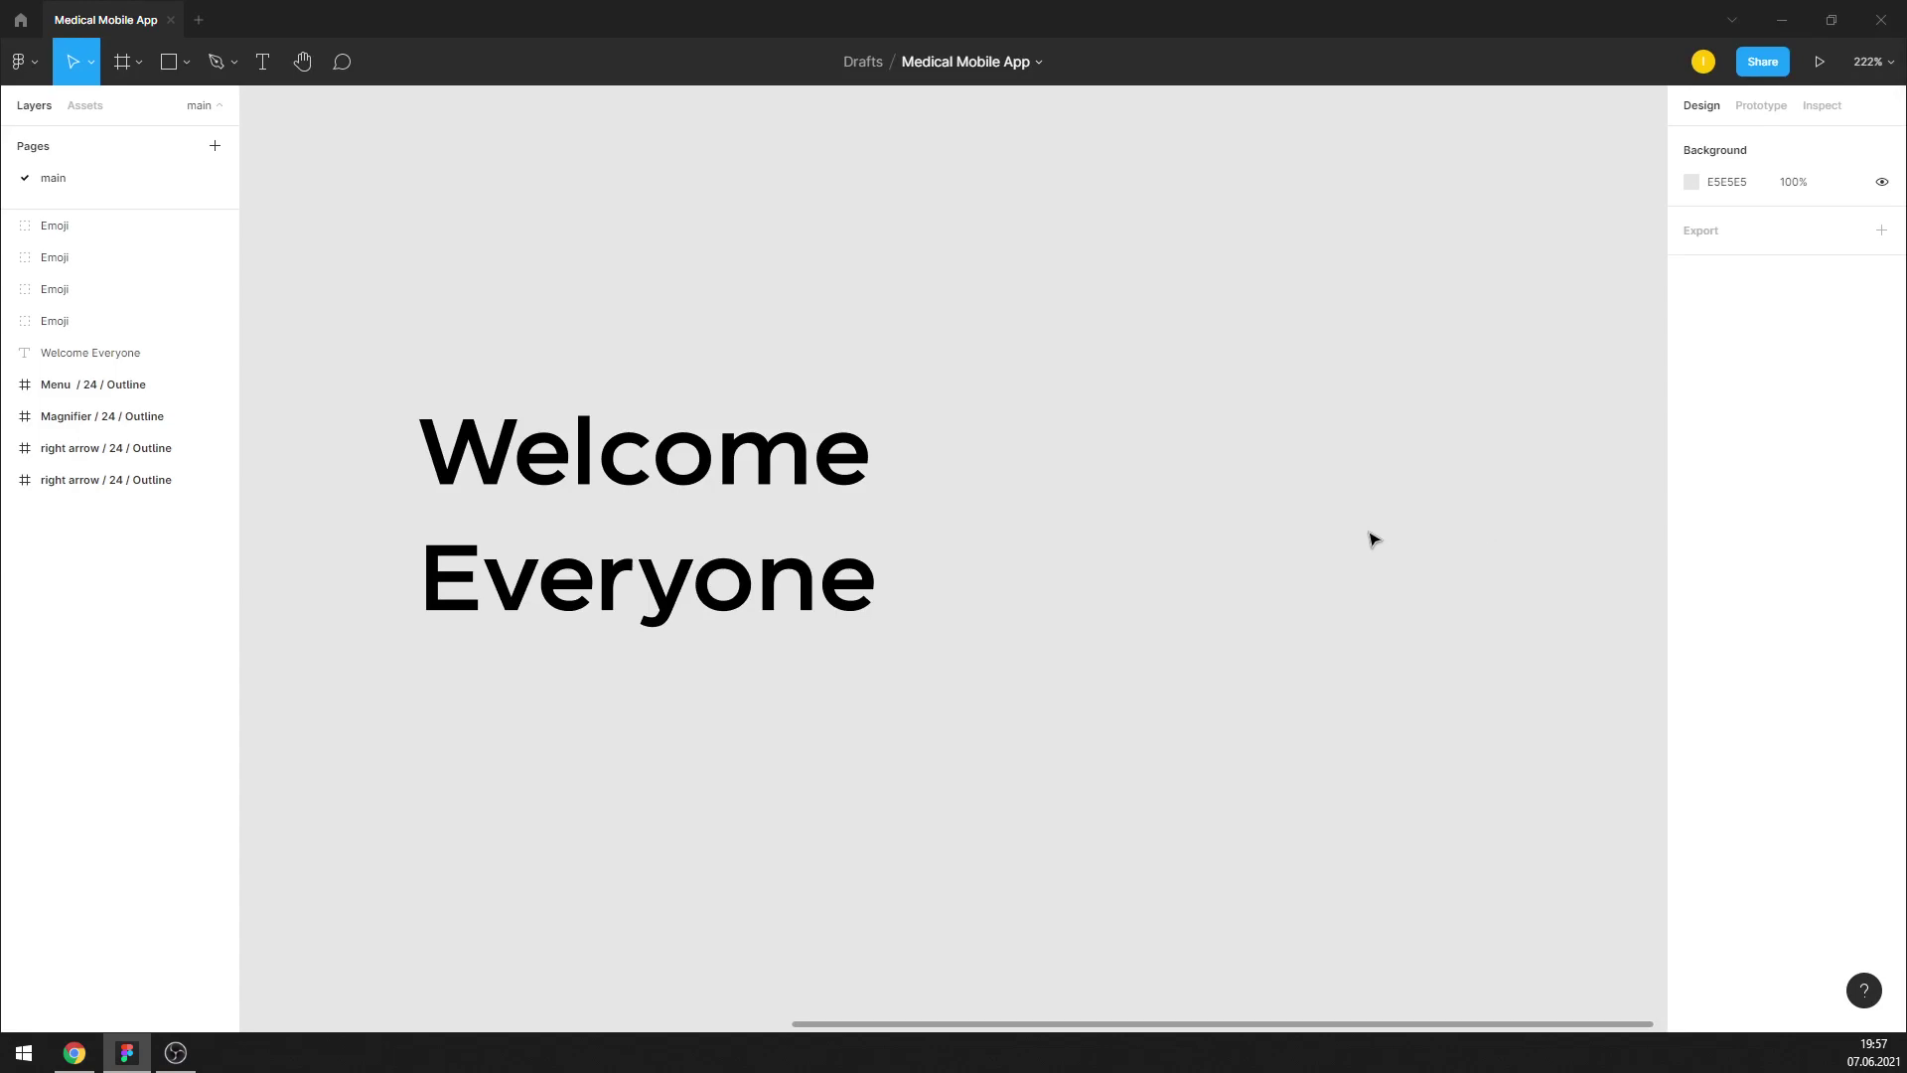
Create a new frame on the canvas sized as a 375×812 iPhone 11 Pro screen
left_click(123, 67)
left_click(1238, 331)
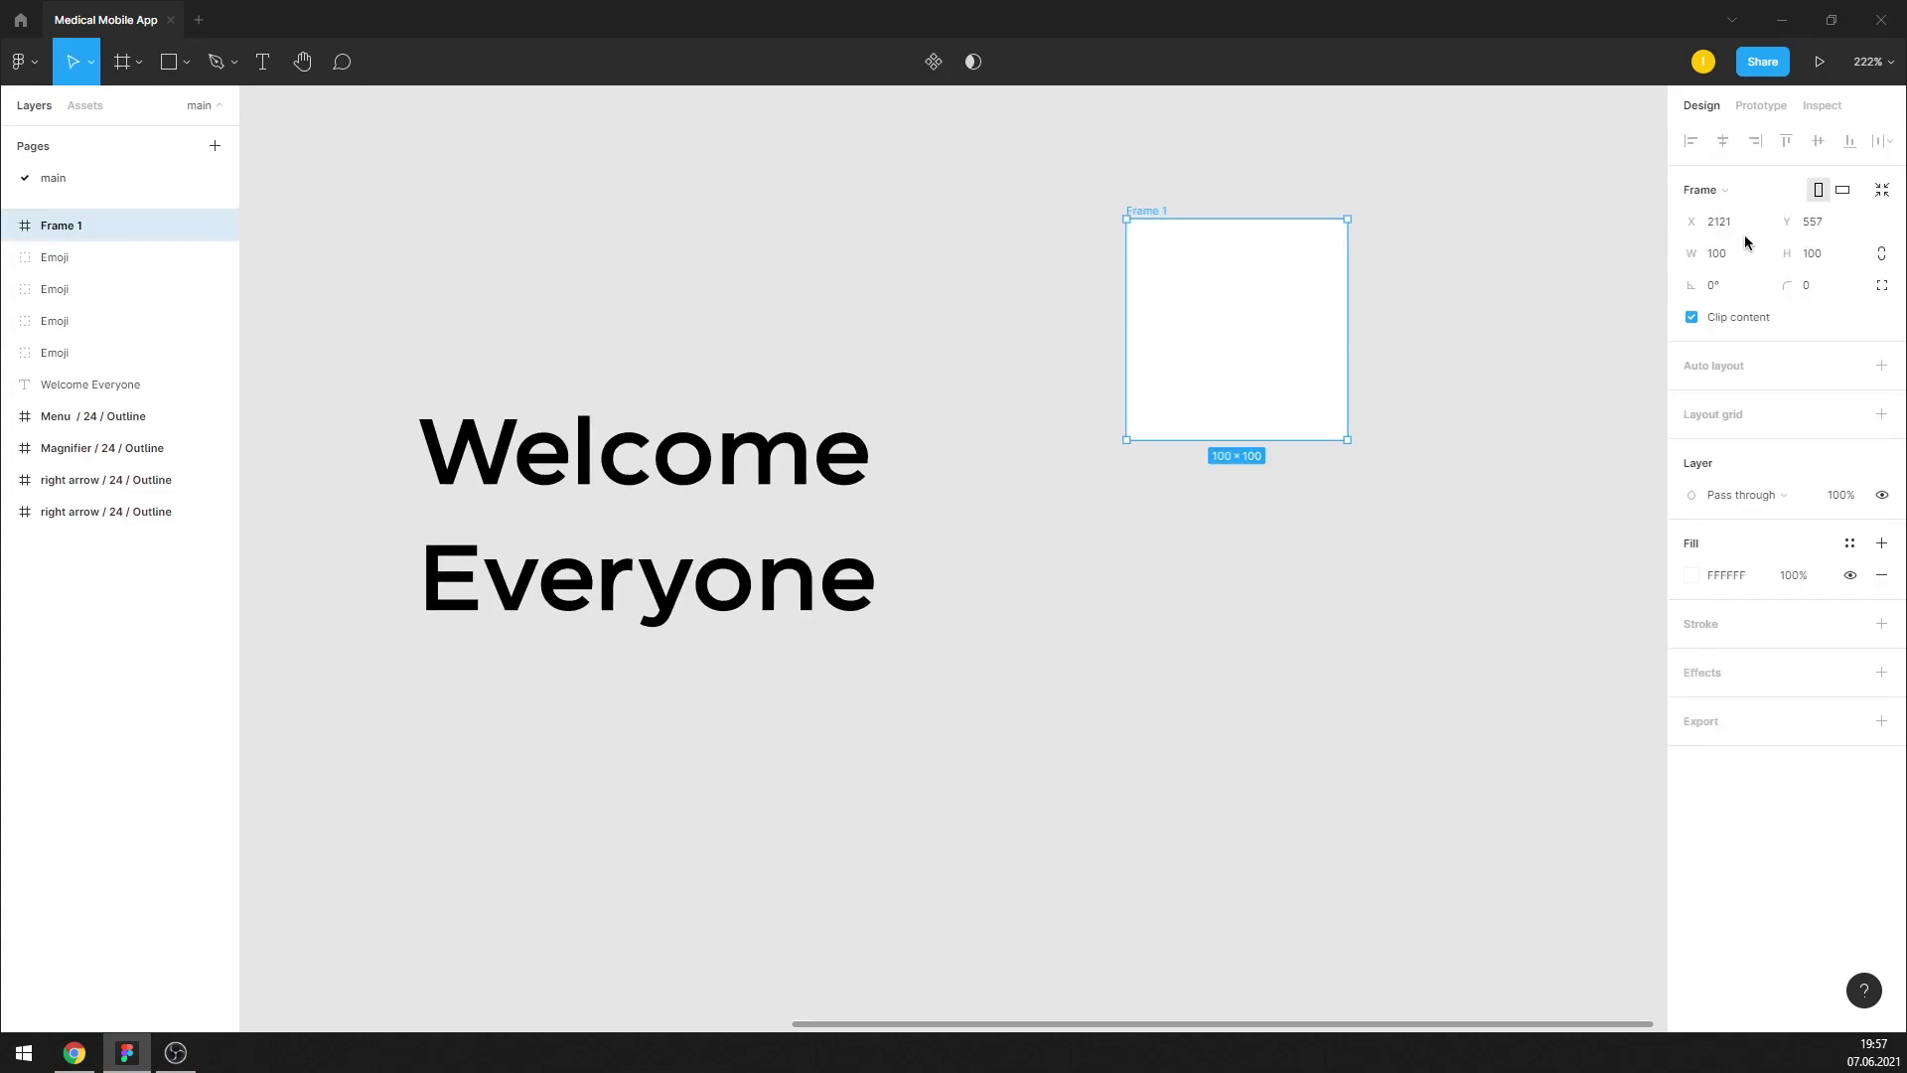
left_click(1715, 197)
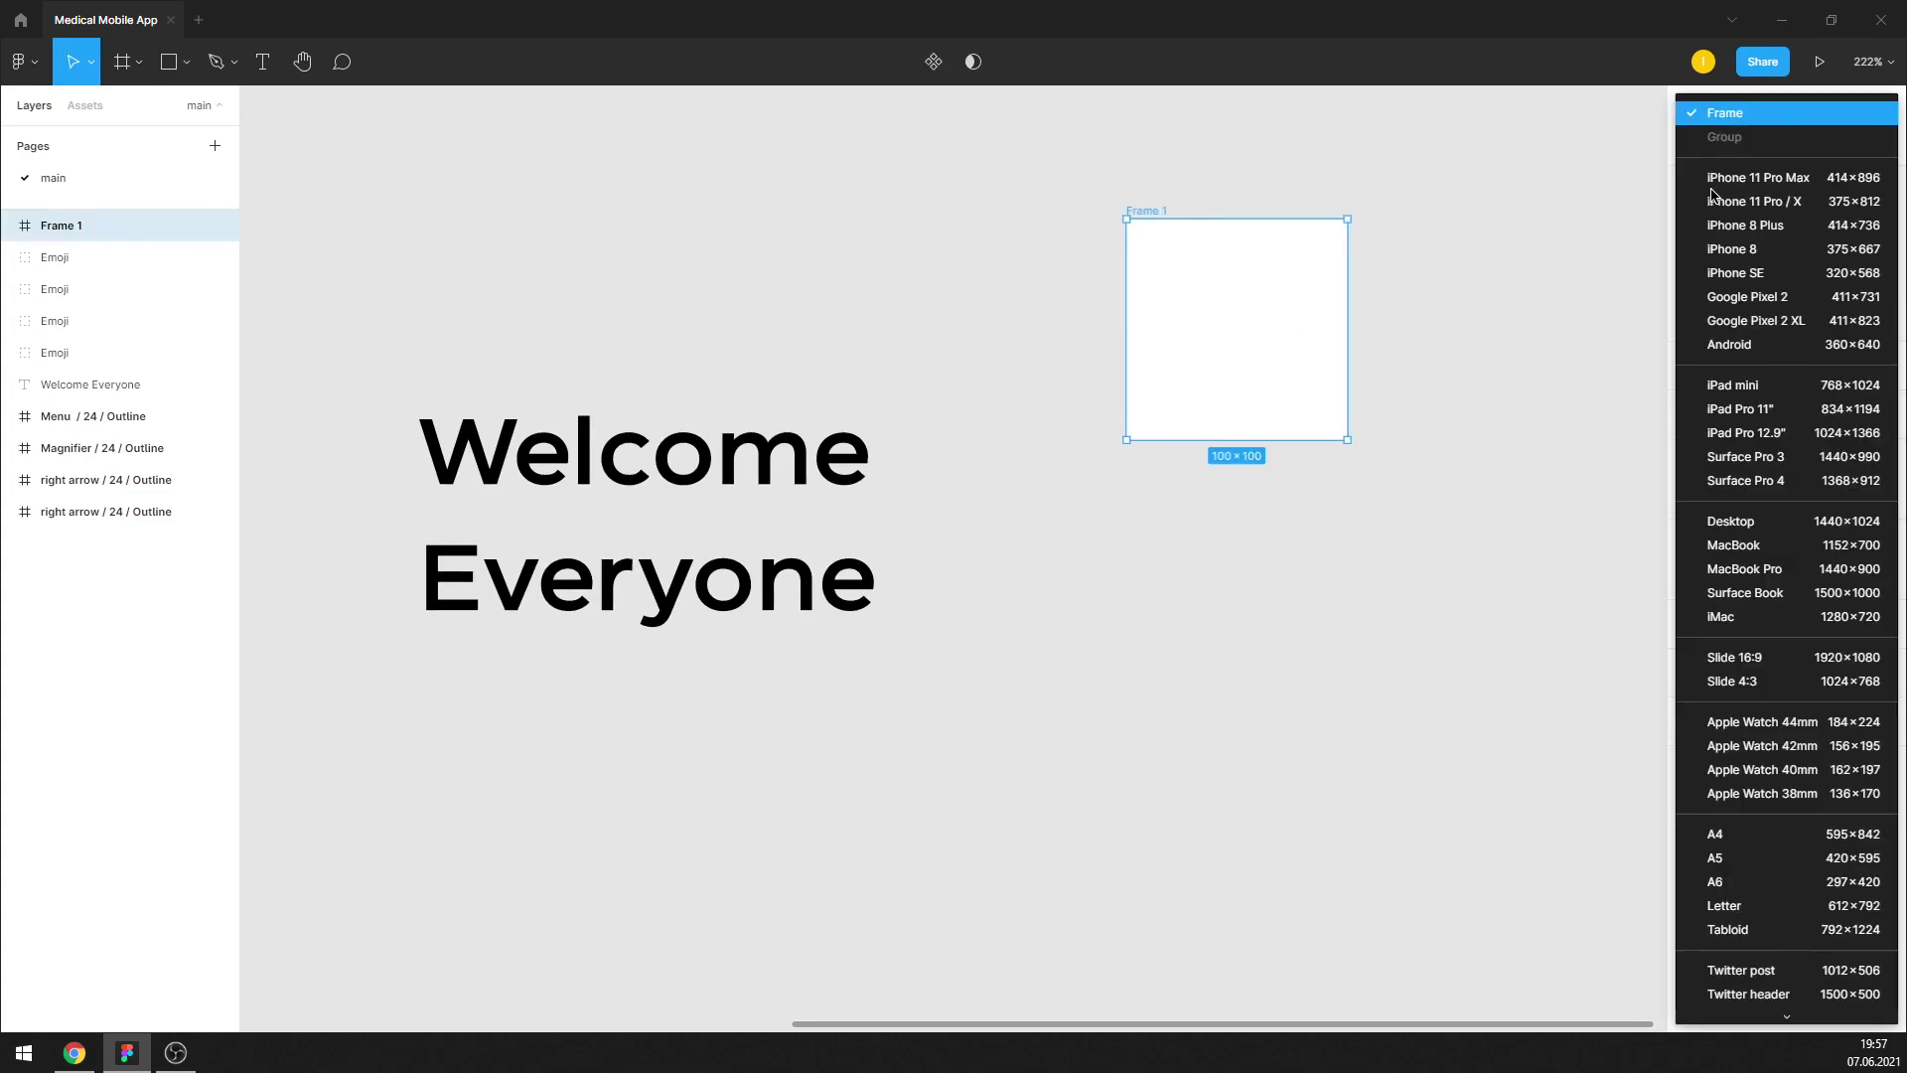
left_click(1780, 204)
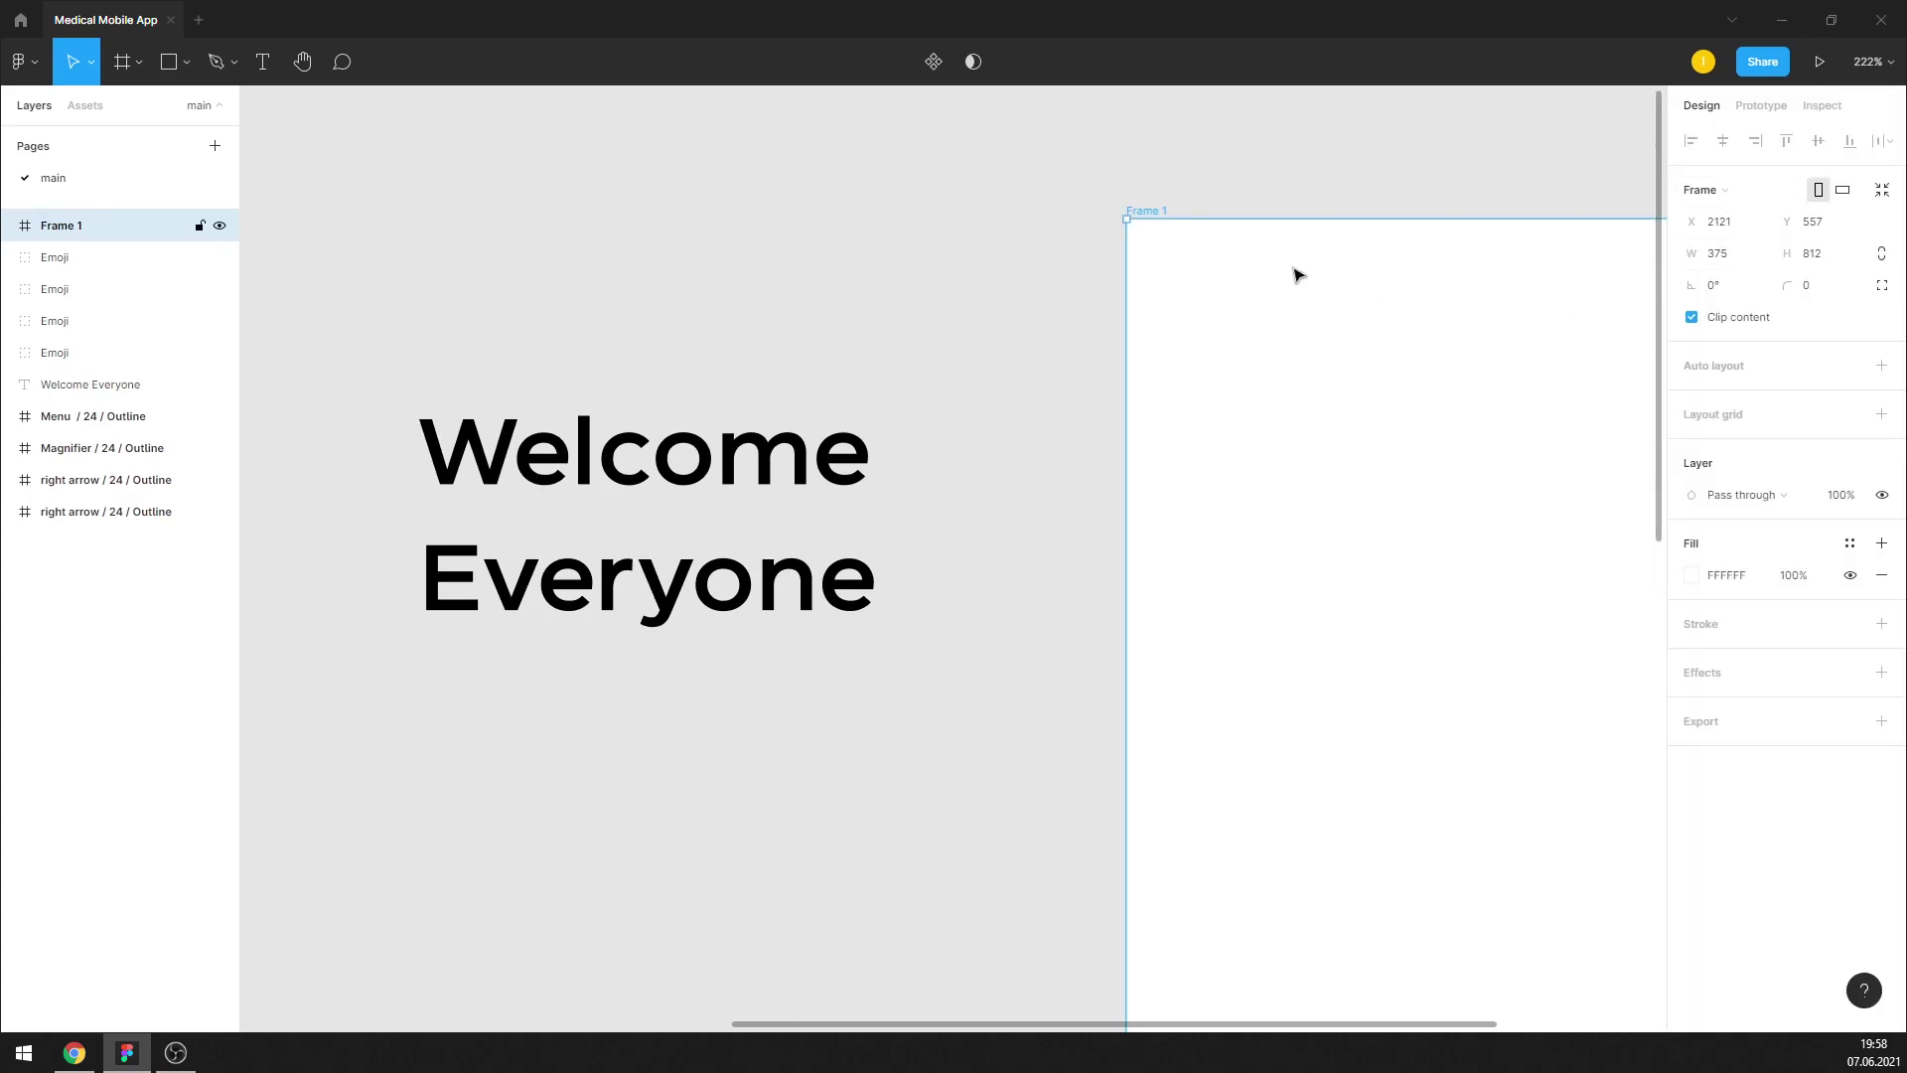
key("shift+1")
Move the frame up-right, try the 375×667 and 414×736 presets, then return to 375×812
left_click(1496, 359)
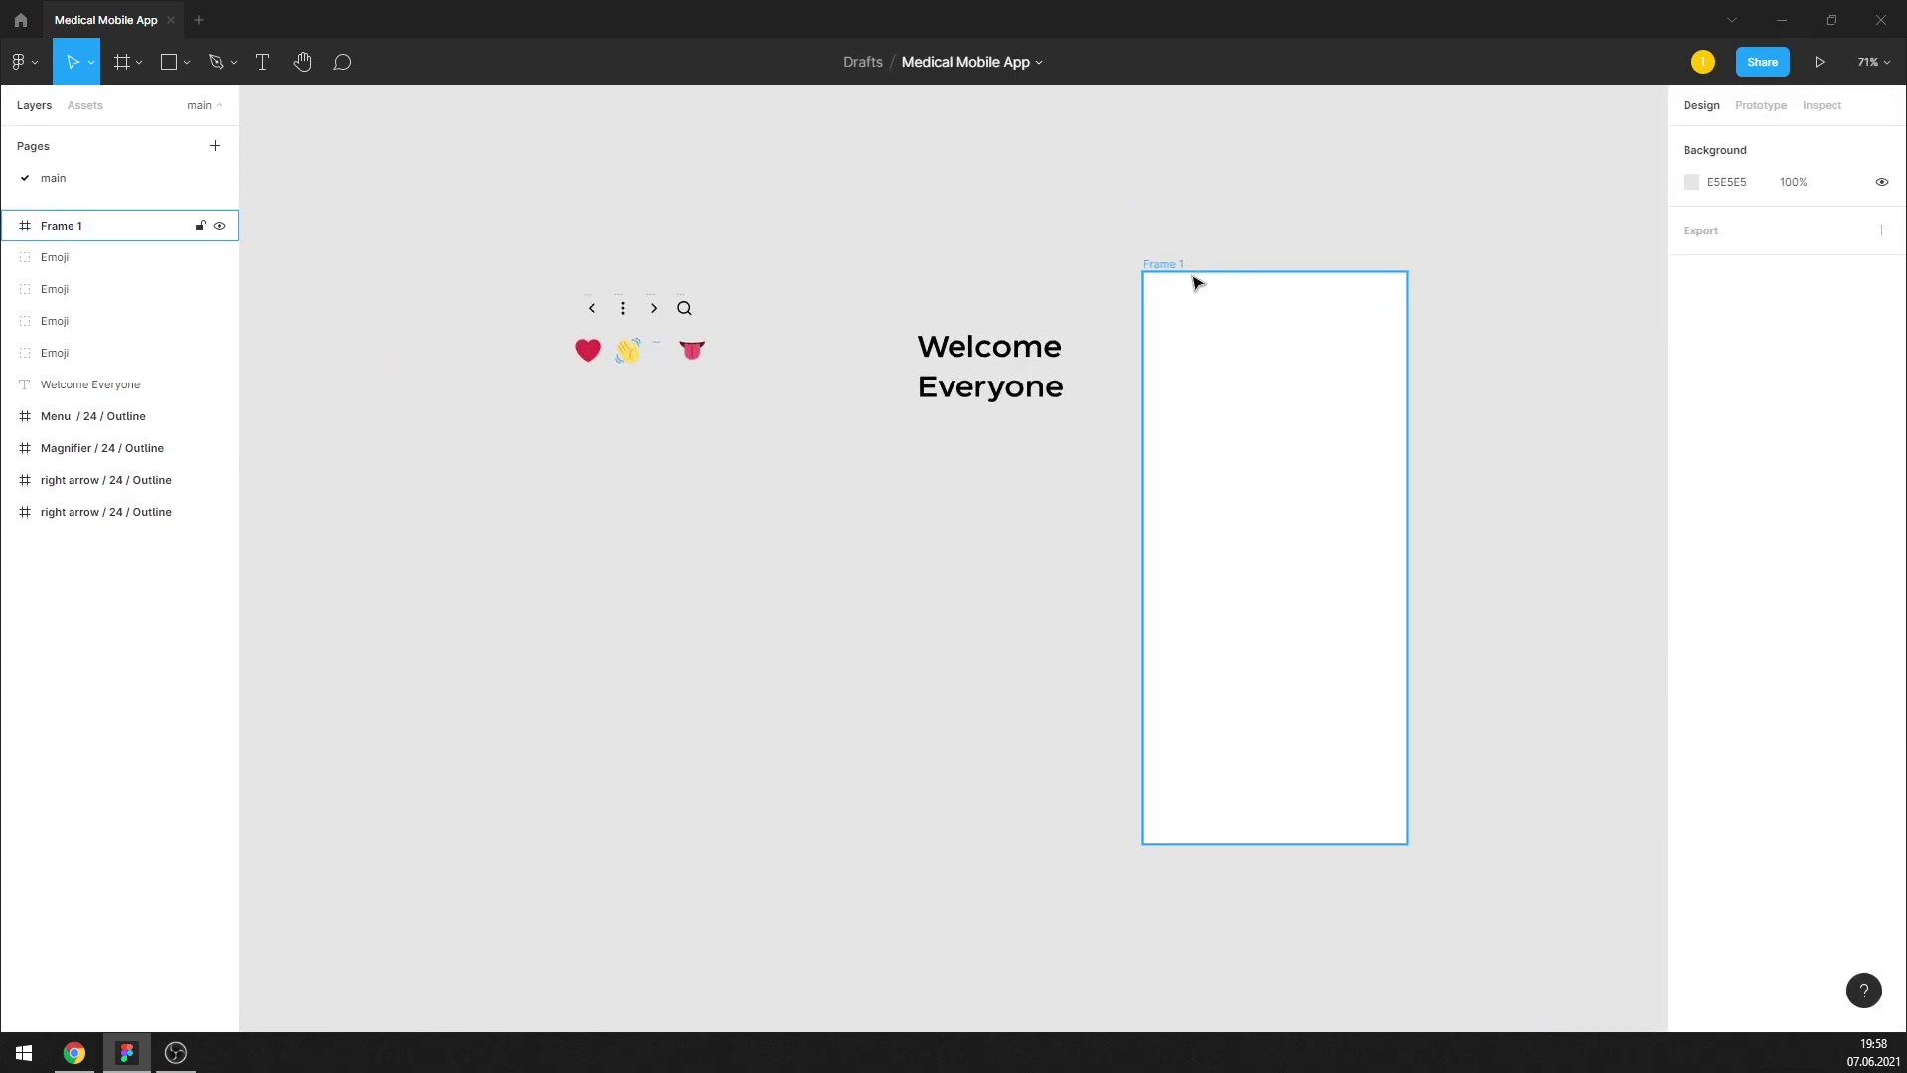
left_click_drag(1192, 276, 1253, 196)
left_click(1715, 191)
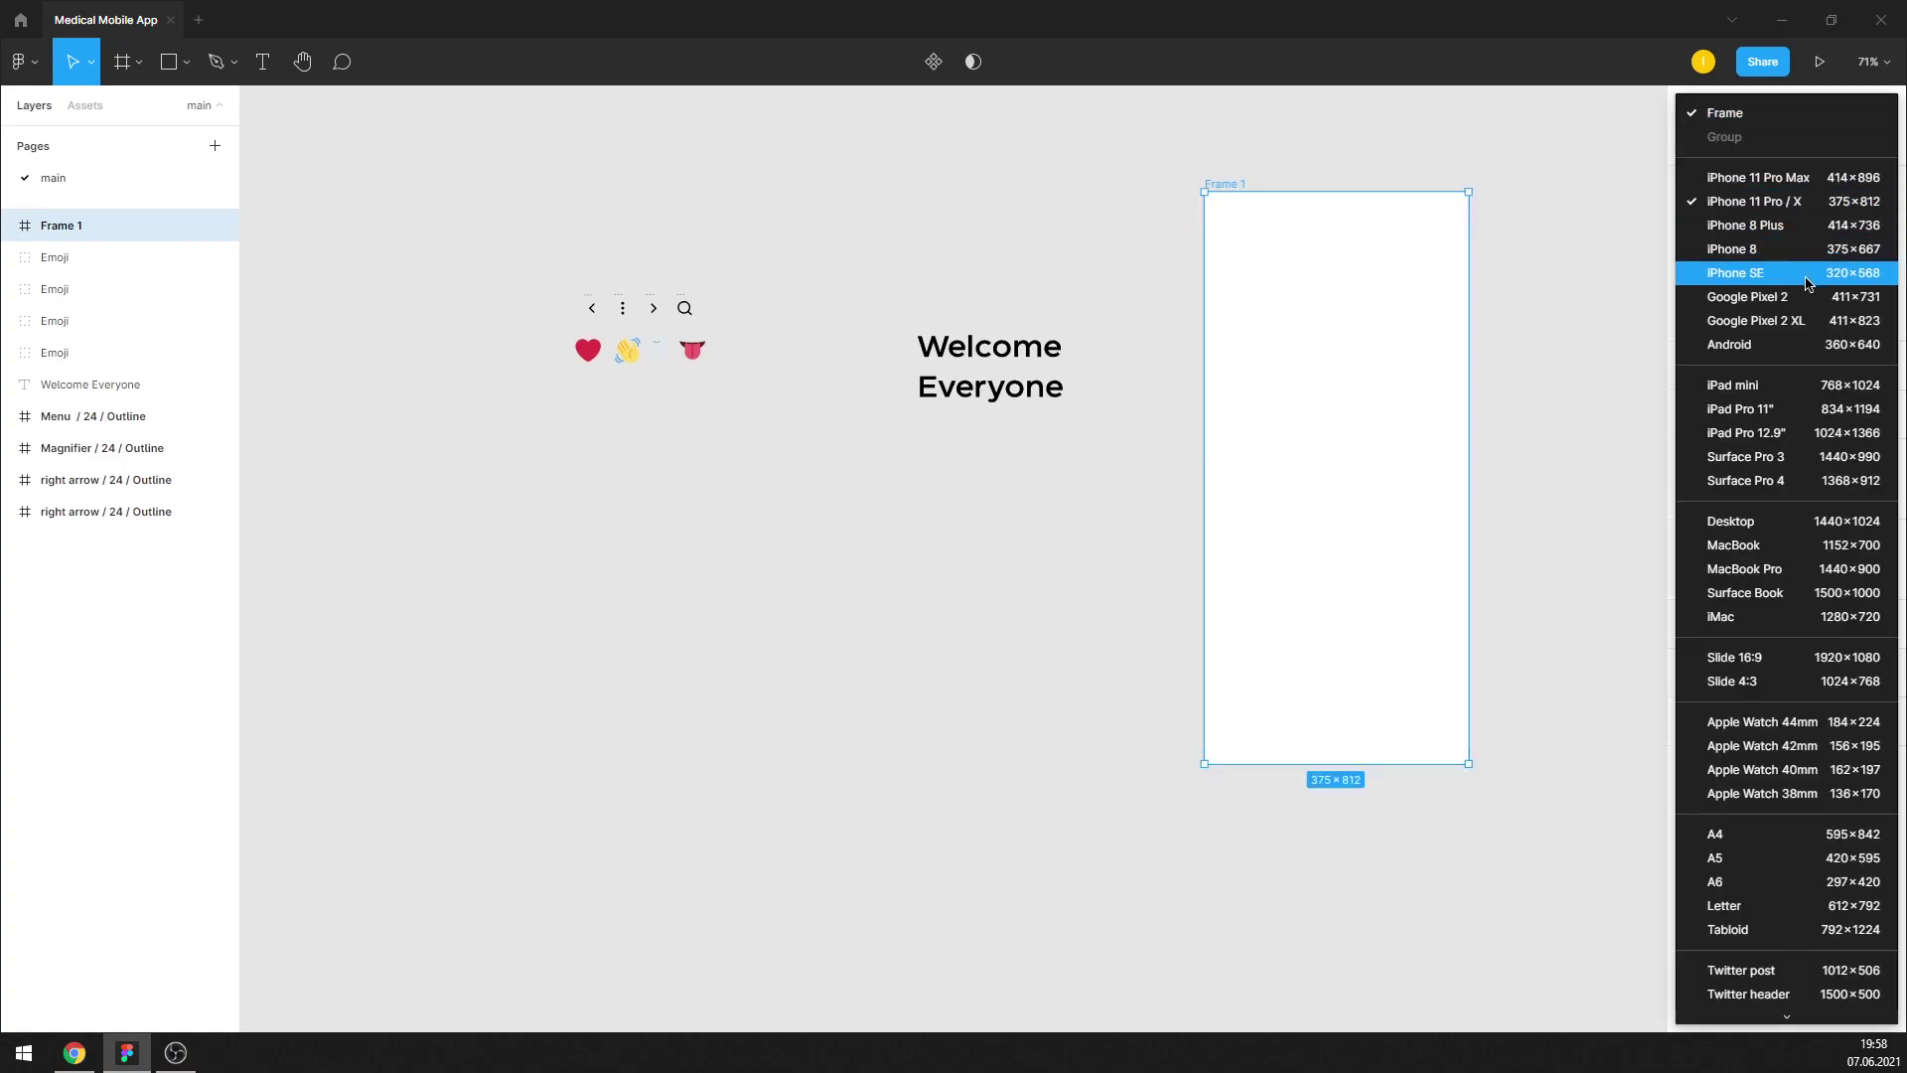
left_click(1802, 256)
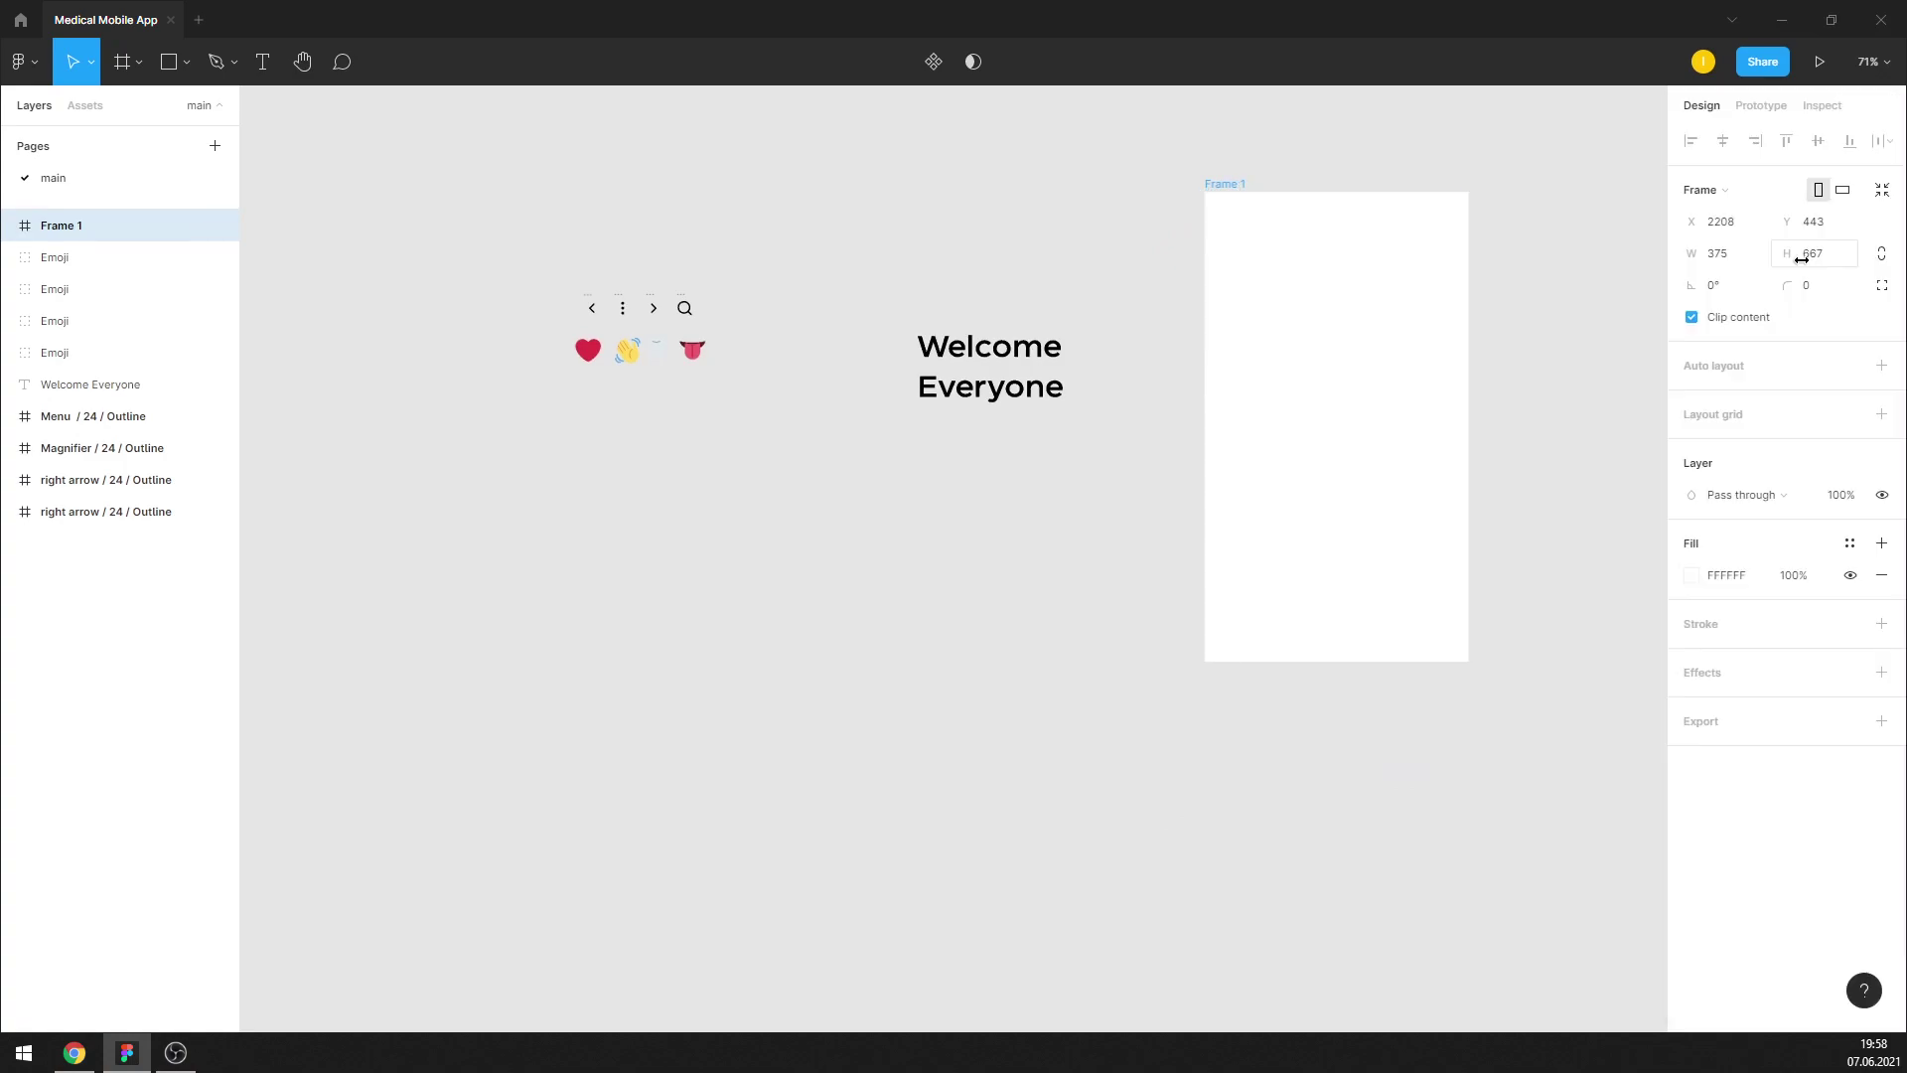
left_click(1749, 202)
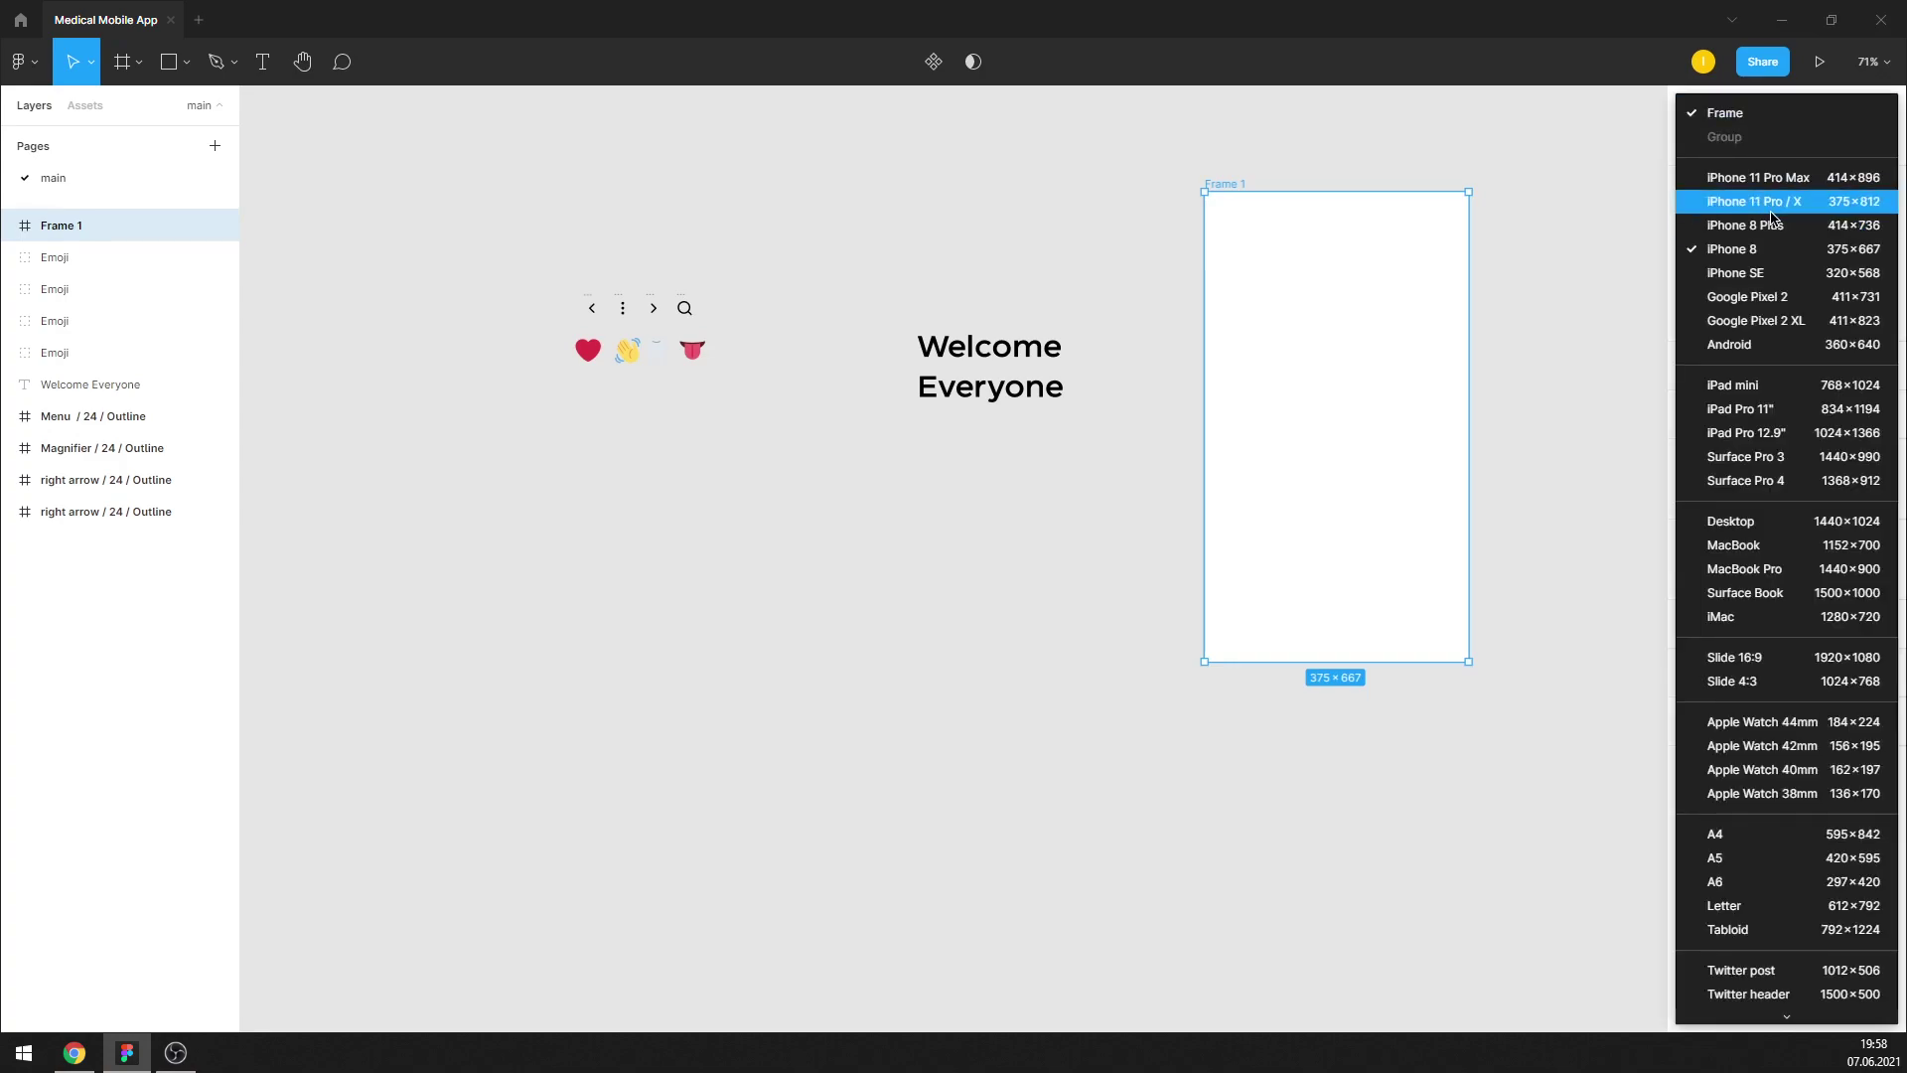
left_click(1769, 225)
left_click(1728, 196)
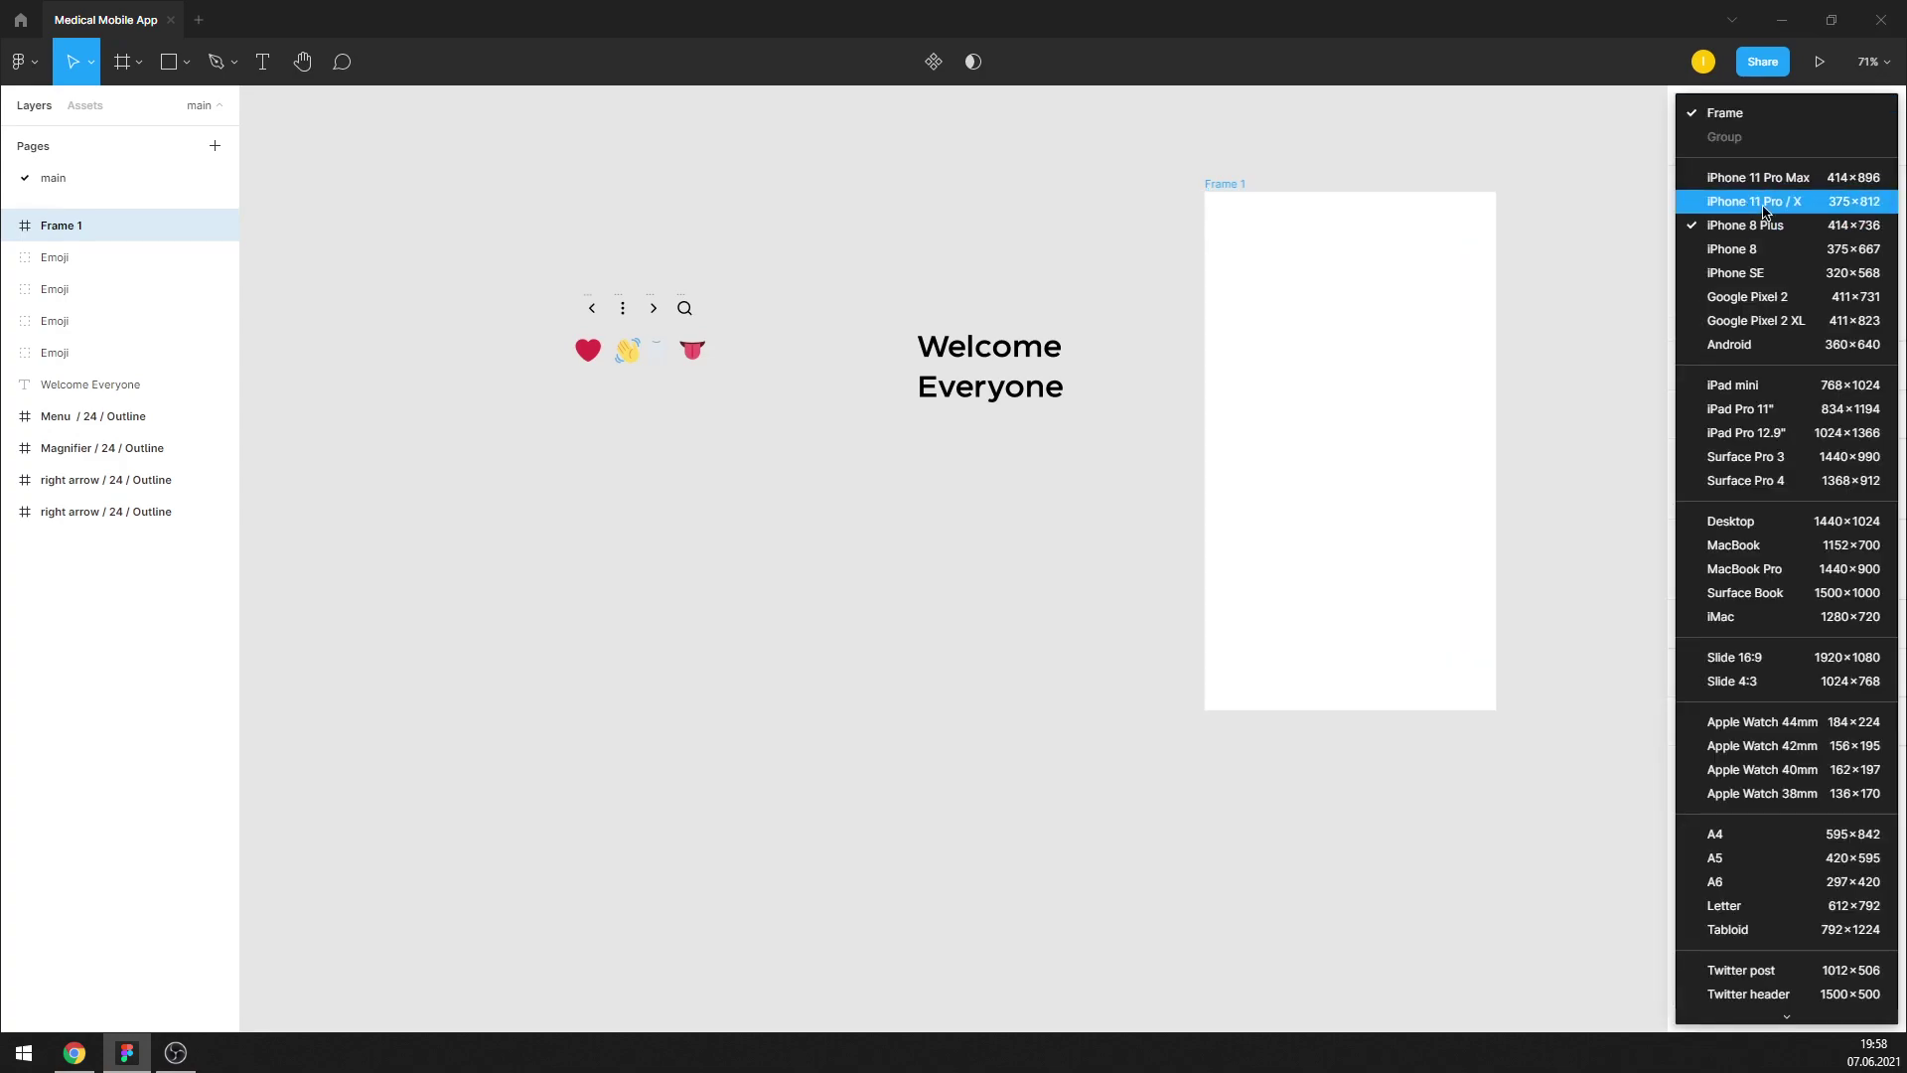
left_click(1490, 308)
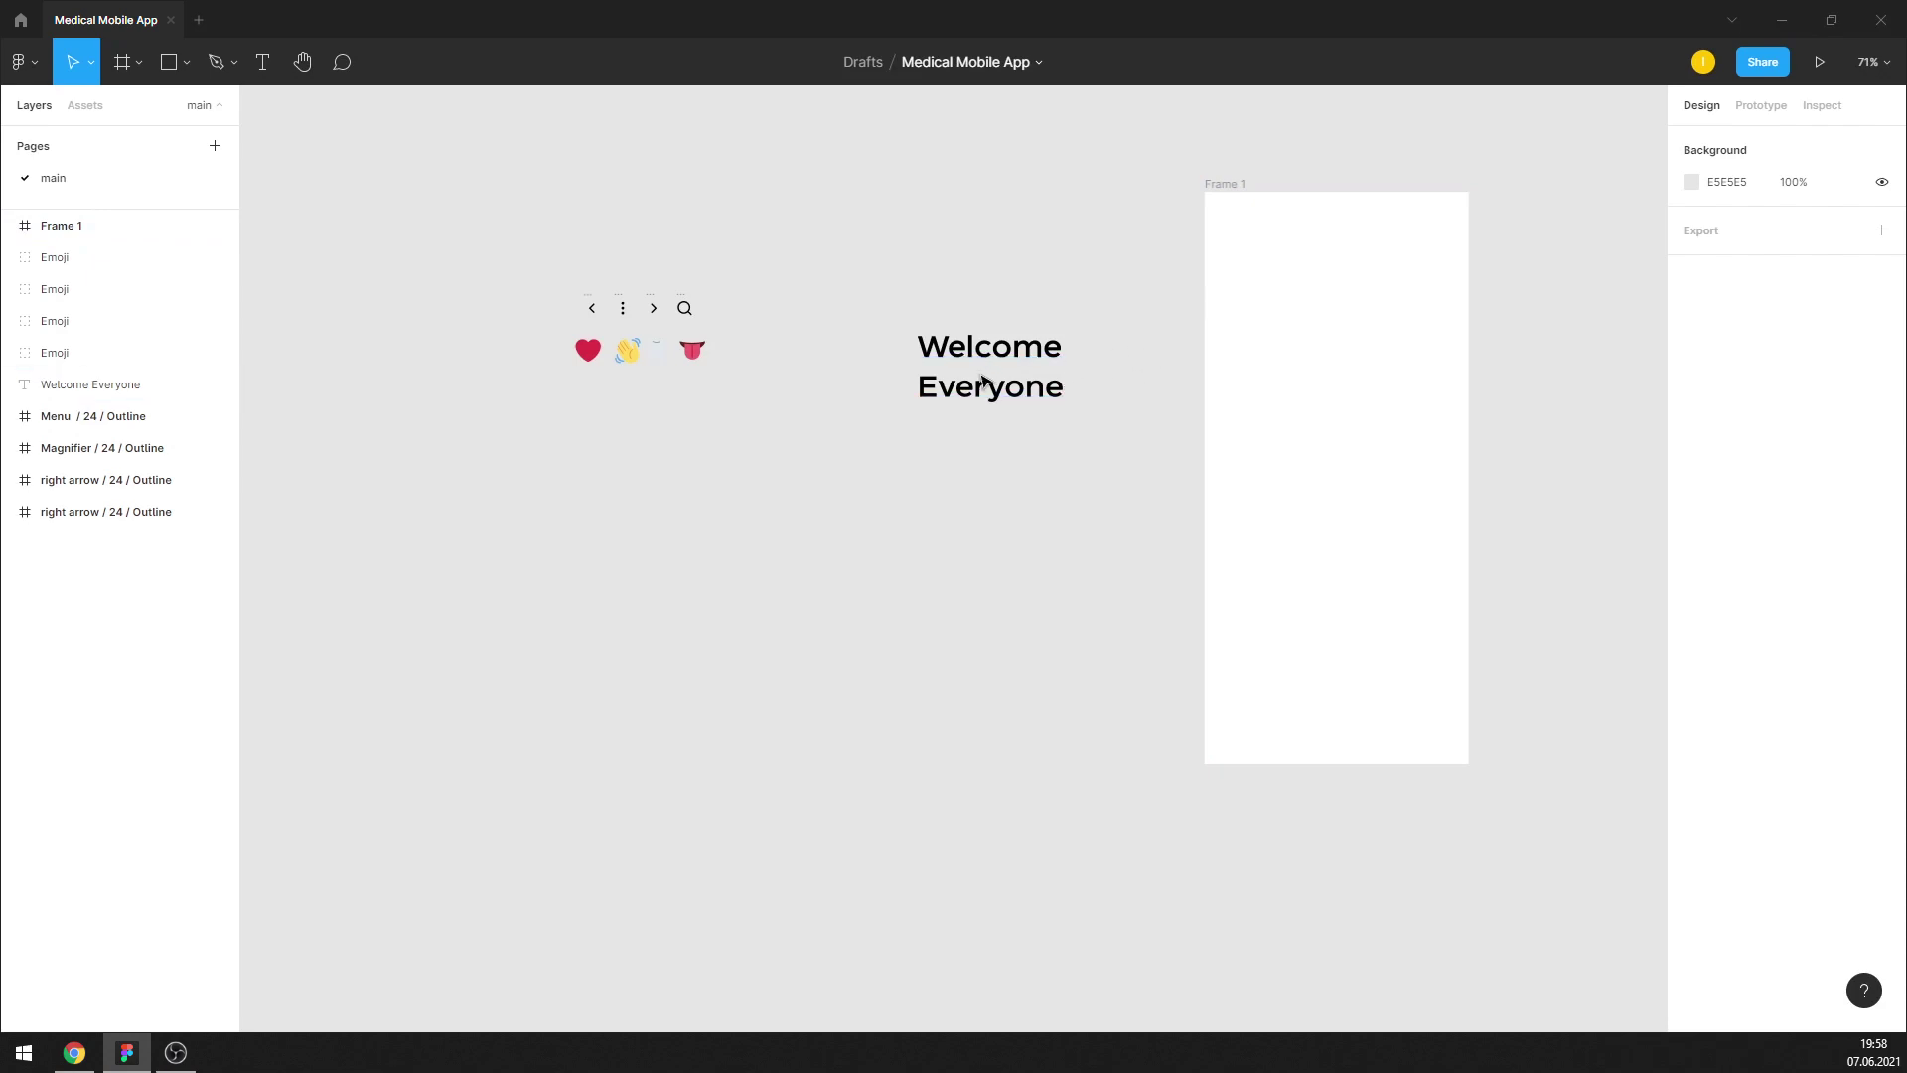
scroll(825, 385, "down", 3)
Move the Welcome Everyone heading into the phone frame and select the frame
scroll(1274, 320, "up", 2)
scroll(873, 400, "up", 1)
left_click_drag(797, 400, 1079, 412)
scroll(1088, 368, "up", 2)
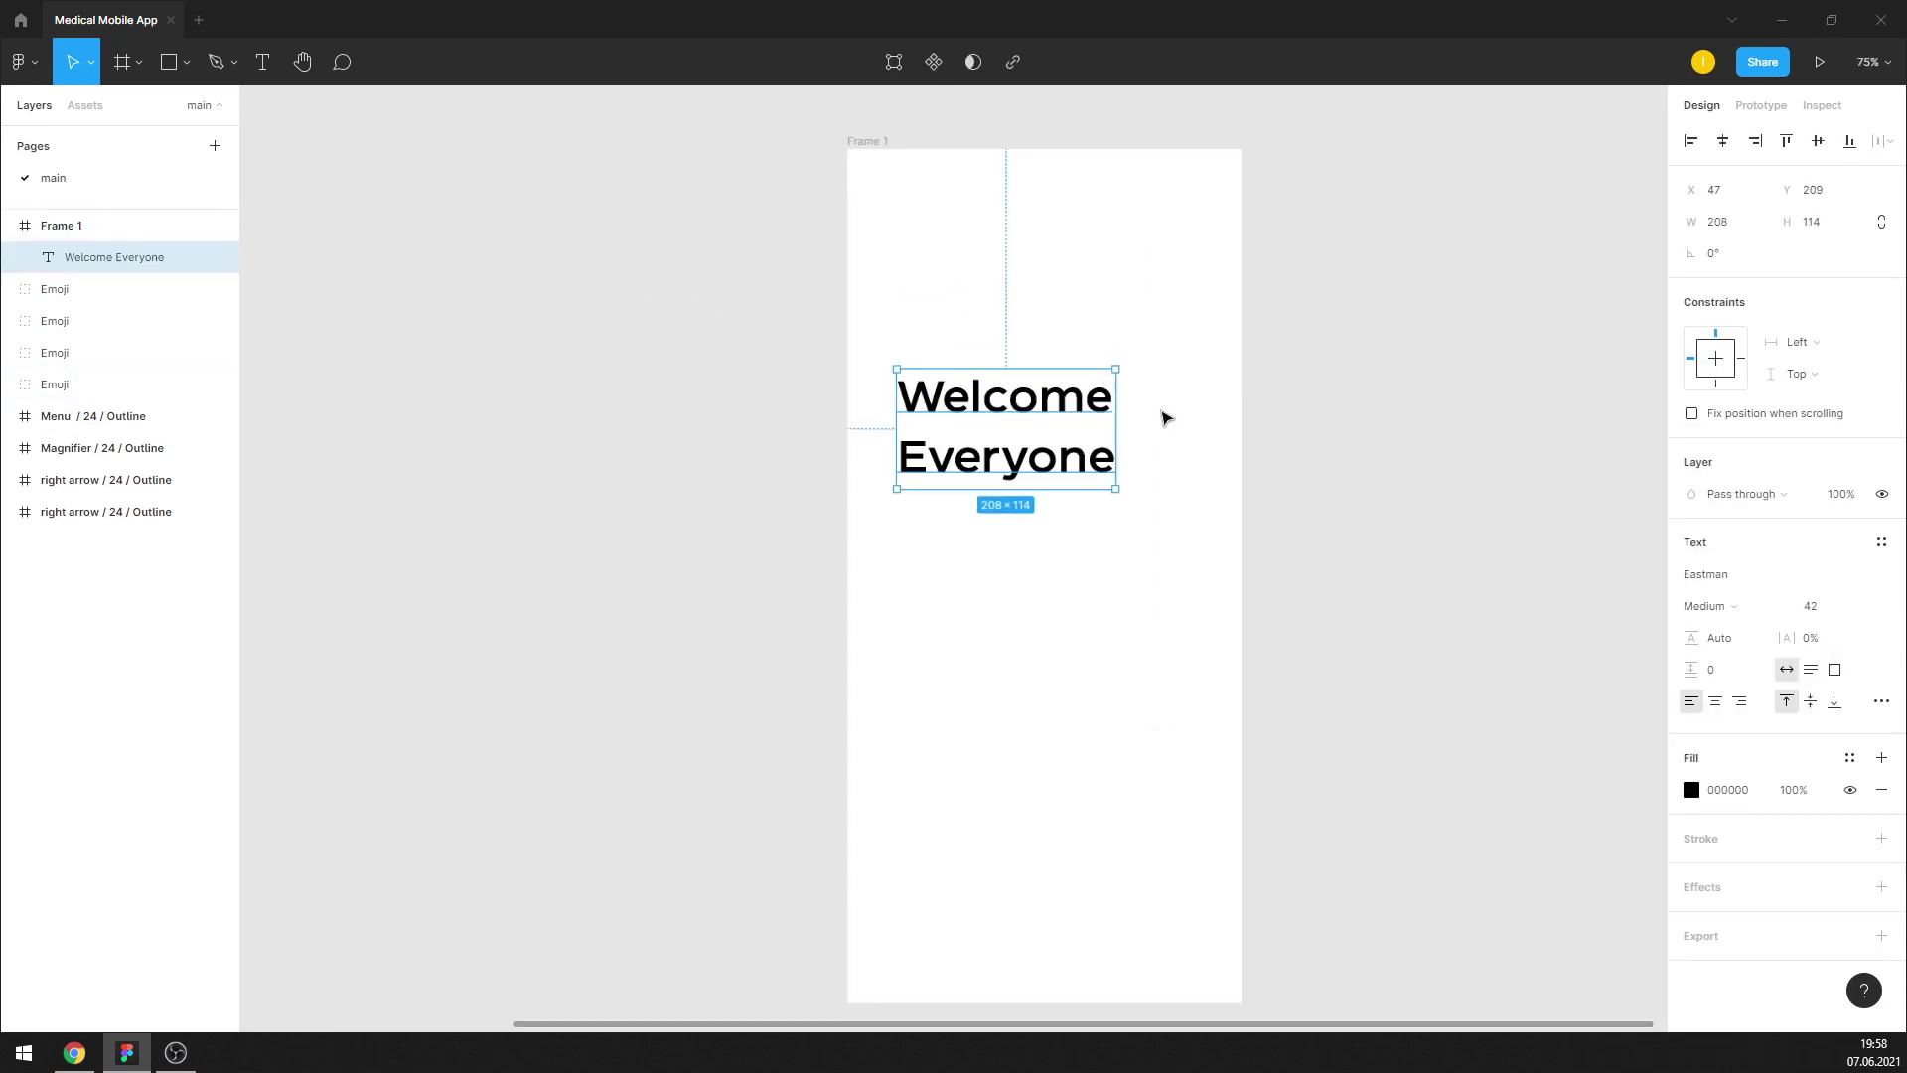
scroll(1162, 413, "up", 2)
scroll(1192, 397, "up", 1)
scroll(1219, 372, "up", 1)
scroll(1157, 403, "up", 1)
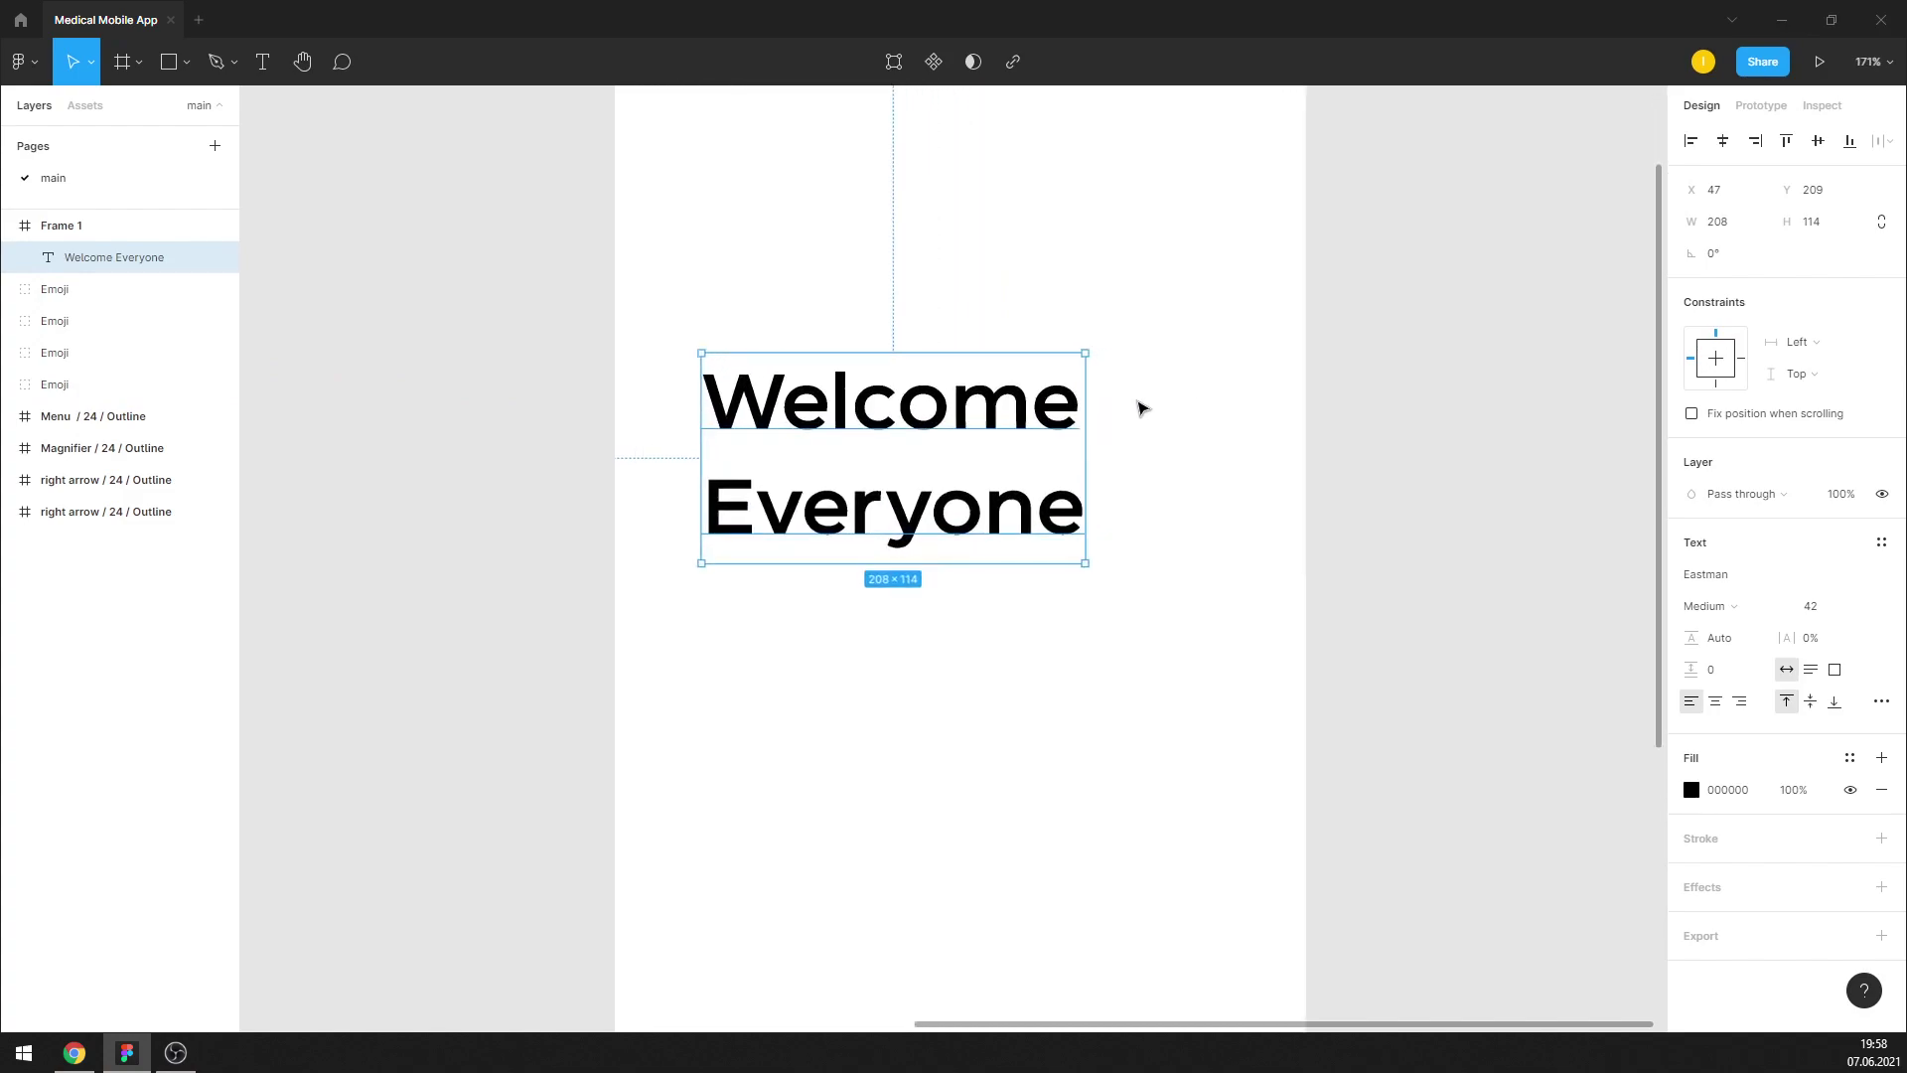
double_click(969, 417)
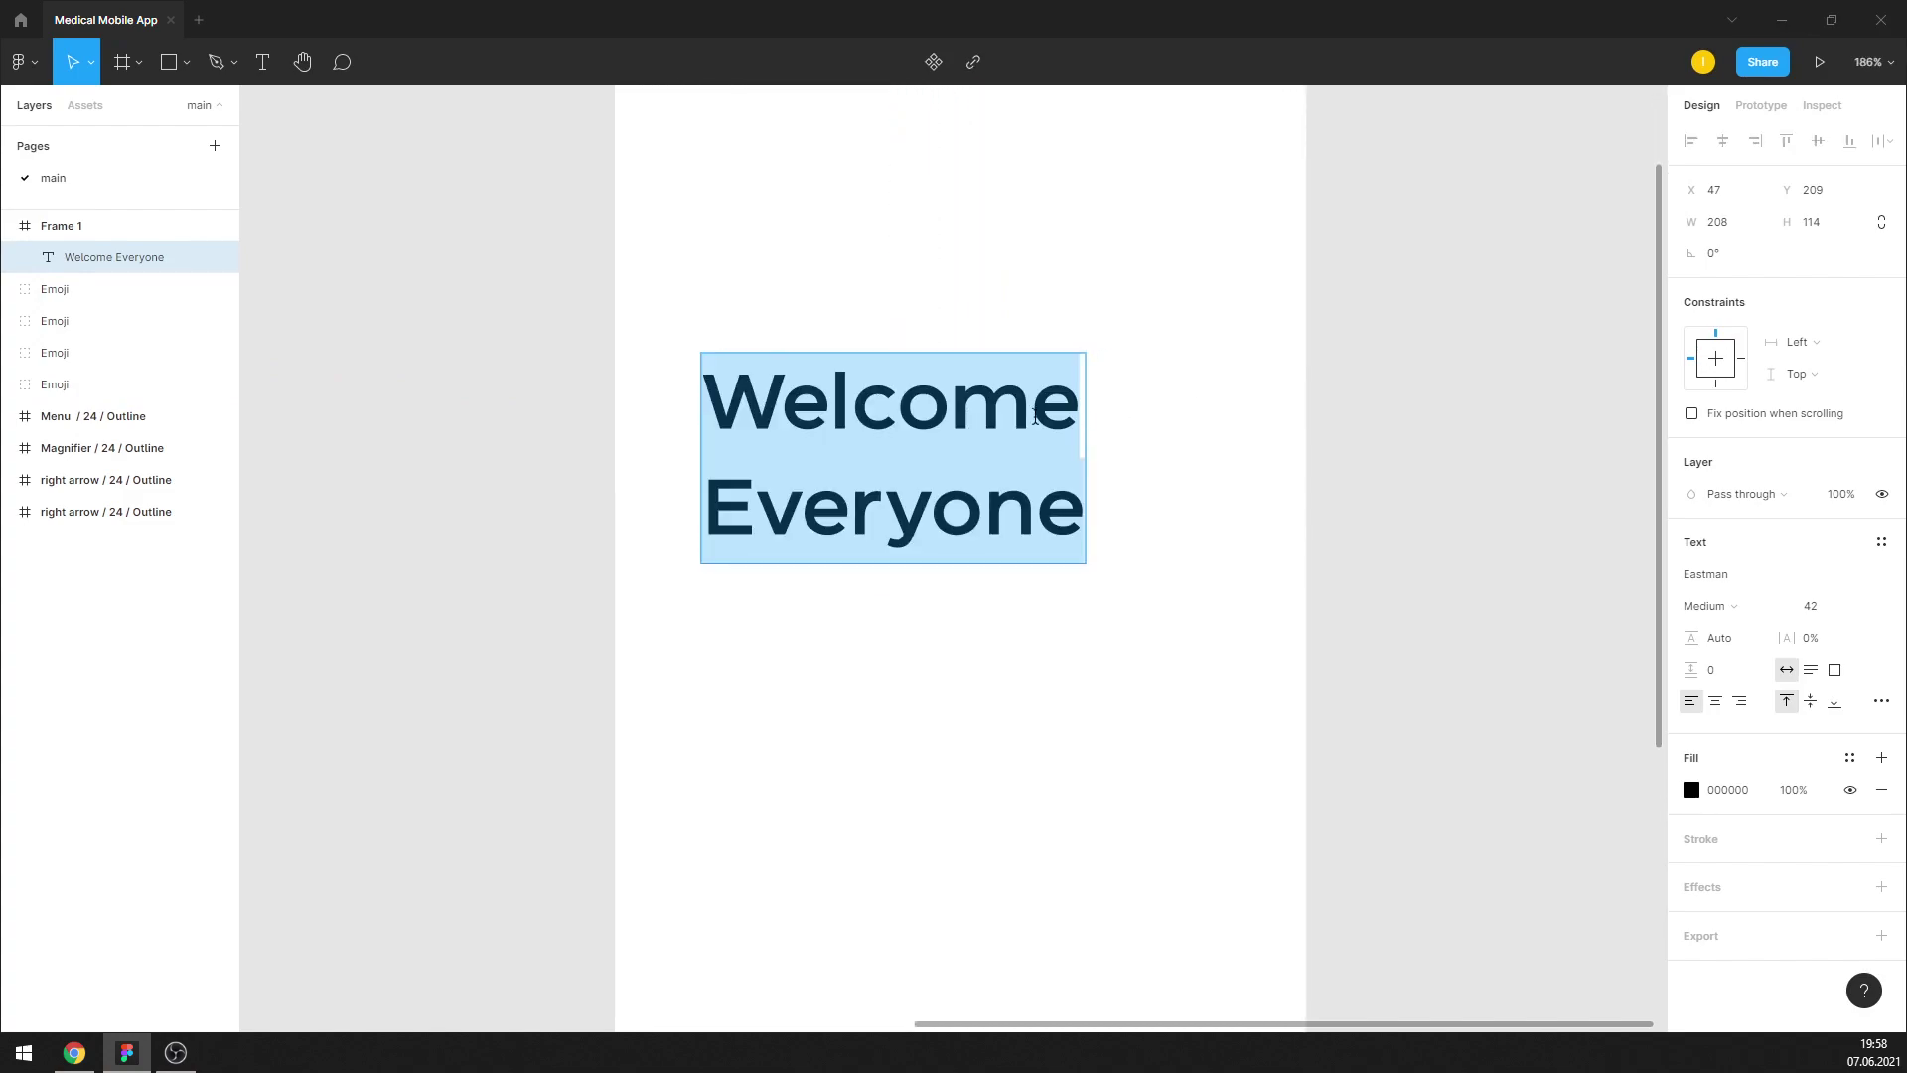
key("Escape")
scroll(1218, 414, "up", 5)
key("Escape")
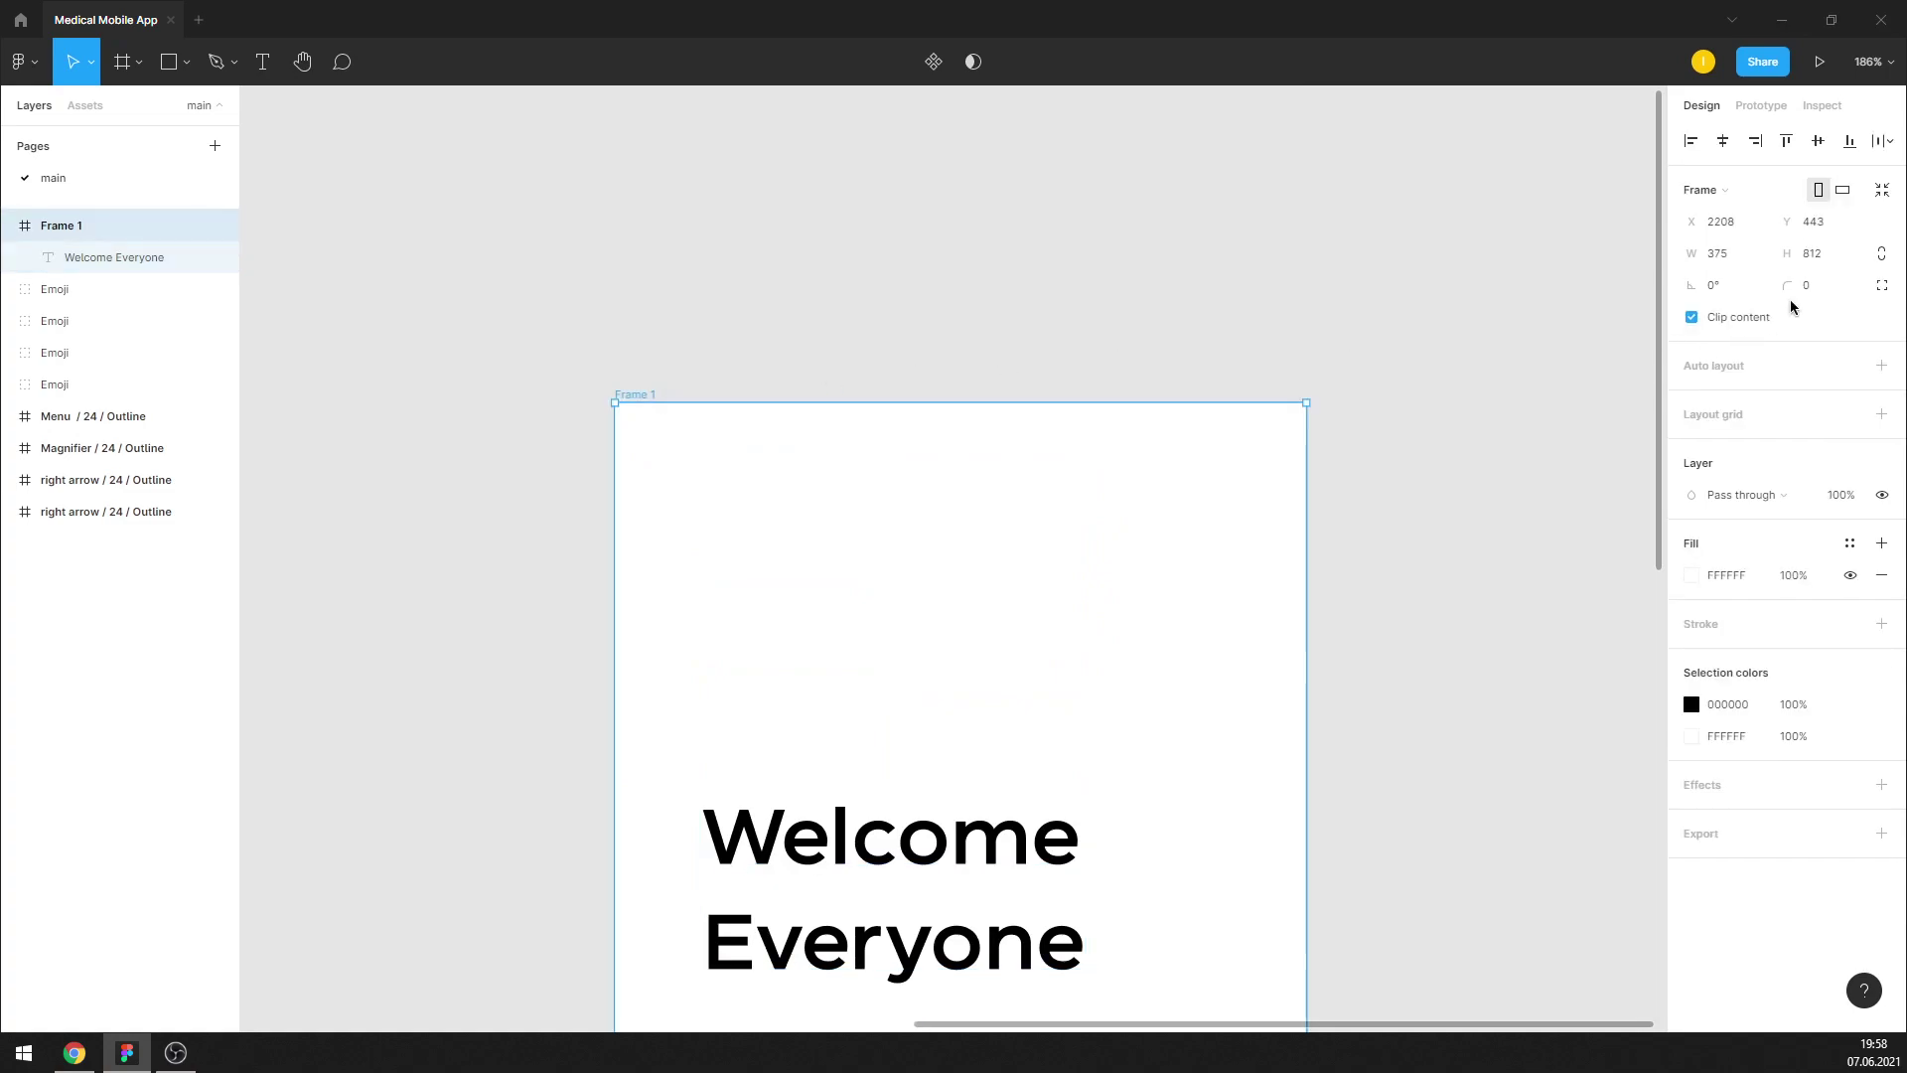
Round the frame's corners to a radius of 32
left_click(1805, 285)
type("32")
key("Return")
left_click(1881, 285)
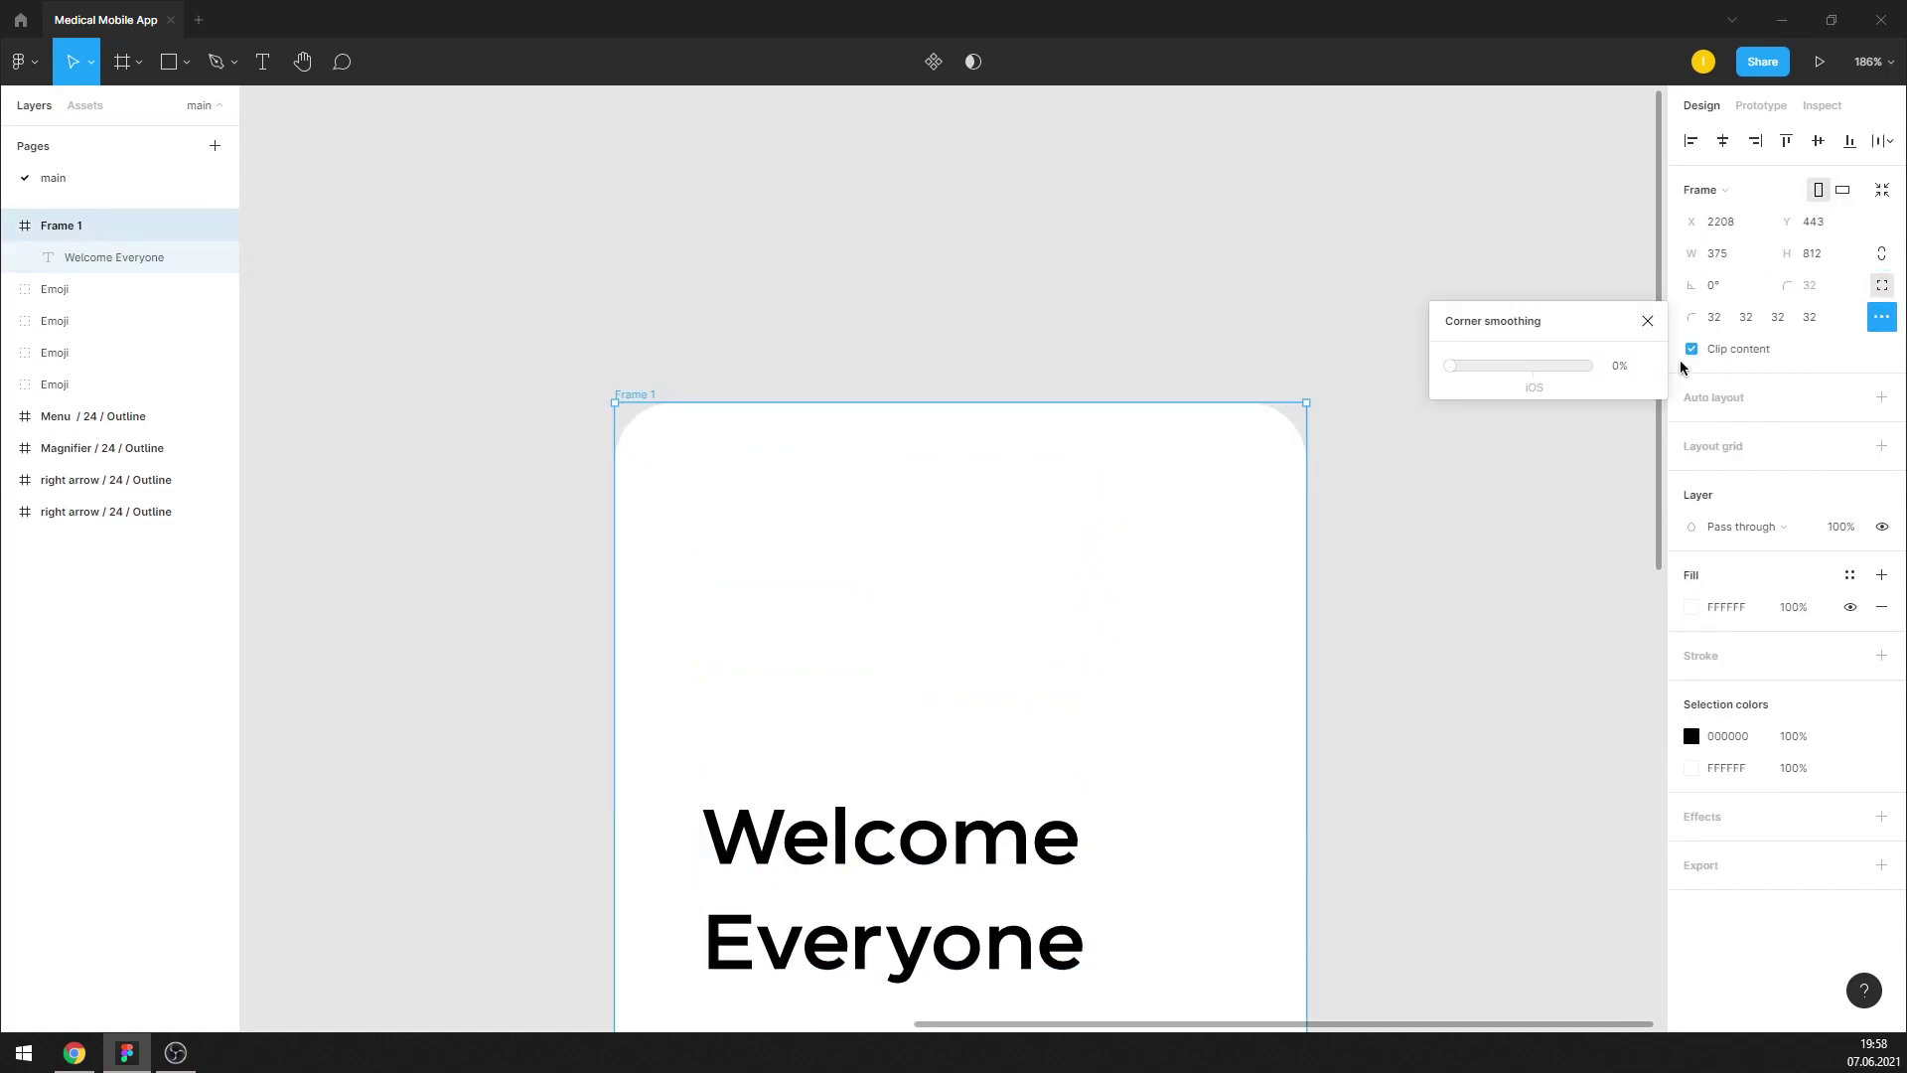
left_click(1646, 321)
scroll(1520, 393, "down", 2)
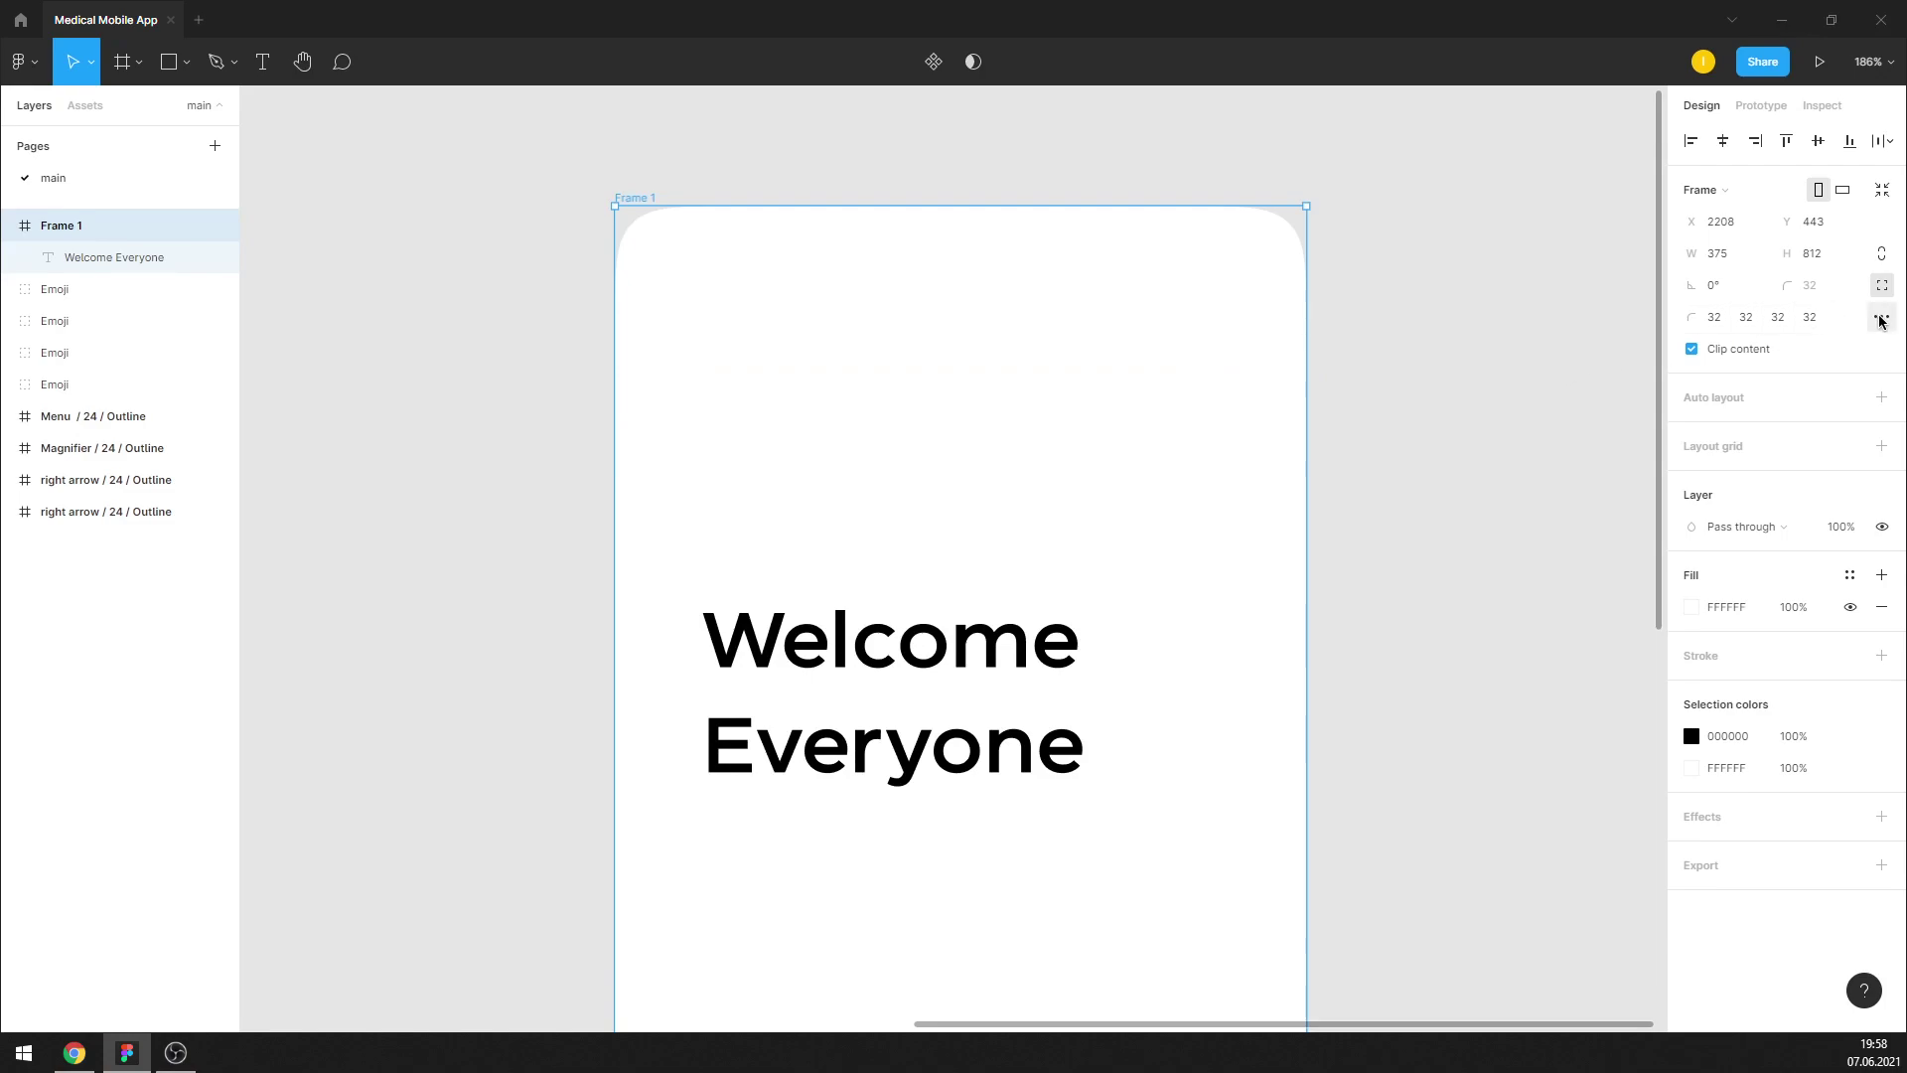
Add a layout grid to Frame 1 with an 8px grid size
left_click(1502, 390)
left_click(894, 695)
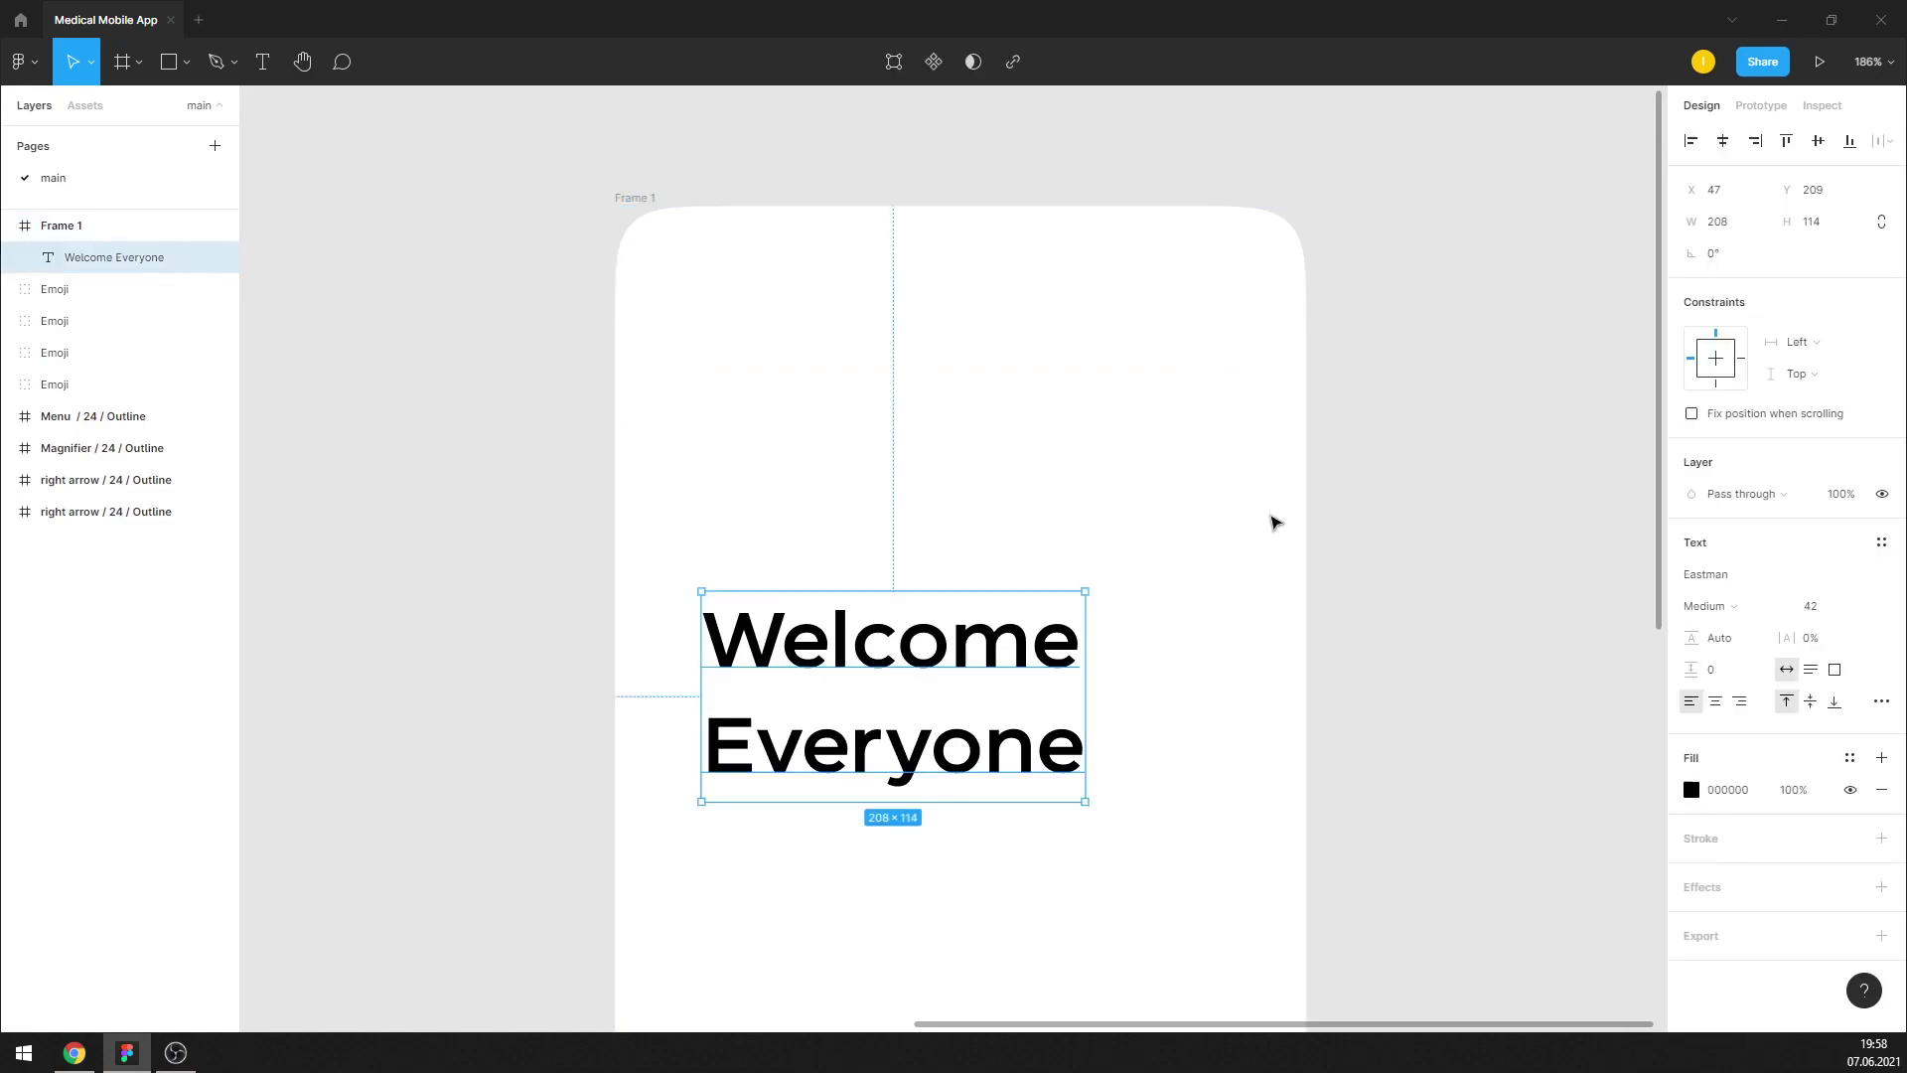
left_click(1265, 447)
left_click(636, 197)
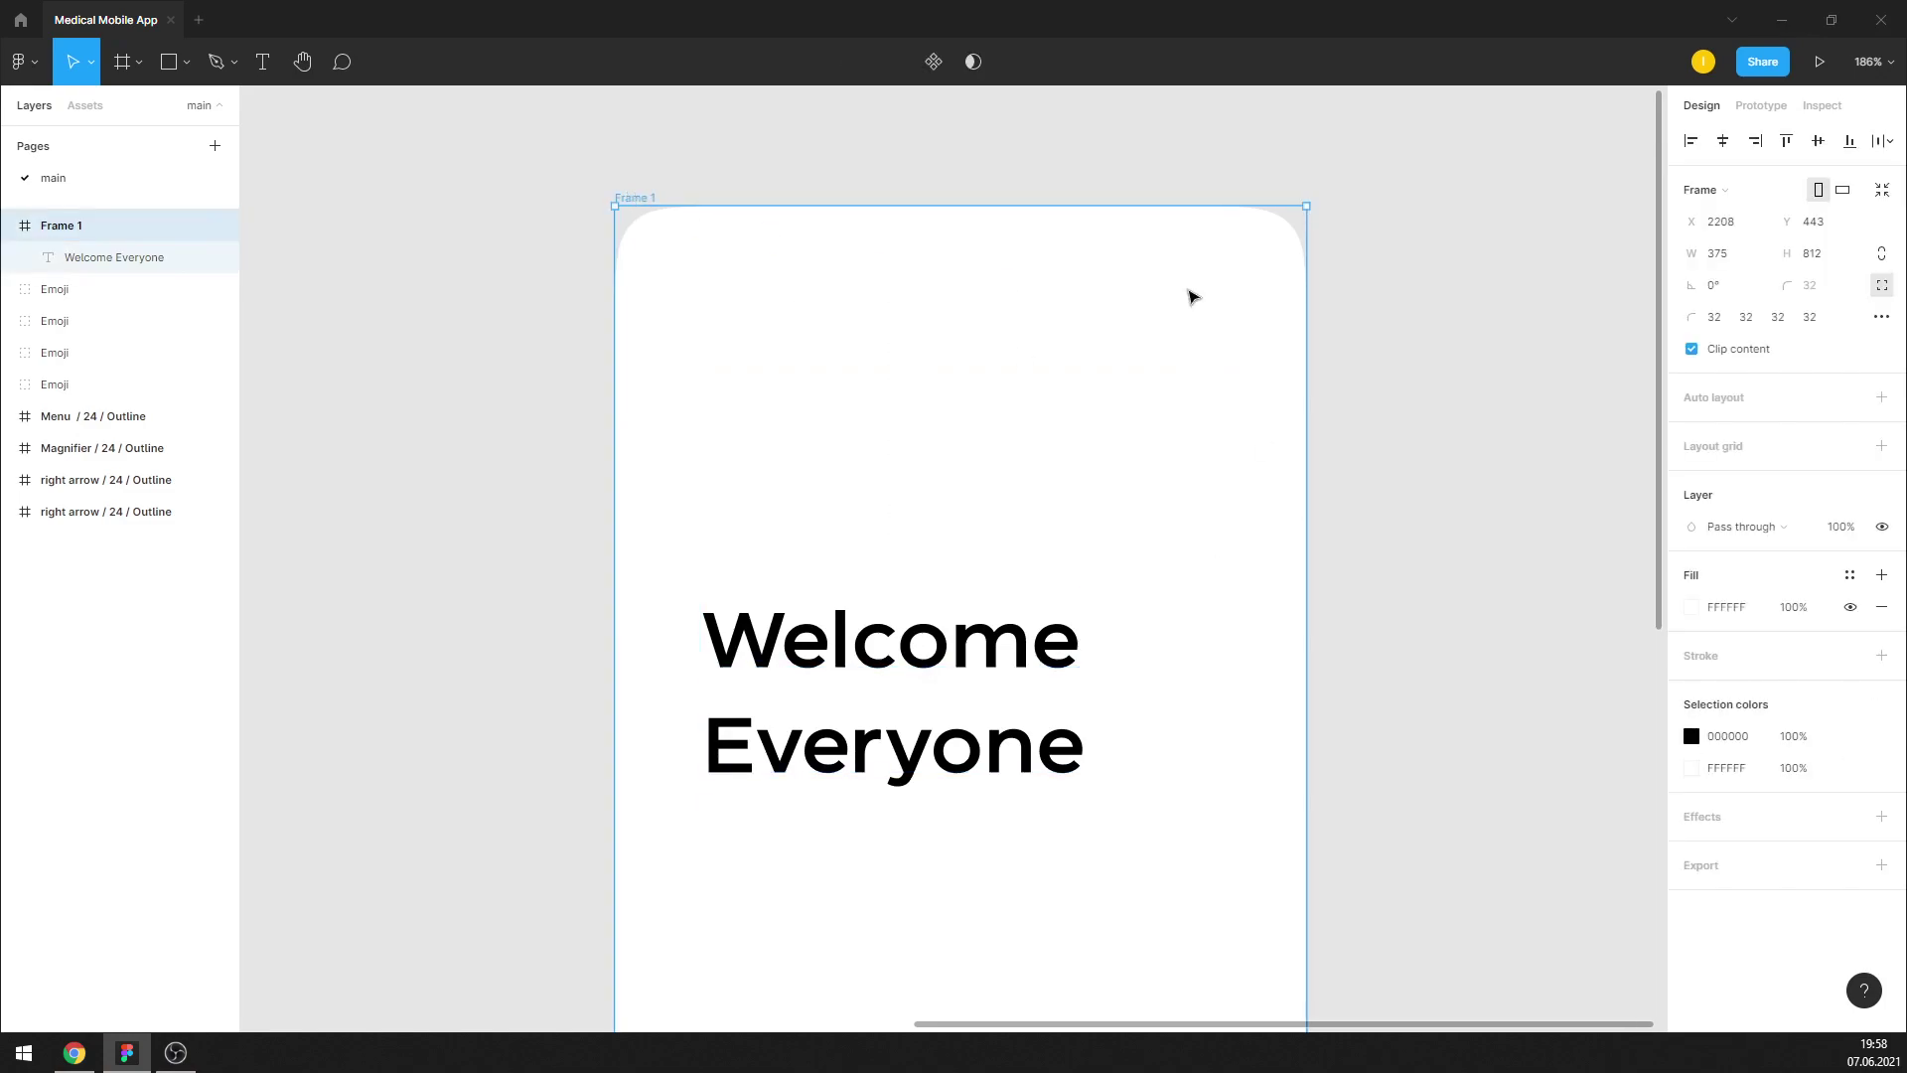
left_click(1881, 446)
left_click(1691, 478)
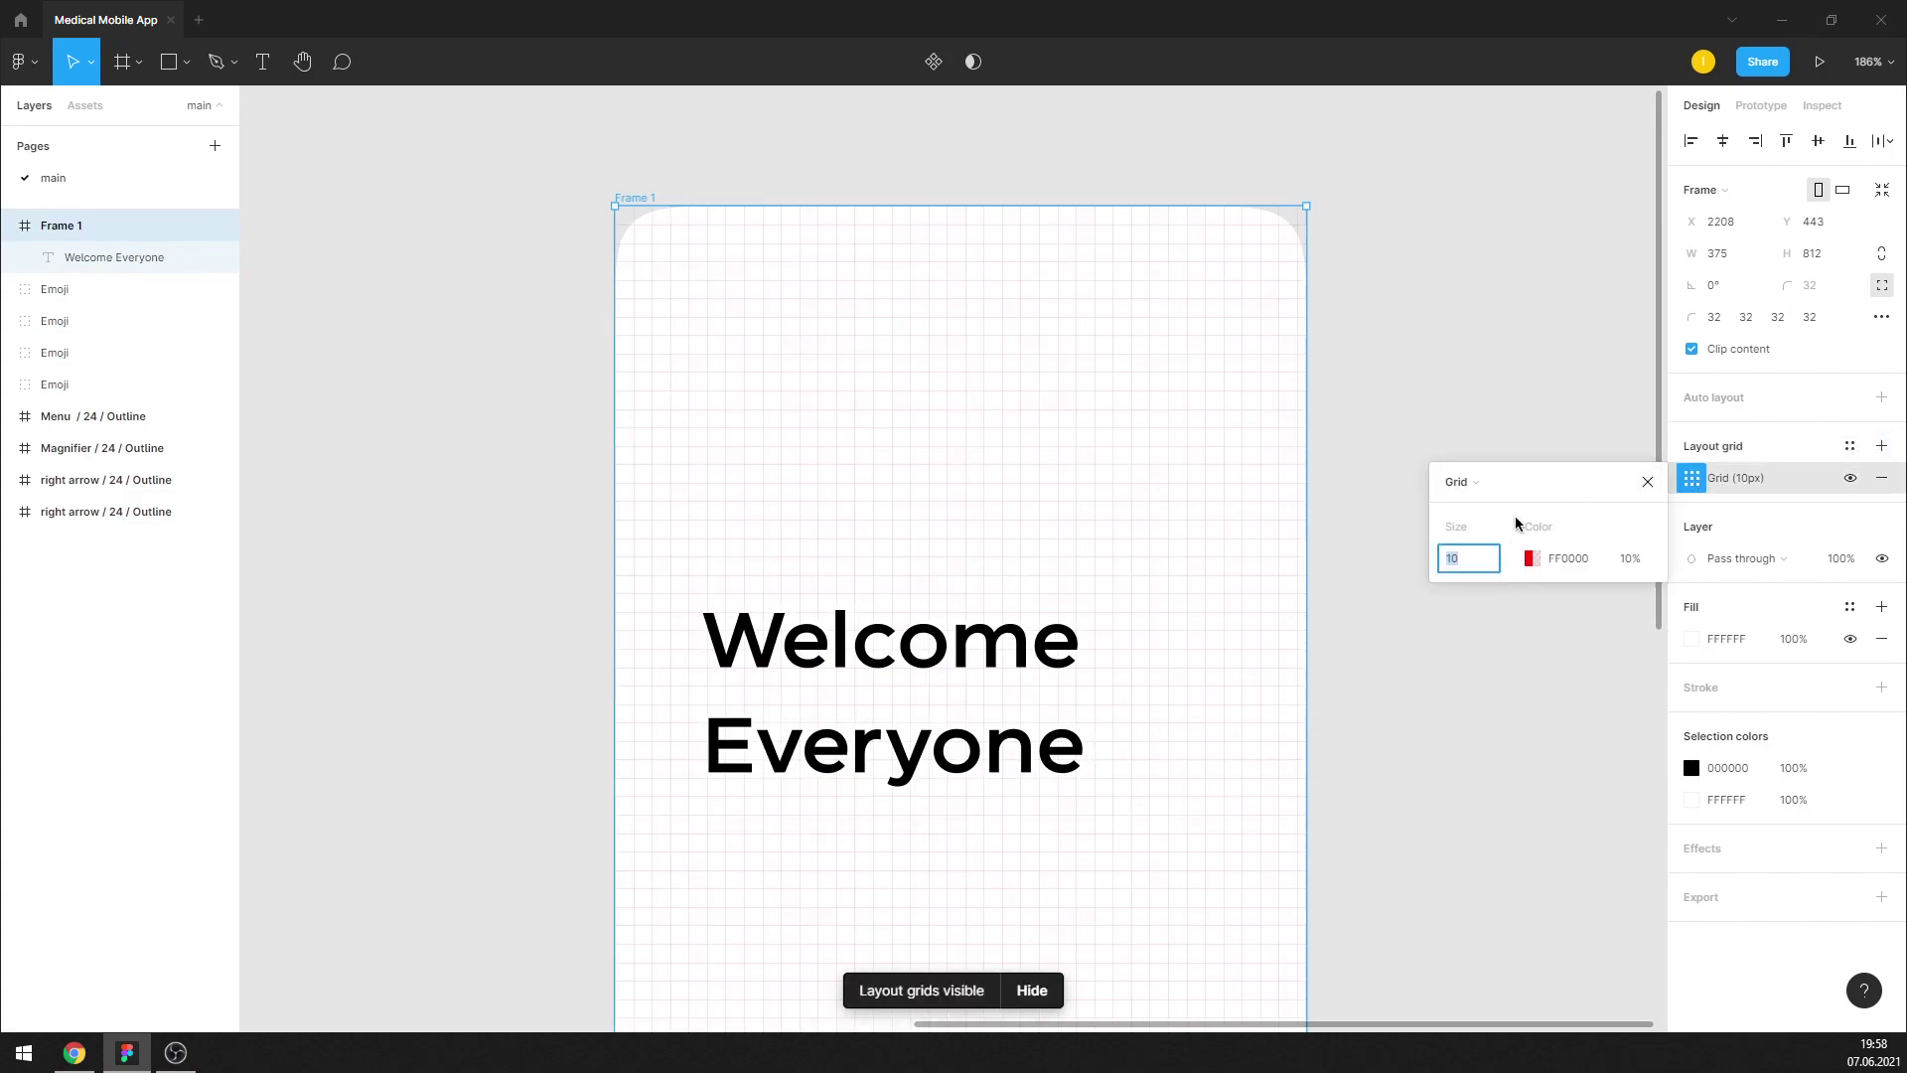
type("8")
key("Return")
left_click(1647, 482)
left_click(1506, 455)
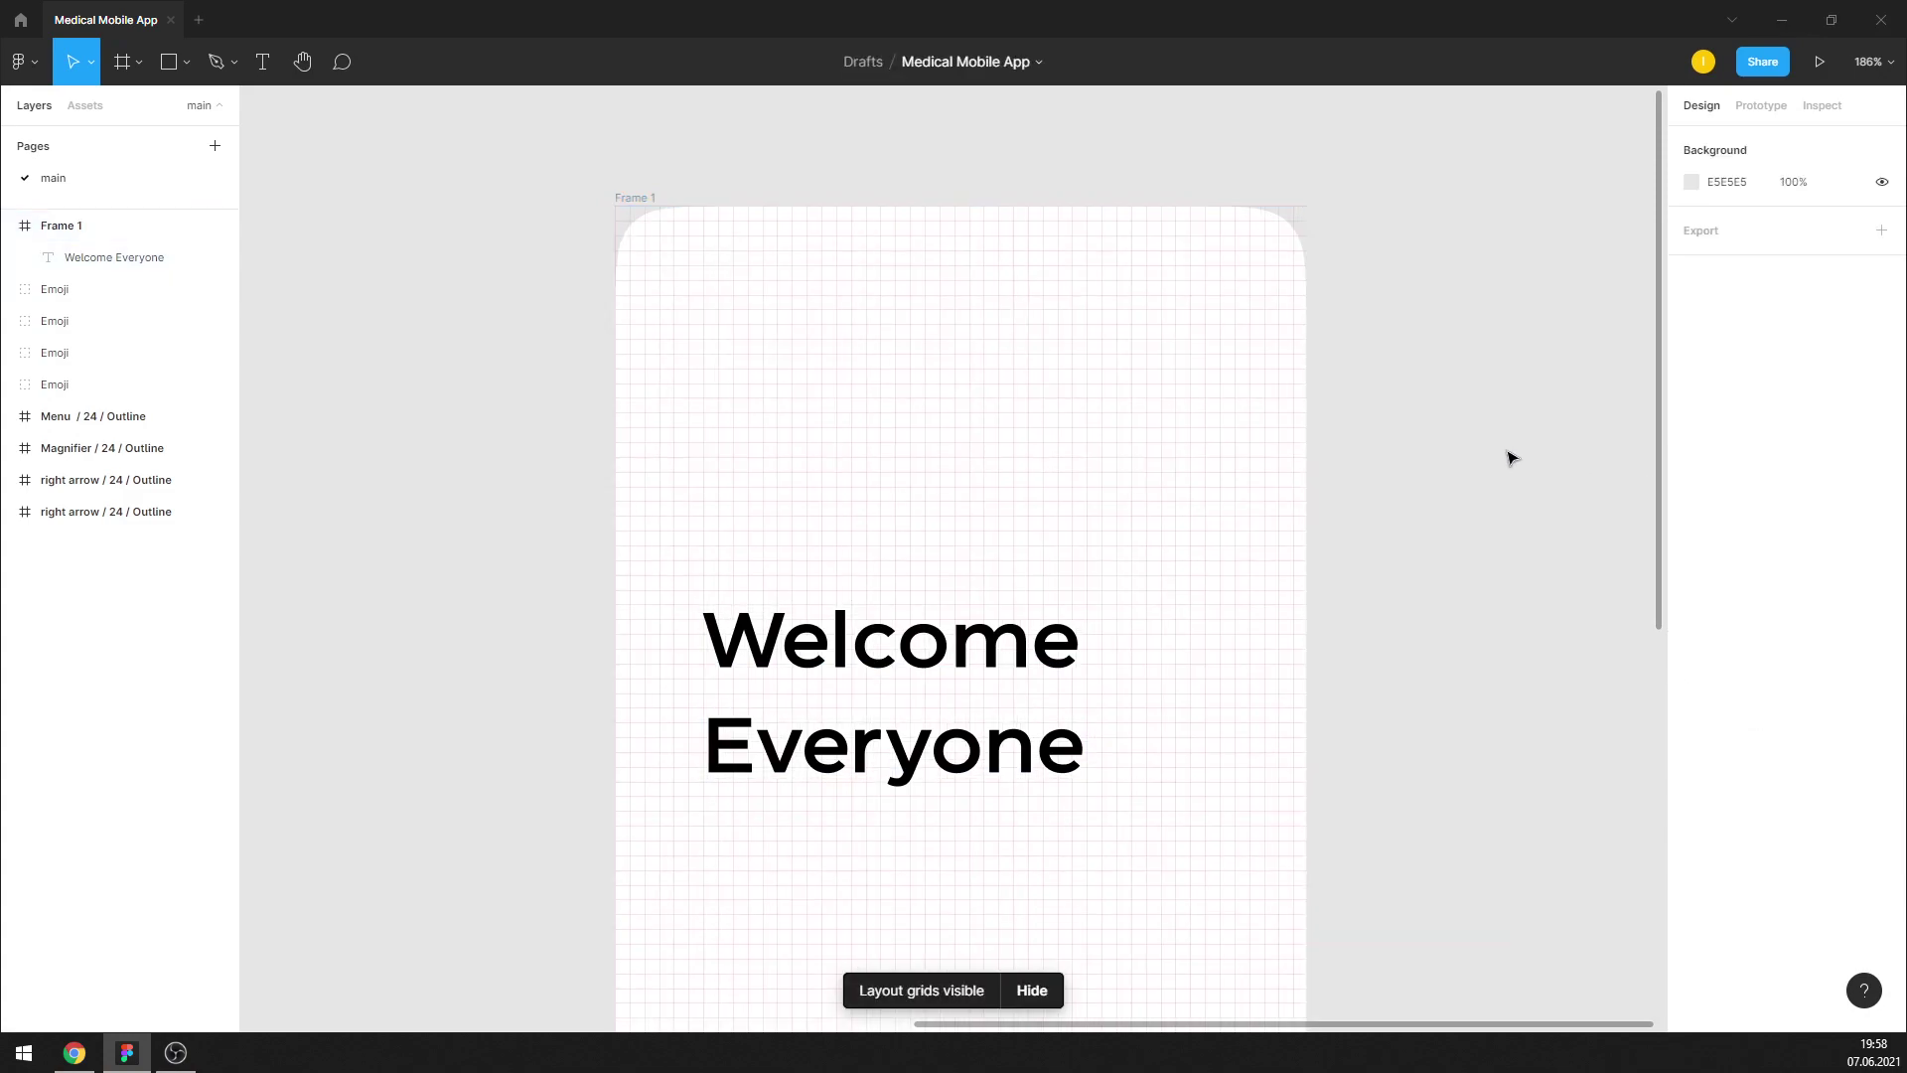
left_click(632, 200)
Retype the heading as 'Good morning', correcting the misspelled letter
double_click(895, 646)
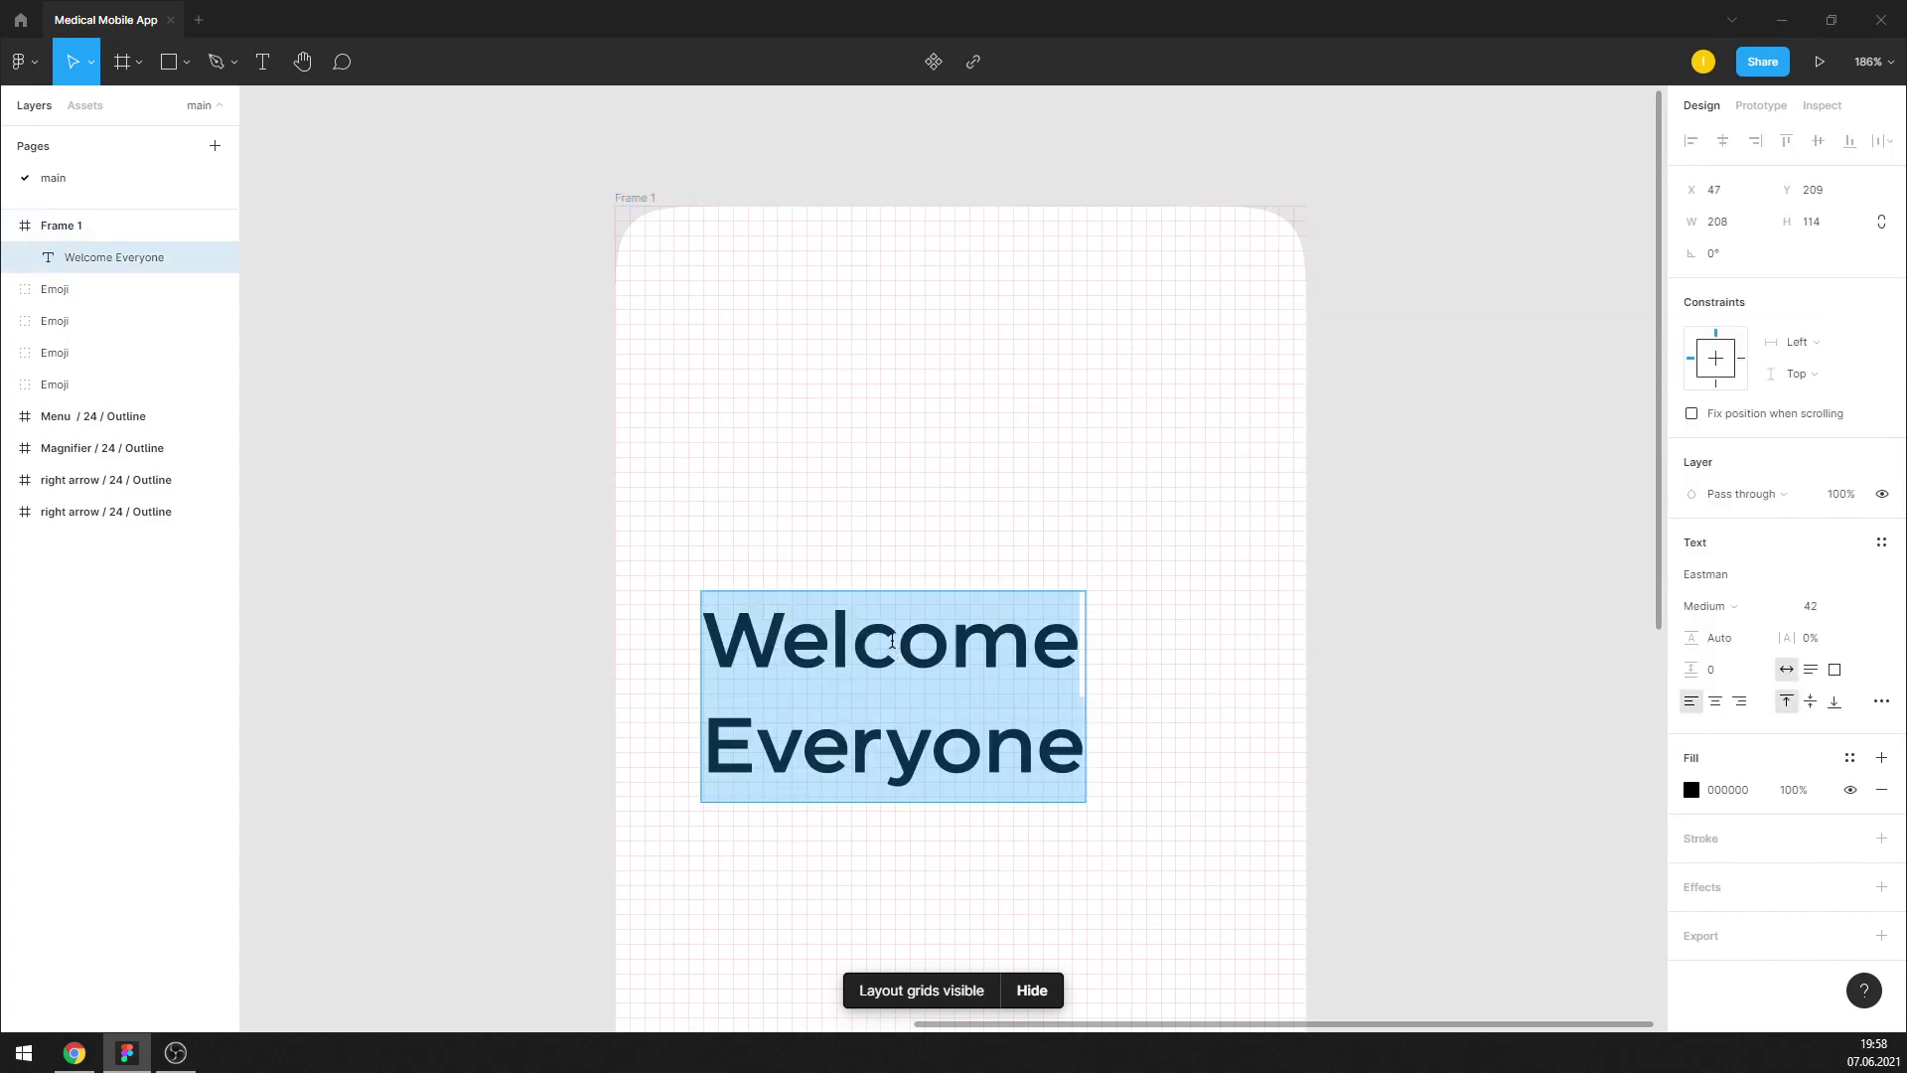
type("Go")
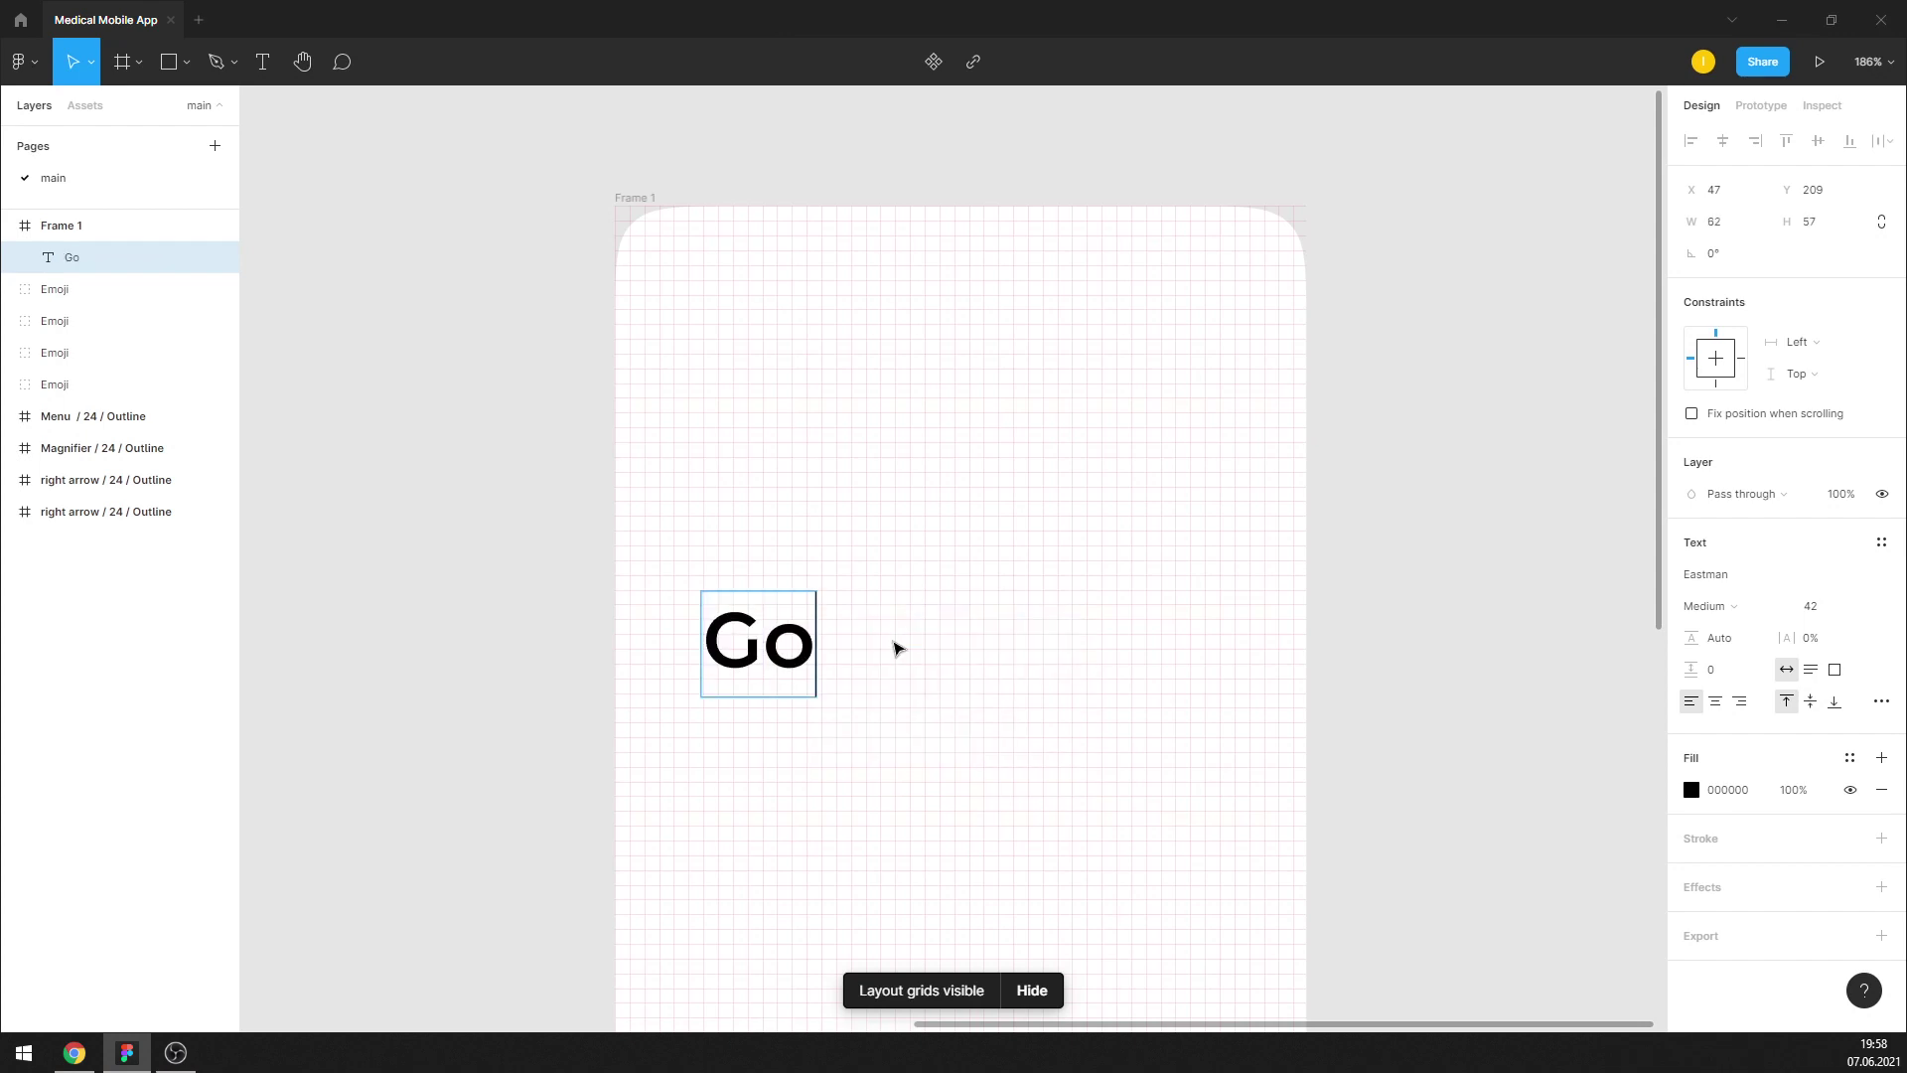
type("od m")
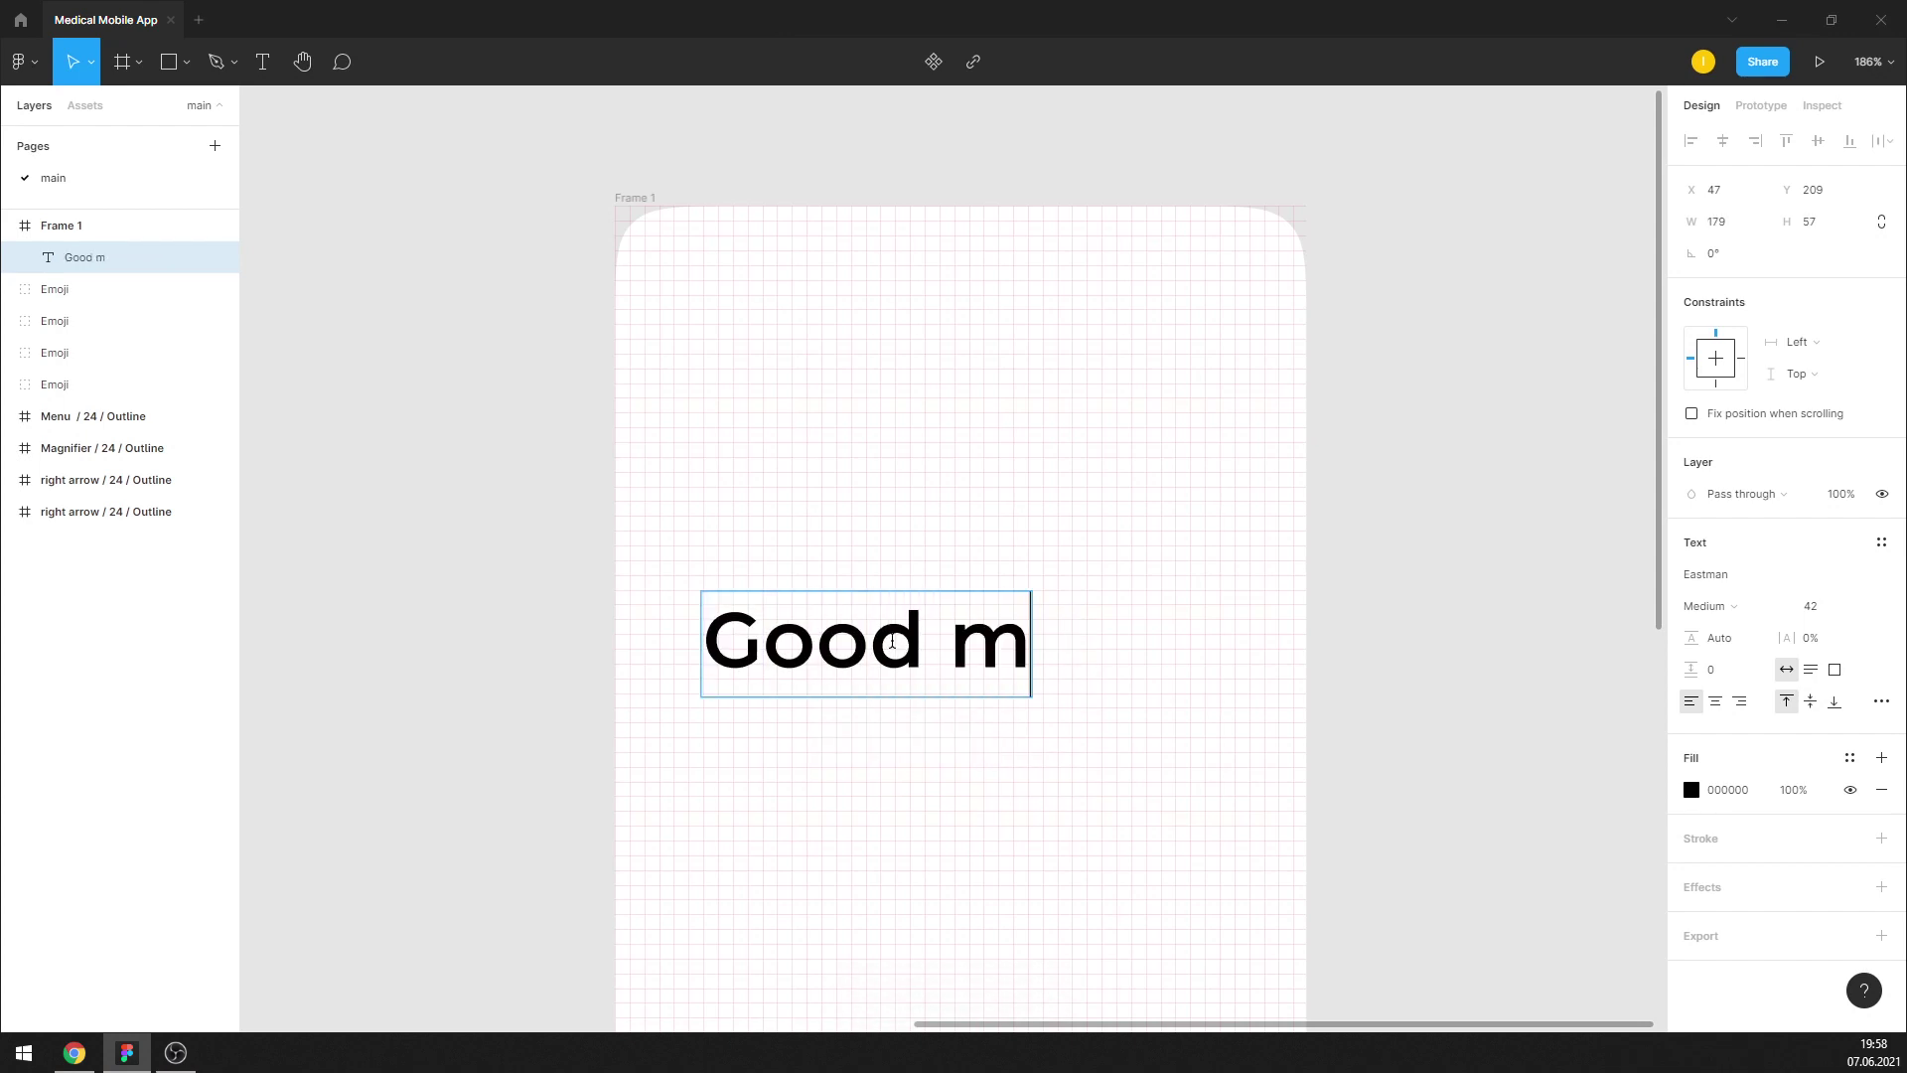
type("arn")
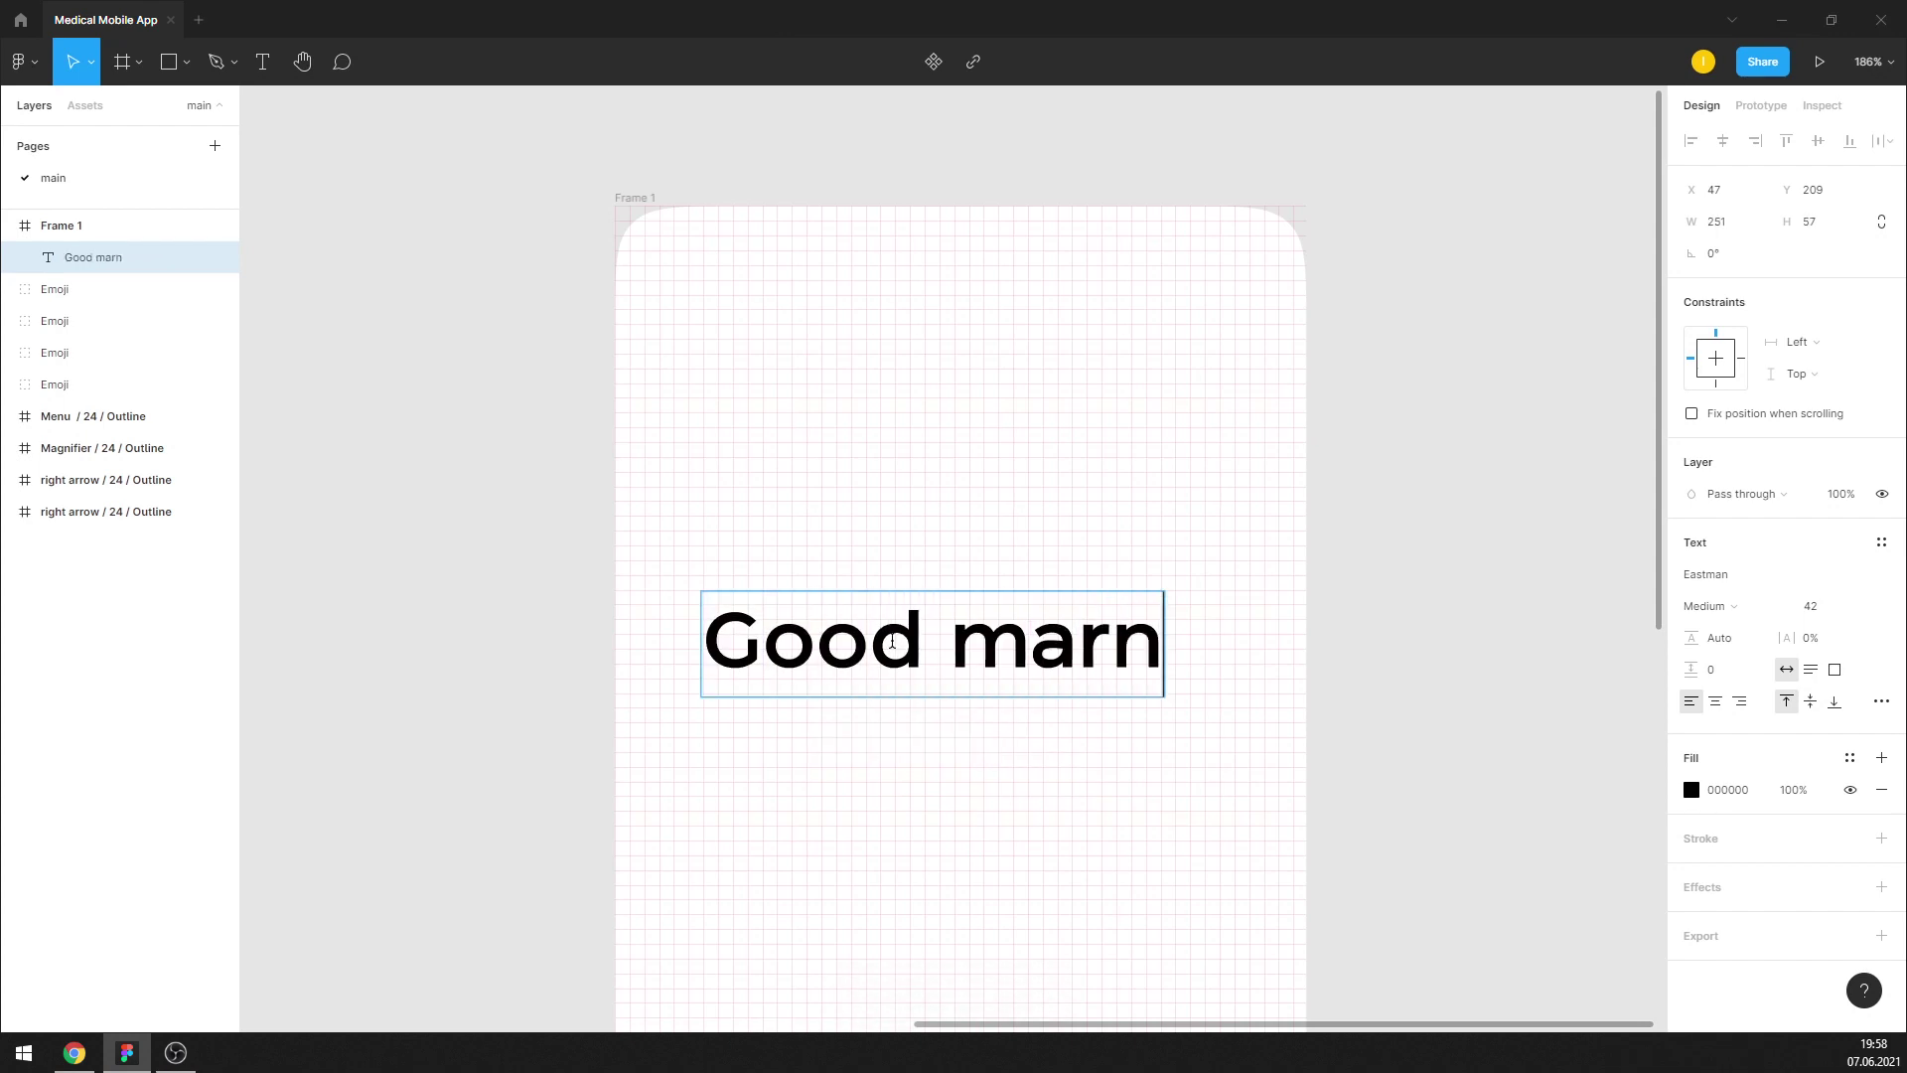
type("in")
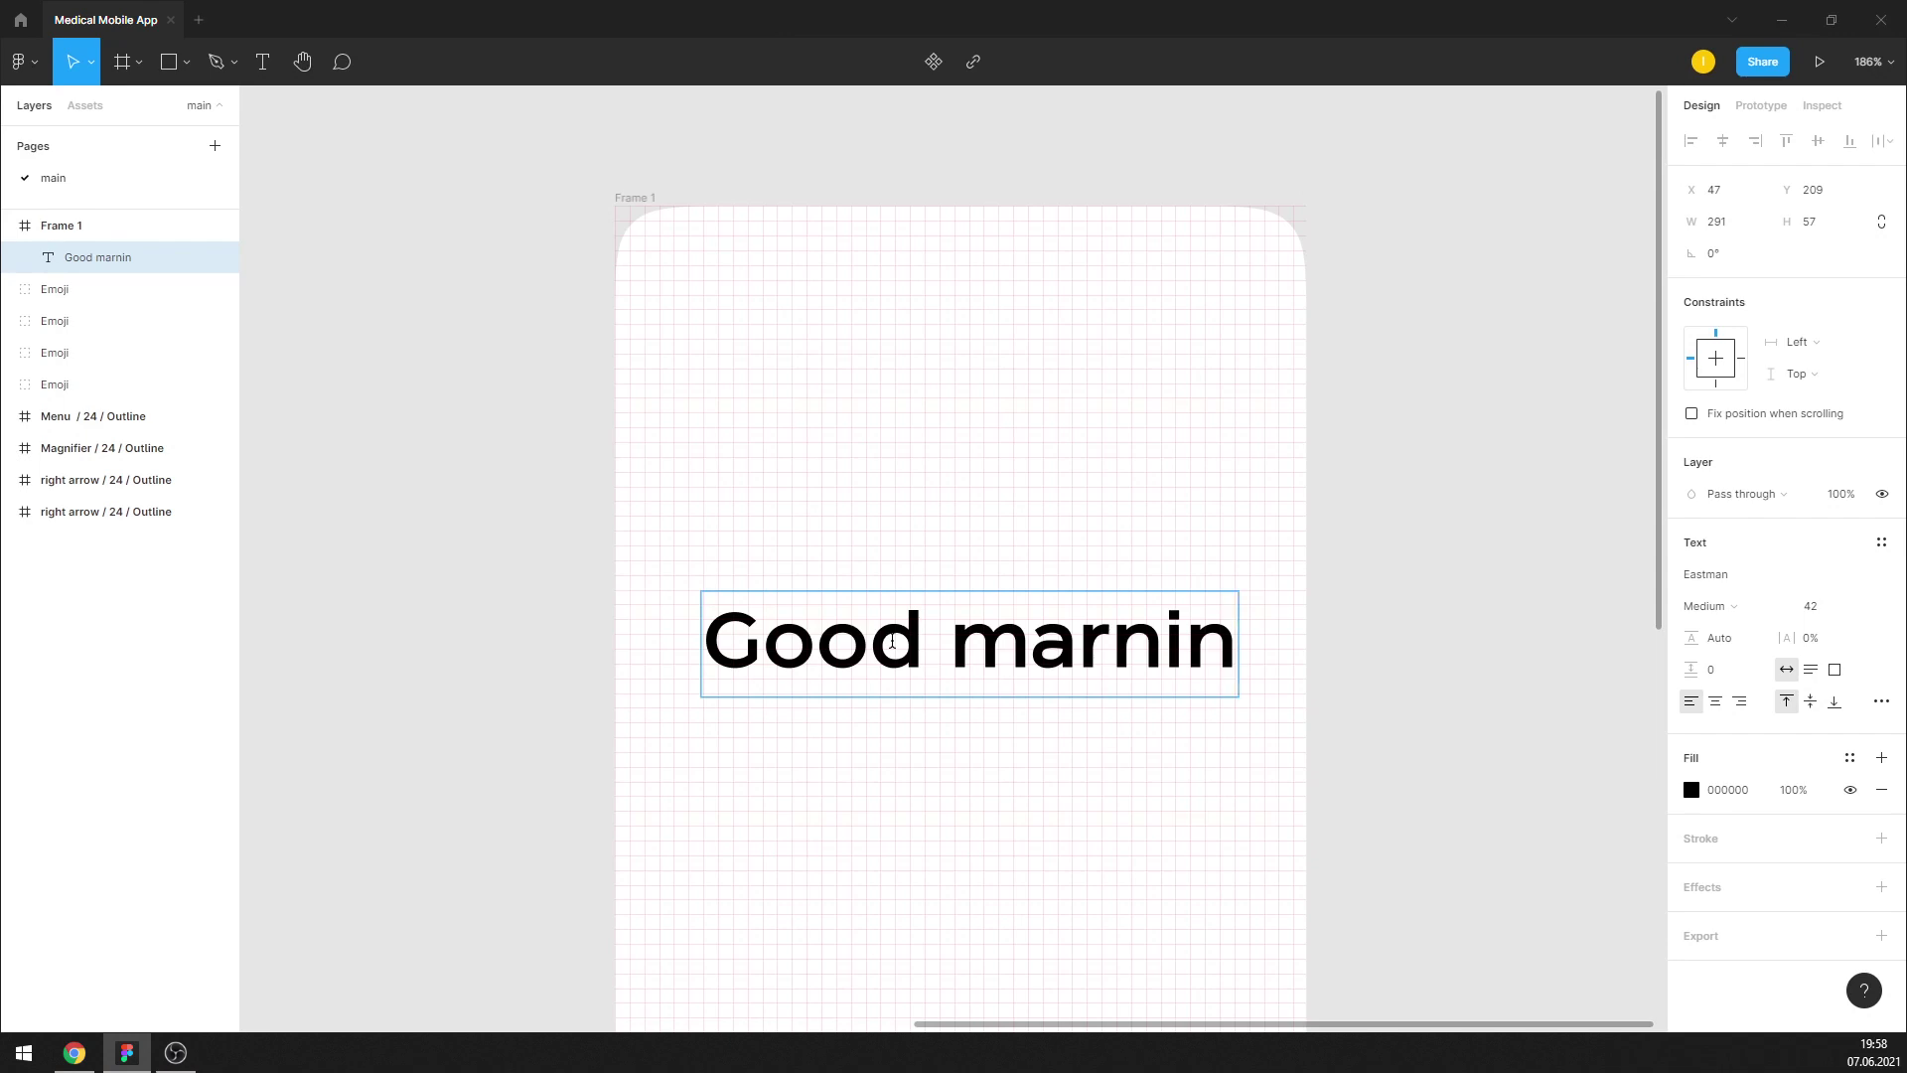
left_click_drag(1078, 641, 1029, 640)
type("ornin")
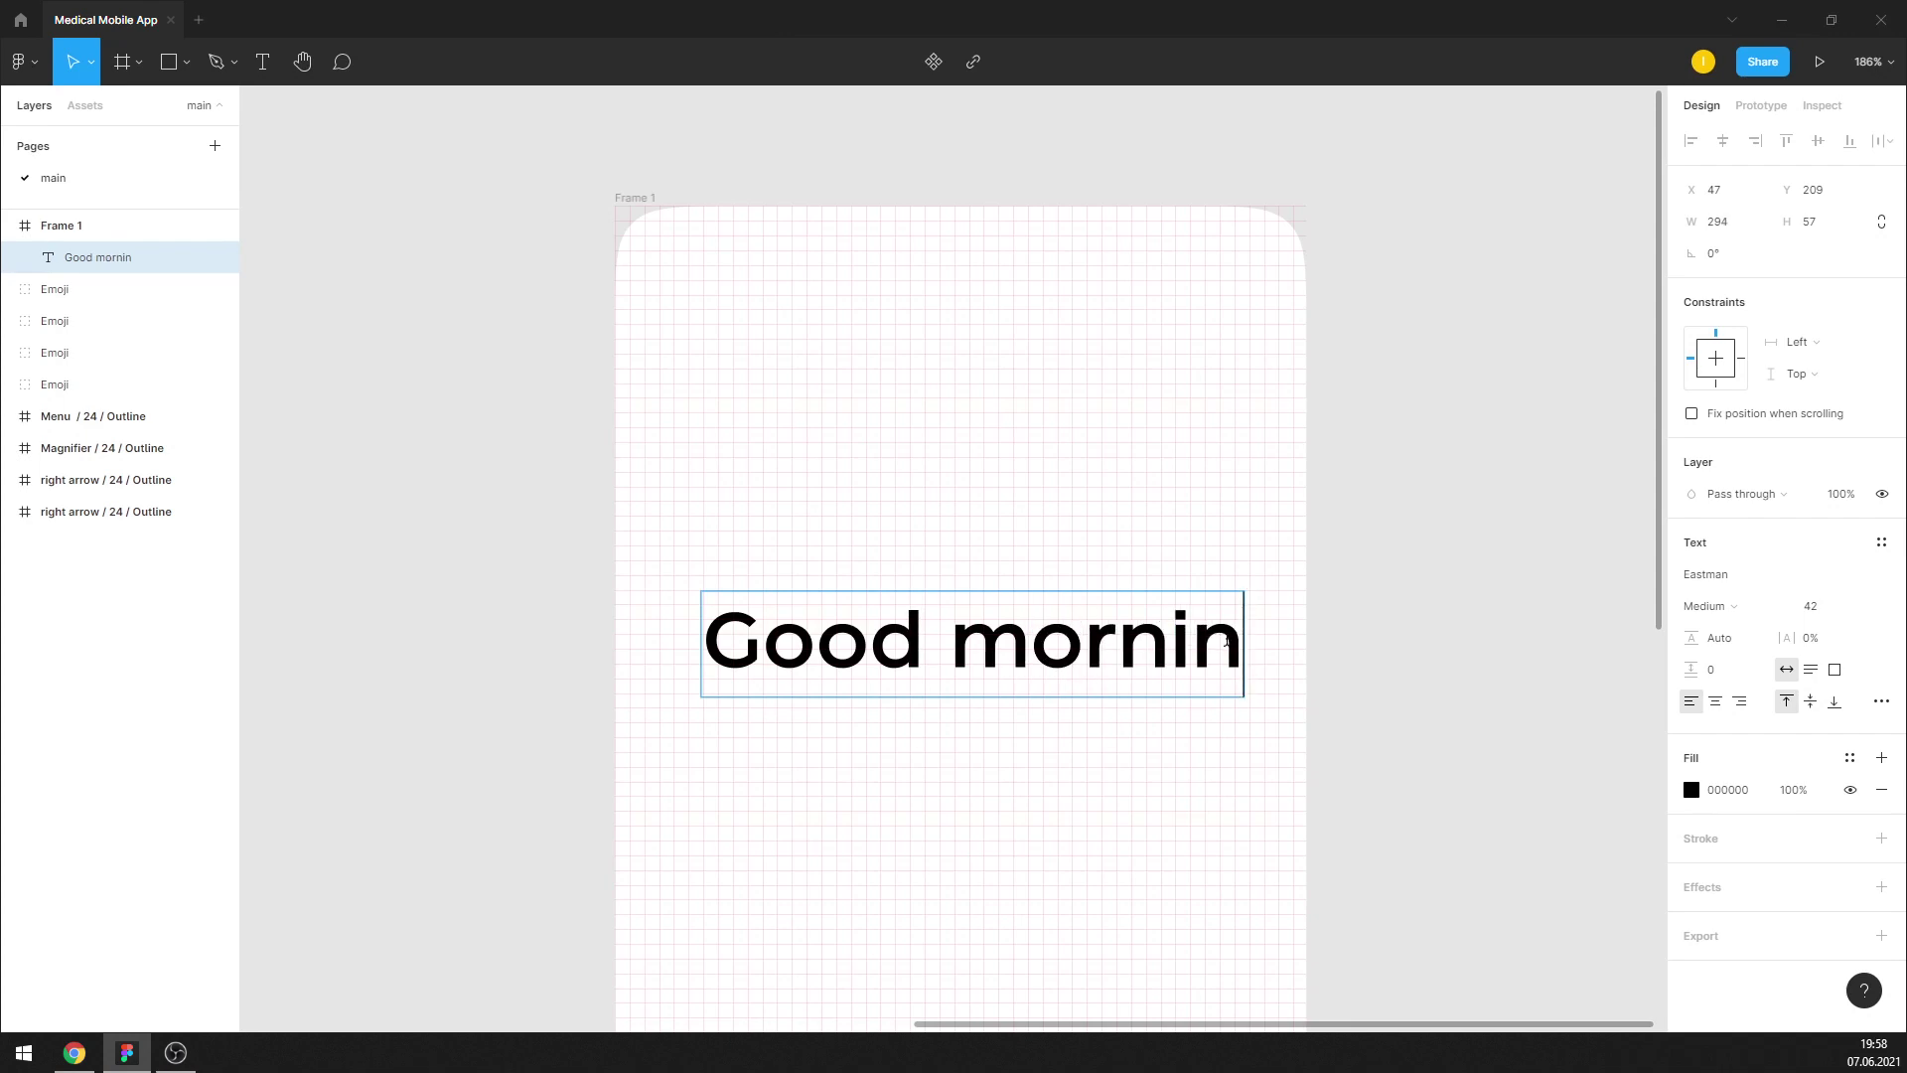
type("g")
key("ctrl+a")
Set the Good morning heading's font size to 28
left_click(1810, 606)
key("Down")
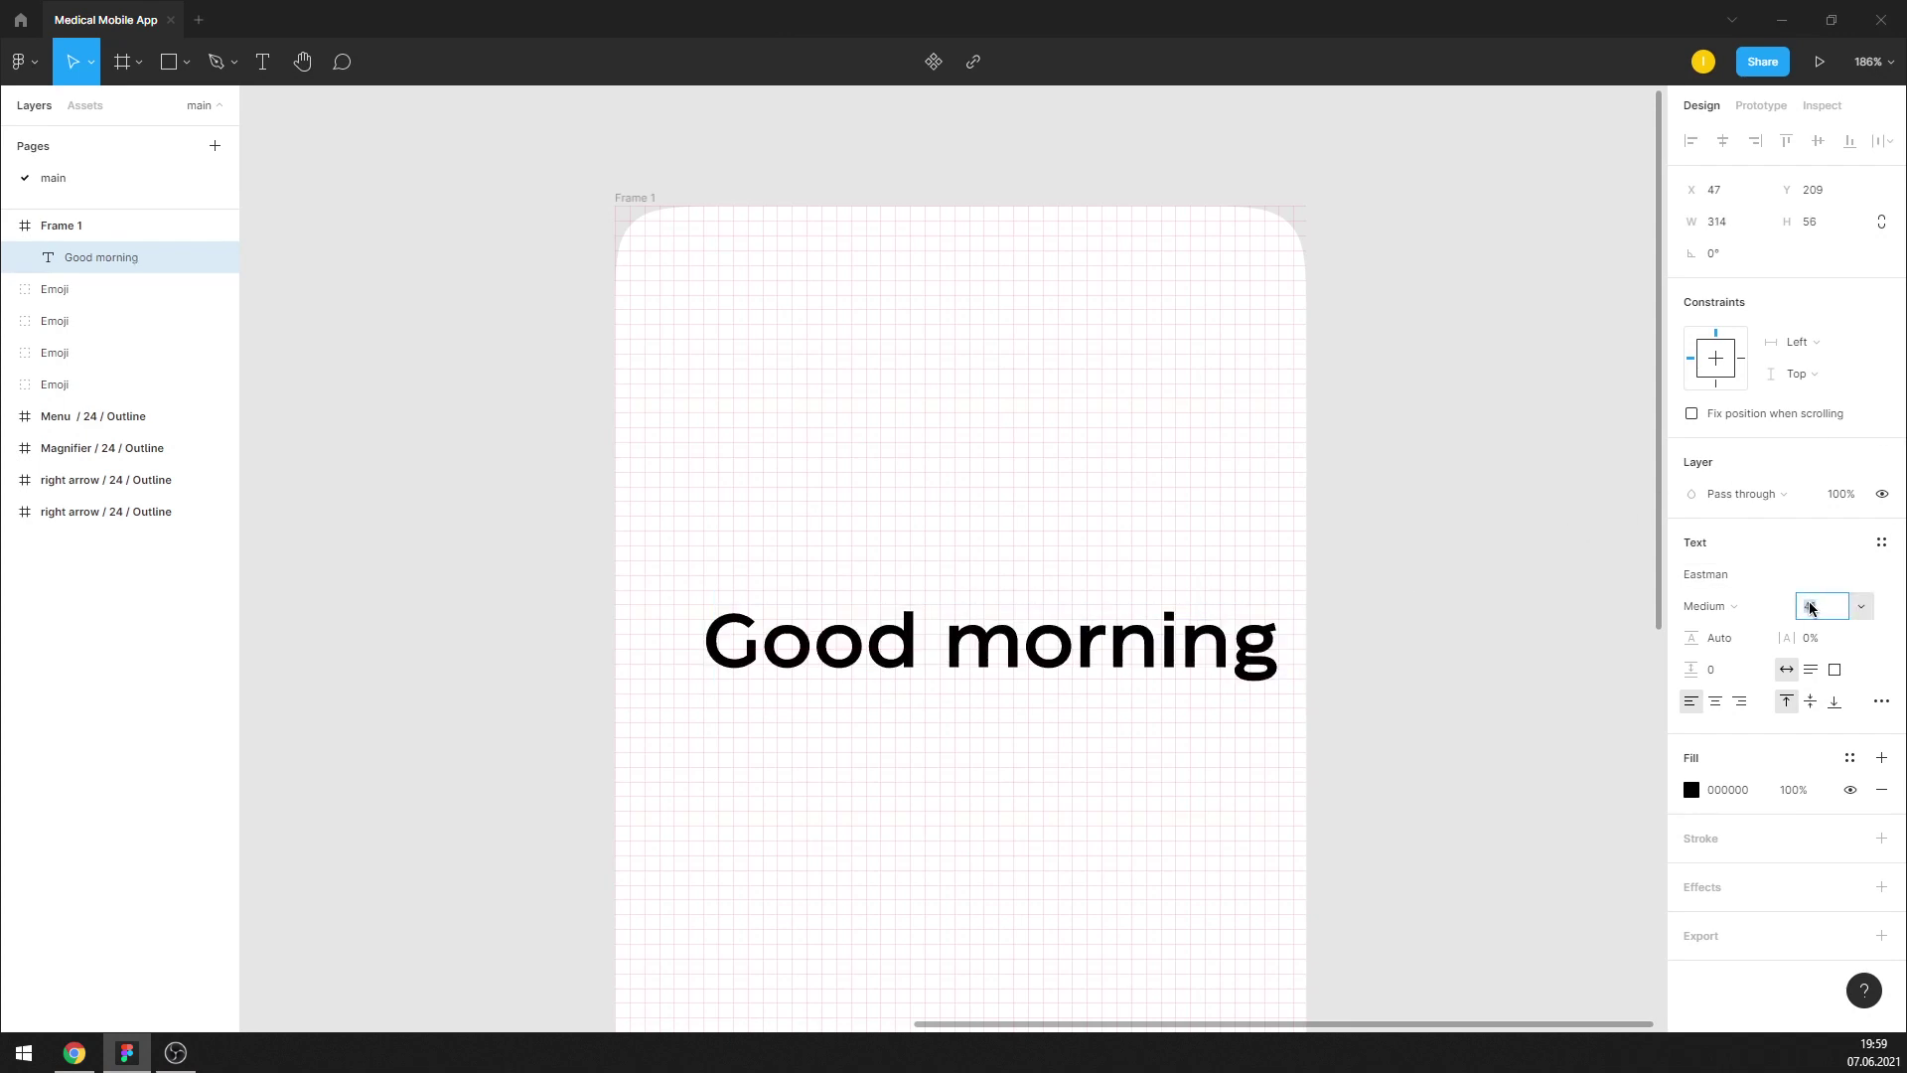
key("Down")
key("Down")
key("Down")
key("Down")
key("Down")
key("Down")
key("Down")
key("Down")
key("Down")
key("Down")
key("Down")
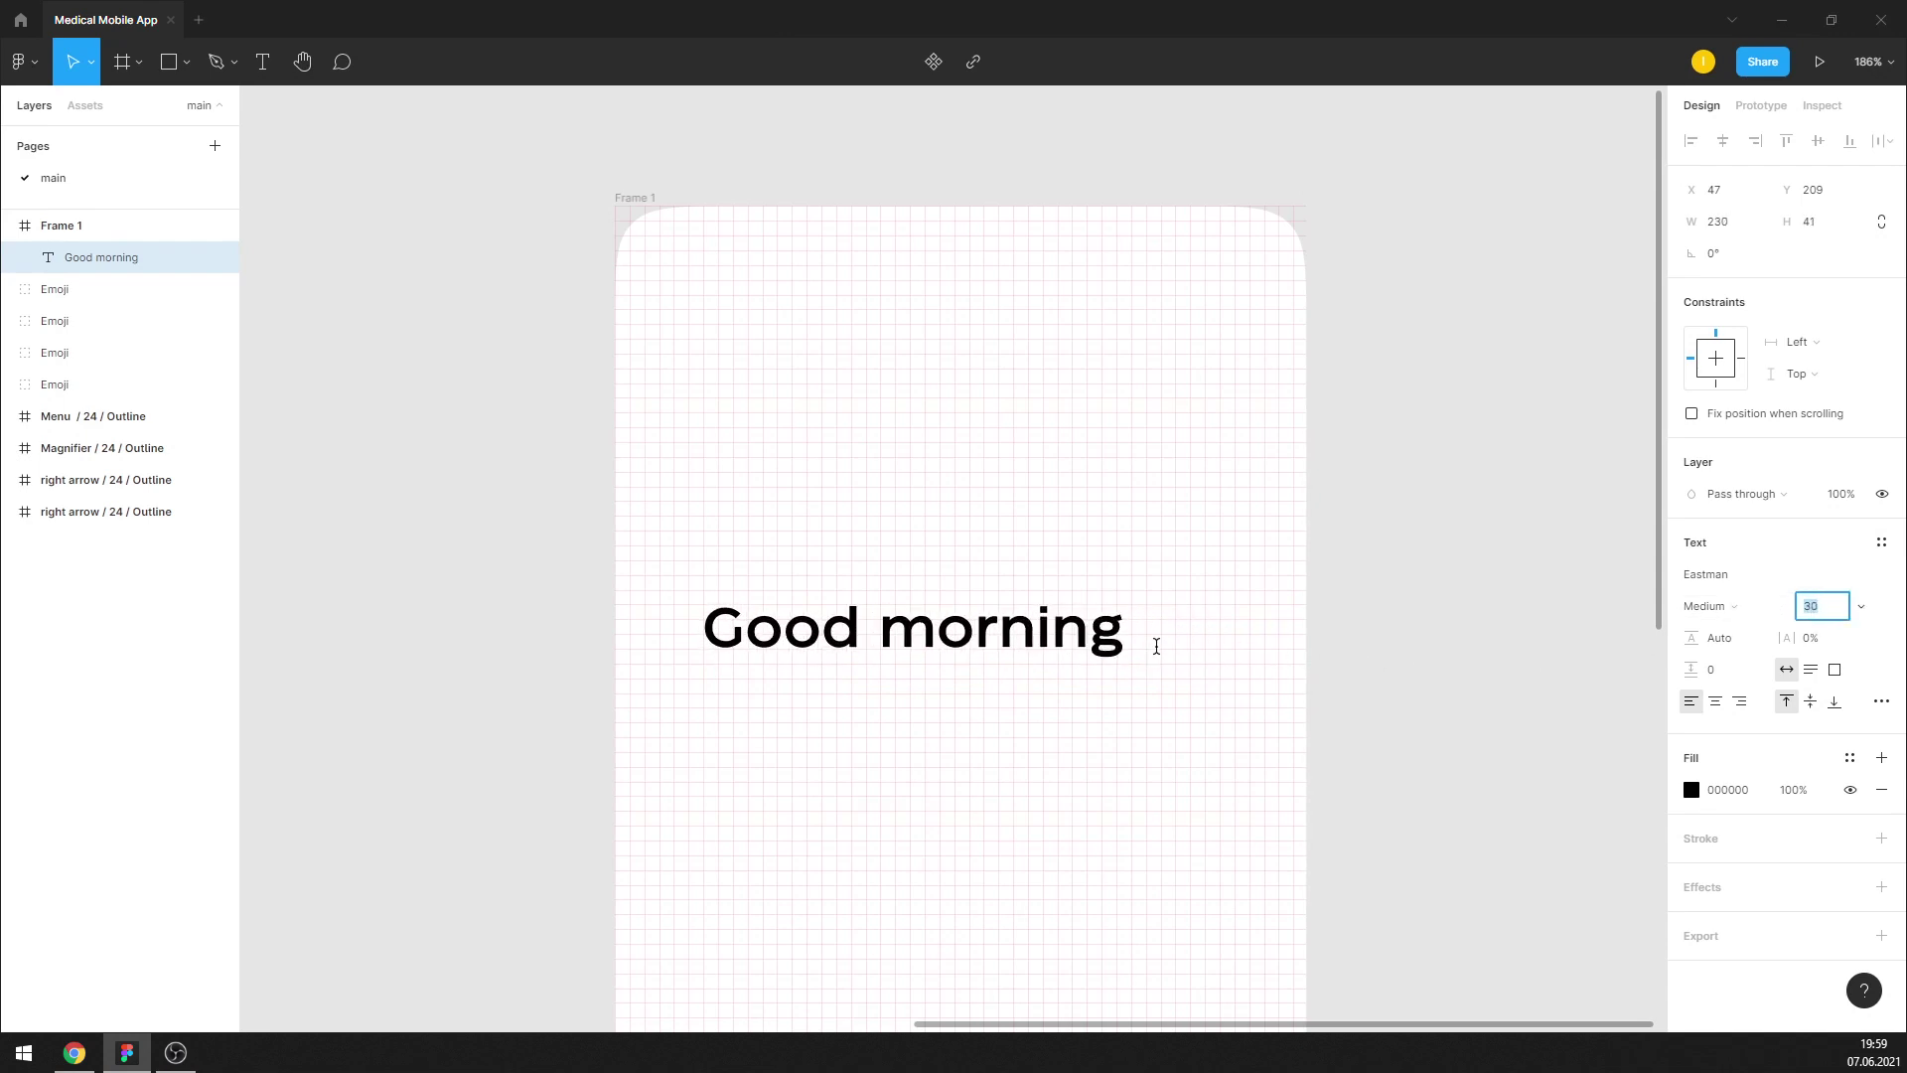
key("Down")
key("Up")
key("Up")
key("Up")
key("Return")
scroll(1140, 485, "down", 3)
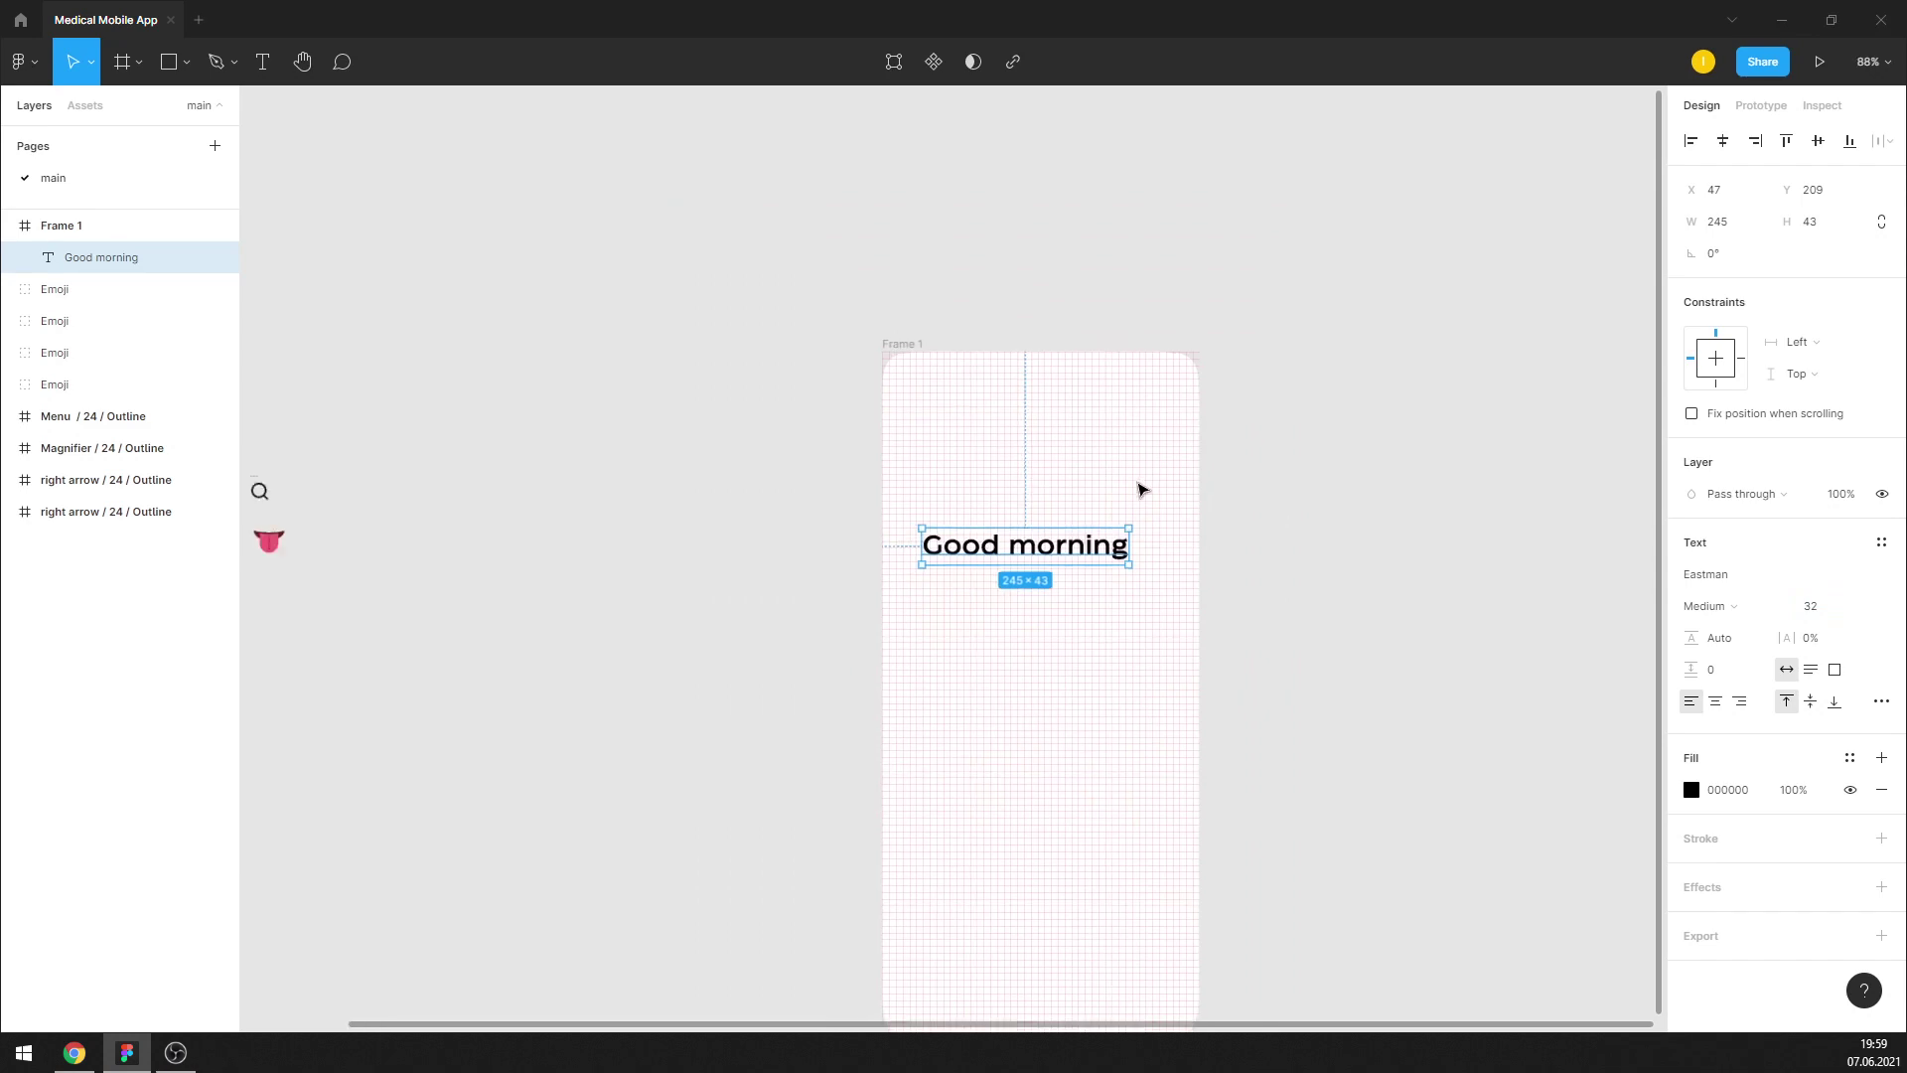
scroll(1152, 524, "down", 2)
scroll(1152, 523, "up", 5)
key("Return")
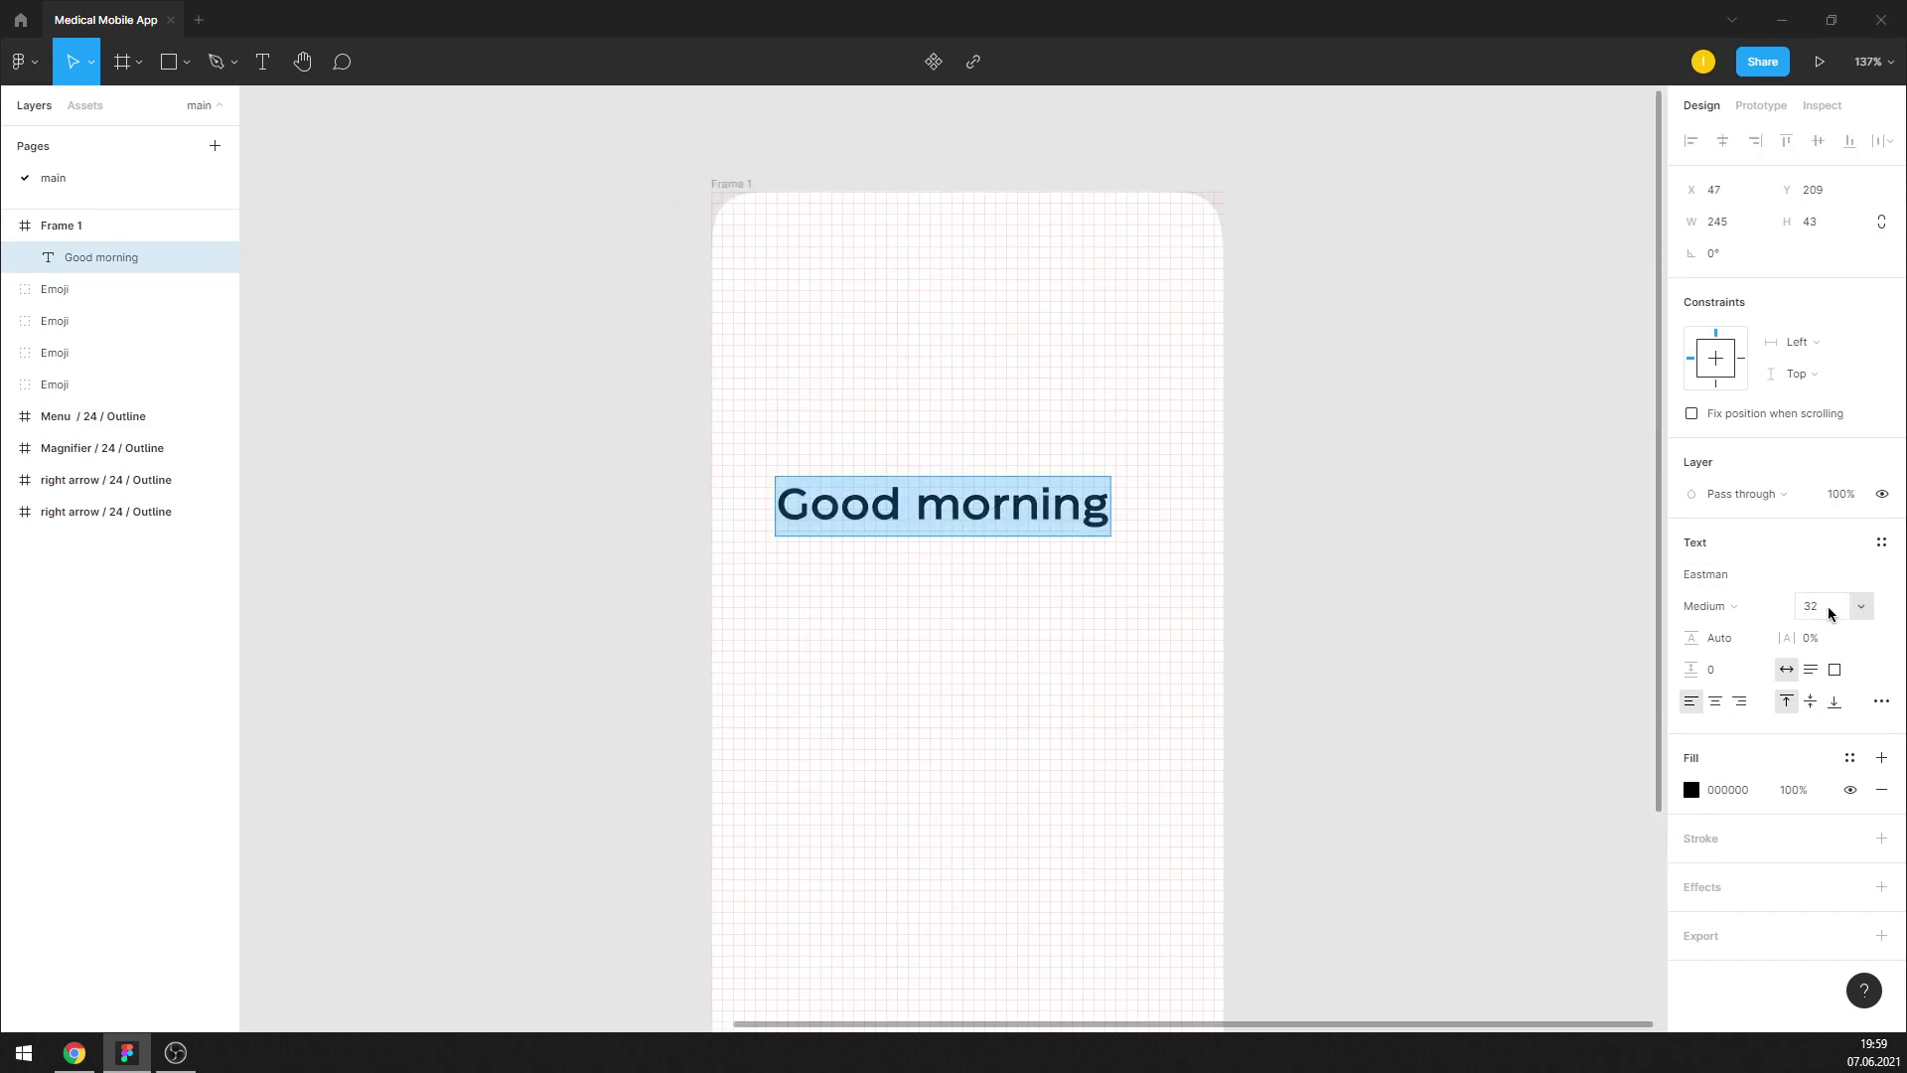
type("28")
key("Return")
key("Escape")
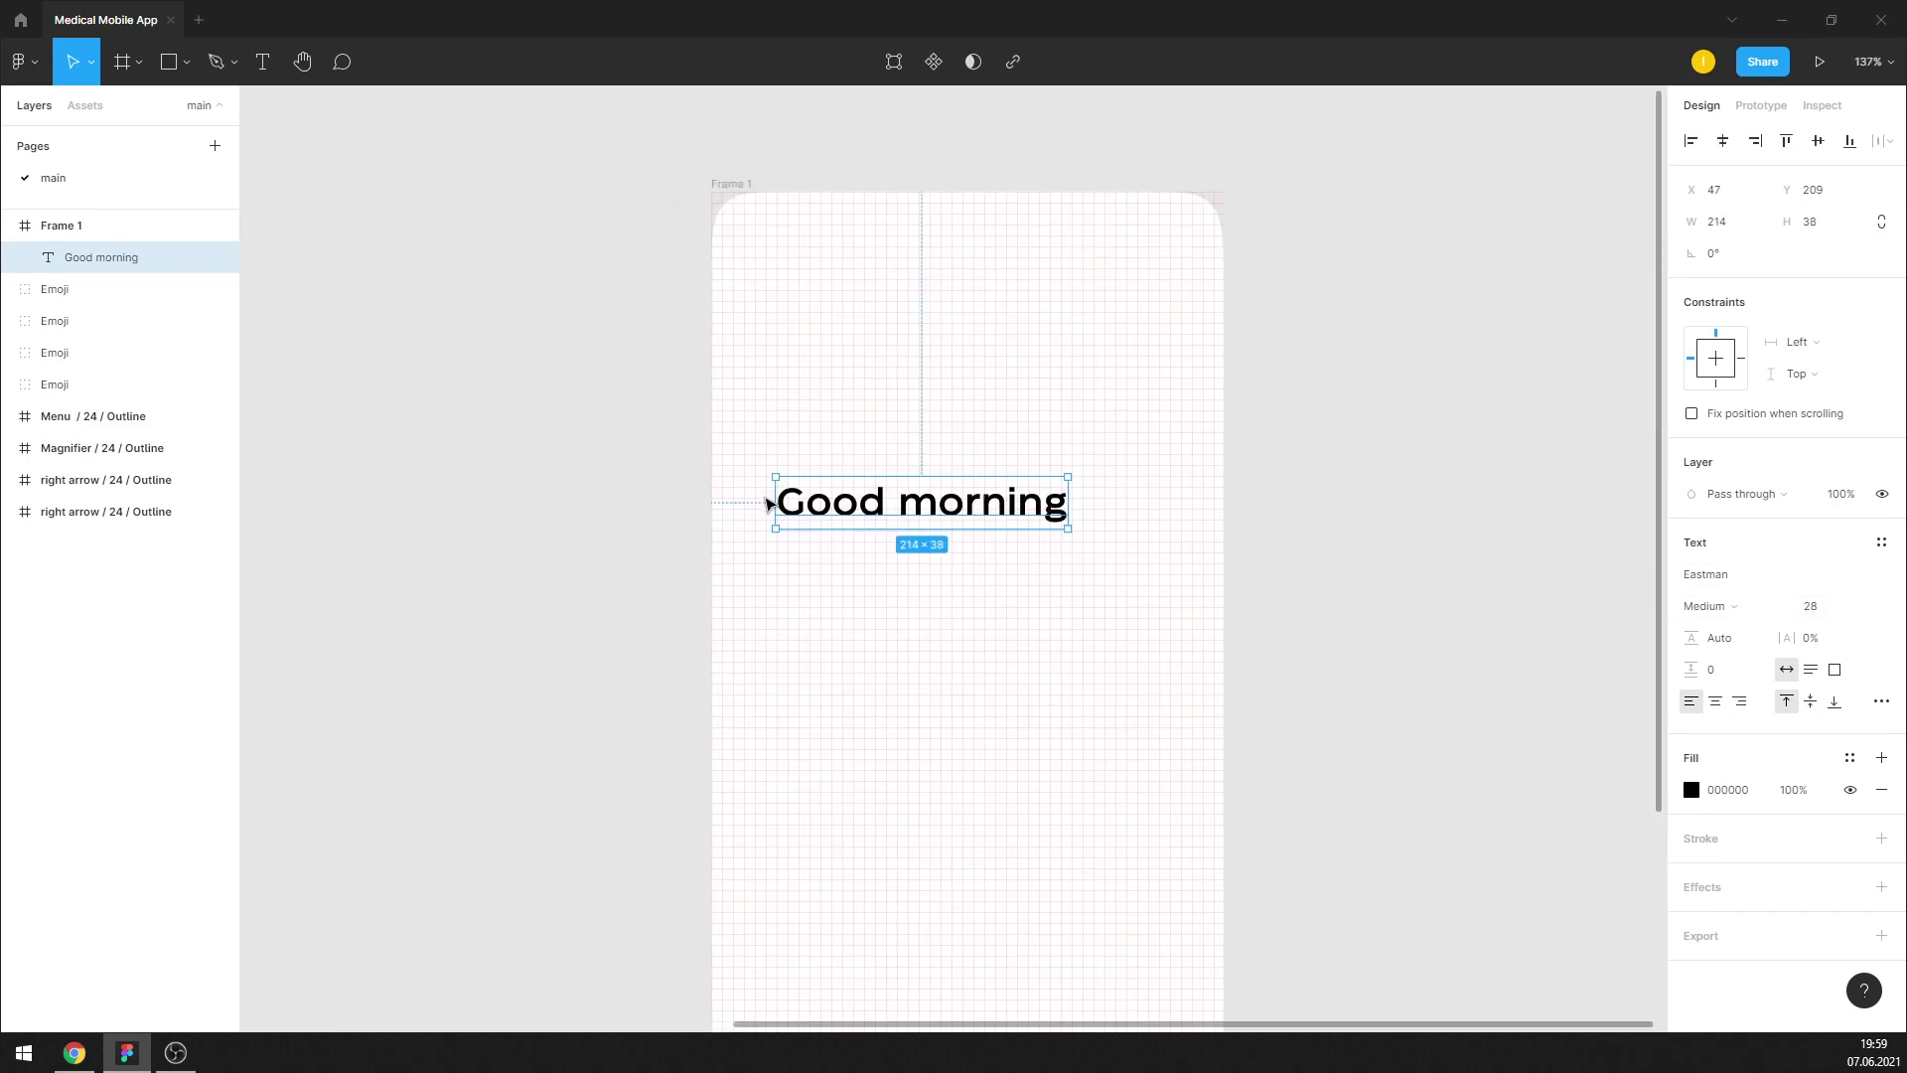
scroll(768, 503, "up", 5)
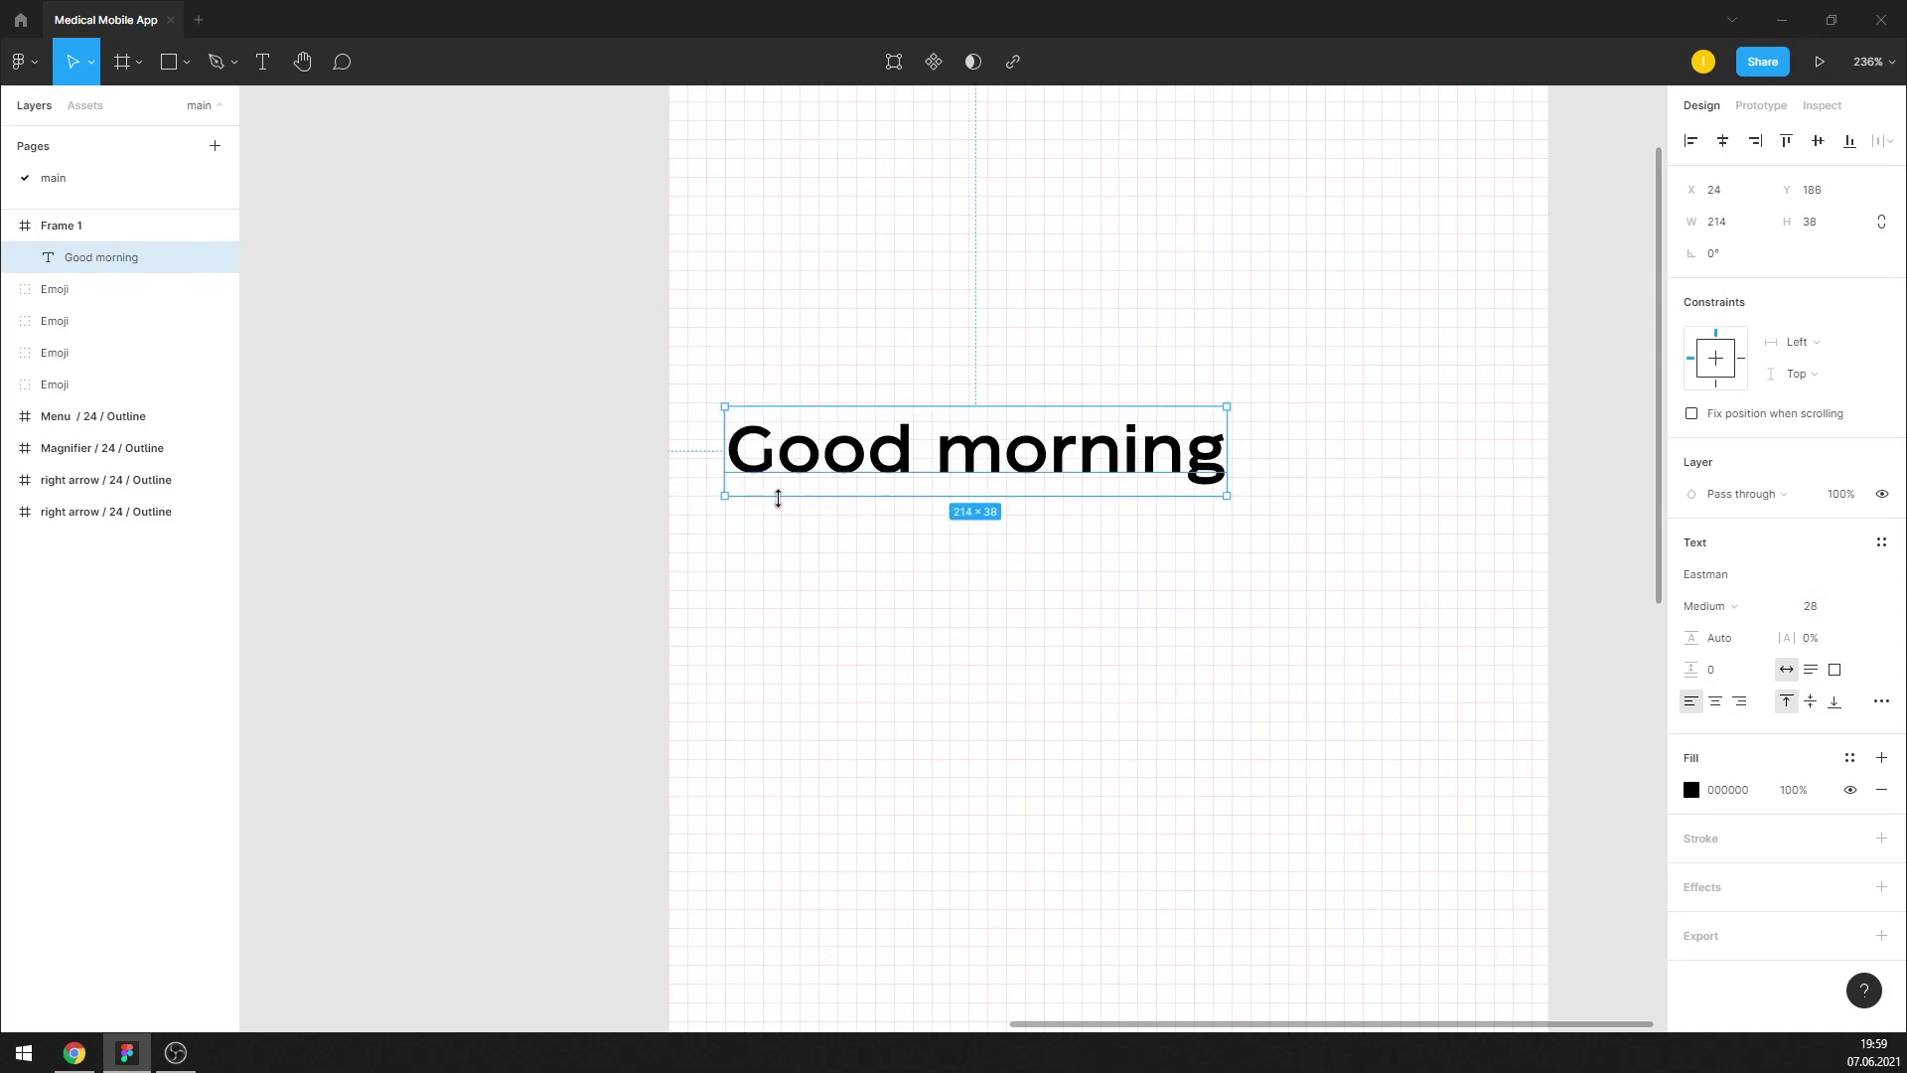
Add a comma and 'Keira' on a new second line of the greeting
double_click(1200, 440)
left_click(1200, 440)
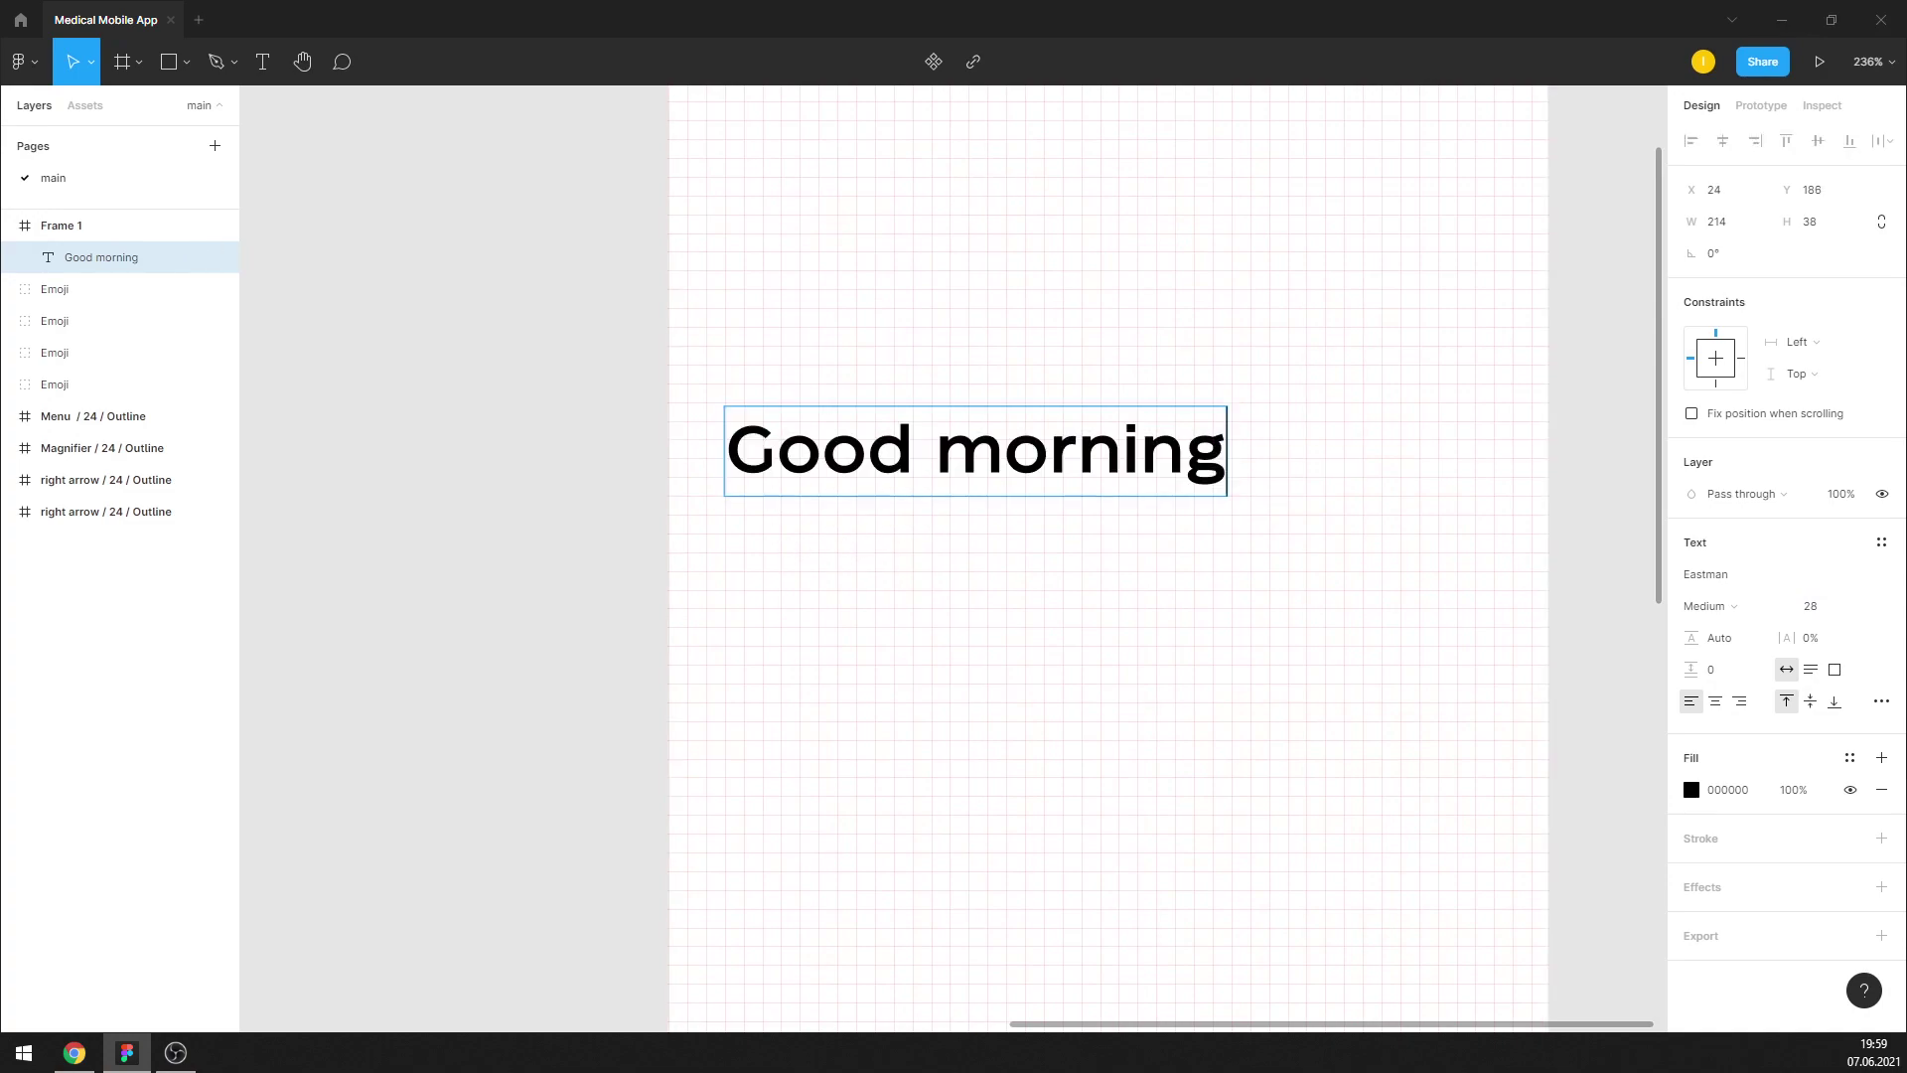
type(",")
key("Return")
type("Ke")
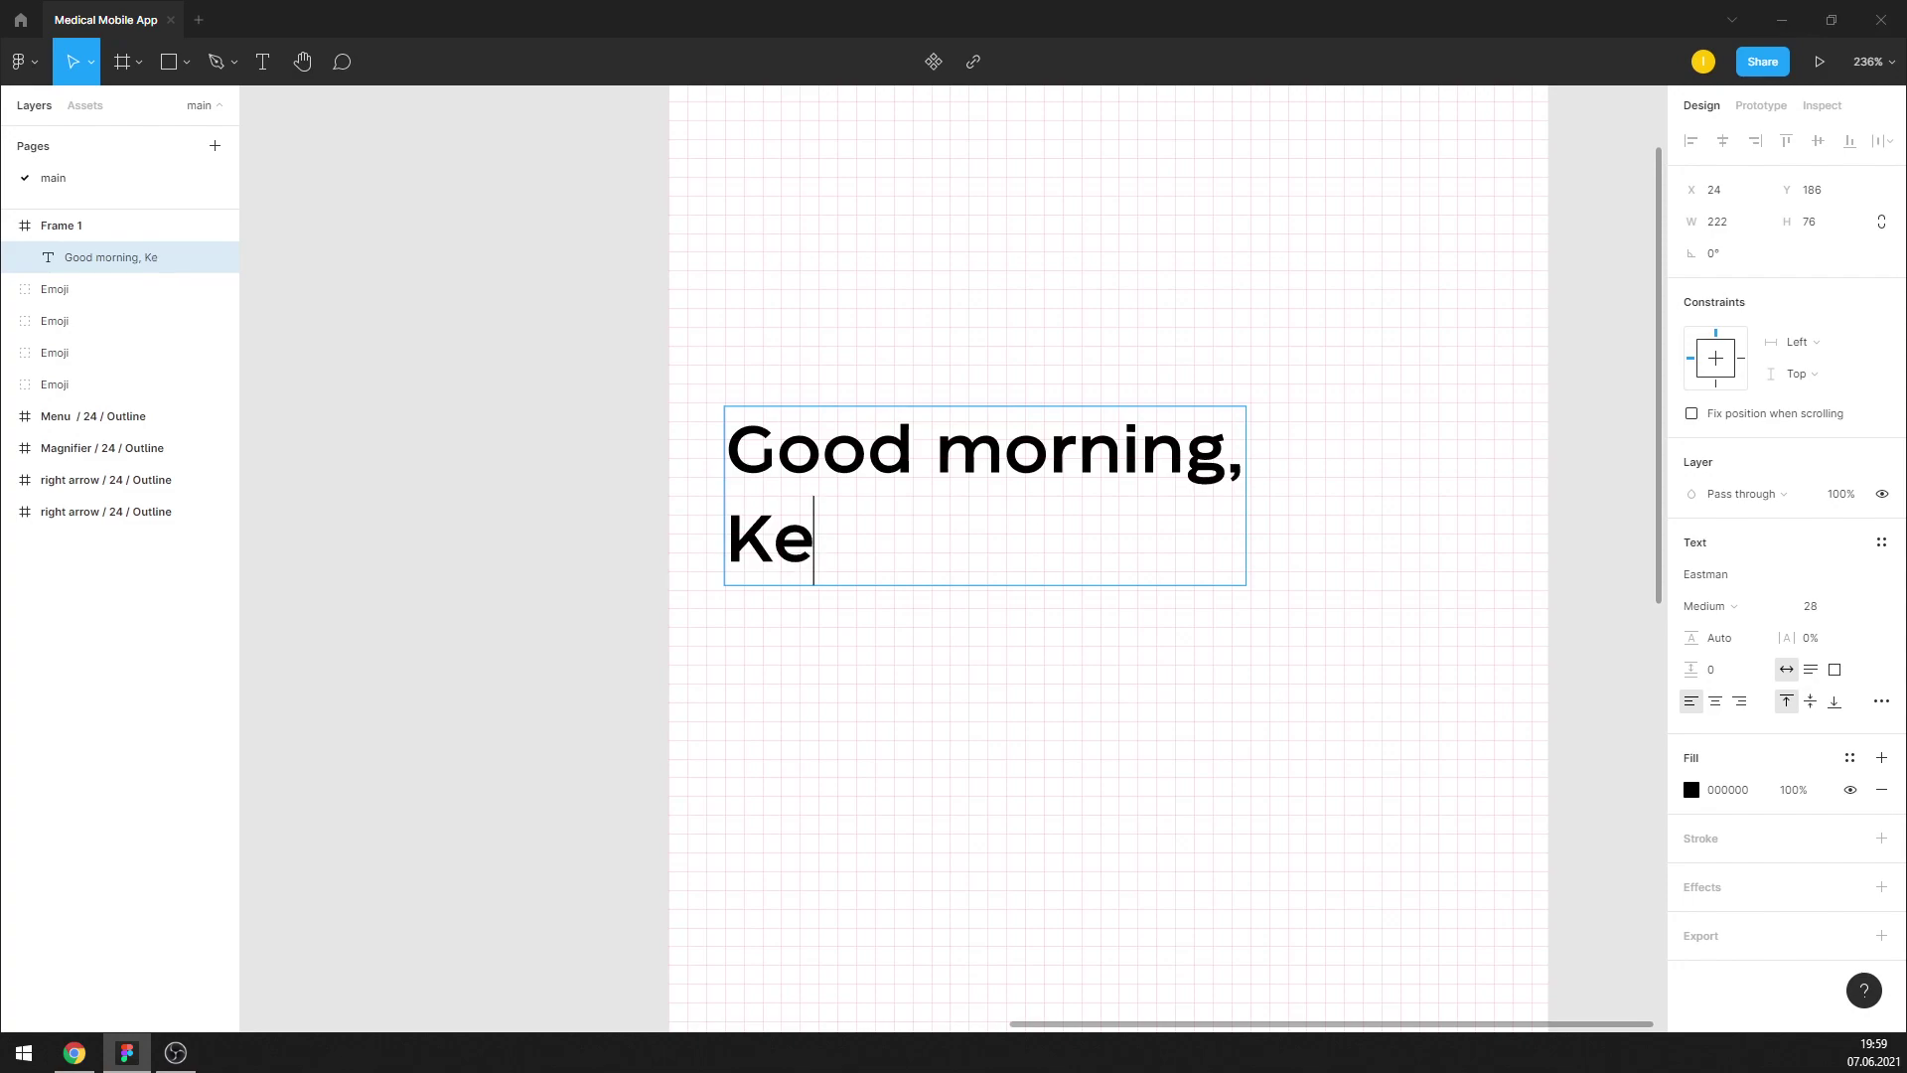
type("ira")
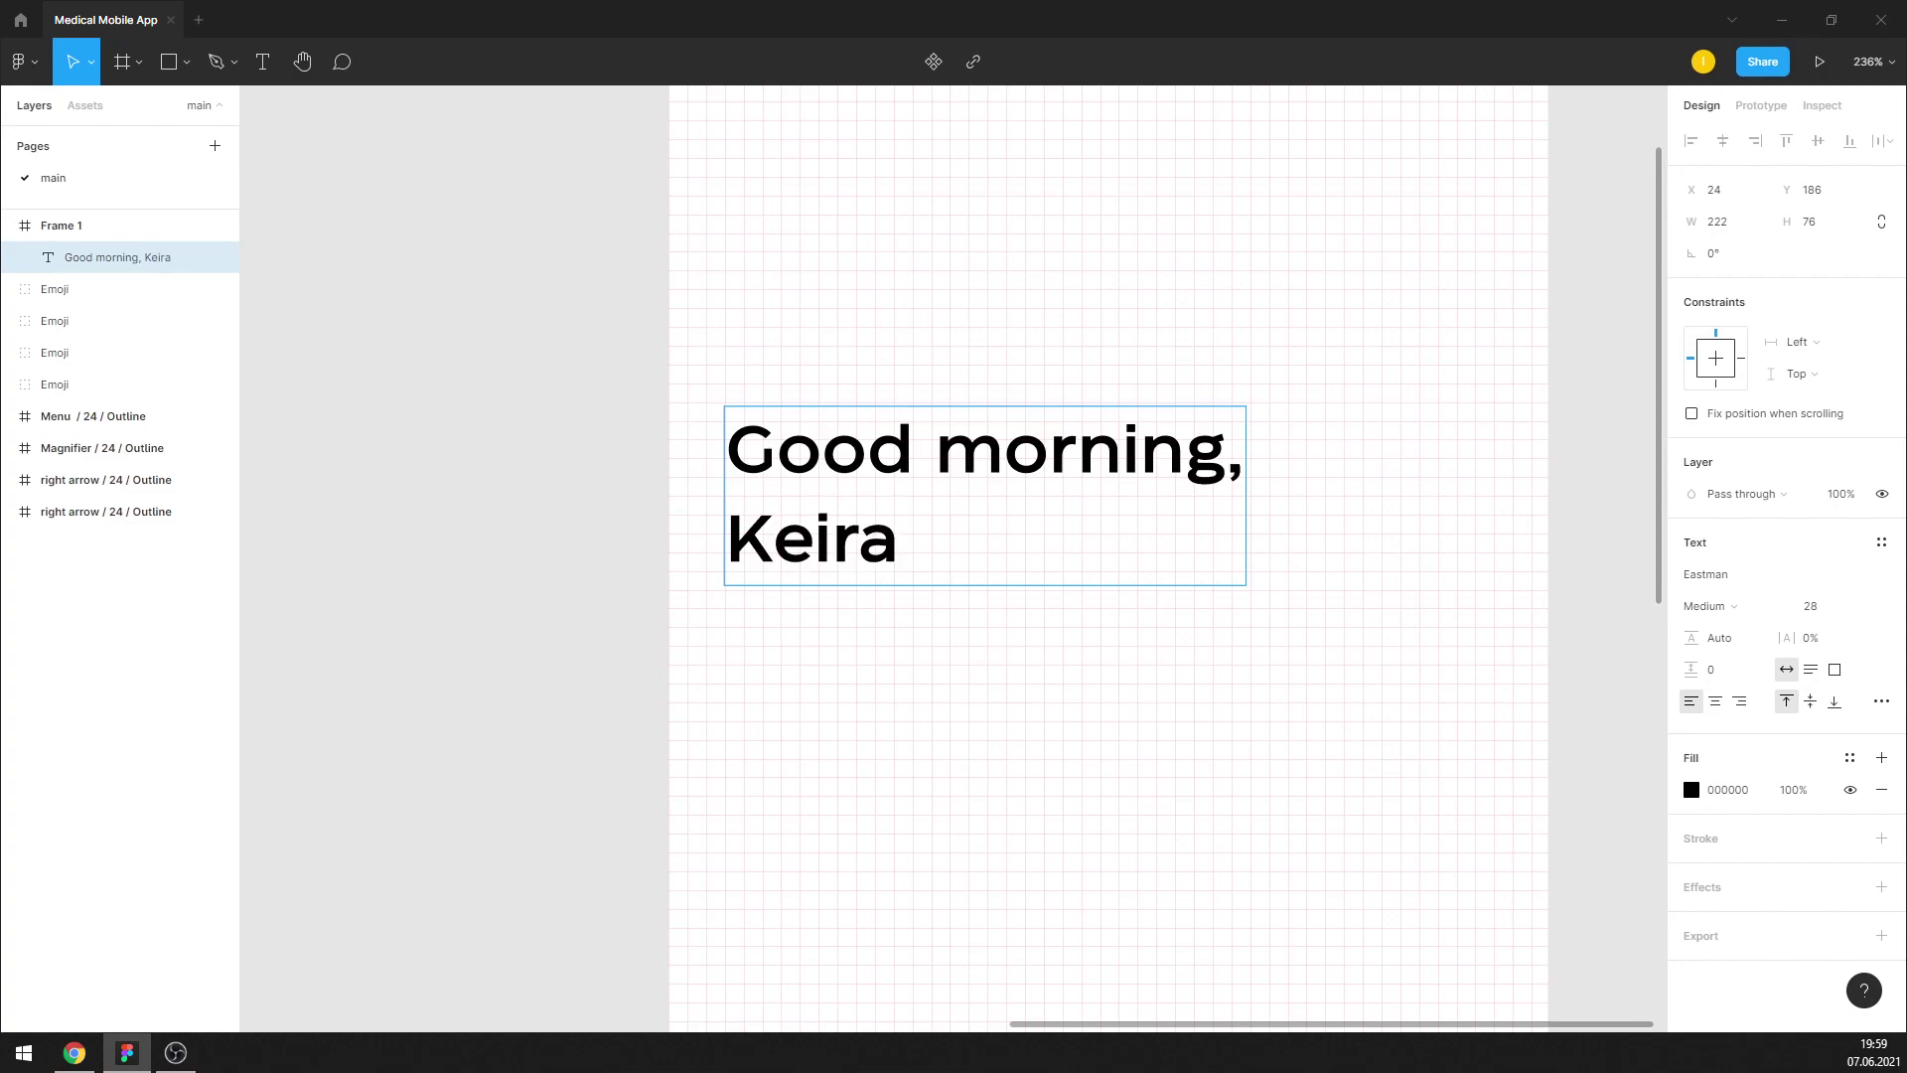
key("shift+Home")
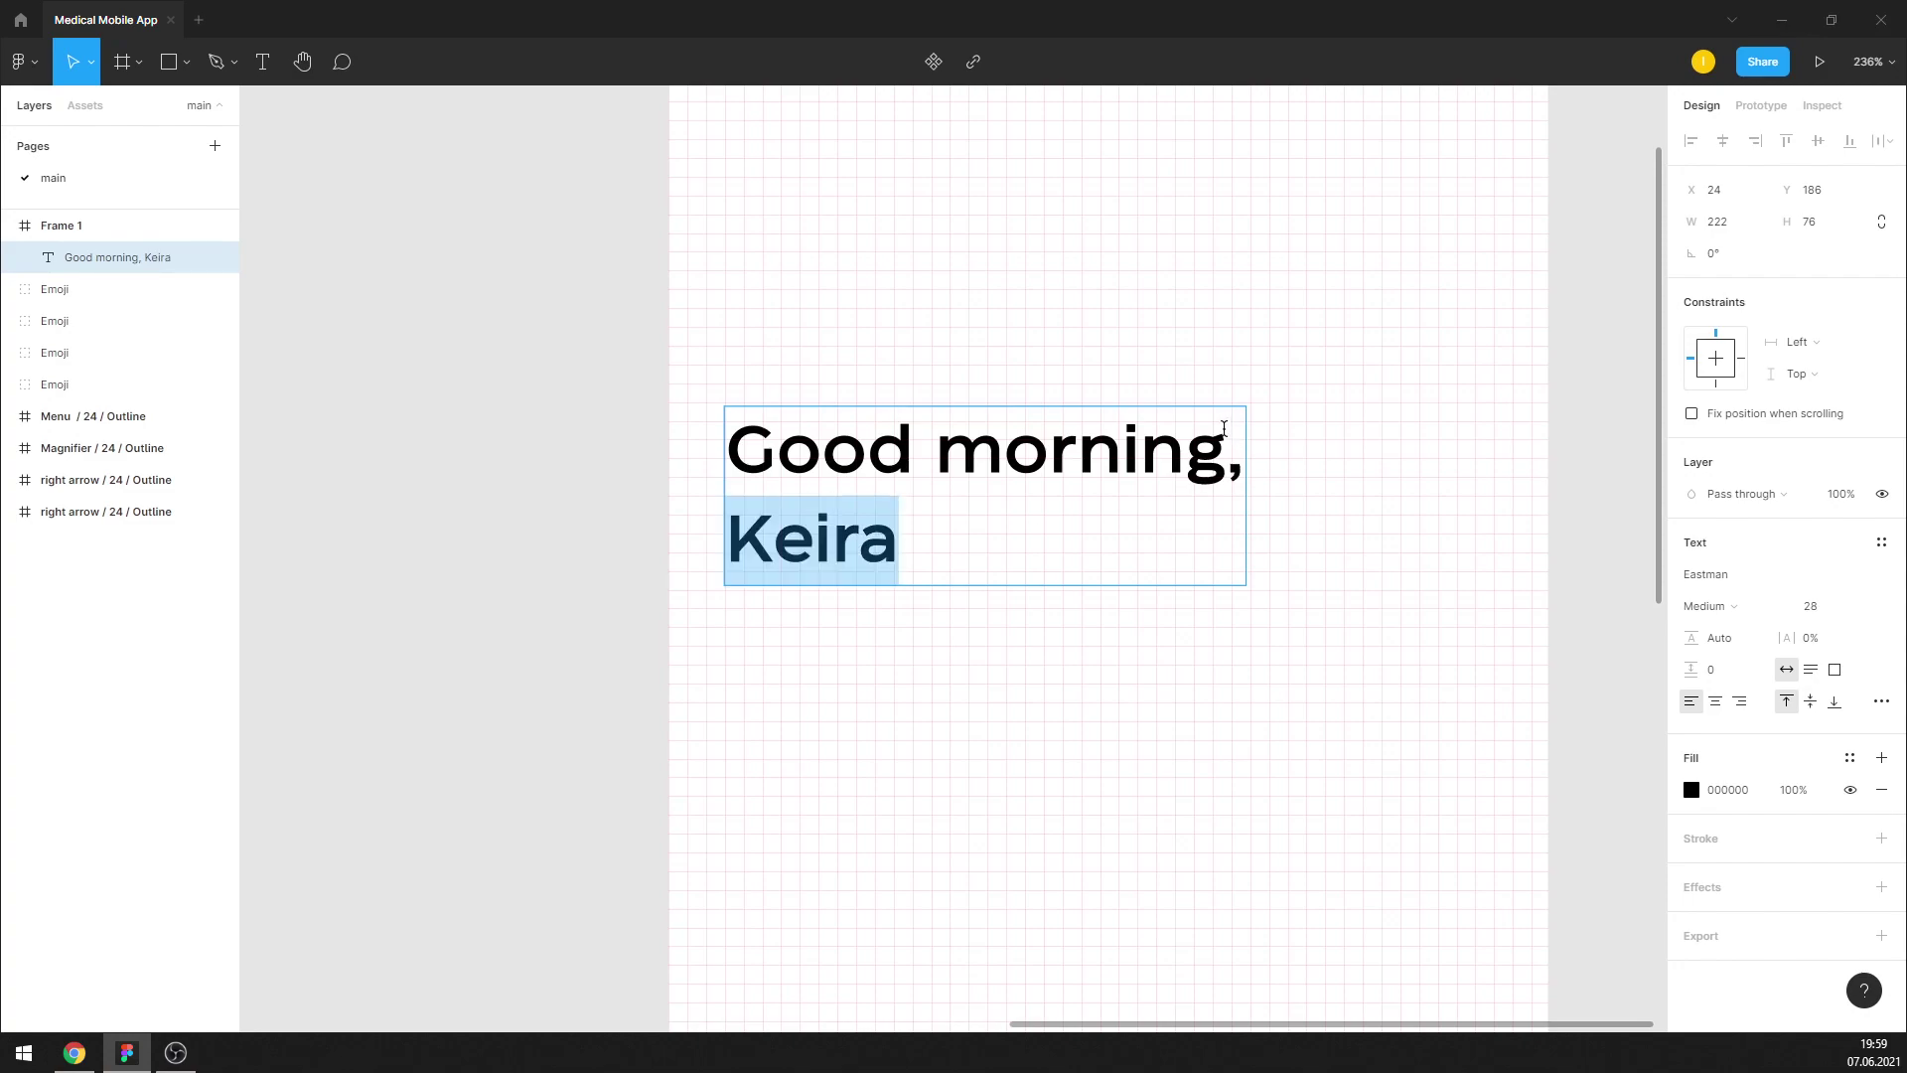
Make the first line 'Good morning,' Regular weight
left_click(1705, 608)
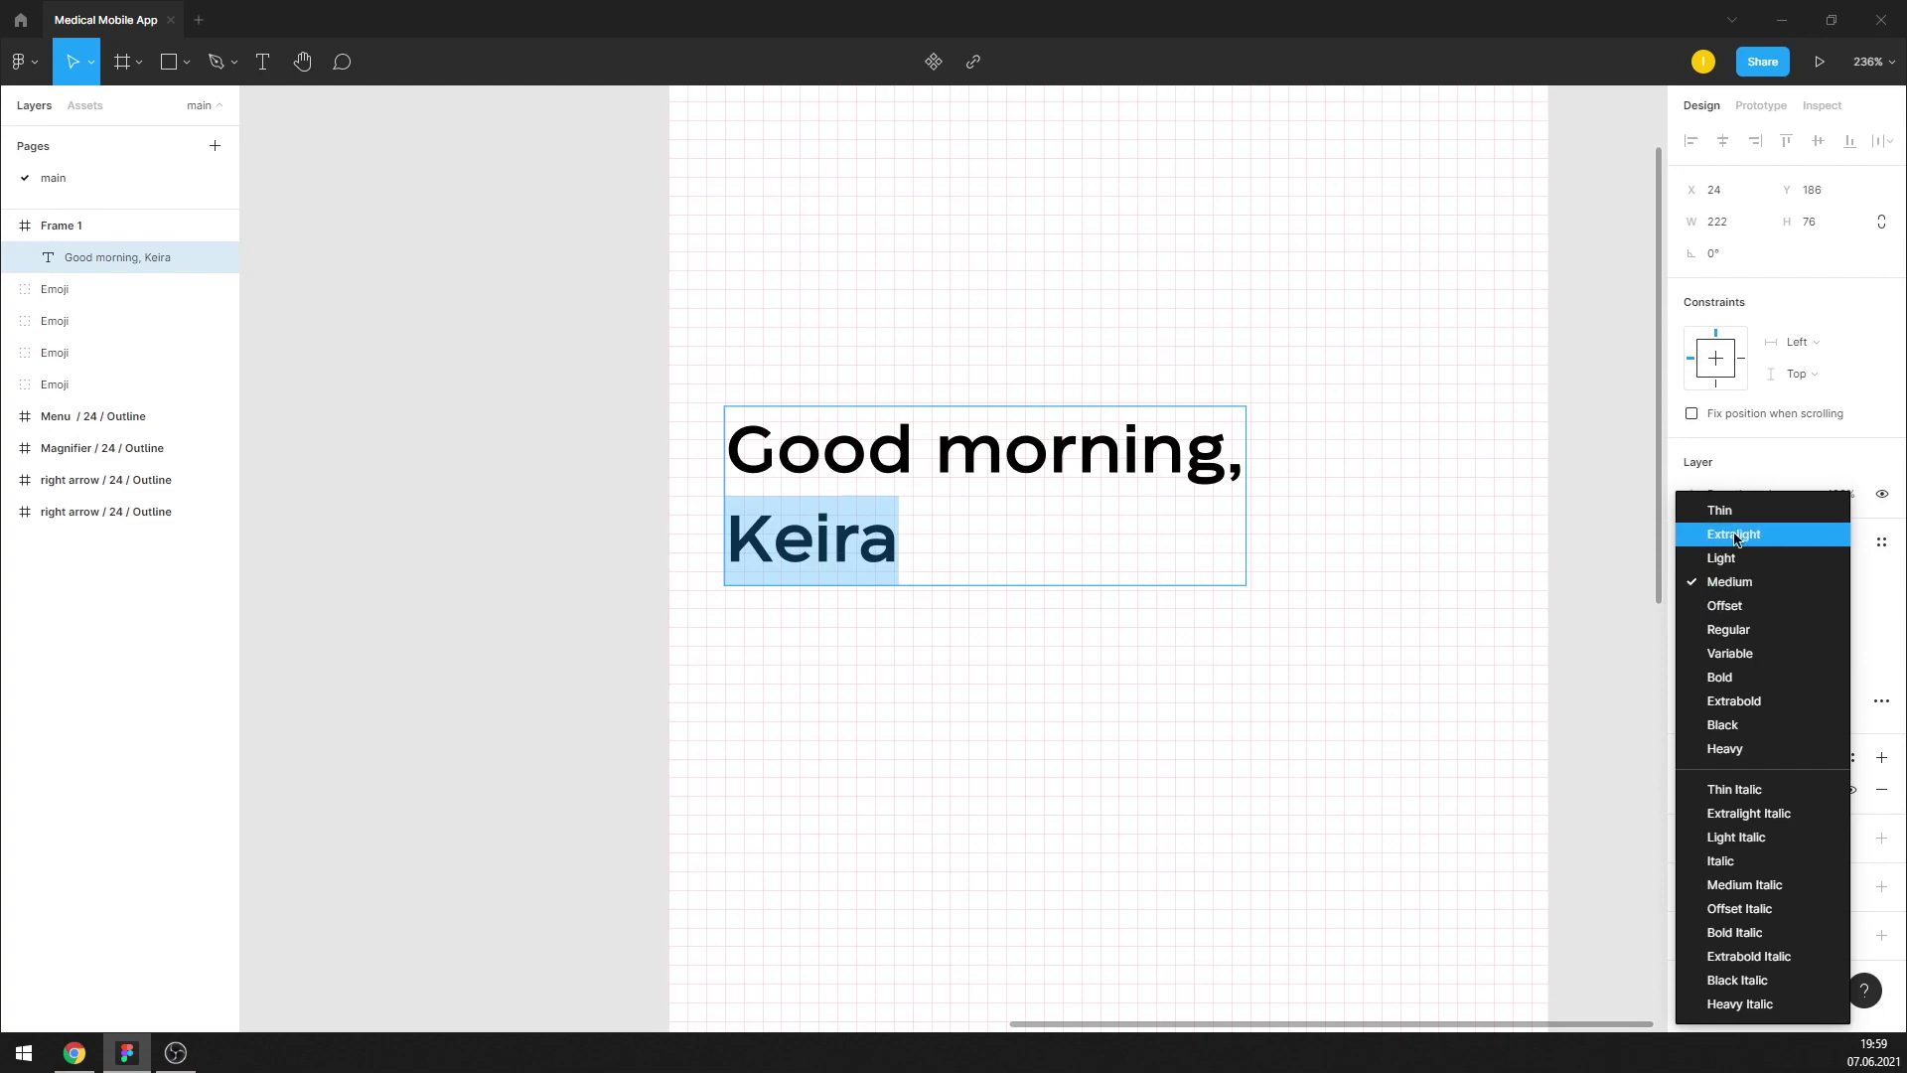
left_click(1007, 449)
triple_click(1008, 449)
left_click(1726, 607)
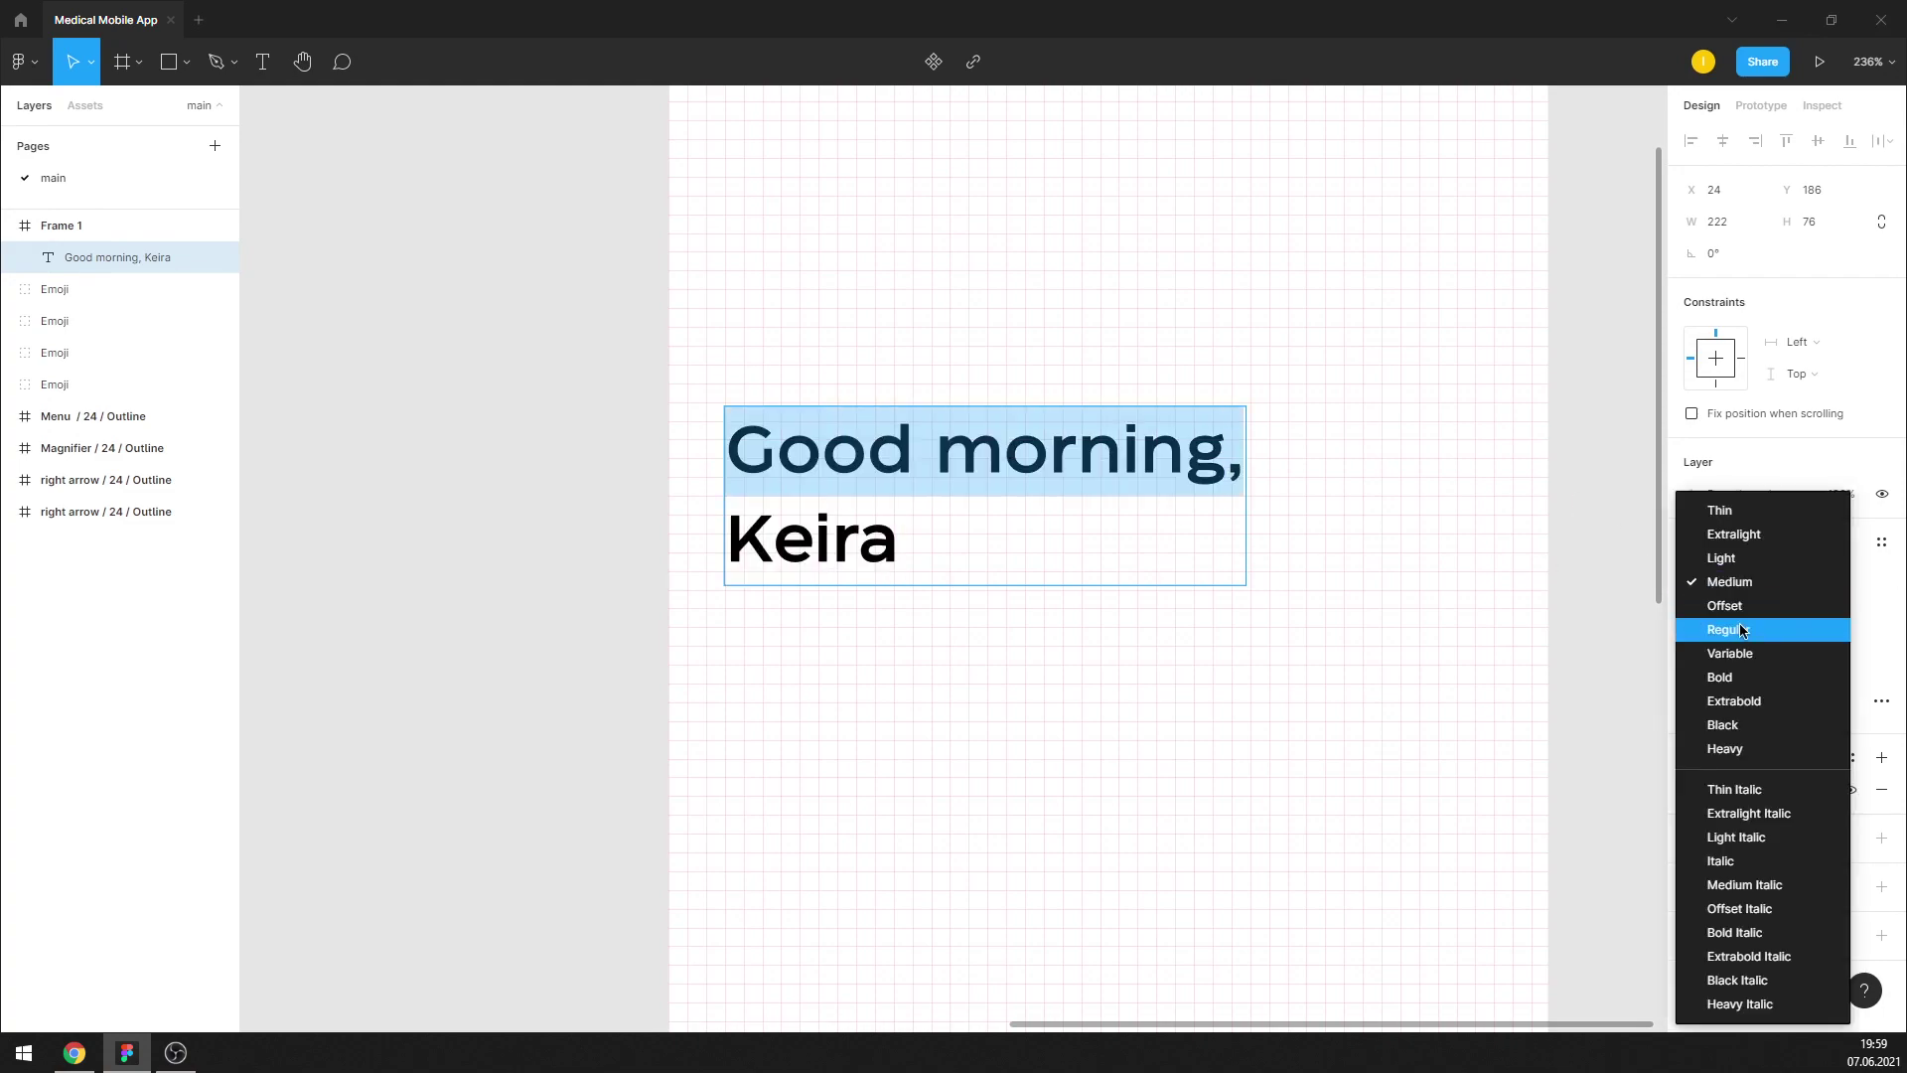
left_click(899, 545)
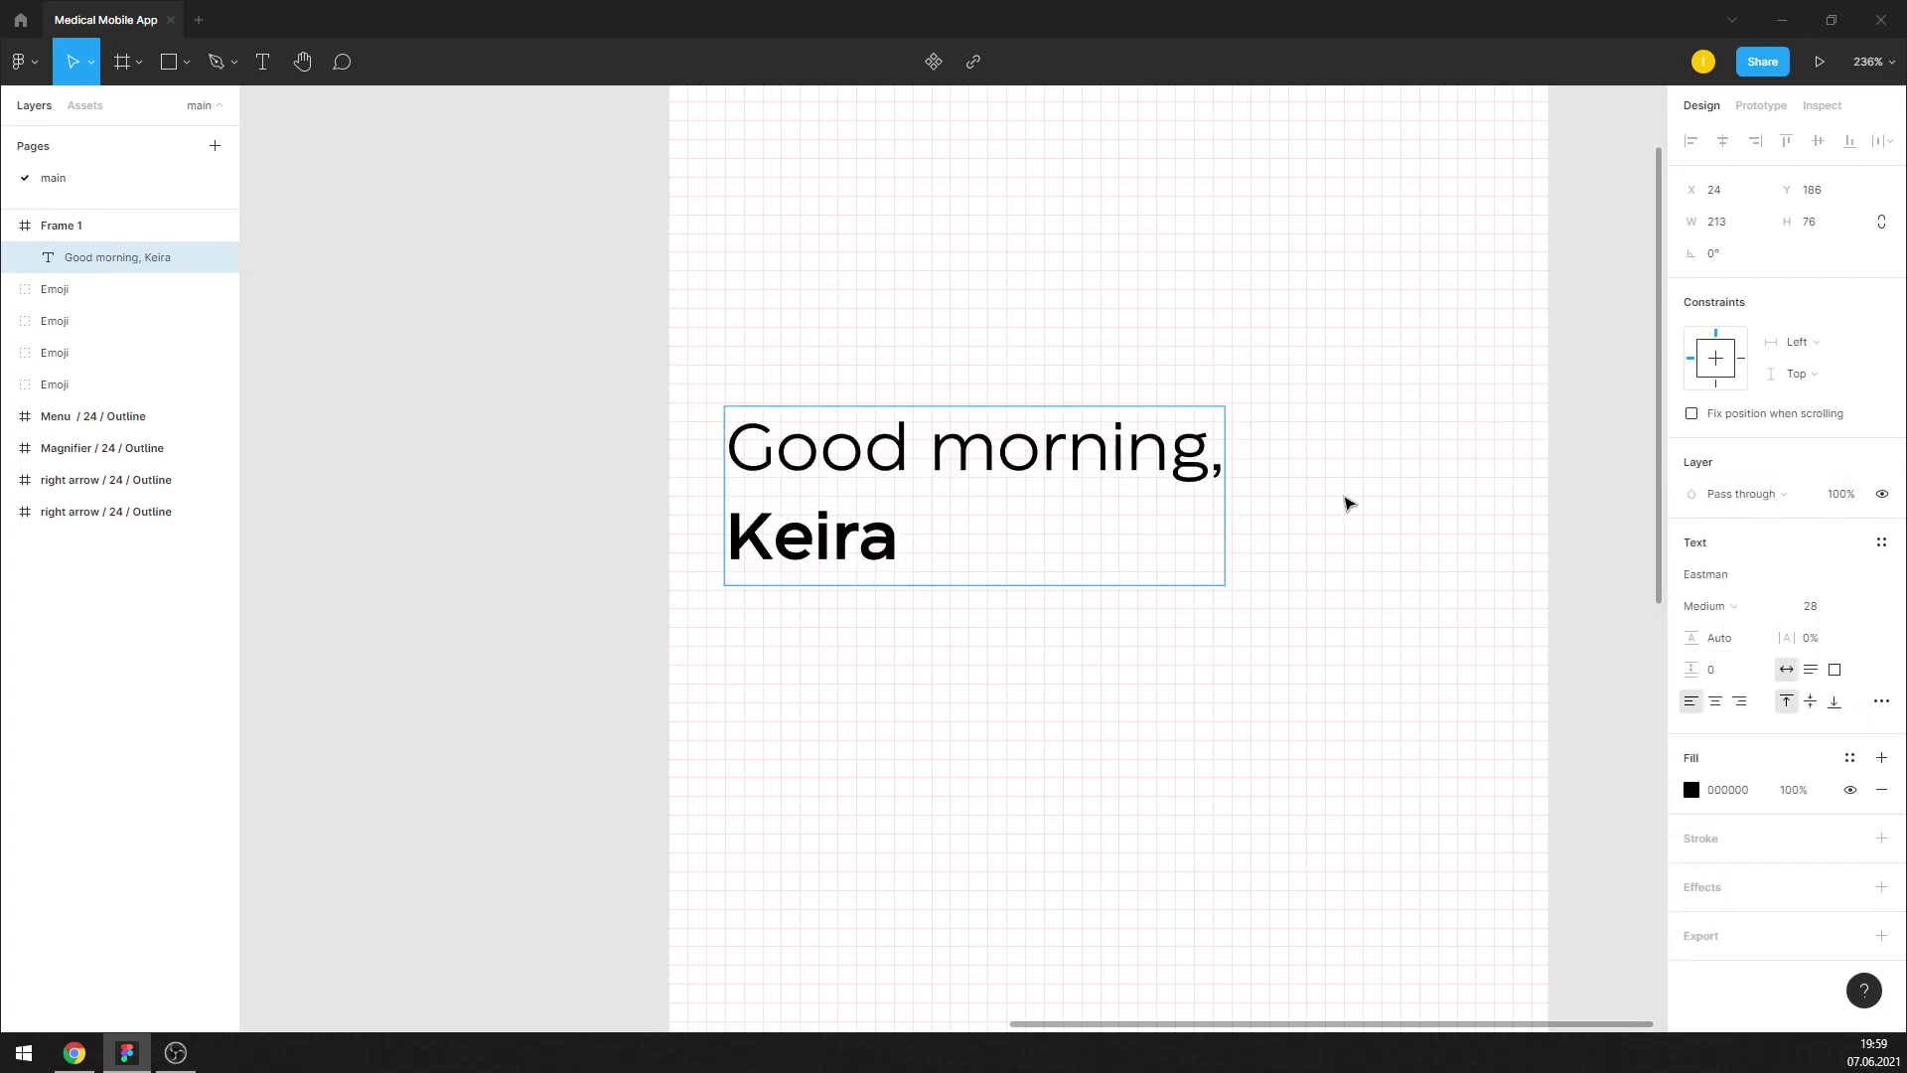
Set the whole greeting's line height to 32
key("ctrl+a")
left_click(1719, 637)
type("32")
key("Return")
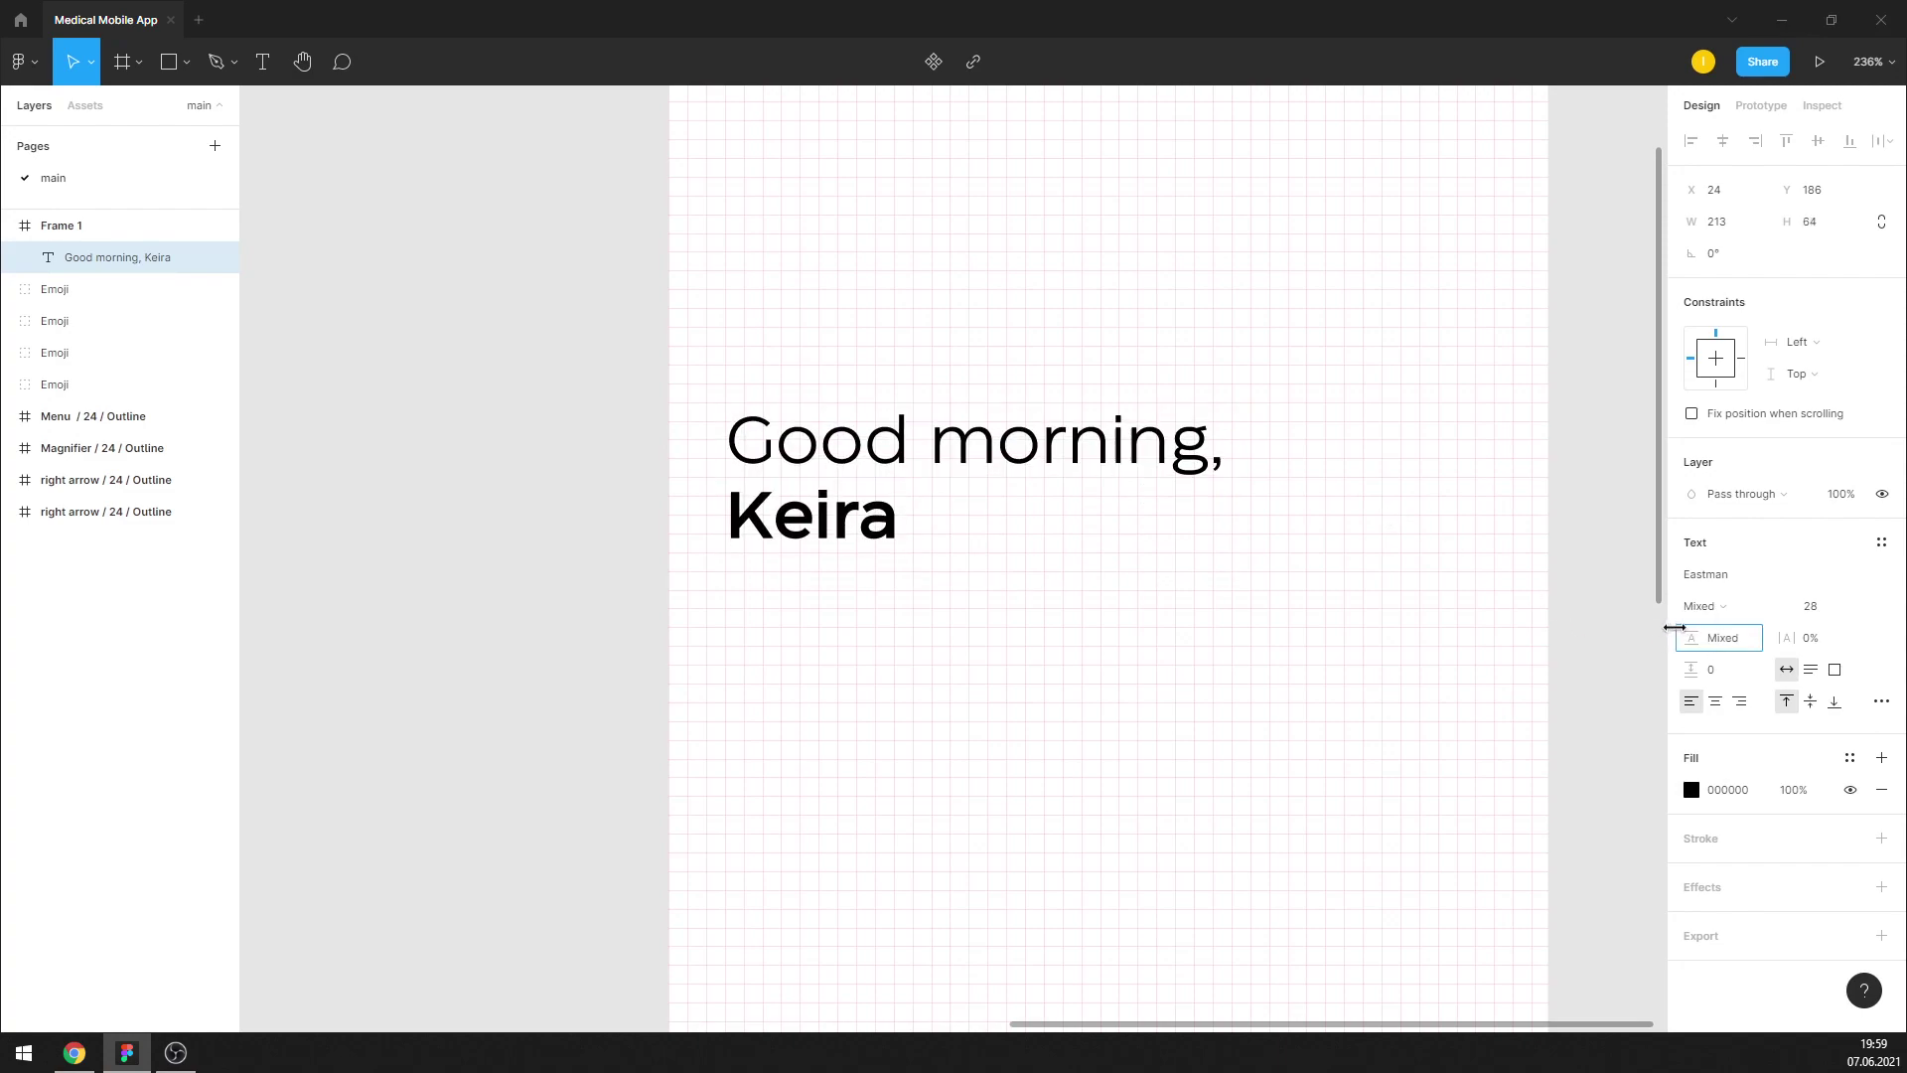
key("Escape")
scroll(1092, 484, "down", 5)
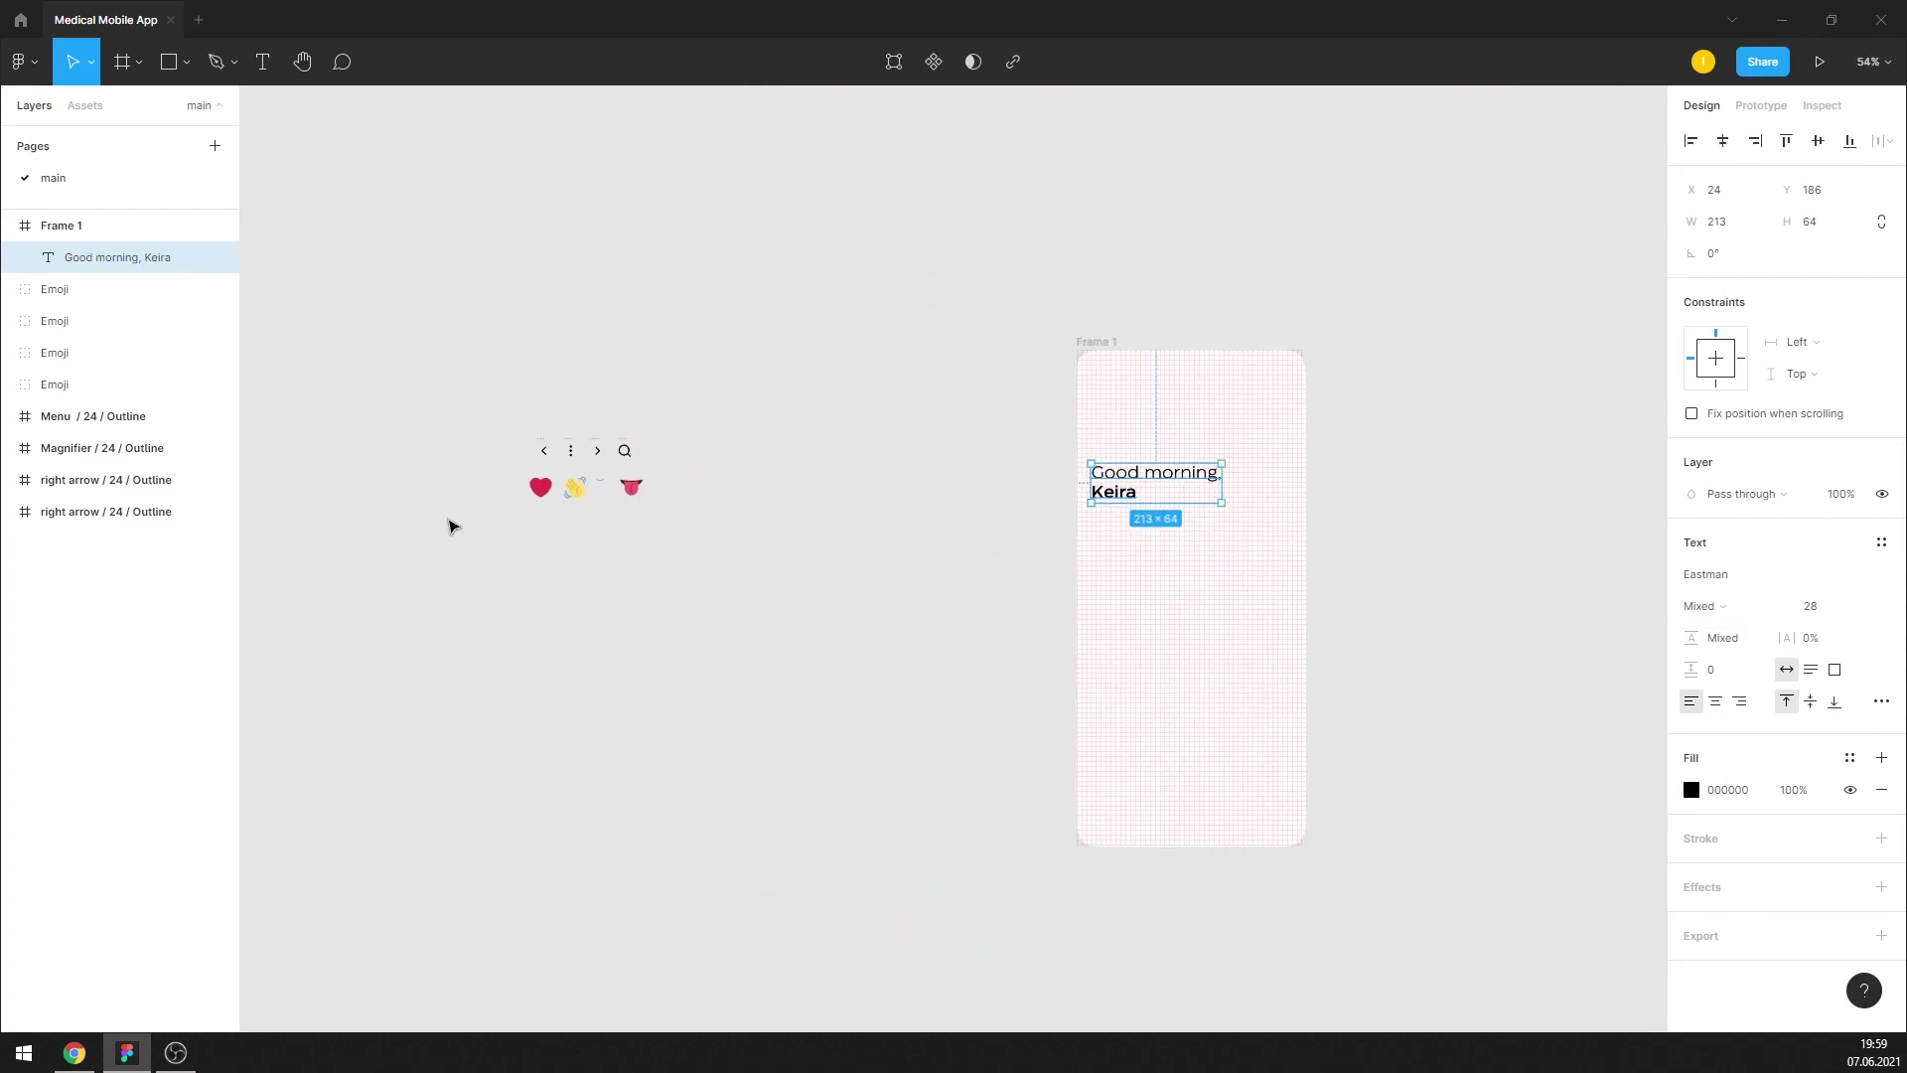
scroll(447, 527, "up", 5)
Move the waving-hand emoji into the frame at 31×31 after Keira, and hide the grid
left_click(792, 434)
key("Delete")
scroll(1059, 540, "down", 5)
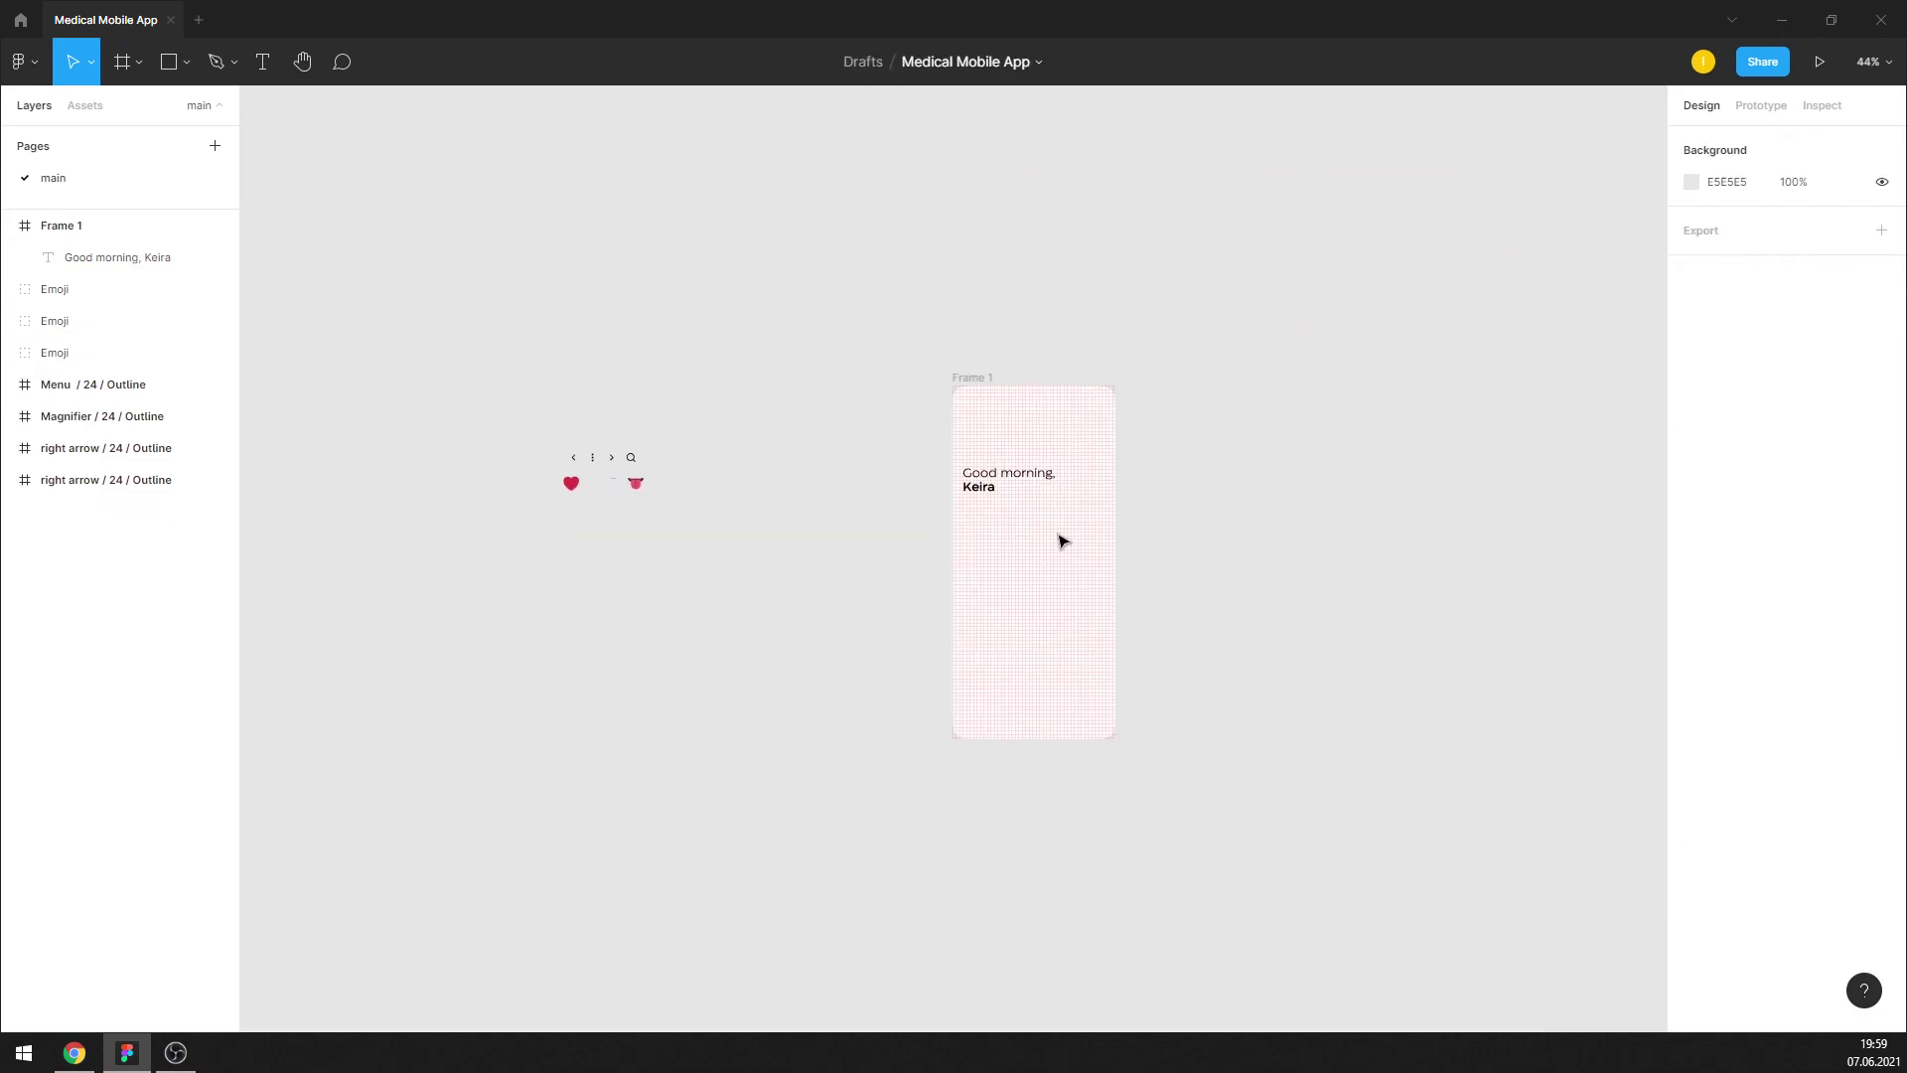
scroll(903, 413, "up", 8)
key("ctrl+v")
scroll(975, 559, "up", 2)
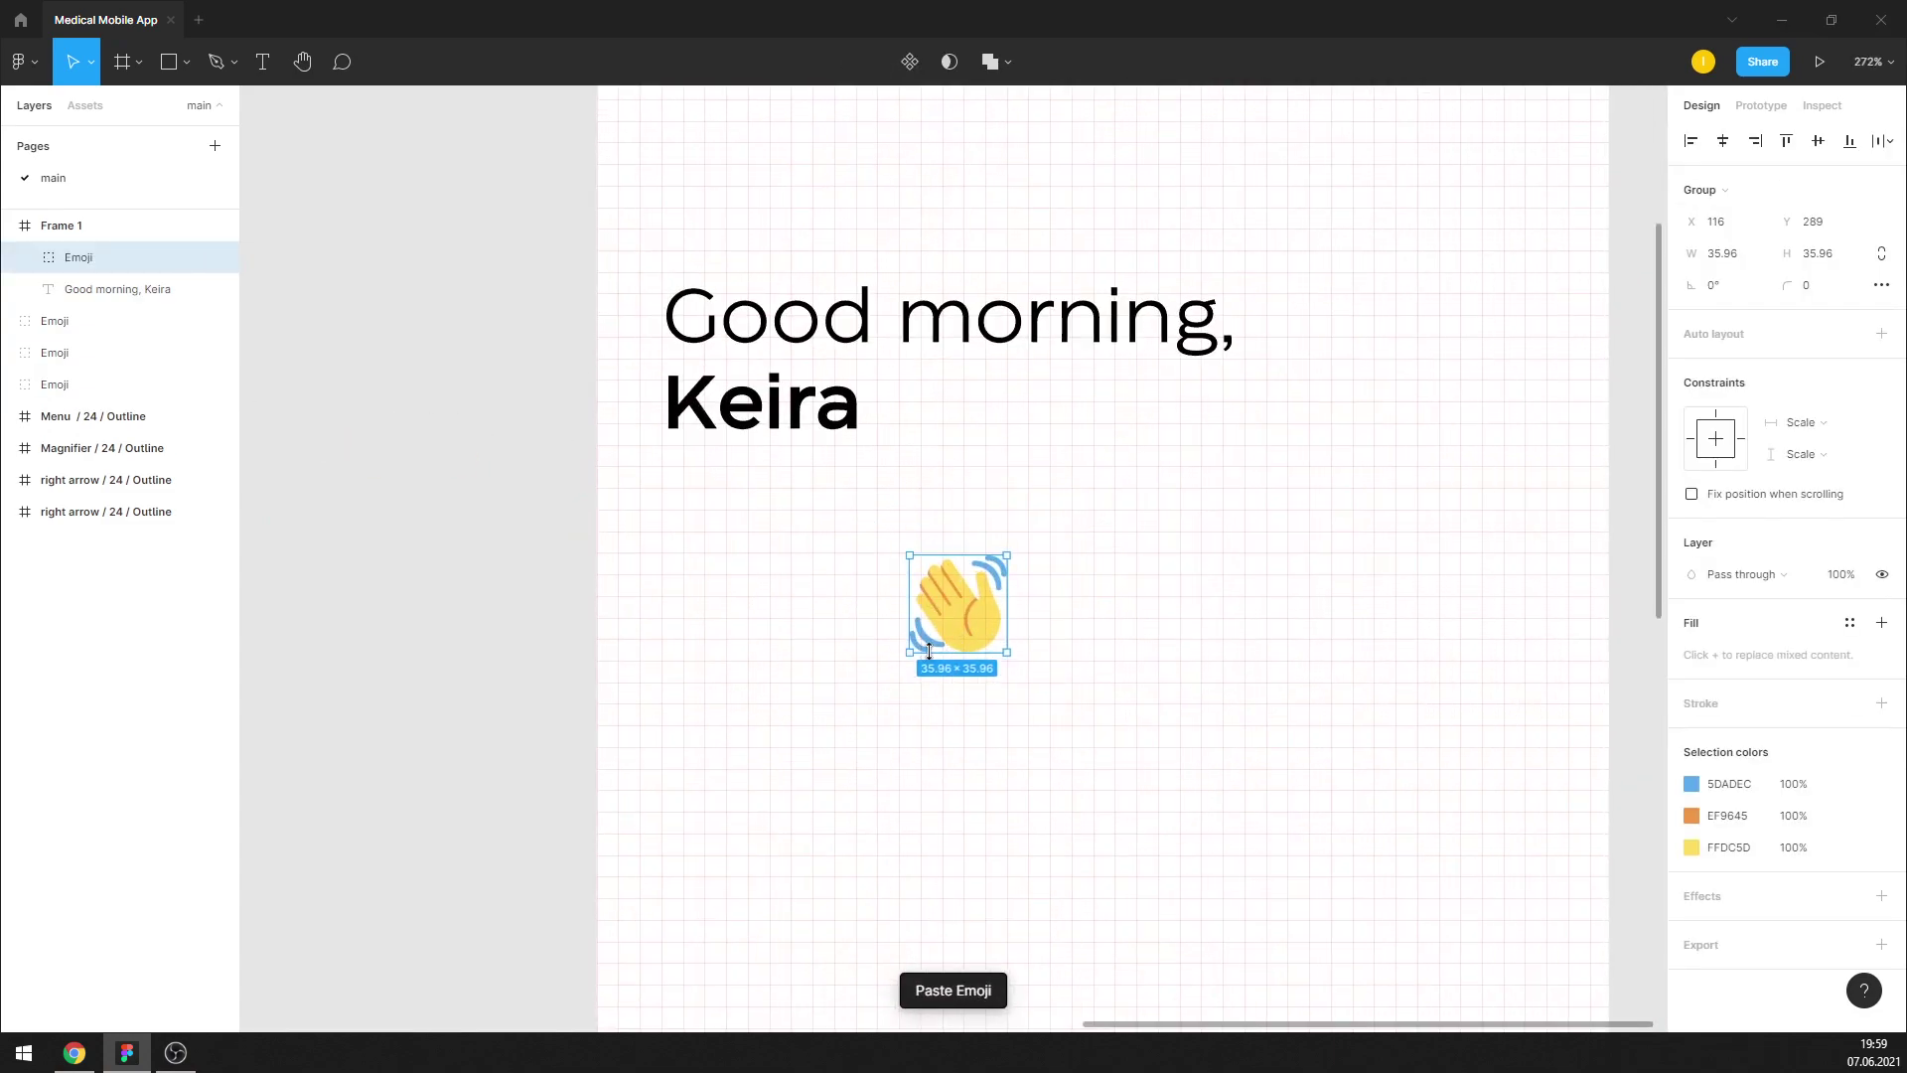
left_click_drag(910, 647, 916, 415)
left_click(1090, 622)
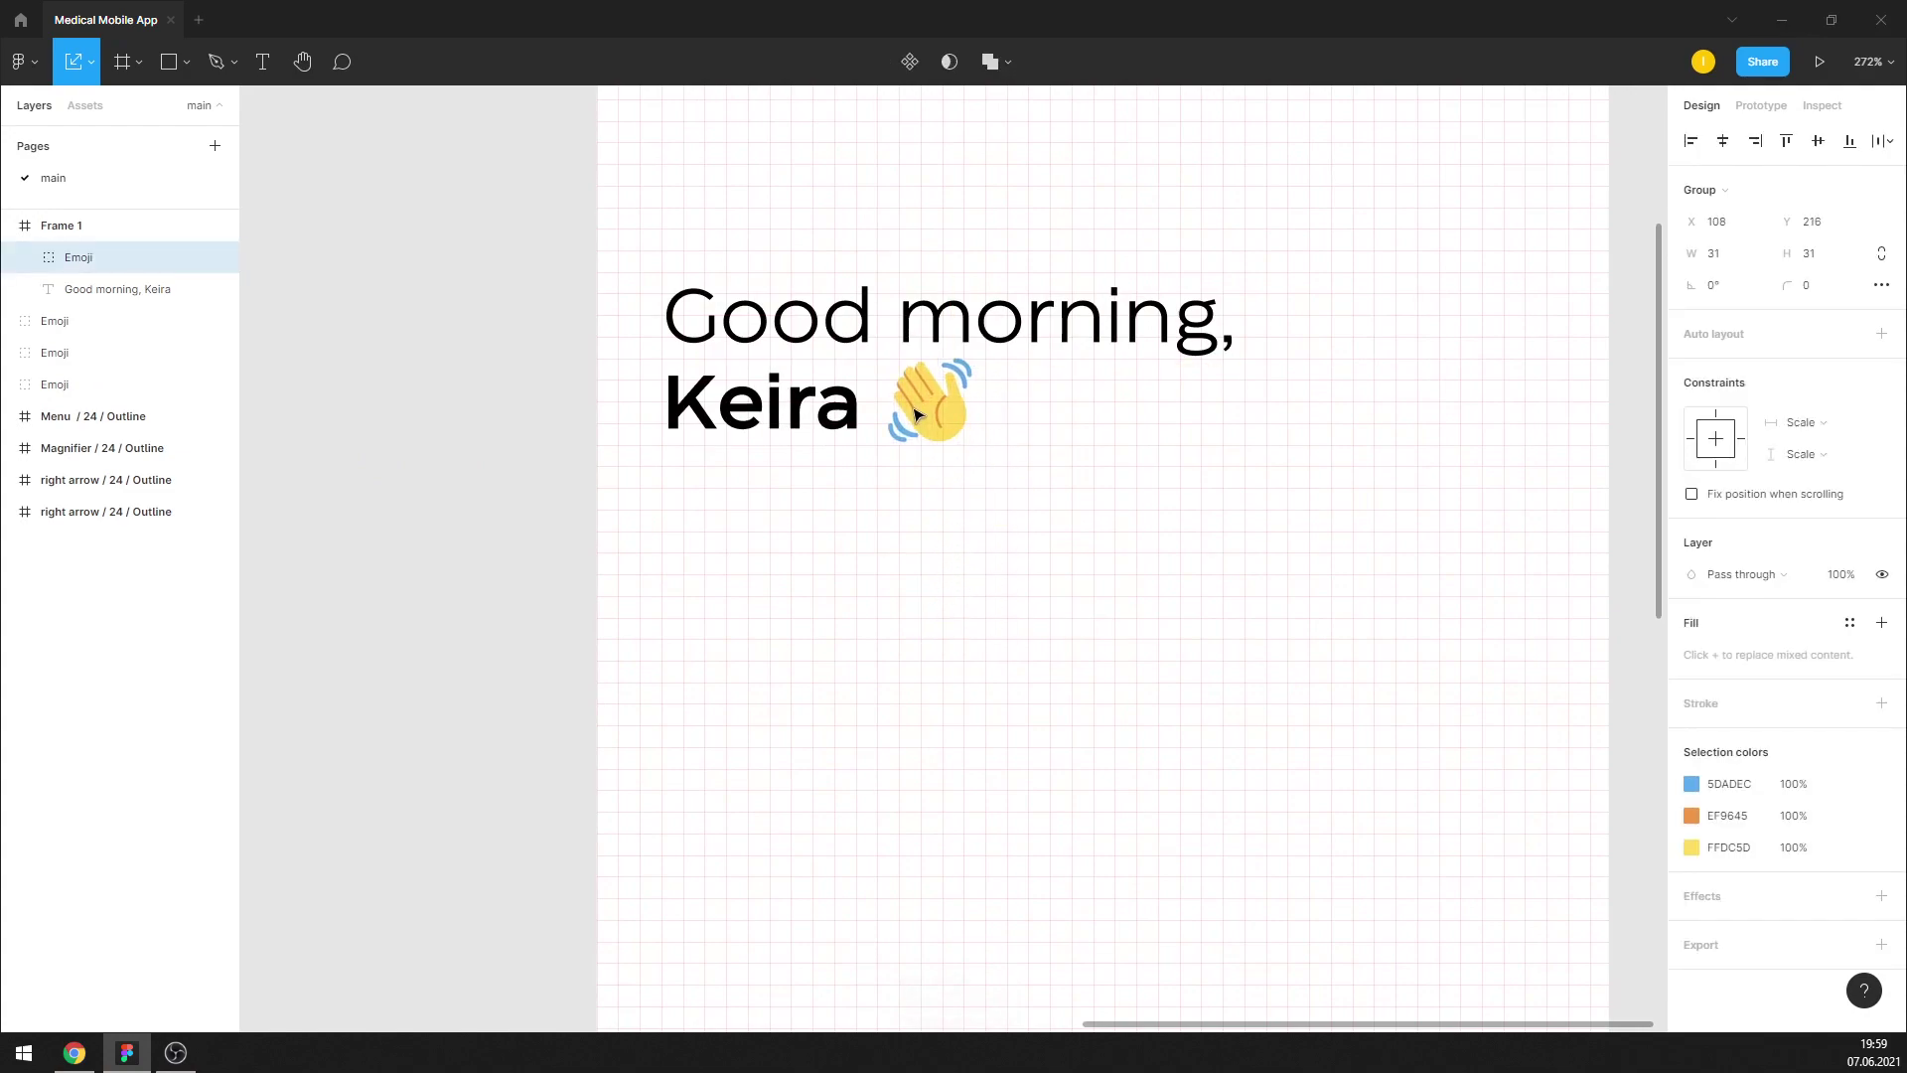
left_click(1022, 442)
scroll(758, 537, "down", 5, "ctrl")
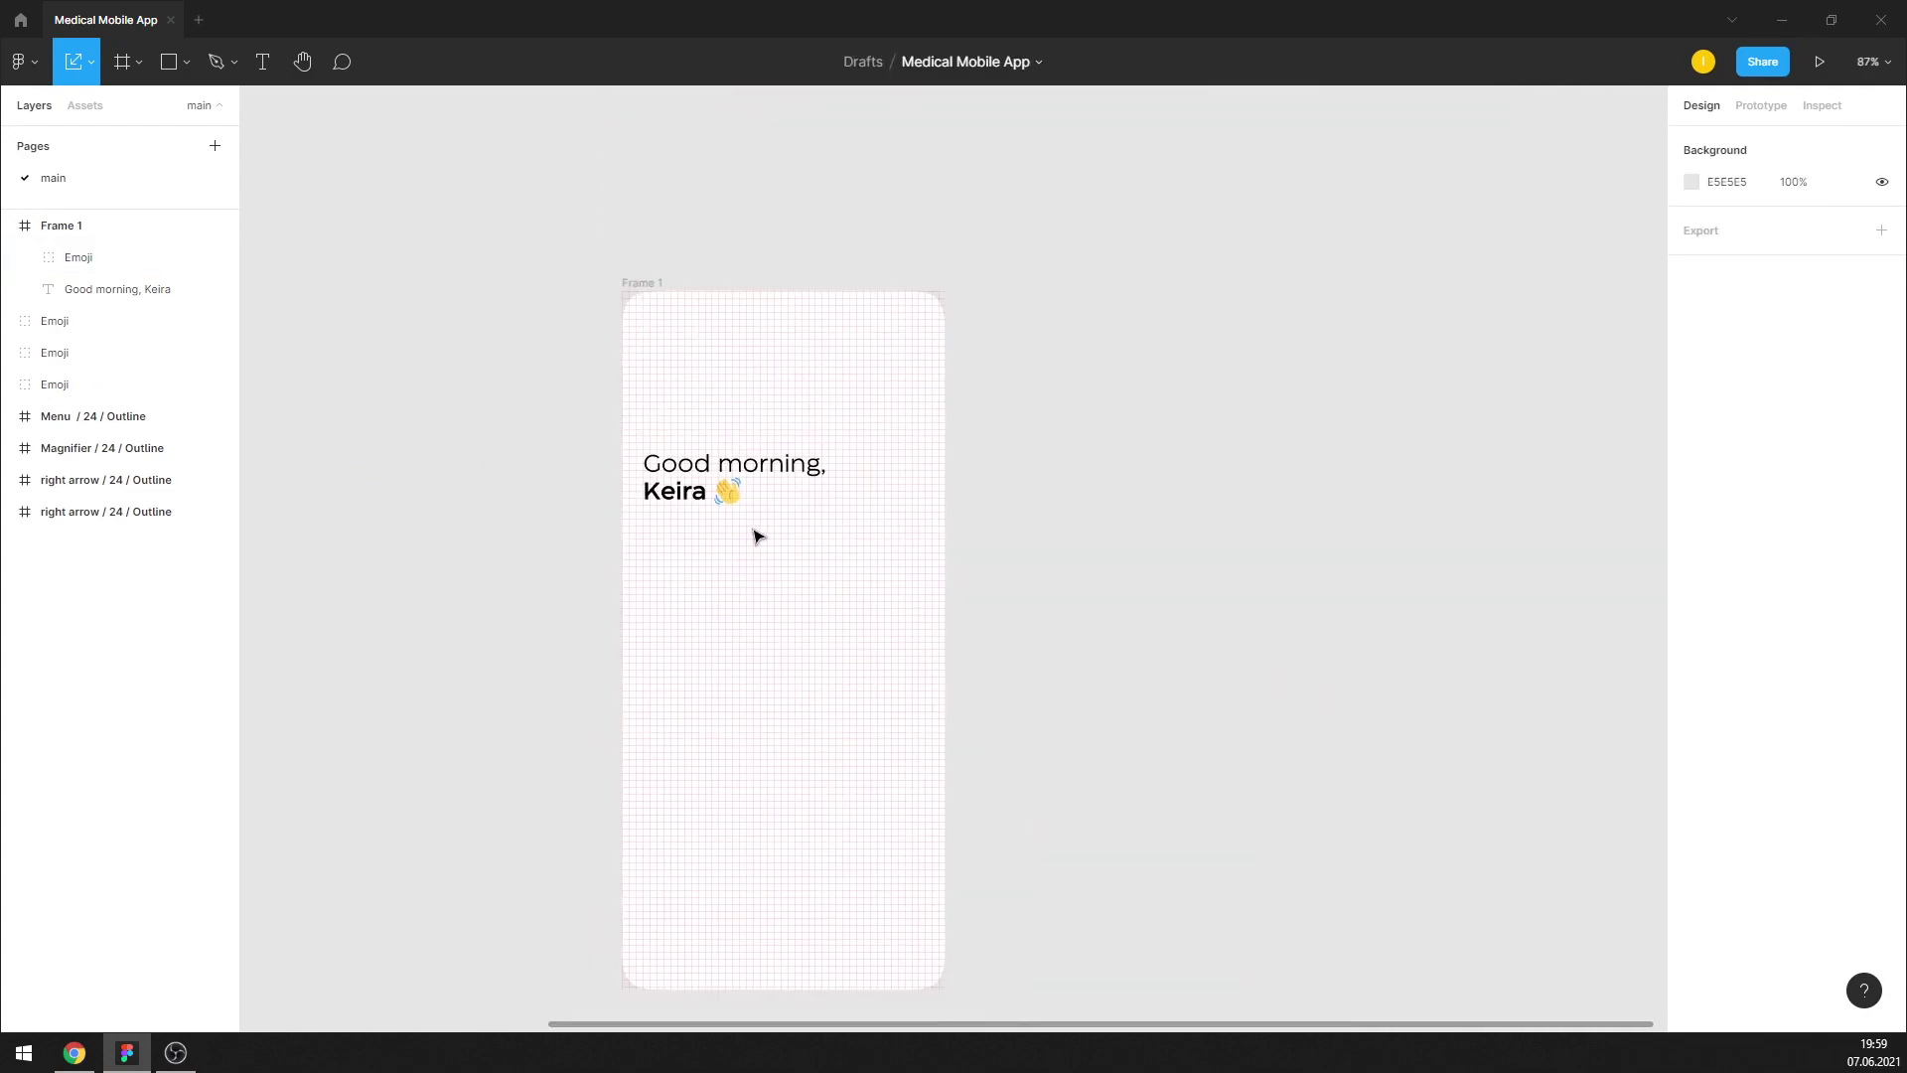
key("ctrl+shift+4")
Draw a 56×56 circle at the frame's top-left margin above the greeting
scroll(639, 460, "up", 3, "ctrl")
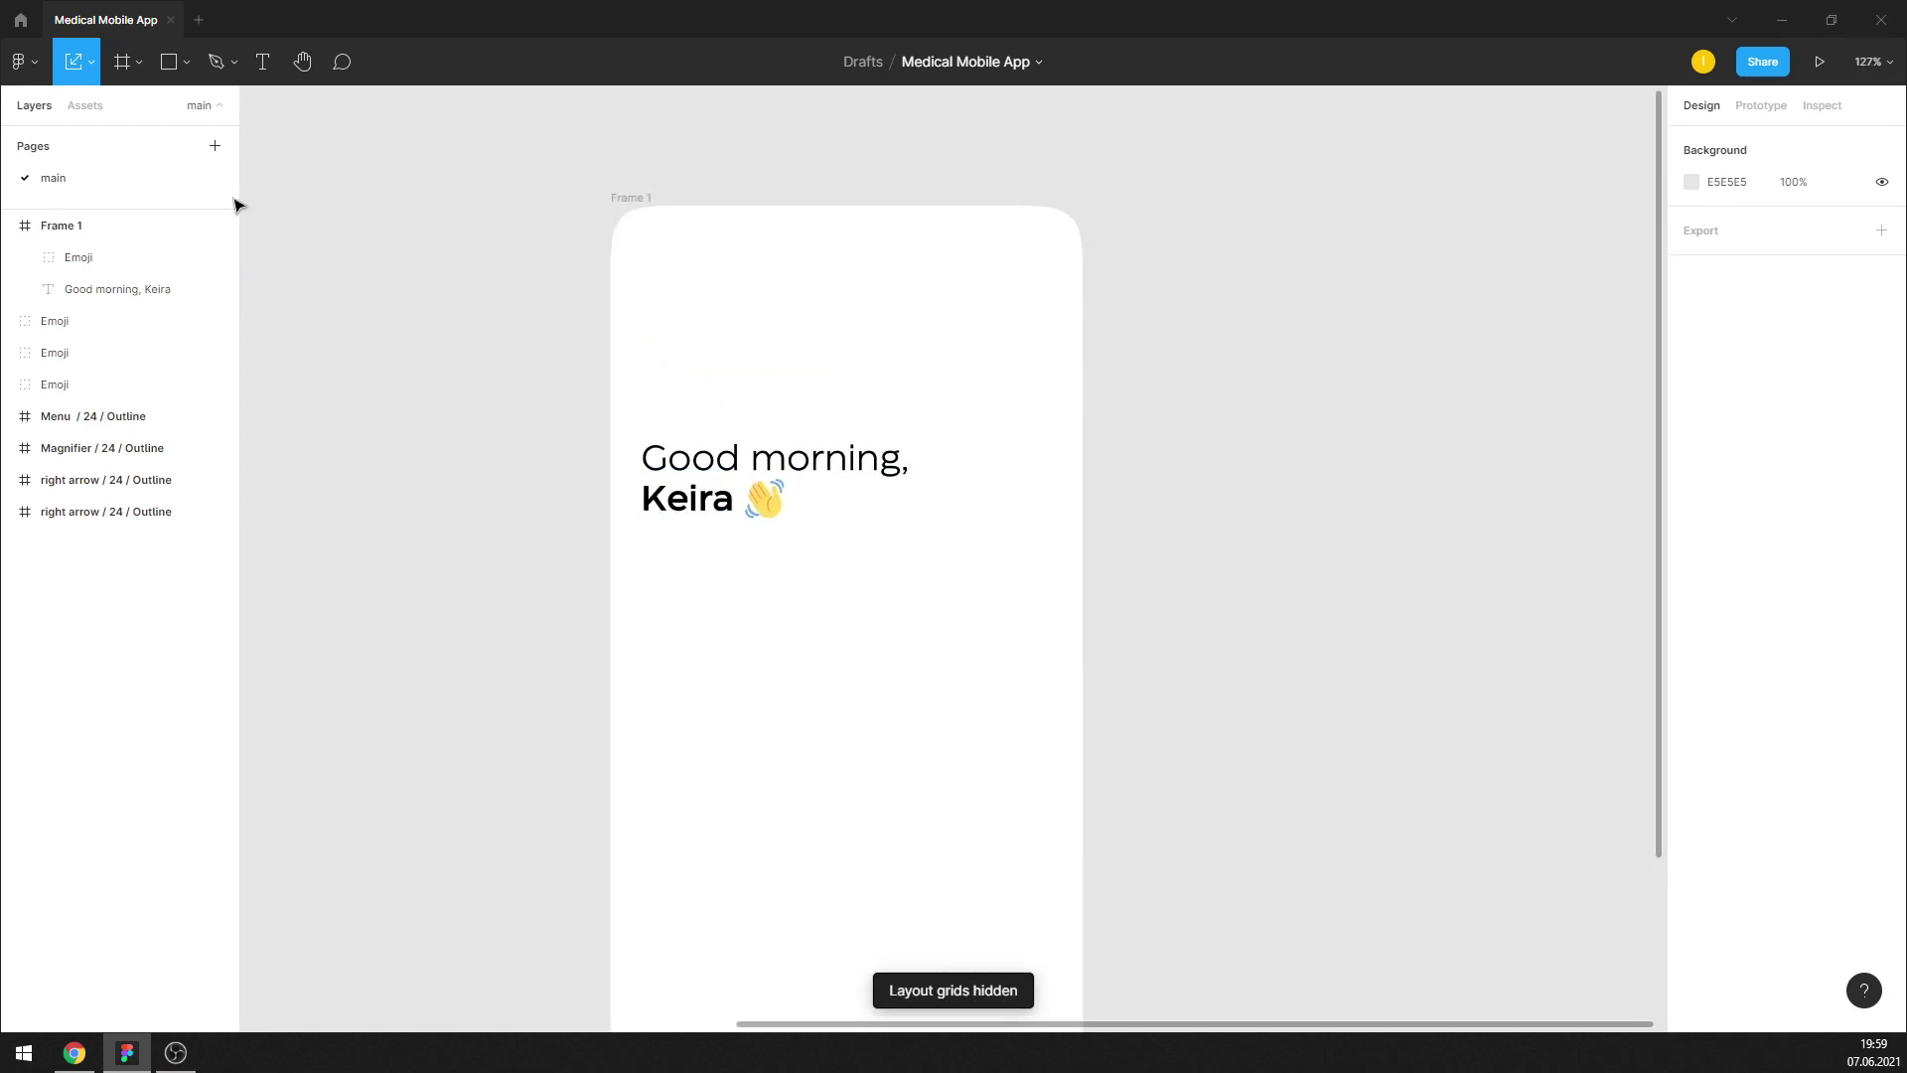
left_click(186, 61)
left_click(139, 183)
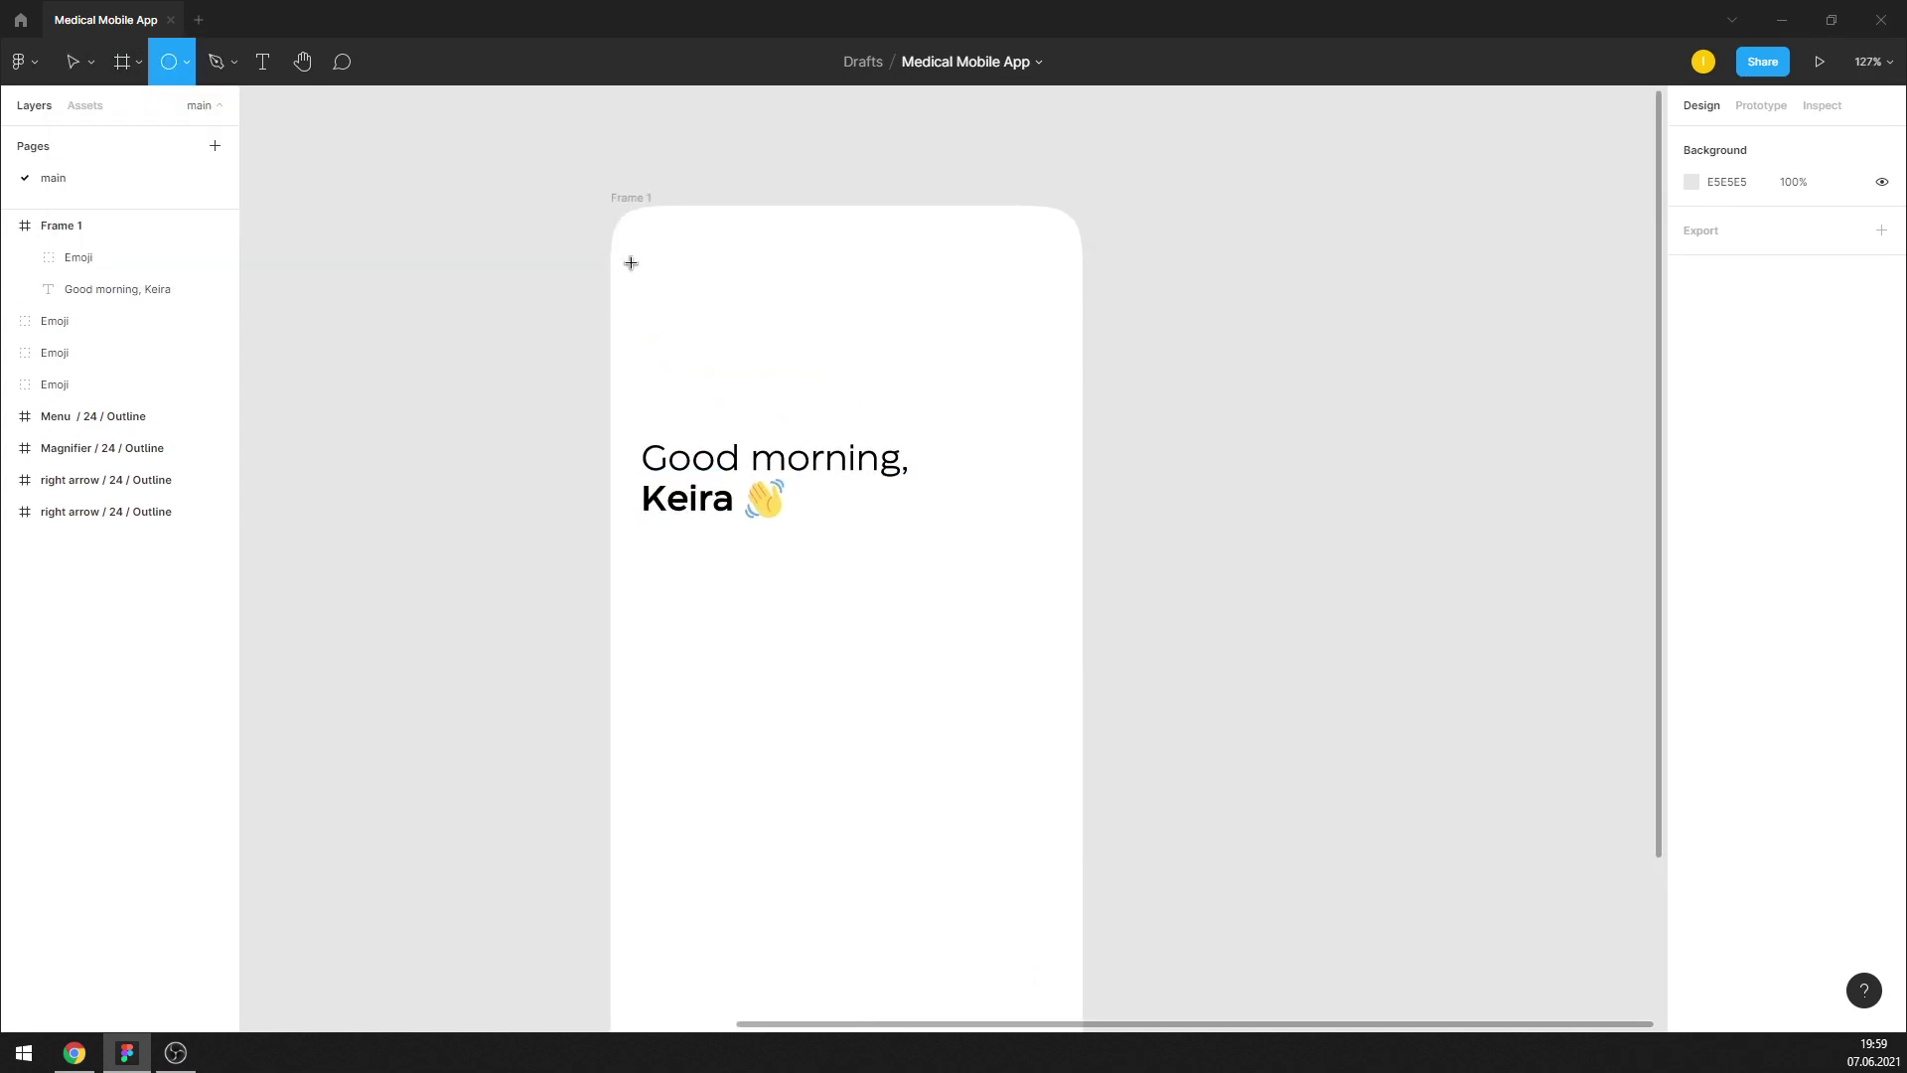
scroll(629, 276, "up", 3, "ctrl")
left_click_drag(622, 284, 750, 412)
left_click(885, 353)
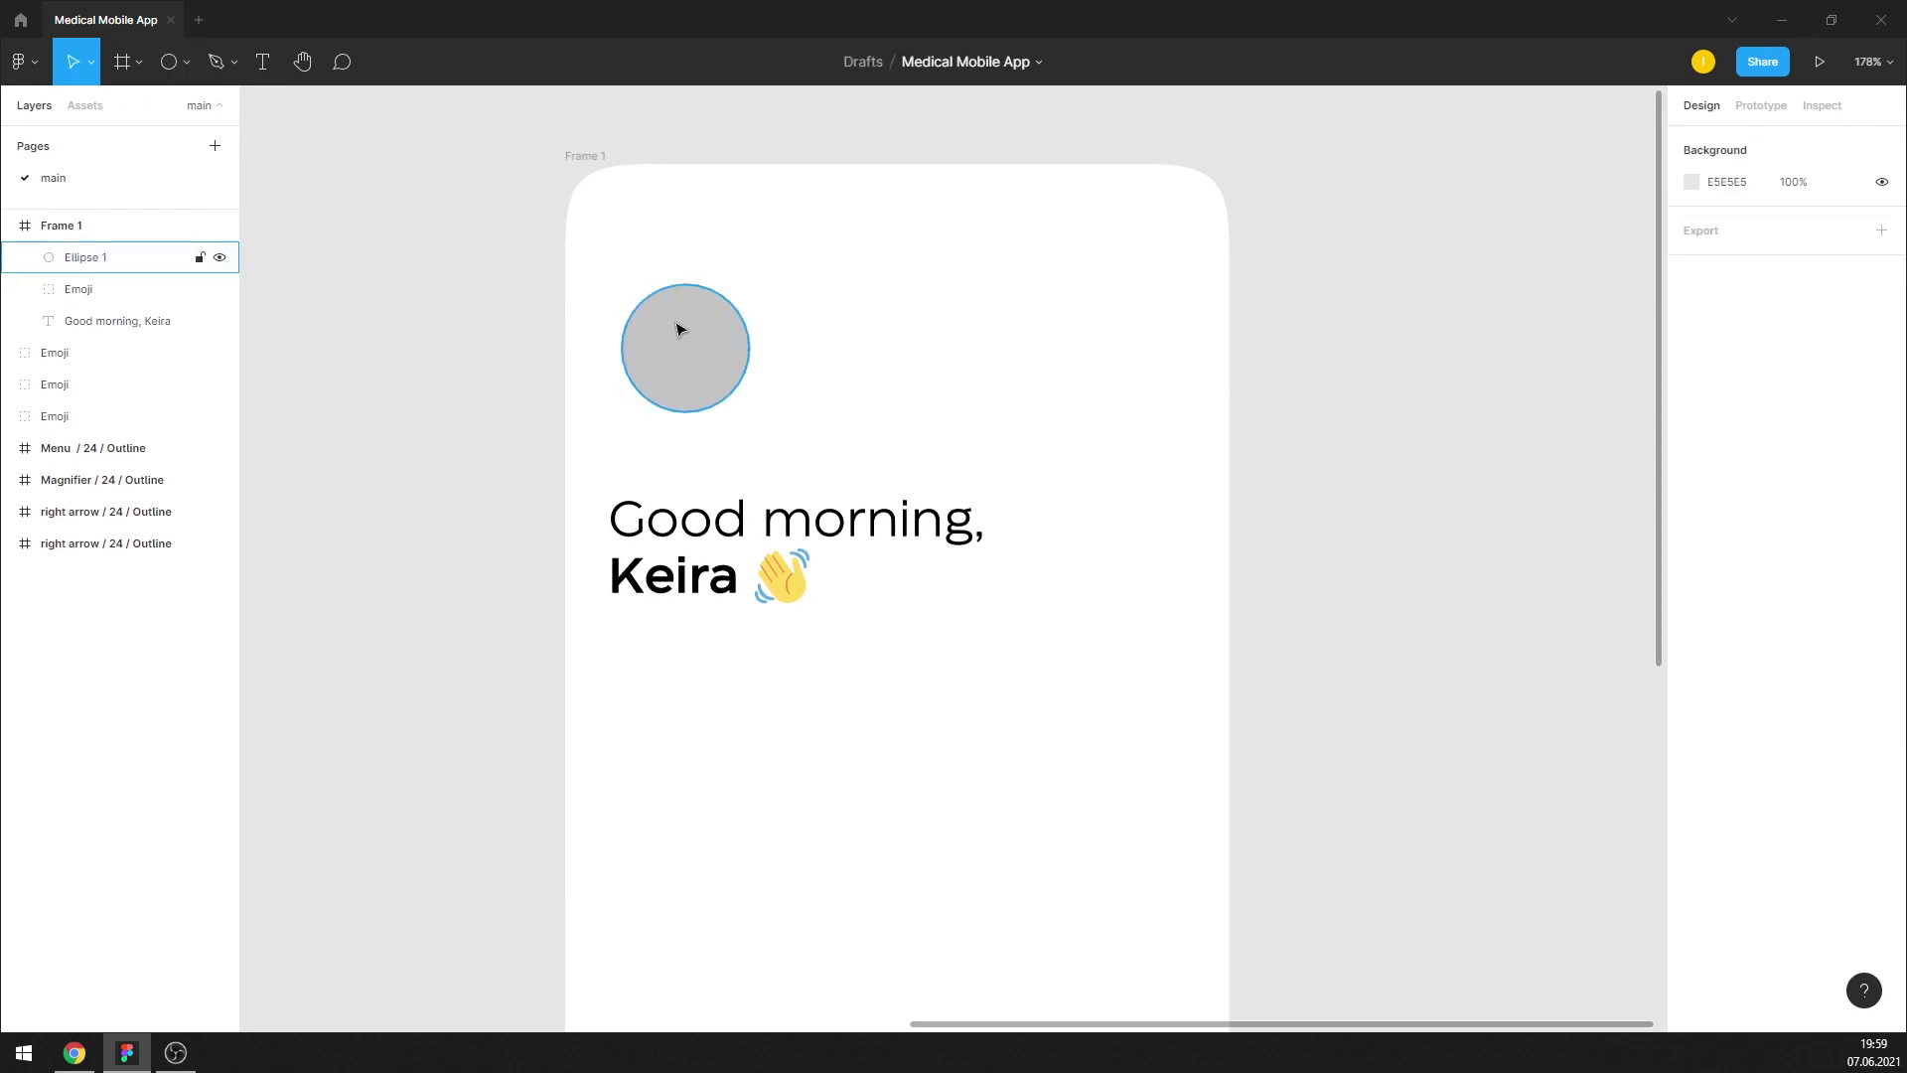
left_click_drag(680, 329, 665, 295)
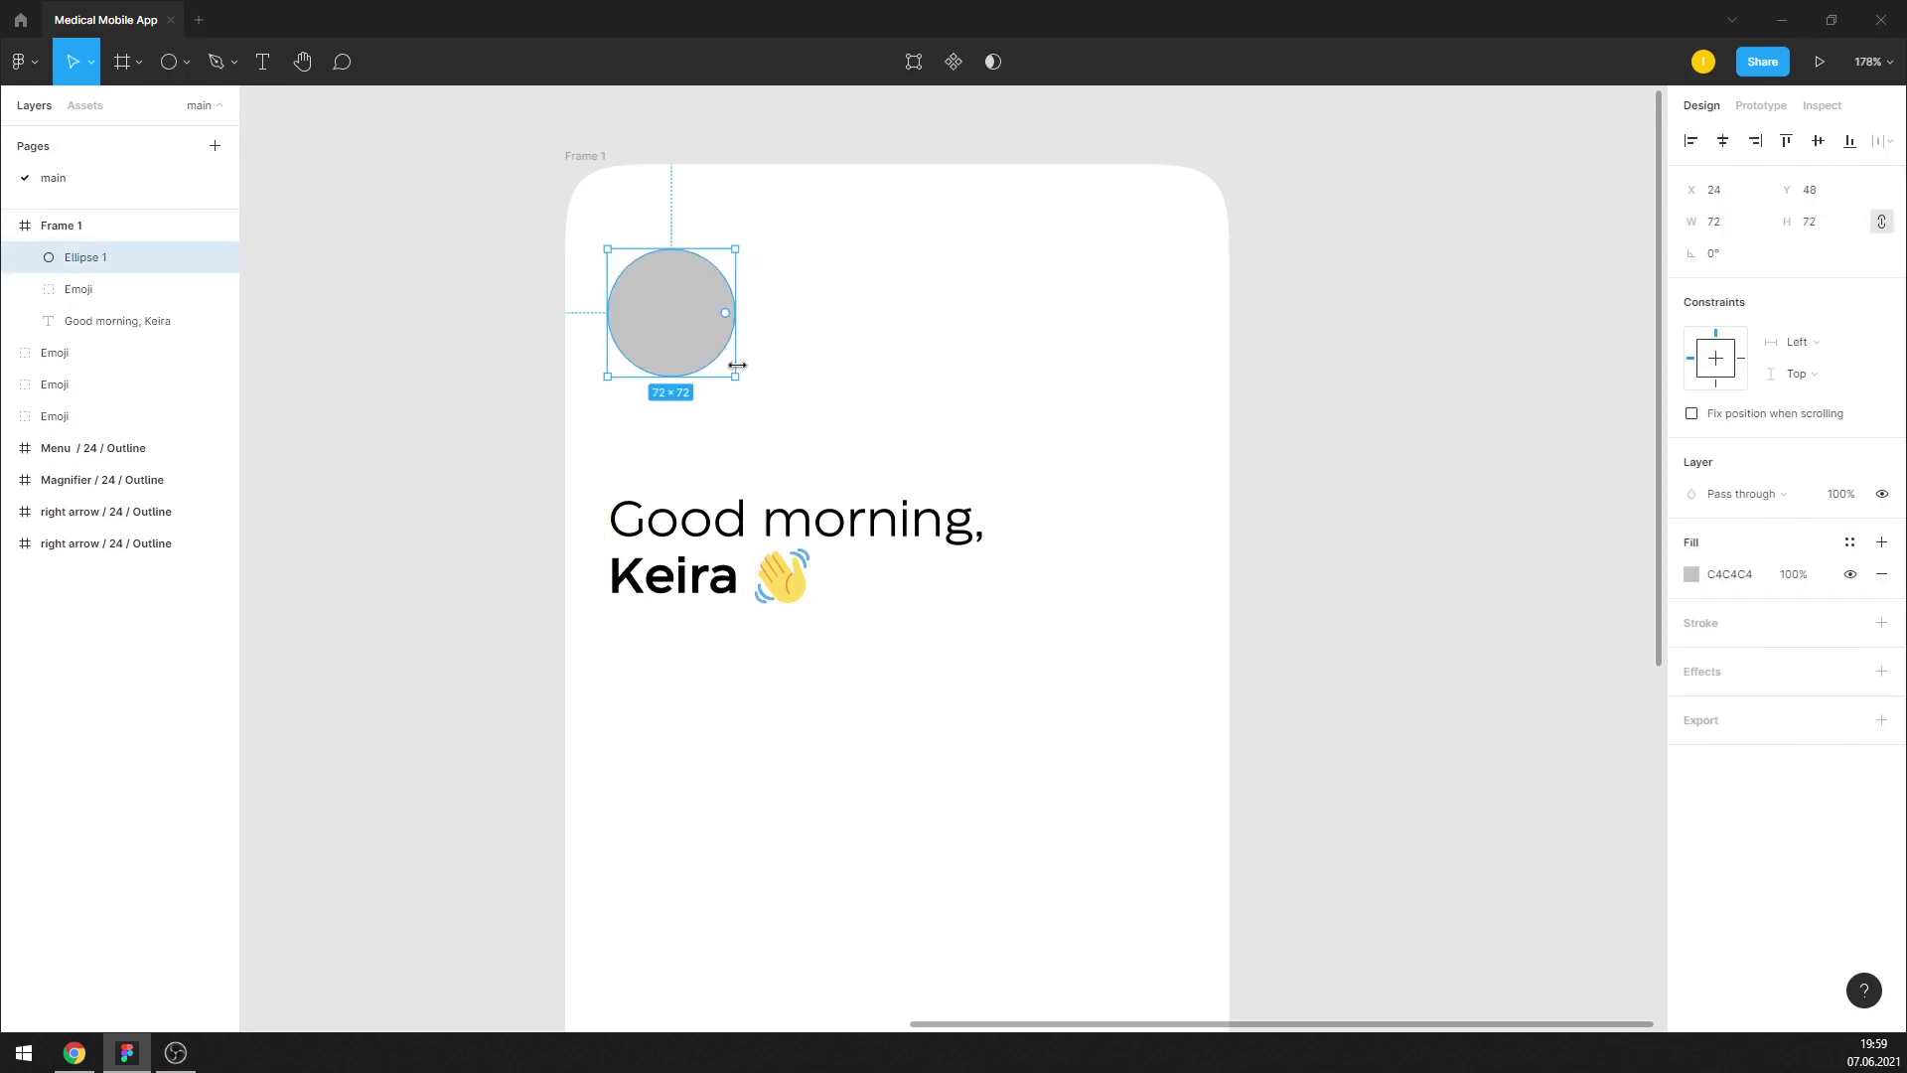
left_click_drag(730, 371, 706, 350)
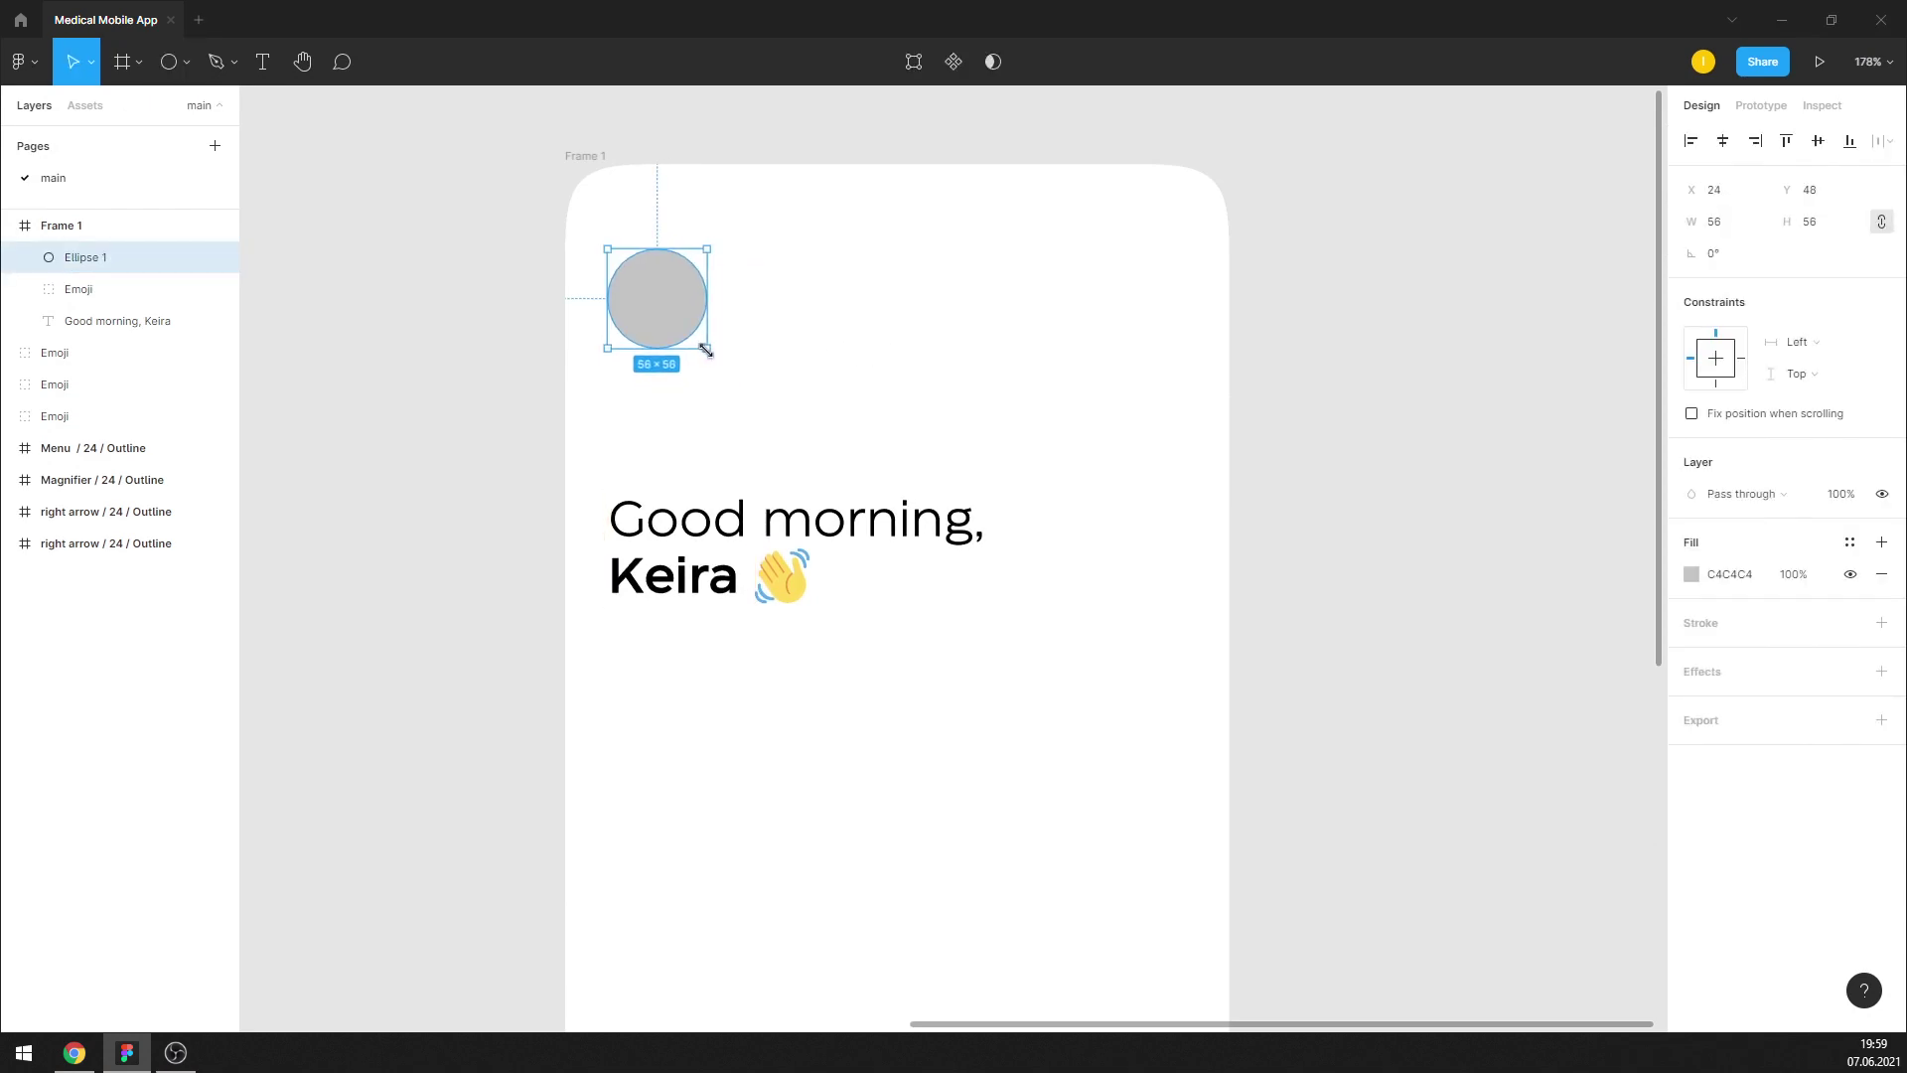
Fill the circle with a plugin-generated face photo and move it to the top-right
right_click(673, 300)
mouse_move(760, 651)
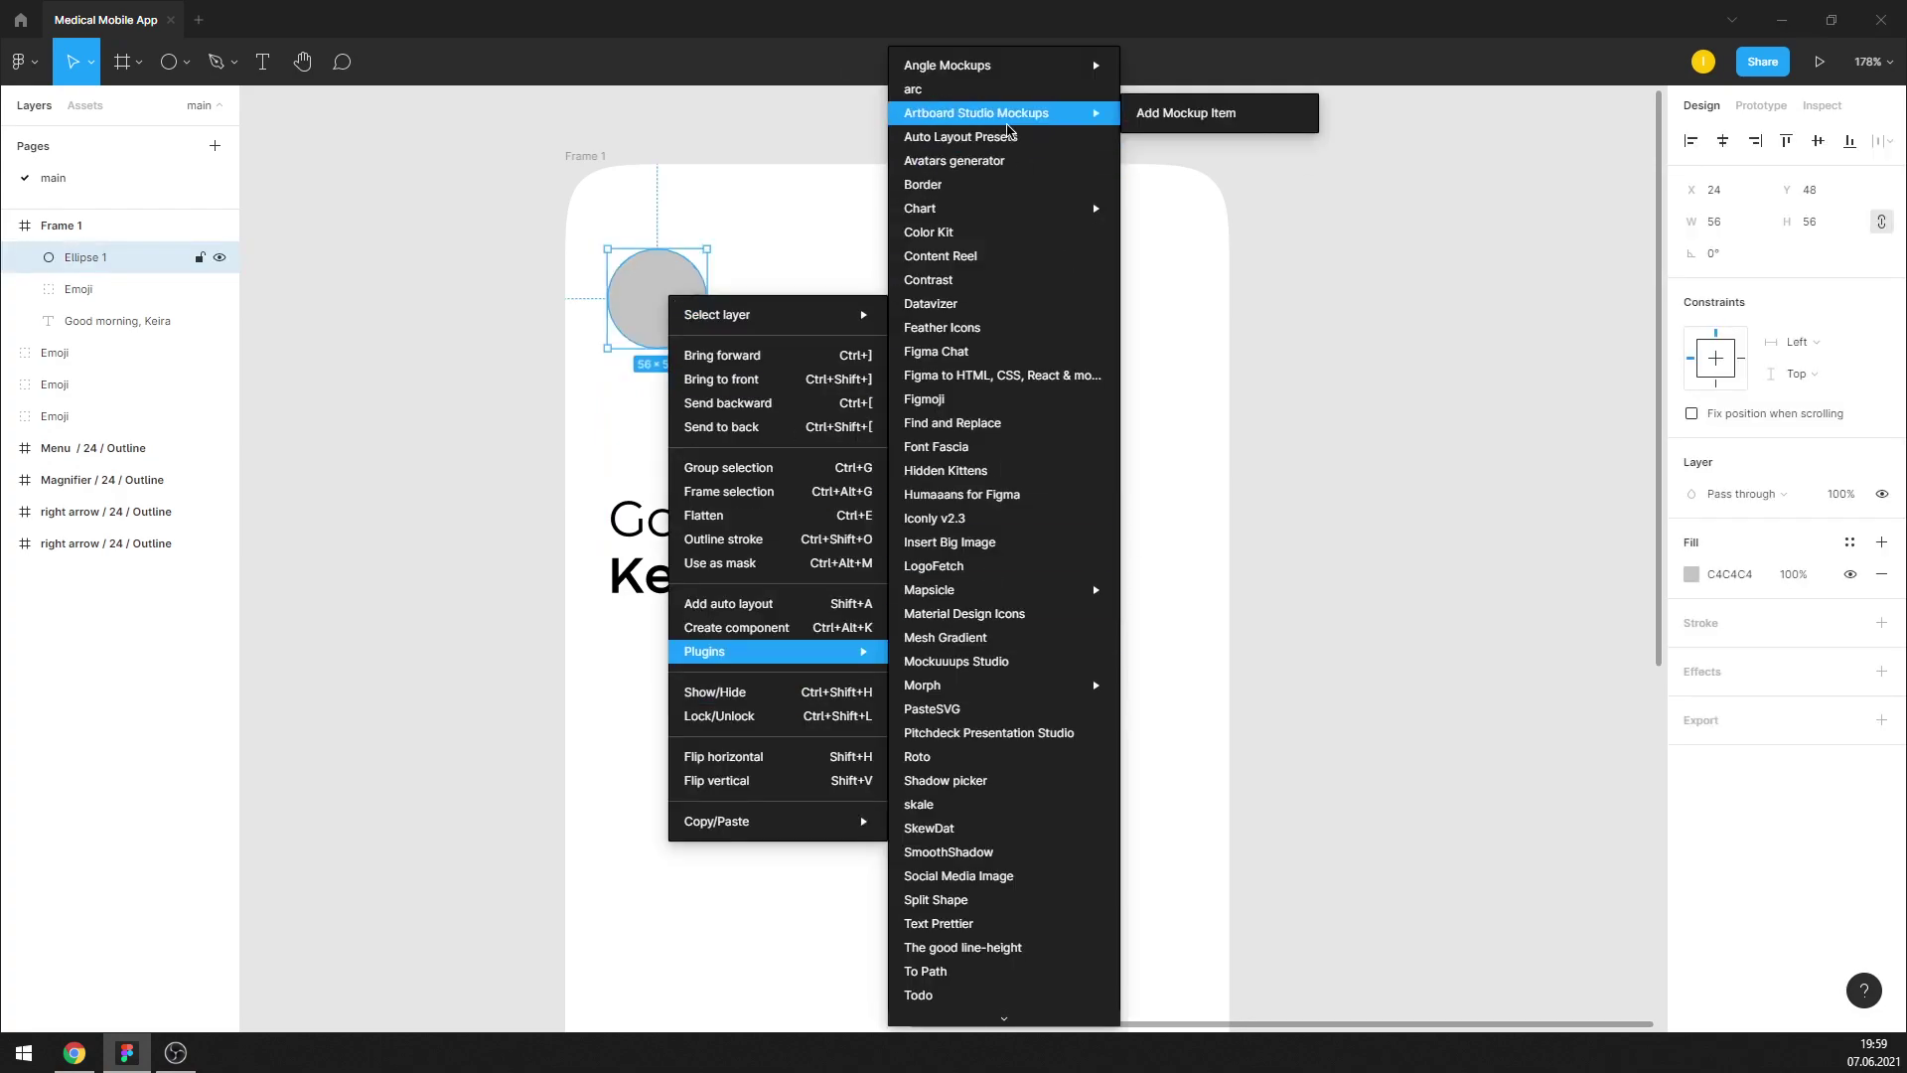
left_click(1021, 162)
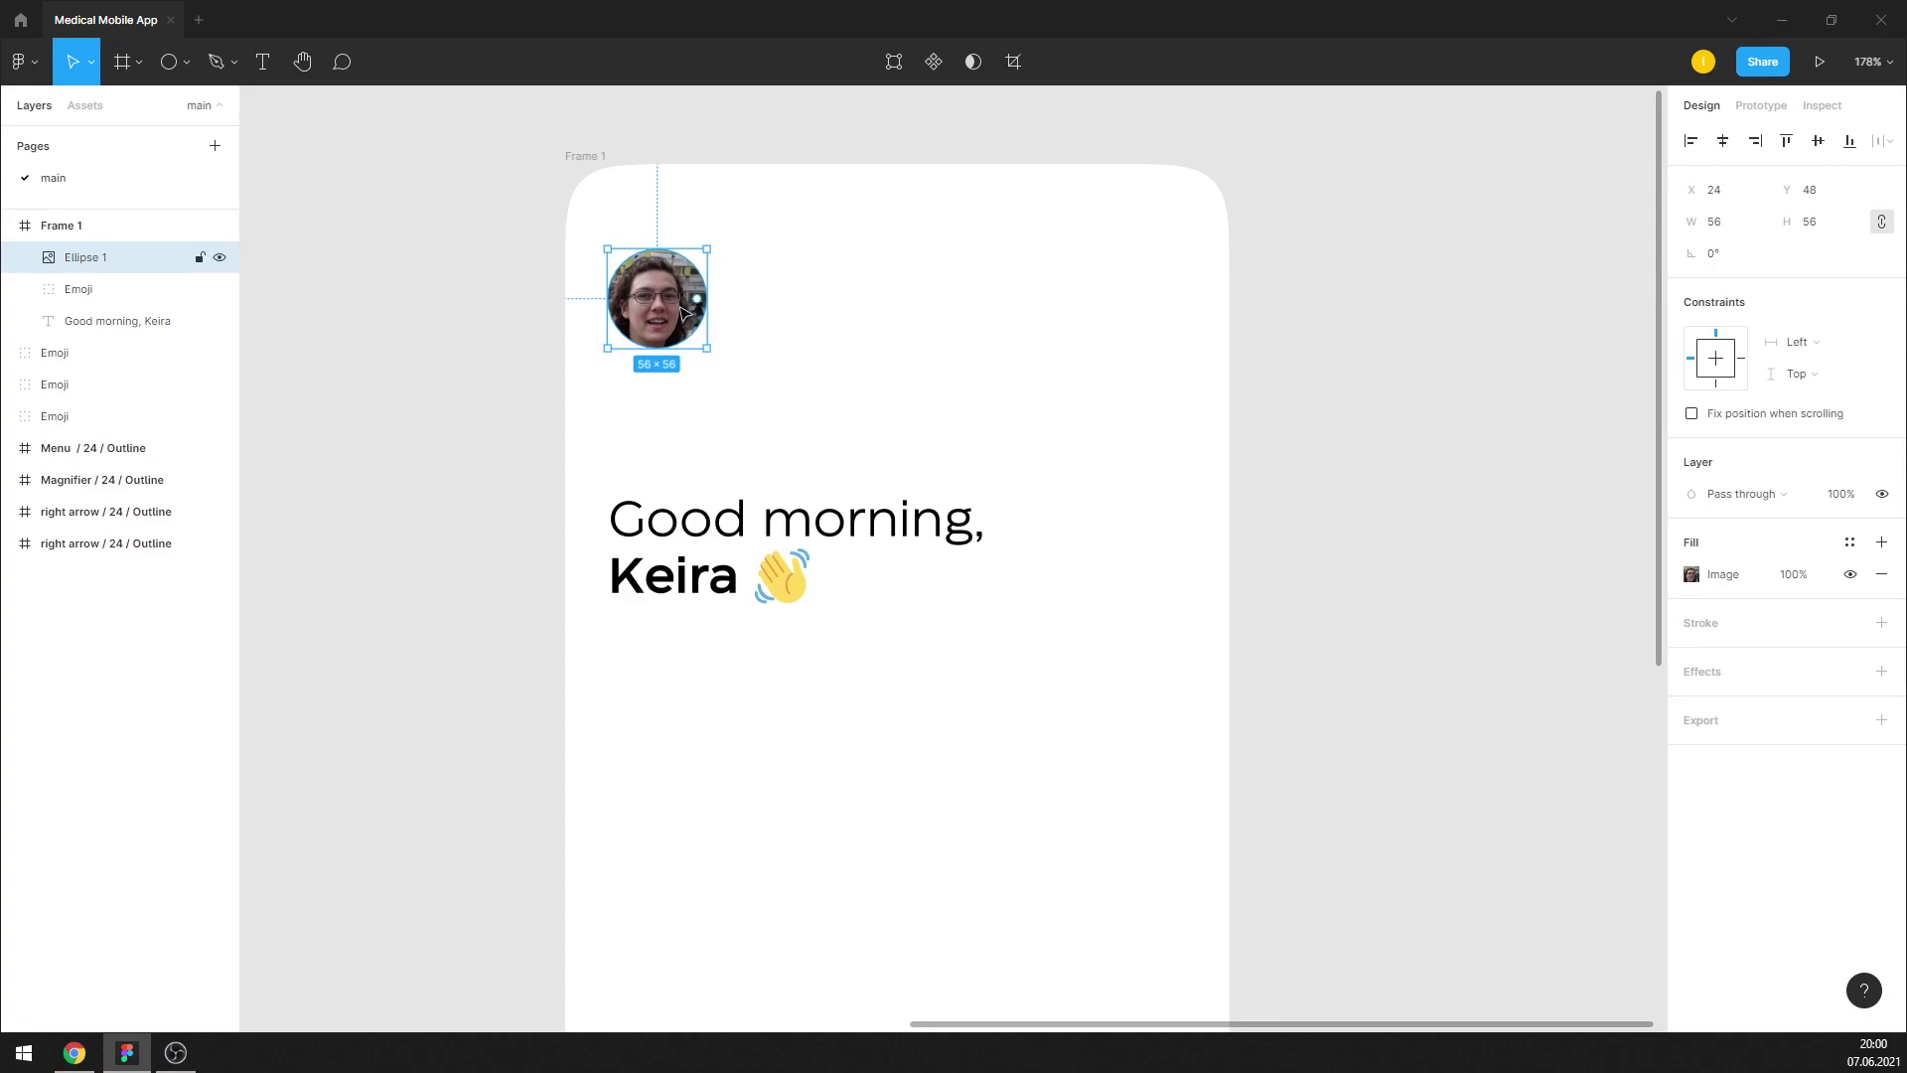
left_click_drag(682, 313, 1091, 323)
Regenerate the avatar twice with the Avatars generator plugin for a different face
right_click(1080, 319)
mouse_move(1184, 668)
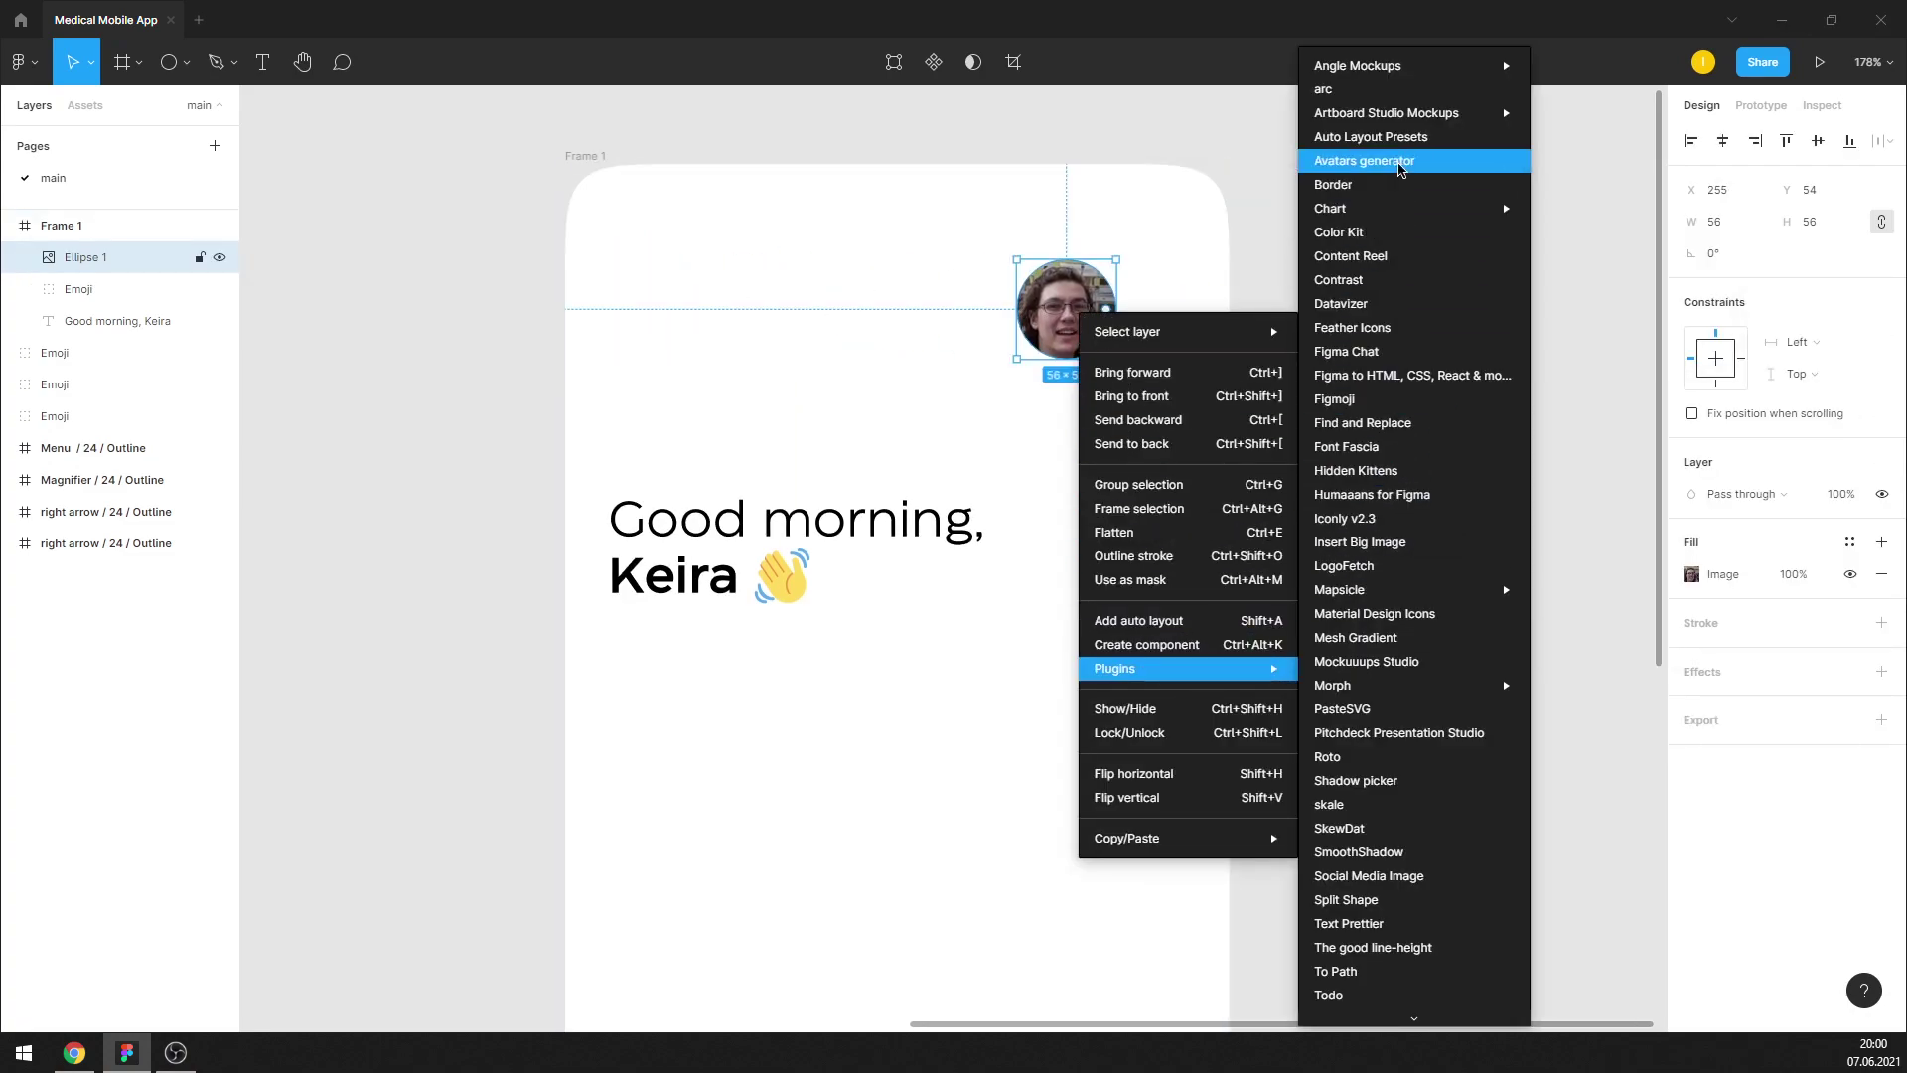
left_click(1400, 167)
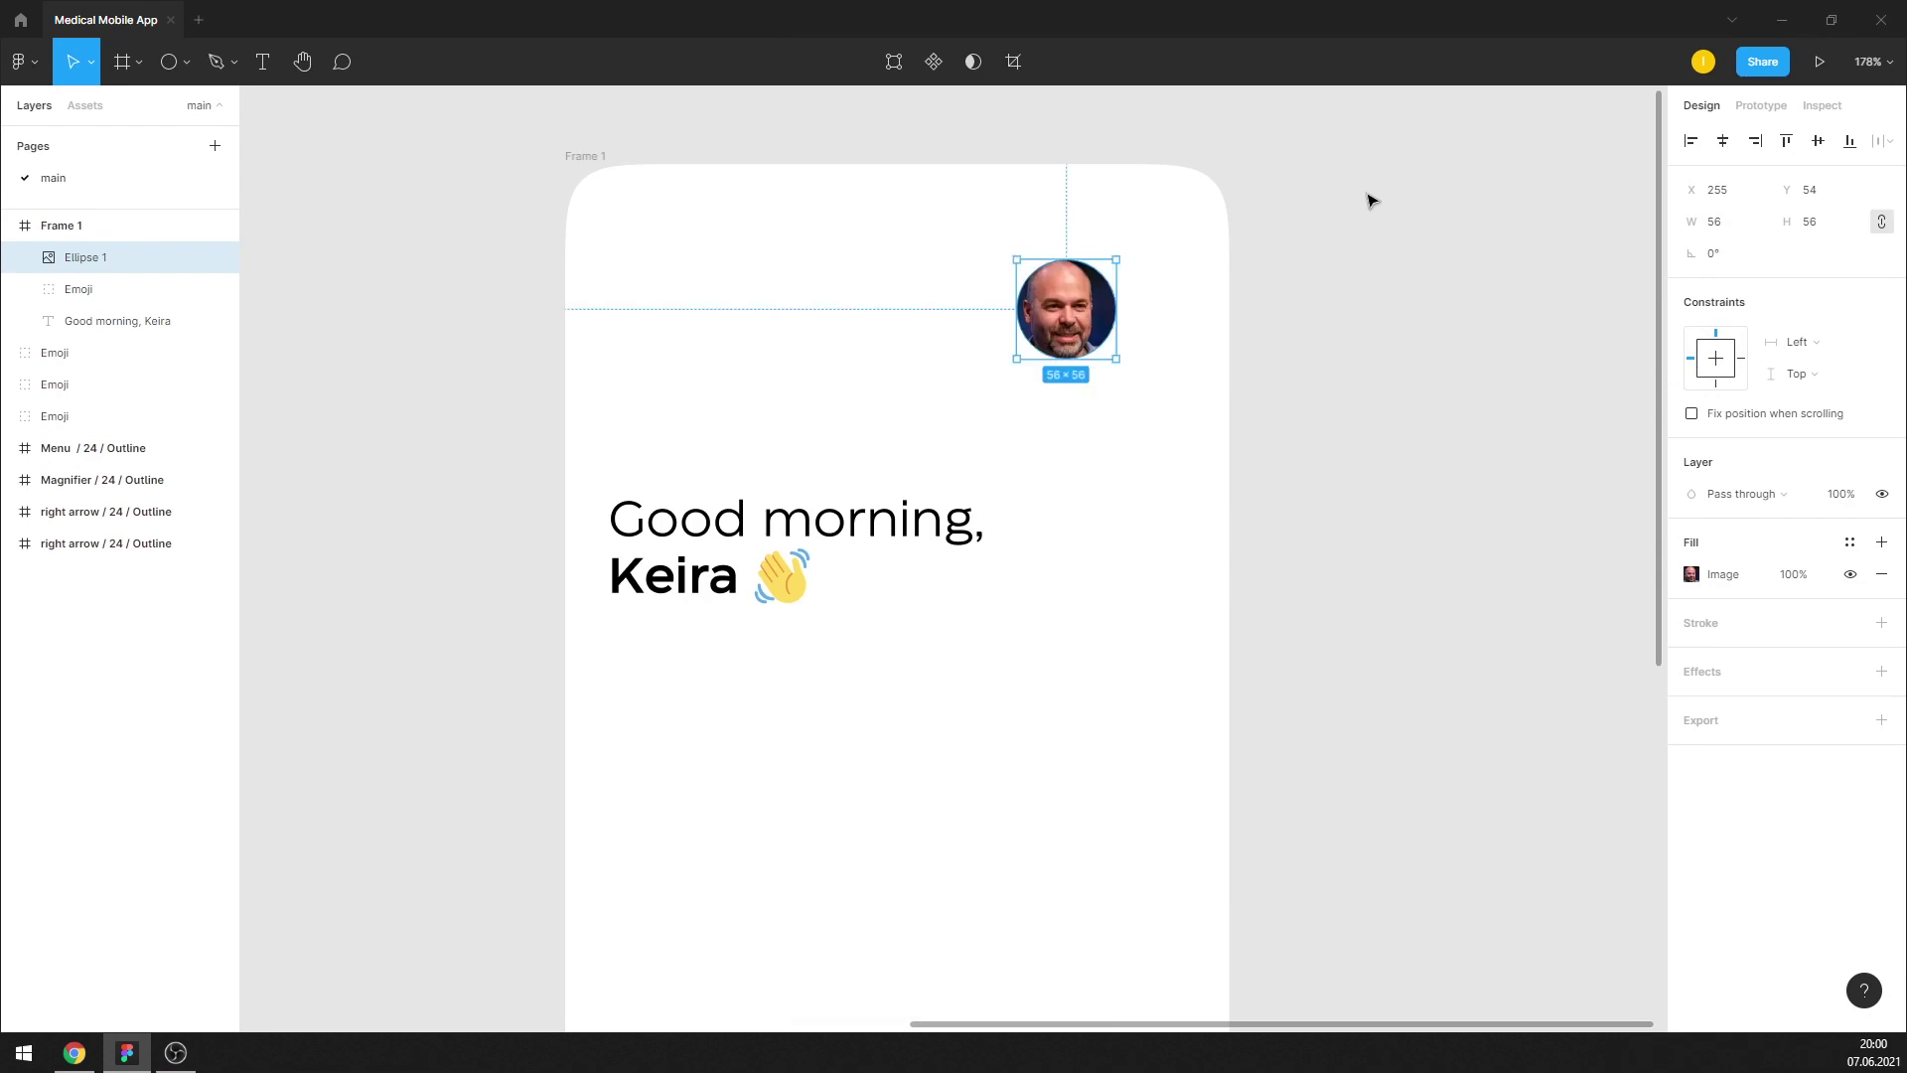
right_click(1067, 316)
mouse_move(1100, 672)
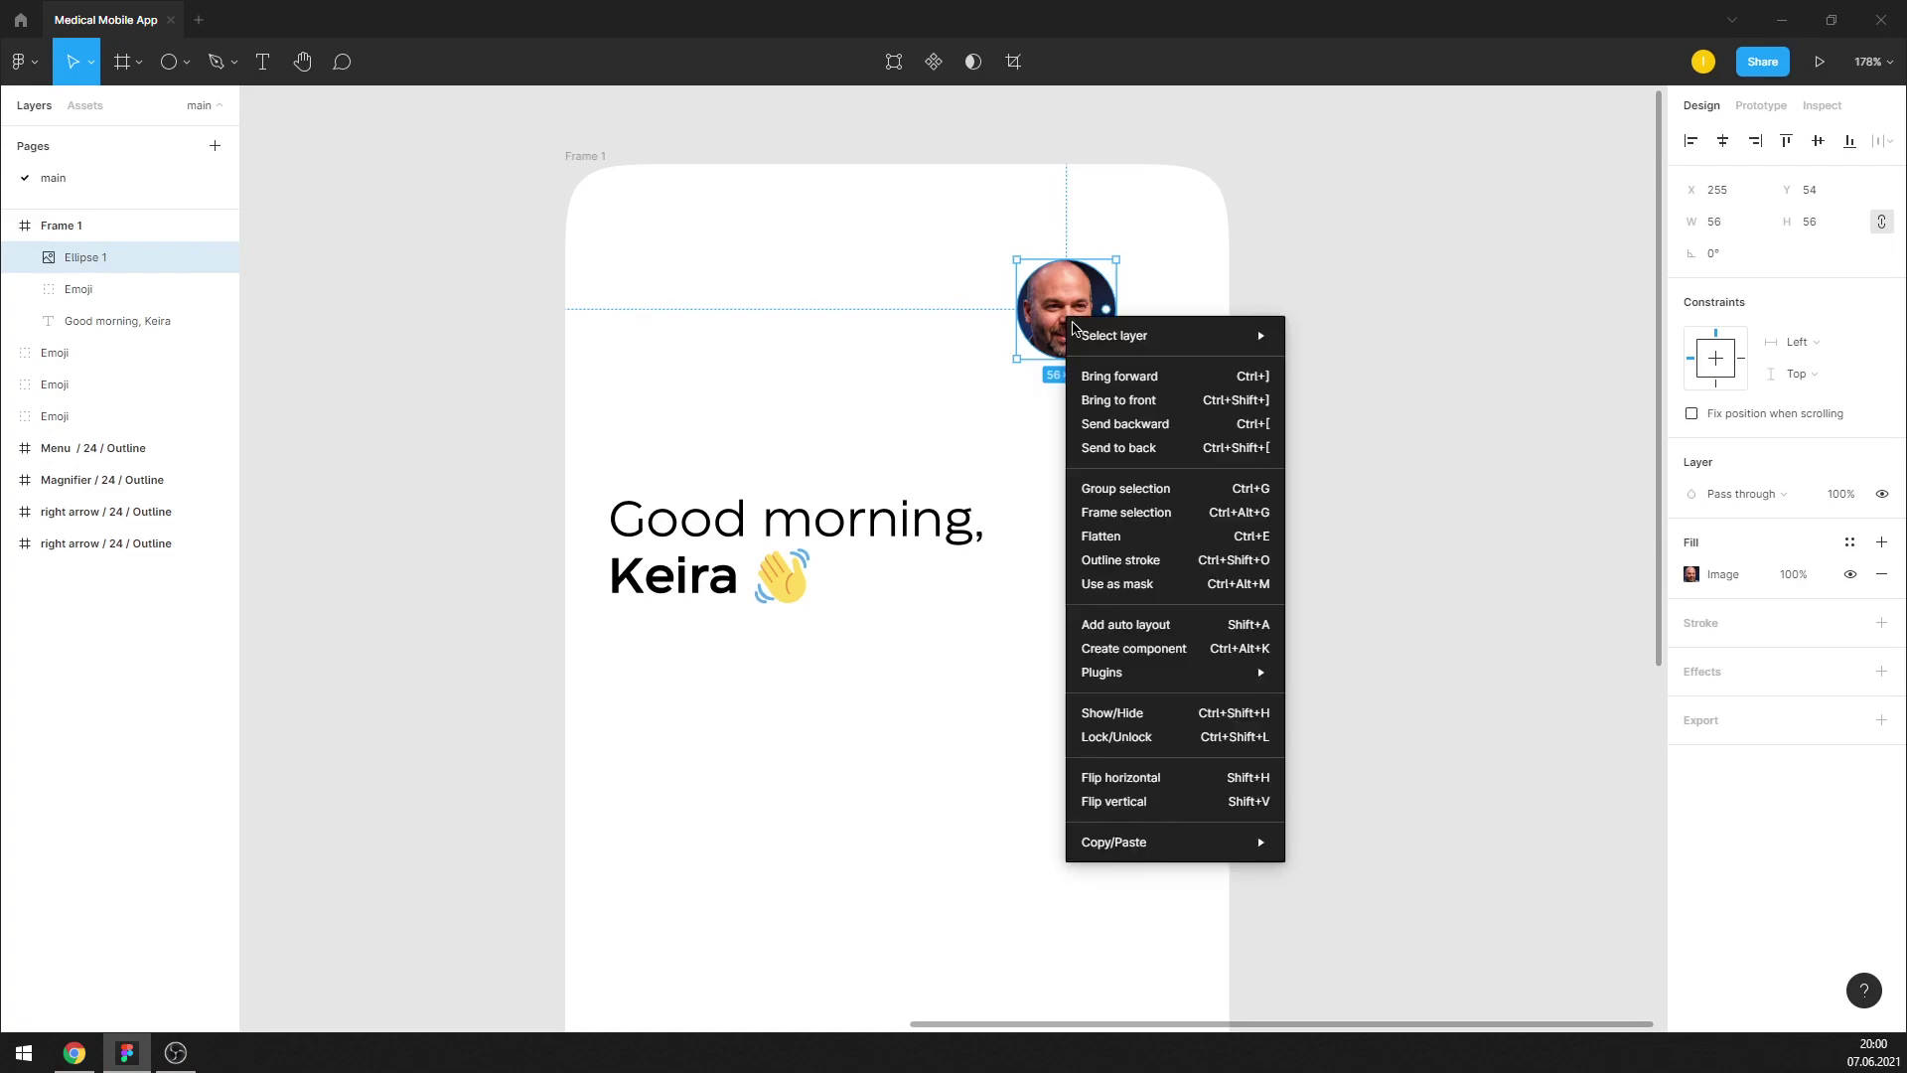
left_click(1400, 162)
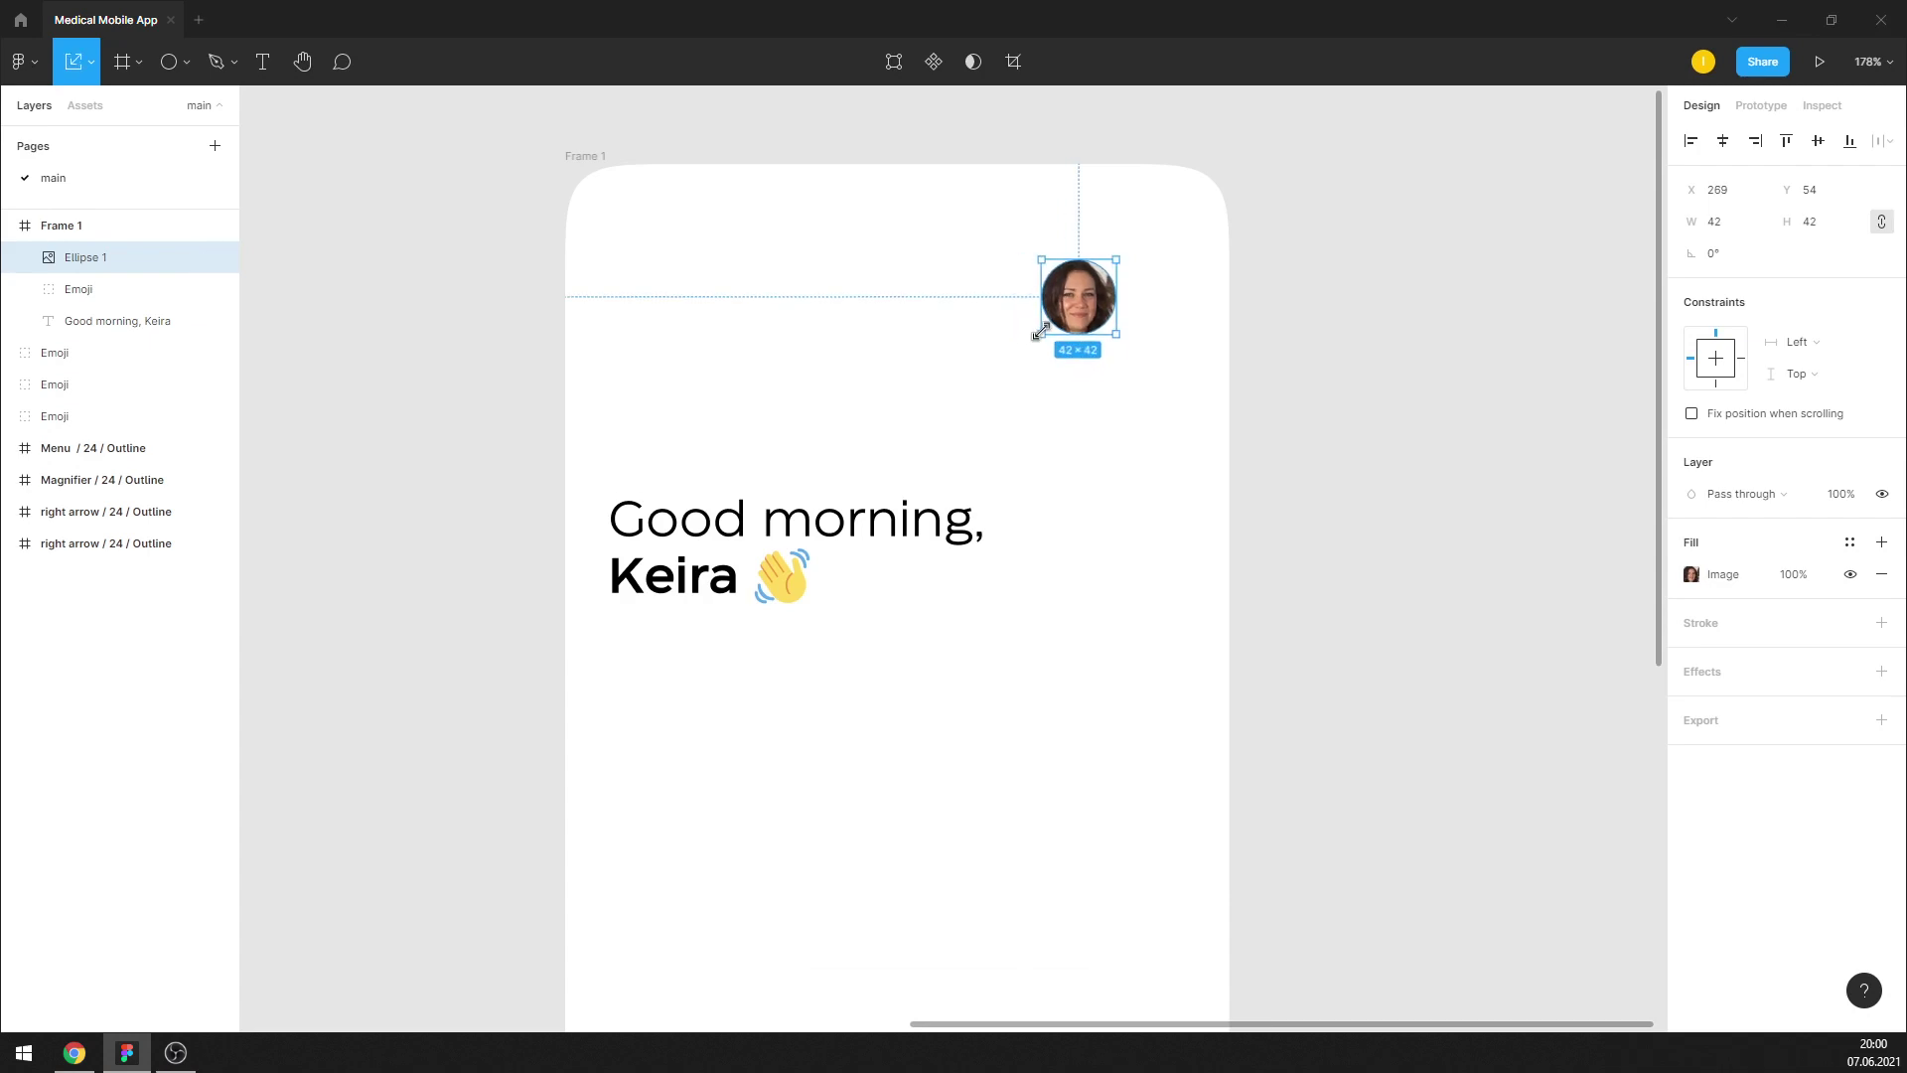
Resize the avatar to 45×45 and nudge it into the top-right corner, 24 px from the edge
left_click_drag(1010, 368, 1039, 332)
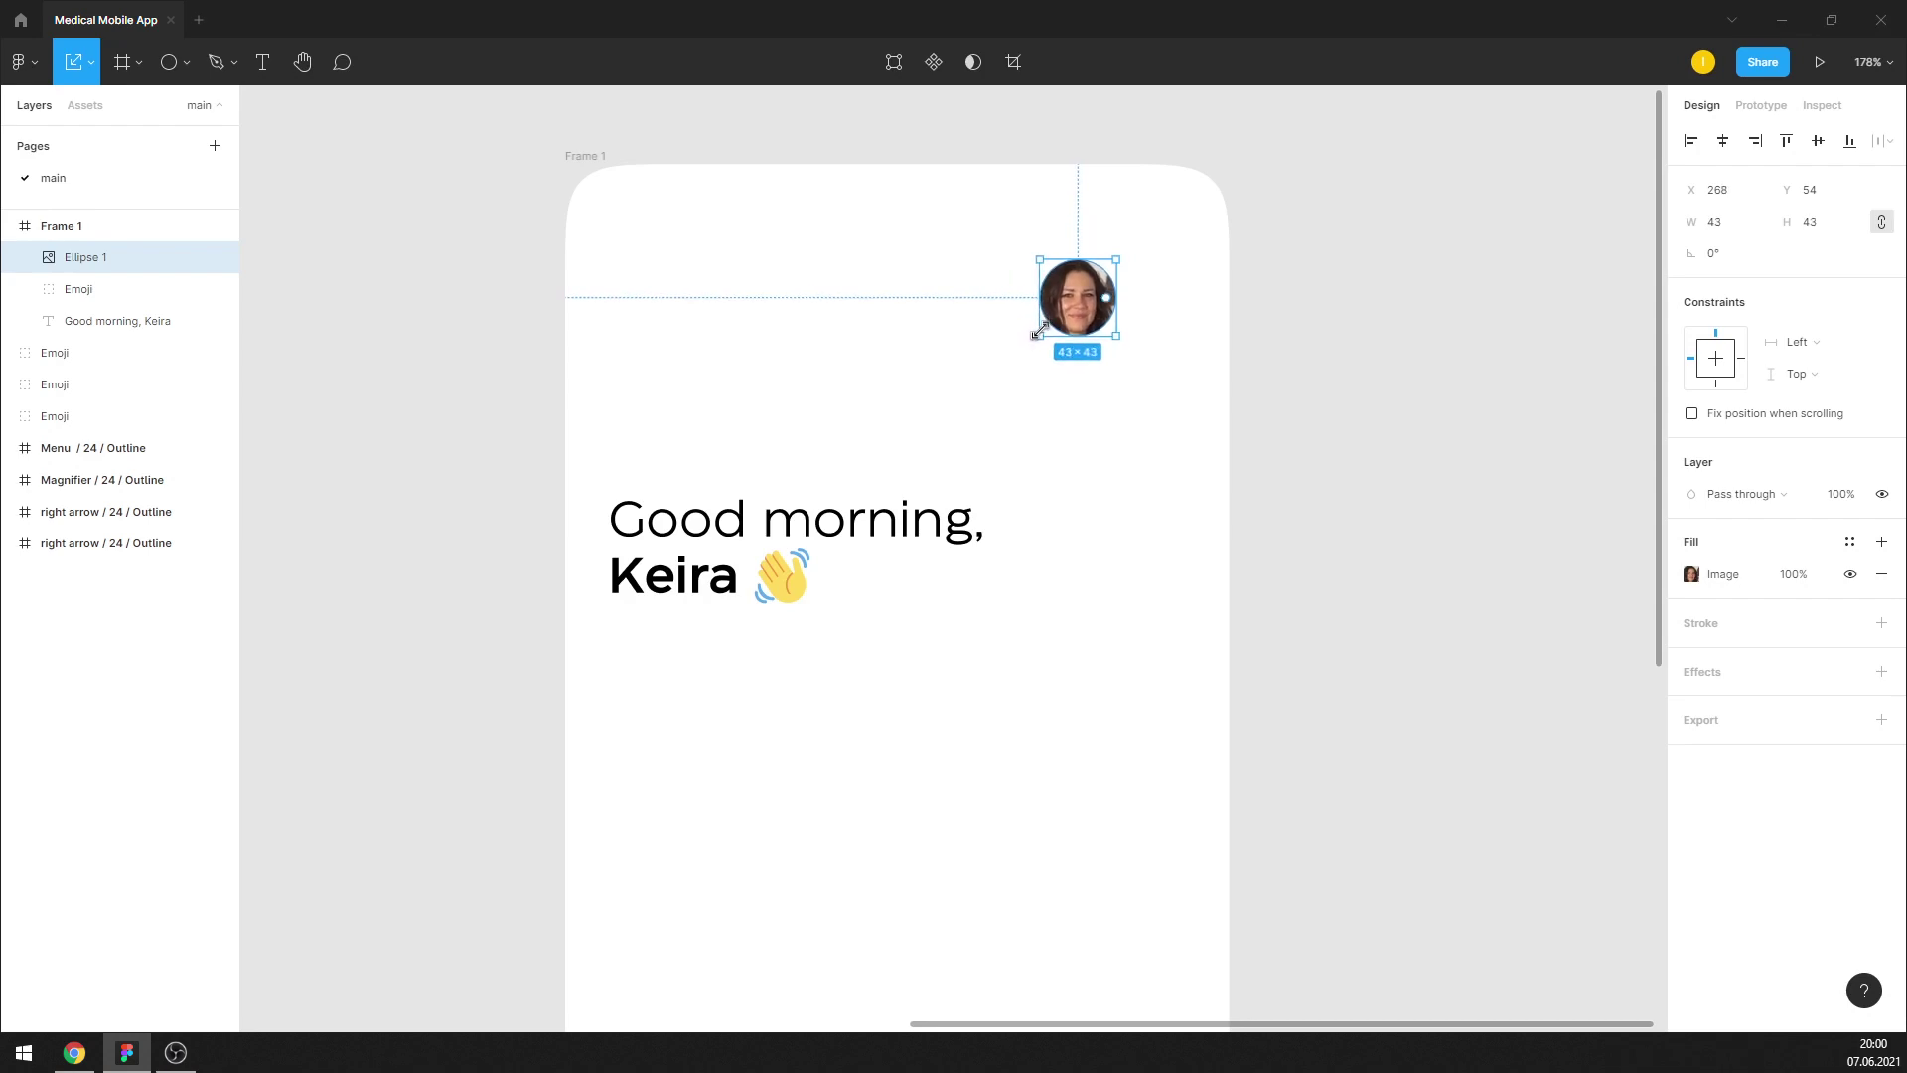
left_click(1723, 224)
type("45")
key("Return")
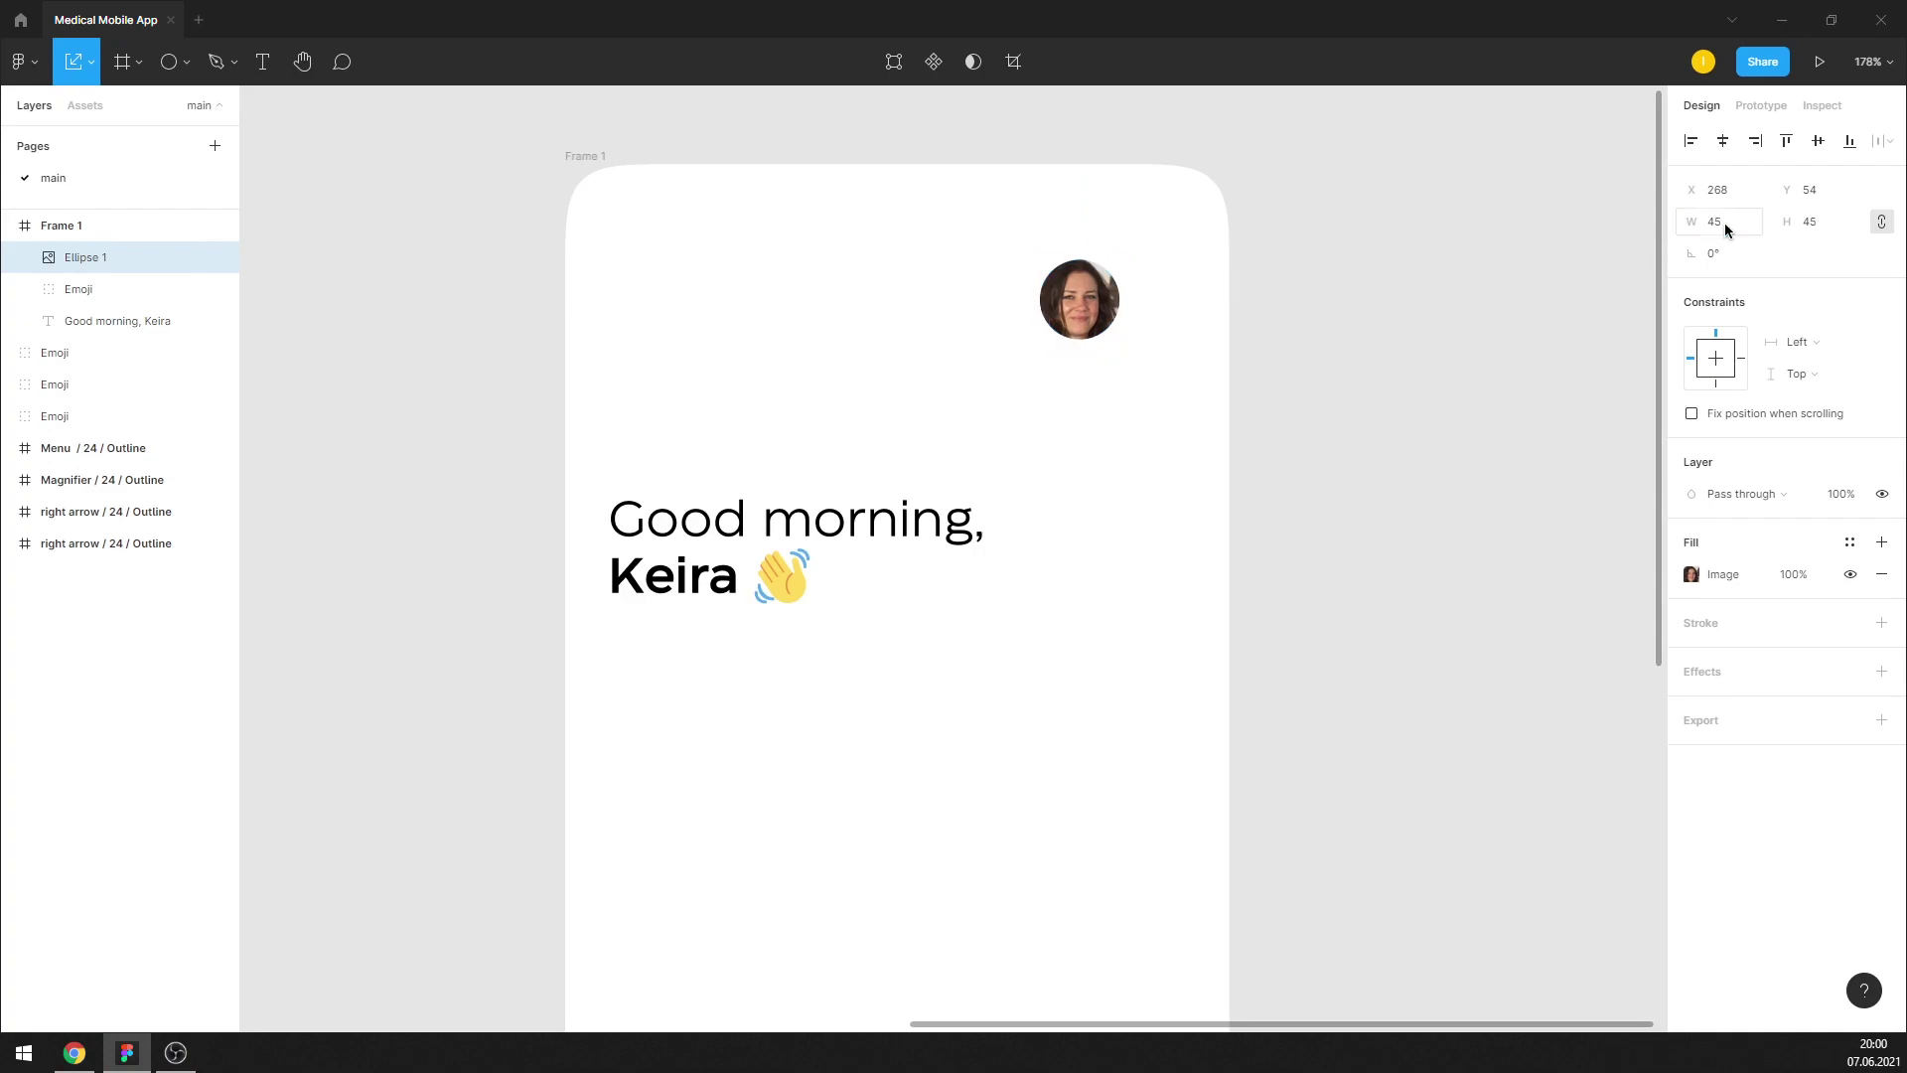
left_click_drag(1078, 311, 1146, 303)
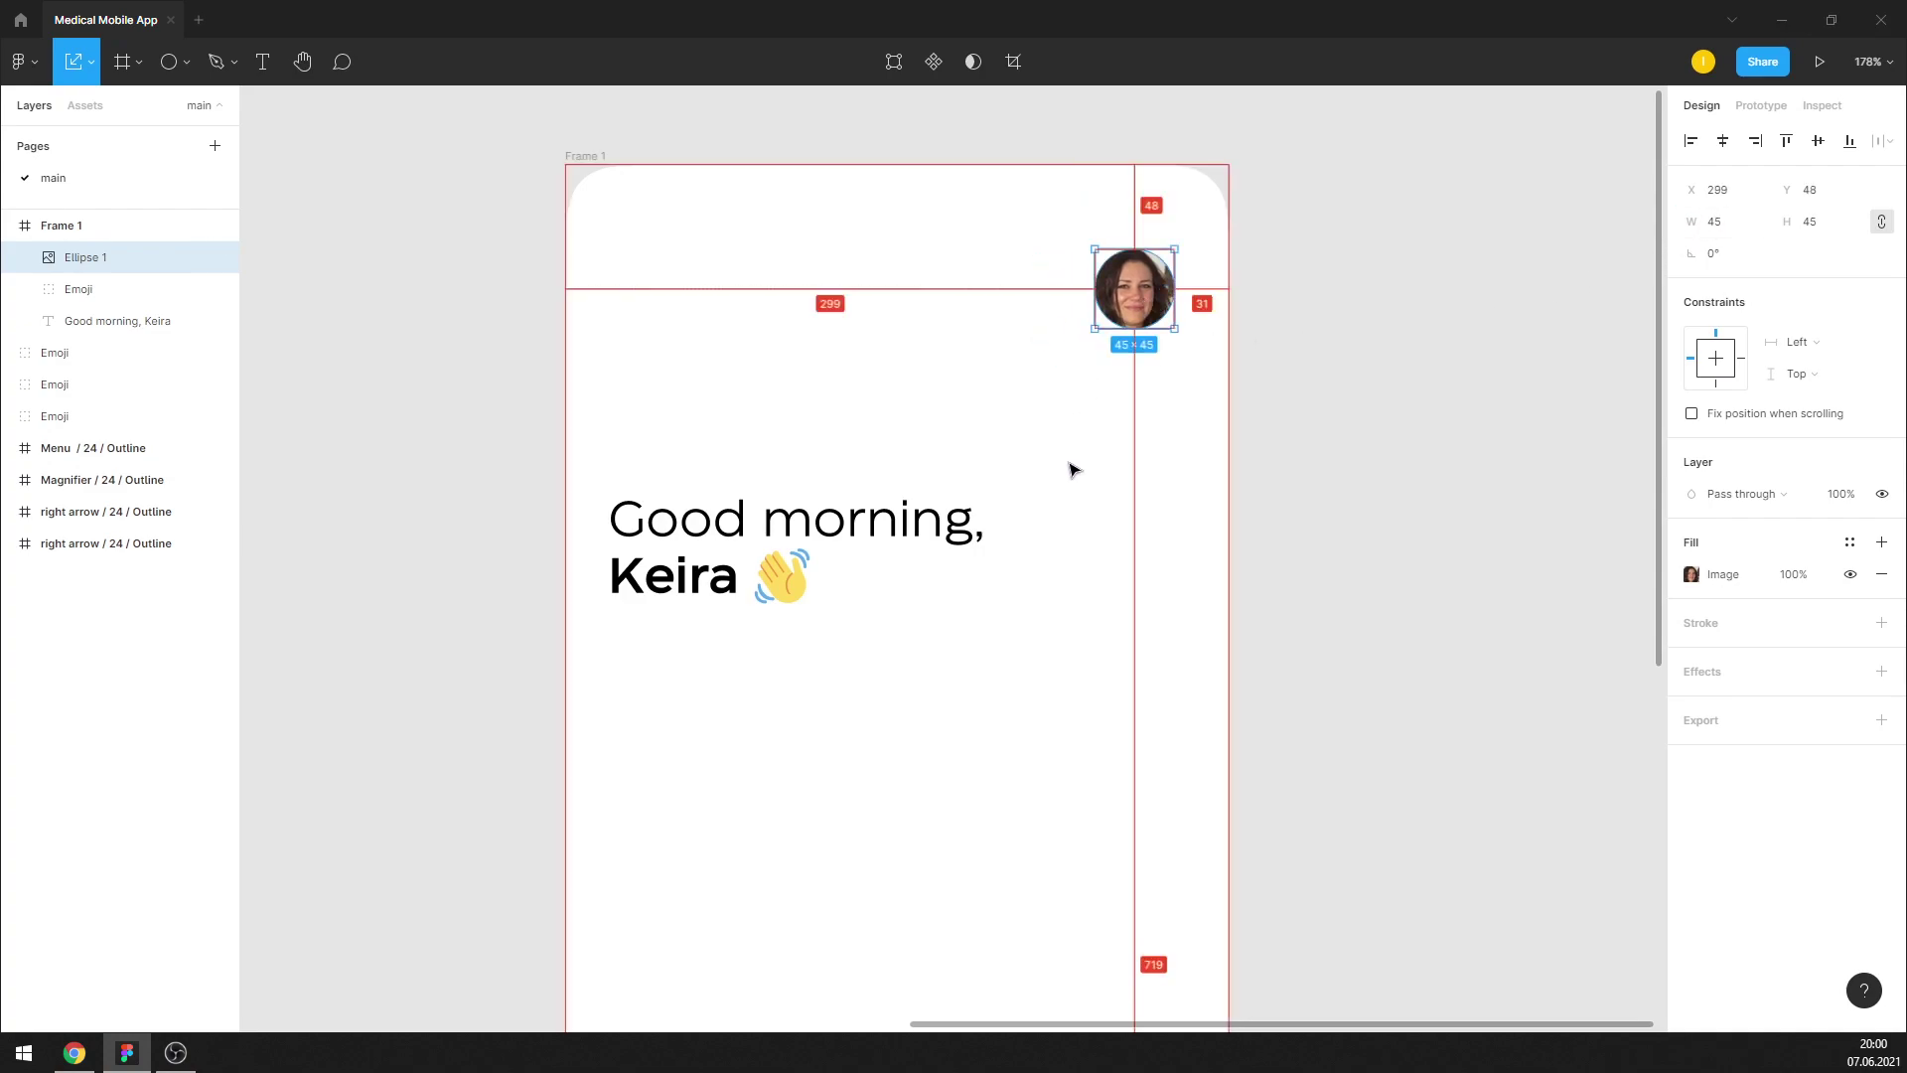
key("Right")
key("Right")
key("Right")
key("Right")
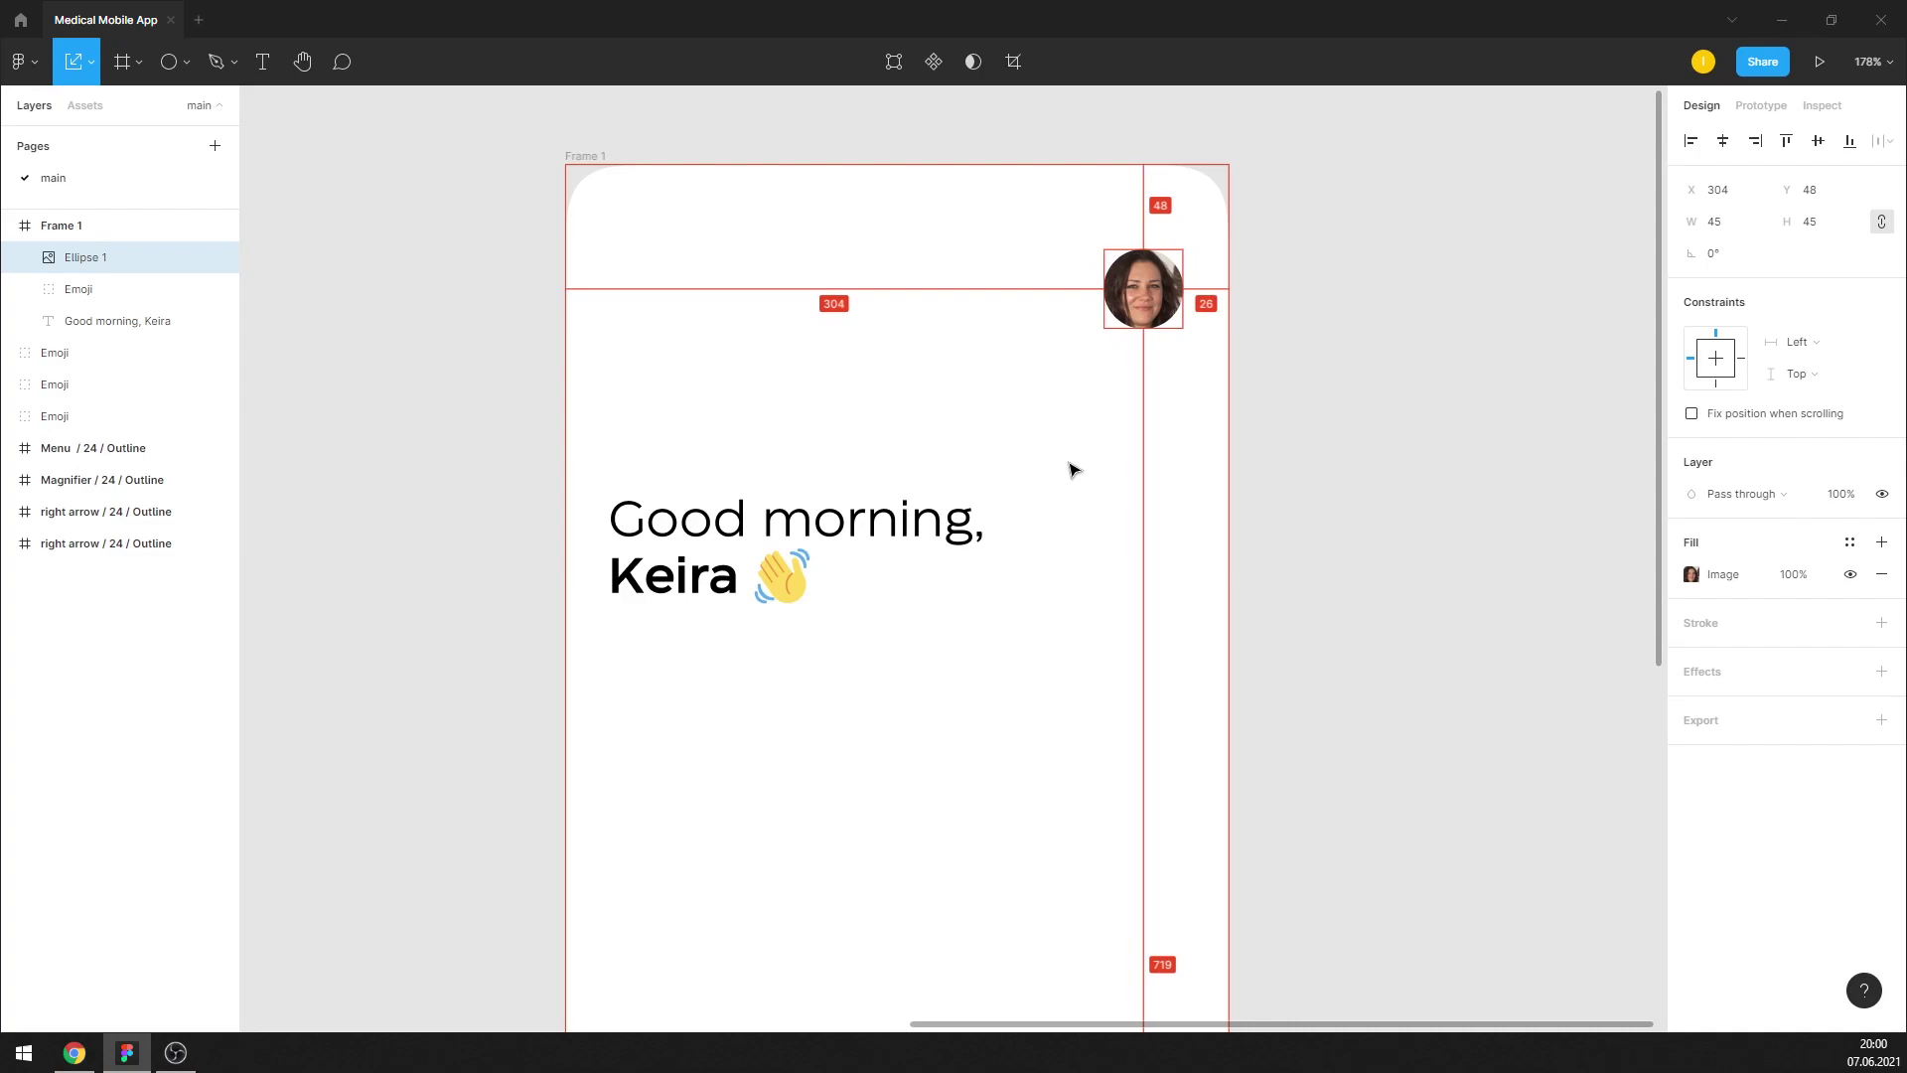
key("Right")
key("Right")
key("Right")
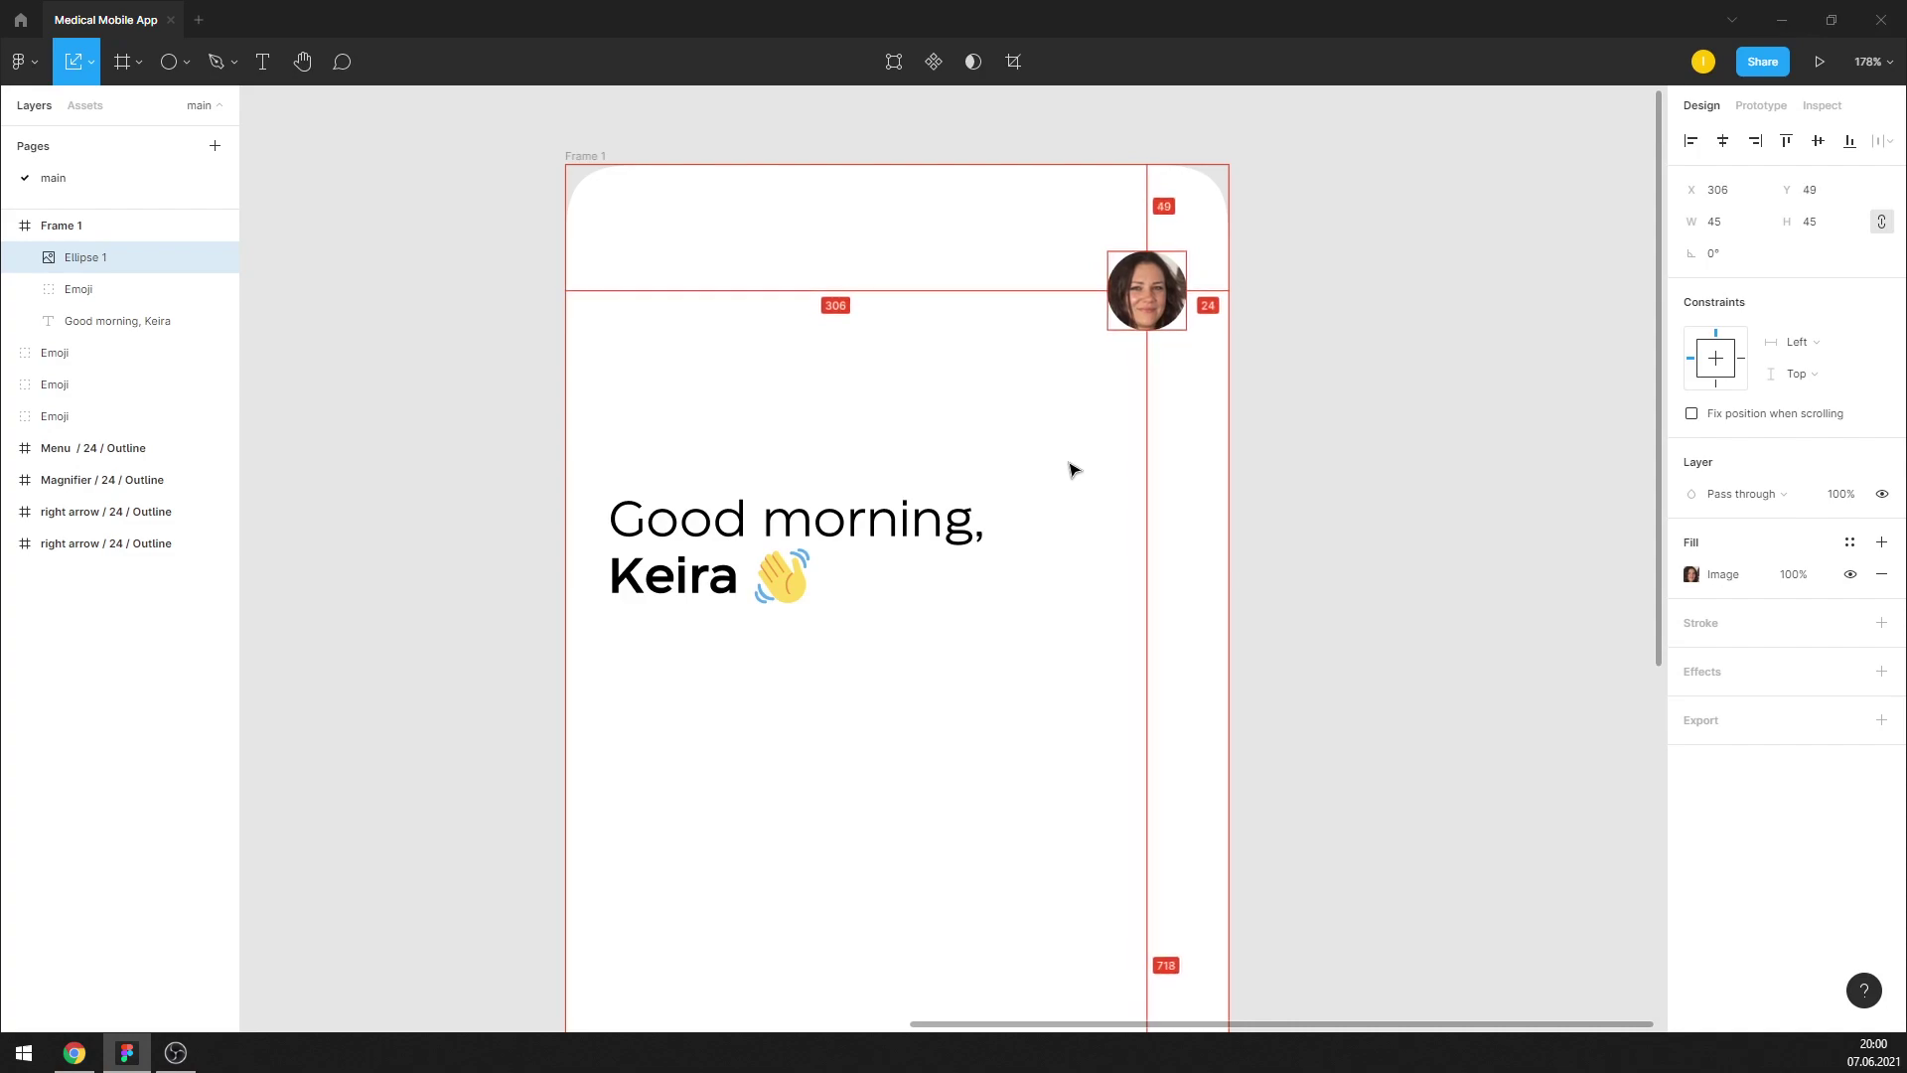
left_click(934, 380)
Move the avatar back to the frame's top-left, above the greeting
scroll(934, 380, "down", 3)
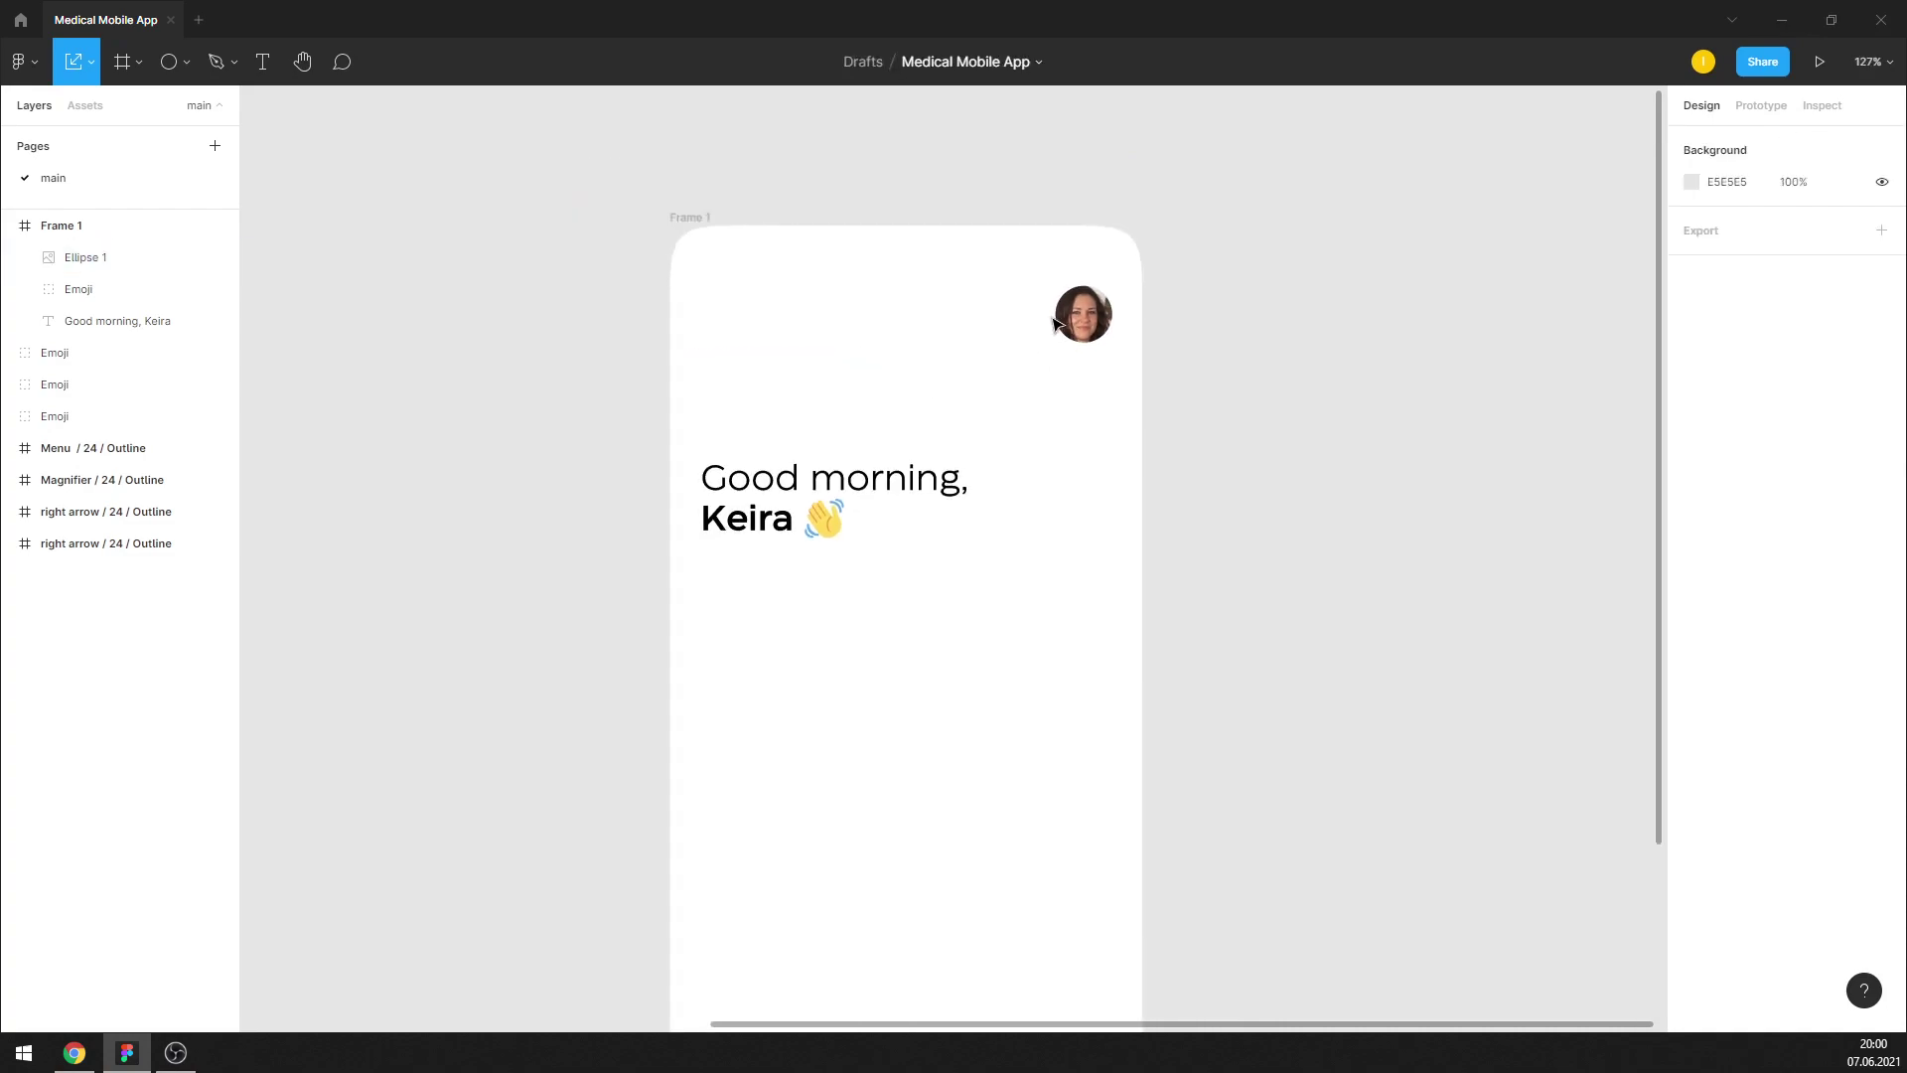
left_click_drag(1086, 315, 725, 315)
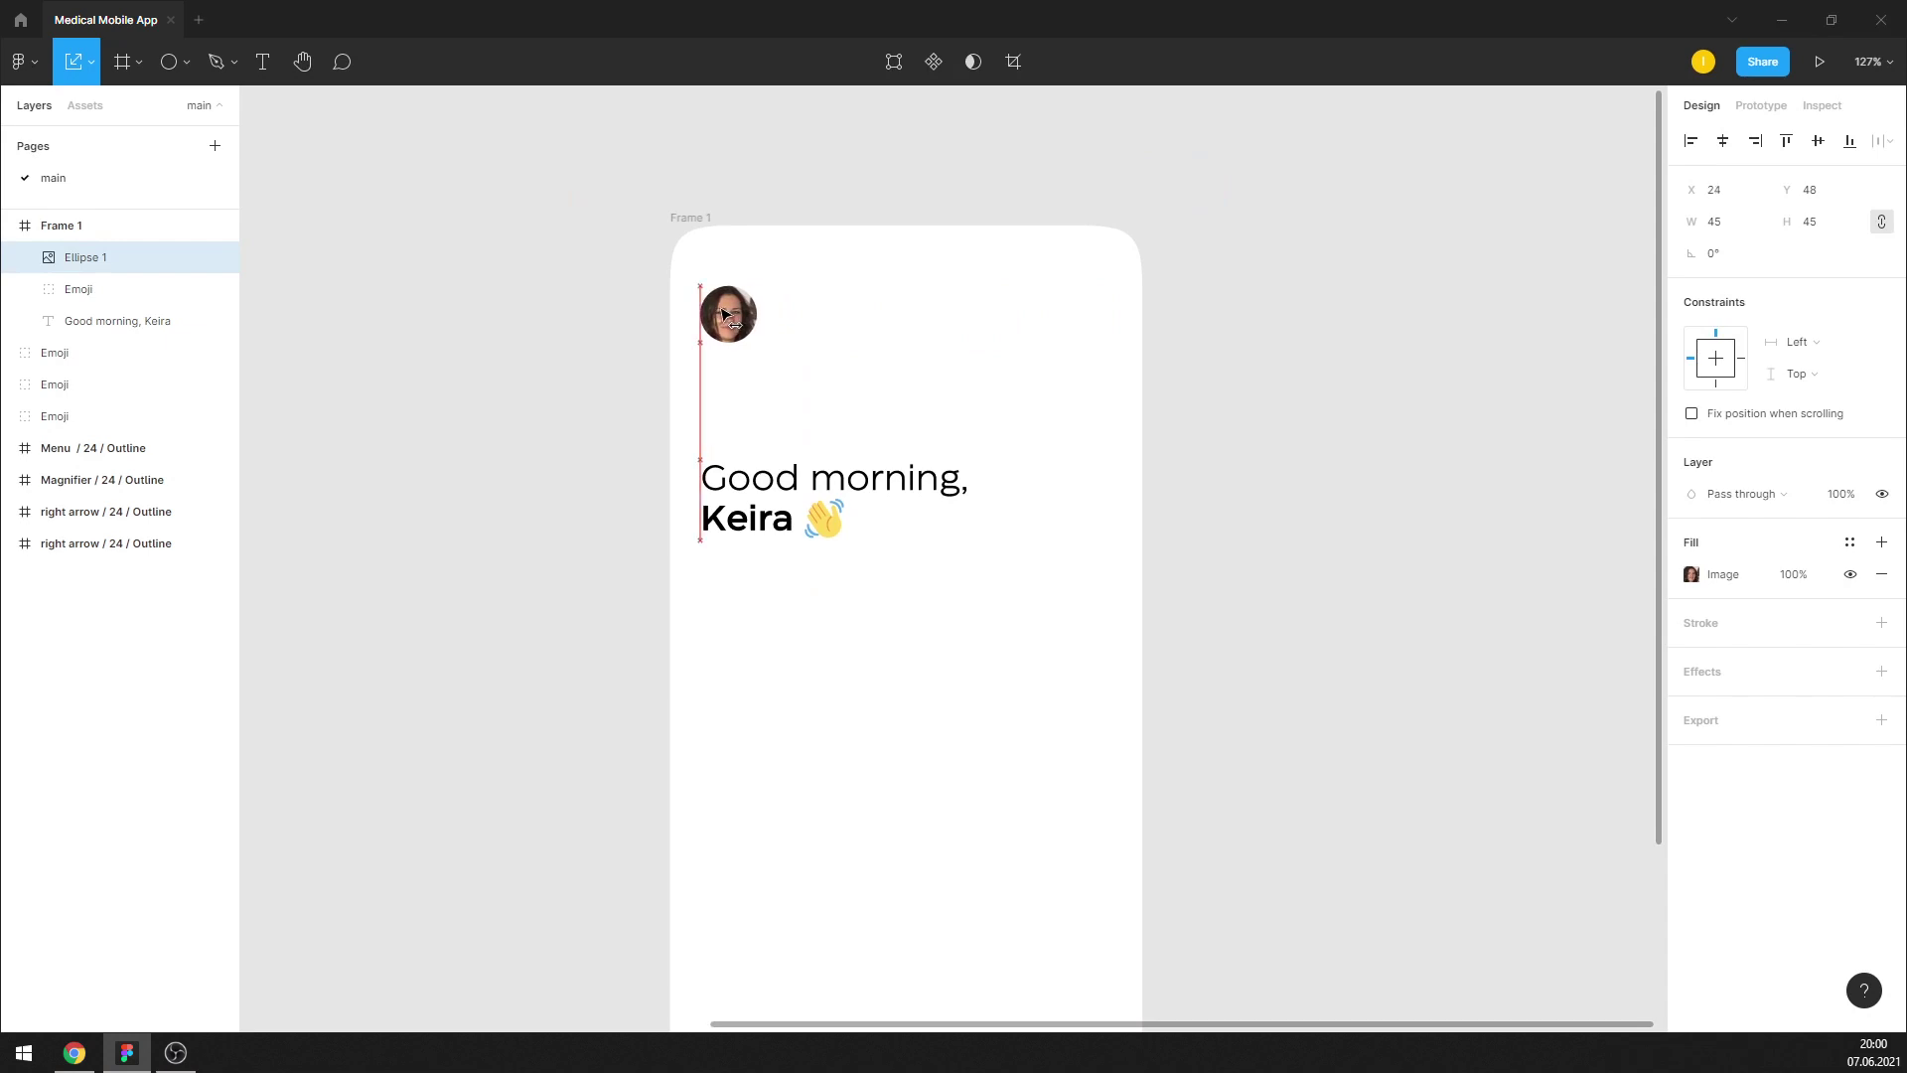
left_click(455, 323)
scroll(455, 323, "down", 5)
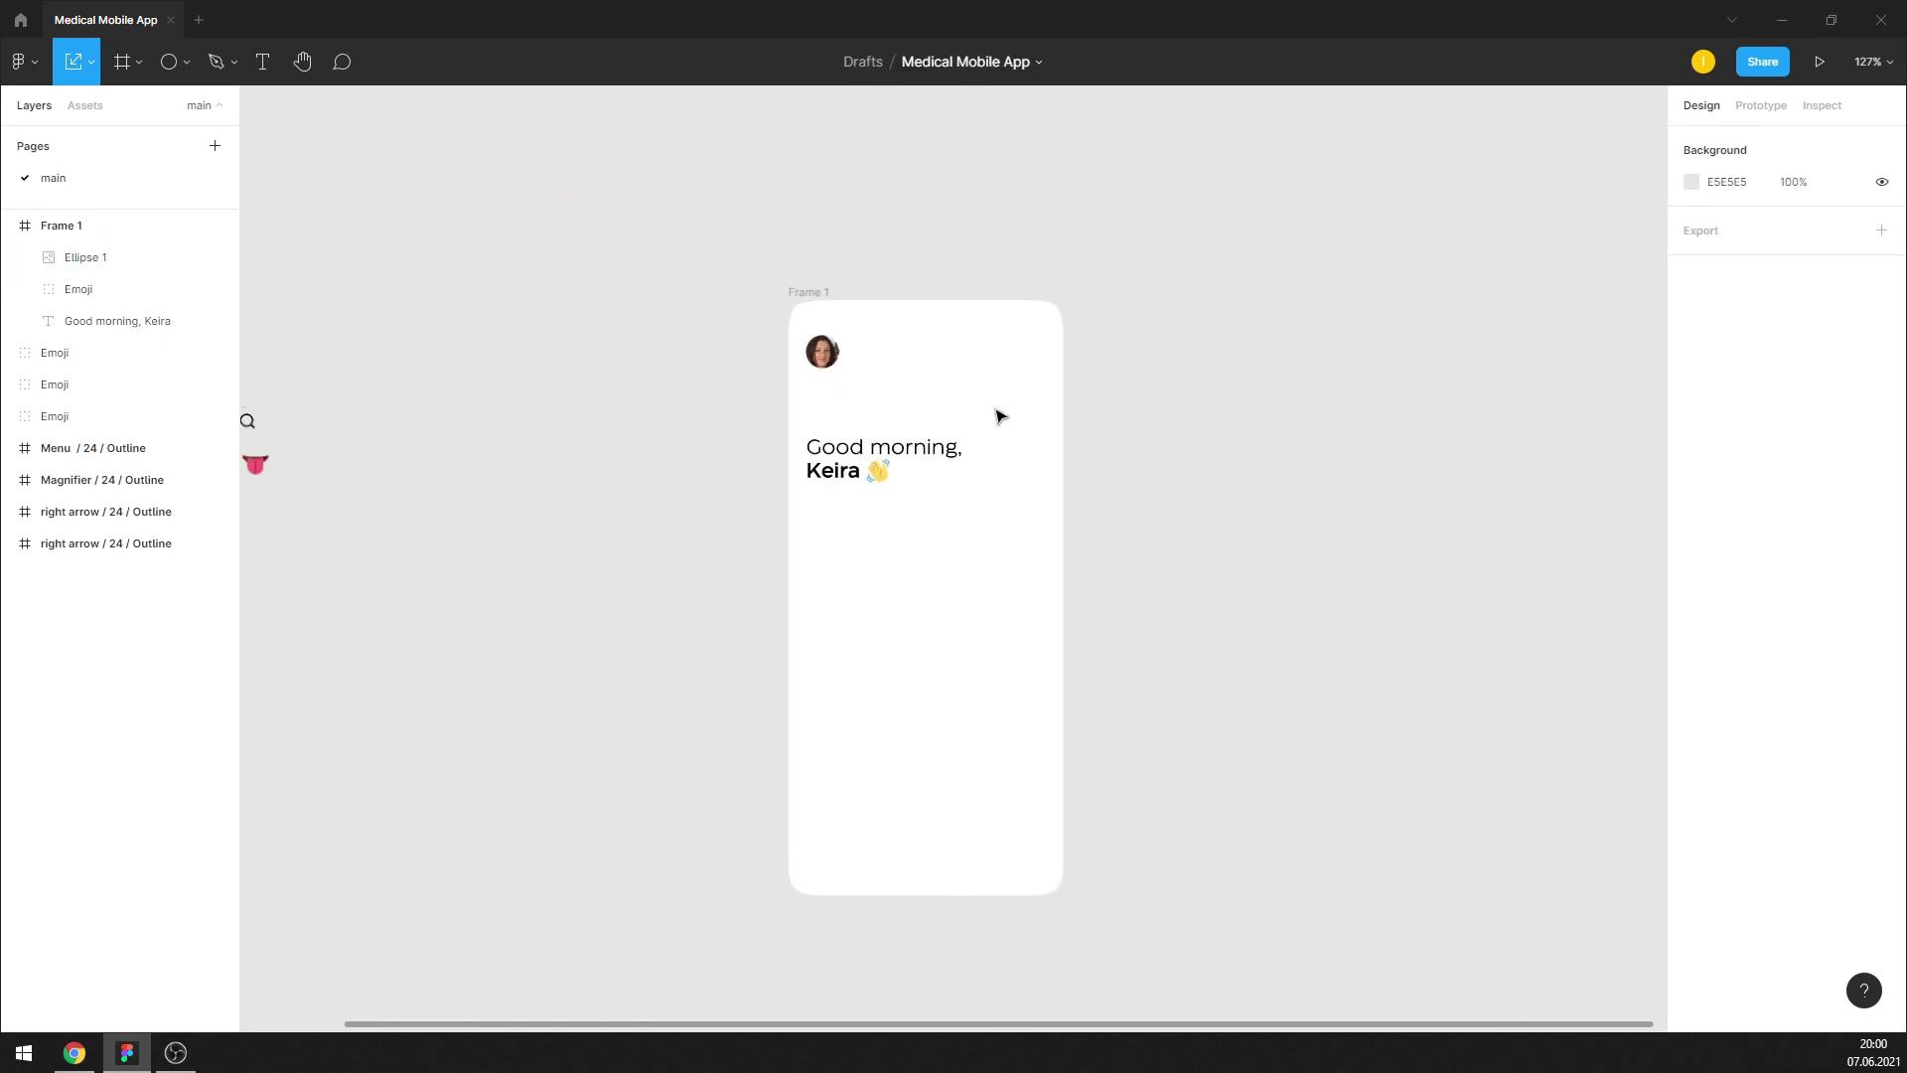
Place the 24×24 three-dot menu icon top-right, then select the greeting and emoji together
left_click_drag(461, 432, 1406, 344)
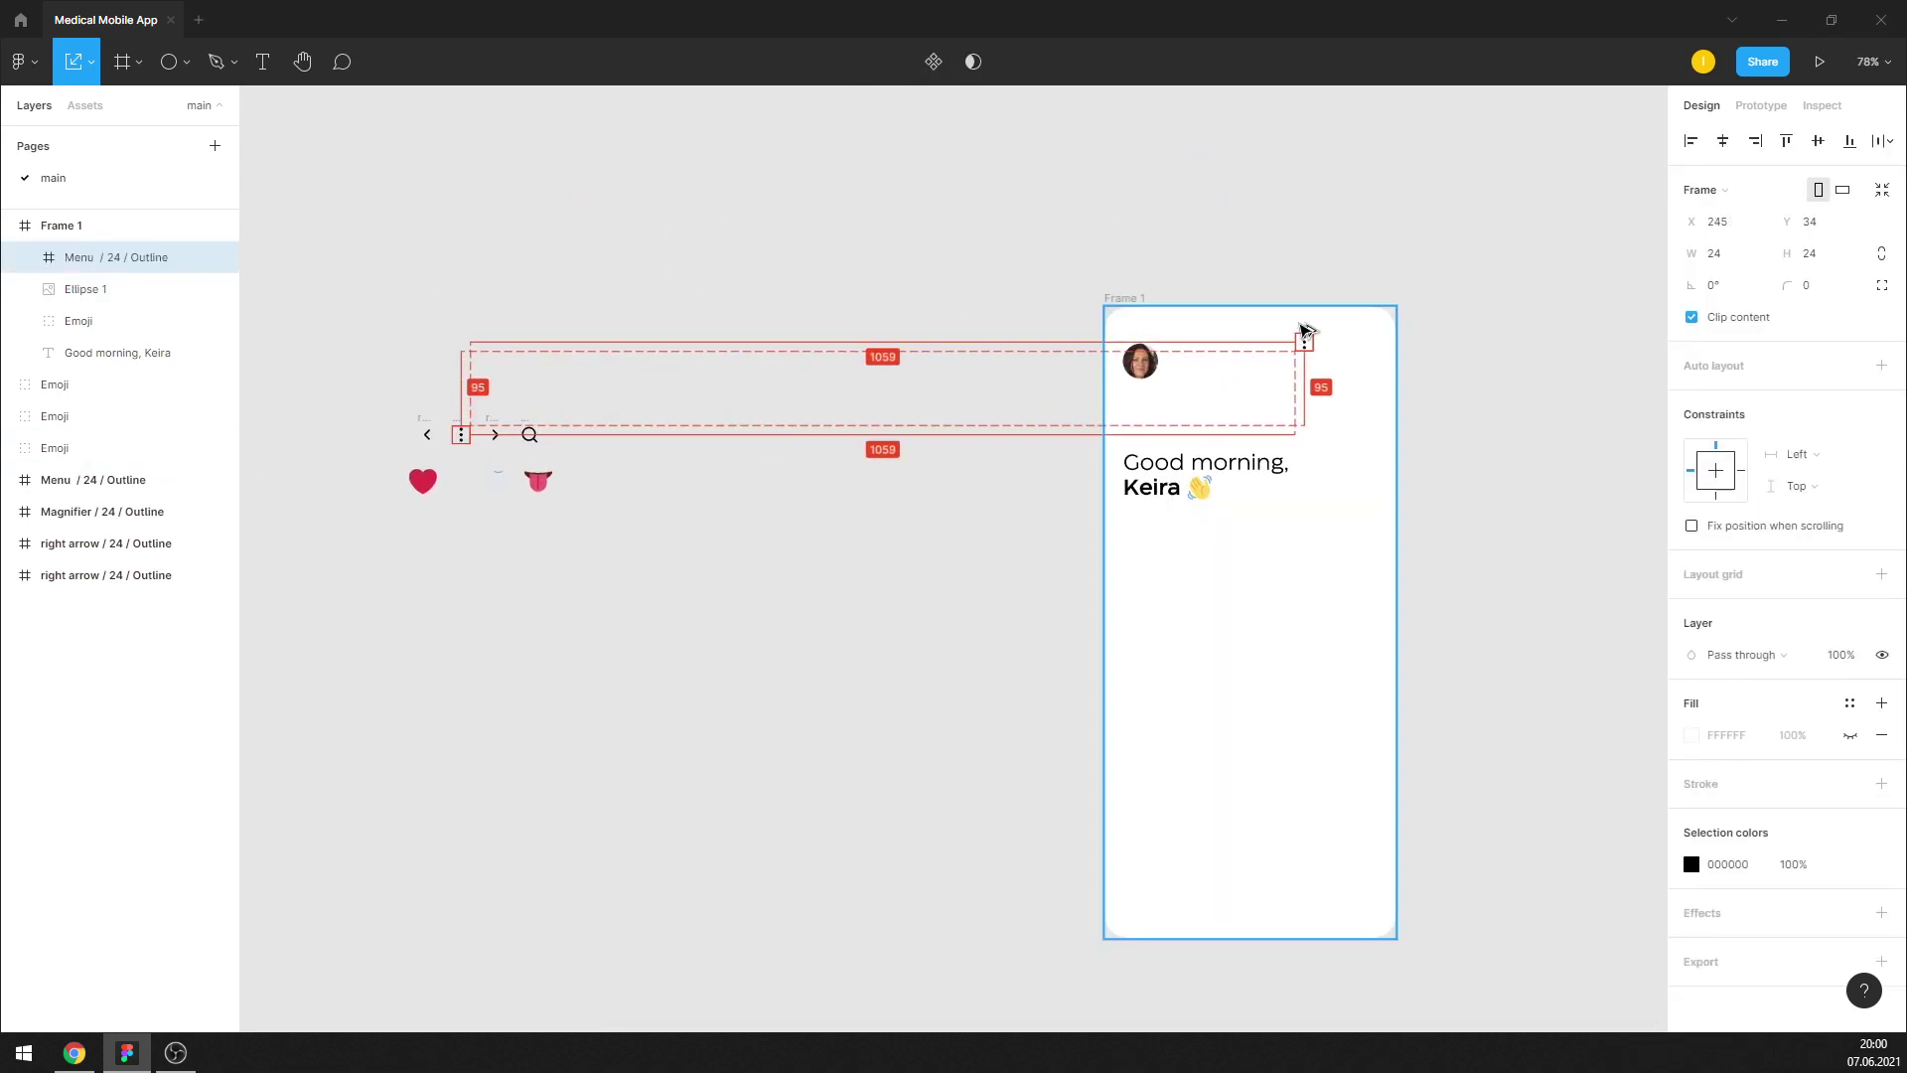
scroll(1406, 344, "up", 5)
scroll(1376, 358, "up", 1)
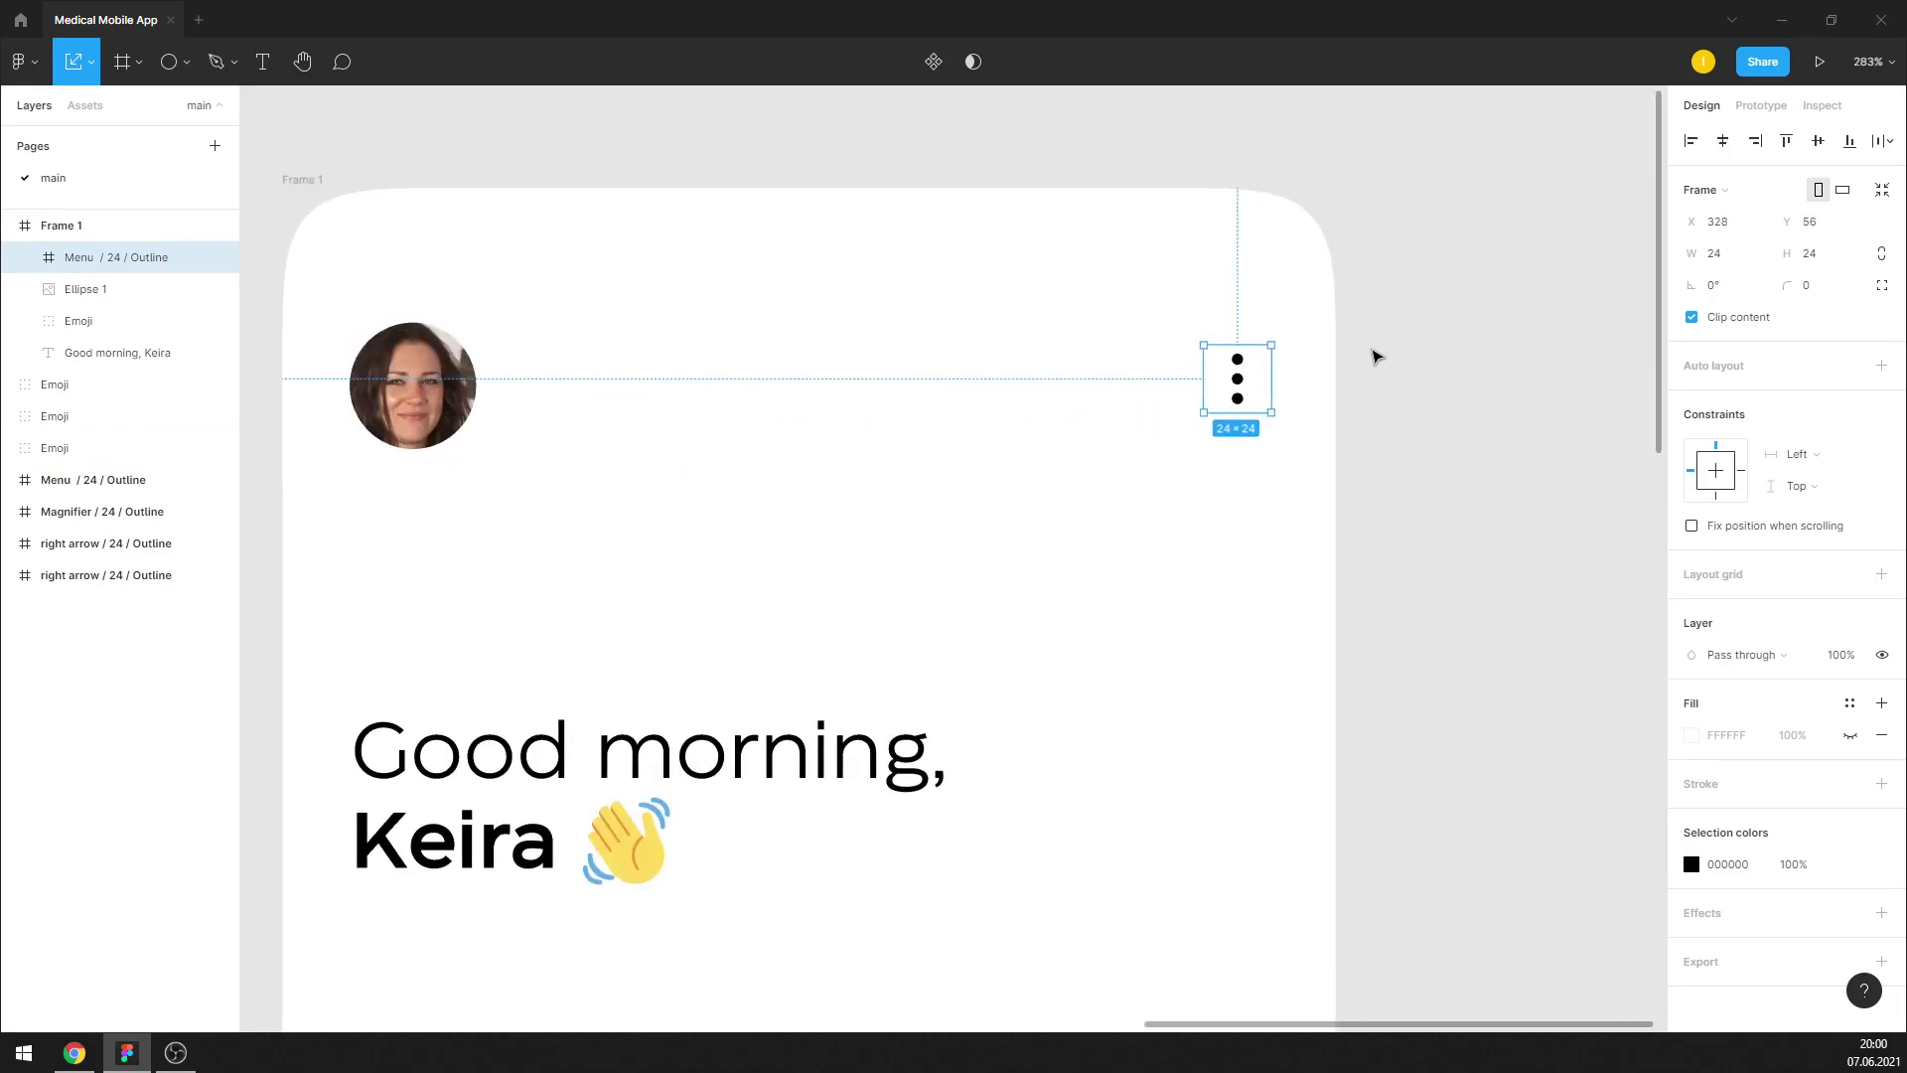
scroll(1338, 383, "down", 4)
left_click(976, 460)
scroll(972, 354, "down", 2)
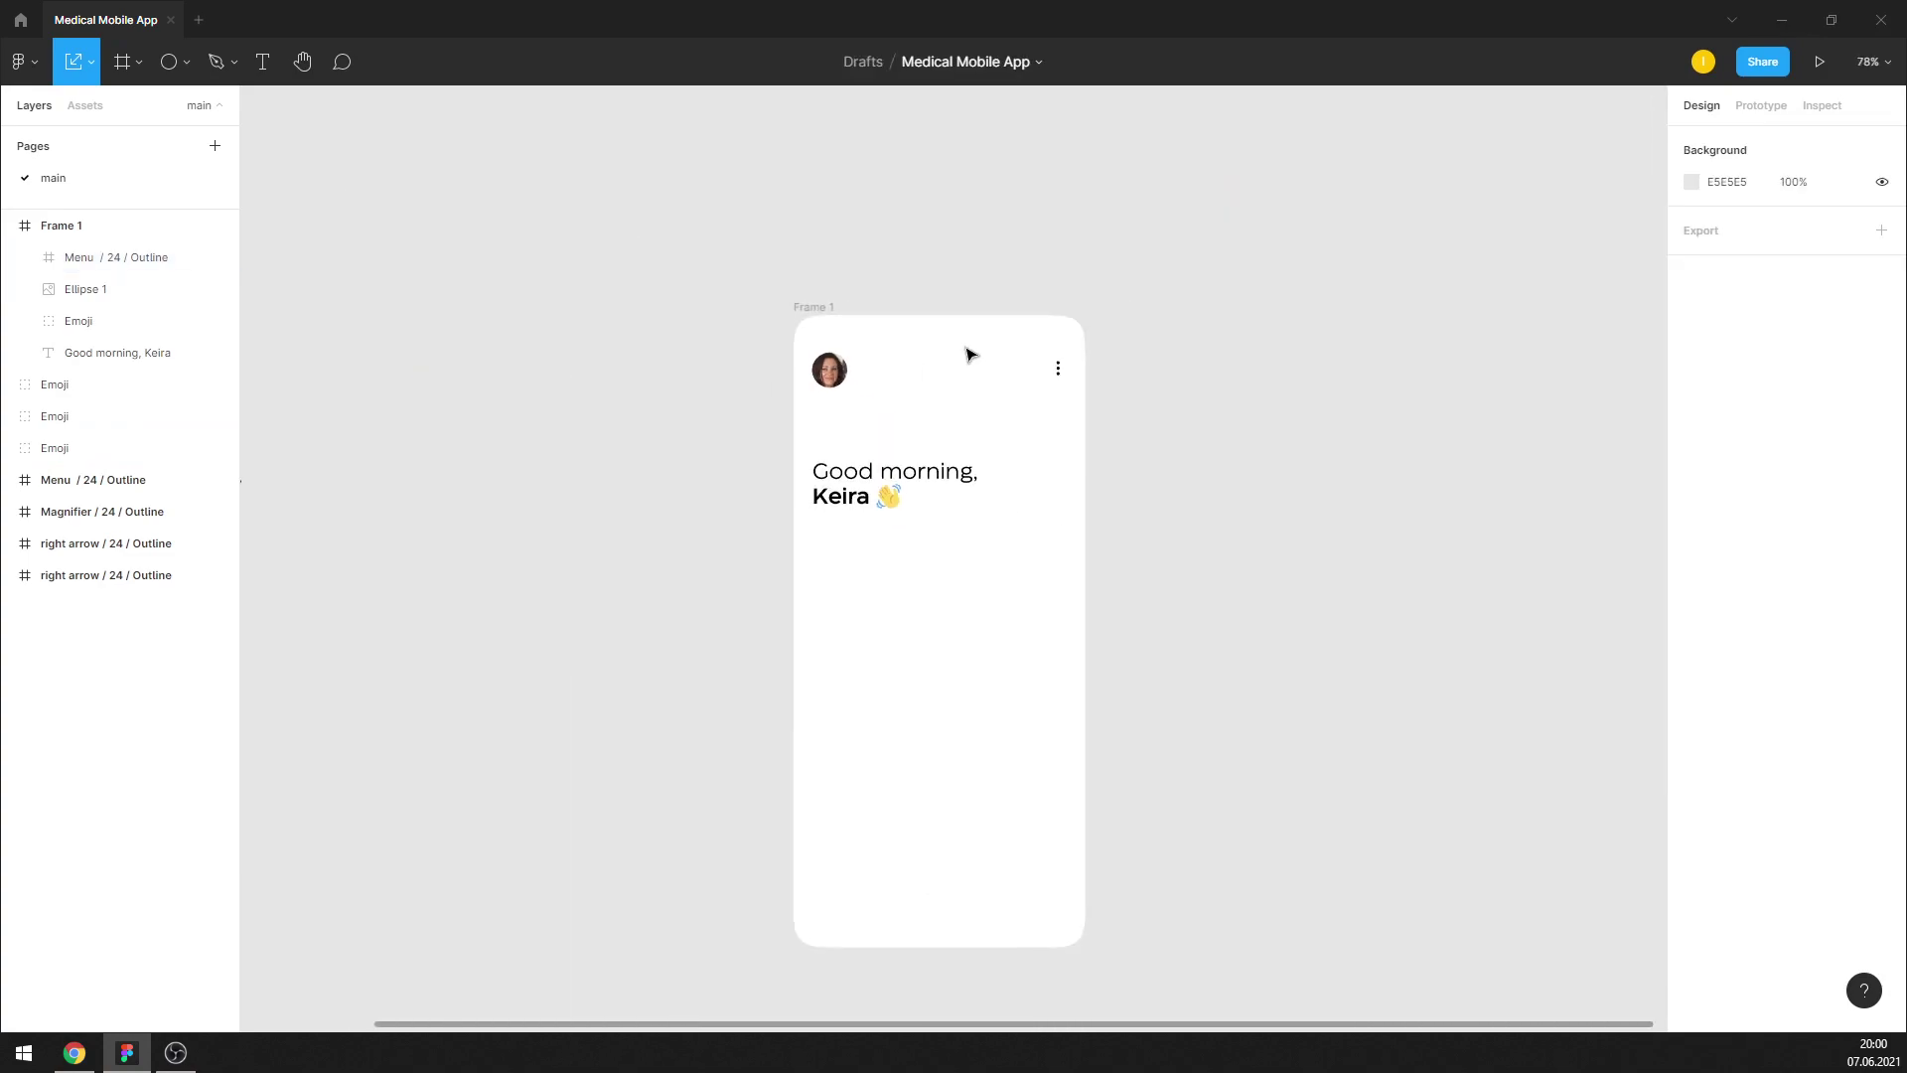
scroll(990, 420, "up", 2)
scroll(990, 421, "up", 2)
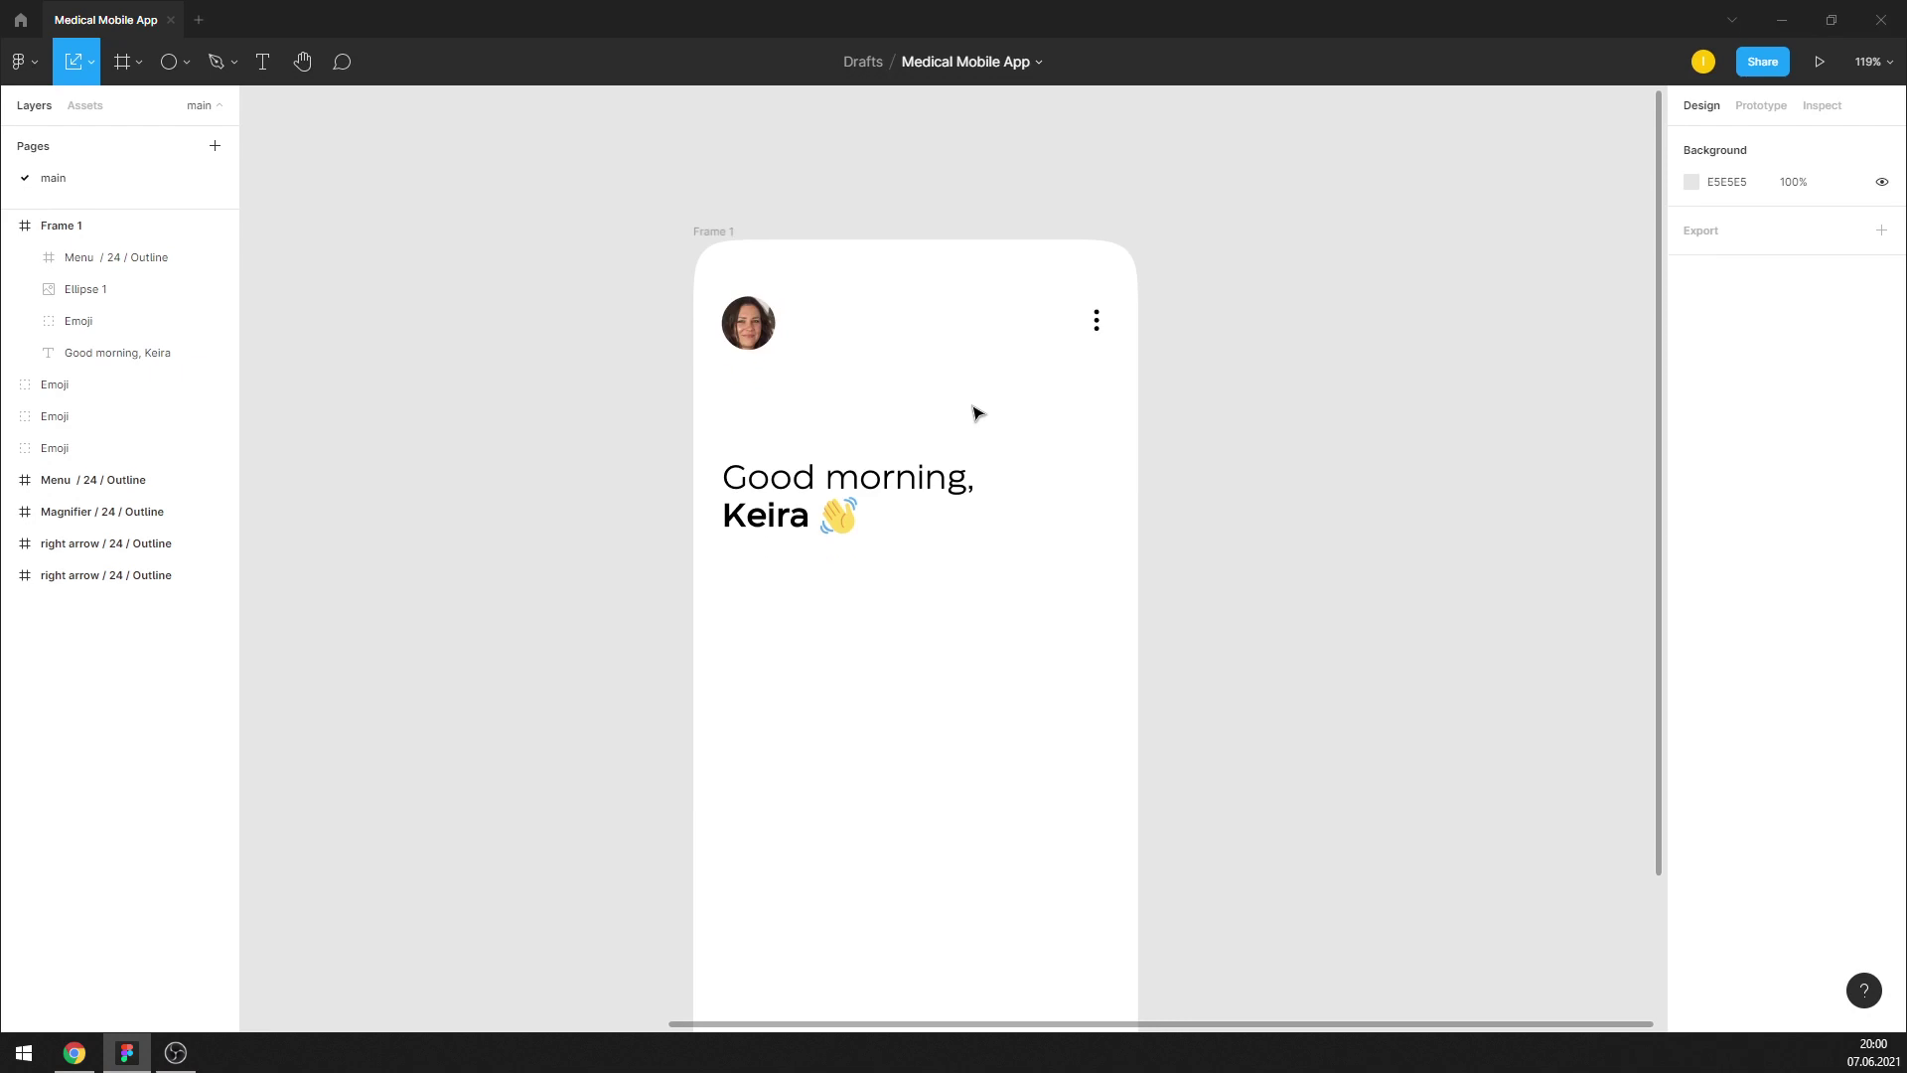
scroll(1003, 393, "down", 3)
left_click_drag(970, 495, 876, 446)
Move the greeting up inside the frame and place the magnifier icon below it
left_click_drag(866, 425, 866, 399)
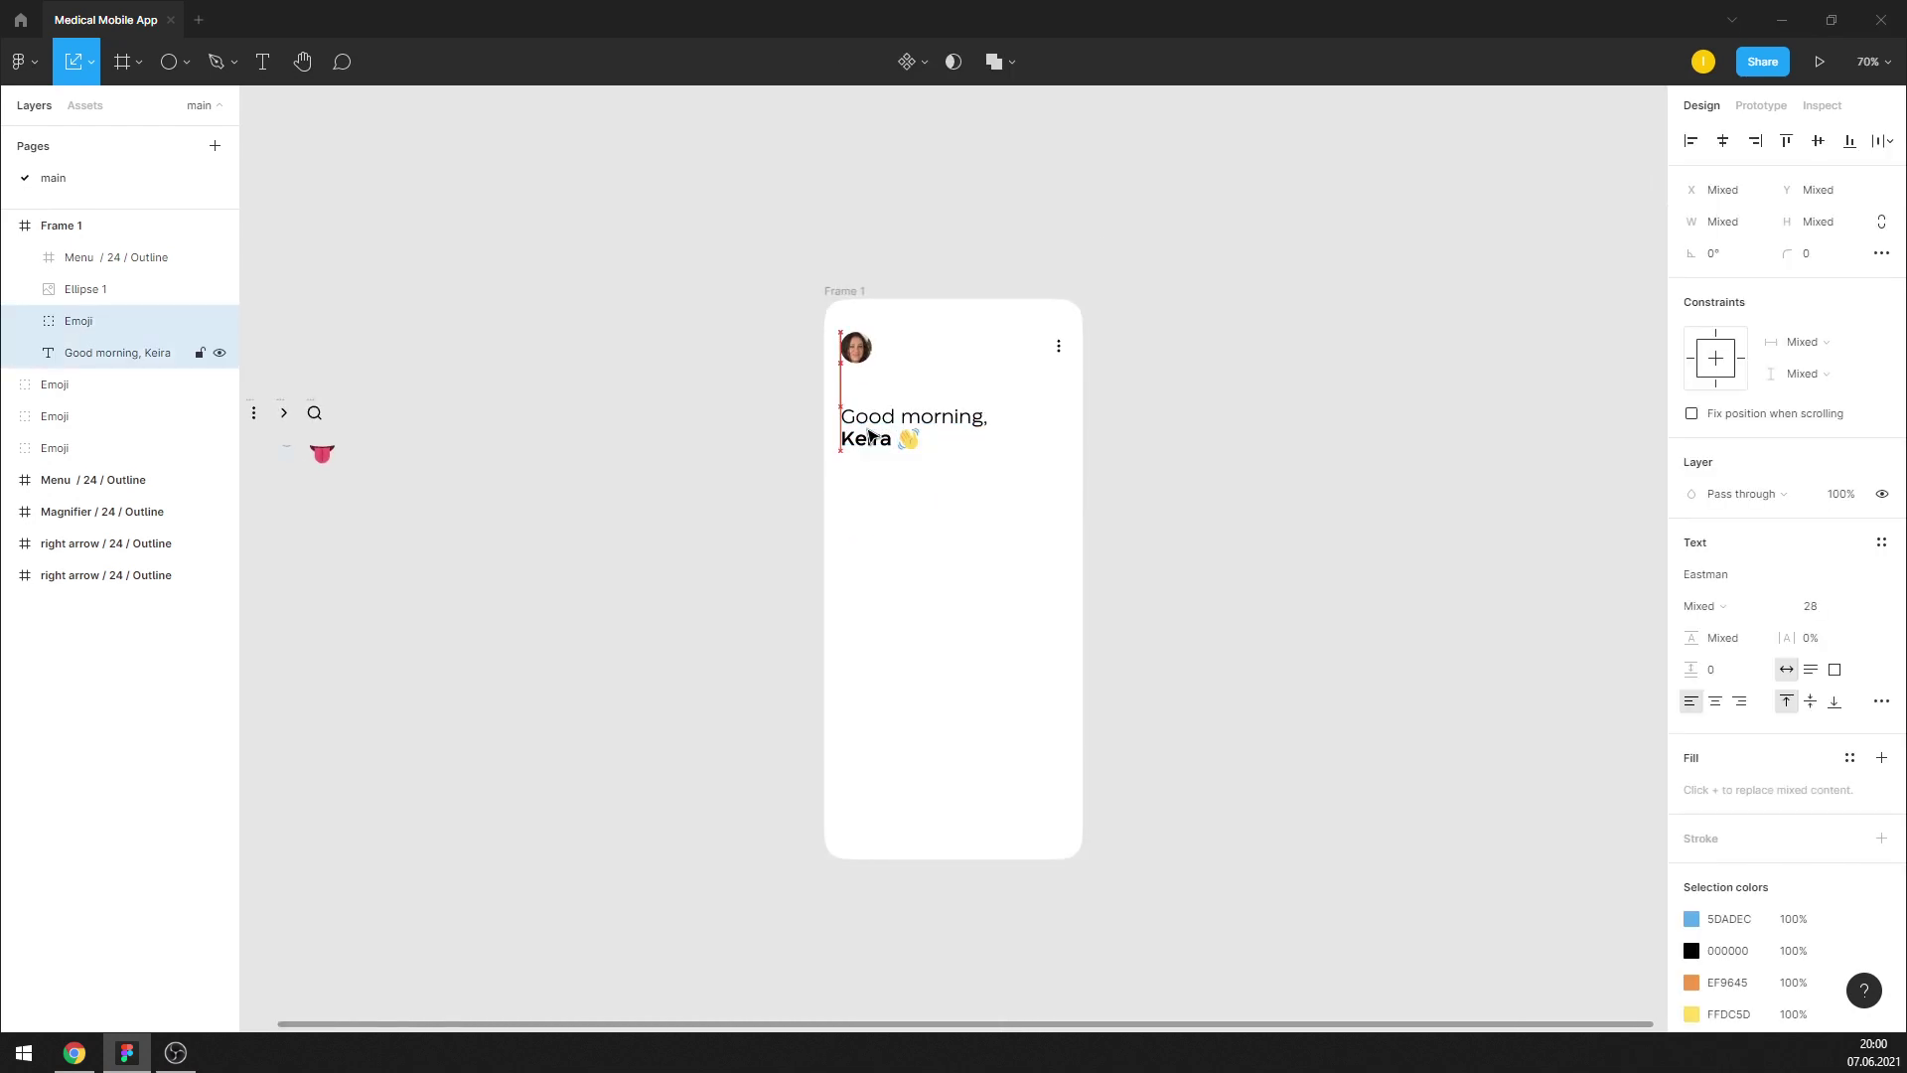
left_click(718, 425)
scroll(804, 358, "down", 1)
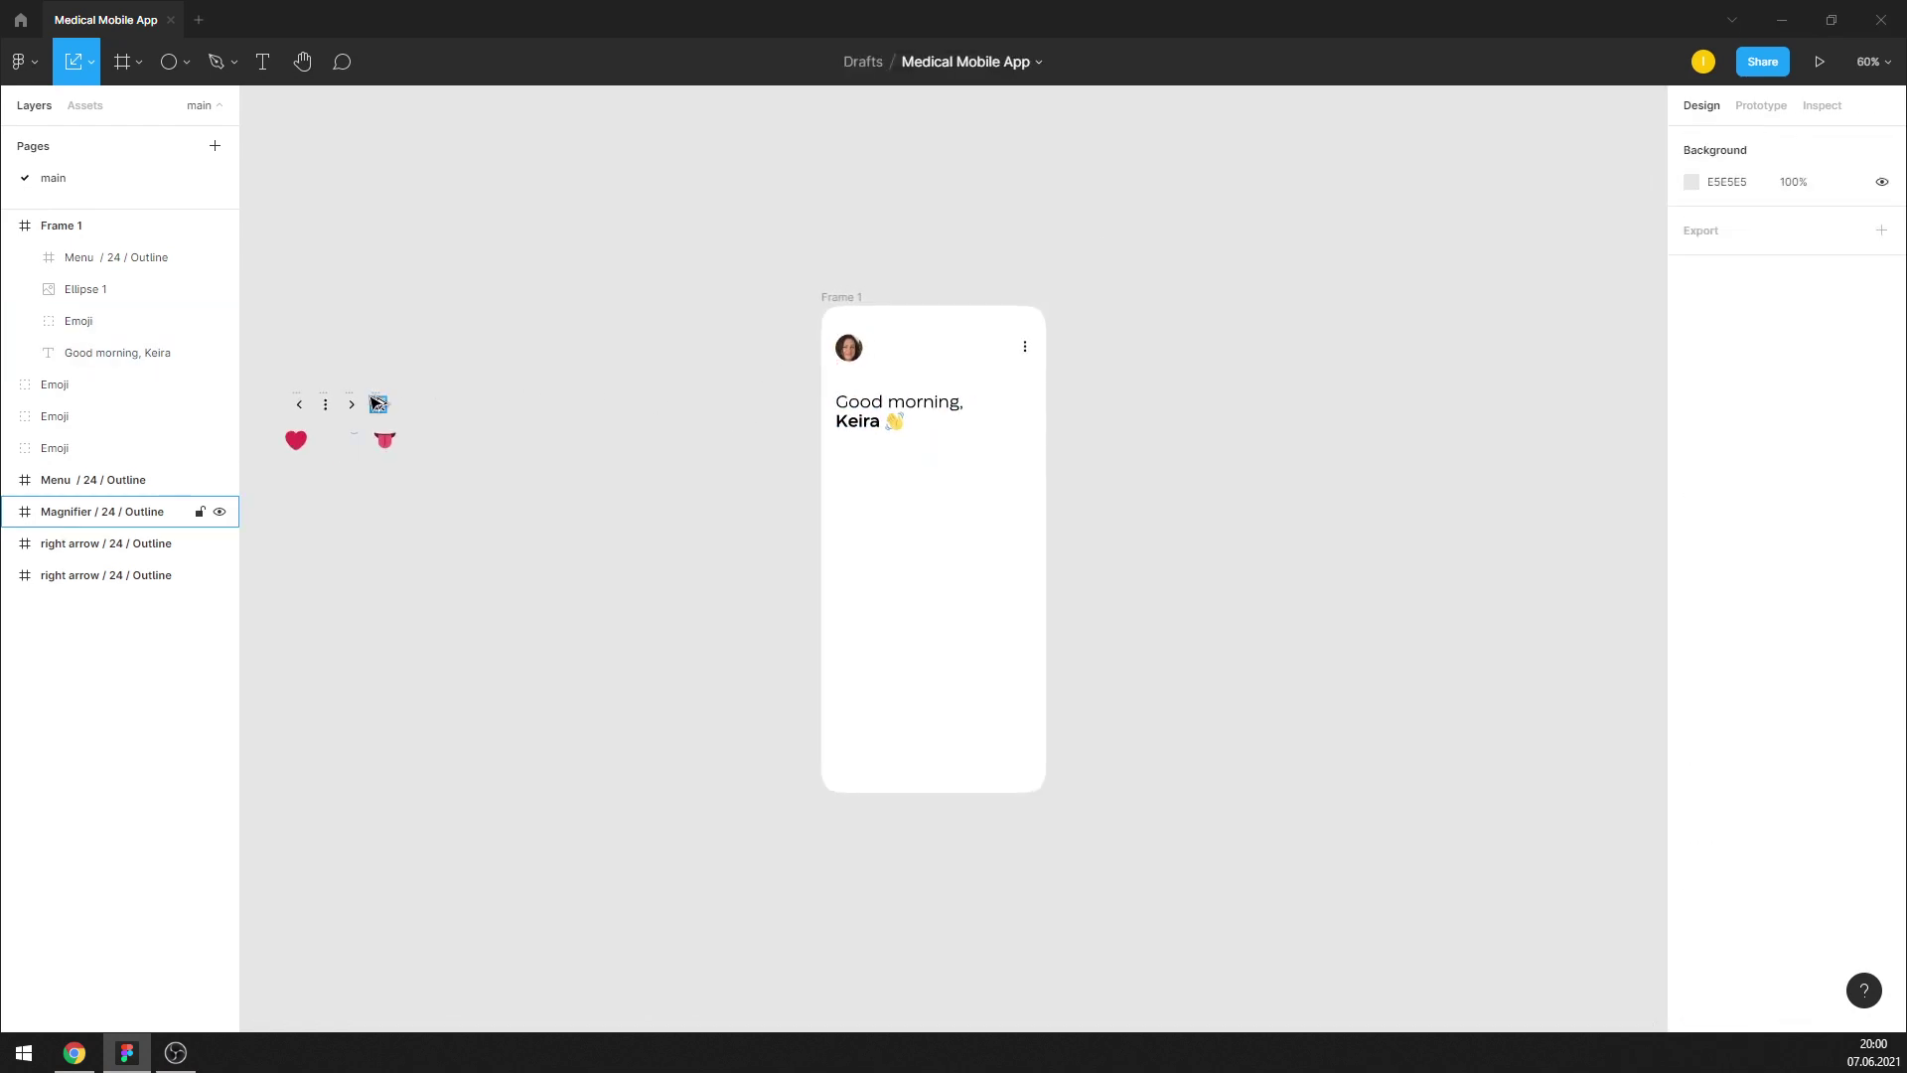
left_click_drag(378, 404, 850, 481)
scroll(931, 475, "up", 5)
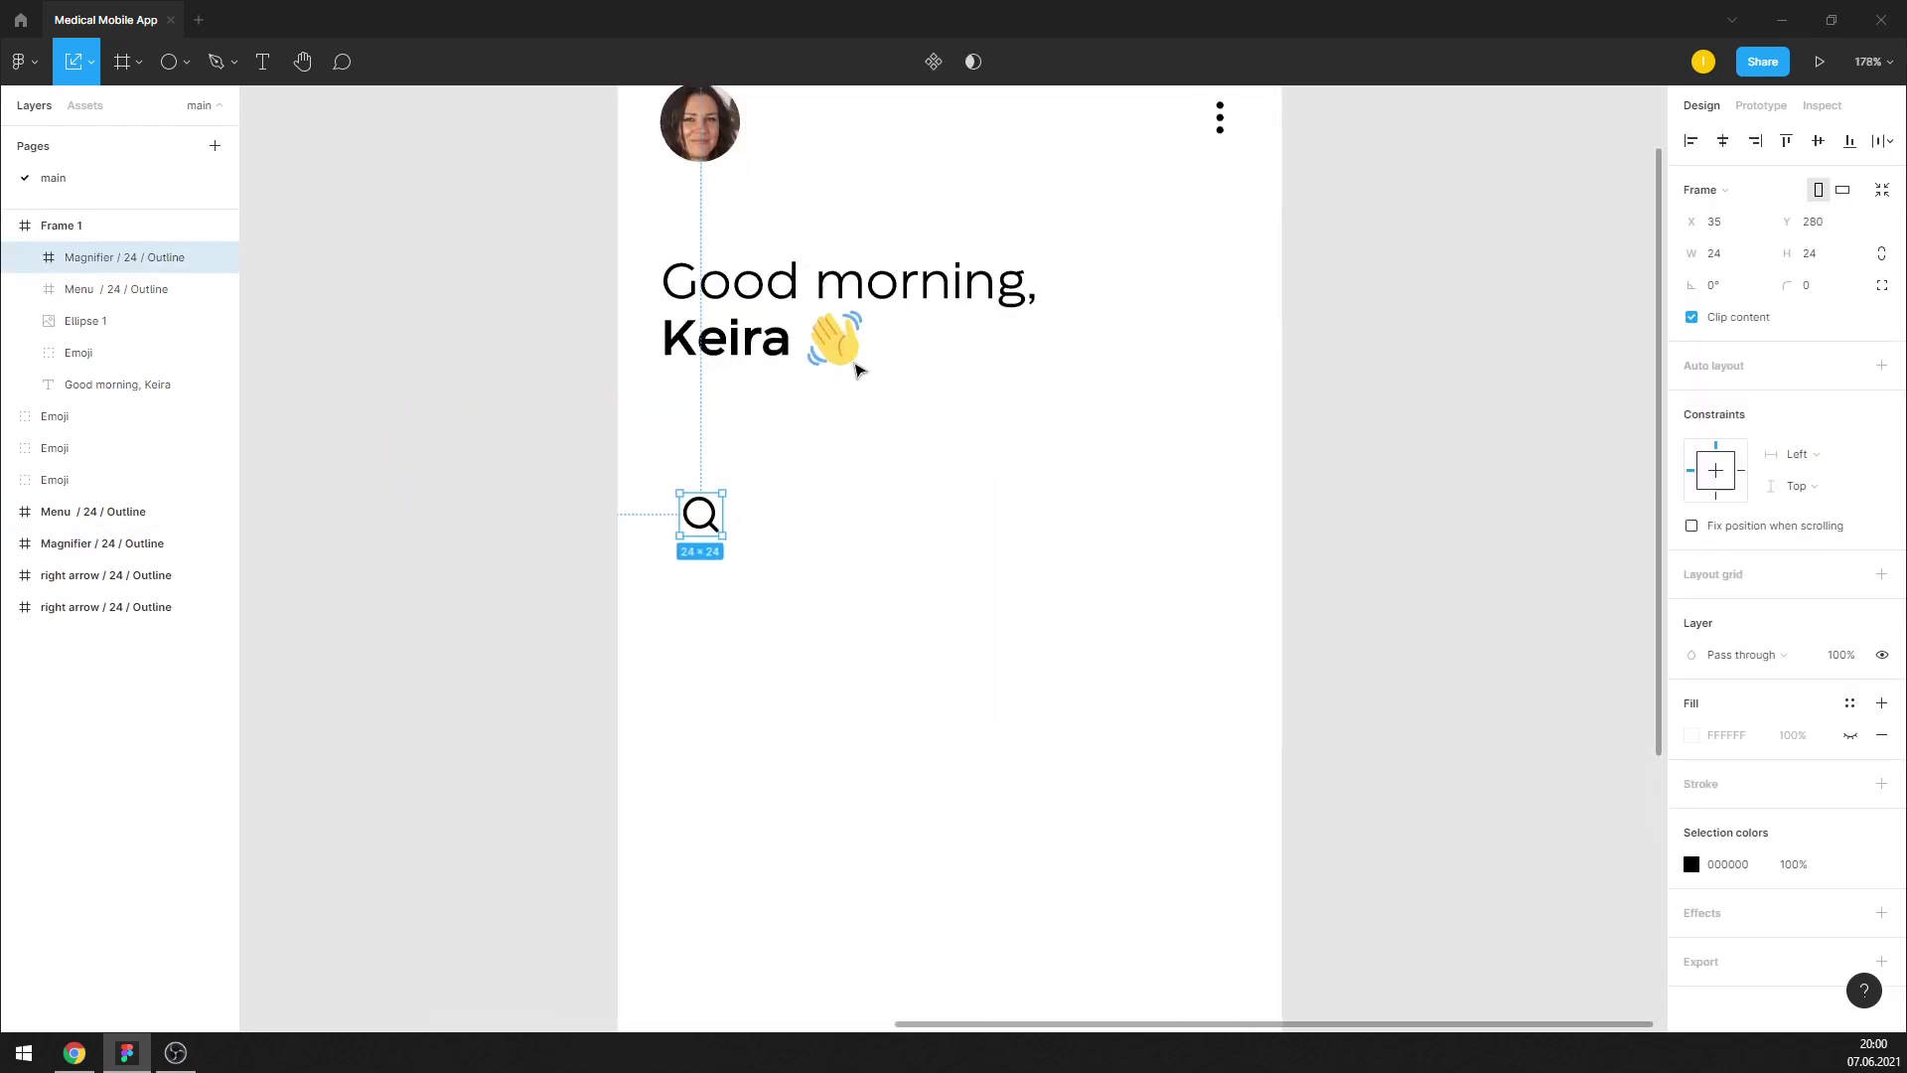
Duplicate the greeting beside the magnifier and retype the copy as 'Good morning'
left_click(796, 288)
mouse_move(796, 288)
left_mouse_down()
mouse_move(903, 515)
mouse_move(894, 557)
left_mouse_up()
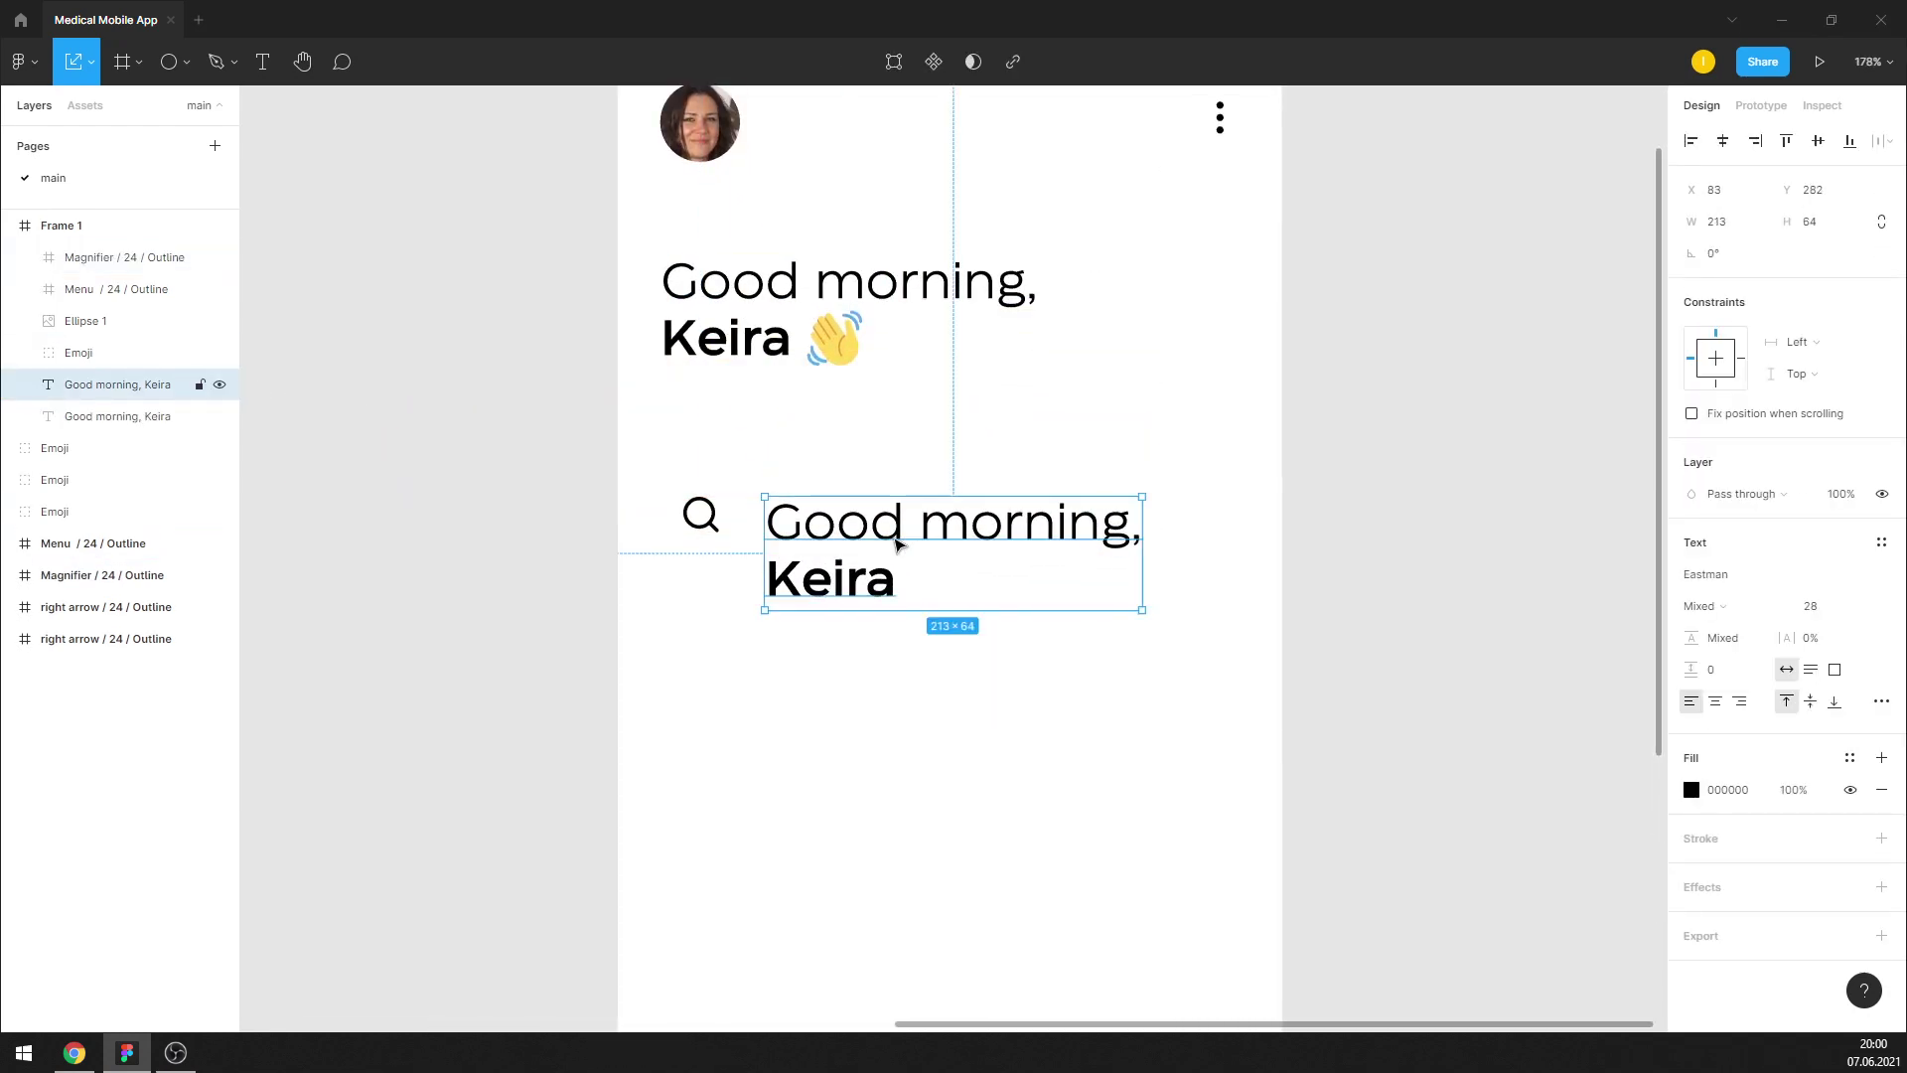
key("Return")
type("Good morning")
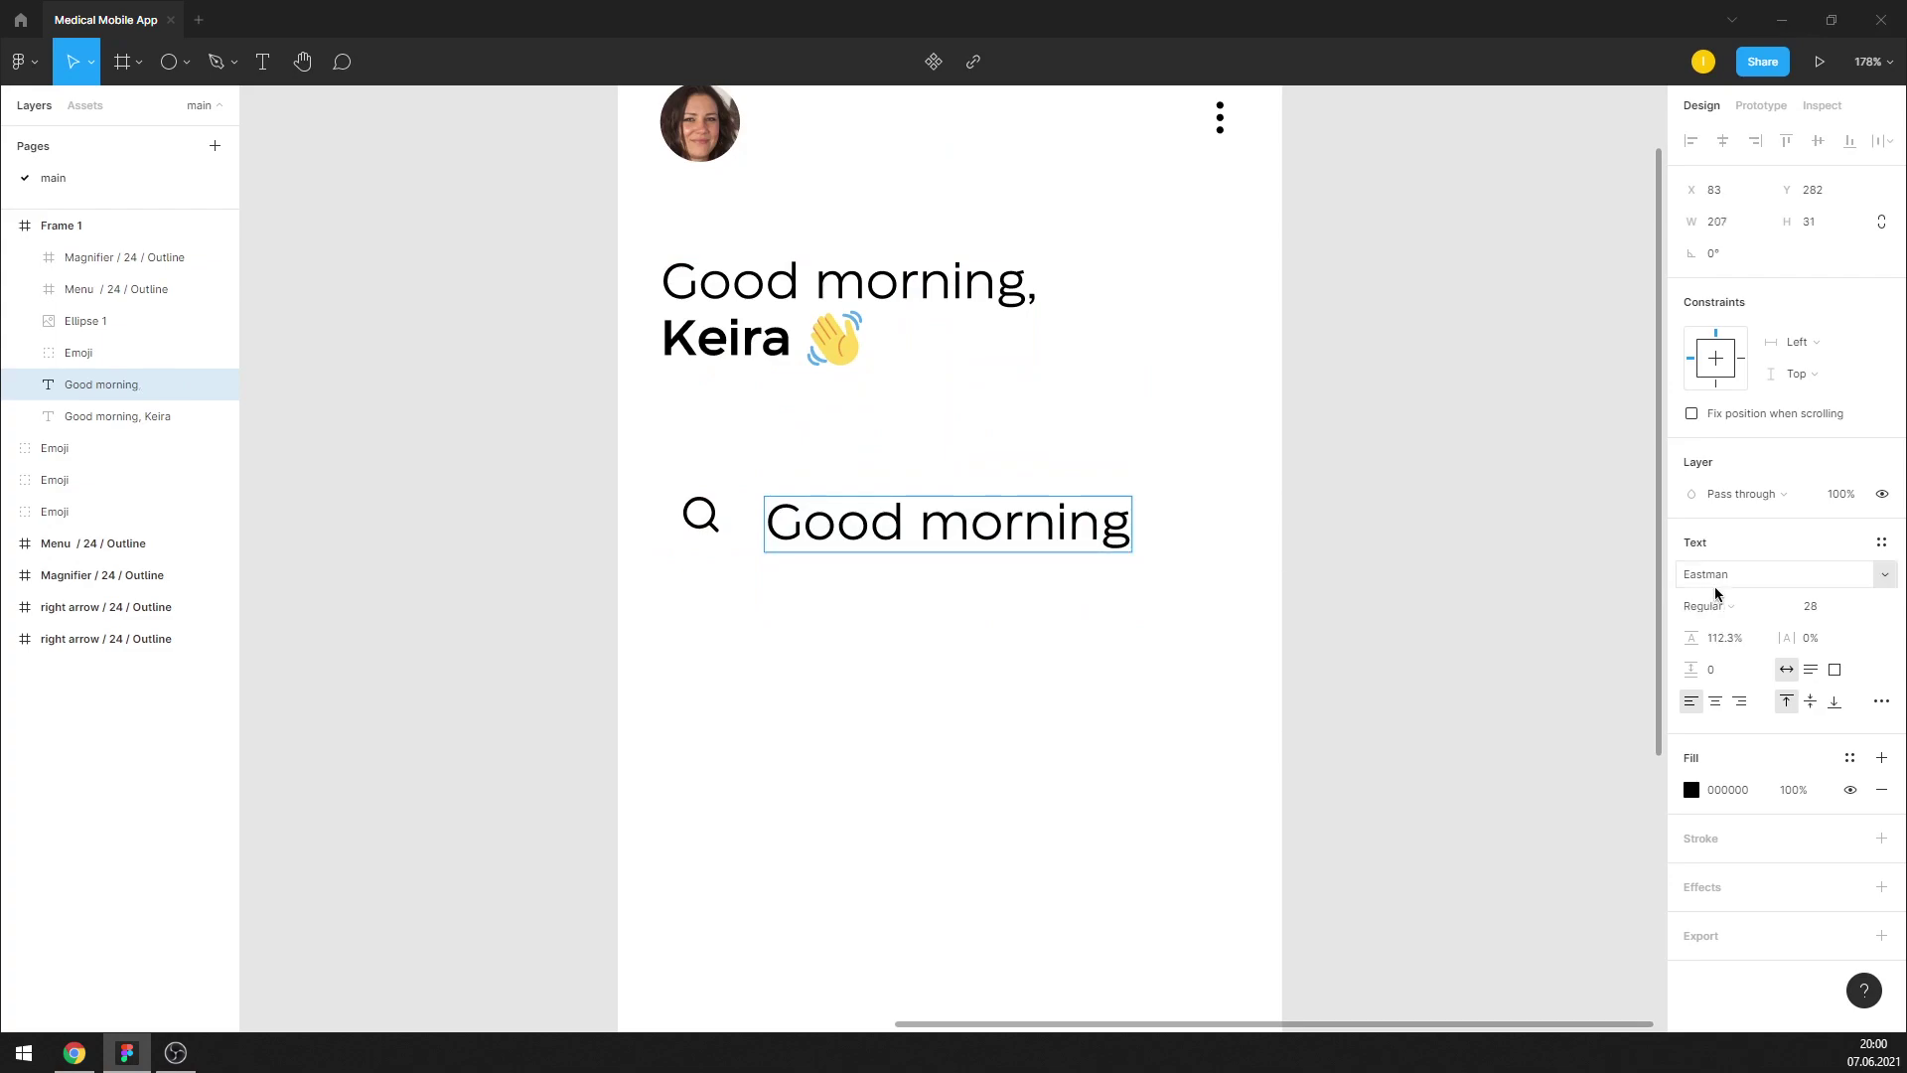
left_click(1734, 640)
key("Escape")
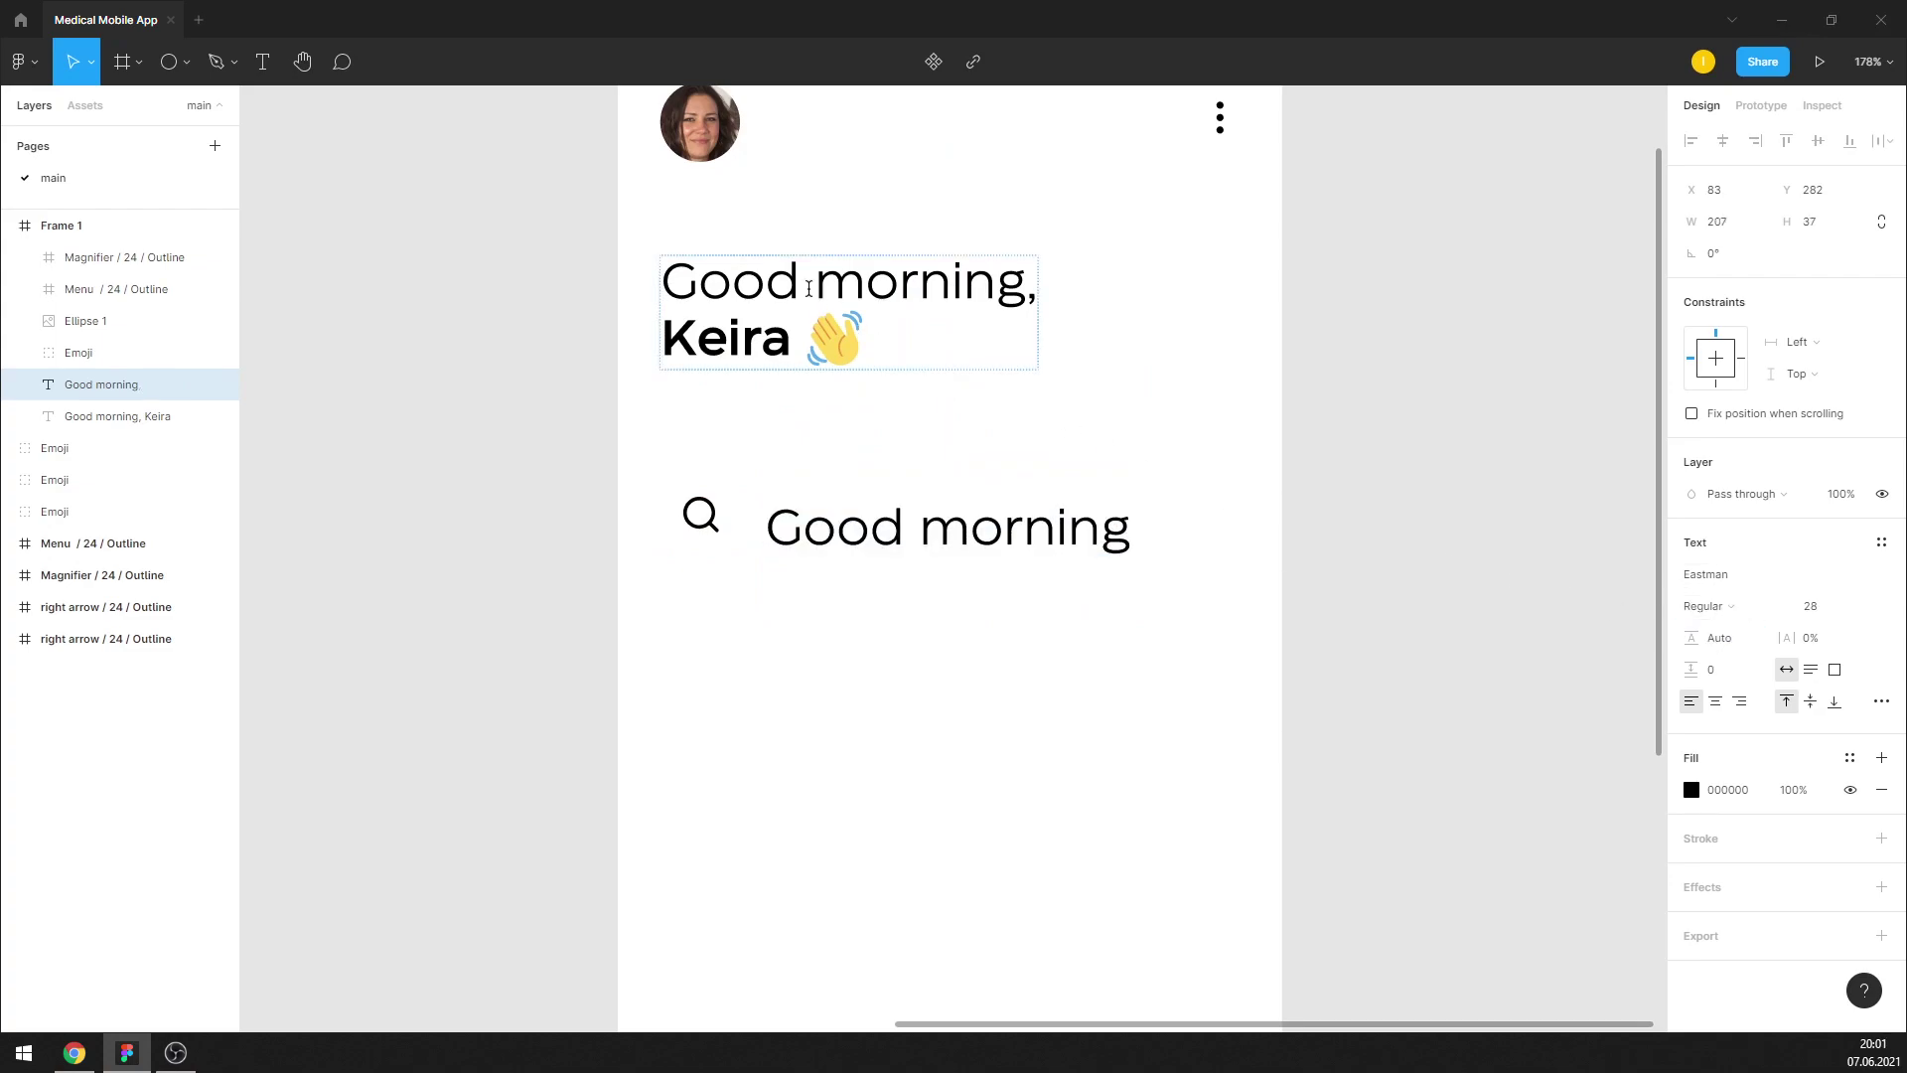
Set the original greeting's line height to 115% and align Good morning beside the magnifier
left_click(775, 281)
double_click(771, 281)
key("ctrl+a")
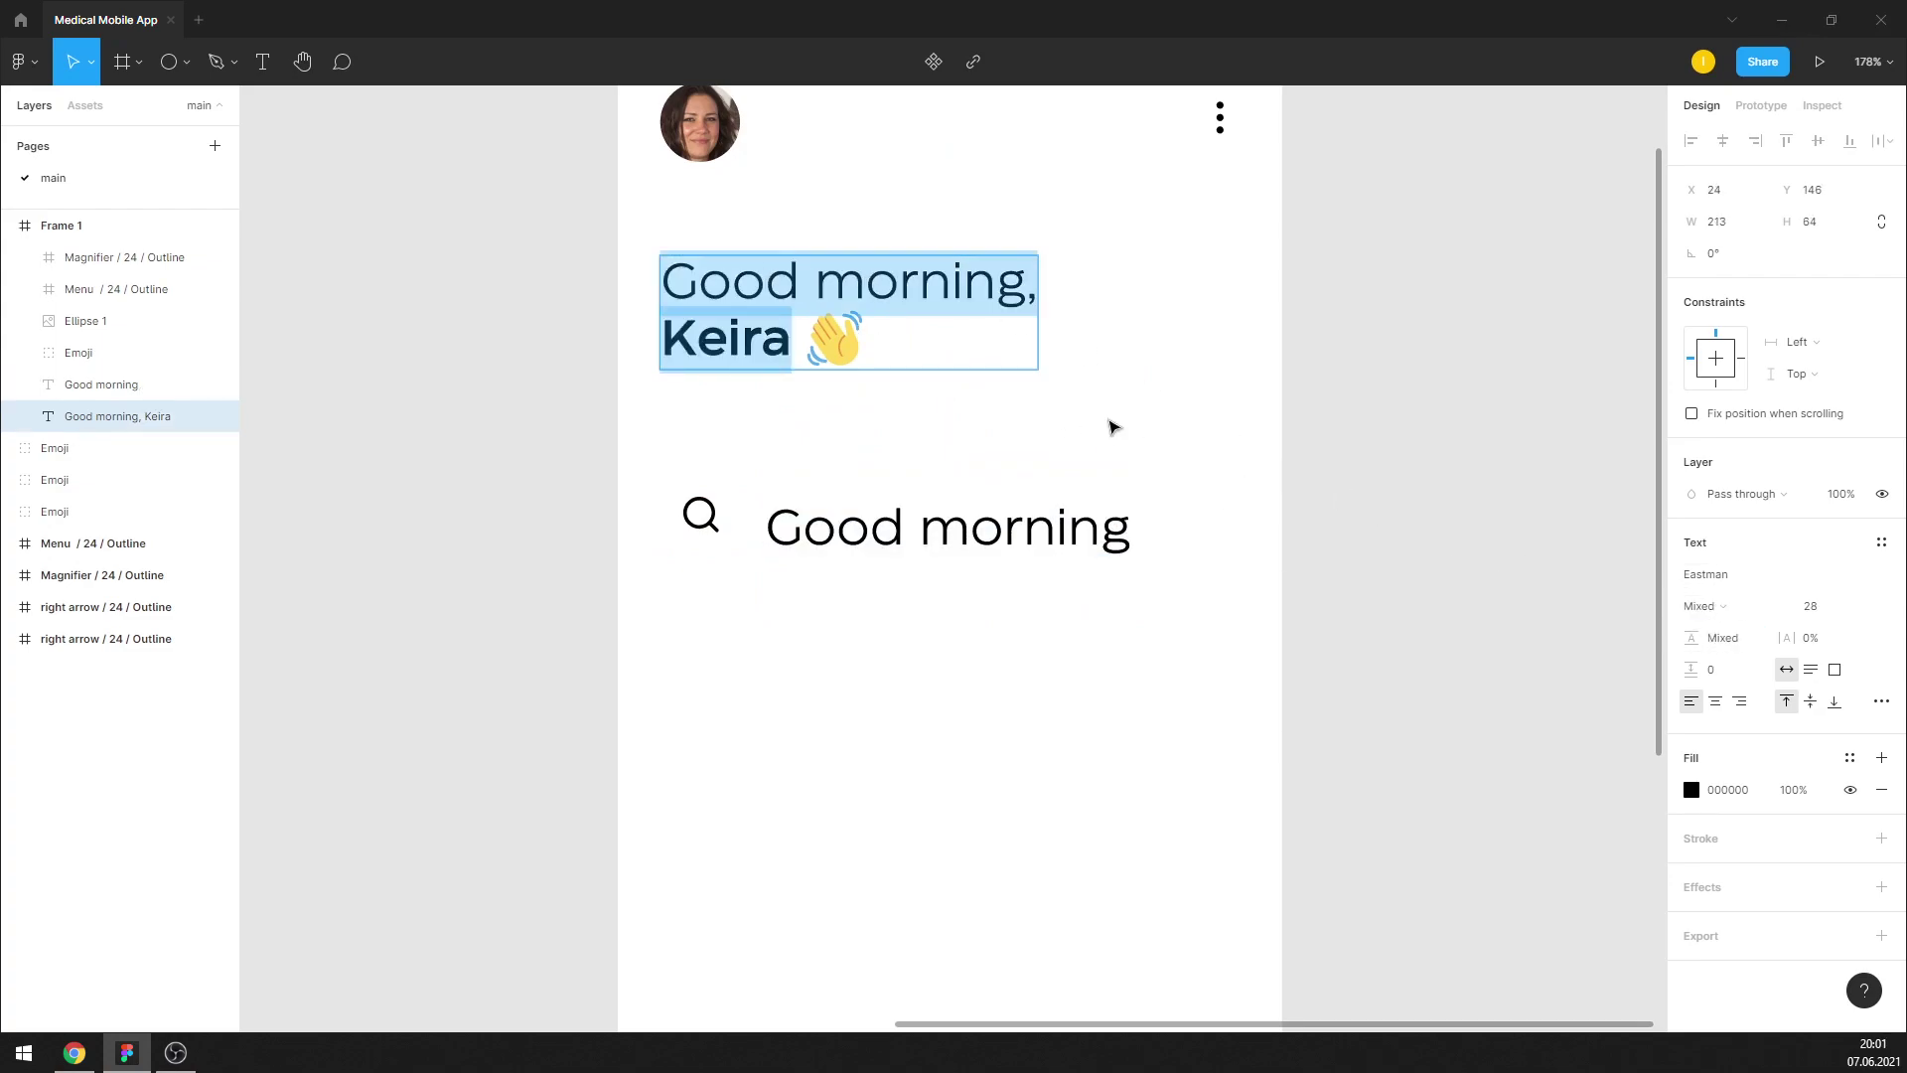
left_click(740, 326)
key("ctrl+a")
left_click(1726, 643)
type("1")
key("Return")
key("ctrl+a")
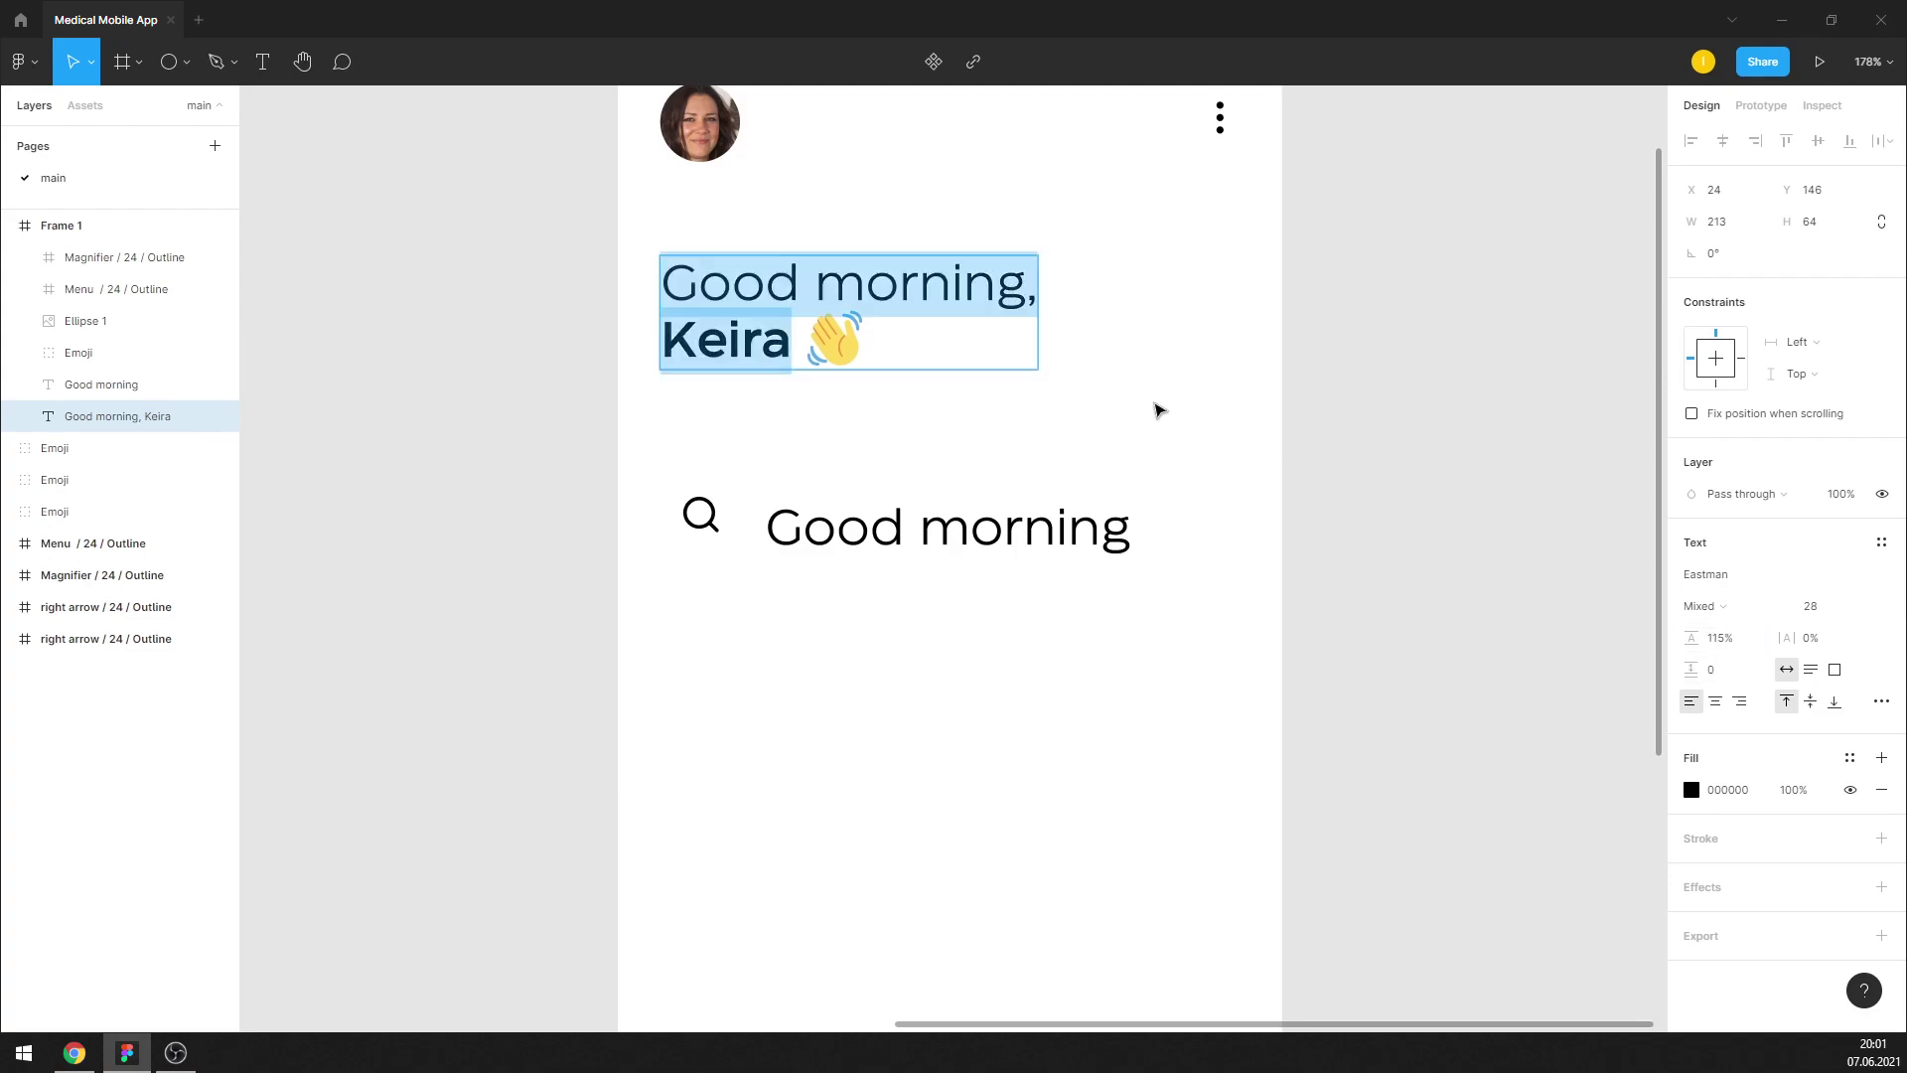
key("Escape")
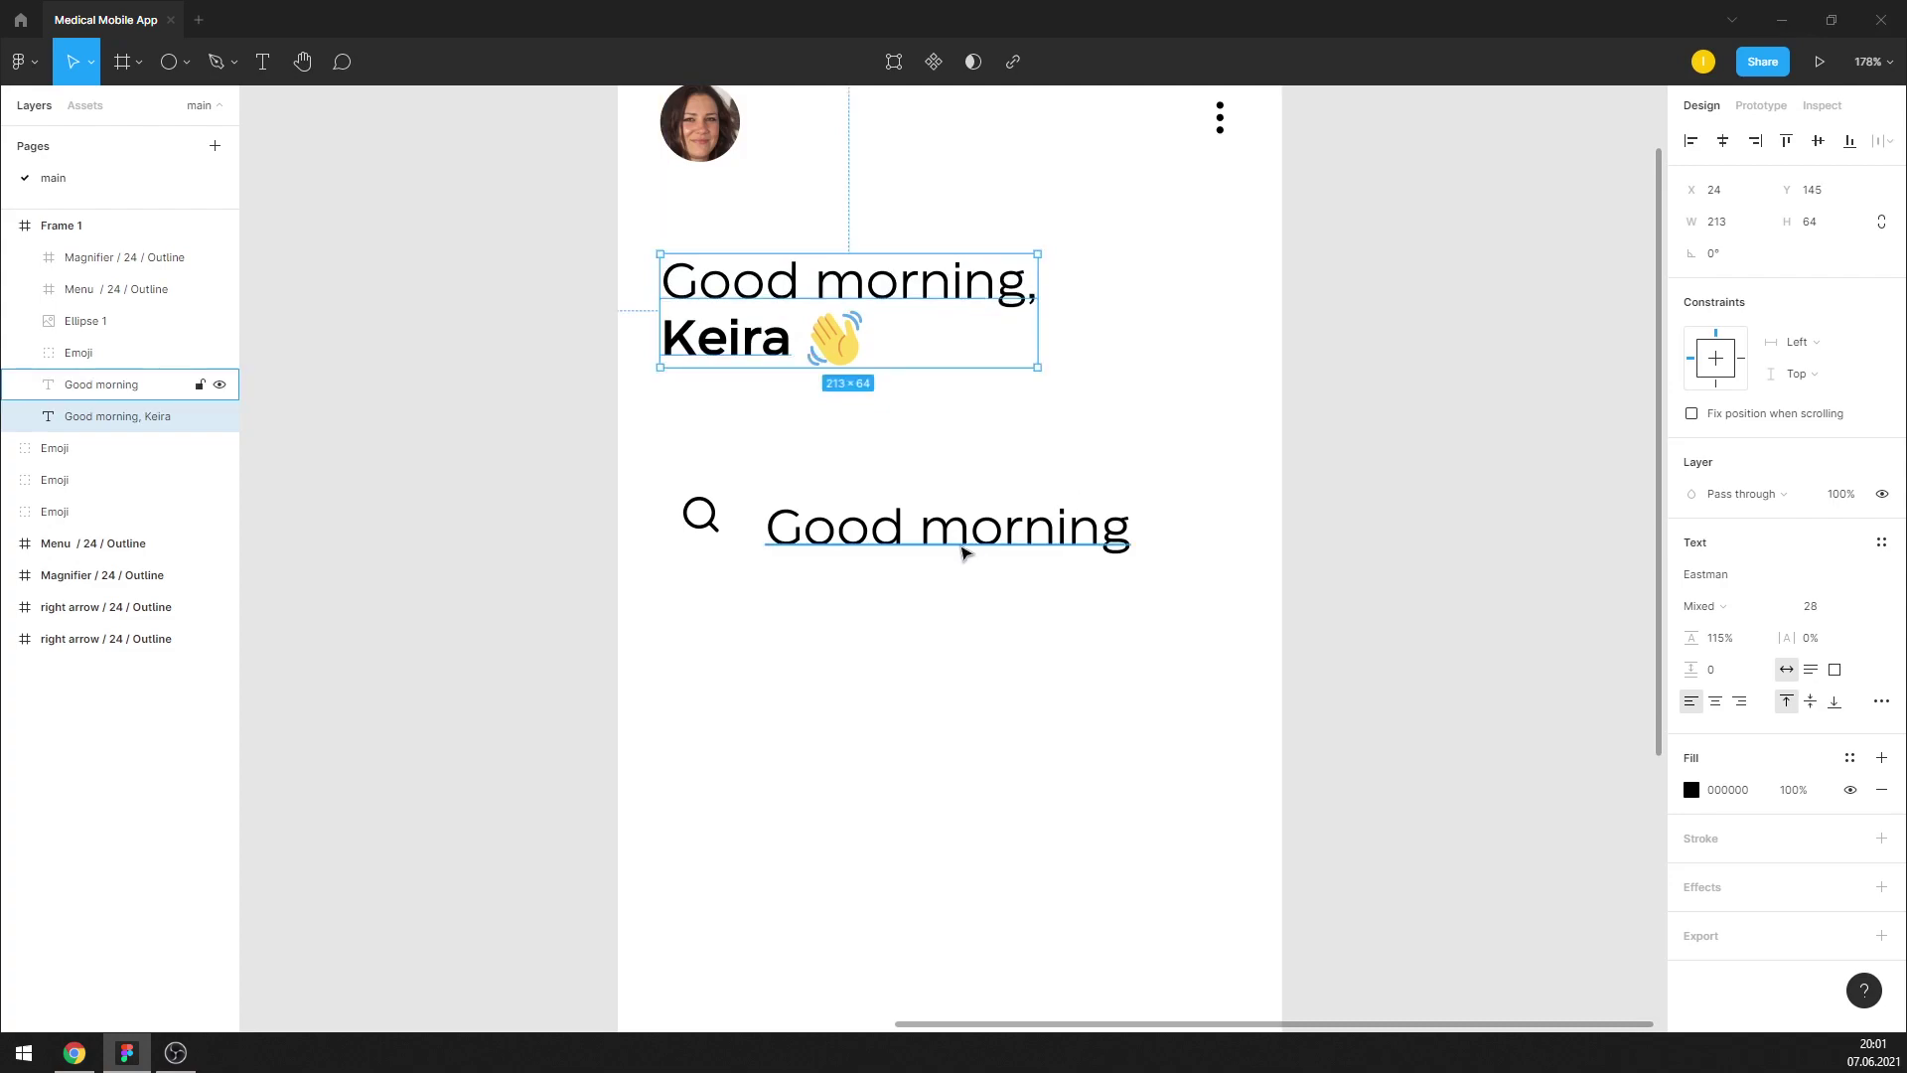
left_click_drag(887, 551, 875, 540)
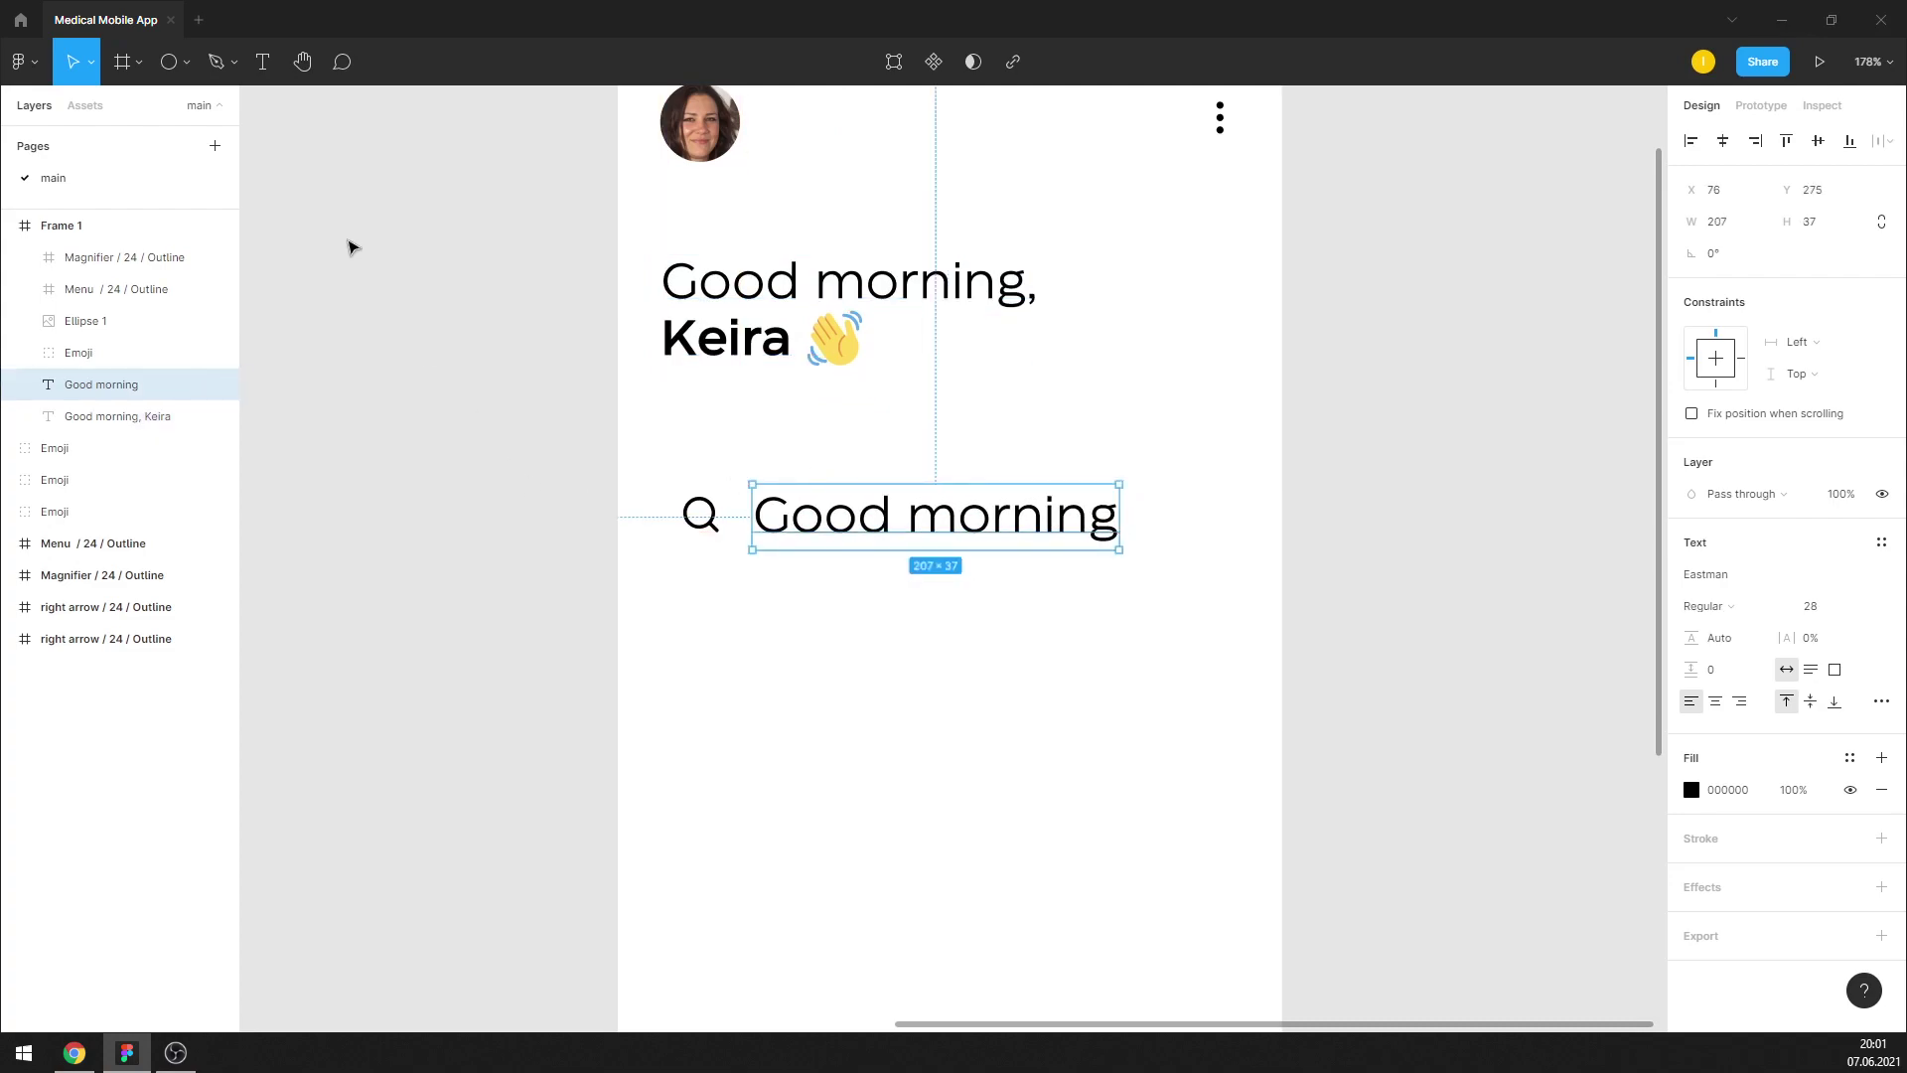
left_click(186, 62)
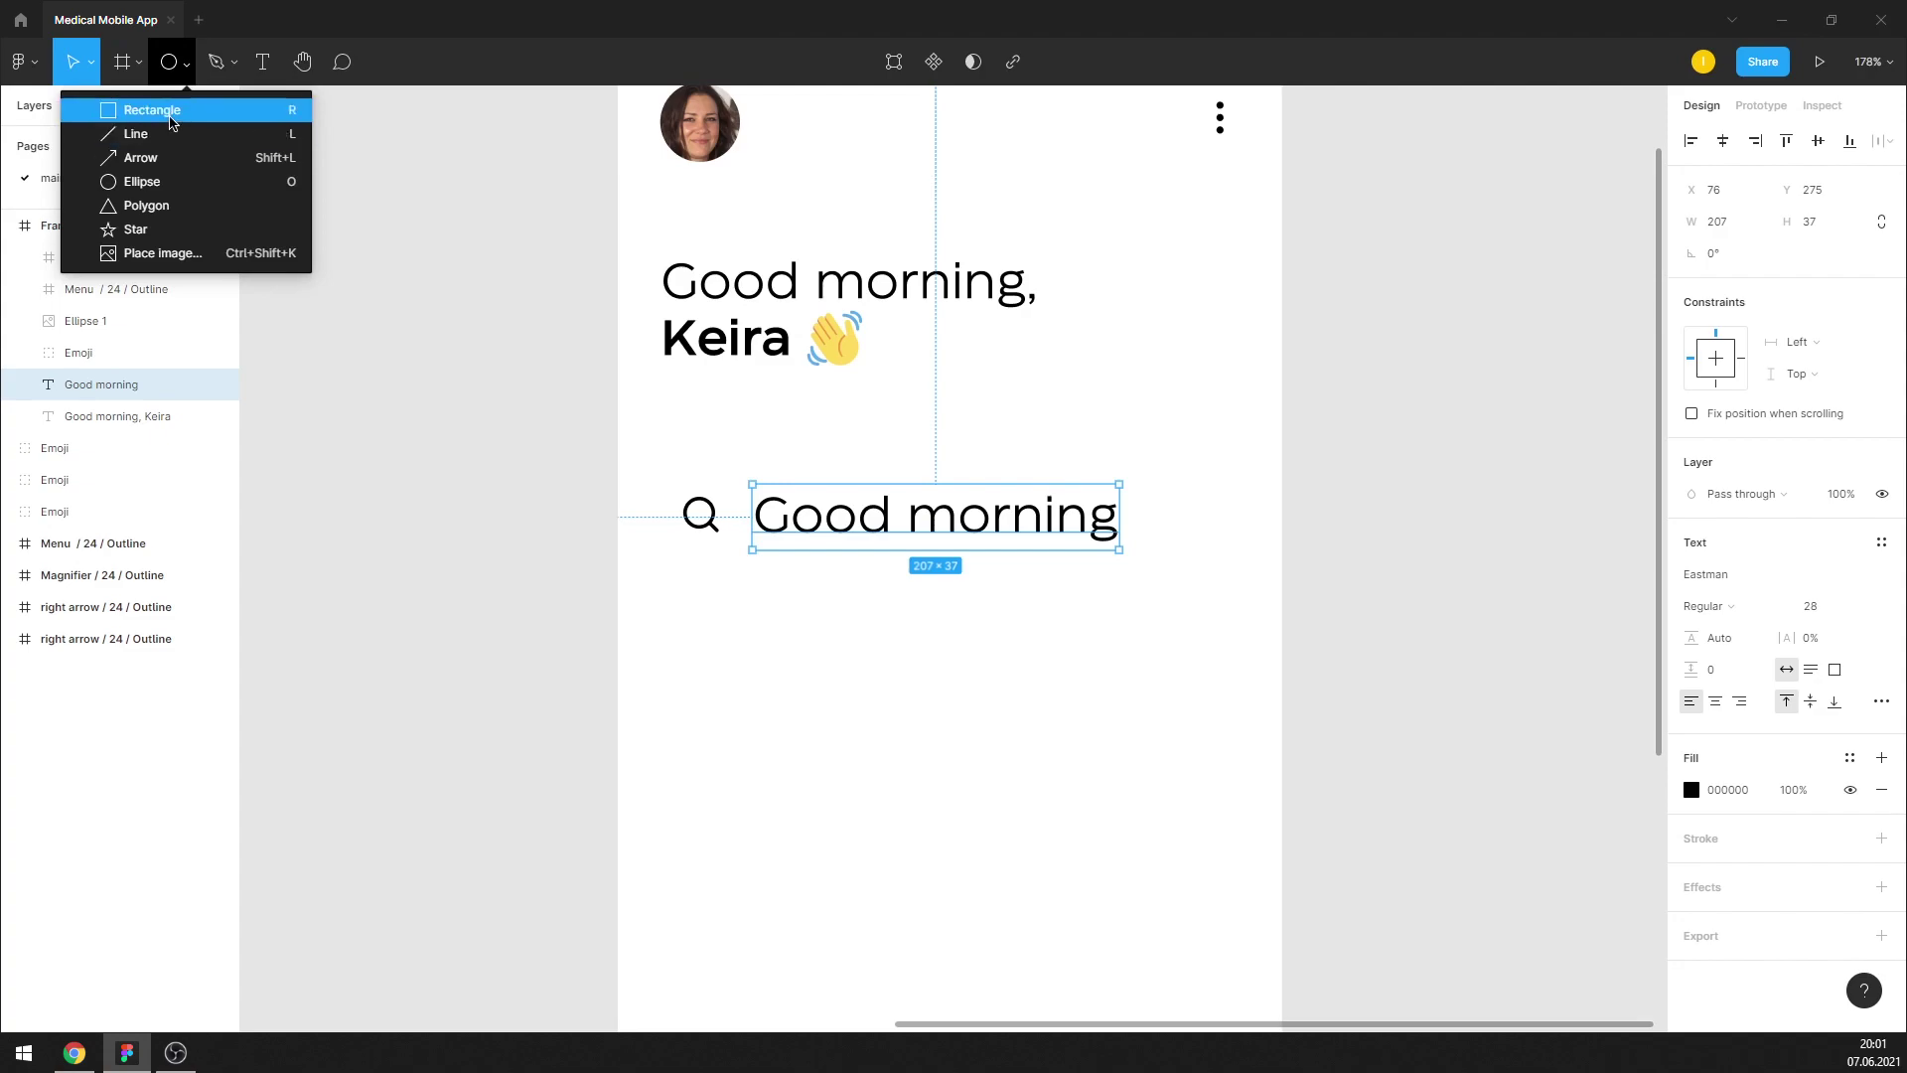
Draw a rectangle below the Good morning row, sized 327×48 at X 24
left_click(120, 106)
left_click_drag(688, 633, 1127, 775)
left_click_drag(944, 721, 916, 707)
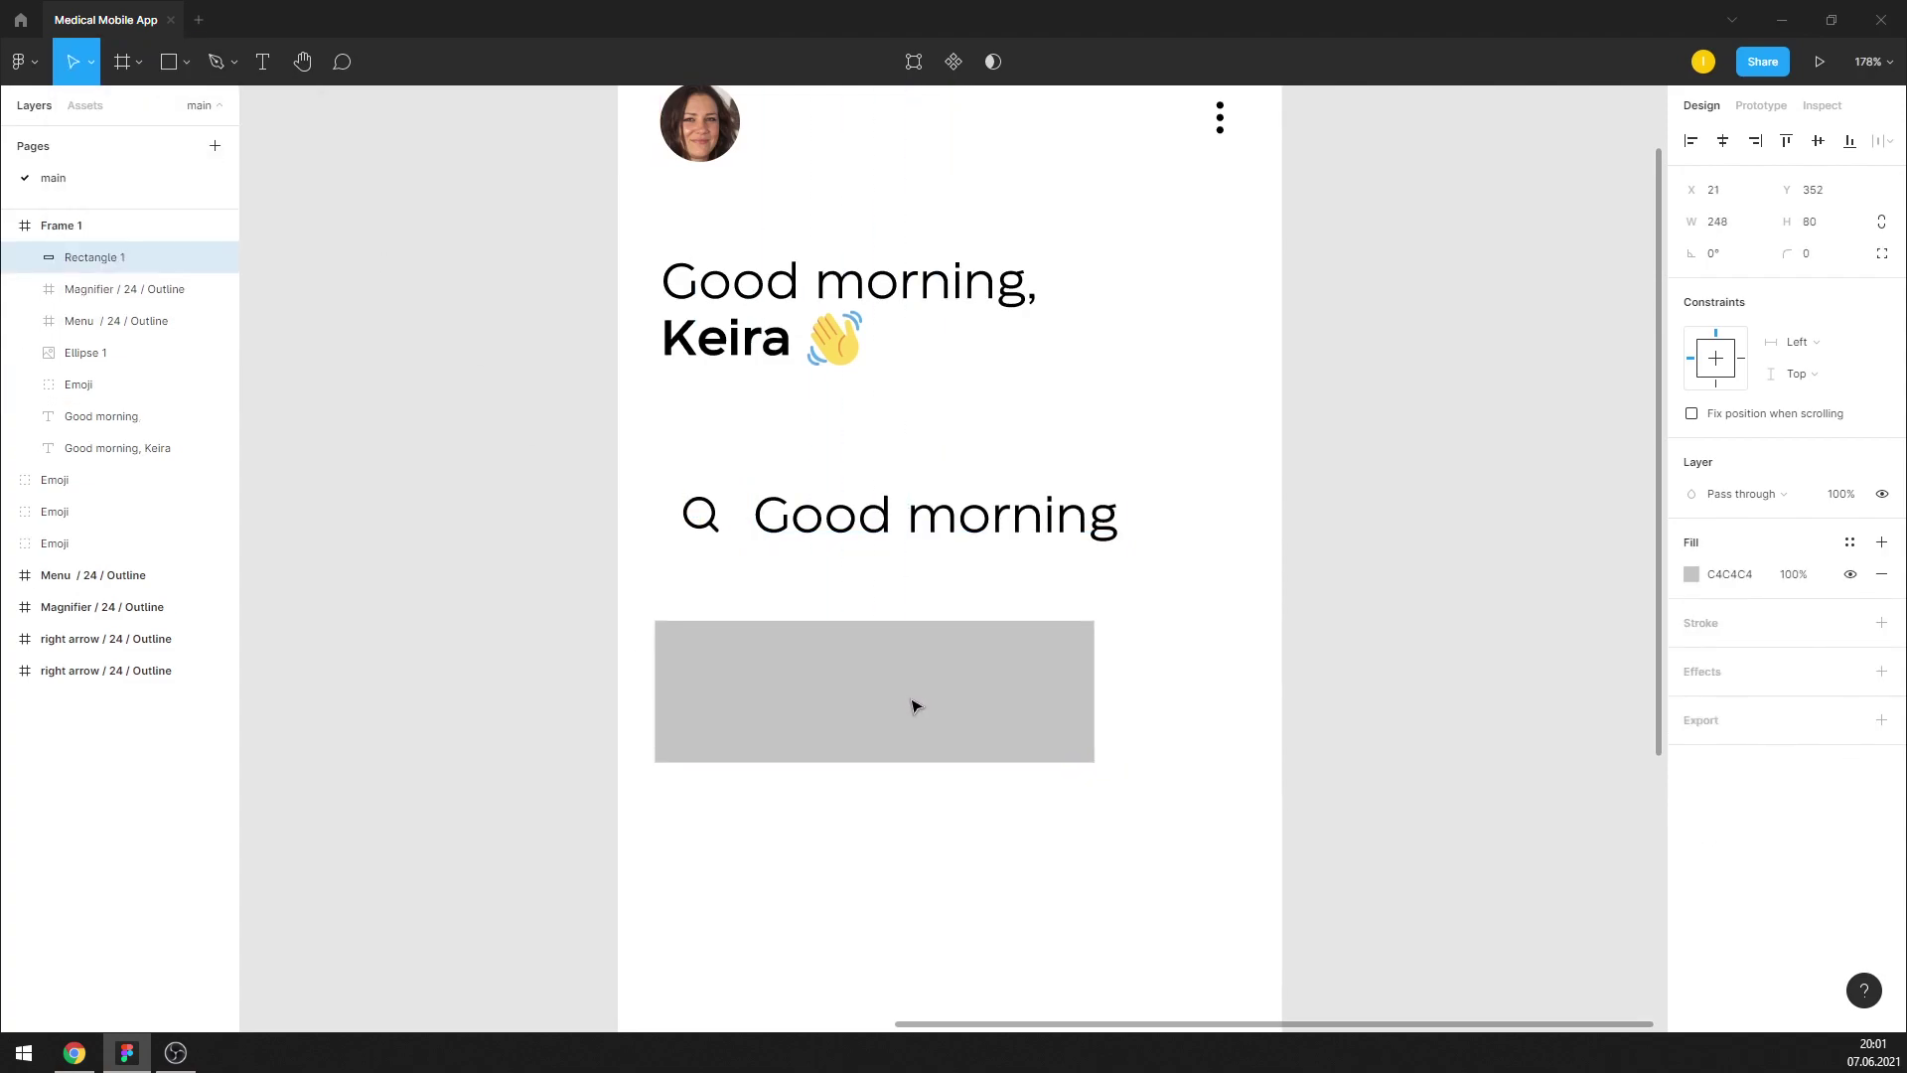
left_click_drag(1101, 695, 1242, 685)
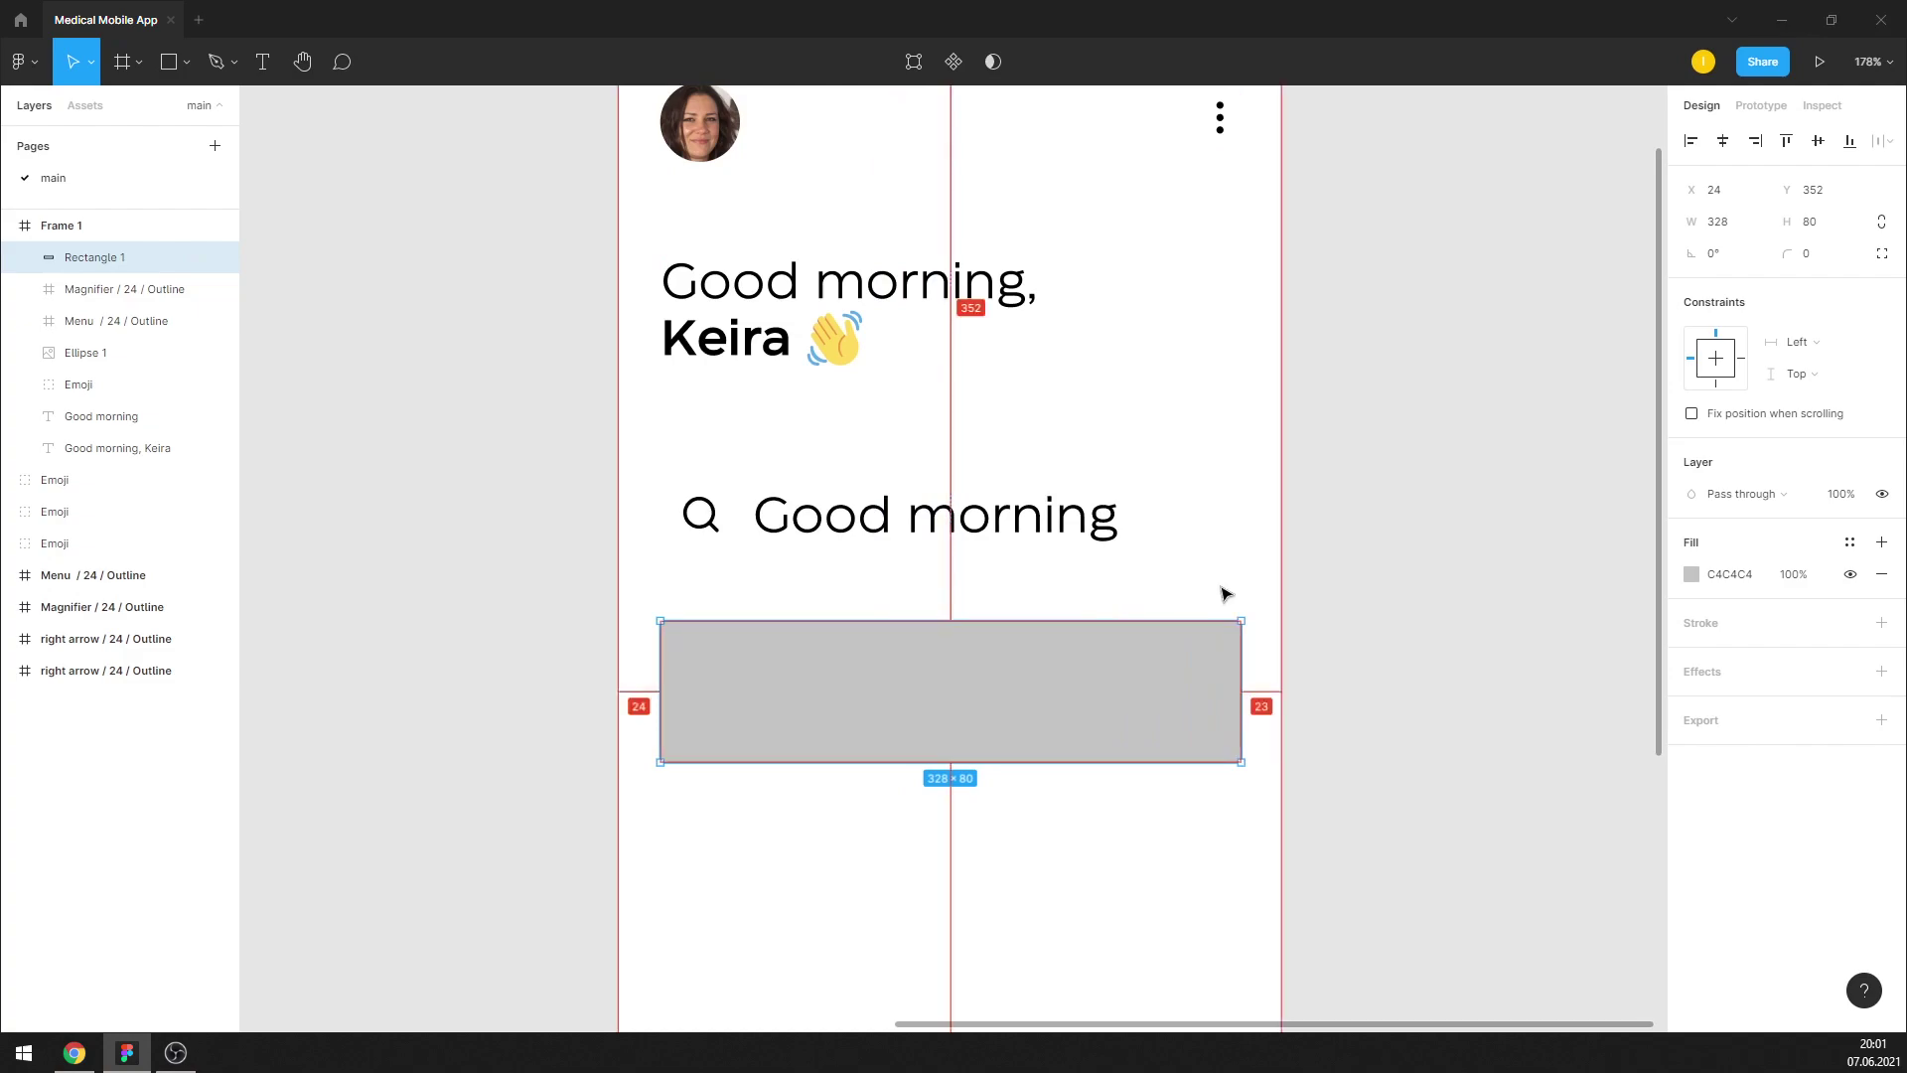
scroll(1268, 715, "up", 5)
scroll(1213, 694, "up", 5)
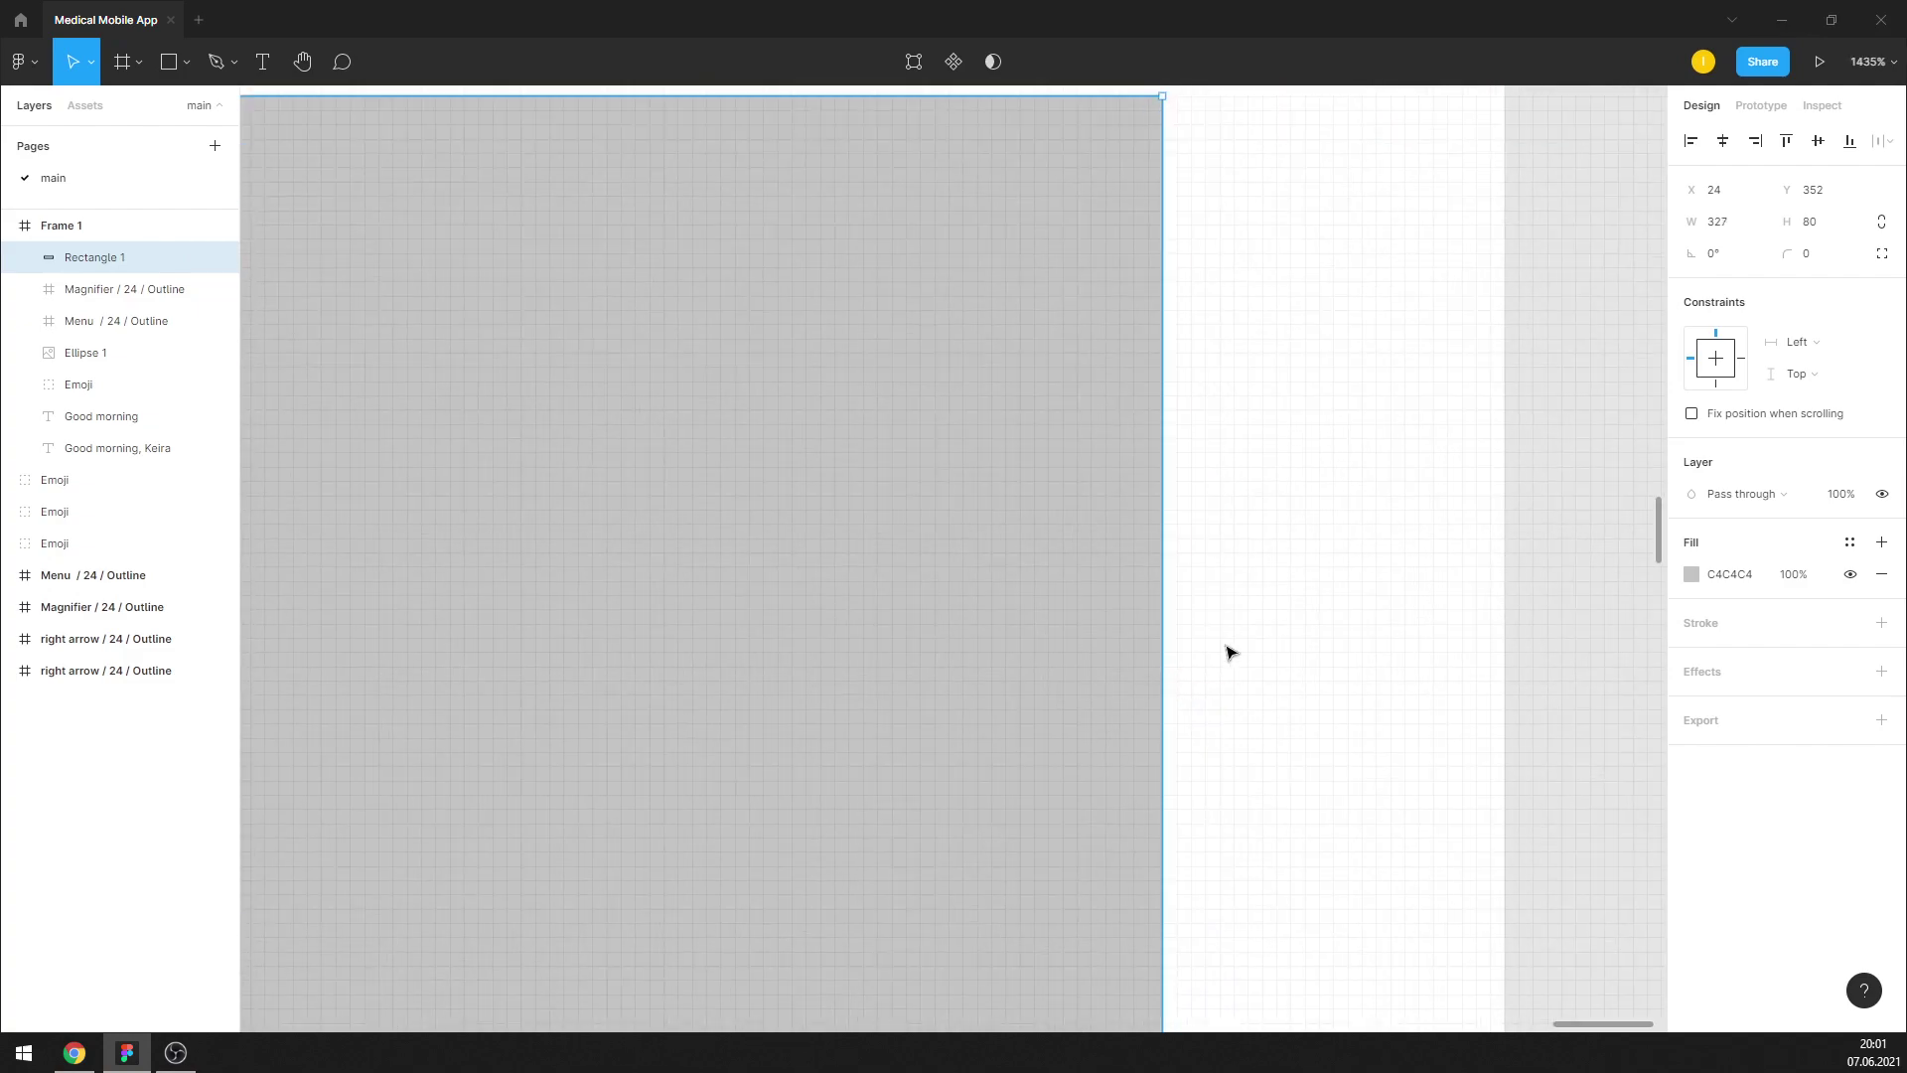
scroll(1229, 652, "down", 5)
scroll(1222, 630, "down", 5)
scroll(778, 733, "up", 2)
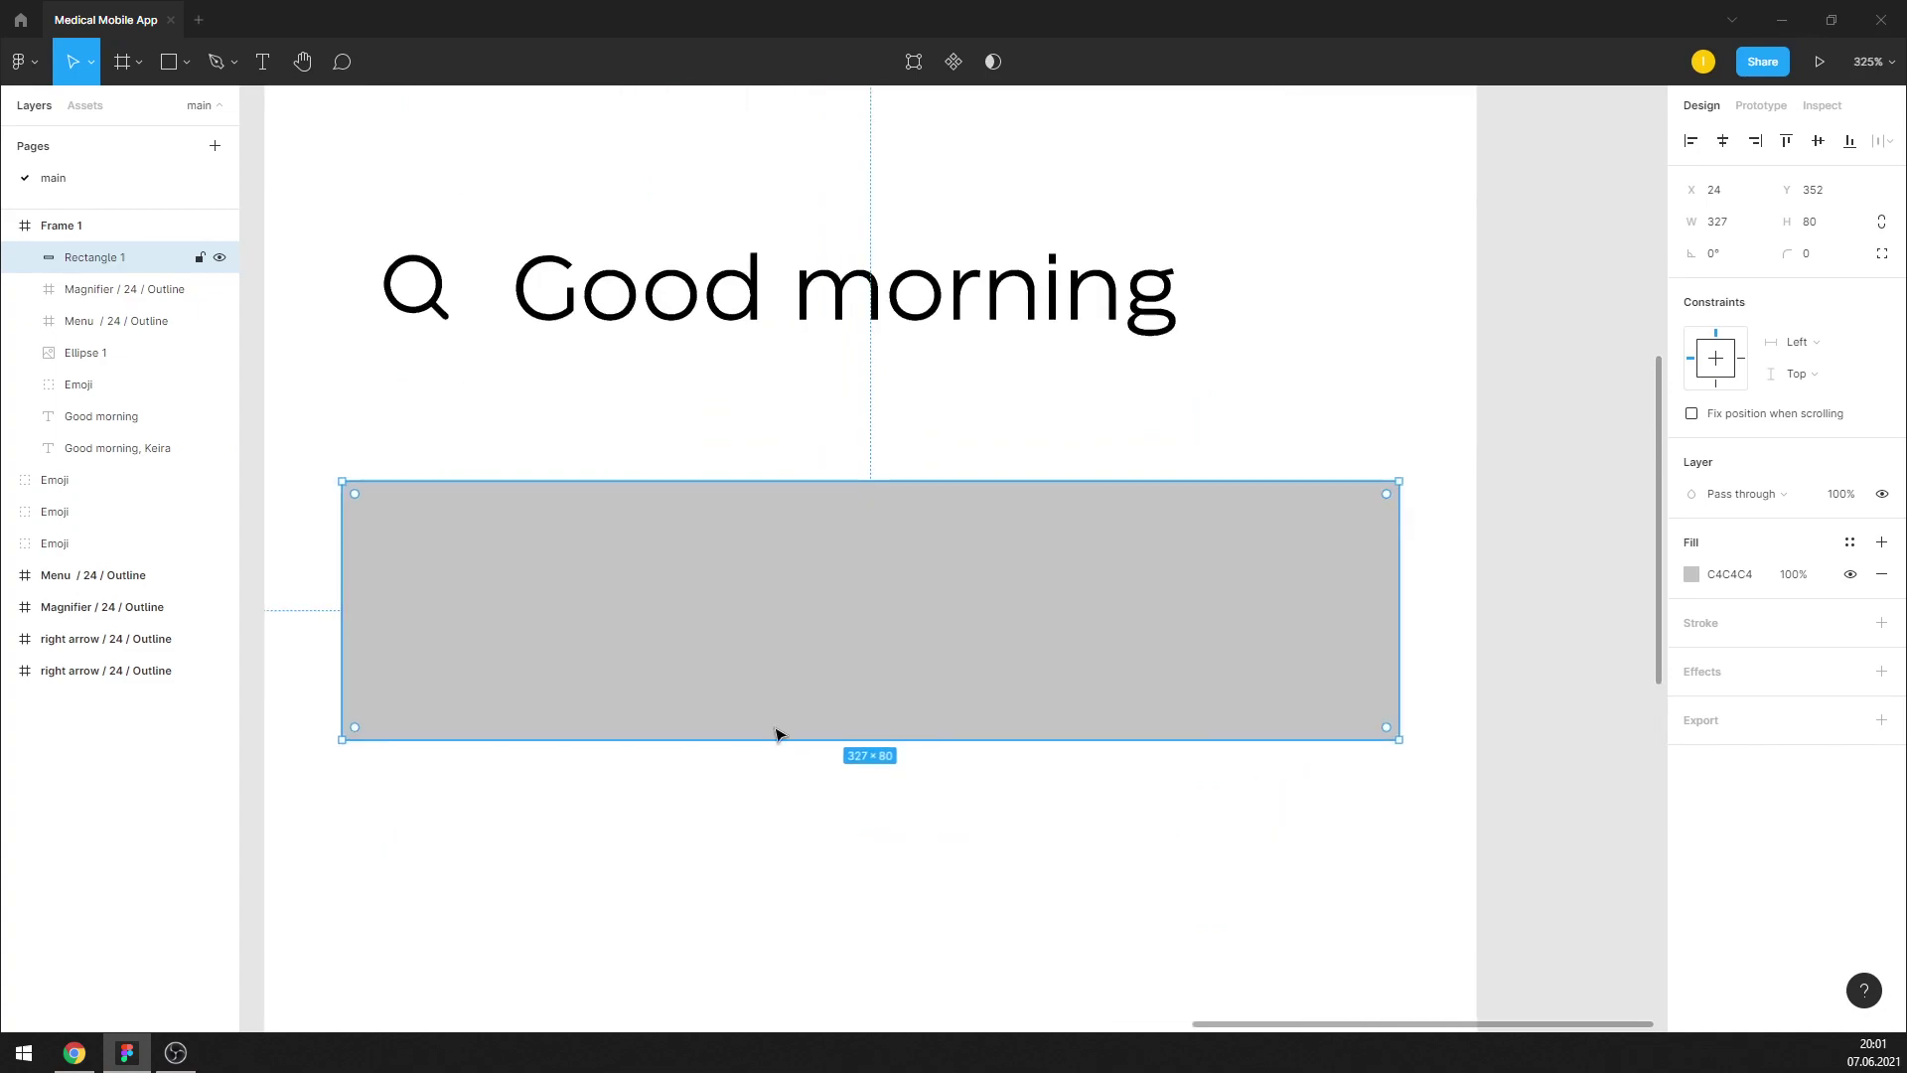
left_click_drag(766, 737, 755, 639)
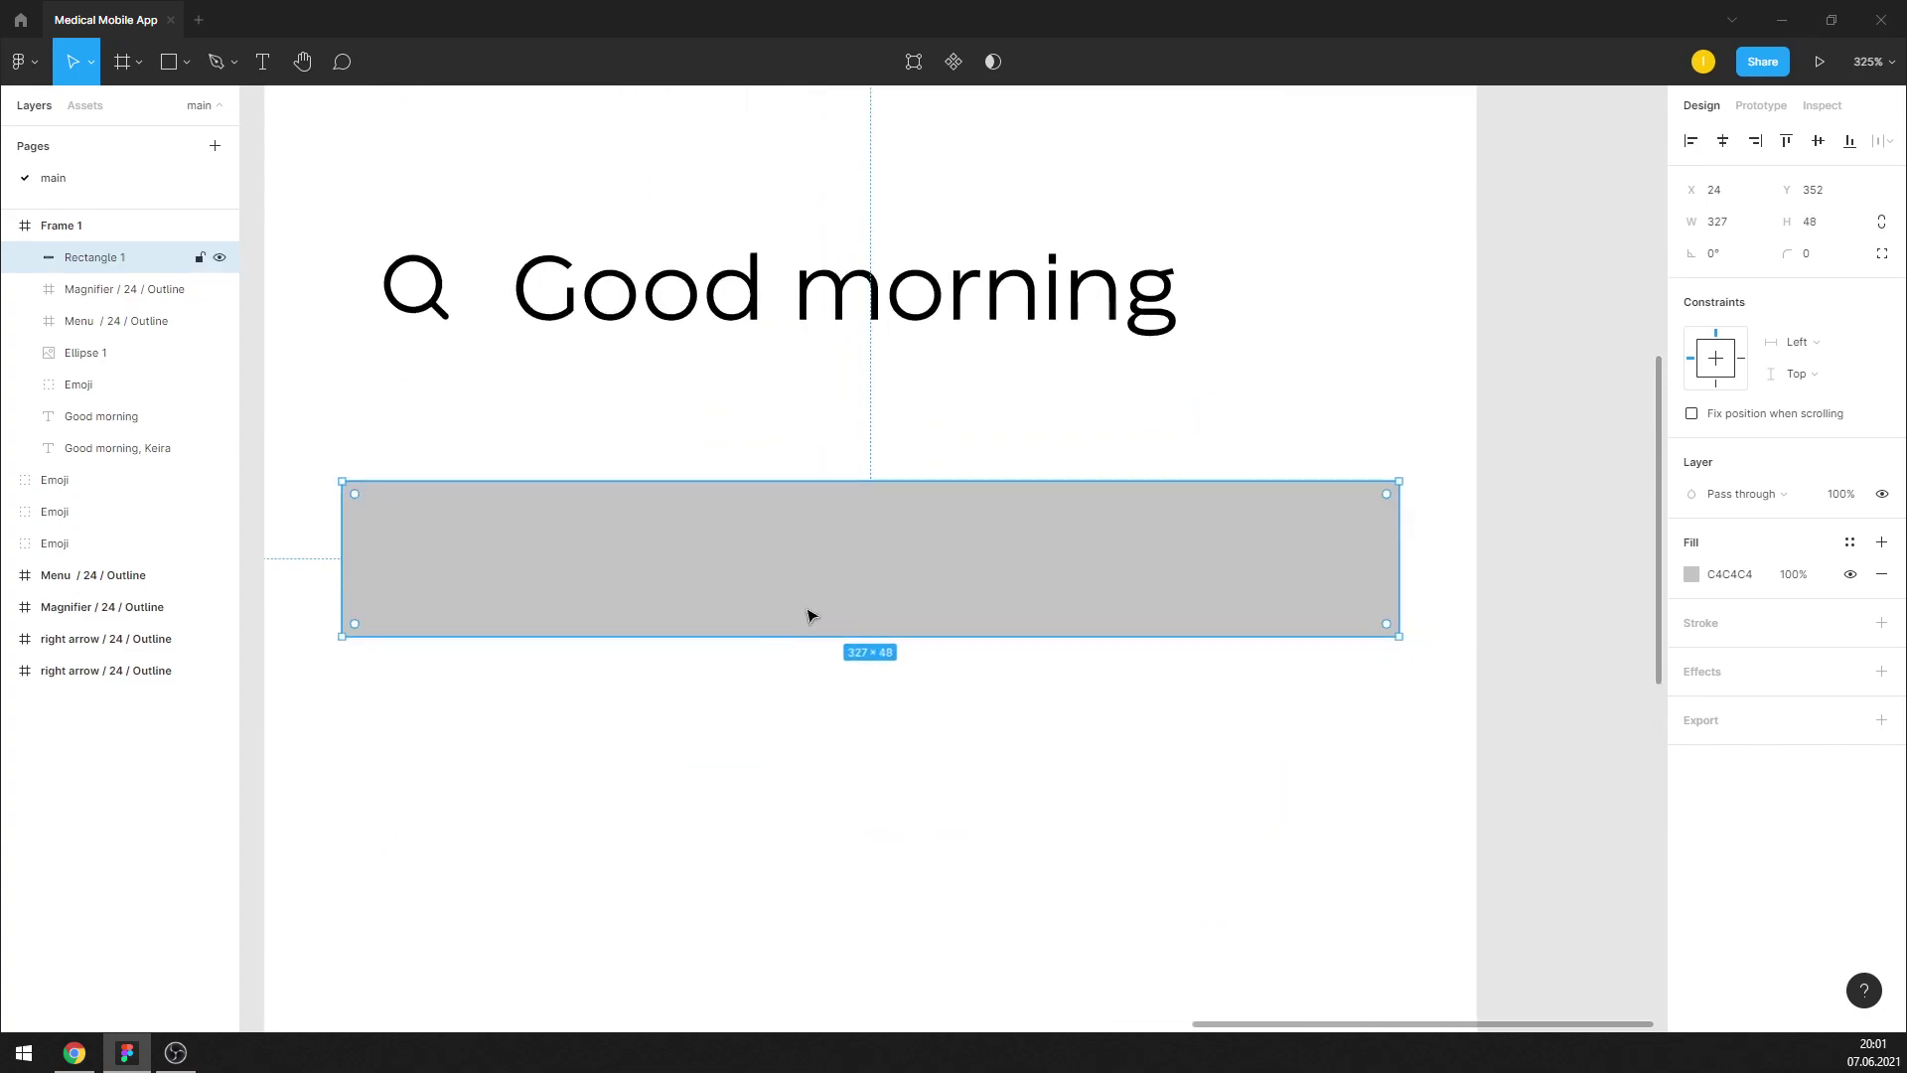
Round the rectangle's corners to radius 9 with 100% corner smoothing
left_click(1795, 255)
left_click_drag(1796, 255, 1805, 262)
type("9")
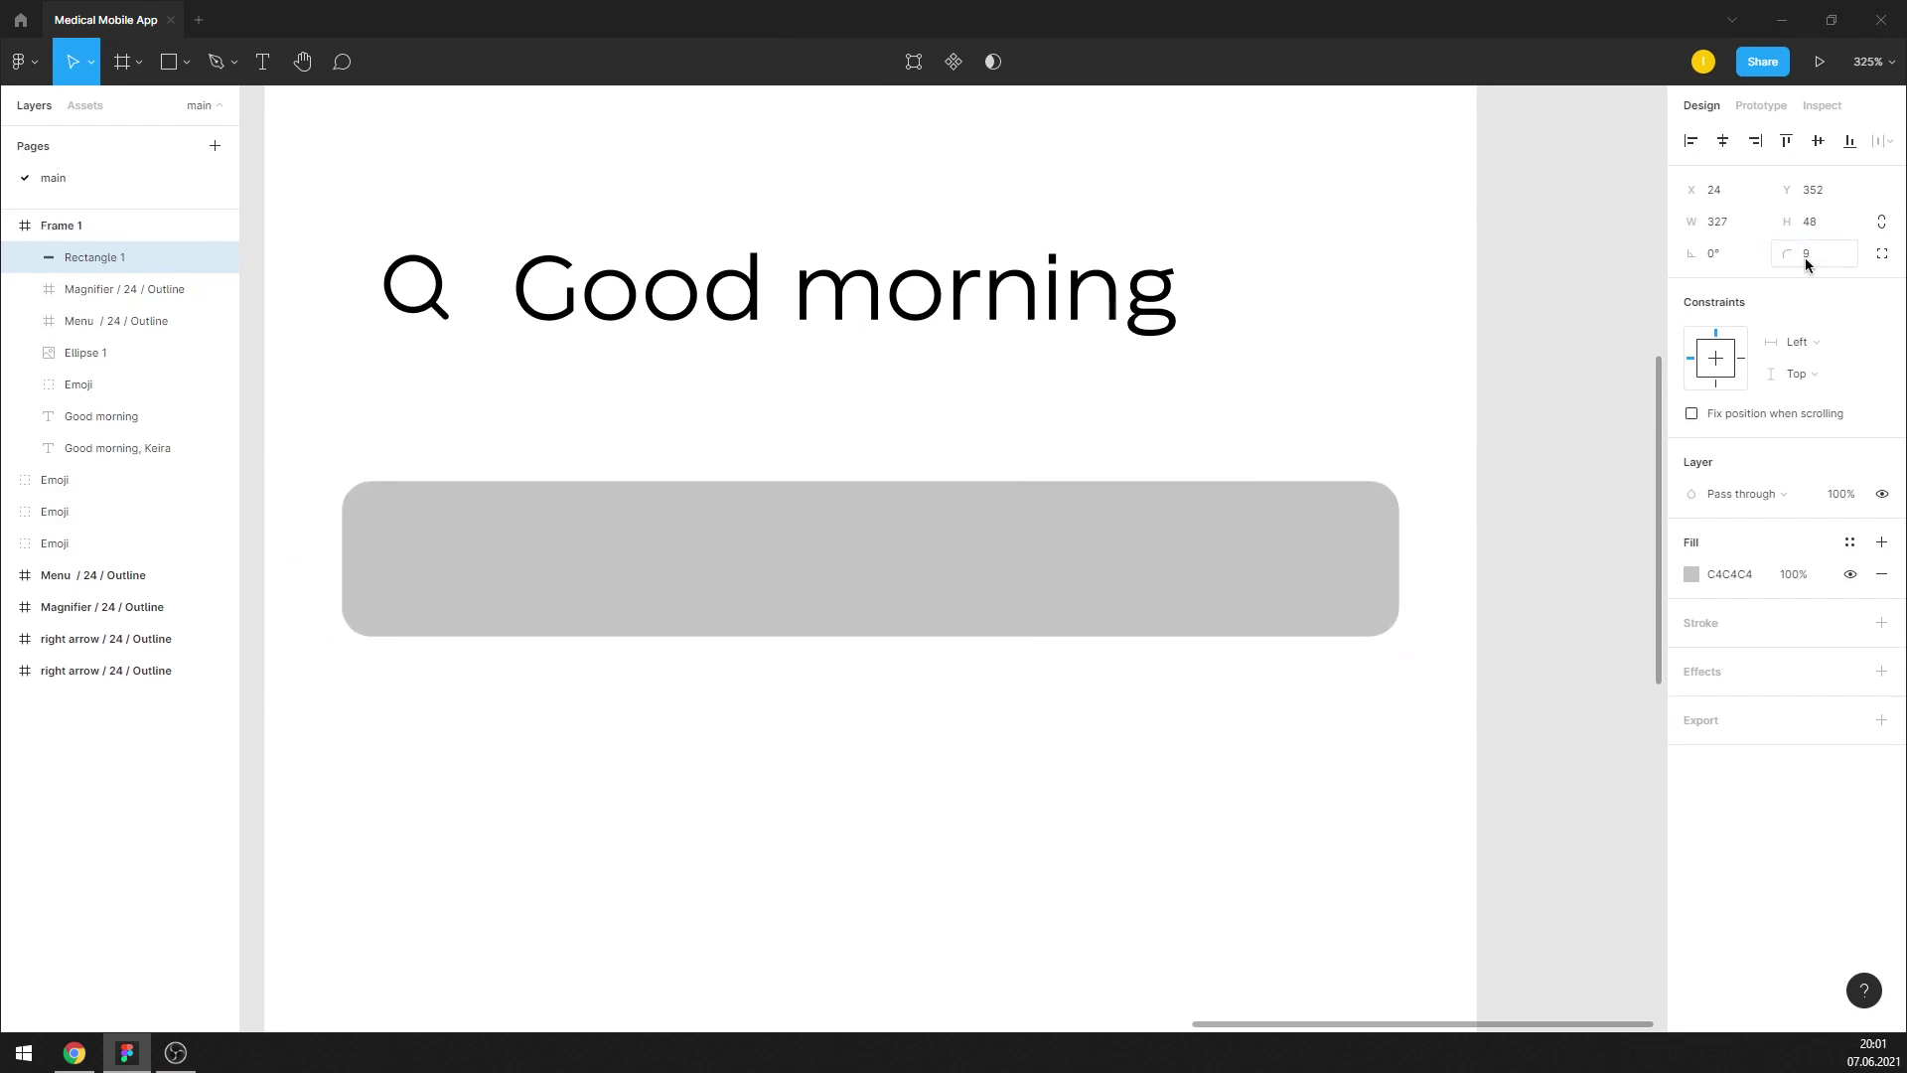
left_click(1882, 253)
left_click(1625, 336)
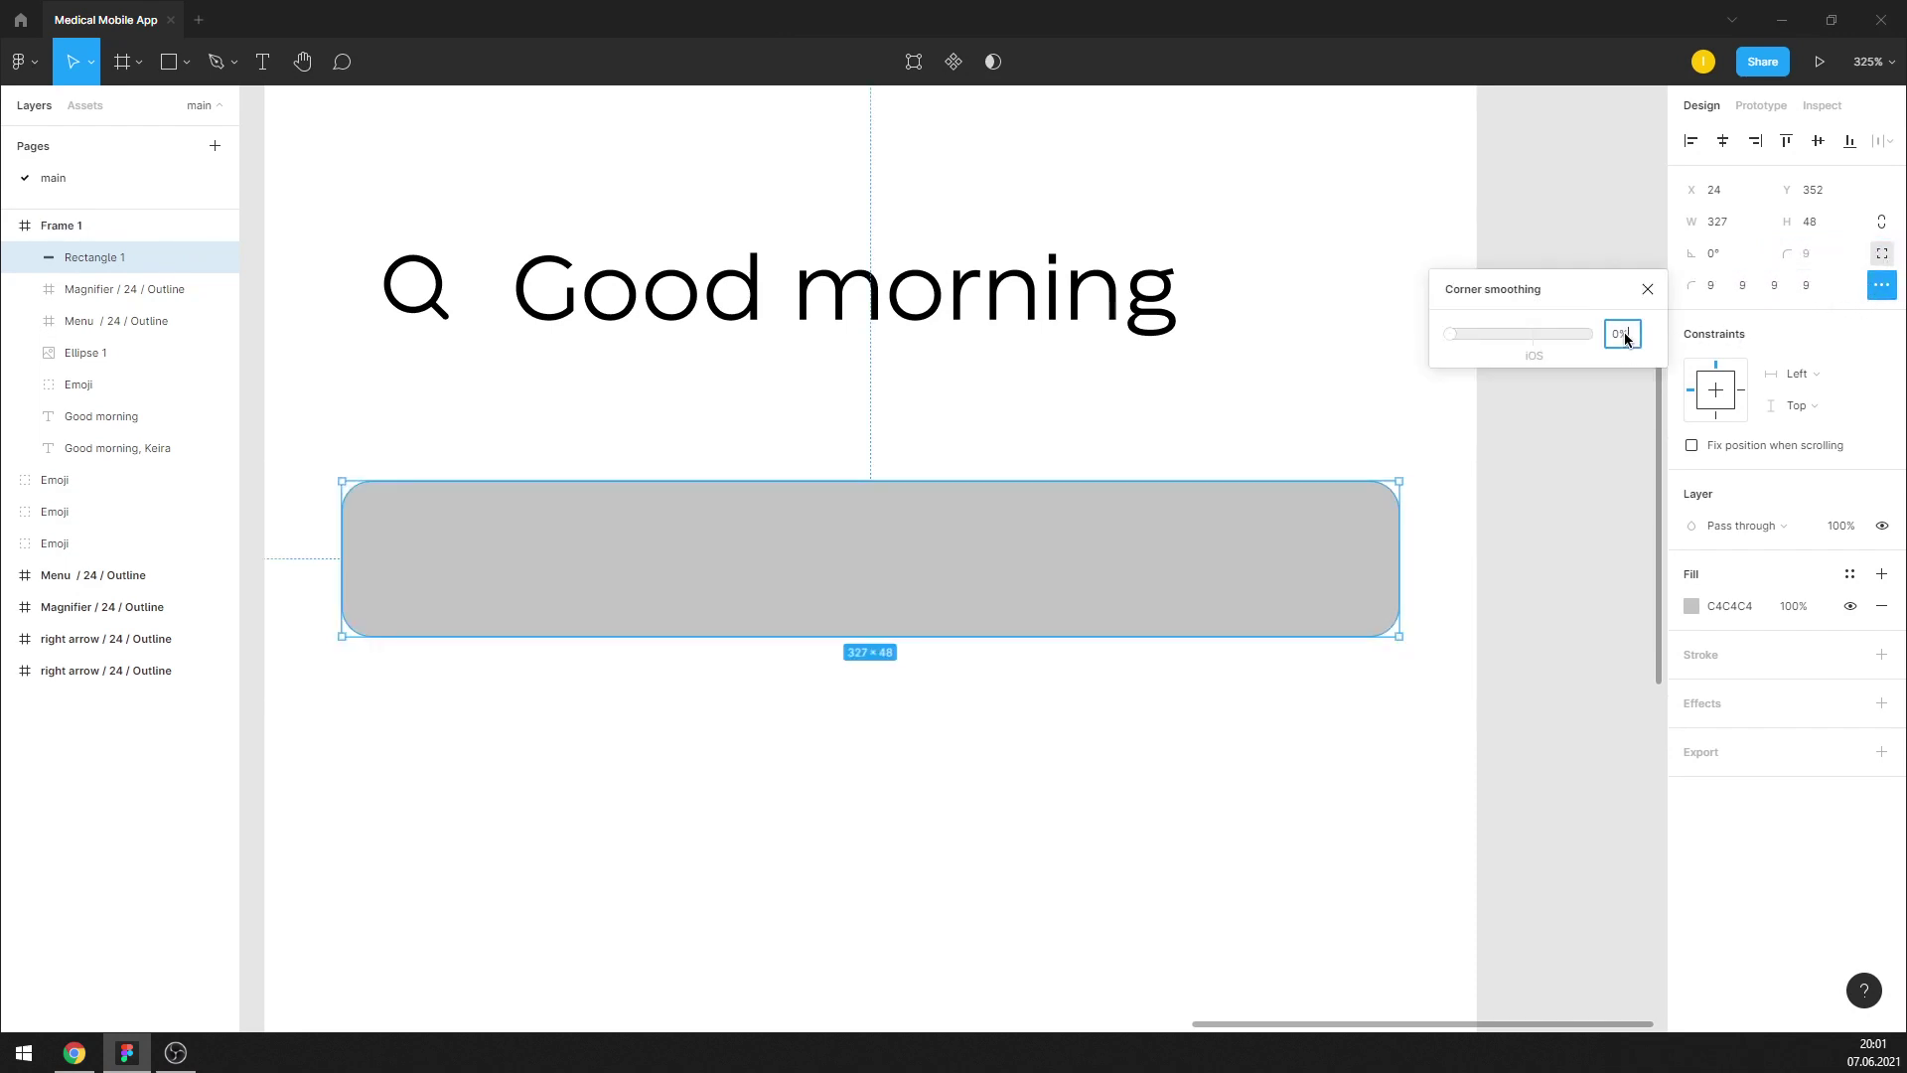
type("100")
key("Return")
left_click(1648, 289)
left_click(1510, 362)
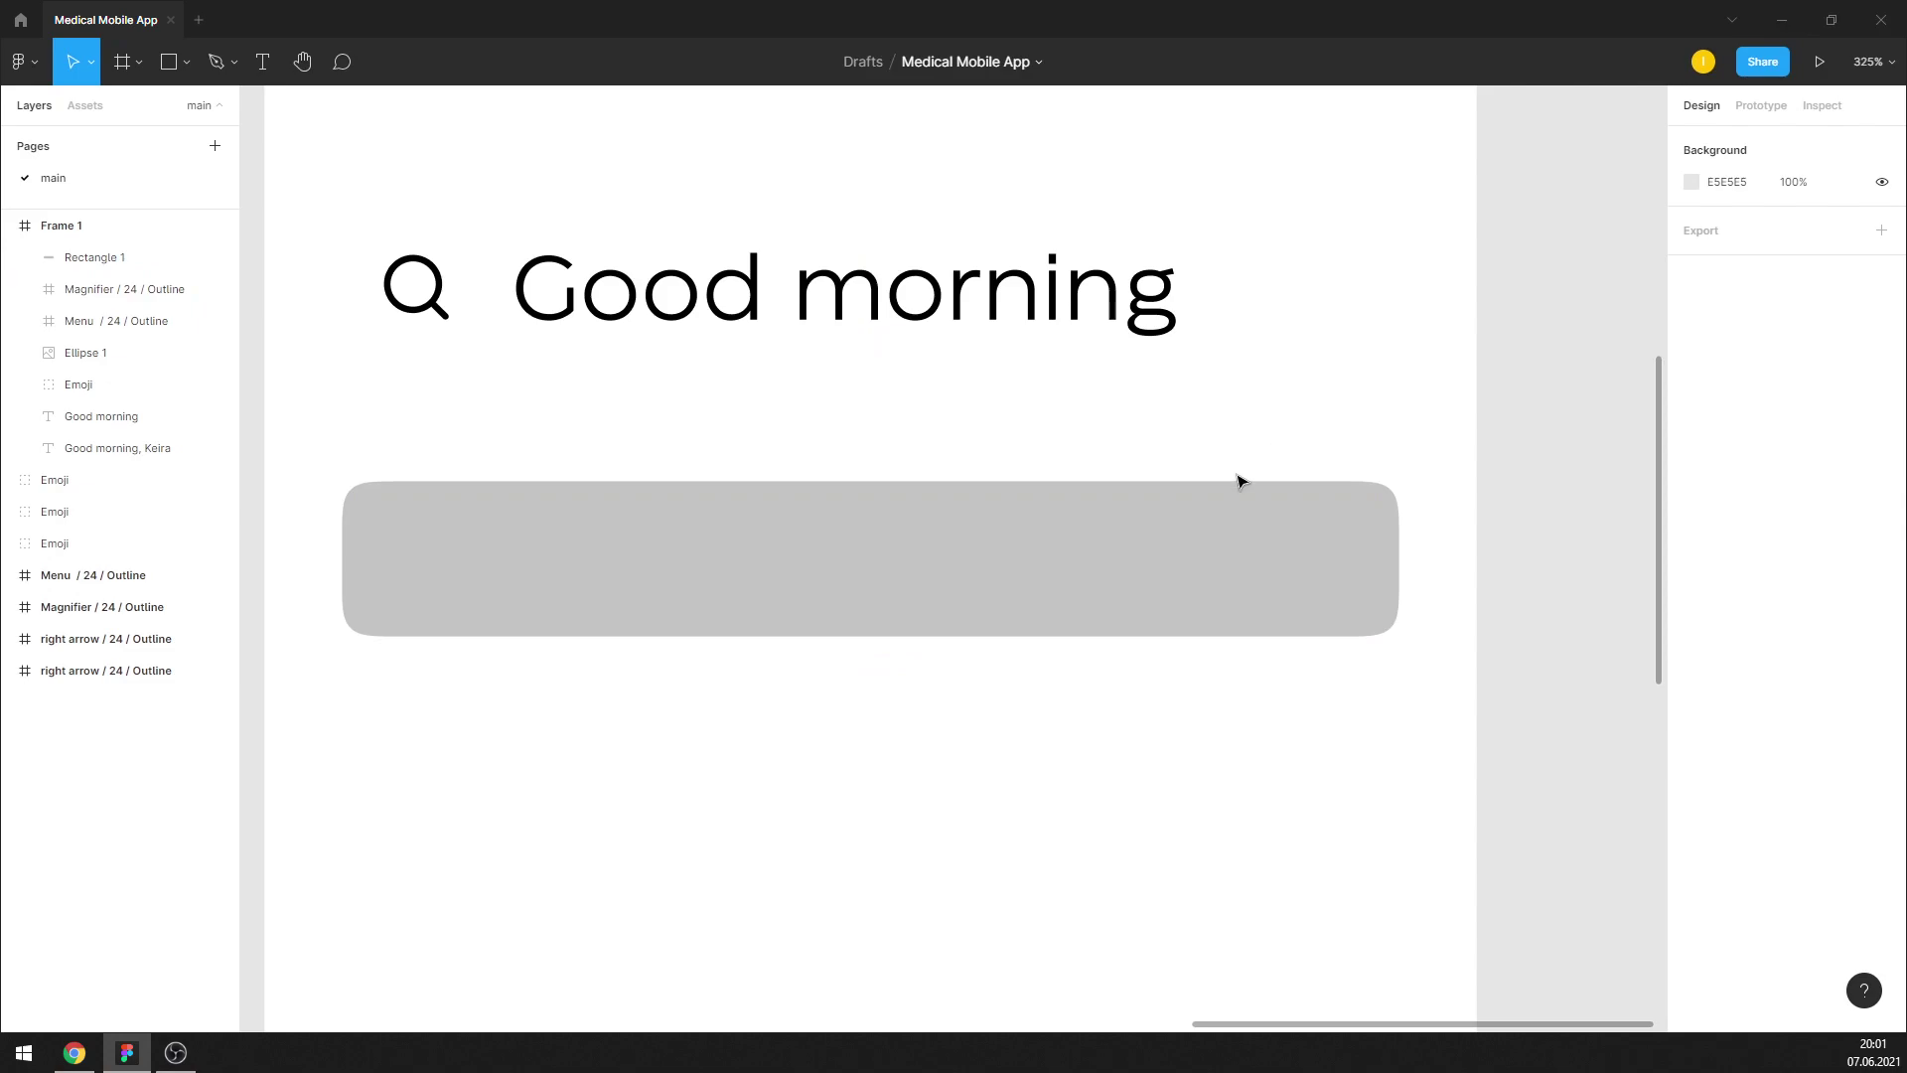
Fill the rectangle with white FFFFFF
scroll(1239, 481, "down", 3)
scroll(1081, 566, "up", 4)
left_click(1072, 528)
left_click(1688, 607)
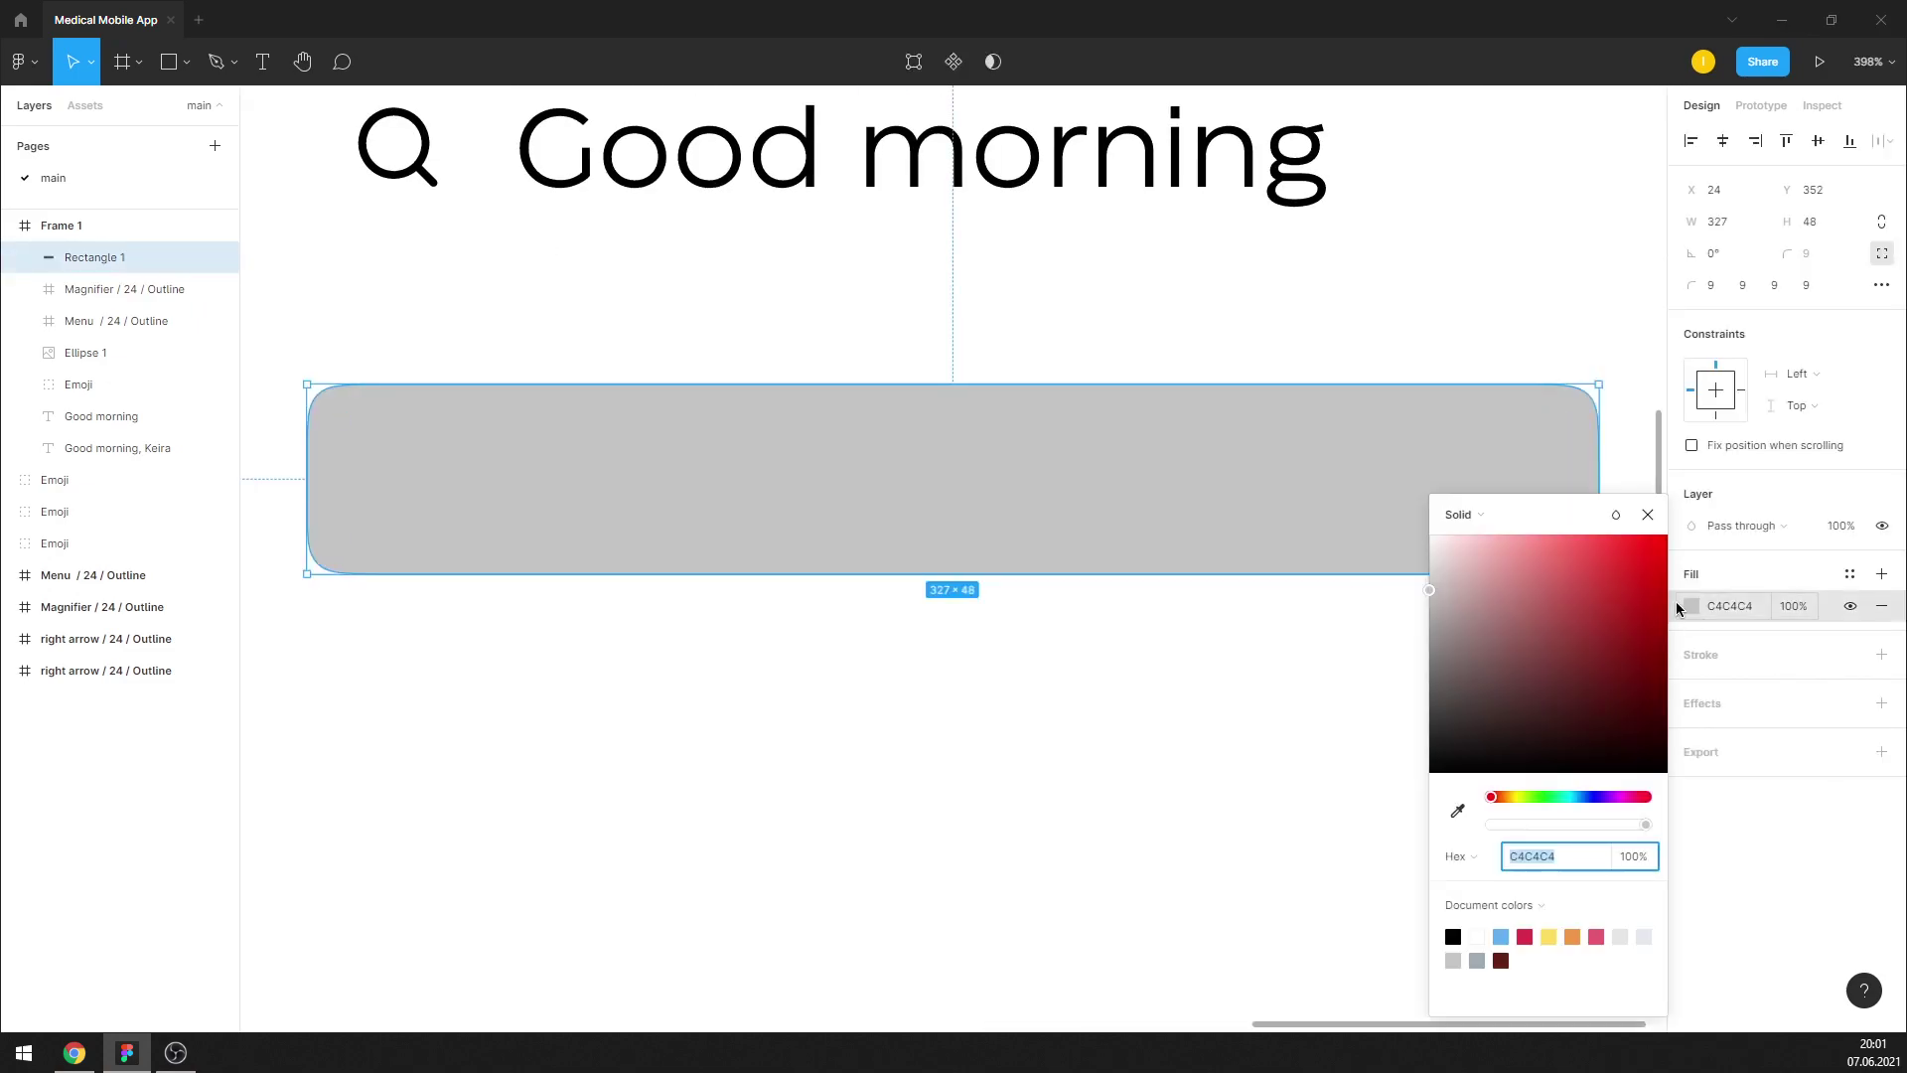
type("ffffff")
key("Return")
scroll(1047, 554, "down", 2)
scroll(879, 652, "down", 2)
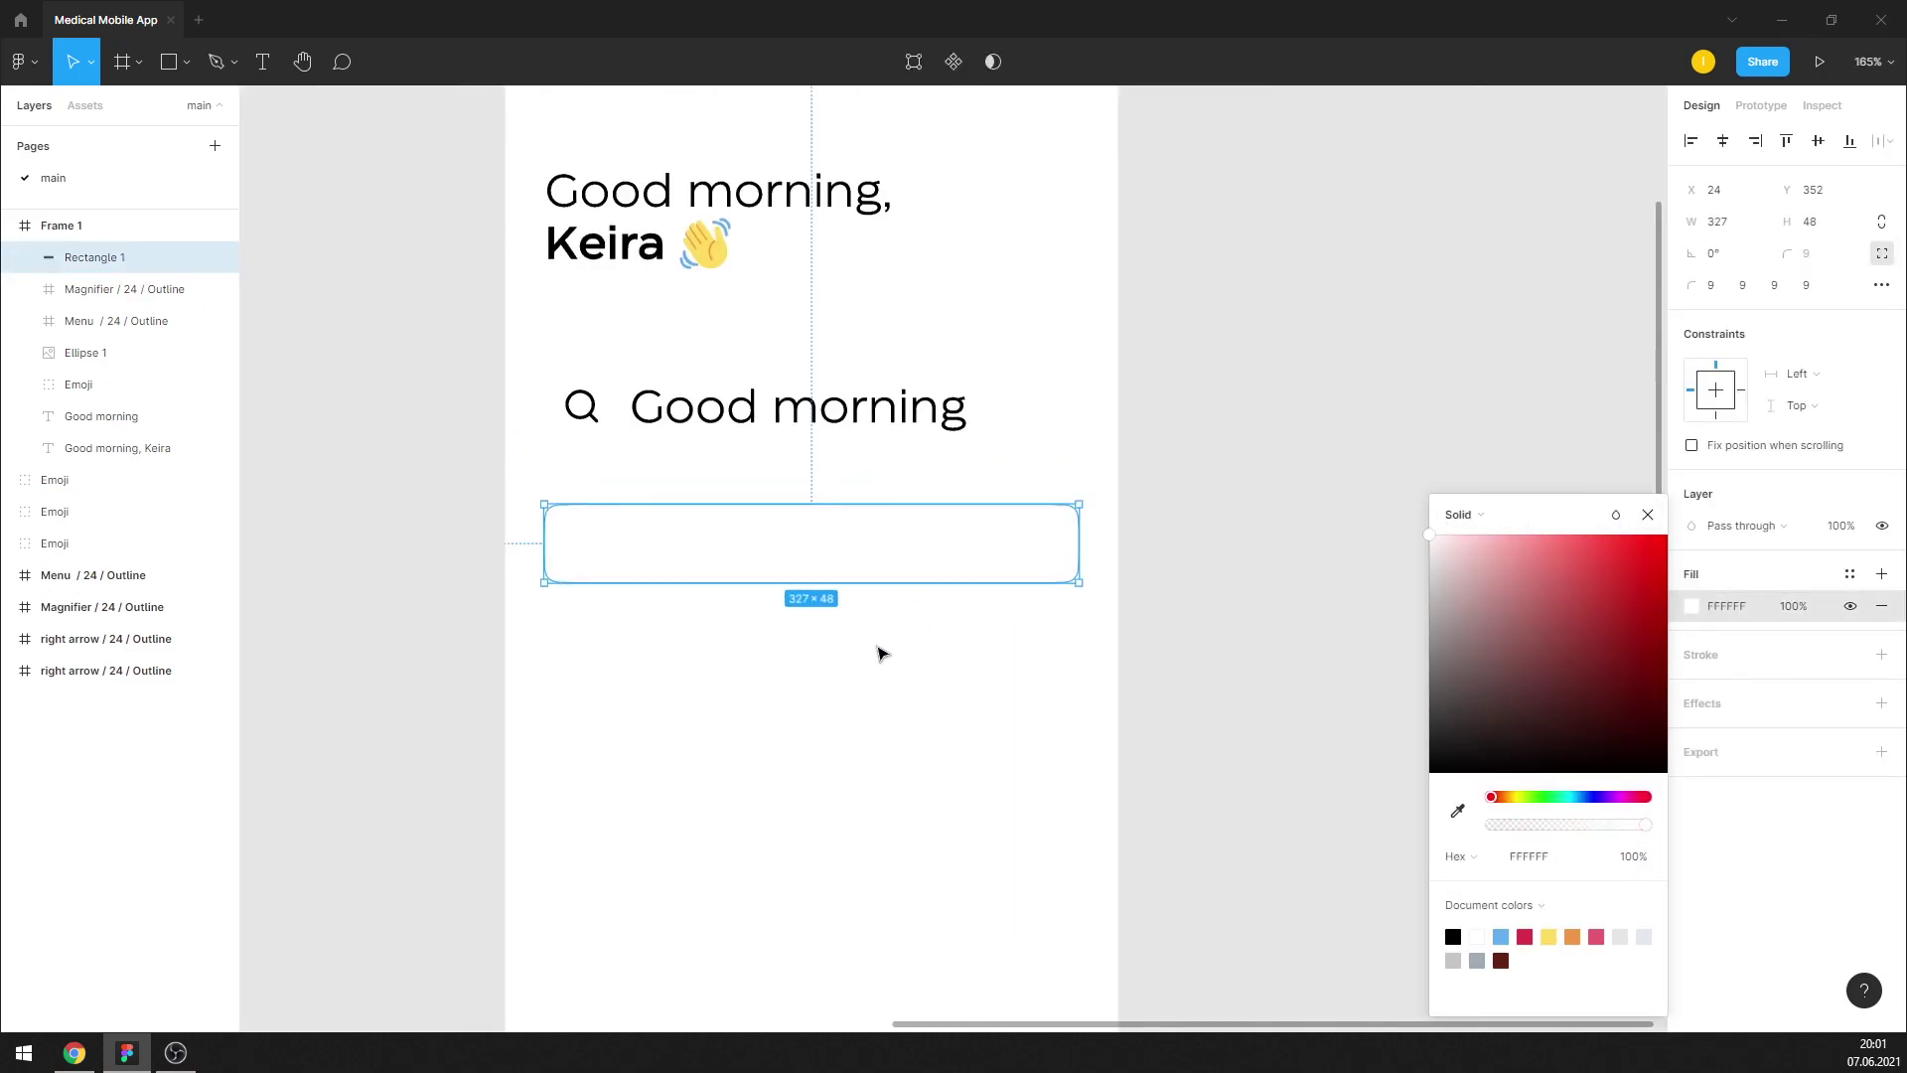
scroll(879, 652, "up", 2)
left_click(1647, 514)
scroll(395, 557, "up", 1)
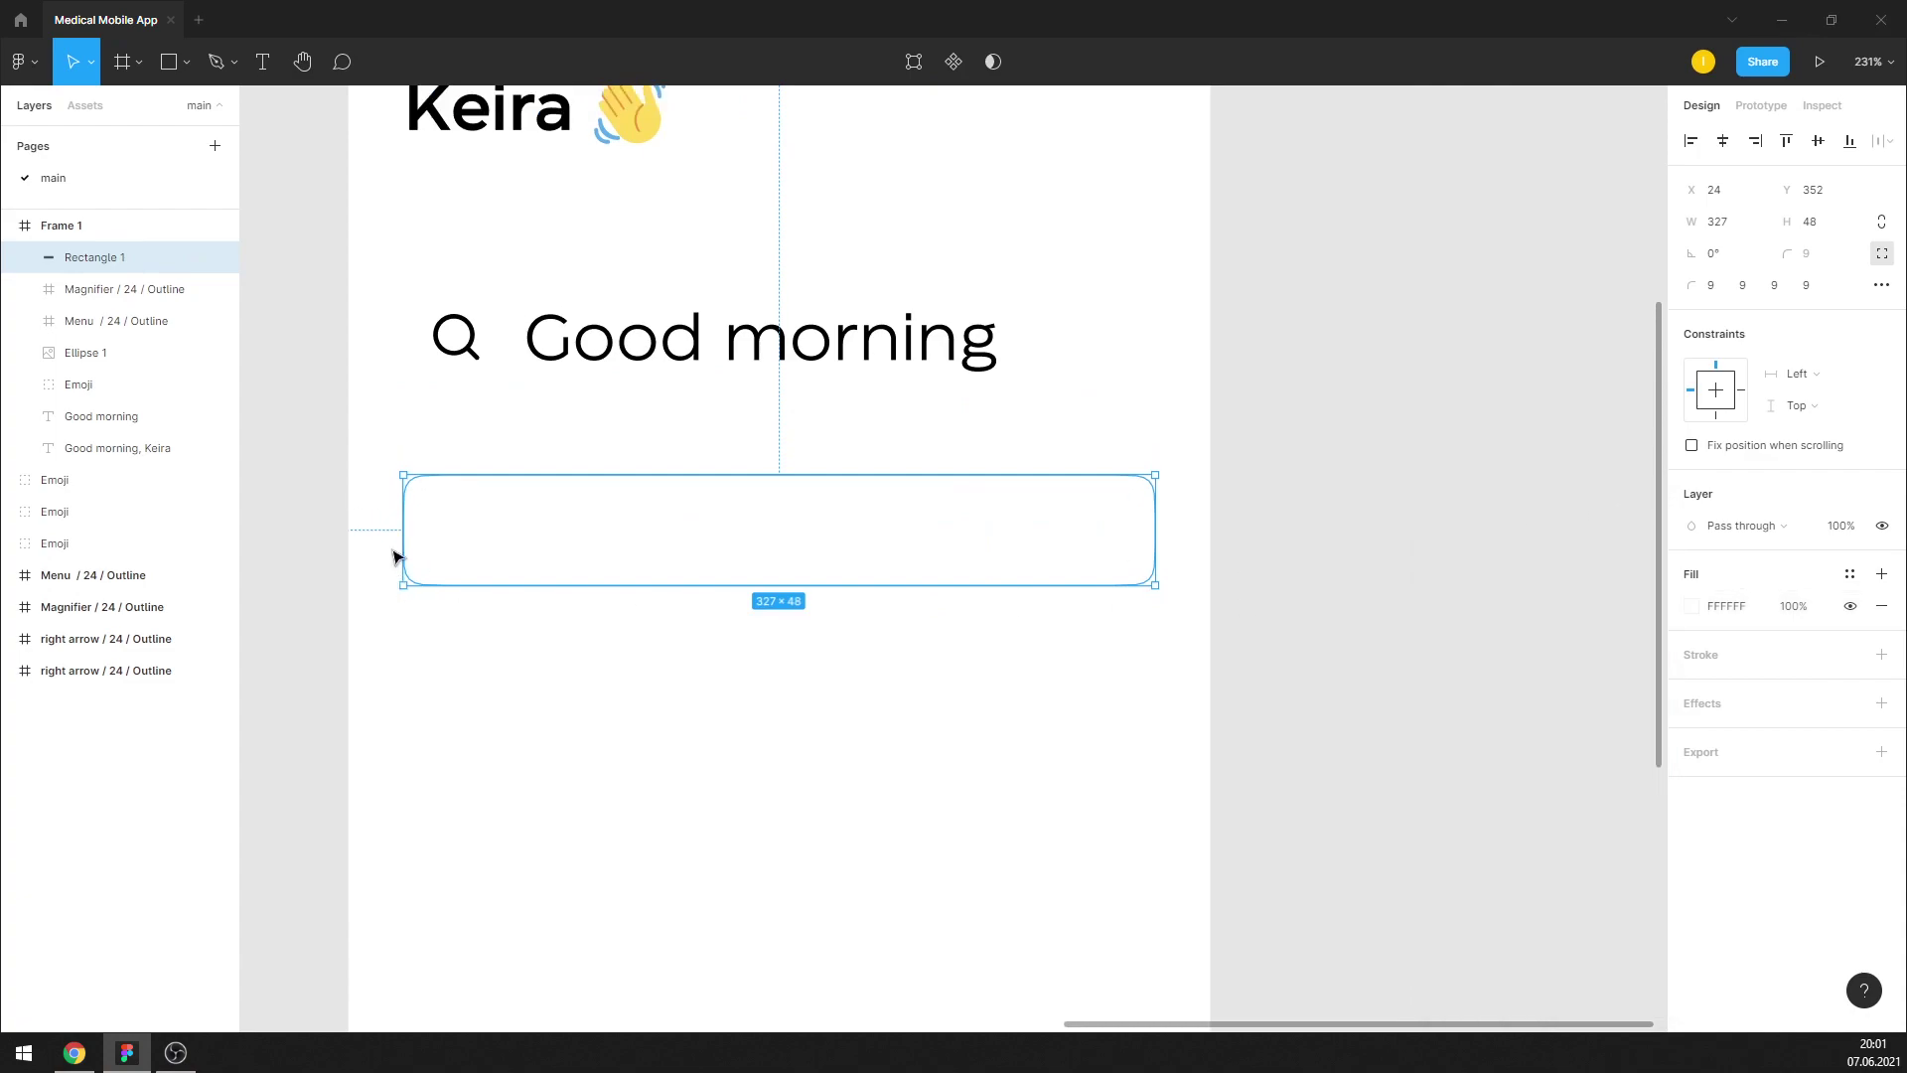
scroll(395, 556, "up", 1)
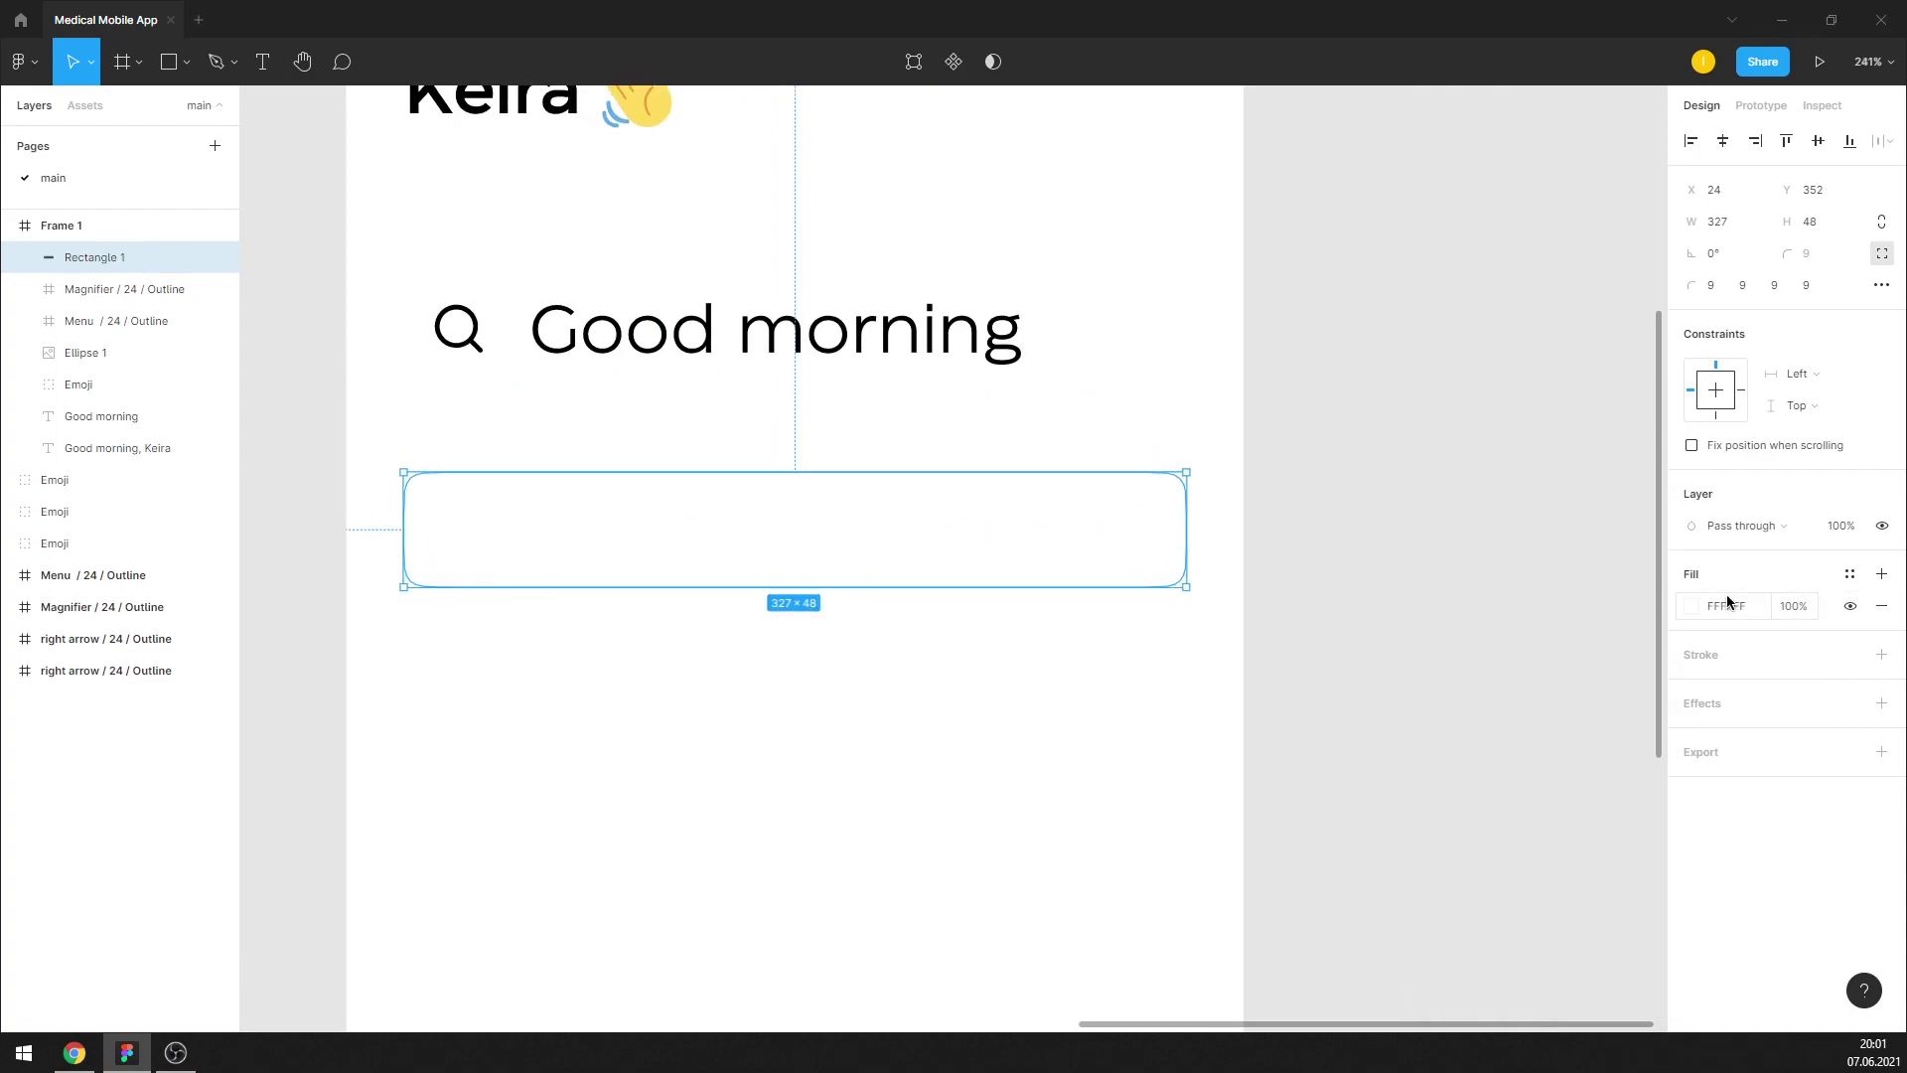
Add a linear-gradient stroke to the rectangle with stops at both ends
left_click(1881, 654)
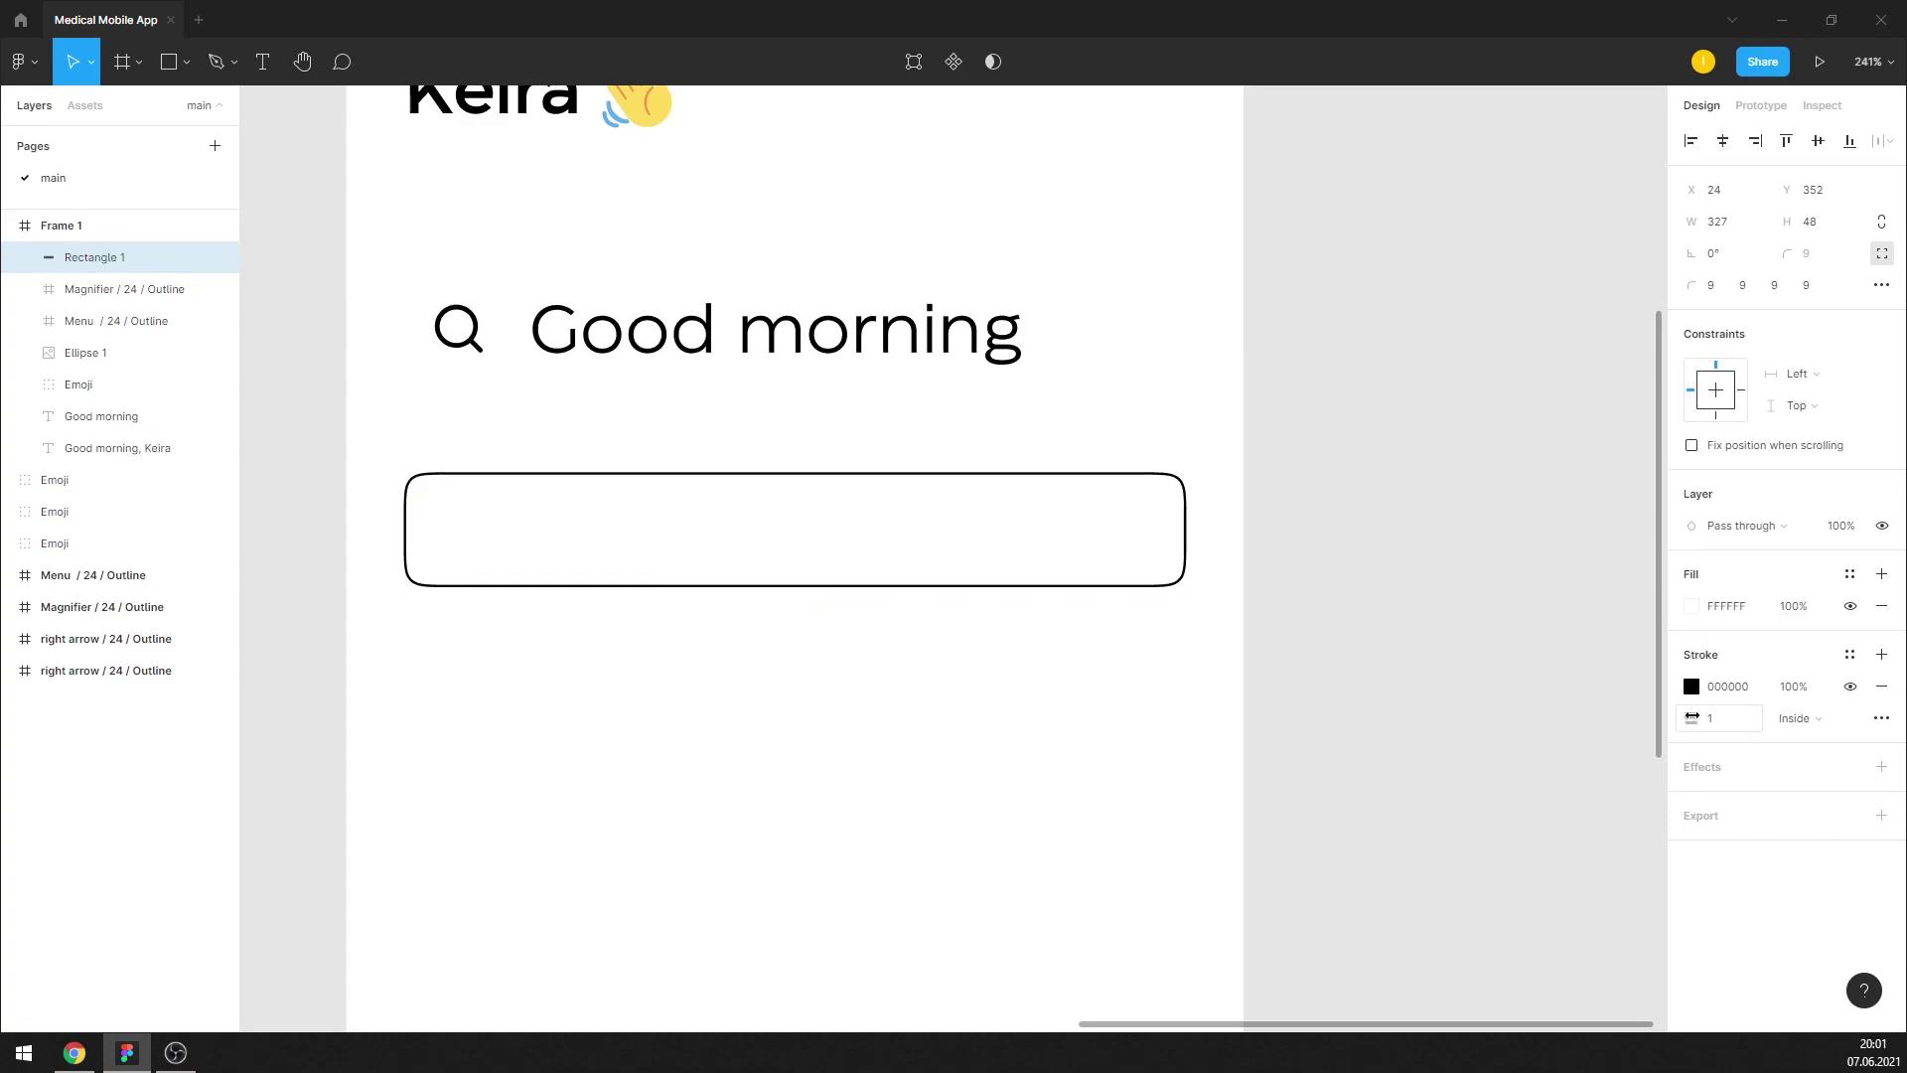
left_click(1691, 686)
left_click(1462, 514)
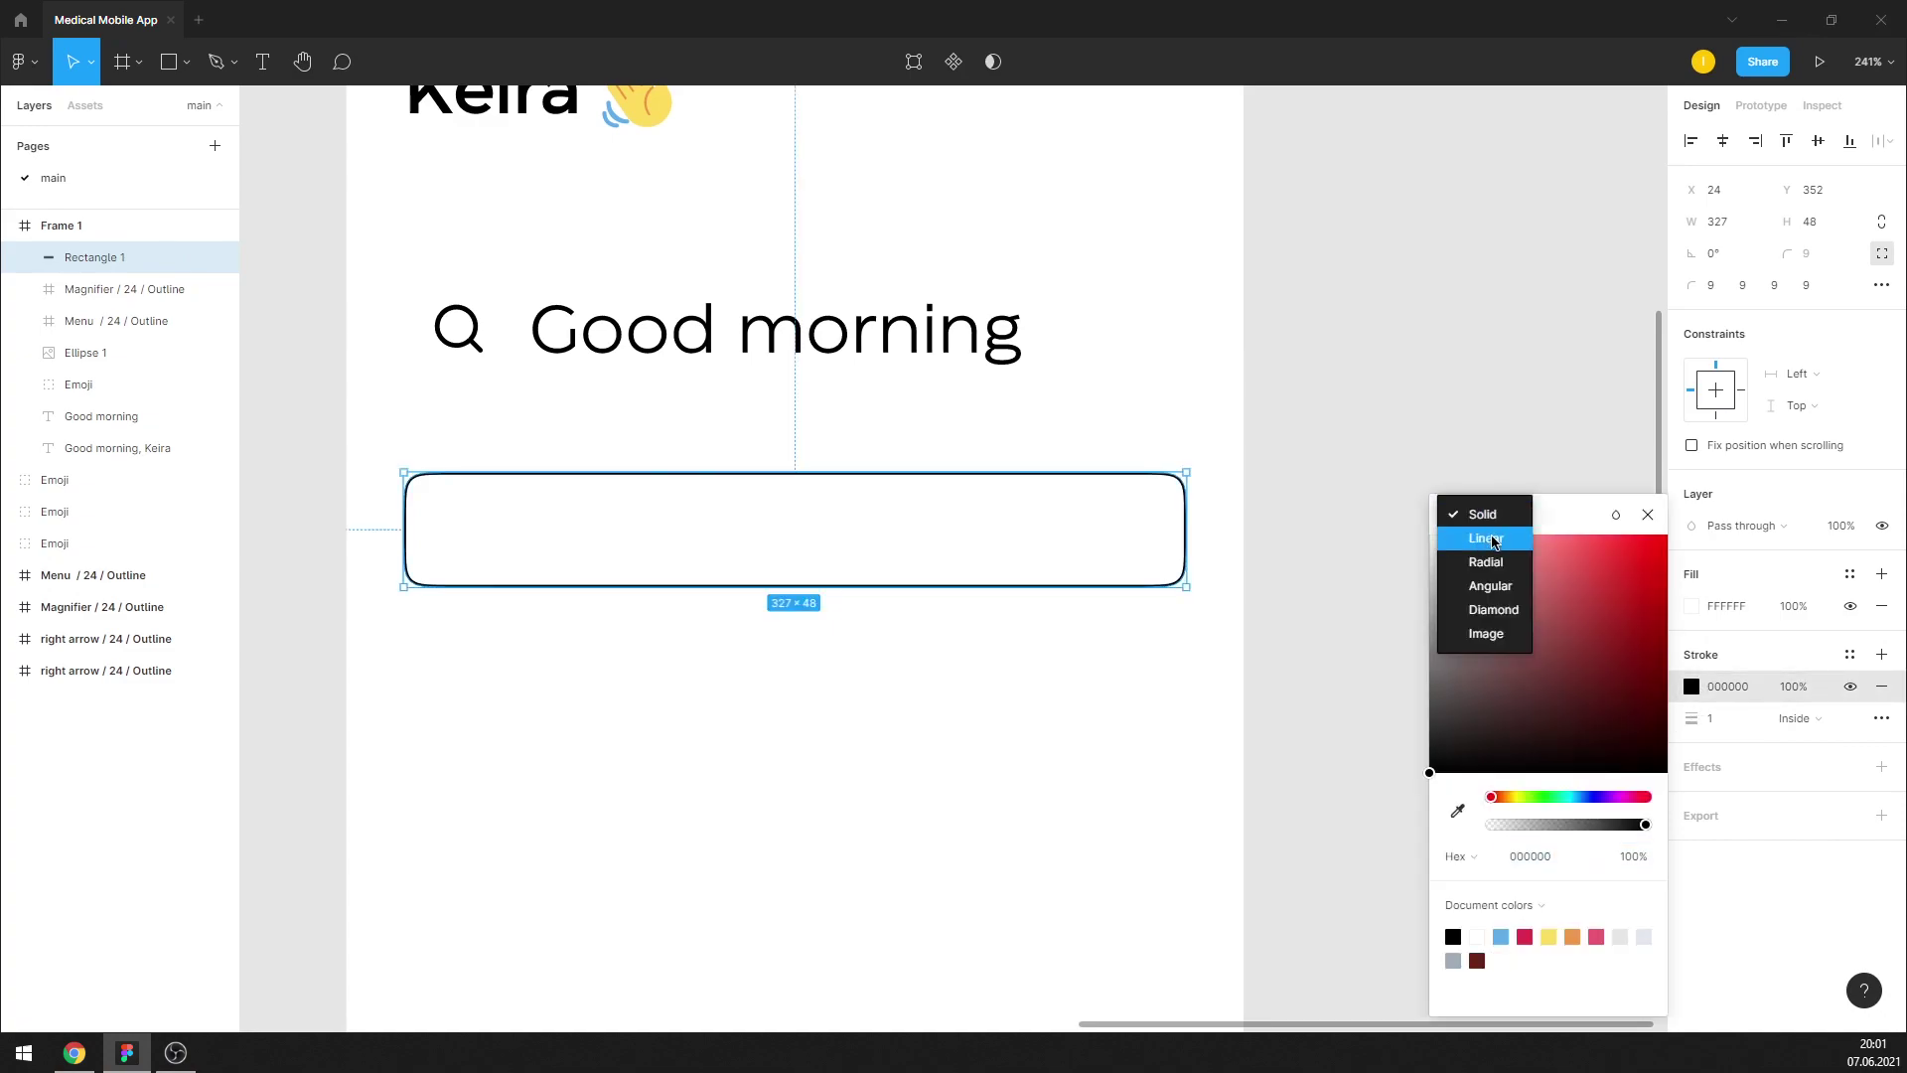
left_click(1491, 539)
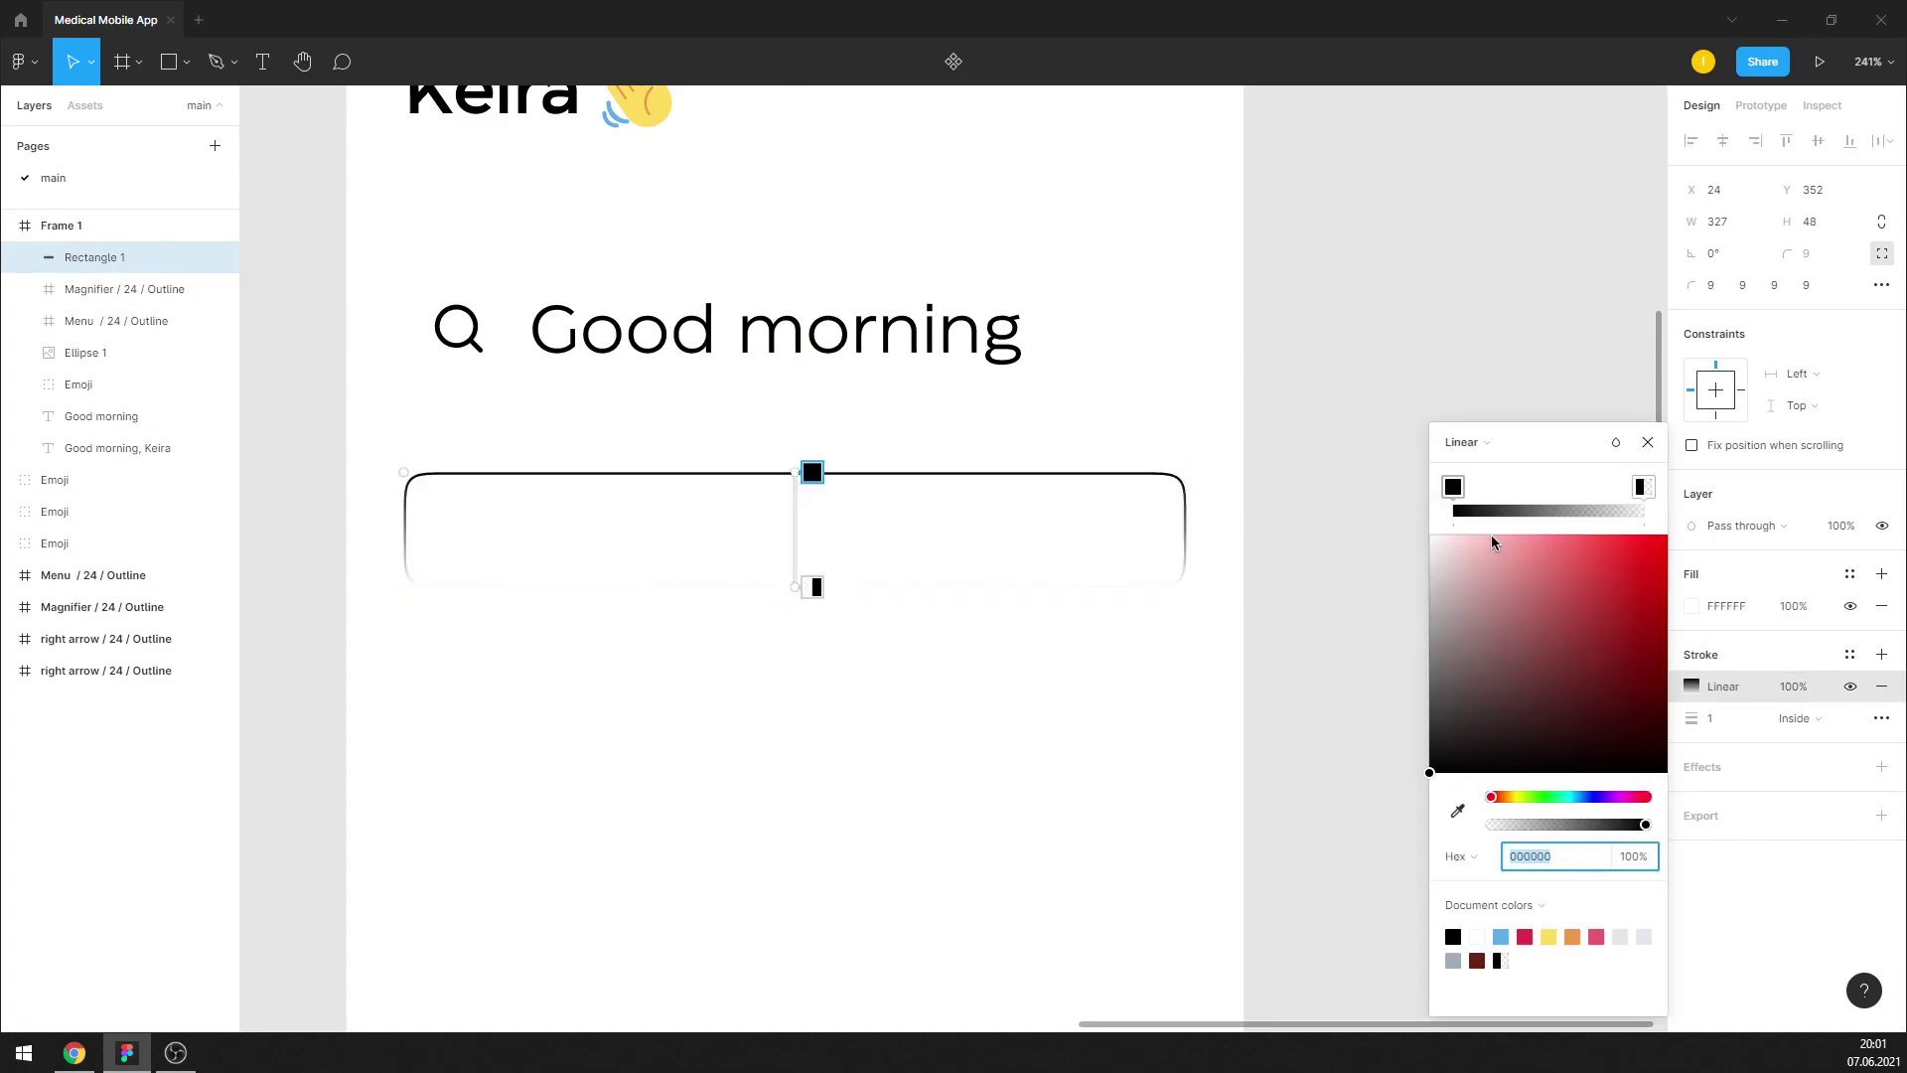
mouse_move(1453, 486)
left_mouse_down()
mouse_move(1557, 486)
mouse_move(1317, 491)
left_mouse_up()
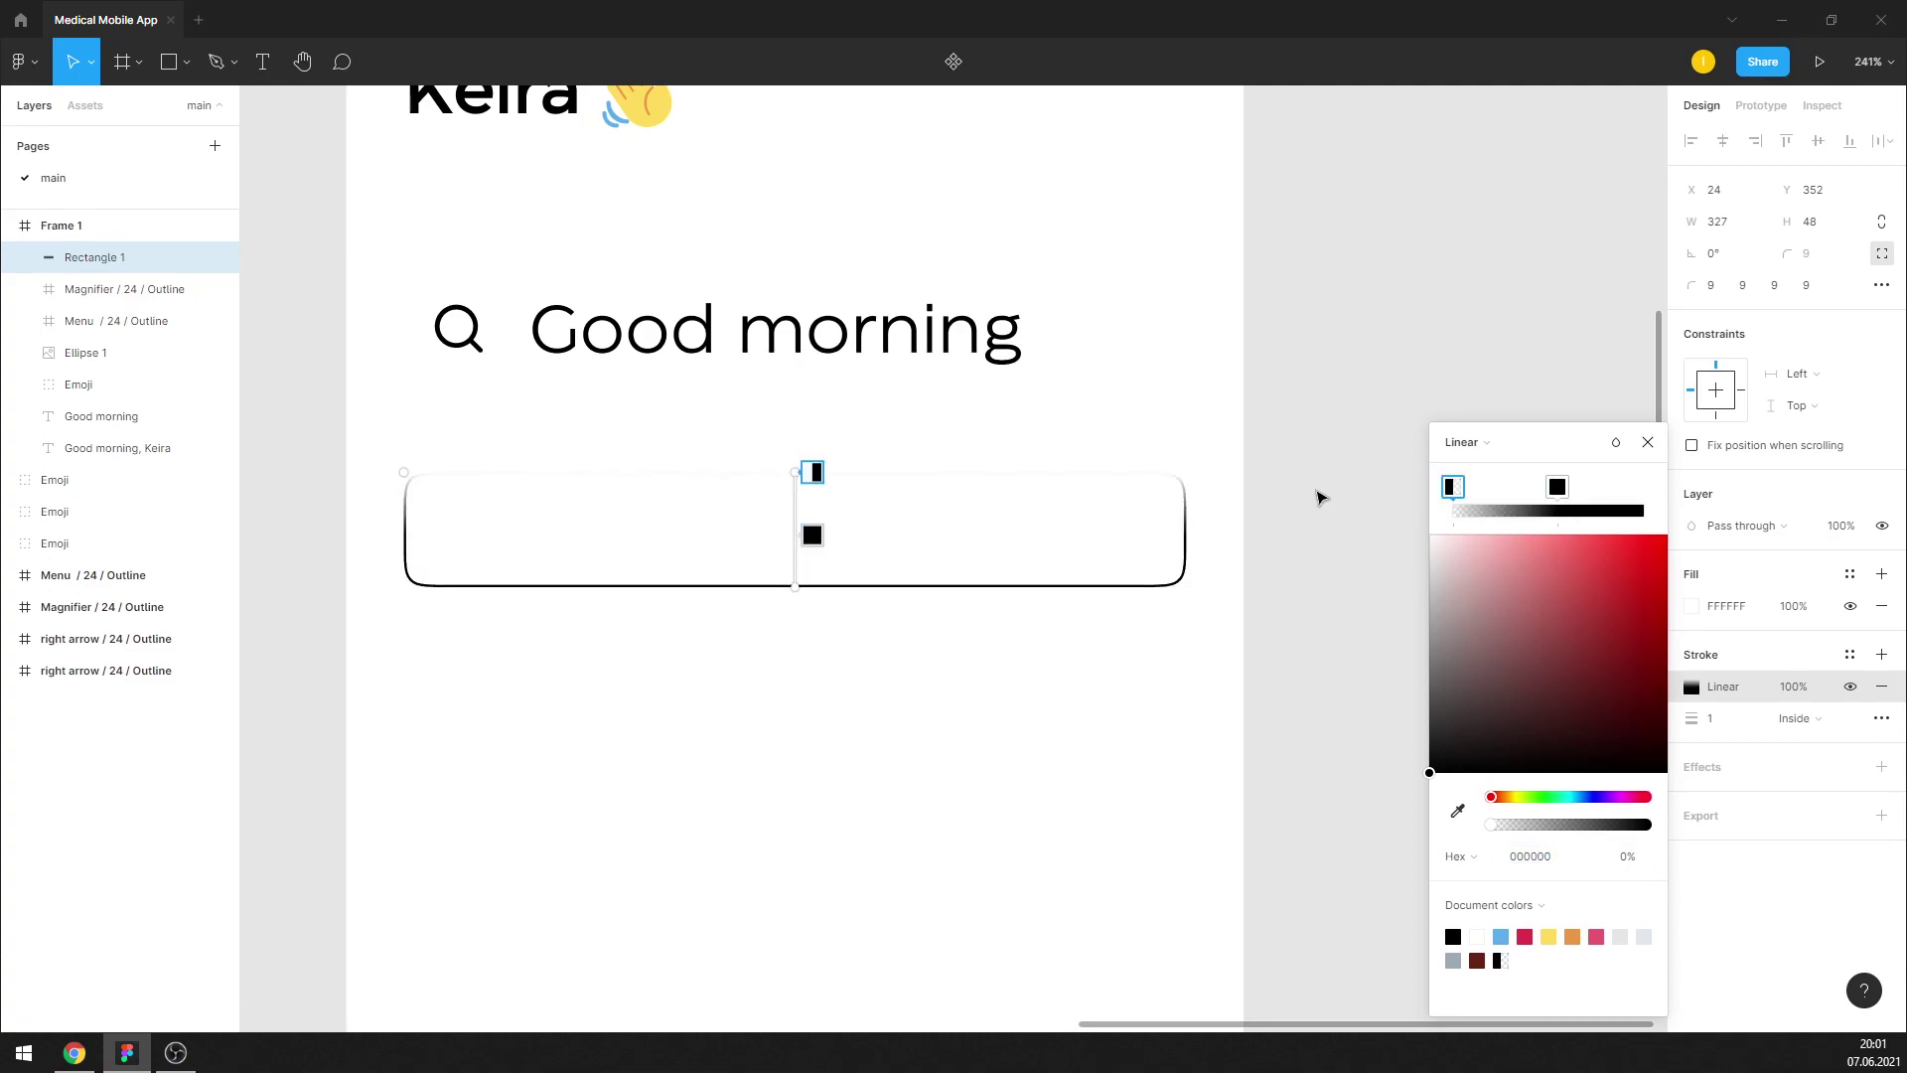
left_click_drag(1546, 490, 1644, 487)
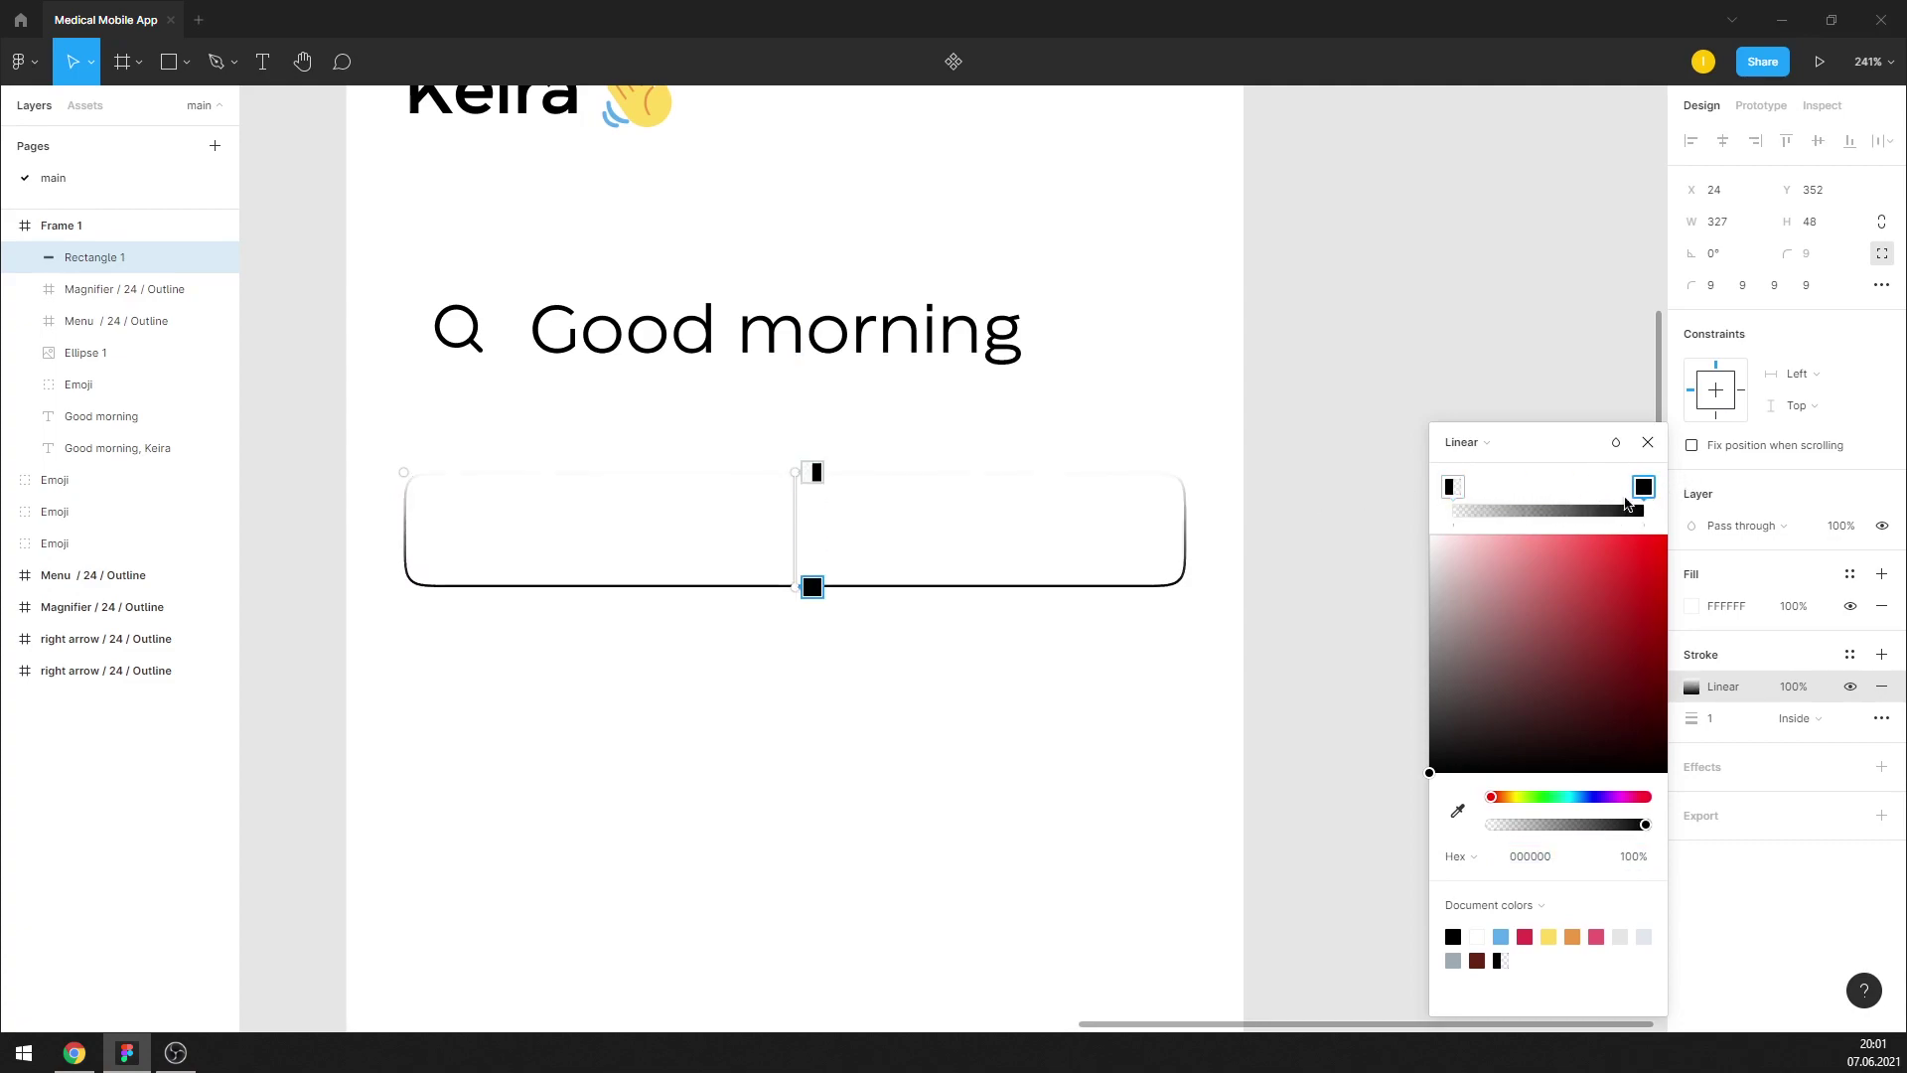
Colour the gradient's end stop grey AFAFAF and its start stop transparent light grey
left_click(1550, 857)
type("AFAFAF")
key("Return")
left_click_drag(1341, 617, 1329, 596)
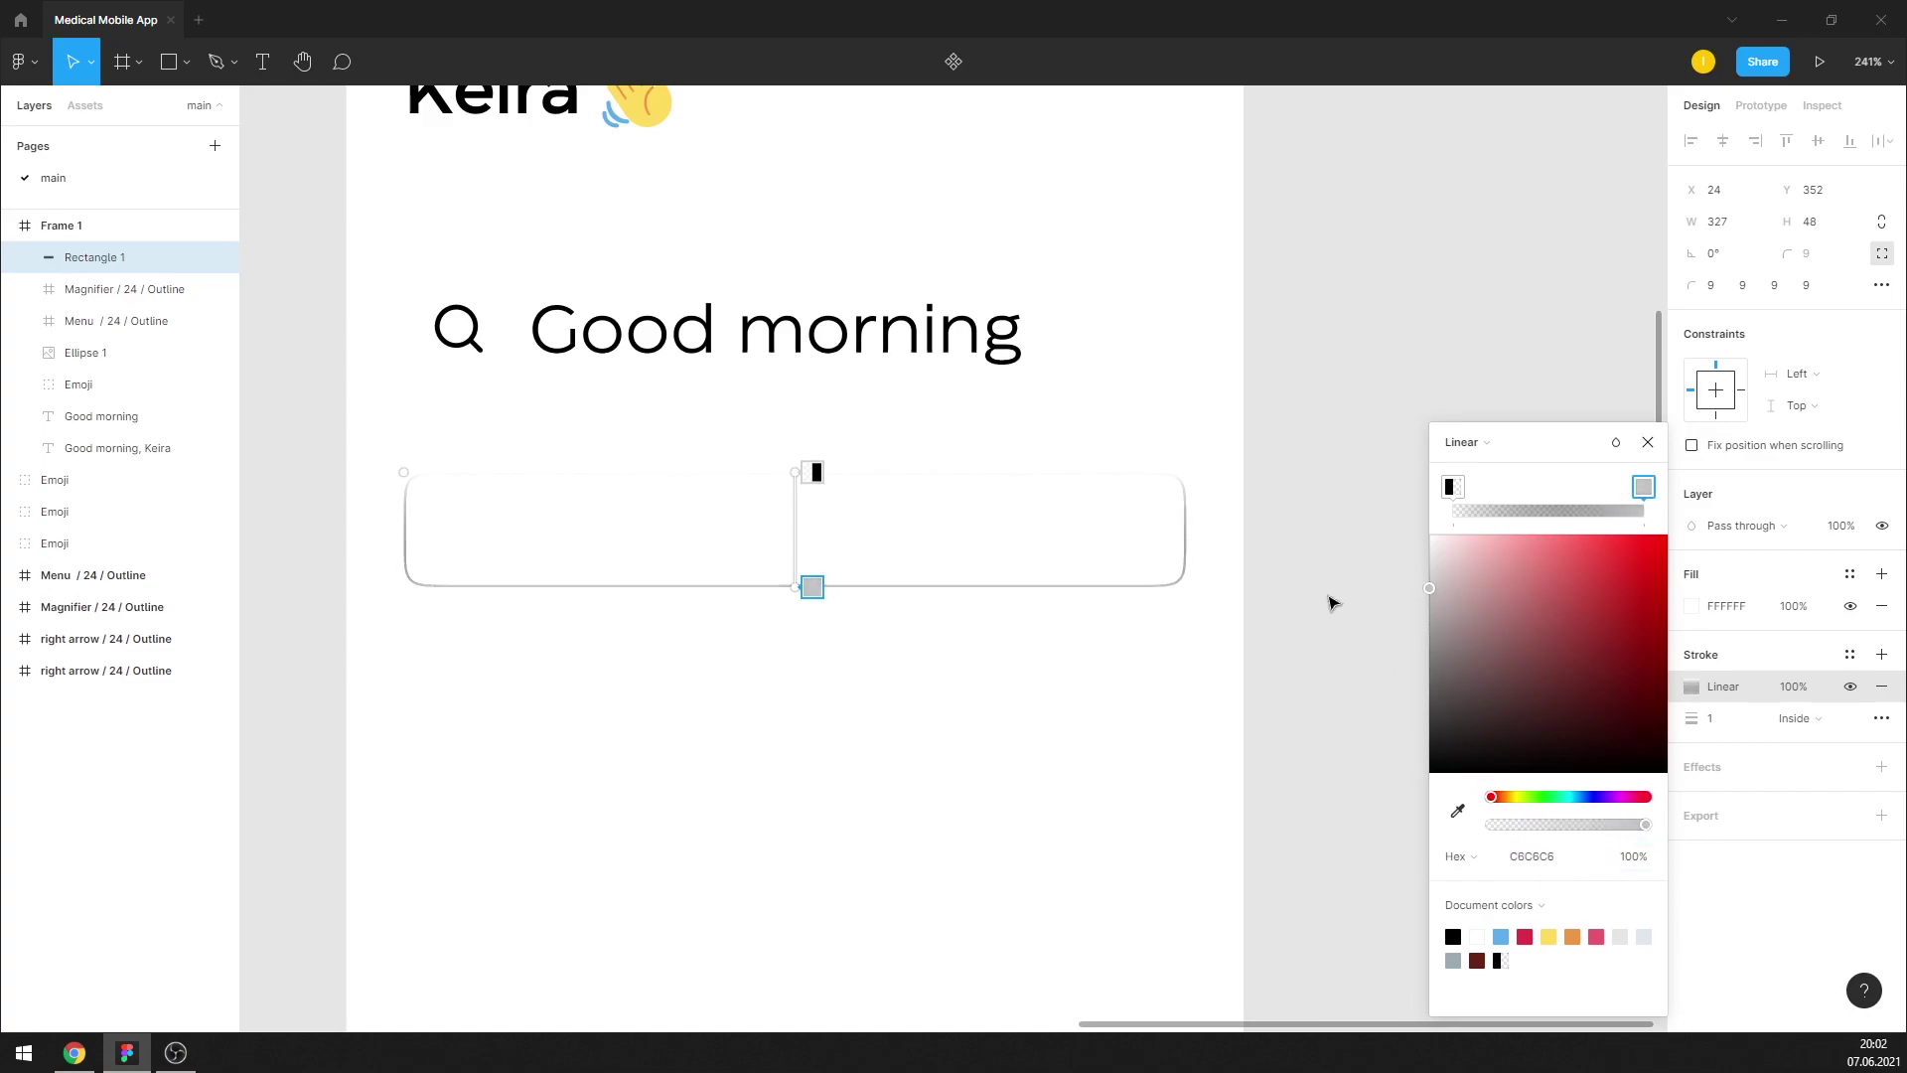
left_click(1452, 486)
left_click_drag(1436, 541, 1361, 502)
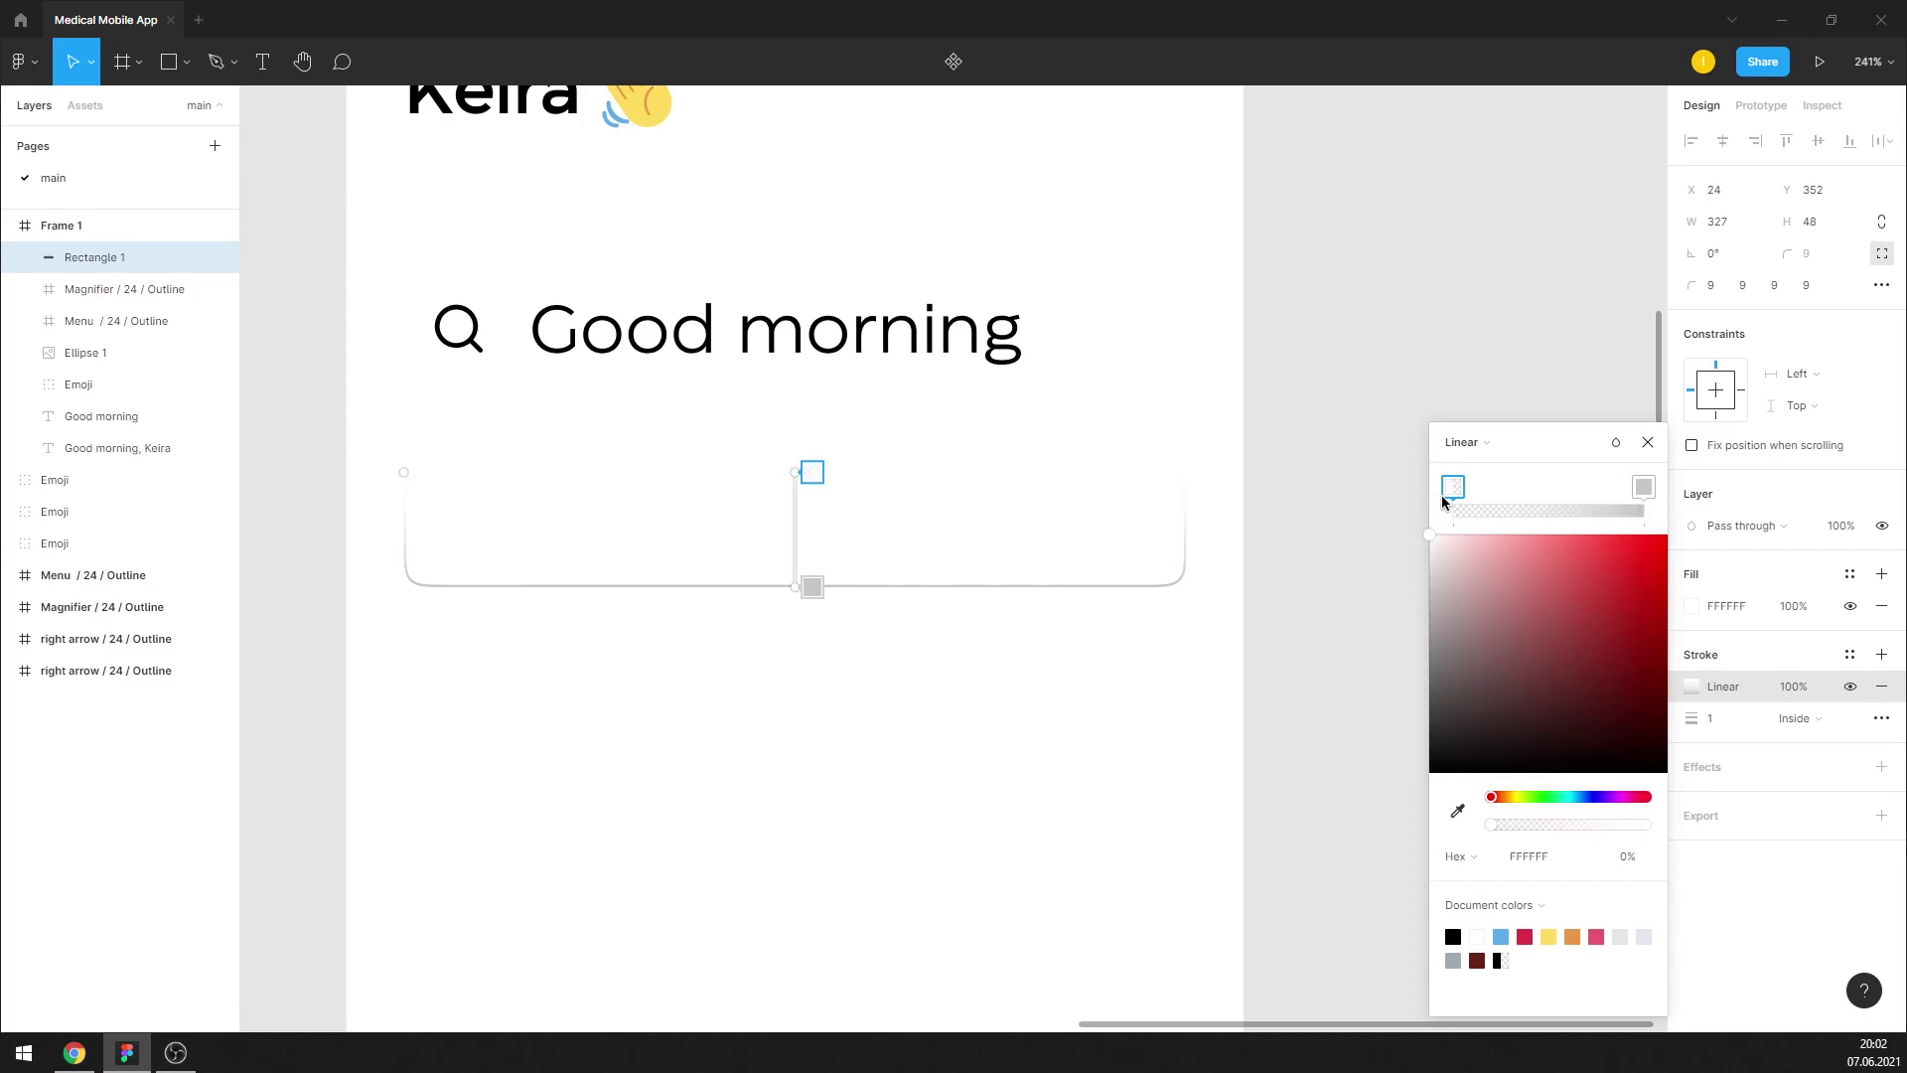
mouse_move(1439, 573)
left_mouse_down()
mouse_move(1392, 583)
mouse_move(1356, 630)
left_mouse_up()
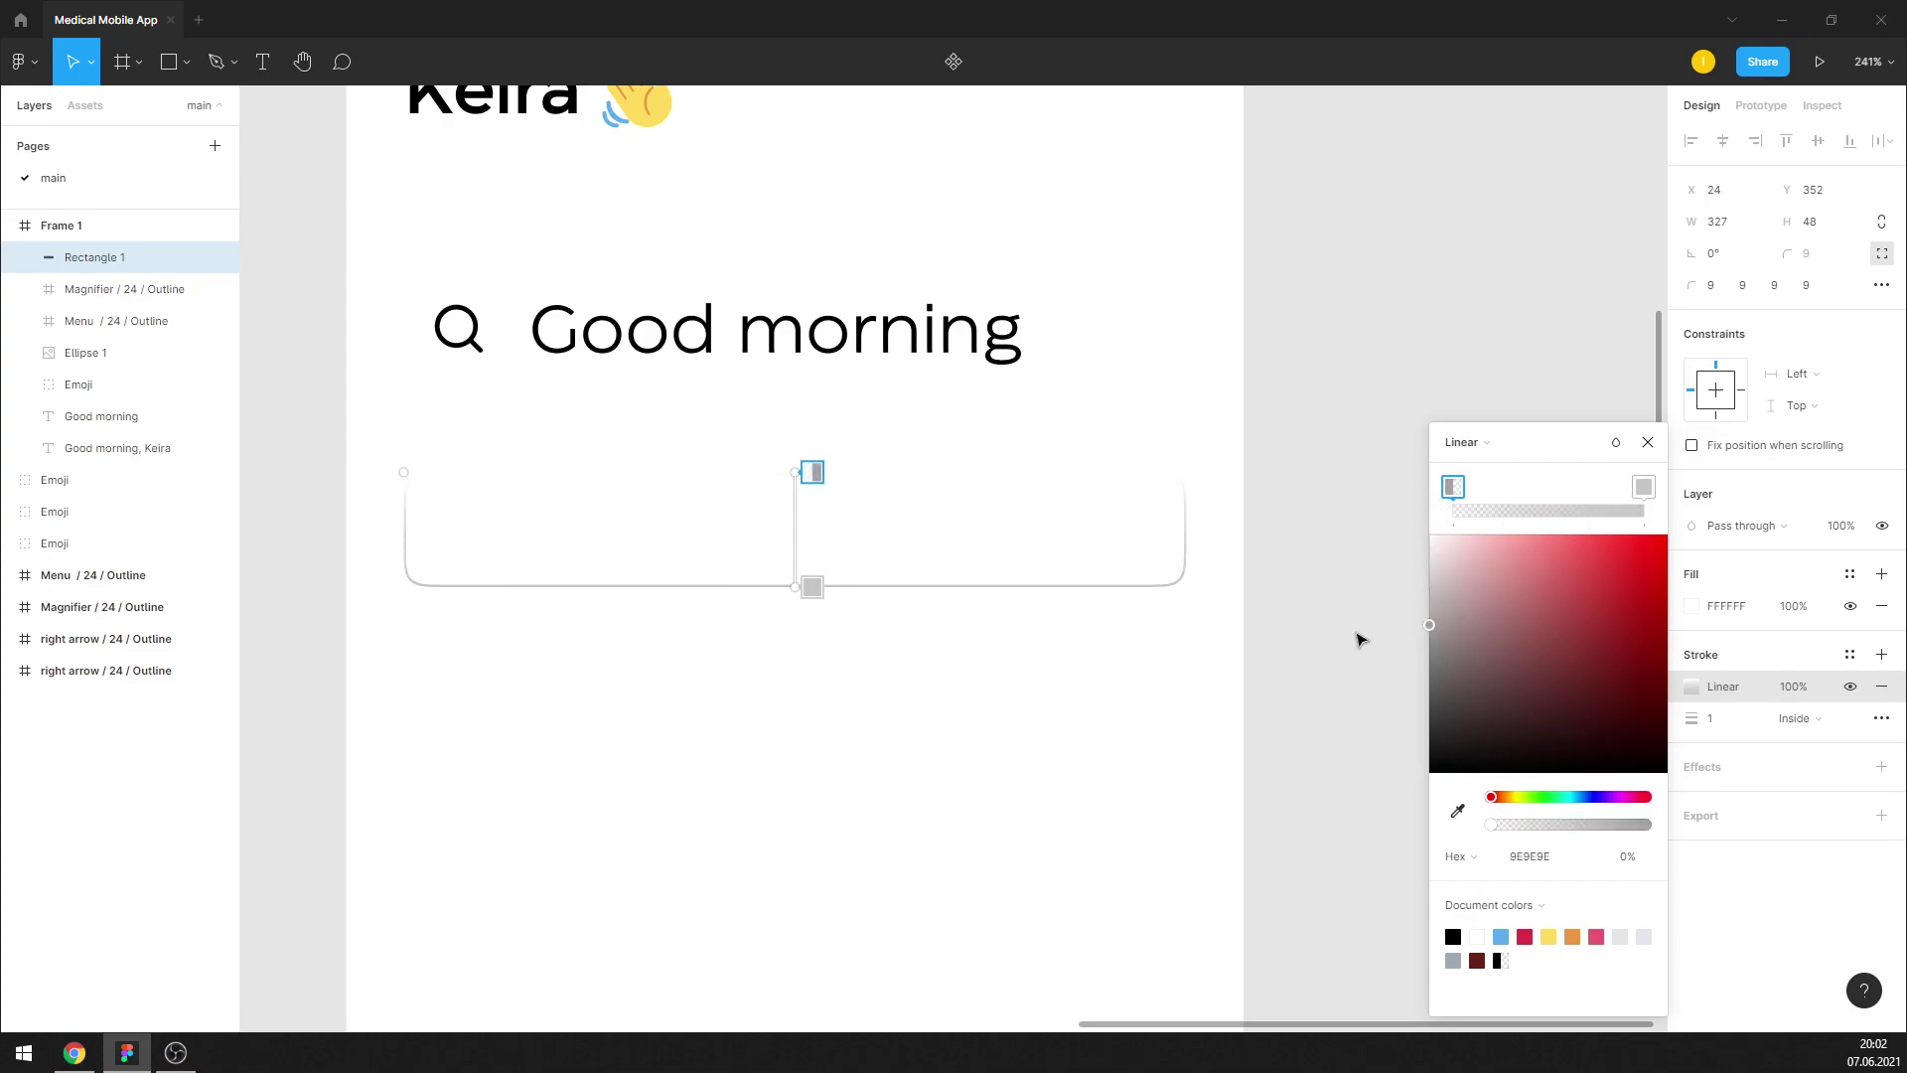
left_click(1648, 442)
Set the stroke weight to 0.5
left_click(1721, 718)
type("00")
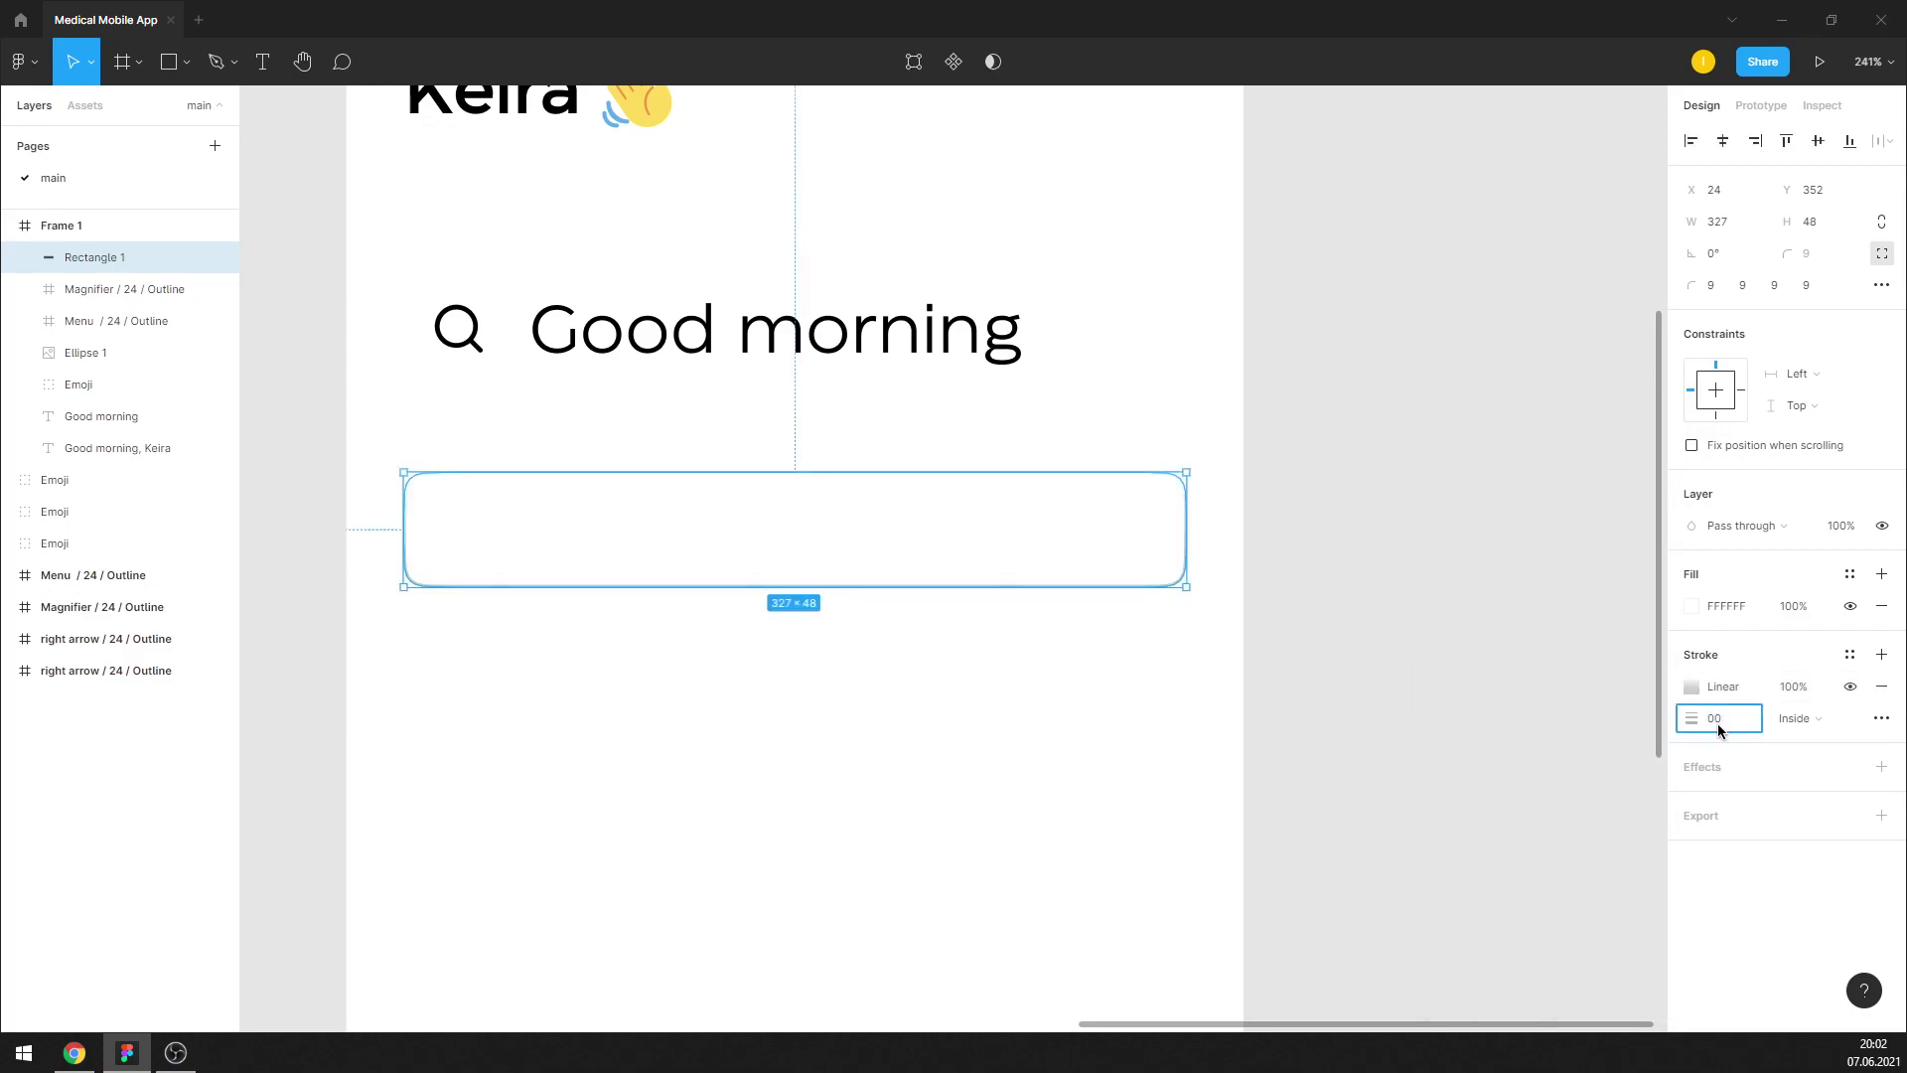
left_click(1439, 685)
scroll(1308, 636, "down", 5)
Run the SmoothShadow plugin on the search bar rectangle
scroll(1235, 601, "up", 5)
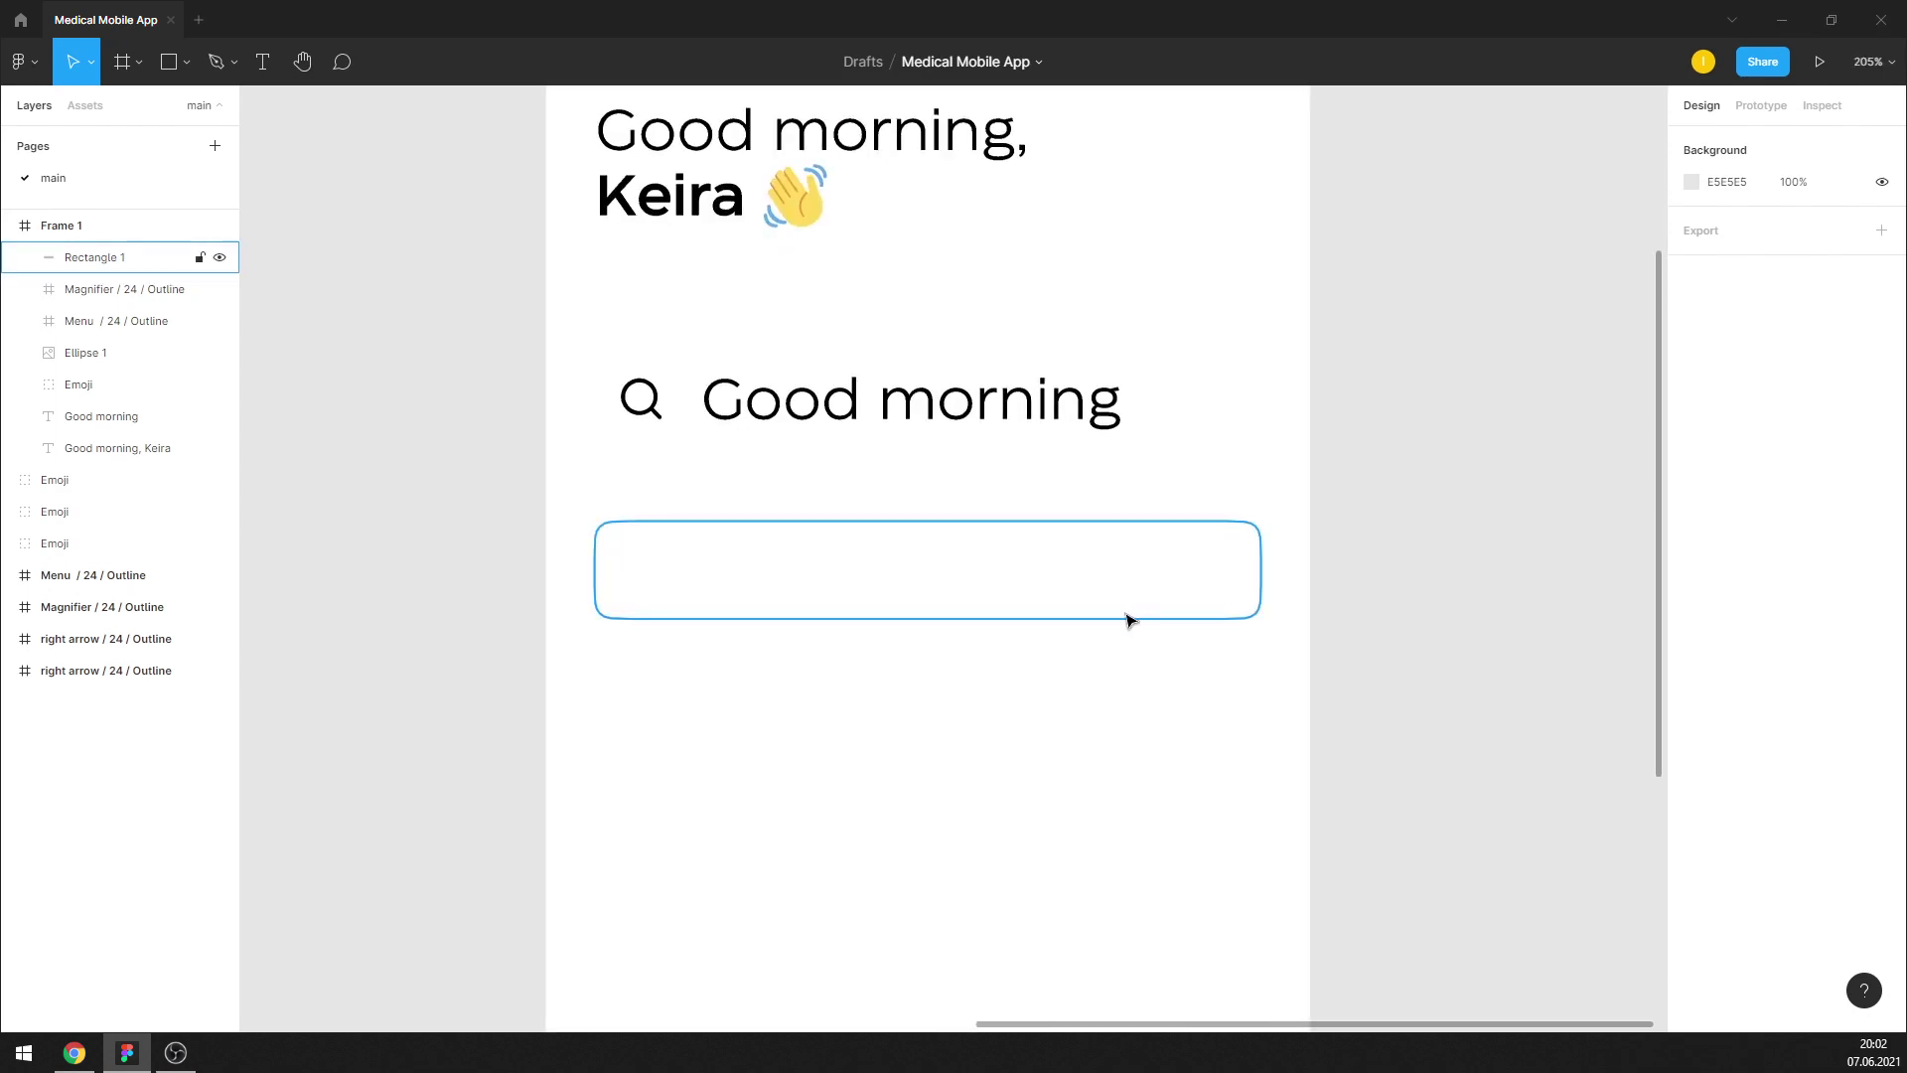
left_click(1093, 592)
right_click(1093, 593)
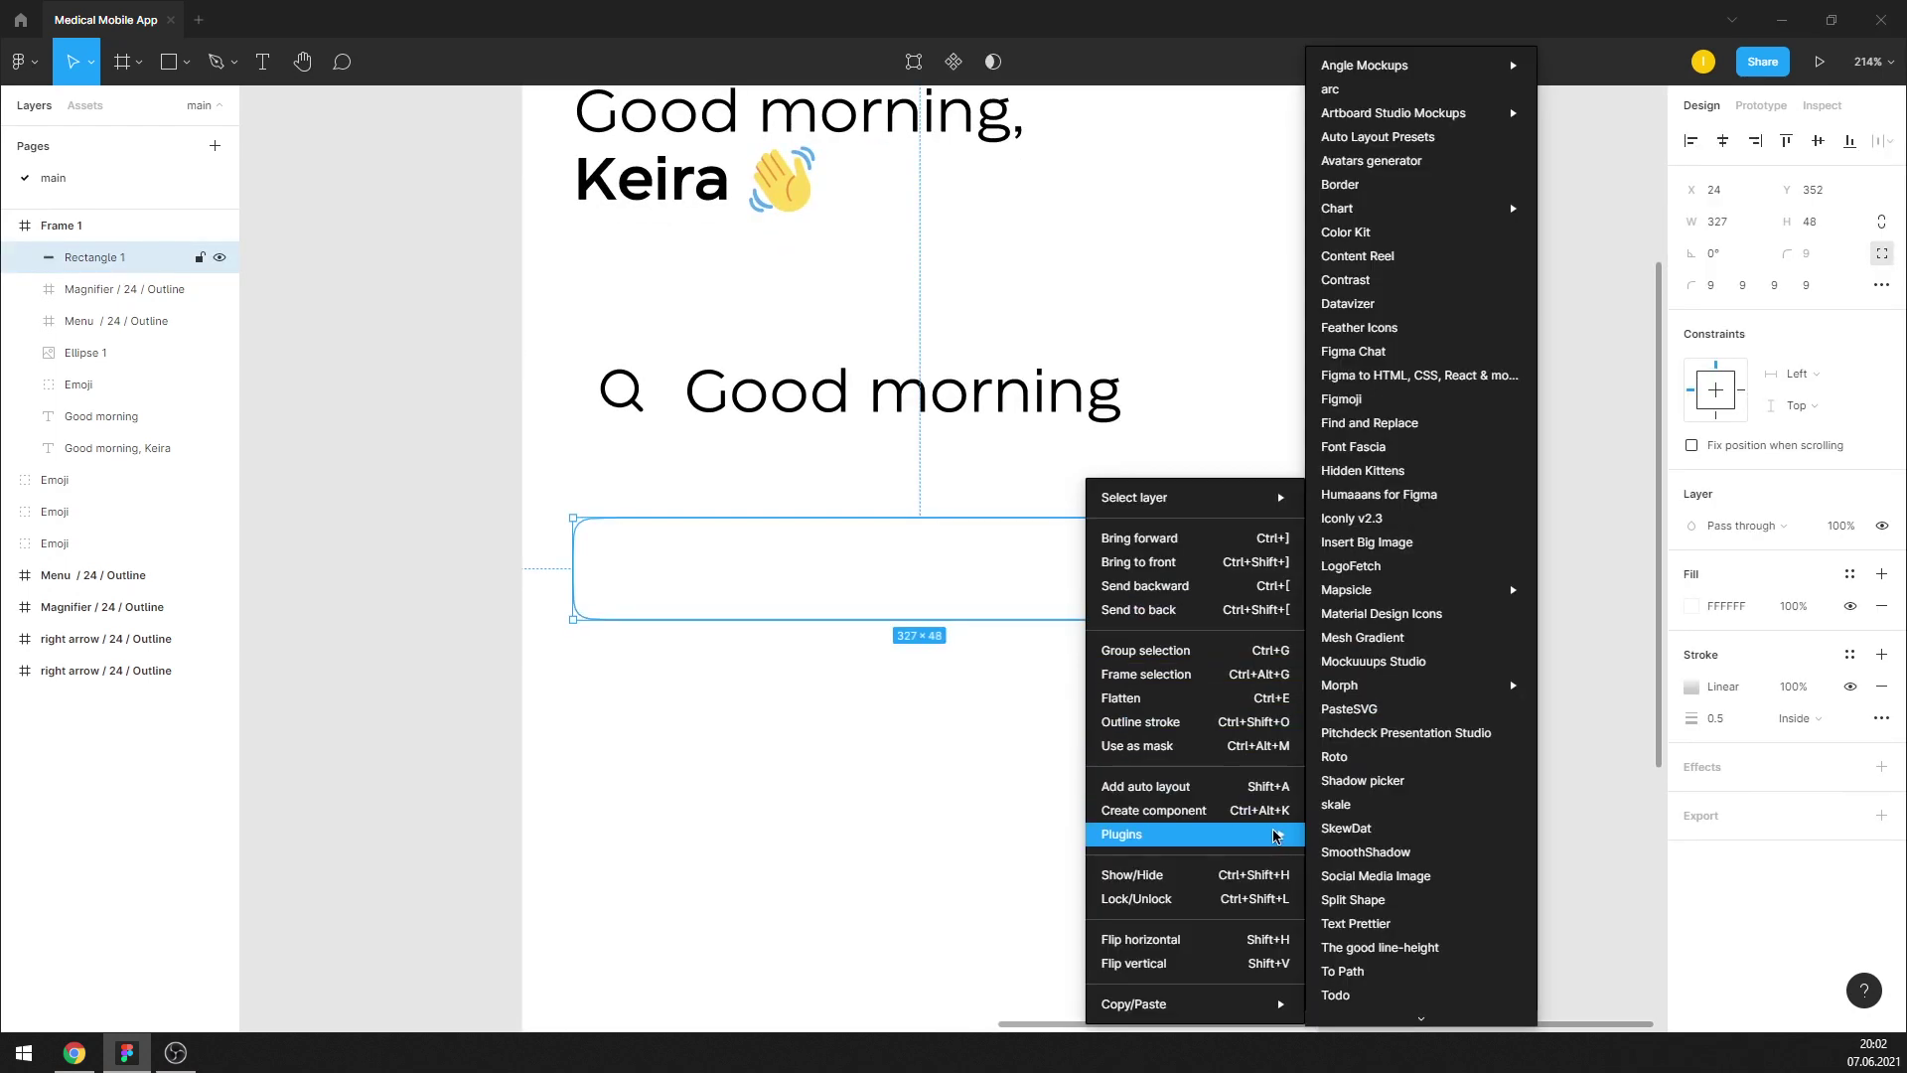
mouse_move(1194, 834)
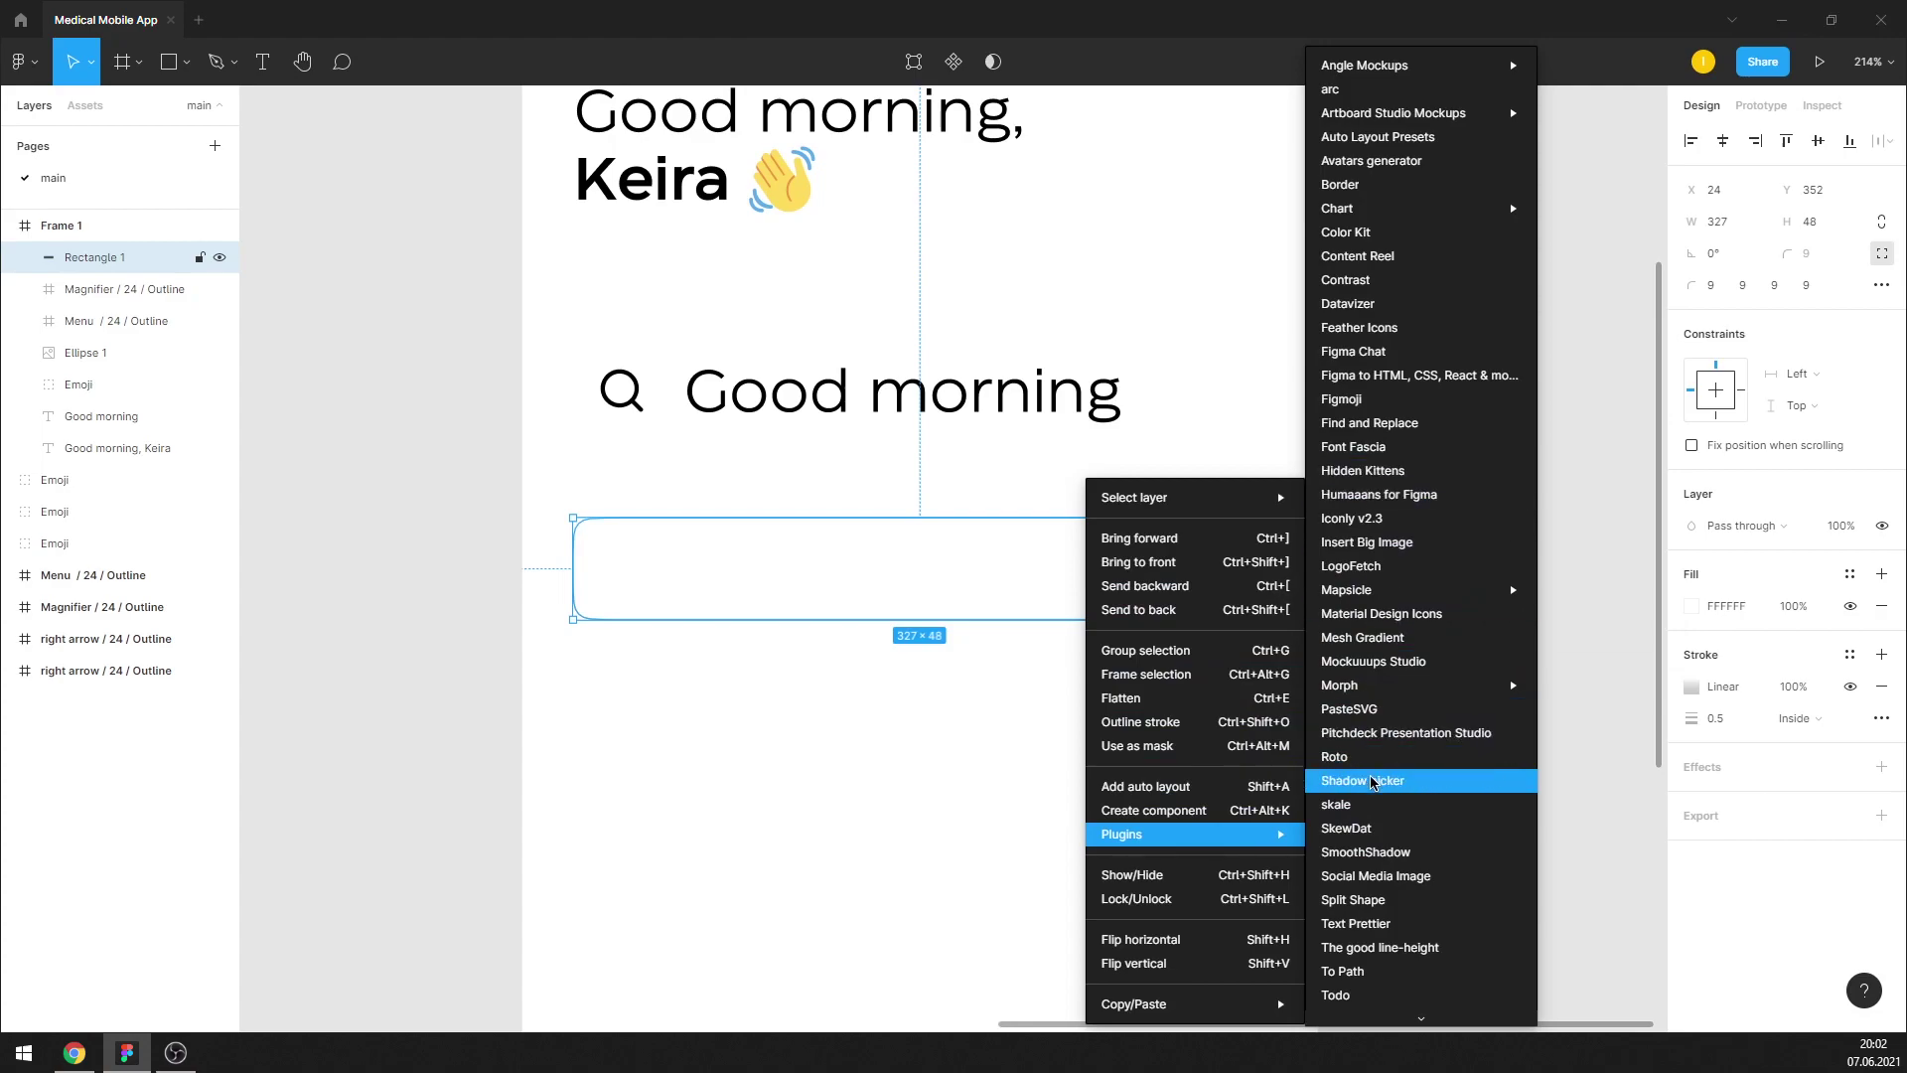
left_click(1395, 855)
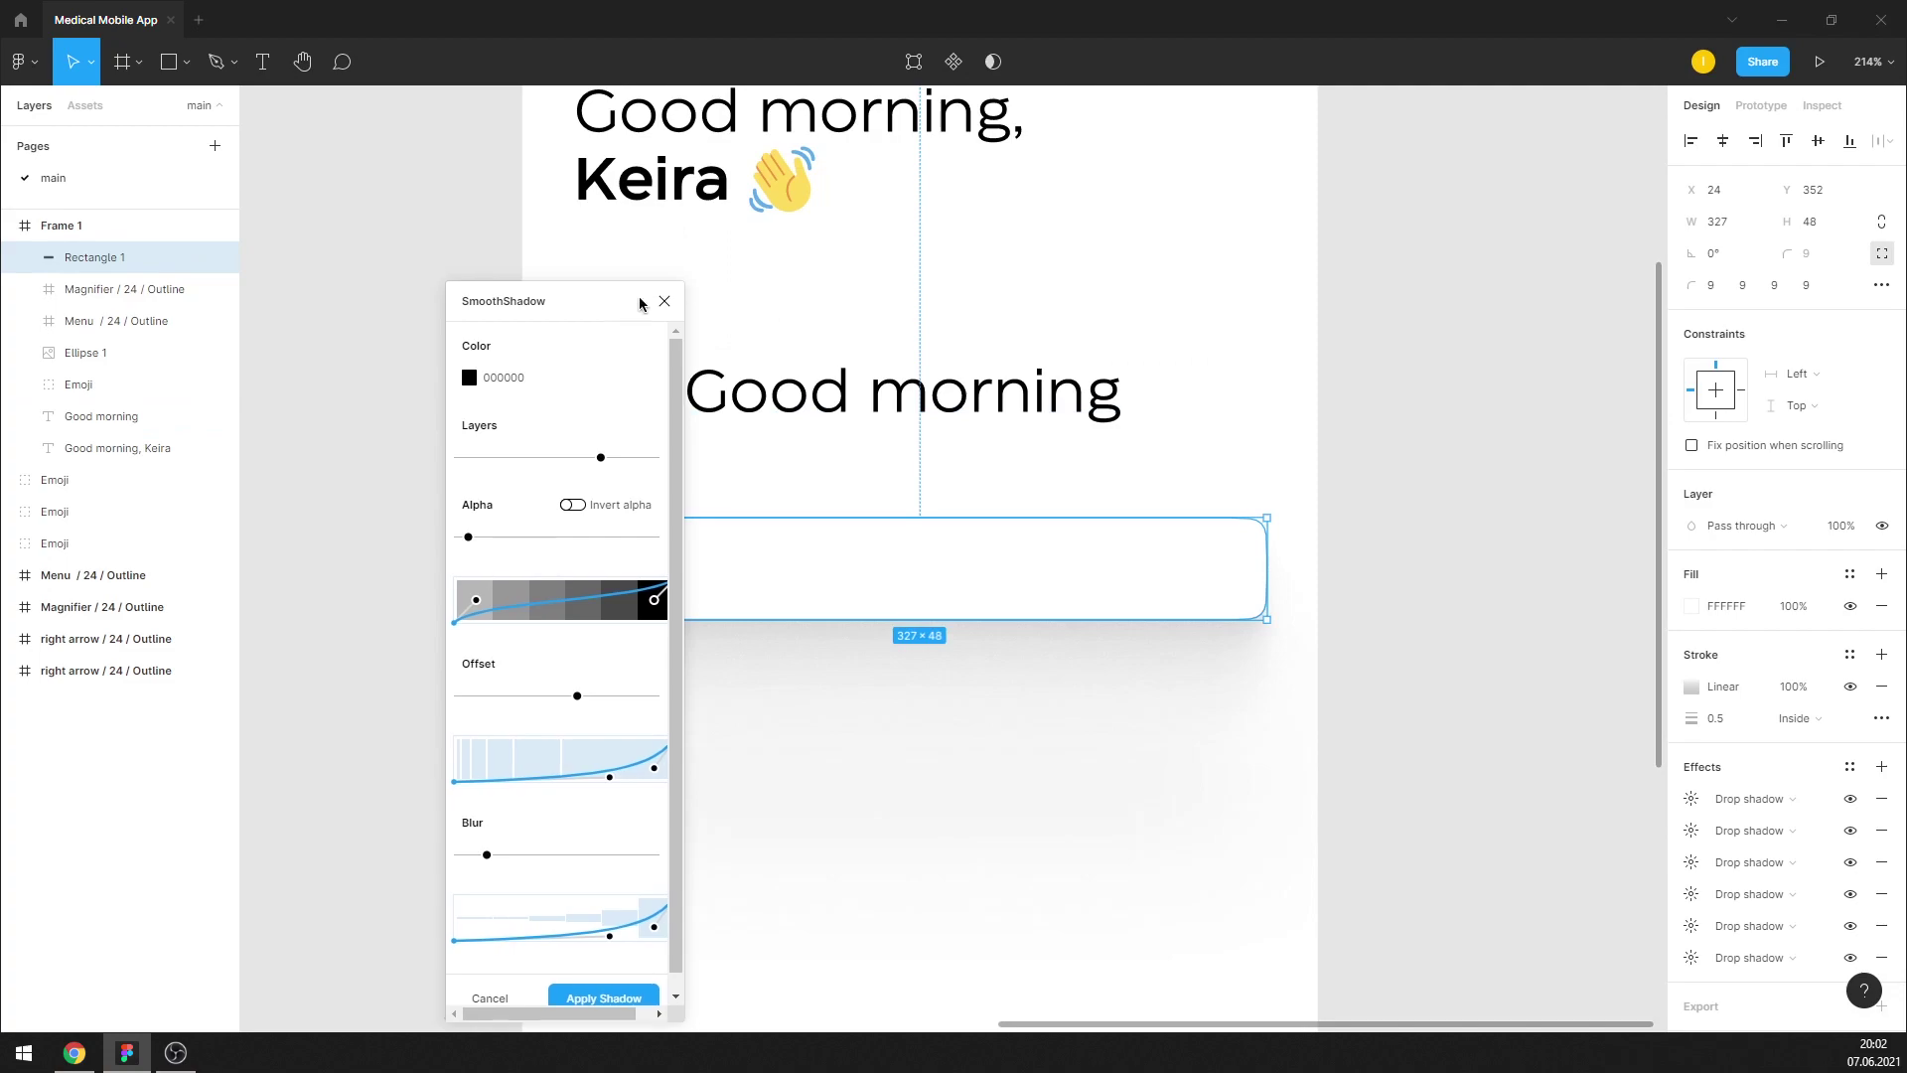
left_click_drag(611, 303, 1591, 136)
scroll(601, 481, "down", 3)
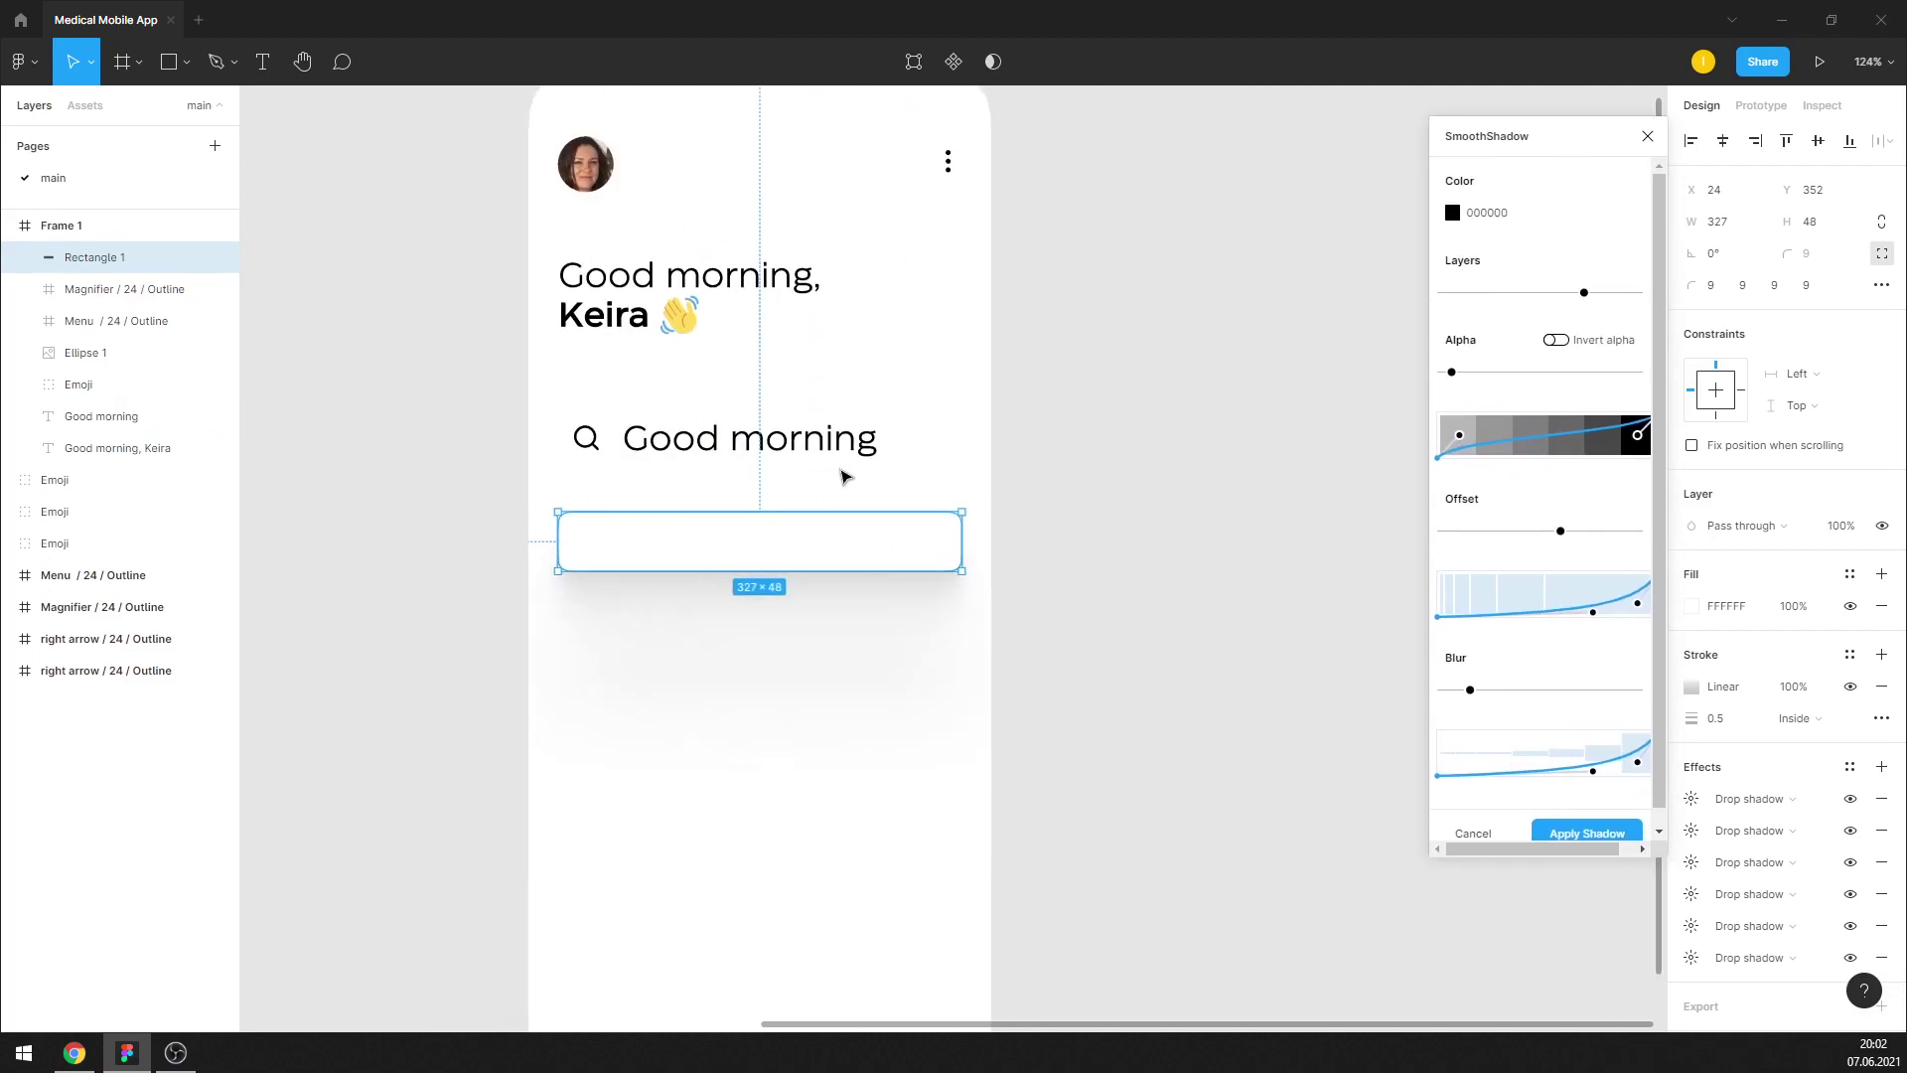
left_click_drag(1589, 139, 1333, 193)
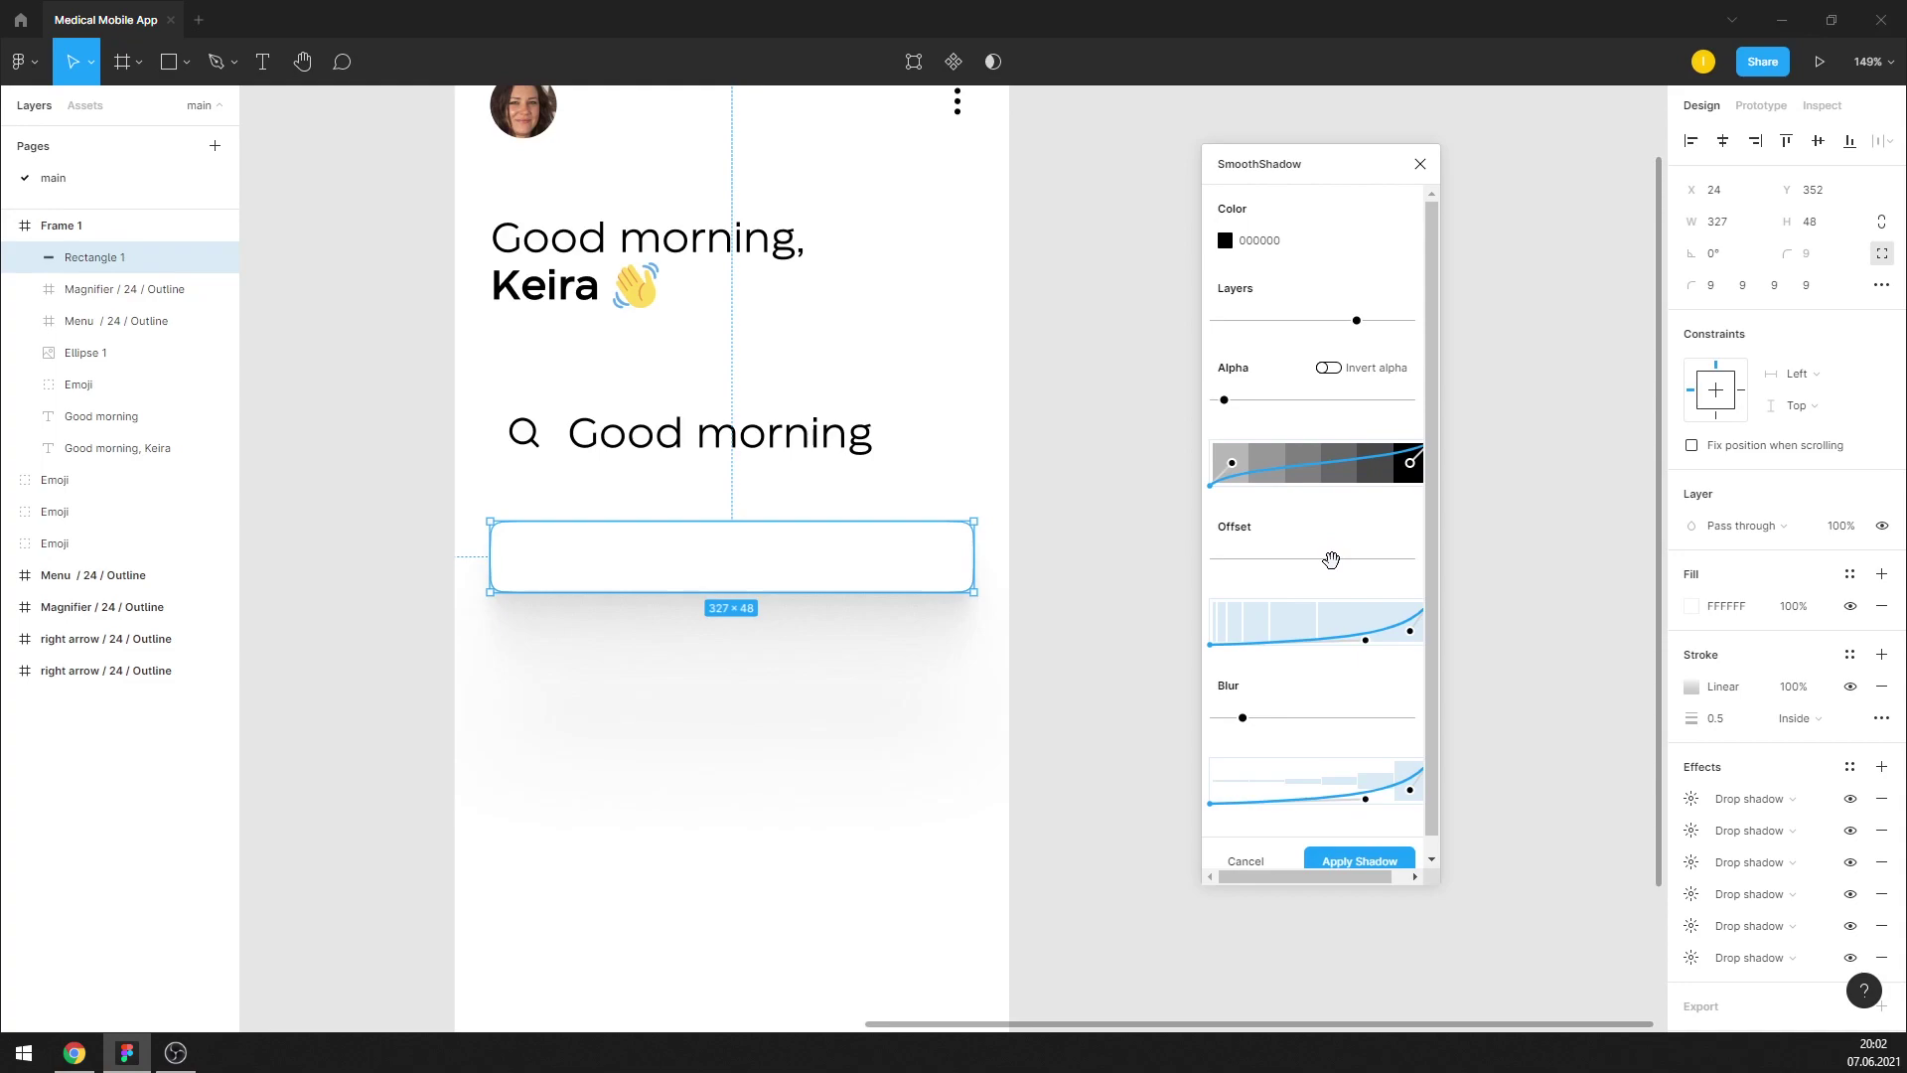
Tune the shadow's offset, opacity and blur sliders
left_click_drag(1331, 560, 1319, 563)
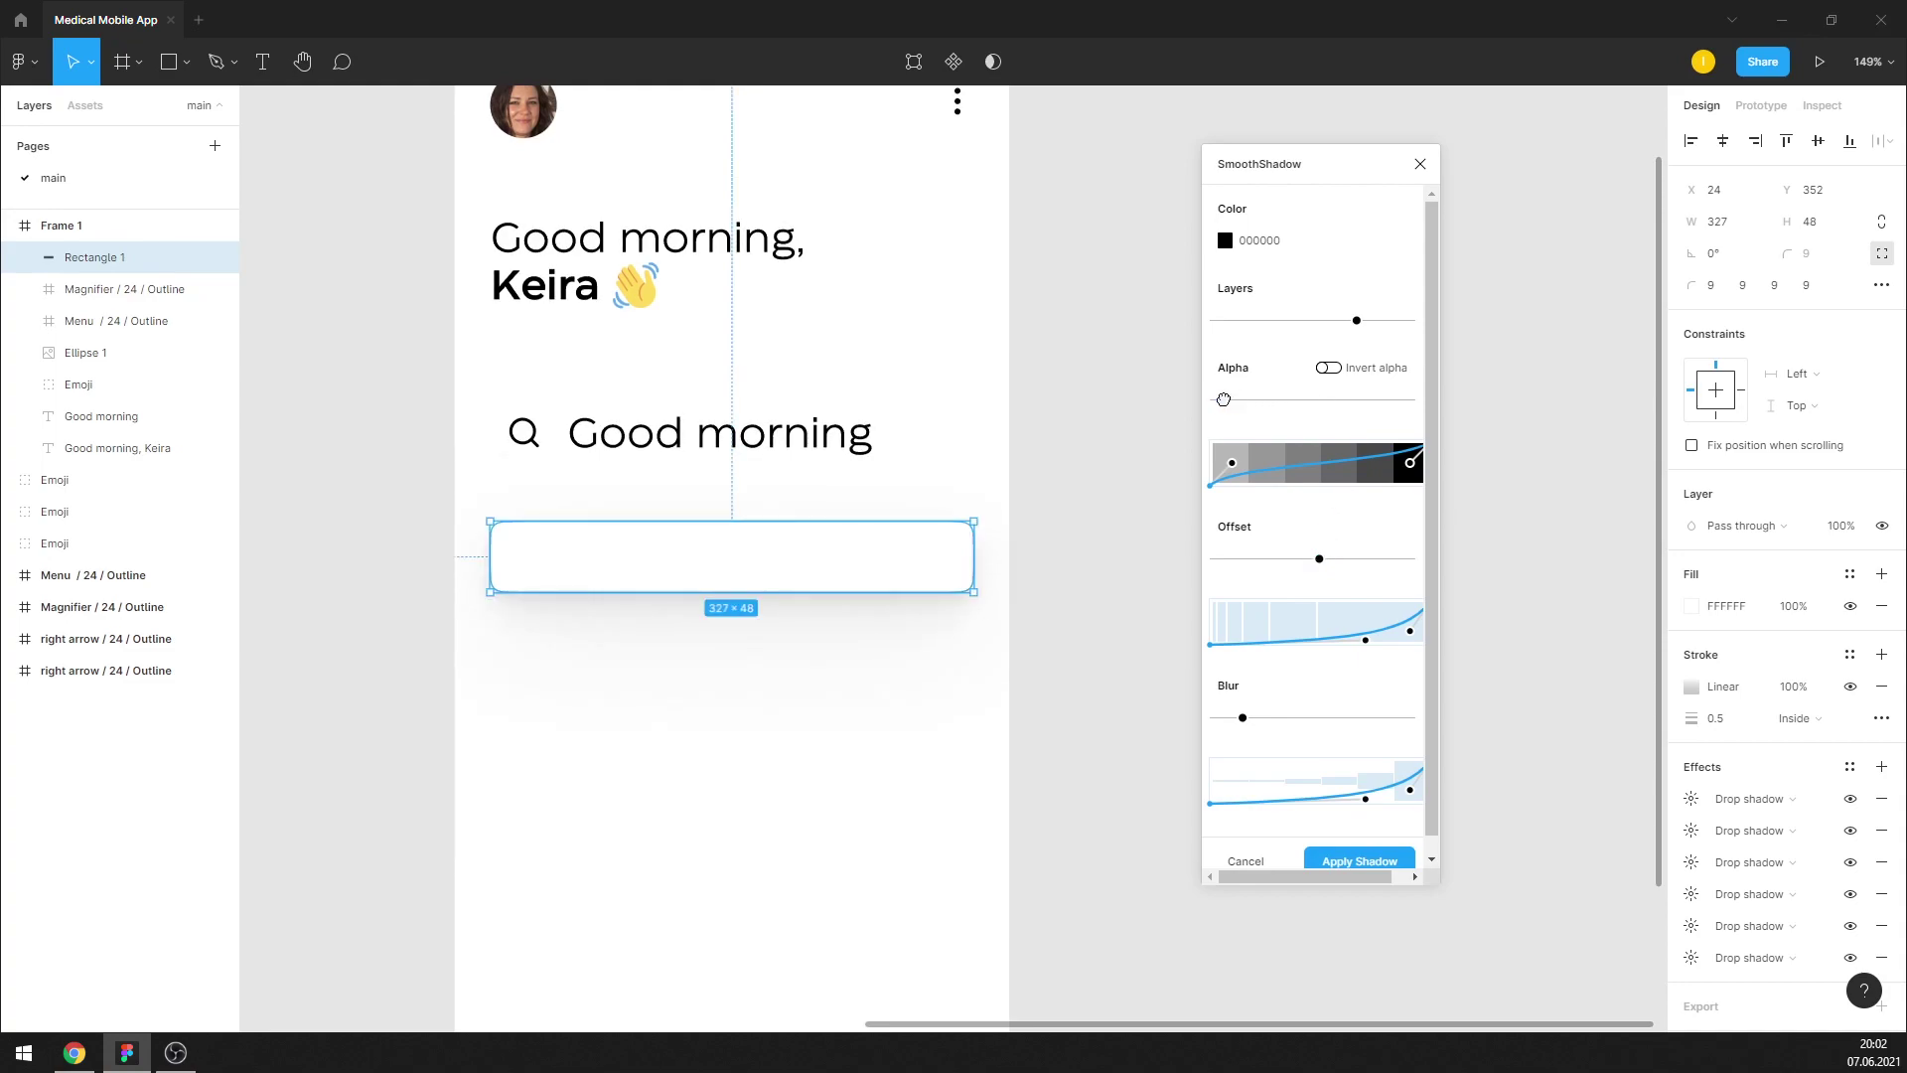
left_click_drag(1224, 399, 1221, 399)
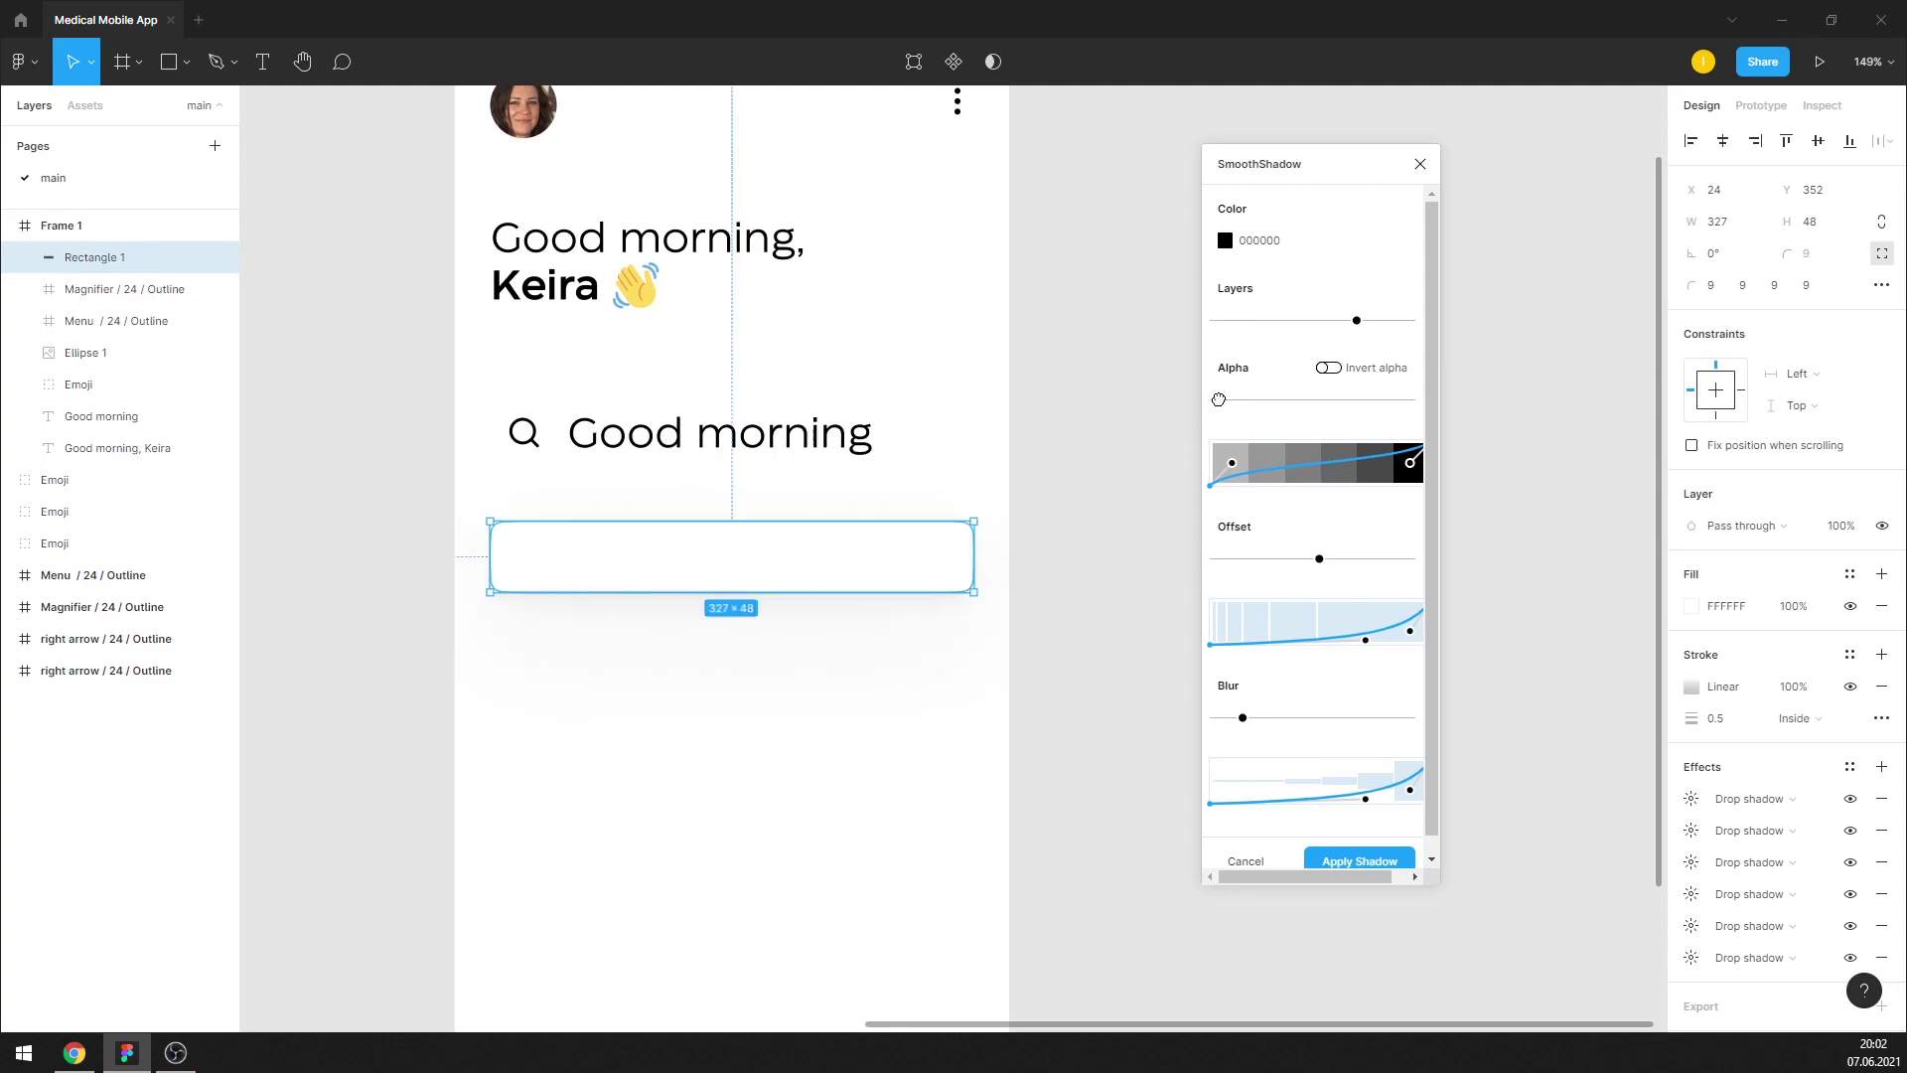
left_click(1241, 717)
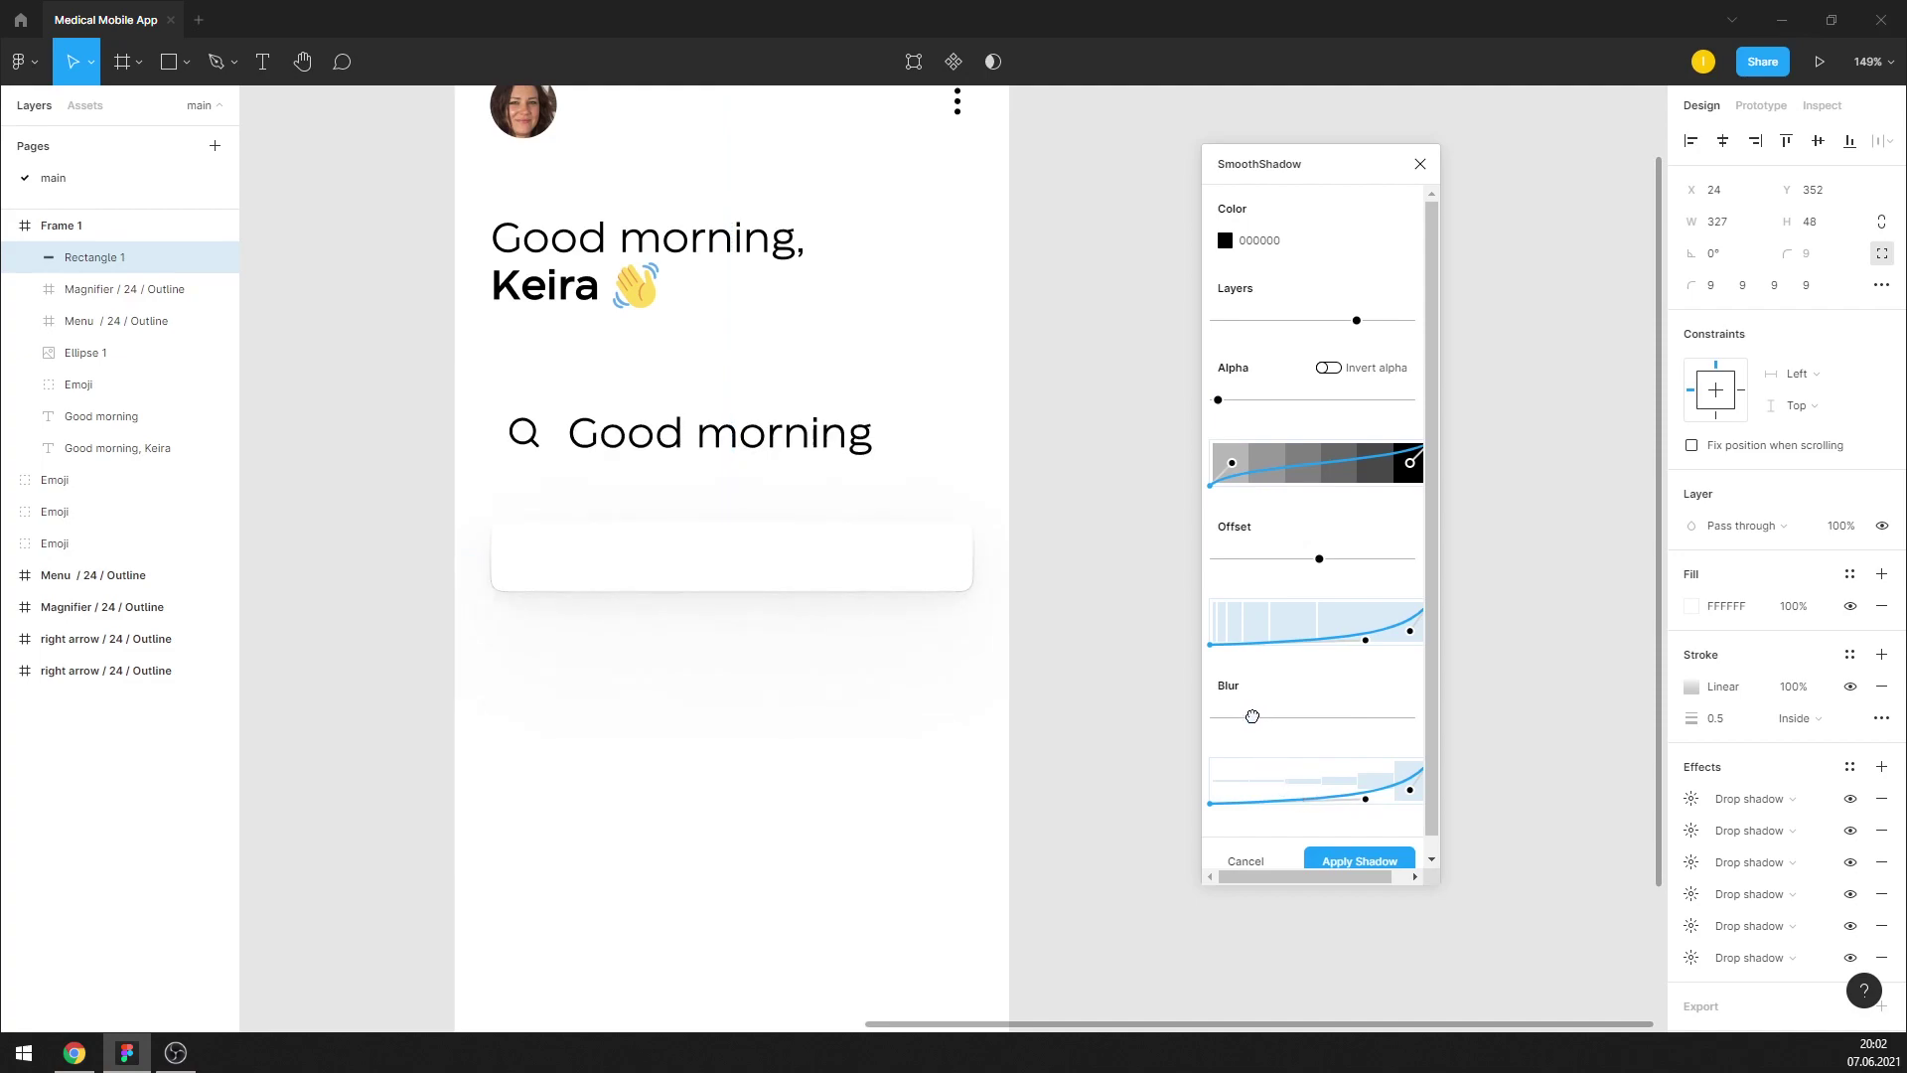
mouse_move(1250, 715)
left_mouse_down()
mouse_move(1208, 713)
mouse_move(1237, 713)
left_mouse_up()
left_click_drag(1219, 399, 1226, 396)
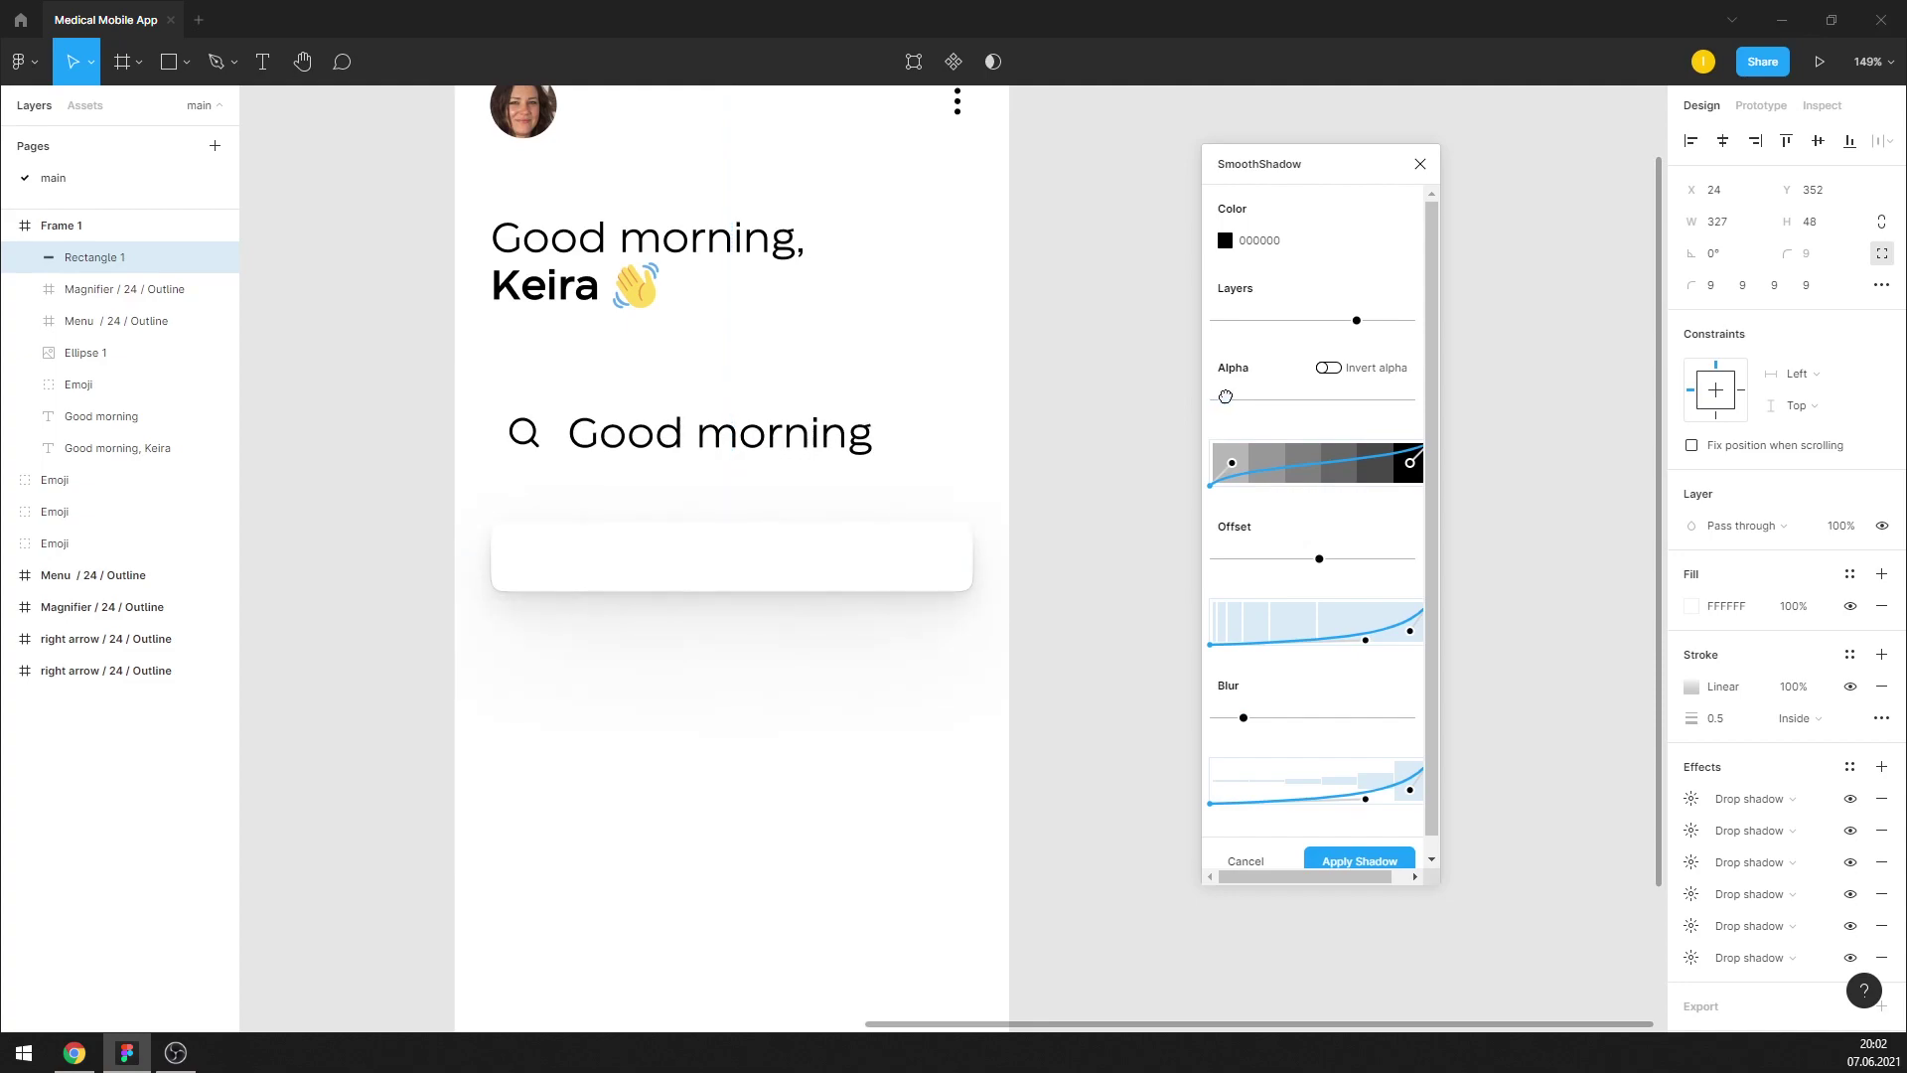
left_click_drag(1319, 558, 1331, 553)
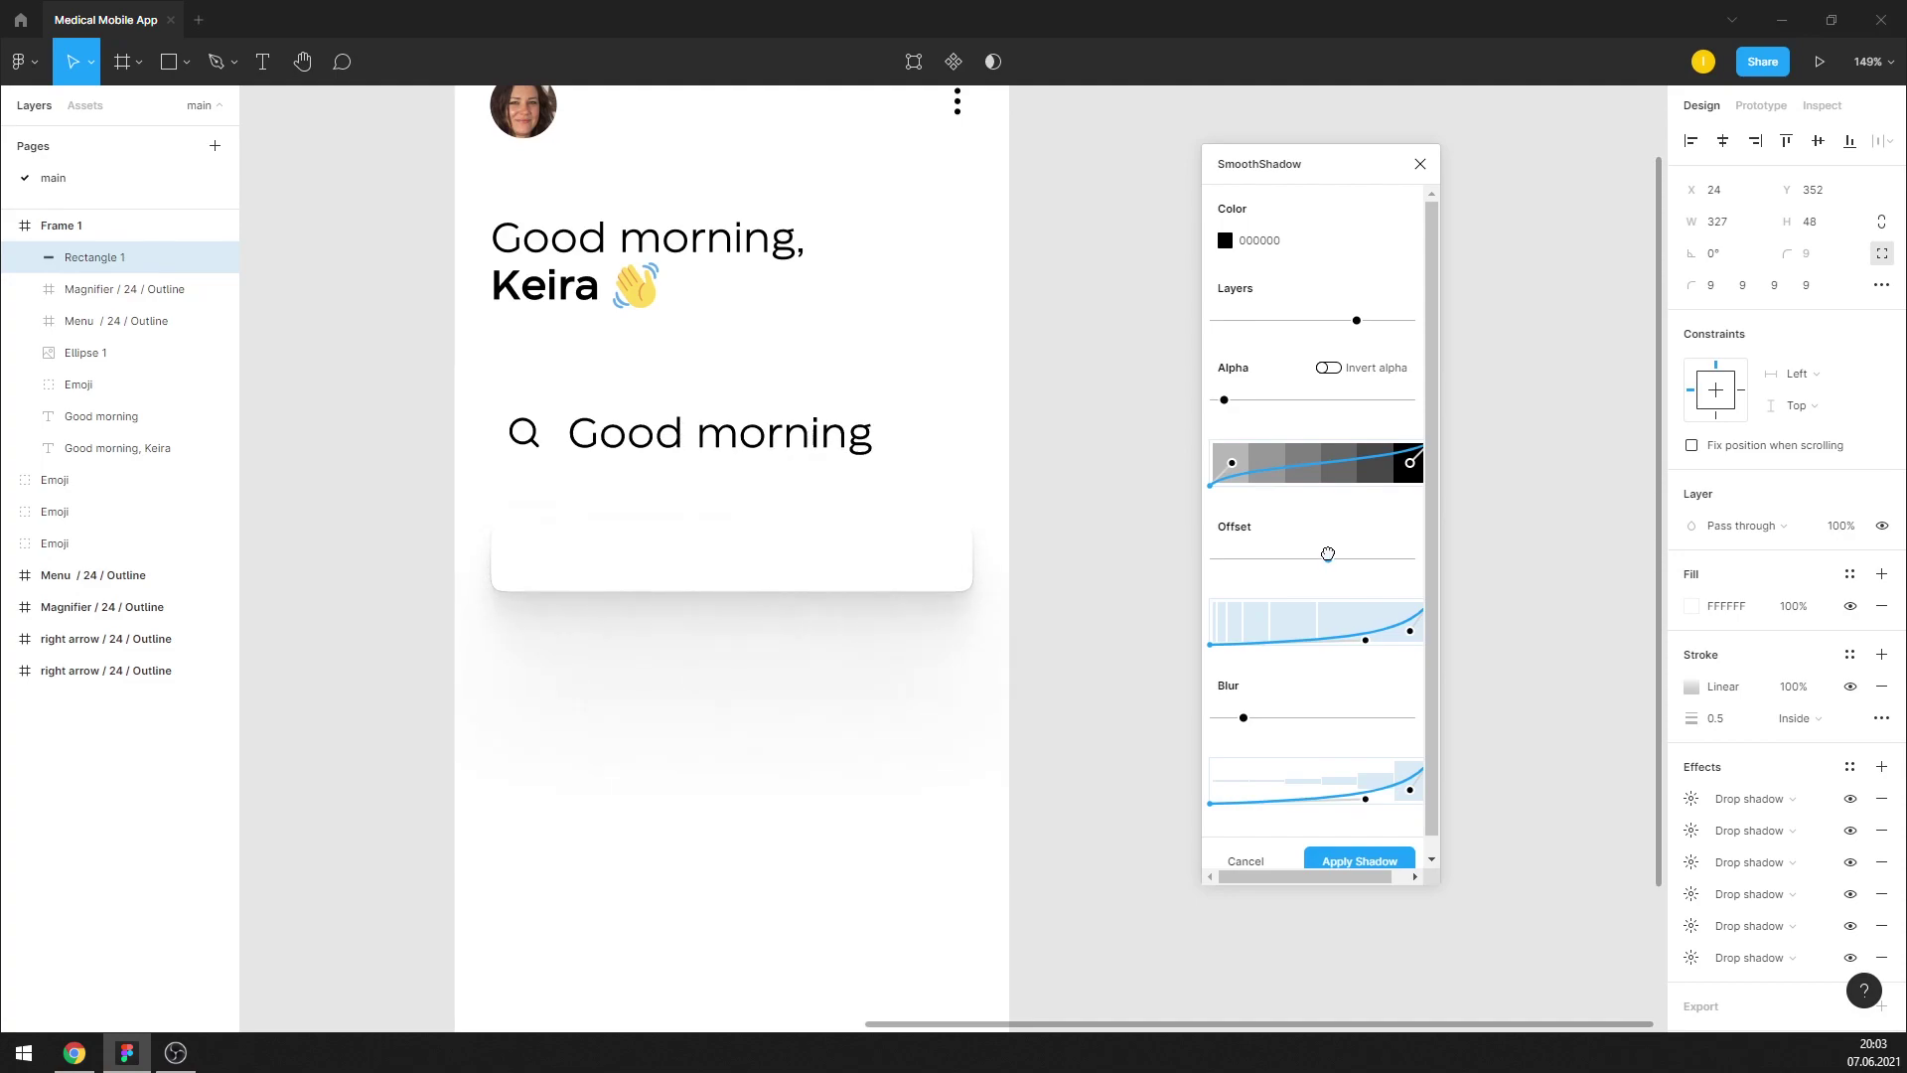
left_click_drag(1244, 717, 1210, 717)
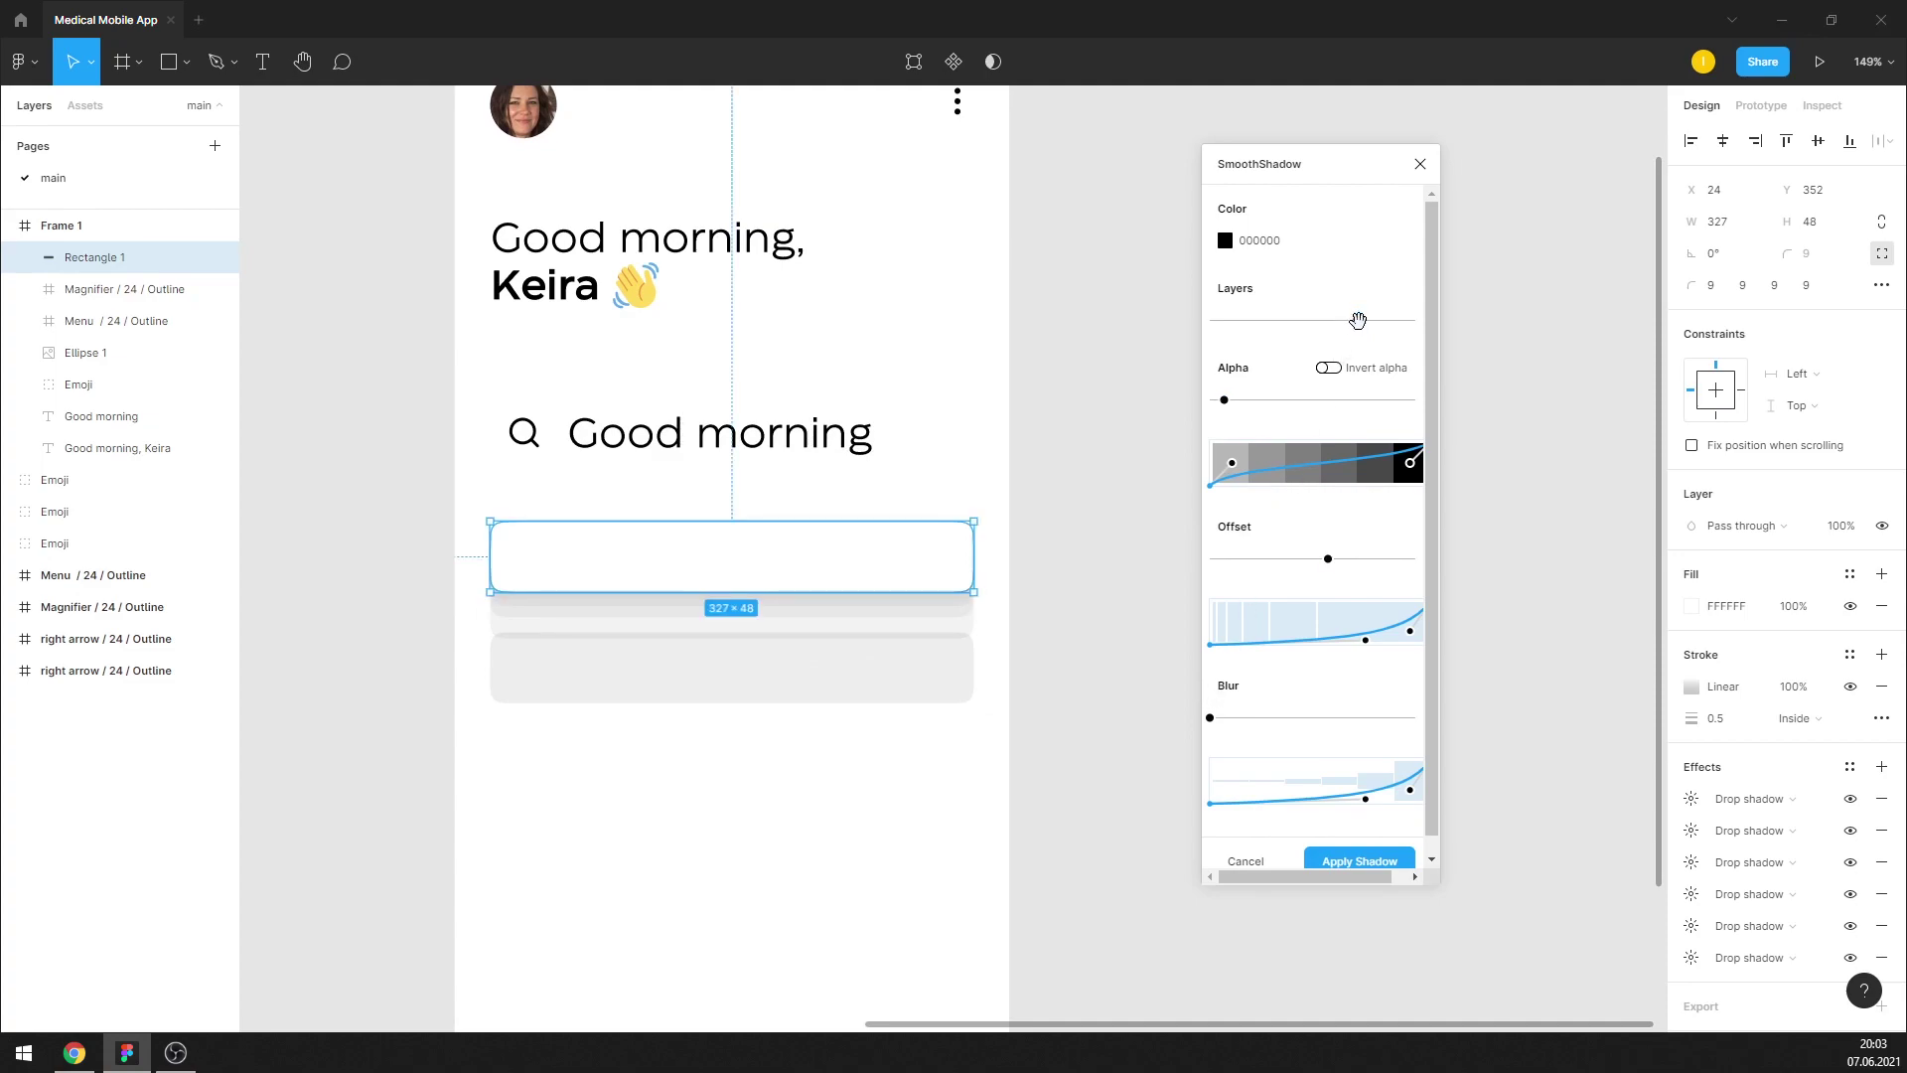
Set the shadow to 4 layers, reshape the offset curve and add a little blur
left_click_drag(1352, 322, 1263, 315)
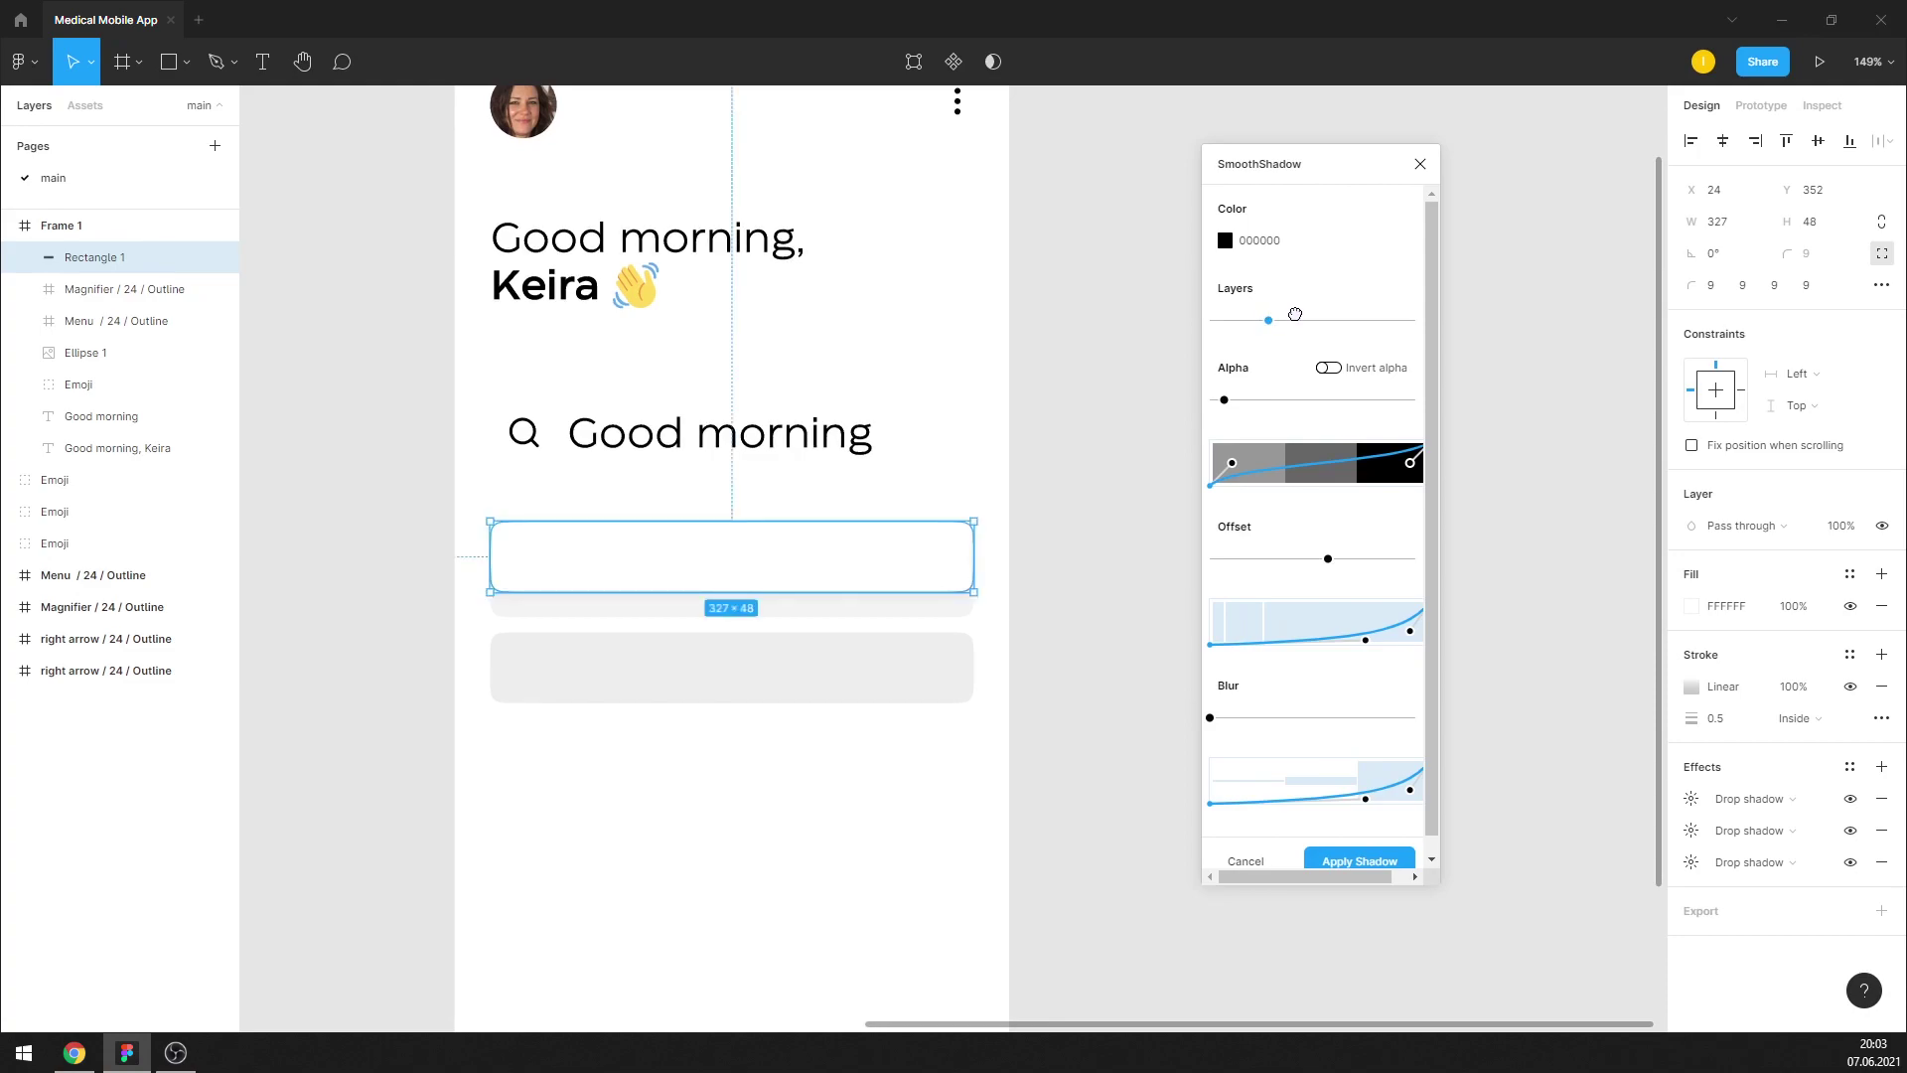
left_click_drag(1253, 316, 1299, 320)
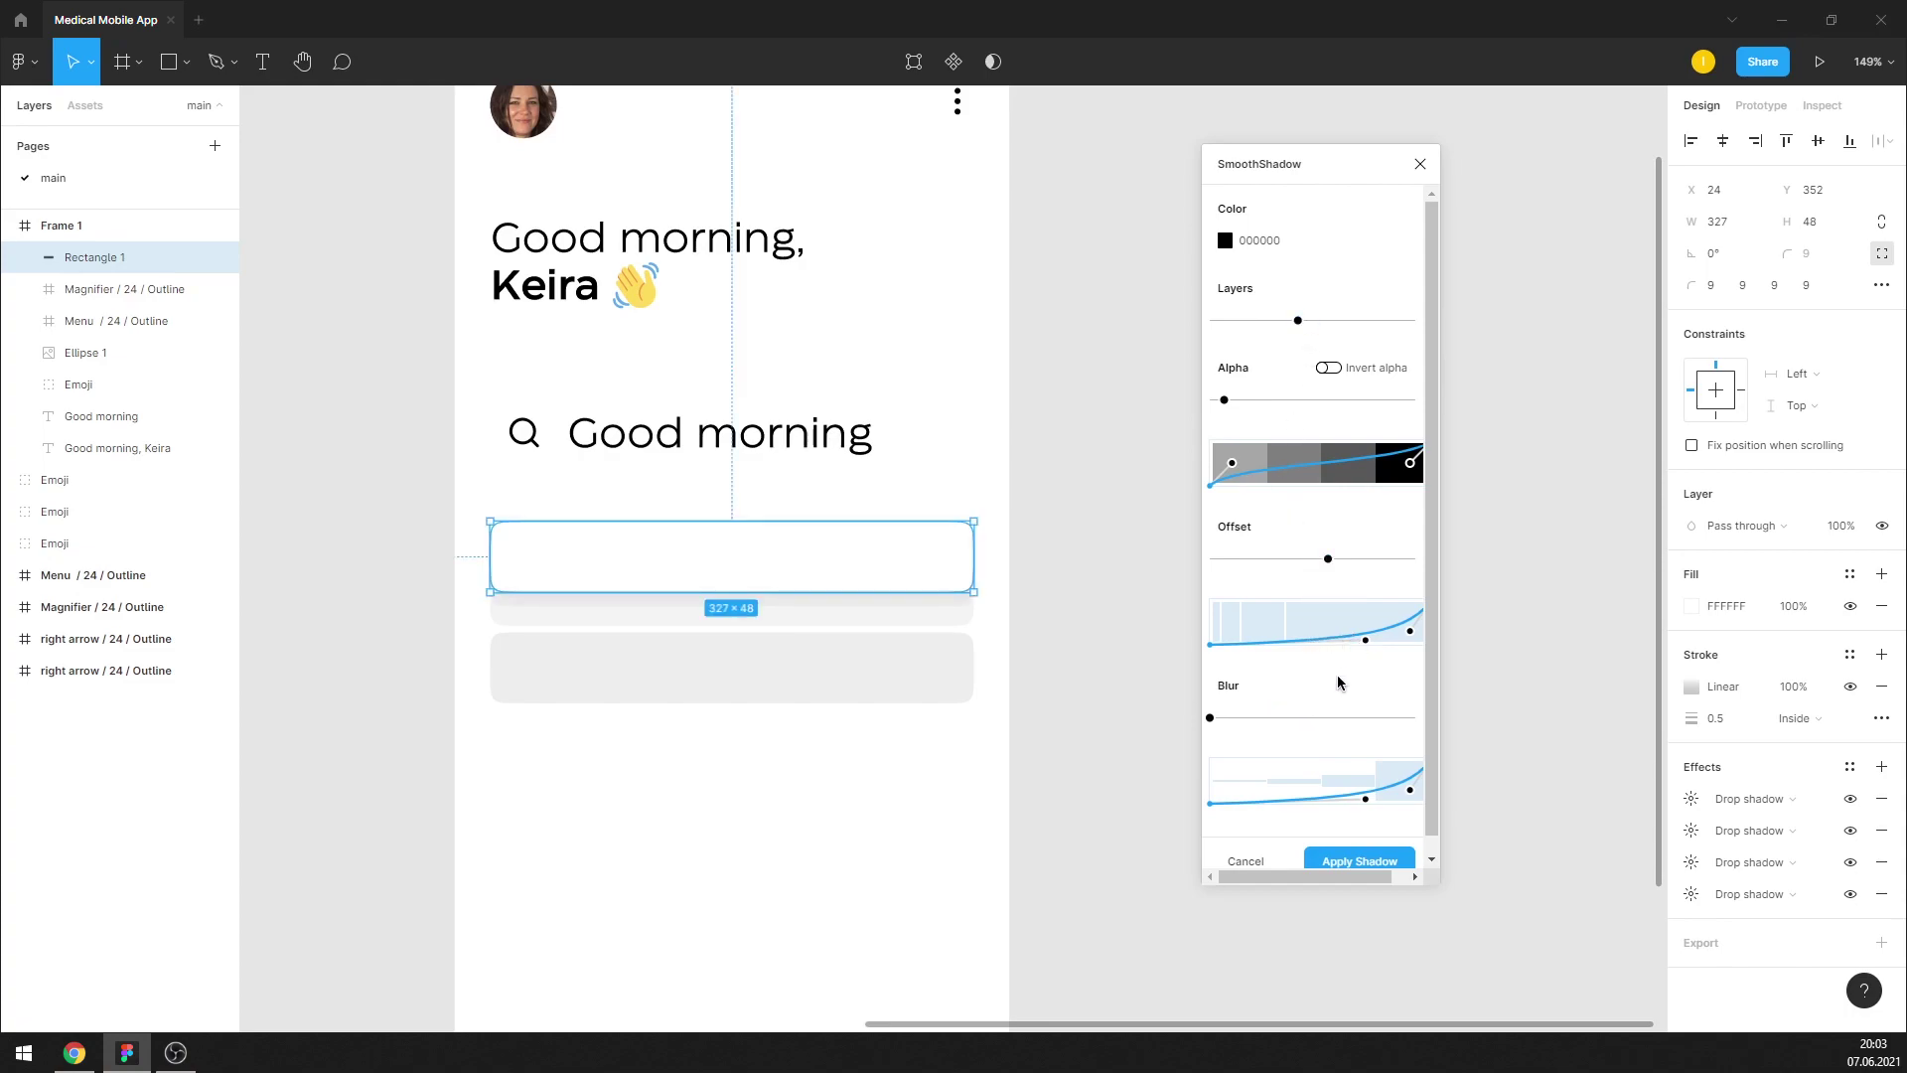
mouse_move(1360, 641)
left_mouse_down()
mouse_move(1346, 633)
mouse_move(1396, 614)
left_mouse_up()
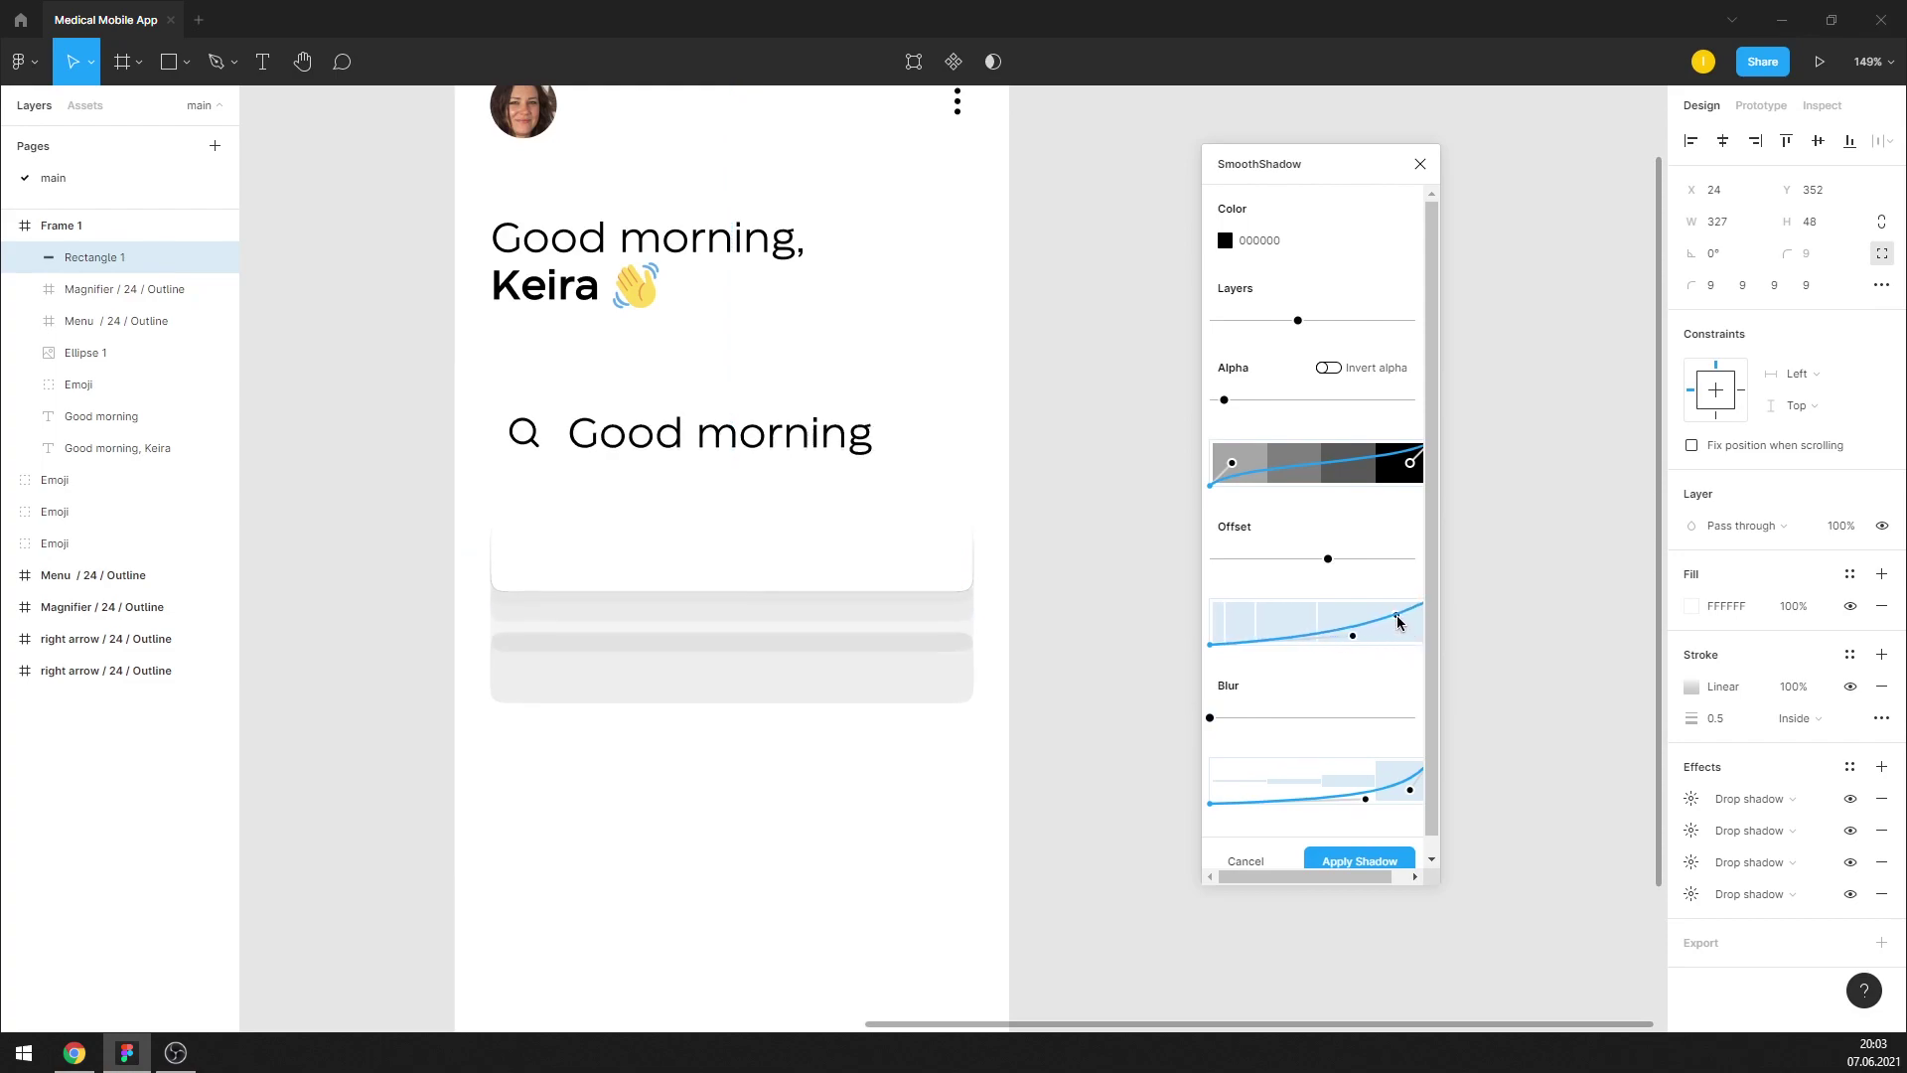
left_click_drag(1328, 558, 1319, 561)
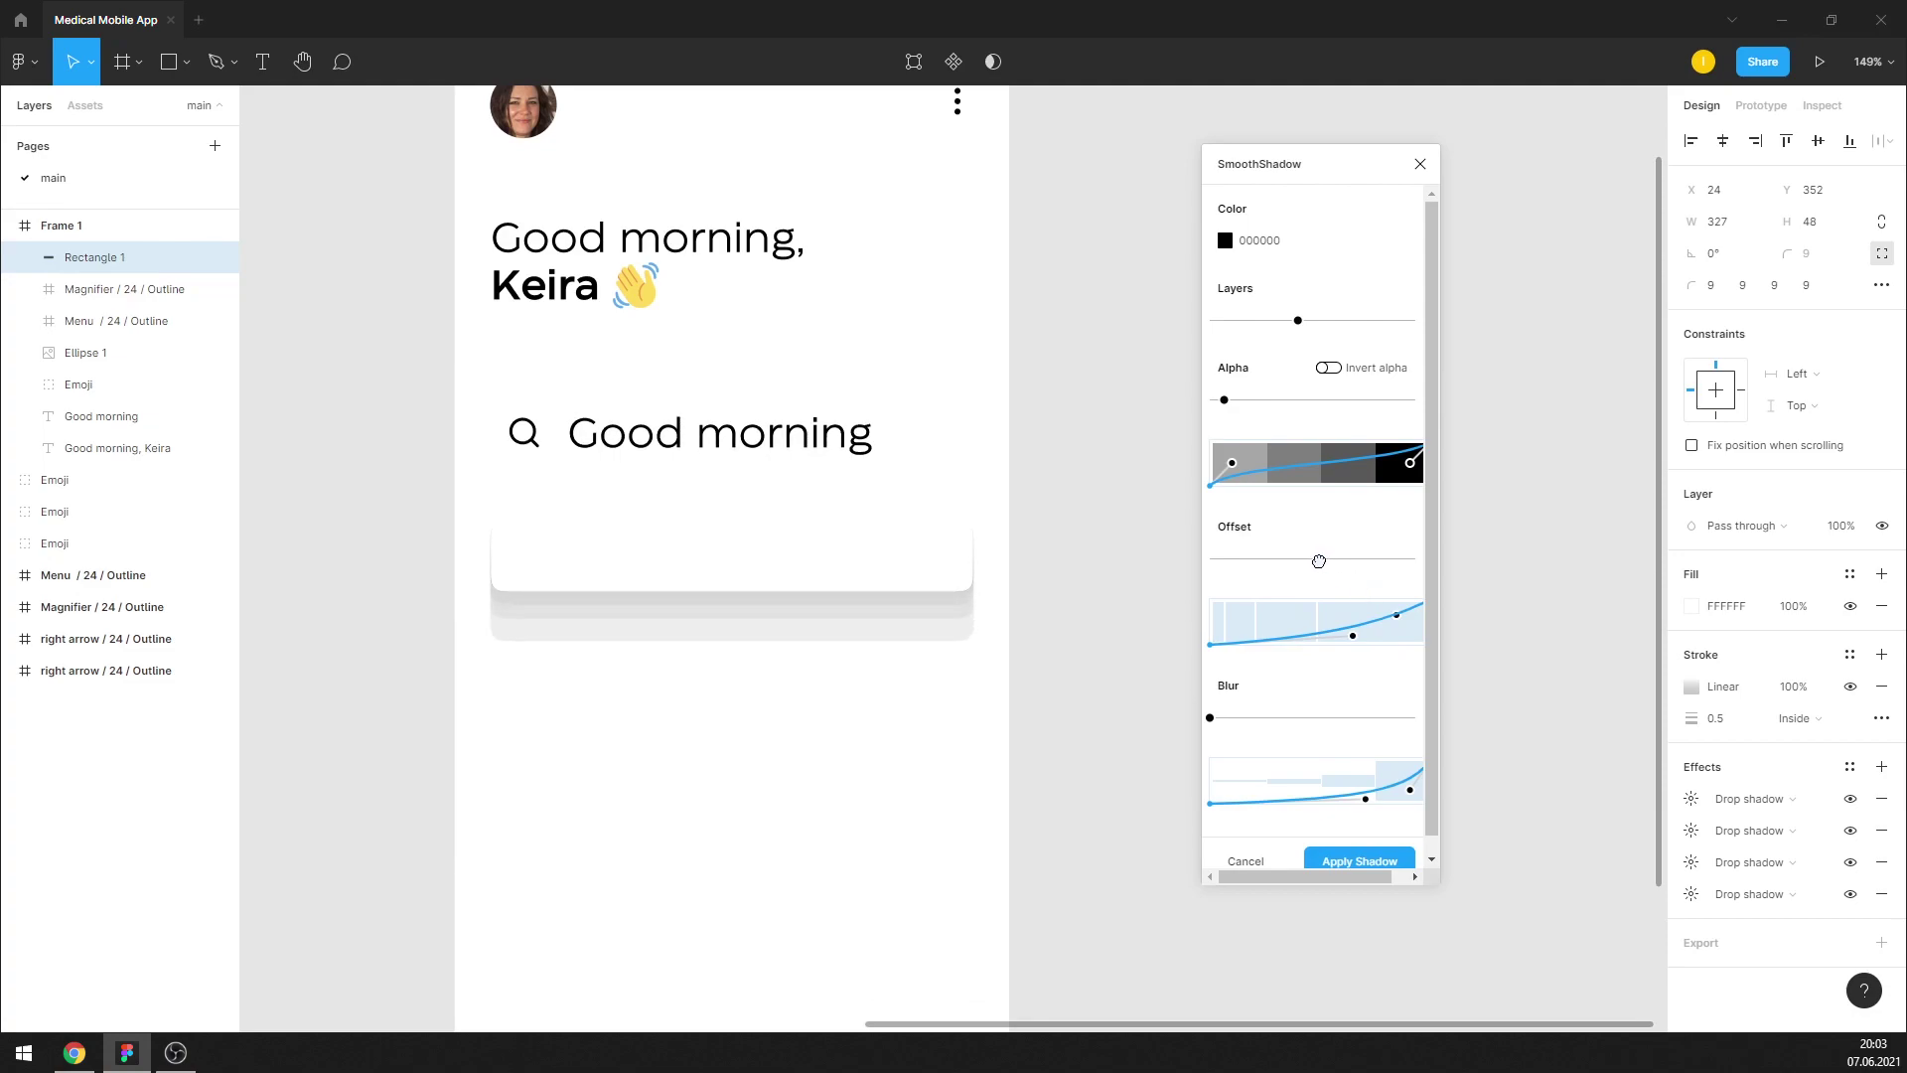
left_click(1230, 712)
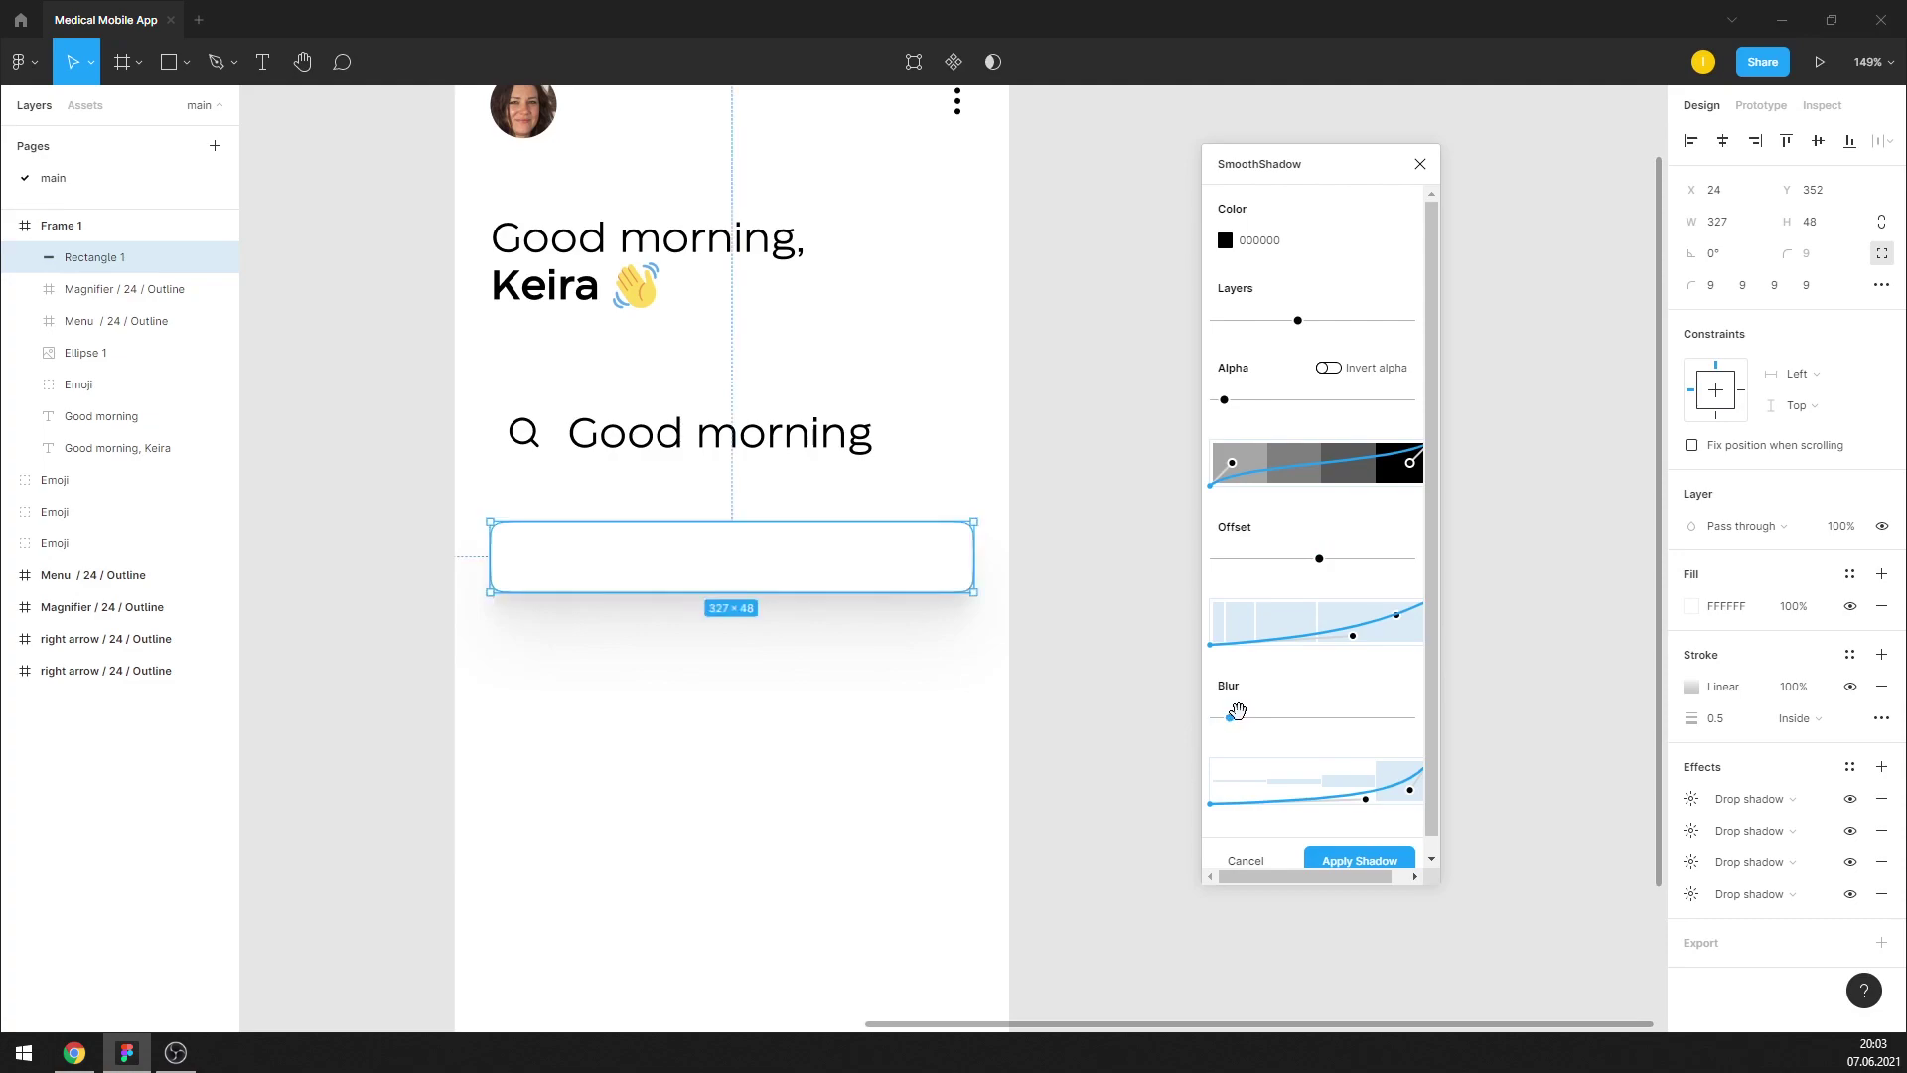
left_click_drag(1232, 711, 1247, 716)
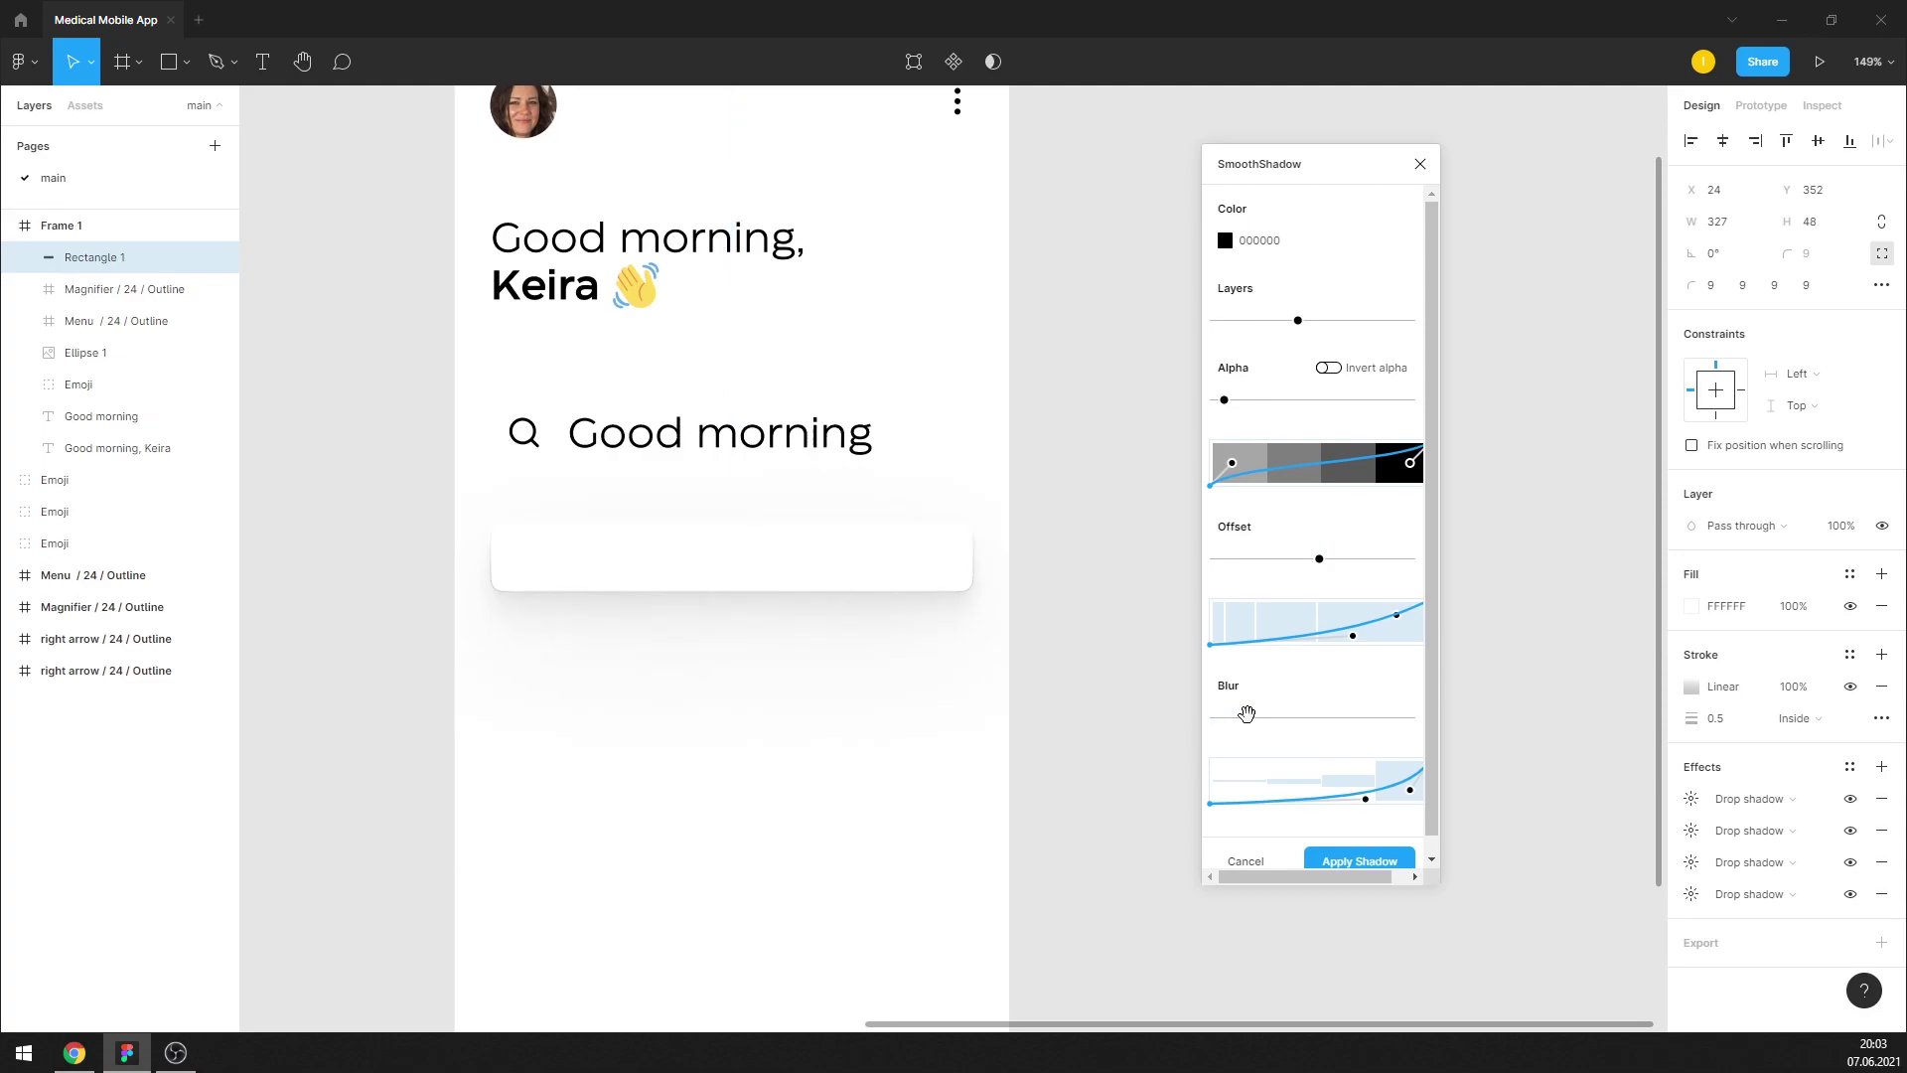
Reshape the blur and opacity falloff curves and soften the blur slightly
scroll(1305, 667, "down", 1)
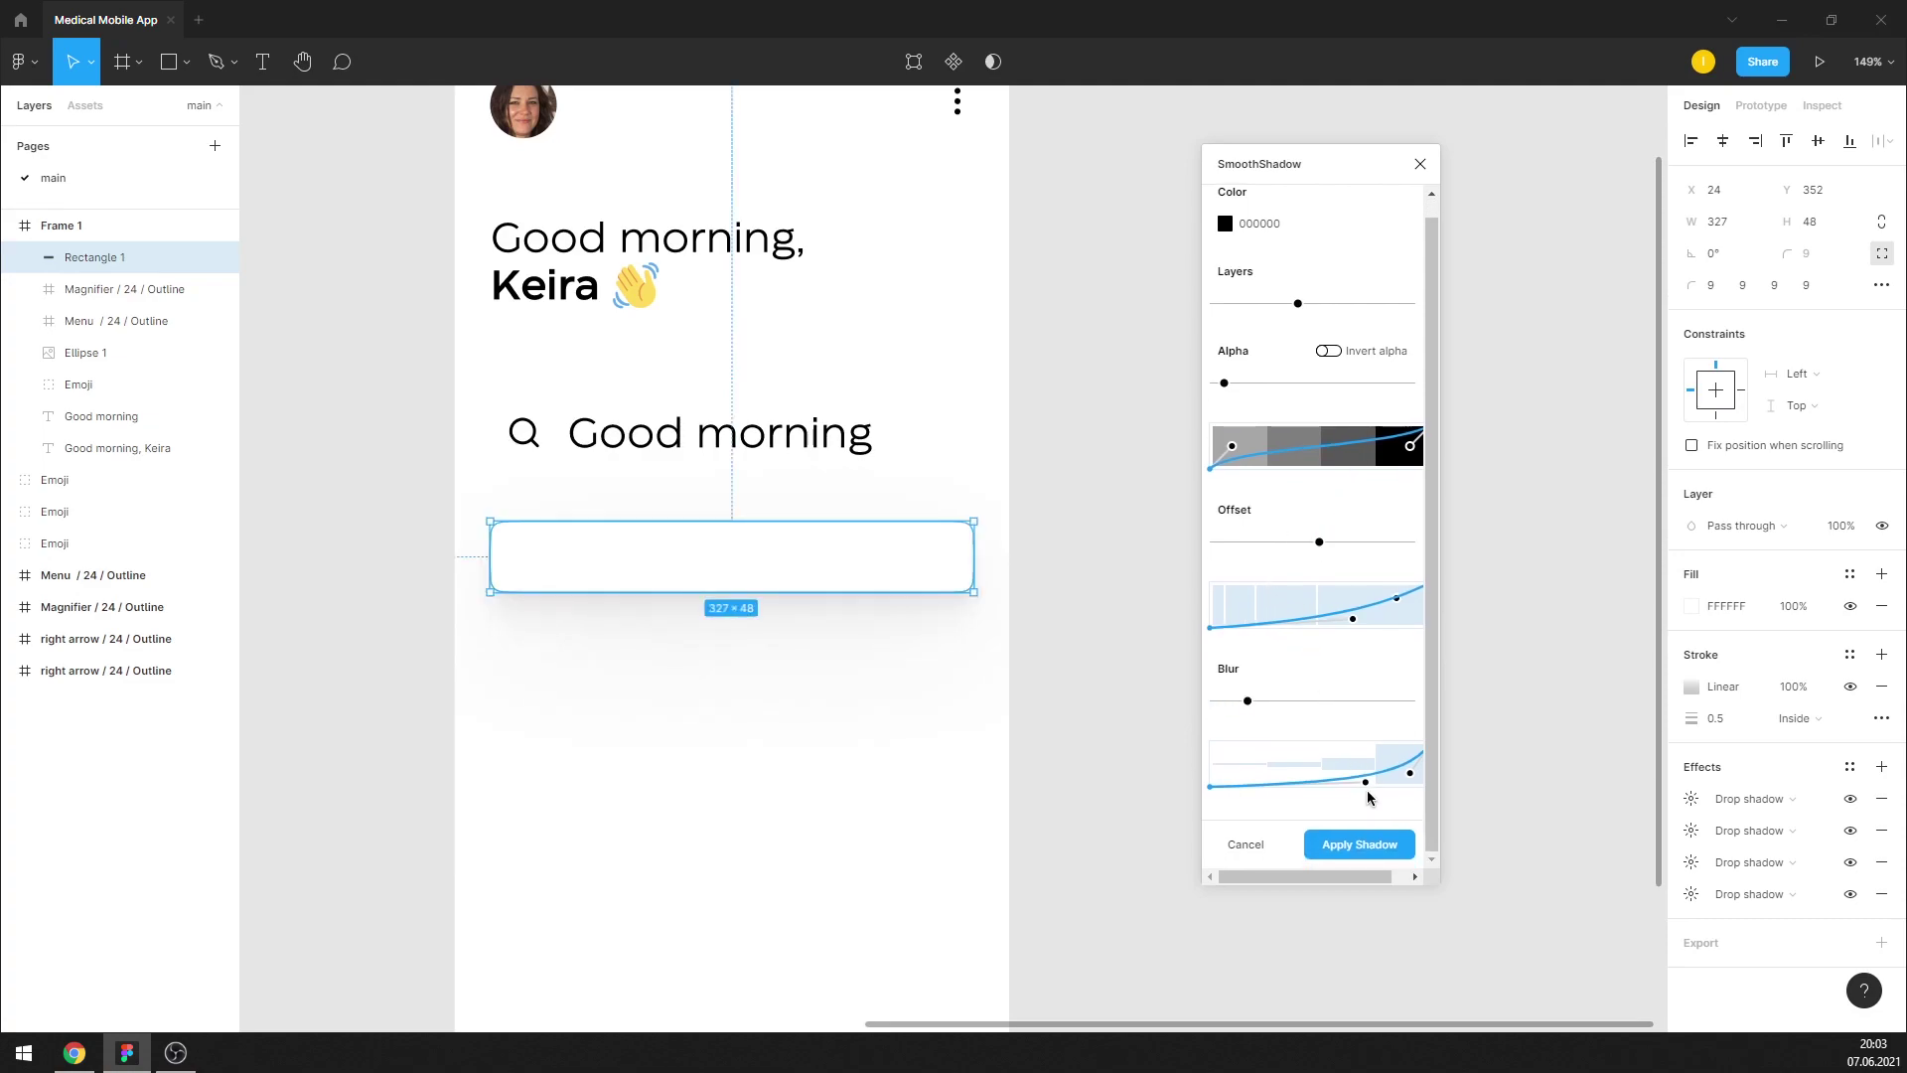
left_click_drag(1365, 783, 1351, 781)
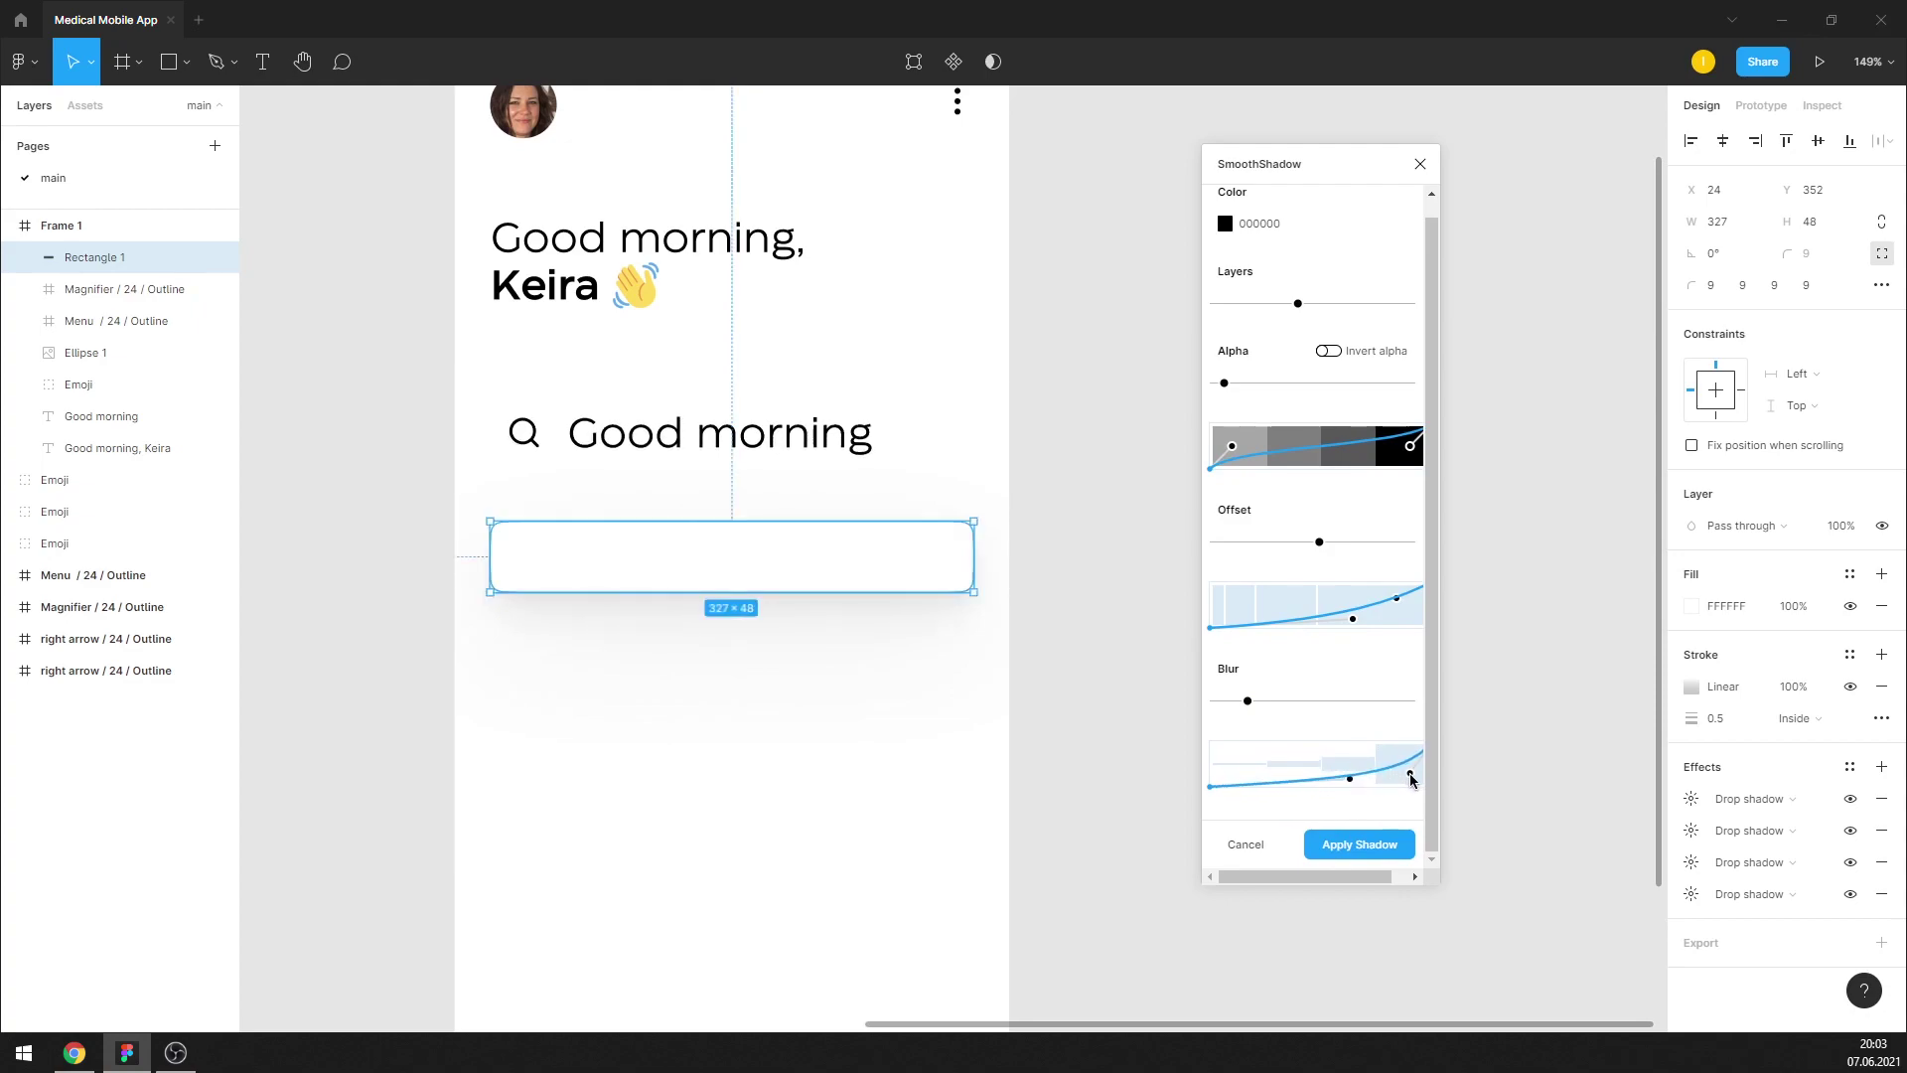
left_click_drag(1409, 771, 1408, 773)
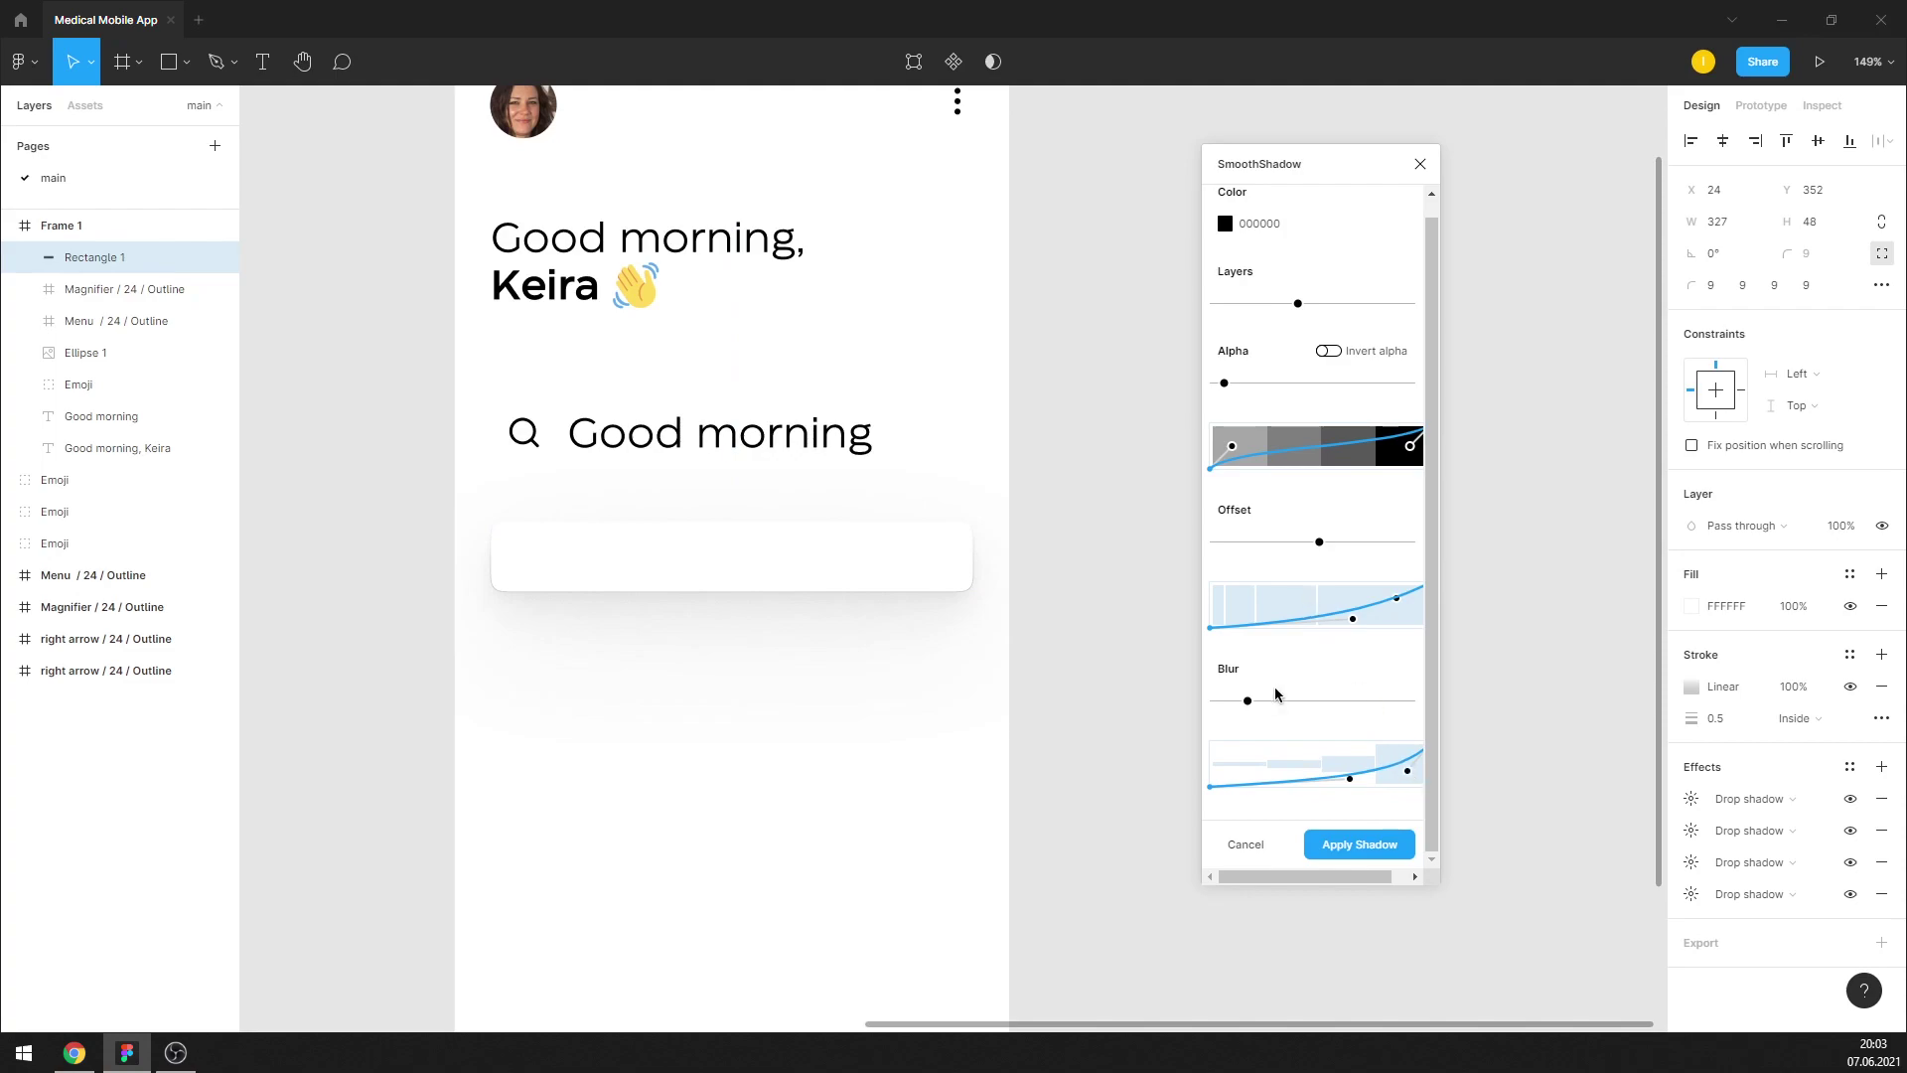
left_click_drag(1248, 700, 1218, 701)
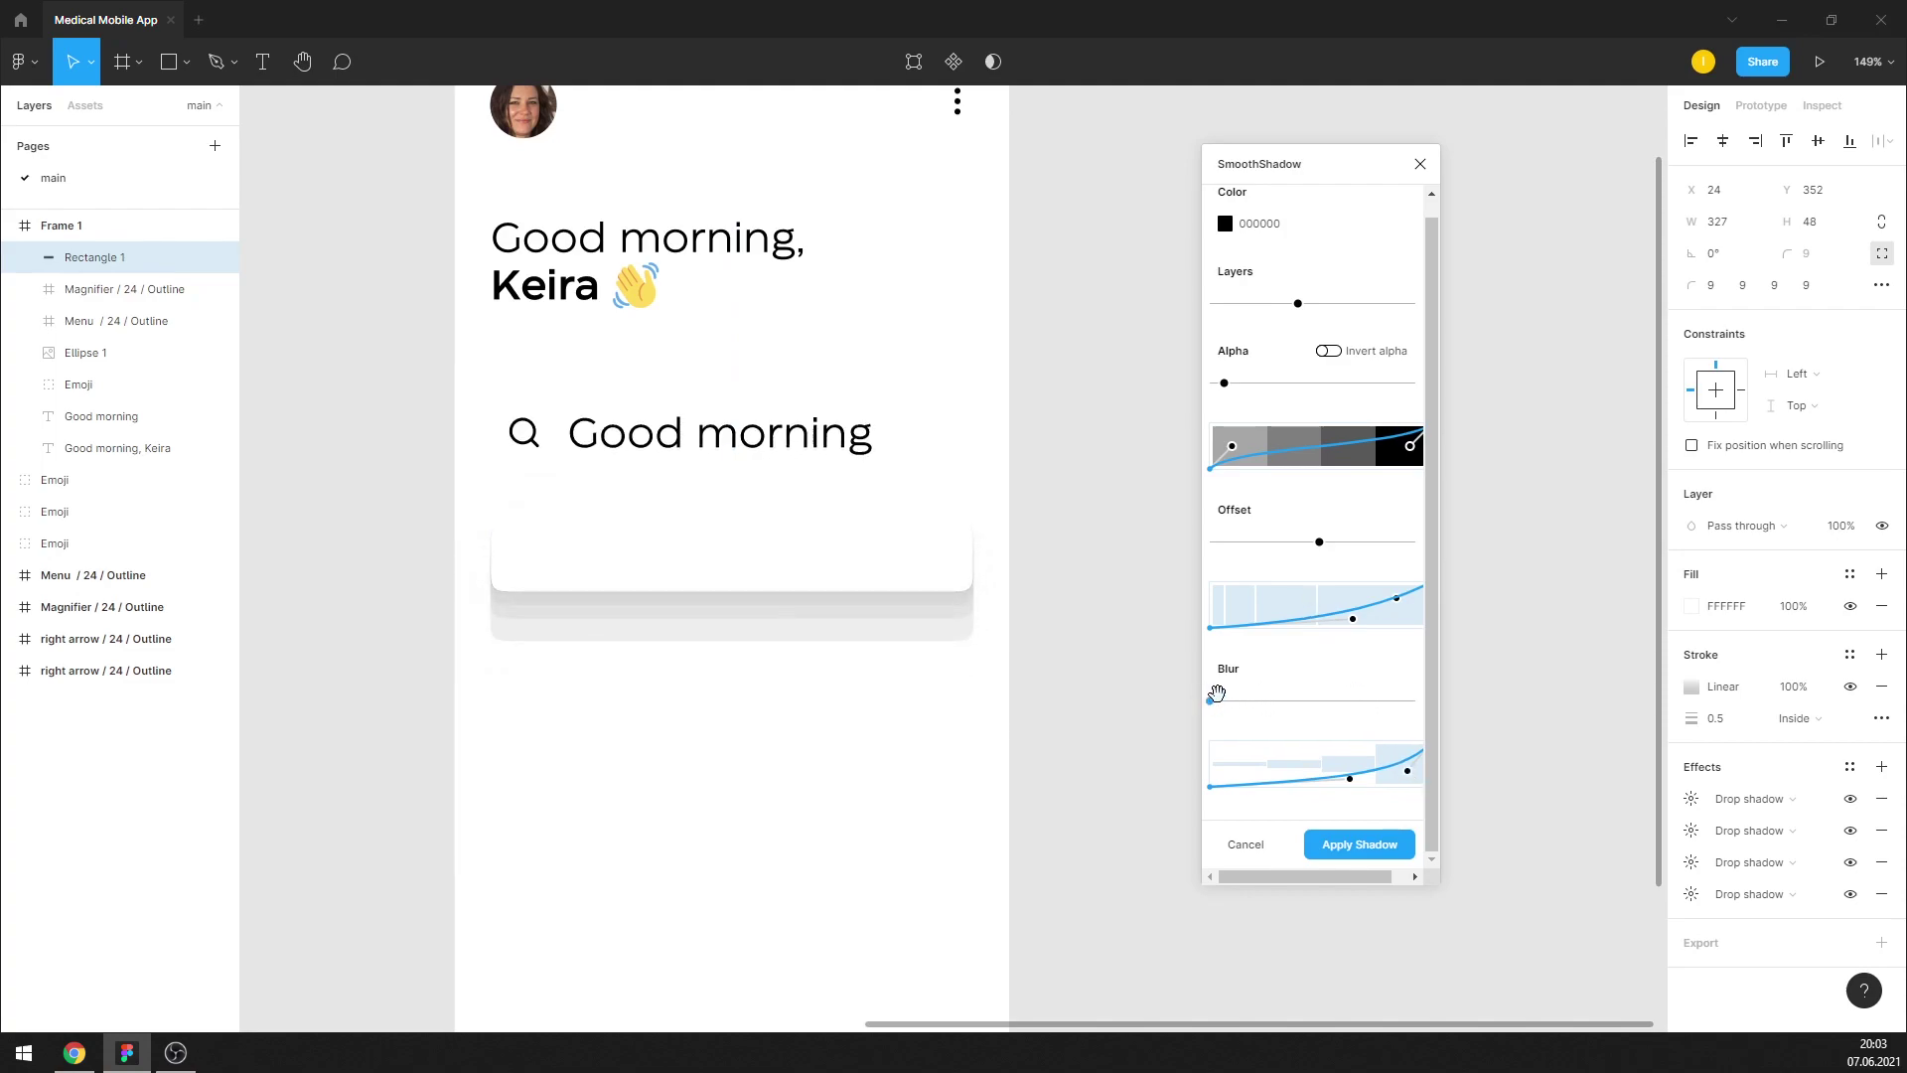
mouse_move(1350, 778)
left_mouse_down()
mouse_move(1319, 760)
mouse_move(1343, 784)
mouse_move(1384, 749)
left_mouse_up()
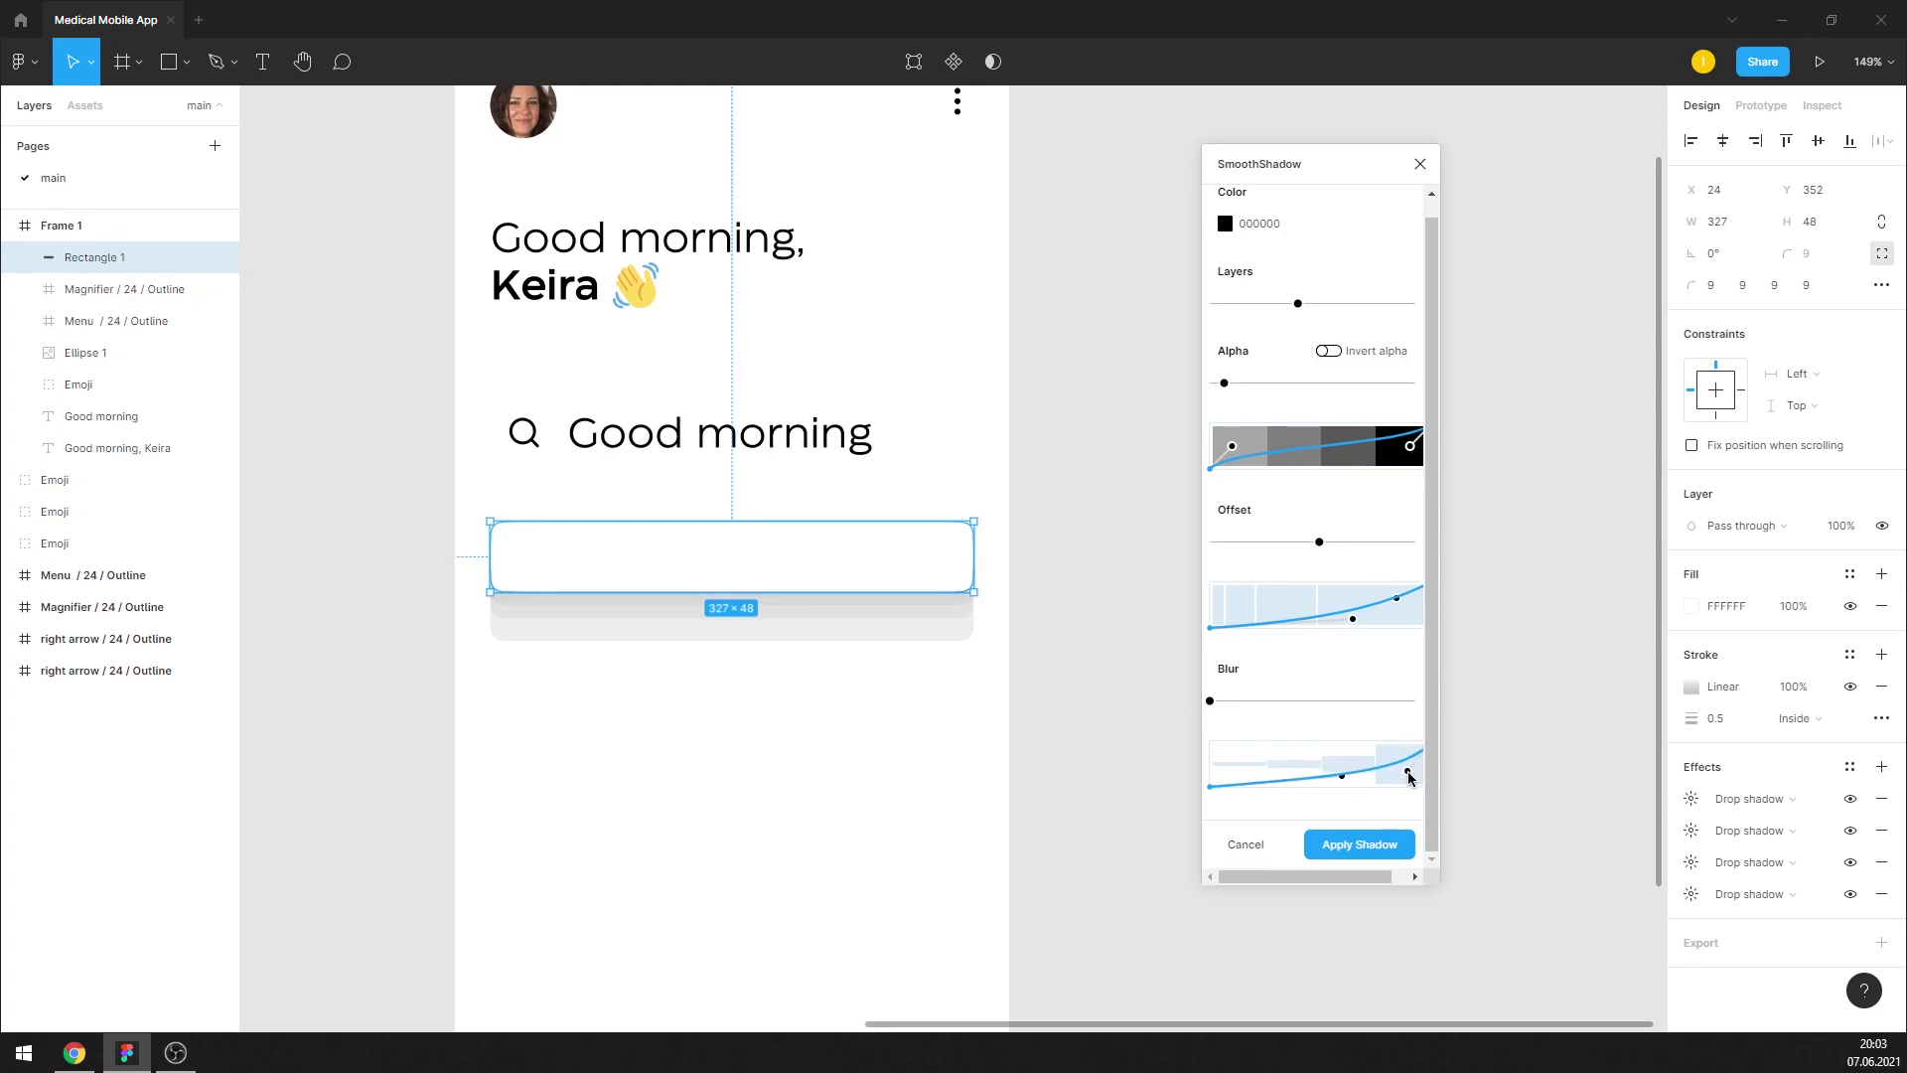
left_click_drag(1410, 446, 1354, 441)
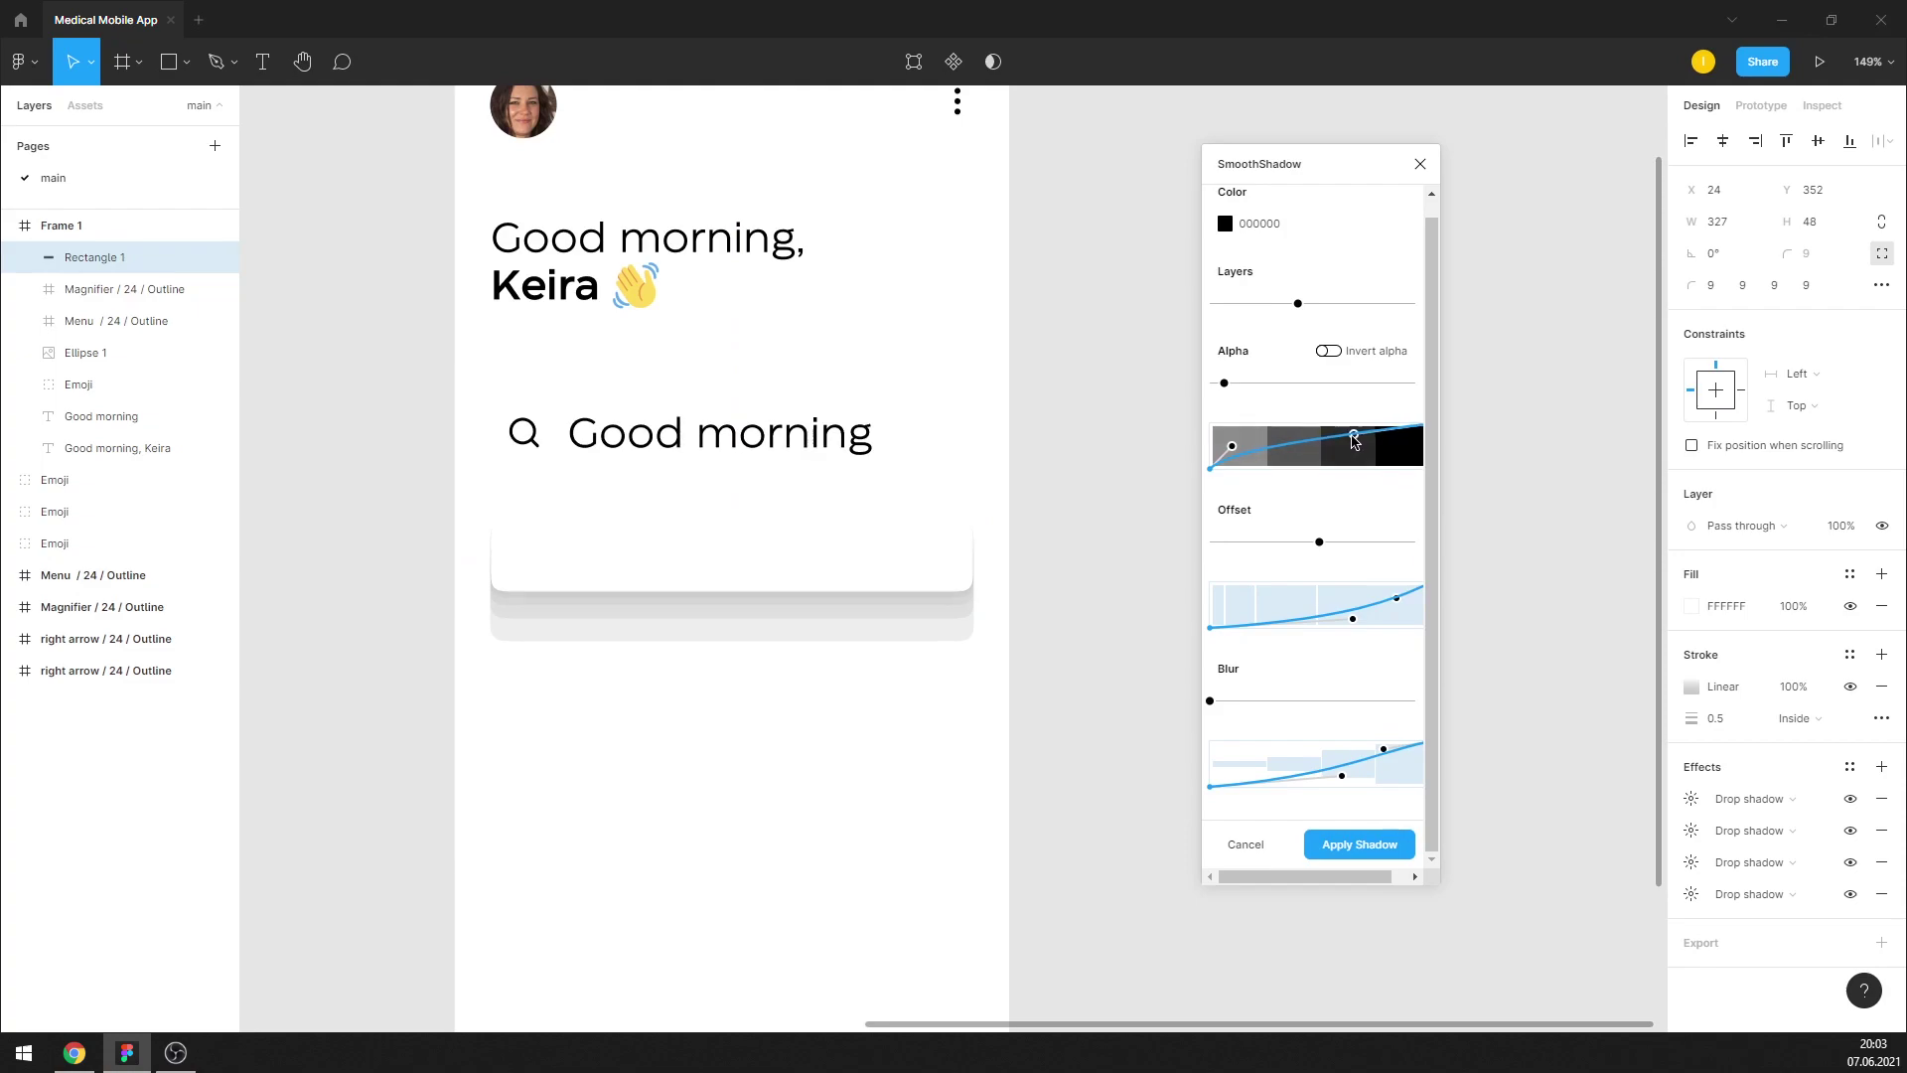
left_click_drag(1235, 453, 1257, 466)
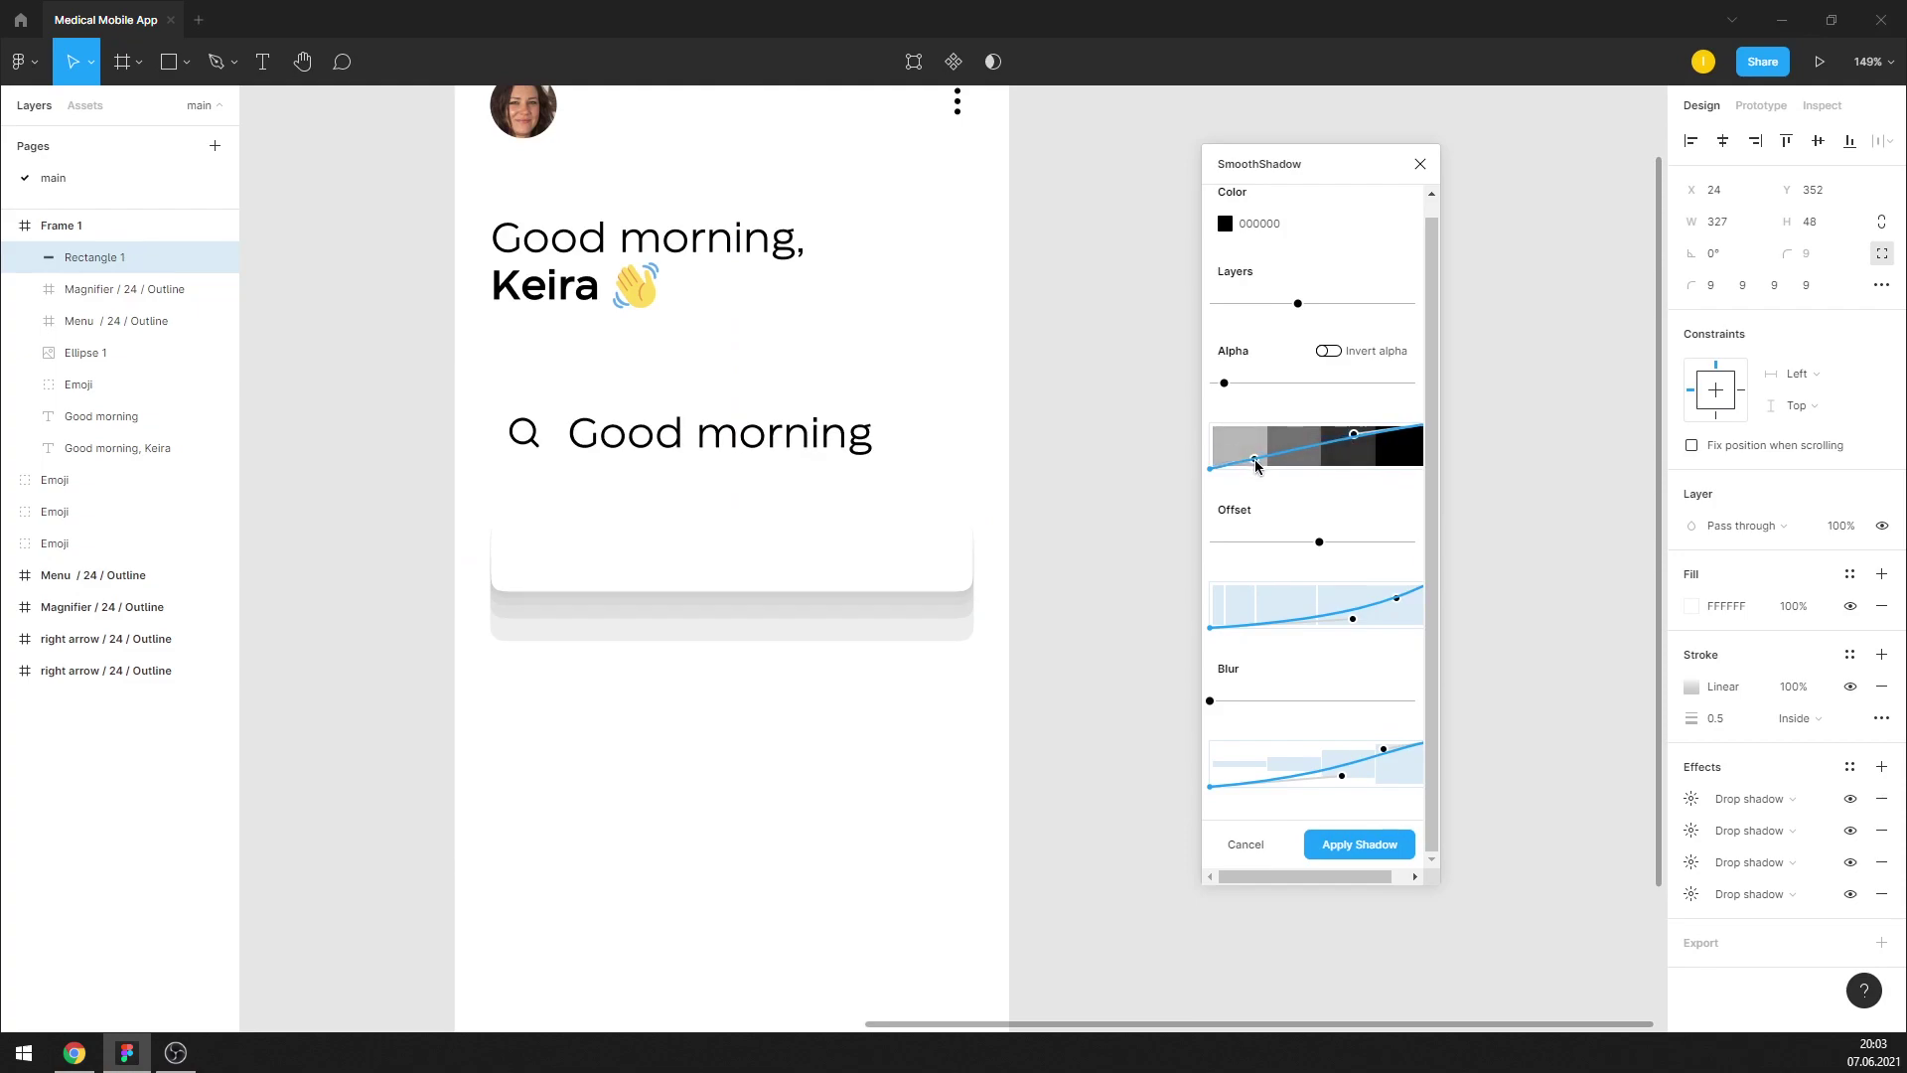
left_click_drag(1210, 700, 1226, 701)
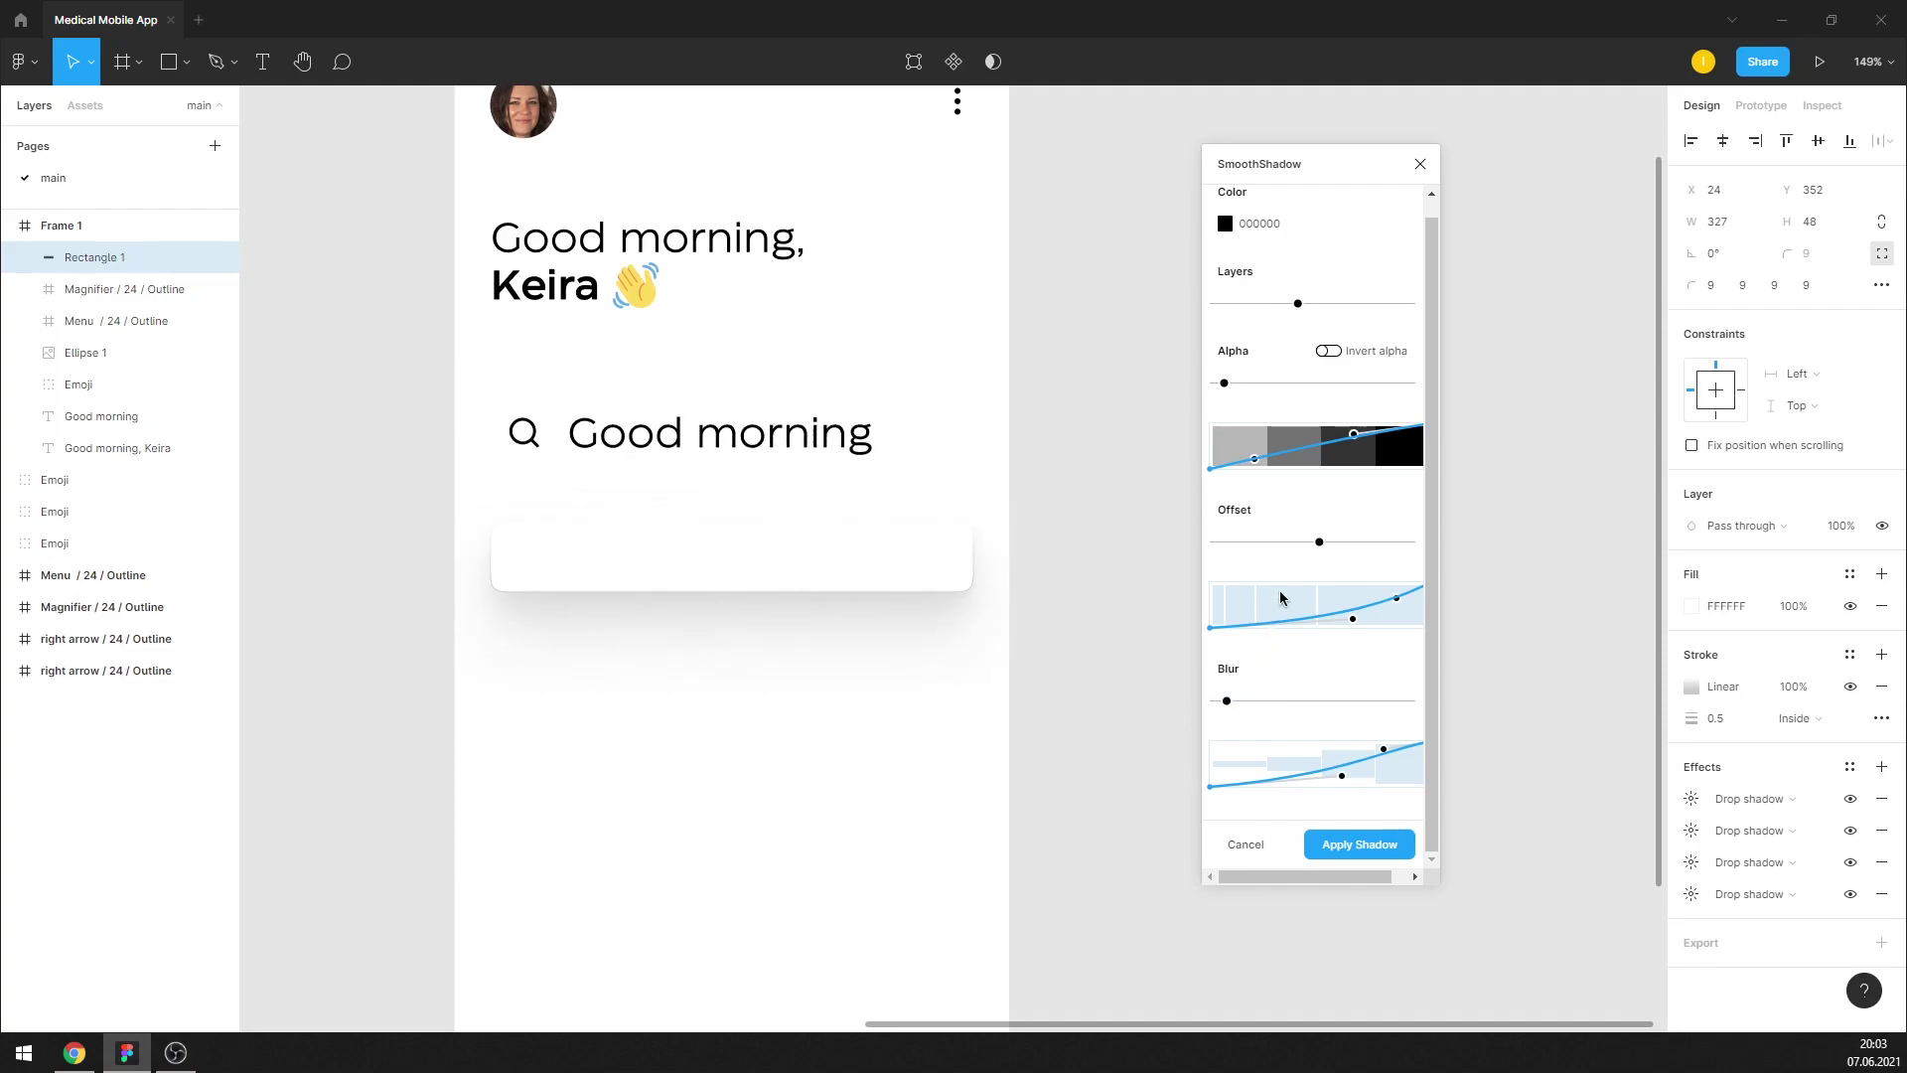
Set the shadow colour to black 000000 with a slightly smaller offset
left_click(1318, 544)
left_click_drag(1319, 544, 1315, 545)
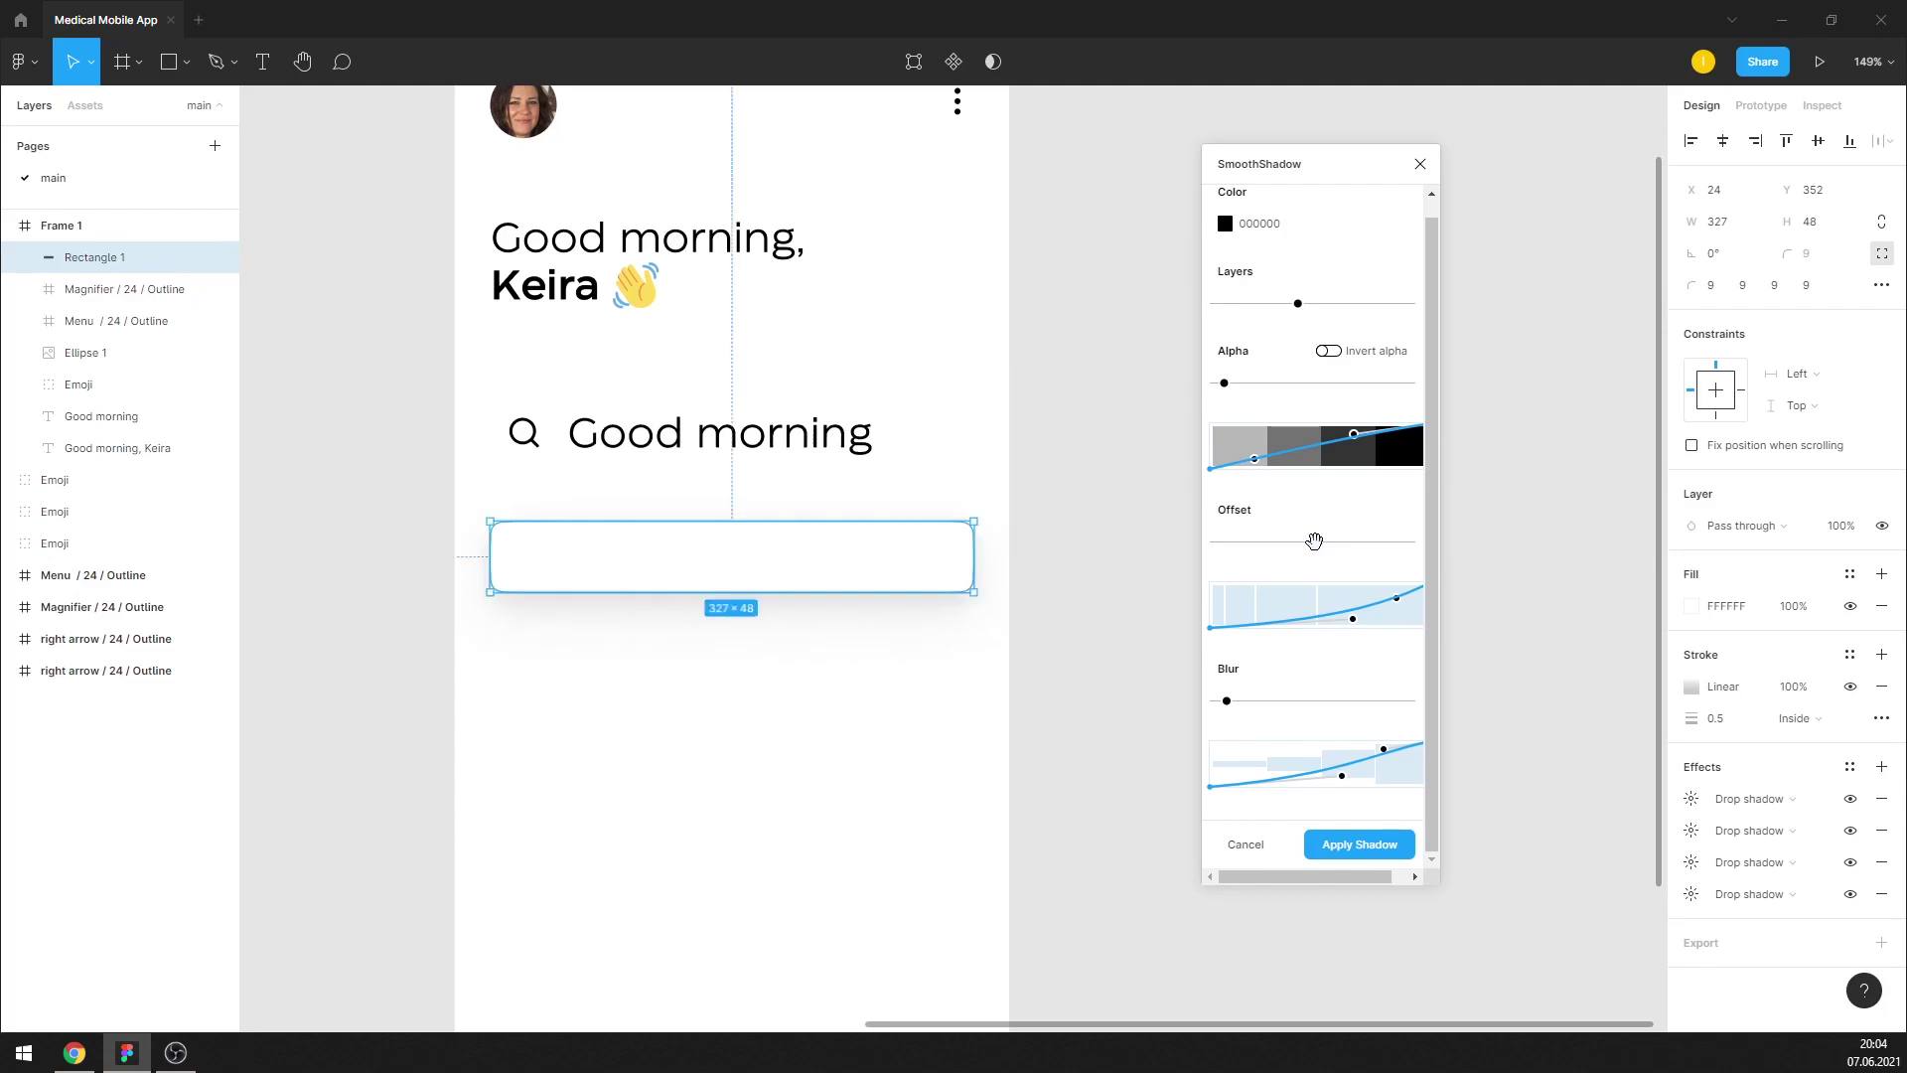
left_click(1226, 225)
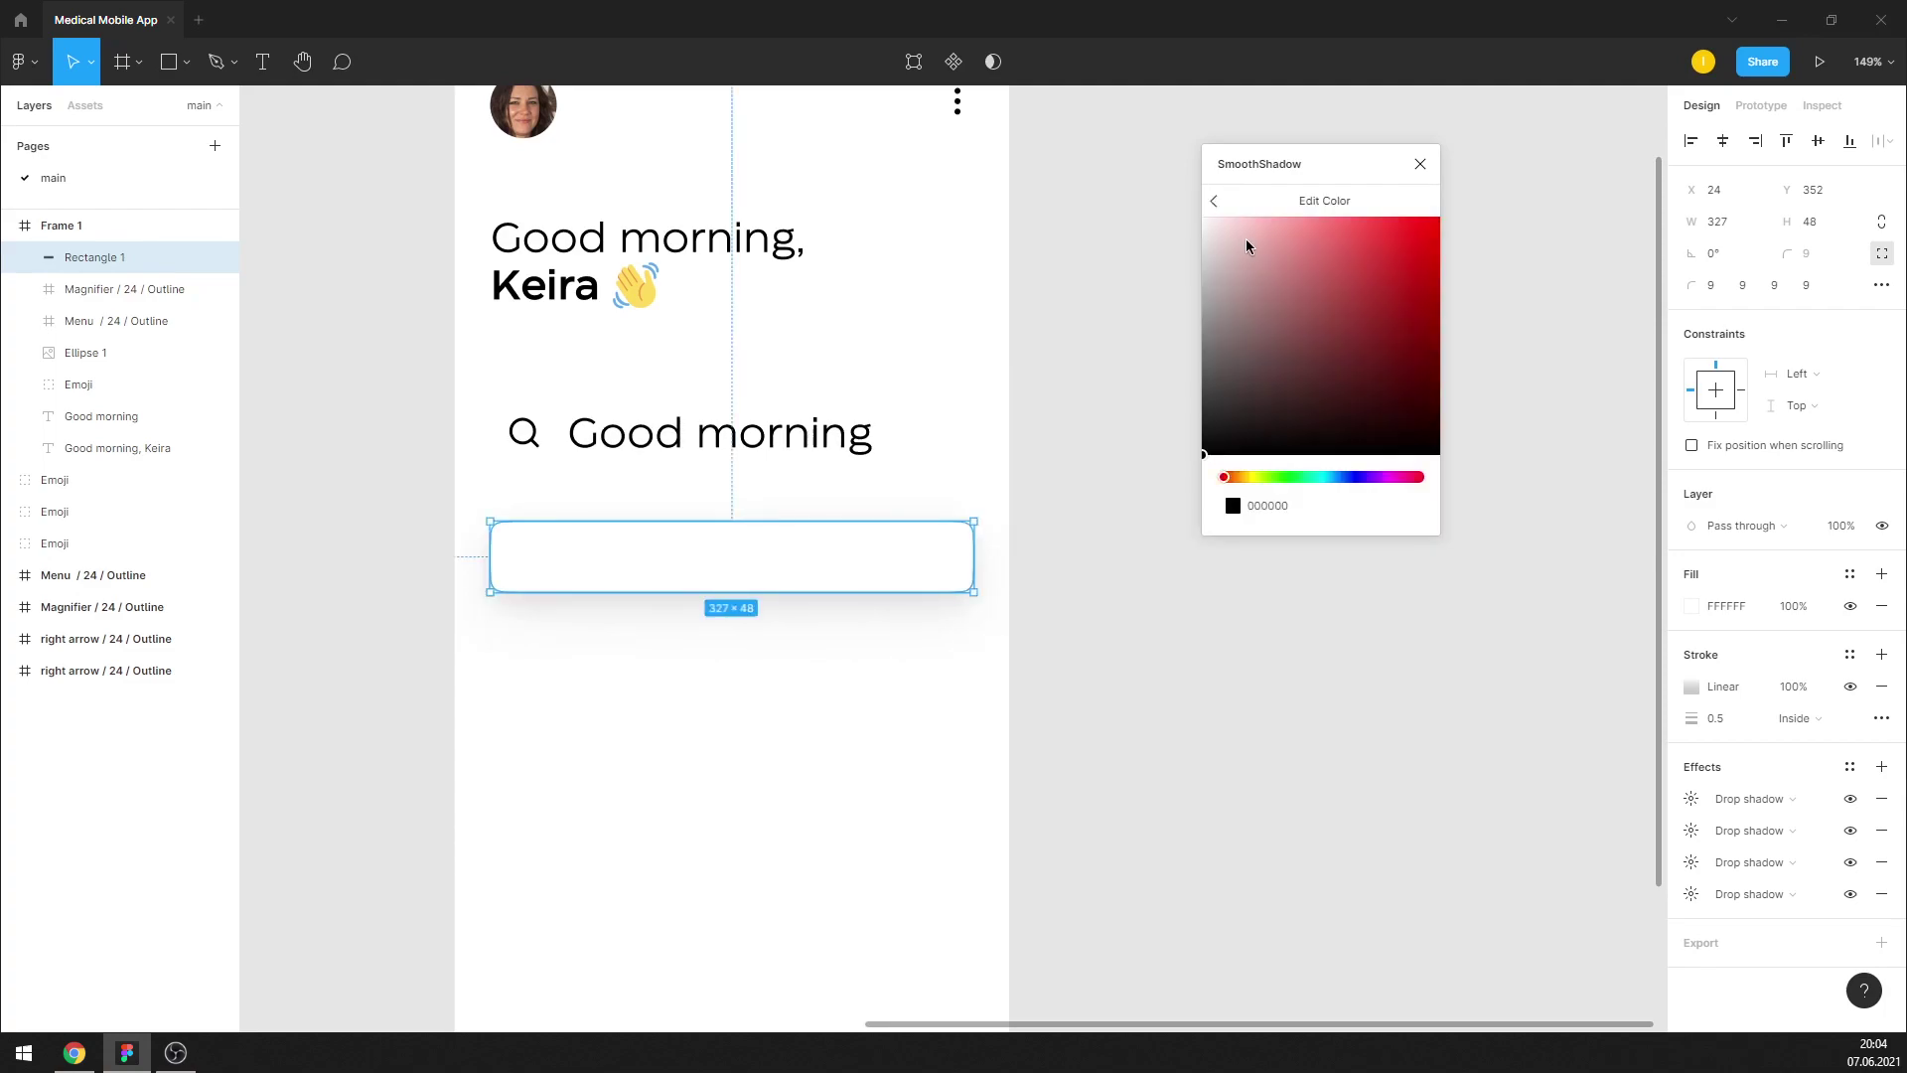
left_click_drag(1210, 447, 1149, 368)
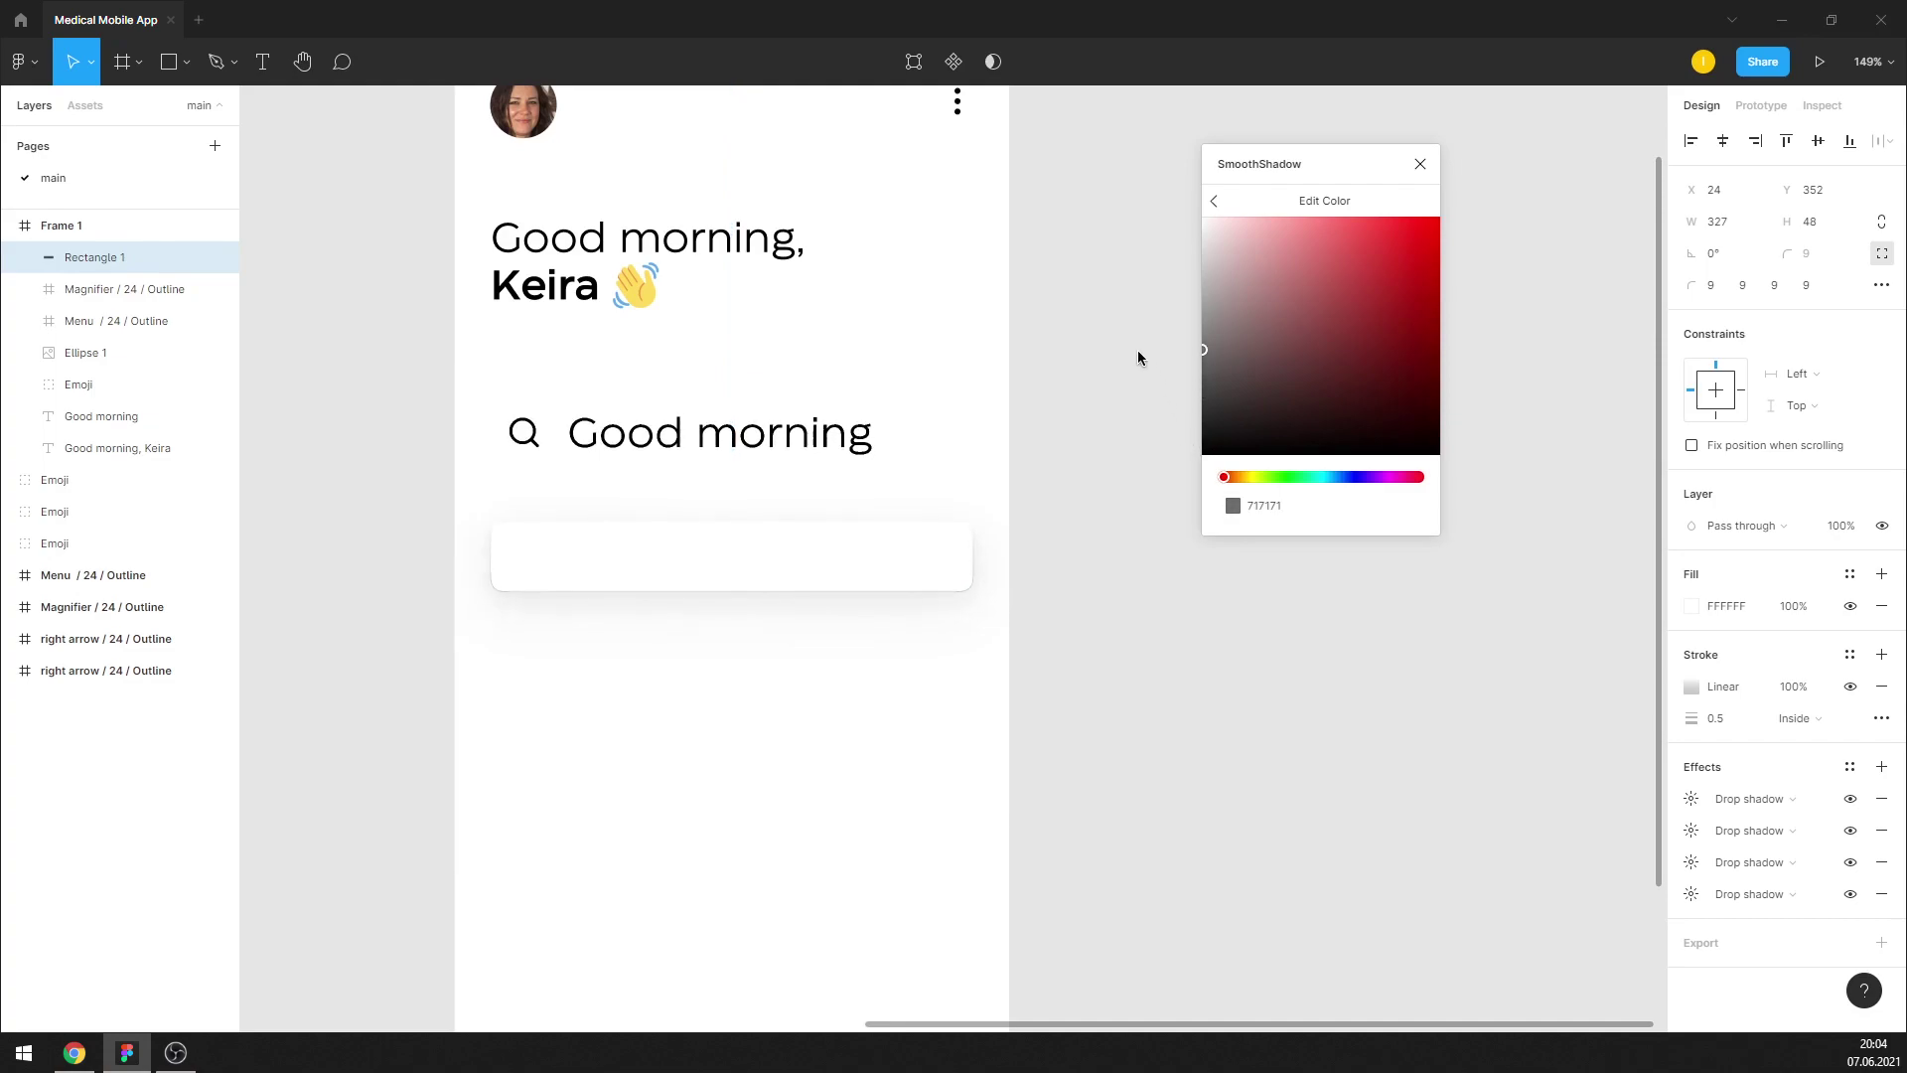
left_click_drag(1148, 369, 1087, 470)
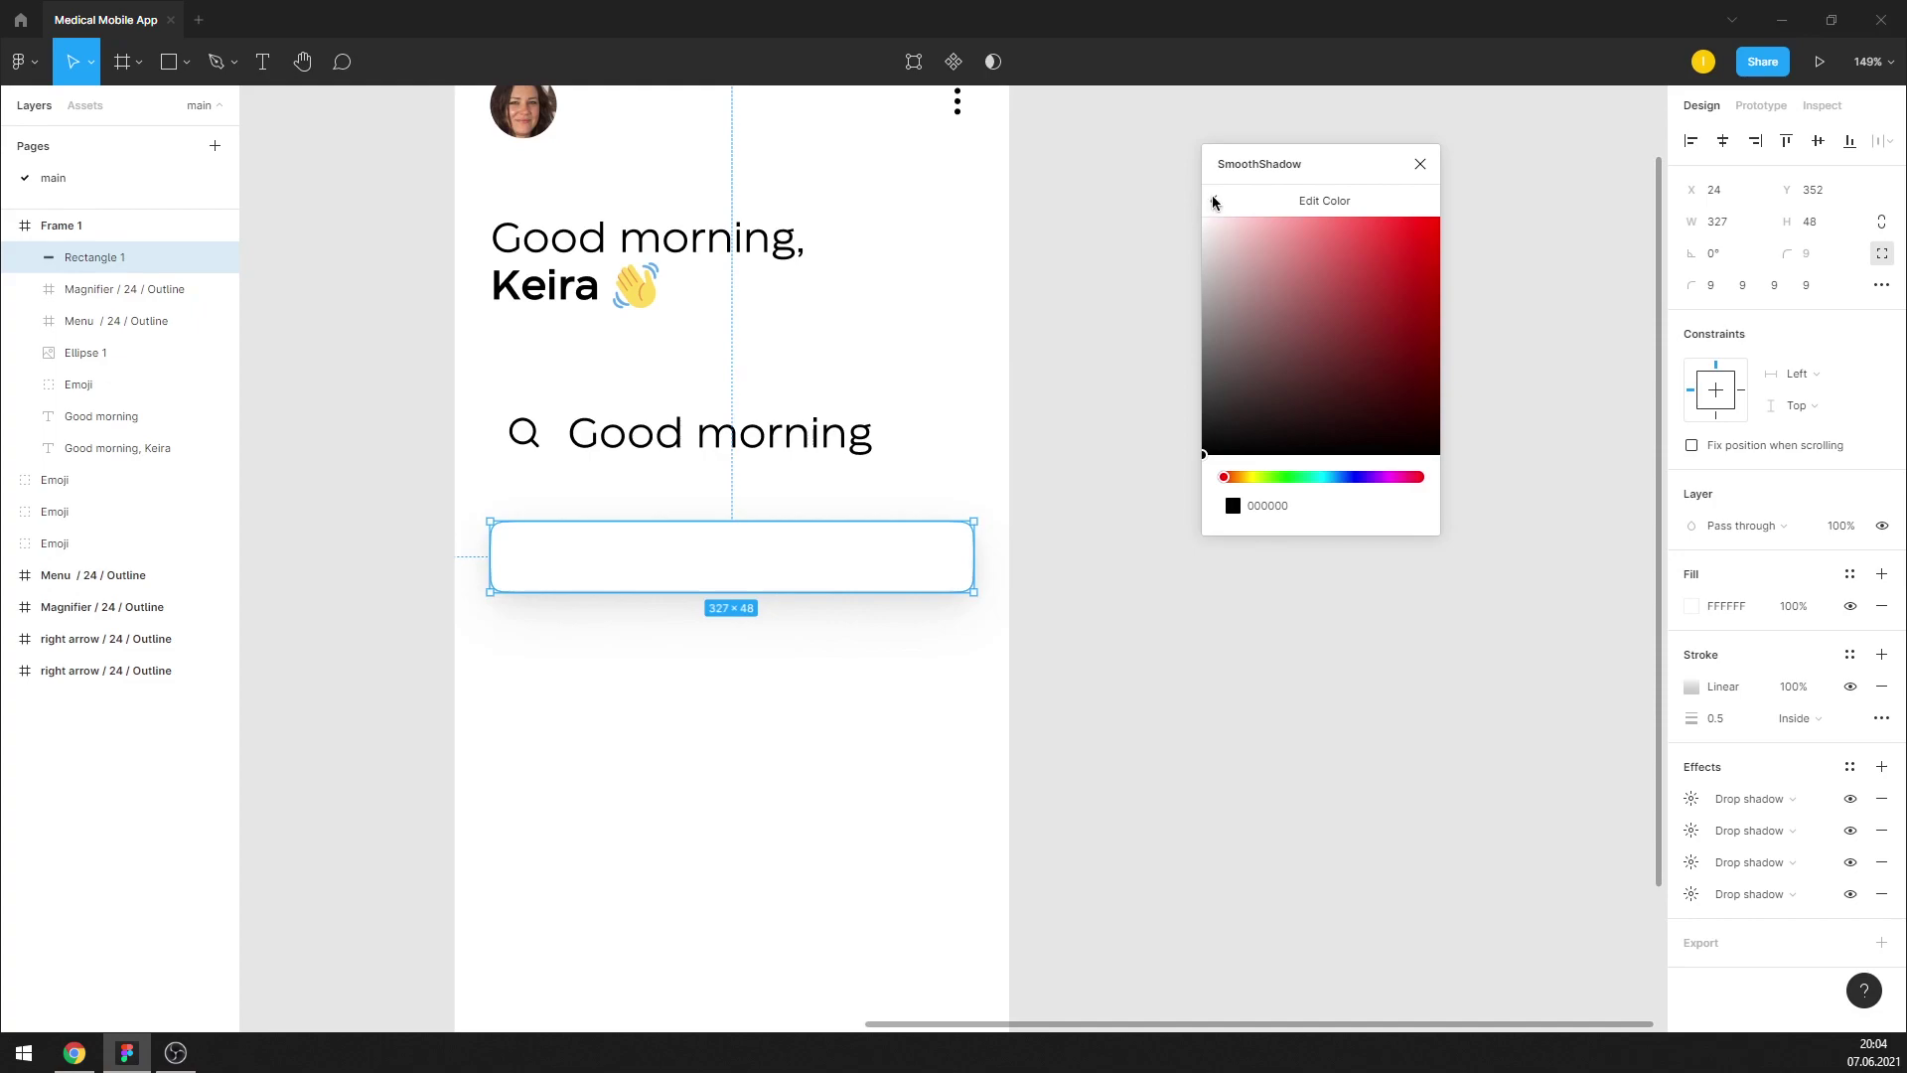
left_click(1214, 199)
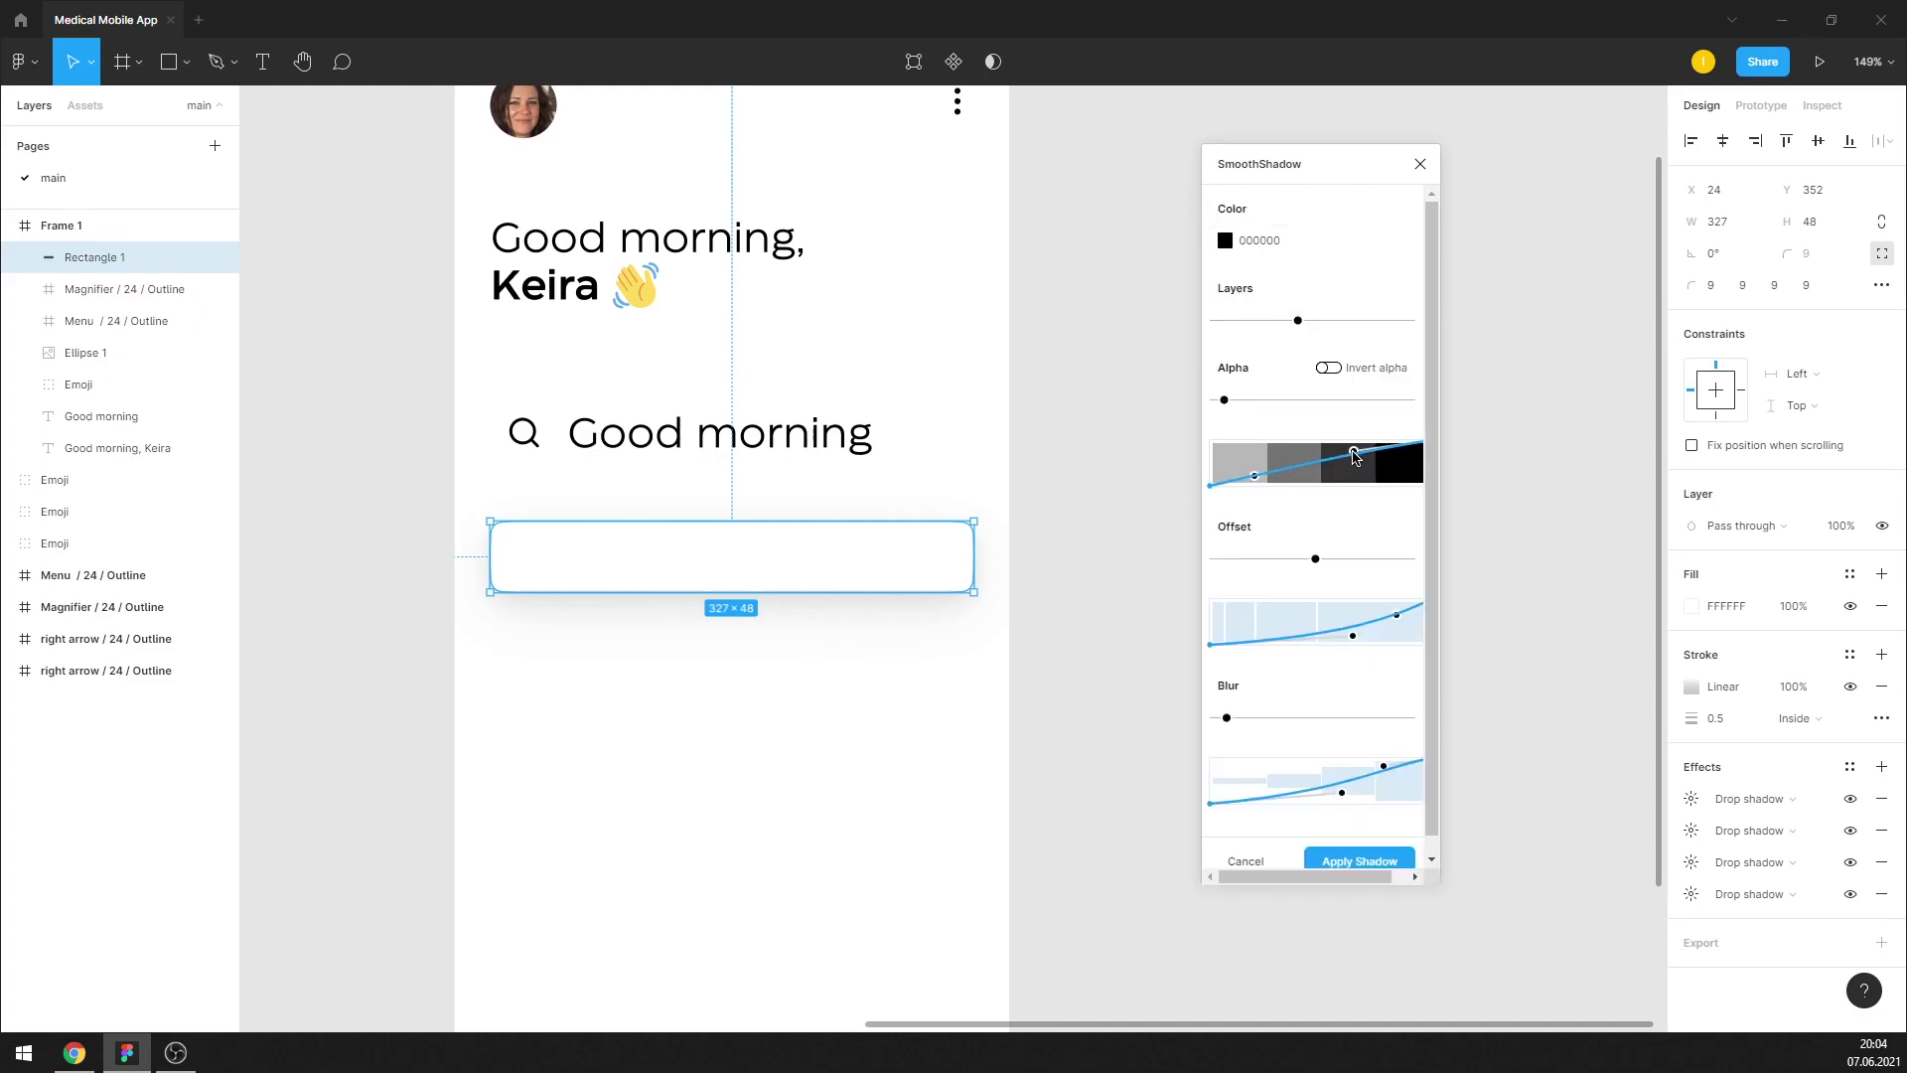
Reshape the alpha curve and bring the shadow blur down to its minimum
left_click_drag(1356, 456, 1367, 465)
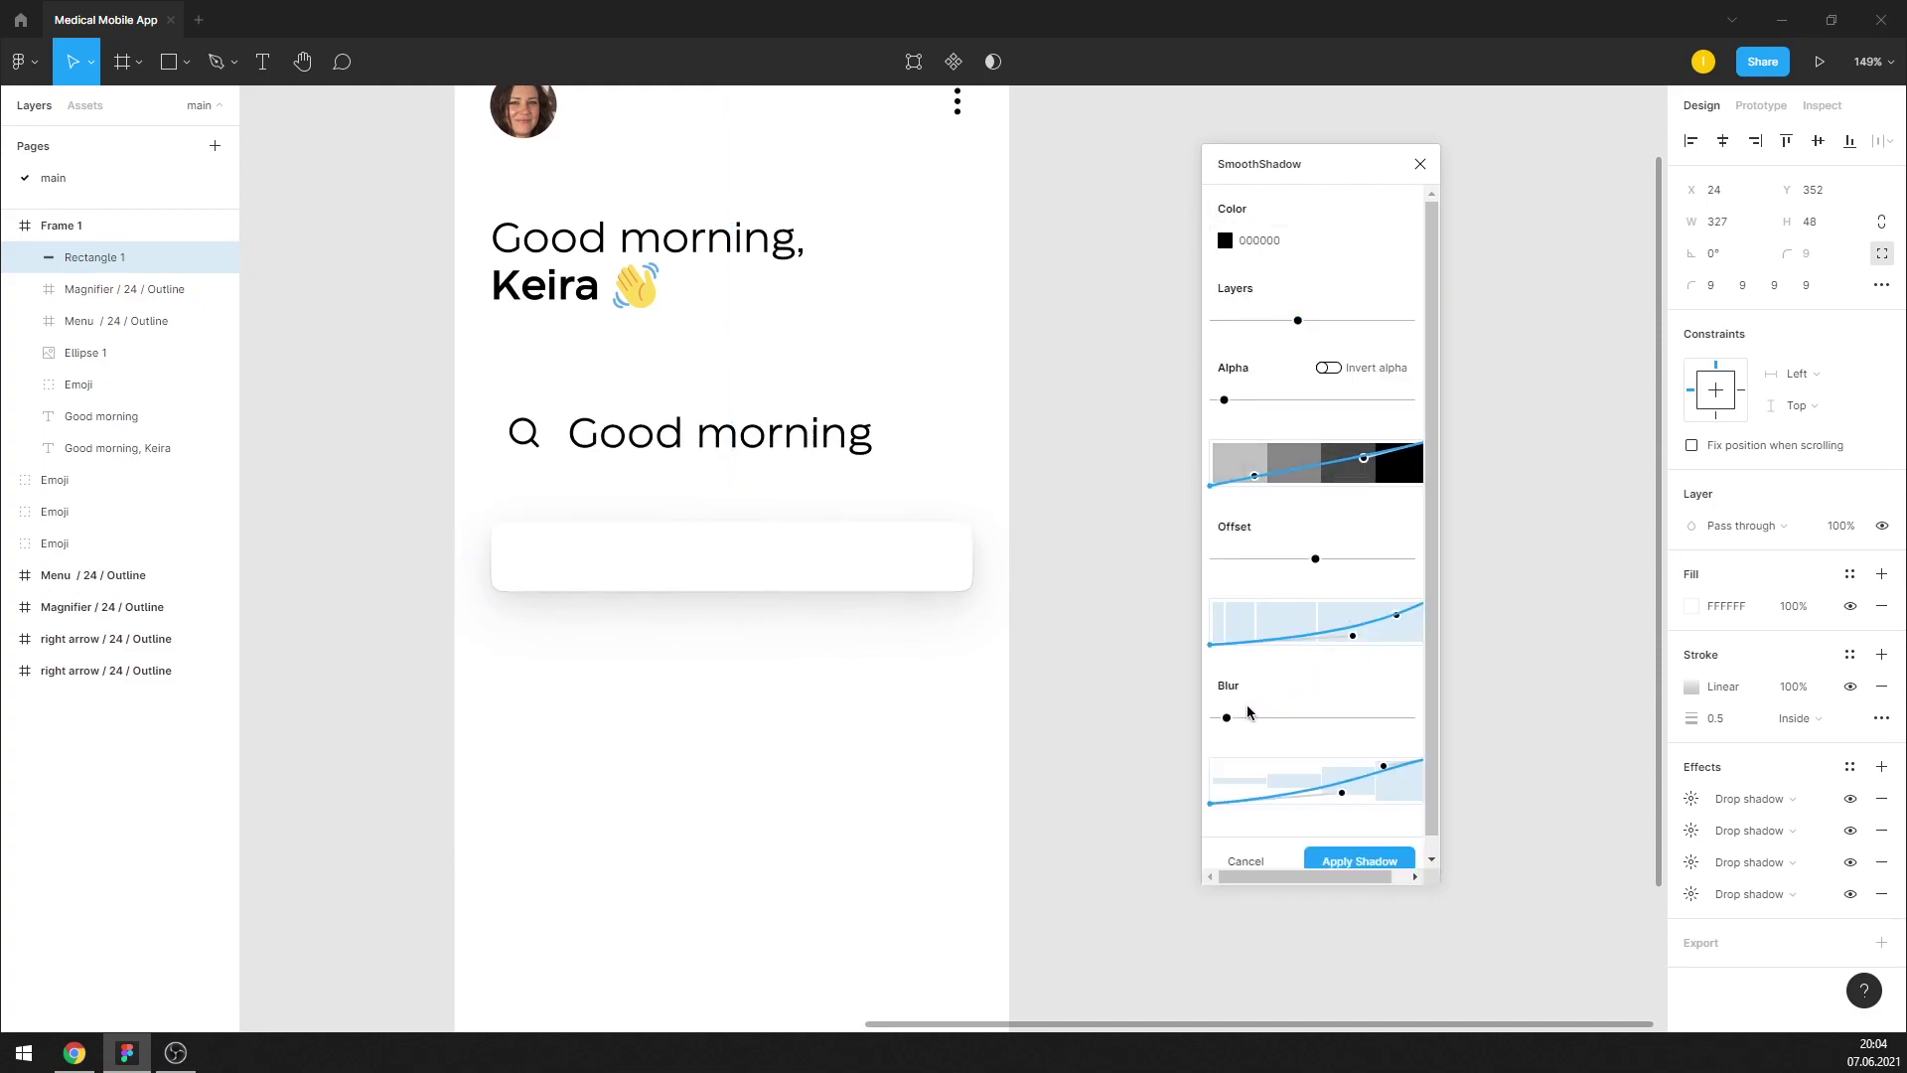
left_click_drag(1229, 707, 1212, 708)
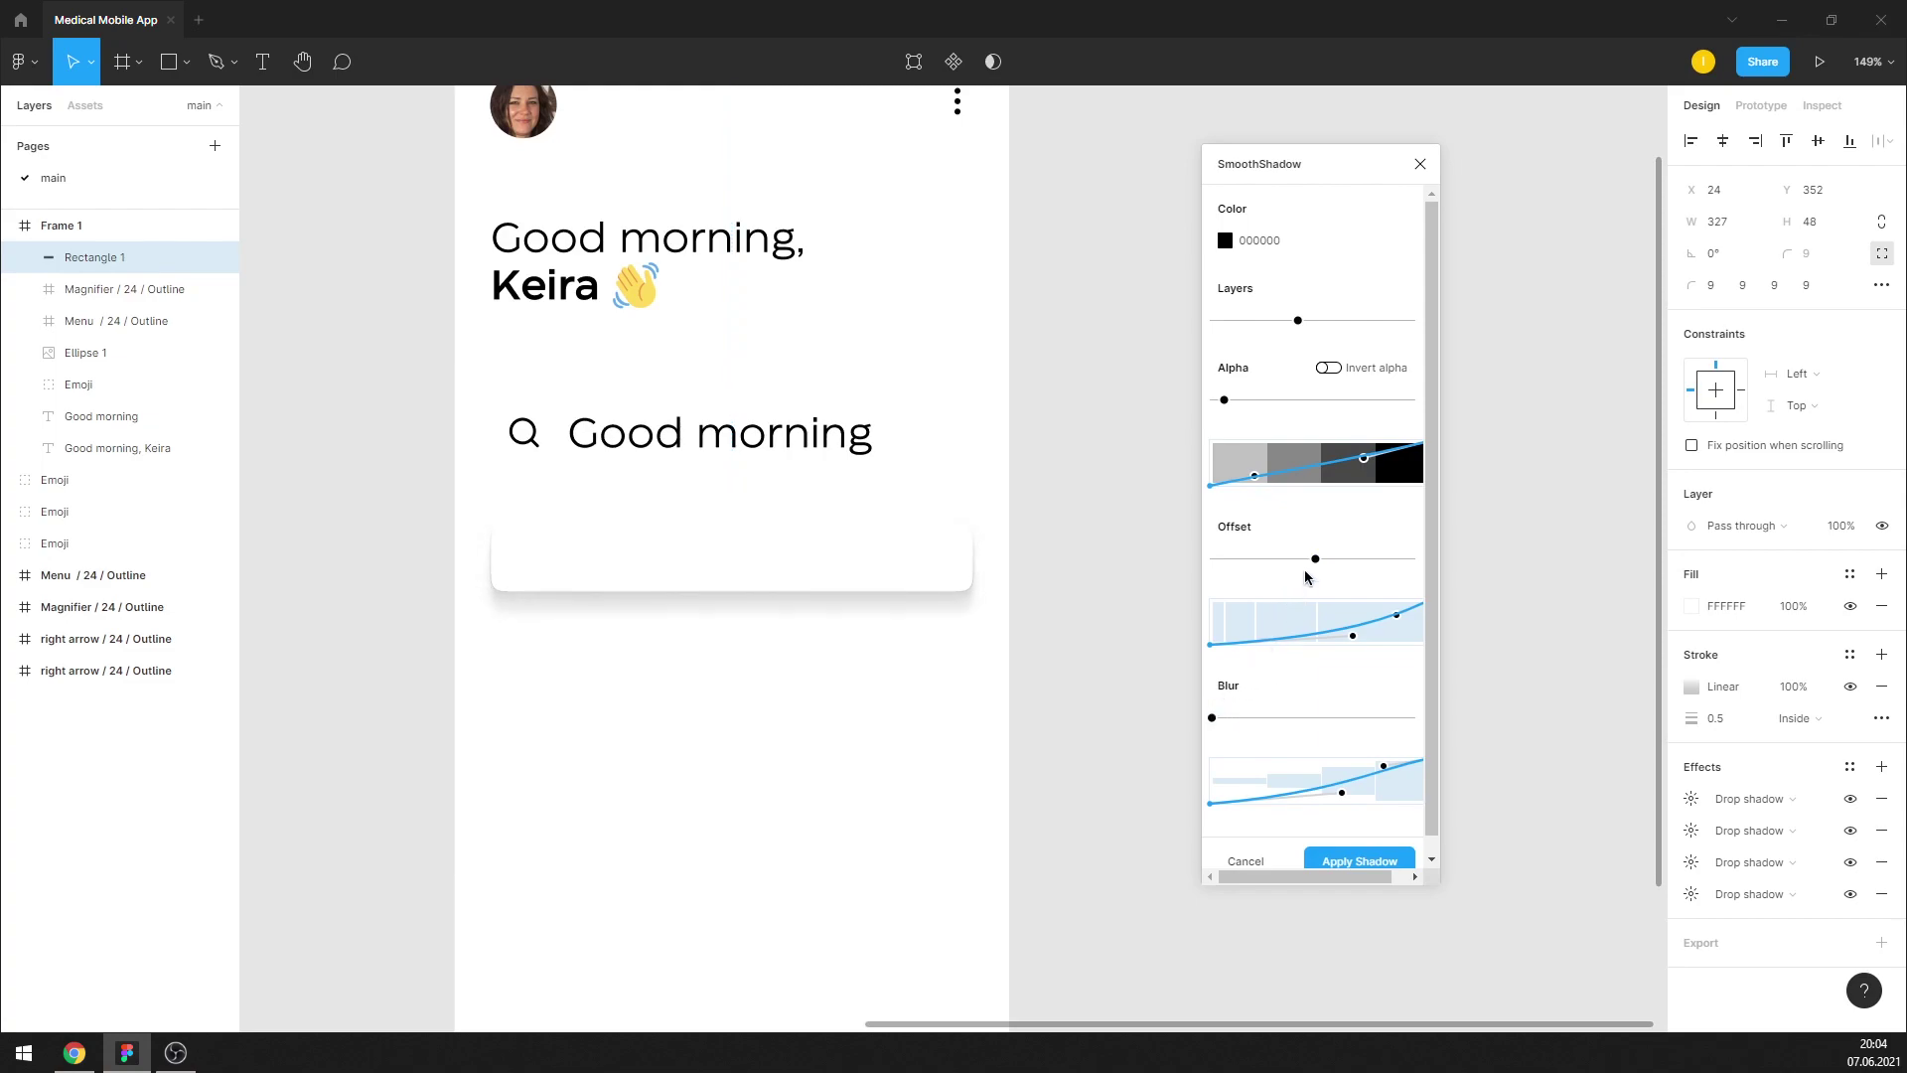
left_click_drag(1315, 558, 1316, 554)
left_click_drag(1214, 713, 1223, 709)
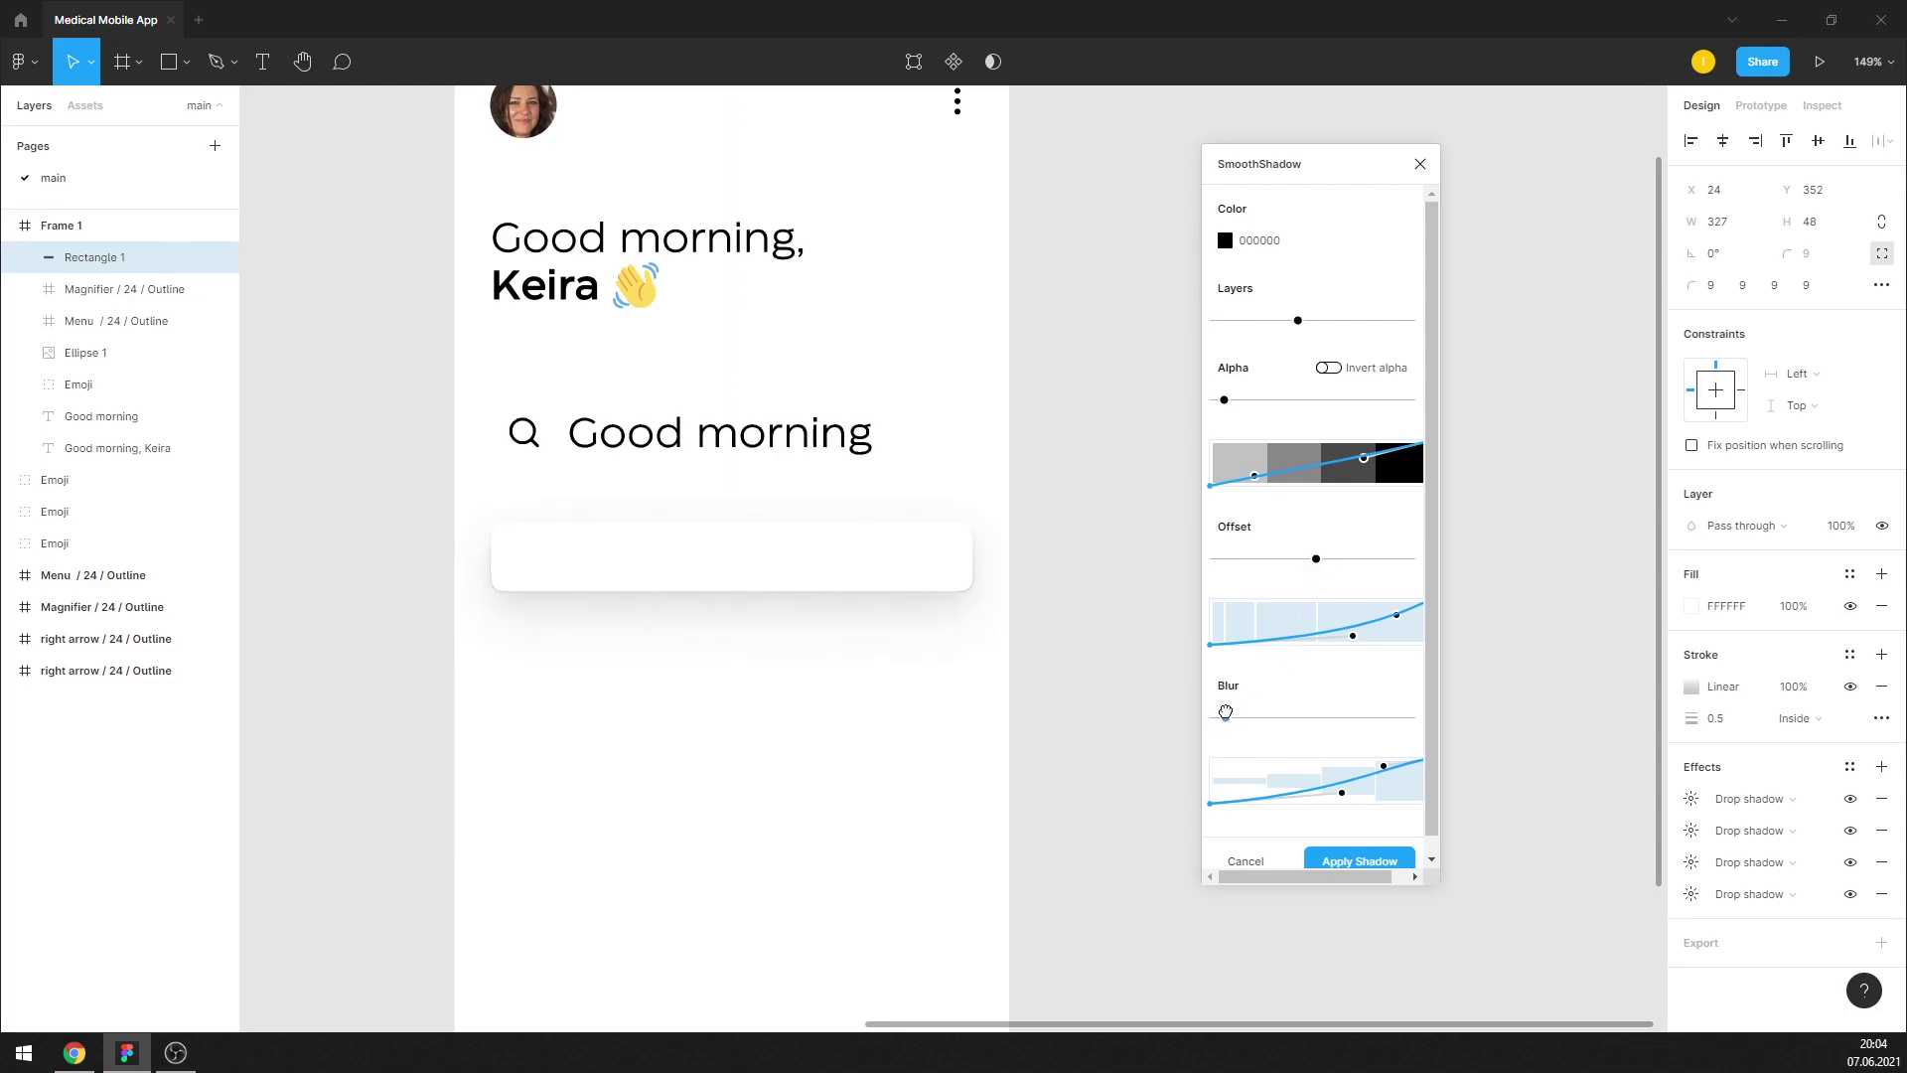
left_click_drag(1228, 709, 1220, 713)
Apply the smooth shadow, then rearrange the stroke gradient stops and lighten the grey stop
left_click(1358, 861)
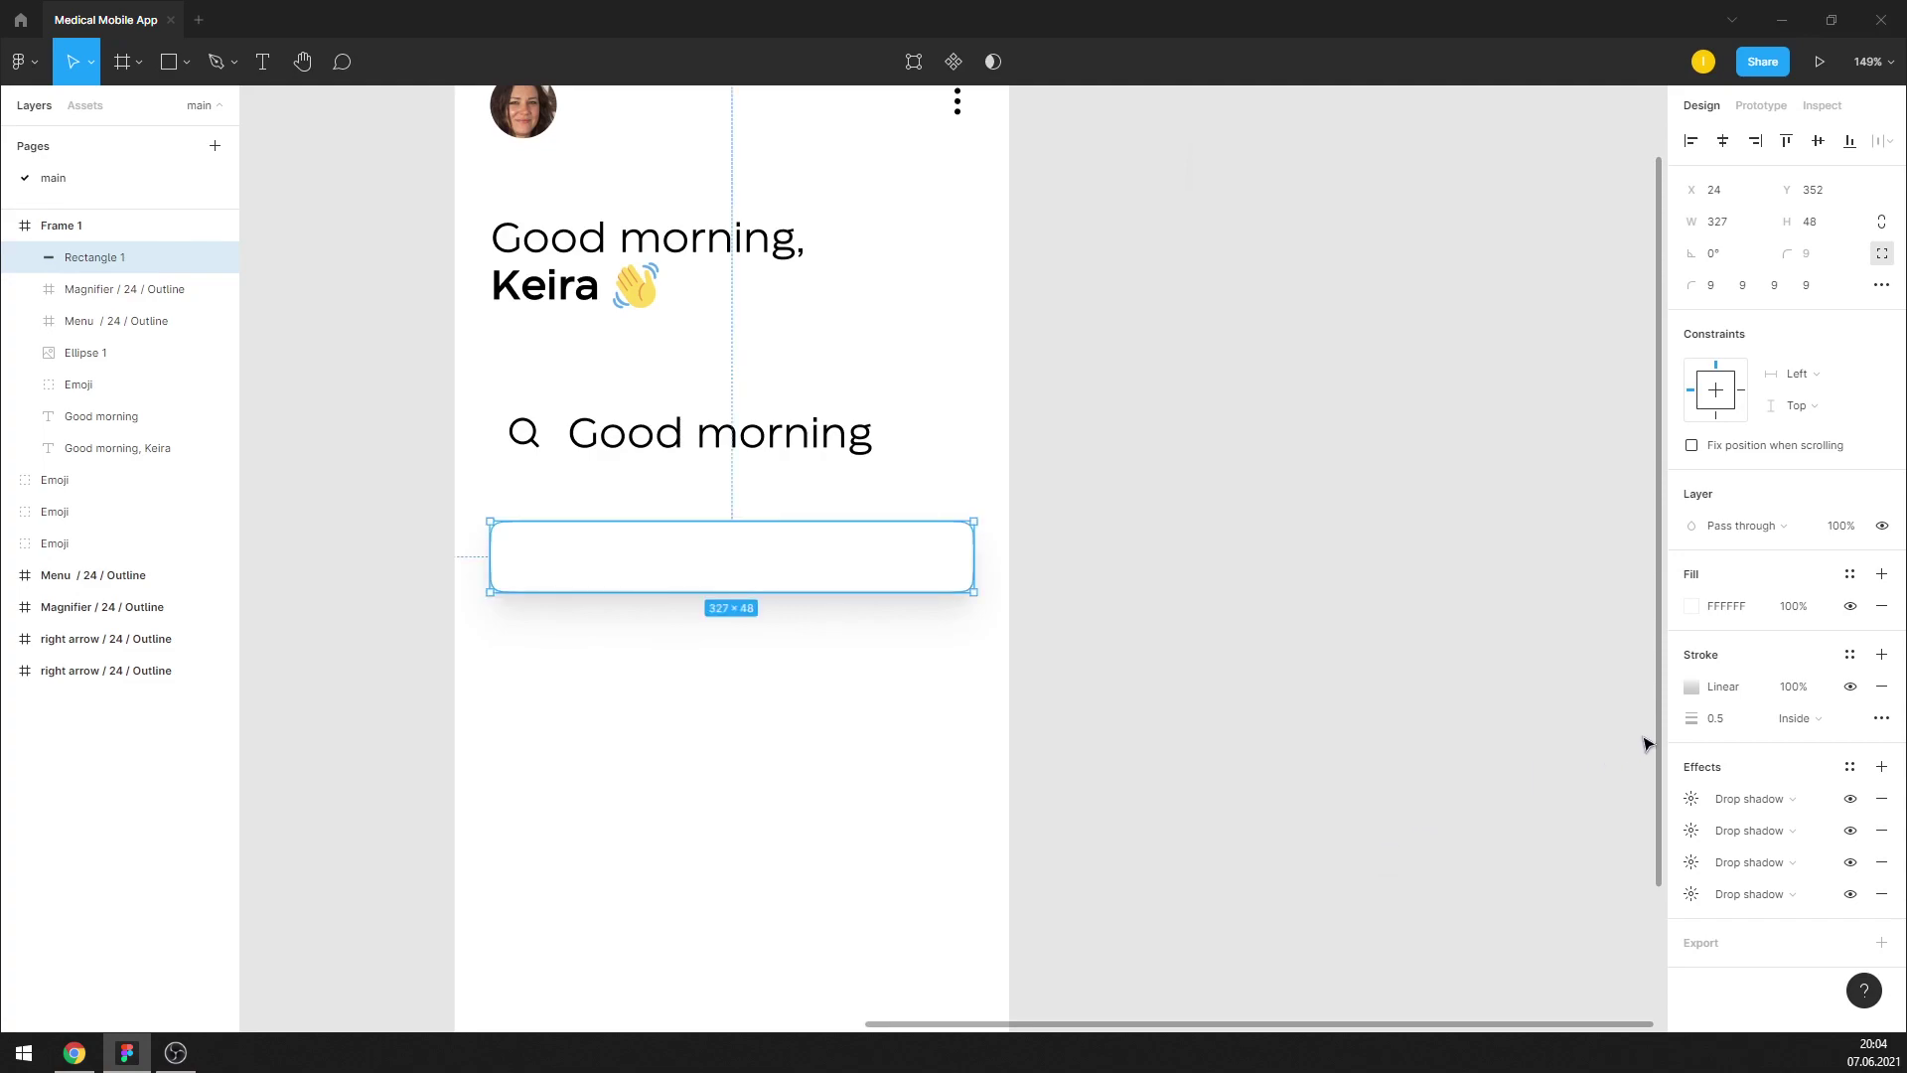
left_click(1691, 687)
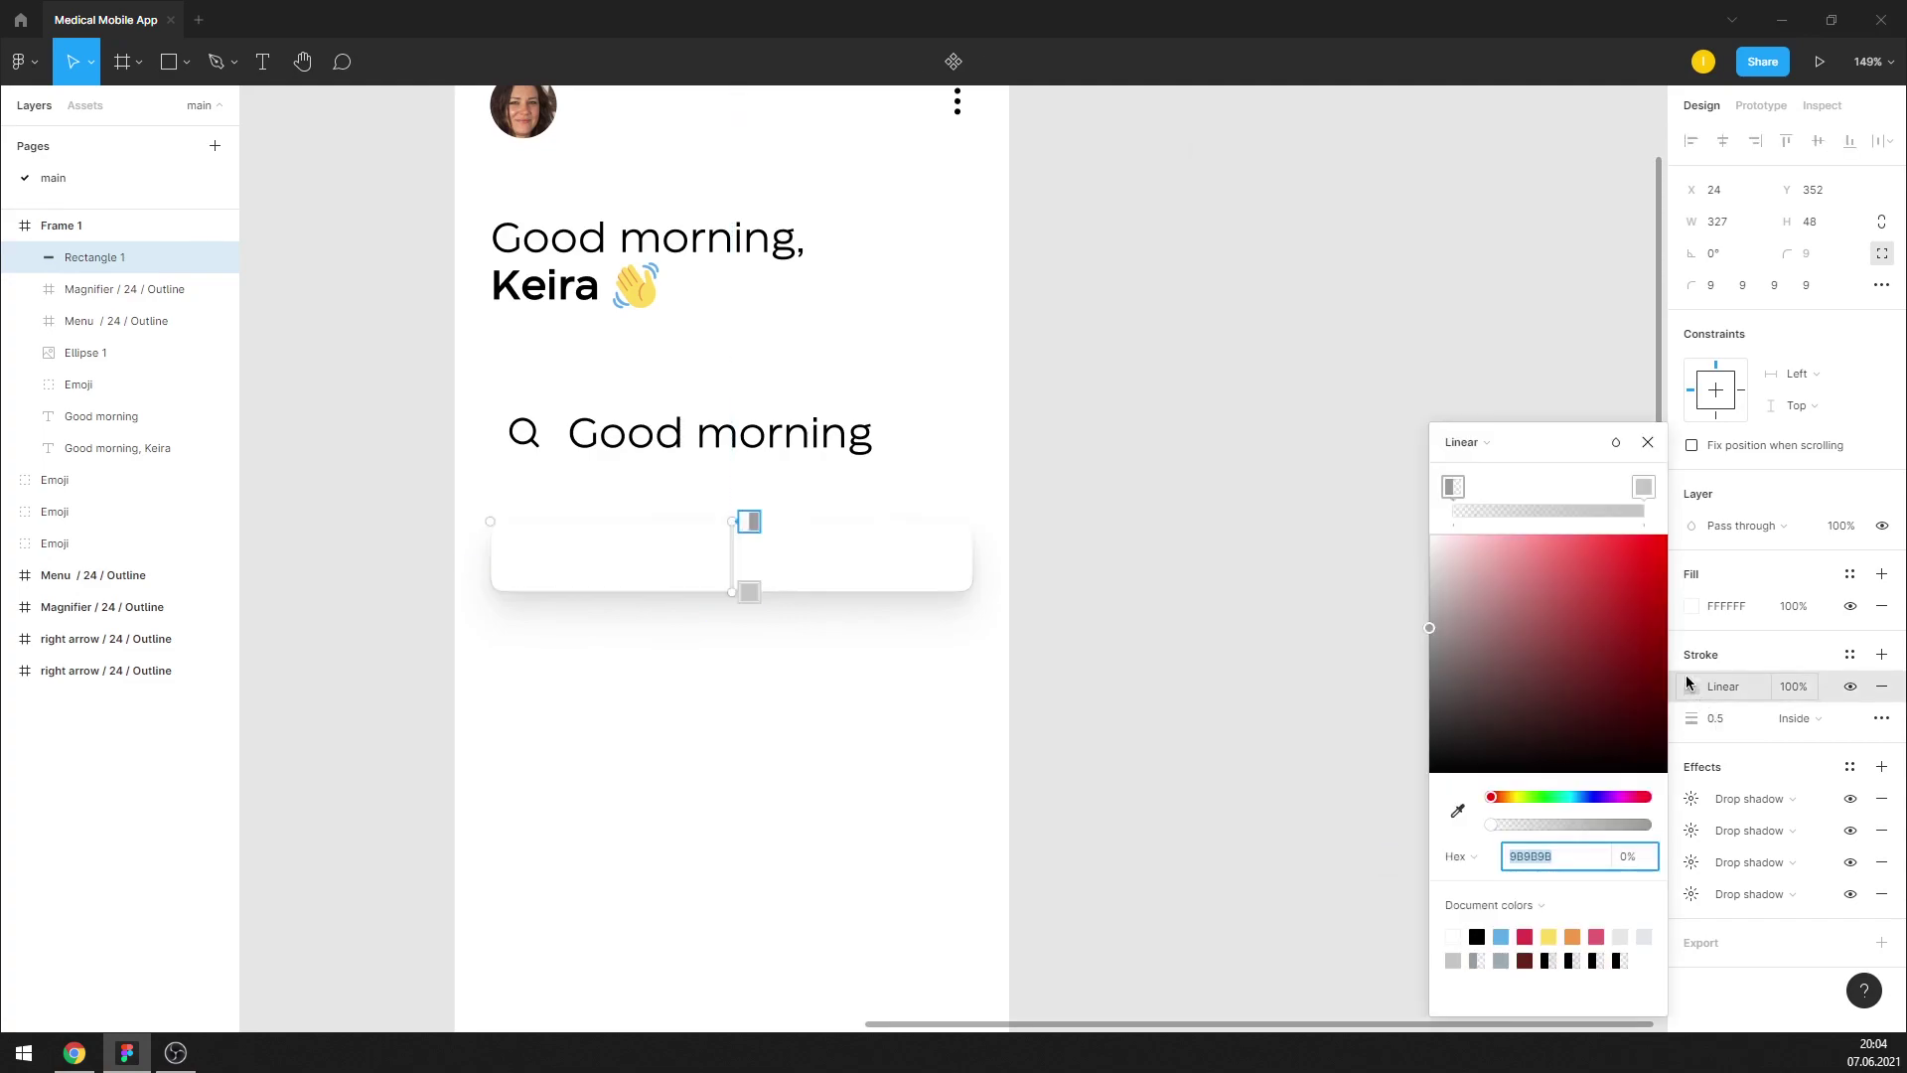
mouse_move(1453, 487)
left_mouse_down()
mouse_move(1543, 487)
mouse_move(1425, 497)
left_mouse_up()
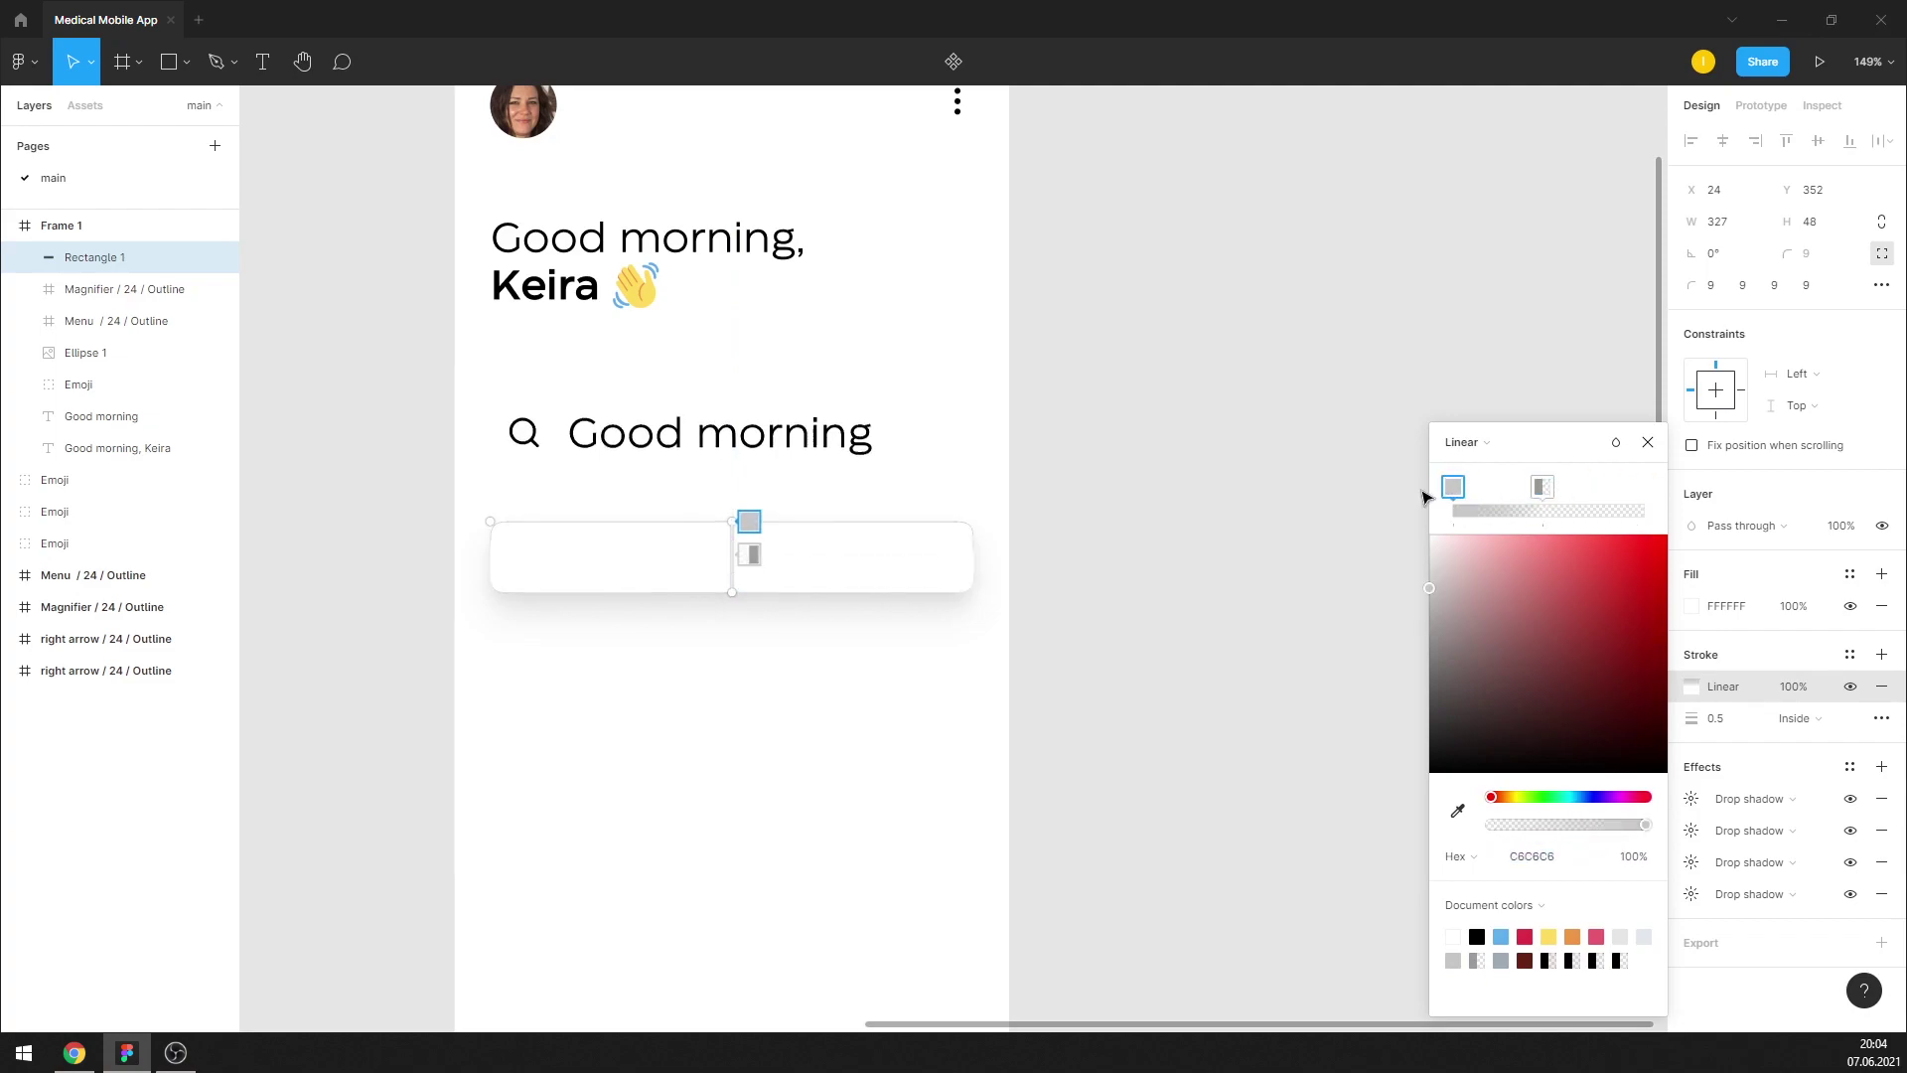
left_click_drag(1546, 487, 1647, 487)
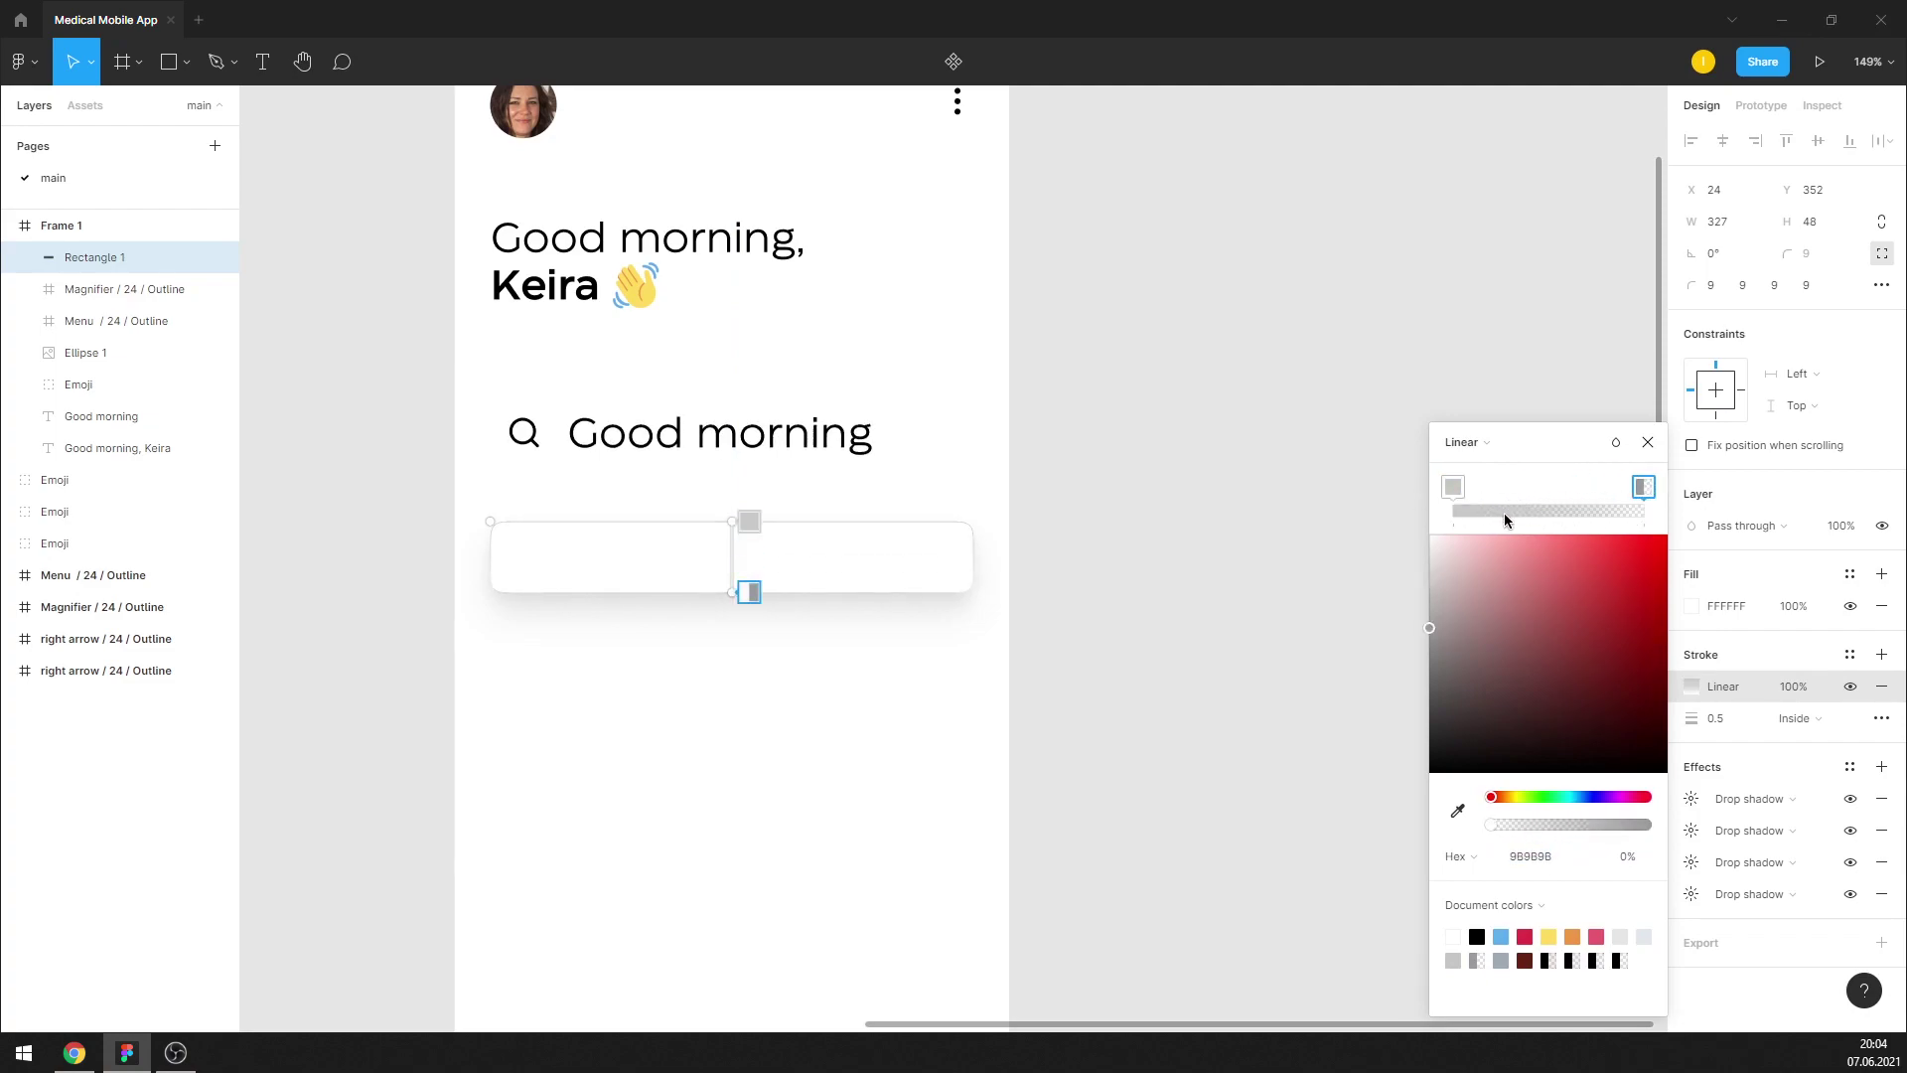
left_click(1452, 487)
left_click_drag(1432, 575, 1427, 560)
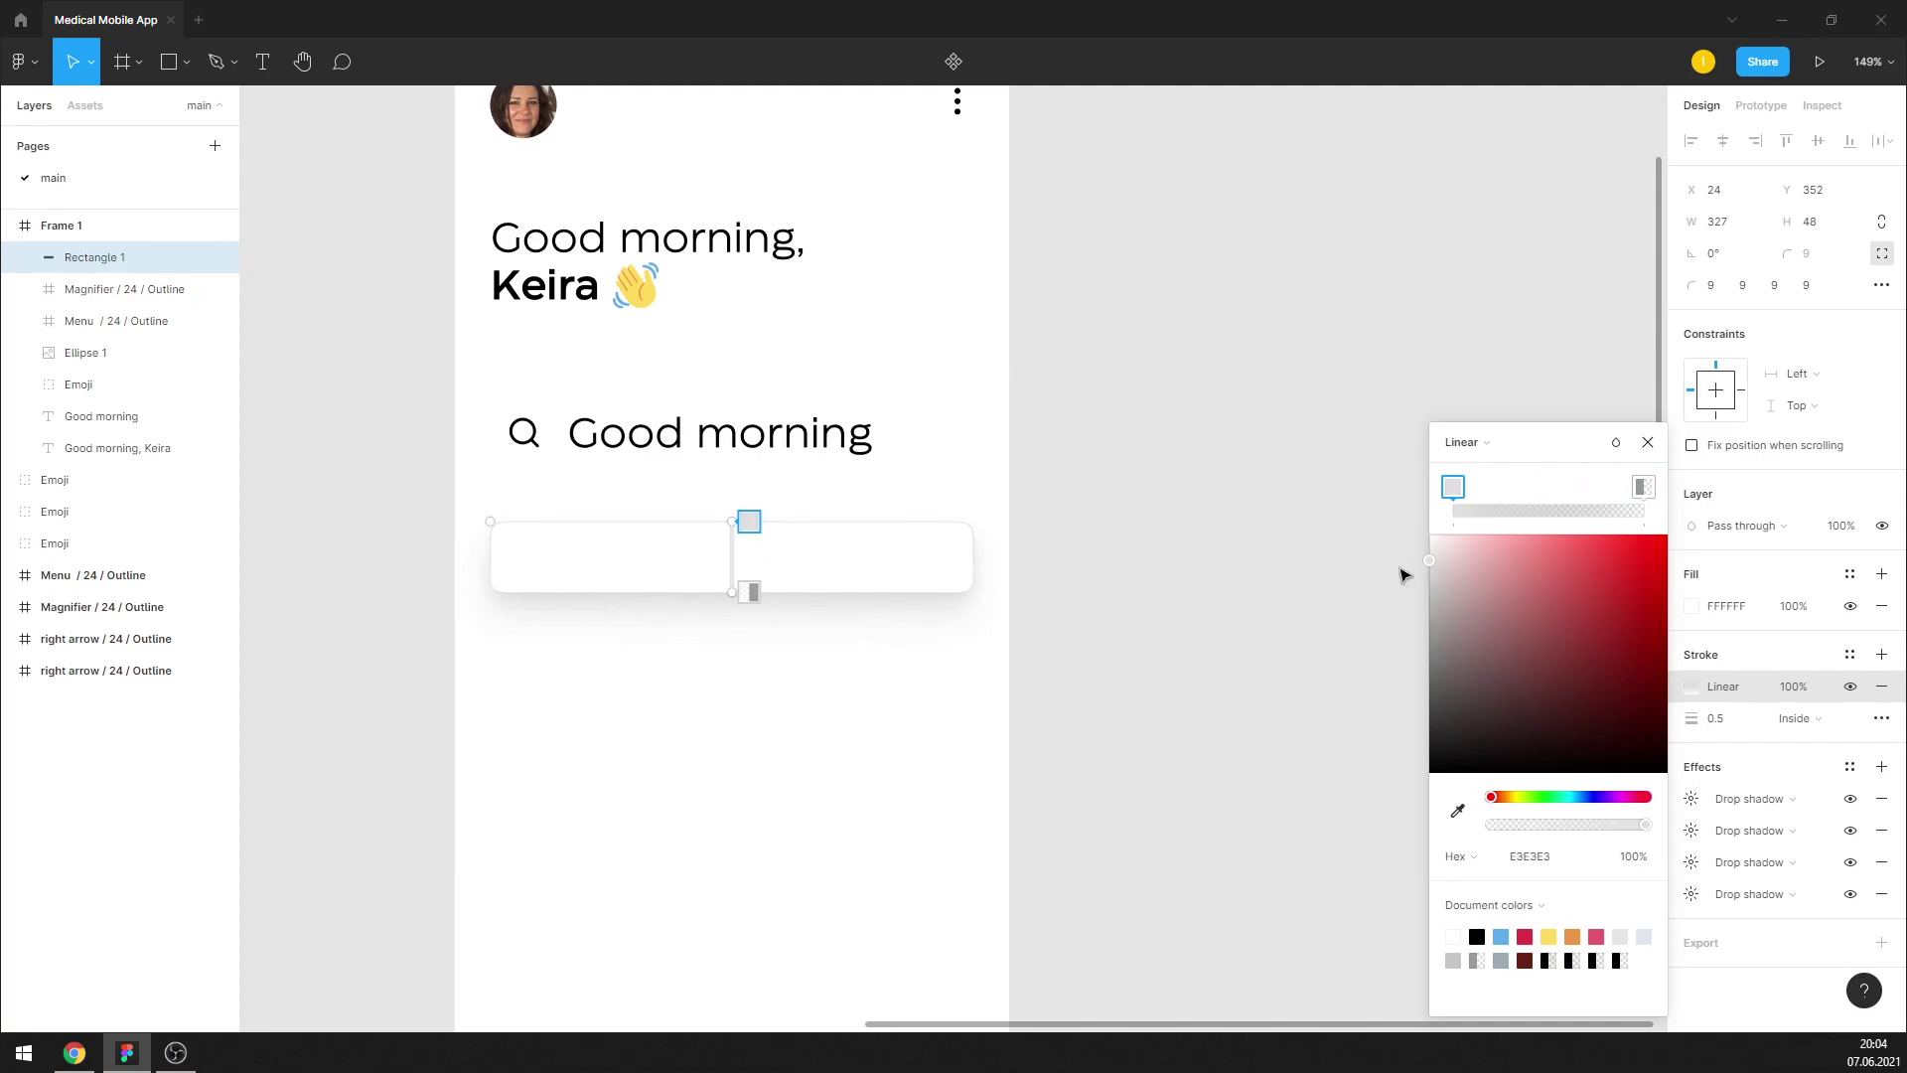
left_click(1648, 442)
left_click(1408, 541)
Change the stroke gradient's left stop to a medium blue
scroll(1384, 533, "down", 3)
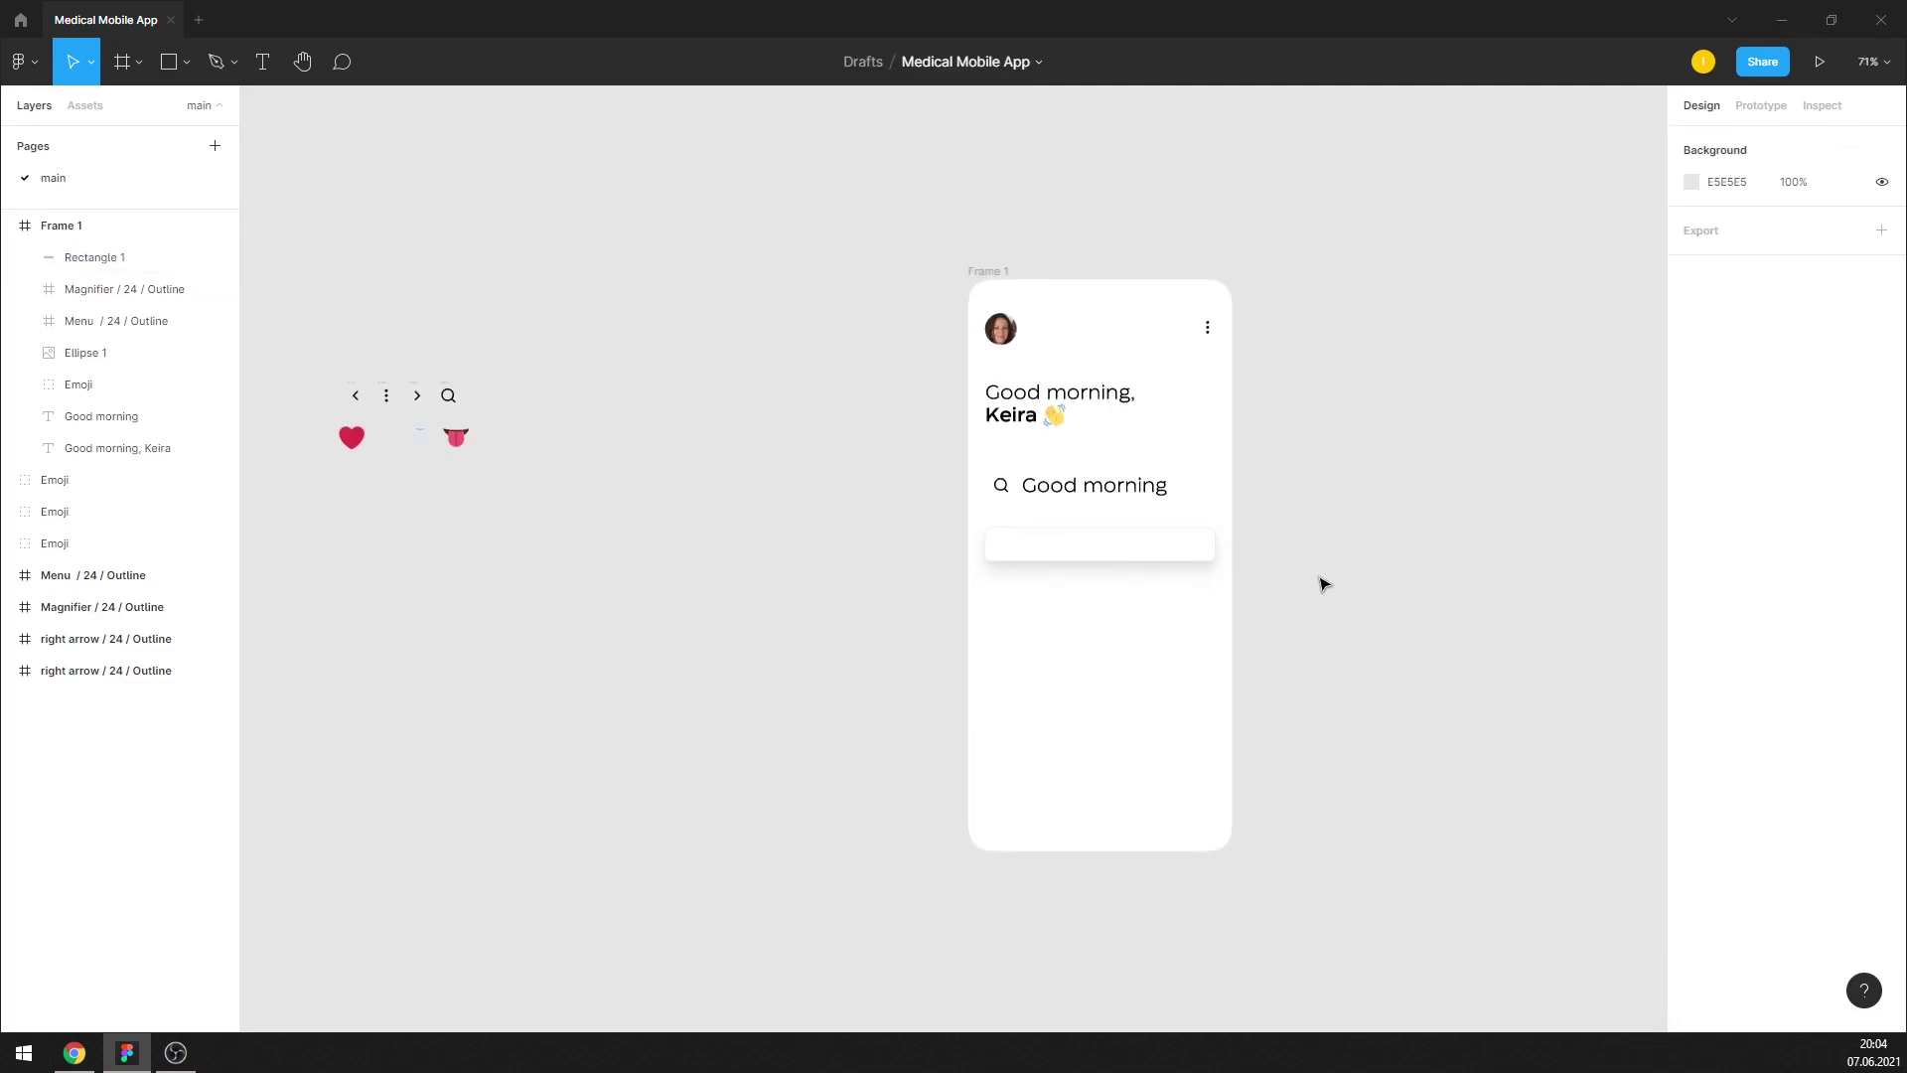
scroll(1324, 584, "up", 2)
scroll(1261, 529, "up", 1)
scroll(1353, 444, "up", 1)
scroll(1328, 473, "up", 2)
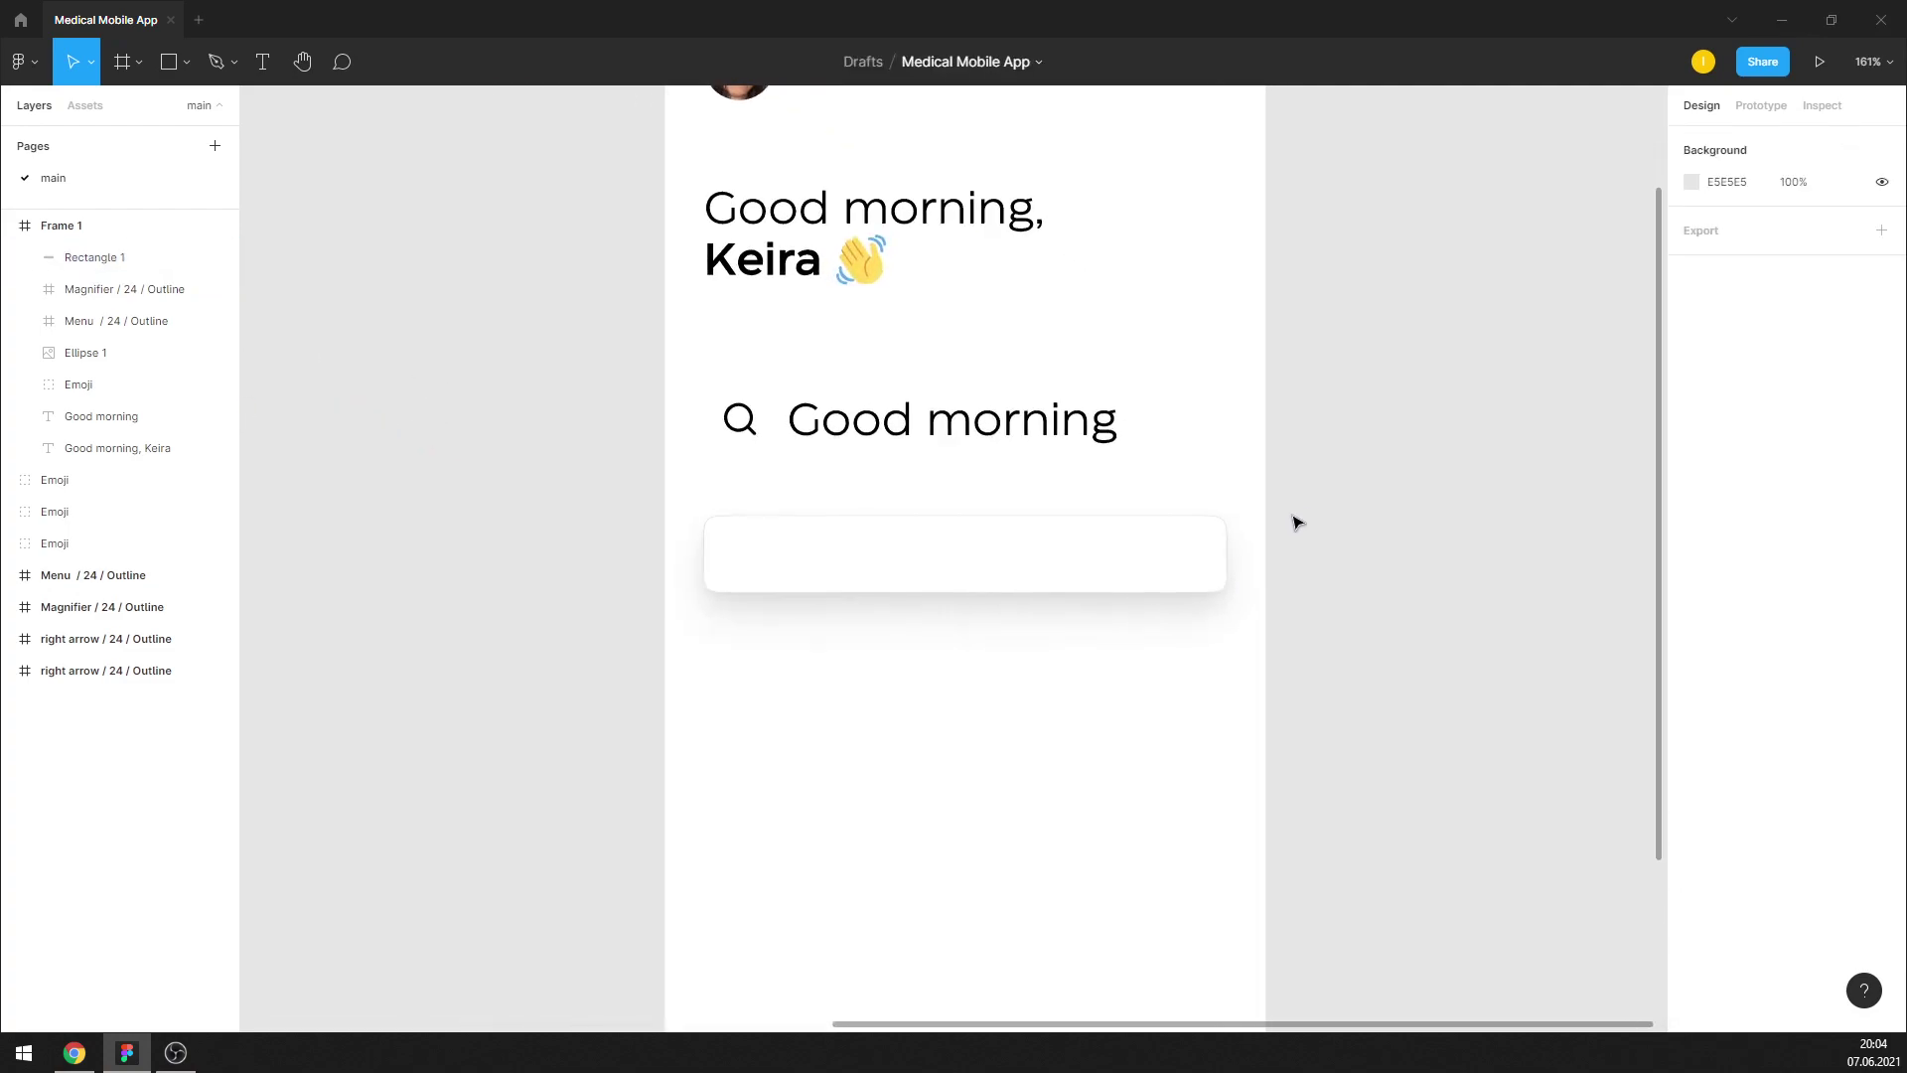
left_click(1226, 553)
left_click(1691, 687)
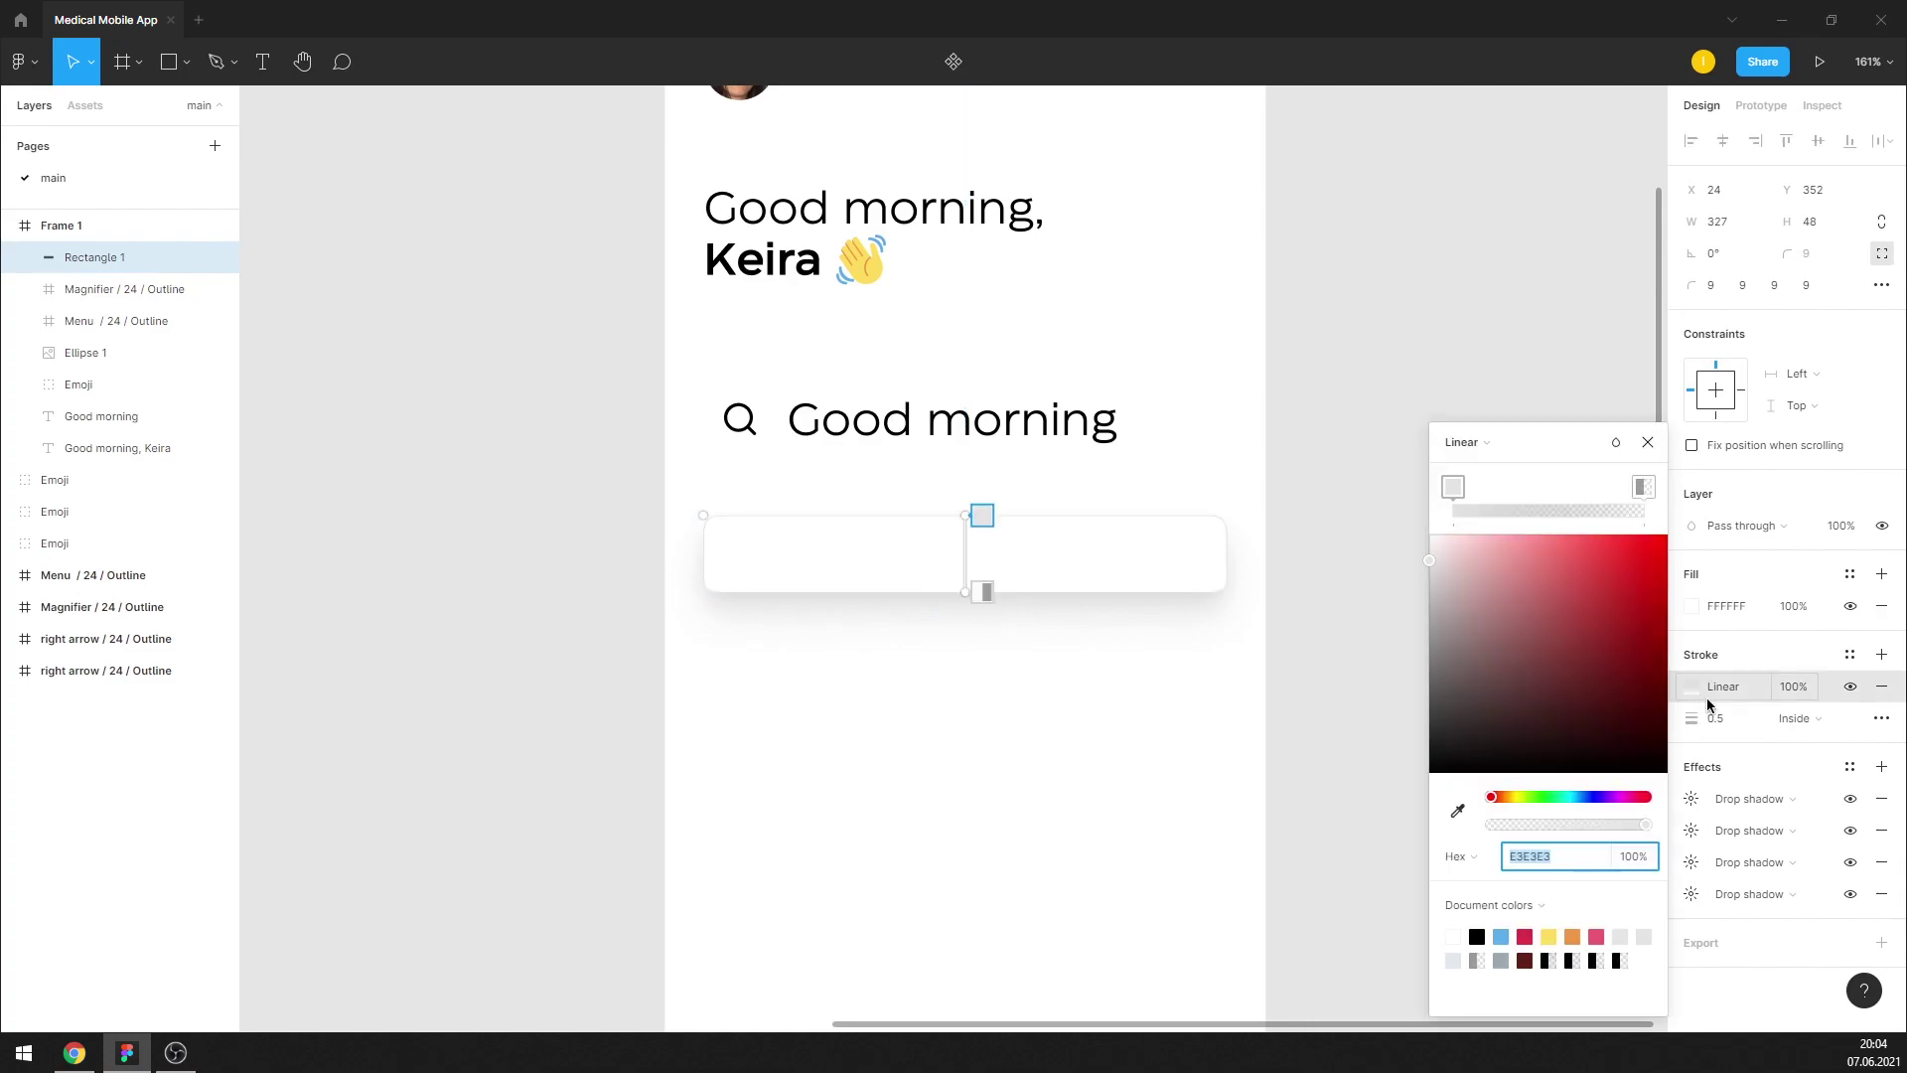
left_click(1451, 487)
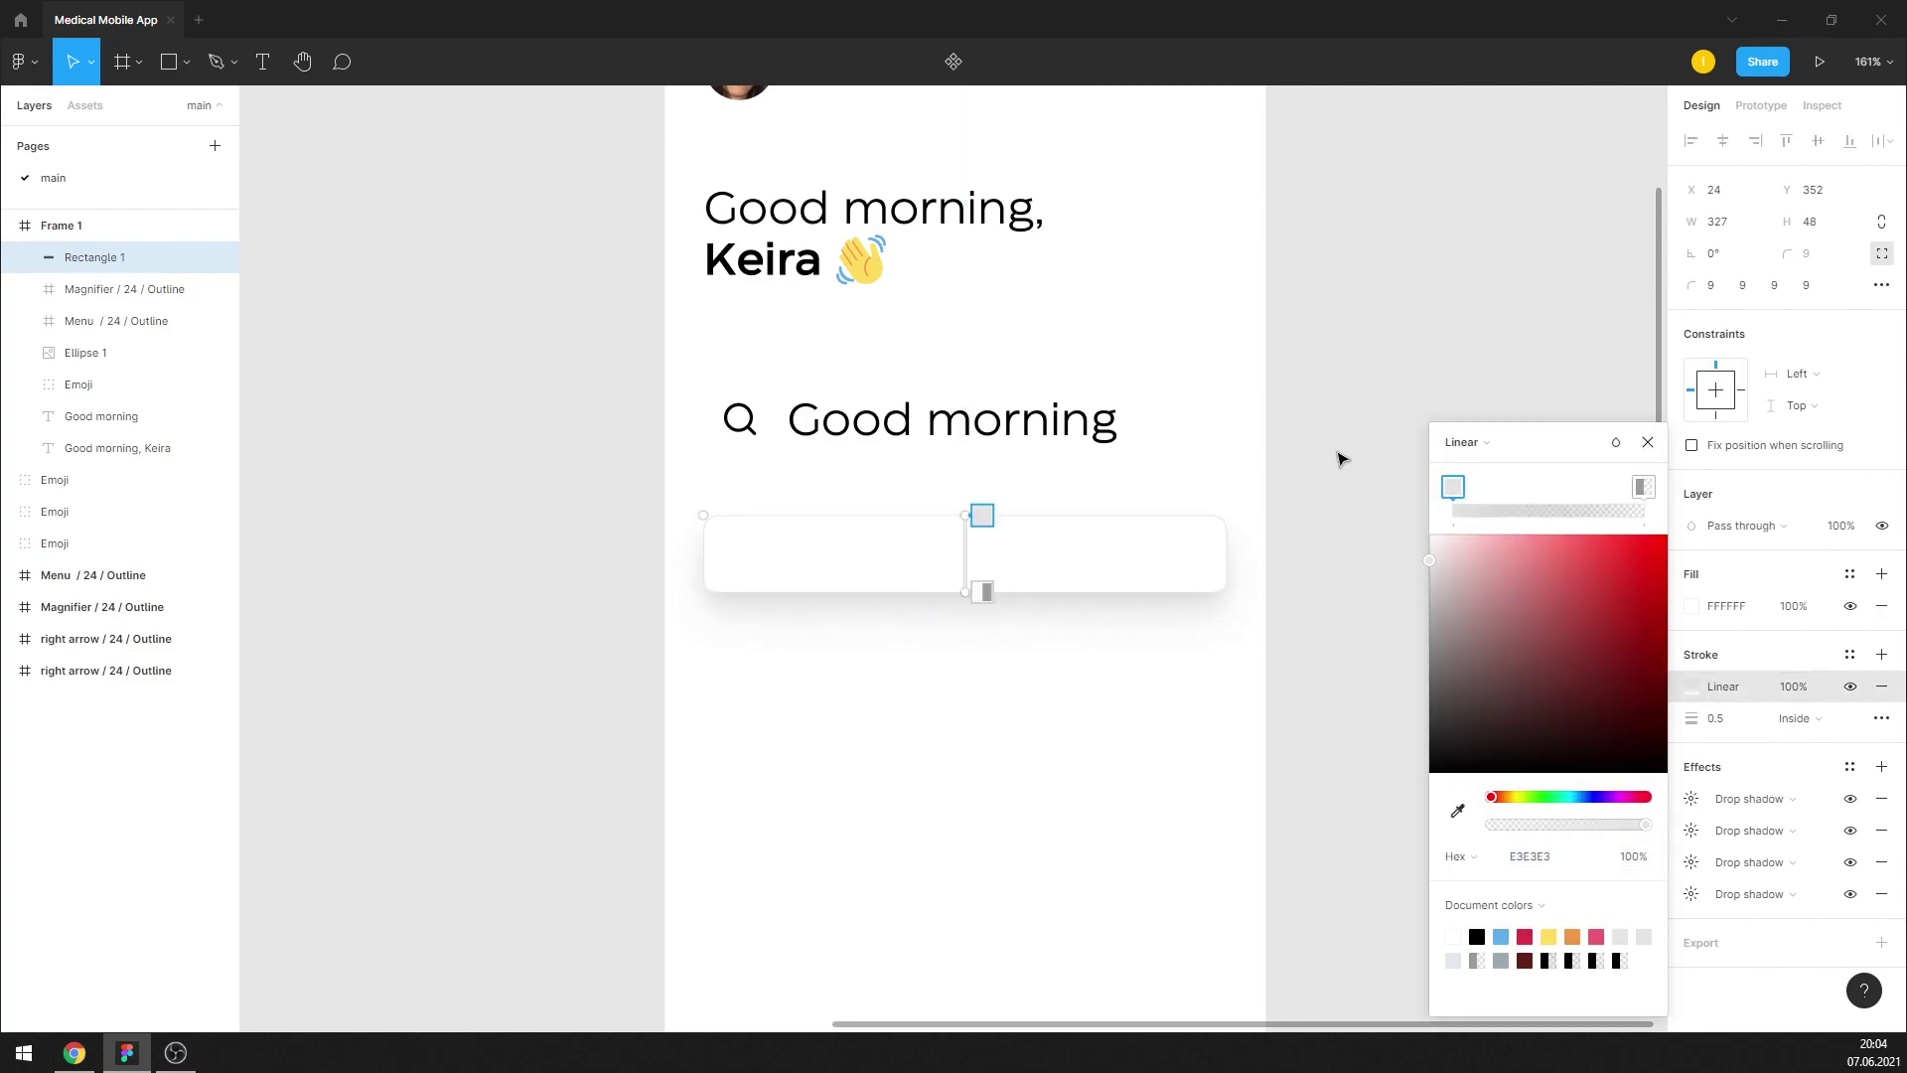
left_click(1587, 797)
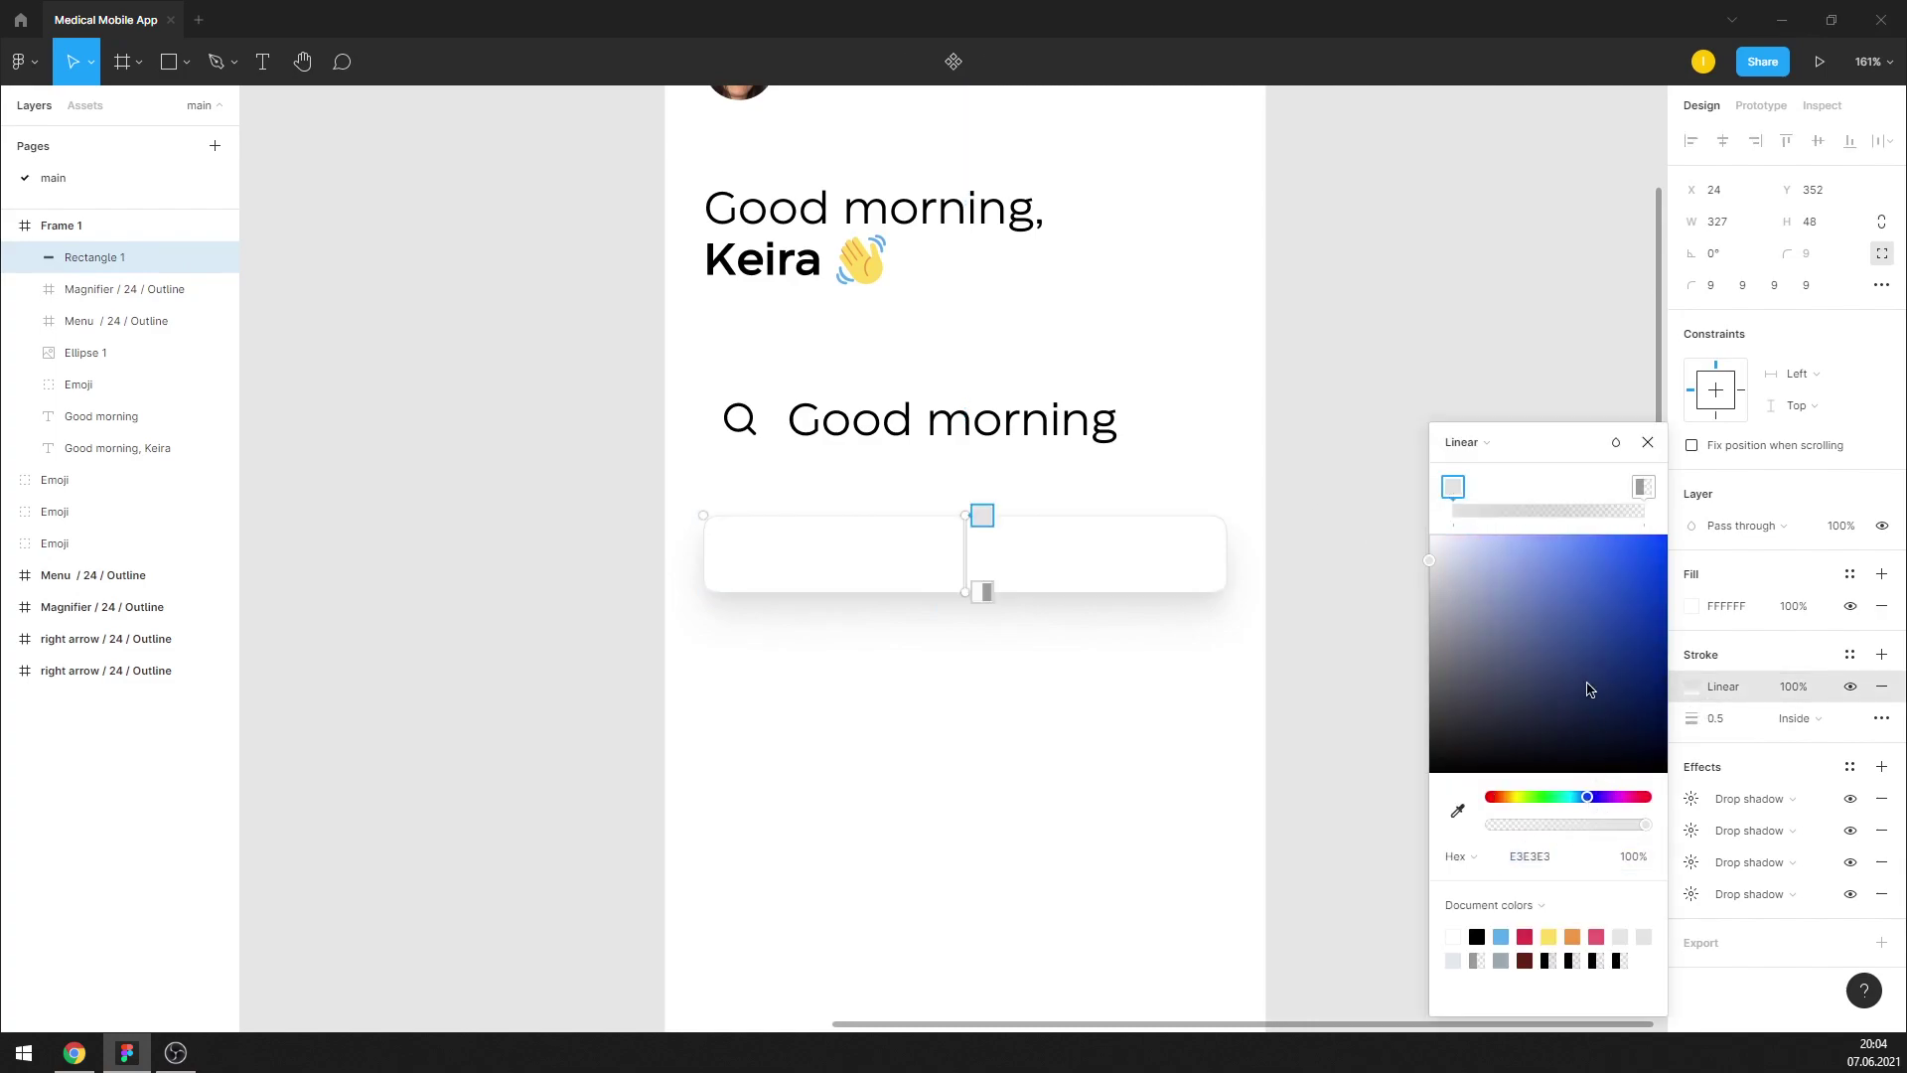
left_click(1541, 564)
left_click(1538, 559)
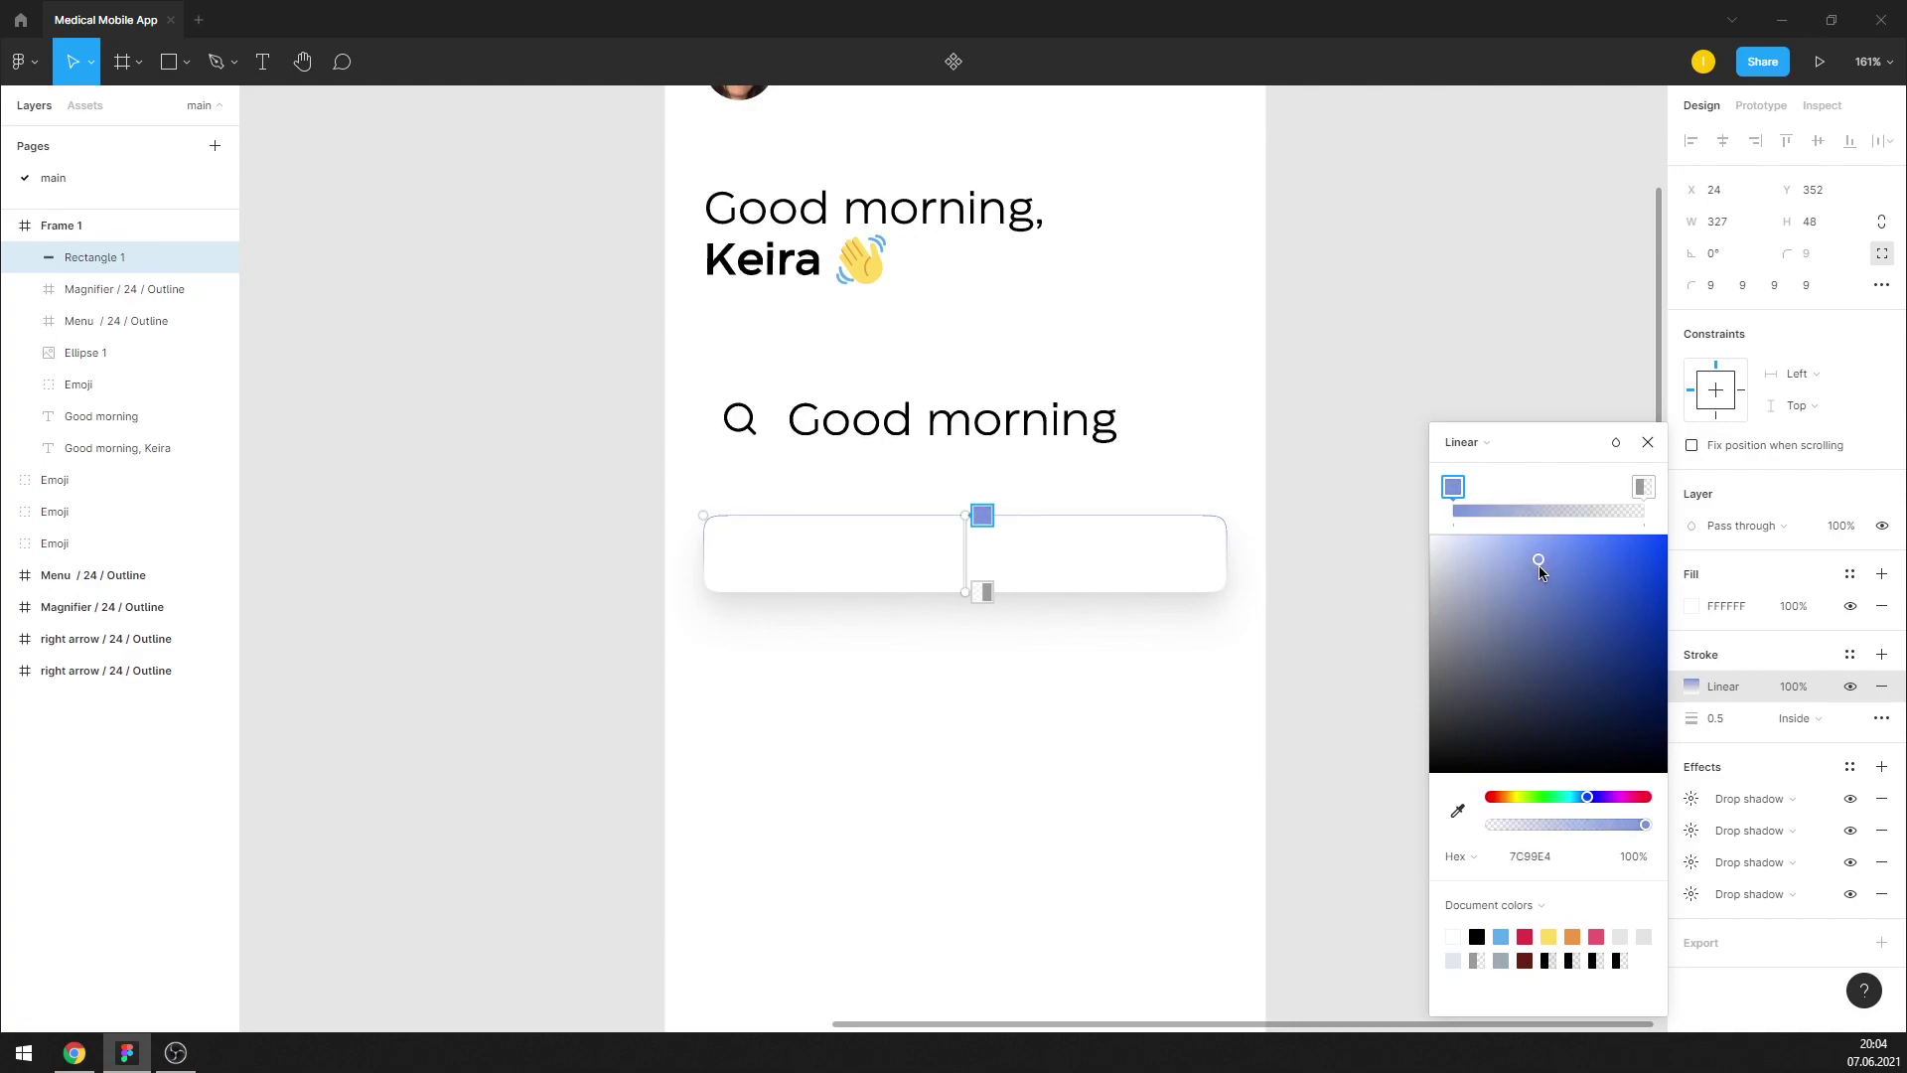
Set the right stop to blue 7C99E4 at 0% and lighten the left stop to D8E3FF
left_click(1567, 858)
left_click(1643, 486)
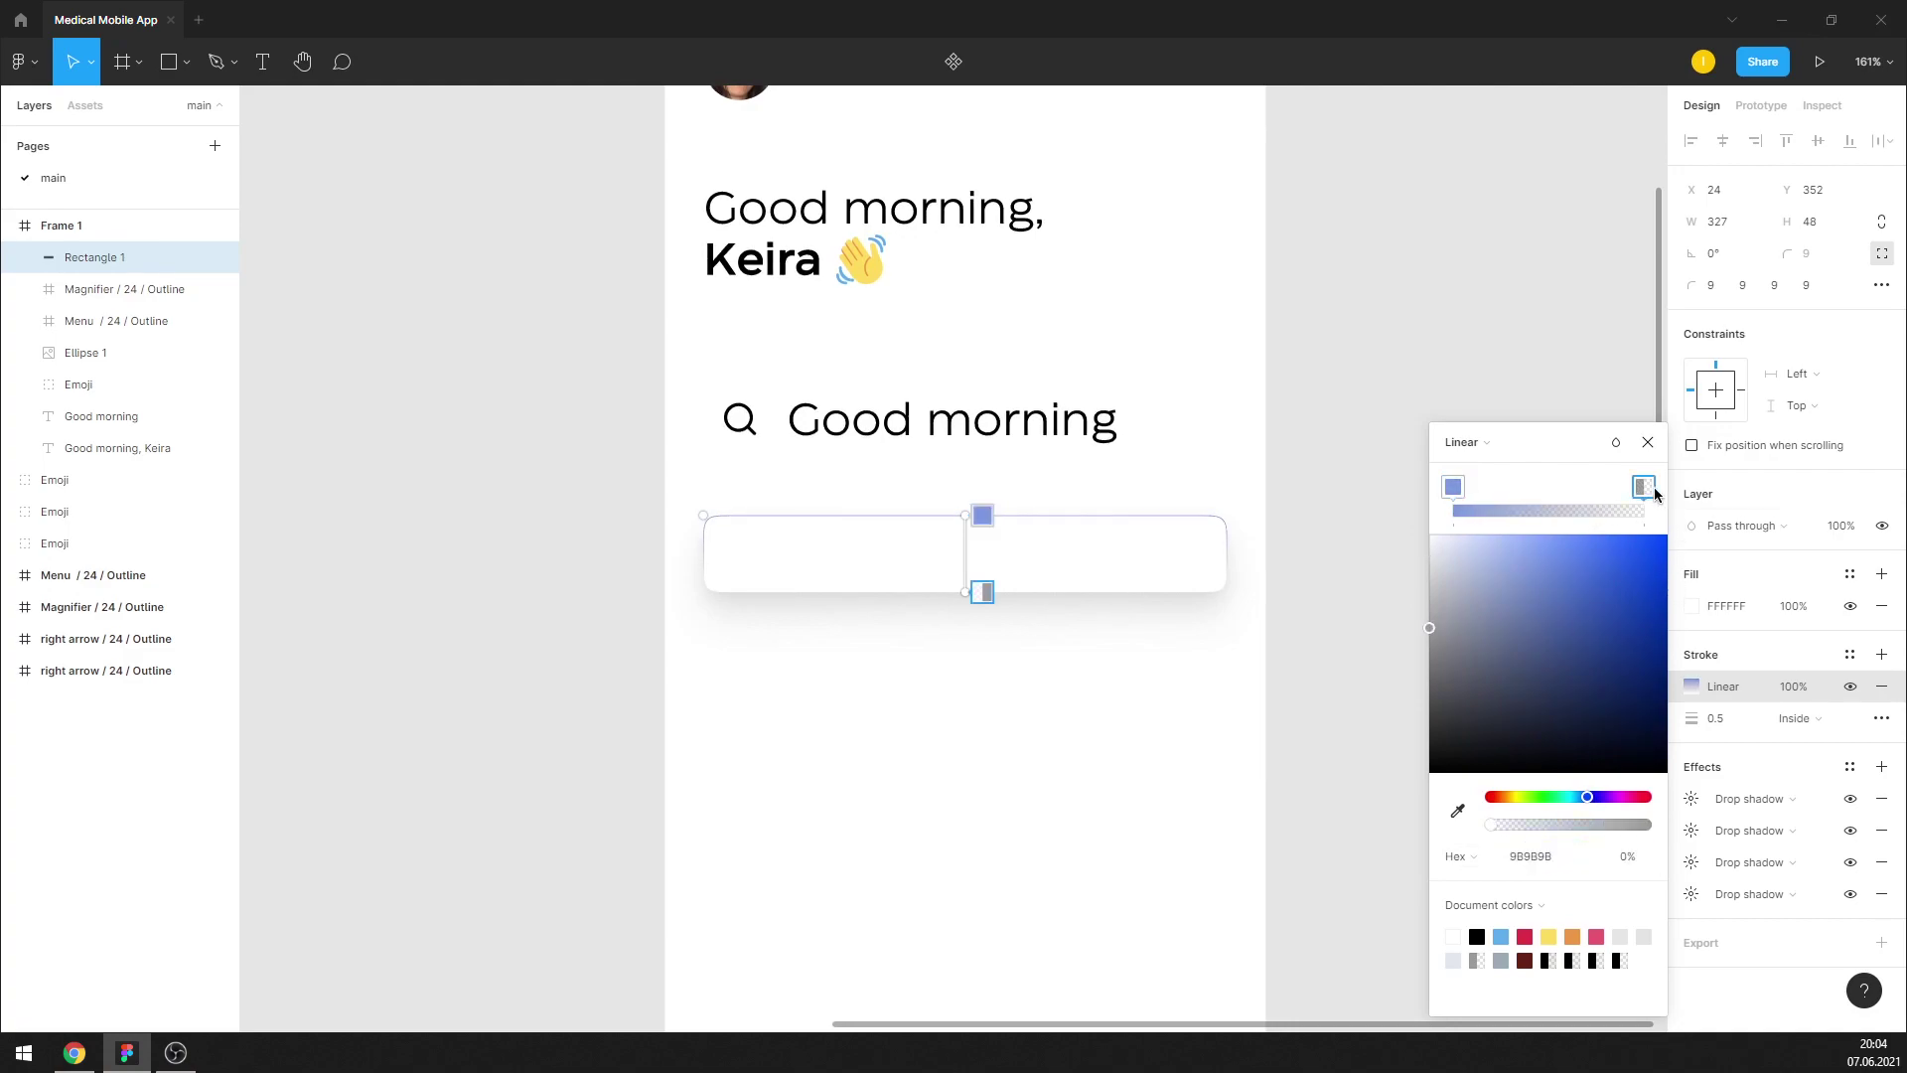
left_click(1533, 856)
type("7C99E4")
key("Return")
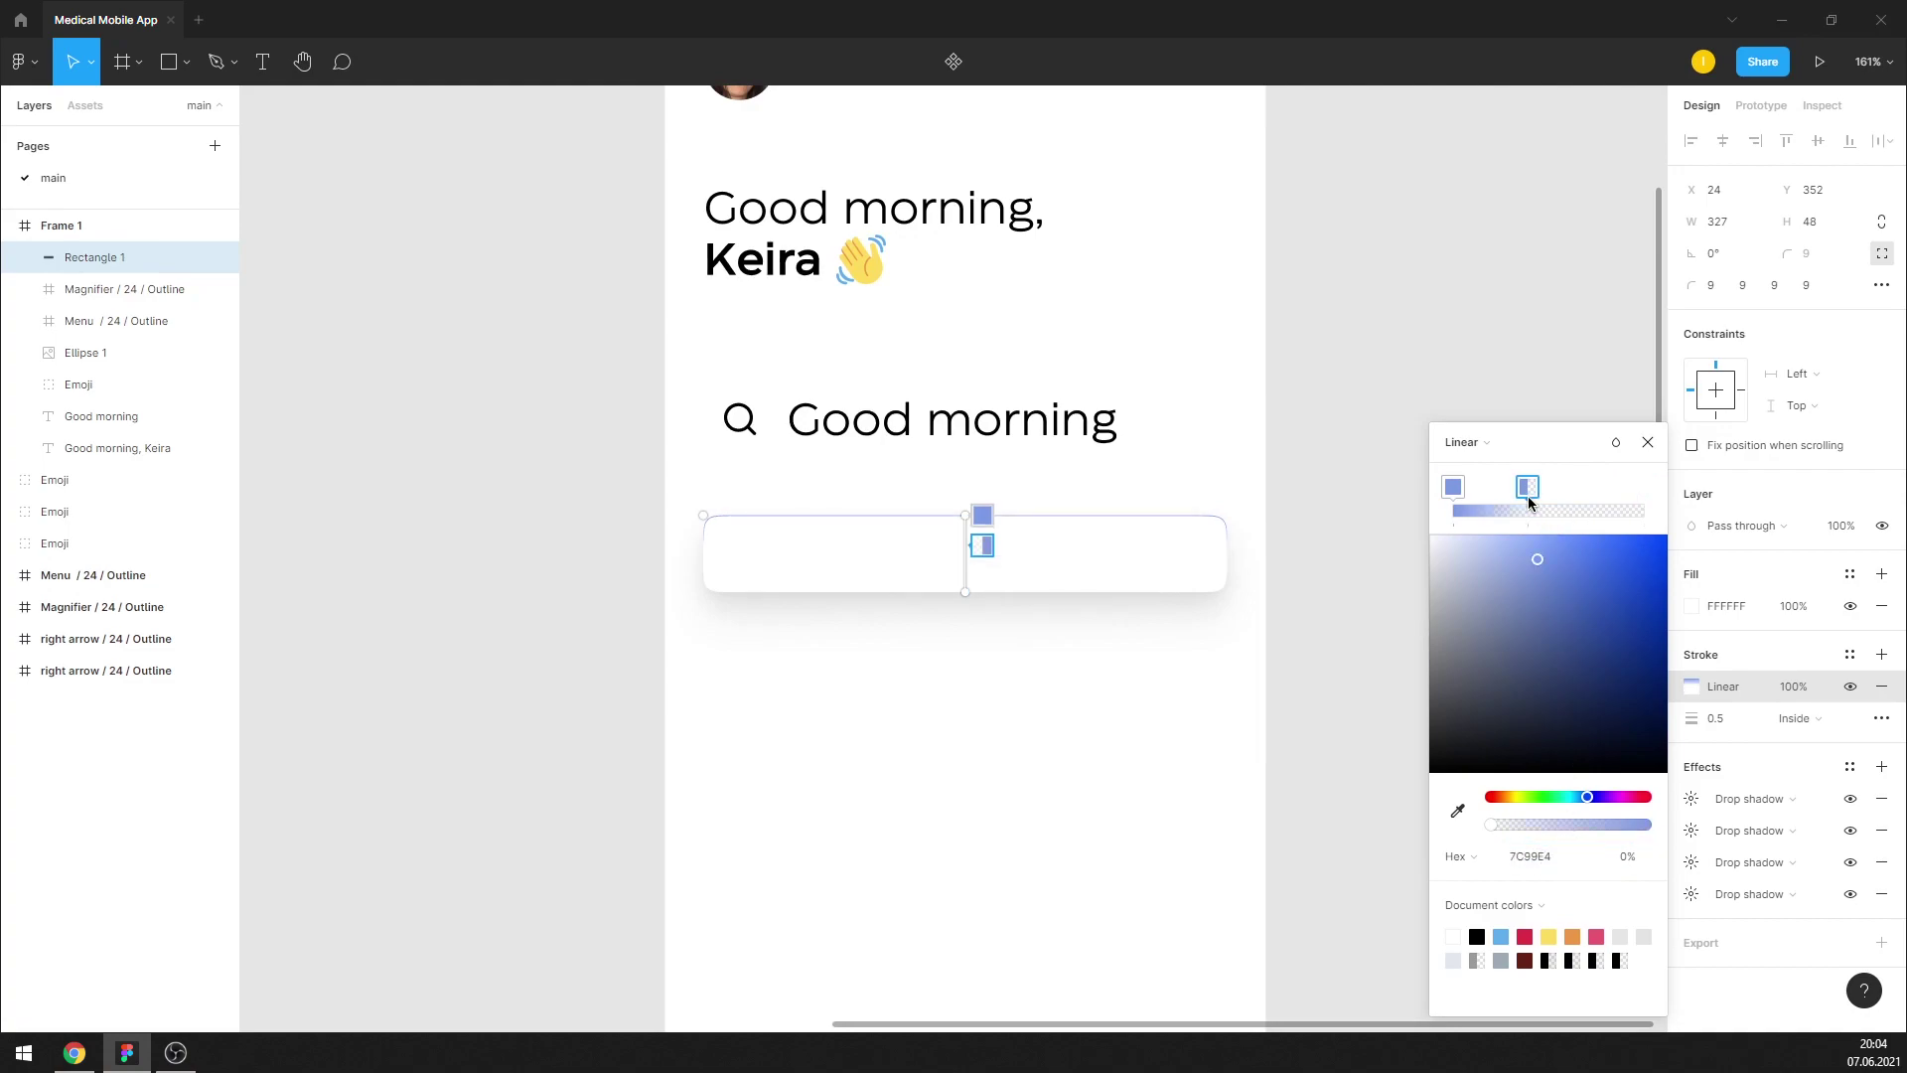
left_click(1457, 486)
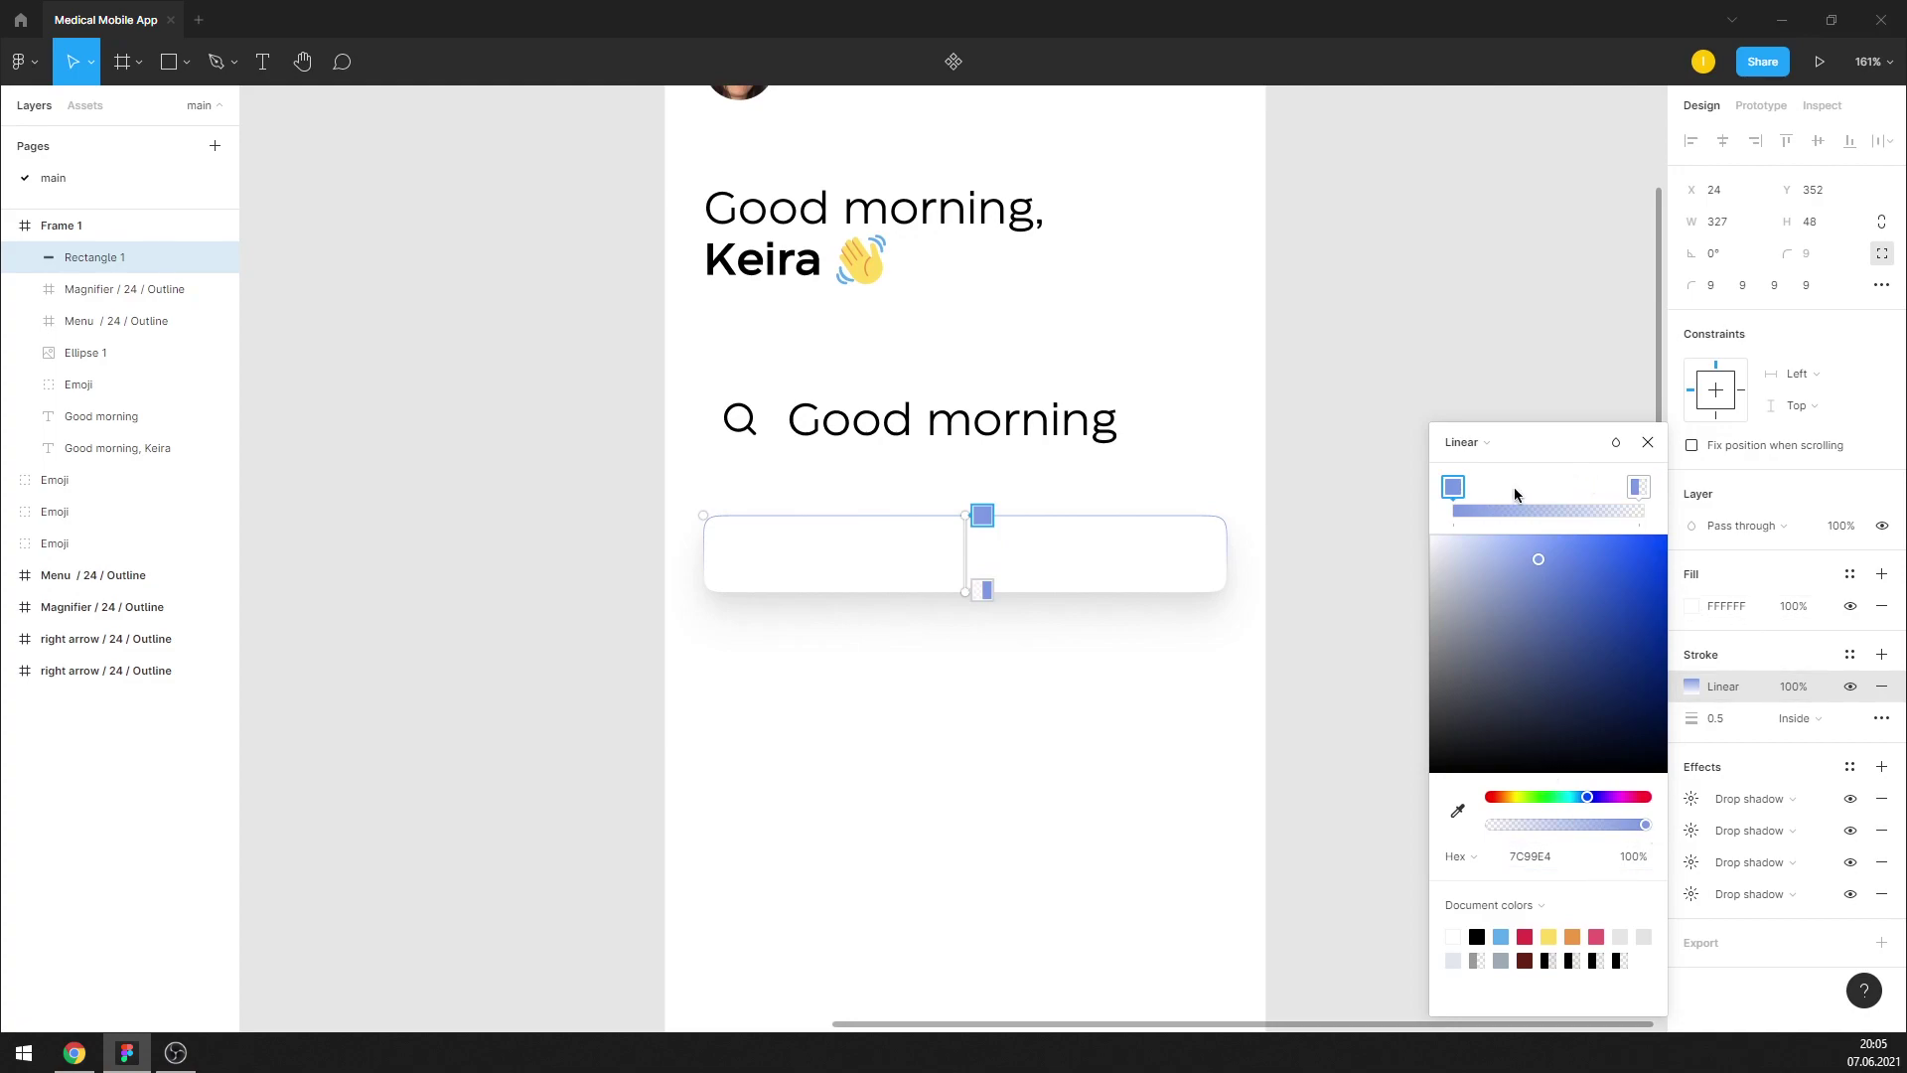
left_click_drag(1541, 562, 1471, 539)
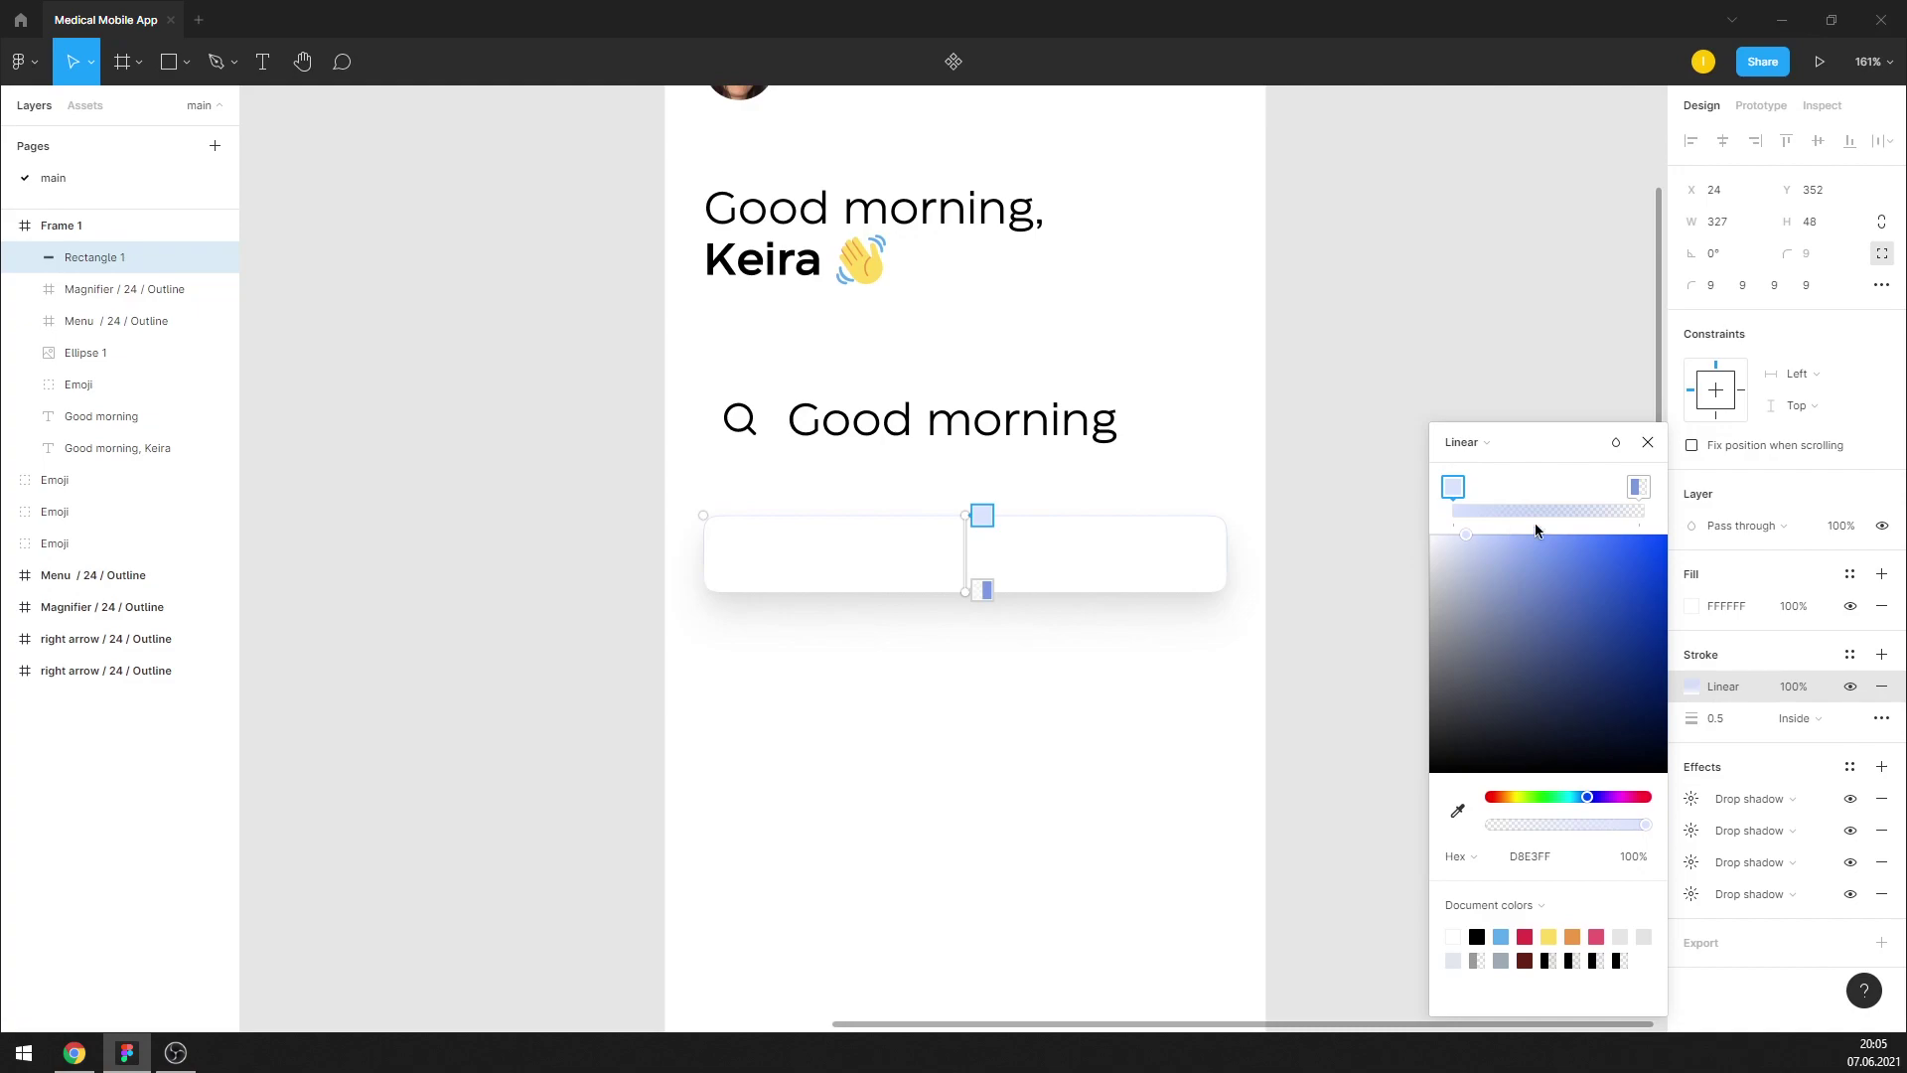
left_click(1647, 442)
left_click(1452, 480)
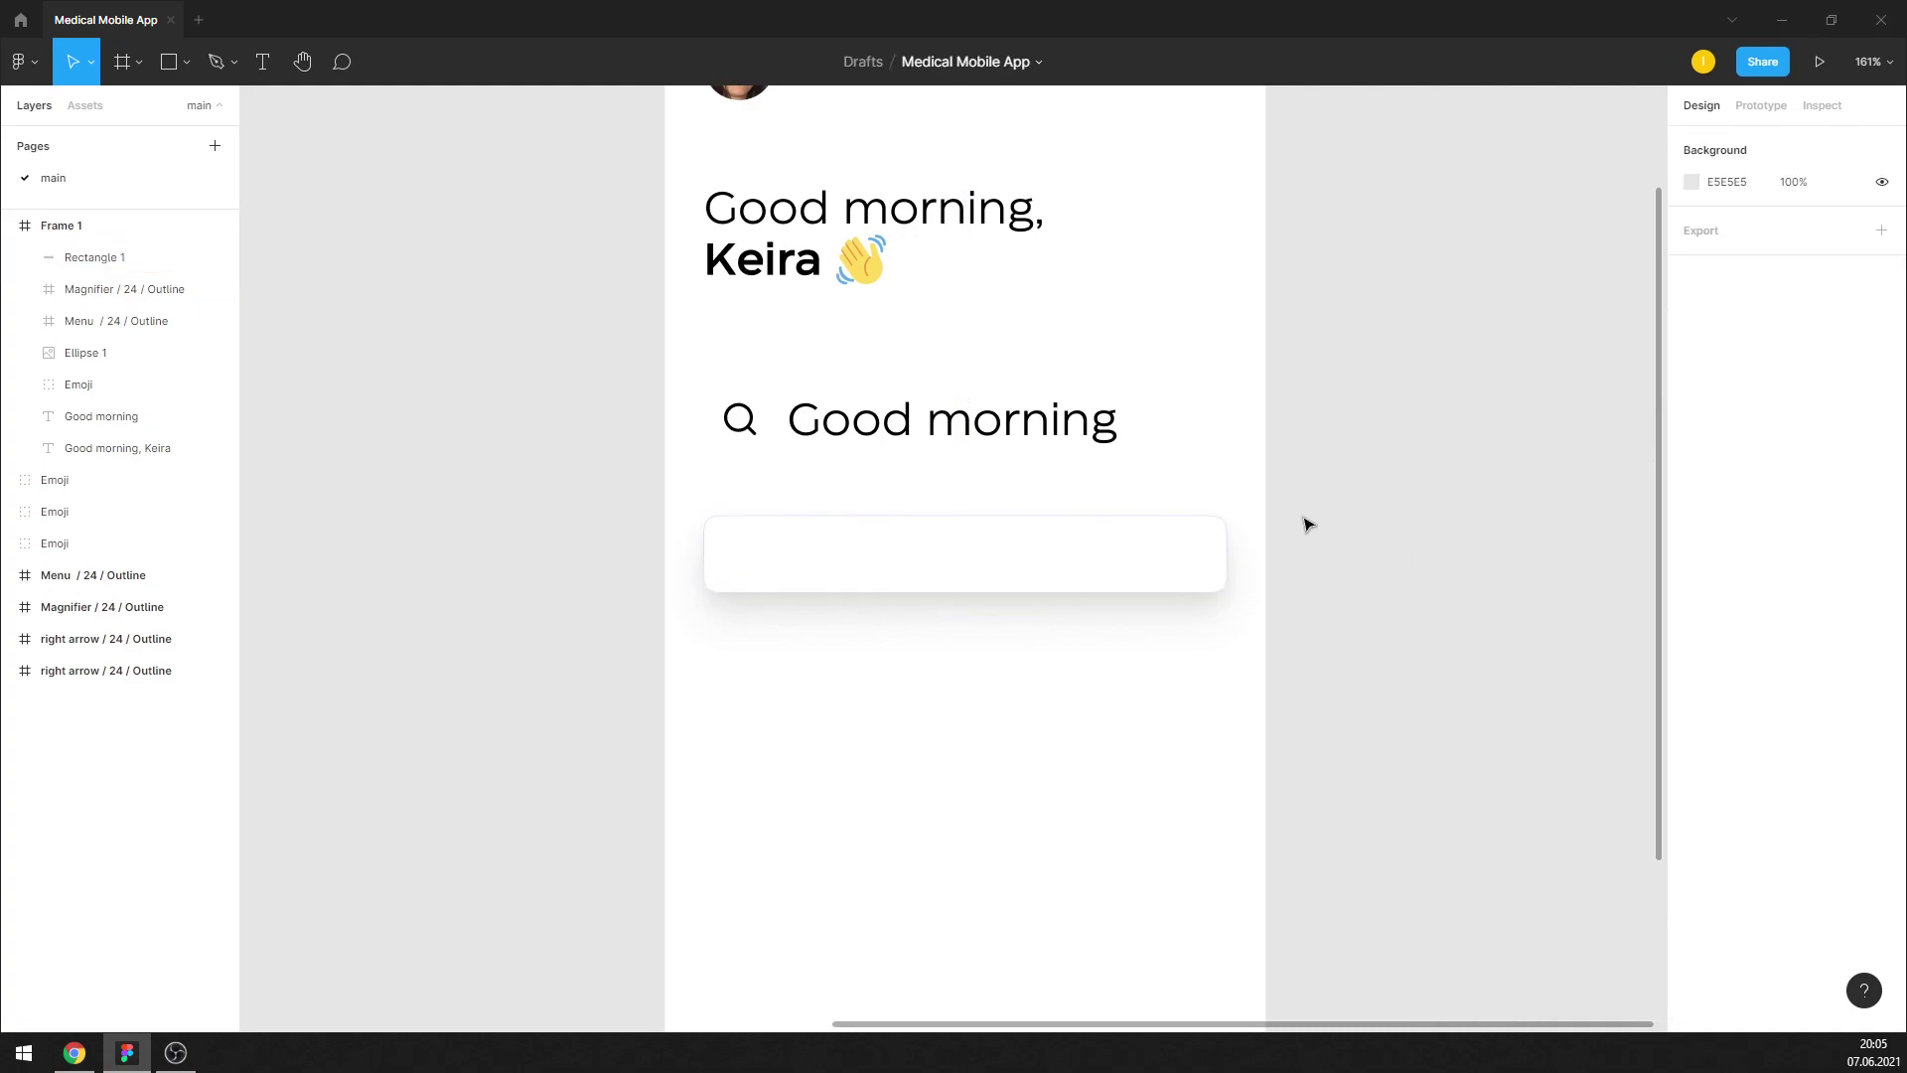
Reopen the search box's stroke gradient and rearrange its two stops
scroll(959, 754, "up", 5)
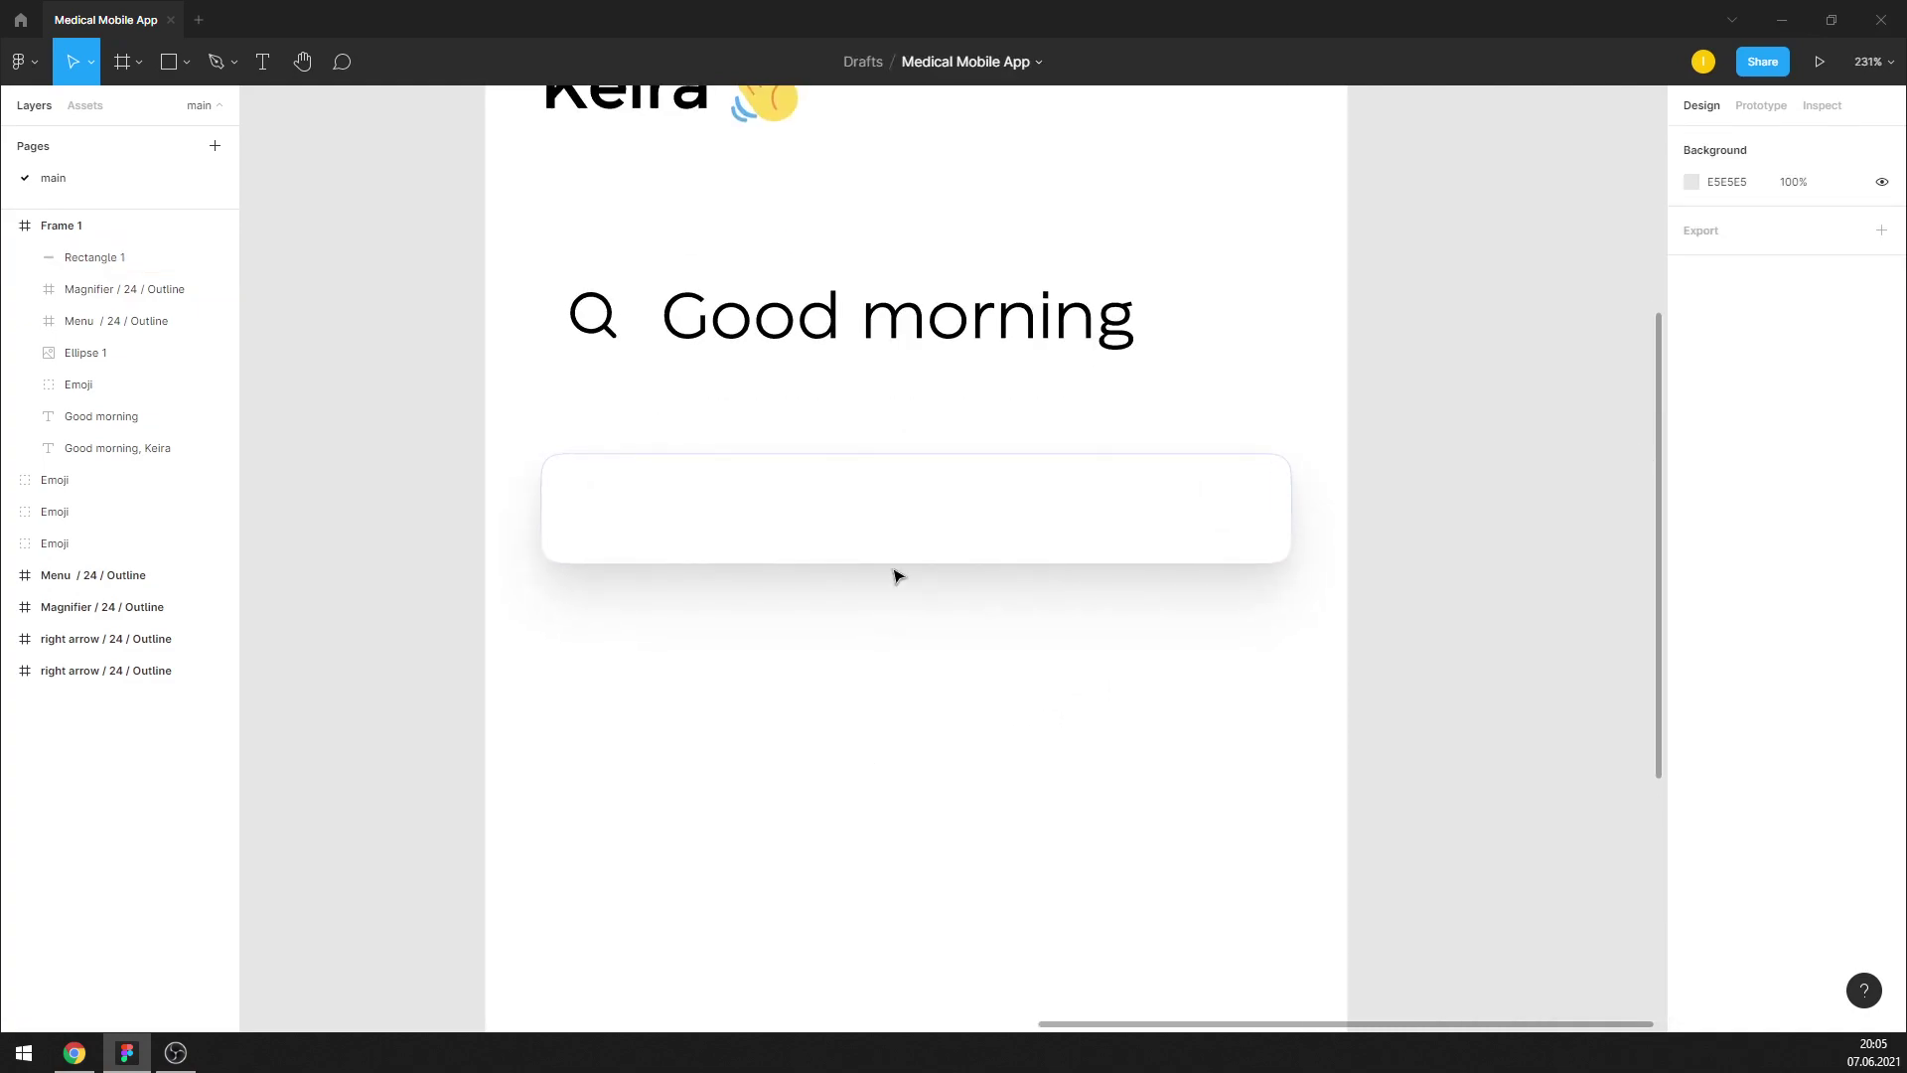
left_click(905, 529)
left_click(1692, 686)
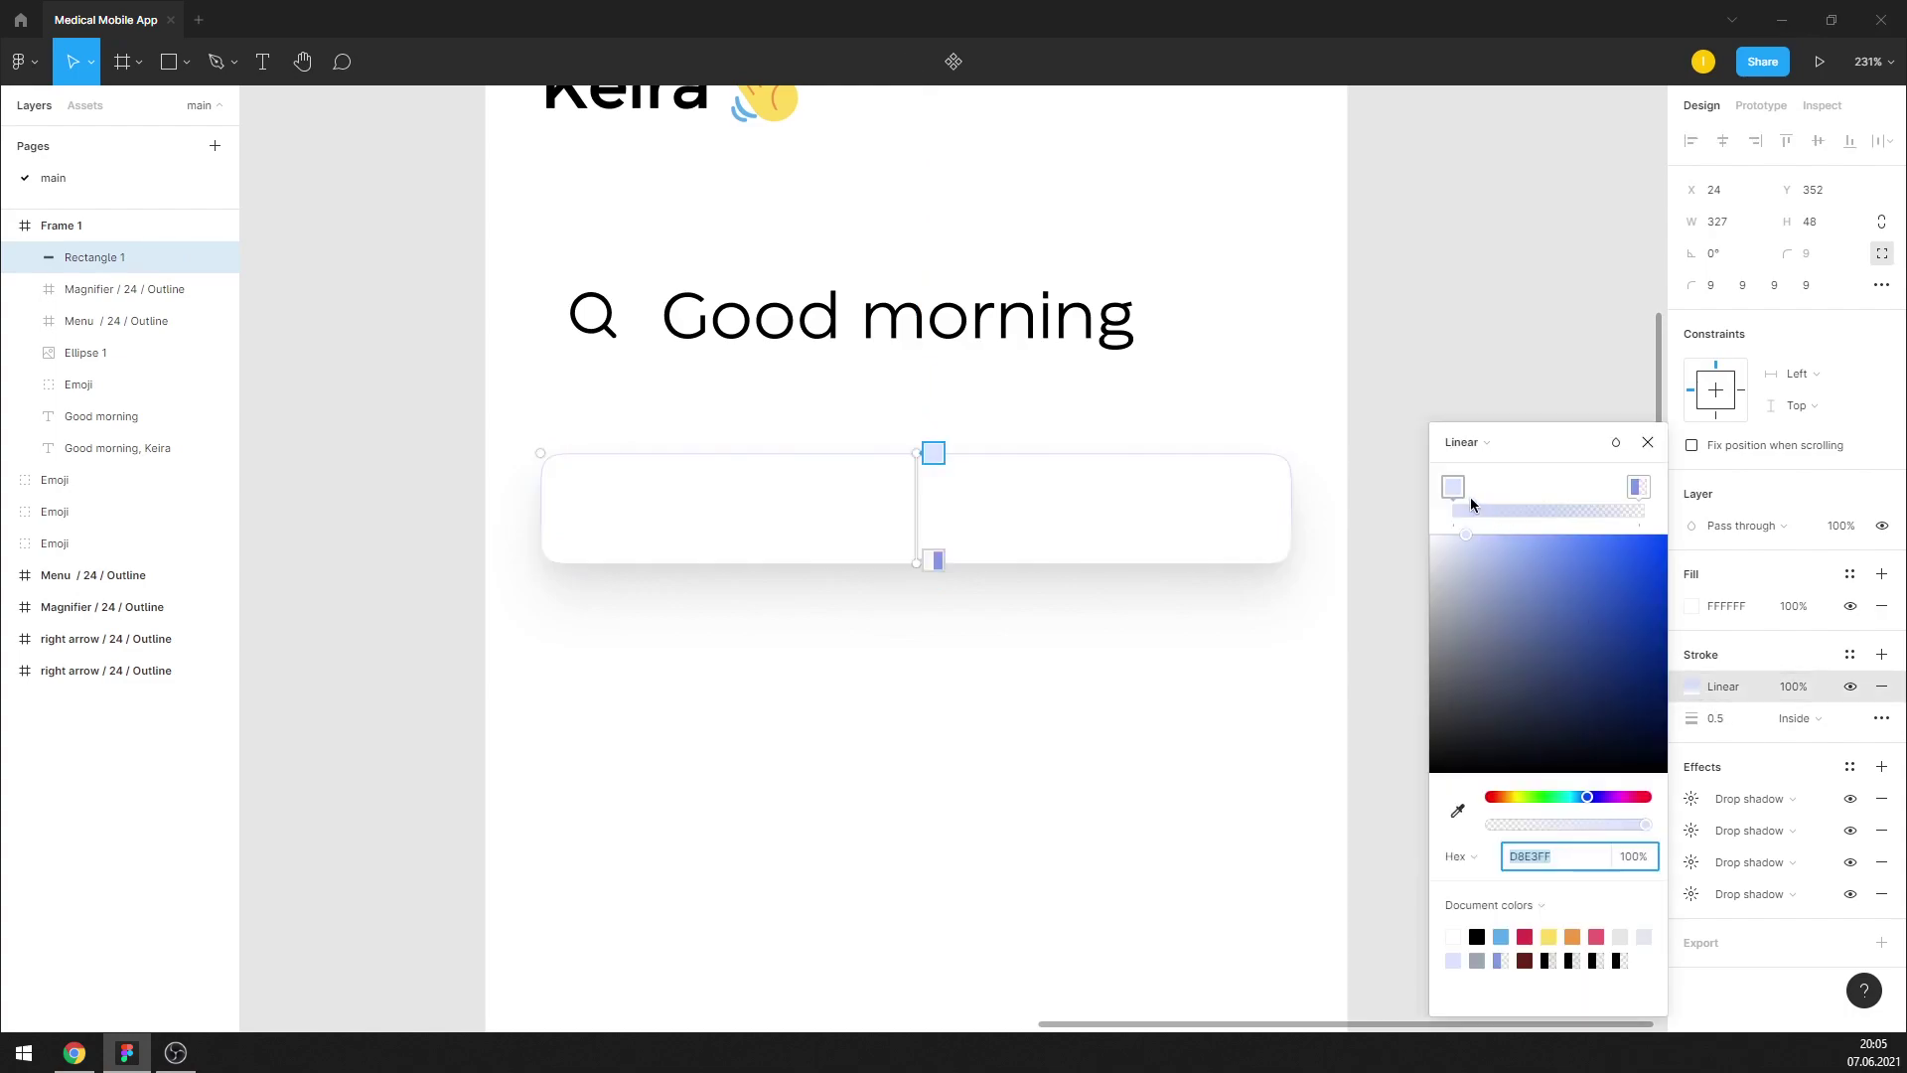
left_click_drag(1453, 486, 1520, 487)
mouse_move(1639, 486)
left_mouse_down()
mouse_move(1440, 497)
mouse_move(1547, 487)
mouse_move(1507, 488)
left_mouse_up()
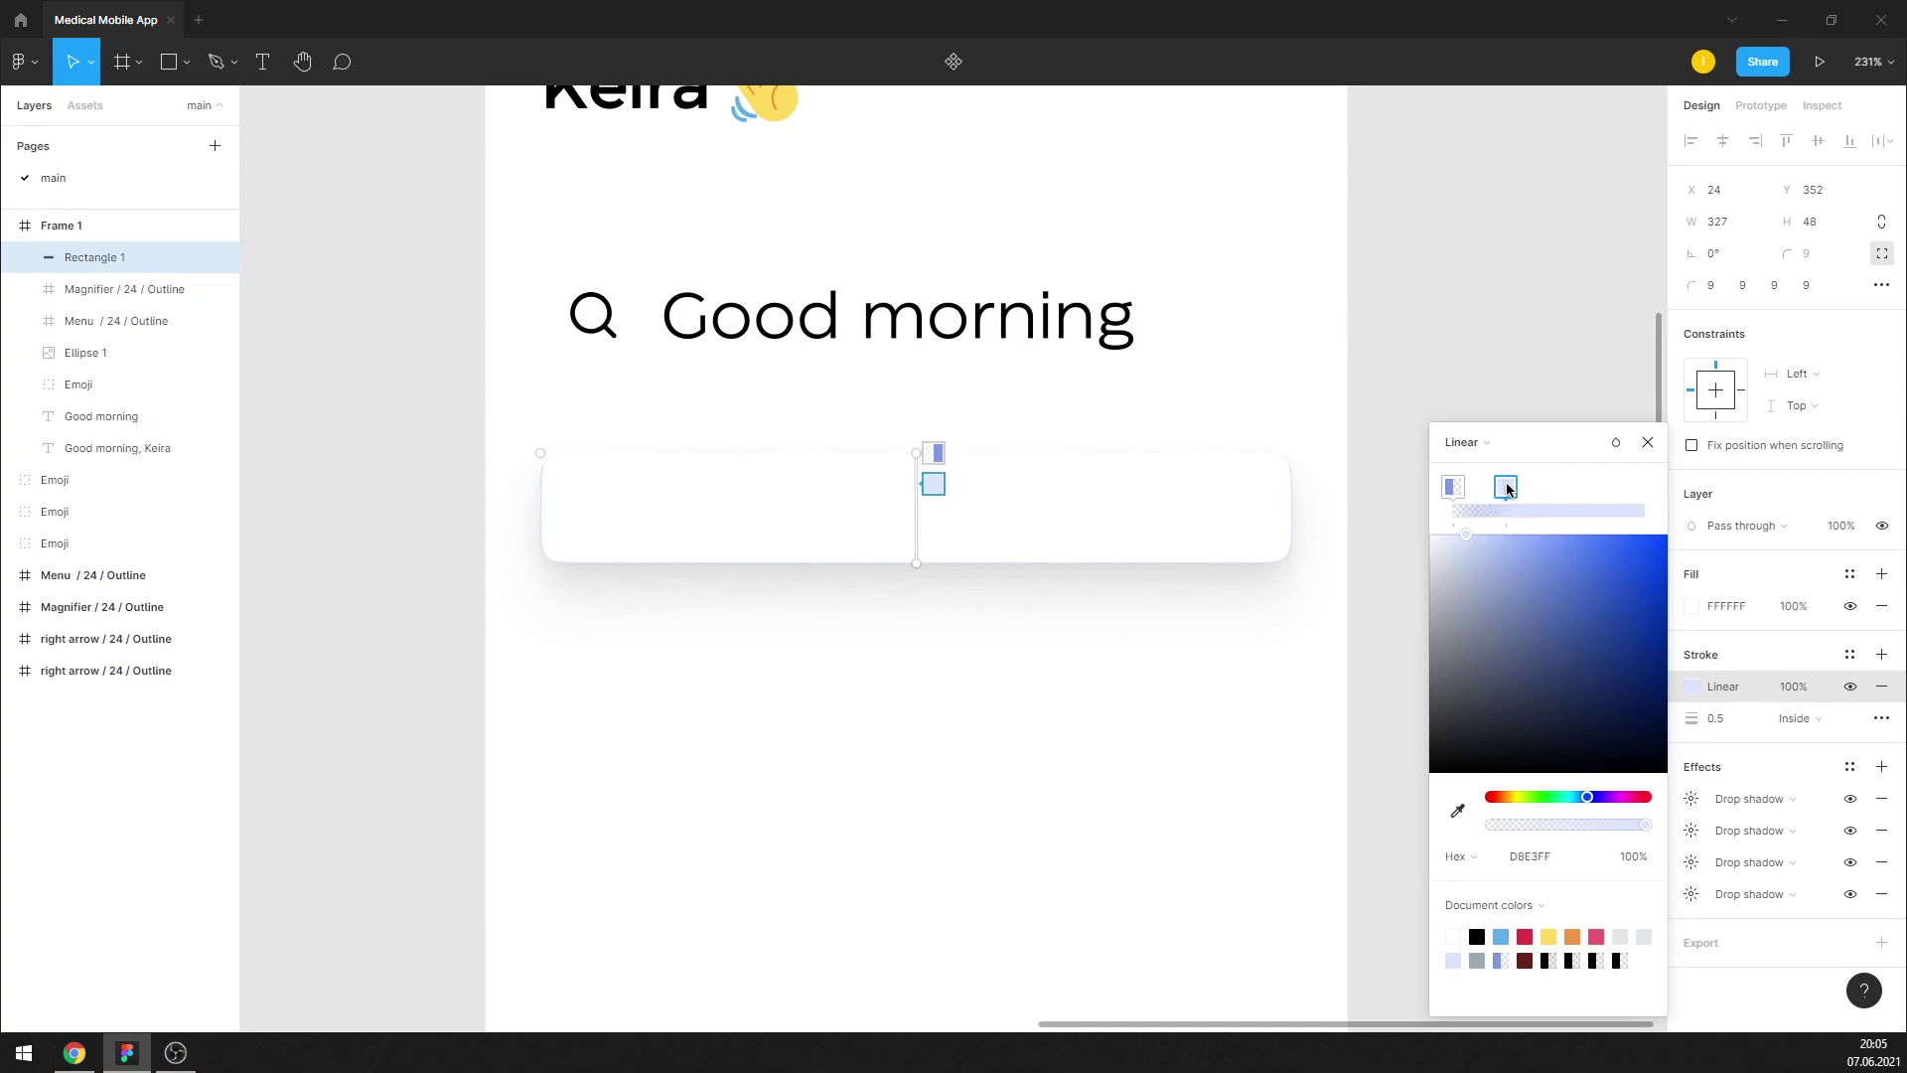
Set both gradient stops to colour 7C99E4, raising the left stop's opacity slightly
left_click(1455, 490)
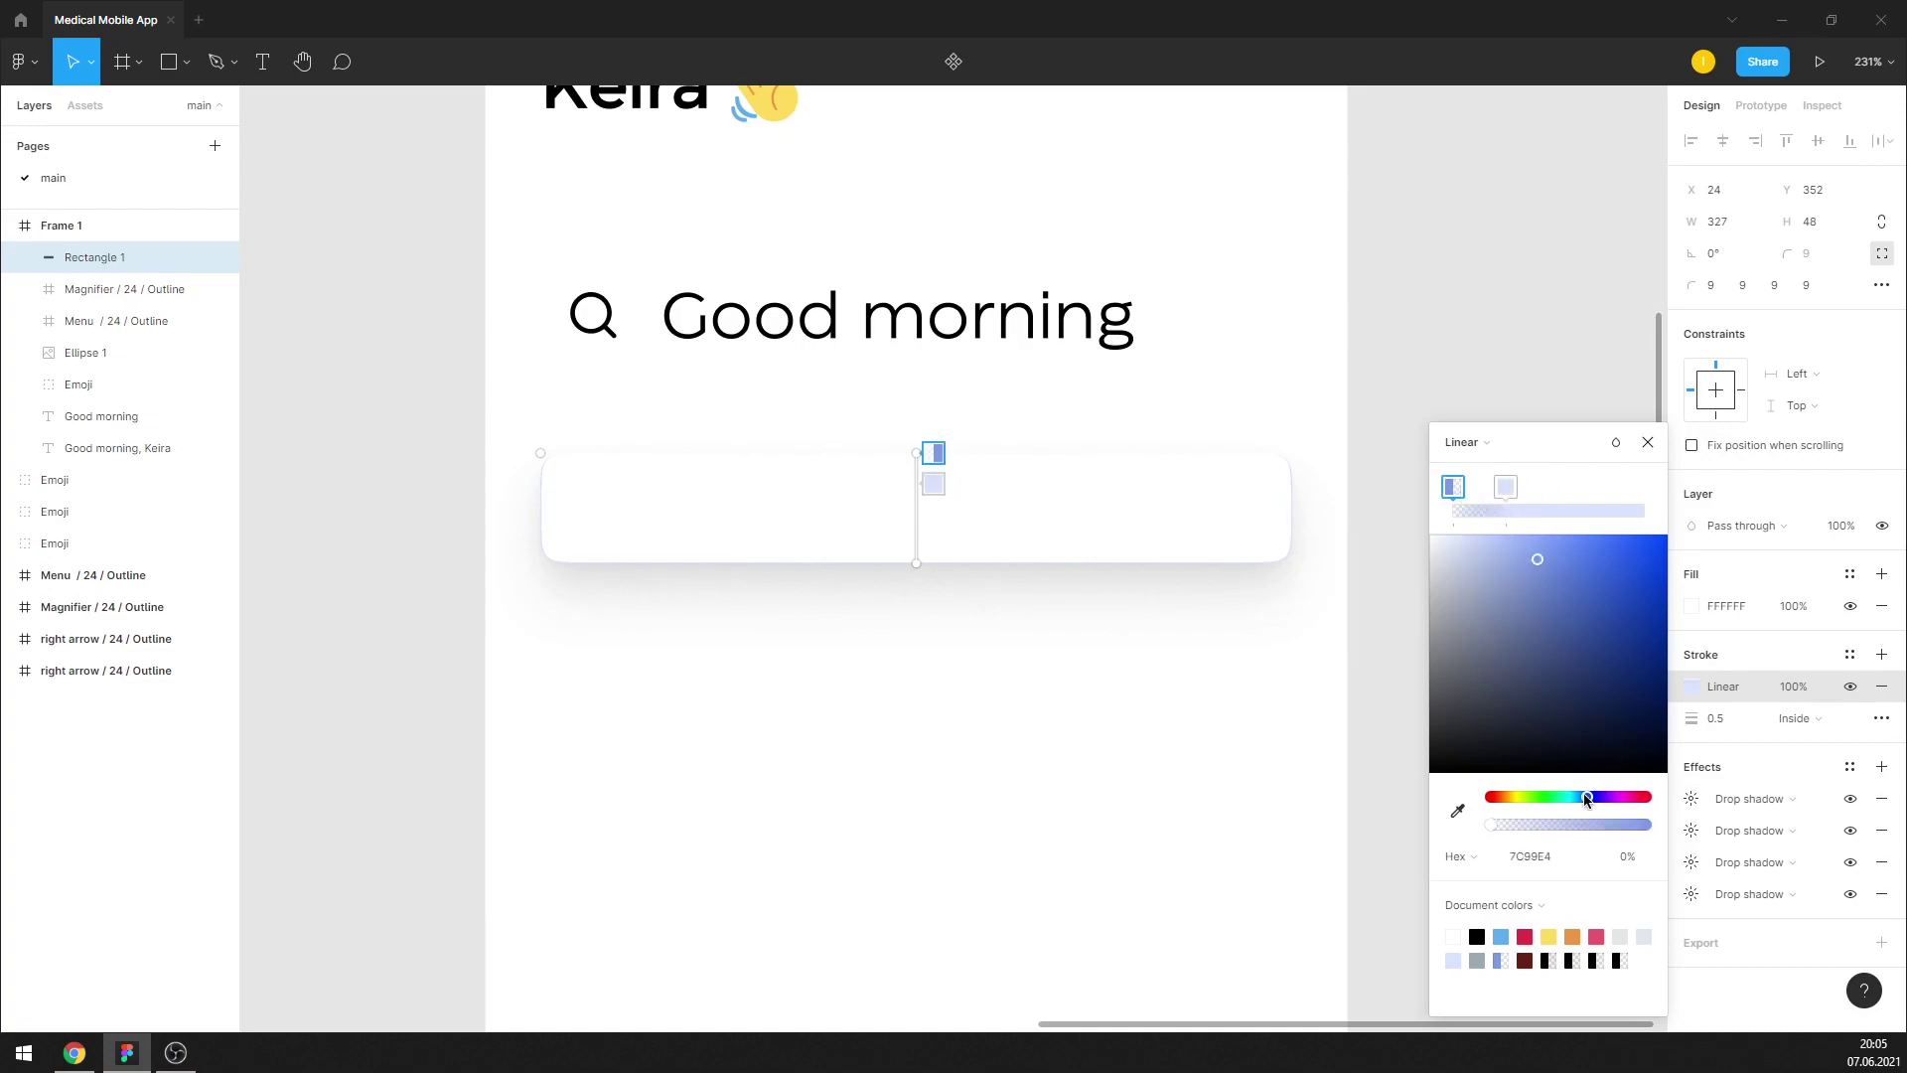
left_click_drag(1518, 828, 1509, 828)
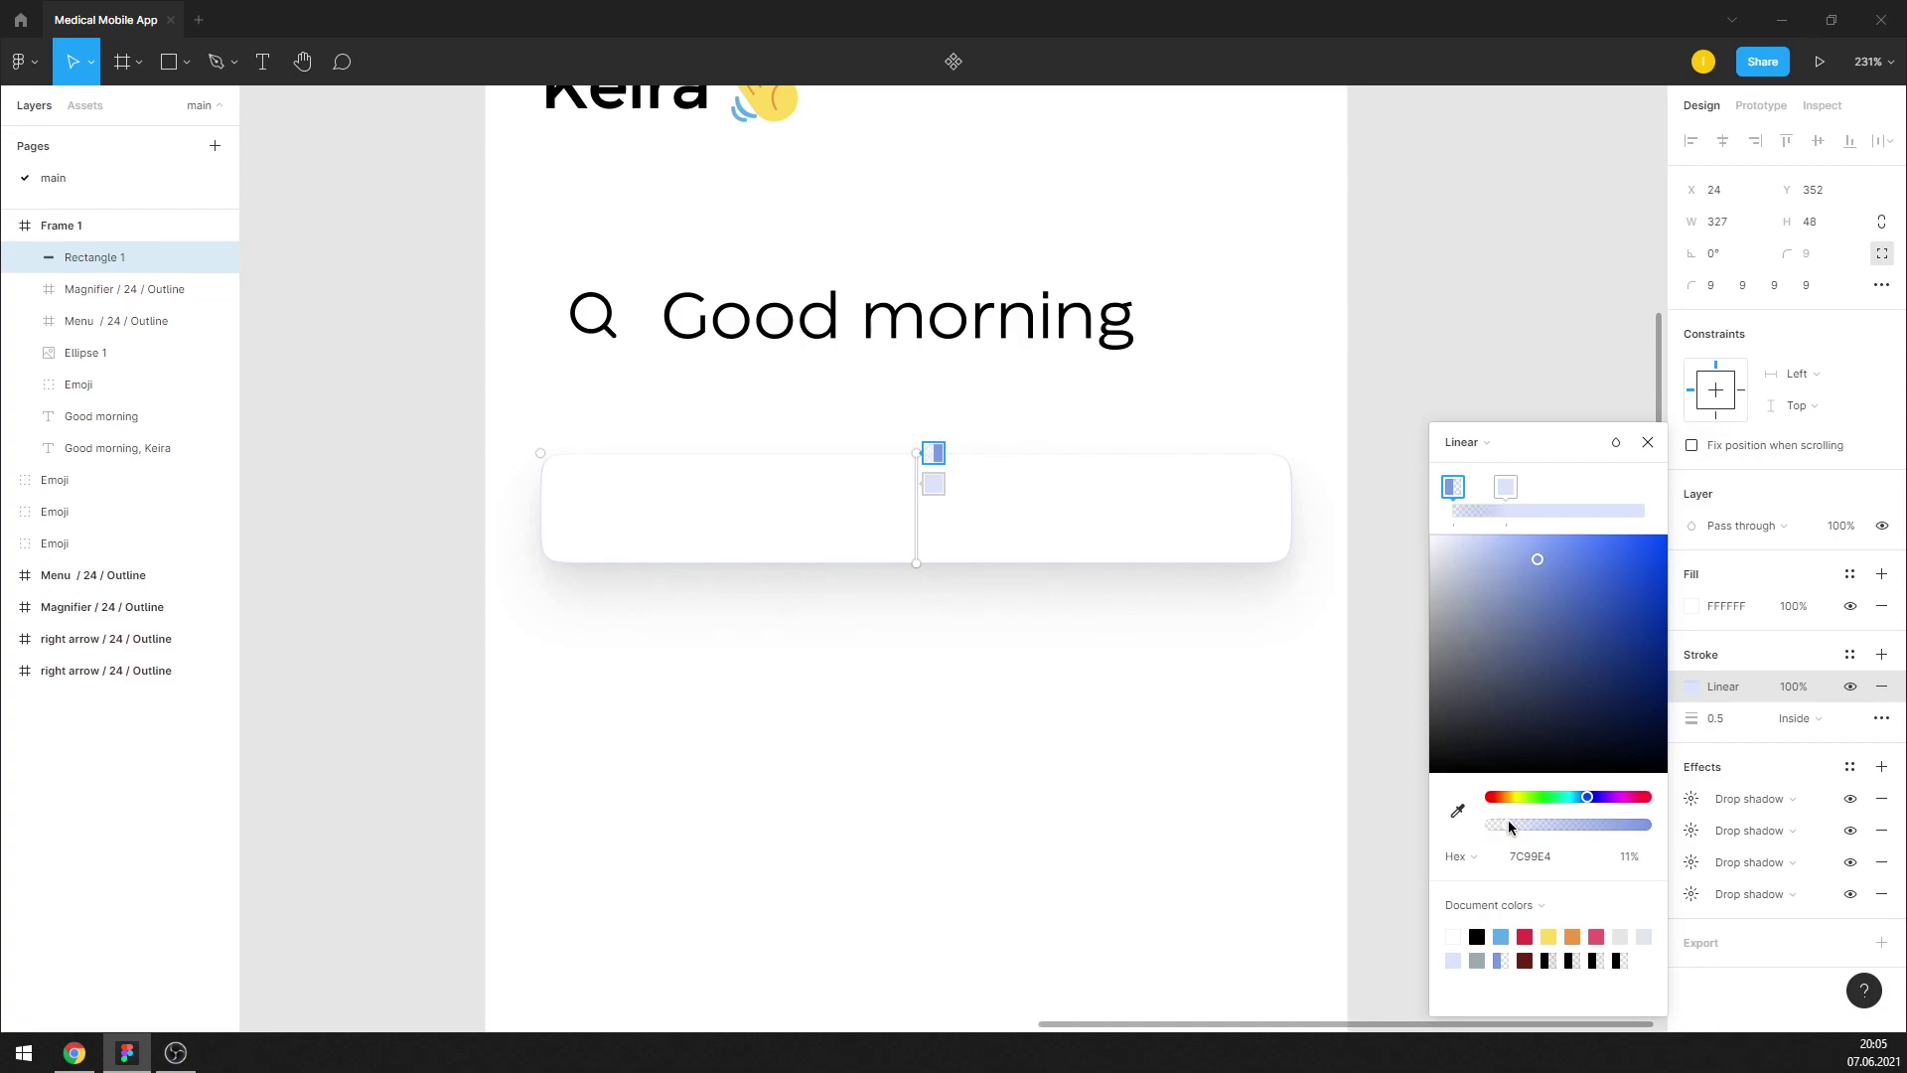
left_click(1505, 487)
left_click(1454, 486)
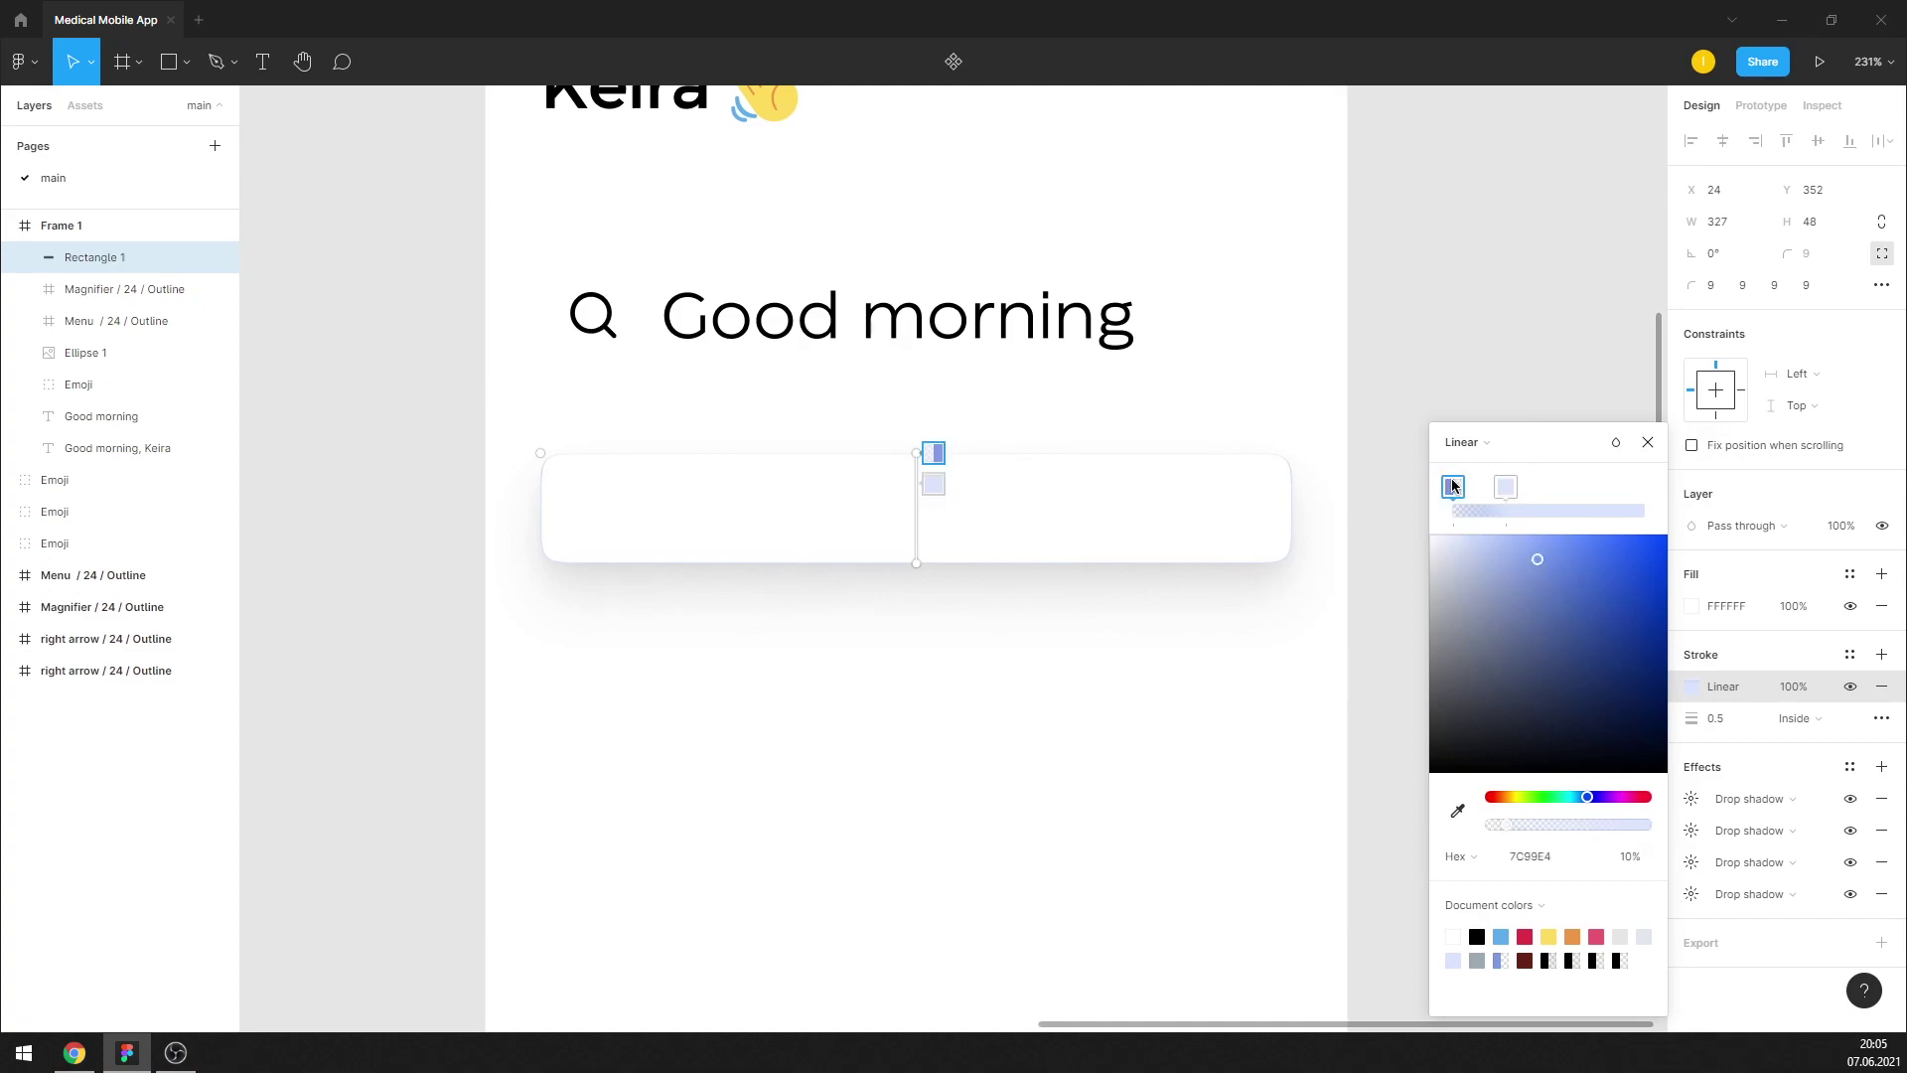
left_click(1557, 852)
left_click(1505, 486)
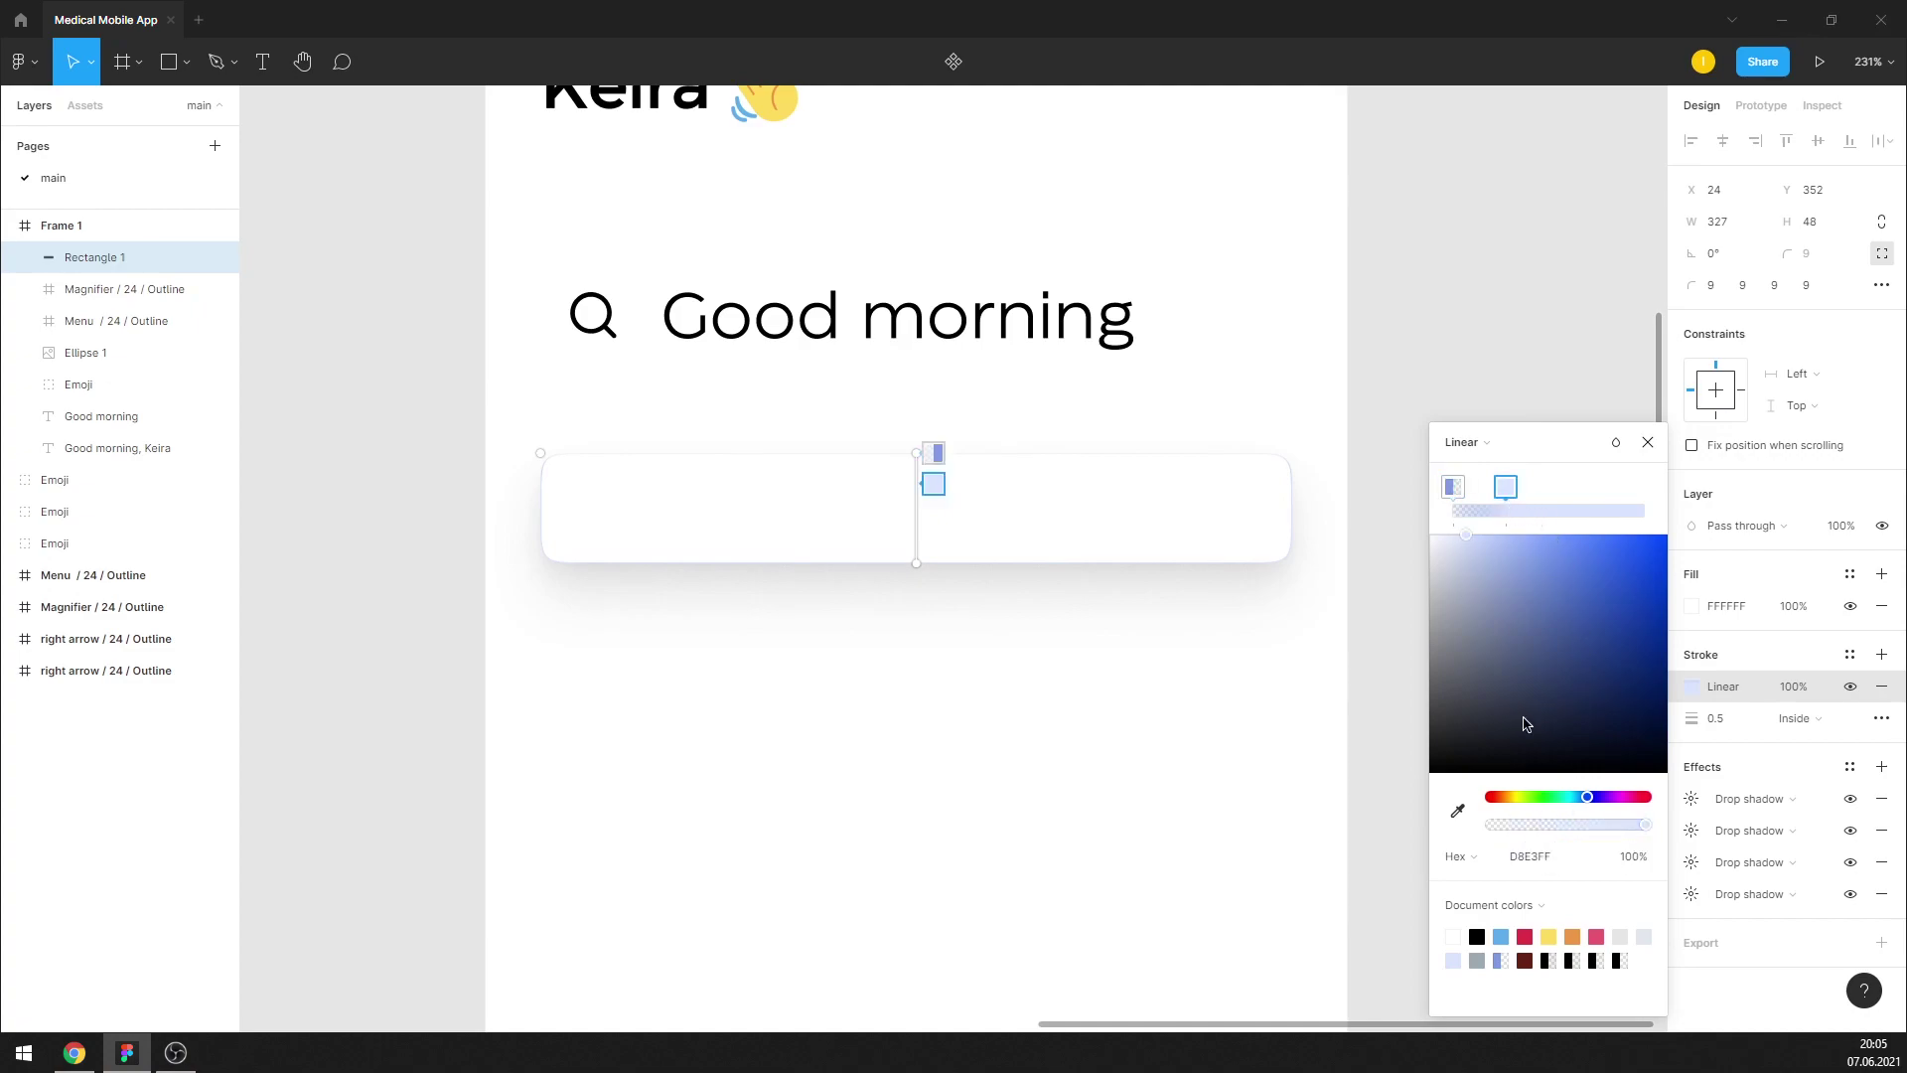
left_click(1541, 856)
type("7C99E4")
left_click(1513, 487)
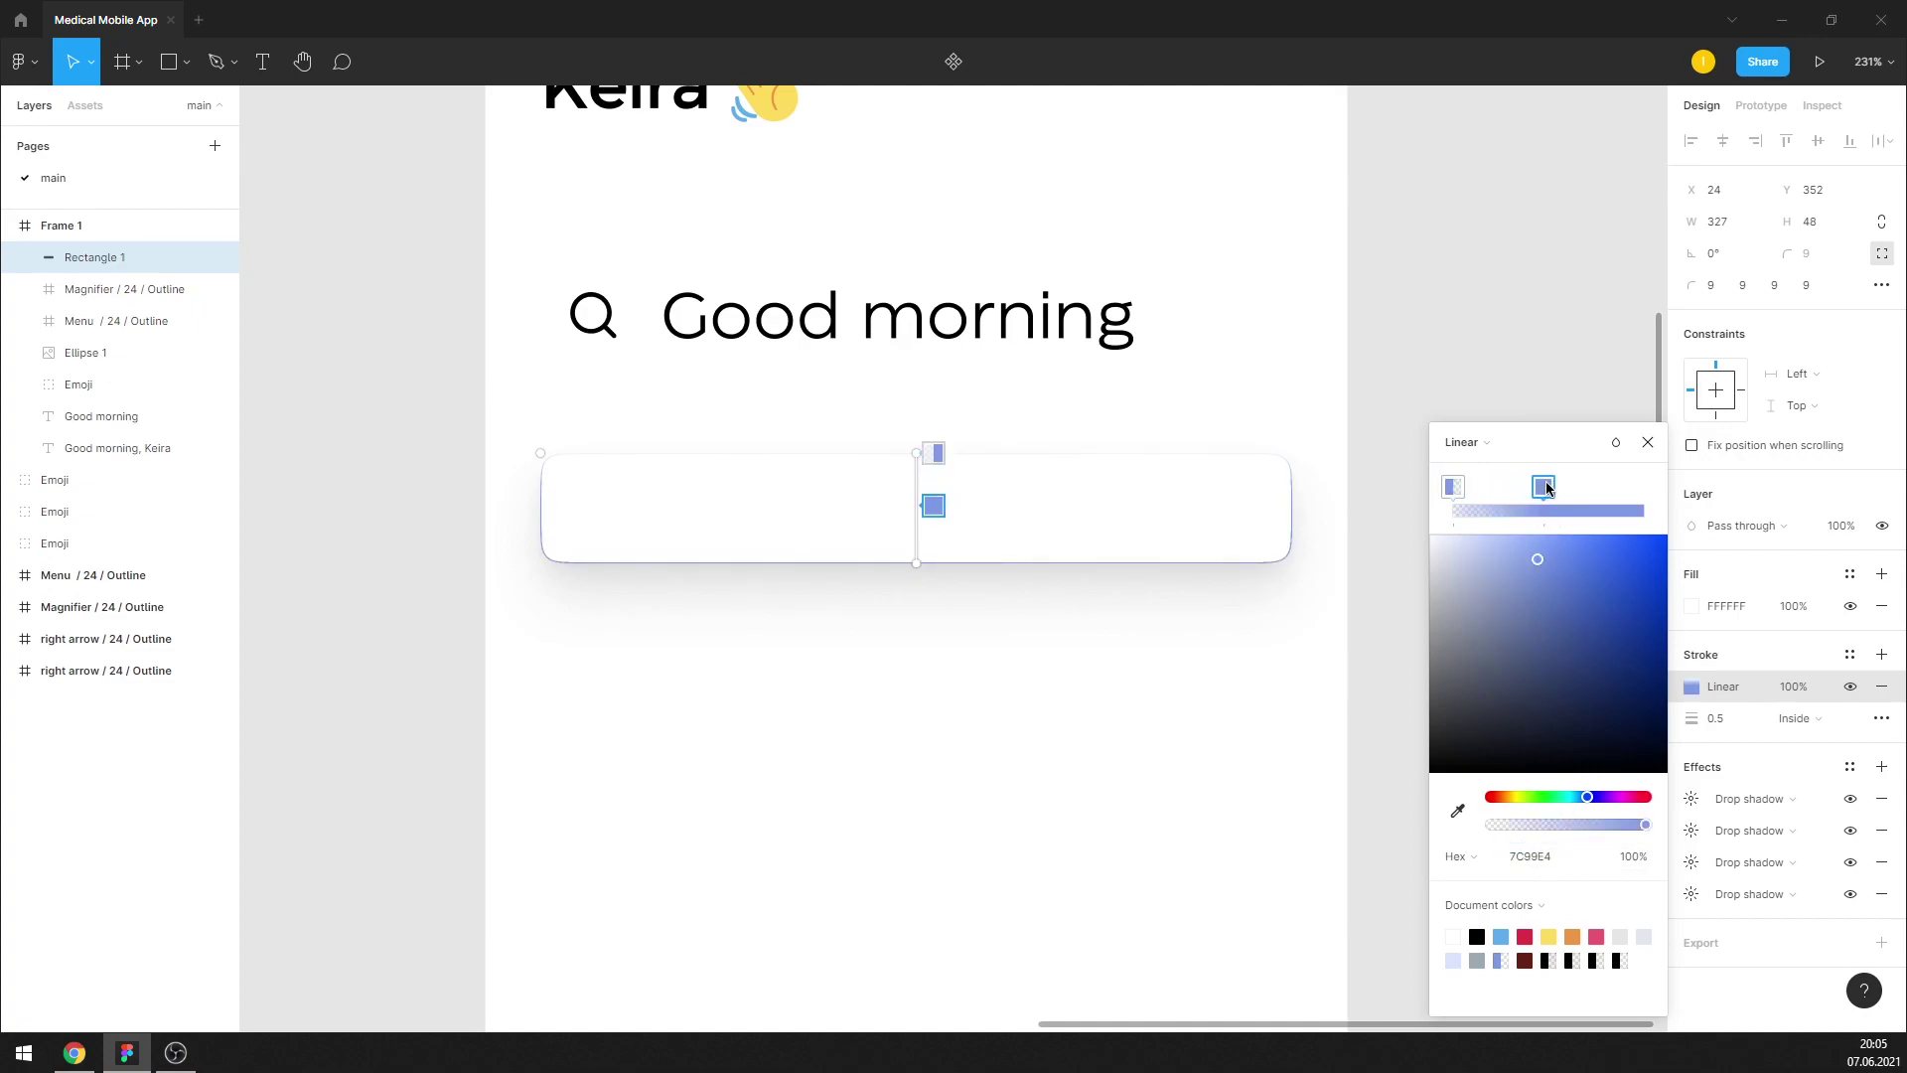
Move the right stop further along at about 44% opacity, with the left stop at 9%
left_click_drag(1516, 488, 1587, 488)
left_click_drag(1640, 827, 1559, 825)
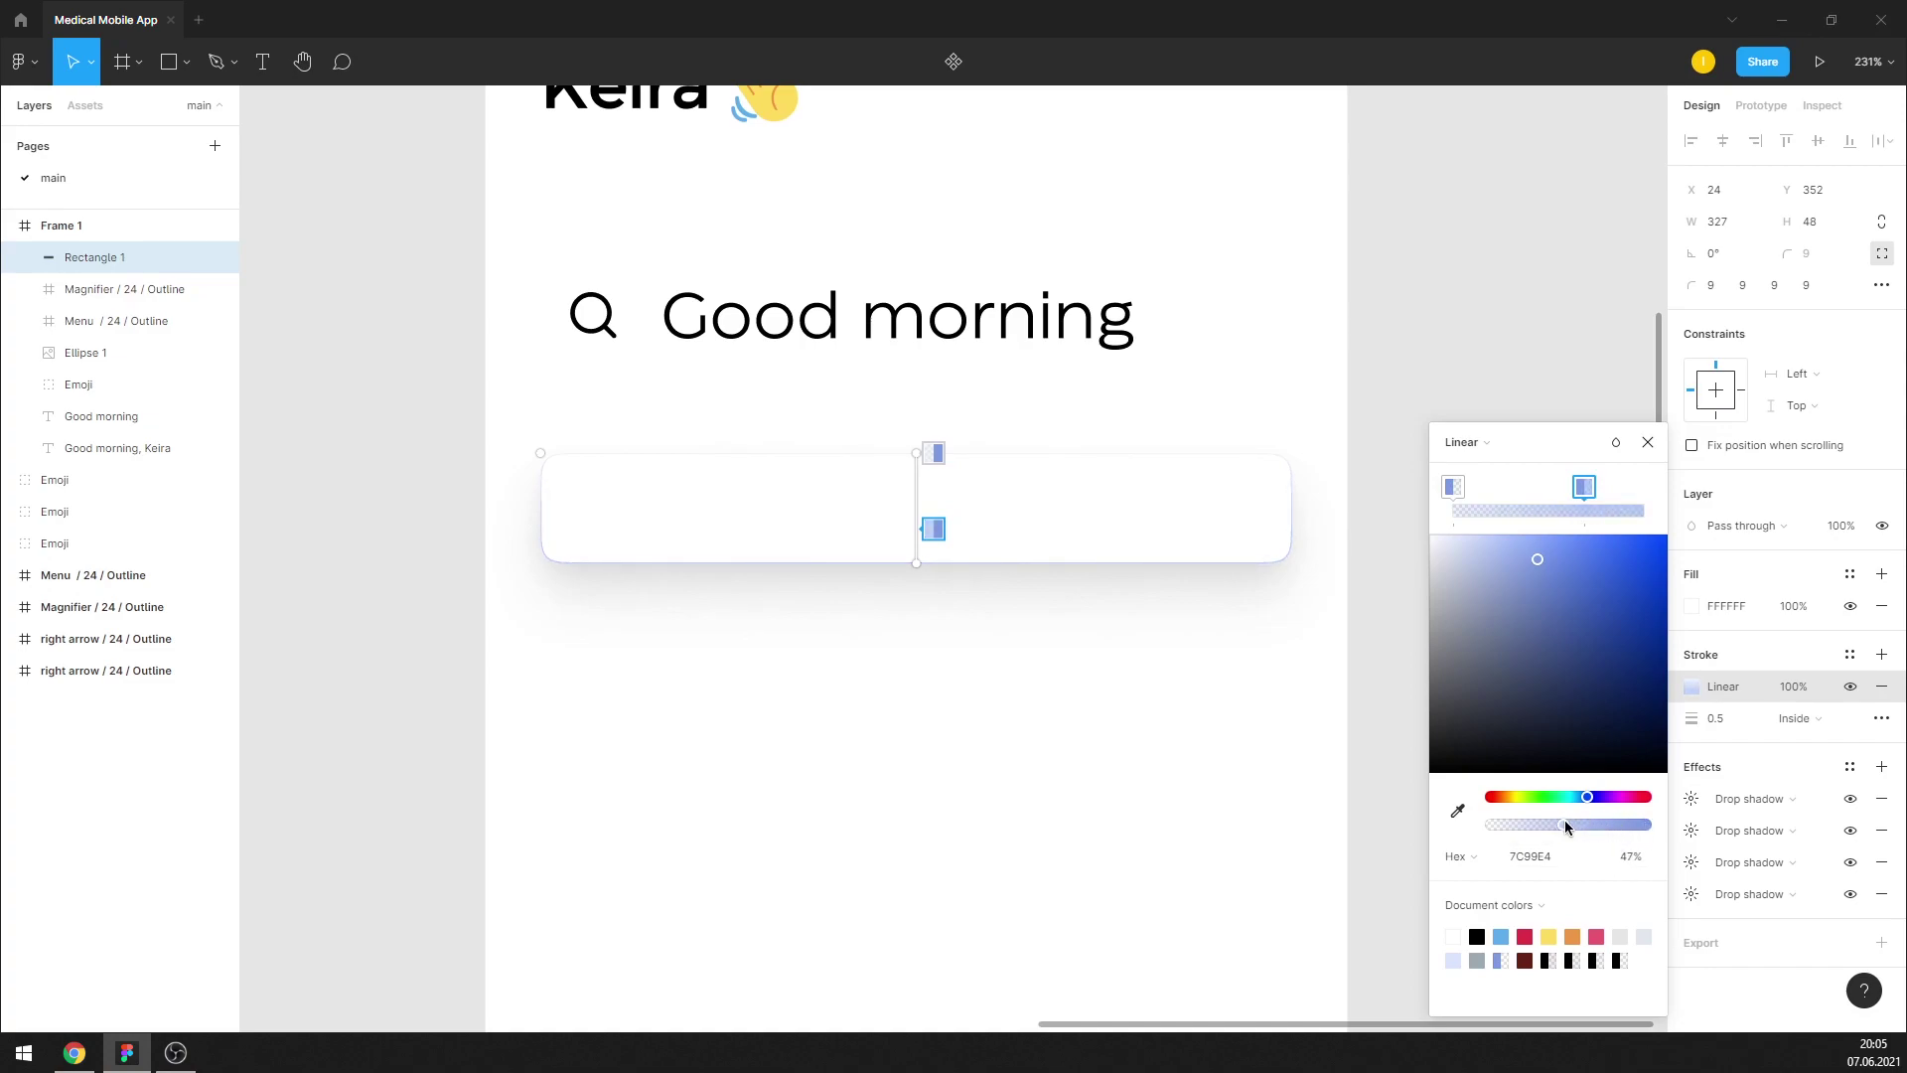
left_click(1453, 487)
left_click_drag(1503, 827, 1505, 828)
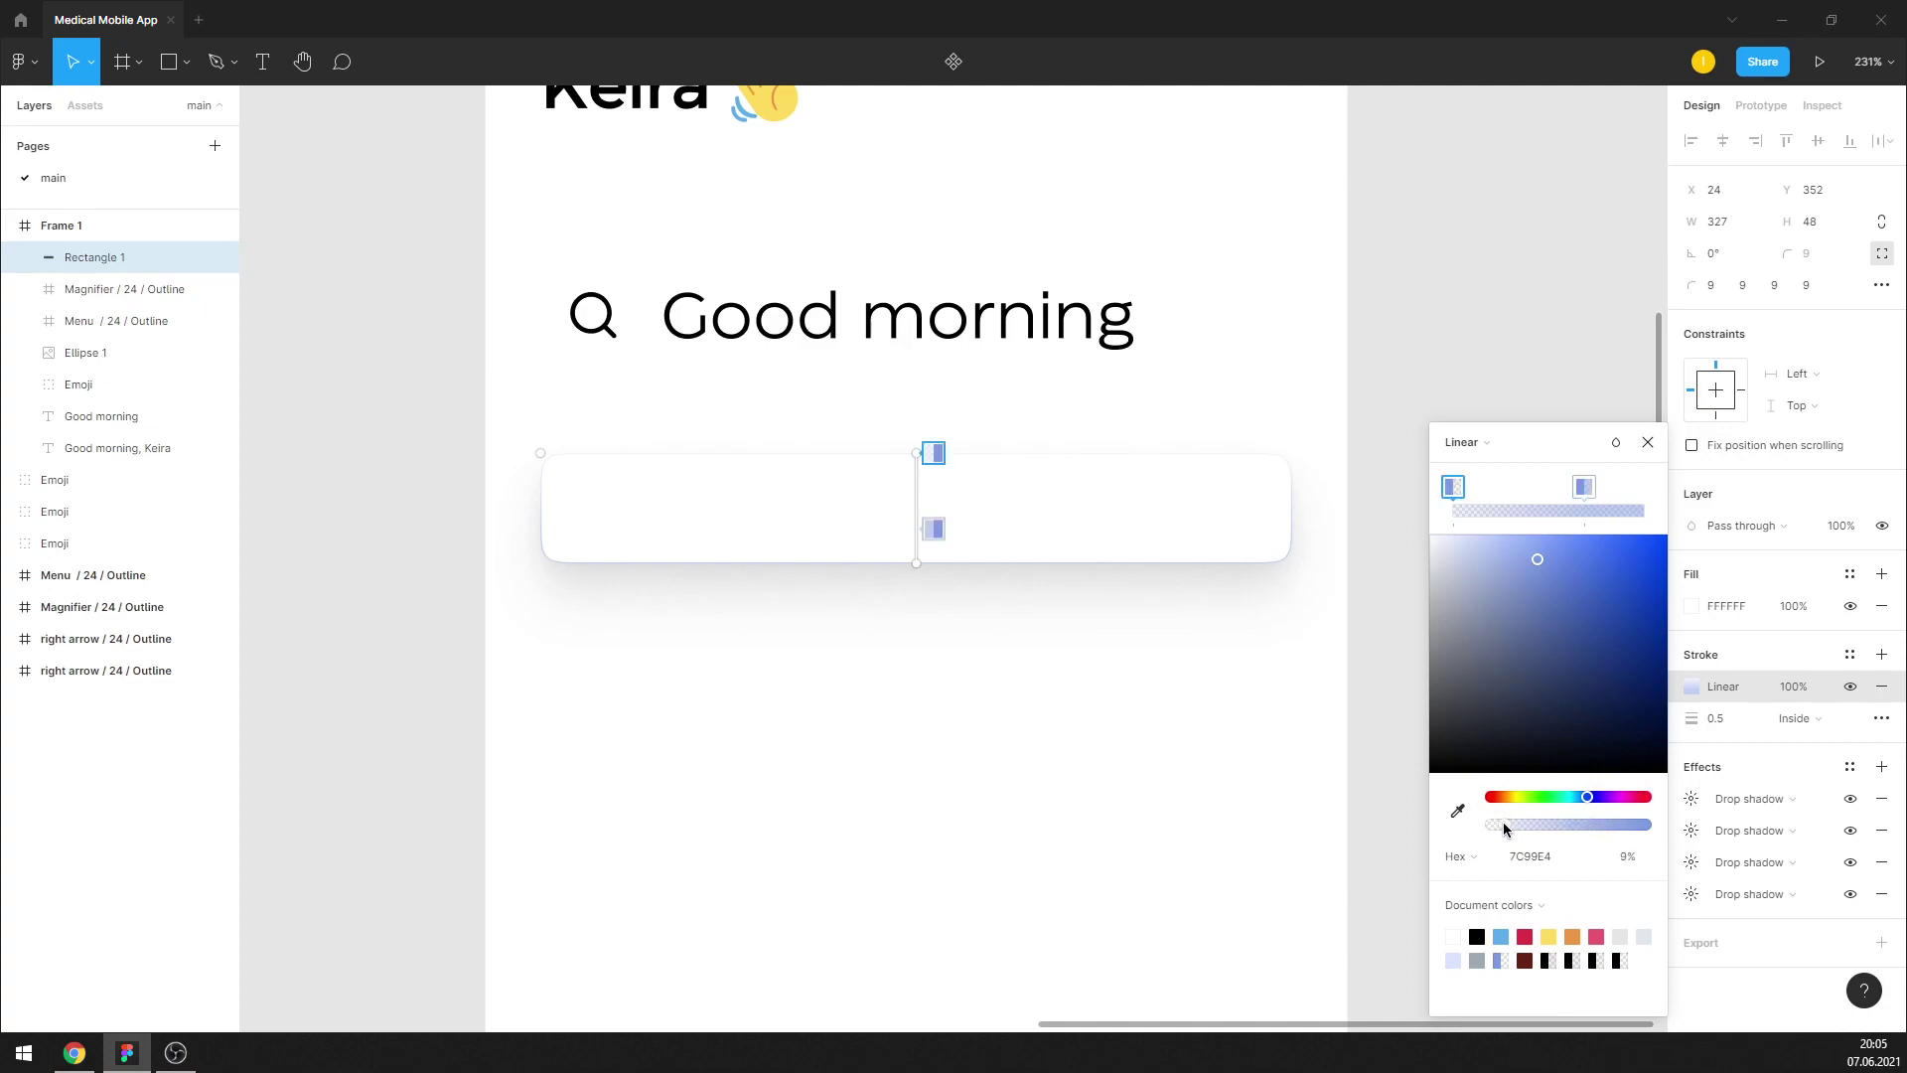
left_click(1648, 442)
left_click(1588, 413)
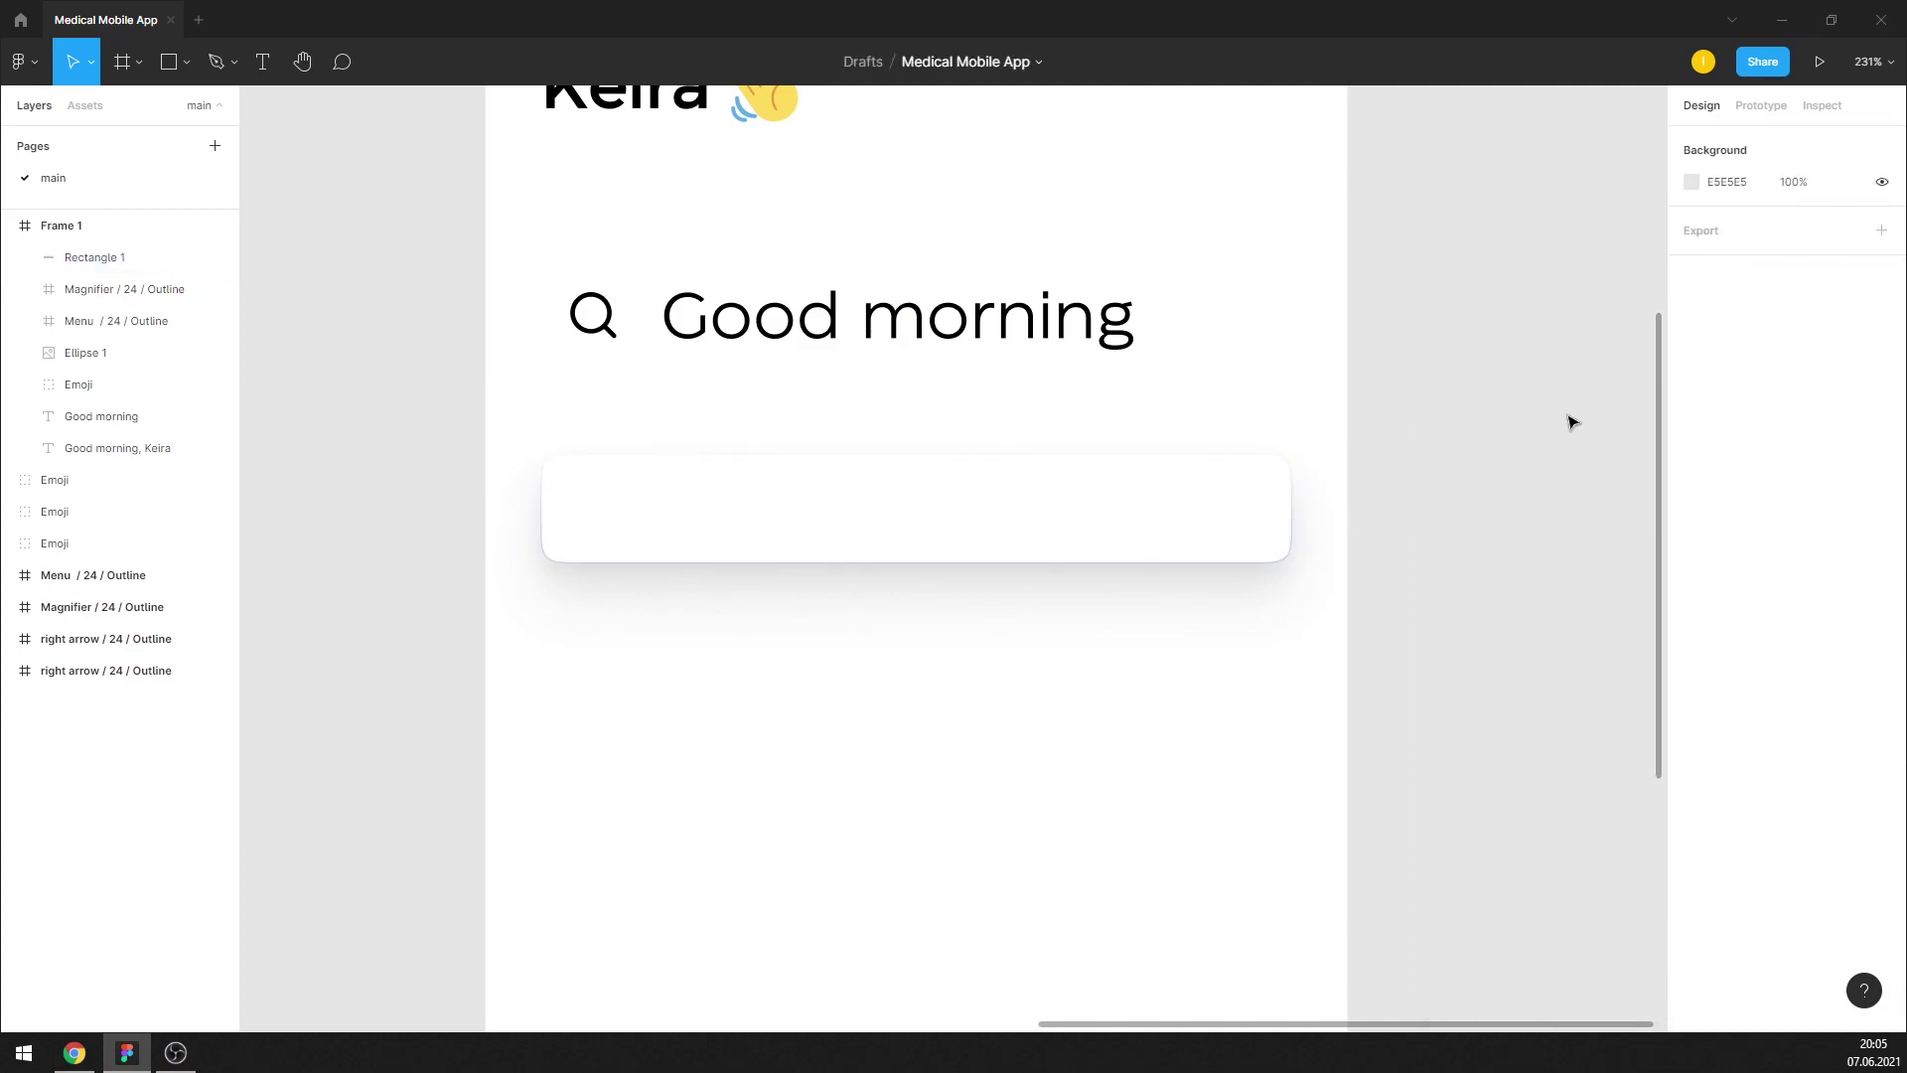
Apply the pasted light blue fill to the magnifier icon's vector
double_click(606, 330)
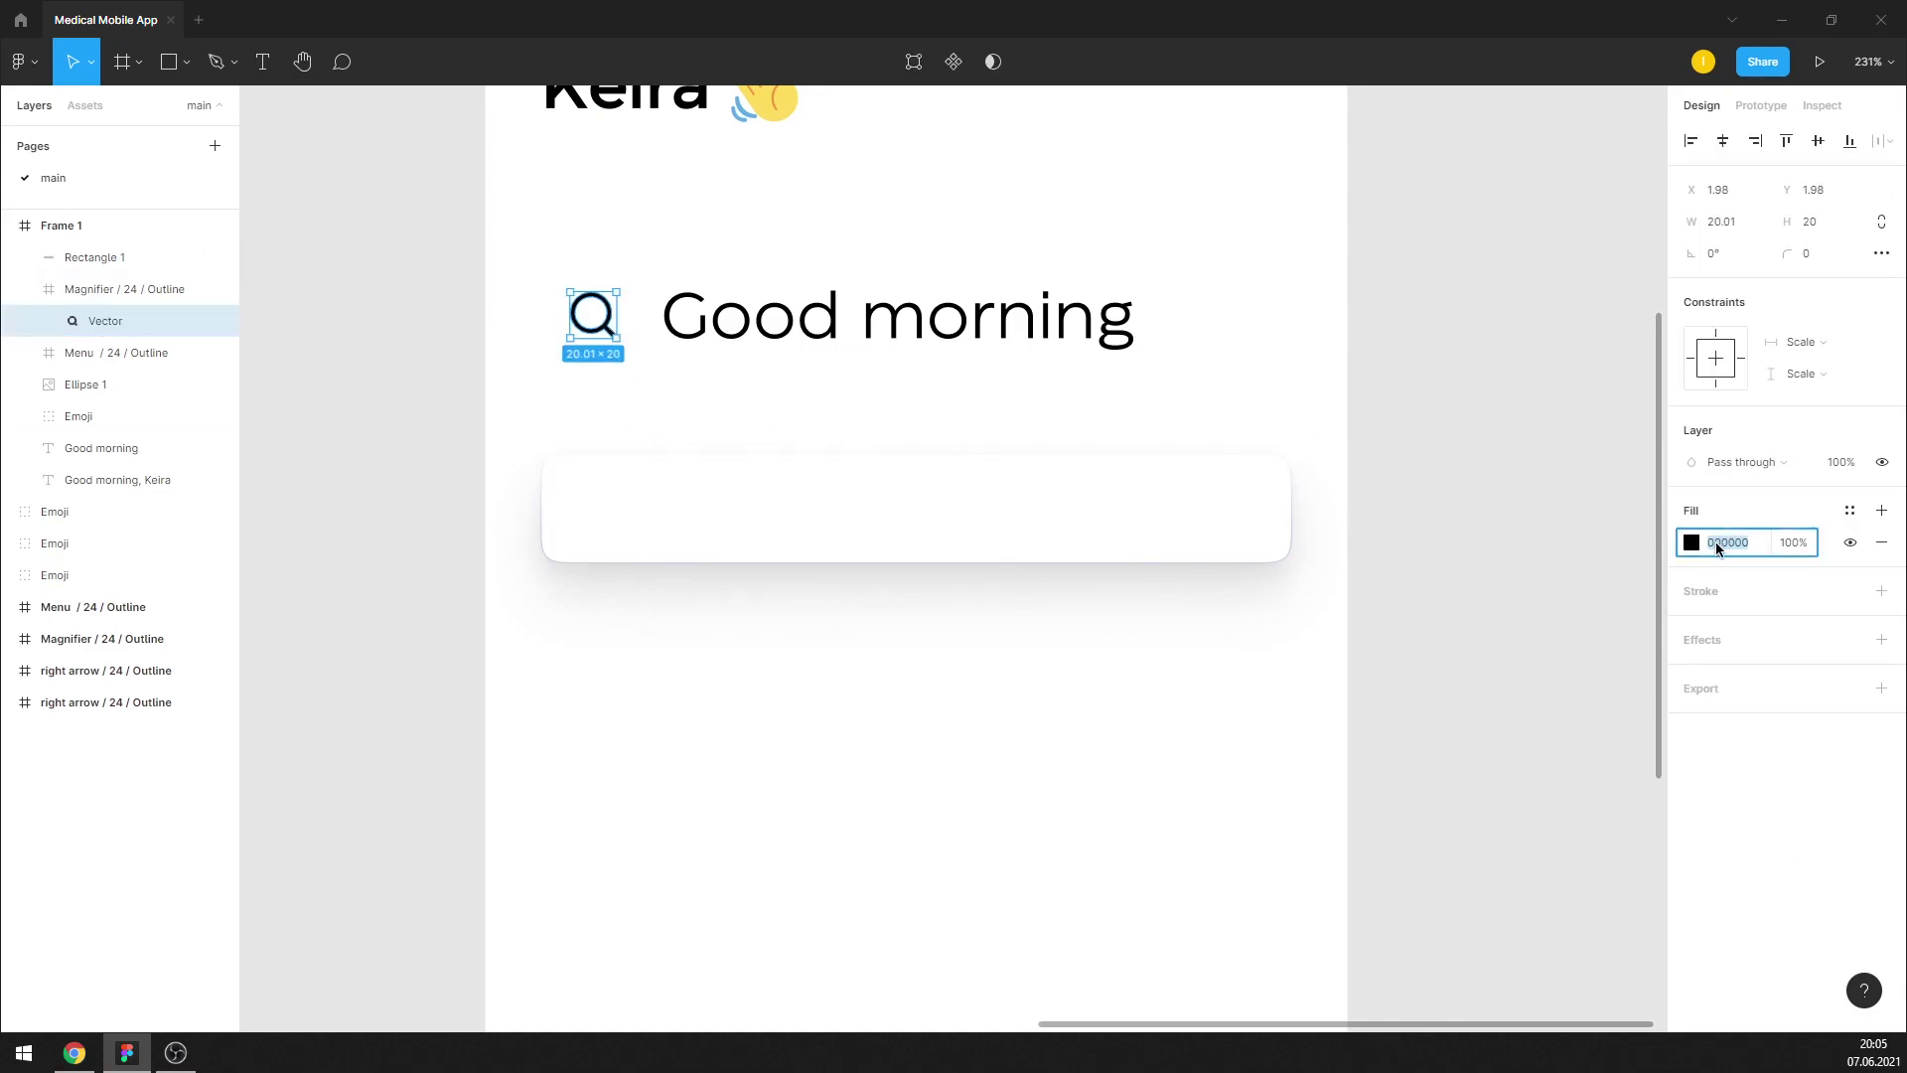
type("7C99E4")
left_click(1609, 597)
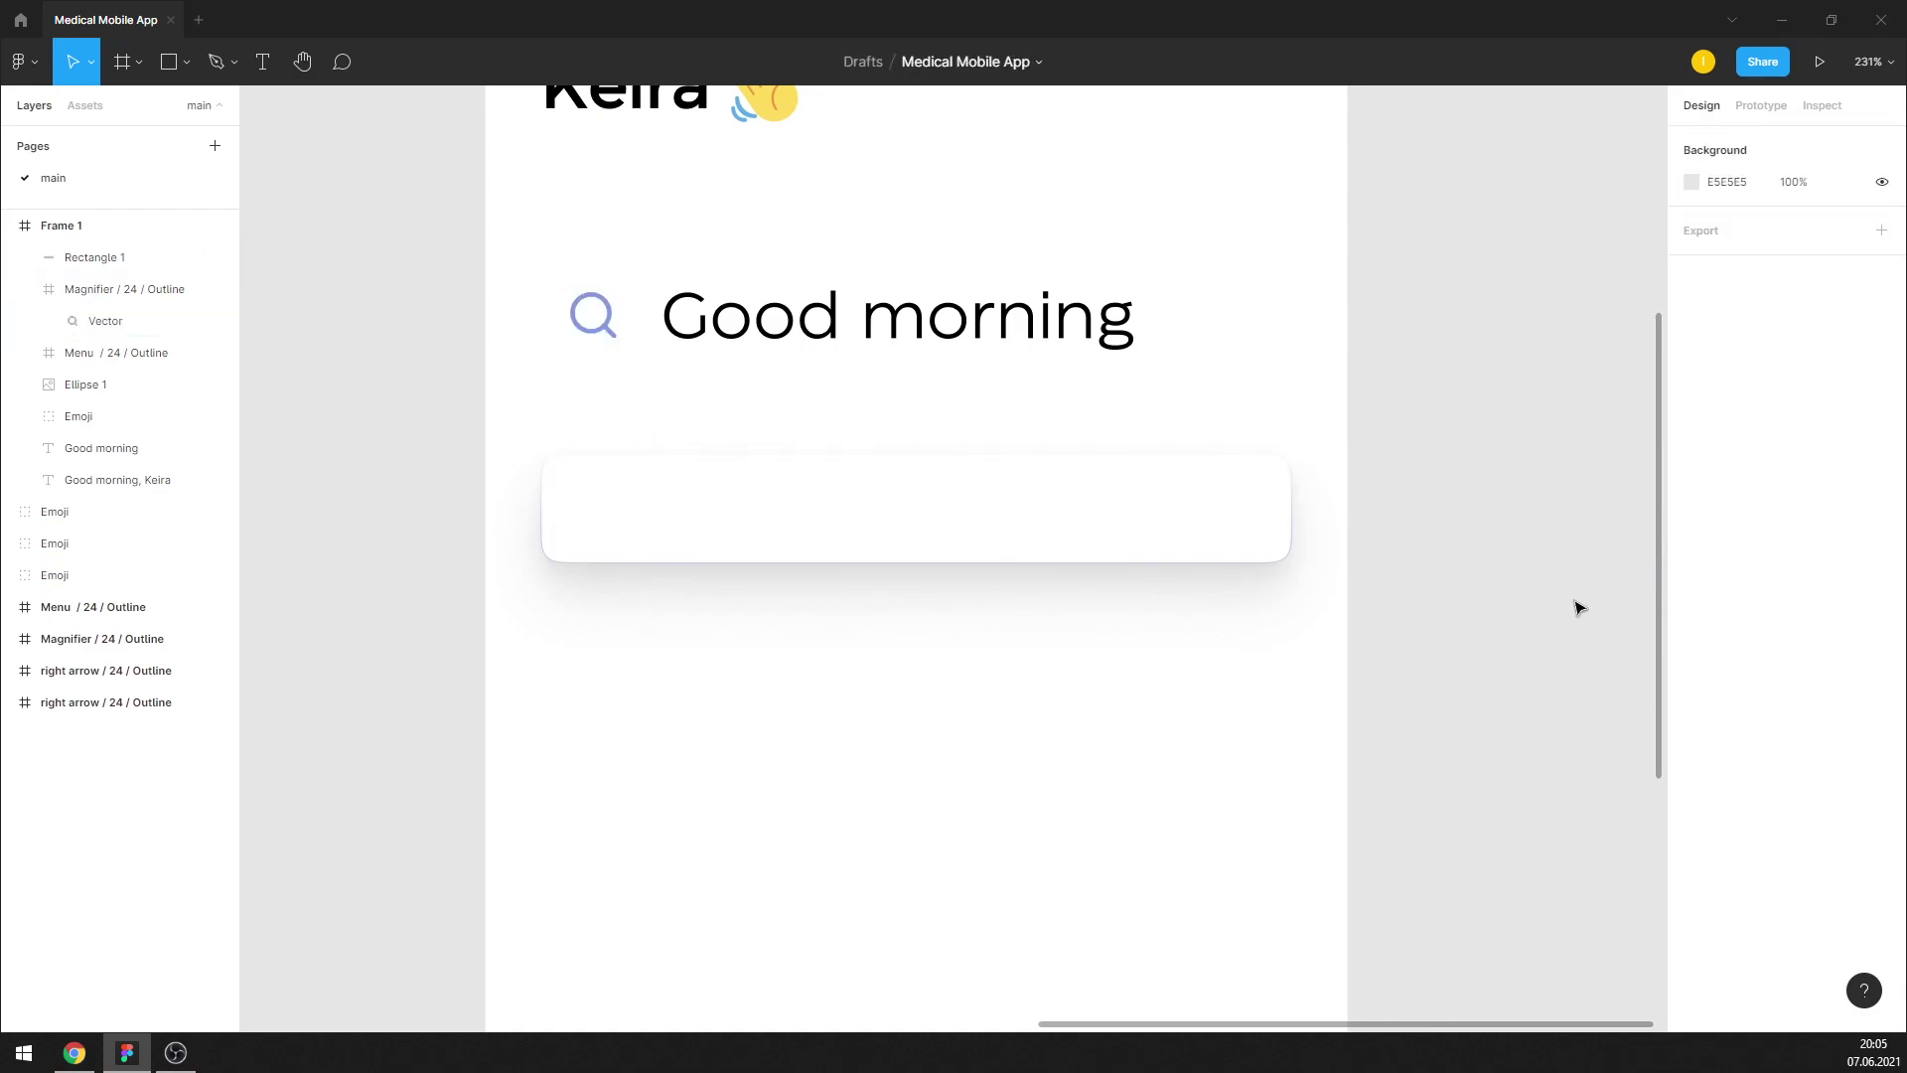
Change the Good morning text's font size from 28 to 18
left_click(1122, 338)
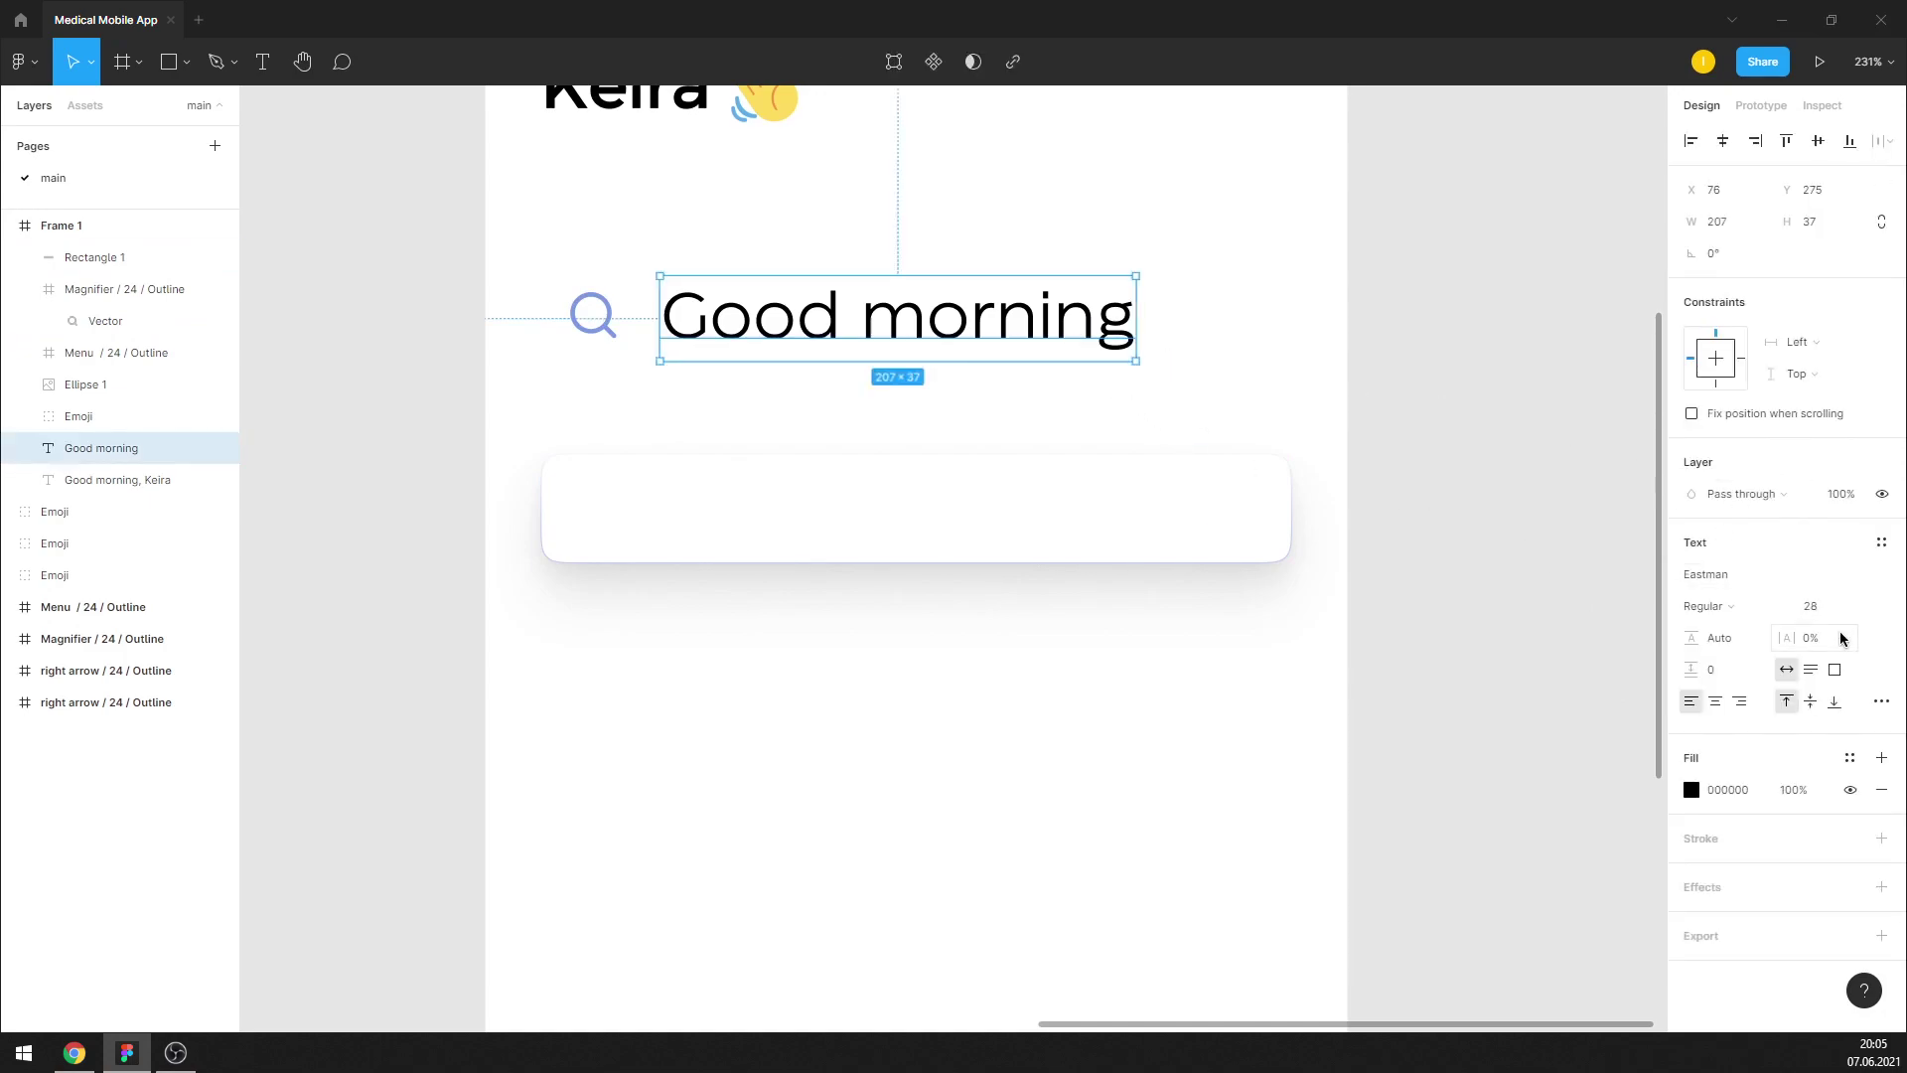
left_click(1825, 607)
type("1")
key("Return")
type("1")
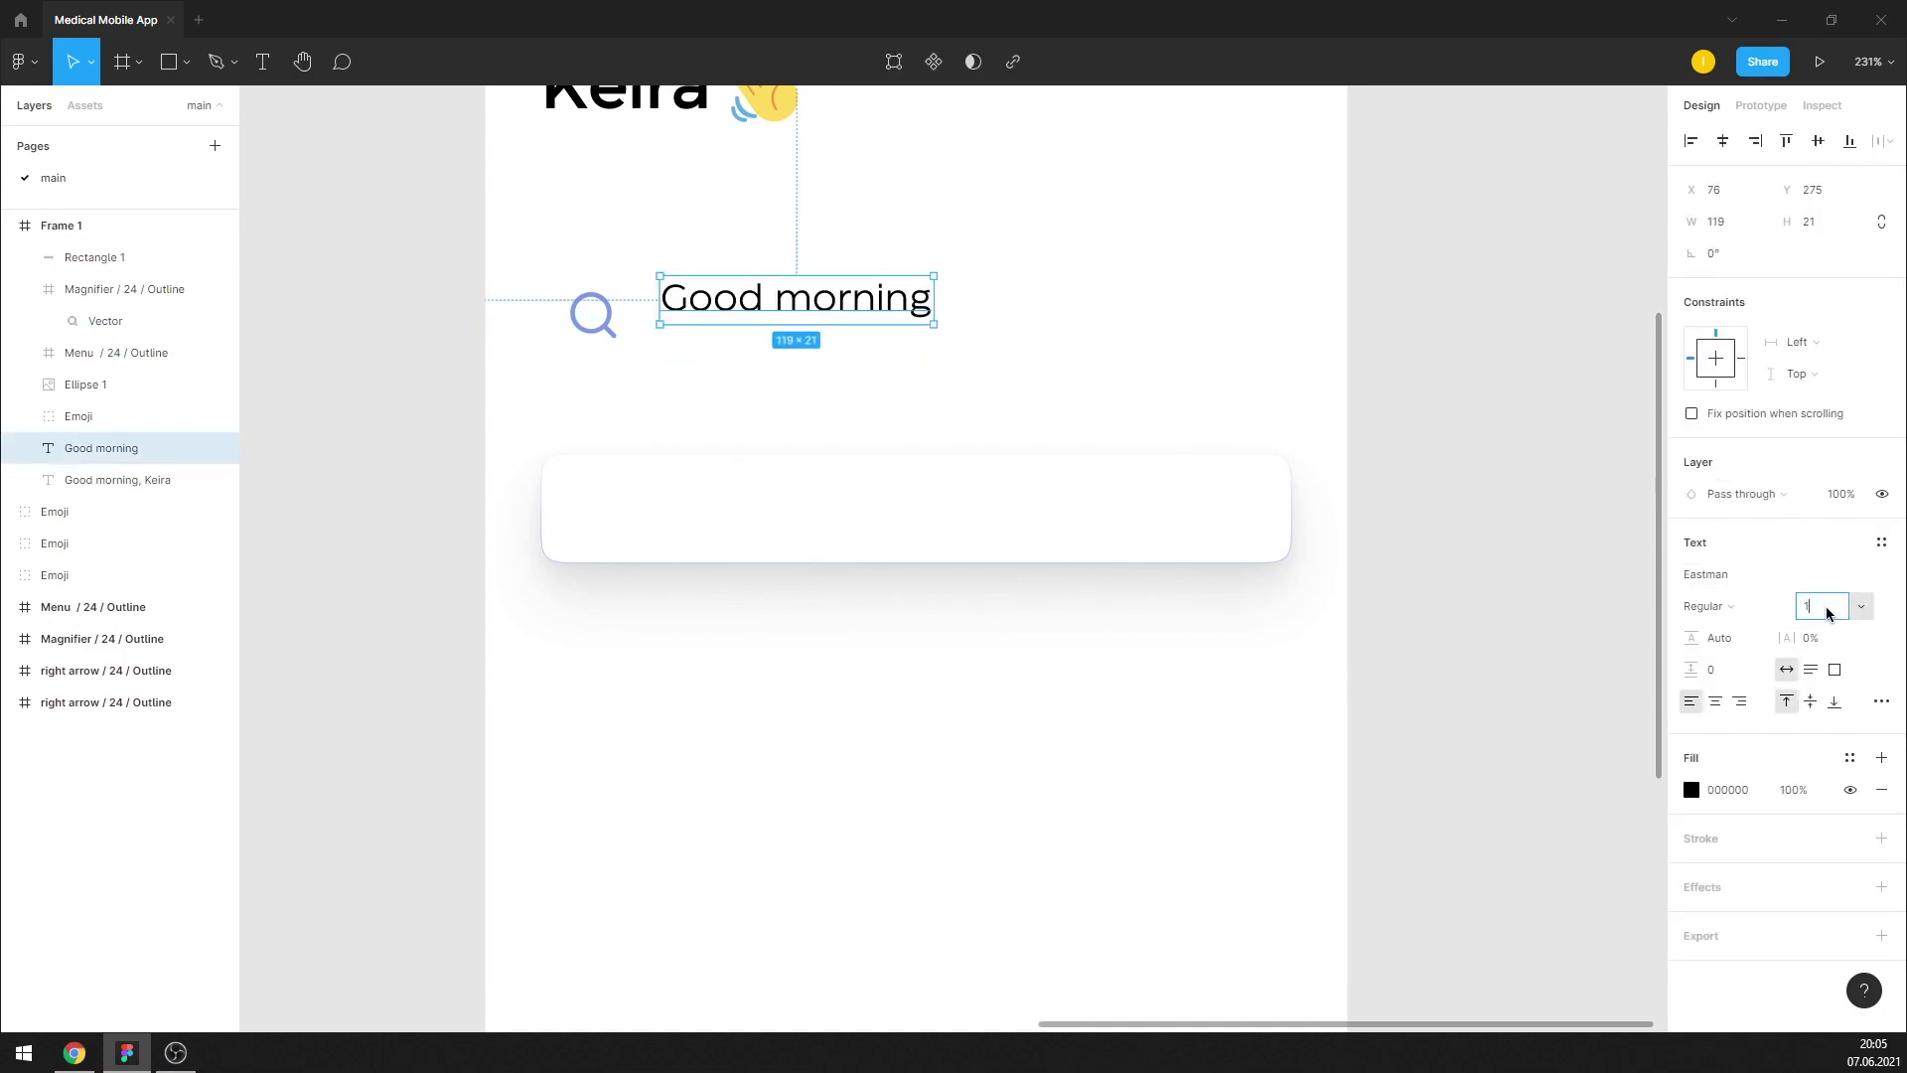
key("Return")
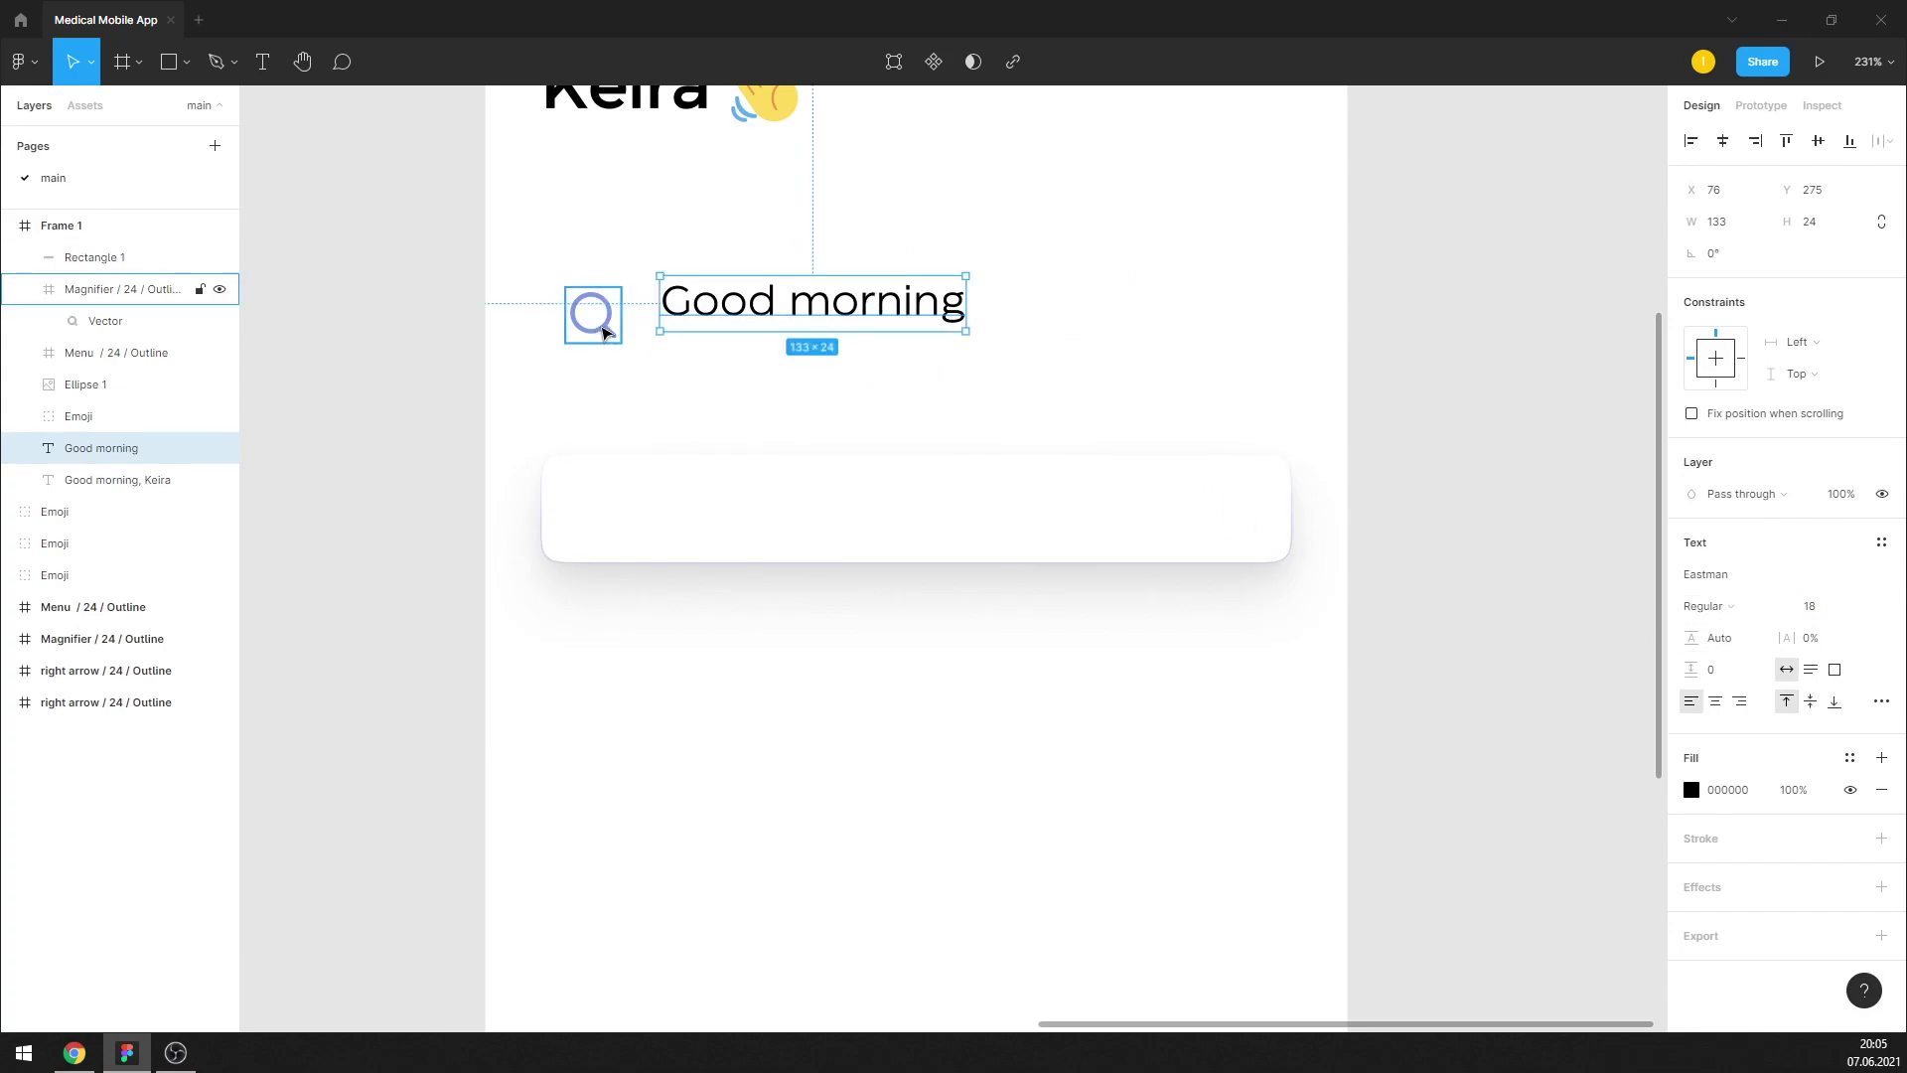
Move the magnifier into the search card, bring it to front, and nudge it into place
left_click_drag(605, 330, 619, 508)
right_click(609, 517)
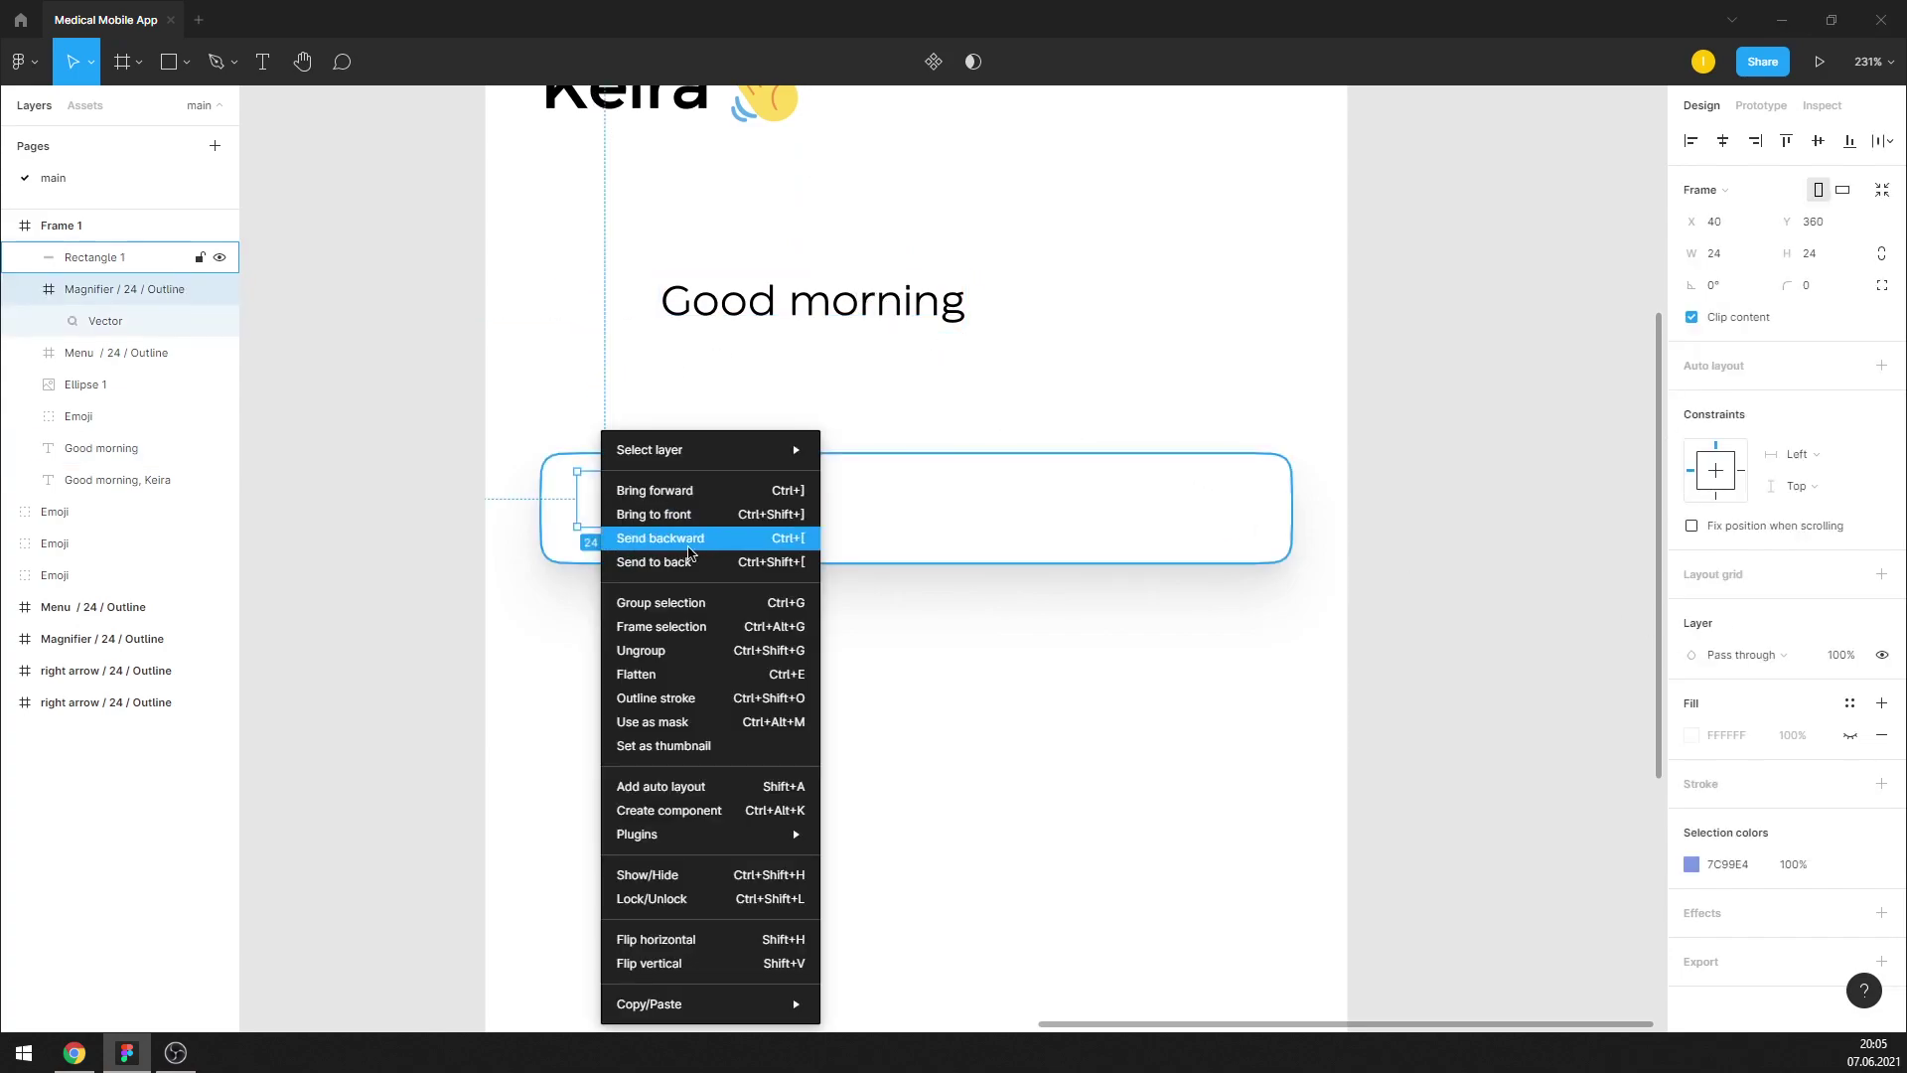
left_click(650, 515)
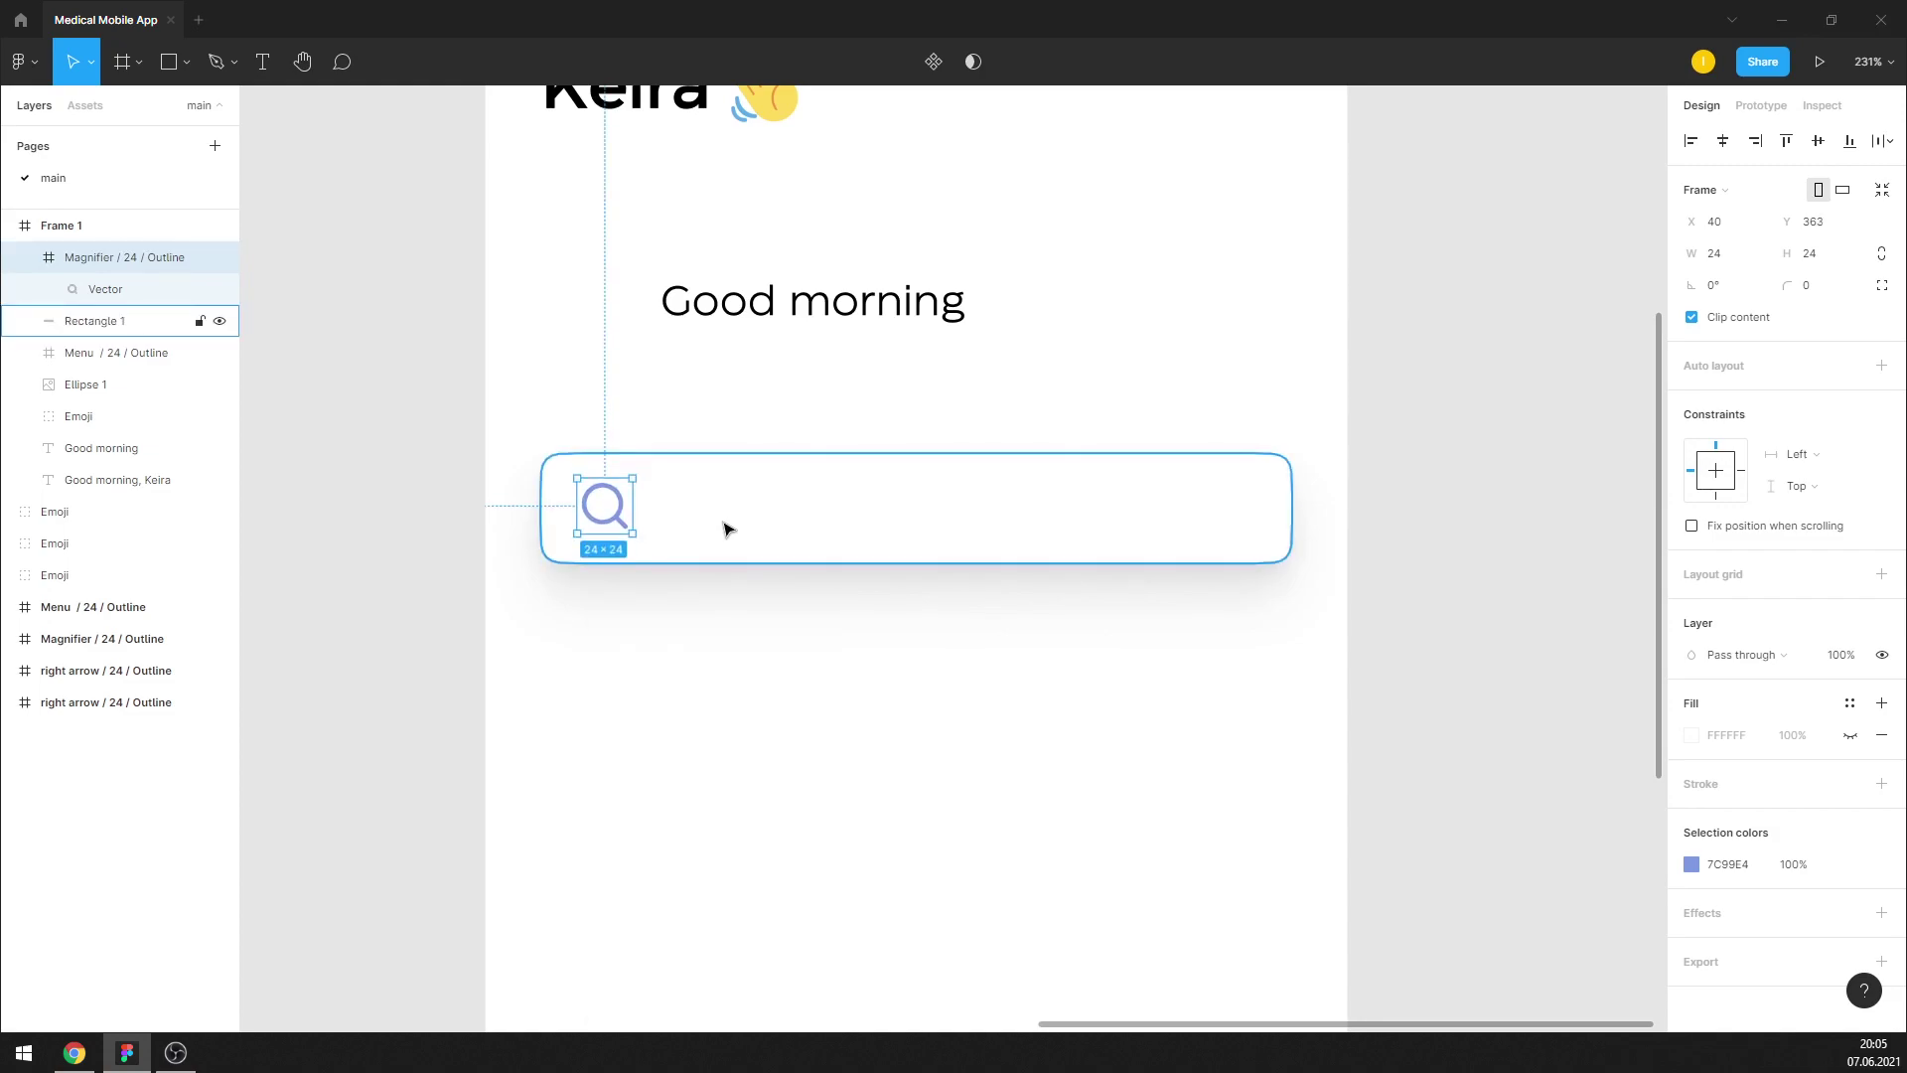
key("Down")
key("Down")
key("Down")
key("Left")
key("Left")
key("Left")
key("Left")
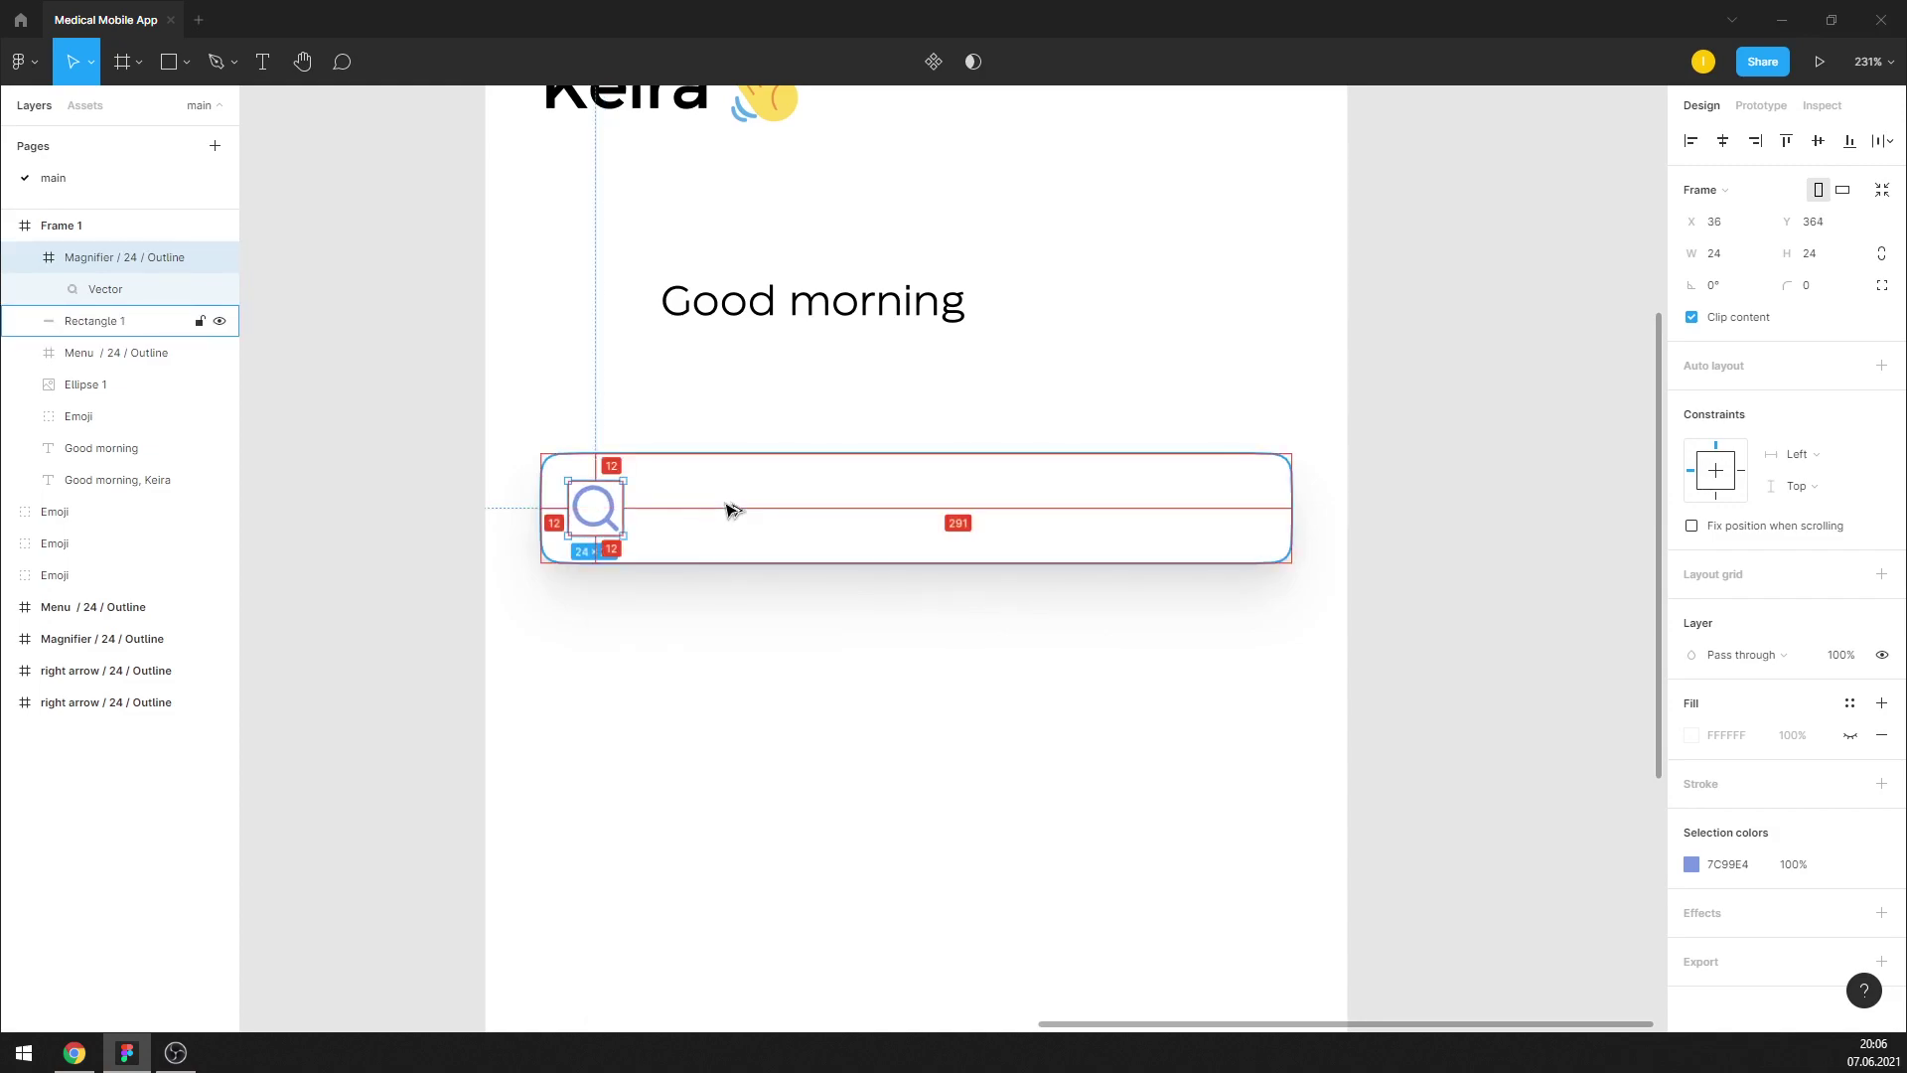
Move the Good morning text into the search card and bring it to front
left_click_drag(879, 303, 904, 516)
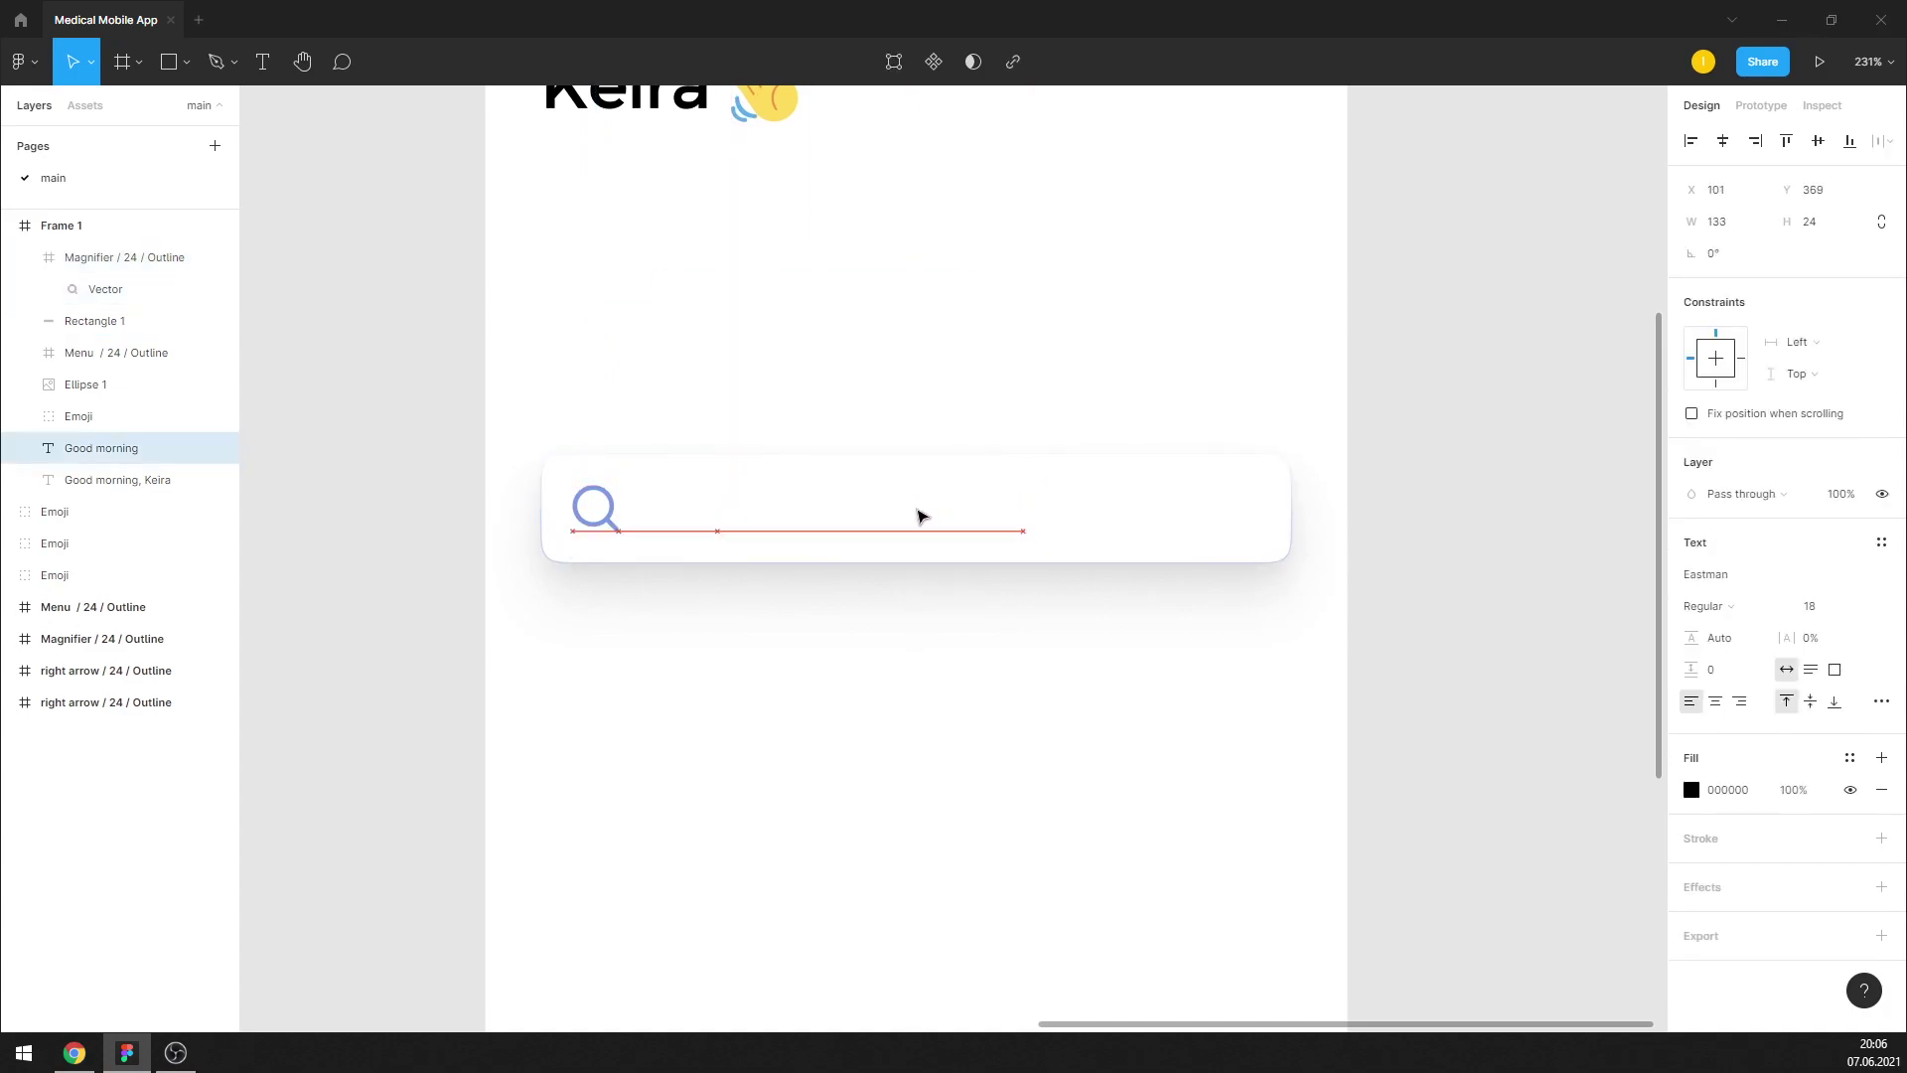
right_click(927, 516)
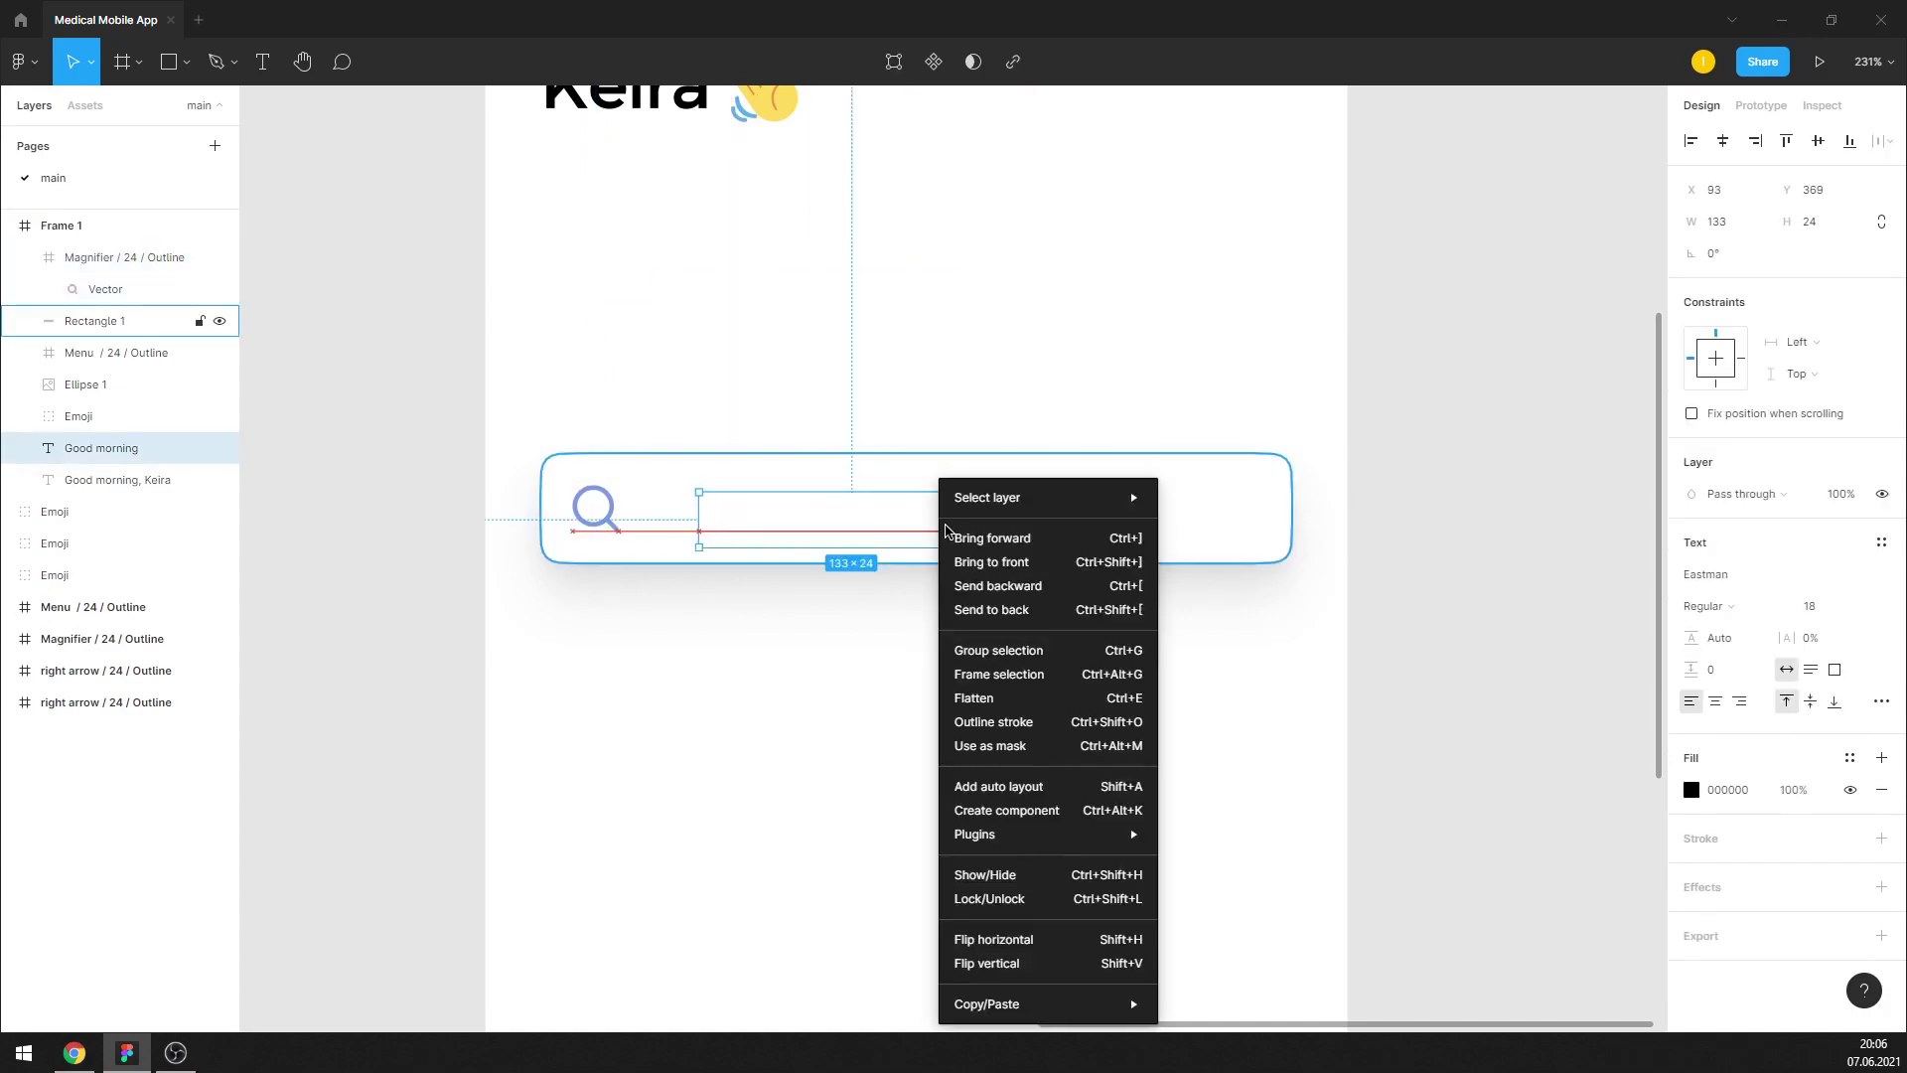
left_click(1043, 559)
left_click(1309, 541)
left_click(954, 515)
key("ctrl+z")
double_click(947, 528)
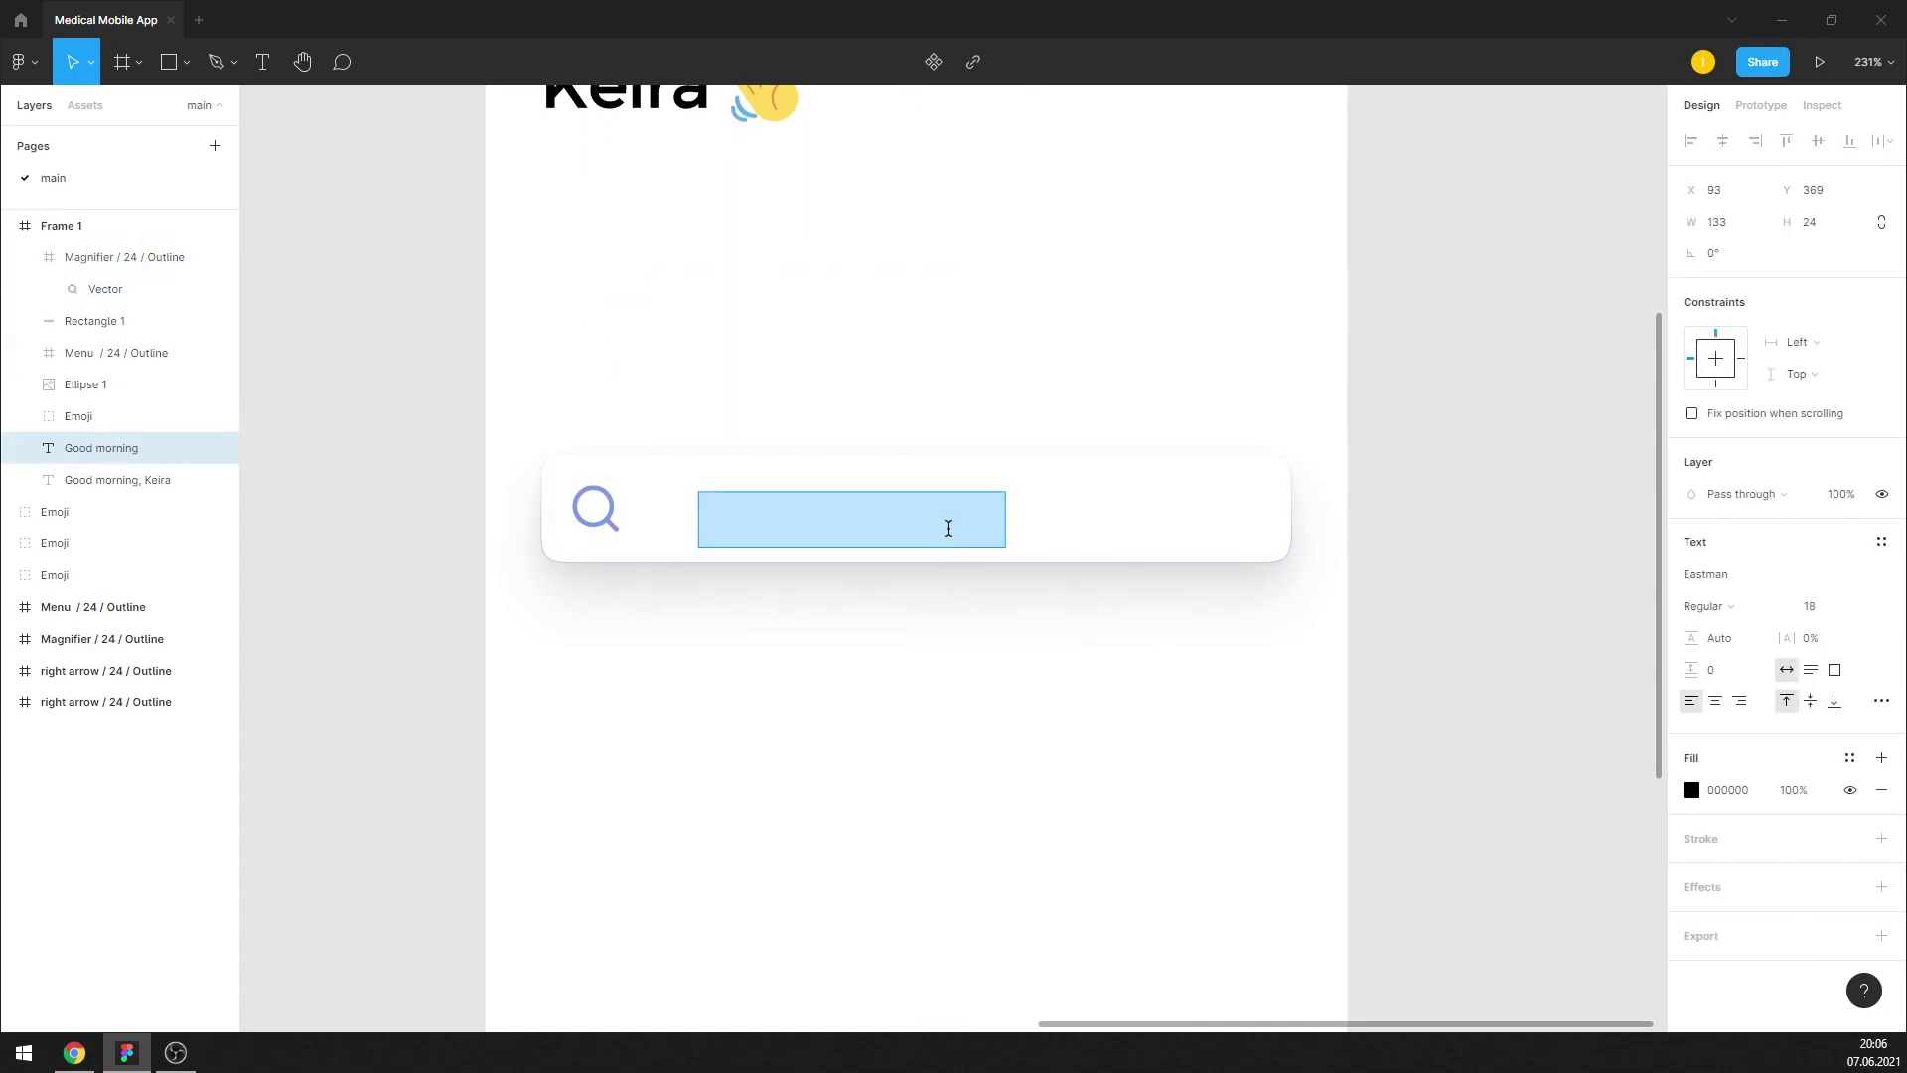
key("Escape")
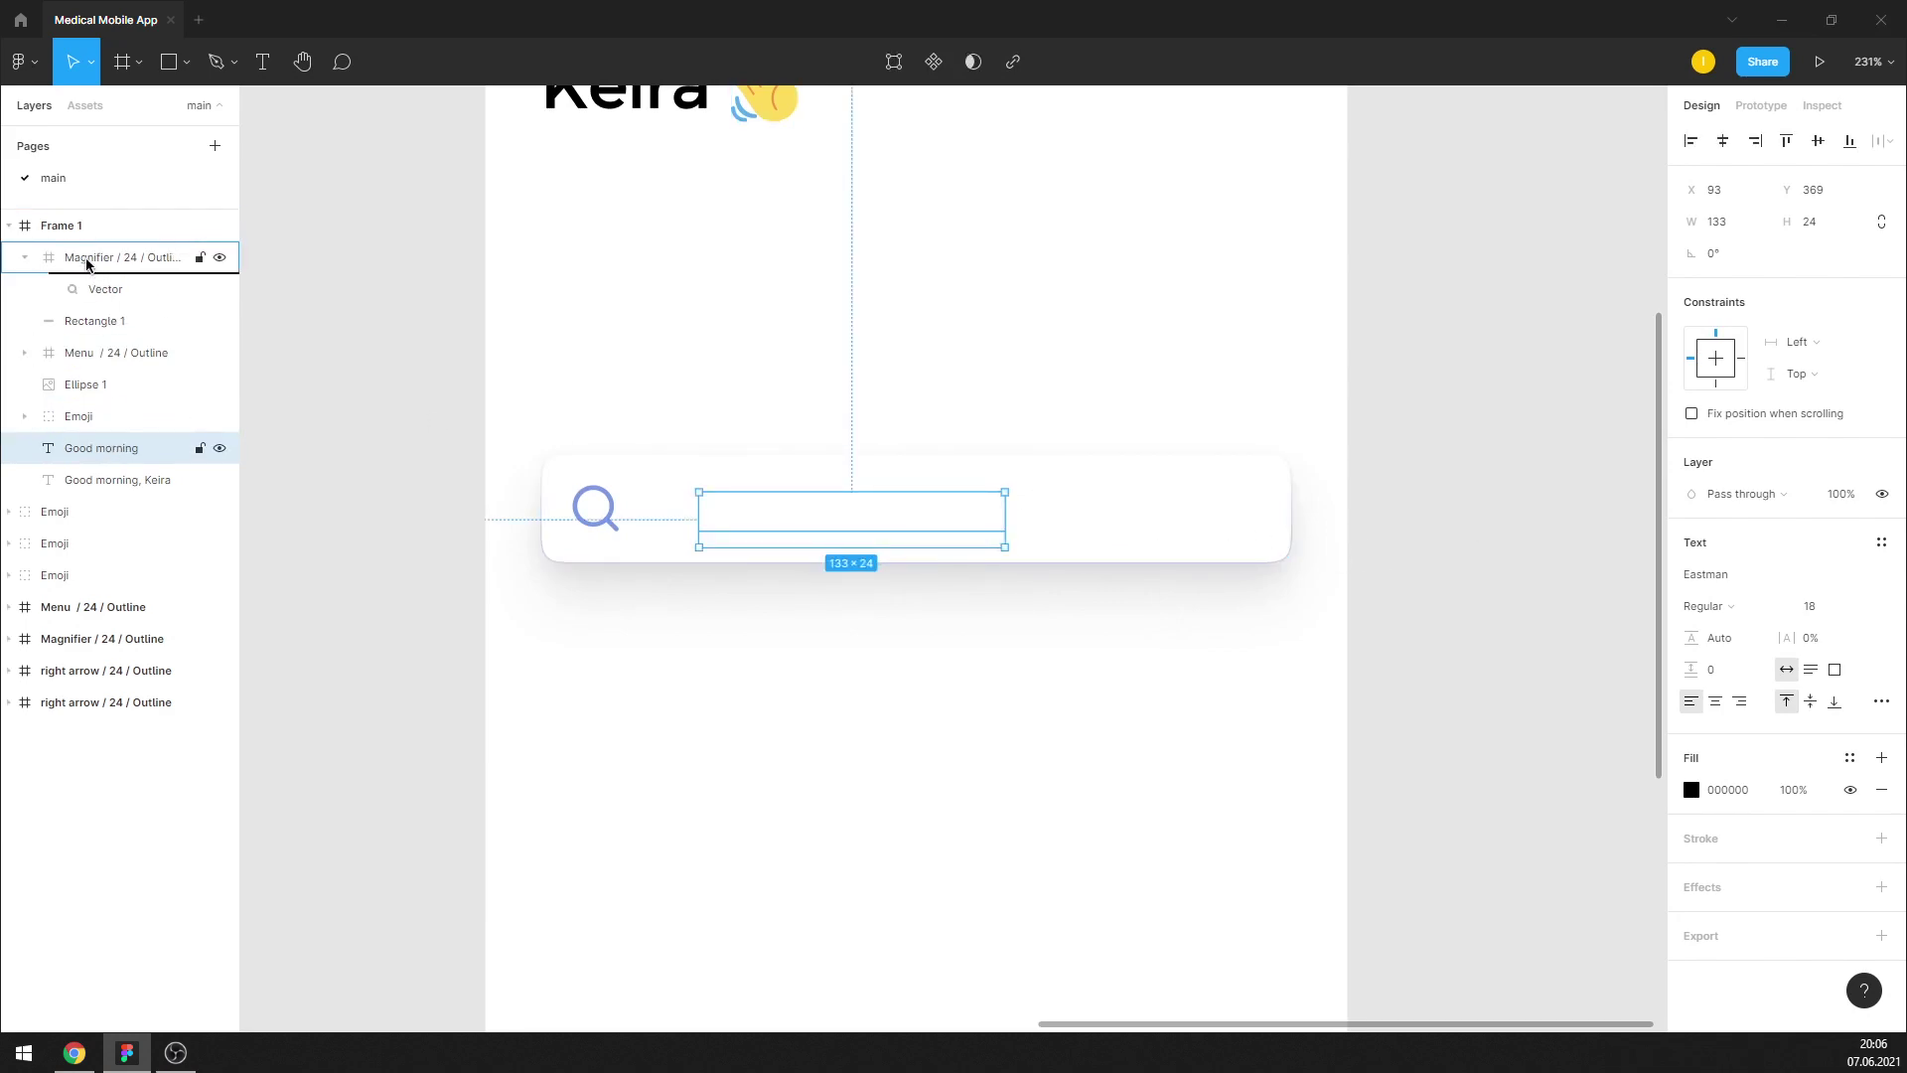
Place the Good morning layer above Frame 1, keeping the Vector inside the magnifier group
left_click_drag(110, 448, 90, 248)
left_click_drag(105, 326, 85, 275)
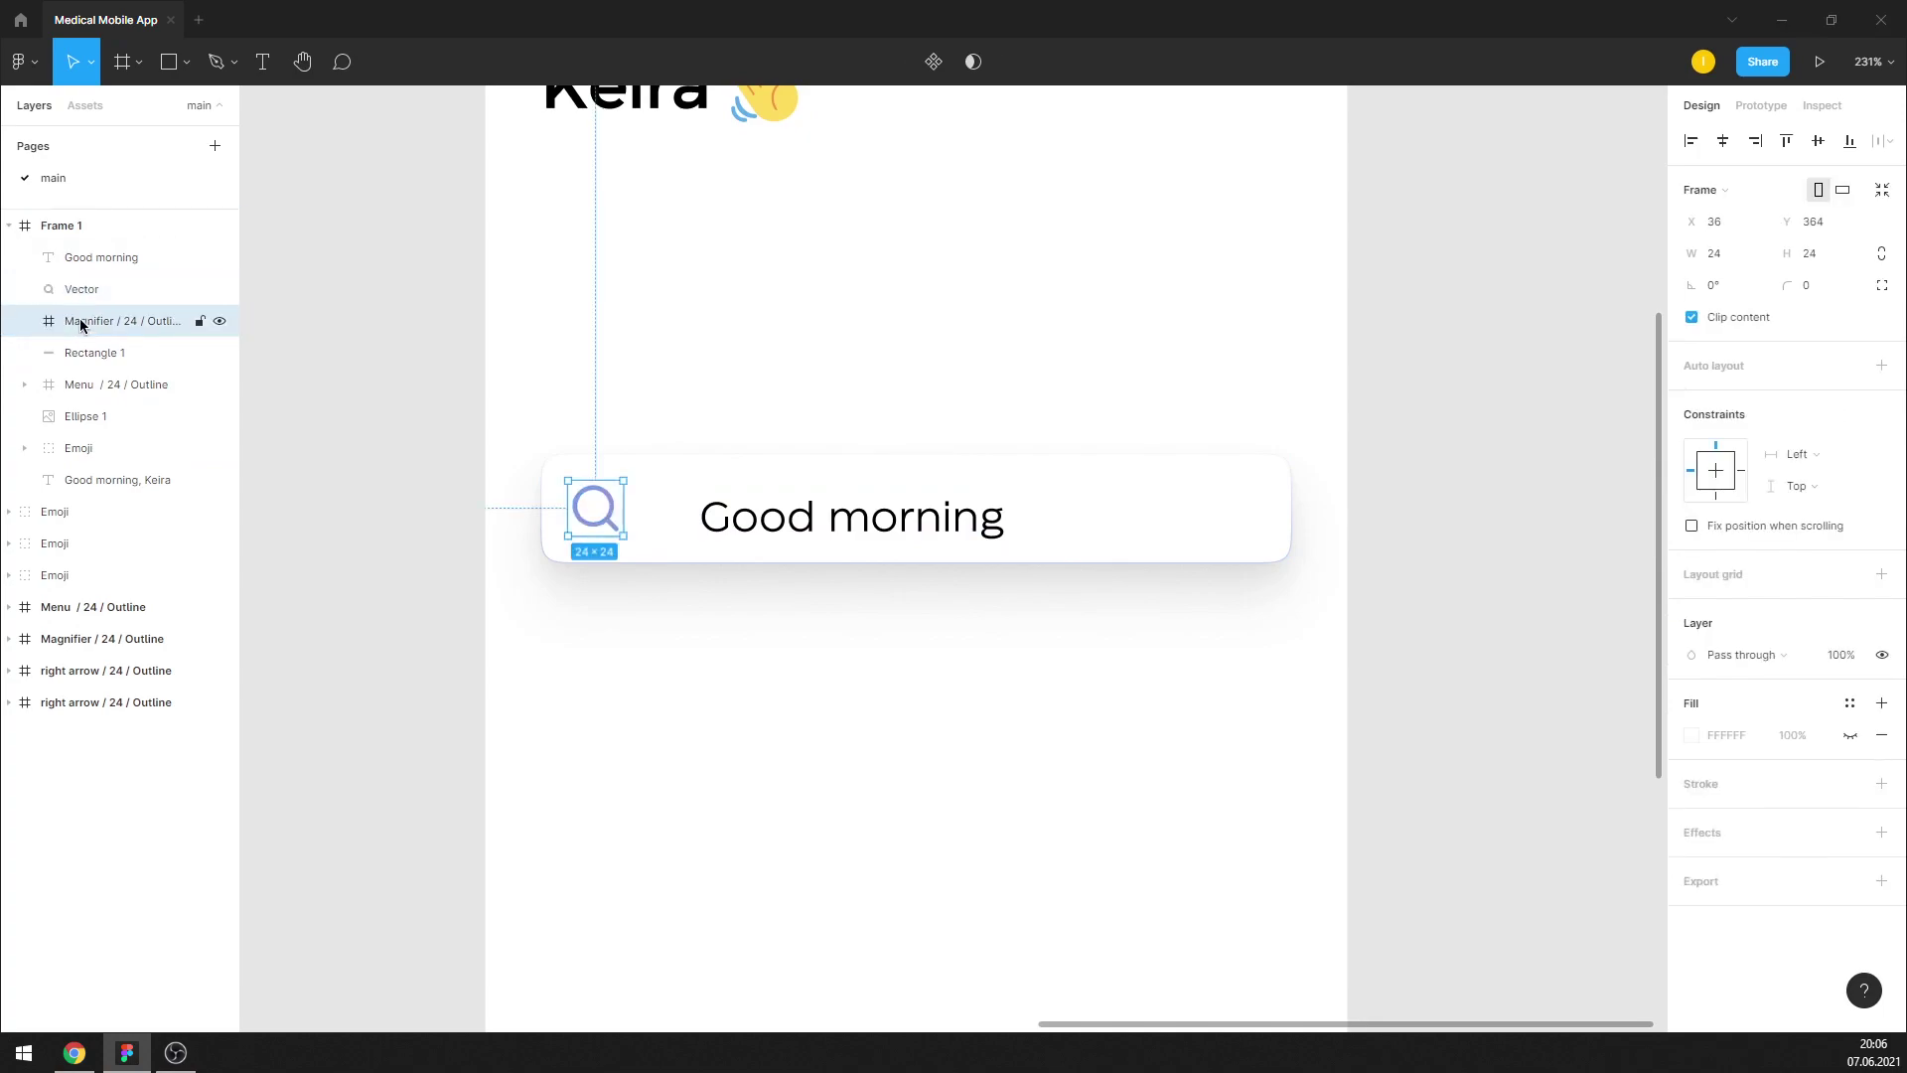
left_click_drag(86, 290, 91, 333)
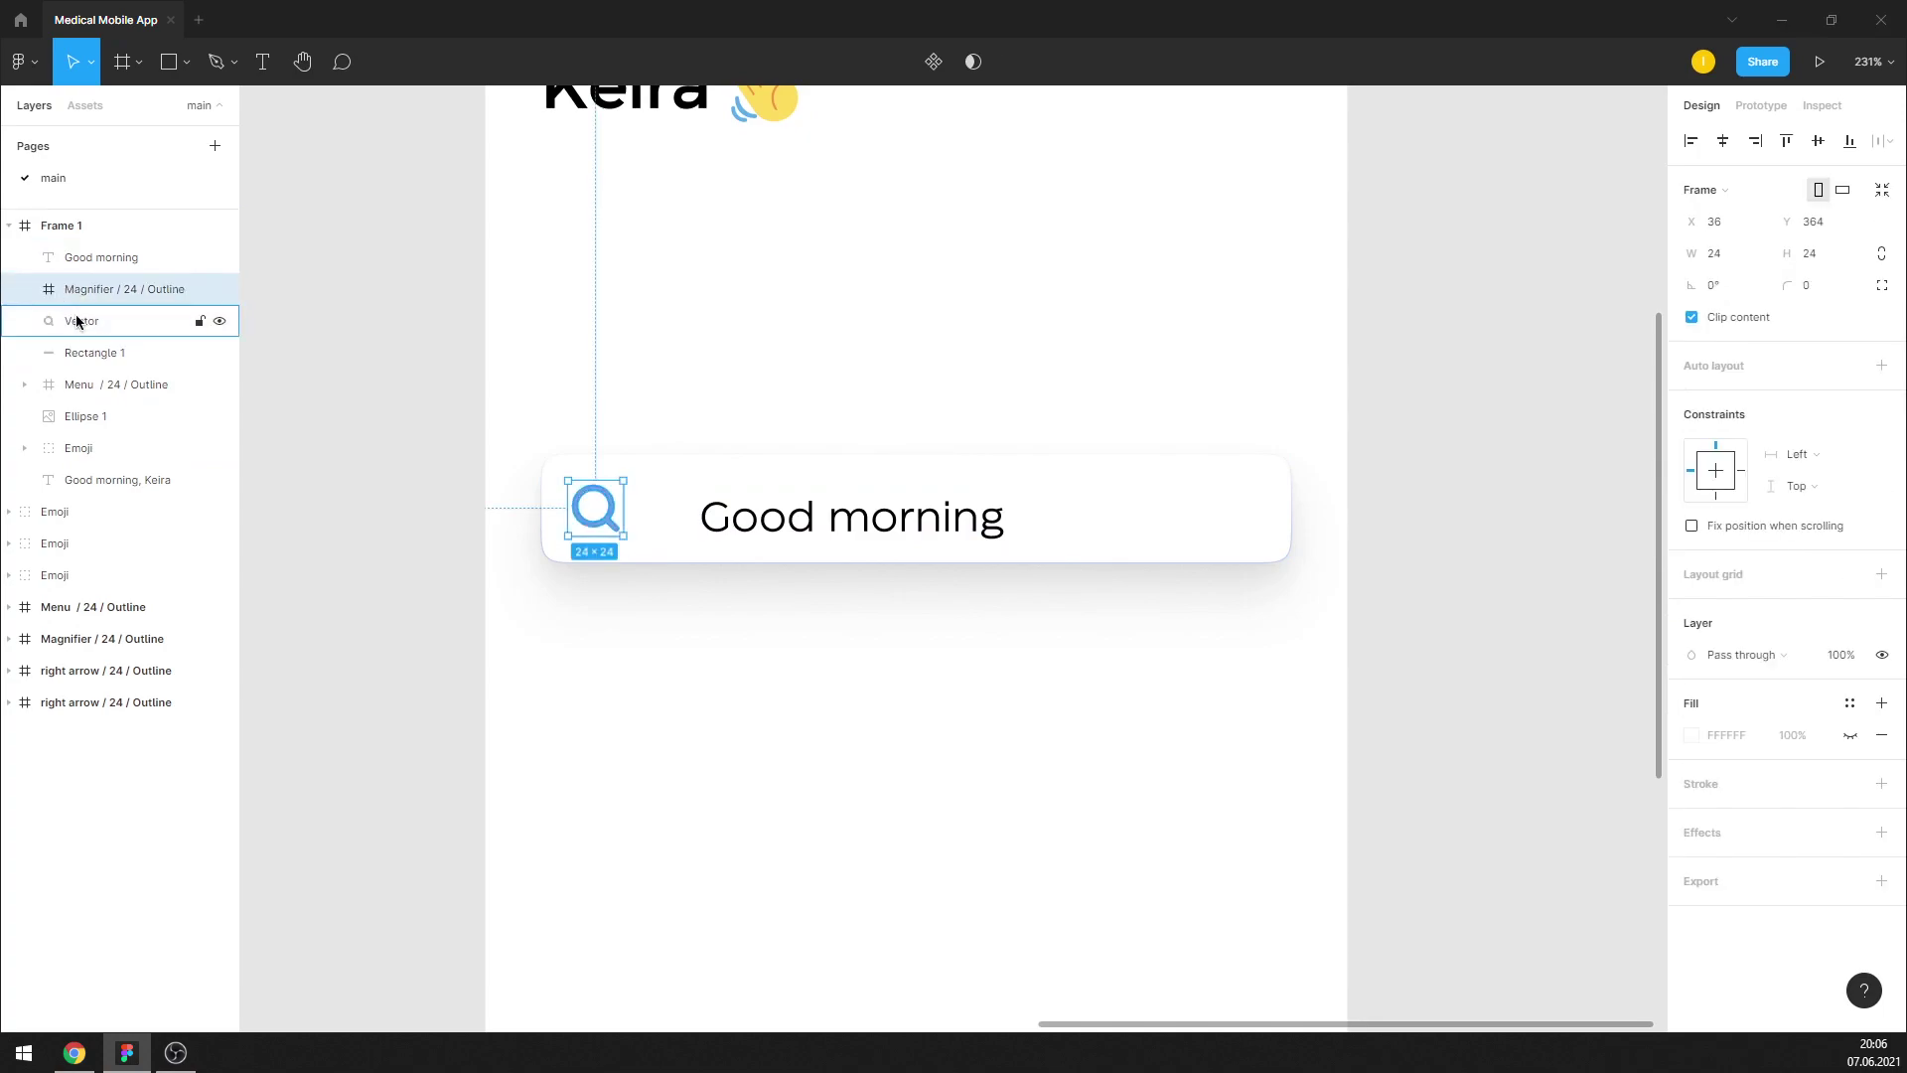
left_click(24, 289)
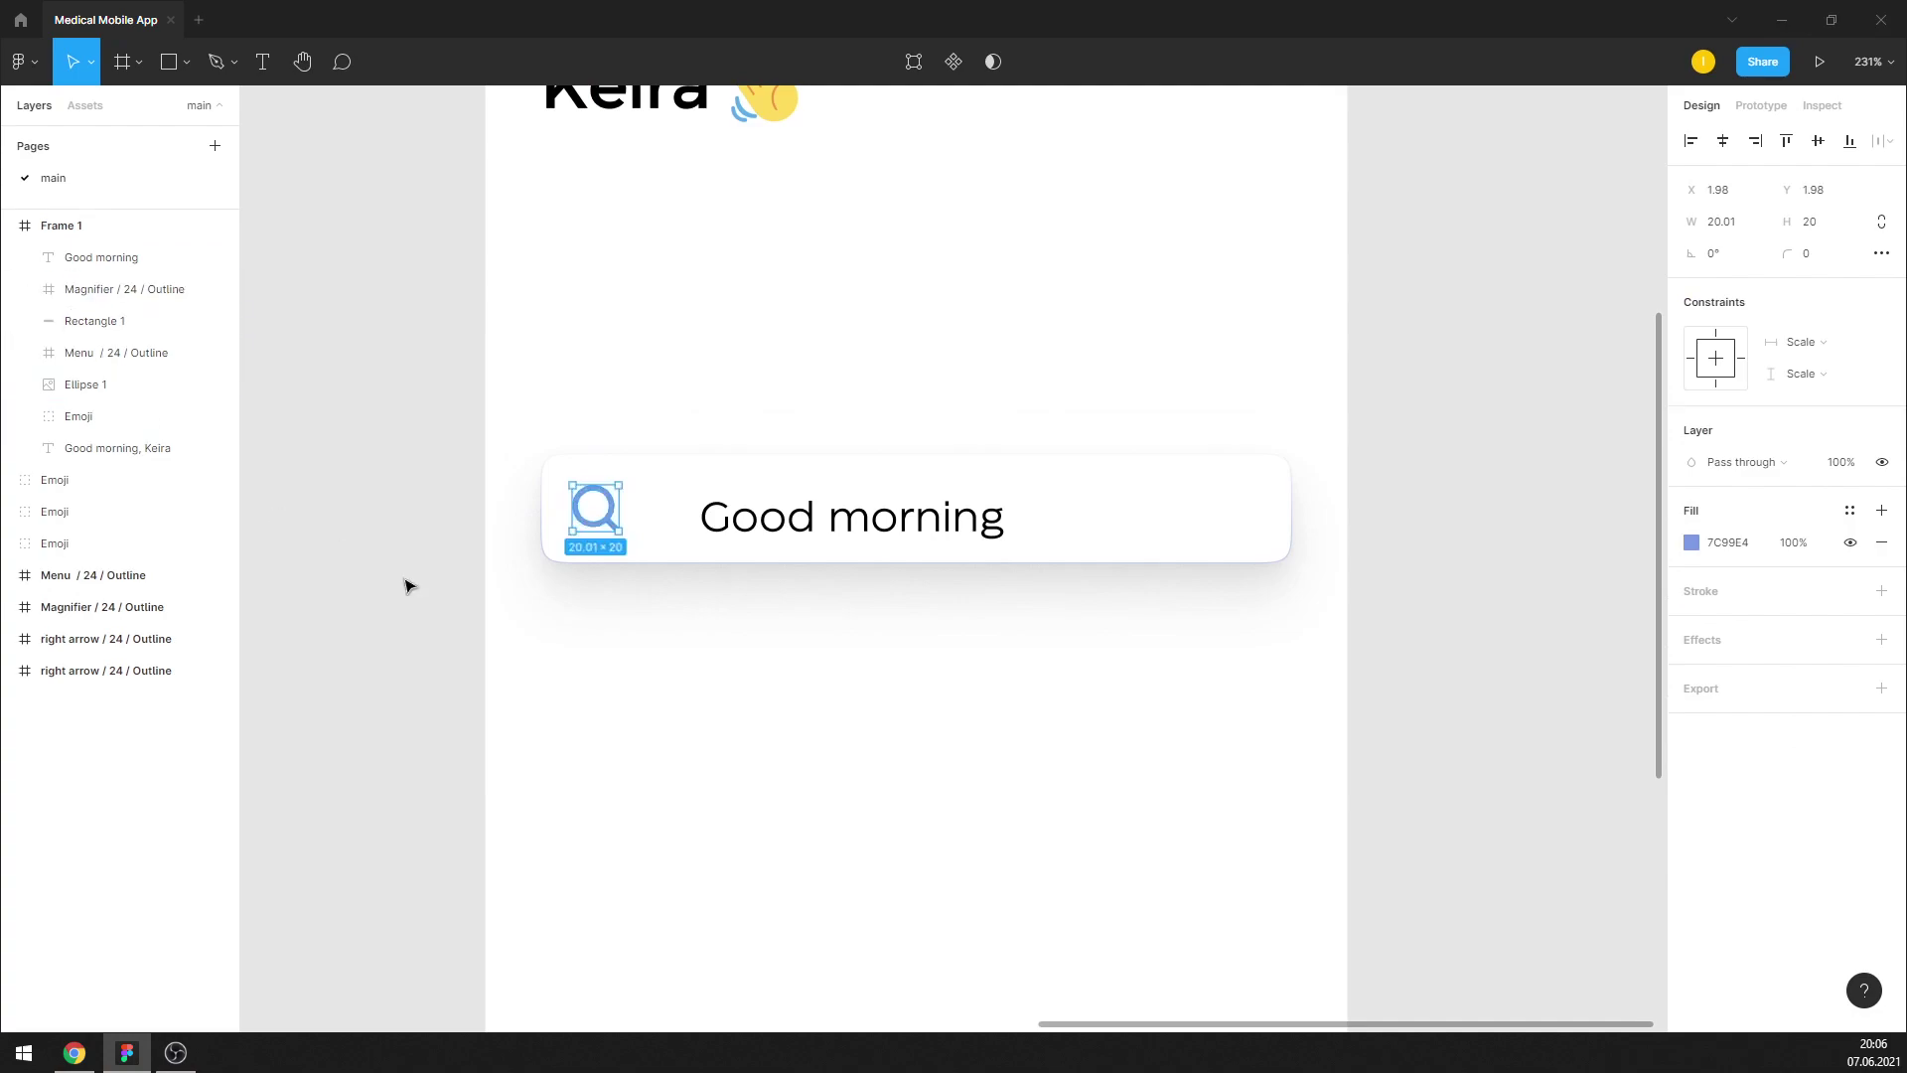
left_click(636, 682)
Shift the Good morning text left beside the magnifier, ready for editing
left_click(90, 321)
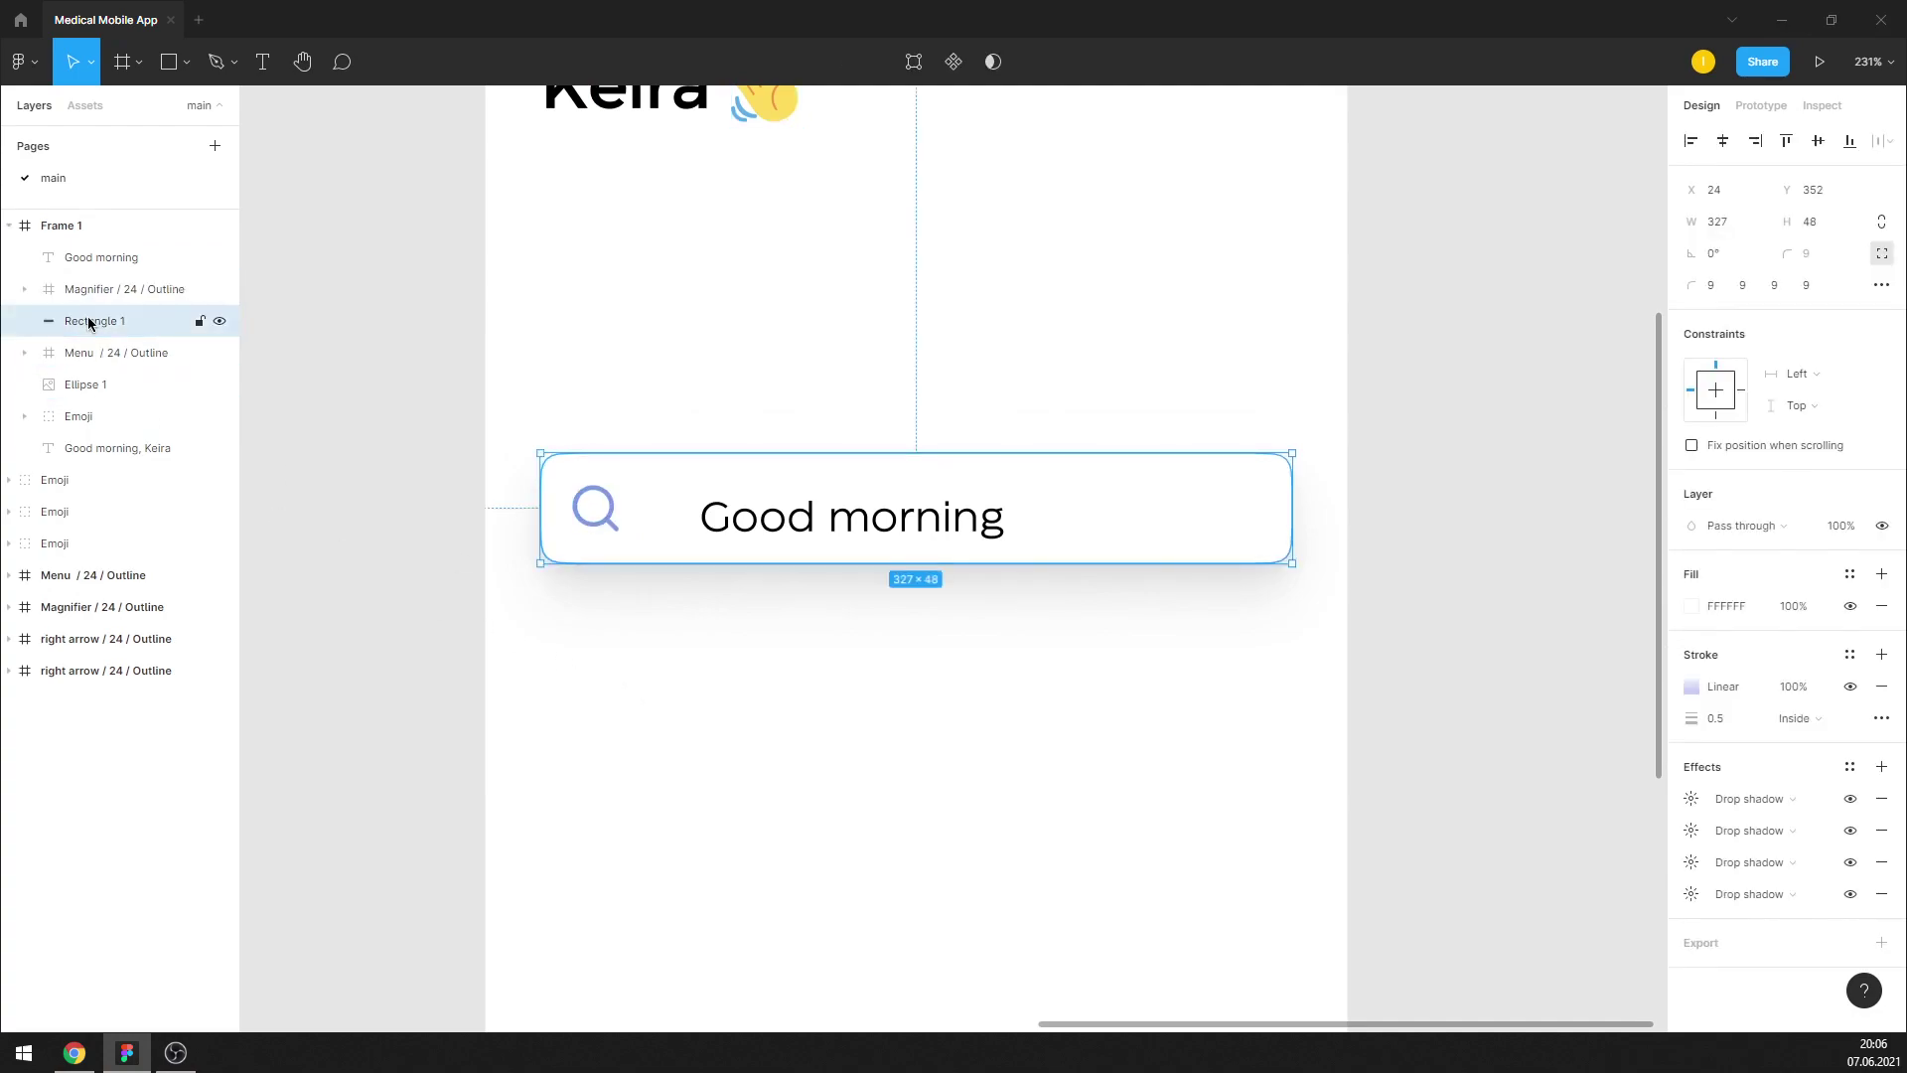
left_click(765, 524)
left_click_drag(765, 525, 728, 514)
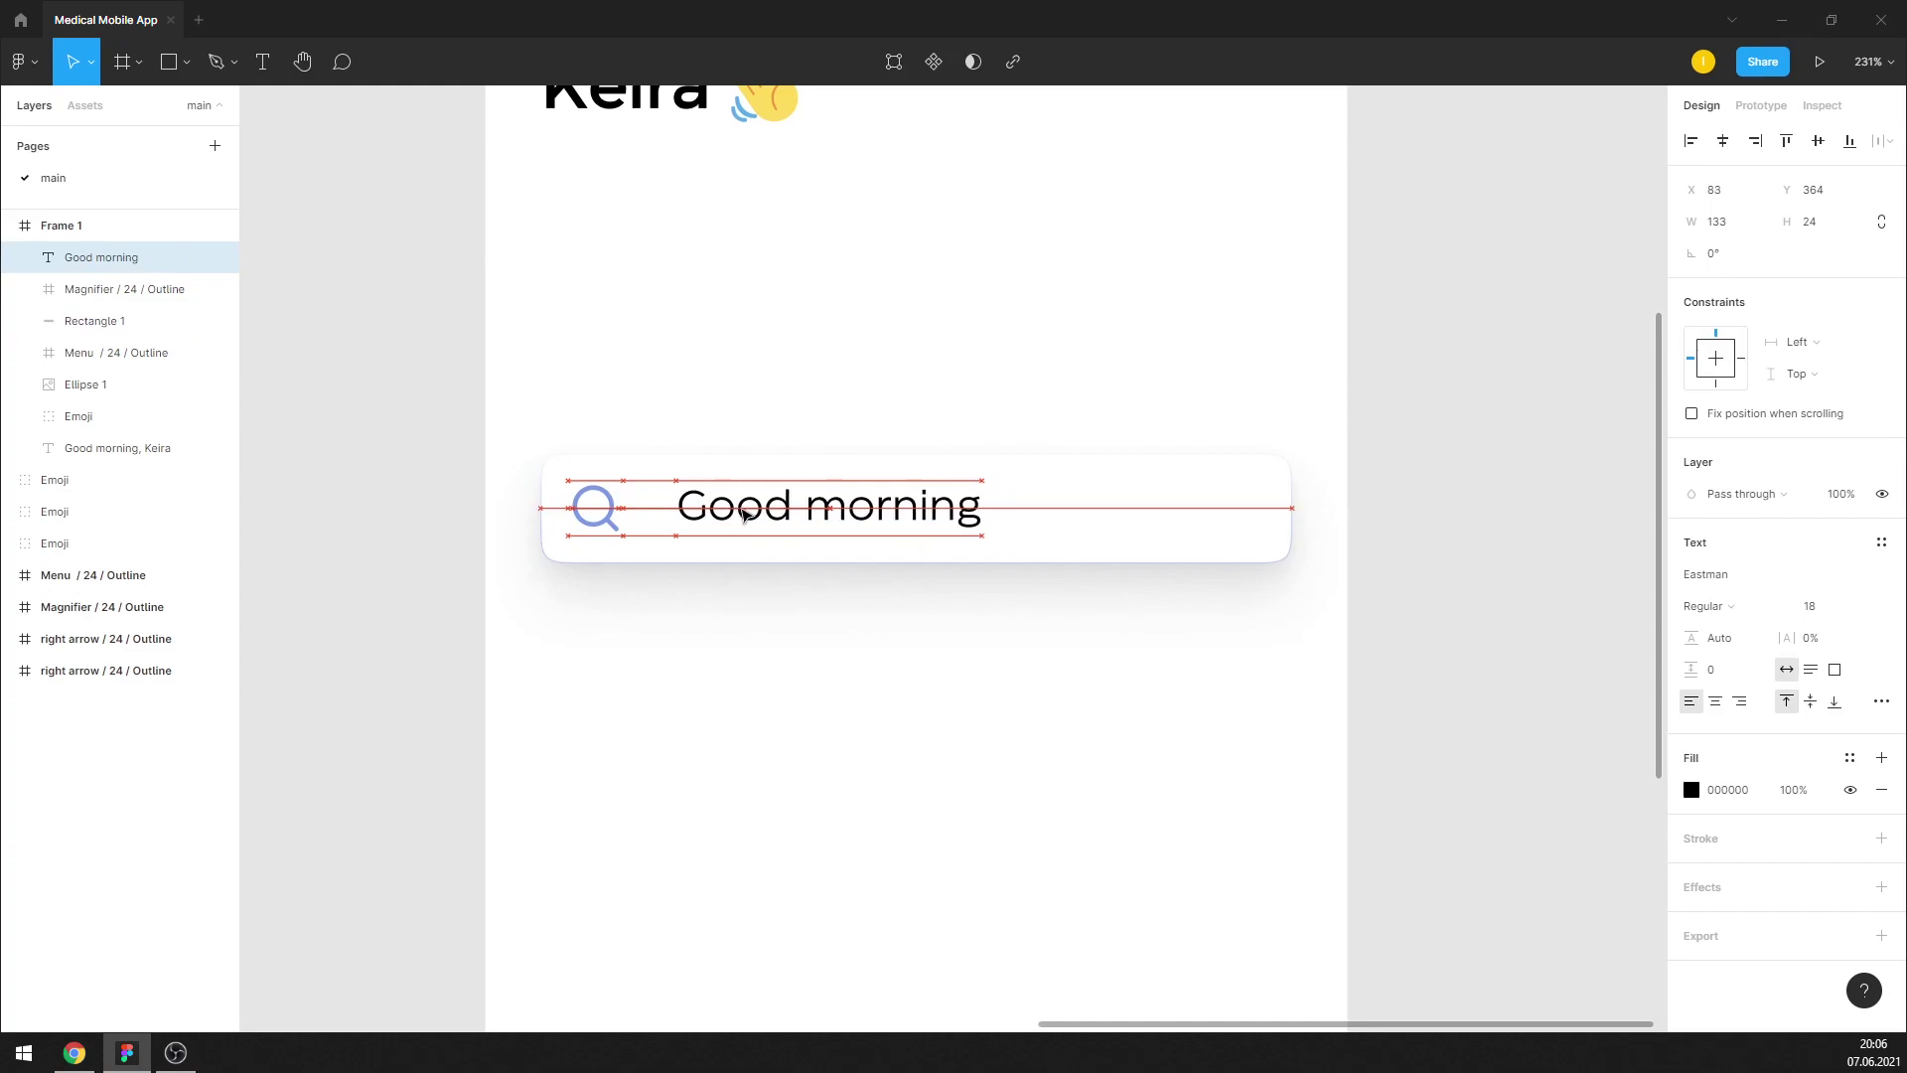
double_click(781, 524)
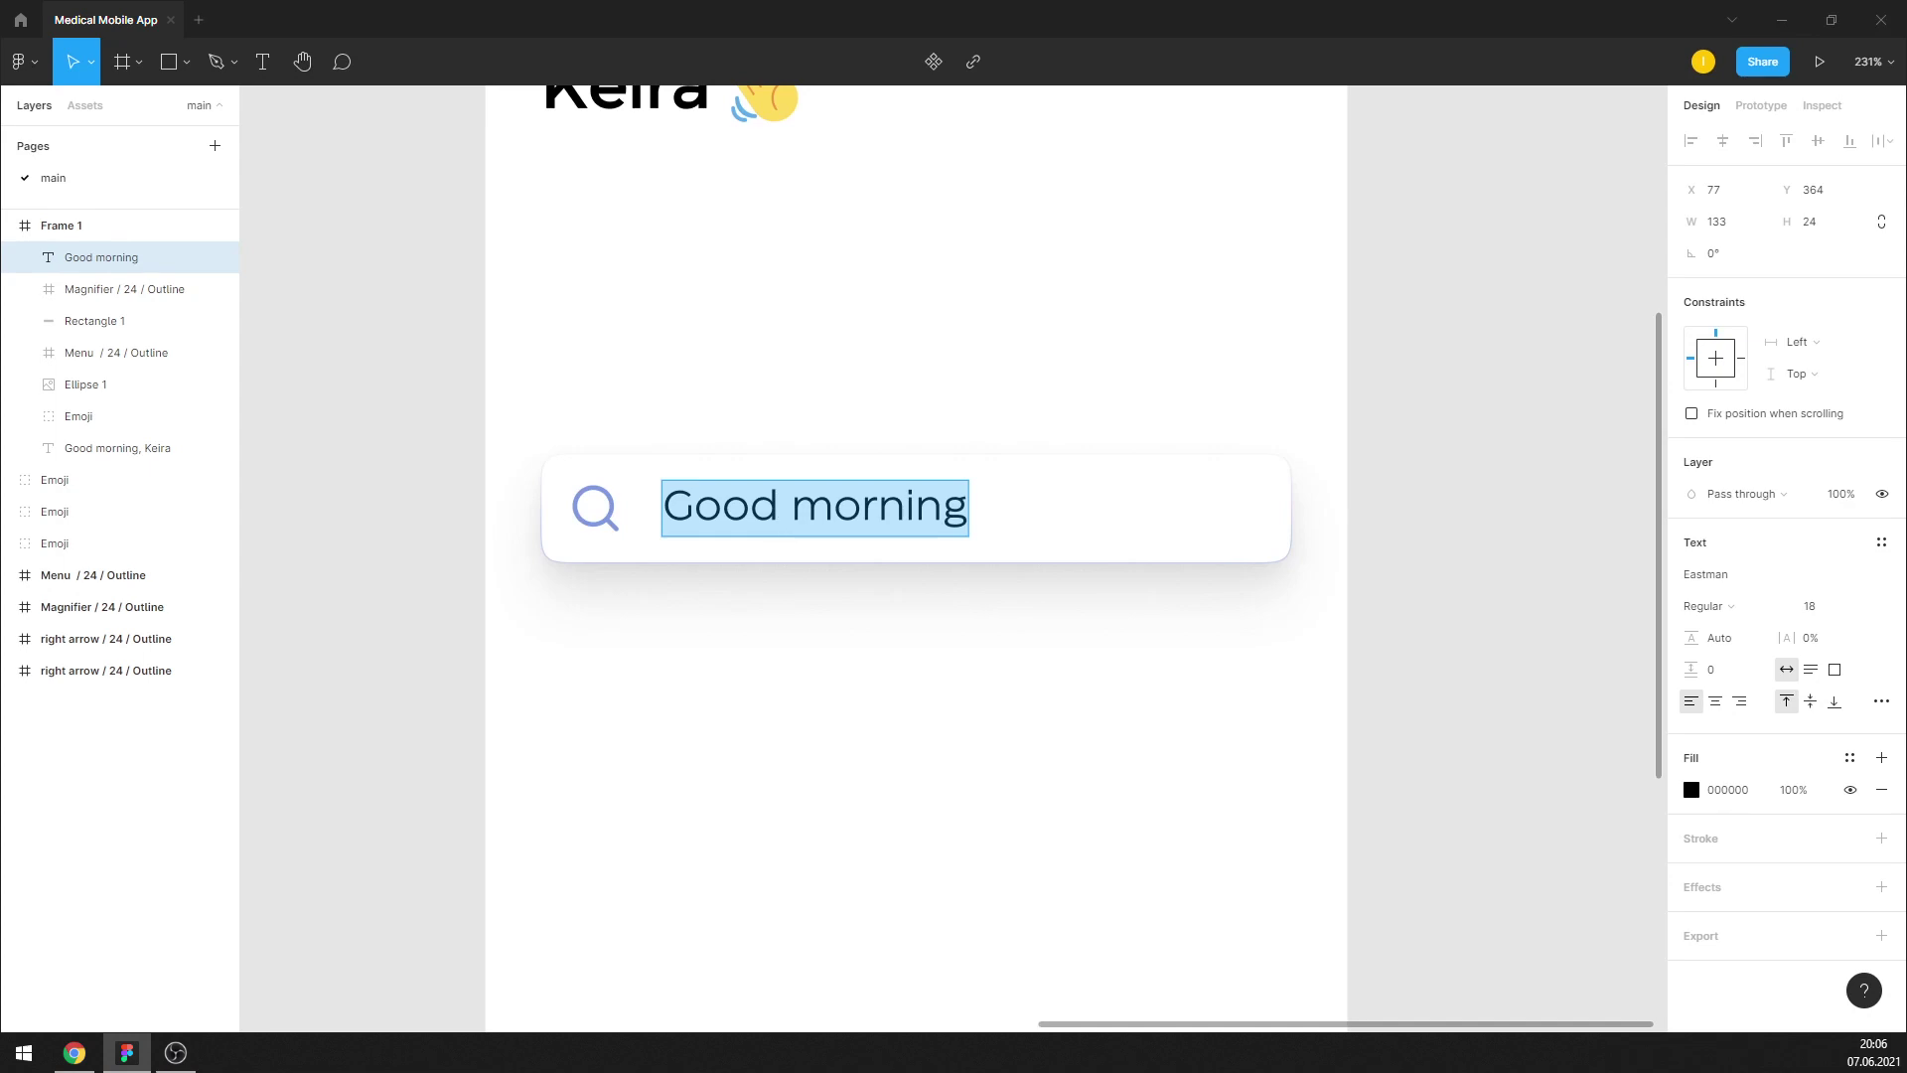
Replace the card text with "search by doctors or diseases"
key("Escape")
left_click(1363, 507)
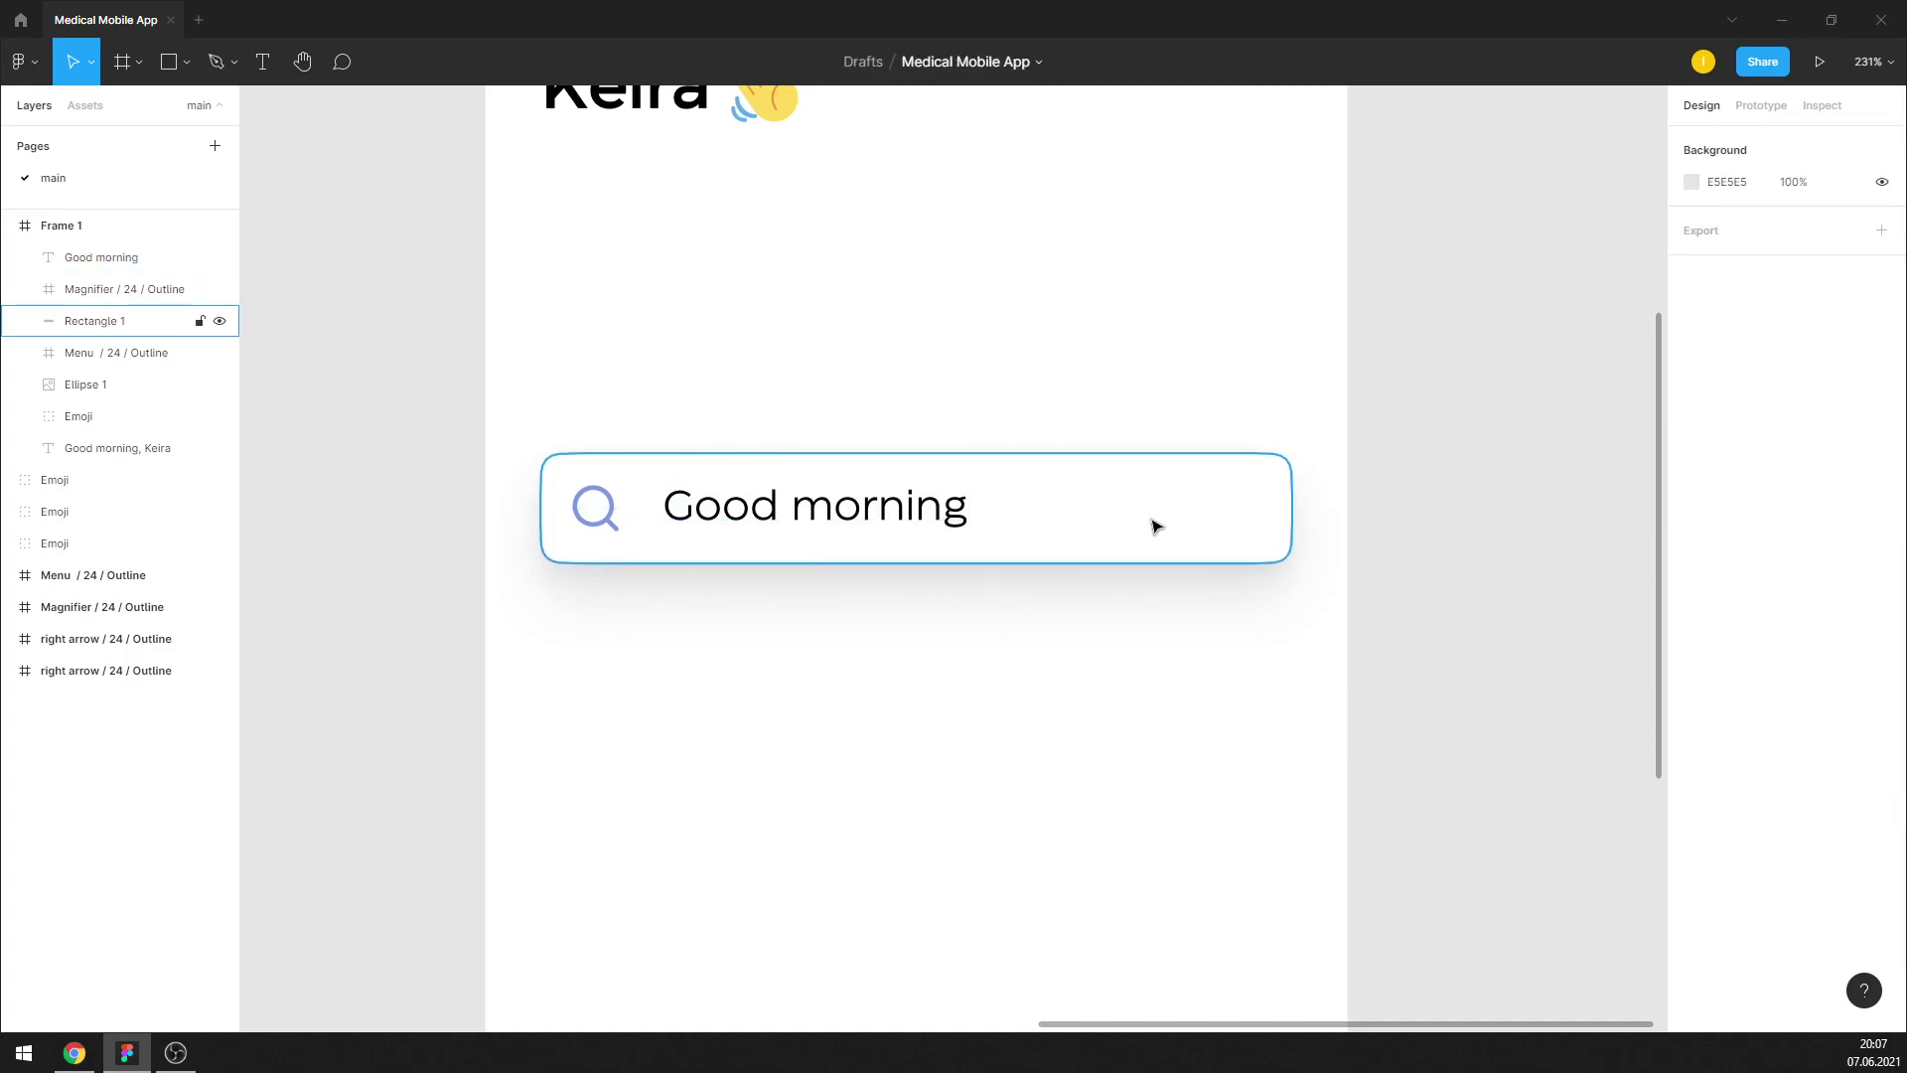
left_click(871, 504)
double_click(871, 504)
type("search by doctors or diseases")
key("ctrl+a")
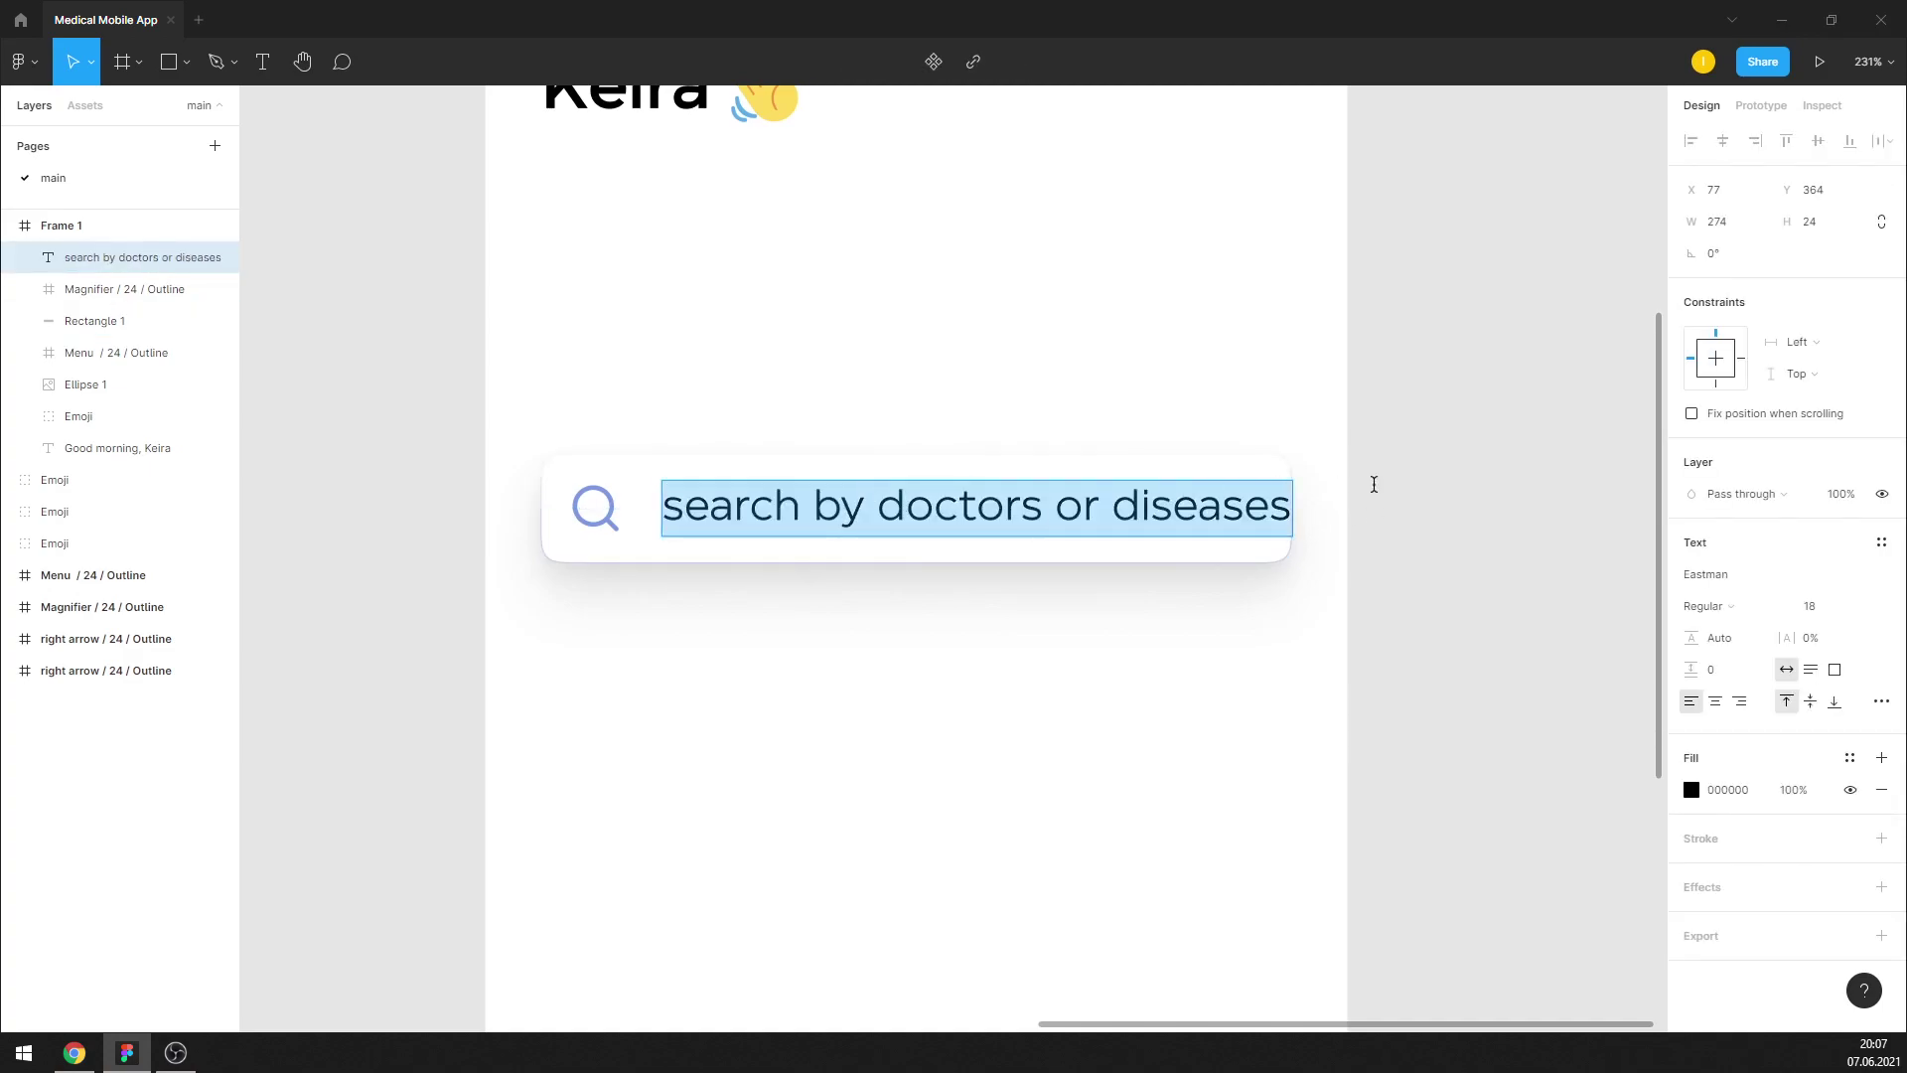
Give the placeholder font size 16 and a lightened 636363 grey fill
left_click(1838, 610)
type("16")
key("Return")
left_click(1729, 790)
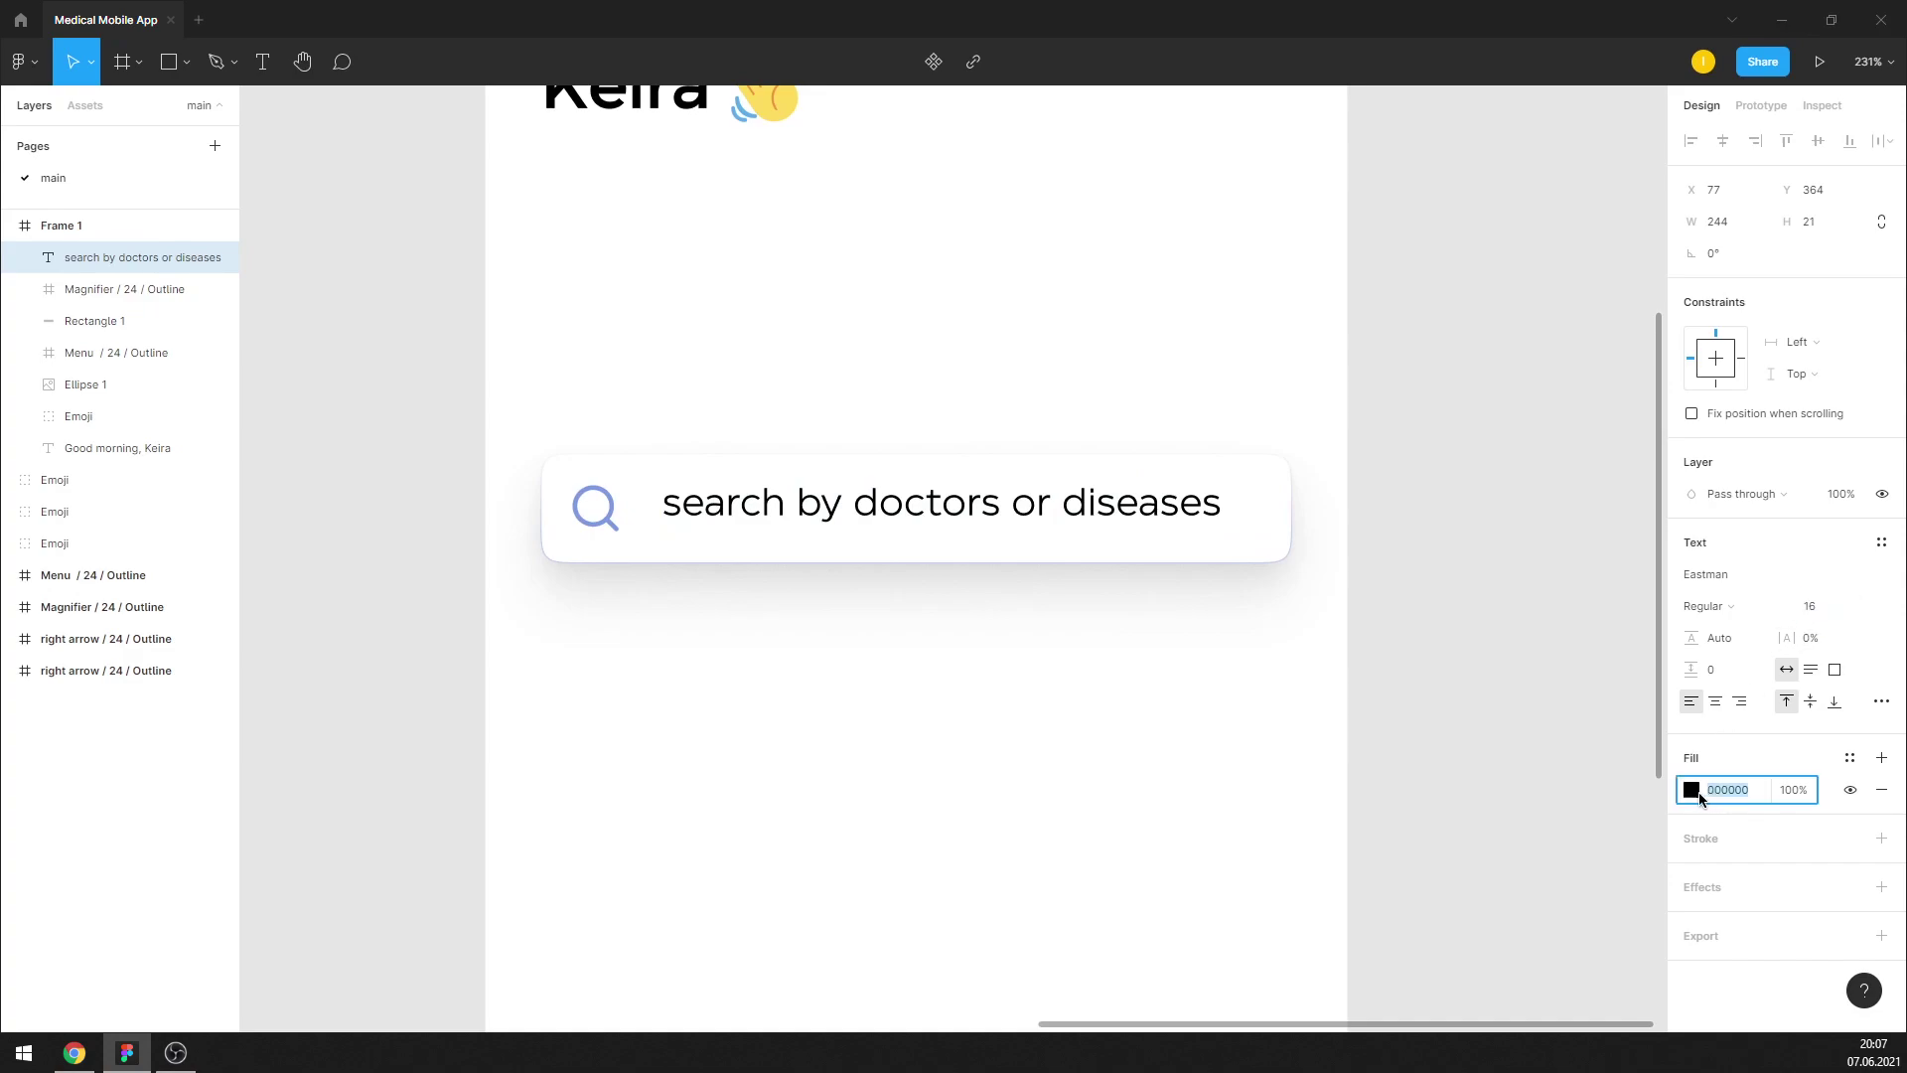
type("636363")
key("Return")
left_click_drag(1354, 688, 1318, 661)
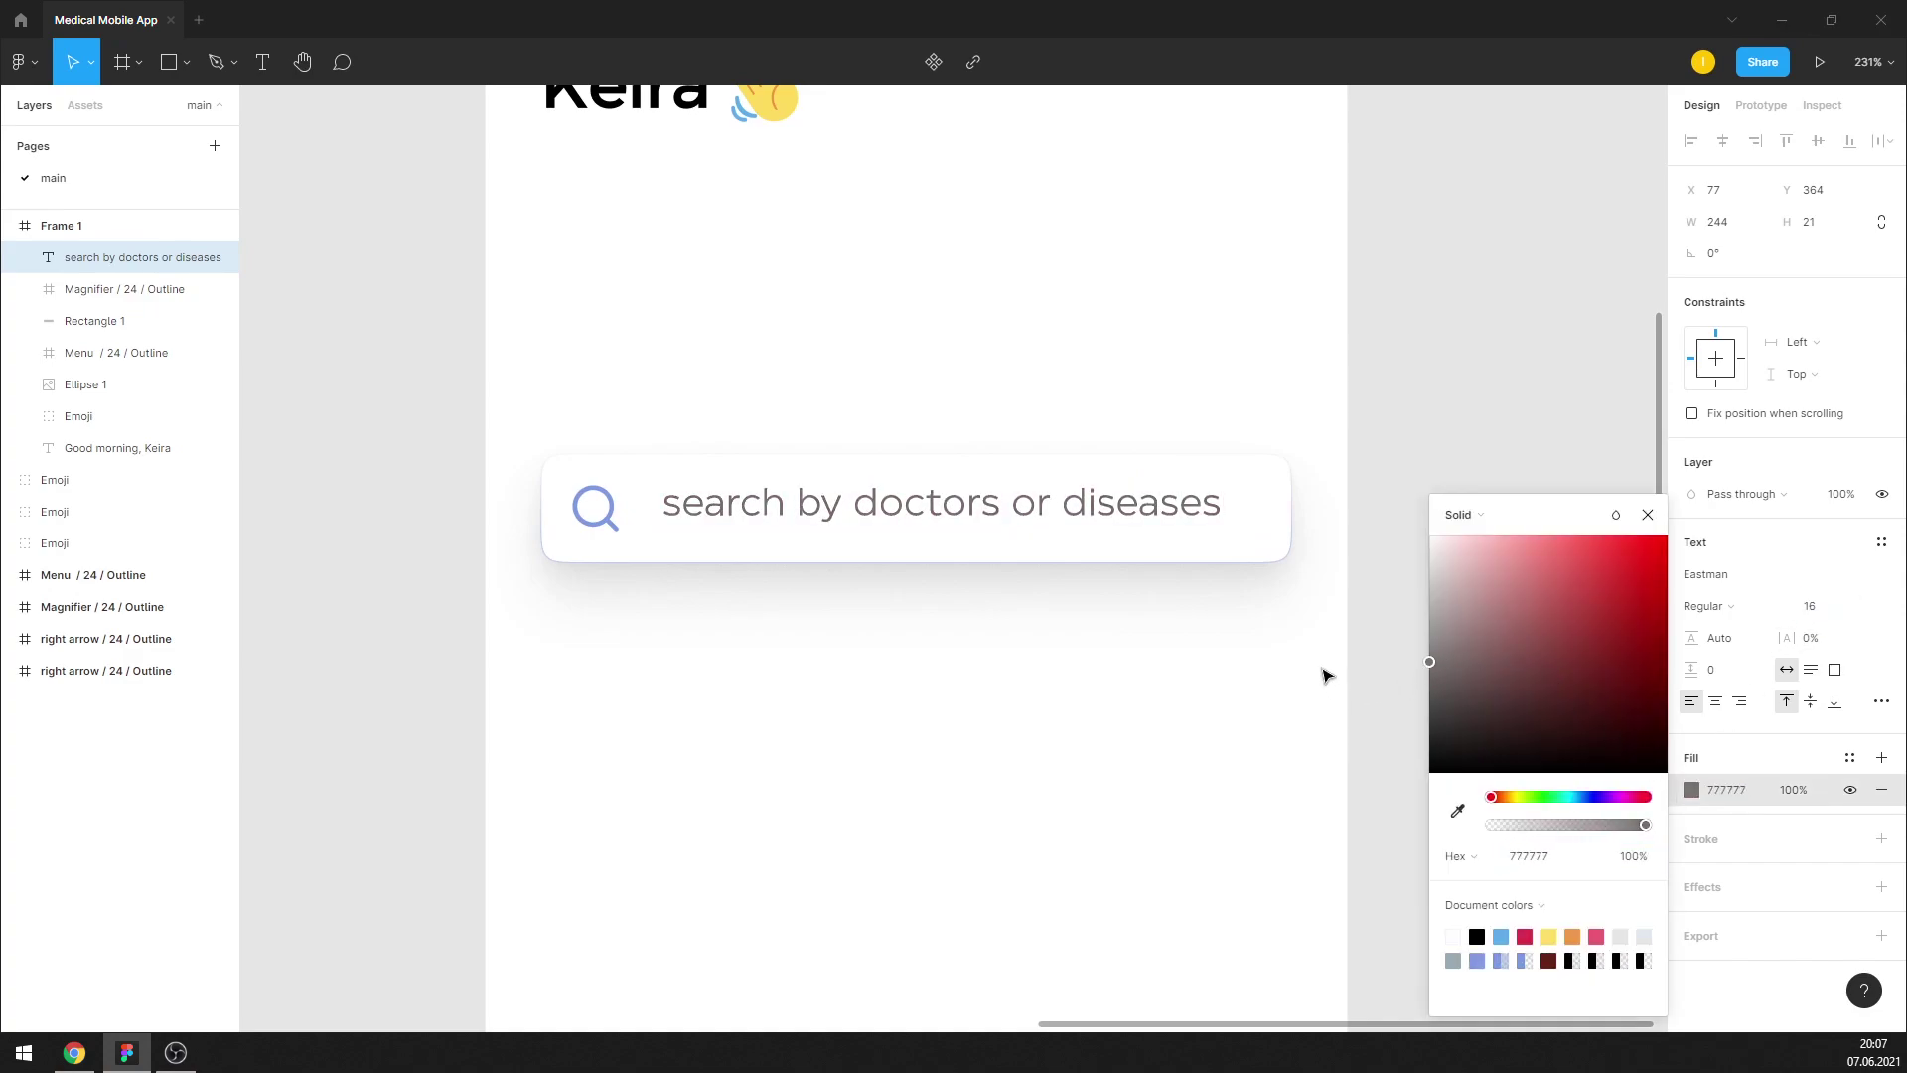
left_click(1648, 514)
left_click_drag(1143, 522, 1136, 524)
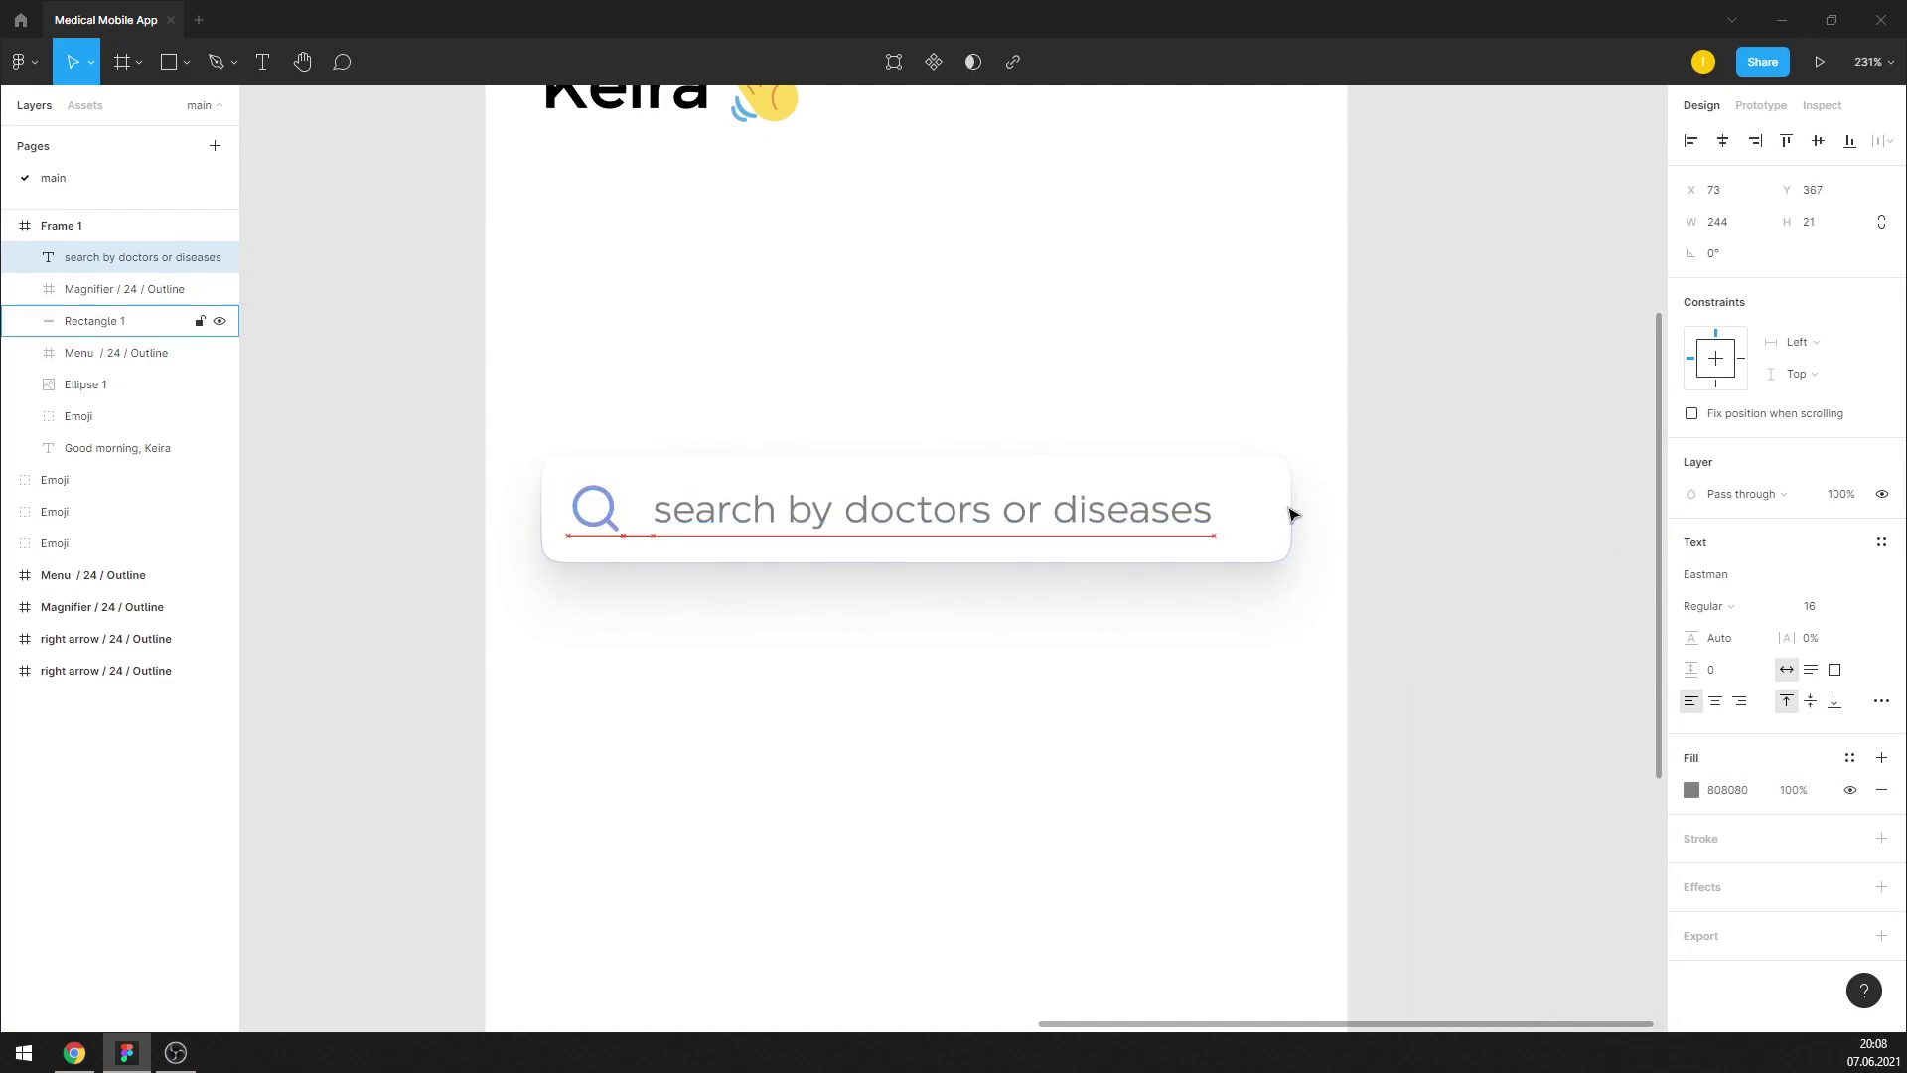
Lighten the placeholder grey further and centre it vertically beside the magnifier
left_click(1691, 790)
left_click_drag(1439, 612, 1386, 612)
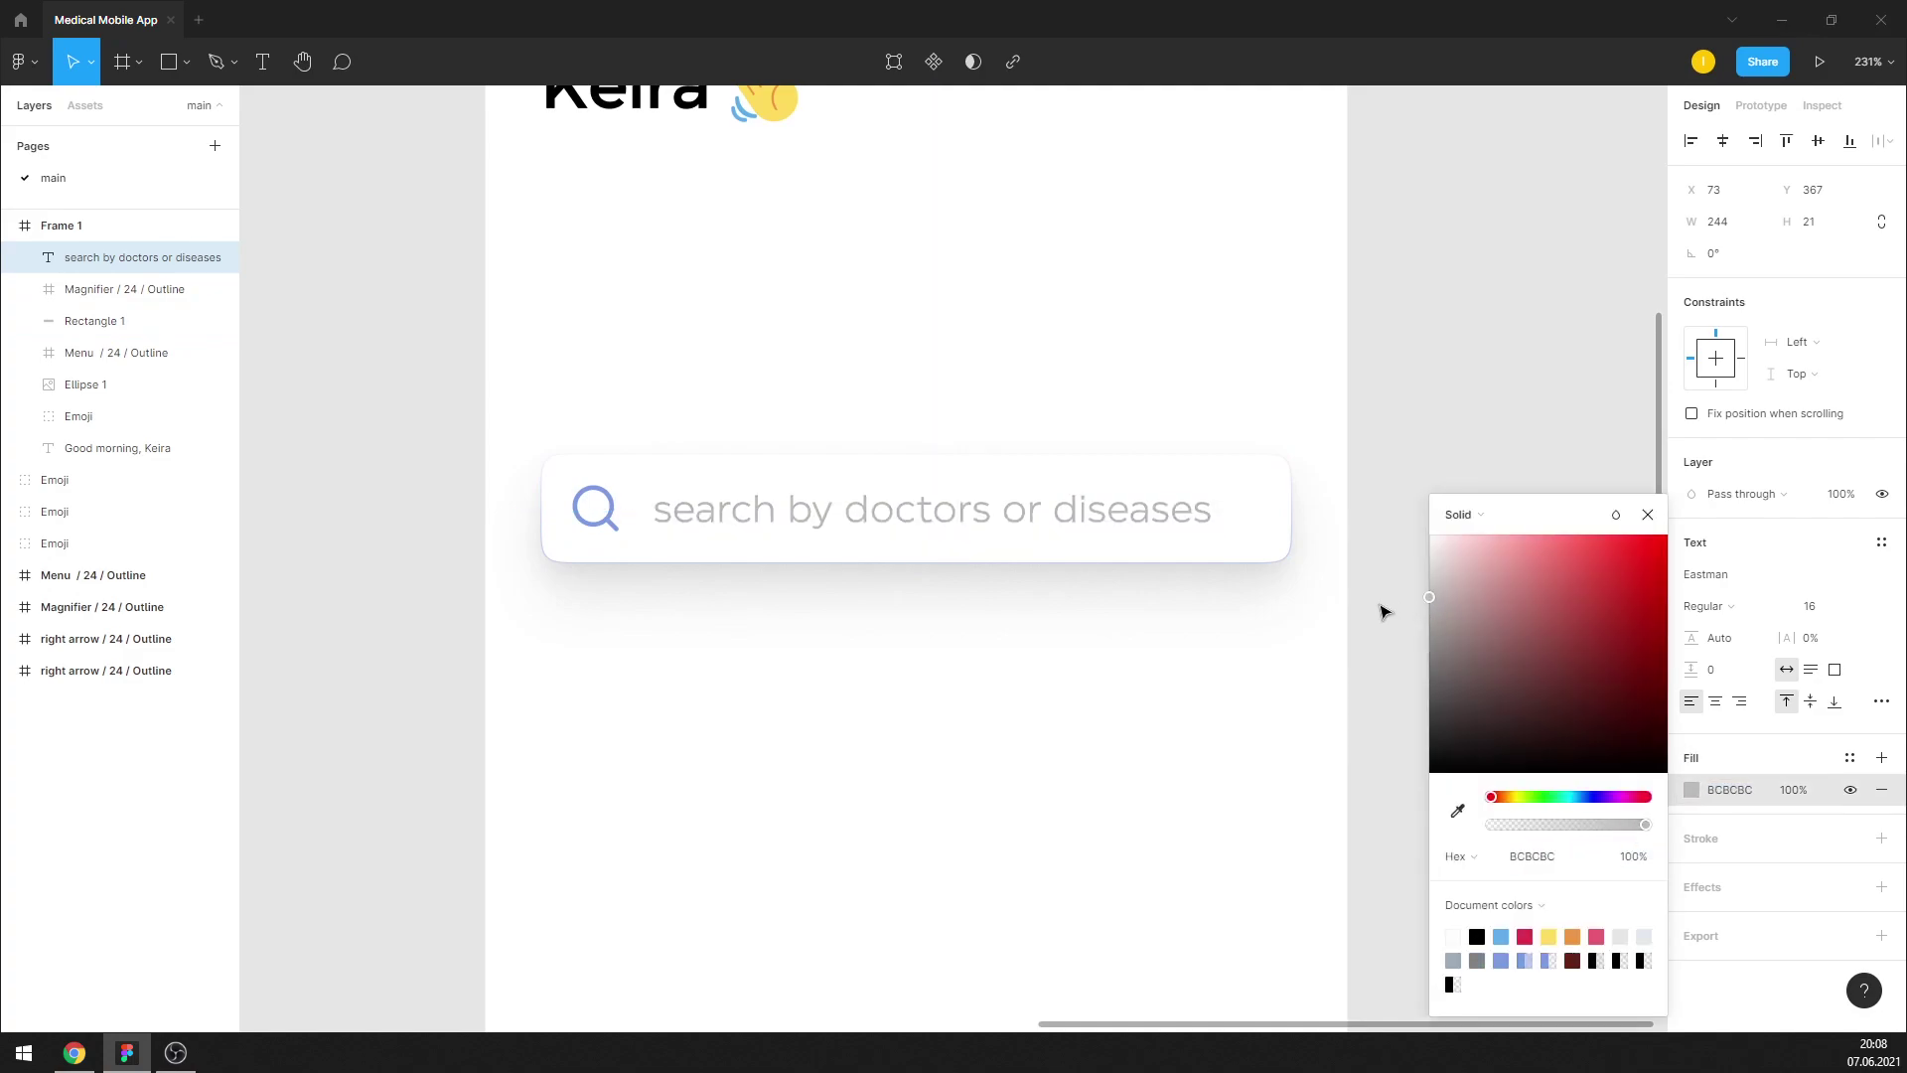
left_click(1648, 514)
left_click(1482, 581)
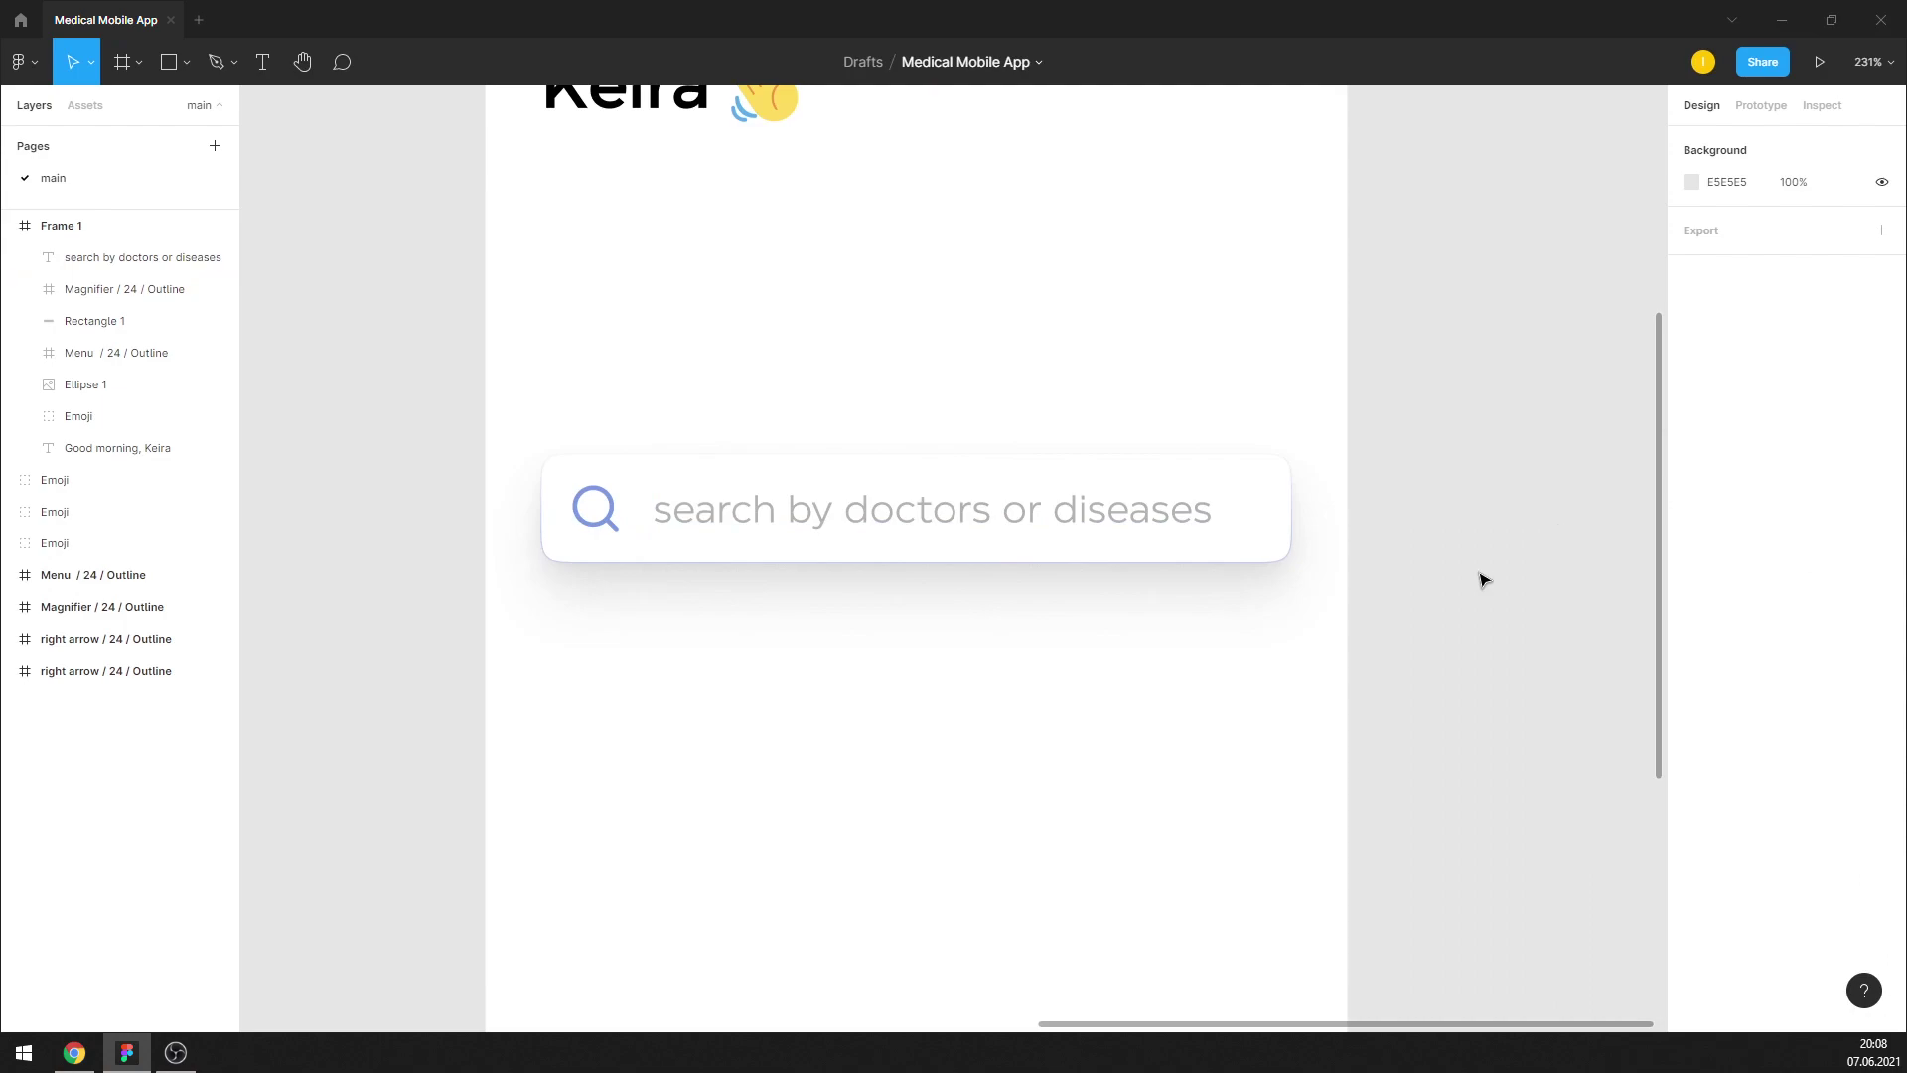
scroll(816, 648, "down", 3)
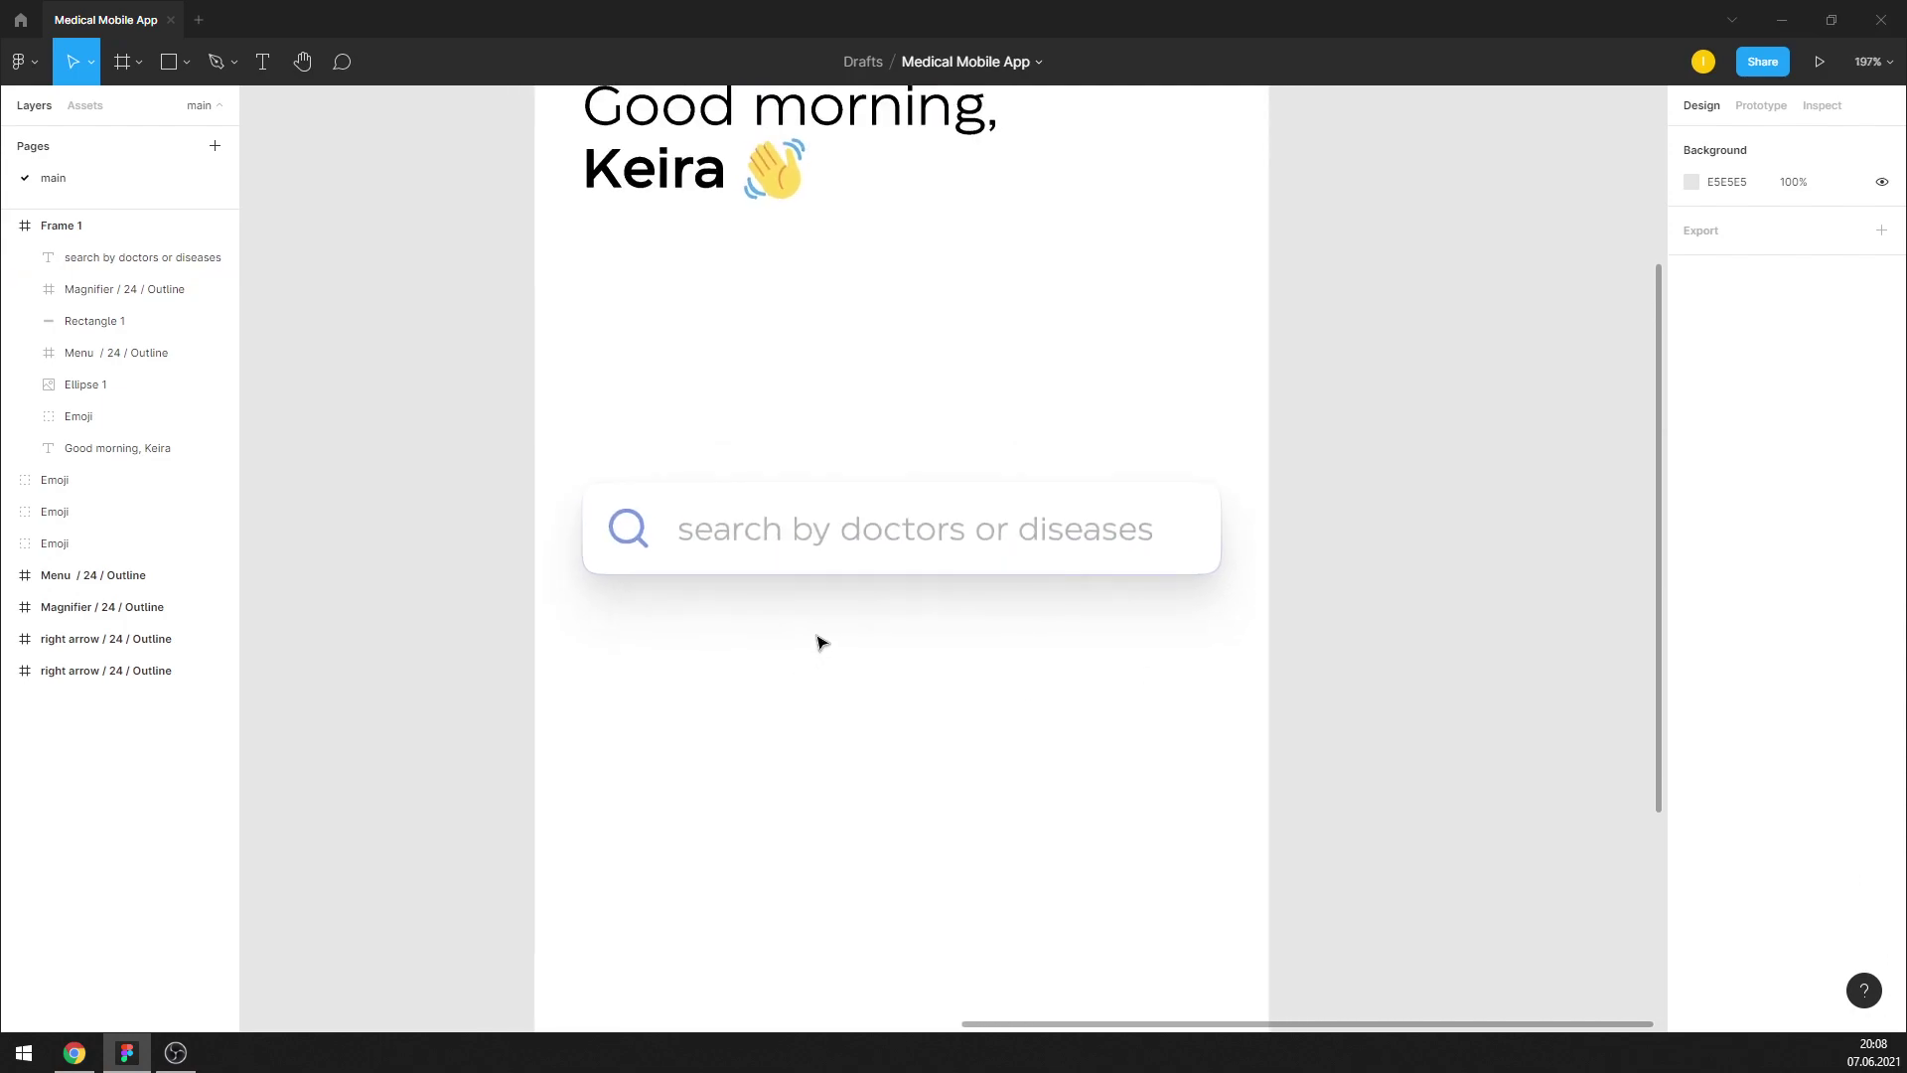
scroll(817, 644, "up", 1)
left_click(747, 545)
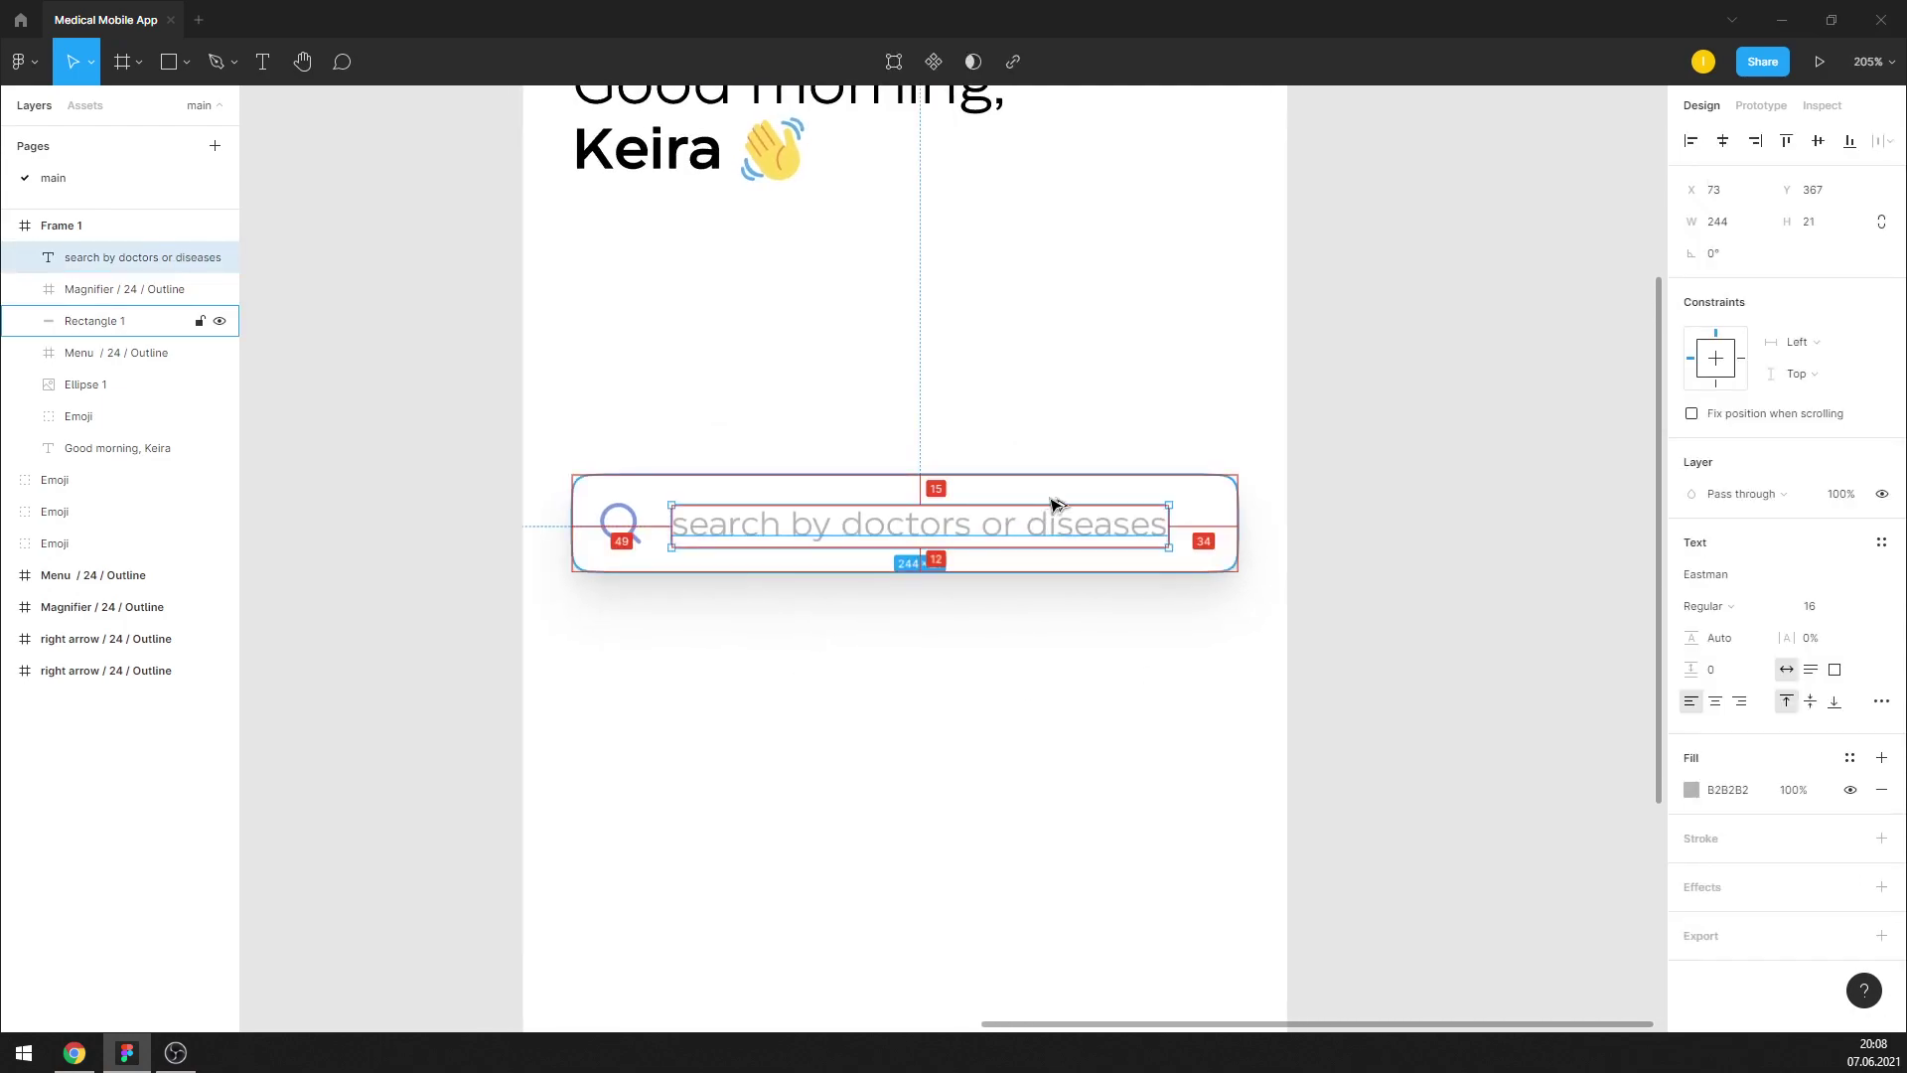
left_click_drag(1056, 504, 1042, 494)
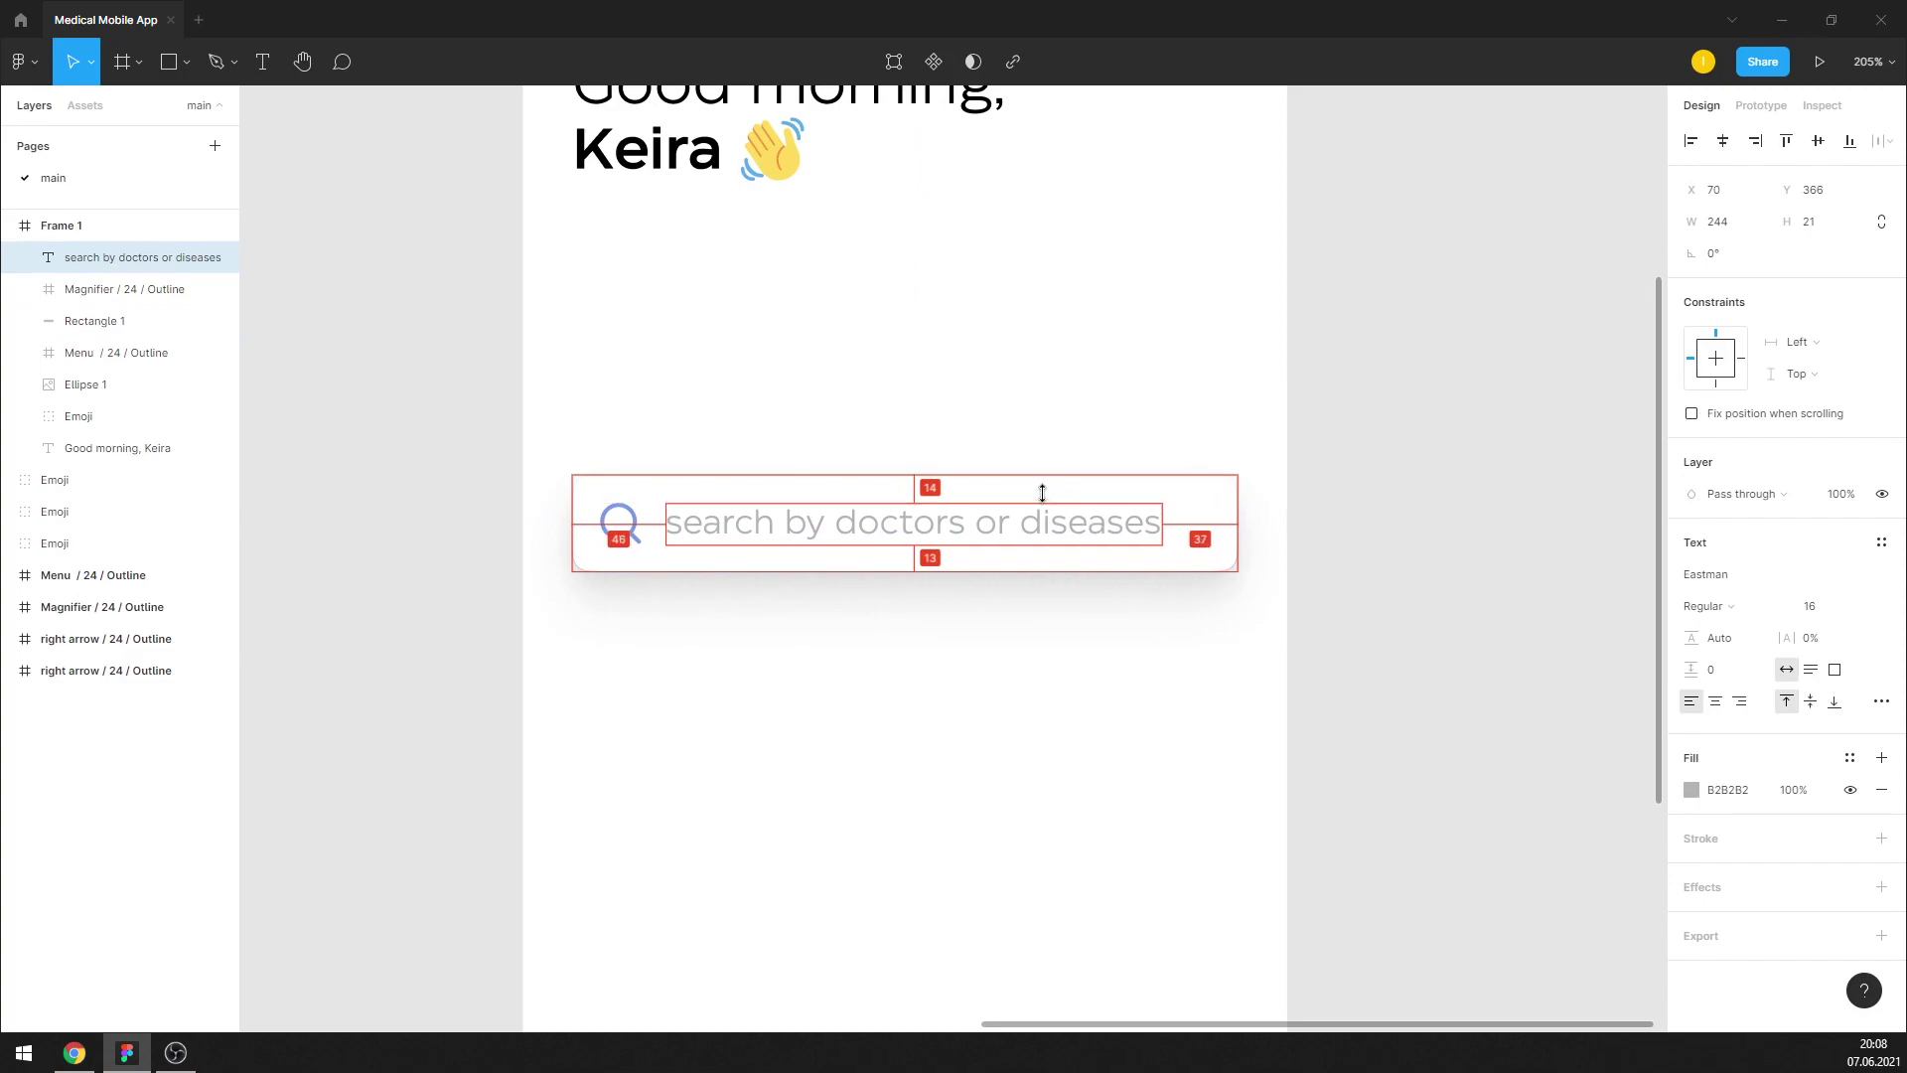
left_click(1413, 575)
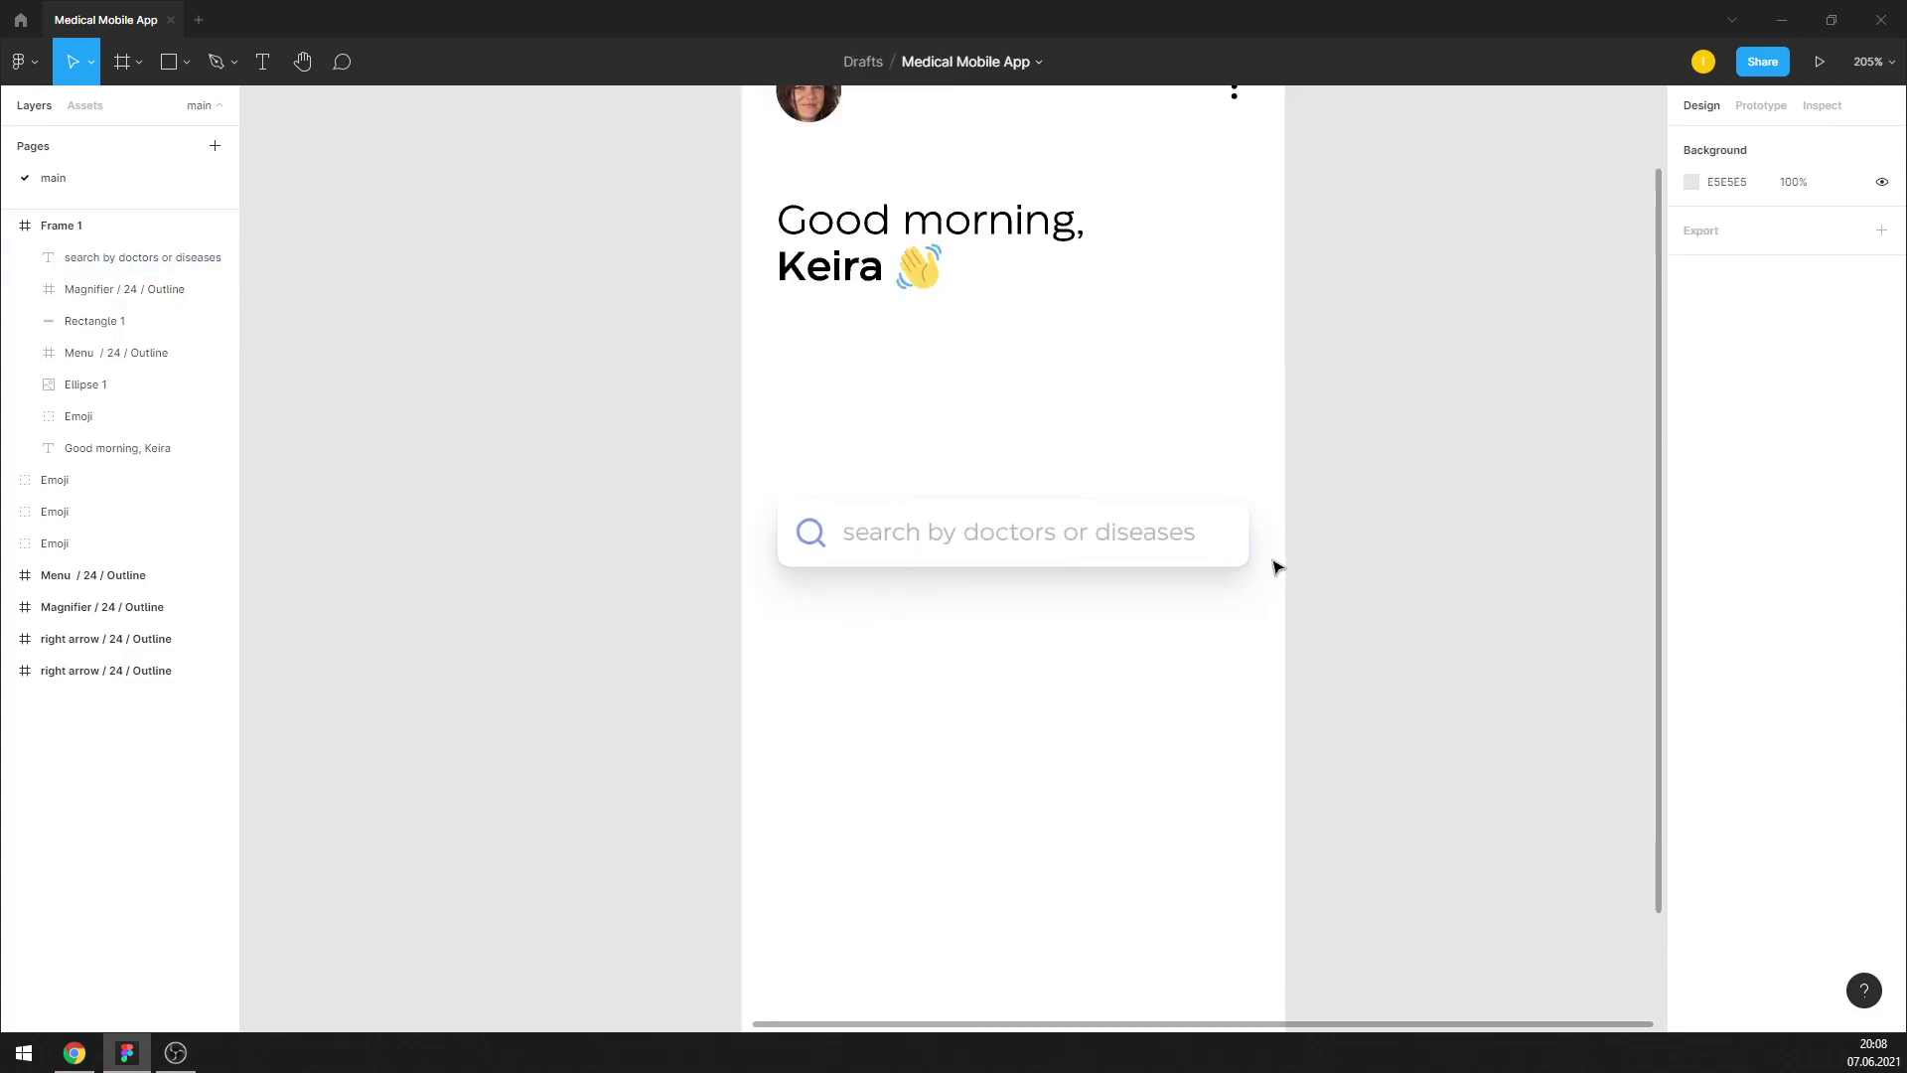
scroll(1239, 625, "up", 2)
Move all parts of the search bar up together
mouse_move(1252, 703)
left_mouse_down()
mouse_move(818, 586)
mouse_move(791, 558)
left_mouse_up()
key("shift+Up")
key("shift+Up")
key("shift+Up")
key("shift+Up")
key("shift+Up")
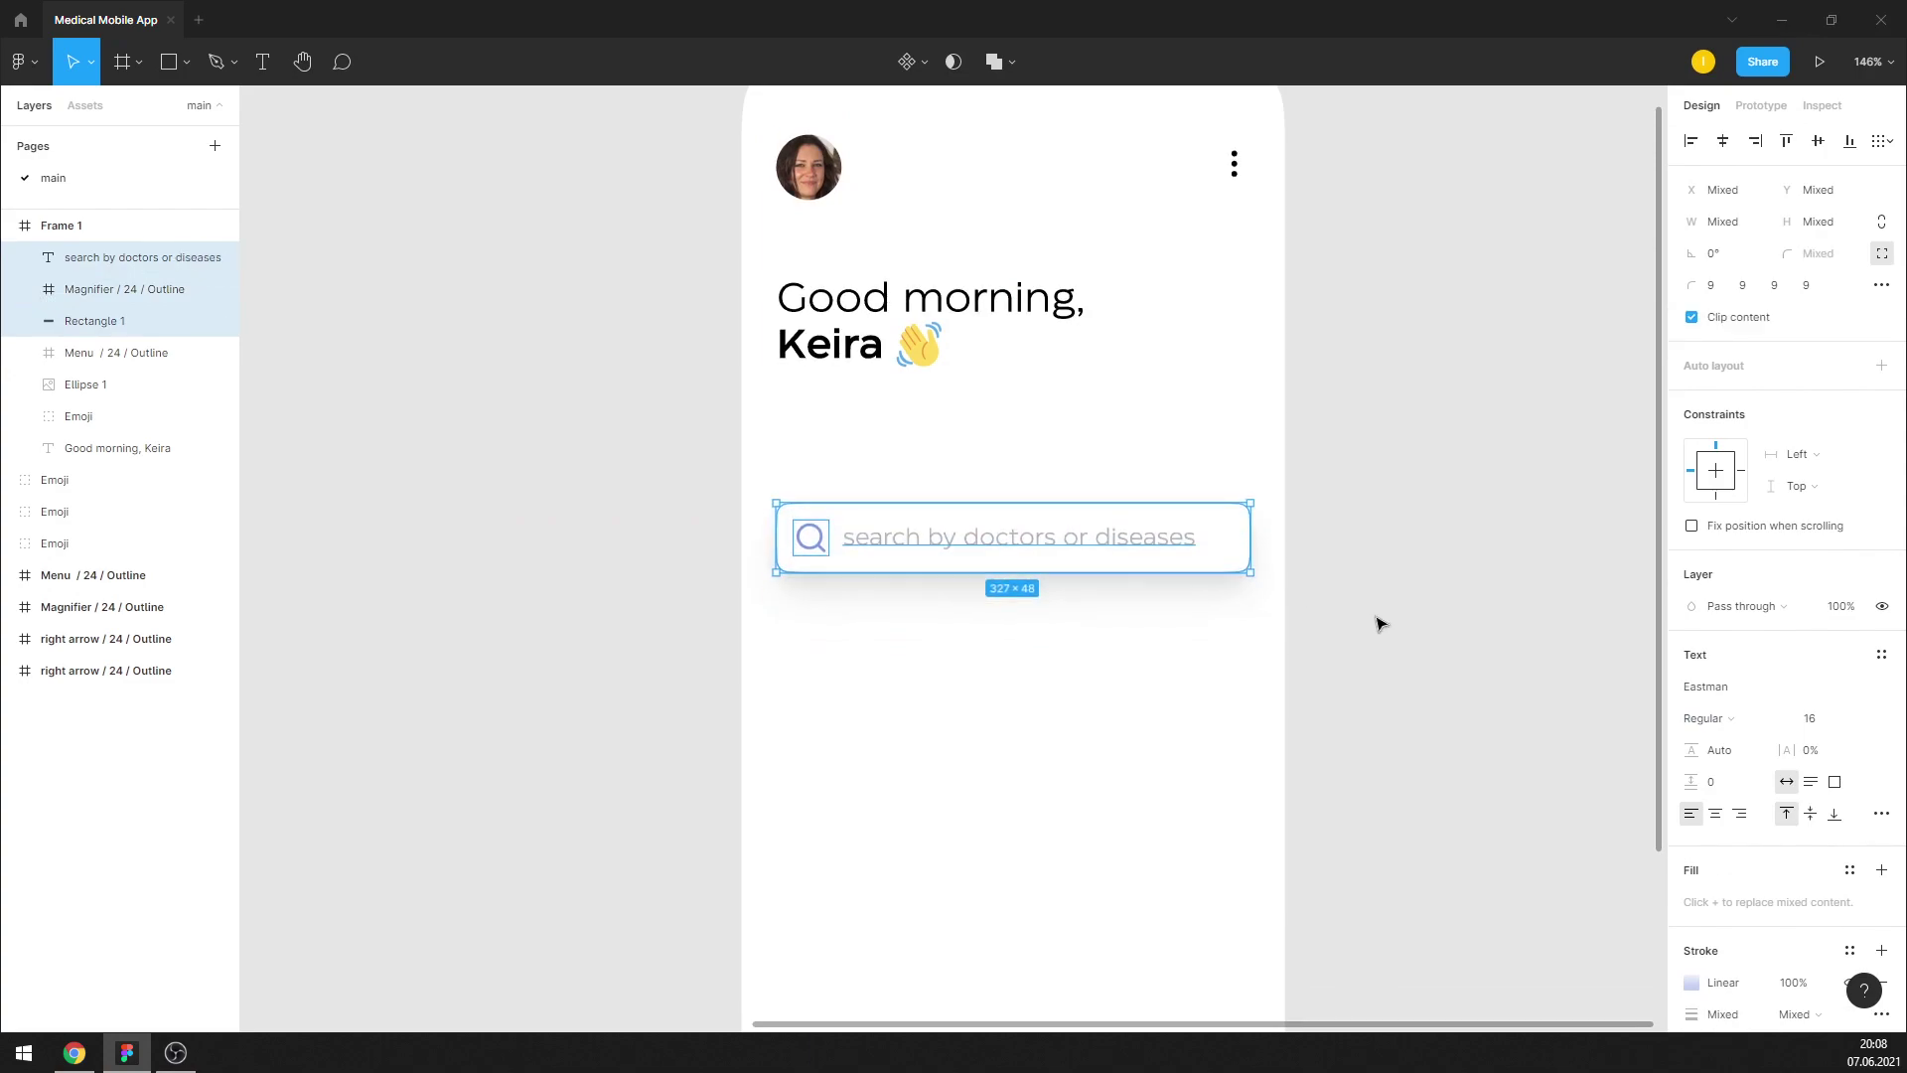
left_click(1371, 626)
scroll(1243, 545, "up", 3)
Check the search card's gradient stroke settings
left_click(1245, 543)
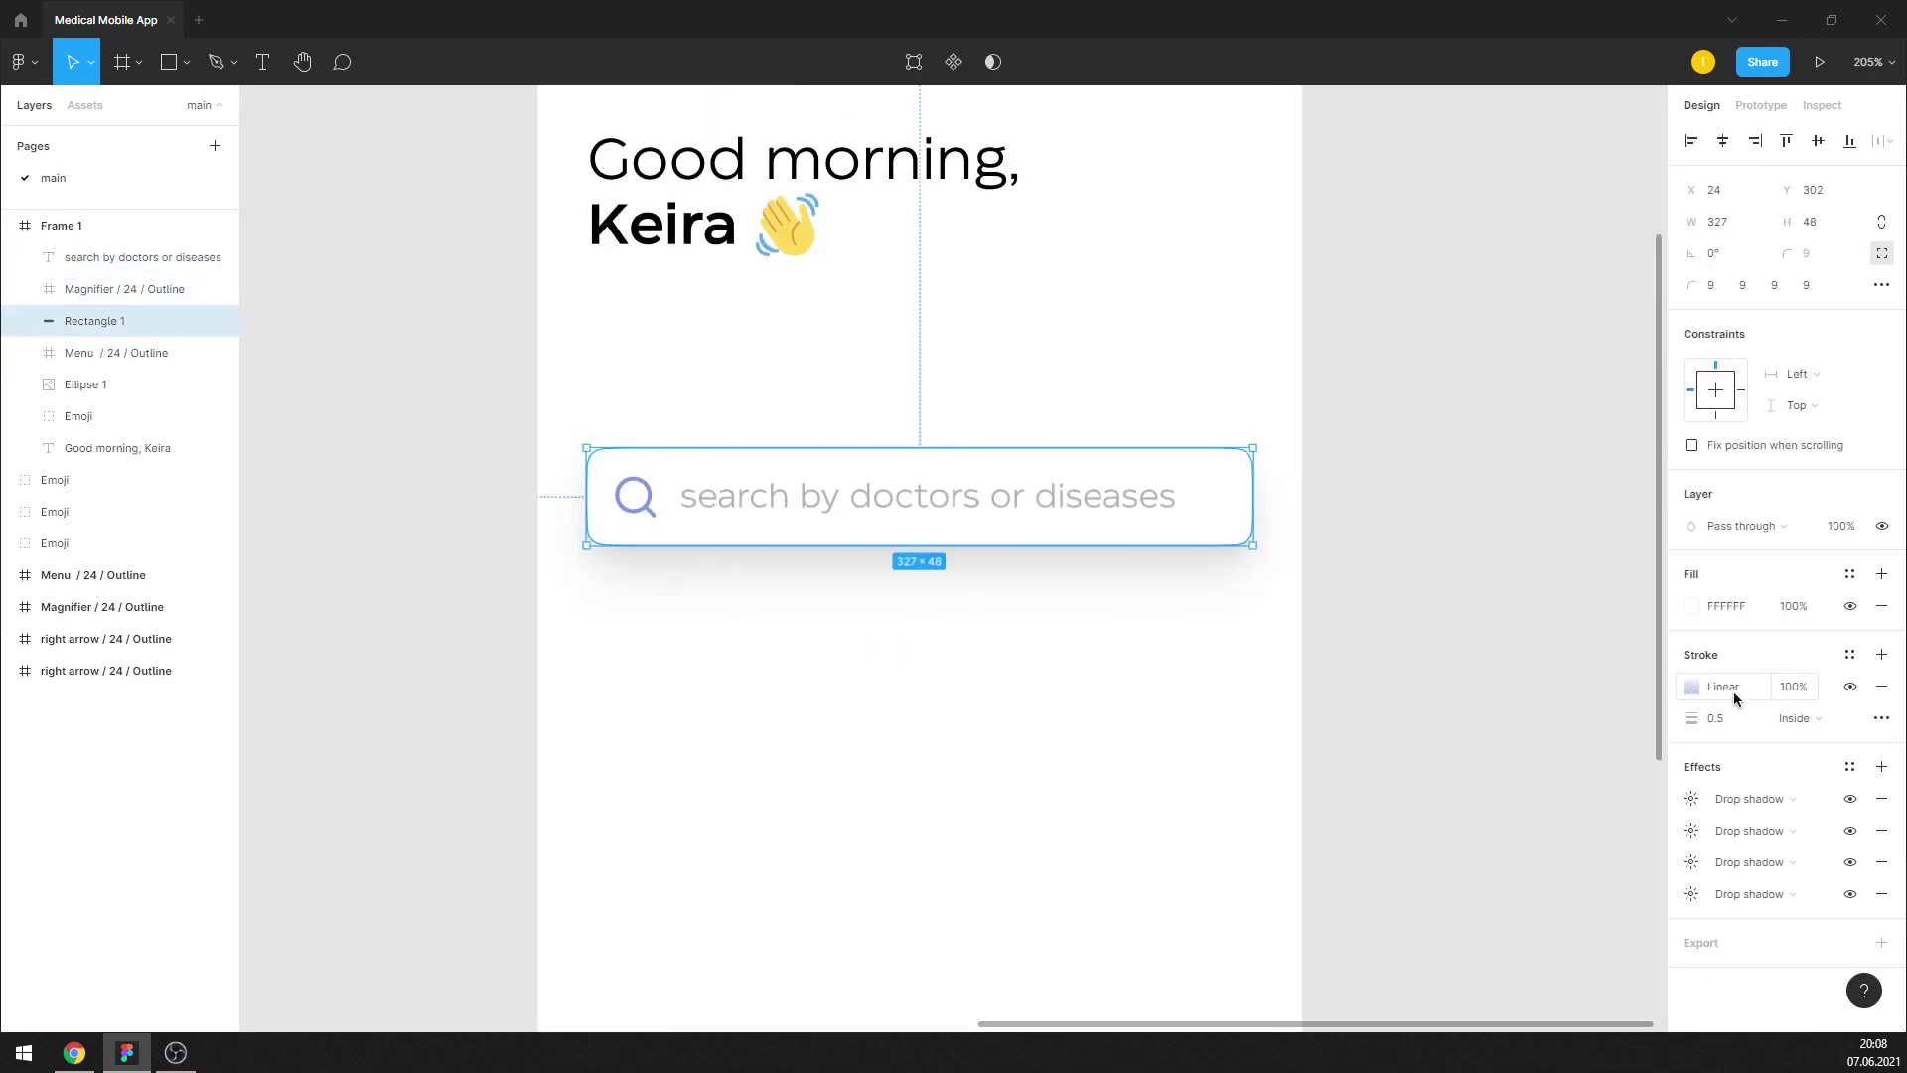
left_click(1694, 687)
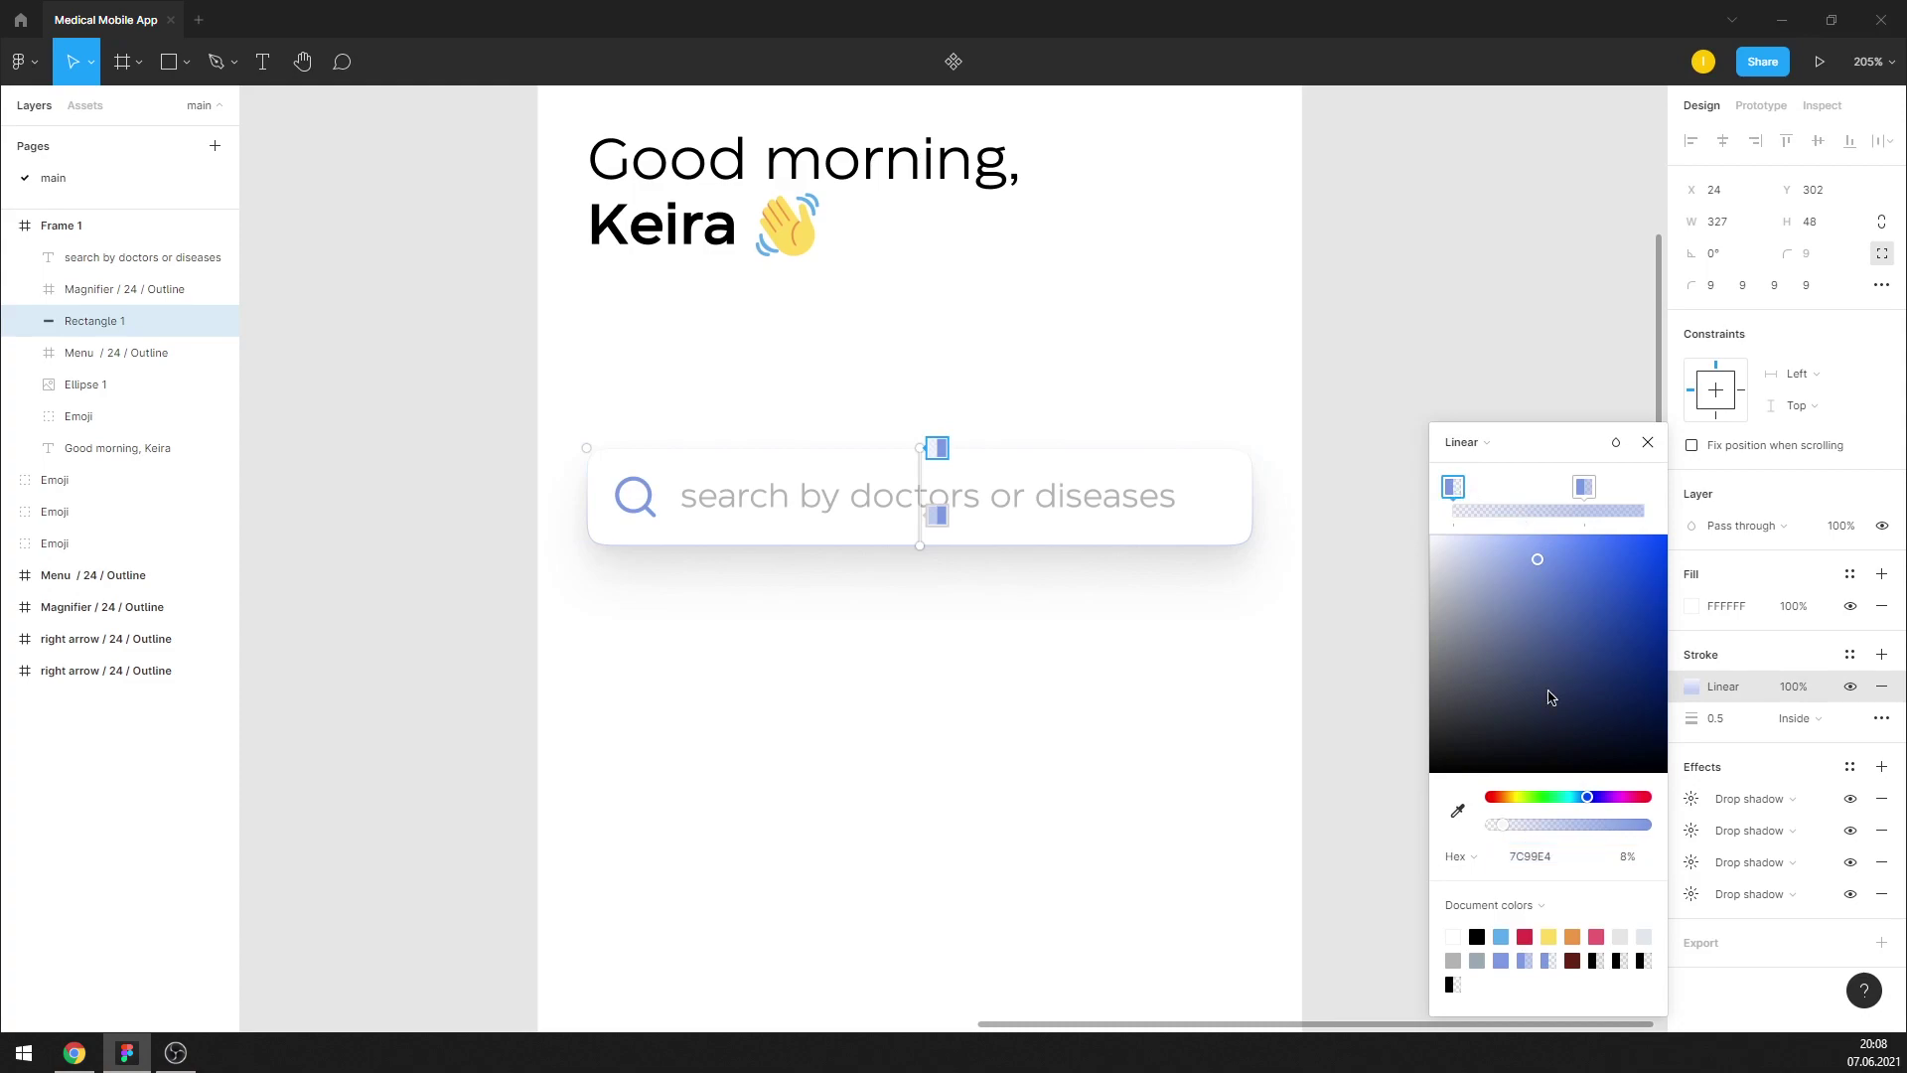
left_click(1648, 443)
left_click(1640, 596)
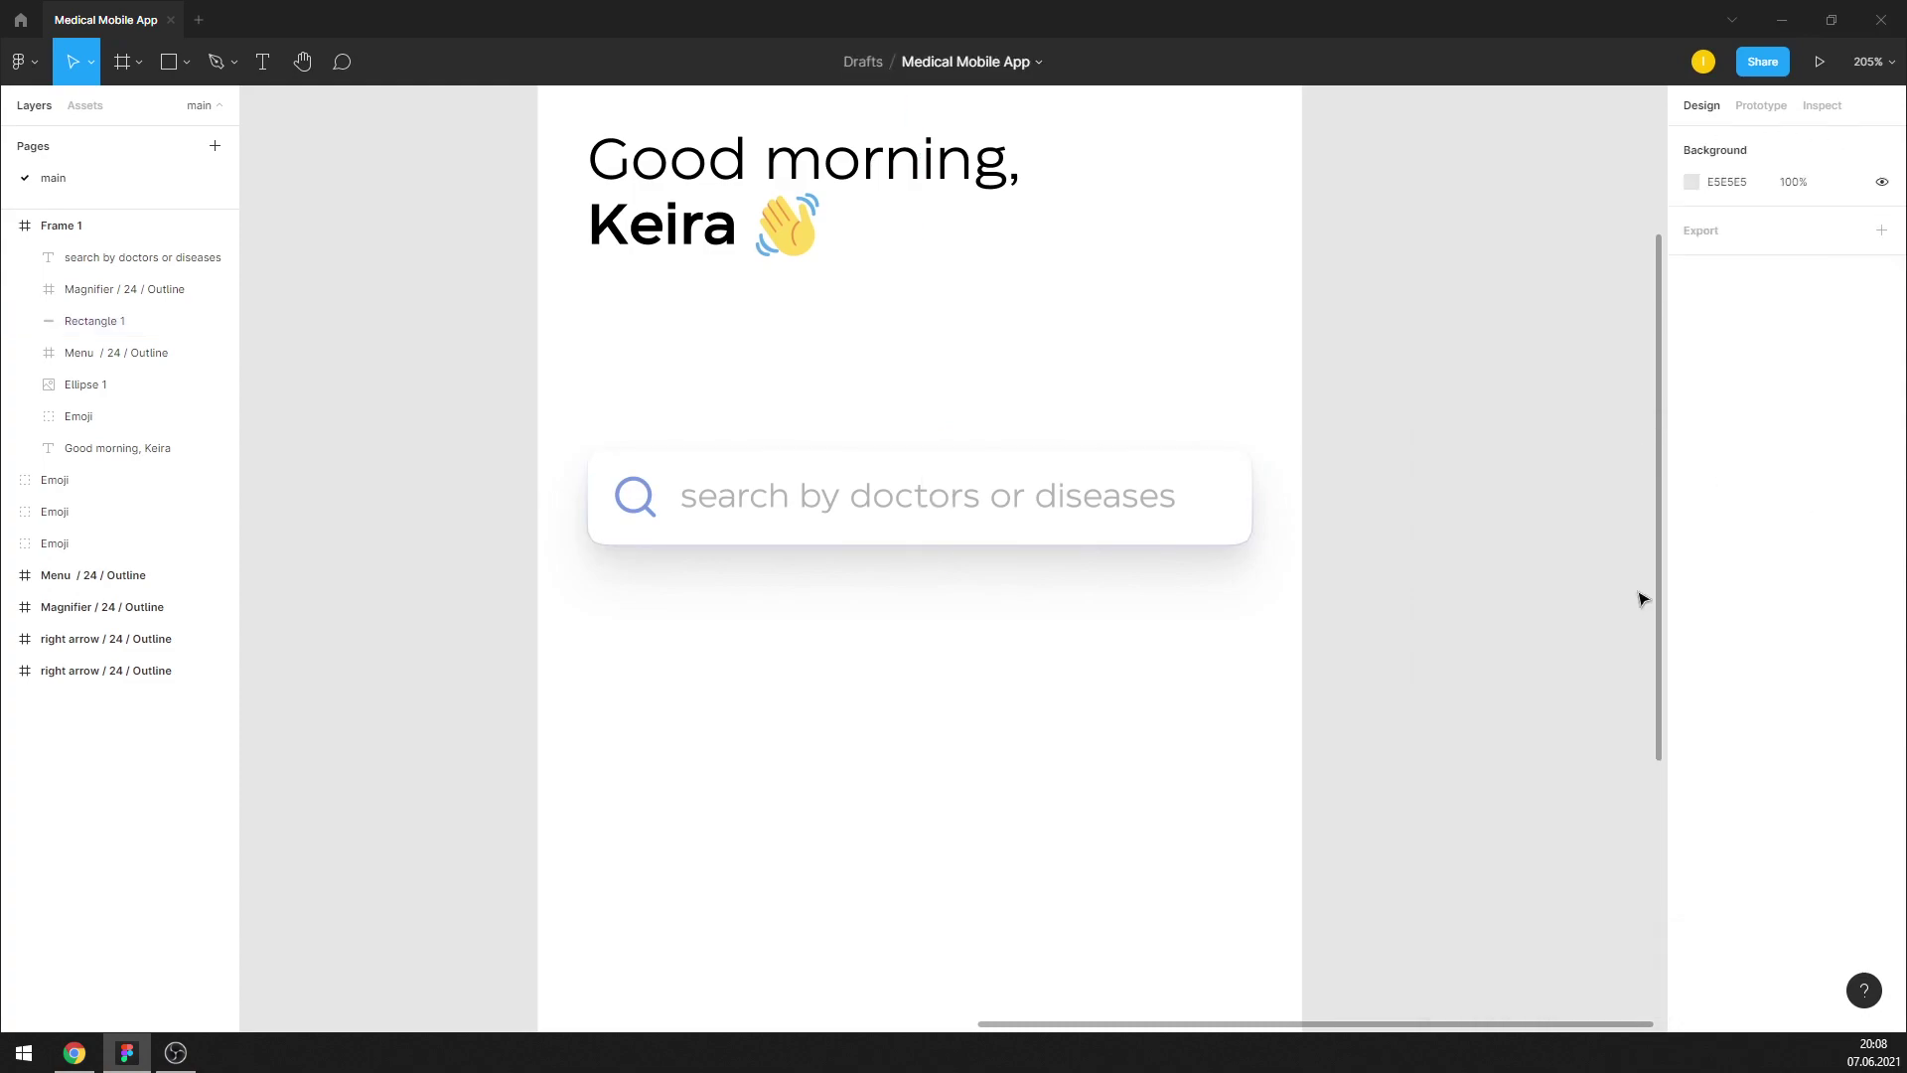
left_click(1242, 542)
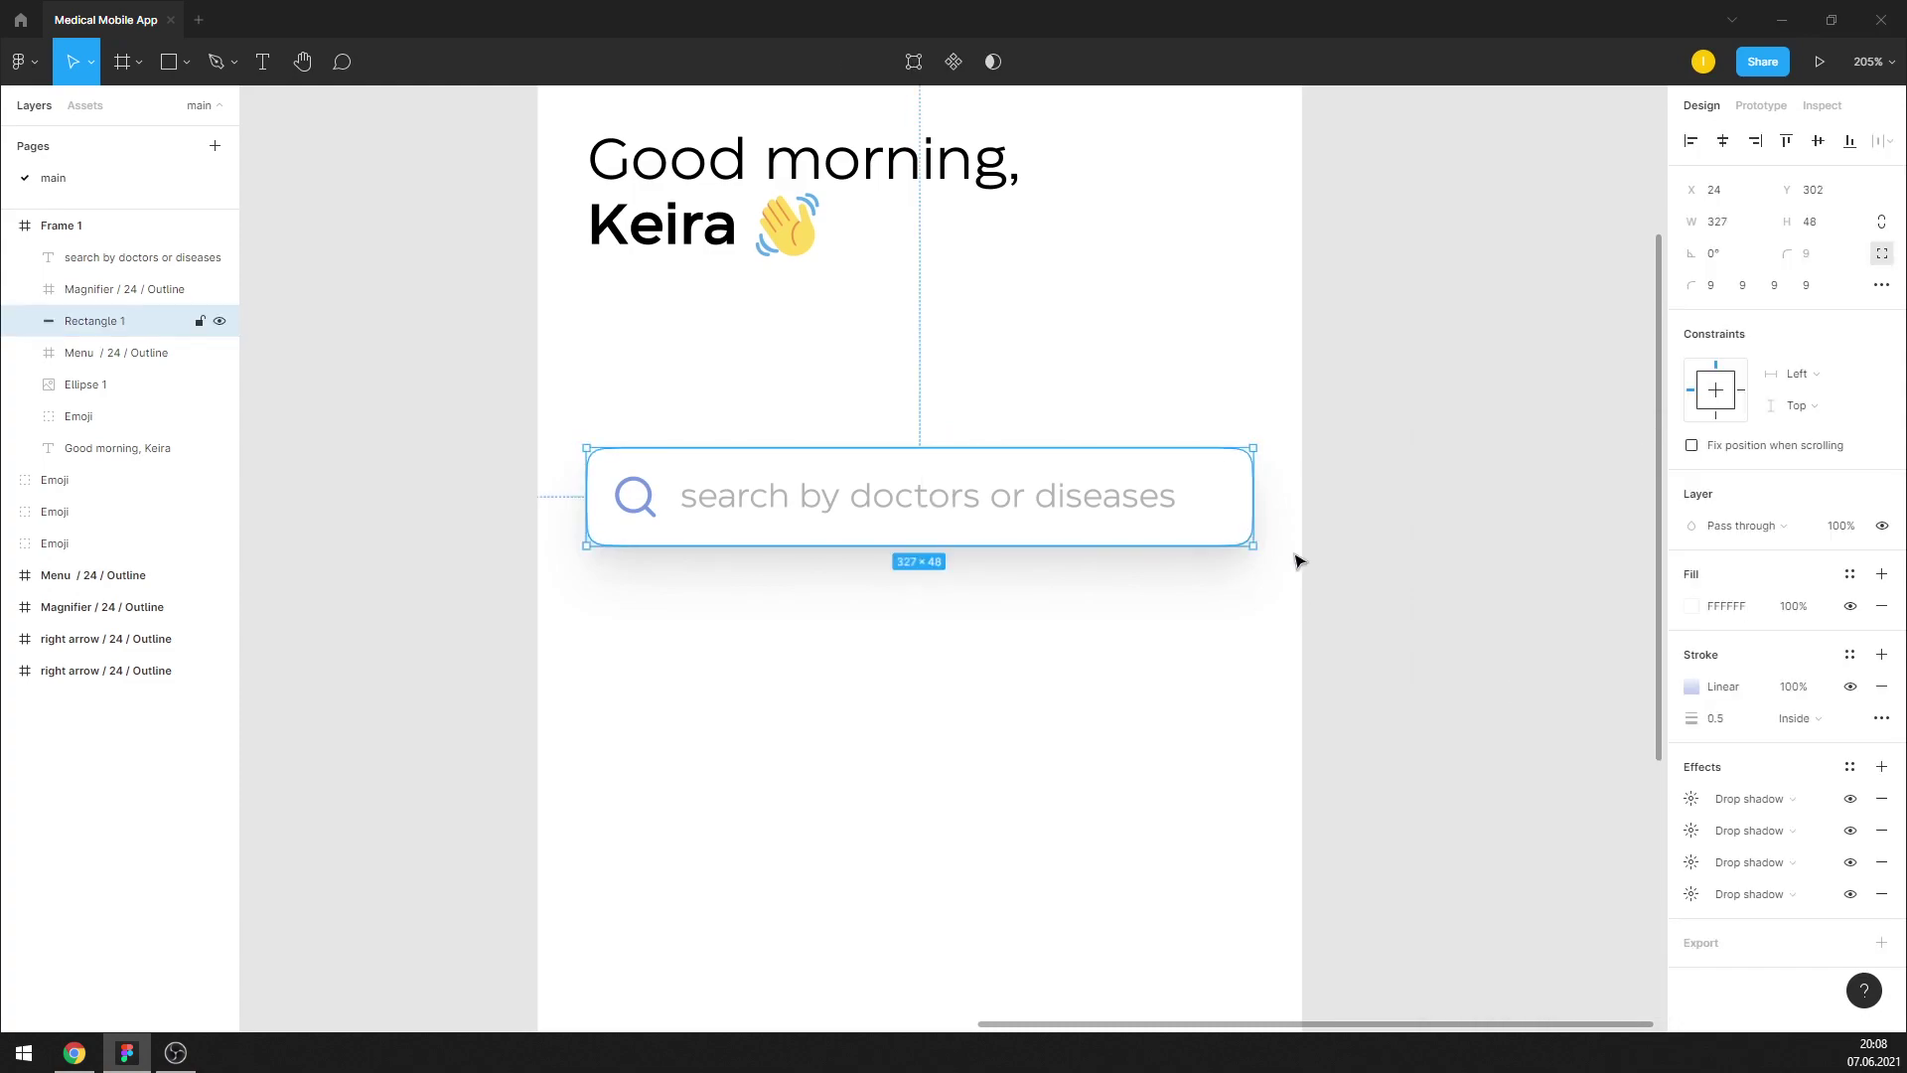
Set the first drop shadow's colour to 7C99E4 and toggle it to compare
left_click(1691, 798)
left_click(1490, 911)
type("7C99E4")
left_click(1401, 929)
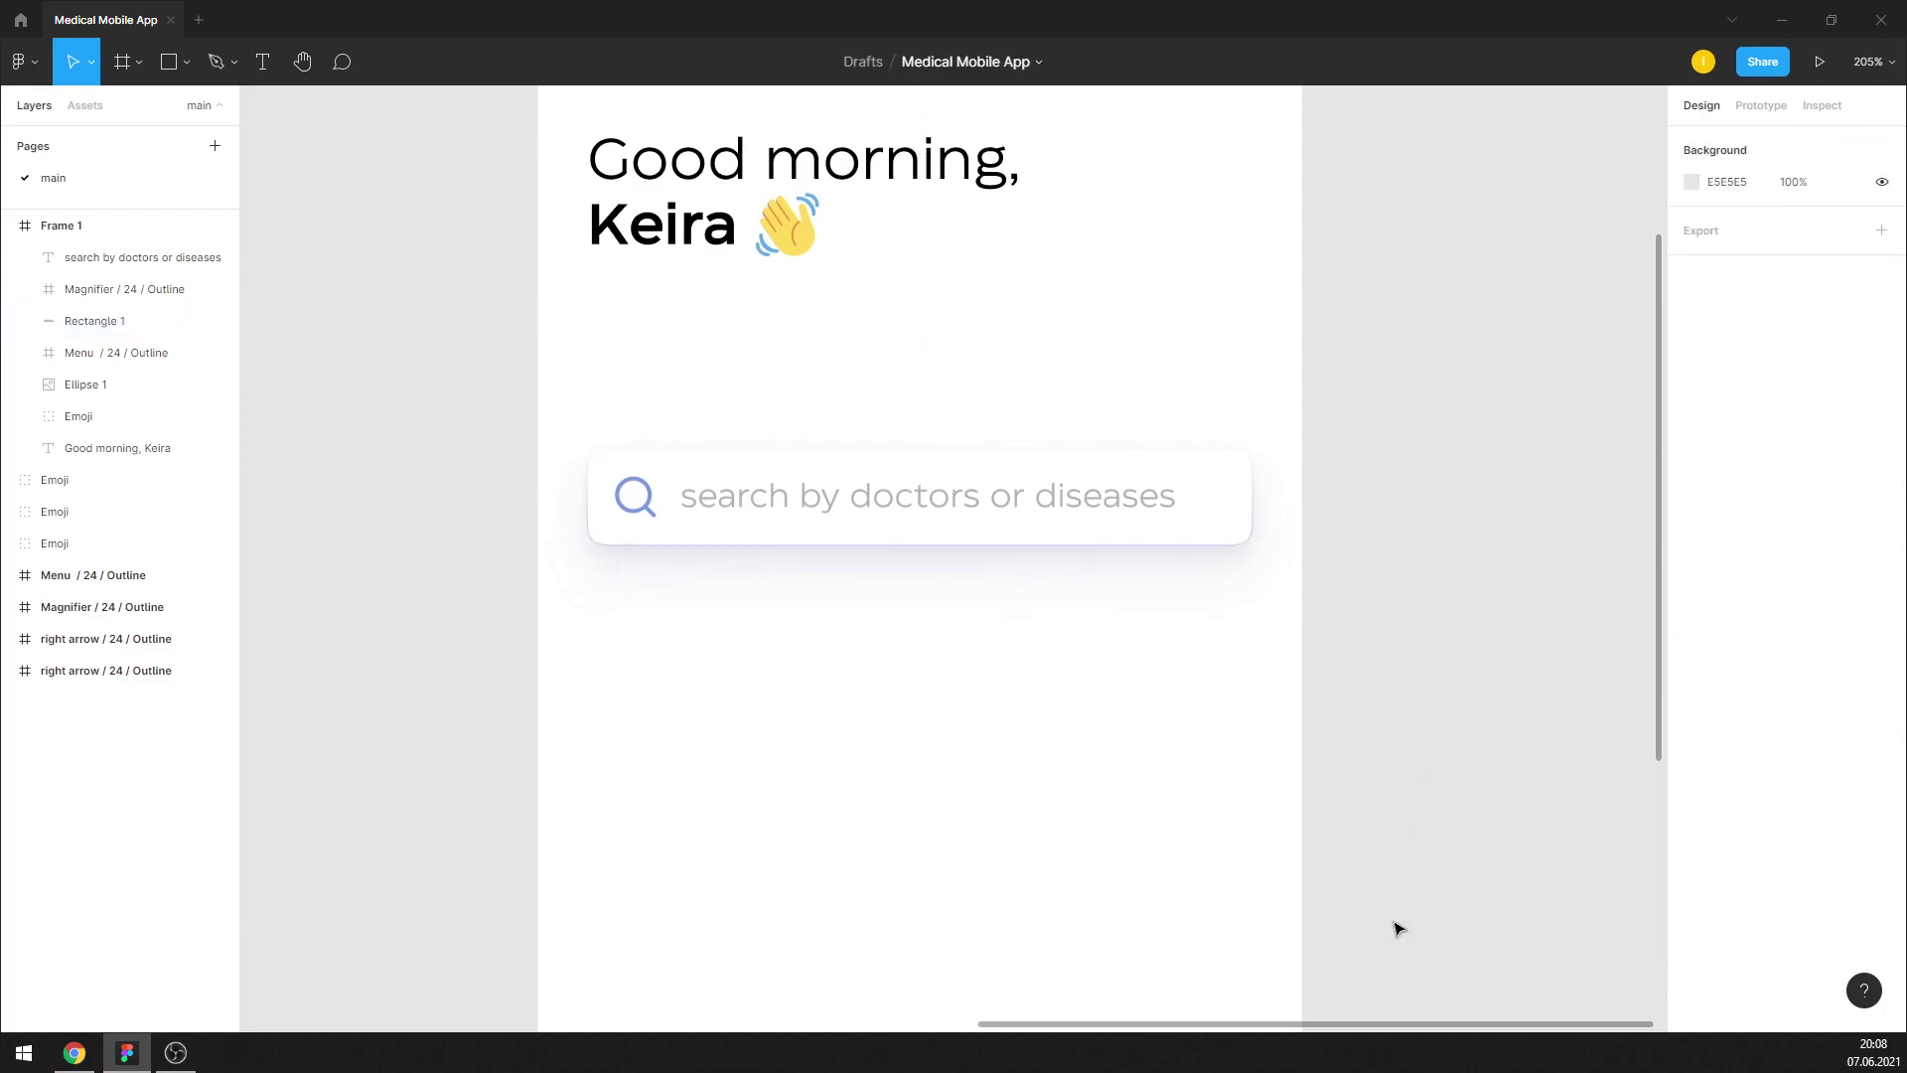
left_click(1247, 538)
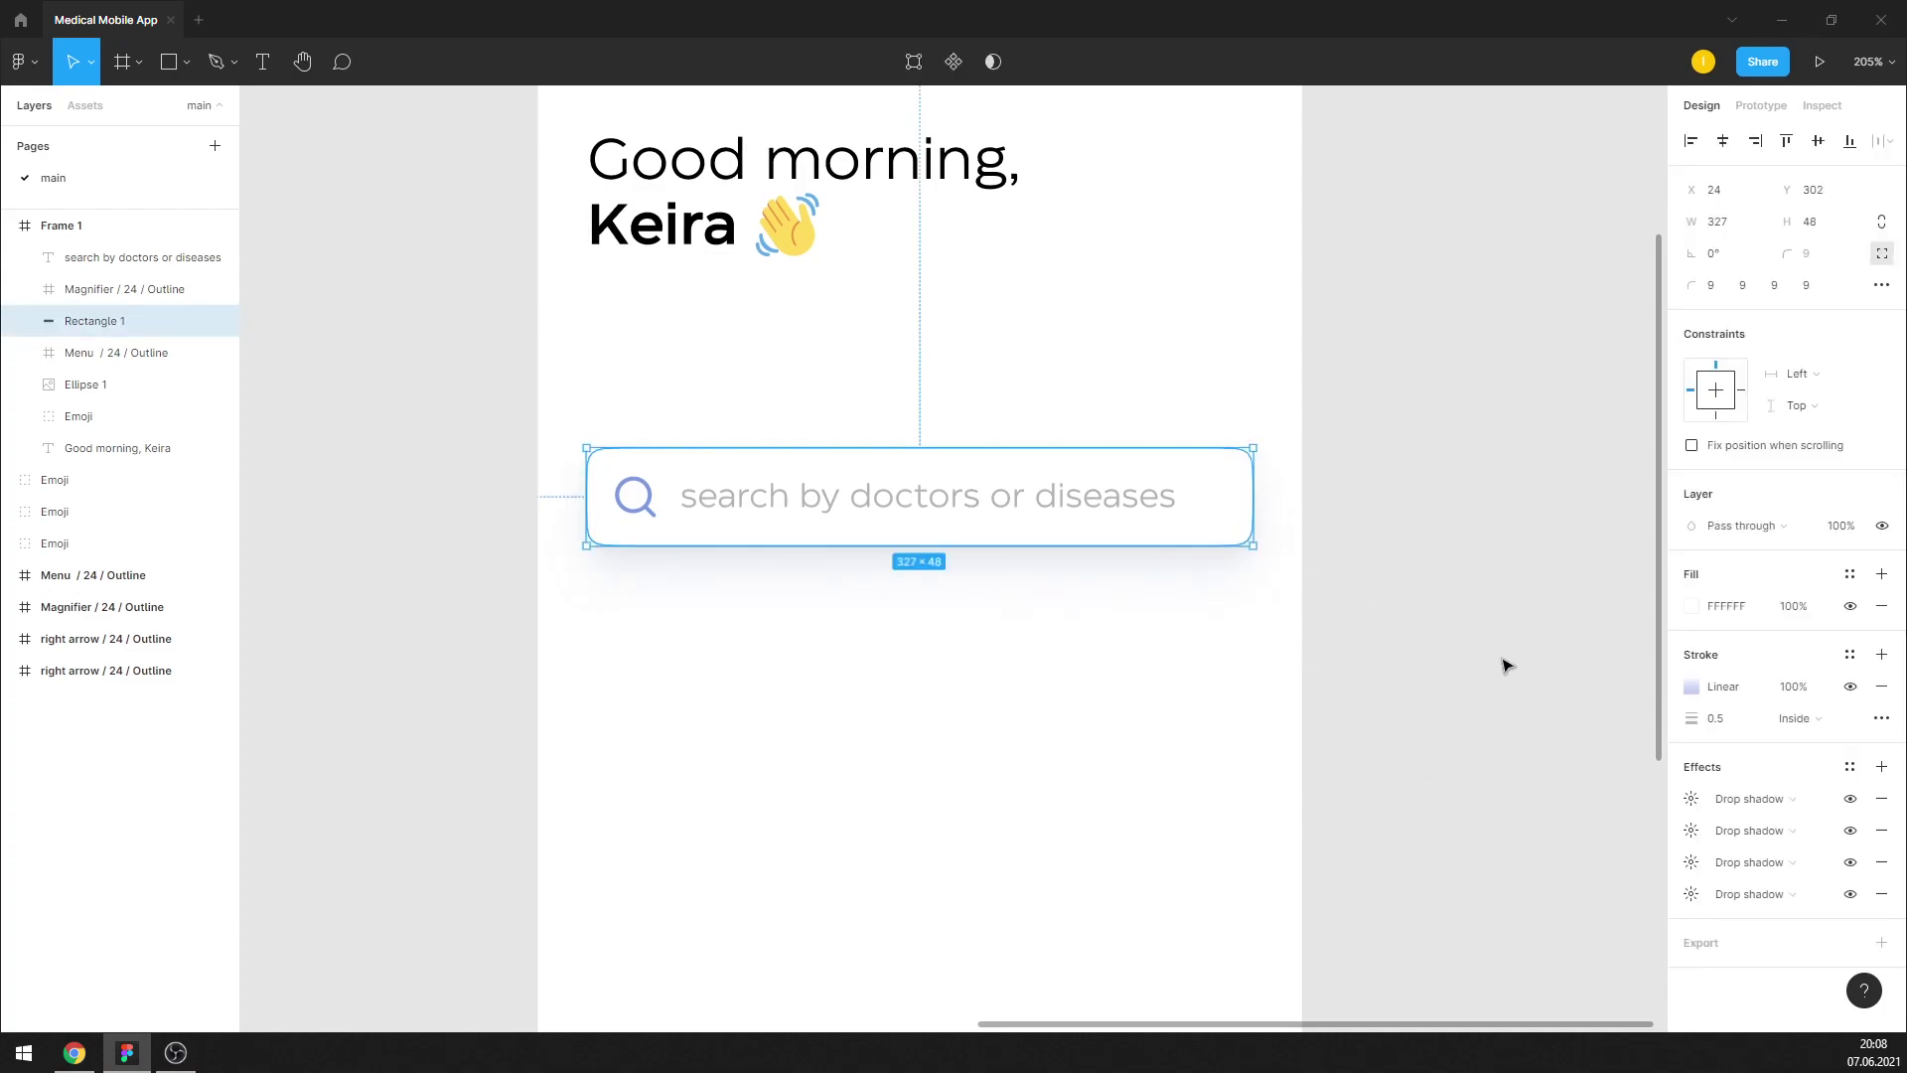
left_click(1851, 798)
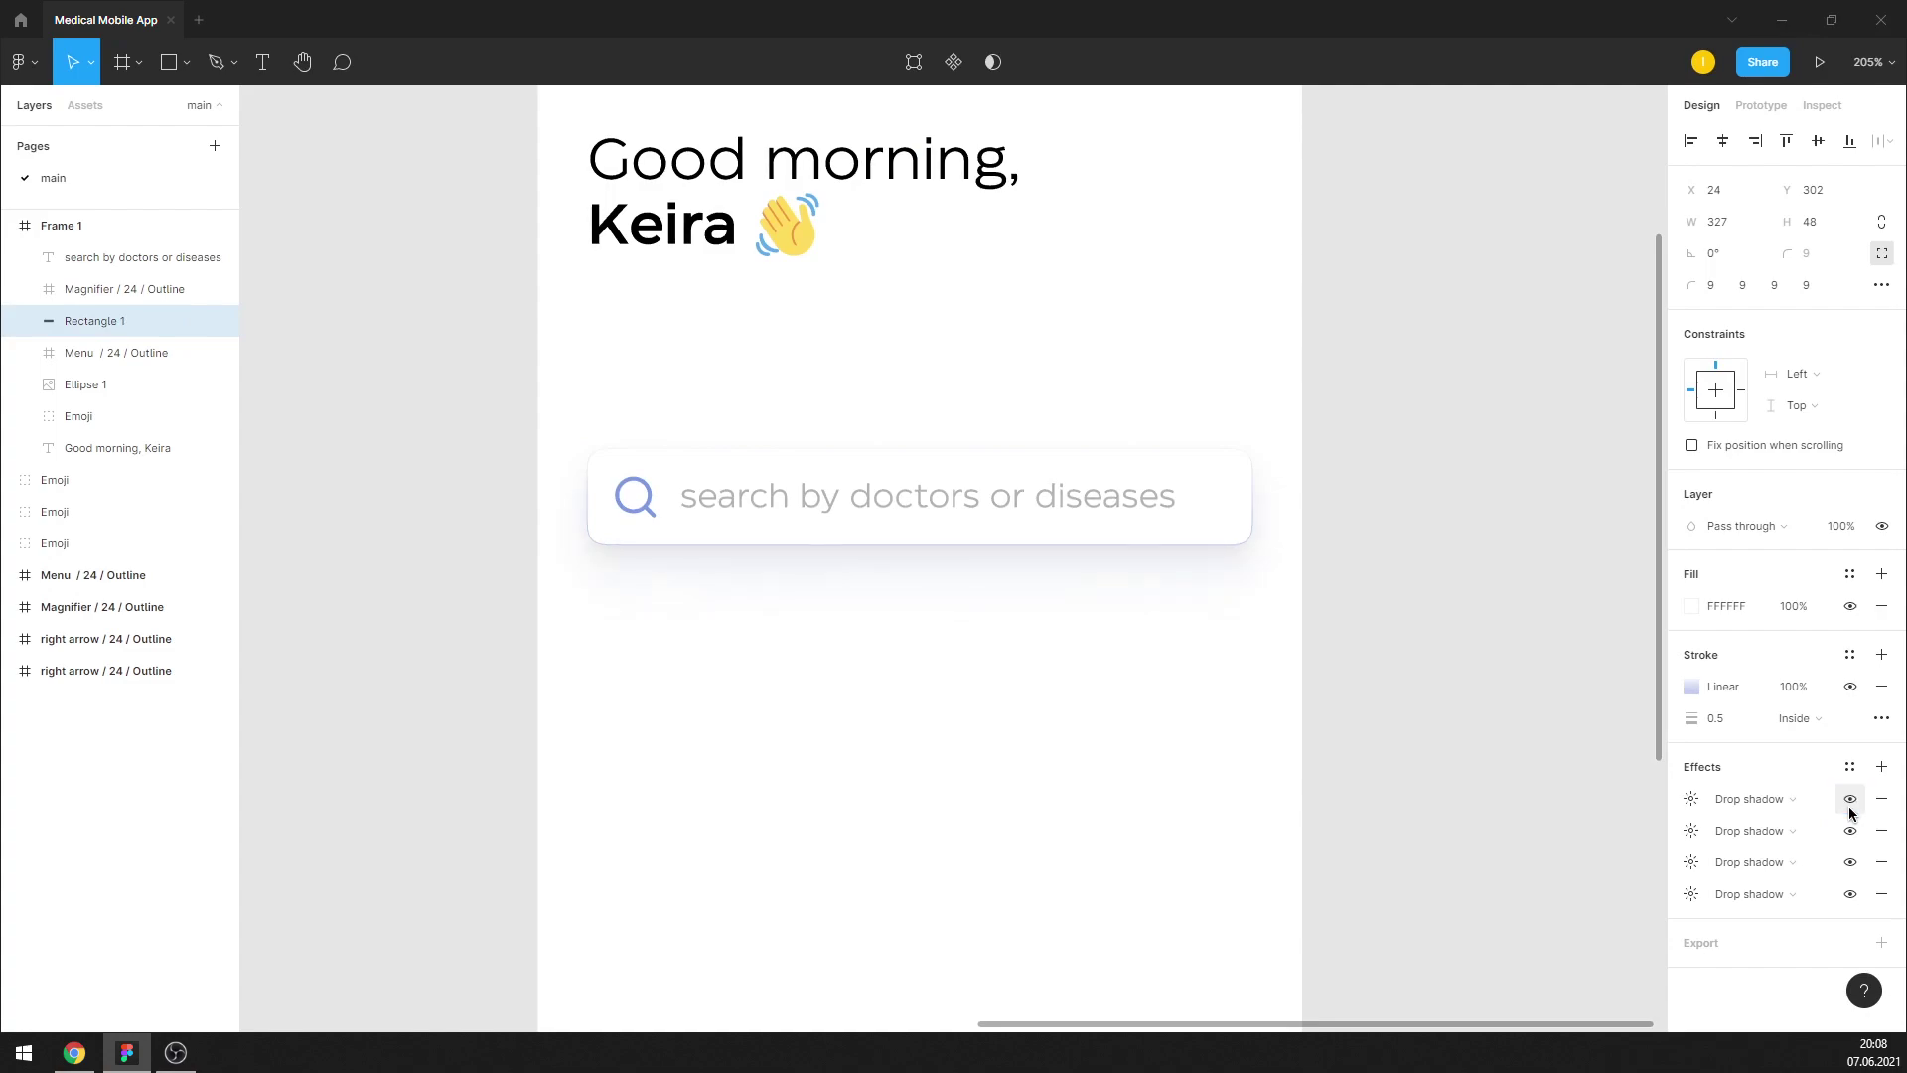
double_click(1851, 801)
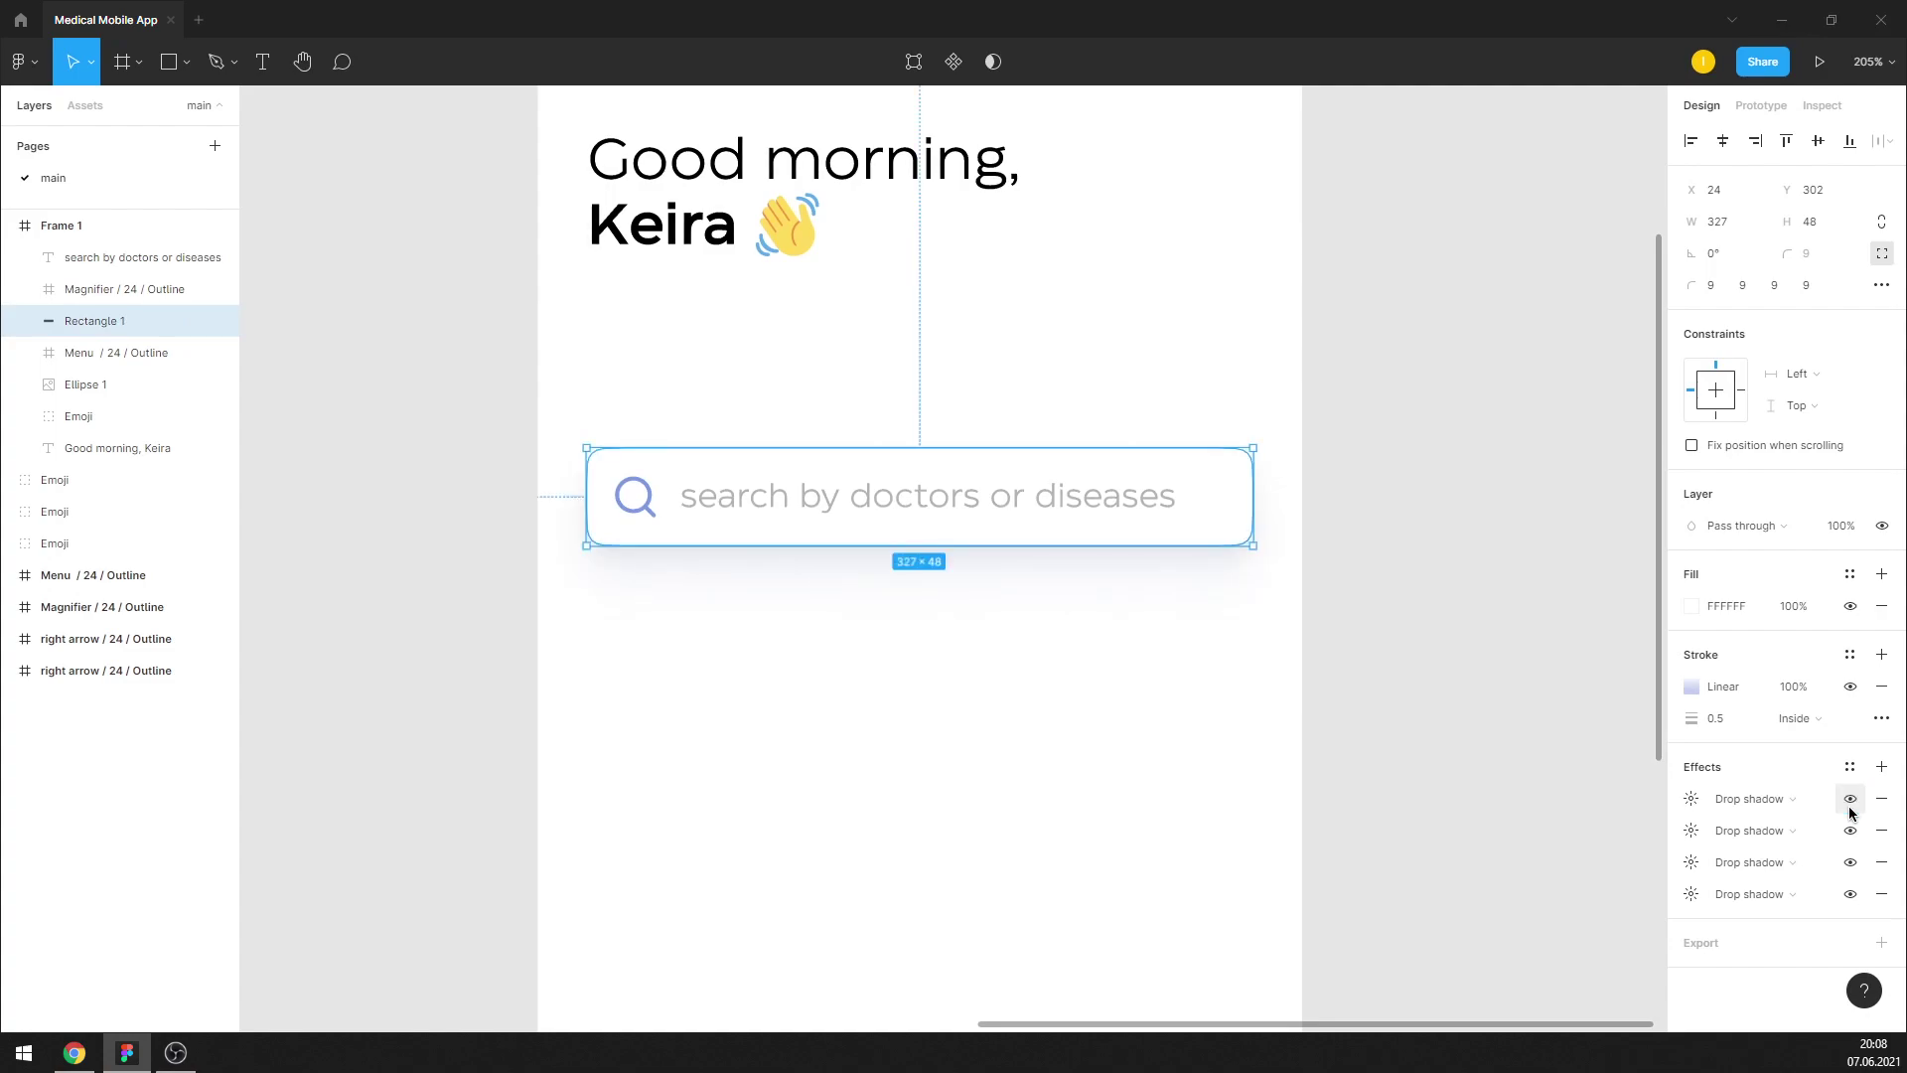
Change the first drop shadow's colour to black 000000
left_click(1693, 807)
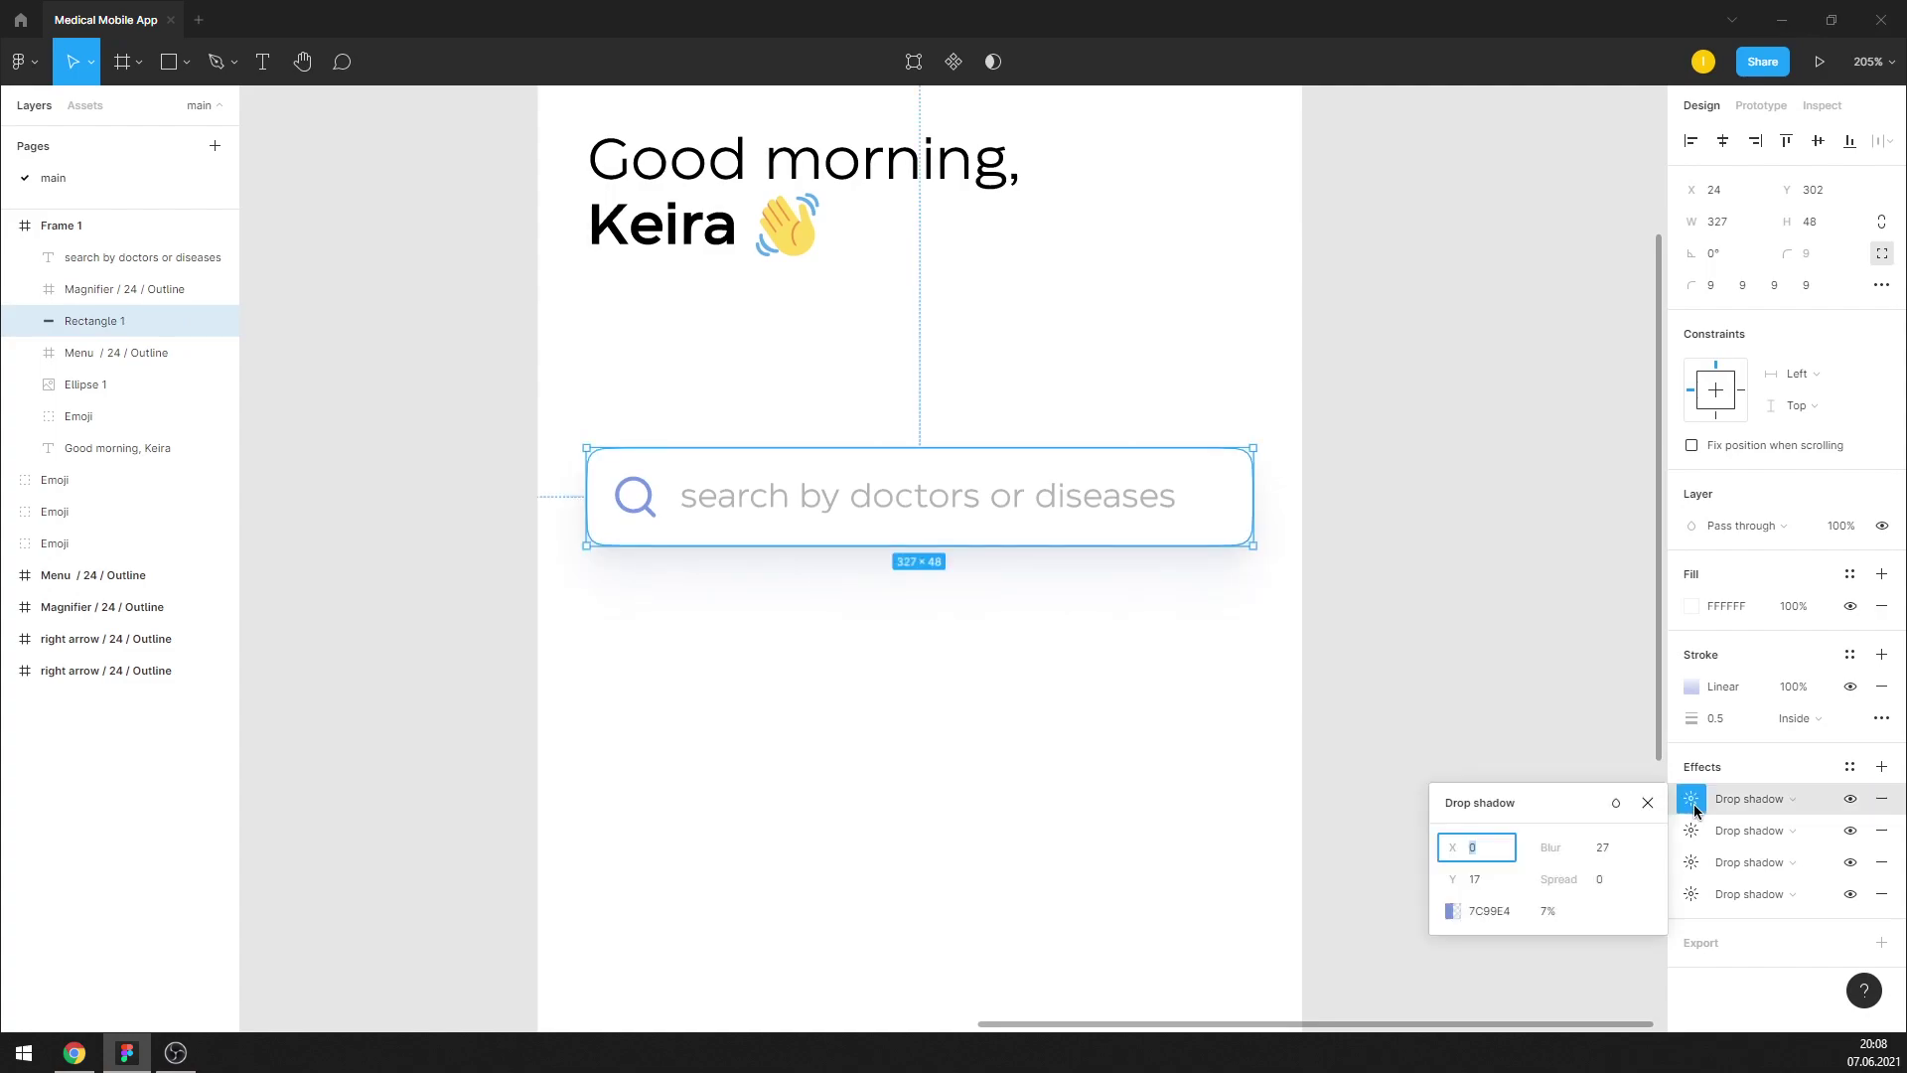
left_click(1480, 912)
type("000000")
key("Return")
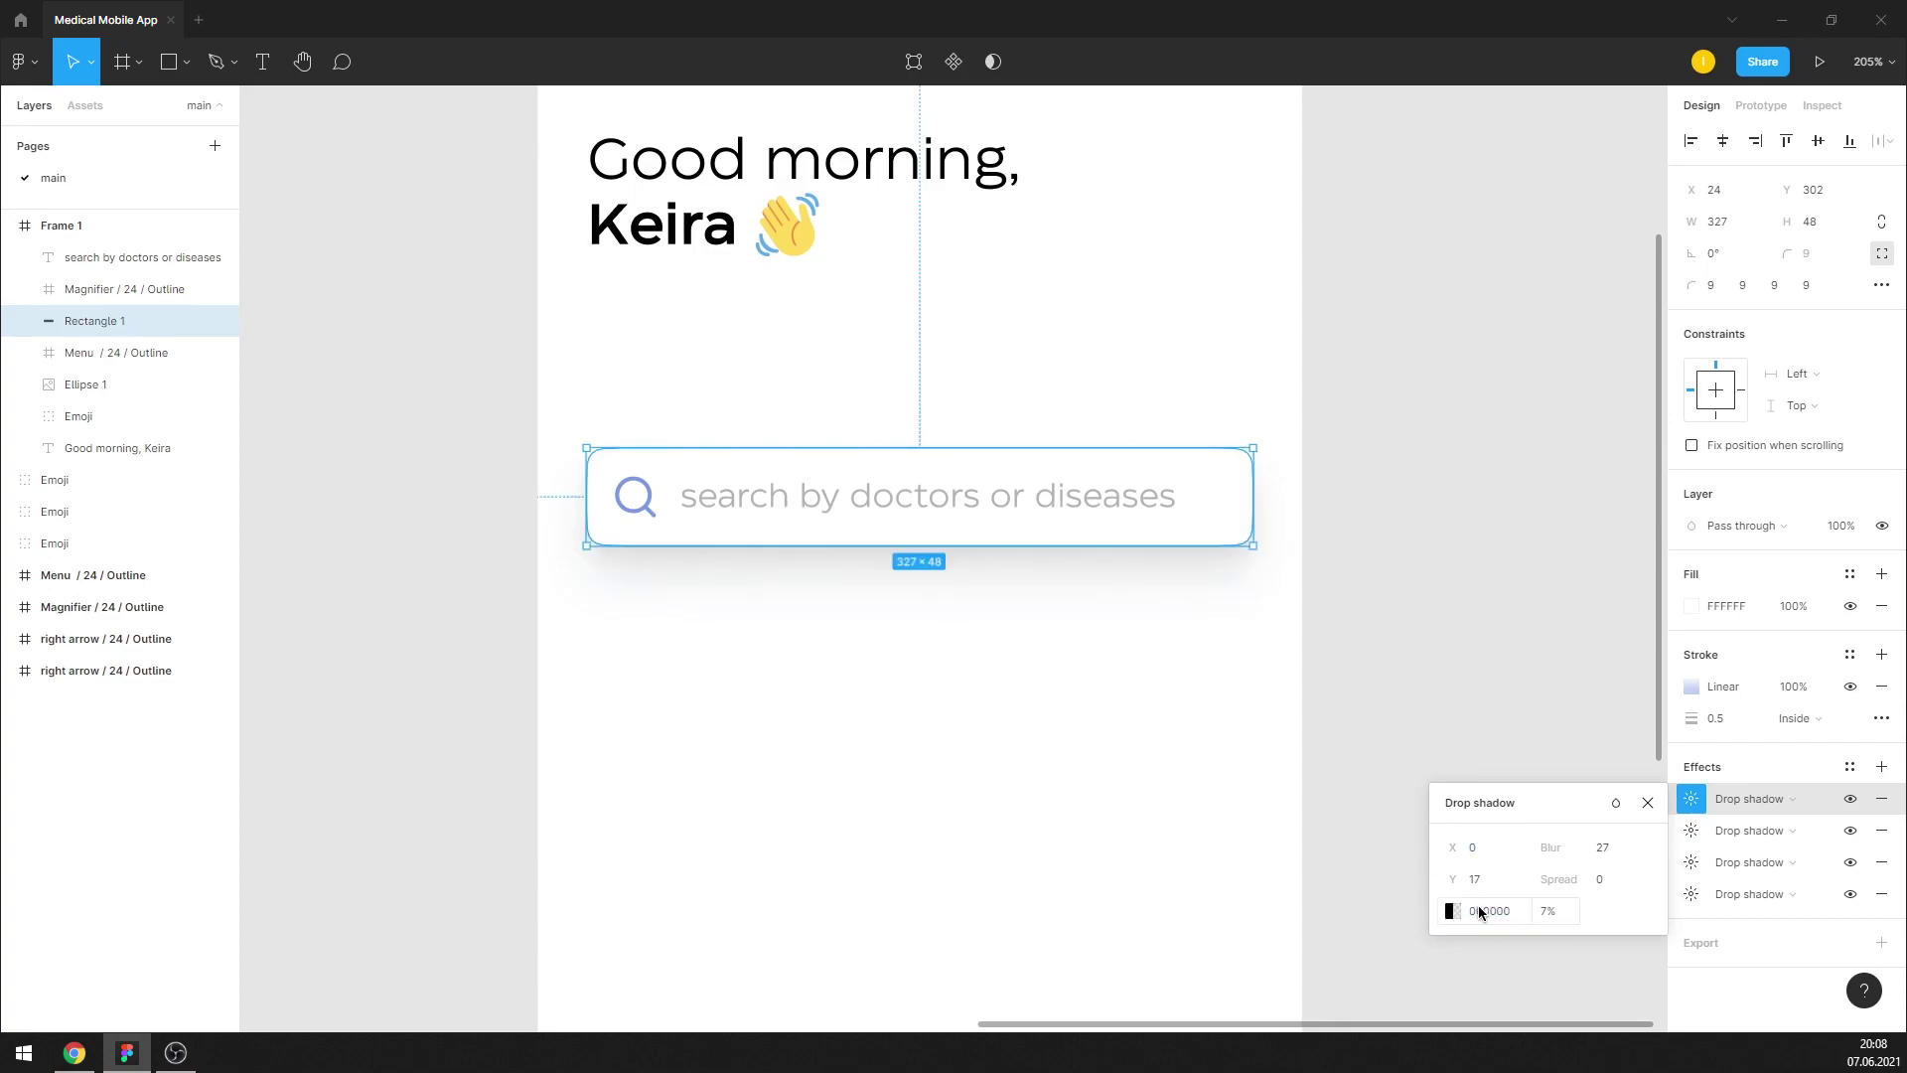
left_click(1691, 895)
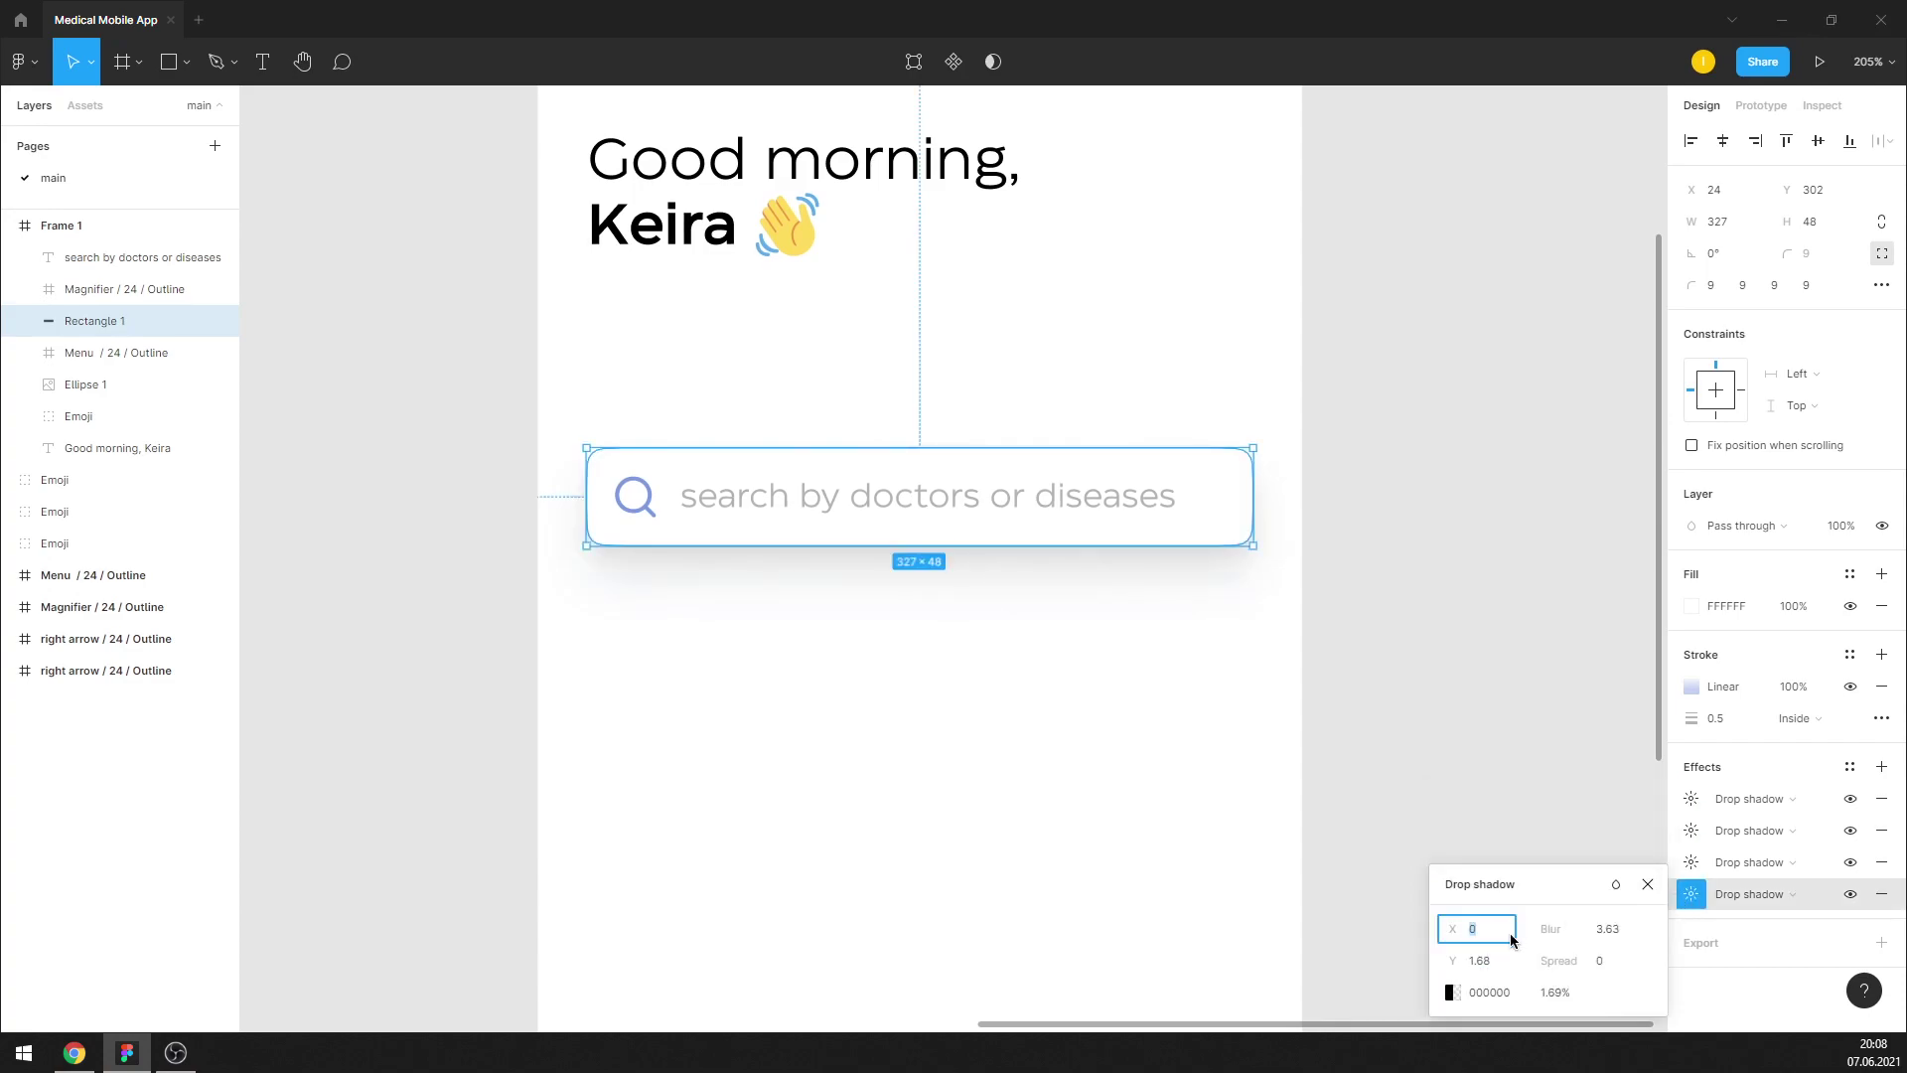
left_click(1386, 961)
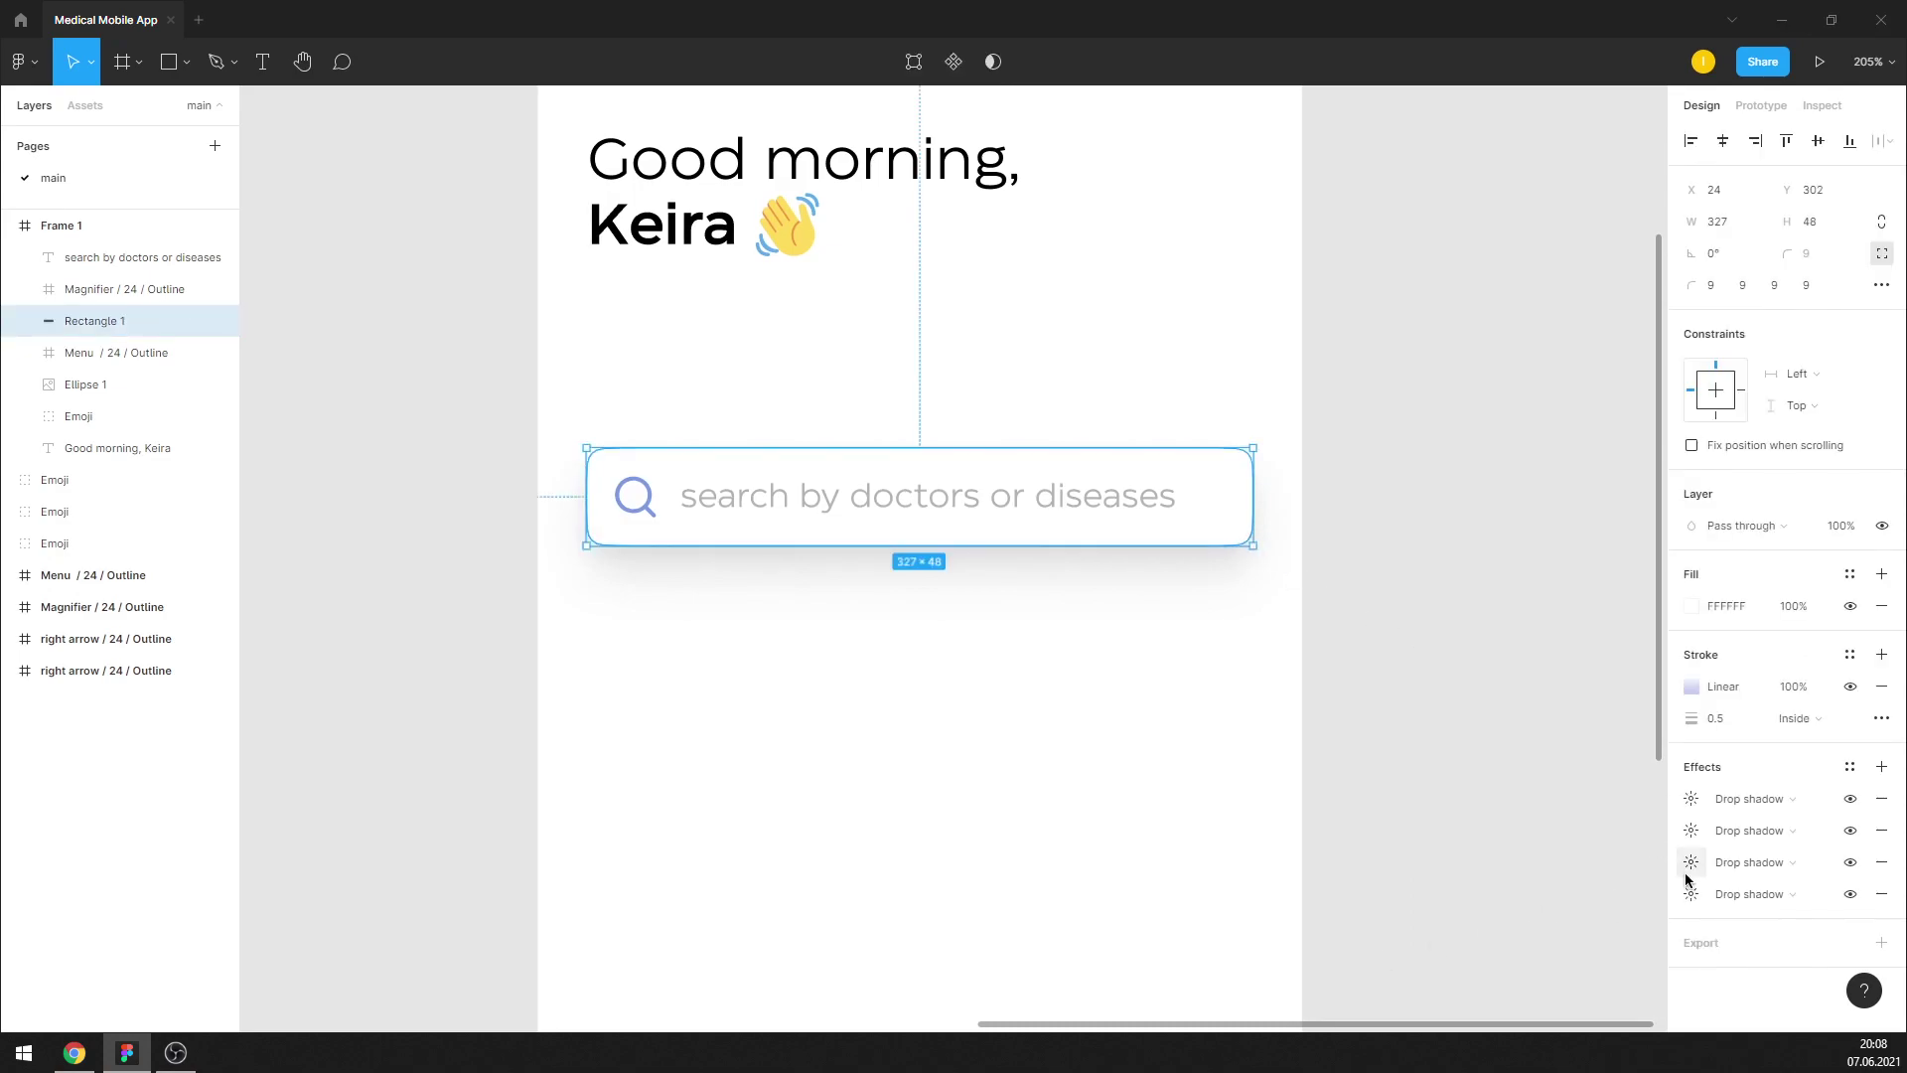
Inspect the colours of the third and second drop shadows
left_click(1691, 862)
left_click(1498, 974)
left_click(1490, 782)
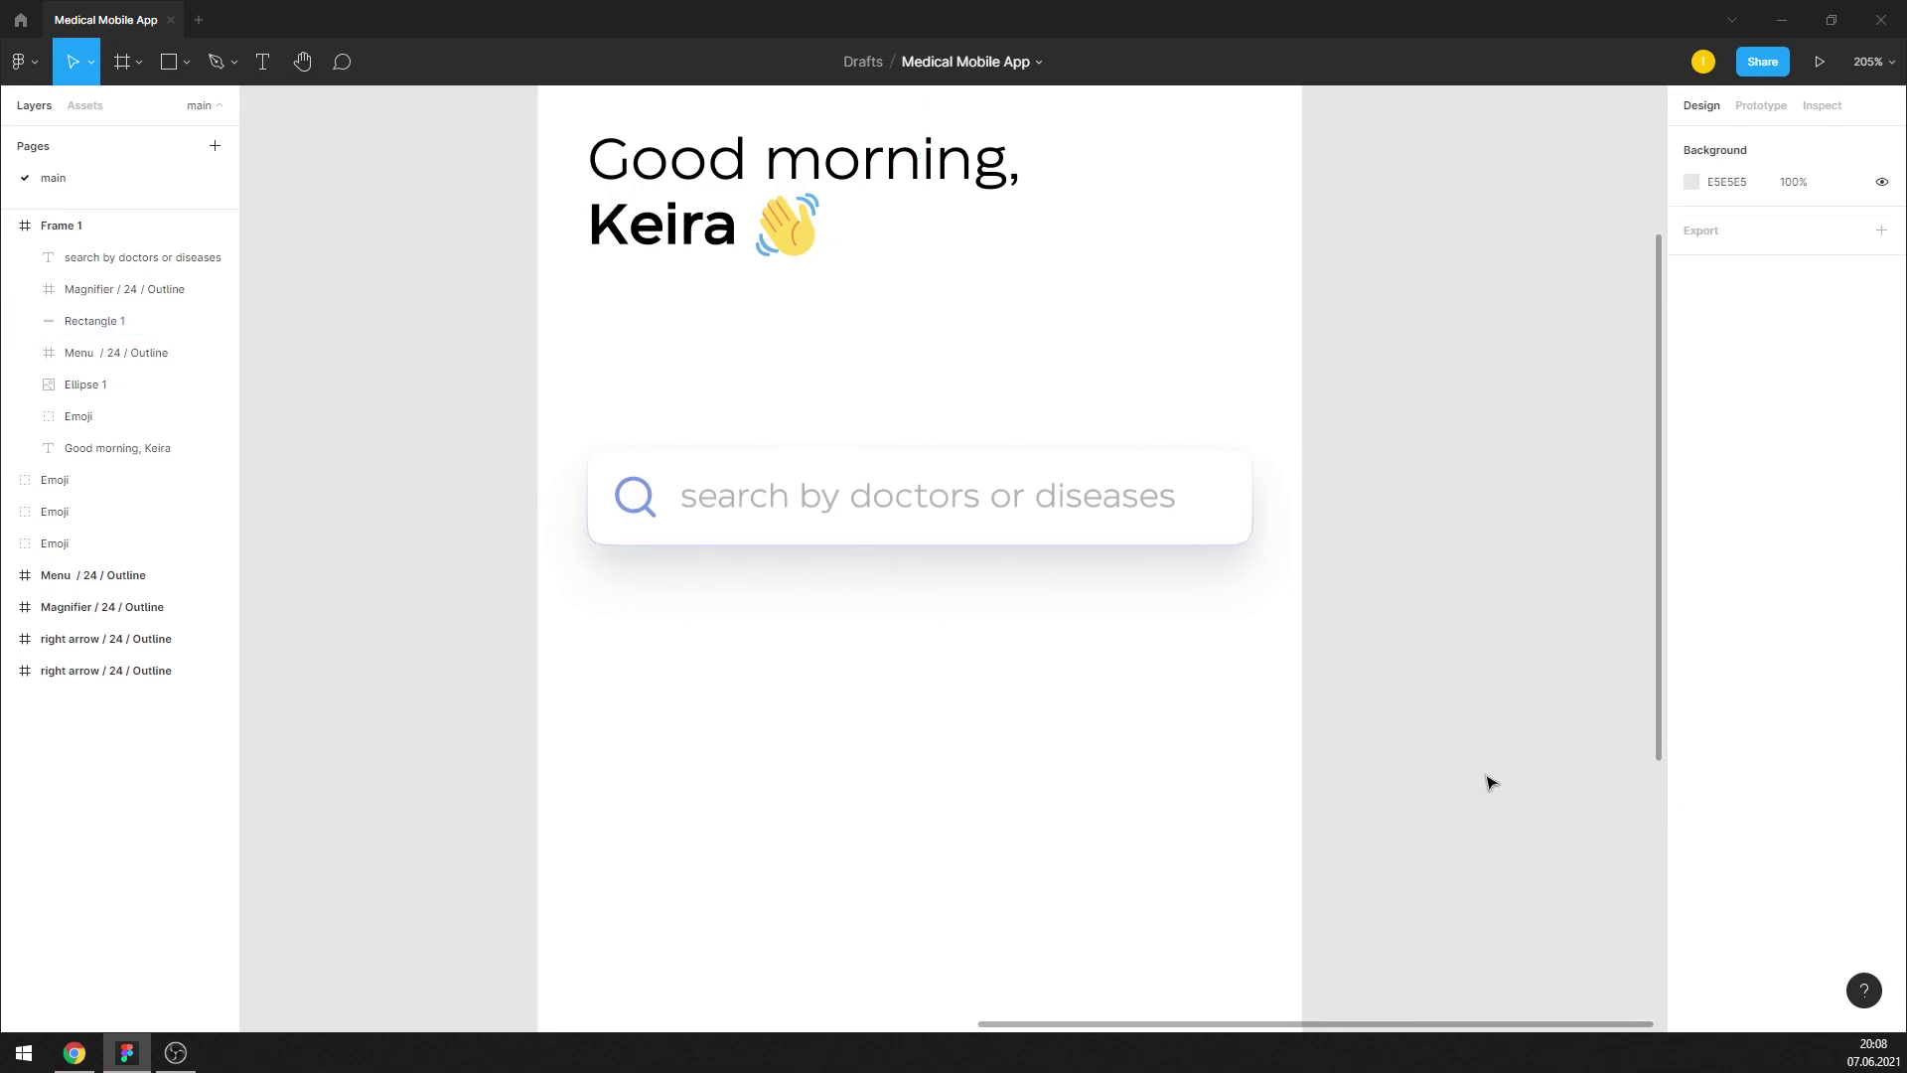
left_click(1249, 541)
left_click(1691, 831)
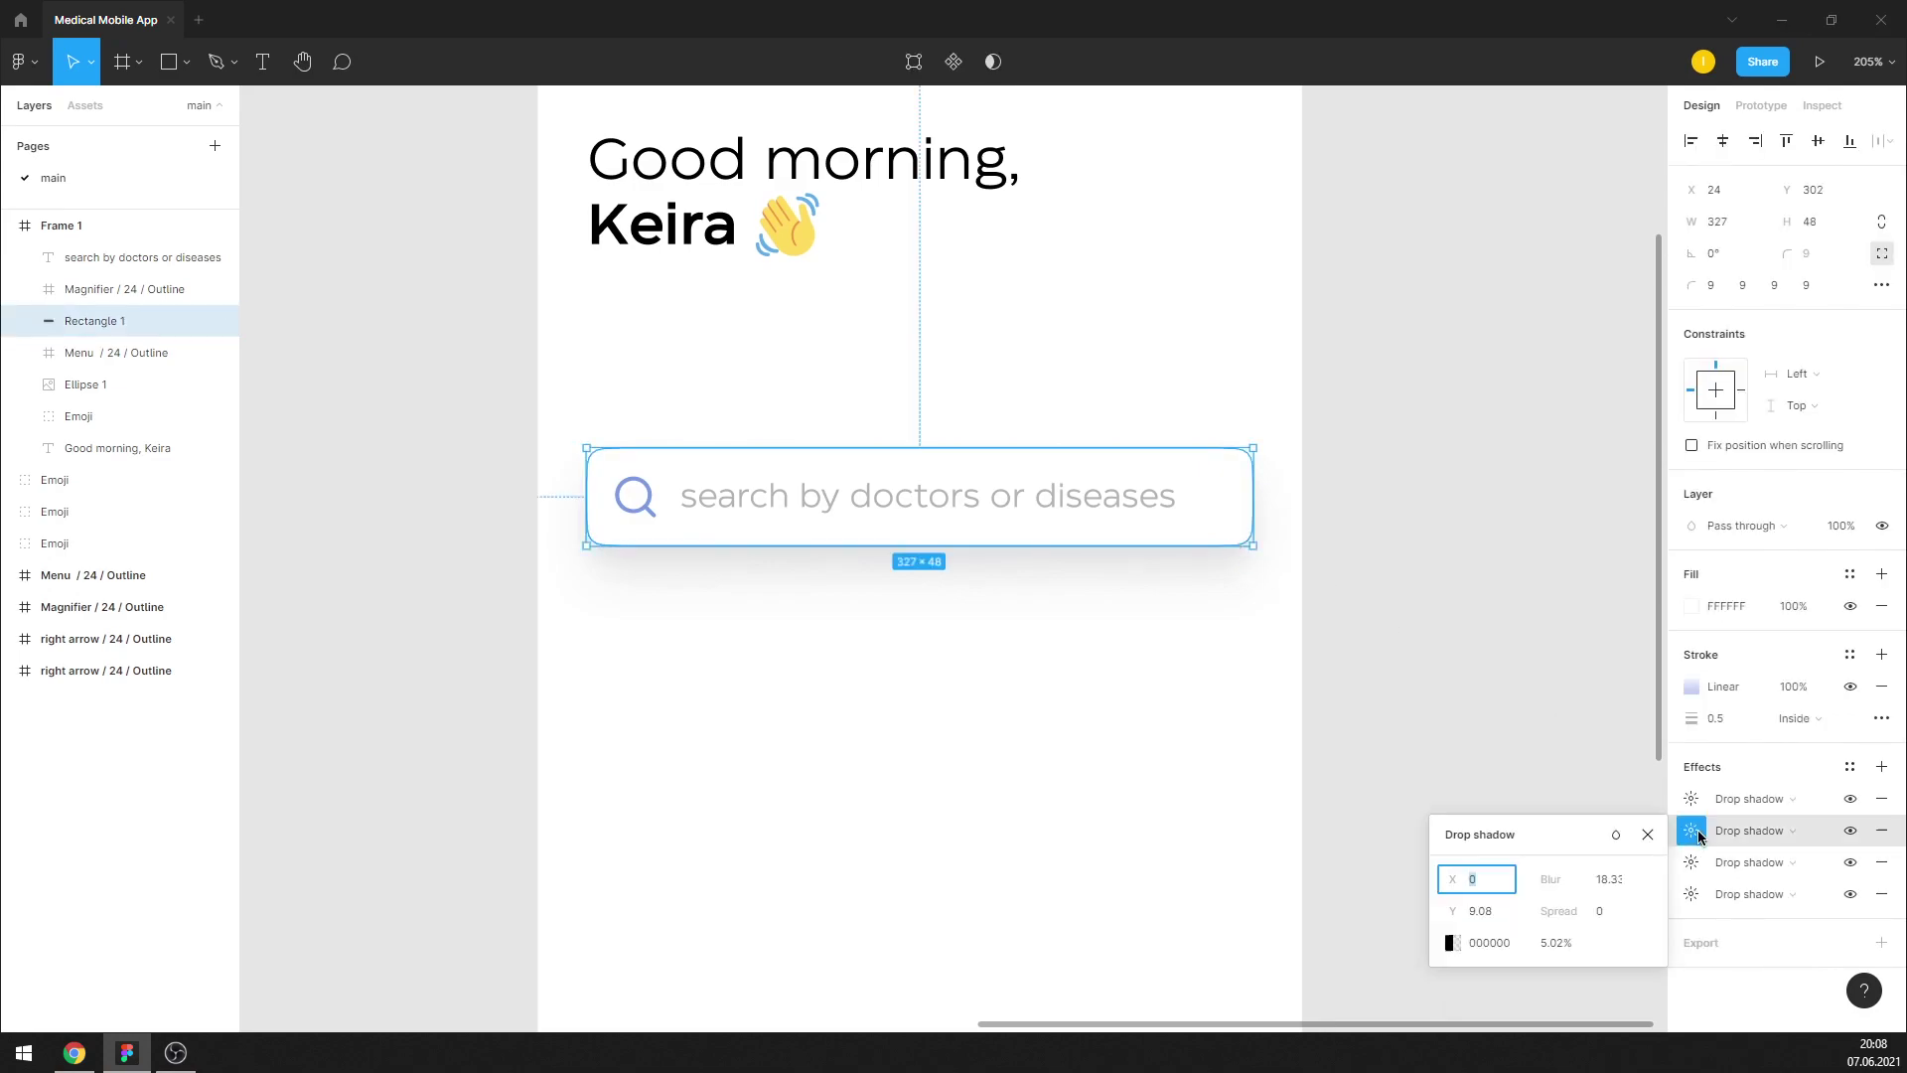
left_click(1490, 942)
left_click(1489, 708)
scroll(1163, 690, "down", 3)
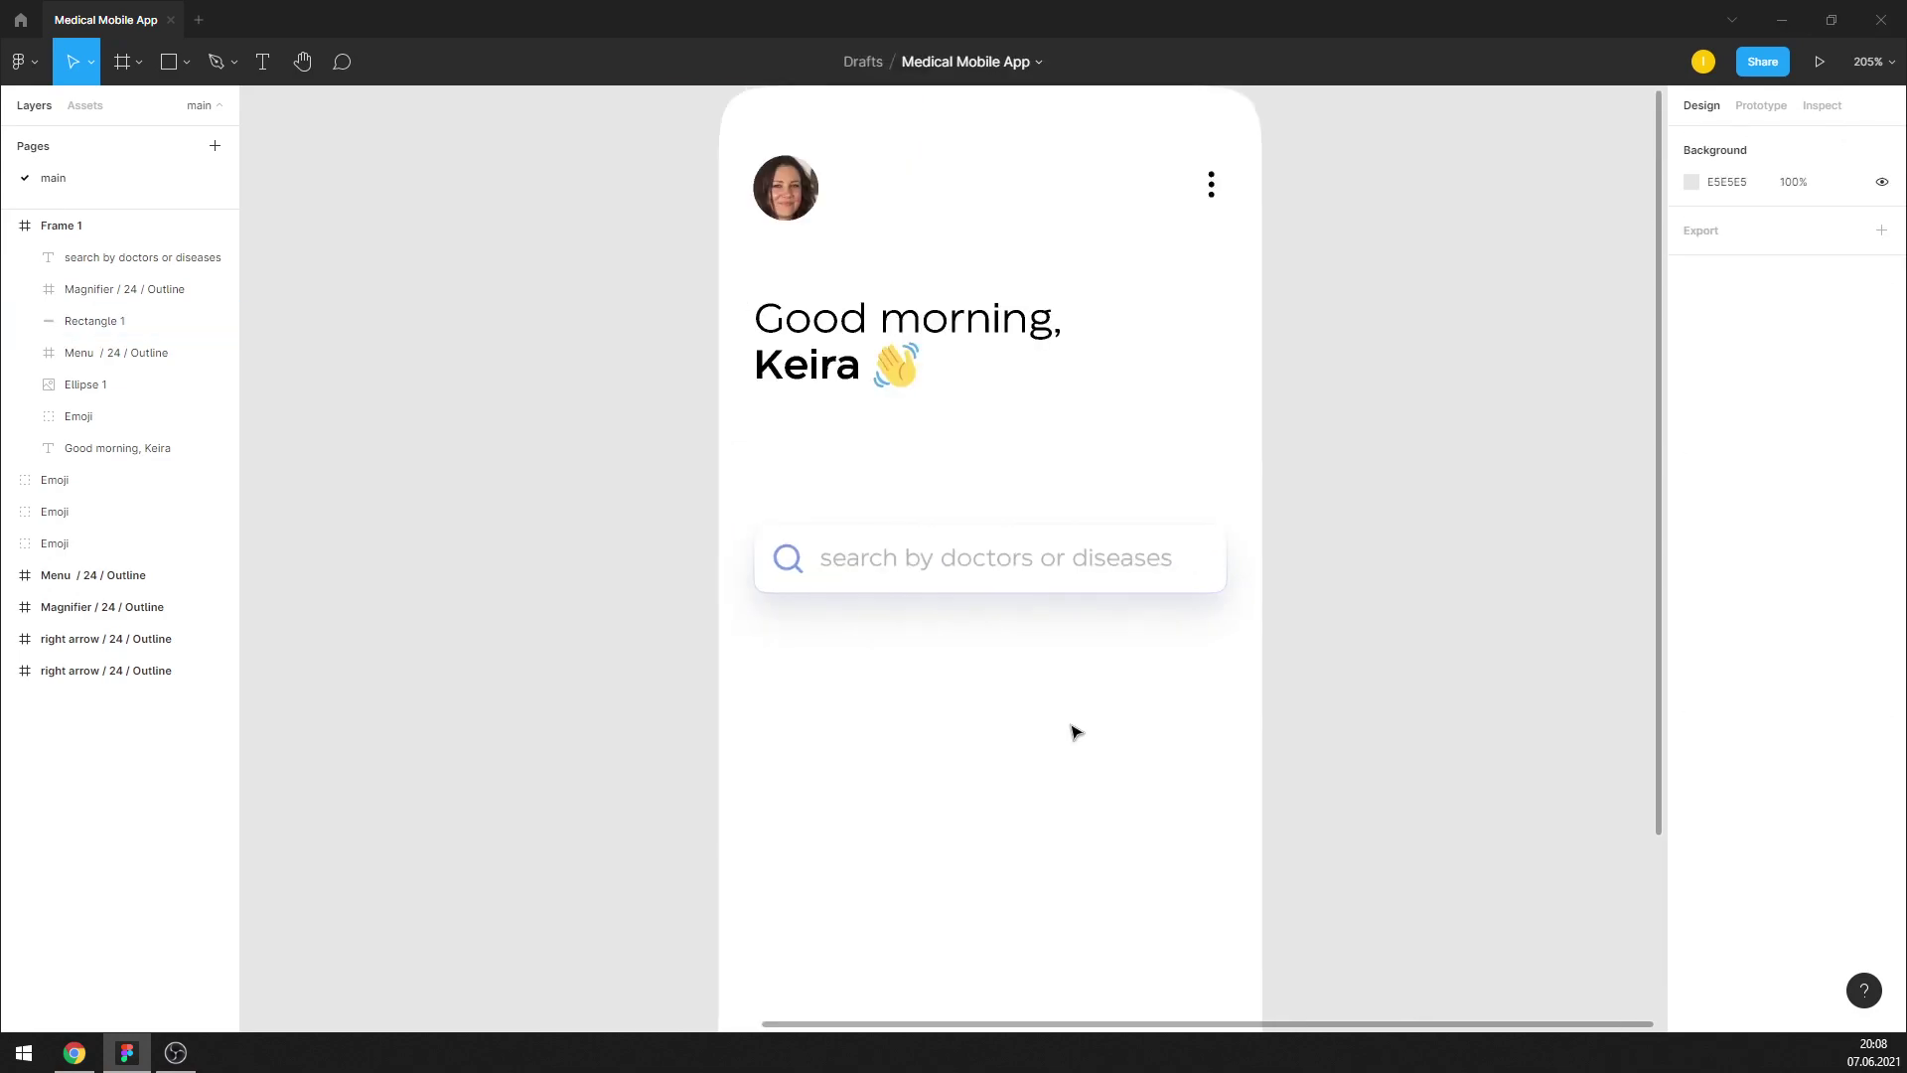
scroll(1073, 728, "up", 2)
Try a first-shadow blur of 5, then return it to 25
left_click(1202, 561)
left_click(1691, 798)
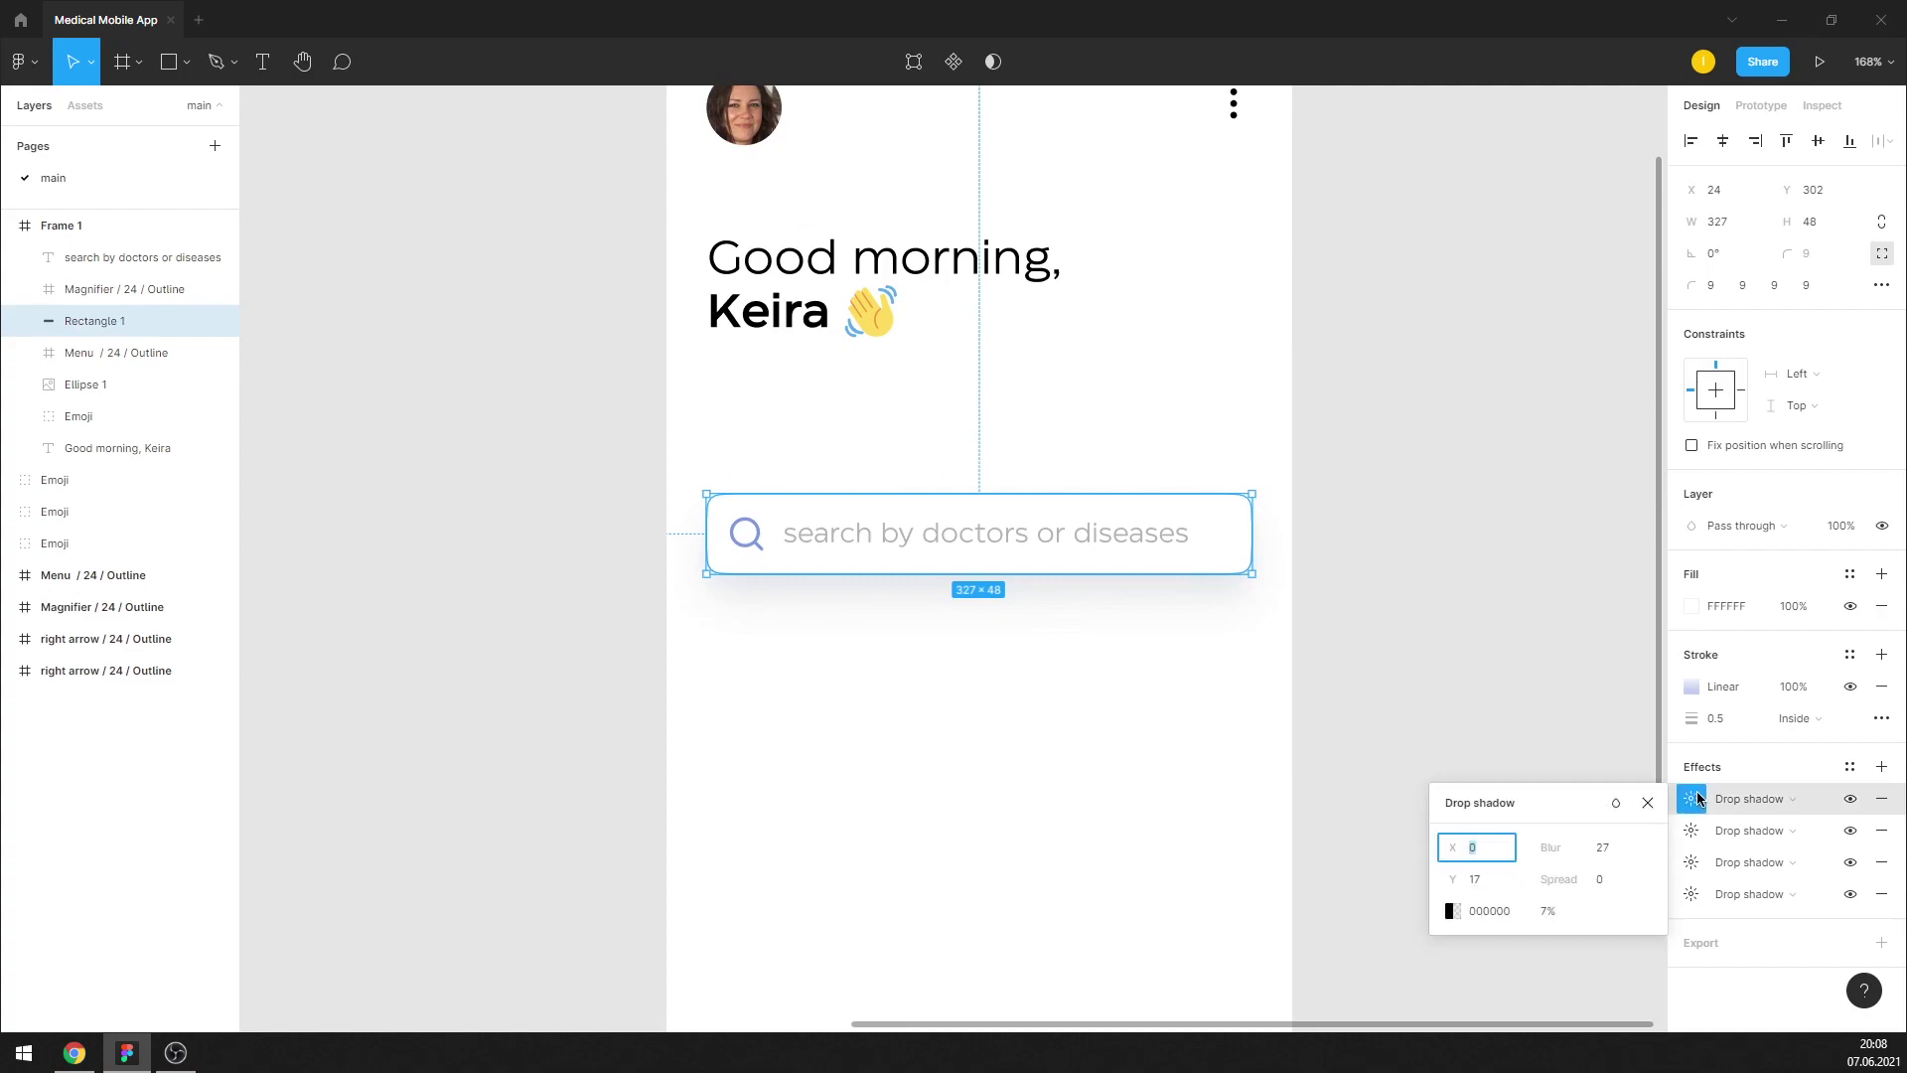
left_click(1617, 847)
type("25")
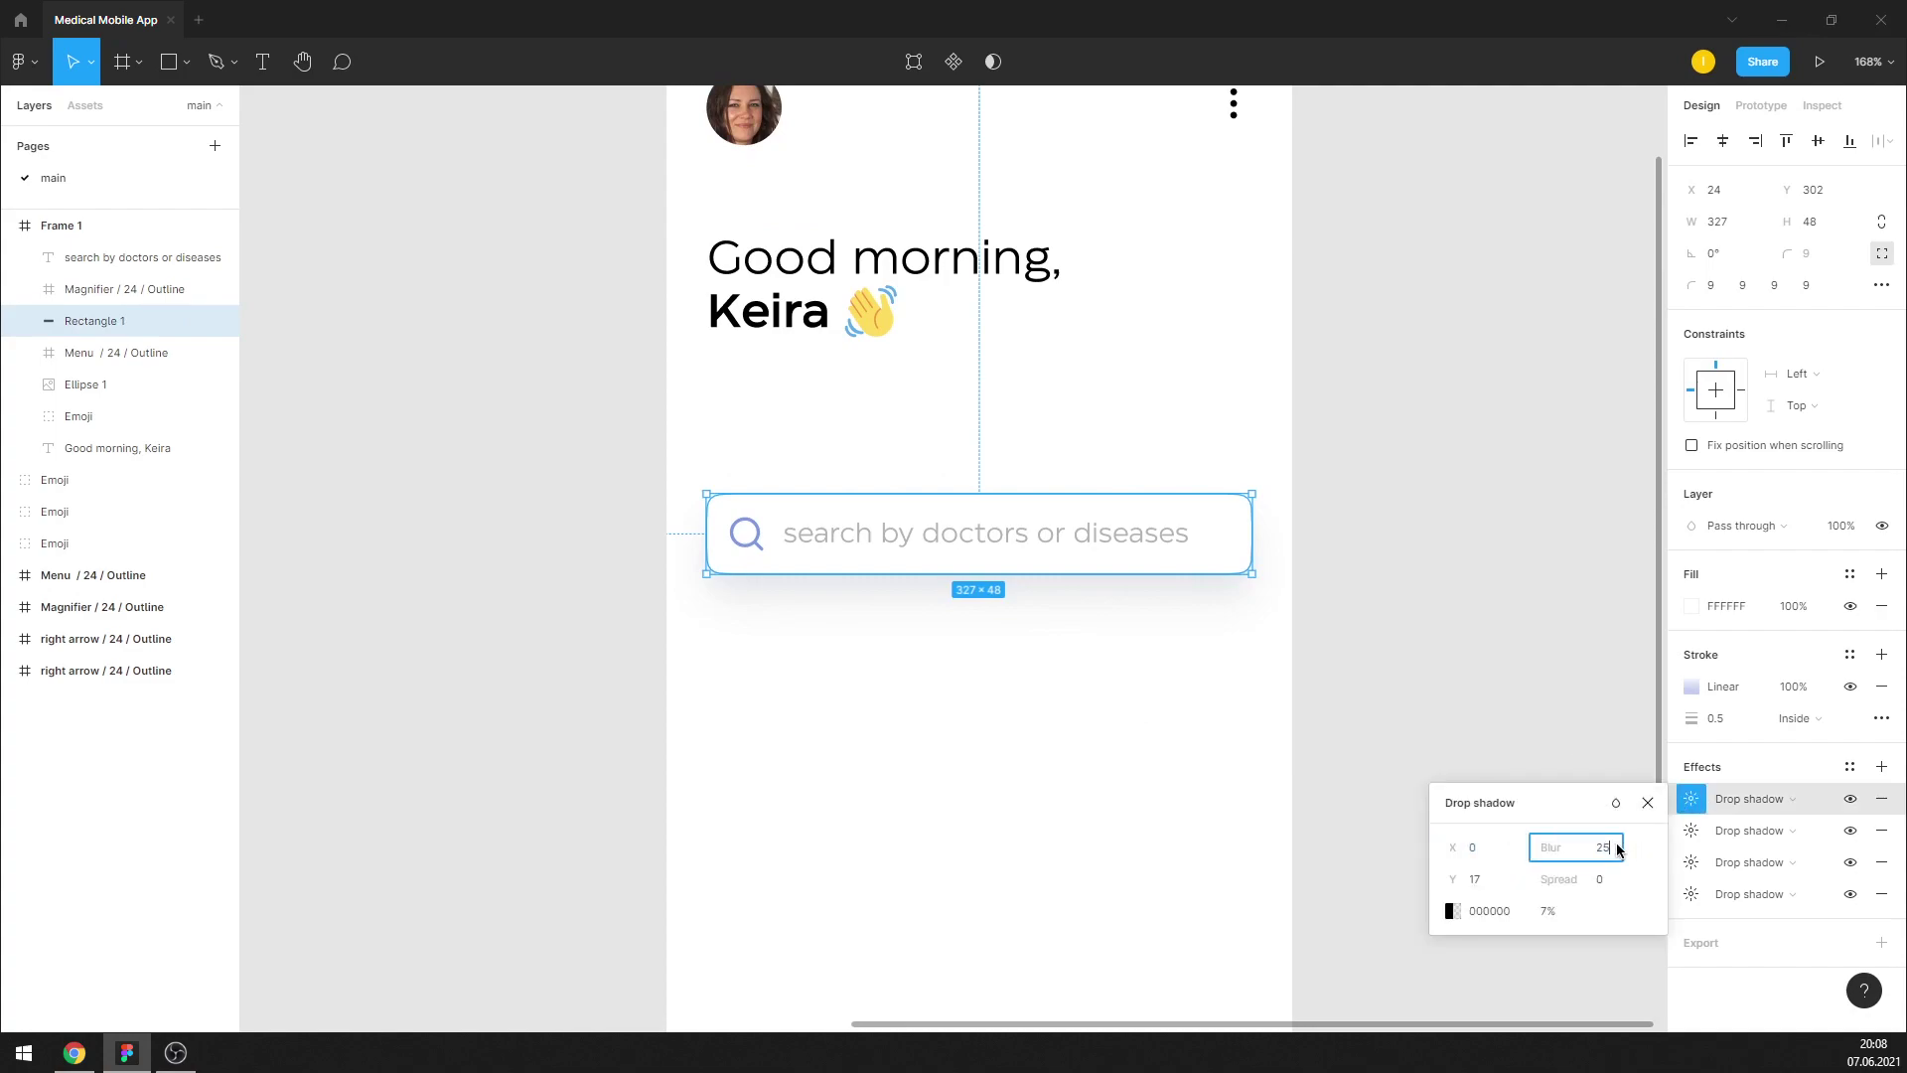
key("Return")
left_click(1609, 857)
type("5")
key("Return")
left_click(1609, 858)
type("25")
key("Return")
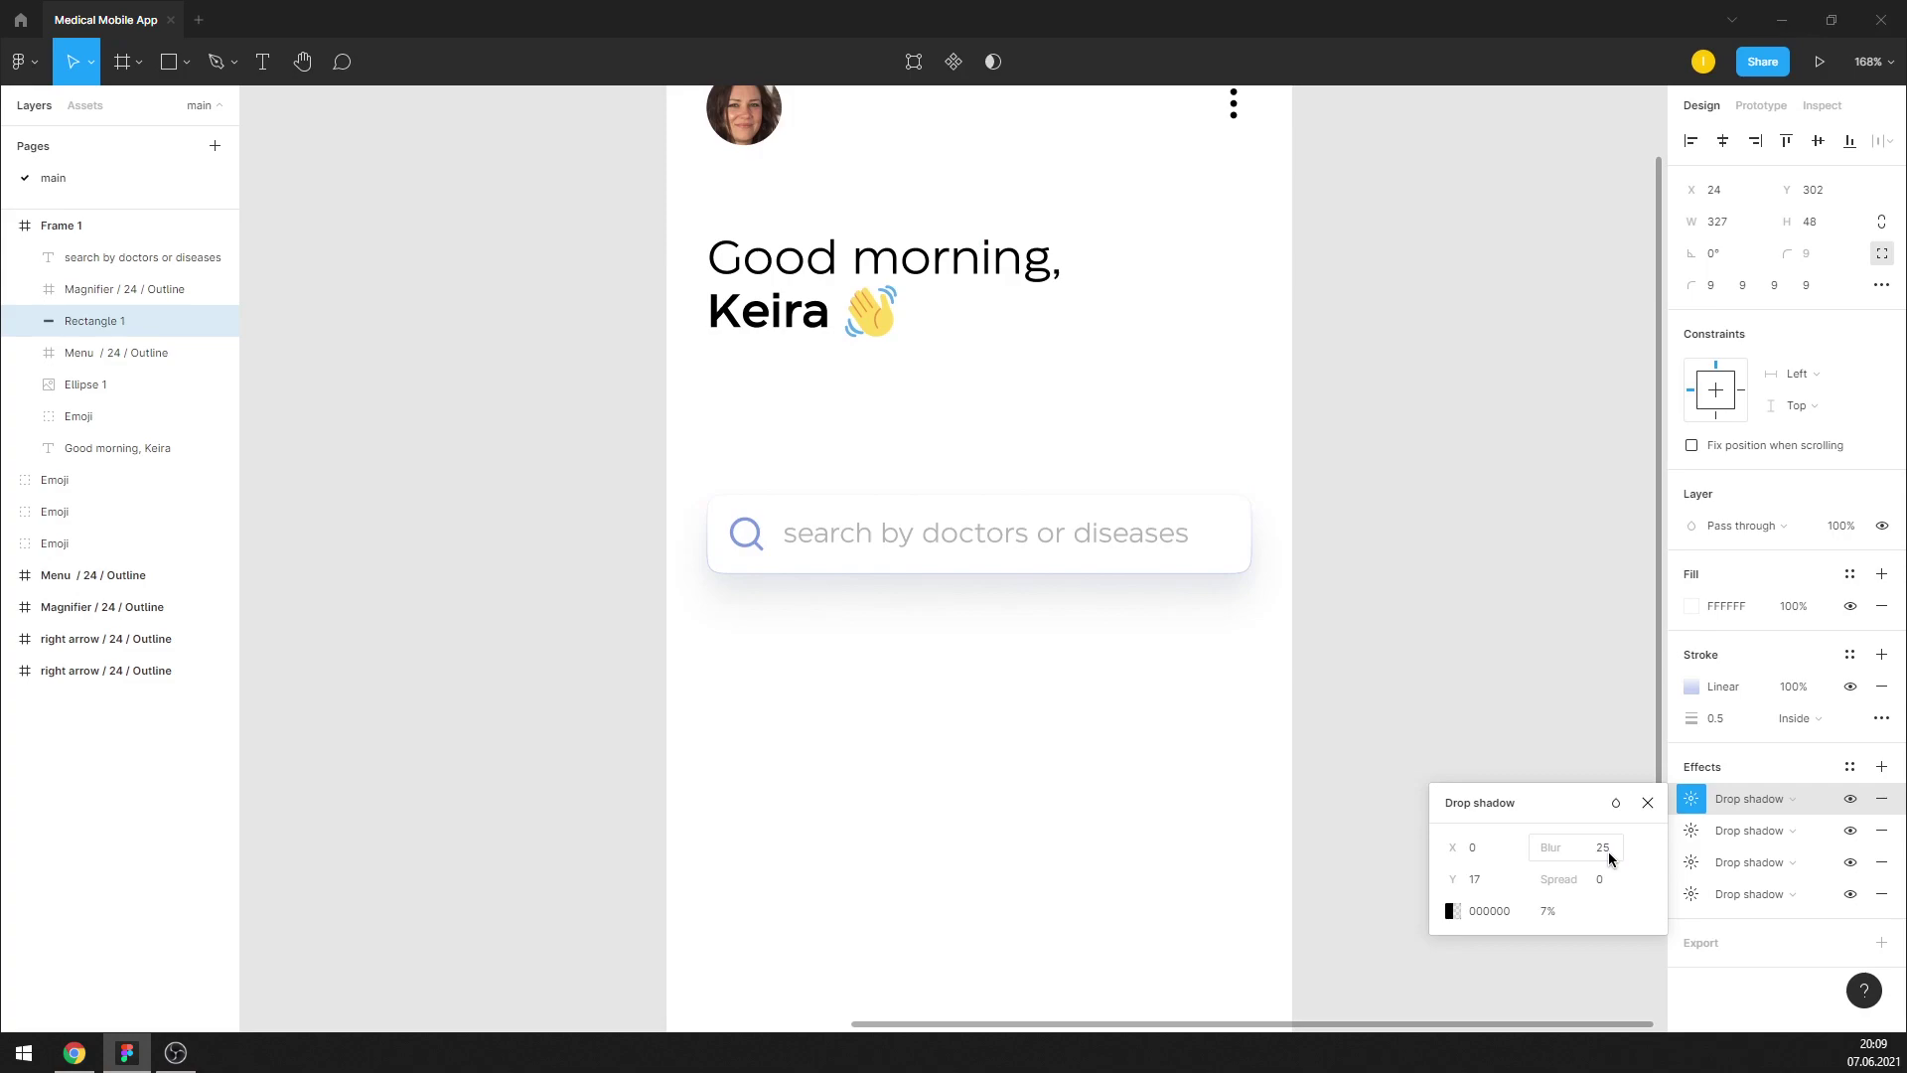
Try a 5% shadow opacity, then settle on 7%
left_click(1555, 912)
type("5")
key("Return")
left_click(1558, 912)
type("7")
key("Return")
left_click(1546, 711)
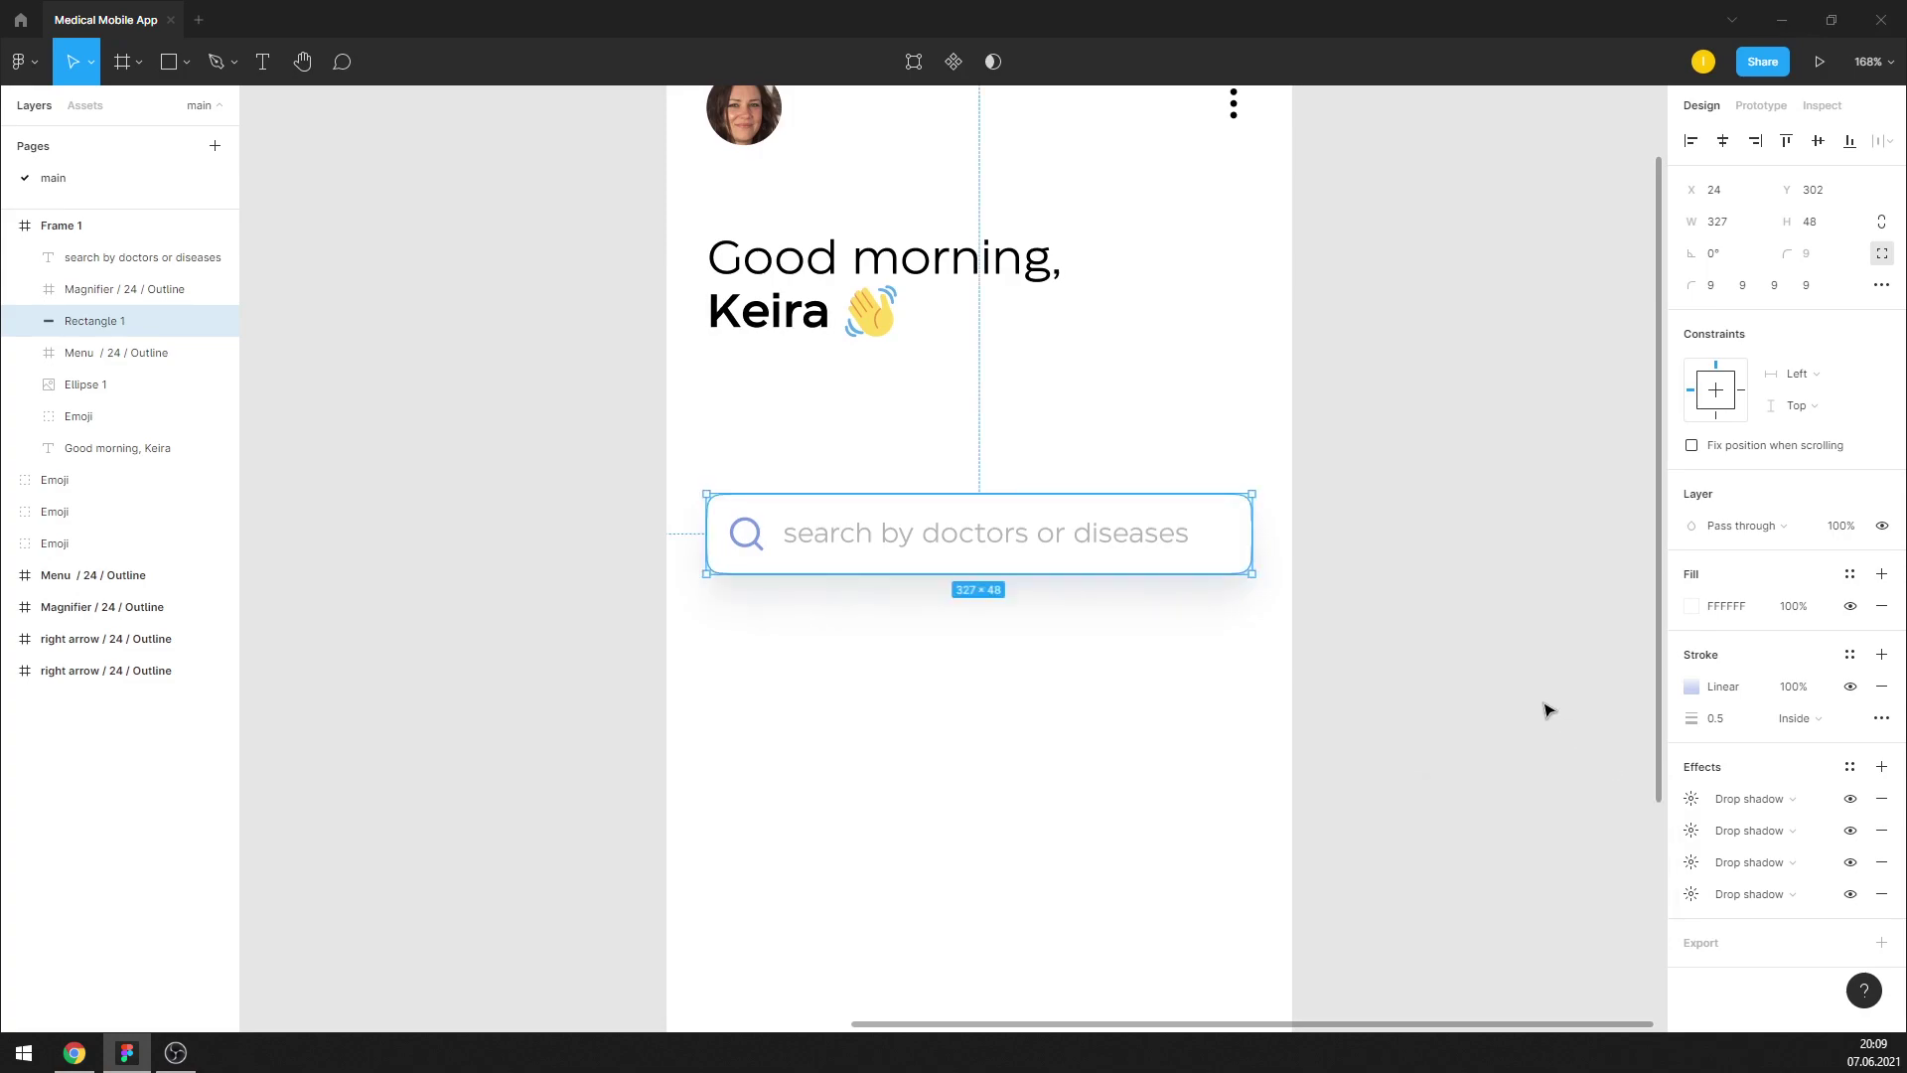
left_click(1259, 613)
key("ctrl+z")
Set the first drop shadow's blur to 27 and Y offset to 15
left_click(1694, 794)
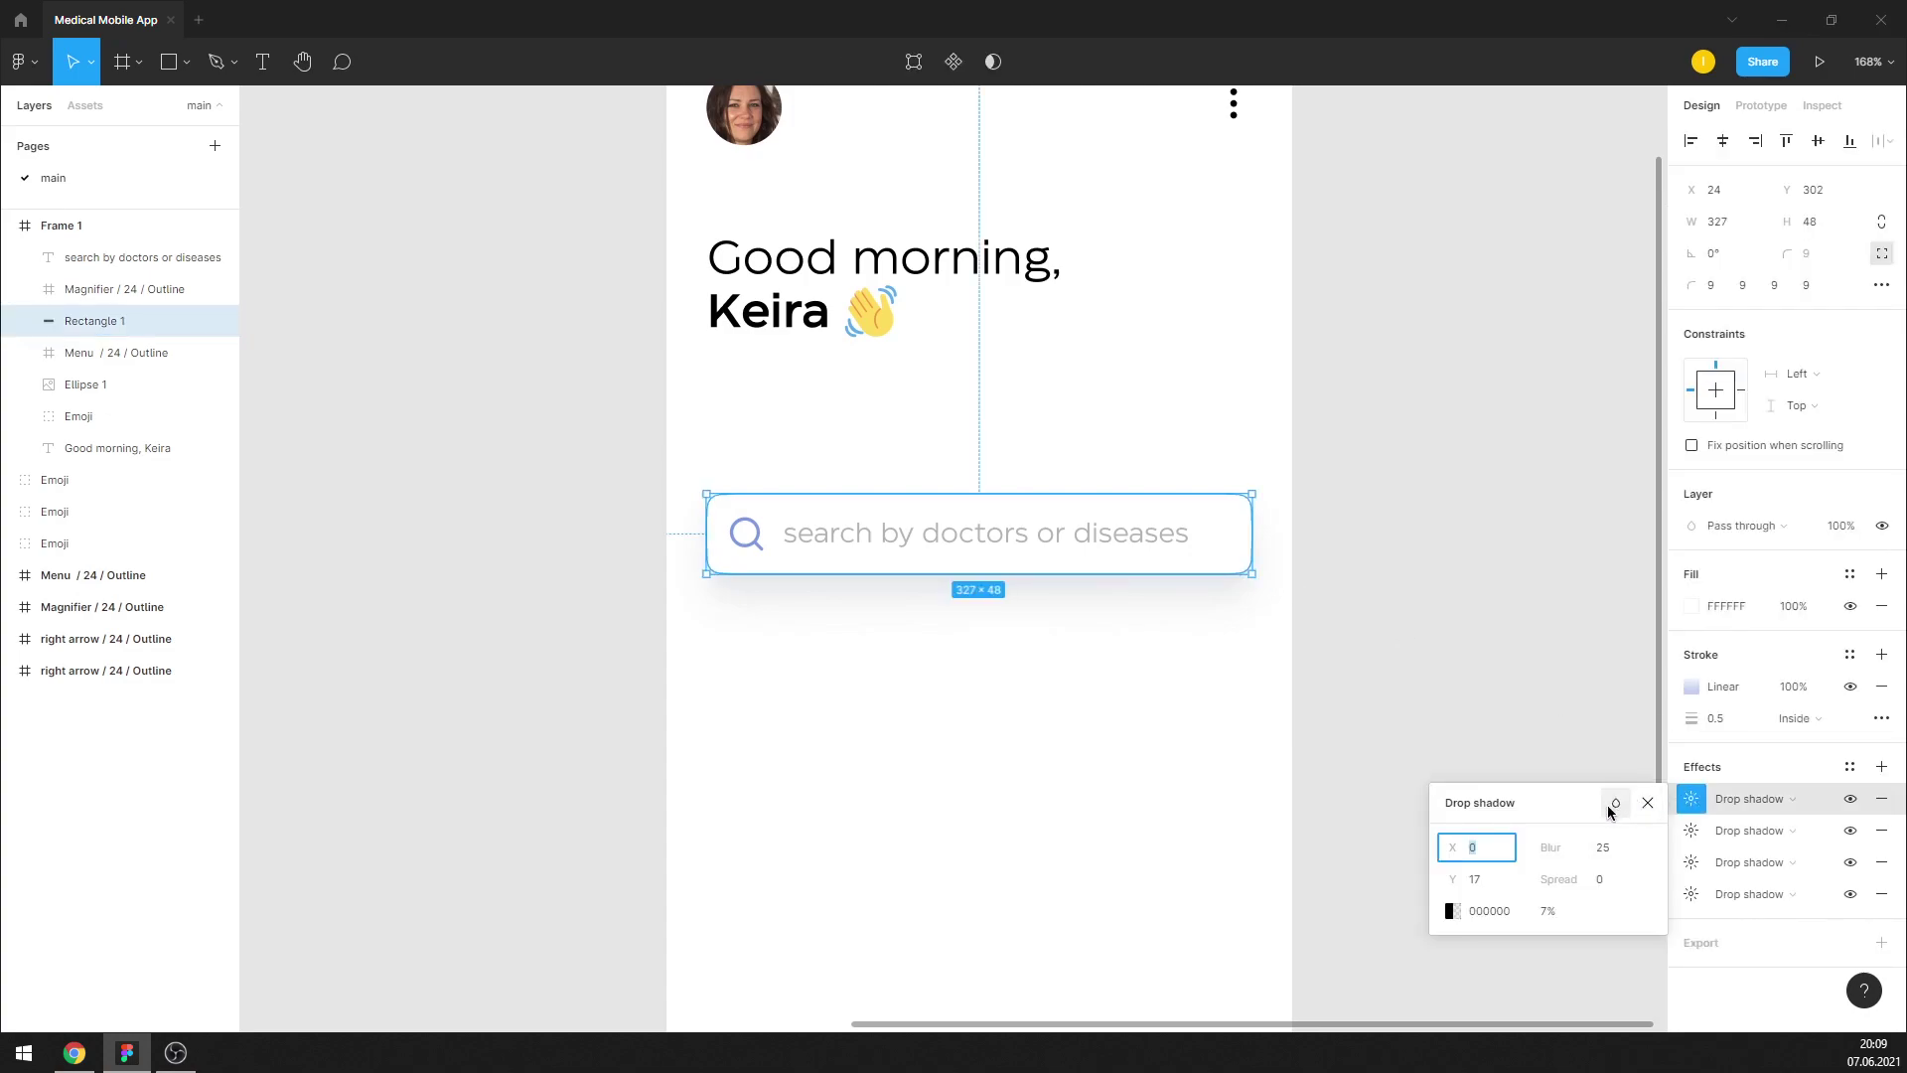
left_click(1619, 851)
type("7")
left_click(1495, 879)
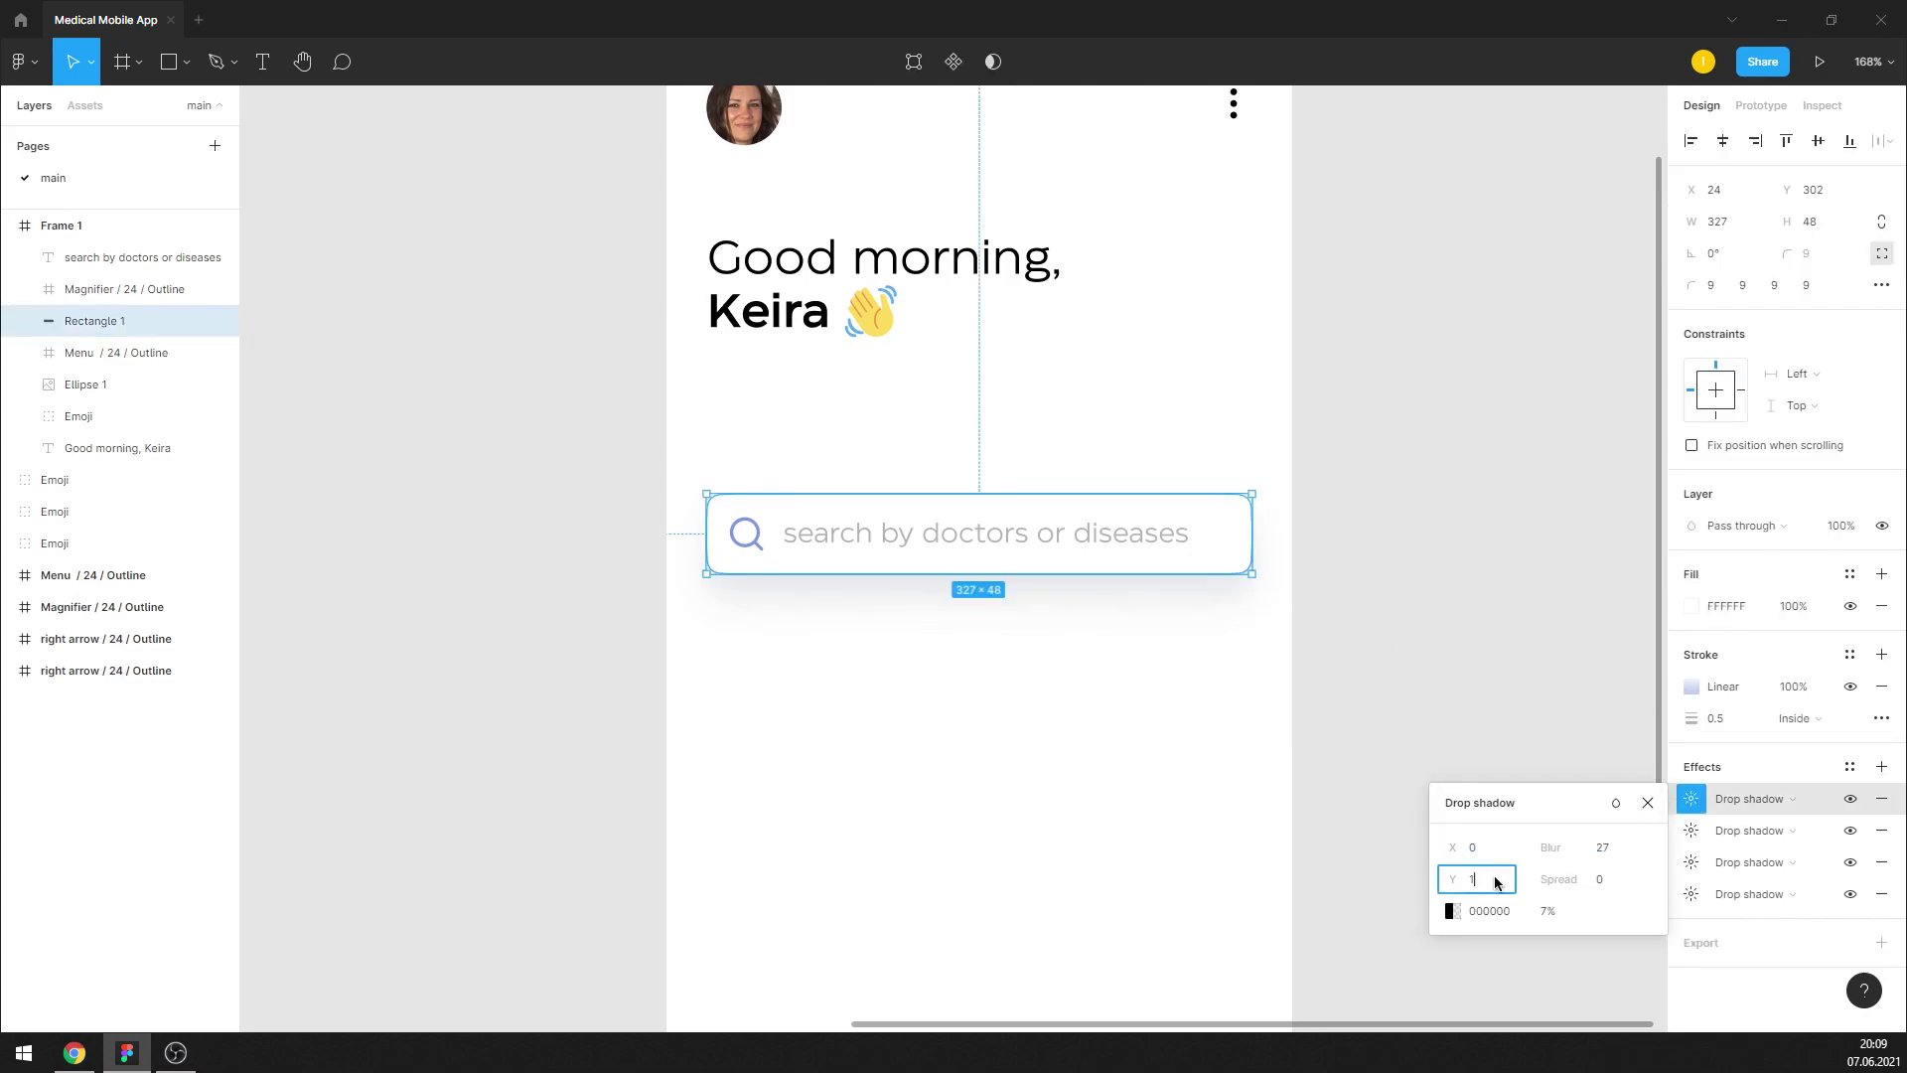
type("15")
key("Return")
left_click(1647, 802)
key("Escape")
scroll(1238, 515, "down", 5)
scroll(1405, 456, "up", 2)
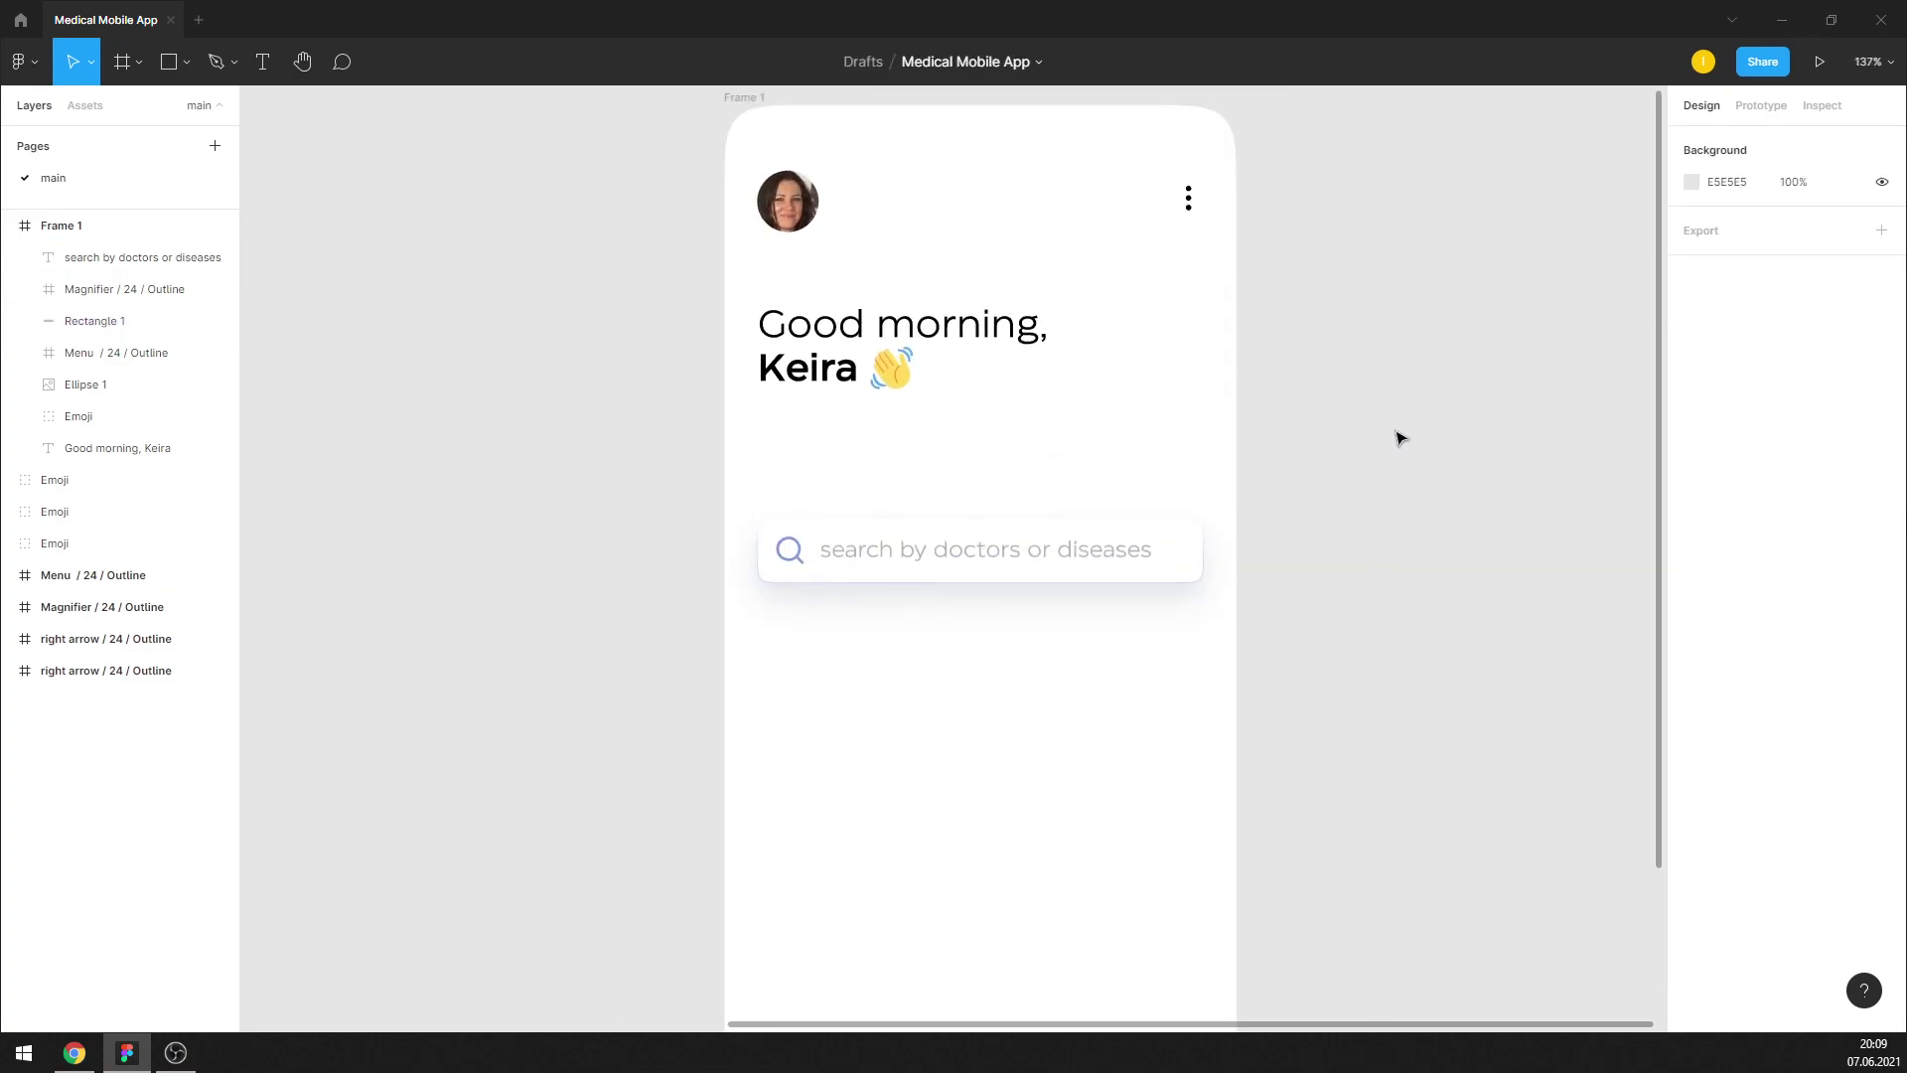
Set the placeholder text's font size to 14
left_click(1036, 549)
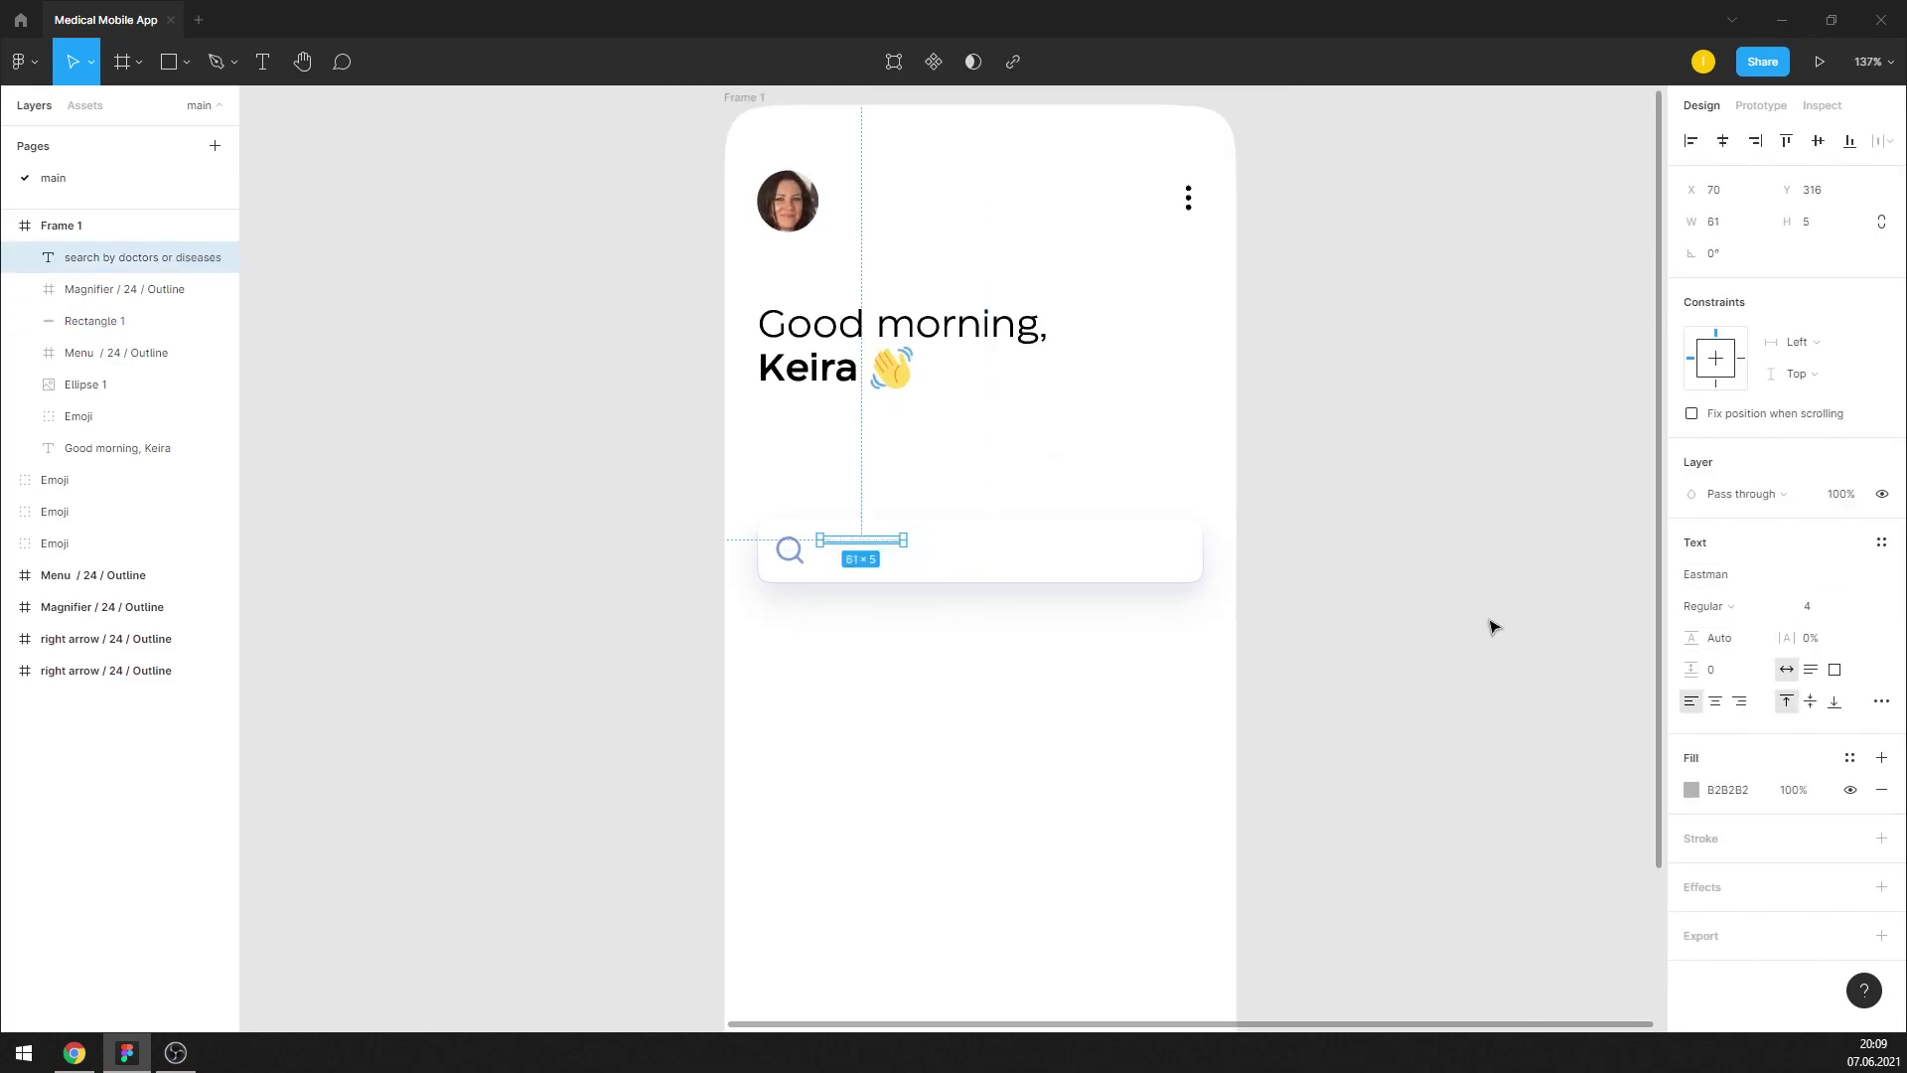
left_click(1826, 608)
type("14")
key("Return")
left_click(1628, 630)
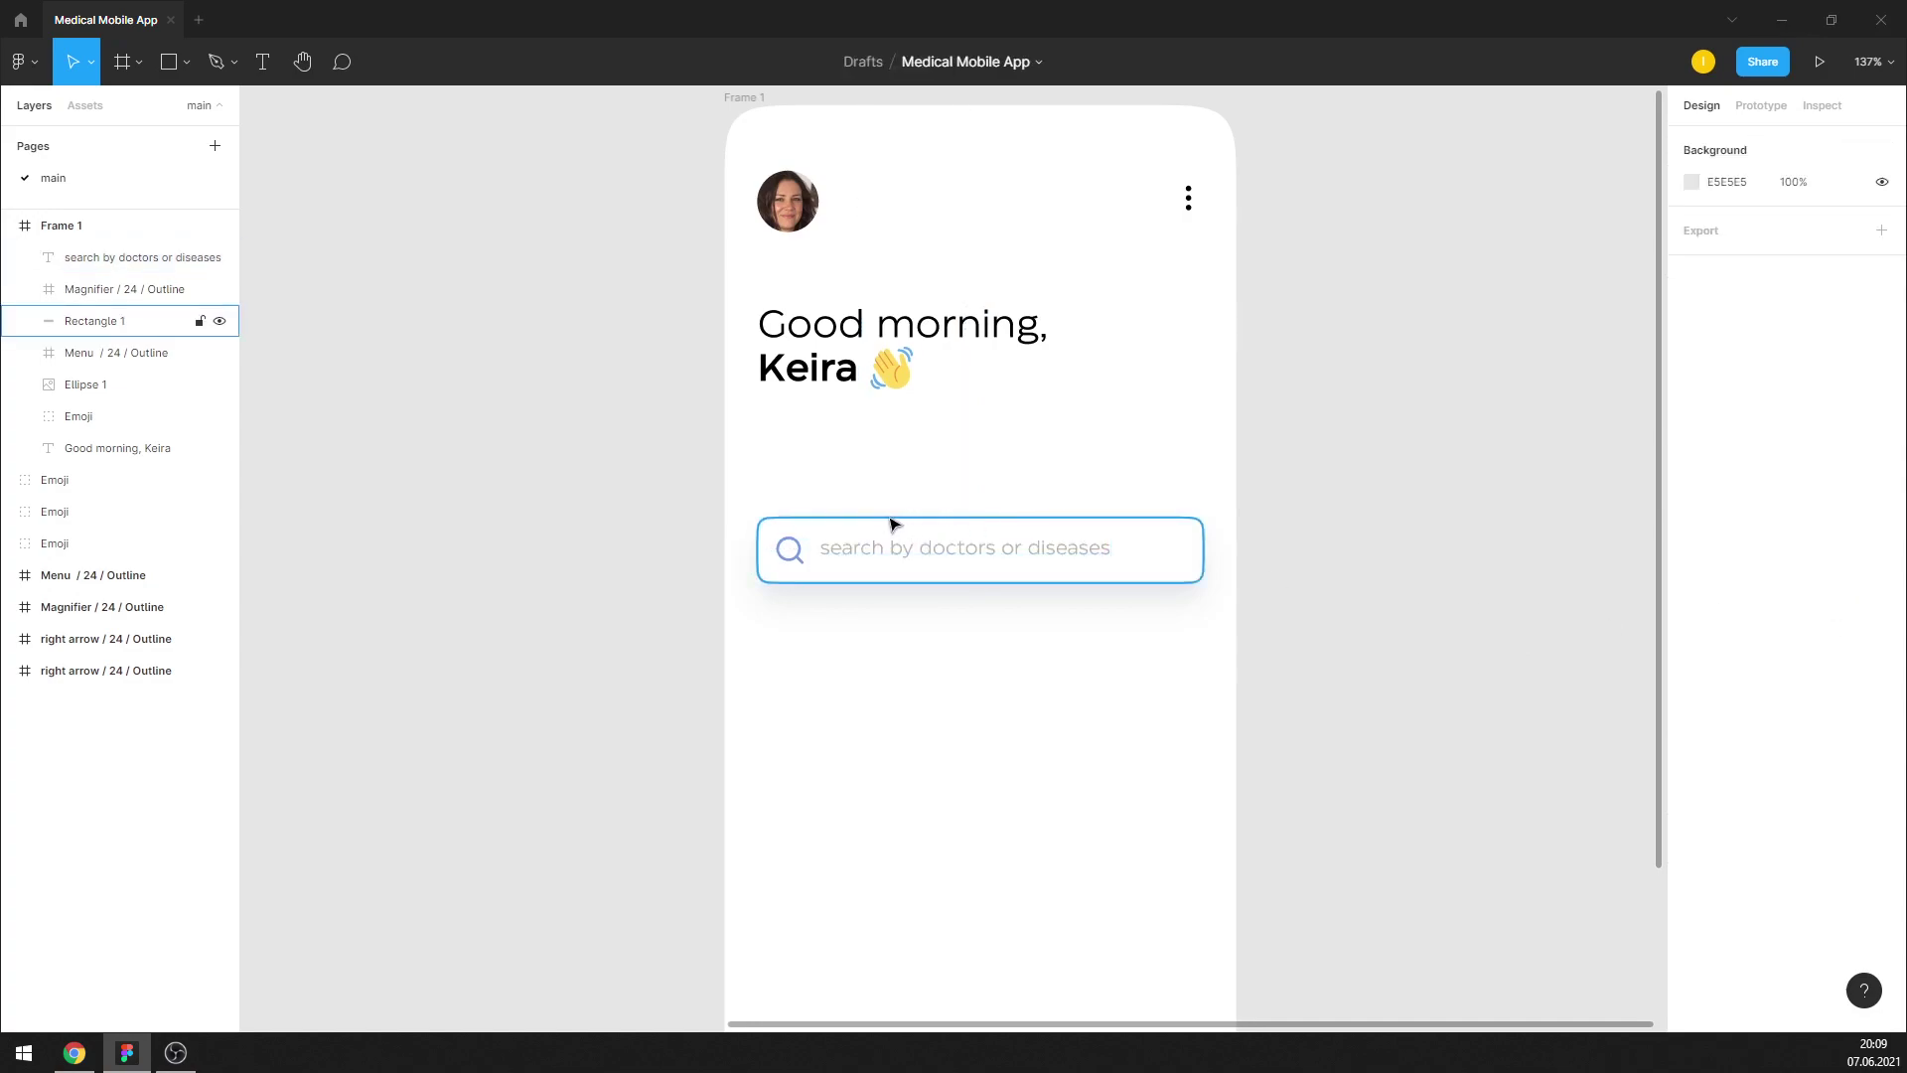
scroll(915, 556, "up", 3)
Darken the placeholder text colour slightly to grey A4A4A4
left_click(916, 558)
left_click(1726, 791)
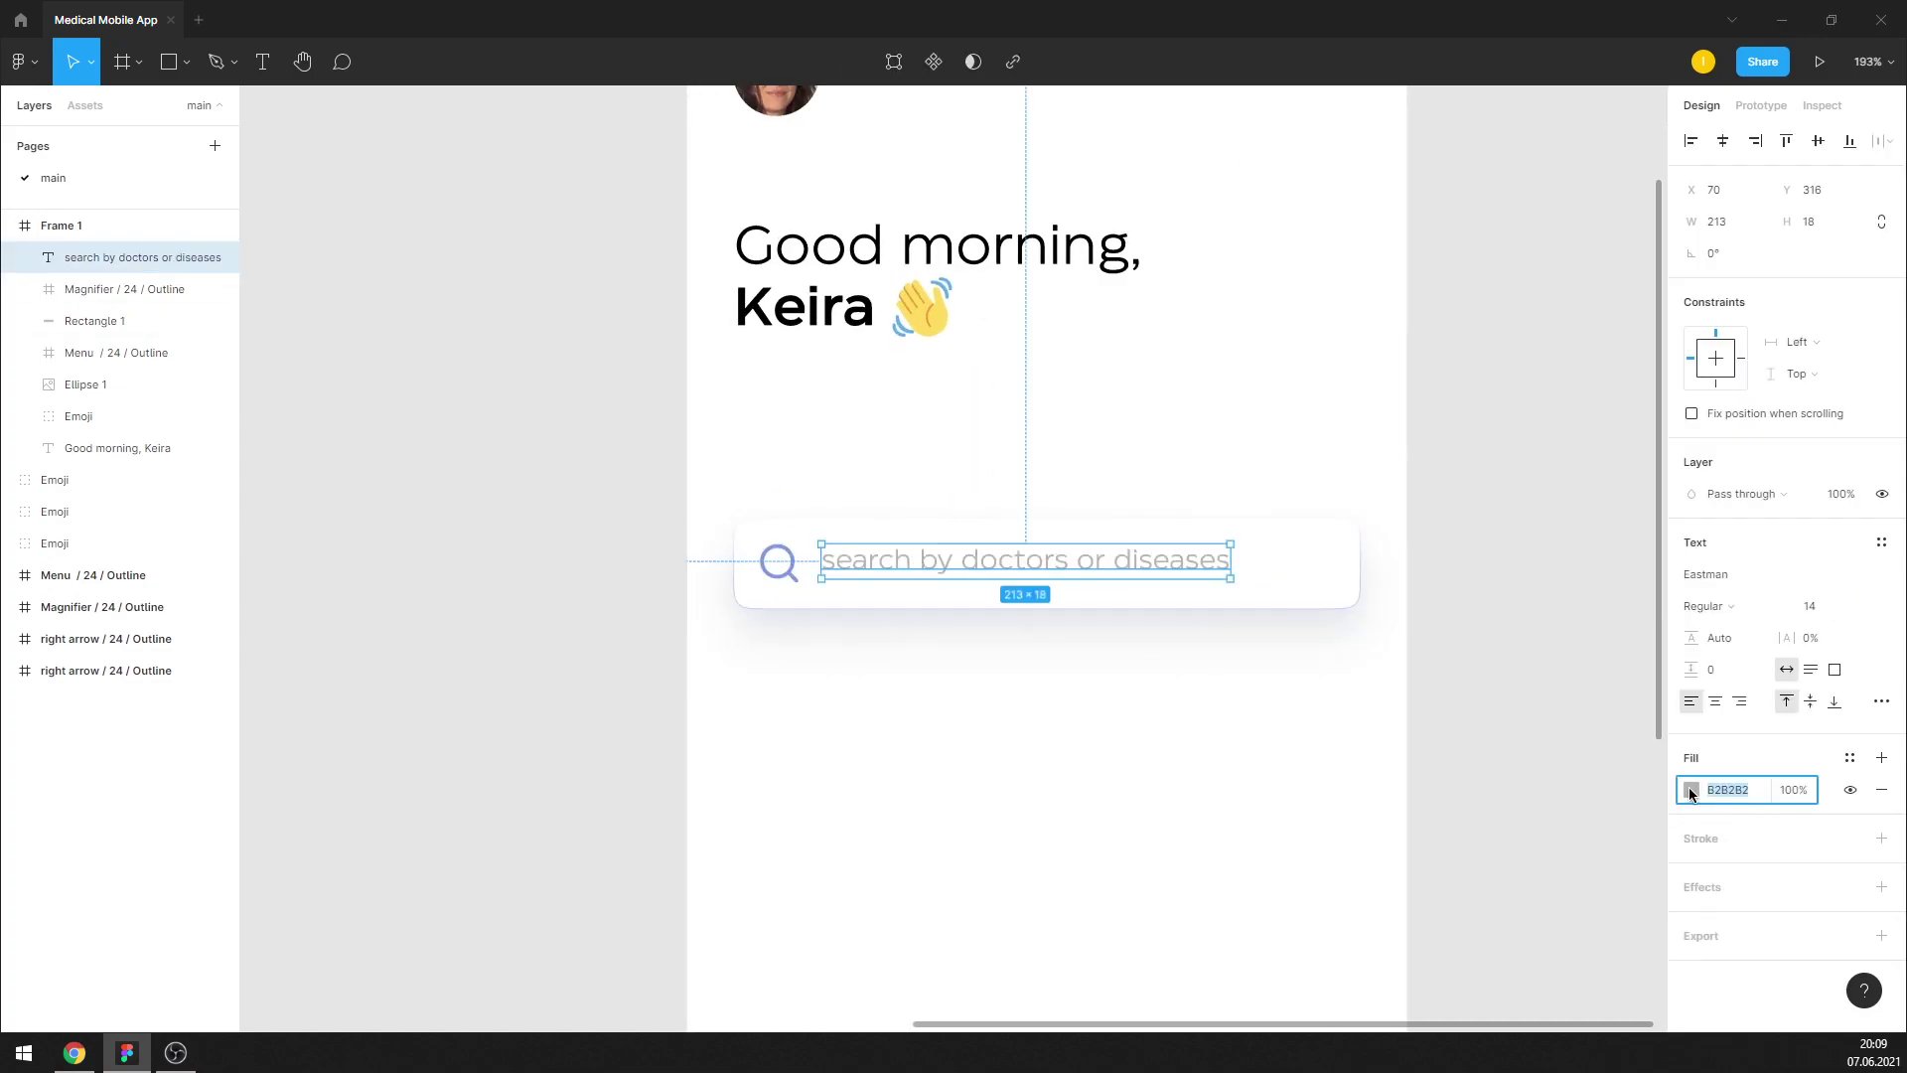
left_click(1691, 790)
left_click_drag(1438, 628, 1406, 630)
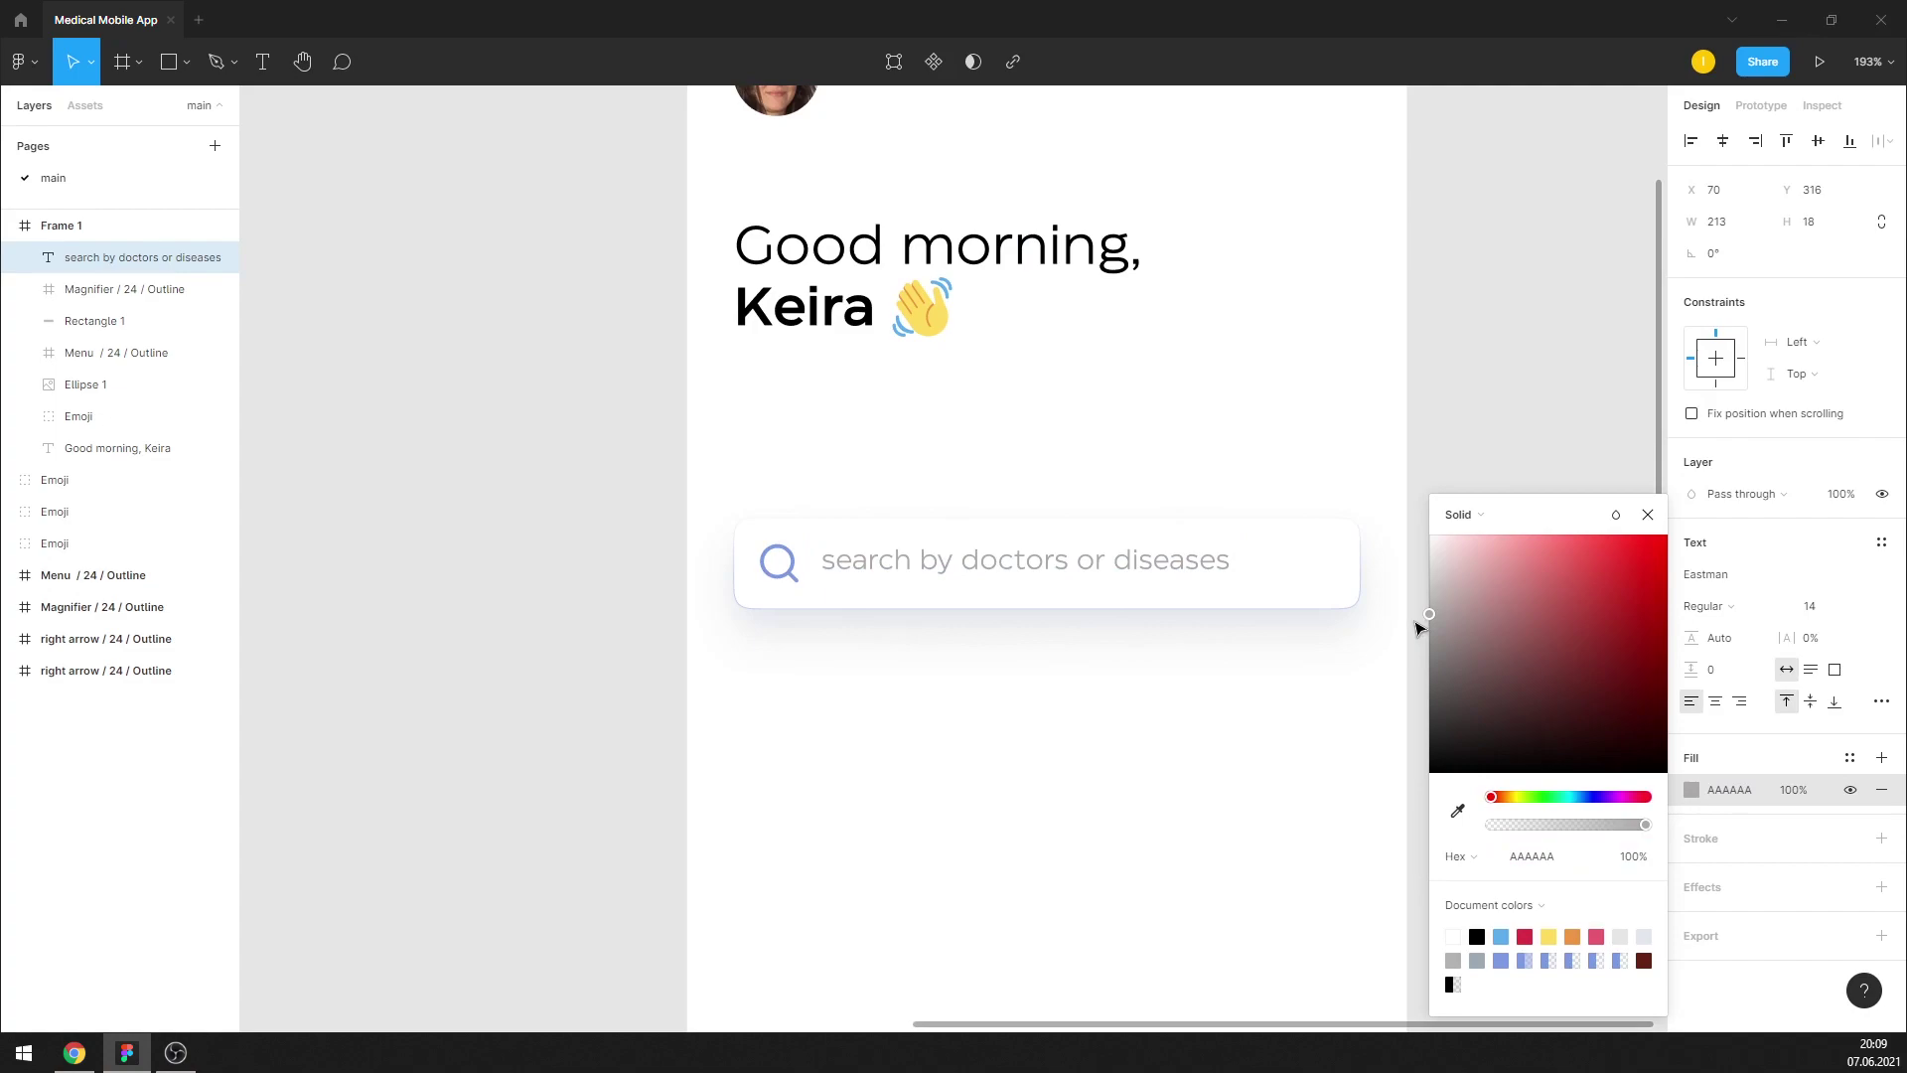
left_click(1648, 515)
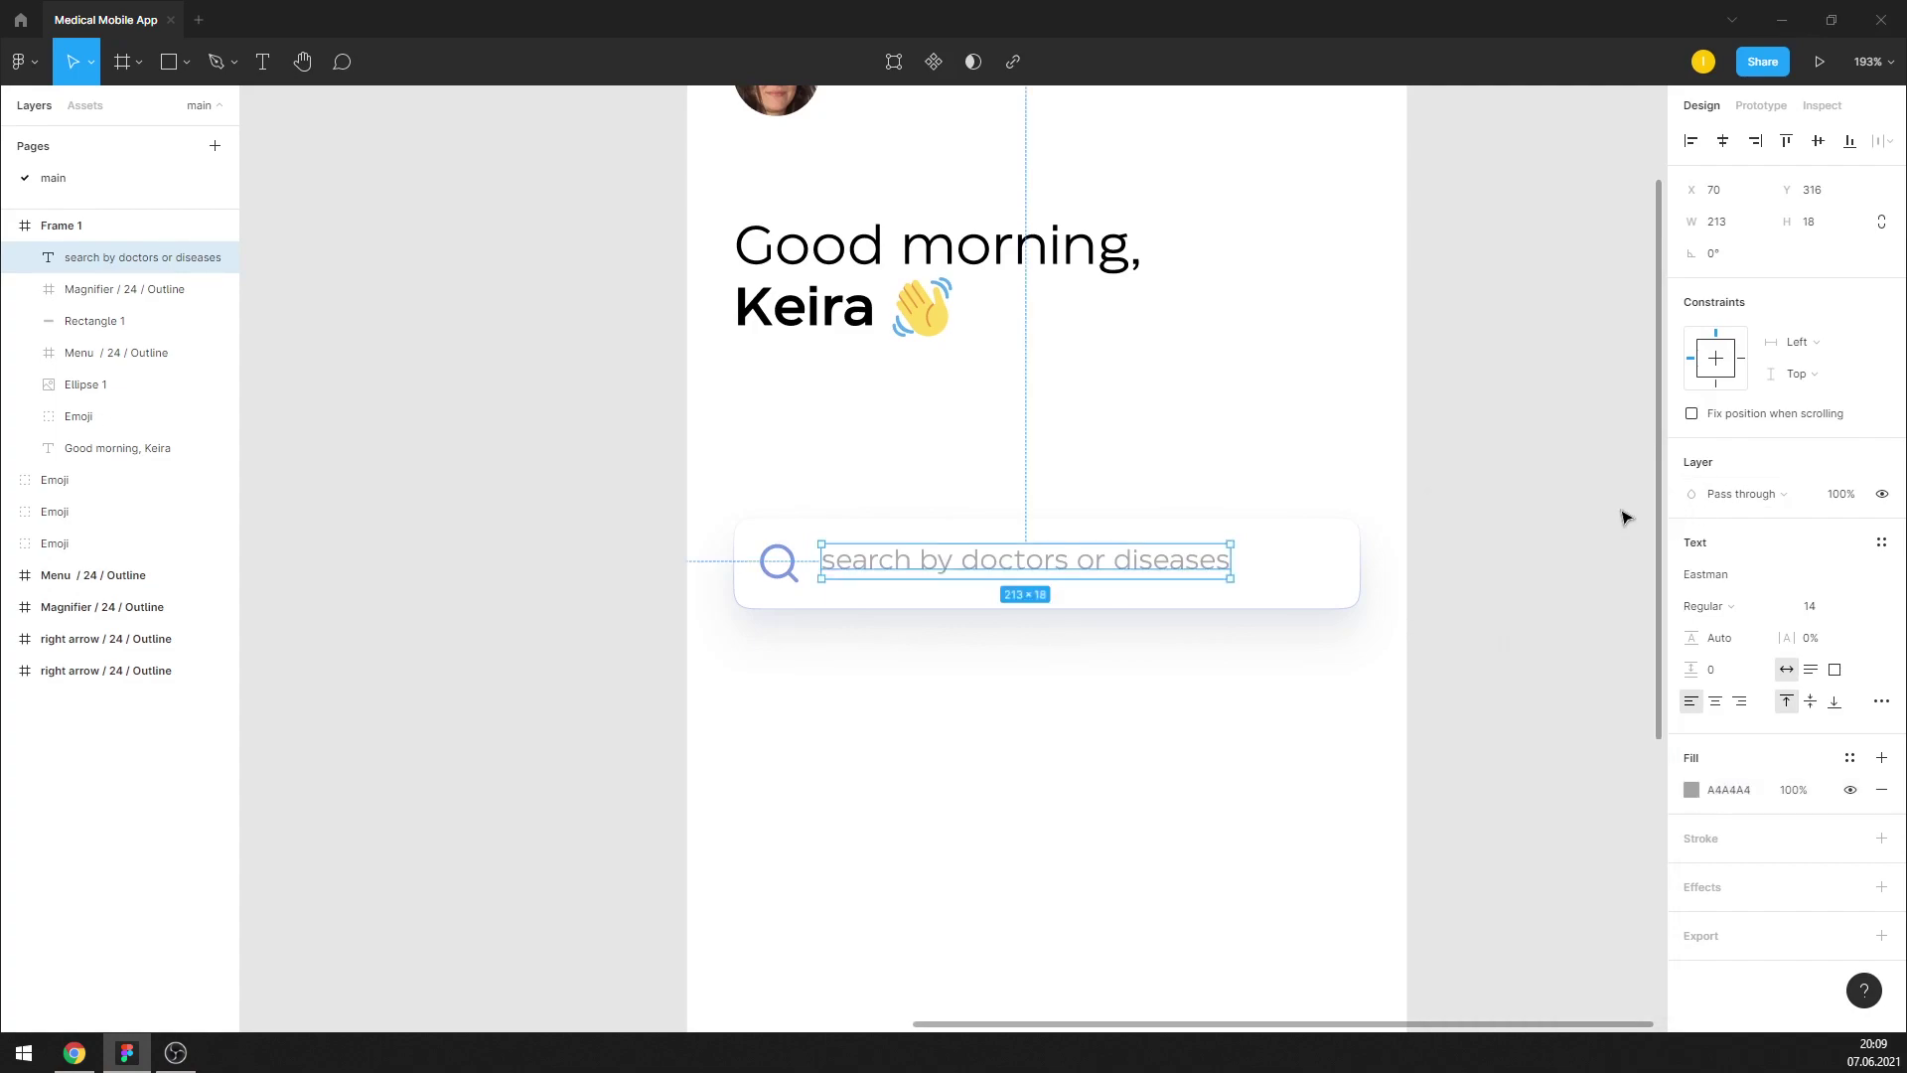
Nudge the placeholder text down and right to align beside the magnifier
left_click_drag(1201, 562, 1216, 572)
key("Down")
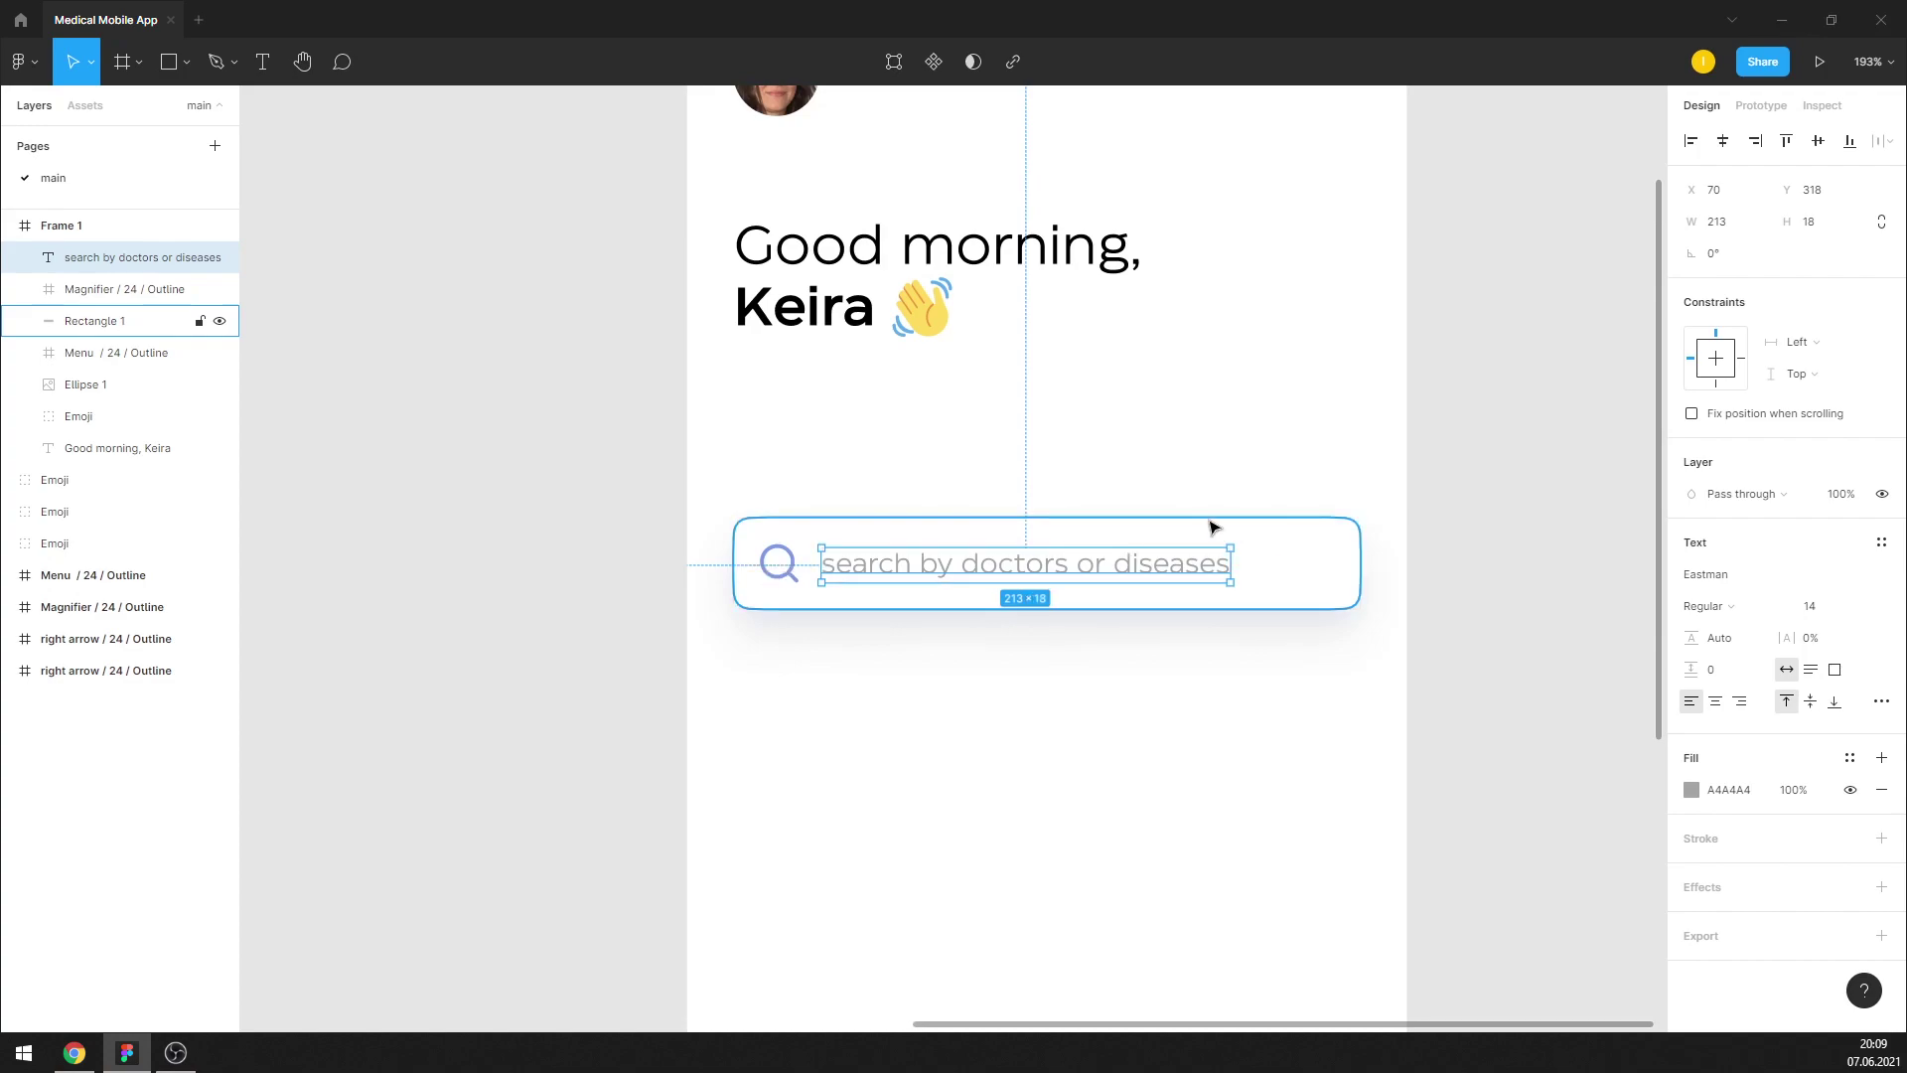
key("Right")
key("Right")
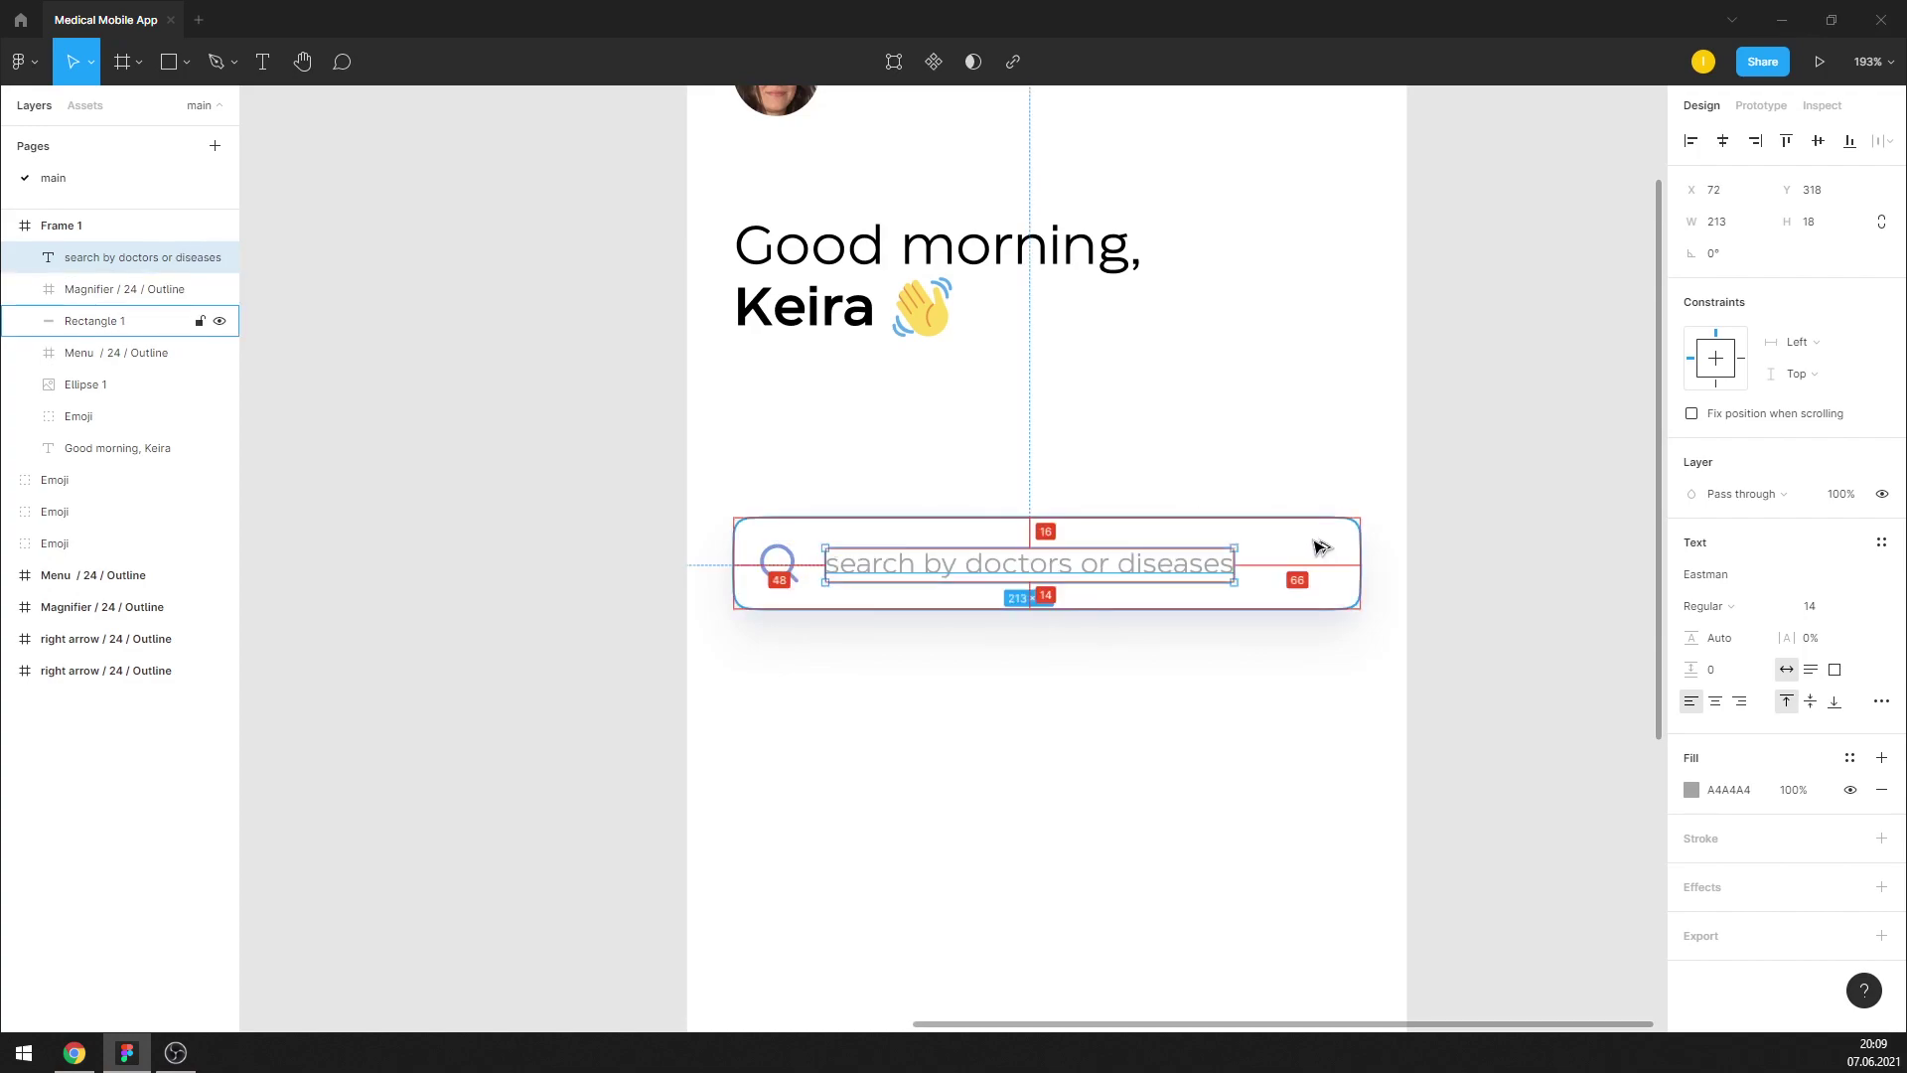
left_click(1450, 556)
Move the search bar's rectangle, magnifier and placeholder up about 58 px toward the greeting
left_click_drag(1360, 681, 741, 494)
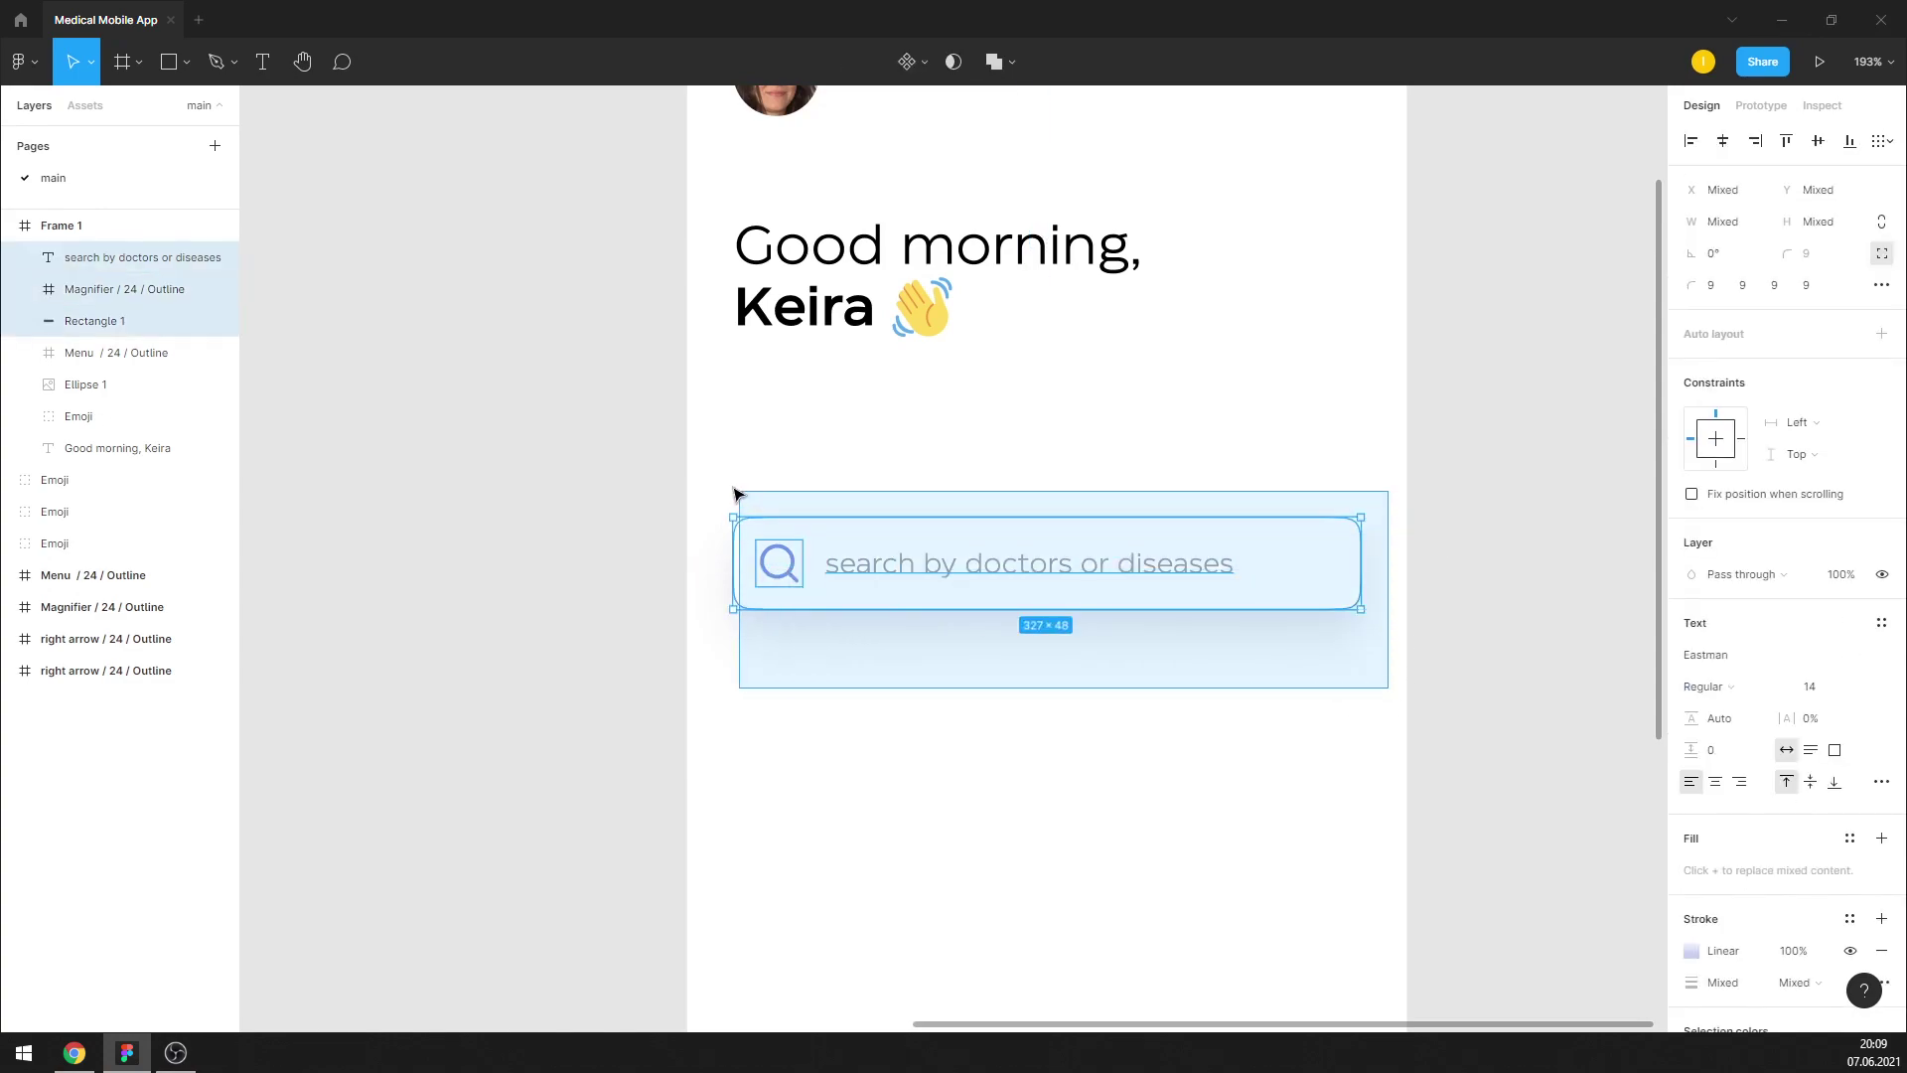
left_click_drag(830, 571, 1307, 513)
key("Escape")
scroll(1018, 673, "down", 5)
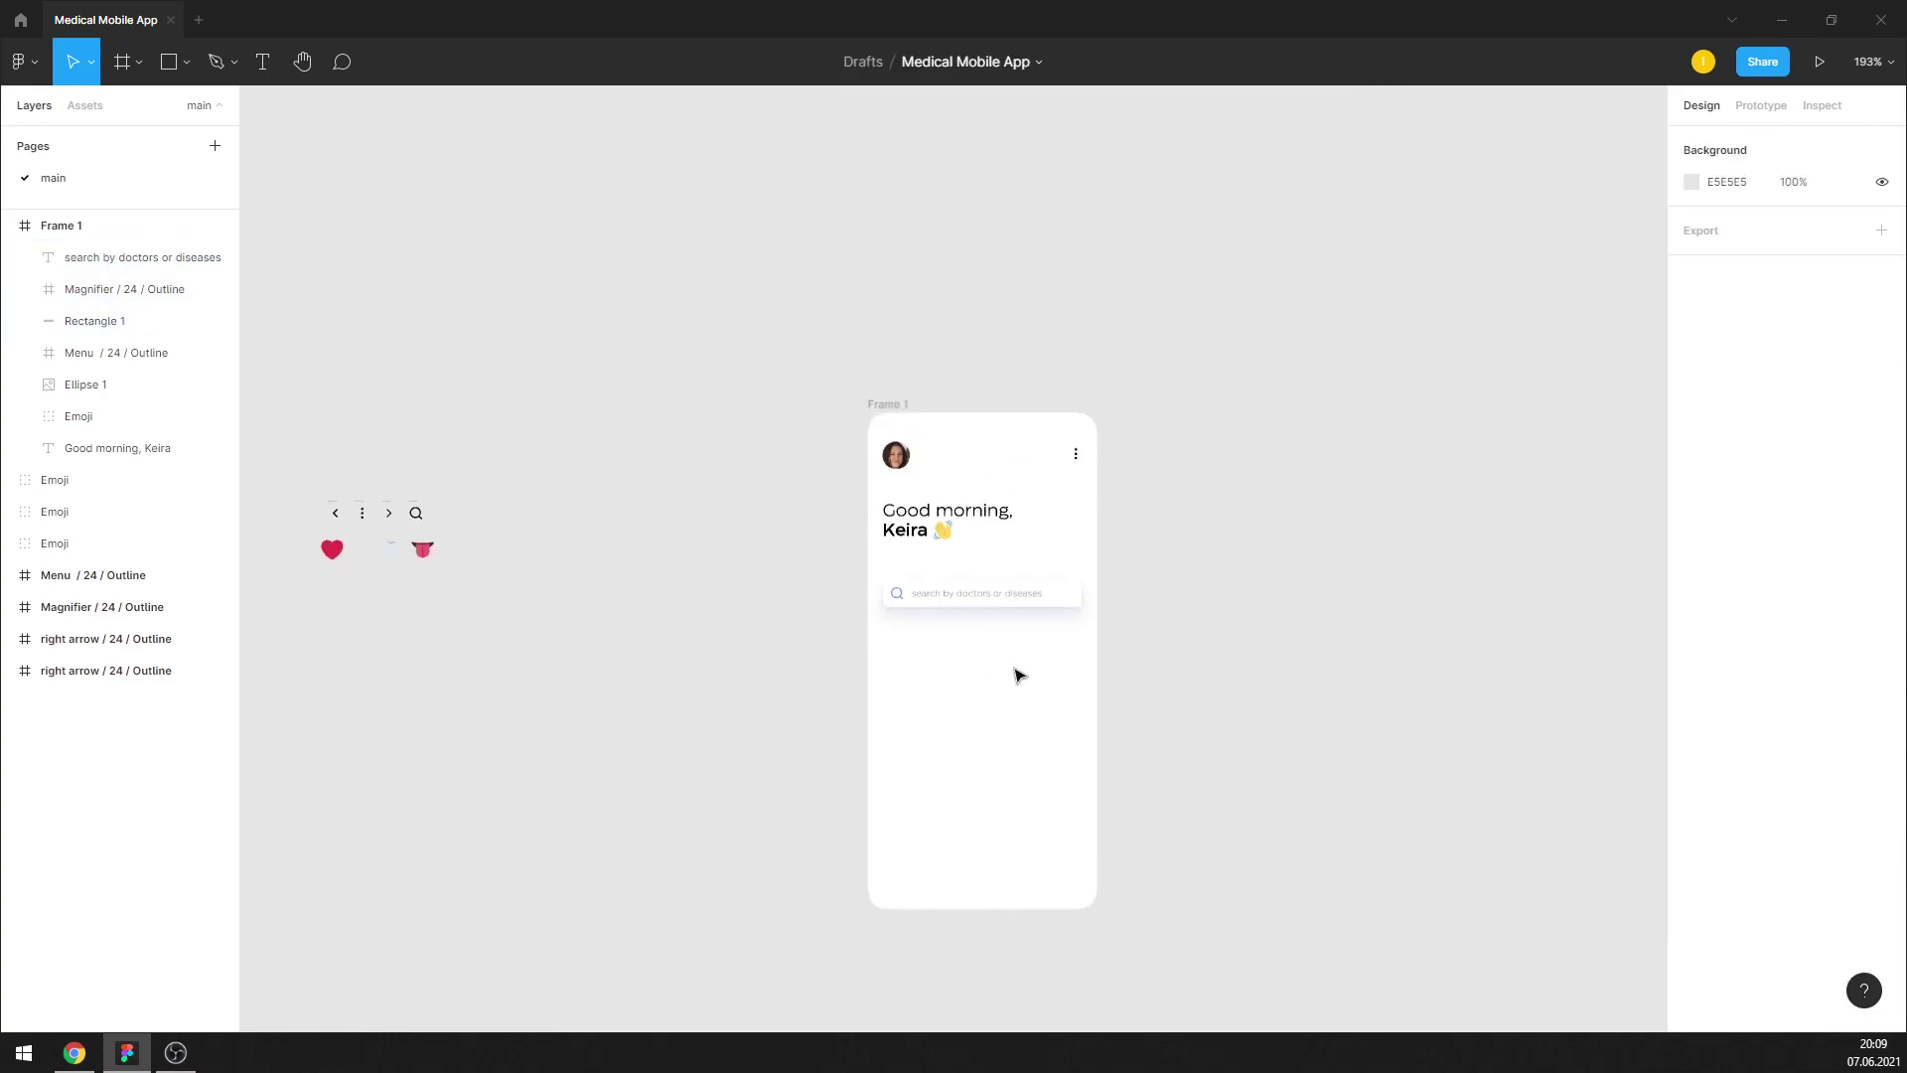
scroll(1043, 700, "up", 5)
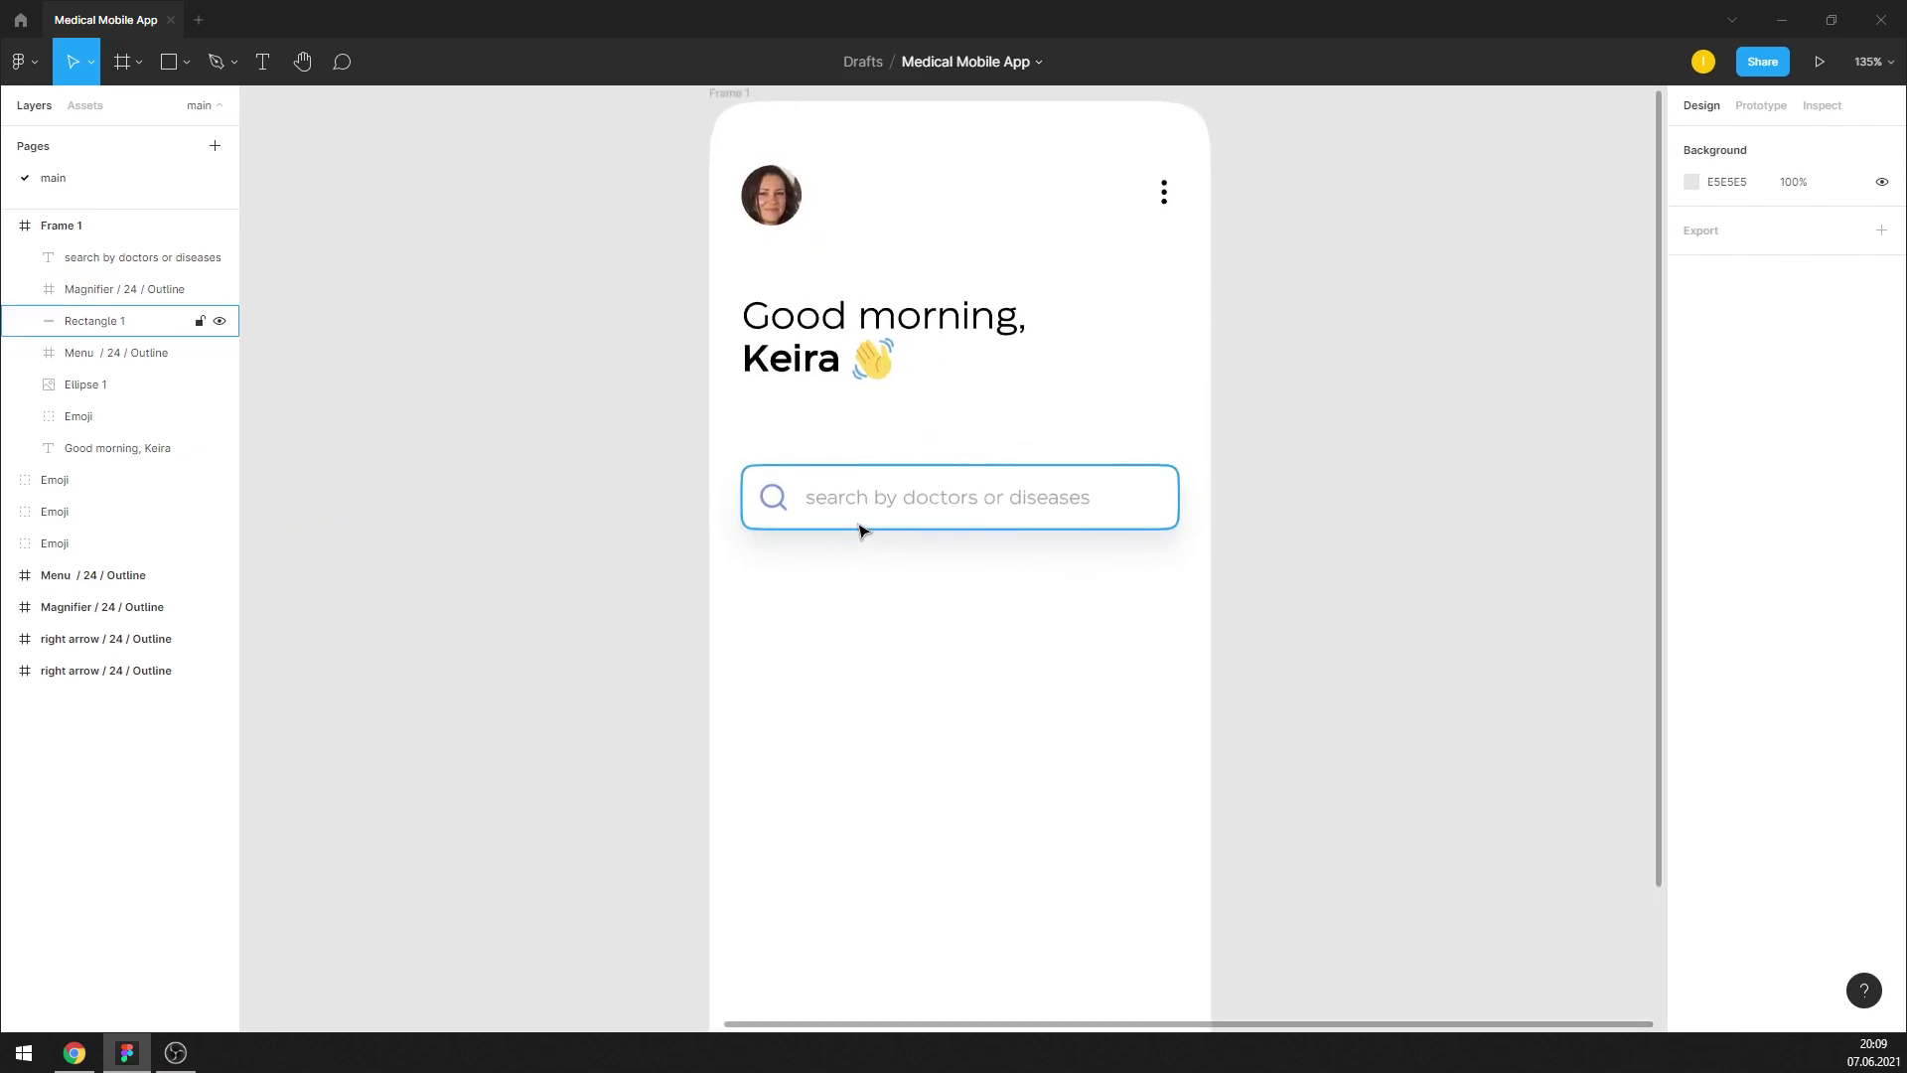
scroll(860, 527, "up", 1)
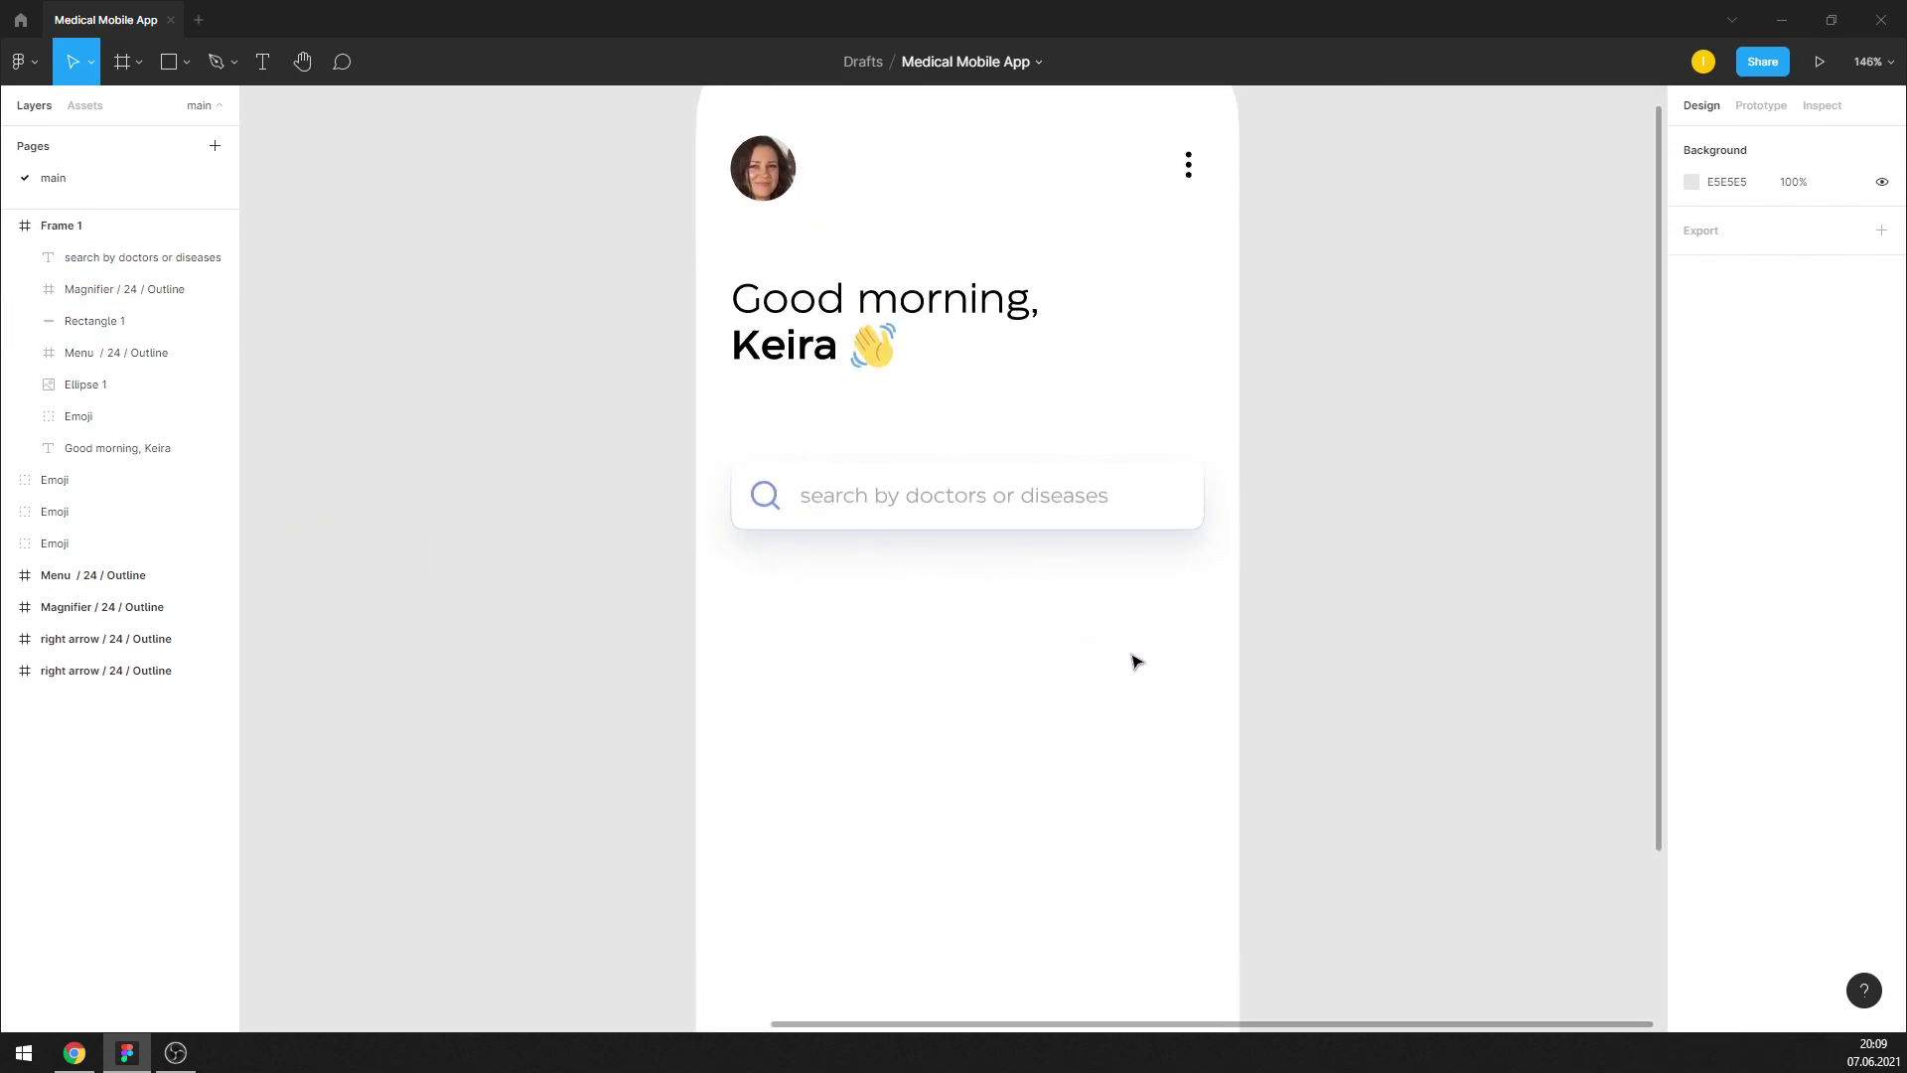
scroll(1135, 661, "up", 2)
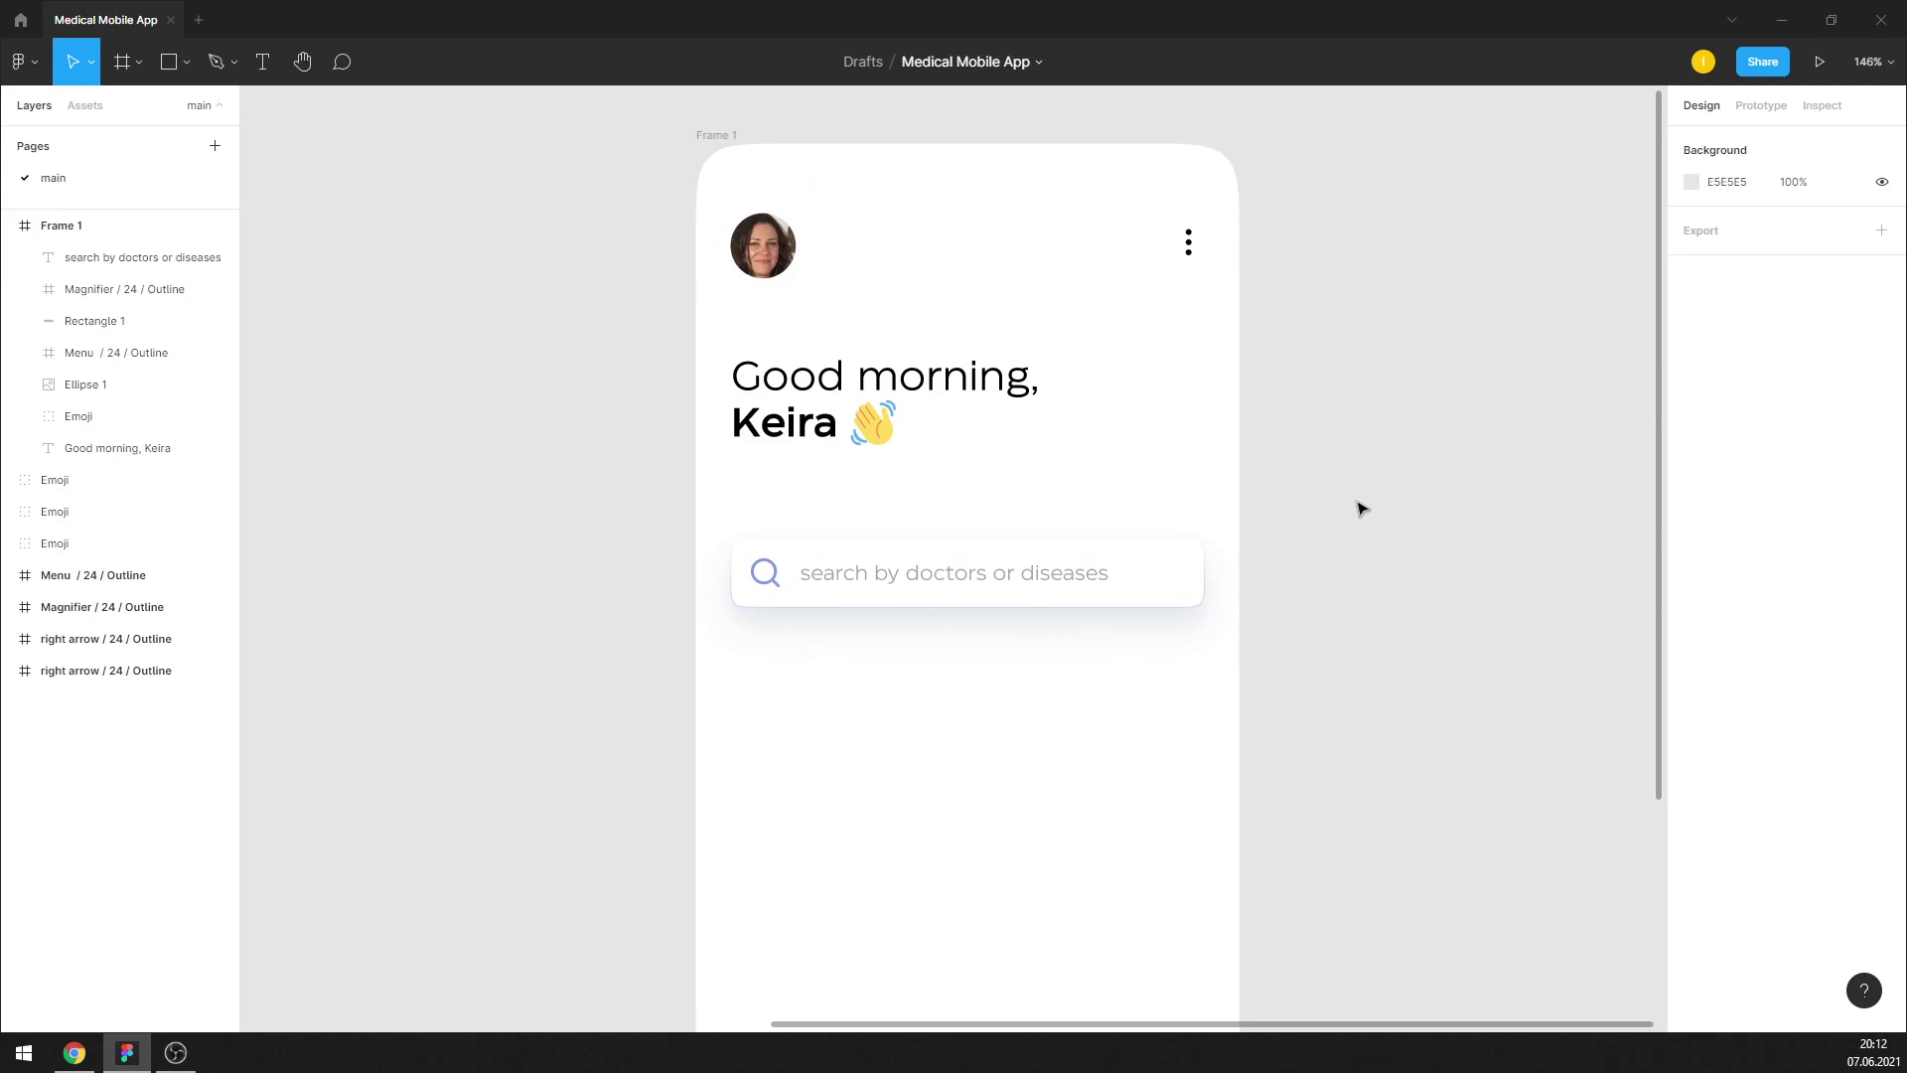
Duplicate the search bar lower in the frame and resize the copy into a 160×171 card
left_click(1179, 586)
left_click_drag(1179, 586, 1187, 881)
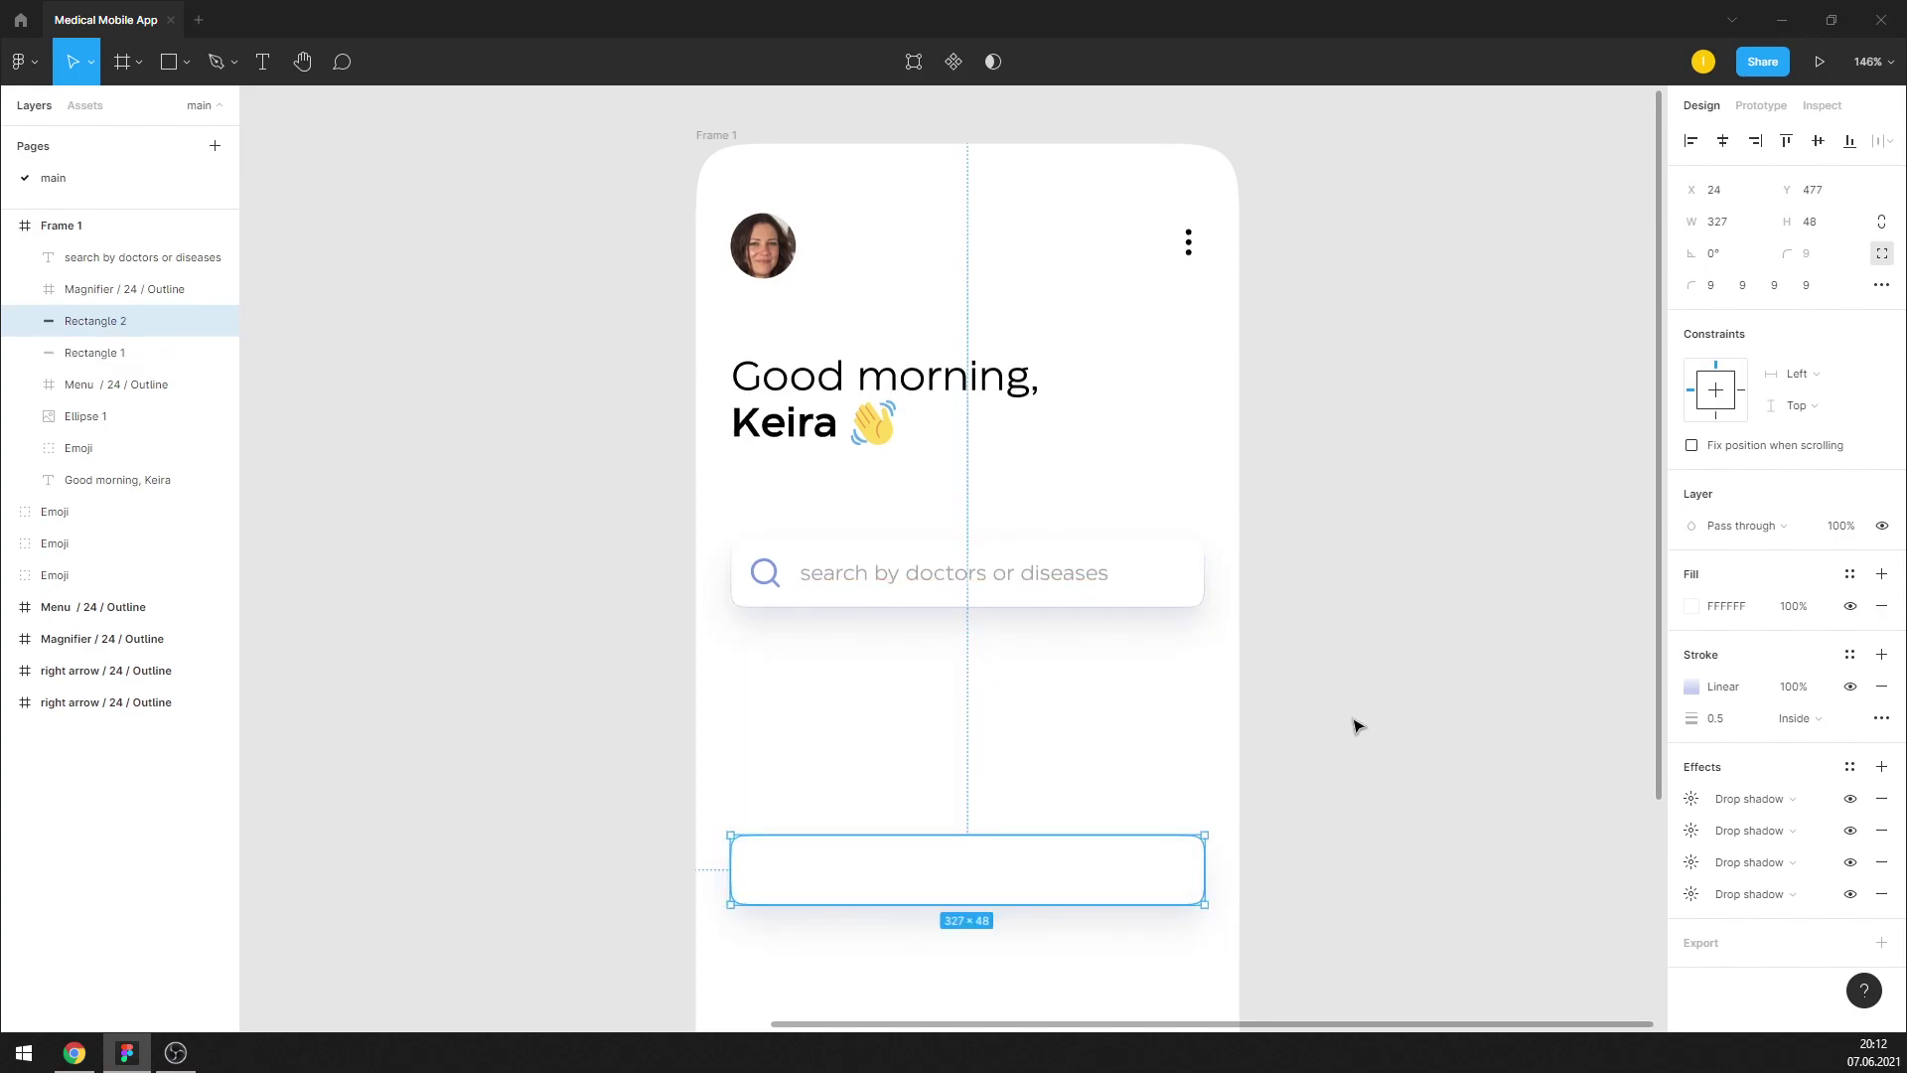
left_click(1378, 571)
scroll(1265, 575, "down", 3)
scroll(1265, 575, "down", 2, "ctrl")
left_click(1149, 661)
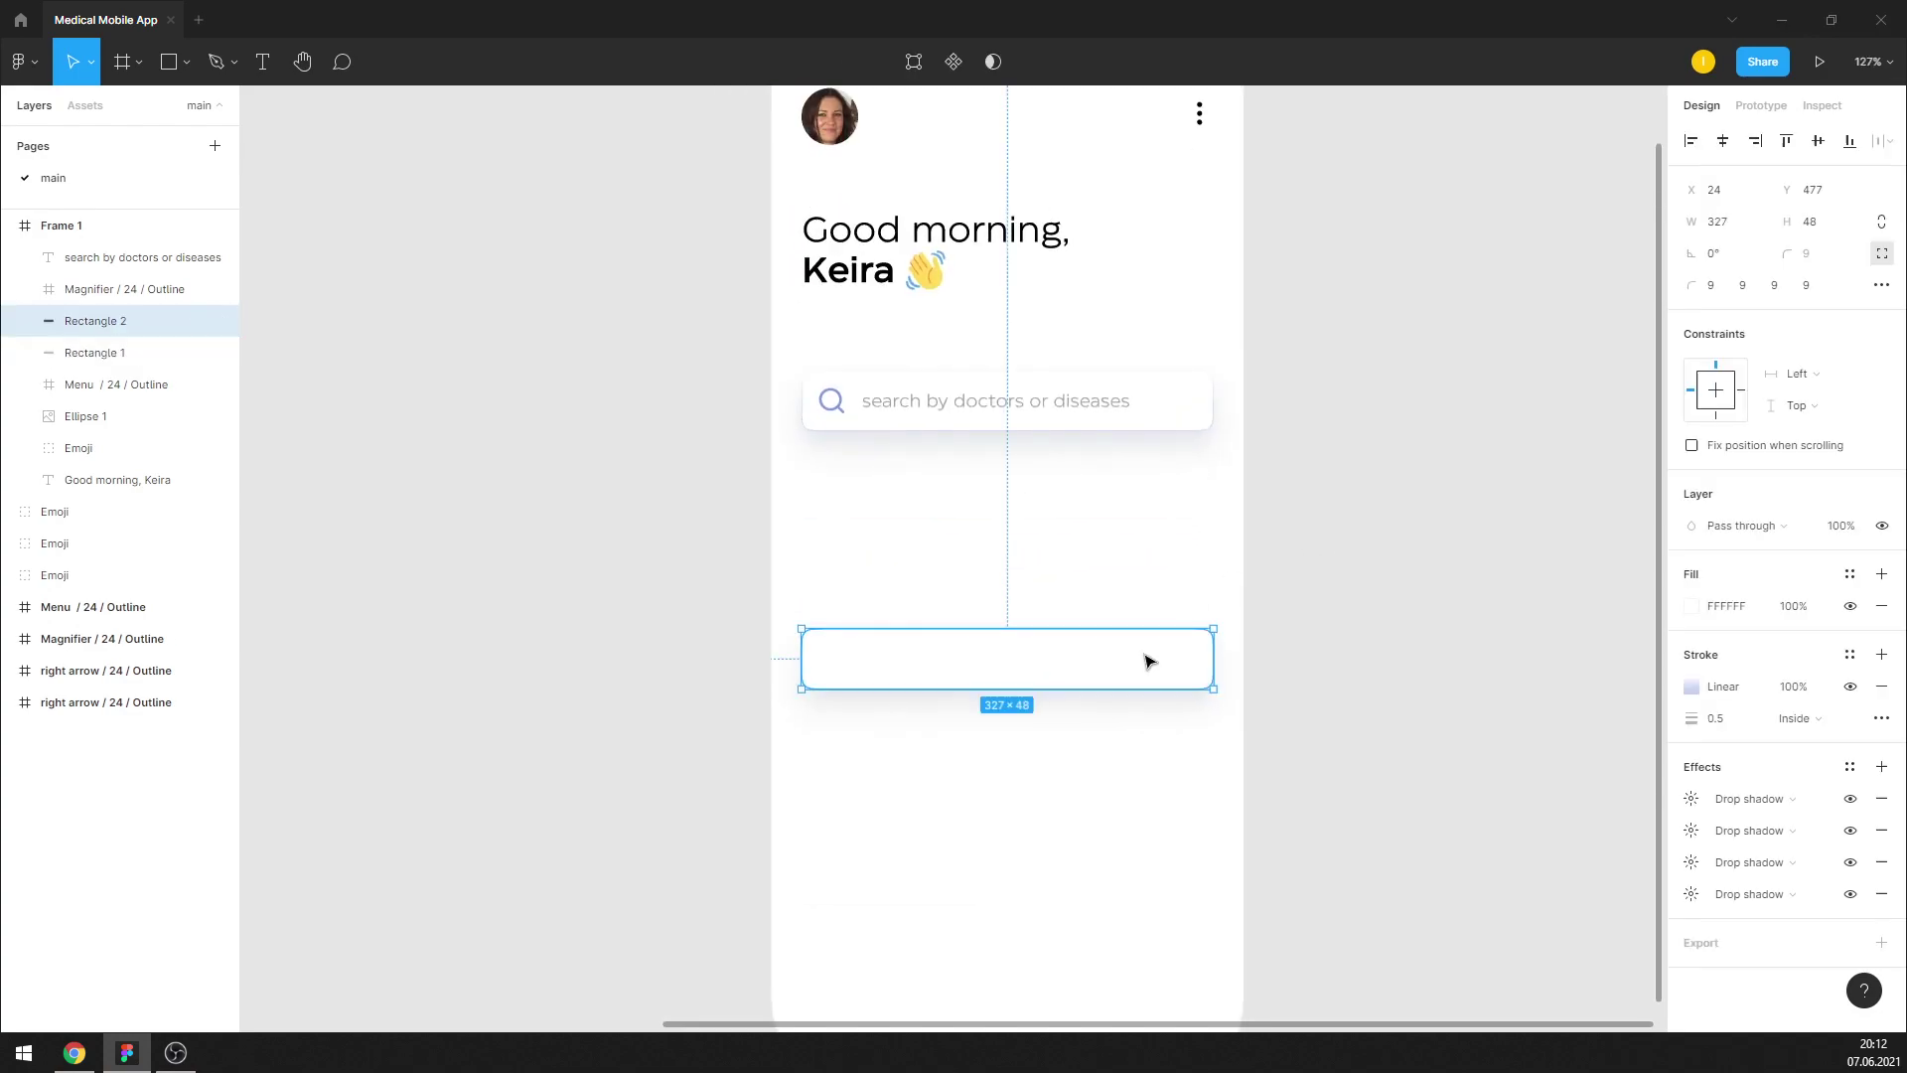
left_click_drag(1130, 701, 1116, 840)
left_click_drag(1213, 742, 1003, 736)
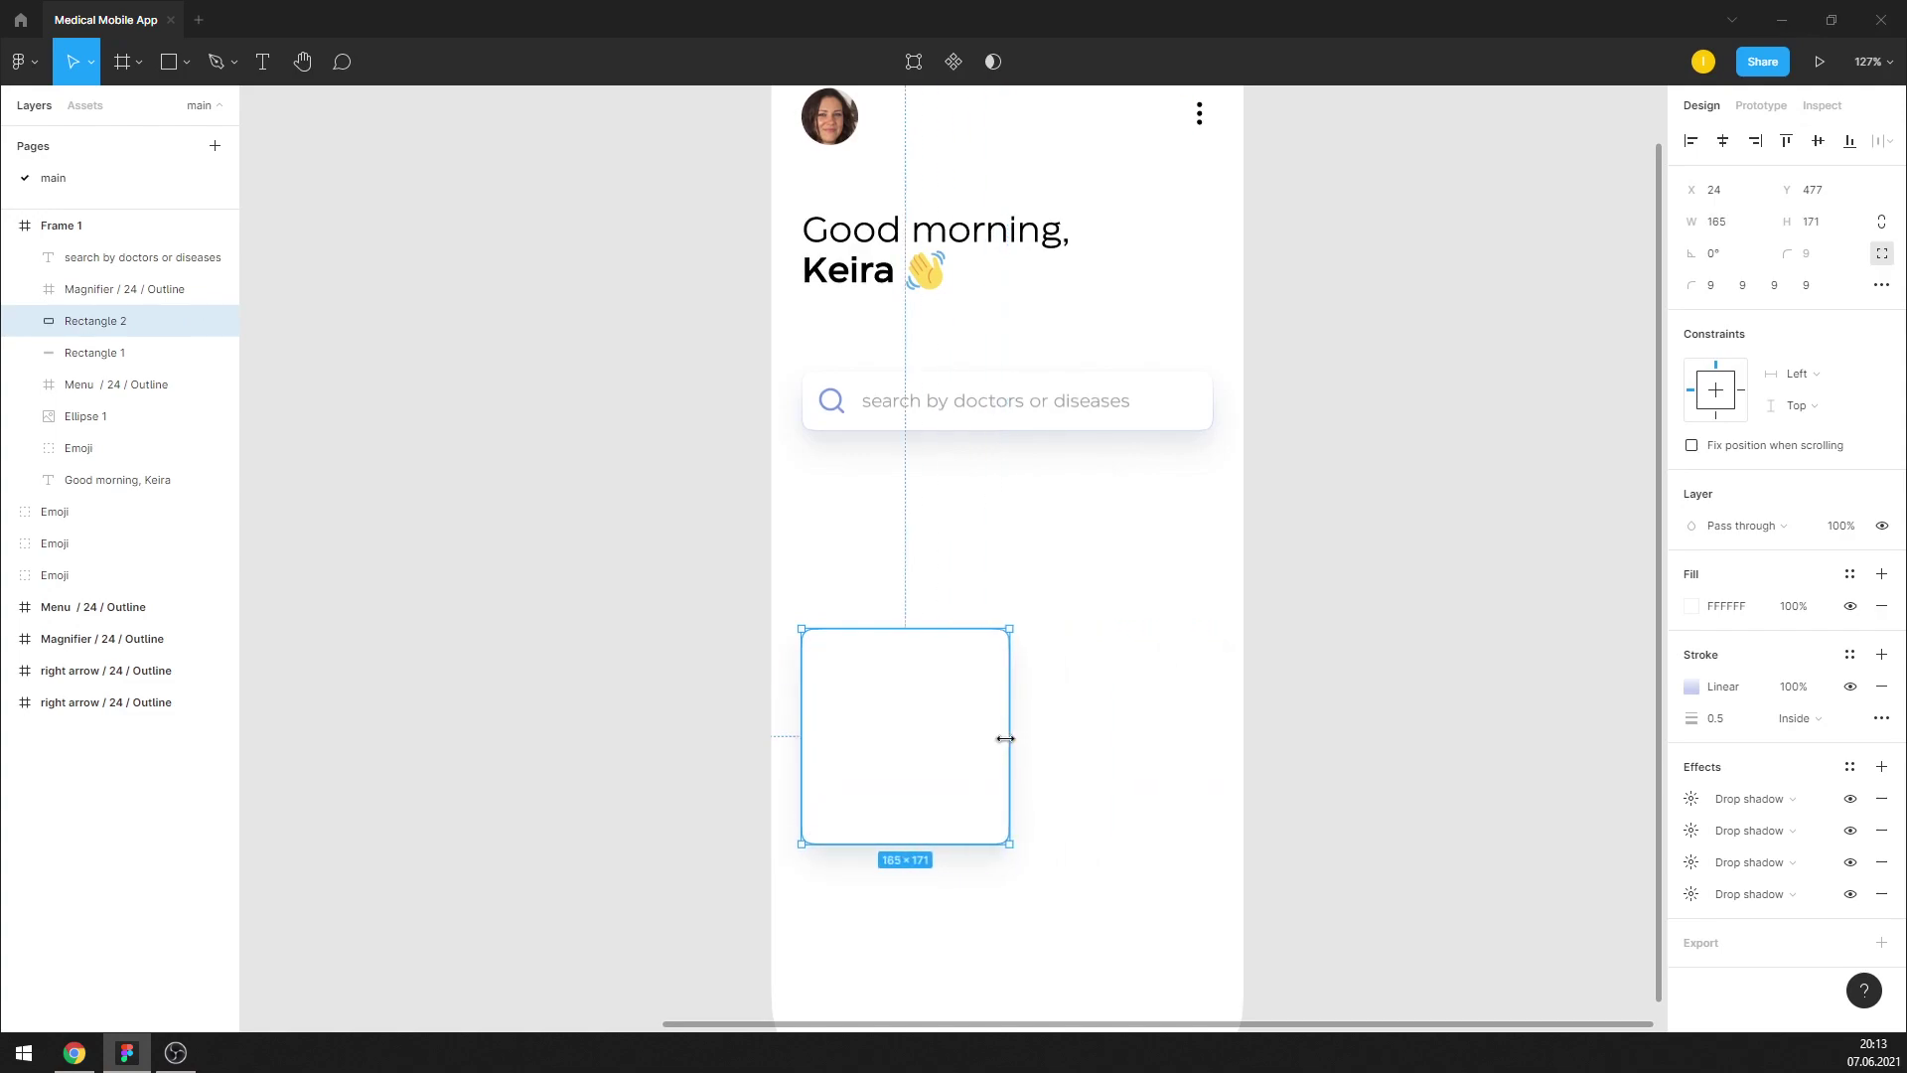
left_click(1105, 703)
left_click(902, 735)
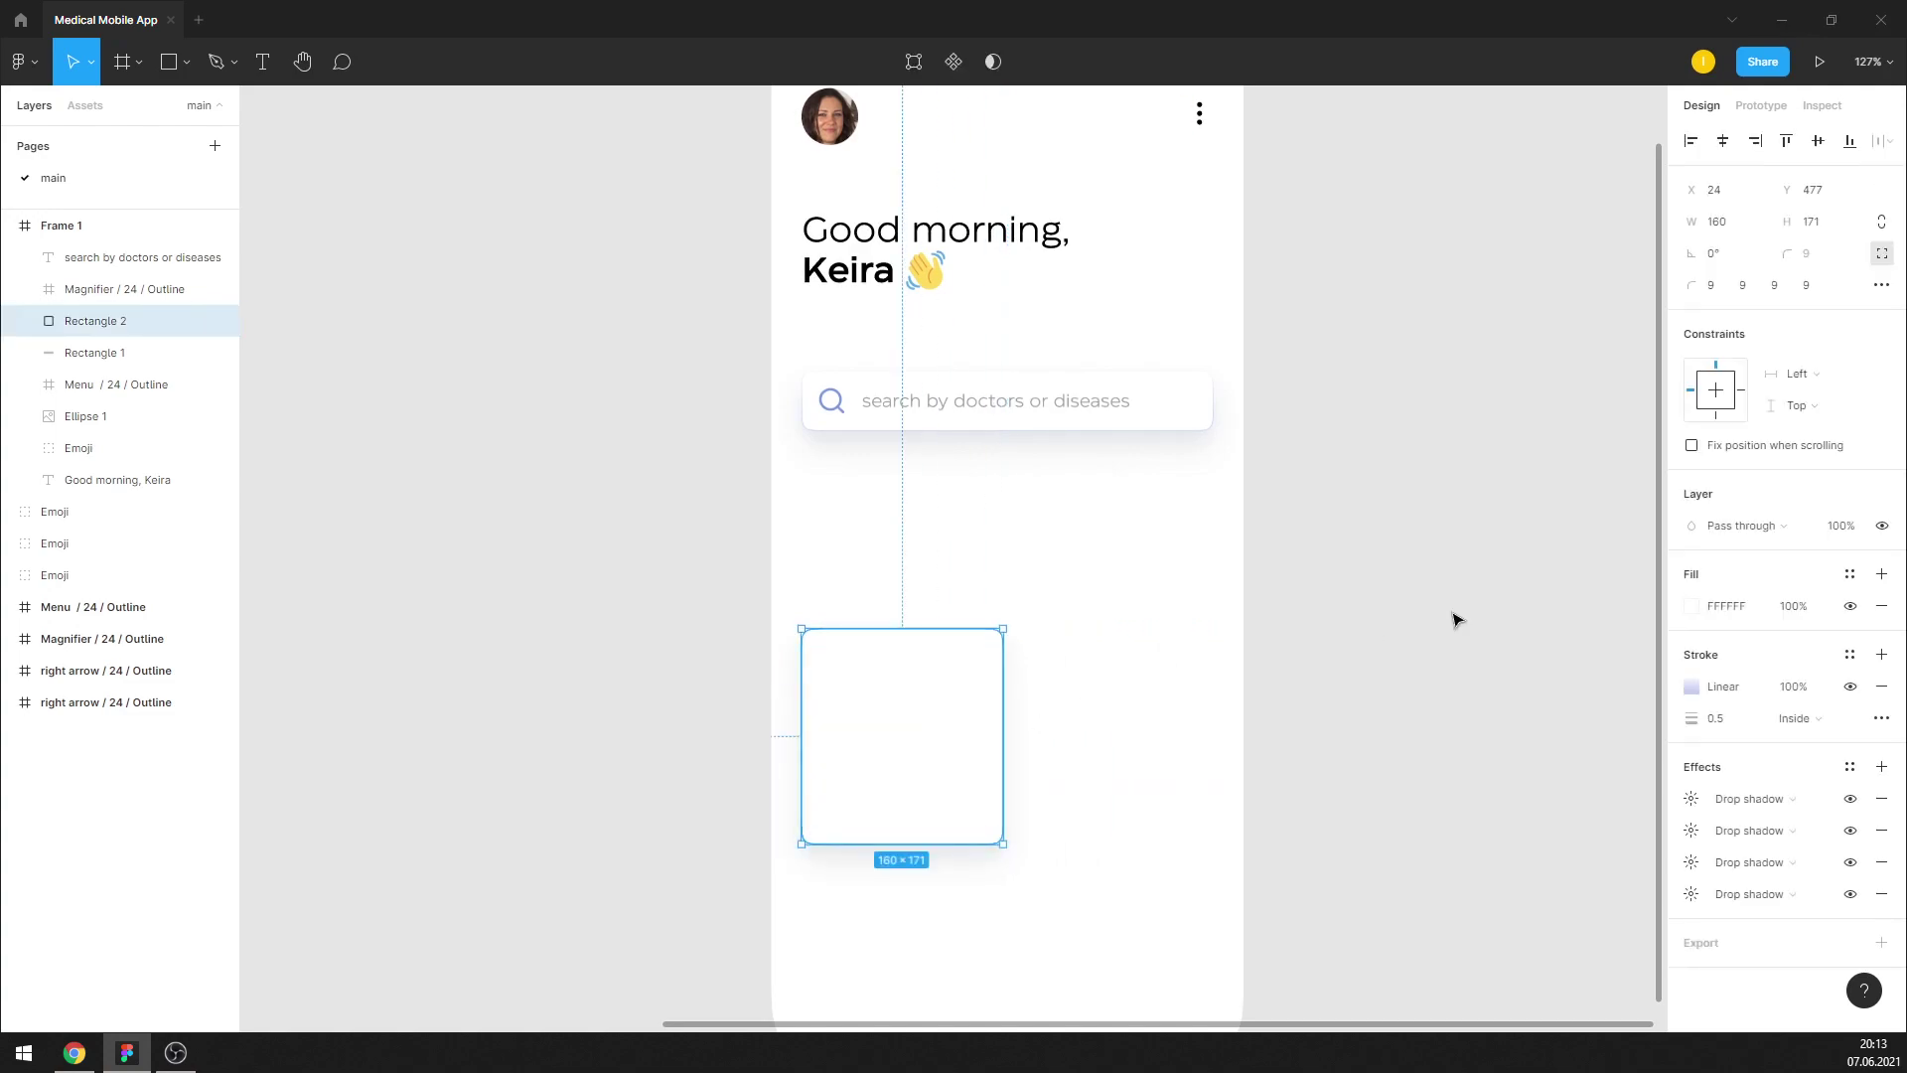
Save the card's shadows as effect style 'main sh' and apply it to the search bar
left_click(1849, 766)
left_click(1873, 803)
type("main sh")
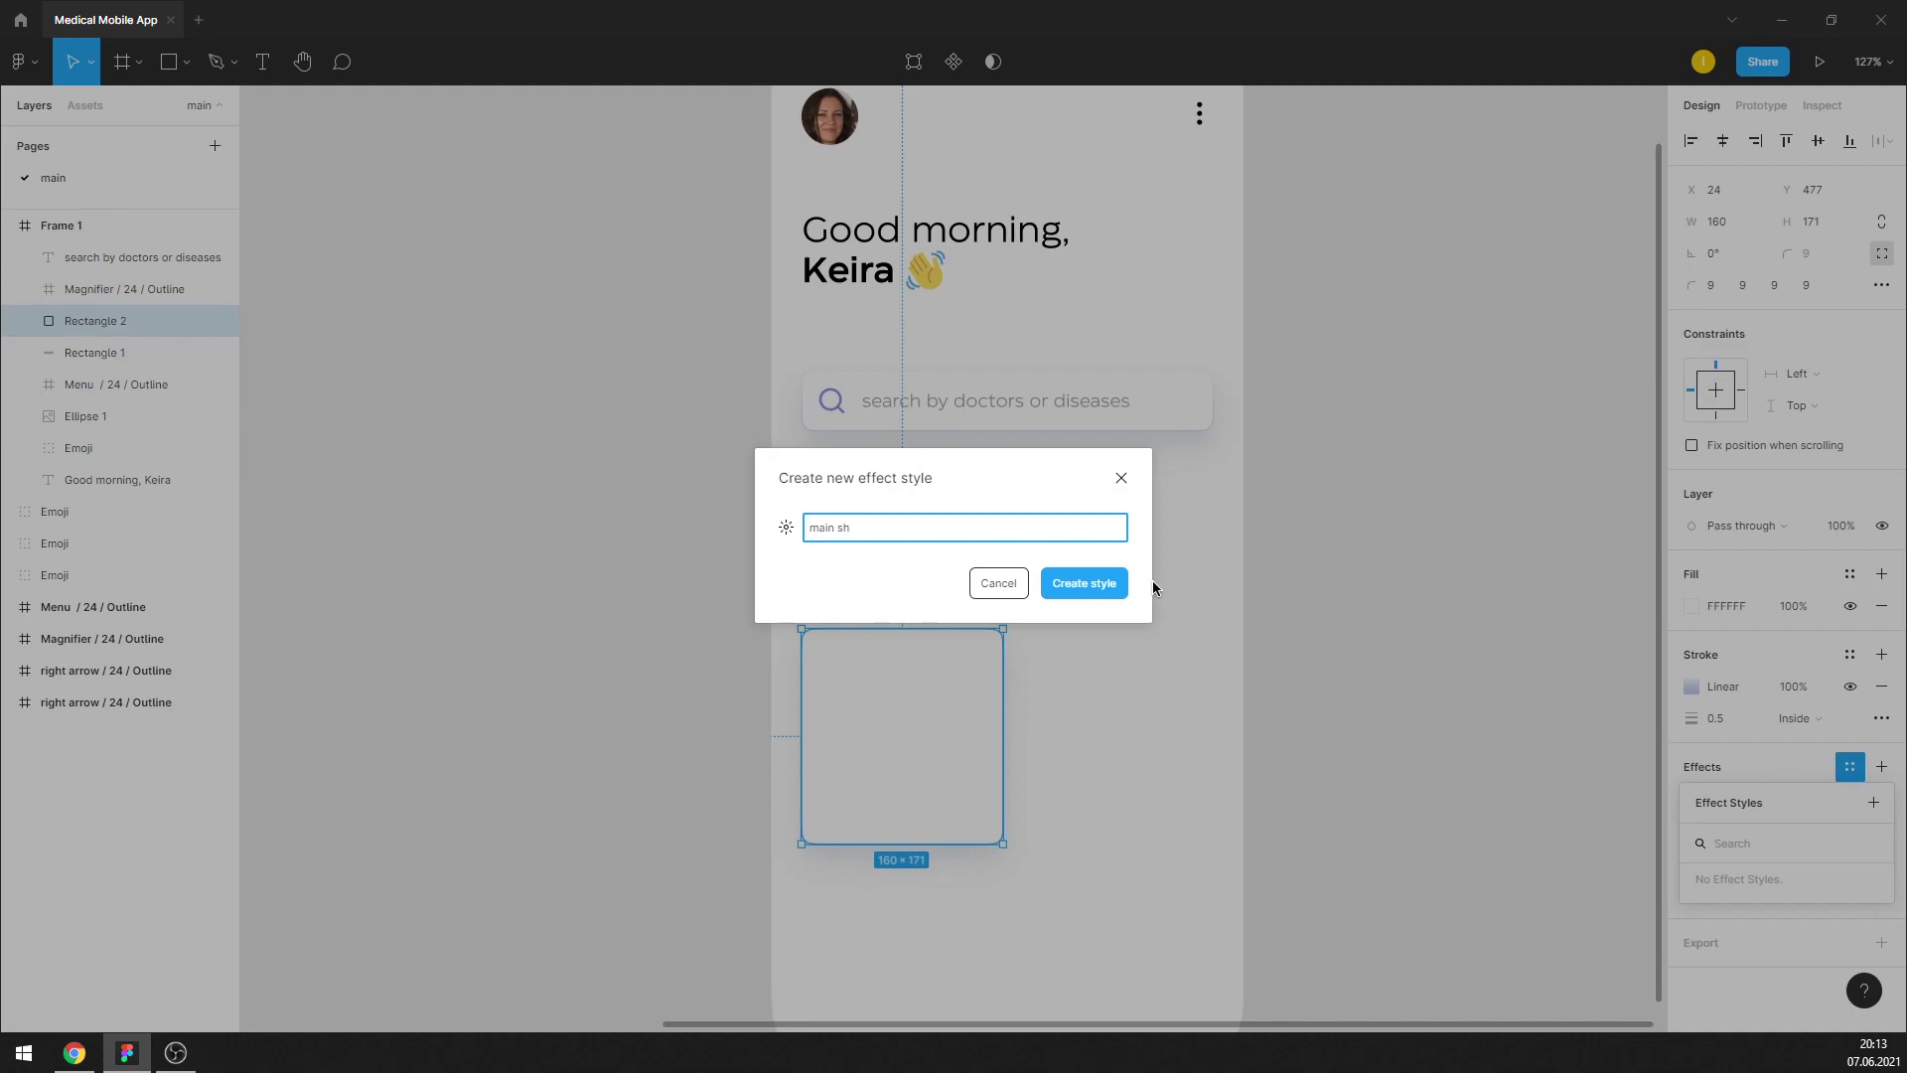
left_click(1123, 583)
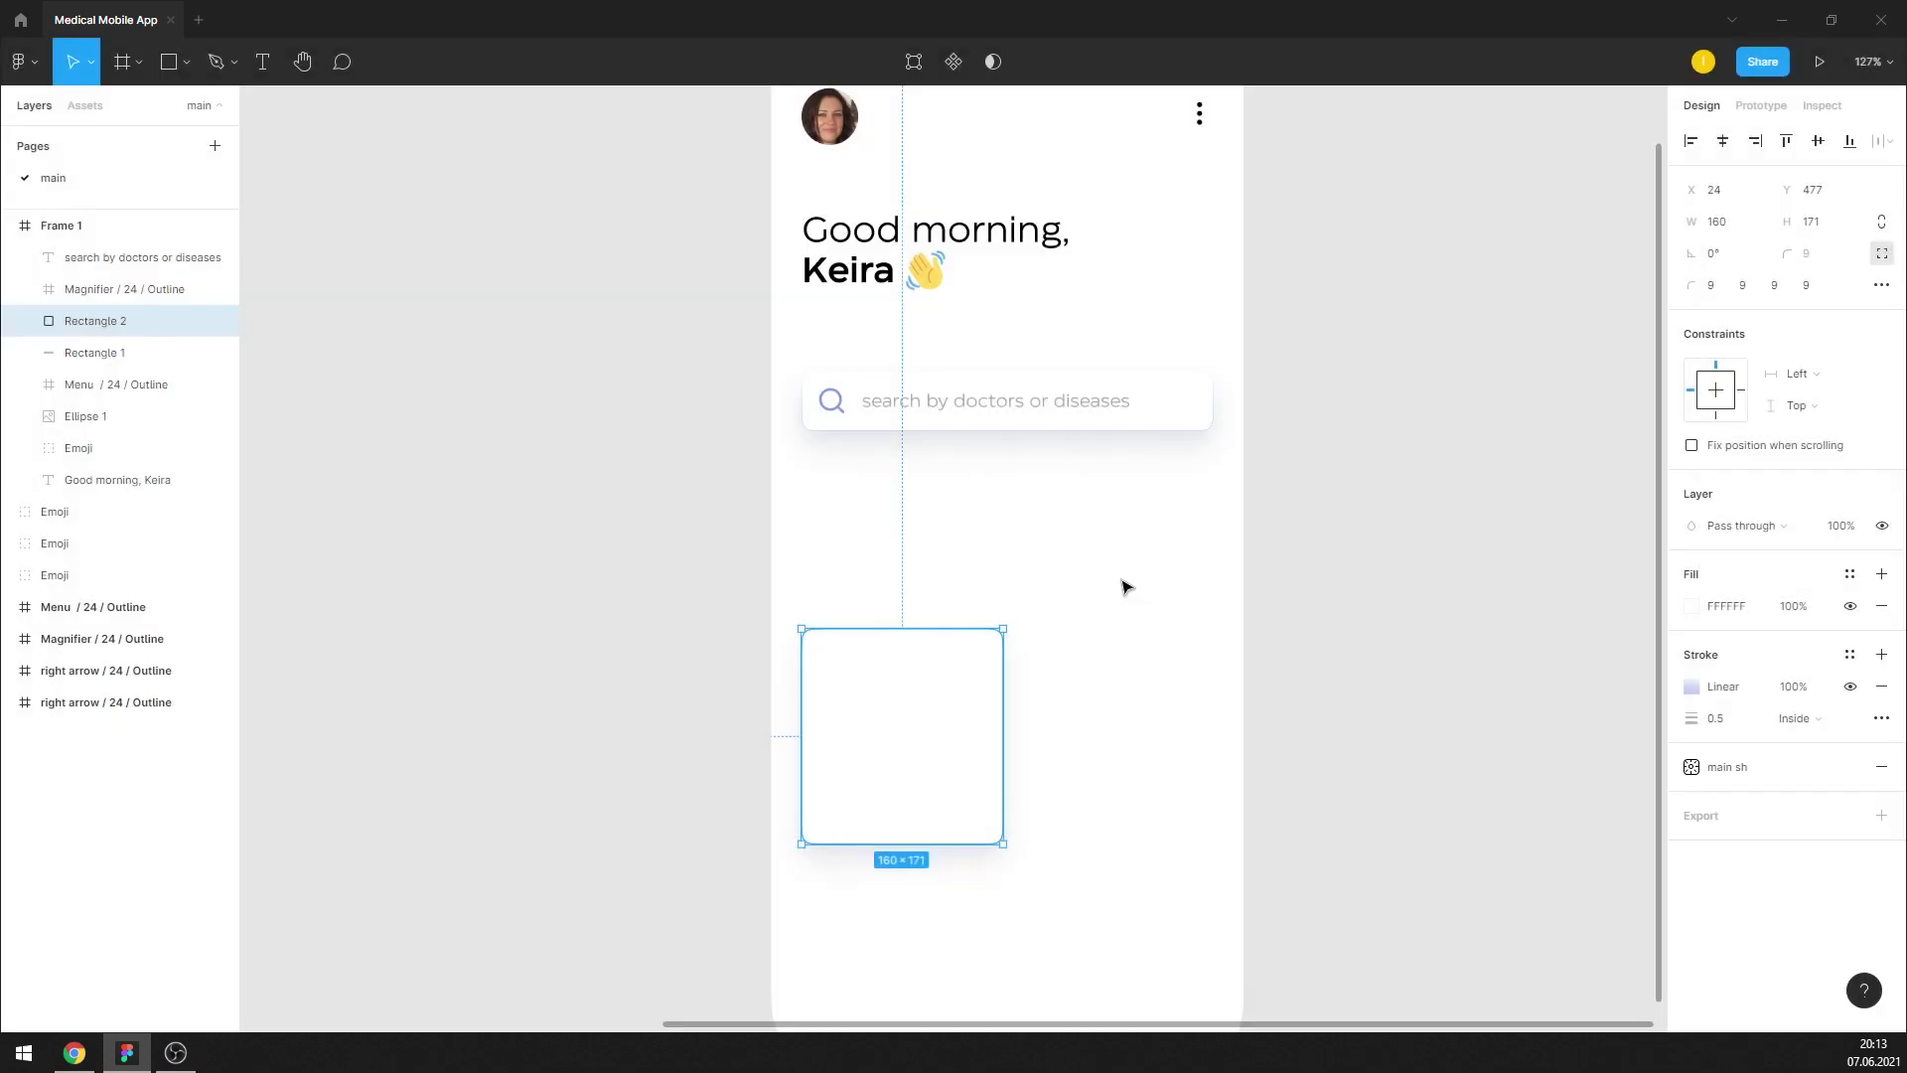
left_click(1180, 419)
left_click(1850, 766)
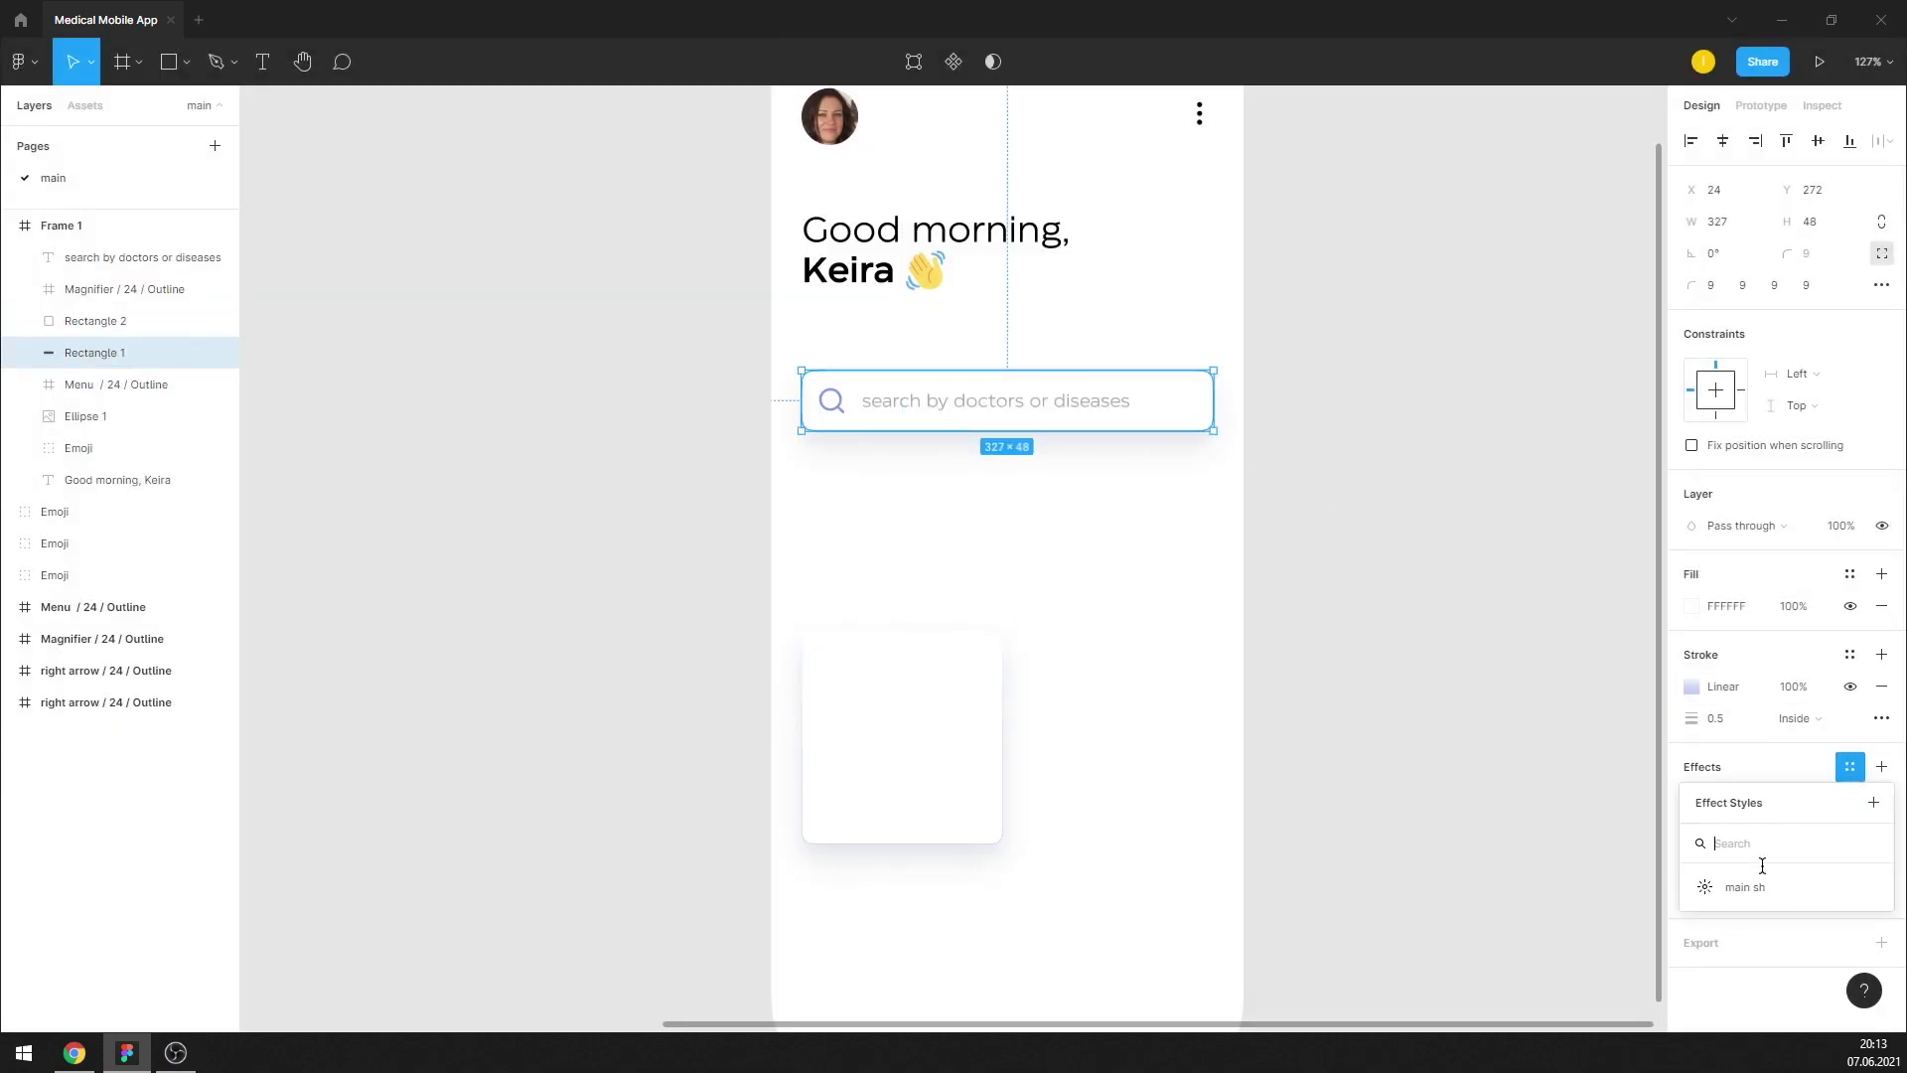
left_click(1733, 886)
left_click(1399, 765)
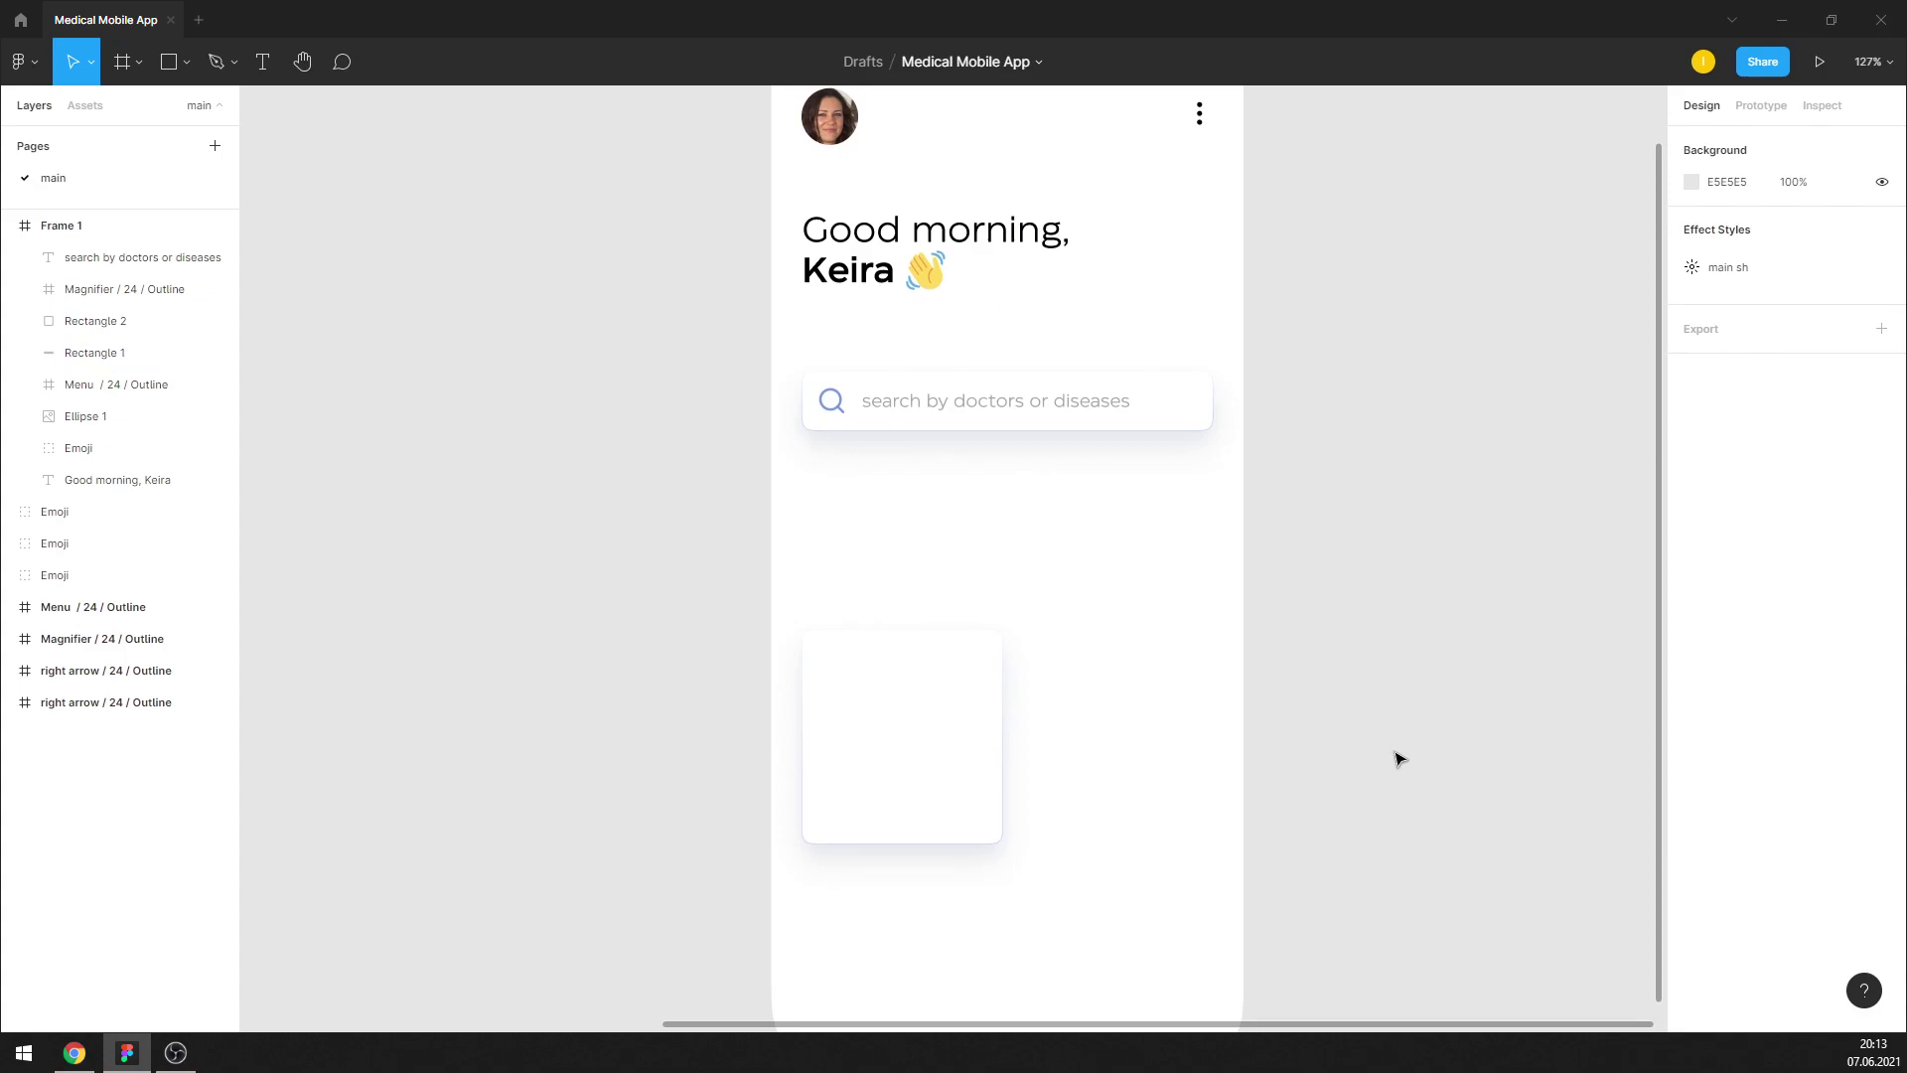
Create a colour style 'main stroke' from the card's stroke
left_click(963, 719)
left_click(1849, 653)
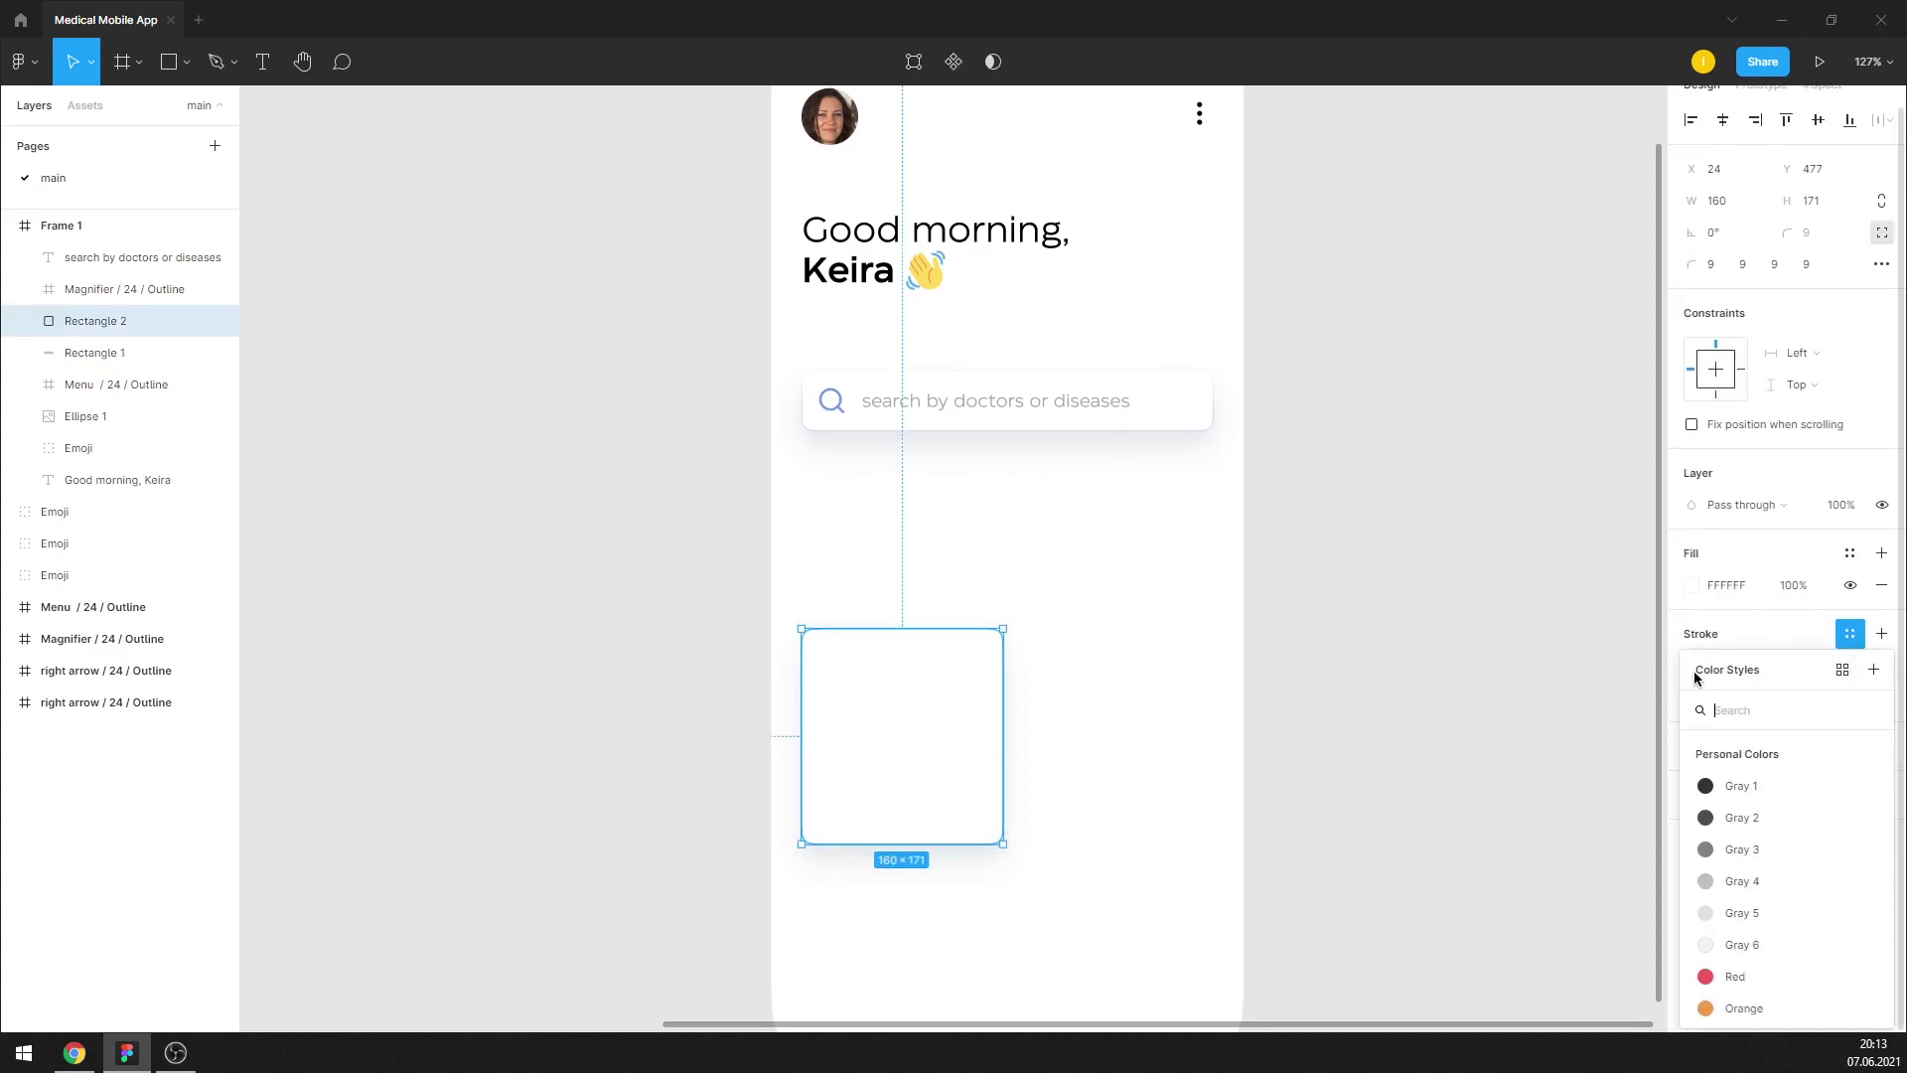
left_click(1460, 700)
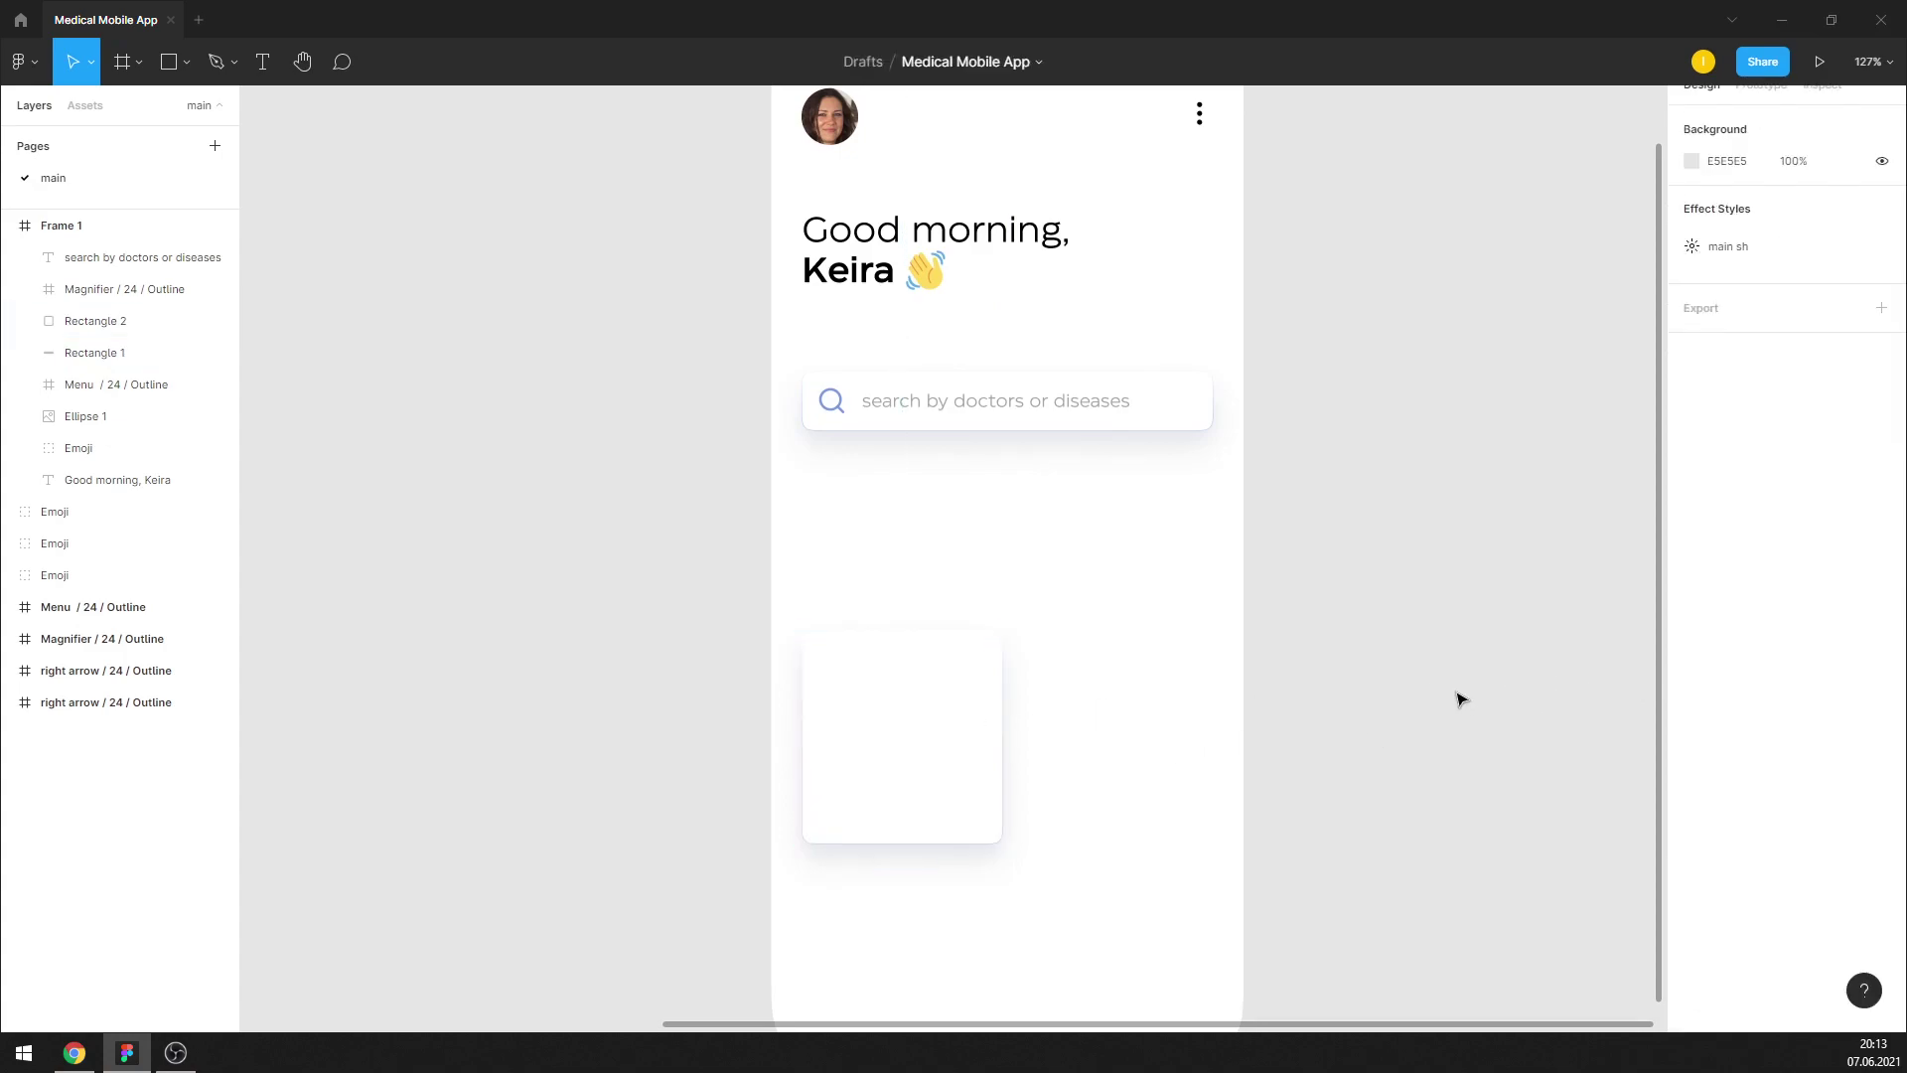
left_click(970, 693)
left_click(1849, 633)
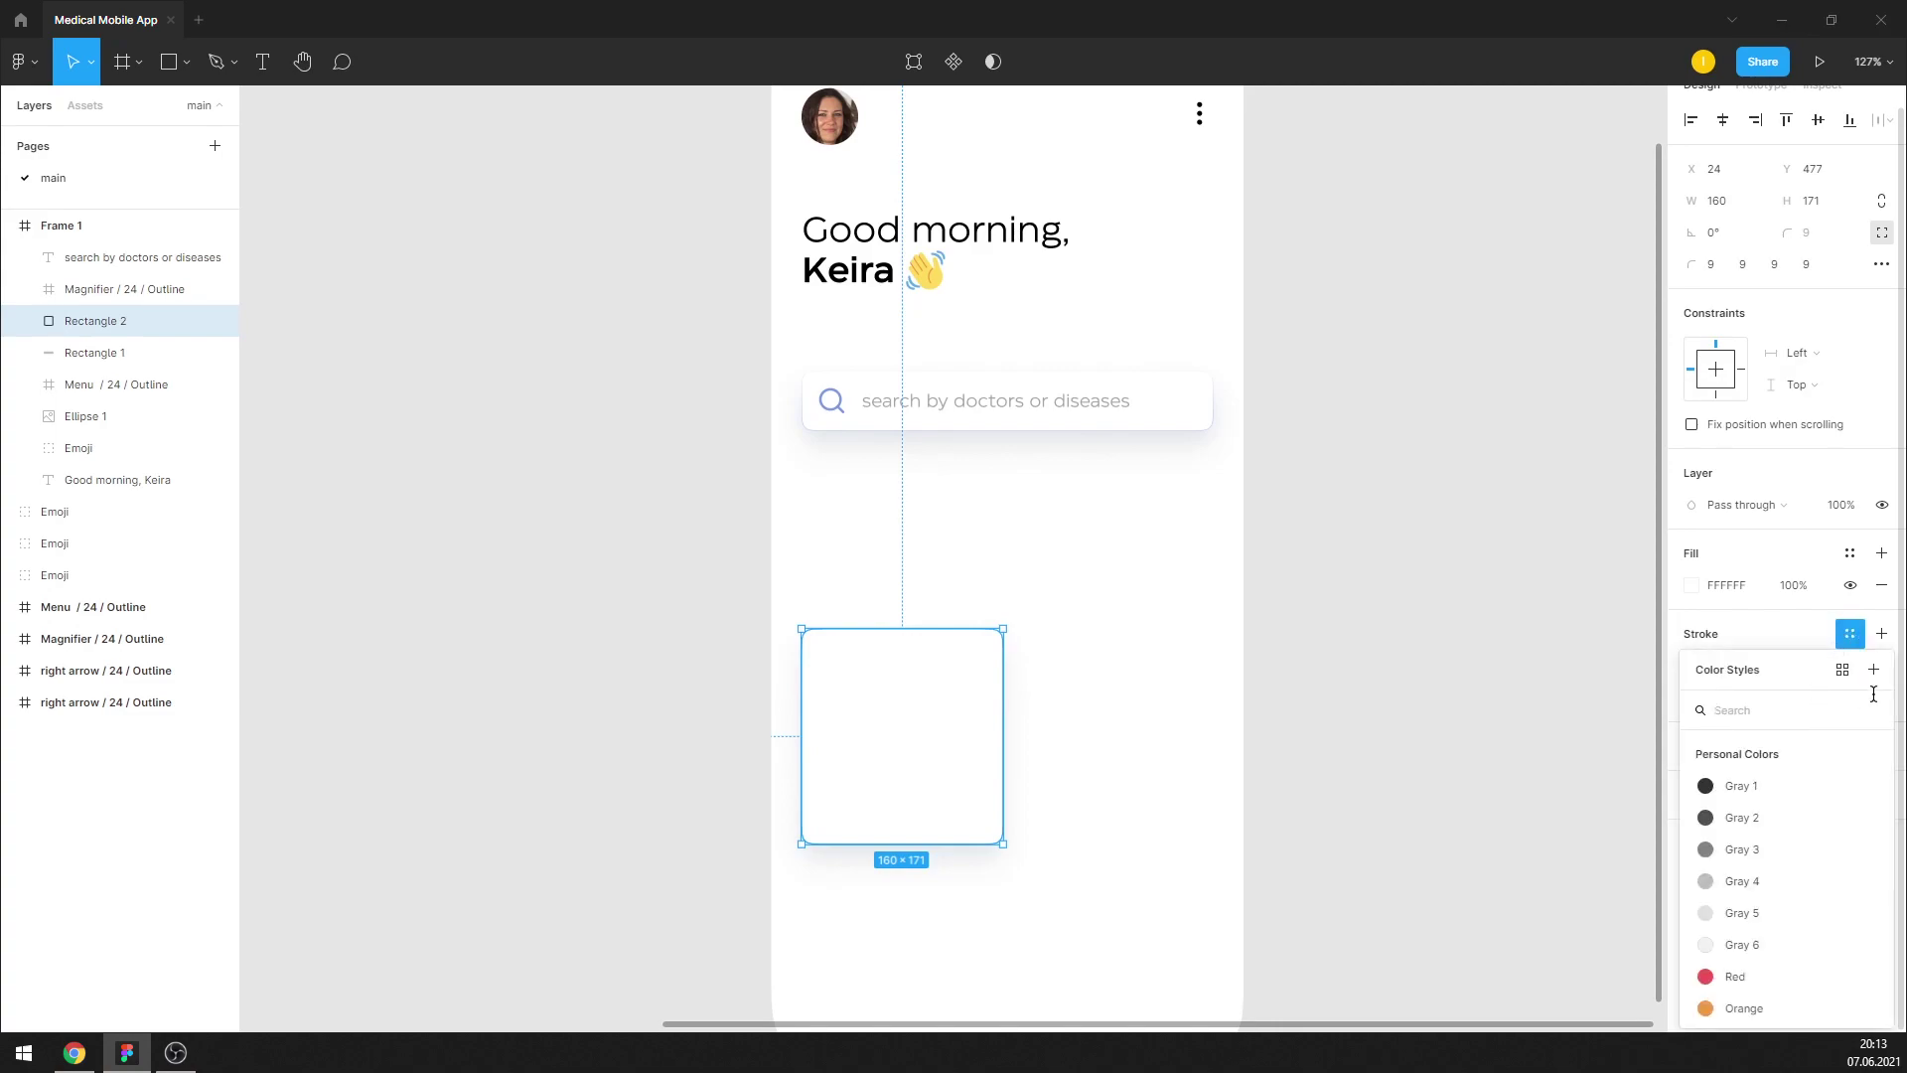
left_click(1873, 671)
type("main stroke")
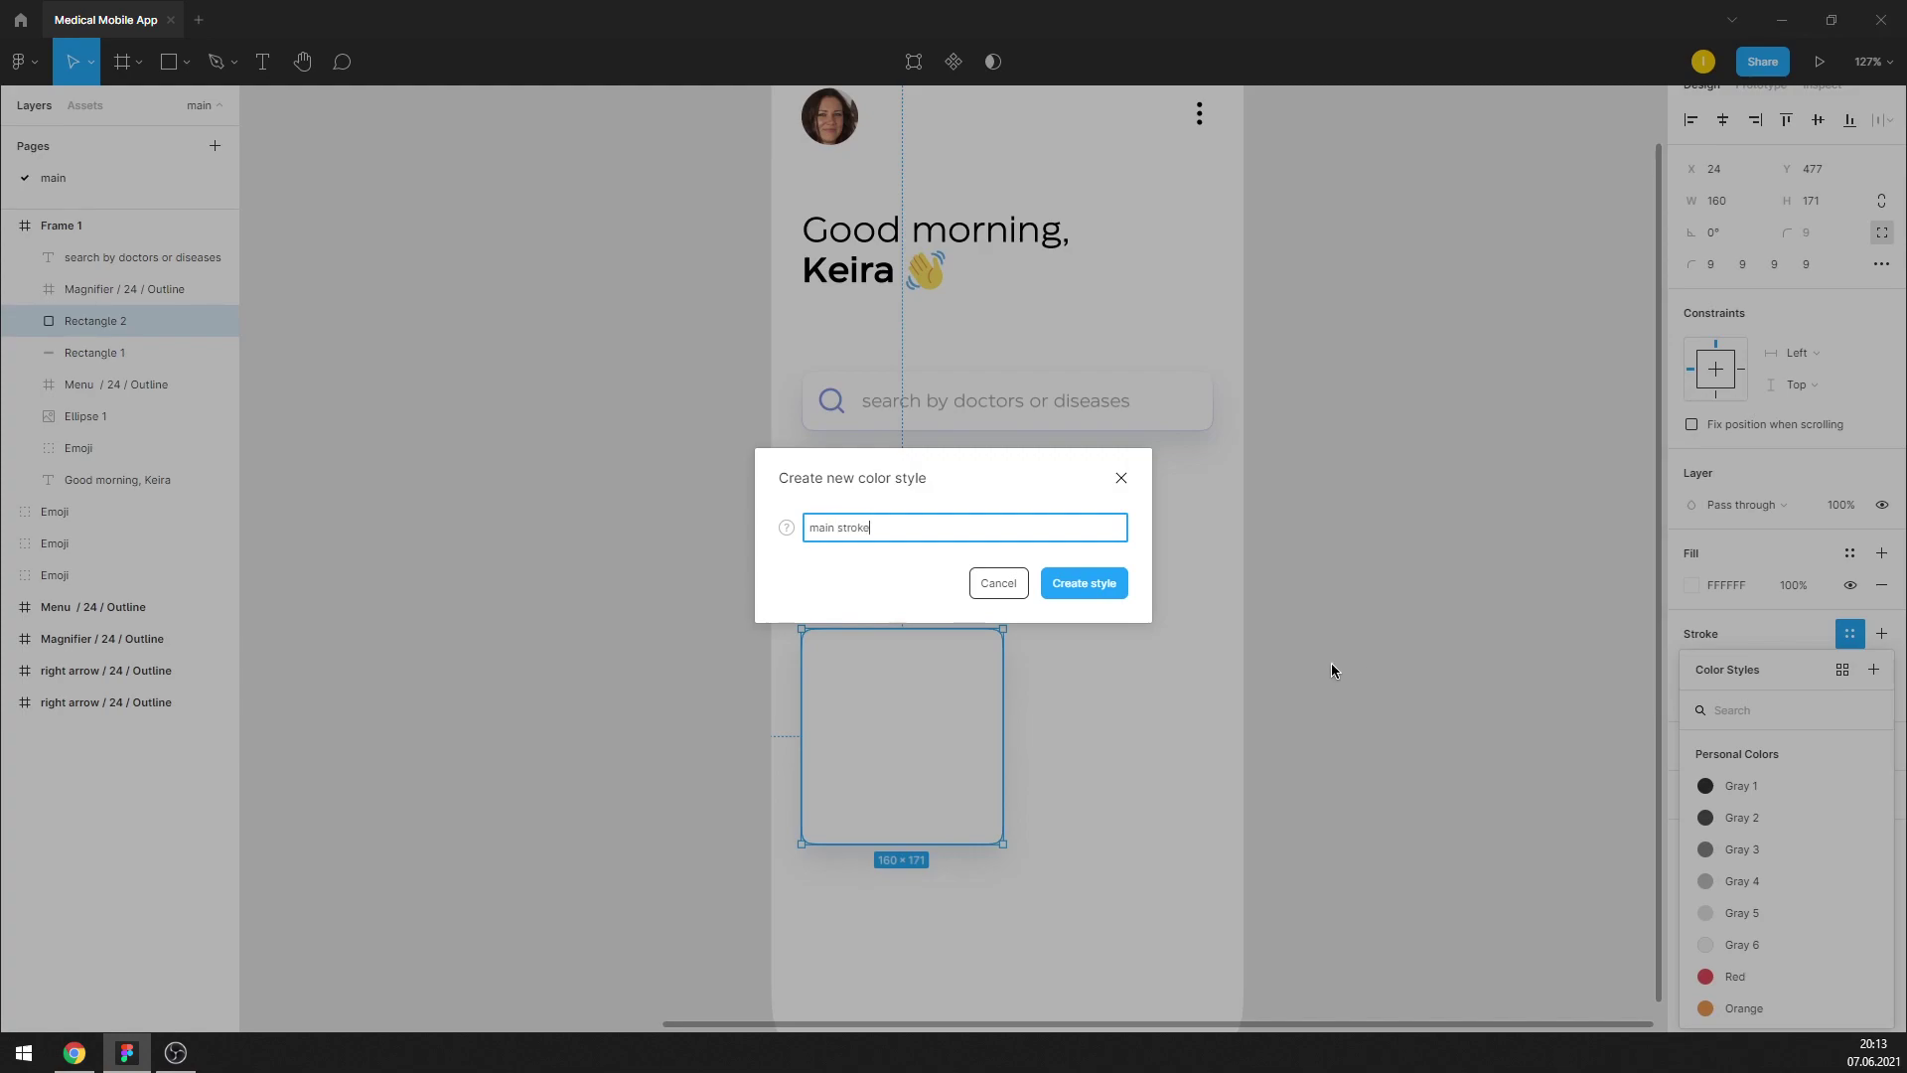
left_click(1083, 586)
Apply the 'main stroke' style to the search bar's stroke
key("Tab")
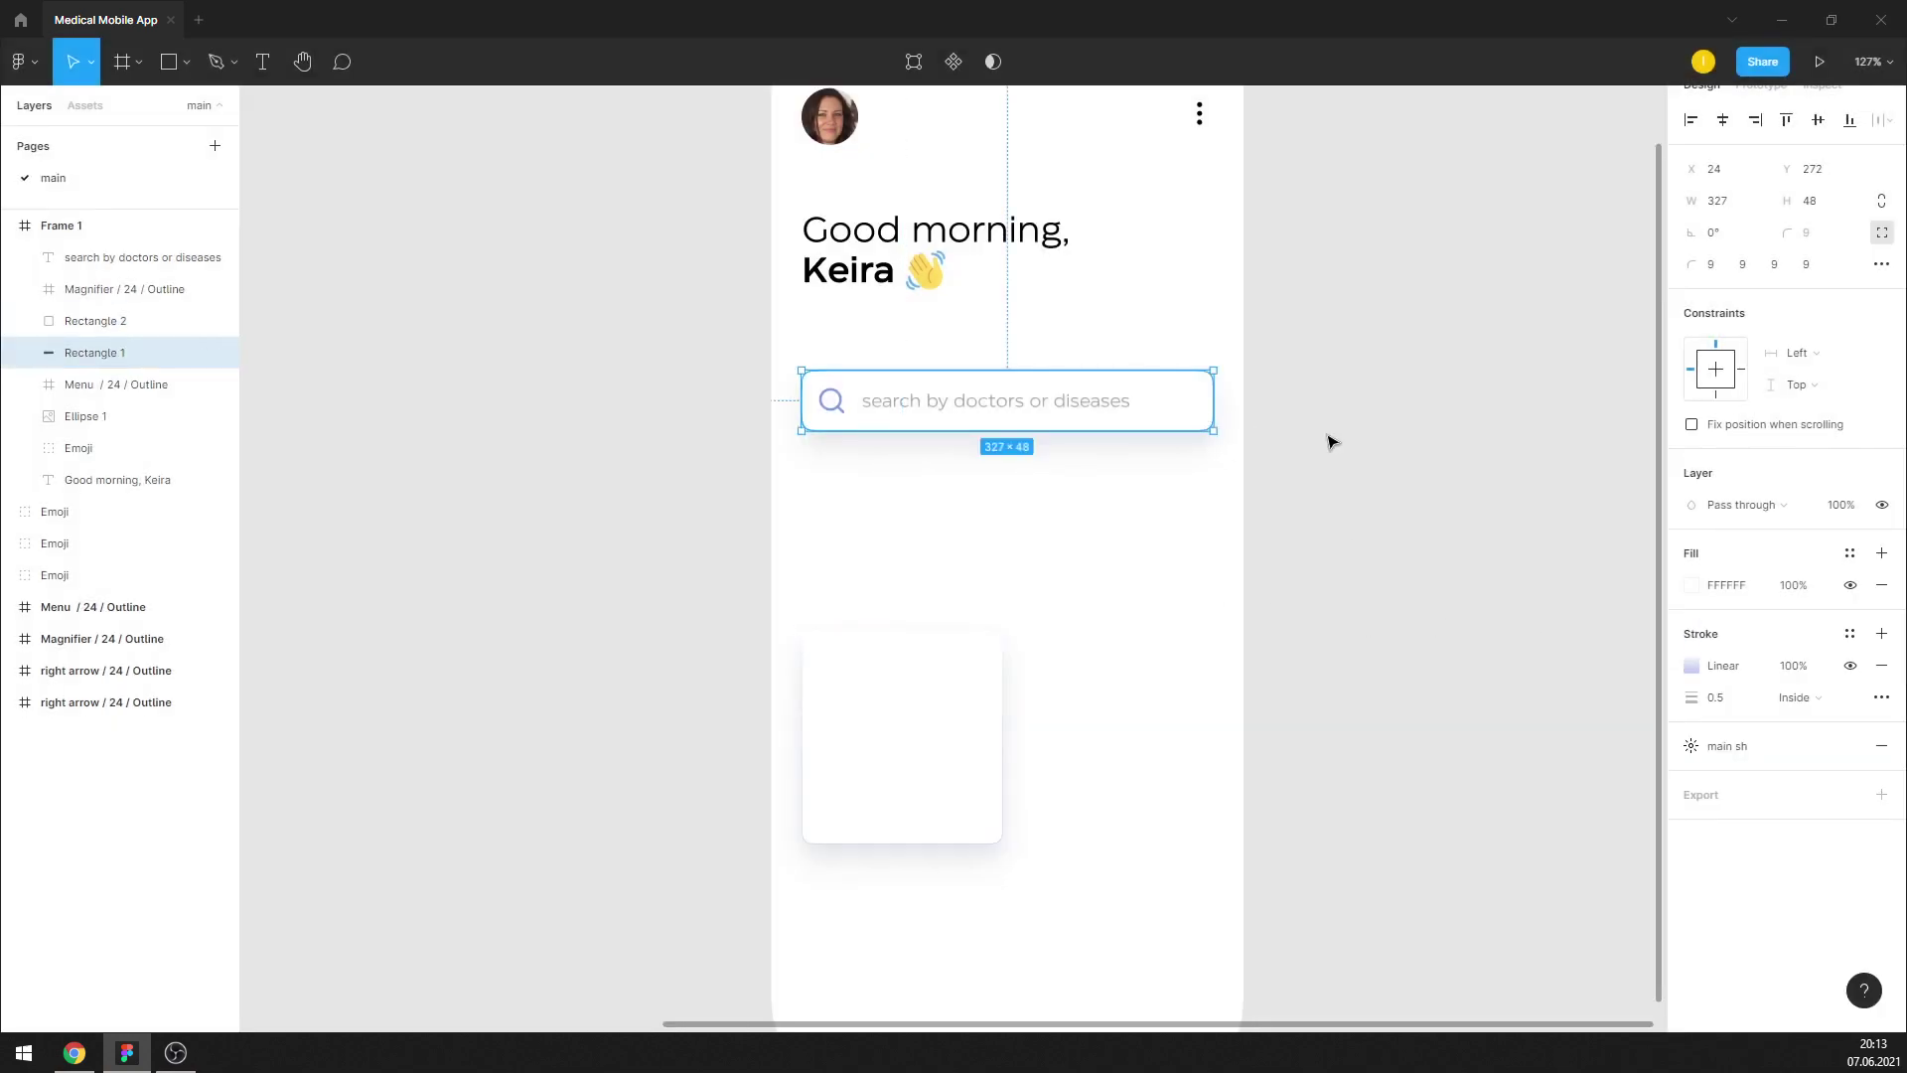
left_click(1849, 634)
left_click(1489, 675)
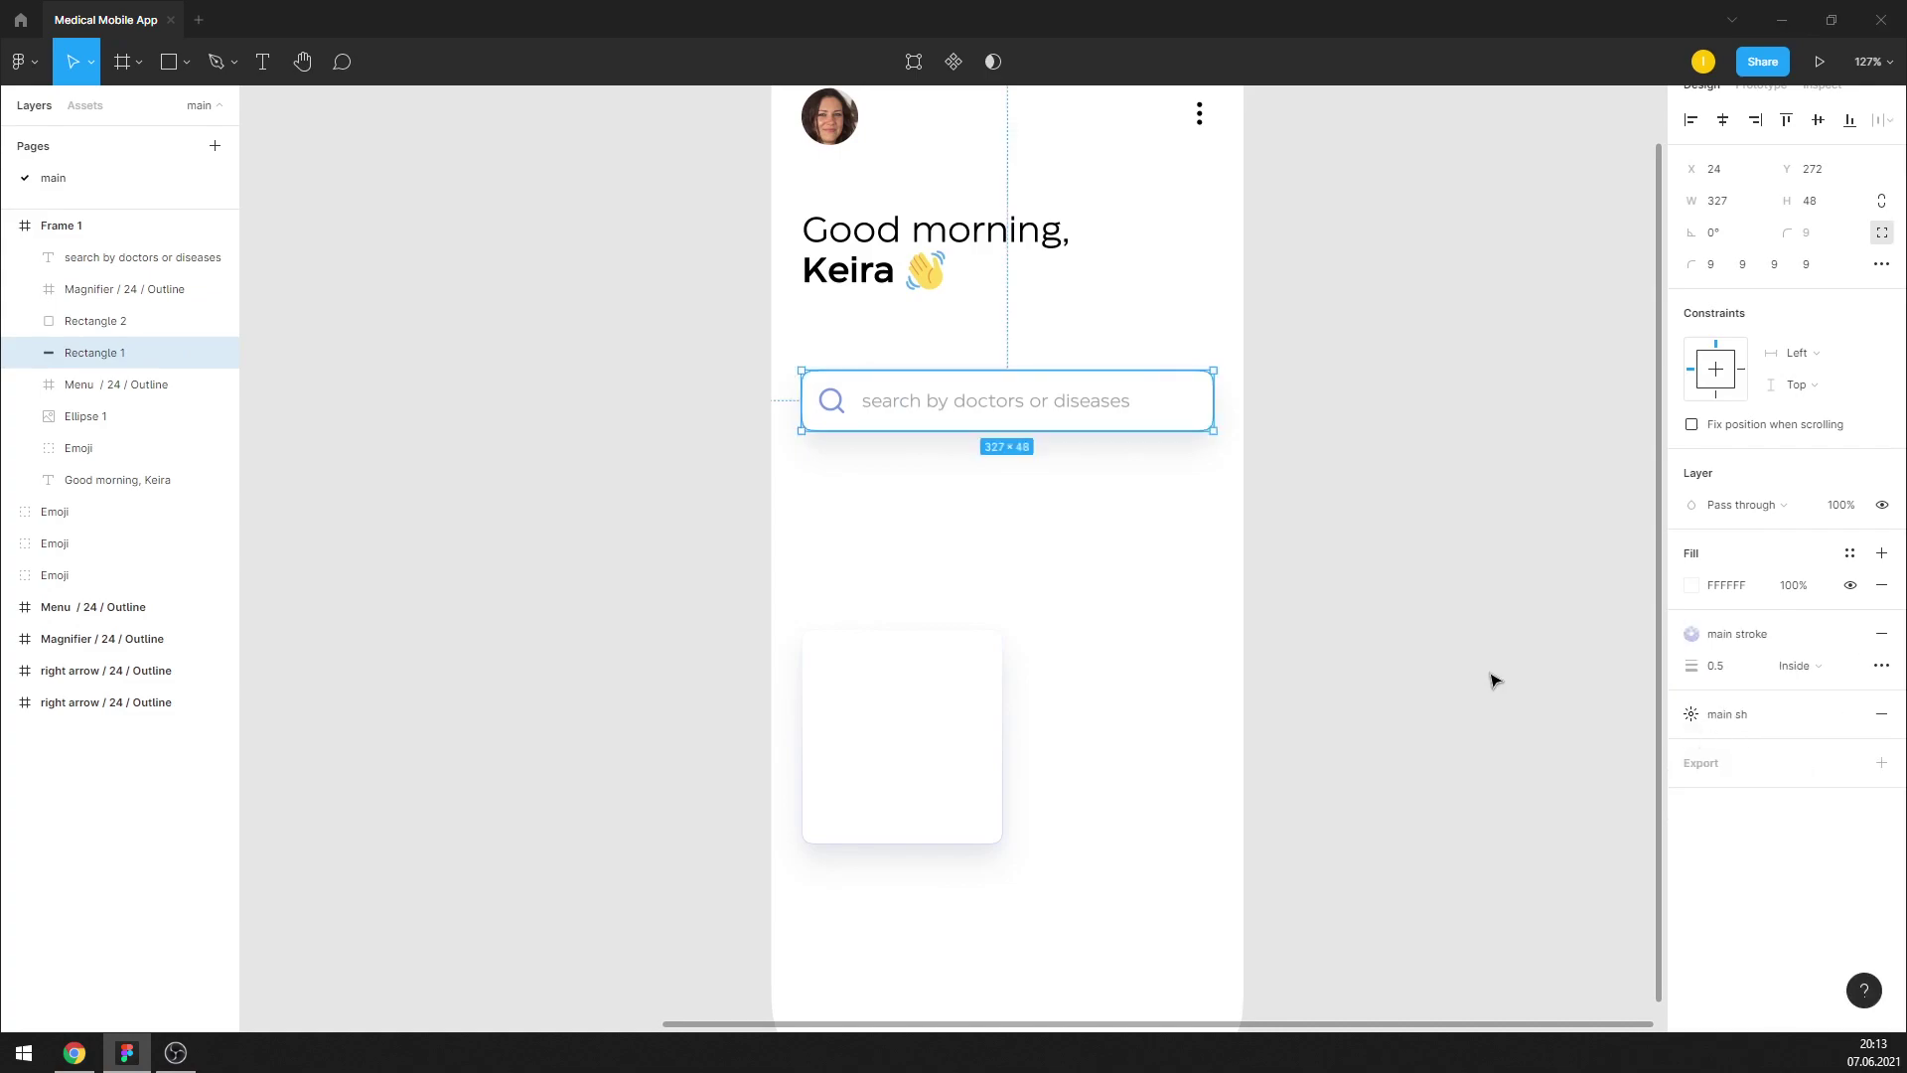
left_click(1445, 650)
scroll(1057, 565, "down", 3, "ctrl")
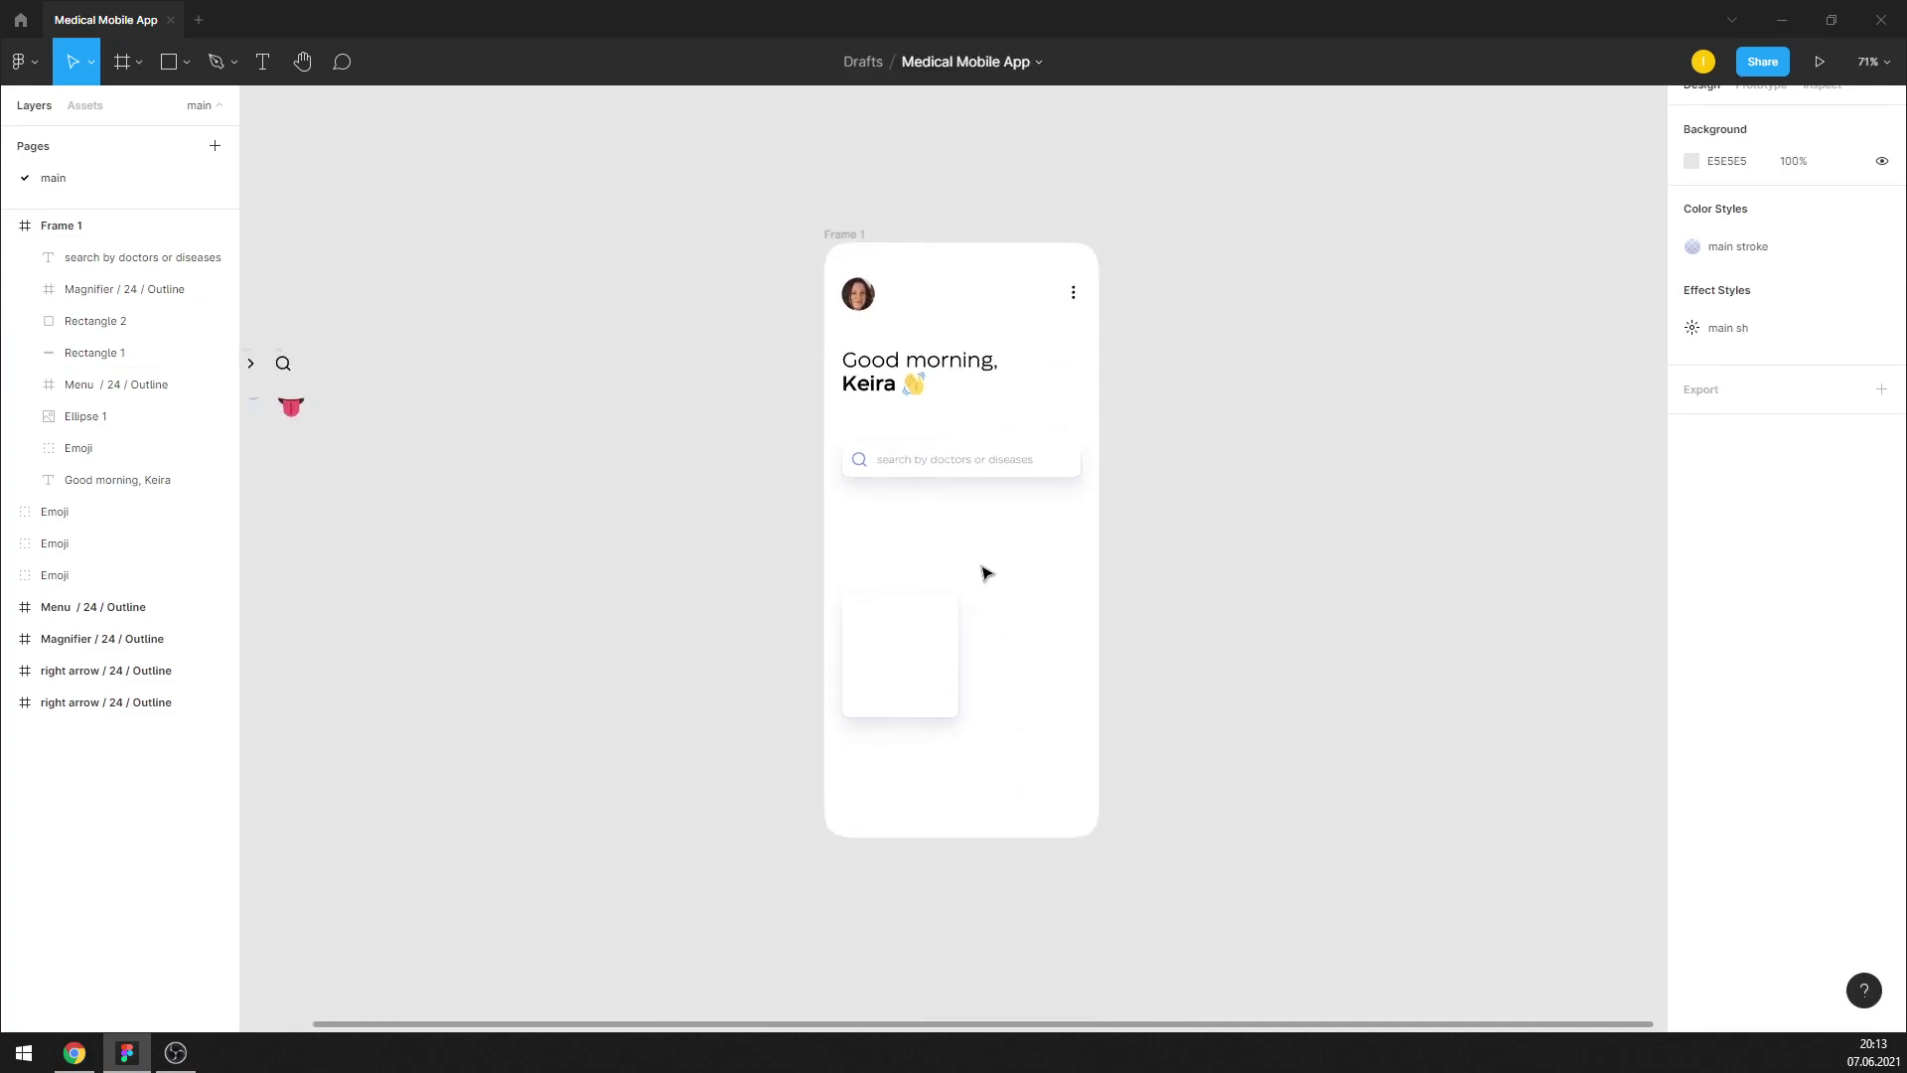
Move the card beneath the search bar, narrow it to 144 wide, and delete the old right card
scroll(983, 570, "up", 3, "ctrl")
mouse_move(889, 686)
left_mouse_down()
mouse_move(899, 568)
mouse_move(894, 597)
mouse_move(1068, 626)
left_mouse_up()
scroll(874, 610, "up", 2, "ctrl")
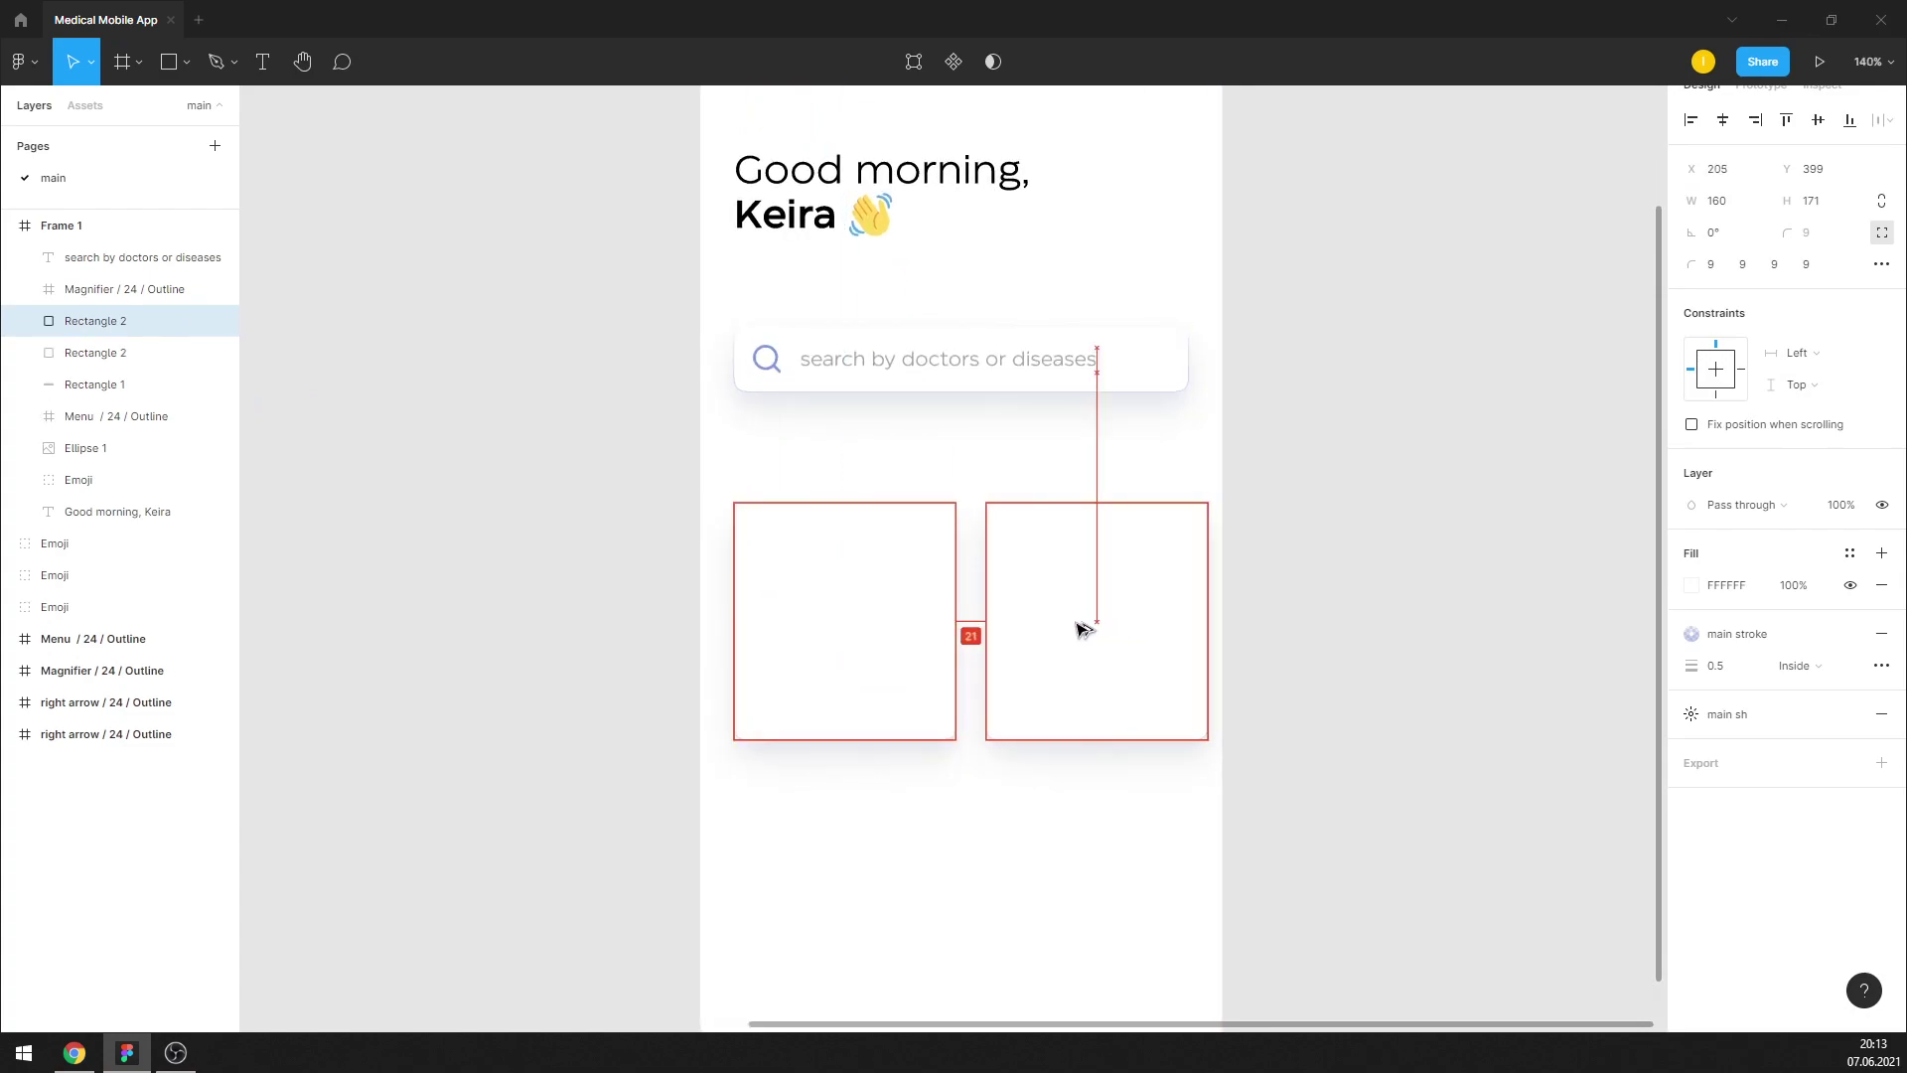
left_click(932, 626)
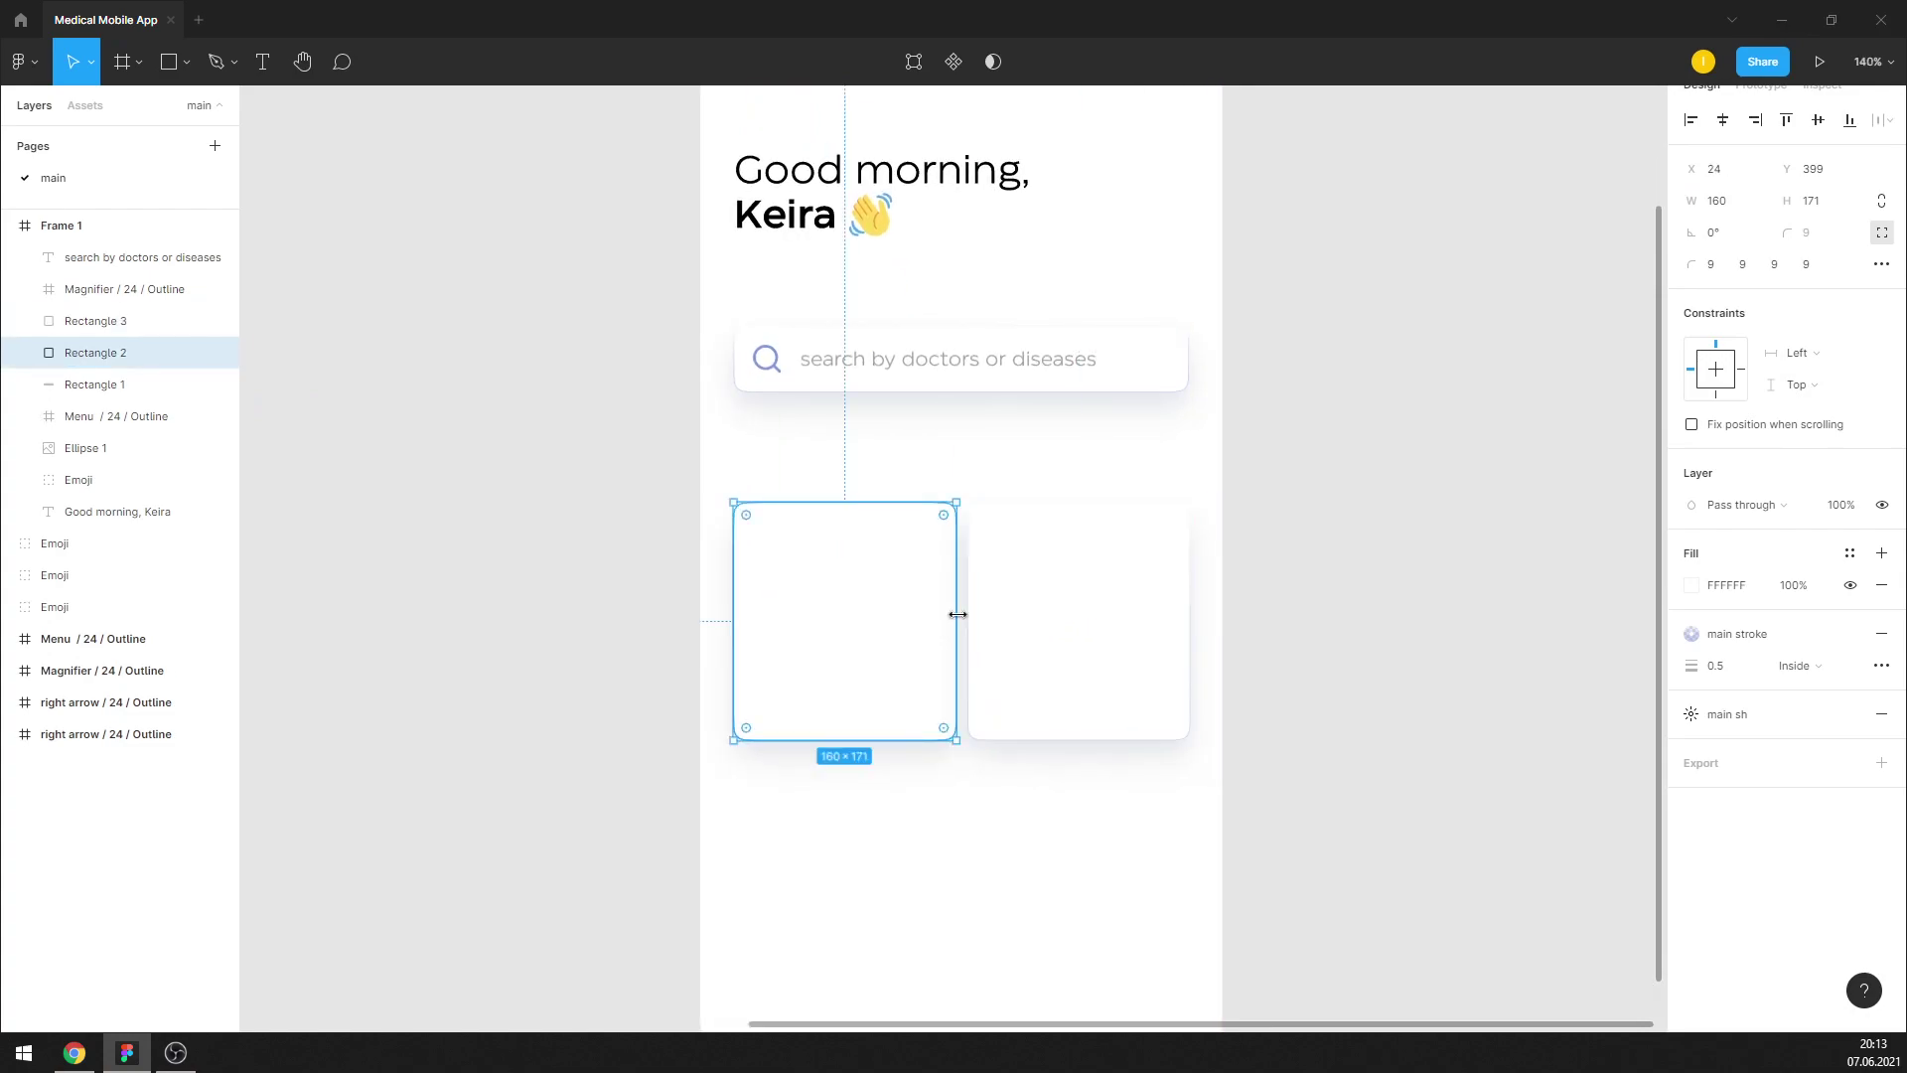
mouse_move(958, 615)
left_mouse_down()
mouse_move(919, 614)
mouse_move(933, 596)
left_mouse_up()
left_click(1022, 609)
left_click(921, 597)
left_click(993, 600)
key("Delete")
Copy the card twice to the right, evening the gaps so the third runs past the frame edge
left_click_drag(788, 575, 1003, 597, "alt")
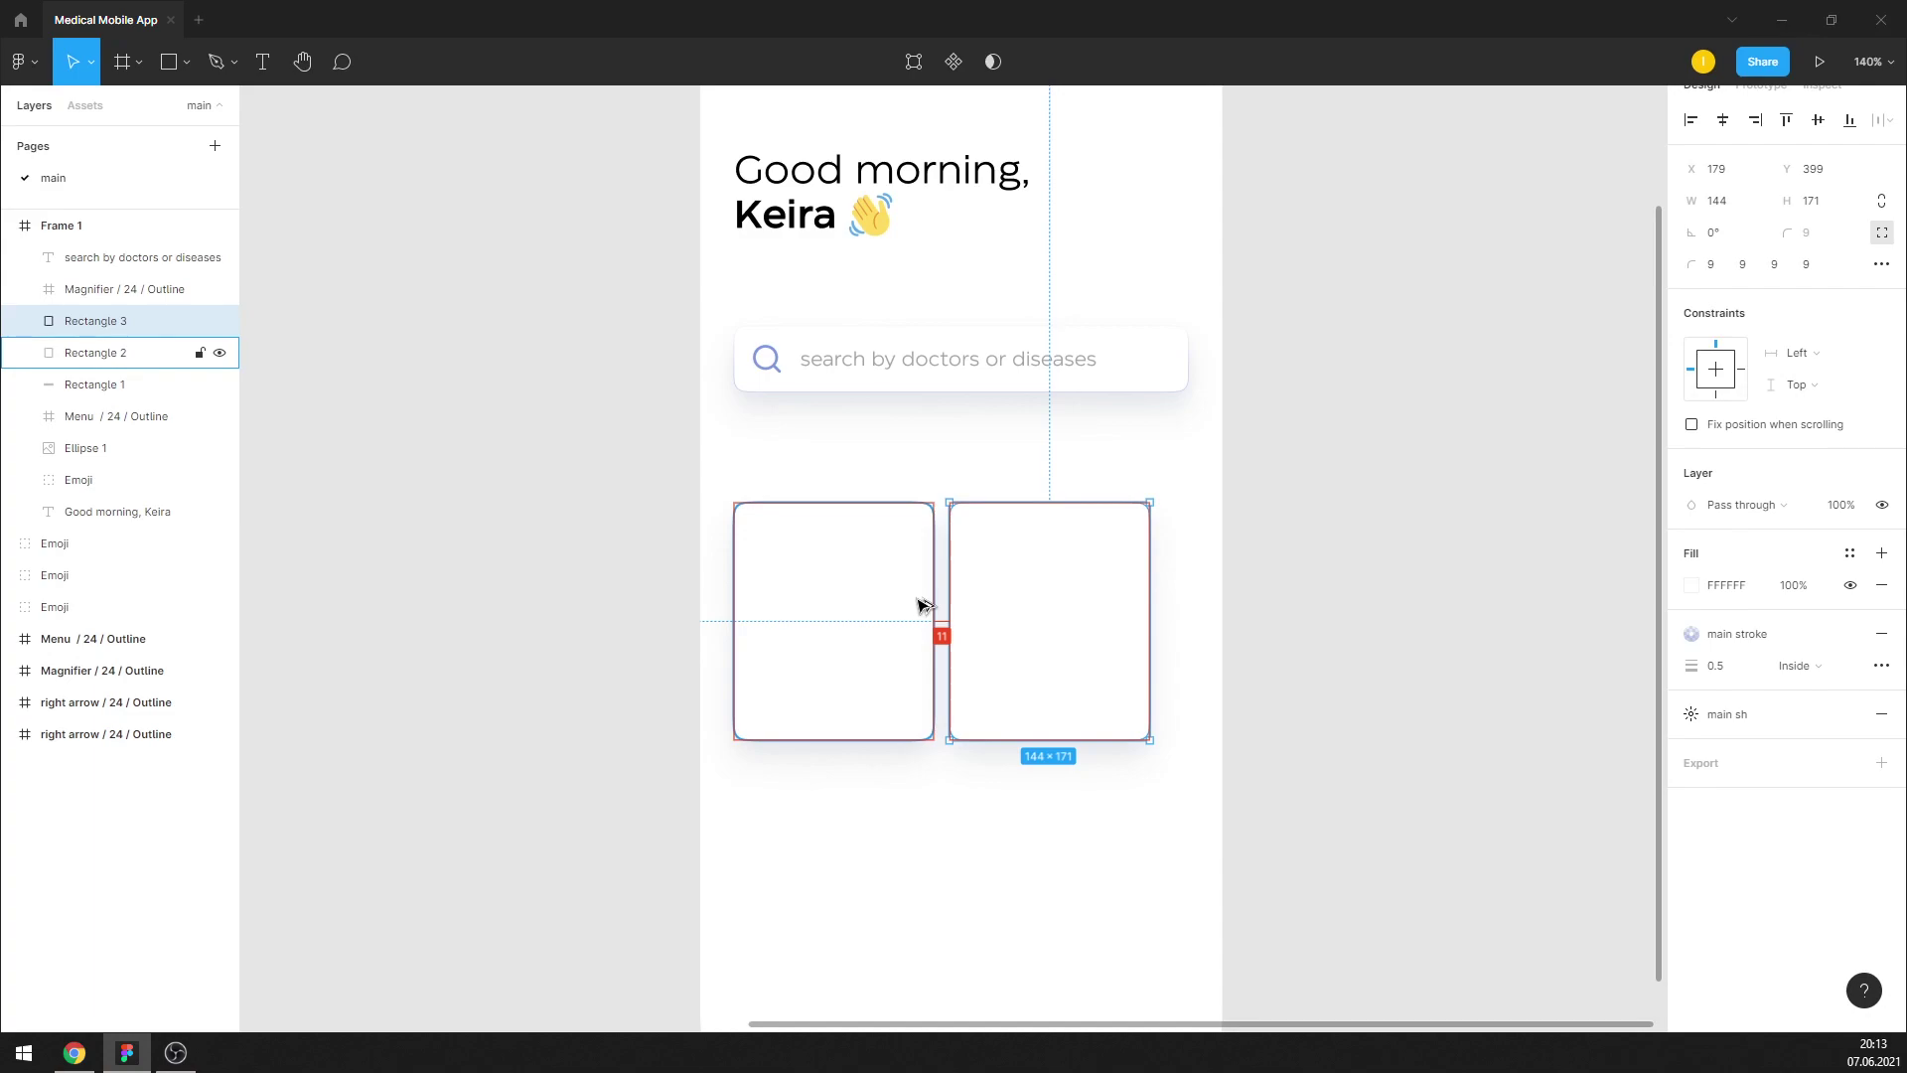
key("Right")
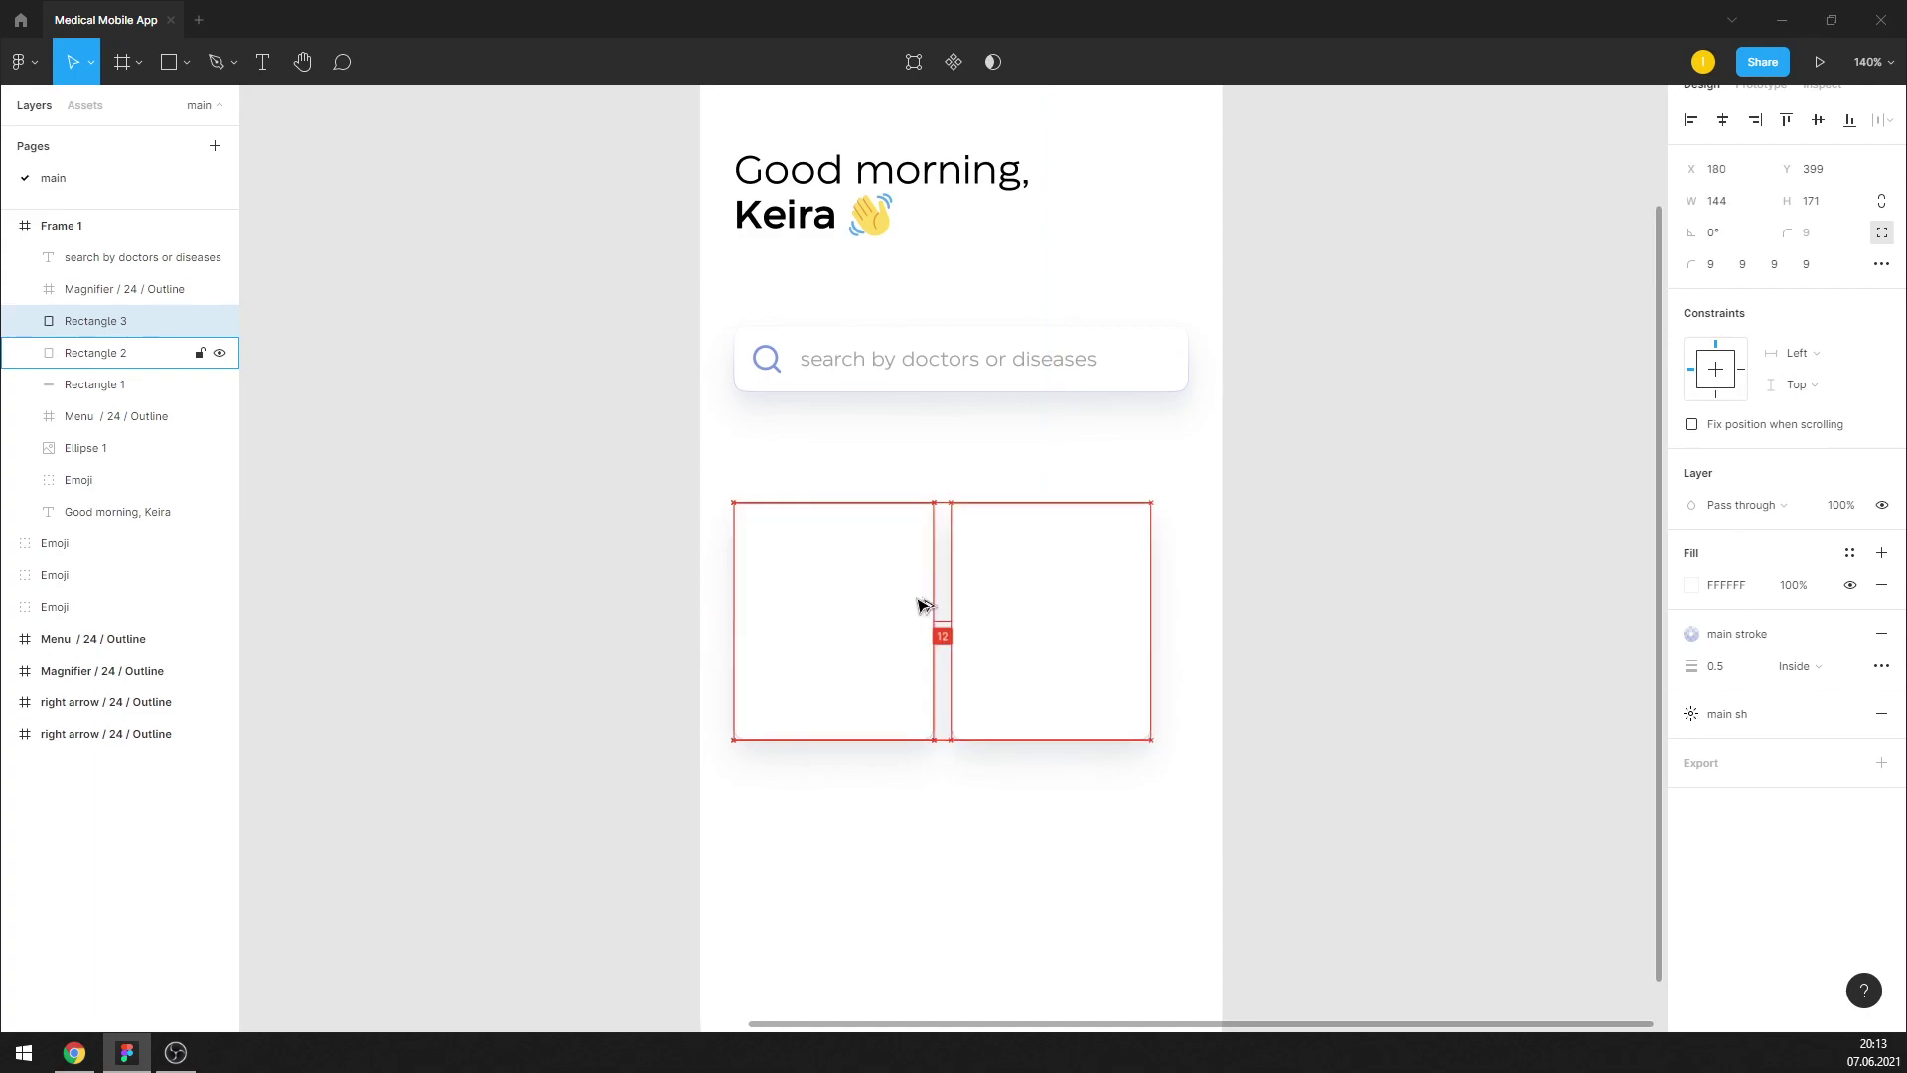
left_click_drag(1010, 601, 1179, 605, "alt")
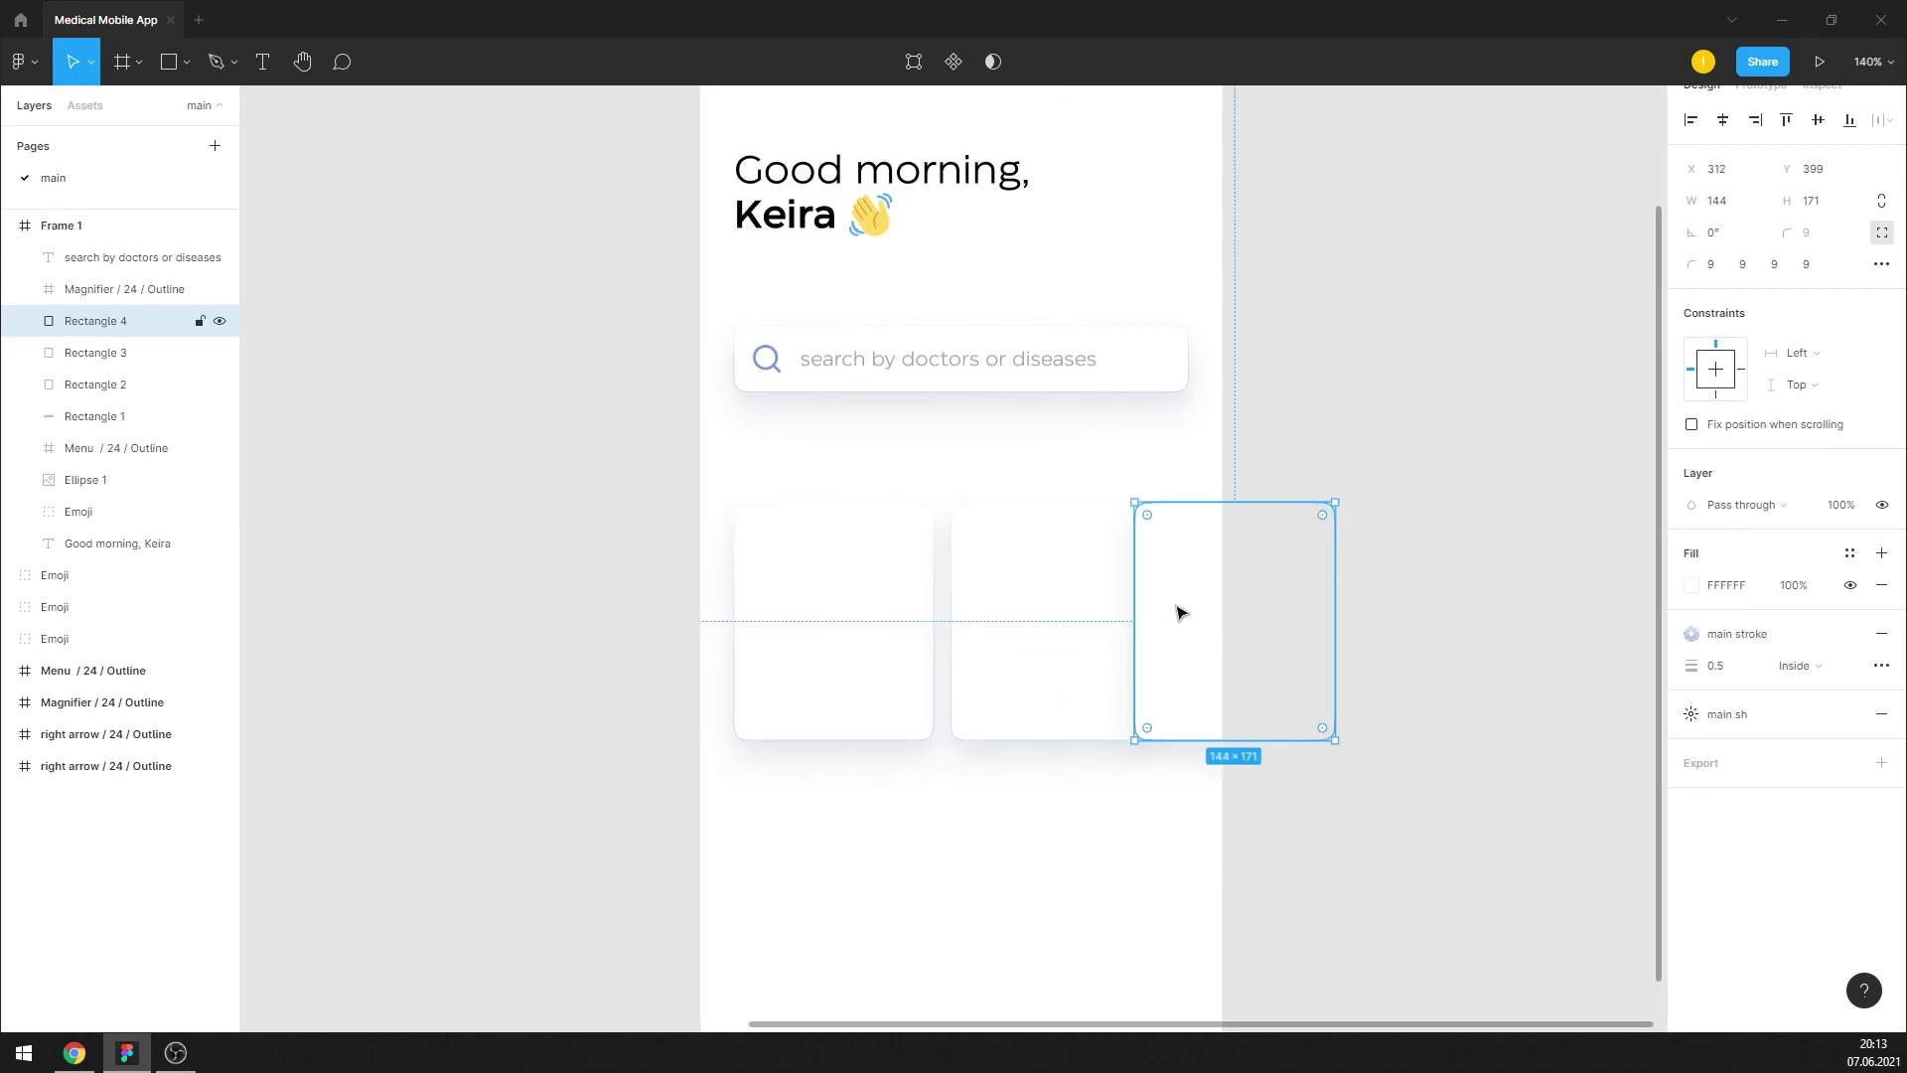
key("shift+Right")
key("shift+Right")
key("Right")
key("Right")
key("Right")
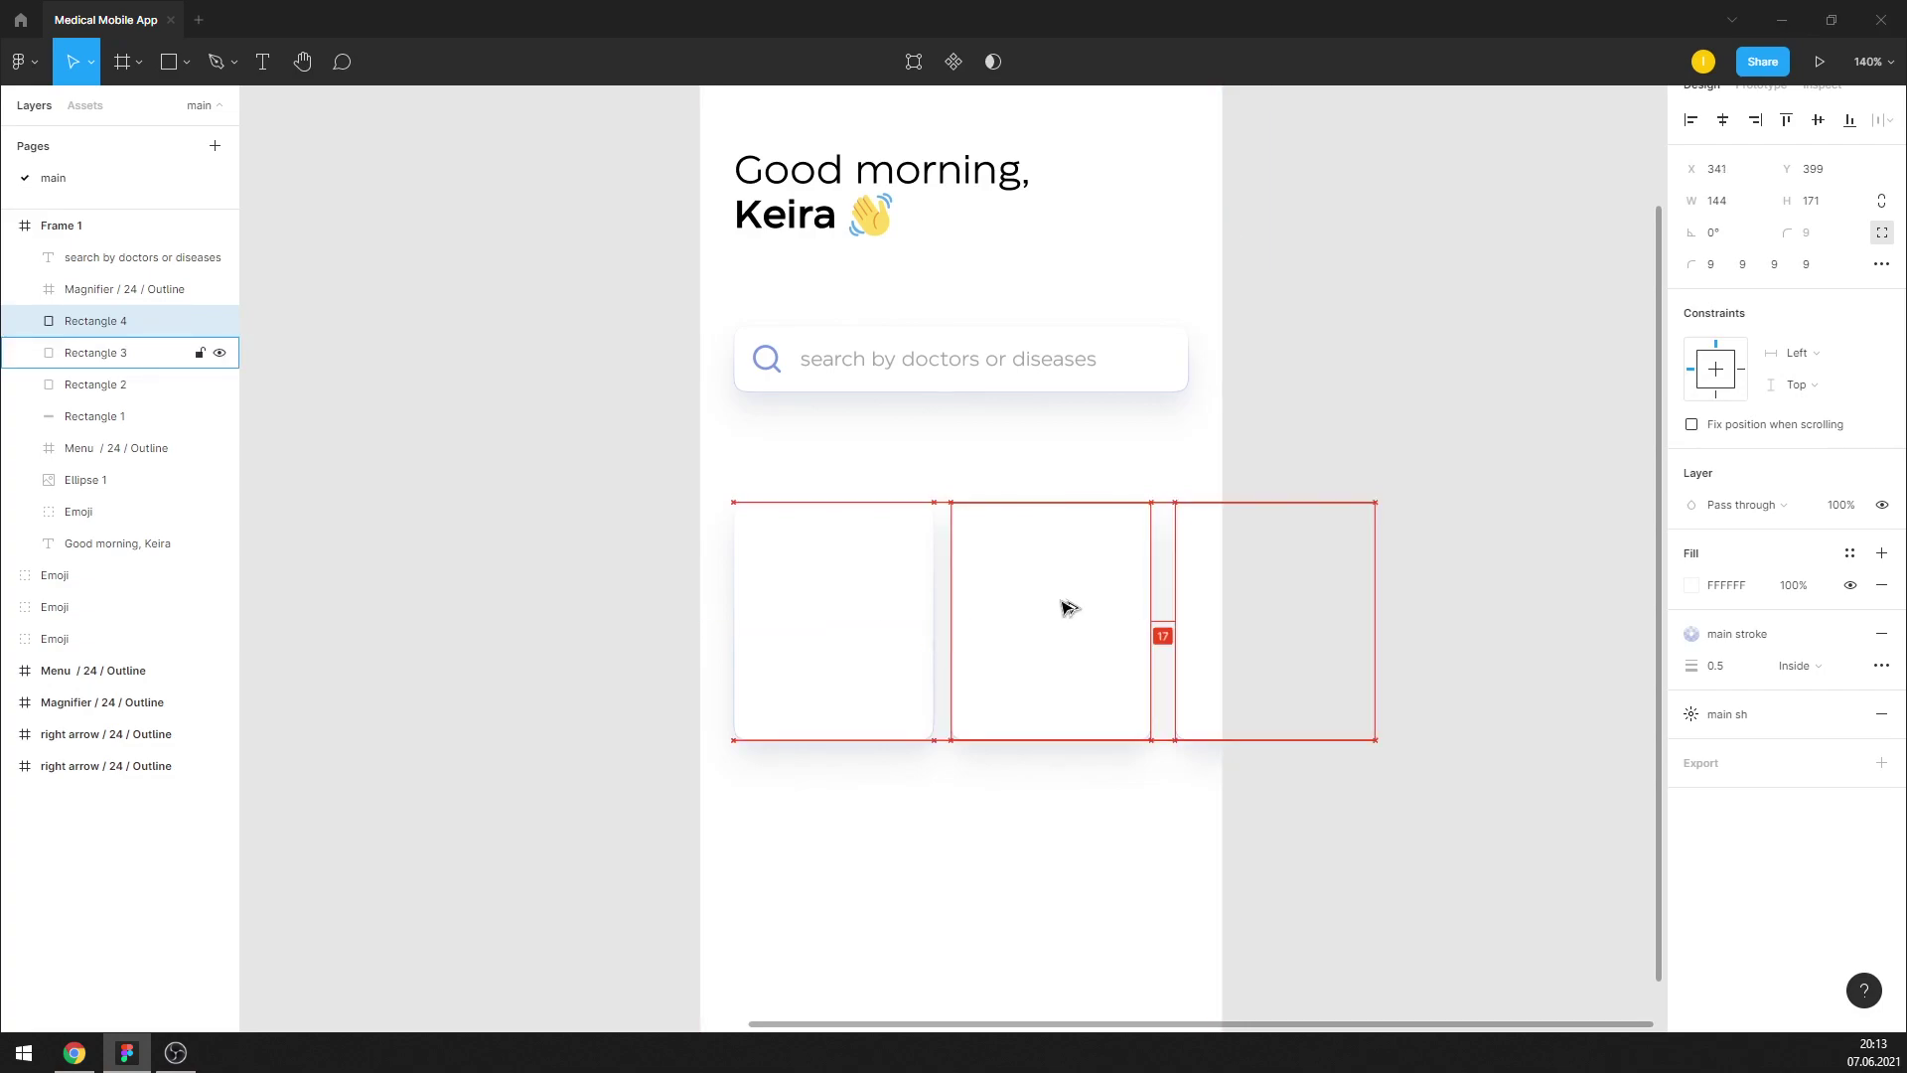
key("Left")
key("Left")
key("Left")
key("Left")
key("Left")
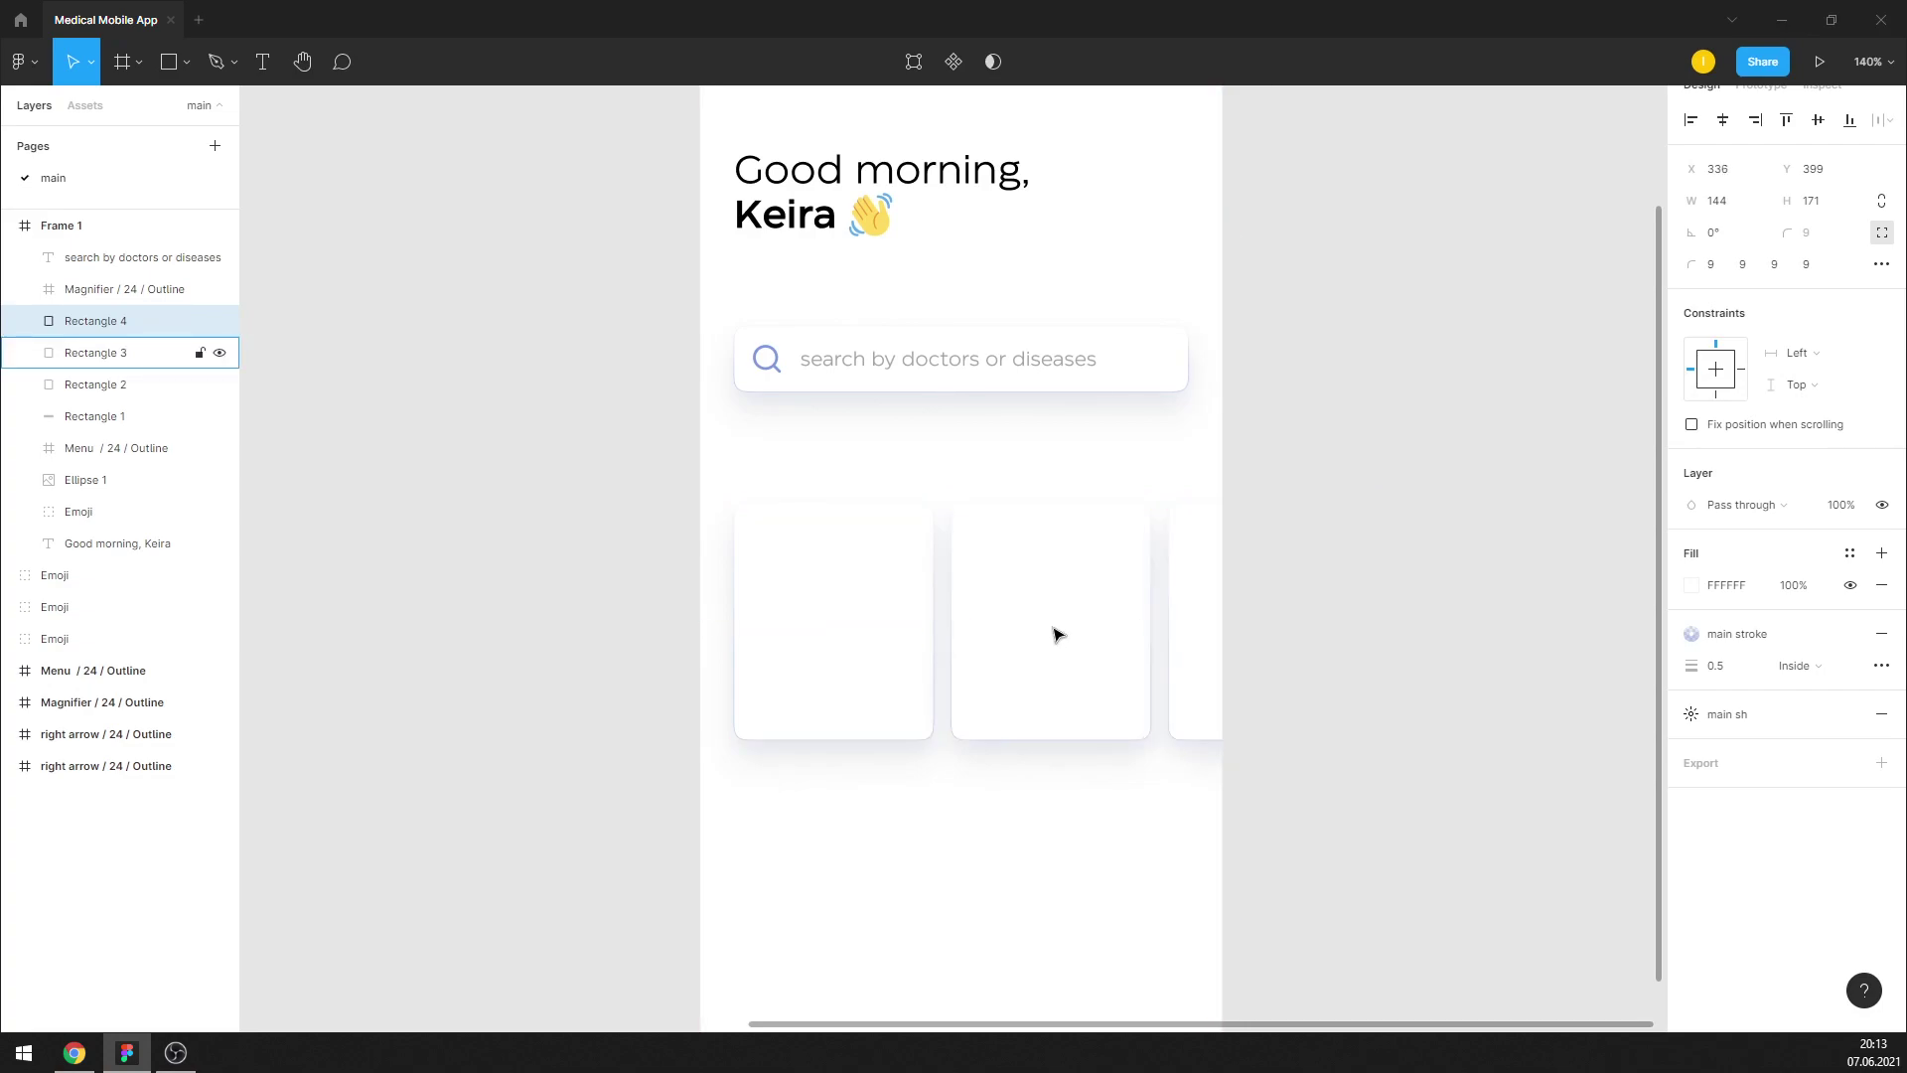
key("Escape")
scroll(893, 849, "down", 2)
scroll(905, 842, "down", 2)
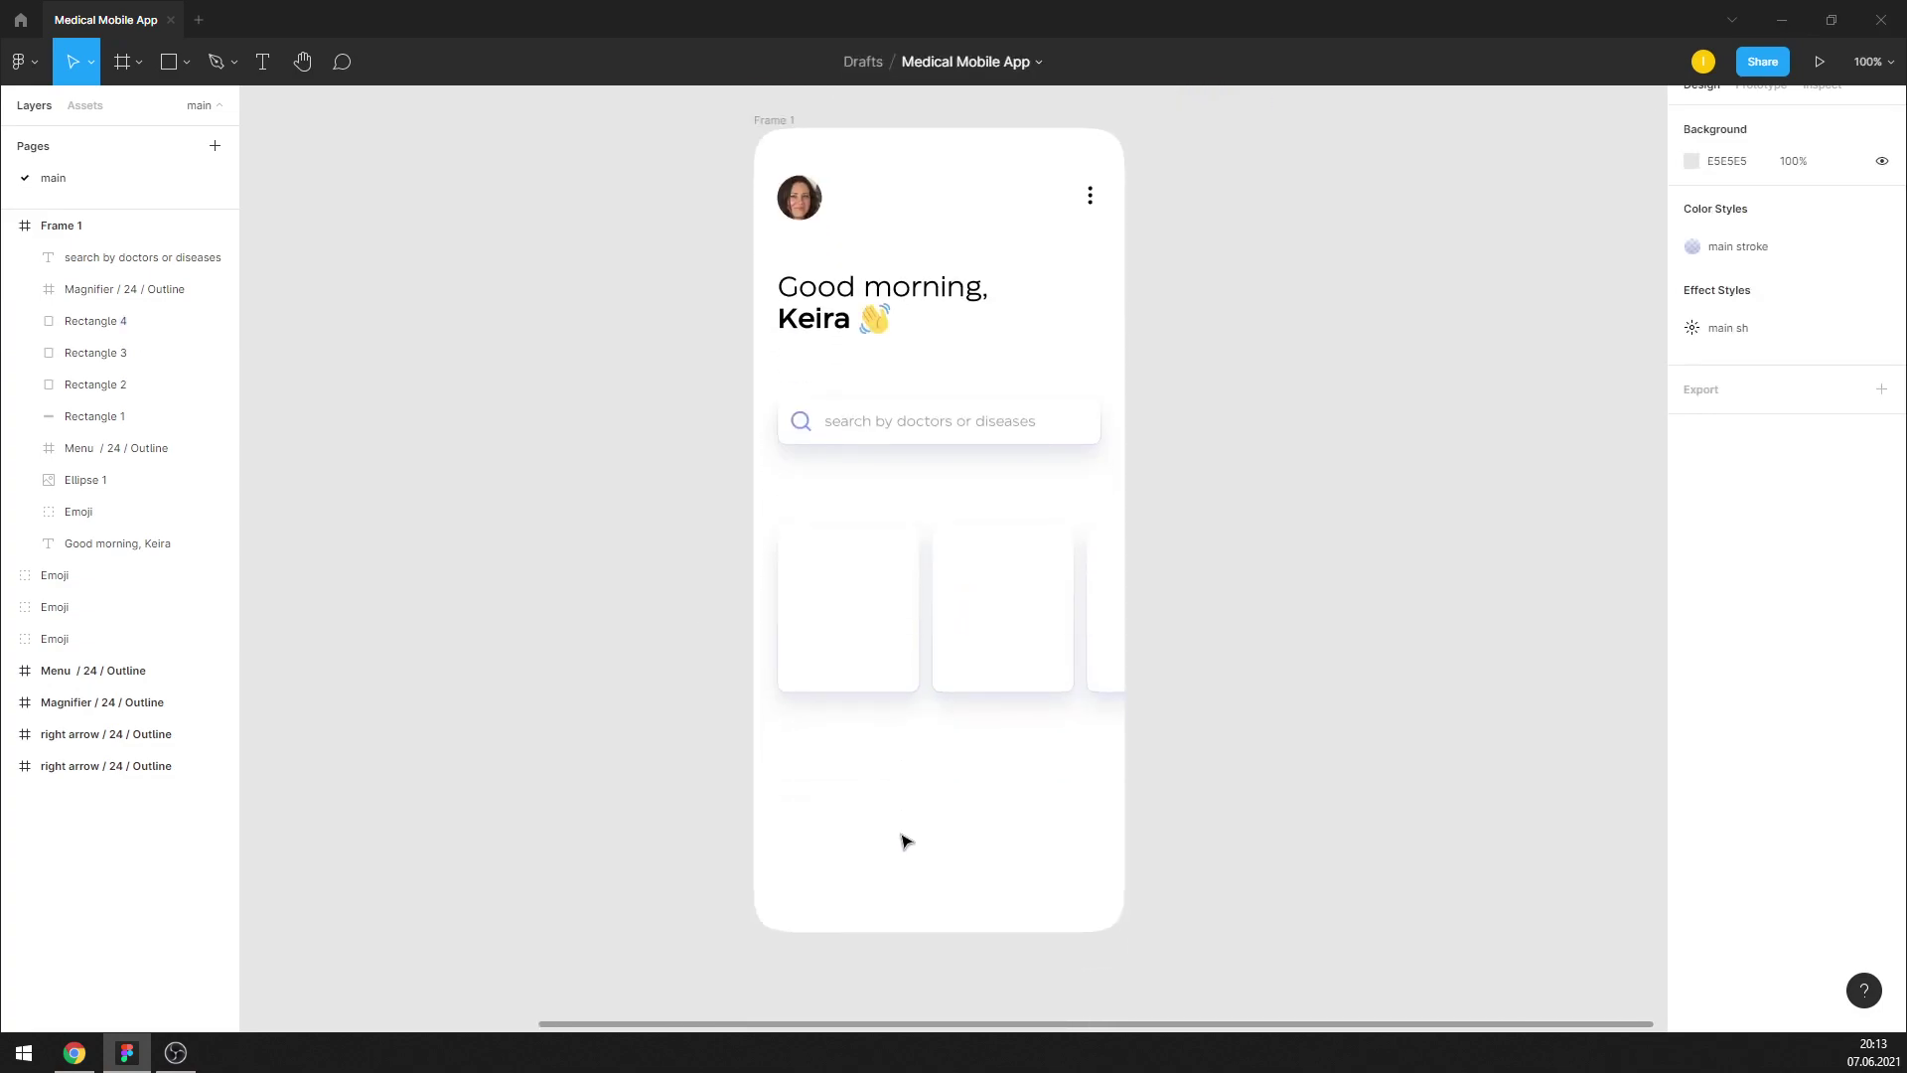
scroll(909, 829, "up", 1)
scroll(889, 815, "up", 1)
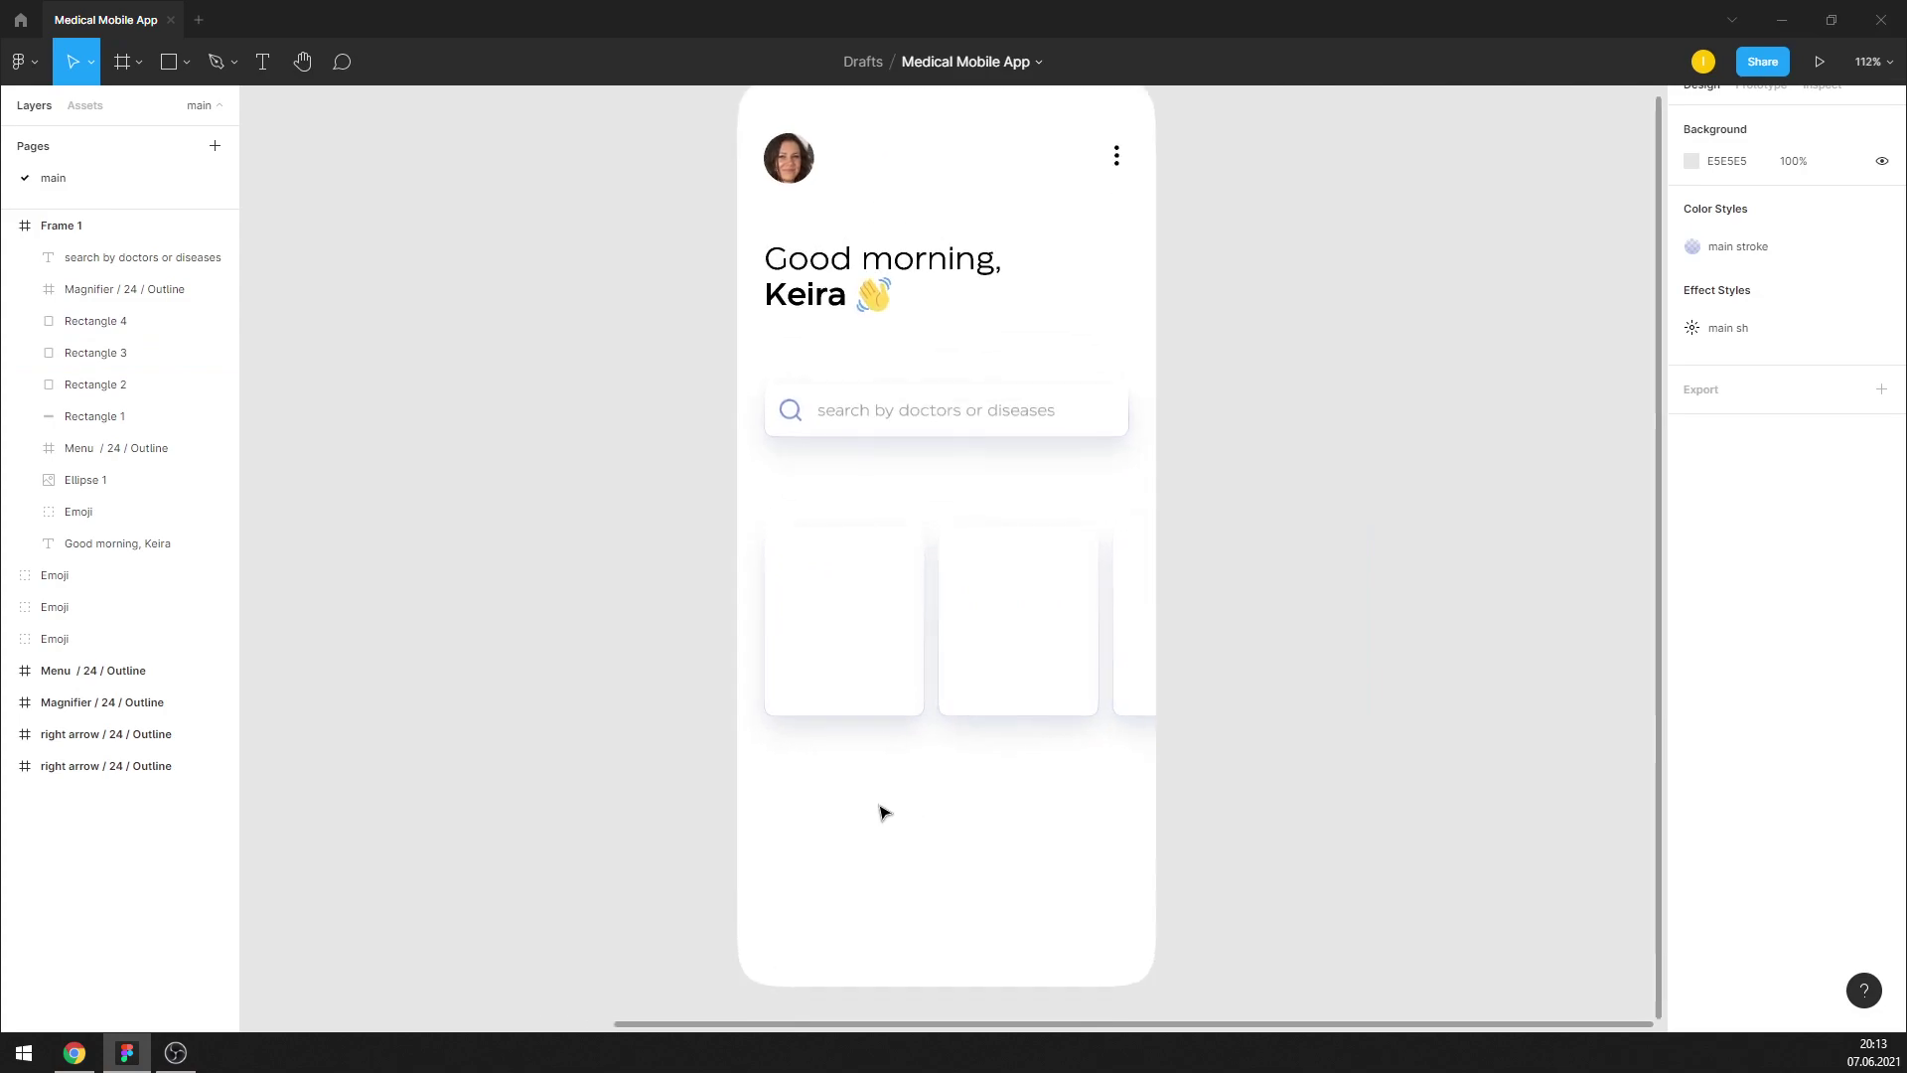
left_click(874, 663)
Copy the first card below the row as a full-width short bar, then stack a second copy above it
left_click_drag(874, 663, 872, 852)
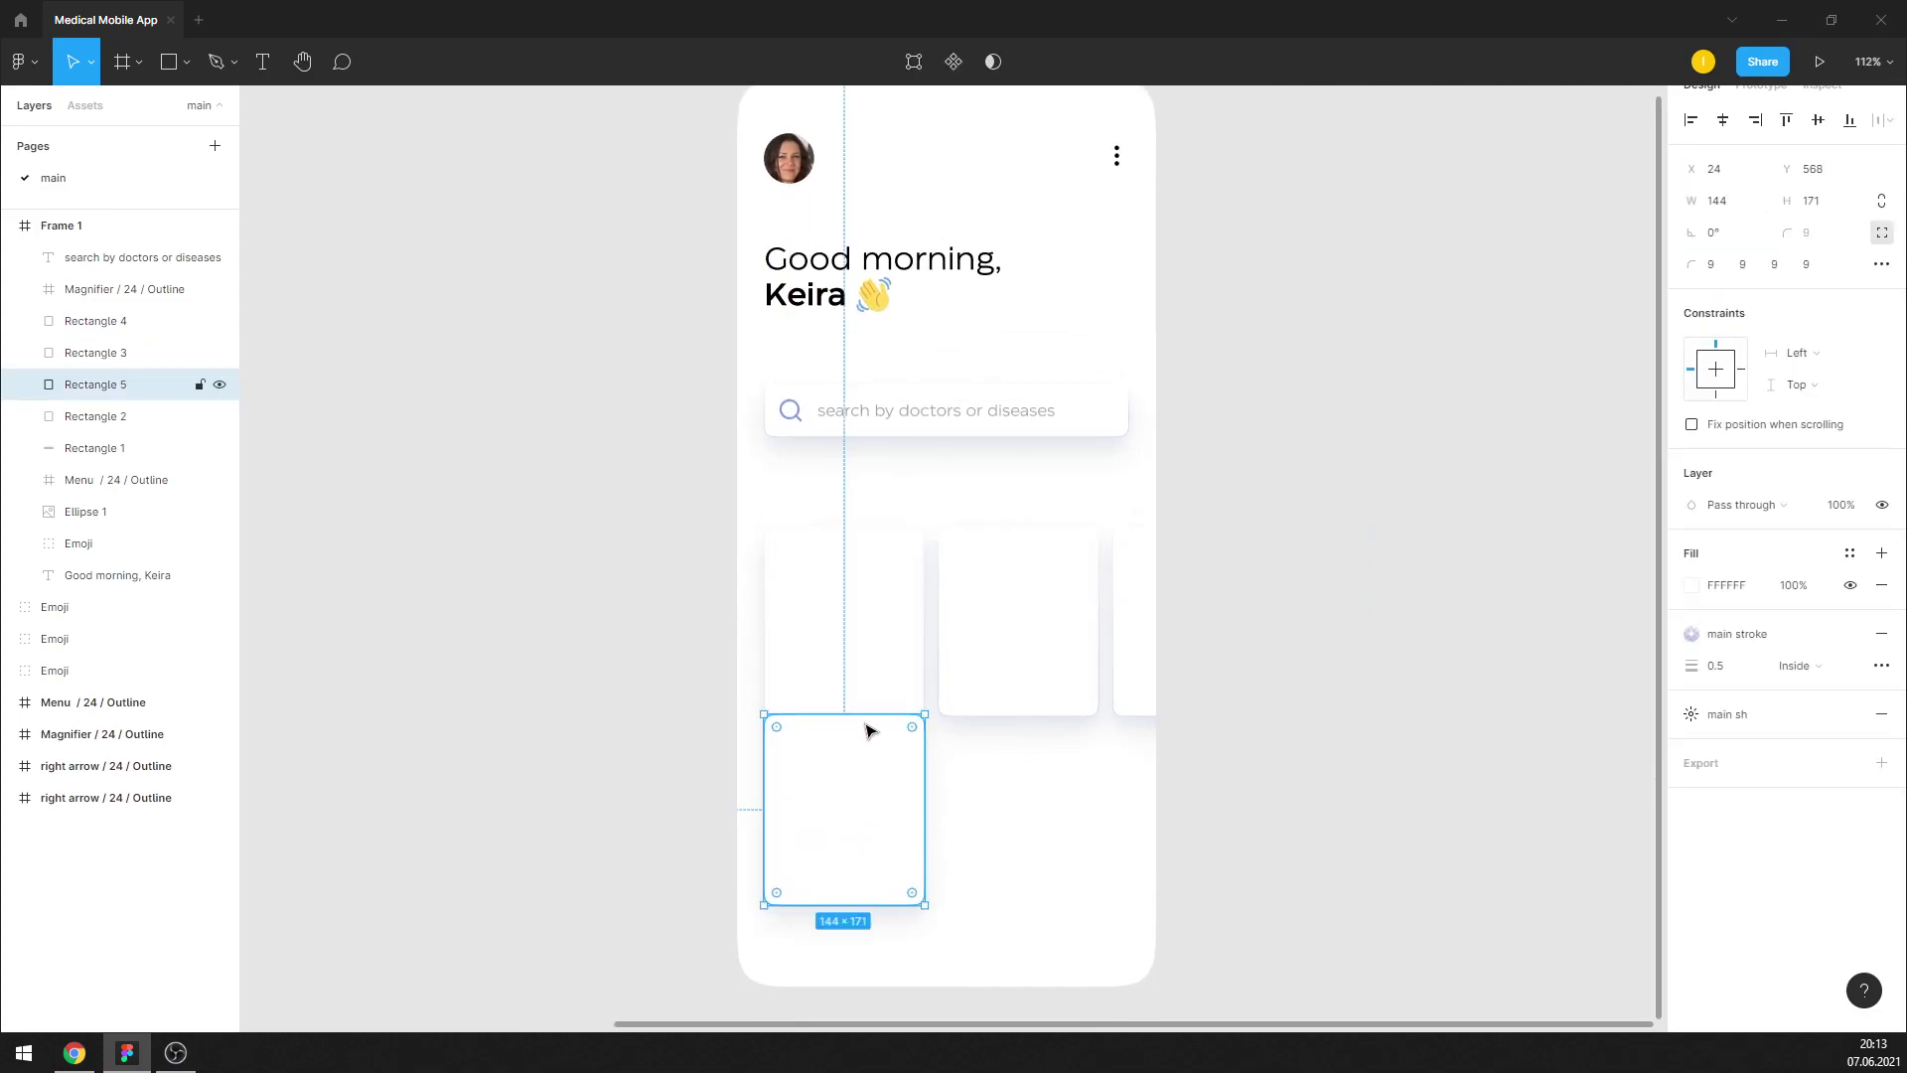
mouse_move(866, 717)
left_mouse_down()
mouse_move(860, 877)
mouse_move(1129, 907)
left_mouse_up()
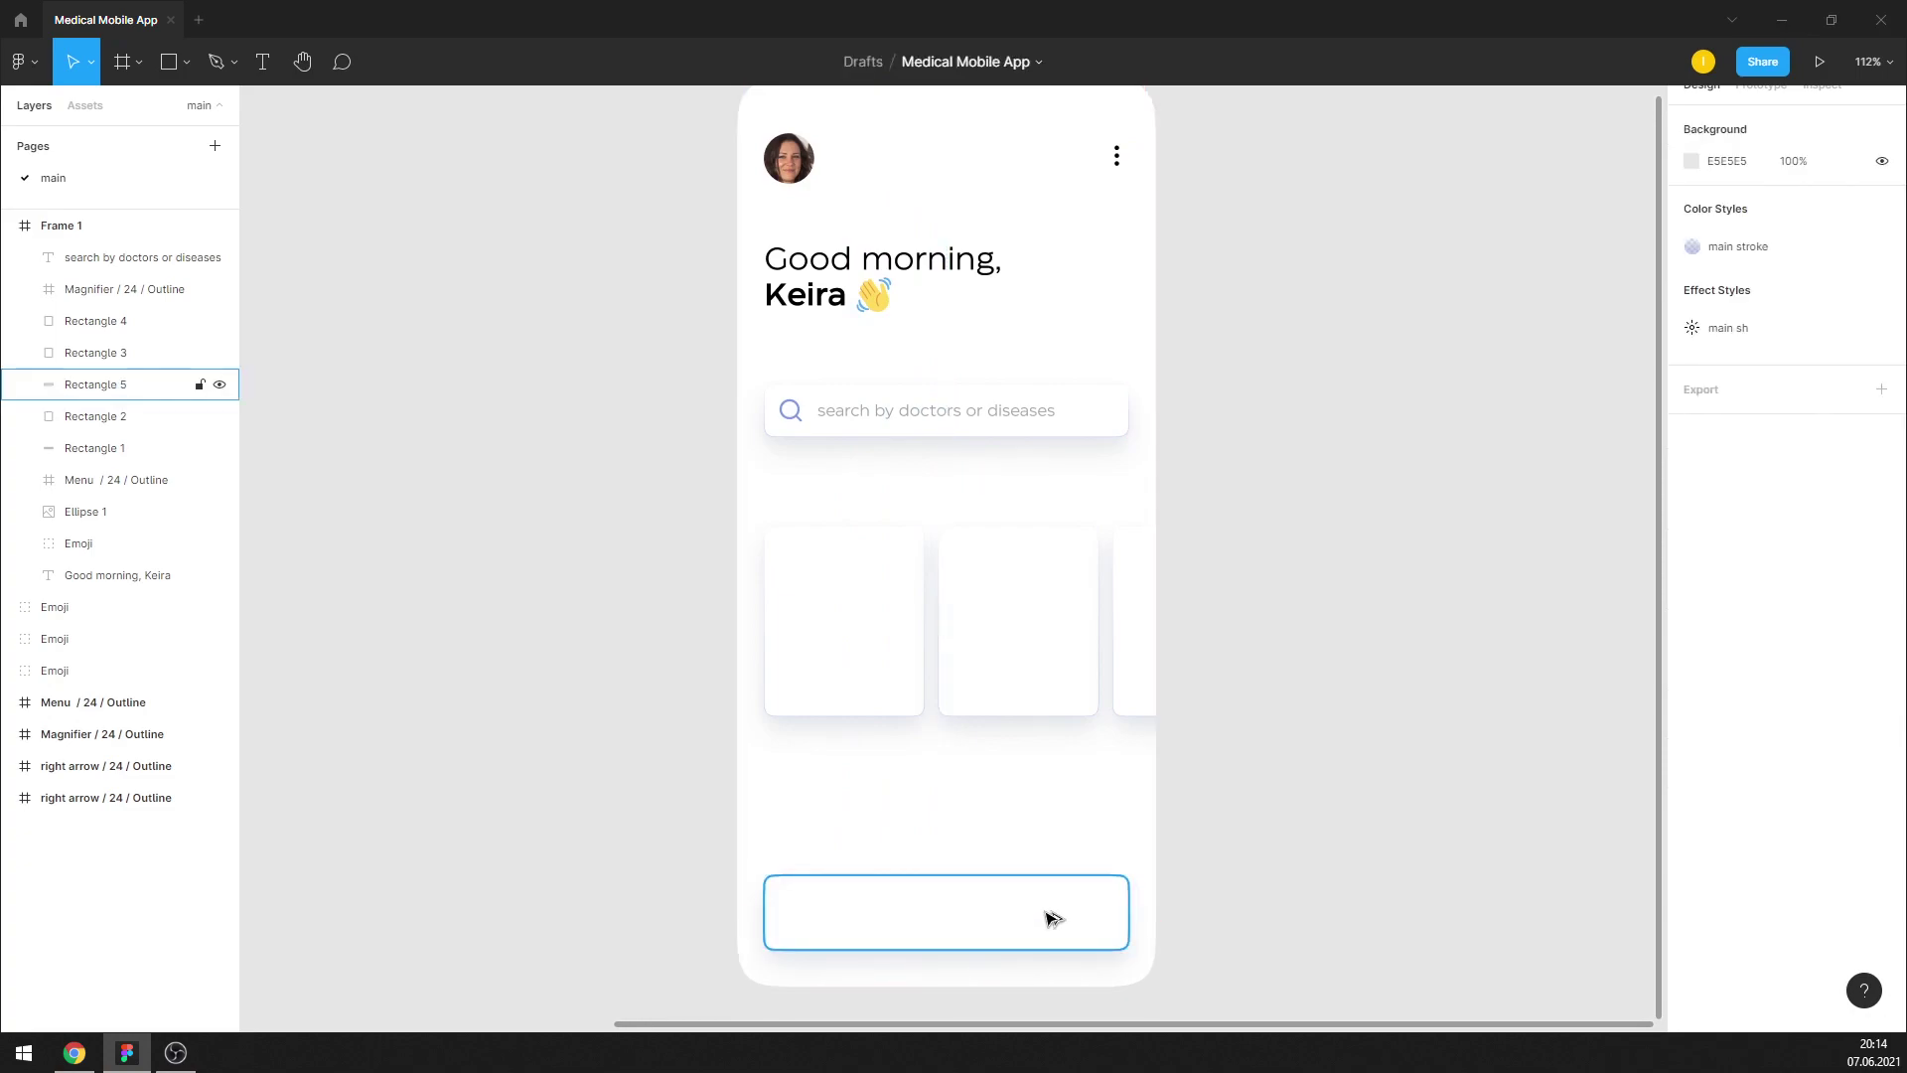
left_click_drag(1053, 915, 1043, 827)
left_click(1183, 771)
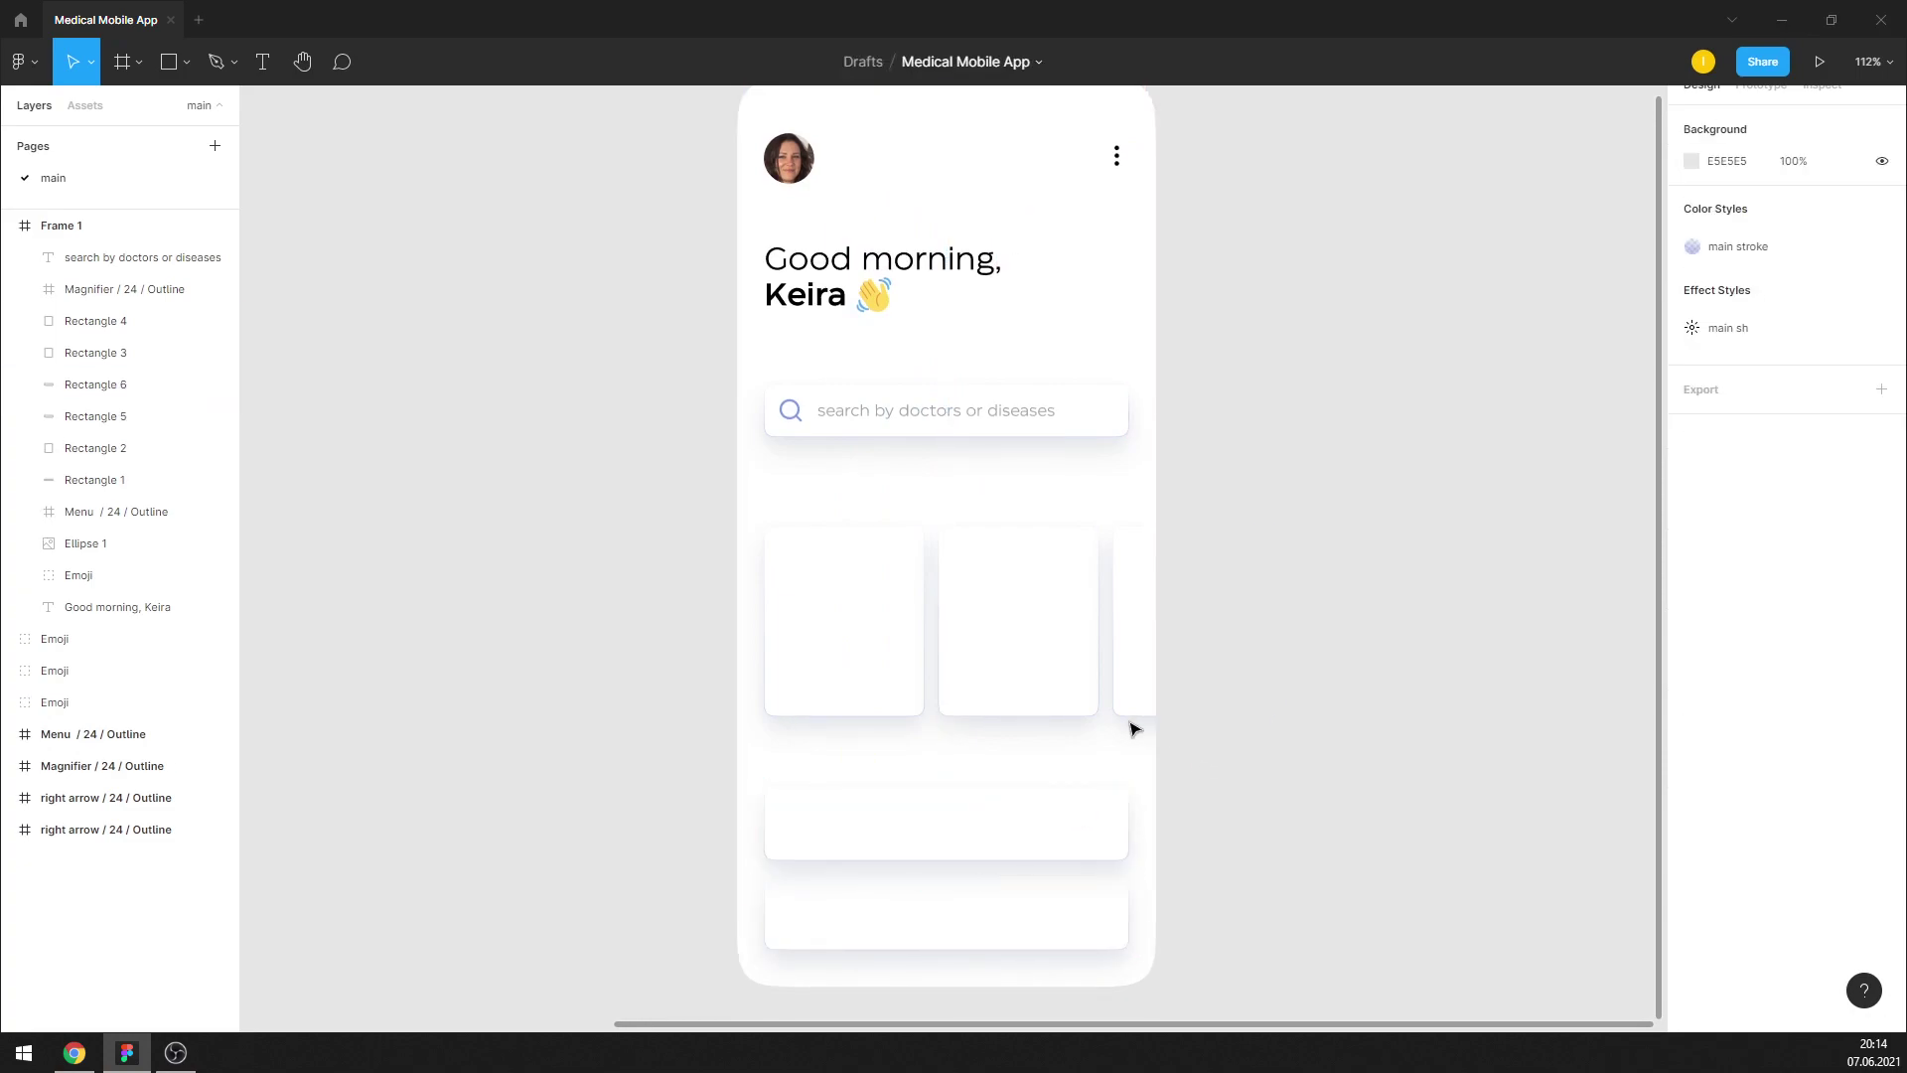
scroll(753, 609, "down", 3, "ctrl")
scroll(1017, 748, "up", 2, "ctrl")
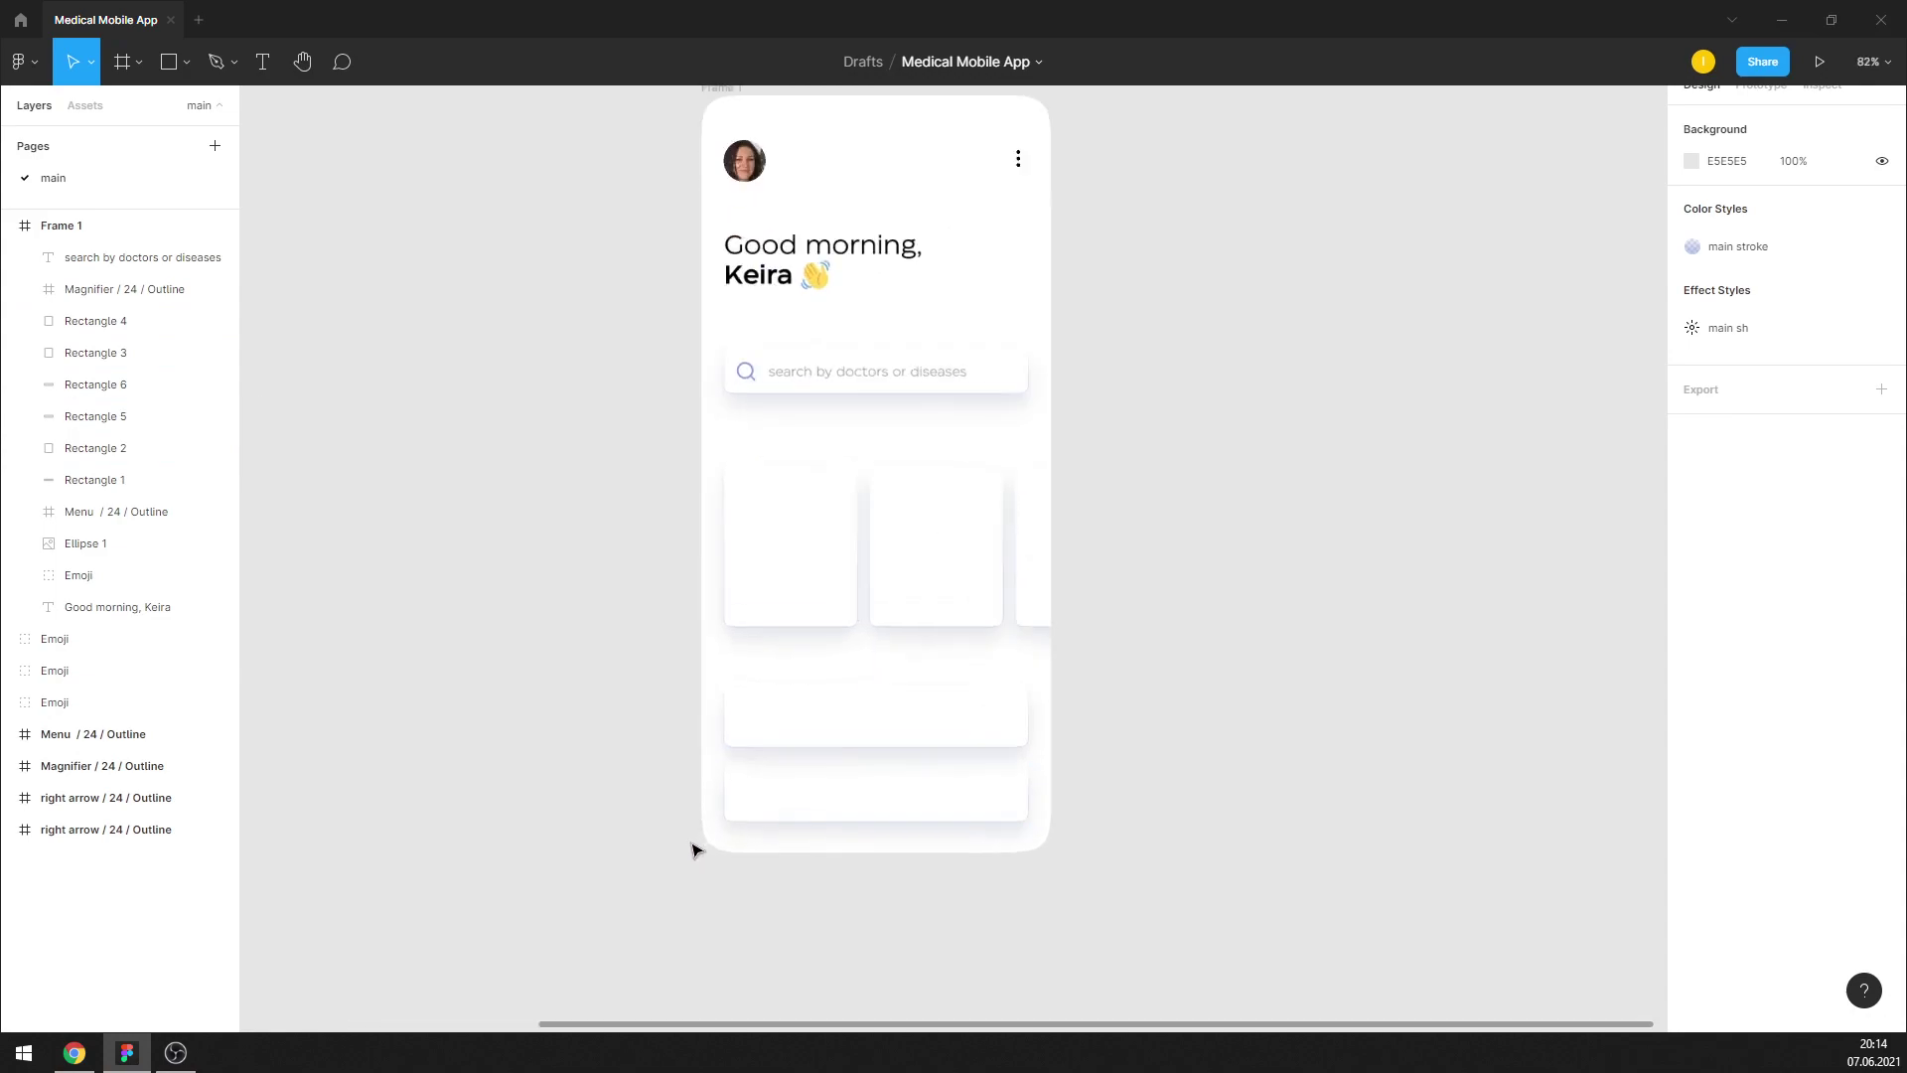
scroll(701, 844, "up", 2, "ctrl")
Change the first square card's fill from white to light cyan
left_click(846, 534)
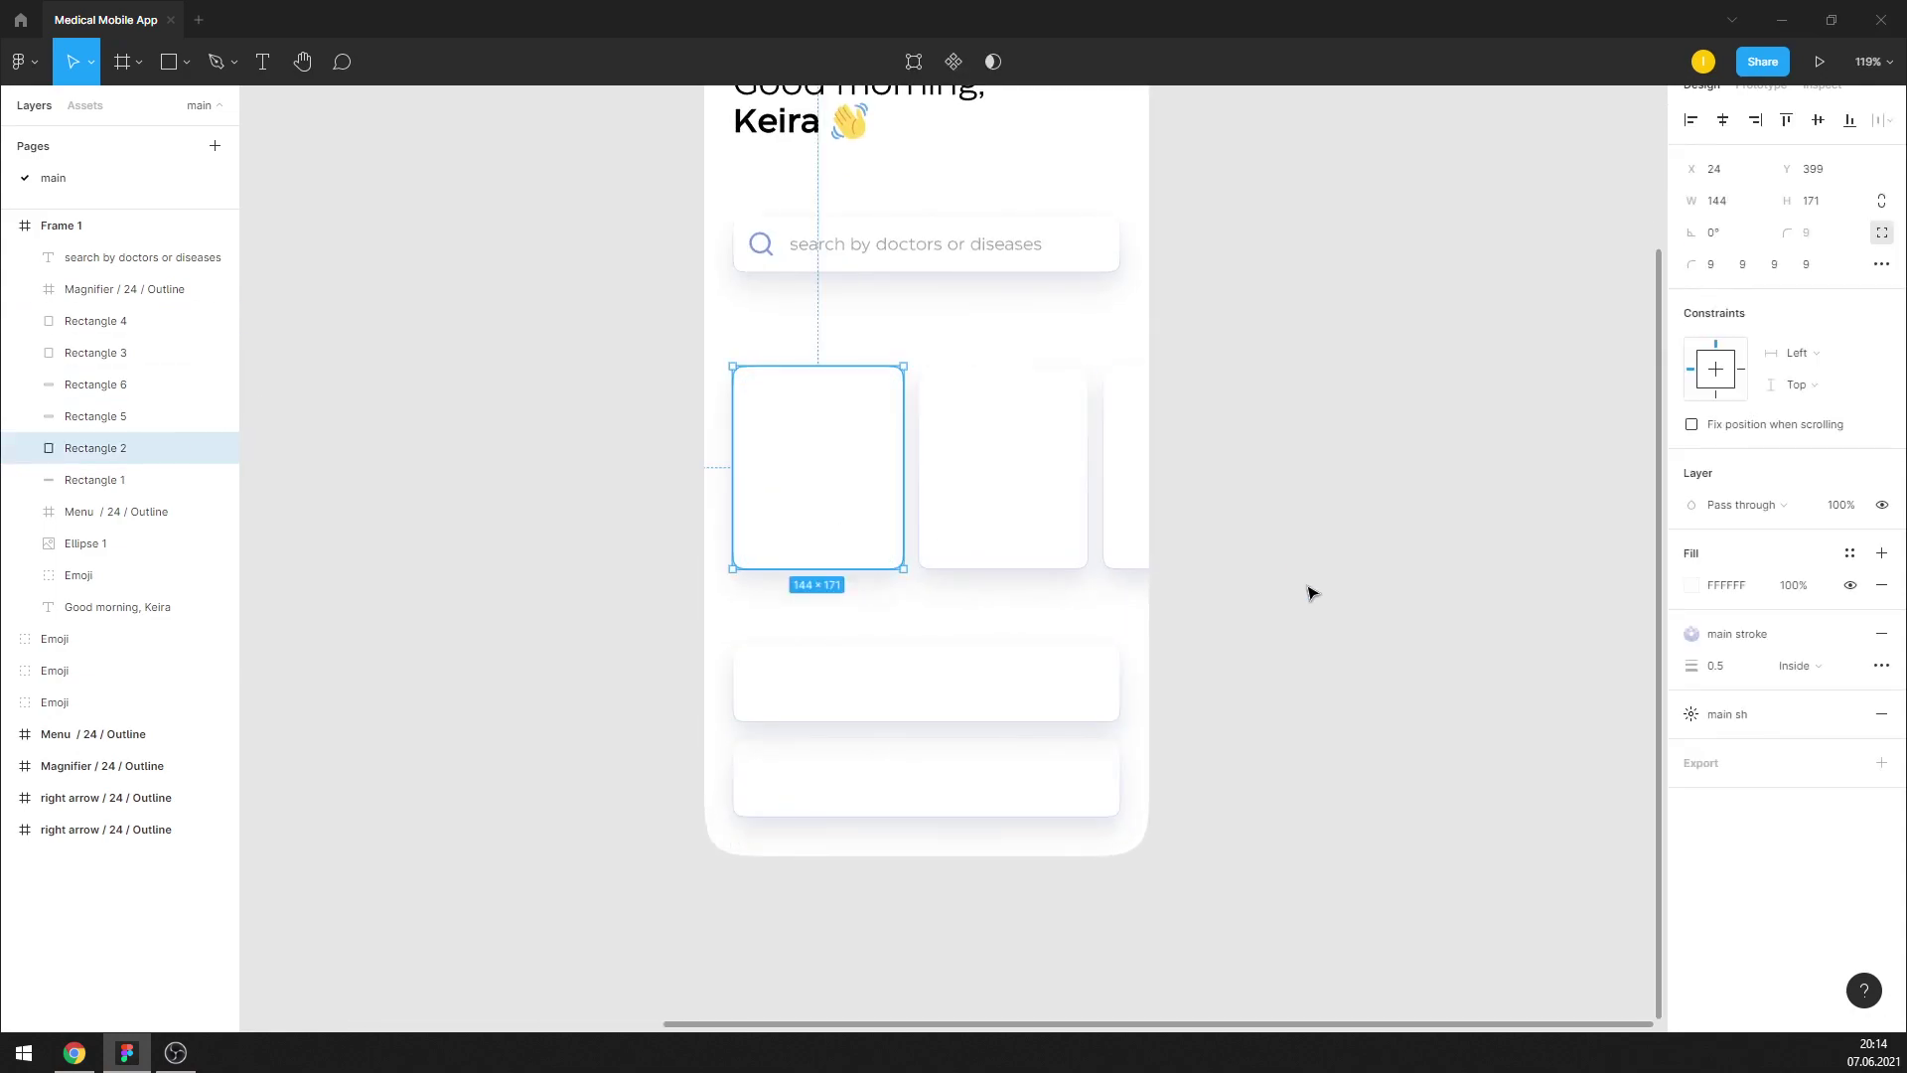
left_click(1691, 585)
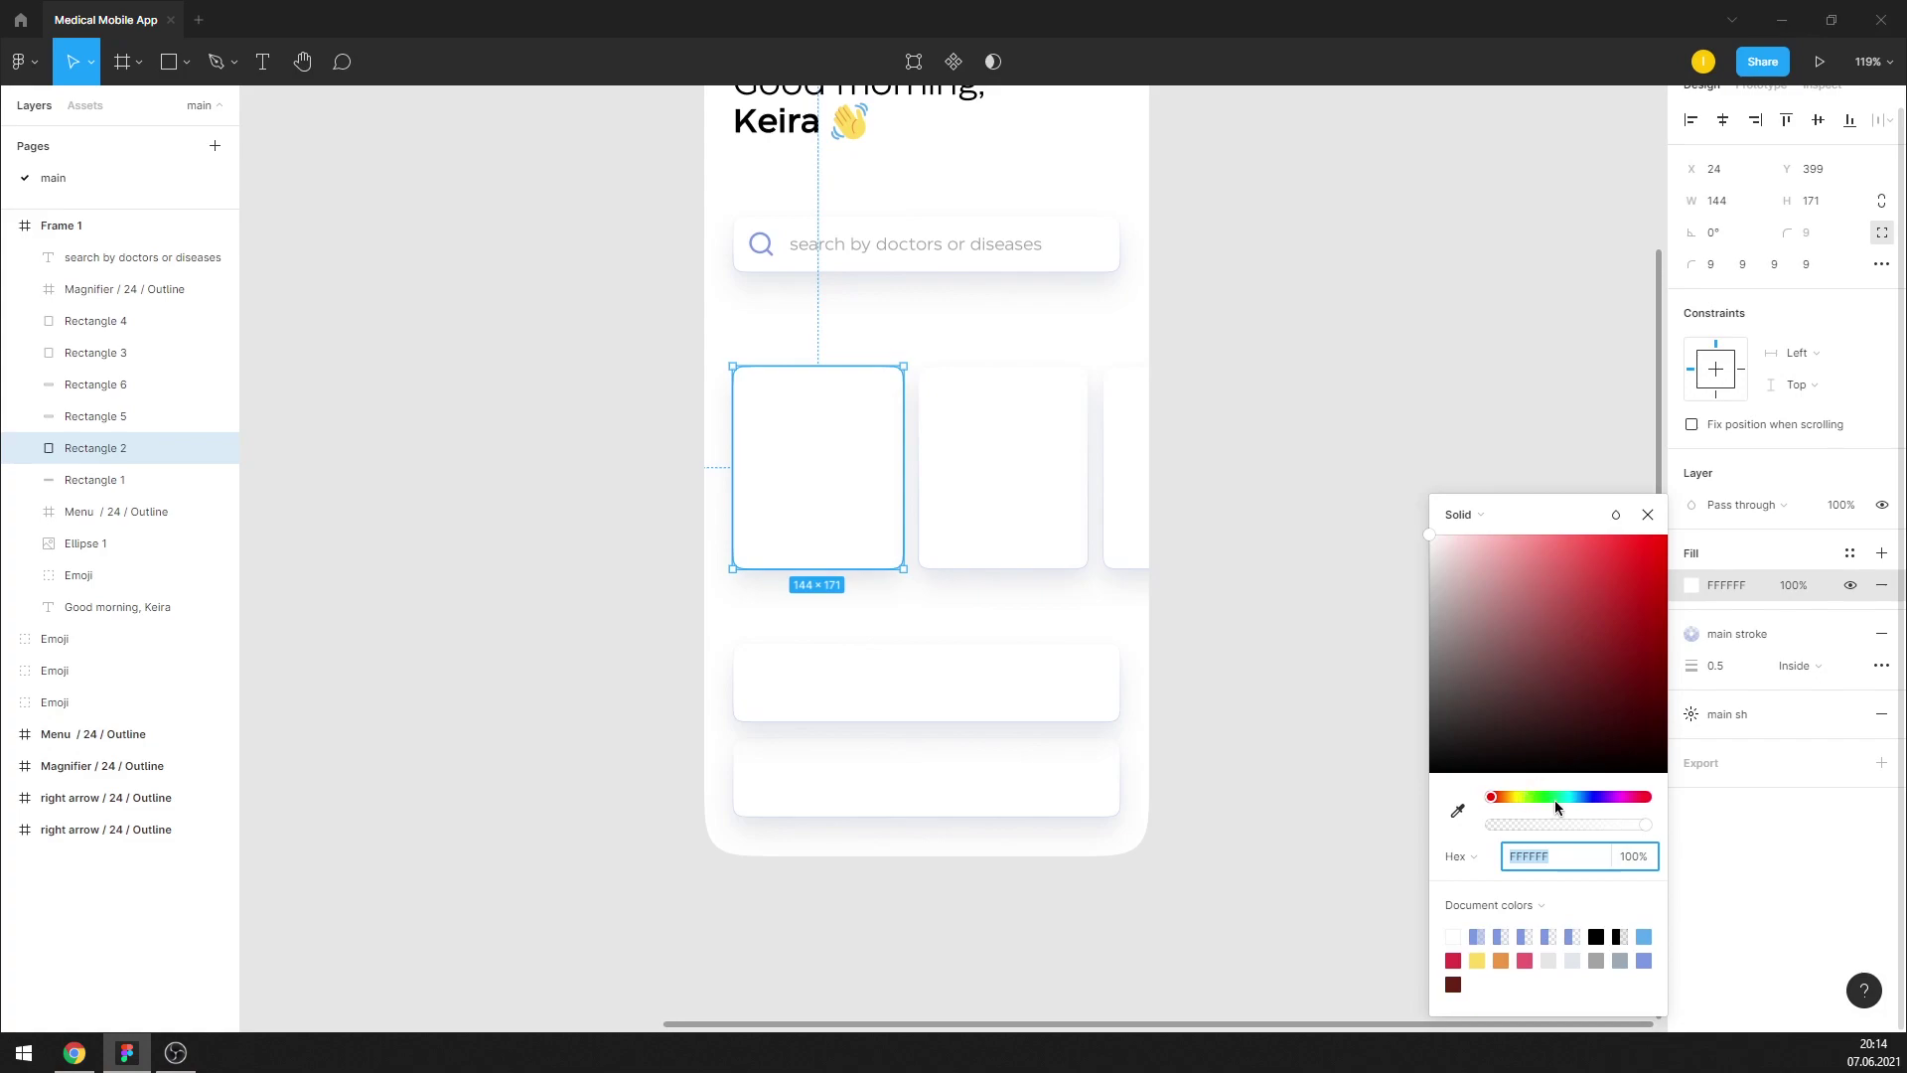
left_click_drag(1554, 797, 1573, 797)
left_click_drag(1500, 546, 1581, 548)
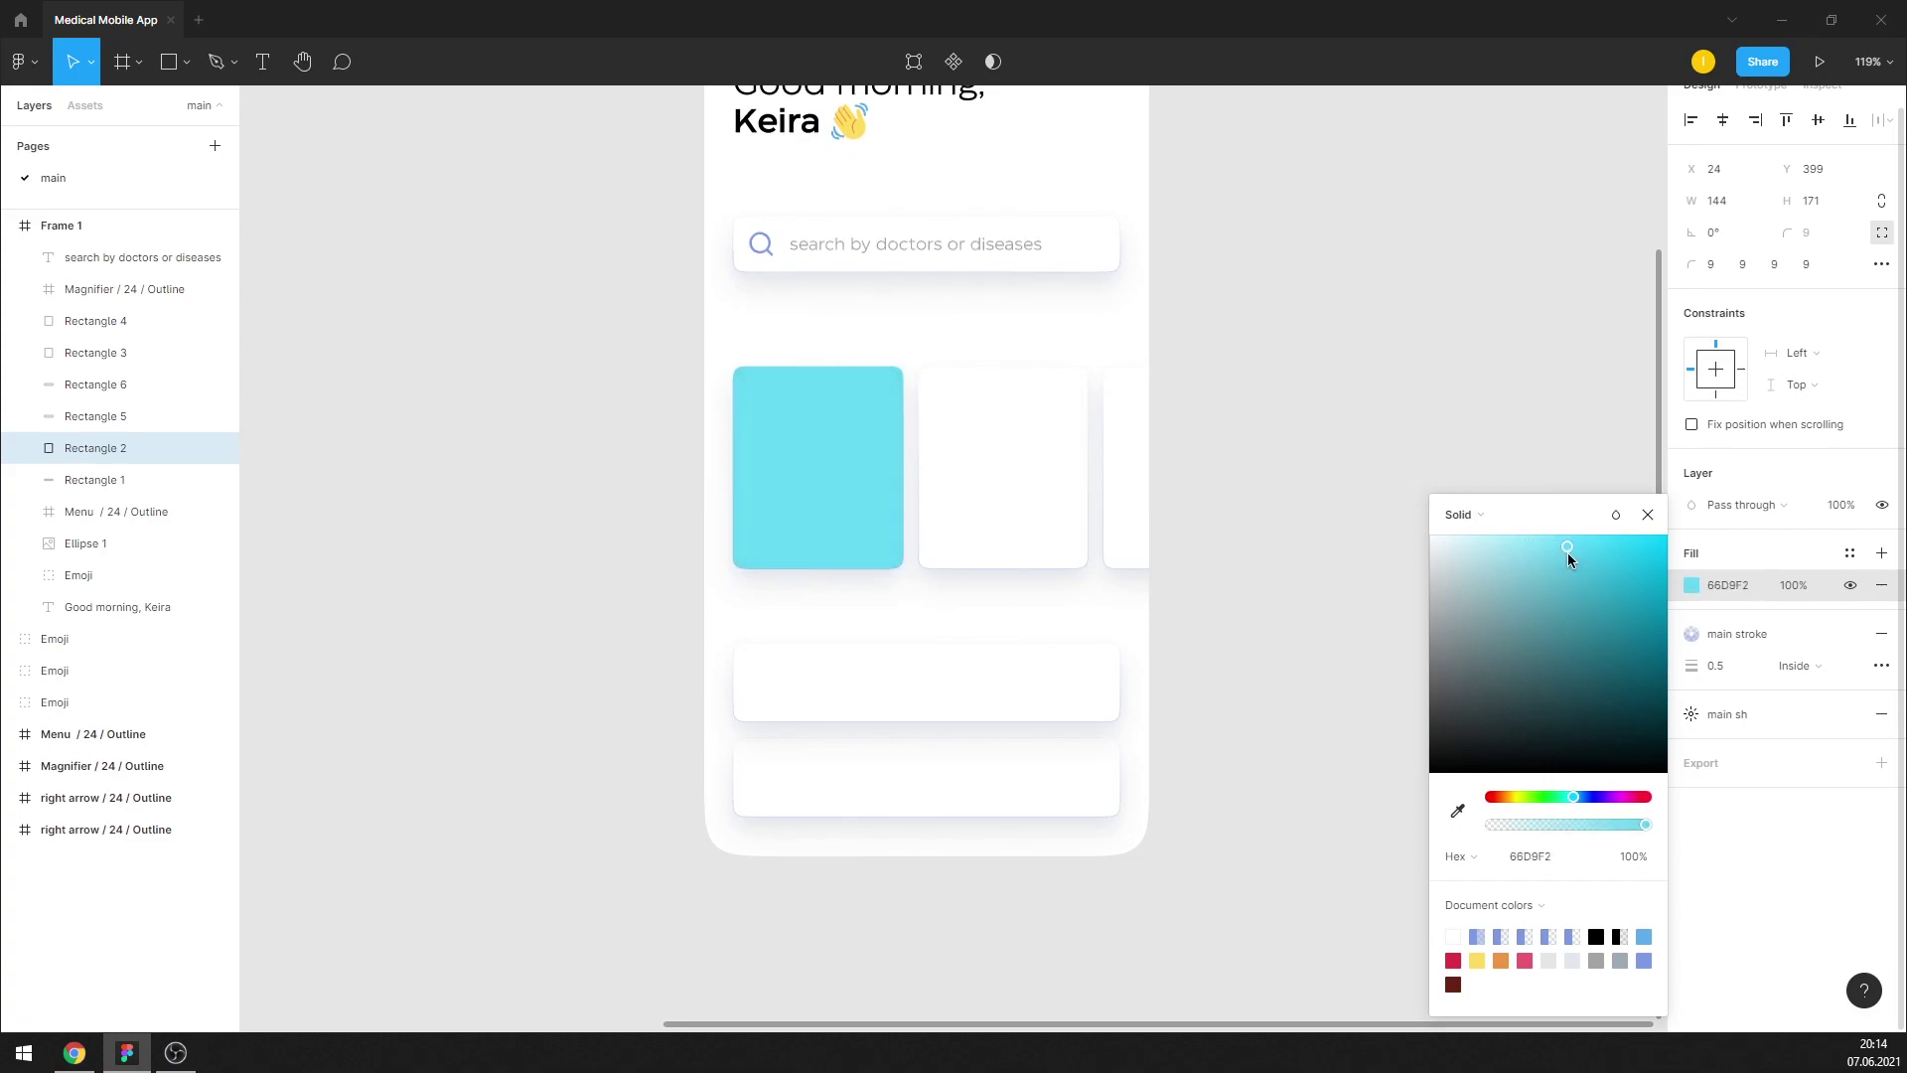
left_click(1470, 489)
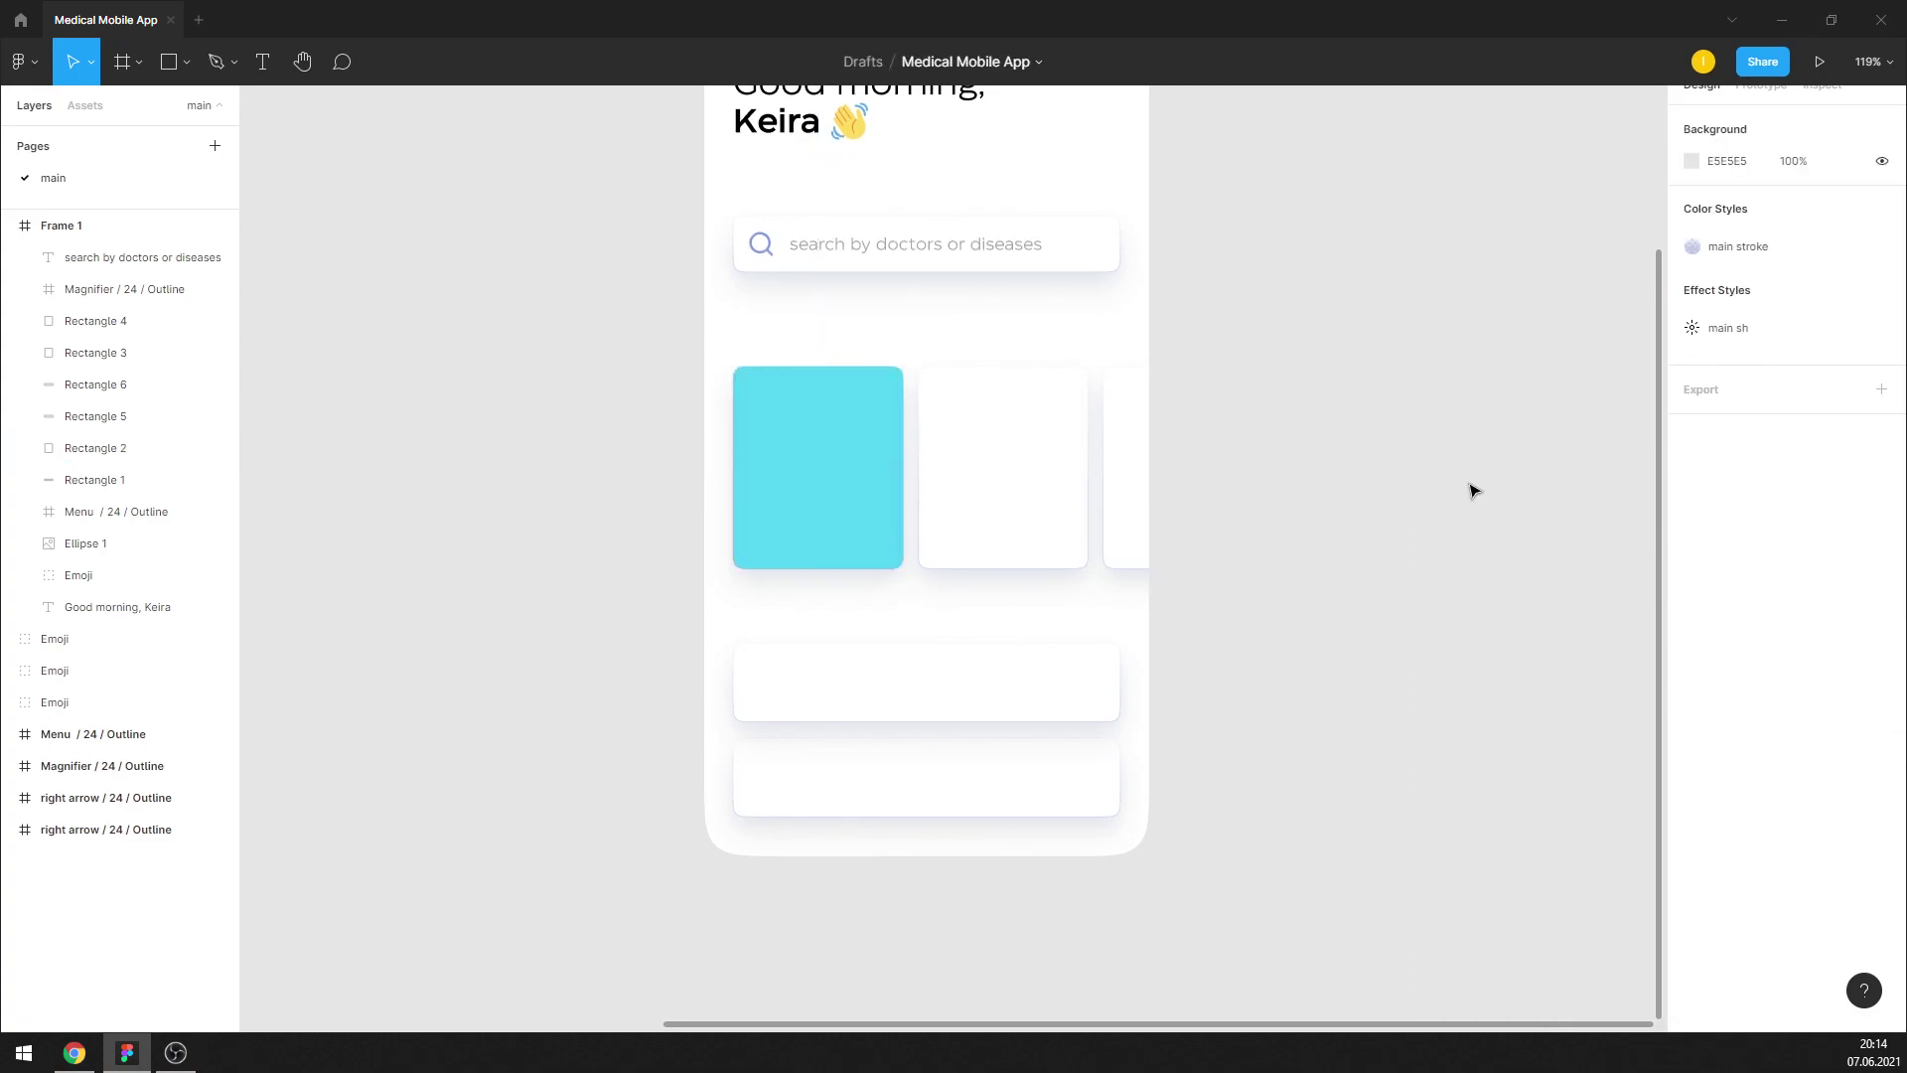
scroll(1473, 492, "down", 2)
scroll(775, 367, "down", 1)
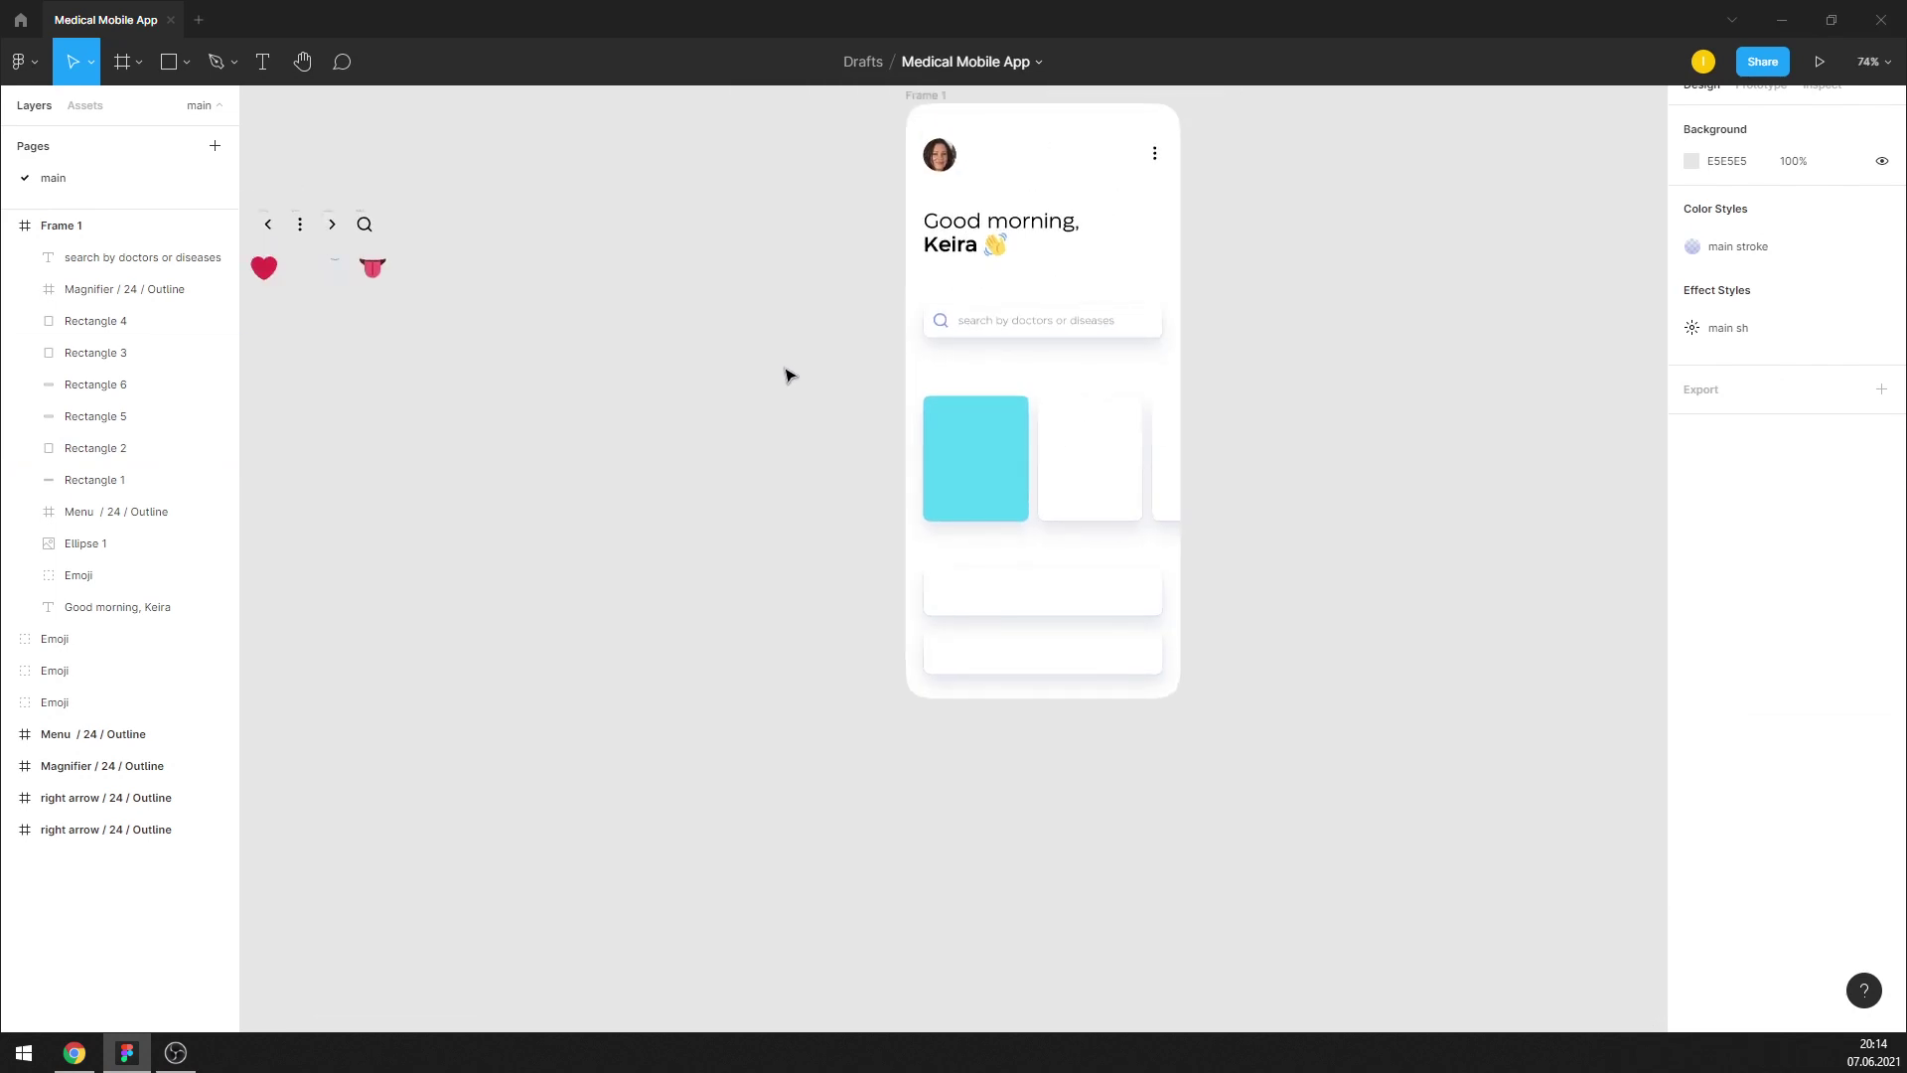
Move the tooth emoji from beside the phone frame onto the cyan card
left_click(339, 267)
left_click_drag(338, 266, 953, 423)
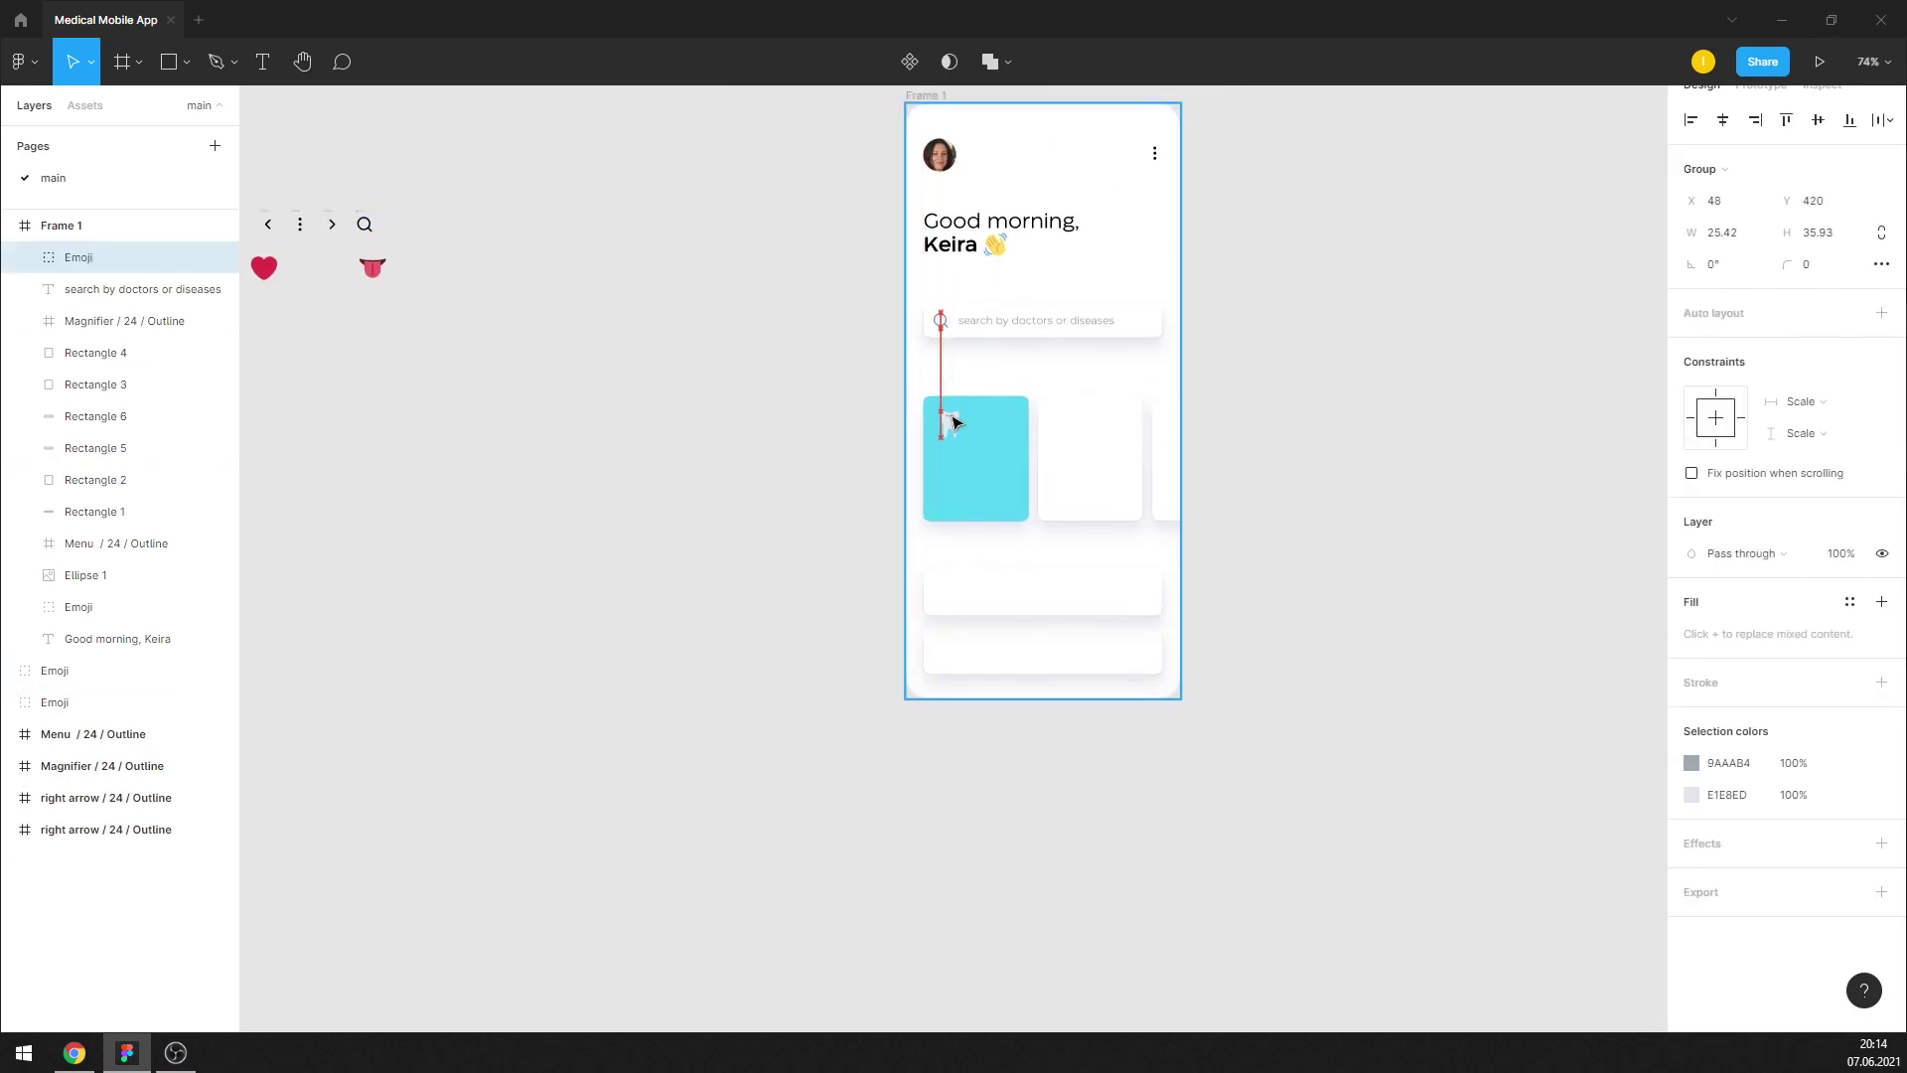
scroll(1013, 396, "up", 2)
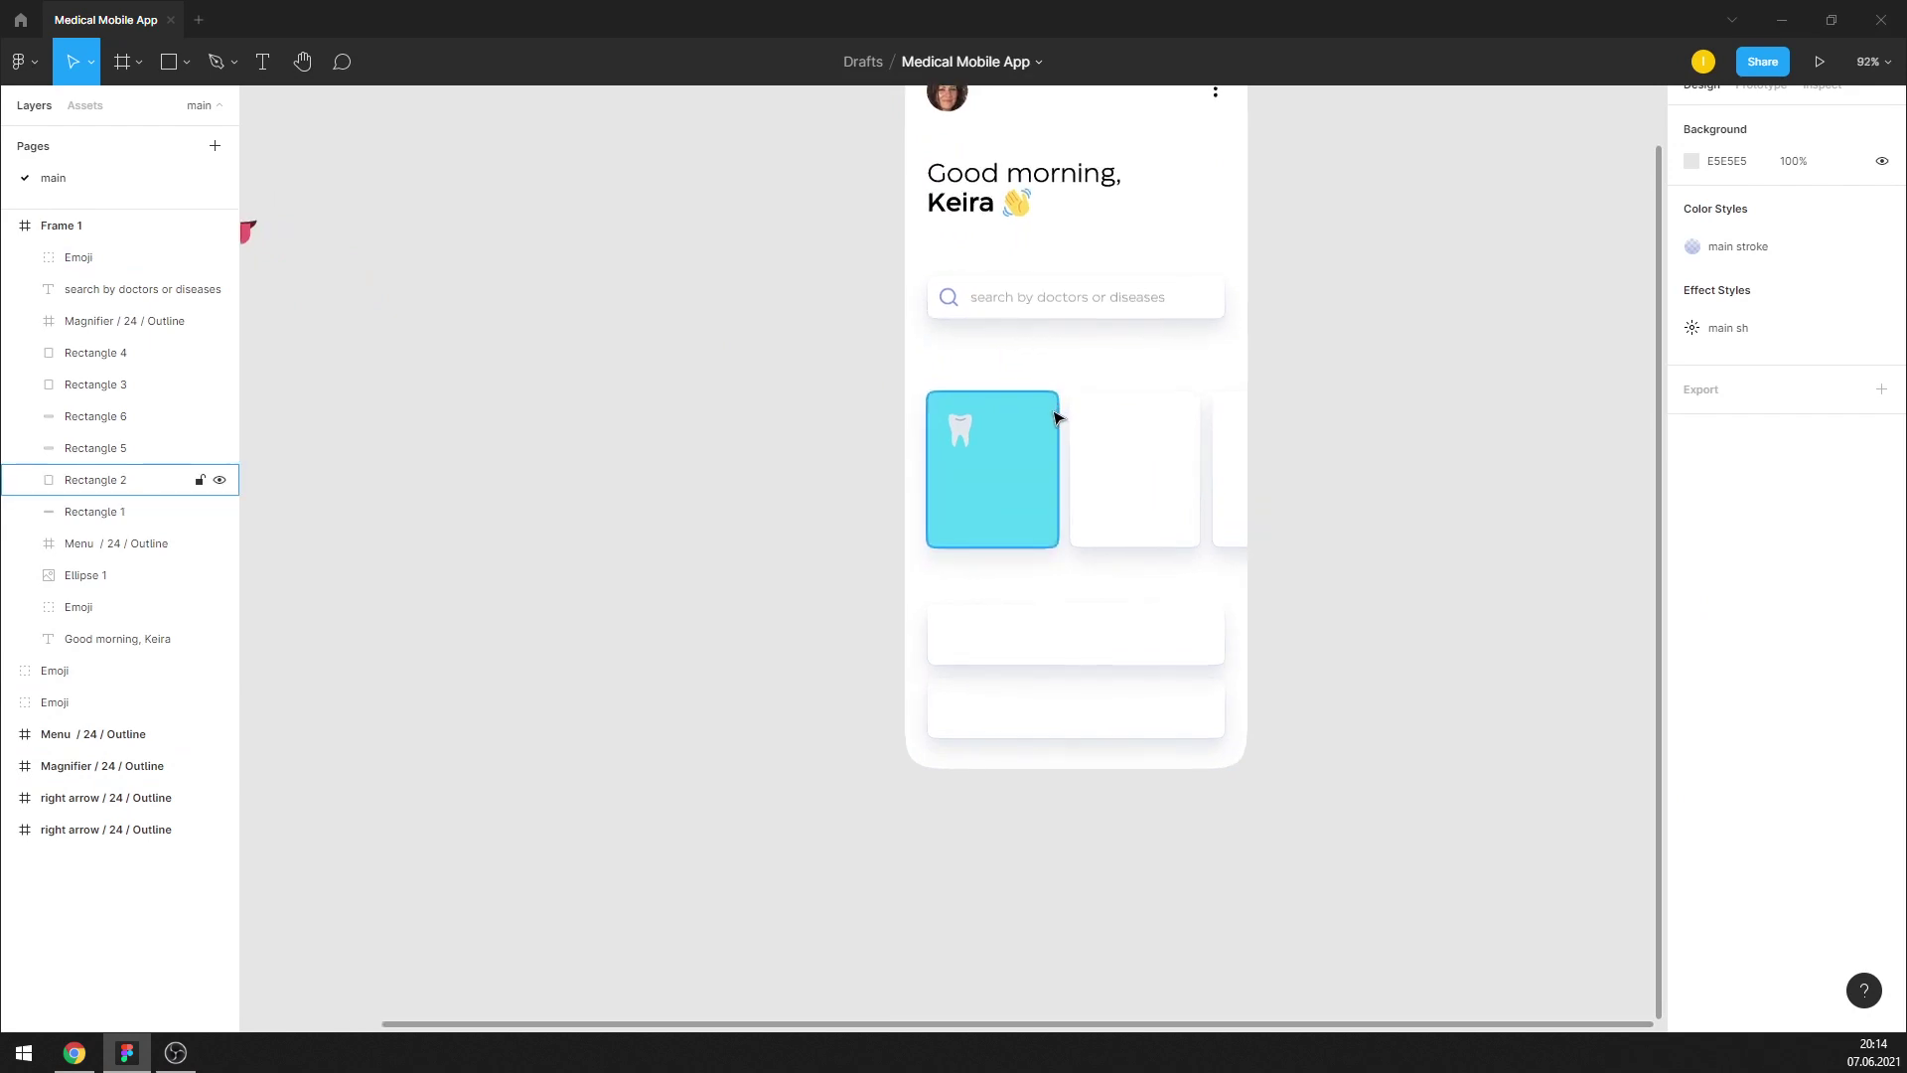
scroll(1055, 413, "up", 3)
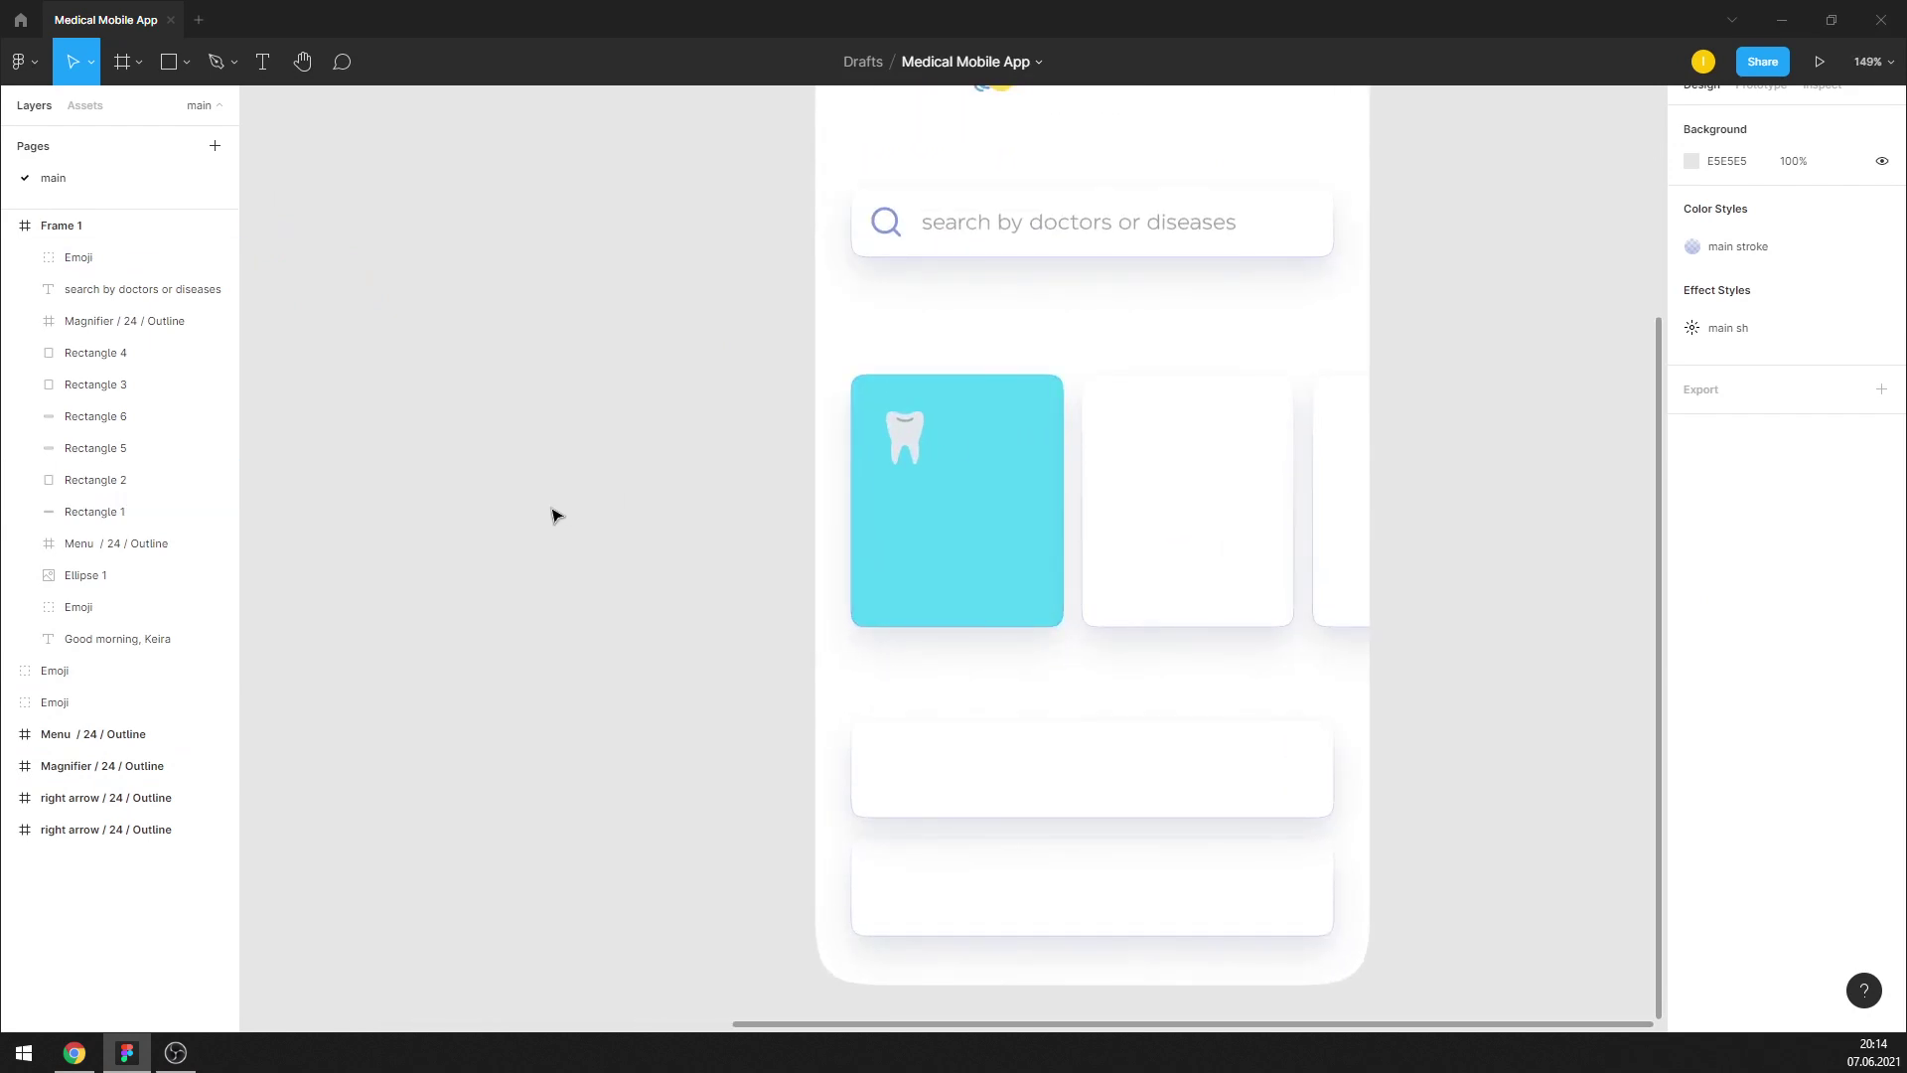
Draw a circle on the cyan card and bring the tooth emoji in front of it
left_click(186, 61)
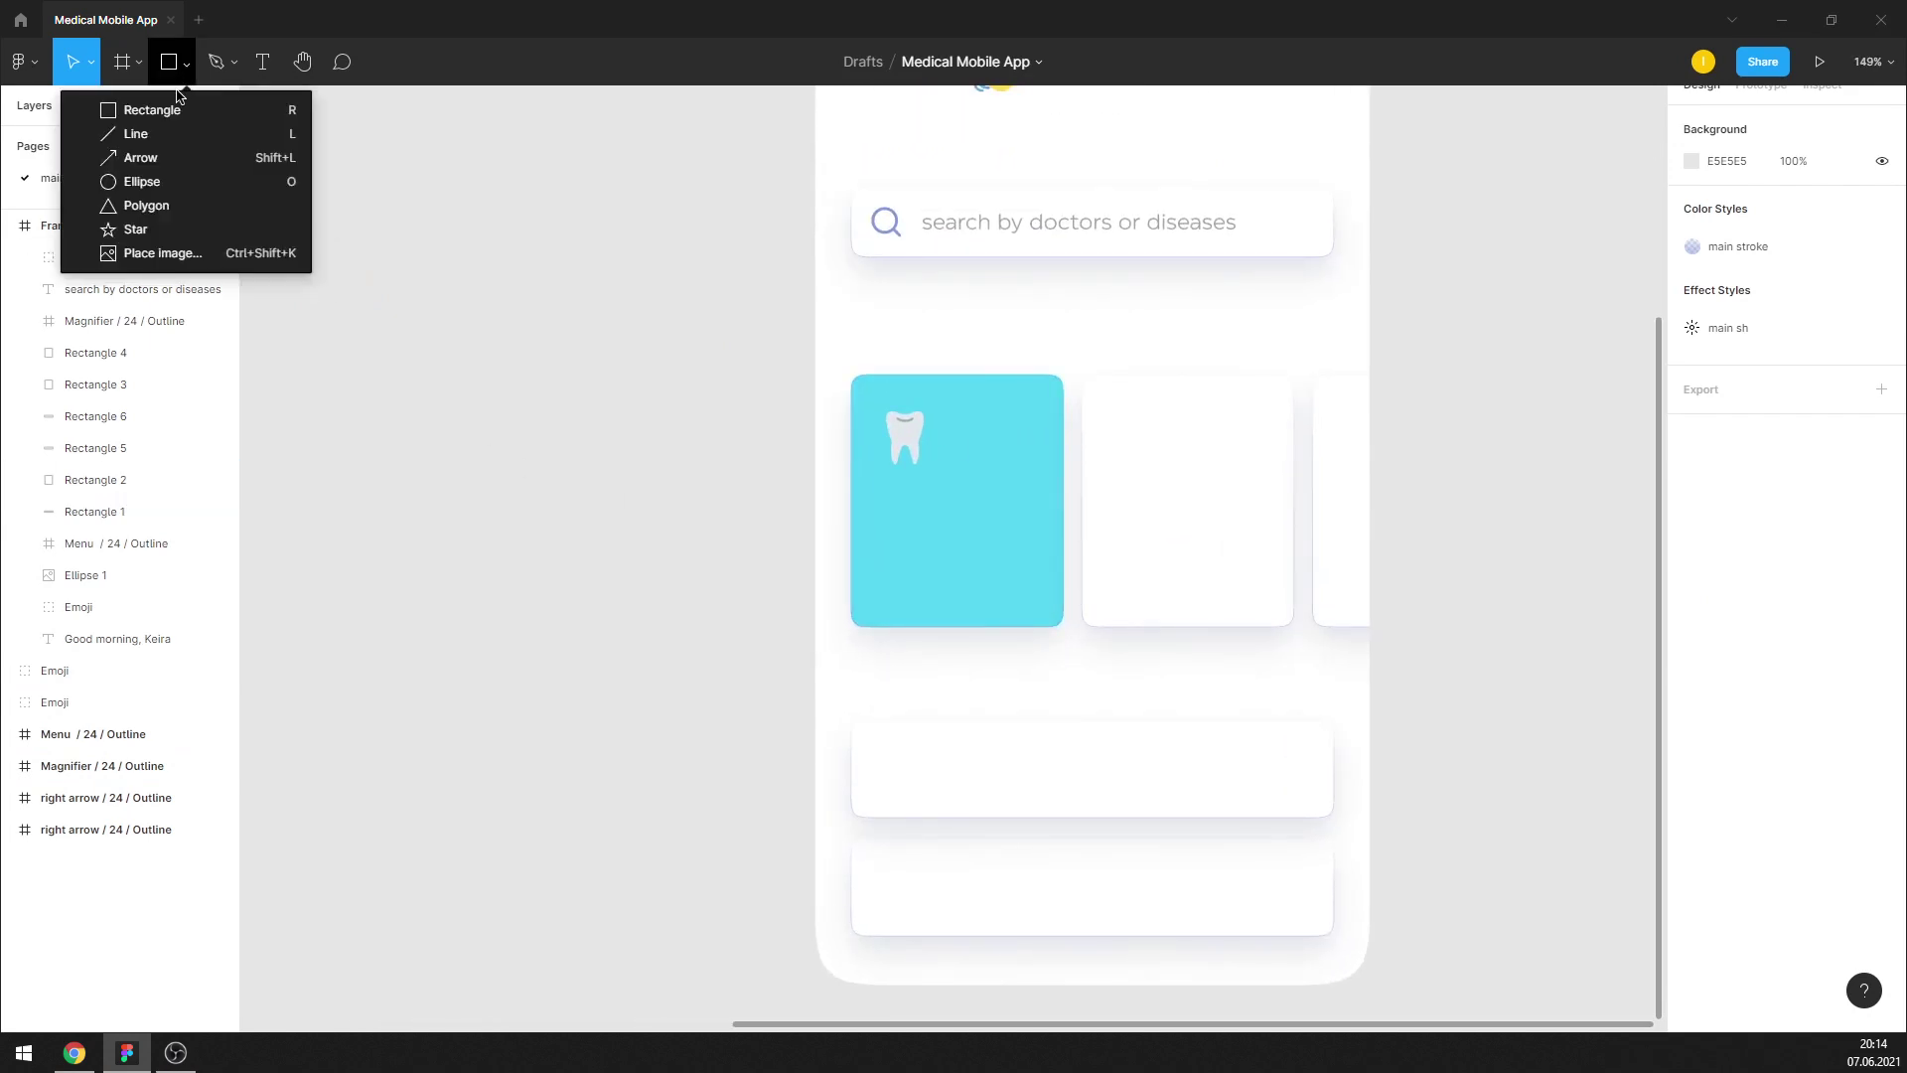
left_click(139, 178)
scroll(864, 397, "up", 3)
left_click_drag(933, 644, 1022, 580)
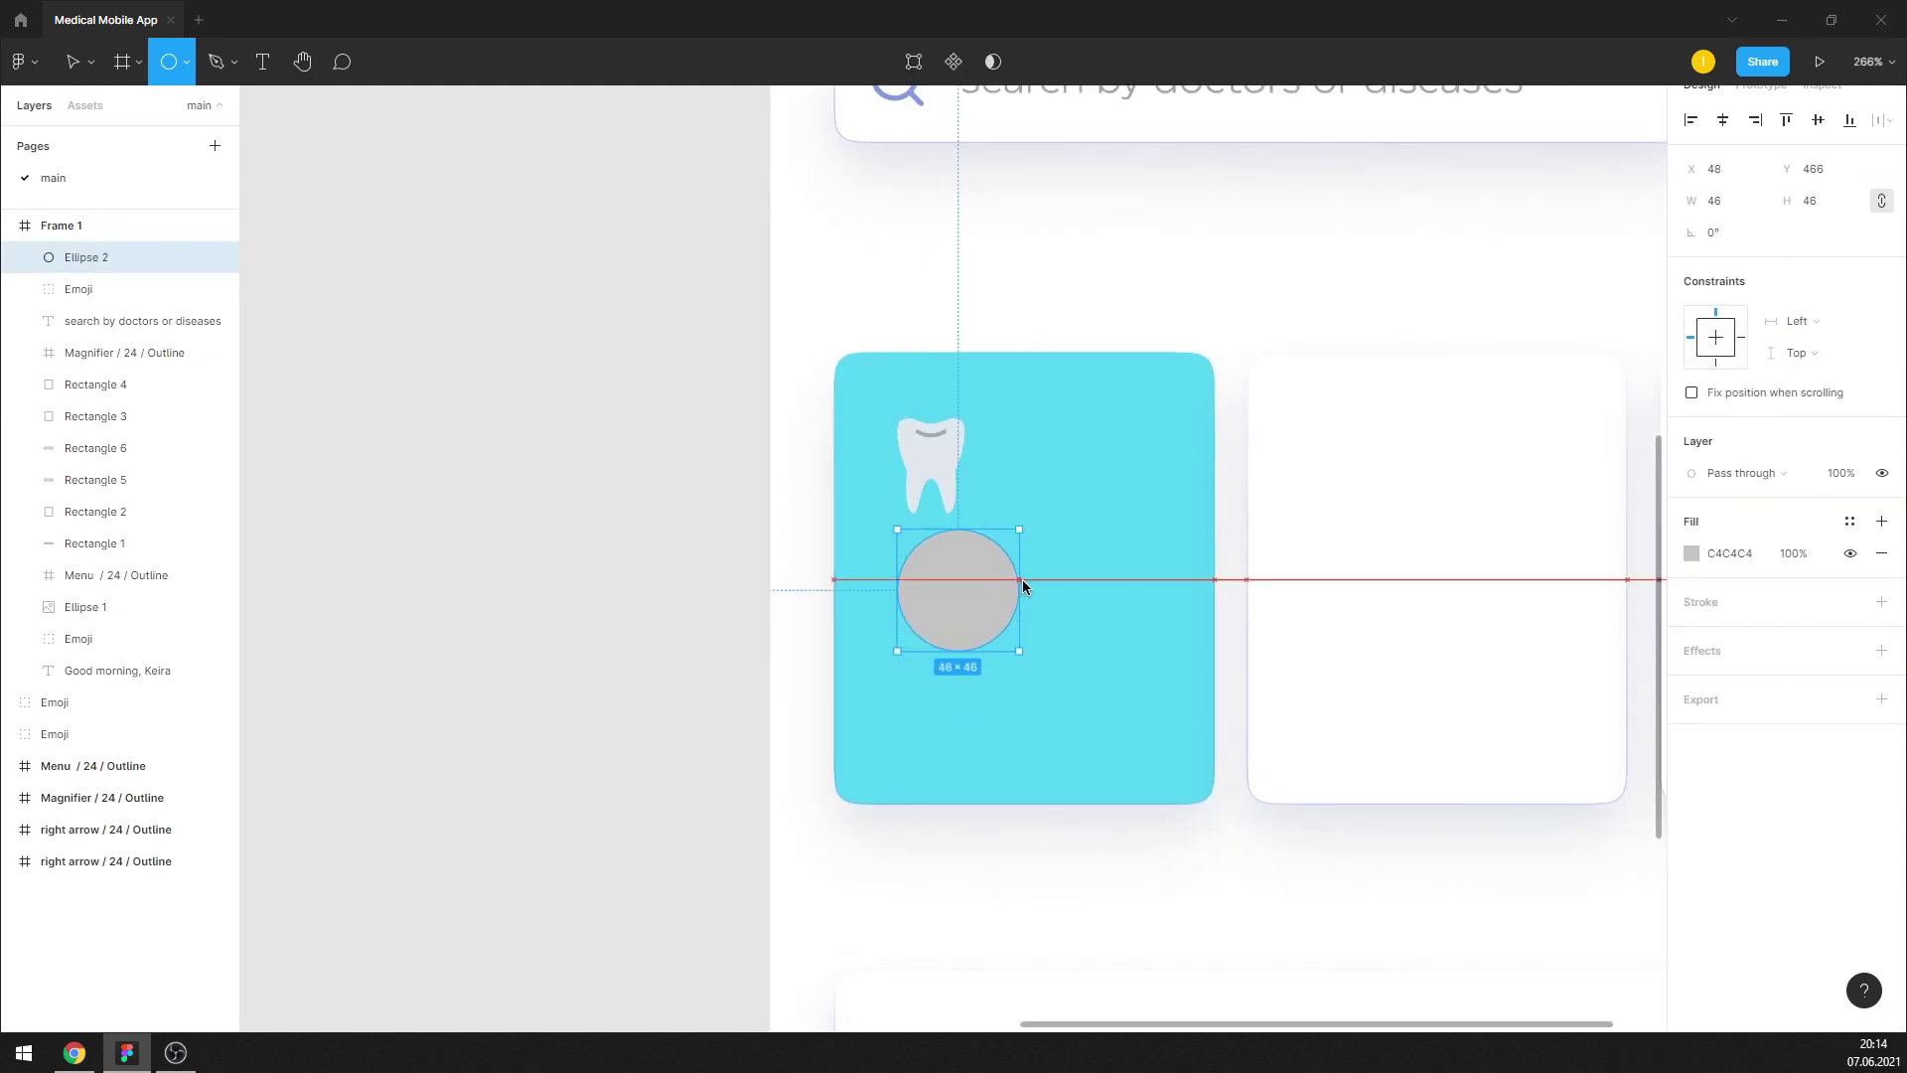
left_click_drag(953, 477, 983, 575)
right_click(992, 579)
left_click(1059, 542)
Move the circle and tooth emoji together to the card's top-left corner
left_click(1024, 587)
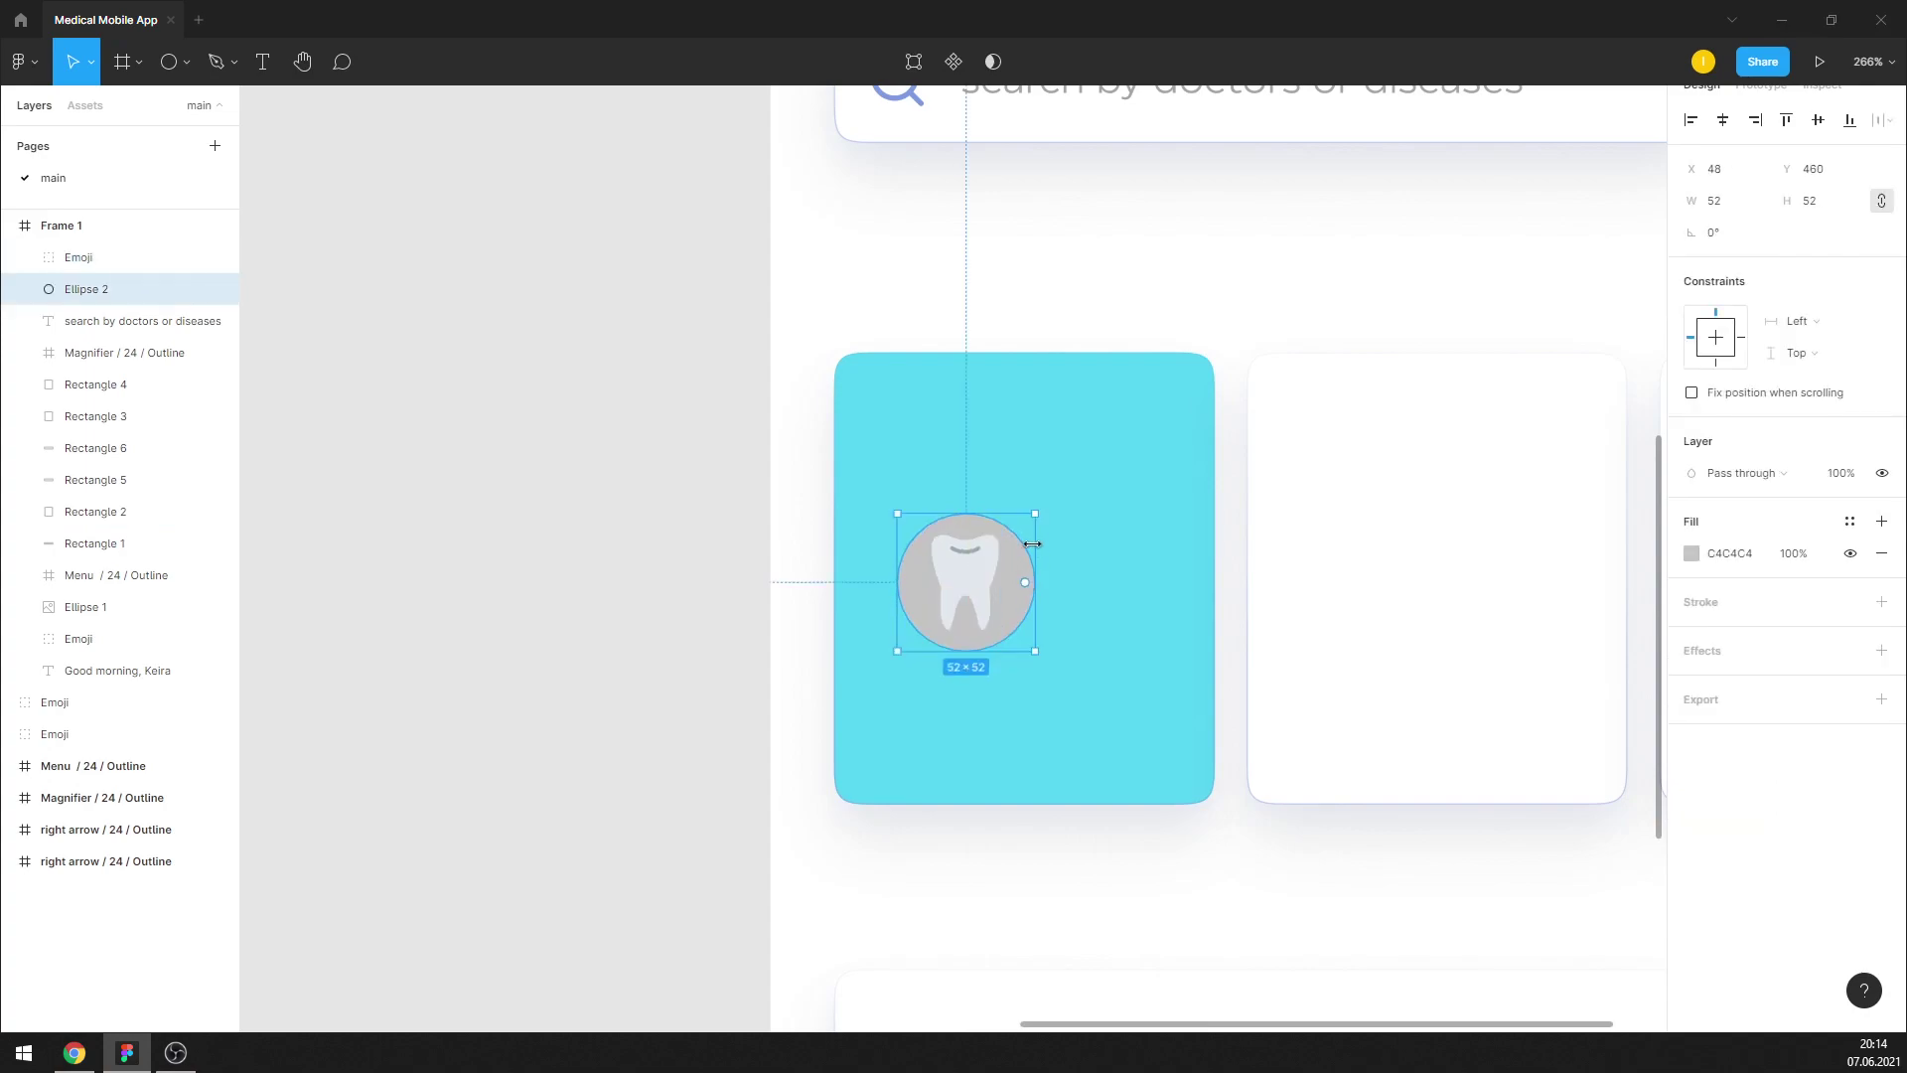
left_click(980, 581, "shift")
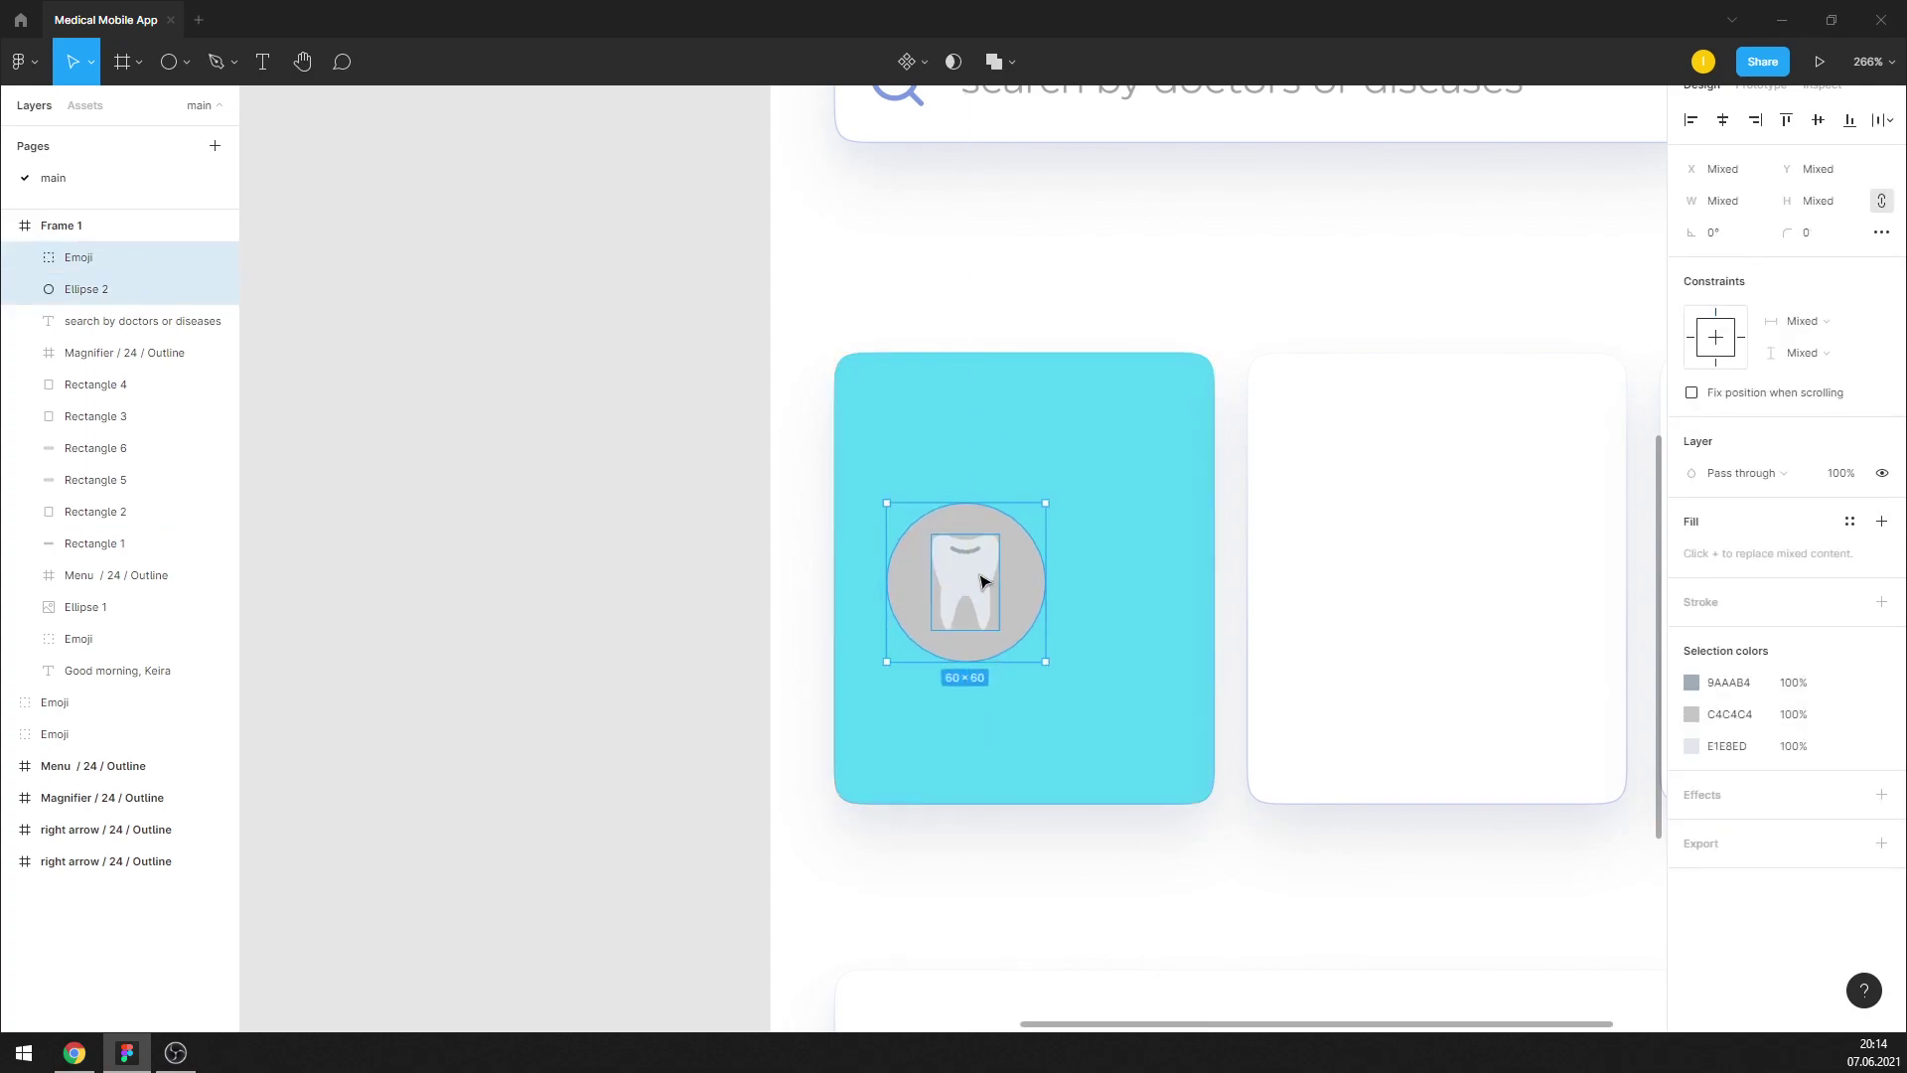
left_click_drag(980, 581, 971, 479)
left_click(554, 481)
scroll(595, 487, "down", 5)
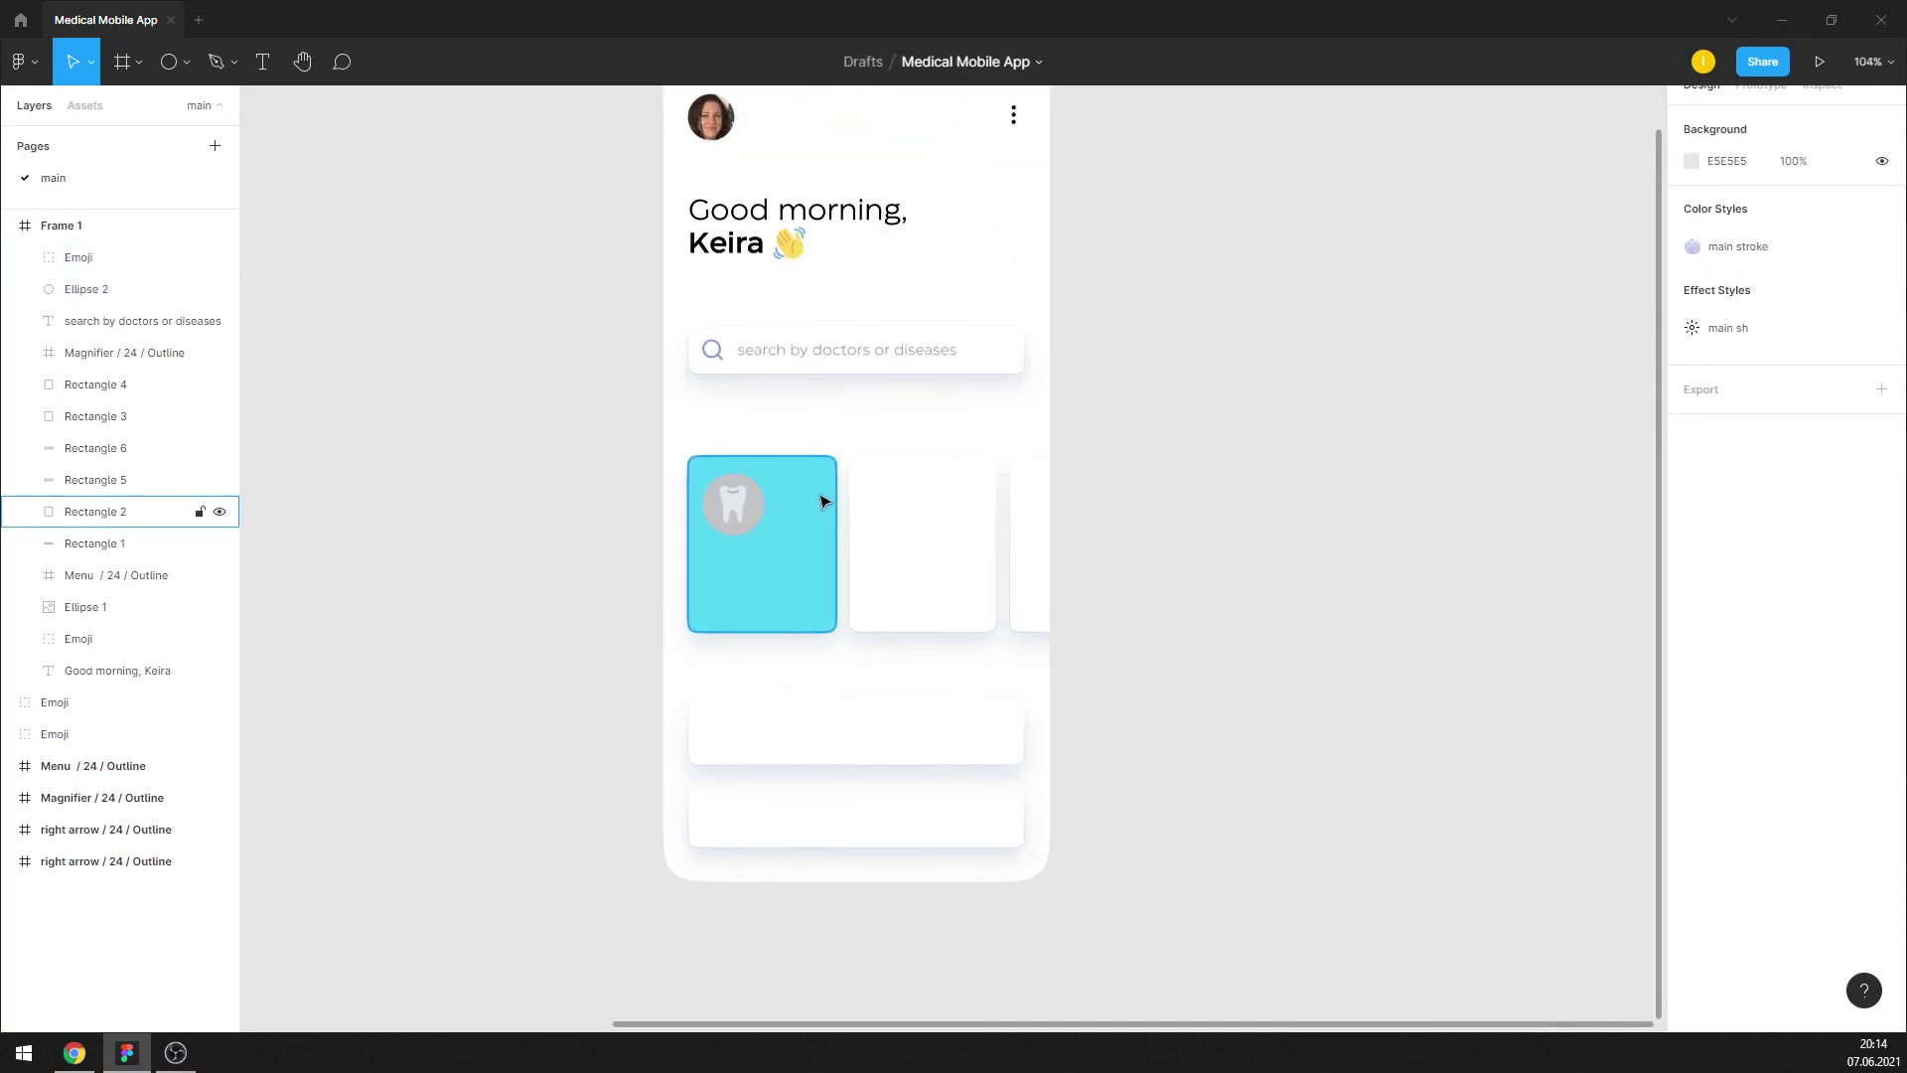
scroll(663, 484, "up", 1)
Resize the profile photo to 60×60 and check its spacing to the frame edges
left_click(756, 529)
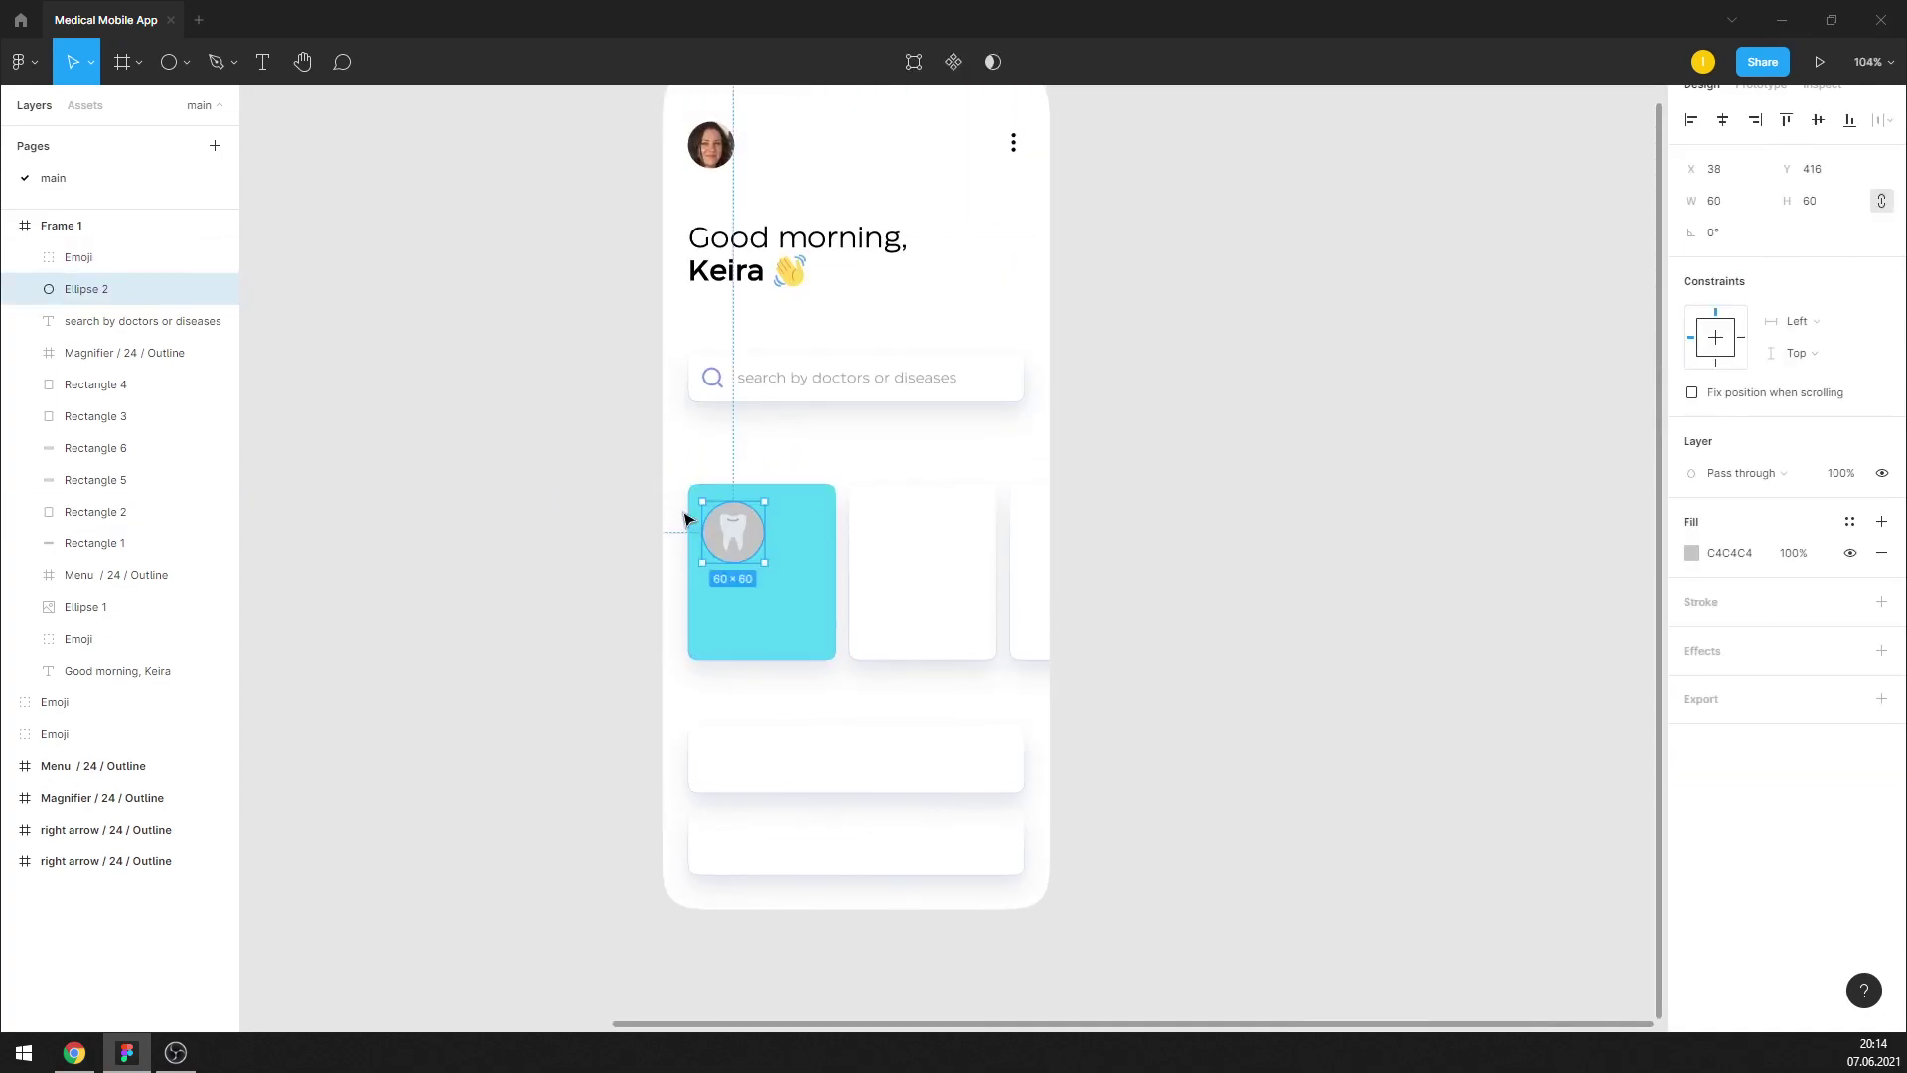
scroll(685, 518, "up", 2)
left_click(711, 340)
left_click(1723, 205)
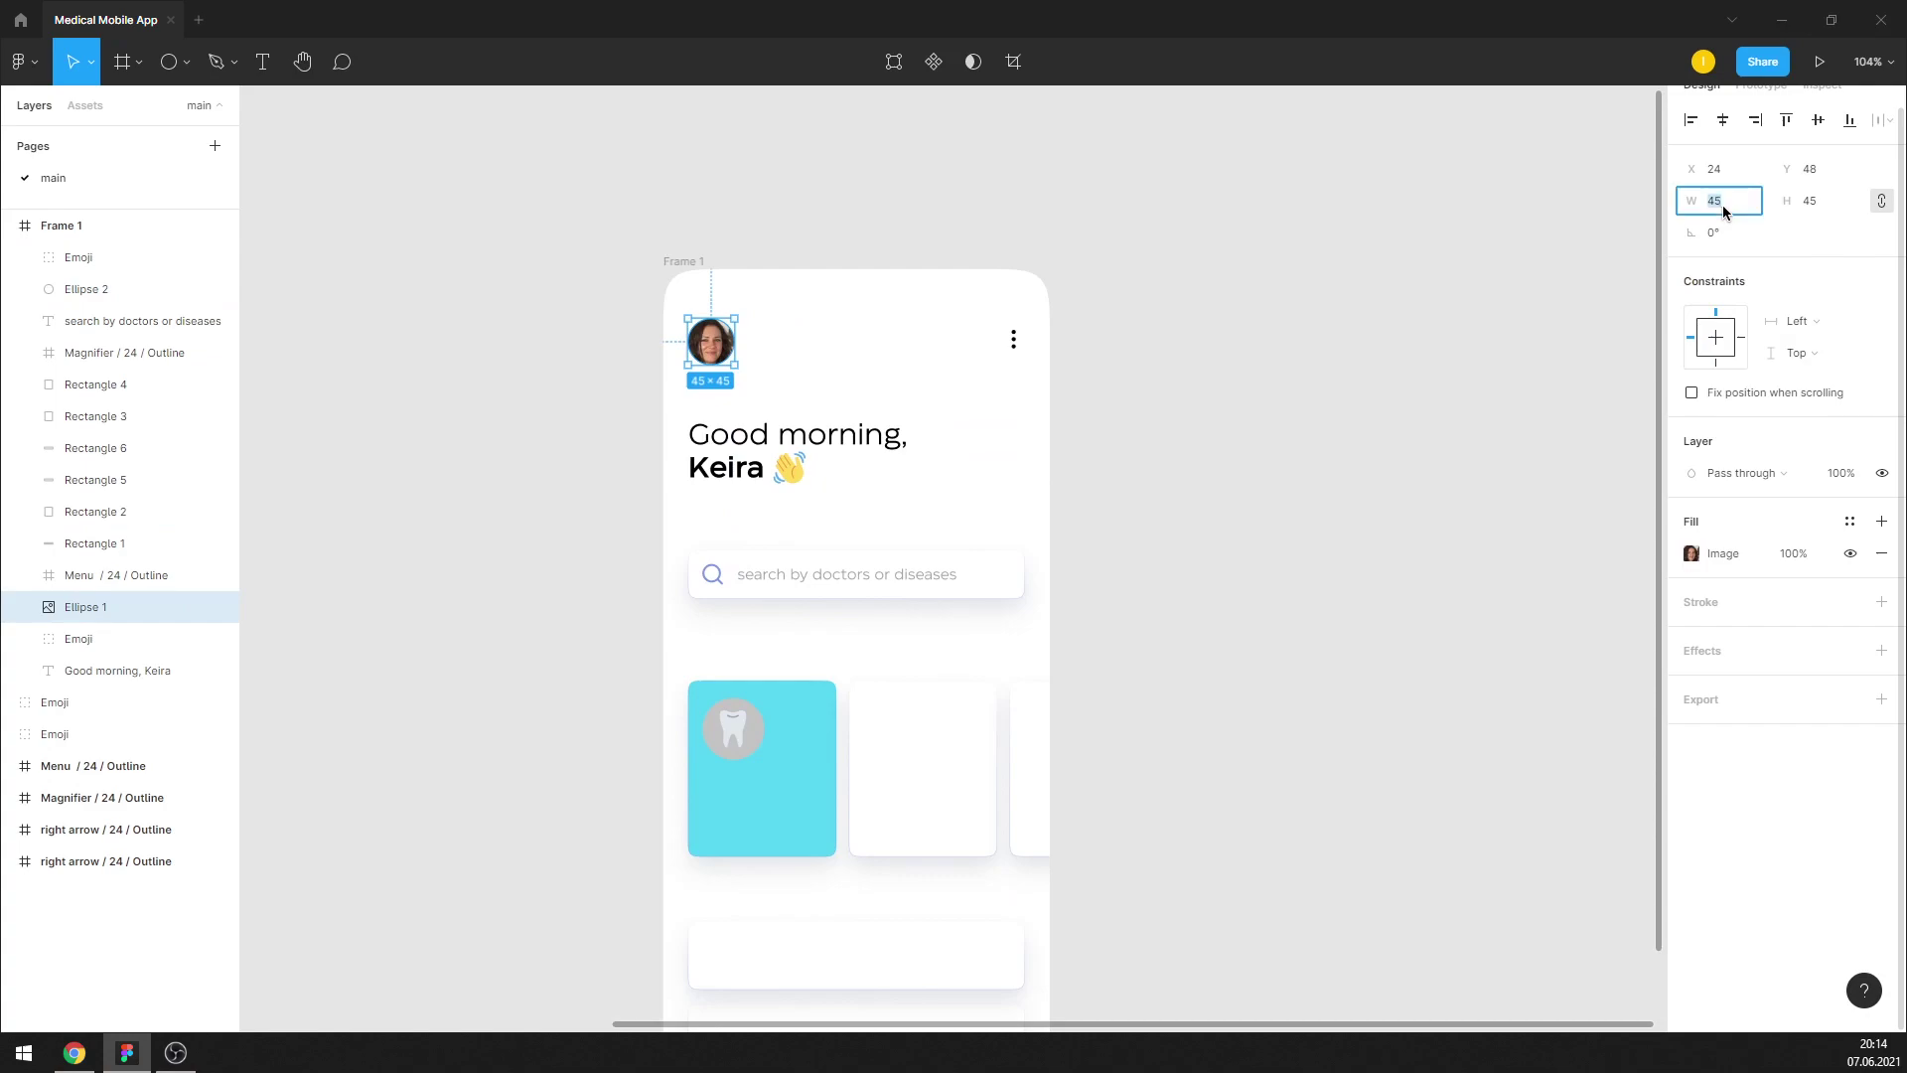
key("Return")
left_click(1341, 335)
scroll(672, 336, "up", 3, "ctrl")
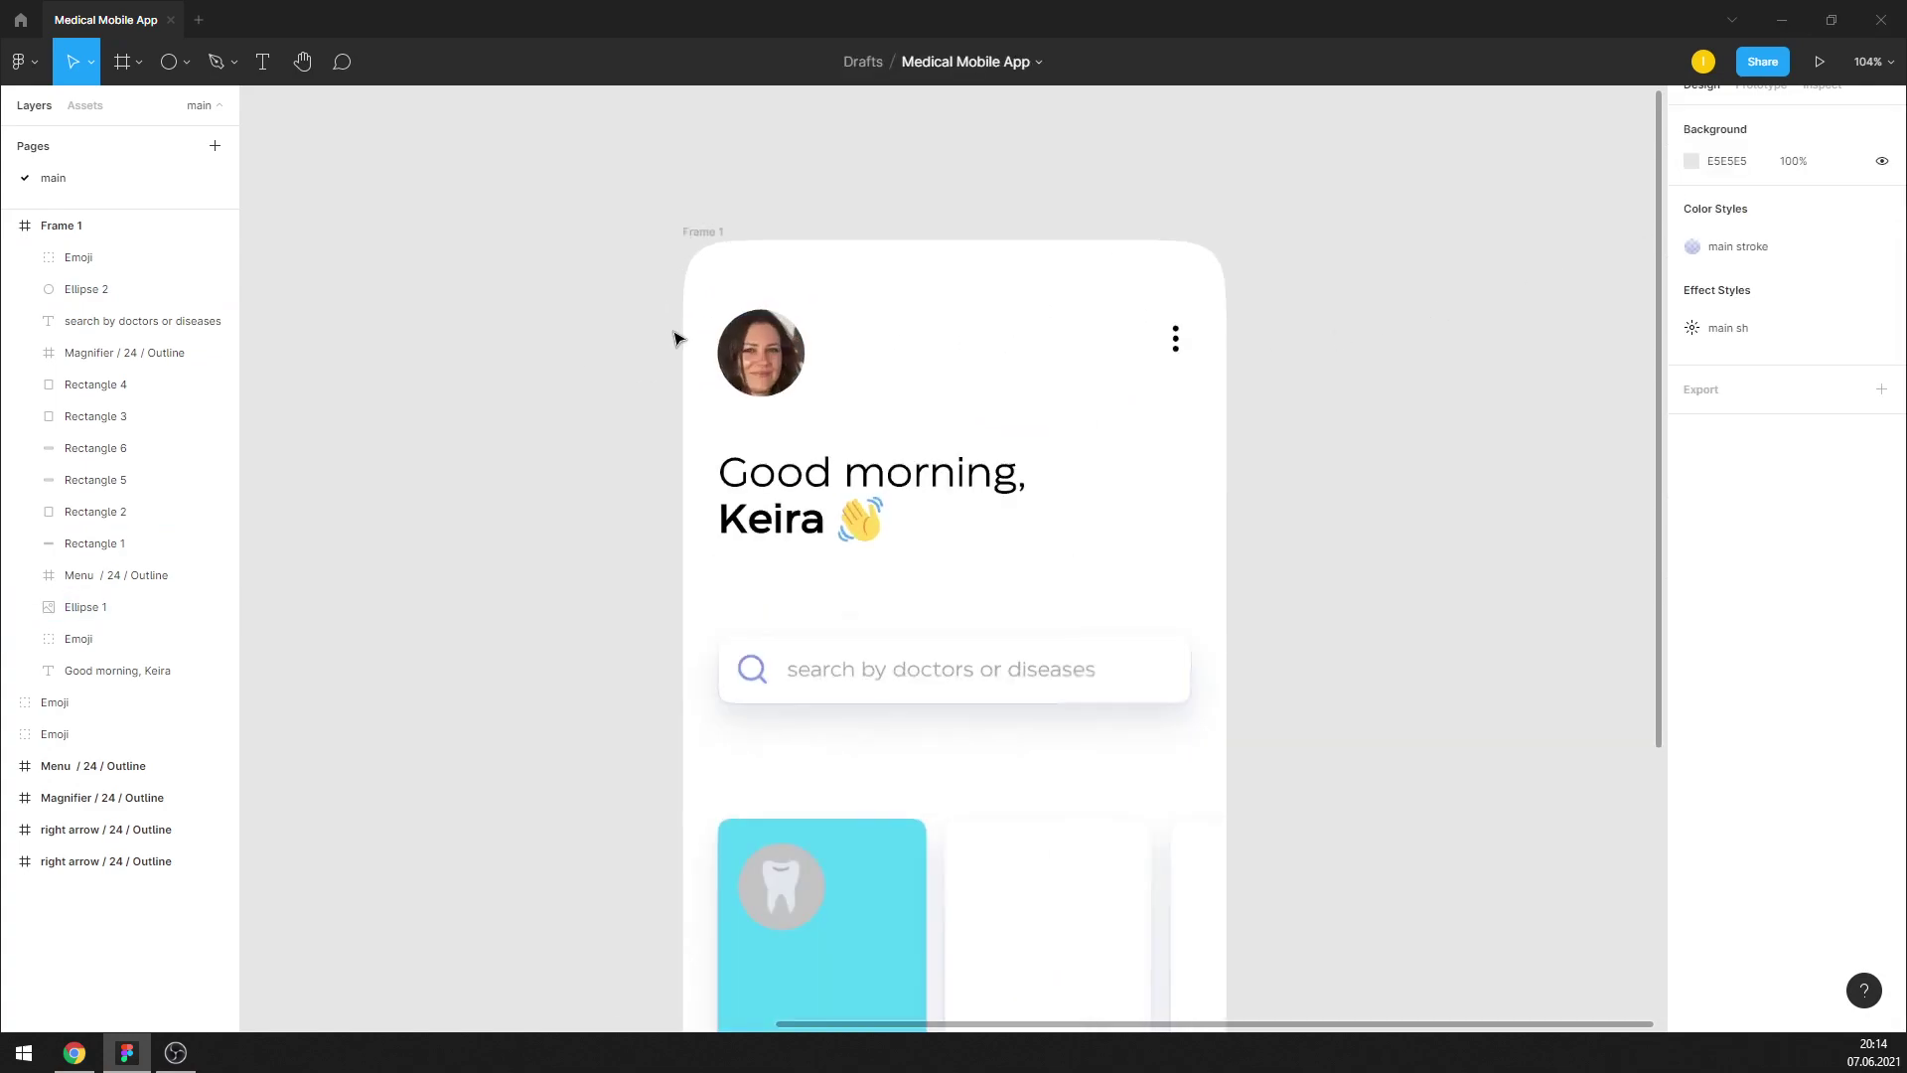
scroll(672, 336, "up", 2, "ctrl")
left_click(804, 349)
key("alt")
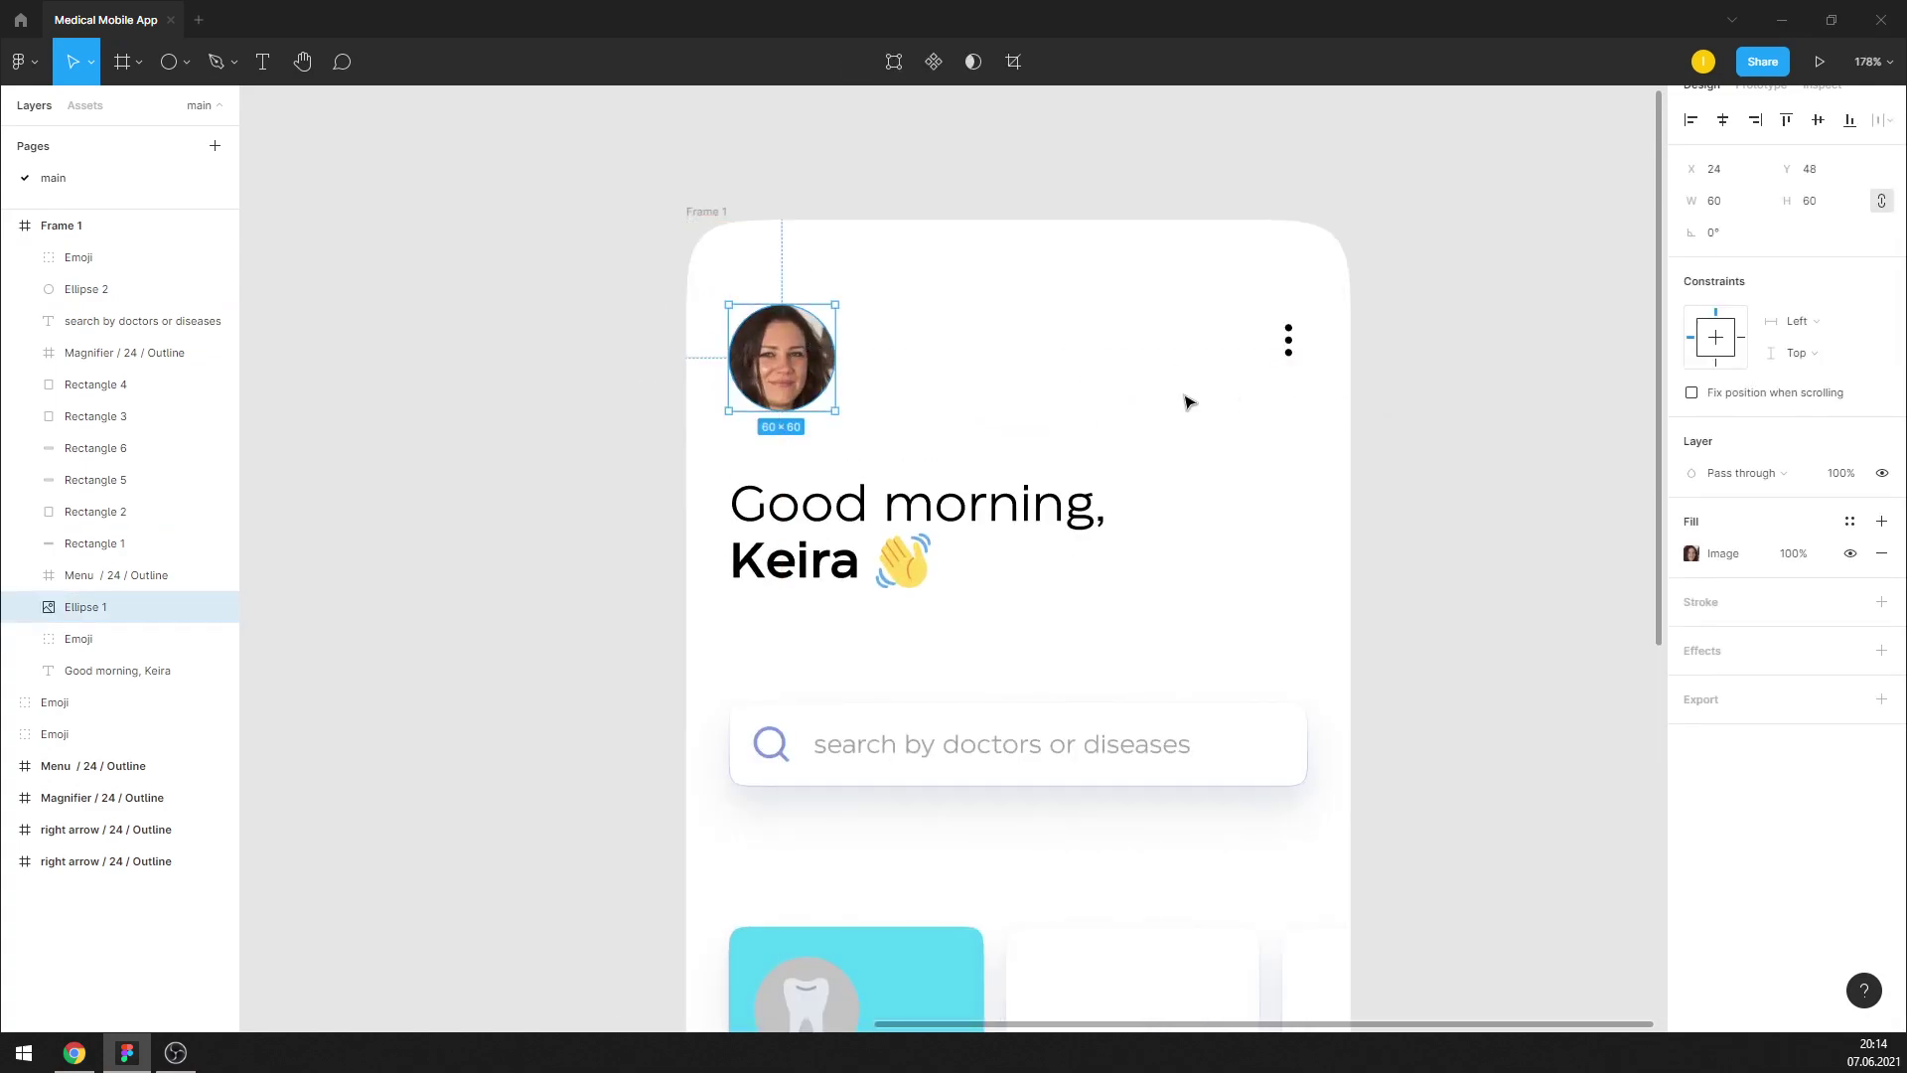
Set the circle behind the tooth emoji to a white FFFFFF fill
scroll(1307, 498, "down", 6, "ctrl")
scroll(1039, 638, "up", 5, "ctrl")
scroll(1039, 639, "up", 4, "ctrl")
left_click(884, 601)
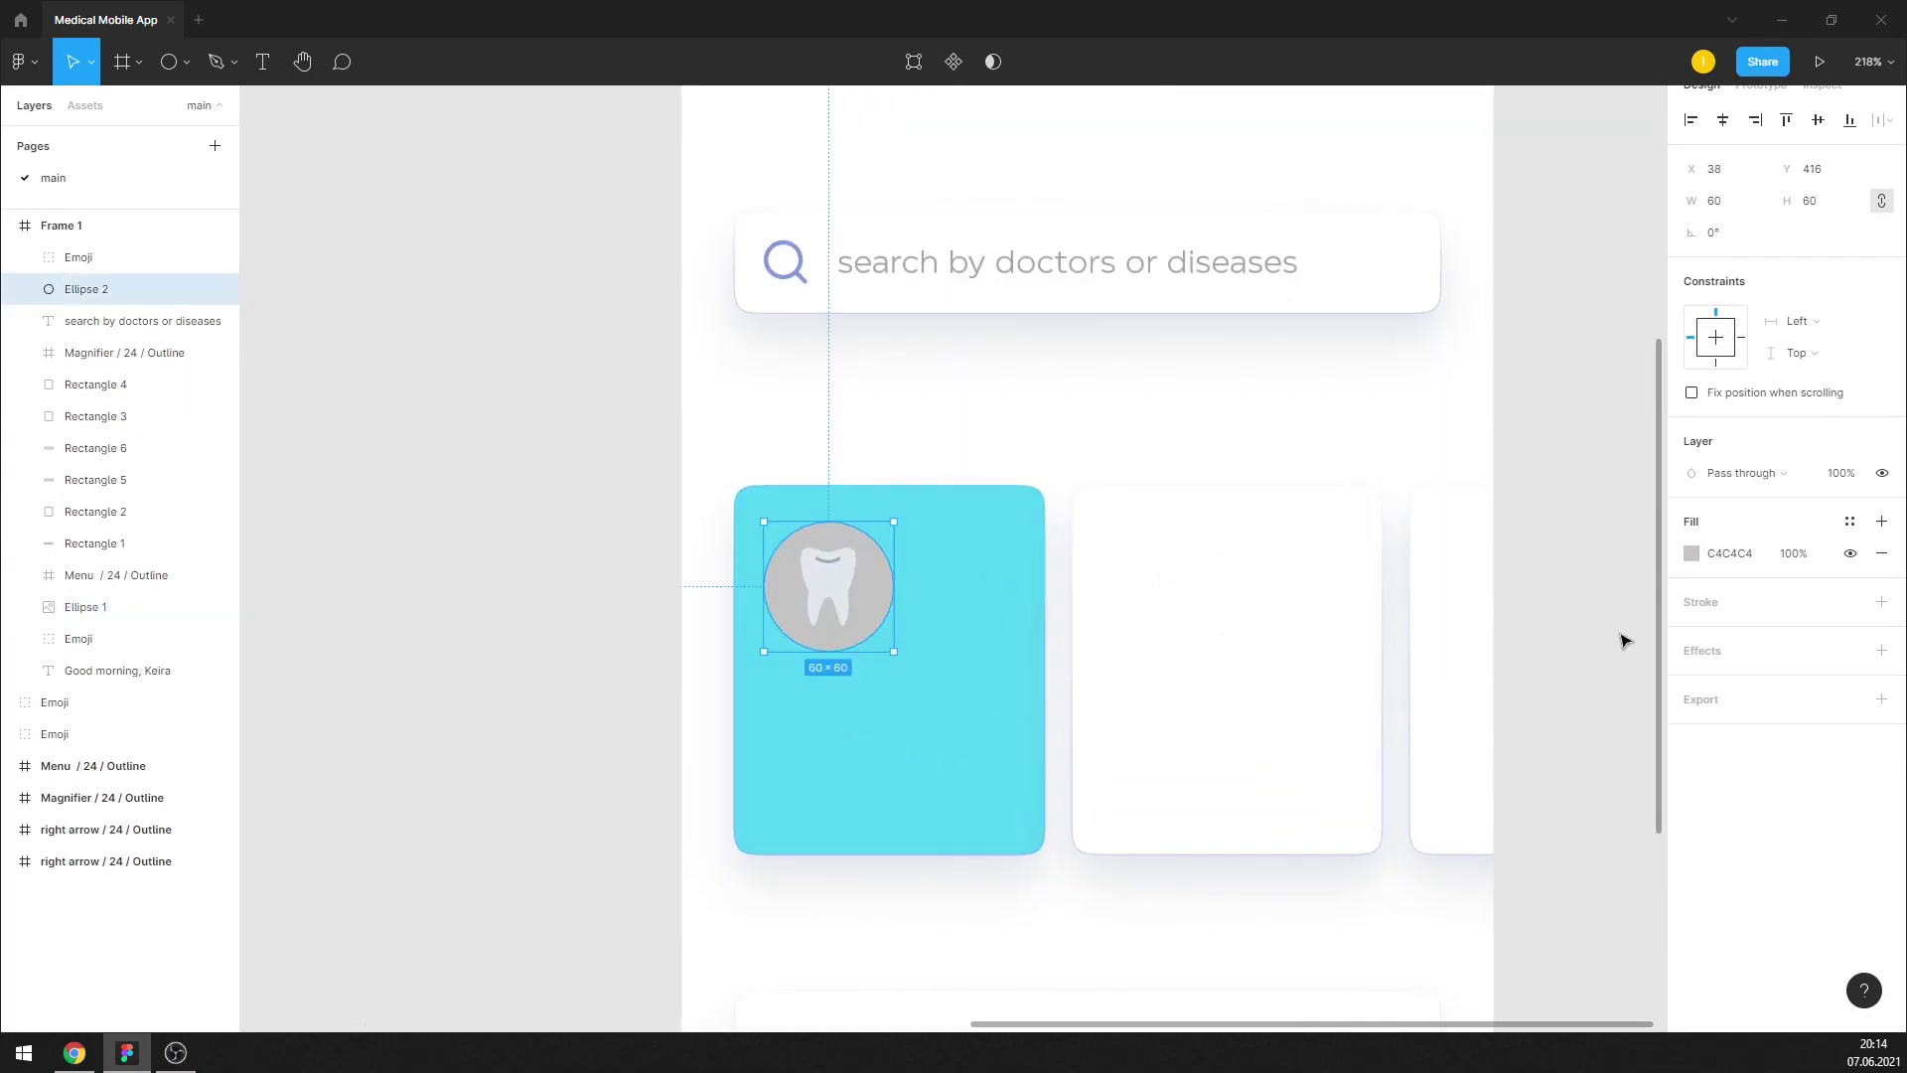
left_click(1691, 554)
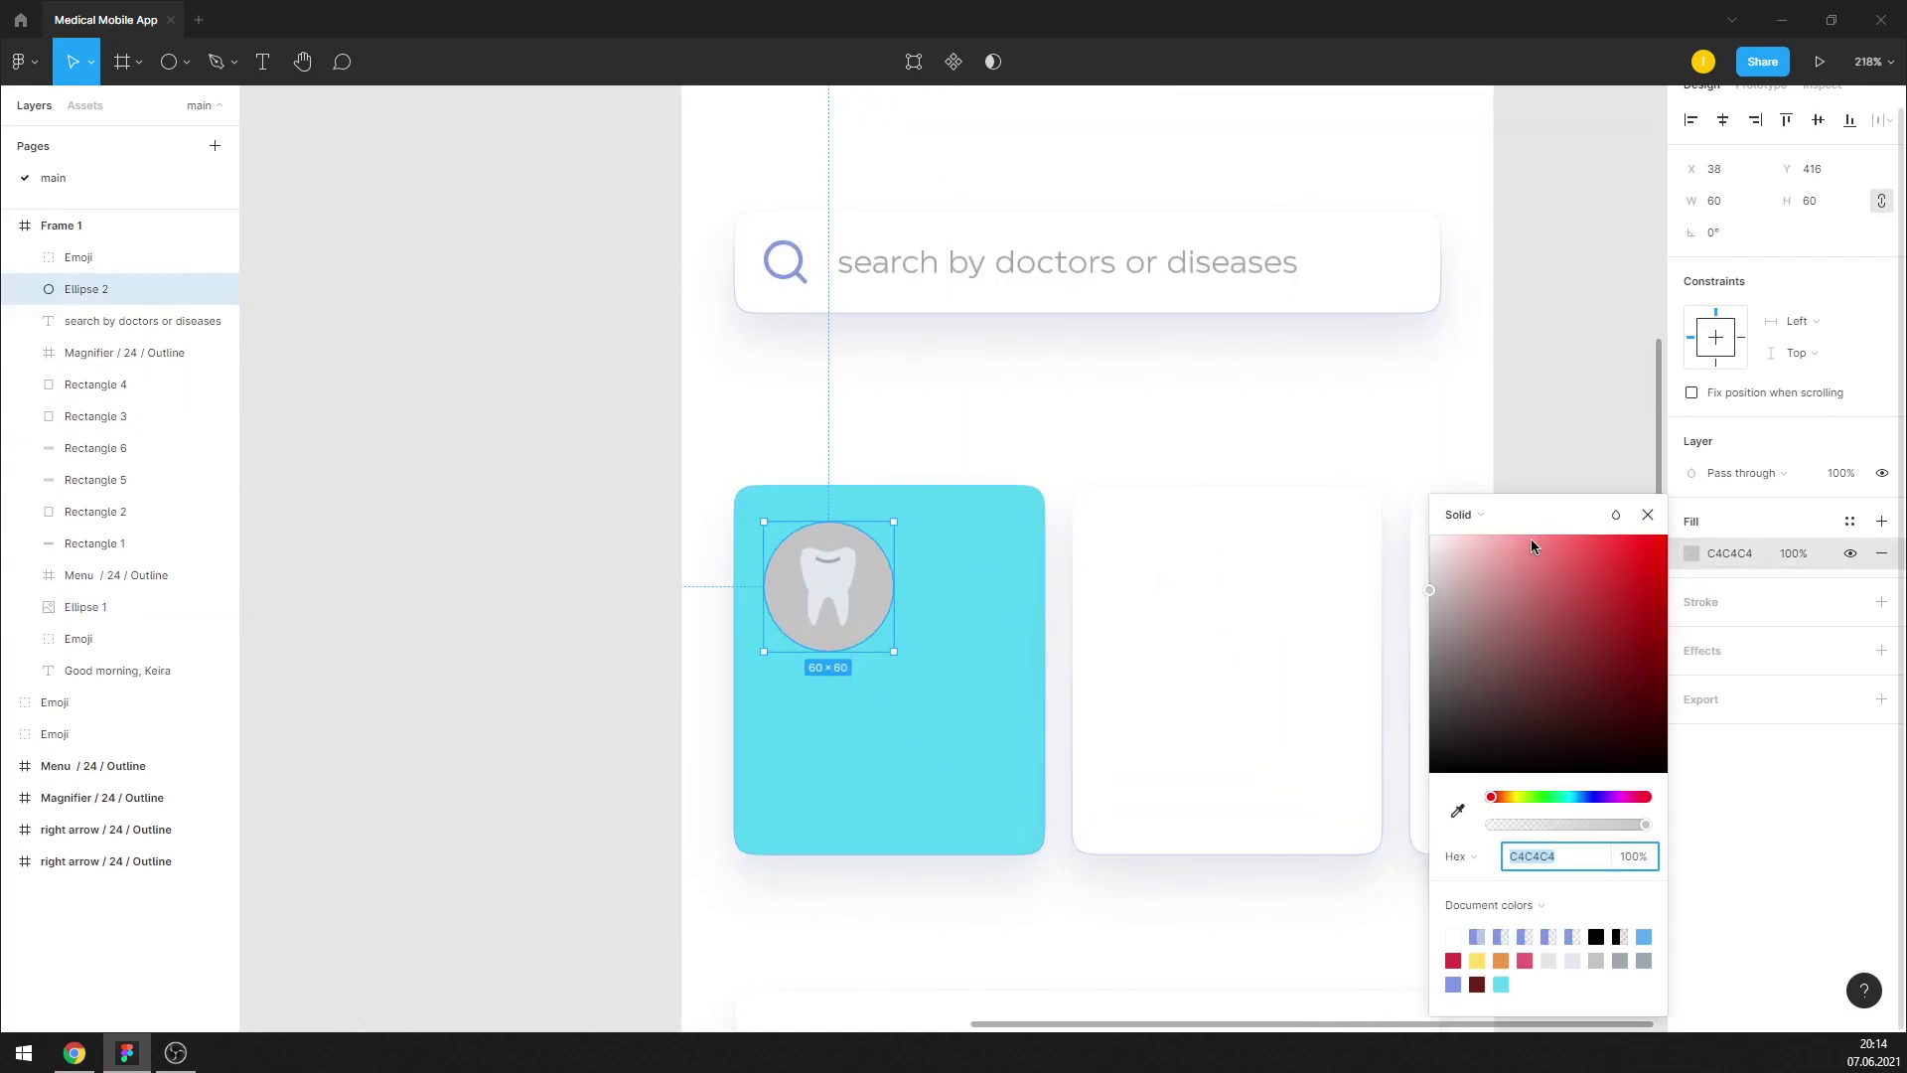
left_click(1646, 514)
Fill the second card pink (F68181) instead of white
left_click(851, 590)
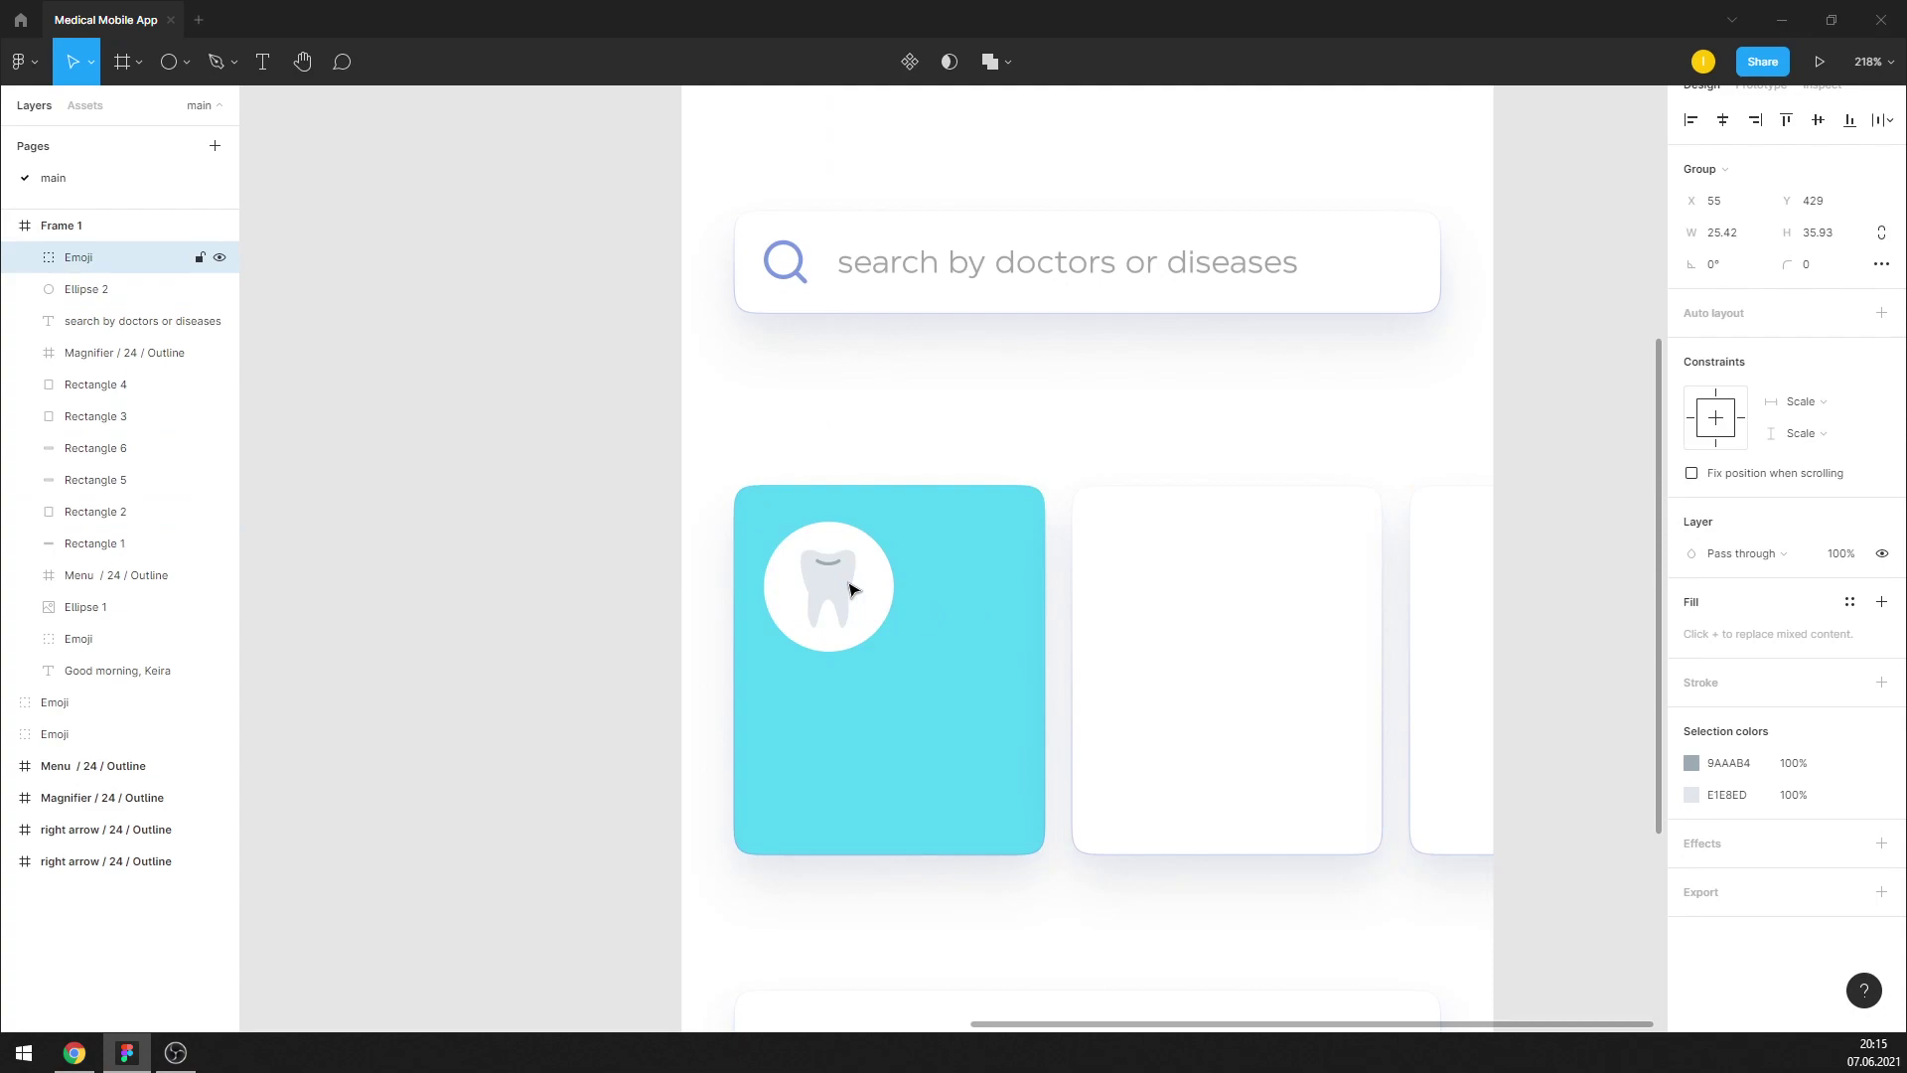
left_click(630, 510)
scroll(707, 501, "down", 2, "ctrl")
left_click(859, 569)
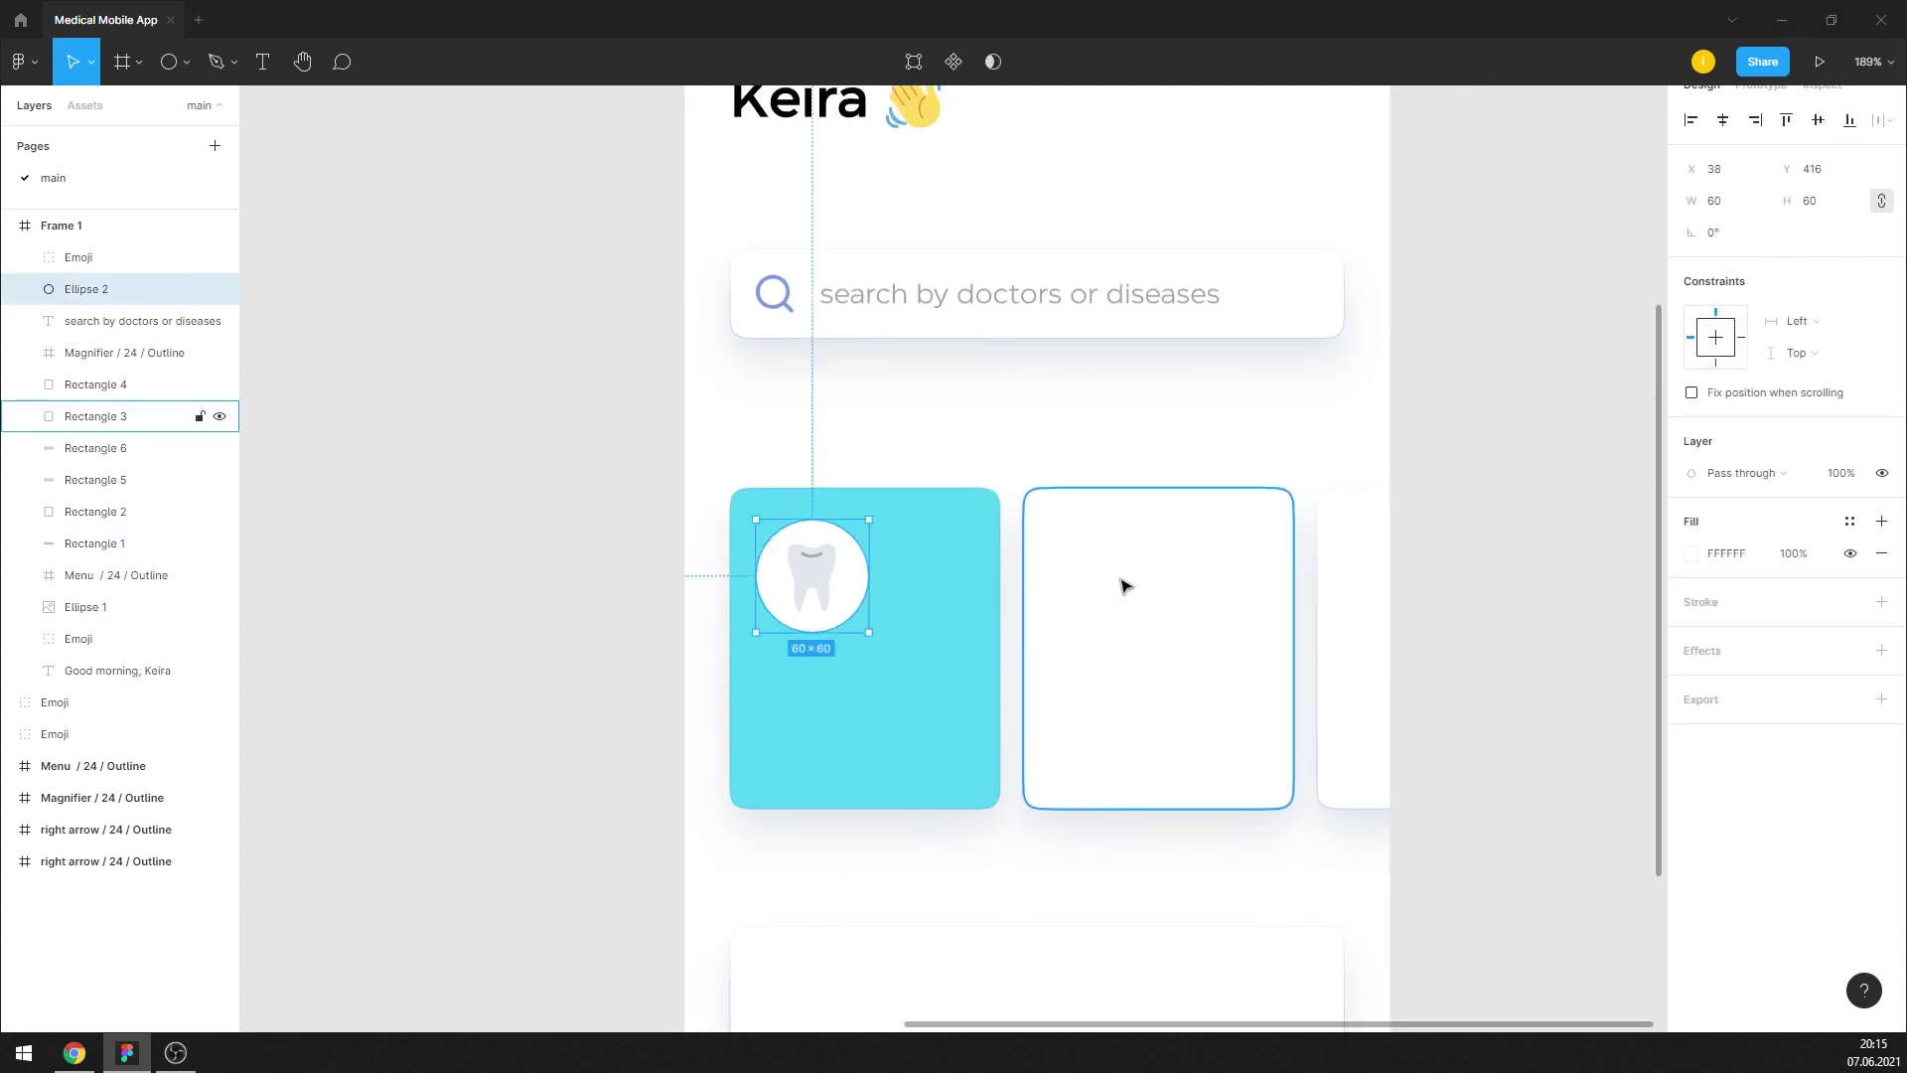
left_click(1123, 583)
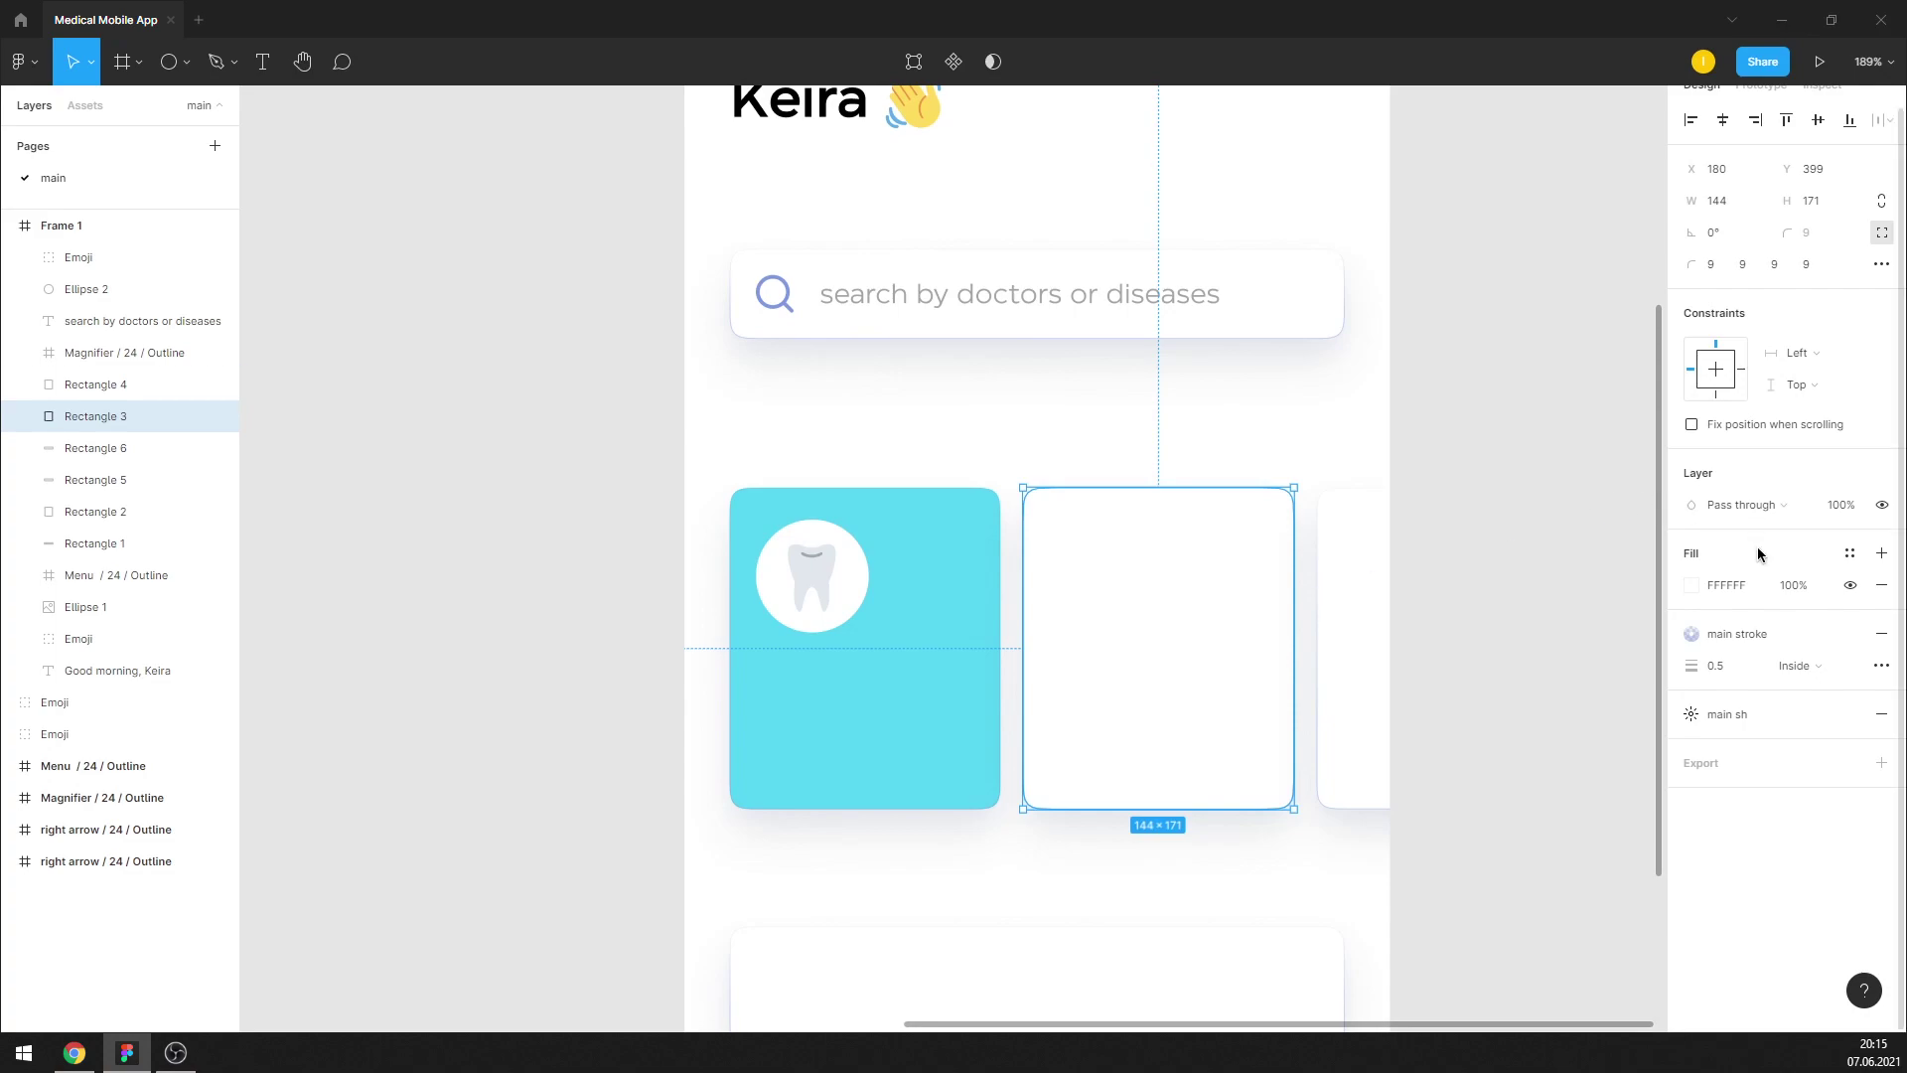
left_click(1691, 585)
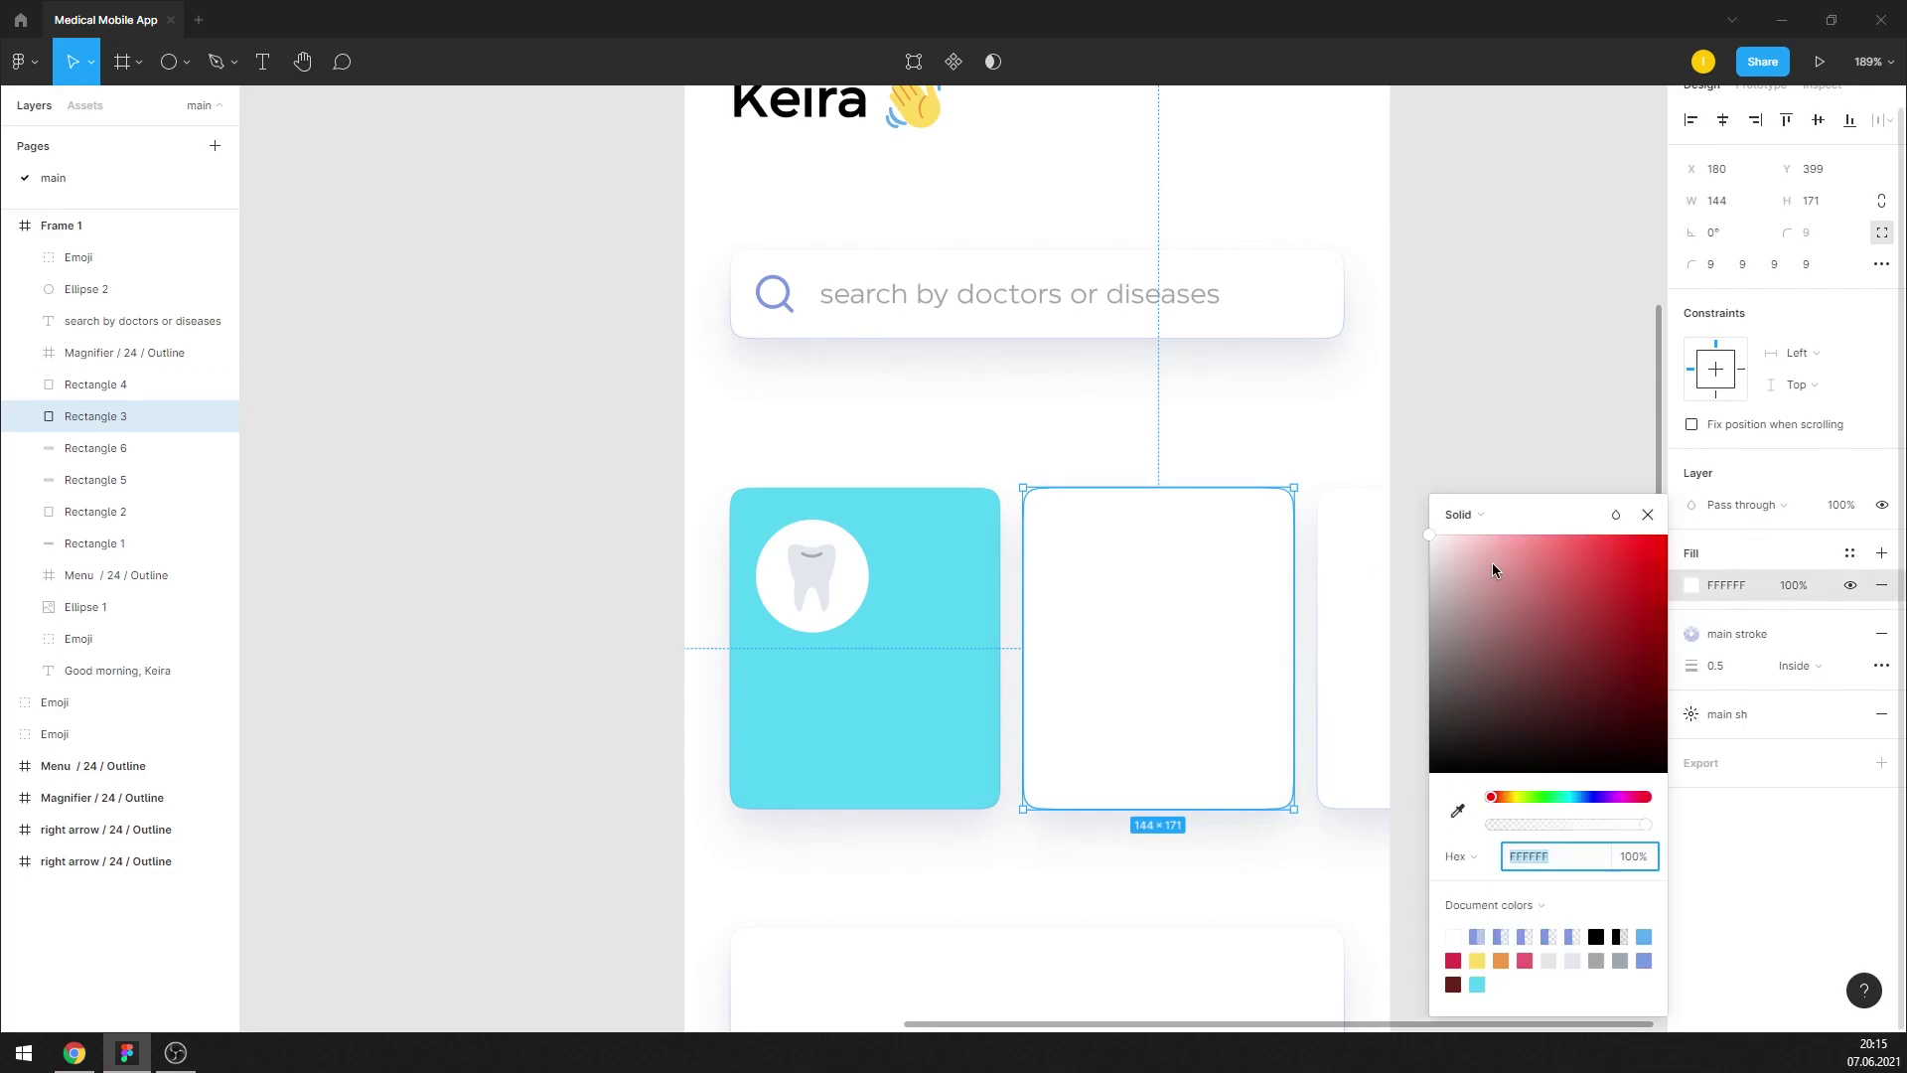
left_click_drag(1482, 556, 1542, 548)
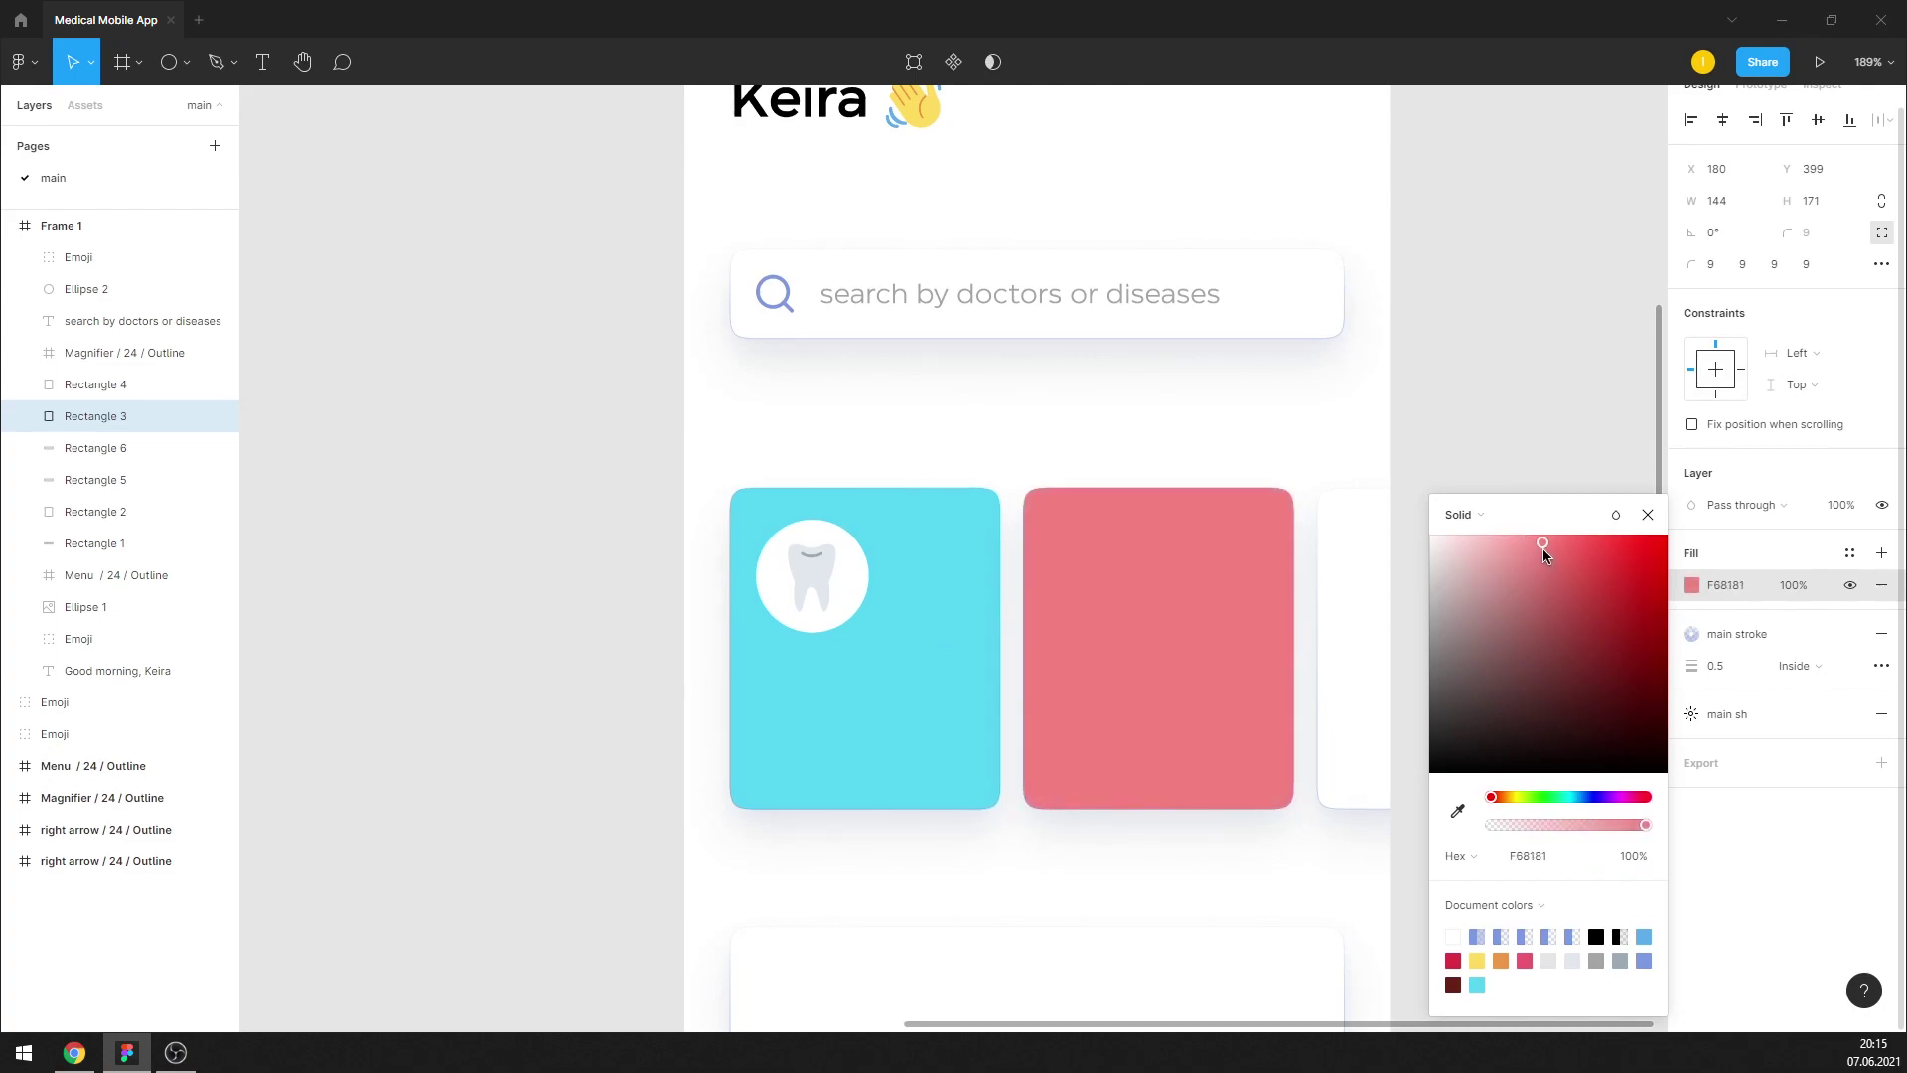
left_click(1648, 515)
left_click(1408, 514)
scroll(1405, 511, "down", 5)
Let the phone frame's content overflow beyond its edges
scroll(1176, 529, "up", 3)
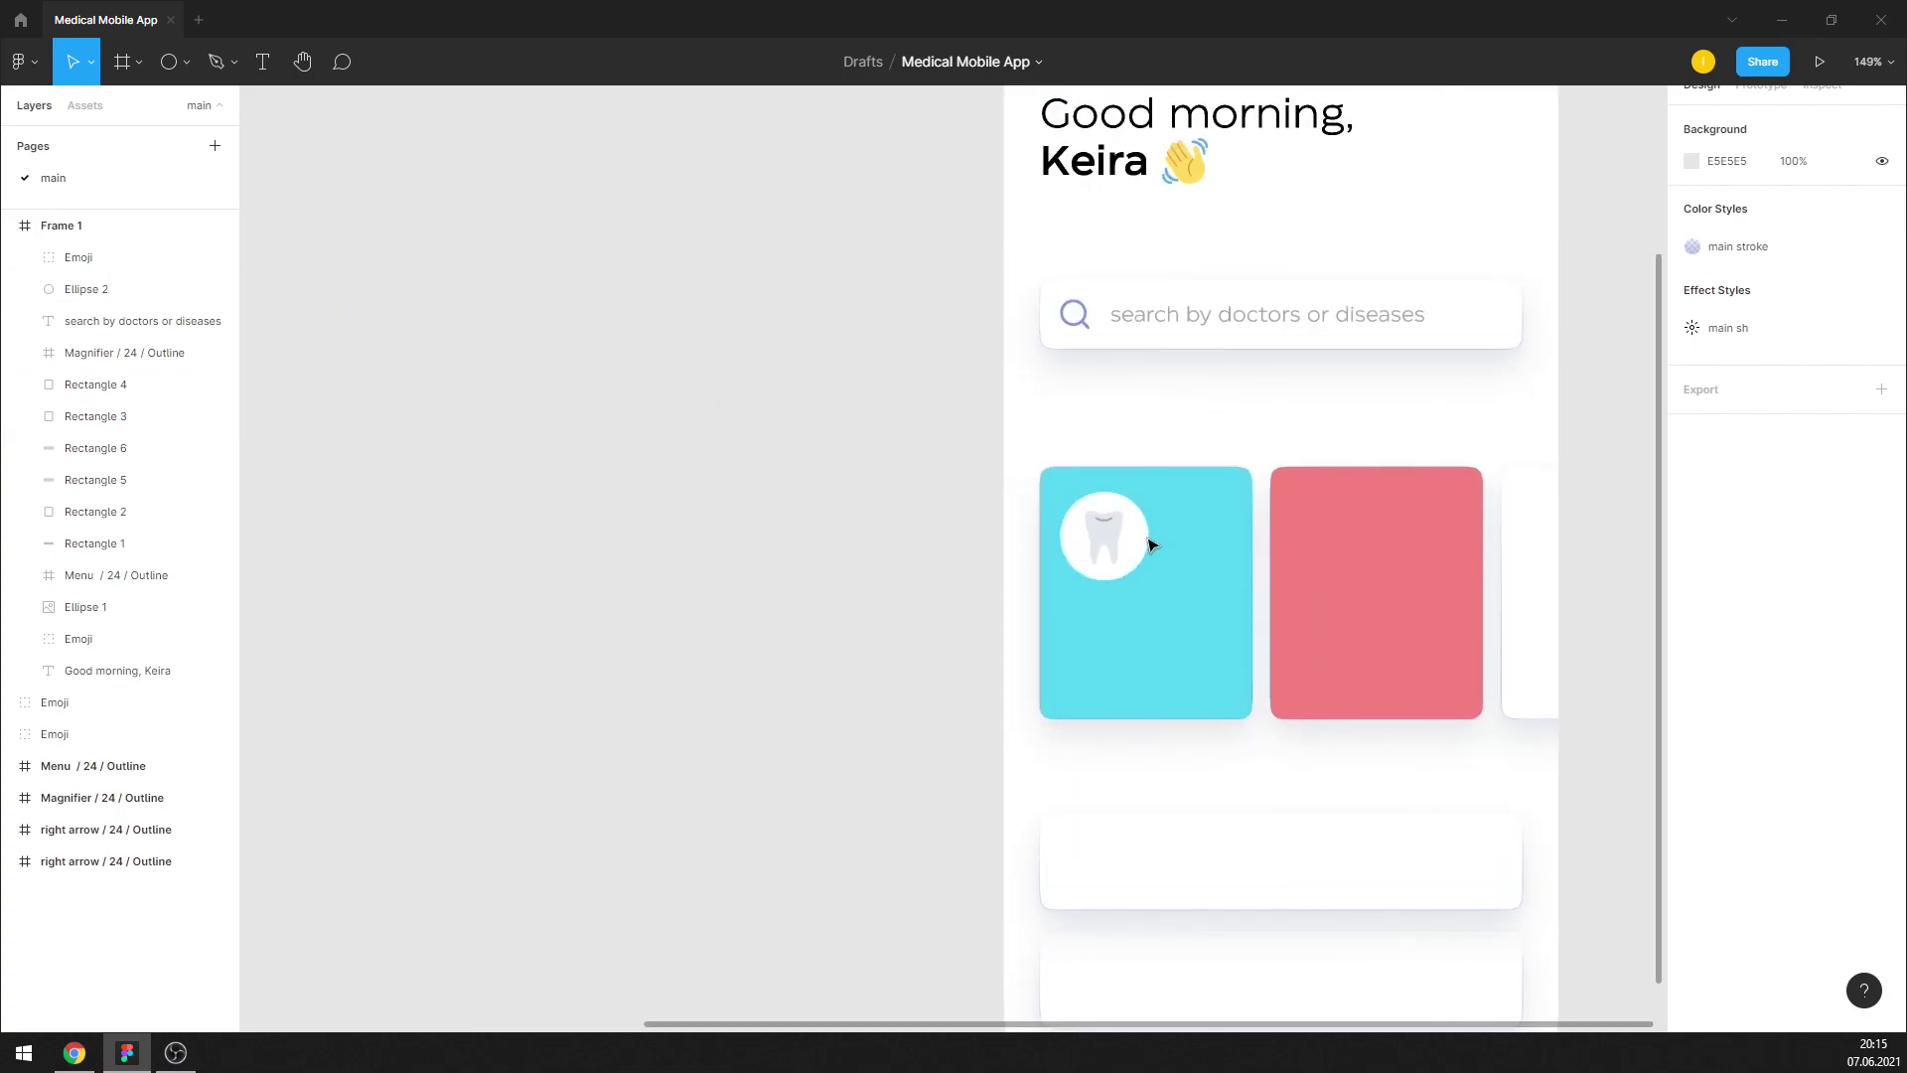
left_click(1104, 542)
scroll(1230, 447, "up", 4)
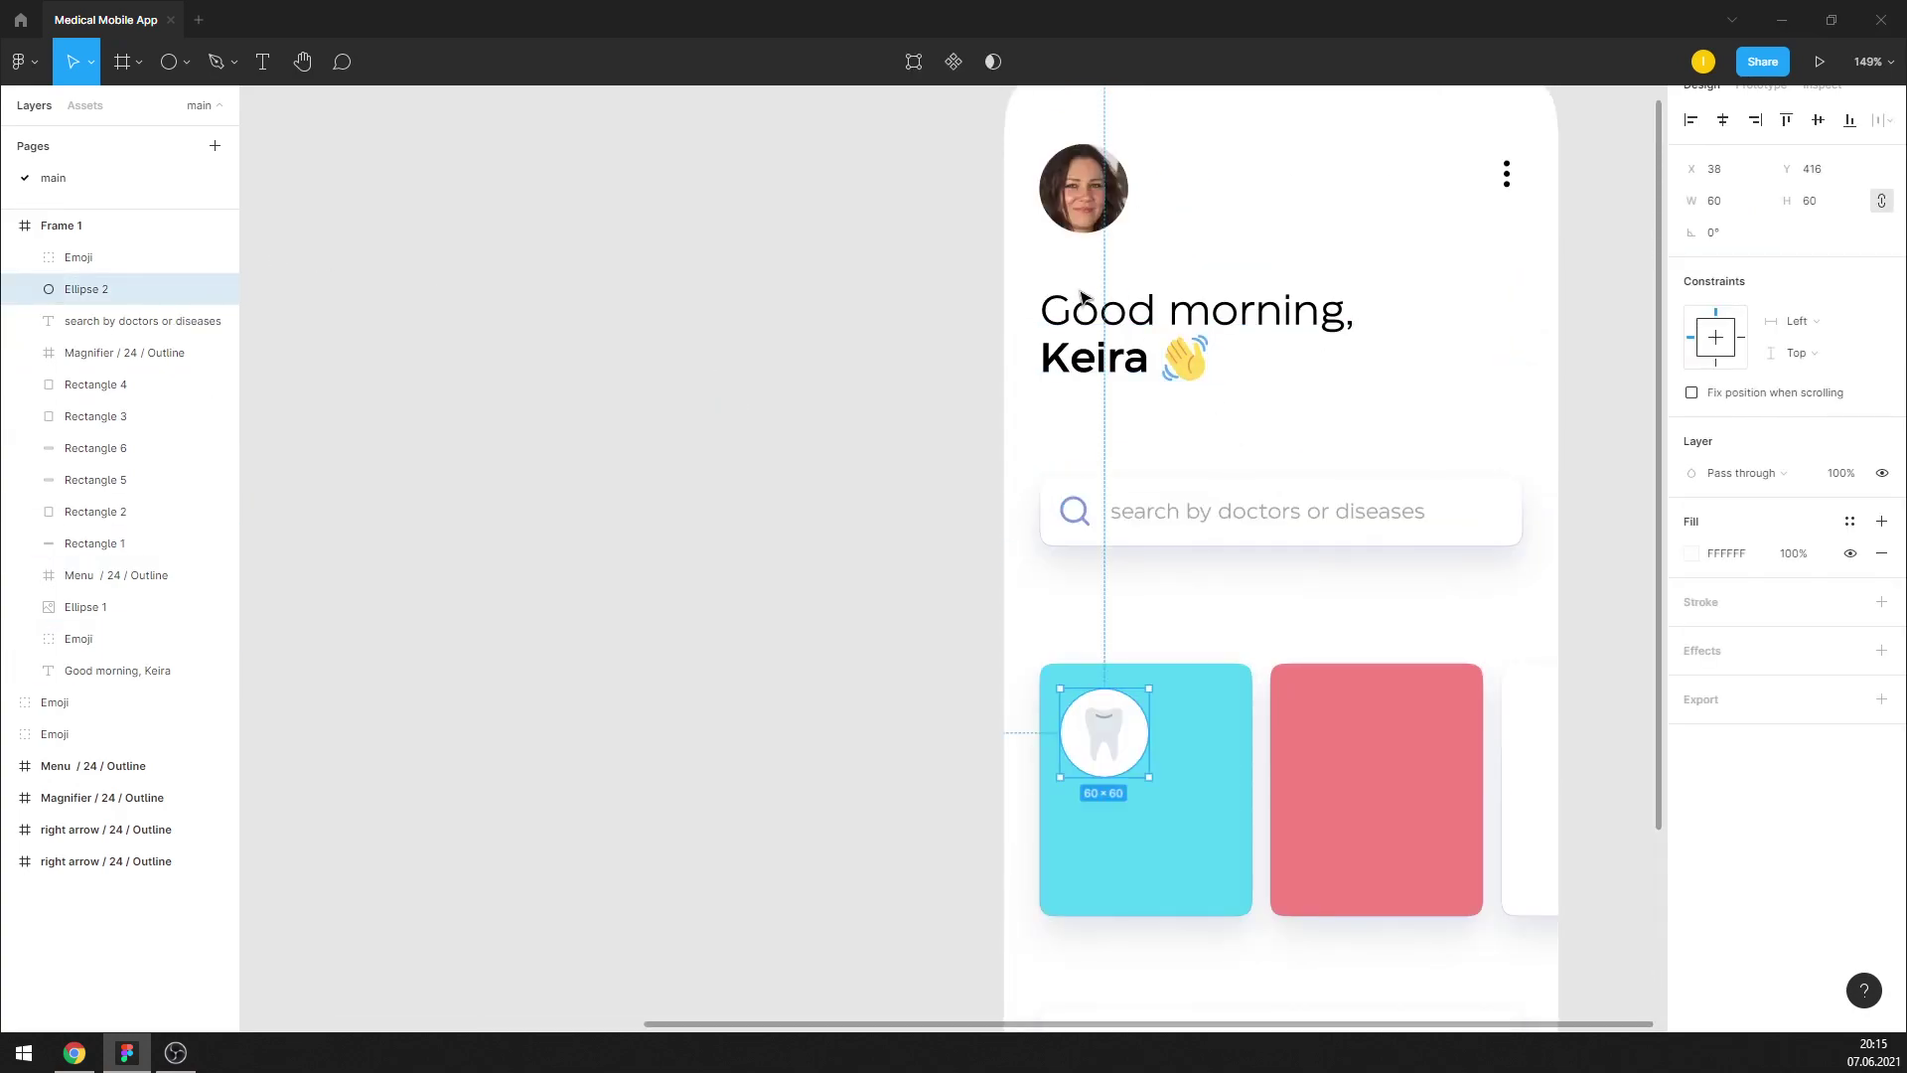
left_click(1024, 262)
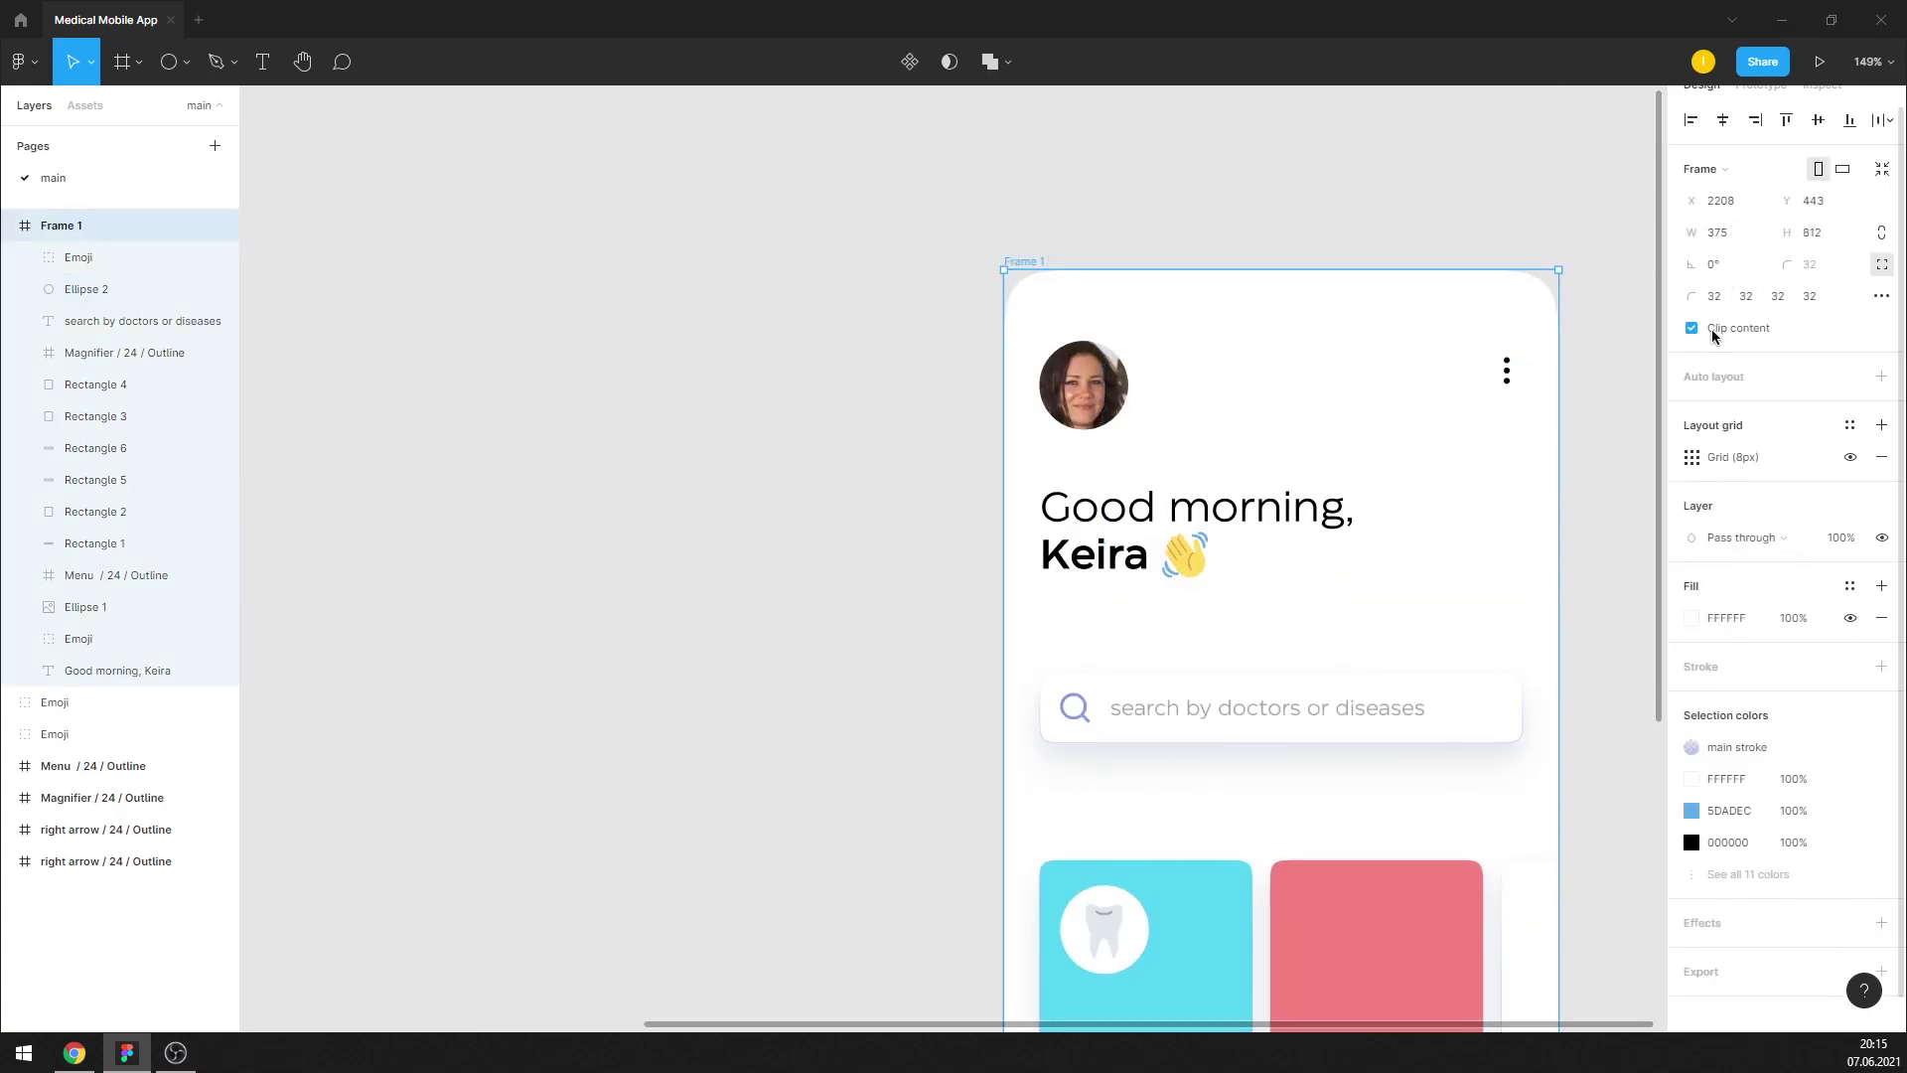
left_click(1710, 329)
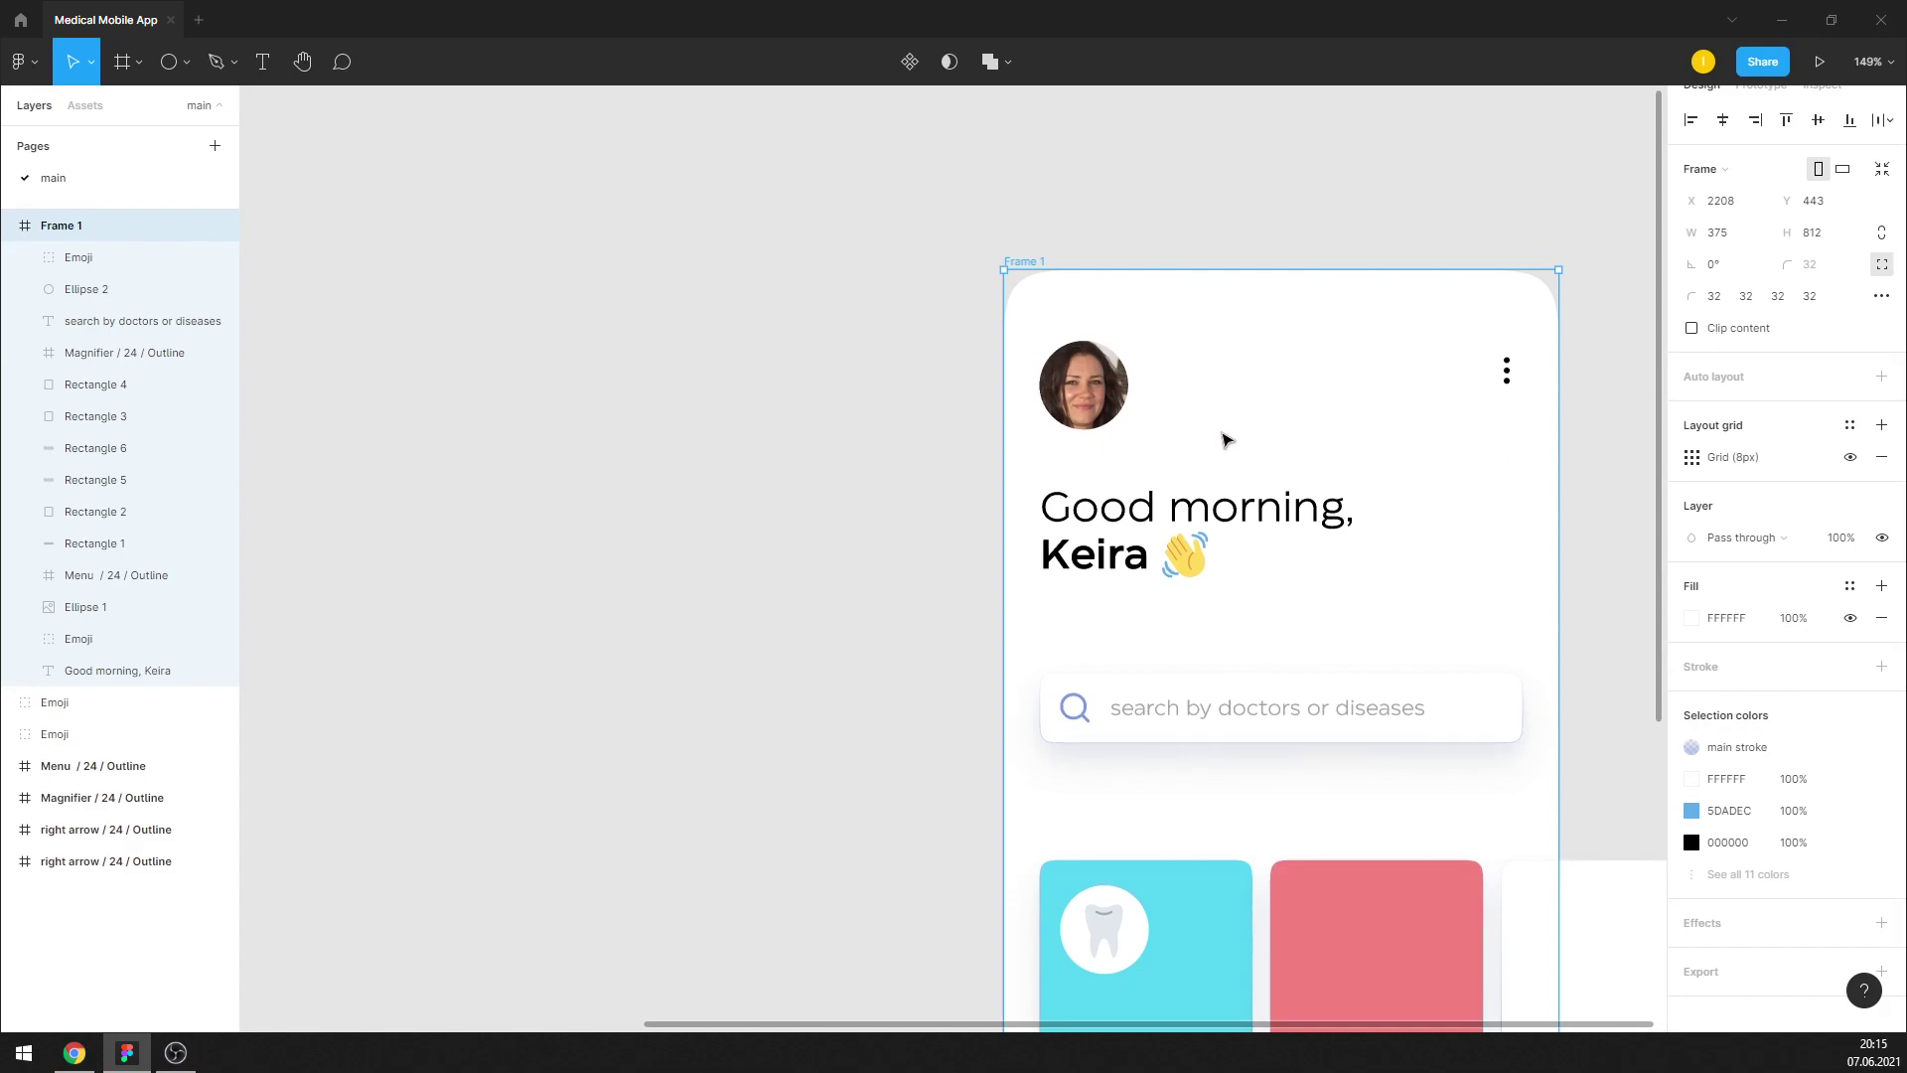
Nudge the tooth circle and emoji one pixel right and up, then copy the white circle onto the pink card
scroll(1227, 440, "down", 4)
left_click(1143, 611)
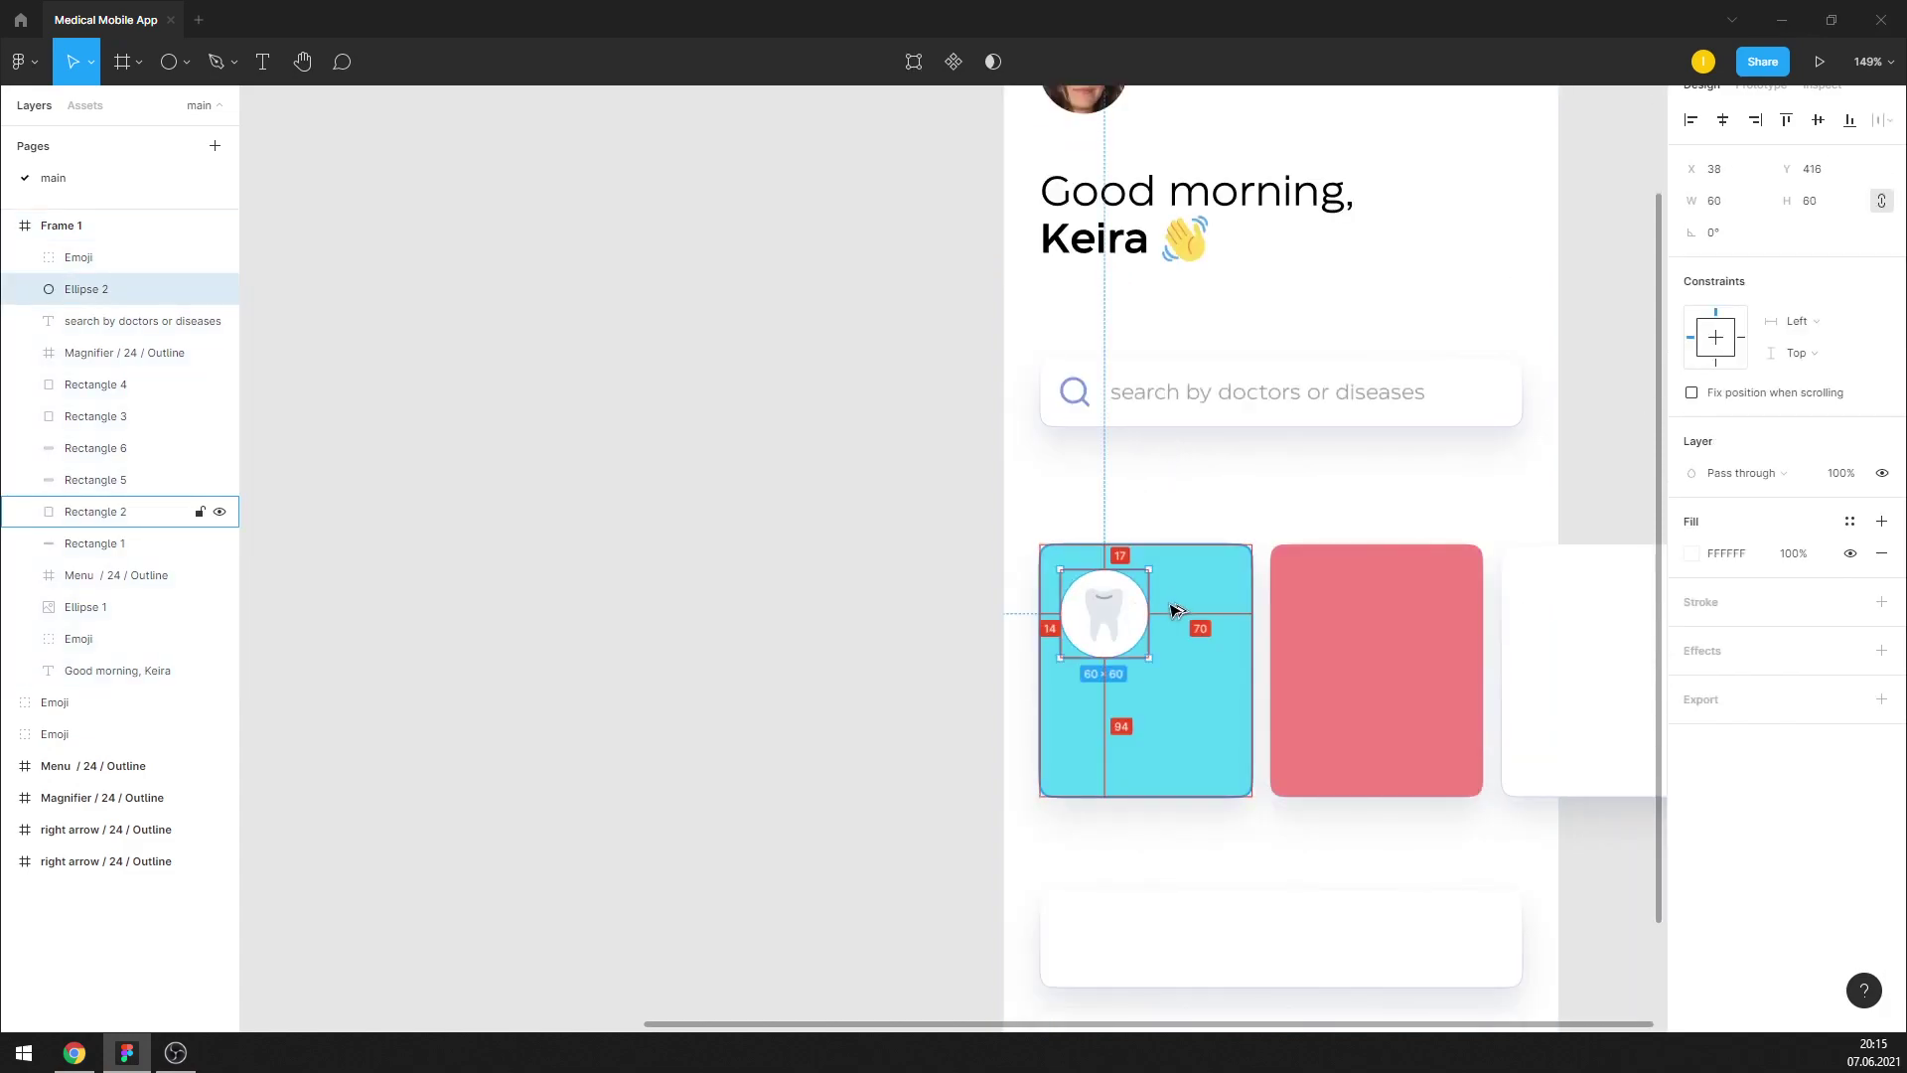
left_click(1092, 608, "shift")
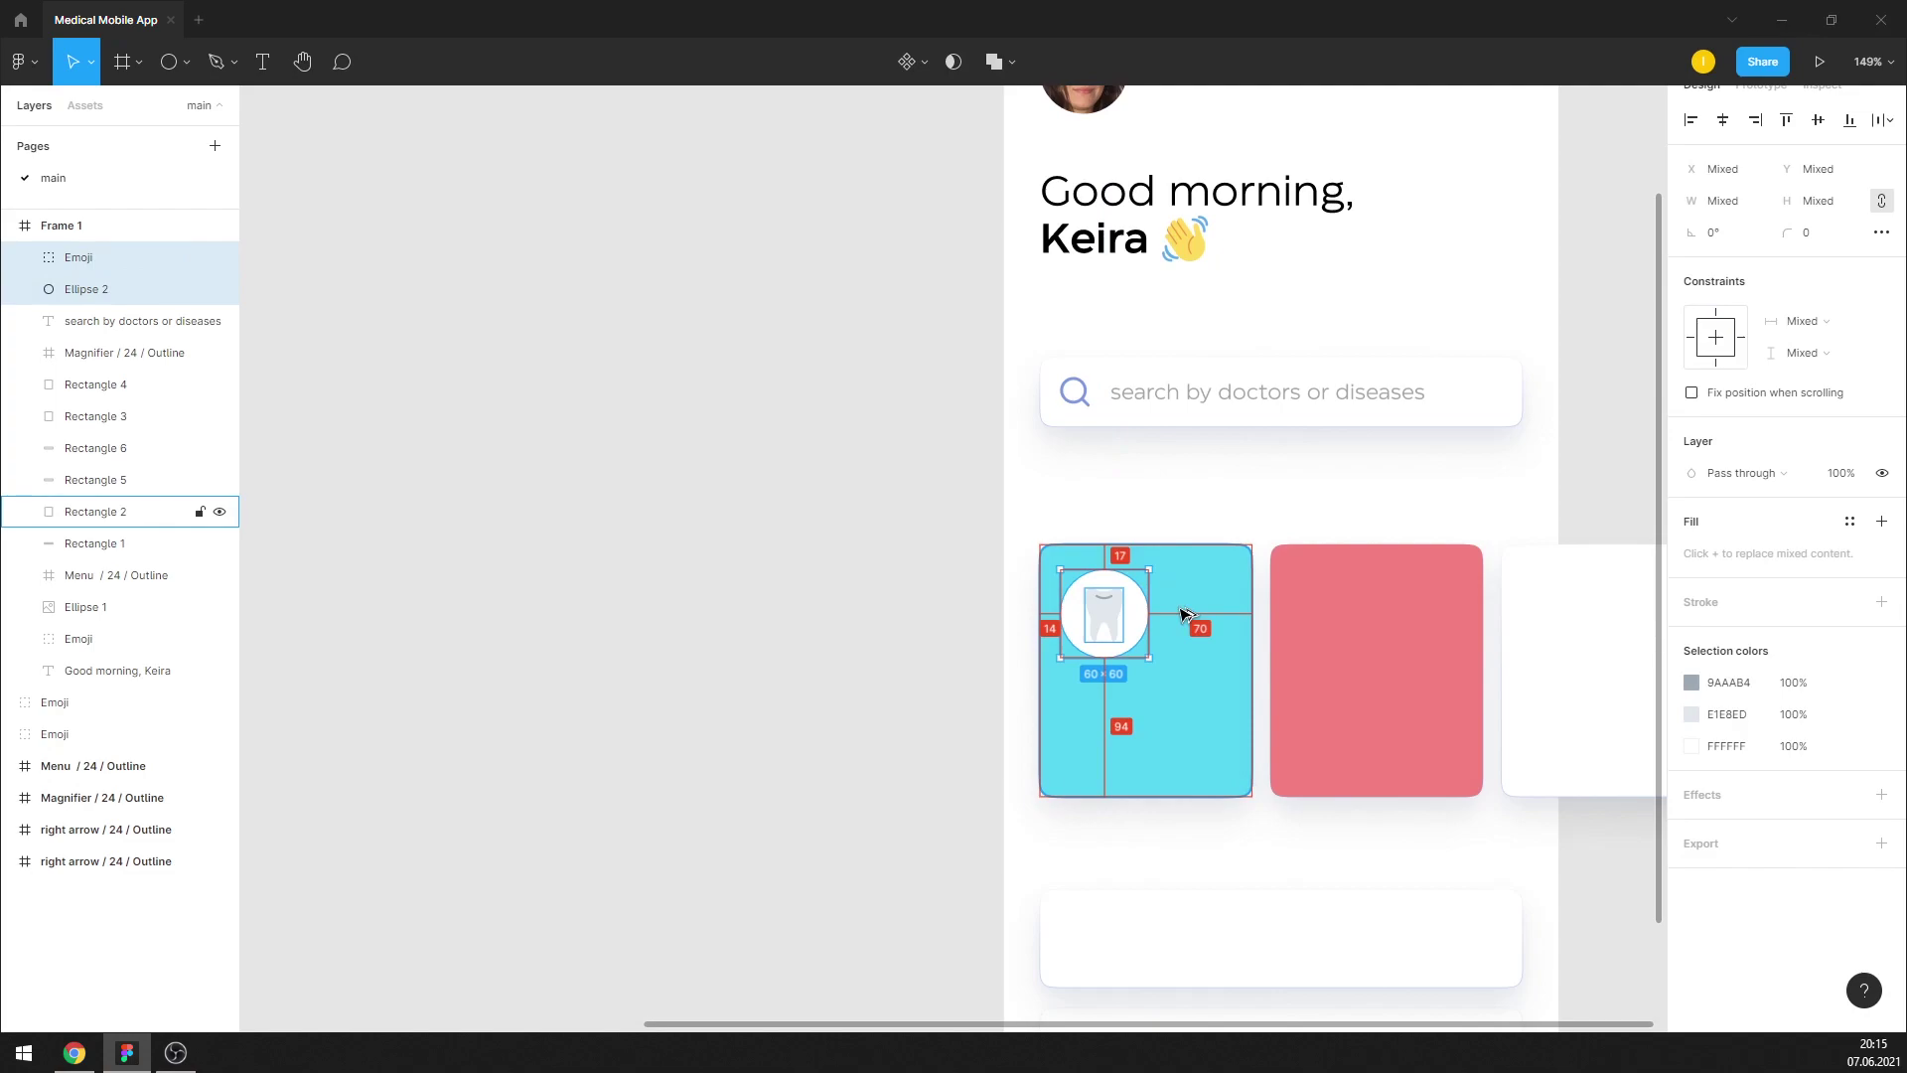
key("Right")
key("Up")
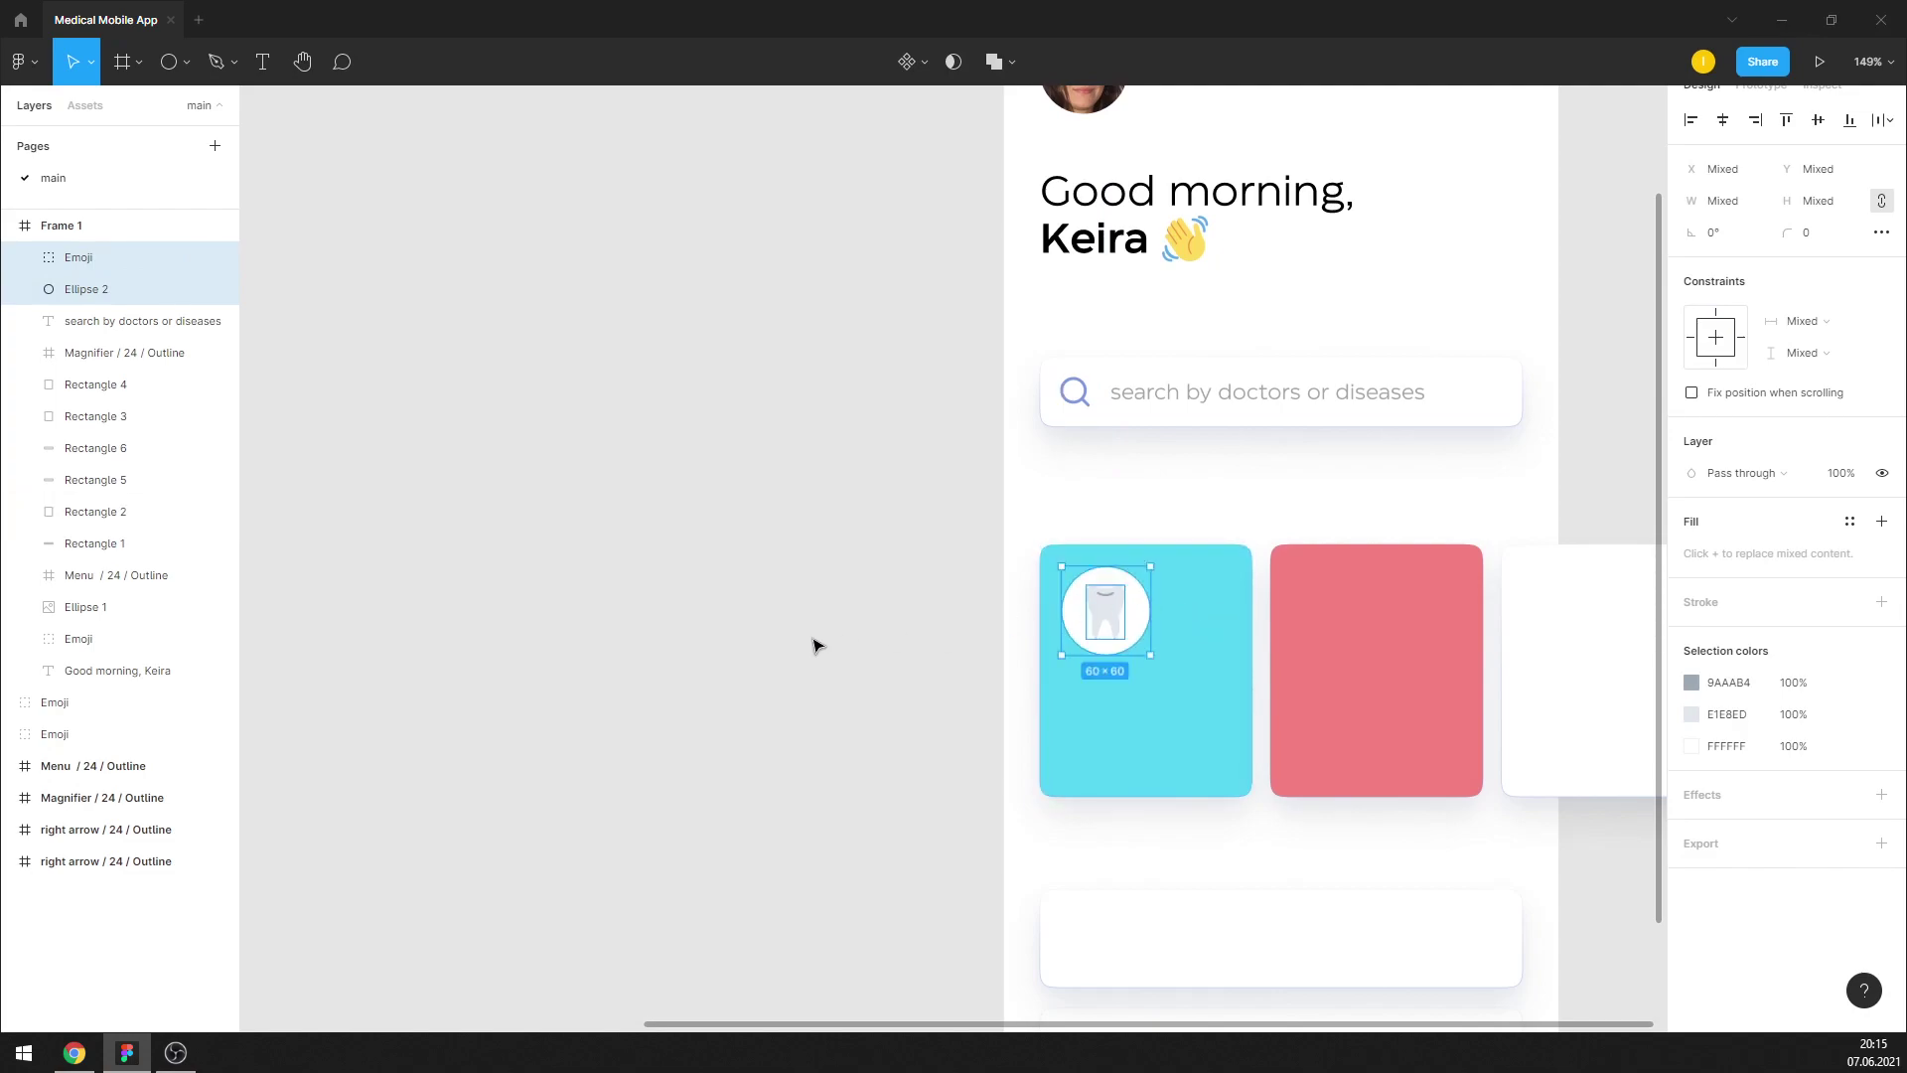
left_click(816, 645)
left_click_drag(1149, 620, 1381, 620)
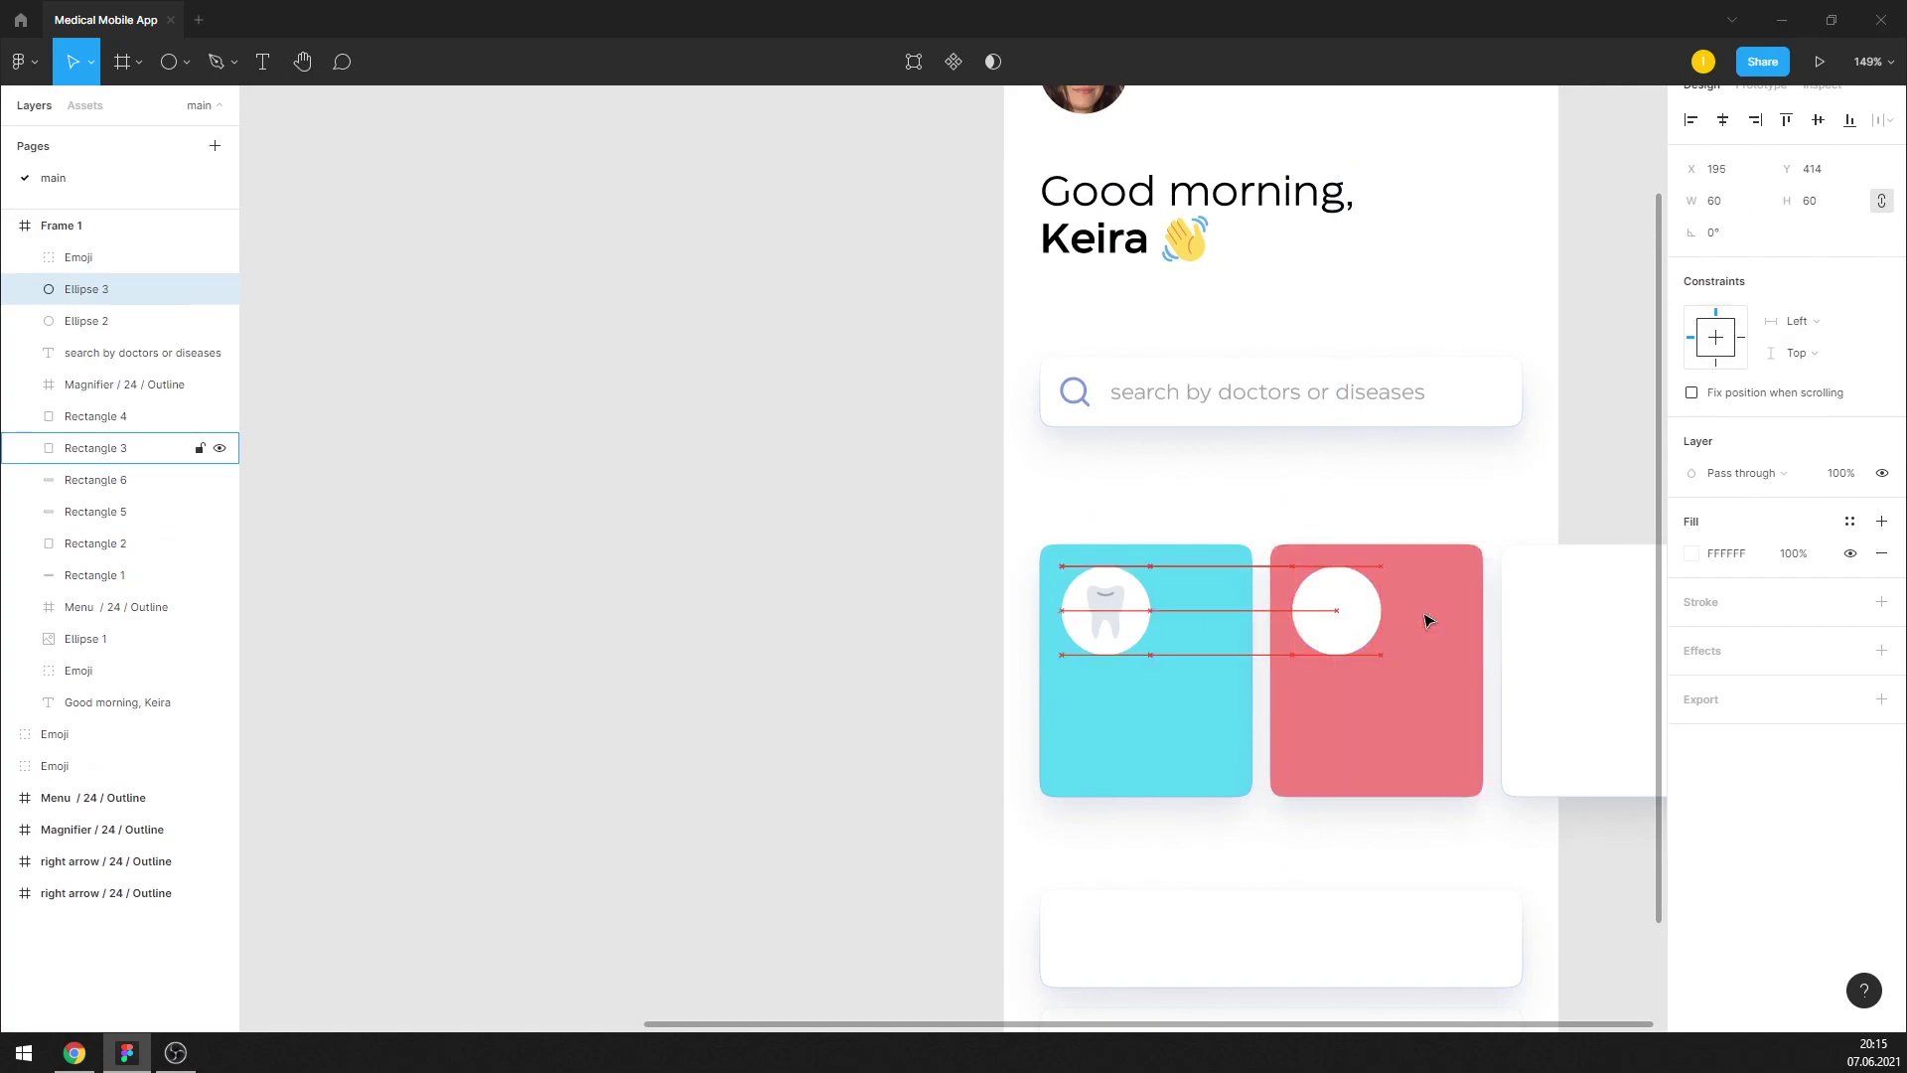
Drop the heart emoji into the pink card's circle and the tongue emoji onto the white card
scroll(935, 654, "down", 5)
left_click_drag(351, 484, 1128, 644)
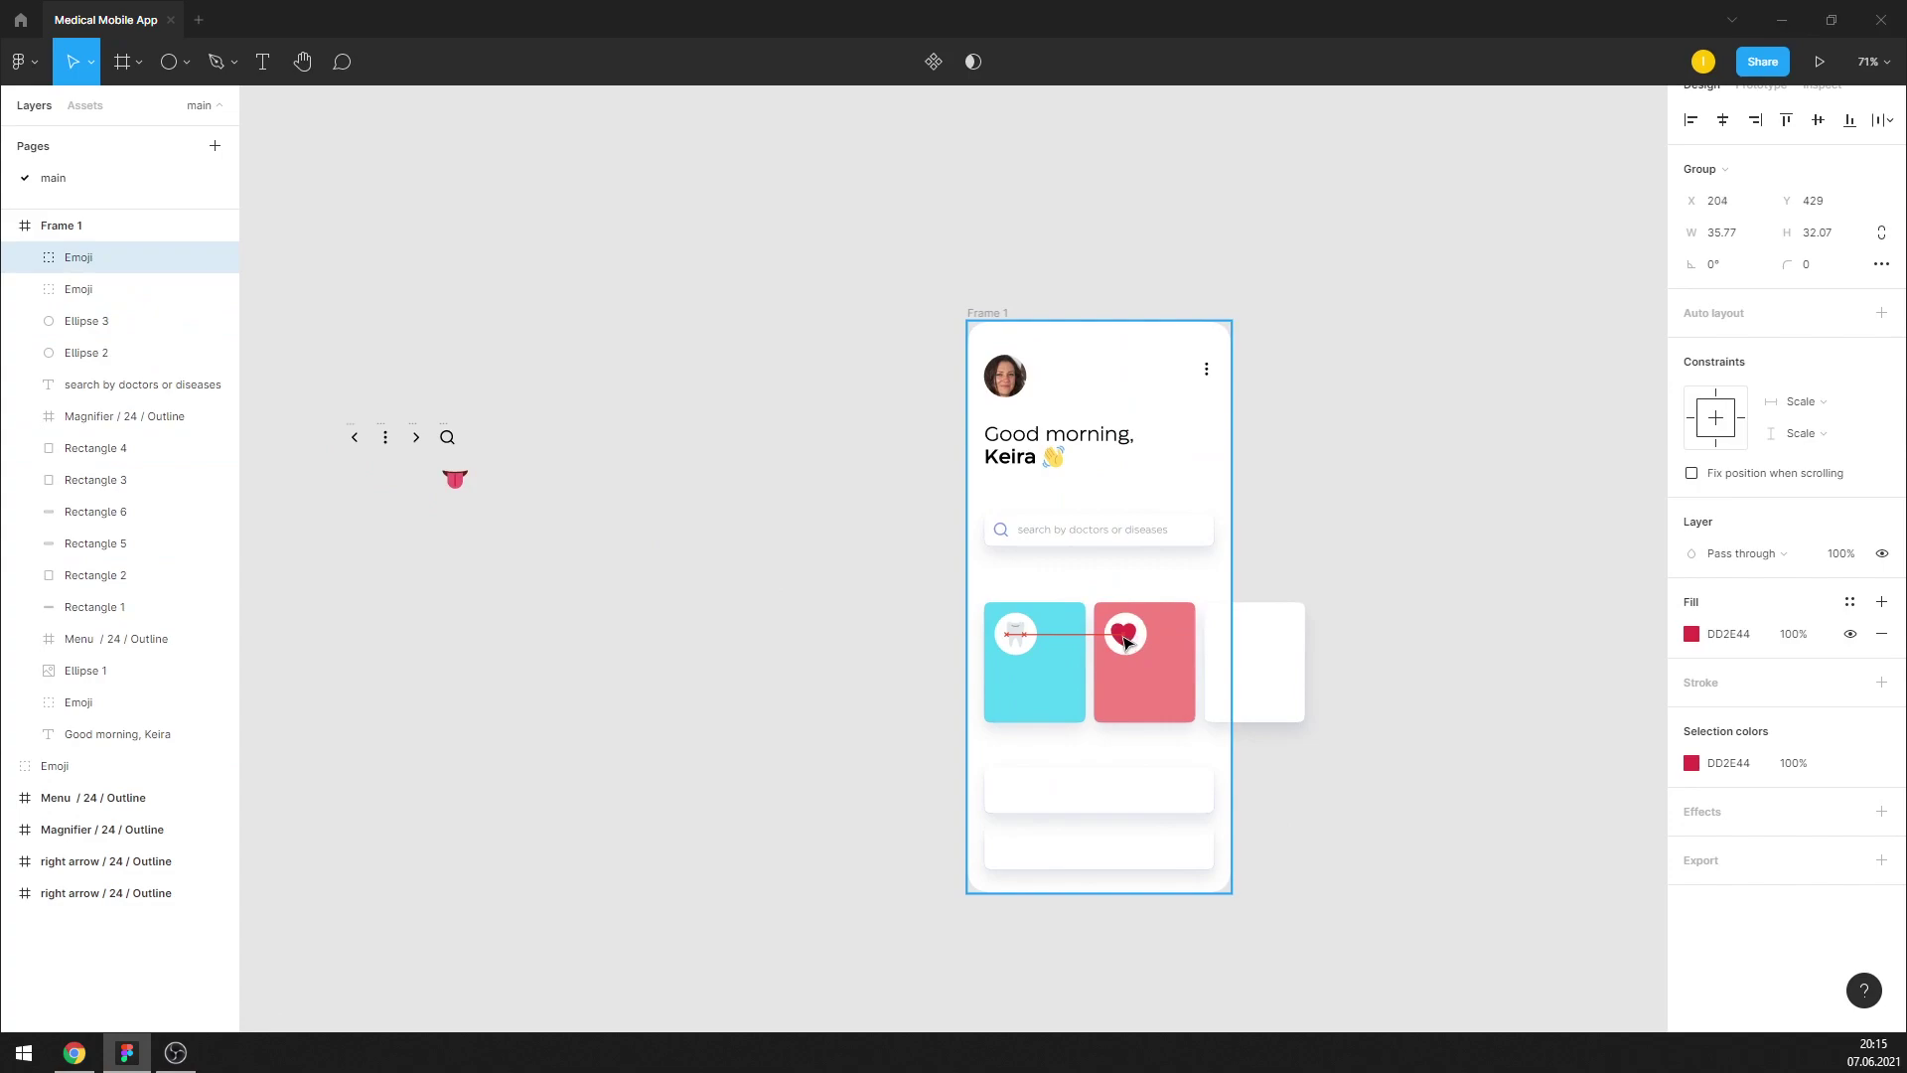
mouse_move(454, 478)
left_mouse_down()
mouse_move(1249, 719)
mouse_move(1217, 610)
left_mouse_up()
scroll(1205, 650, "up", 5)
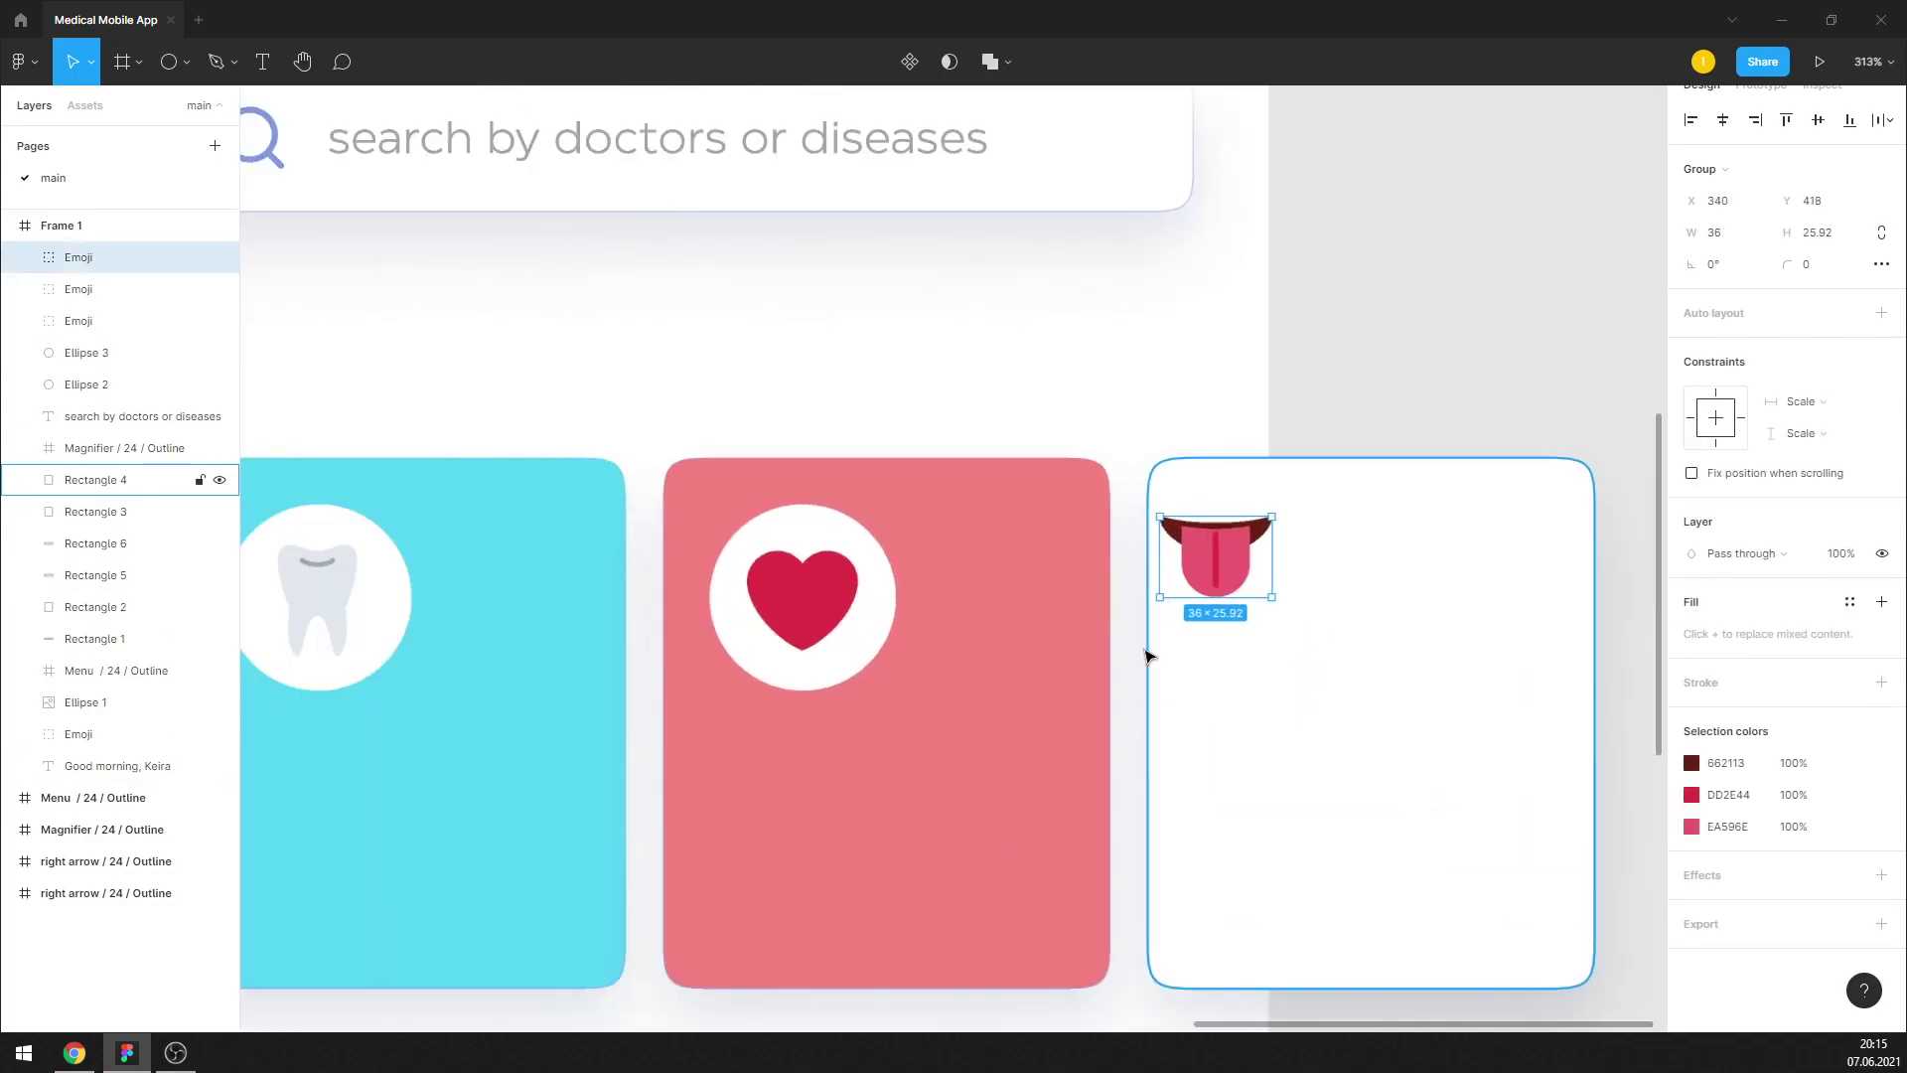
Nudge the heart emoji to centre it within its white circle
left_click(871, 637)
left_click(820, 644)
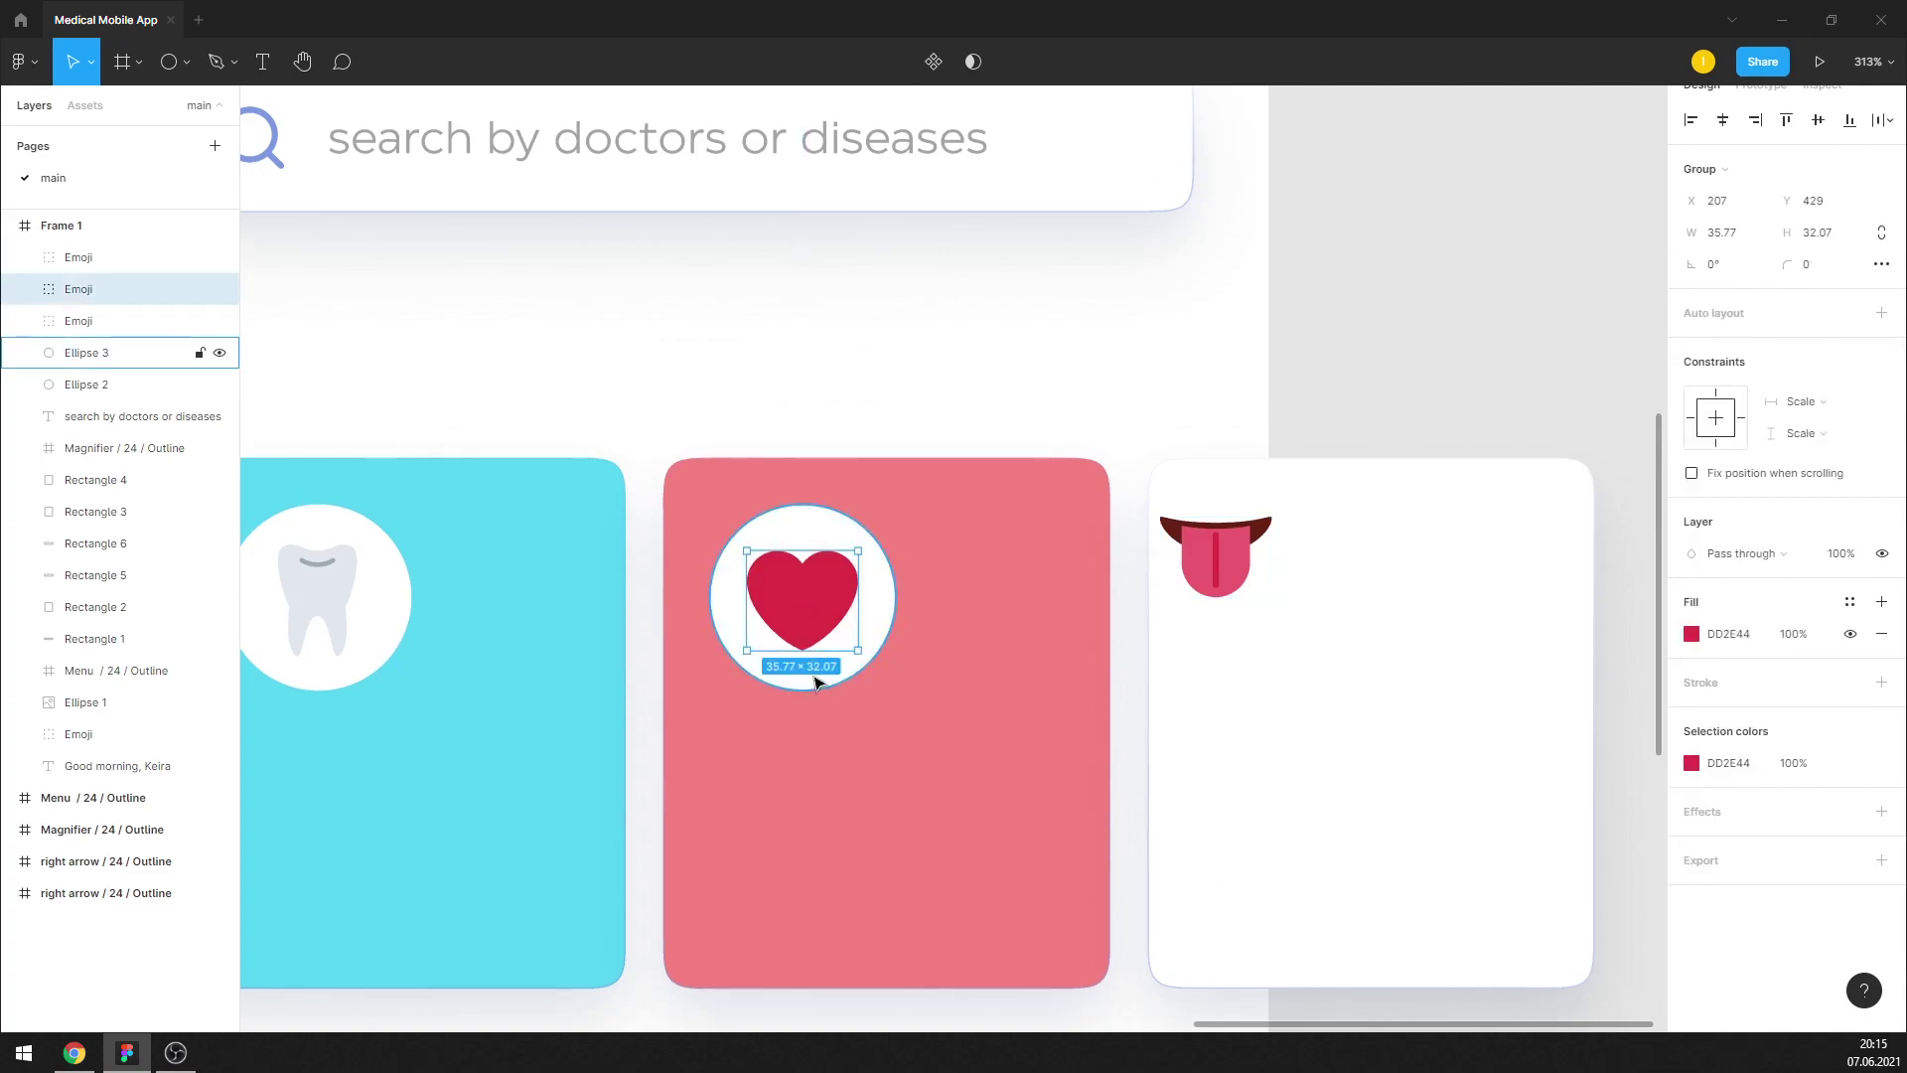
left_click(814, 683, "shift")
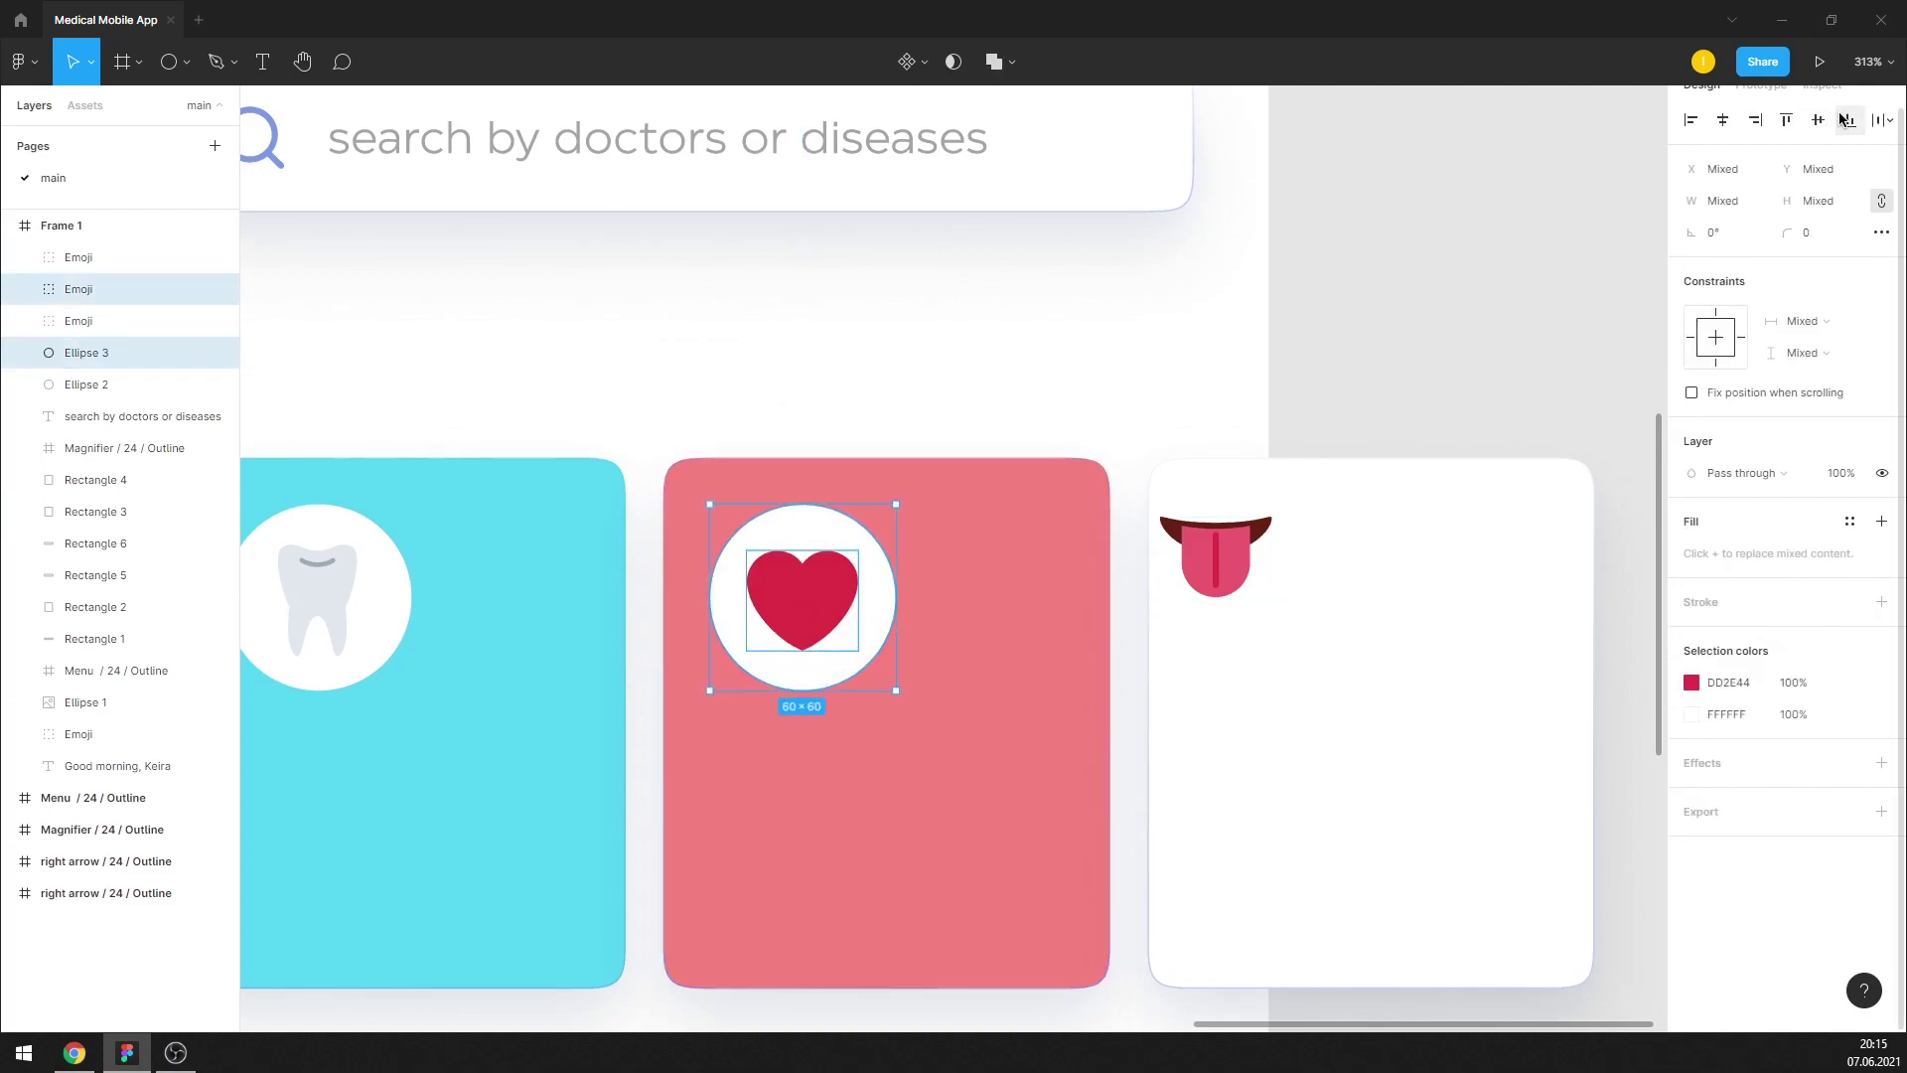
left_click(1561, 255)
left_click(802, 596)
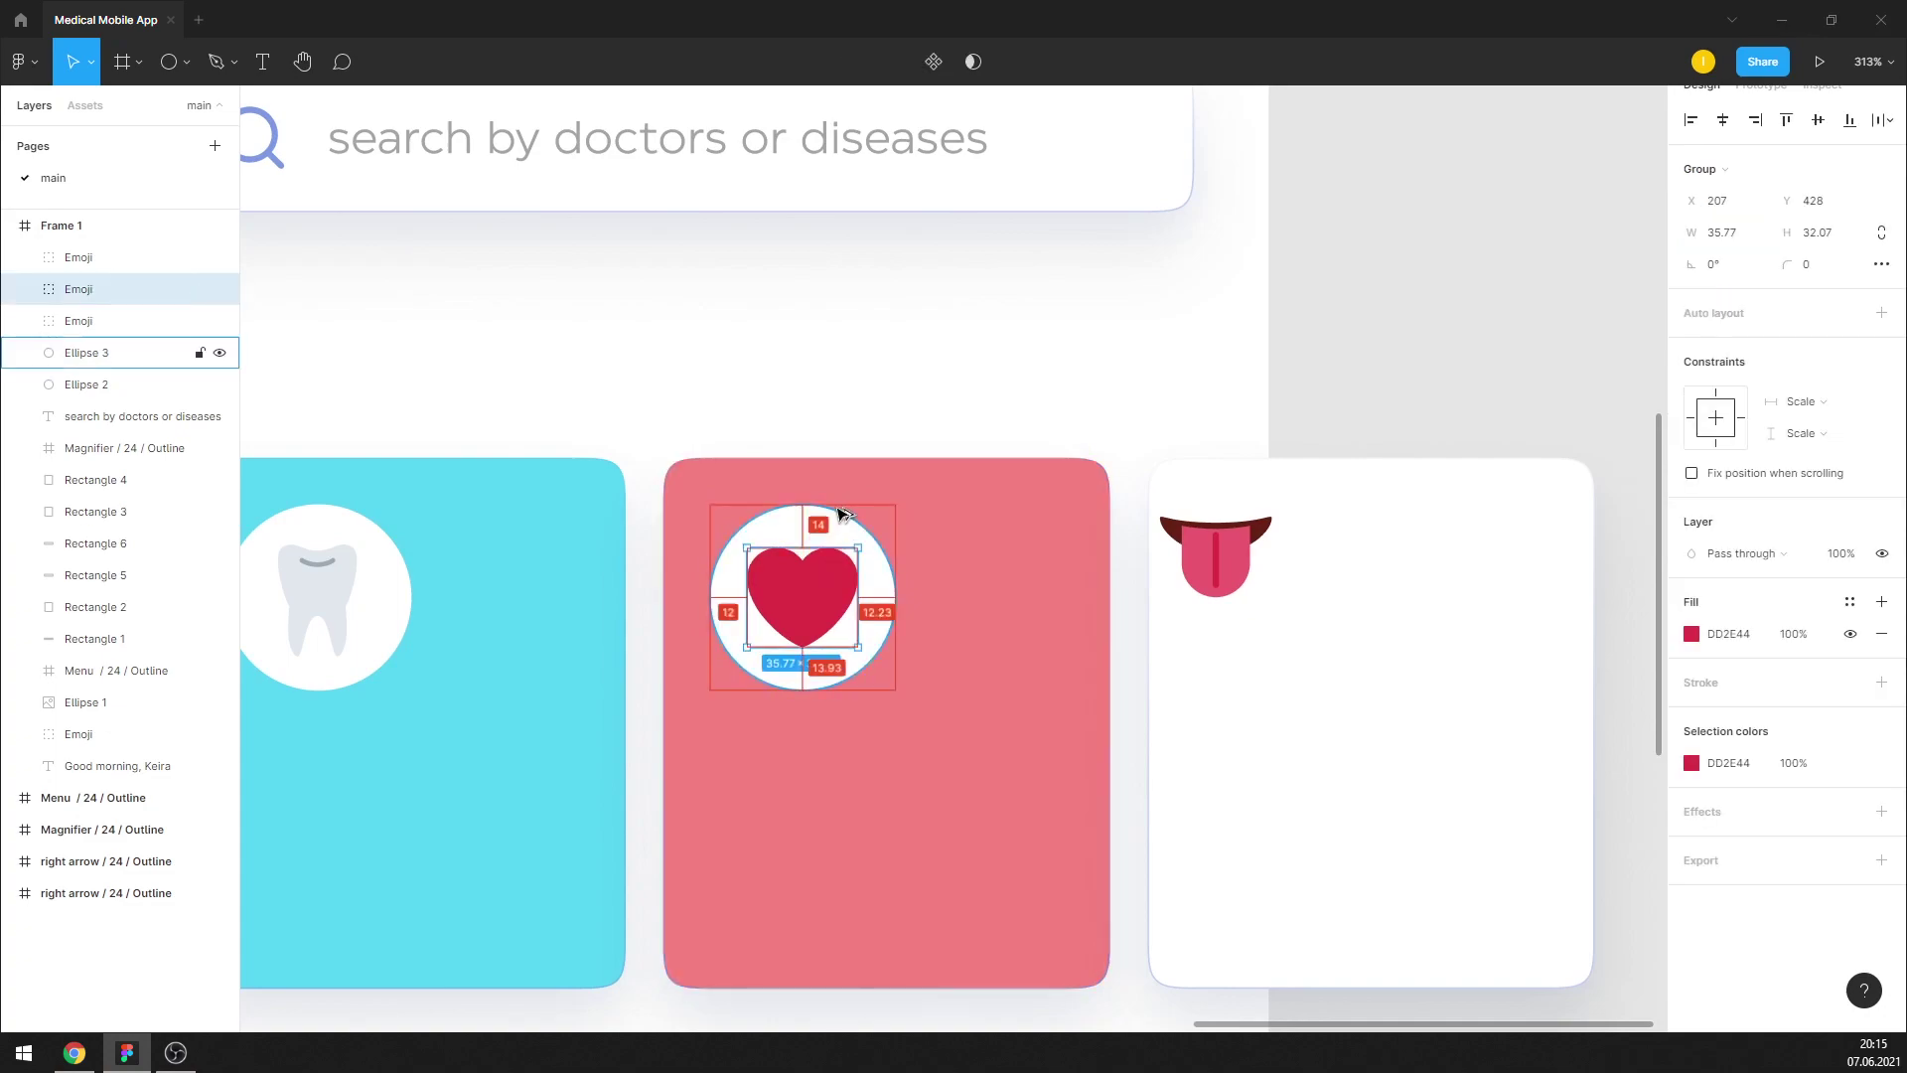
key("Right")
key("Down")
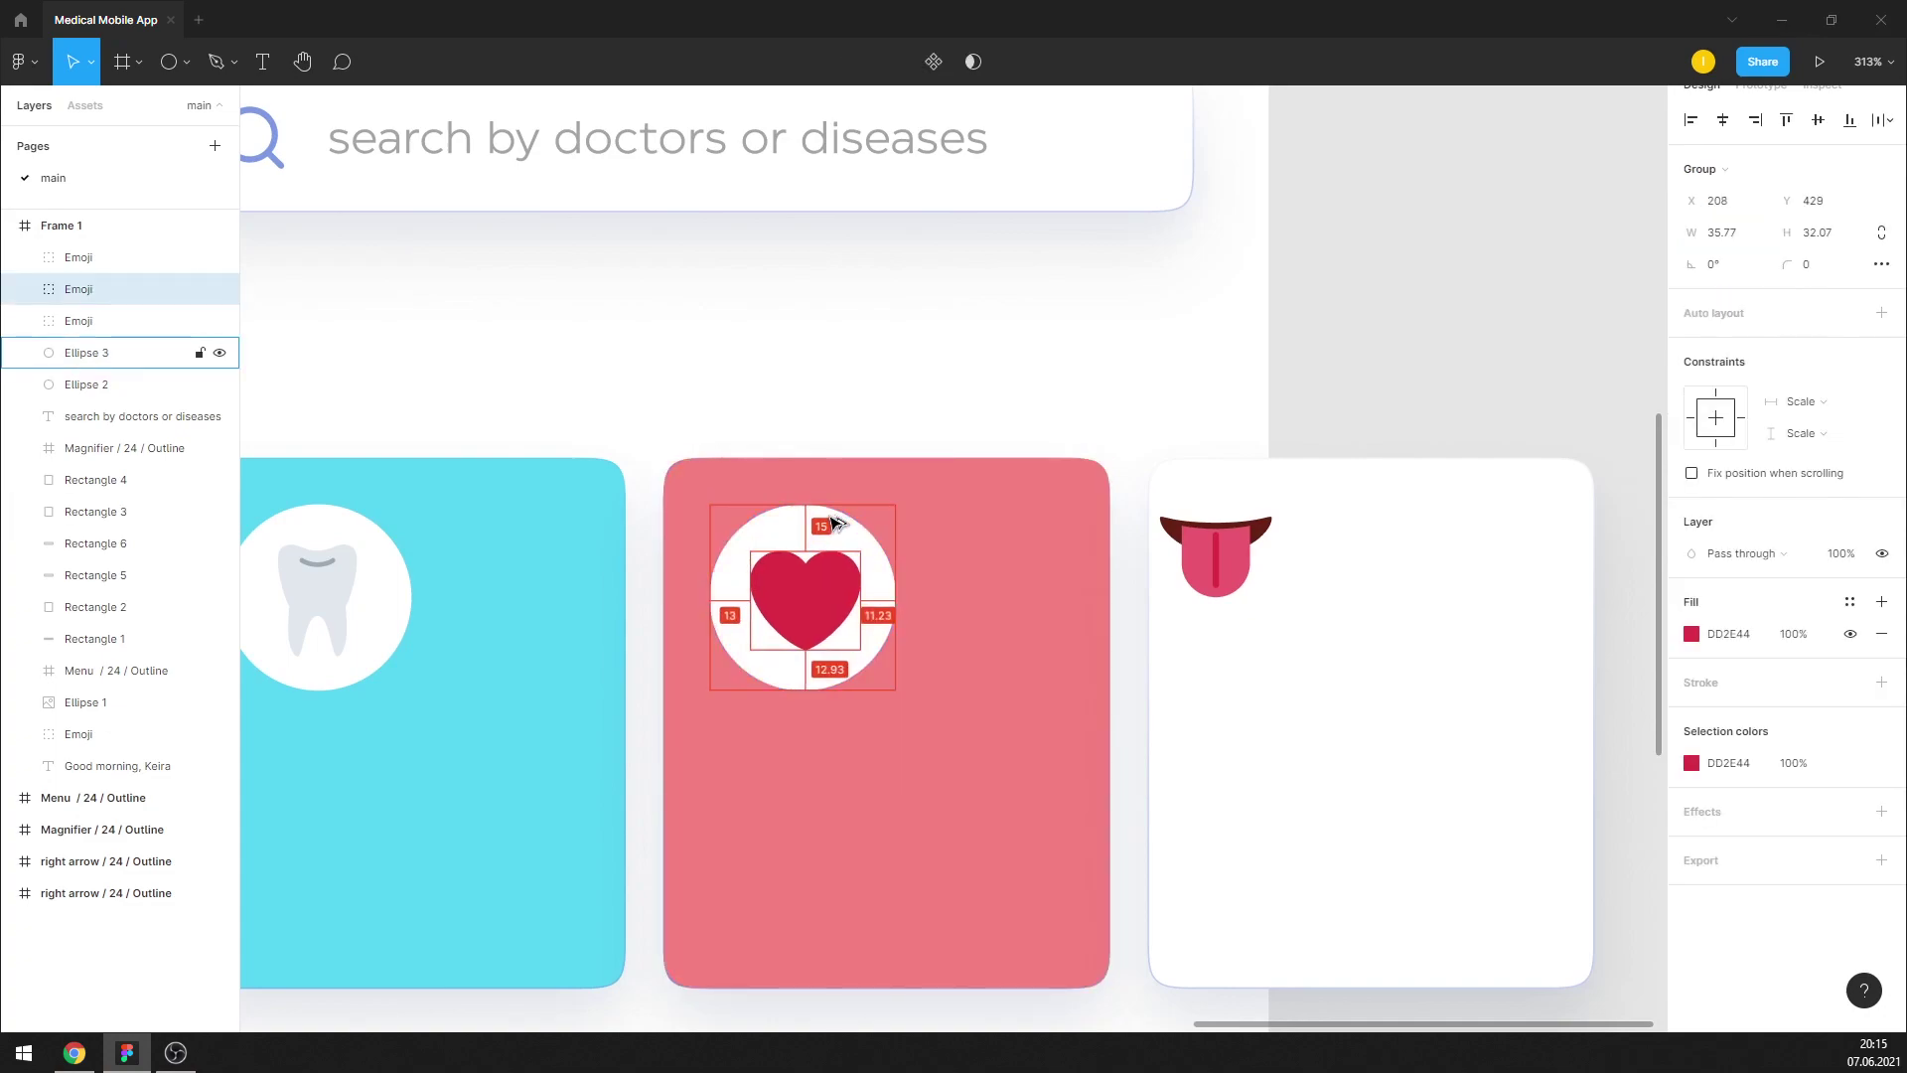
key("Down")
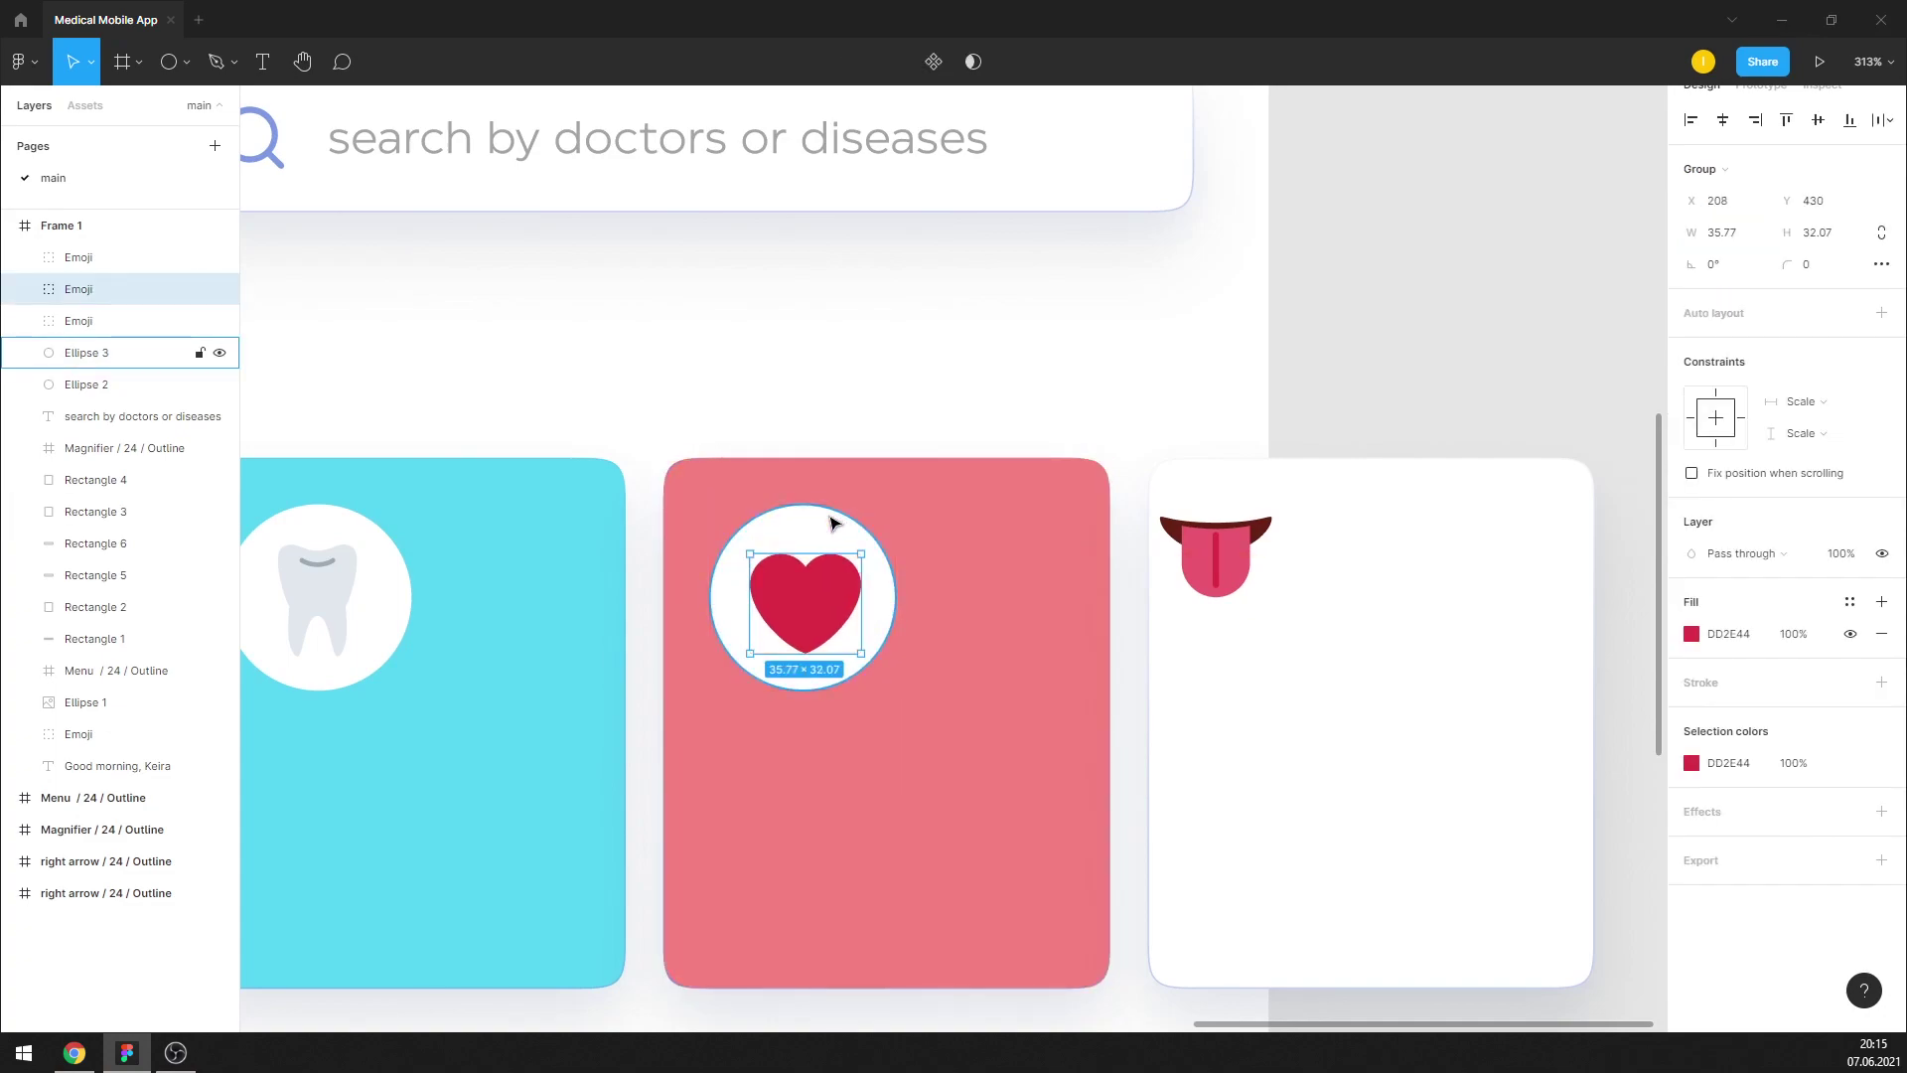
key("Left")
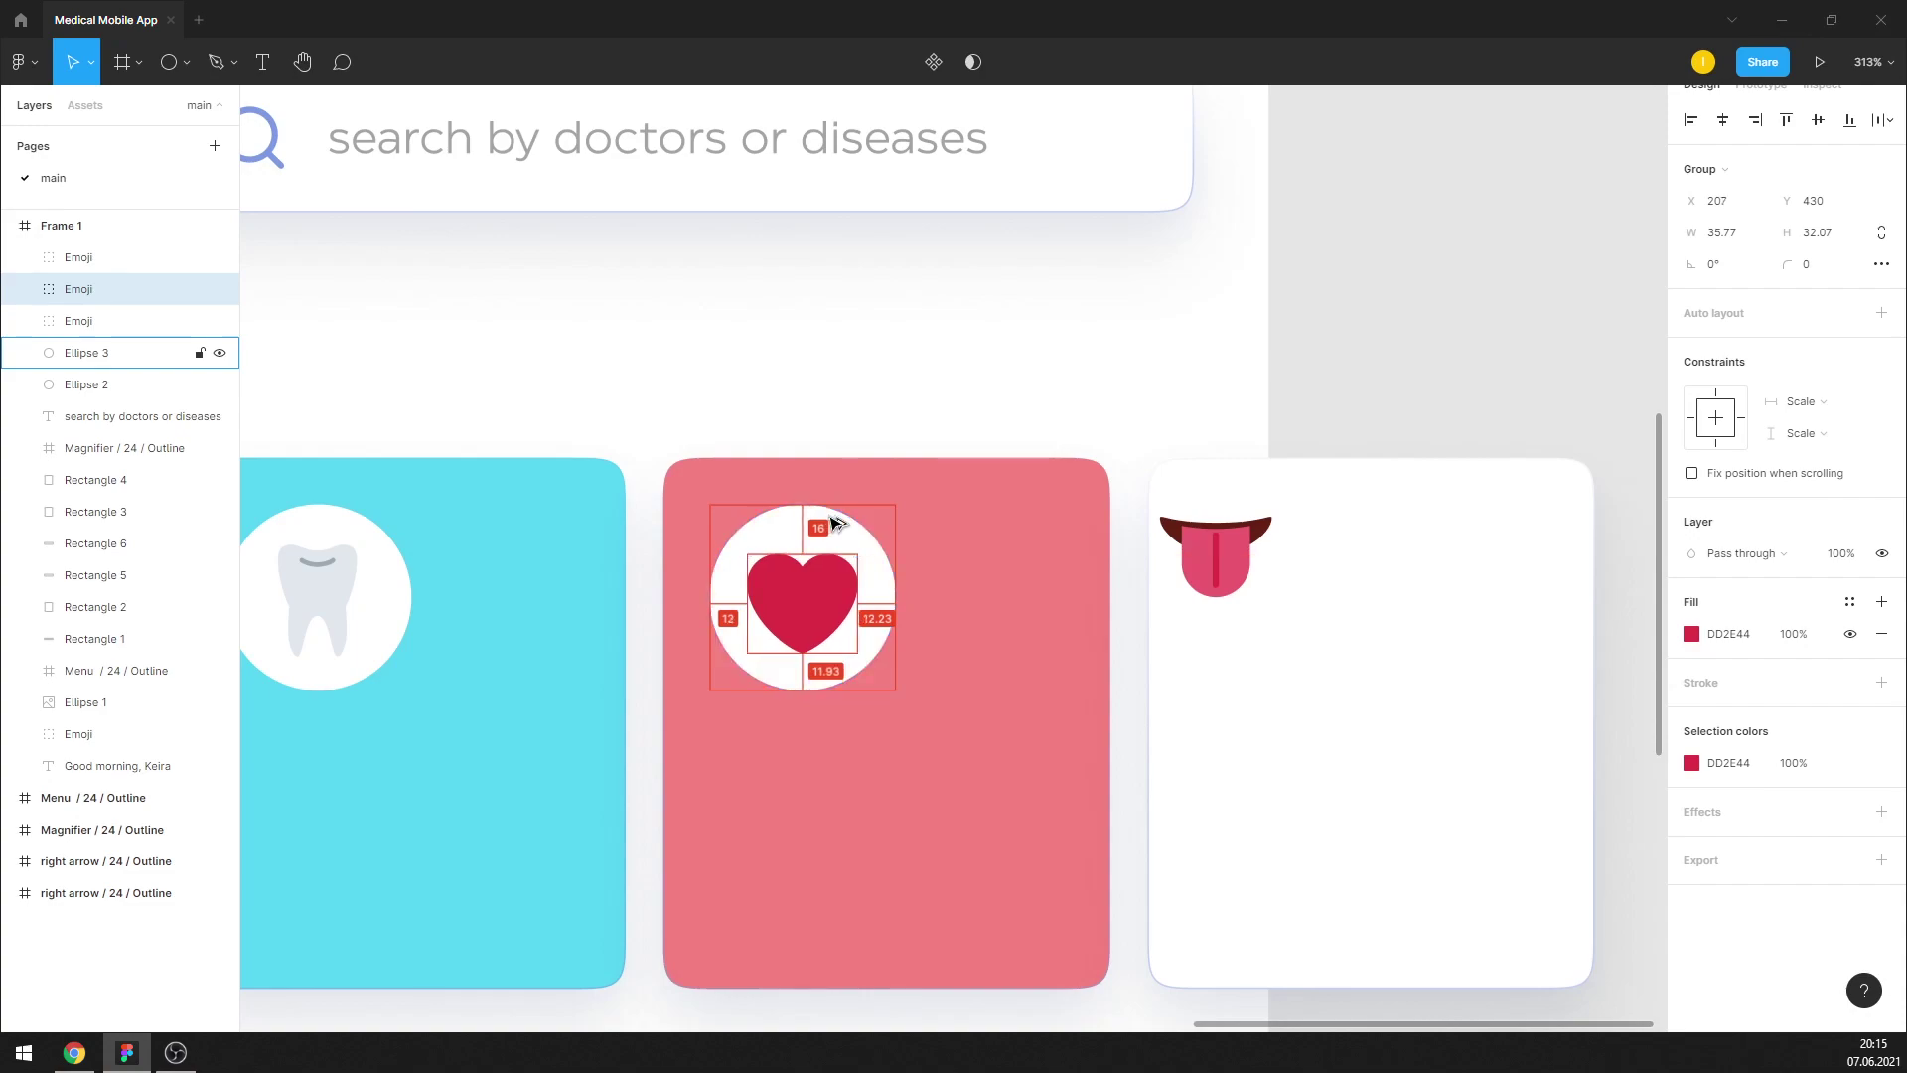
left_click(1271, 390)
scroll(1271, 389, "down", 3)
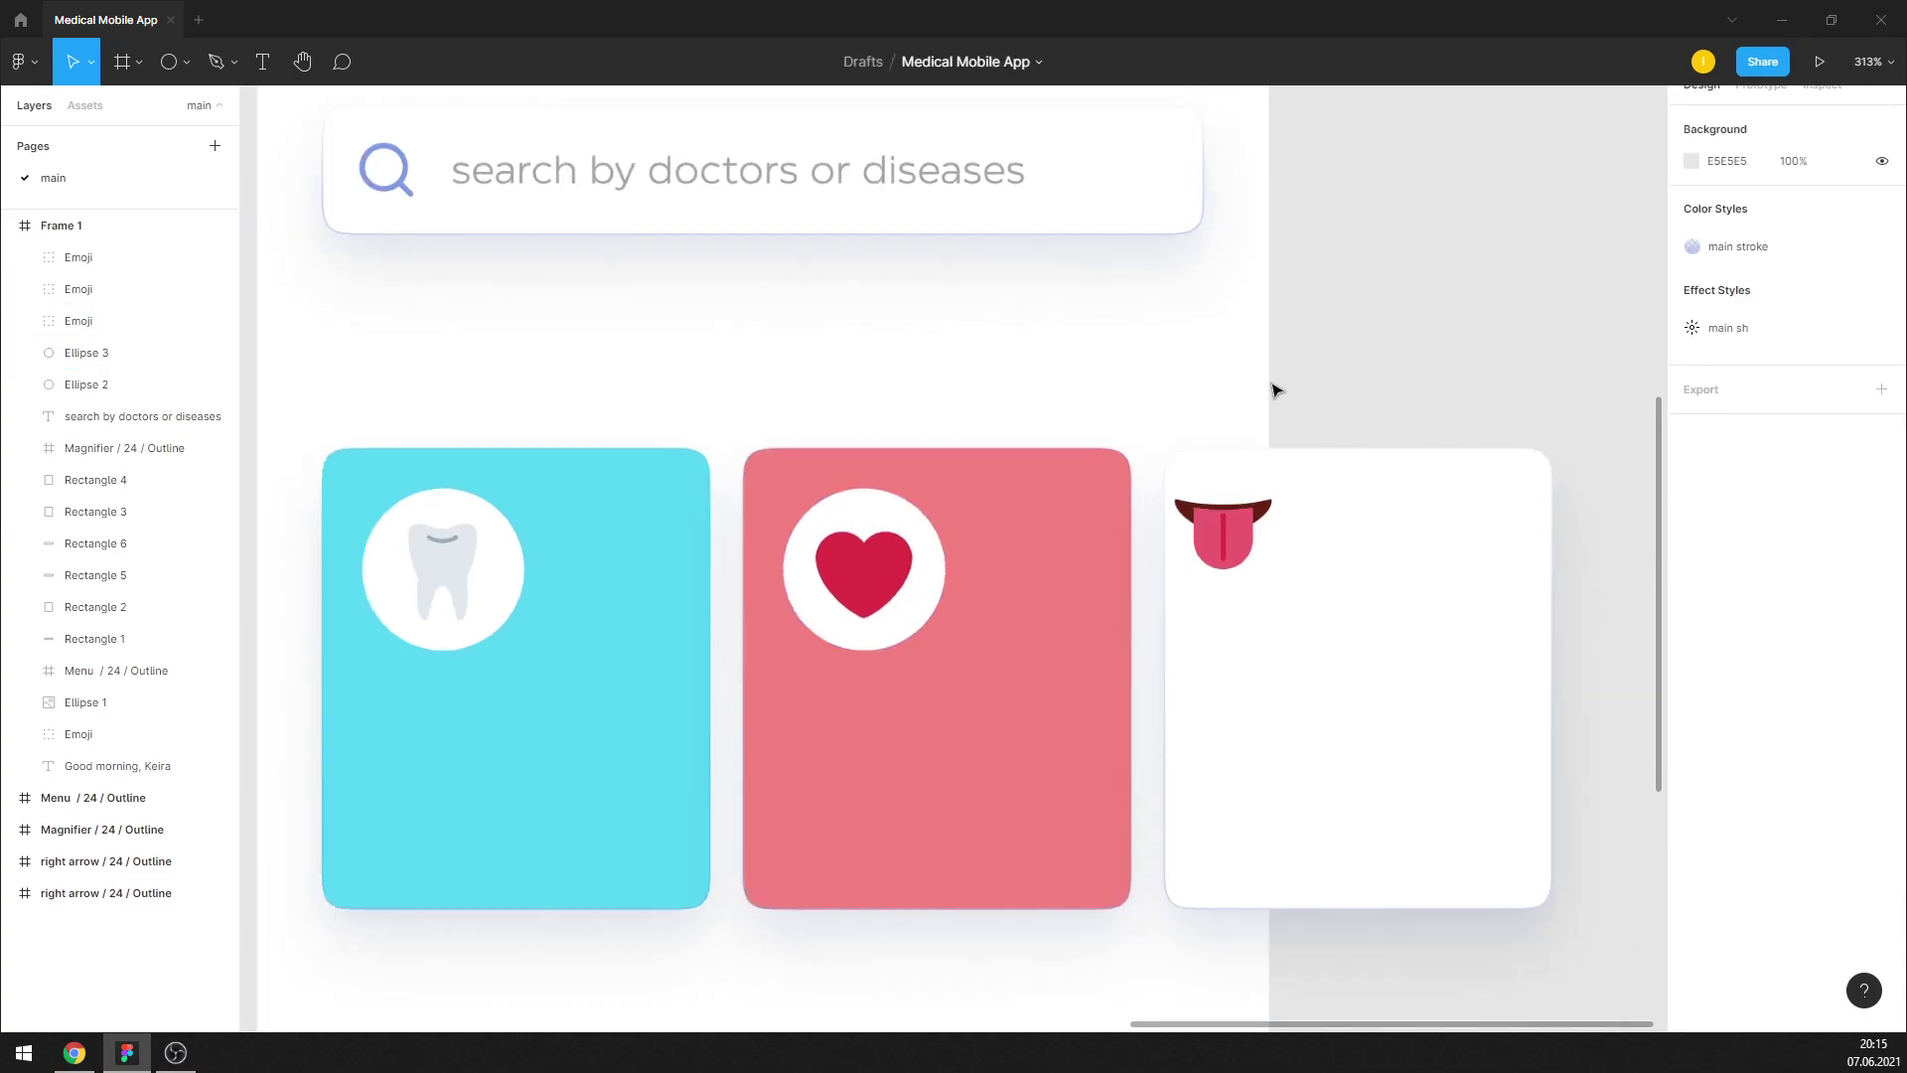
scroll(1340, 416, "up", 1)
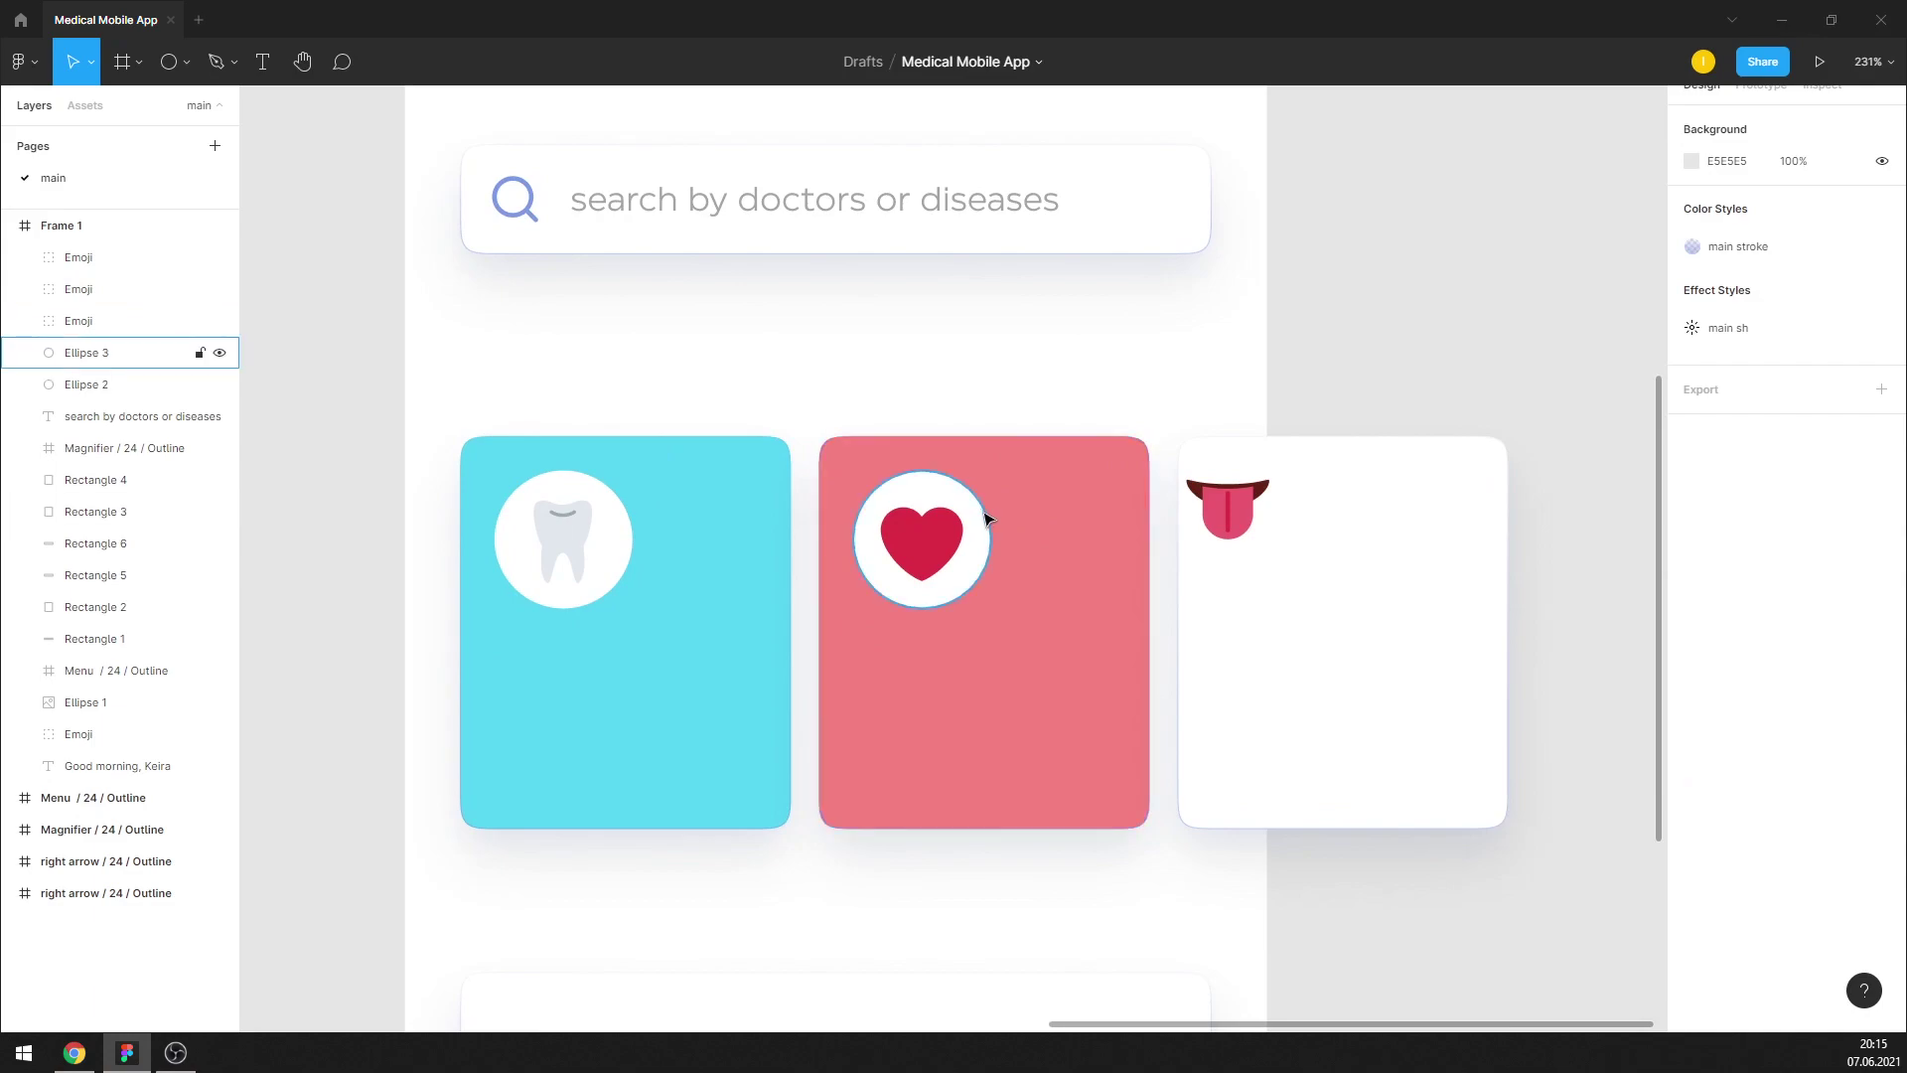
Fill the third card (Rectangle 4) with light blue 89D2E9
left_click(984, 516)
left_click(1284, 588)
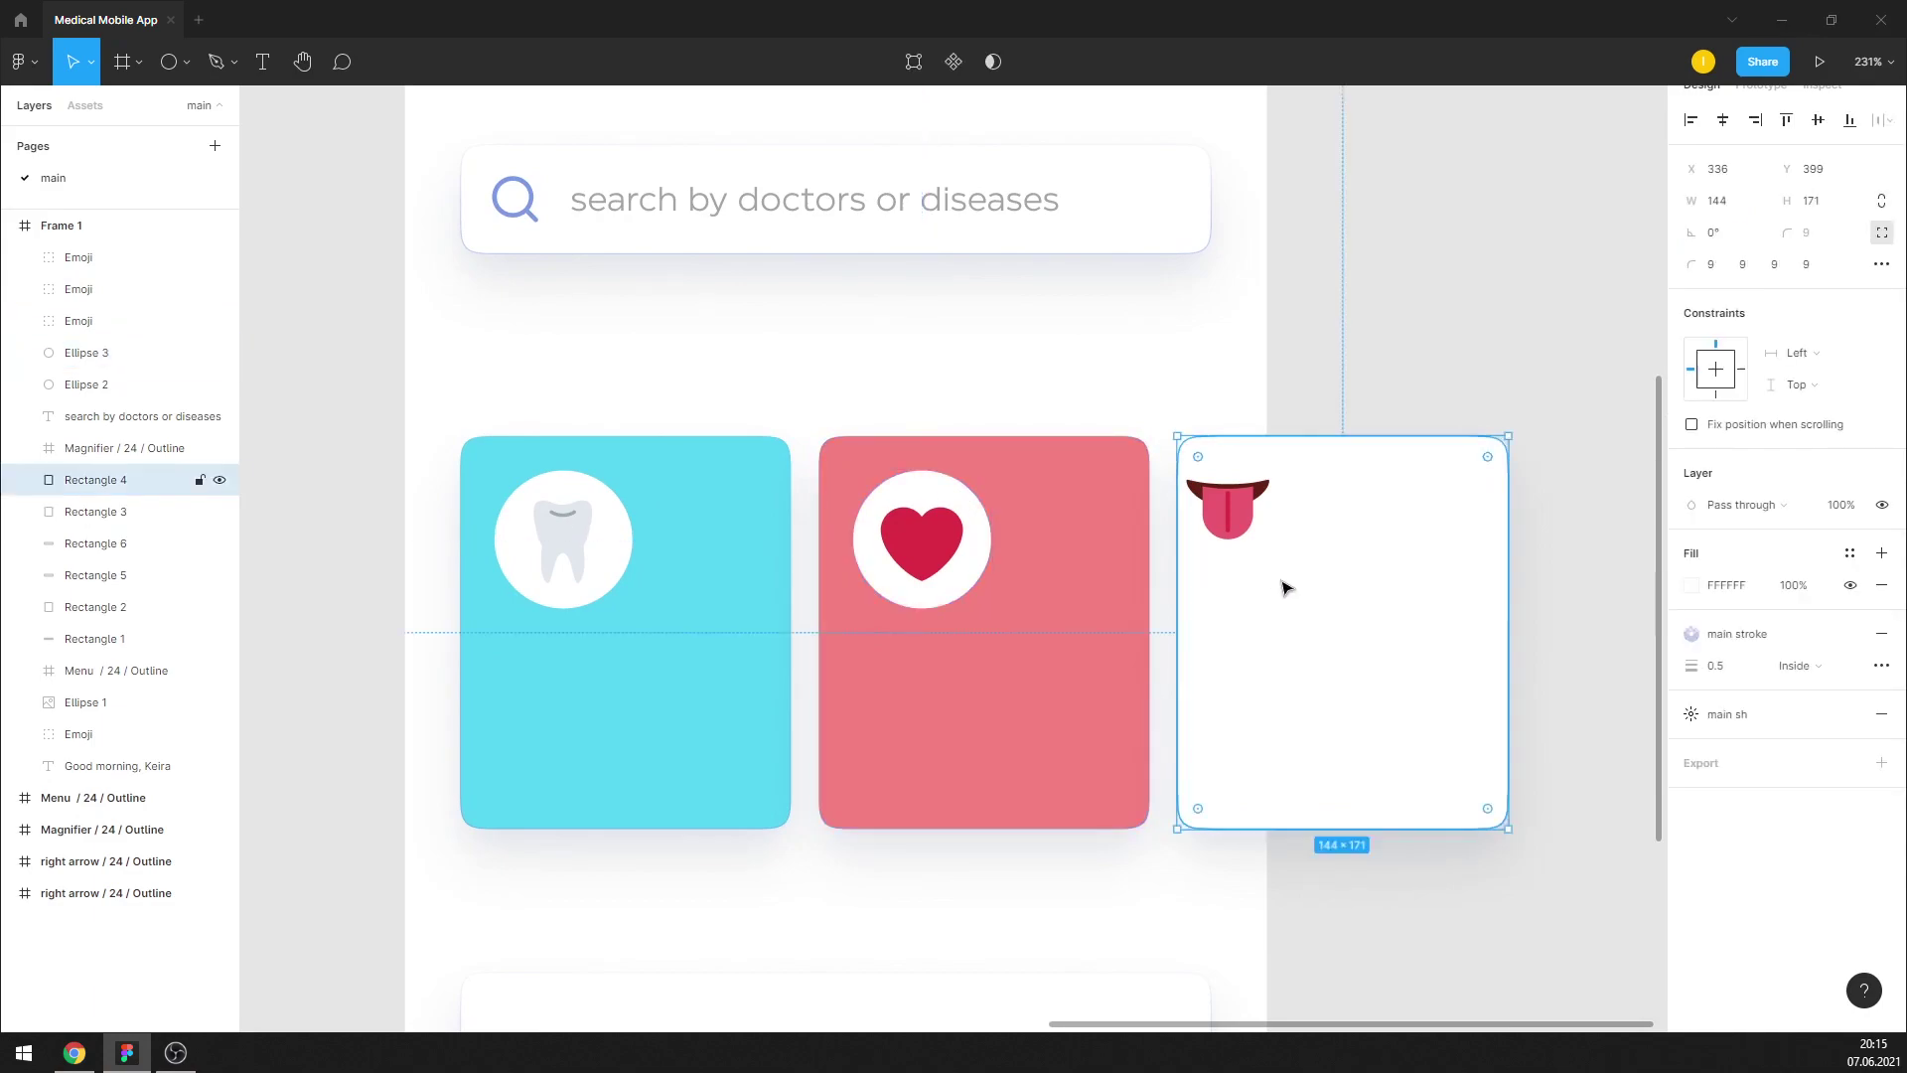
left_click(1691, 587)
left_click(1540, 797)
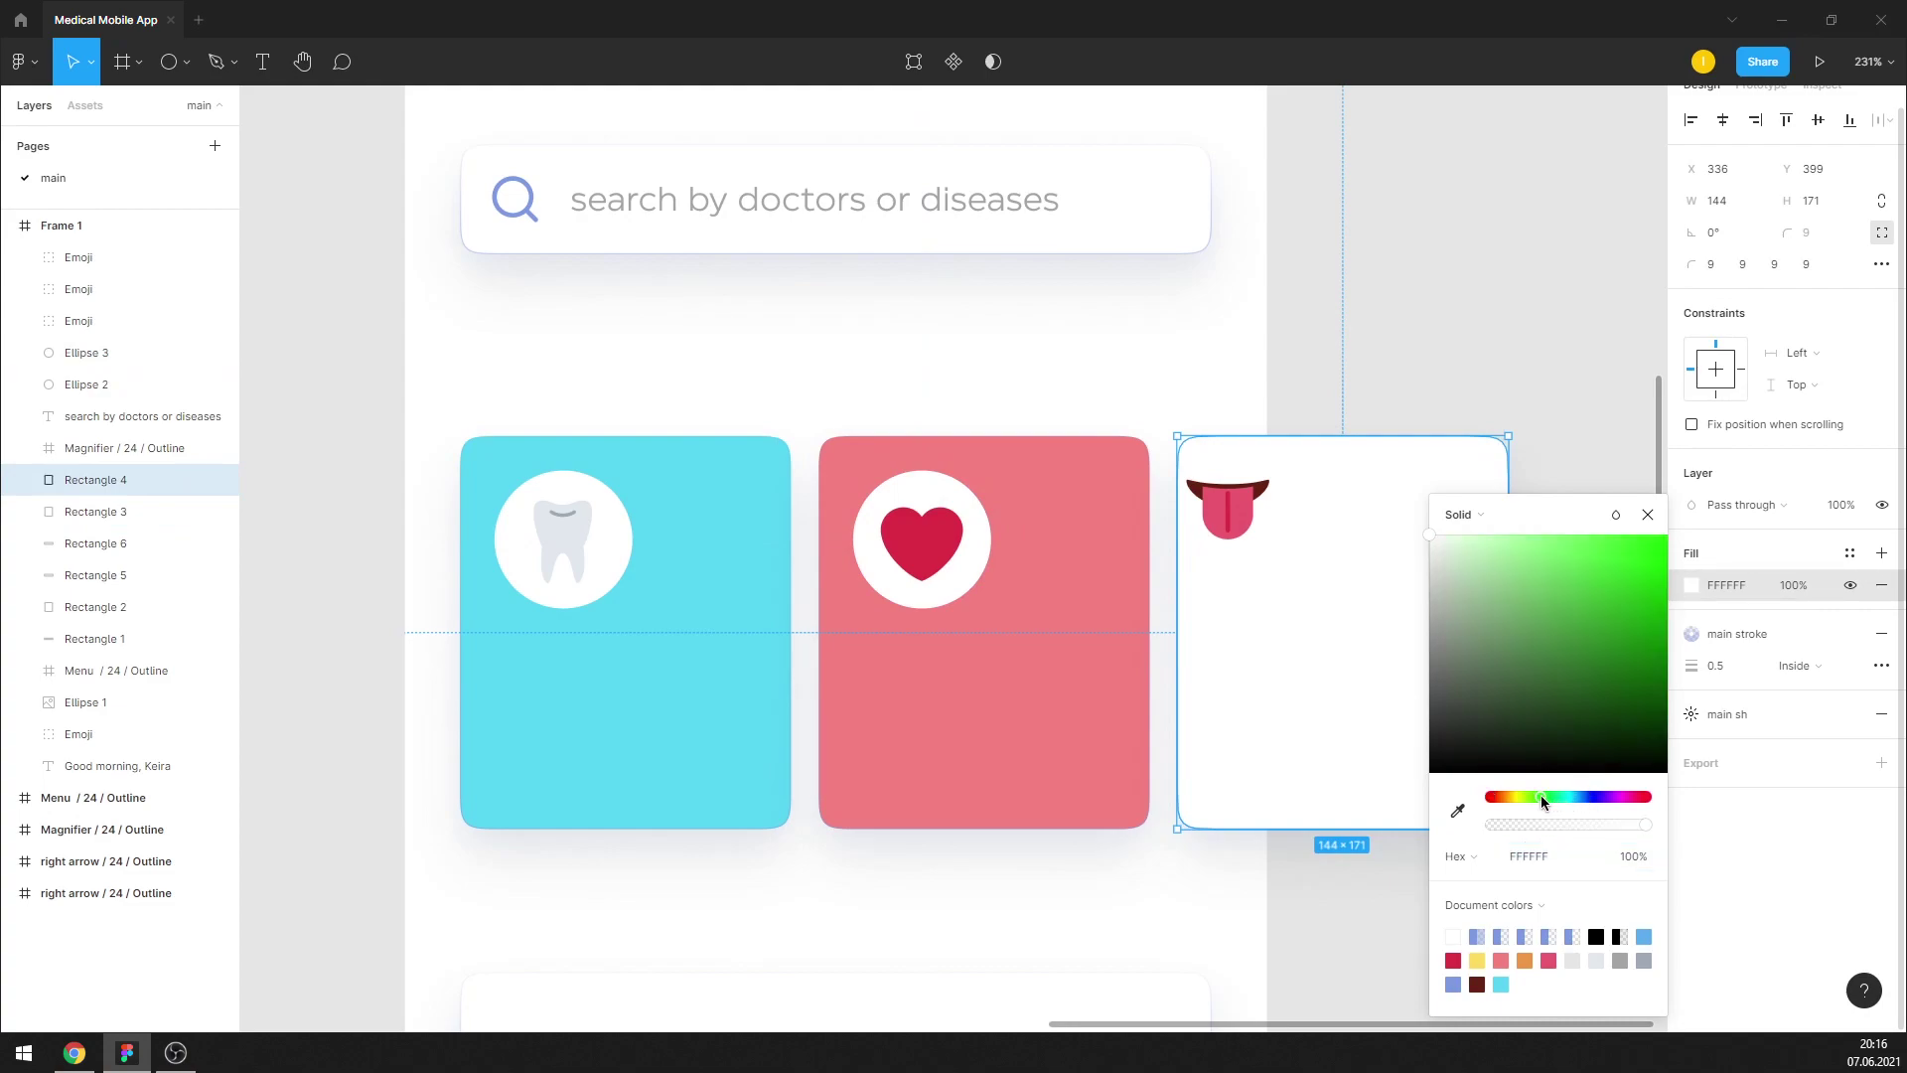
left_click_drag(1509, 556, 1527, 574)
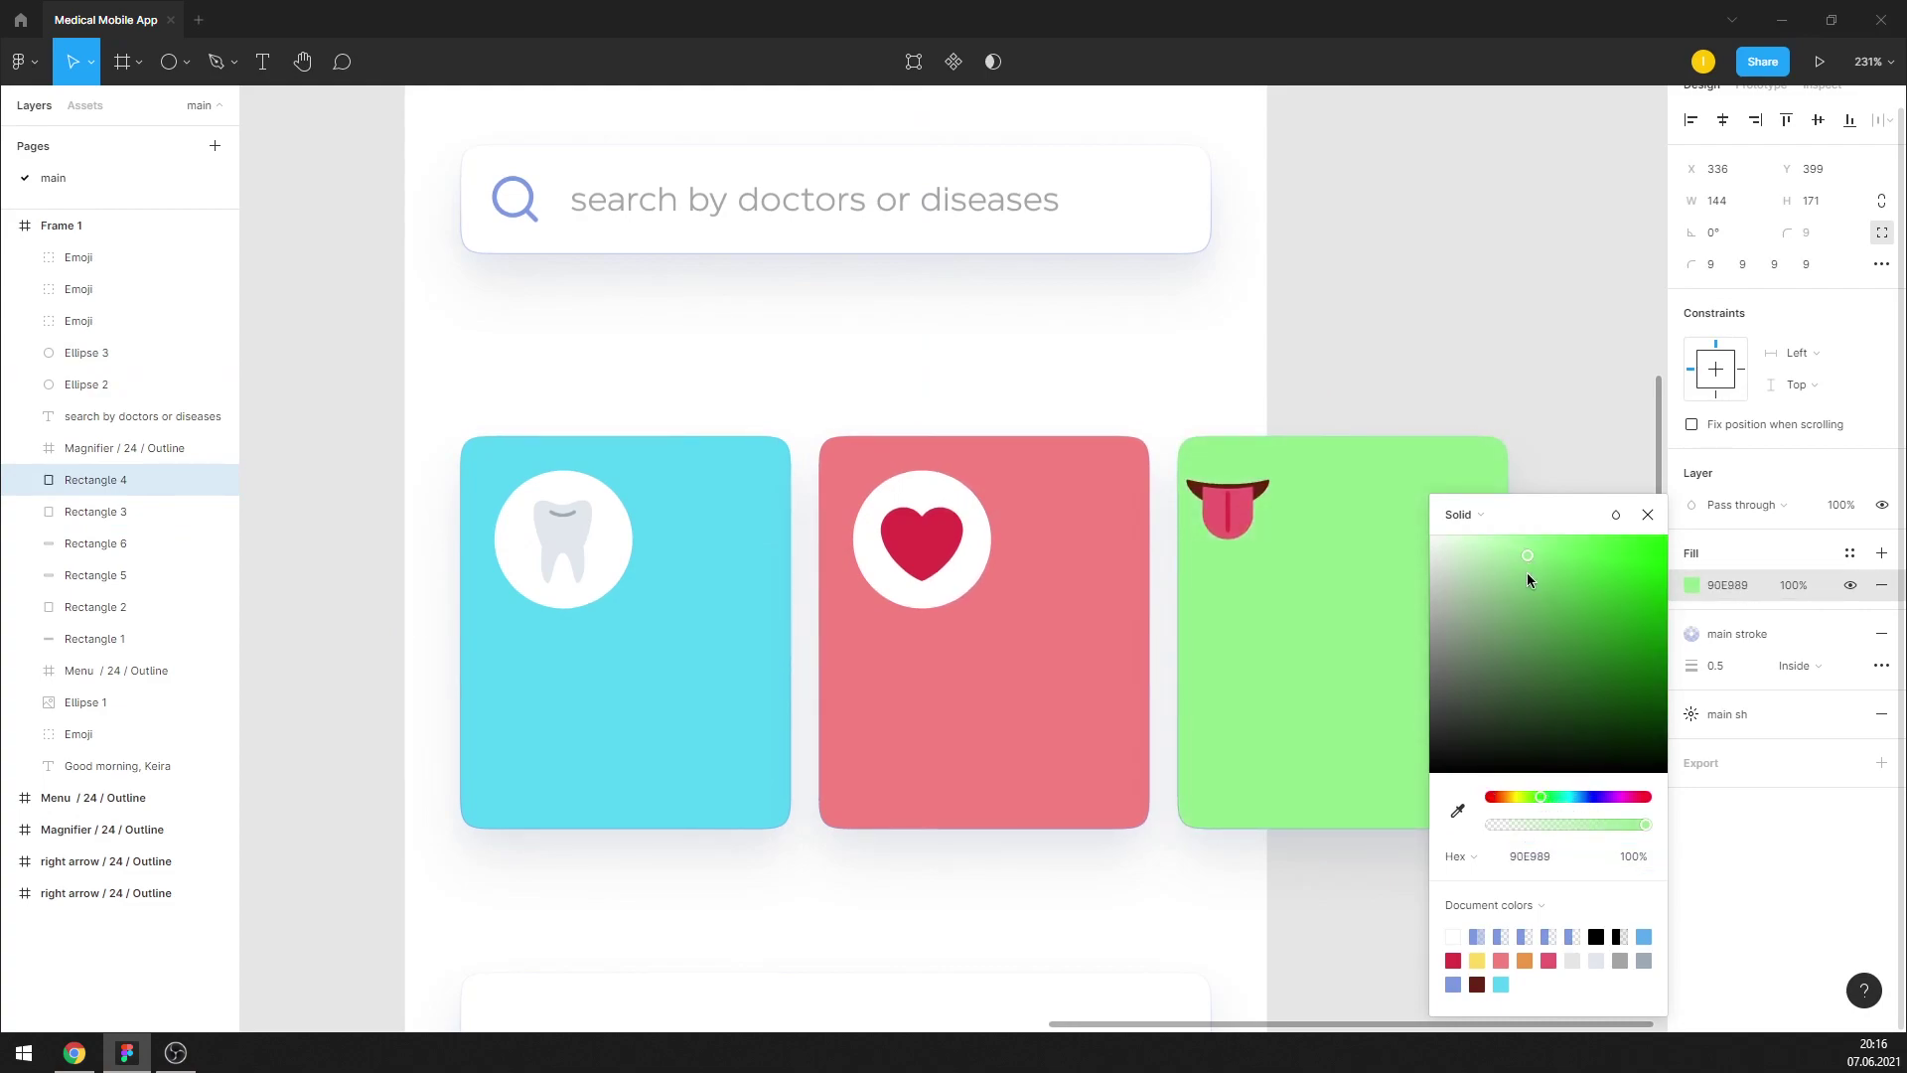
left_click_drag(1569, 797, 1575, 794)
left_click(1647, 514)
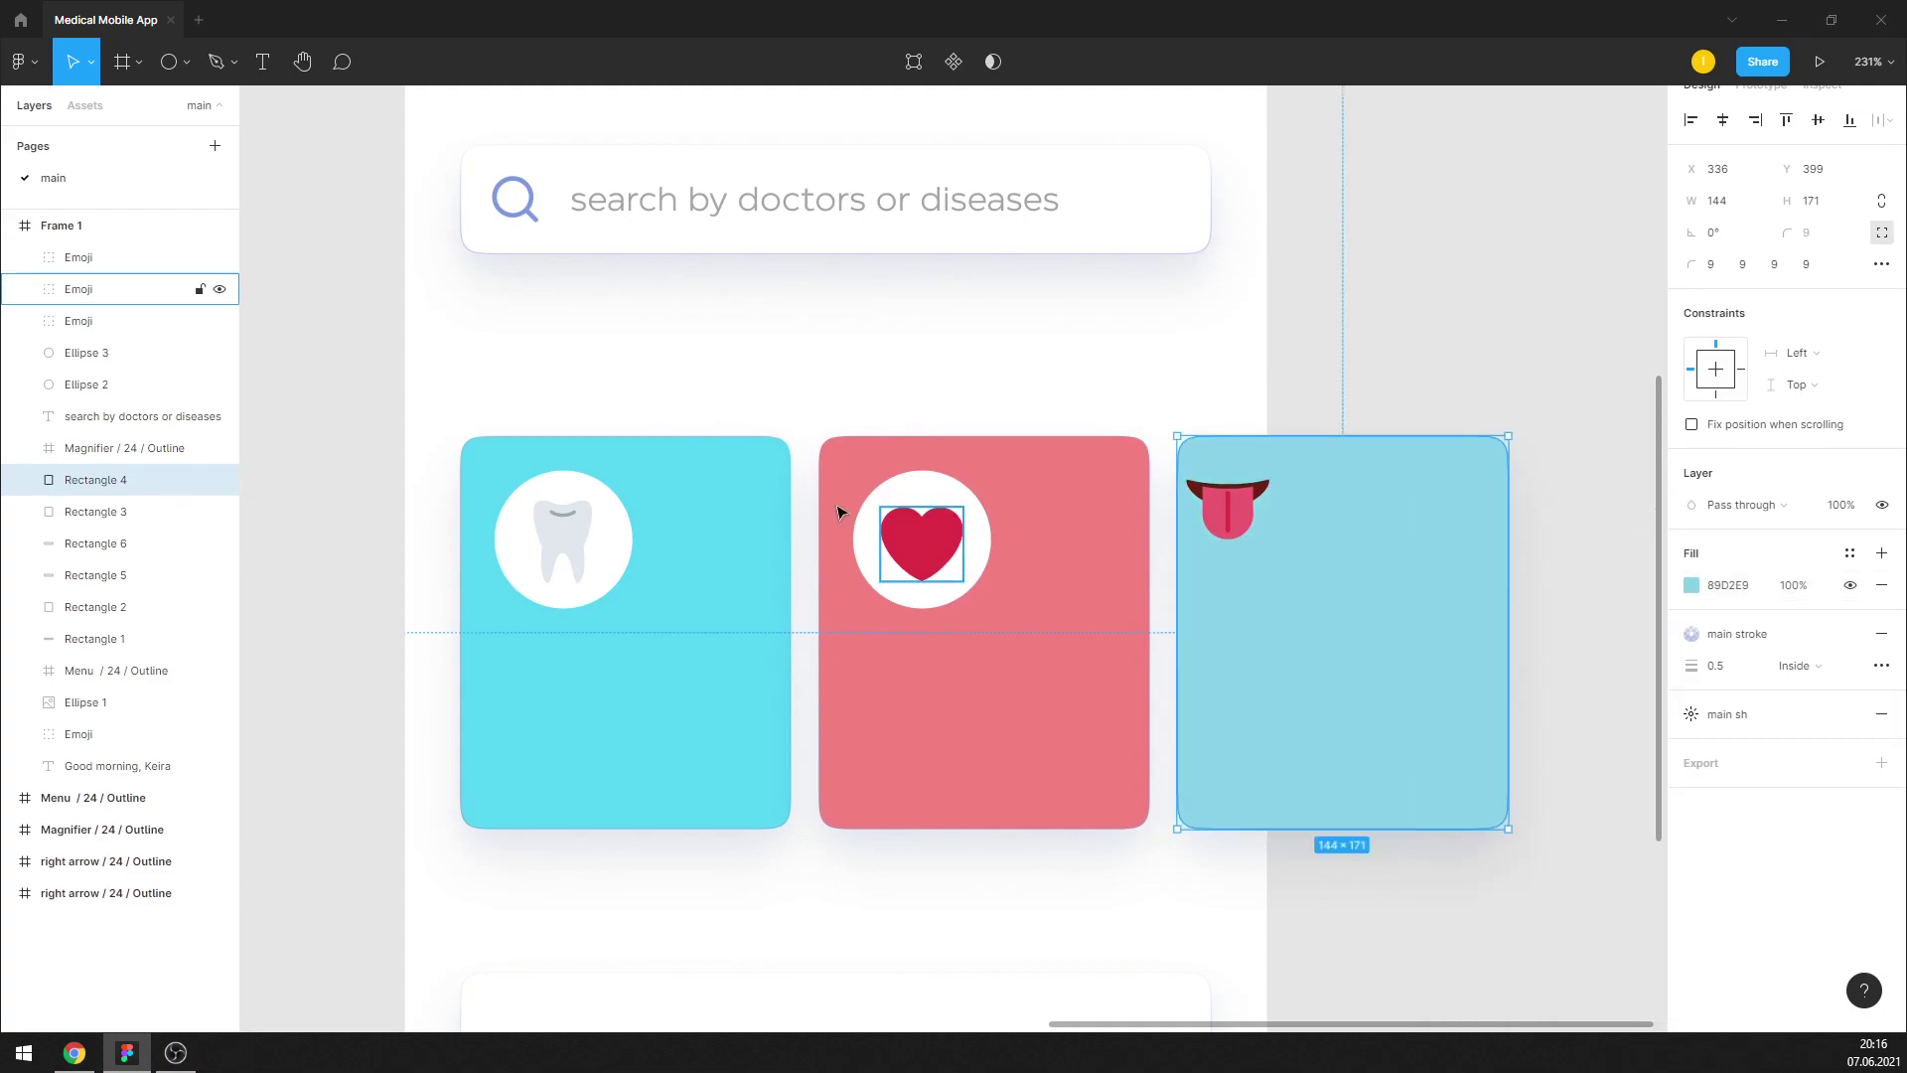
Copy the white circle onto the blue card and centre the tongue emoji on it inside Frame 1
left_click(915, 485)
mouse_move(915, 481)
left_mouse_down()
mouse_move(1232, 478)
mouse_move(1230, 455)
left_mouse_up()
key("Right")
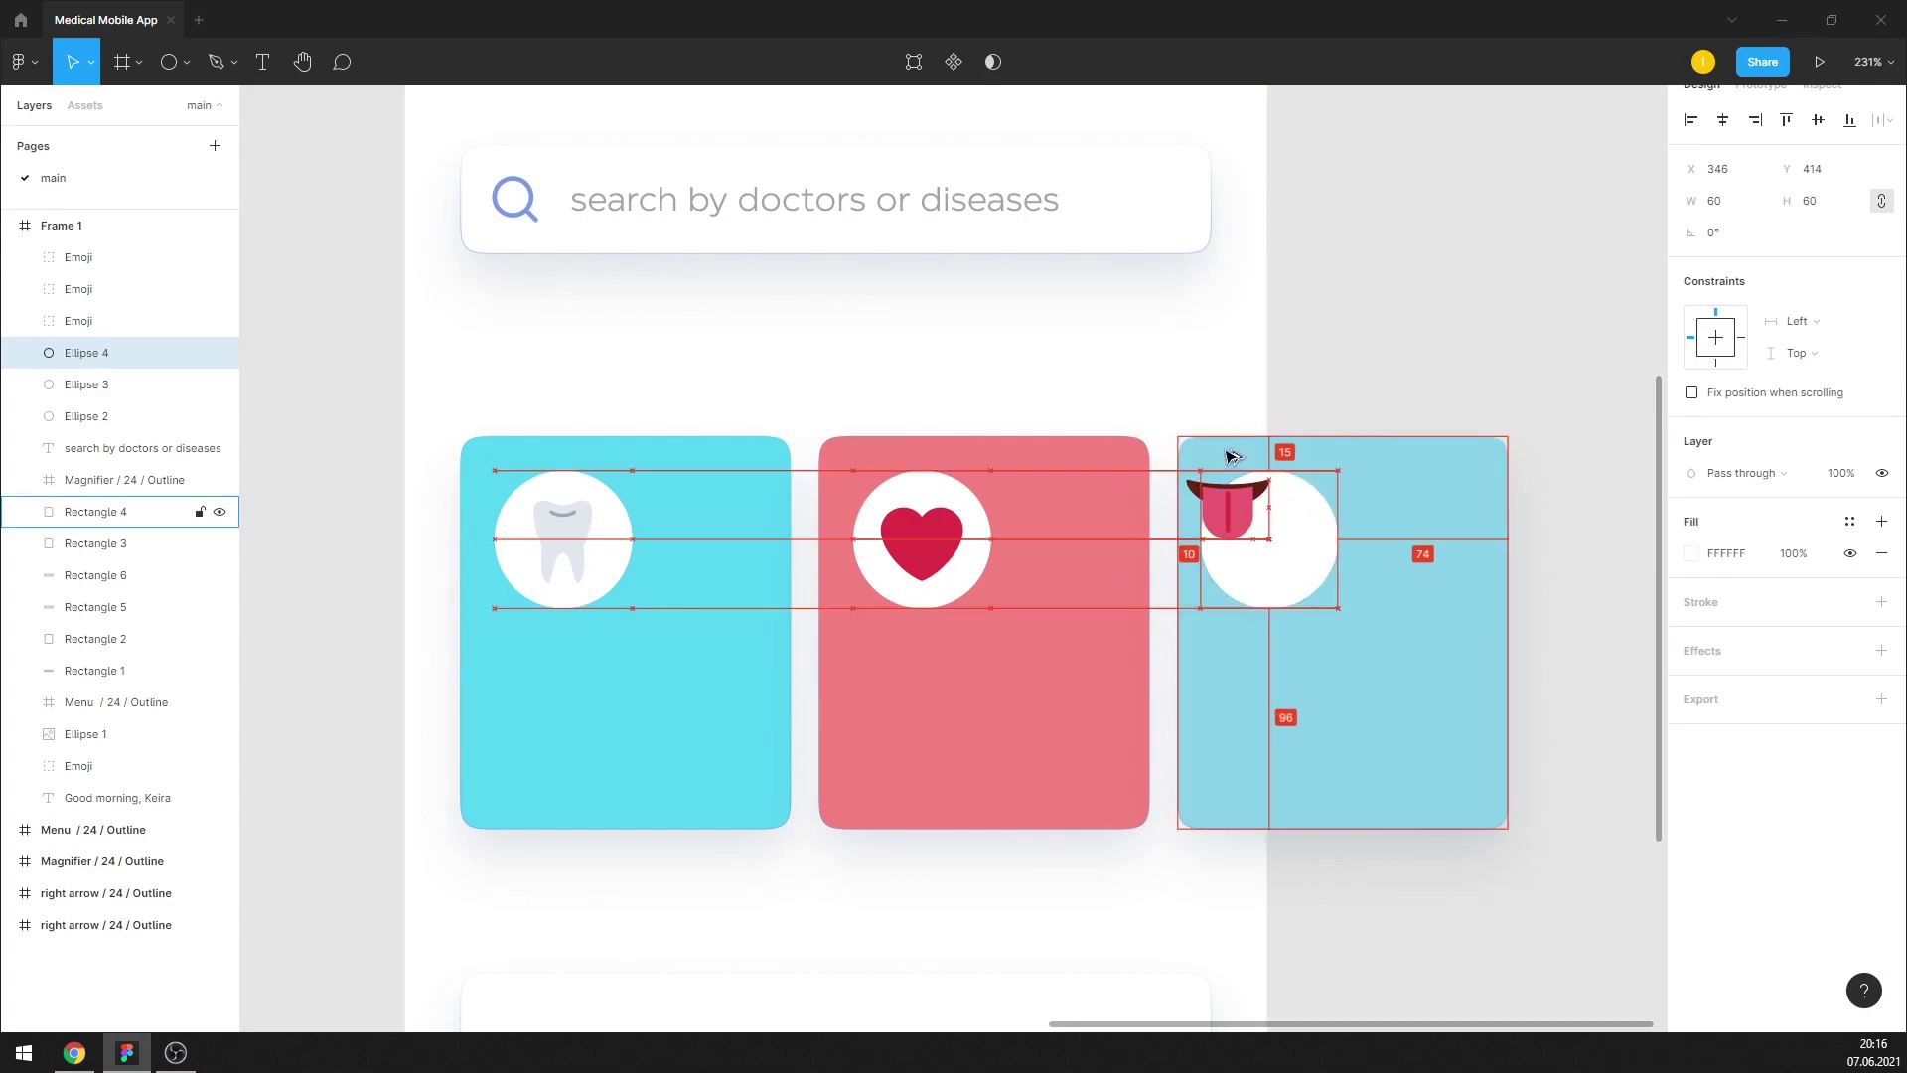
key("Right")
key("Right")
key("Right")
key("Right")
key("Right")
key("Right")
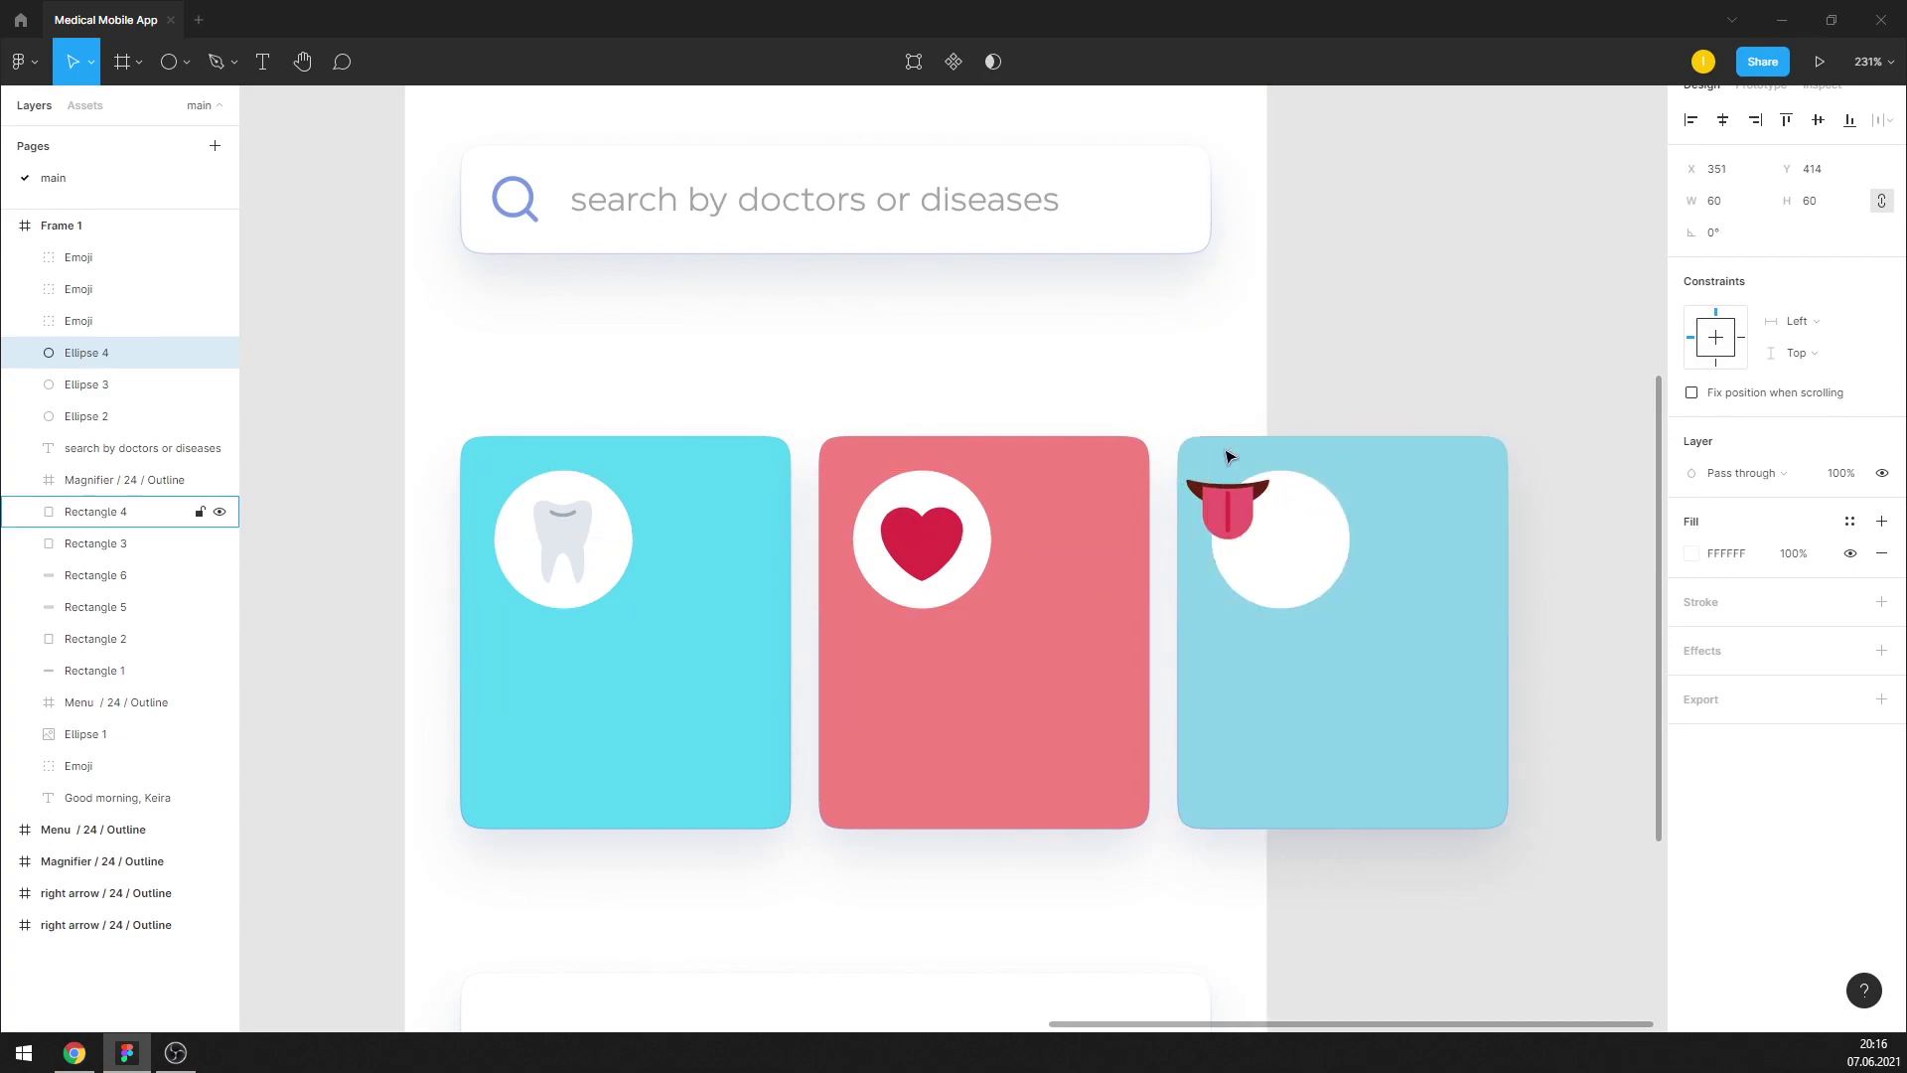
left_click(1232, 495)
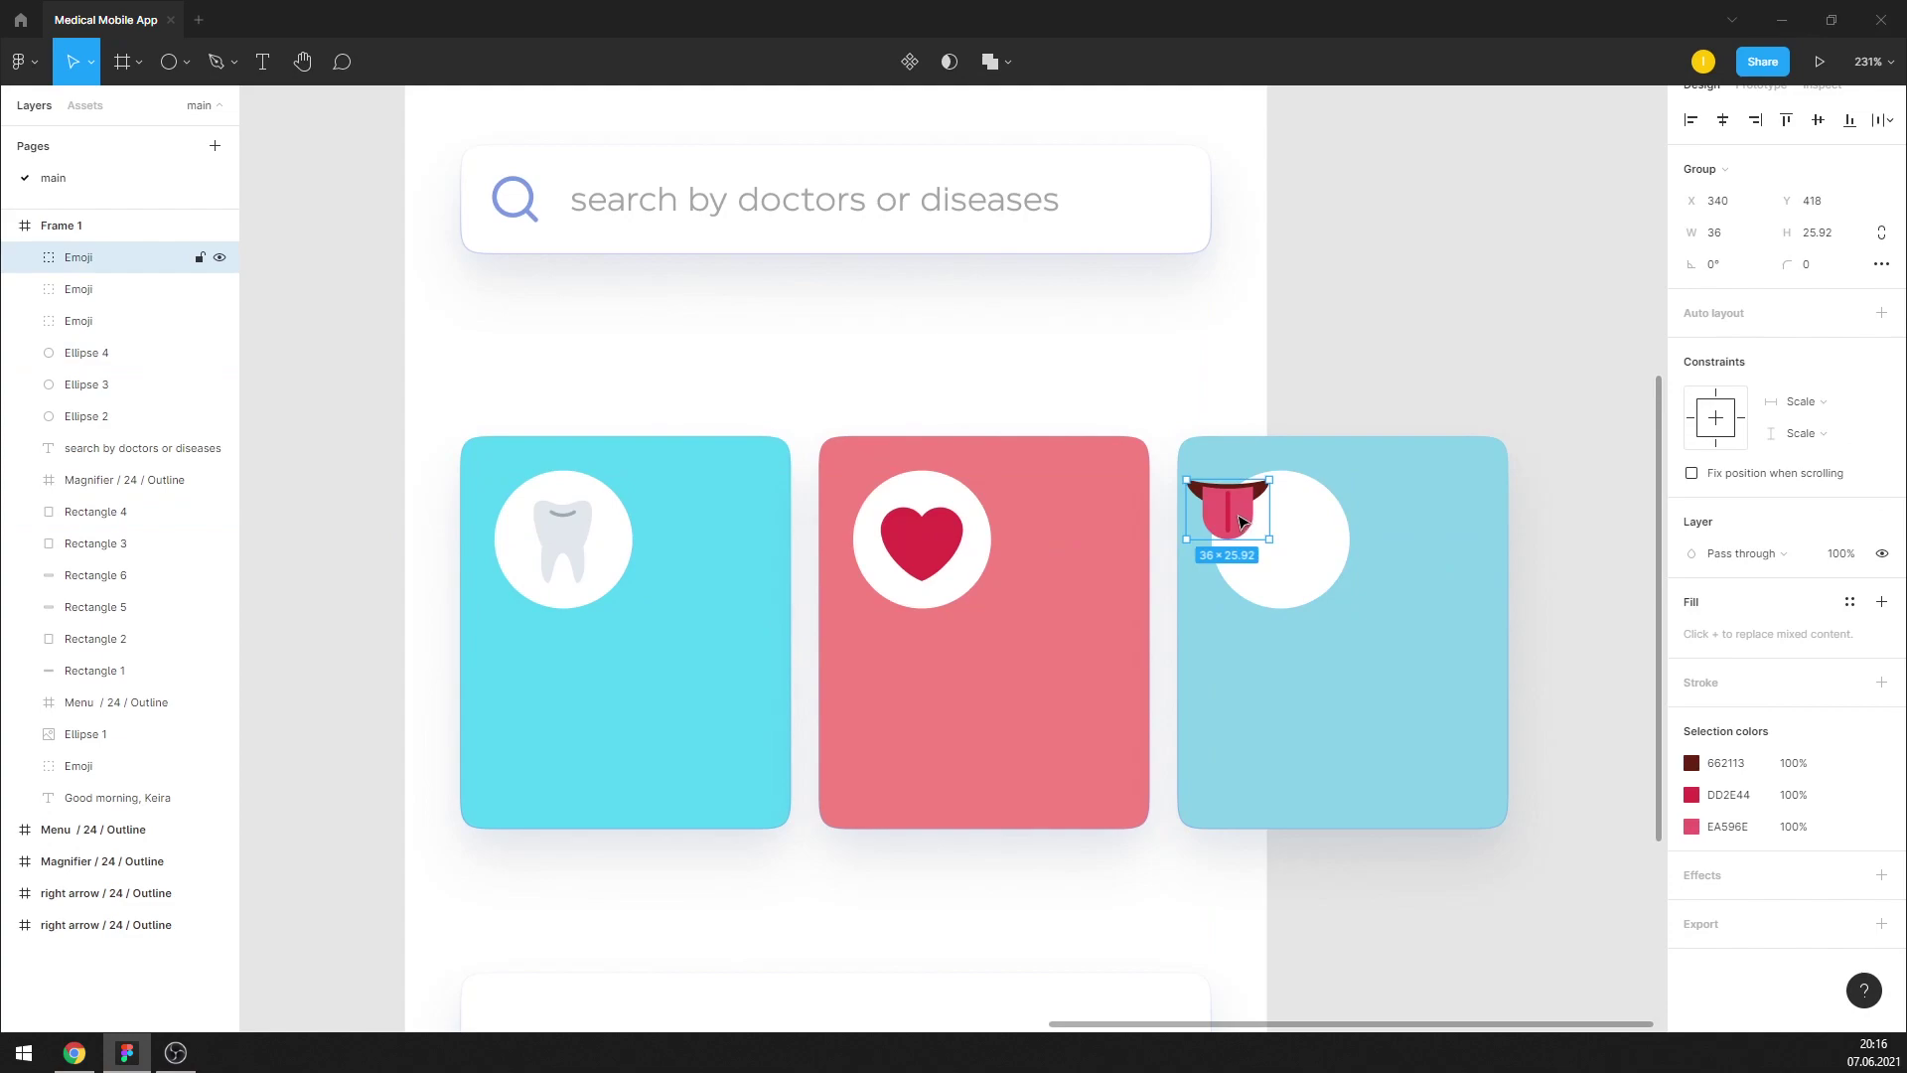
left_click_drag(1231, 494, 1291, 553)
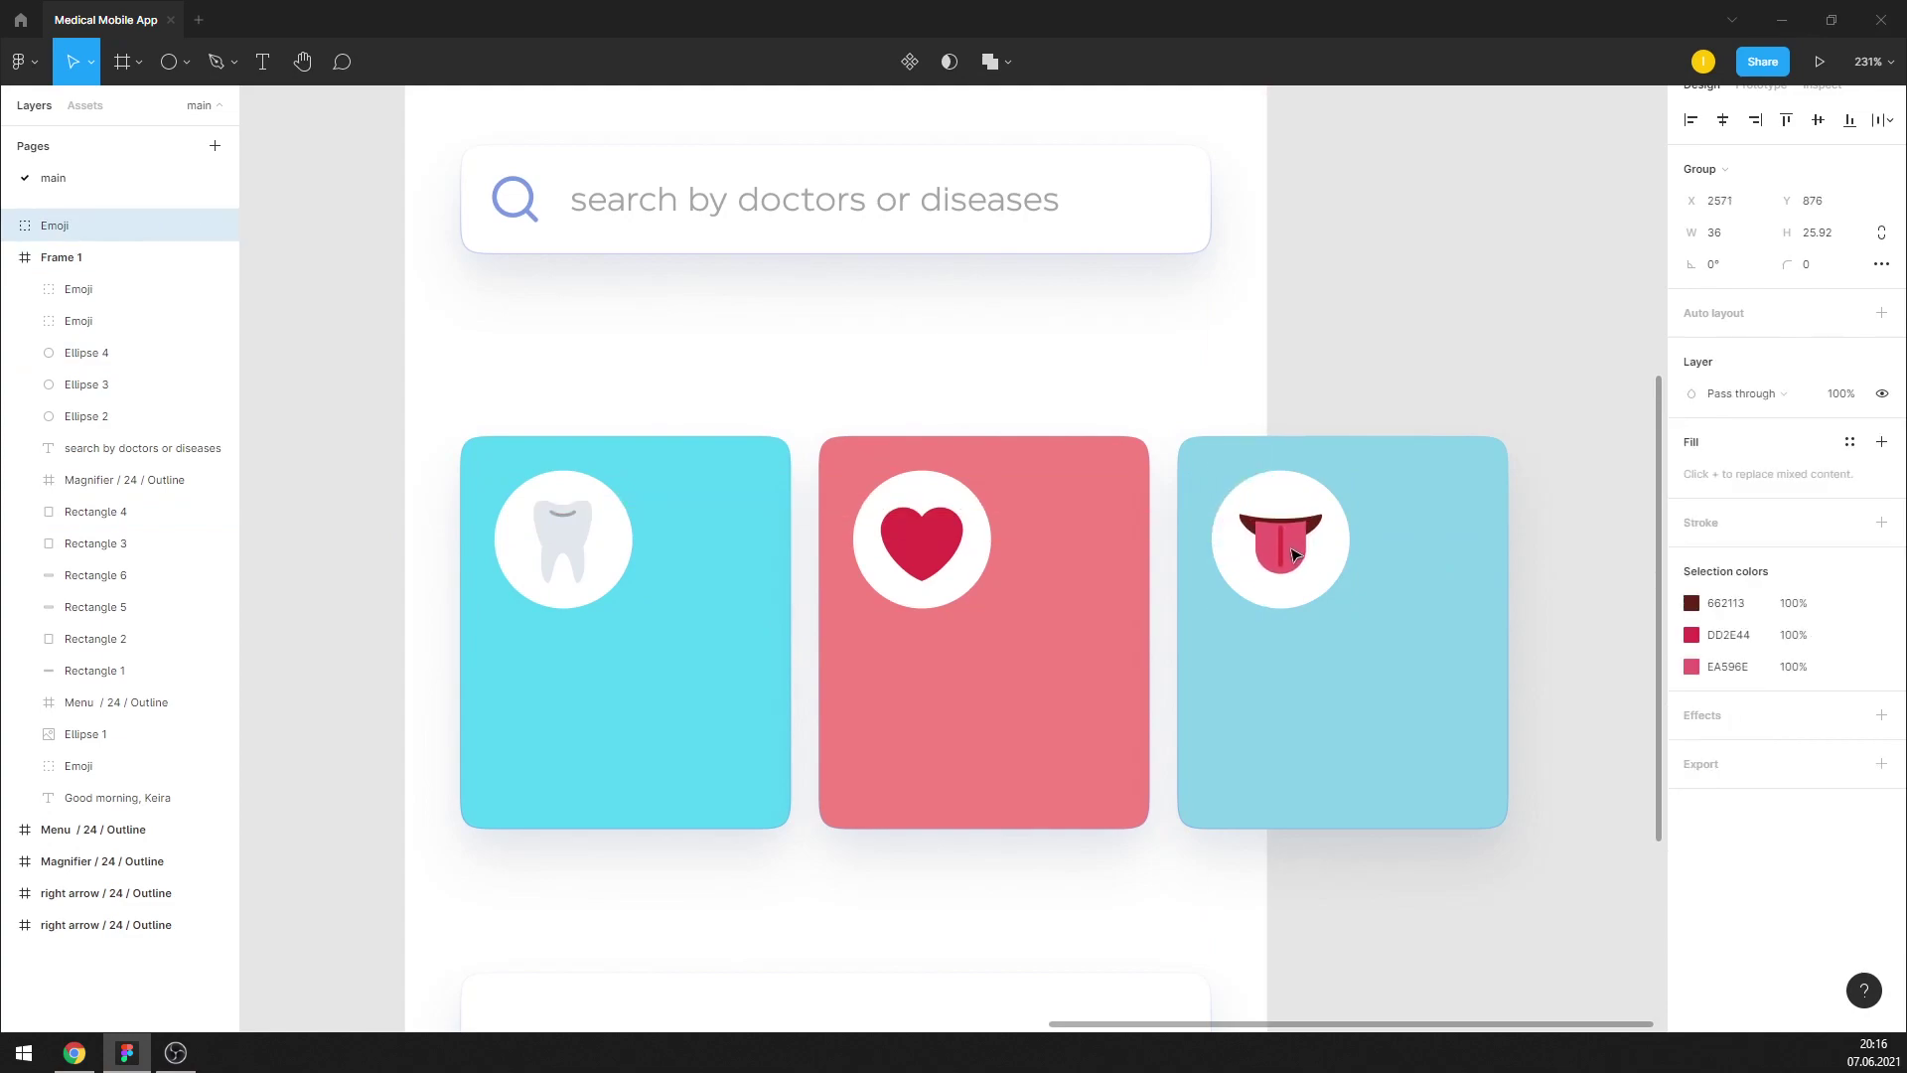
left_click_drag(55, 225, 77, 273)
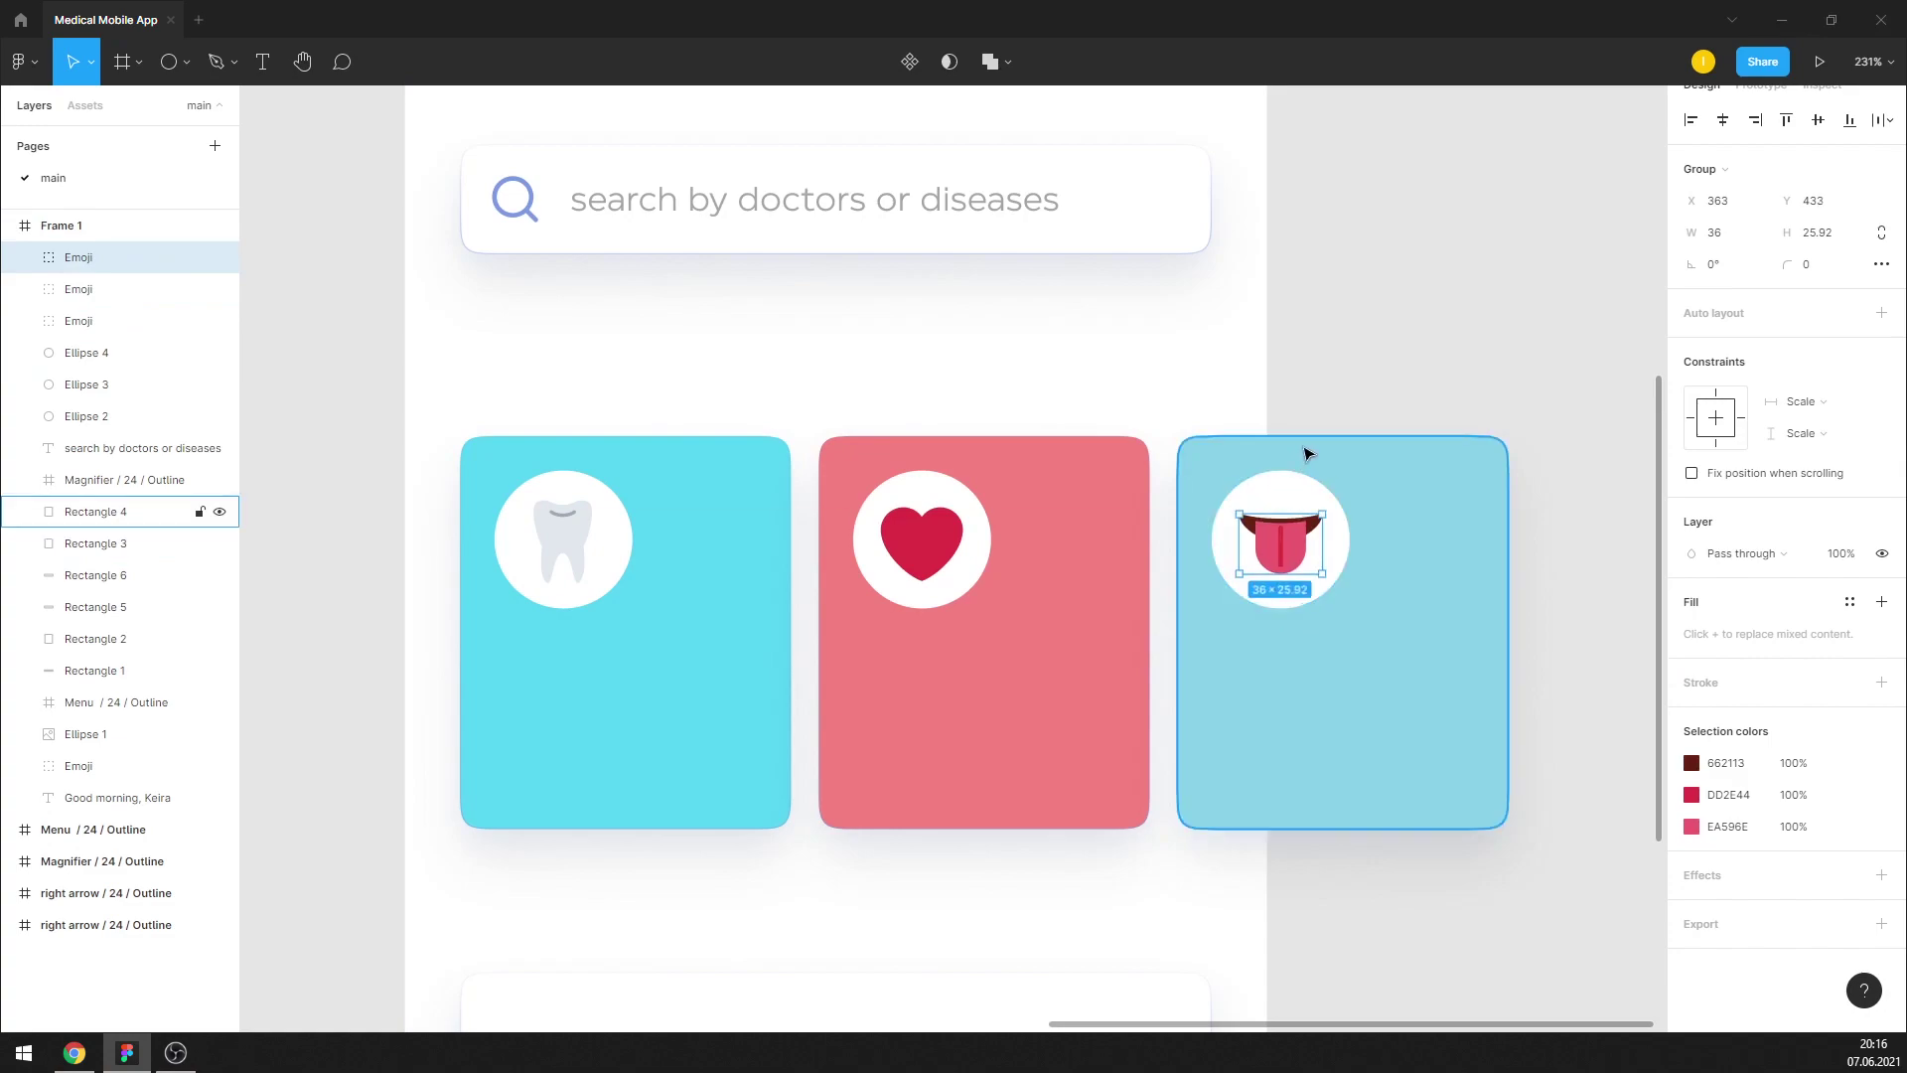
left_click(1388, 368)
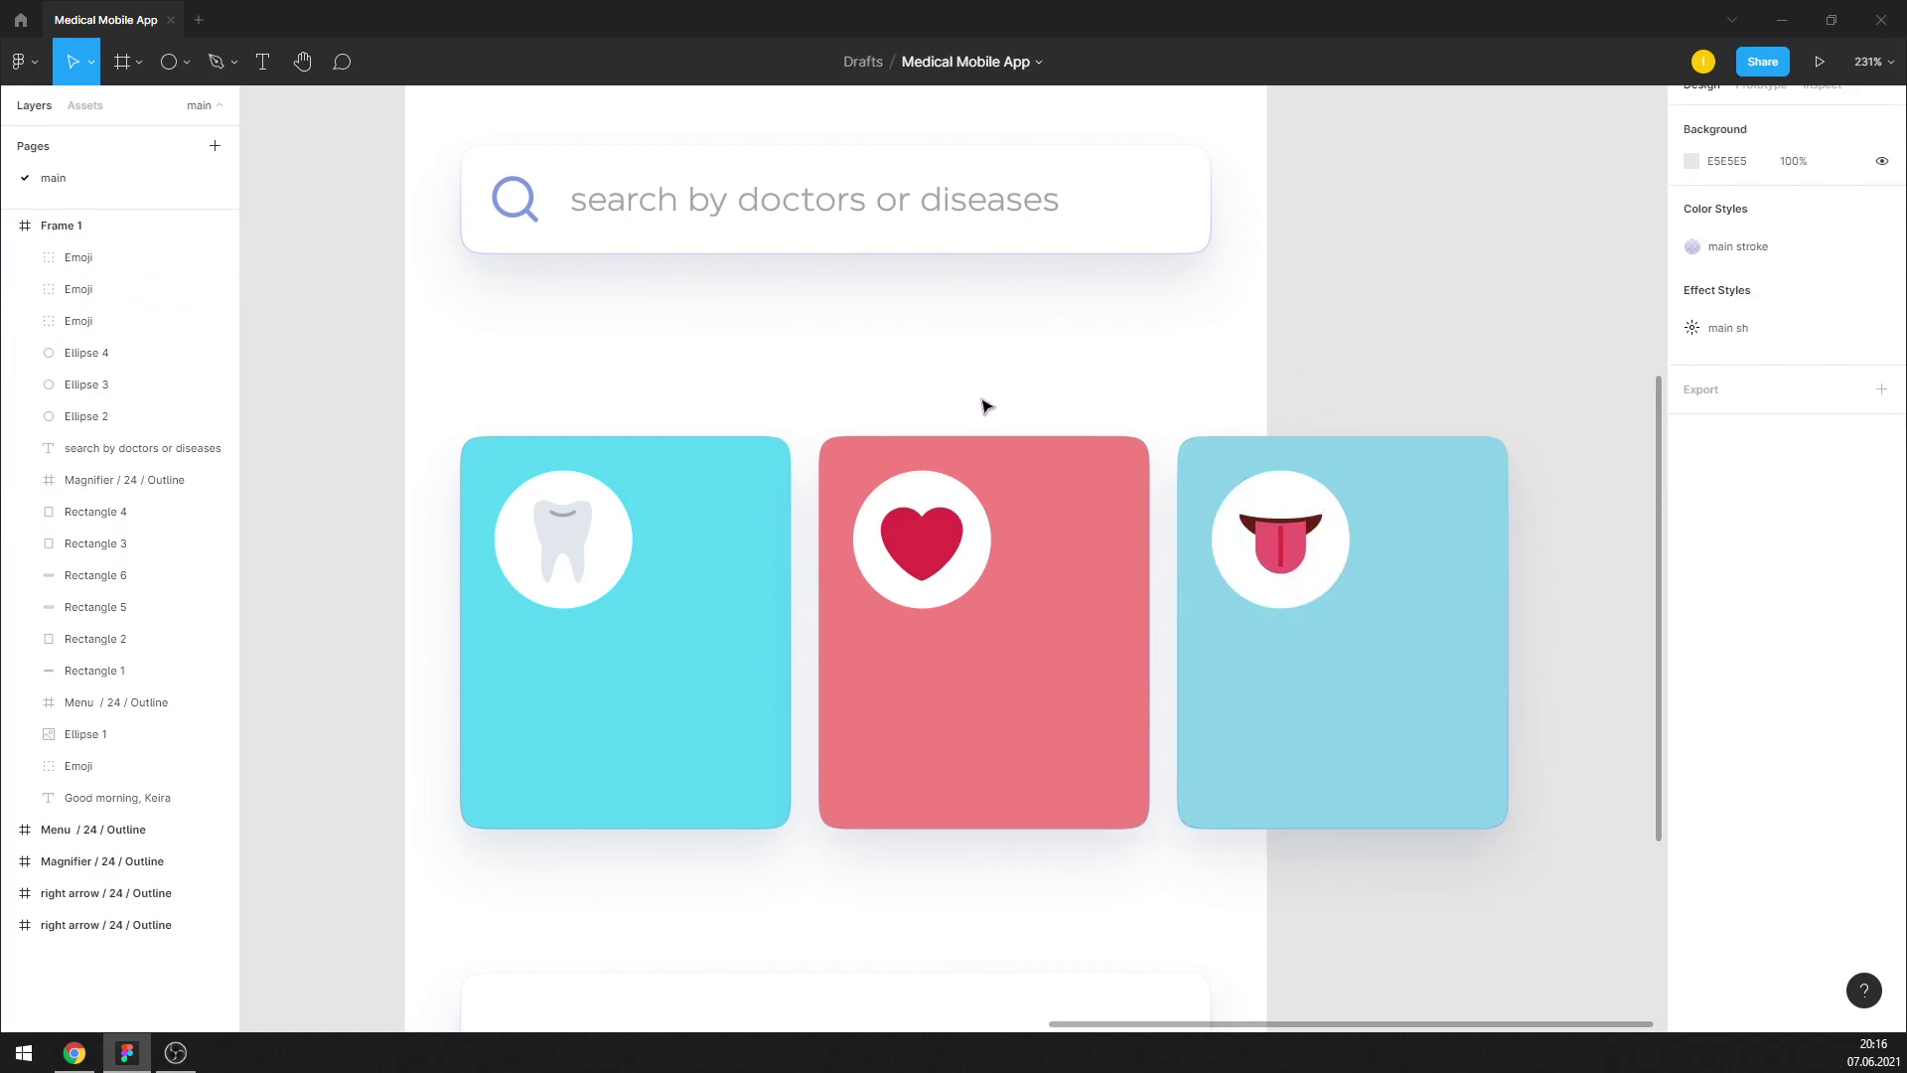
scroll(986, 405, "down", 3, "ctrl")
Turn on Clip content for the phone frame
scroll(579, 285, "up", 2)
scroll(664, 248, "up", 2)
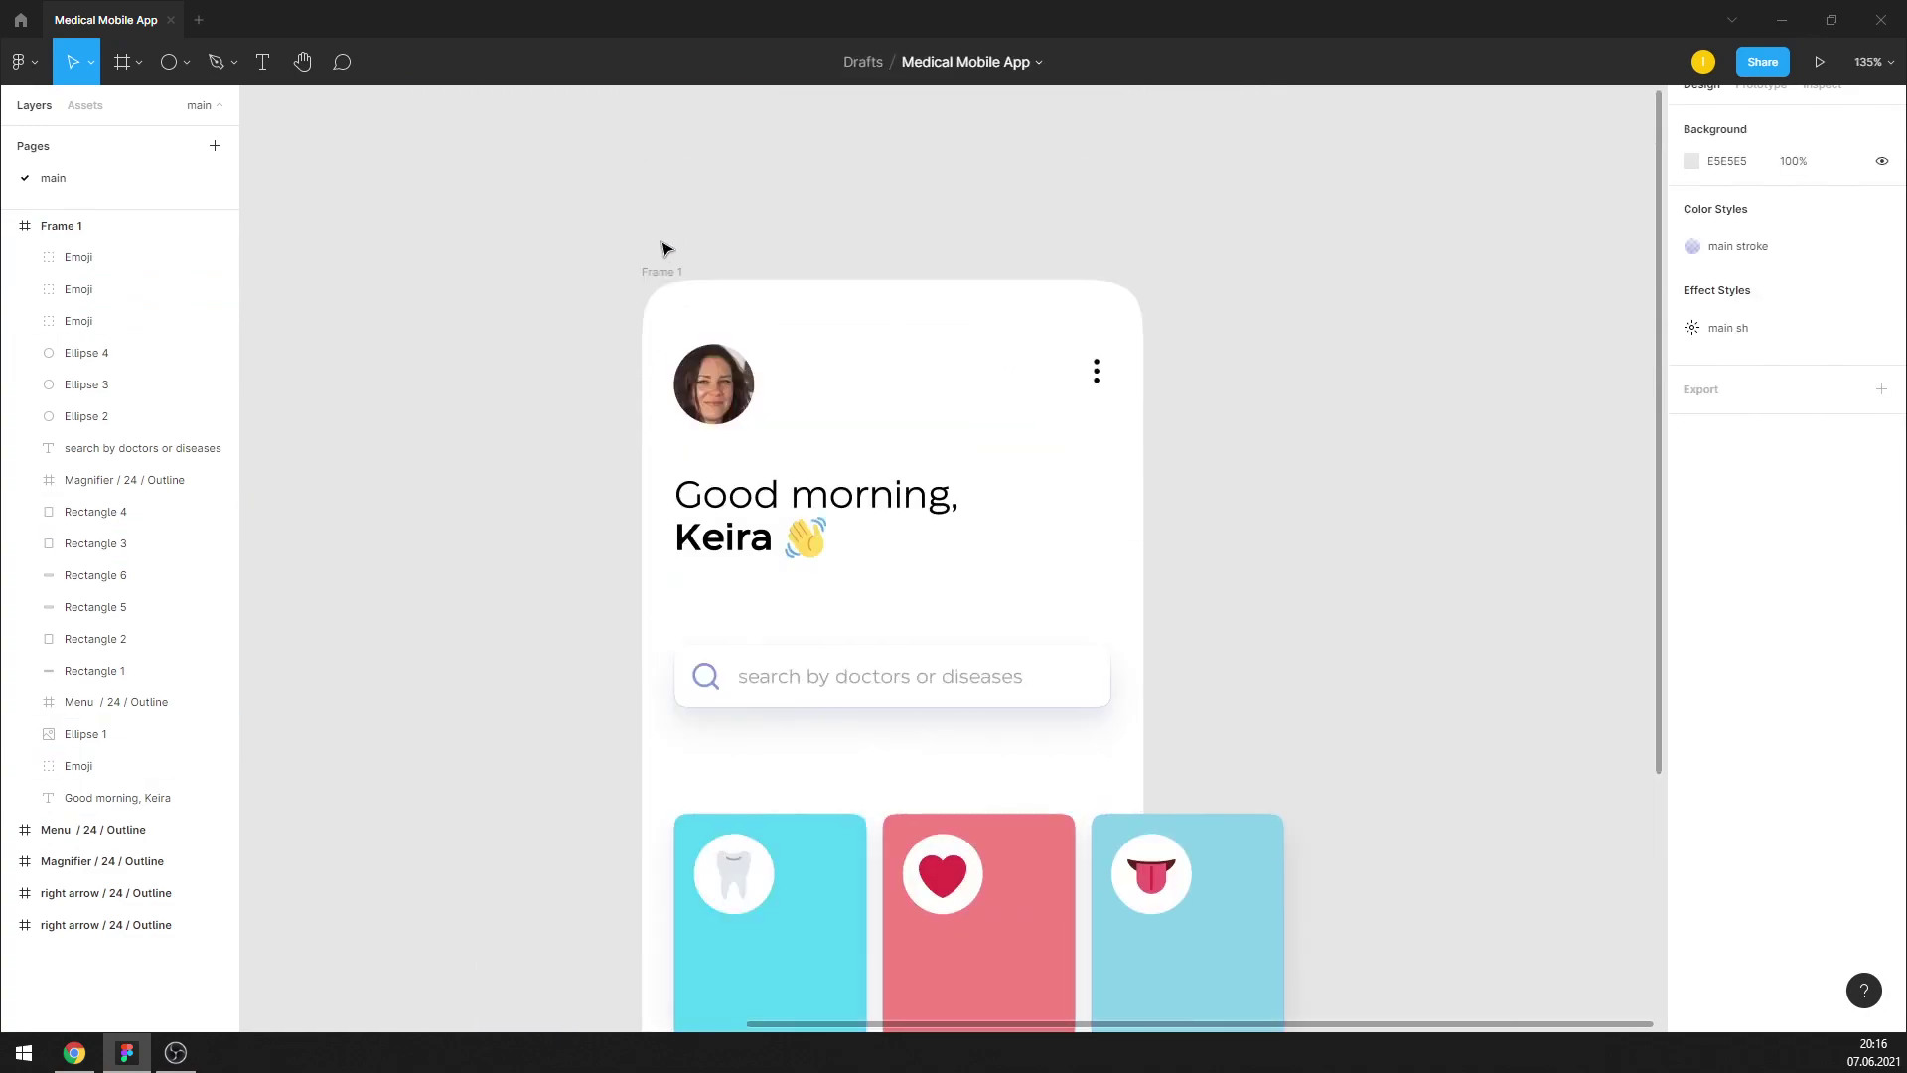
left_click(660, 272)
left_click(1708, 328)
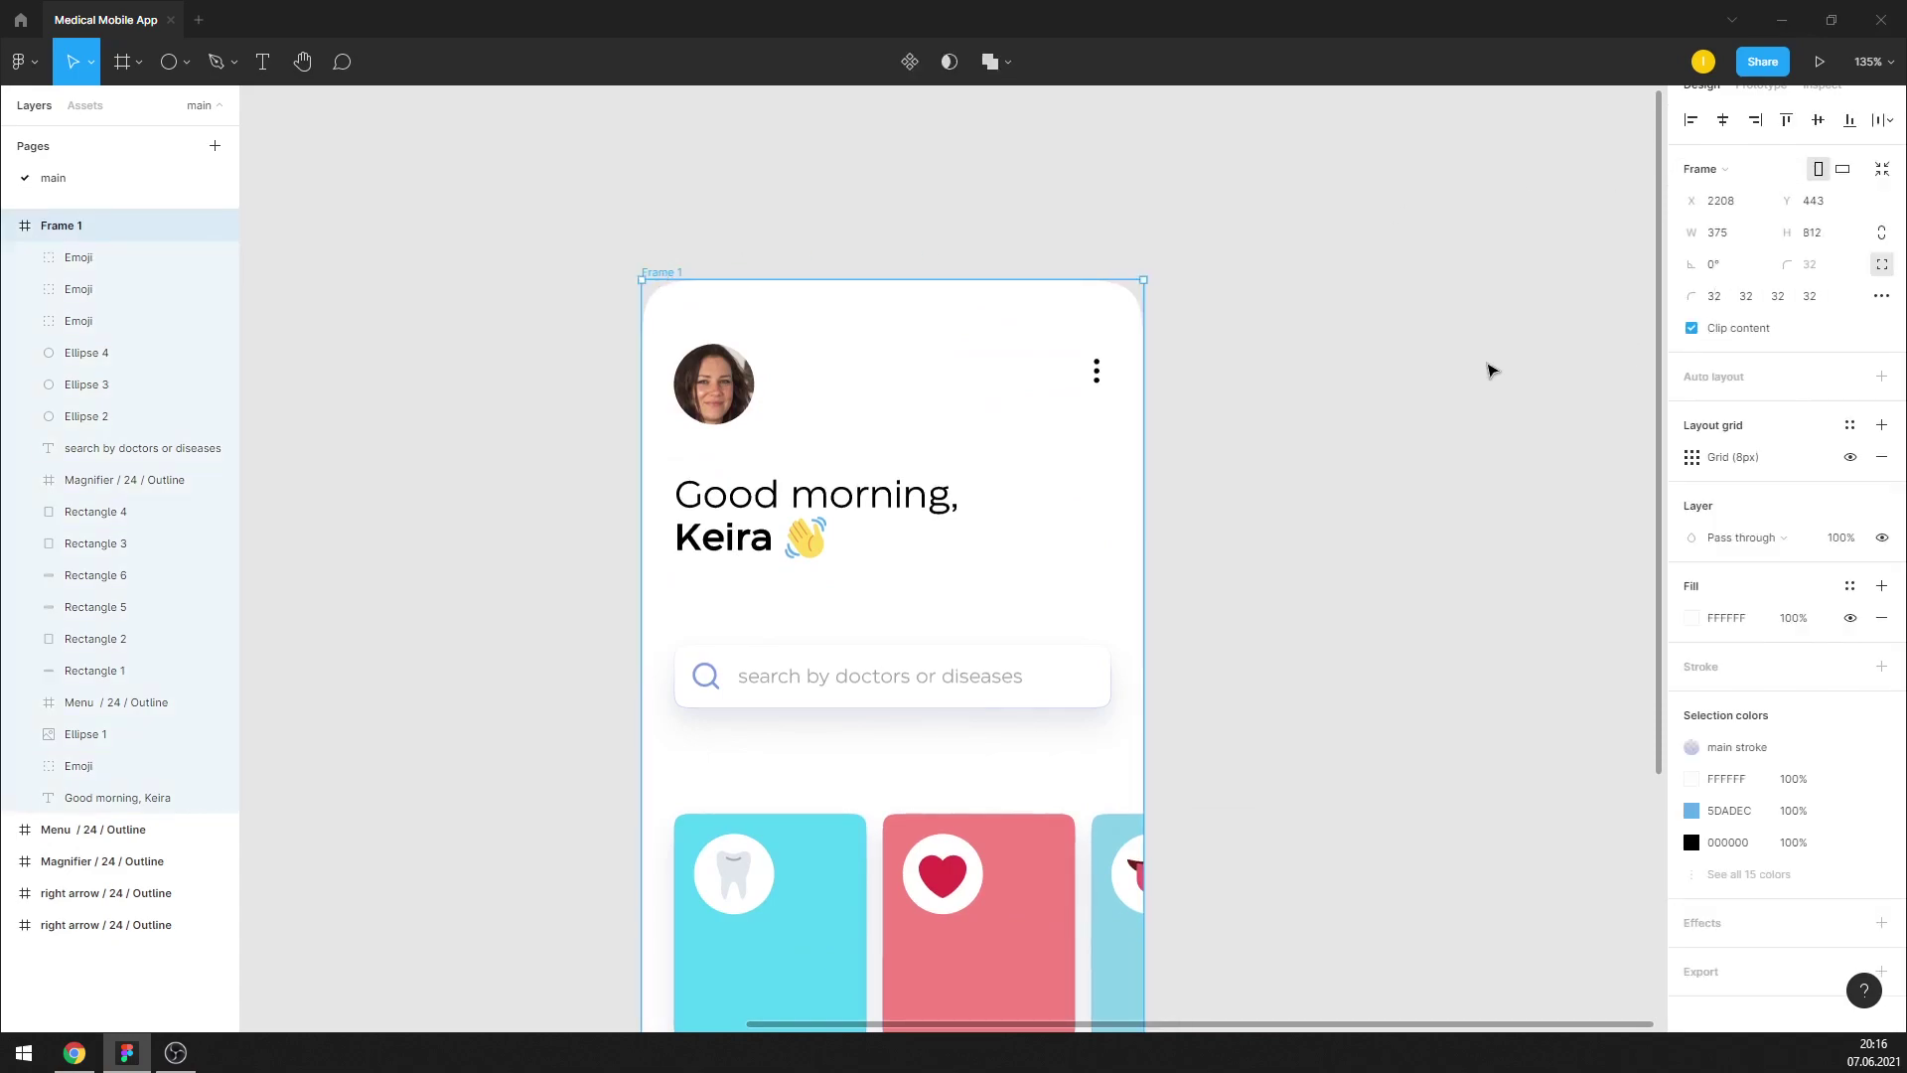
scroll(1390, 392, "down", 3)
left_click(1218, 413)
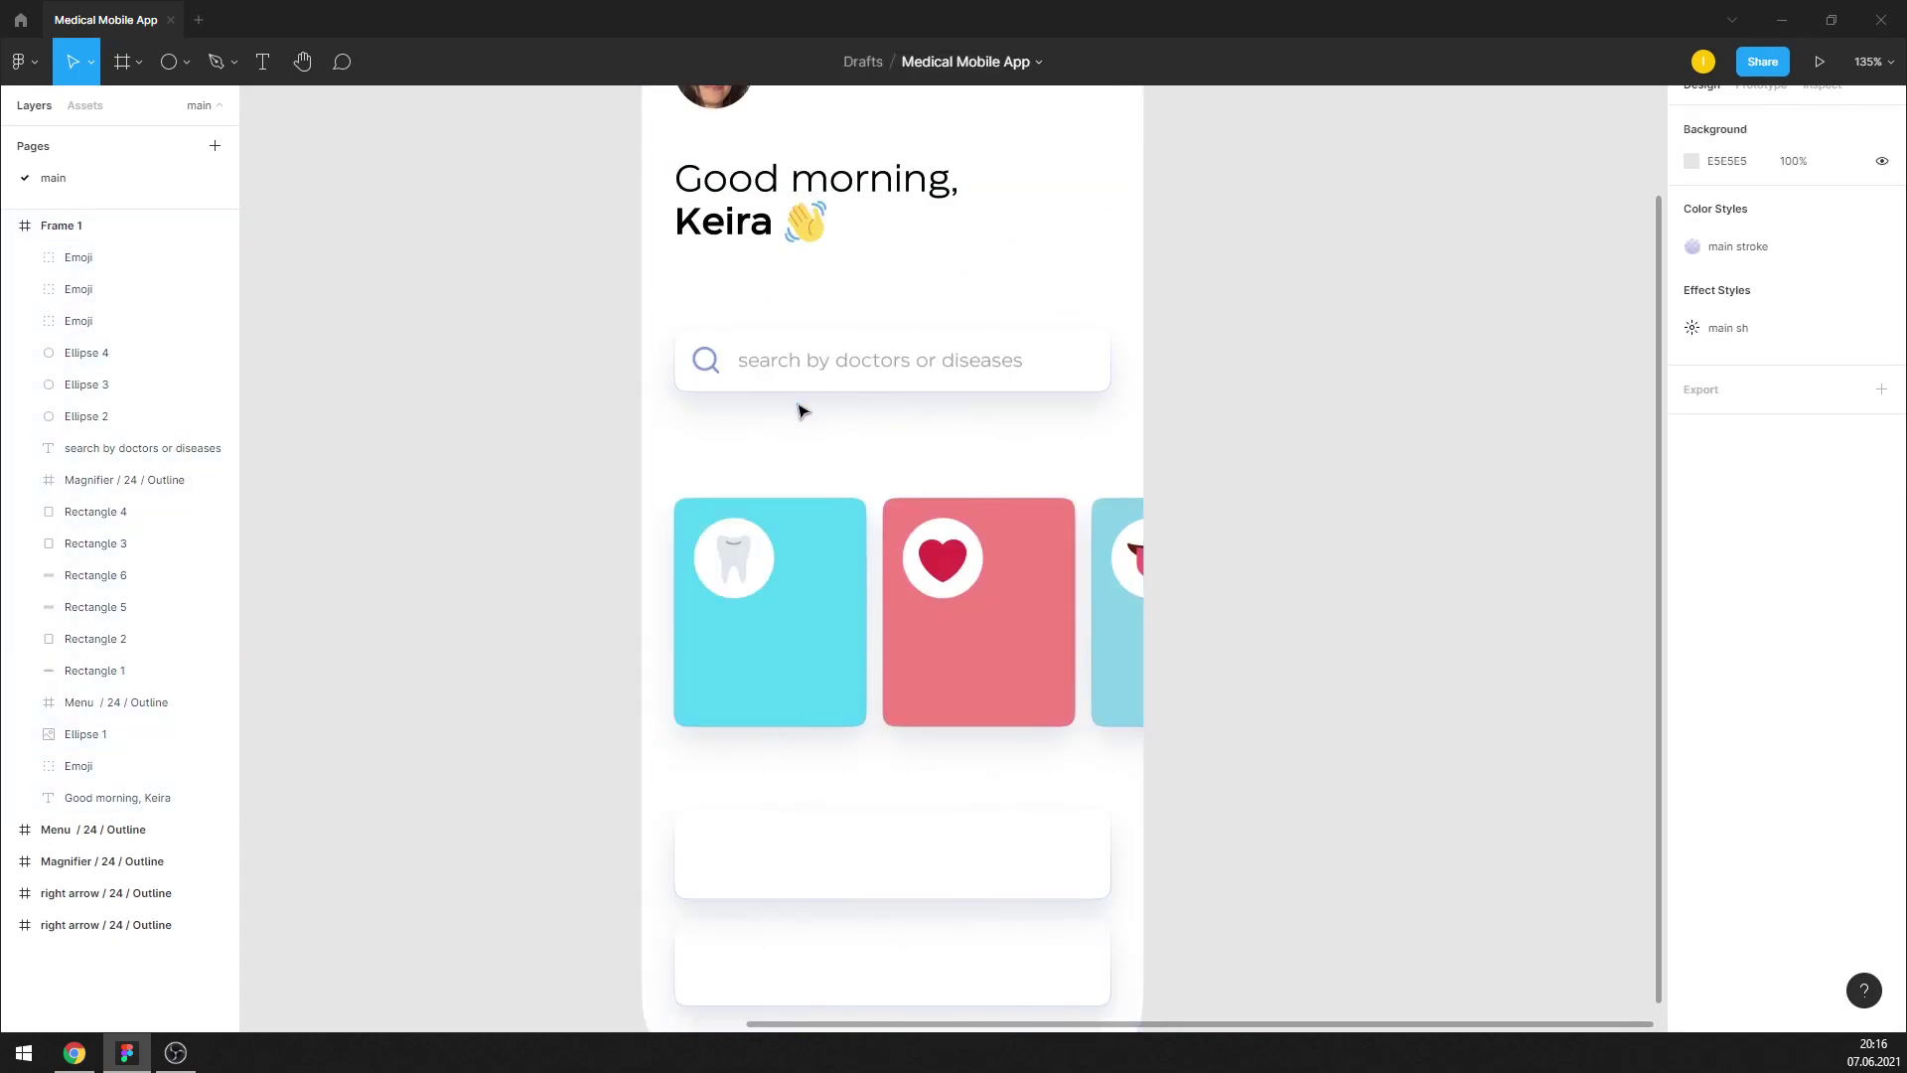
Duplicate the greeting text below the search bar and retype it as 'Most popular'
scroll(834, 402, "down", 1)
scroll(839, 377, "down", 1)
scroll(860, 370, "down", 1)
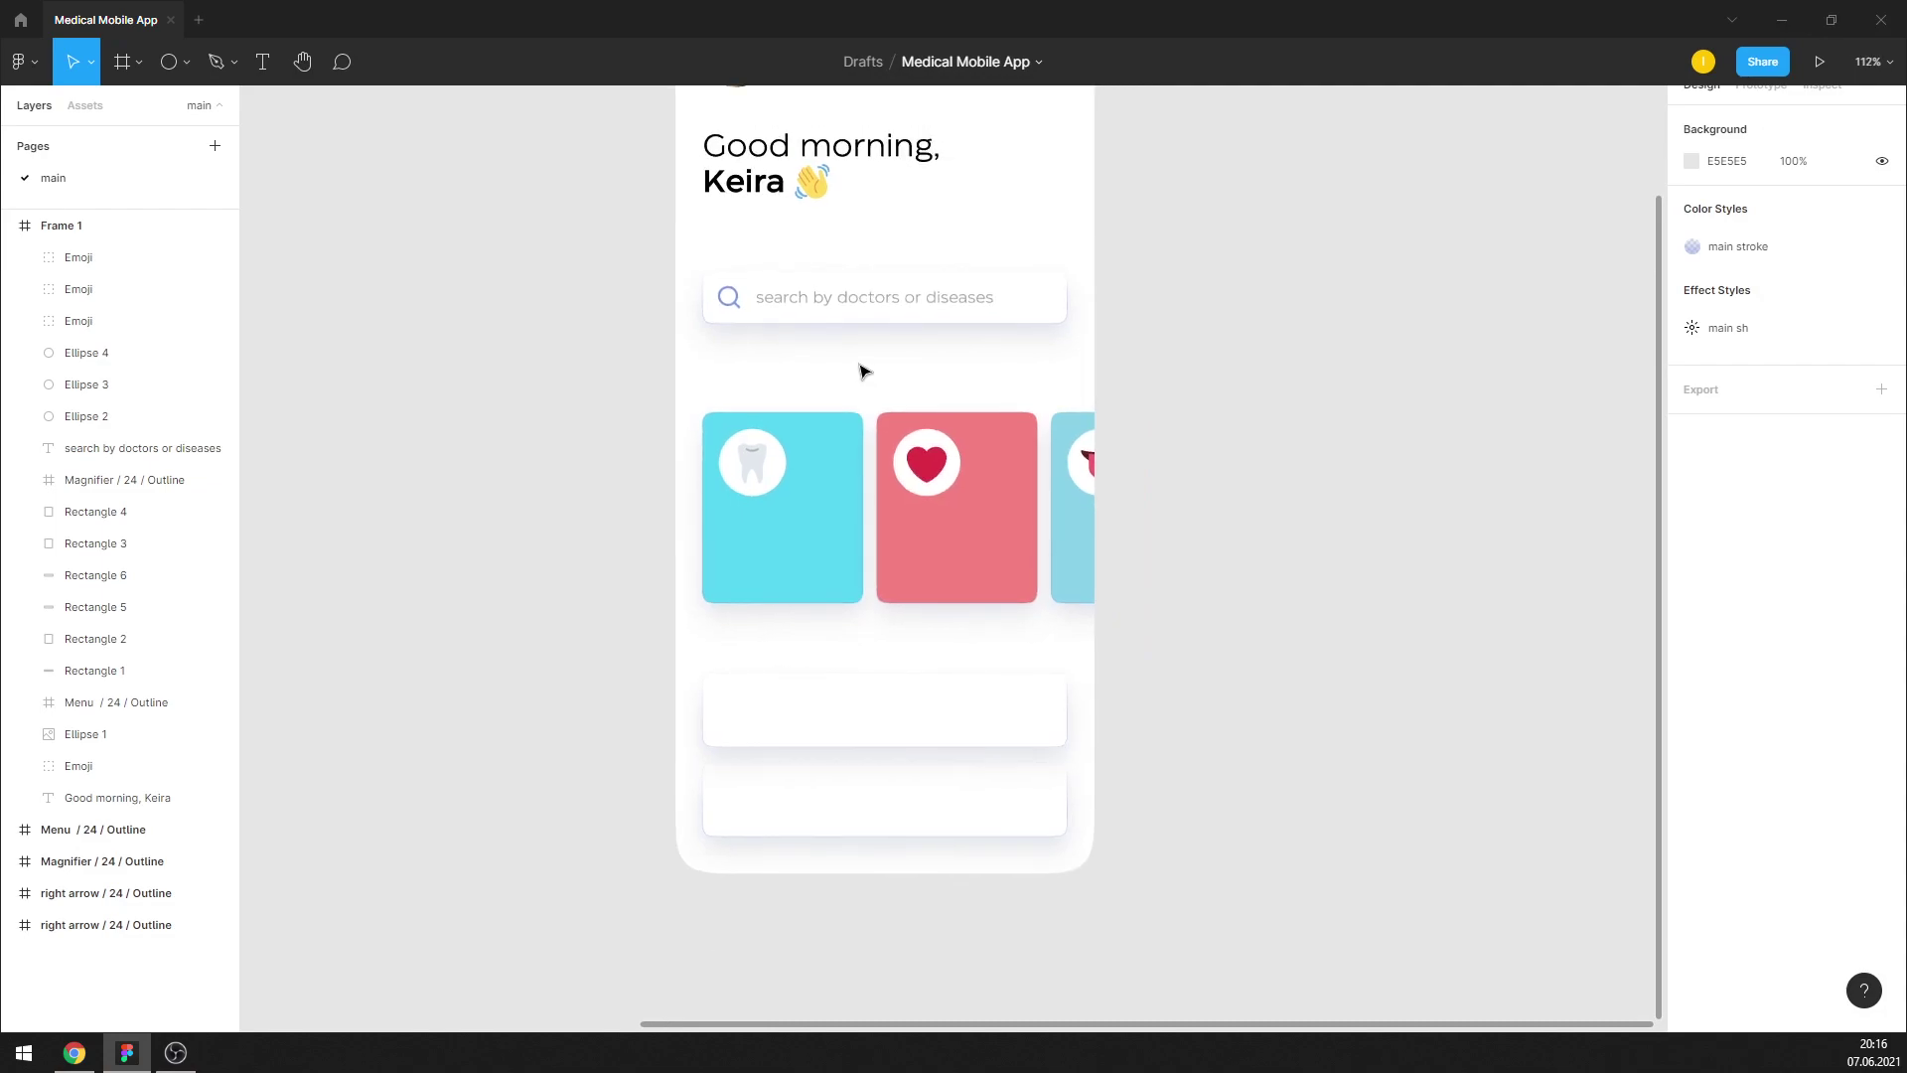
scroll(860, 370, "down", 1)
scroll(856, 370, "down", 1)
scroll(794, 337, "up", 1)
scroll(770, 323, "up", 1)
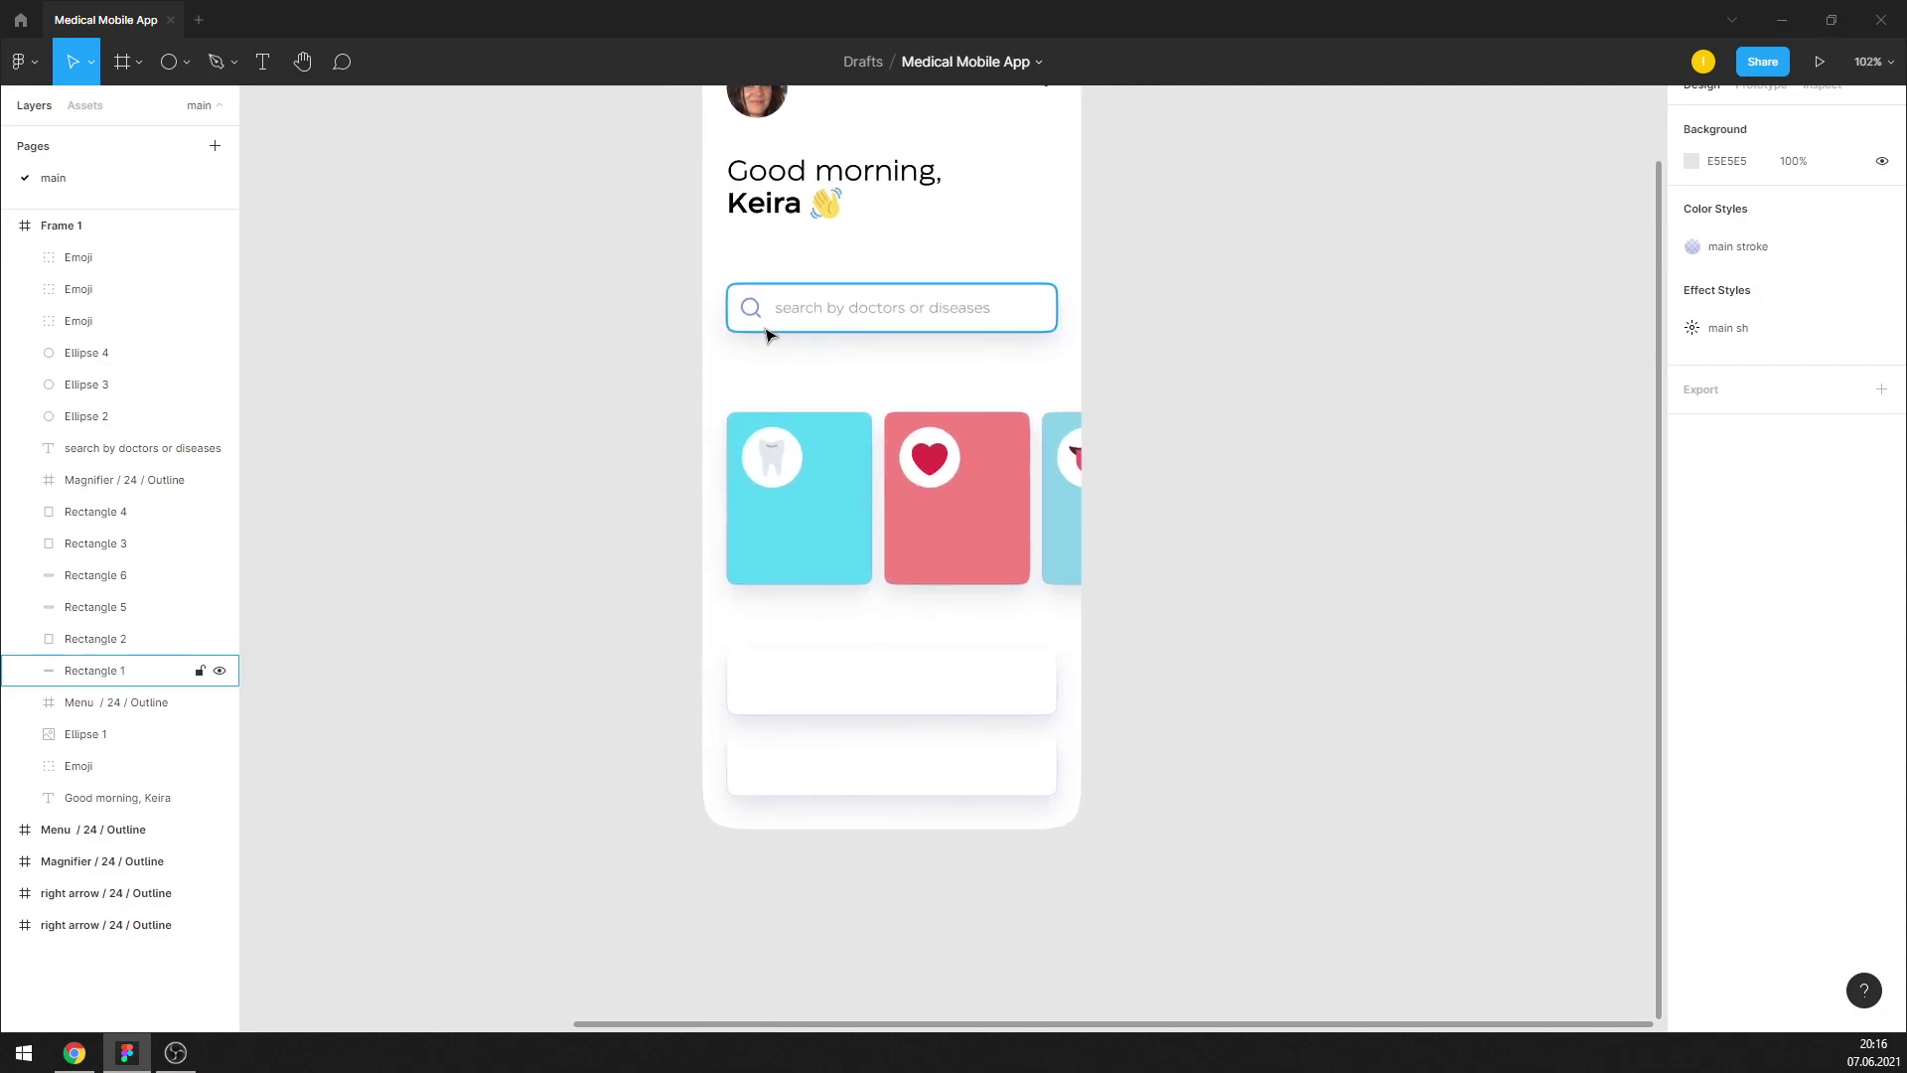
scroll(769, 298, "up", 2)
left_click(774, 164)
left_click_drag(774, 164, 791, 381)
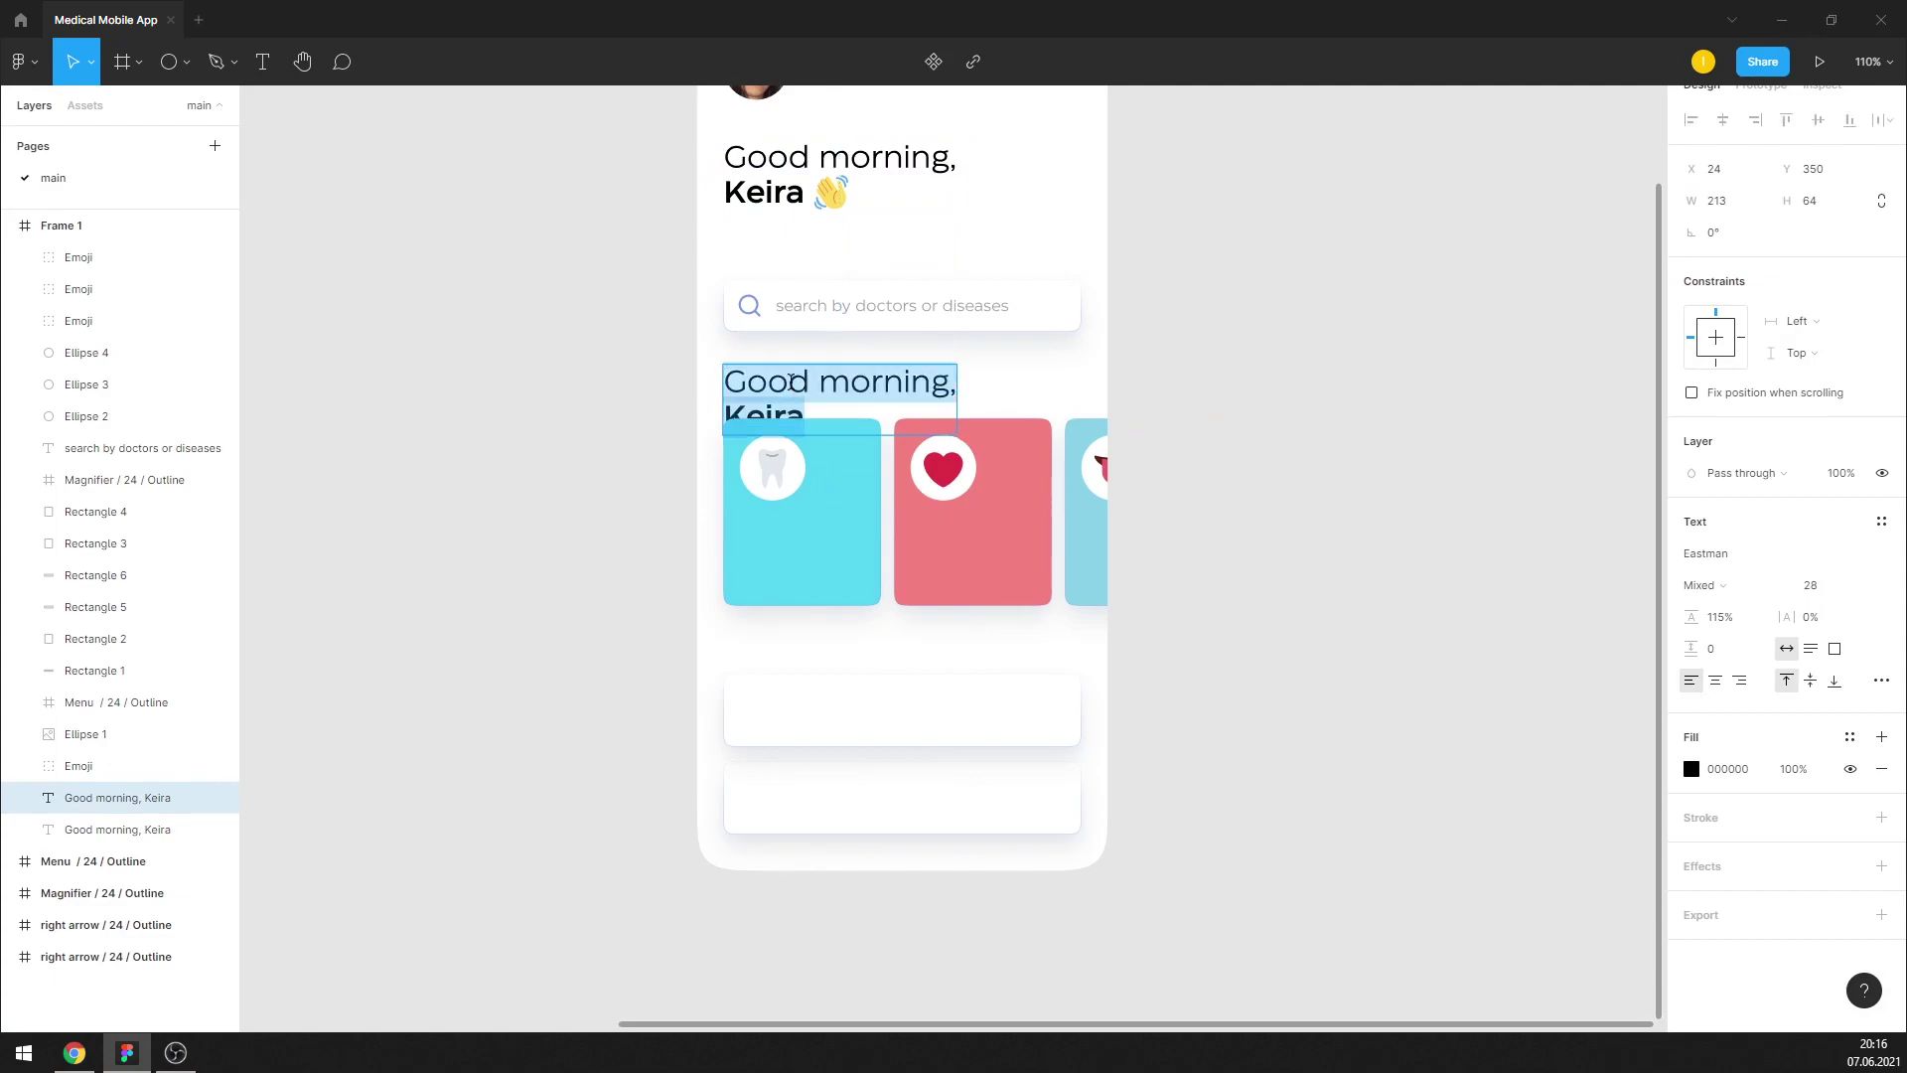
type("Most ")
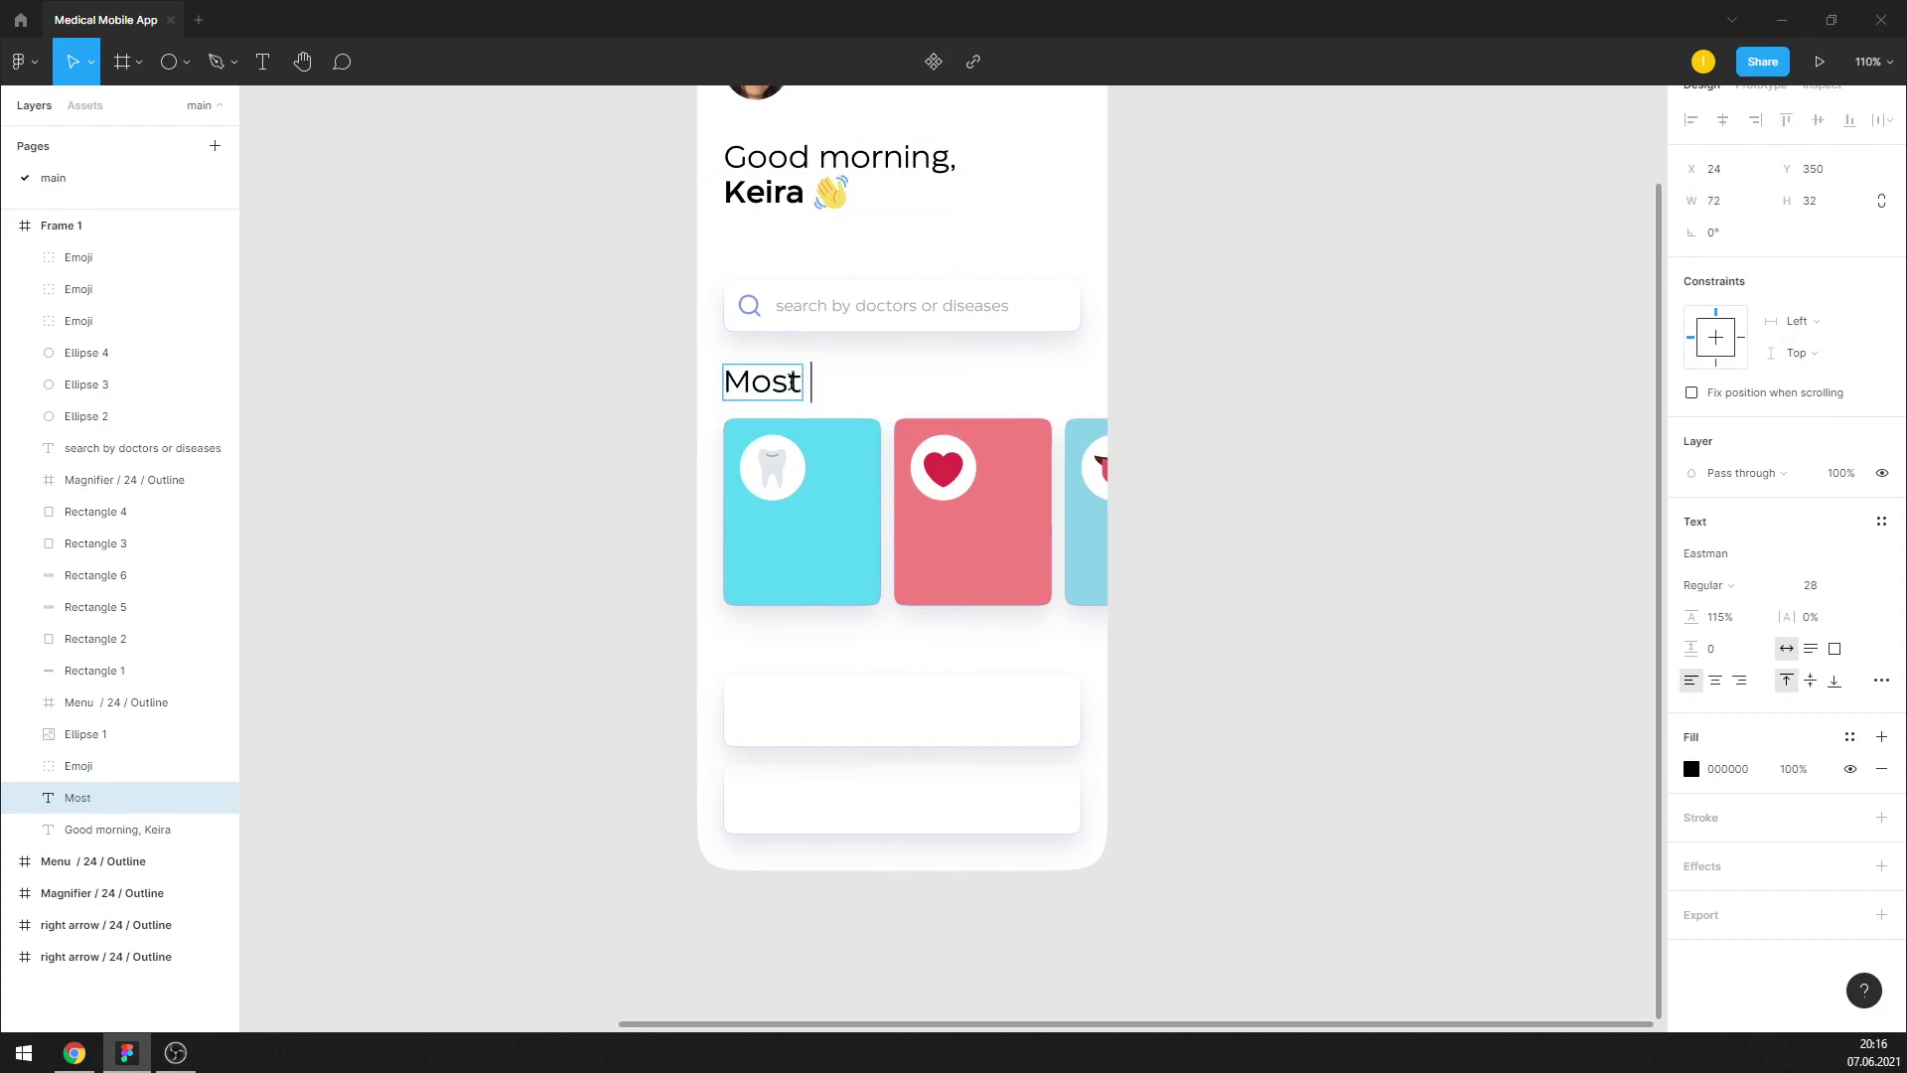
type("popular")
key("ctrl+a")
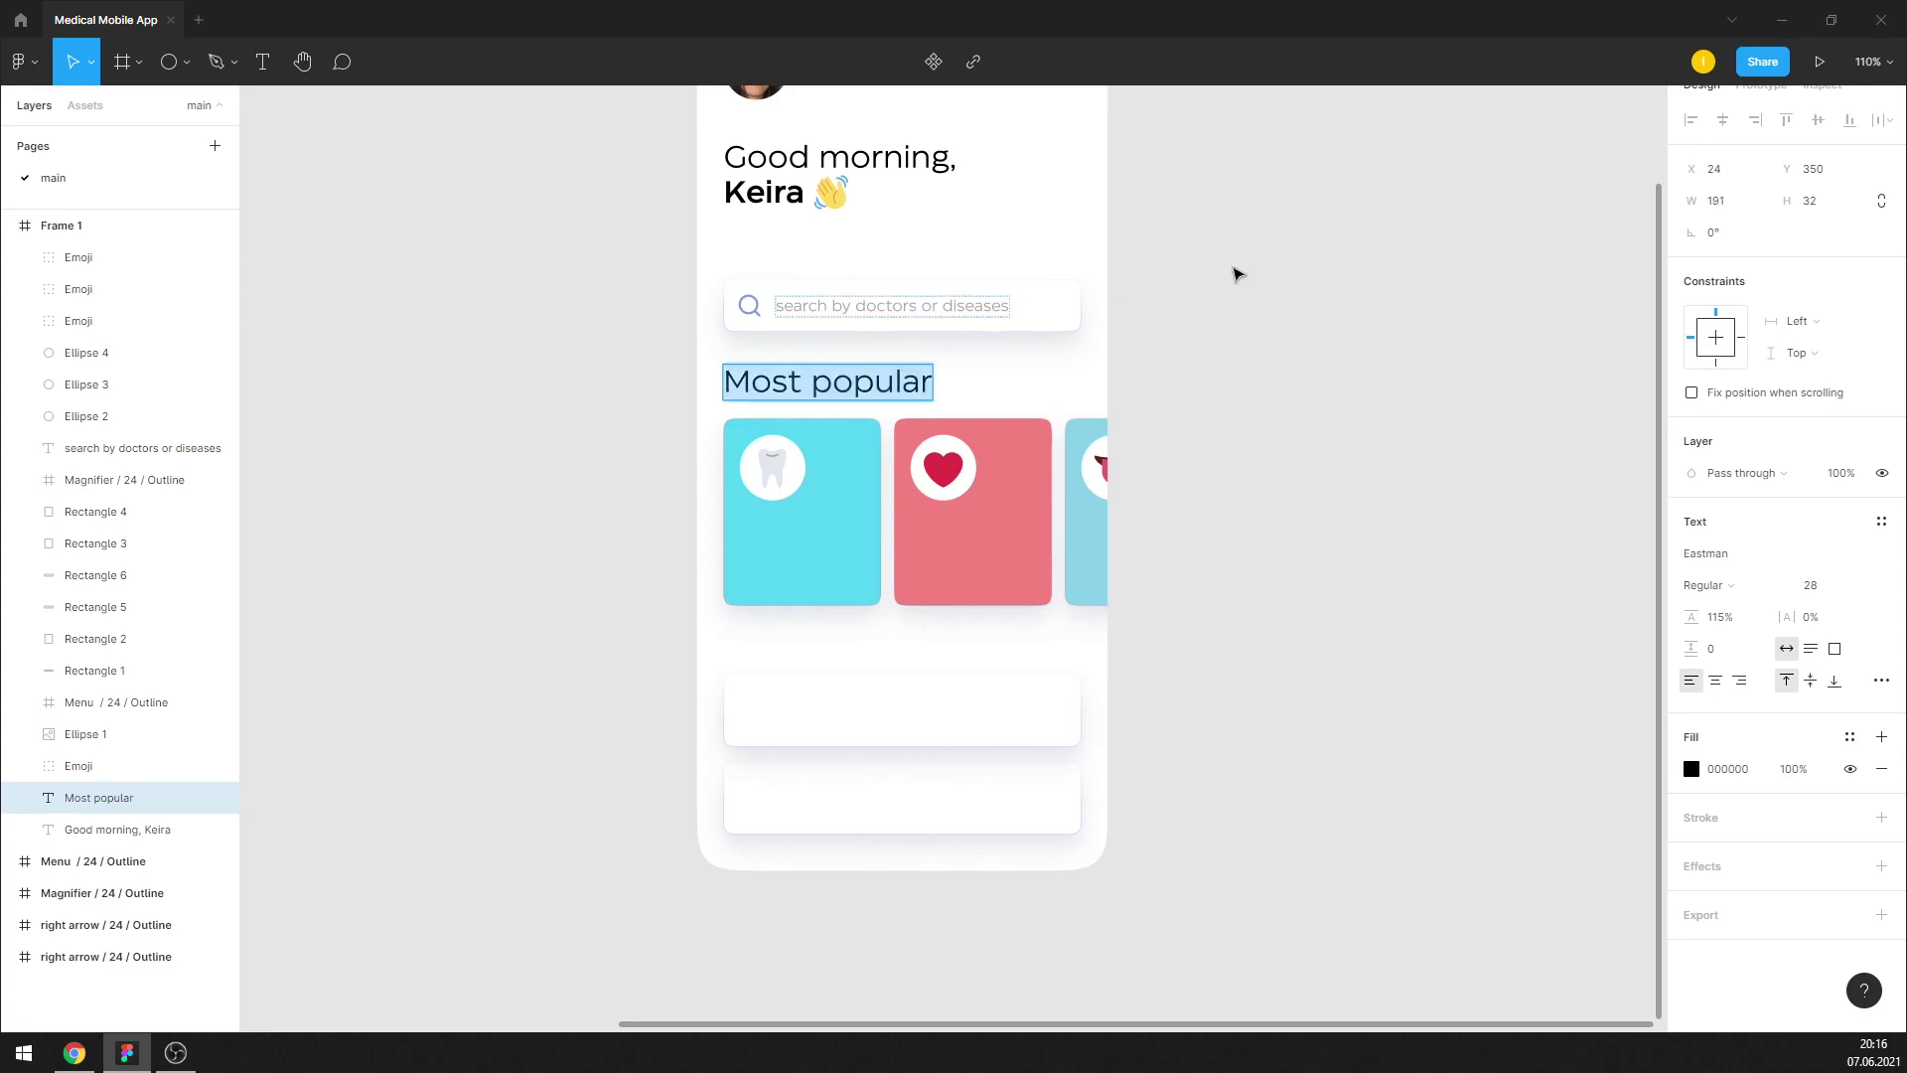
Set the Most popular heading to Medium weight, size 18, and move it slightly lower
left_click(1729, 586)
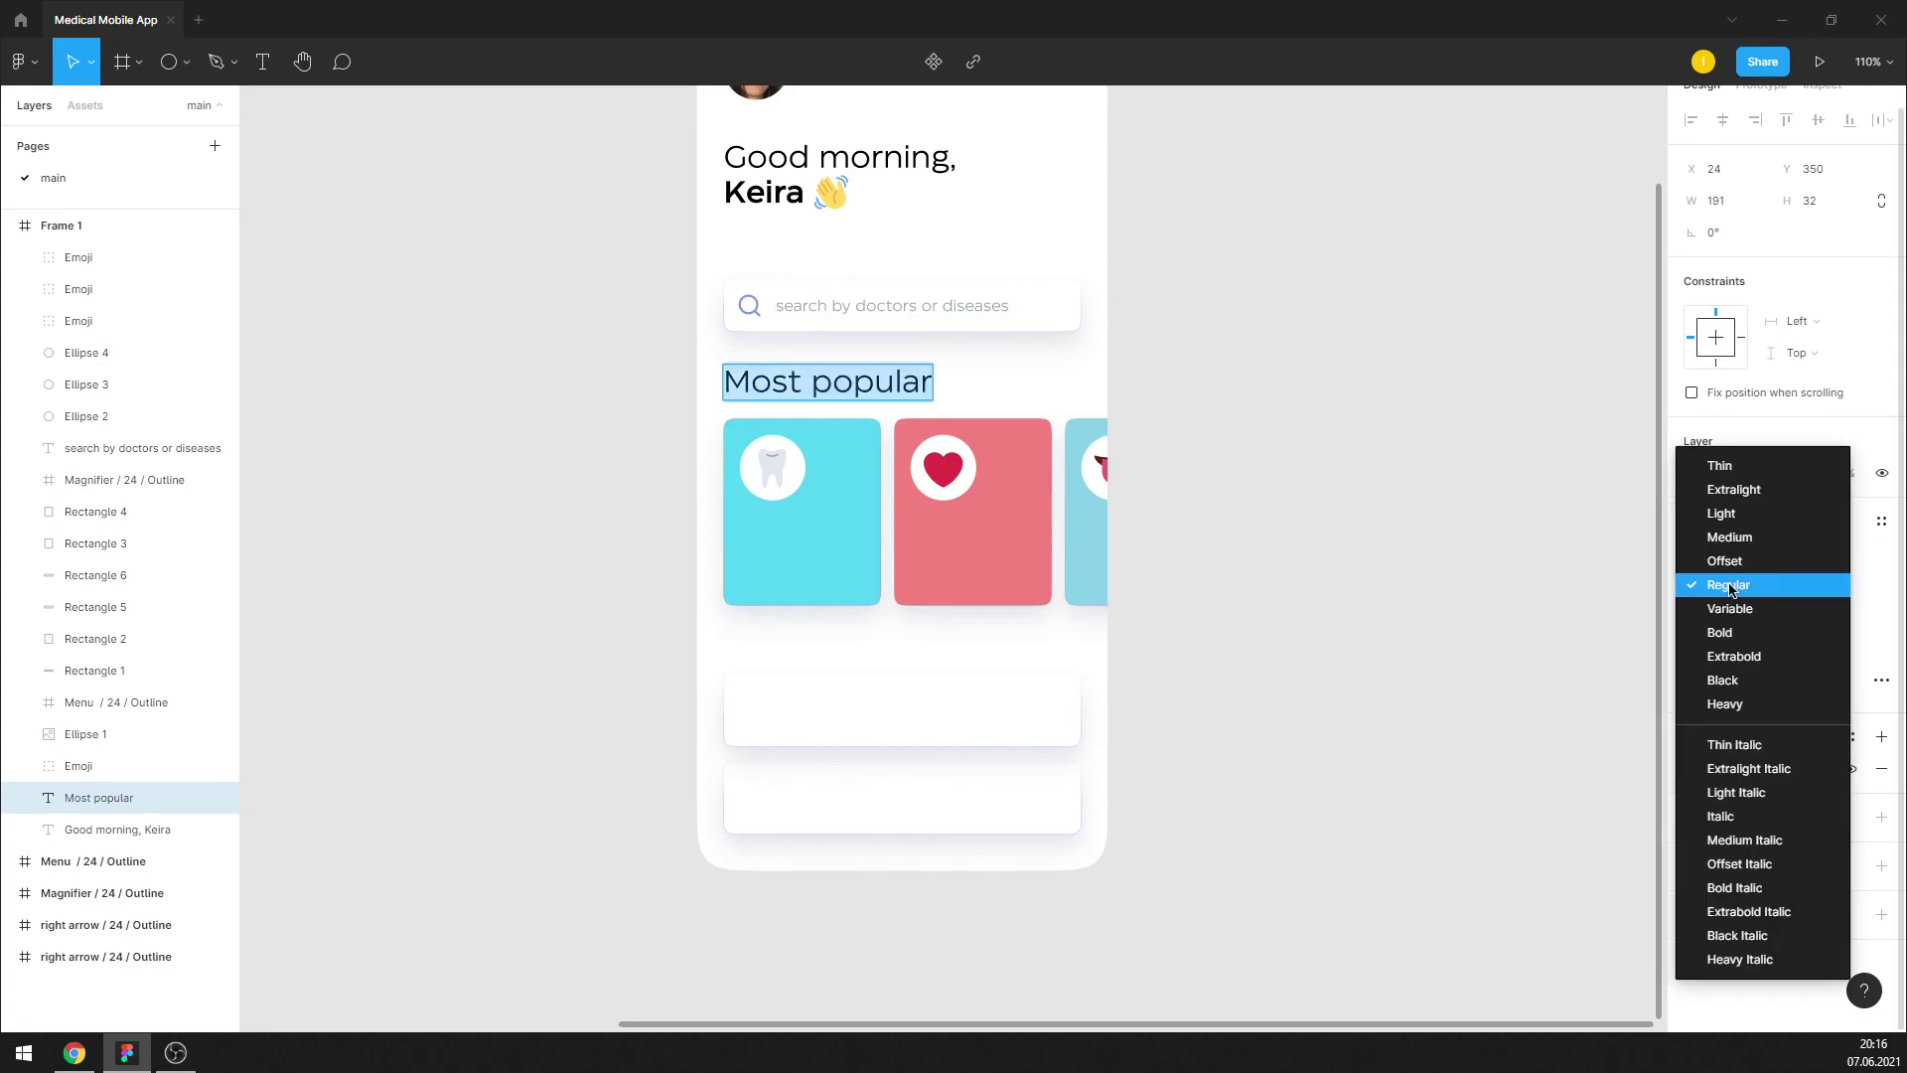
left_click(1729, 538)
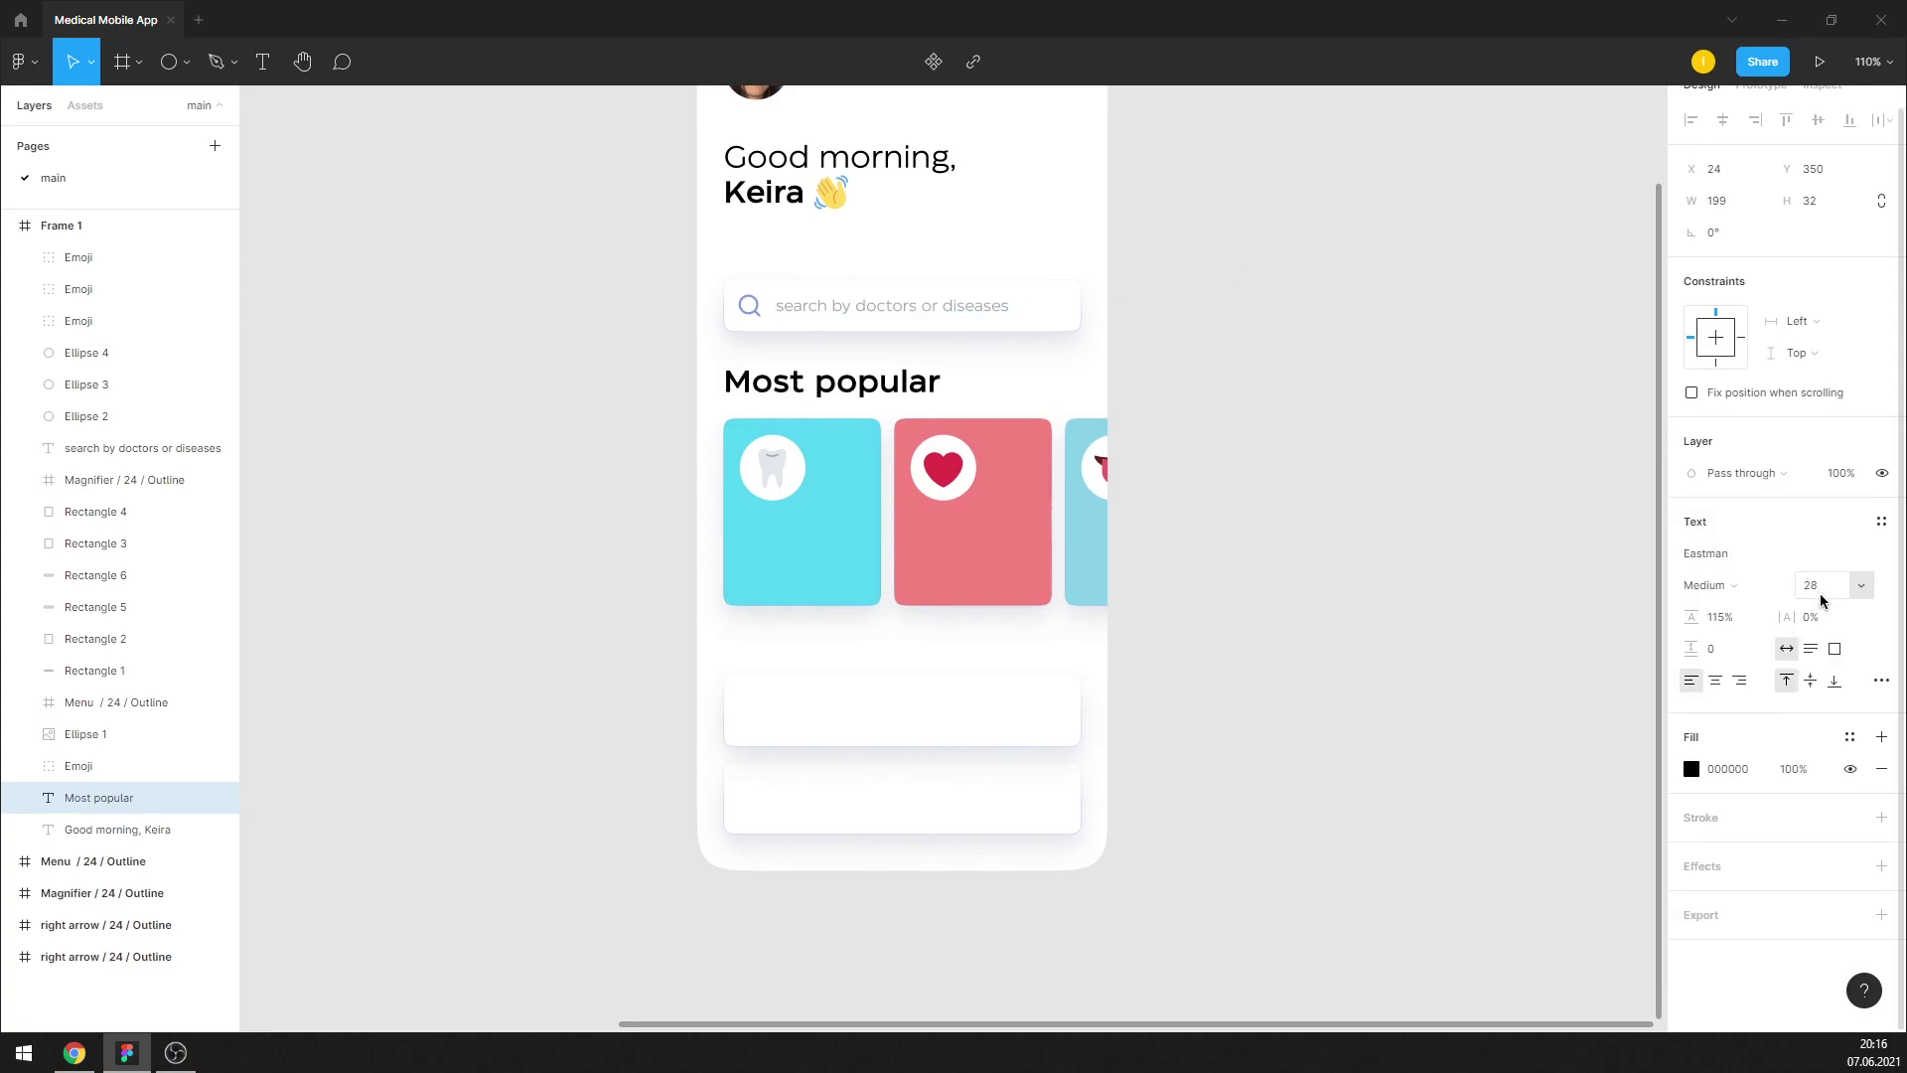
type("18")
key("Return")
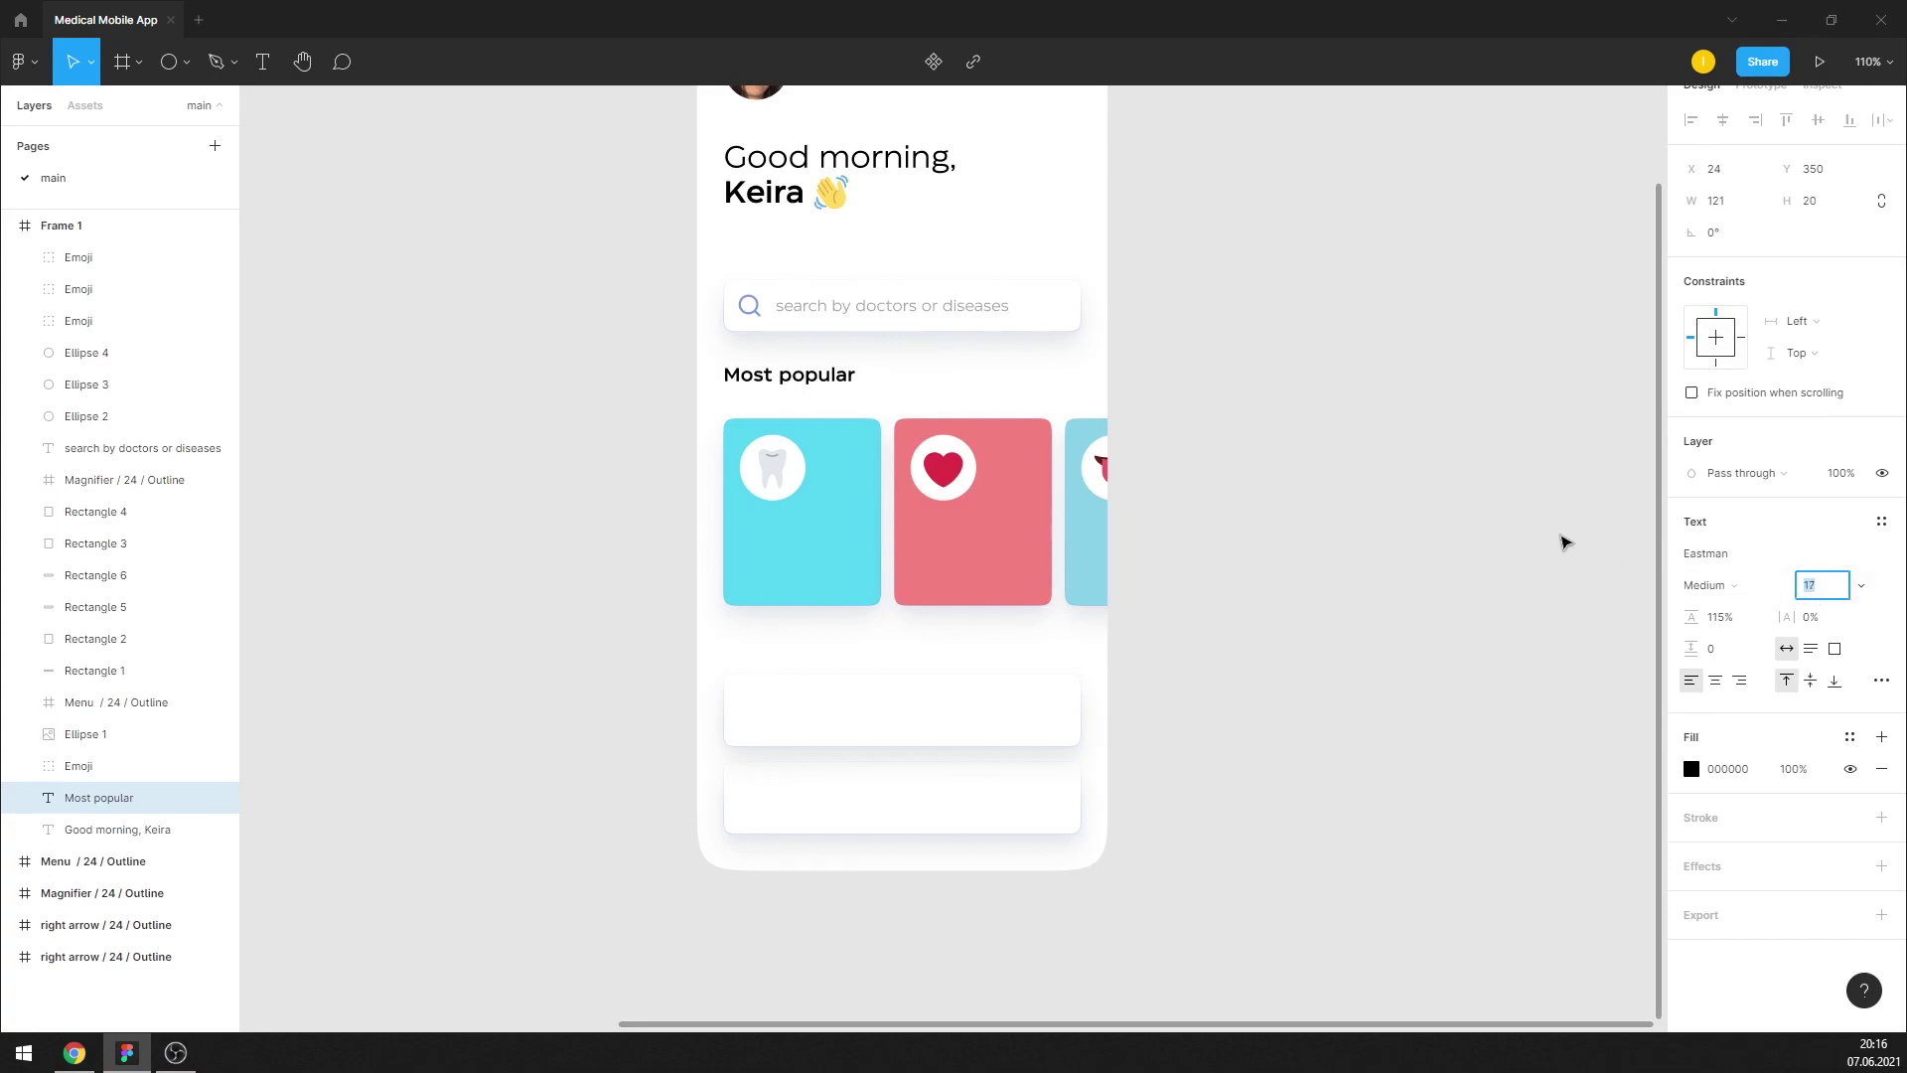
mouse_move(832, 374)
left_mouse_down()
mouse_move(866, 383)
mouse_move(858, 438)
left_mouse_up()
scroll(835, 442, "up", 2)
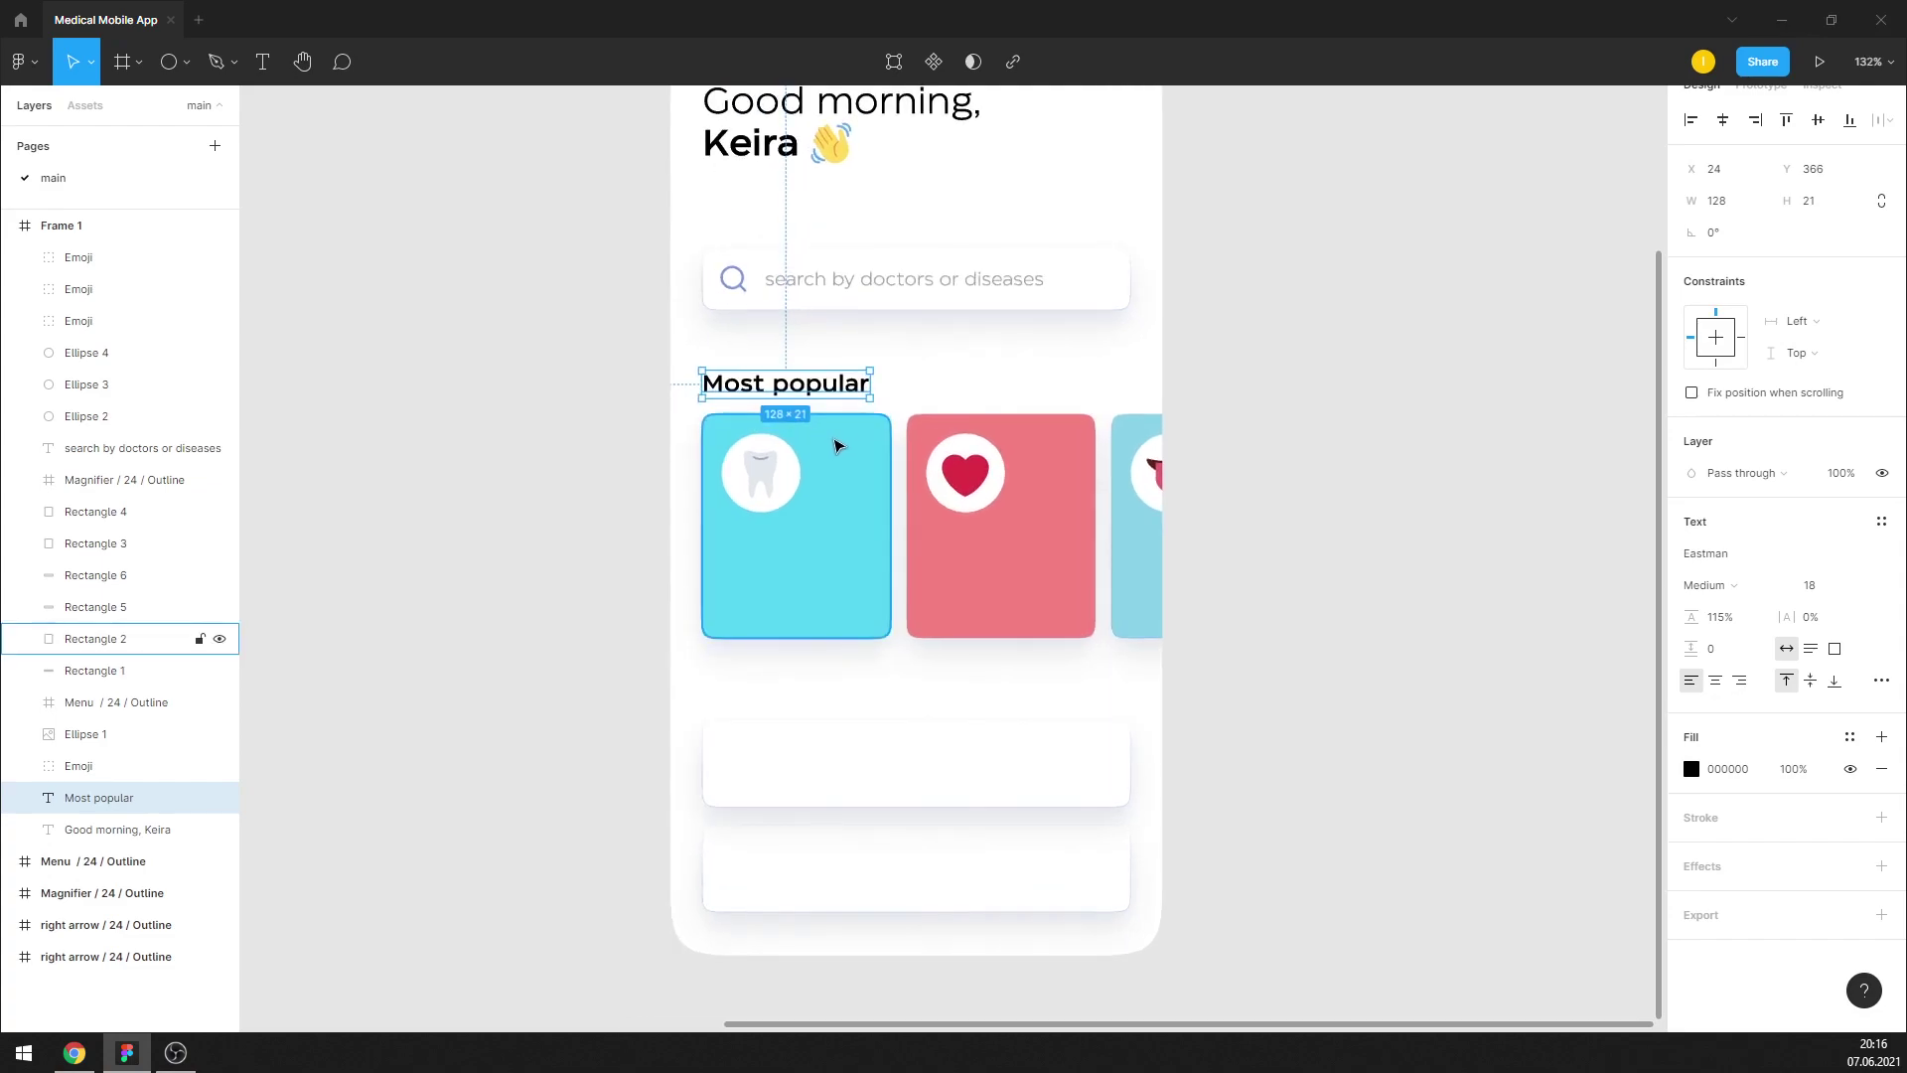
Nudge the search bar up slightly
left_click(953, 374)
mouse_move(1129, 333)
left_mouse_down()
mouse_move(707, 248)
mouse_move(735, 288)
left_mouse_up()
left_click(642, 324)
scroll(864, 499, "down", 1)
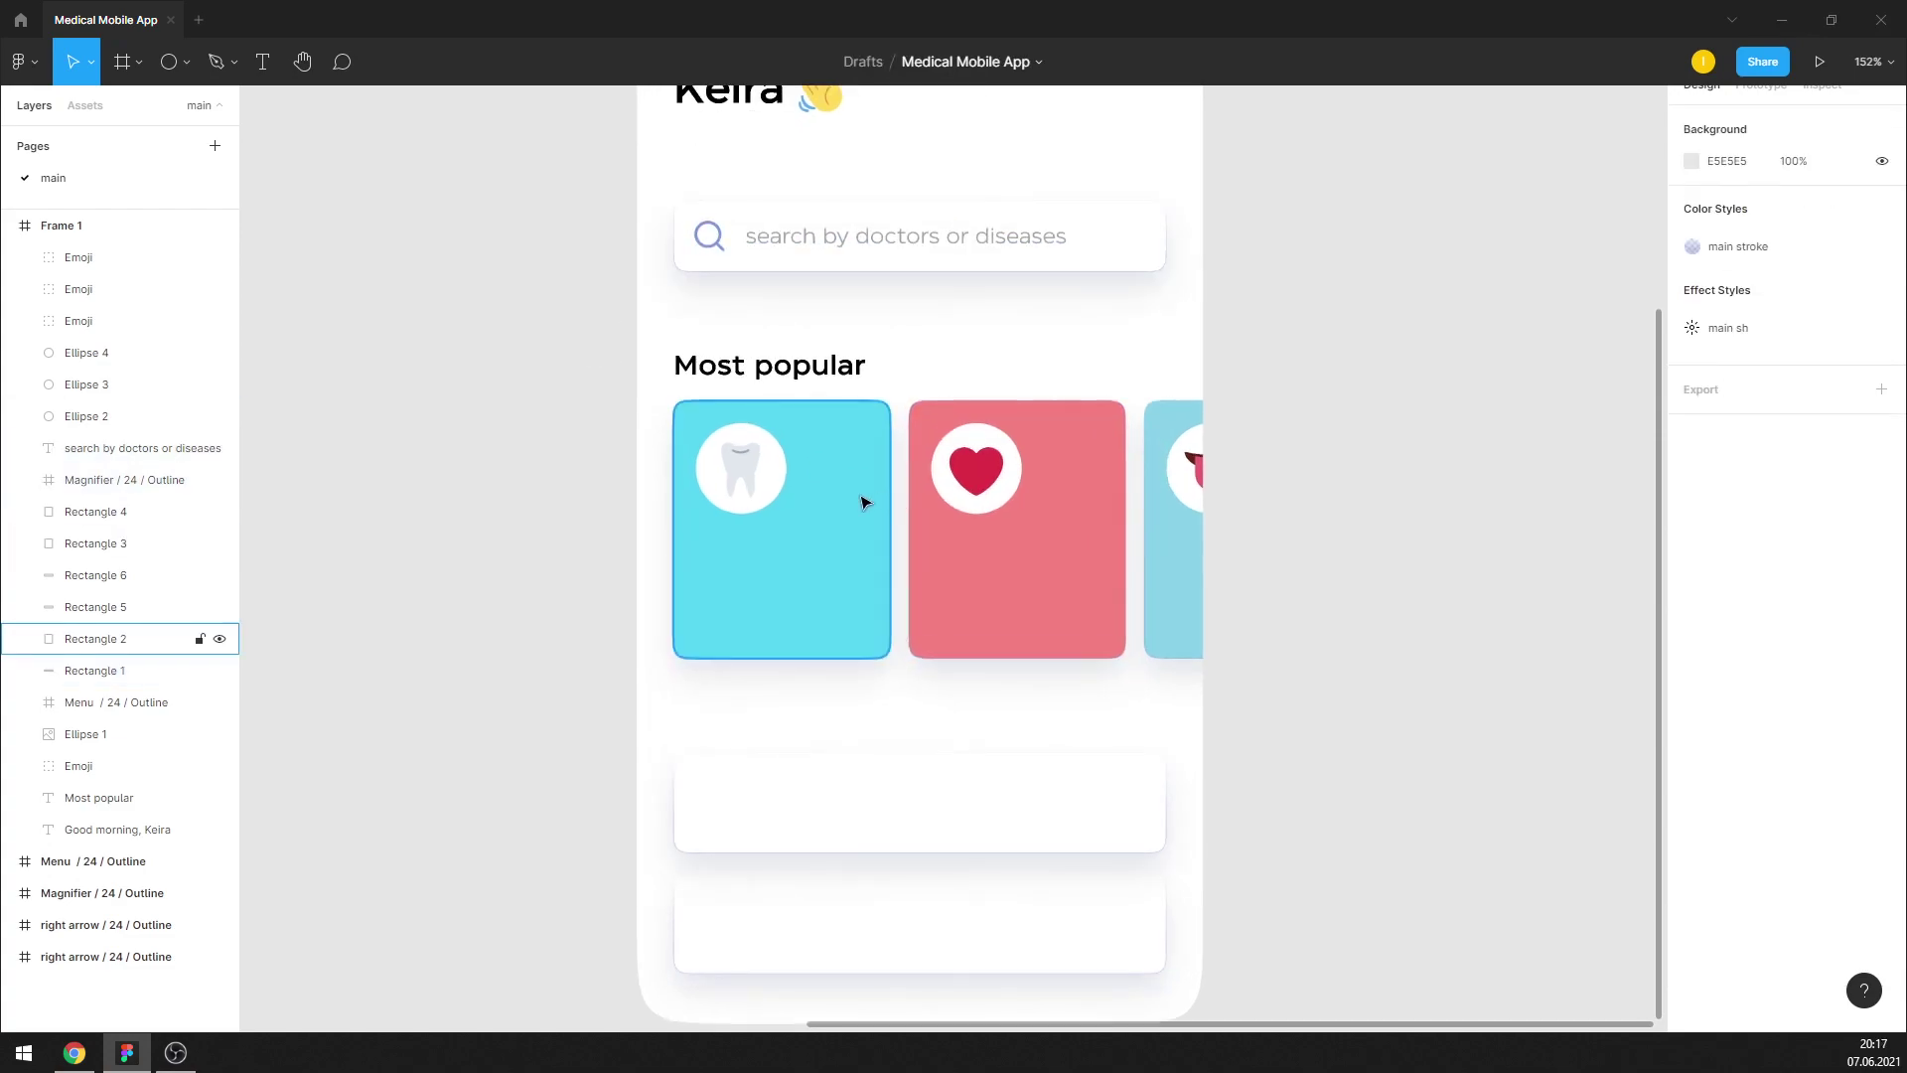
scroll(801, 396, "up", 3)
Copy the heading into the first card, bring it to front and make it white
left_click_drag(800, 374, 810, 586)
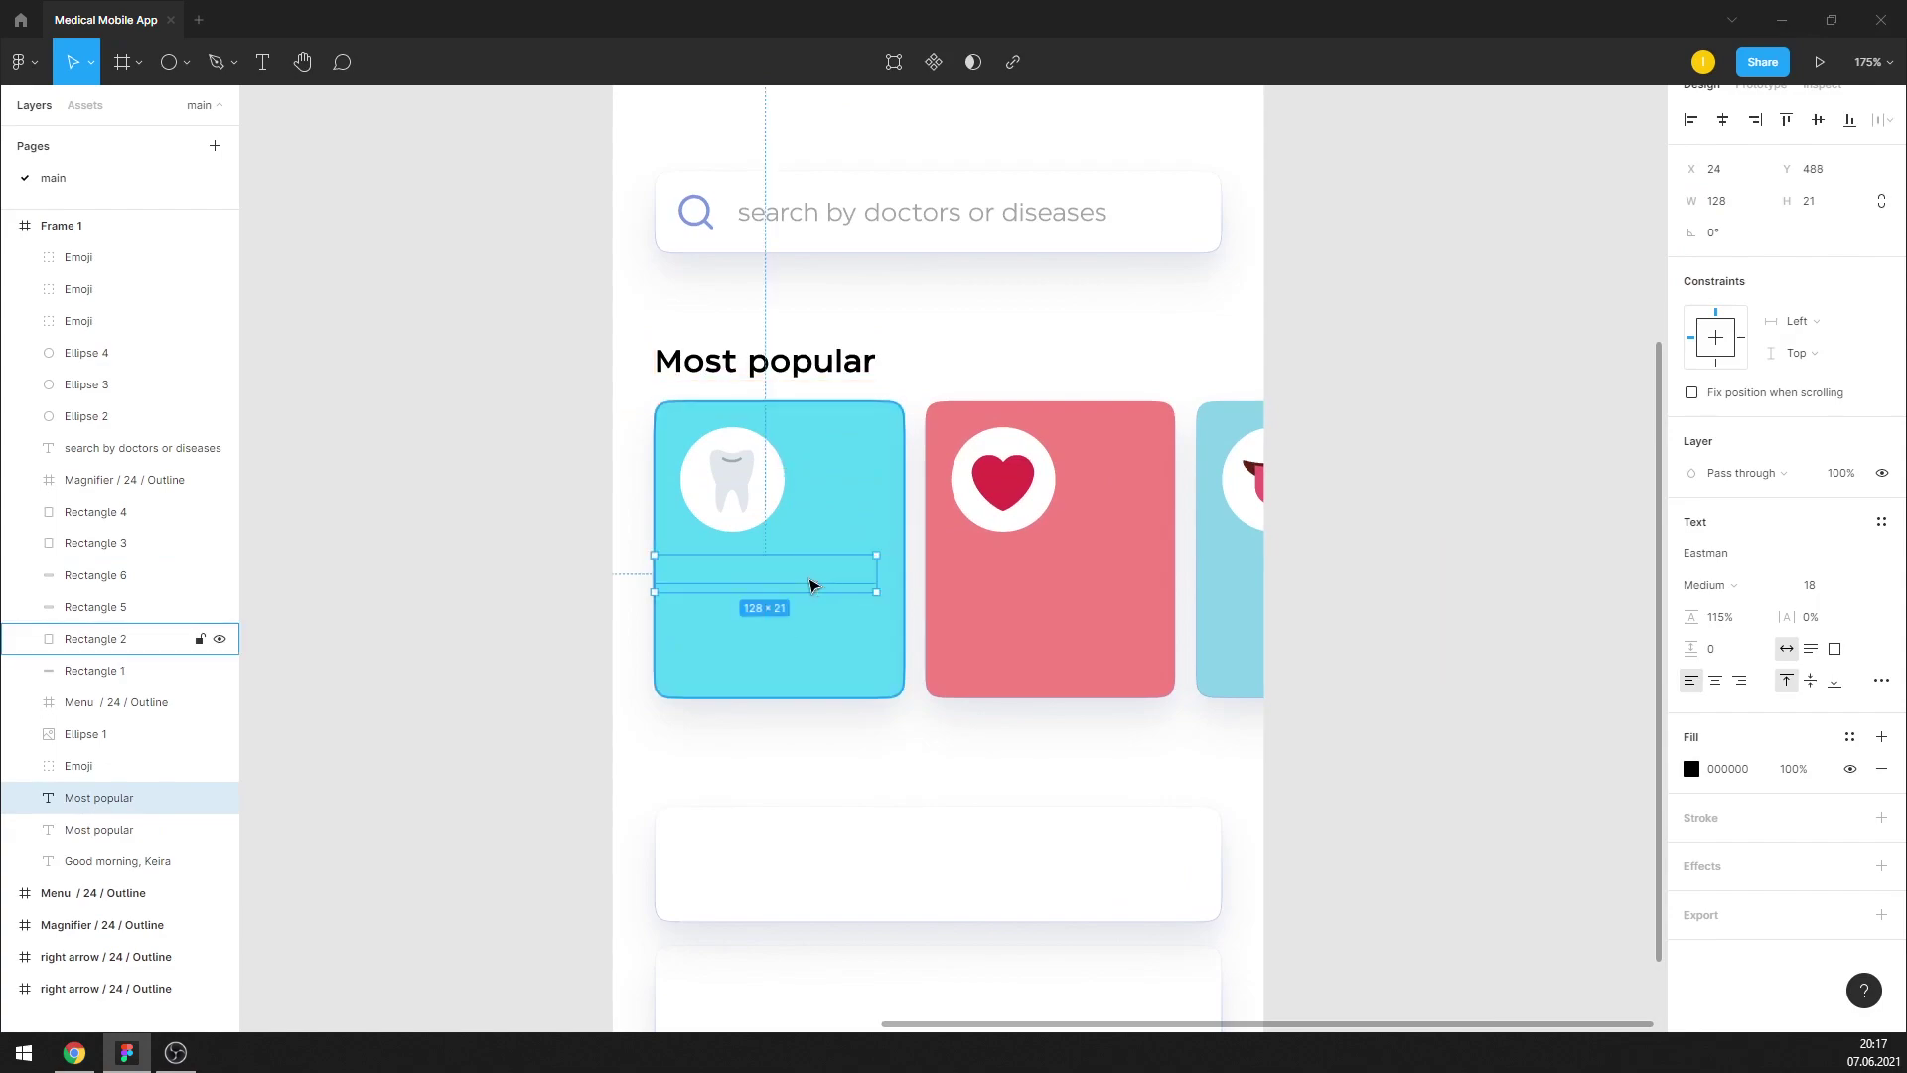
right_click(811, 586)
left_click(907, 562)
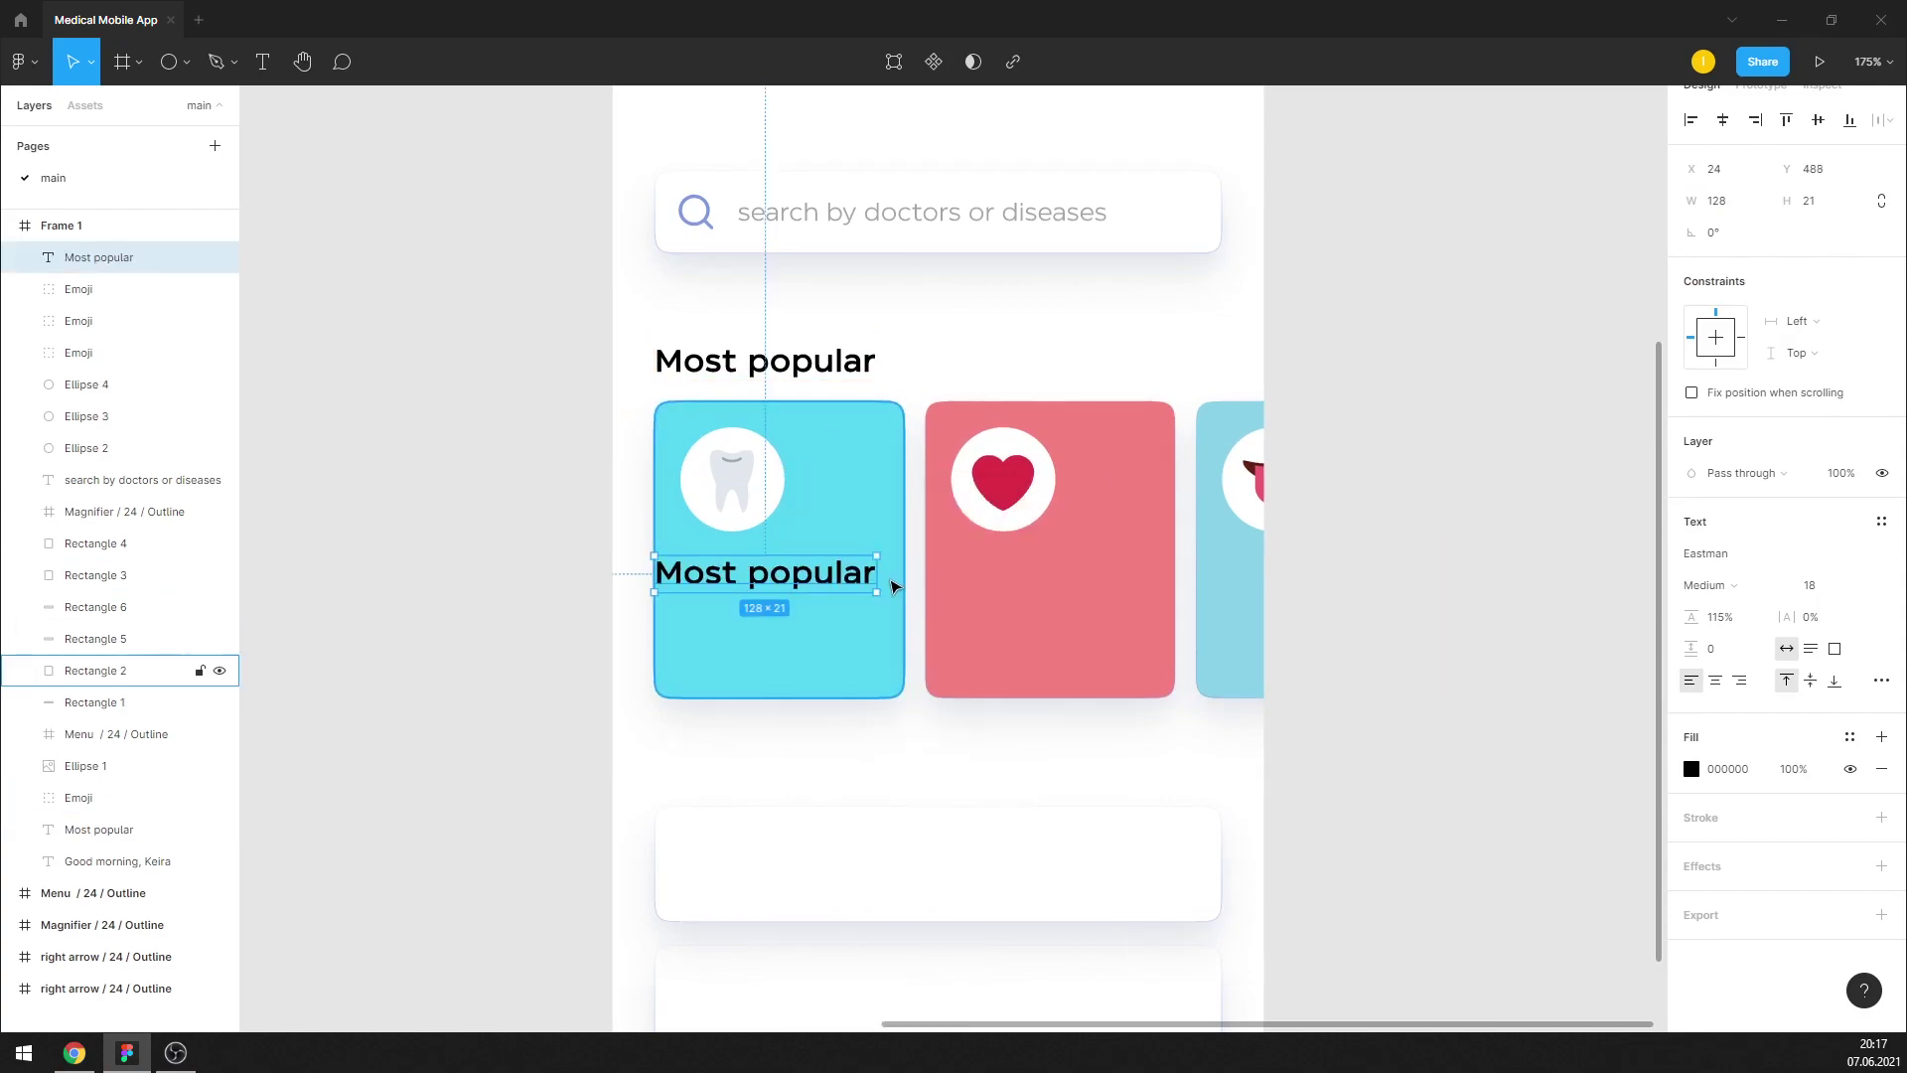
left_click(1691, 768)
left_click(1559, 685)
left_click_drag(1559, 686, 1414, 532)
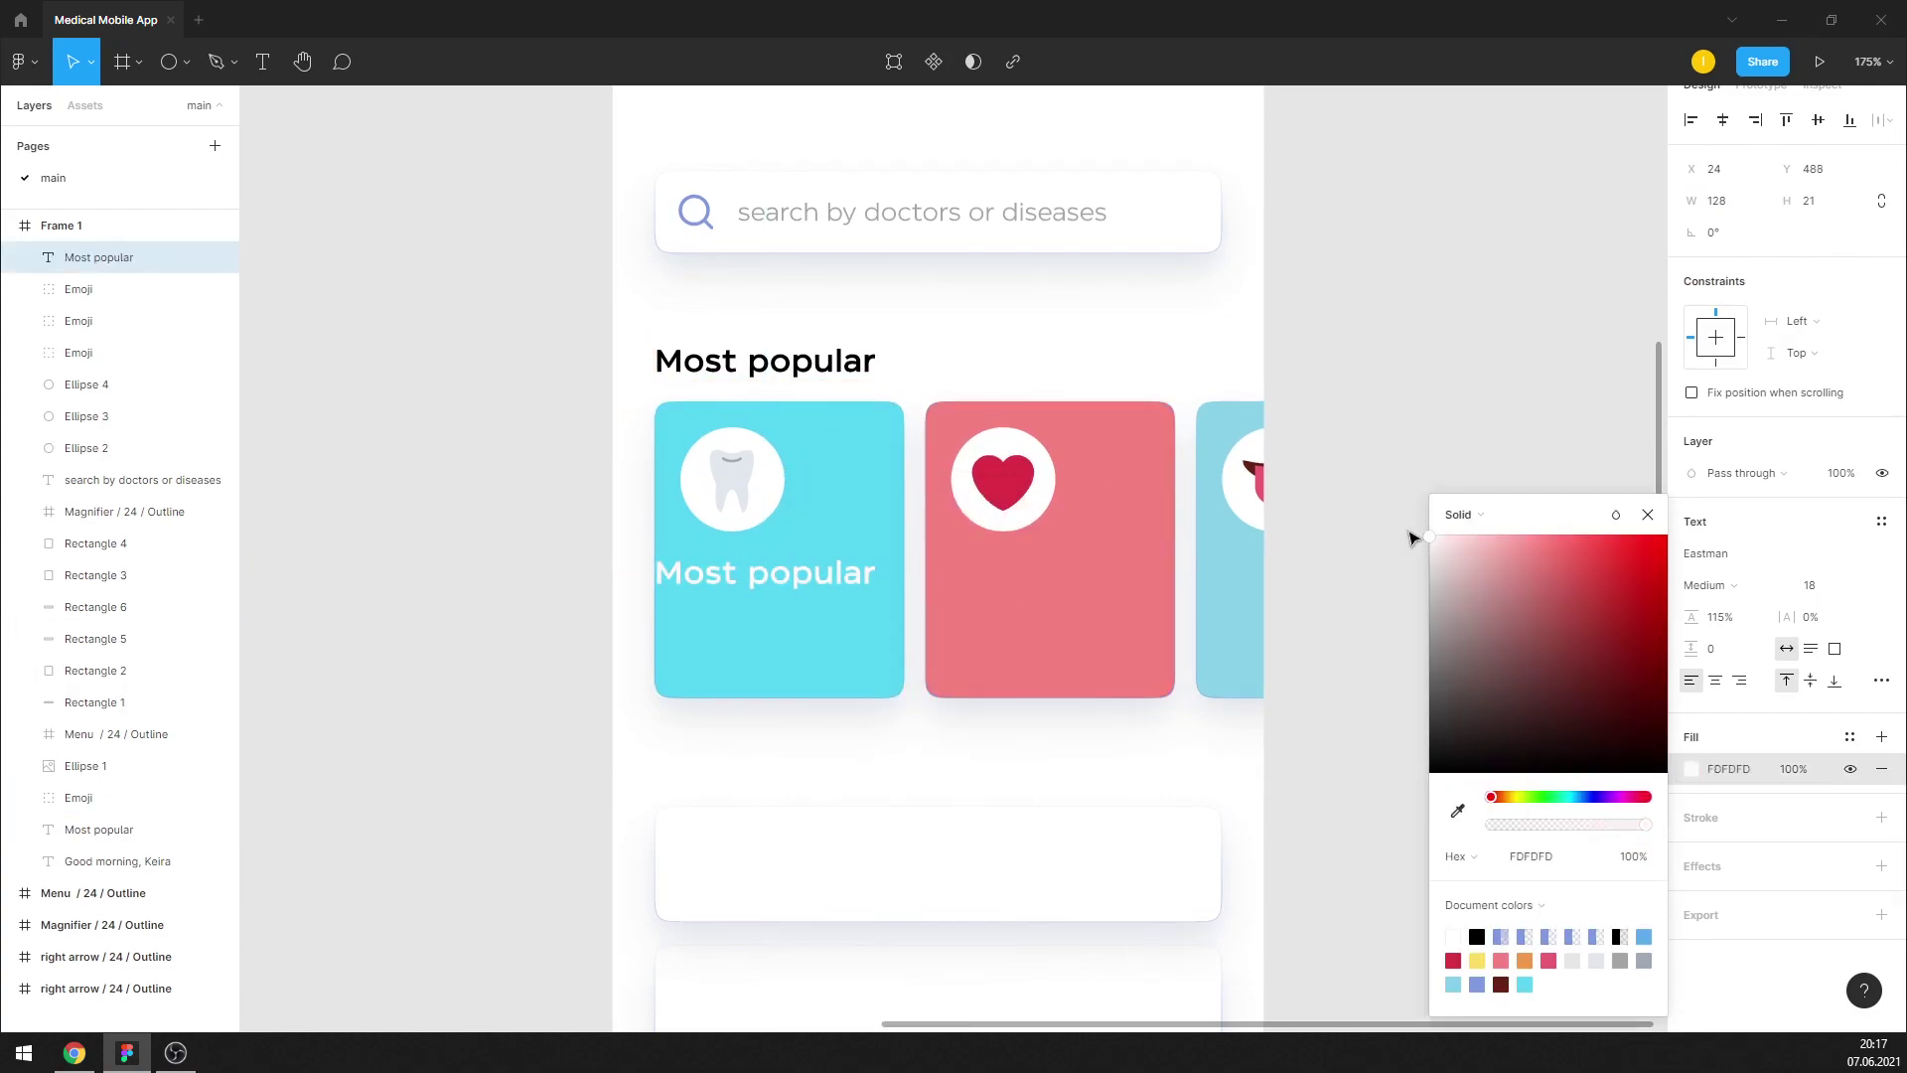
left_click(1652, 520)
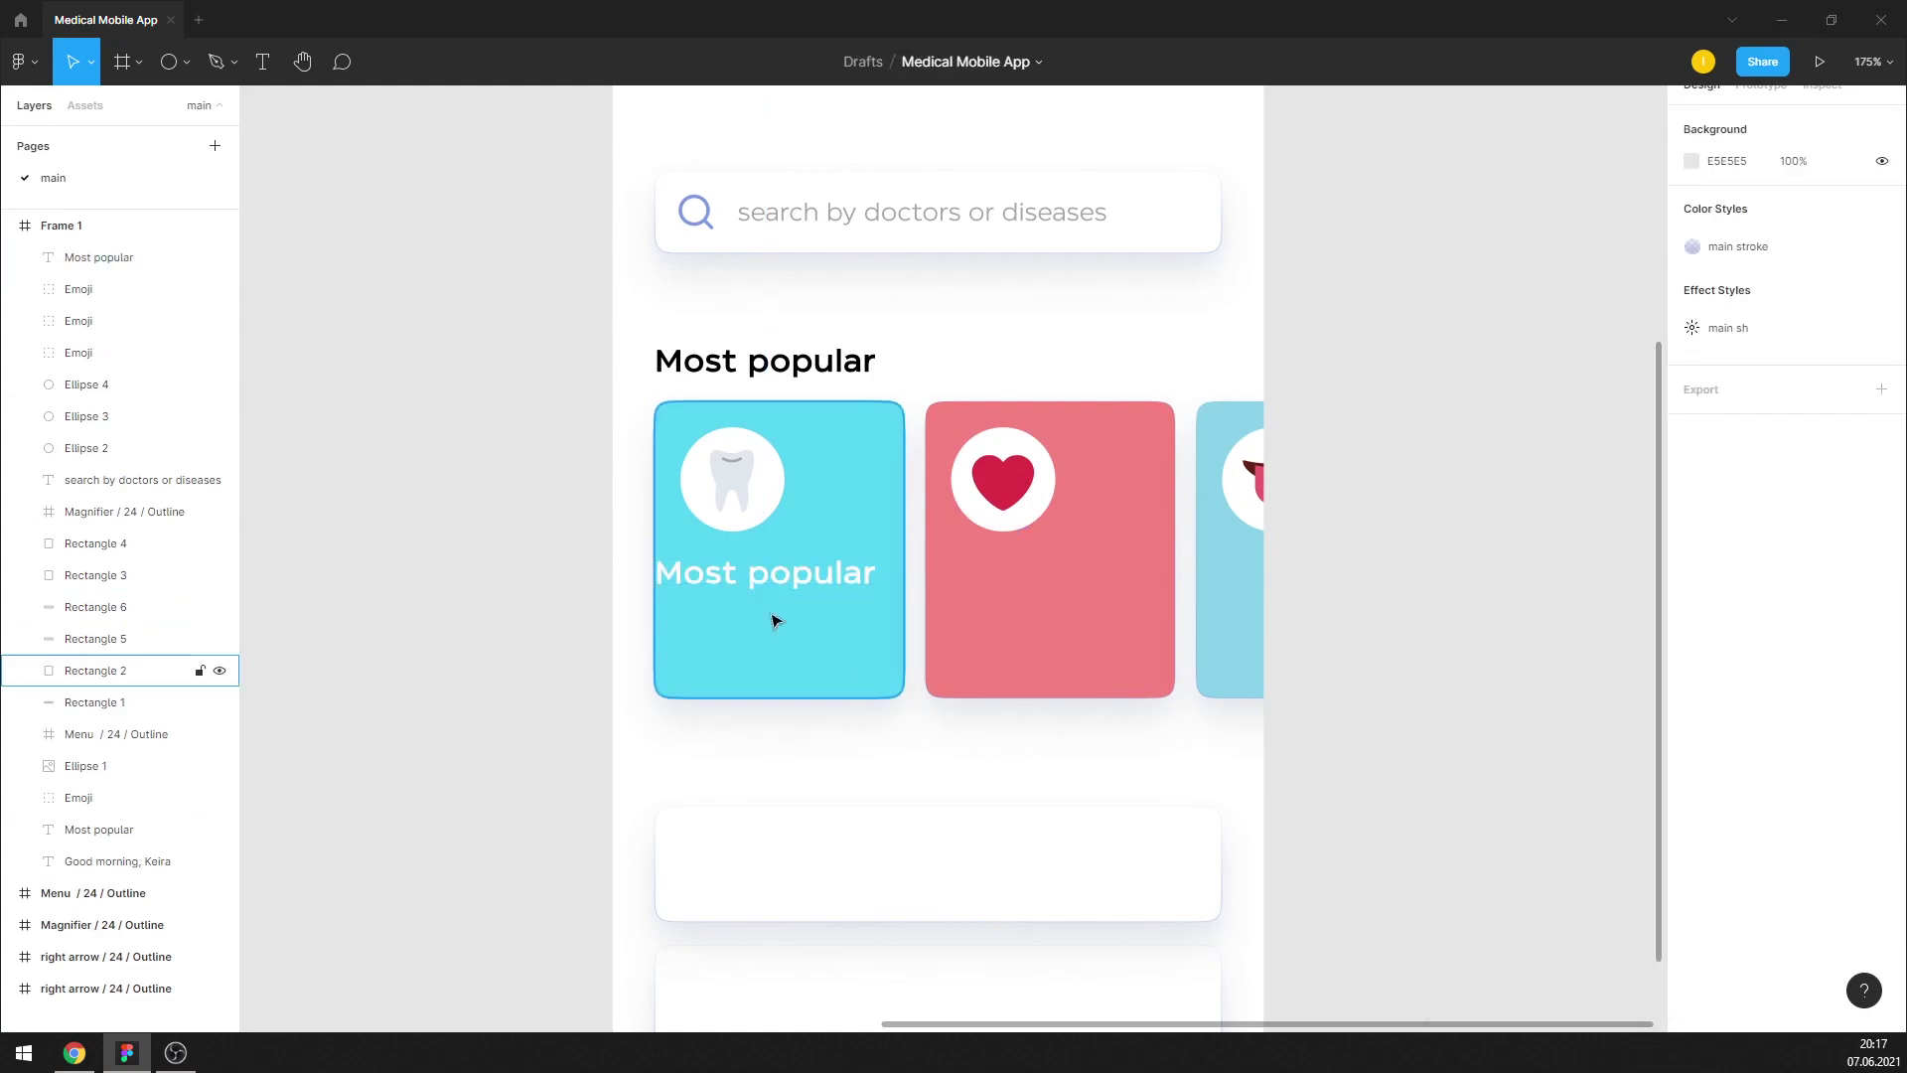
Retype the copy as 'Dentistry' at size 16 near the tooth card's lower left
double_click(741, 571)
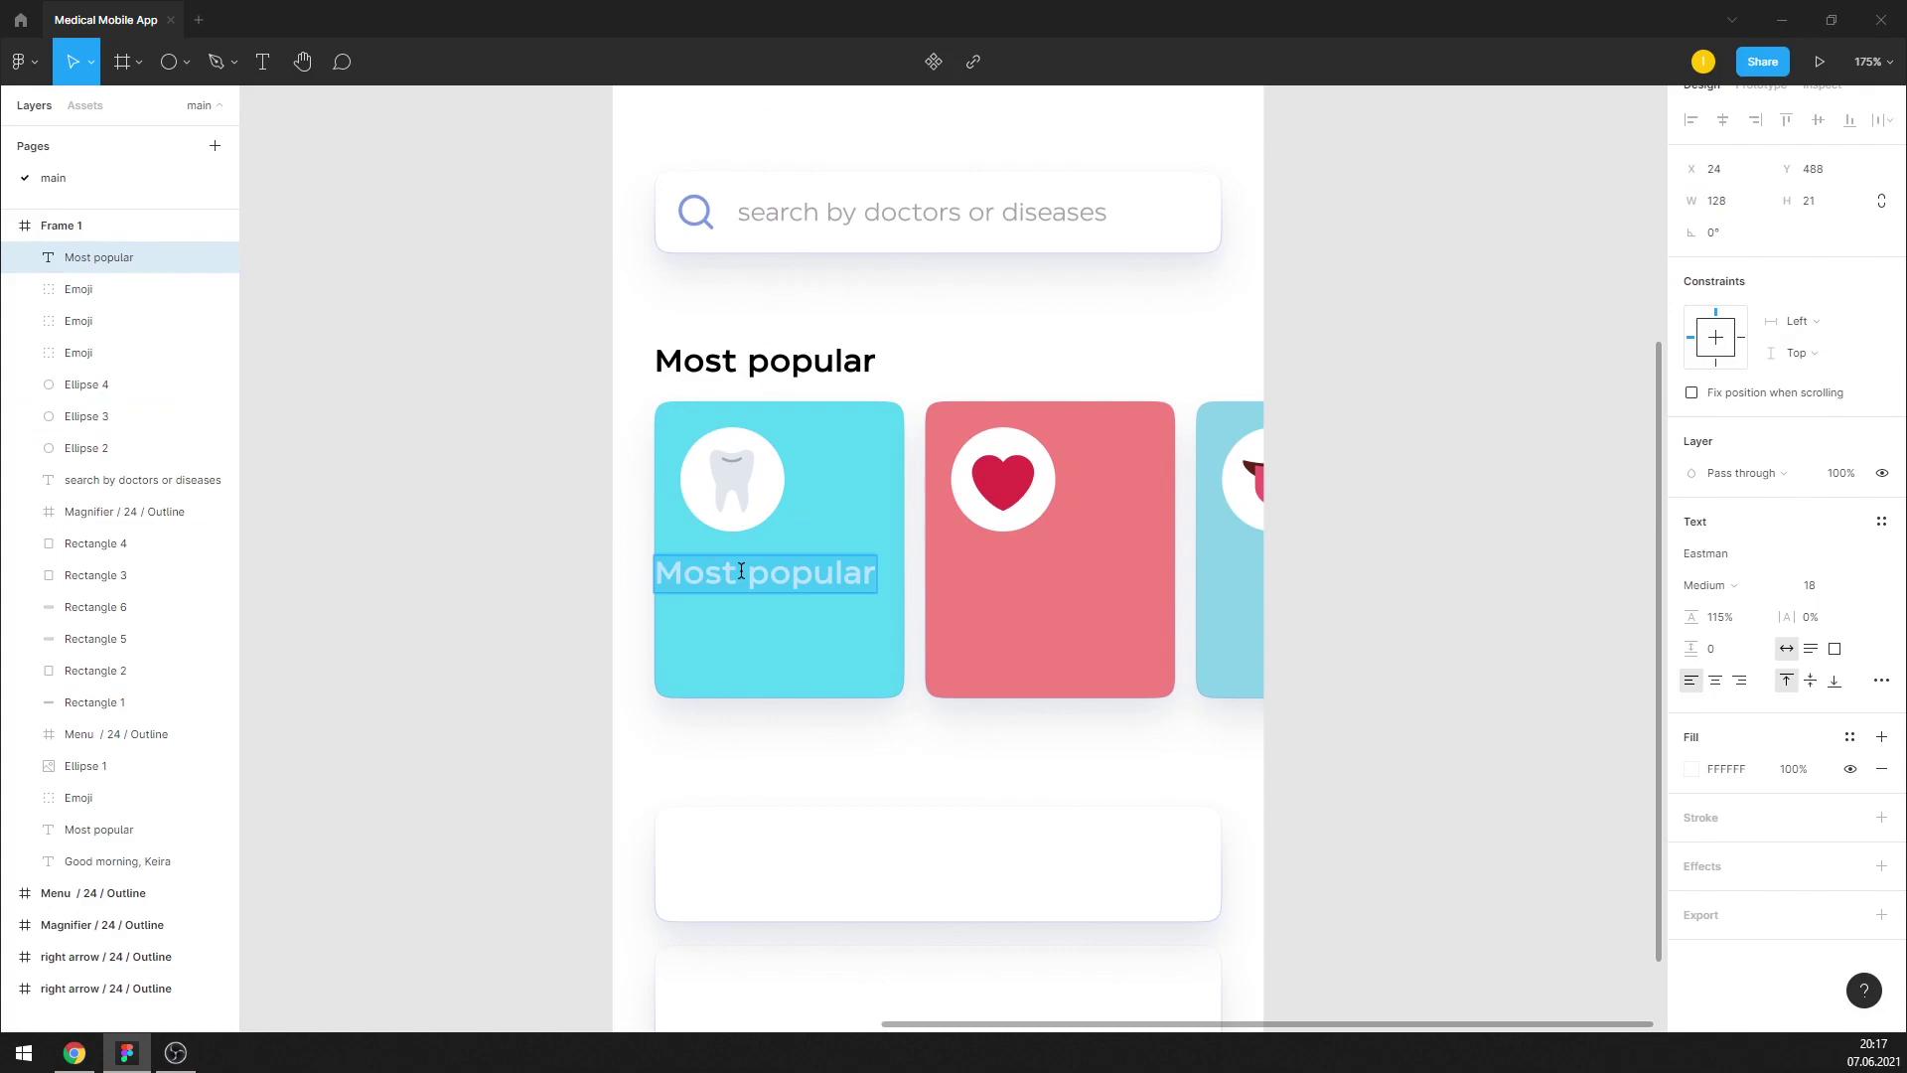
type("Den")
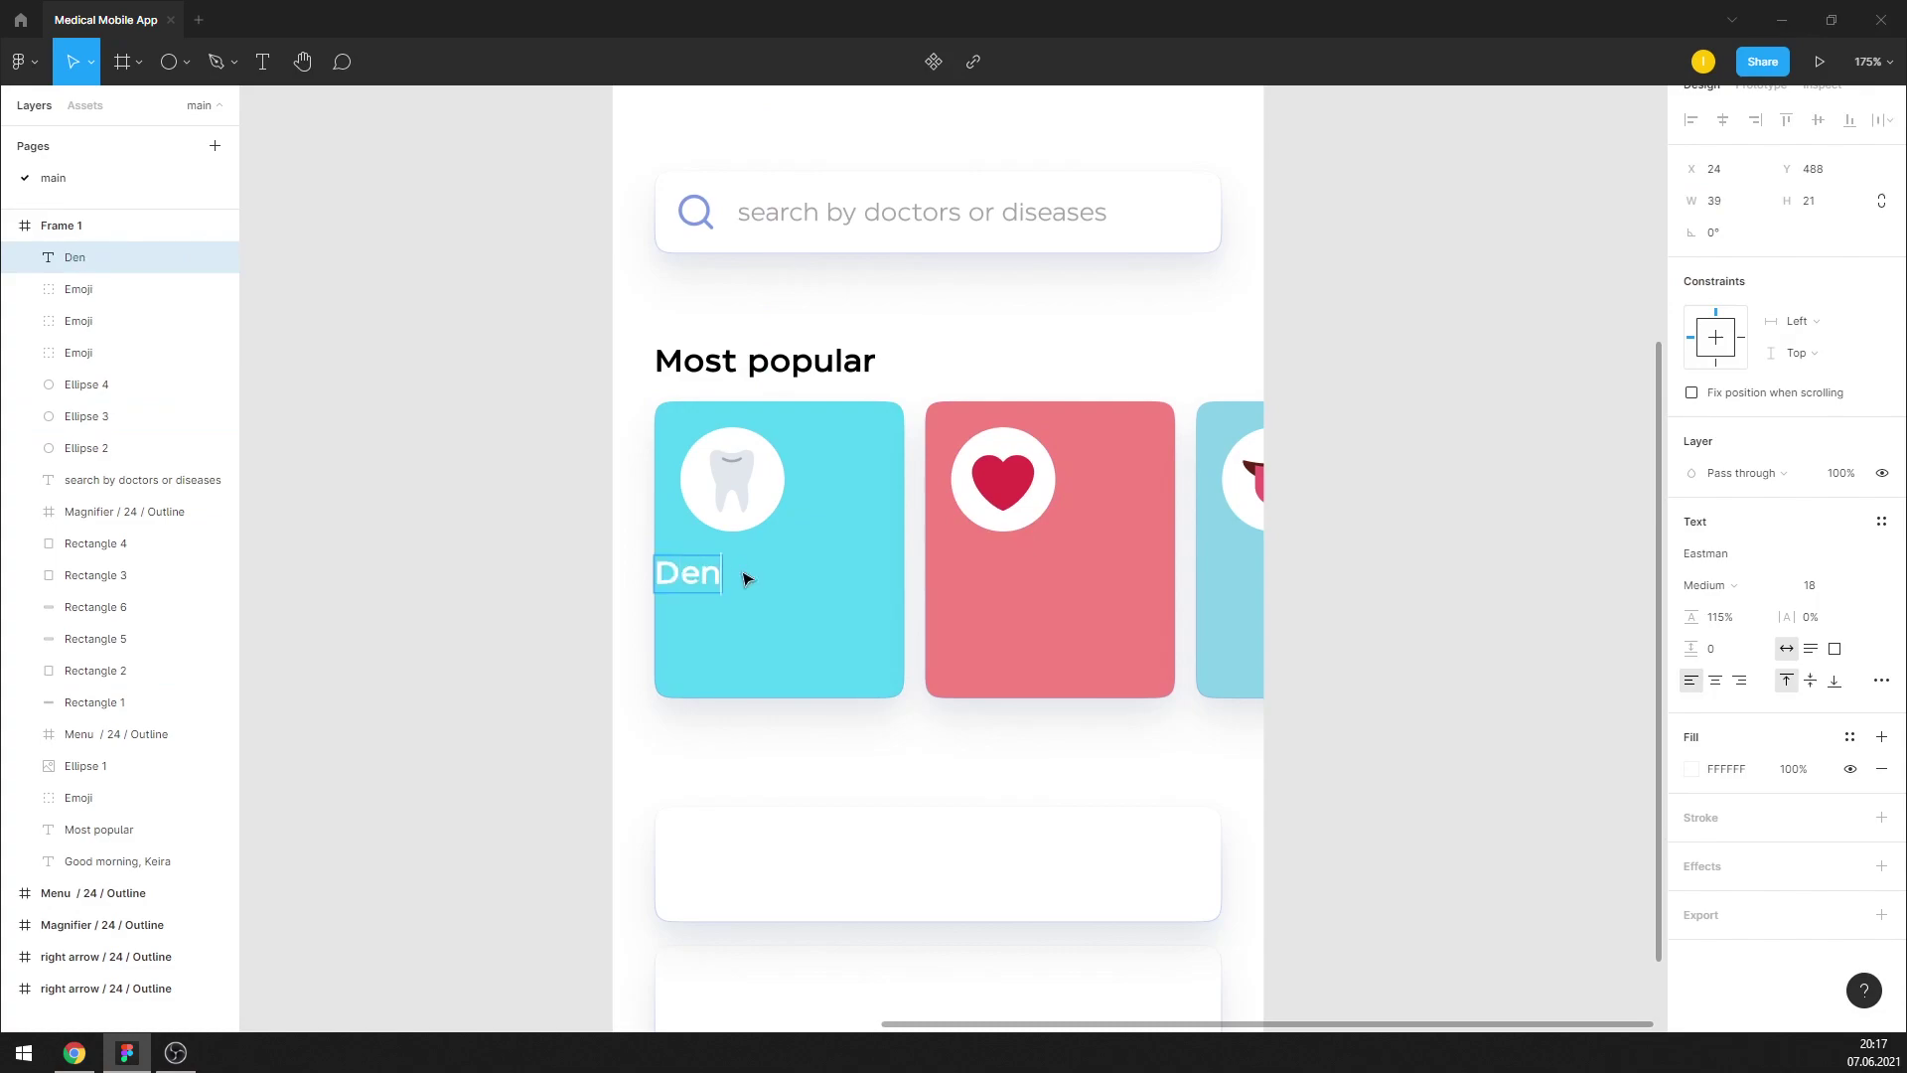
type("ti")
type("st")
type("ry")
key("ctrl+a")
left_click(1809, 585)
type("16")
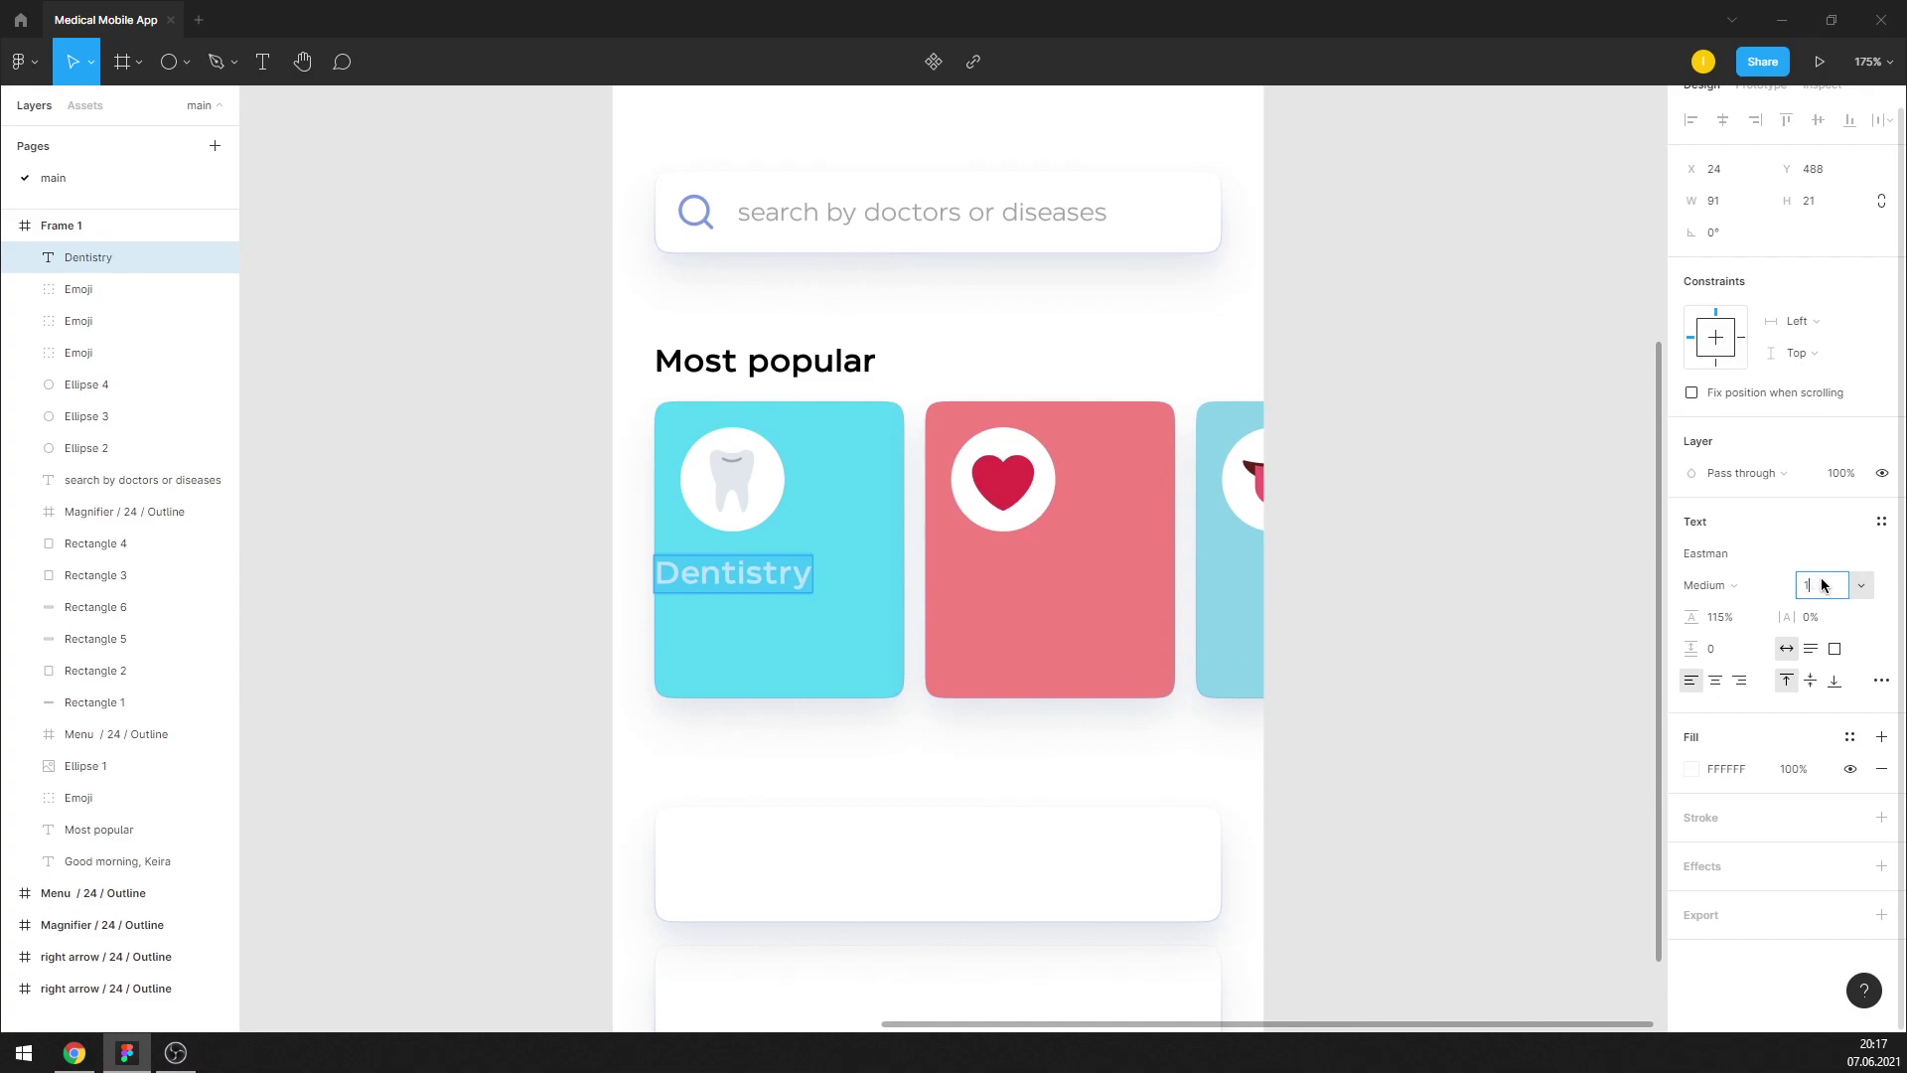
key("Return")
left_click_drag(758, 571, 781, 617)
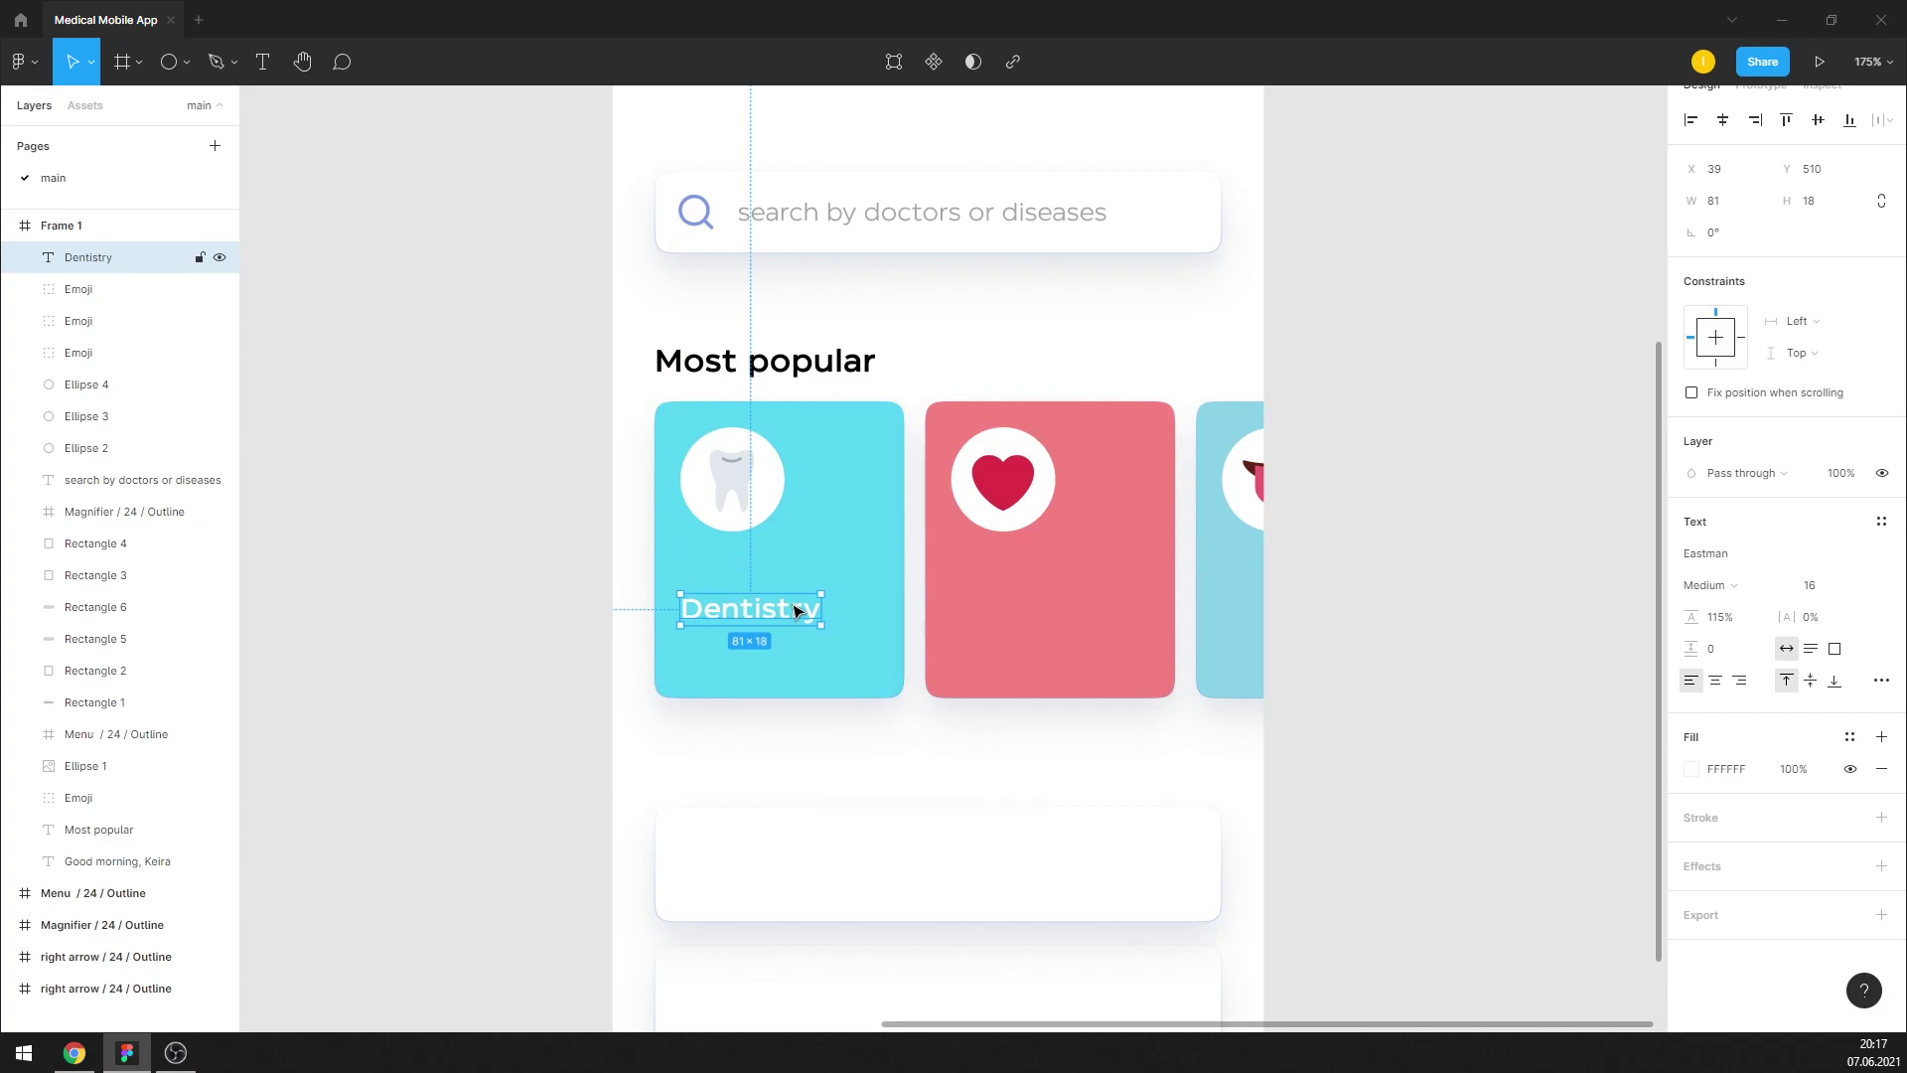
Copy the label onto the heart card and retype it as 'Cardiology'
left_click_drag(794, 610, 989, 612)
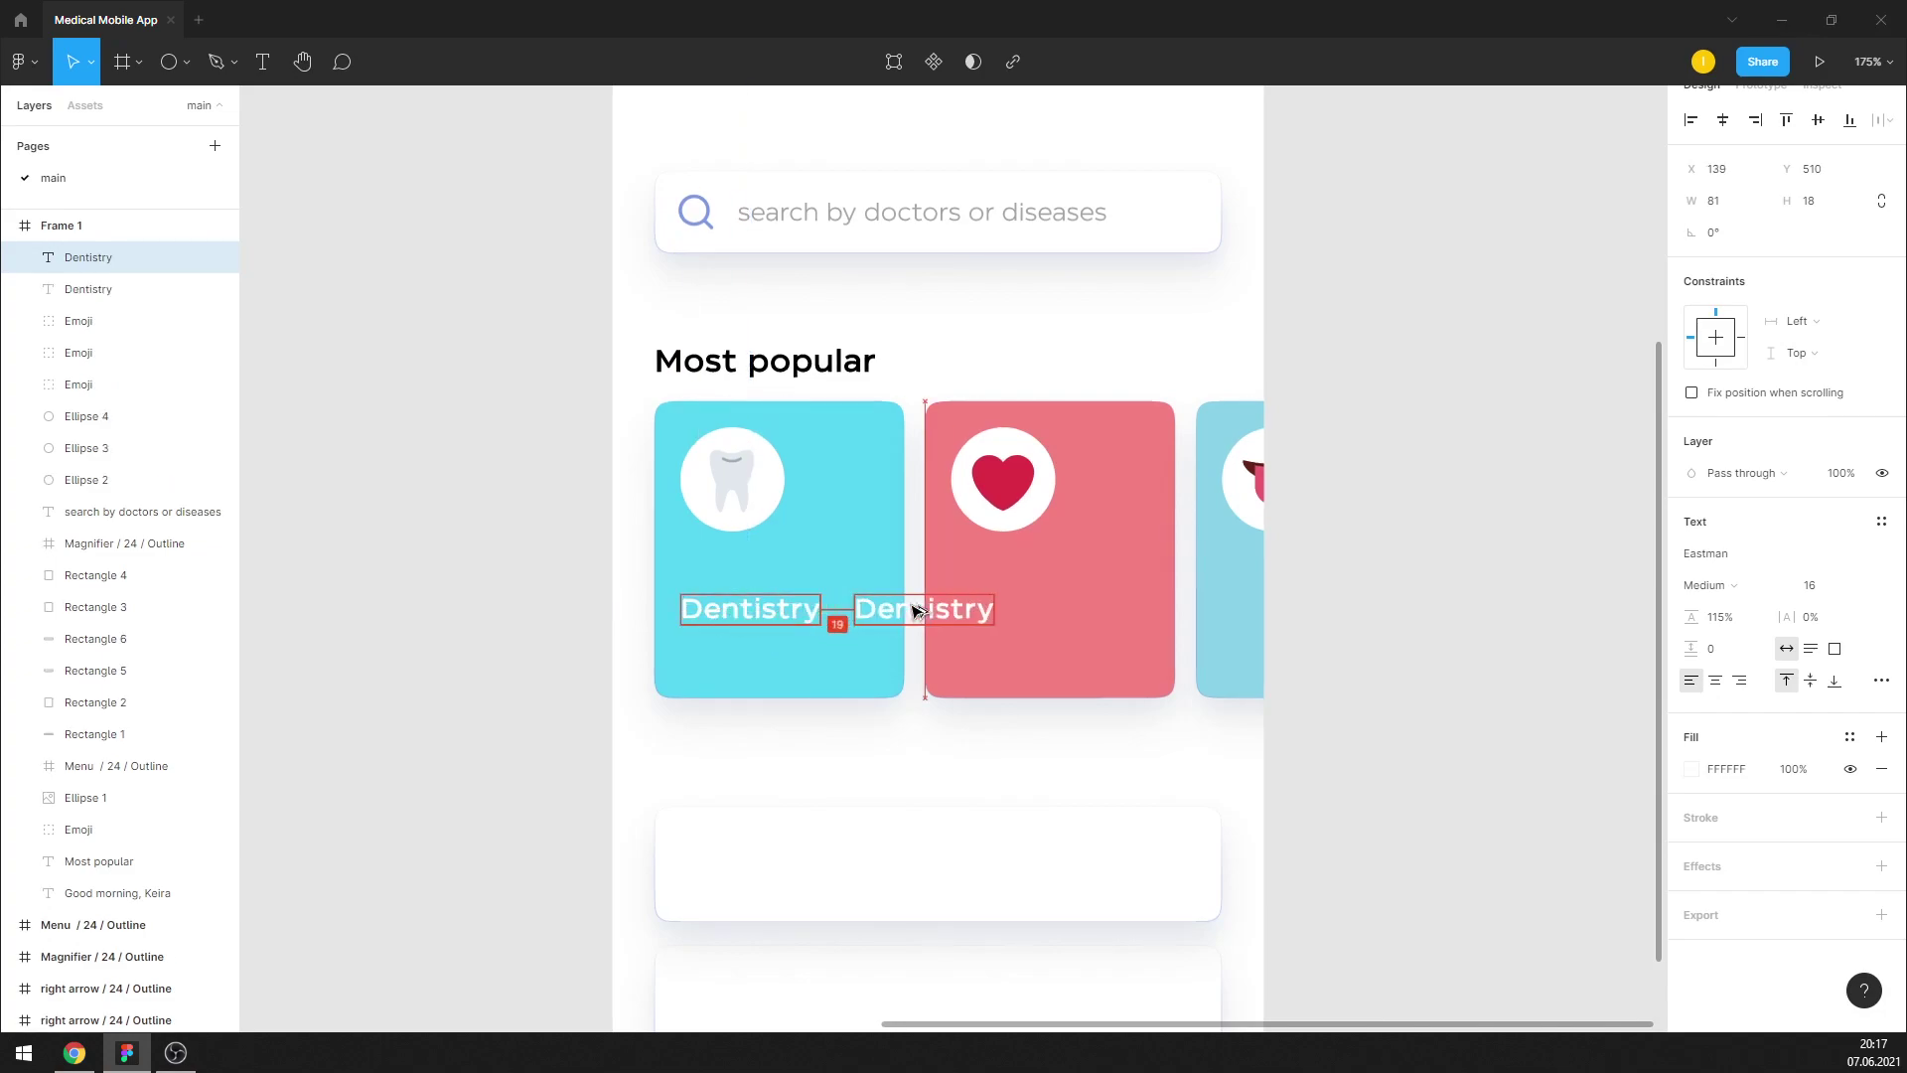
double_click(985, 606)
type("Car")
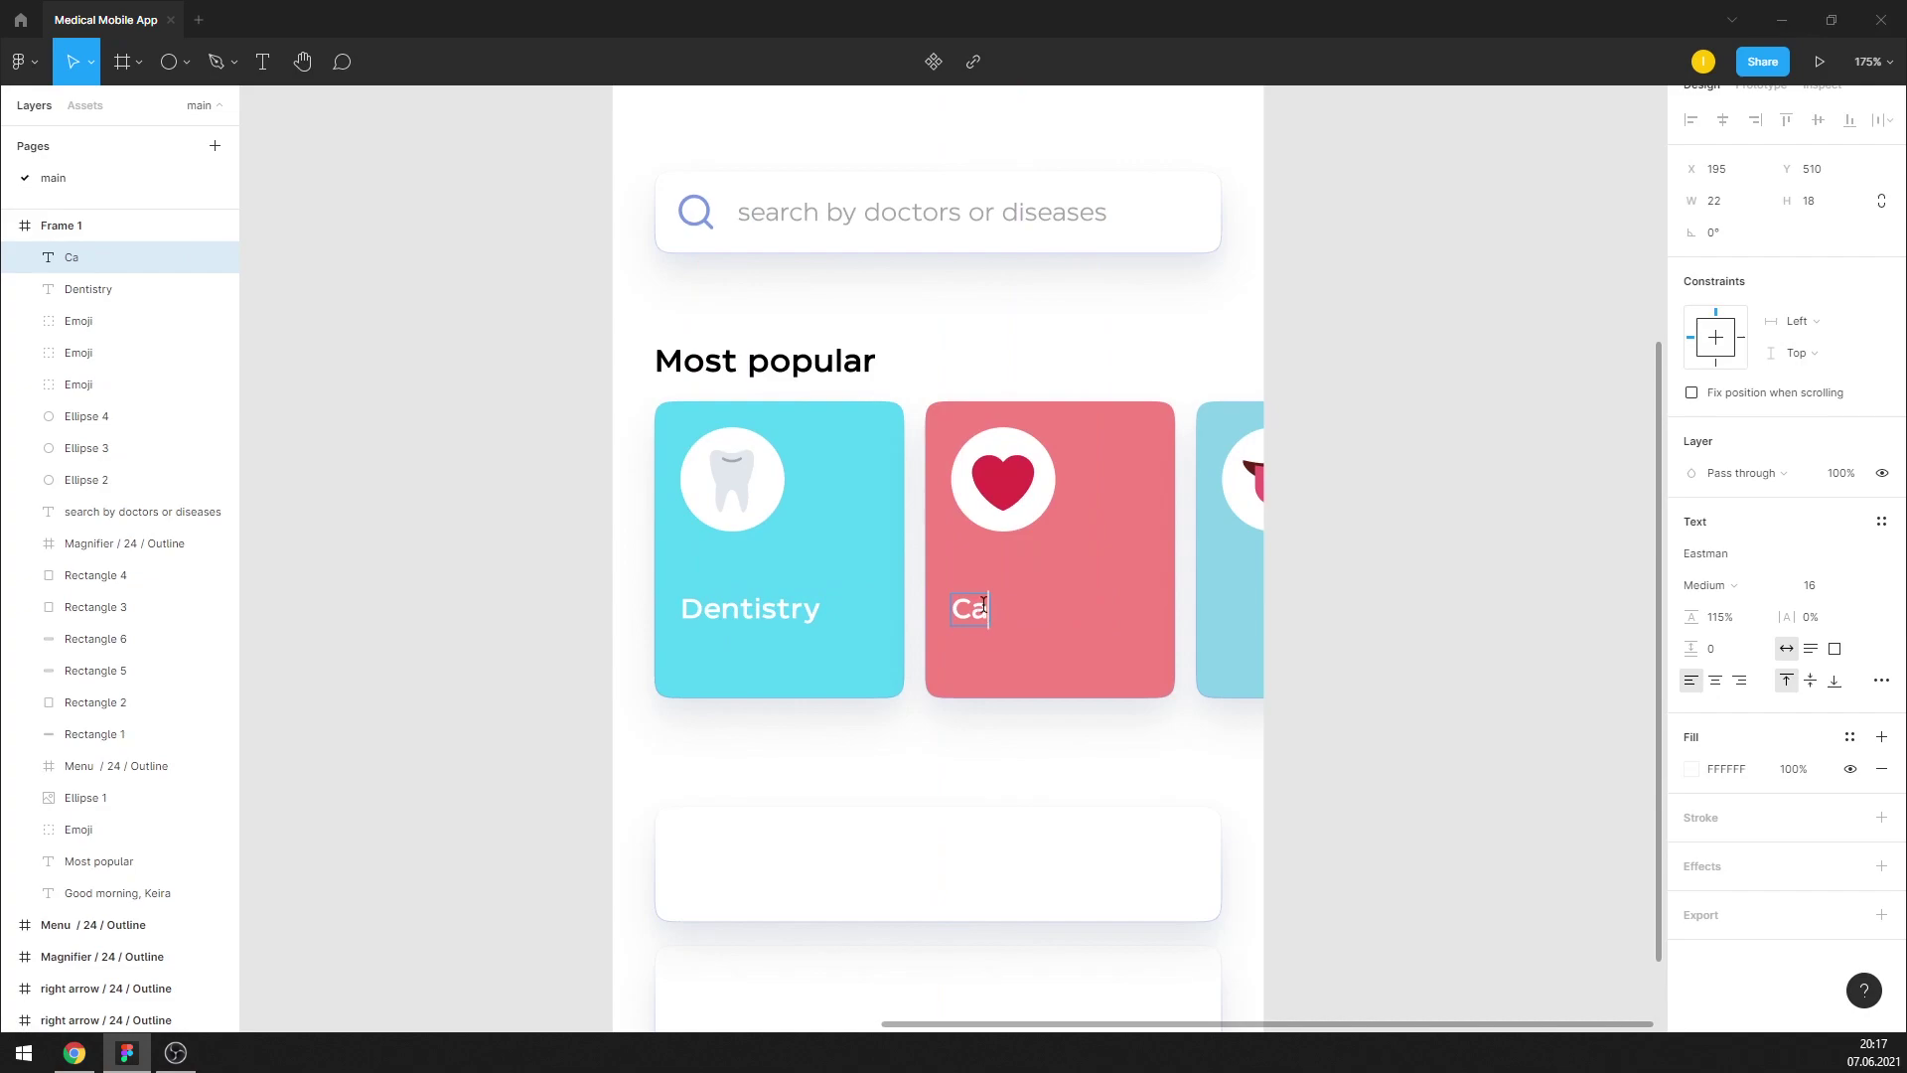
type("dio")
type("logy")
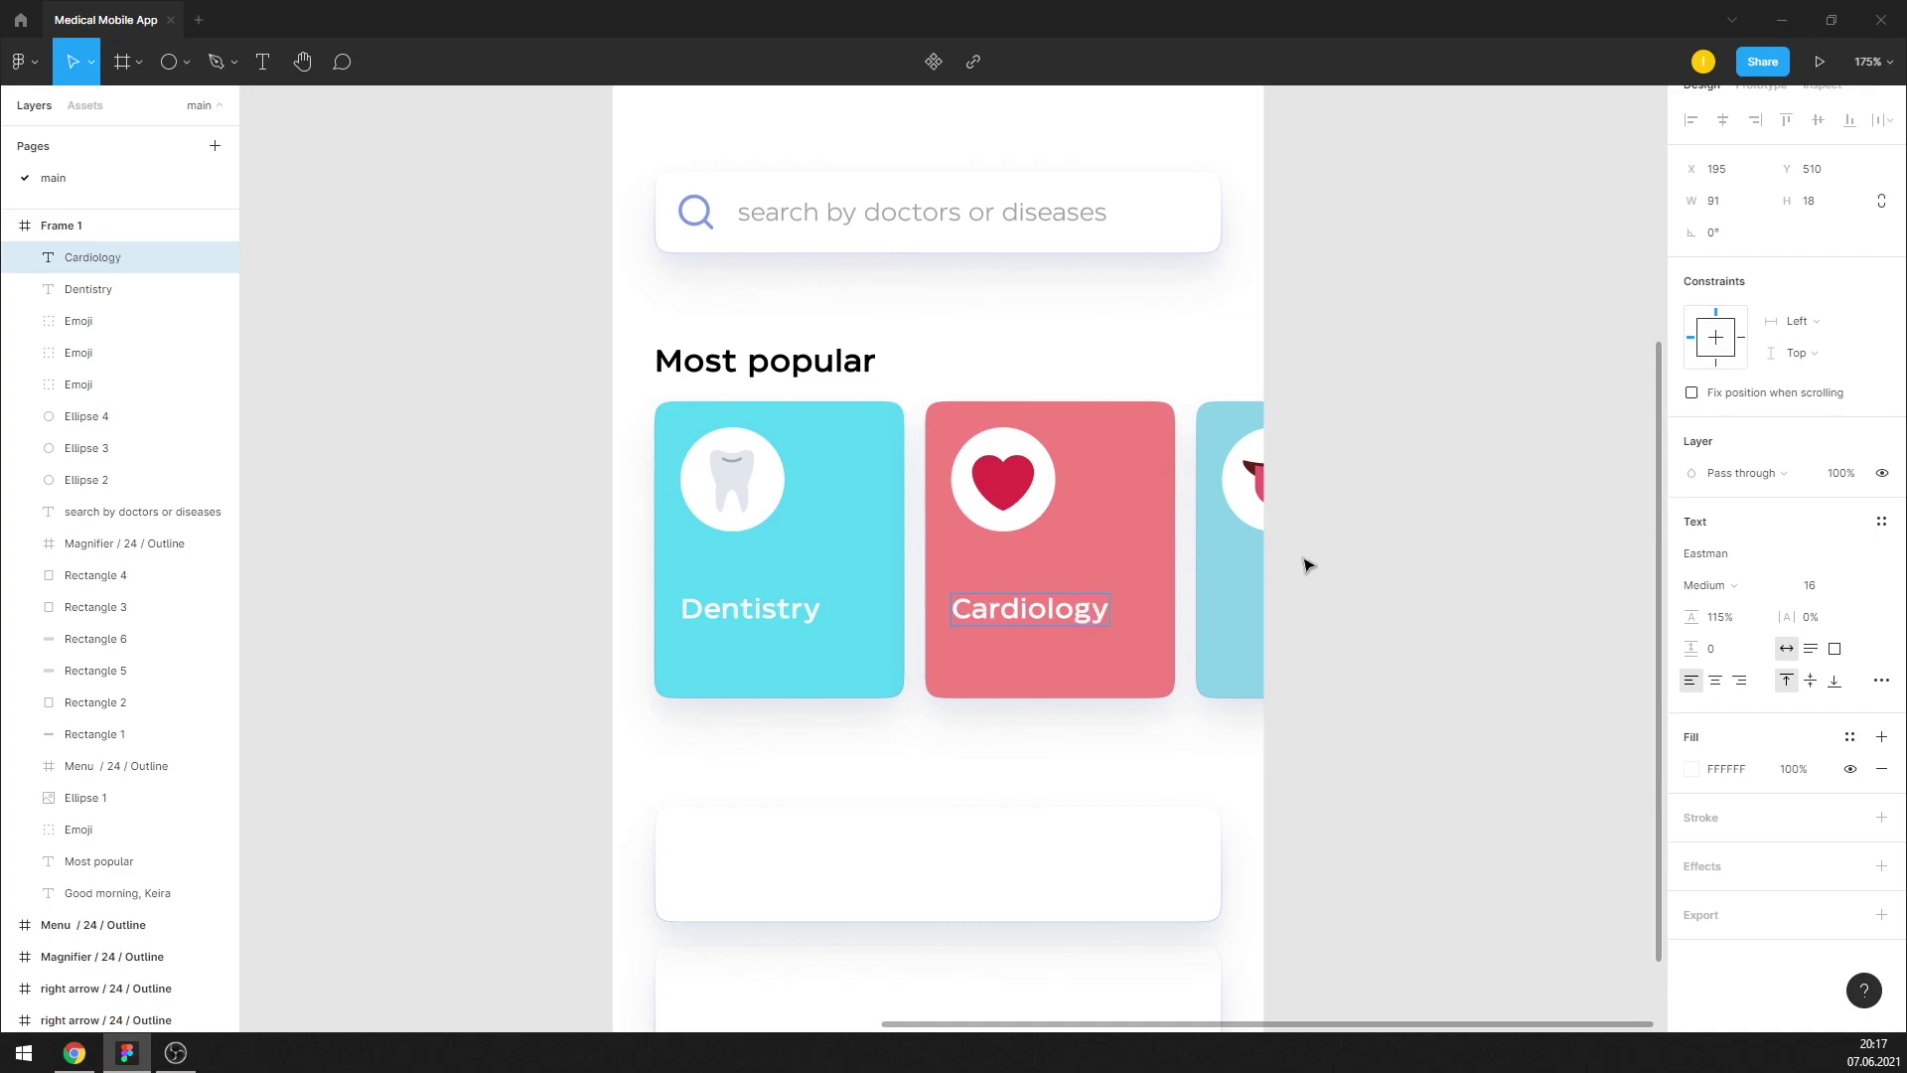
left_click(1423, 526)
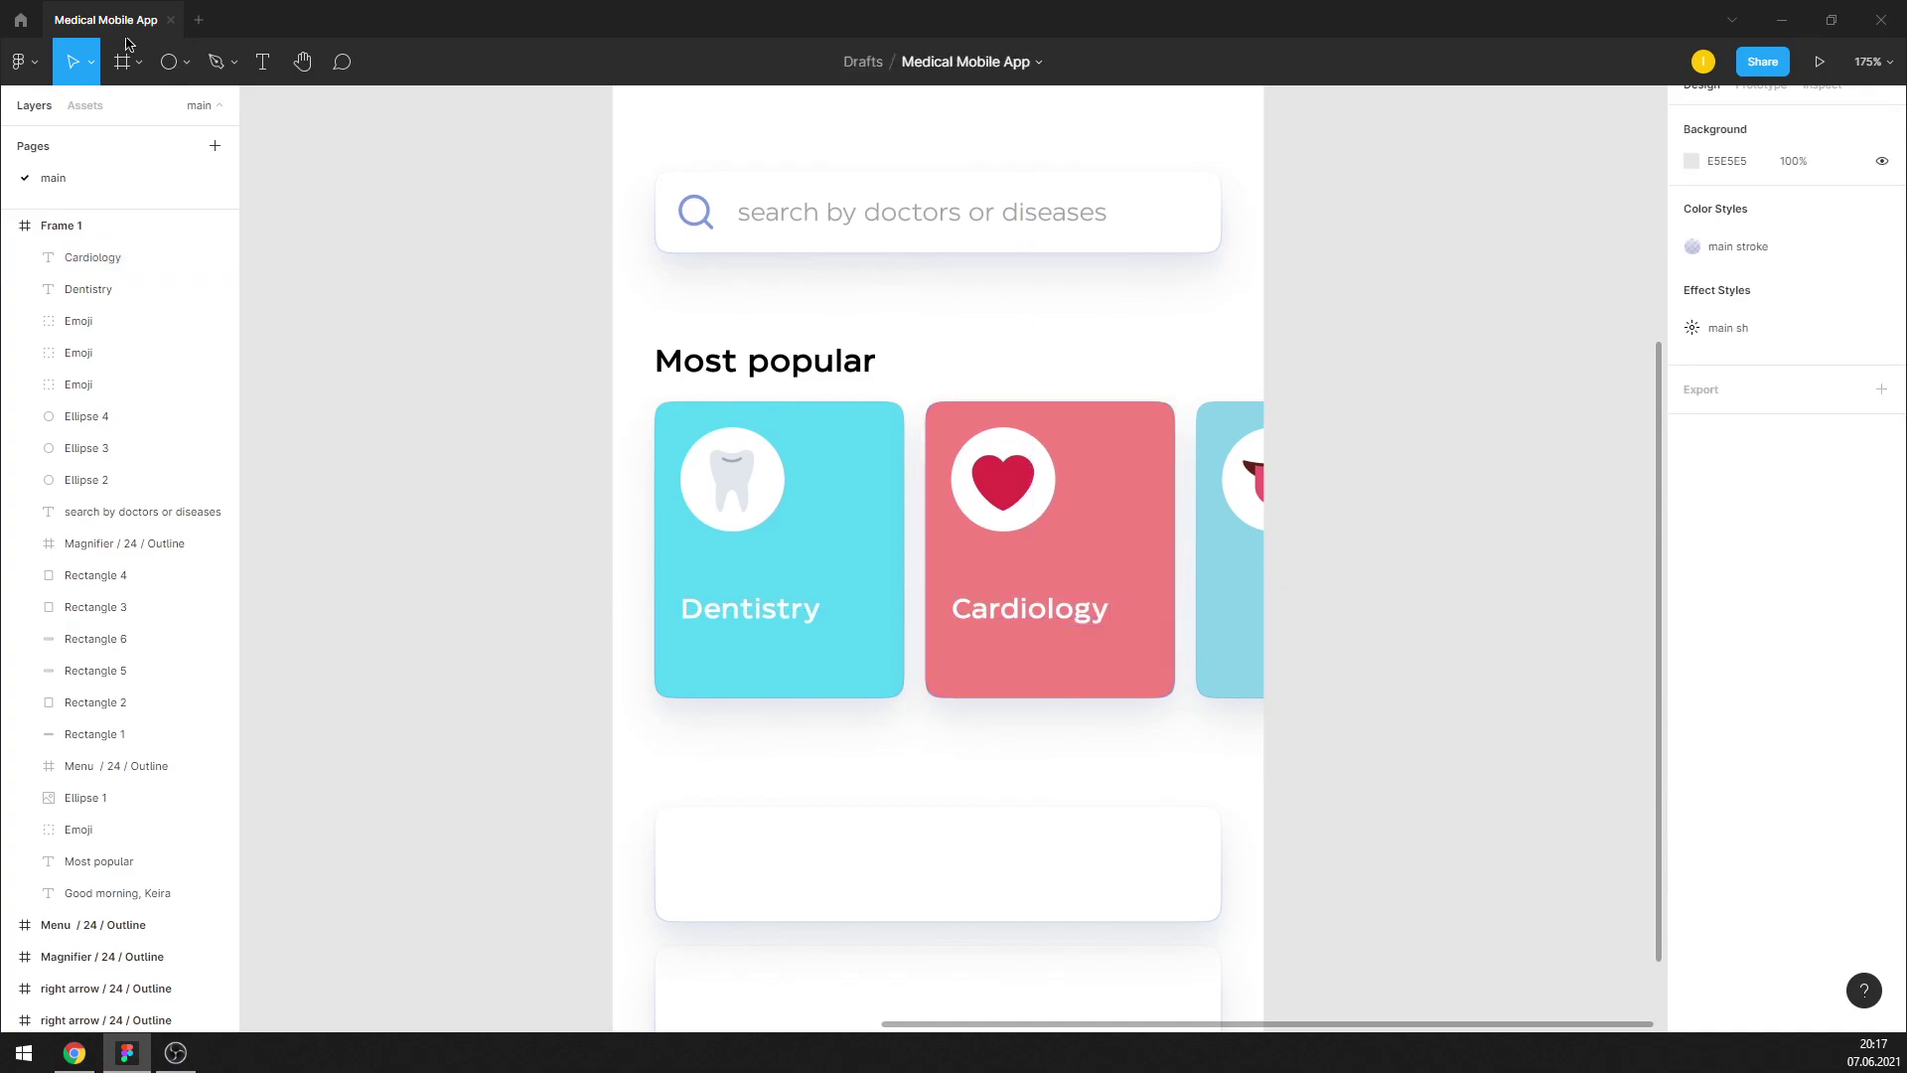
scroll(741, 396, "up", 5)
Copy the Cardiology label onto the third card and retype it as 'Otolaryngology'
left_click(736, 314)
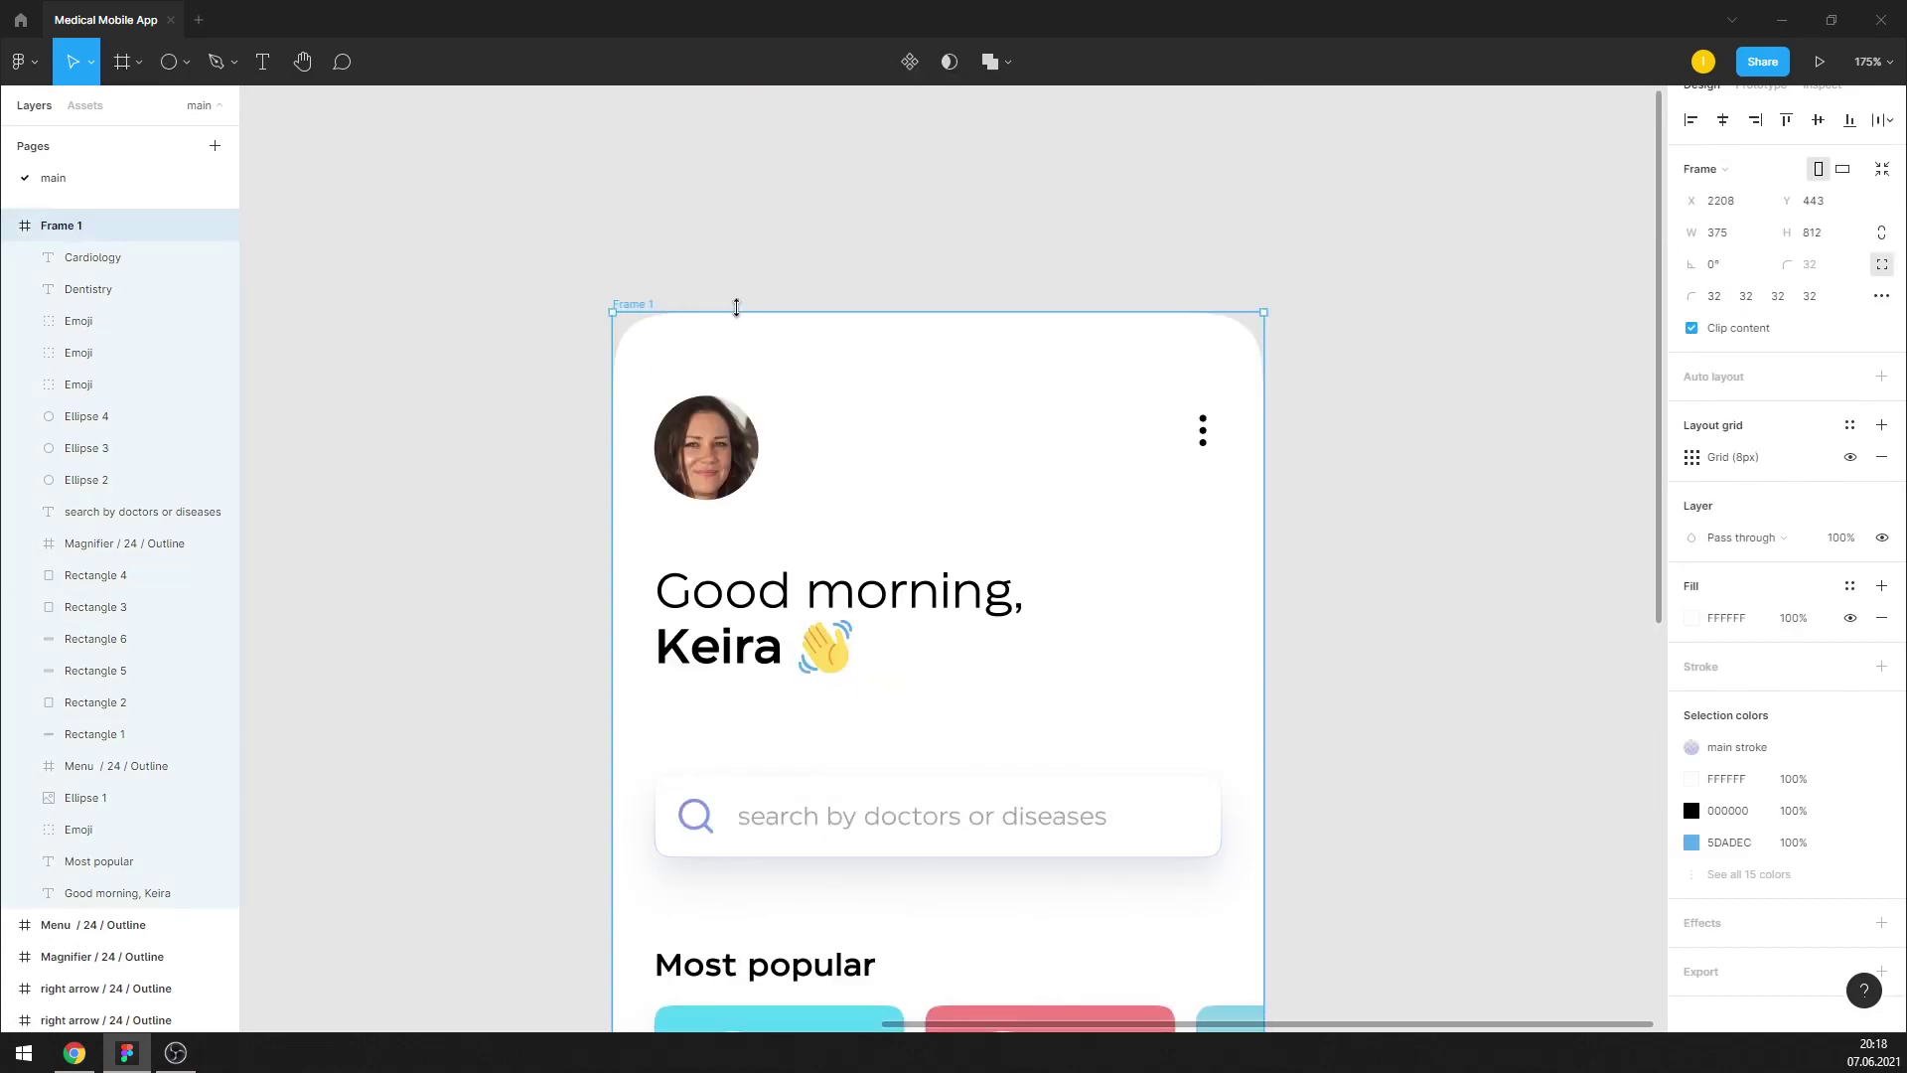
scroll(1596, 366, "down", 5)
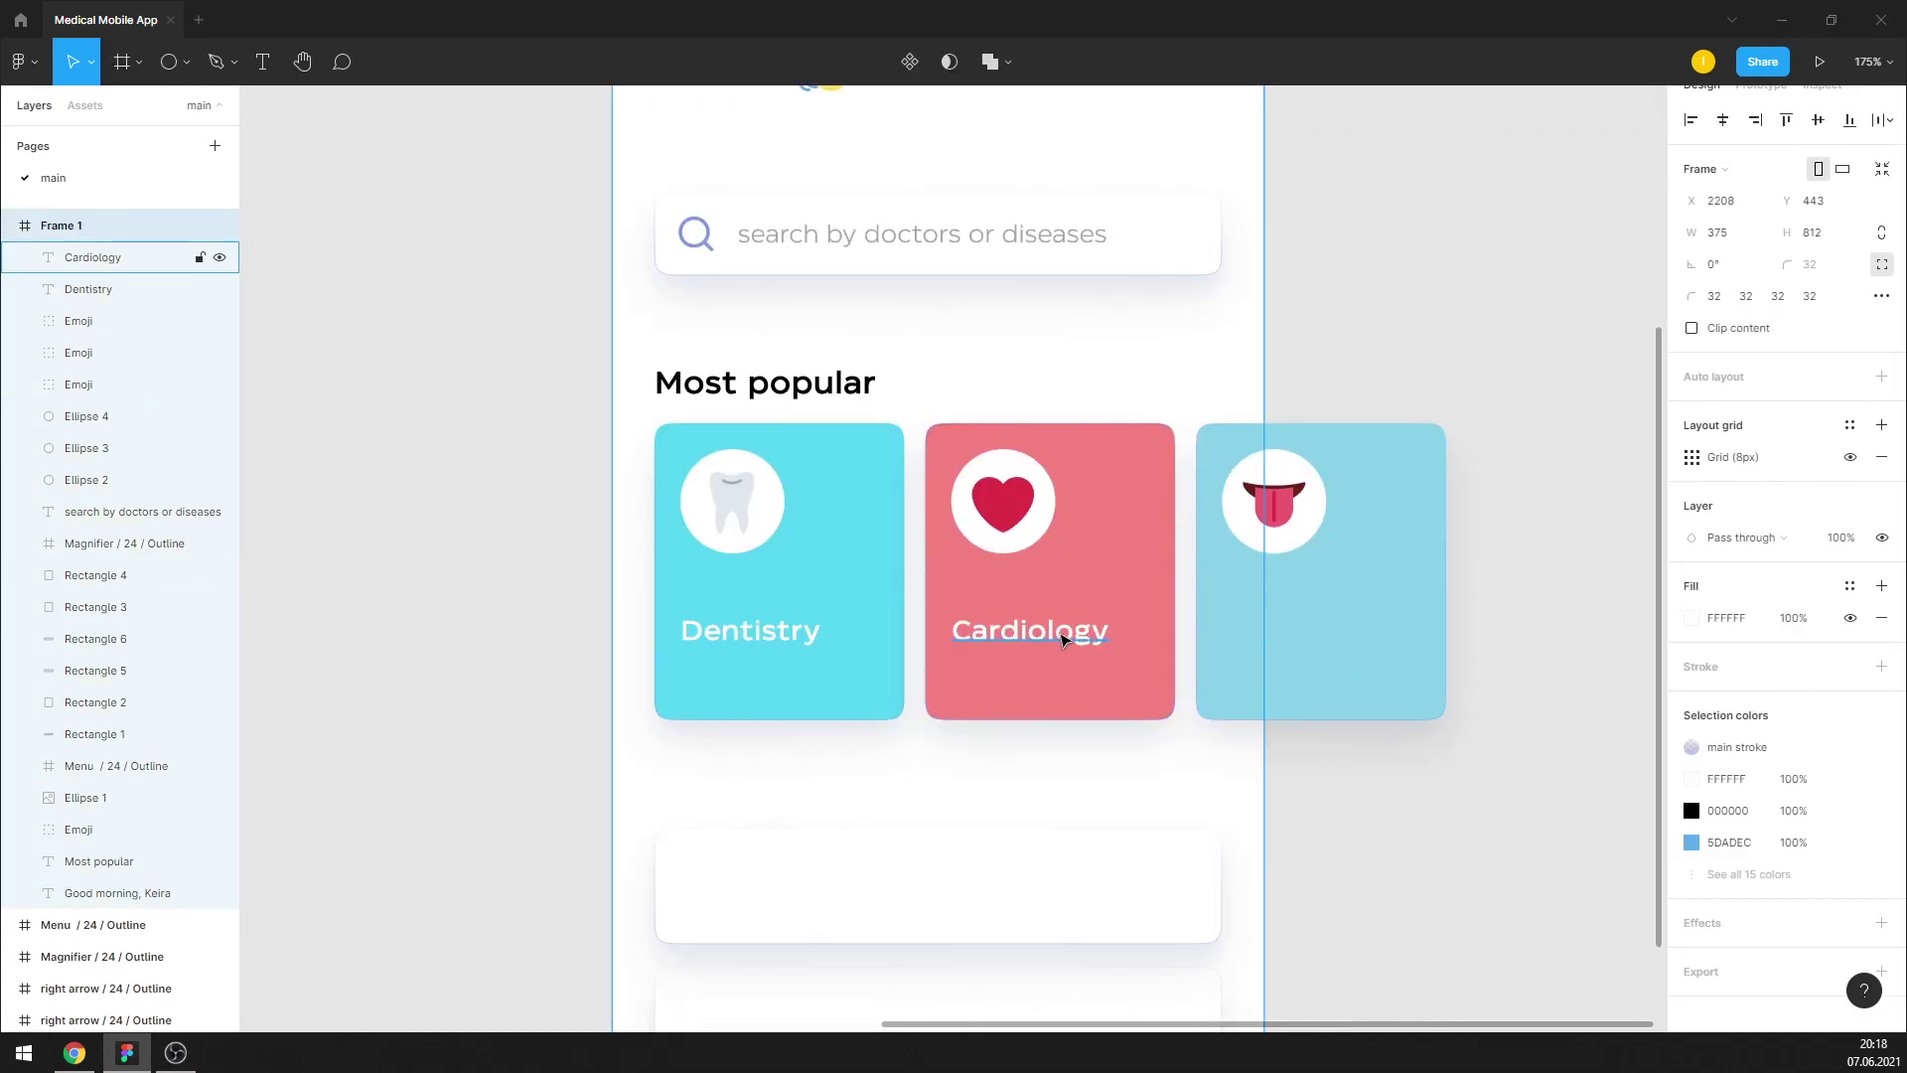
left_click(1007, 634)
left_click_drag(1002, 634, 1249, 637, "alt")
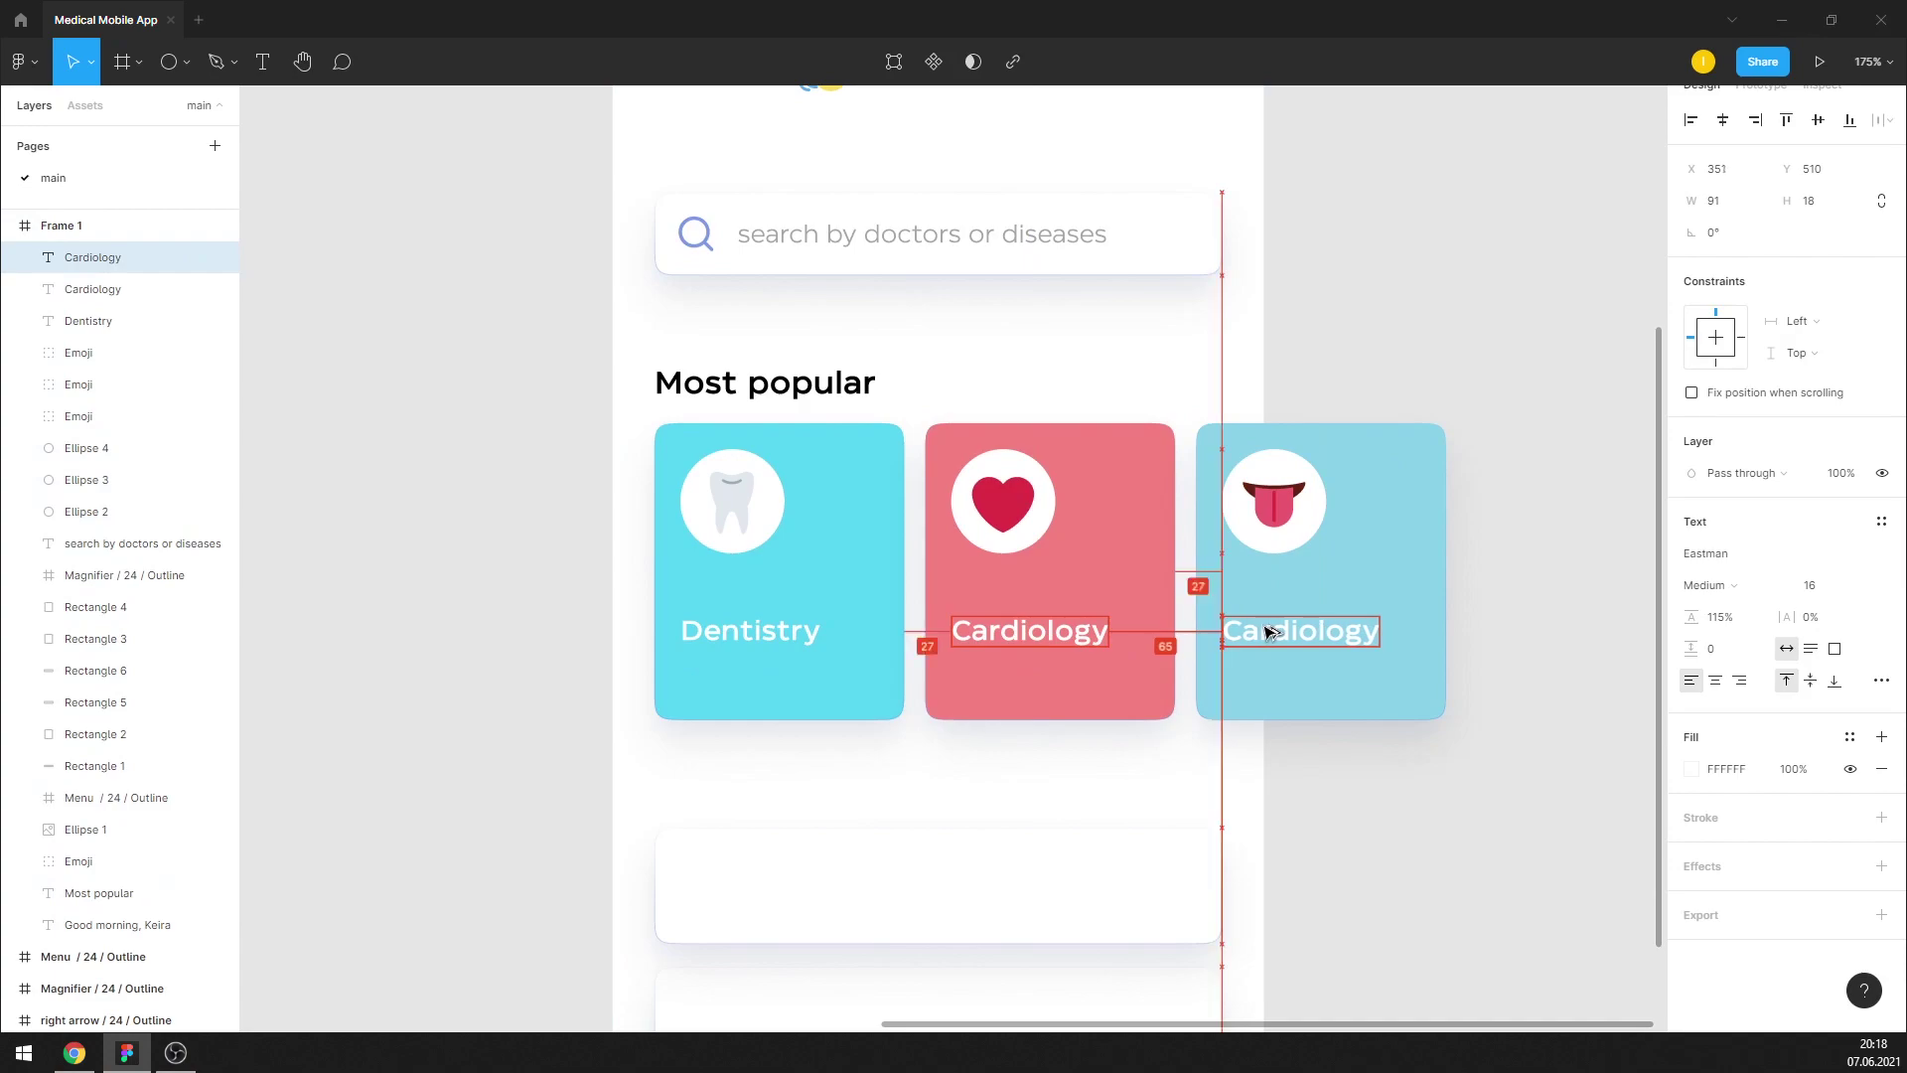
double_click(1249, 637)
type("otolaryngology")
left_click_drag(1242, 631, 1171, 628)
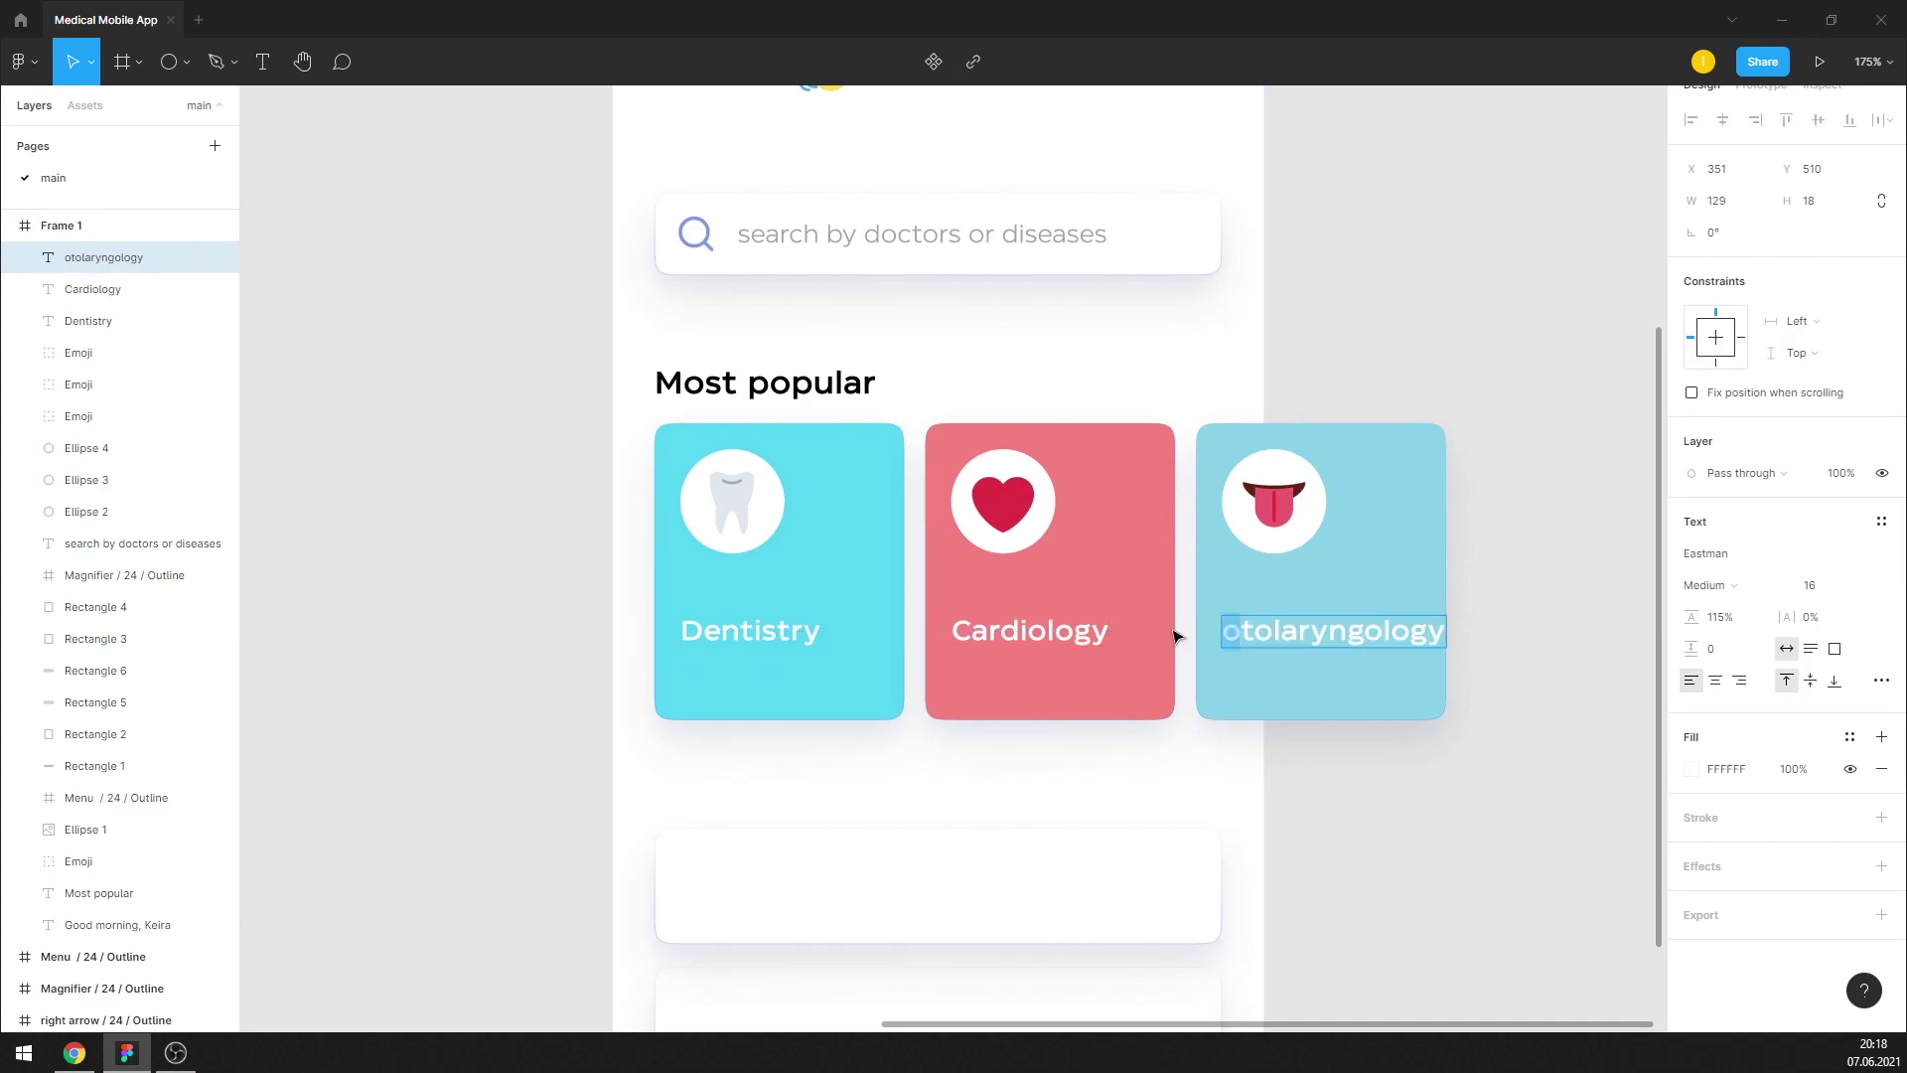
type("O")
key("Escape")
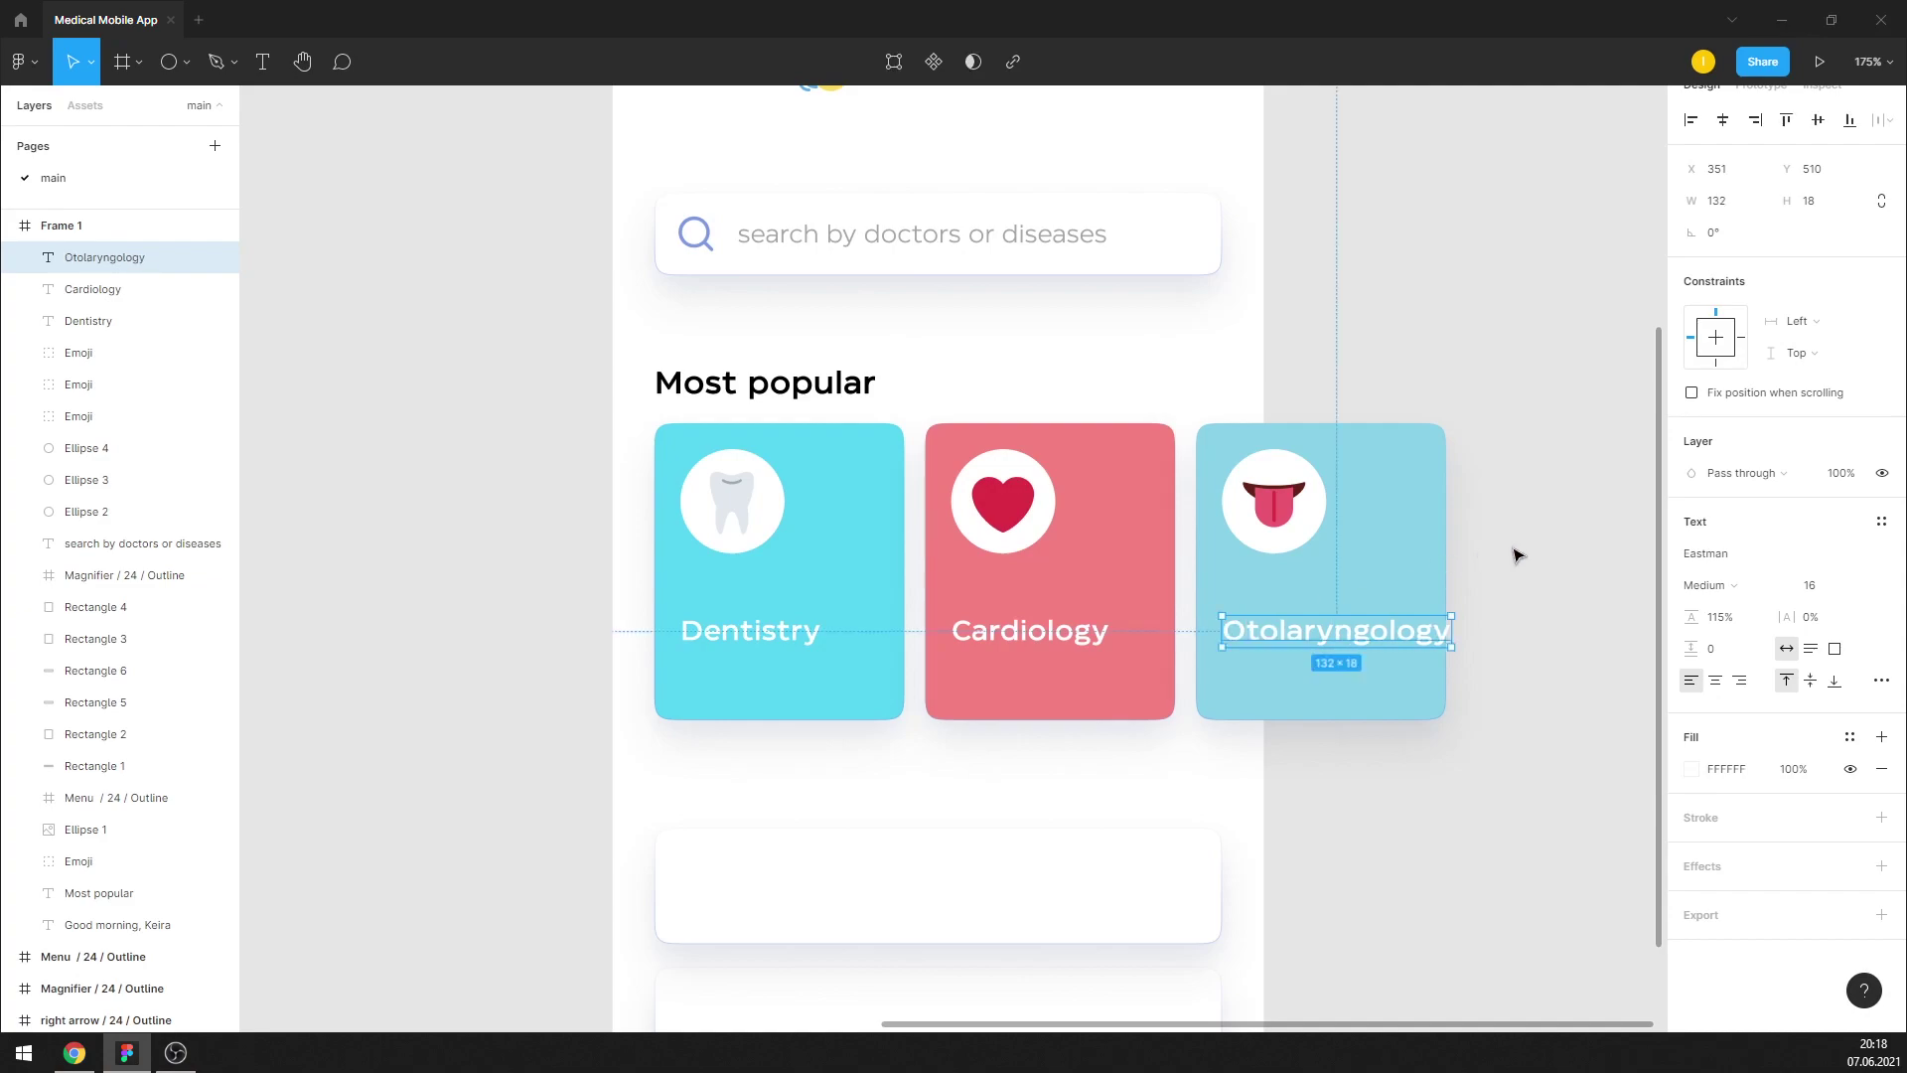
left_click(1514, 554)
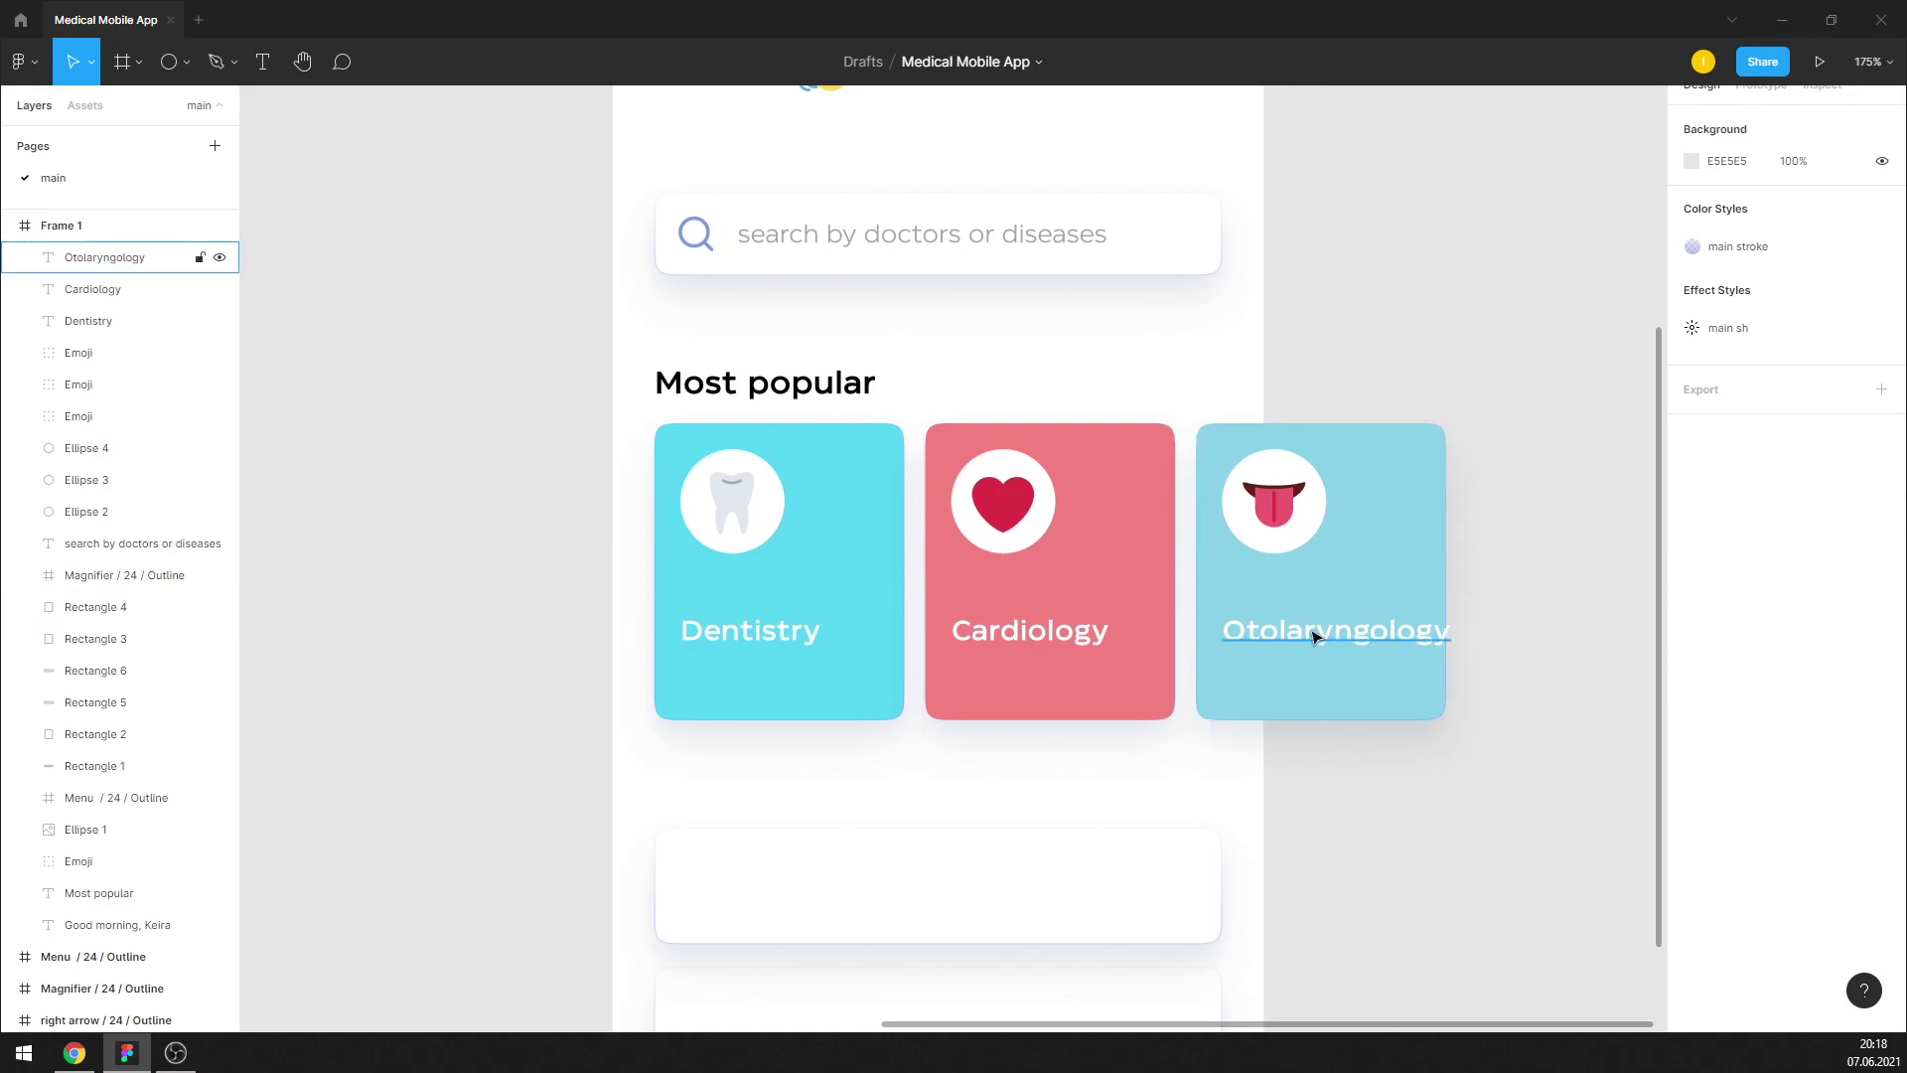
Set all three card labels to font size 15
left_click(1281, 633)
left_click(1033, 631, "shift")
left_click(792, 635, "shift")
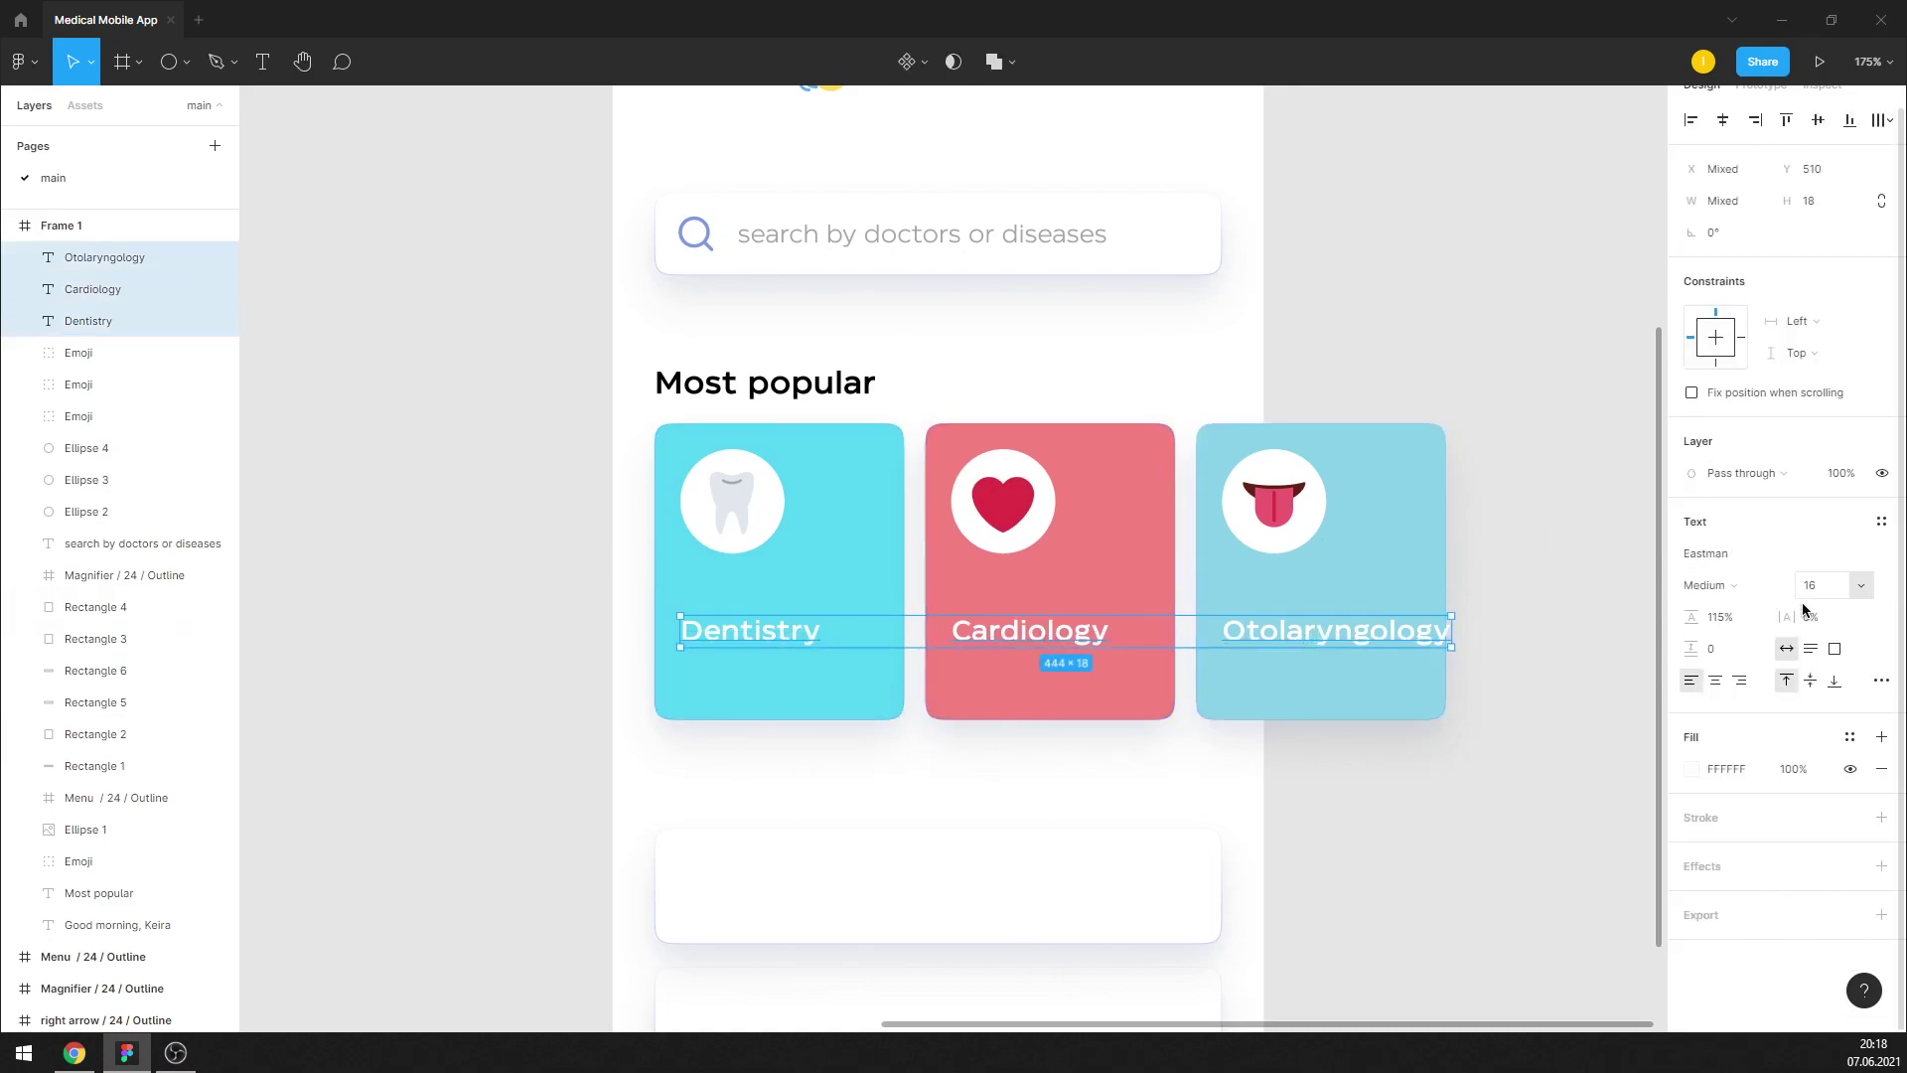
left_click(1813, 585)
type("15")
key("Return")
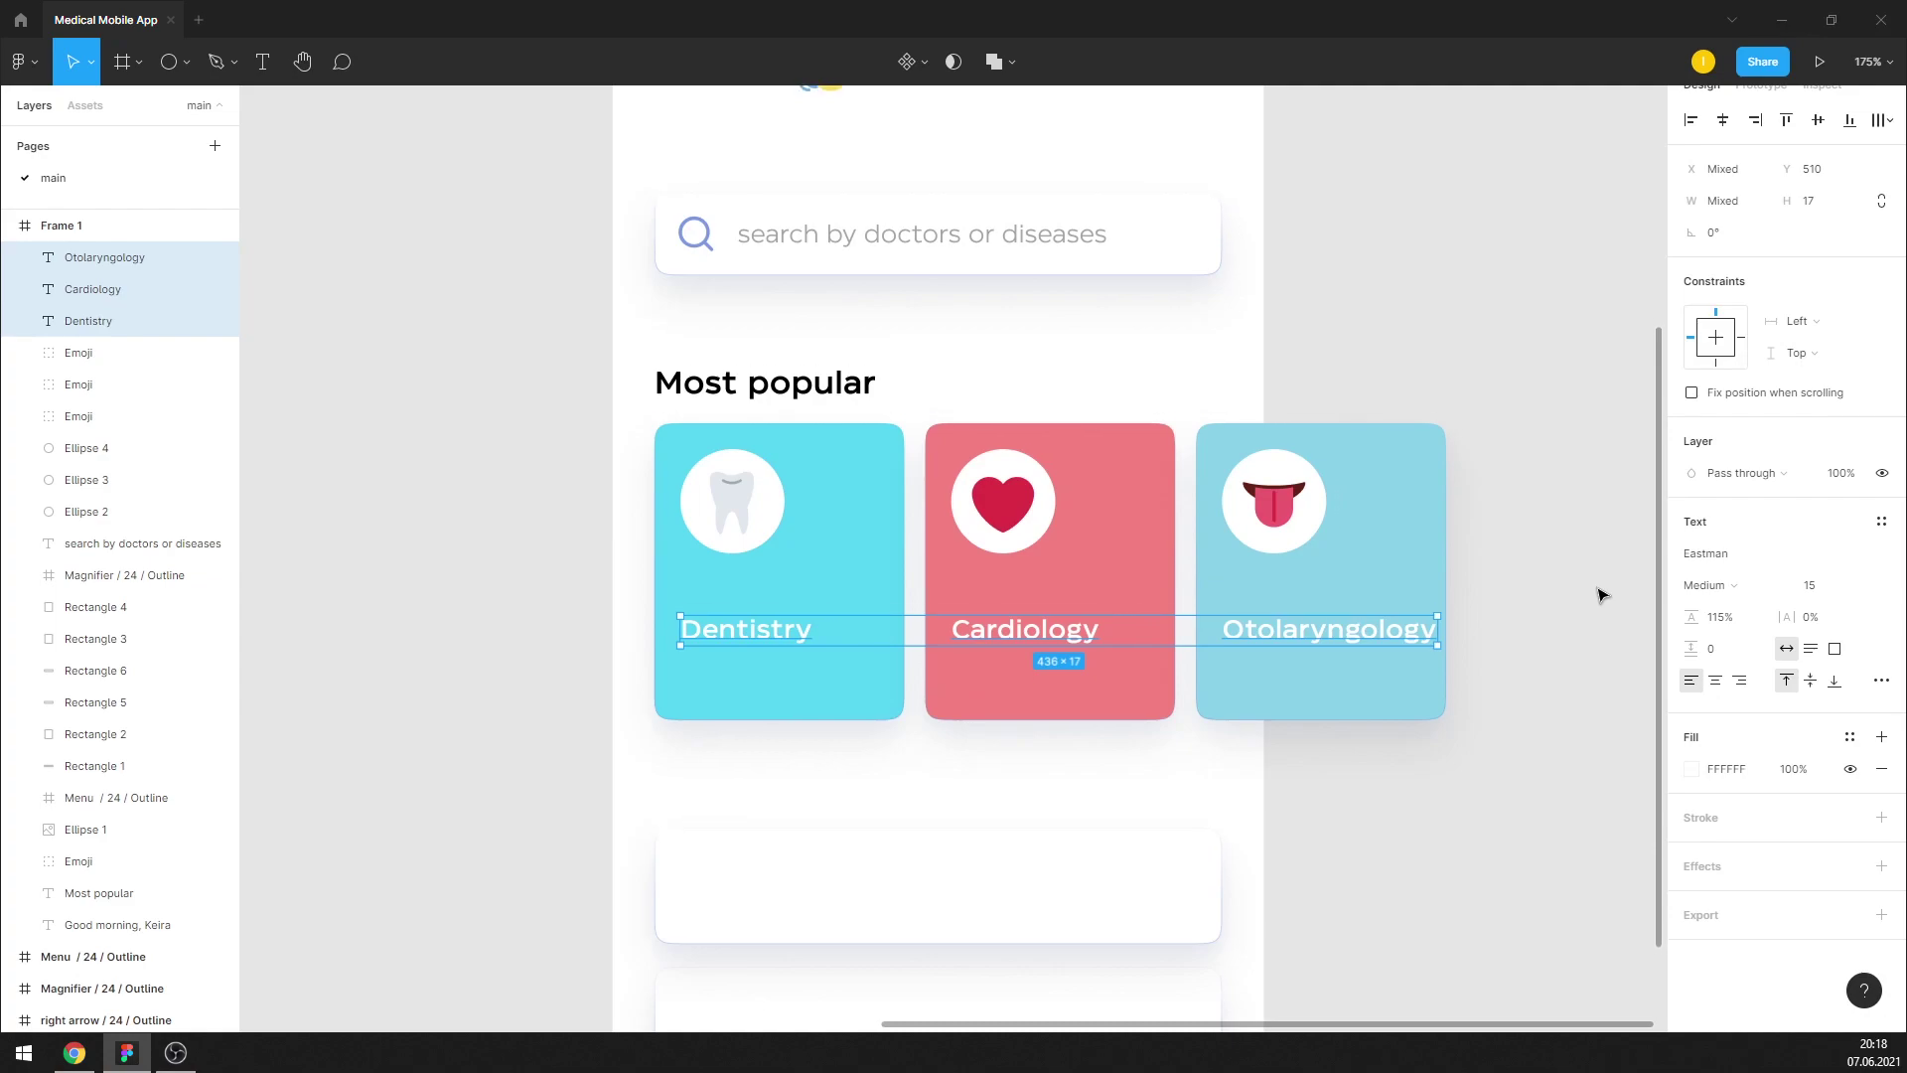
left_click(1584, 598)
Rename the third card's label to 'Endocrinology'
left_click(1420, 625)
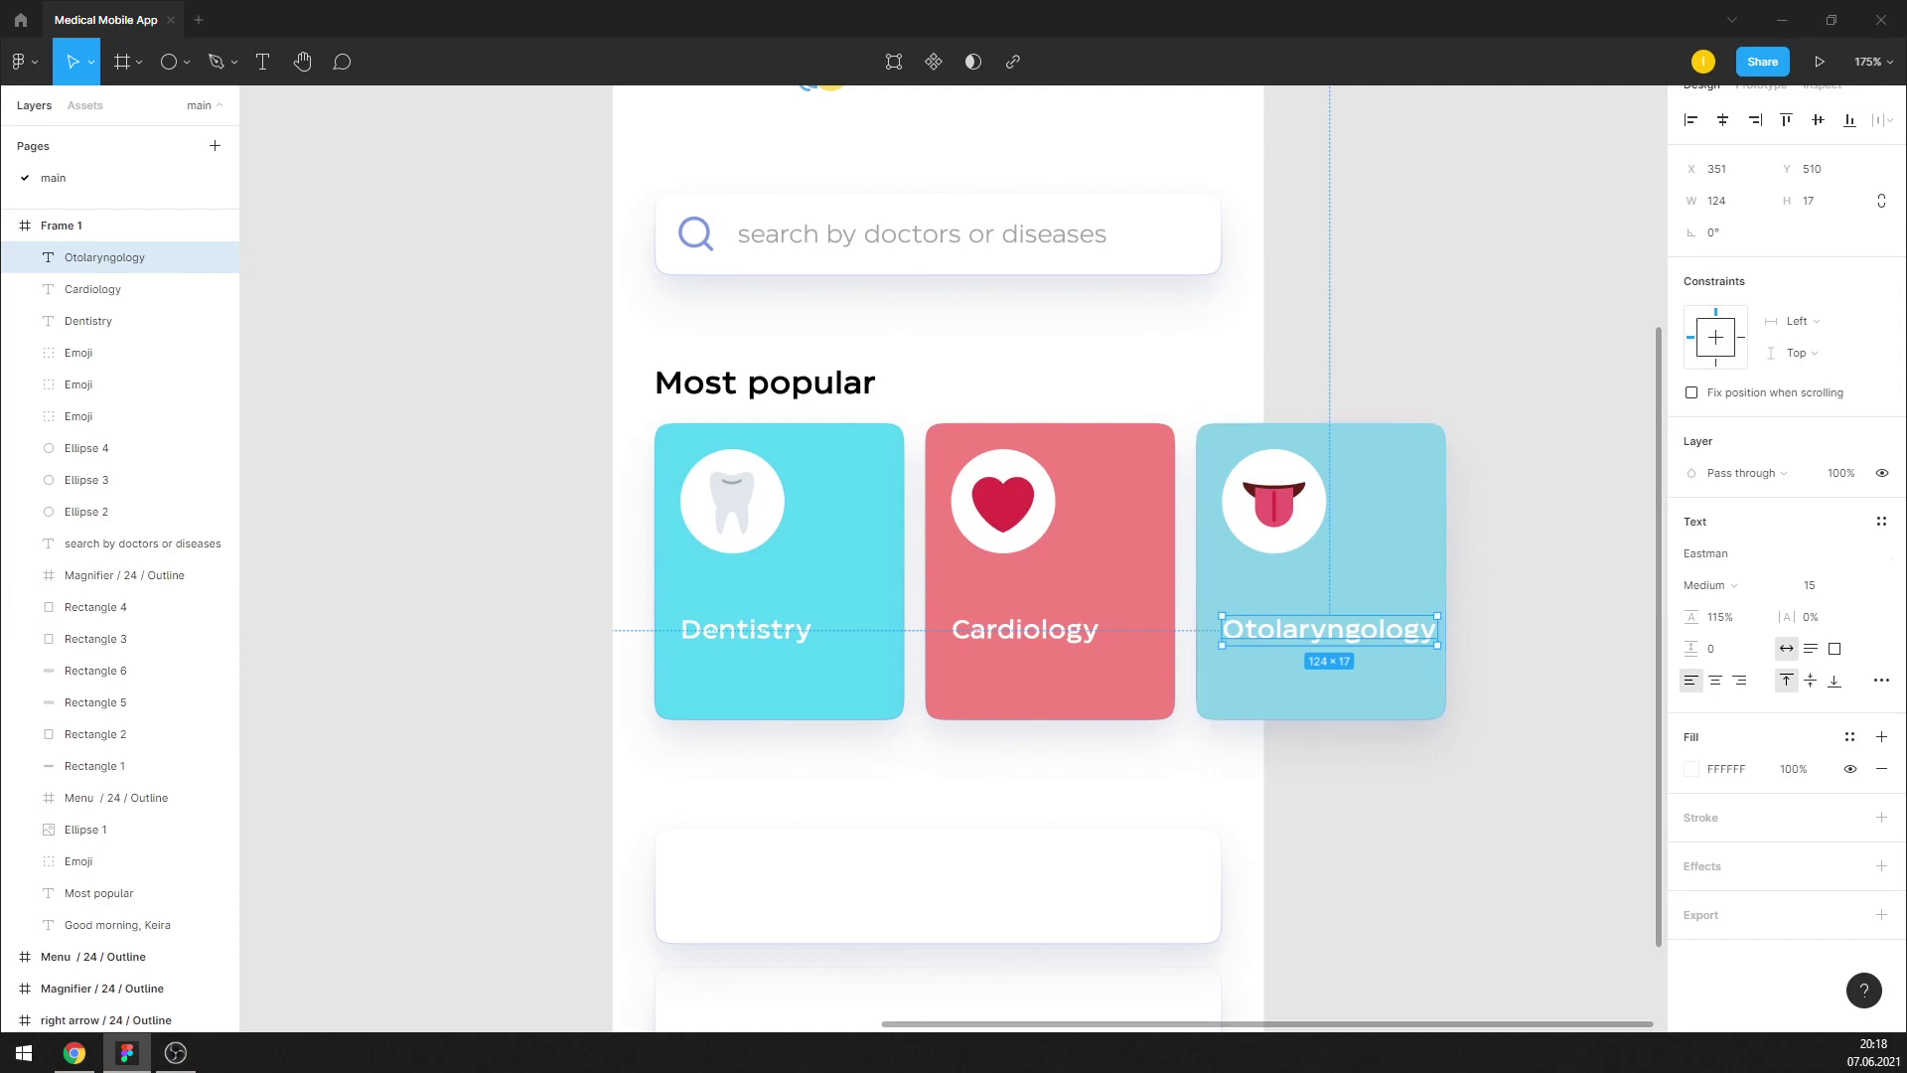
key("Return")
key("Escape")
double_click(1351, 637)
type("endocrinology")
left_click_drag(1241, 629, 1224, 628)
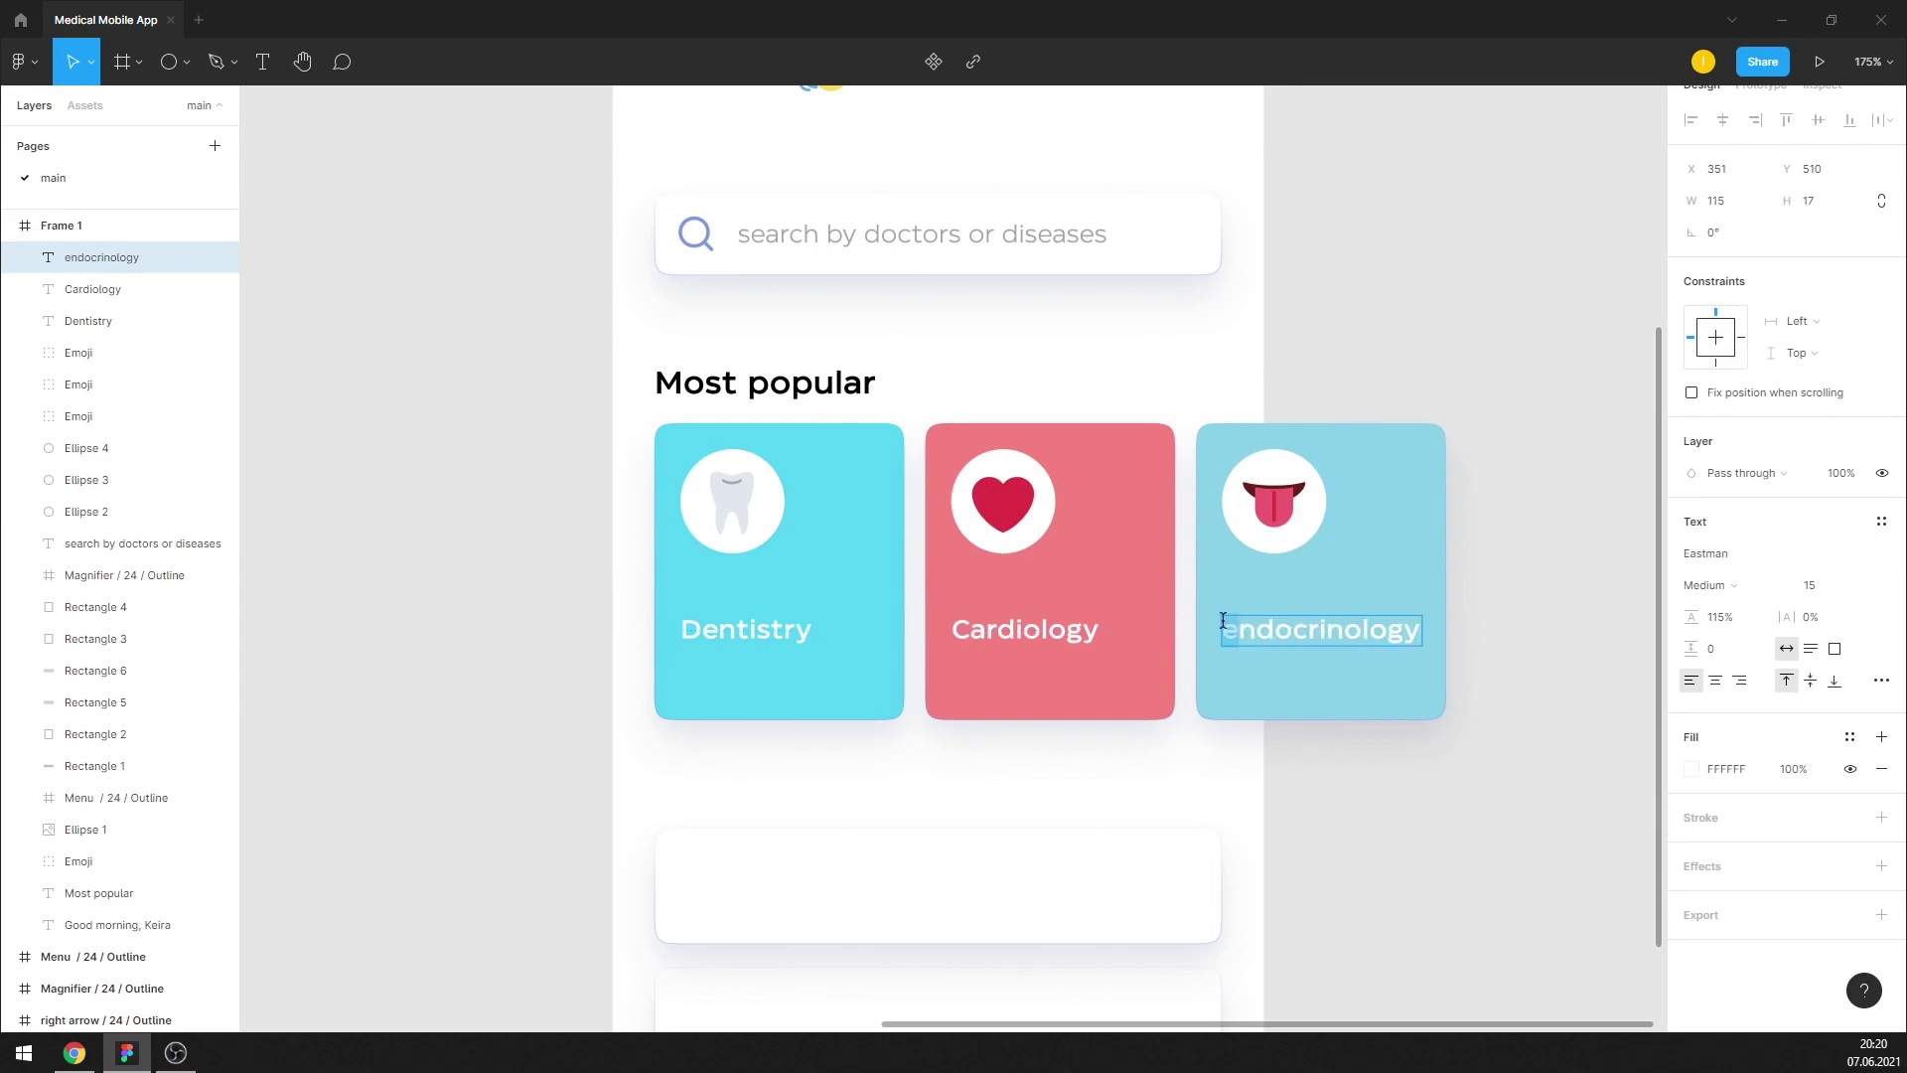
type("E")
key("Escape")
key("Escape")
Copy all three card titles one line lower
scroll(1053, 577, "down", 3)
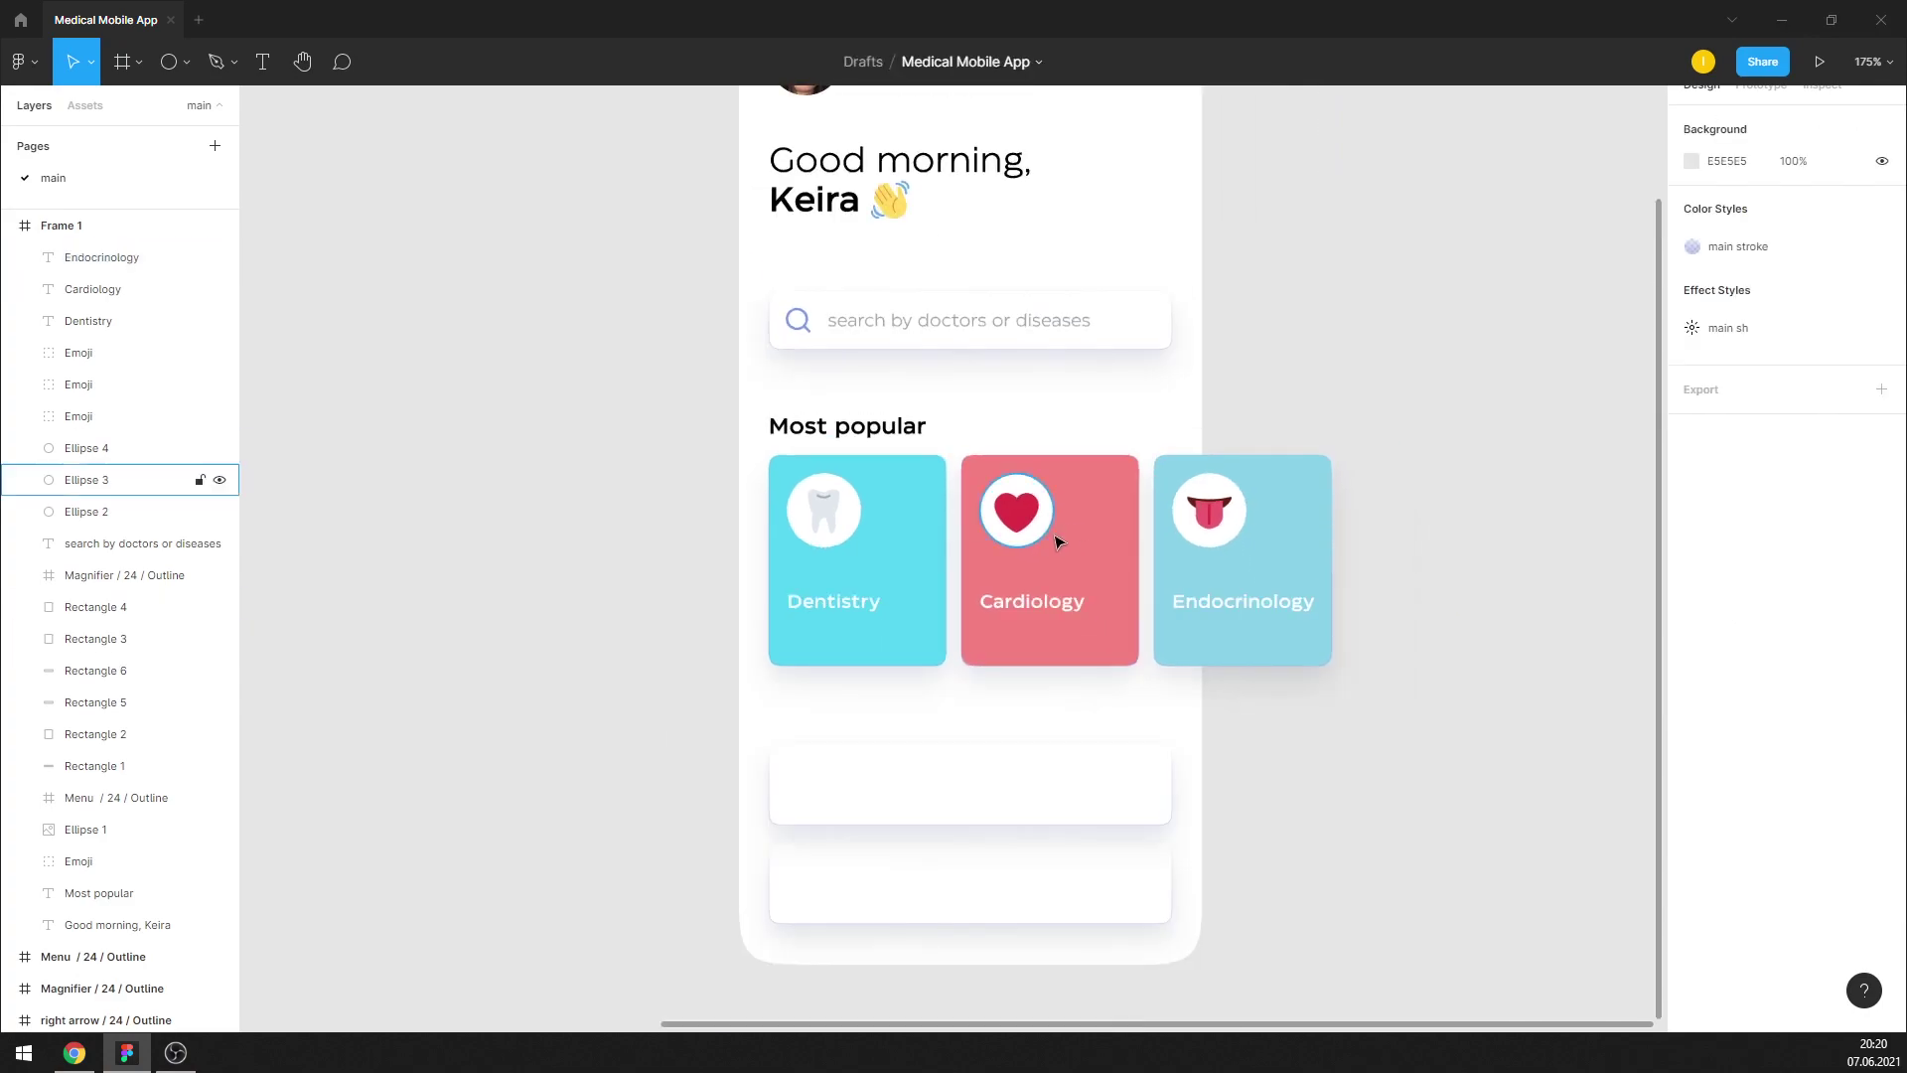
scroll(1091, 533, "down", 1)
left_click(805, 610)
scroll(1054, 621, "up", 3)
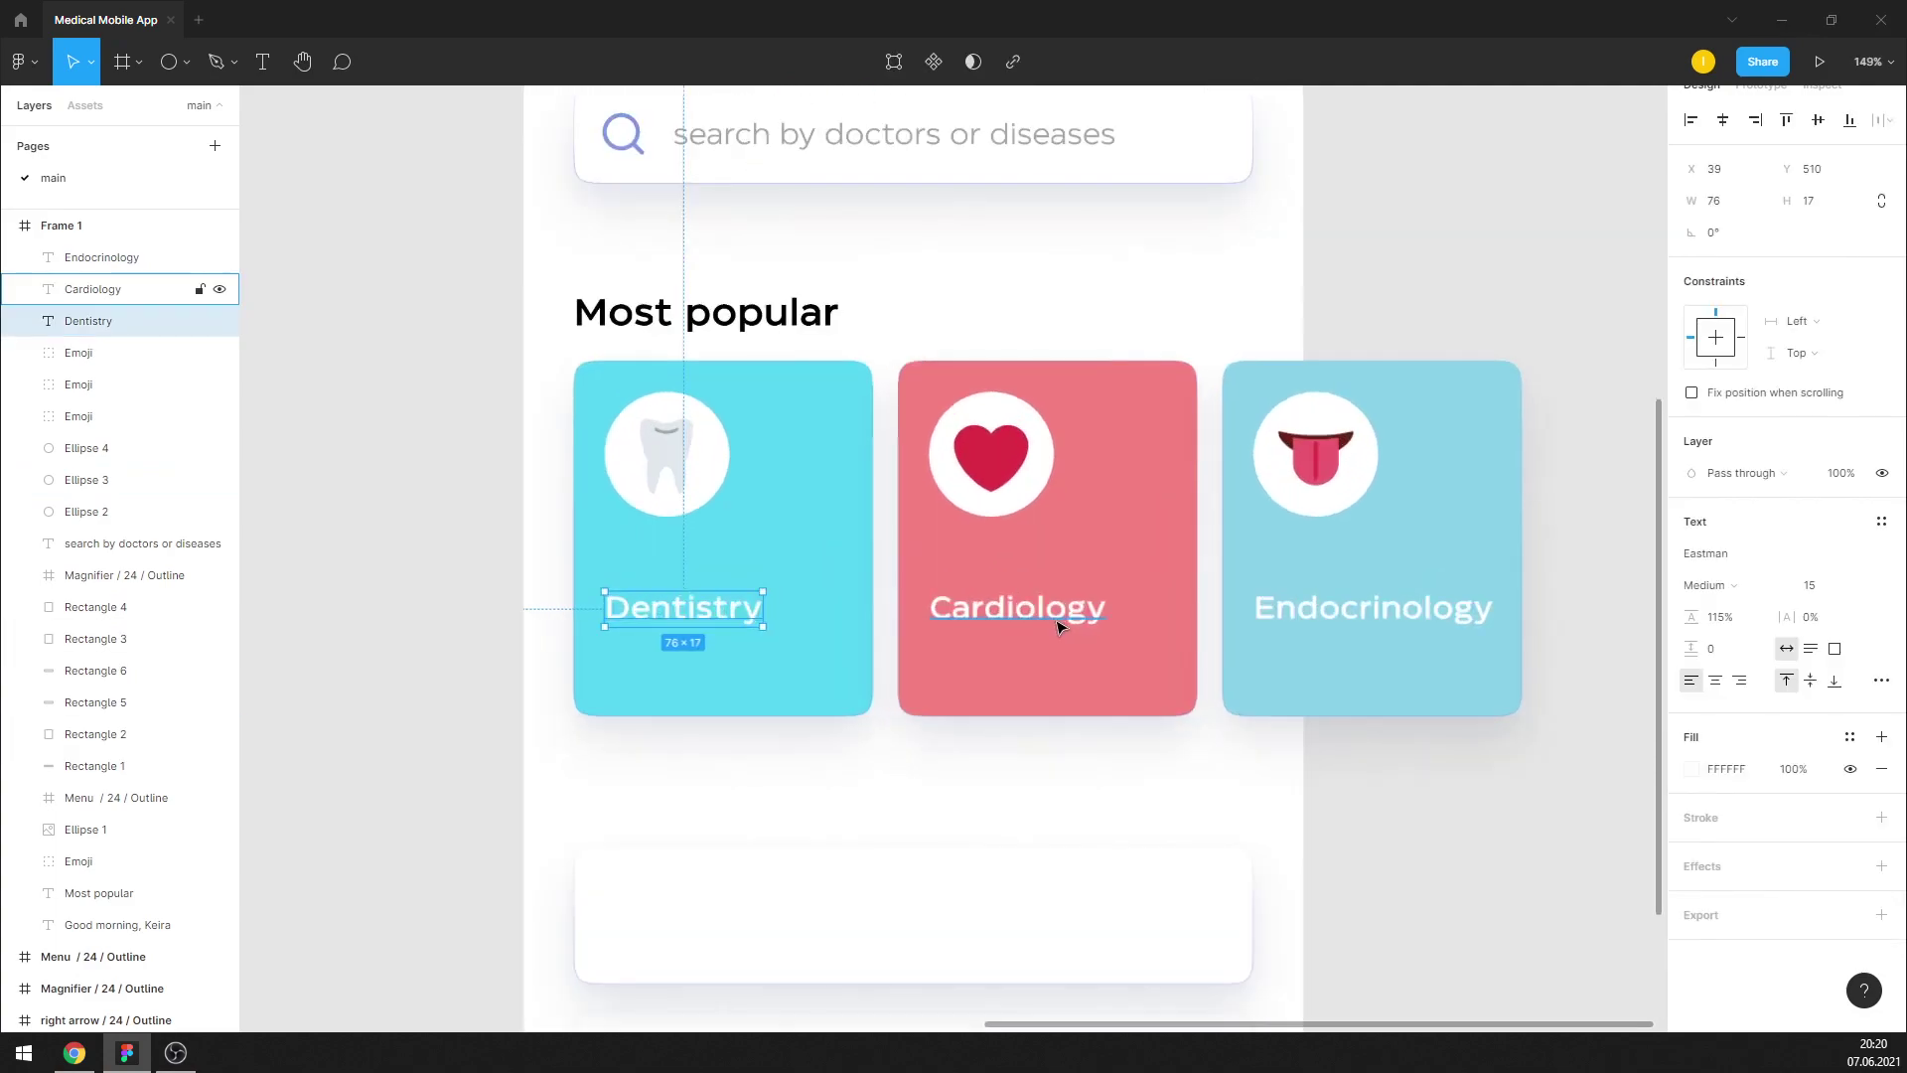
left_click(1053, 610, "shift")
left_click(1257, 620, "shift")
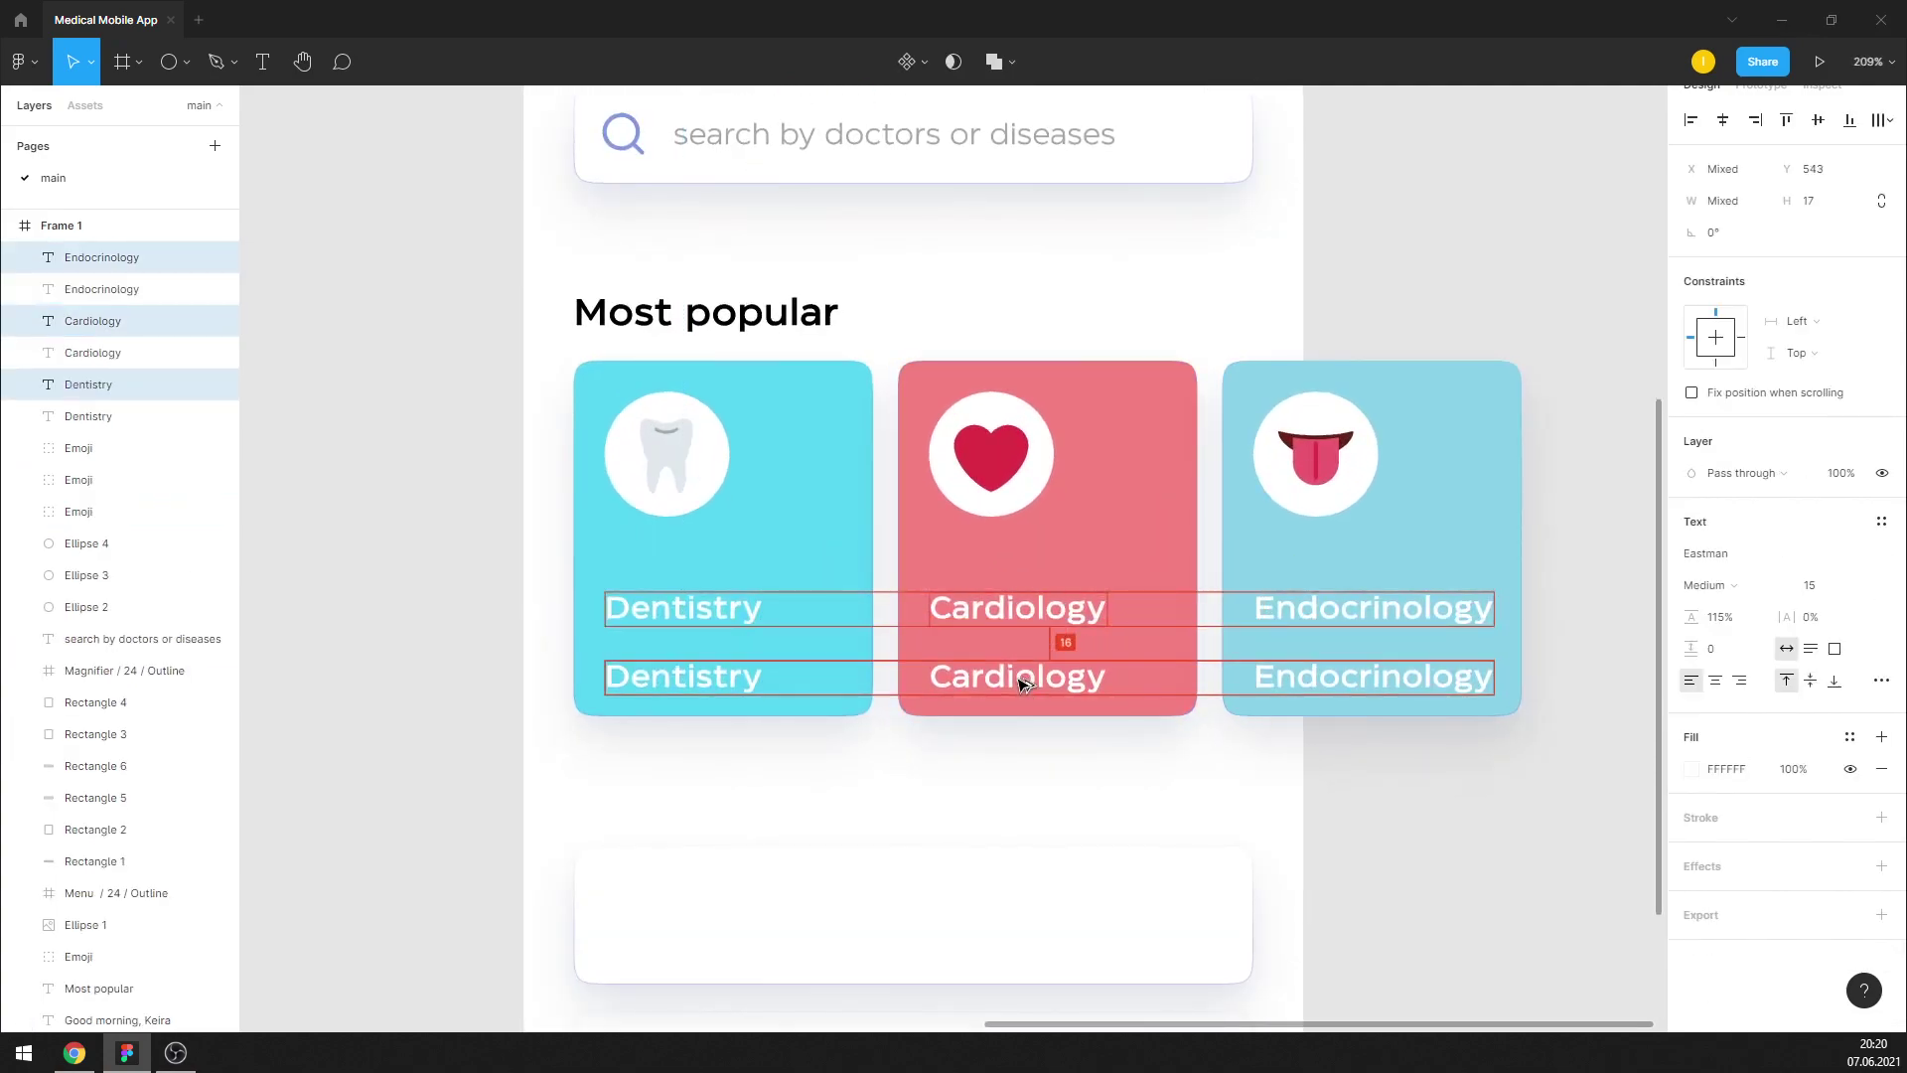
left_click_drag(1035, 617, 1035, 671)
left_click(877, 748)
left_click(732, 679)
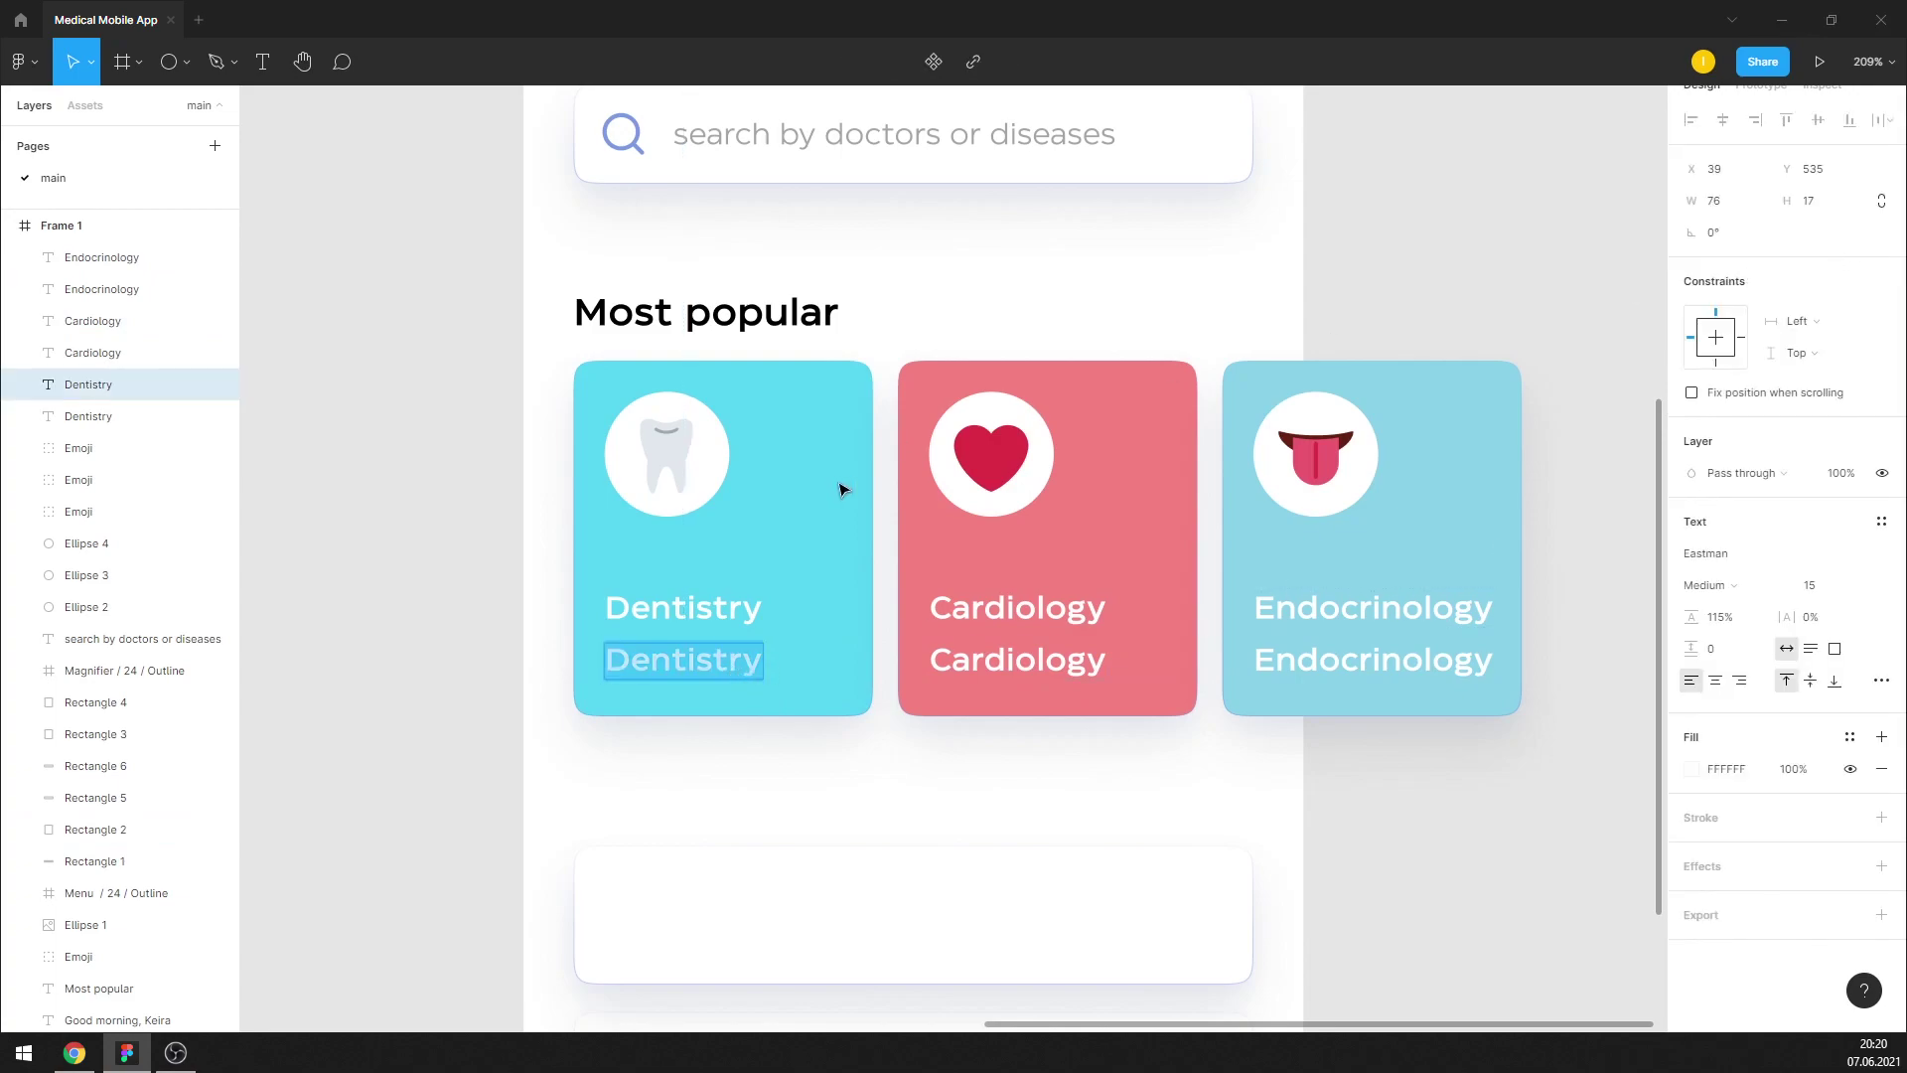
Retype the lower Dentistry copy as '70 doctors' in a smaller Regular-weight font
double_click(711, 659)
type("70")
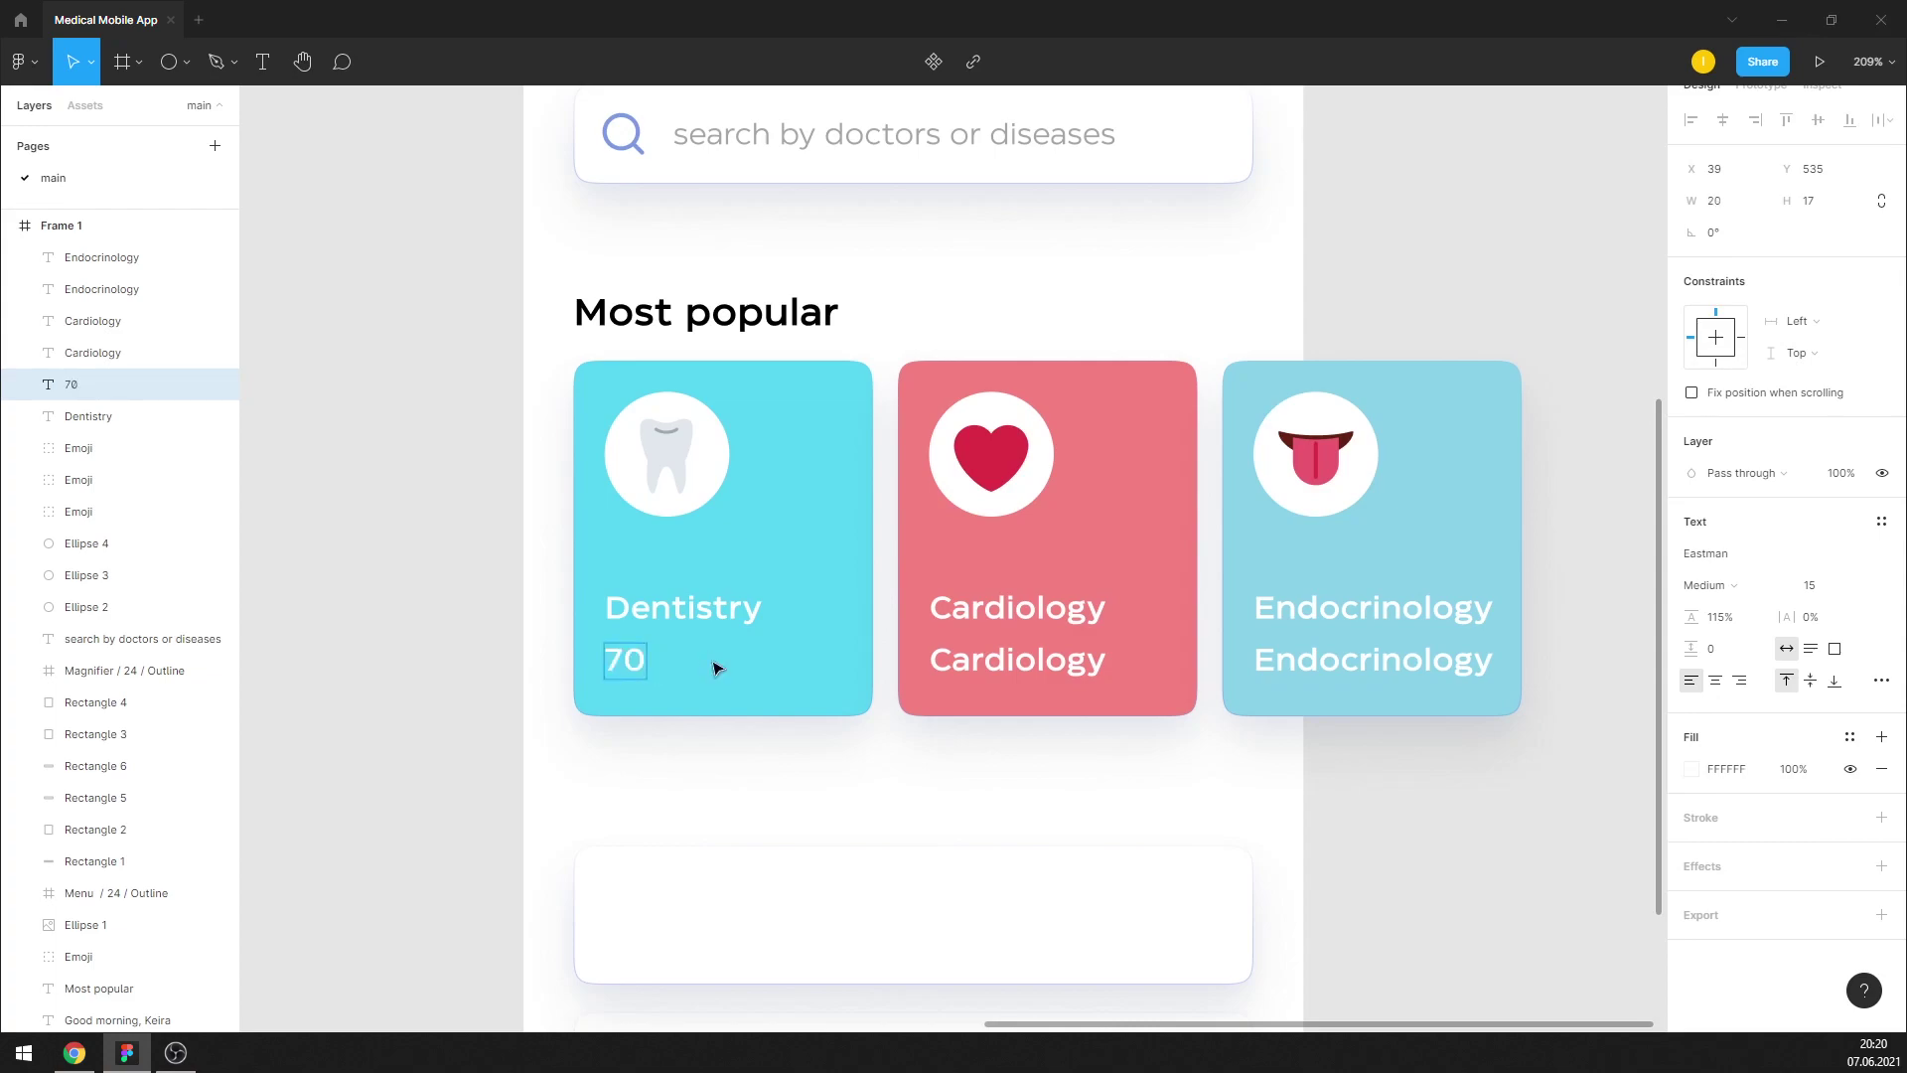
type(" doc")
type("tors")
key("ctrl+a")
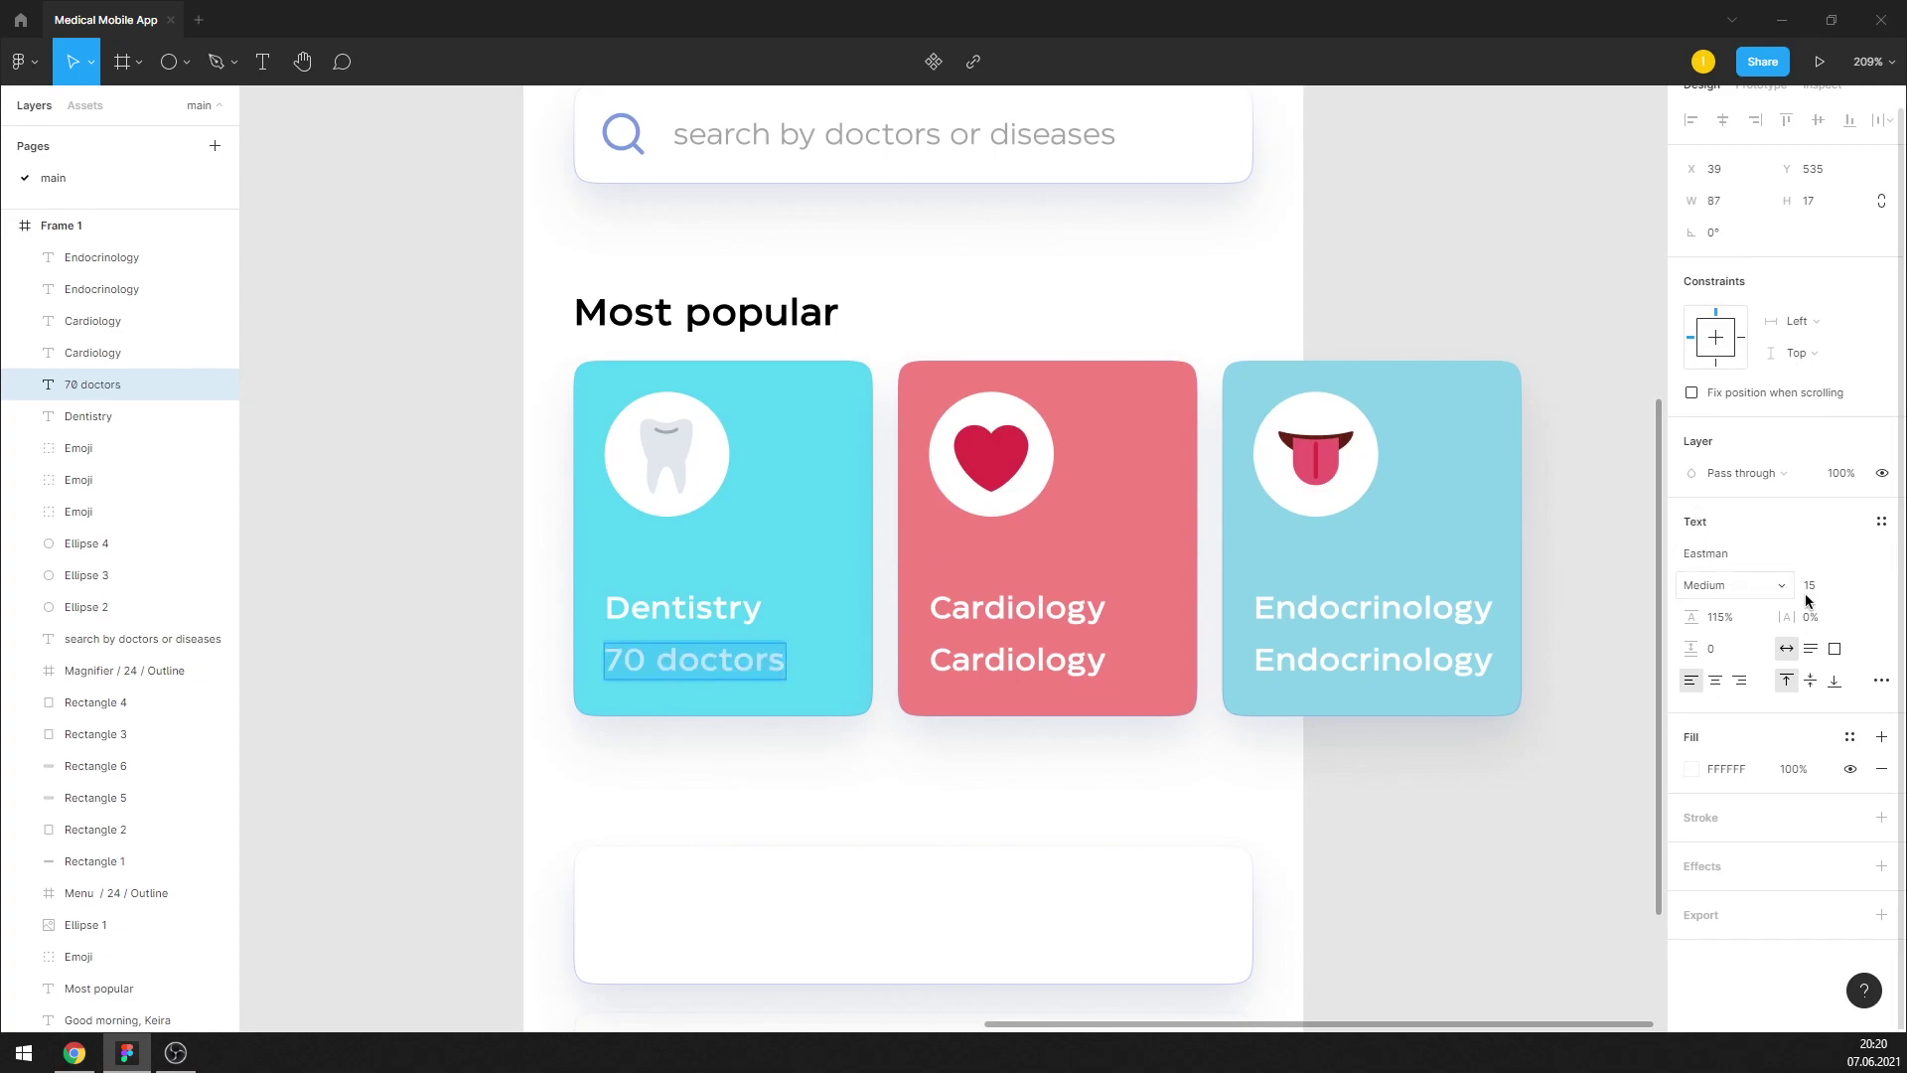
left_click(1810, 585)
key("Down")
key("Down")
key("Down")
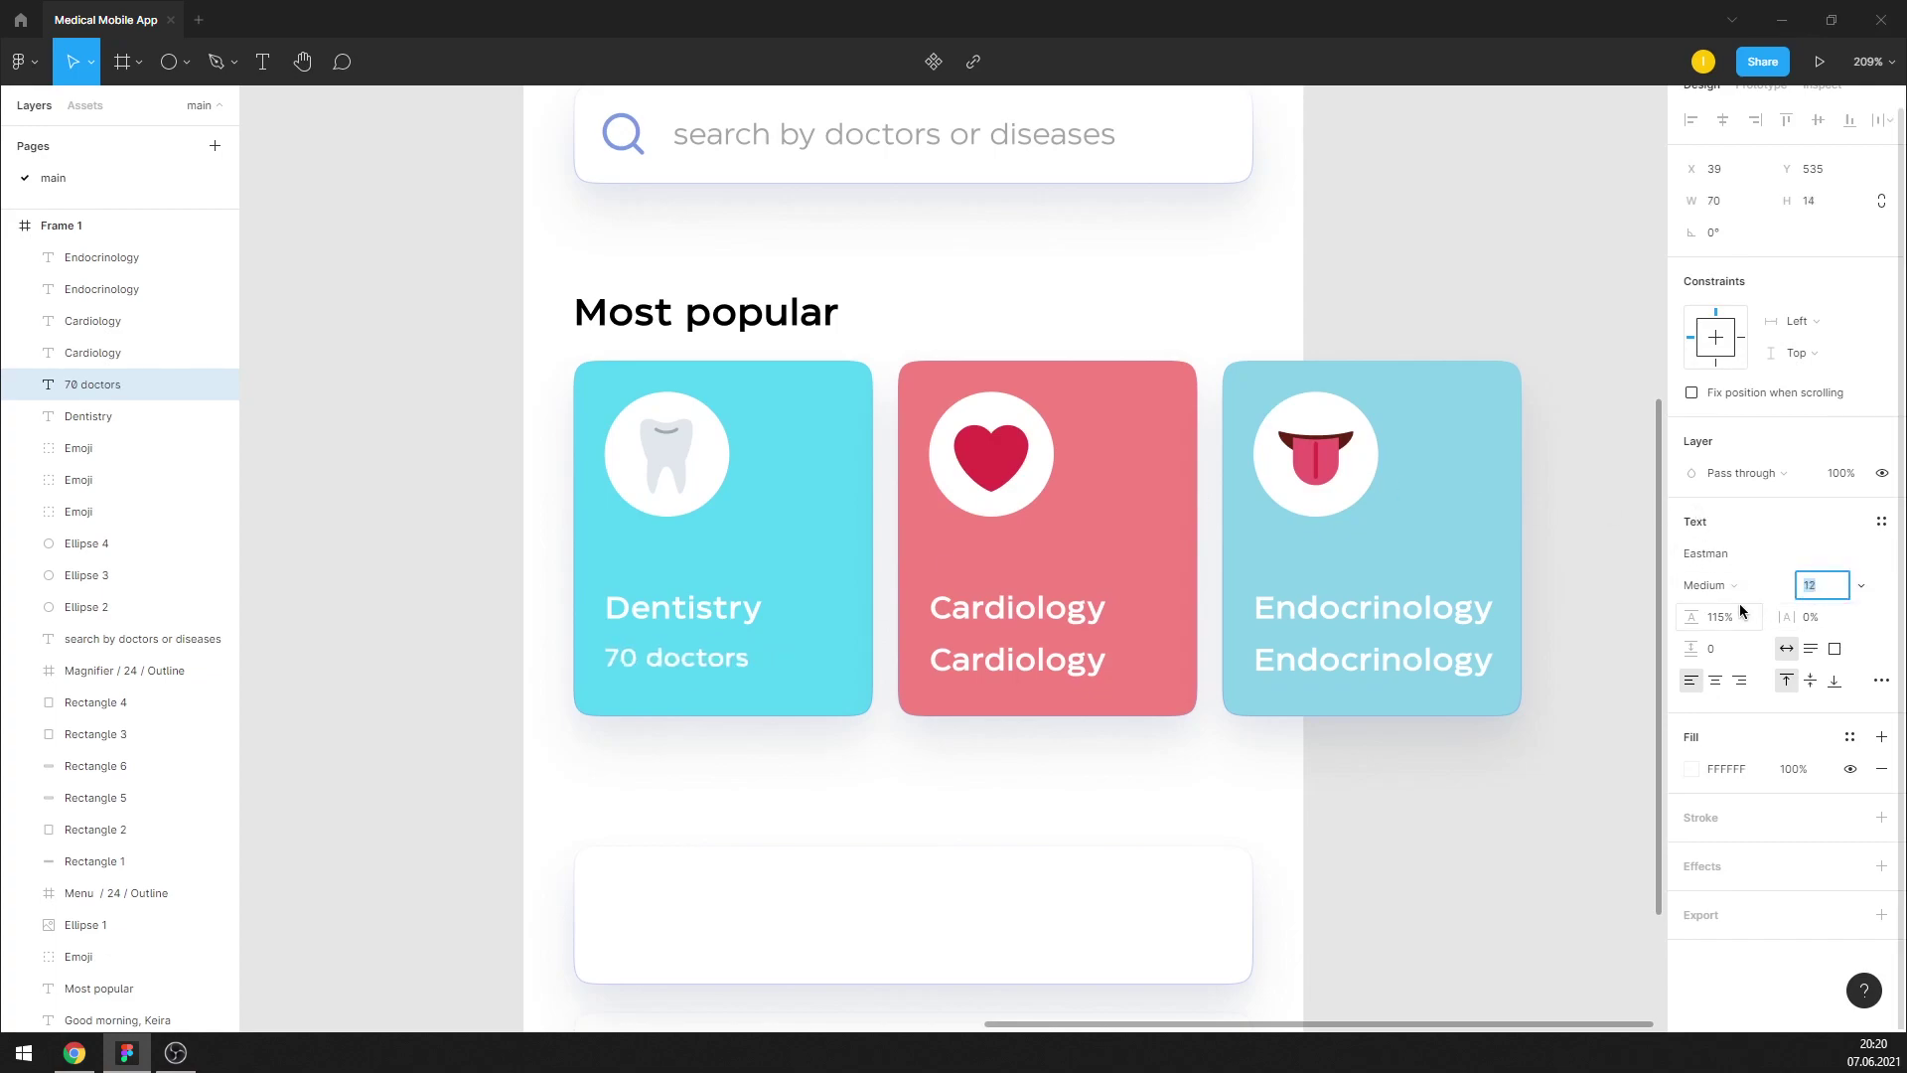
left_click(1713, 585)
left_click(1744, 628)
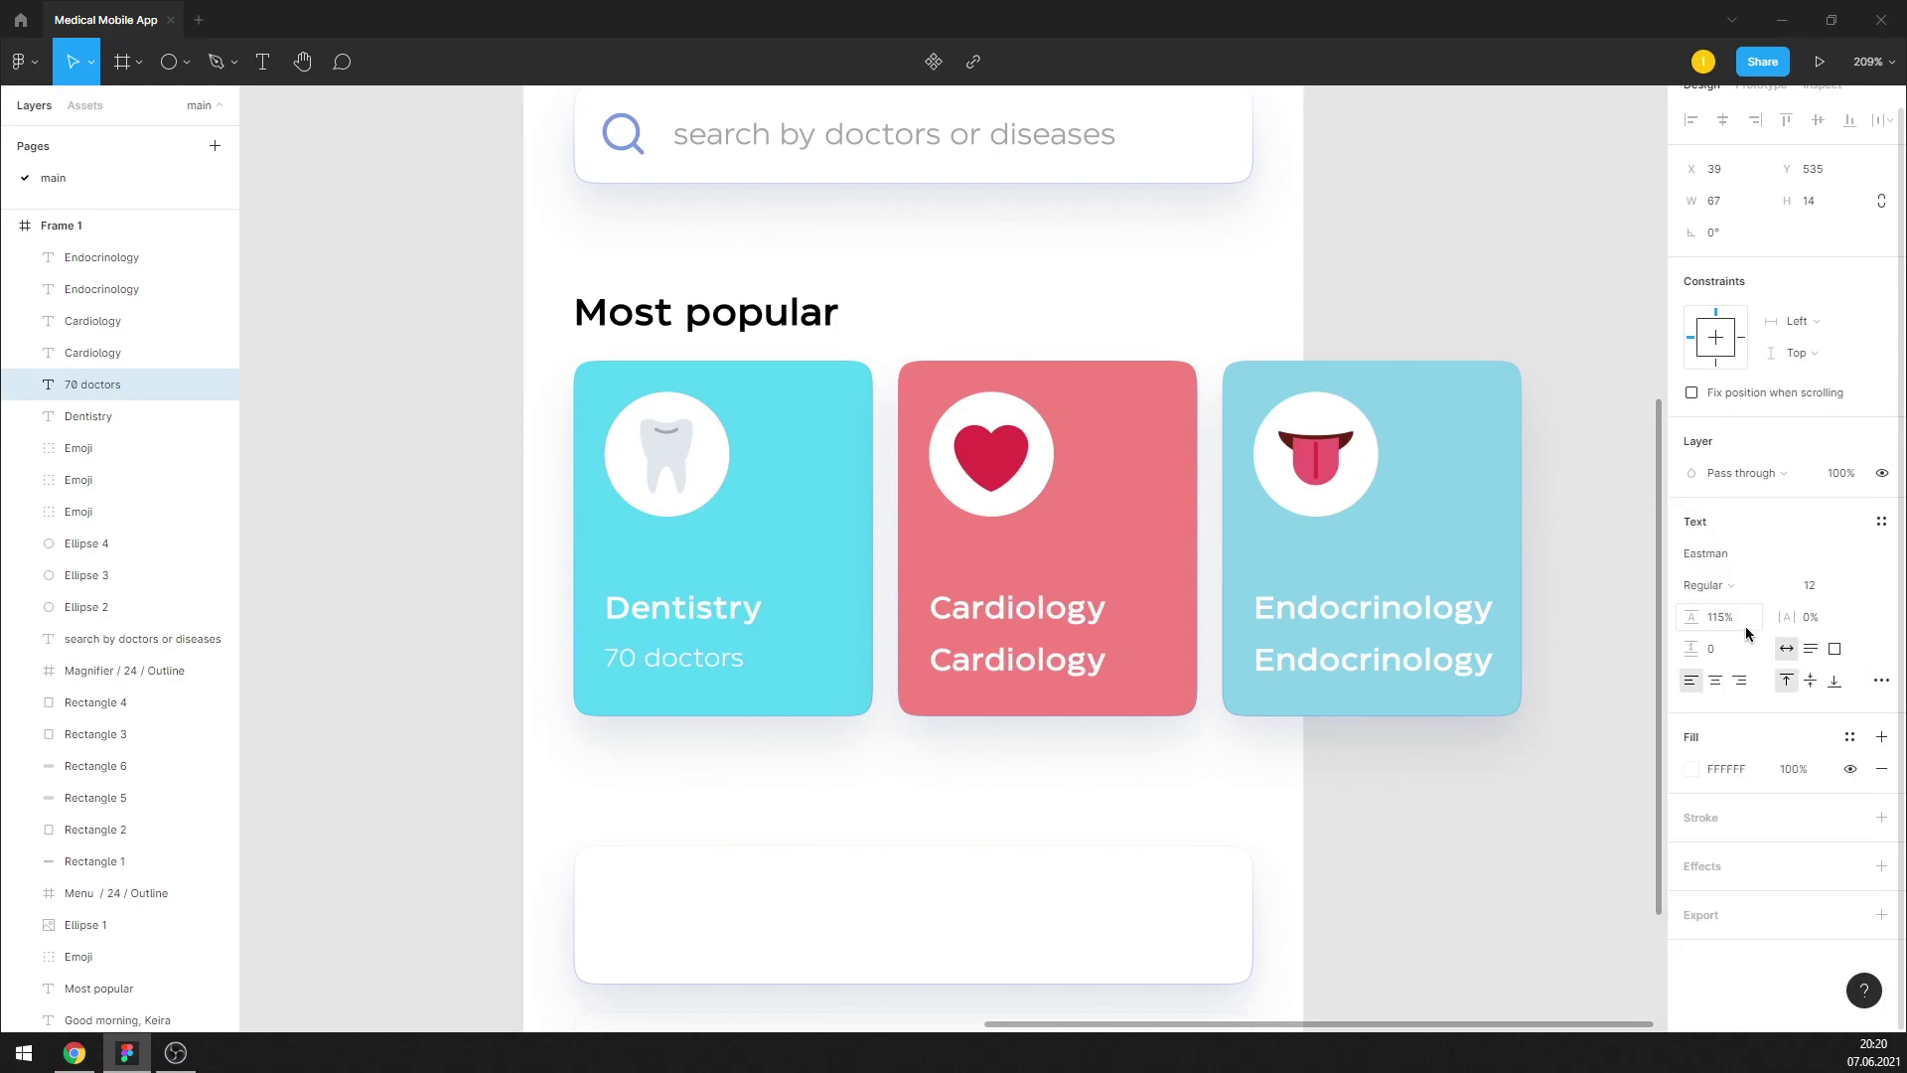
key("Escape")
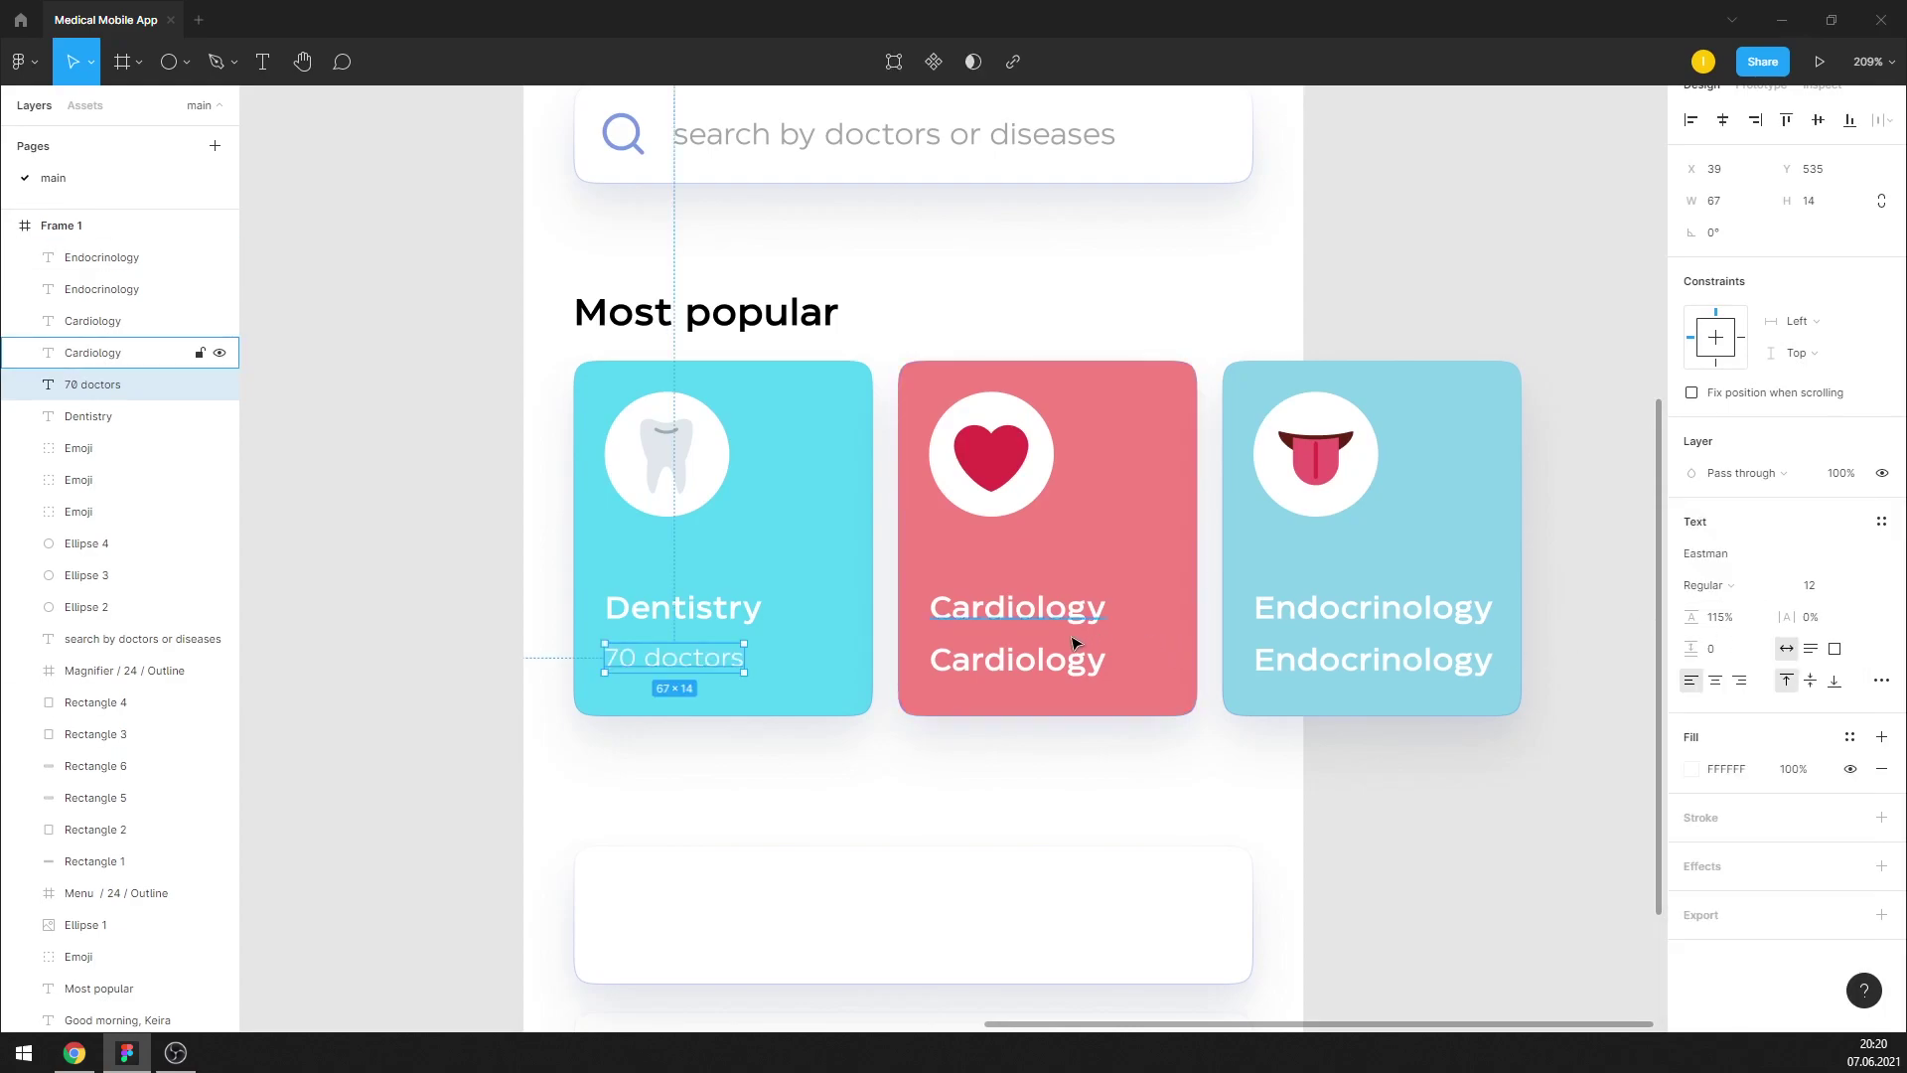
Delete the duplicate Cardiology and Endocrinology titles and copy '70 doctors' under the other cards
left_click(1071, 657)
key("Delete")
left_click(1292, 660)
key("Delete")
left_click(643, 666)
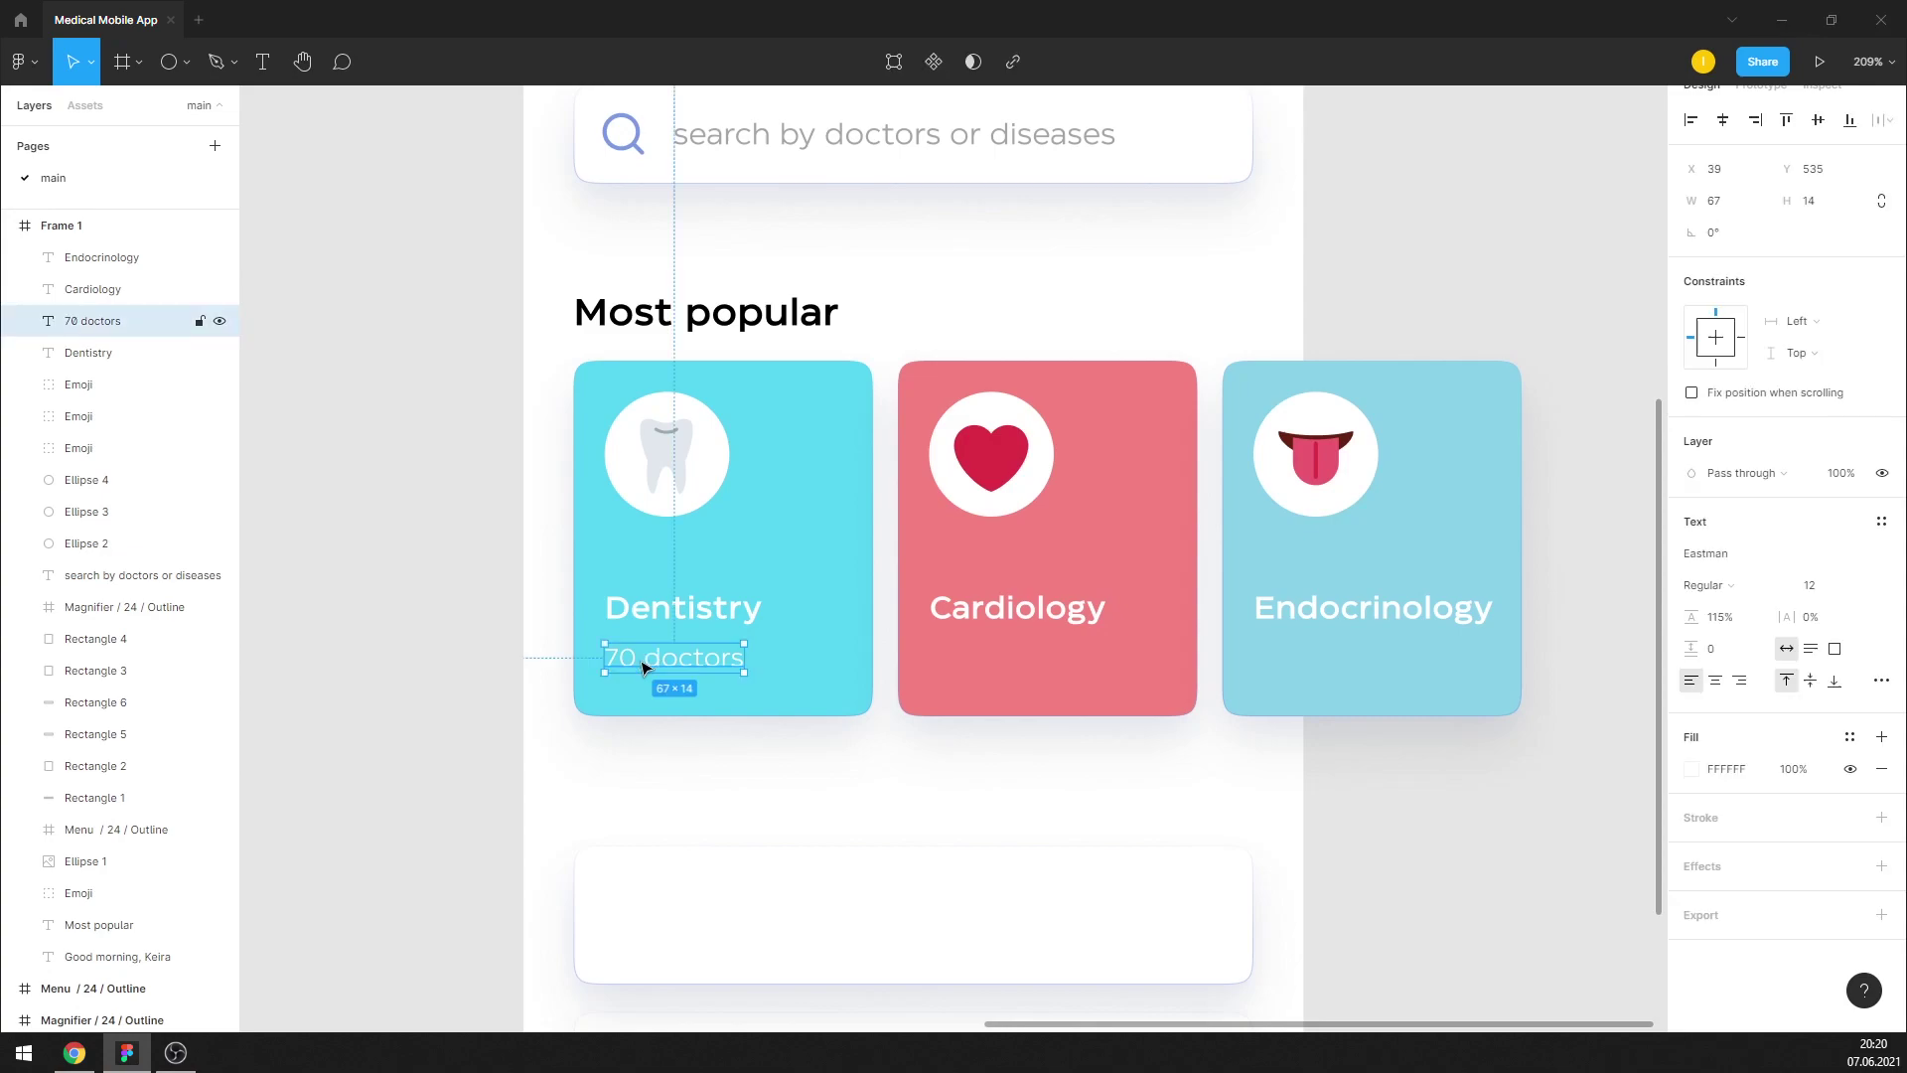
left_click_drag(644, 666, 1279, 655)
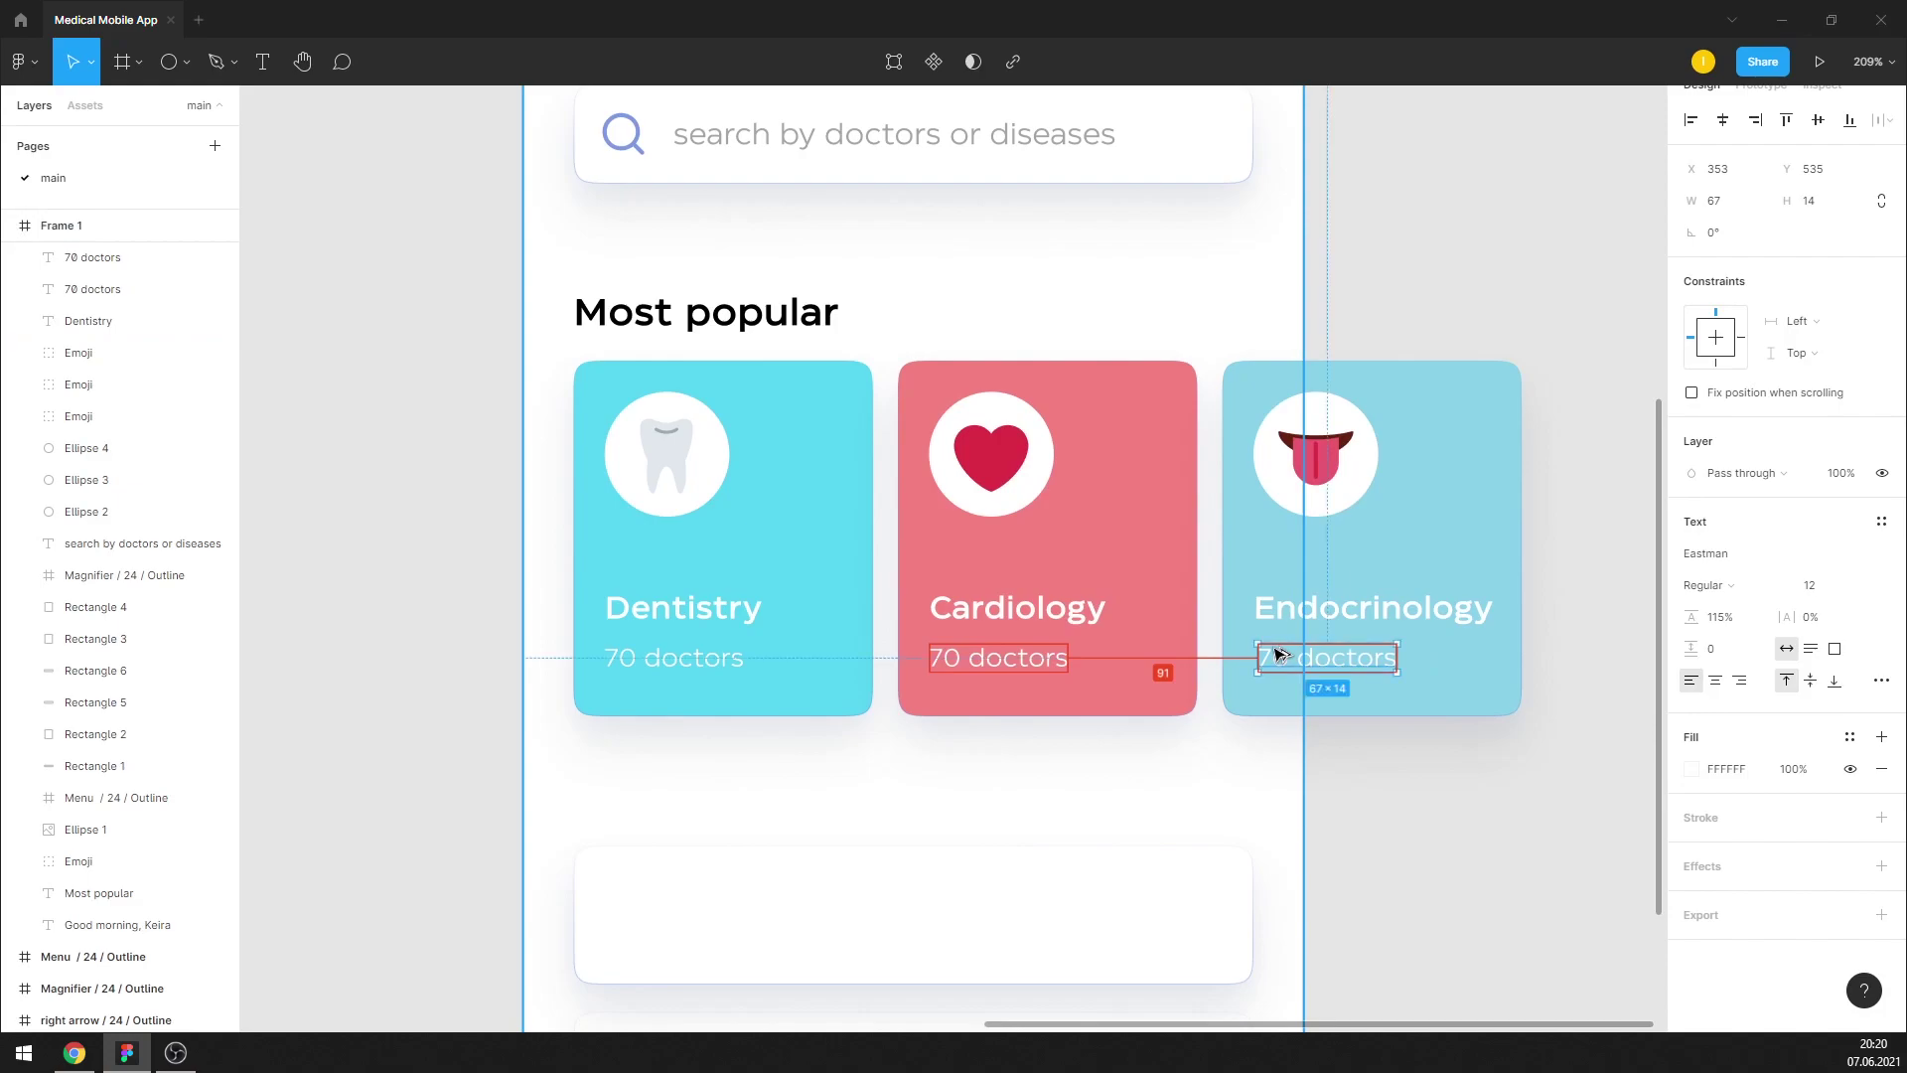
Nudge the three card titles down closer to their '70 doctors' counts
left_click(735, 608)
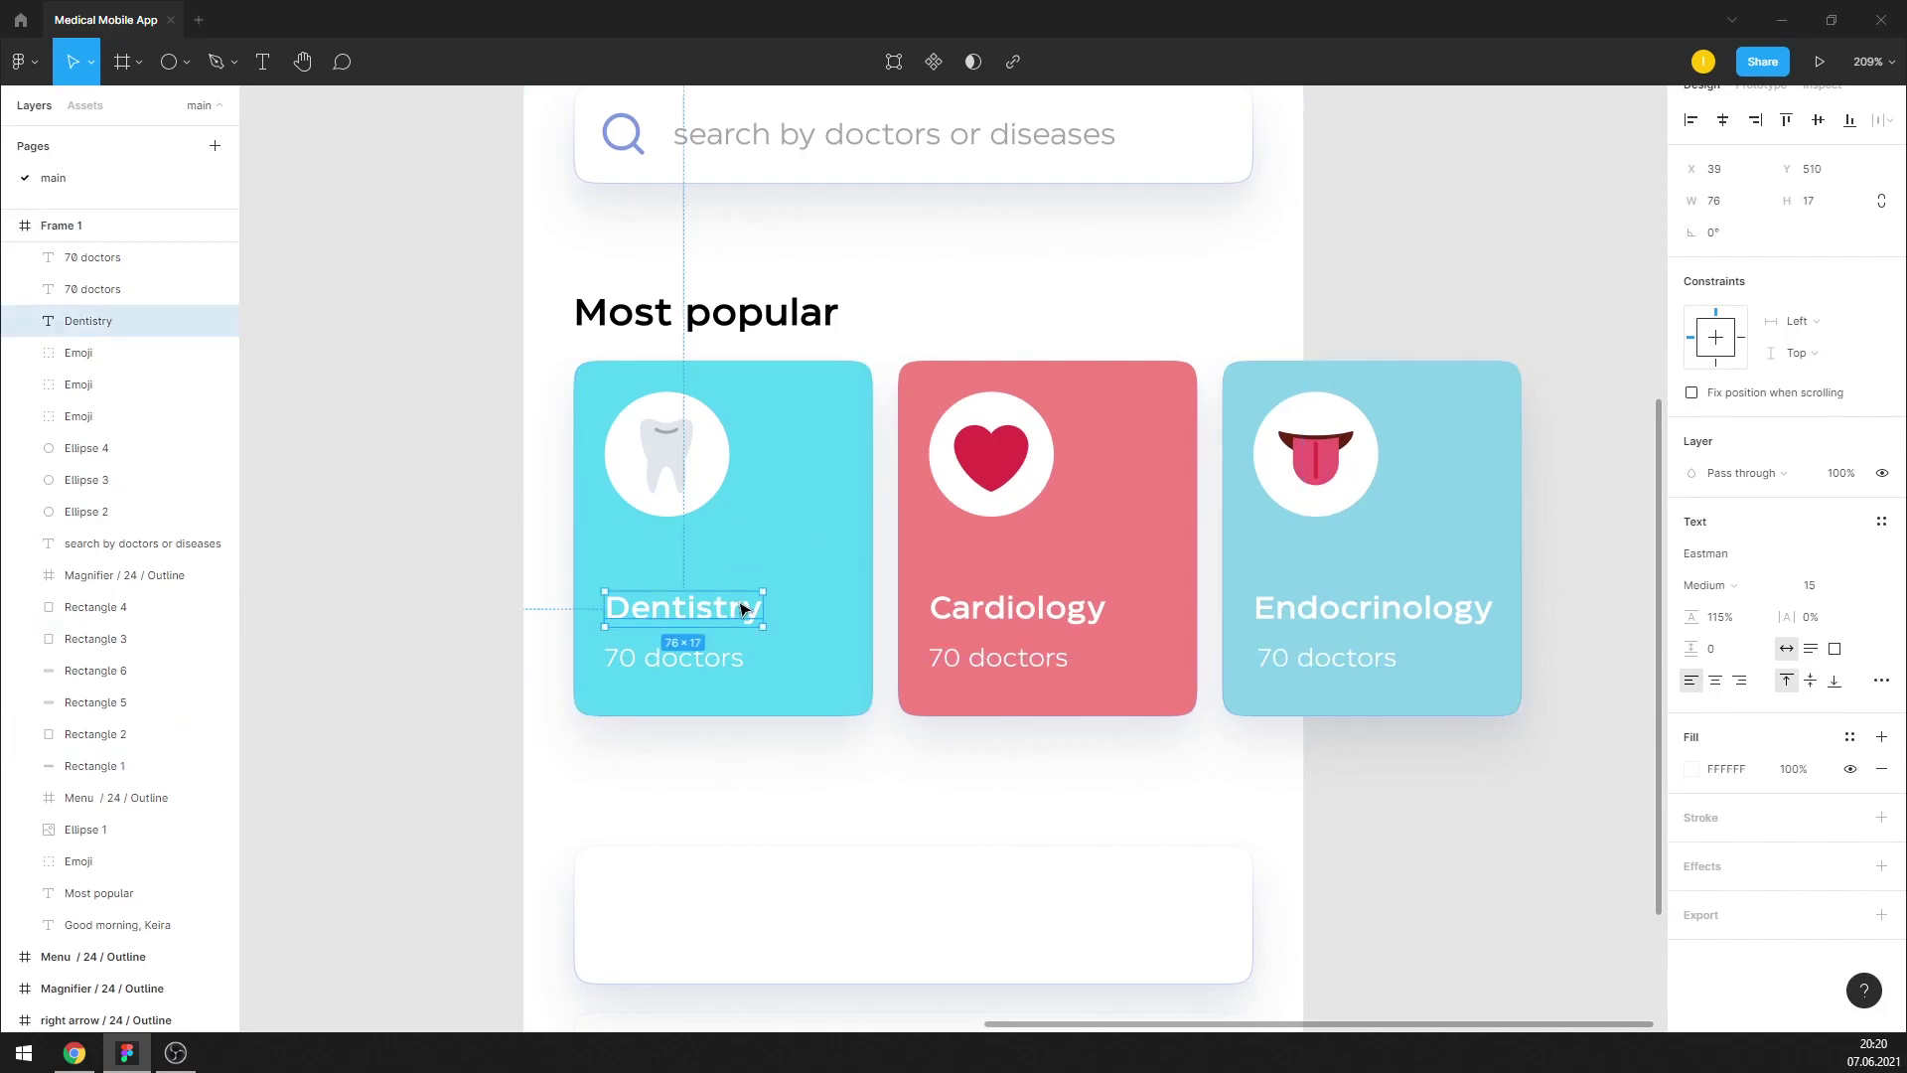
left_click(1053, 608, "shift")
left_click(1289, 613, "shift")
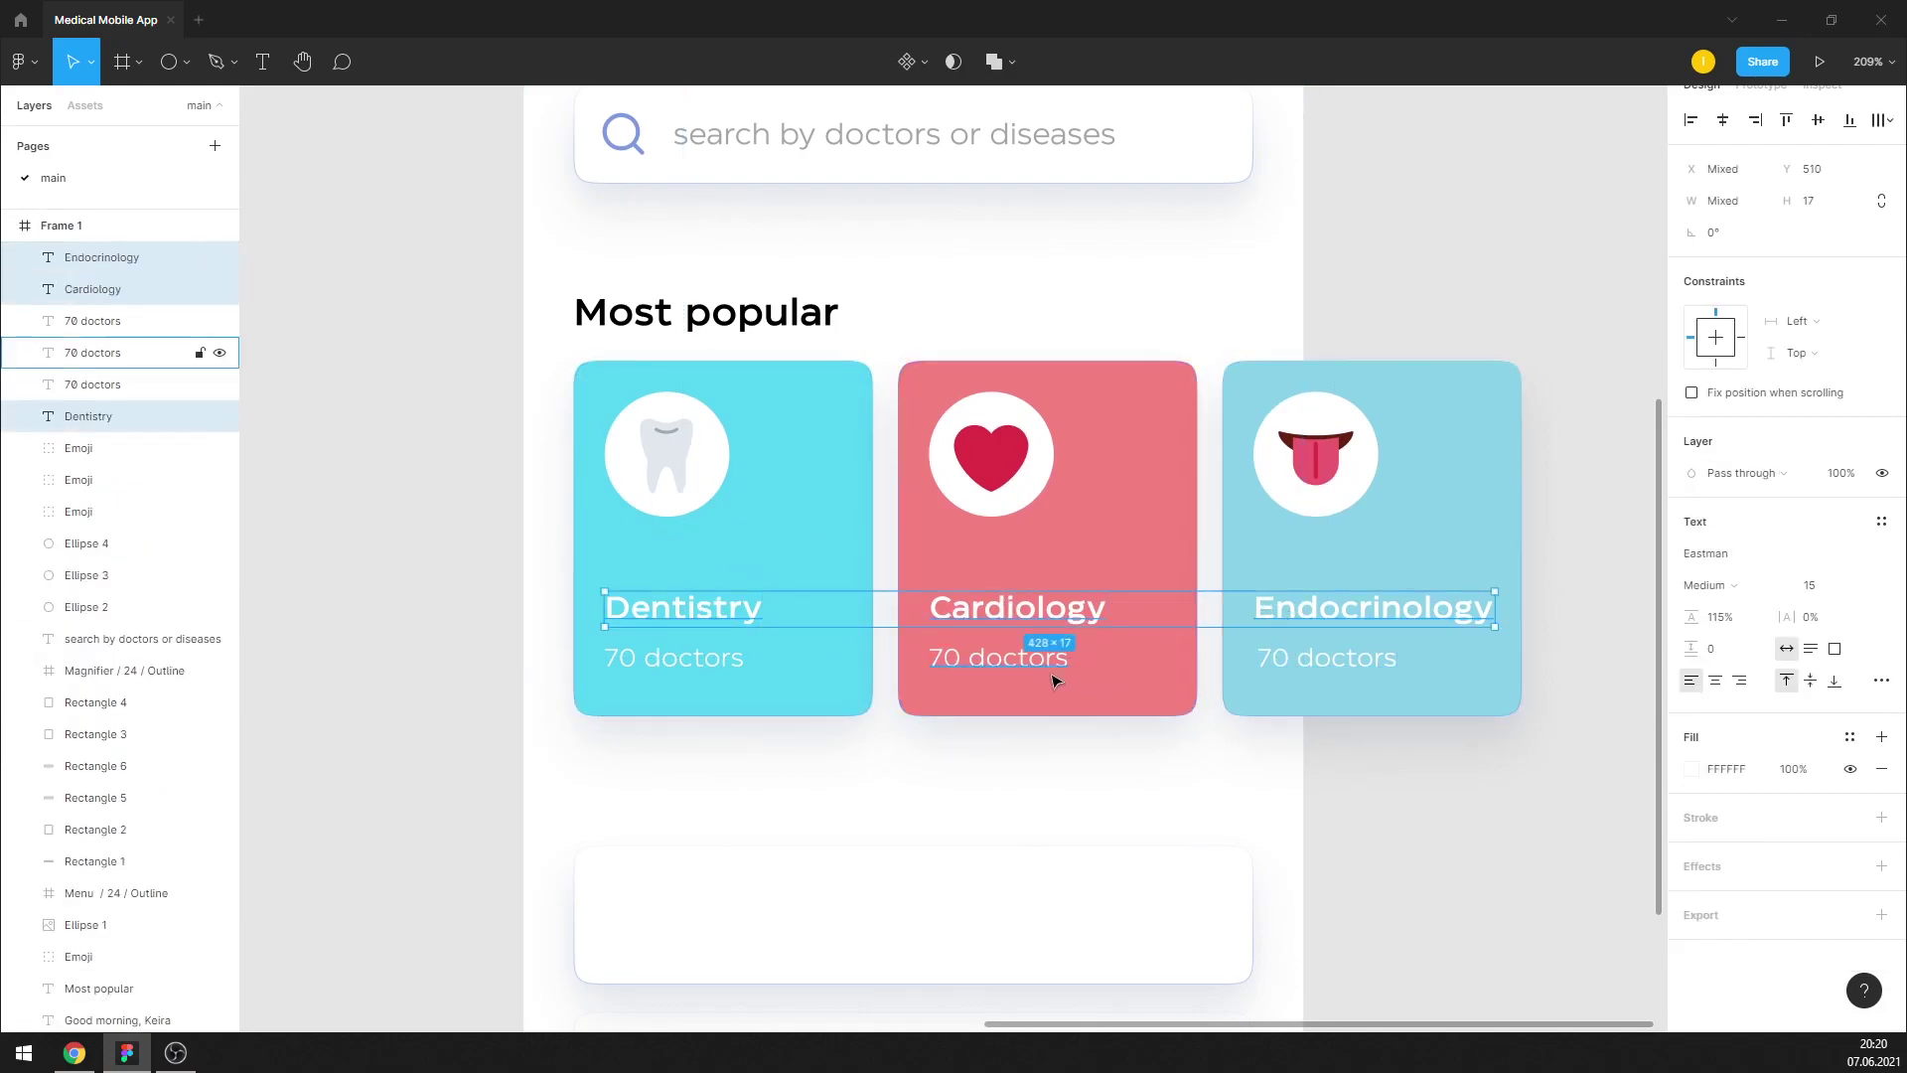
key("Down")
key("Down")
key("Down")
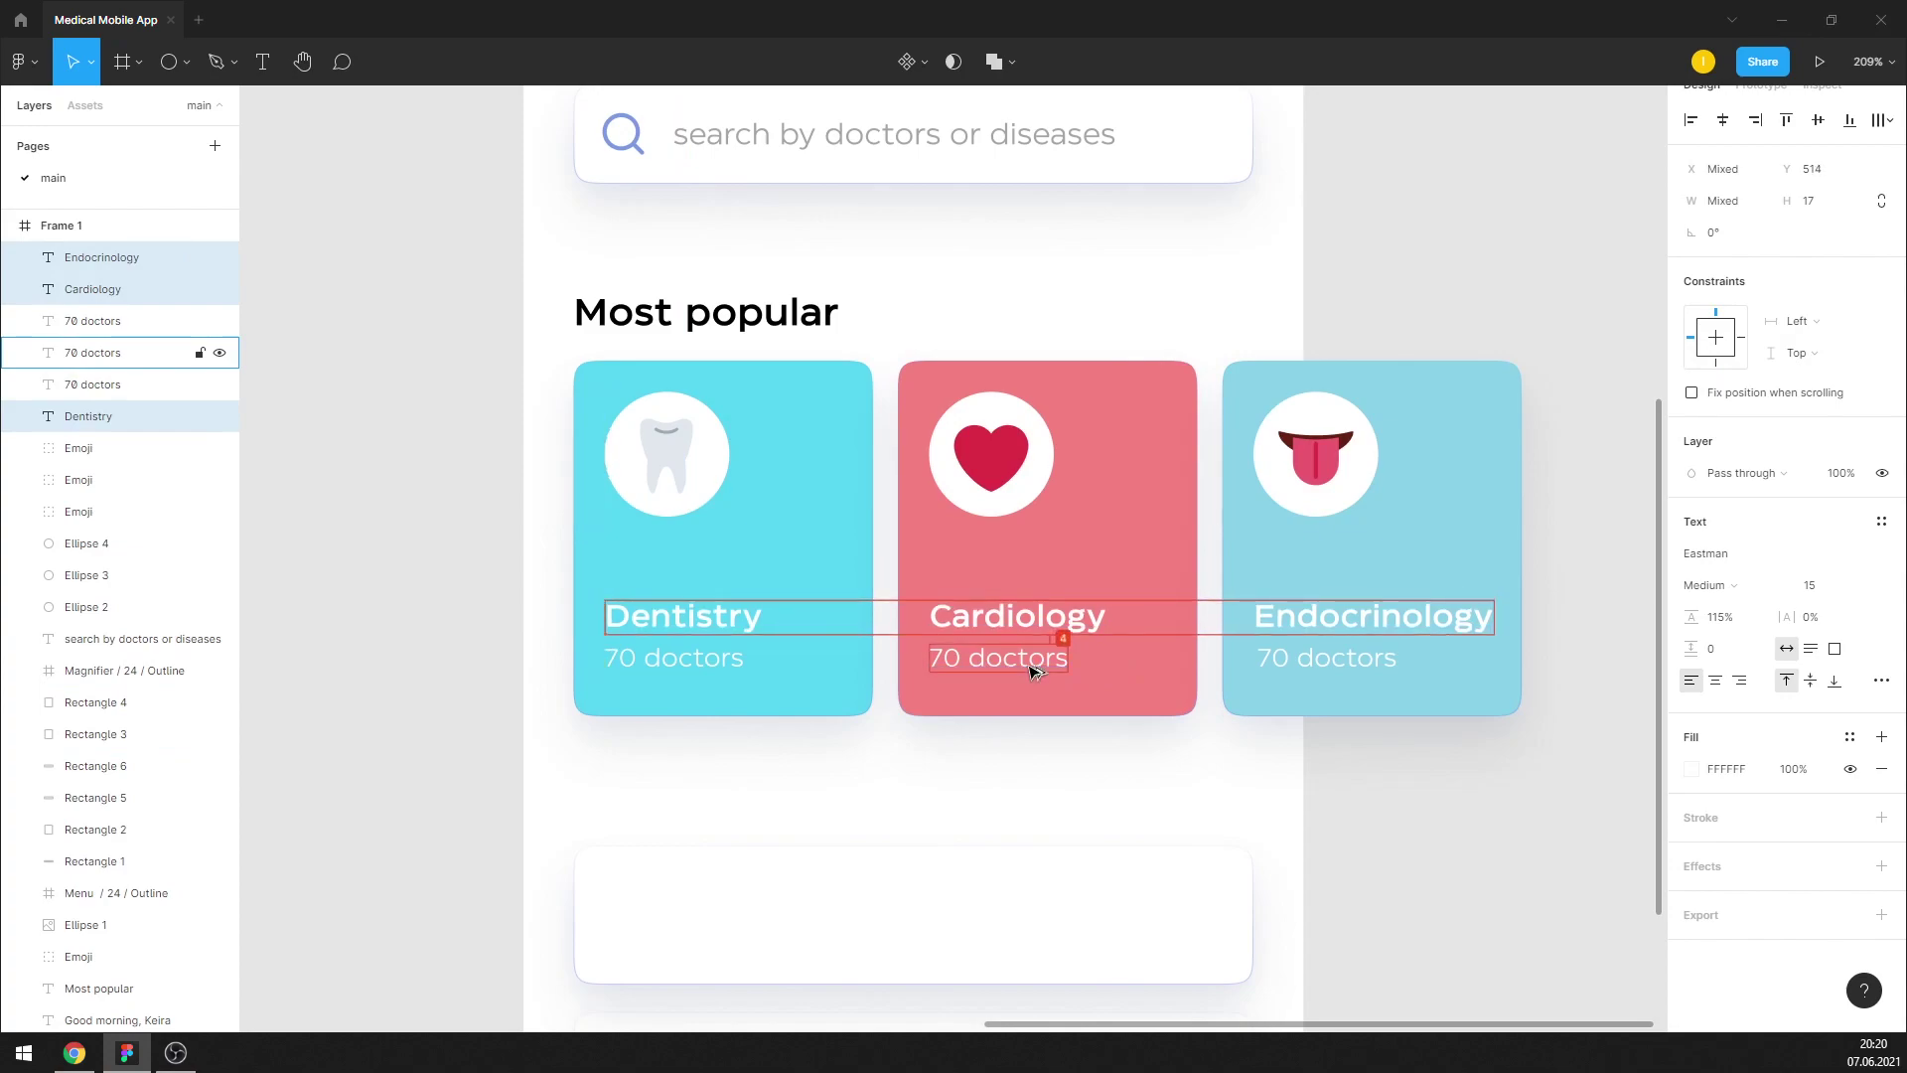
key("Down")
key("Down")
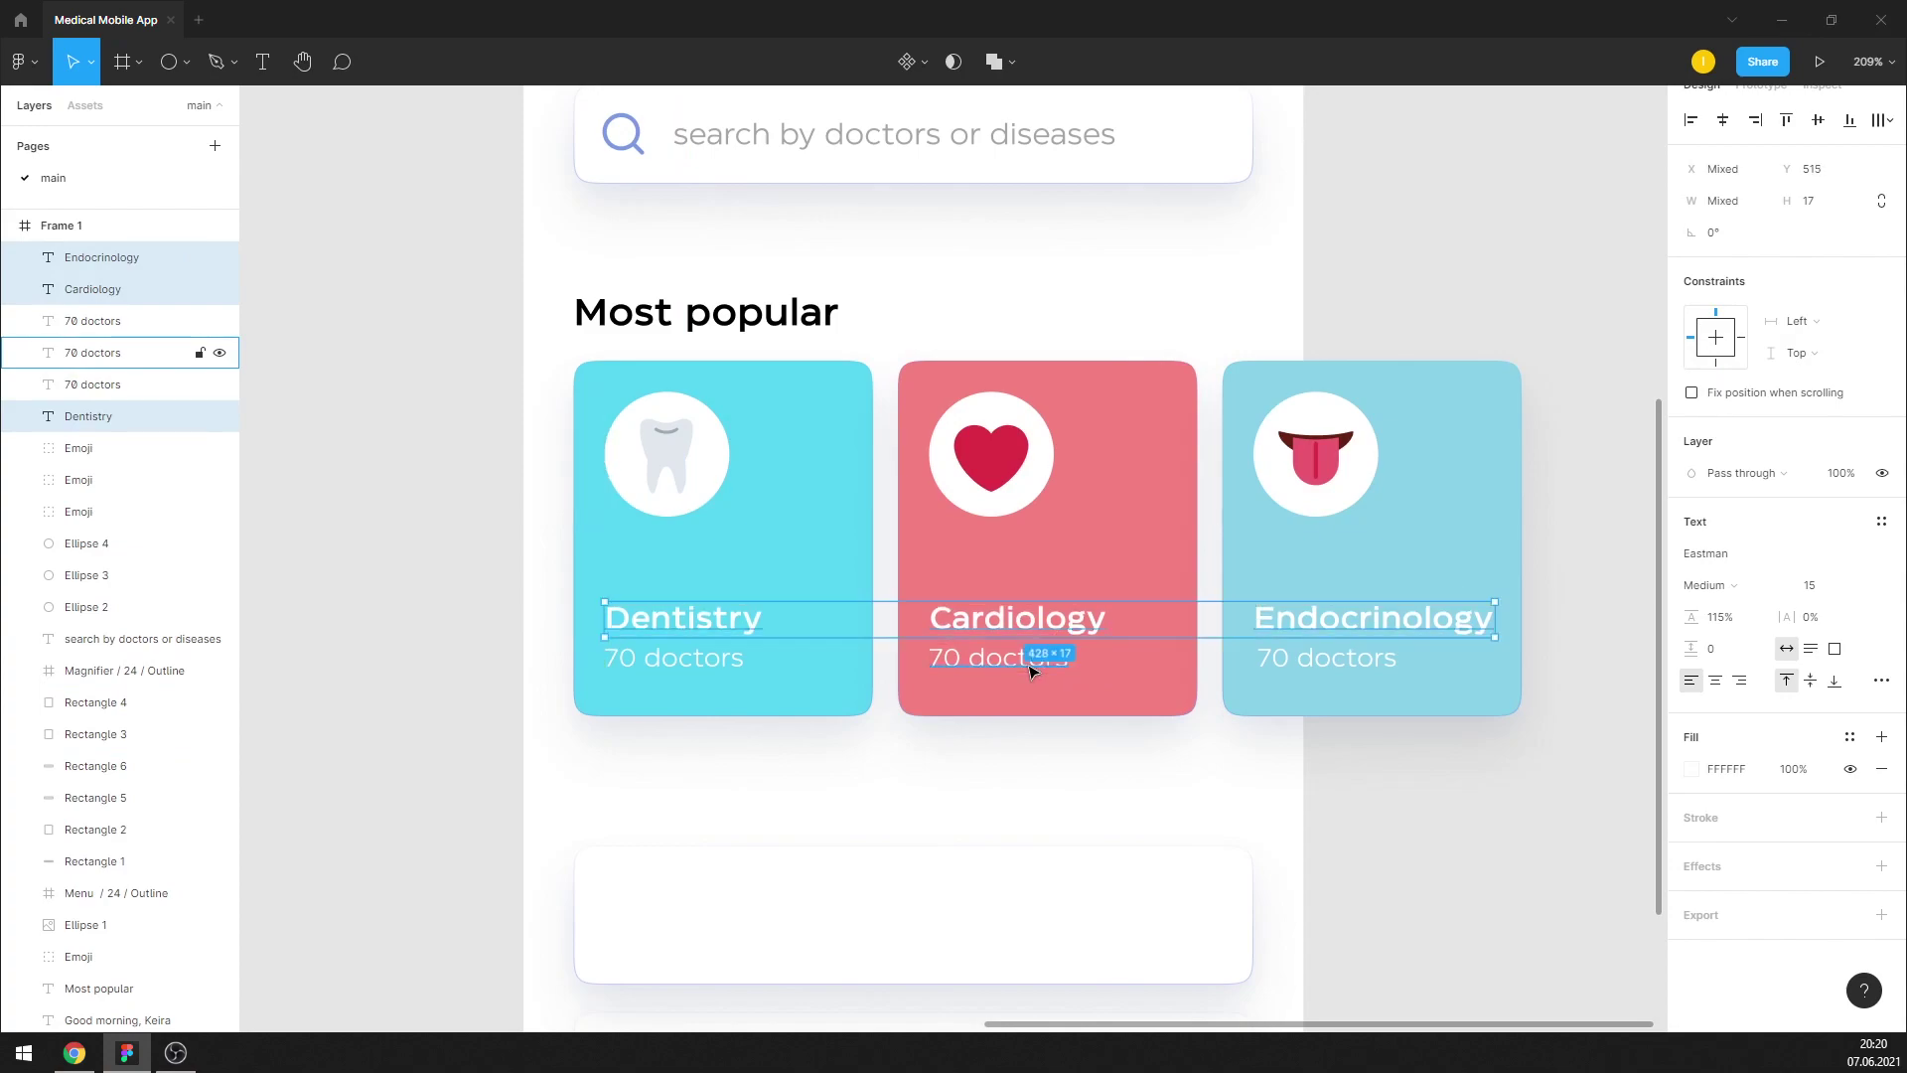
left_click(1030, 671, "shift")
left_click(1475, 656, "shift")
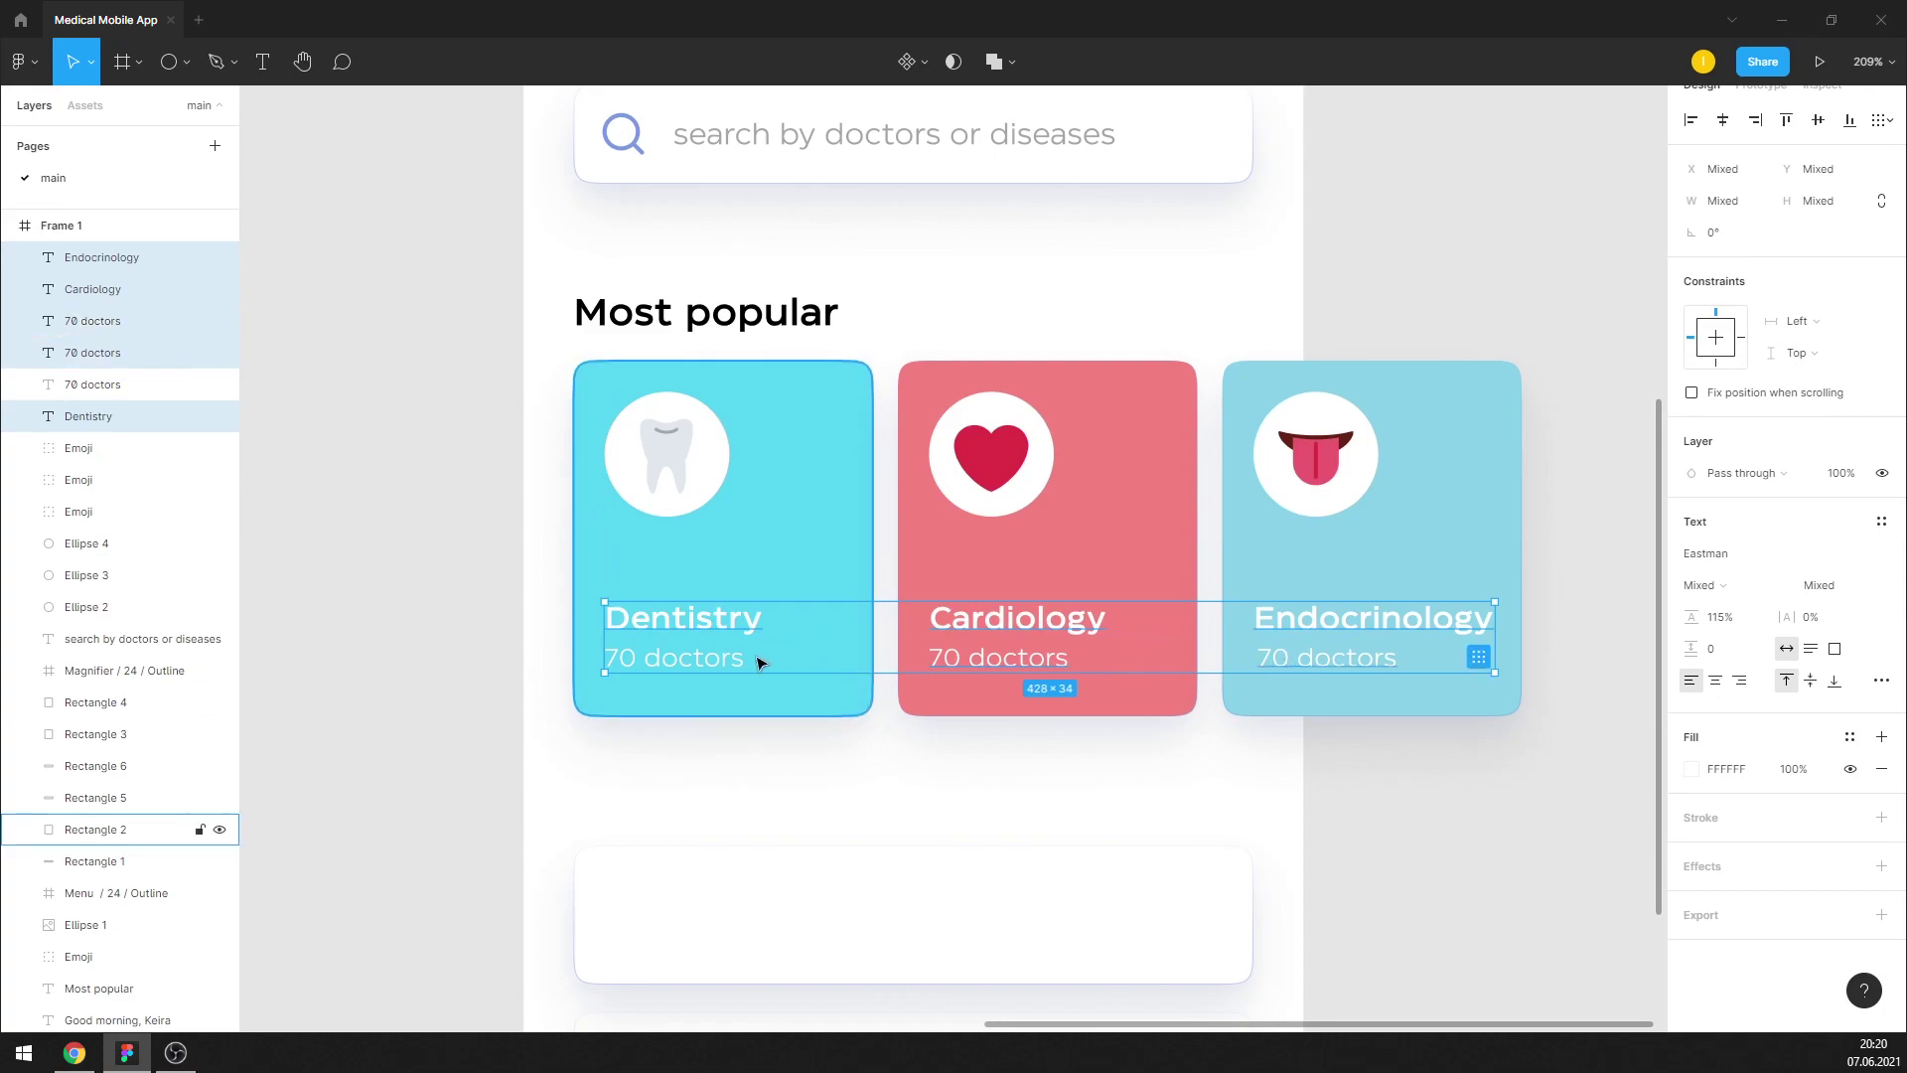
left_click(722, 659, "shift")
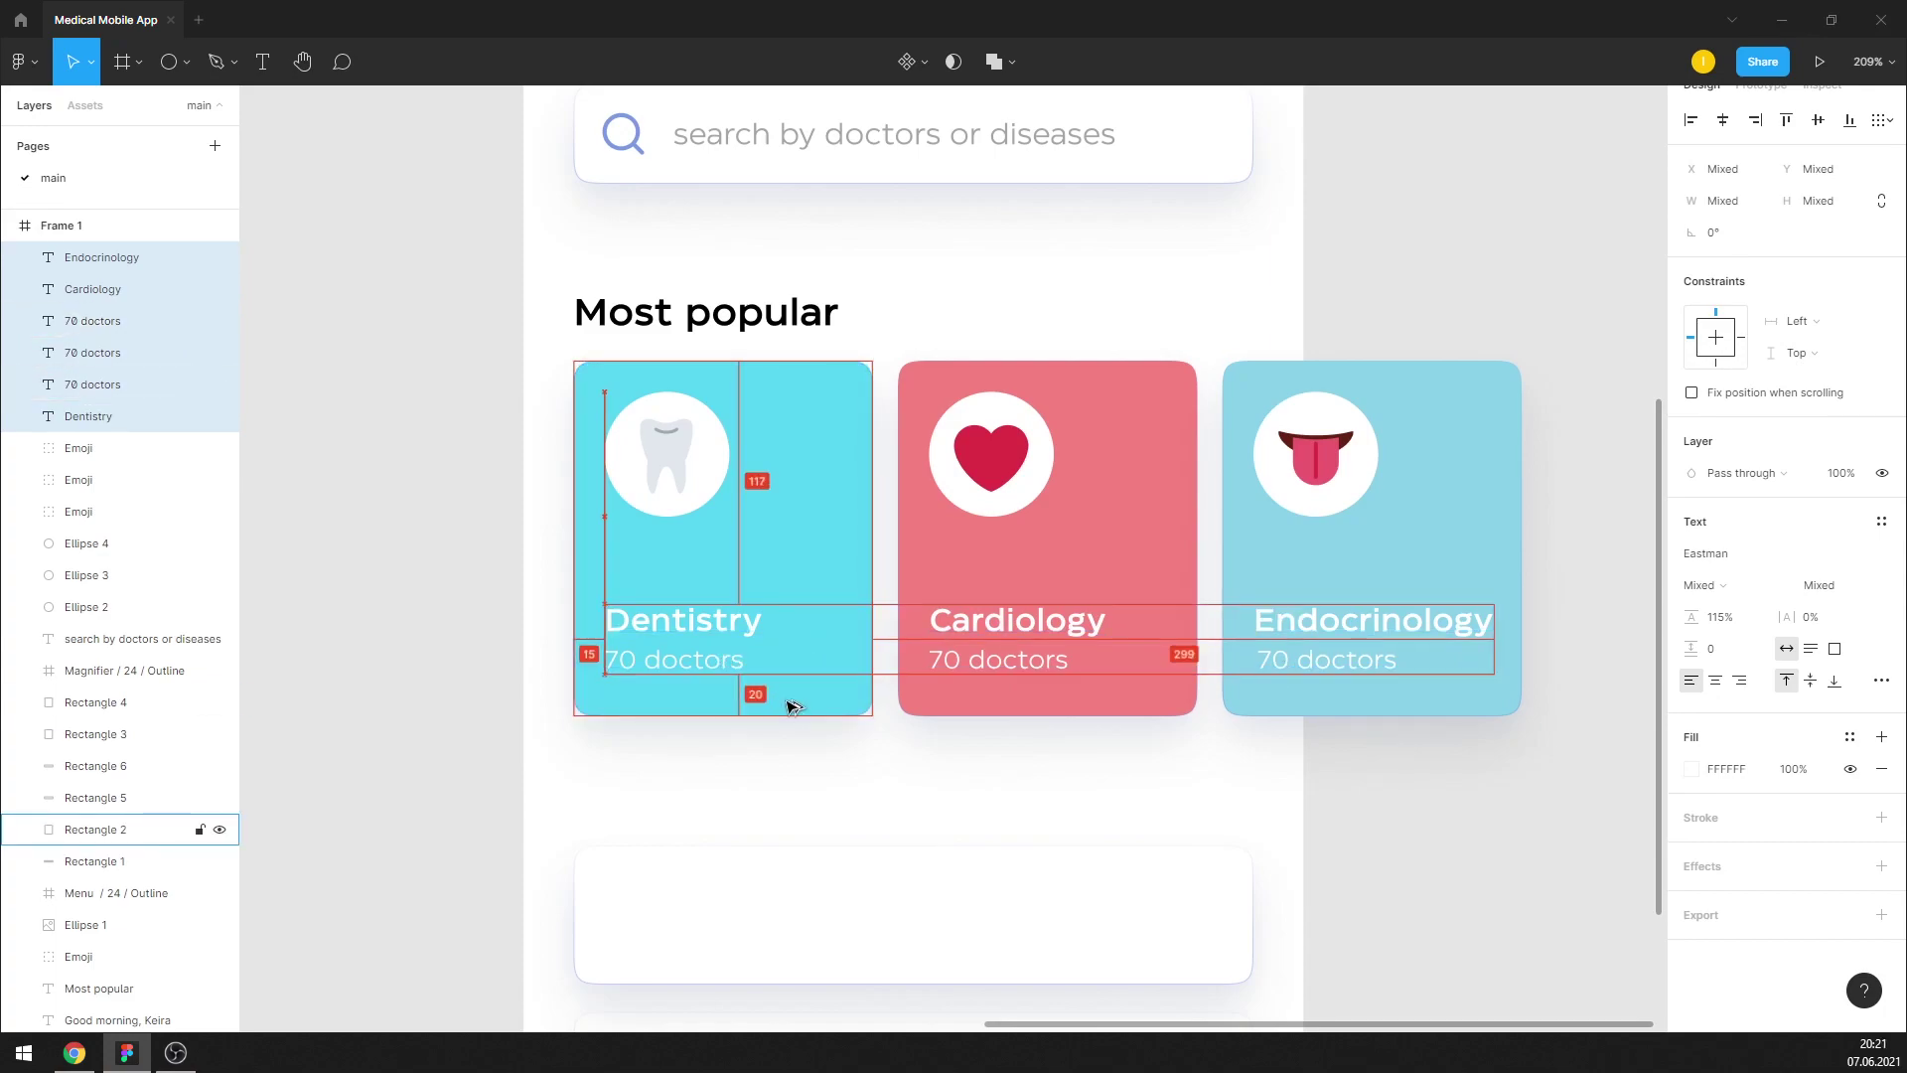
key("Escape")
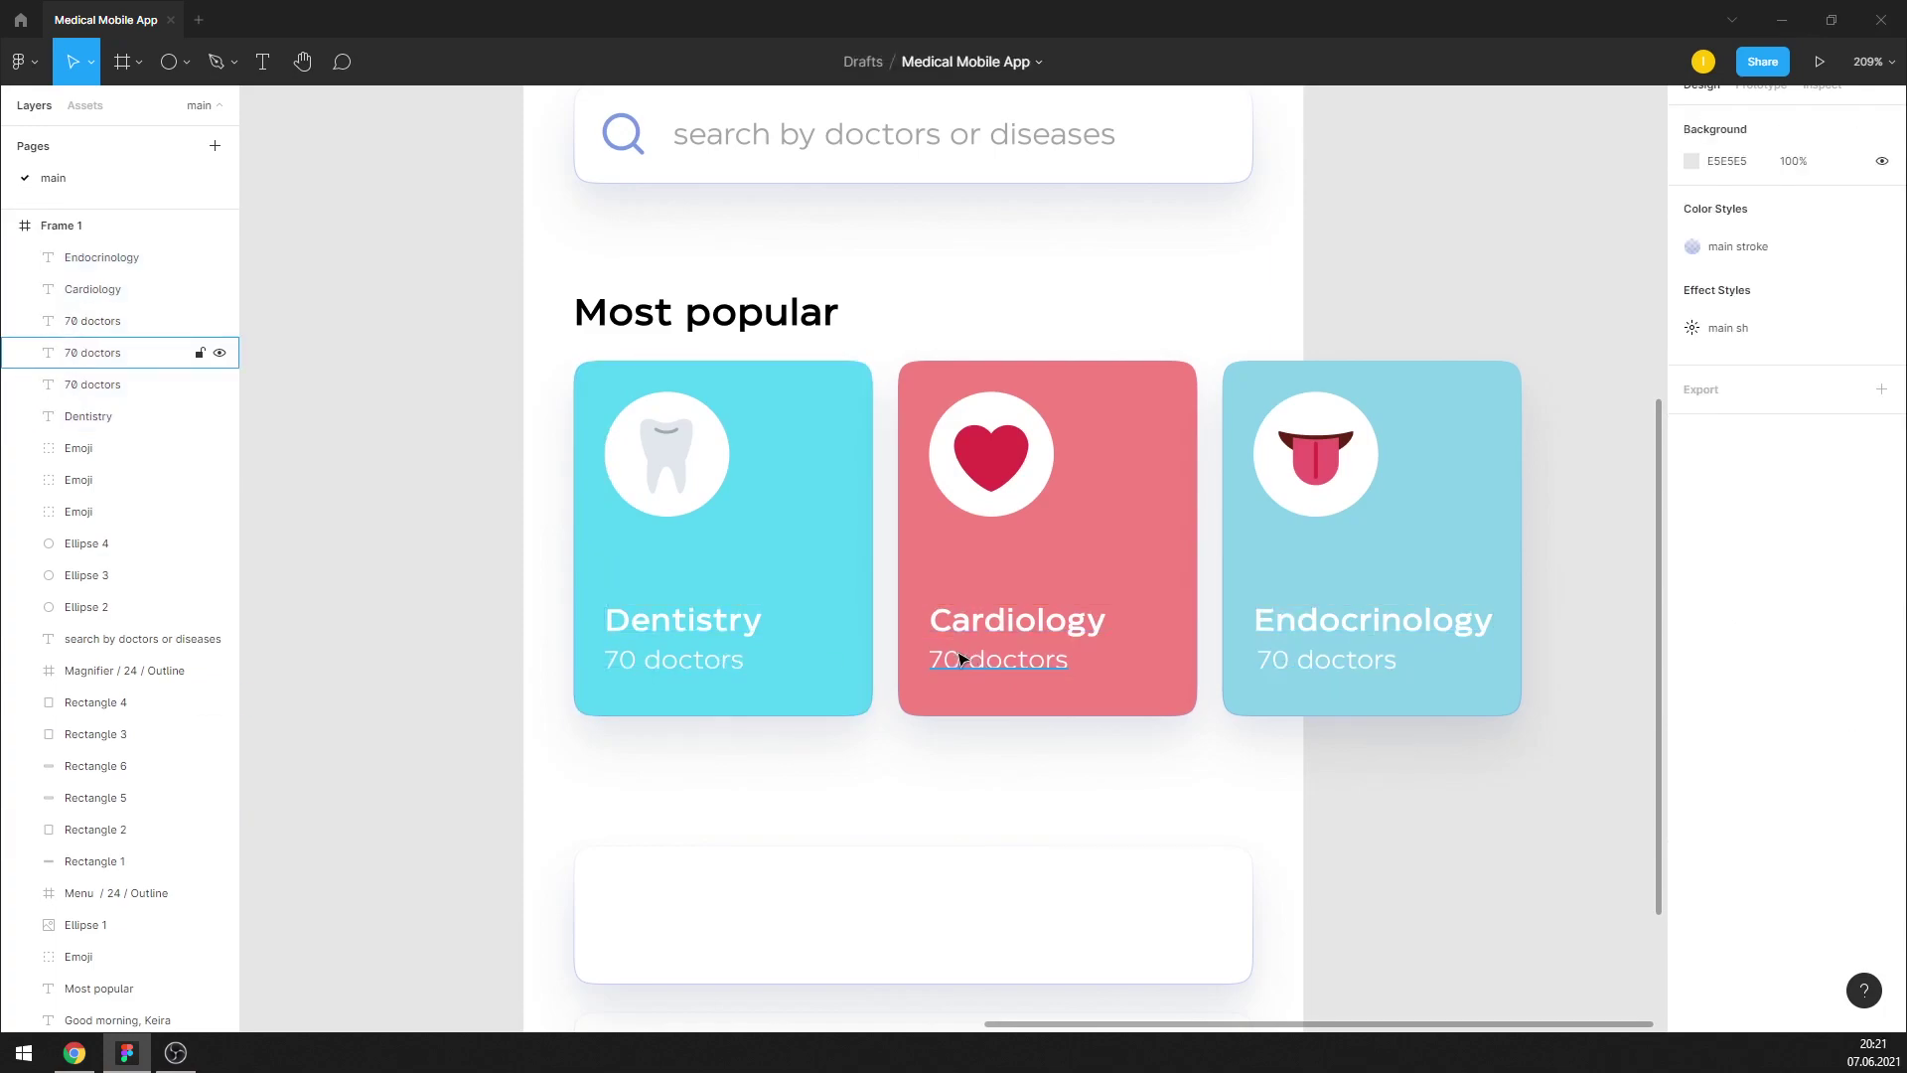
Change the Cardiology count to 27 and the Endocrinology count to 32
double_click(962, 659)
left_click_drag(961, 658, 911, 656)
type("2")
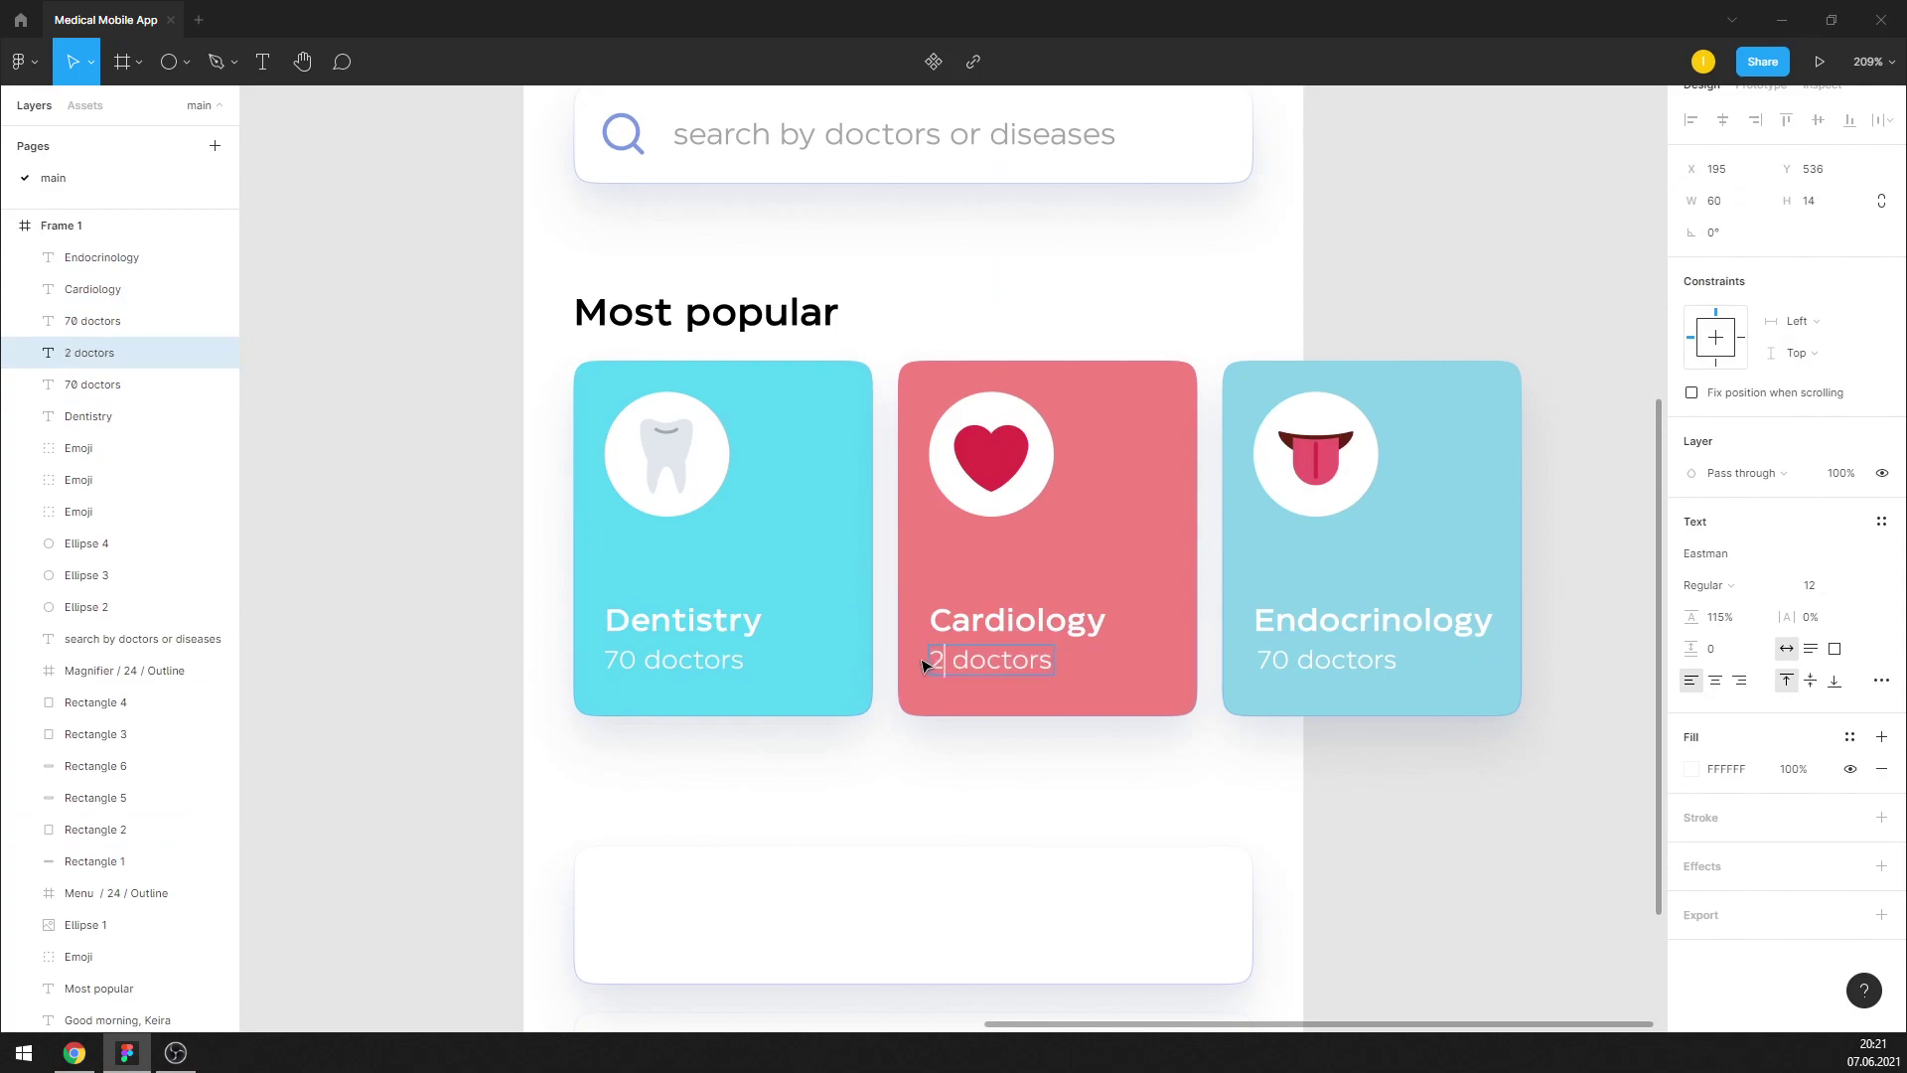
type("7")
double_click(1281, 652)
type("32")
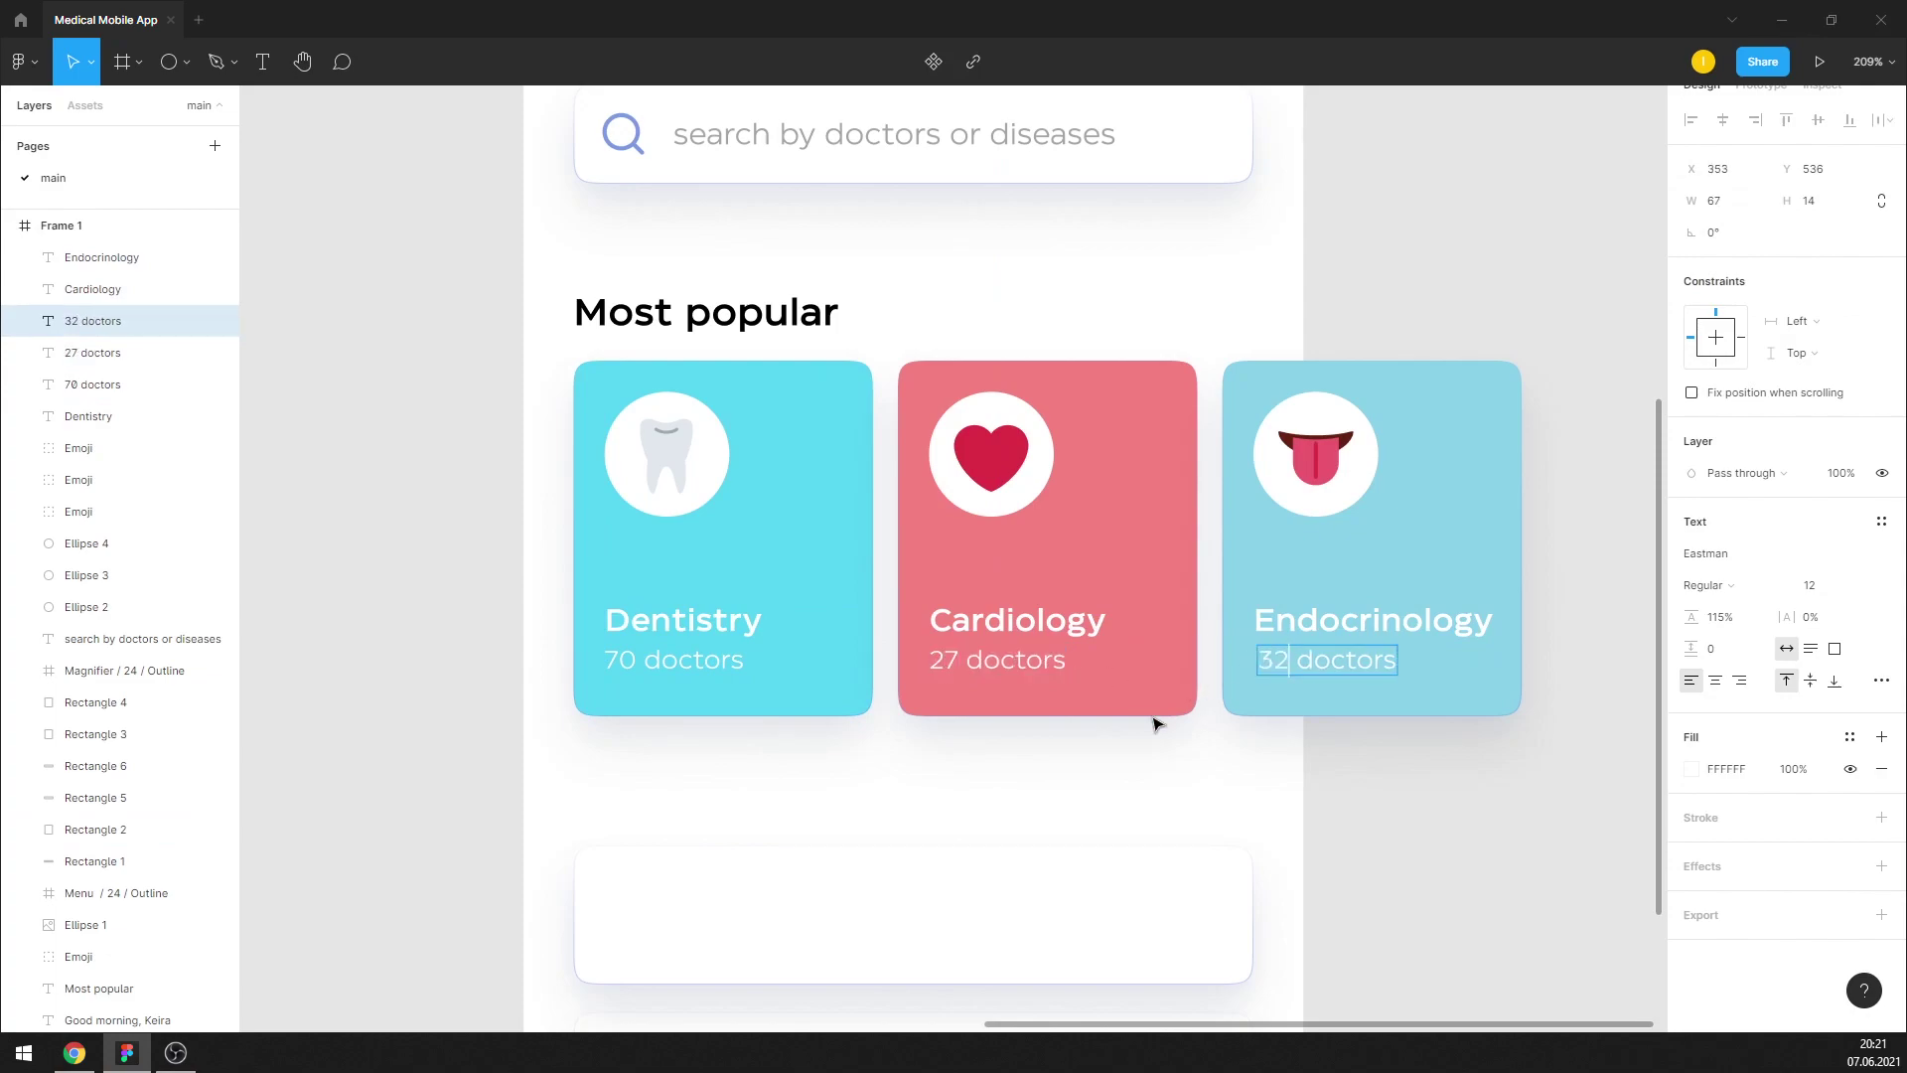
left_click(1122, 743)
Darken the Dentistry card fill to 4DC2DD
left_click(815, 516)
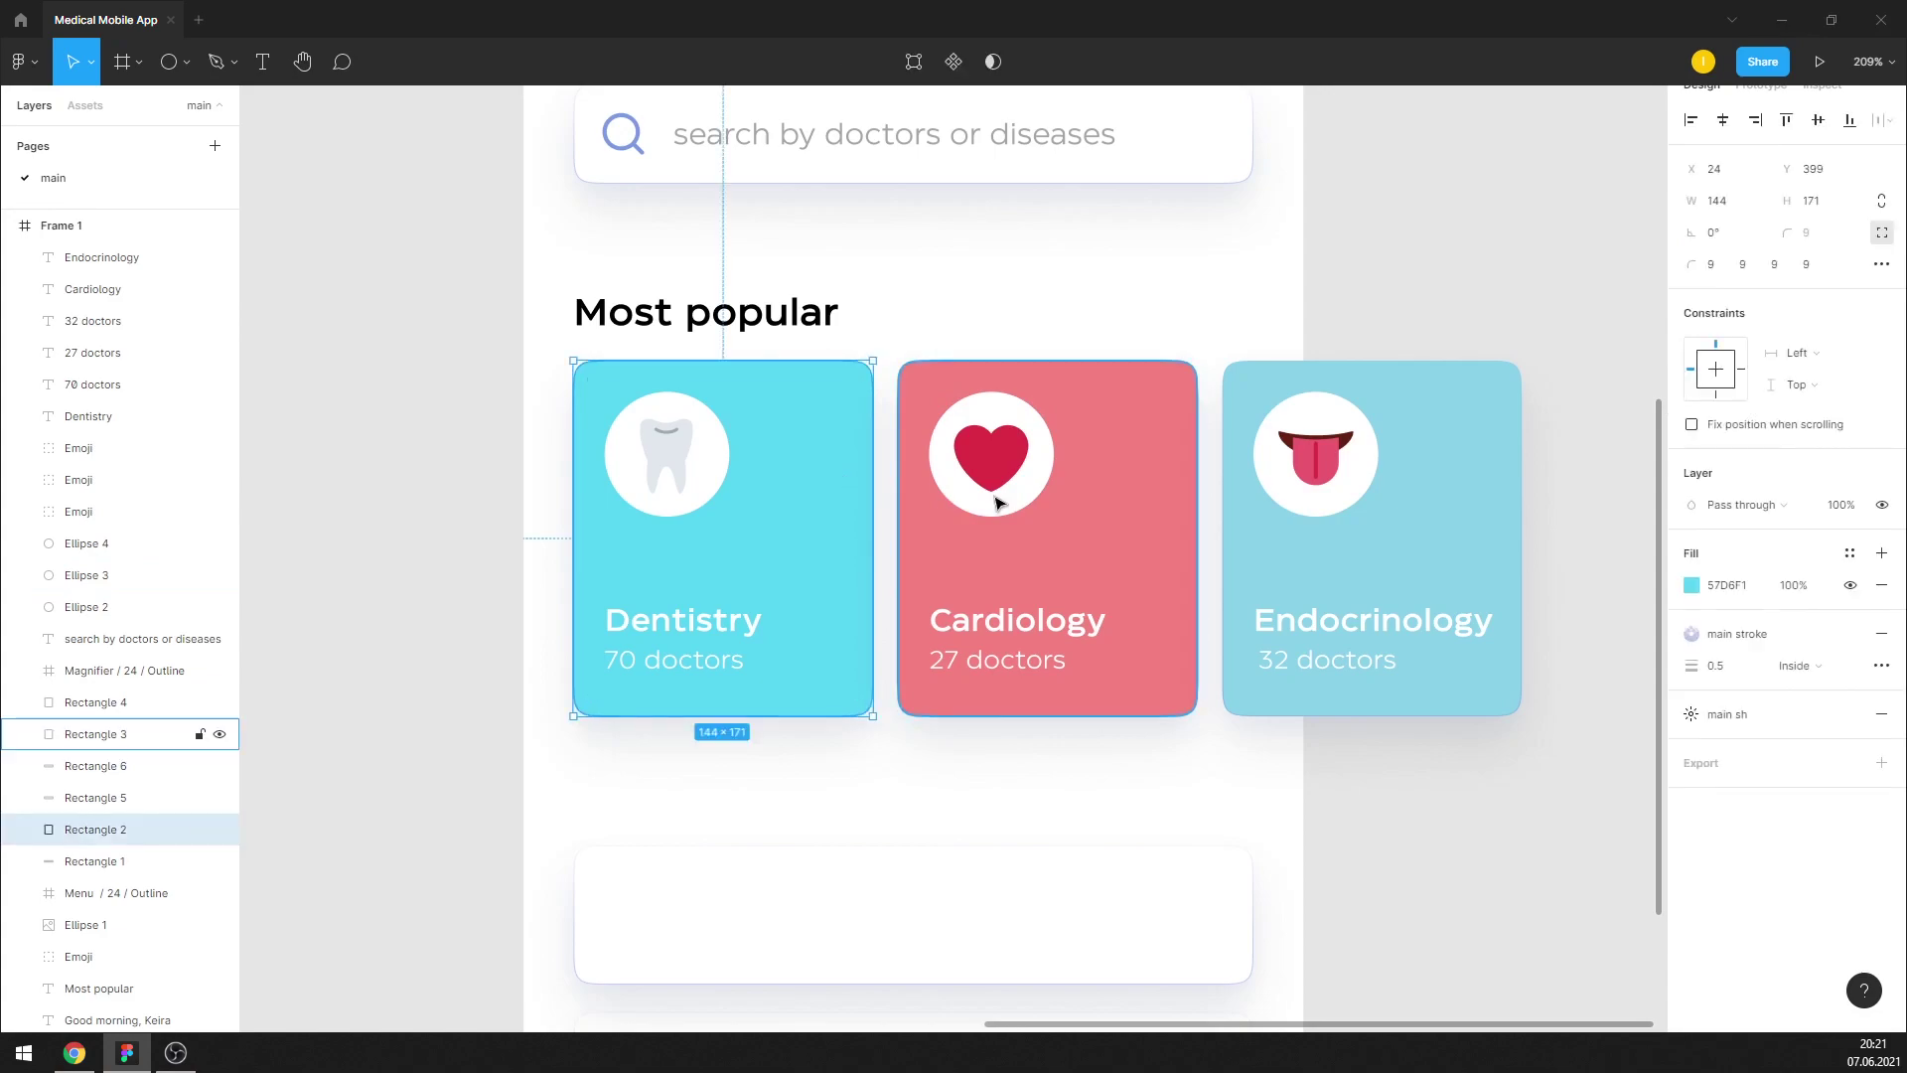
left_click(1716, 586)
type("4DC2DD")
key("Return")
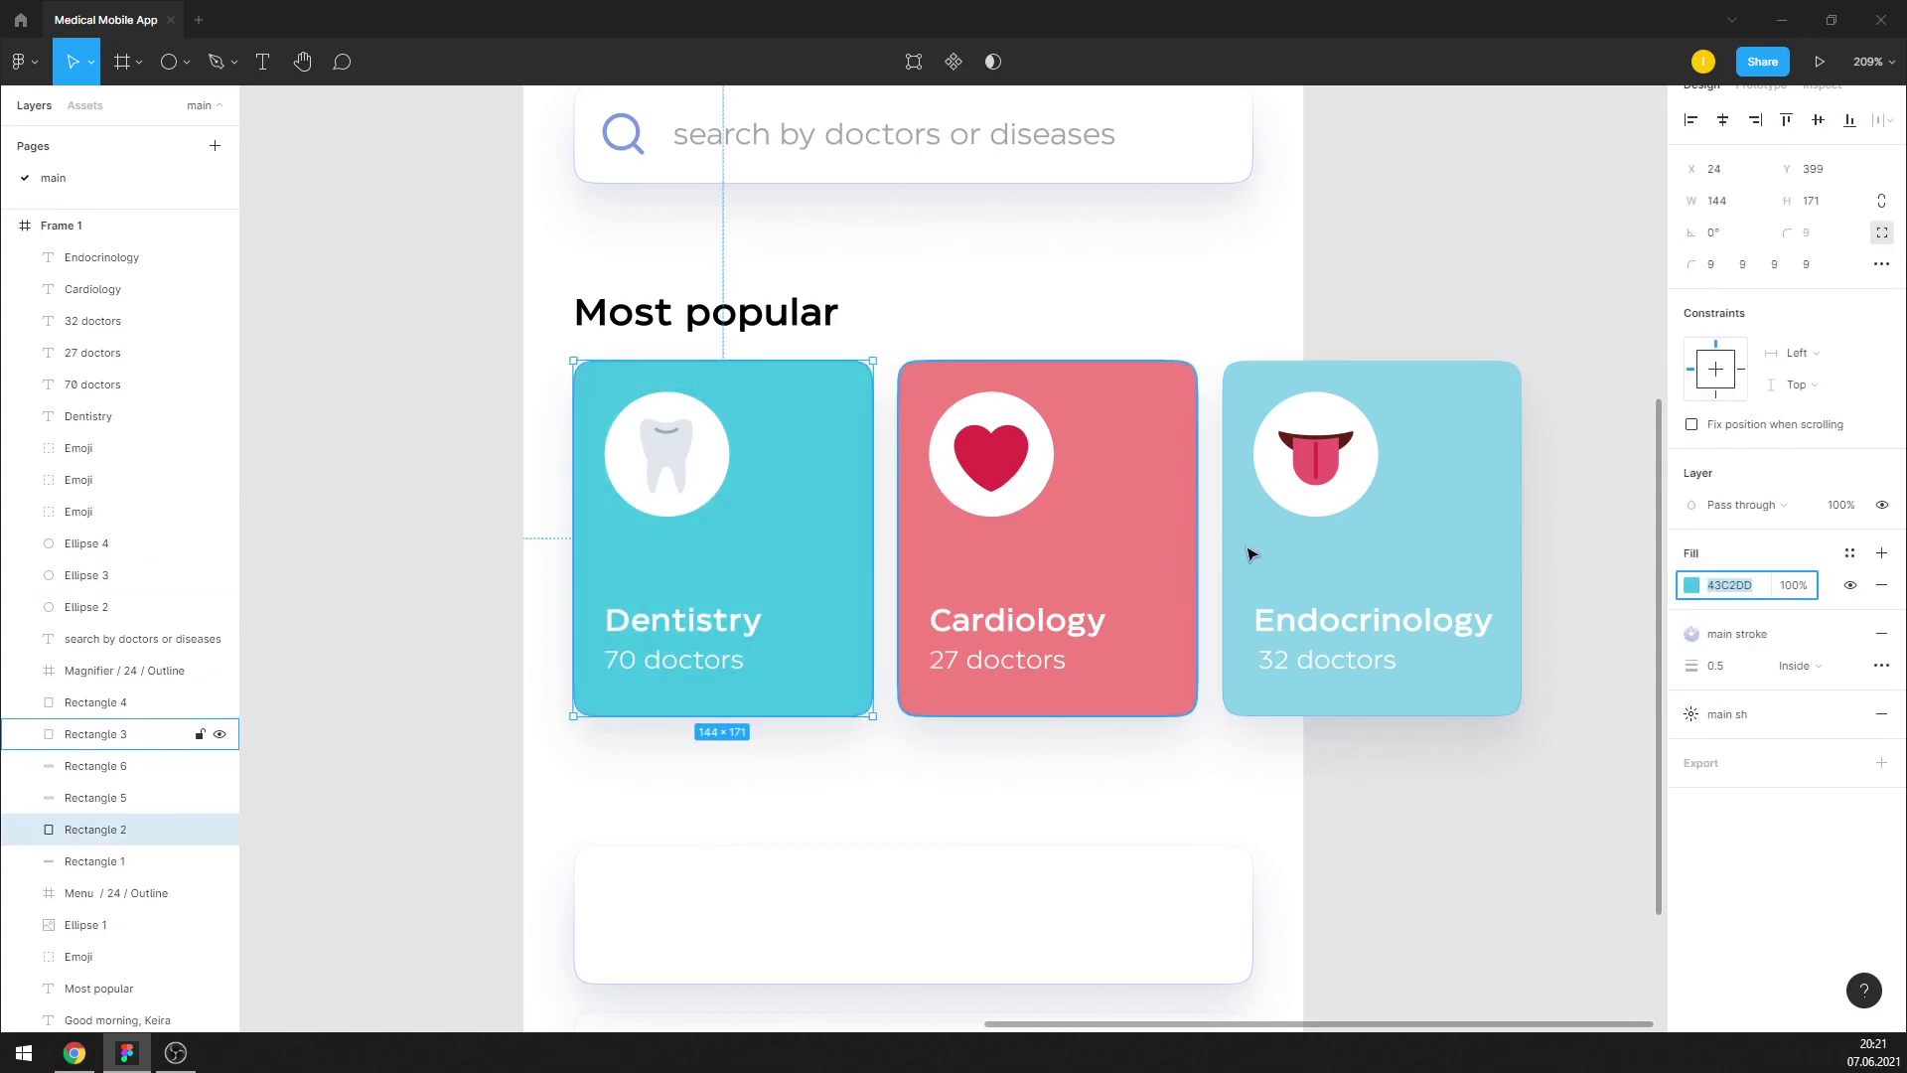
Fill the Endocrinology card with 75BED5, then shift its hue to purple
left_click(1391, 556)
left_click(1727, 585)
type("75BED5")
key("Return")
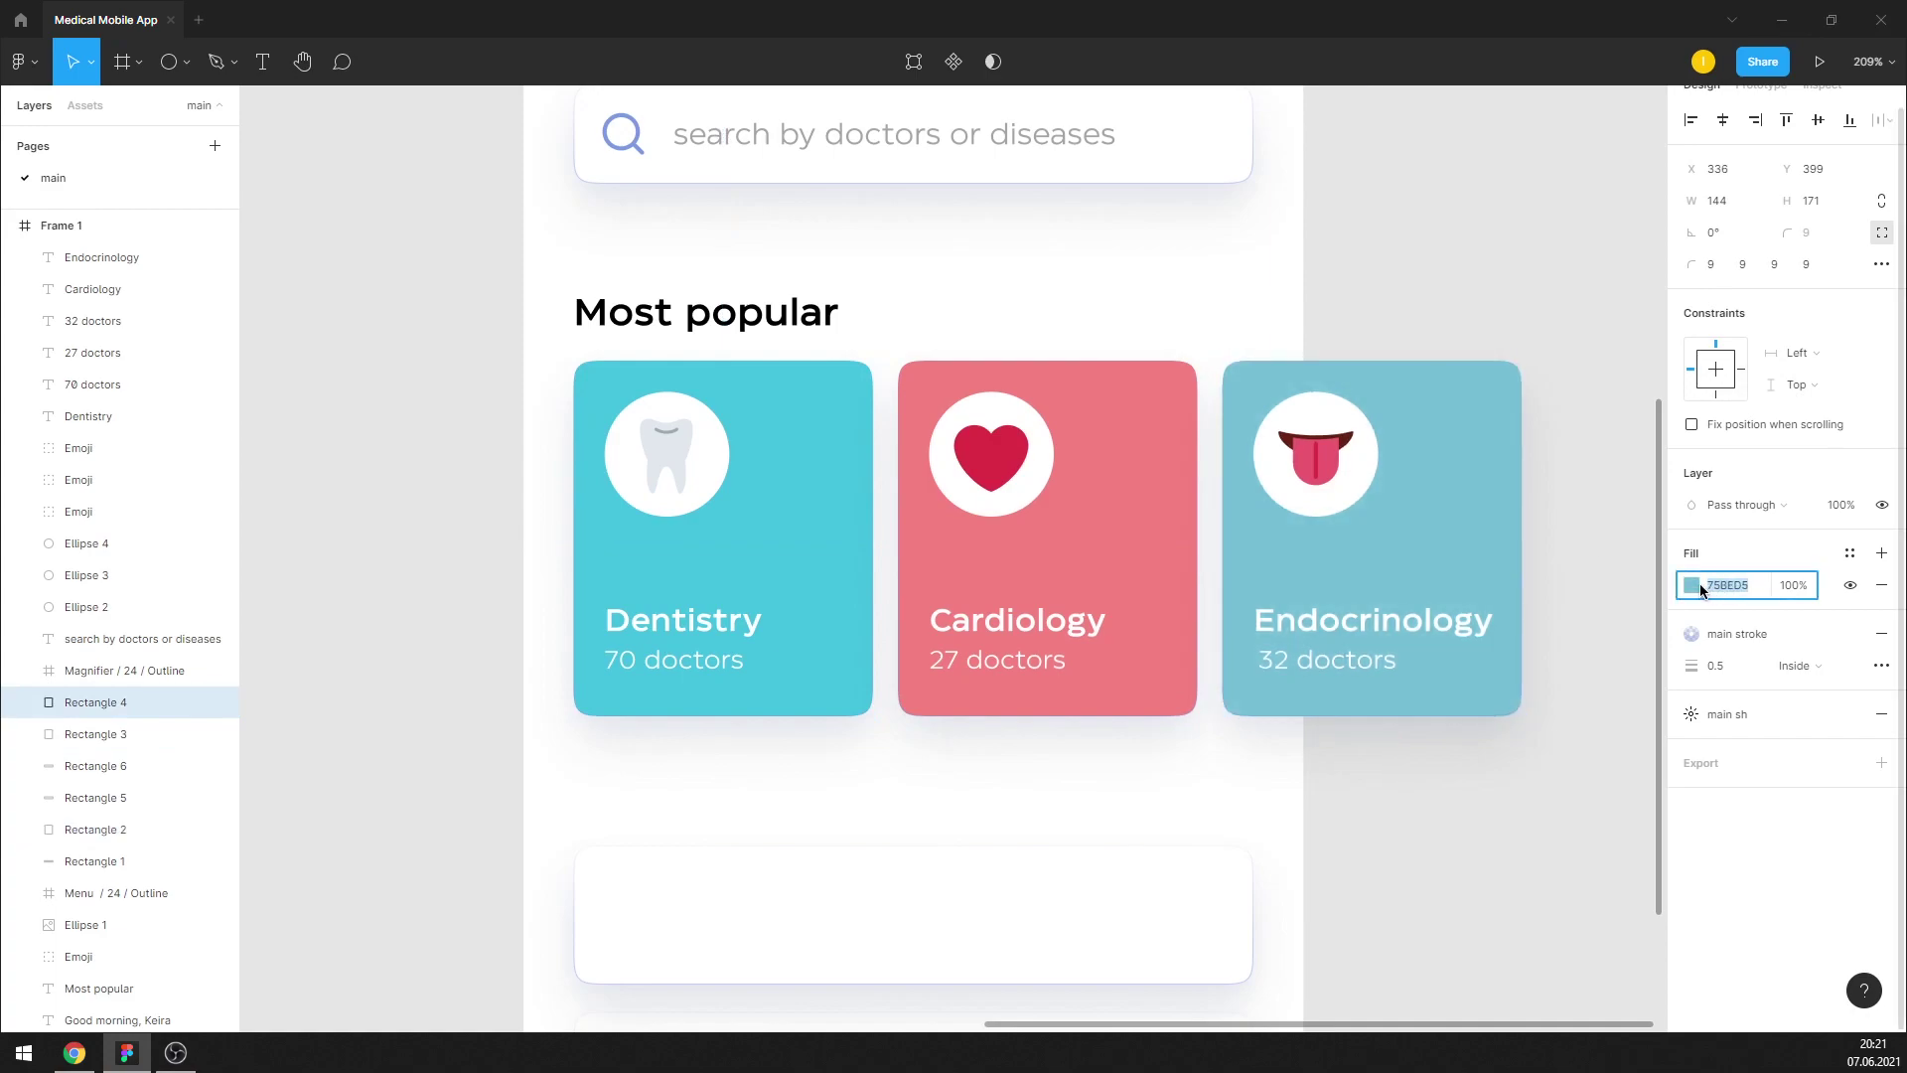
left_click(1690, 586)
left_click_drag(1572, 796, 1625, 802)
left_click(1657, 518)
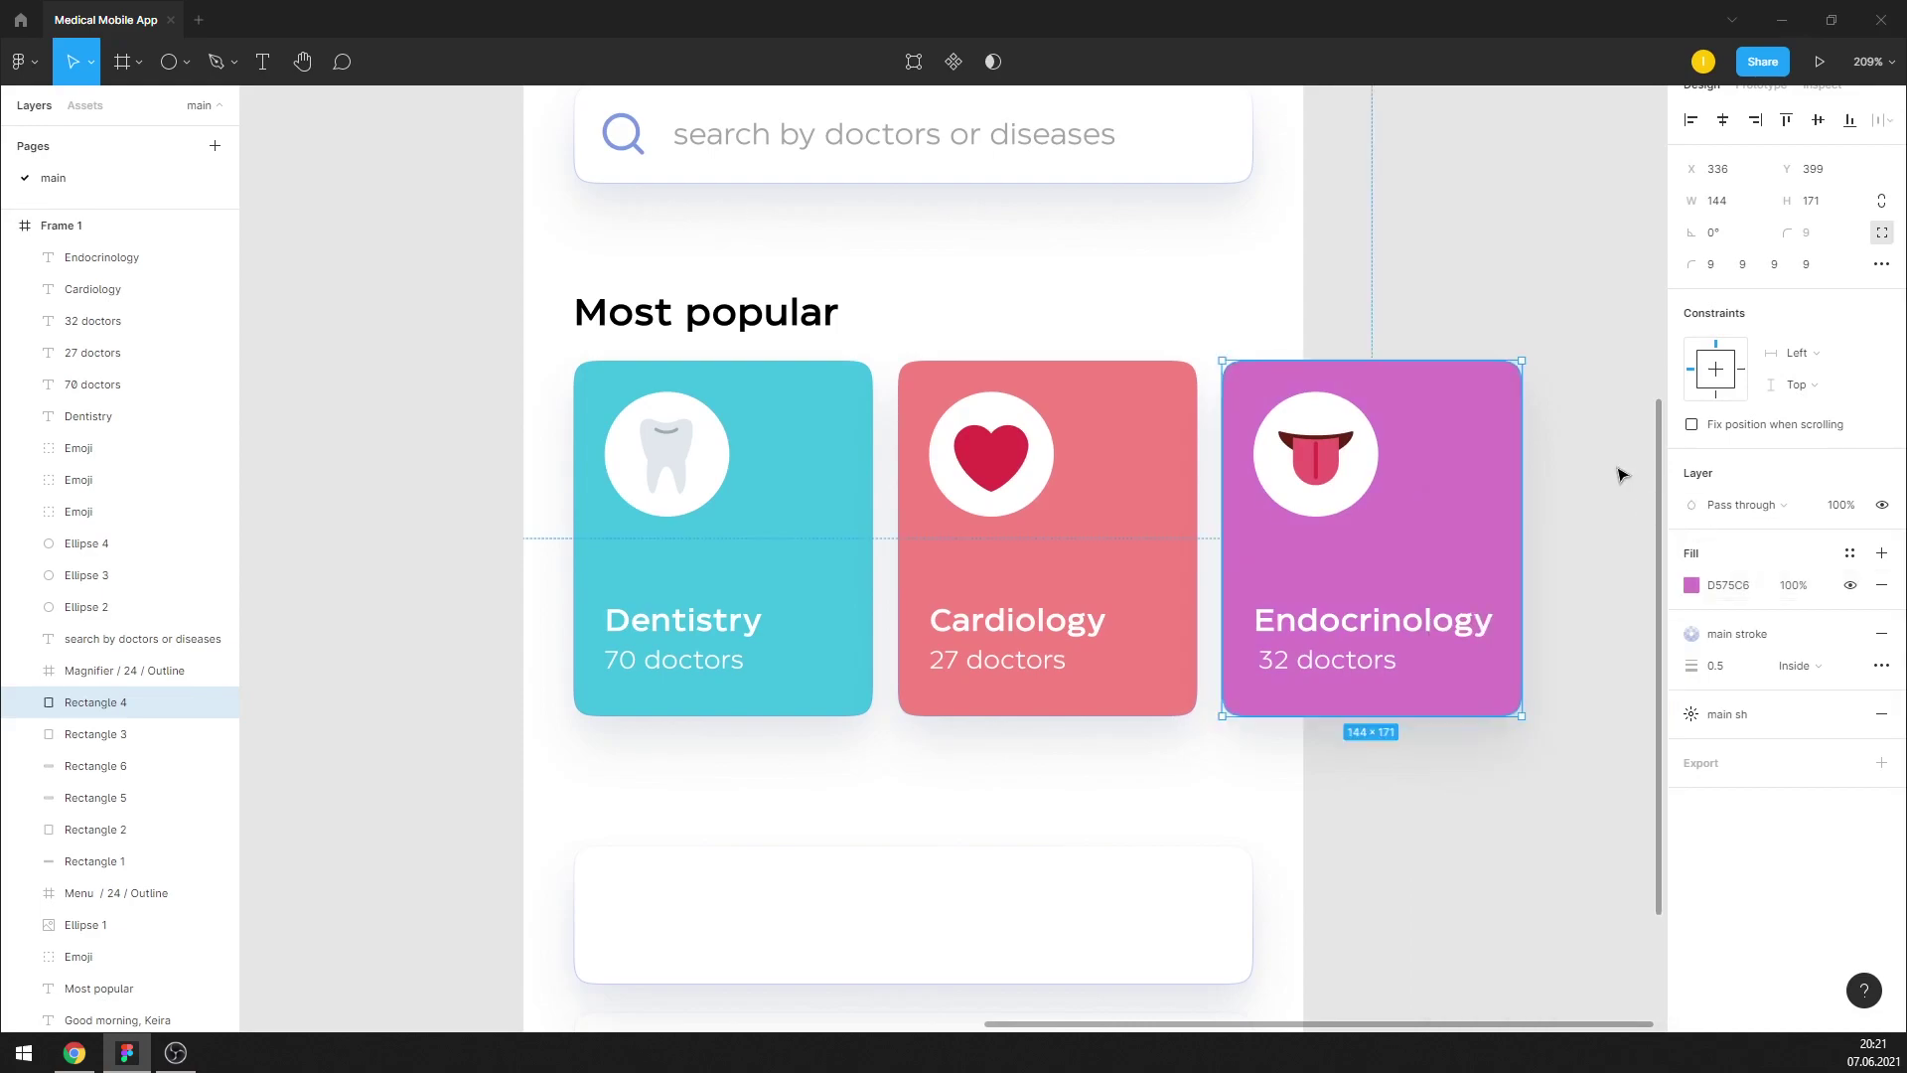
left_click(1618, 473)
Move the Endocrinology, Cardiology and Dentistry titles slightly down
left_click(99, 257)
left_click(92, 289, "shift")
left_click(685, 620, "shift")
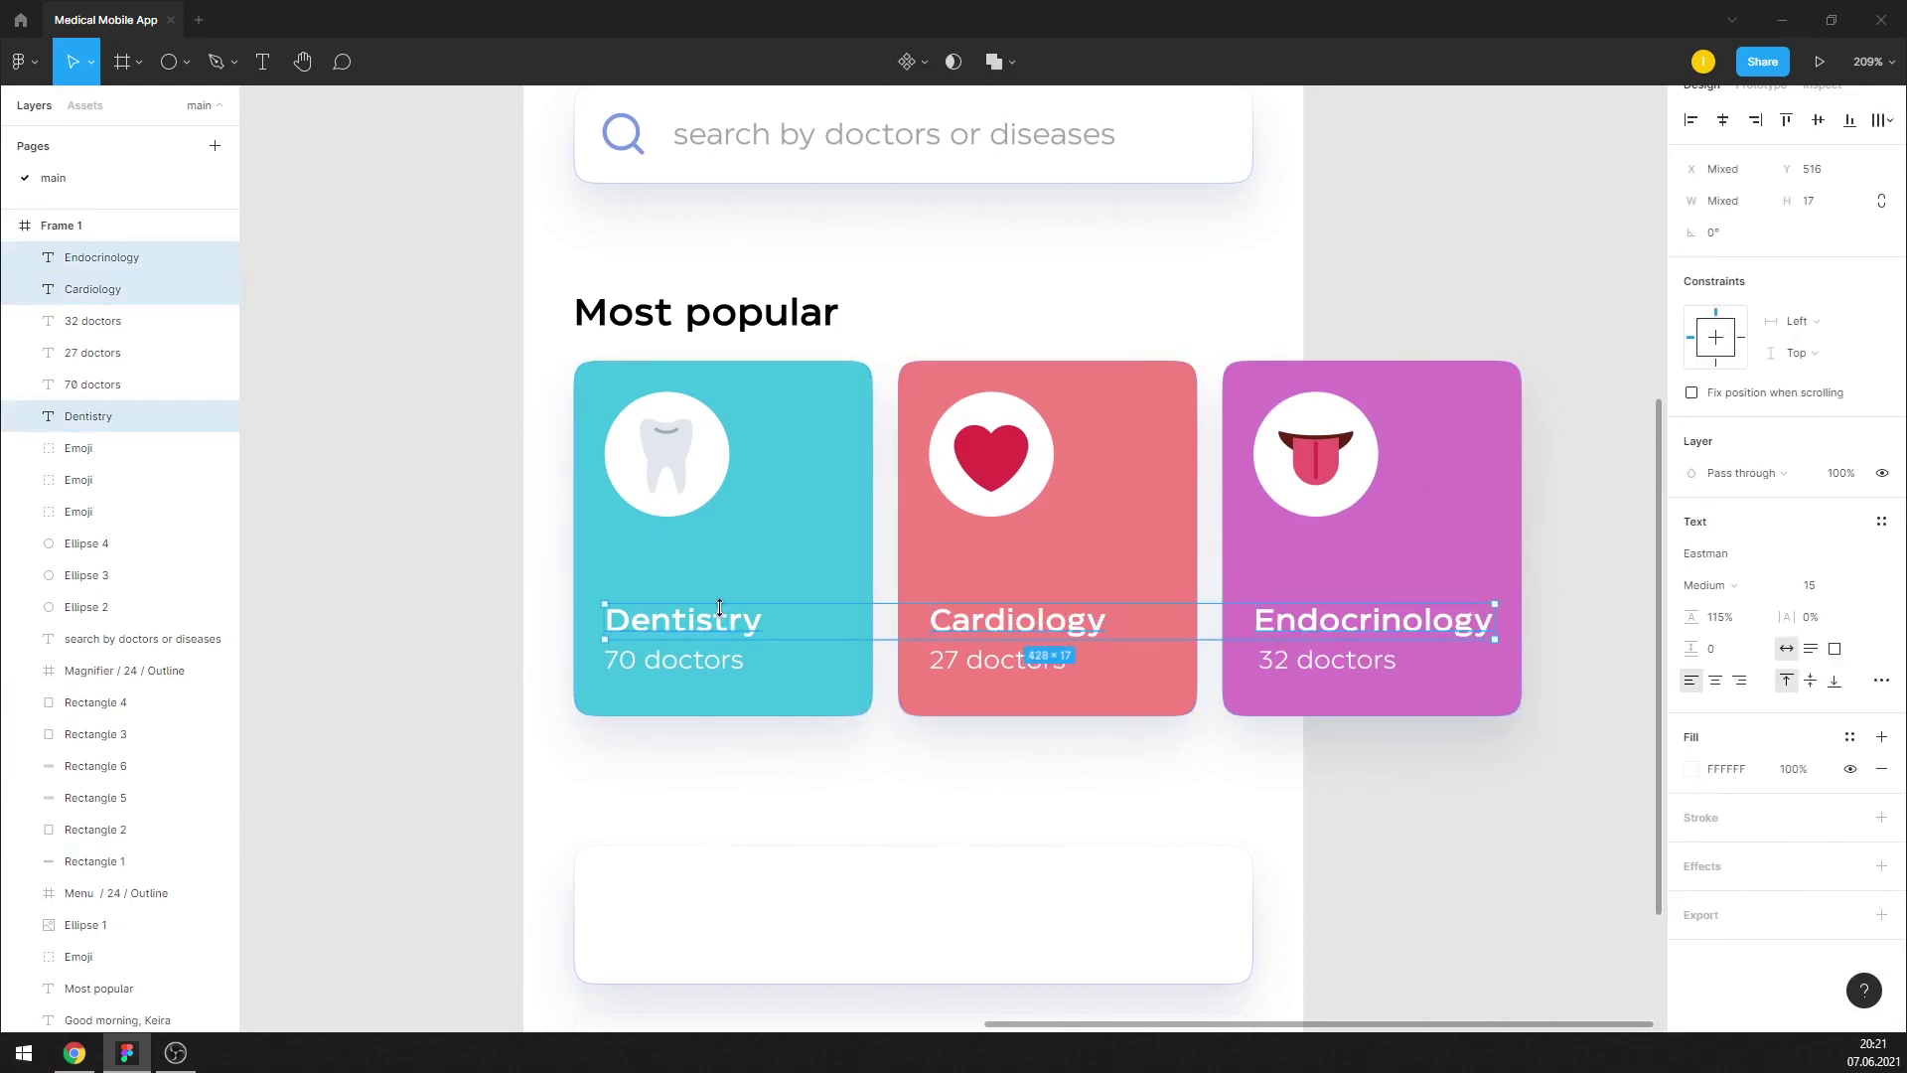
left_click_drag(621, 620, 718, 669)
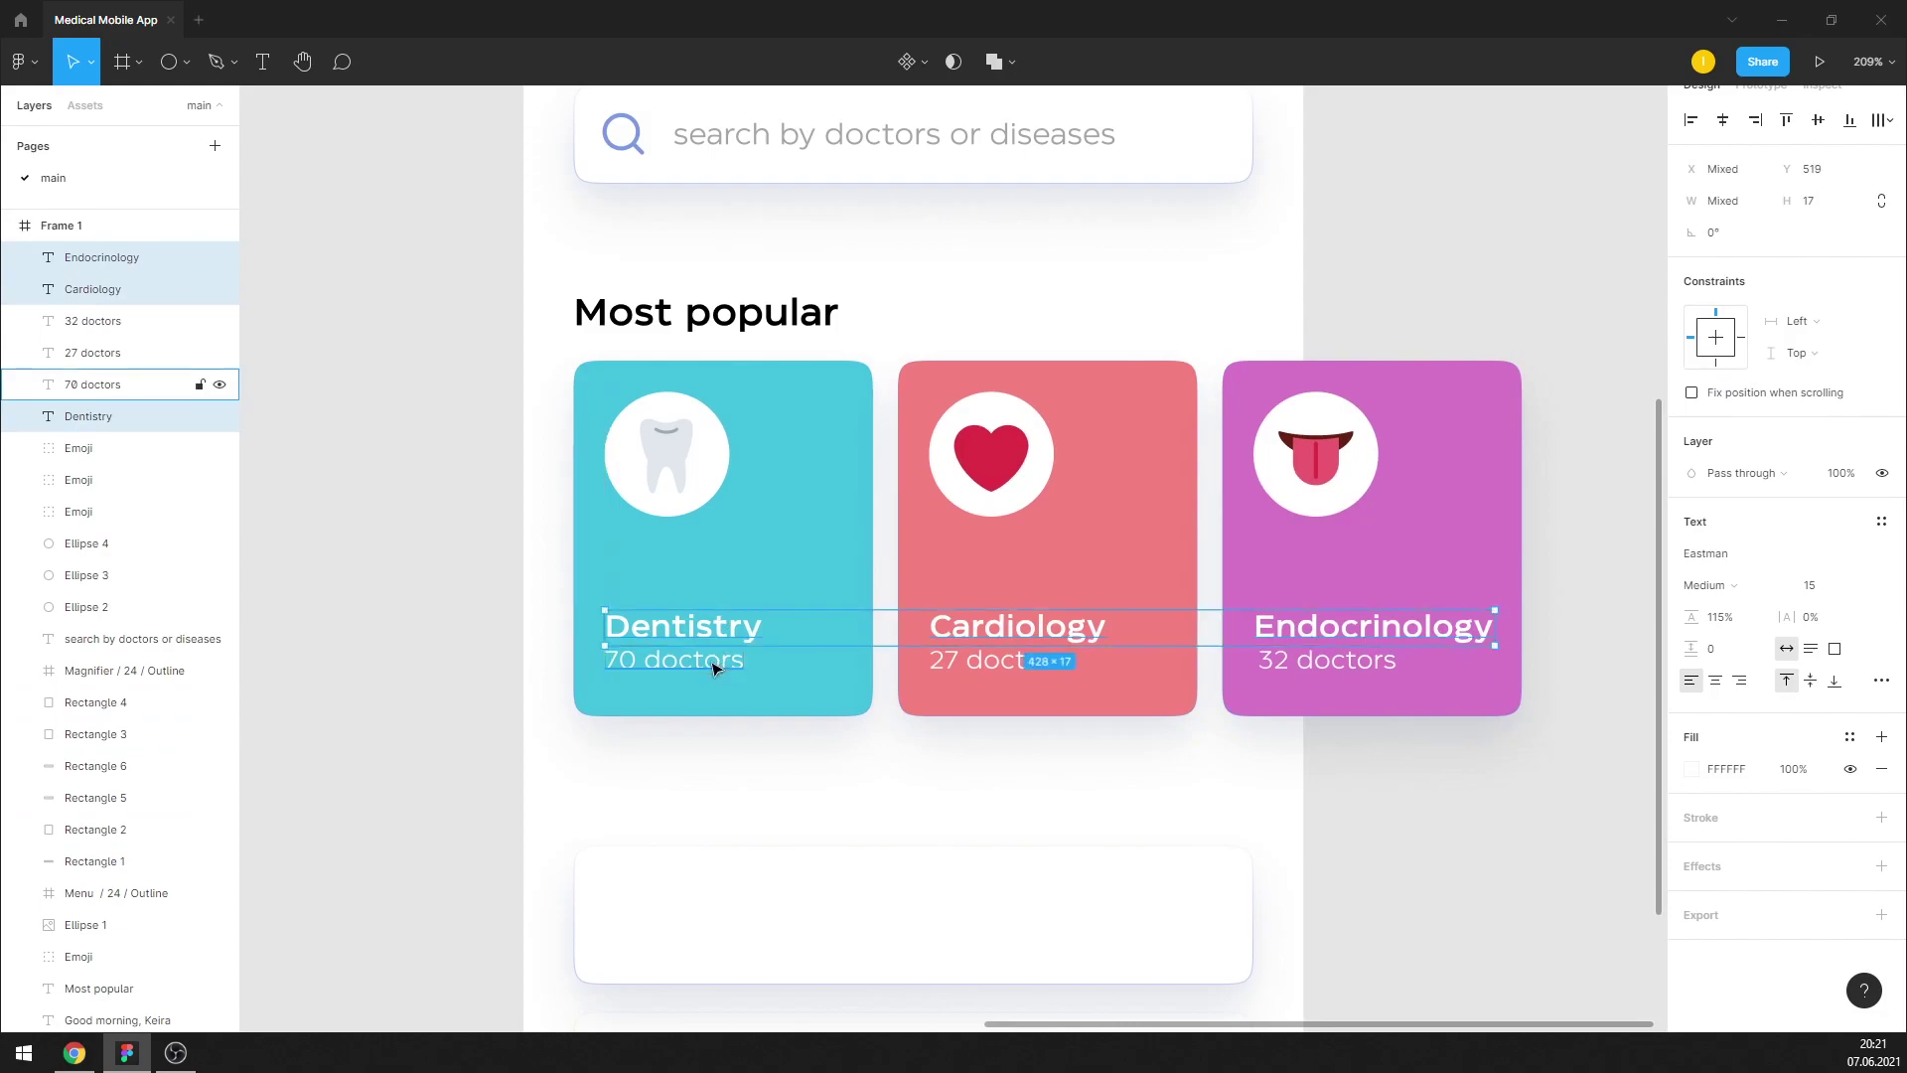
left_click(813, 775)
Enable Clip content on Frame 1 to hide overflowing content
scroll(778, 683, "down", 3, "ctrl")
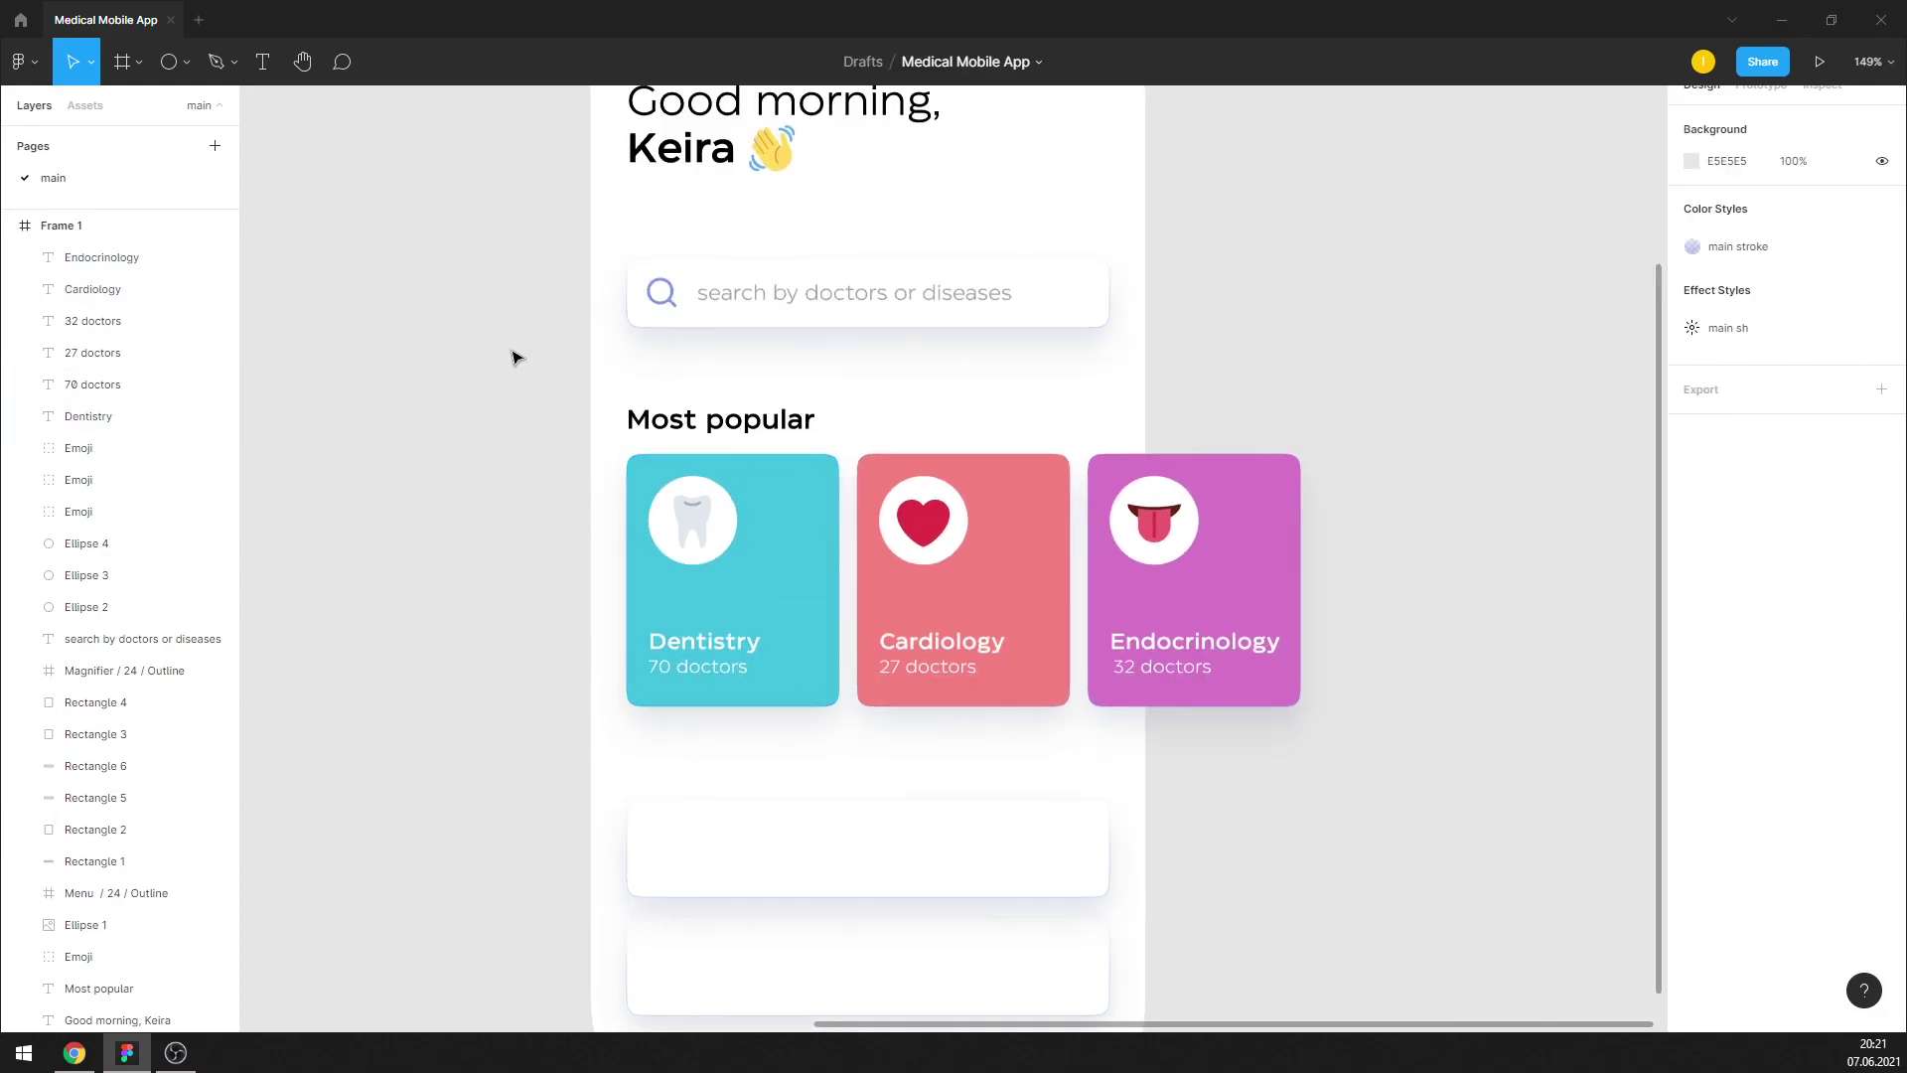
scroll(575, 204, "up", 4)
scroll(596, 192, "up", 2)
left_click(605, 159)
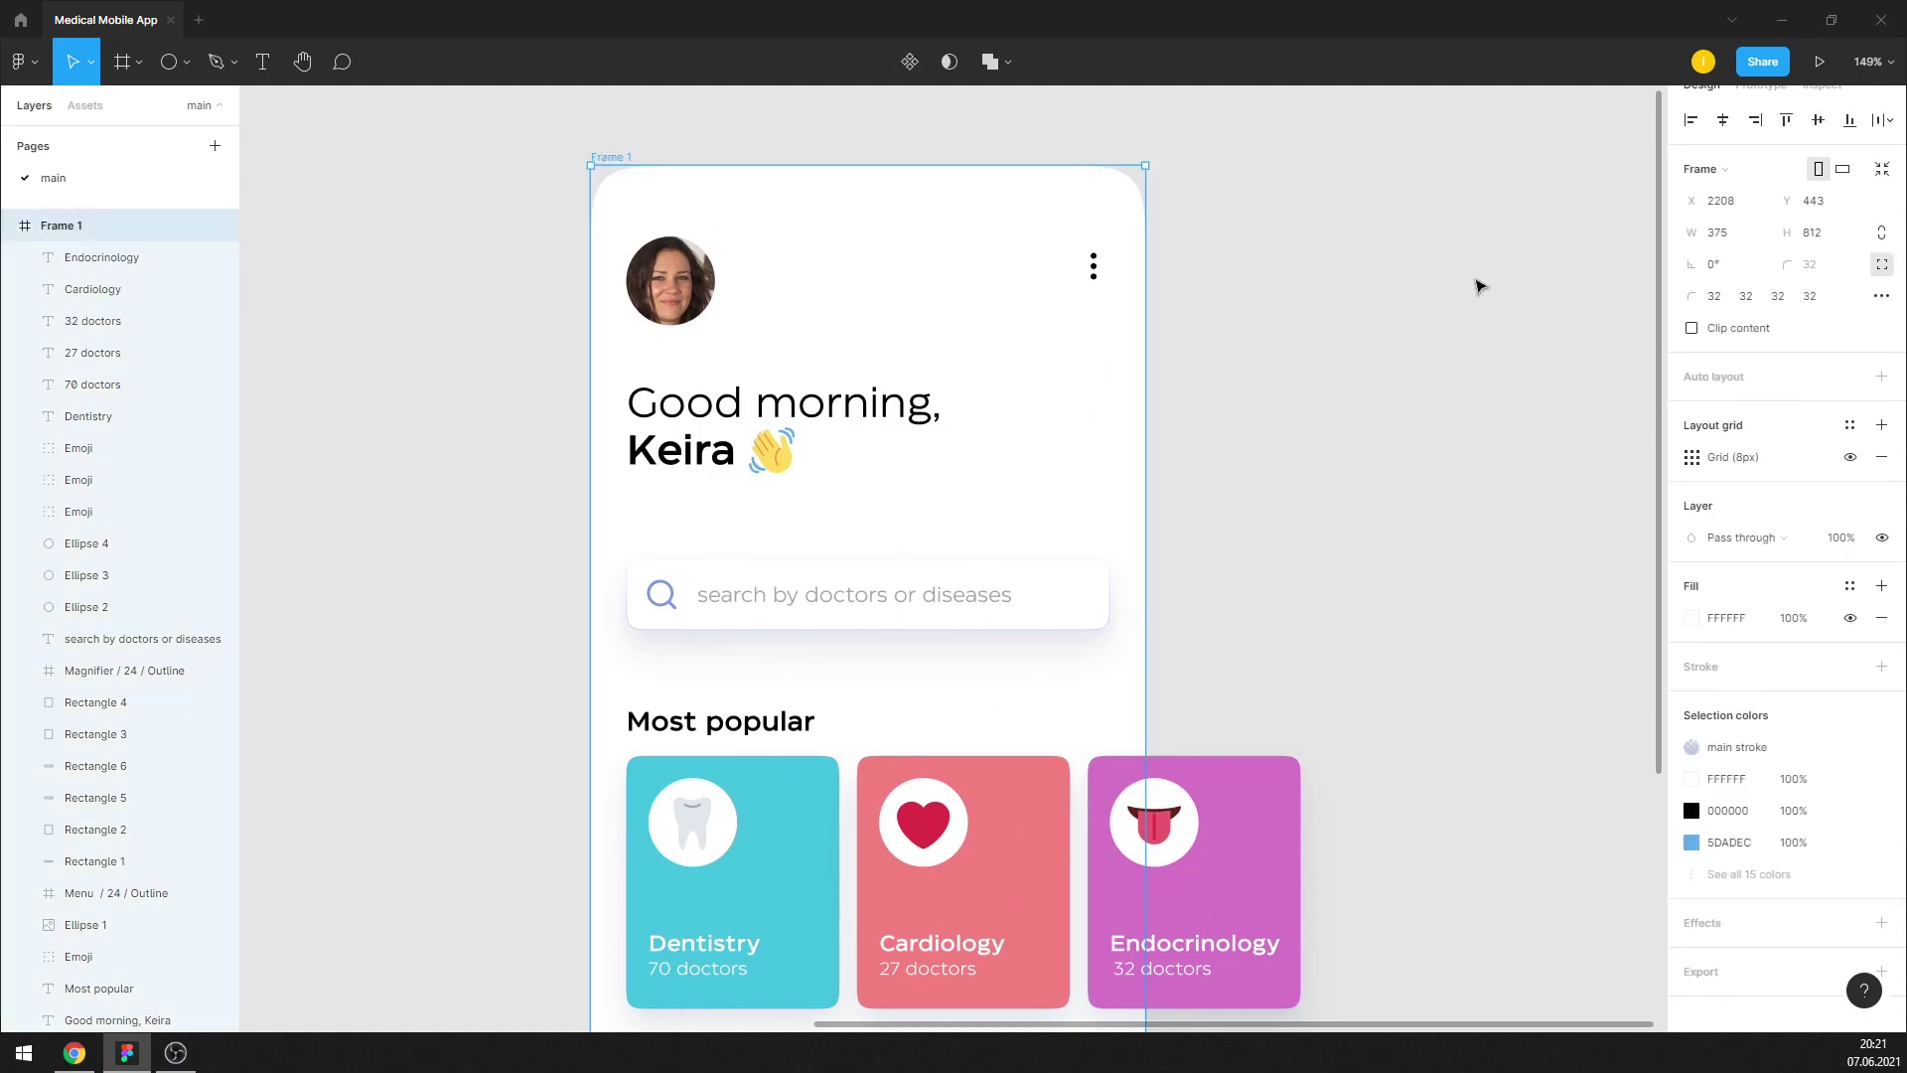
left_click(1695, 336)
left_click(1501, 360)
scroll(1309, 340, "down", 1, "ctrl")
Shift the Most popular heading and its cards up
scroll(1308, 340, "down", 1, "ctrl")
scroll(1014, 439, "down", 1)
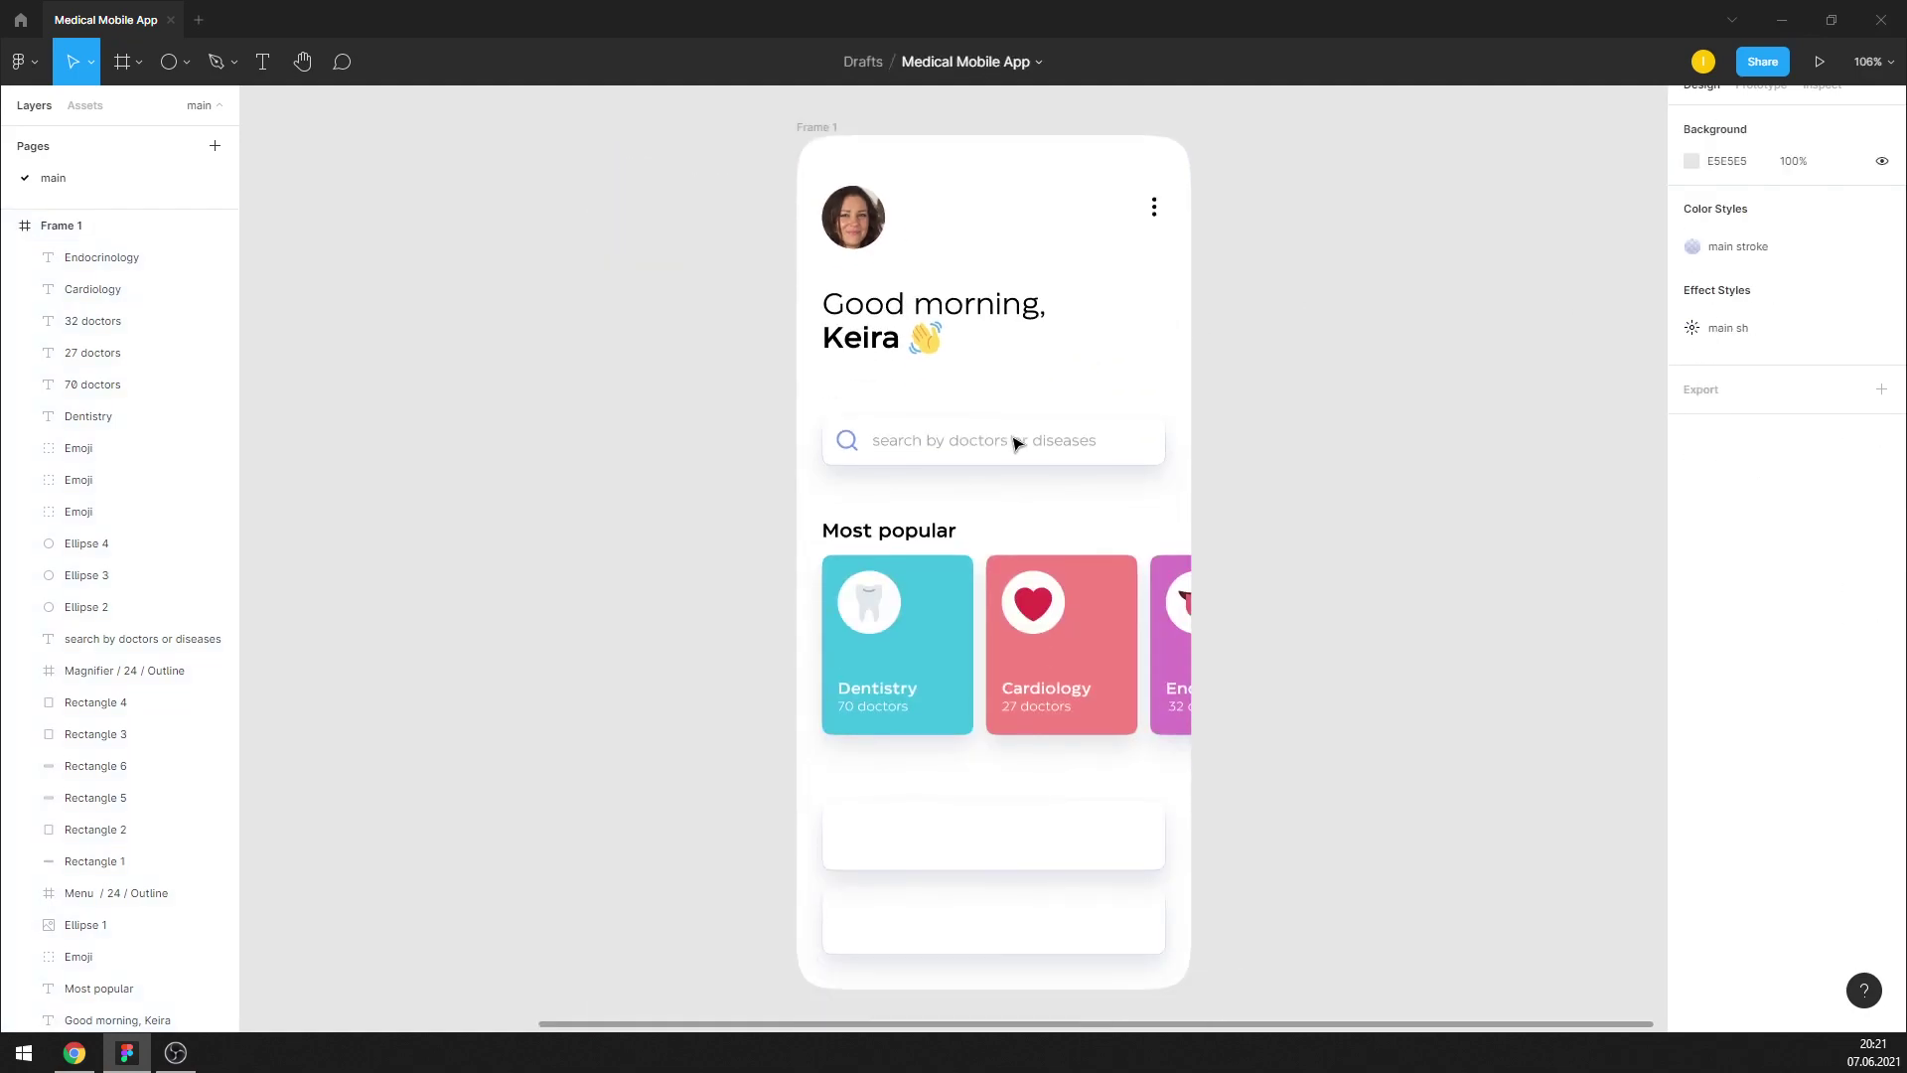
scroll(1059, 417, "down", 1)
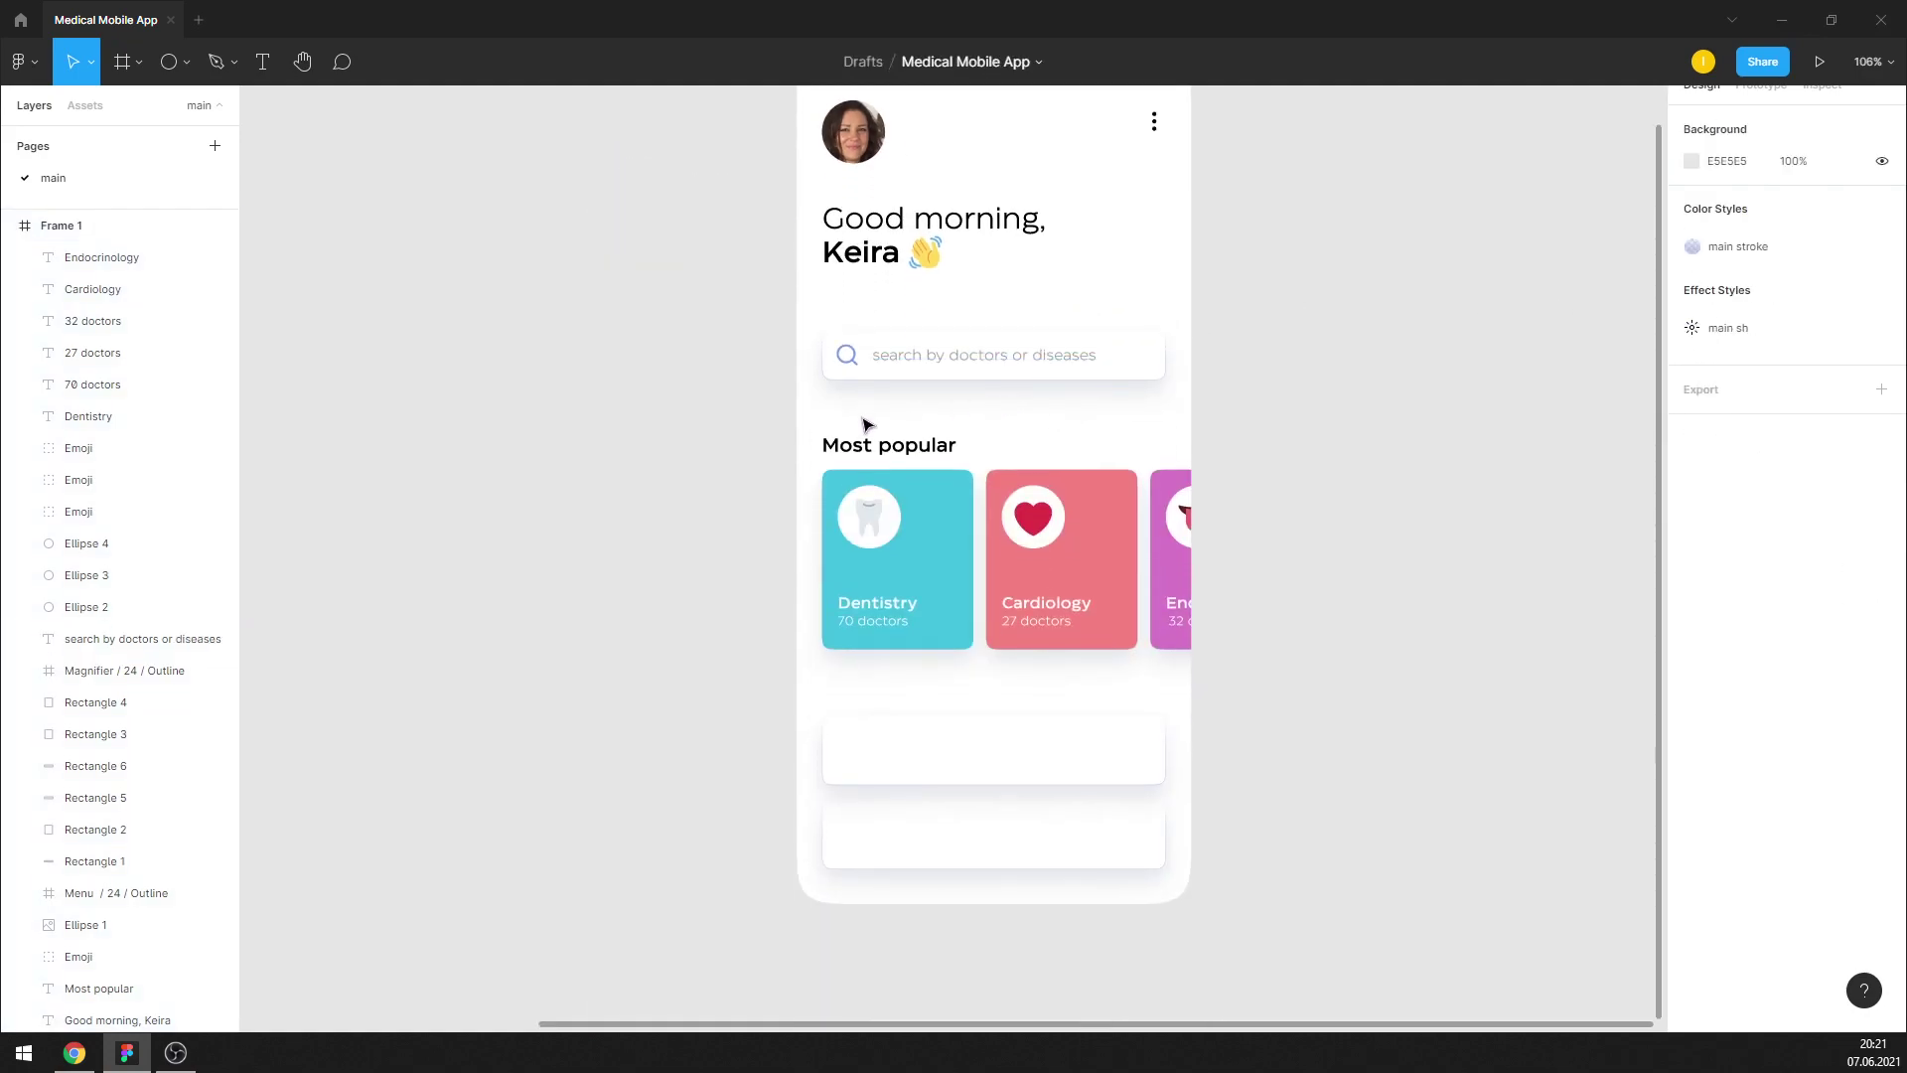
left_click_drag(814, 437, 1195, 655)
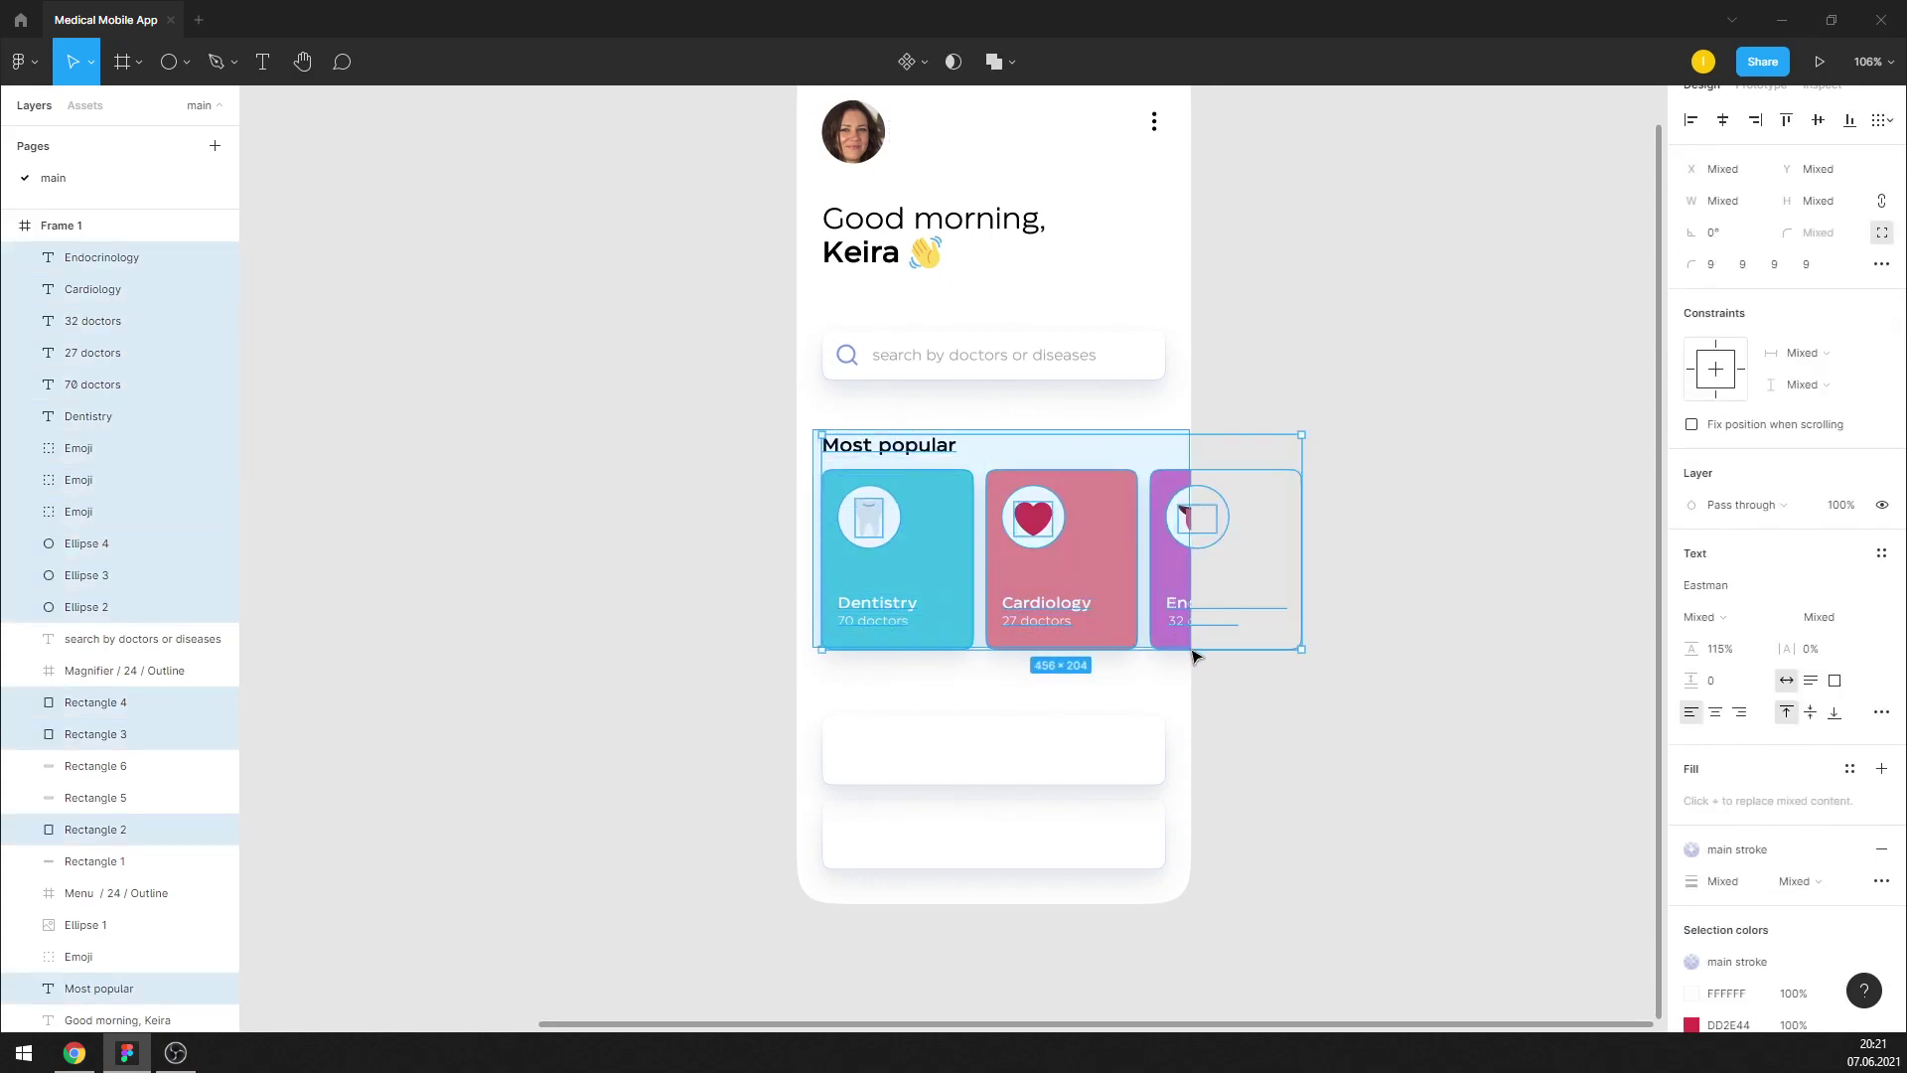
key("shift+Up")
key("shift+Up")
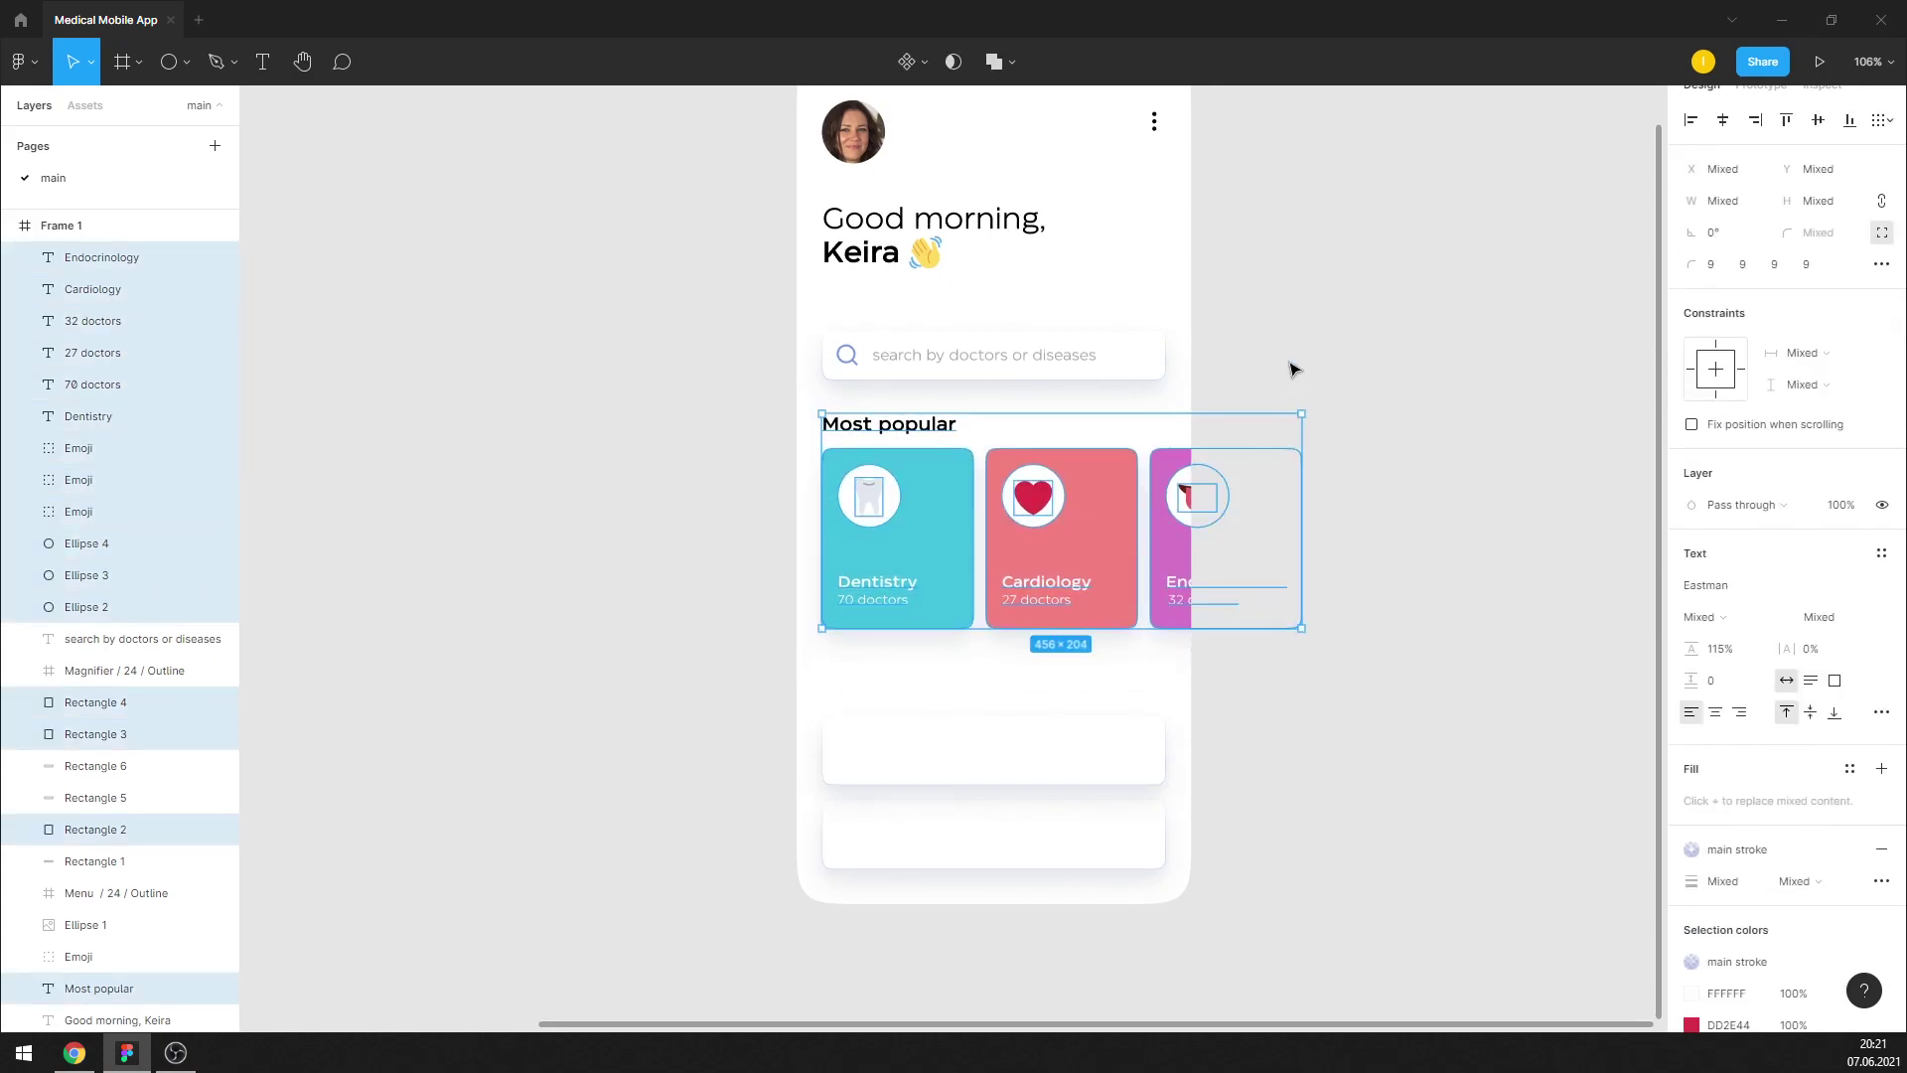
left_click(1291, 370)
scroll(1022, 583, "up", 1, "ctrl")
scroll(1022, 583, "up", 1, "ctrl")
mouse_move(834, 373)
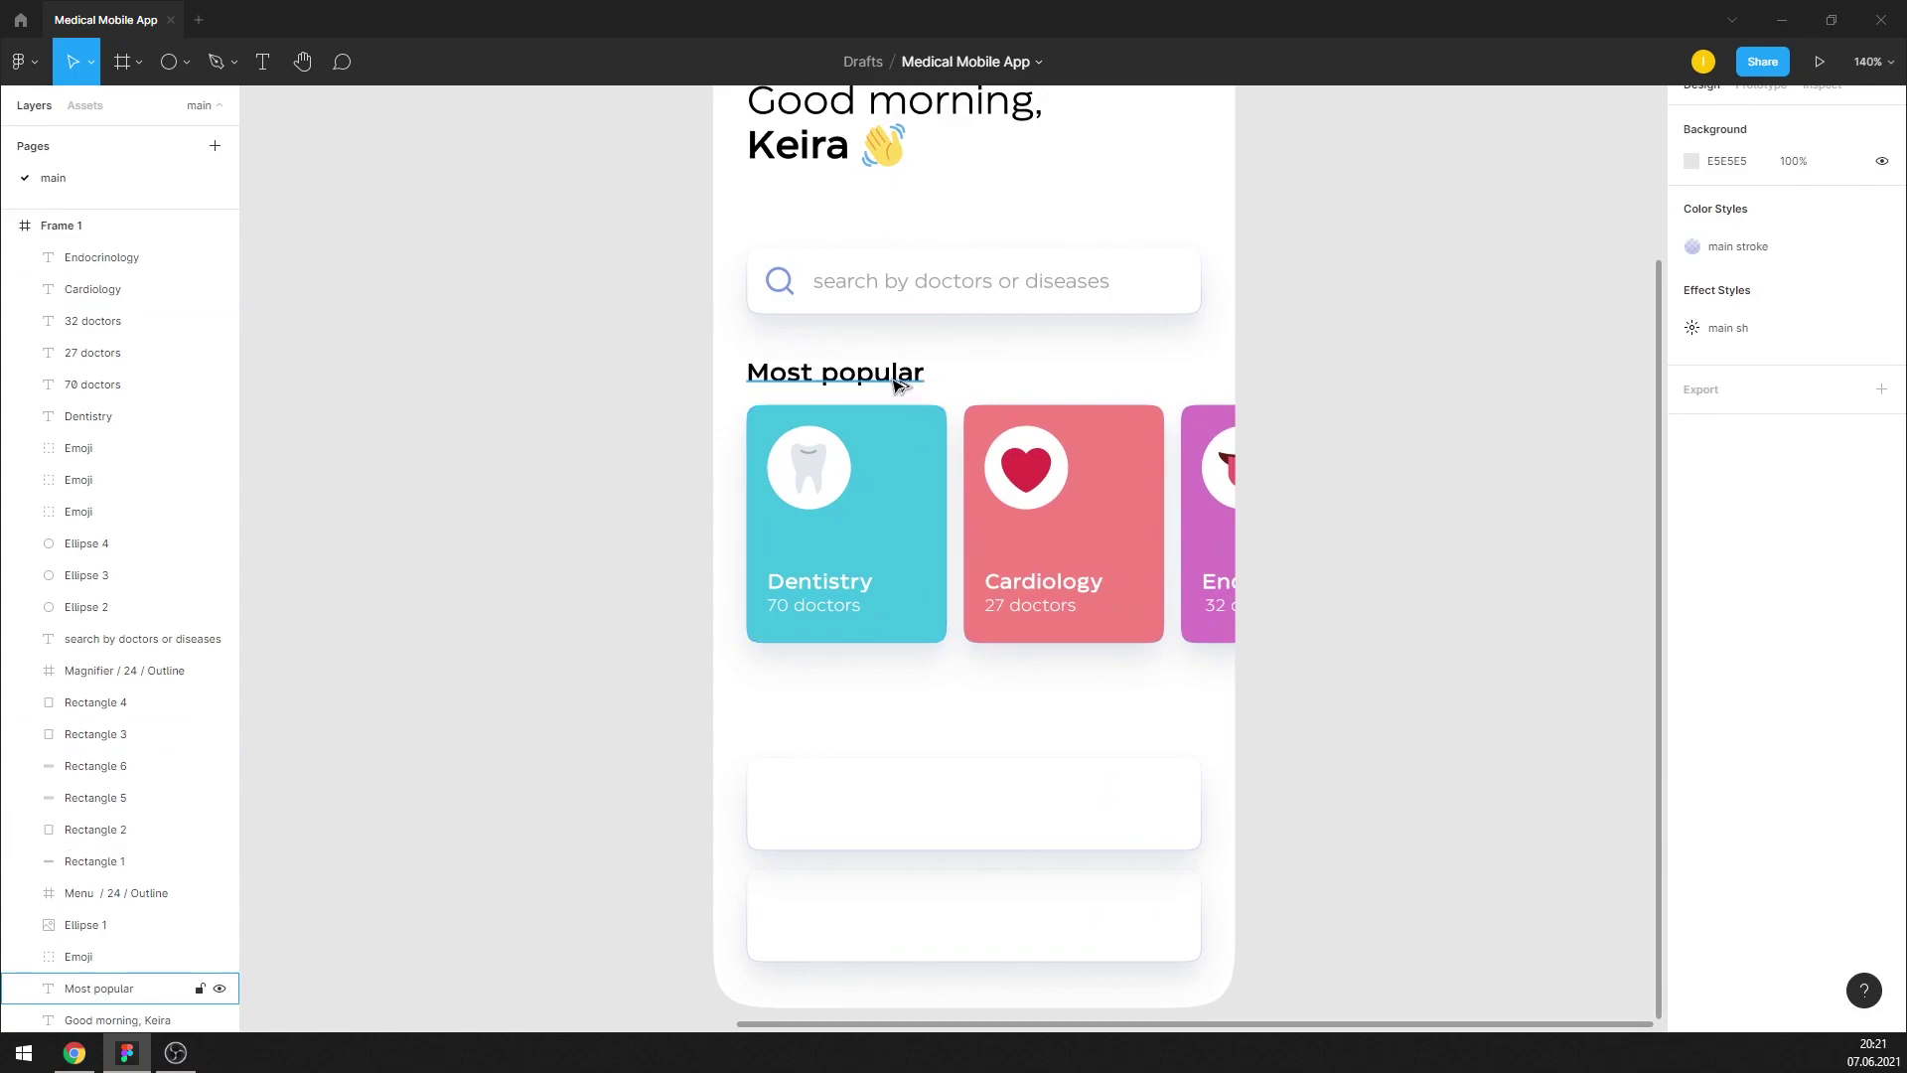
Duplicate the Most popular heading lower down and rename it 'Your test results'
left_click_drag(898, 374, 929, 722)
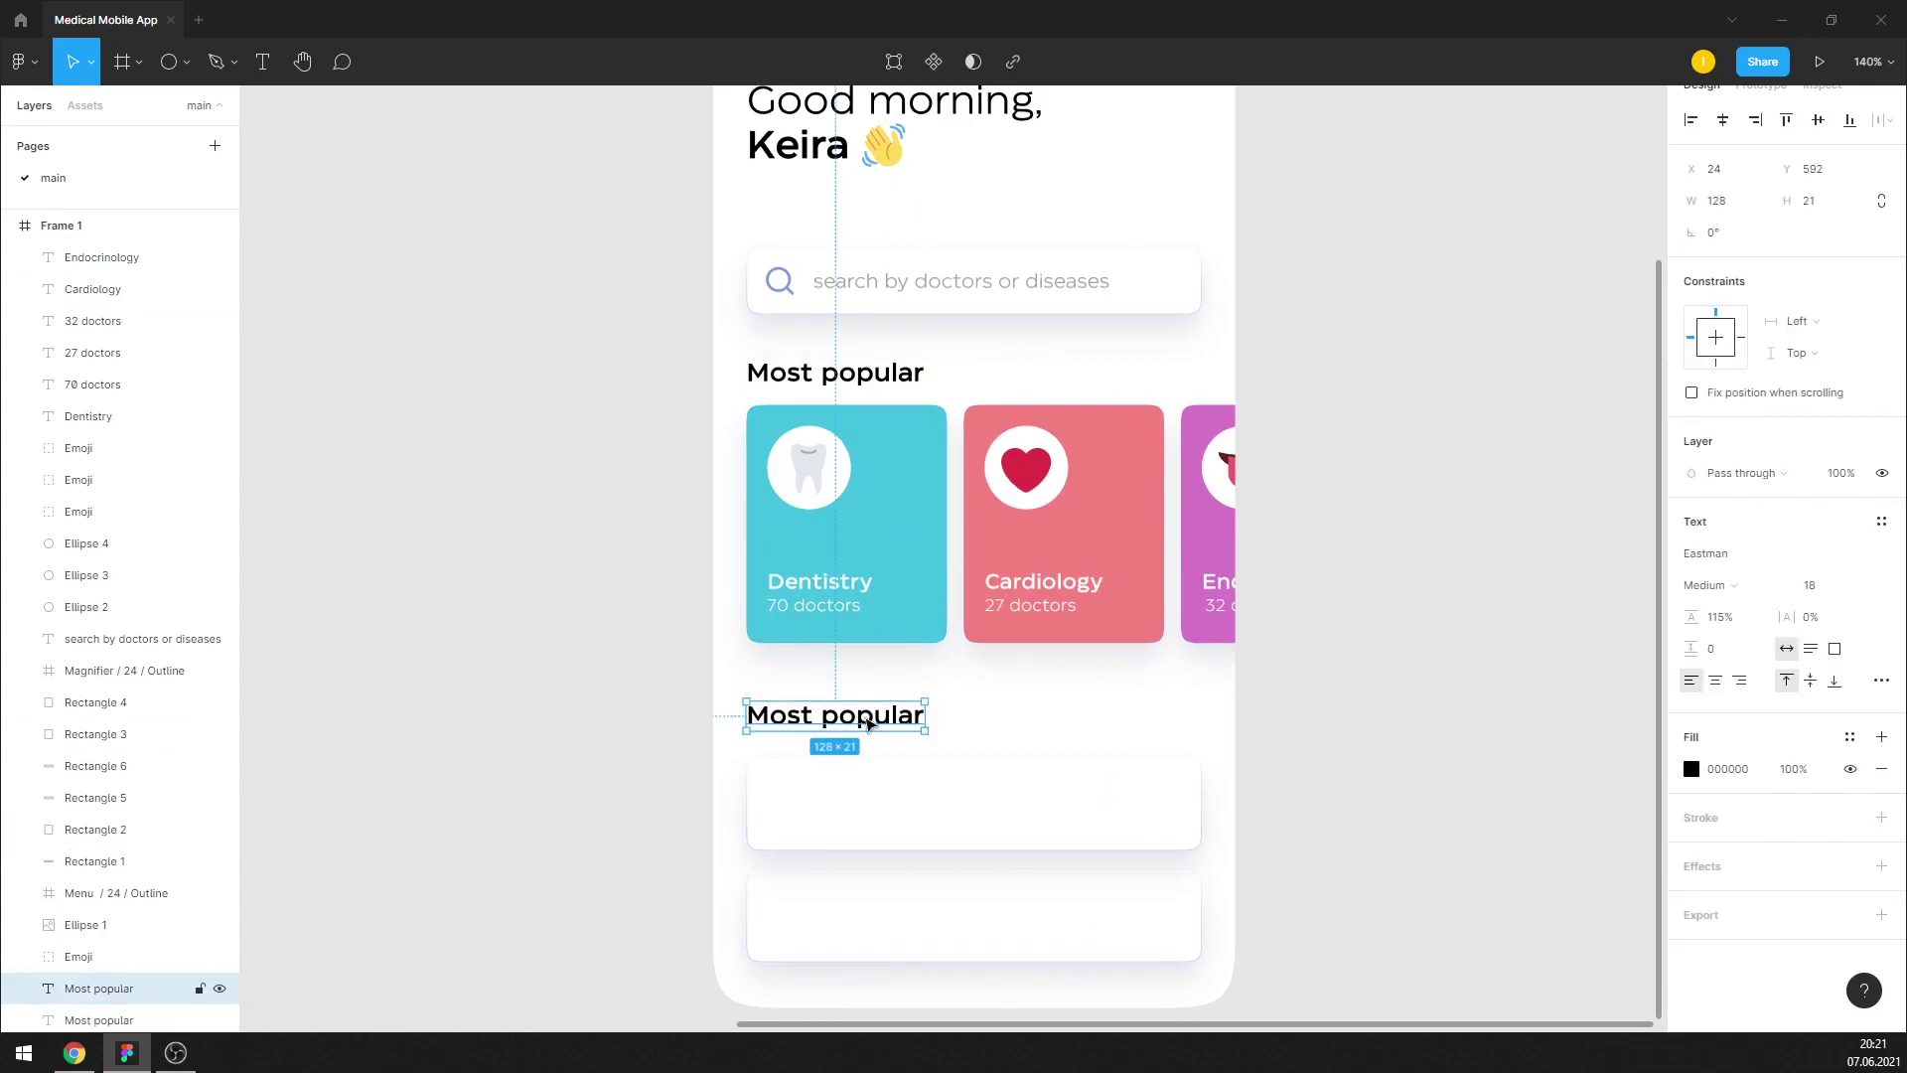
double_click(867, 723)
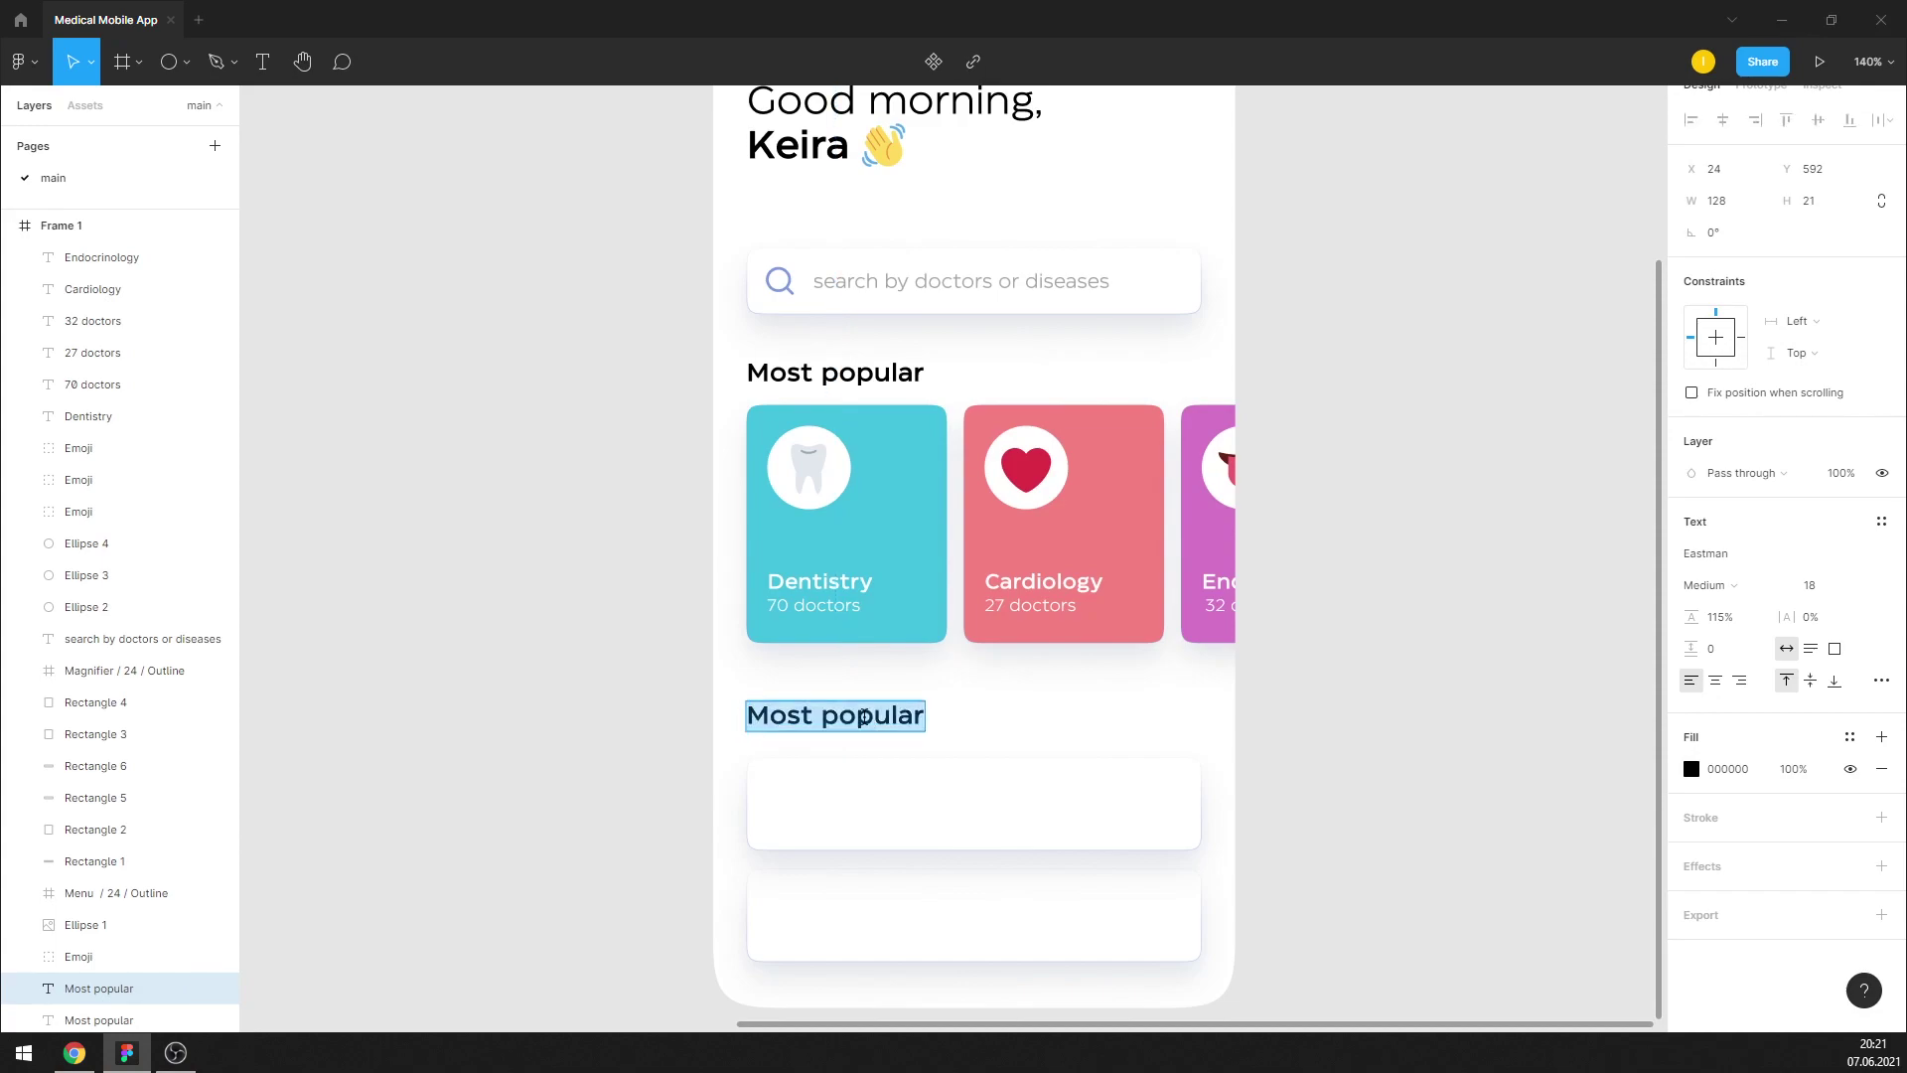
type("Y")
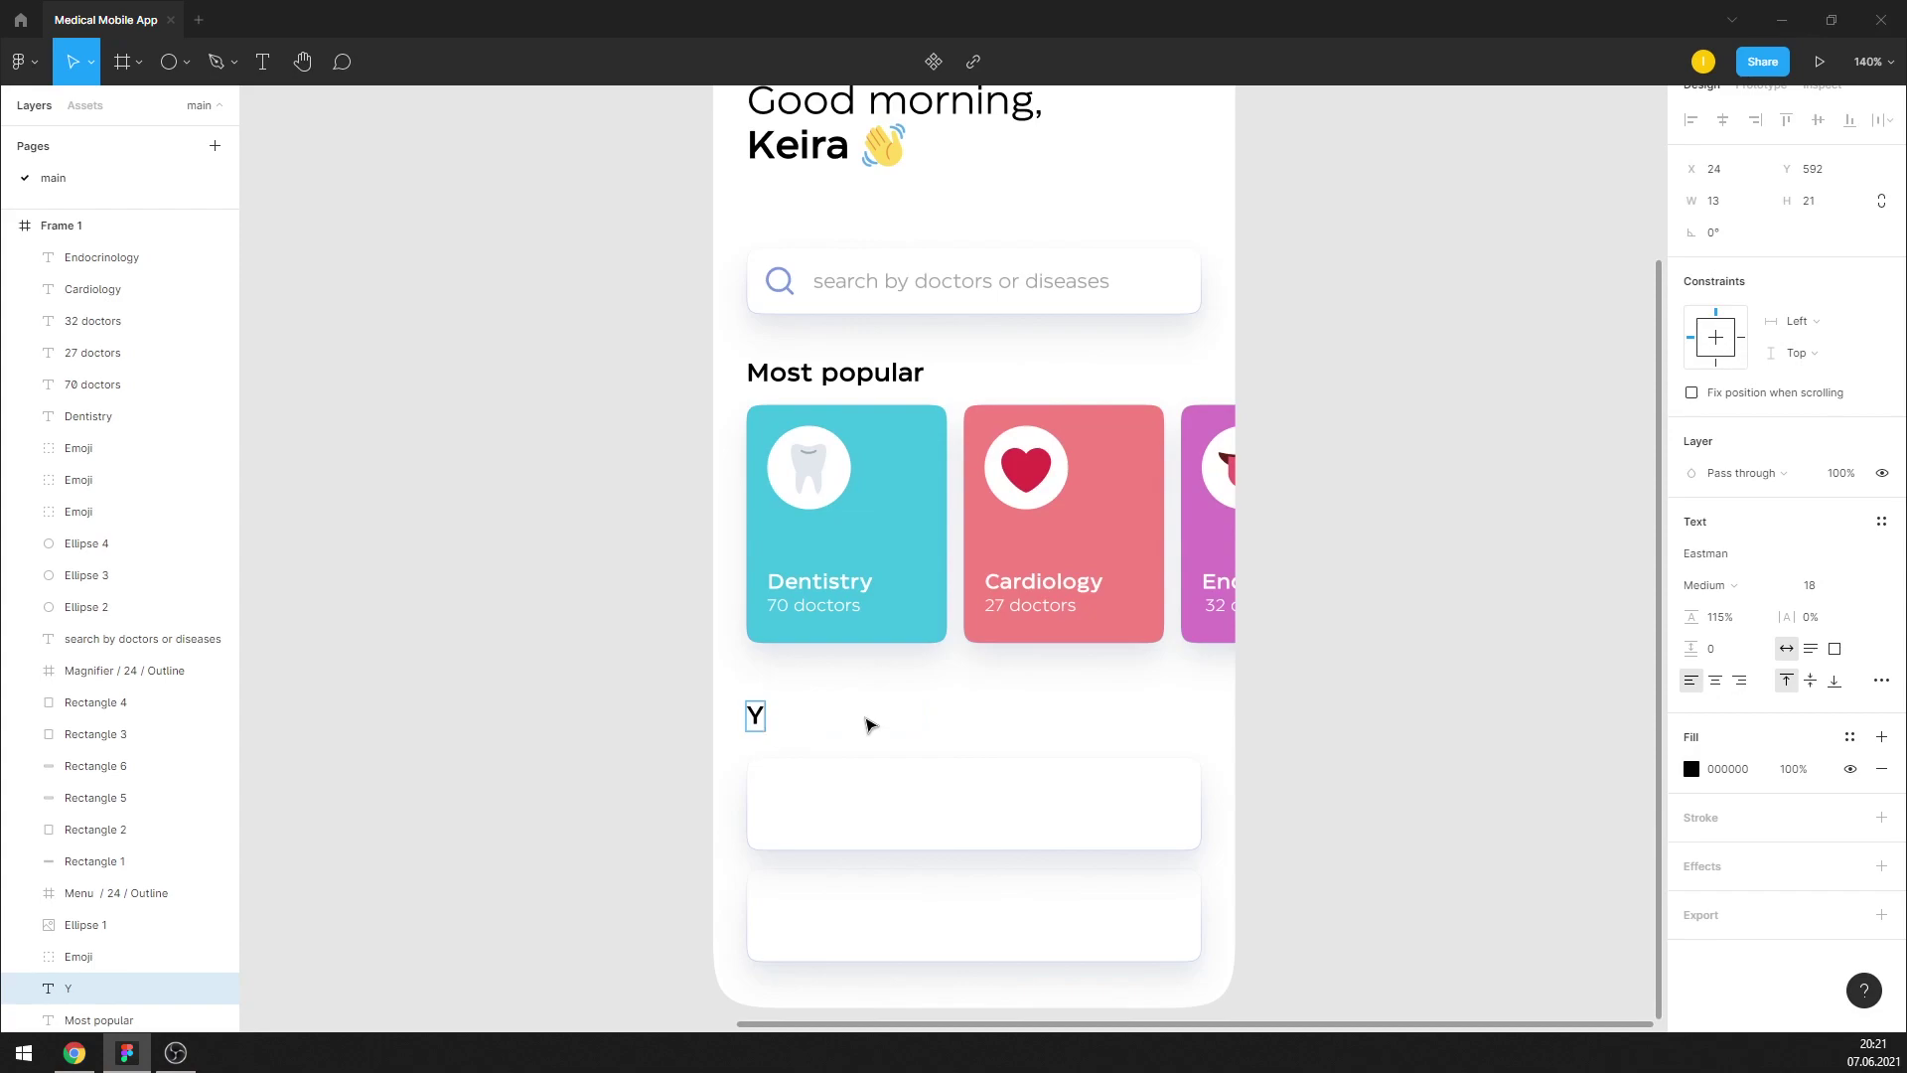
type("our")
type(" test")
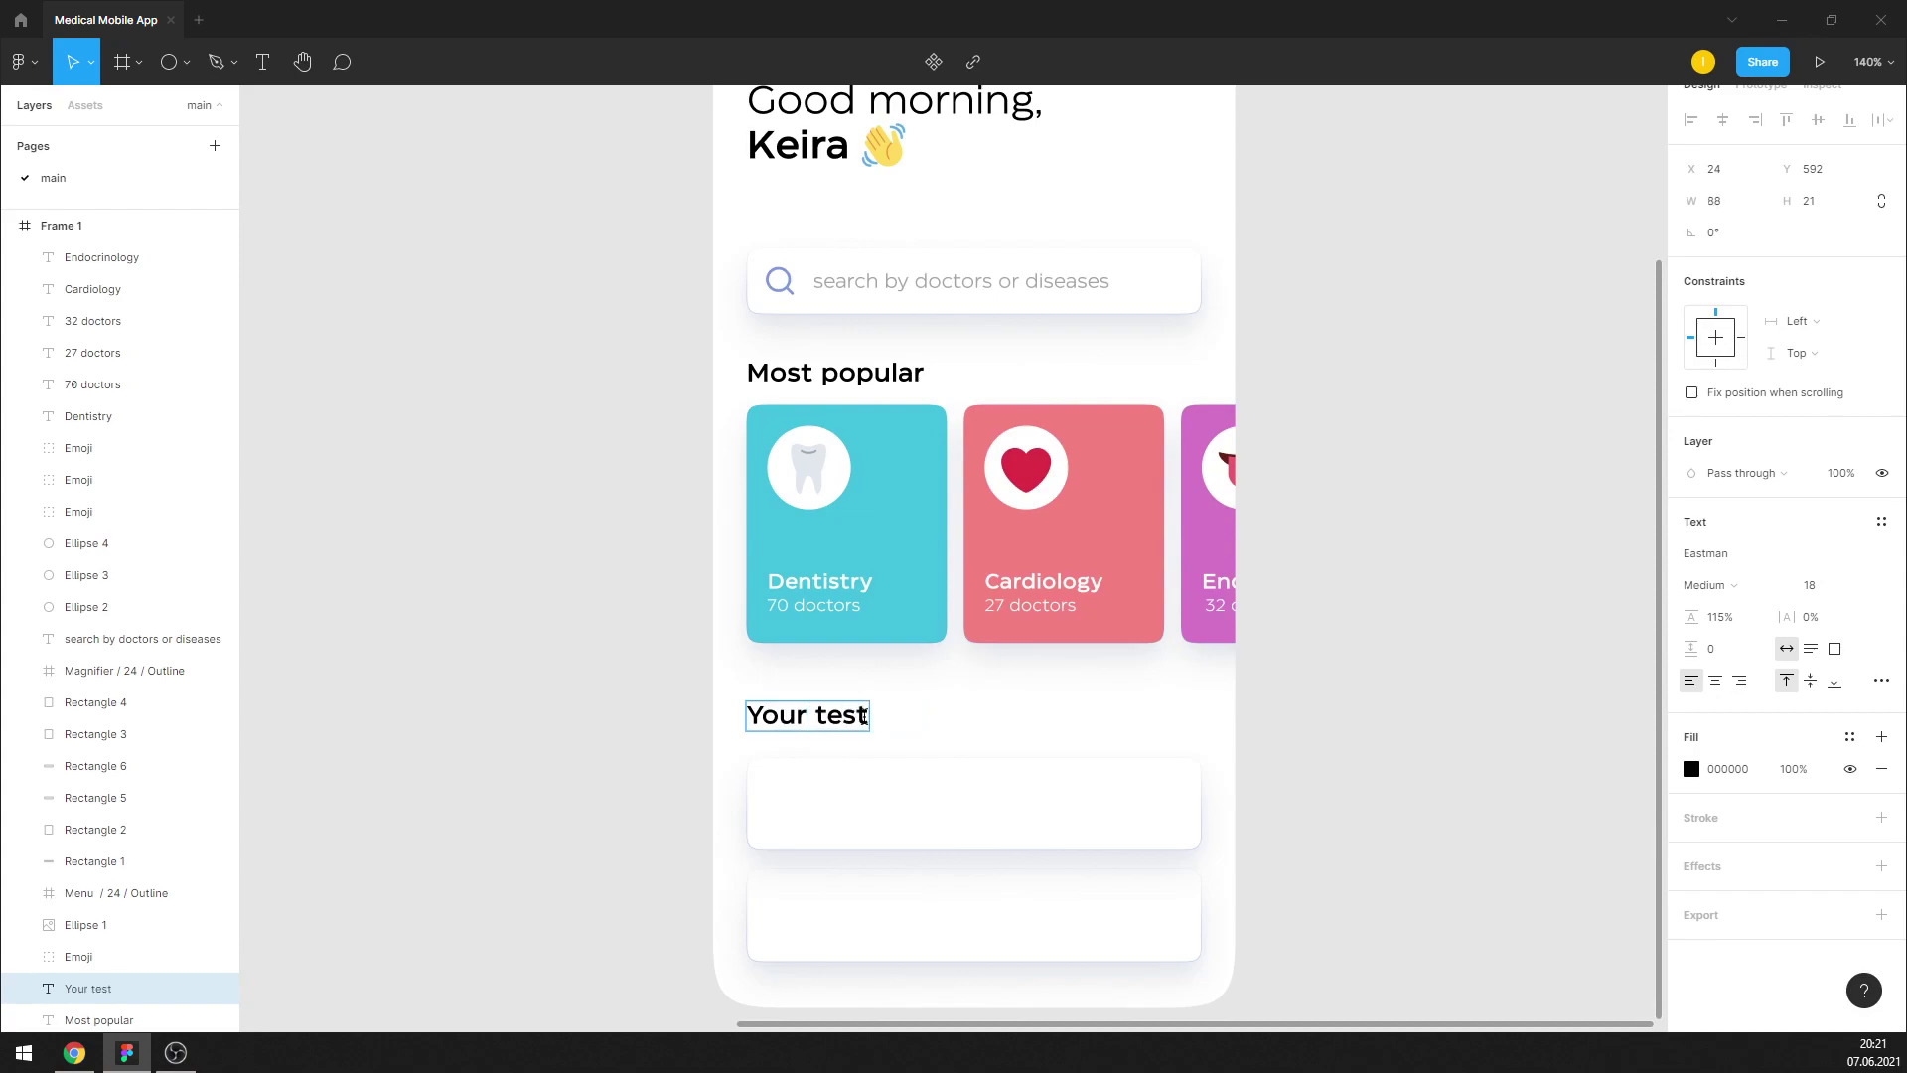
type(" re")
type("sult")
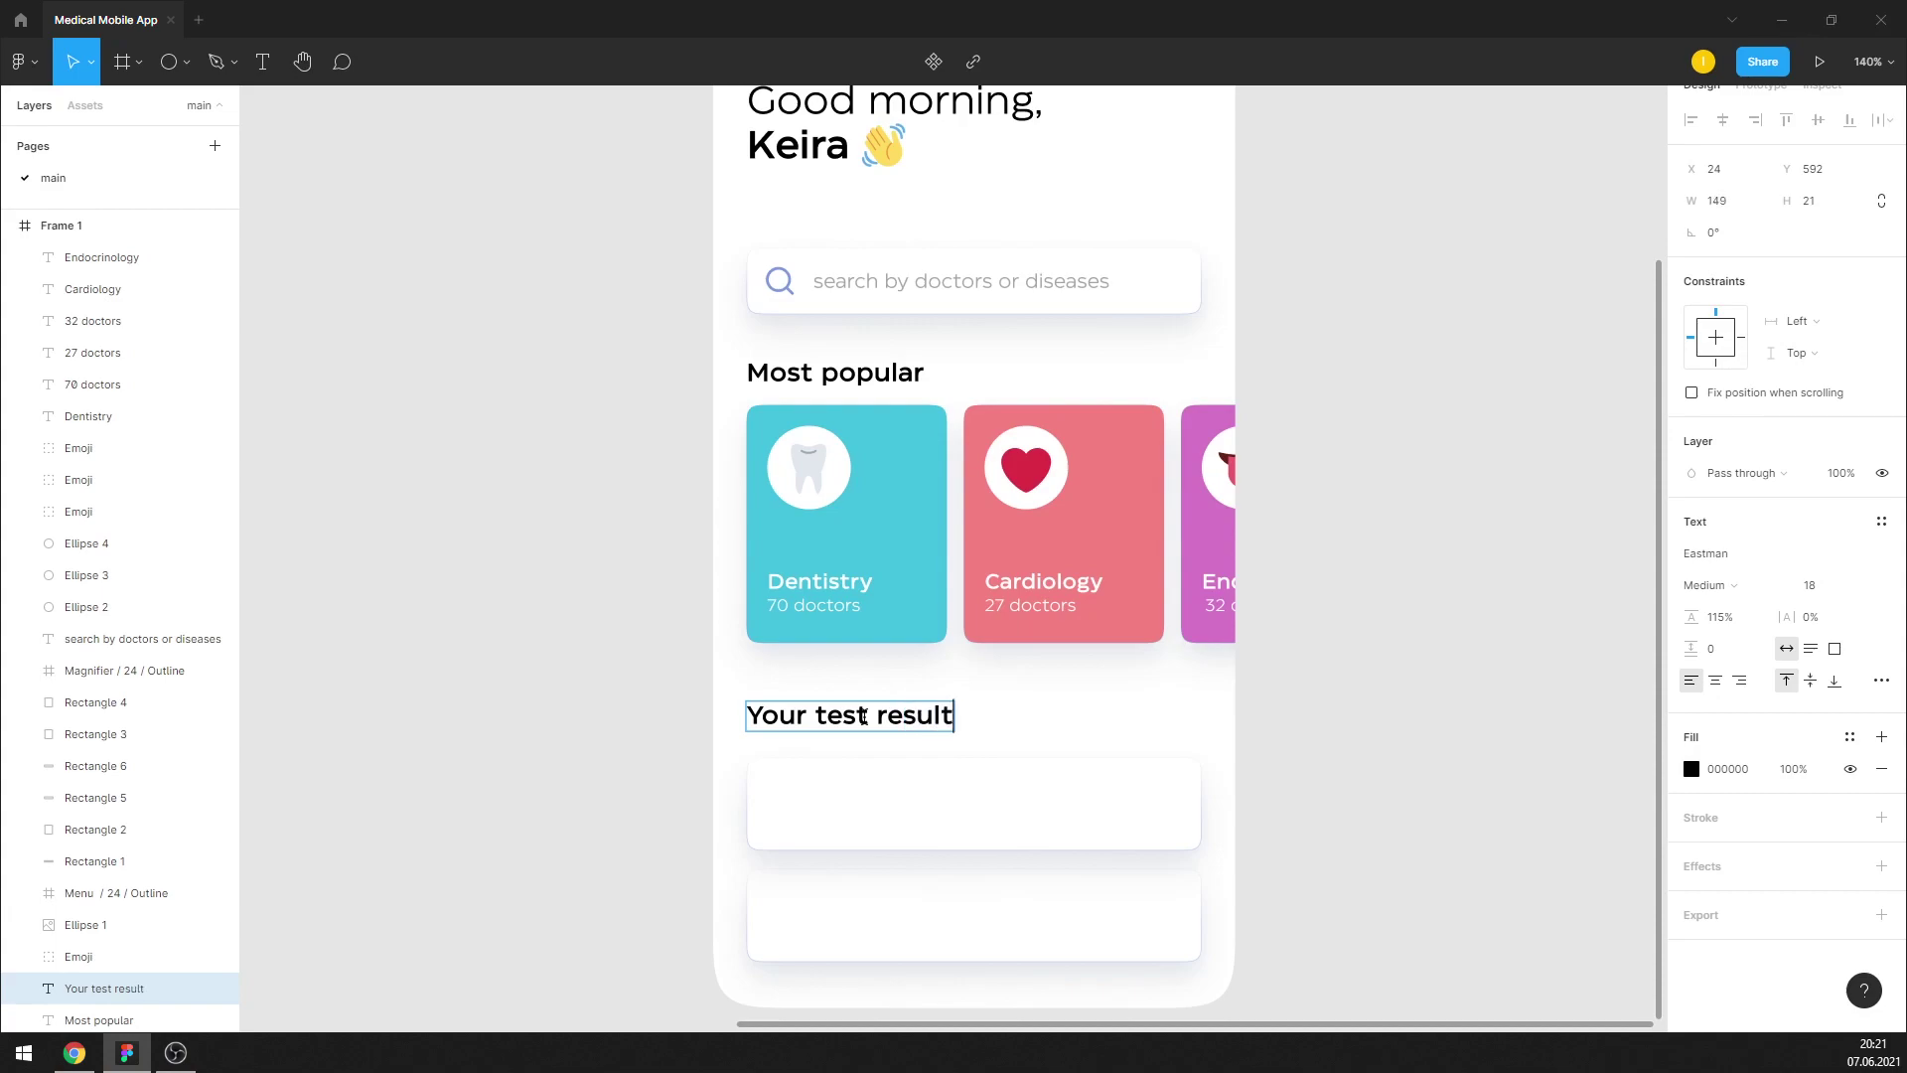
type("s")
left_click(991, 703)
scroll(1028, 636, "down", 2)
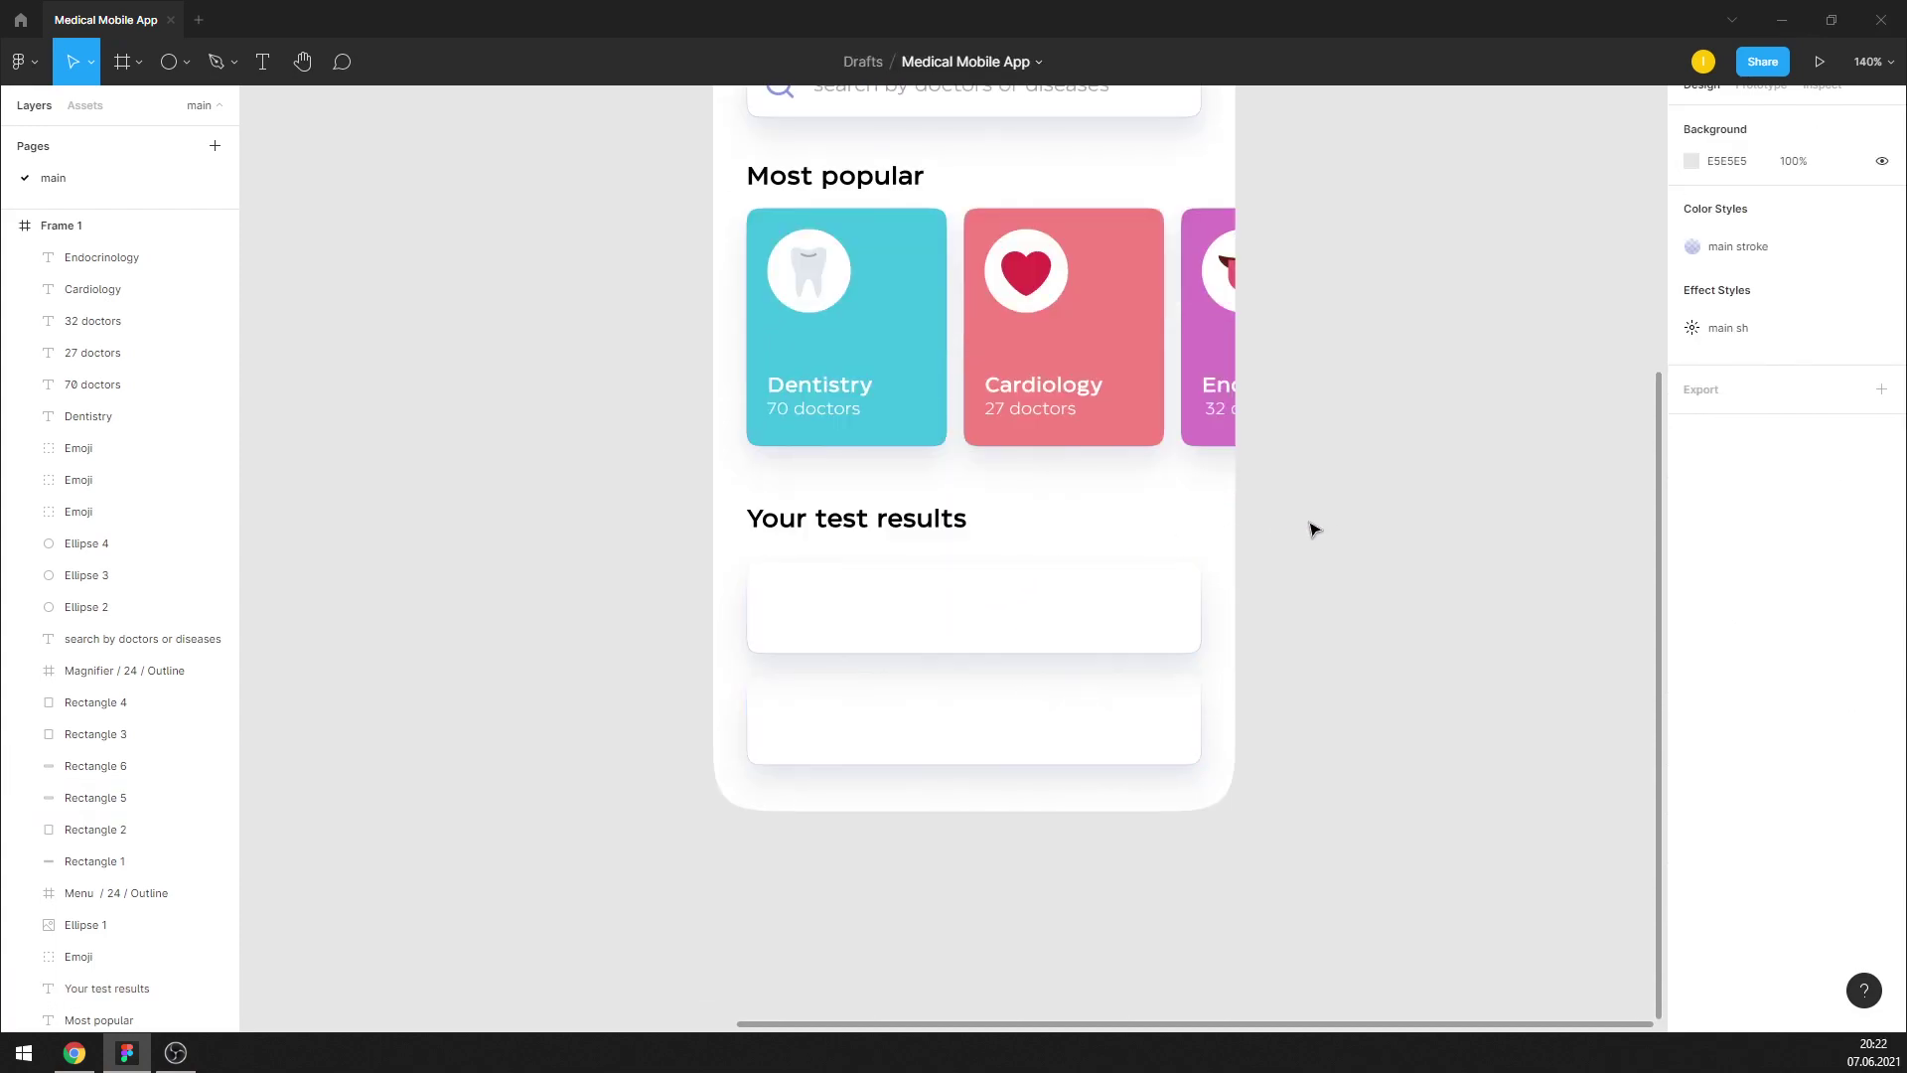
Copy the 'Your test results' text into the first result card, bring it to front, nudge it down
scroll(1135, 618, "up", 1)
left_click_drag(864, 516, 973, 599)
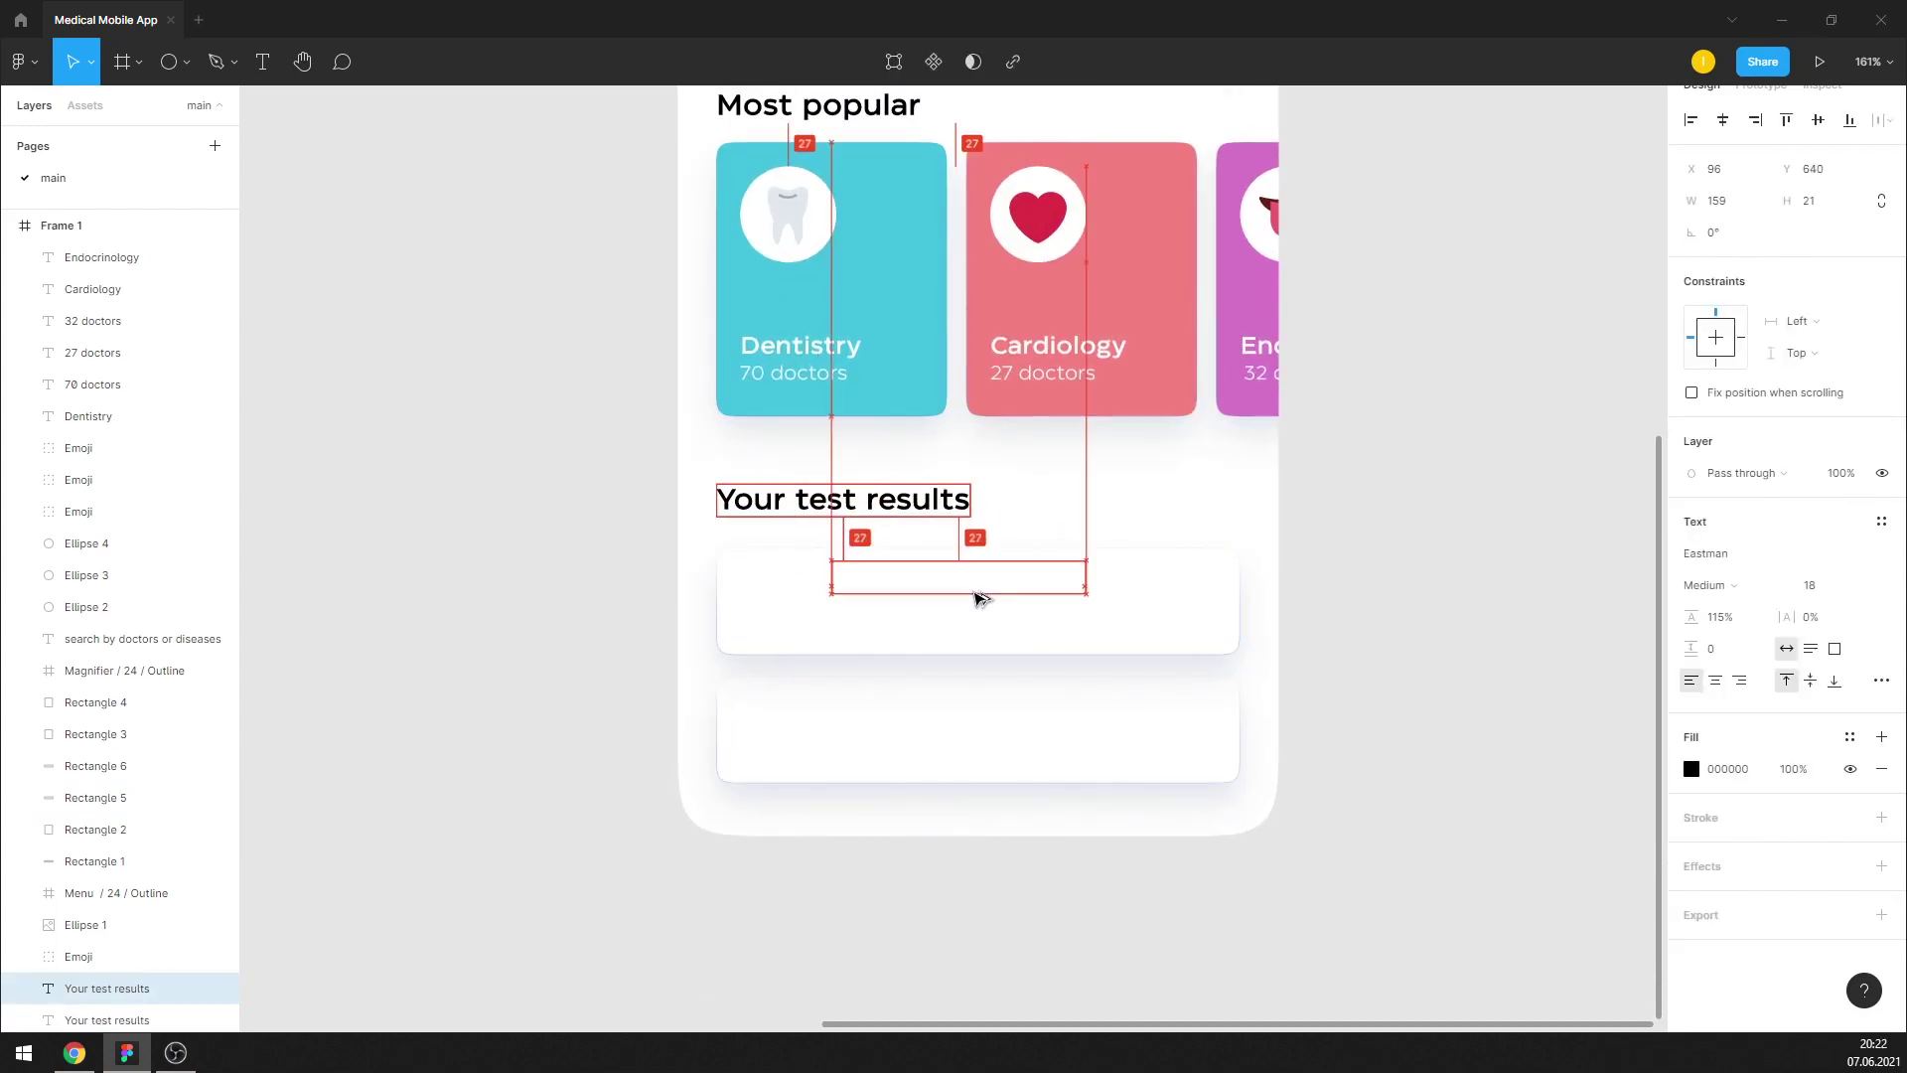
right_click(974, 599)
left_click(1051, 557)
scroll(933, 588, "up", 2)
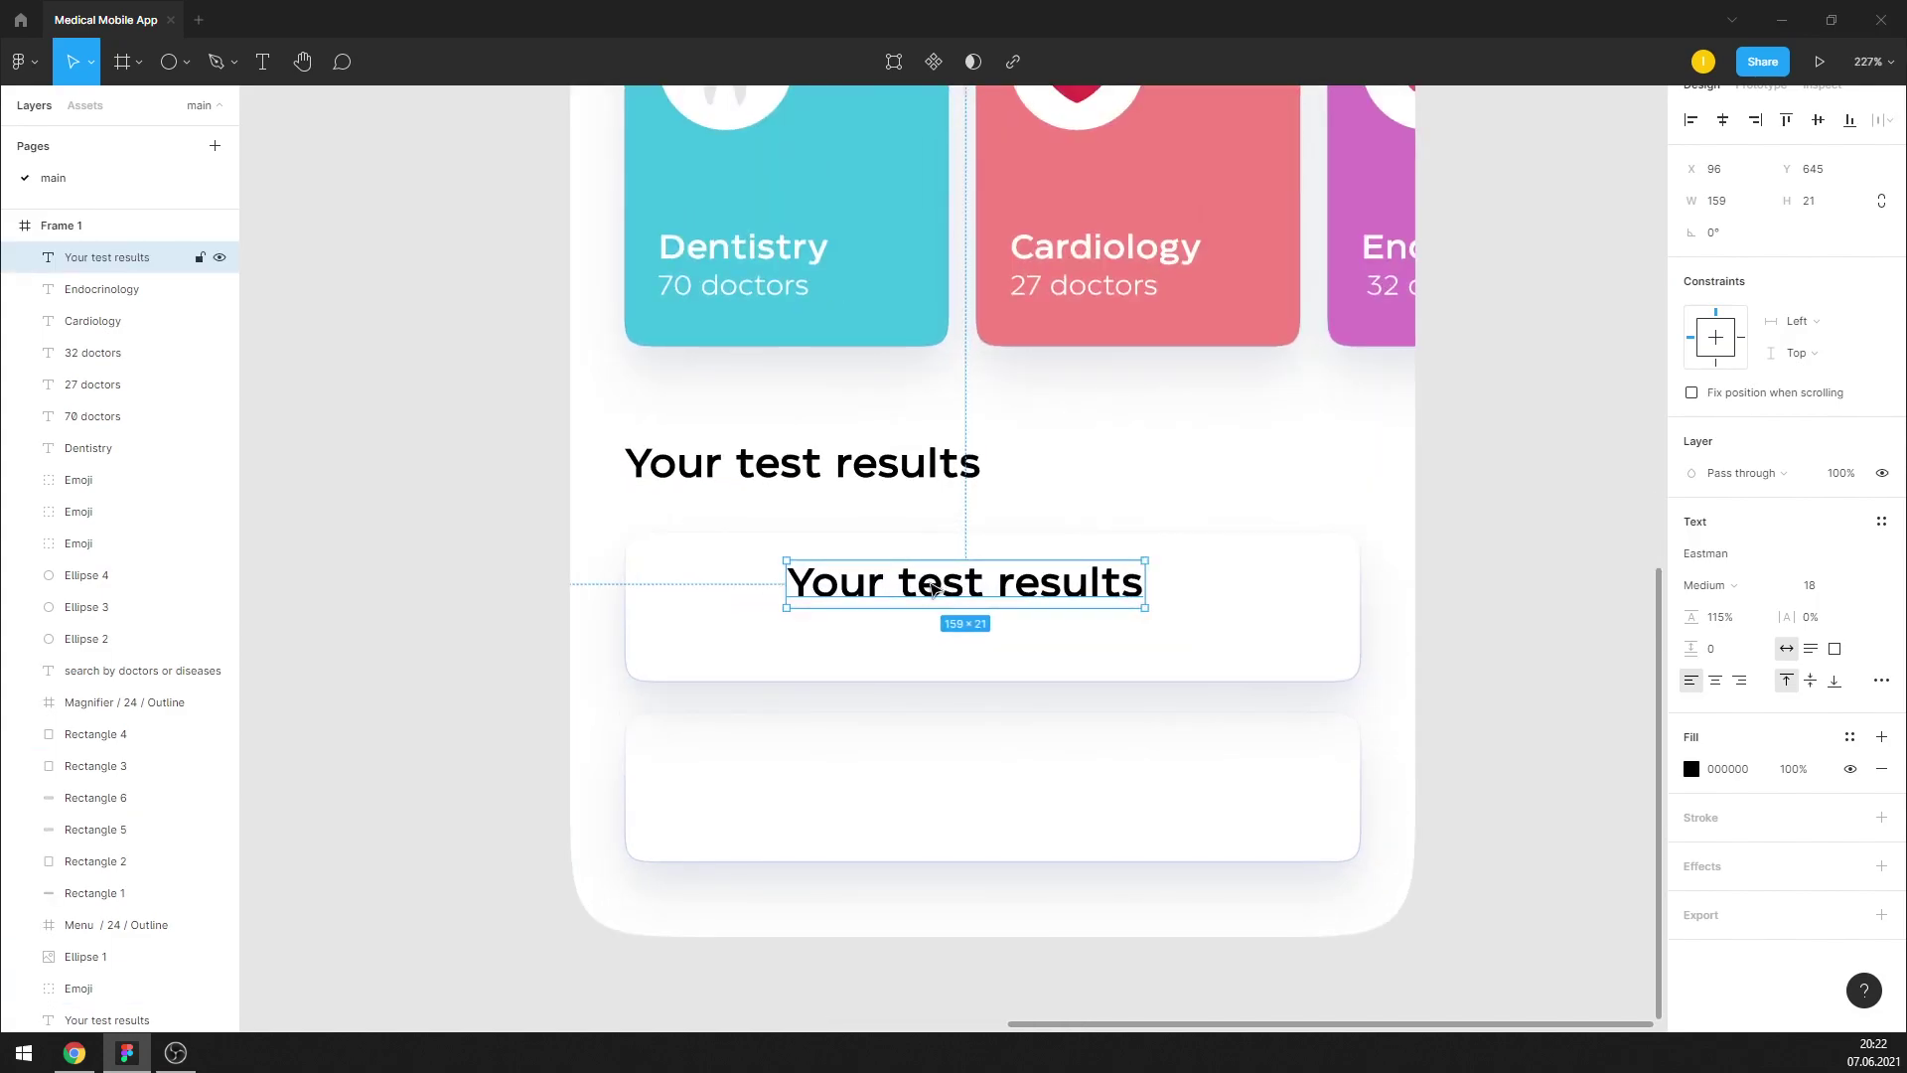
left_click_drag(940, 591, 943, 612)
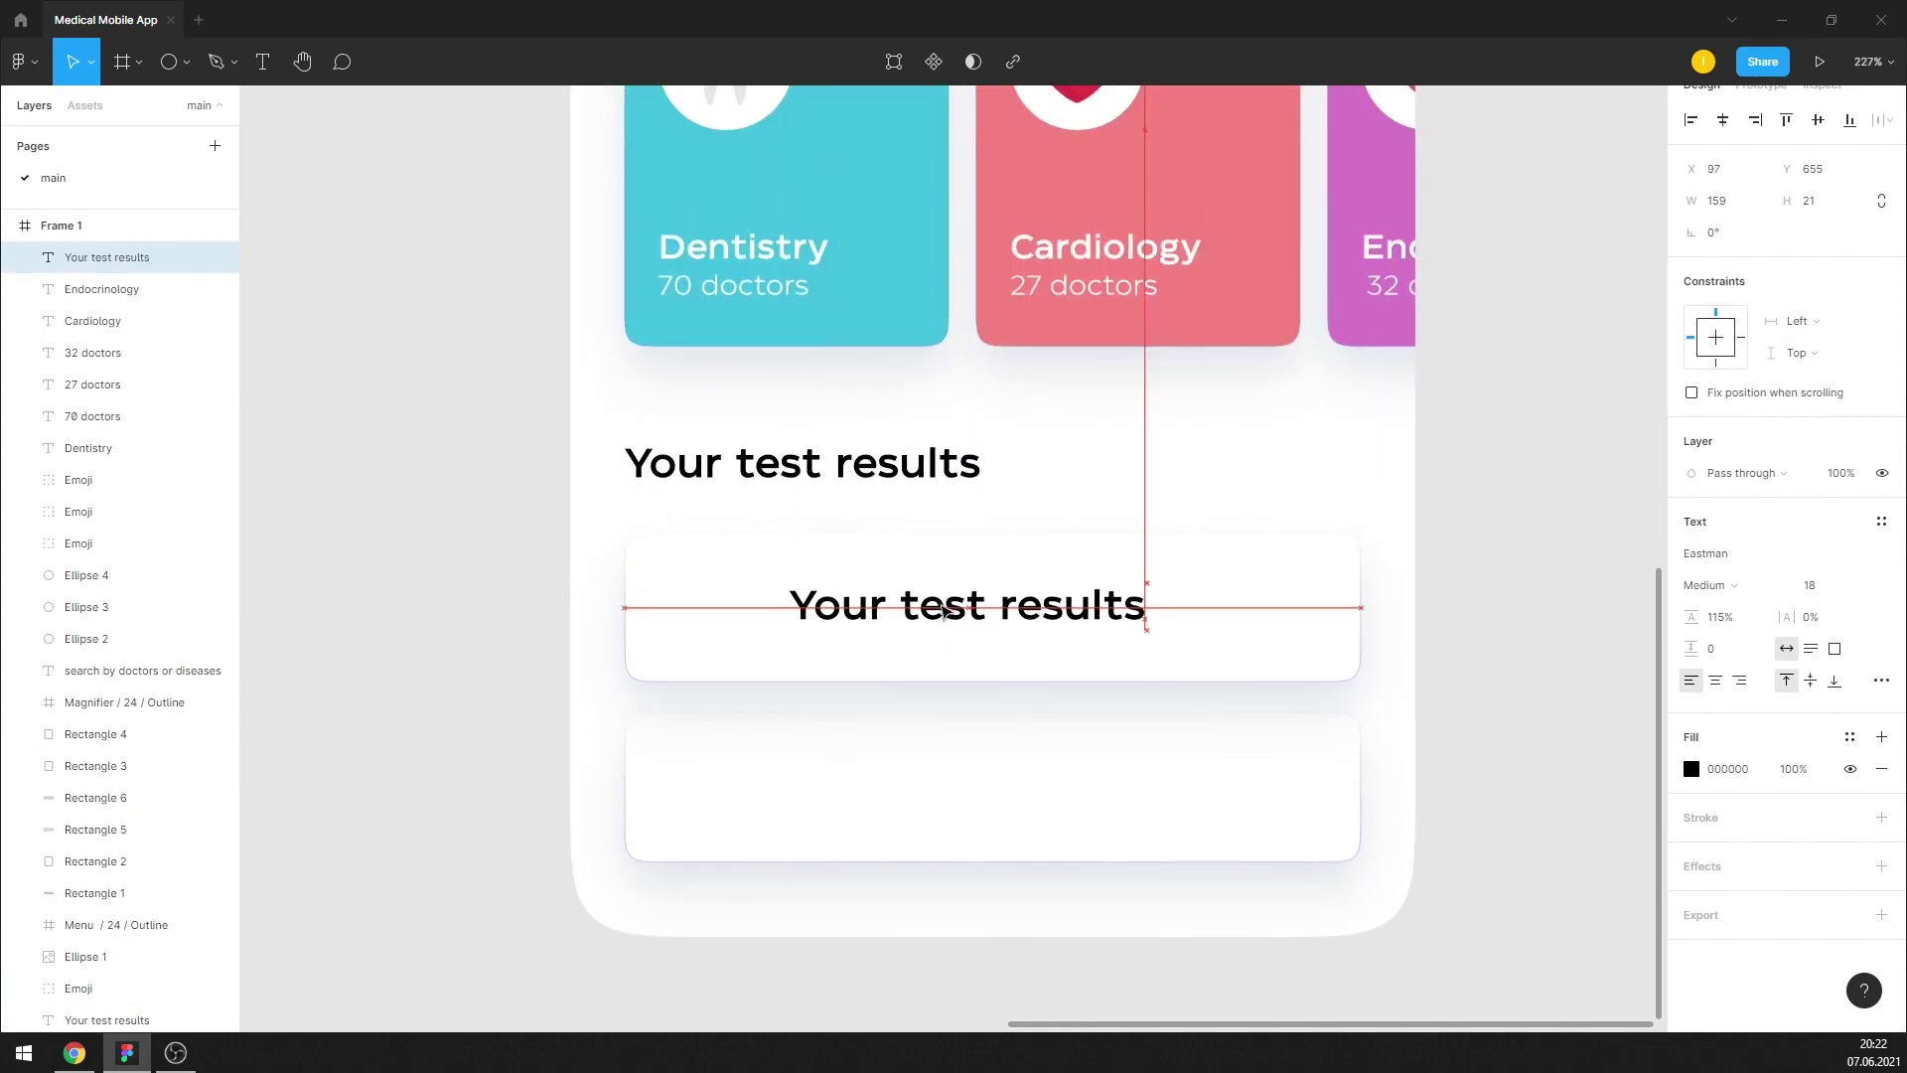
left_click(1025, 476)
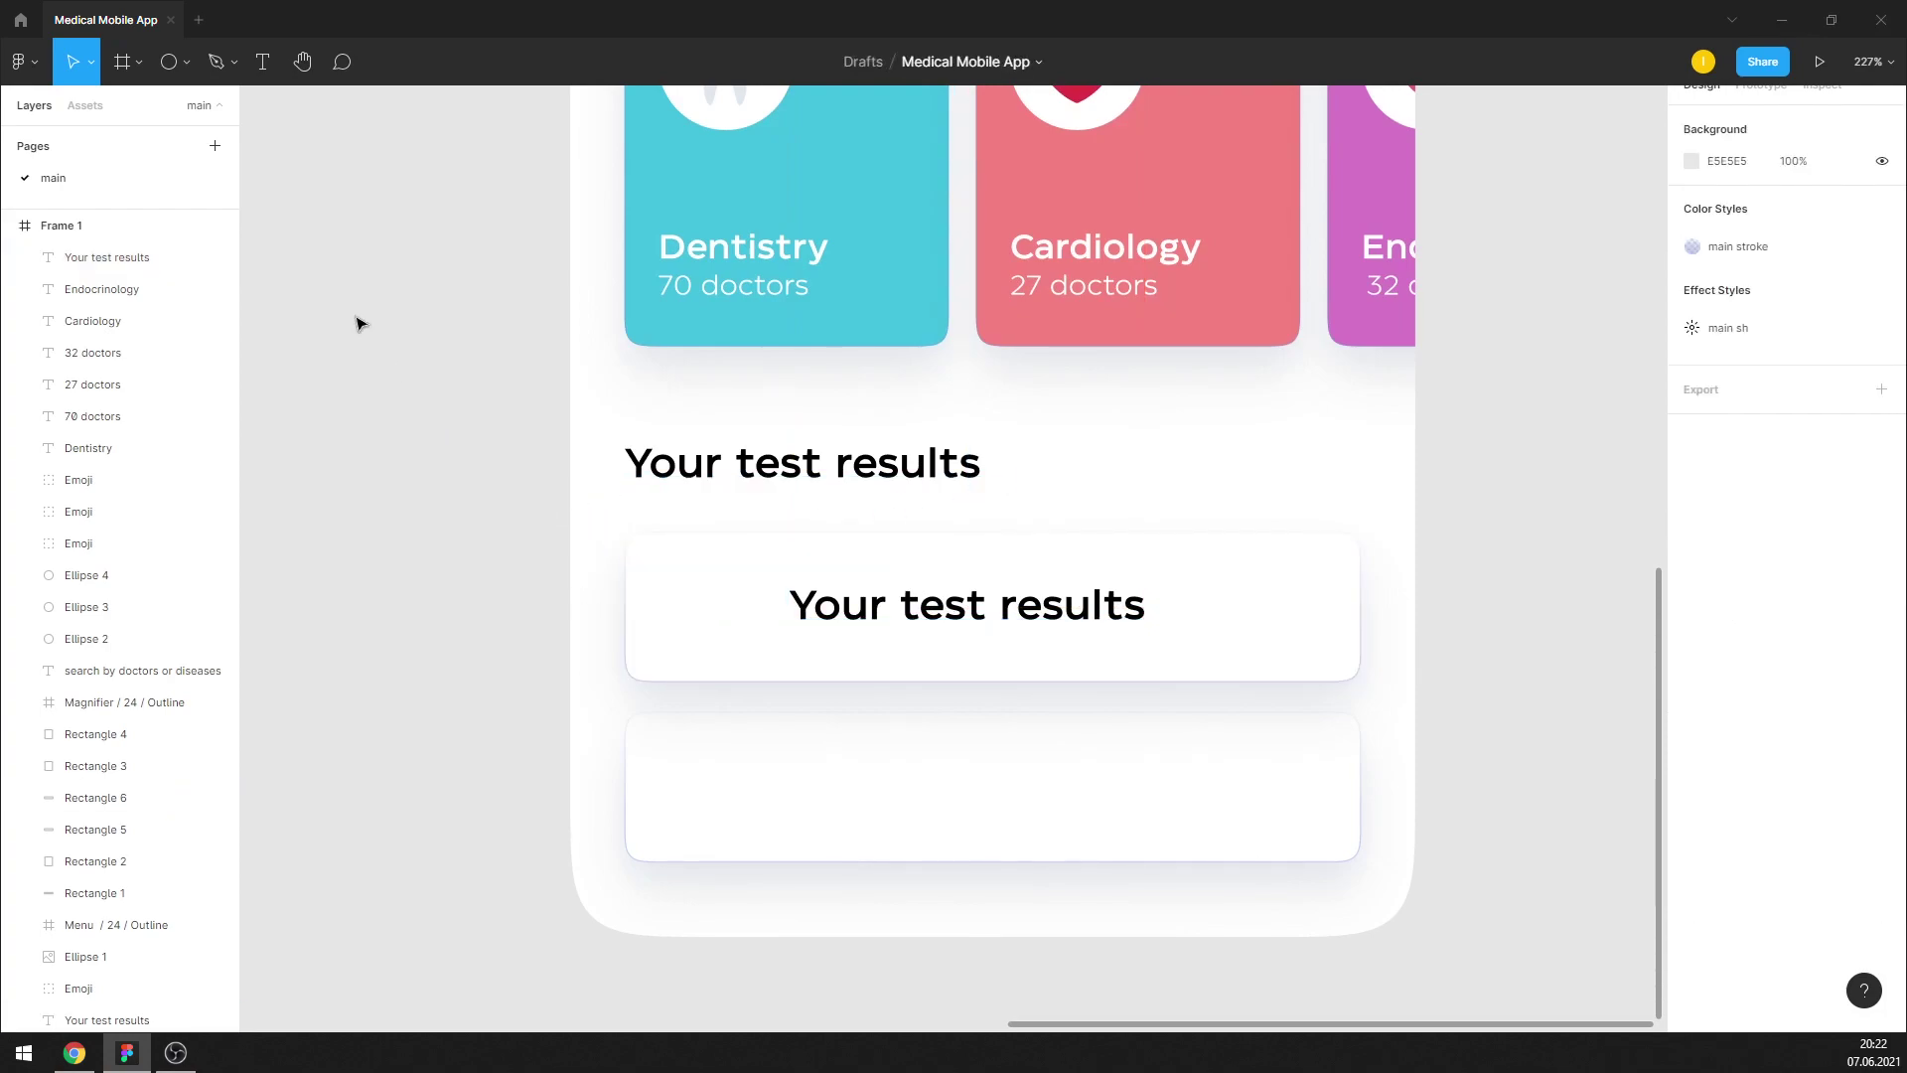
left_click(177, 73)
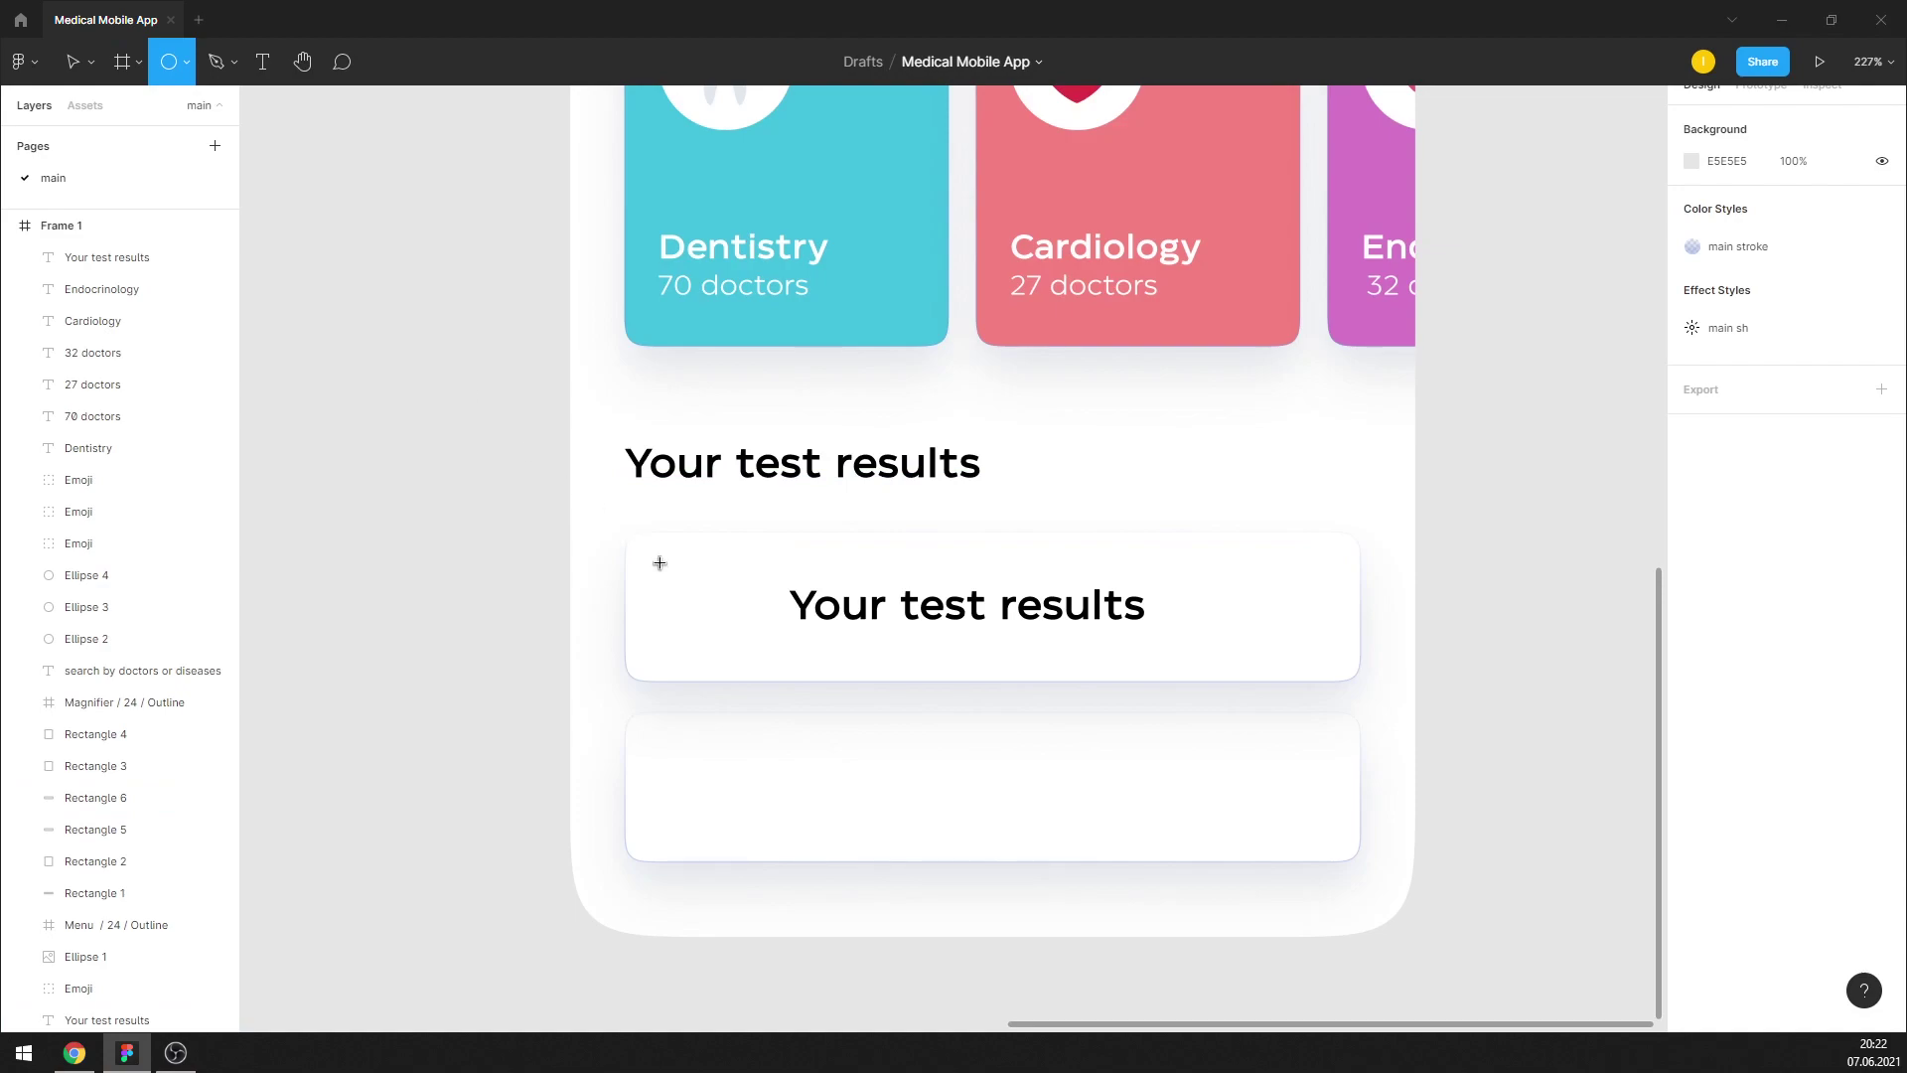
Draw a 37×37 circle at the first card's left and fill it soft red E07676
mouse_move(659, 563)
left_mouse_down()
mouse_move(754, 651)
mouse_move(722, 630)
left_mouse_up()
key("alt")
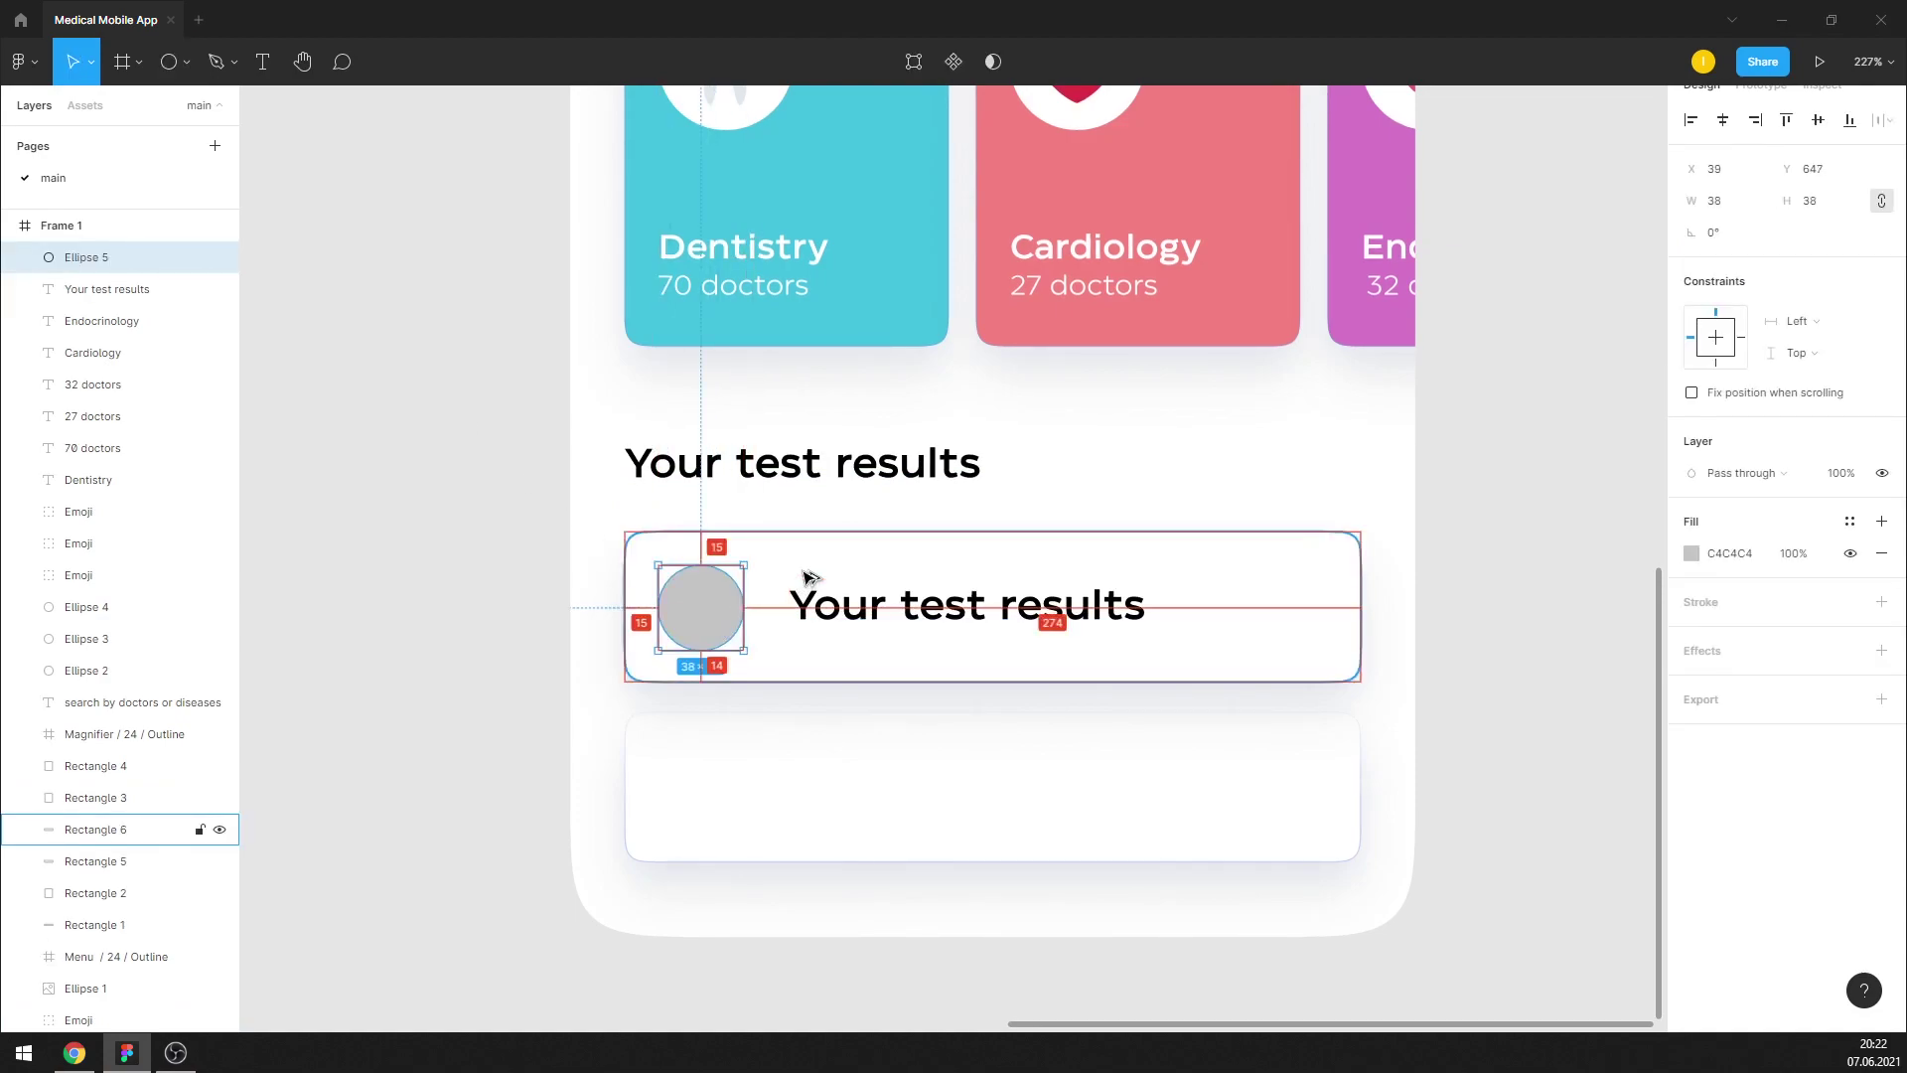
scroll(656, 650, "up", 5)
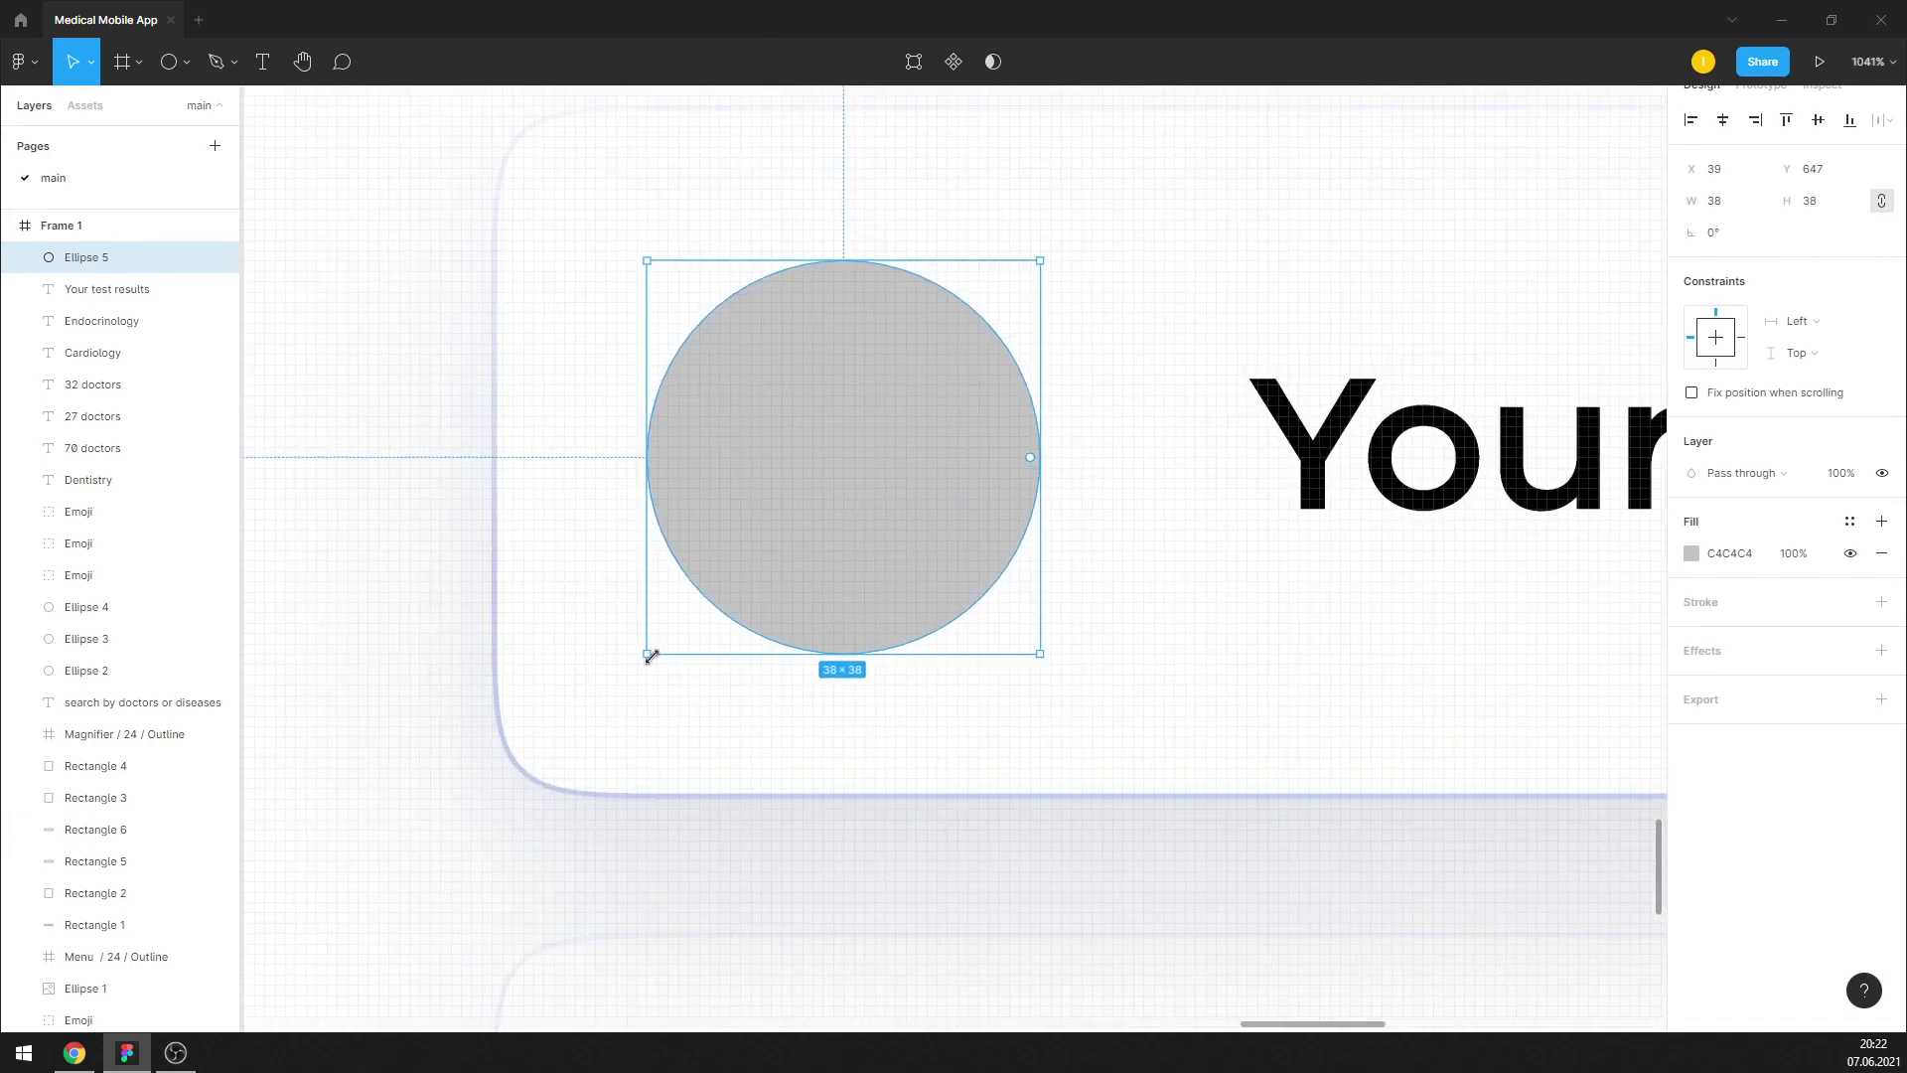
left_click_drag(647, 654, 658, 643)
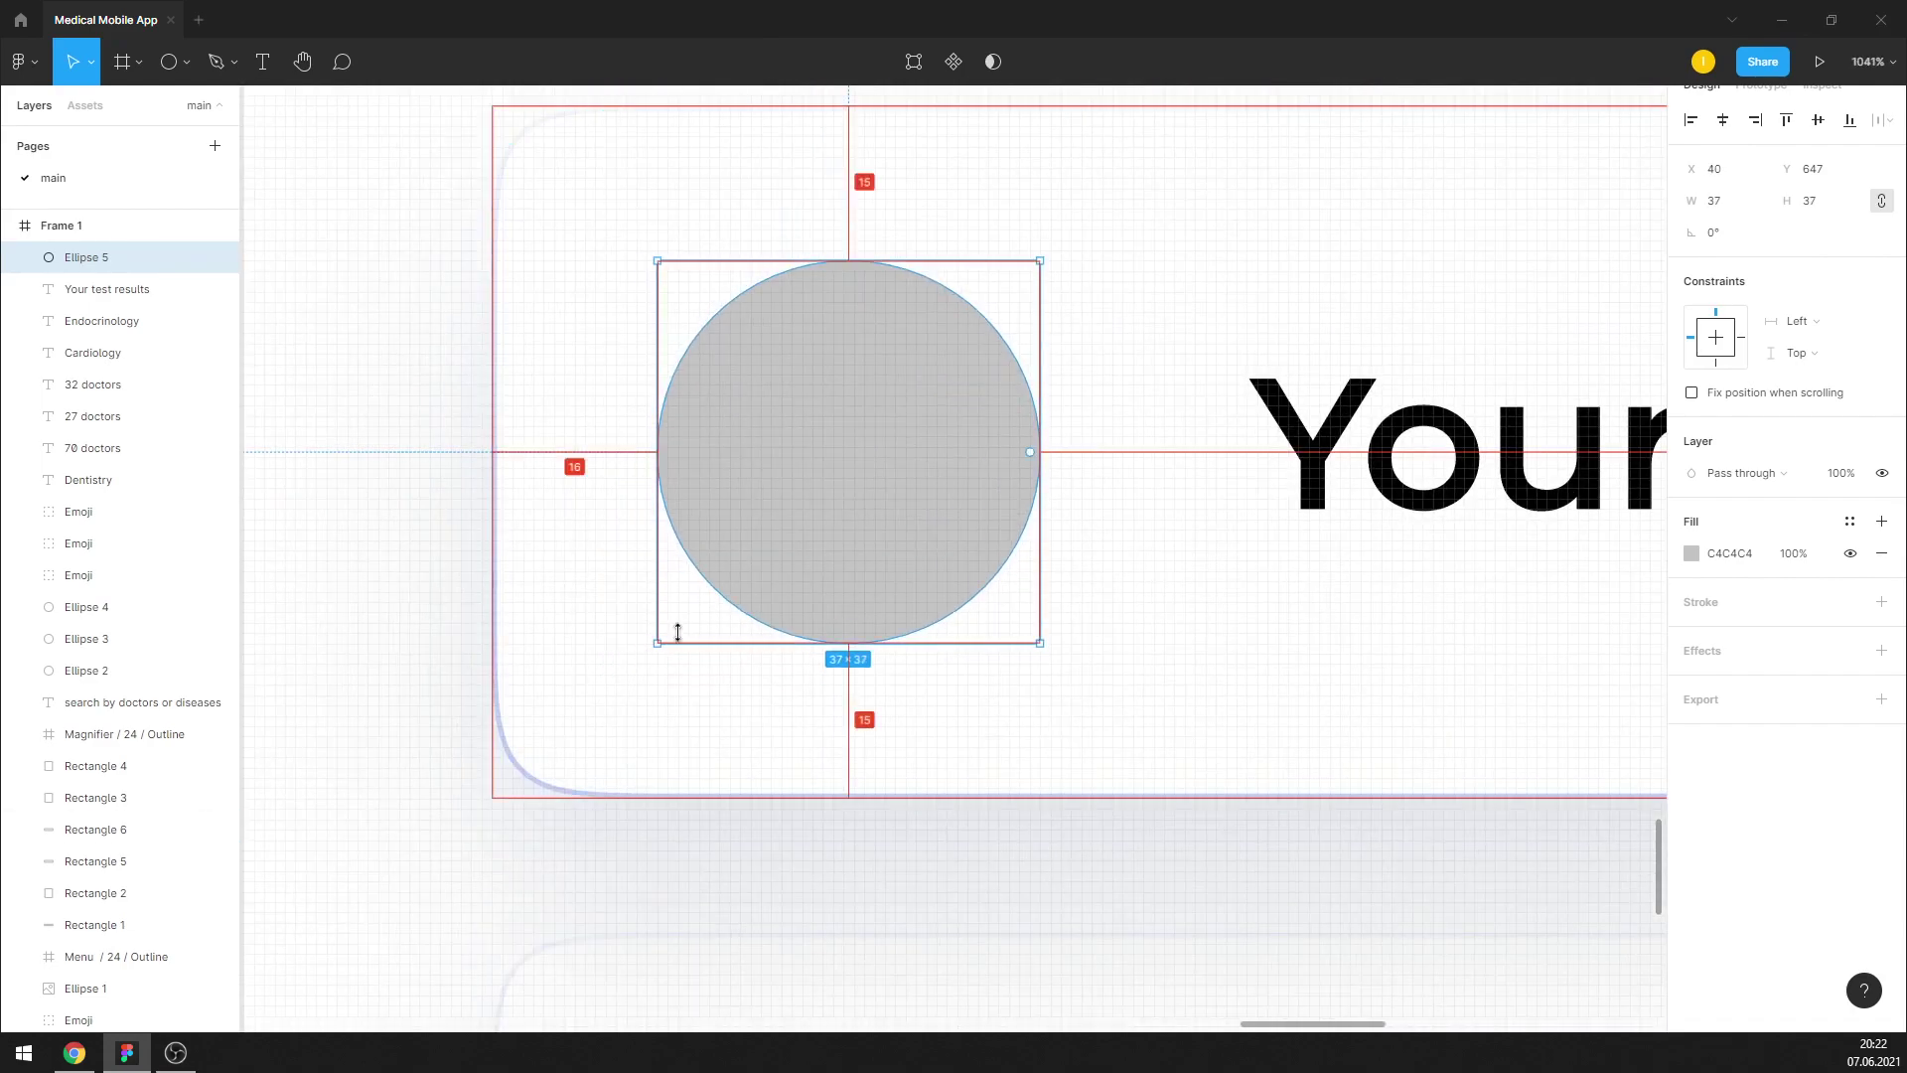
scroll(594, 636, "down", 3)
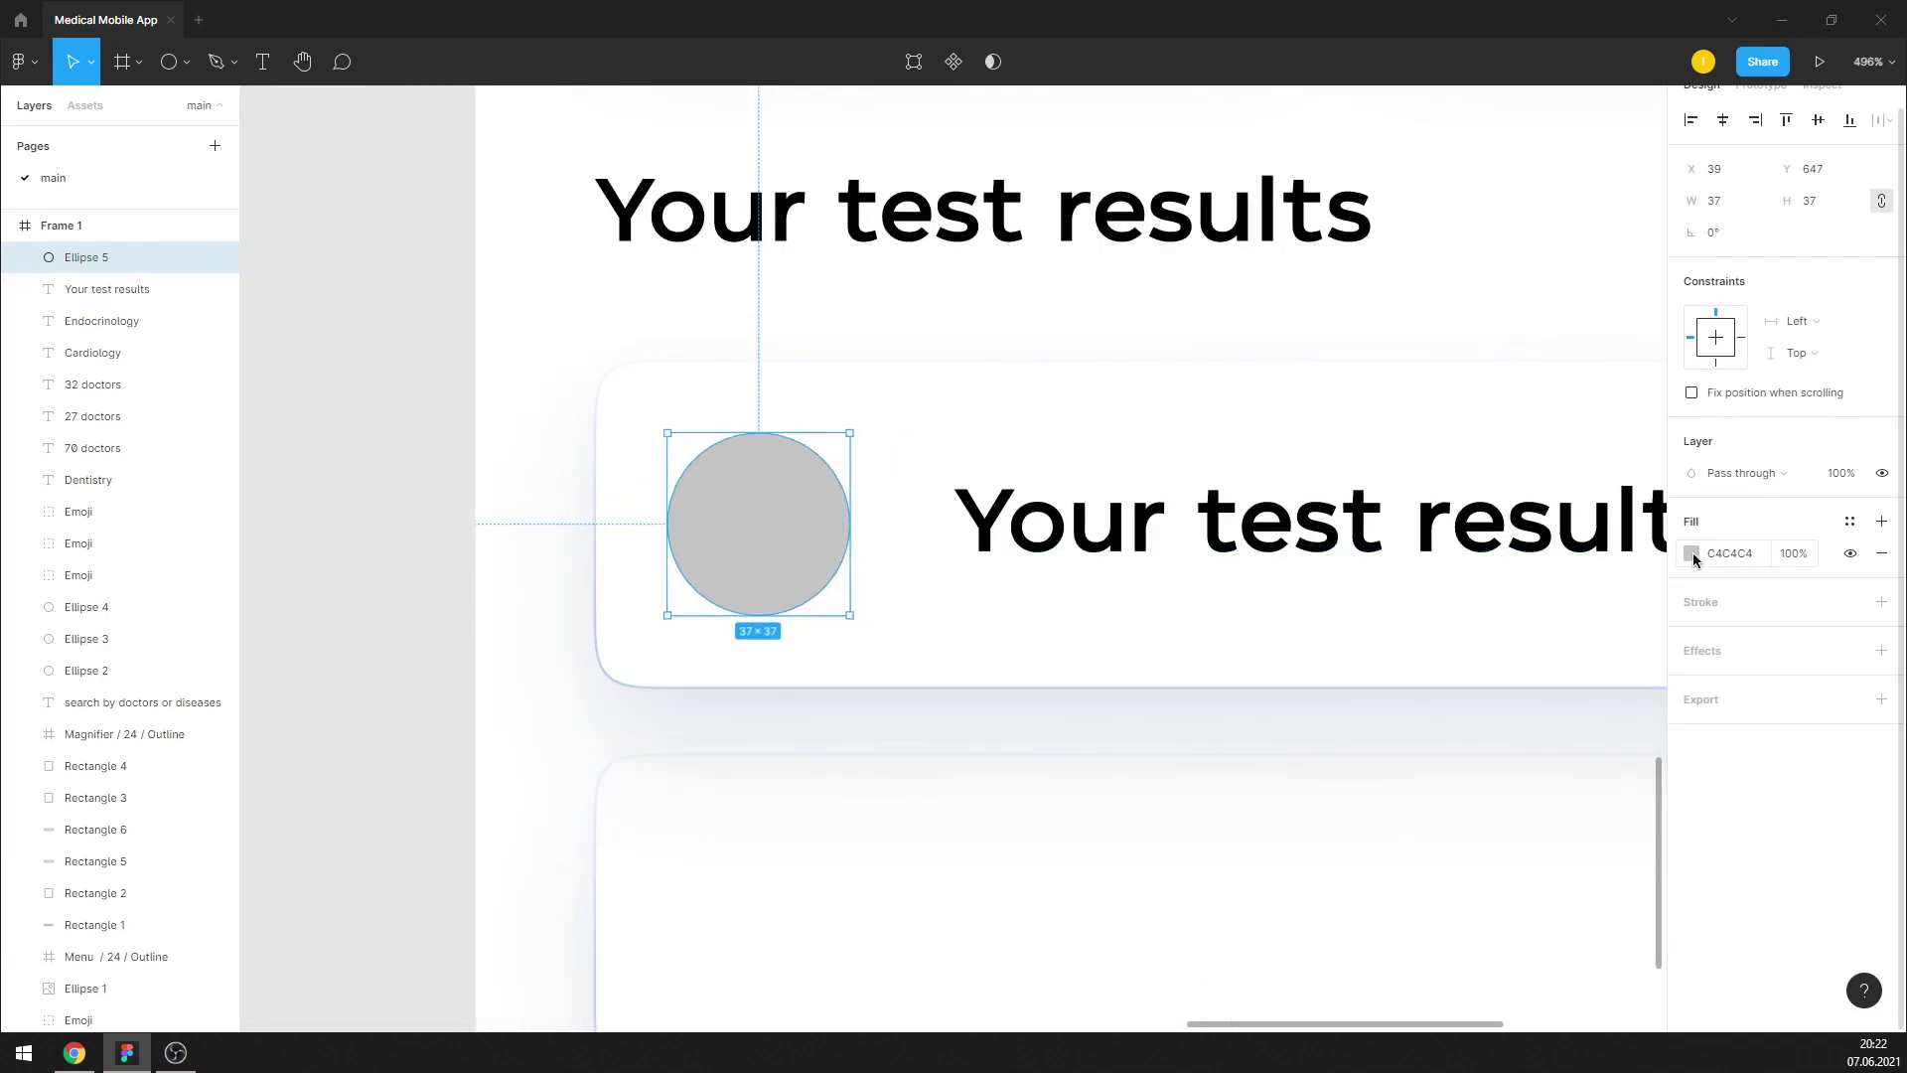
left_click(1692, 554)
left_click_drag(1566, 588, 1544, 574)
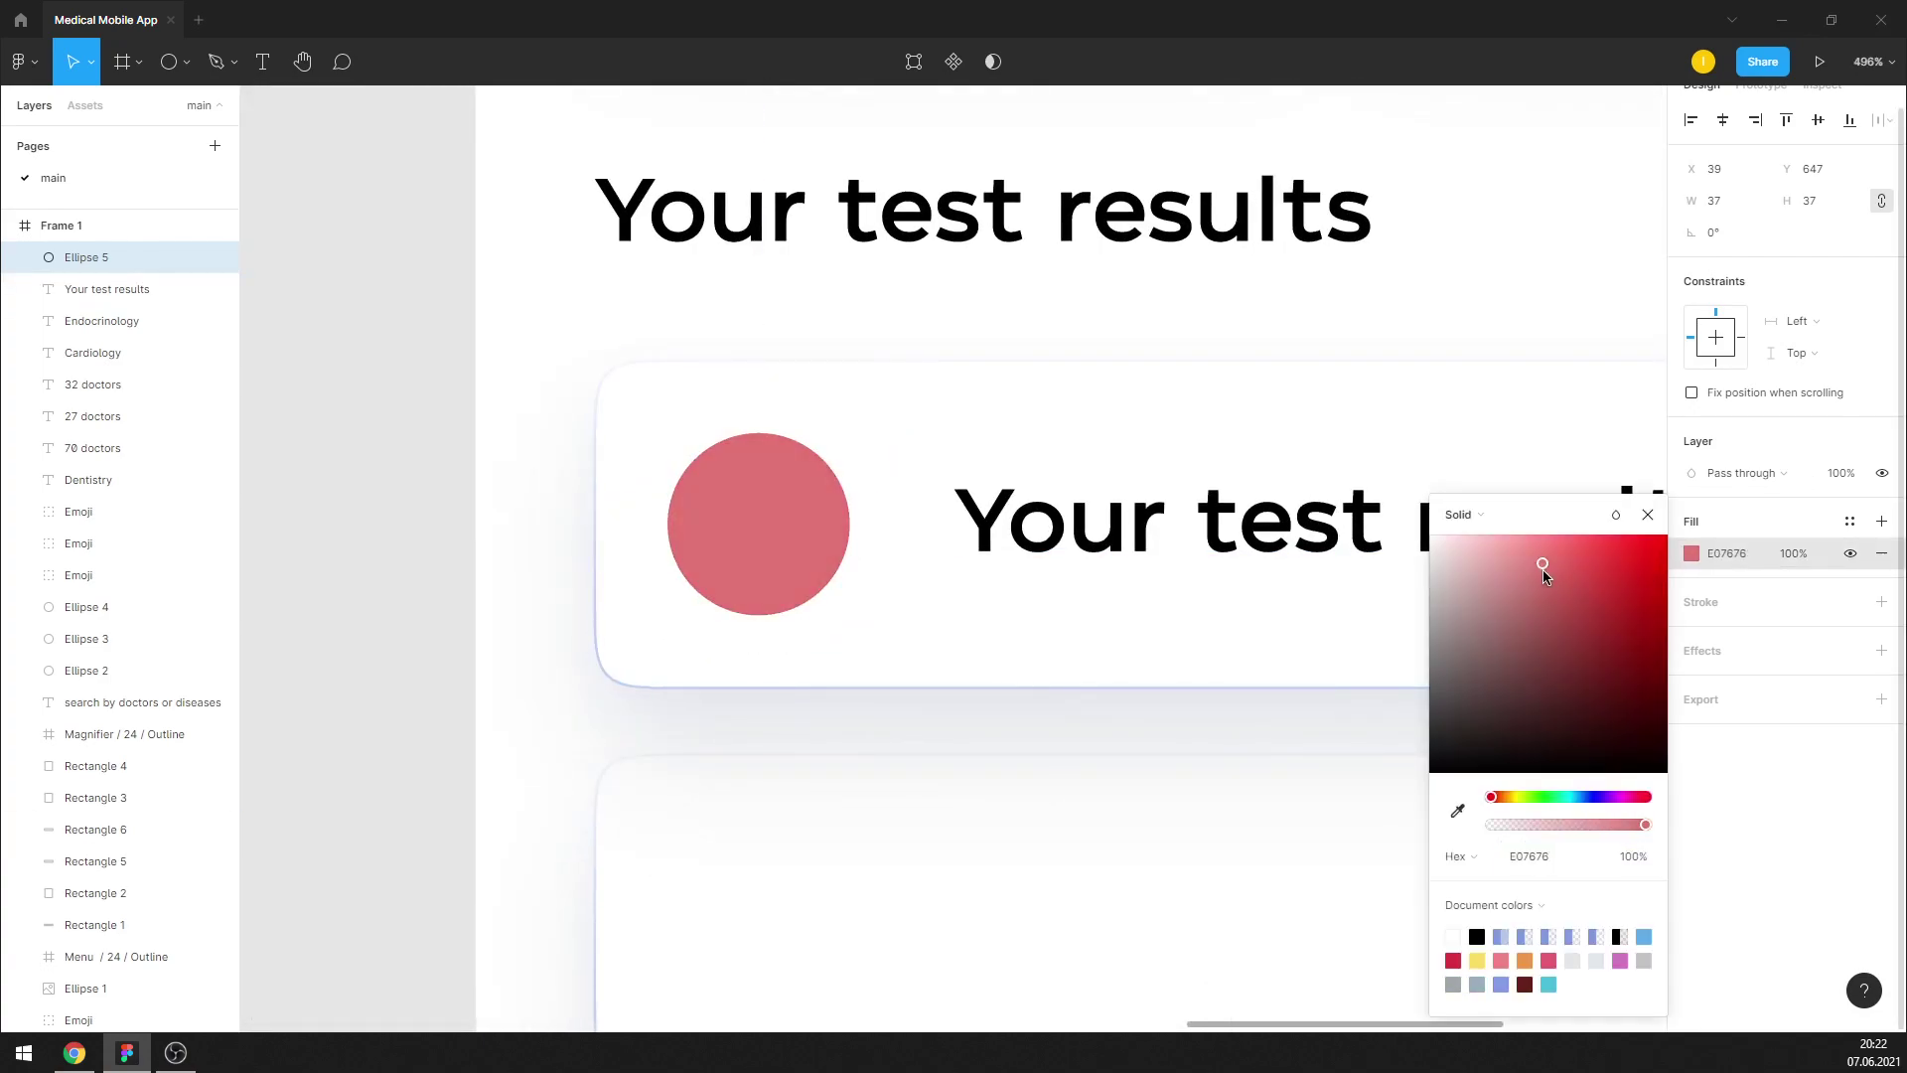
left_click(1648, 513)
scroll(911, 554, "down", 3)
Reduce the first card's text font size to 15
left_click(1246, 540)
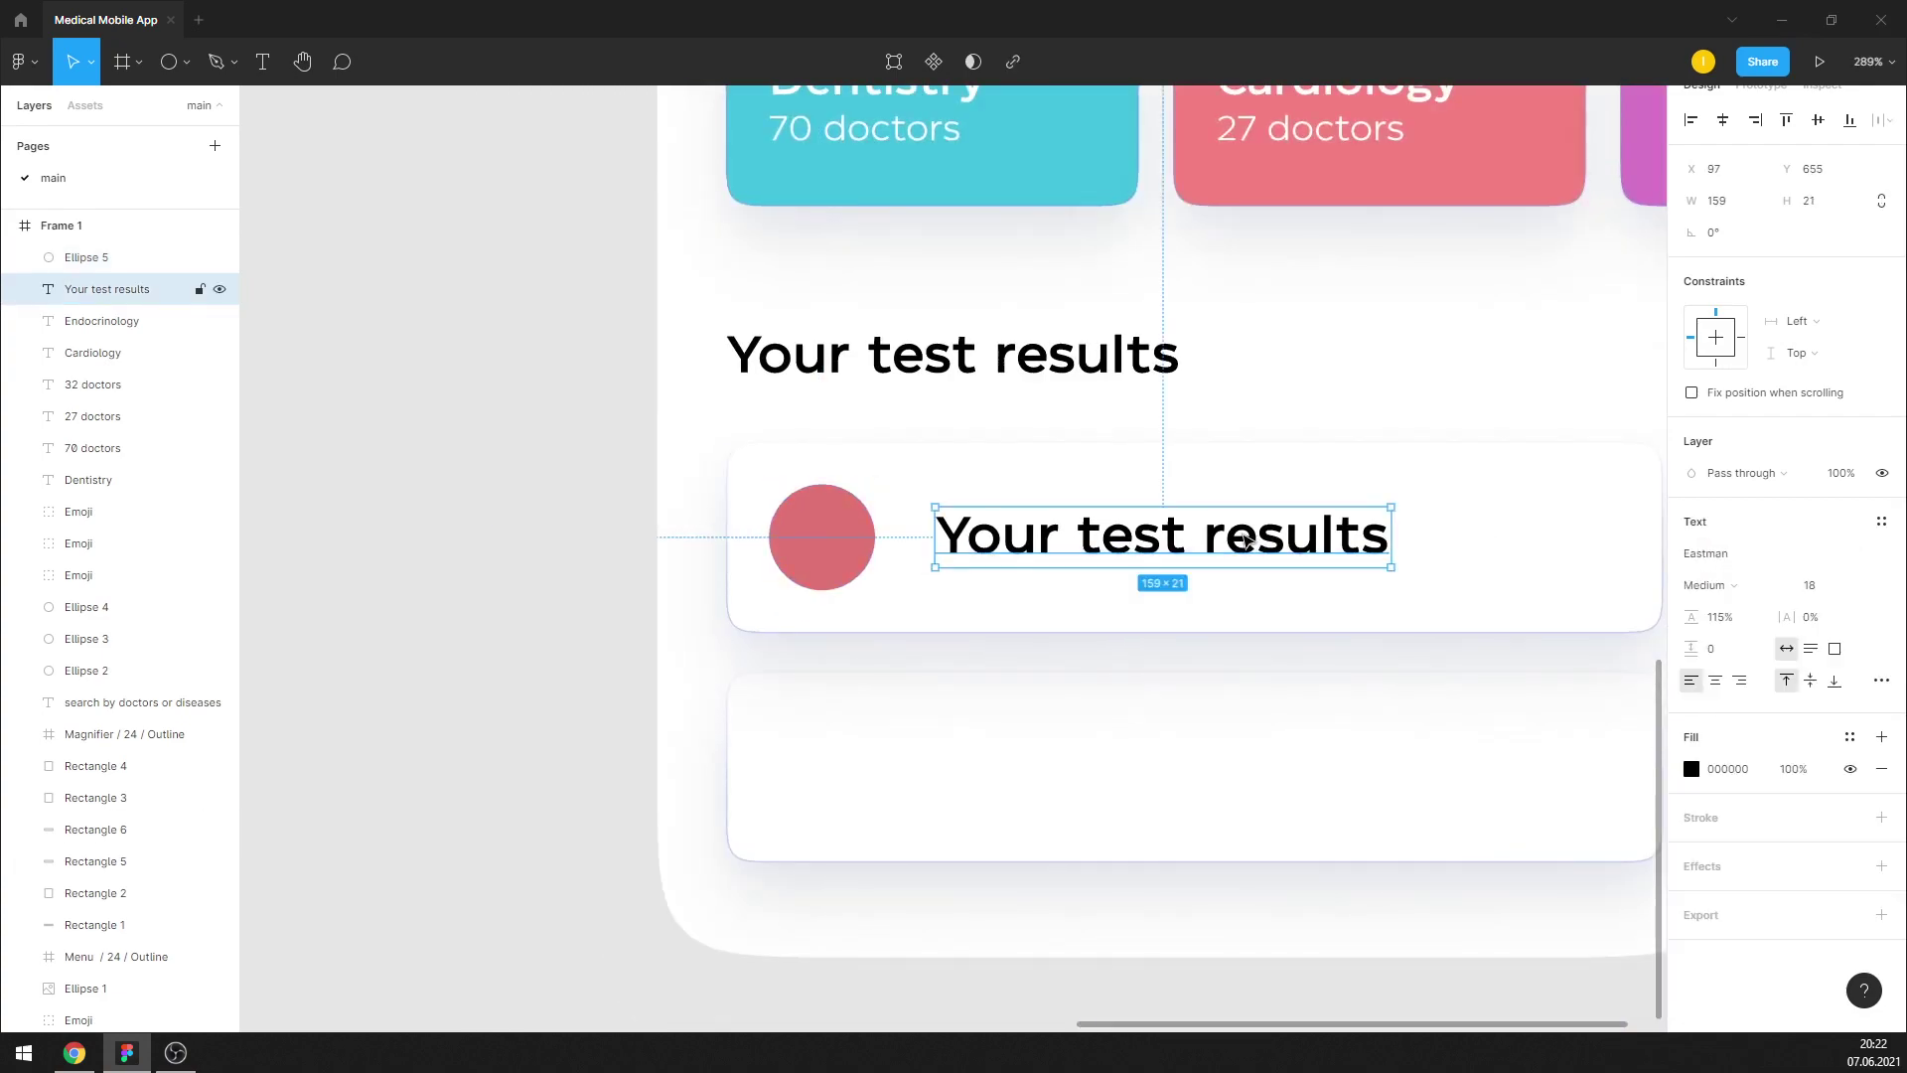
double_click(1246, 540)
left_click(1822, 585)
type("1")
key("Return")
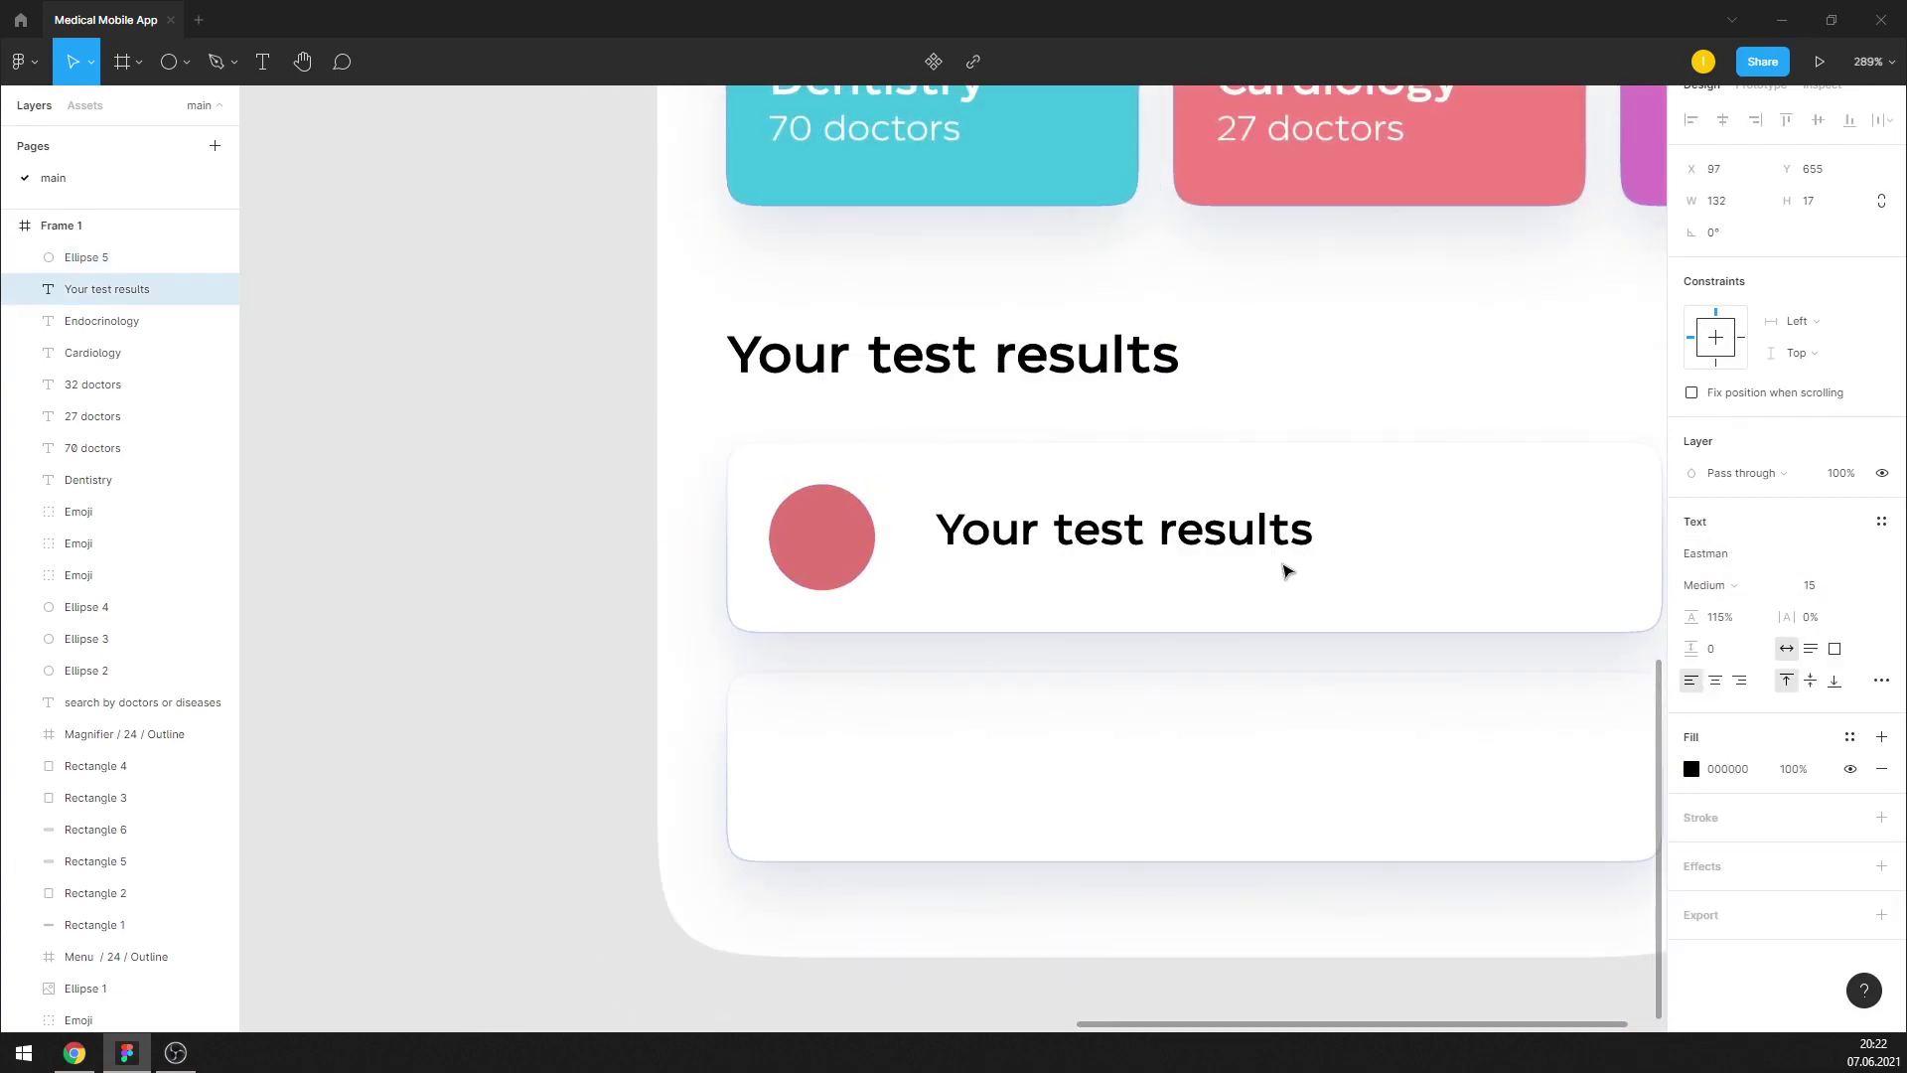
double_click(1259, 544)
key("Escape")
scroll(1385, 199, "up", 1)
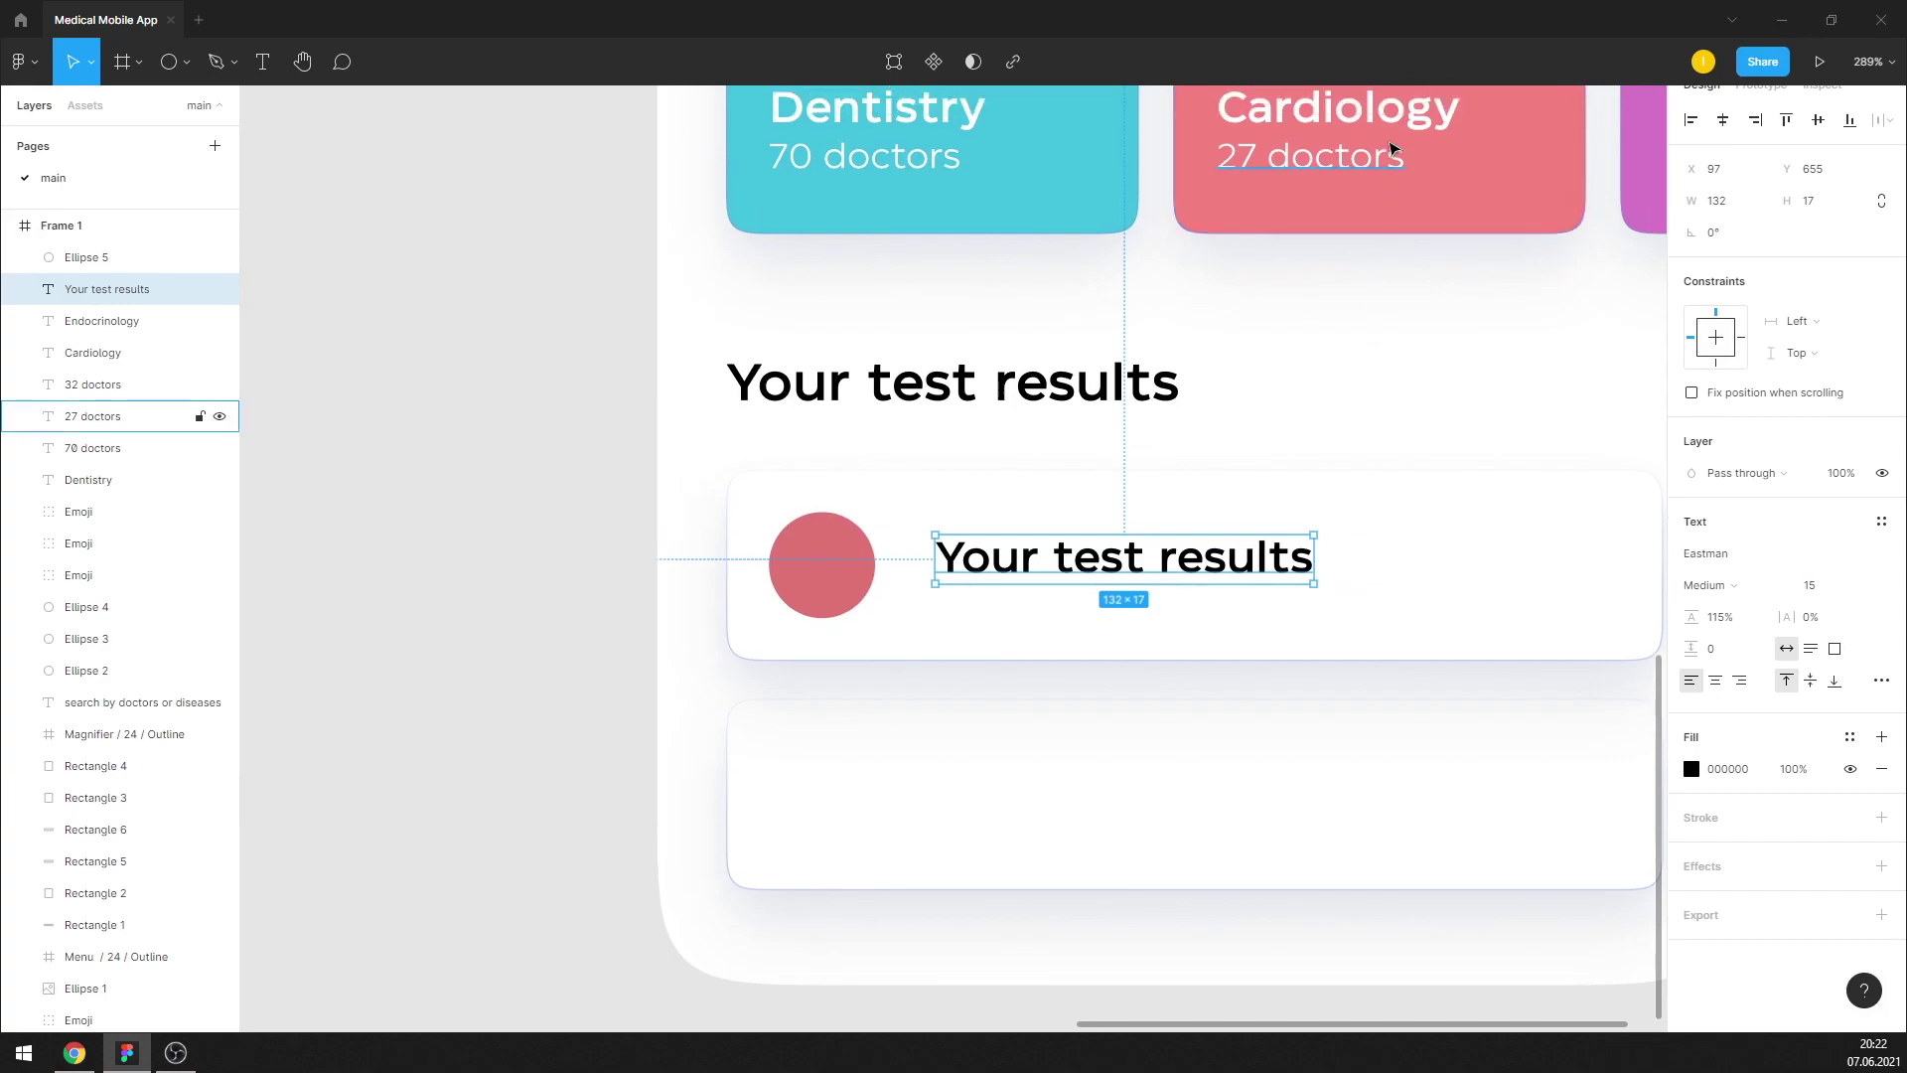
left_click(1390, 118)
Retype the label as 'General blood analysis' and move it beside the red circle
double_click(1227, 558)
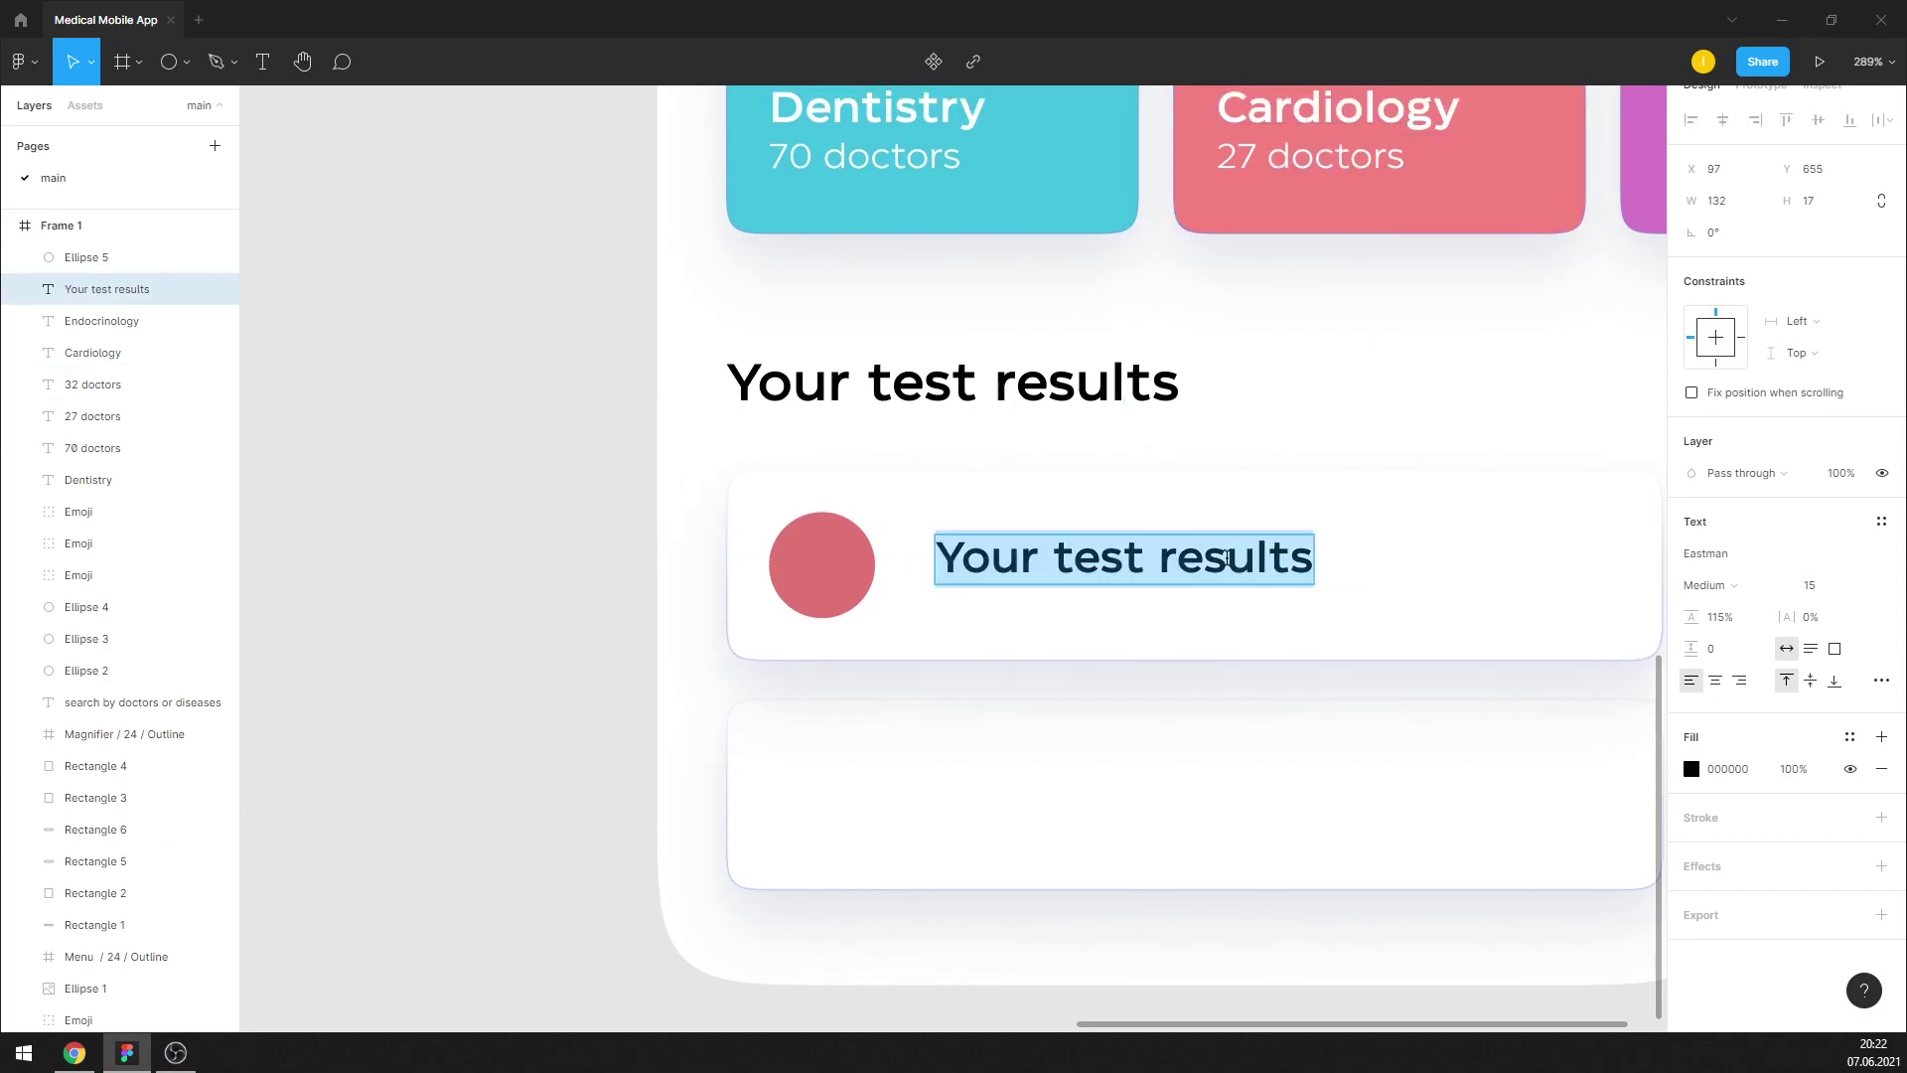
type("G")
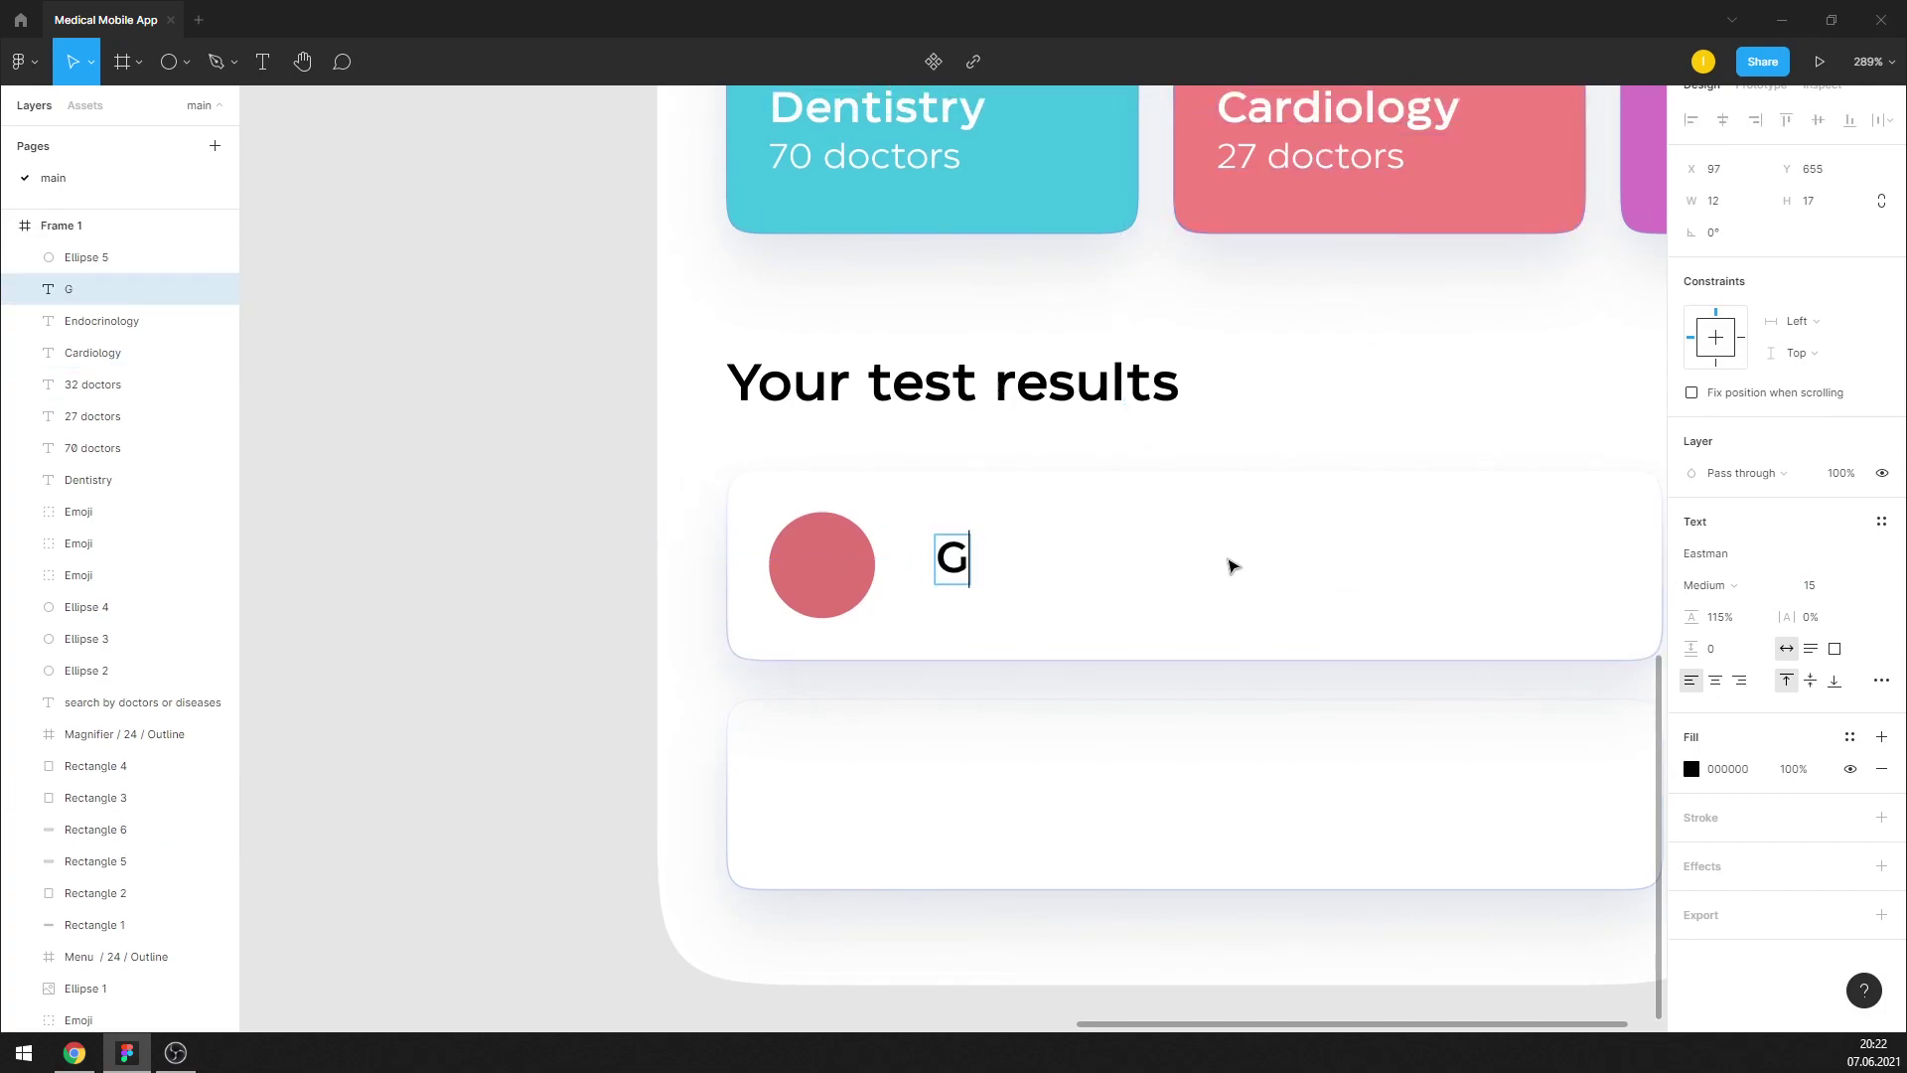
type("ene")
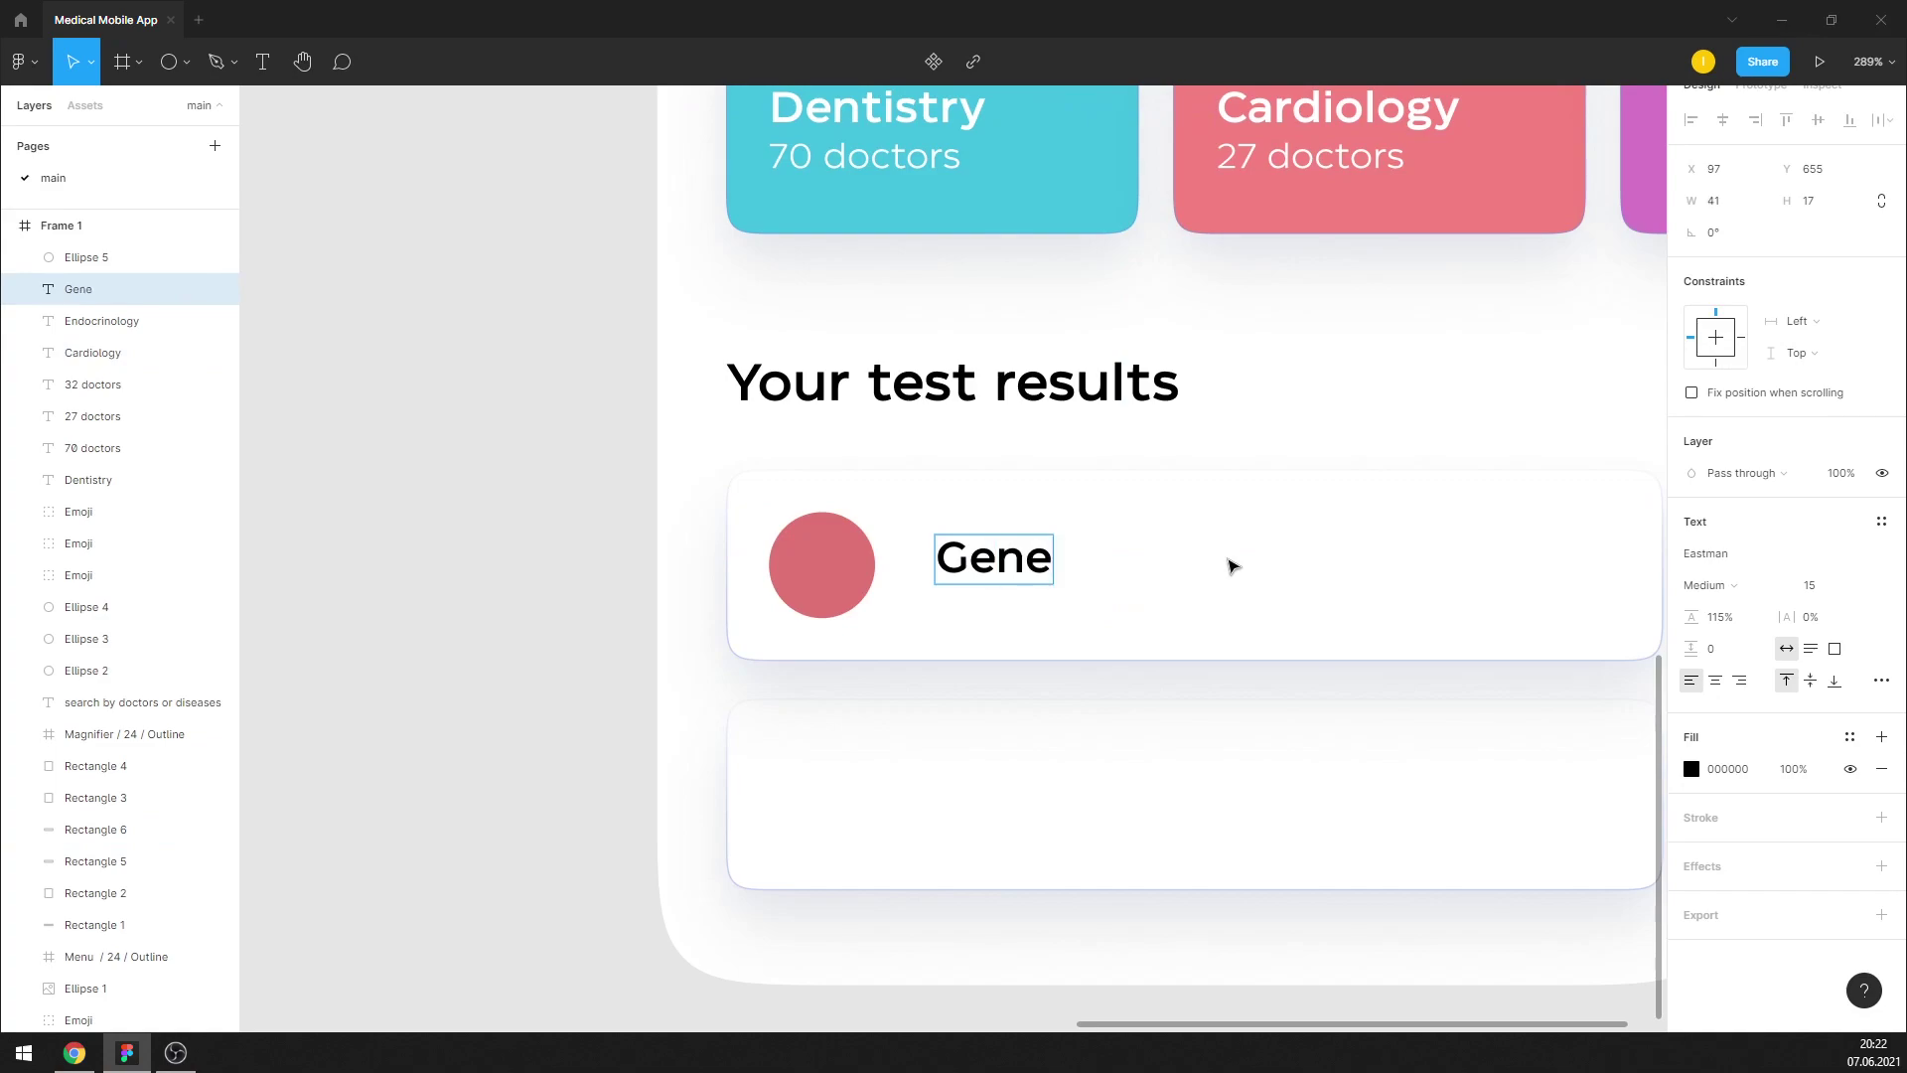
type("ra;")
key("BackSpace")
type("l")
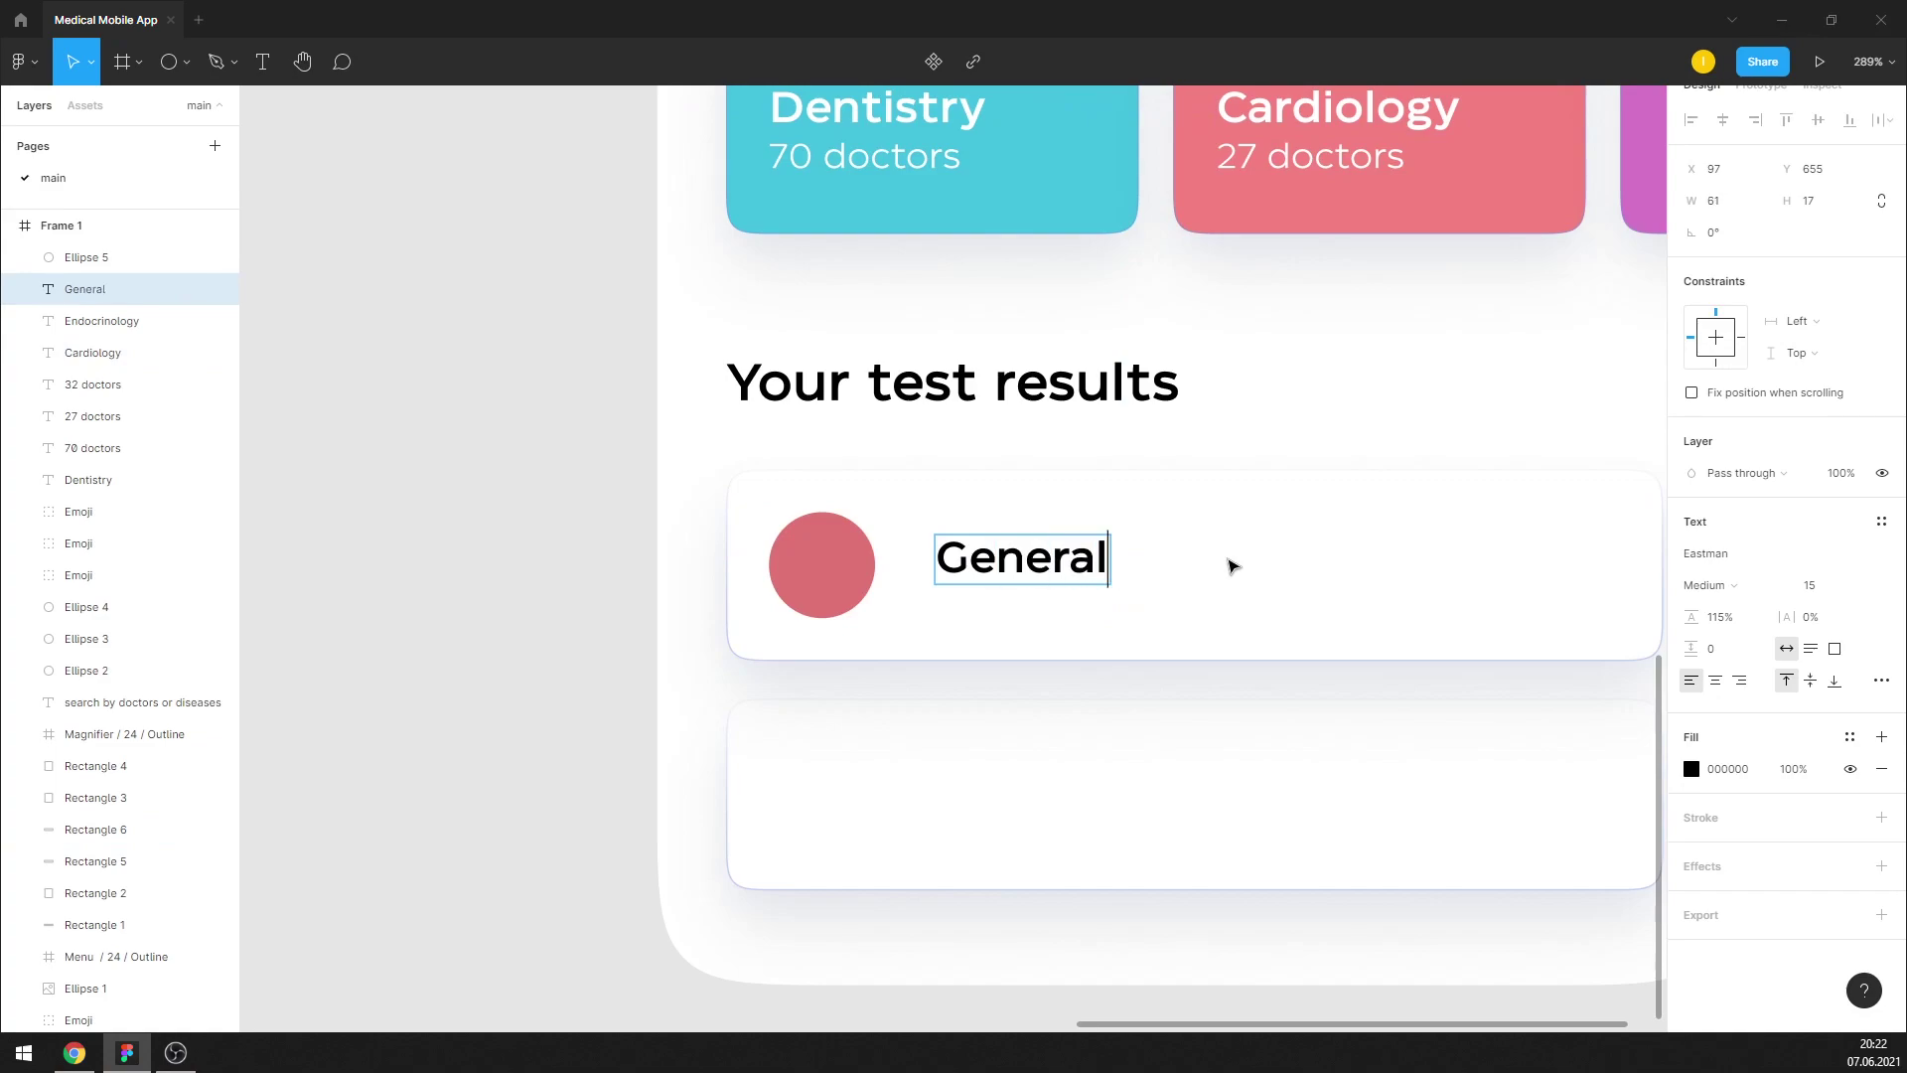
type(" bloo")
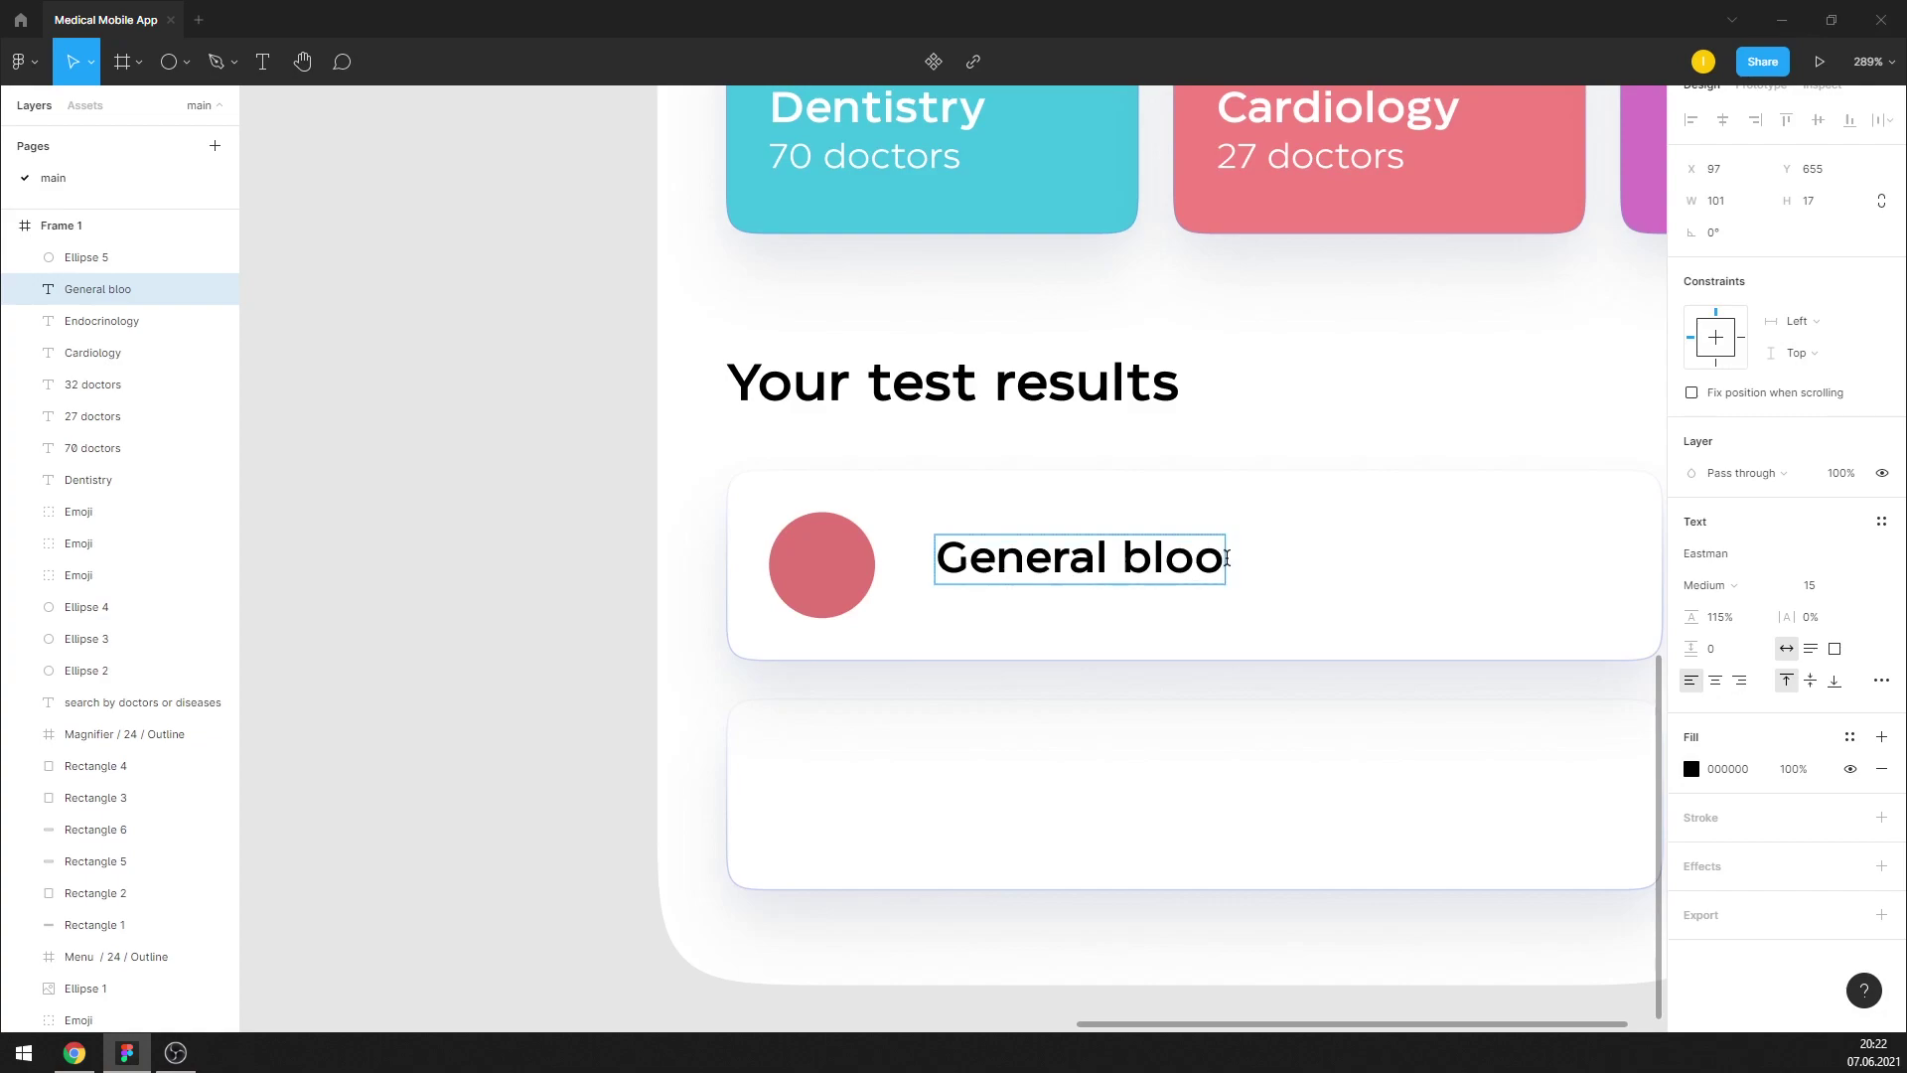
type("d  ana")
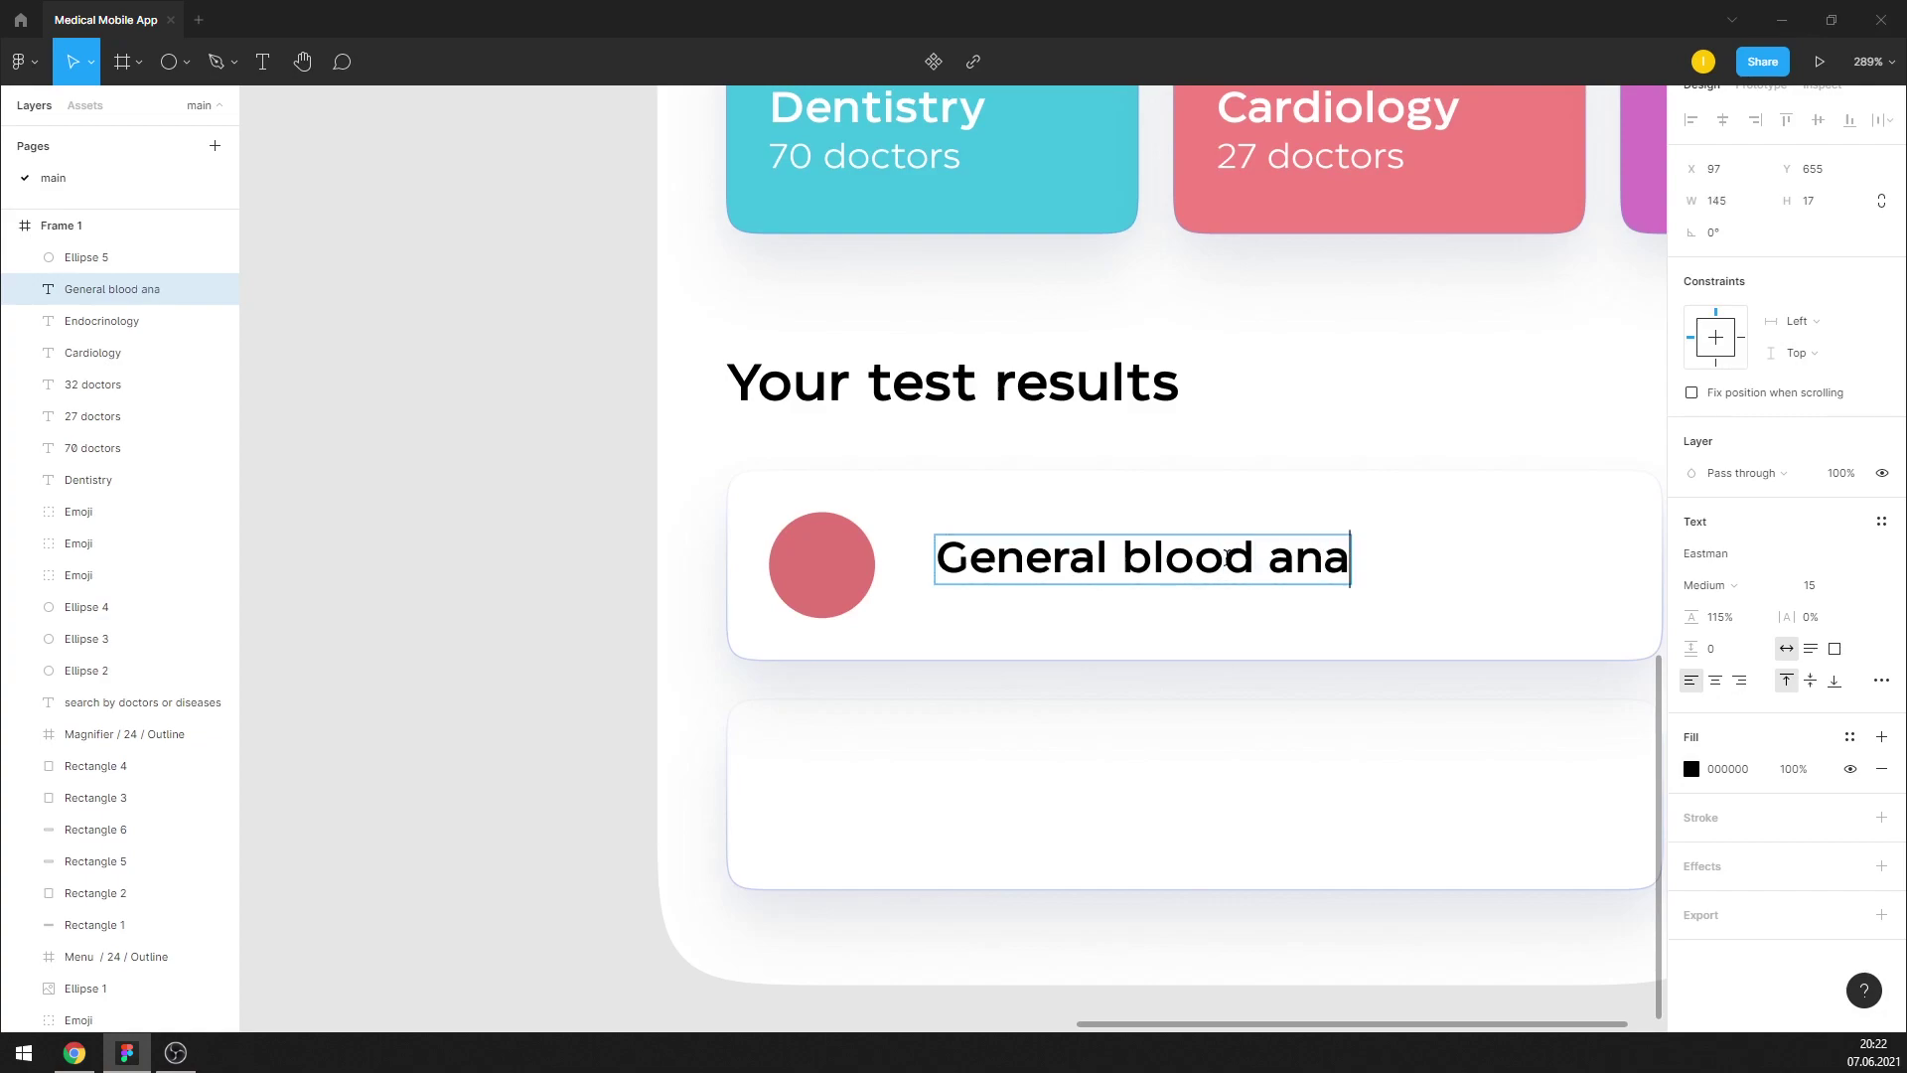
type("ly")
type("sis")
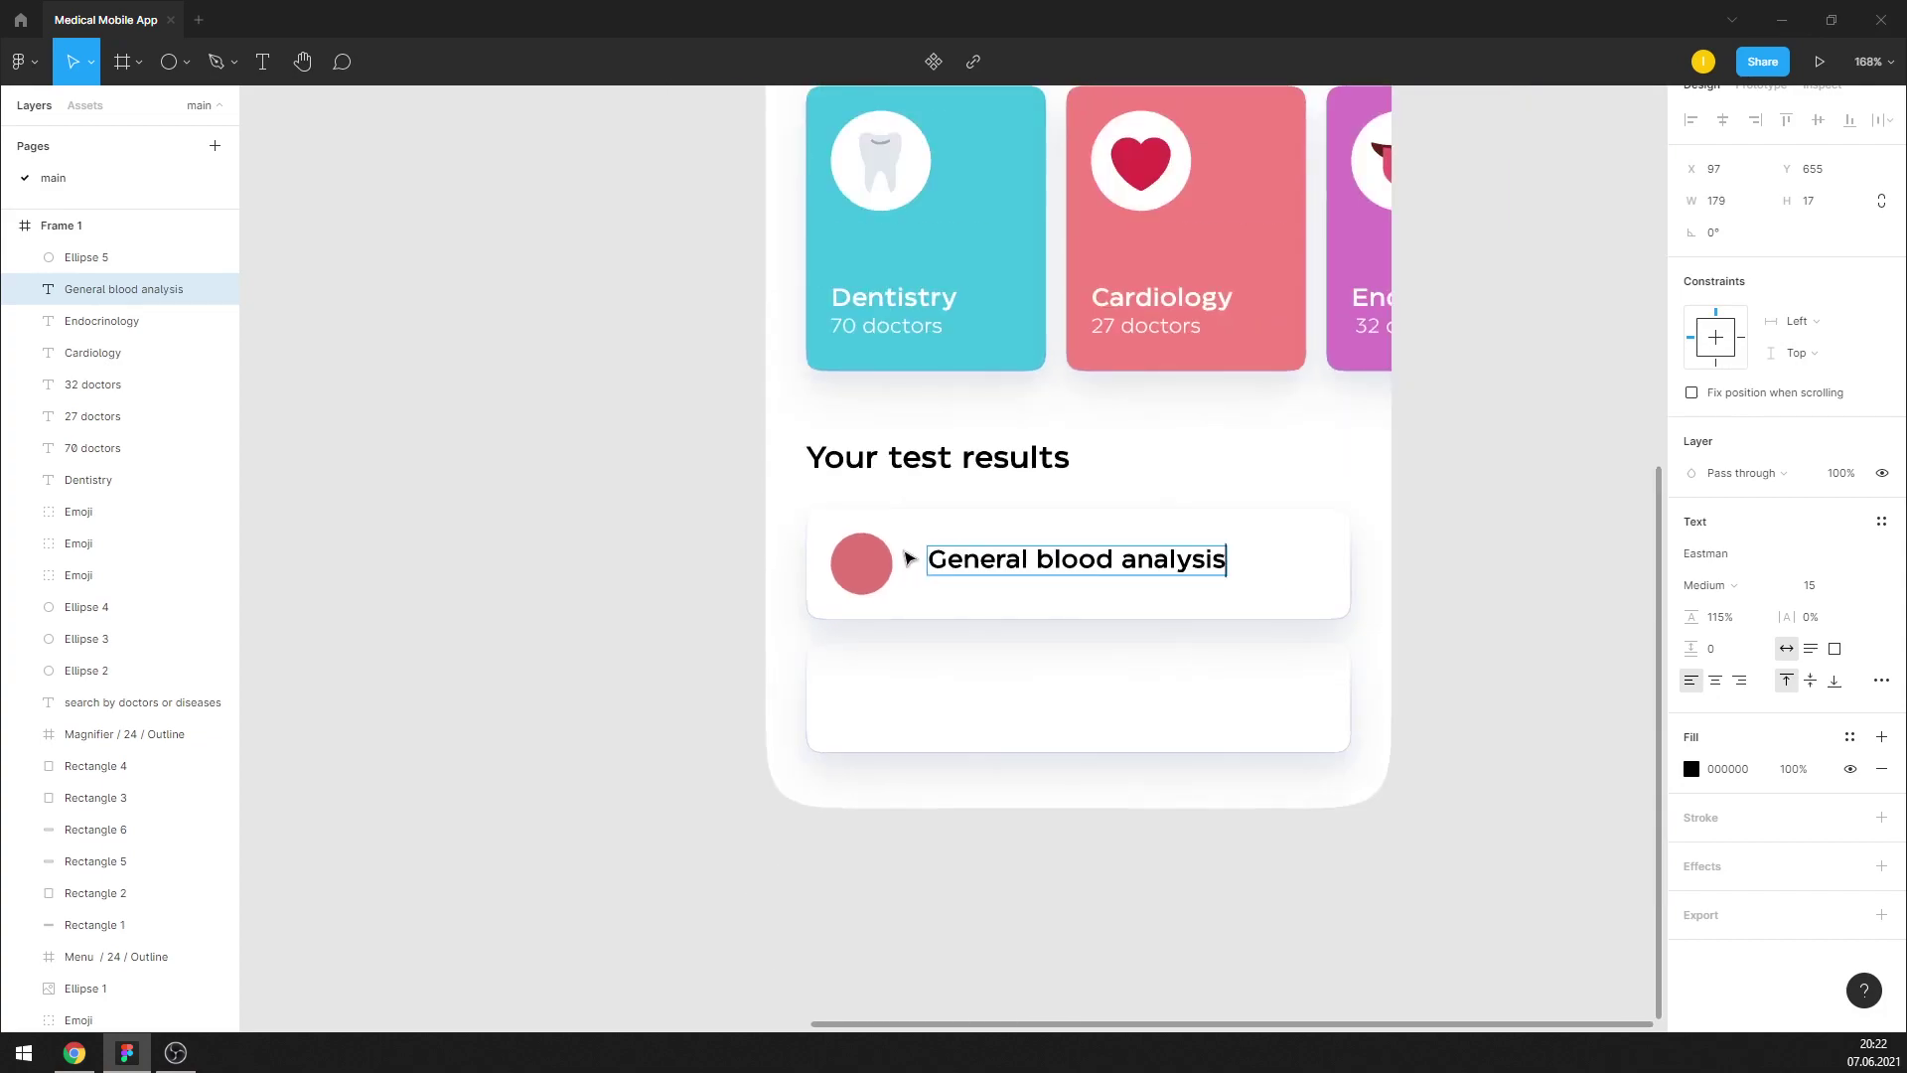
key("Escape")
left_click(1141, 490)
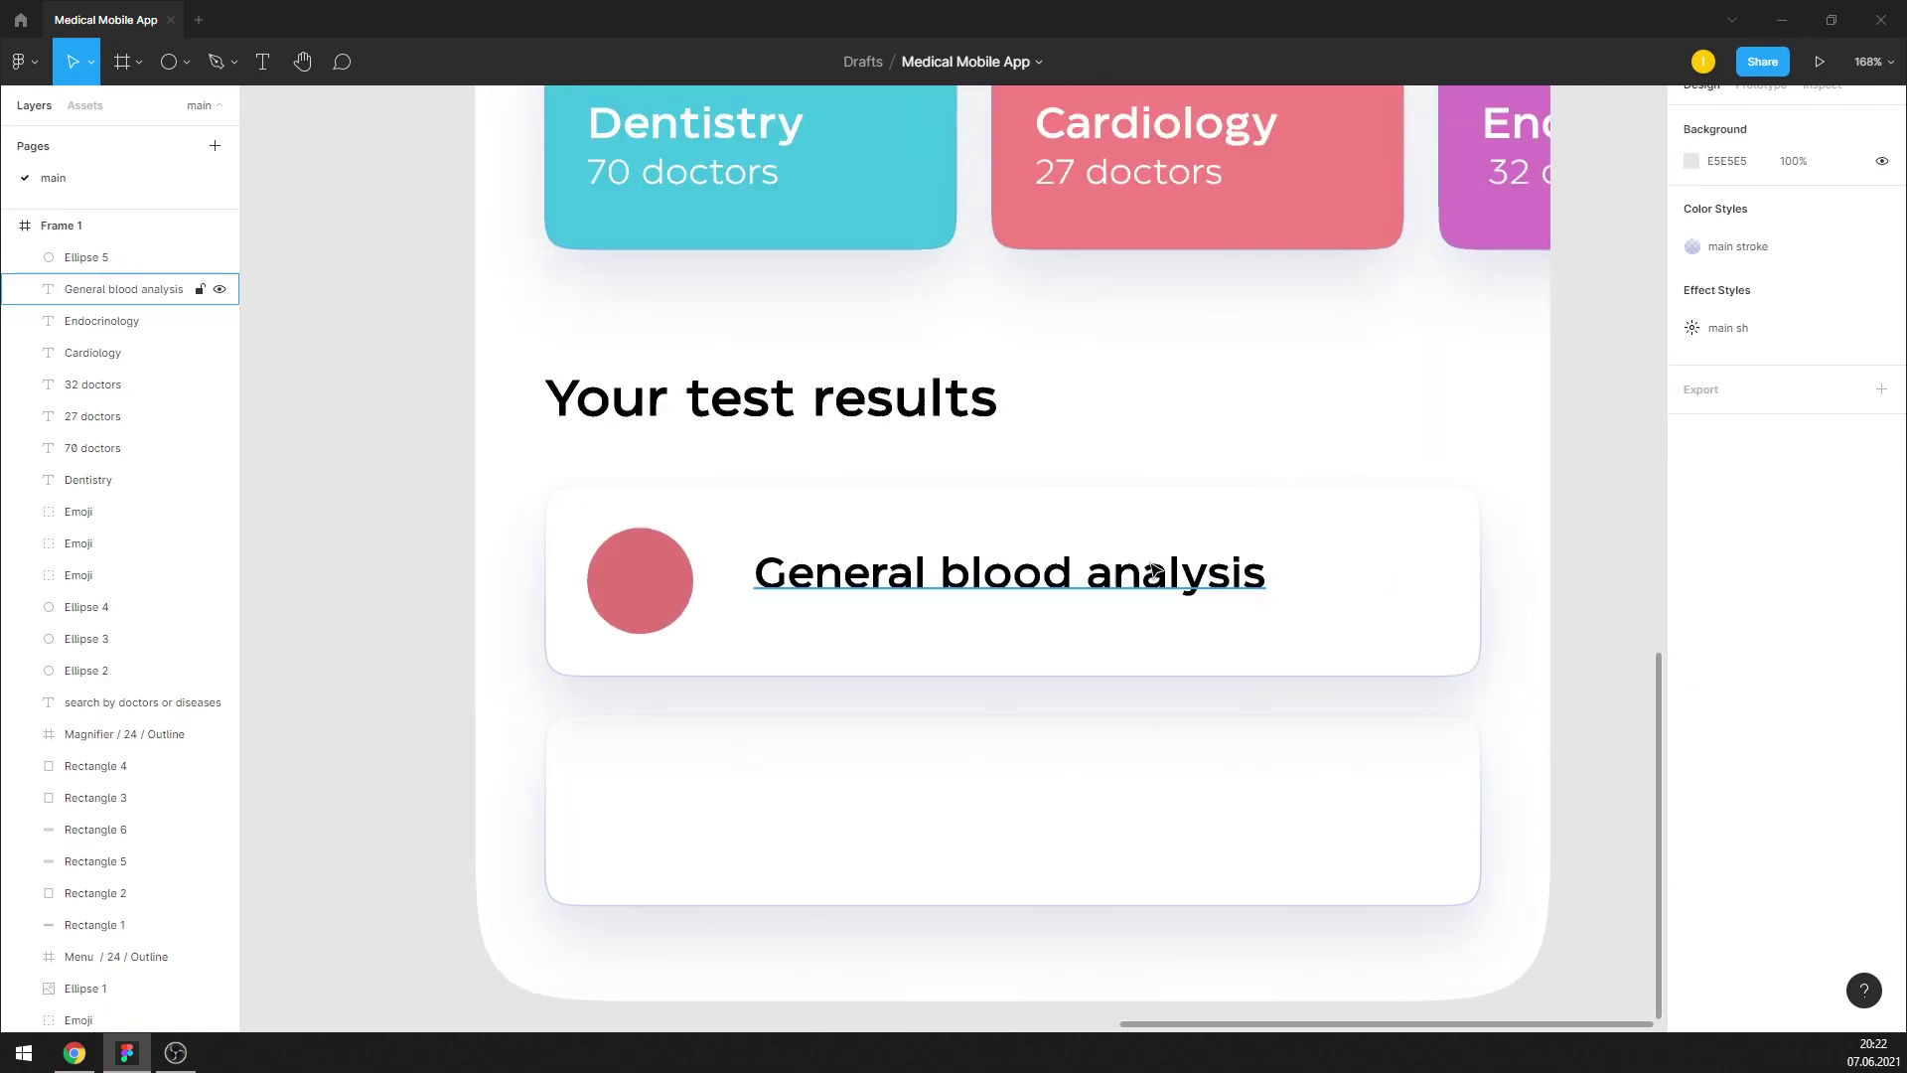
left_click_drag(1071, 576, 1036, 582)
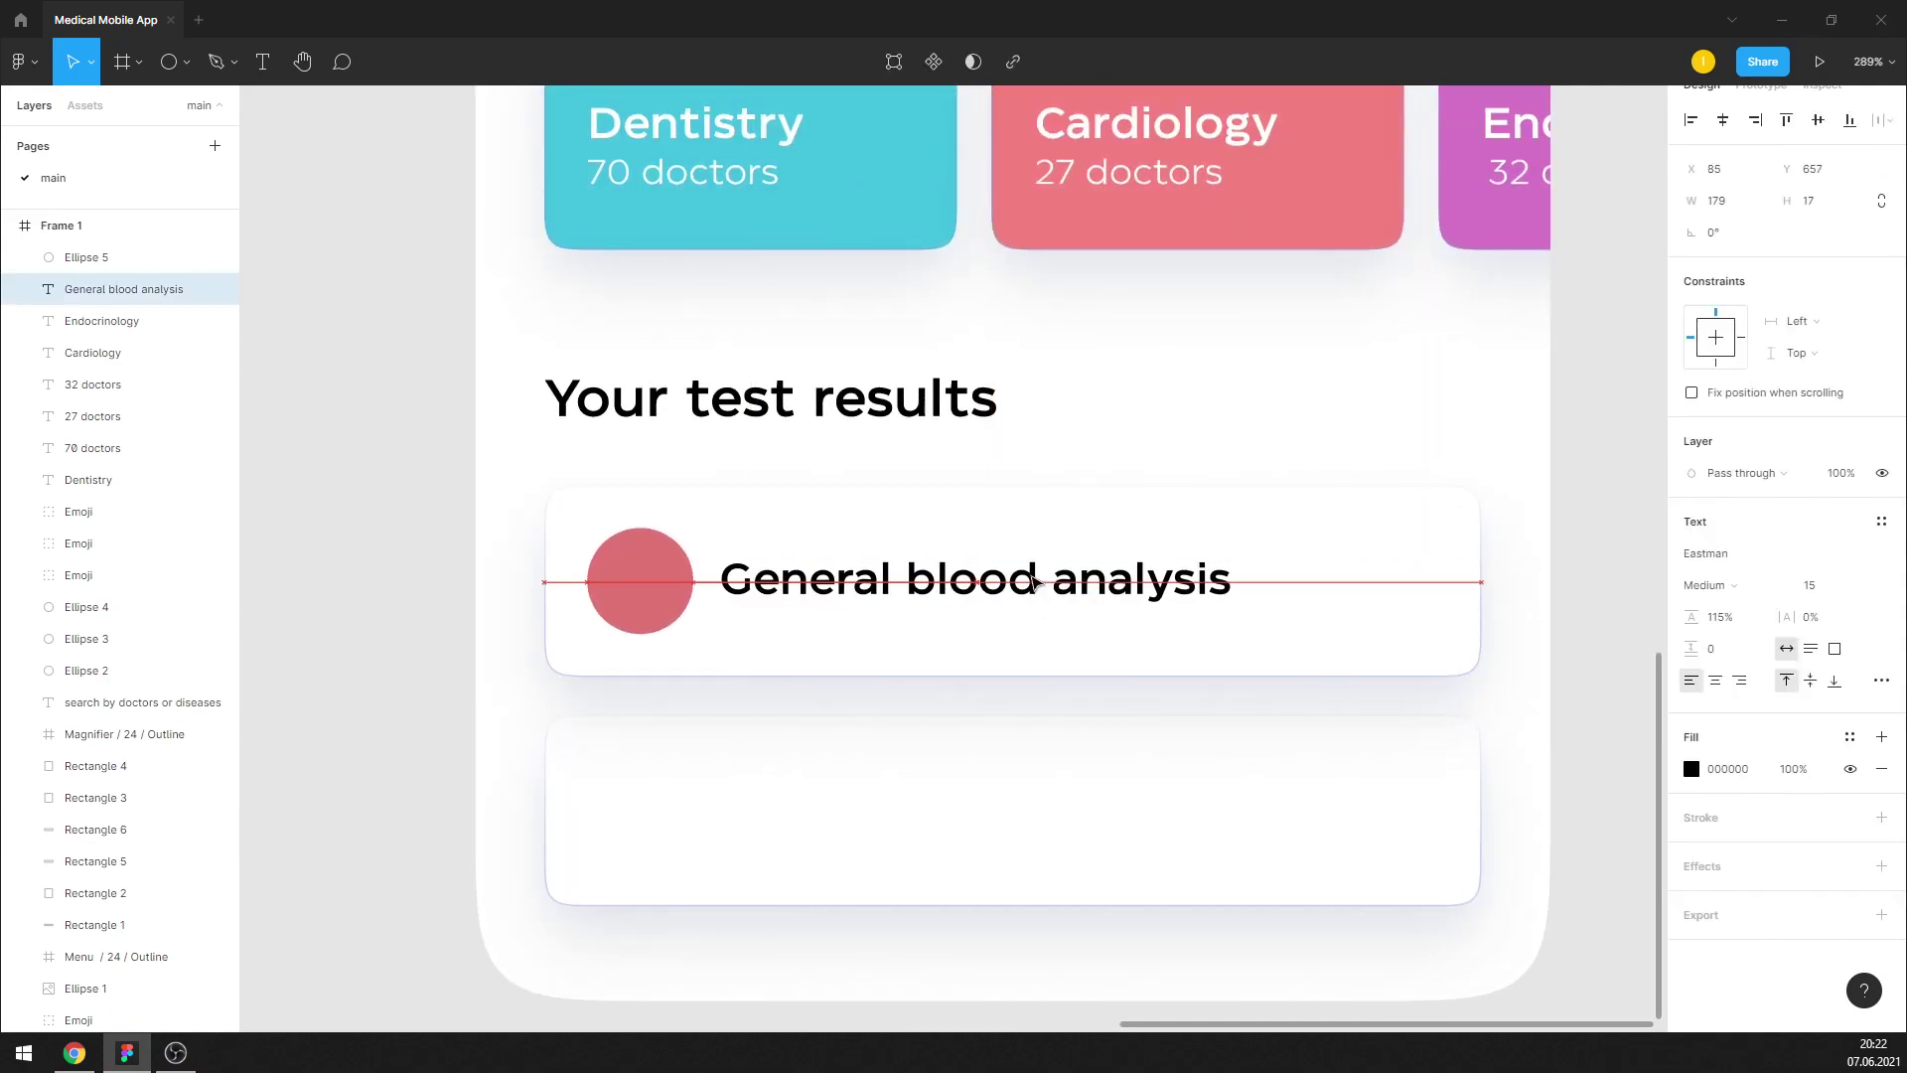
left_click(1317, 422)
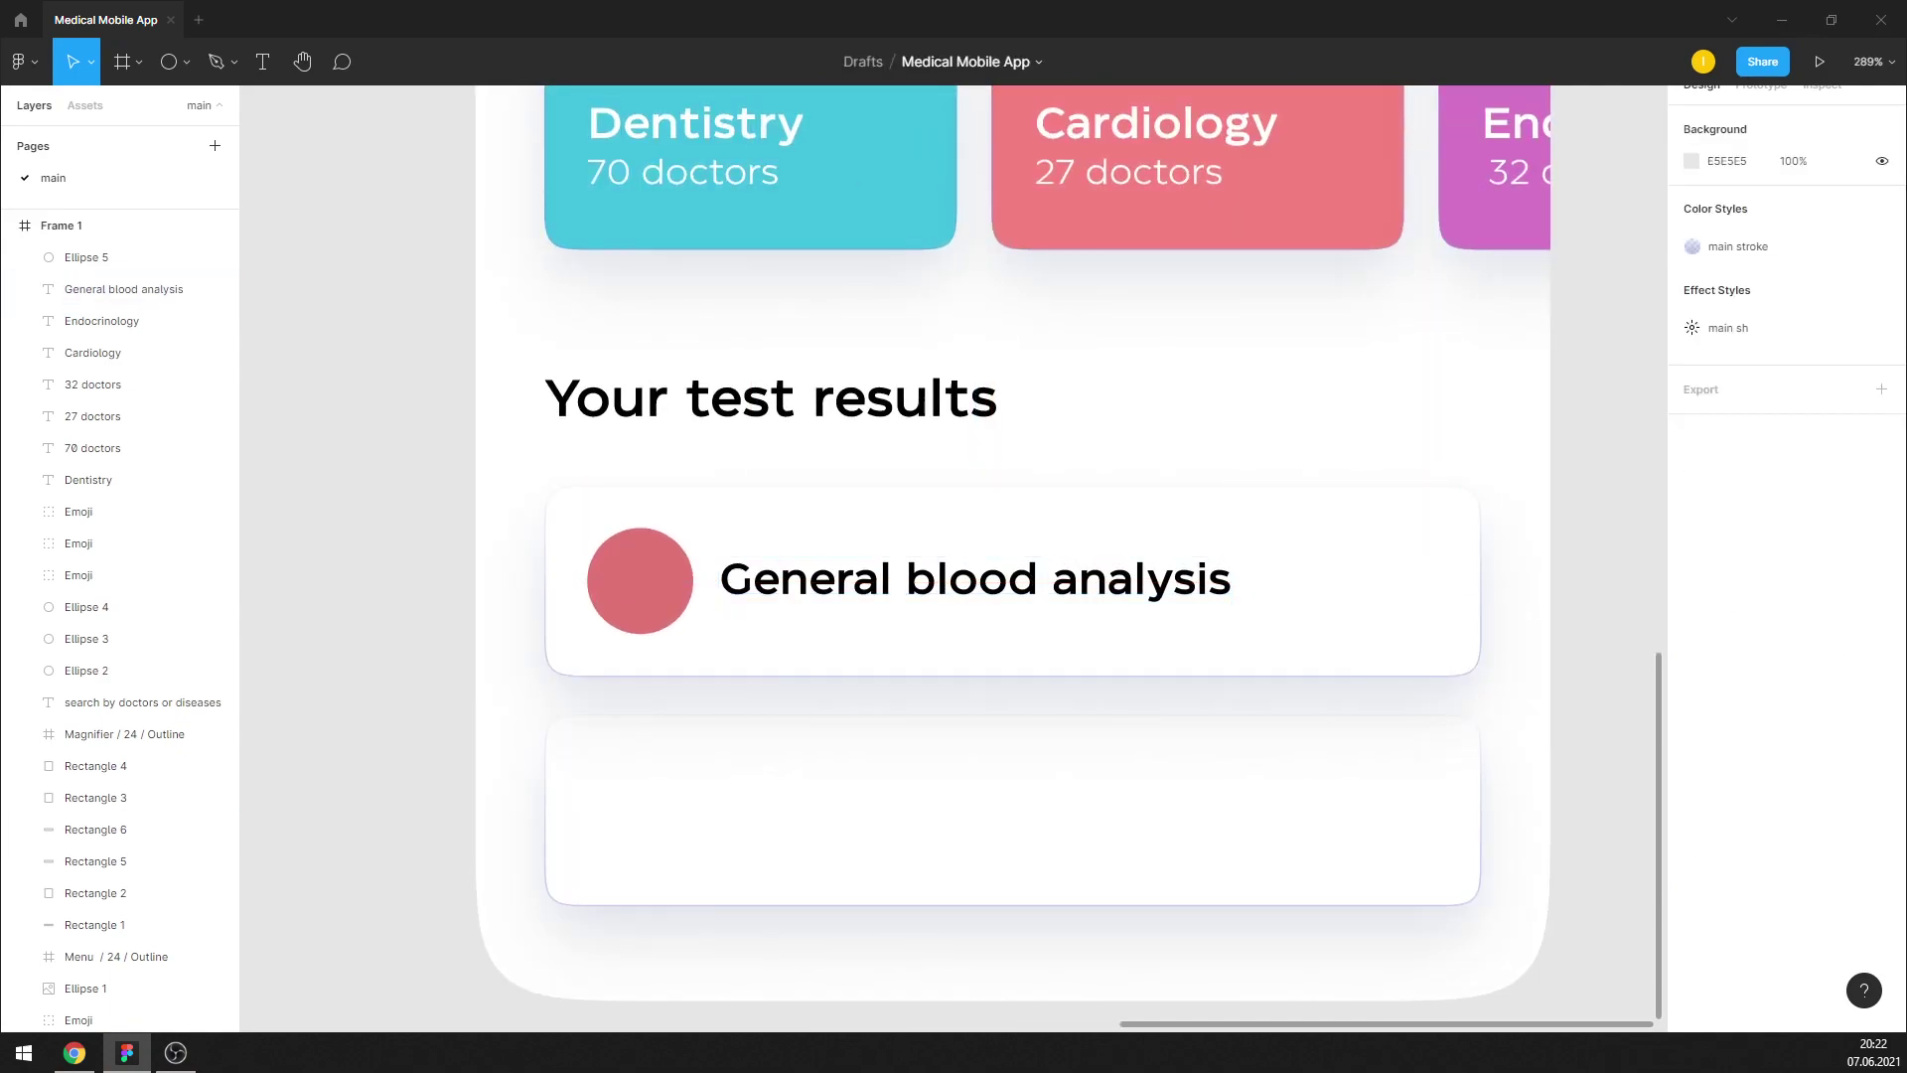
Paste the two-line 'ready' / 'in the process' status text into a copied label
scroll(1607, 559, "down", 2)
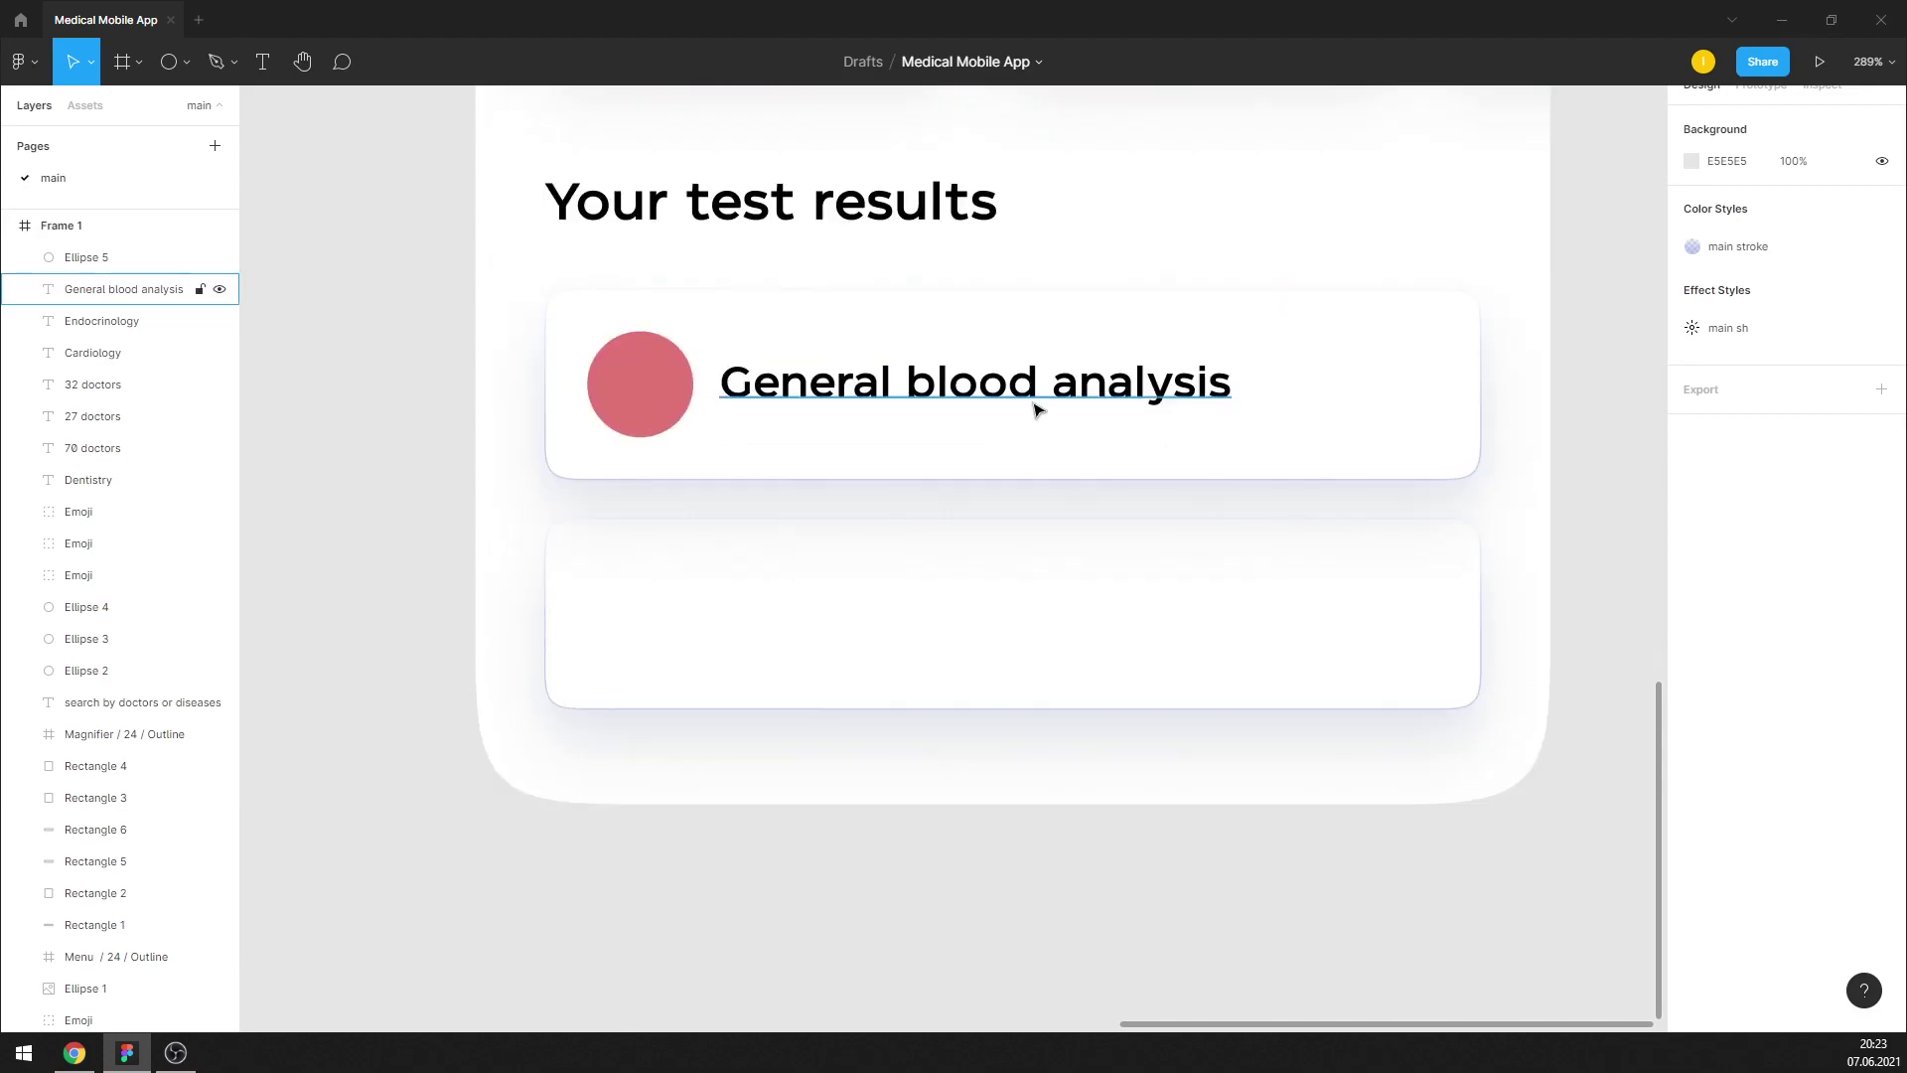
left_click_drag(1033, 398, 1075, 993)
scroll(1036, 615, "down", 4)
double_click(1049, 559)
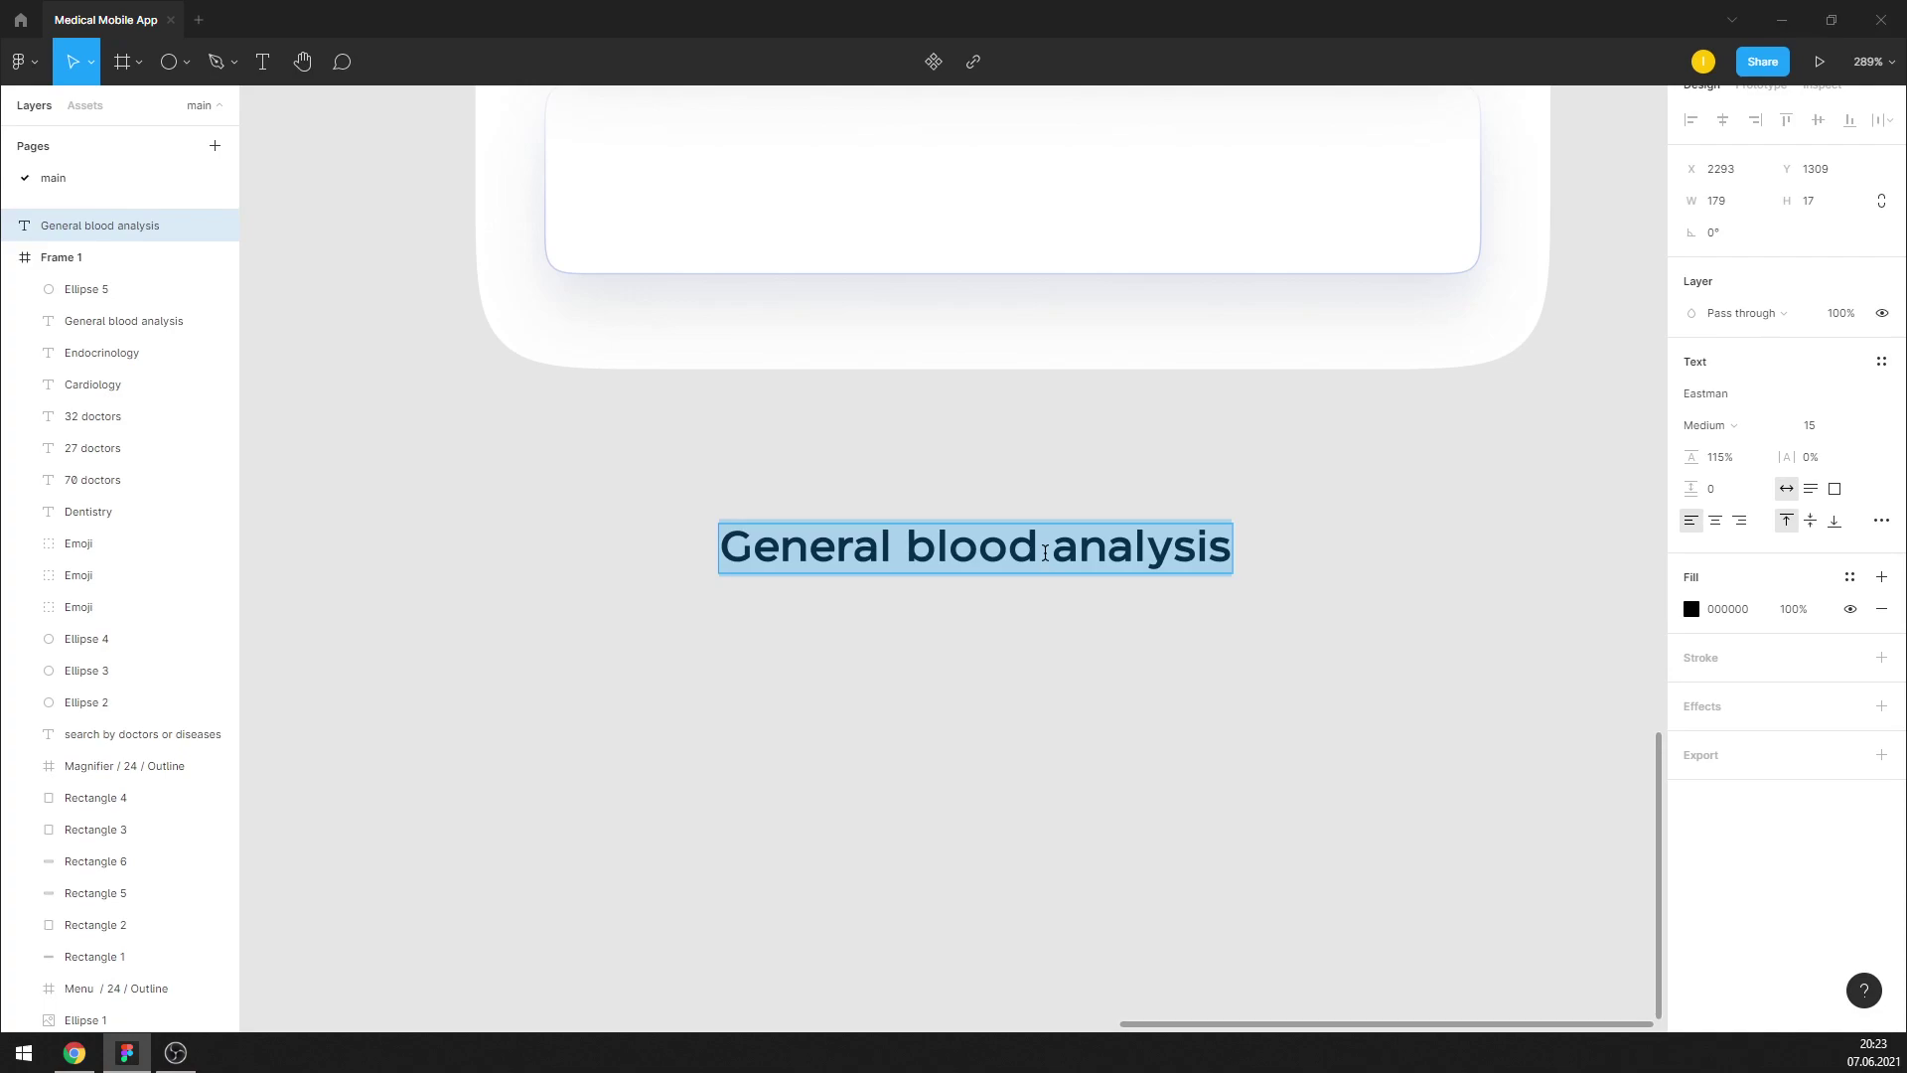
type("ready in the process")
key("Escape")
Duplicate the status text, keeping 'ready' in one copy and 'in the process' in the other
left_click_drag(821, 600, 823, 711)
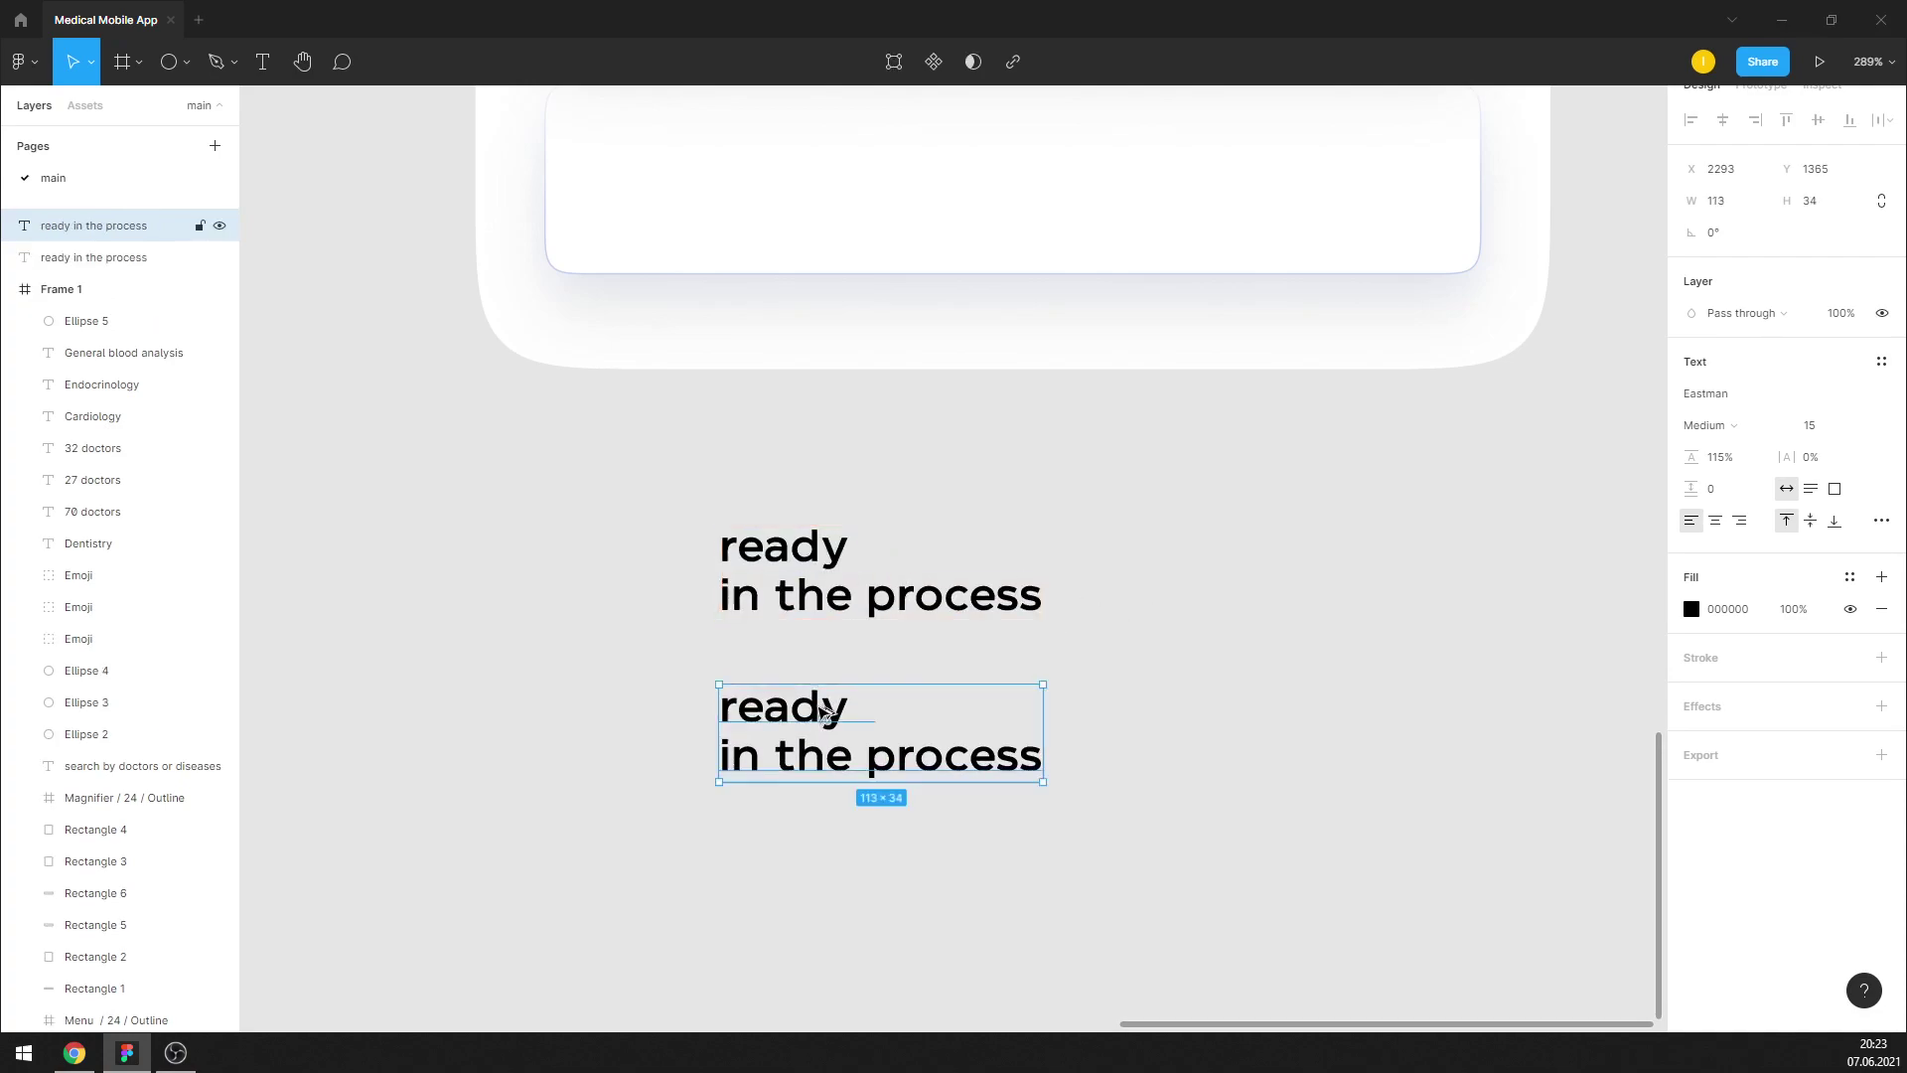
left_click(830, 606)
double_click(855, 549)
left_click_drag(855, 549, 1142, 695)
key("BackSpace")
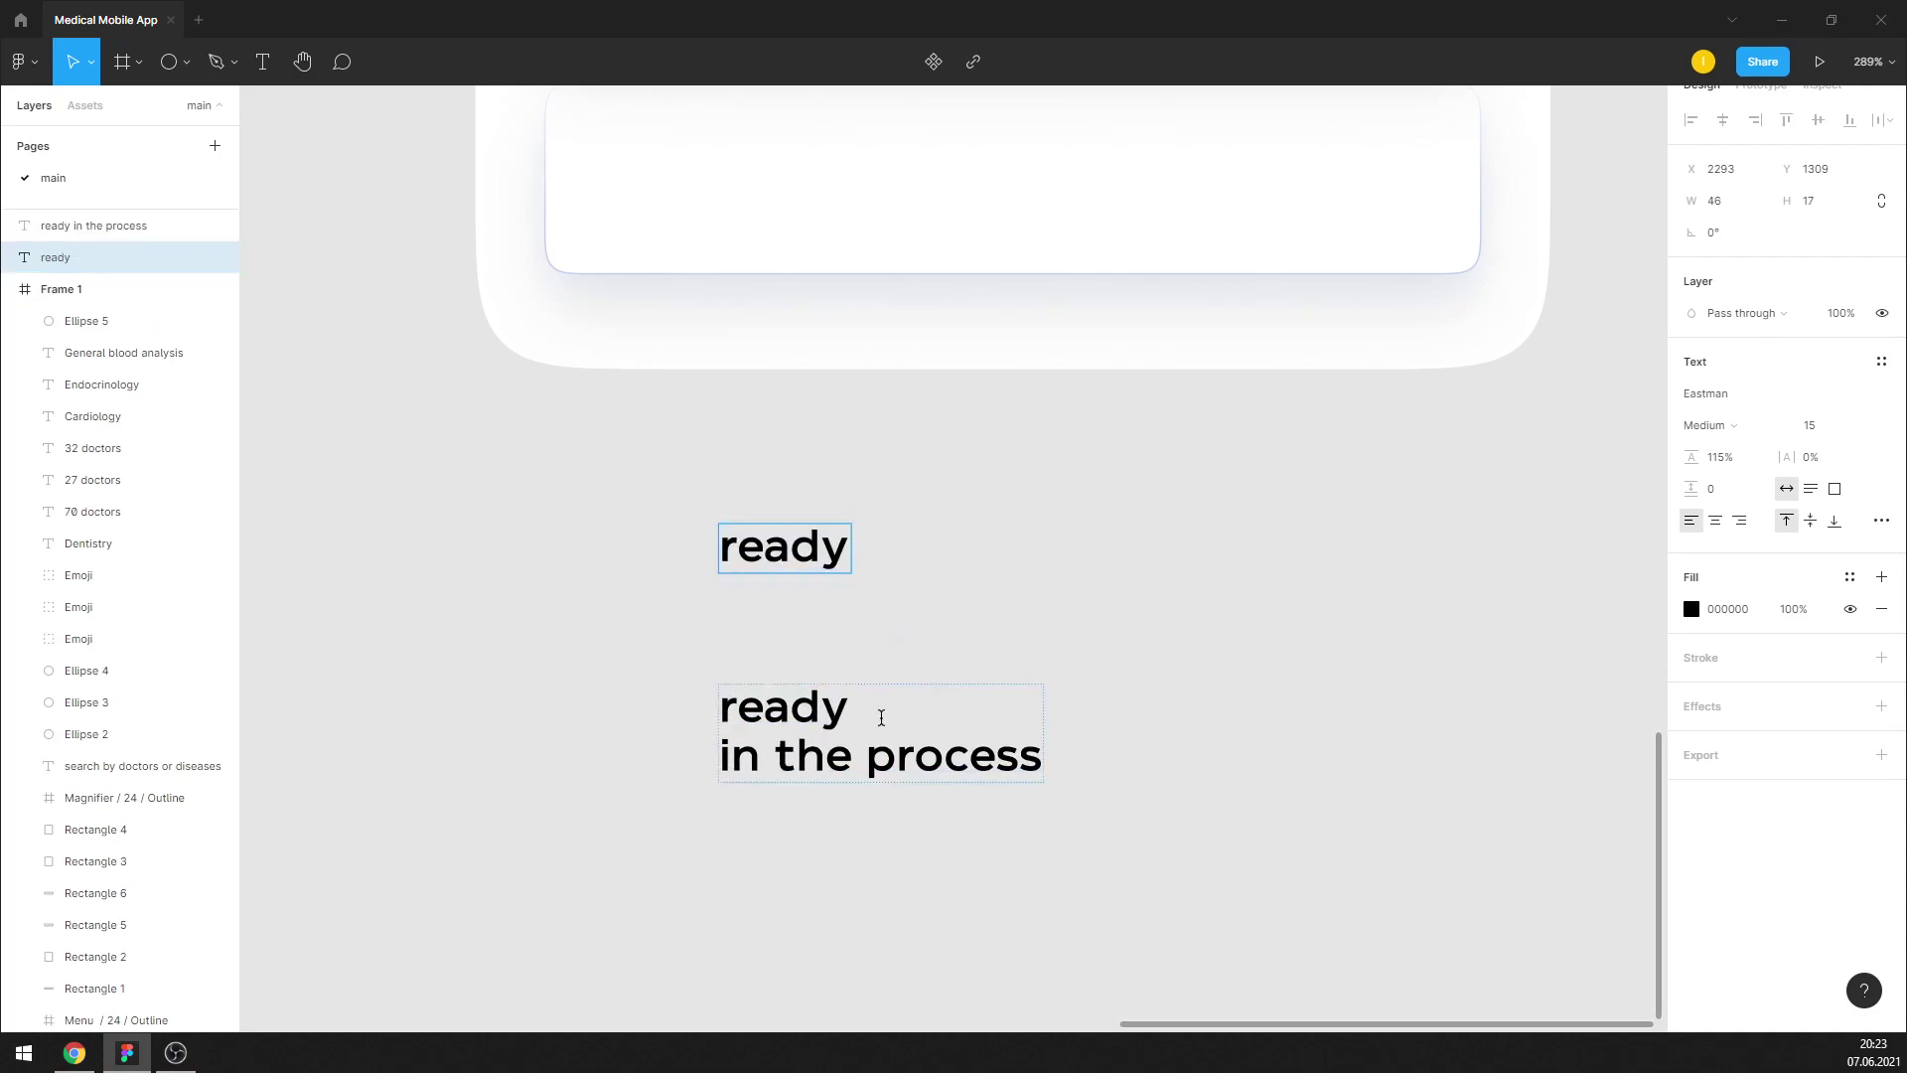
double_click(856, 711)
key("BackSpace")
key("Delete")
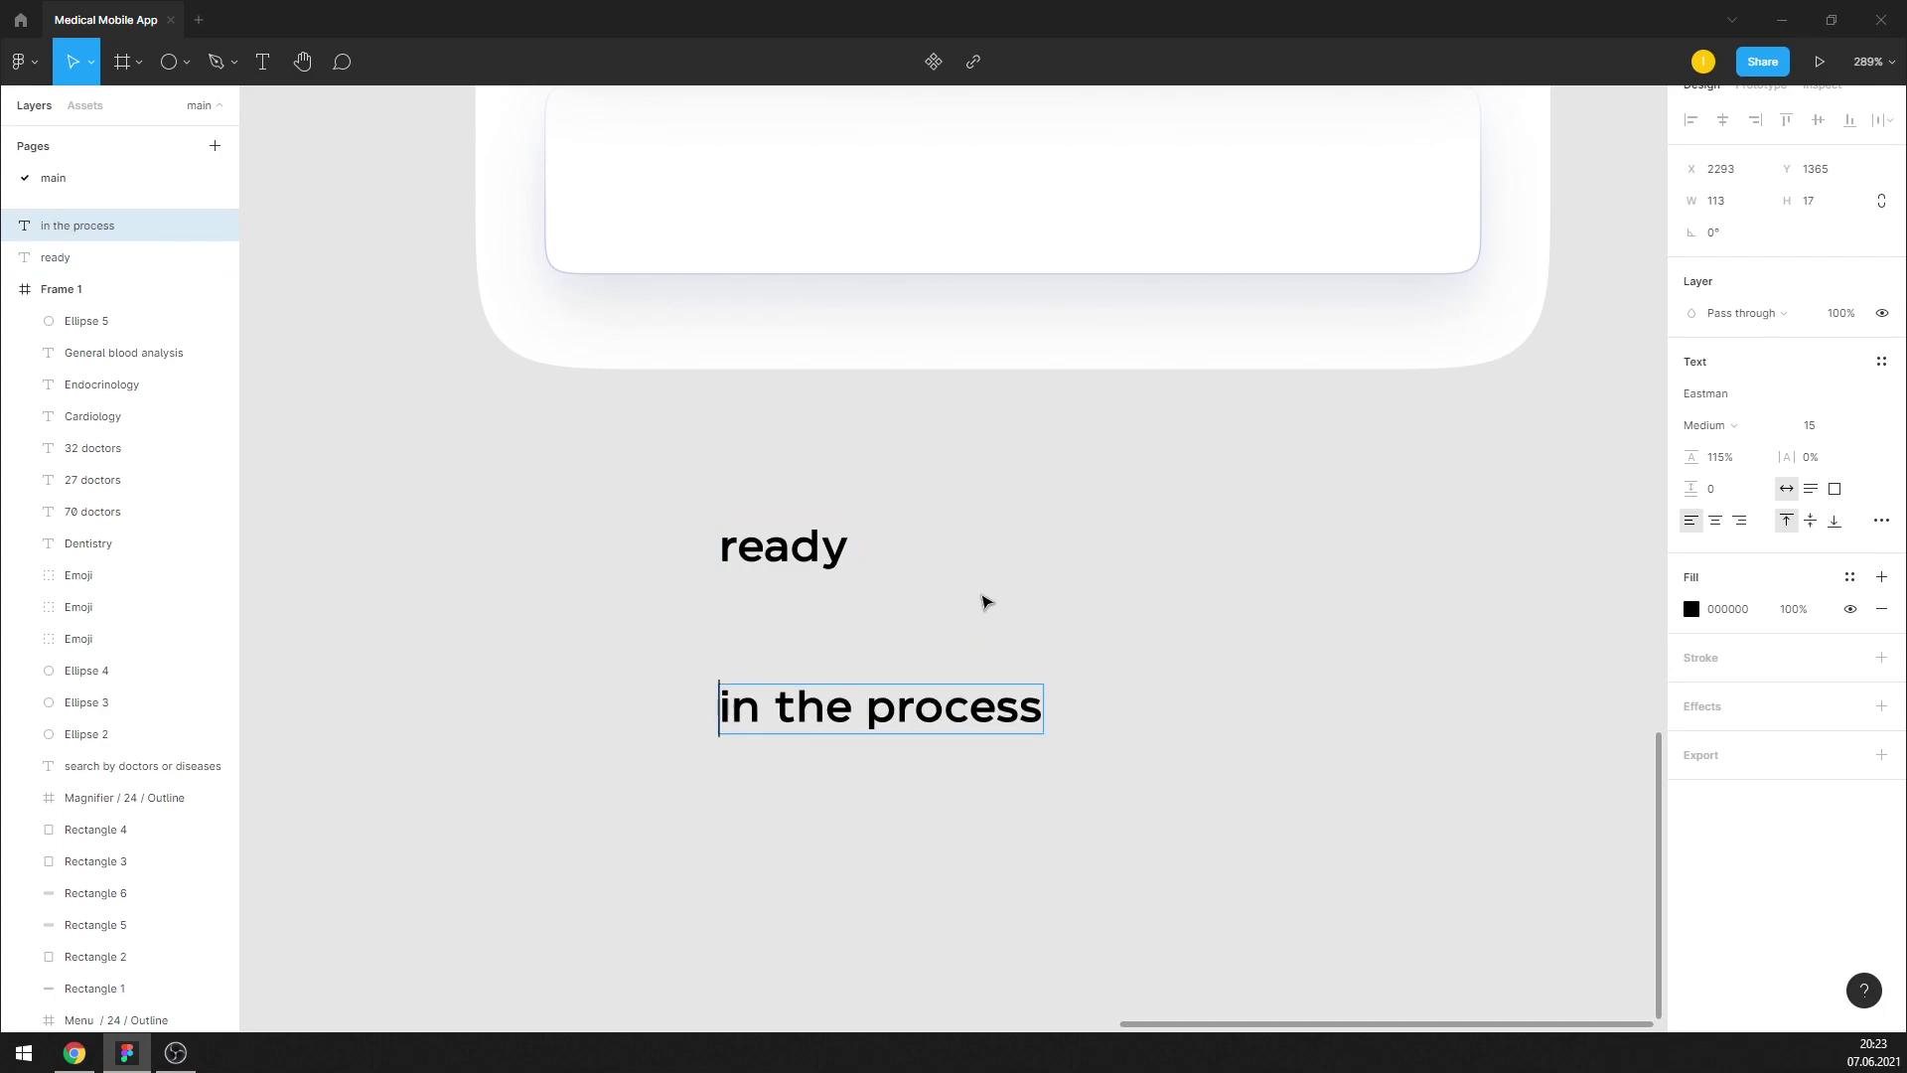
key("Escape")
Set both status texts to Regular weight, font size 12
left_click(832, 559, "shift")
scroll(1063, 711, "down", 5, "ctrl")
scroll(1033, 569, "up", 5)
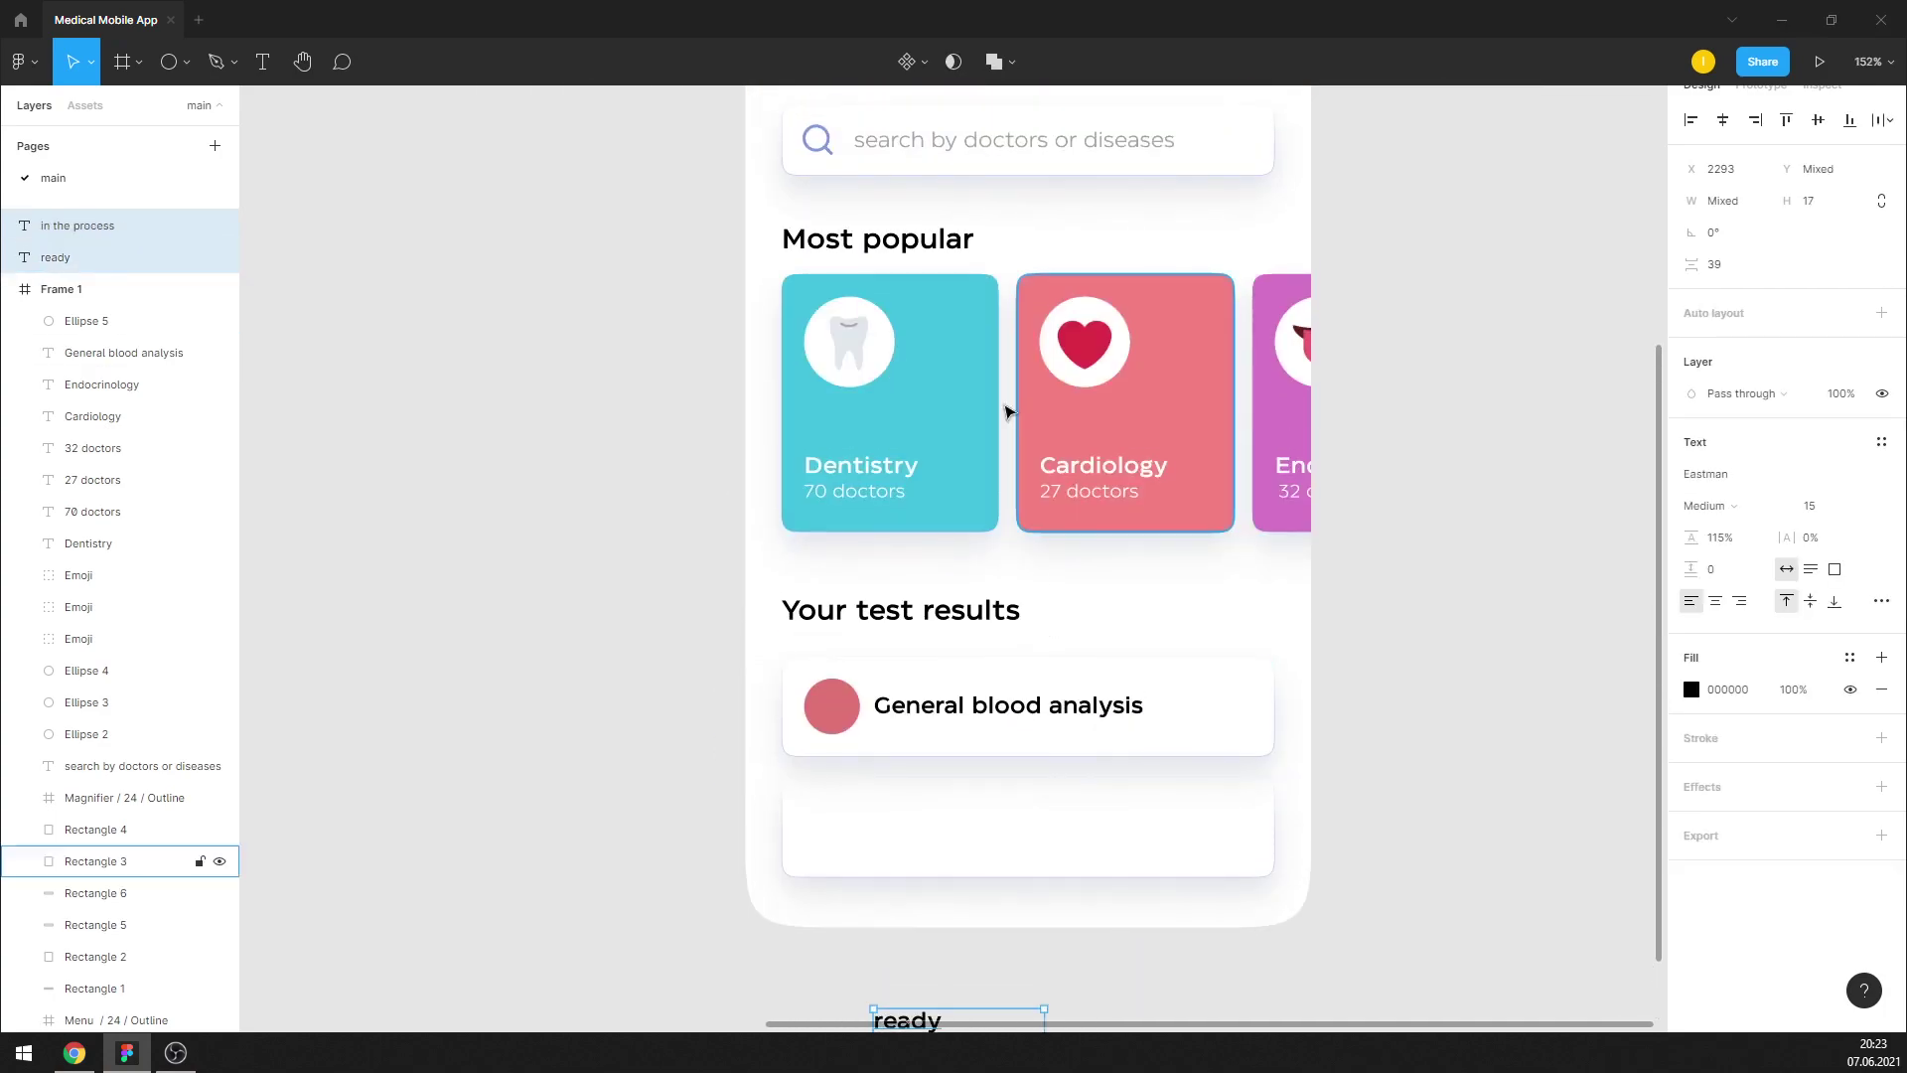
left_click(1089, 497)
scroll(1093, 506, "down", 5)
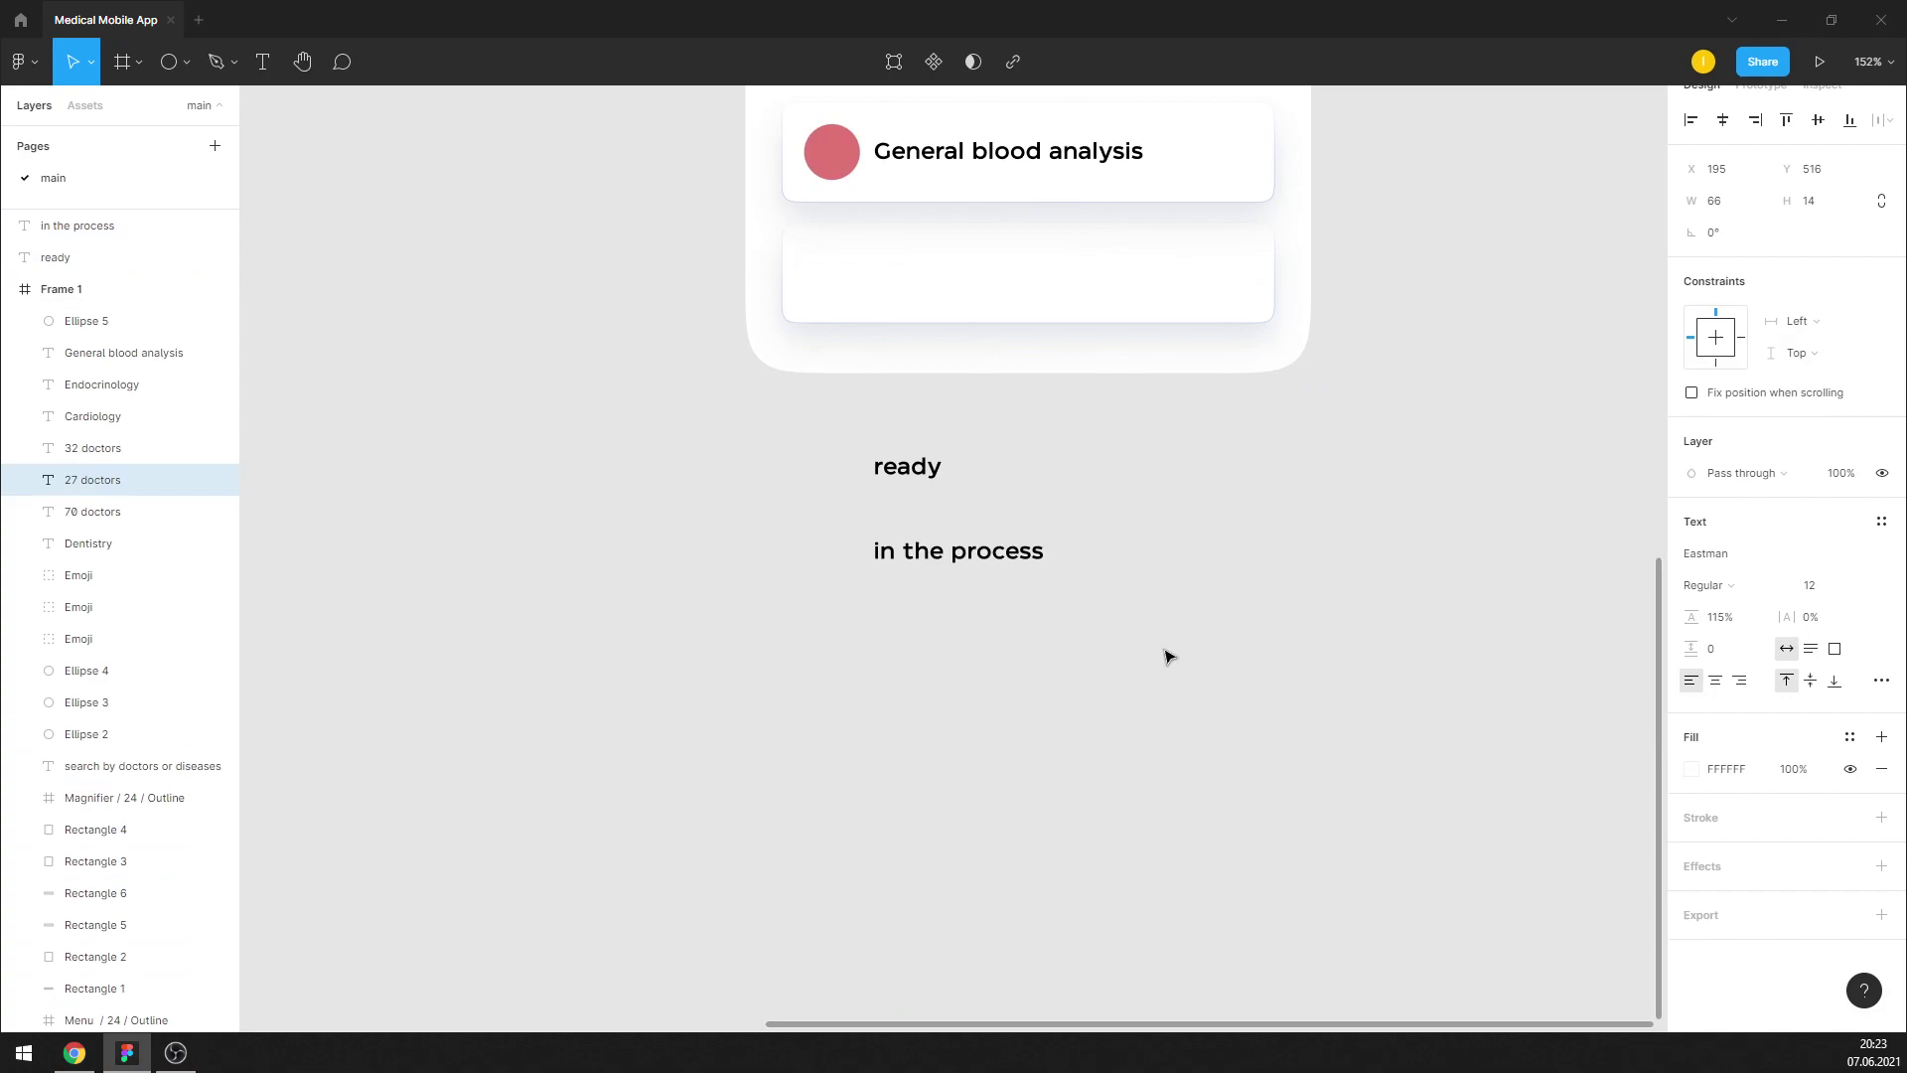
left_click_drag(1166, 650, 832, 471)
left_click(1777, 508)
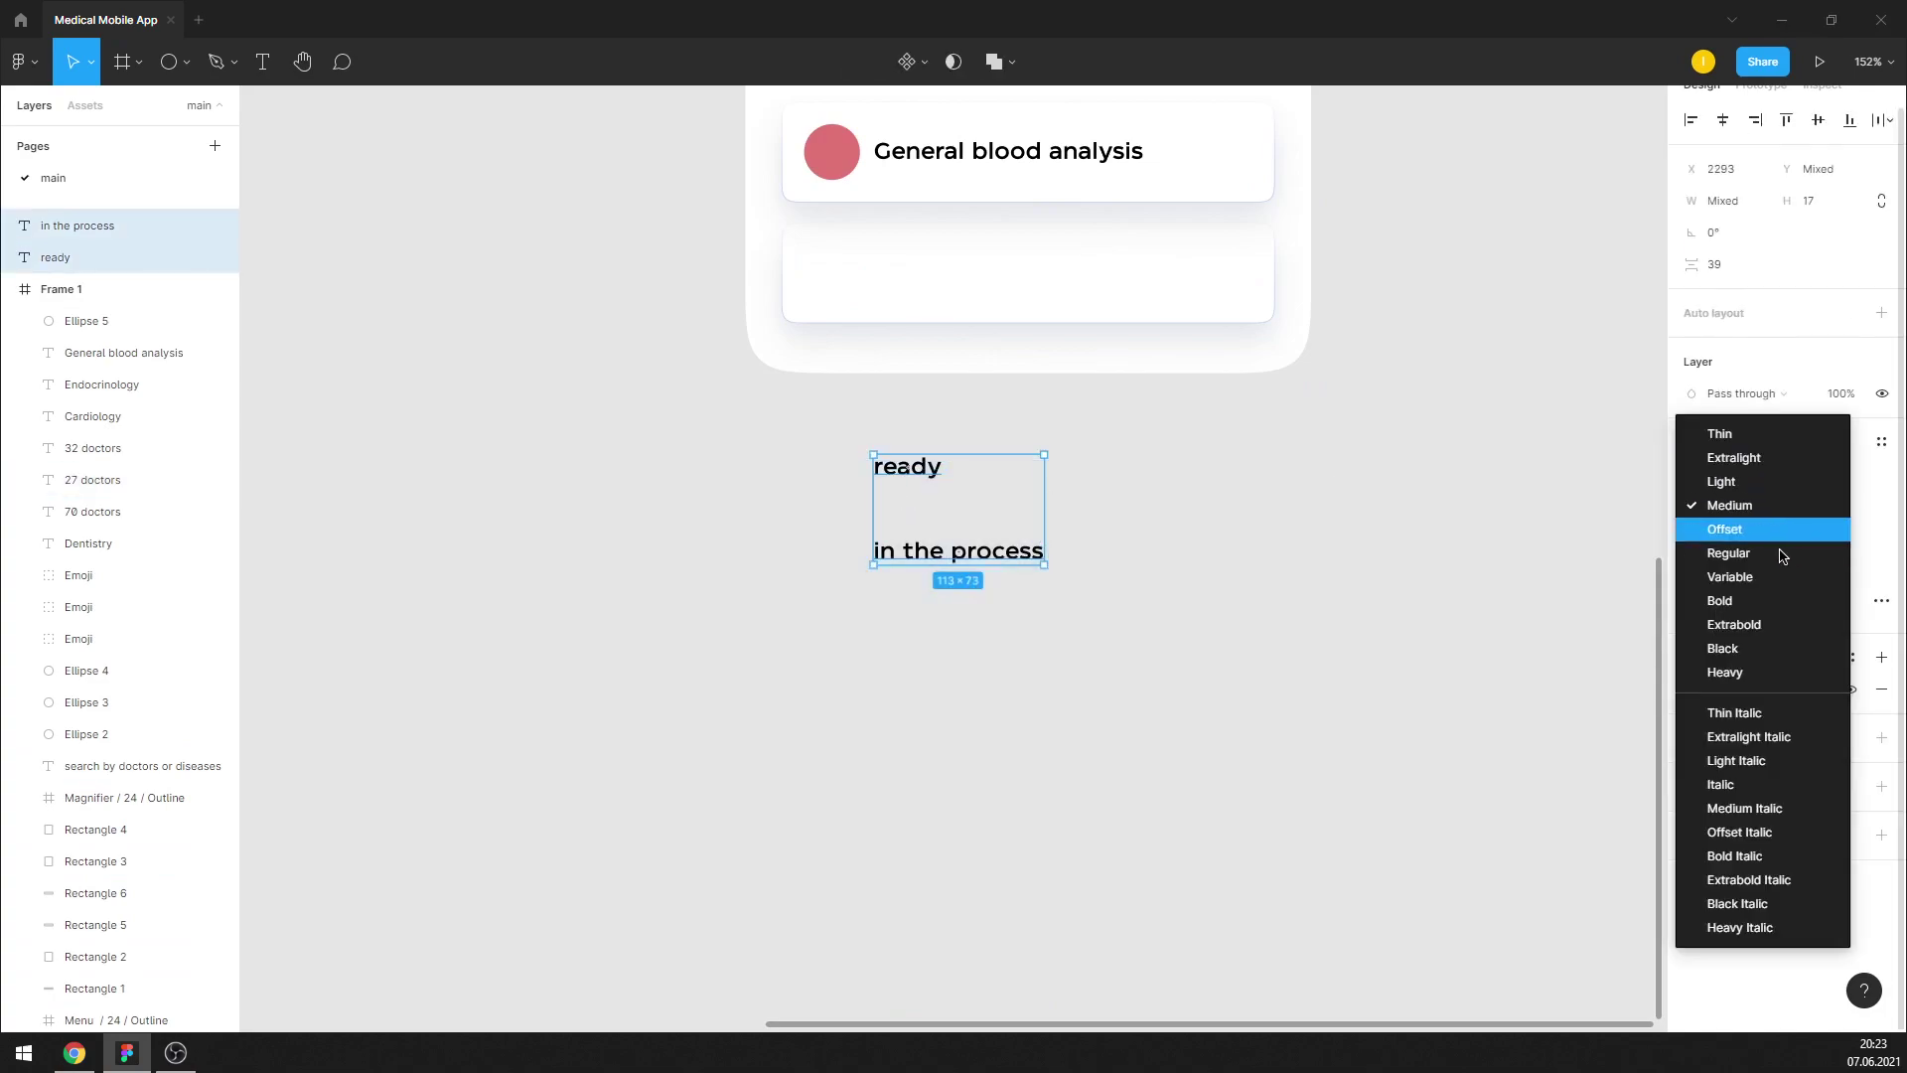
left_click(1729, 553)
left_click(1810, 506)
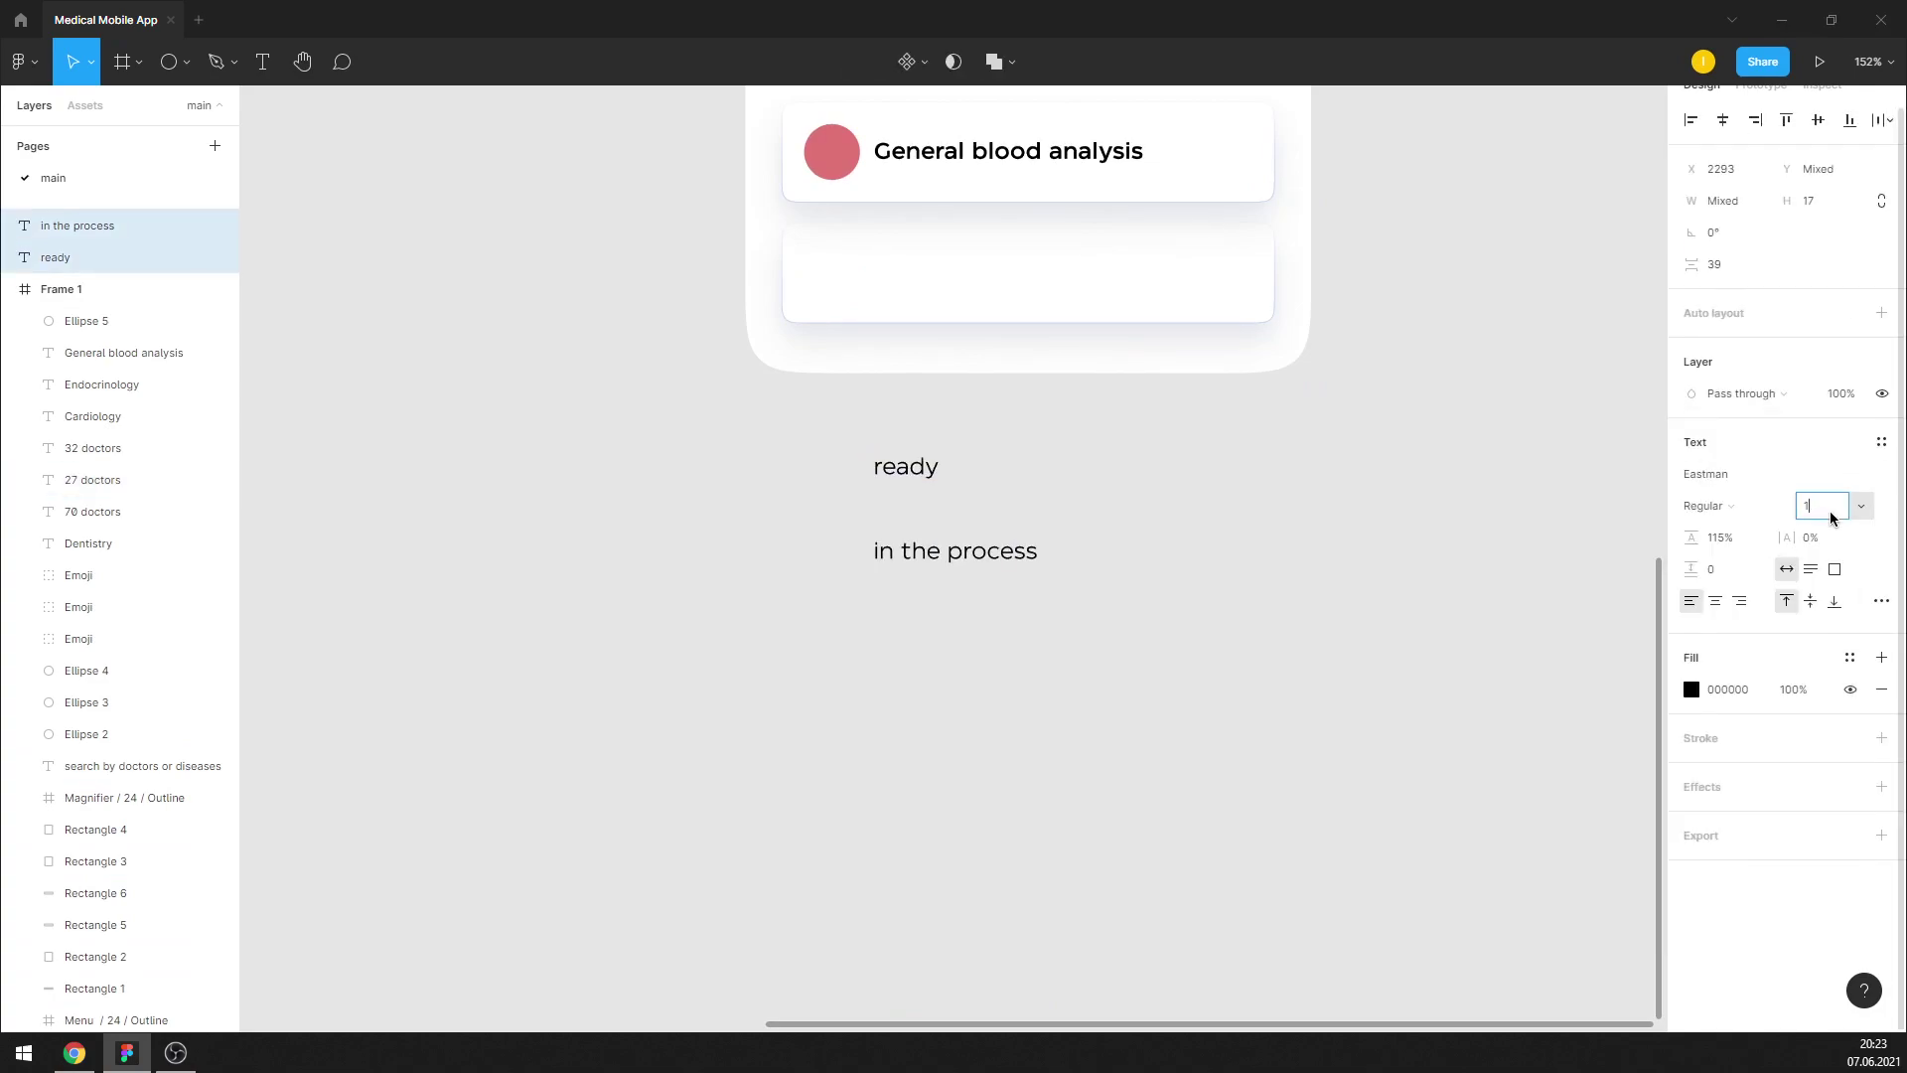
type("12")
key("Return")
left_click(1322, 620)
Move 'ready' into the first card and 'in the process' into the second card
scroll(1142, 616, "up", 2)
mouse_move(906, 668)
left_mouse_down()
mouse_move(939, 358)
mouse_move(906, 383)
left_mouse_up()
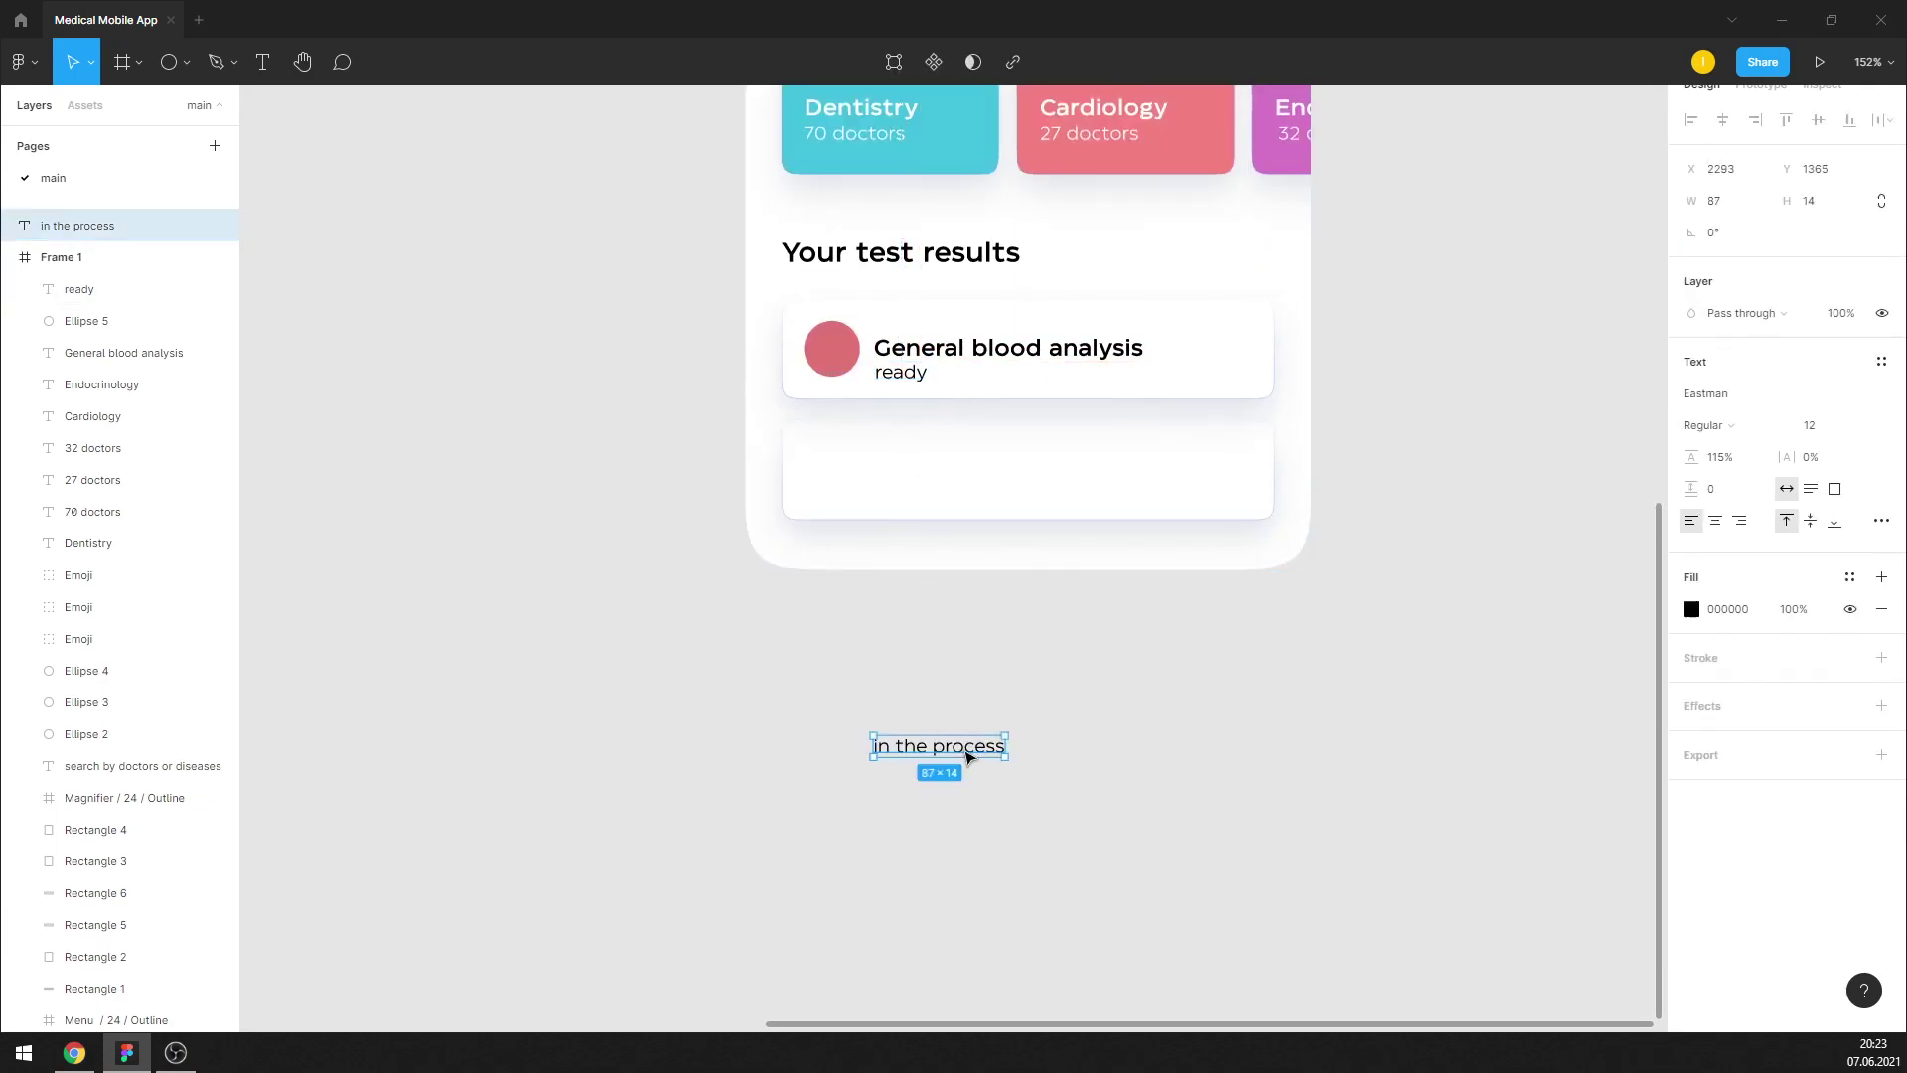
left_click_drag(962, 751, 952, 512)
scroll(983, 411, "up", 1)
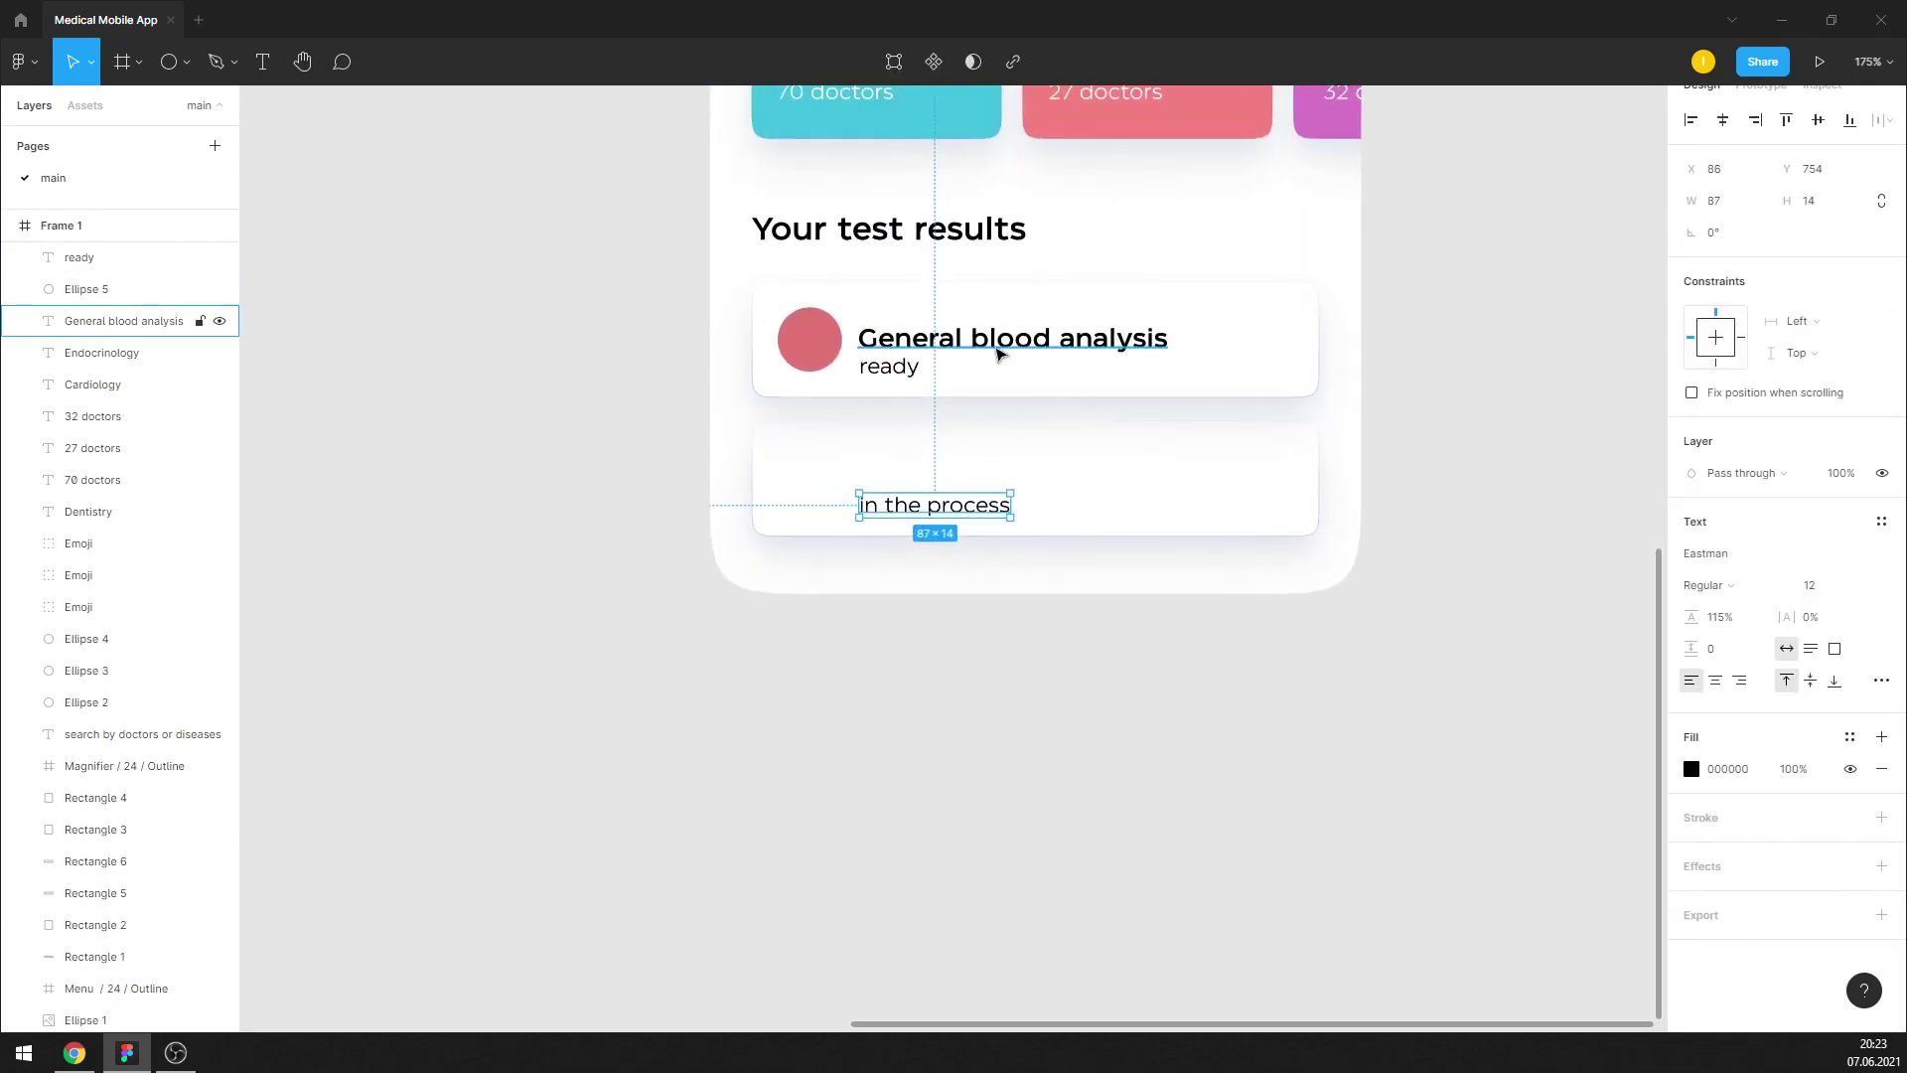
Copy the 'General blood analysis' title into the second card above 'in the process'
left_click(1022, 343)
left_click_drag(1022, 342, 1022, 468)
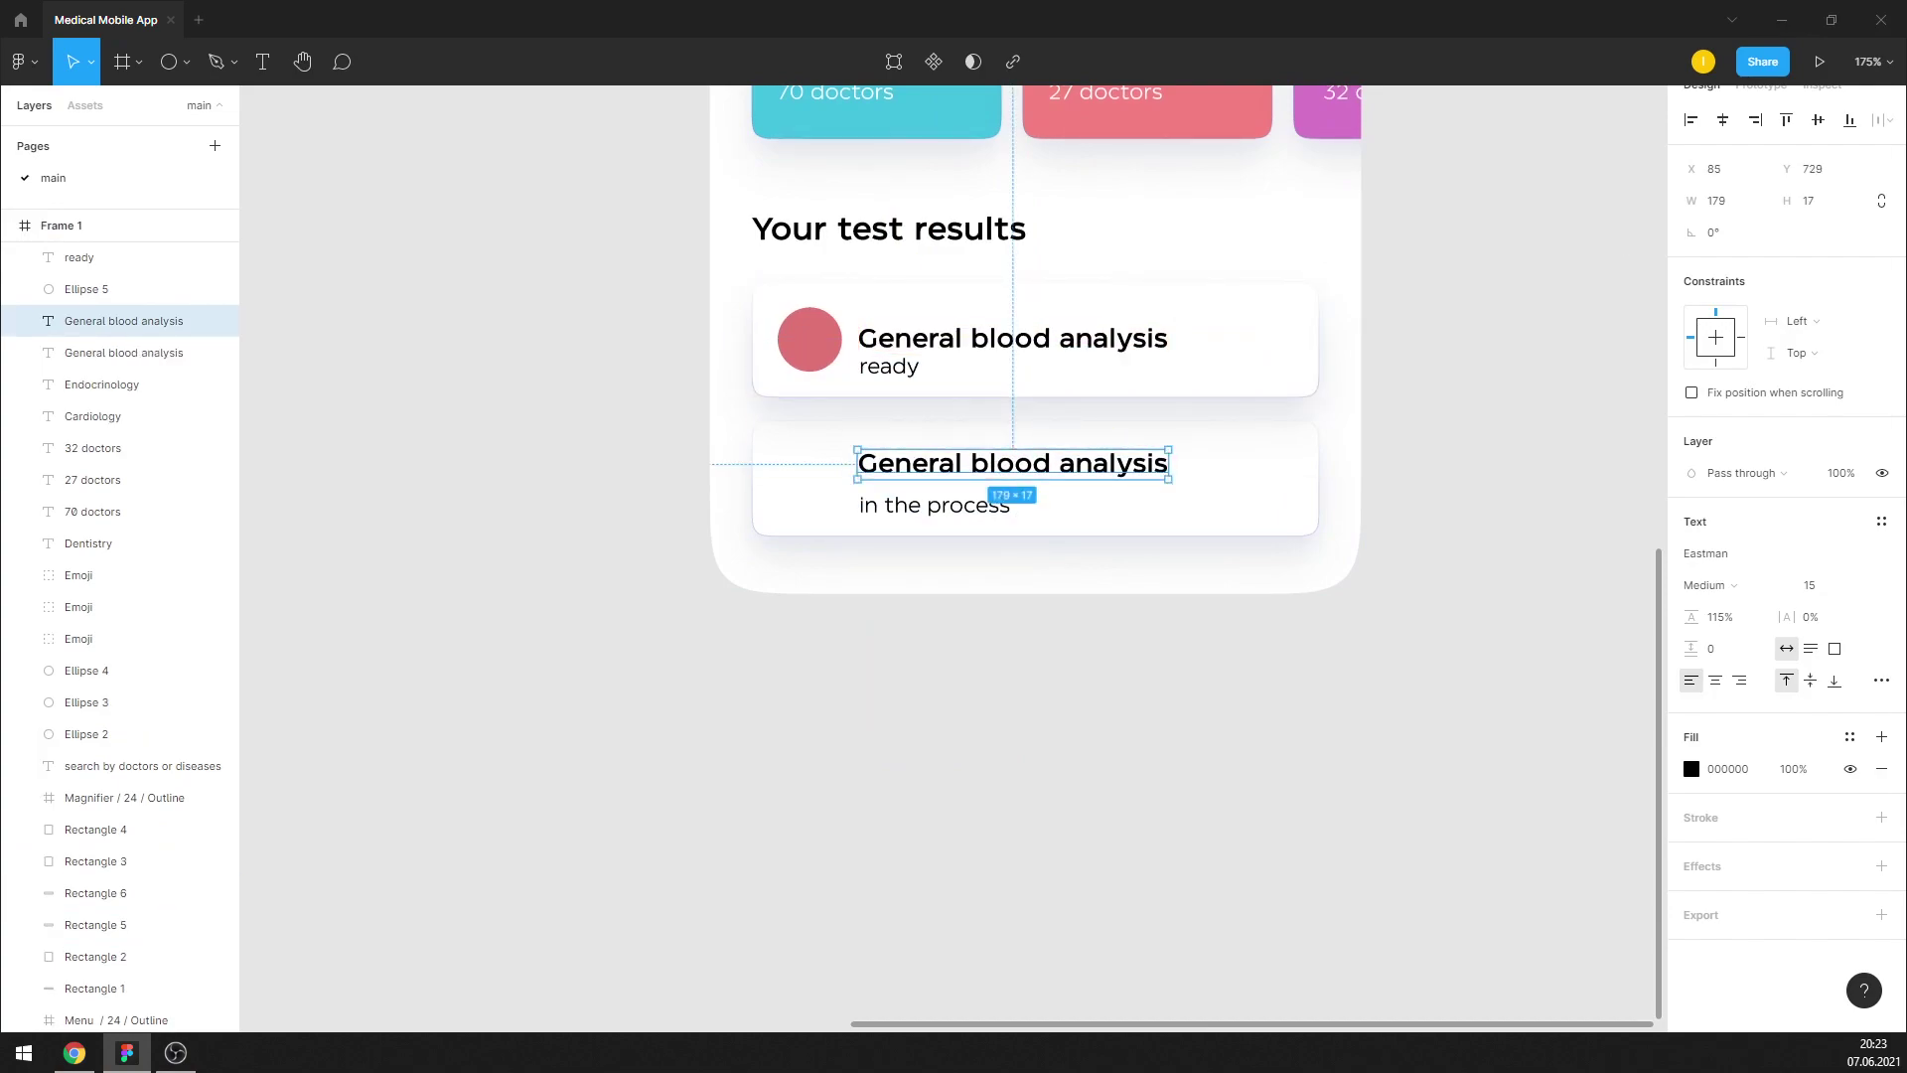
scroll(1090, 489, "up", 1)
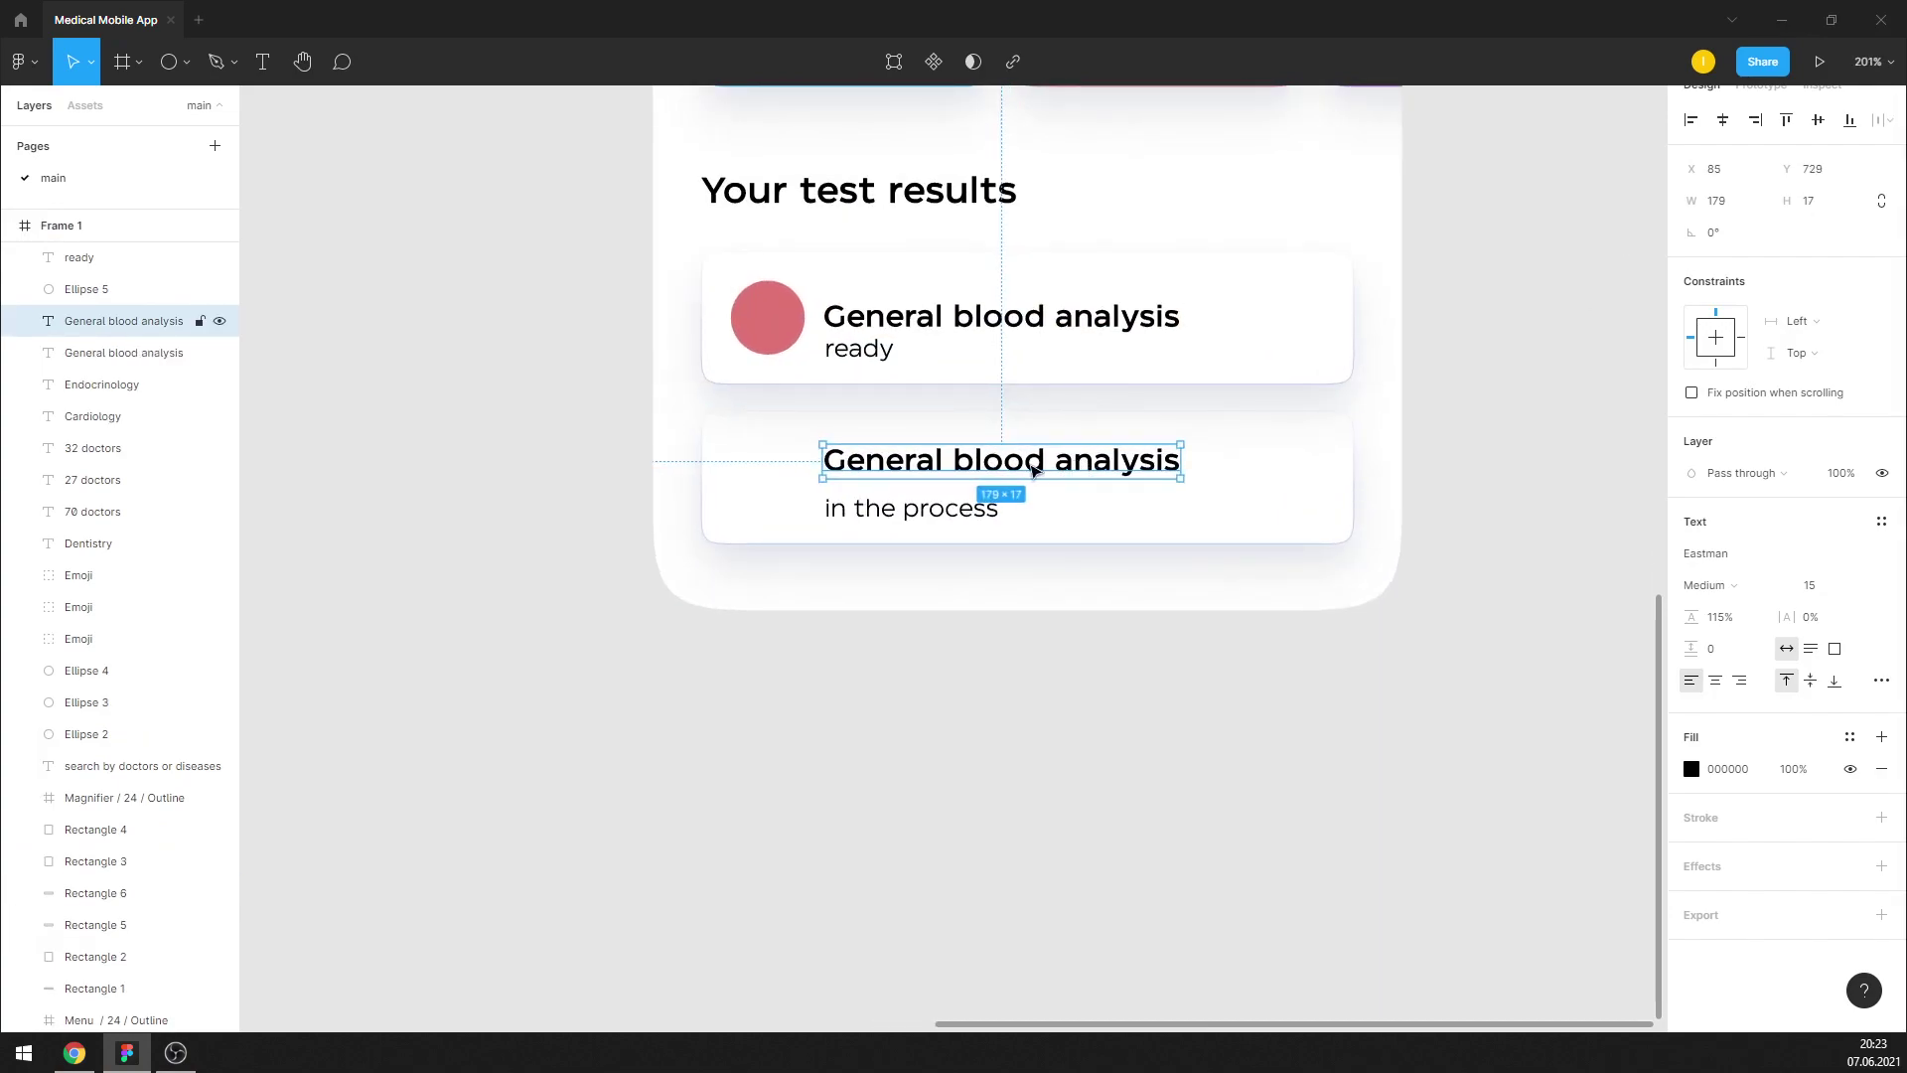
scroll(1034, 471, "up", 1)
scroll(1036, 466, "up", 1)
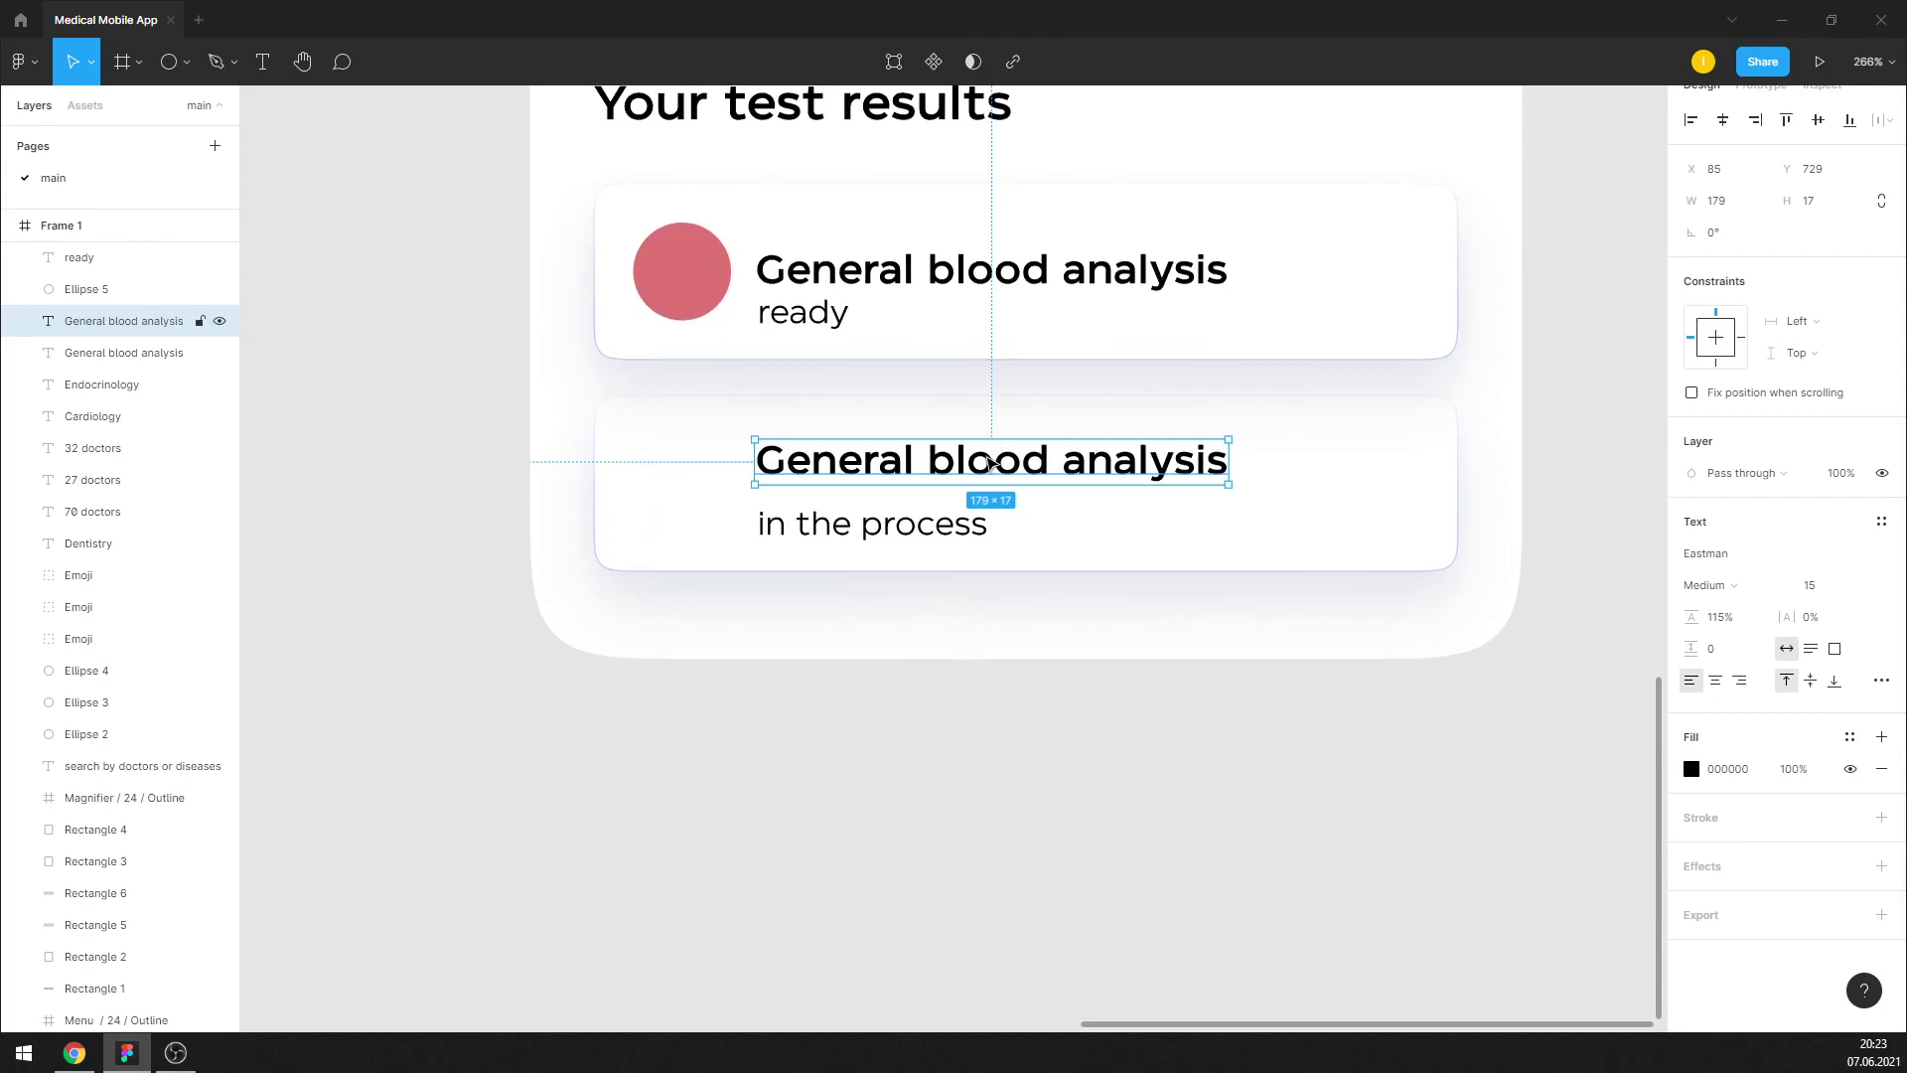
double_click(983, 460)
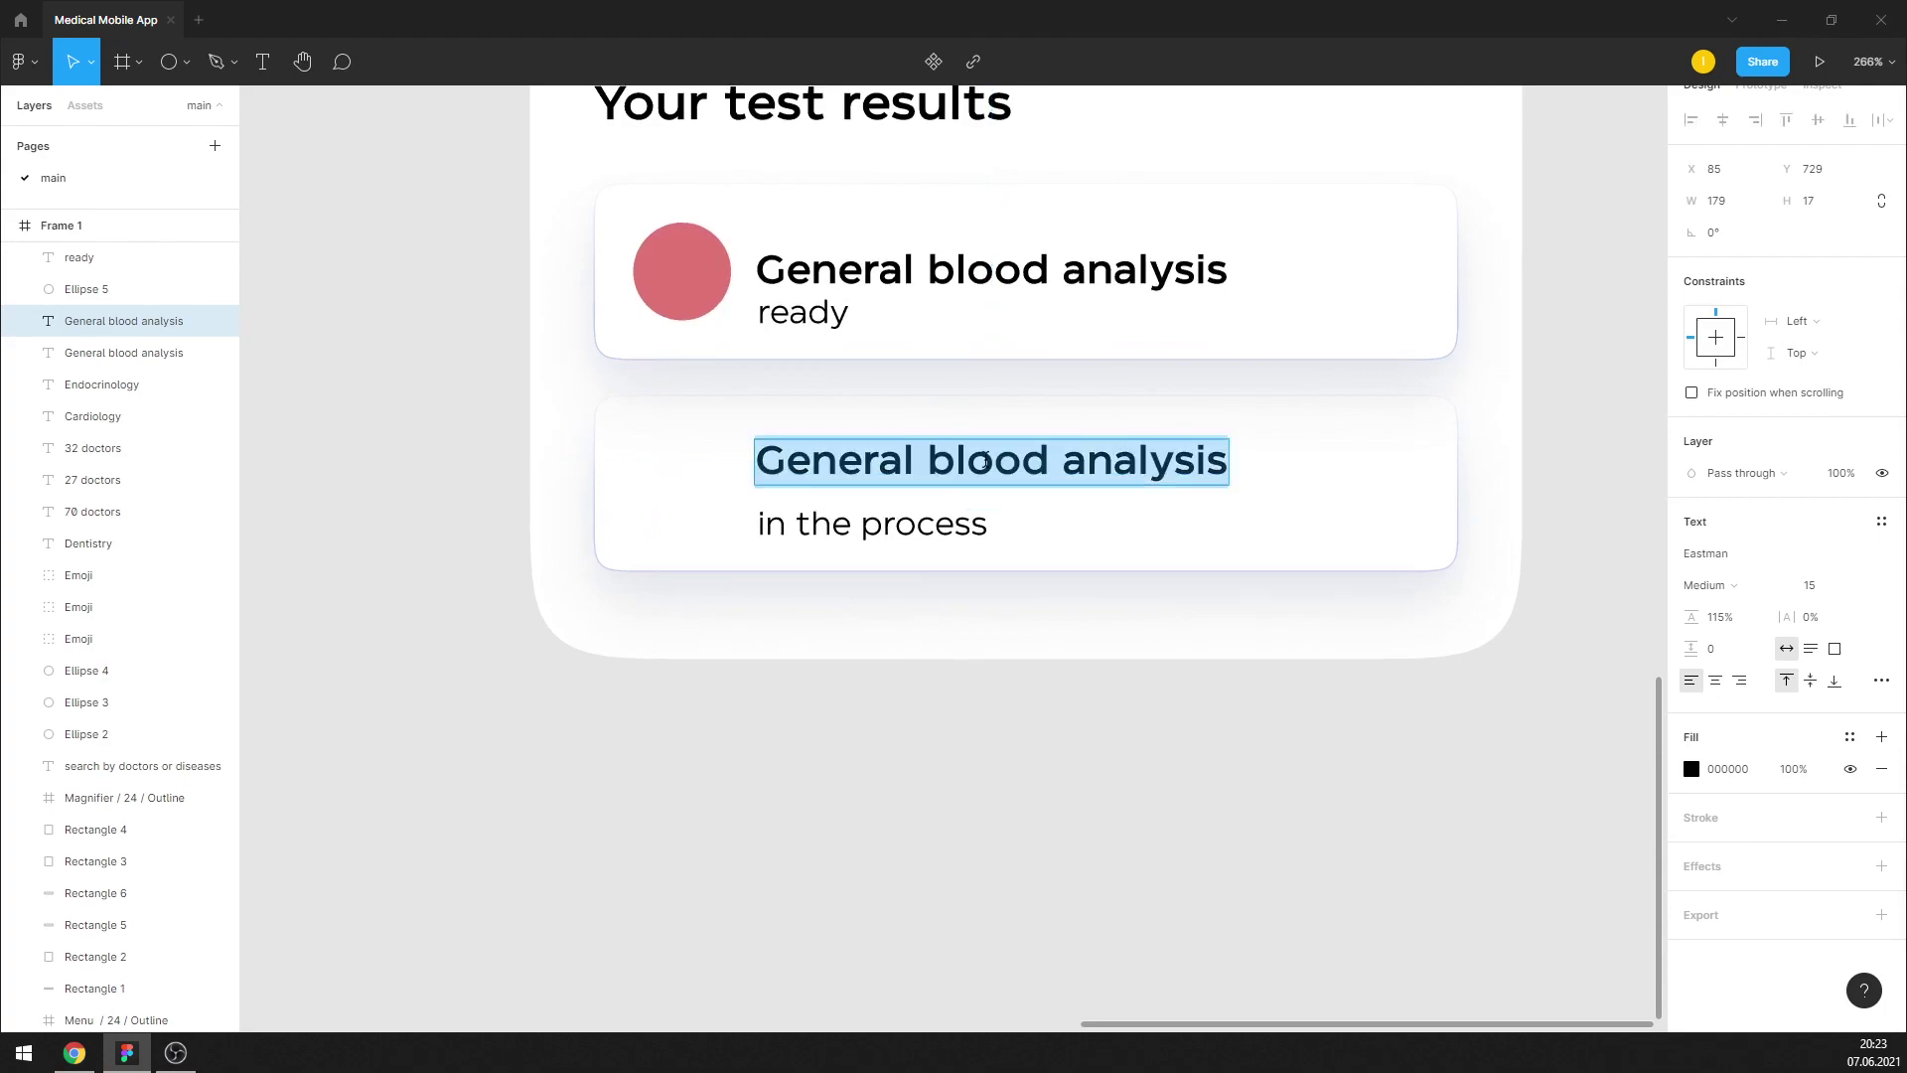
Title the second card 'Antibody test COVID-19' and nudge its 'in the process' status slightly up
type("Anti")
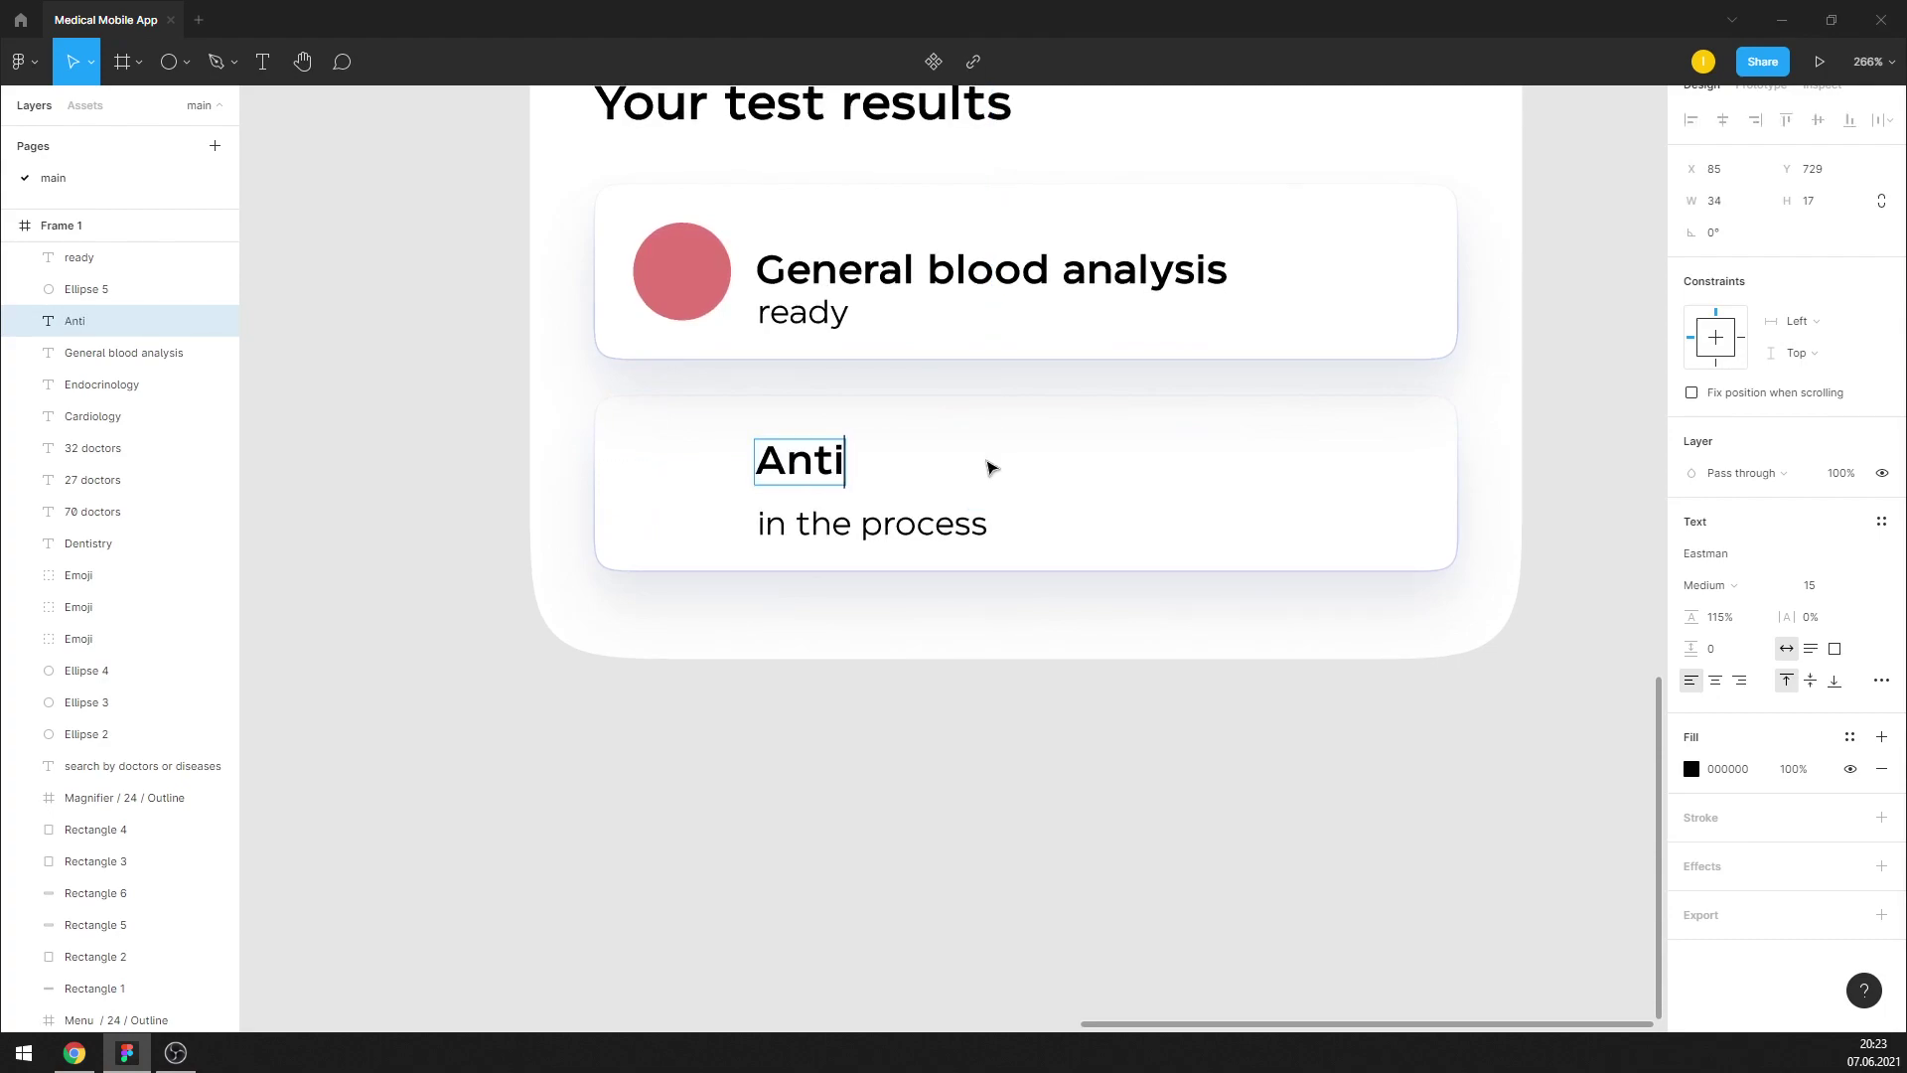
type("body te")
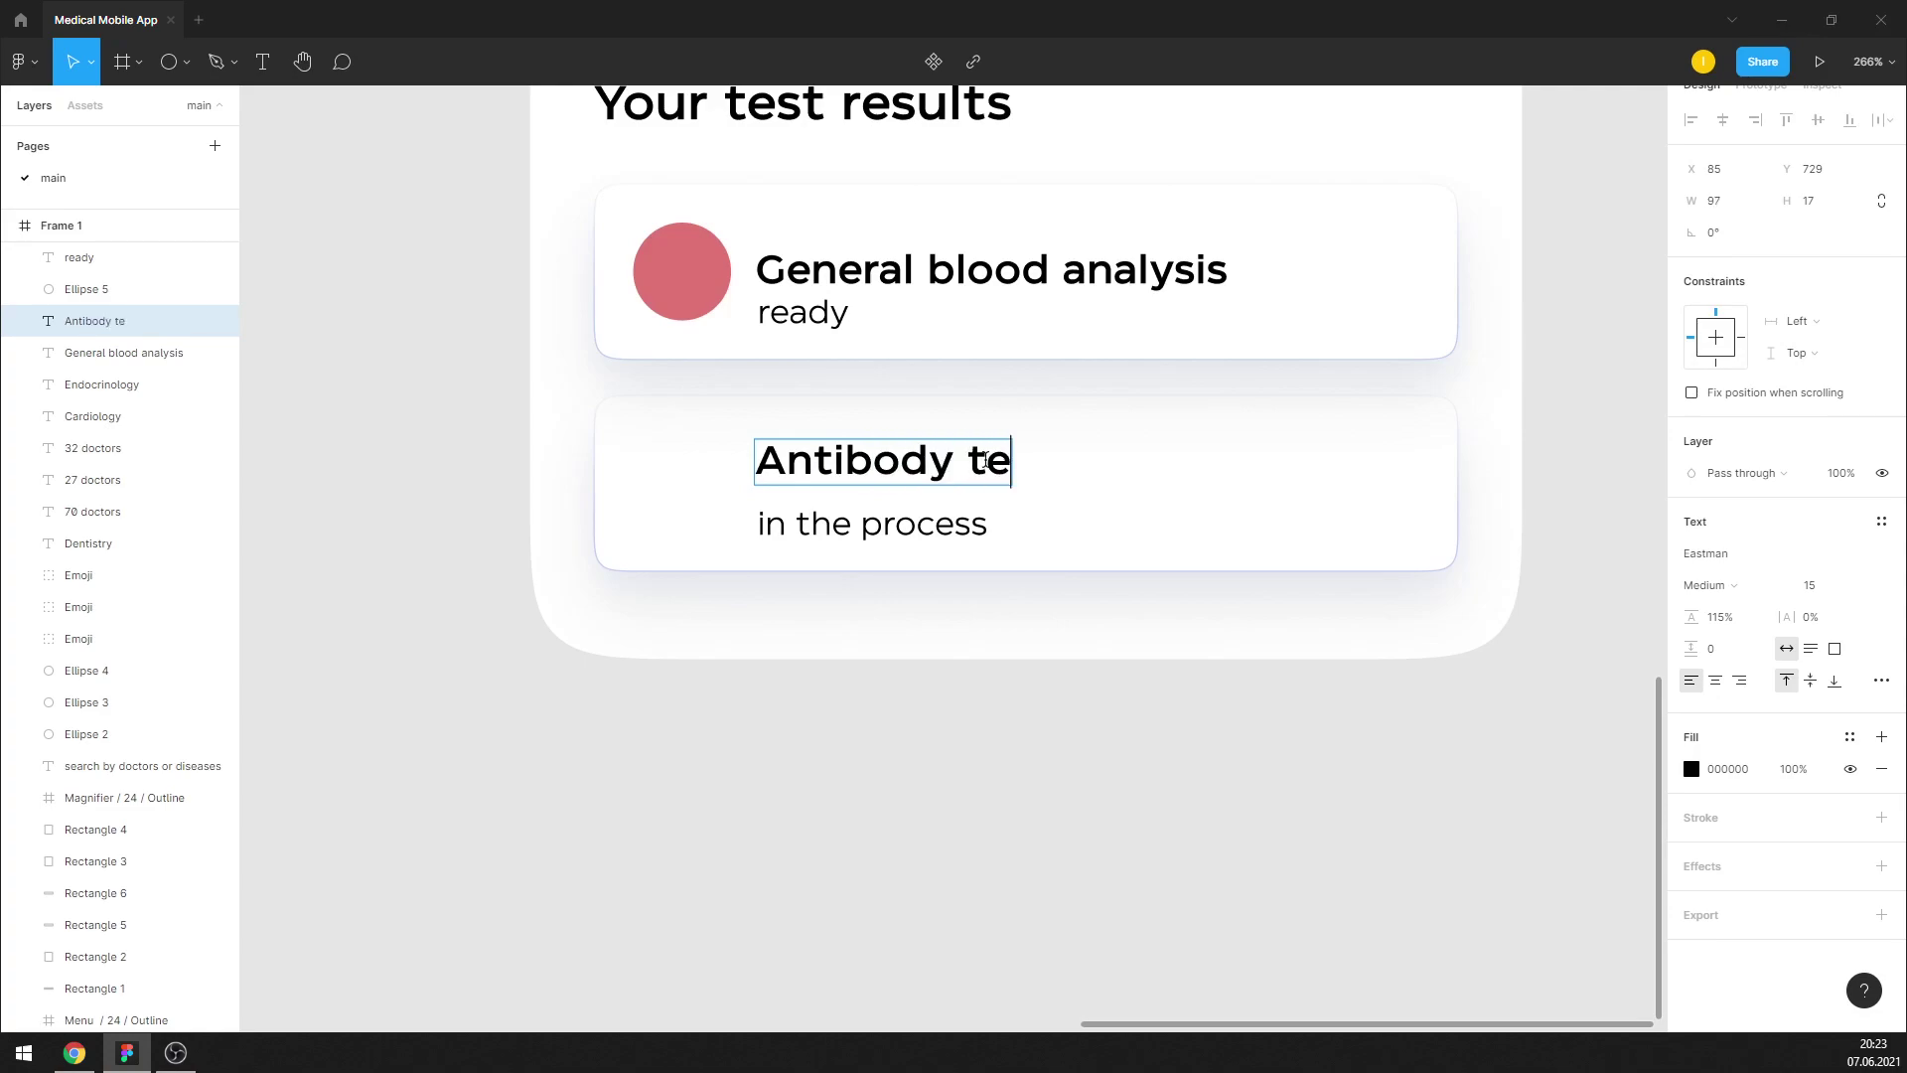
type("st COV")
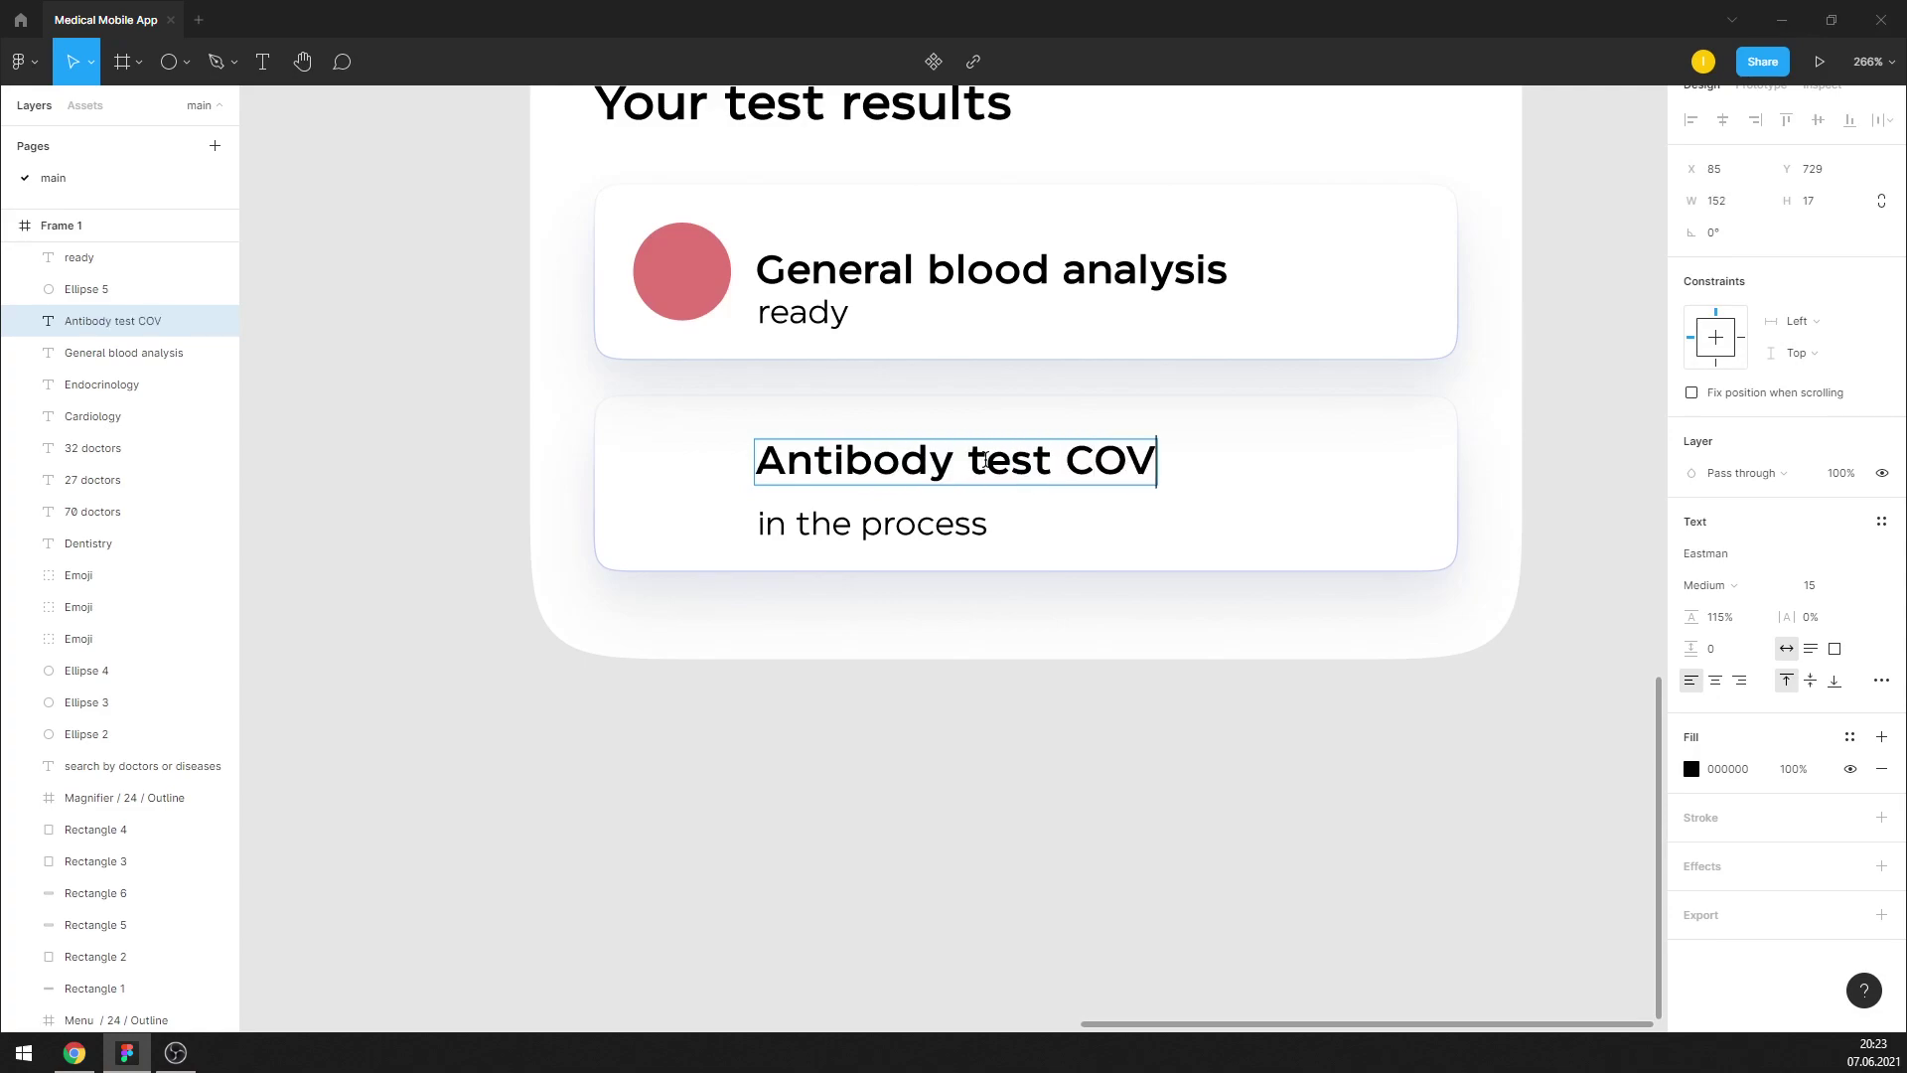
type("ID-19")
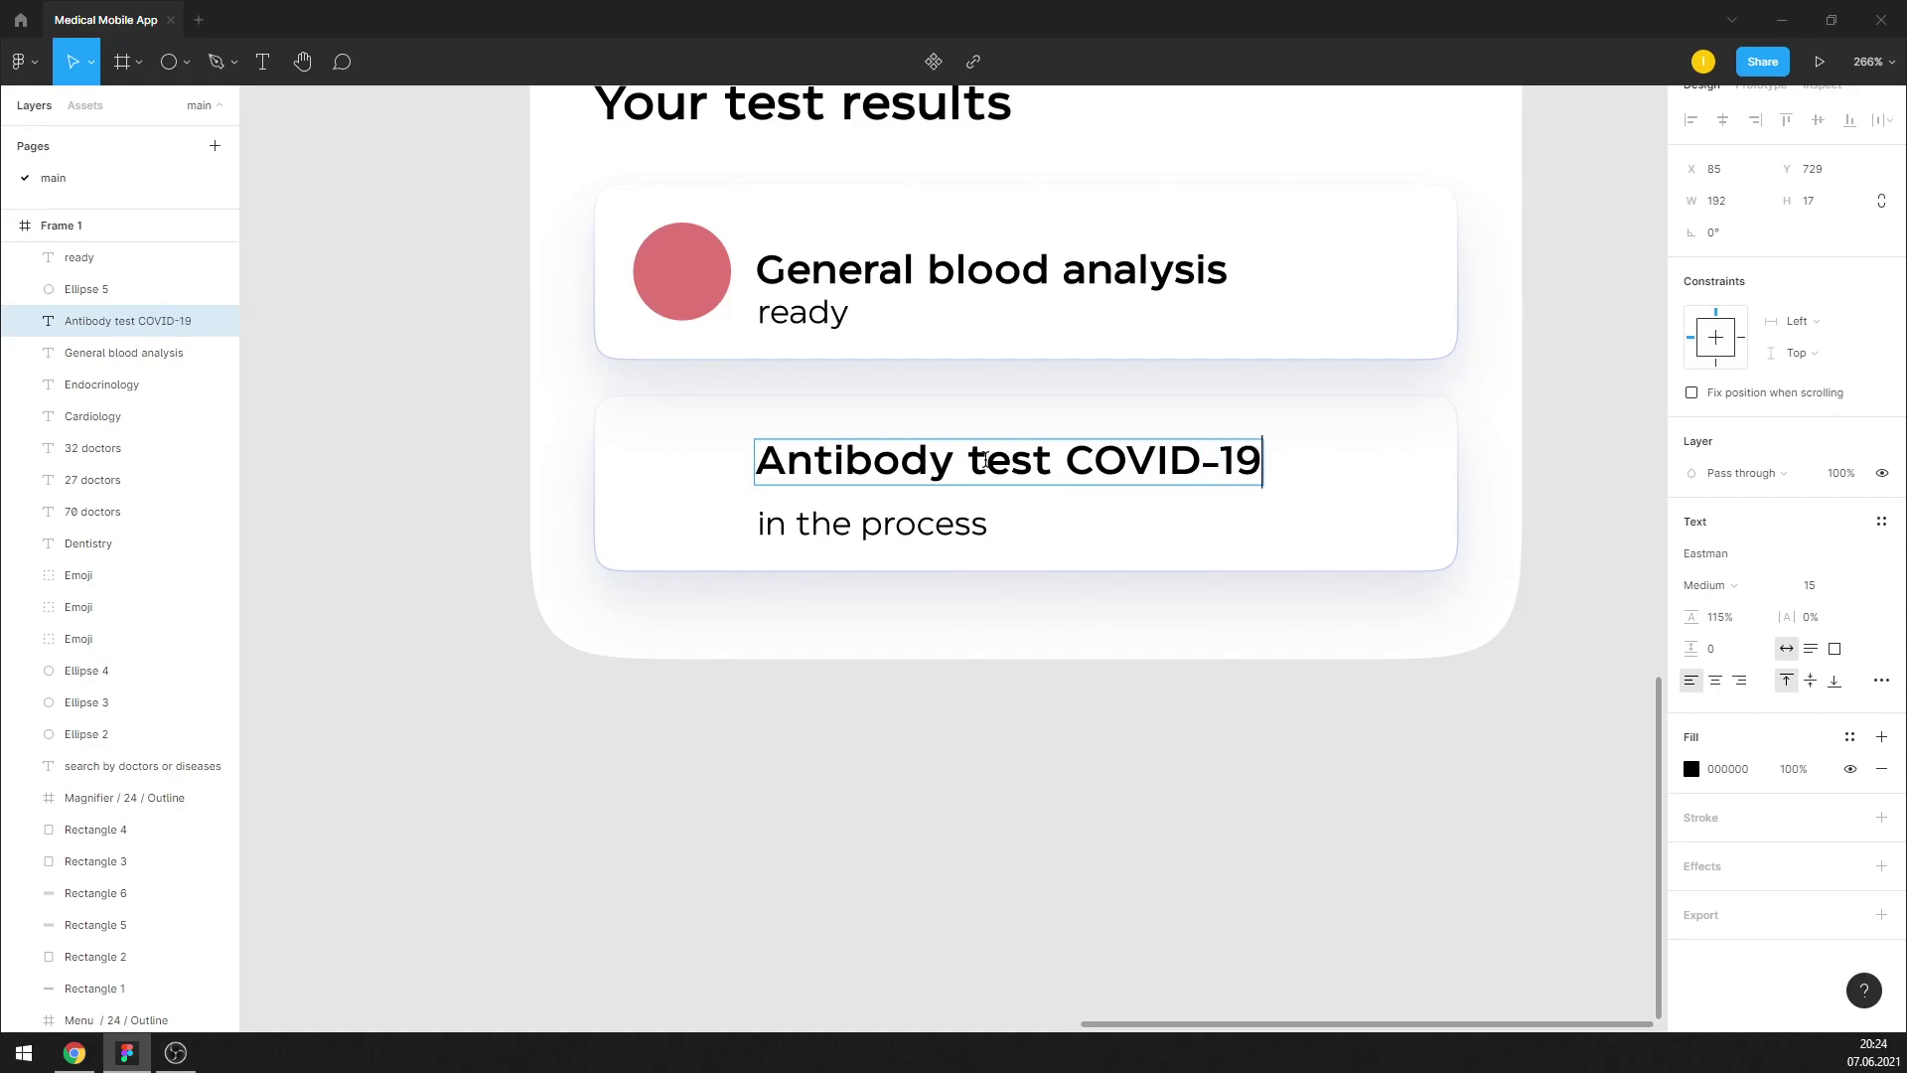
key("Escape")
left_click(1008, 754)
left_click(926, 539)
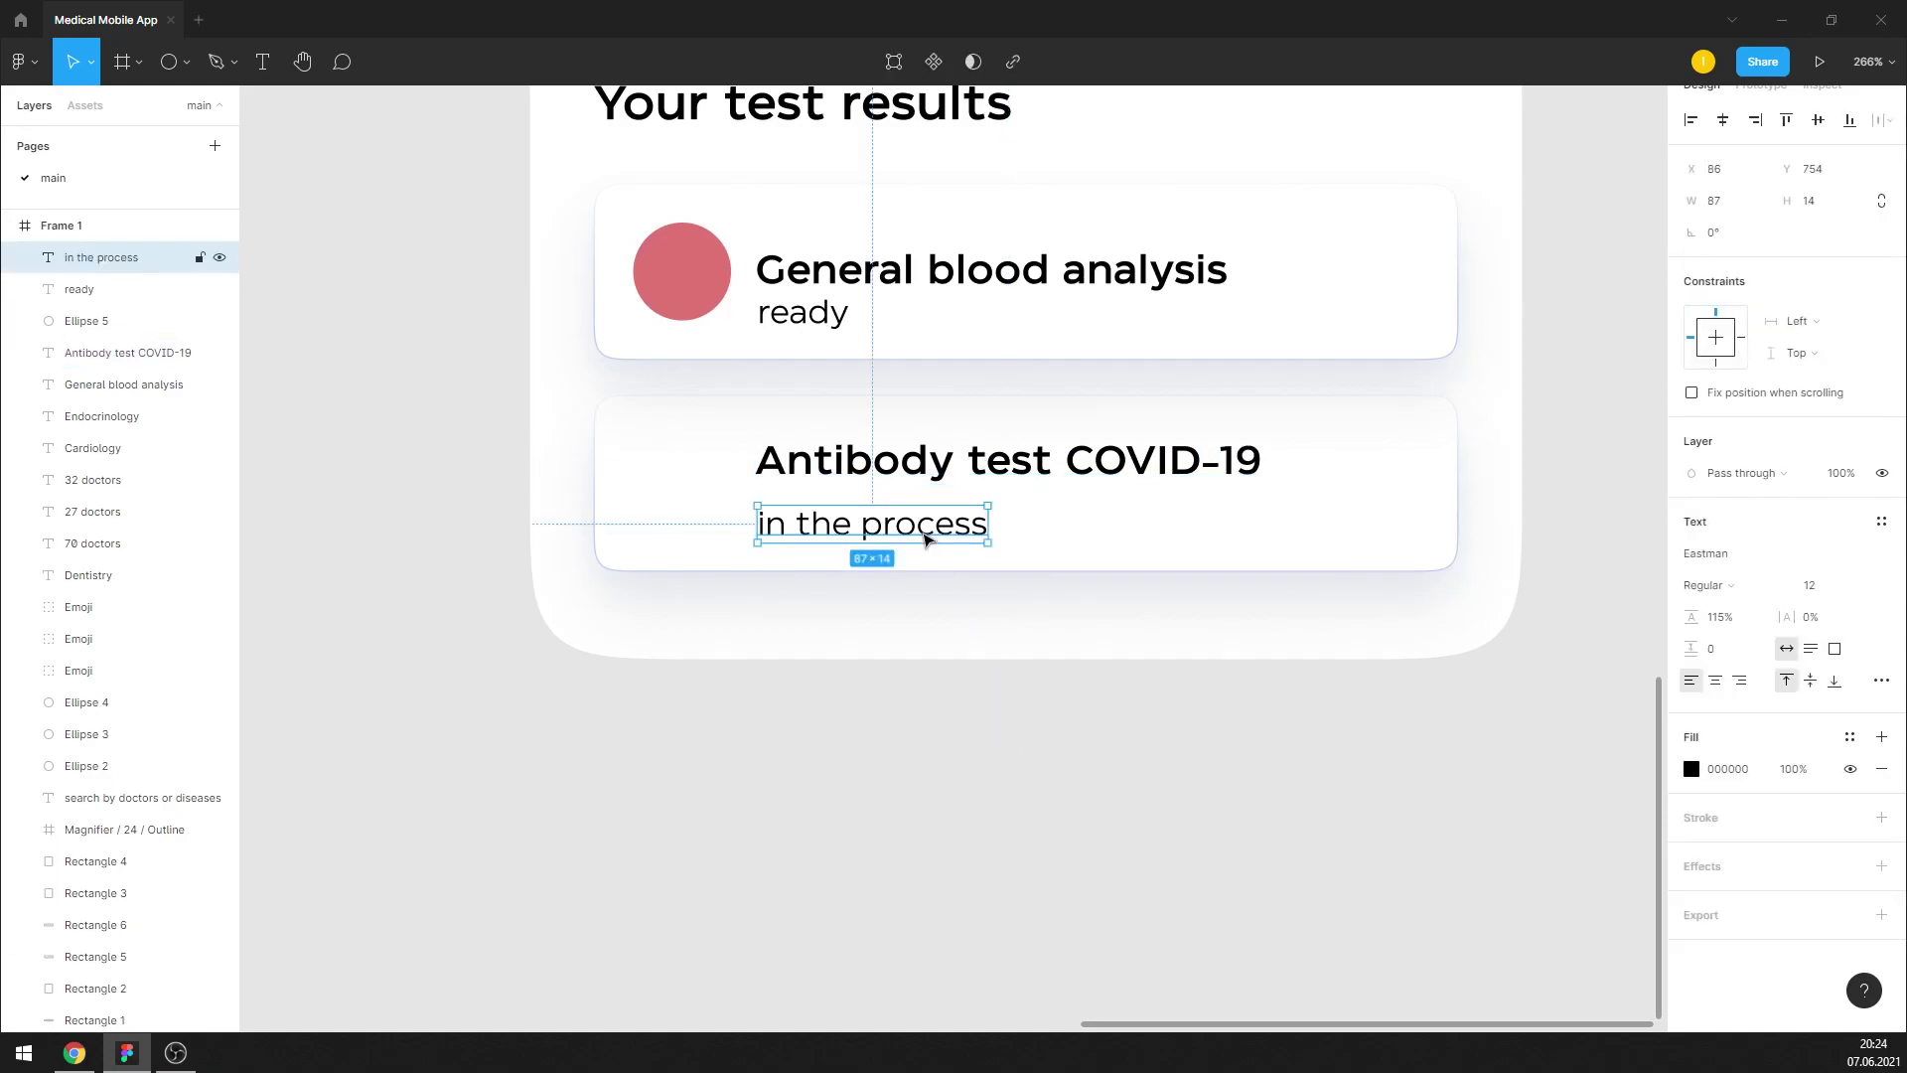
left_click_drag(924, 537, 925, 535)
Make the 'in the process' status grey, matching the search placeholder text colour
scroll(984, 517, "up", 5)
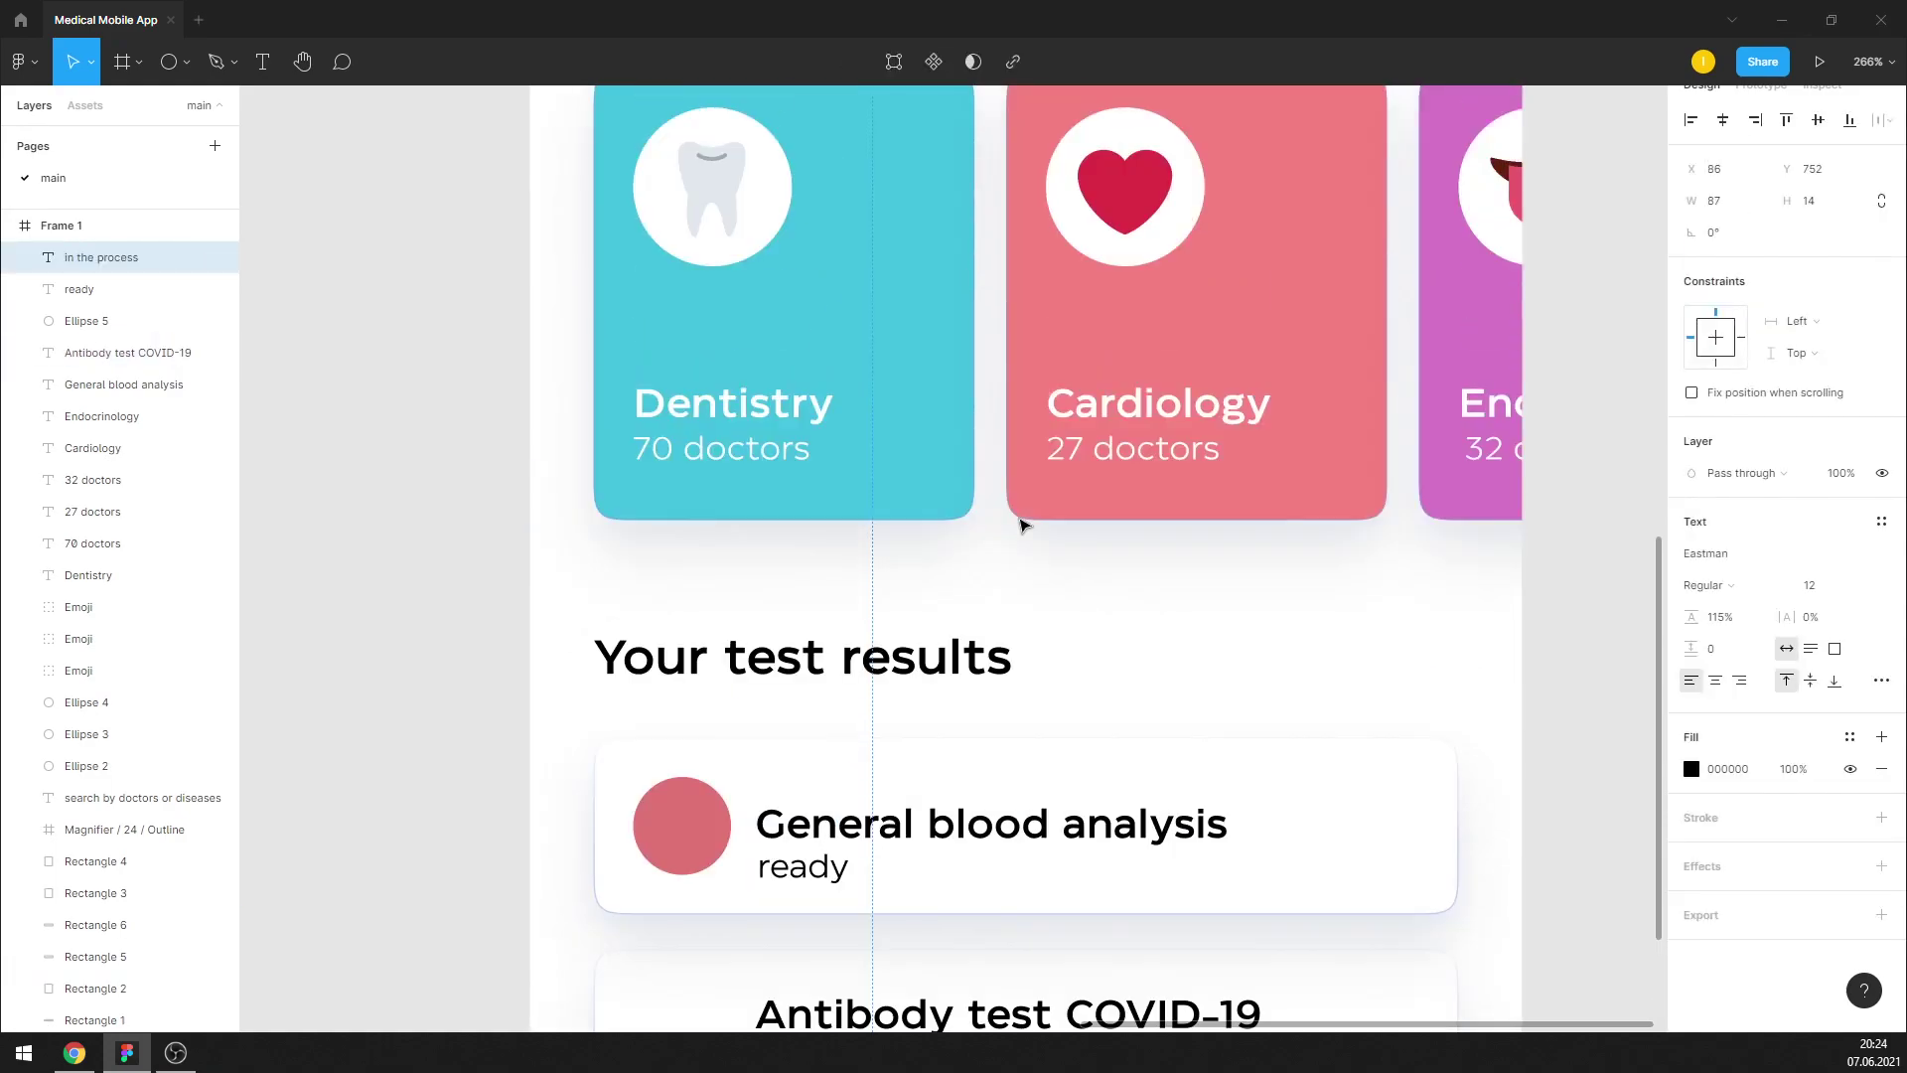
scroll(1022, 519, "up", 5)
left_click(945, 264)
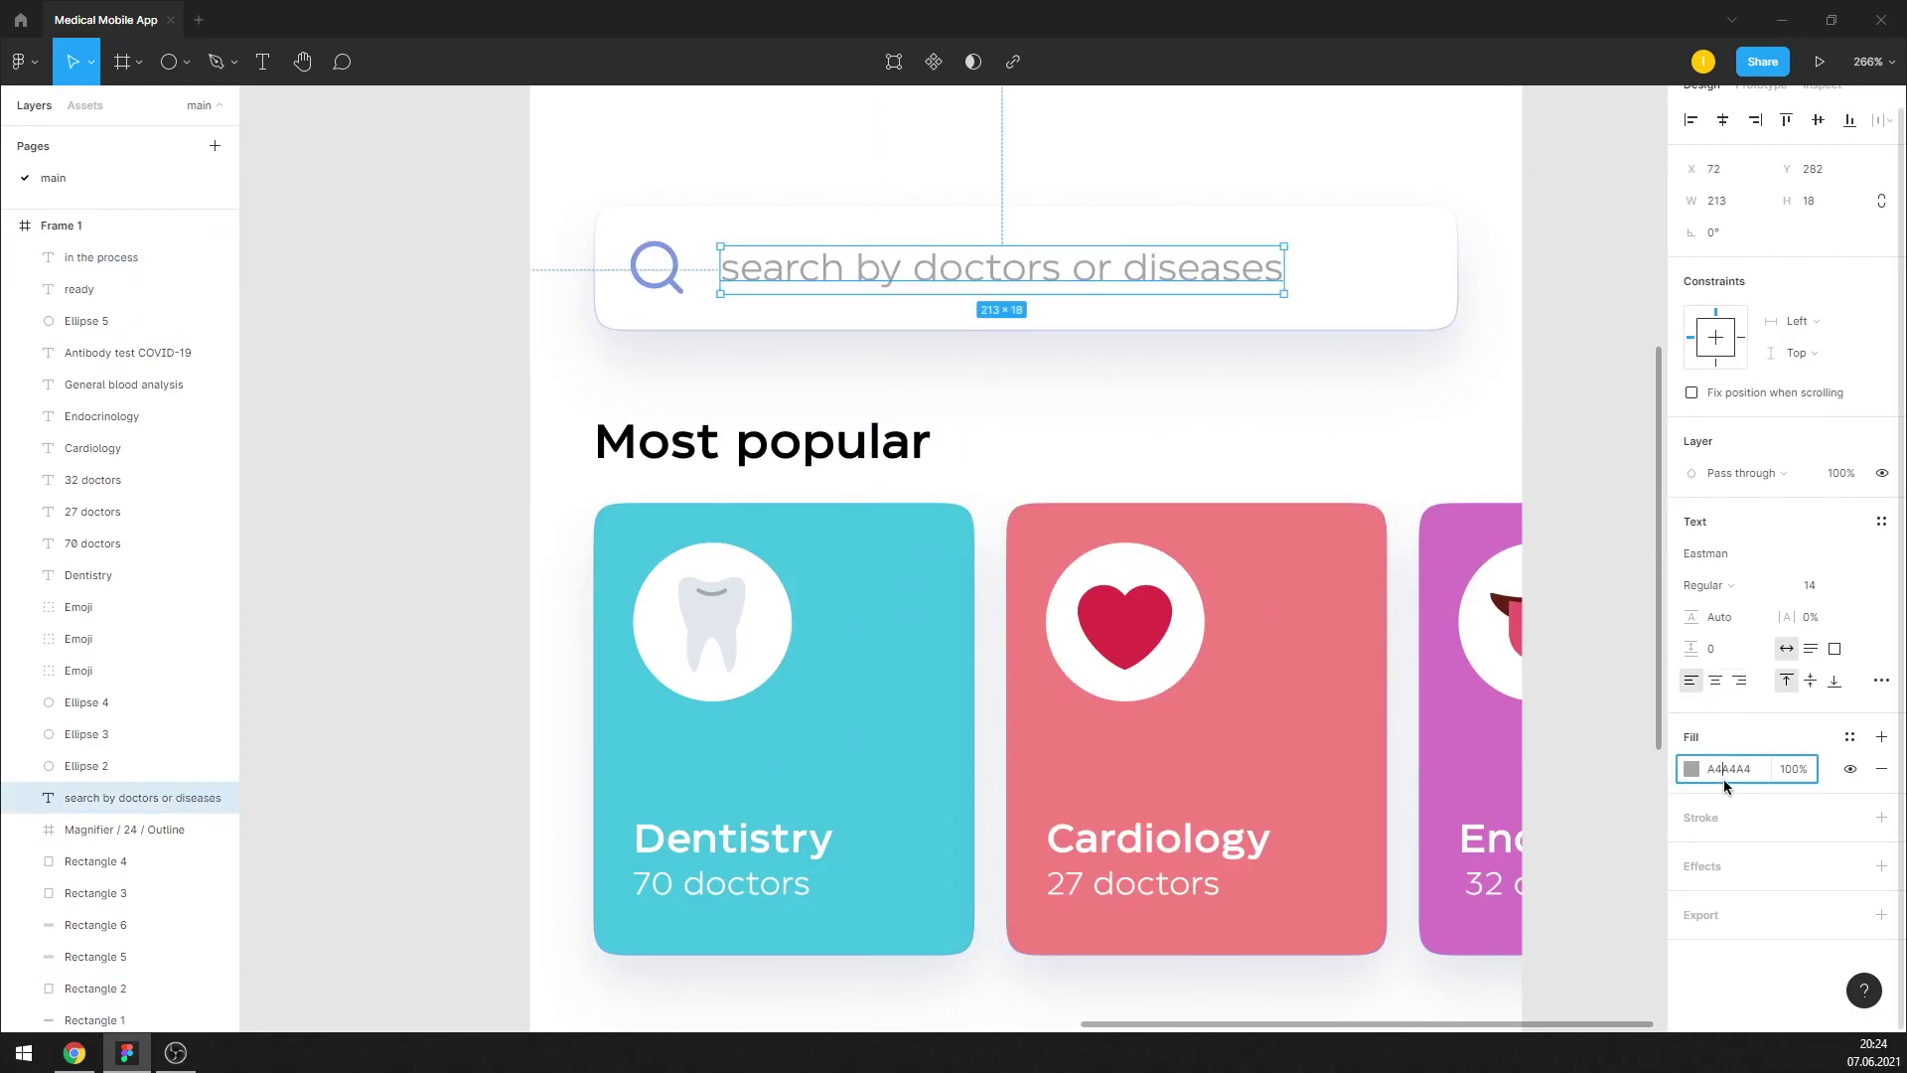
scroll(1093, 754, "down", 5)
left_click(905, 773)
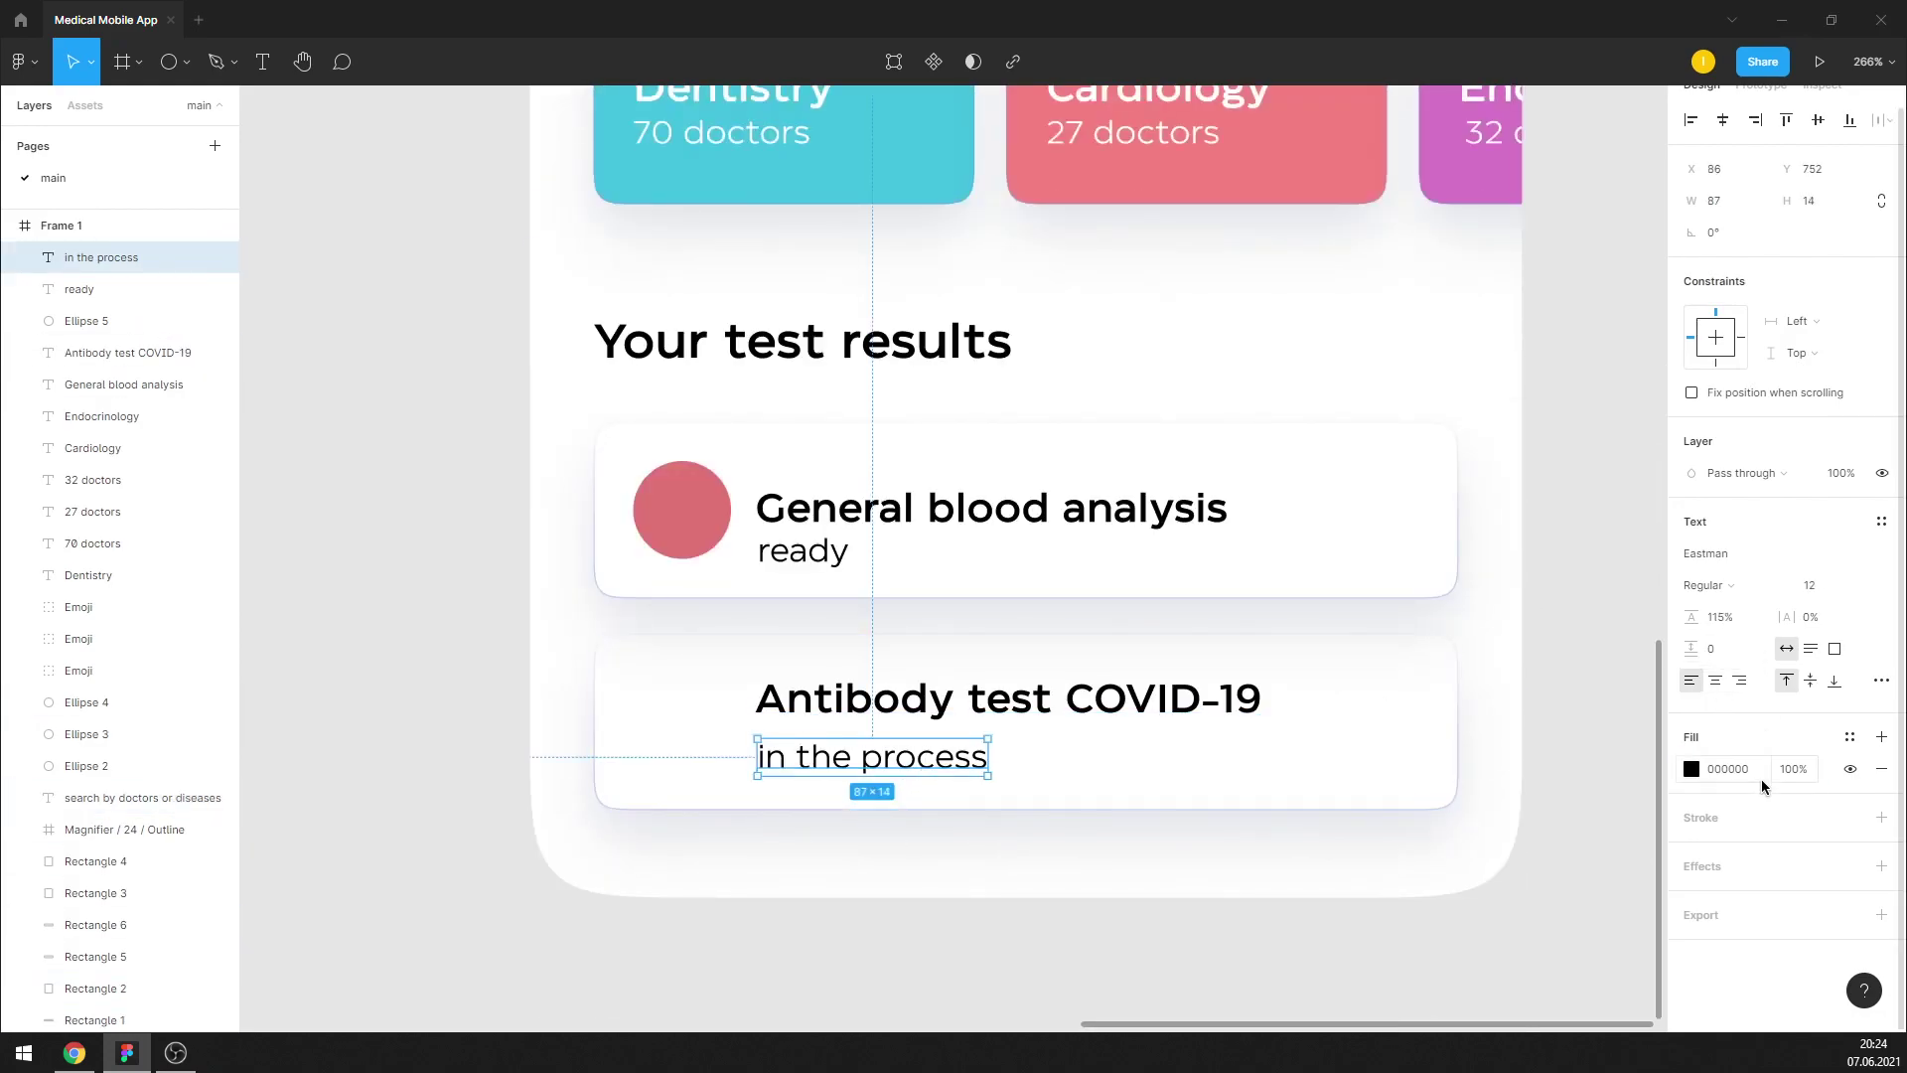
left_click(1468, 924)
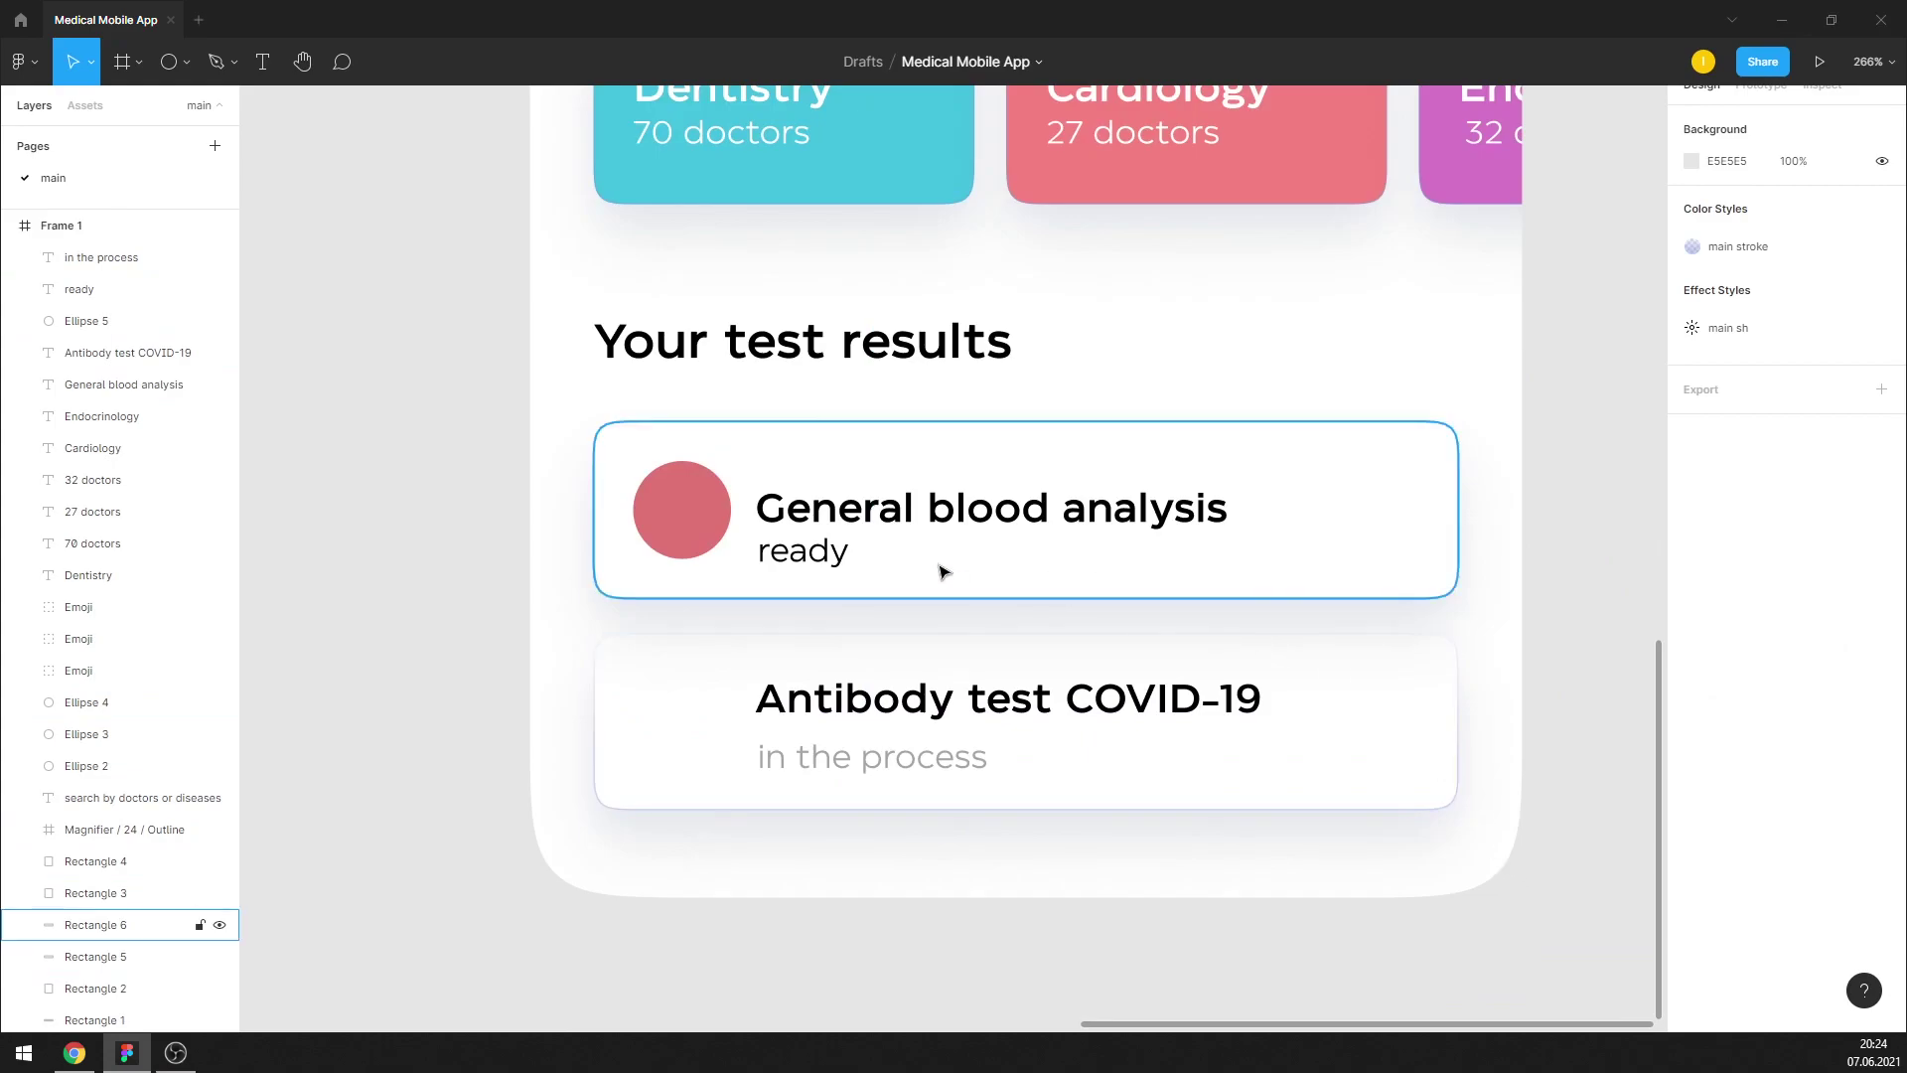
Colour the 'ready' status text green
left_click(802, 552)
left_click(1691, 770)
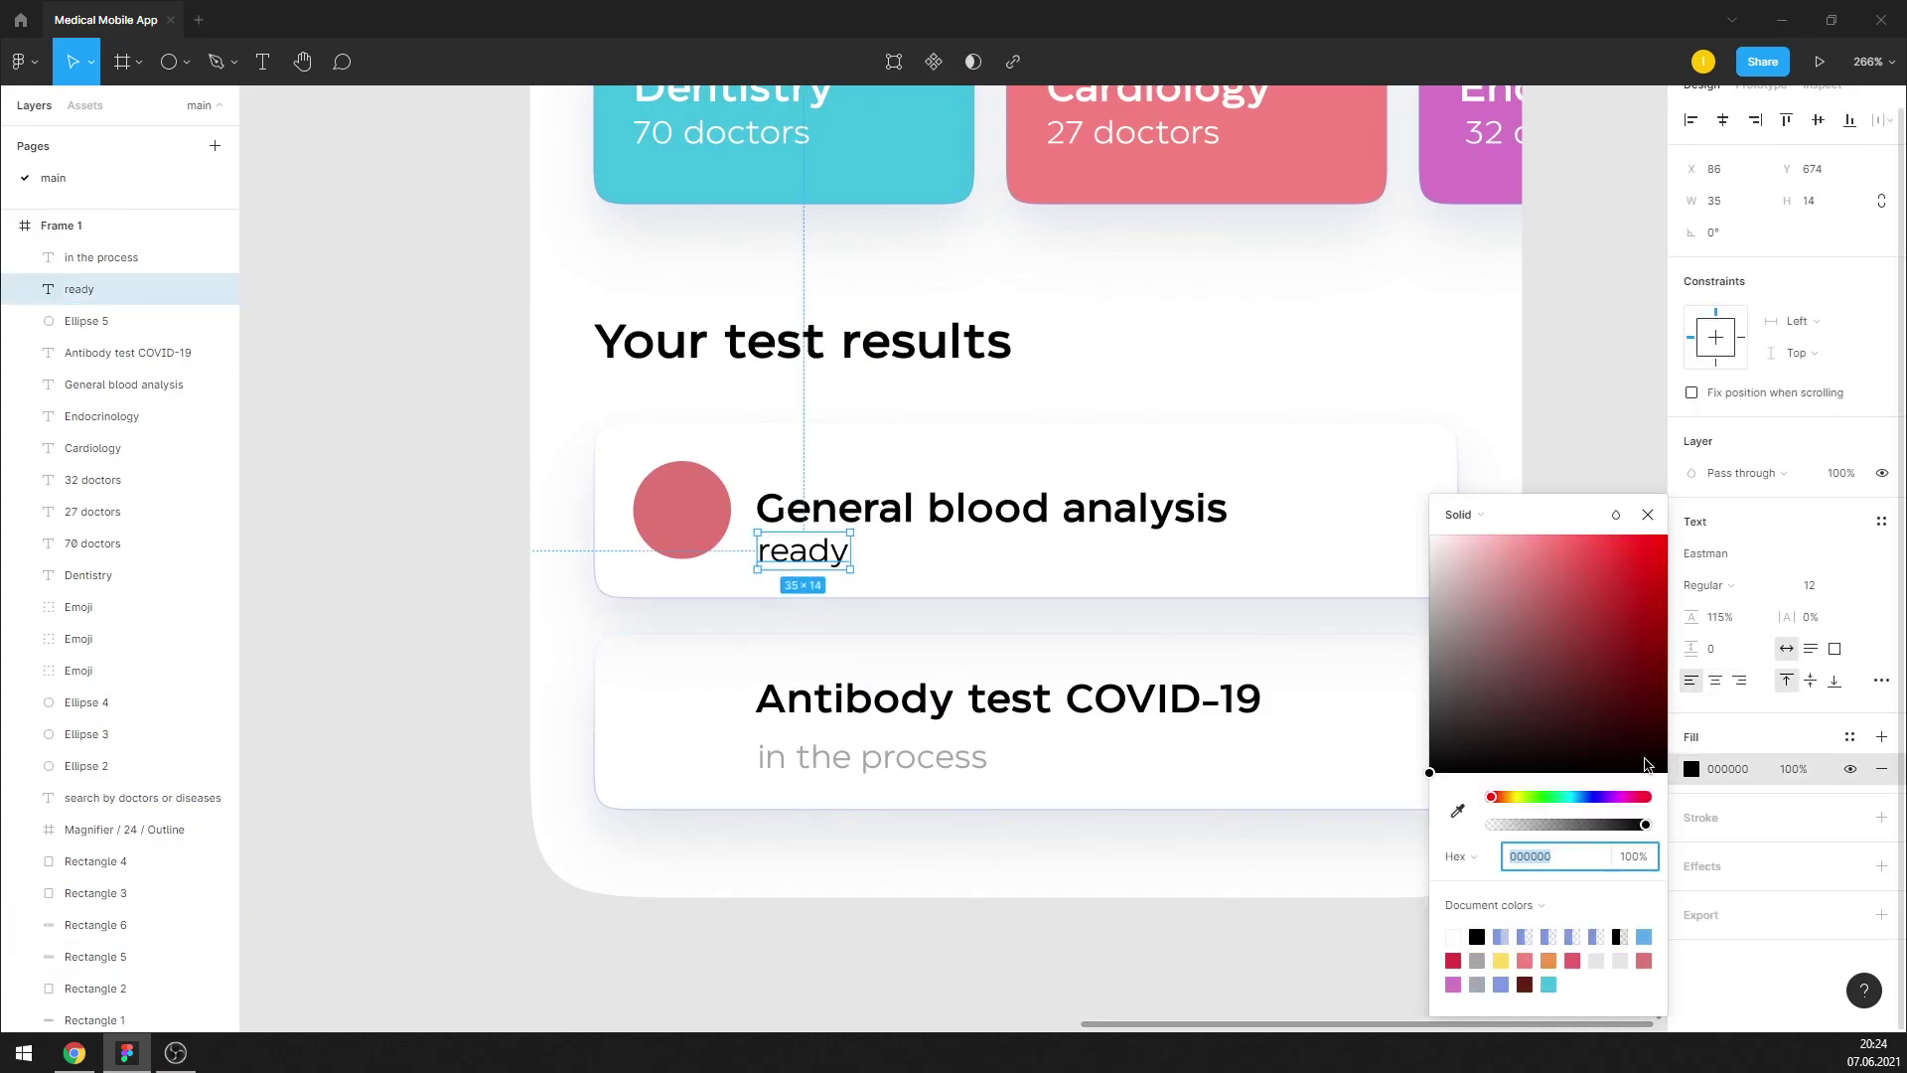
left_click(1535, 796)
left_click_drag(1607, 683, 1628, 616)
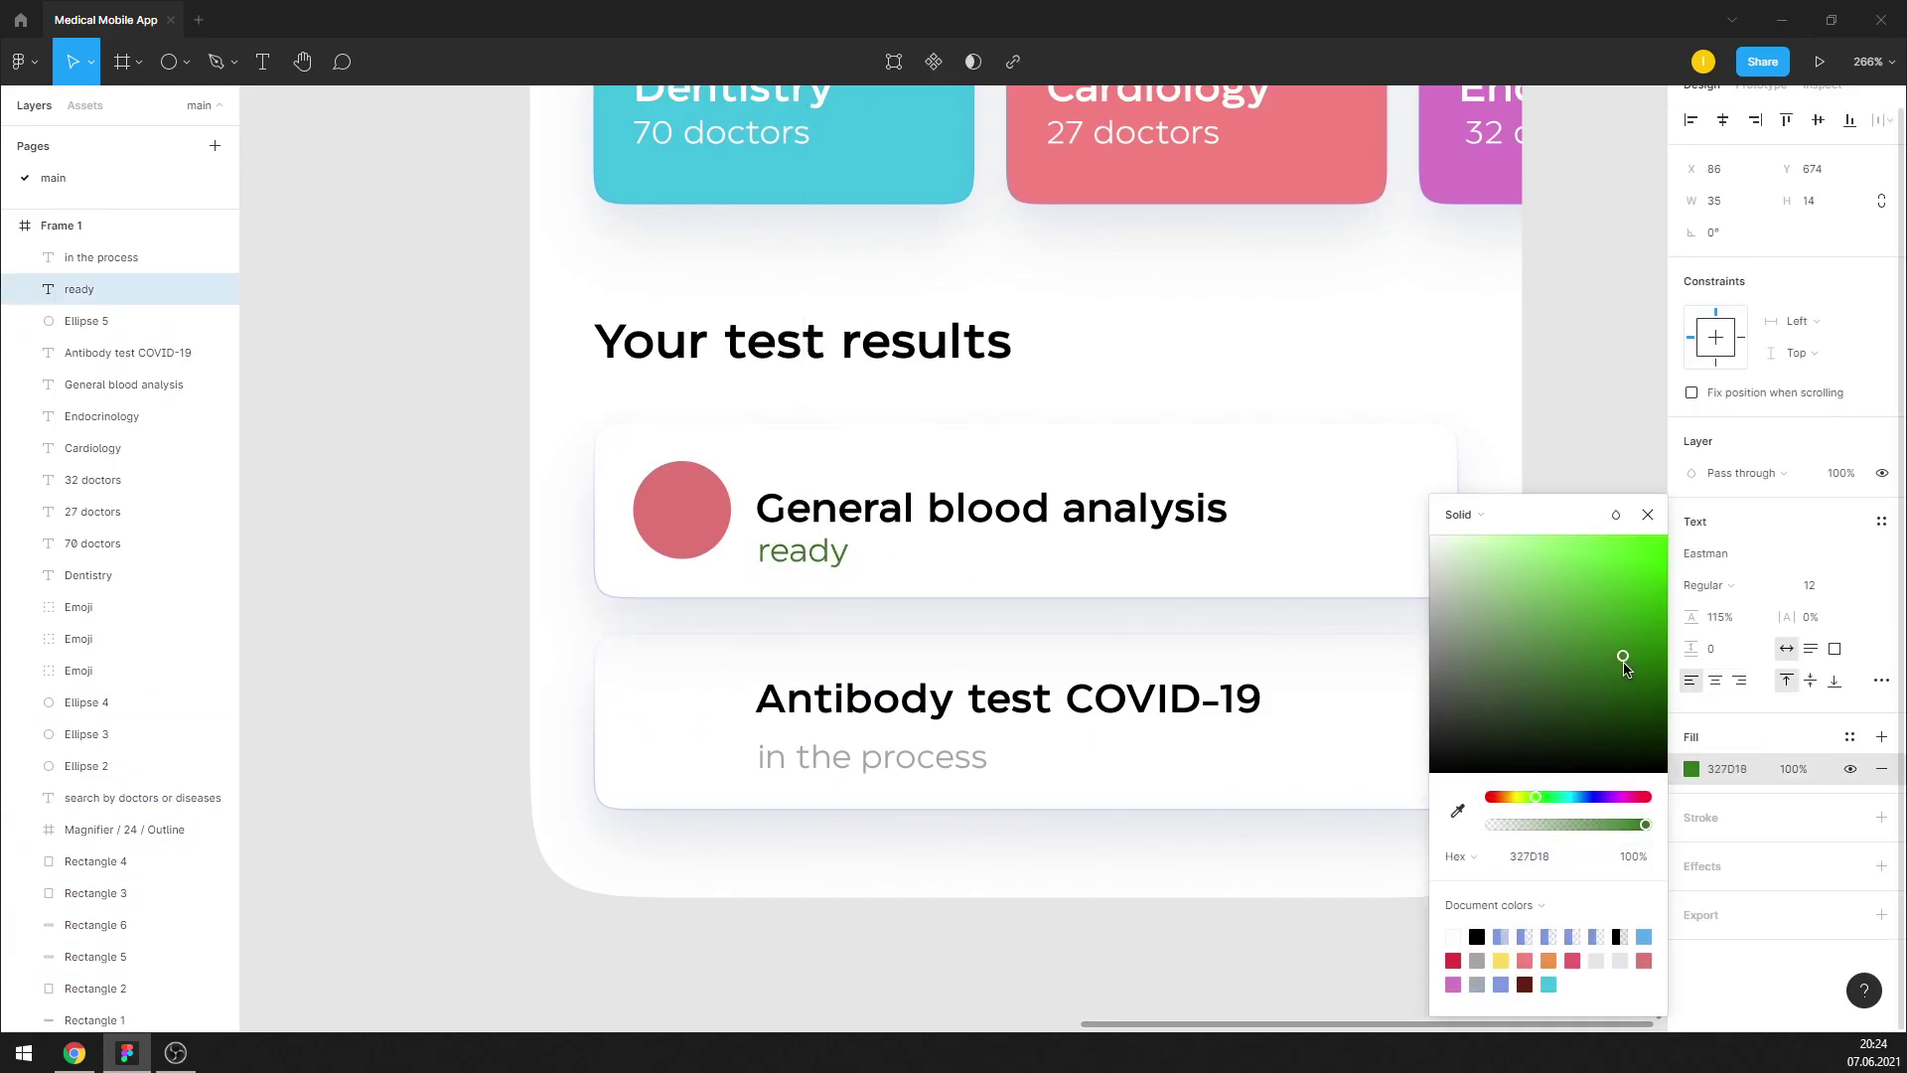
left_click(1657, 518)
Position 'ready' just under 'General blood analysis', aligned to the title's left edge
left_click(801, 552)
left_click(891, 515, "shift")
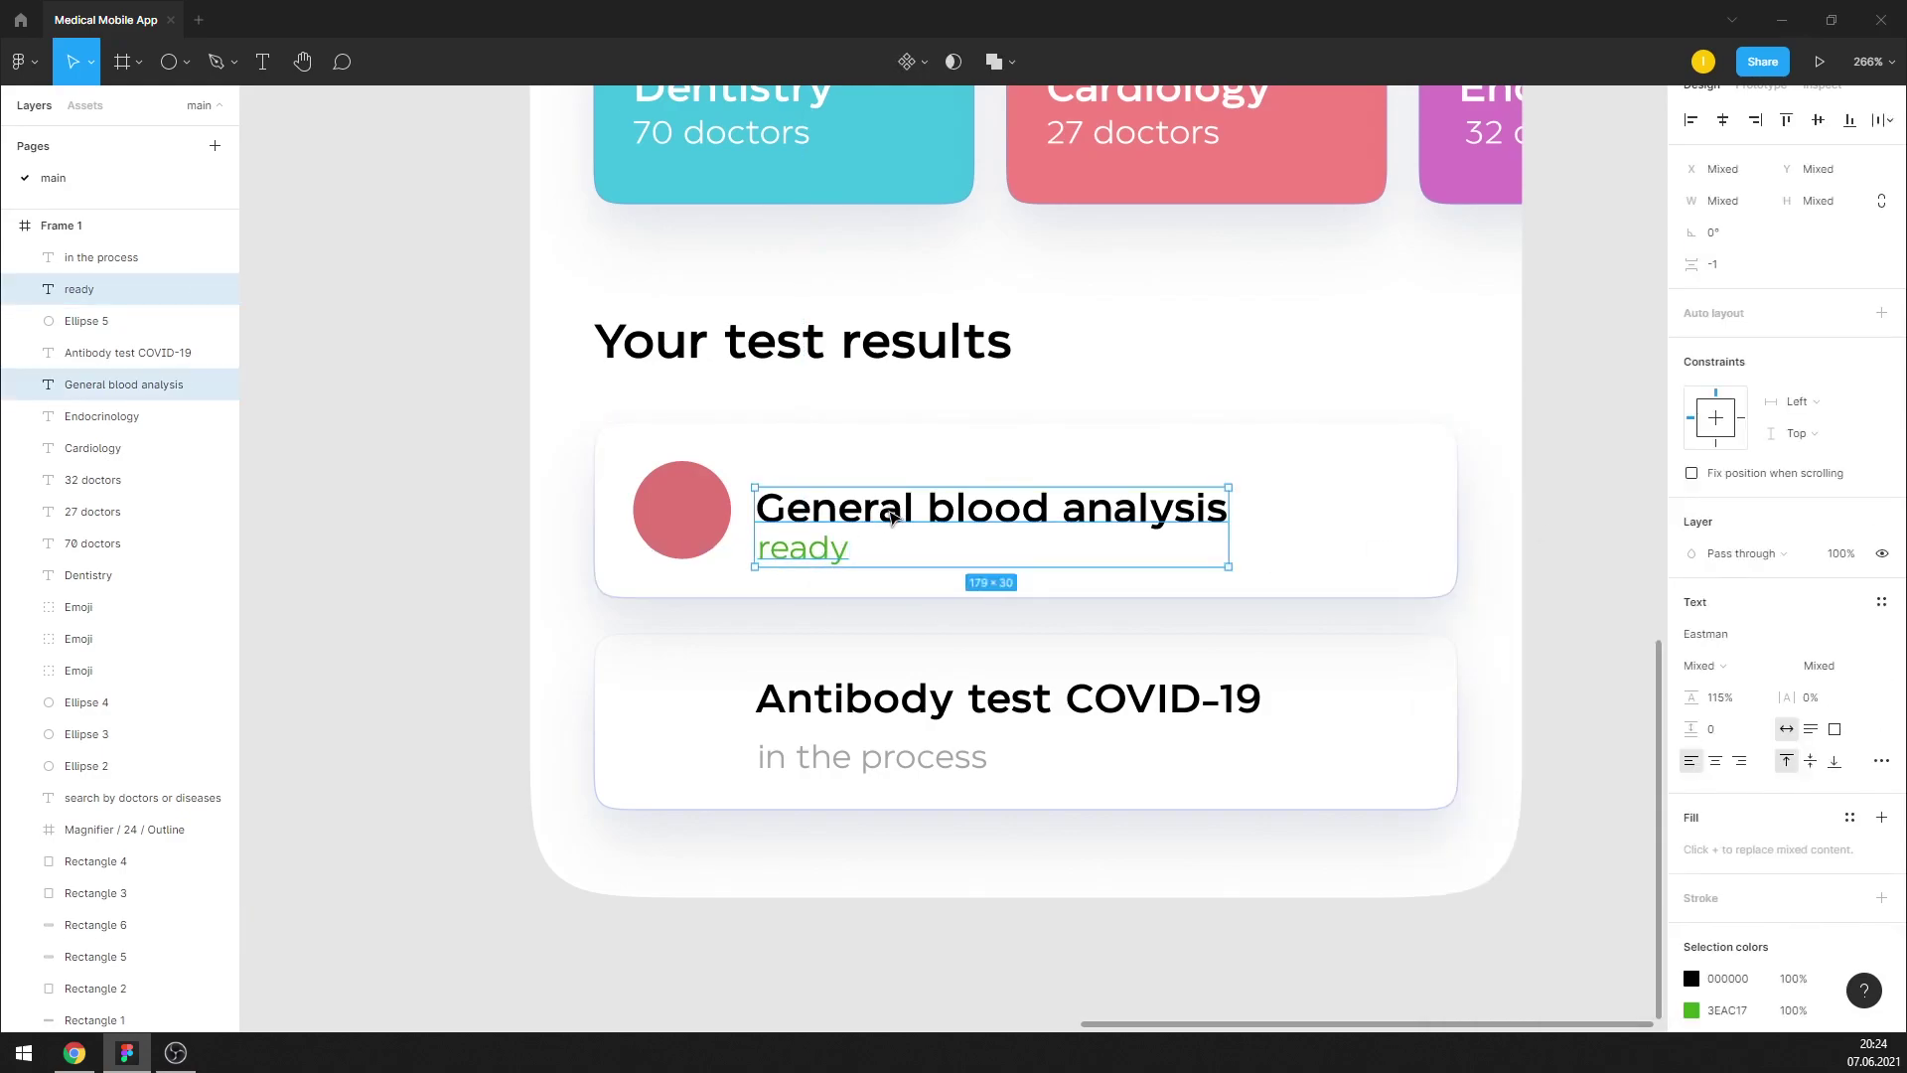
left_click(807, 548)
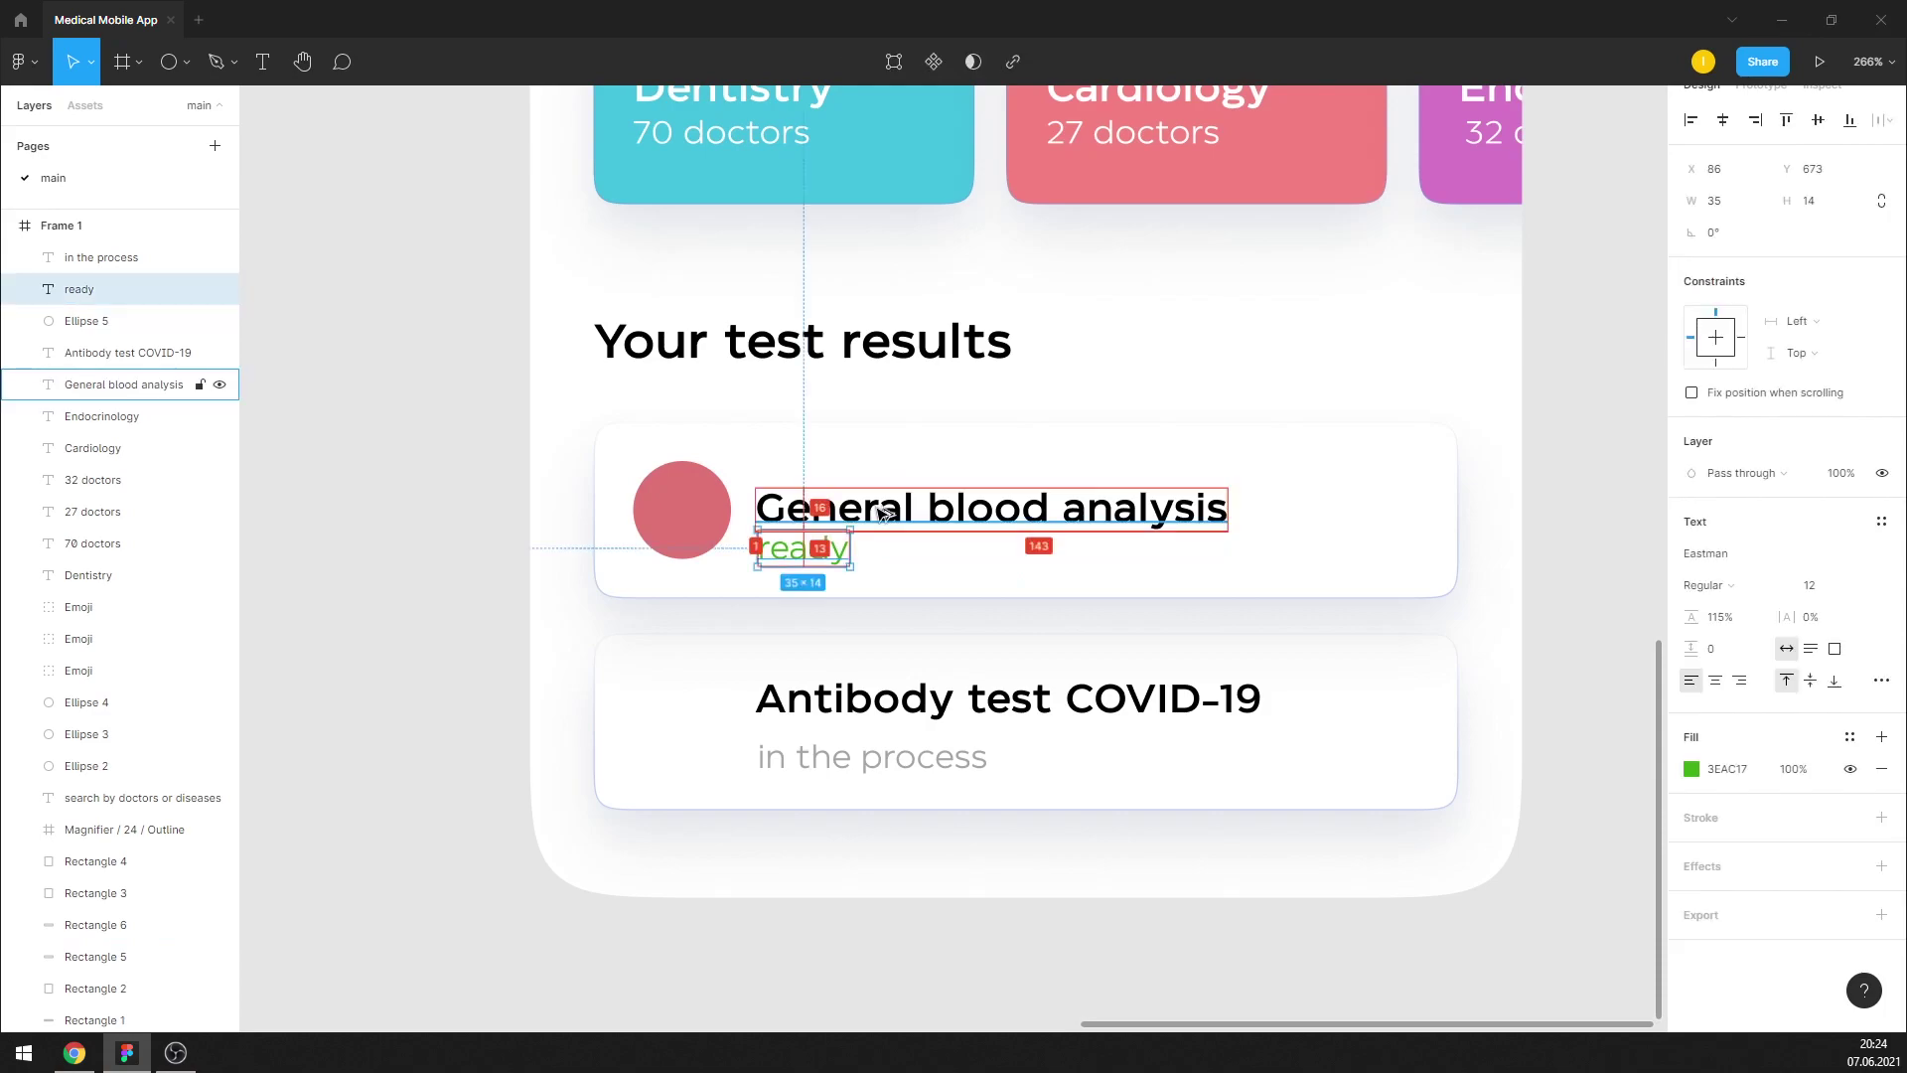
key("Up")
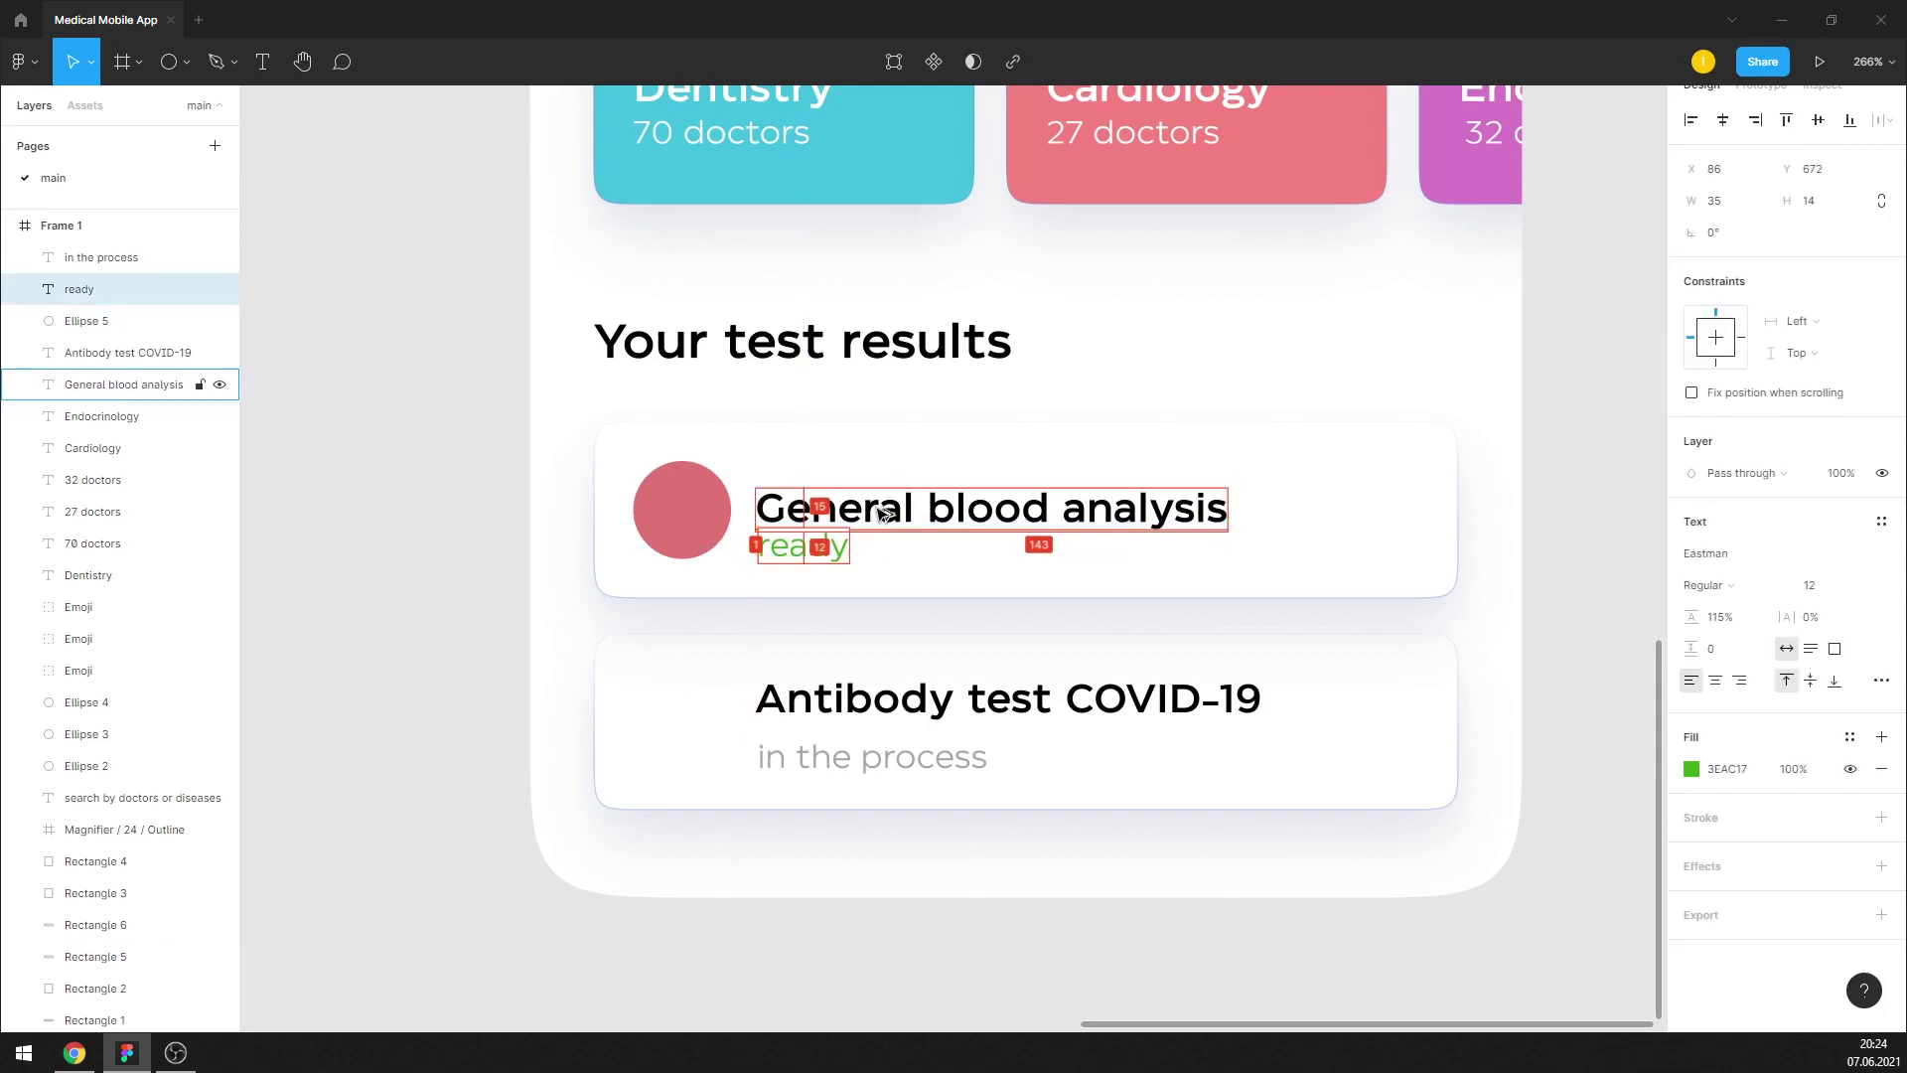
key("Down")
key("Down")
key("Left")
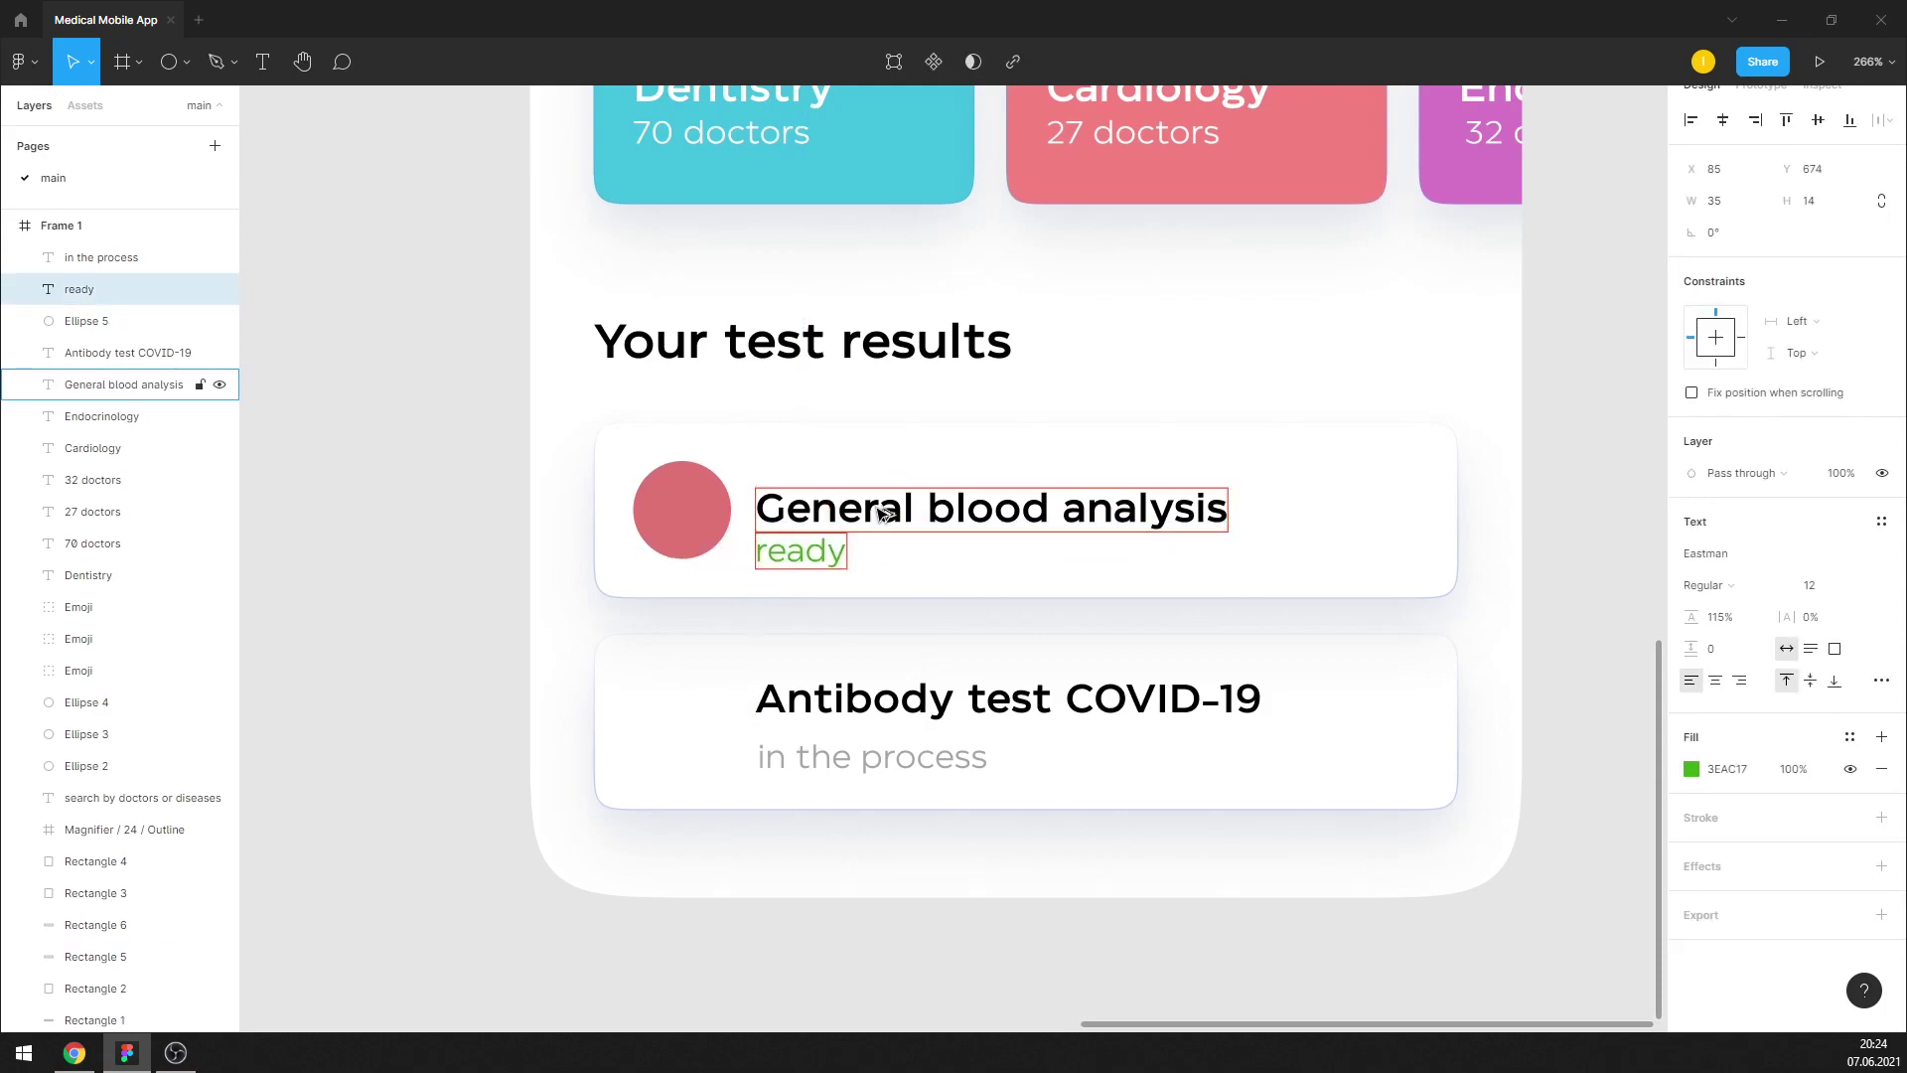
Move 'in the process' closer to the COVID-19 title and check their spacing to the card edges
left_click(908, 755)
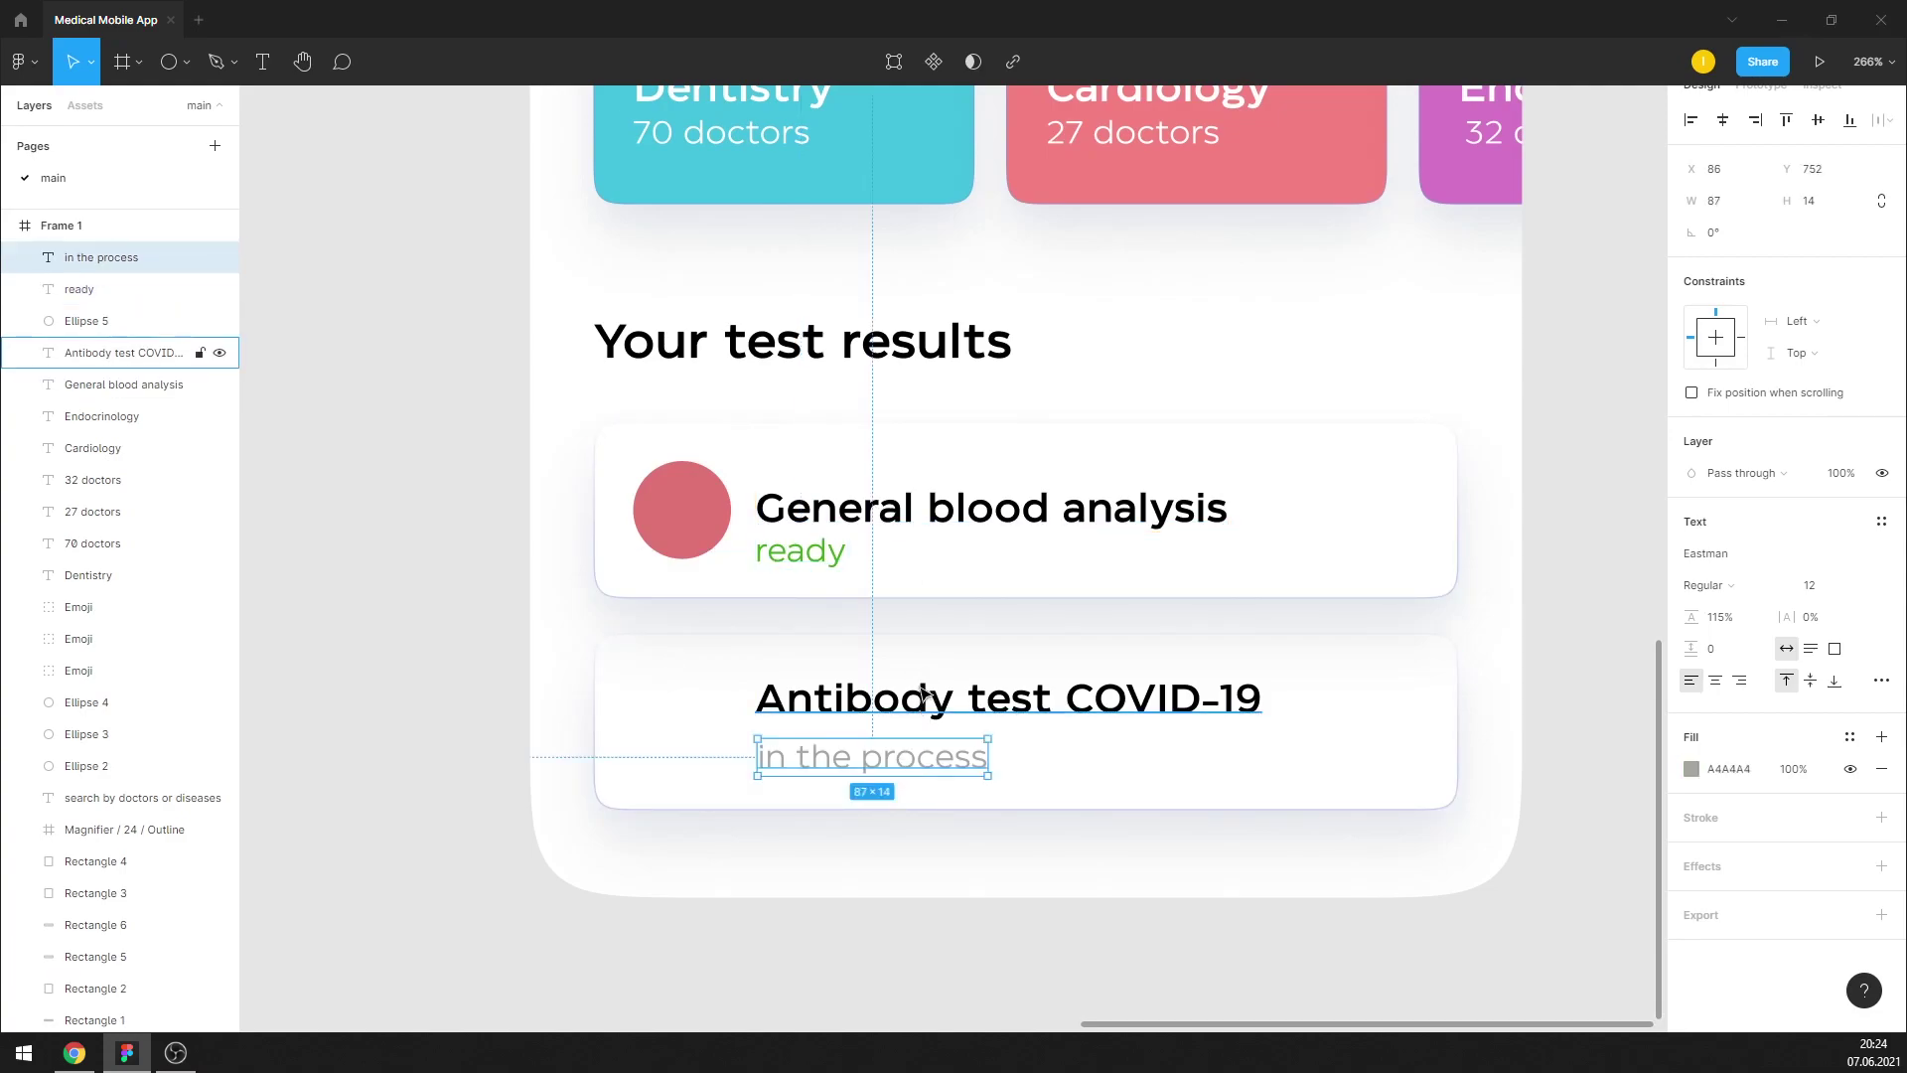
key("alt")
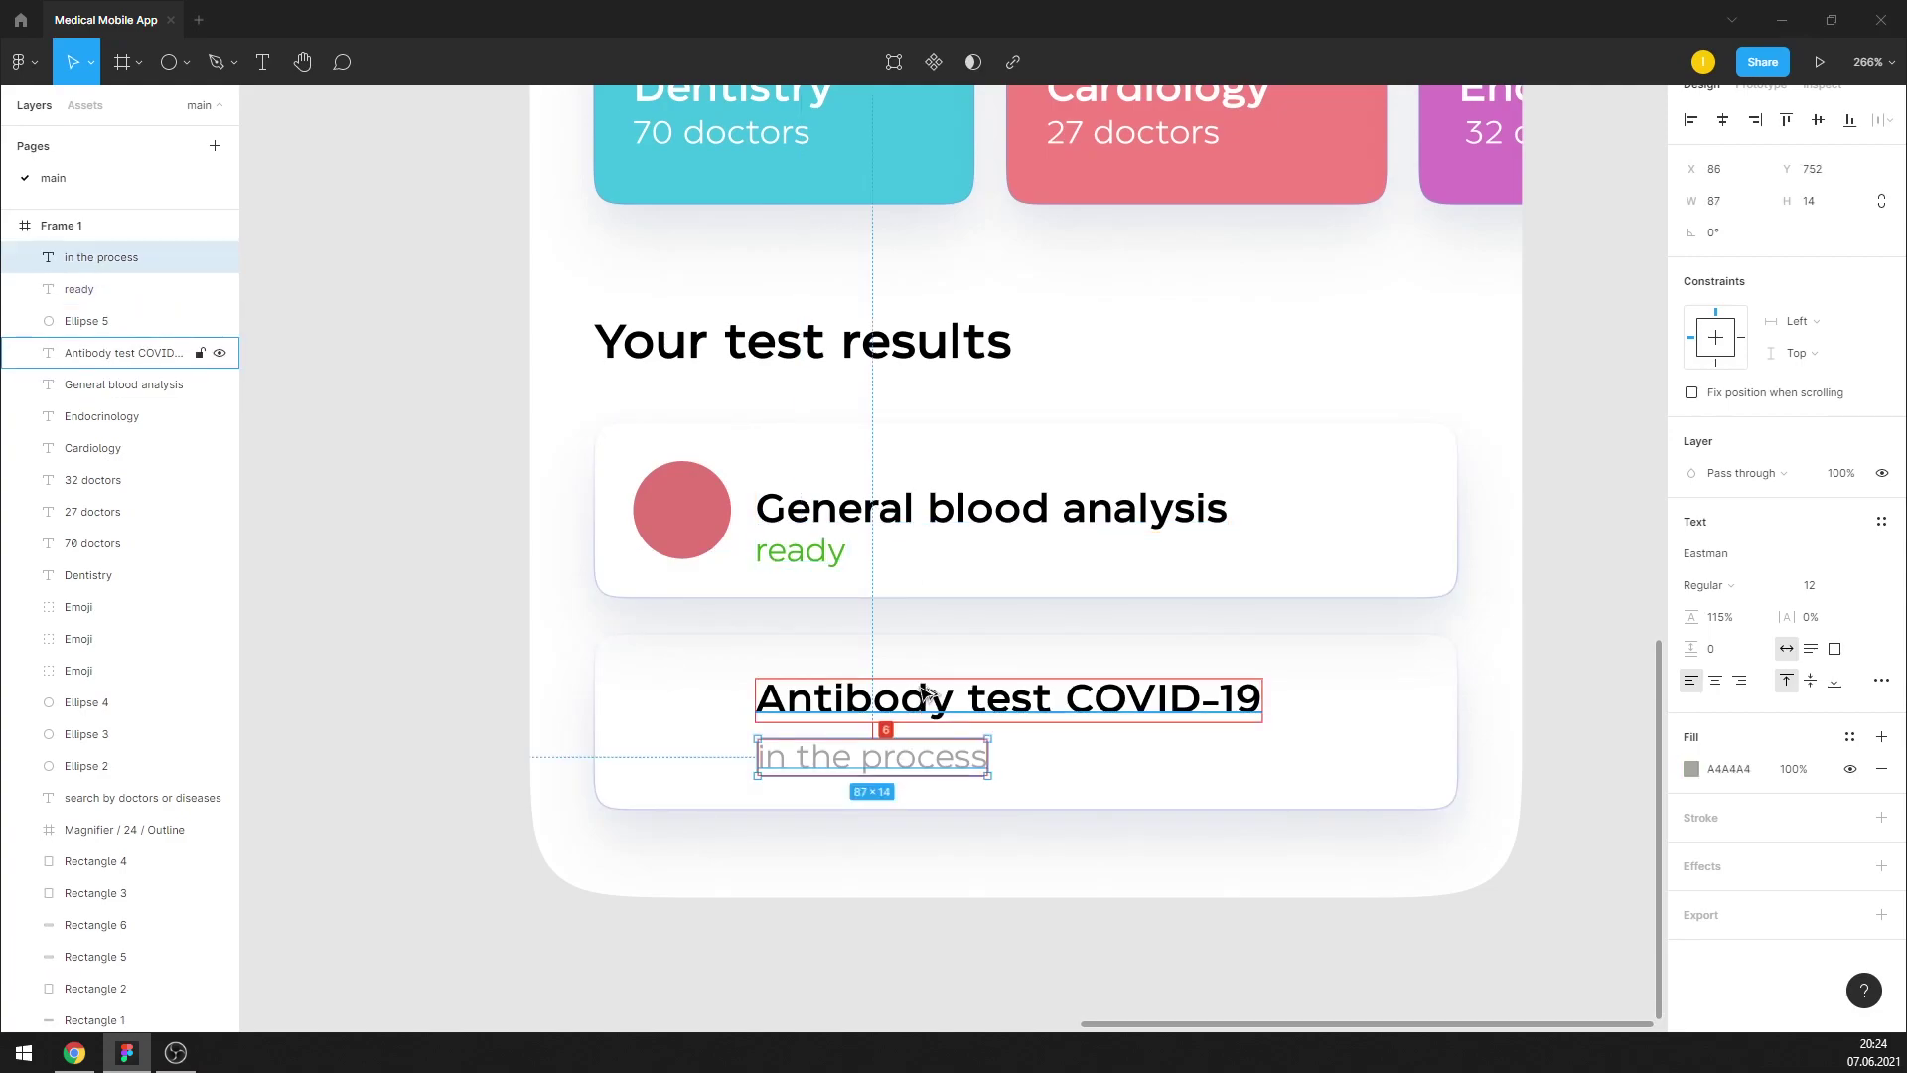
key("Up")
key("Up")
key("Up")
key("Up")
key("Up")
key("Up")
key("Left")
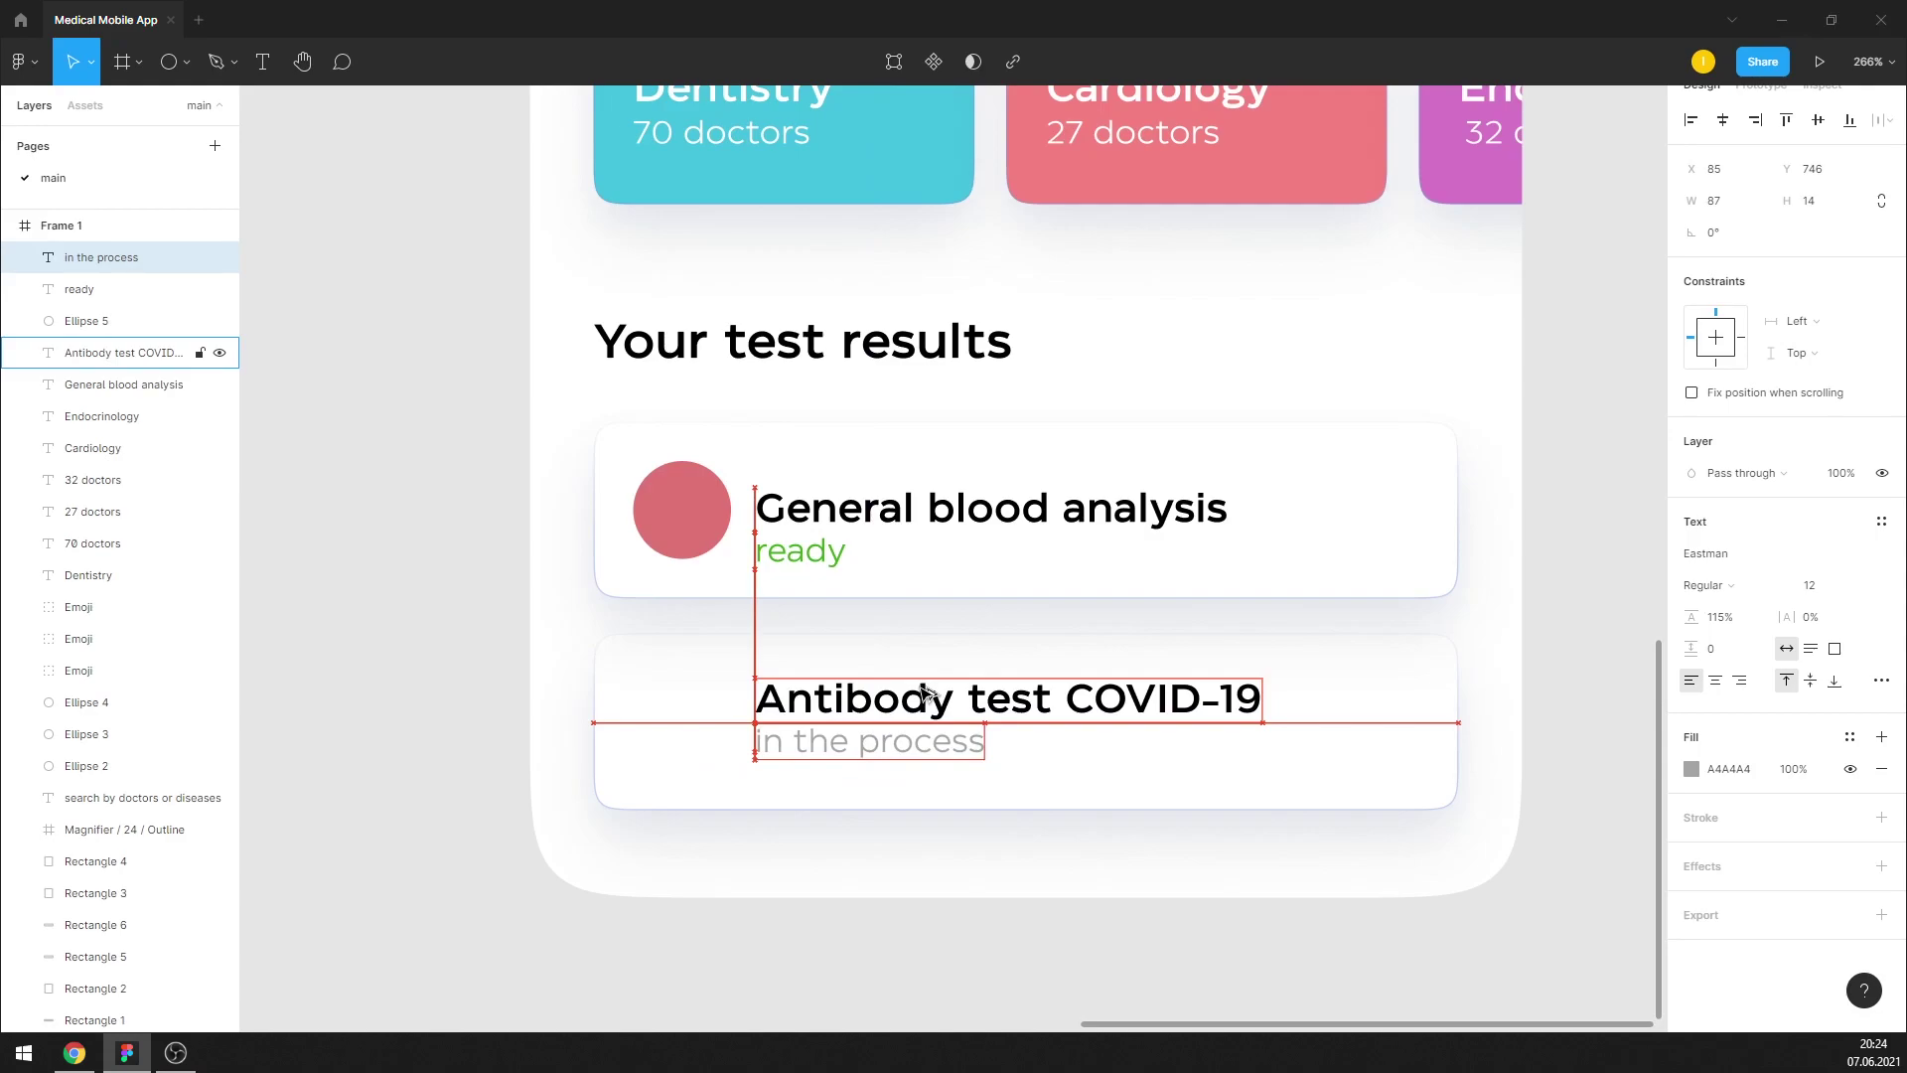
scroll(943, 844, "down", 3)
left_click(951, 866)
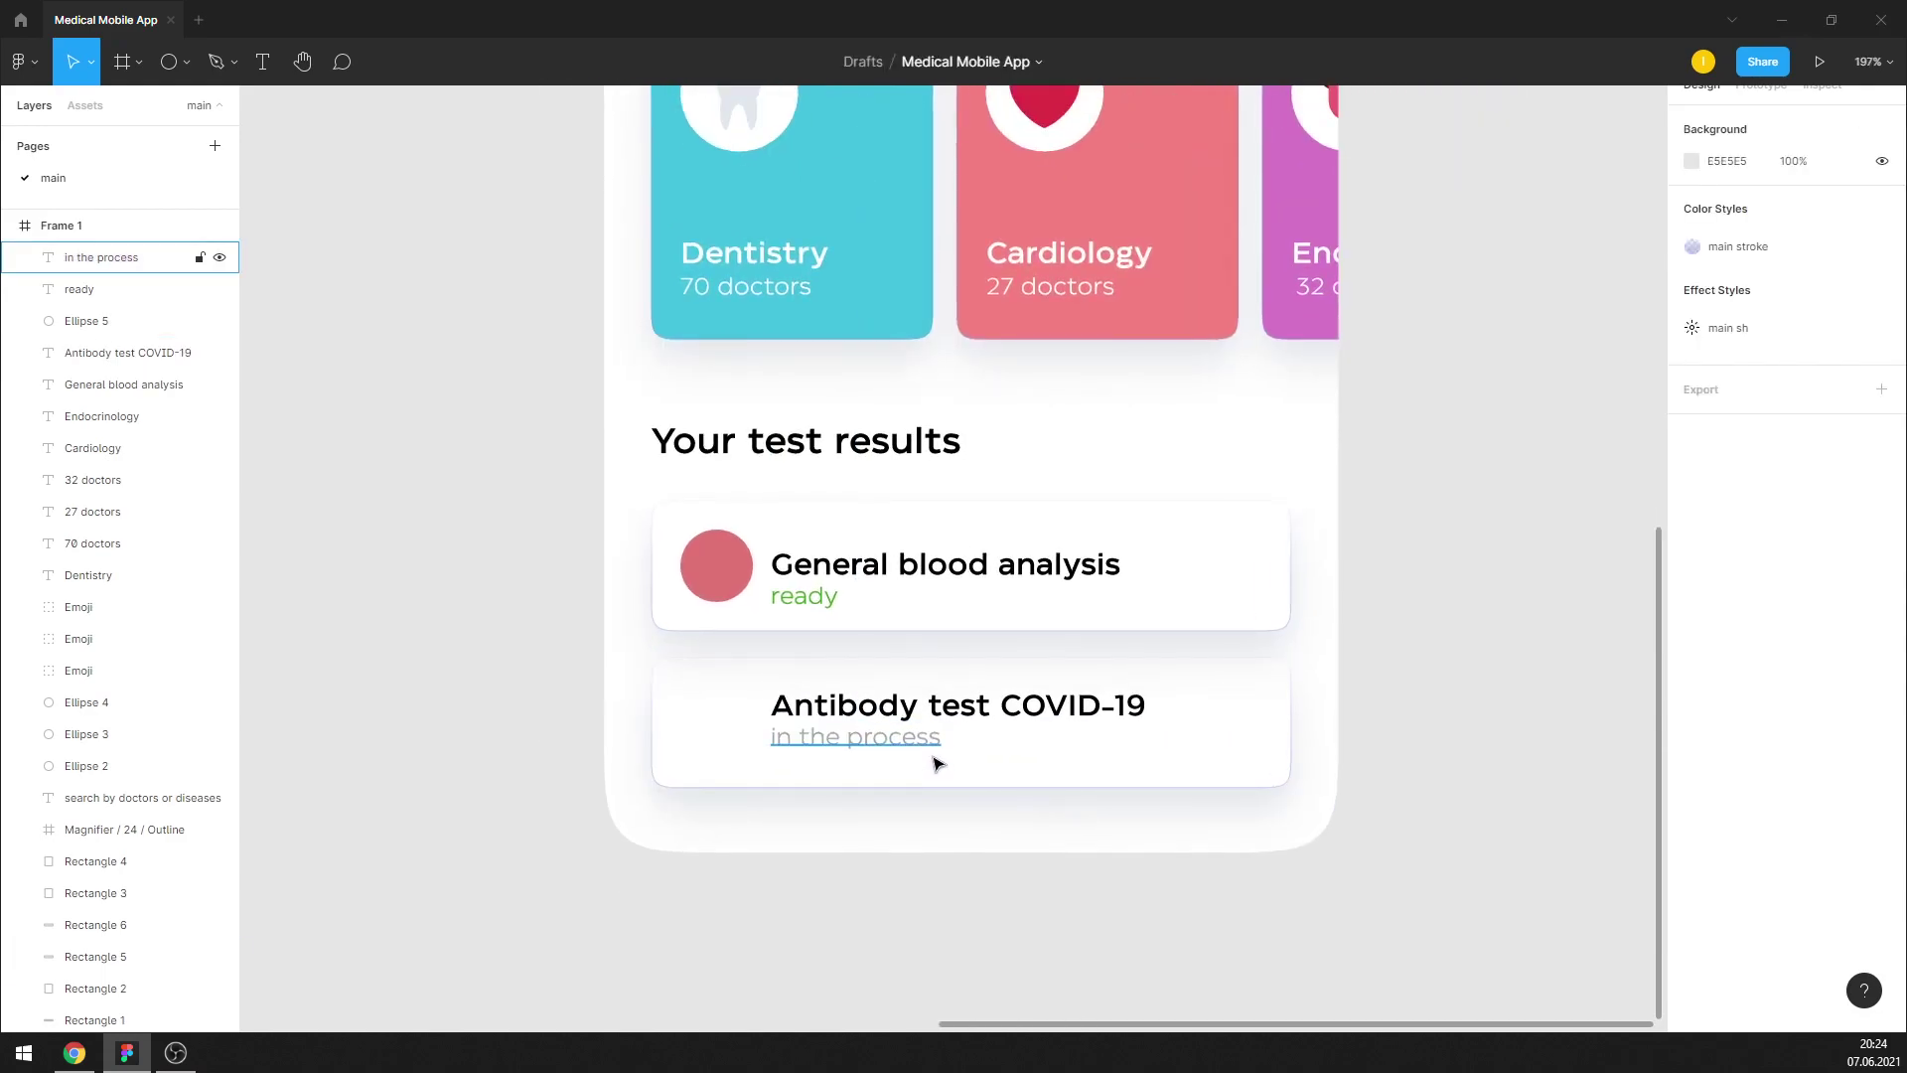
left_click(899, 752)
left_click(909, 713, "shift")
key("alt")
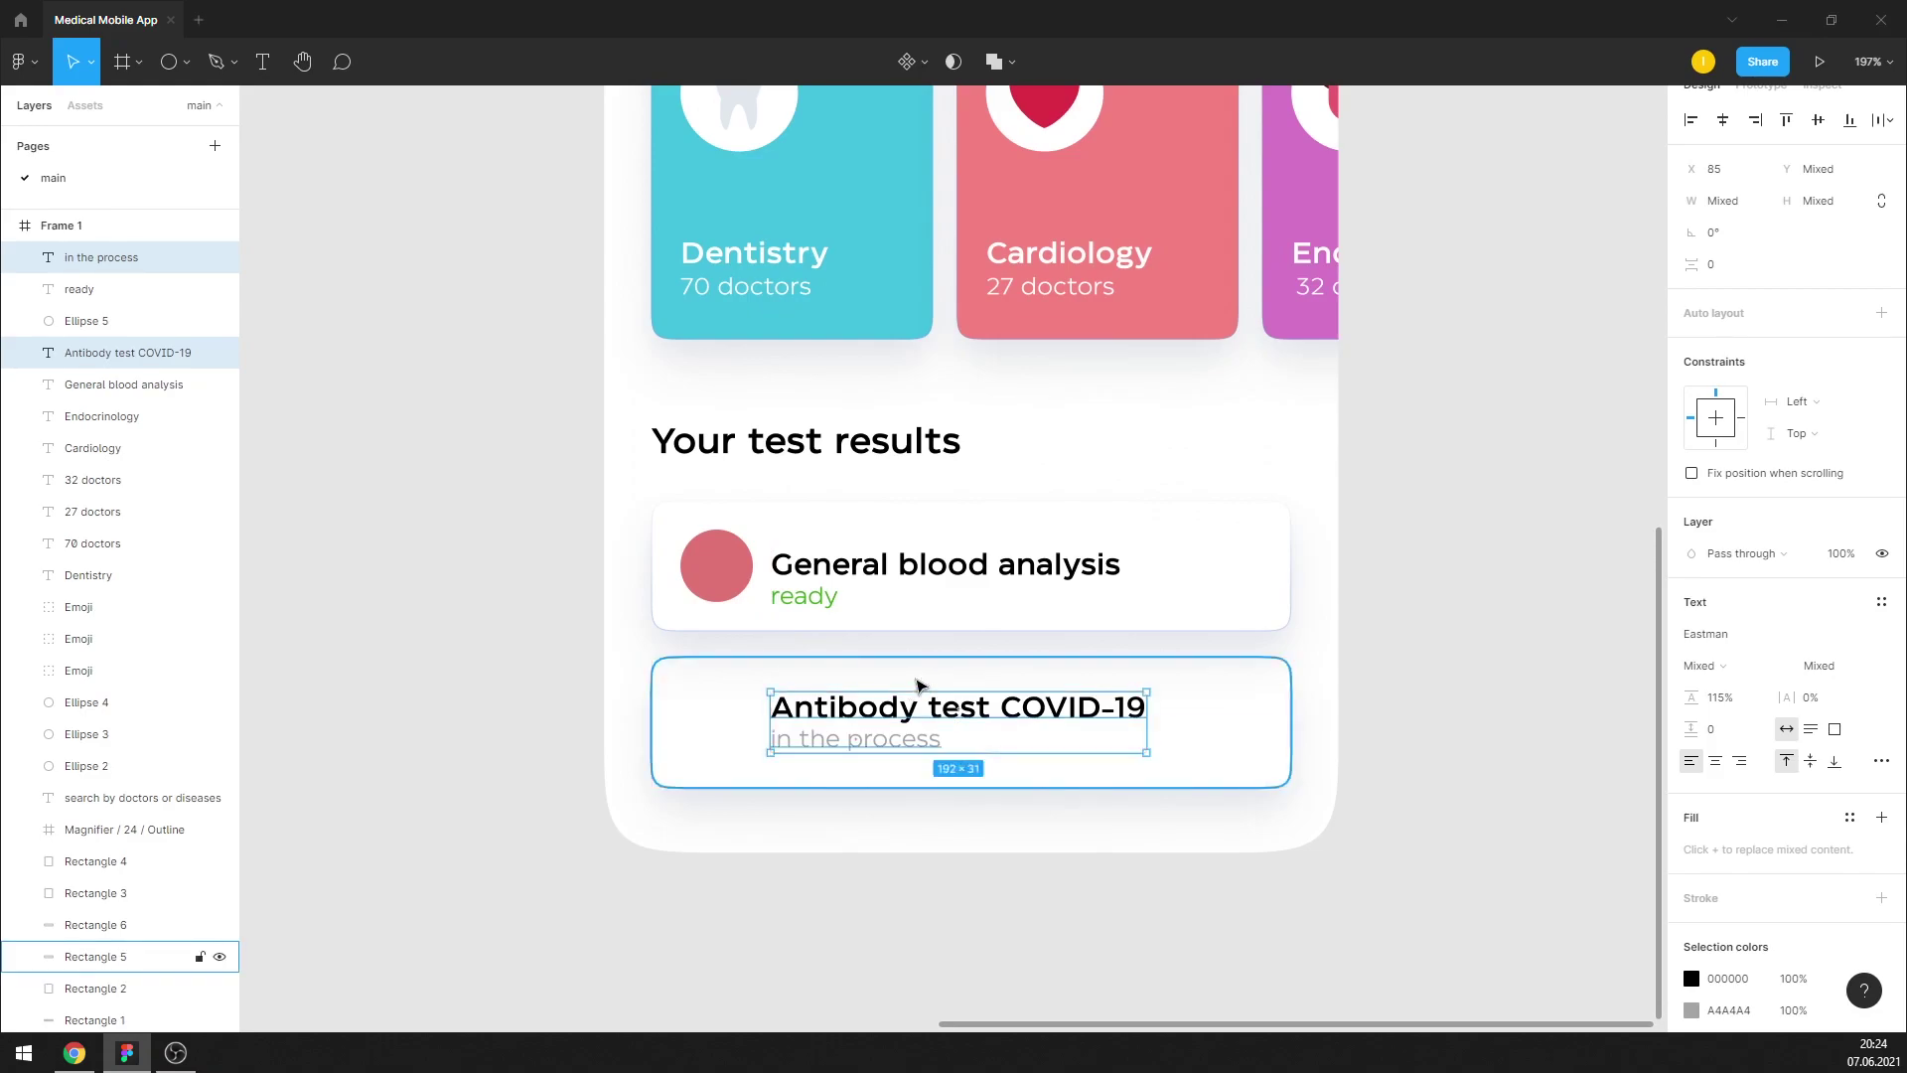
Vertically centre the blood analysis title and 'ready' text in their card, then select its red dot
left_click(804, 596)
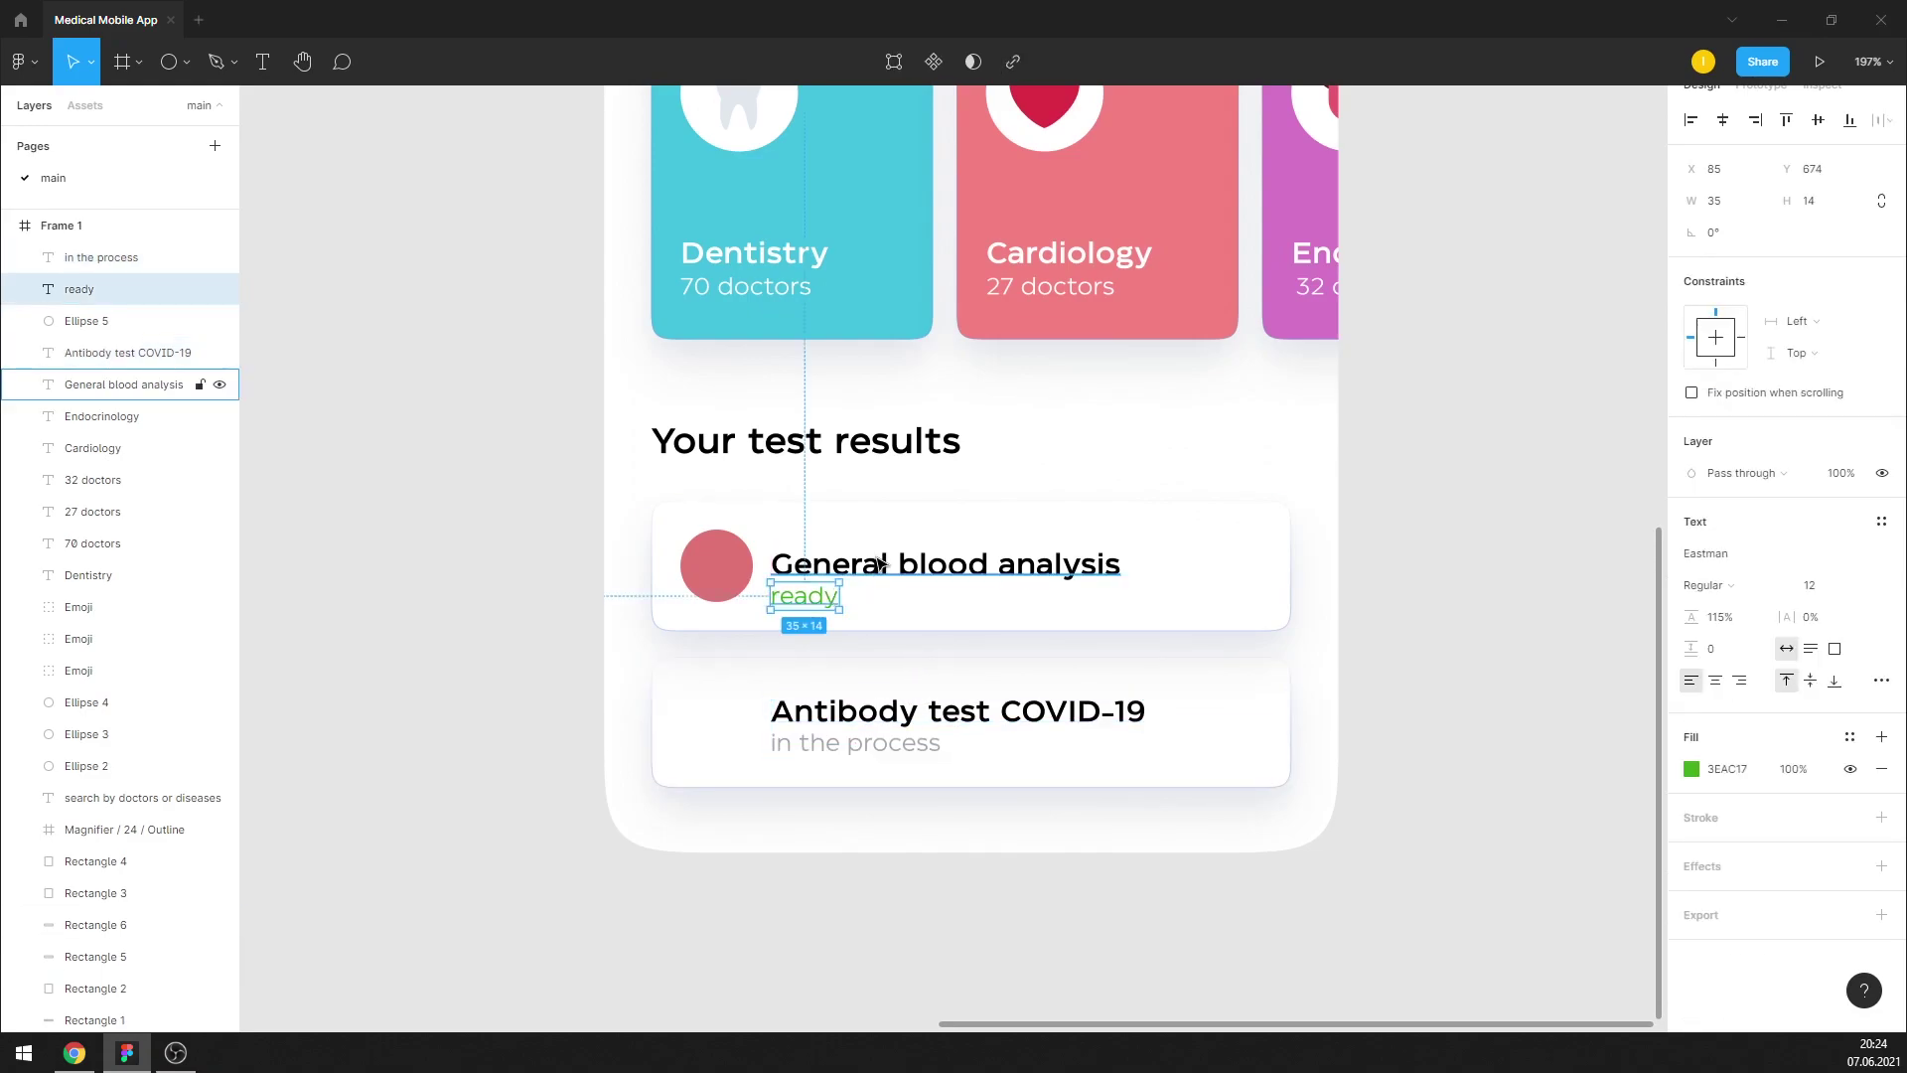
left_click(944, 564, "shift")
key("Up")
key("Up")
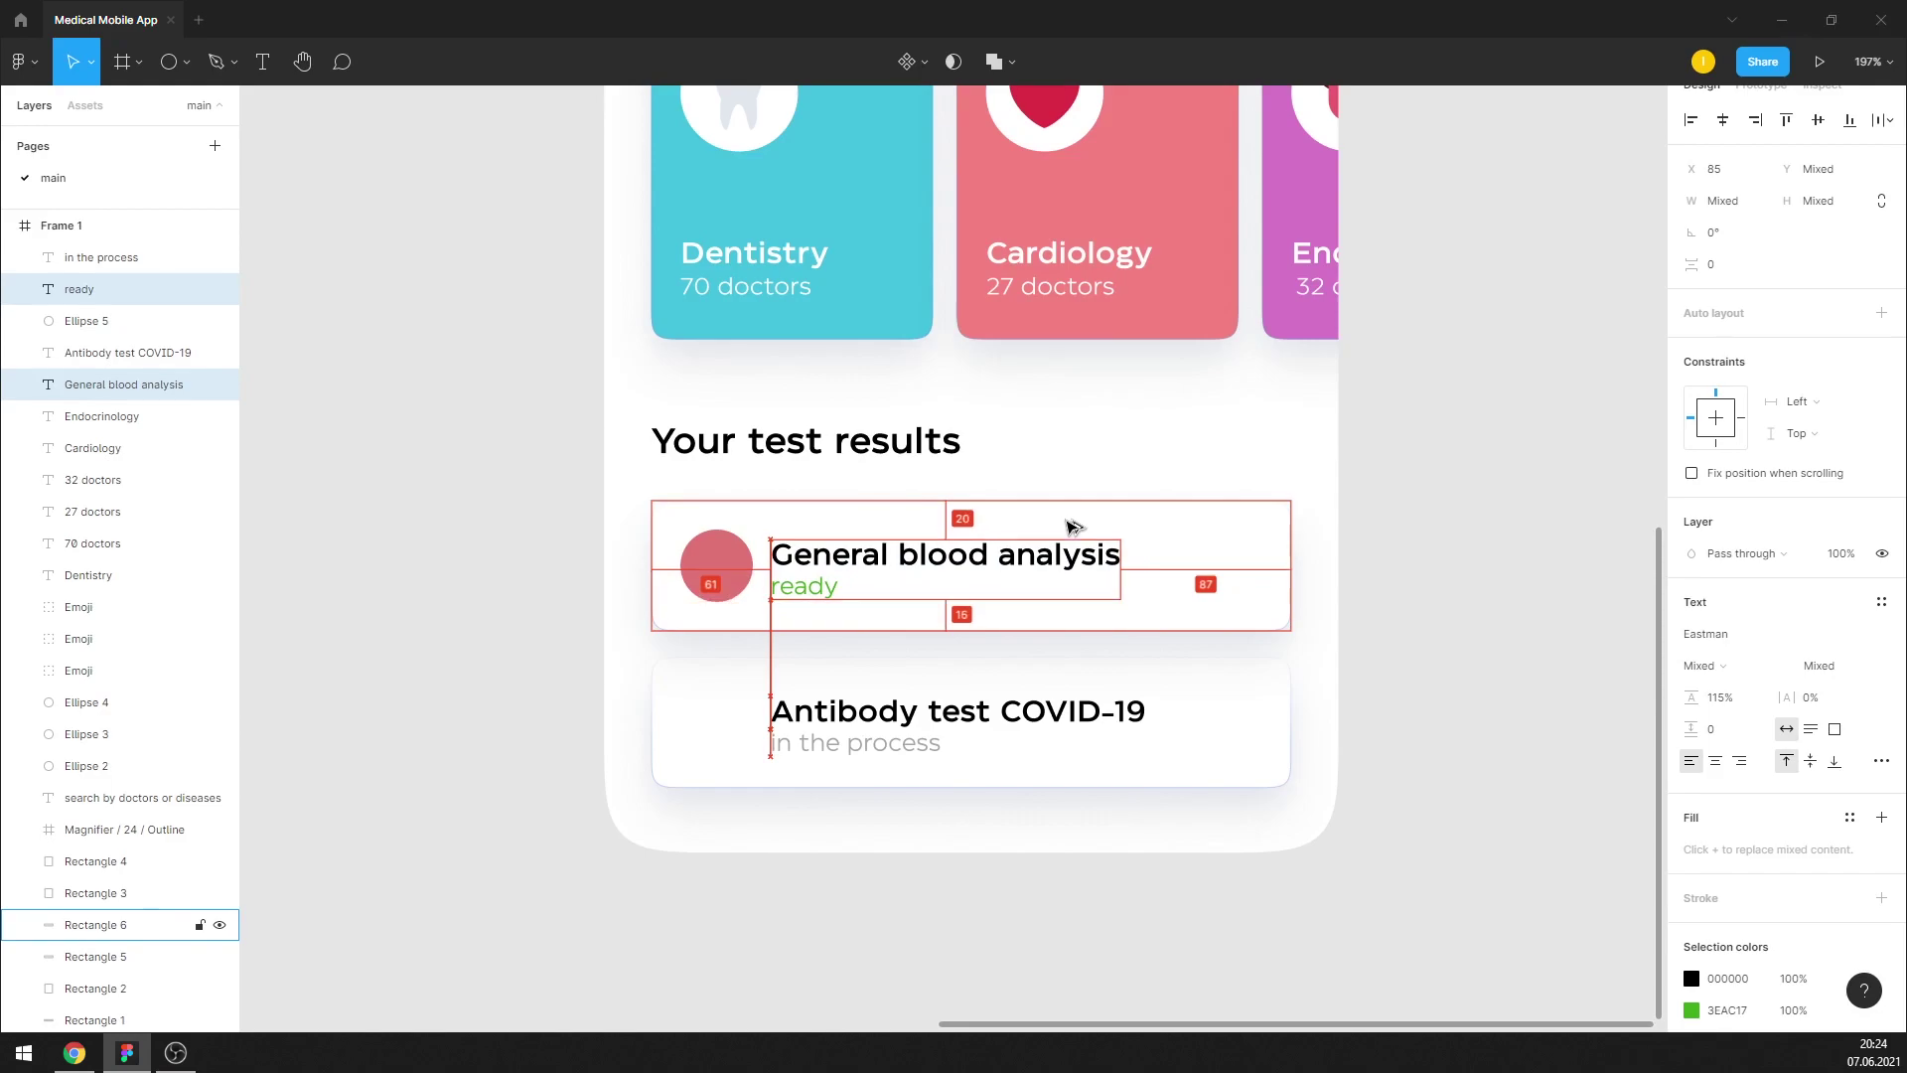
key("Up")
key("Up")
key("Up")
key("Up")
key("Down")
left_click(1335, 530)
scroll(785, 621, "up", 1)
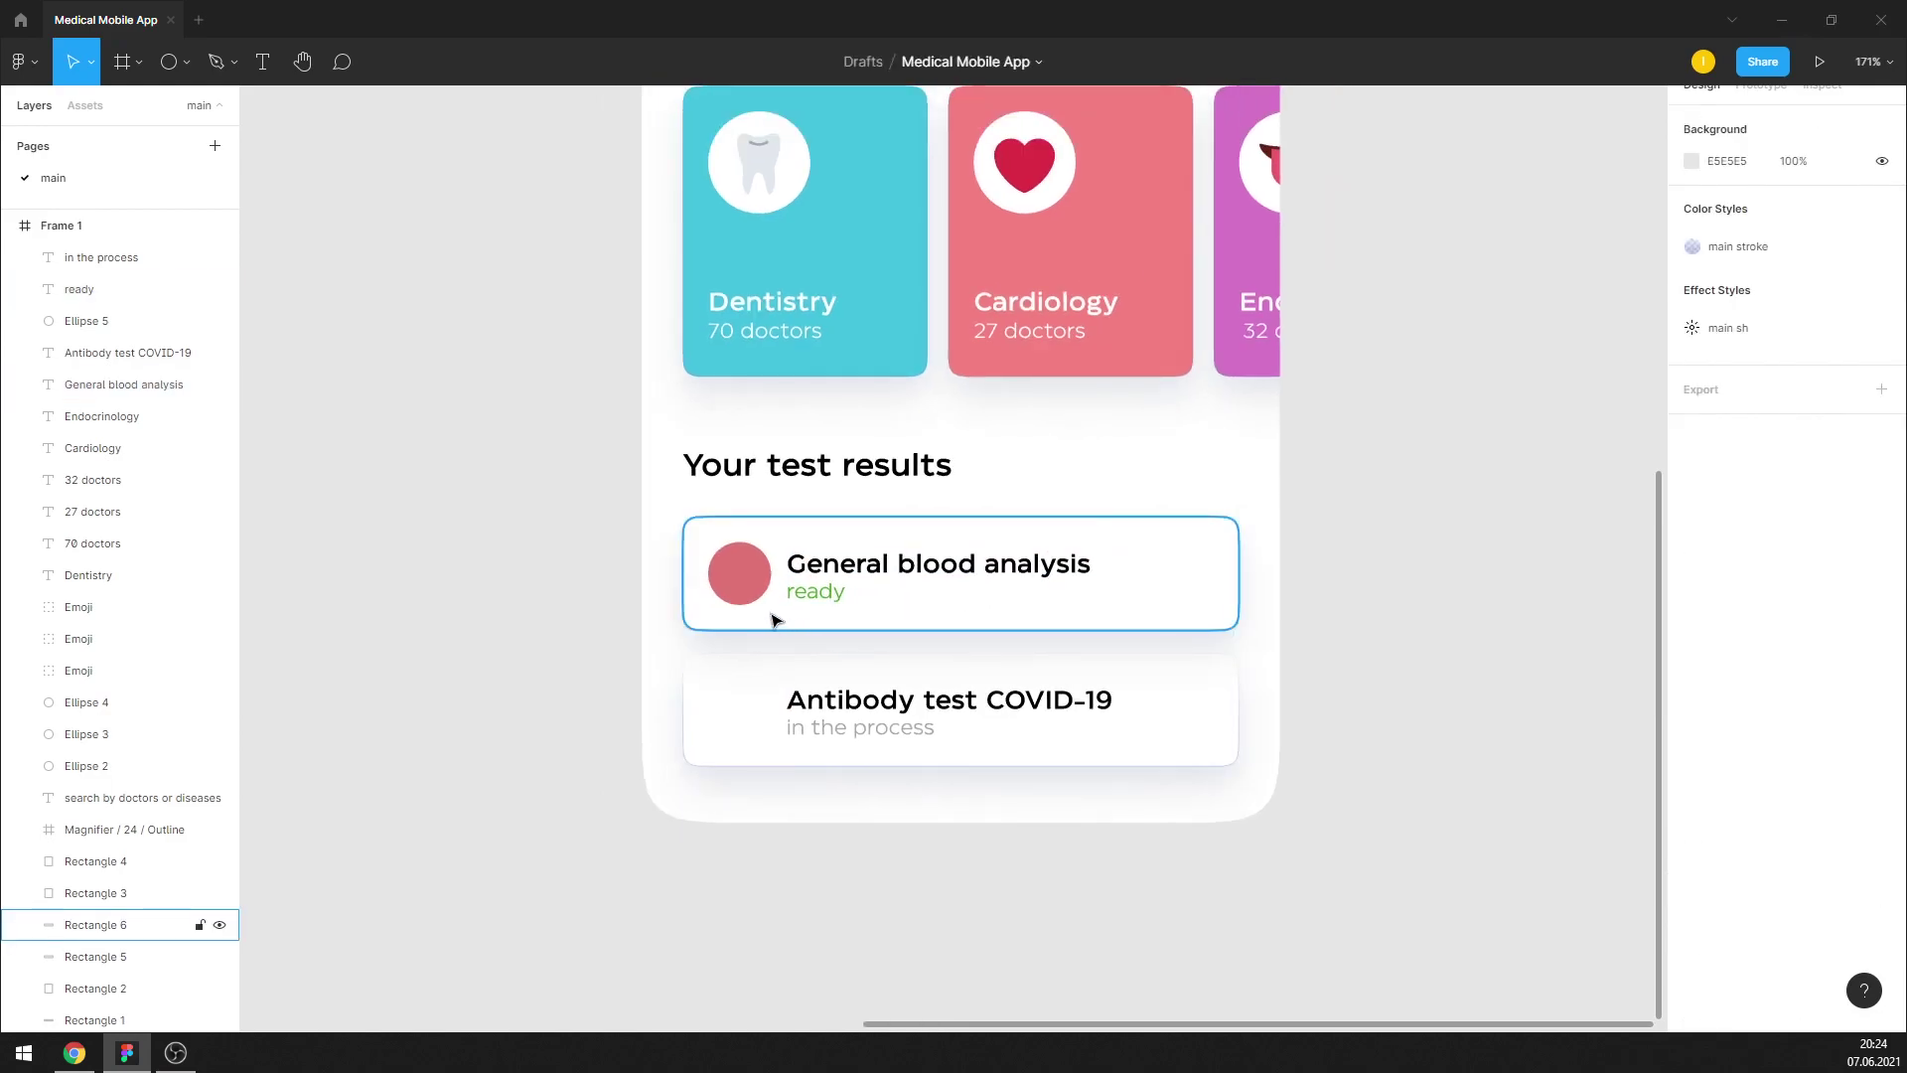
scroll(765, 596, "up", 1)
left_click(740, 557)
Copy the red dot into the Antibody test COVID-19 card and change its fill to grey
mouse_move(745, 557)
left_mouse_down()
mouse_move(743, 775)
mouse_move(765, 728)
left_mouse_up()
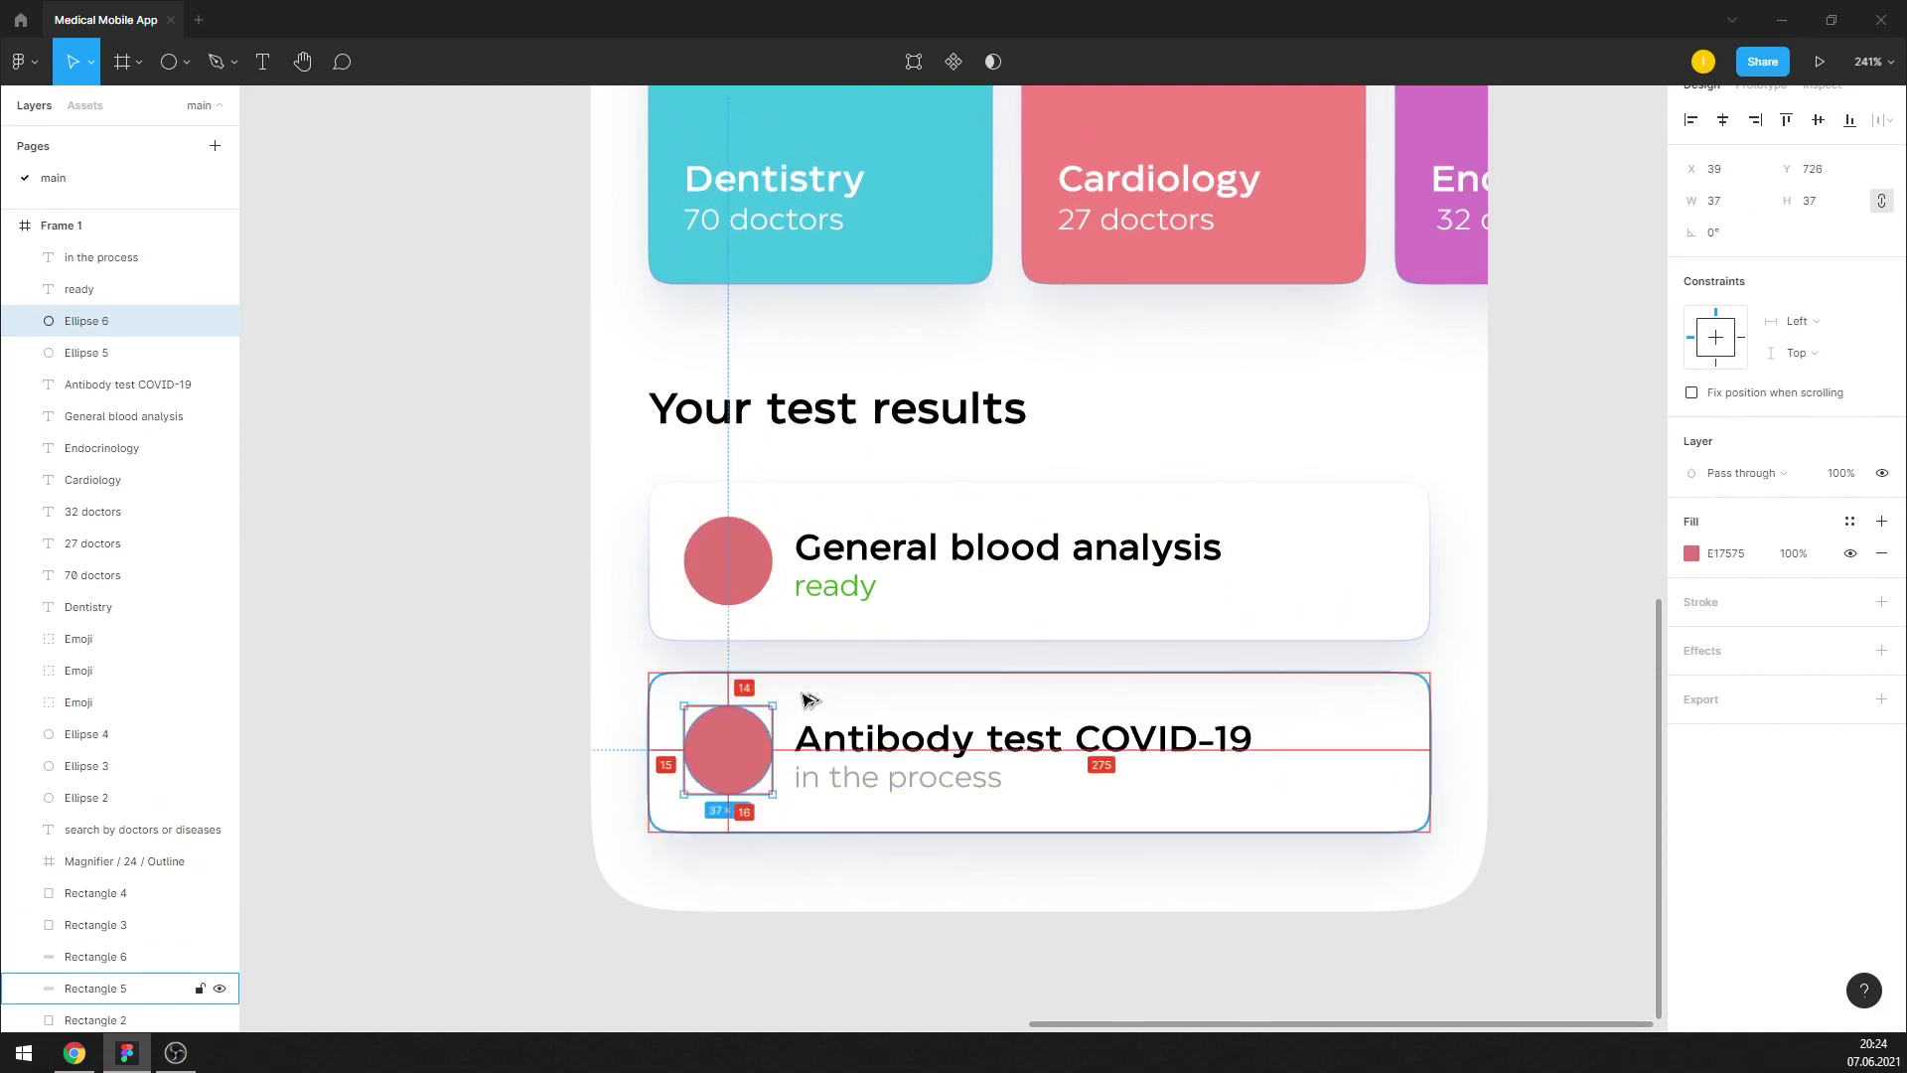
key("Down")
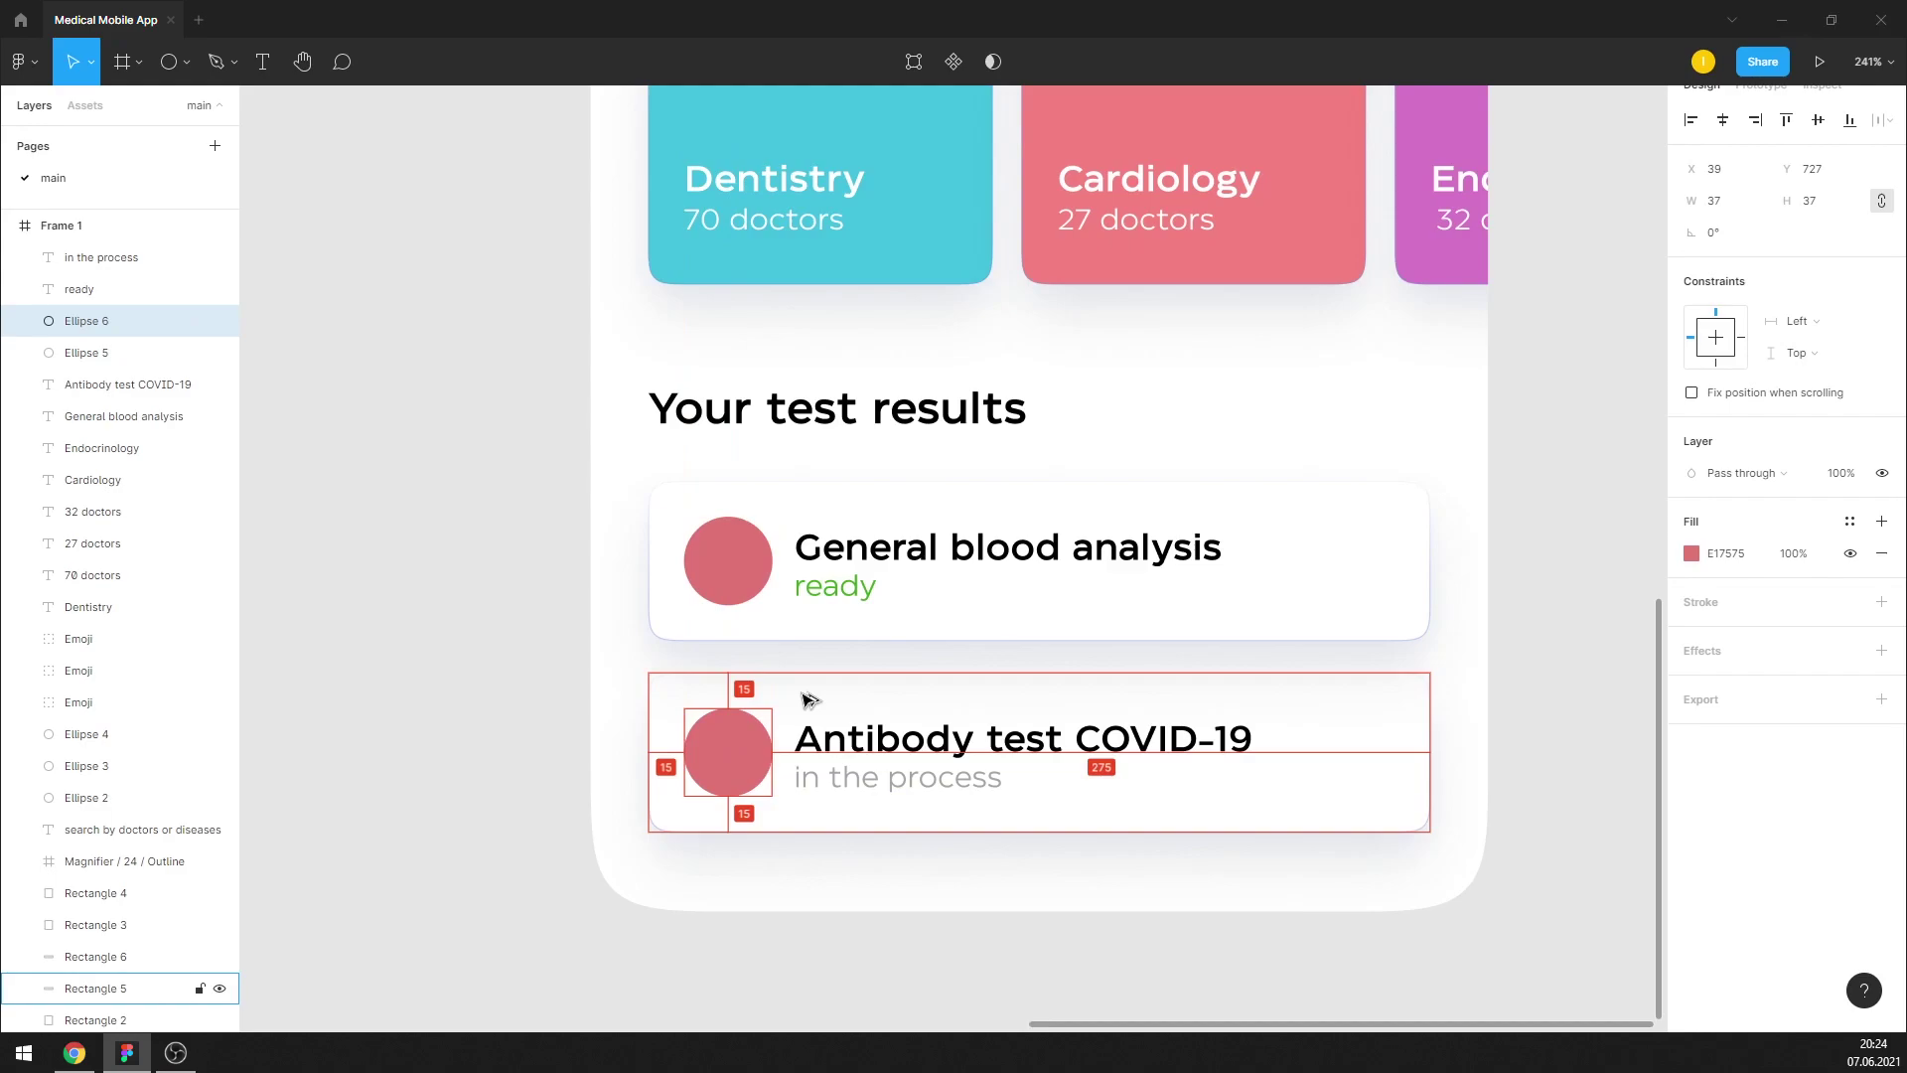
left_click(1691, 553)
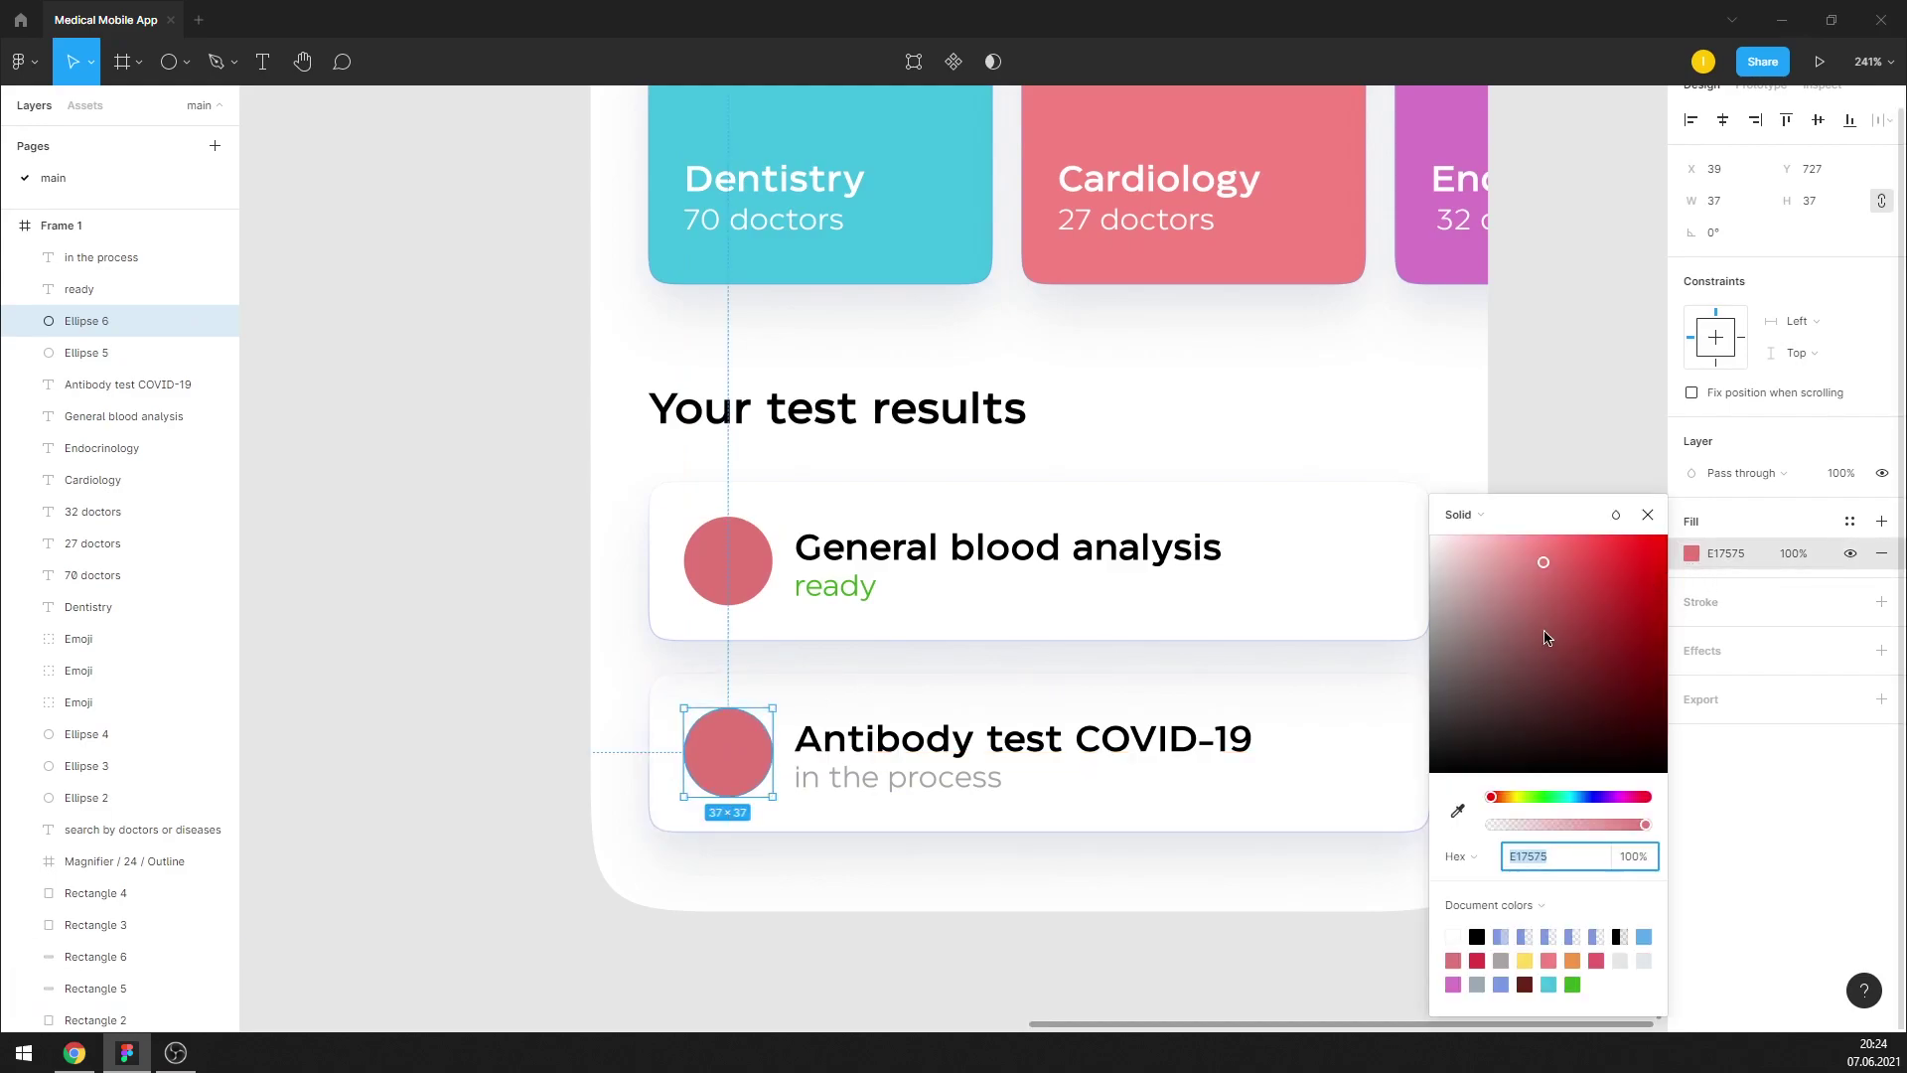
mouse_move(1545, 638)
left_mouse_down()
mouse_move(1429, 621)
mouse_move(1410, 653)
left_mouse_up()
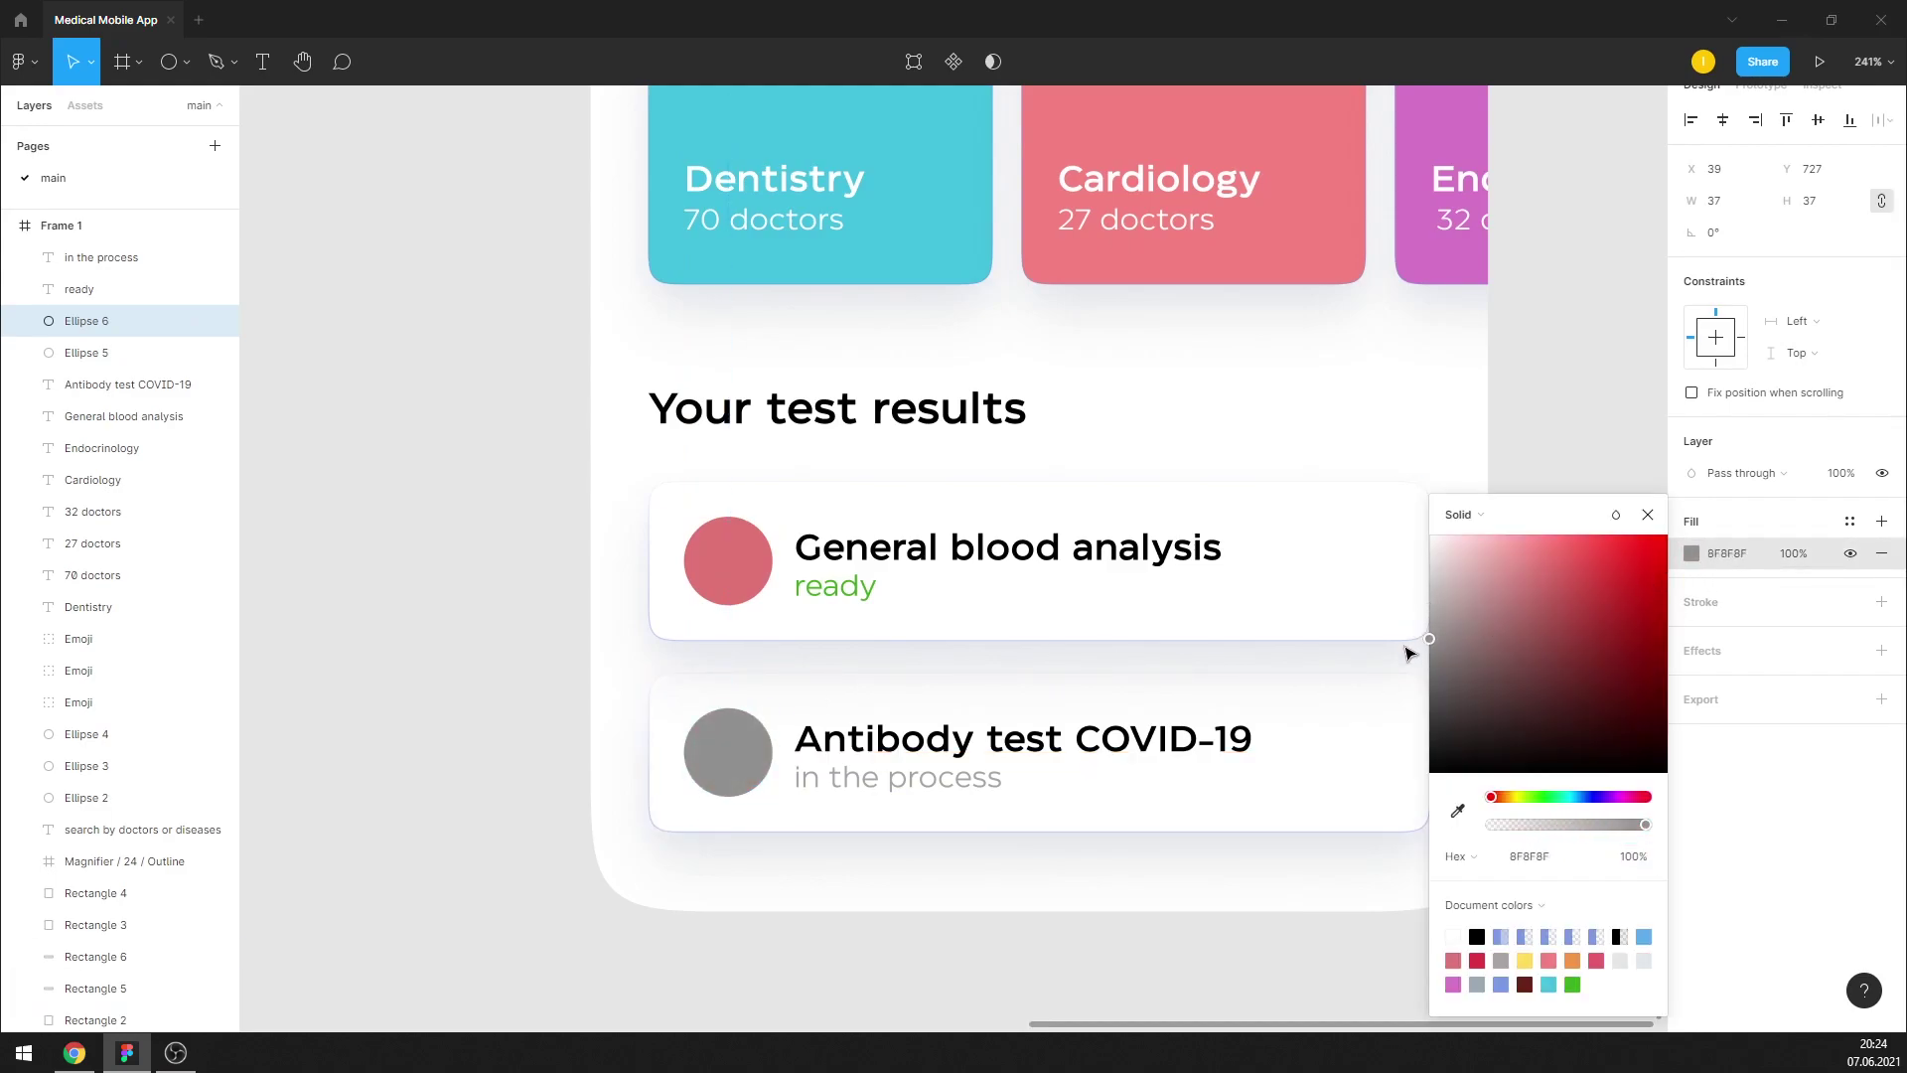
key("Escape")
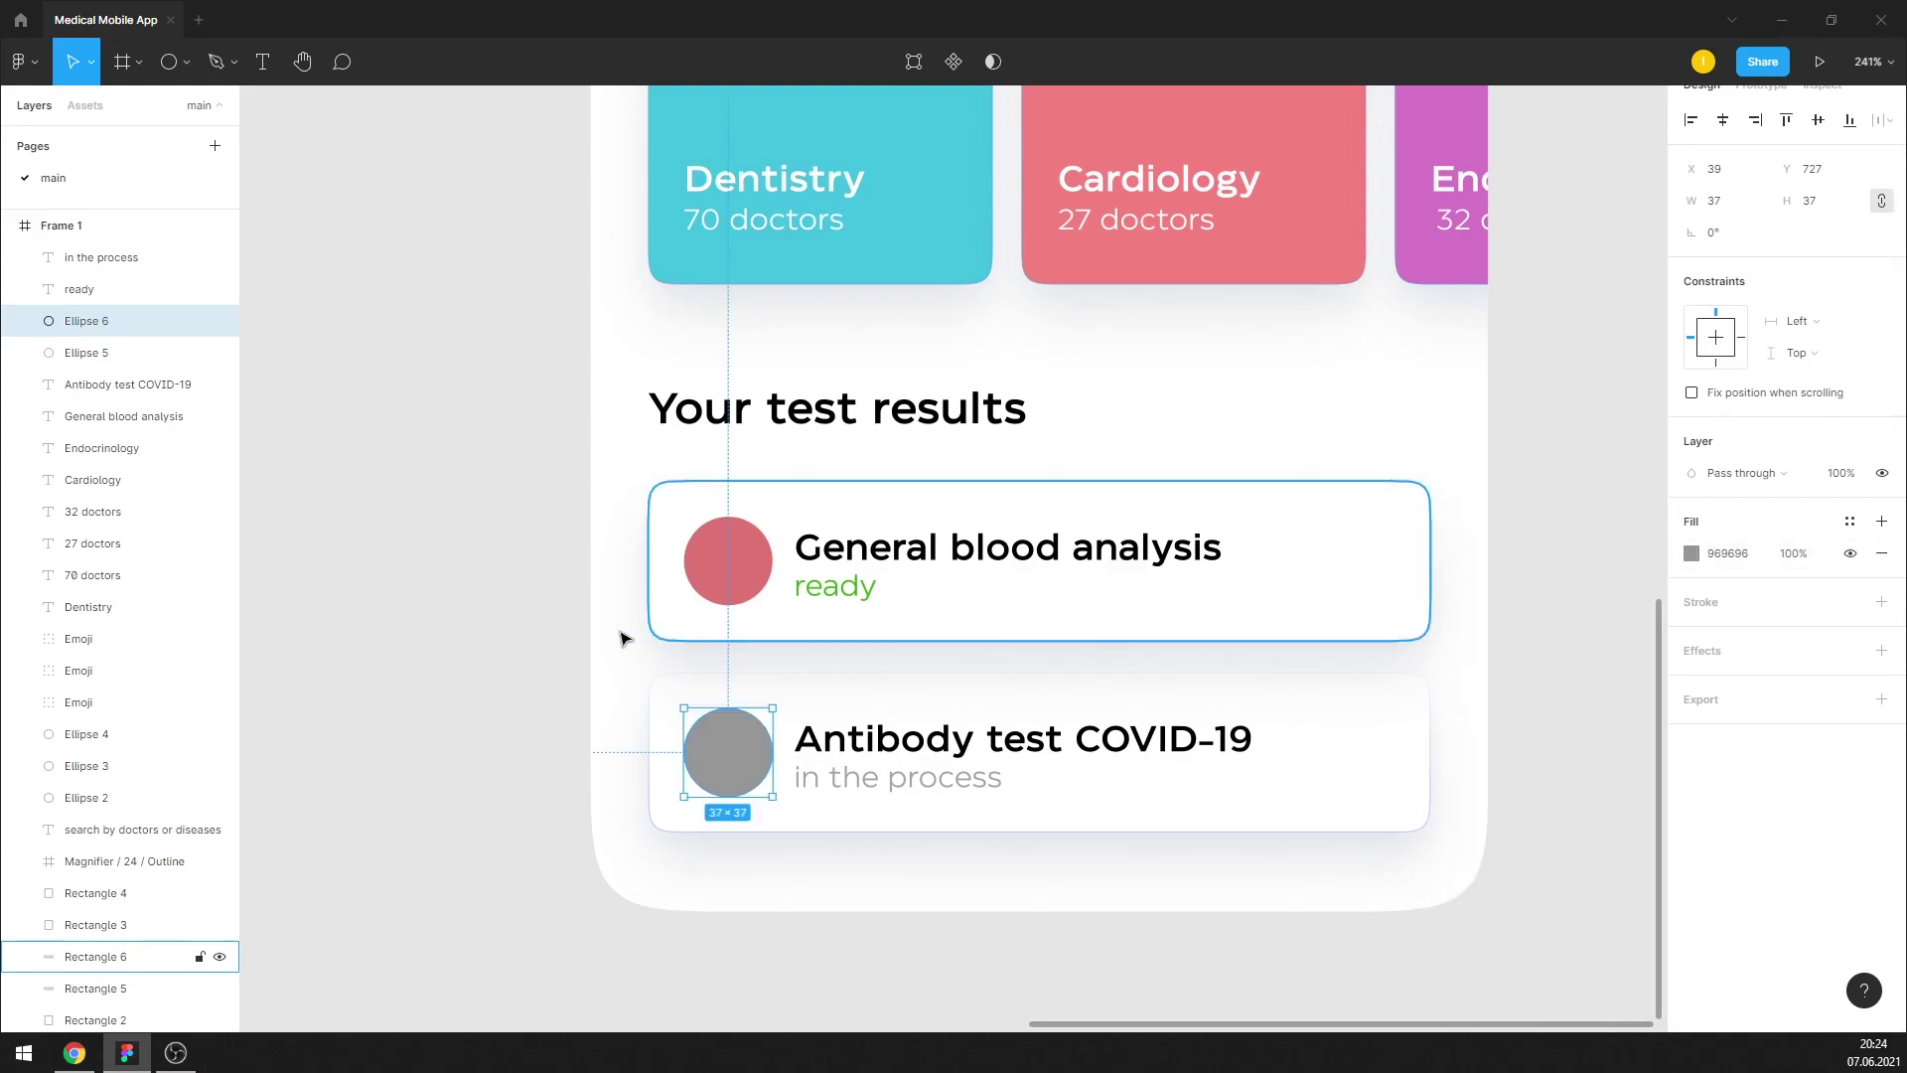
Compare the grey dot with the first card's red dot and 'ready' text properties
left_click(724, 558)
left_click(840, 588)
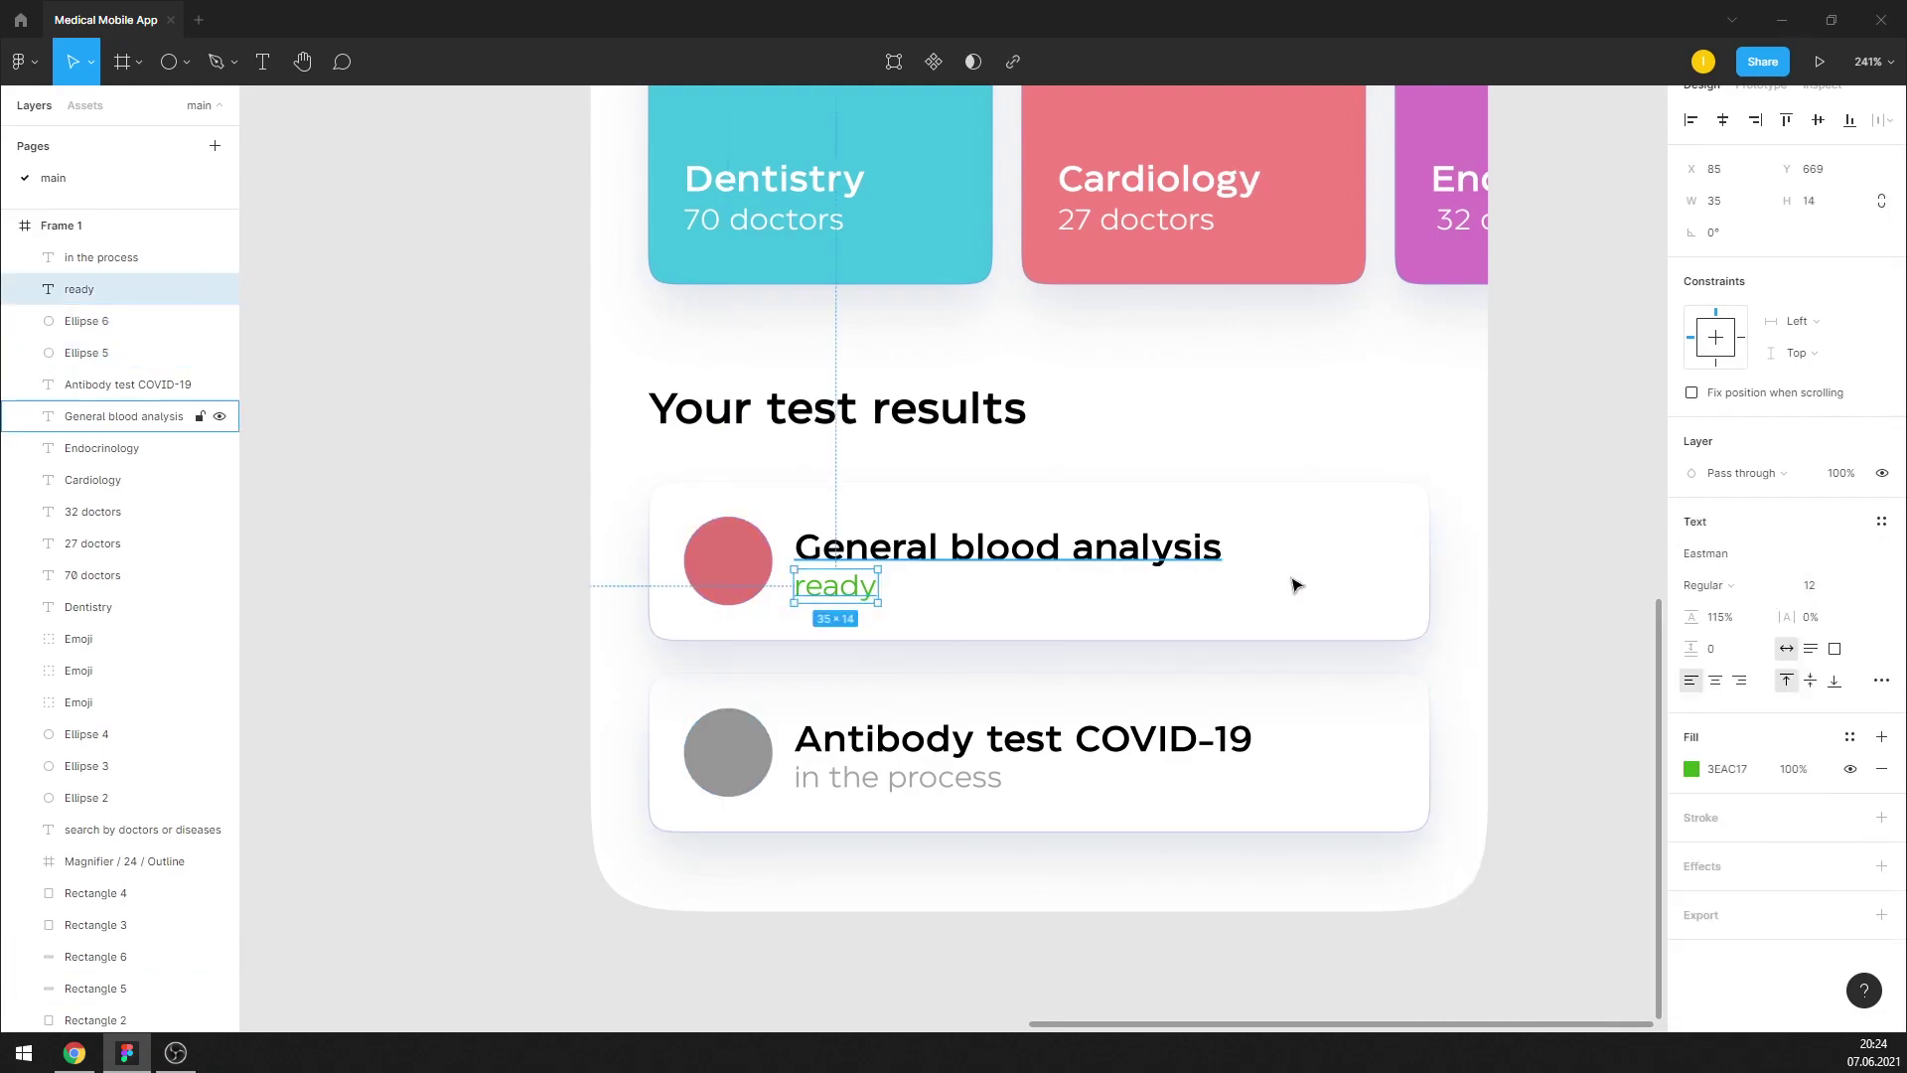
left_click(1621, 722)
left_click(725, 558)
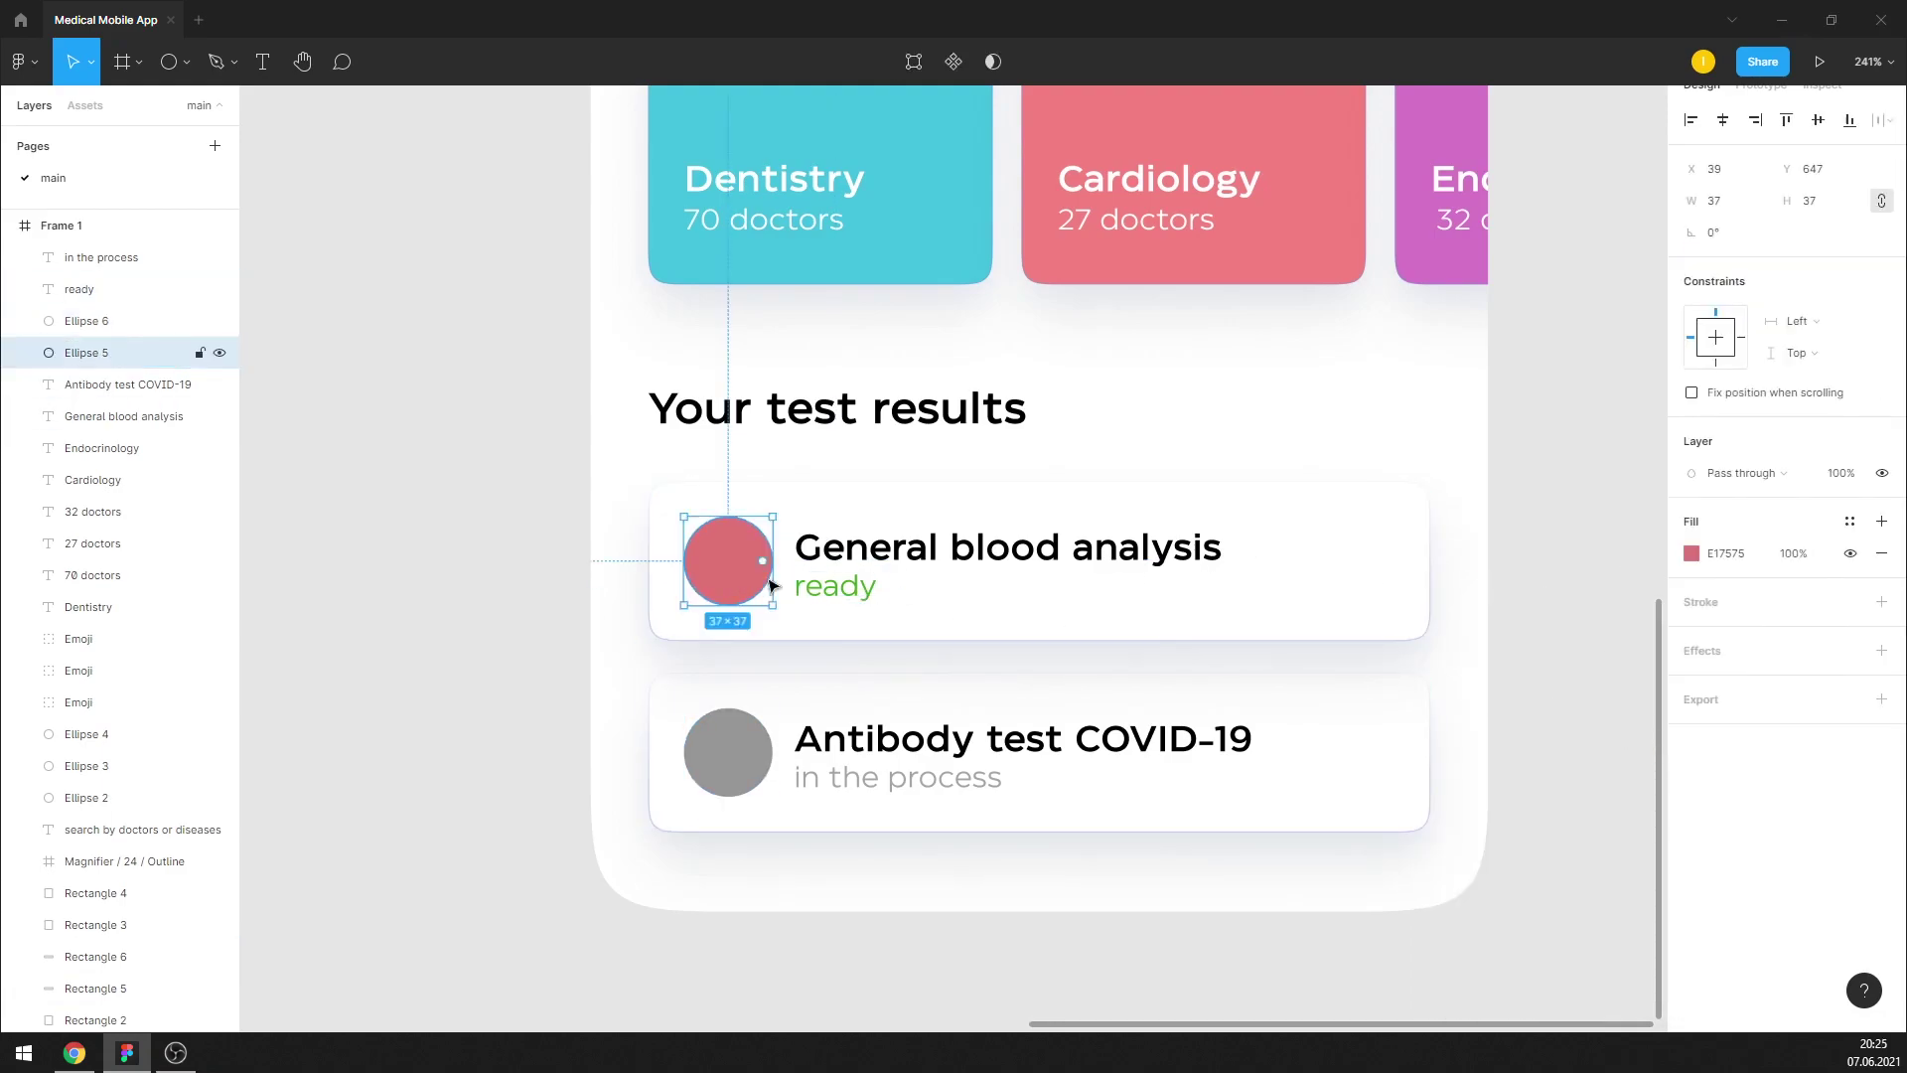
left_click(1490, 557)
scroll(683, 642, "down", 5, "ctrl")
scroll(668, 425, "down", 1)
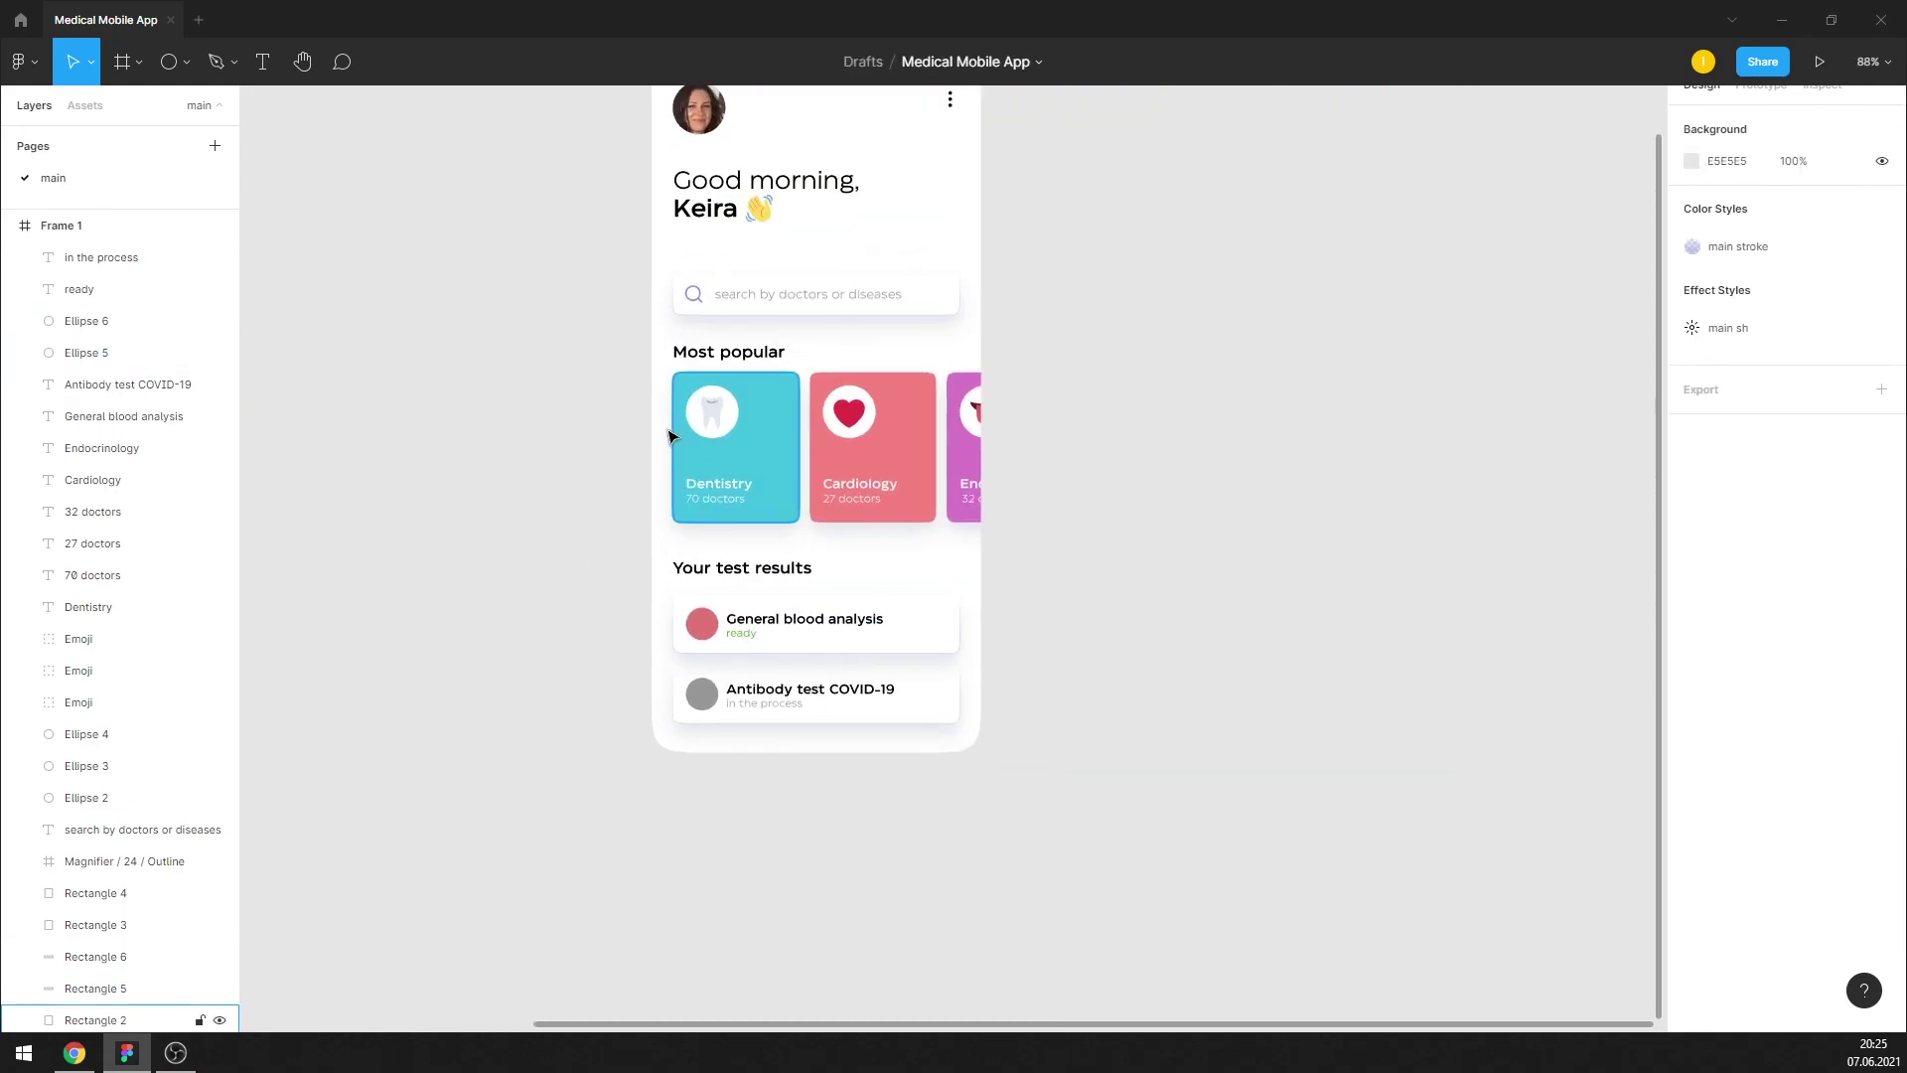
scroll(1291, 427, "down", 5, "ctrl")
scroll(1092, 417, "up", 4, "ctrl")
scroll(1221, 378, "up", 3, "ctrl")
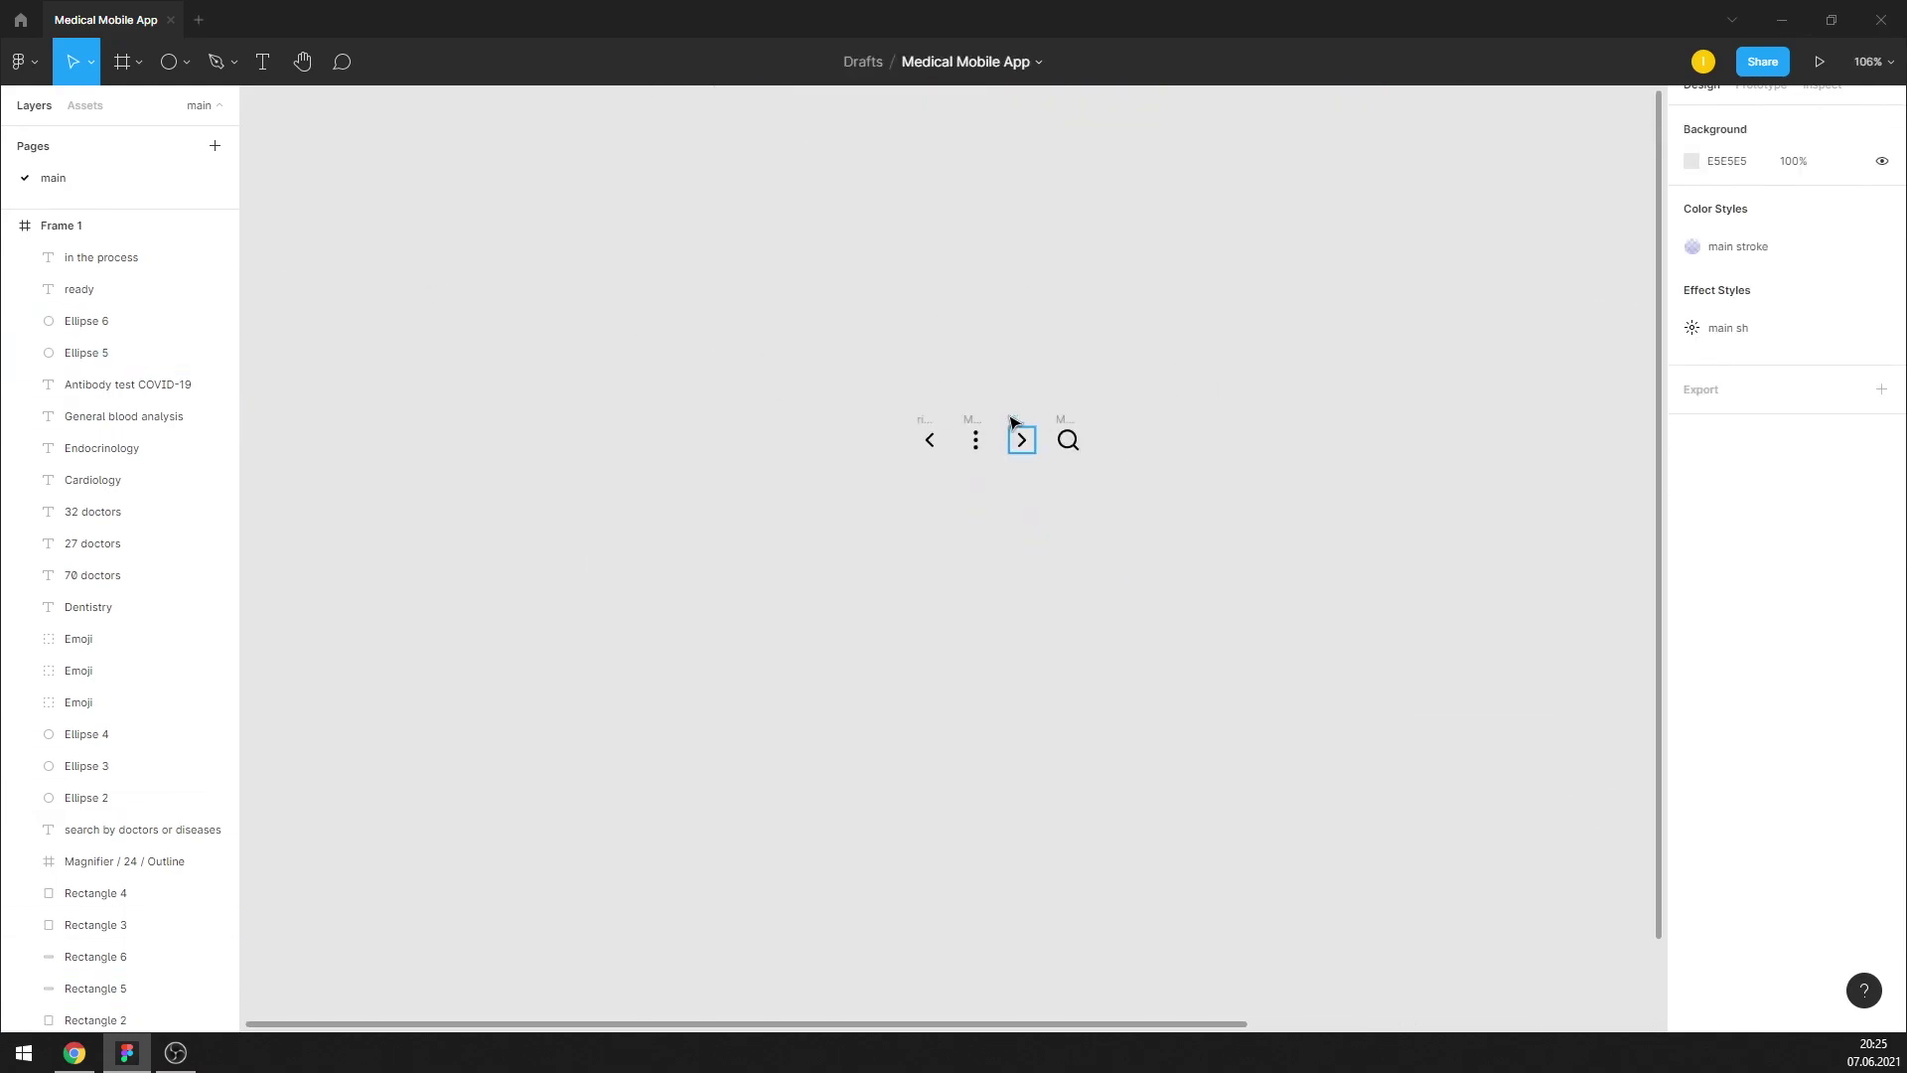
scroll(675, 581, "down", 5, "ctrl")
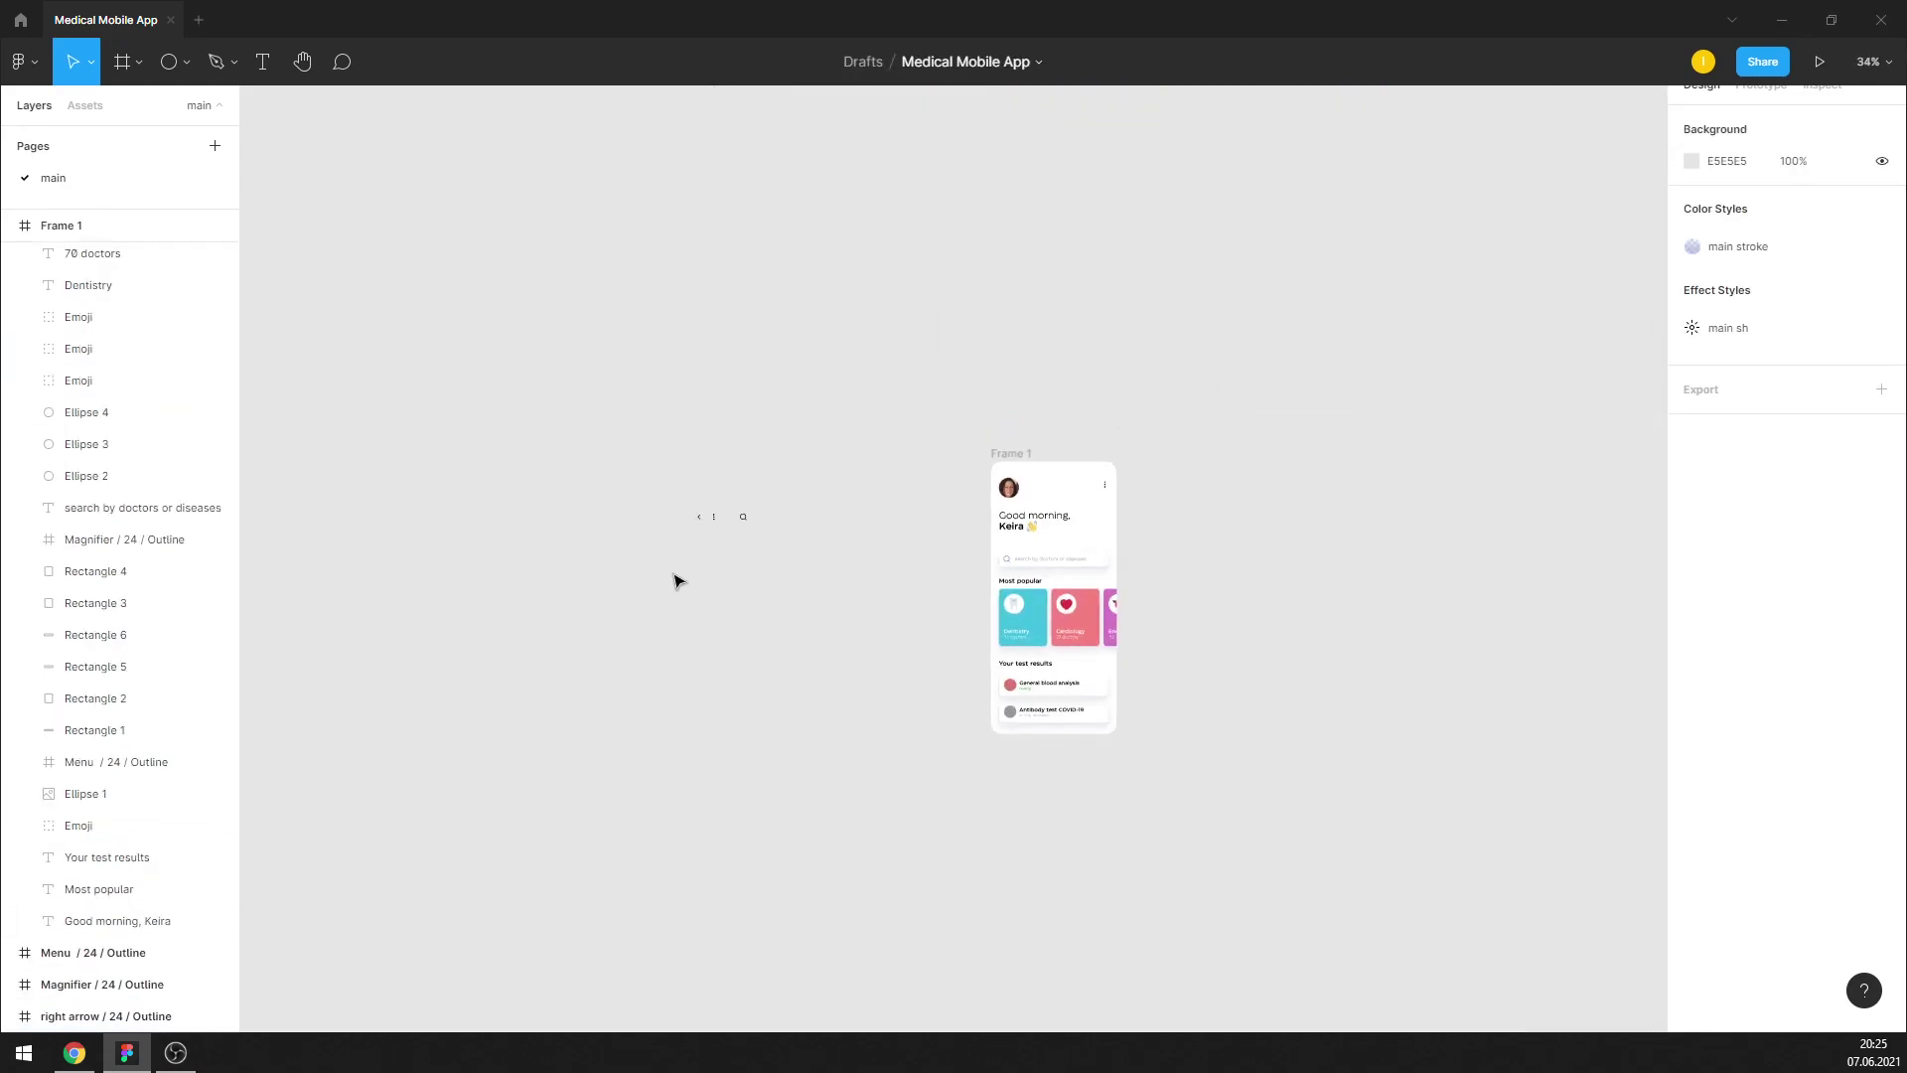
Paste the right arrow at the COVID-19 card's right end and centre it vertically
left_click(743, 516)
left_click(779, 564)
scroll(1109, 683, "up", 6, "ctrl")
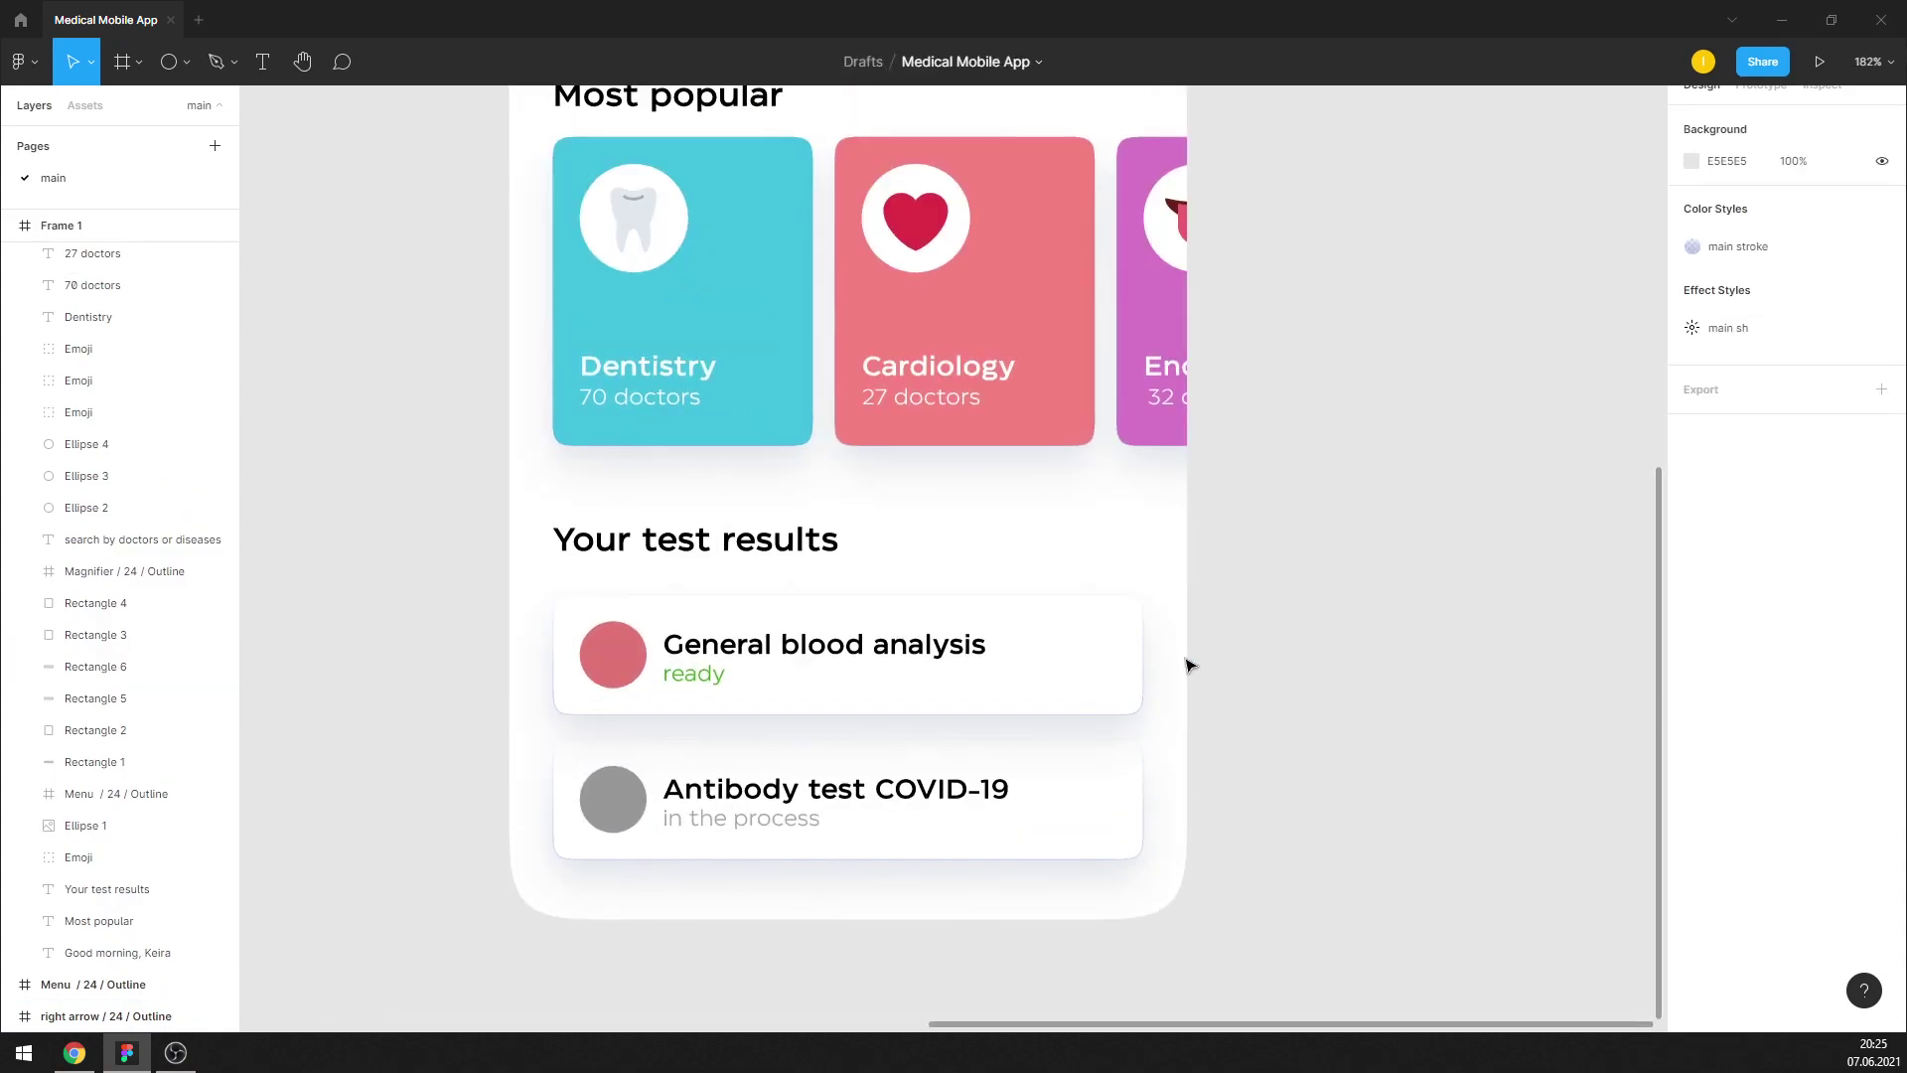
left_click(1142, 672)
key("ctrl+v")
scroll(1013, 636, "up", 2, "ctrl")
mouse_move(925, 524)
left_mouse_down()
mouse_move(1137, 673)
mouse_move(1140, 878)
left_mouse_up()
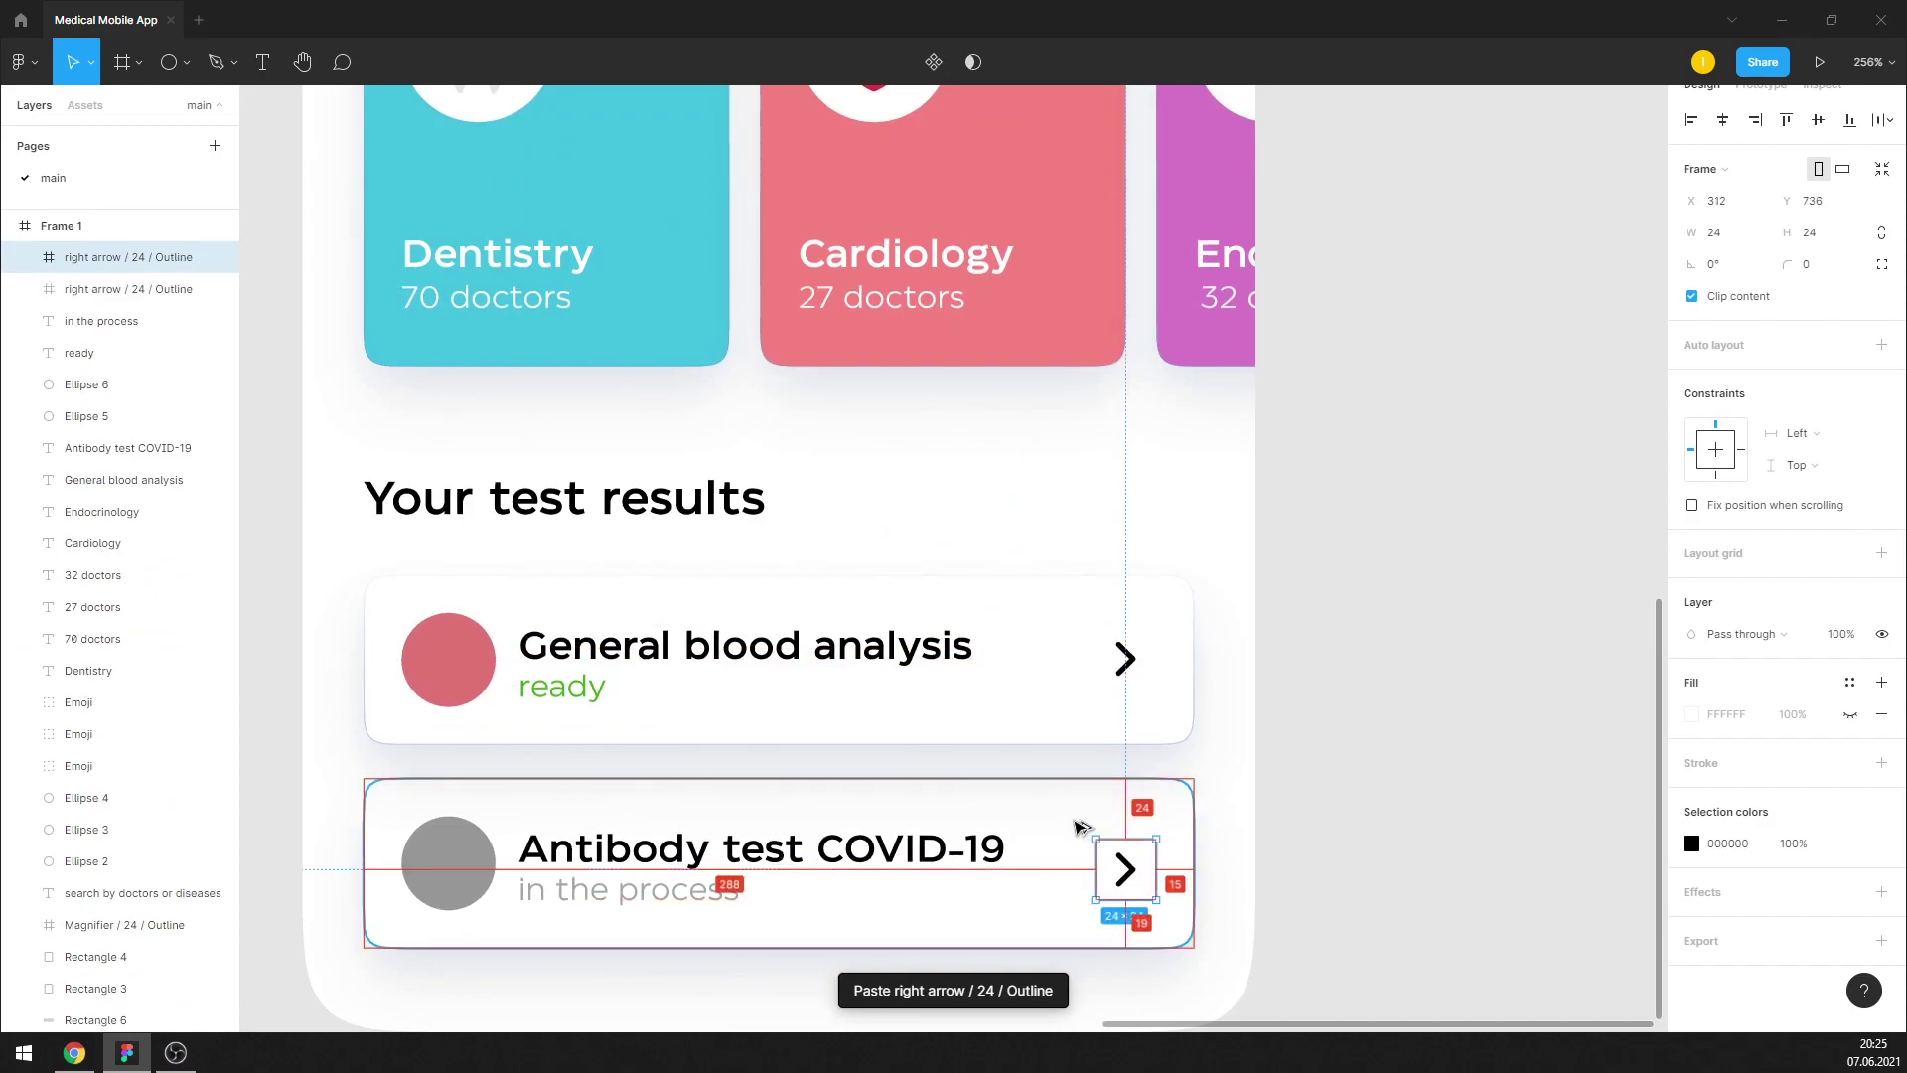
key("Up")
key("Up")
key("Up")
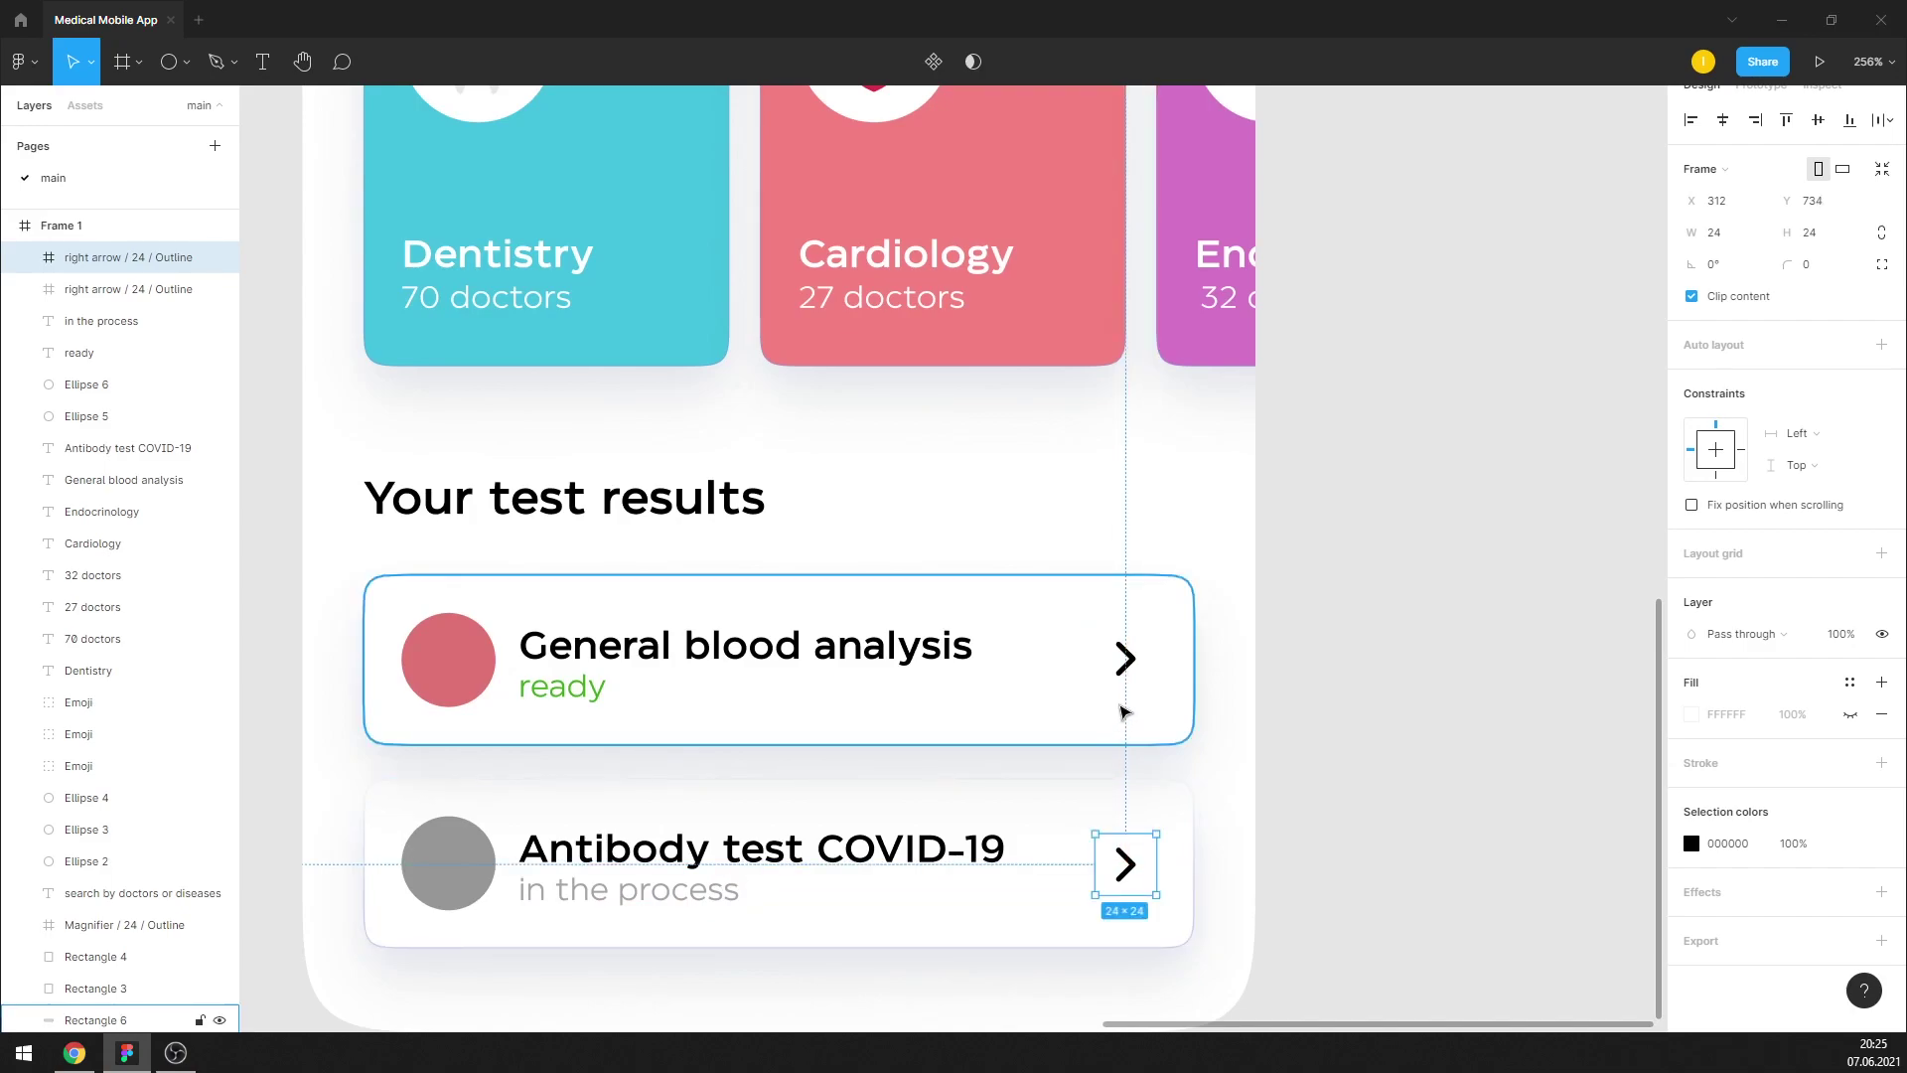
Check the arrow against the blood analysis card's arrow and collapse Frame 1's layer list
left_click(1123, 655)
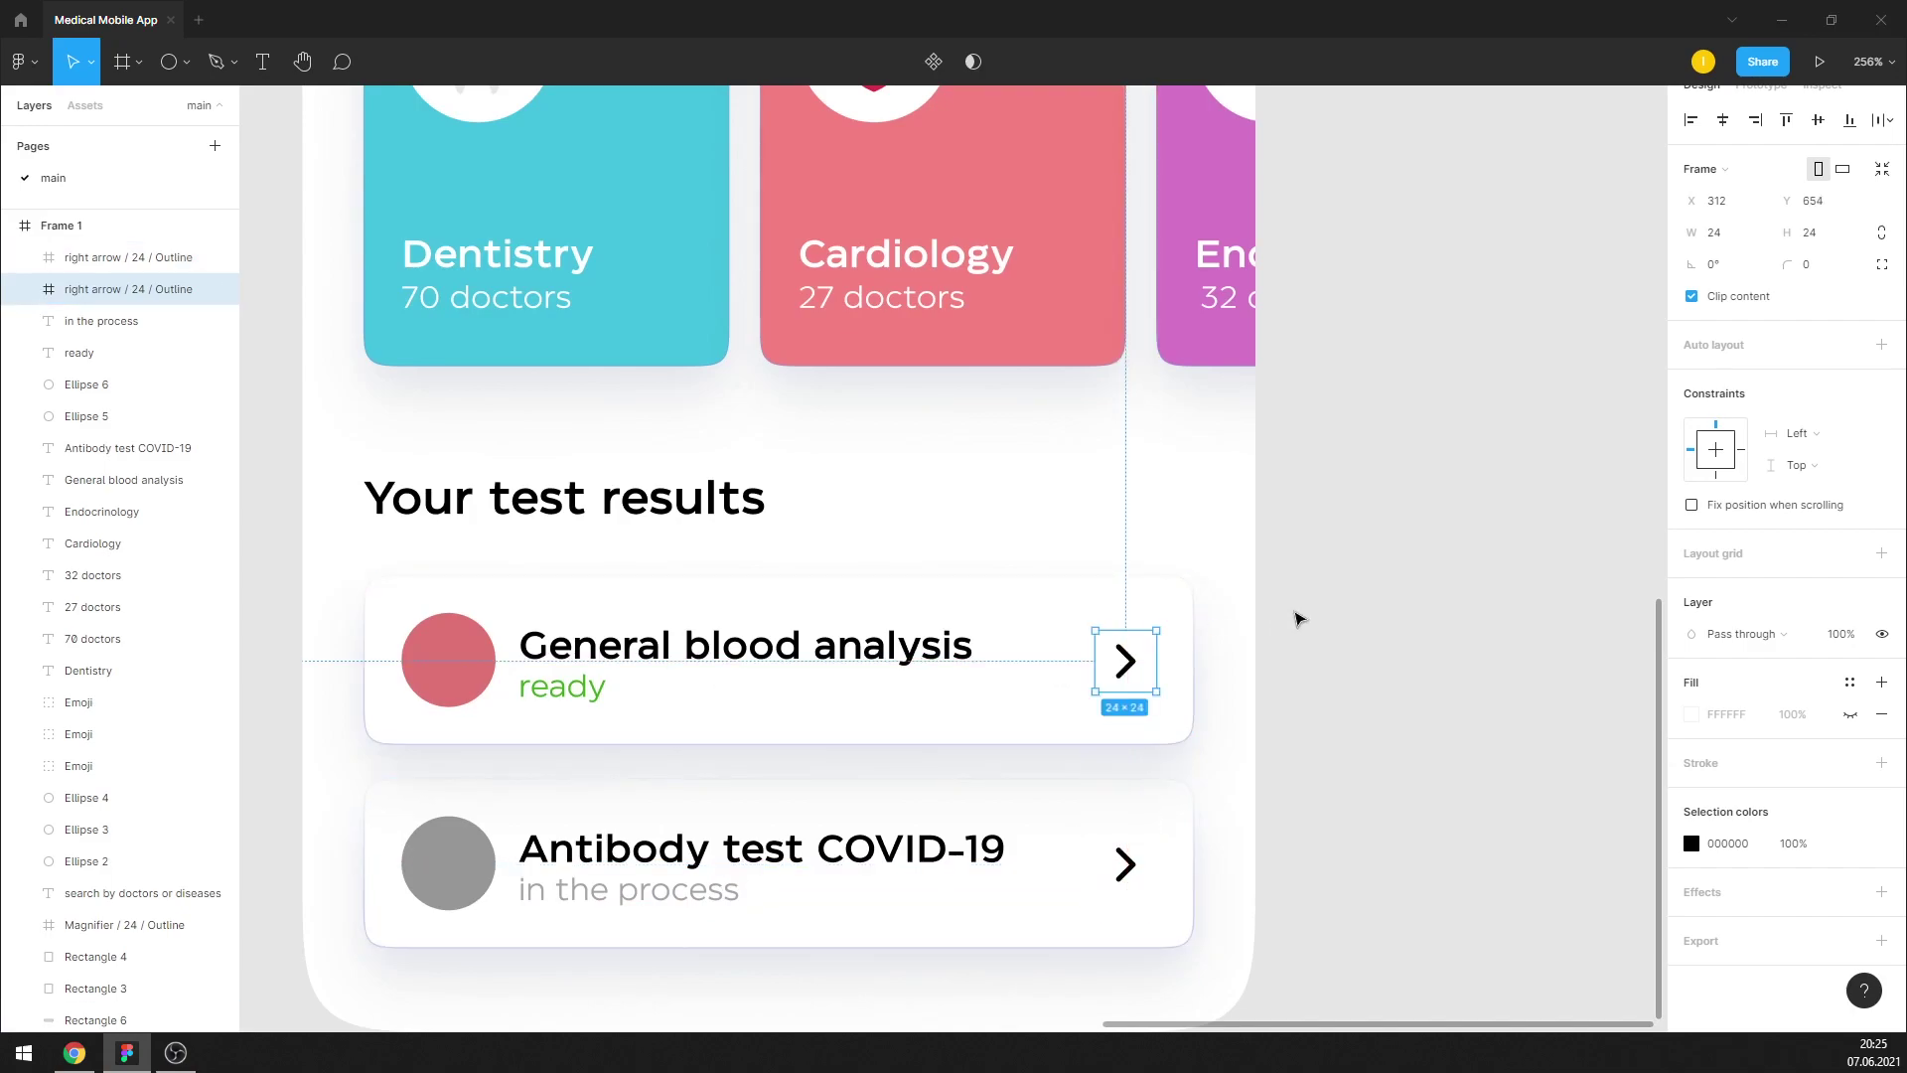
left_click(1299, 618)
scroll(1299, 618, "down", 5)
scroll(952, 698, "down", 3)
scroll(951, 699, "down", 3)
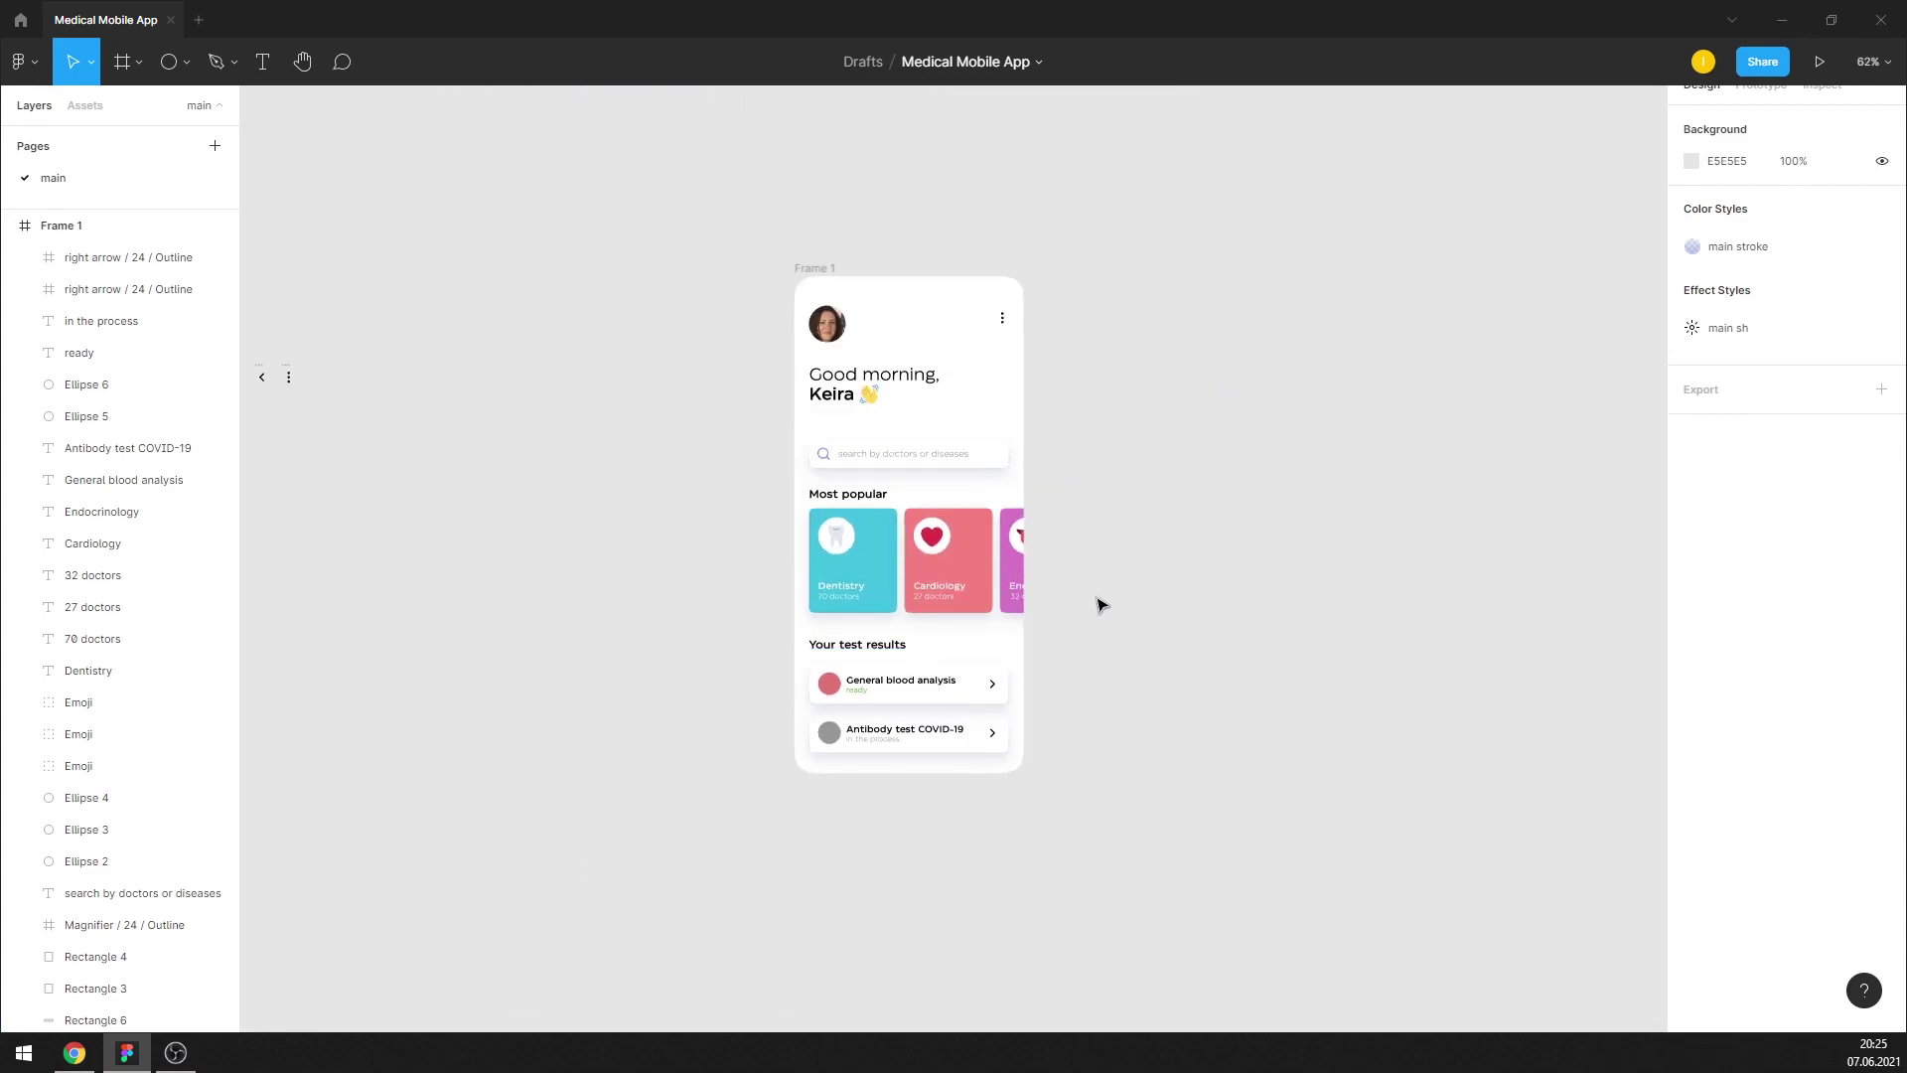
scroll(907, 451, "up", 1)
scroll(1042, 515, "up", 1)
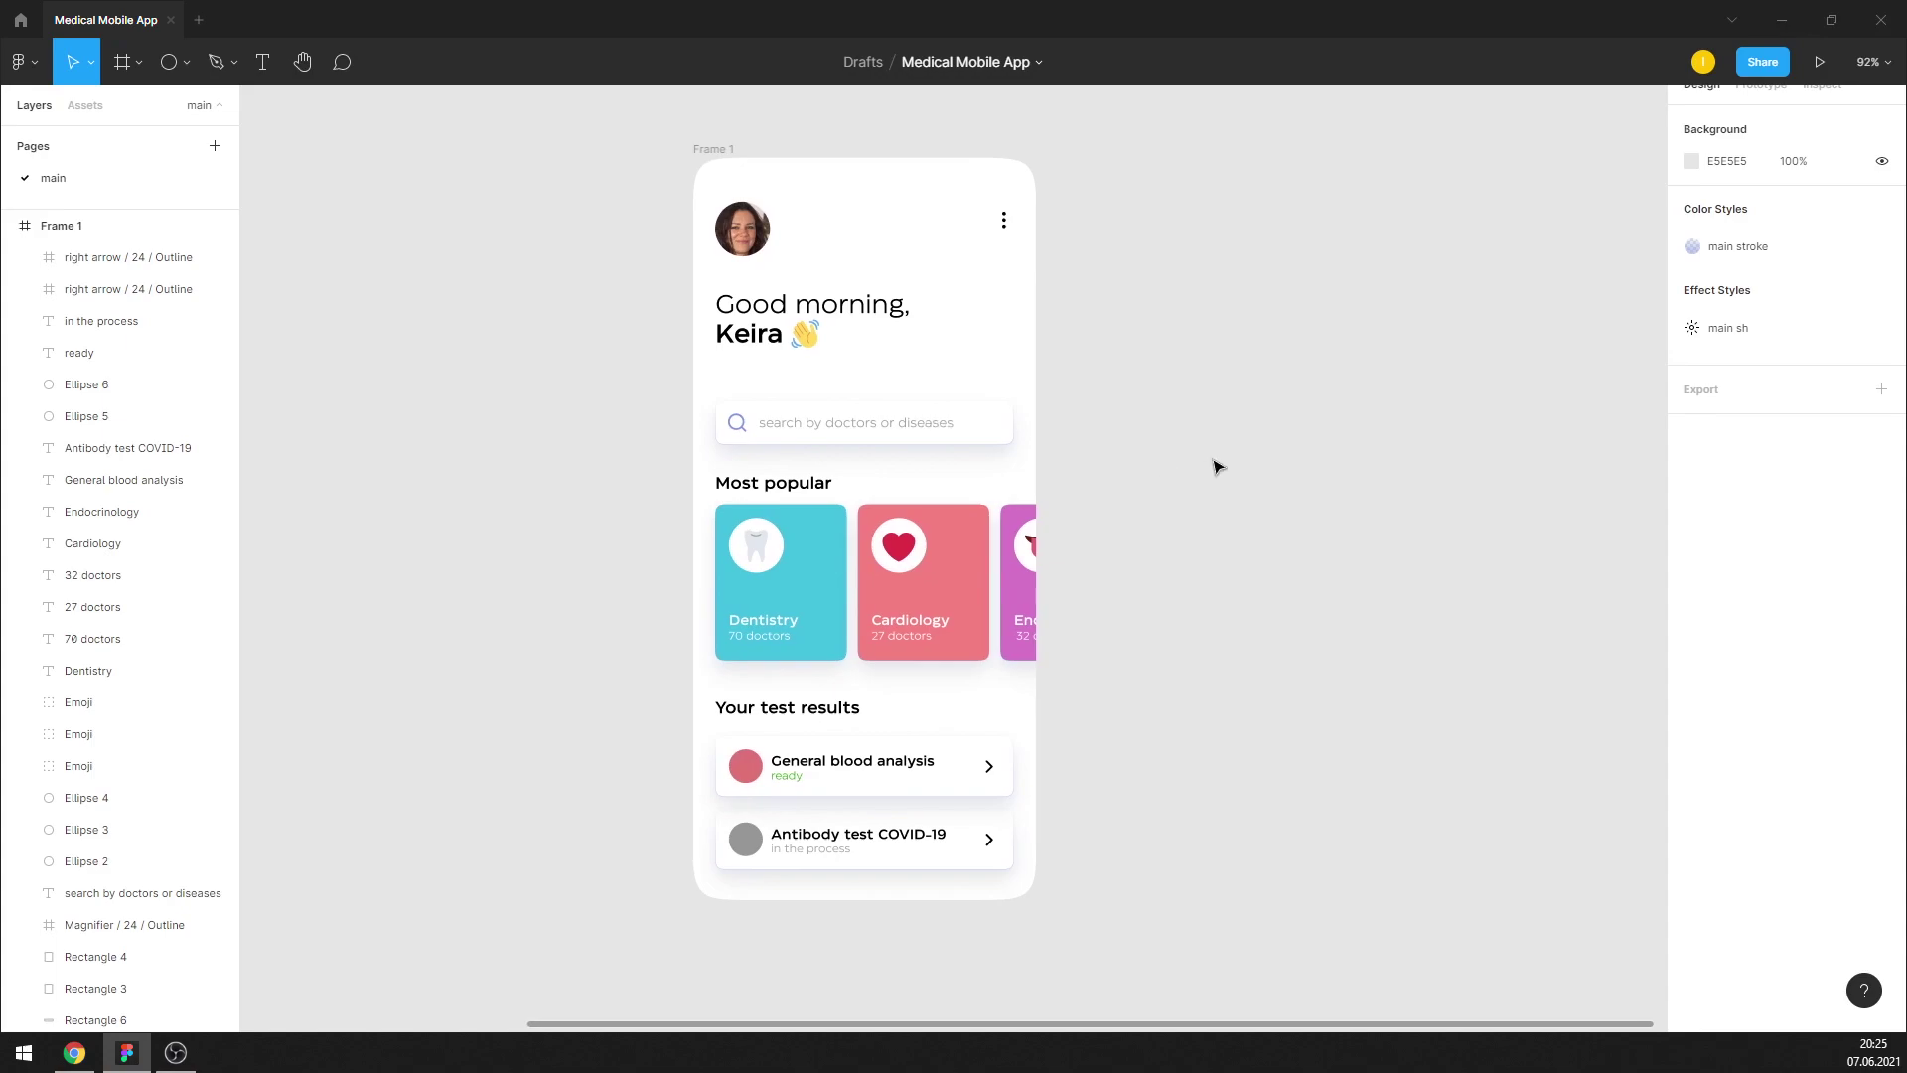
left_click_drag(1296, 454, 1169, 466)
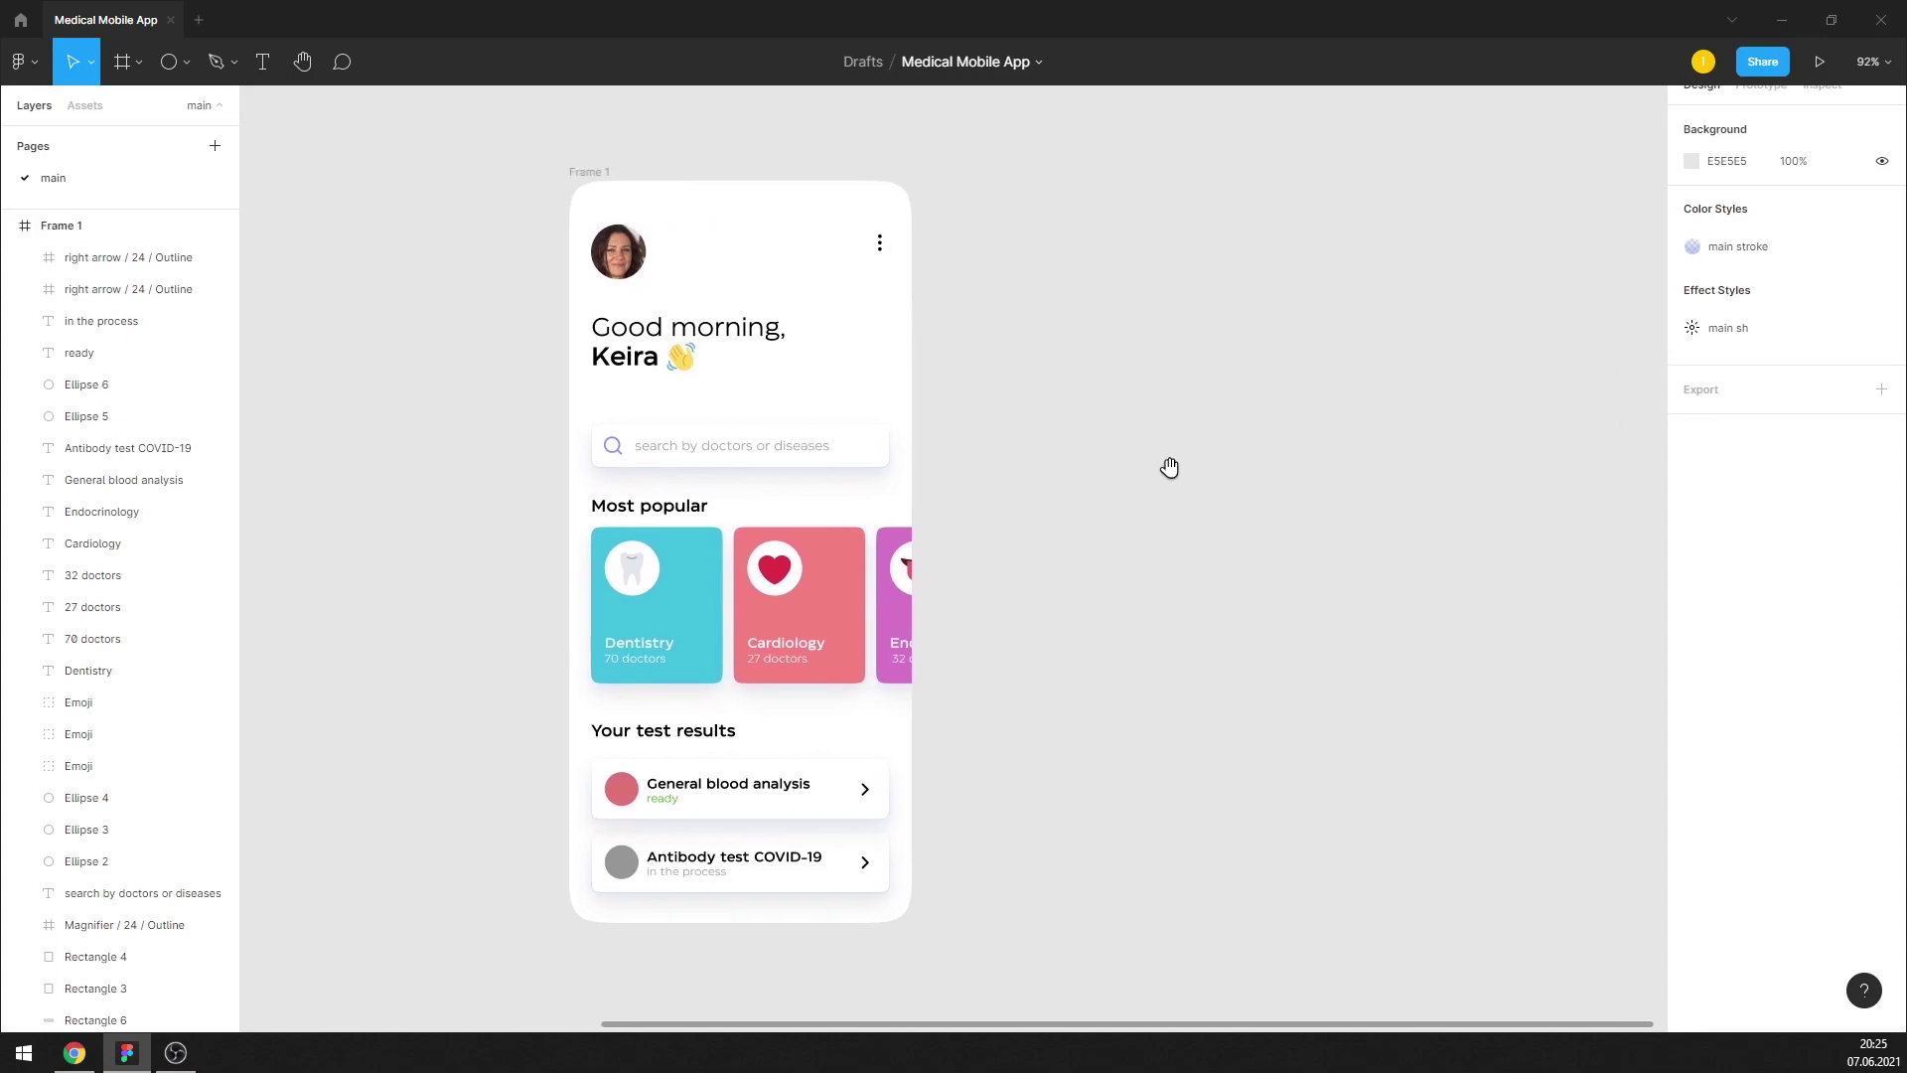
left_click(10, 226)
Duplicate Frame 1 as Frame 2 to its right
left_click_drag(591, 184, 1178, 214)
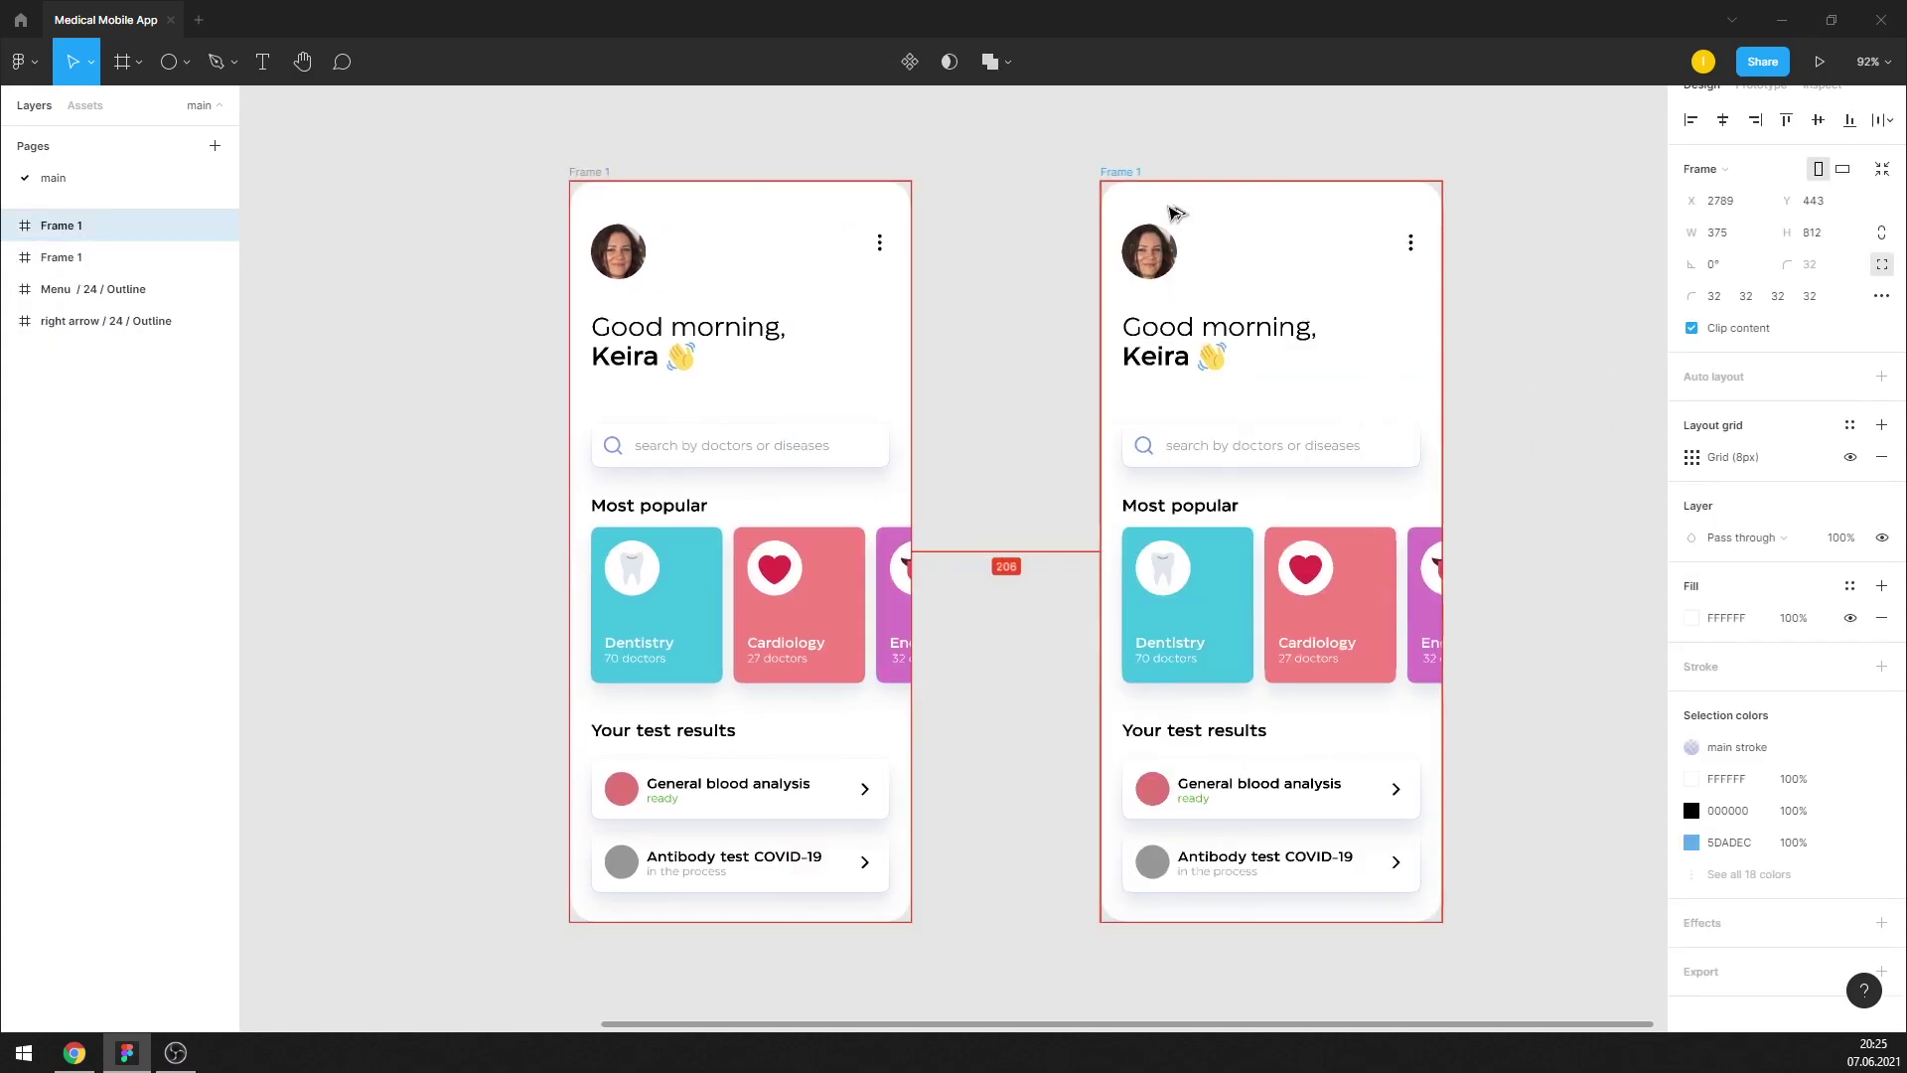
scroll(953, 319, "down", 3)
scroll(822, 349, "down", 1)
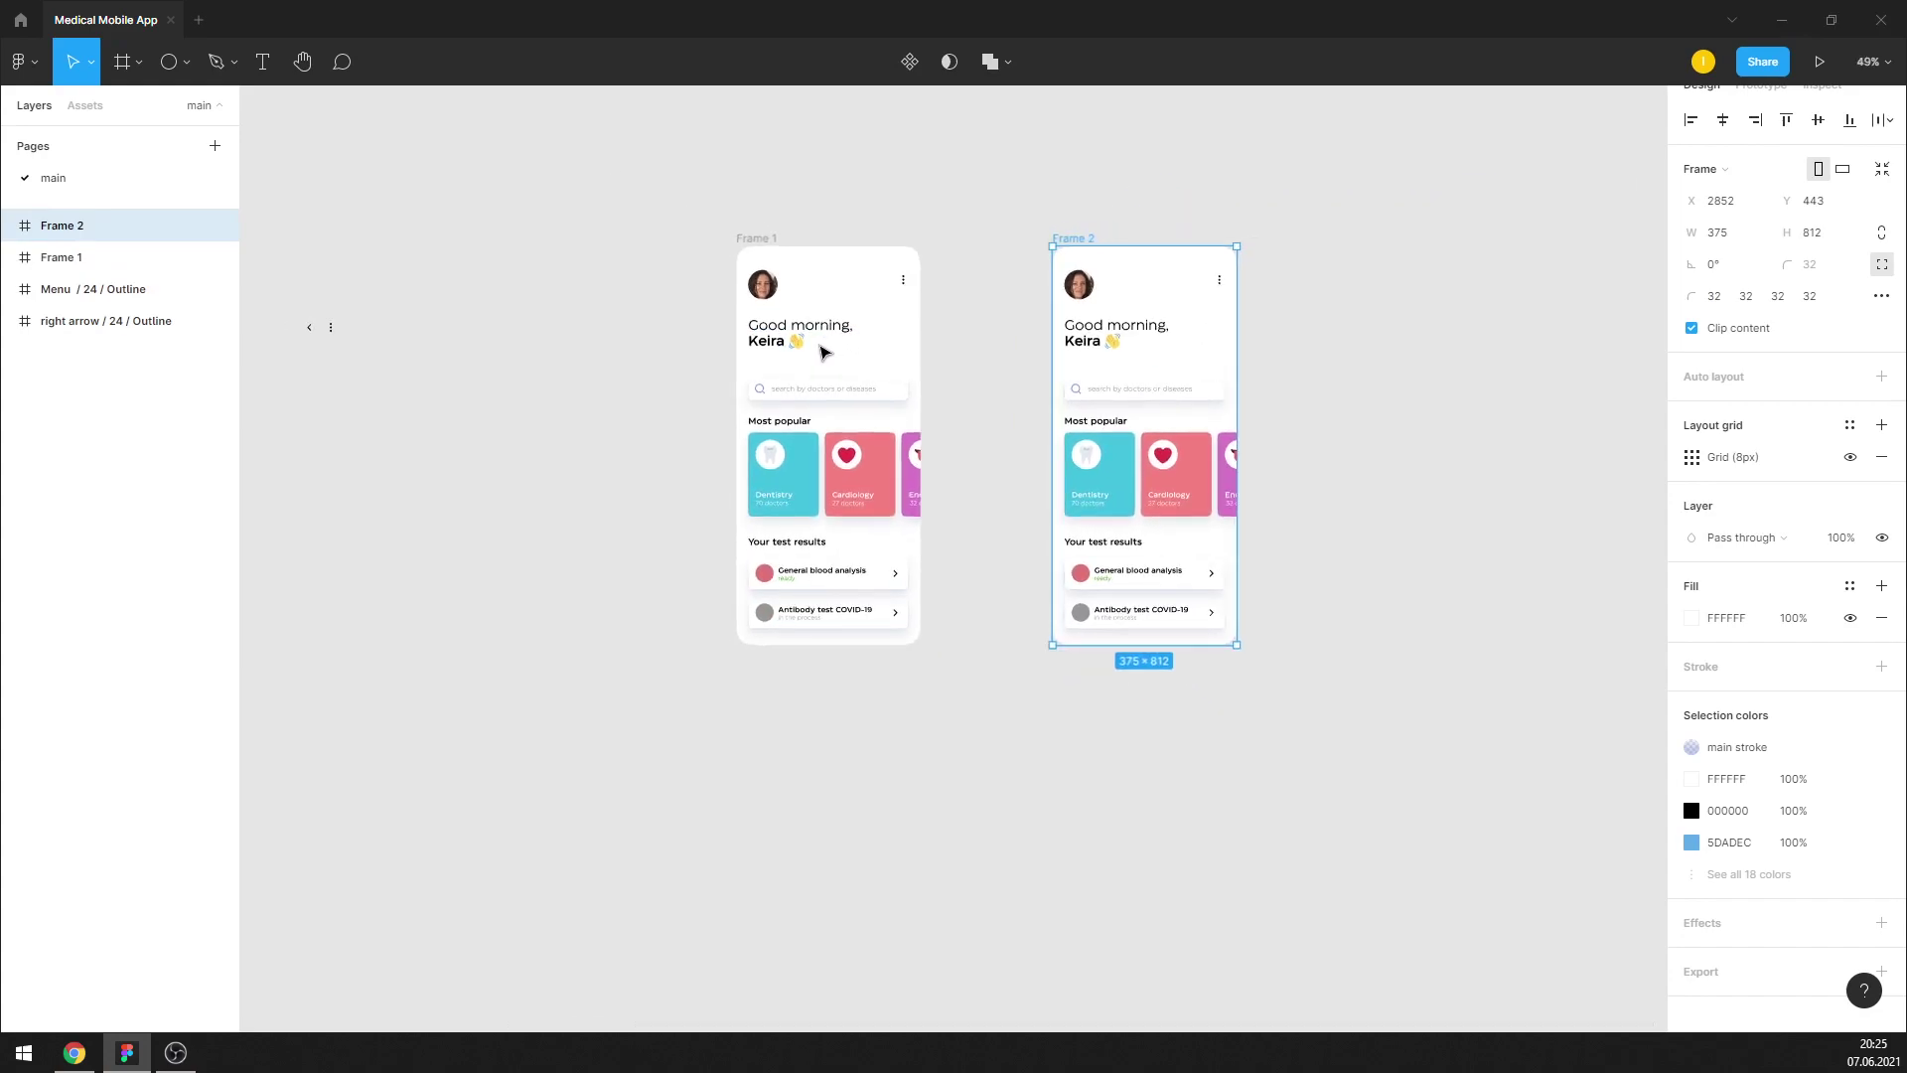
scroll(780, 385, "down", 2)
Delete the loose menu and right arrow icons from the canvas
left_click_drag(387, 286, 522, 418)
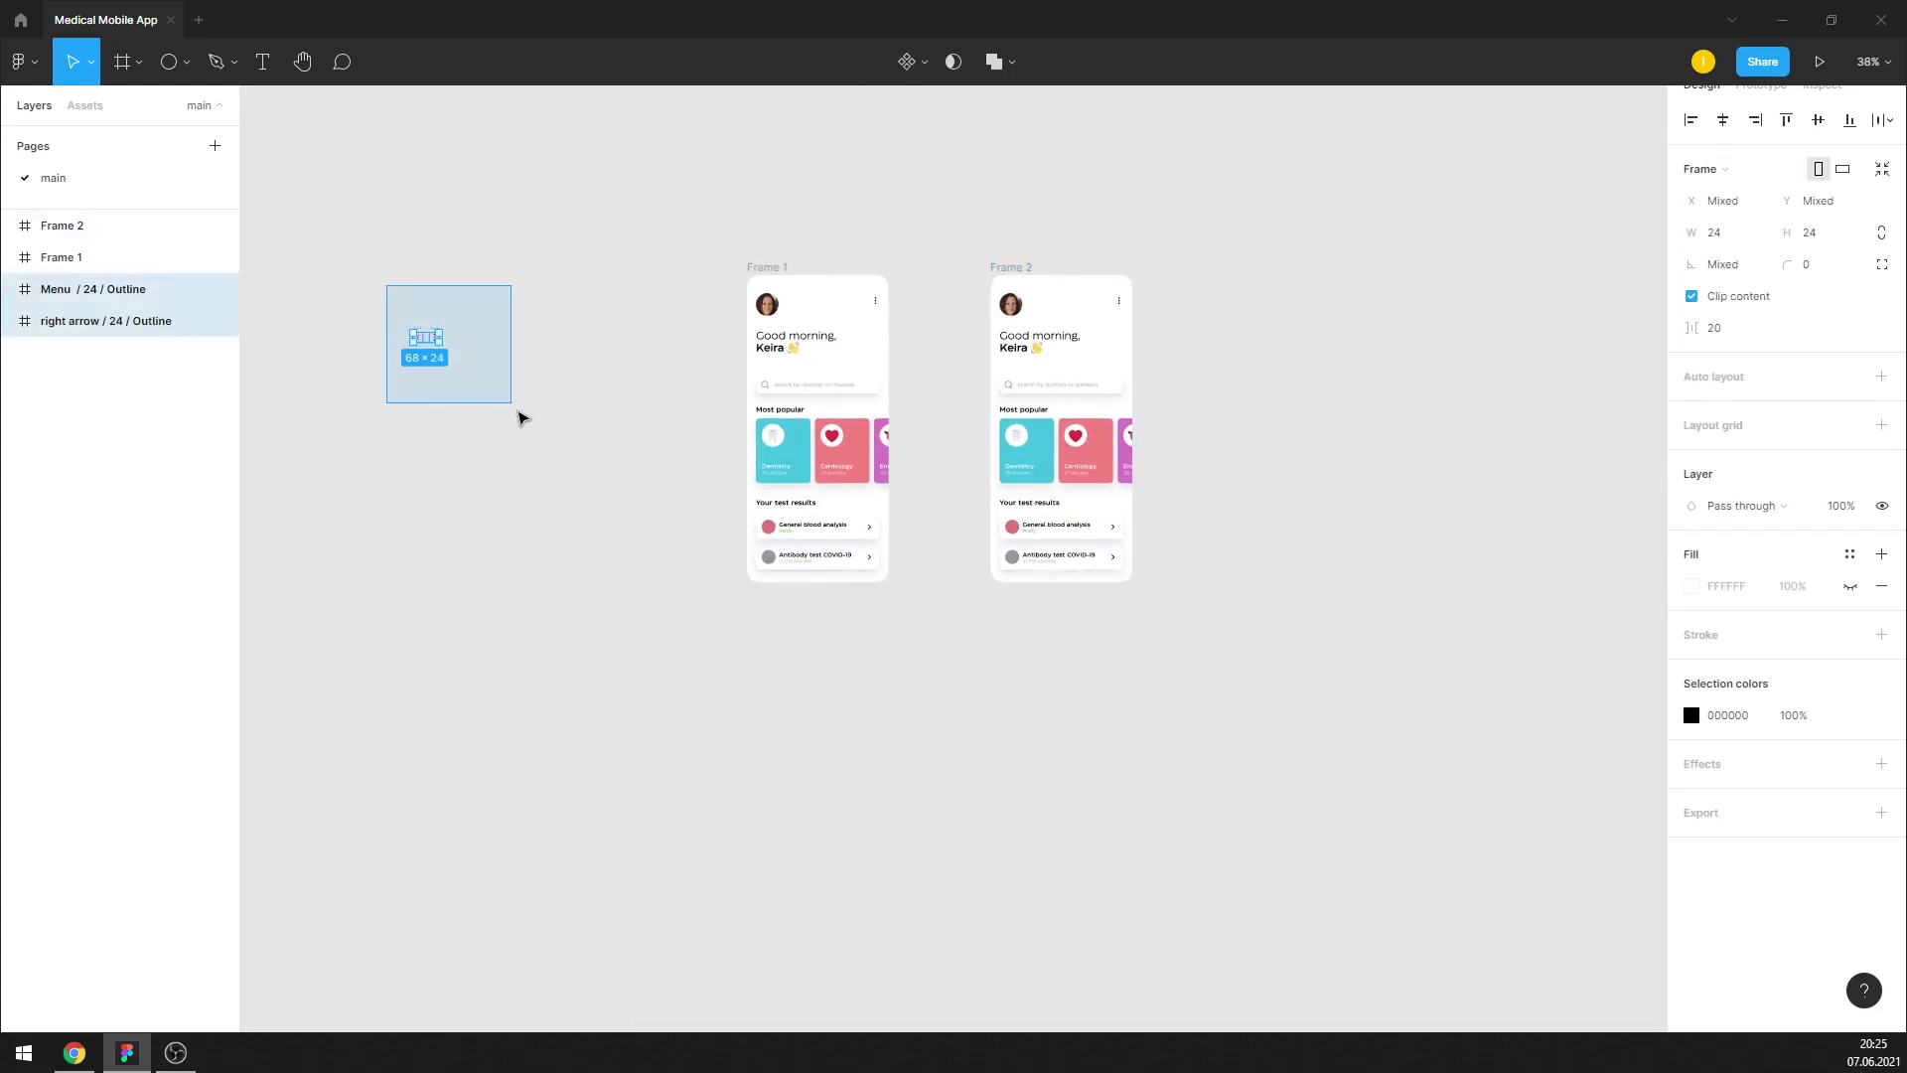
left_click_drag(388, 286, 437, 359)
key("Delete")
scroll(1173, 401, "up", 6)
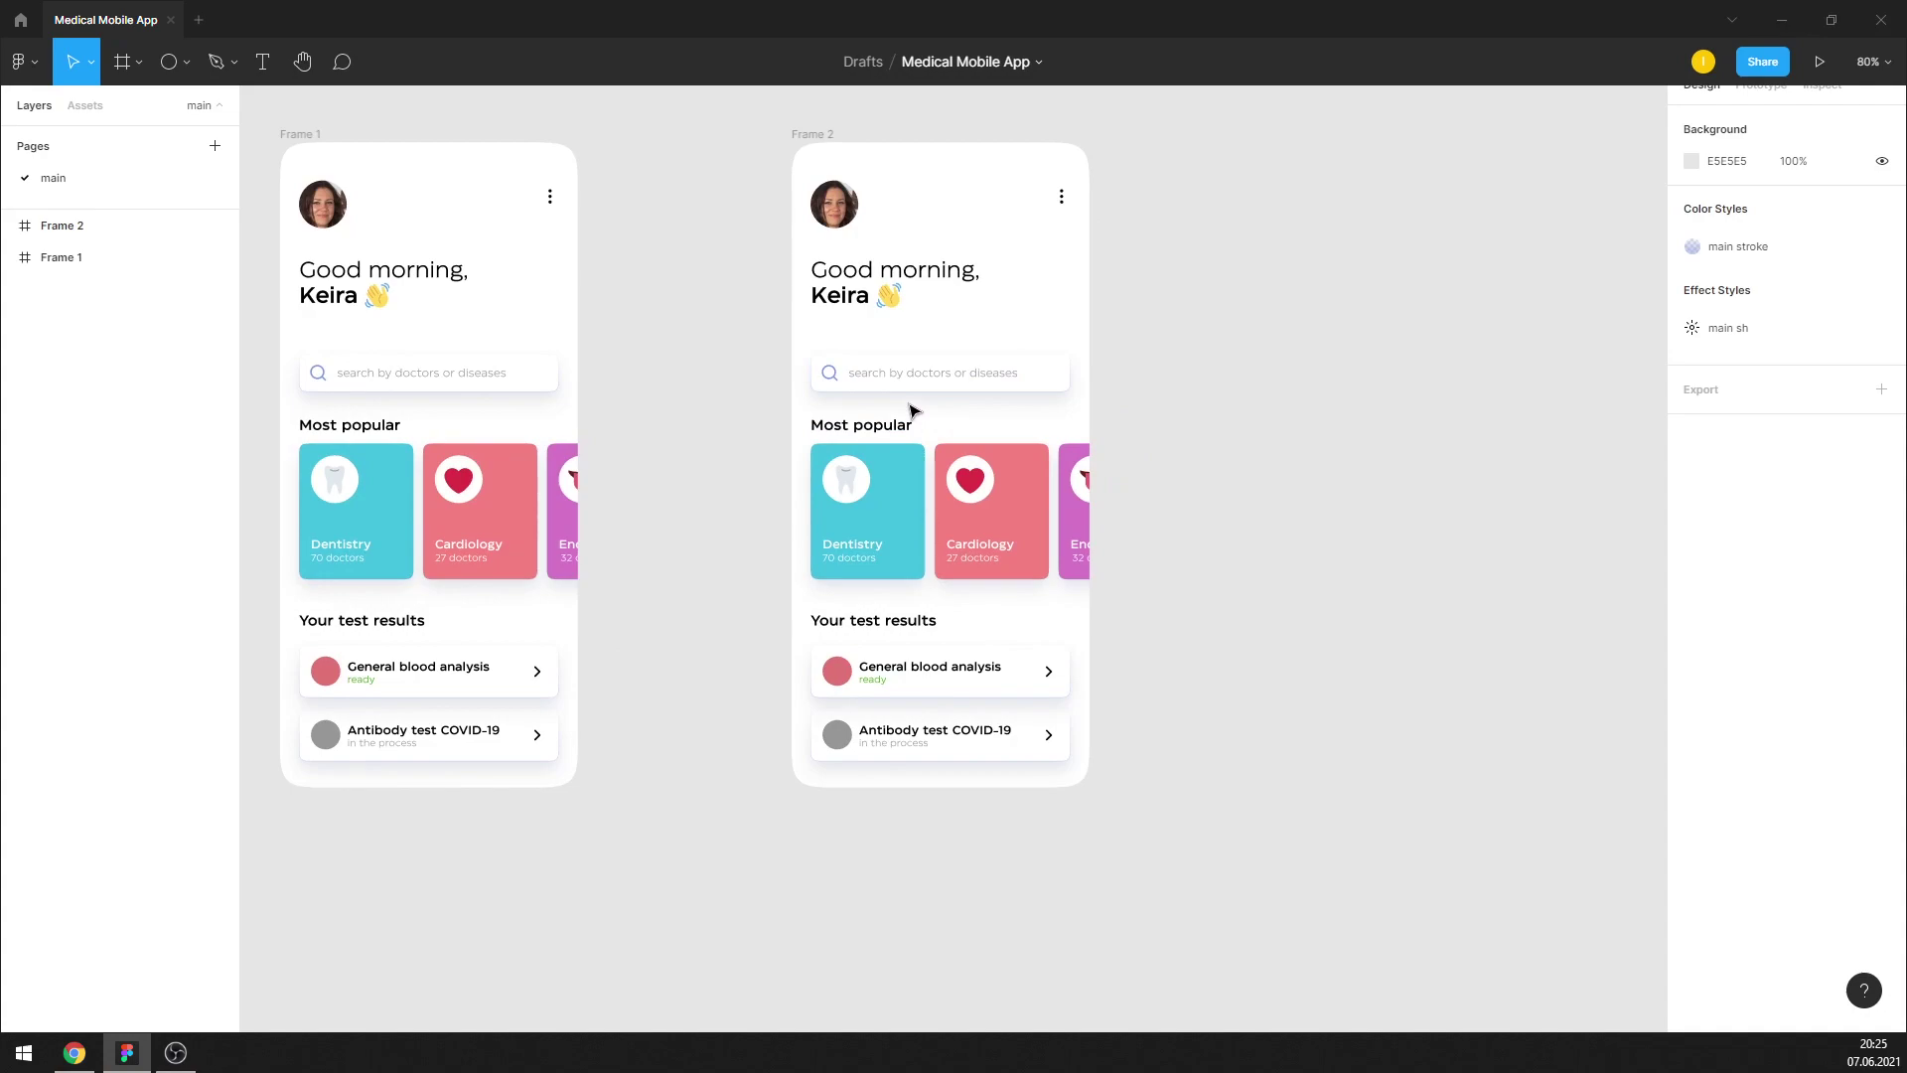
Delete the avatar photo from Frame 2's header
left_click(934, 382)
left_click(1180, 346)
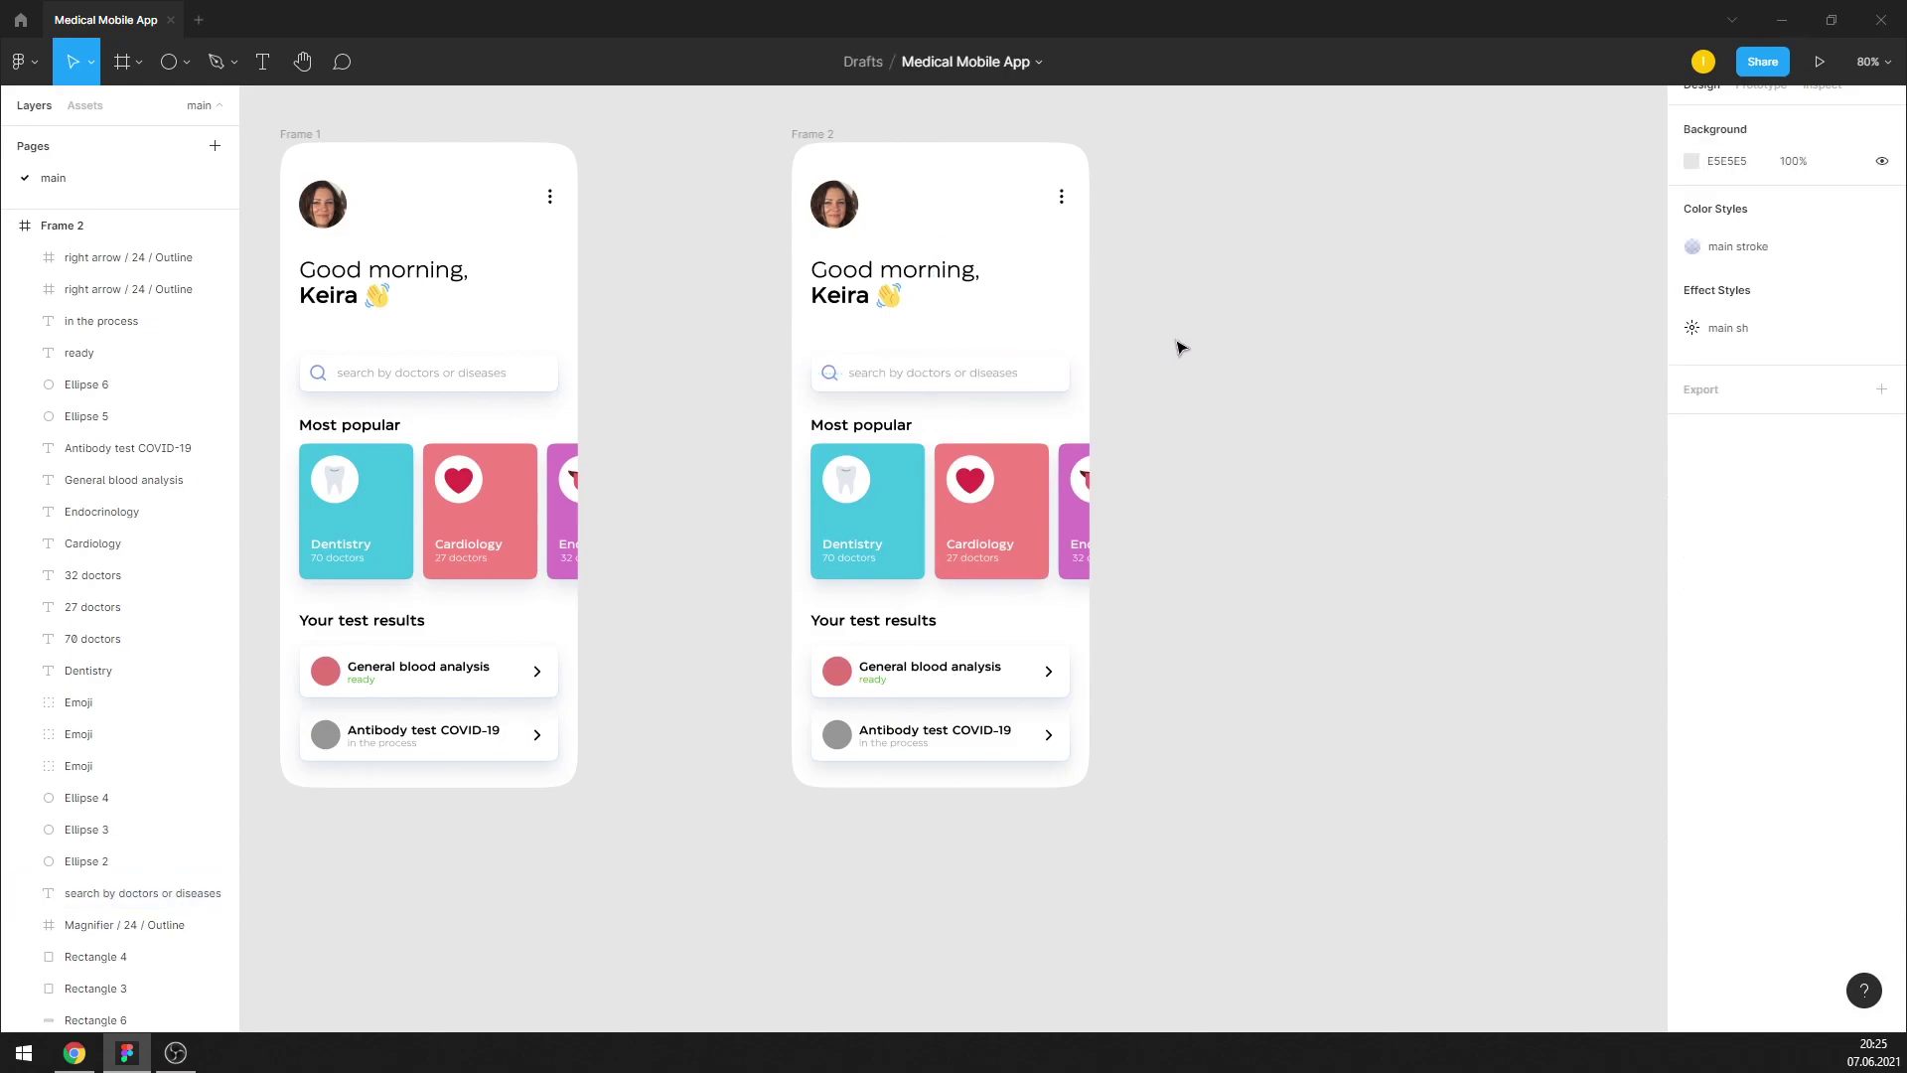
left_click(834, 204)
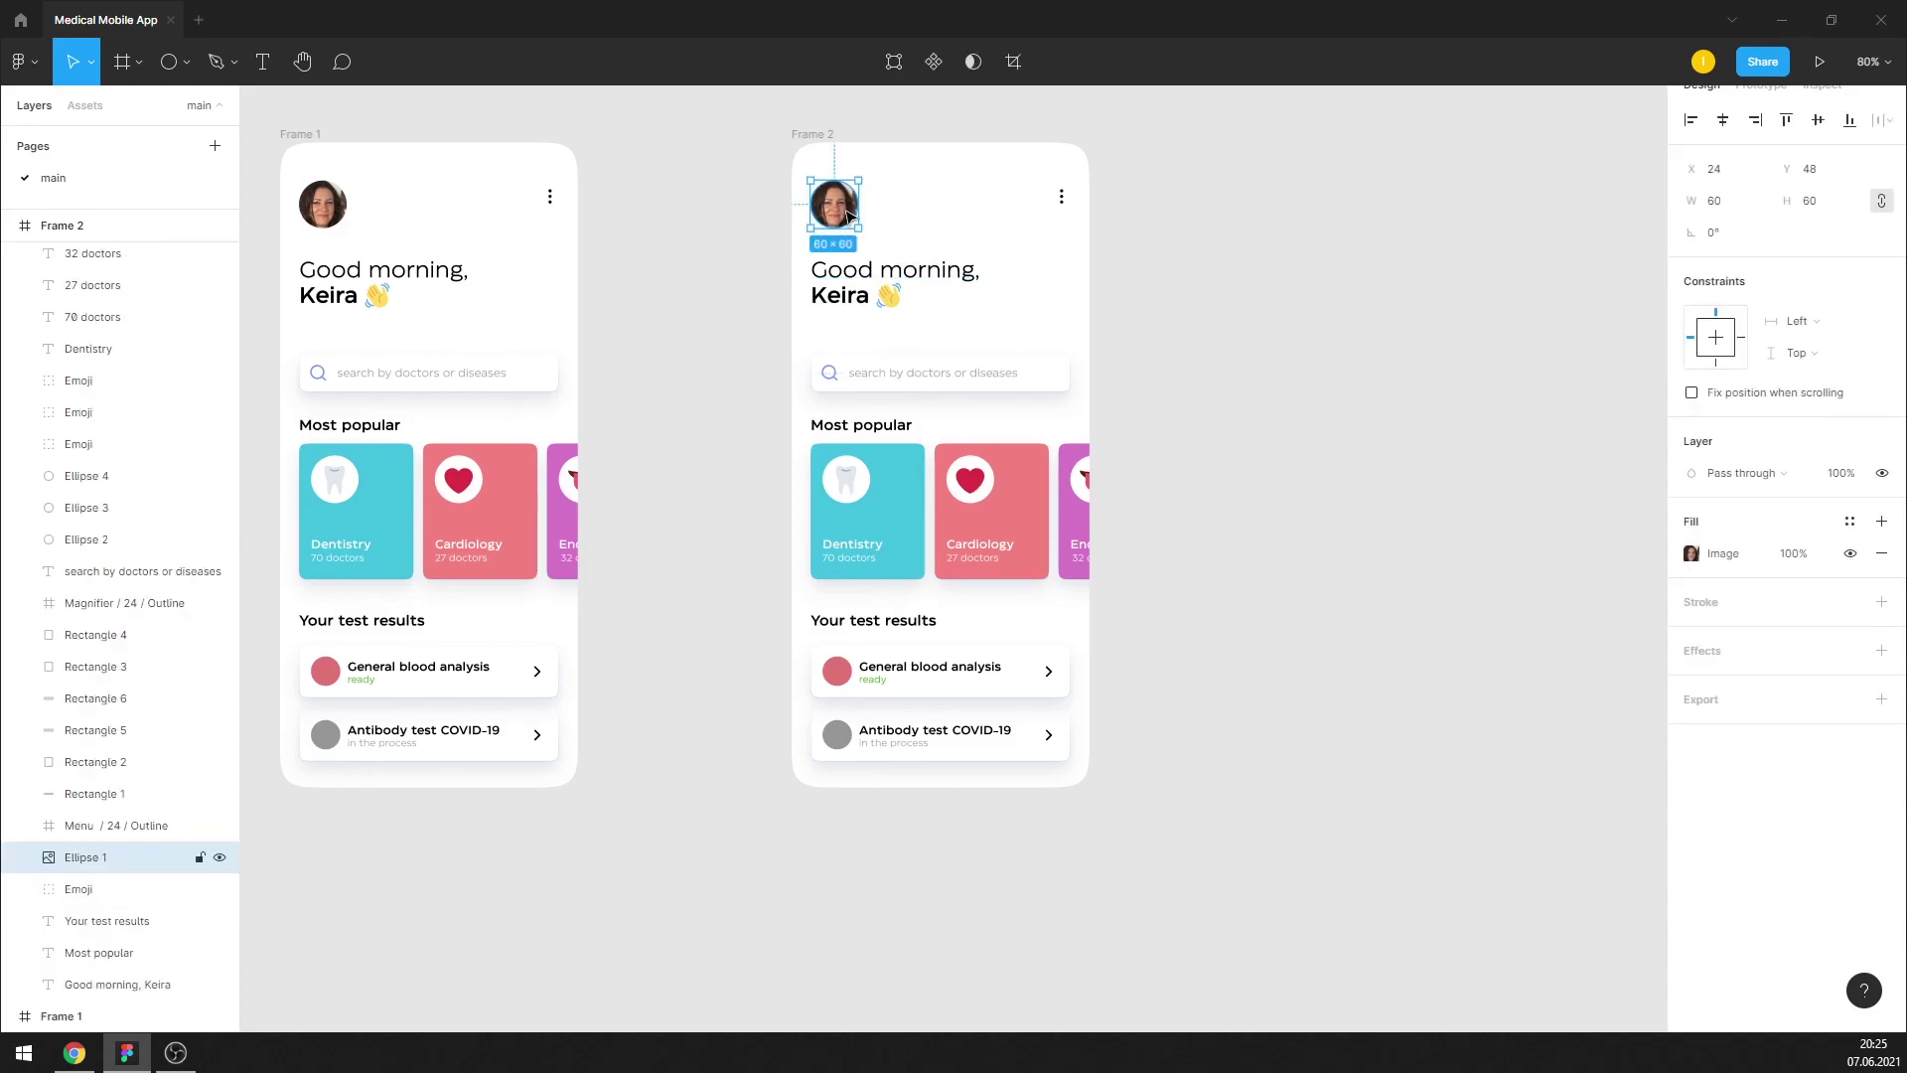
key("Delete")
Place a copy of the arrow icon at the top-left, rotated 180° to point left
left_click_drag(1045, 683, 838, 198)
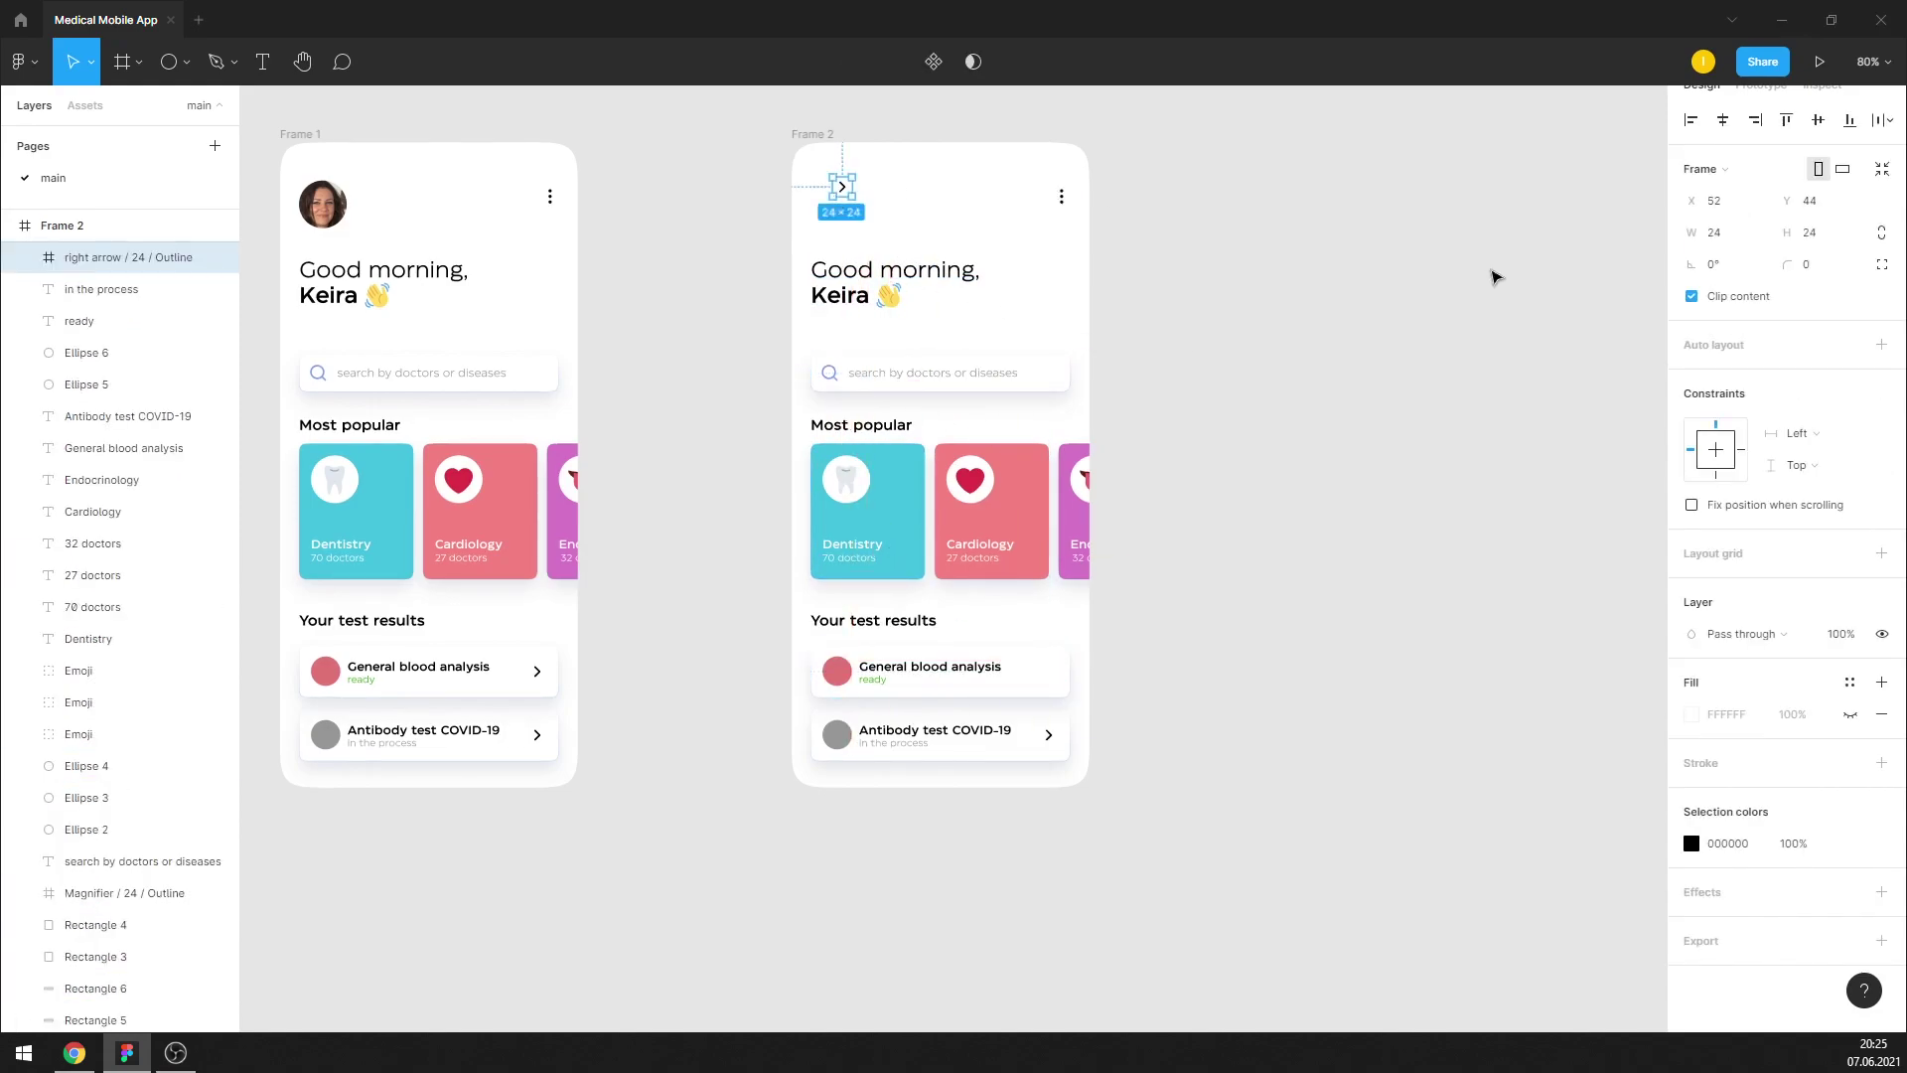
left_click_drag(1701, 265, 1316, 334)
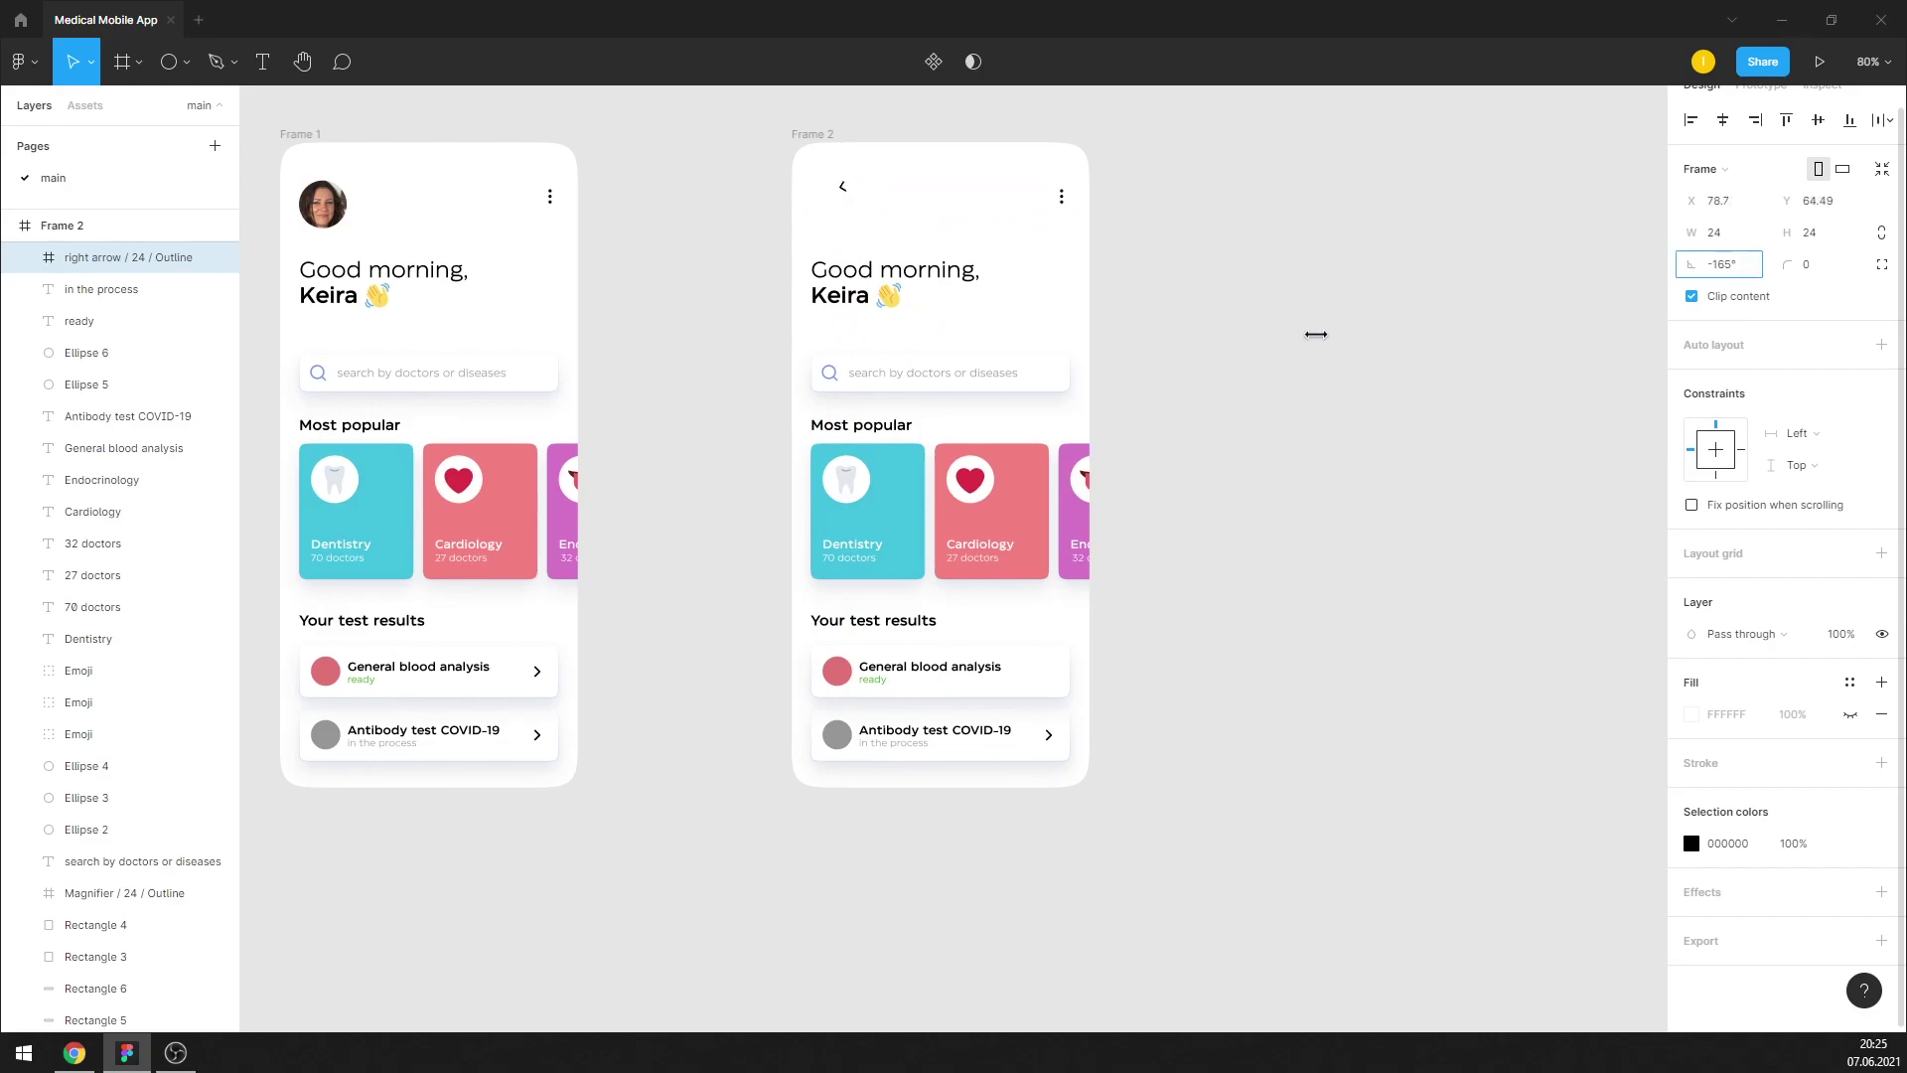
left_click(1731, 265)
type("180")
key("Return")
left_click(1145, 288)
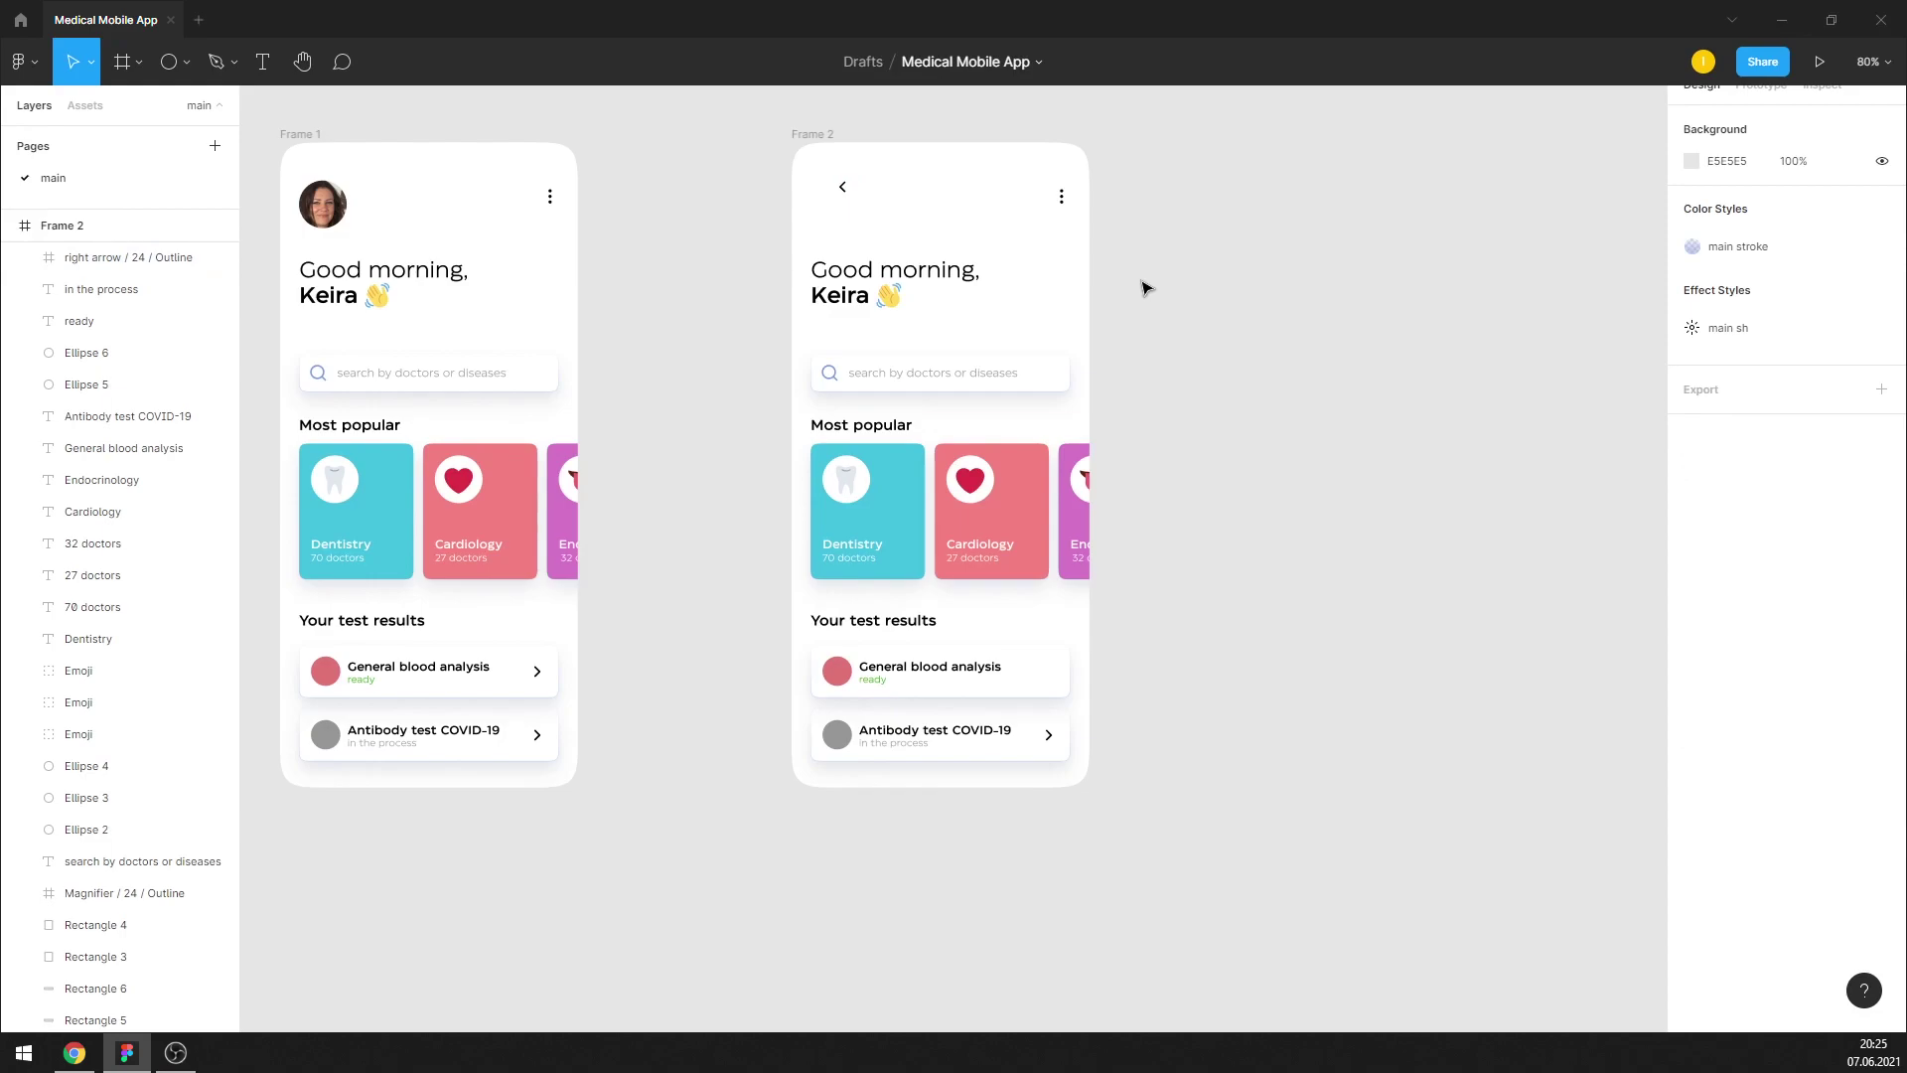
left_click_drag(841, 189, 830, 203)
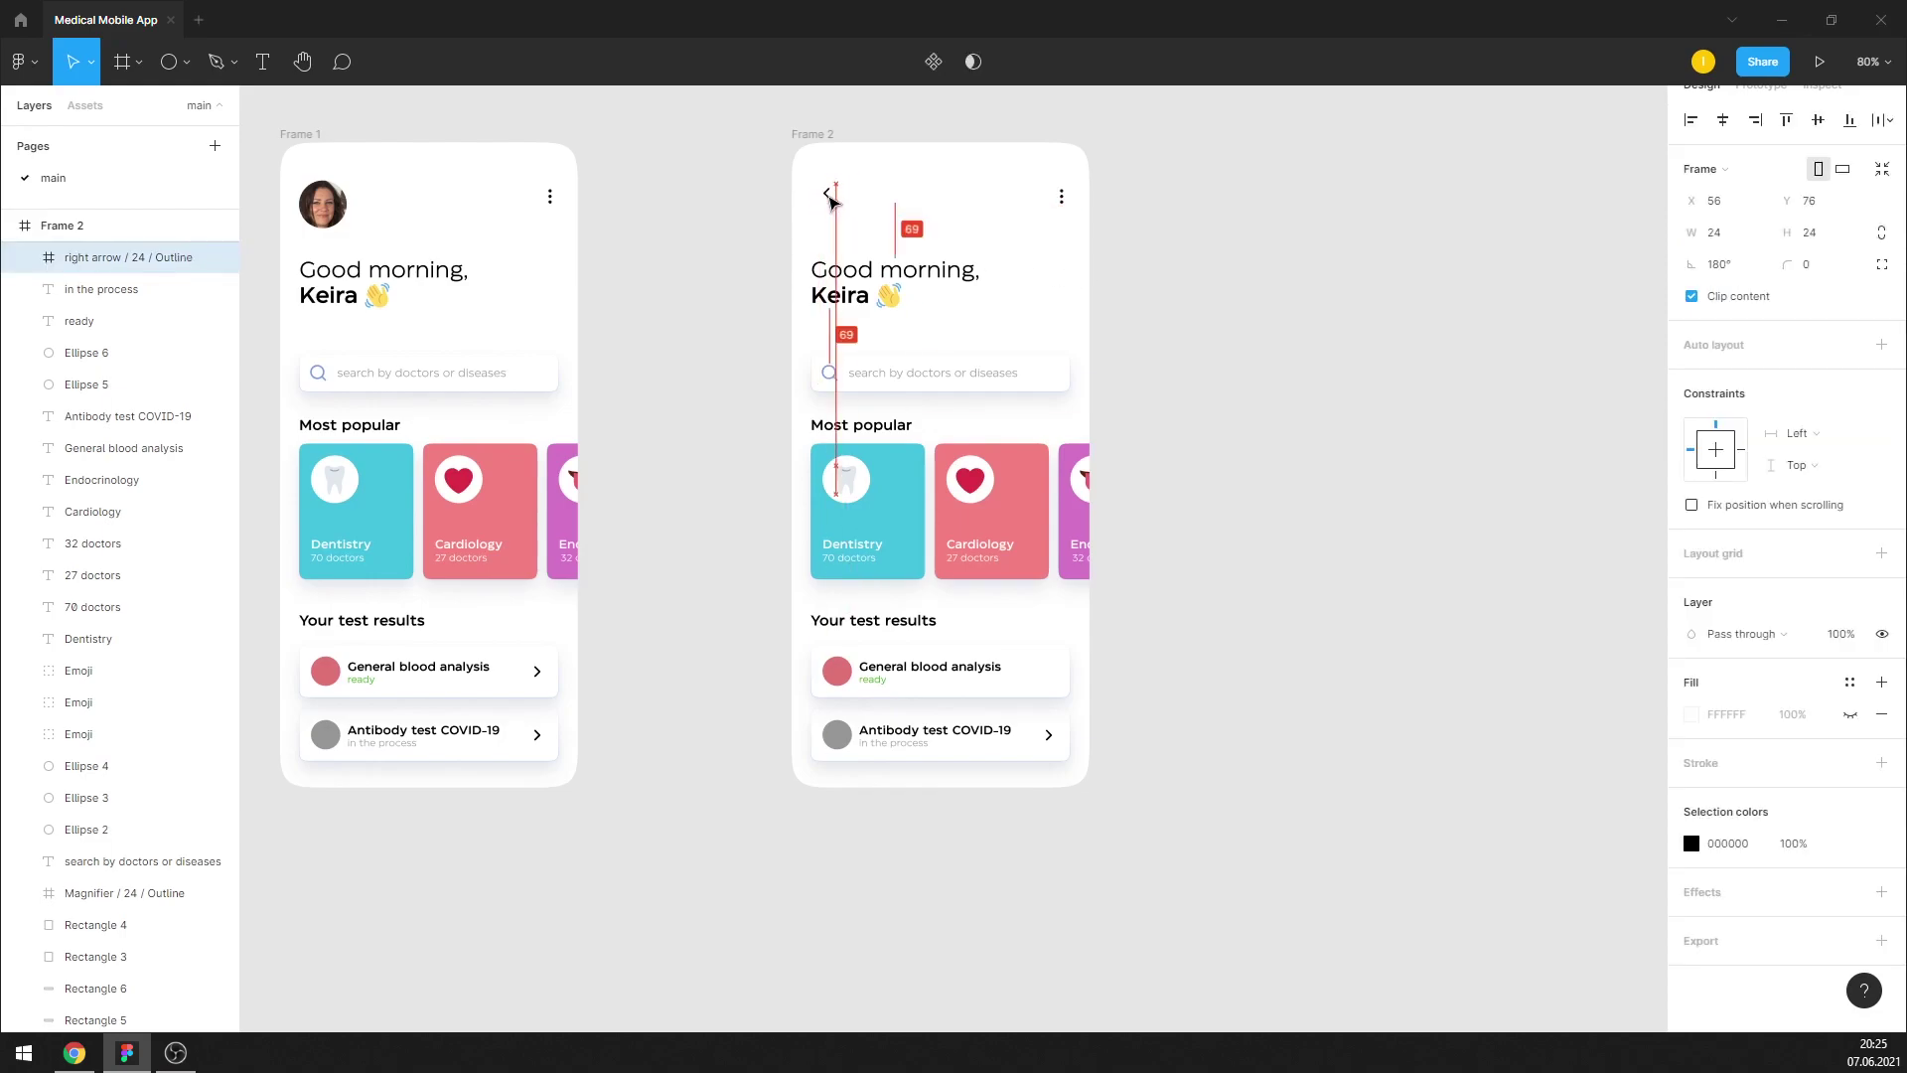
Nudge the back arrow up and left to sit 48 px from the top
scroll(829, 167, "up", 5)
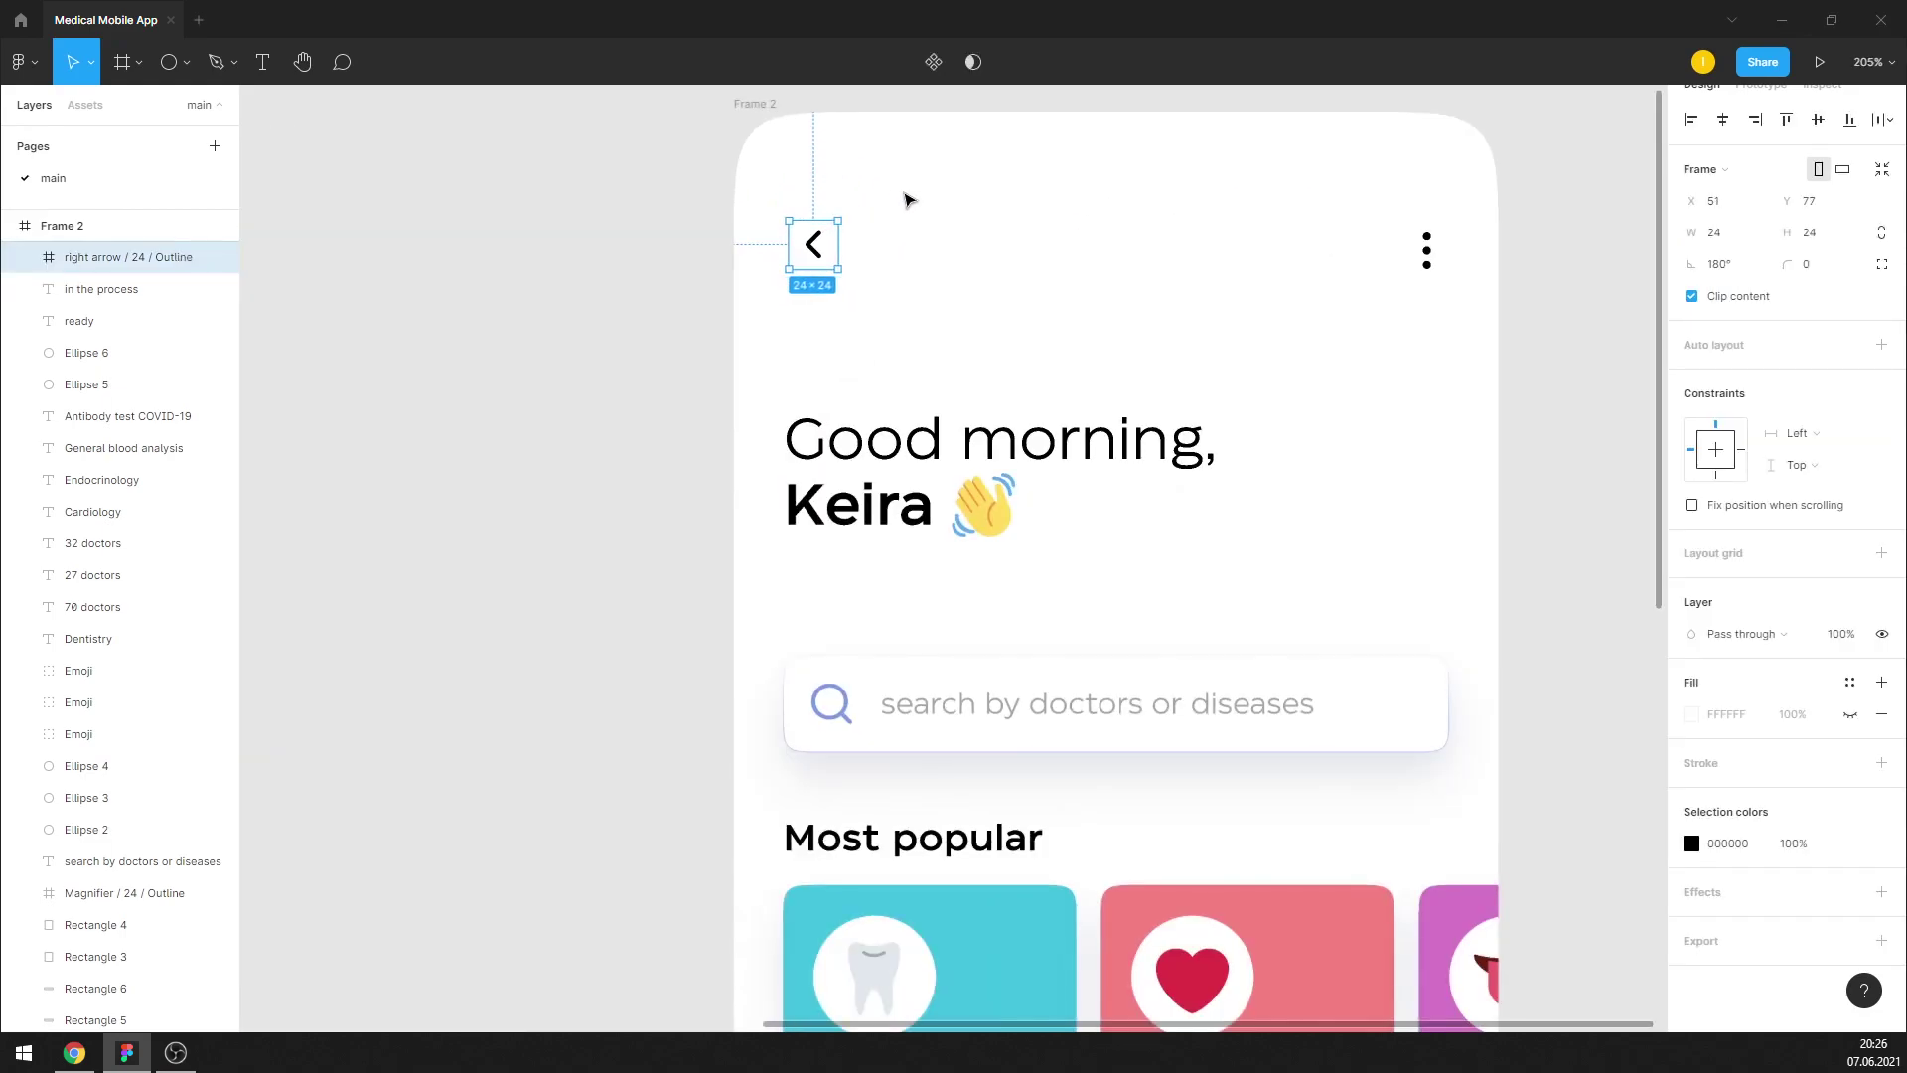
key("Up")
key("Up")
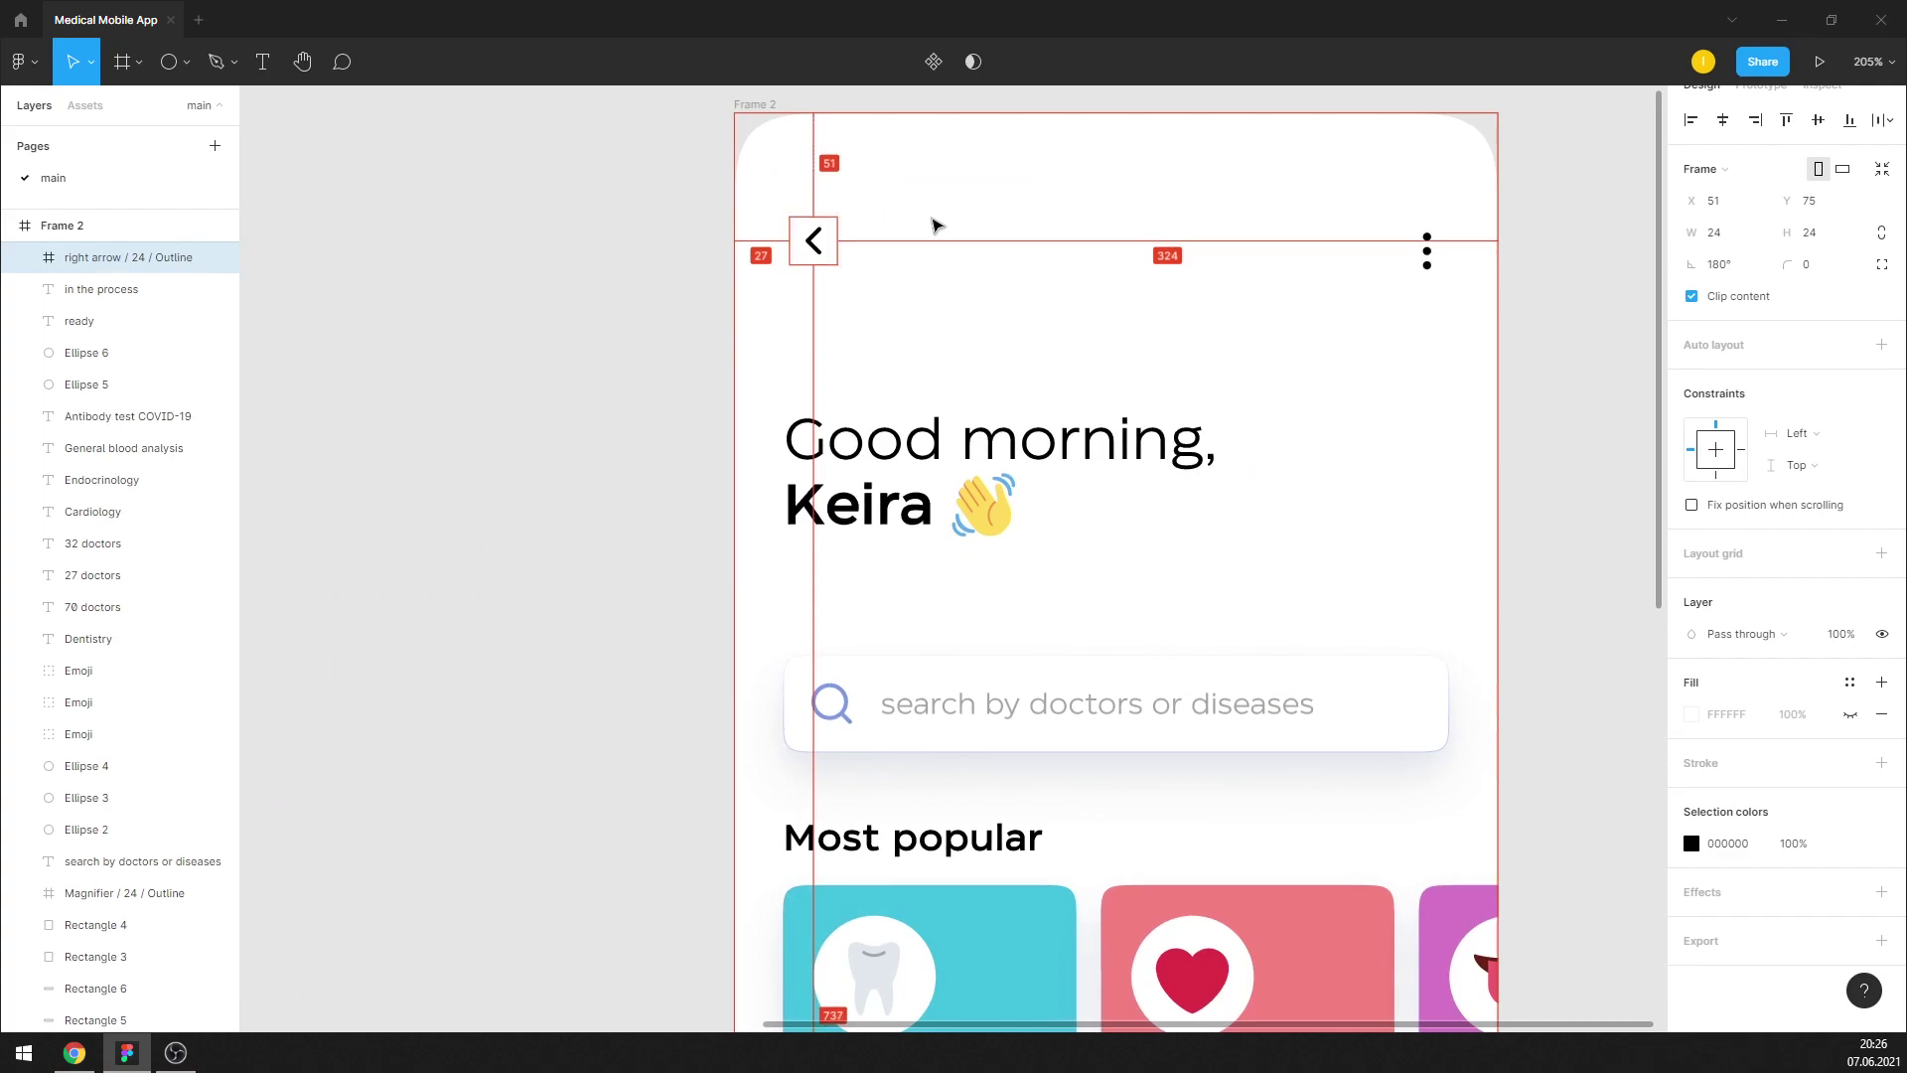
key("Up")
key("Up")
key("Up")
key("Left")
key("Left")
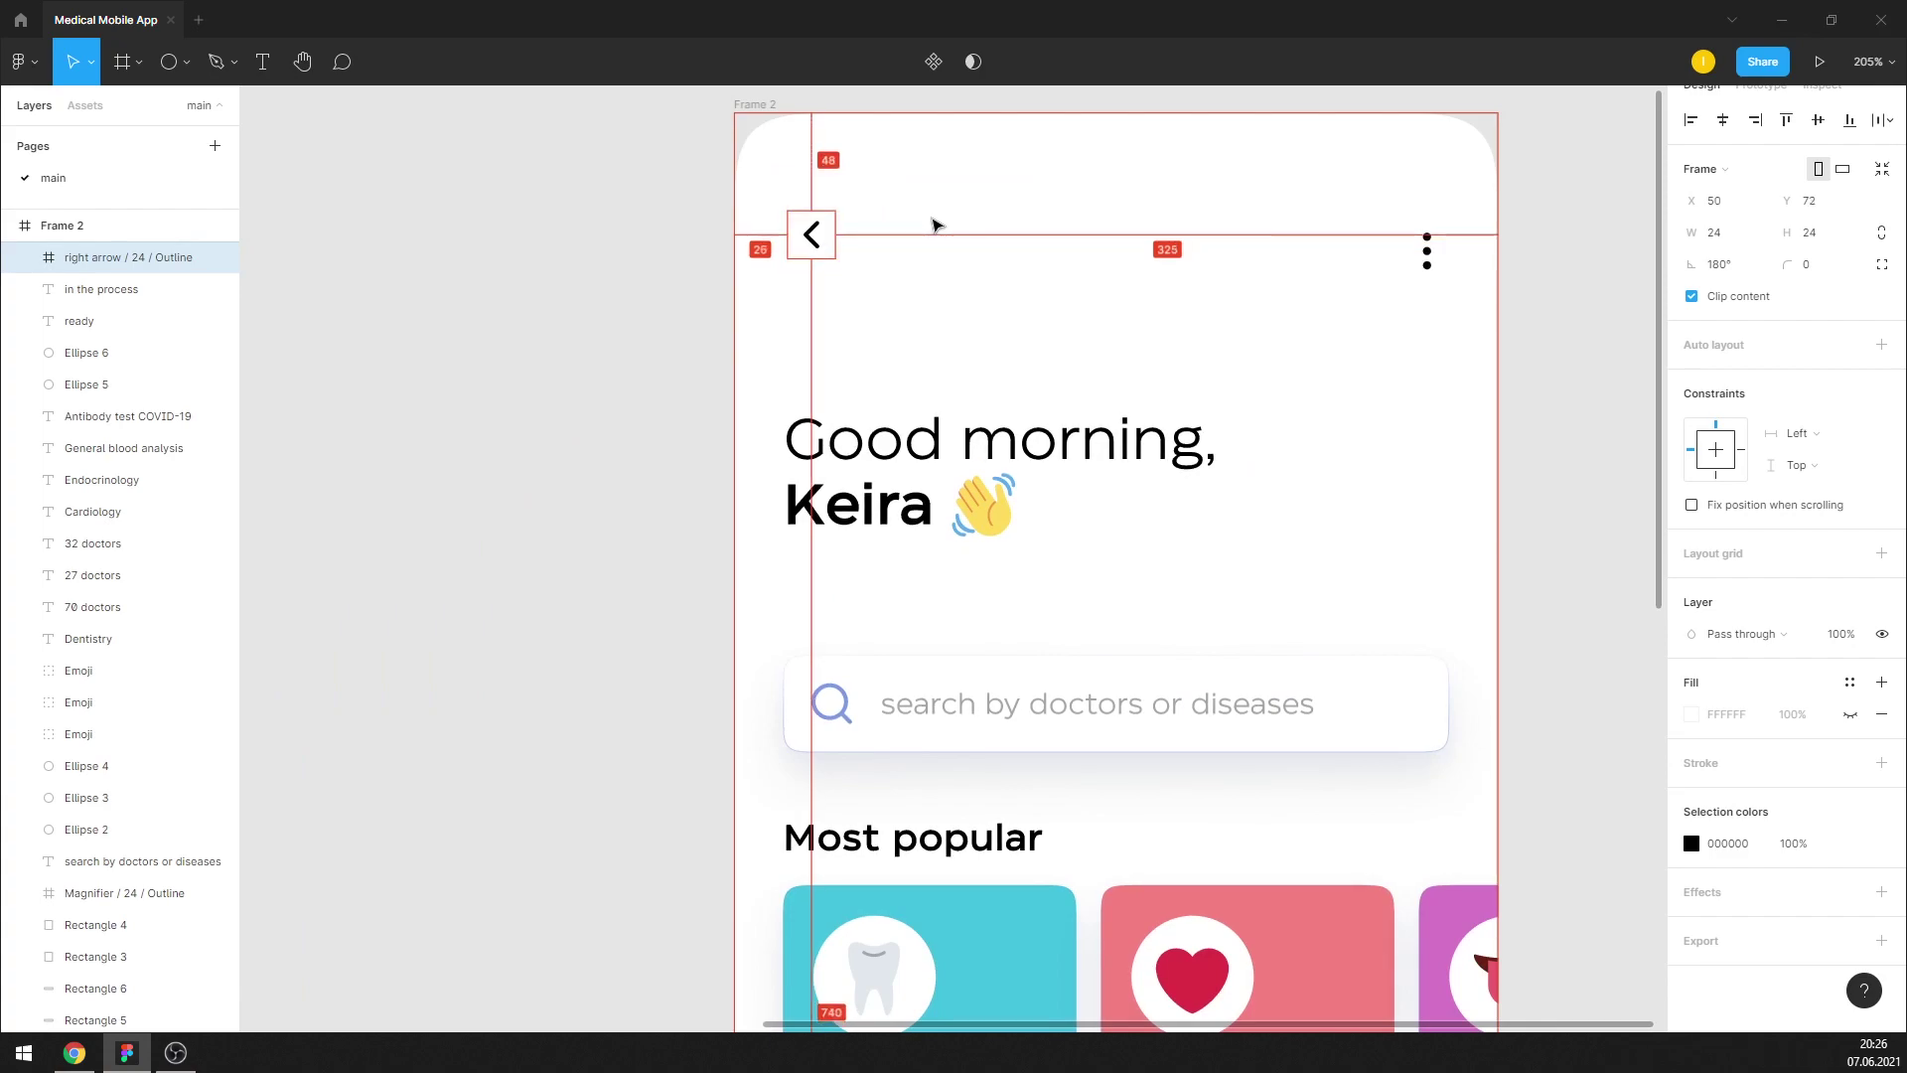
key("Left")
Nudge Frame 2's three-dot menu icon up to Y 48
left_click(1420, 273)
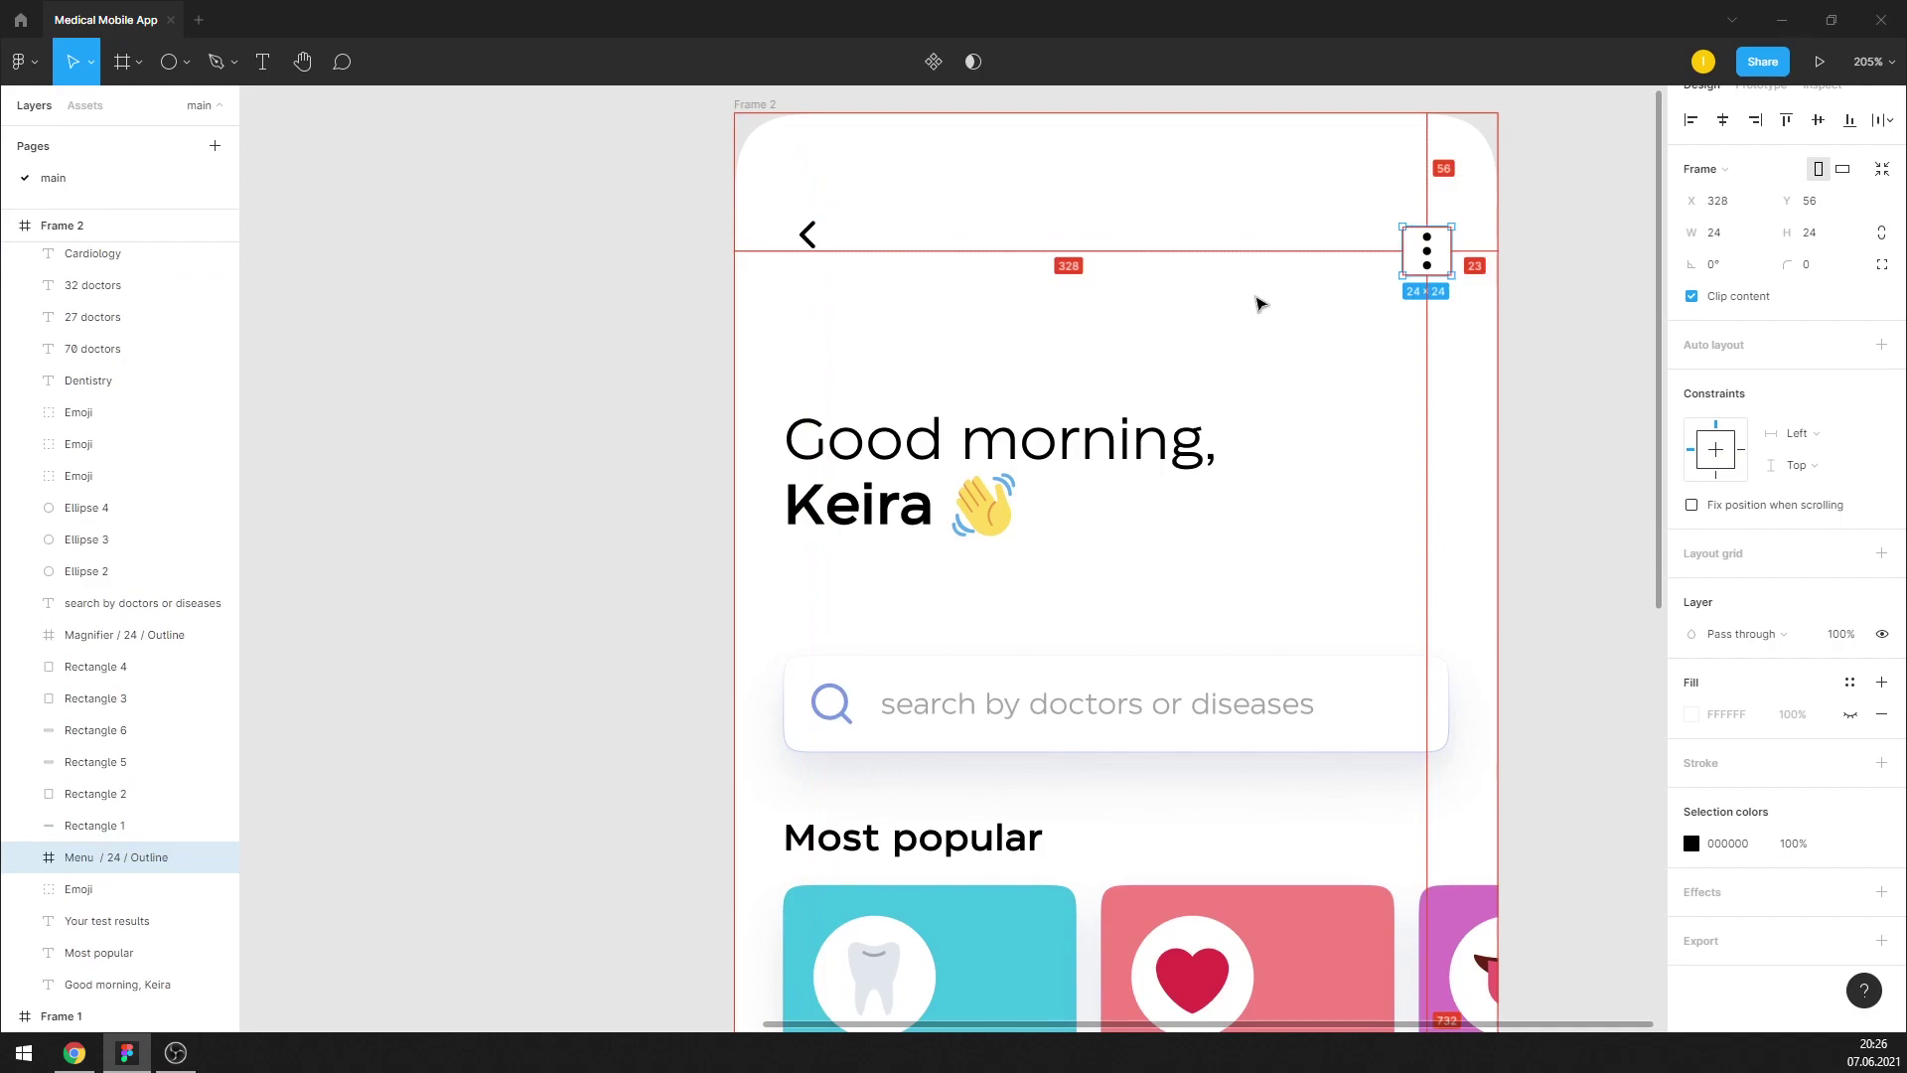
key("Left")
key("Up")
key("Up")
key("Up")
key("Up")
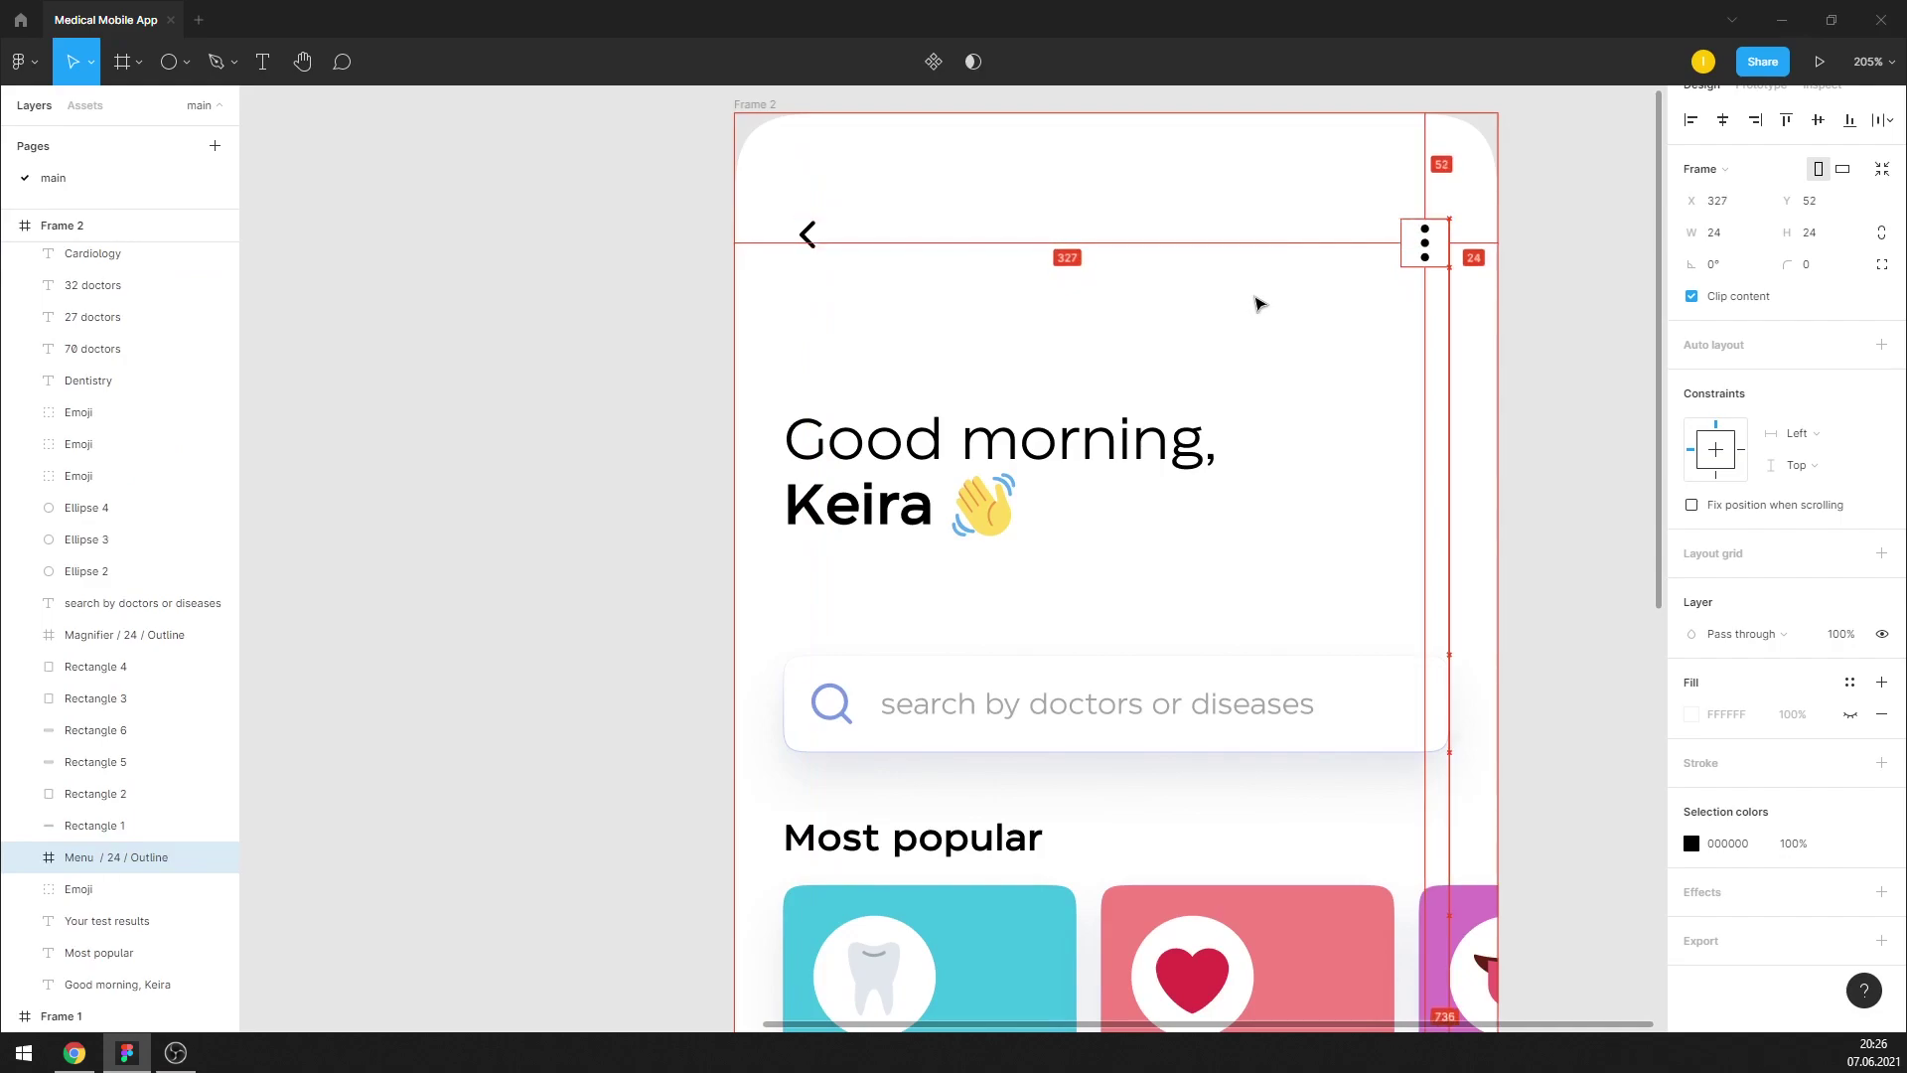
key("Up")
key("Up")
key("Up")
key("Up")
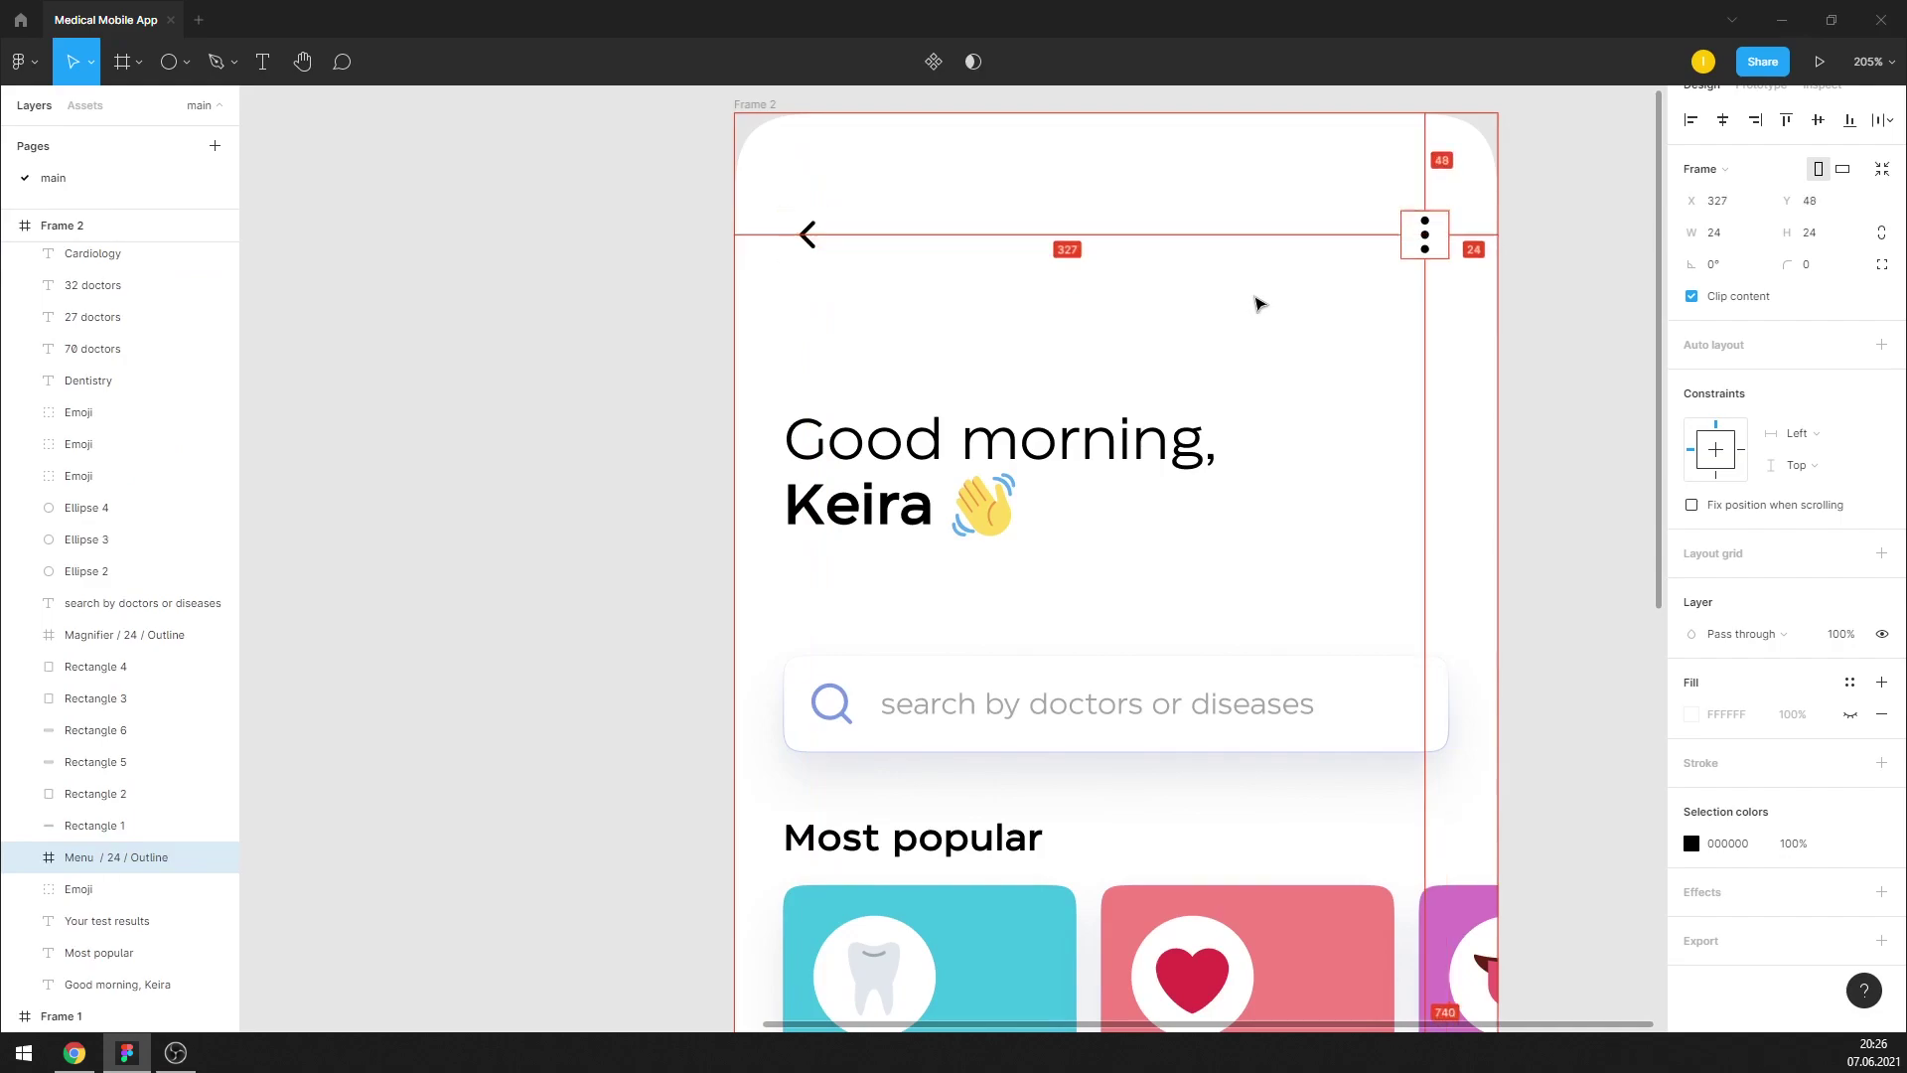
key("shift+1")
Nudge Frame 1's three-dot menu icon up to match at 48 px
scroll(855, 289, "up", 5)
left_click(955, 280)
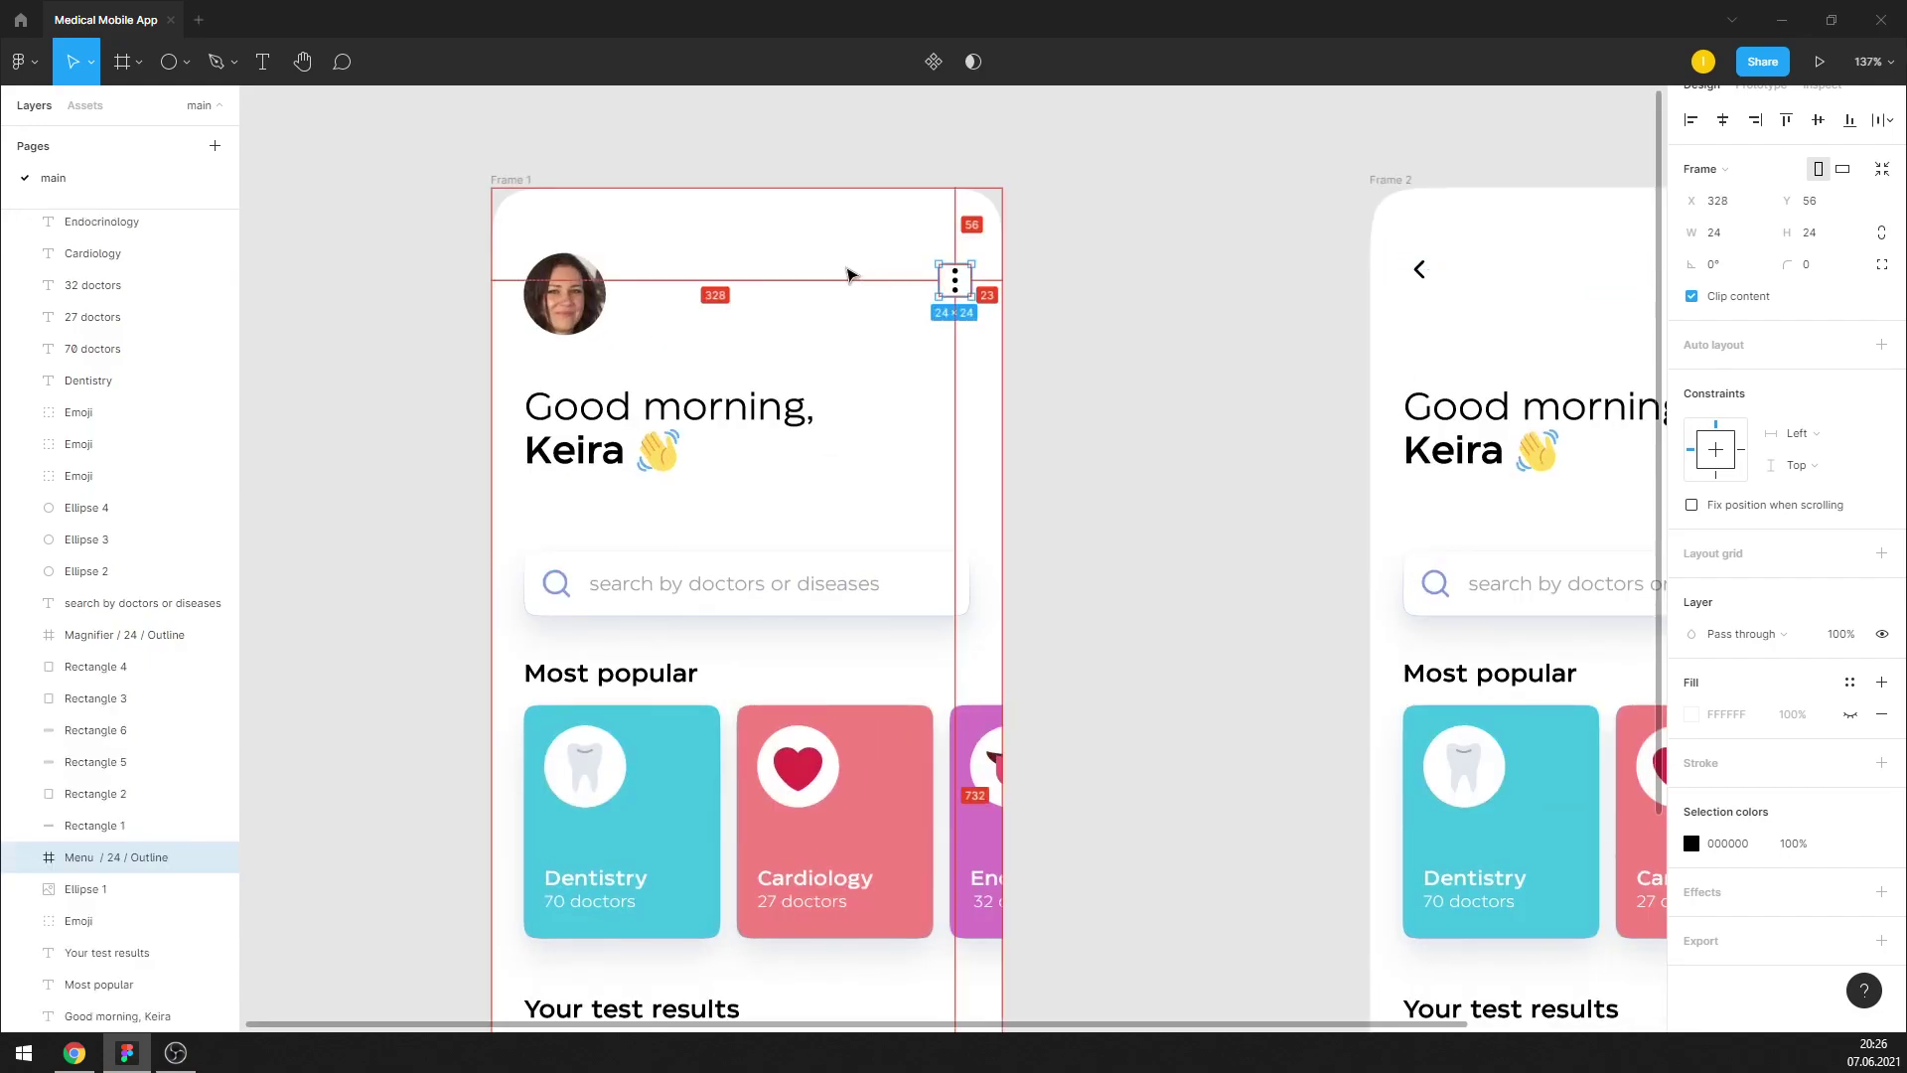
key("Left")
key("Up")
key("Up")
key("Up")
key("Up")
key("Up")
key("Up")
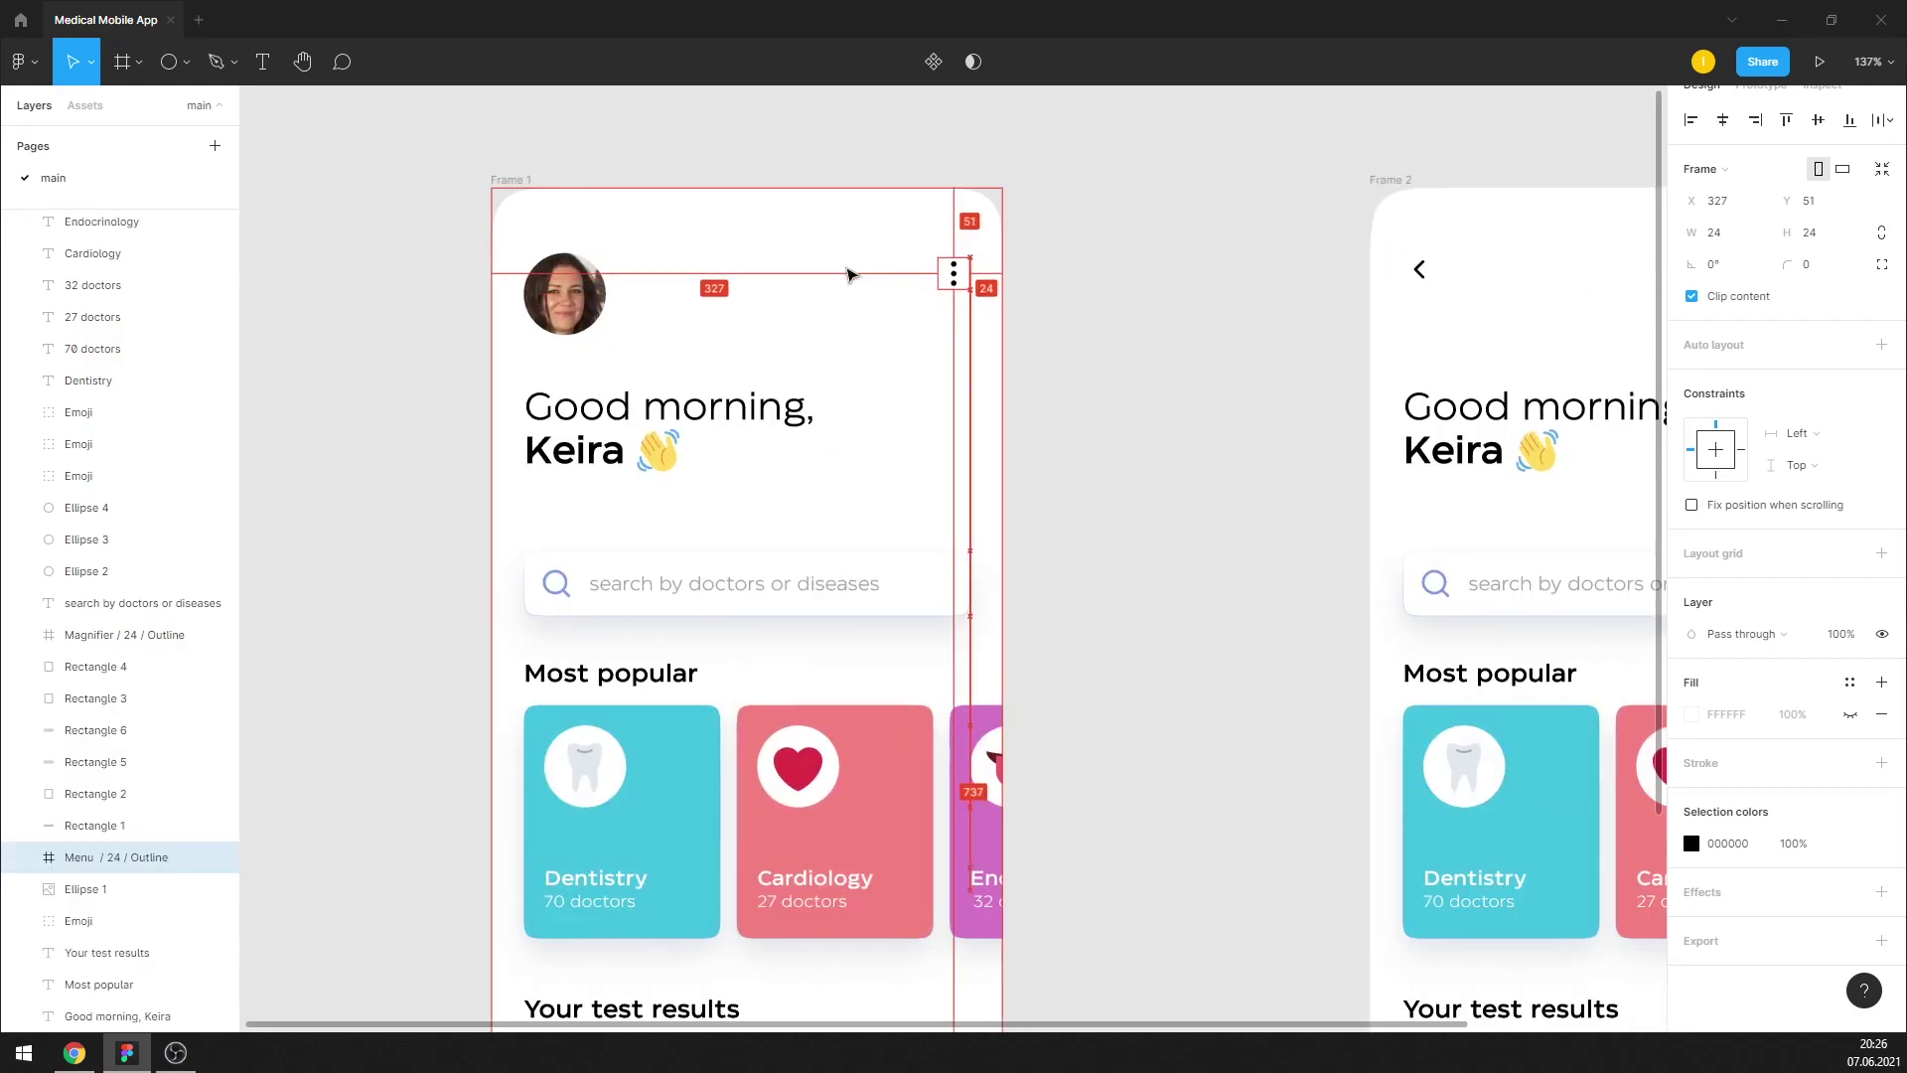
key("Up")
key("Up")
key("Escape")
Select the avatar in Frame 1
scroll(851, 279, "down", 3)
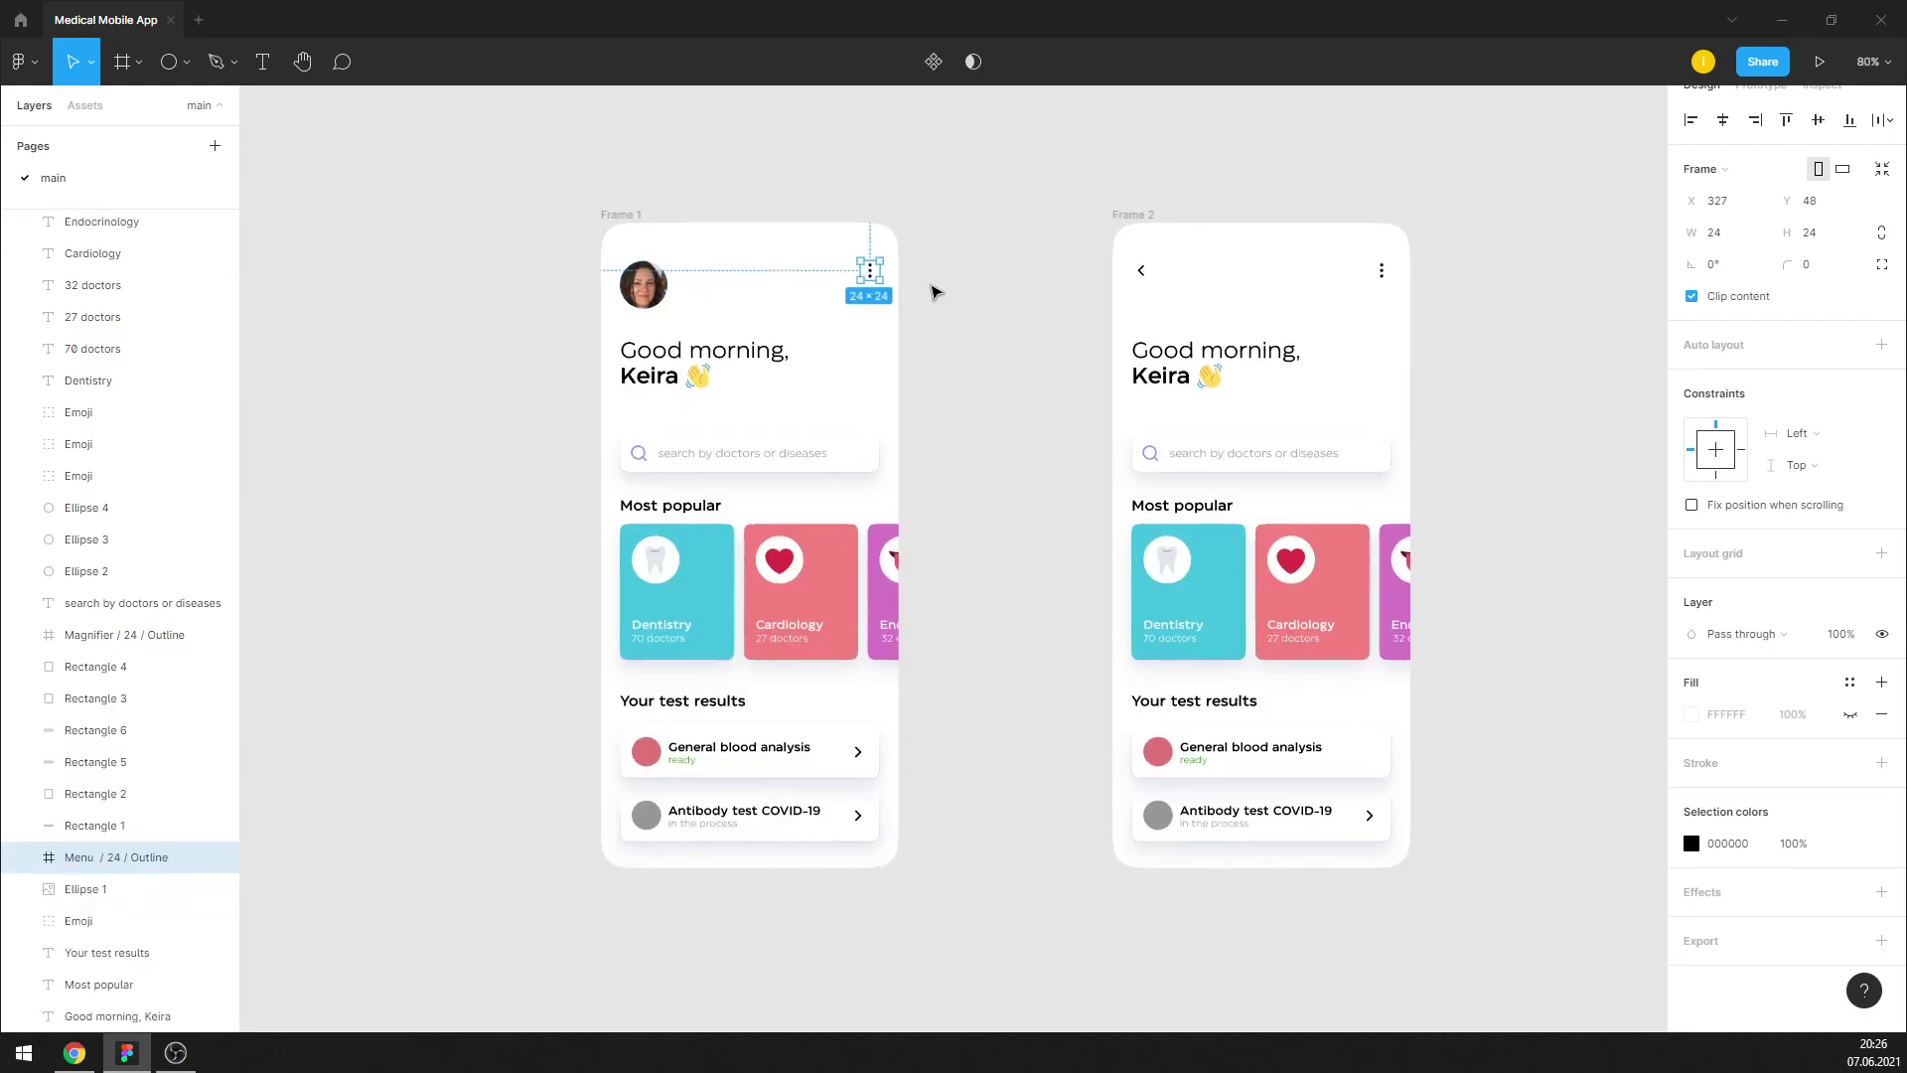
left_click(644, 285)
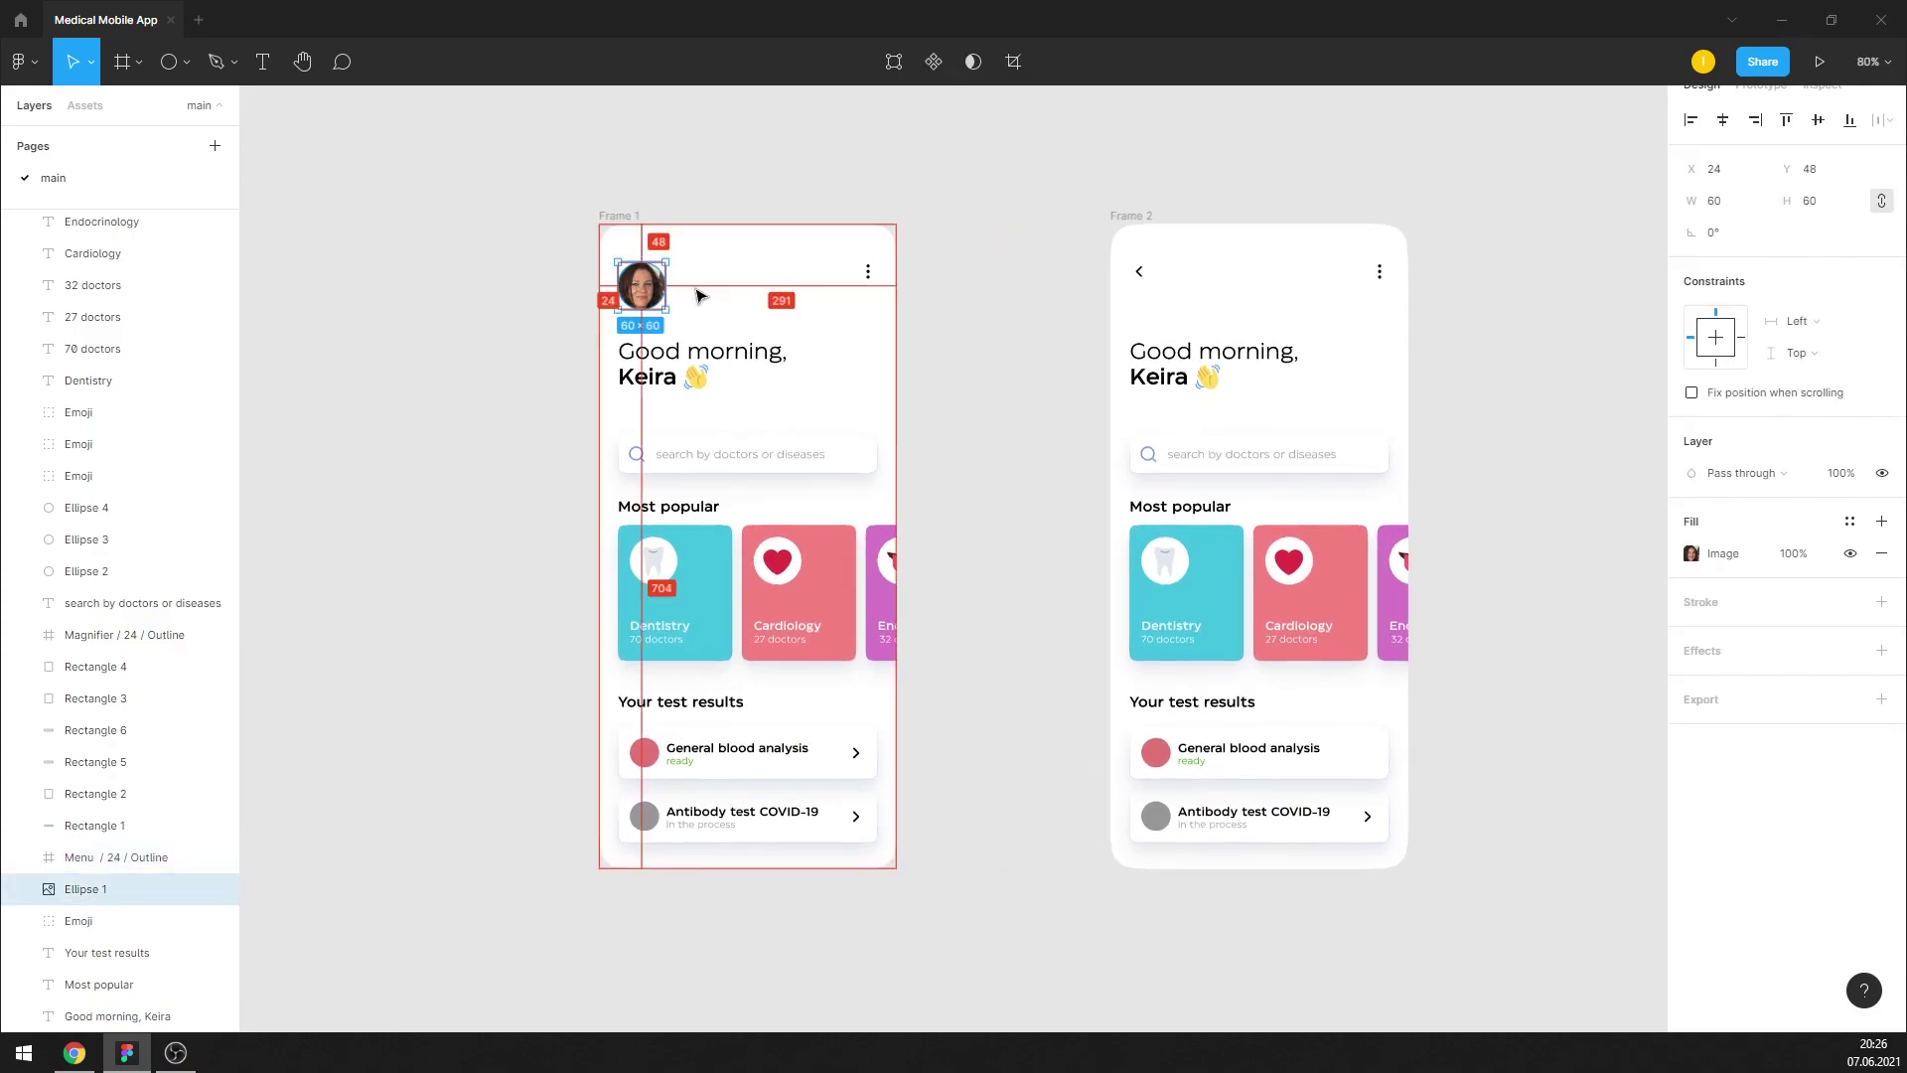
scroll(506, 323, "down", 3)
scroll(869, 328, "up", 3)
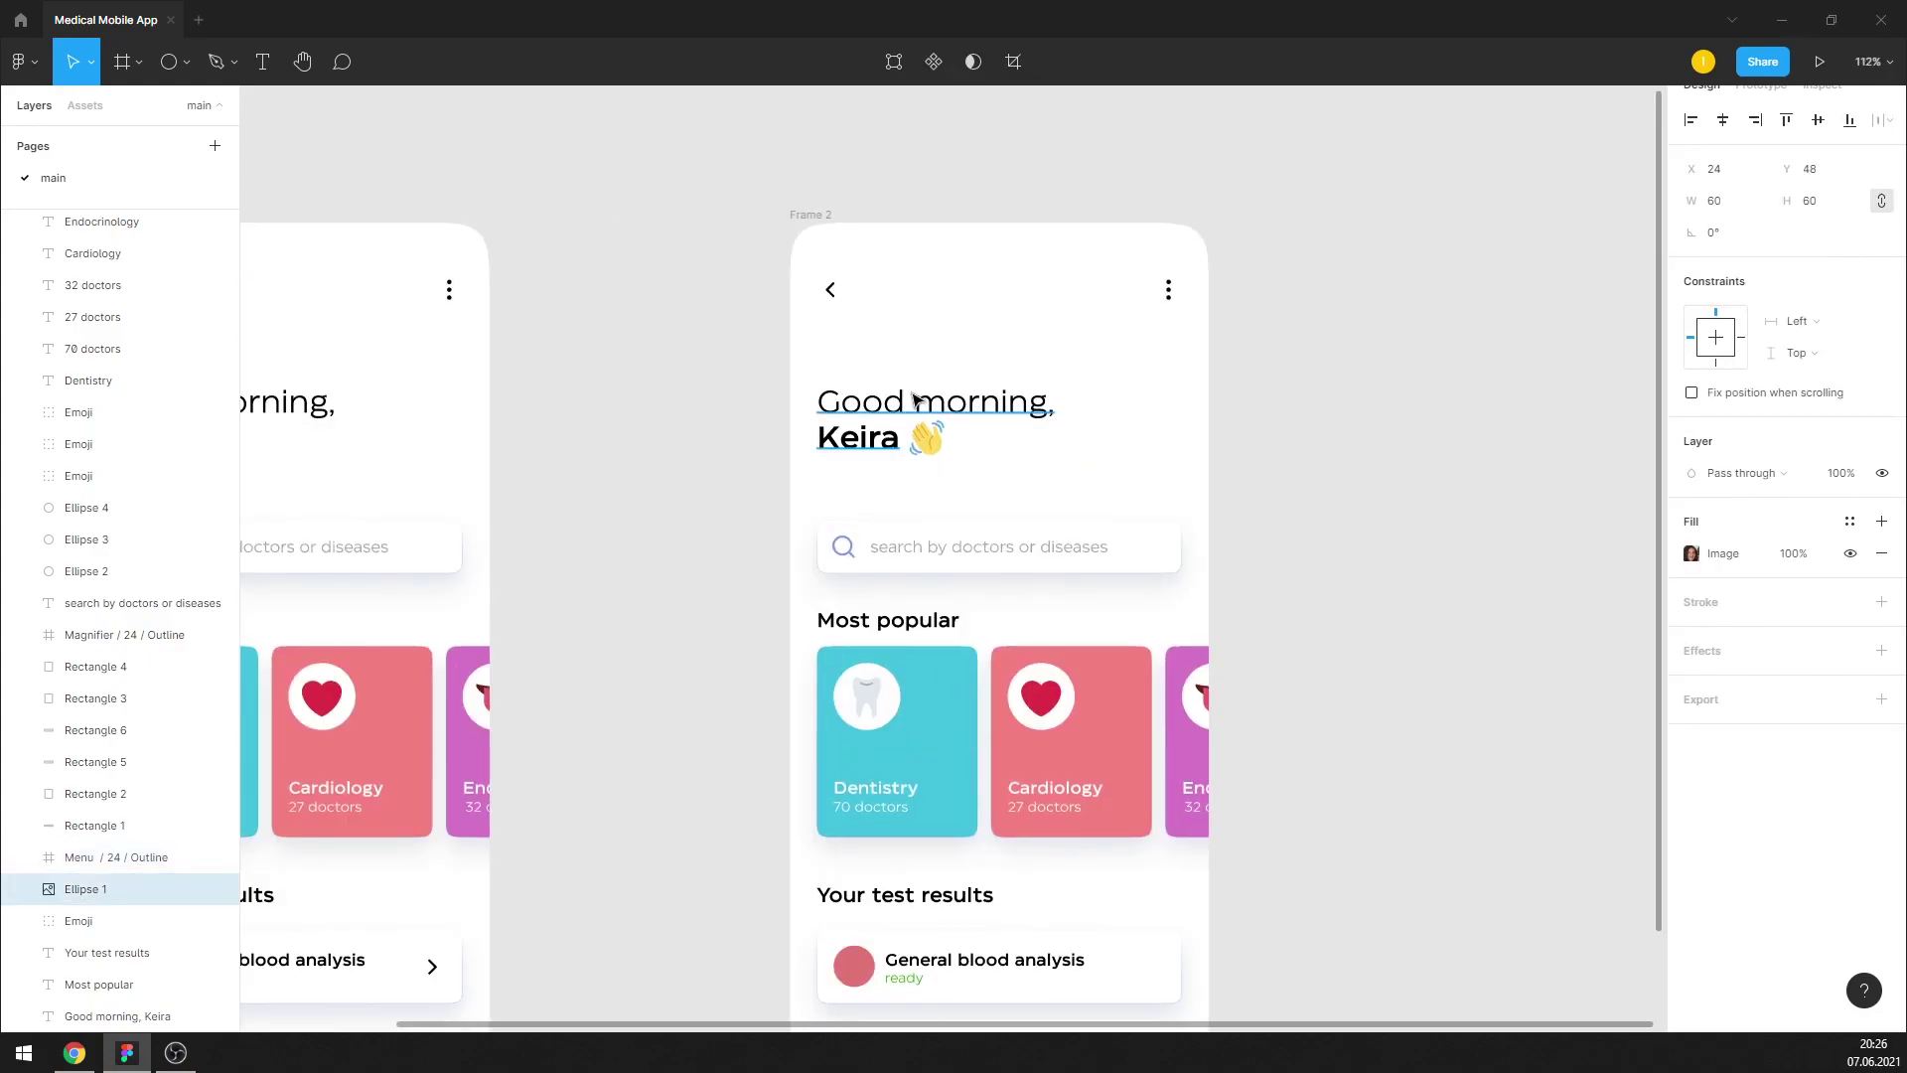
Move the greeting up beside the back arrow, centre it and retype it 'Health tacker'
left_click_drag(914, 399, 988, 287)
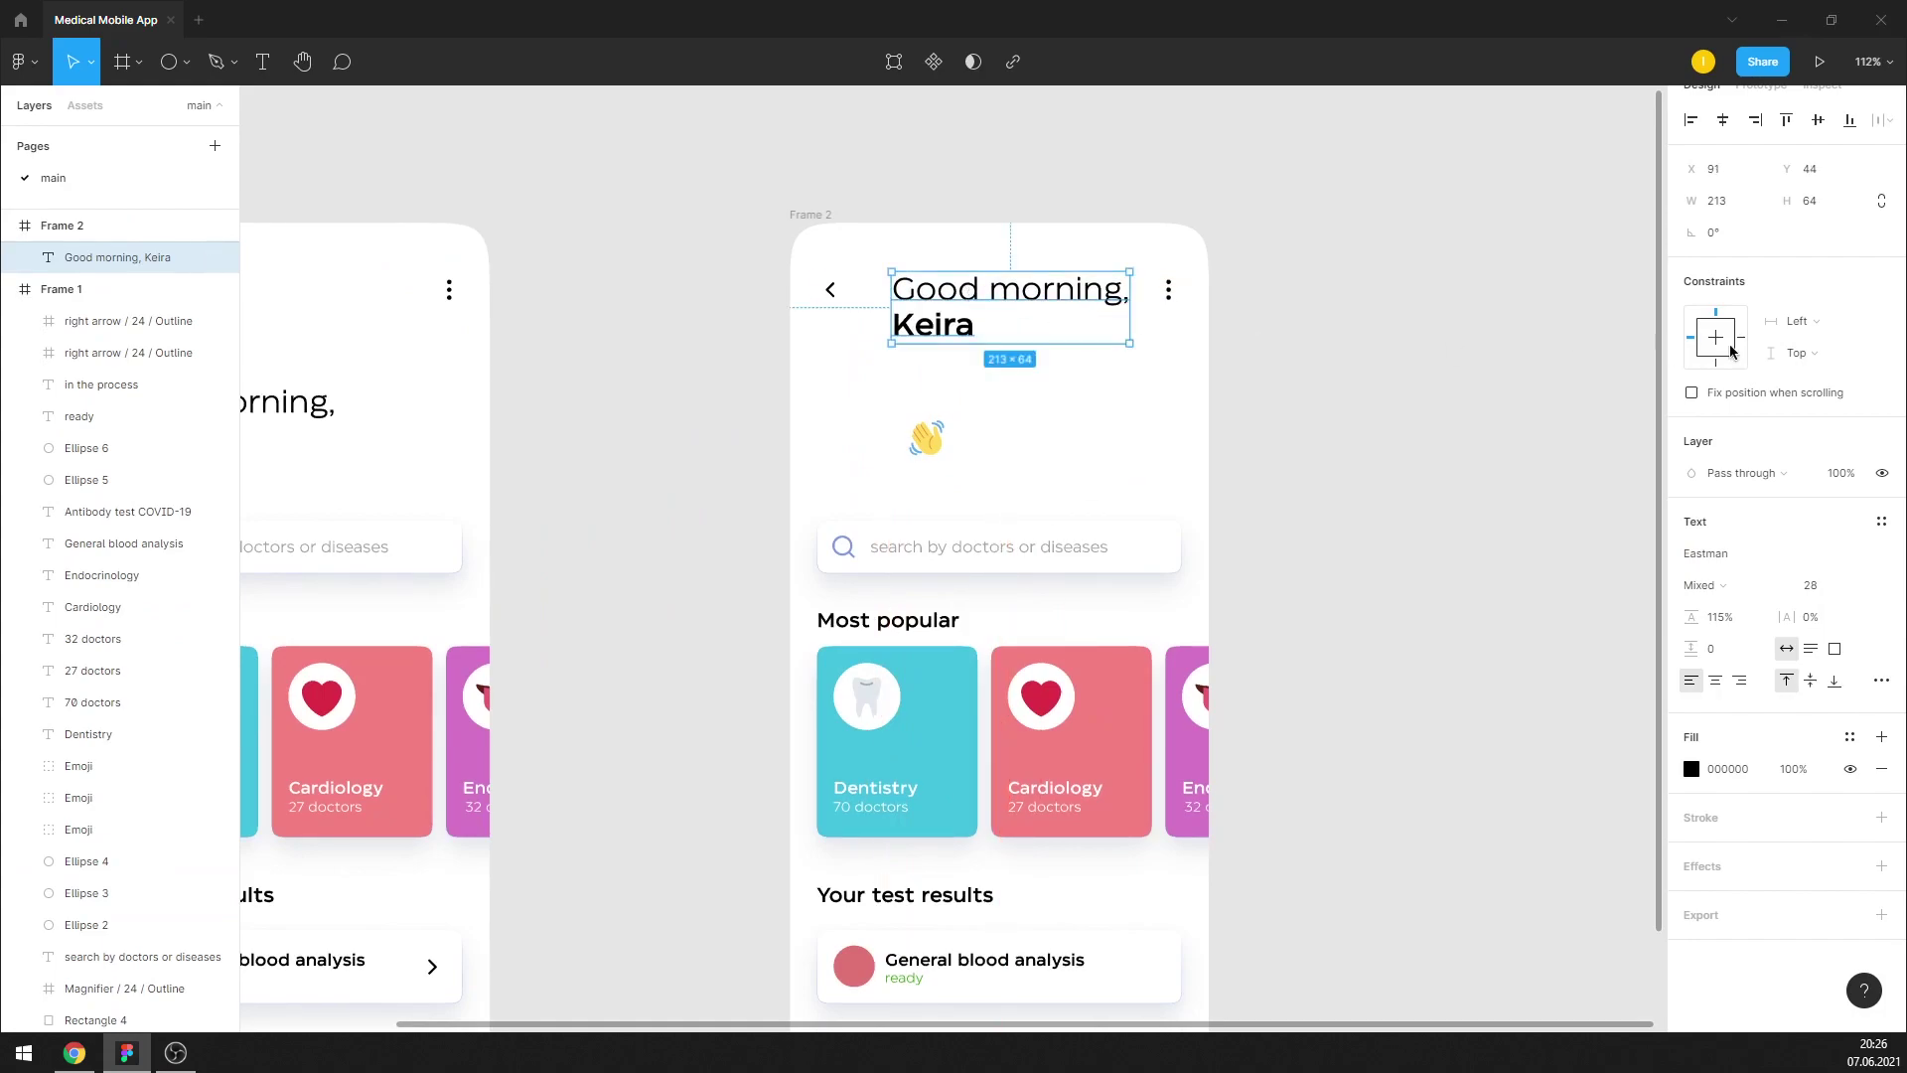
left_click(1715, 680)
double_click(1023, 297)
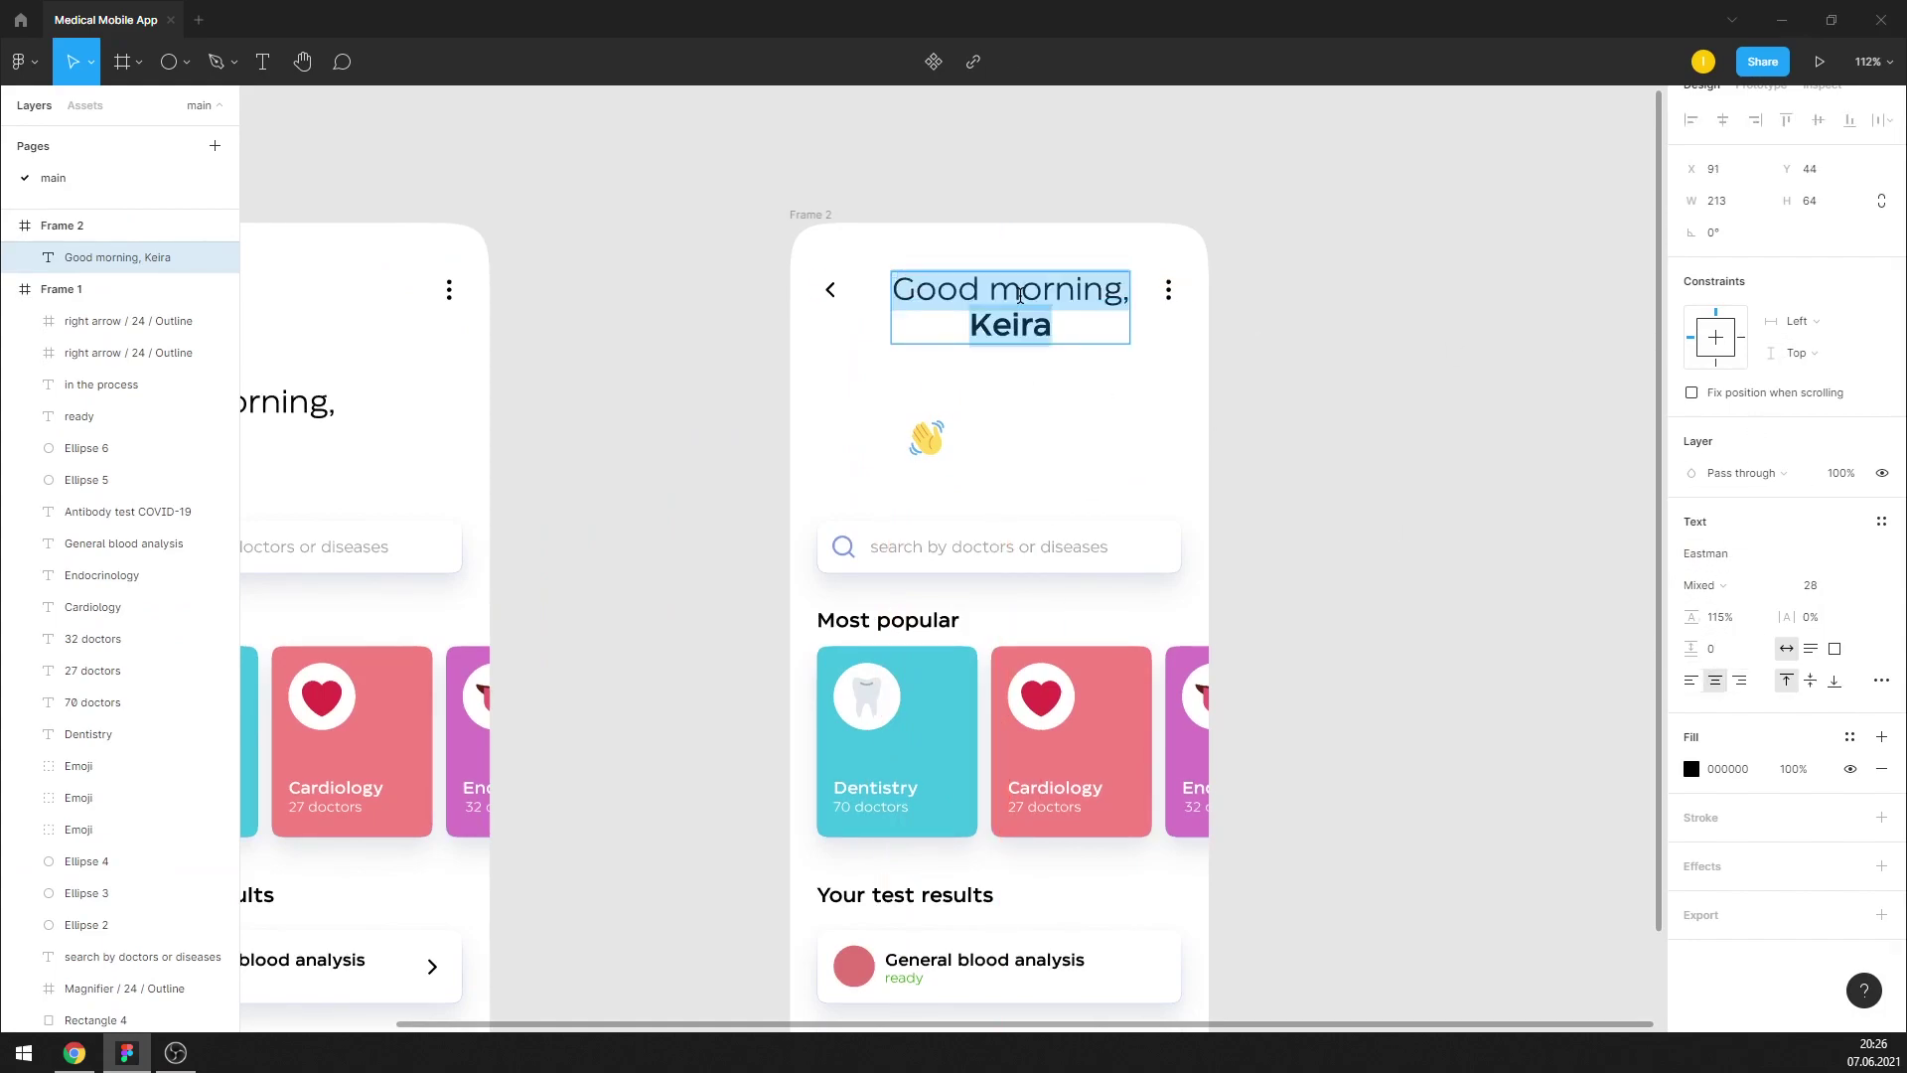
type("H")
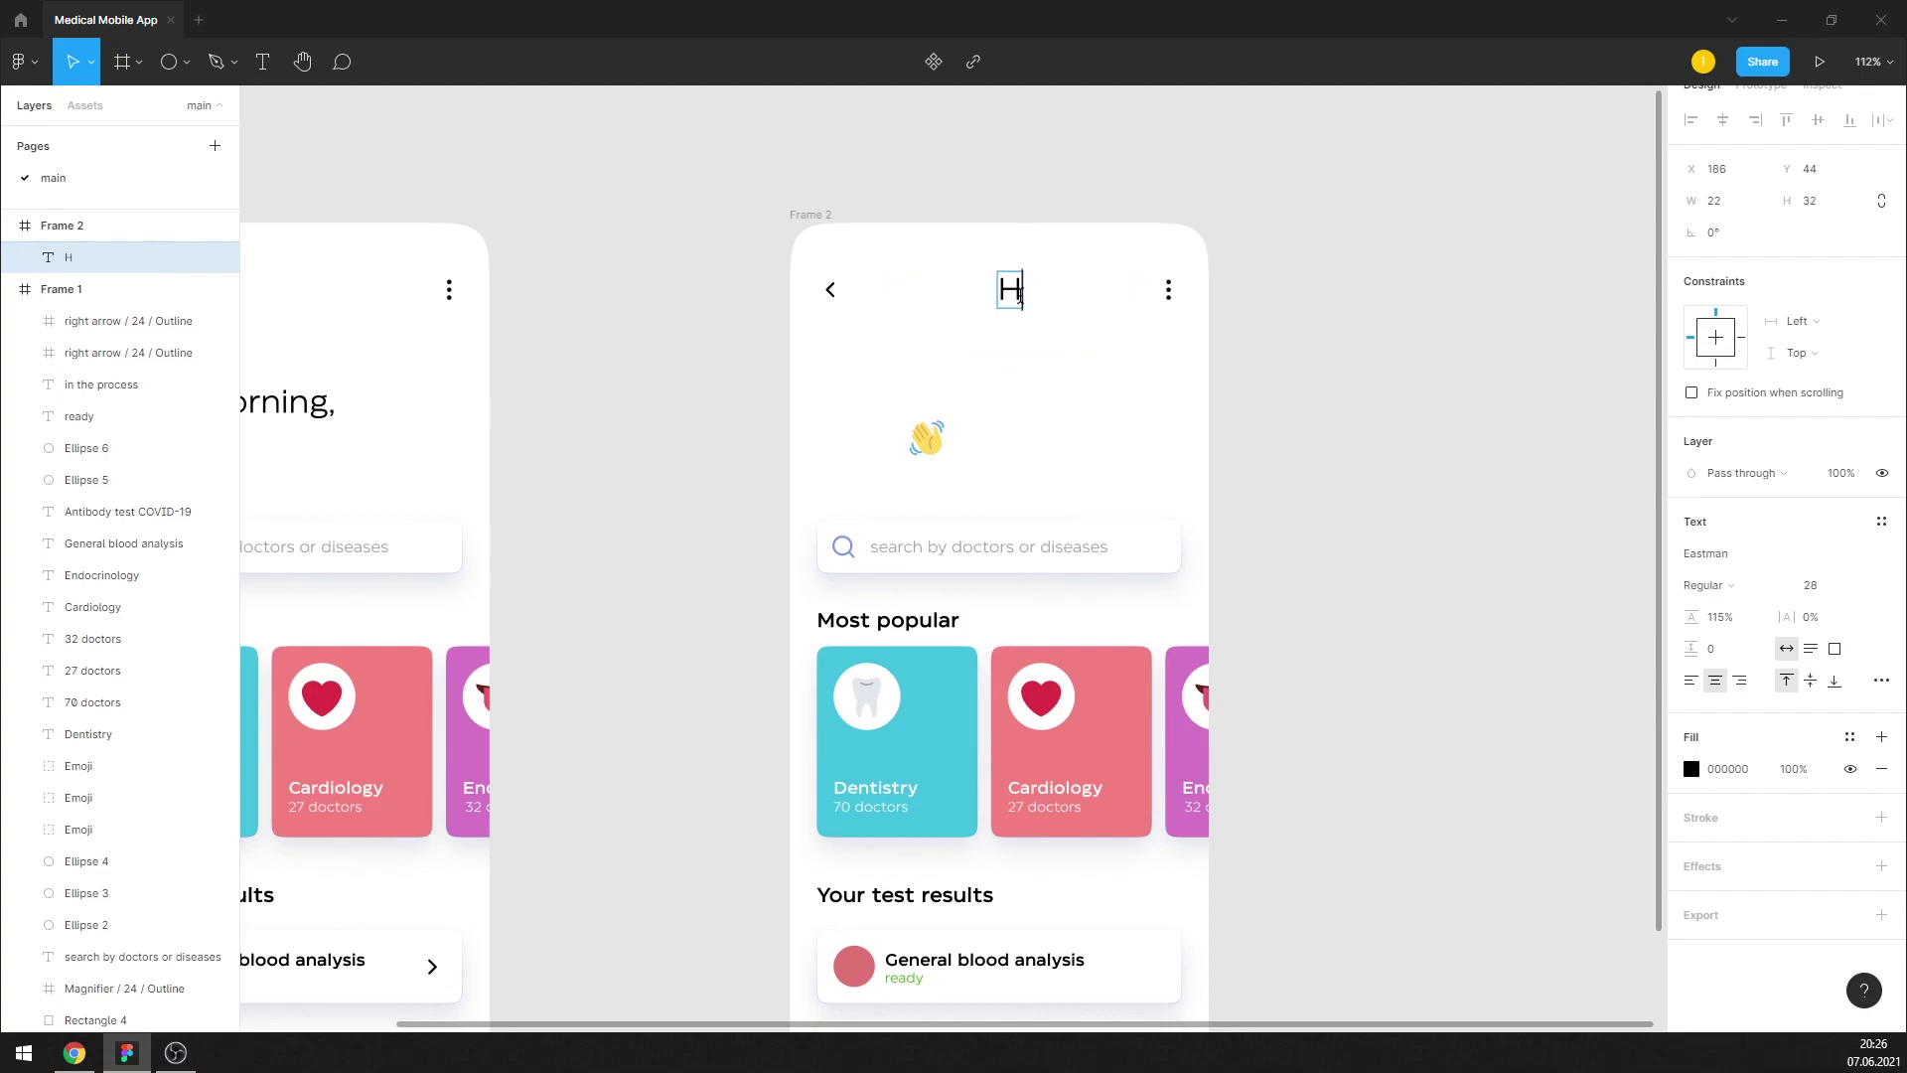
type("eal")
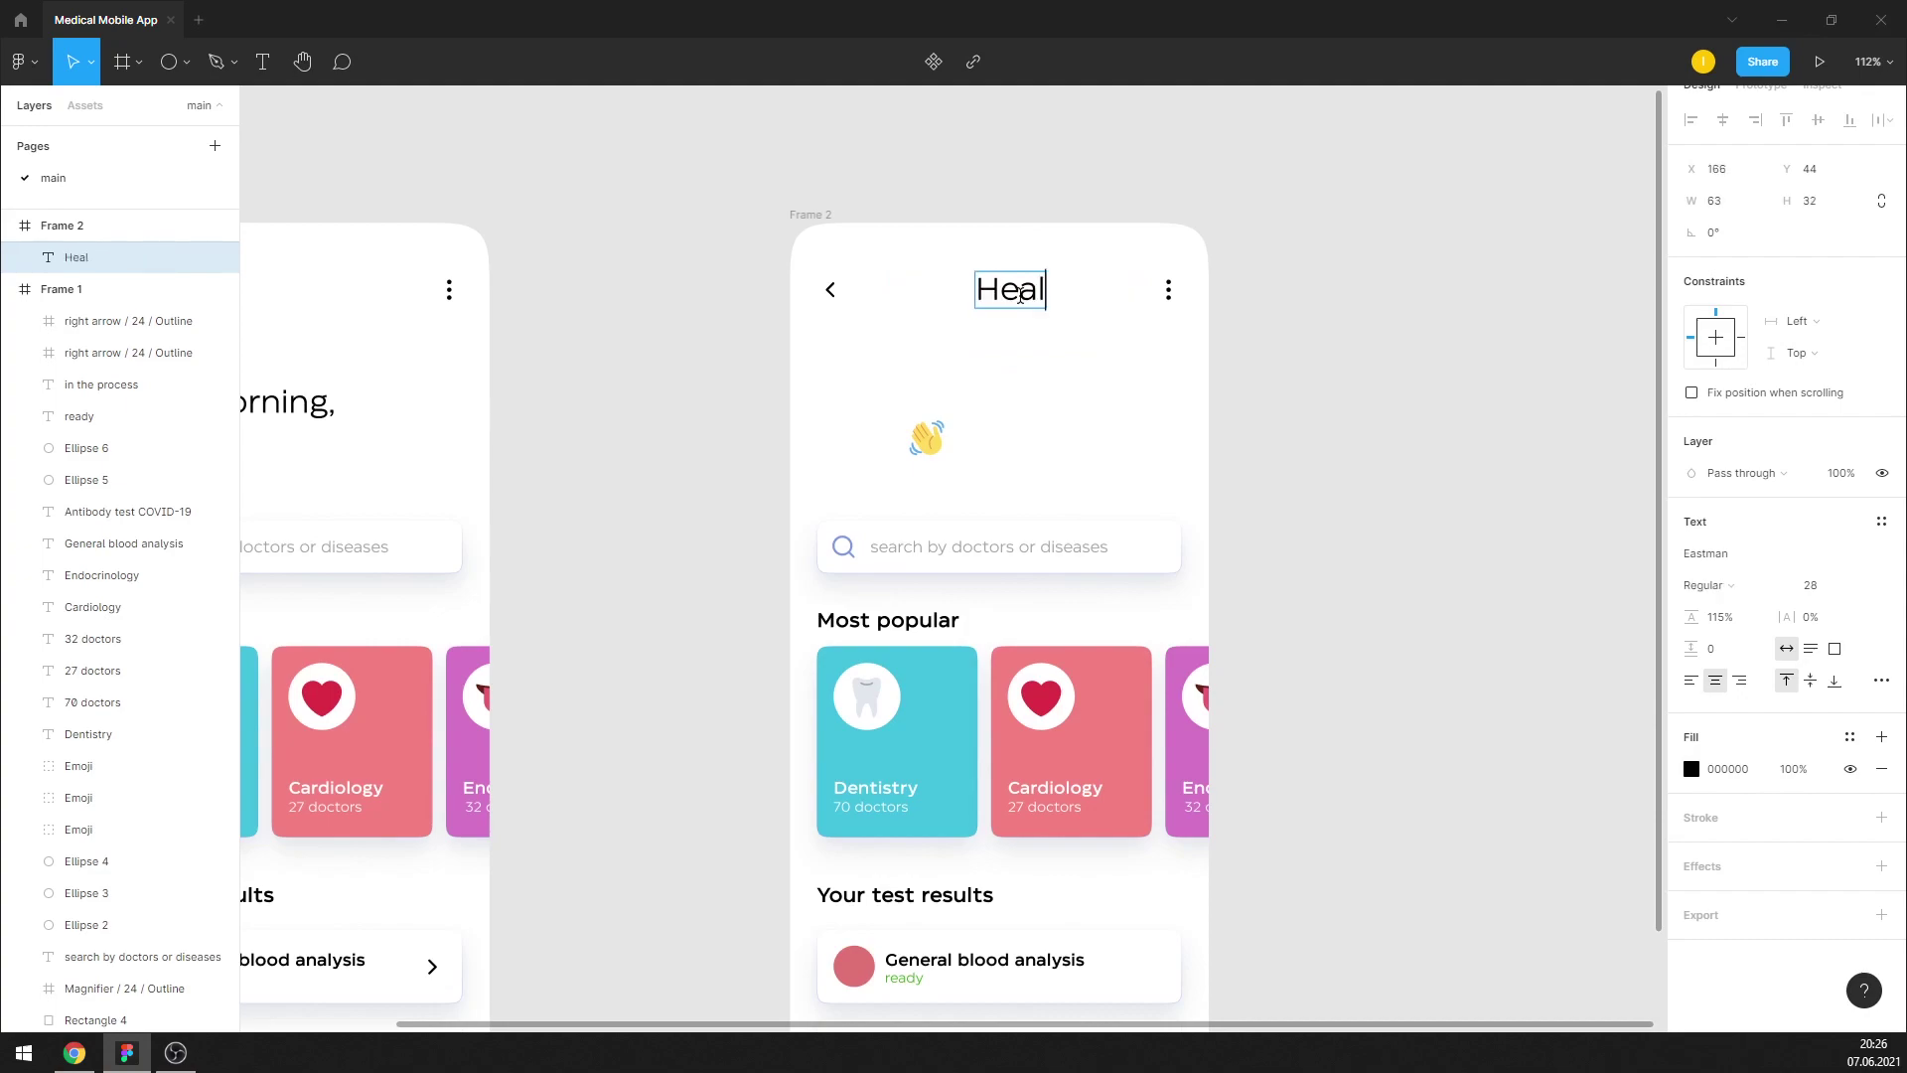
type("th ta")
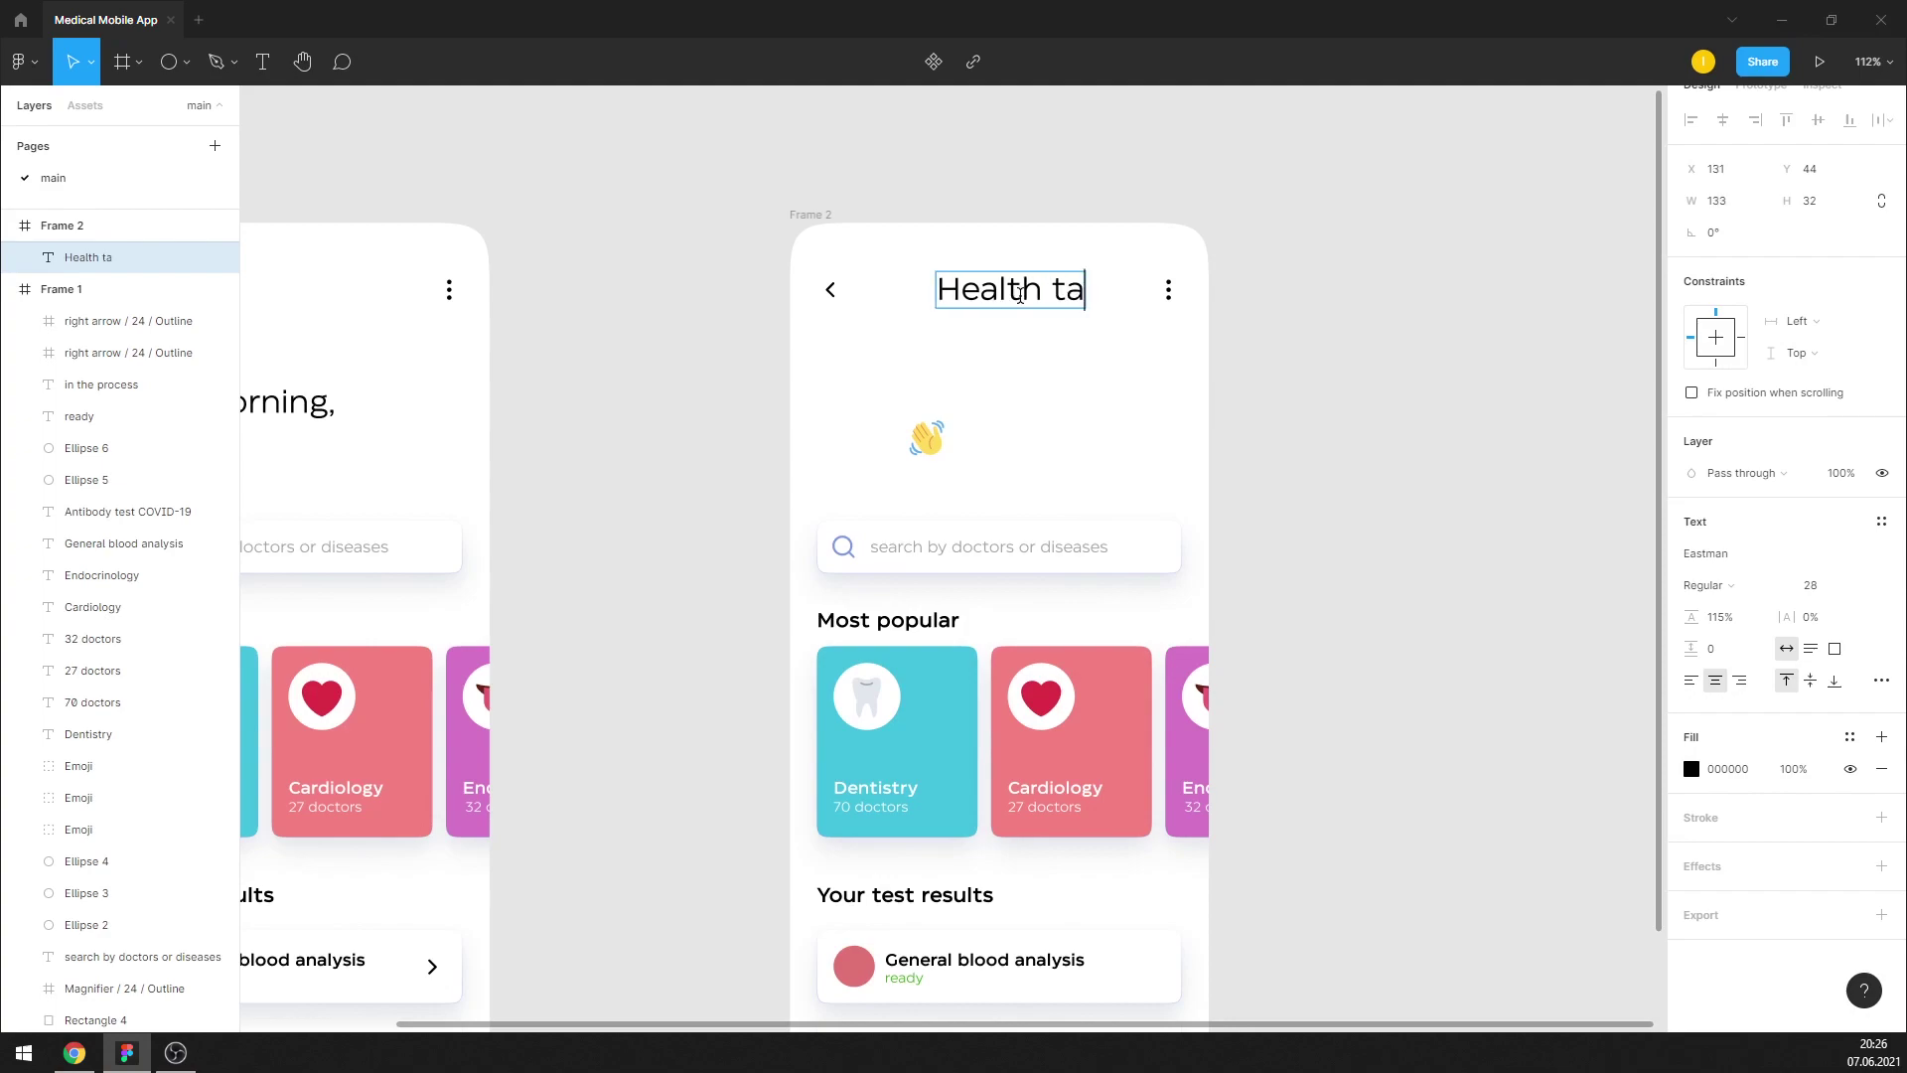
type("cke")
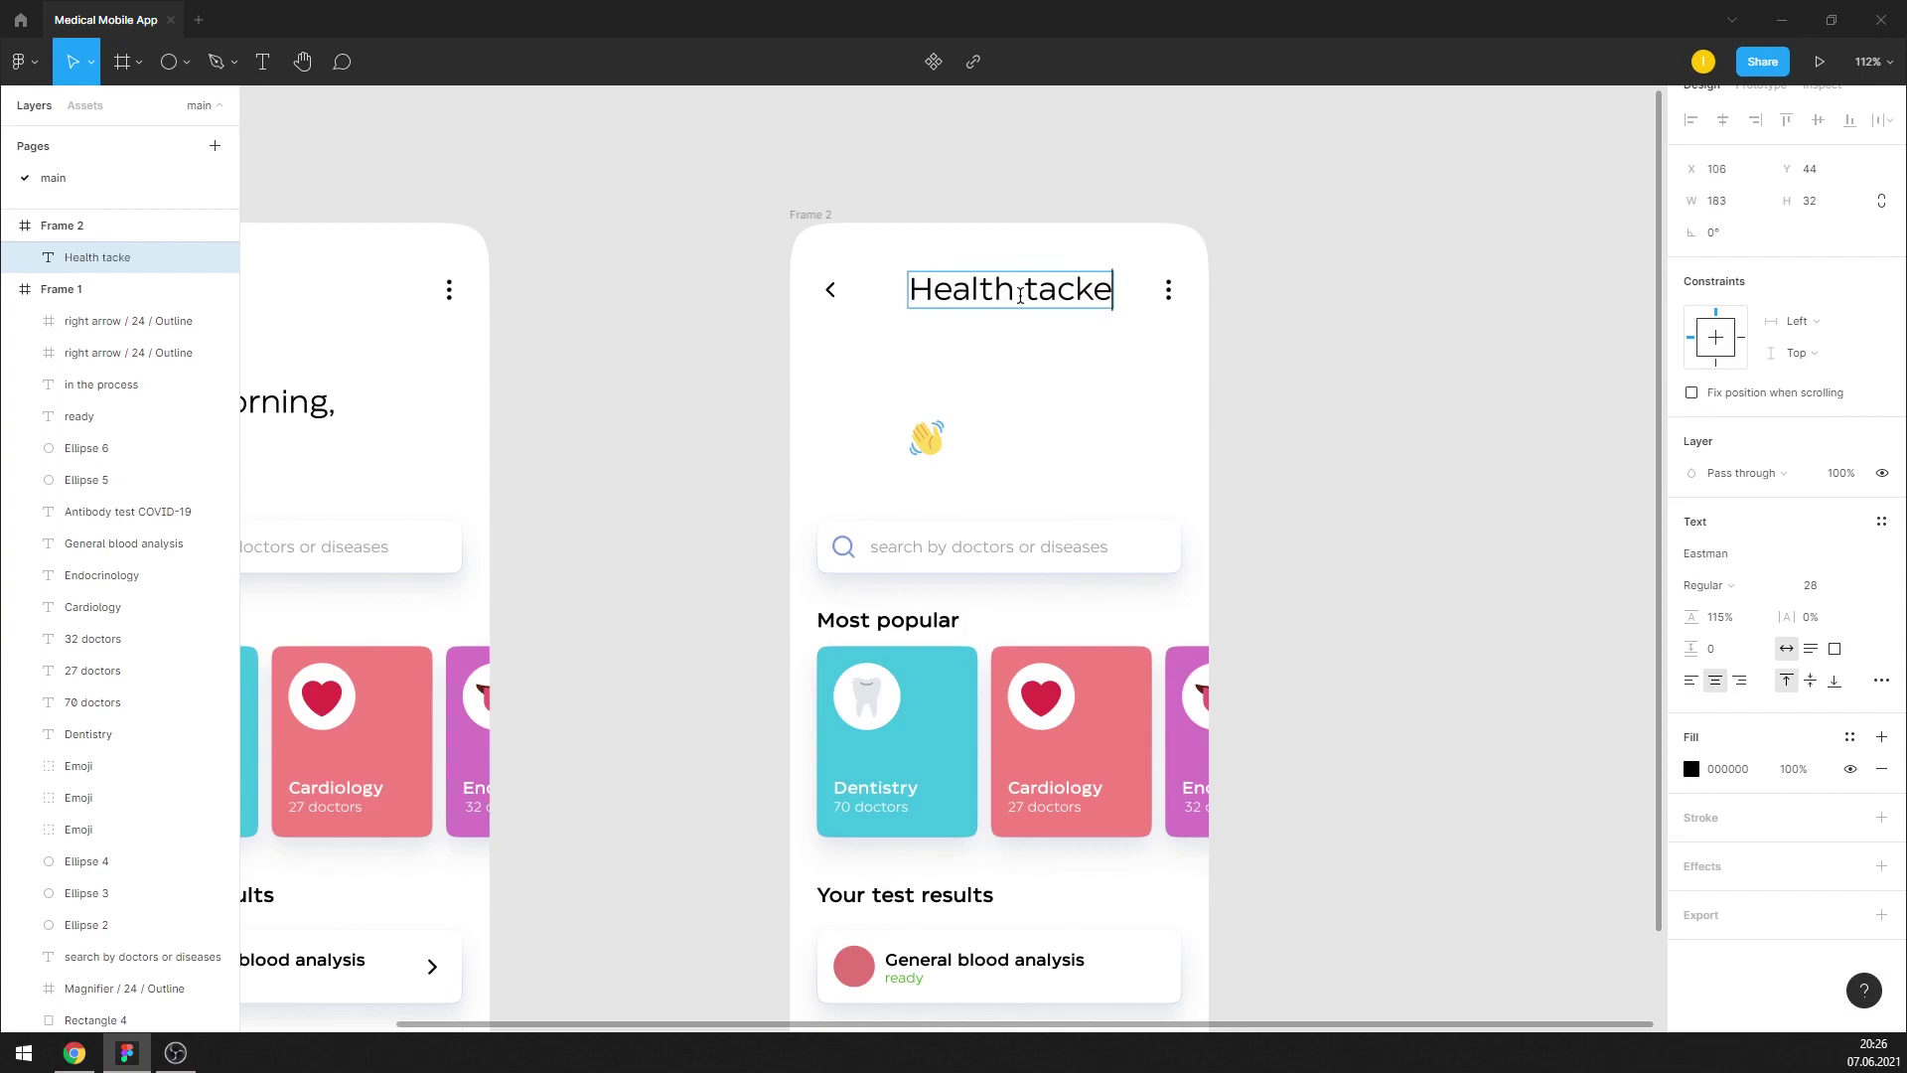
type("r")
Set the title to 18 px Medium weight
key("ctrl+a")
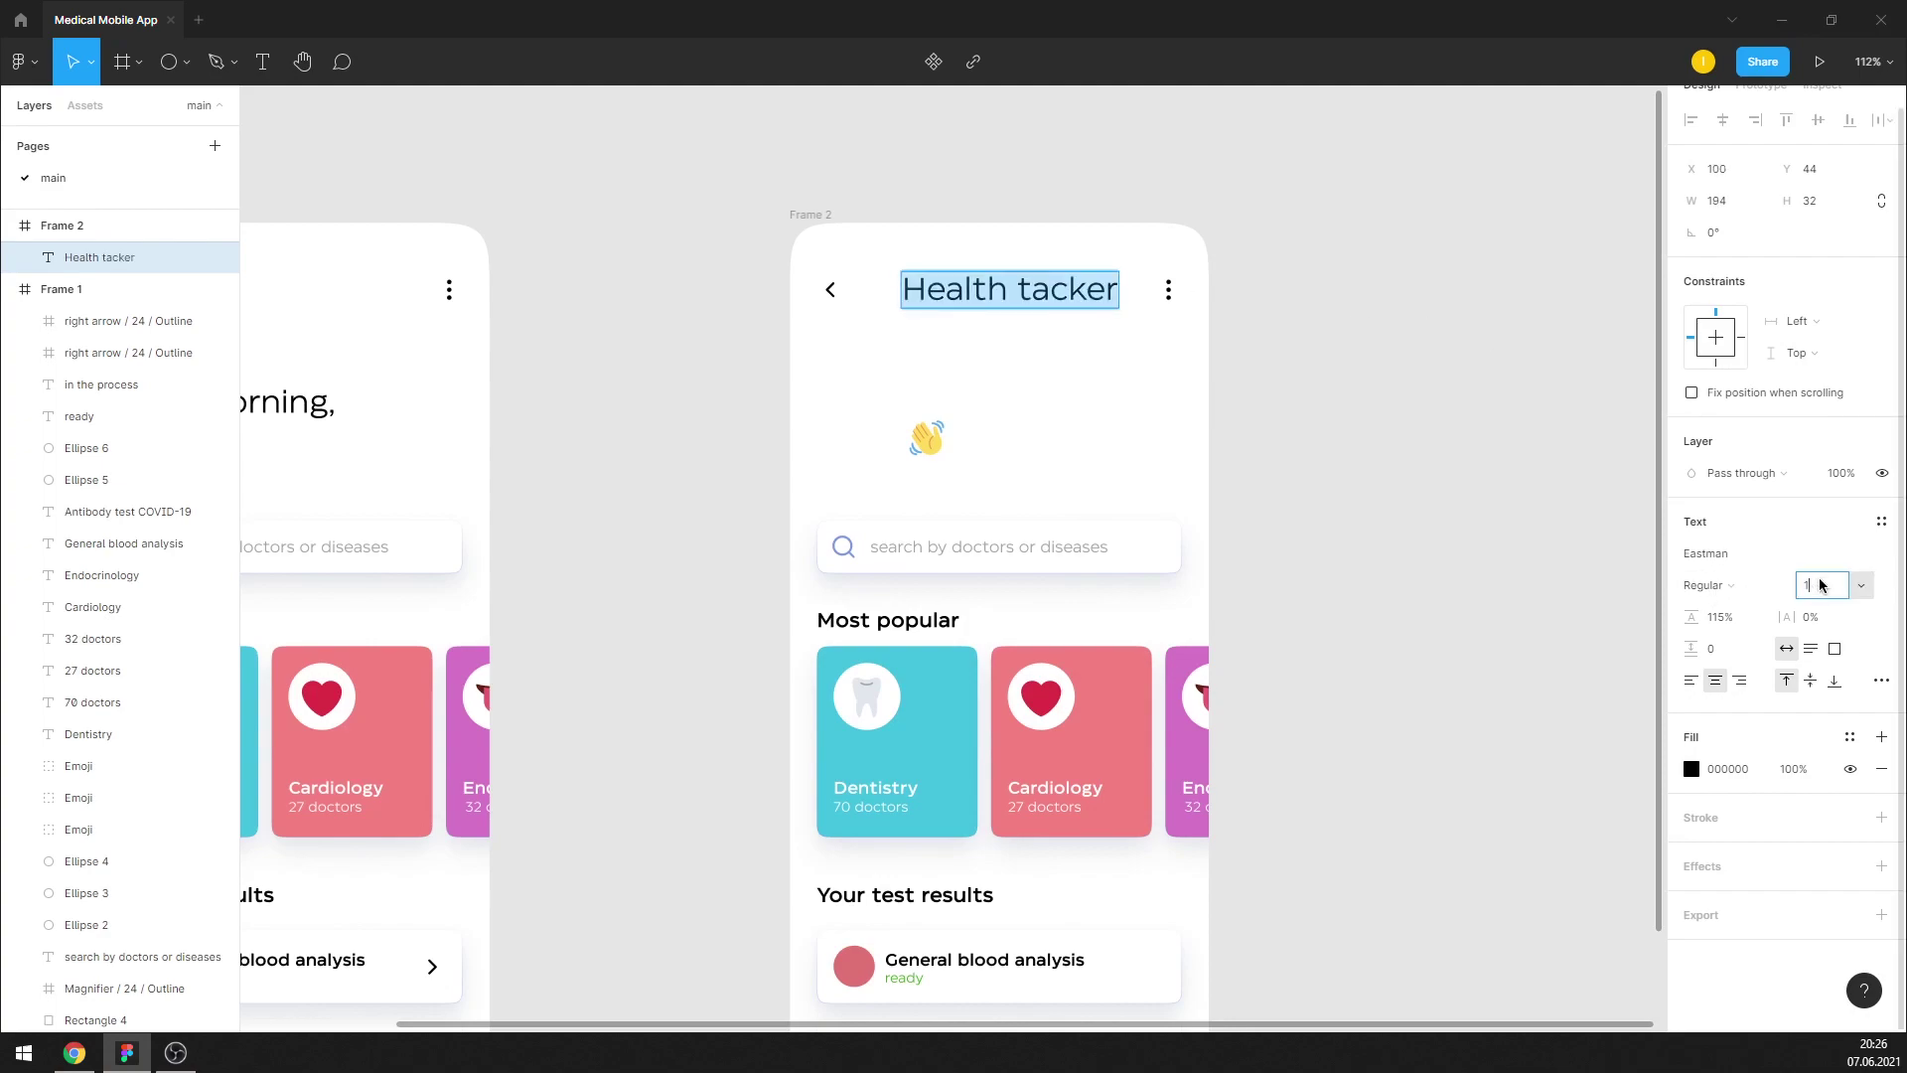
type("8")
key("Return")
left_click(1733, 586)
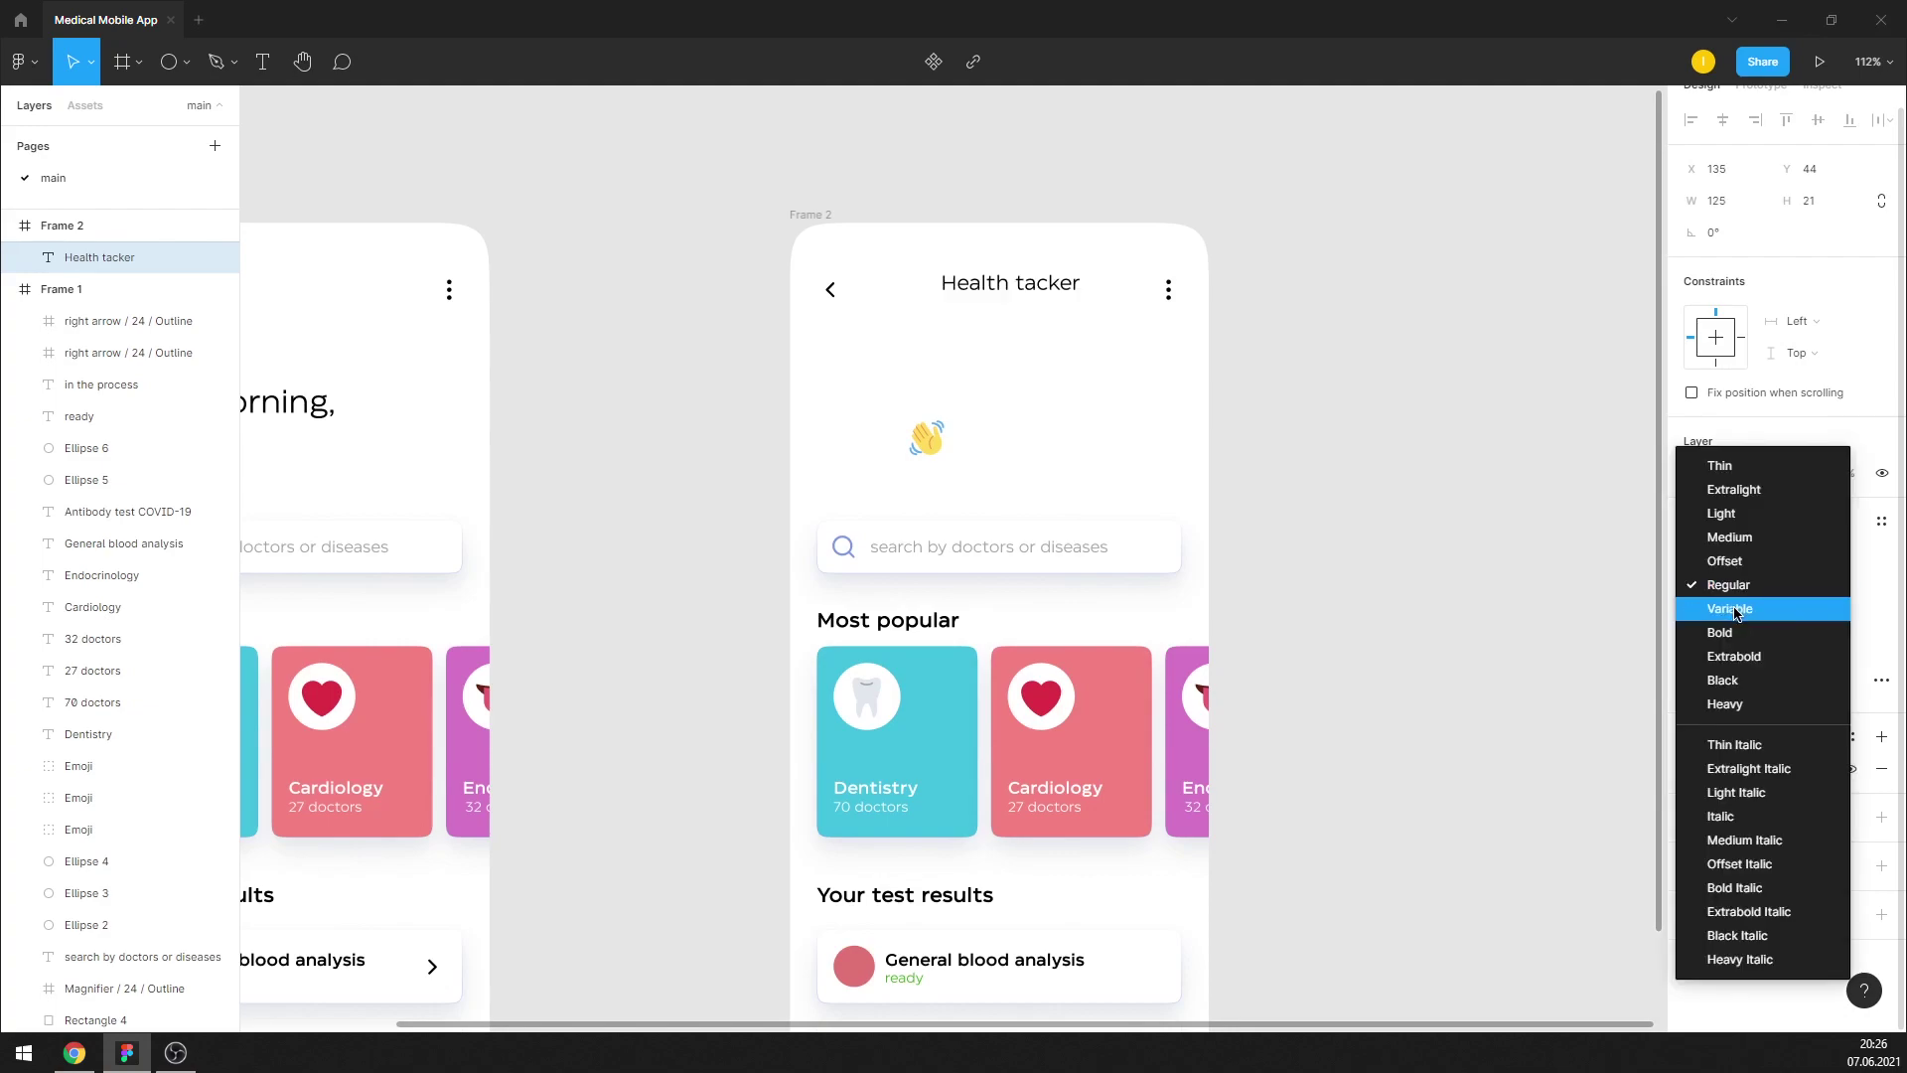
left_click(1745, 545)
key("Escape")
Align the title with the header icons and delete the waving-hand emoji
left_click_drag(1063, 282, 1048, 298)
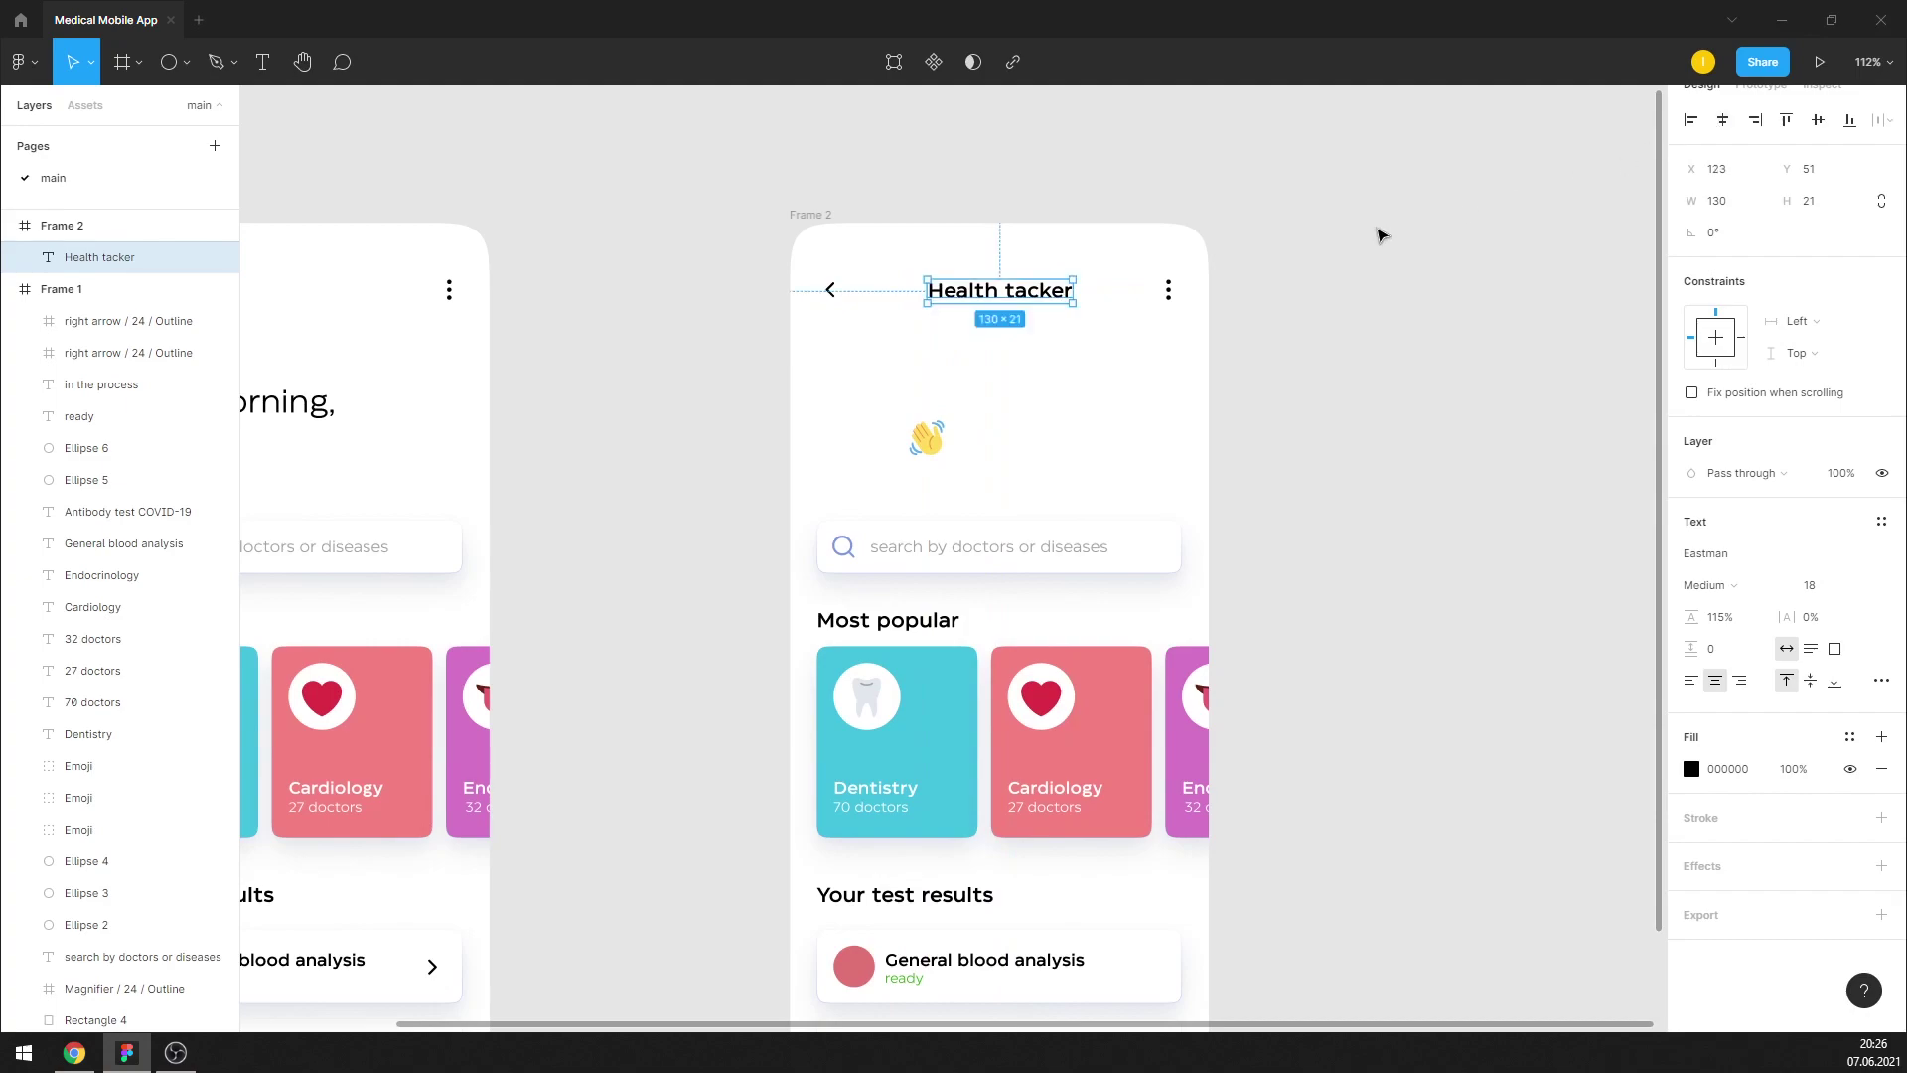
key("Up")
key("Up")
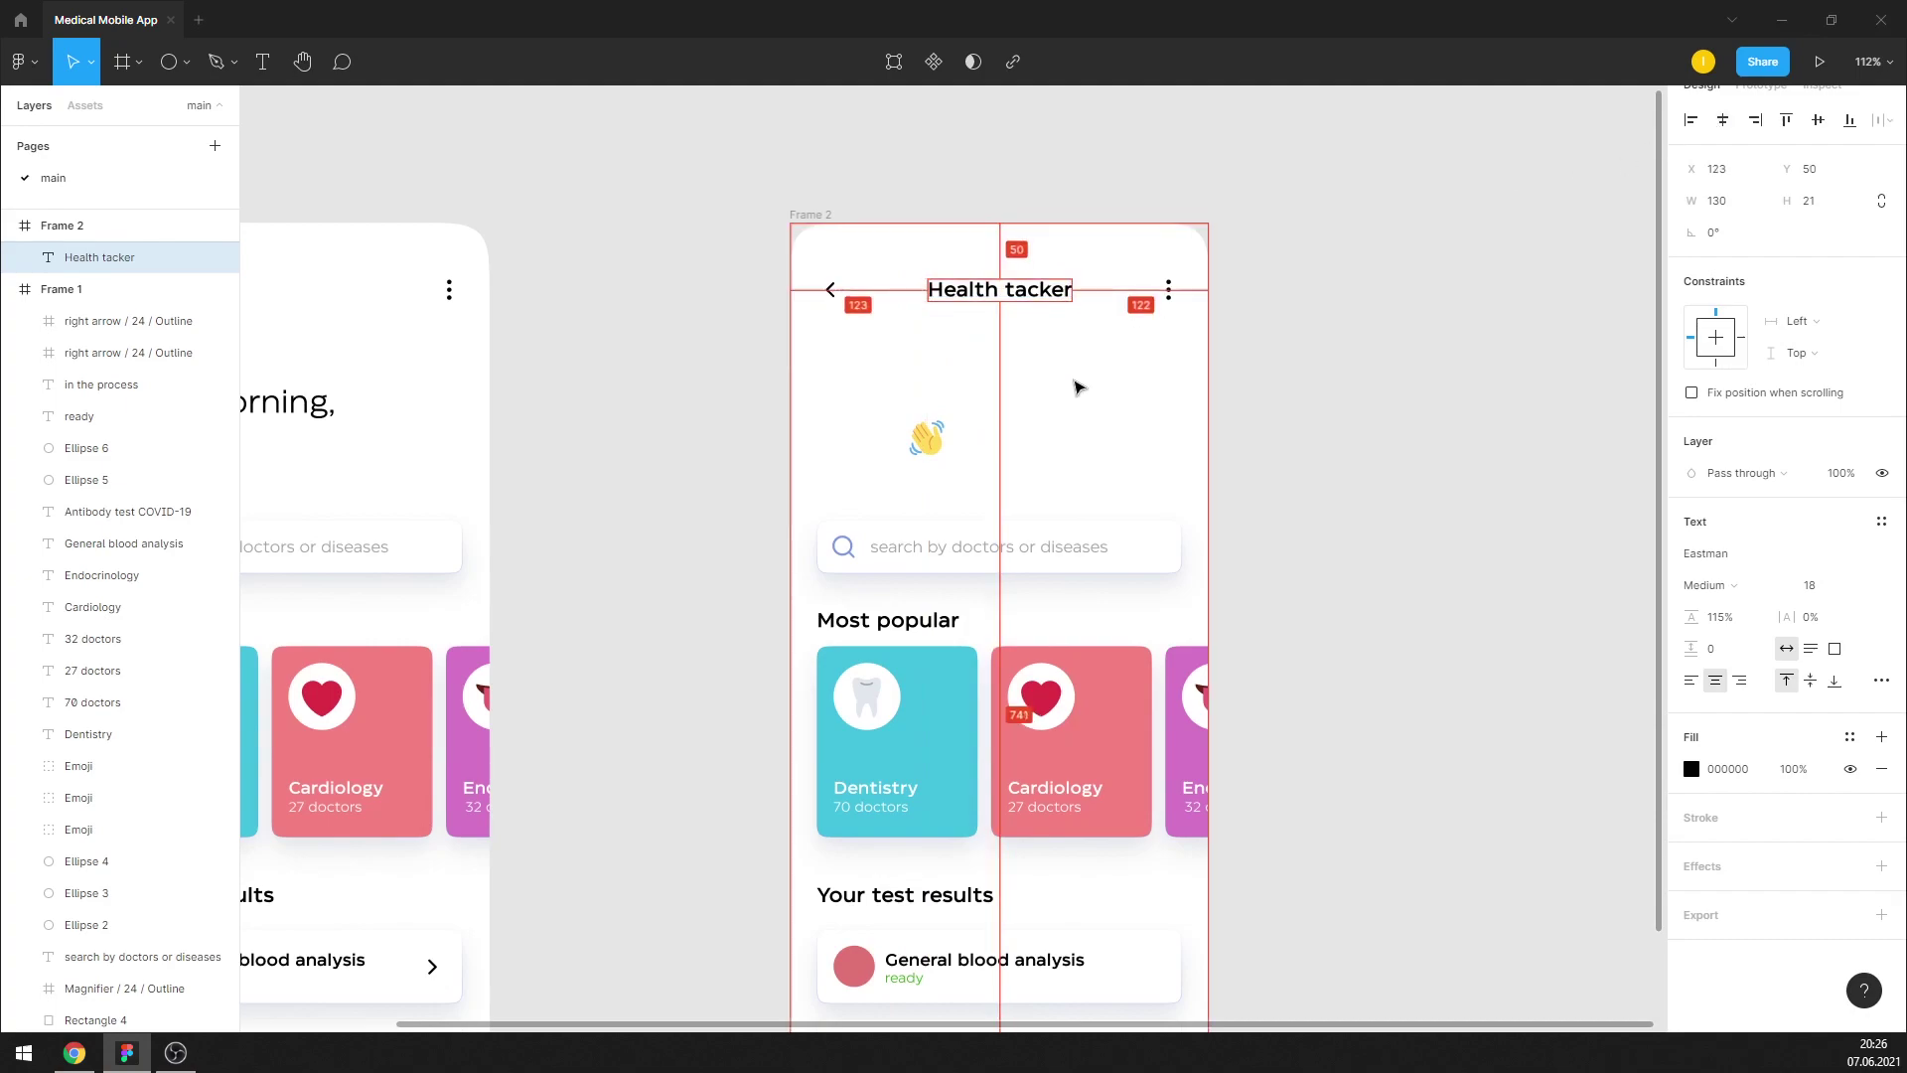
key("Up")
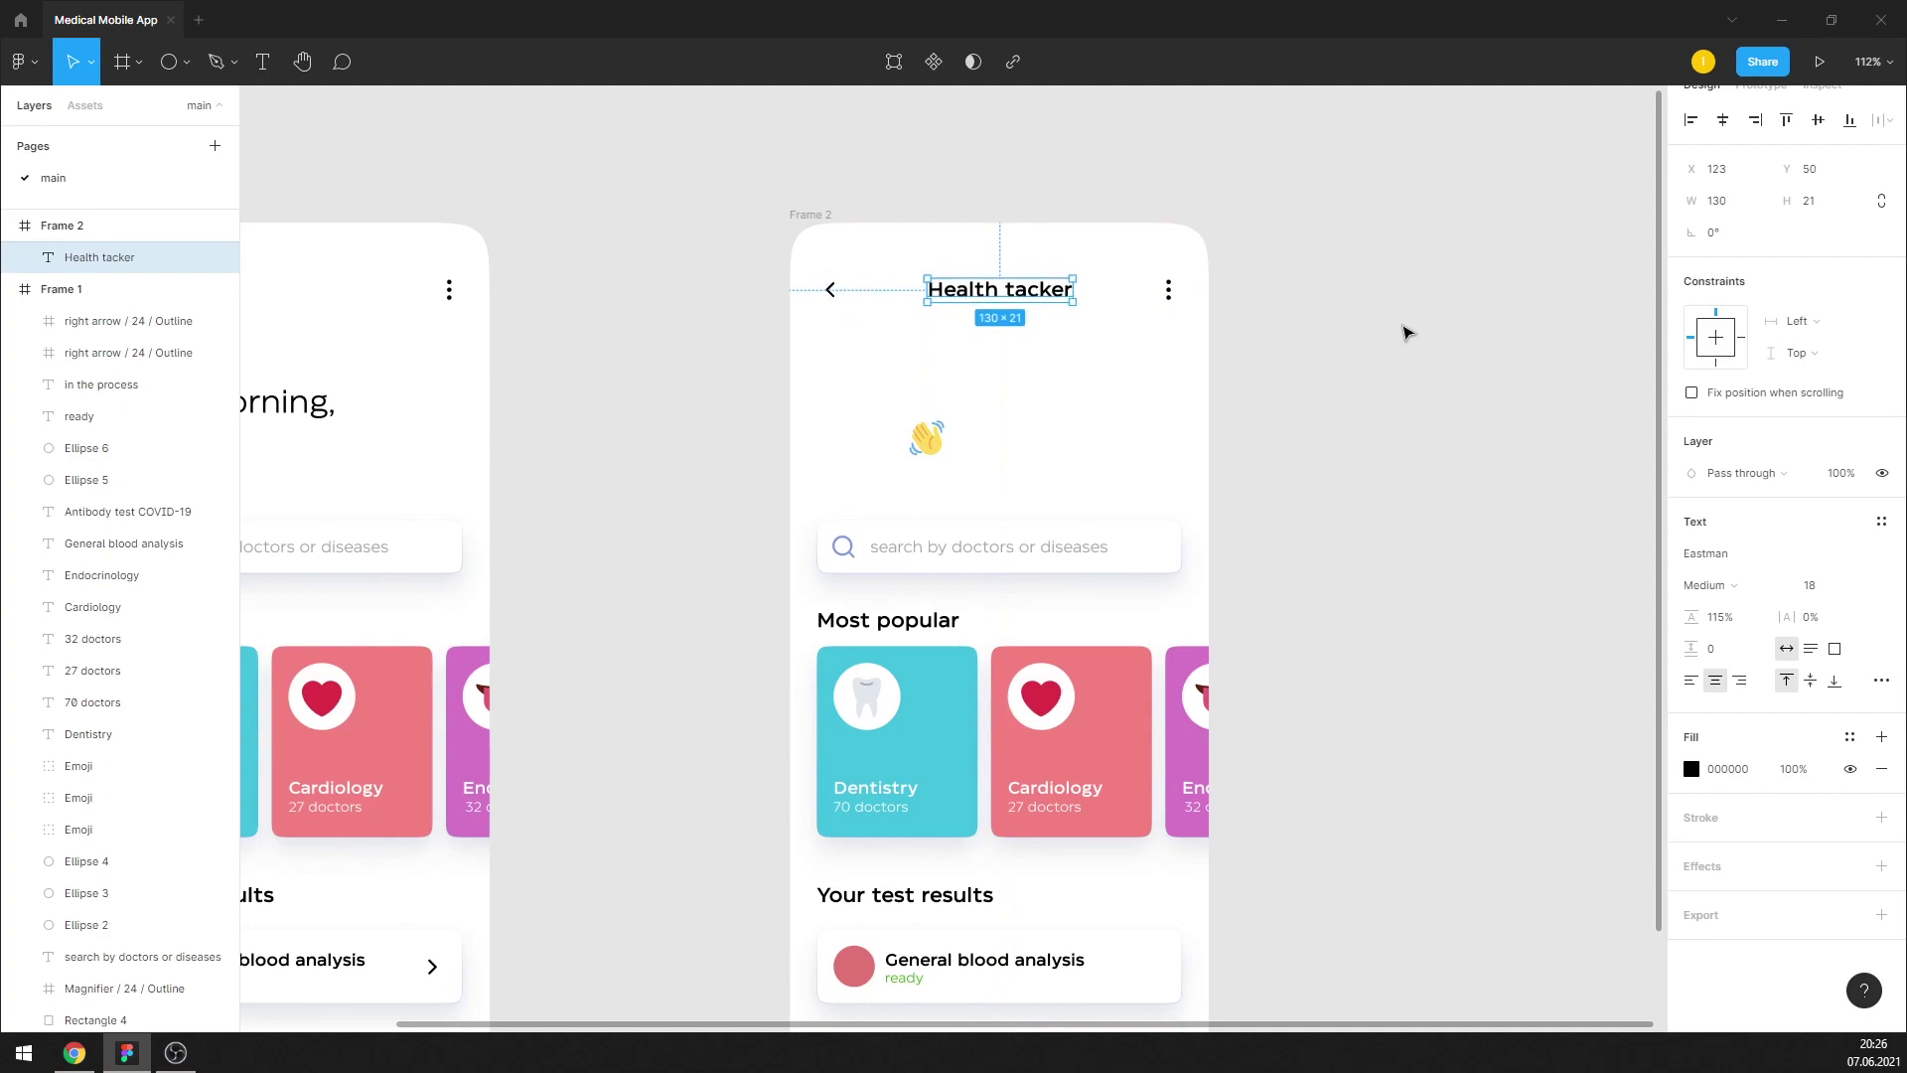
left_click(1409, 337)
left_click(926, 437)
key("Delete")
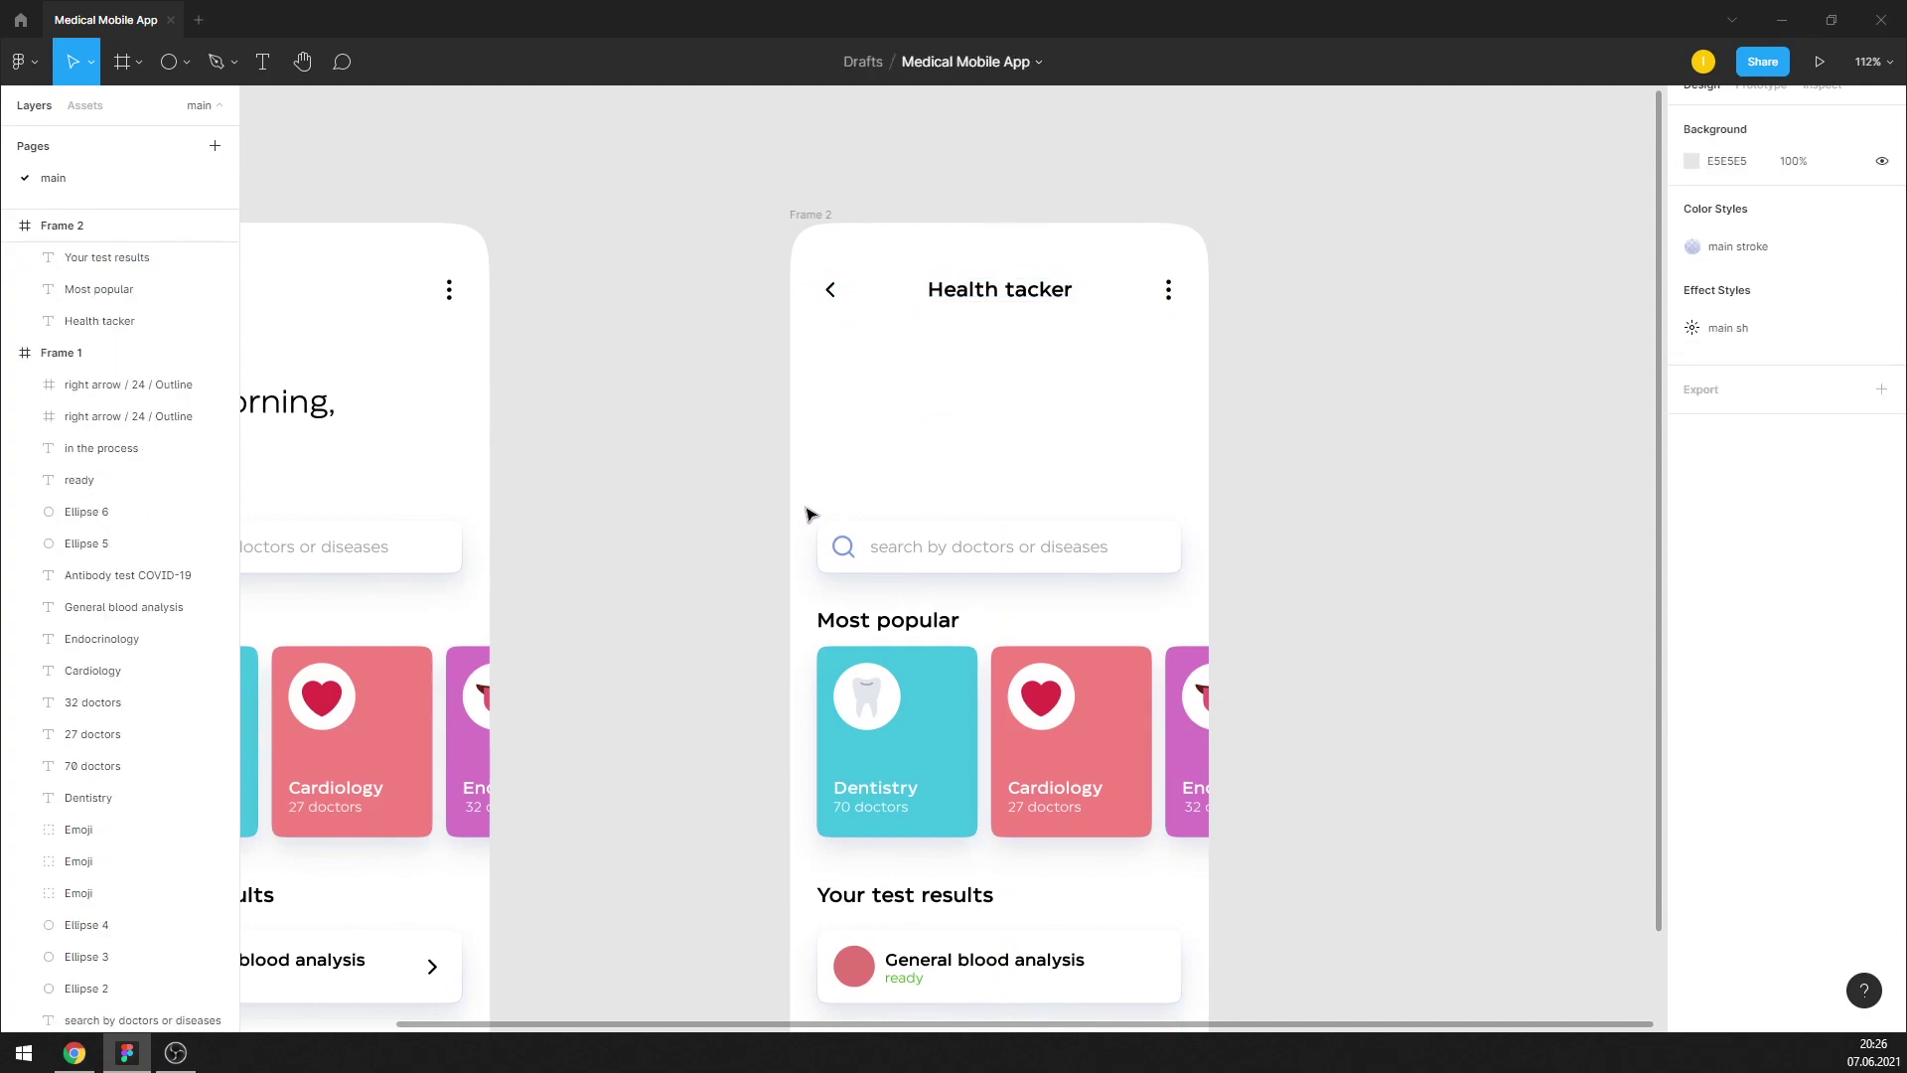
Delete the search bar, three Most popular cards and General blood analysis card from Frame 2
left_click_drag(807, 513, 1157, 576)
key("Delete")
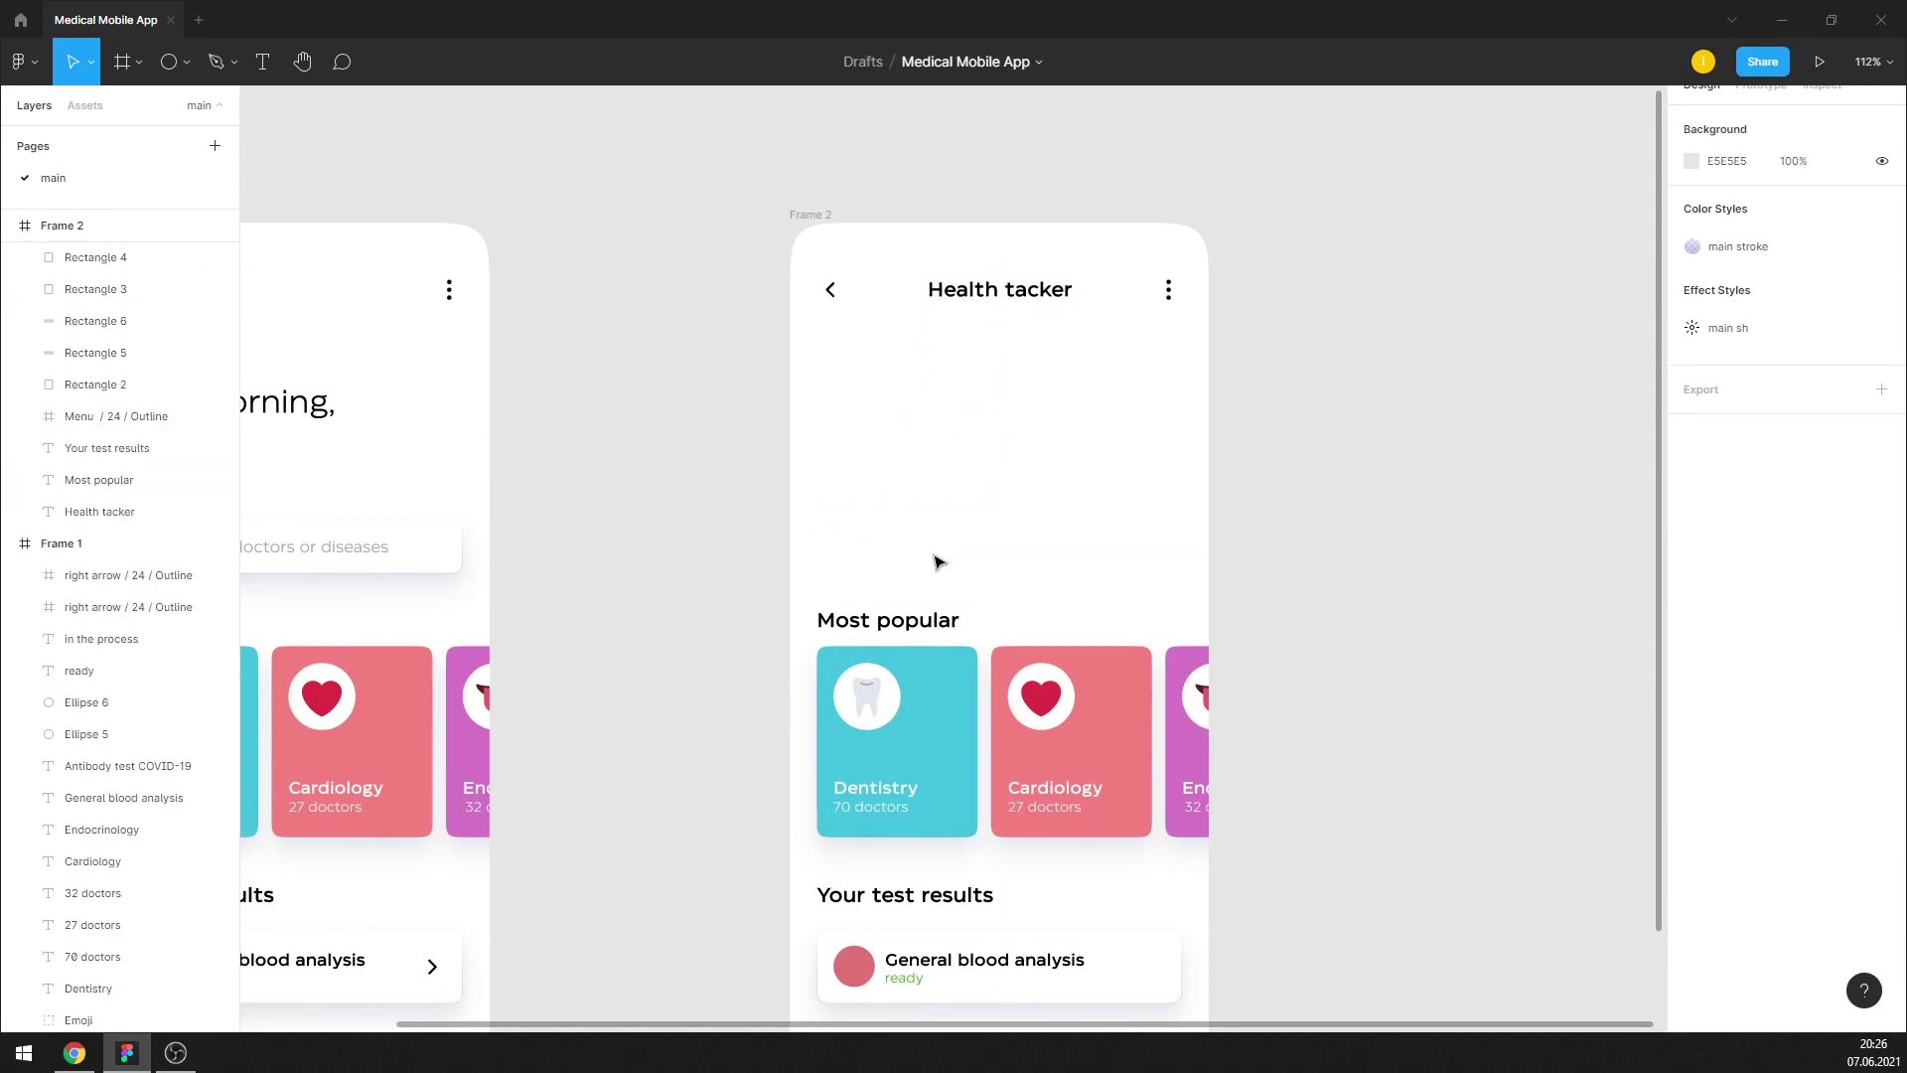
scroll(943, 546, "down", 2)
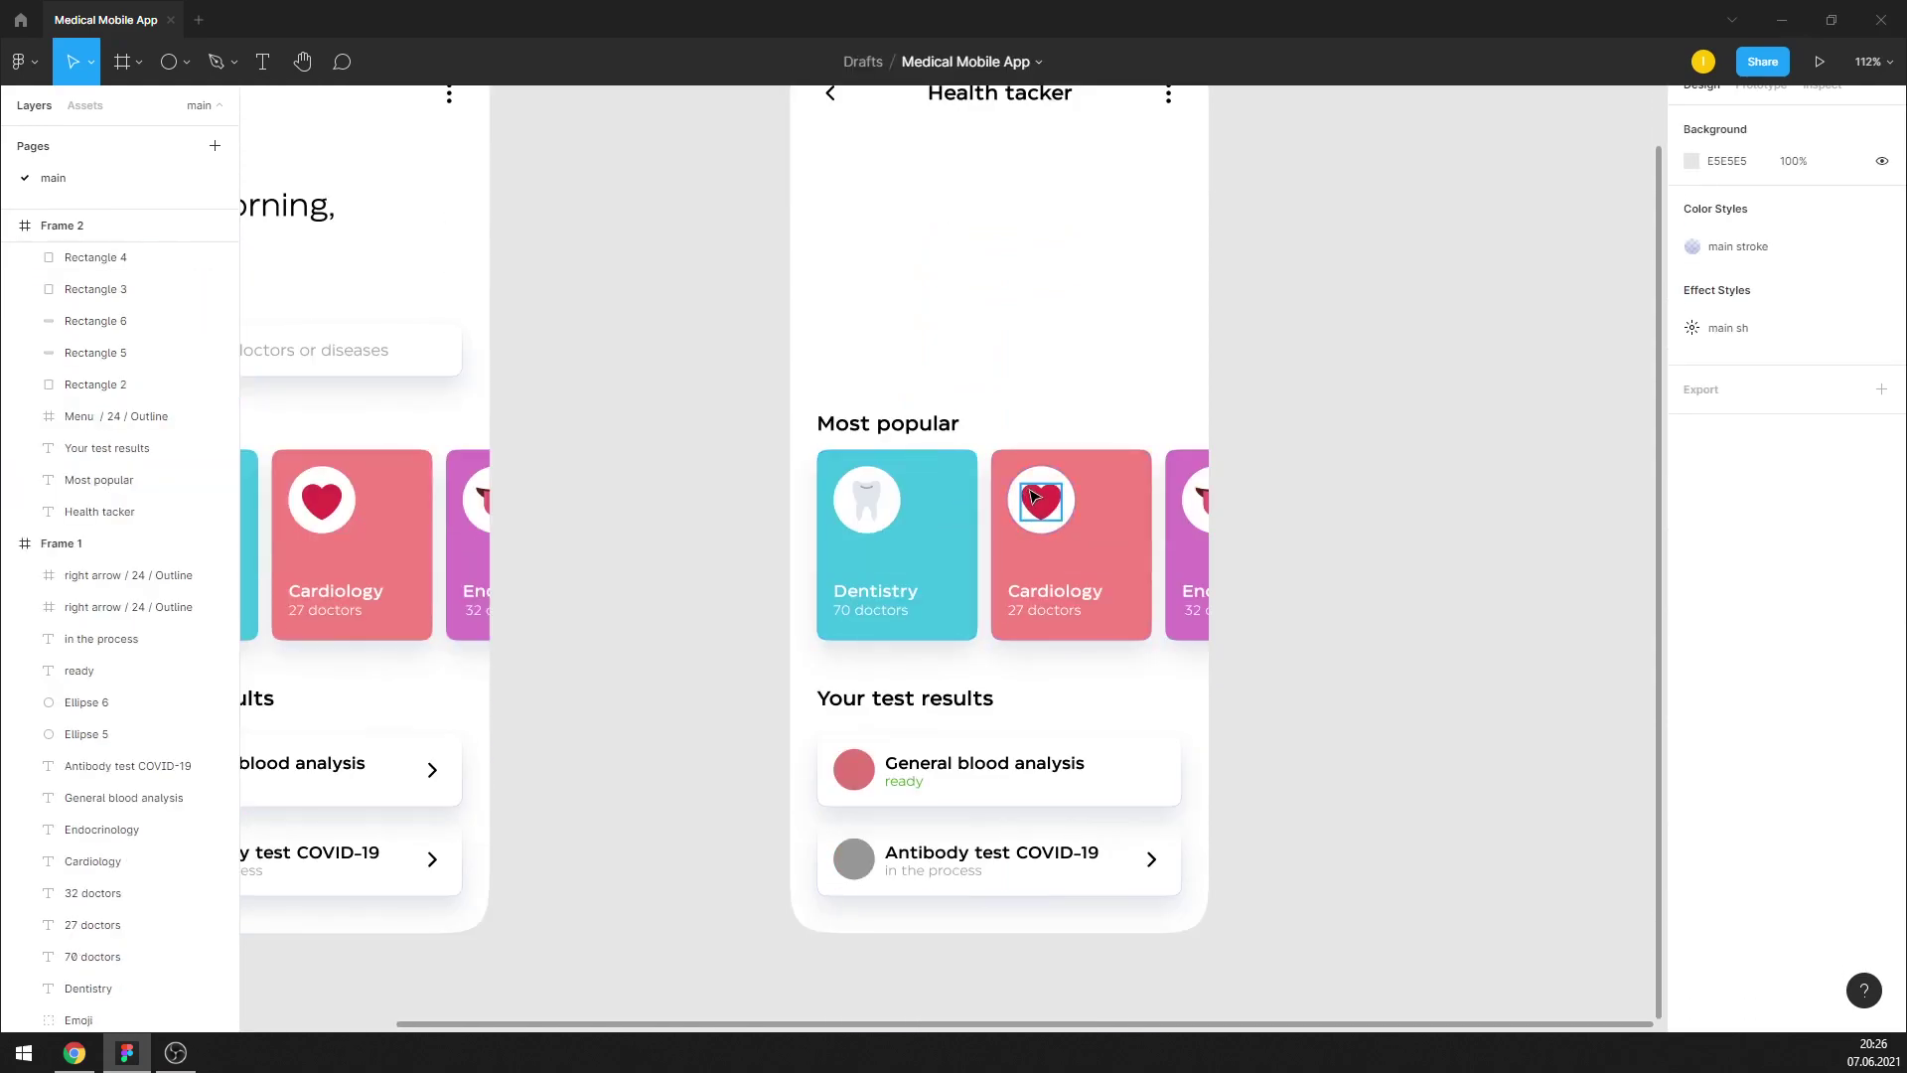
mouse_move(825, 648)
left_mouse_down()
mouse_move(1199, 481)
mouse_move(1158, 493)
left_mouse_up()
key("Delete")
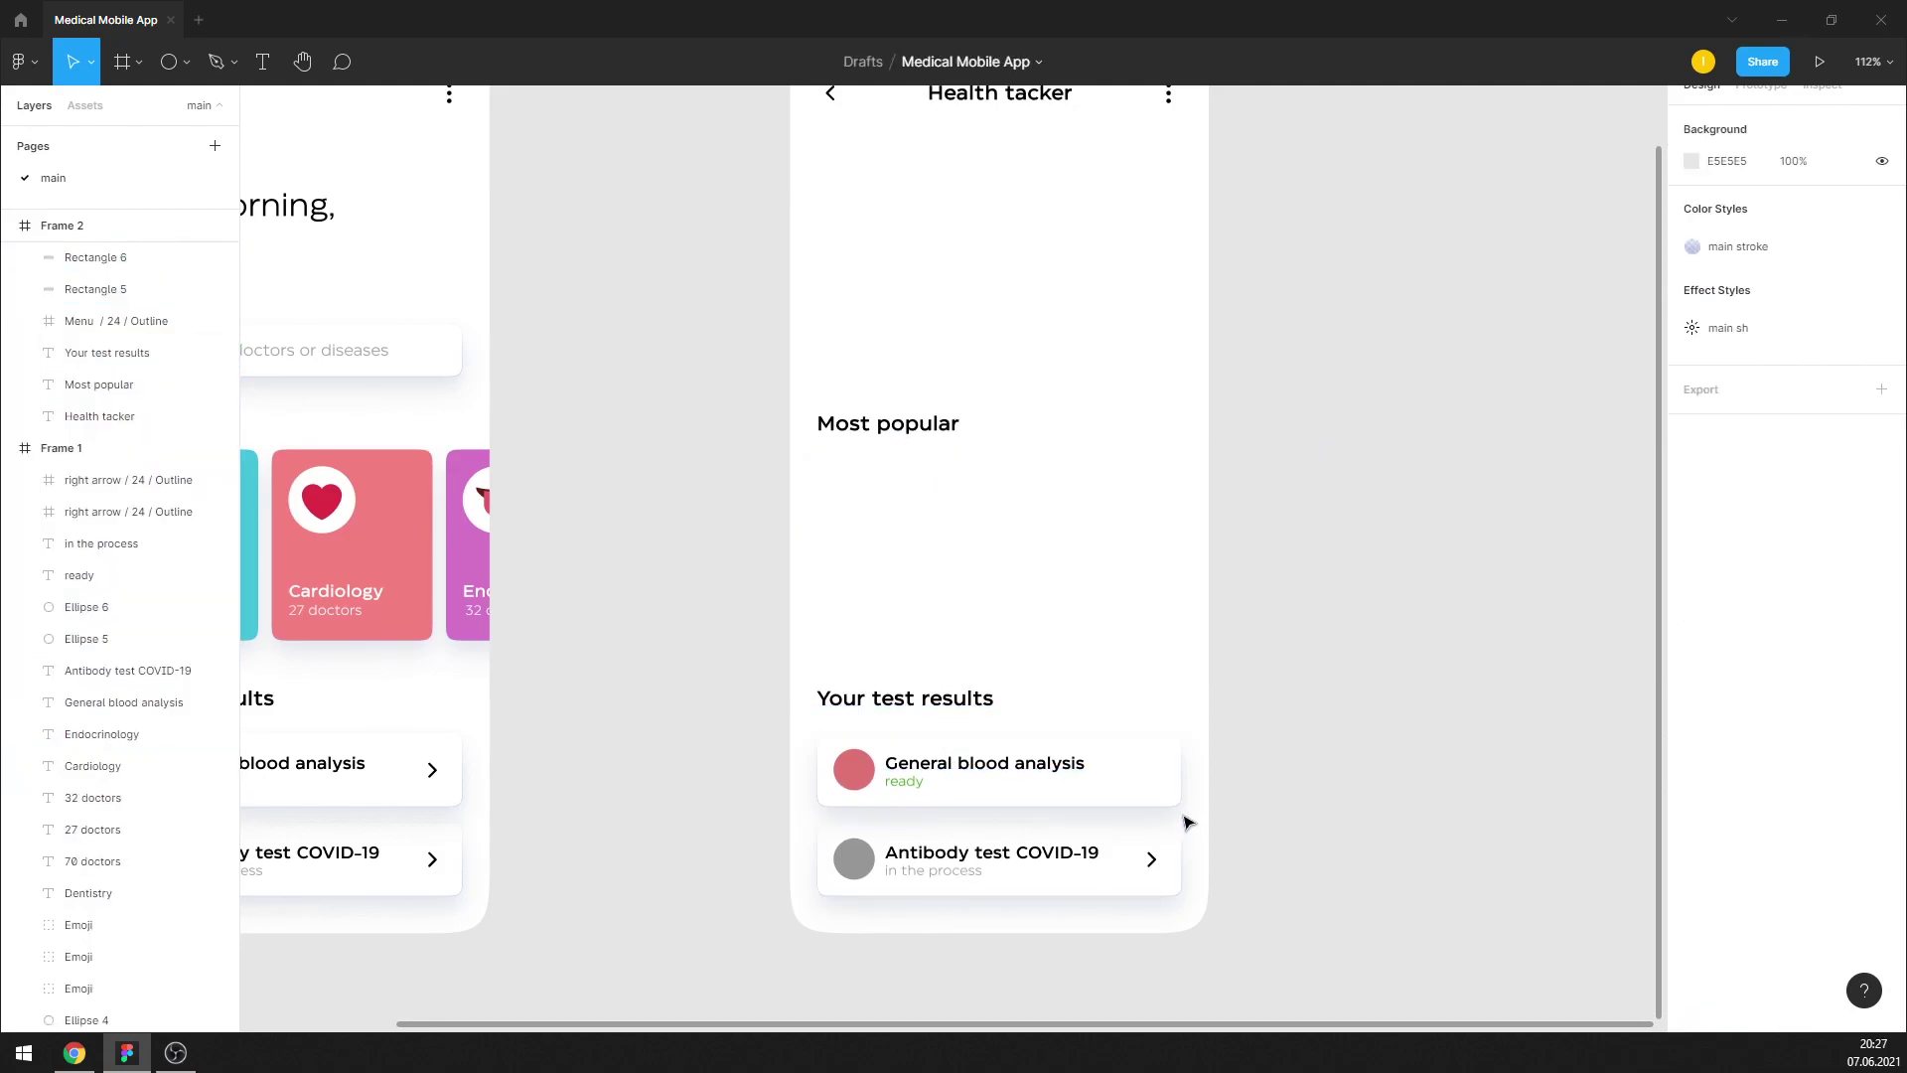
left_click_drag(1182, 811, 829, 747)
key("Delete")
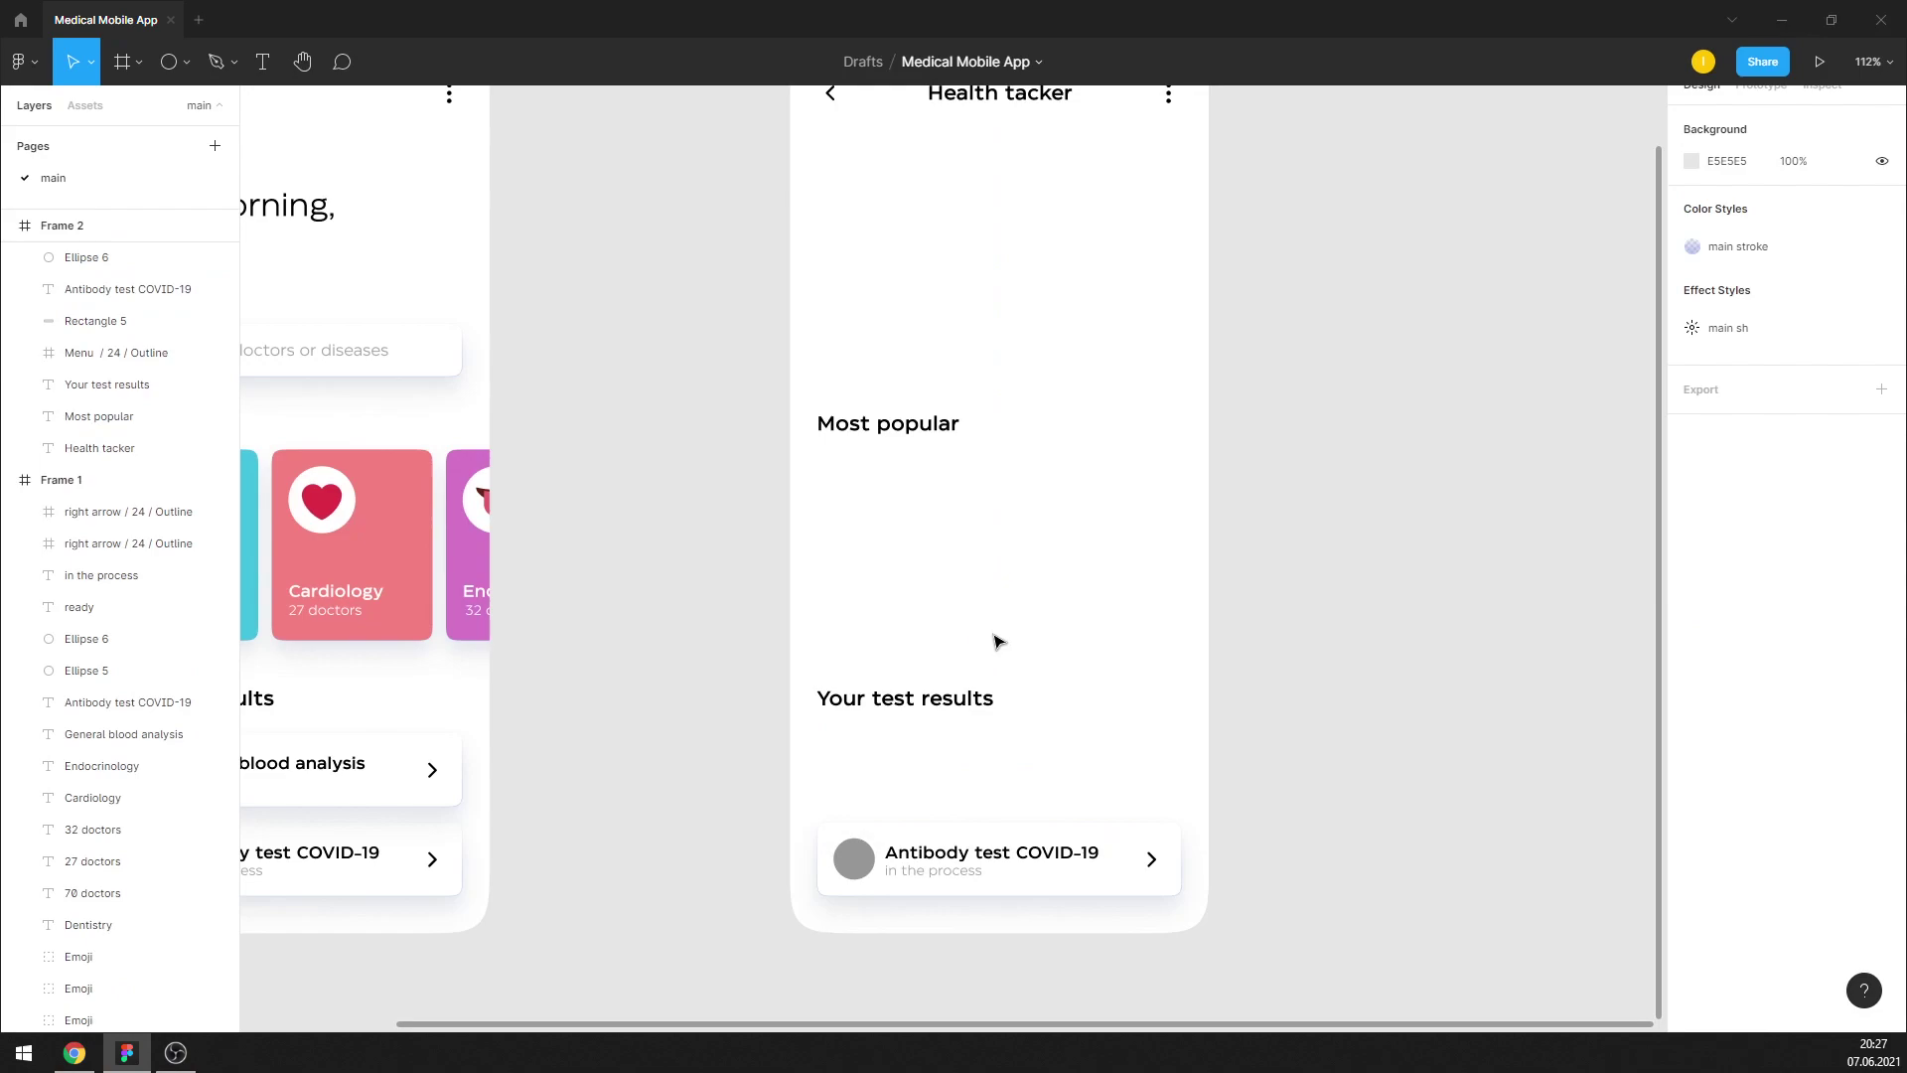
scroll(997, 640, "up", 2)
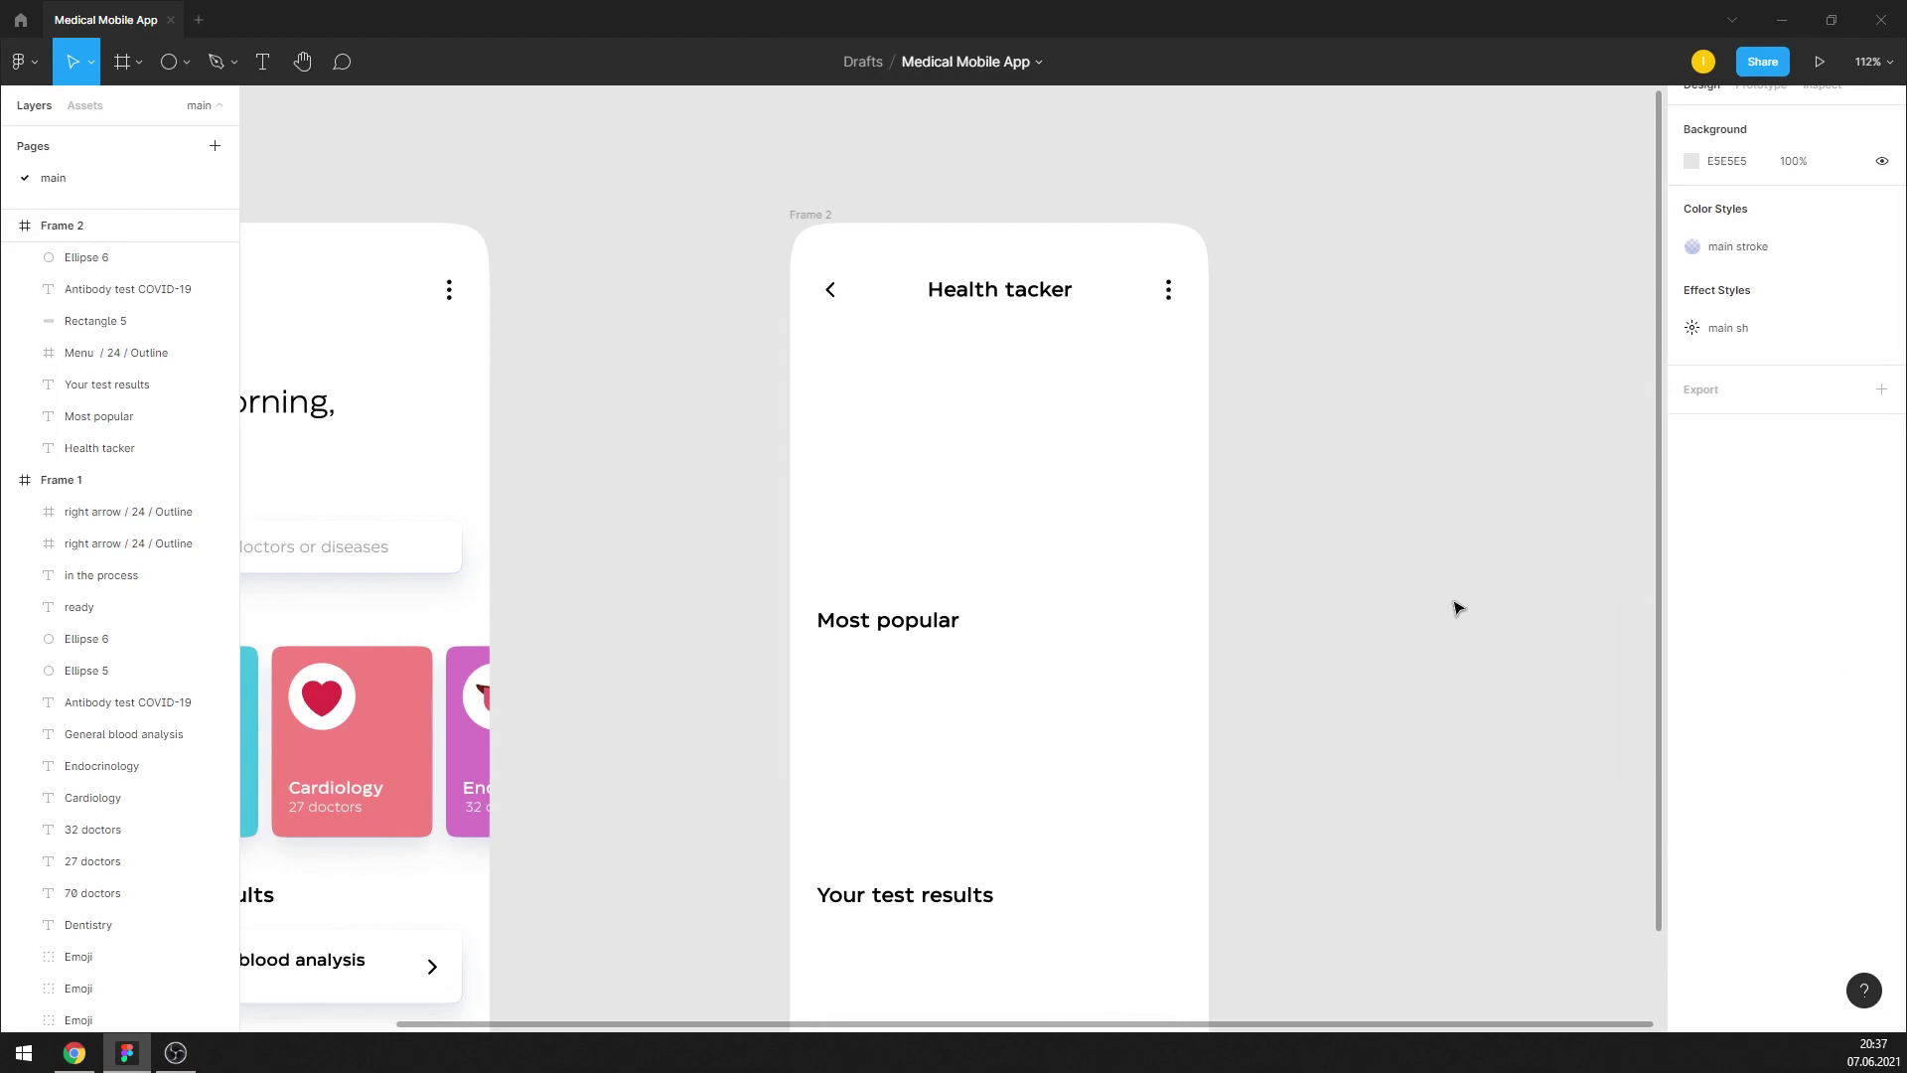
Copy Most popular near the top and move Your test results lower, starting its rename
left_click_drag(922, 622, 924, 374)
scroll(942, 407, "down", 3)
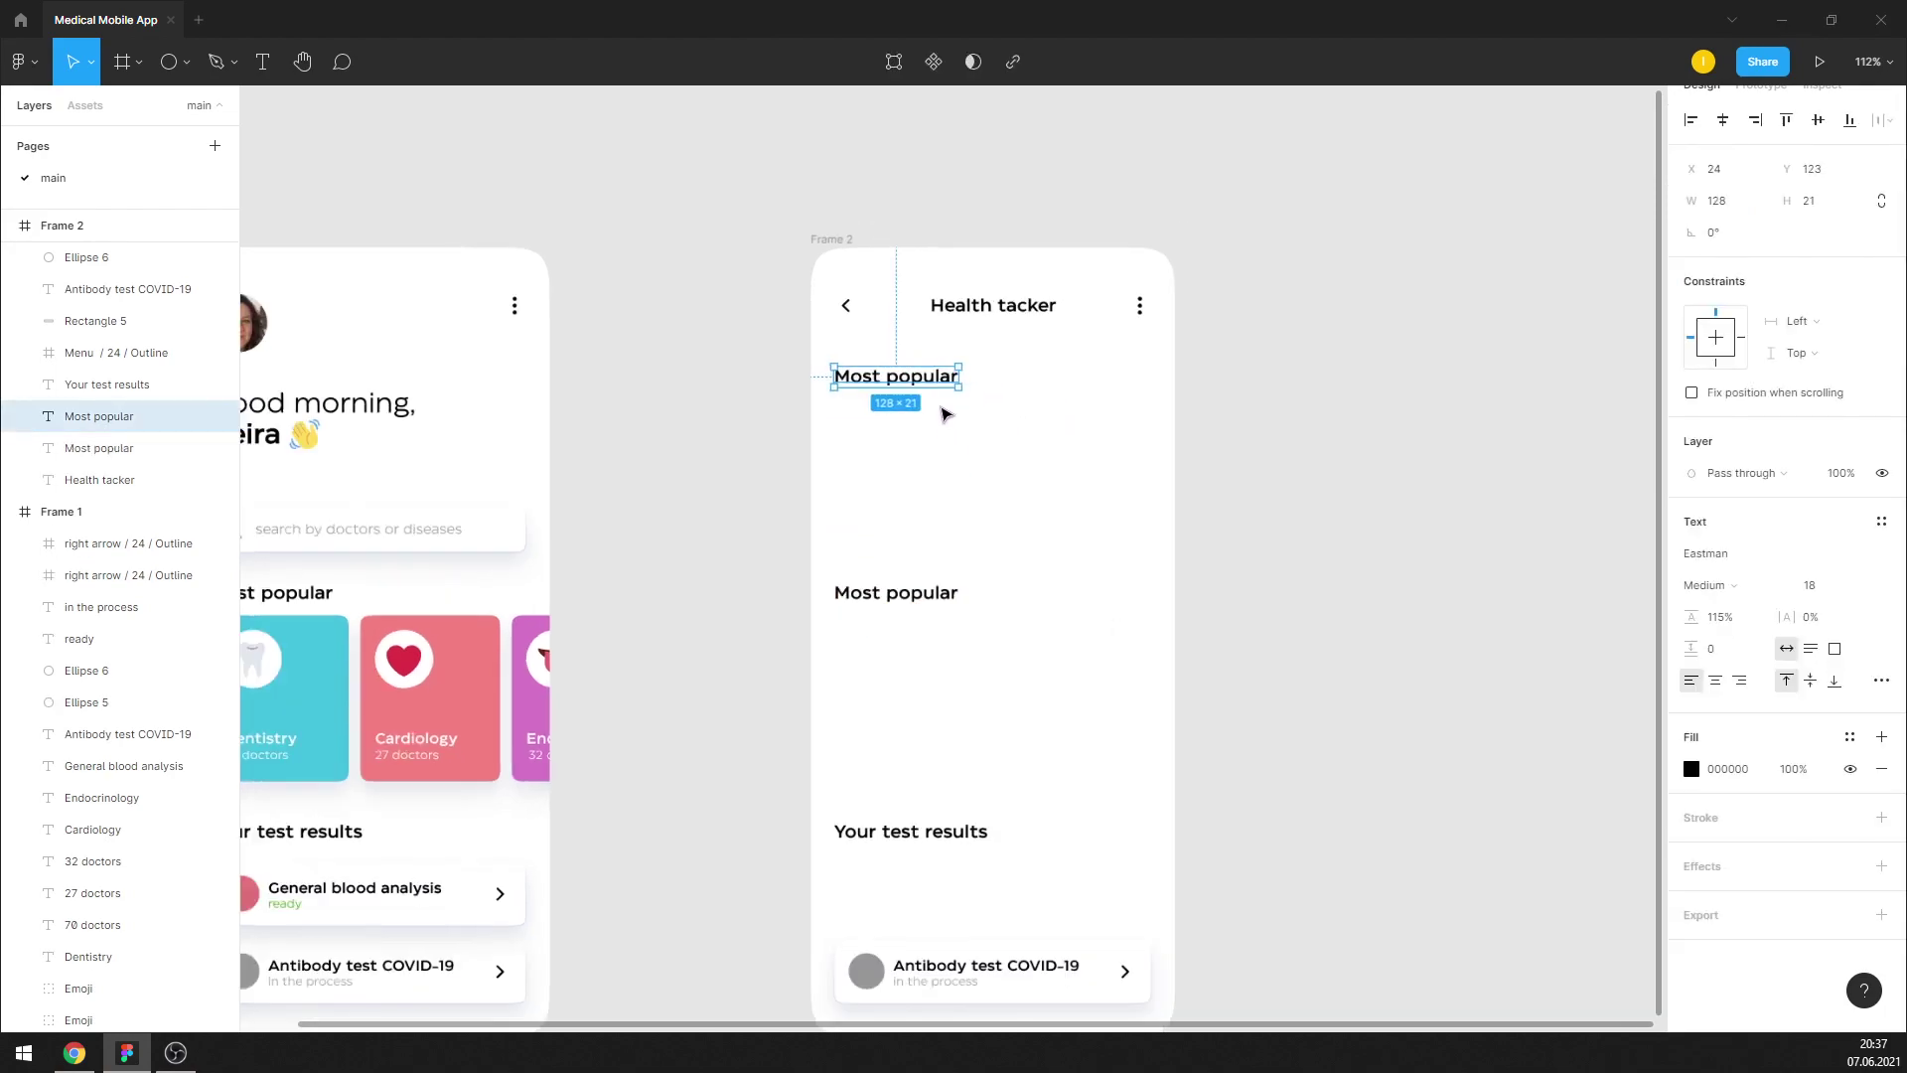
scroll(1061, 657, "up", 2)
left_click_drag(959, 765, 974, 814)
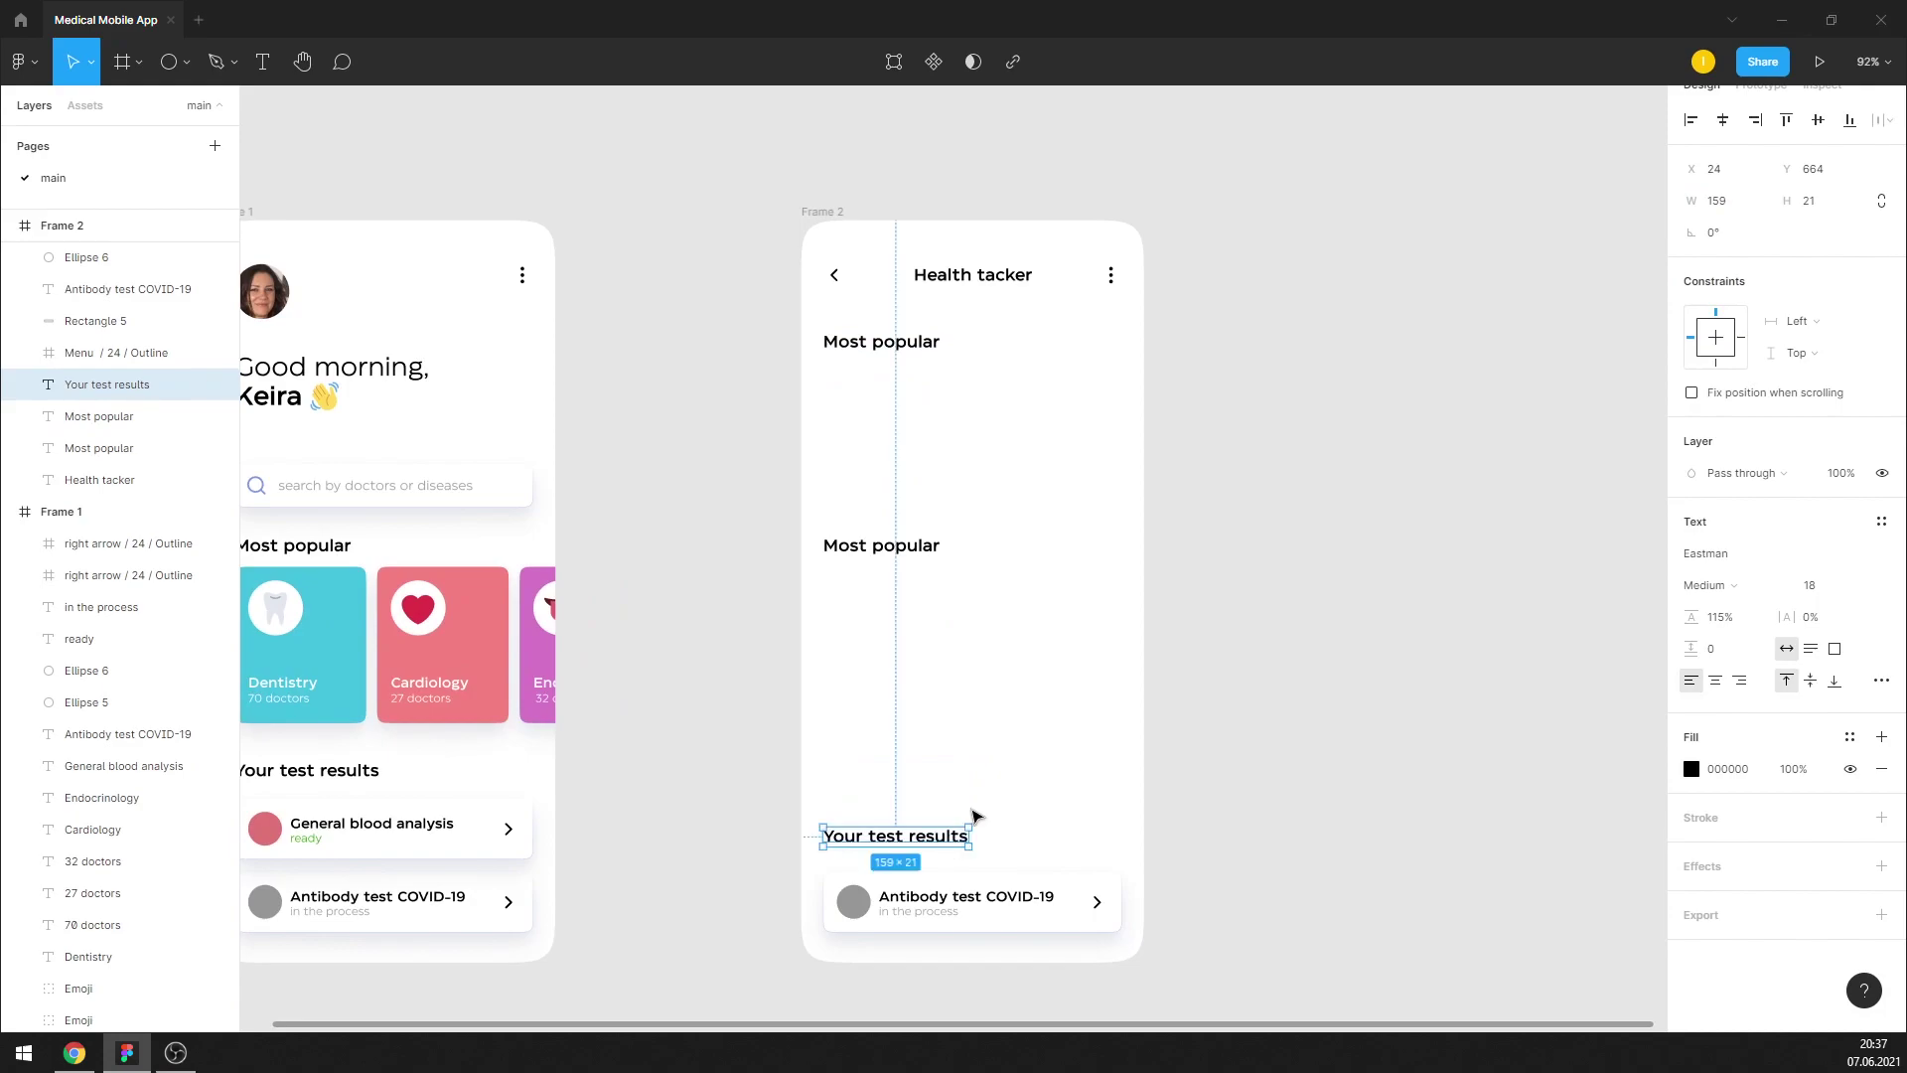
left_click(1196, 728)
scroll(1033, 735, "up", 2)
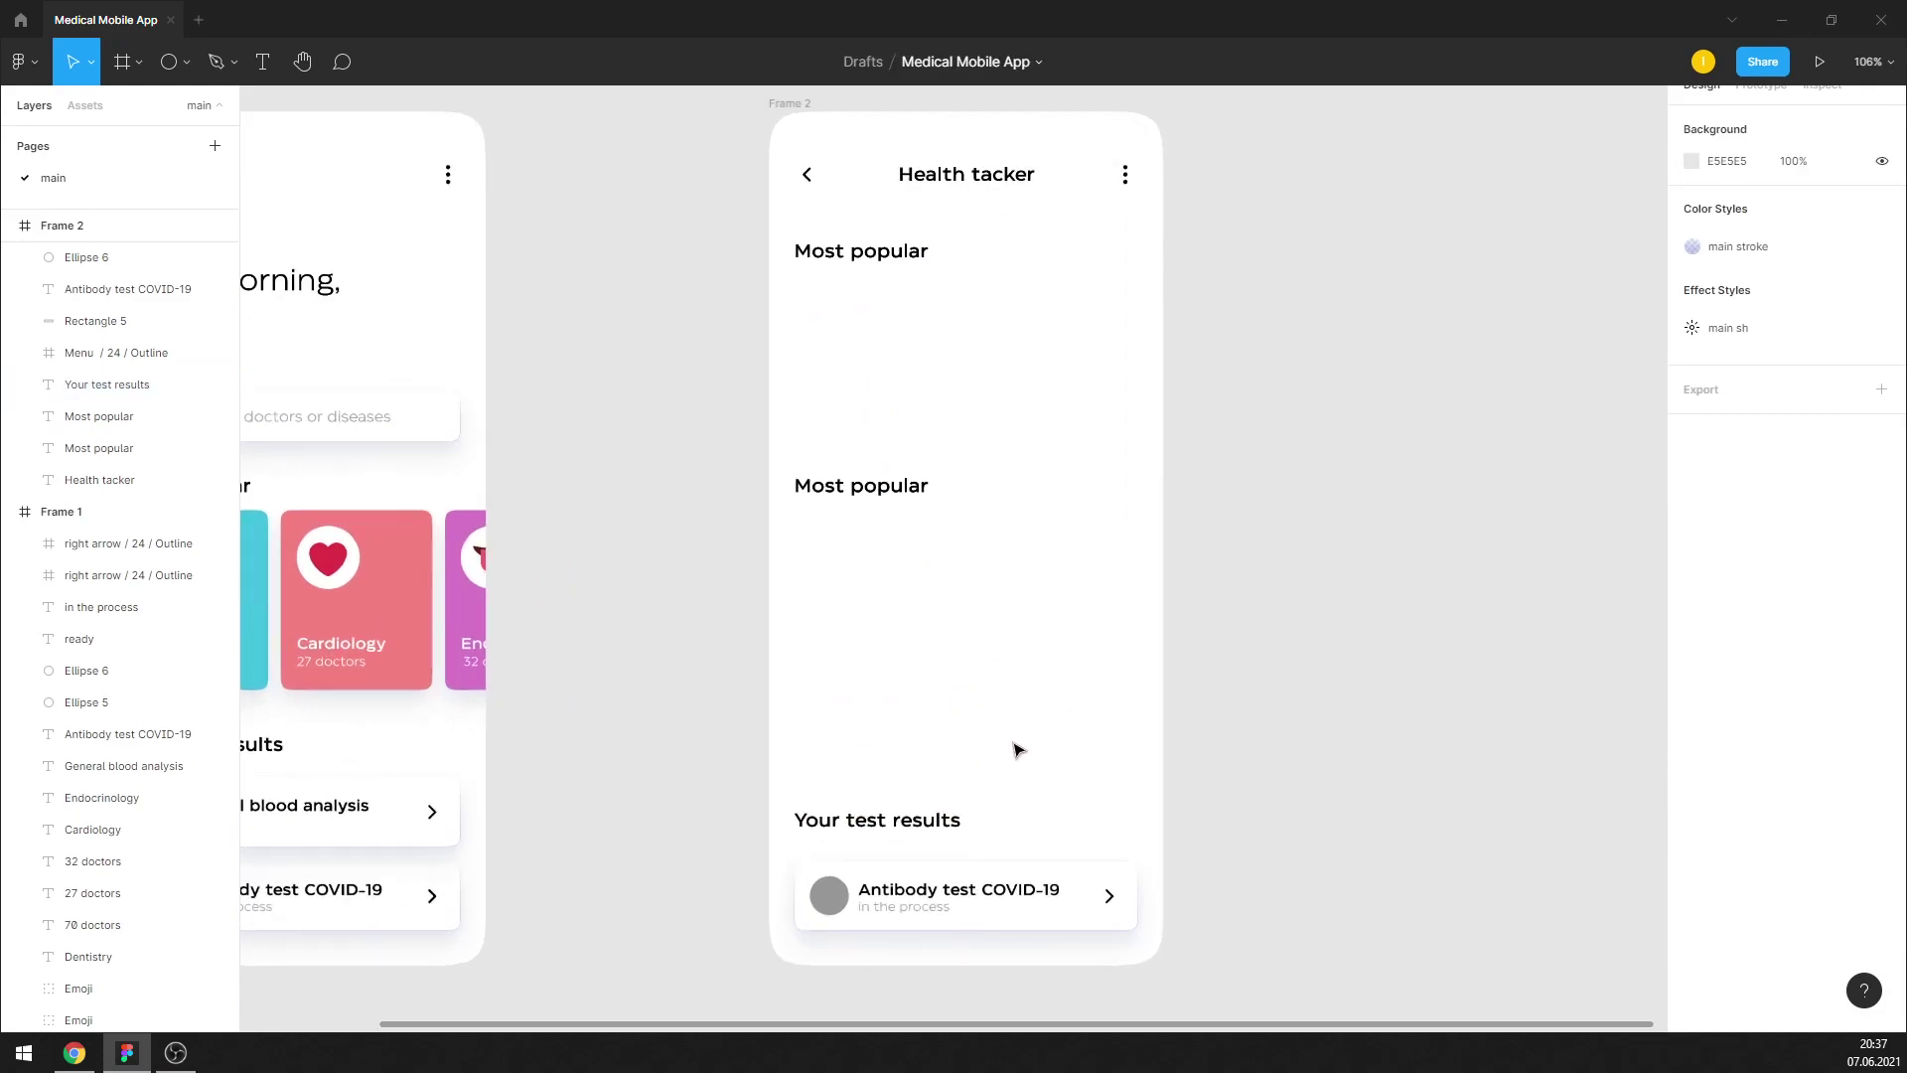
double_click(936, 822)
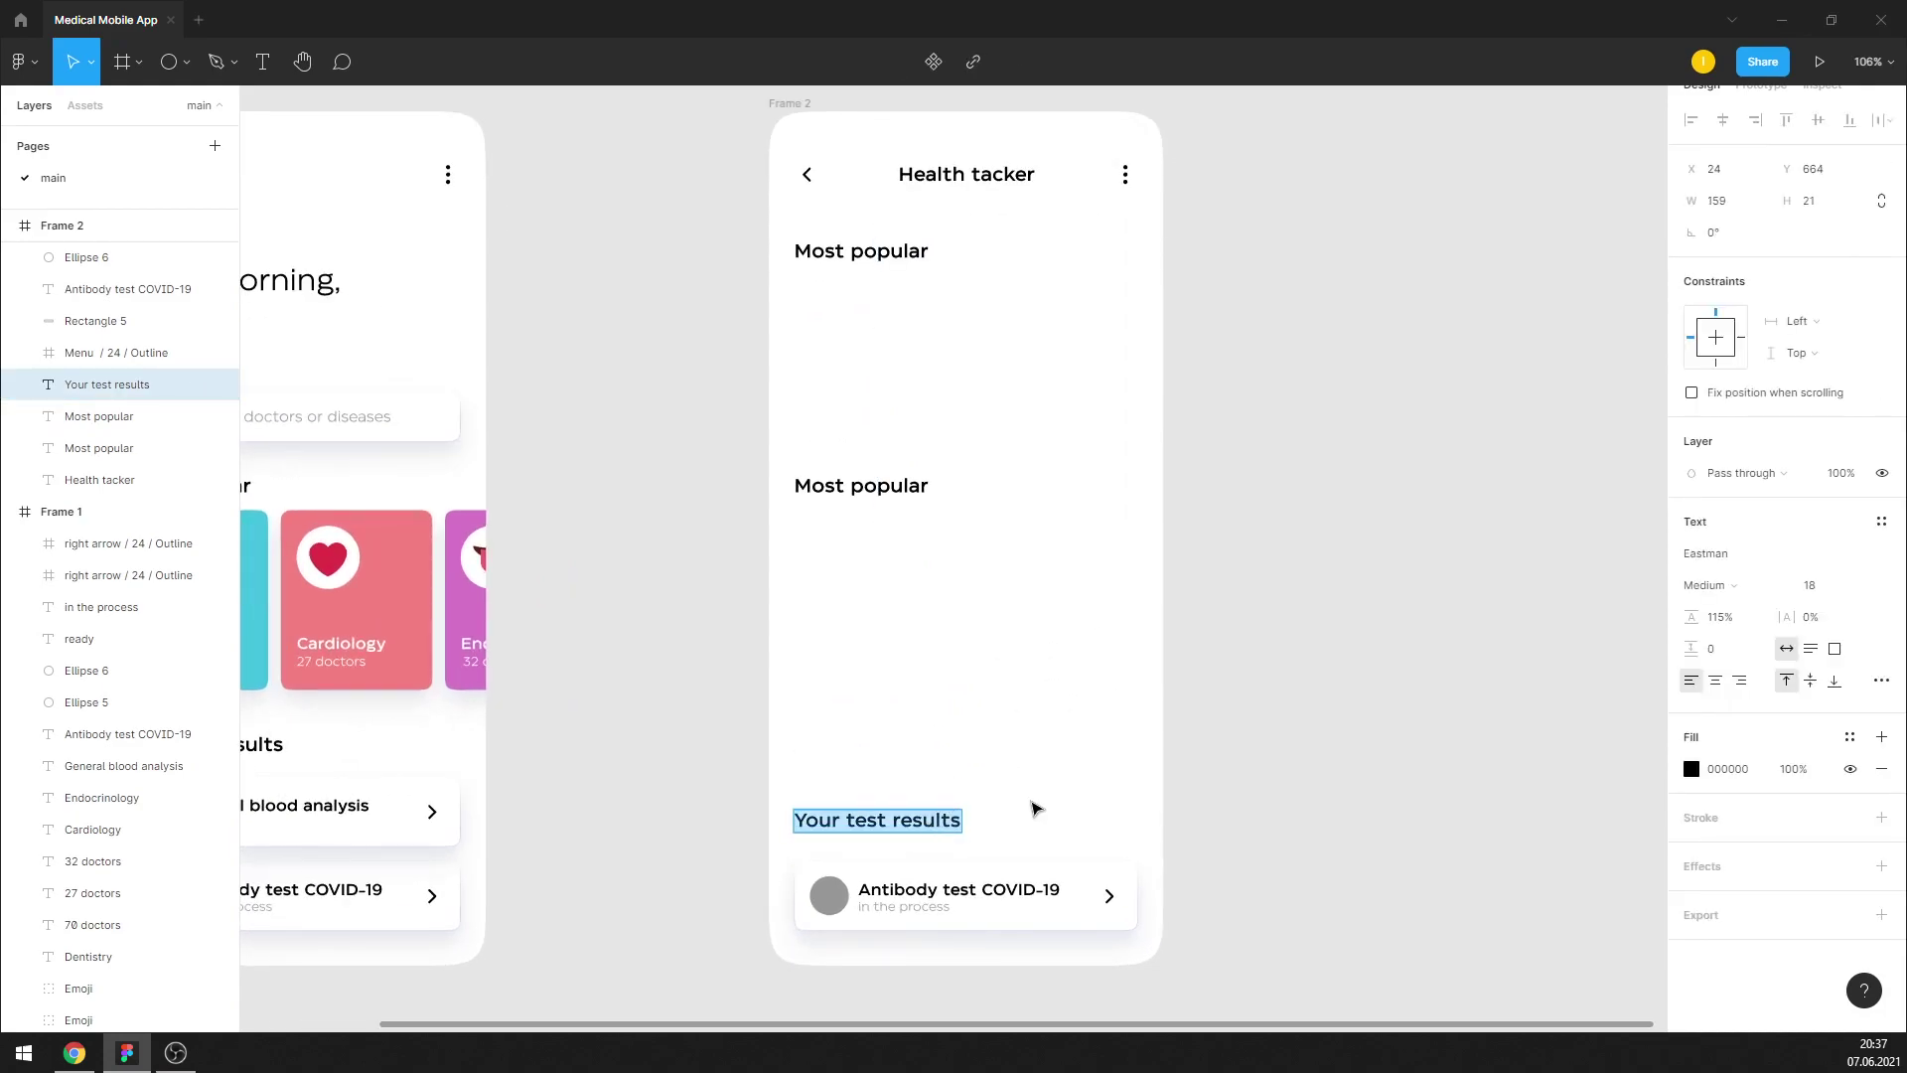
type("Cardiac")
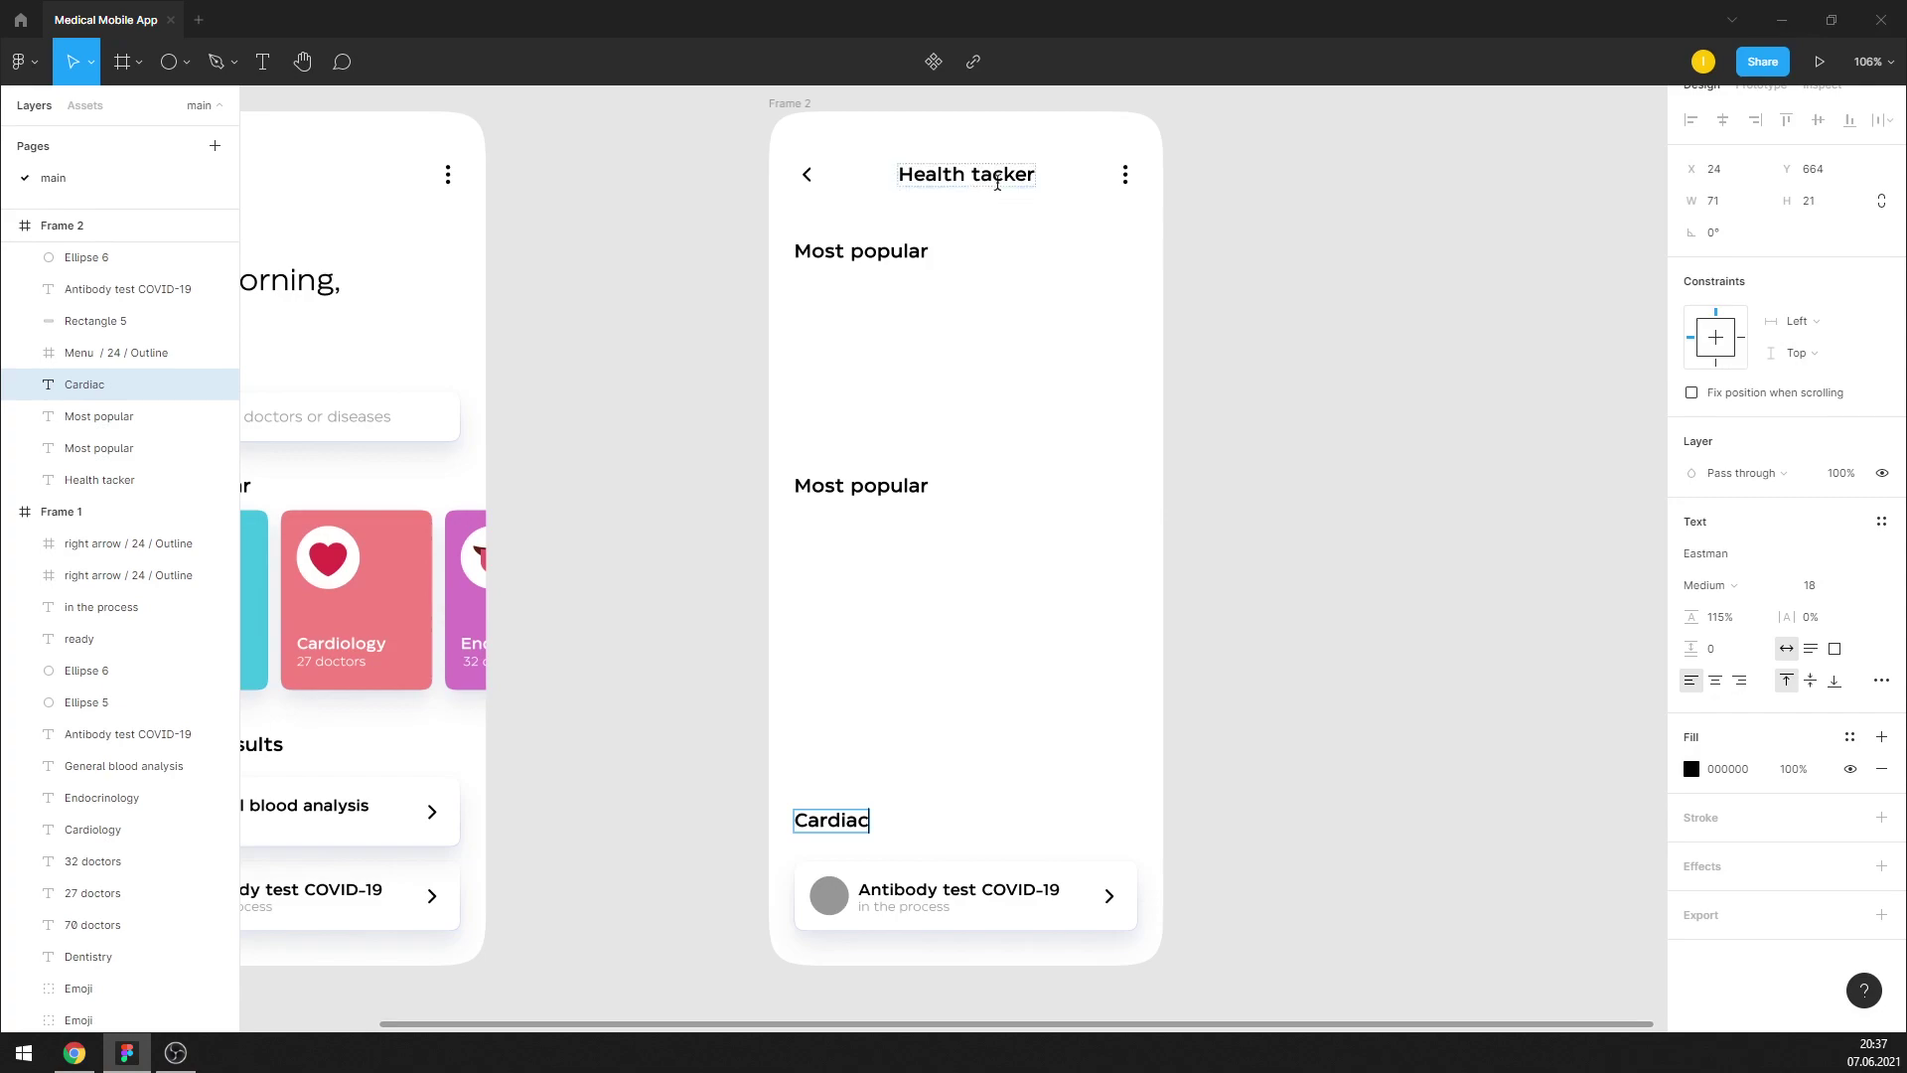
Correct the title typo so it reads 'Health tracker'
double_click(997, 182)
left_click(986, 176)
type("r")
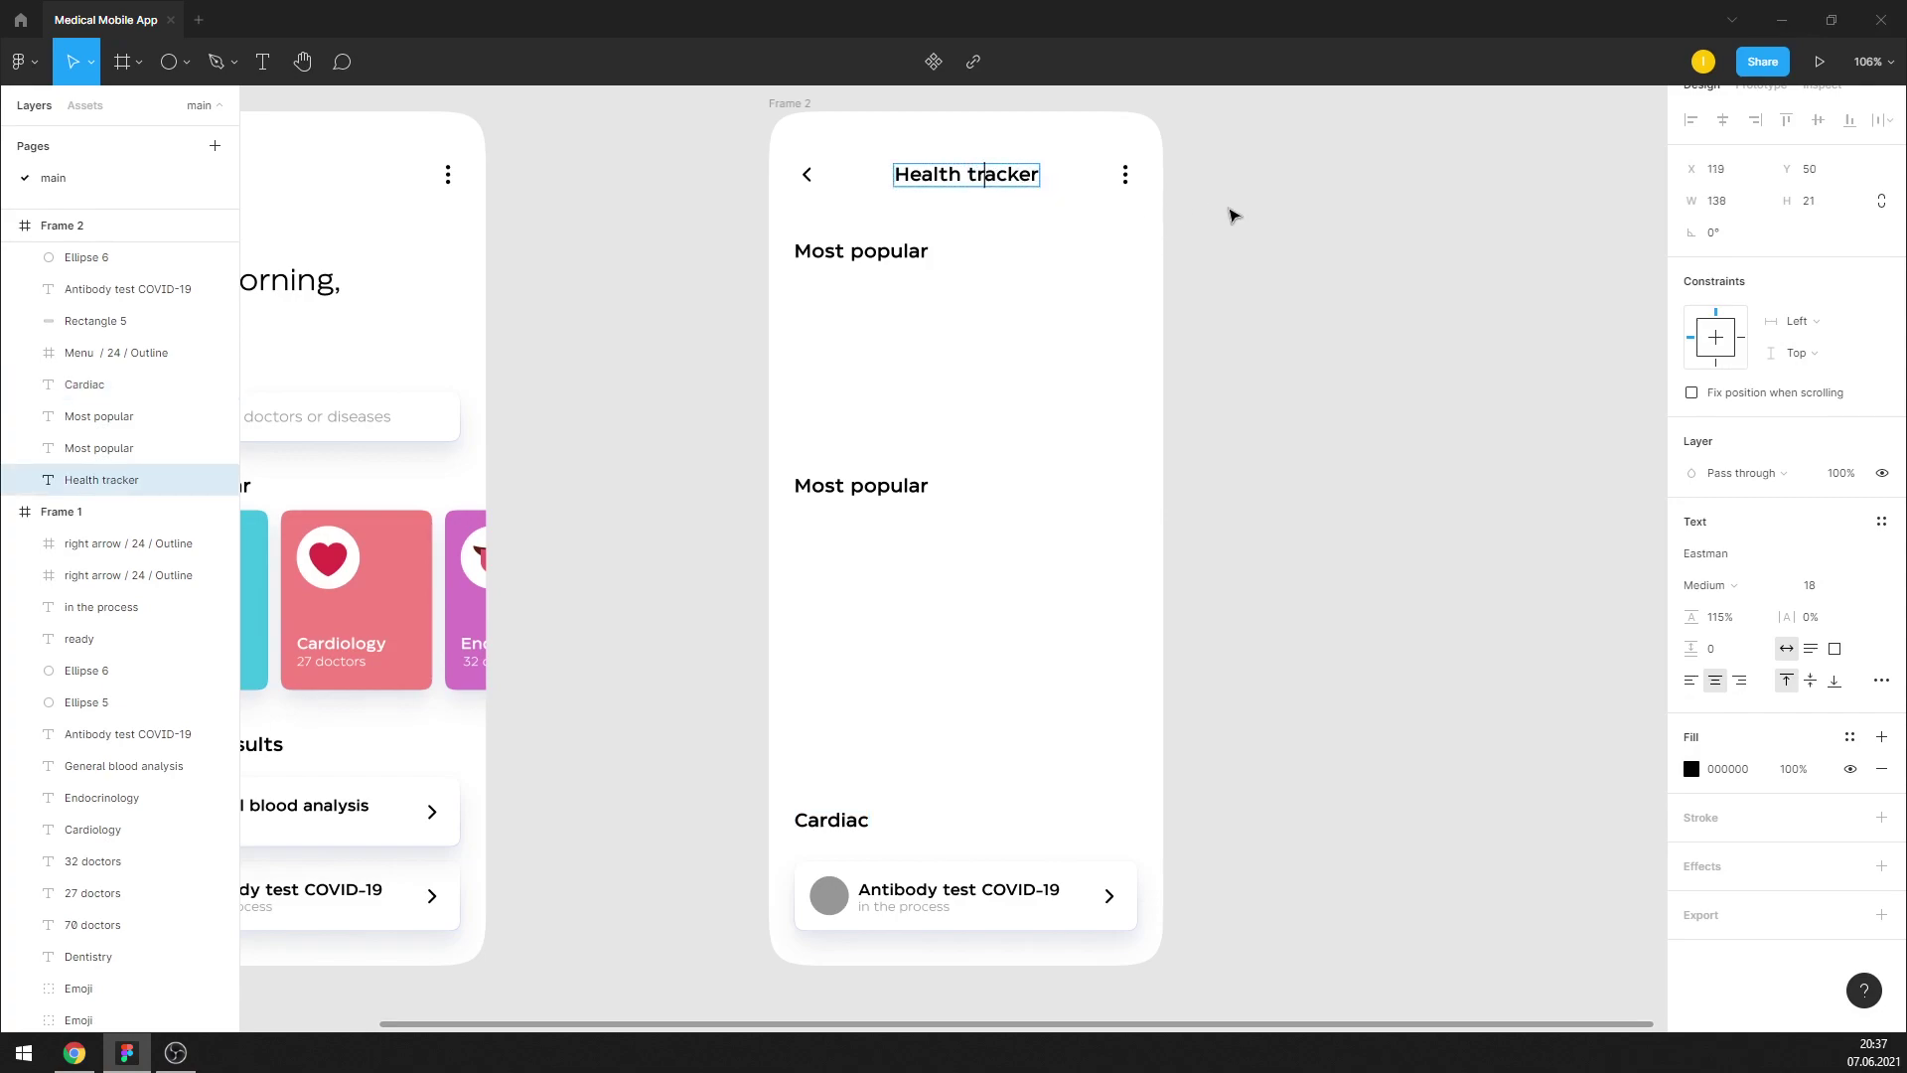
key("Escape")
left_click(1237, 217)
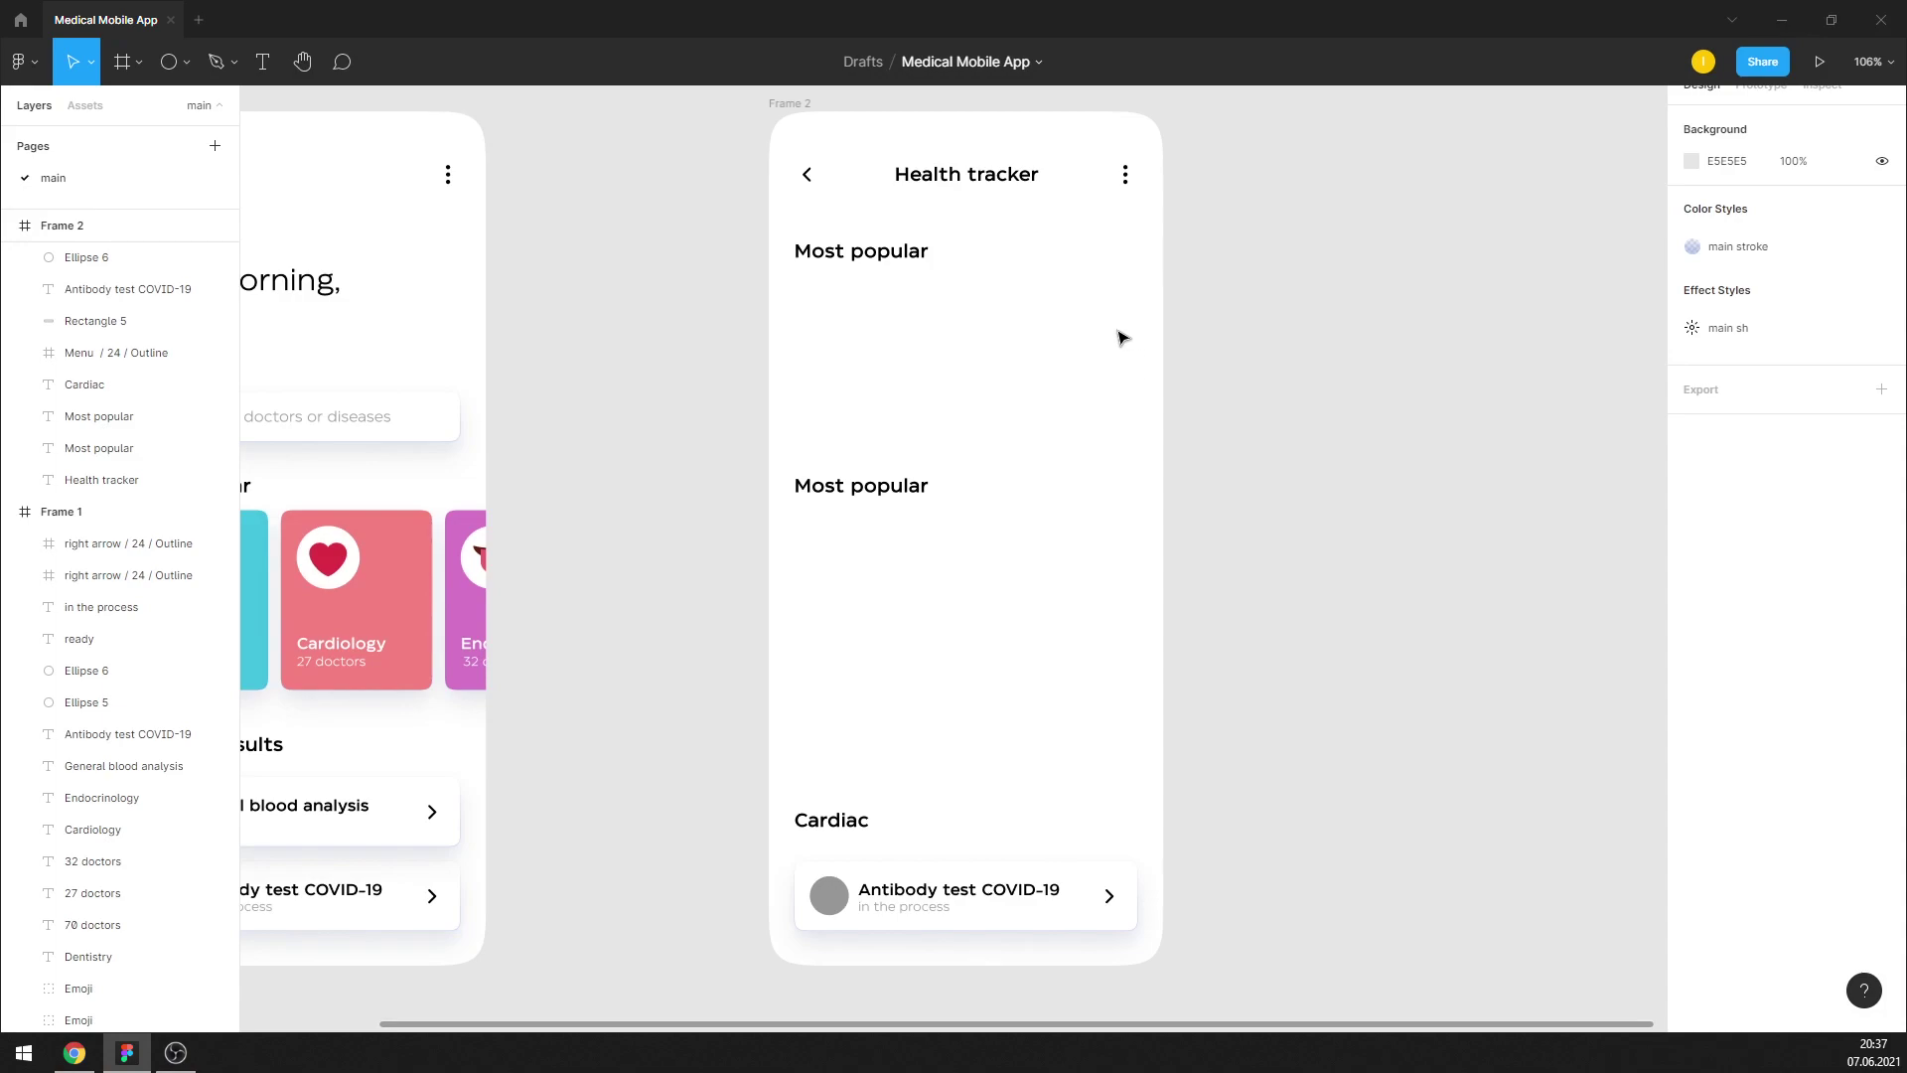
Finish renaming the lower heading to 'Cardiac indicators', fixing its spelling
double_click(866, 819)
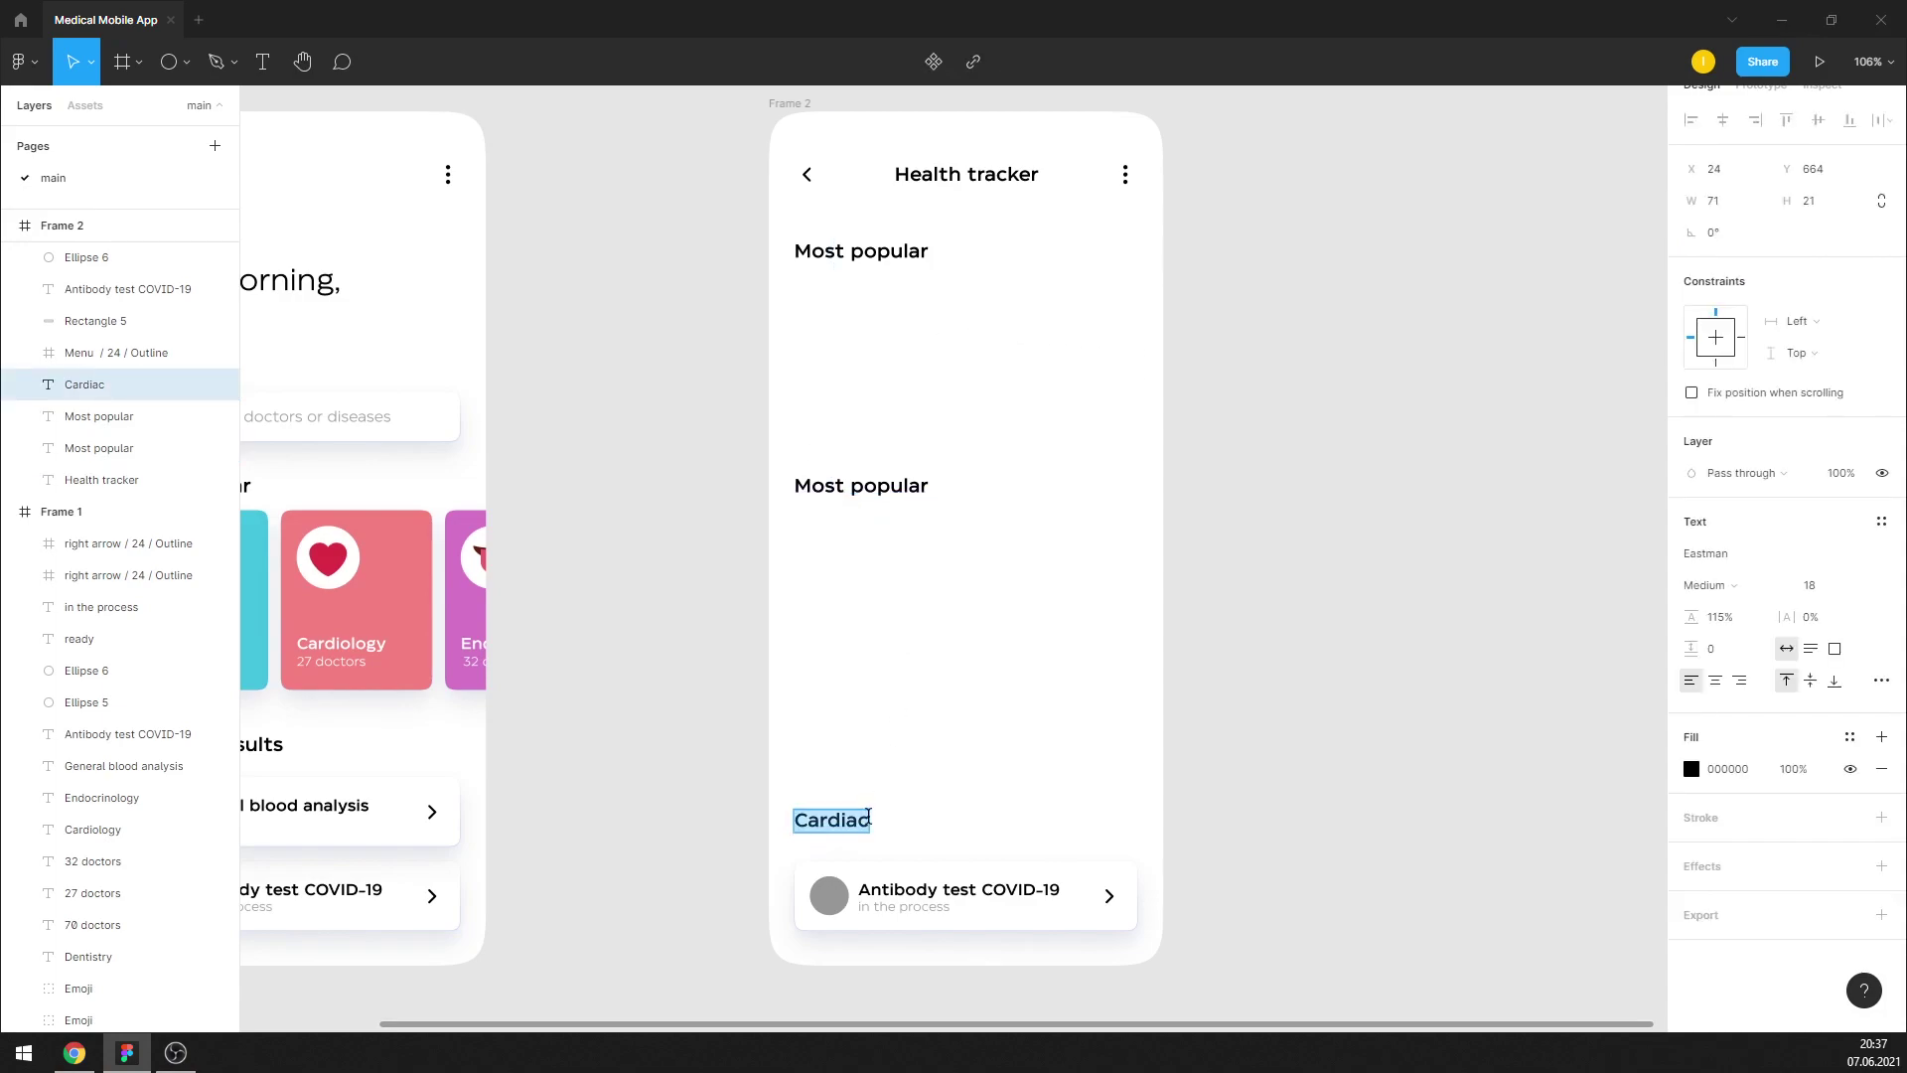
key("Escape")
type("indira")
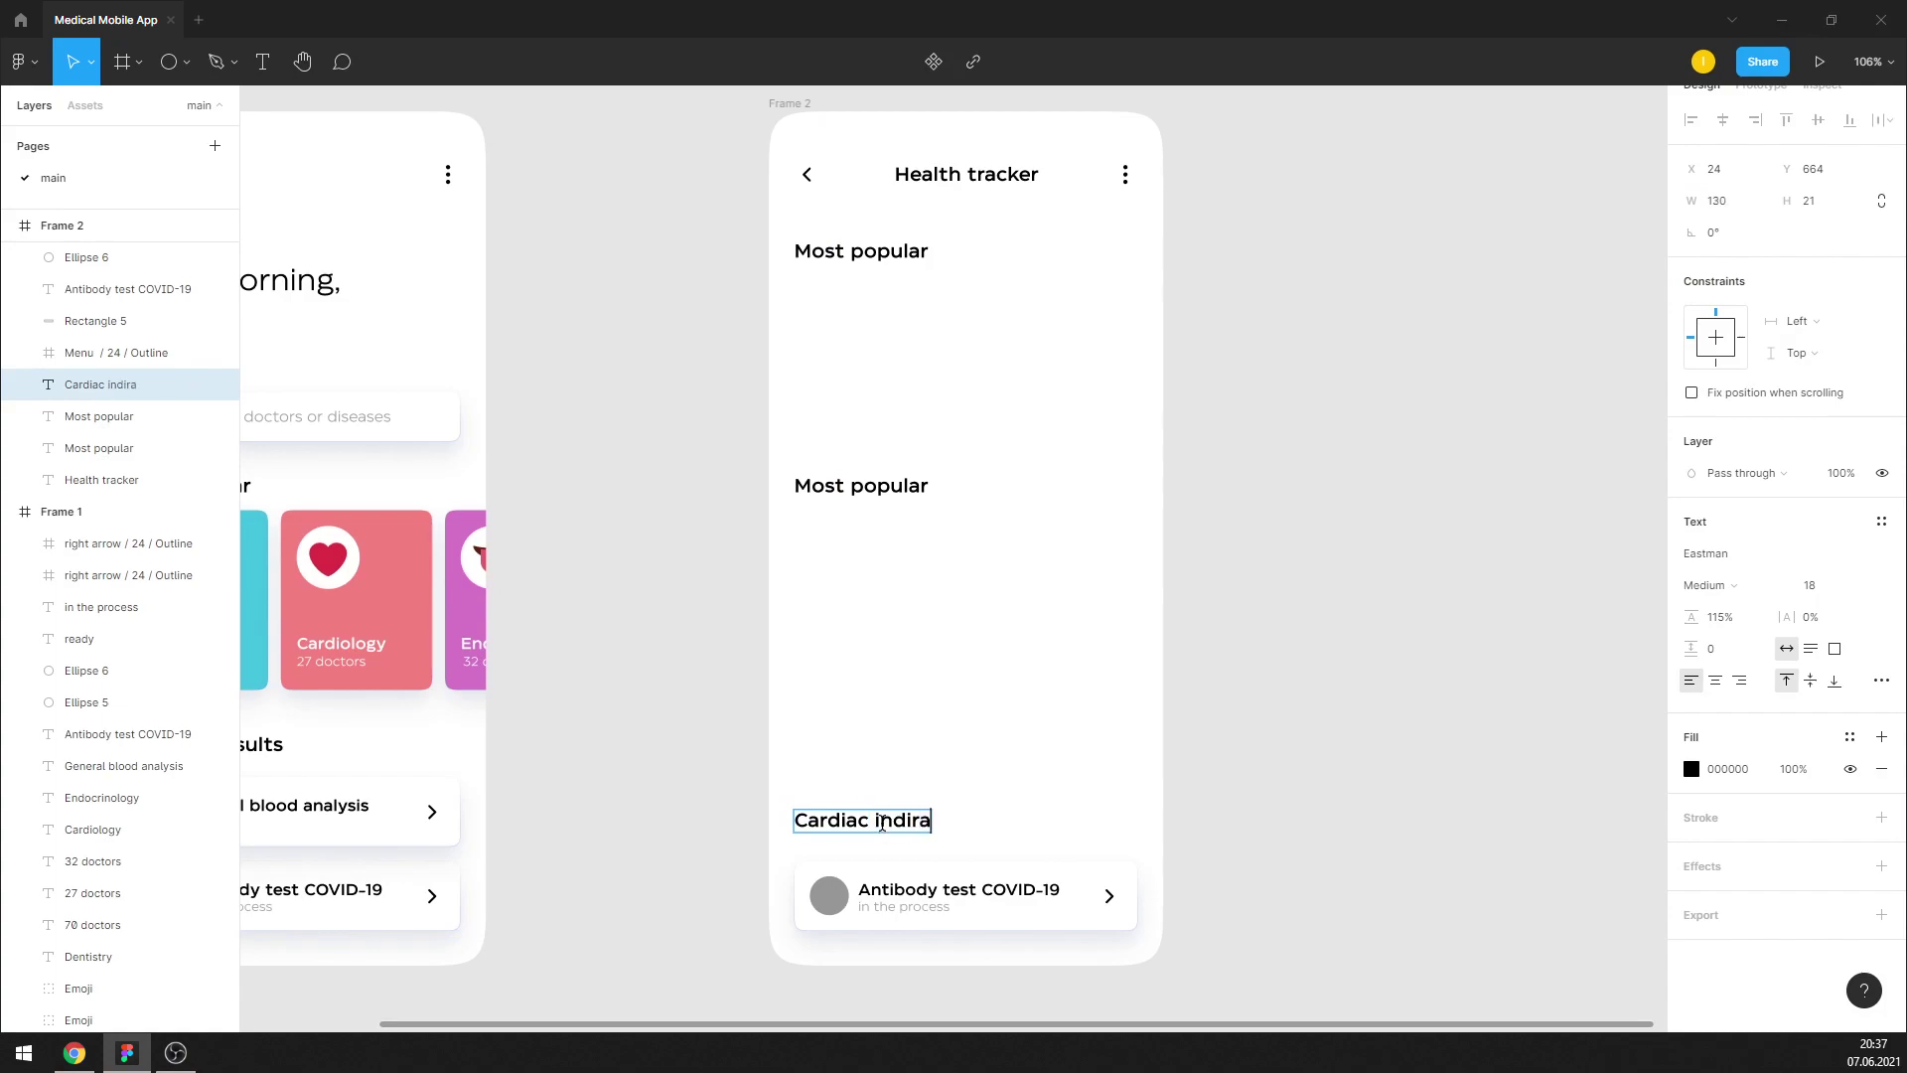
type("tor")
left_click(1061, 740)
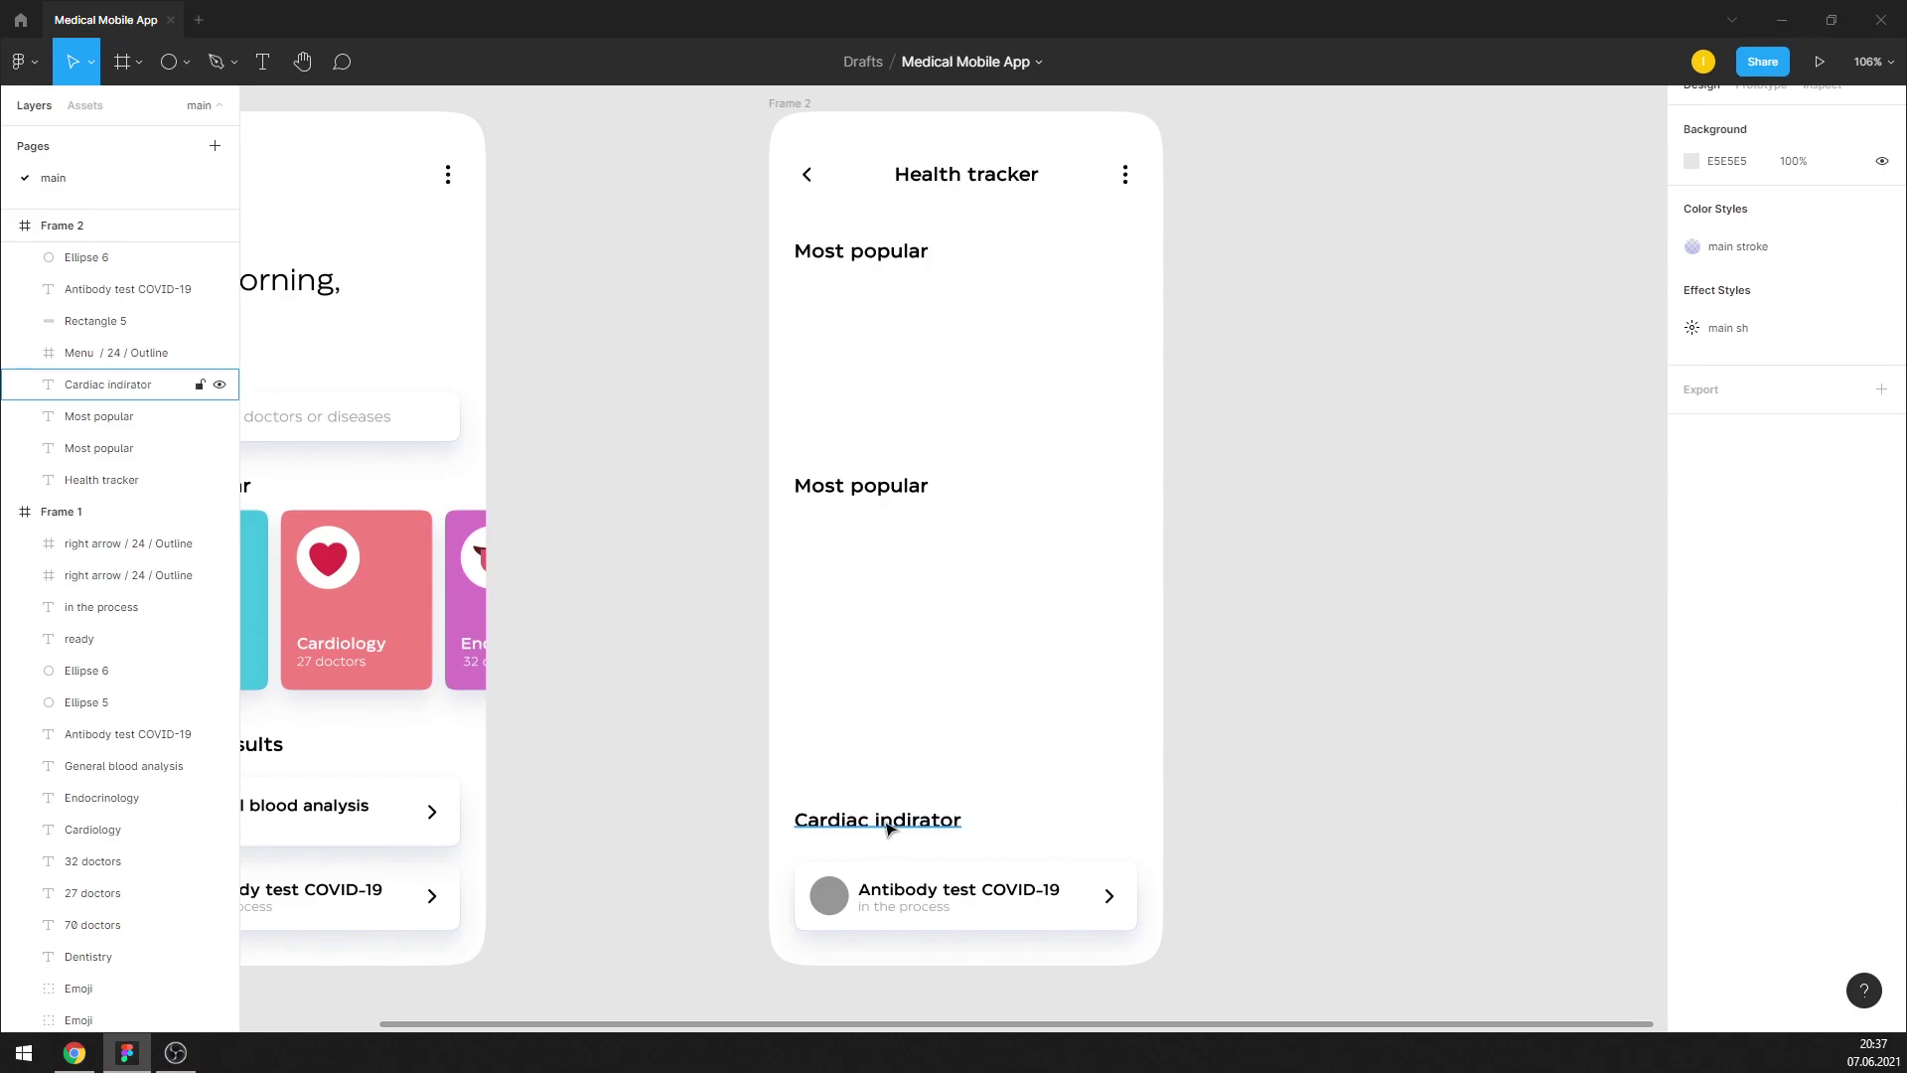
left_click(920, 816)
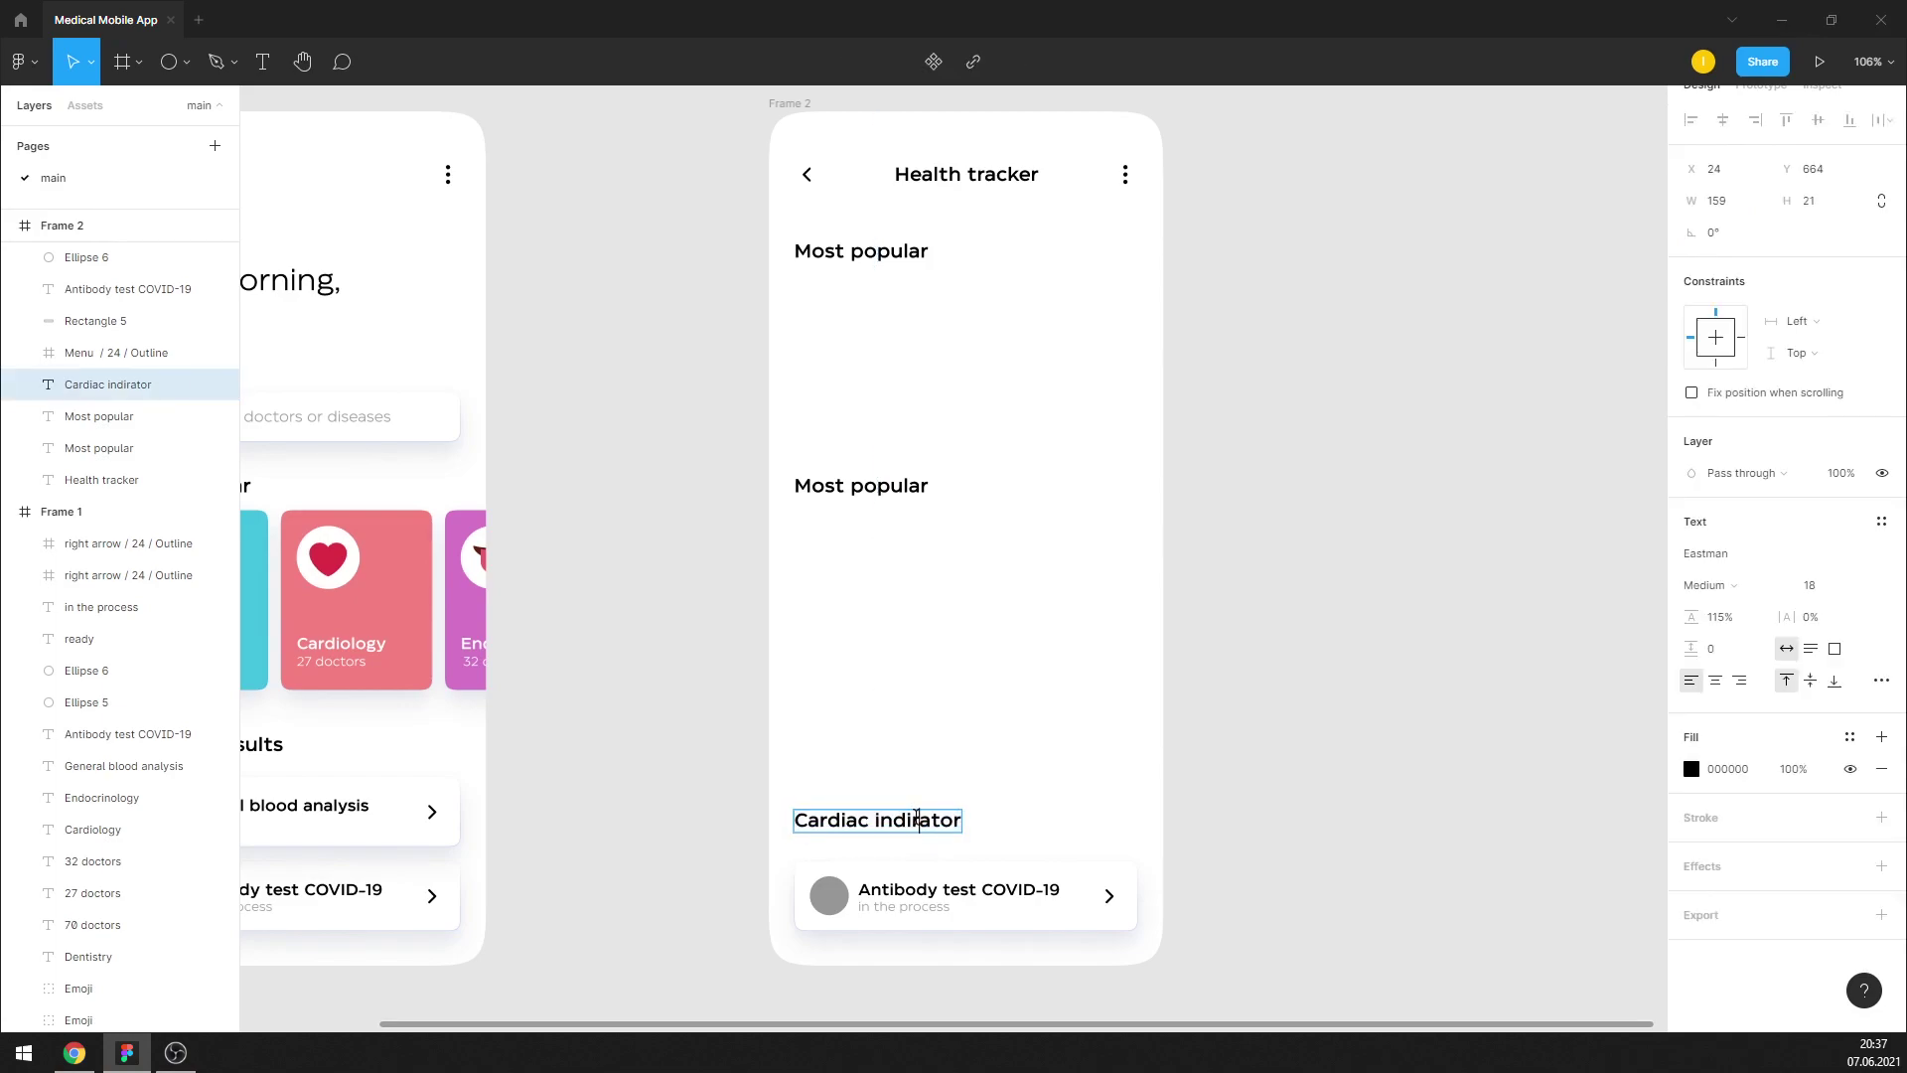
type("c")
key("BackSpace")
key("Escape")
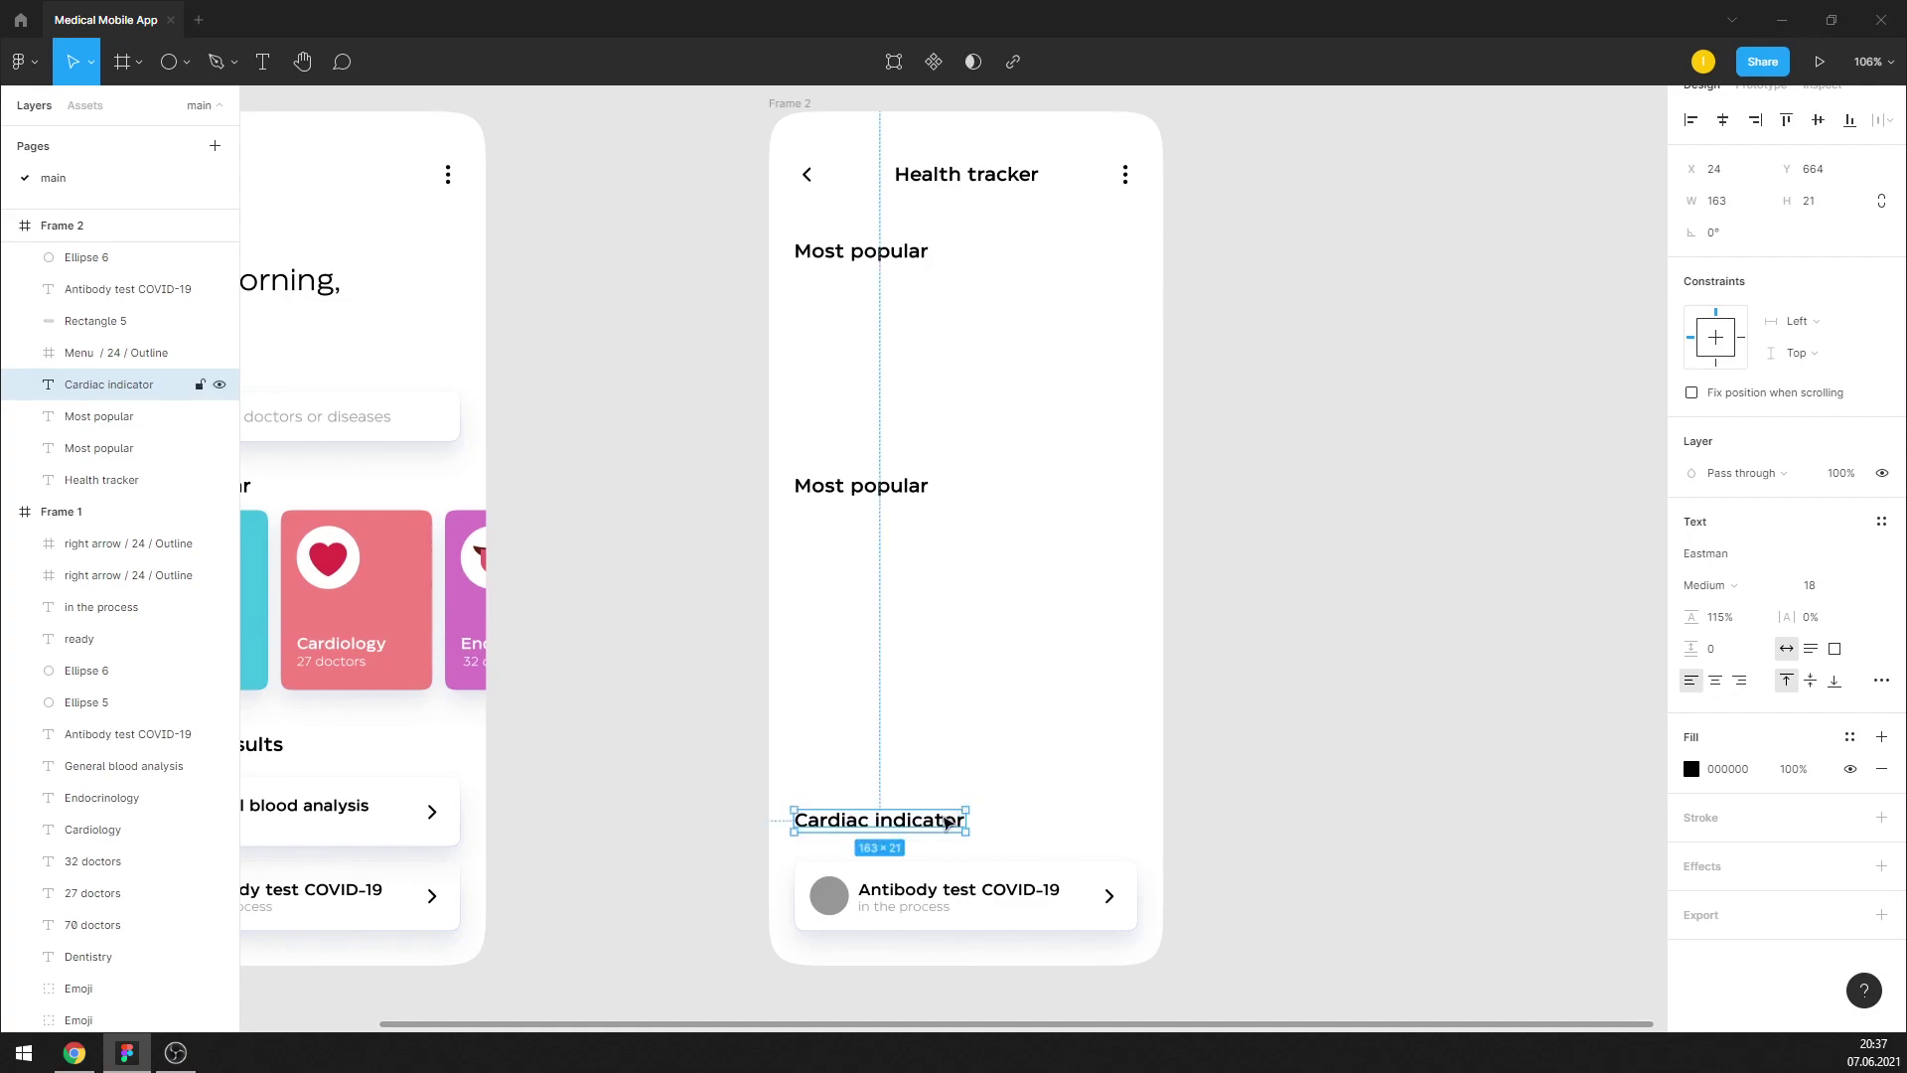
double_click(942, 824)
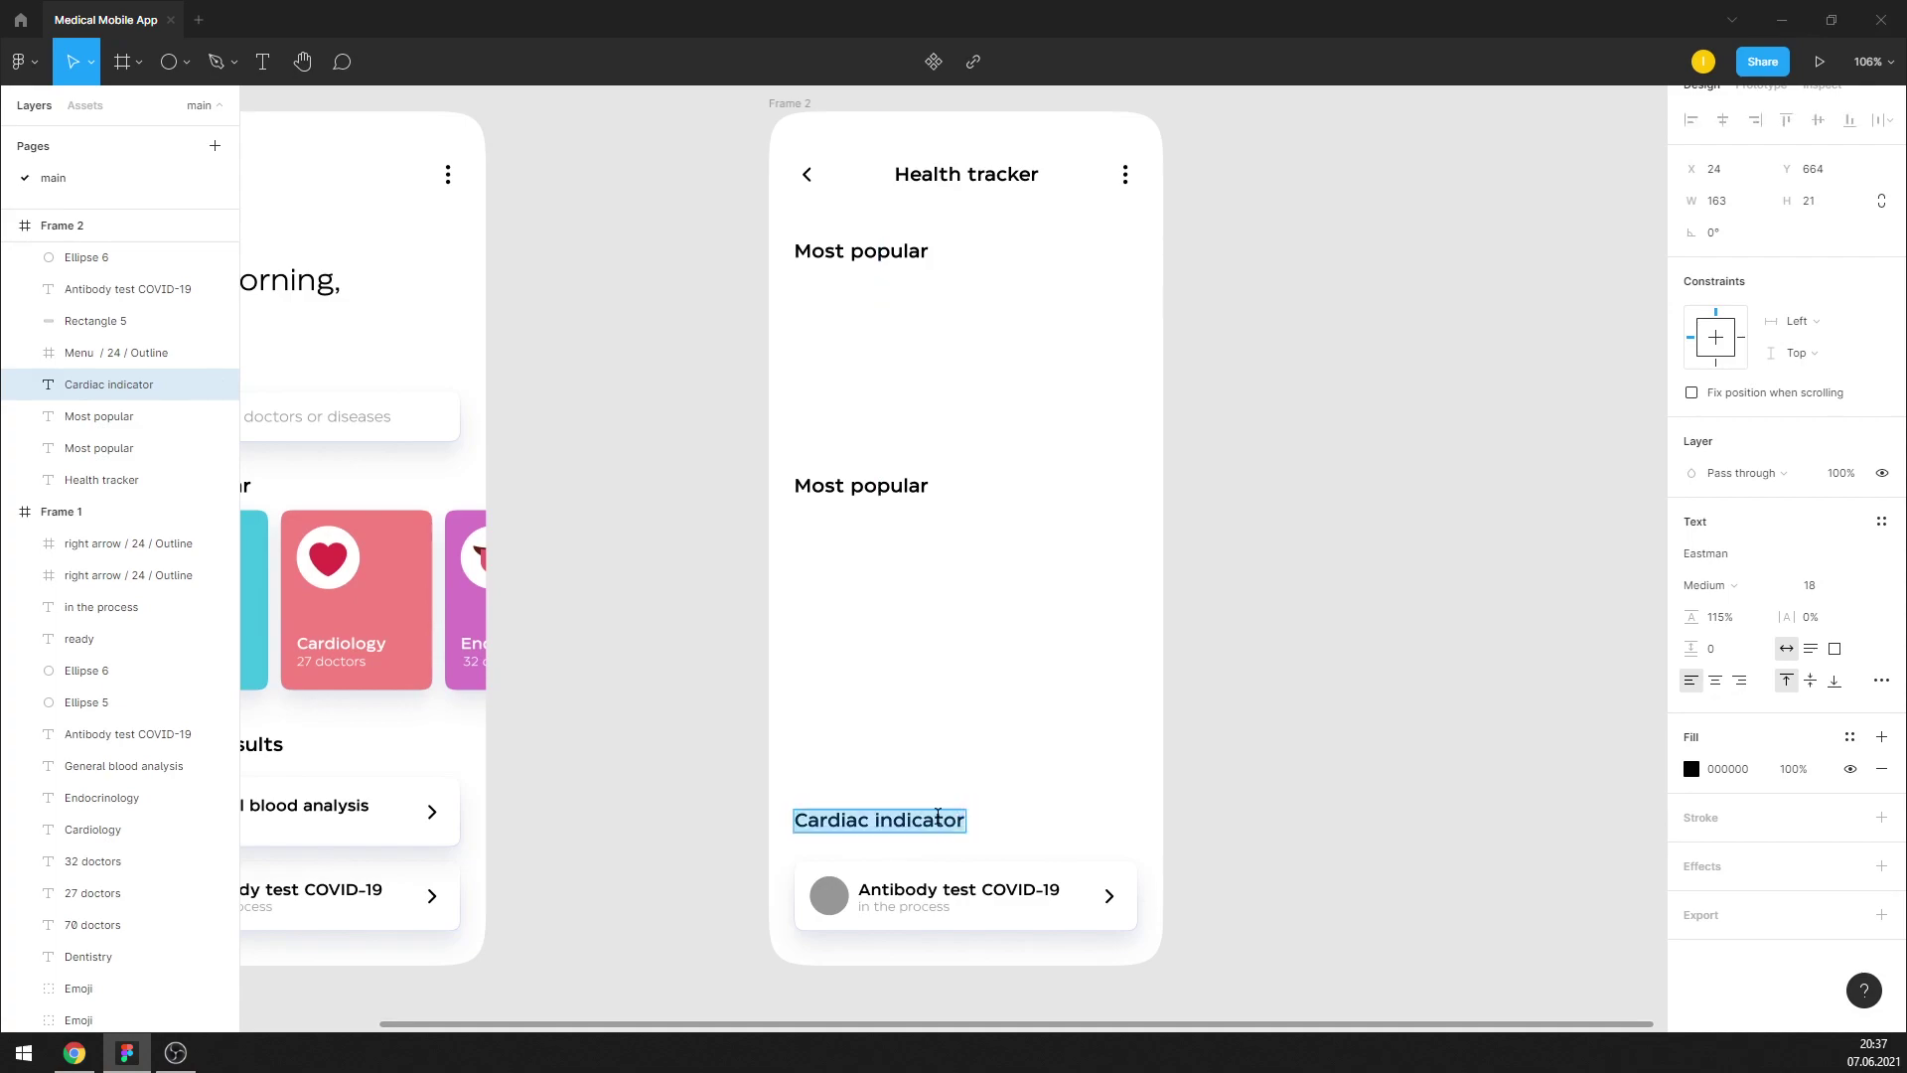
key("Right")
type("s")
key("Escape")
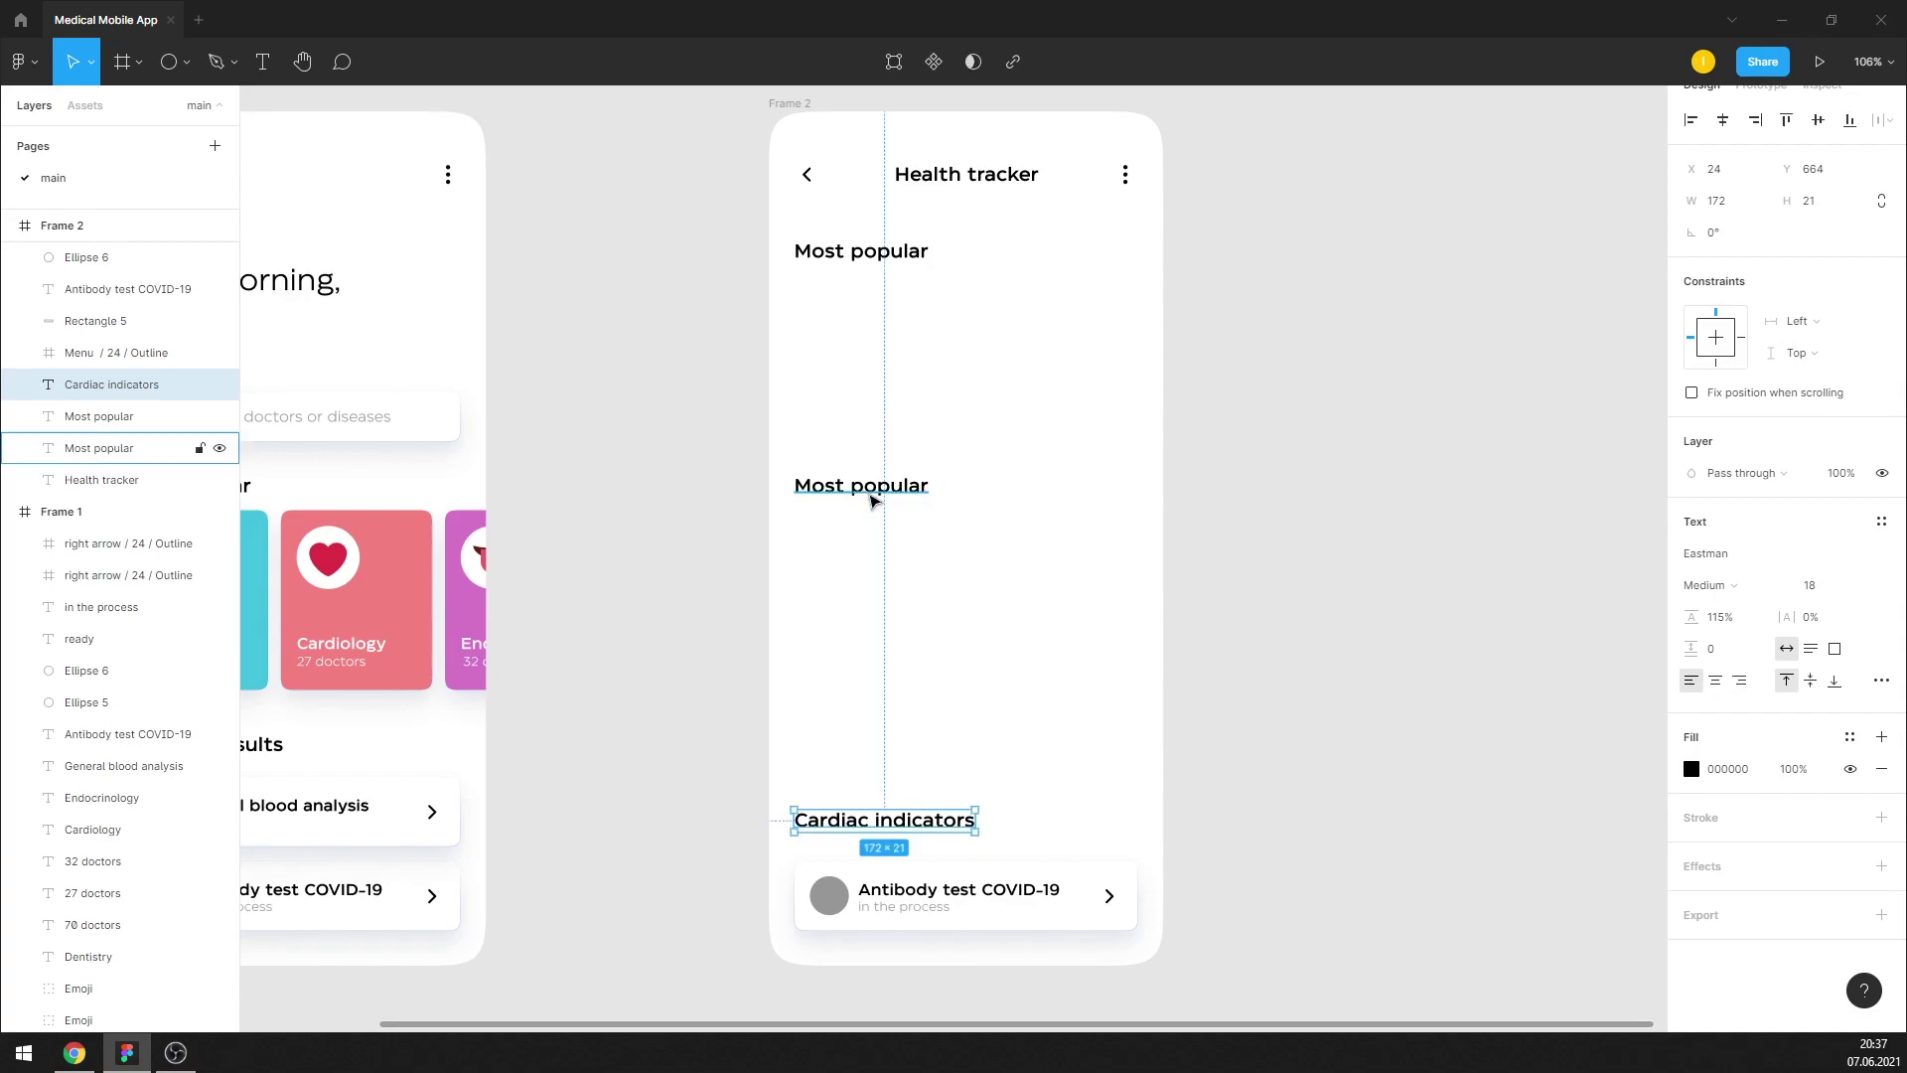
Rename the two Most popular headings to 'Hemoglobin' and 'Sleep statistics'
double_click(867, 487)
type("Hemo")
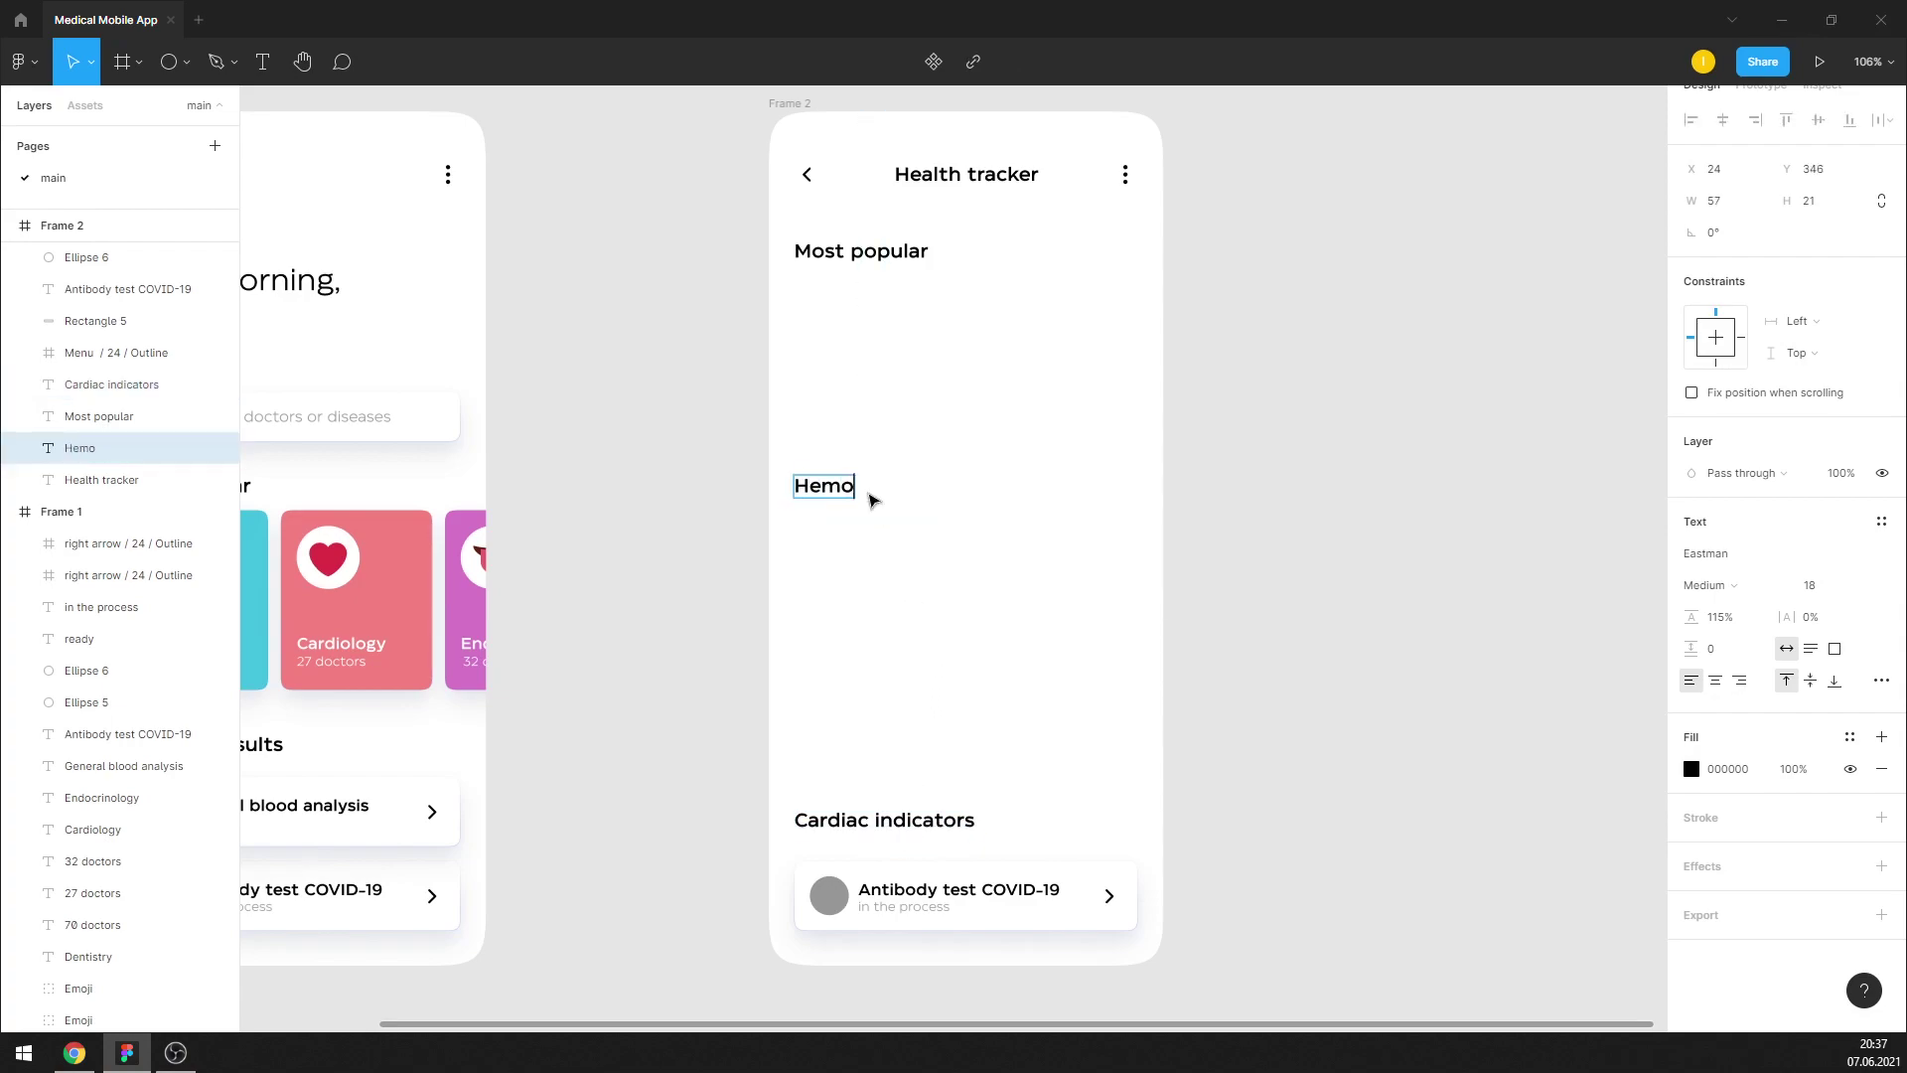
type("gl")
type("obin")
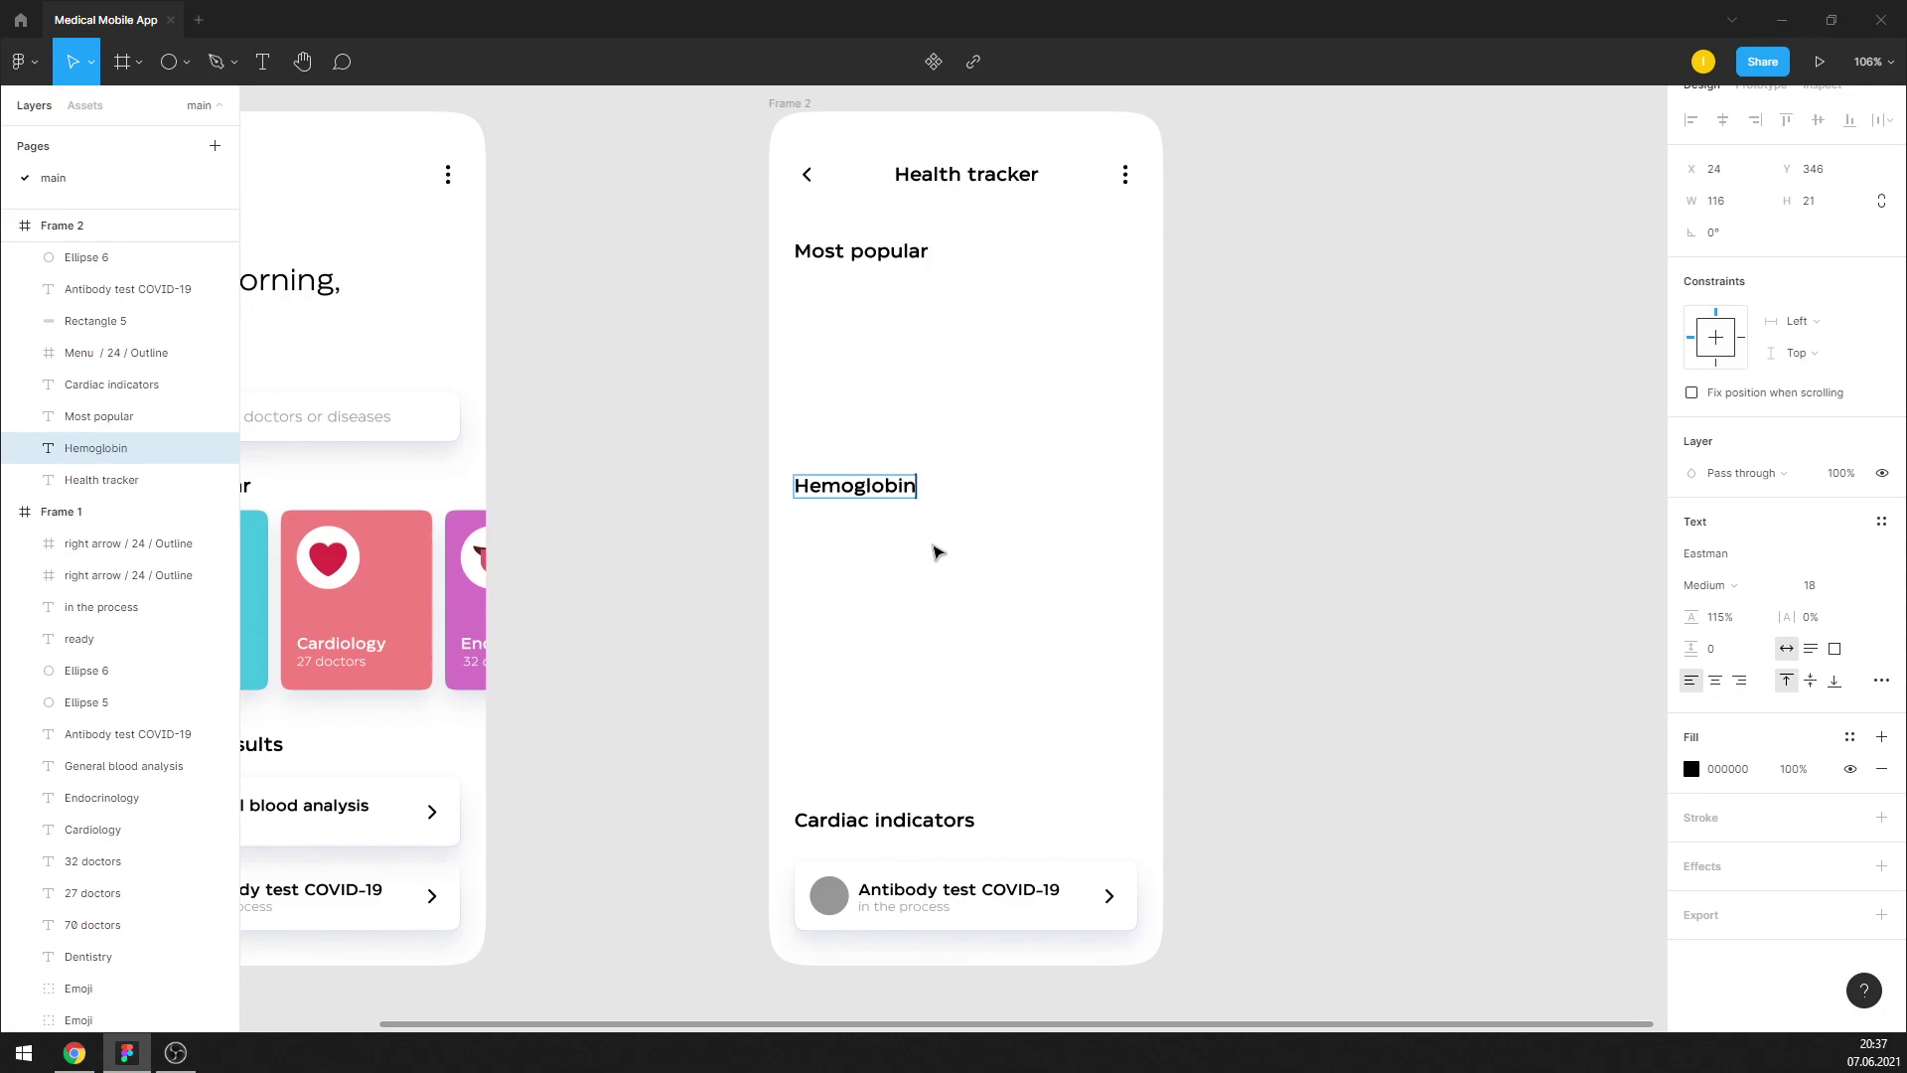
double_click(836, 250)
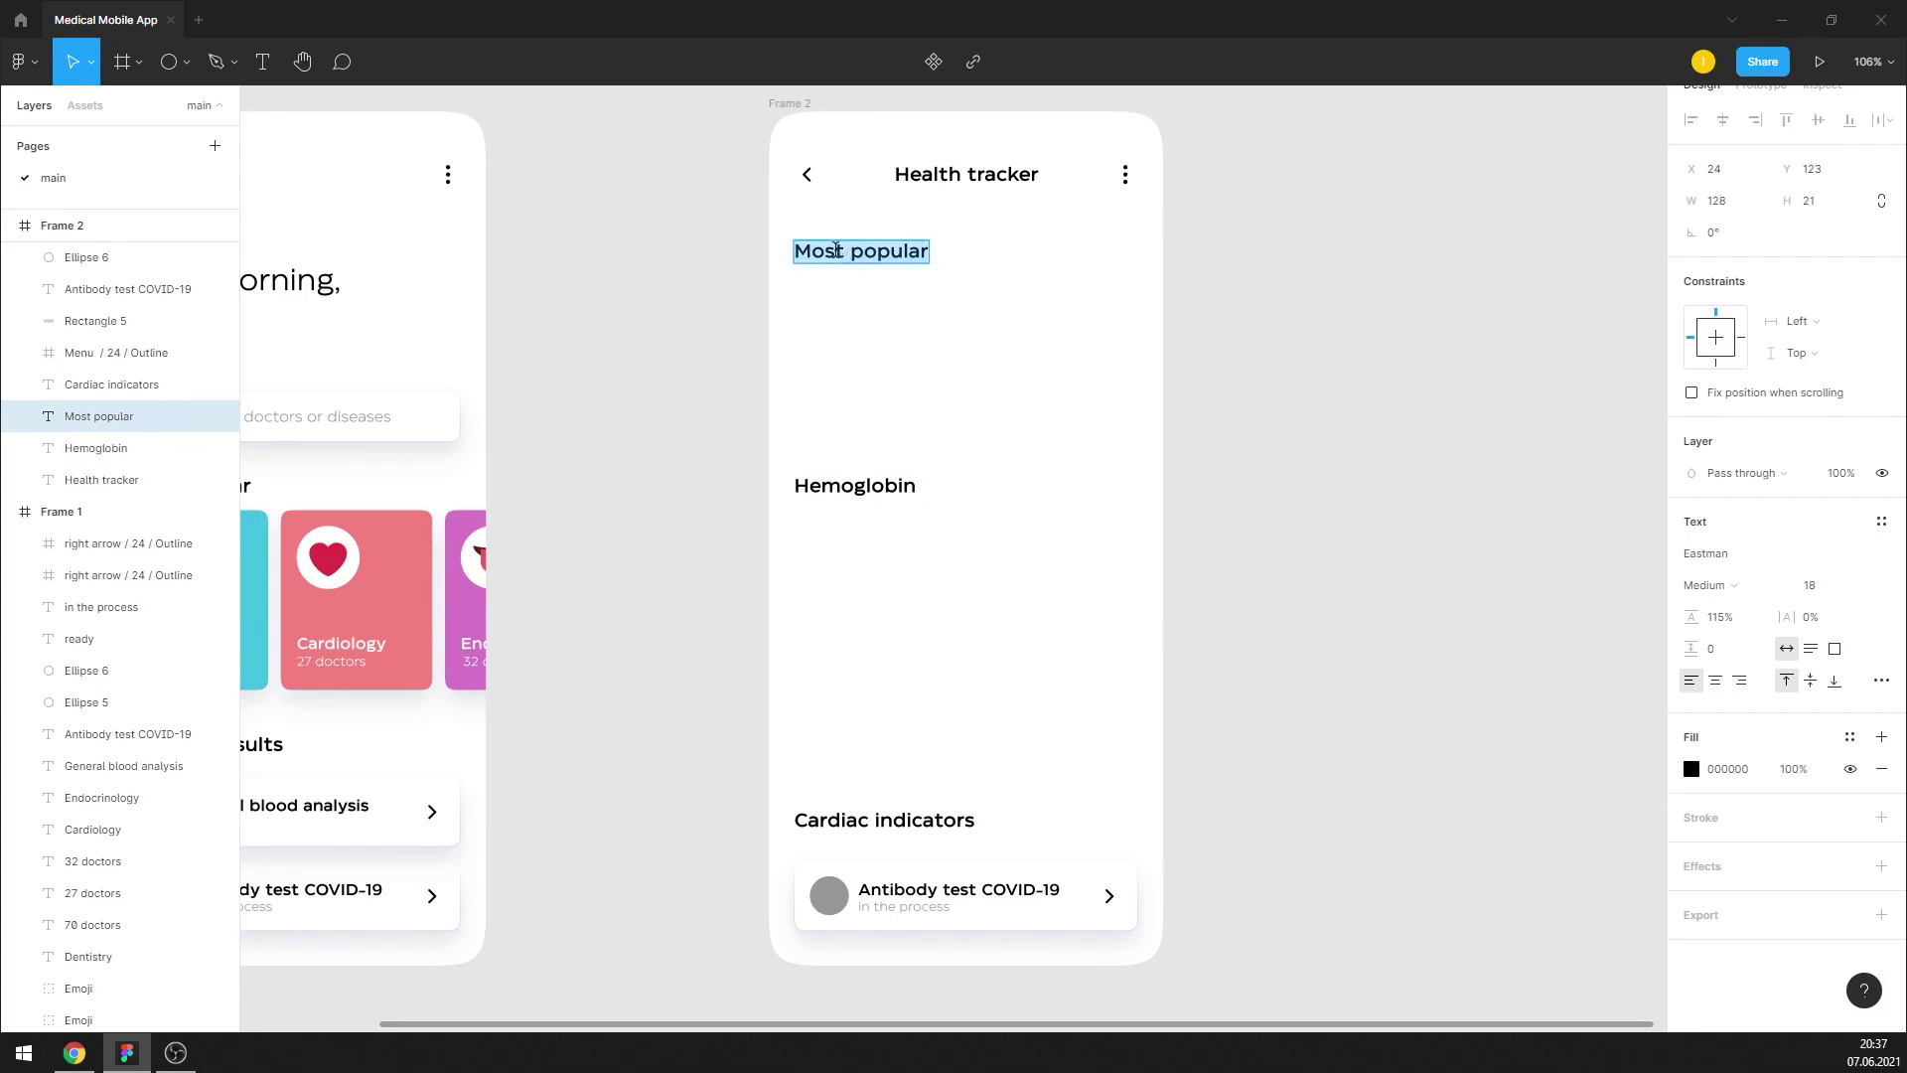
type("Sl")
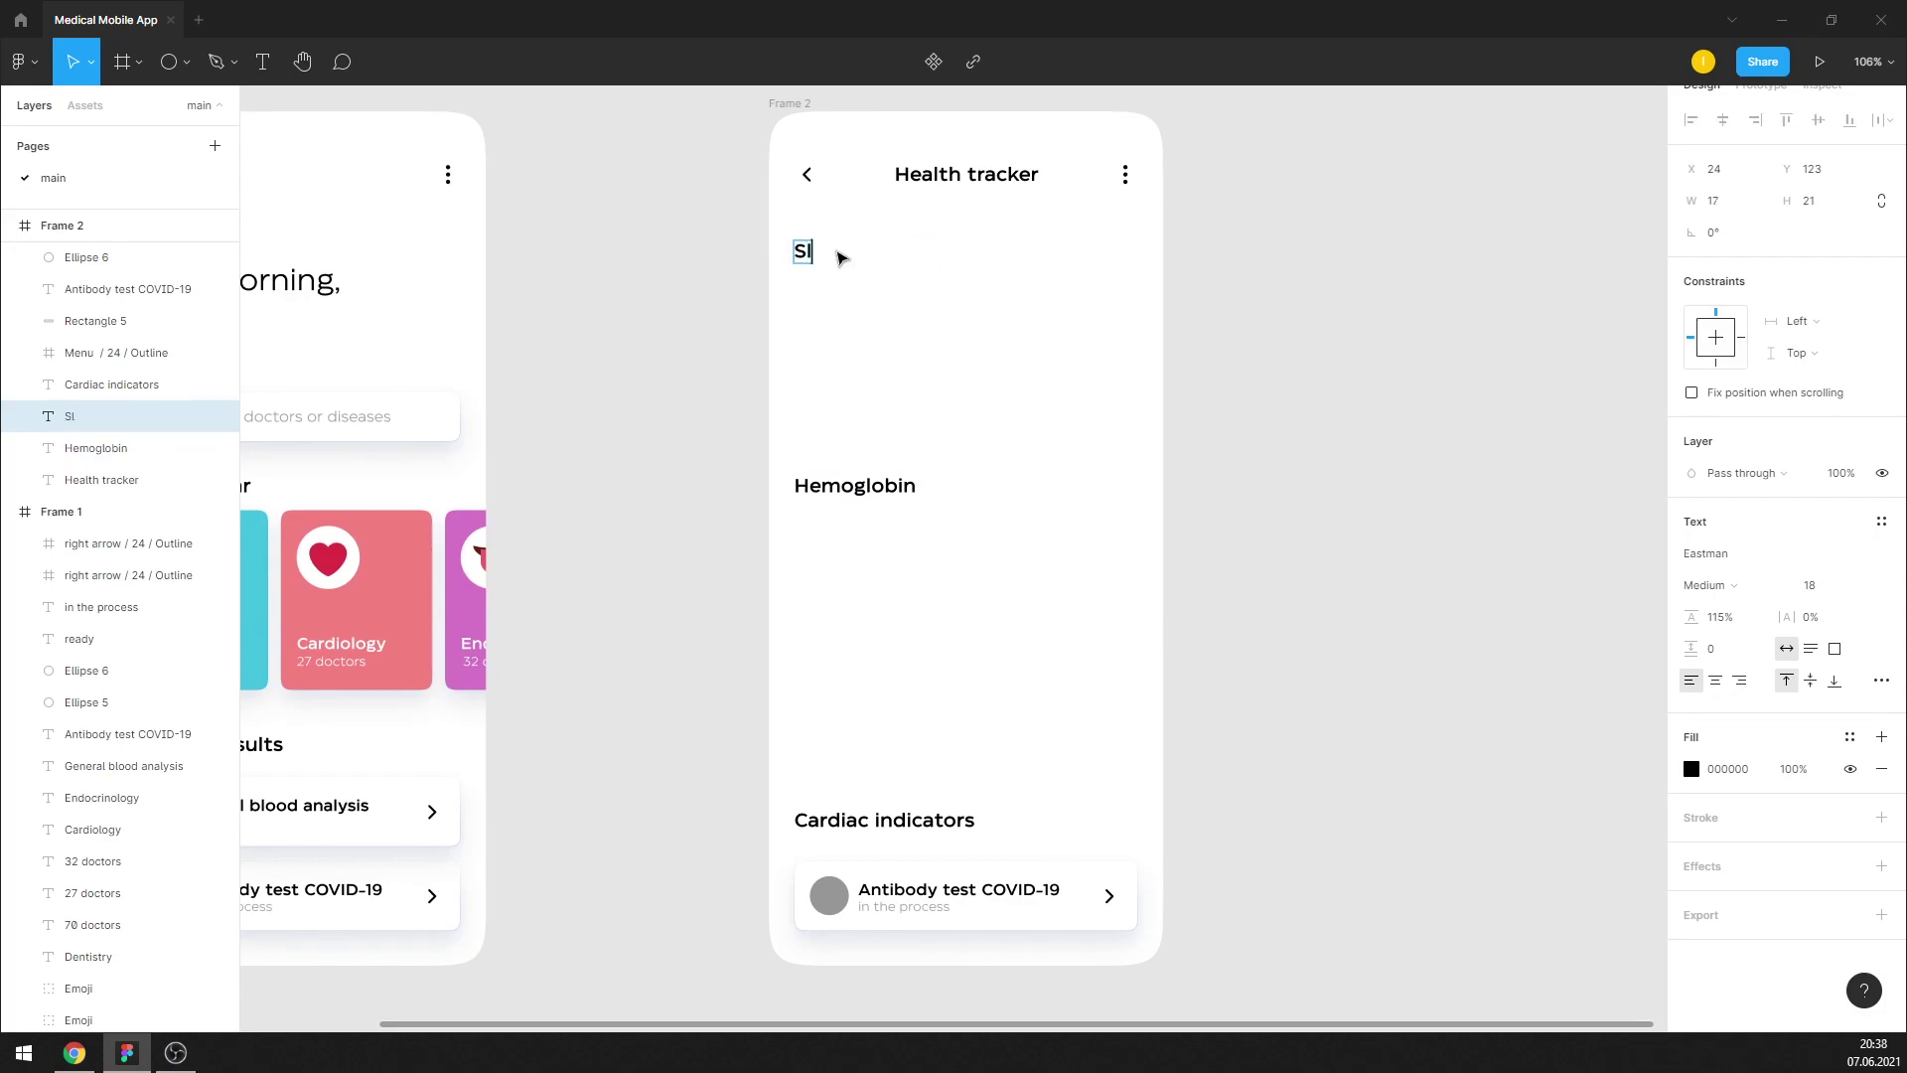
type("eep statistics")
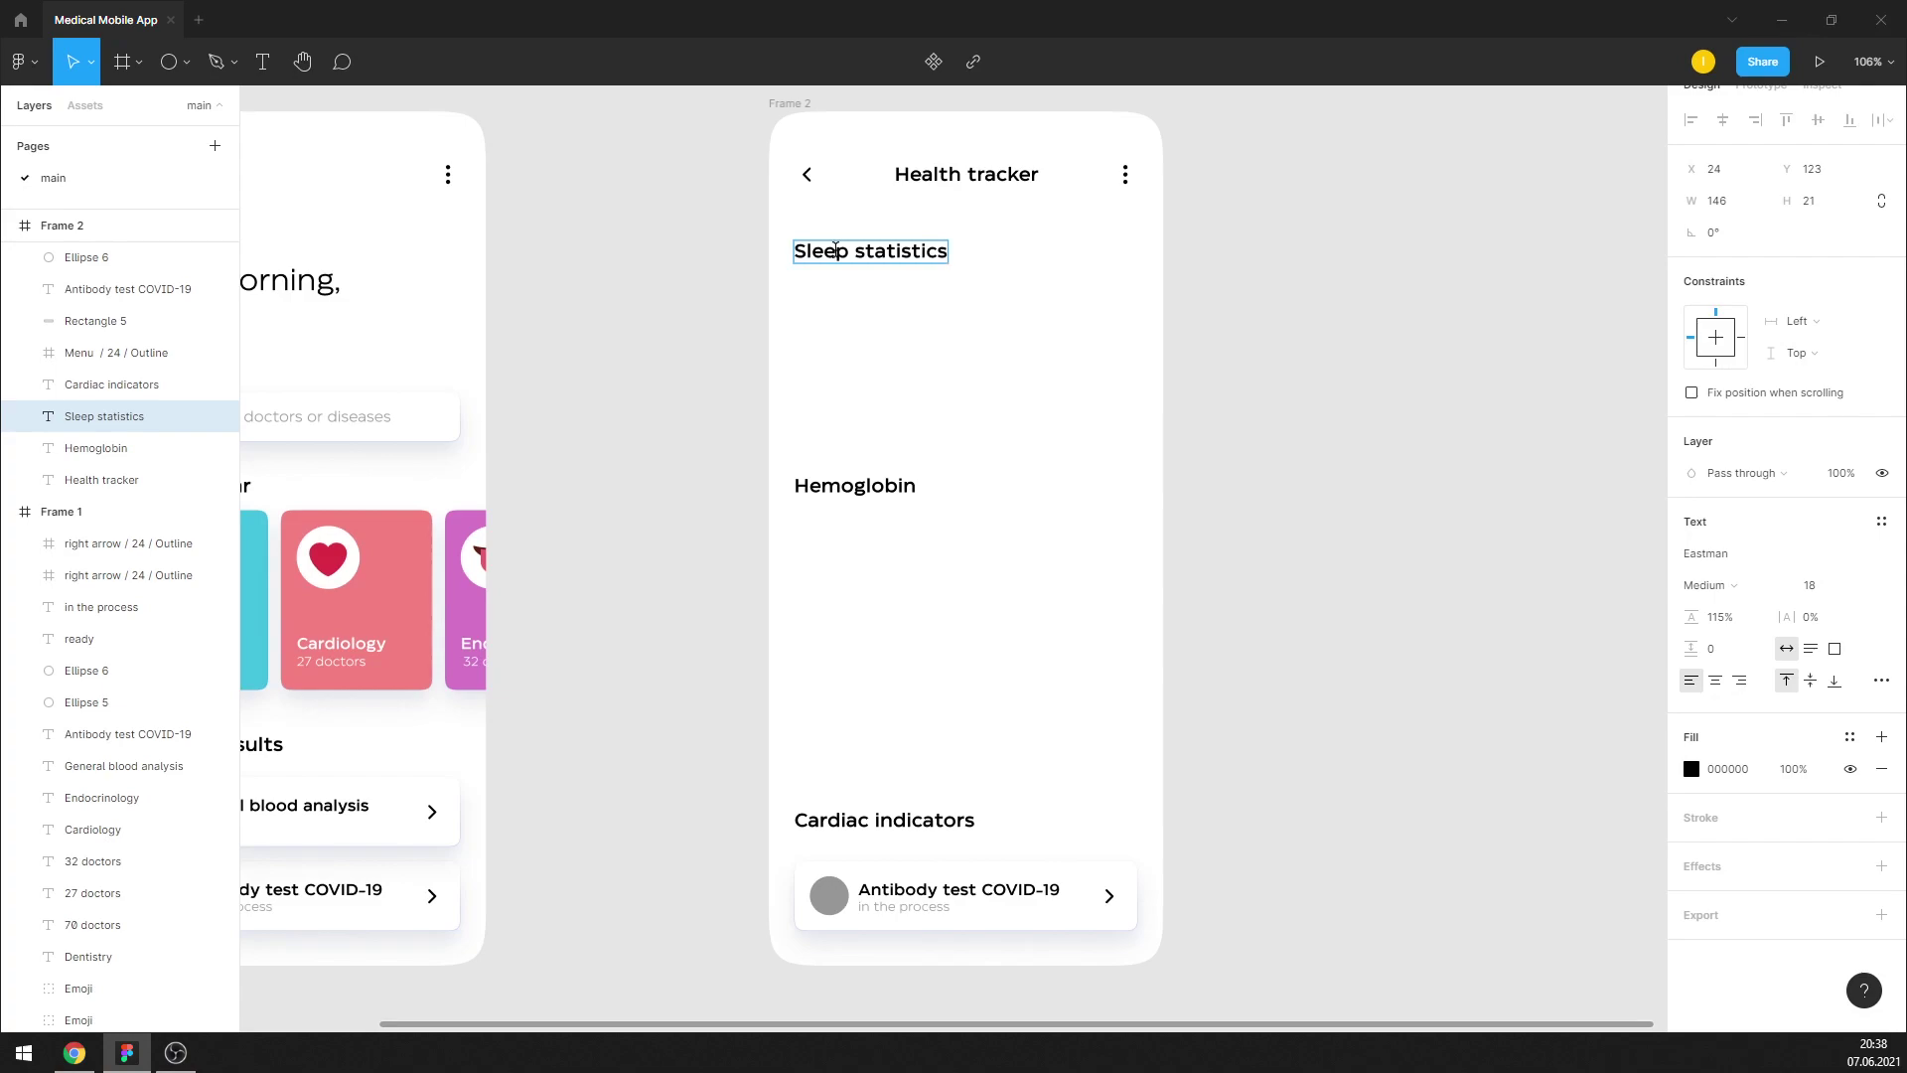
key("Escape")
Move the Cardiac indicators heading up slightly and delete the card's grey circle
left_click(953, 349)
scroll(872, 341, "down", 5)
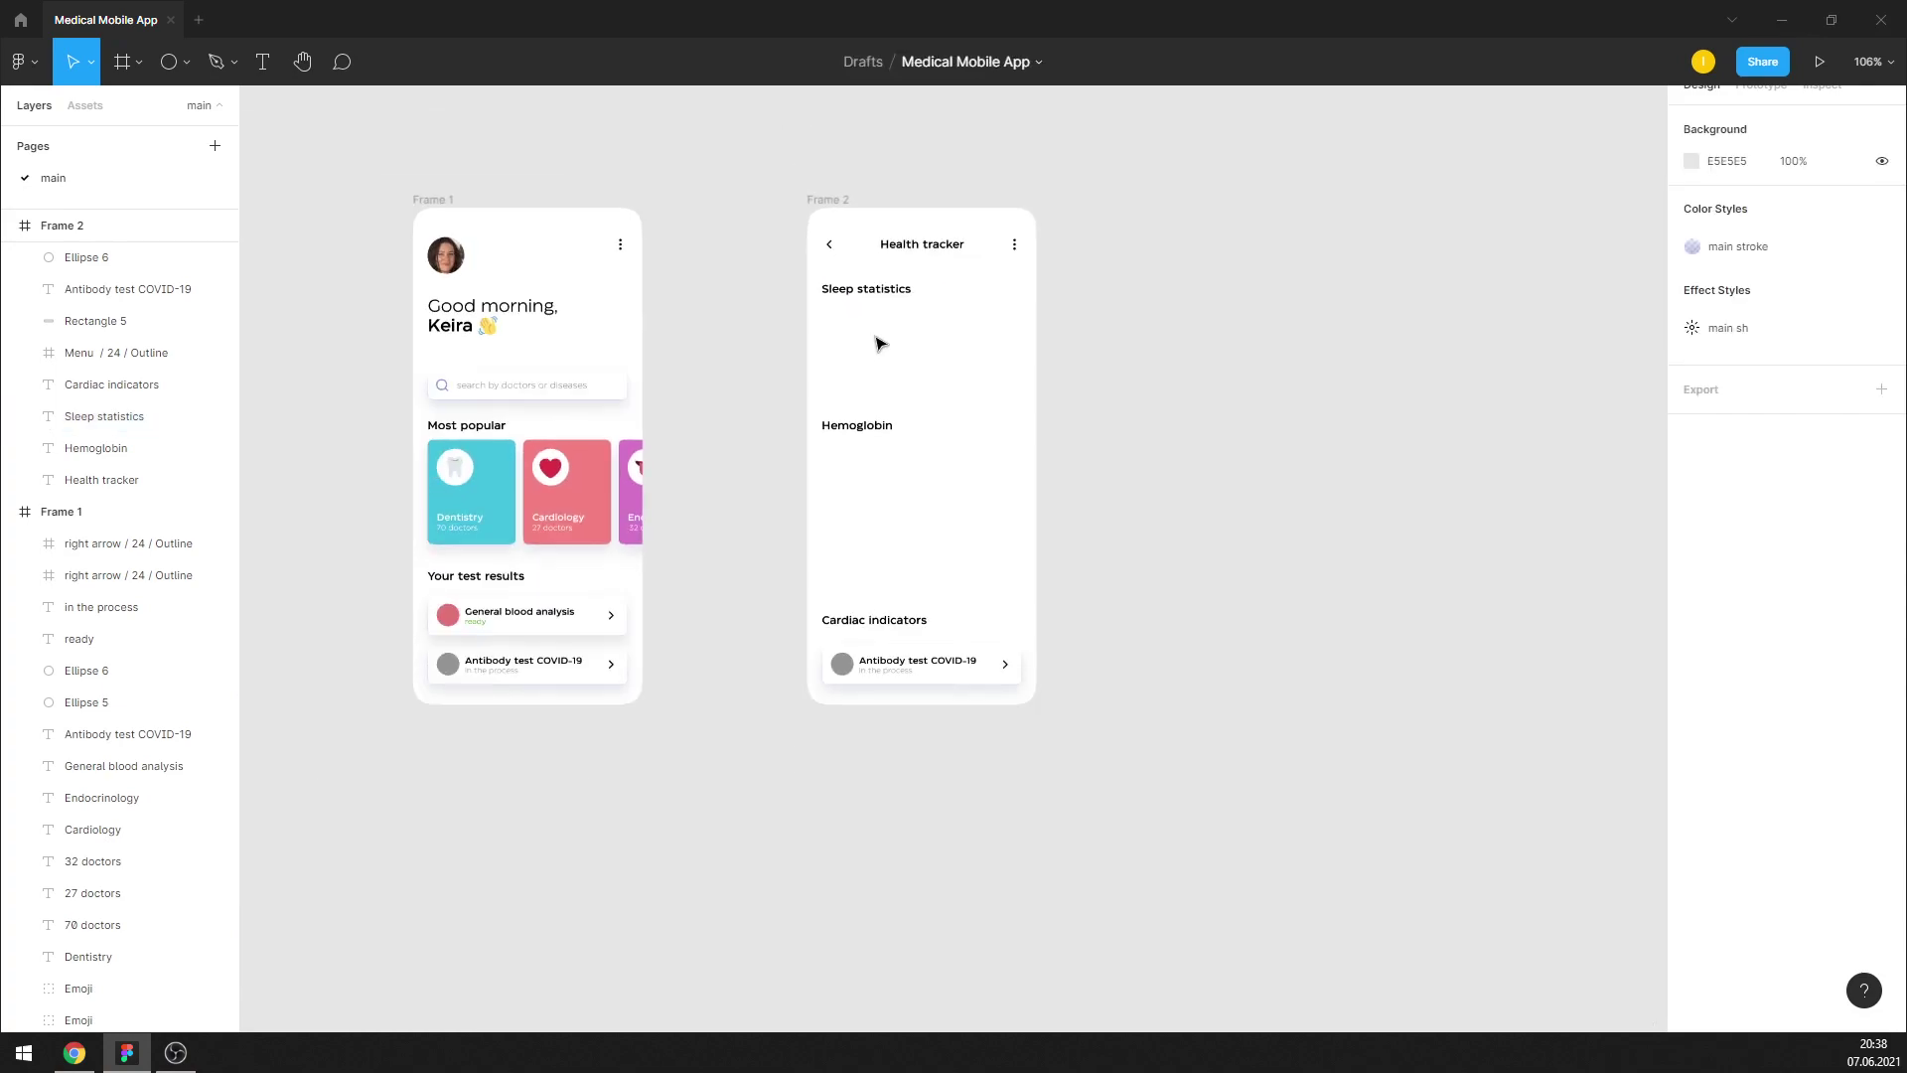
scroll(885, 597, "up", 5)
left_click(894, 657)
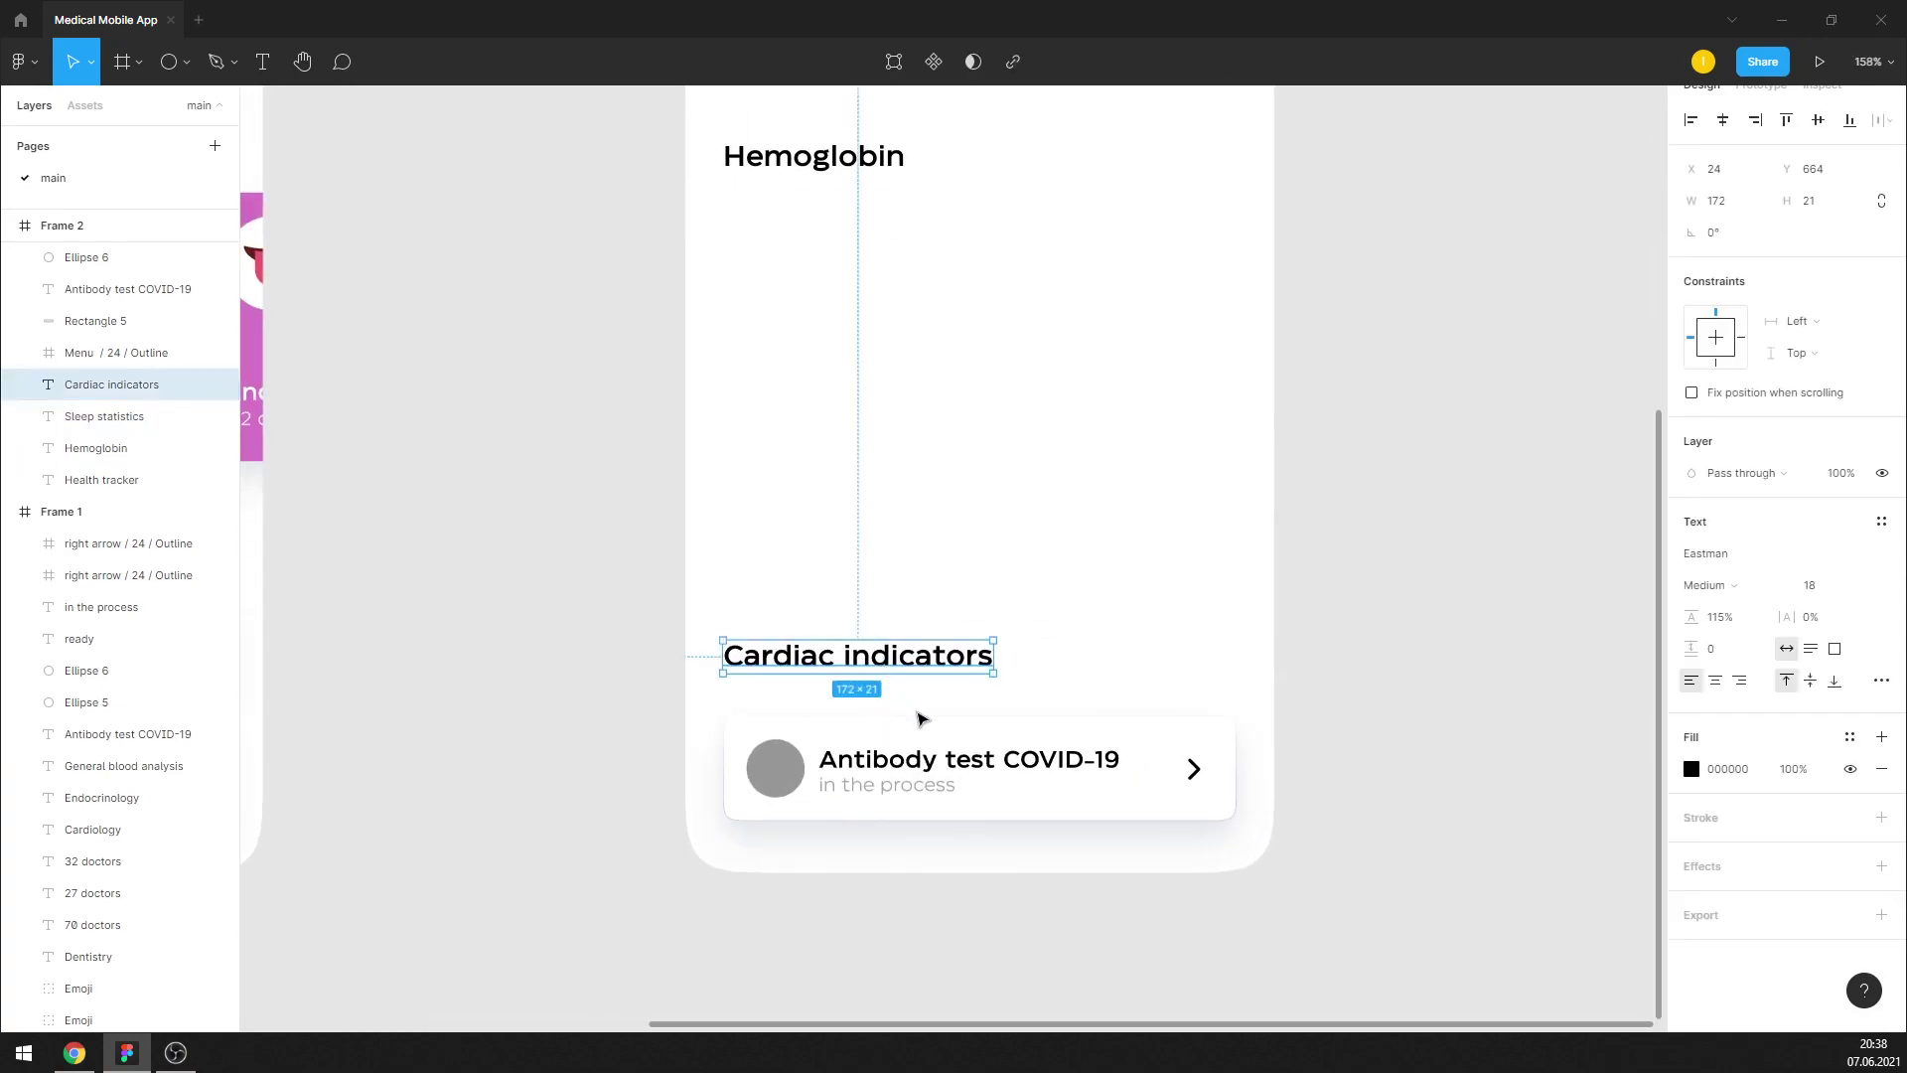
left_click_drag(904, 670, 903, 626)
left_click(931, 717)
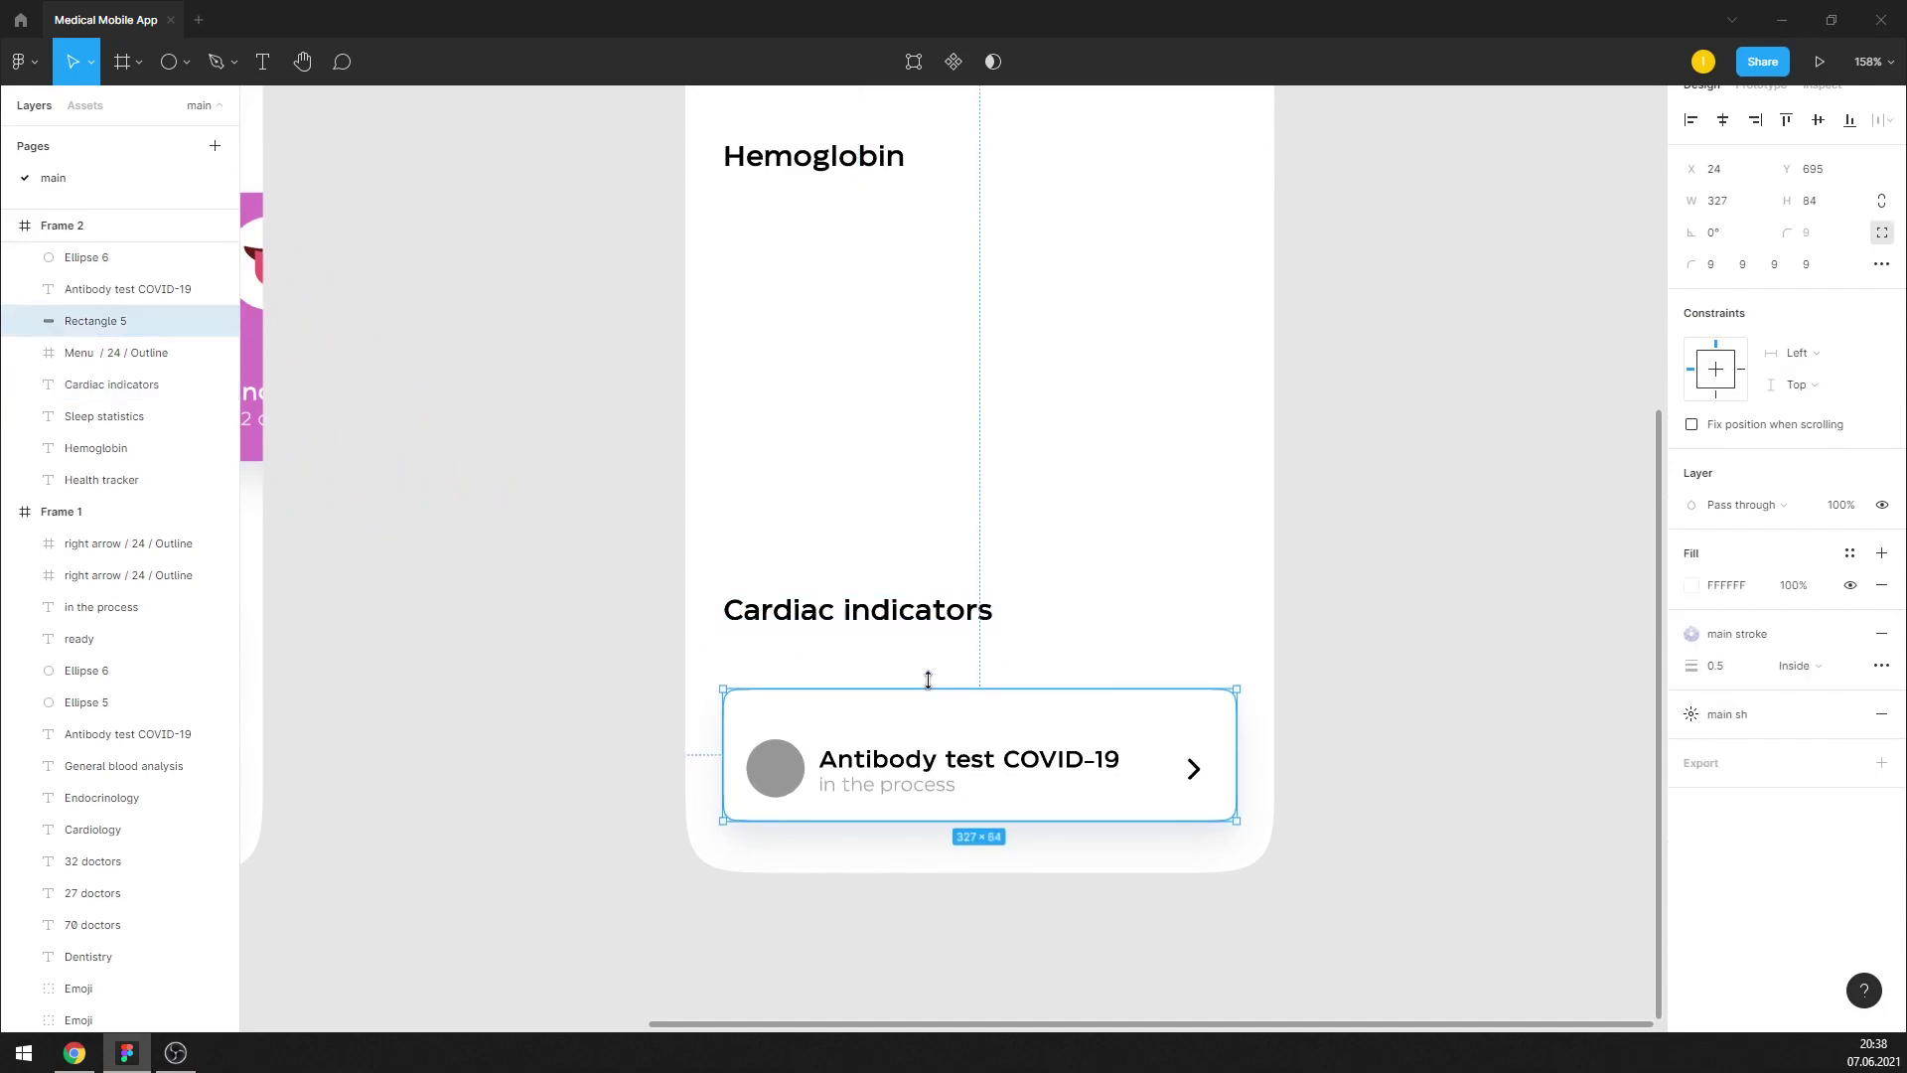
key("Escape")
left_click(774, 768)
key("Delete")
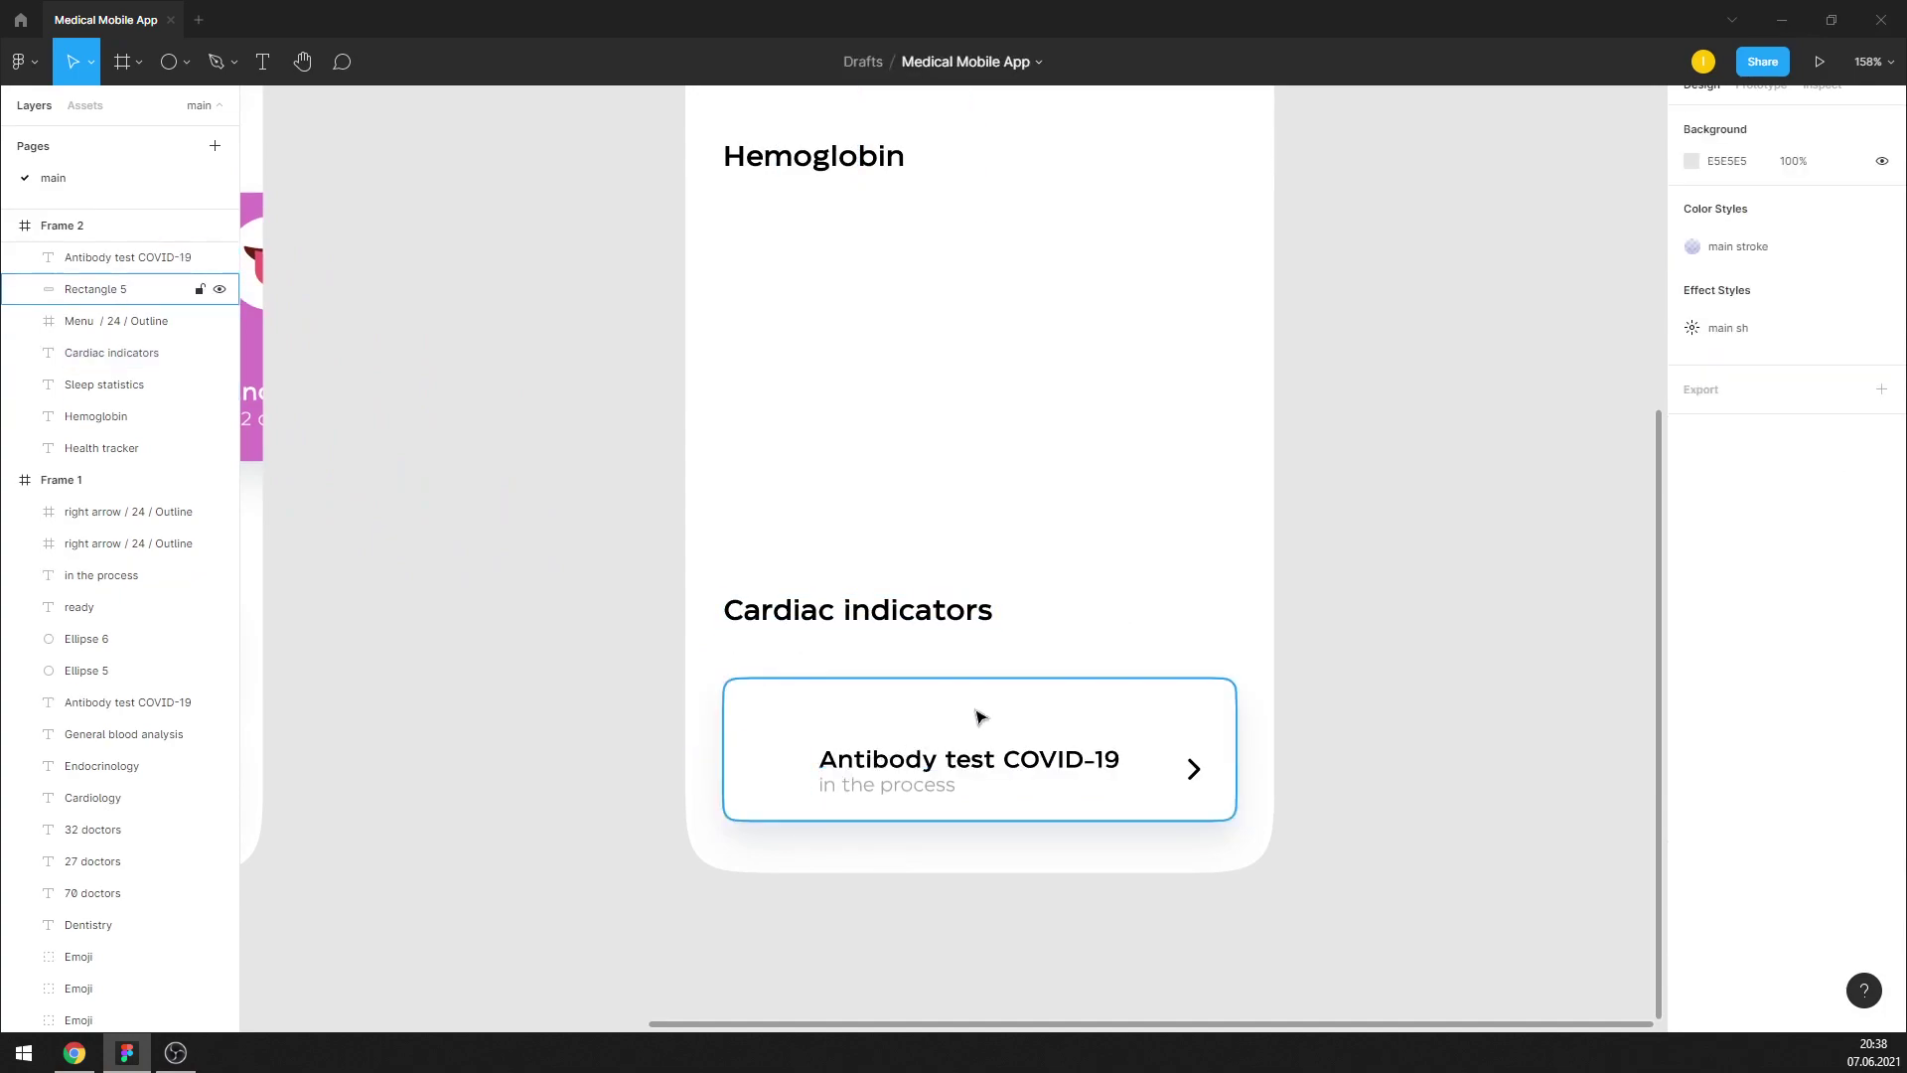
Move the Antibody test COVID-19 and 'in the process' texts up below Hemoglobin
left_click(914, 799)
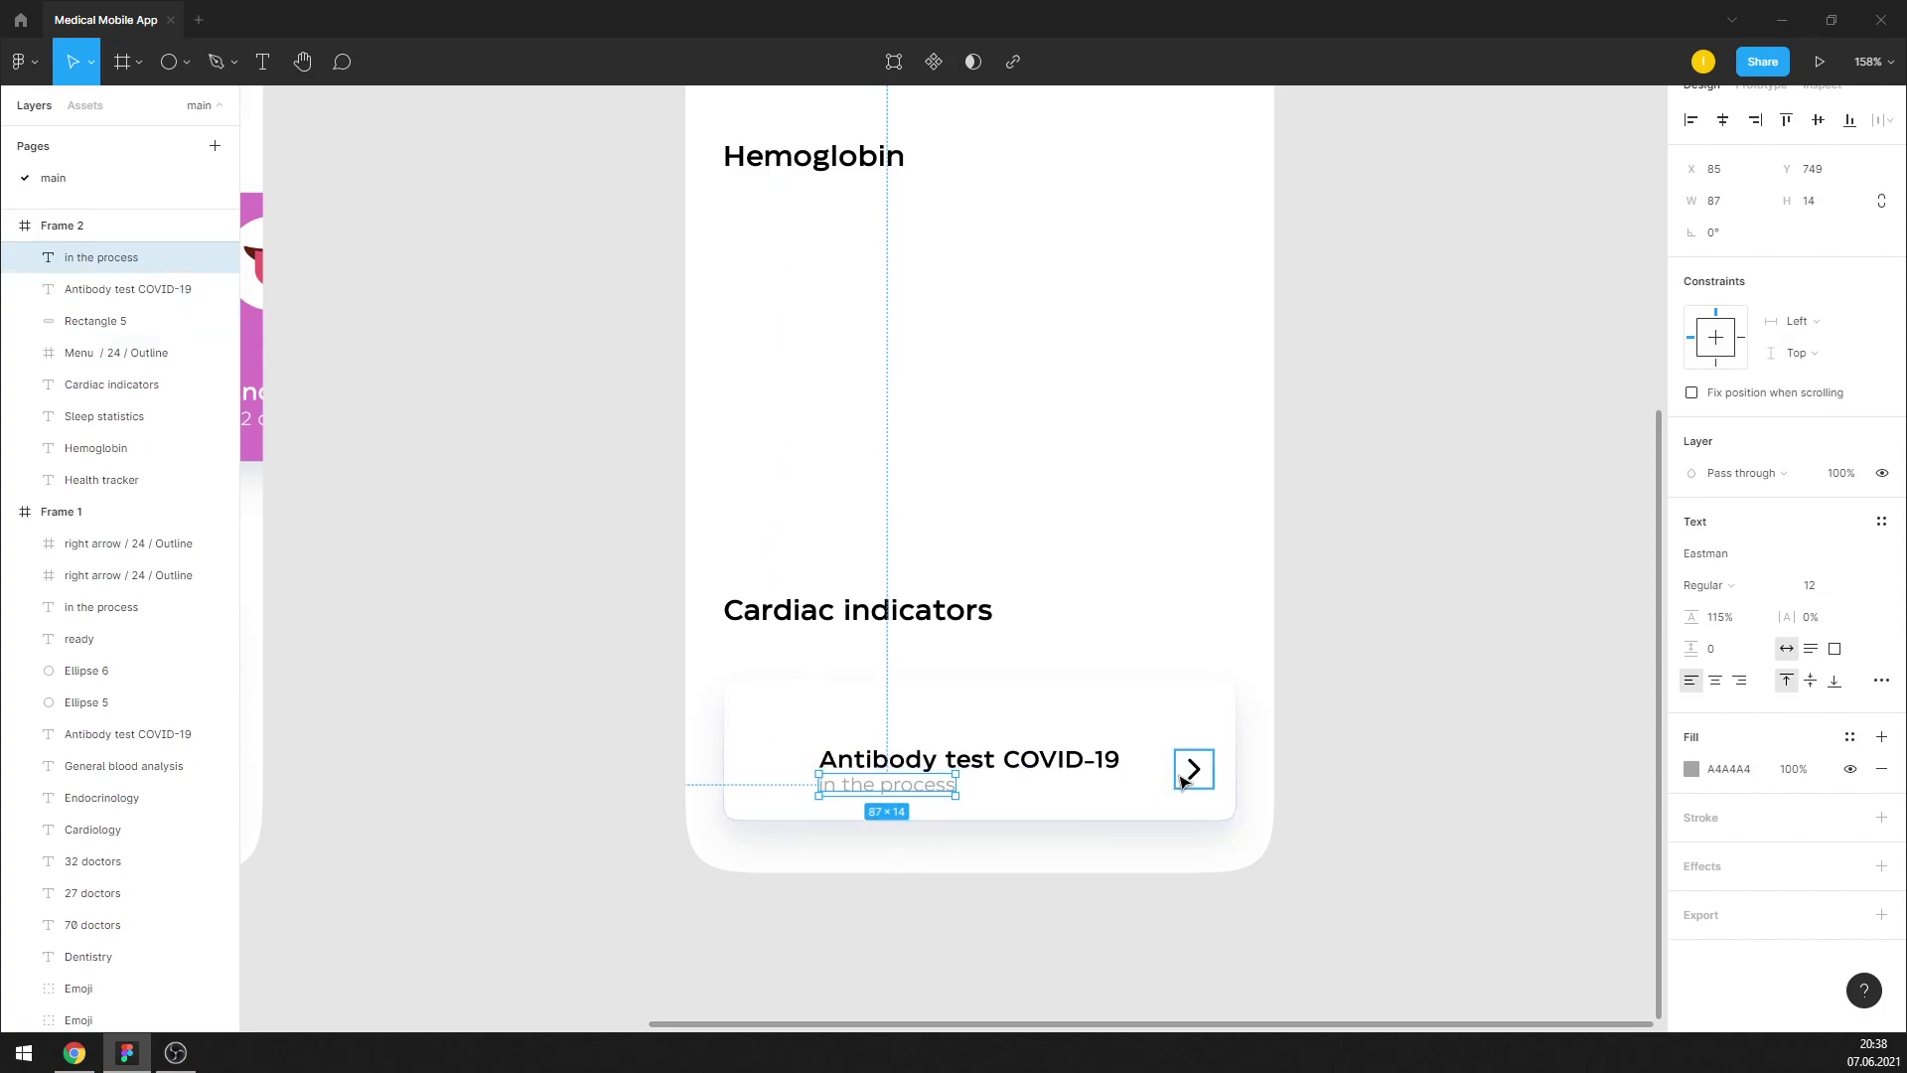
key("Escape")
left_click(935, 774)
left_click(924, 789, "shift")
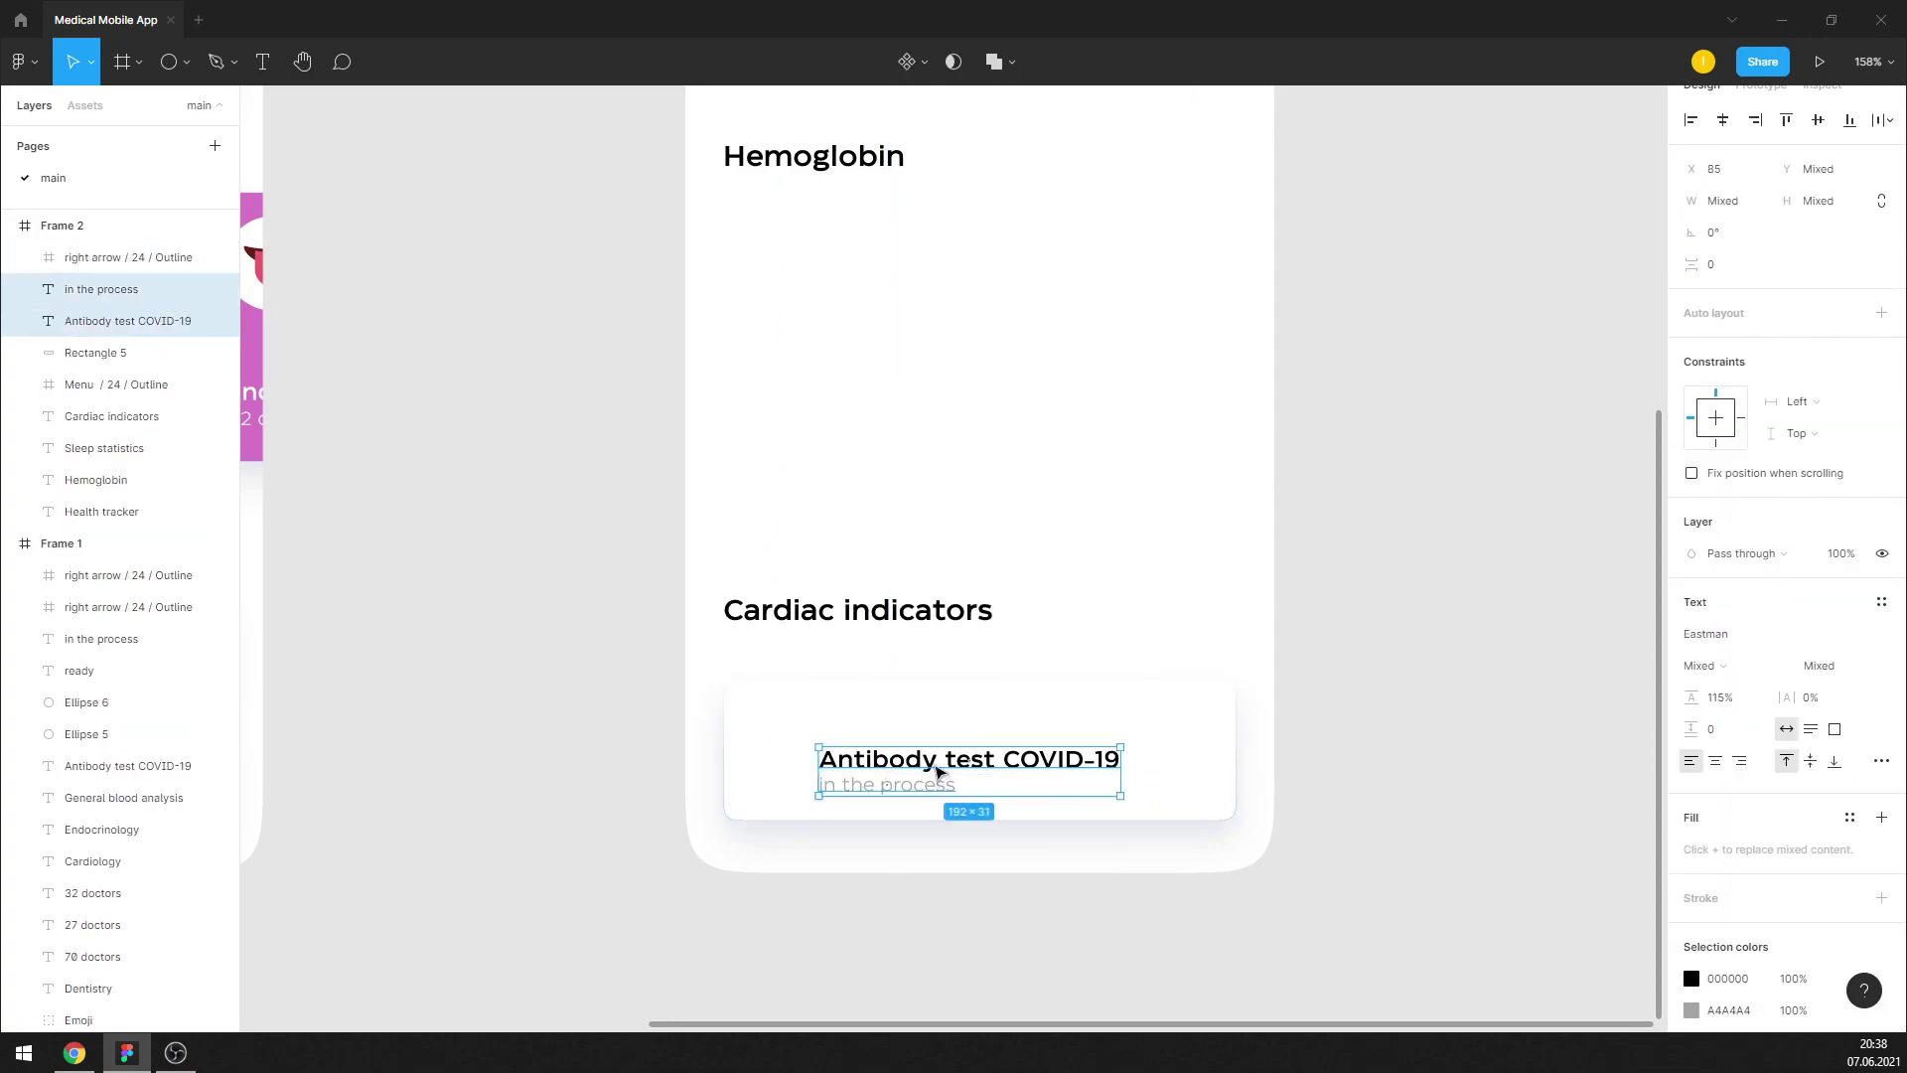
mouse_move(936, 772)
left_mouse_down()
mouse_move(872, 724)
mouse_move(930, 449)
left_mouse_up()
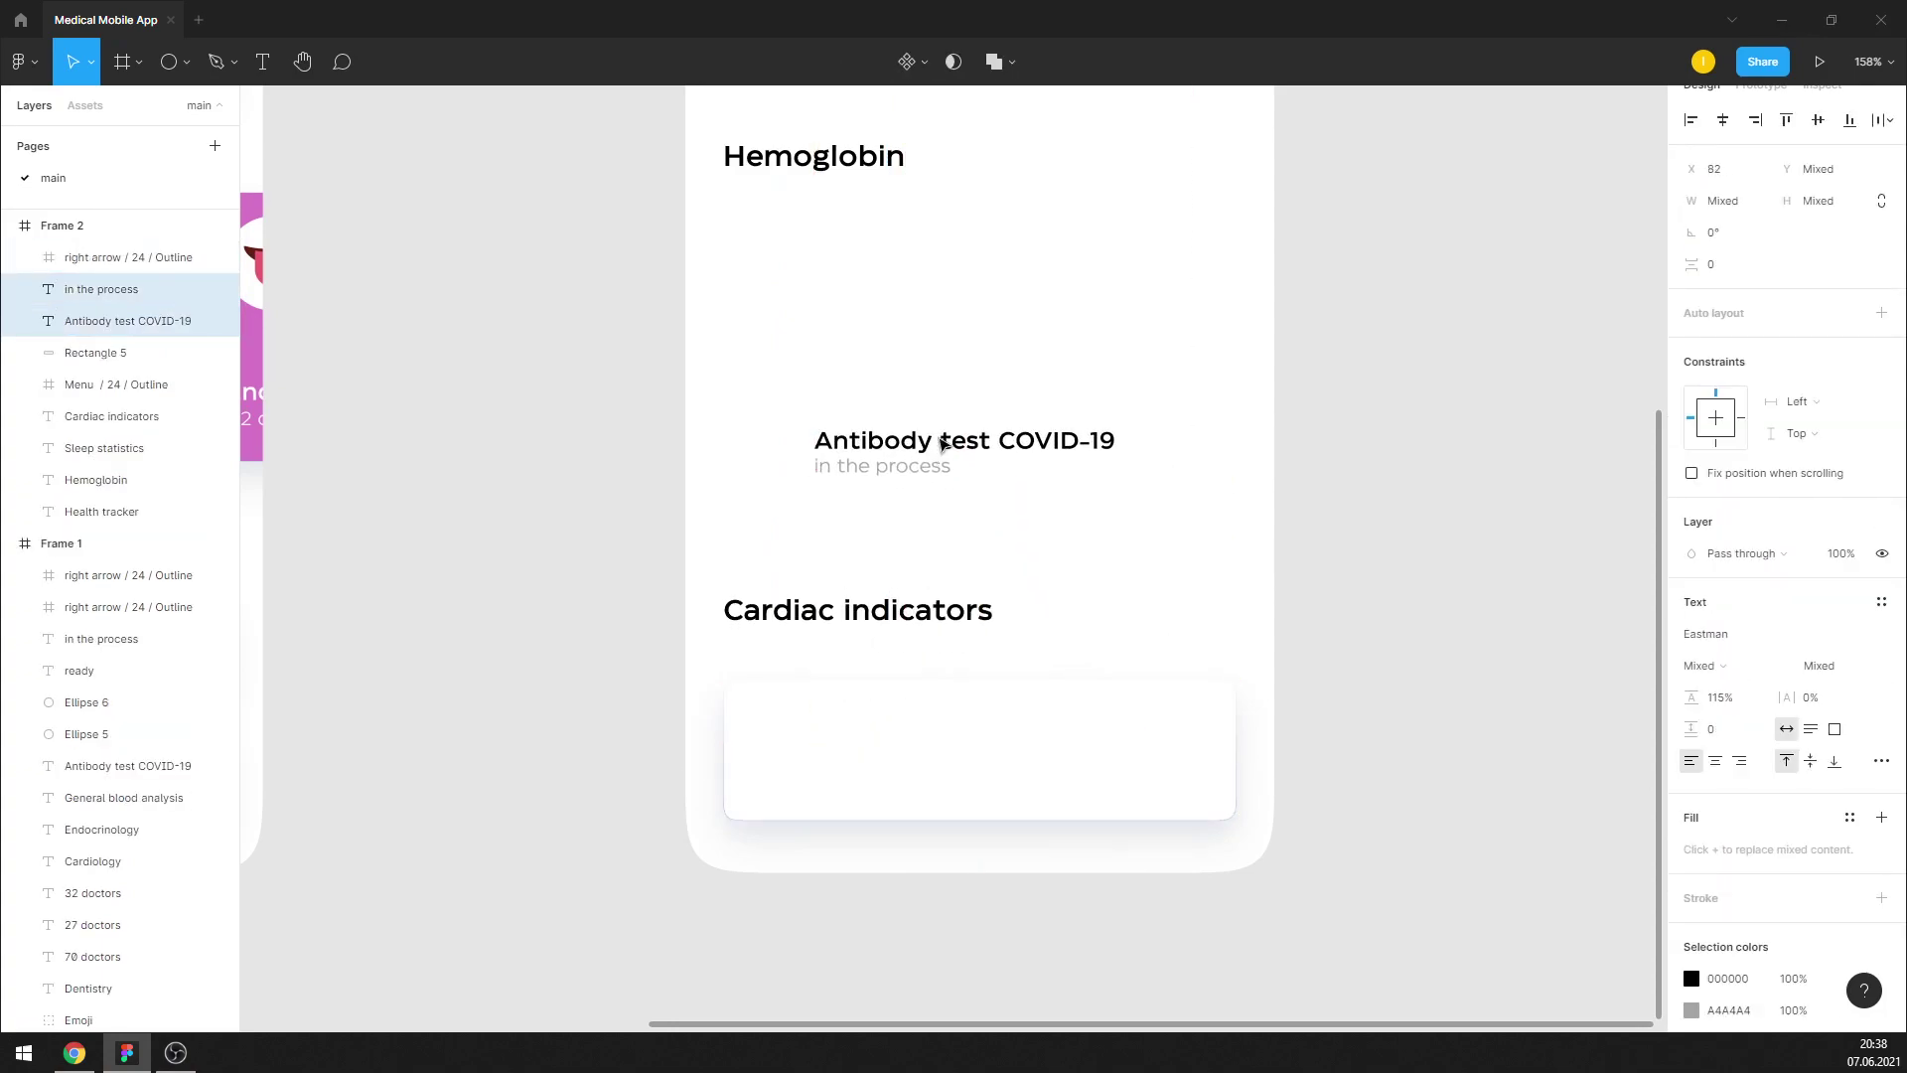
left_click(1022, 384)
scroll(939, 672, "down", 3)
scroll(940, 671, "up", 5, "ctrl")
Make the Cardiac indicators card taller and nudge its heading down
left_click(970, 557)
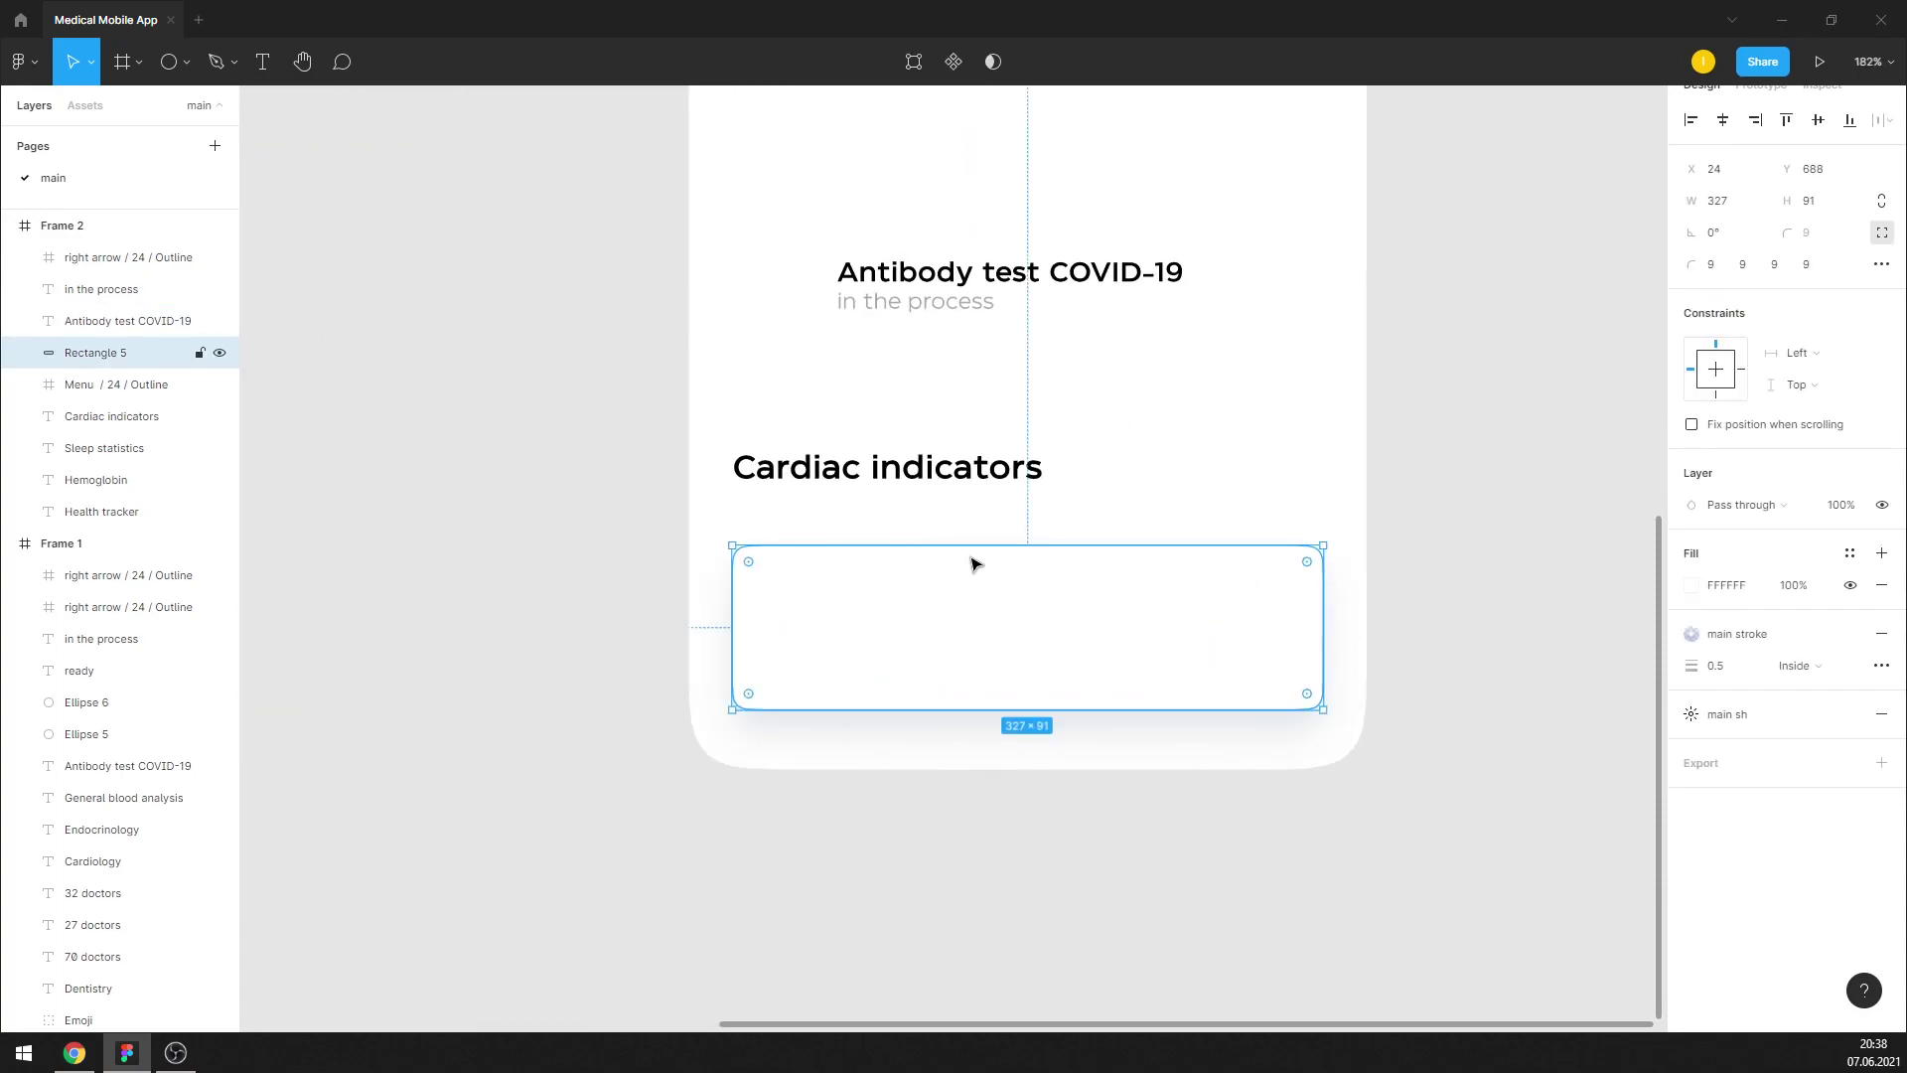
left_click_drag(970, 544, 961, 513)
left_click(962, 468)
key("shift+Down")
left_click(1153, 413)
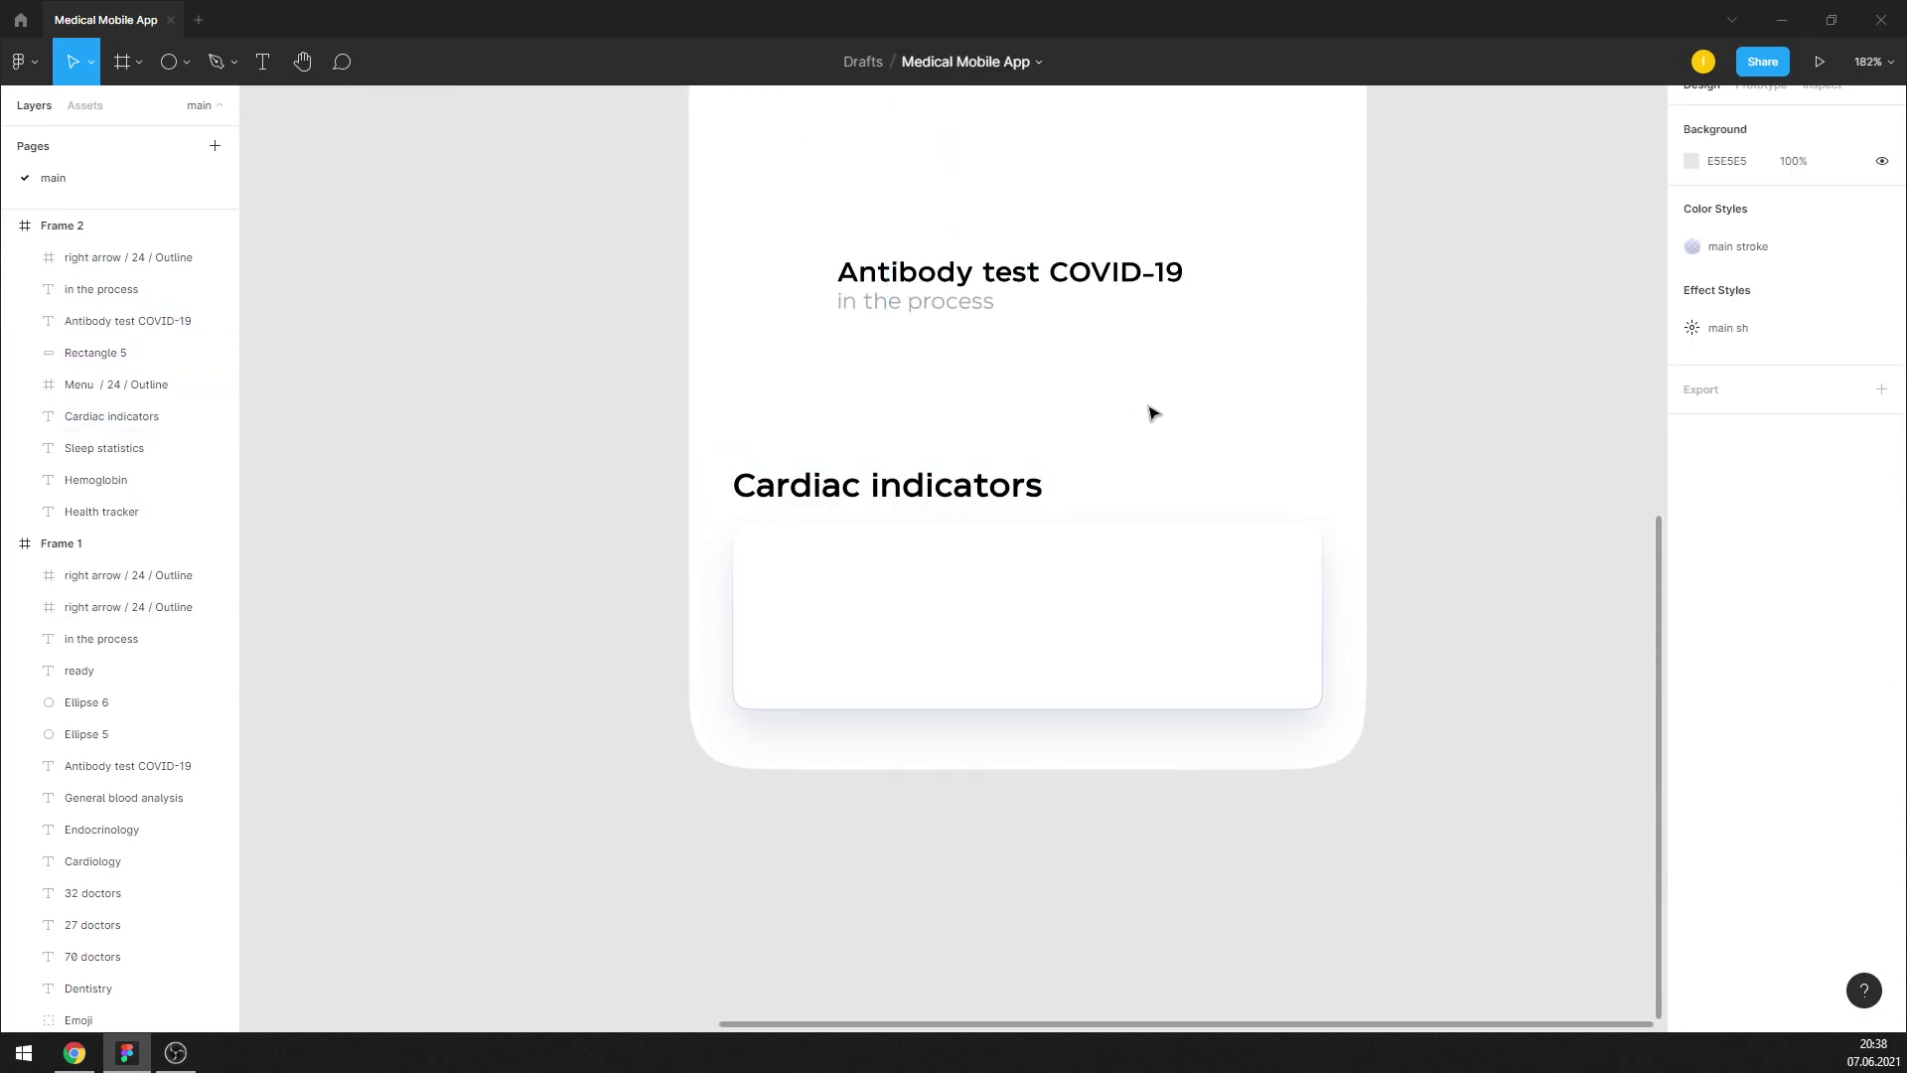
scroll(1059, 461, "down", 3, "ctrl")
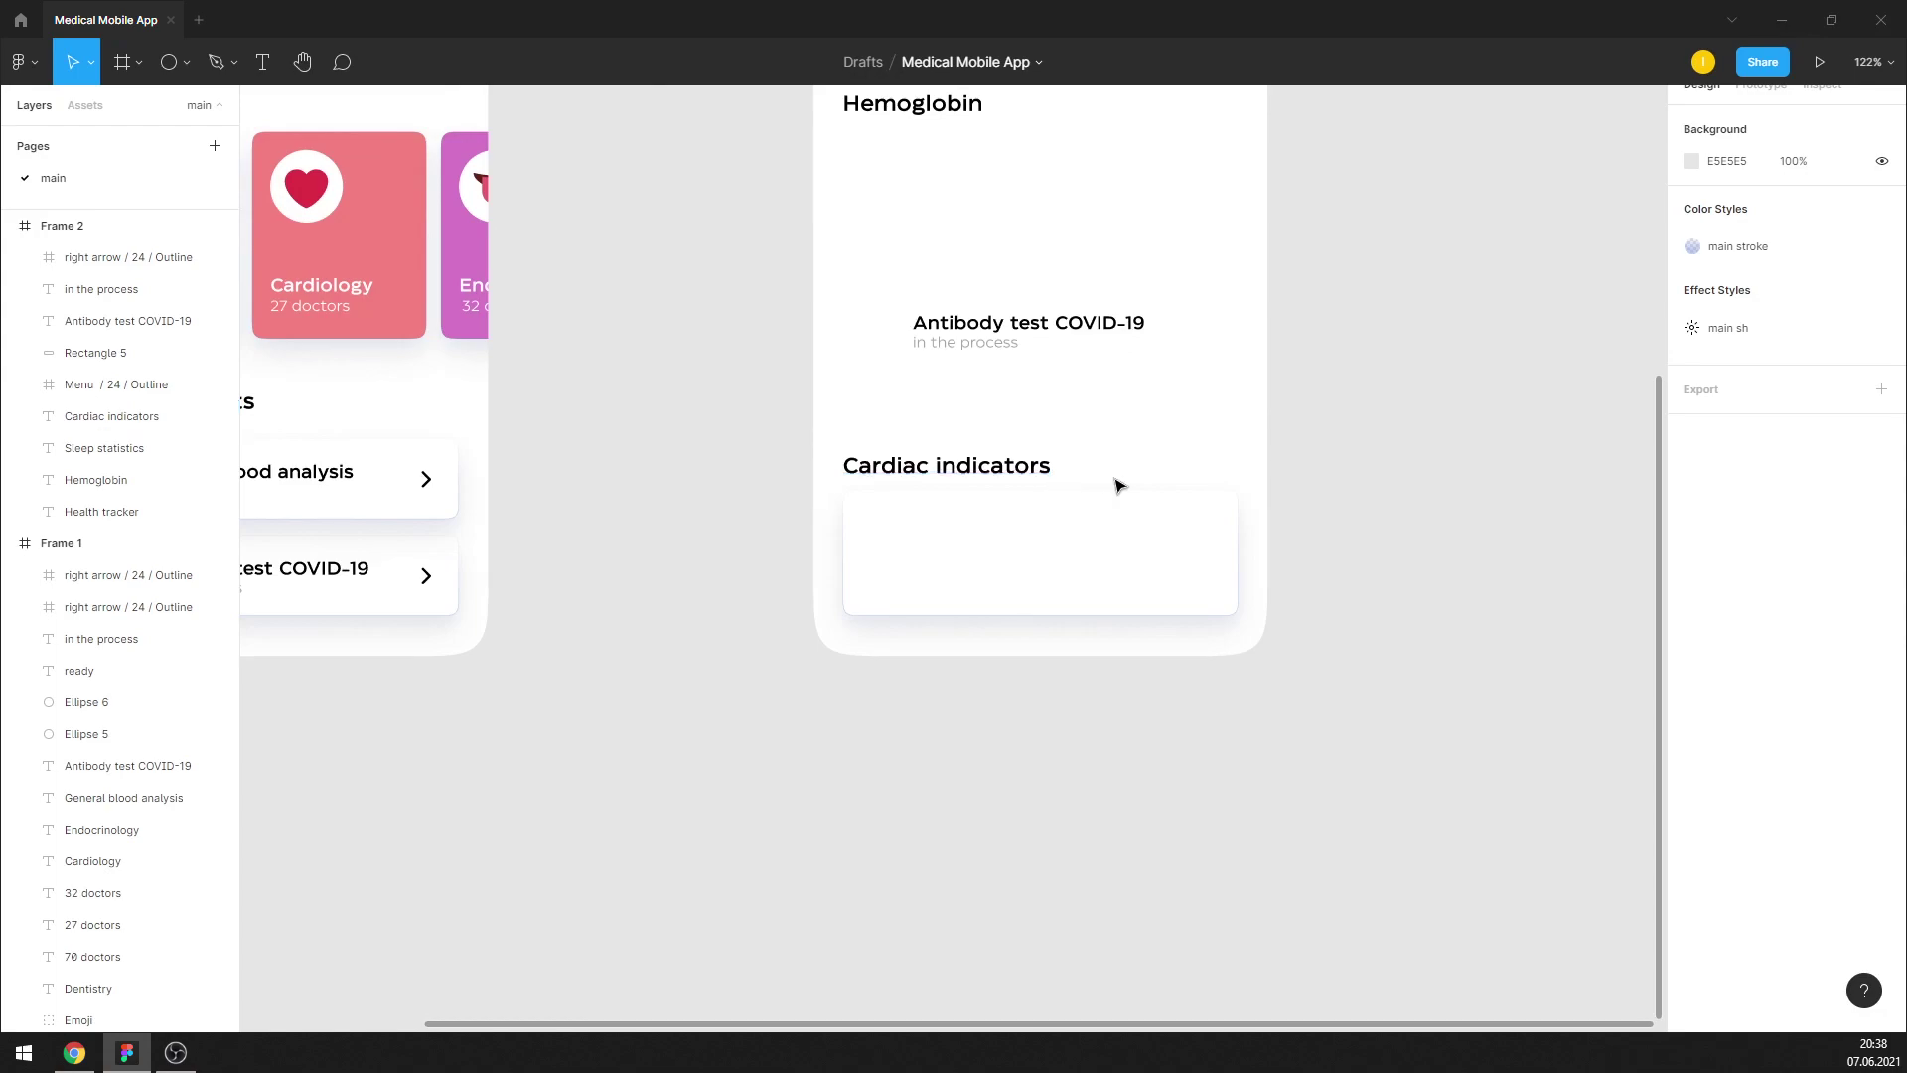
scroll(1116, 486, "left", 5)
Nudge the Your test results heading and General blood analysis card down
left_click(586, 417)
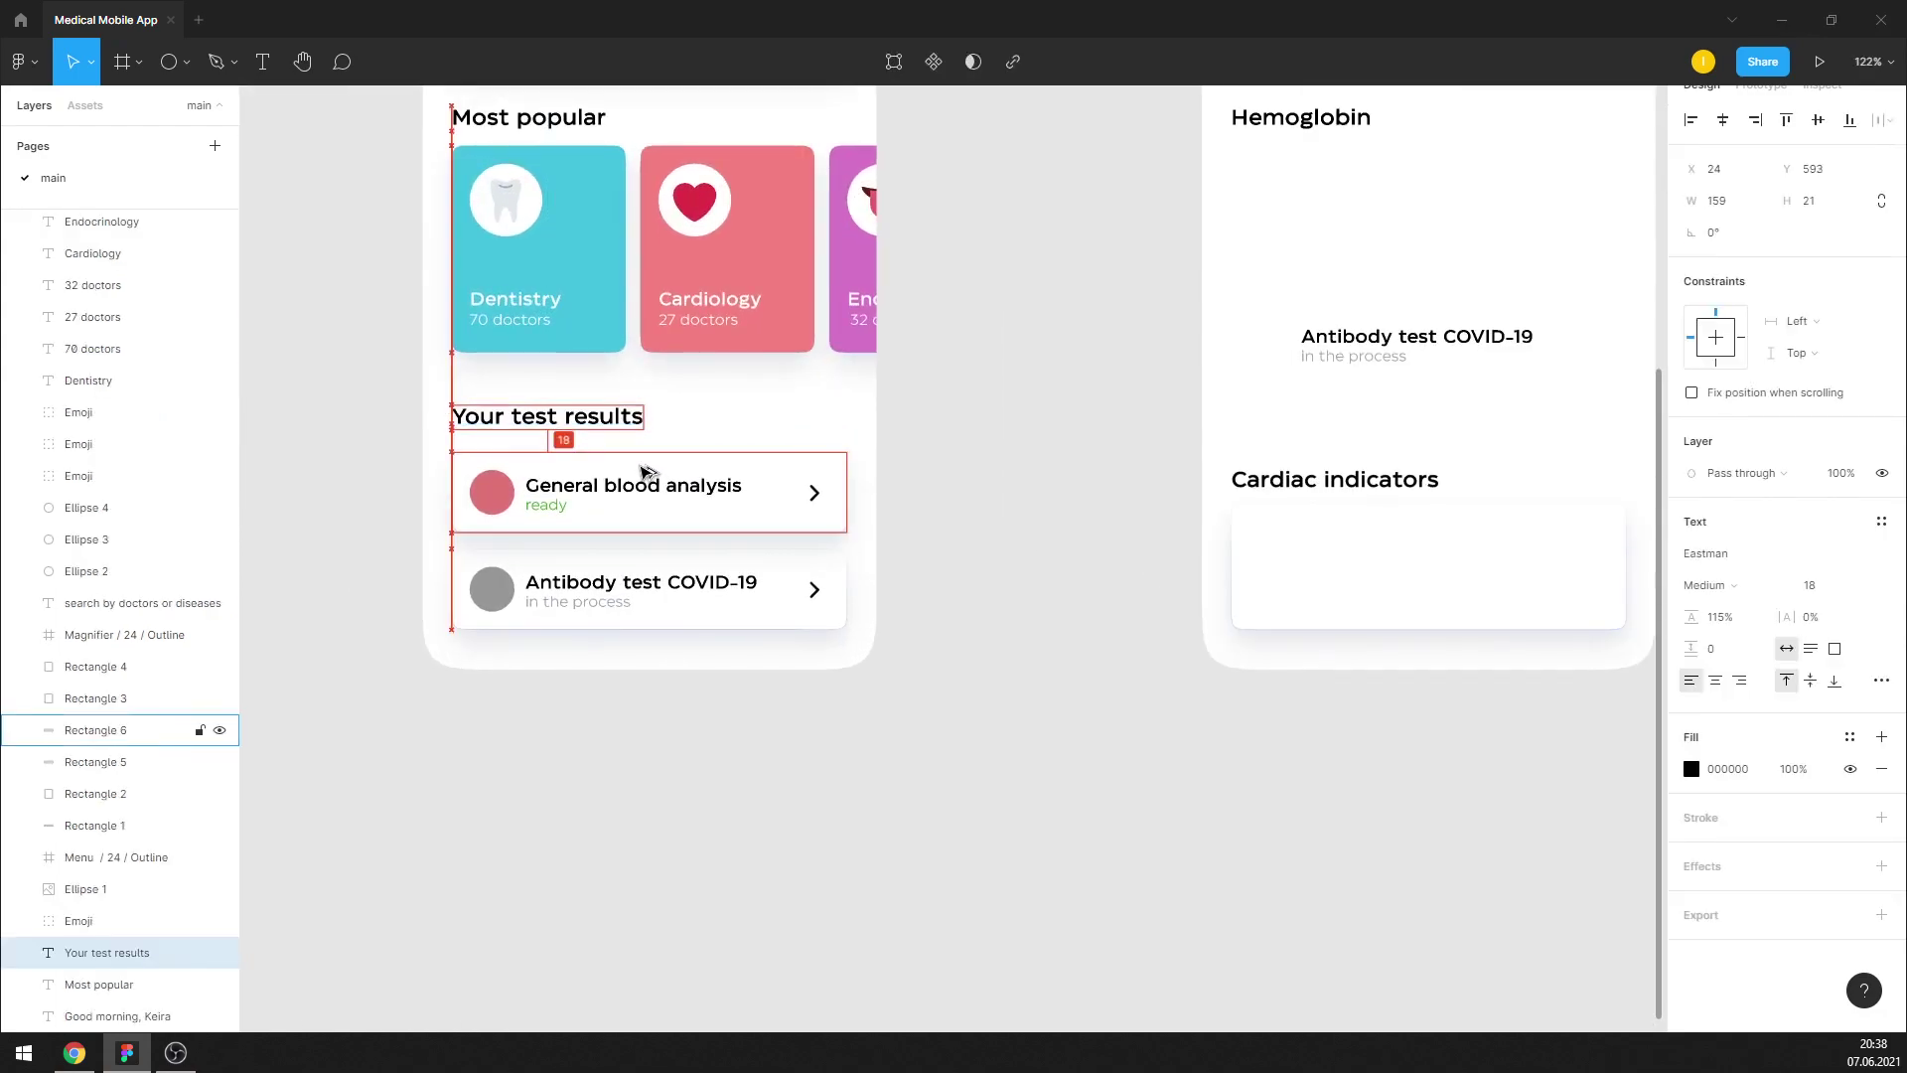
key("Down")
key("Down")
key("Down")
key("Down")
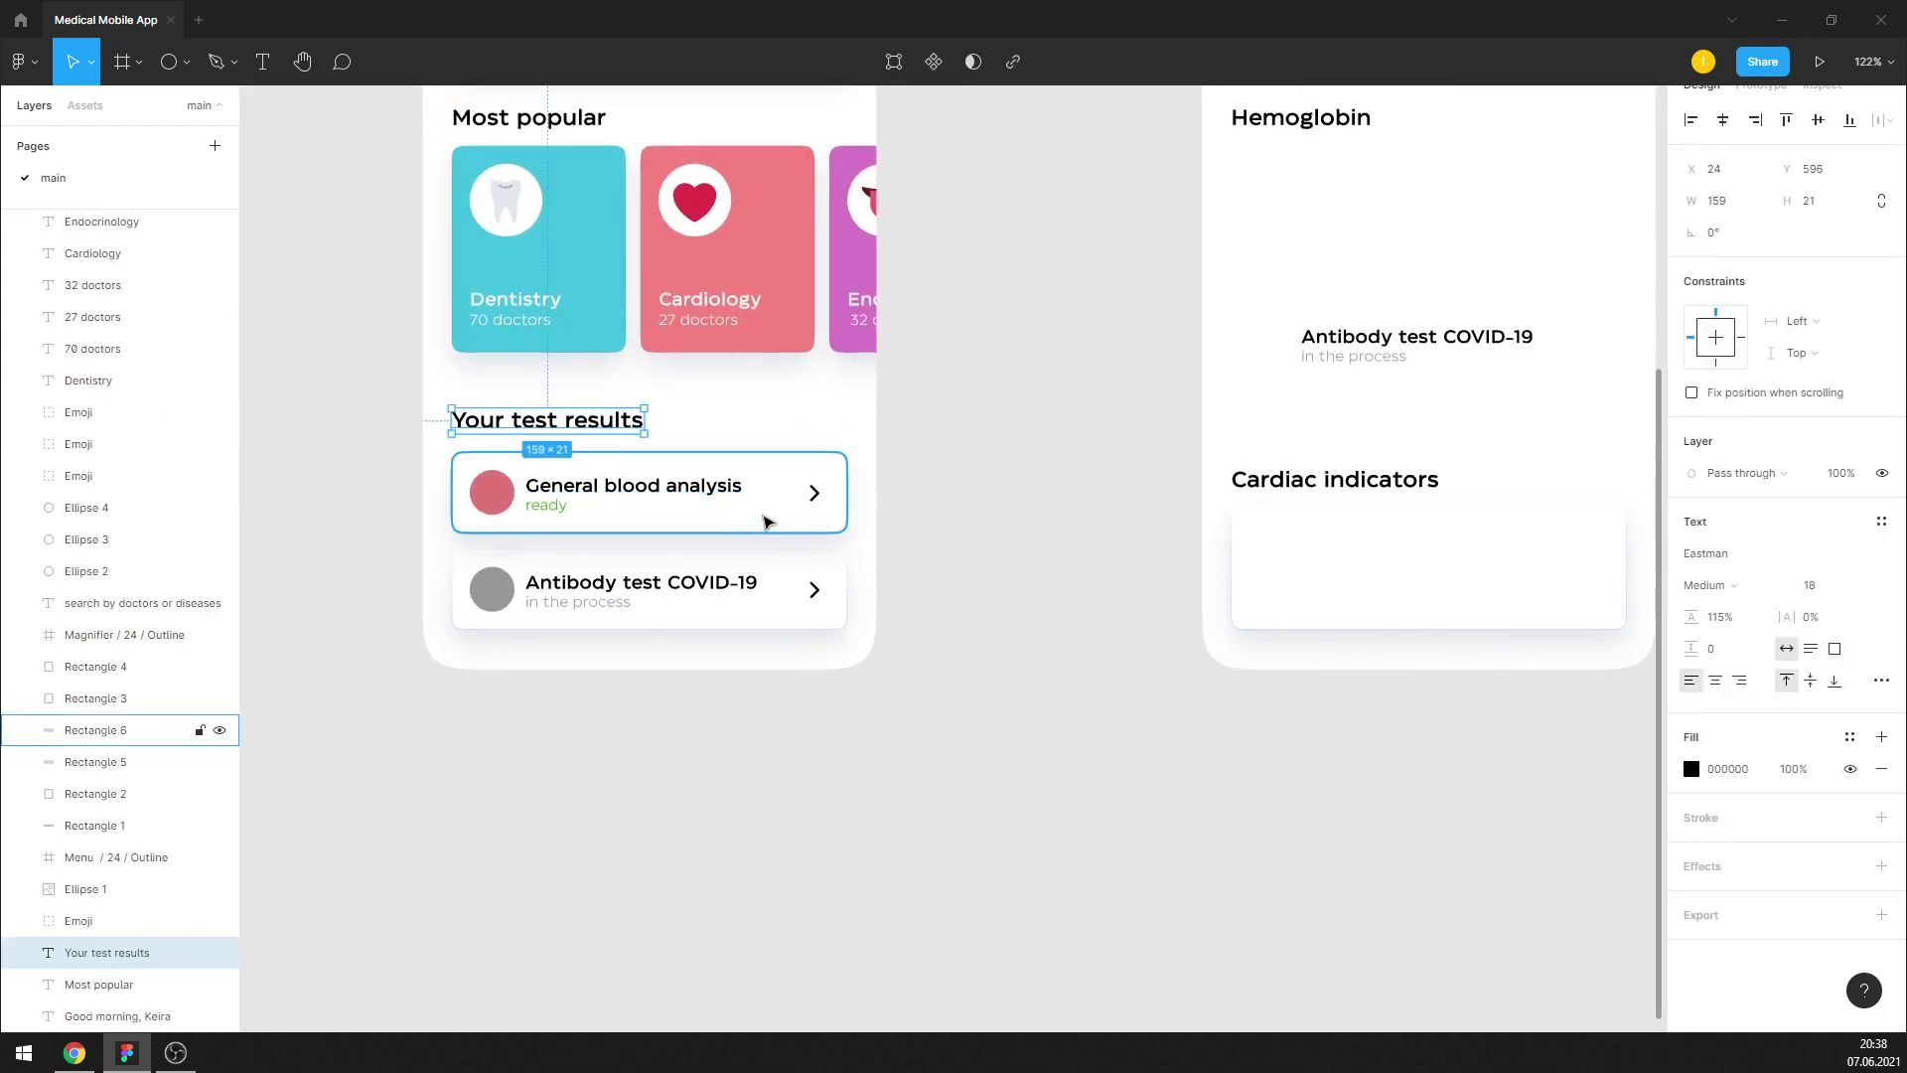
left_click_drag(852, 541, 447, 402)
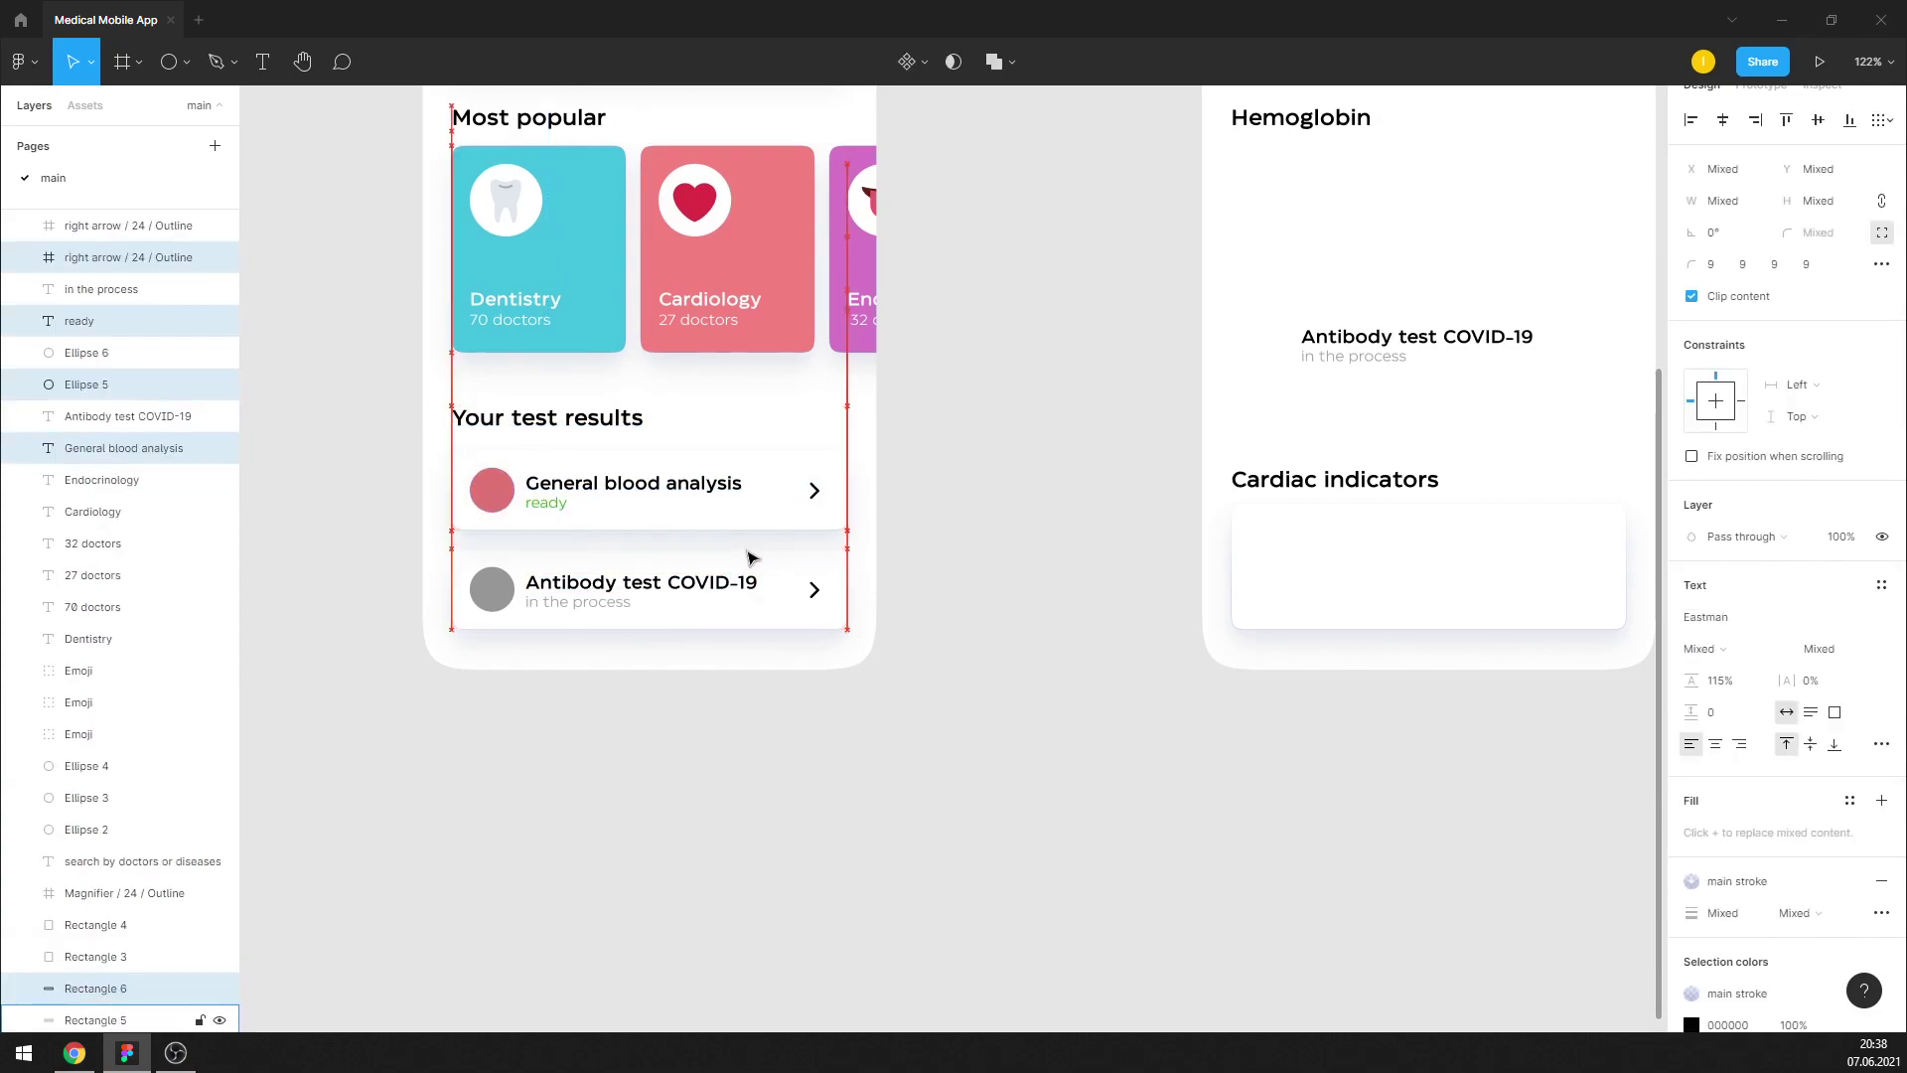
left_click(923, 545)
scroll(924, 544, "up", 2)
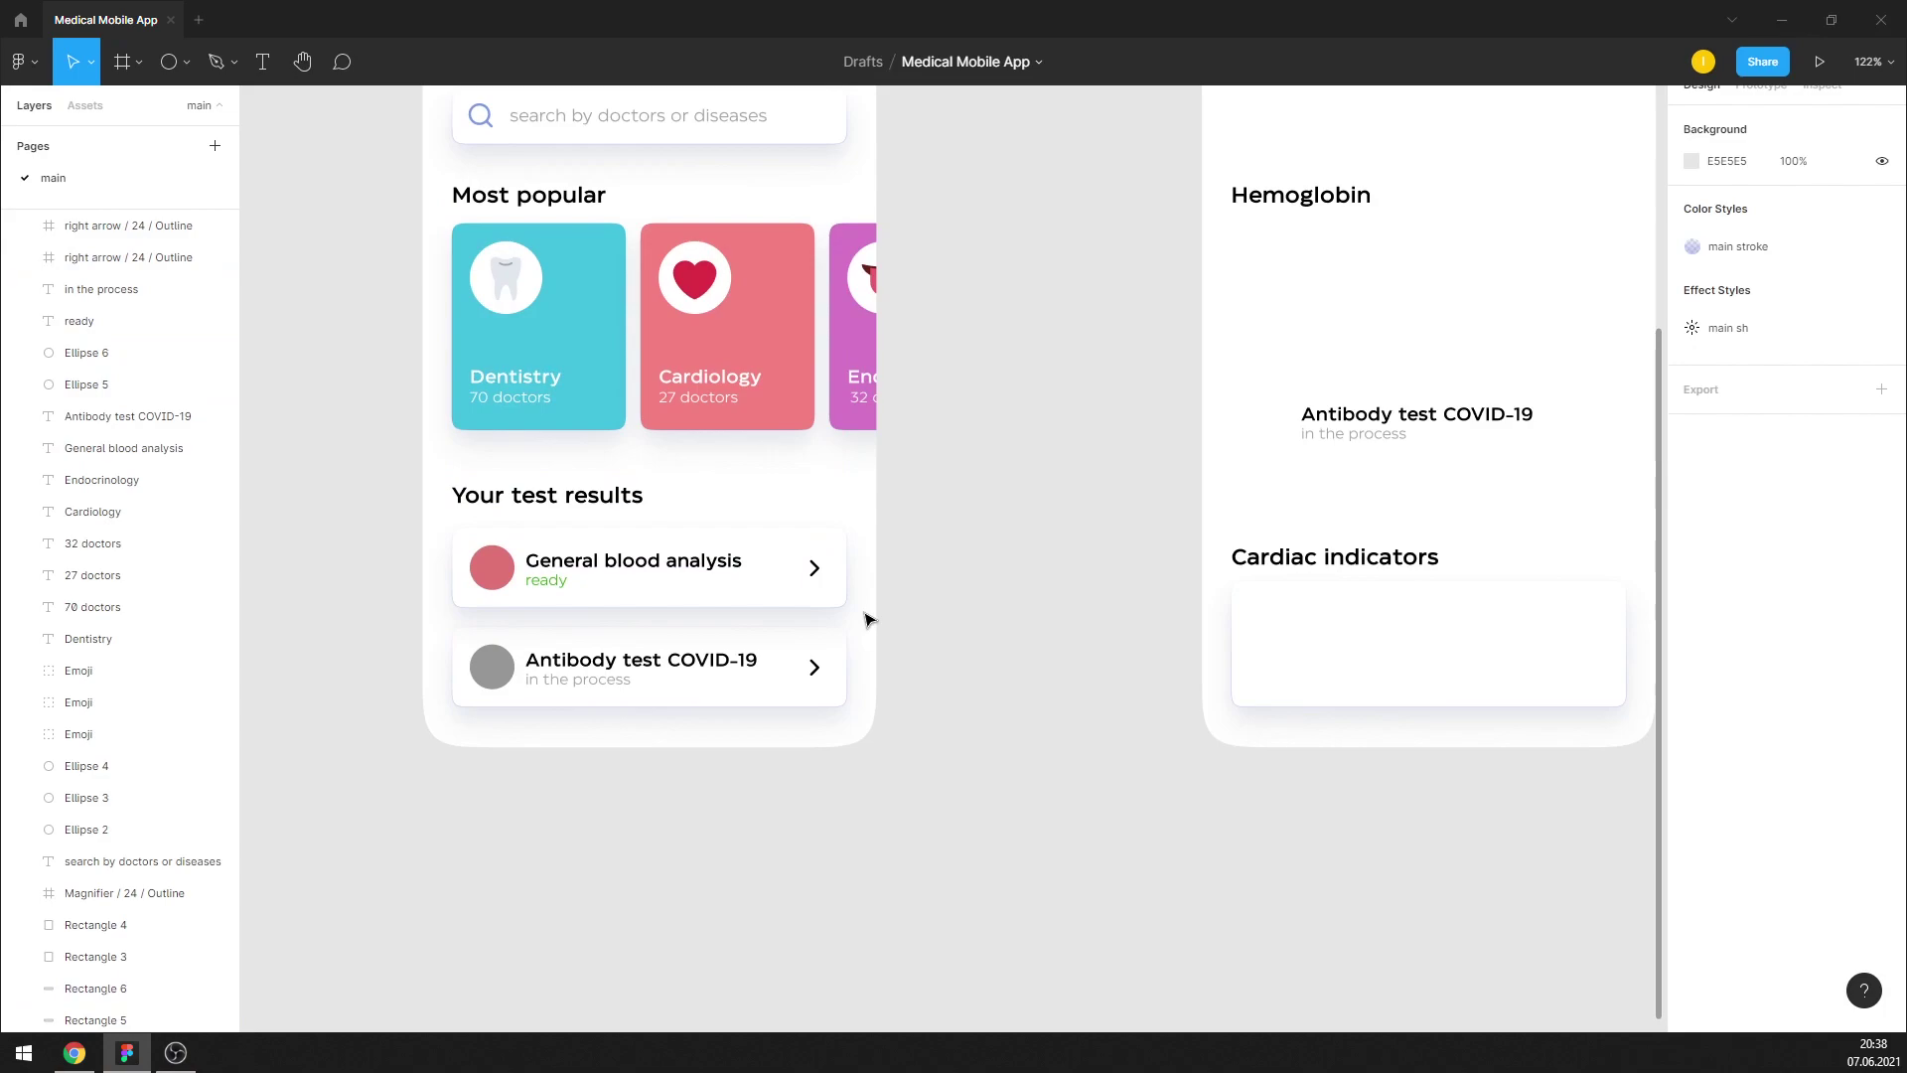
left_click_drag(870, 617, 442, 524)
key("Down")
key("Down")
key("Down")
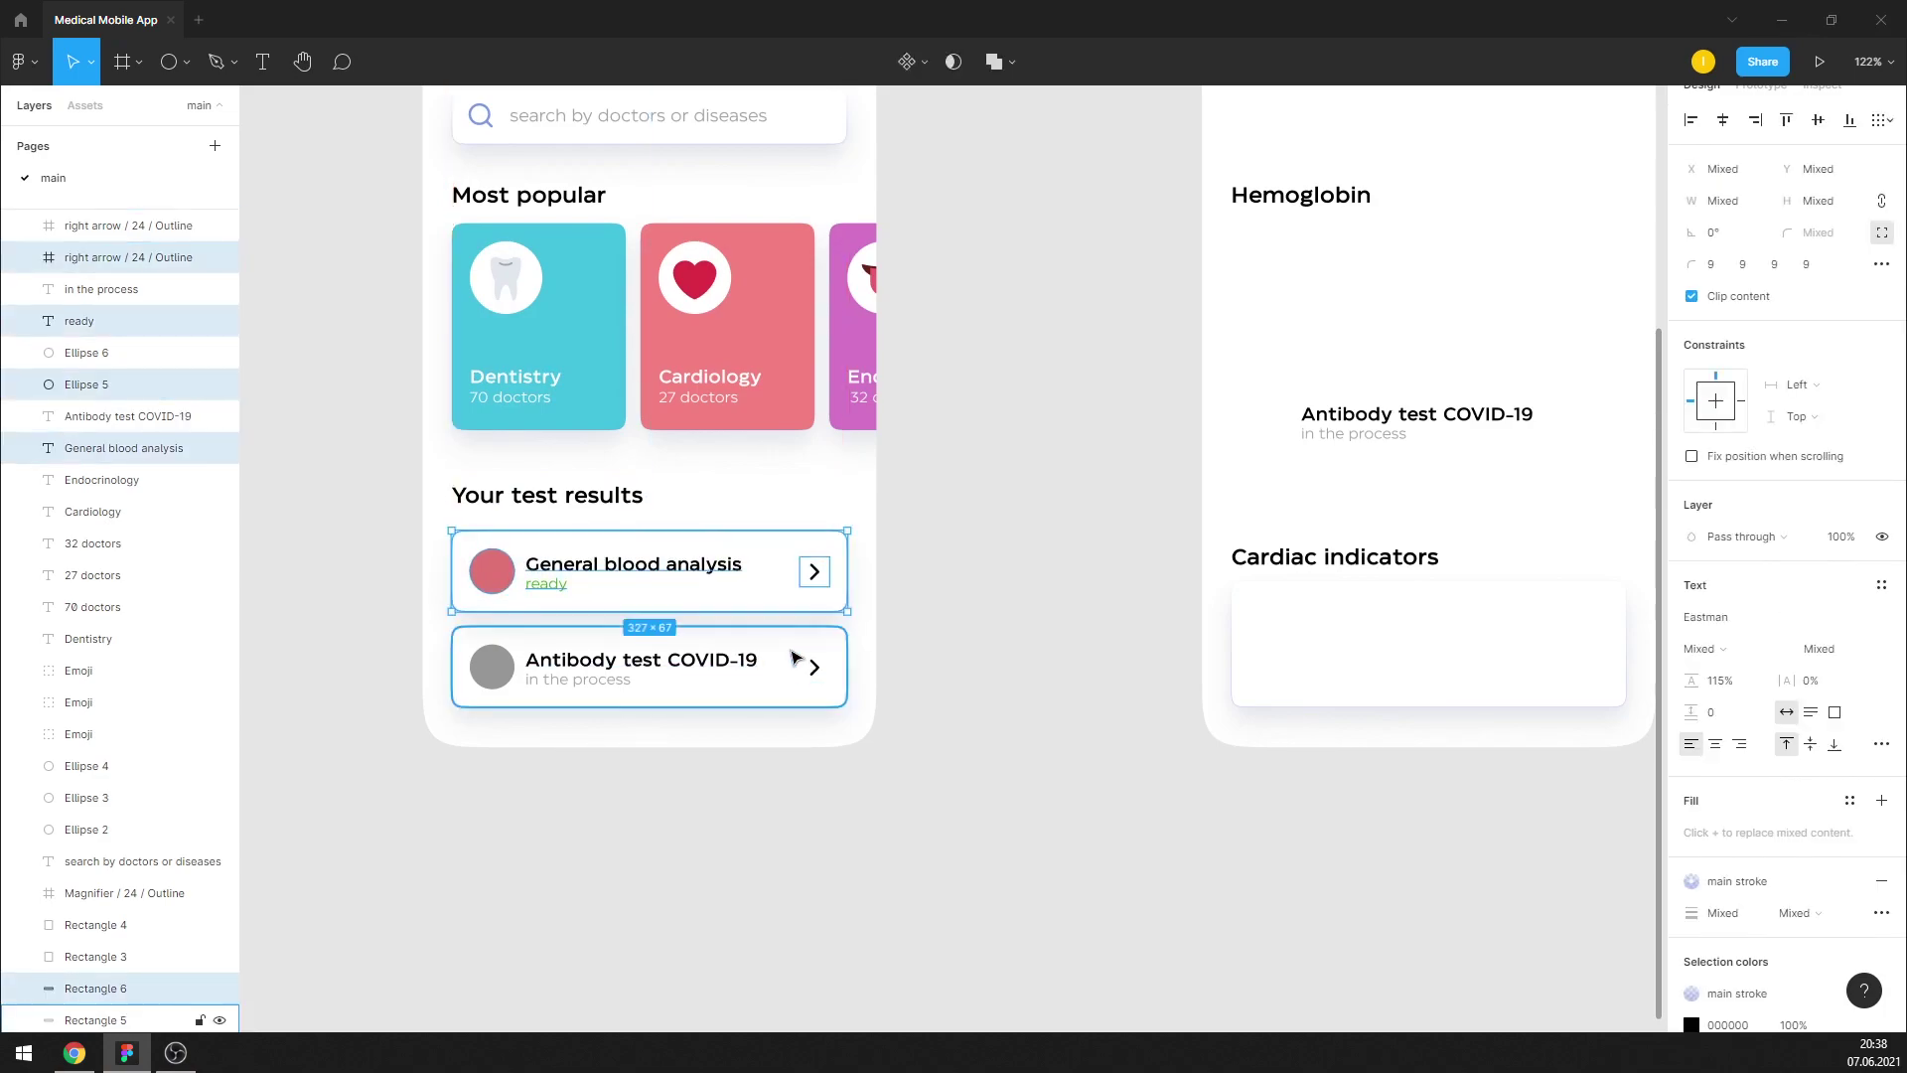
left_click(636, 502)
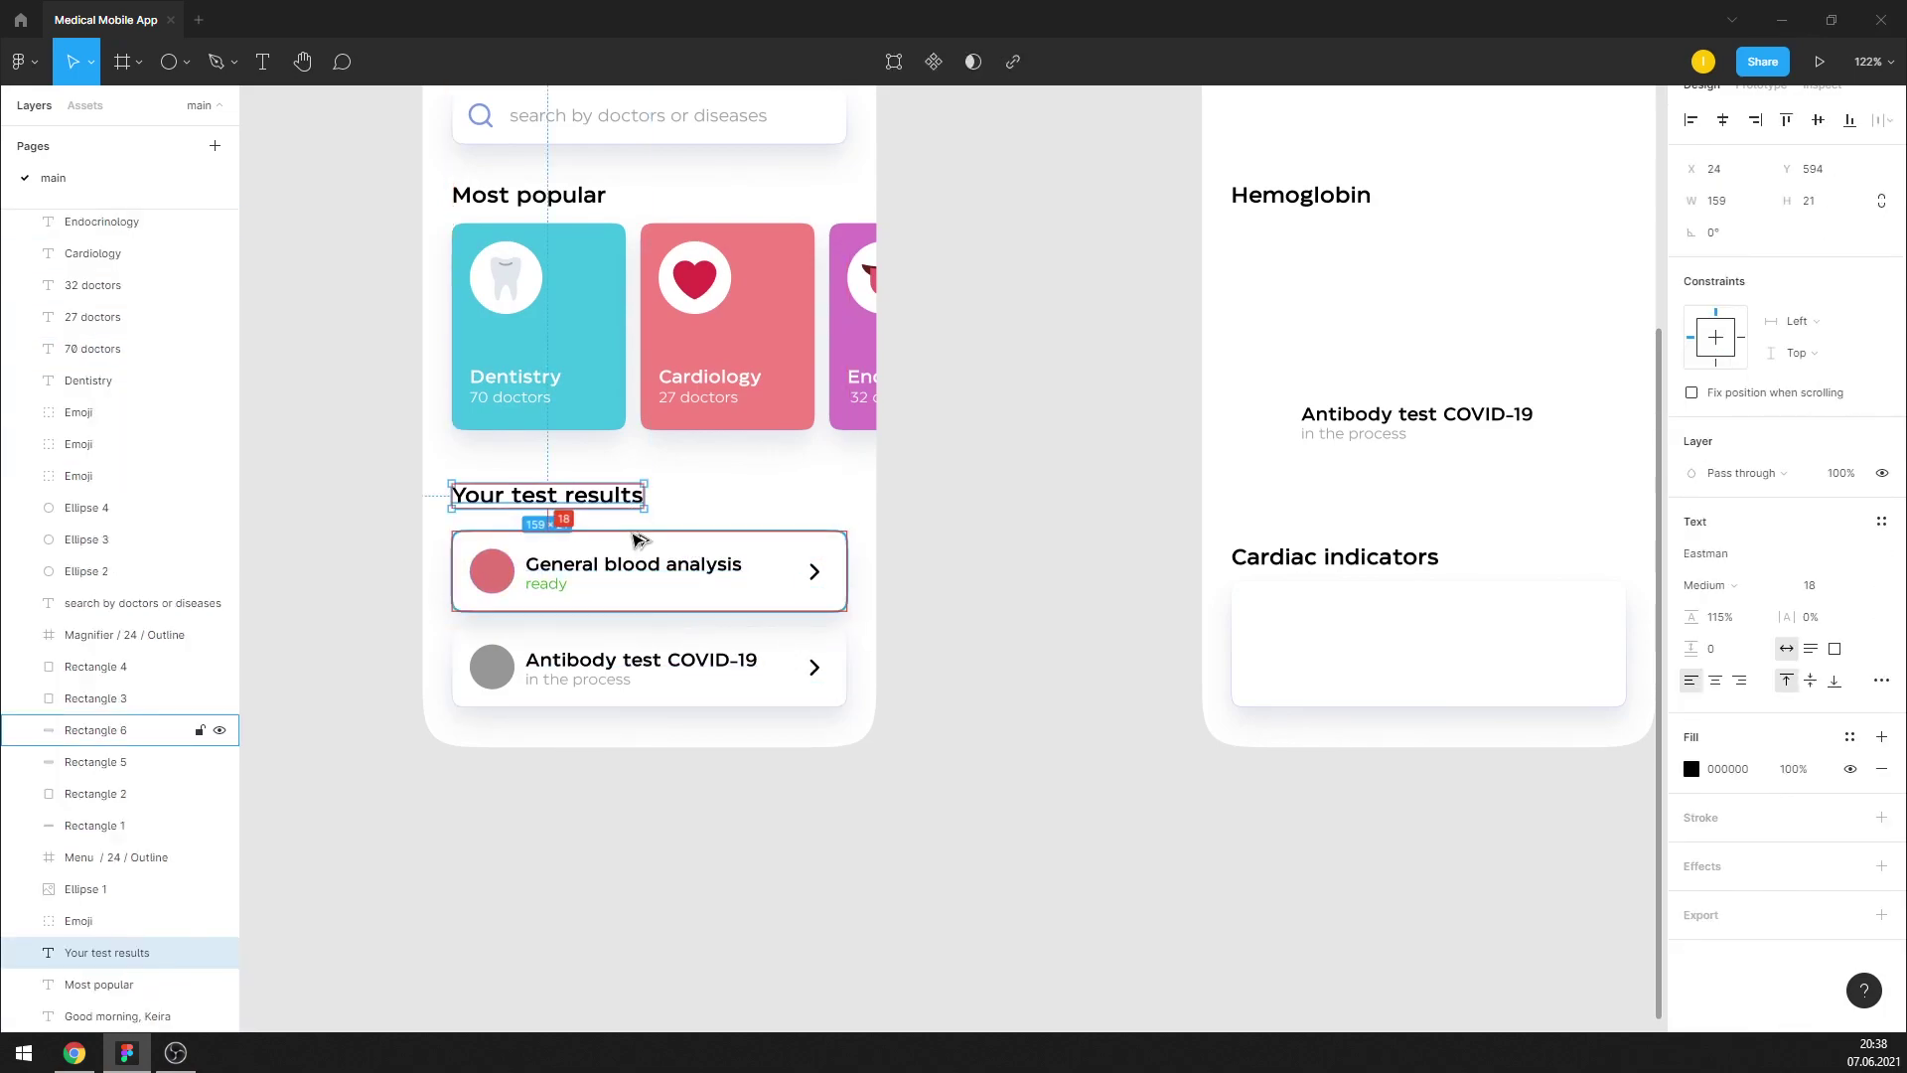
scroll(636, 540, "up", 2)
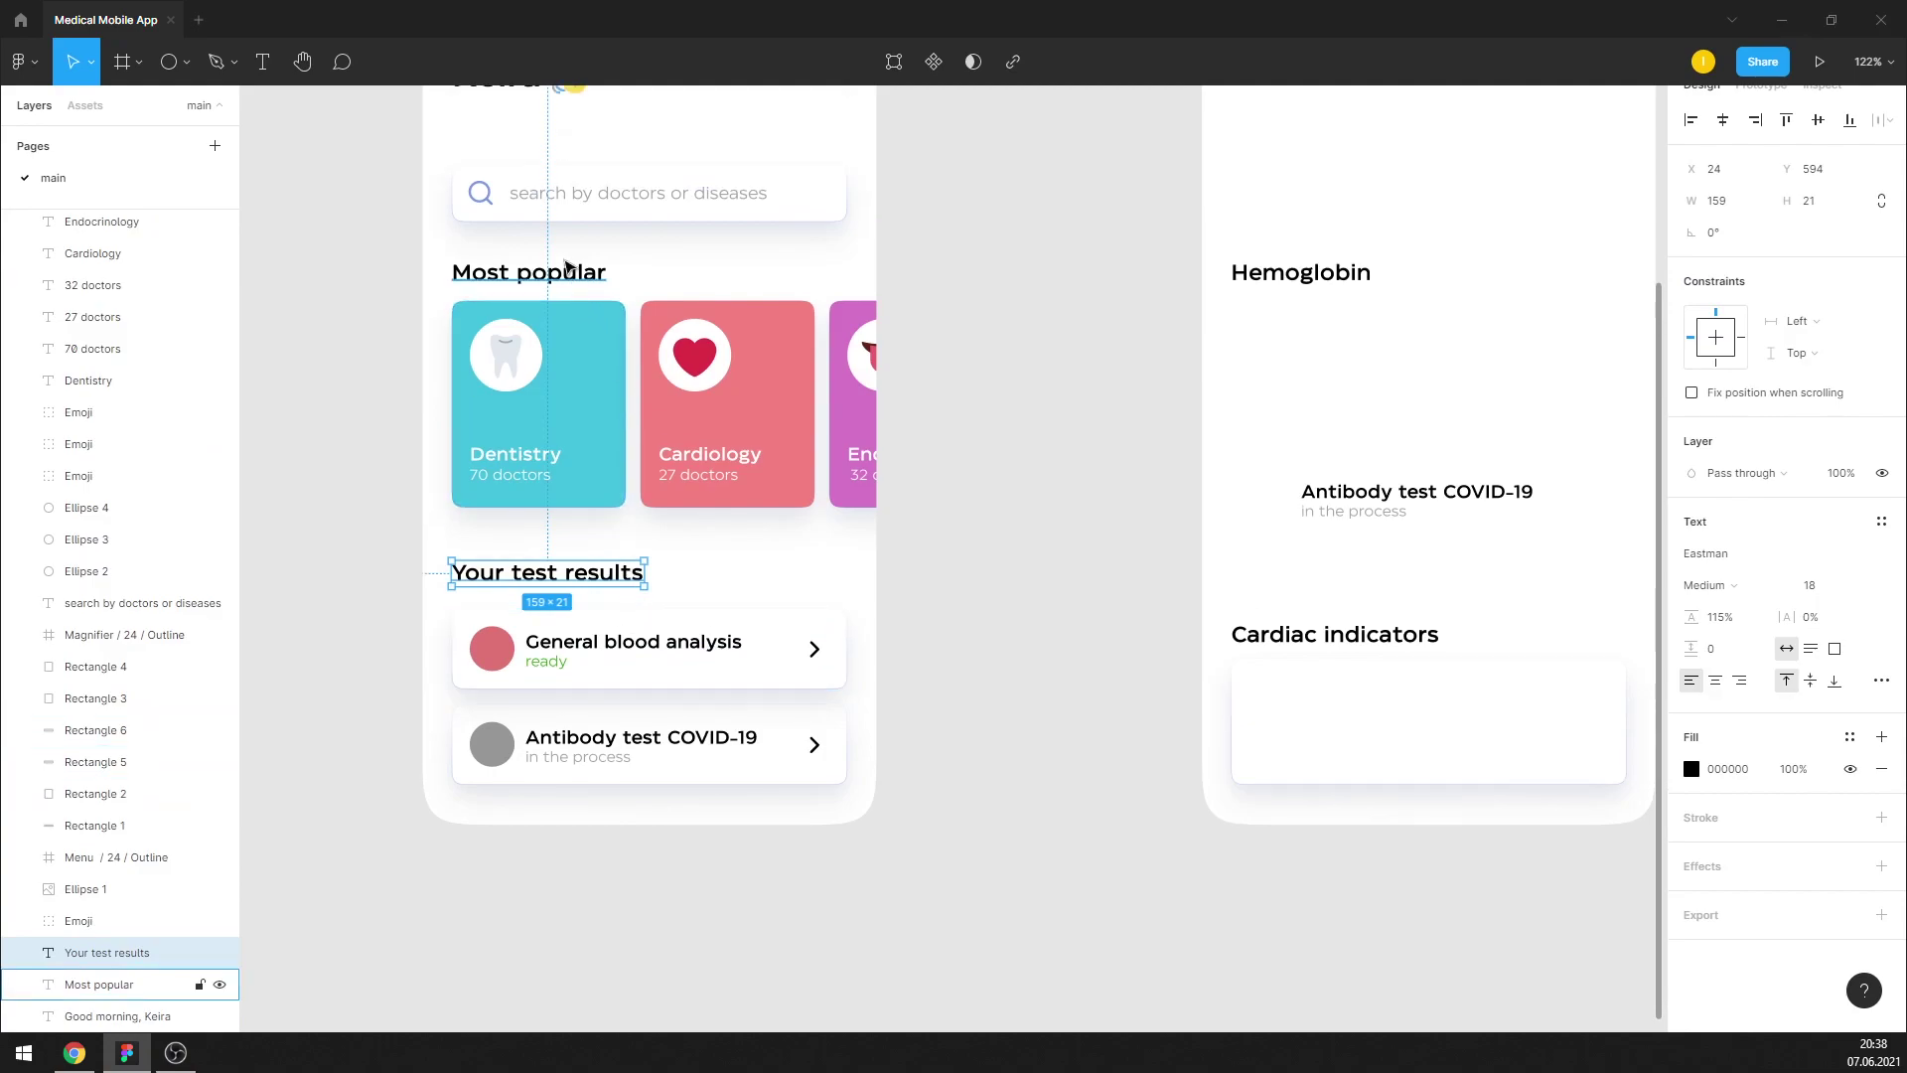
key("Tab")
left_click(636, 574)
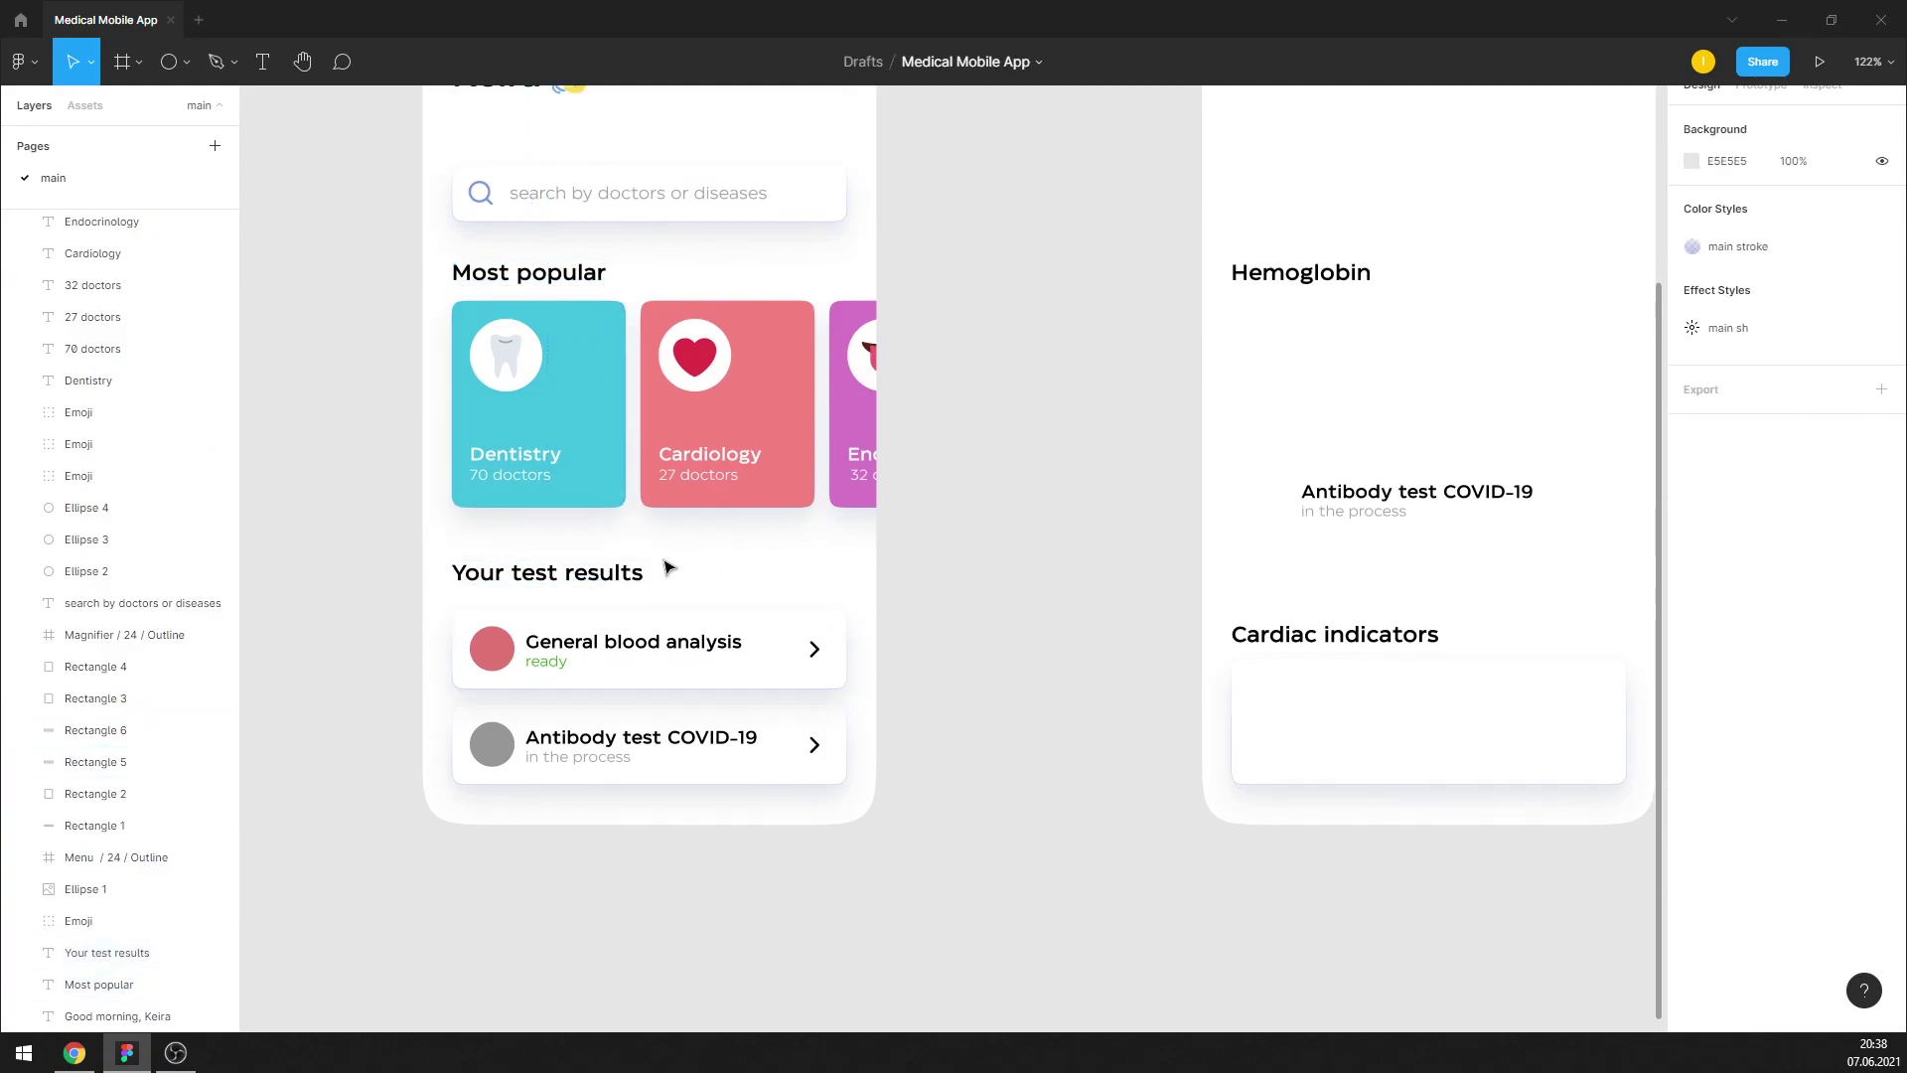
View at actual size and move the search bar group upward
scroll(541, 609, "down", 5, "ctrl")
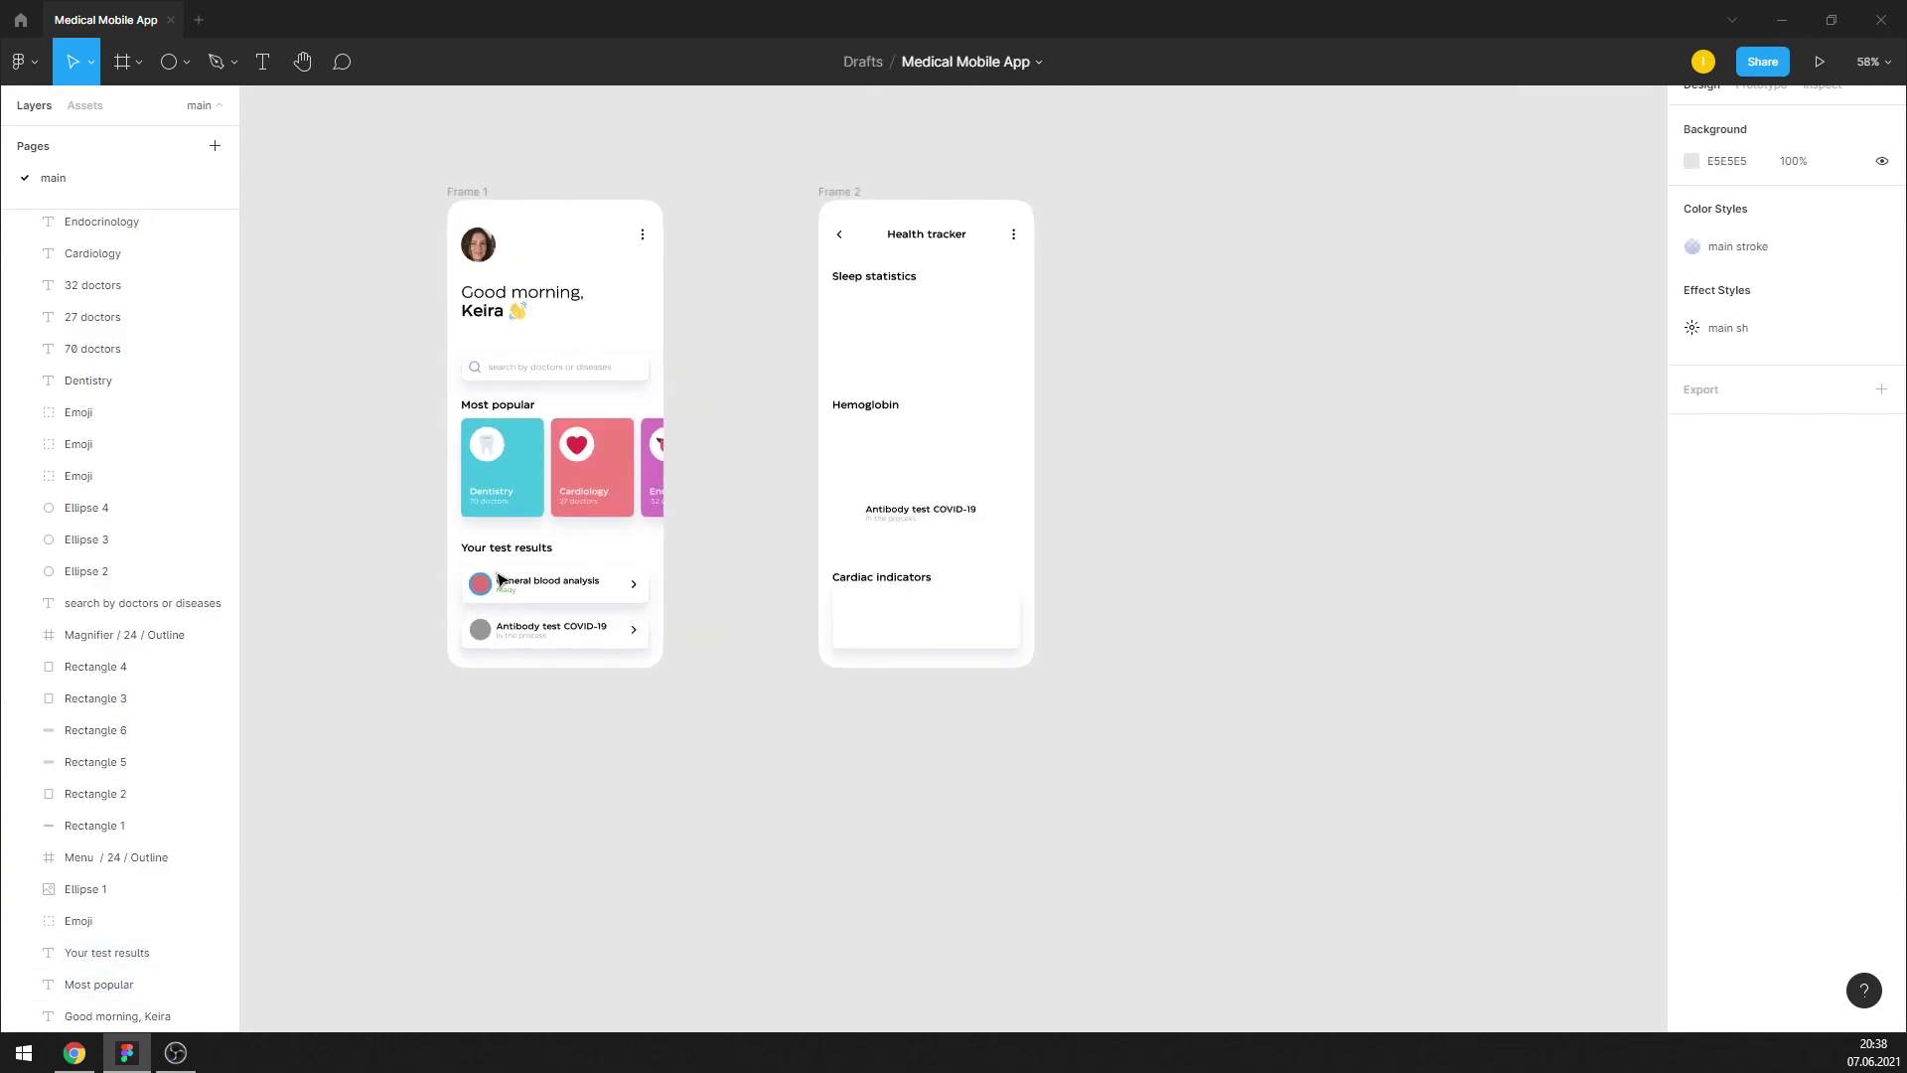
key("shift+0")
left_click_drag(328, 443, 645, 376)
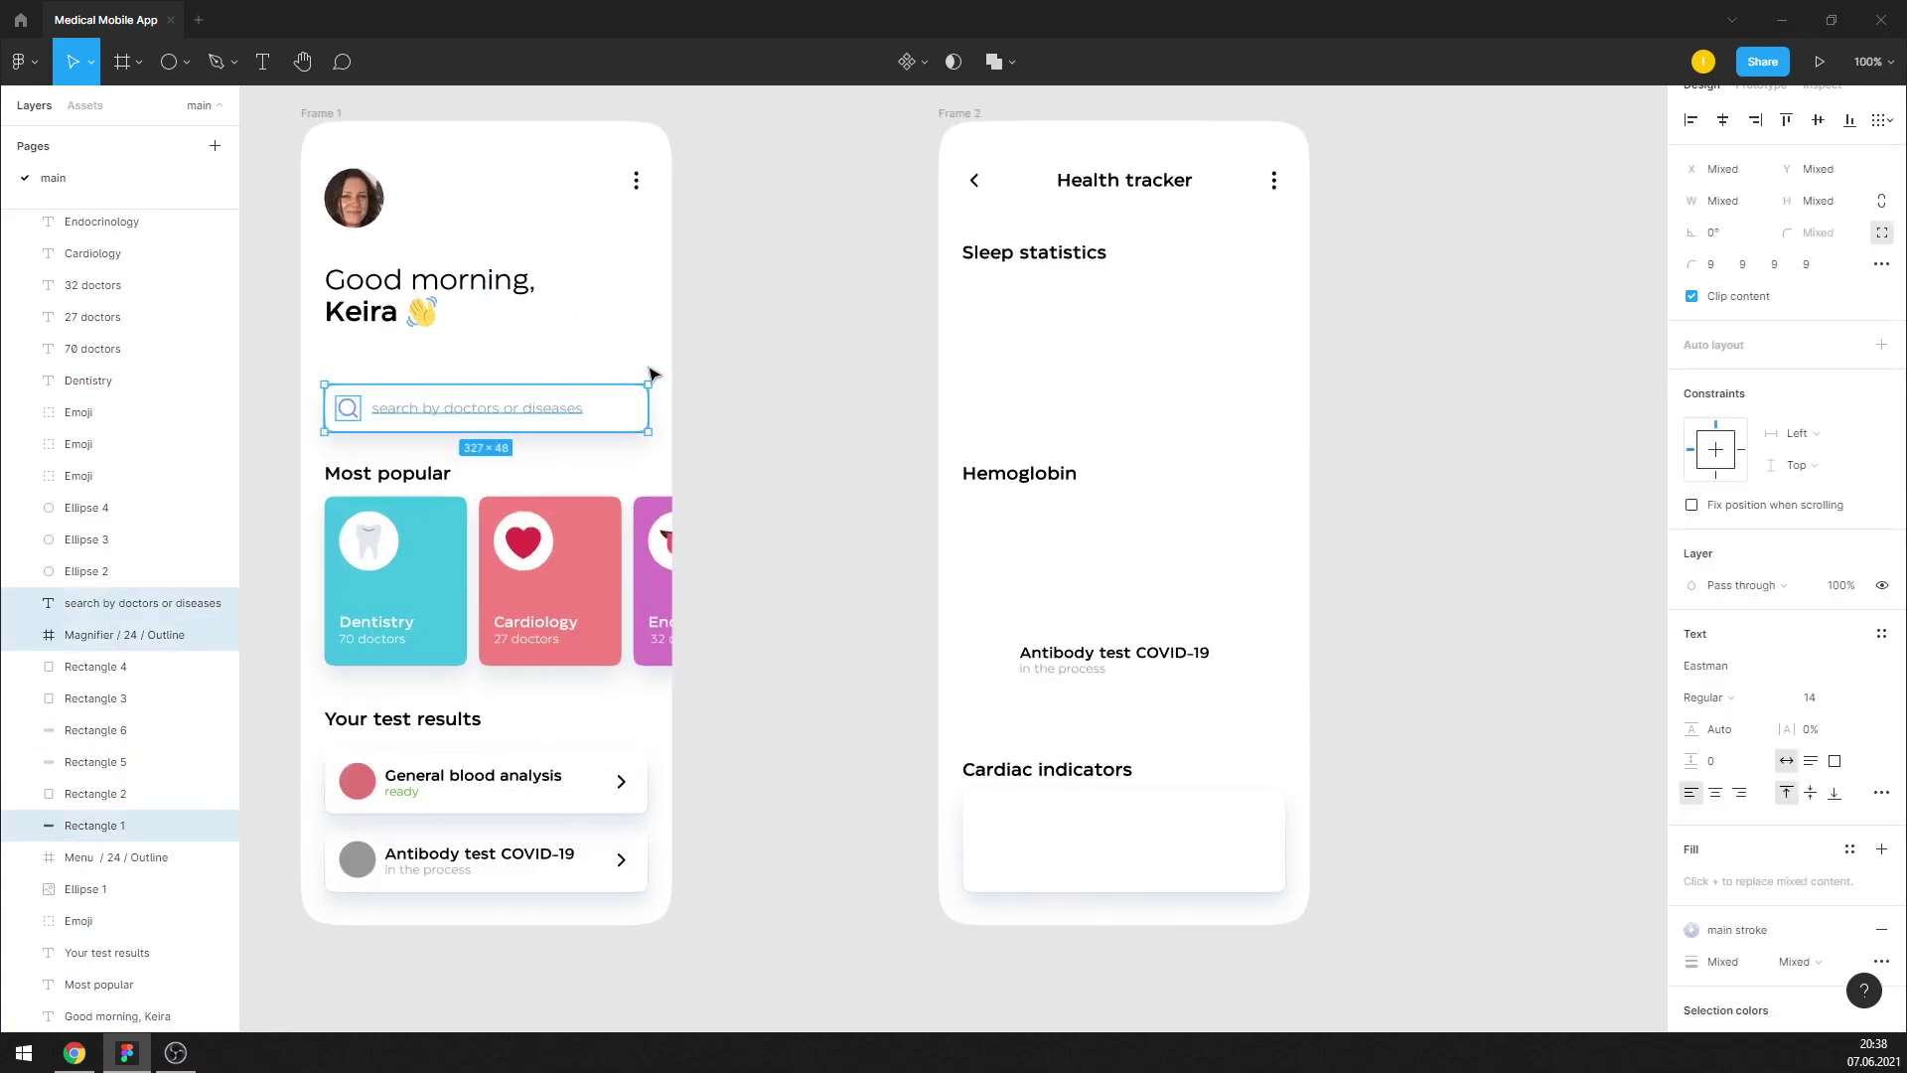
key("shift+Up")
key("shift+Up")
left_click(735, 387)
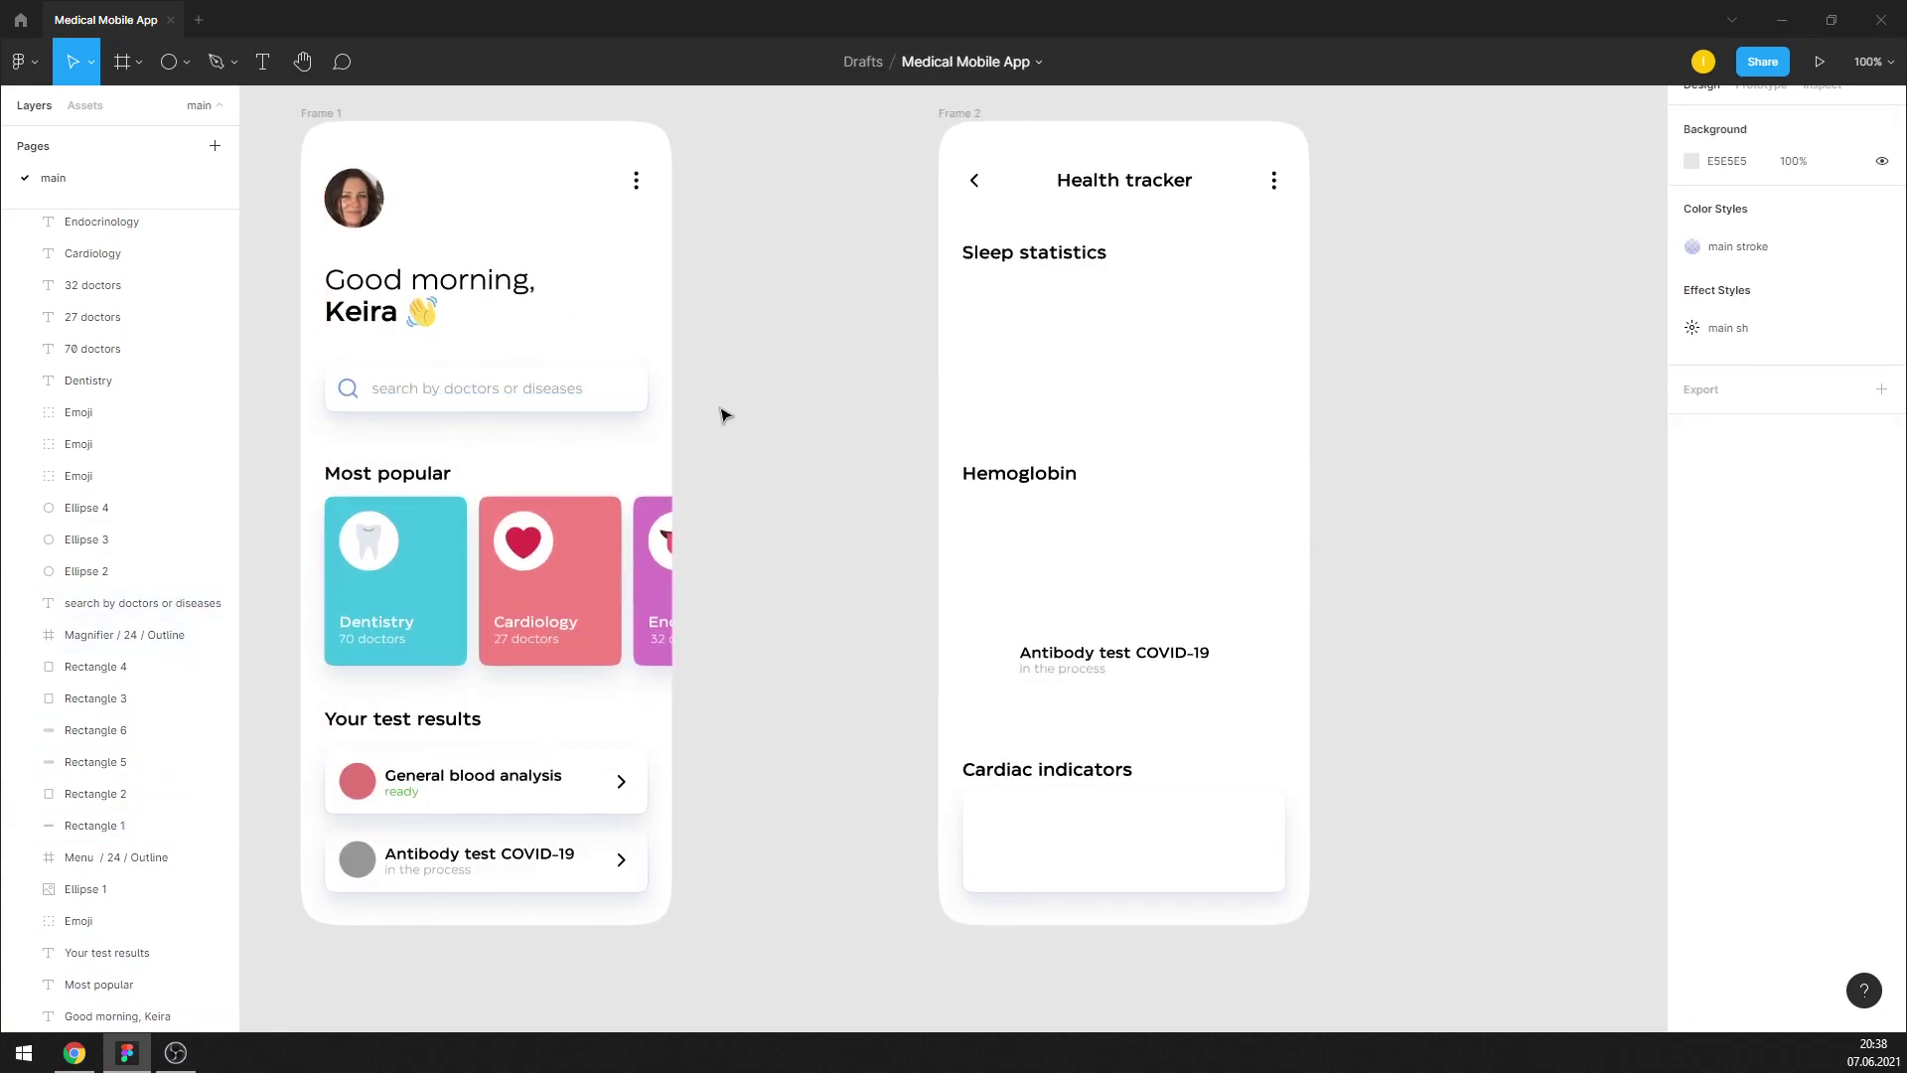
scroll(681, 434, "down", 1, "ctrl")
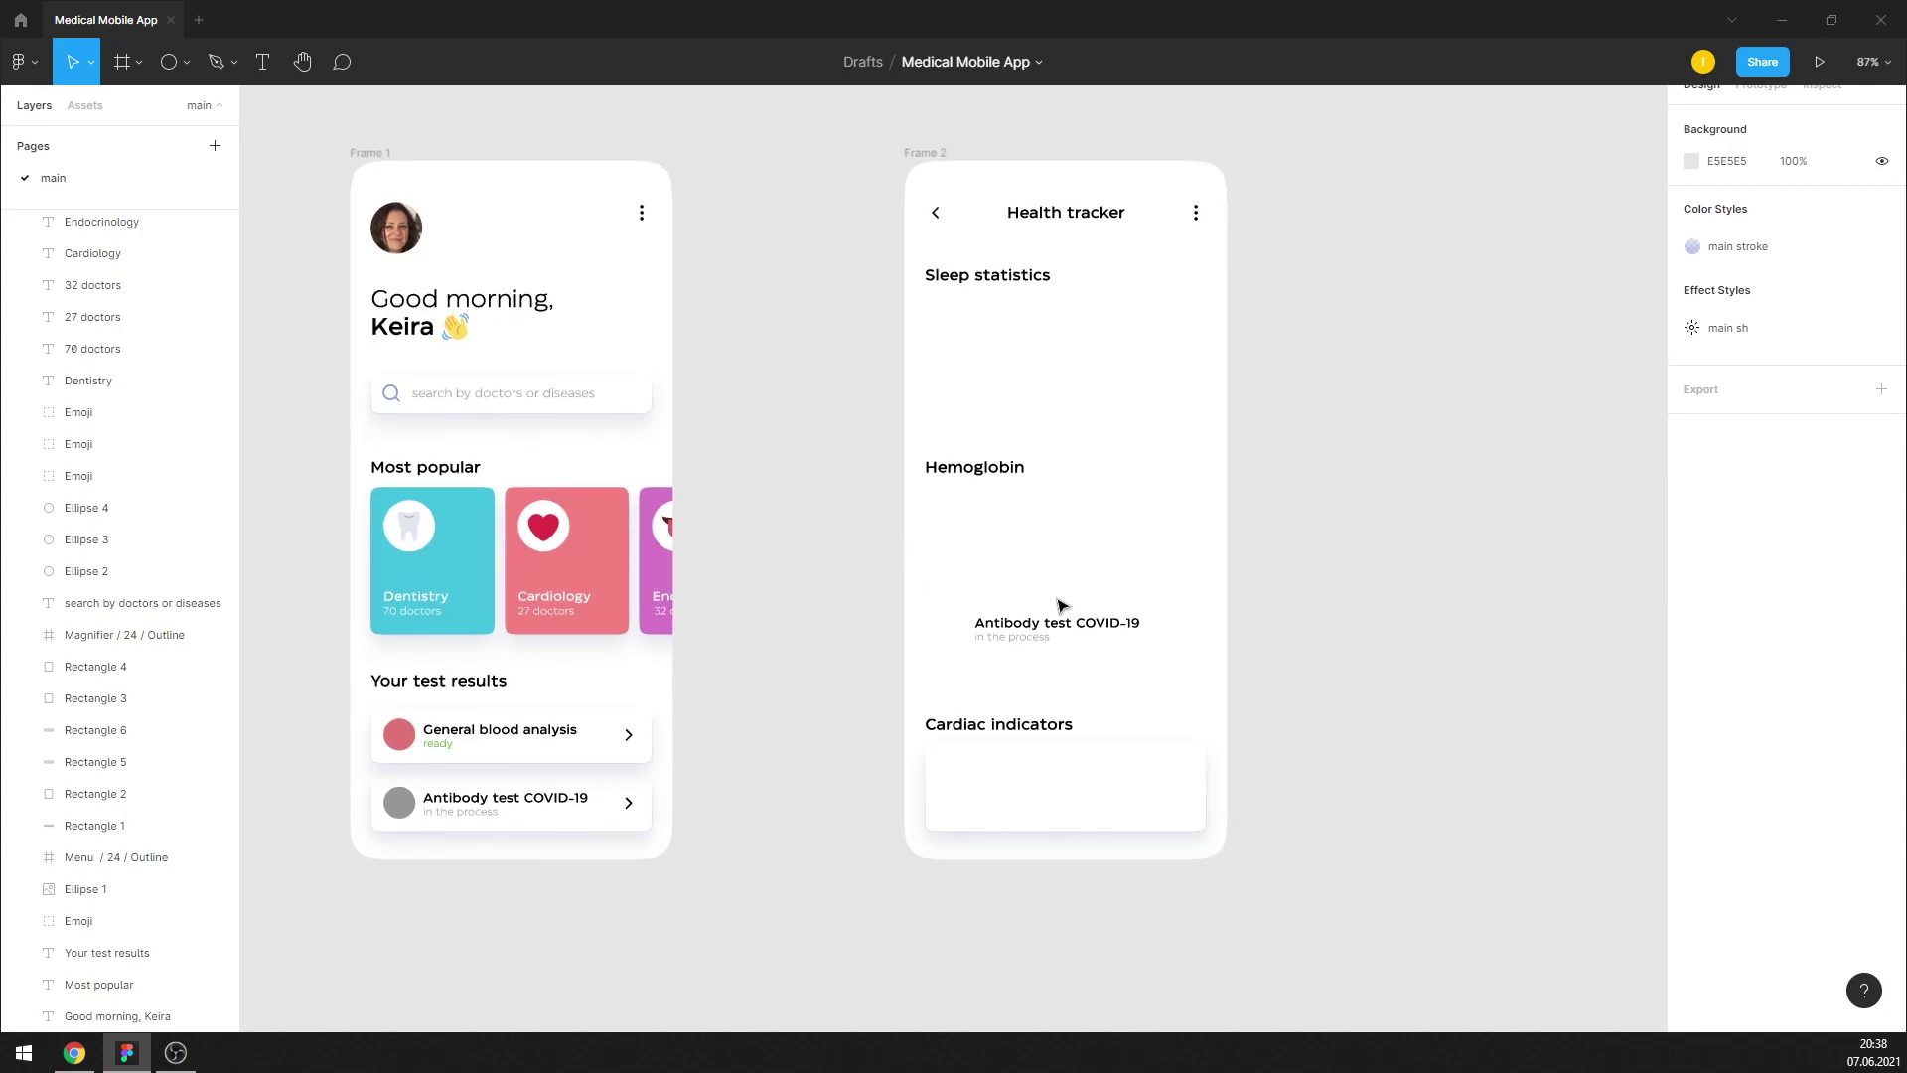
scroll(1059, 540, "up", 3, "ctrl")
scroll(1202, 661, "up", 1, "ctrl")
scroll(1023, 794, "down", 2)
Select the Cardiac indicators heading and card to check their layers
left_click(899, 700)
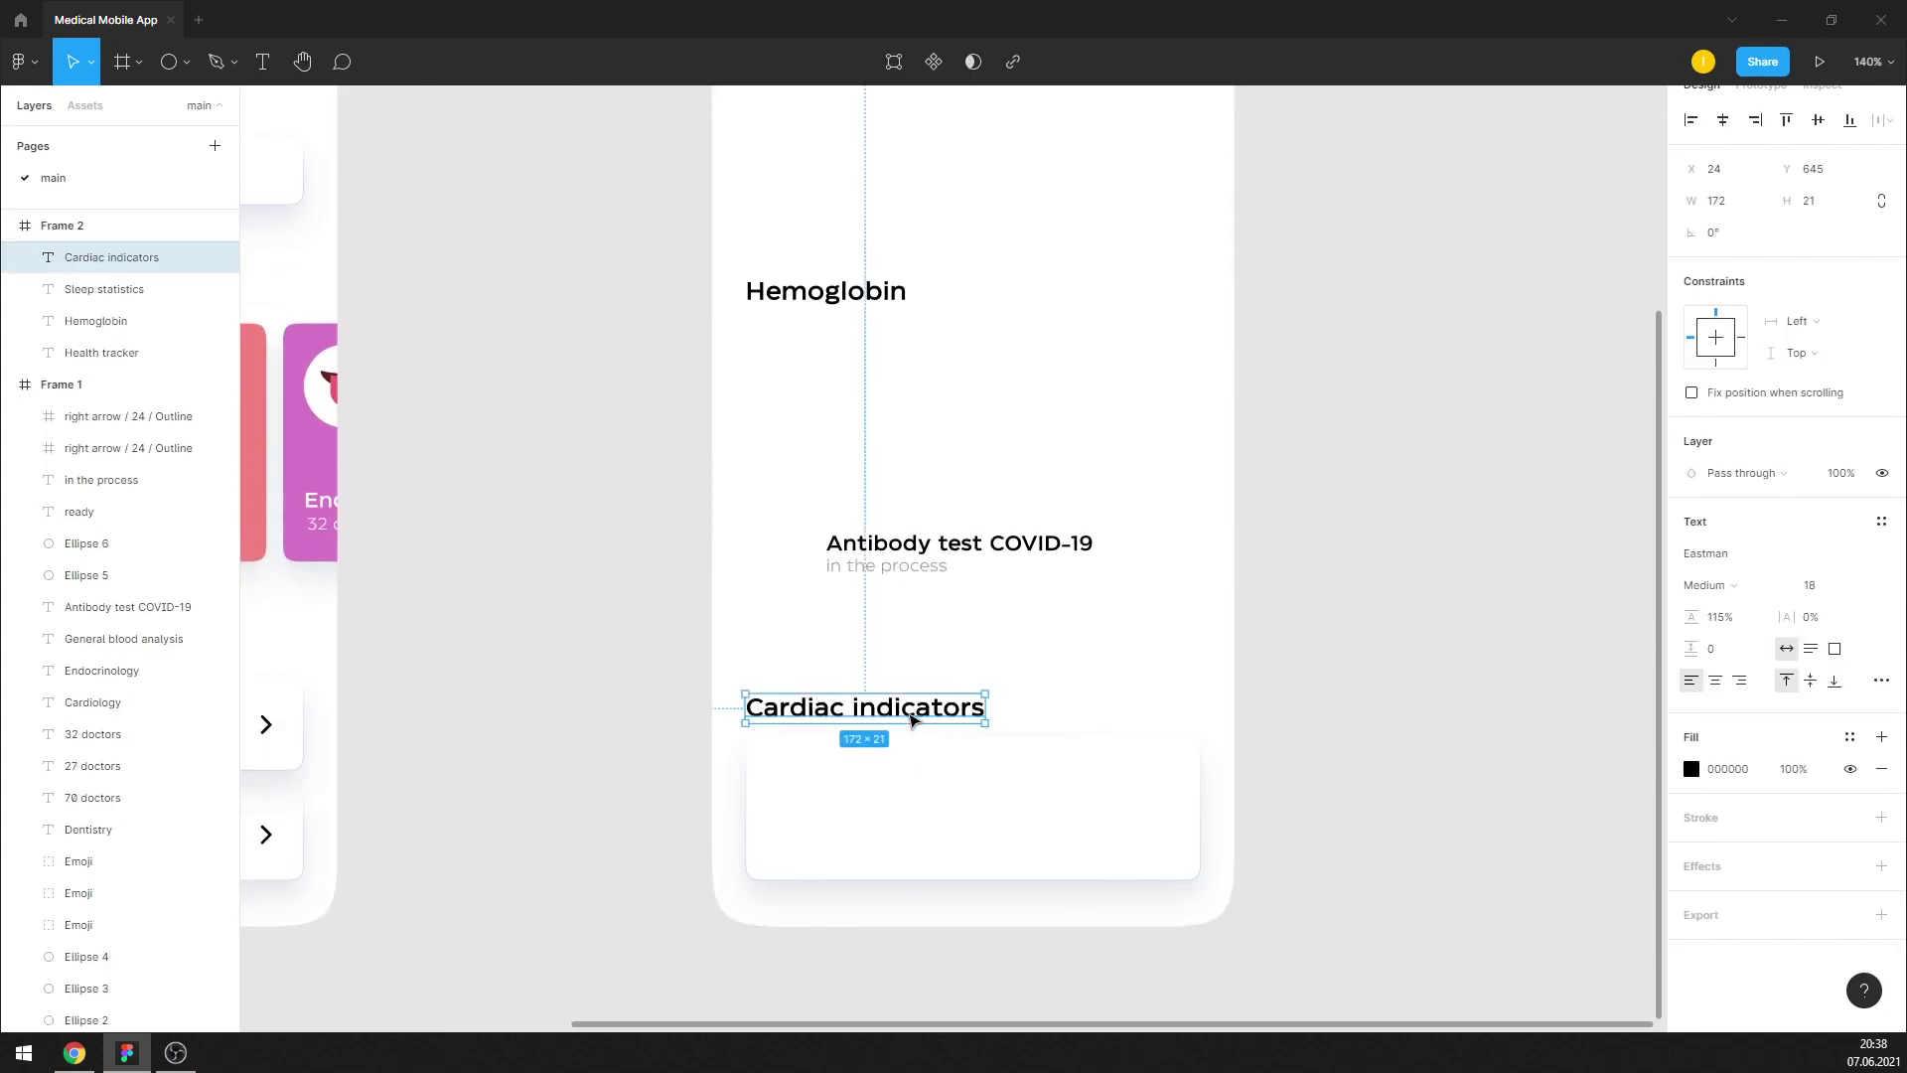
left_click(1000, 663)
scroll(993, 664, "down", 3)
scroll(978, 556, "up", 1, "ctrl")
left_click(976, 487)
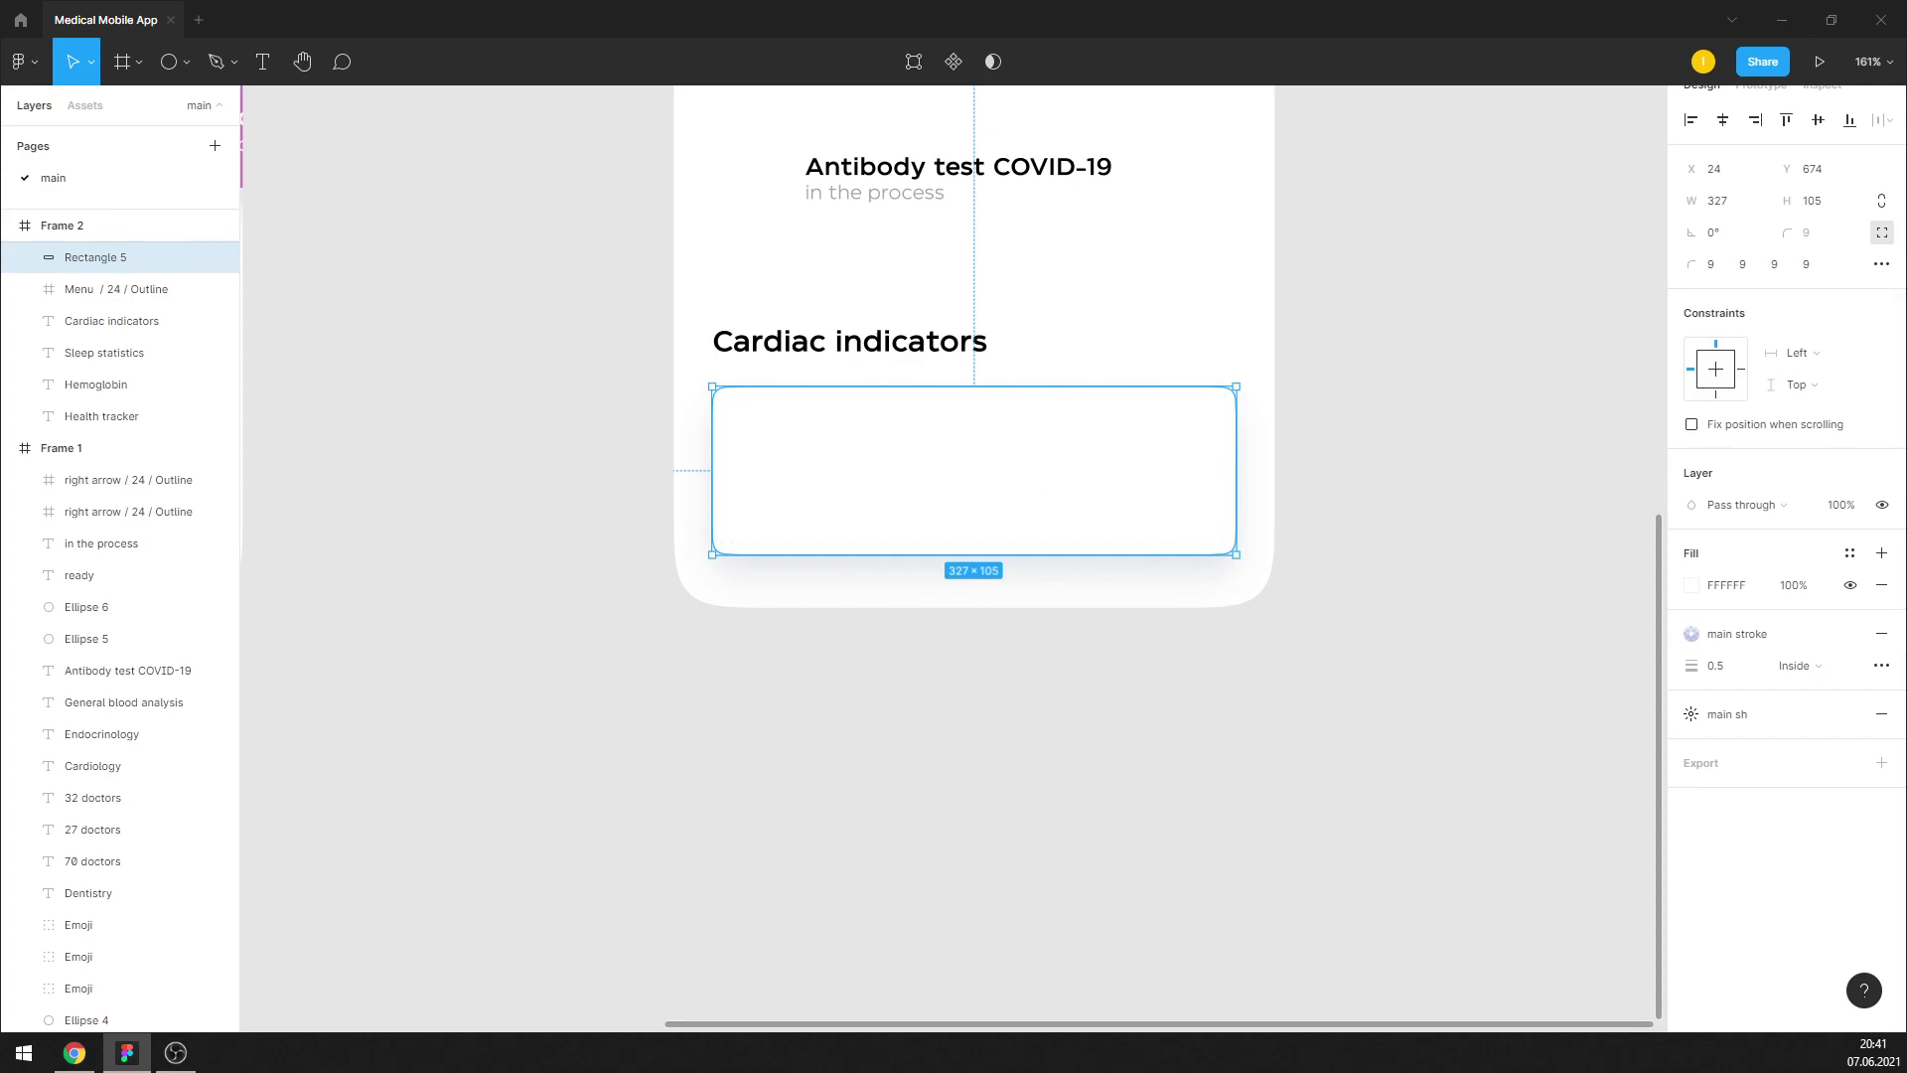
left_click(1400, 438)
scroll(954, 523, "up", 3)
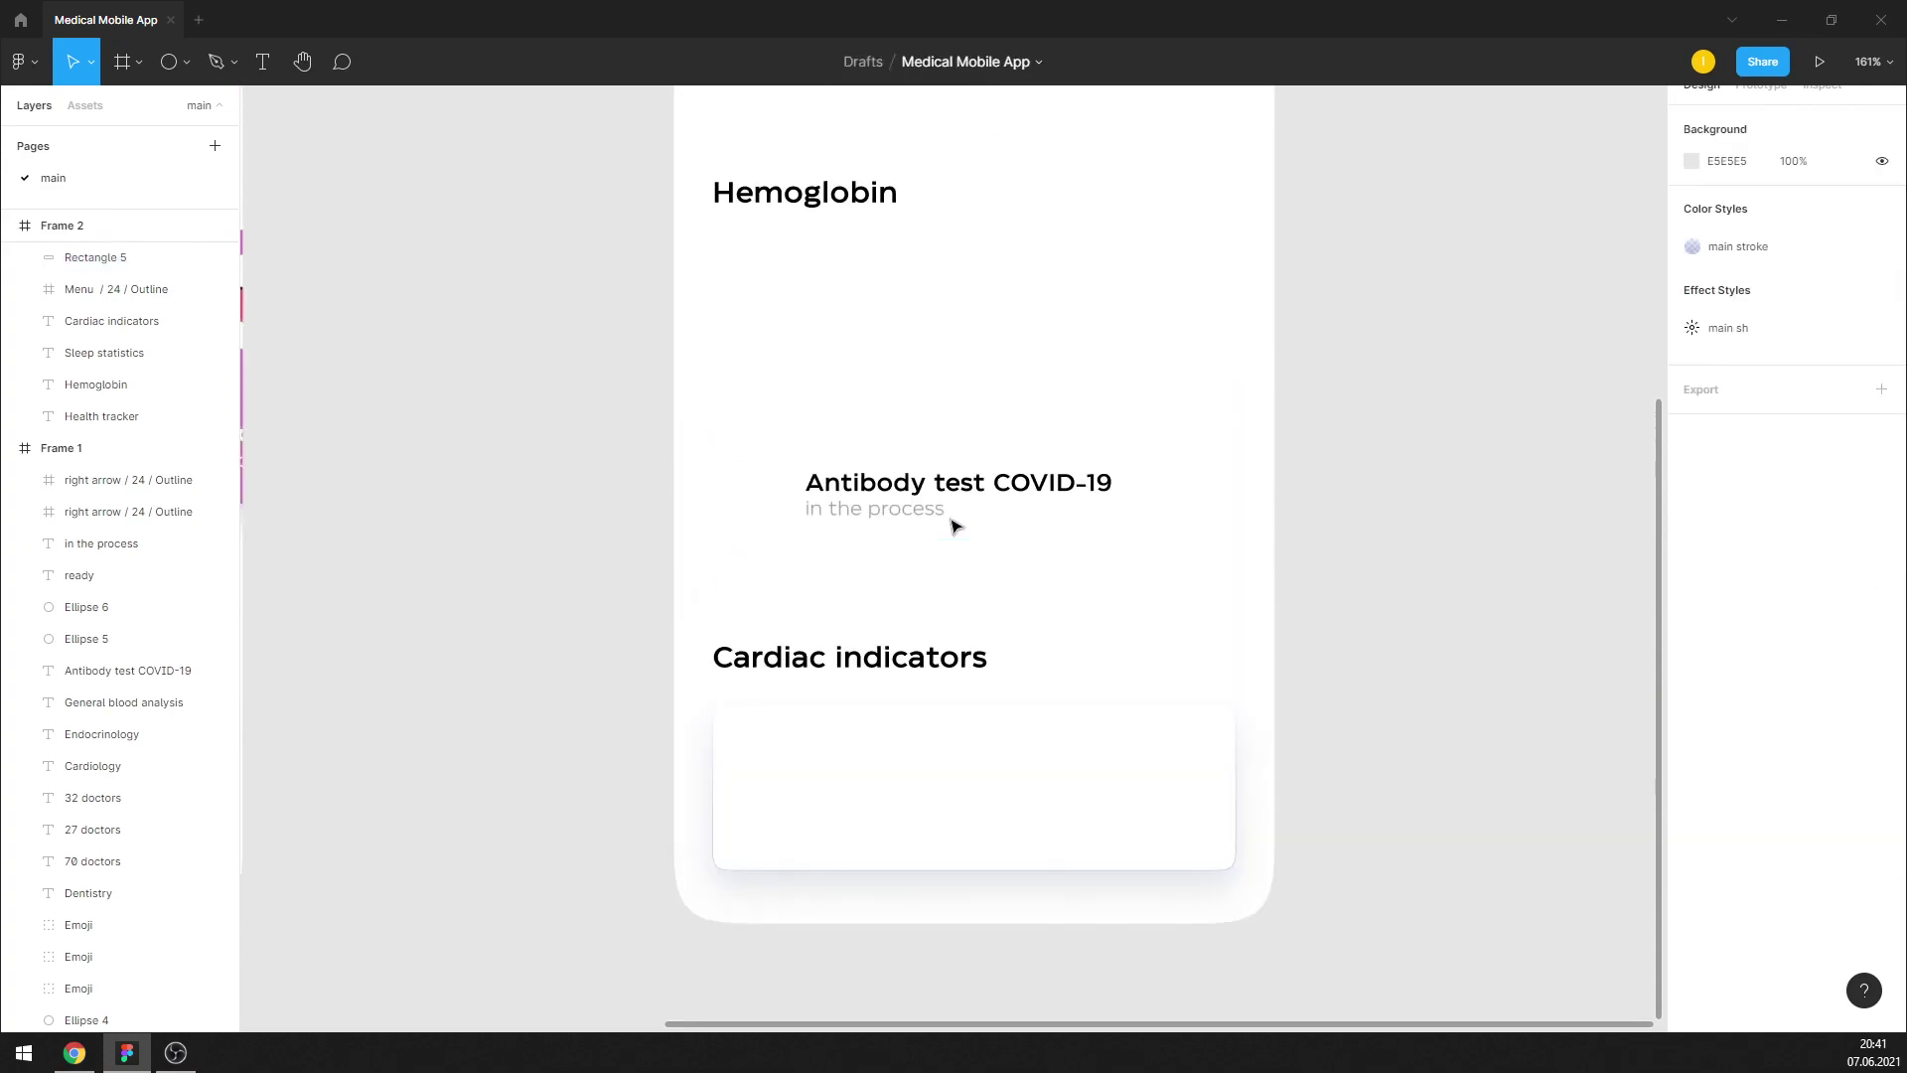
scroll(953, 552, "down", 2)
scroll(854, 561, "up", 3)
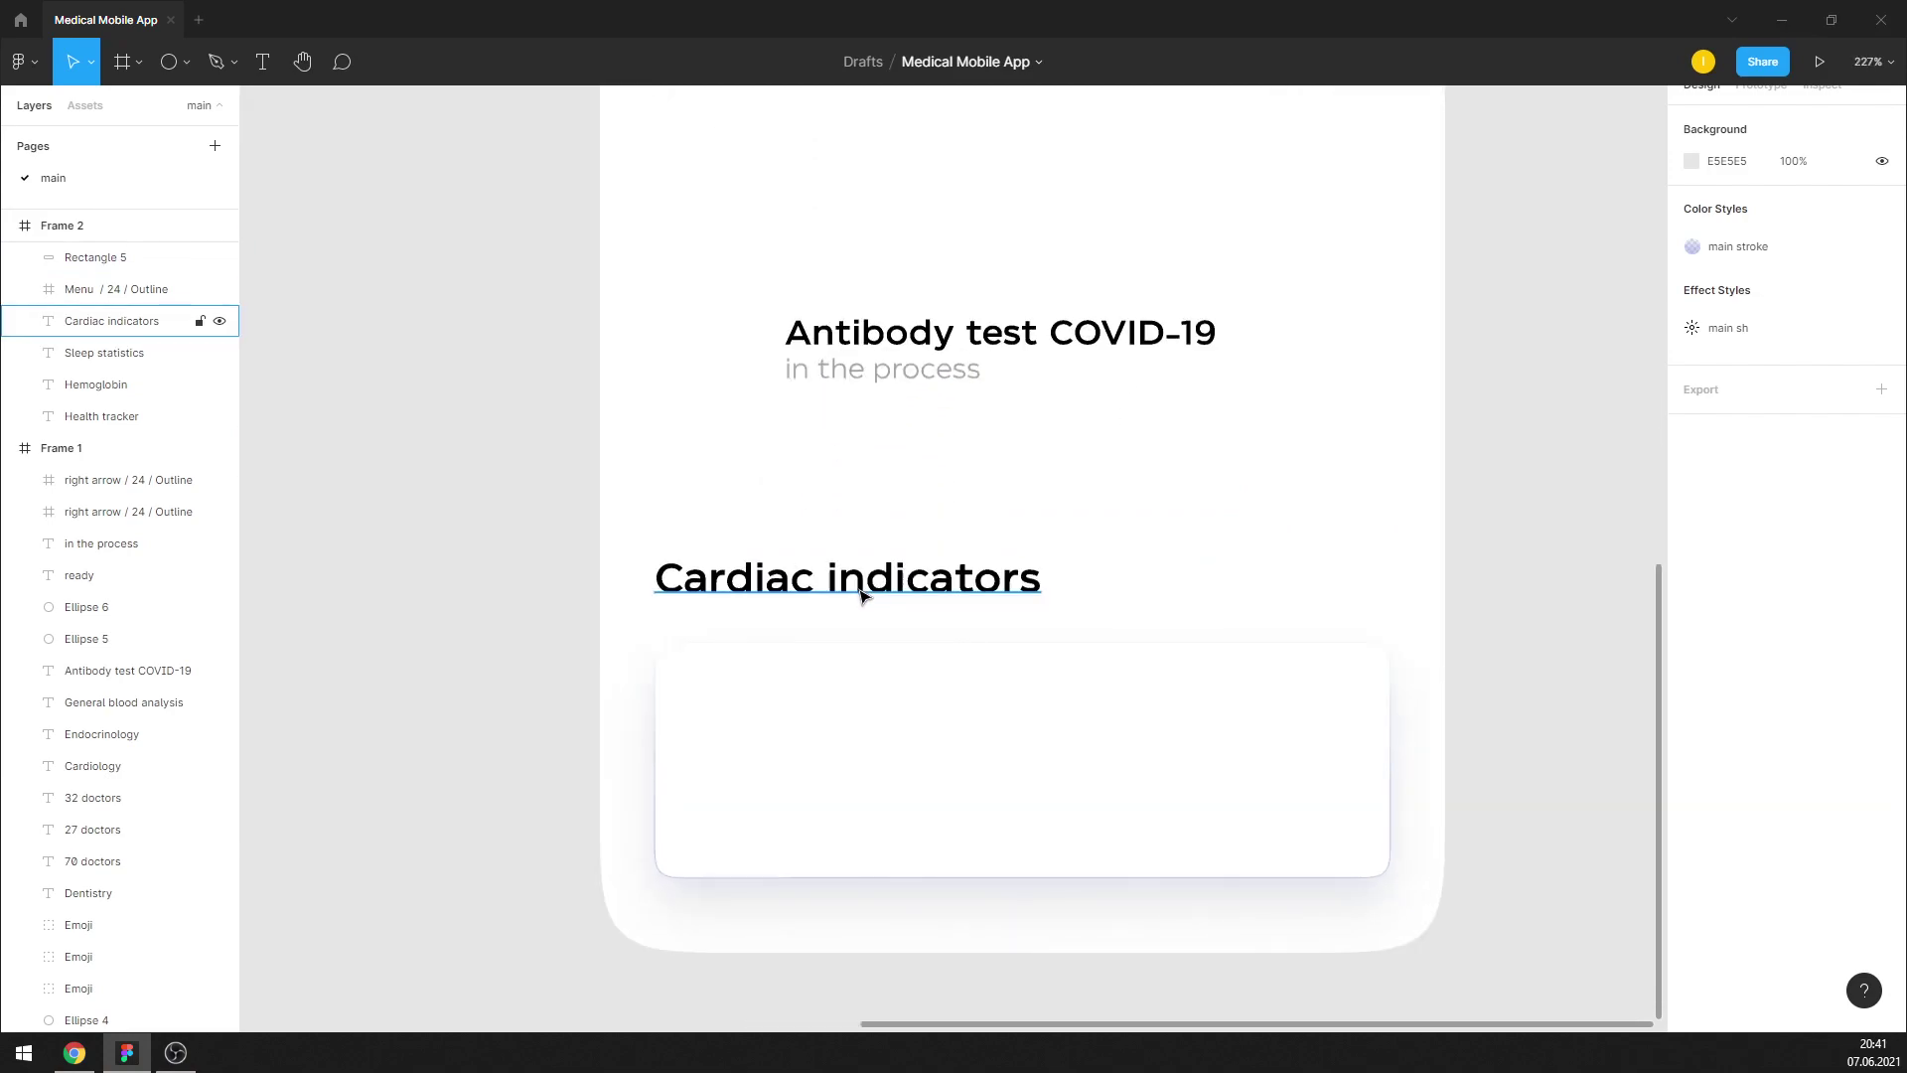
Drag the Cardiac indicators card's top edge up to make it taller
left_click(856, 575)
scroll(854, 556, "down", 1)
left_click(864, 685)
left_click_drag(871, 641, 871, 607)
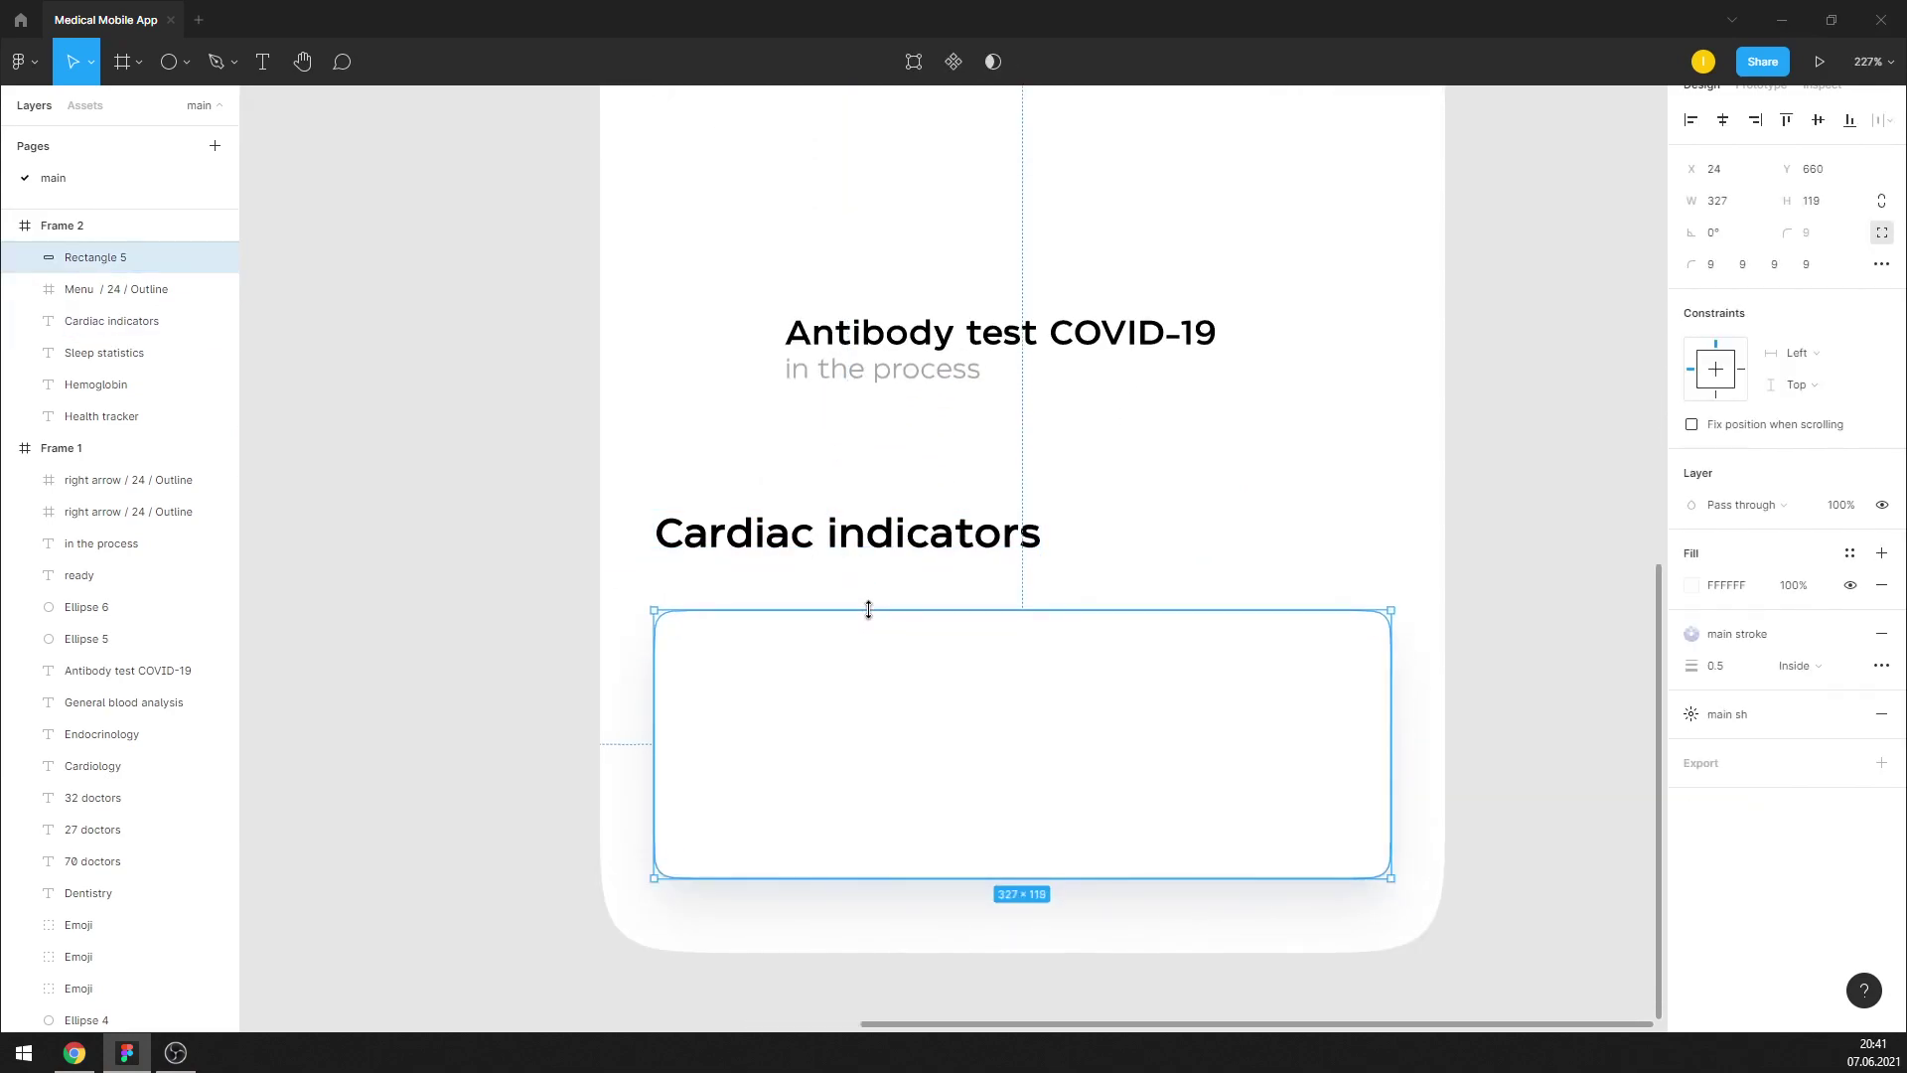
left_click(983, 473)
scroll(939, 503, "down", 1)
scroll(939, 503, "up", 1, "ctrl")
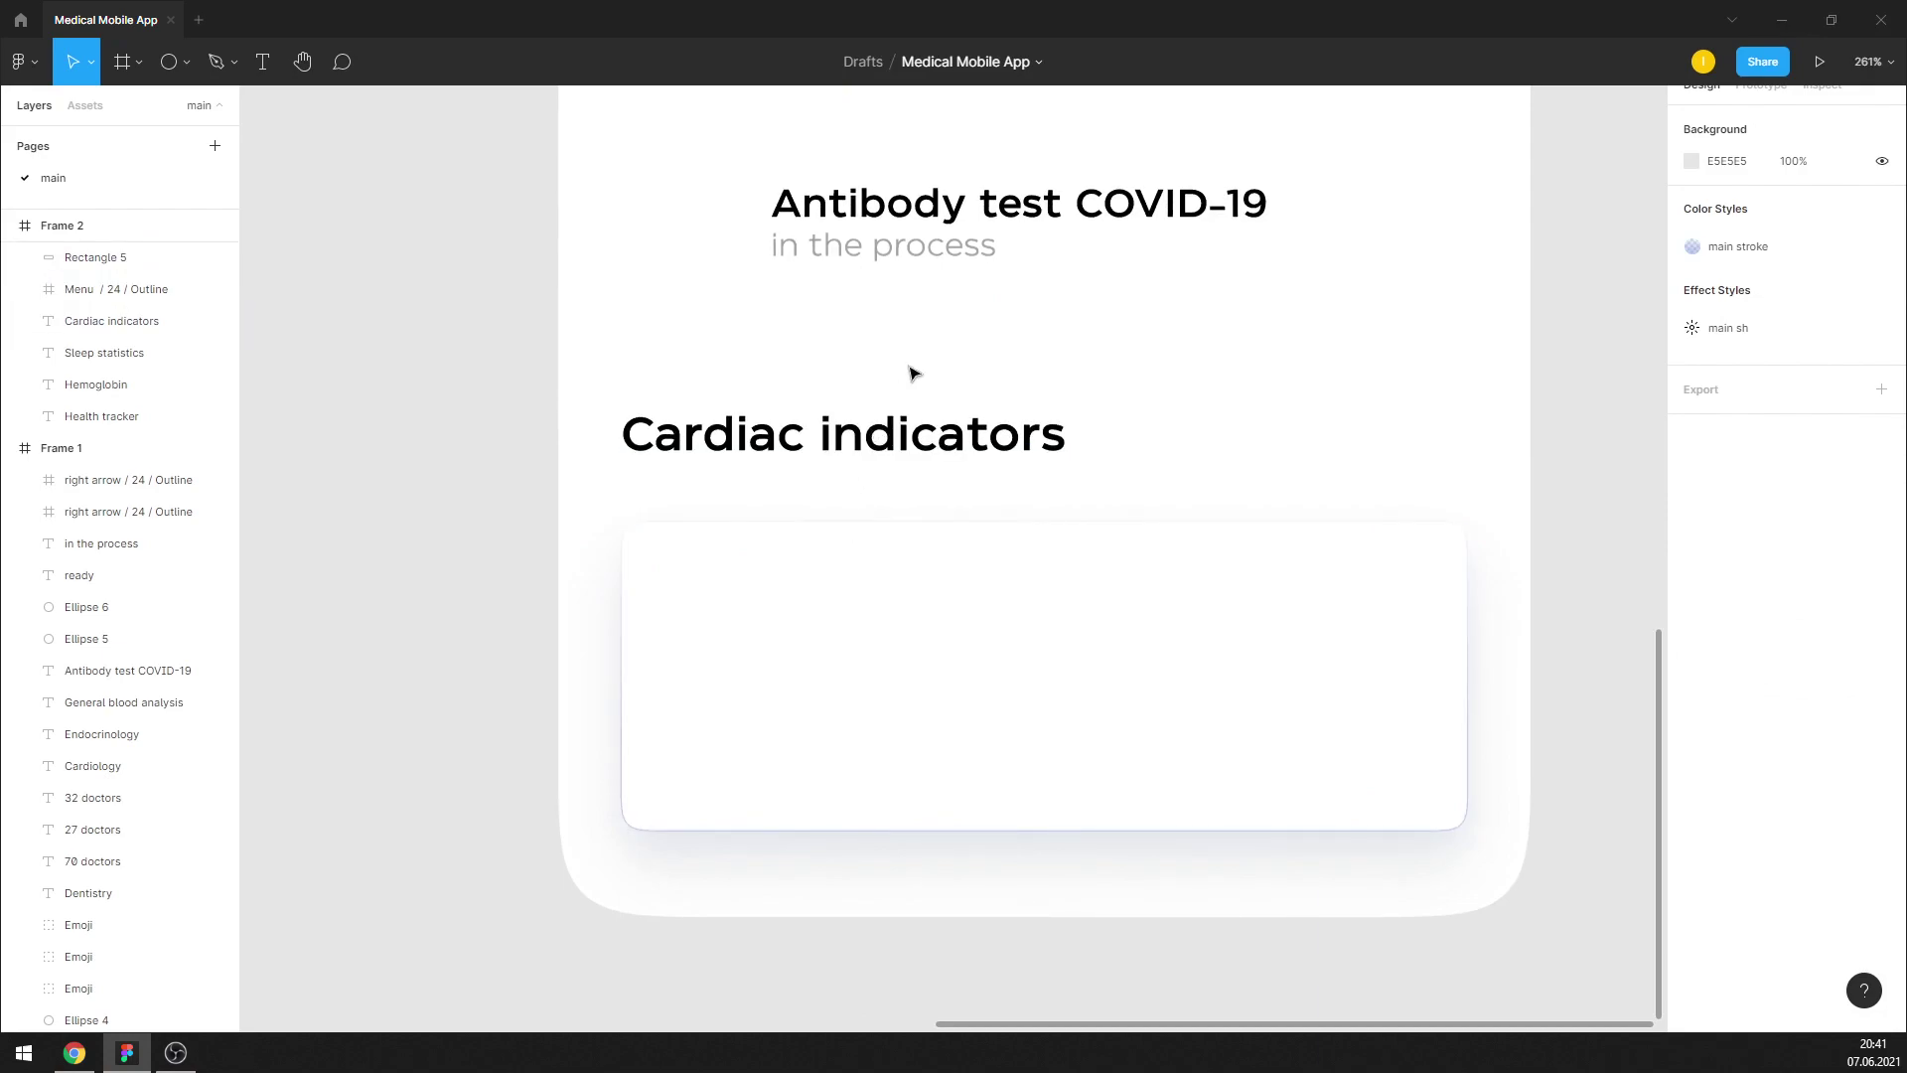
Paste the Antibody text pair into the card and change its title to 110
key("ctrl+v")
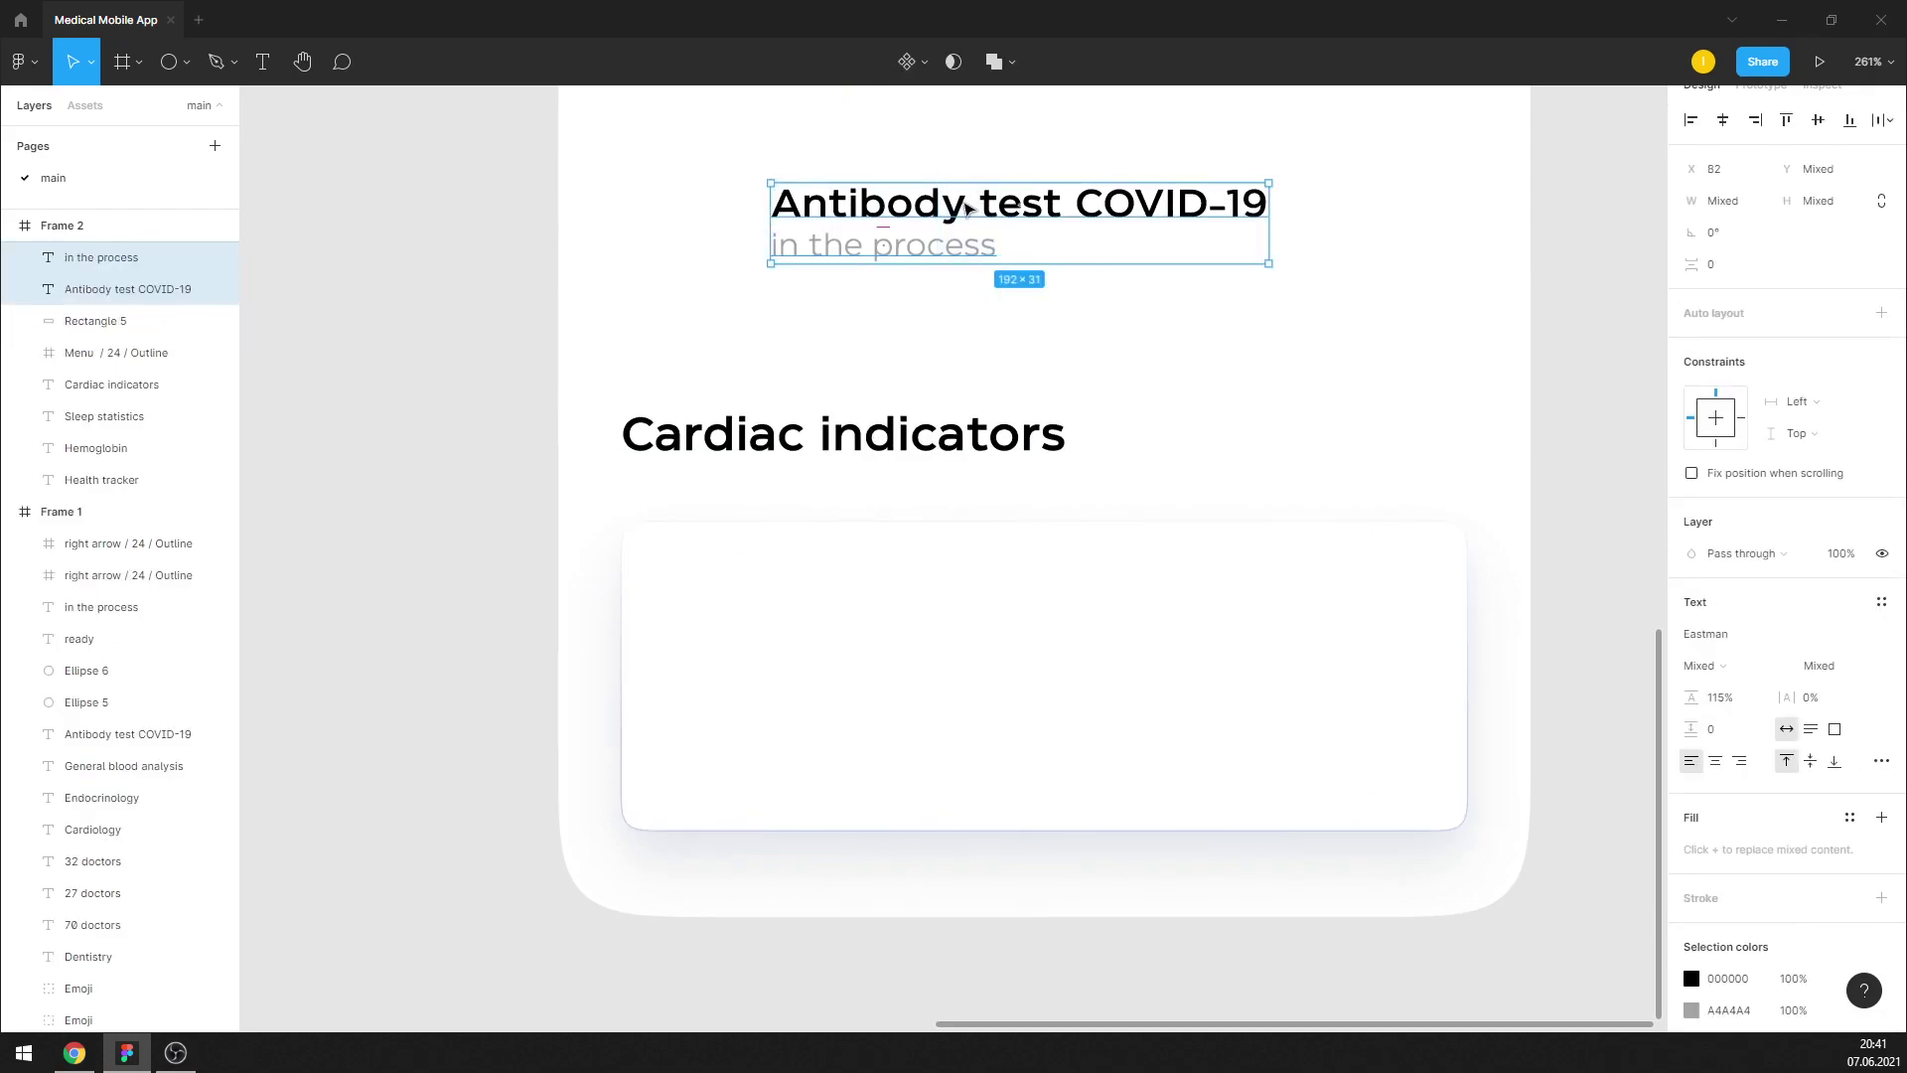
left_click_drag(965, 207, 853, 579)
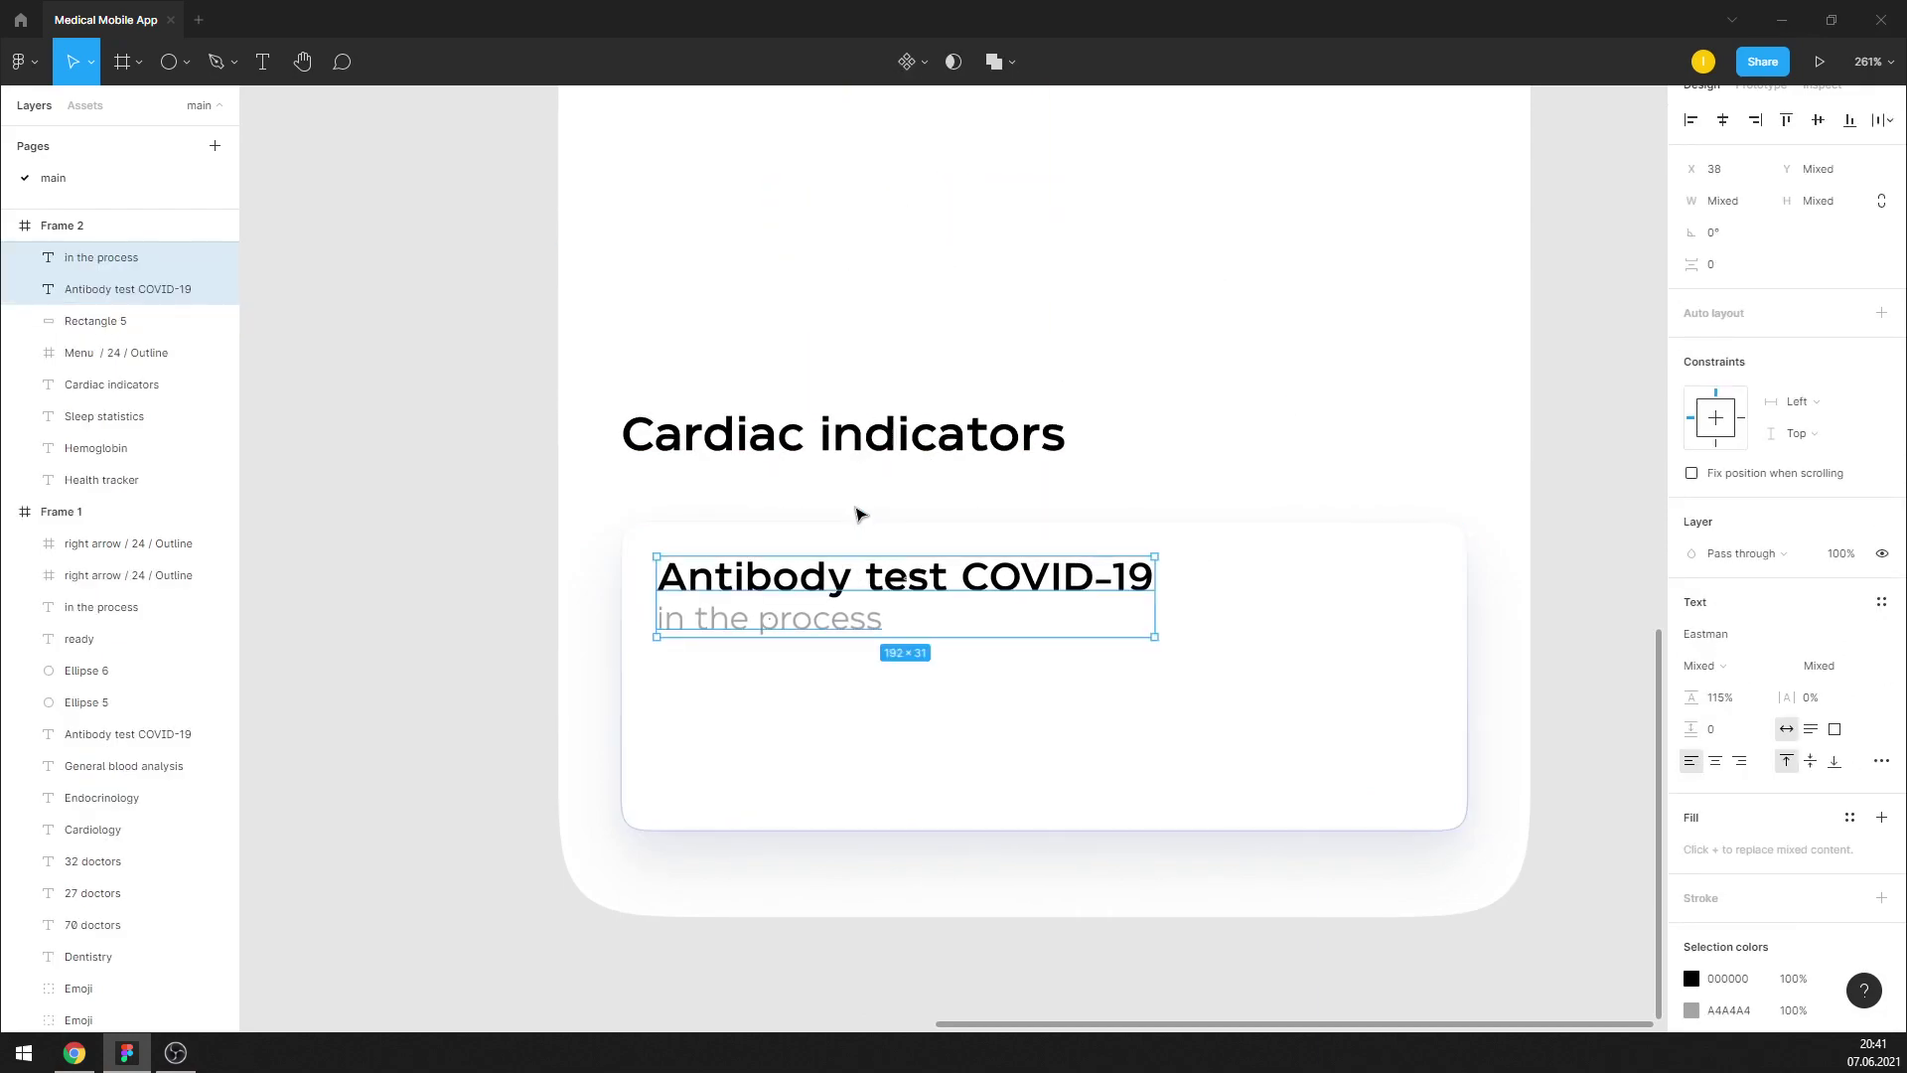
left_click(860, 513)
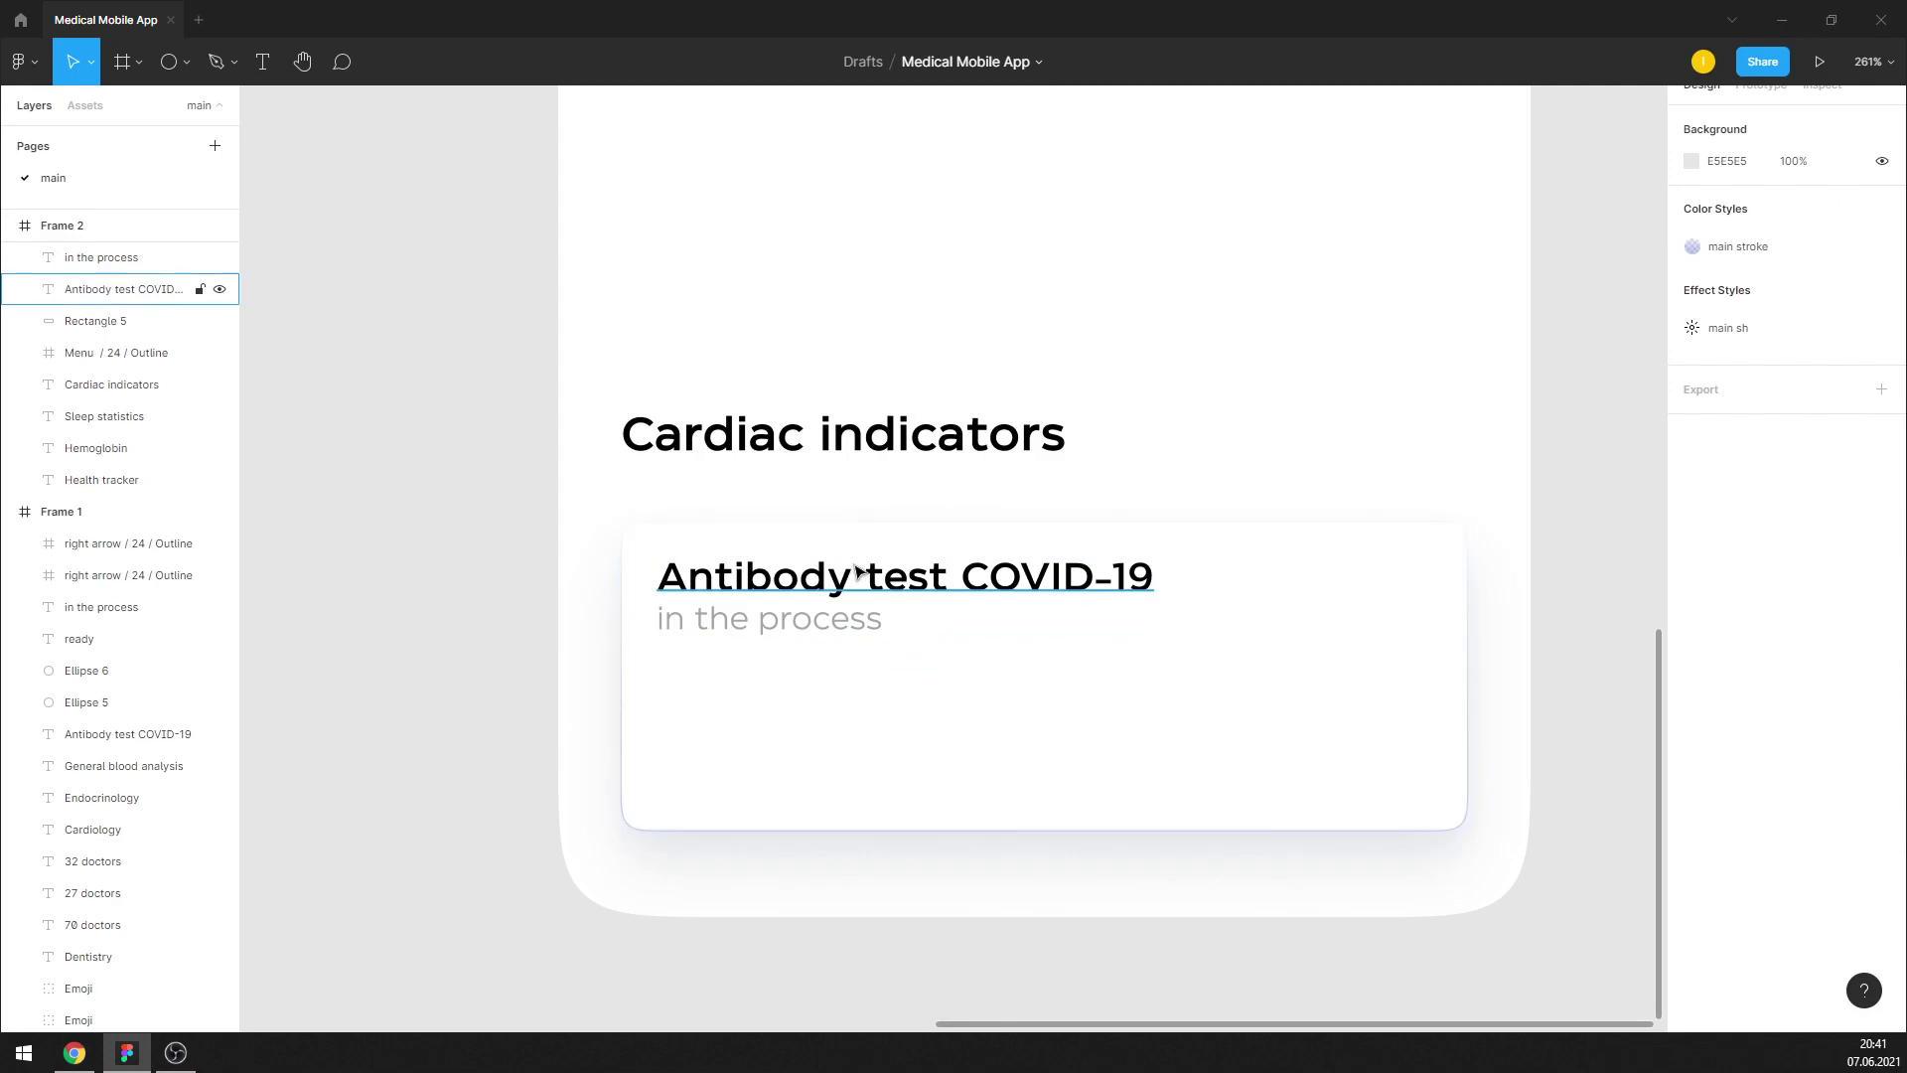
double_click(855, 573)
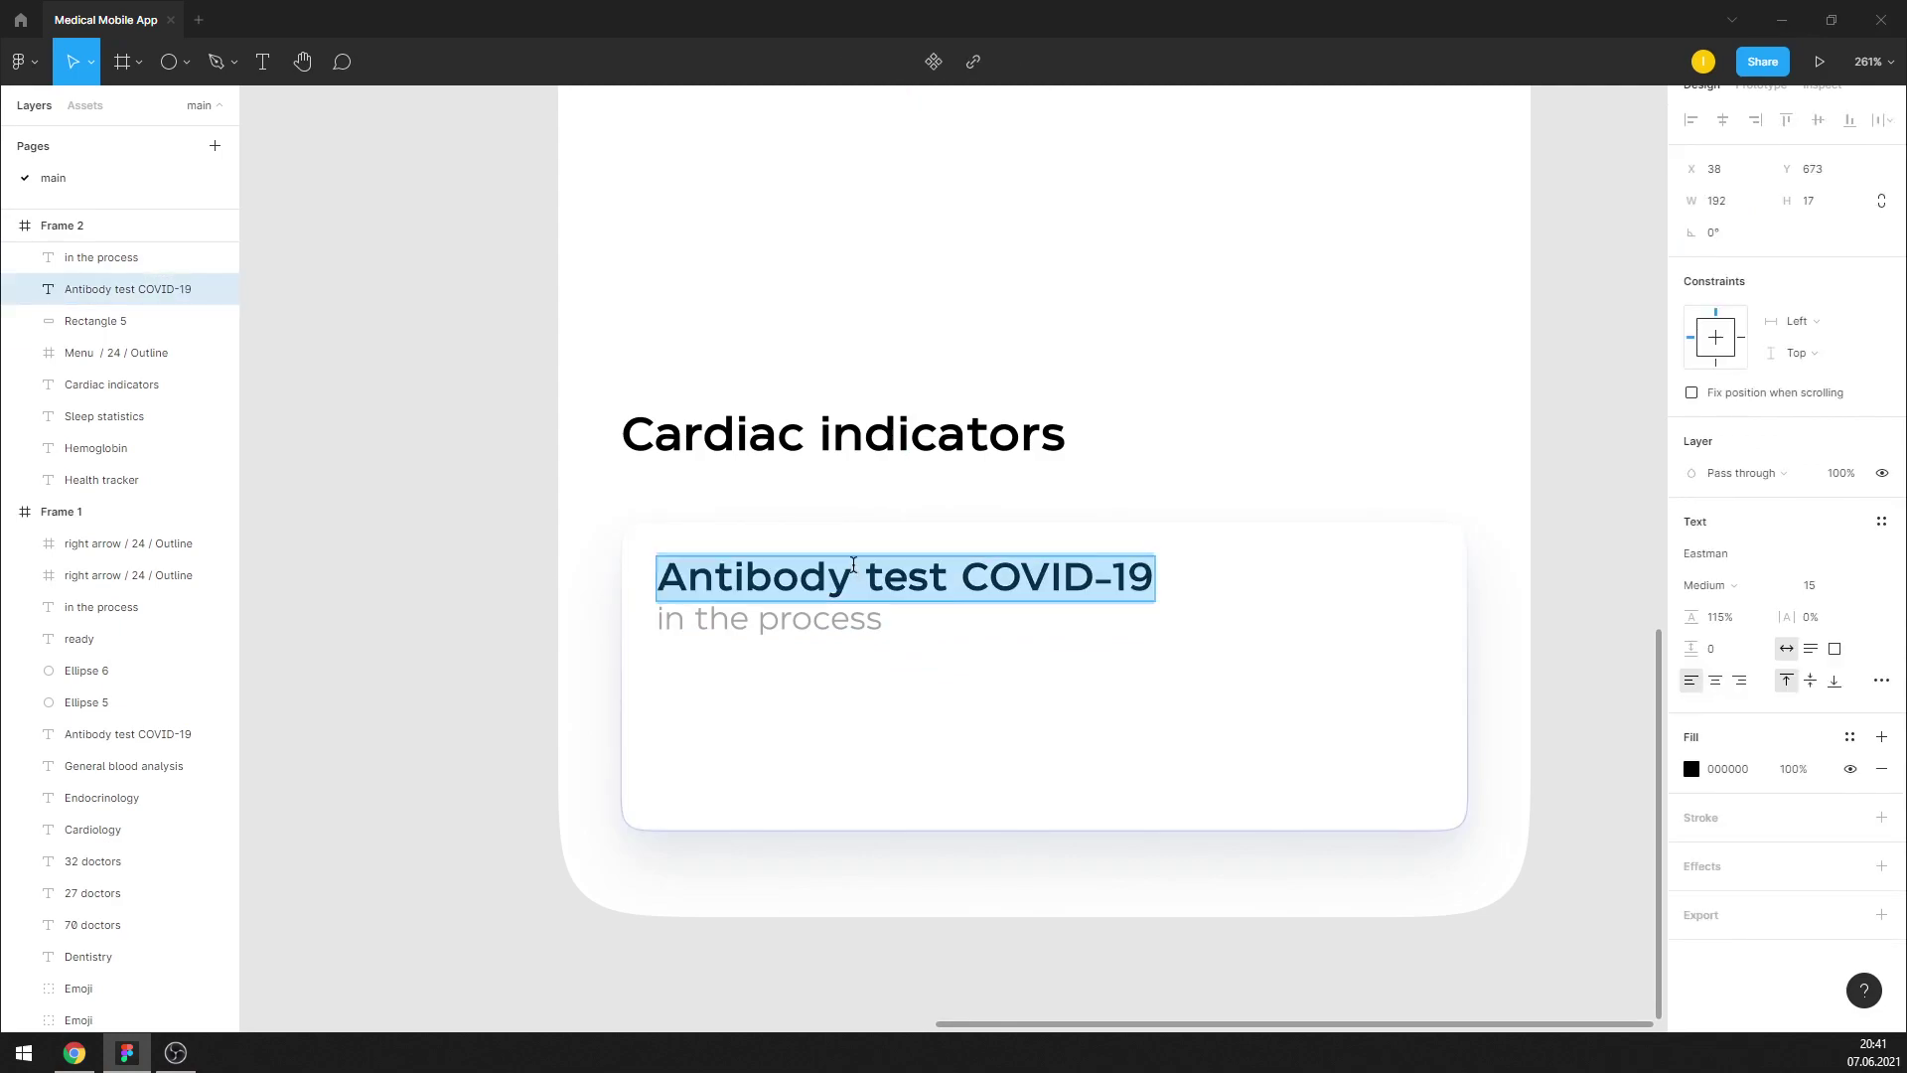
type("1")
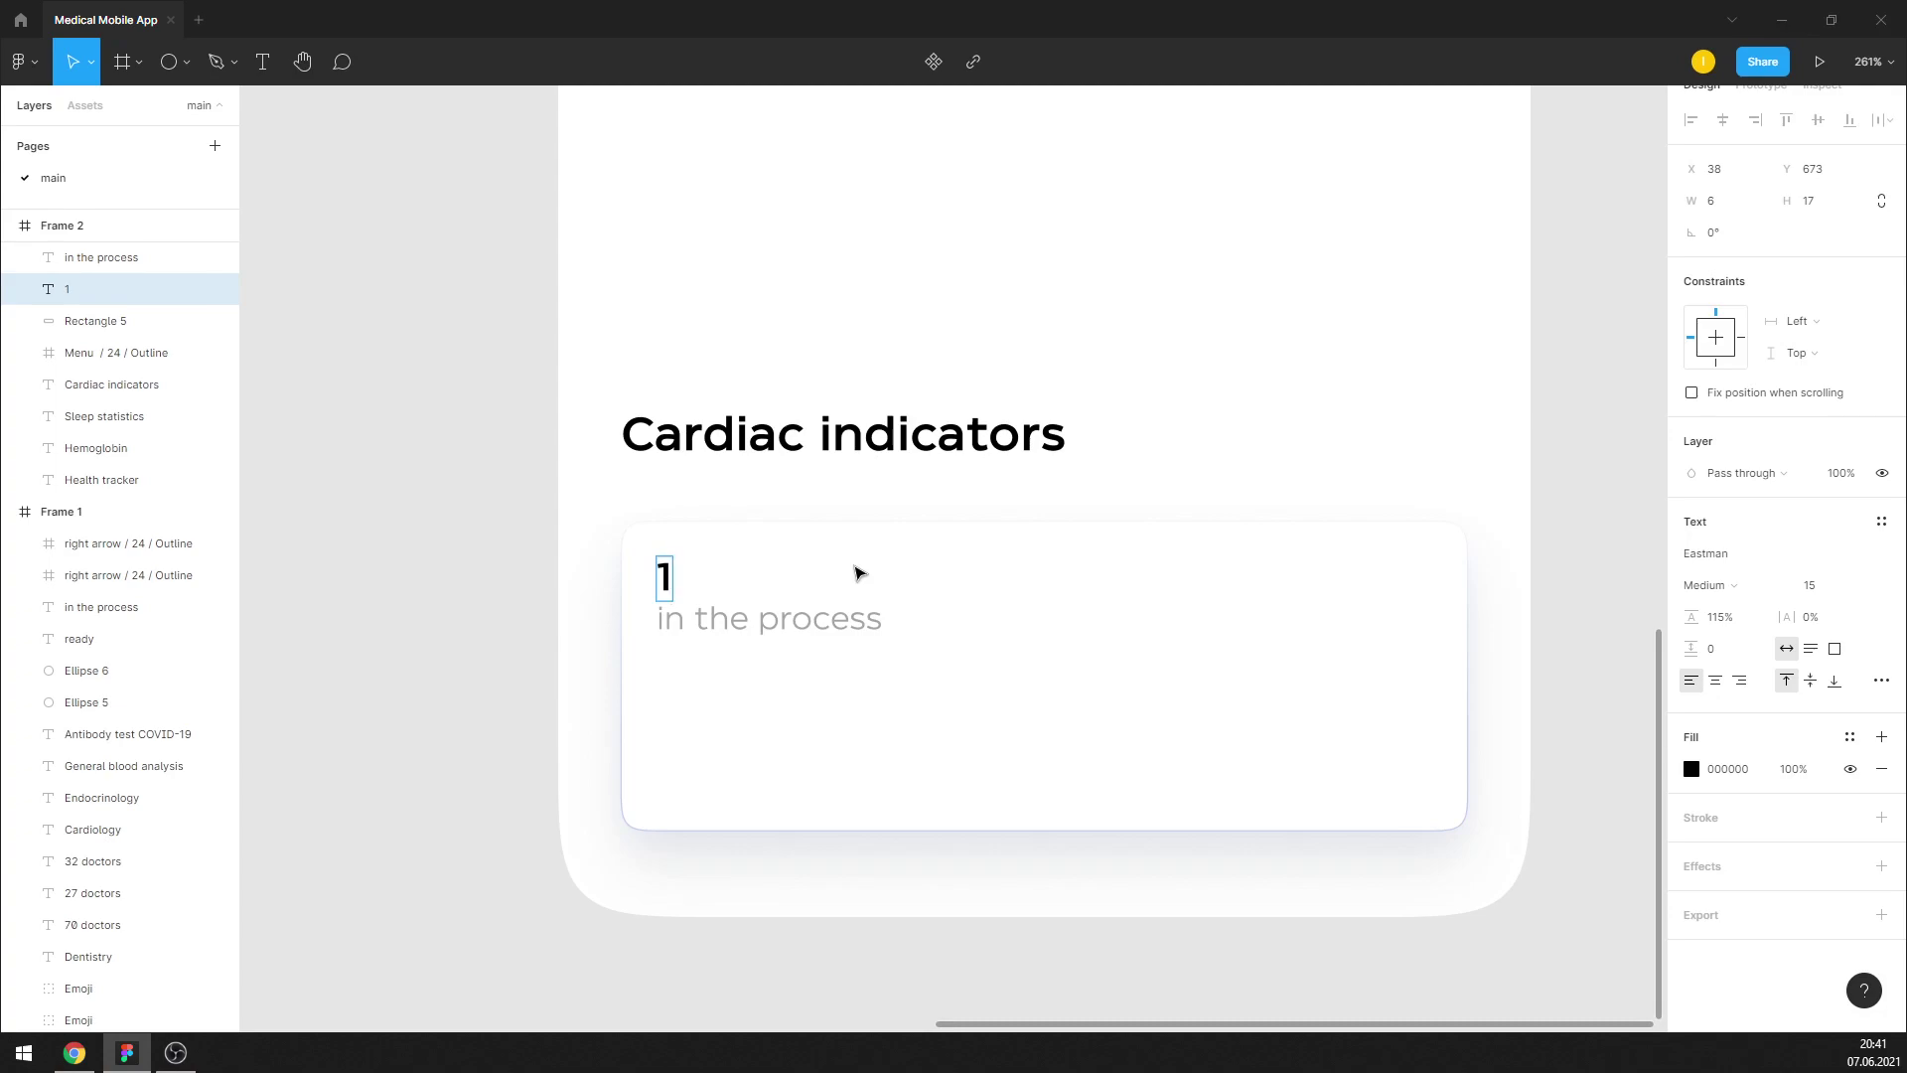
type("10")
key("Escape")
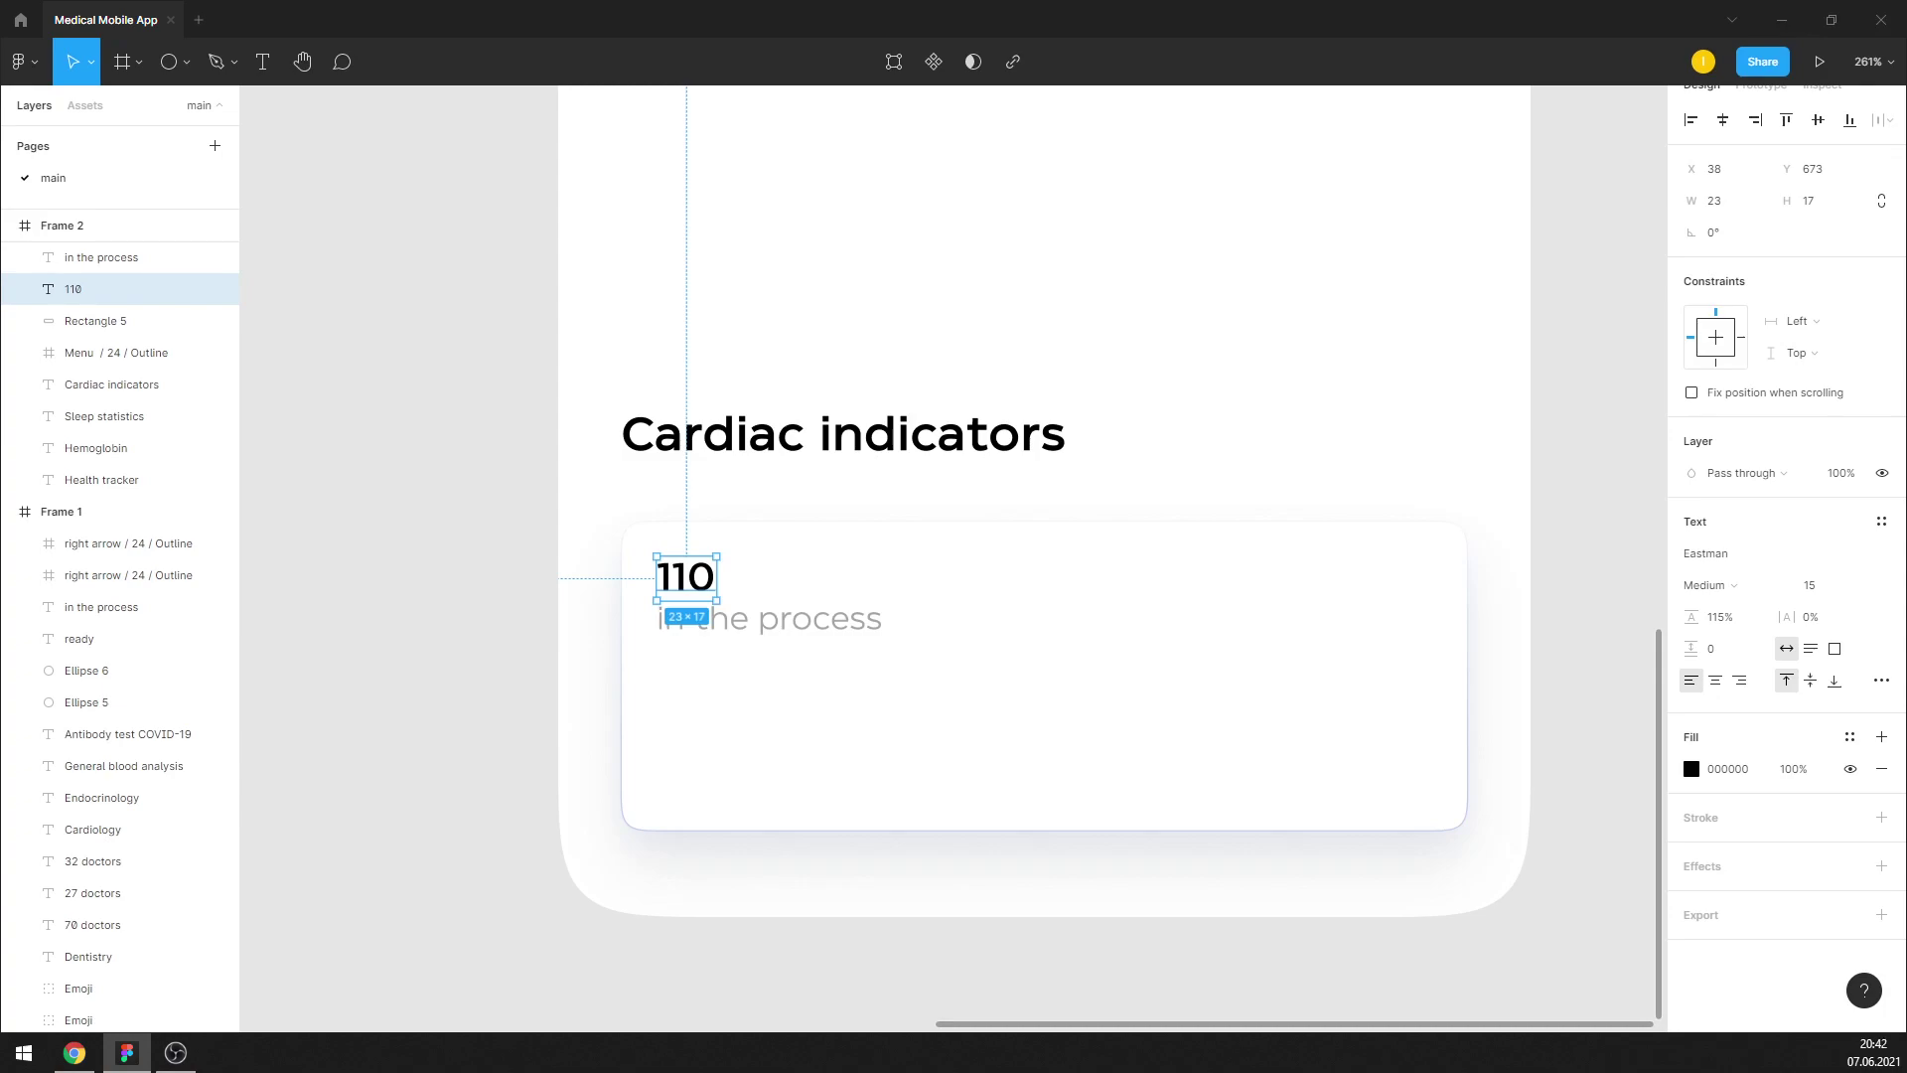
left_click(1435, 471)
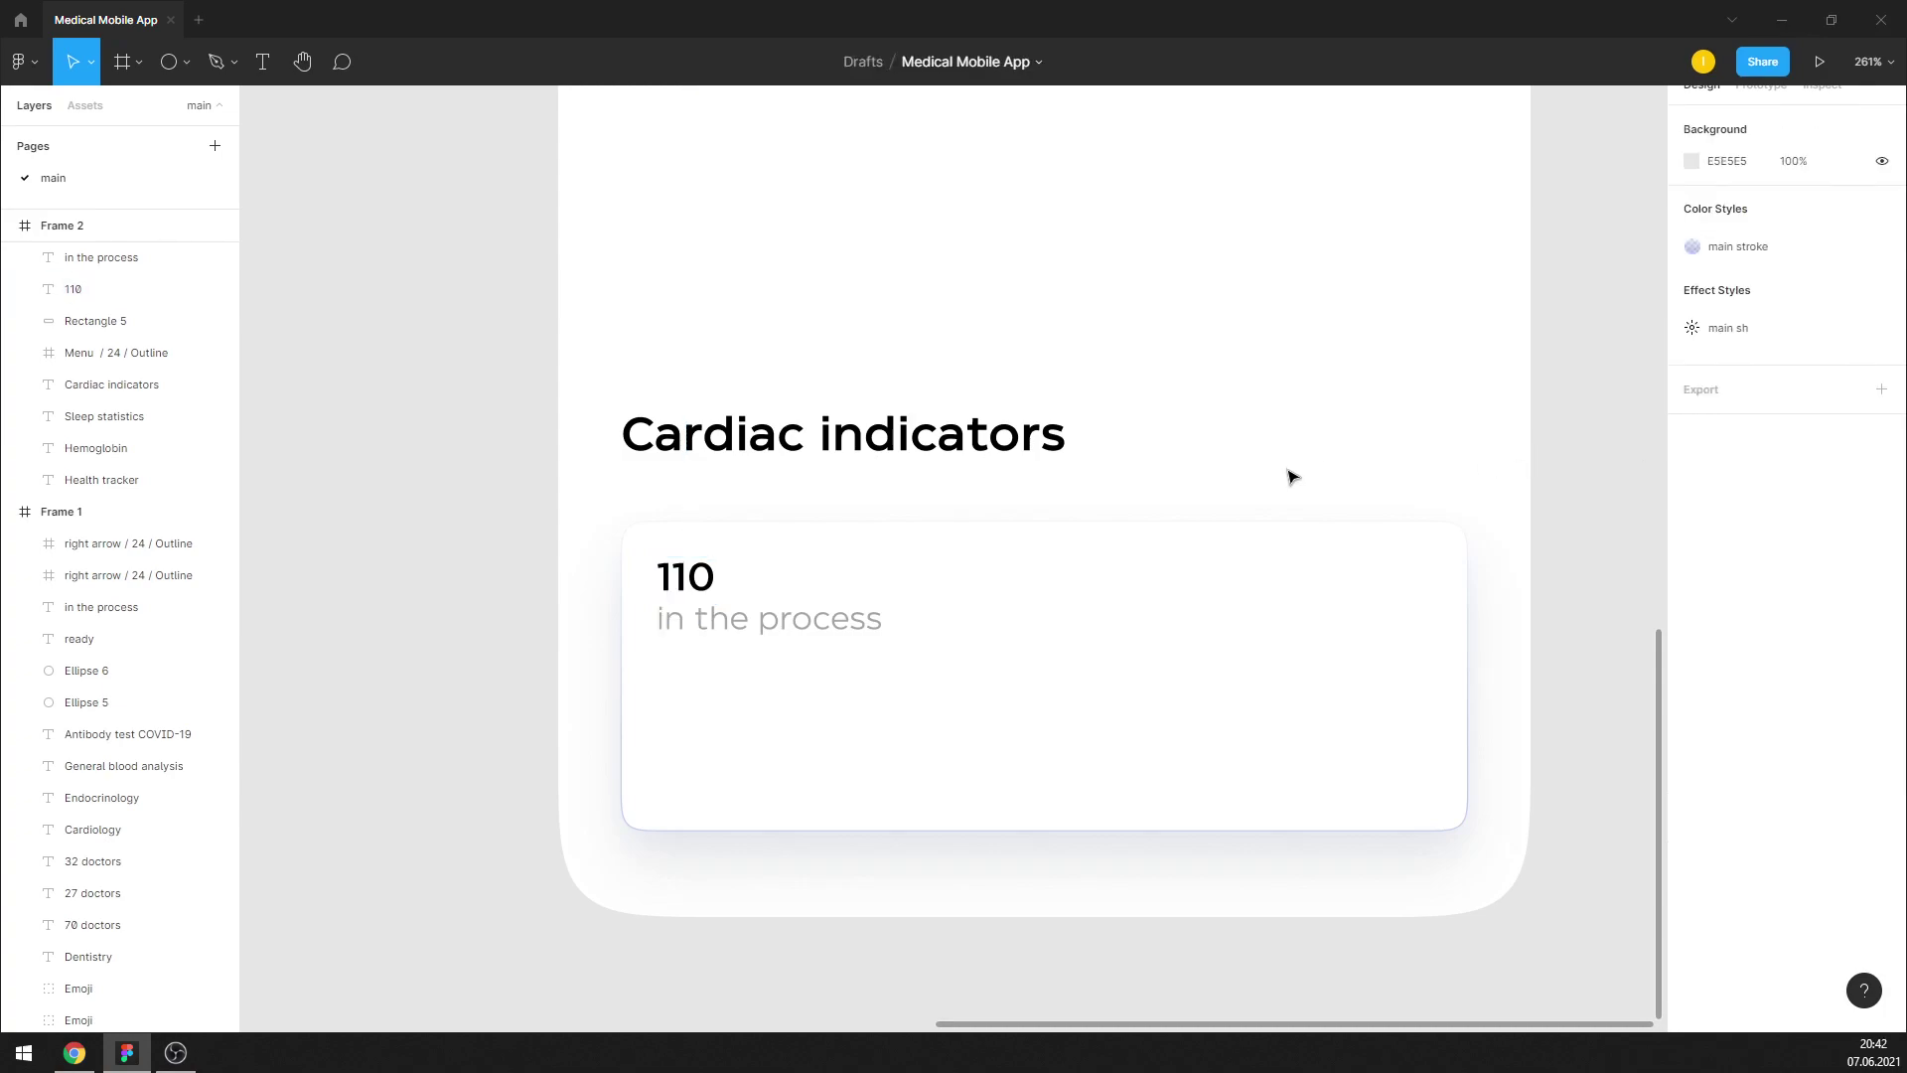
Replace the 'in the process' line with the text bpm
scroll(1288, 477, "down", 1)
left_click(724, 574)
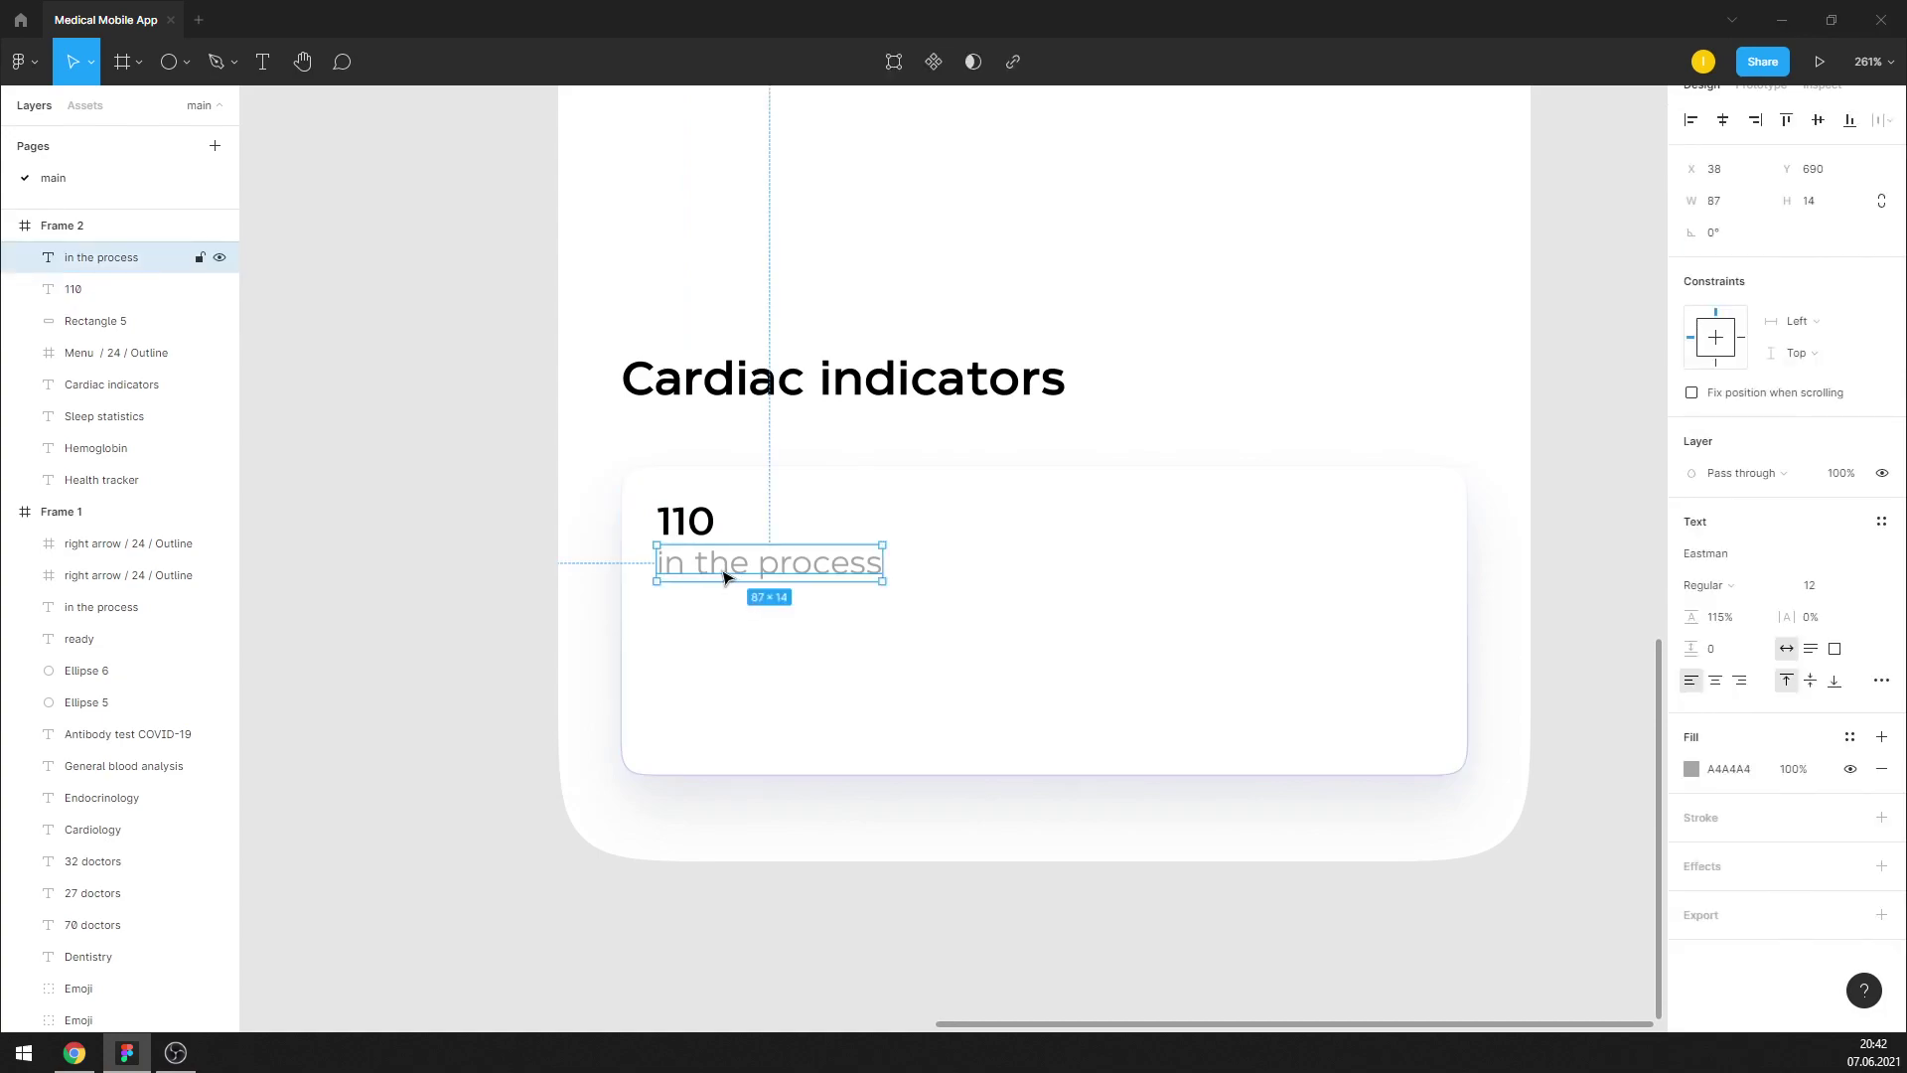
left_click_drag(715, 568, 715, 603)
double_click(715, 600)
type("average today that's a lot, try to calm down")
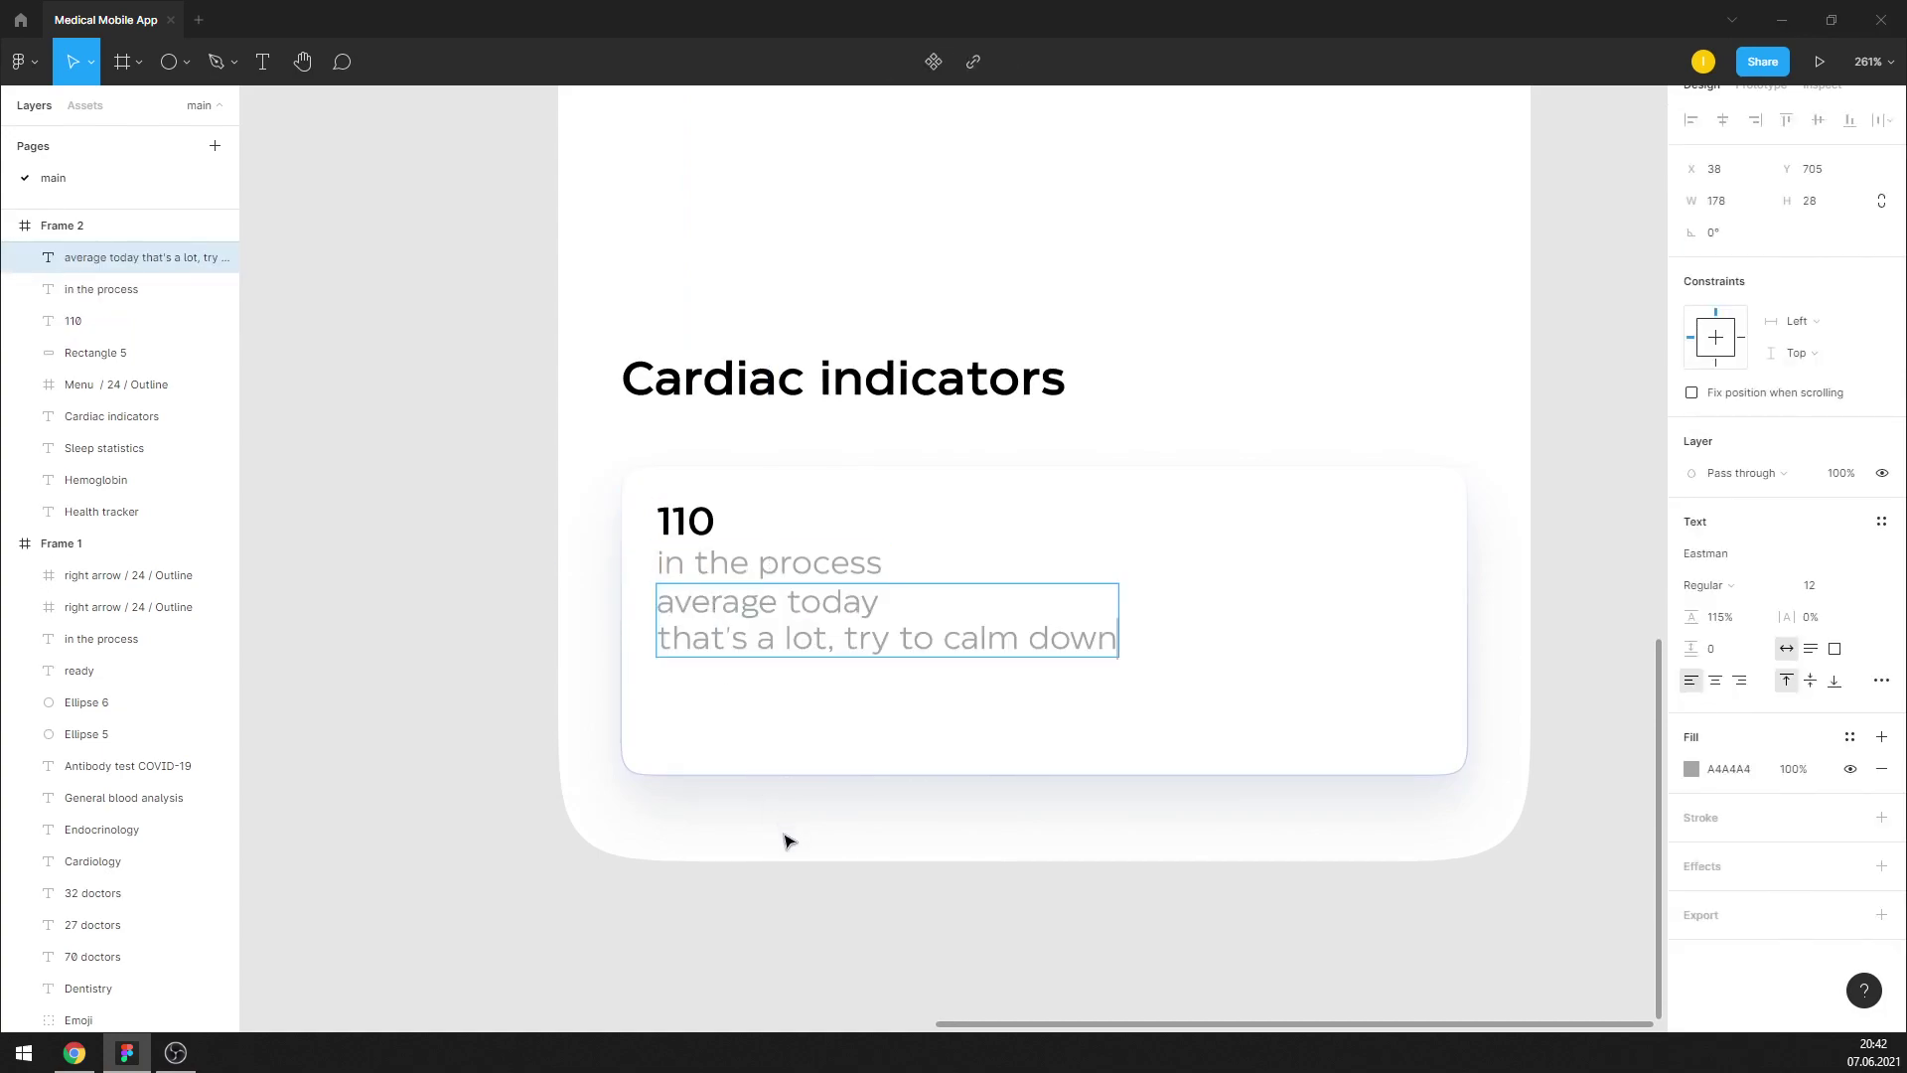
triple_click(714, 562)
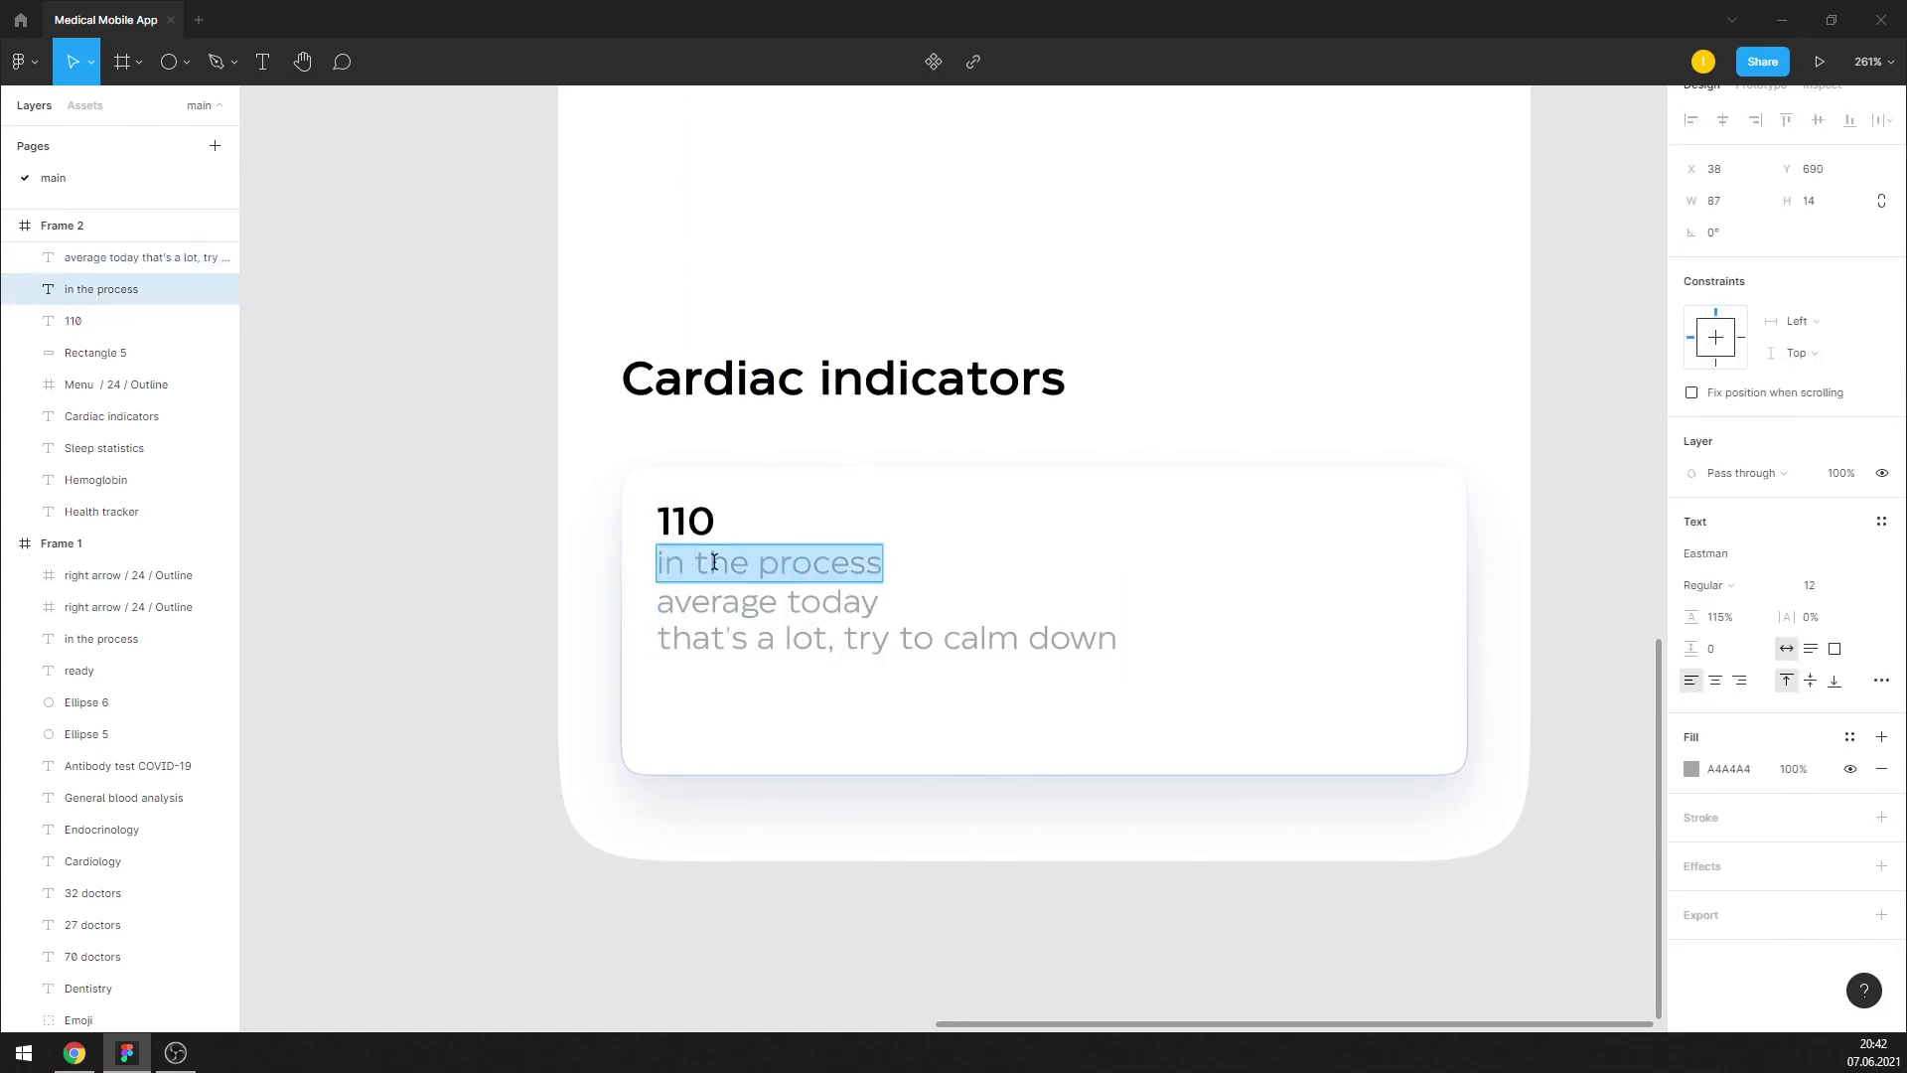
type("b")
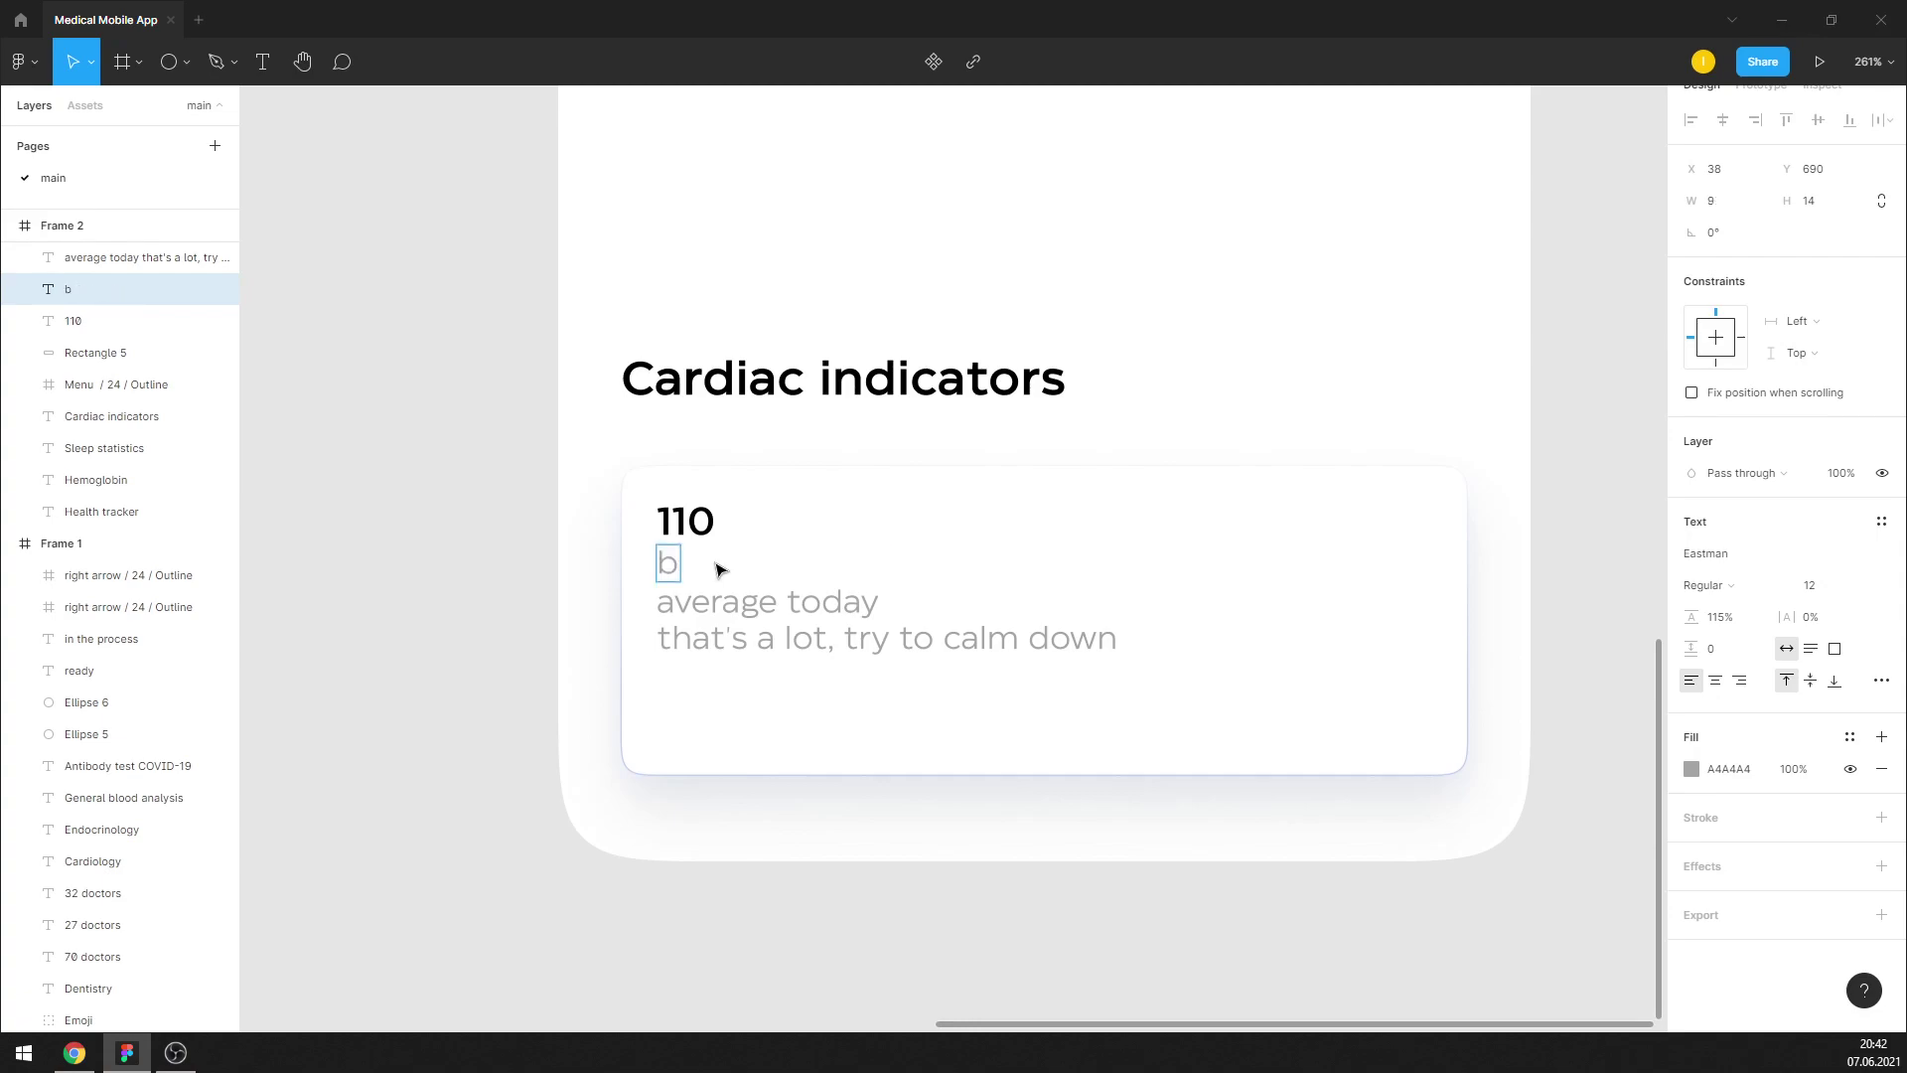
type("pm")
key("Escape")
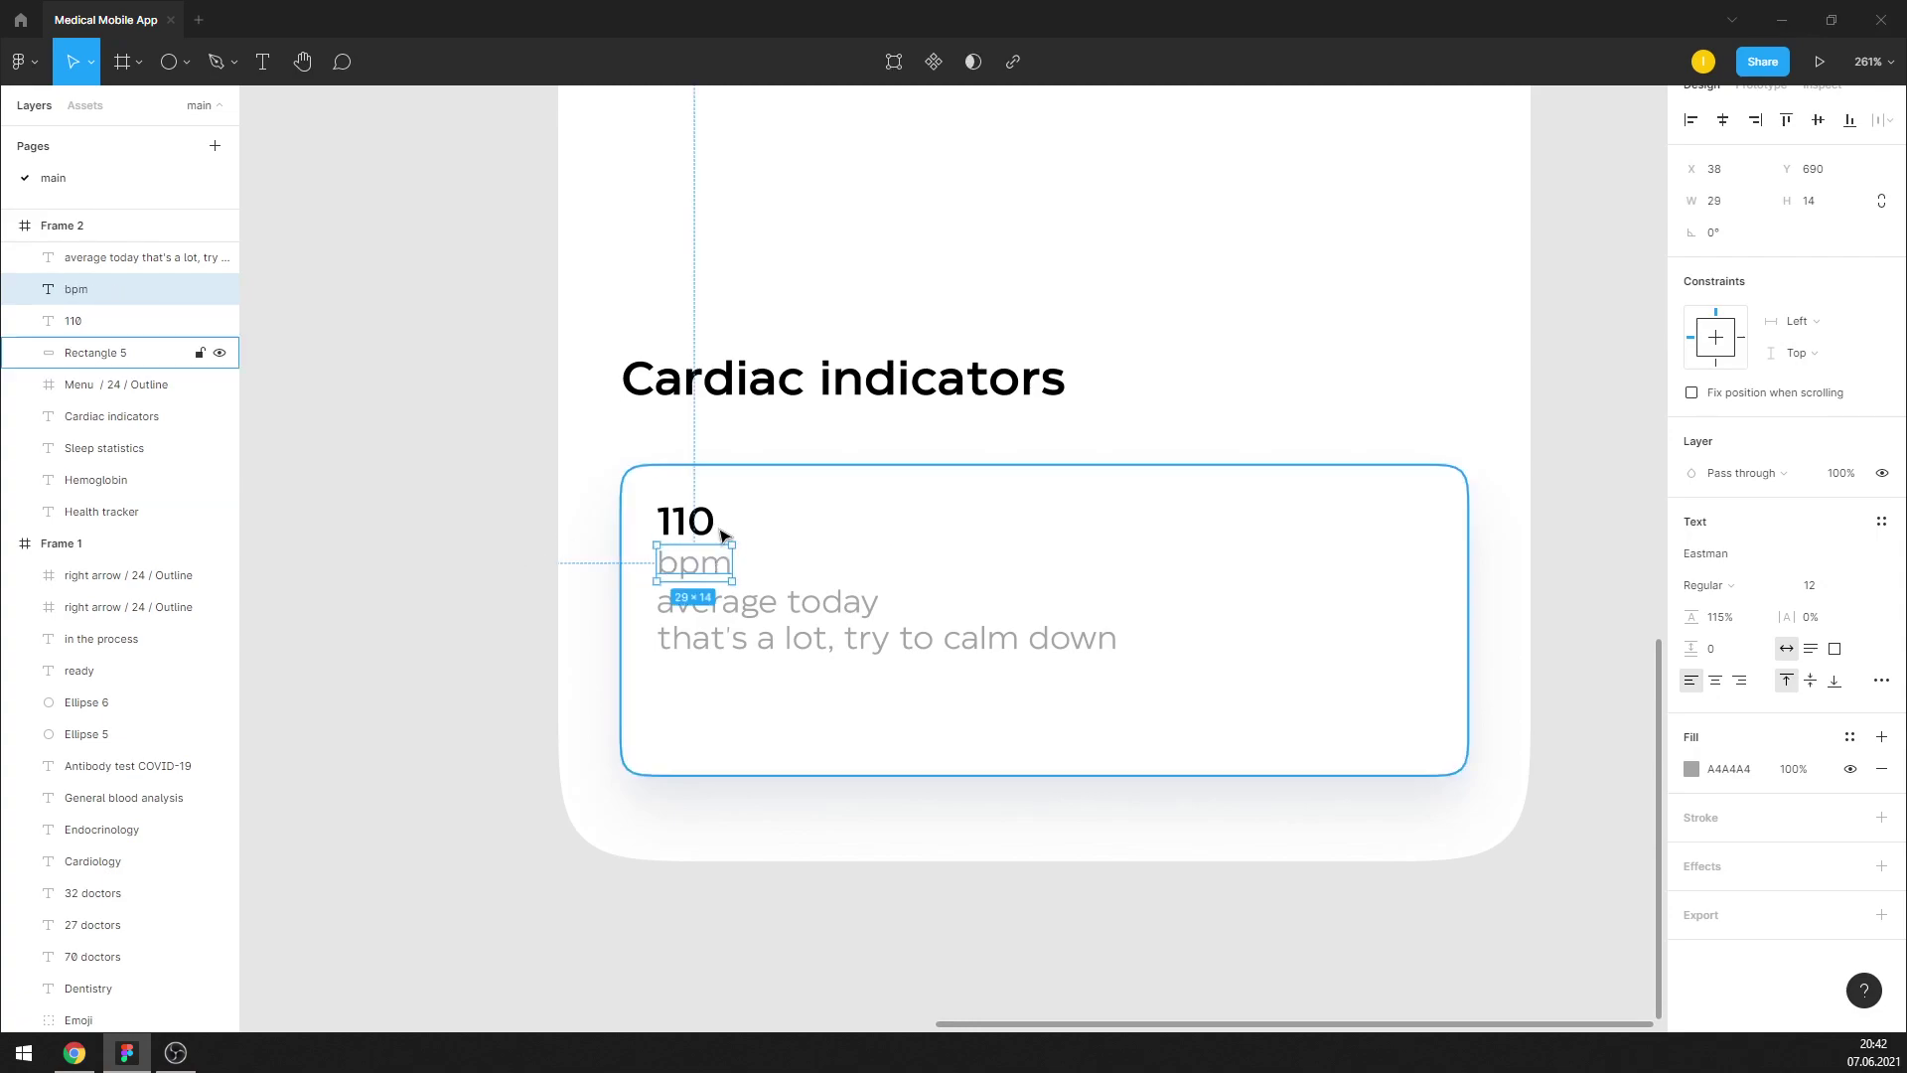
Set 110 to font size 35 and move bpm and the caption lower in the card
left_click(709, 526)
type("35")
key("Return")
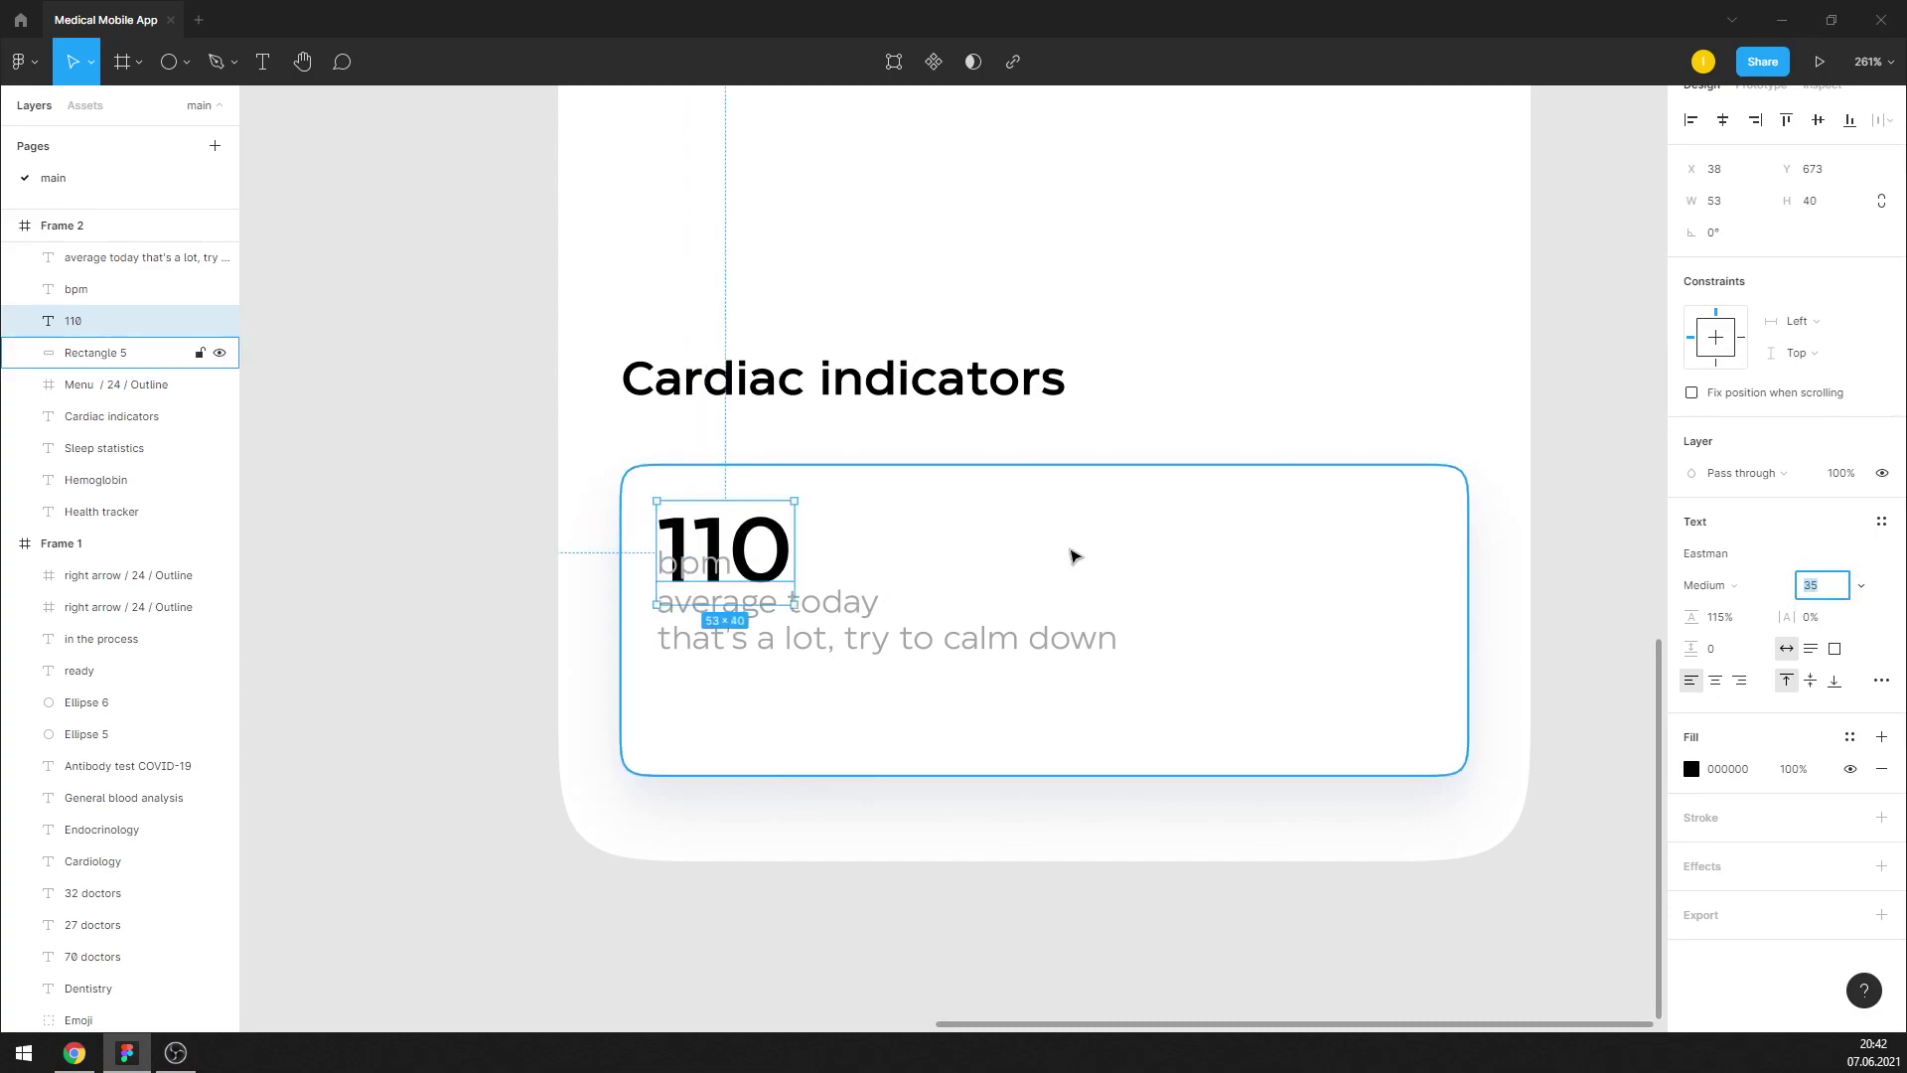
left_click(535, 629)
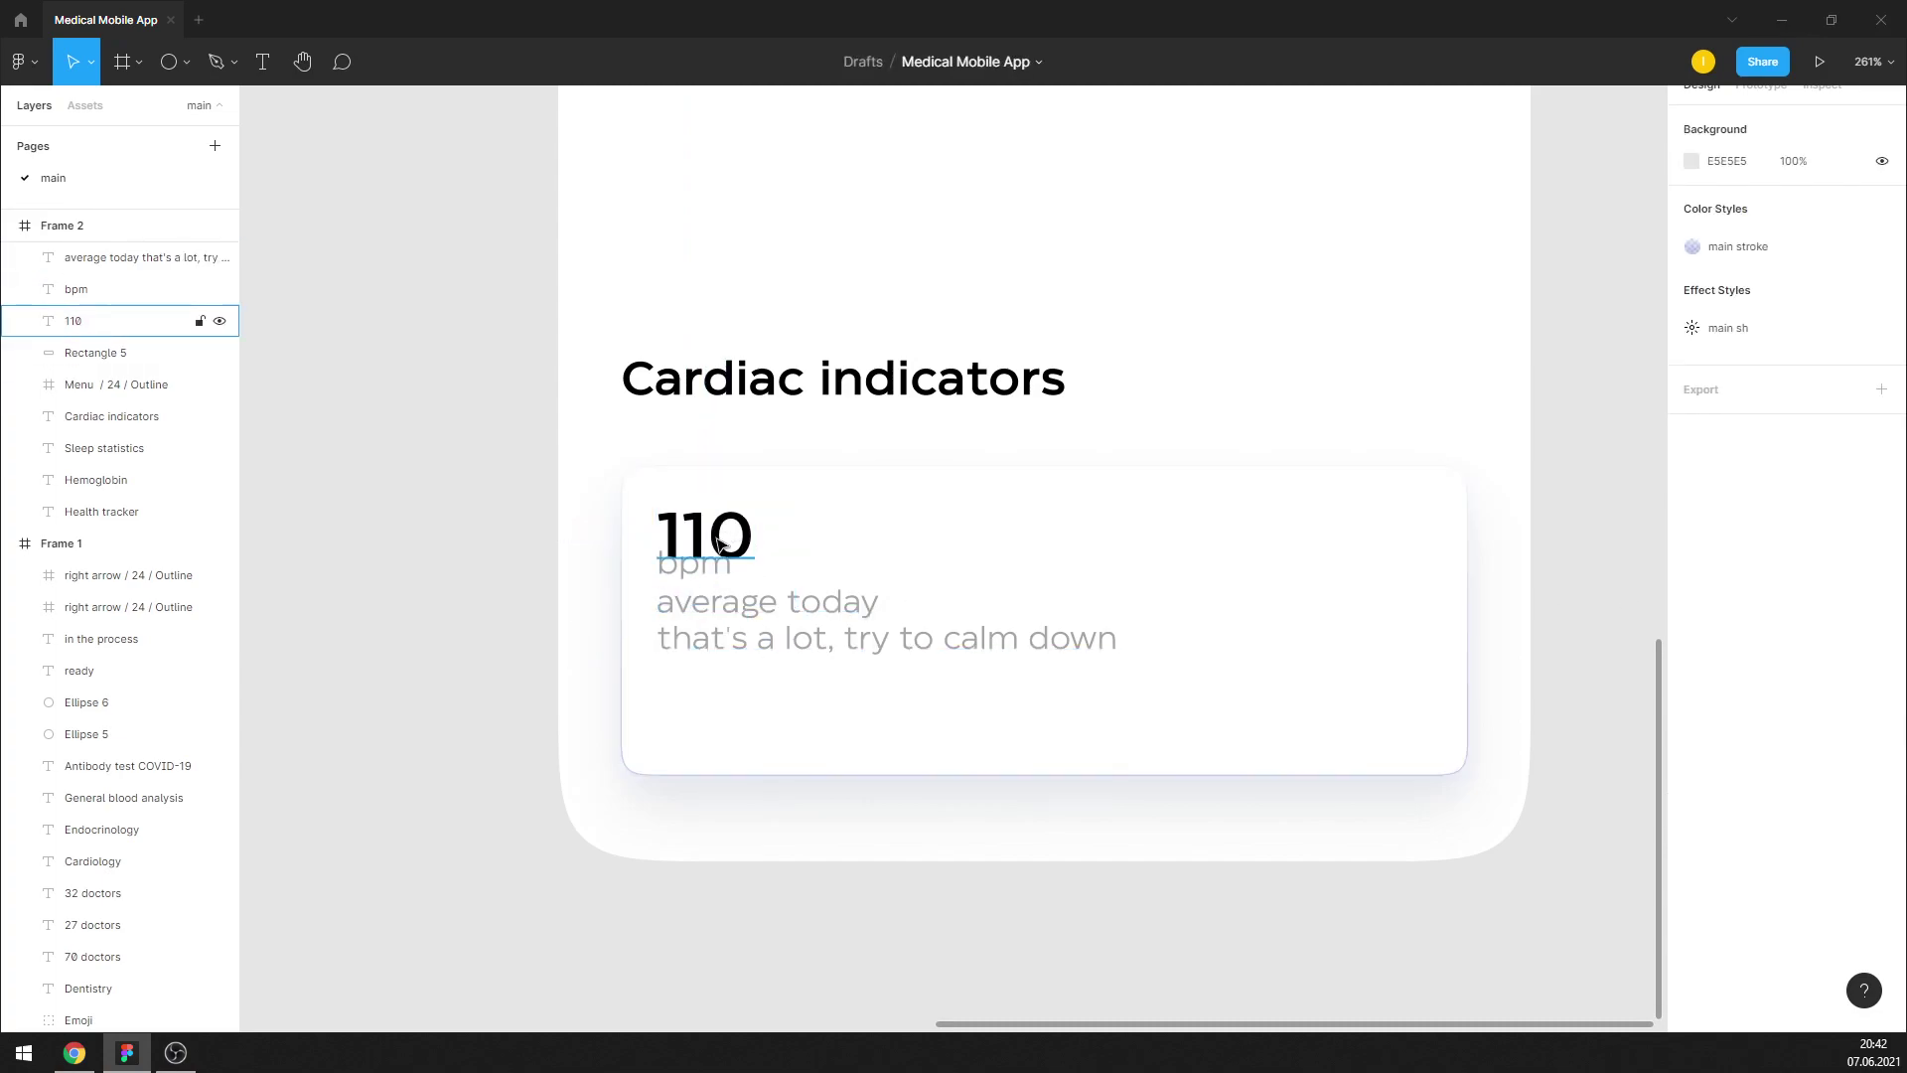
left_click(696, 564)
left_click(761, 652, "shift")
left_click_drag(768, 617, 768, 674)
Lock the card background rectangle and reapply font size 35 to 110
left_click(838, 523)
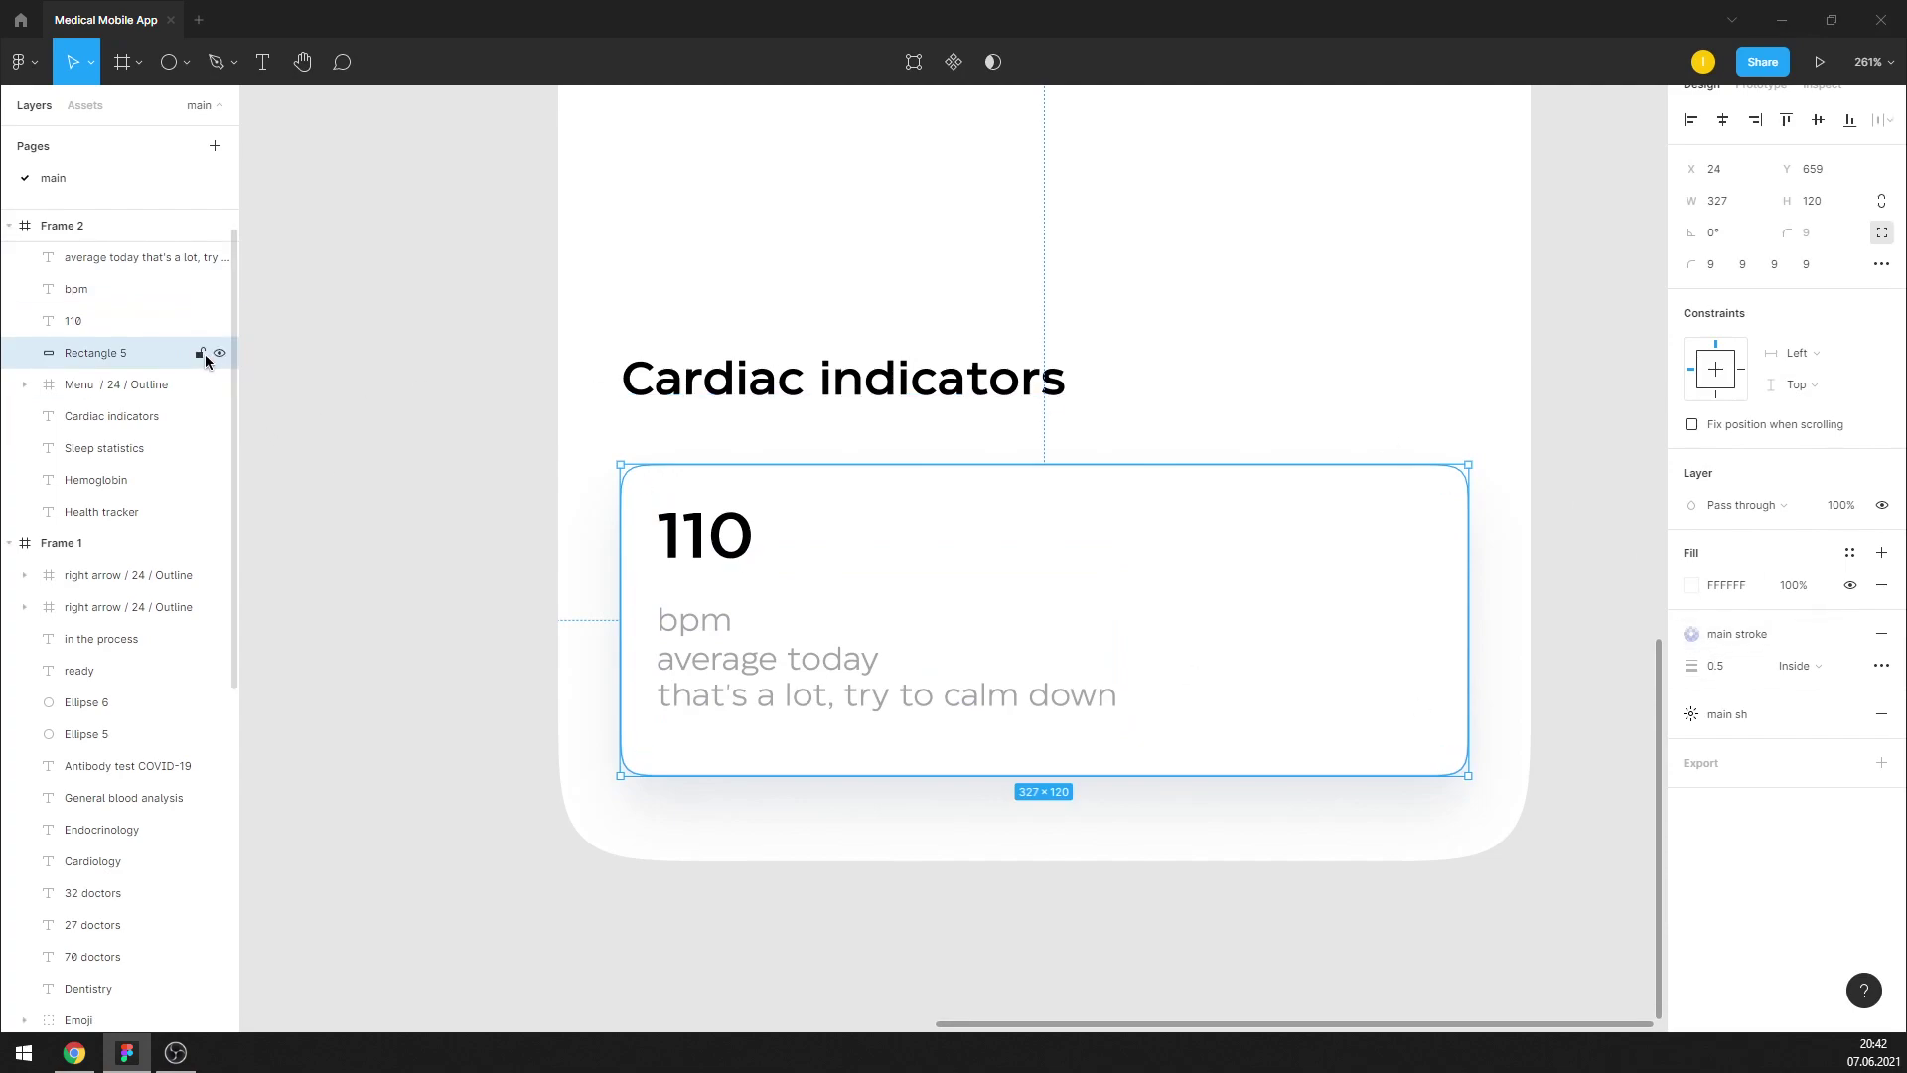
left_click(199, 352)
left_click(387, 467)
left_click(705, 537)
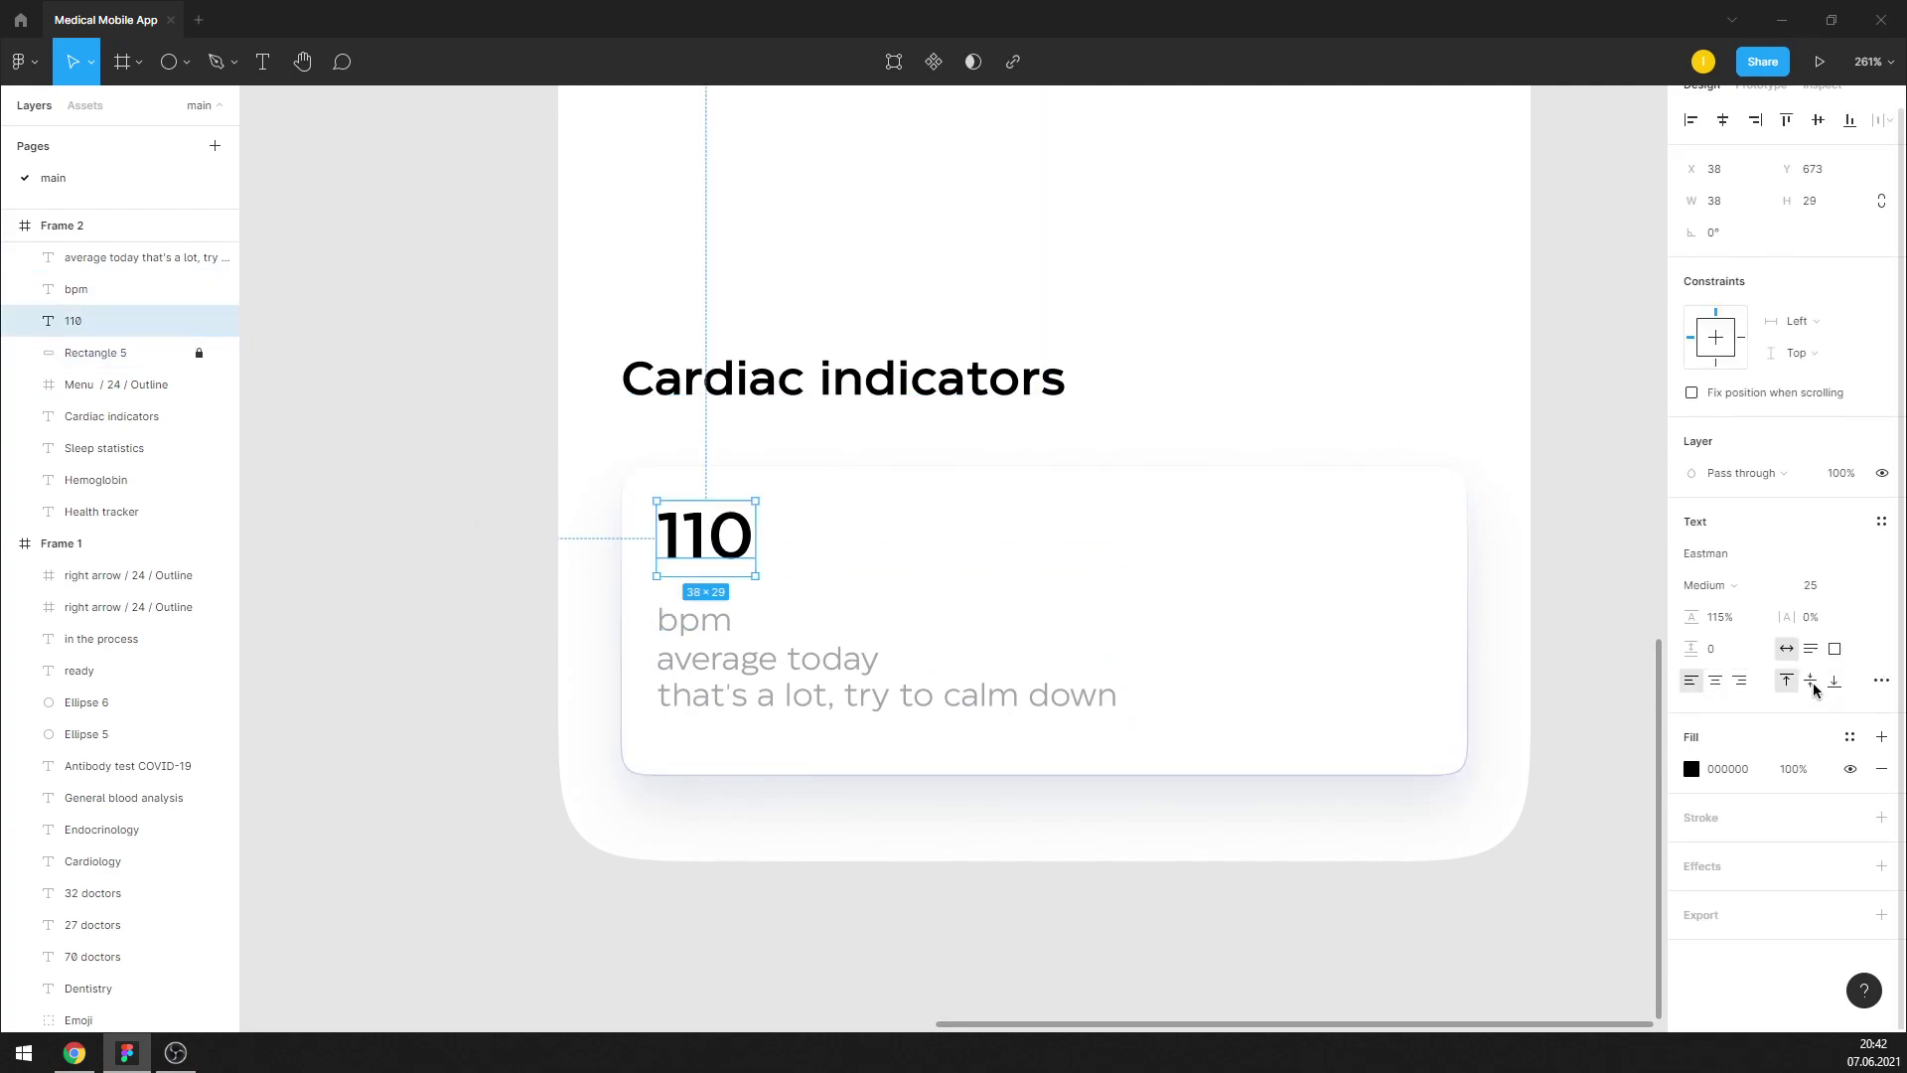
left_click(1830, 586)
type("35")
key("Return")
Set bpm to font size 15 beside 110 and move the caption up under the reading
left_click(1362, 592)
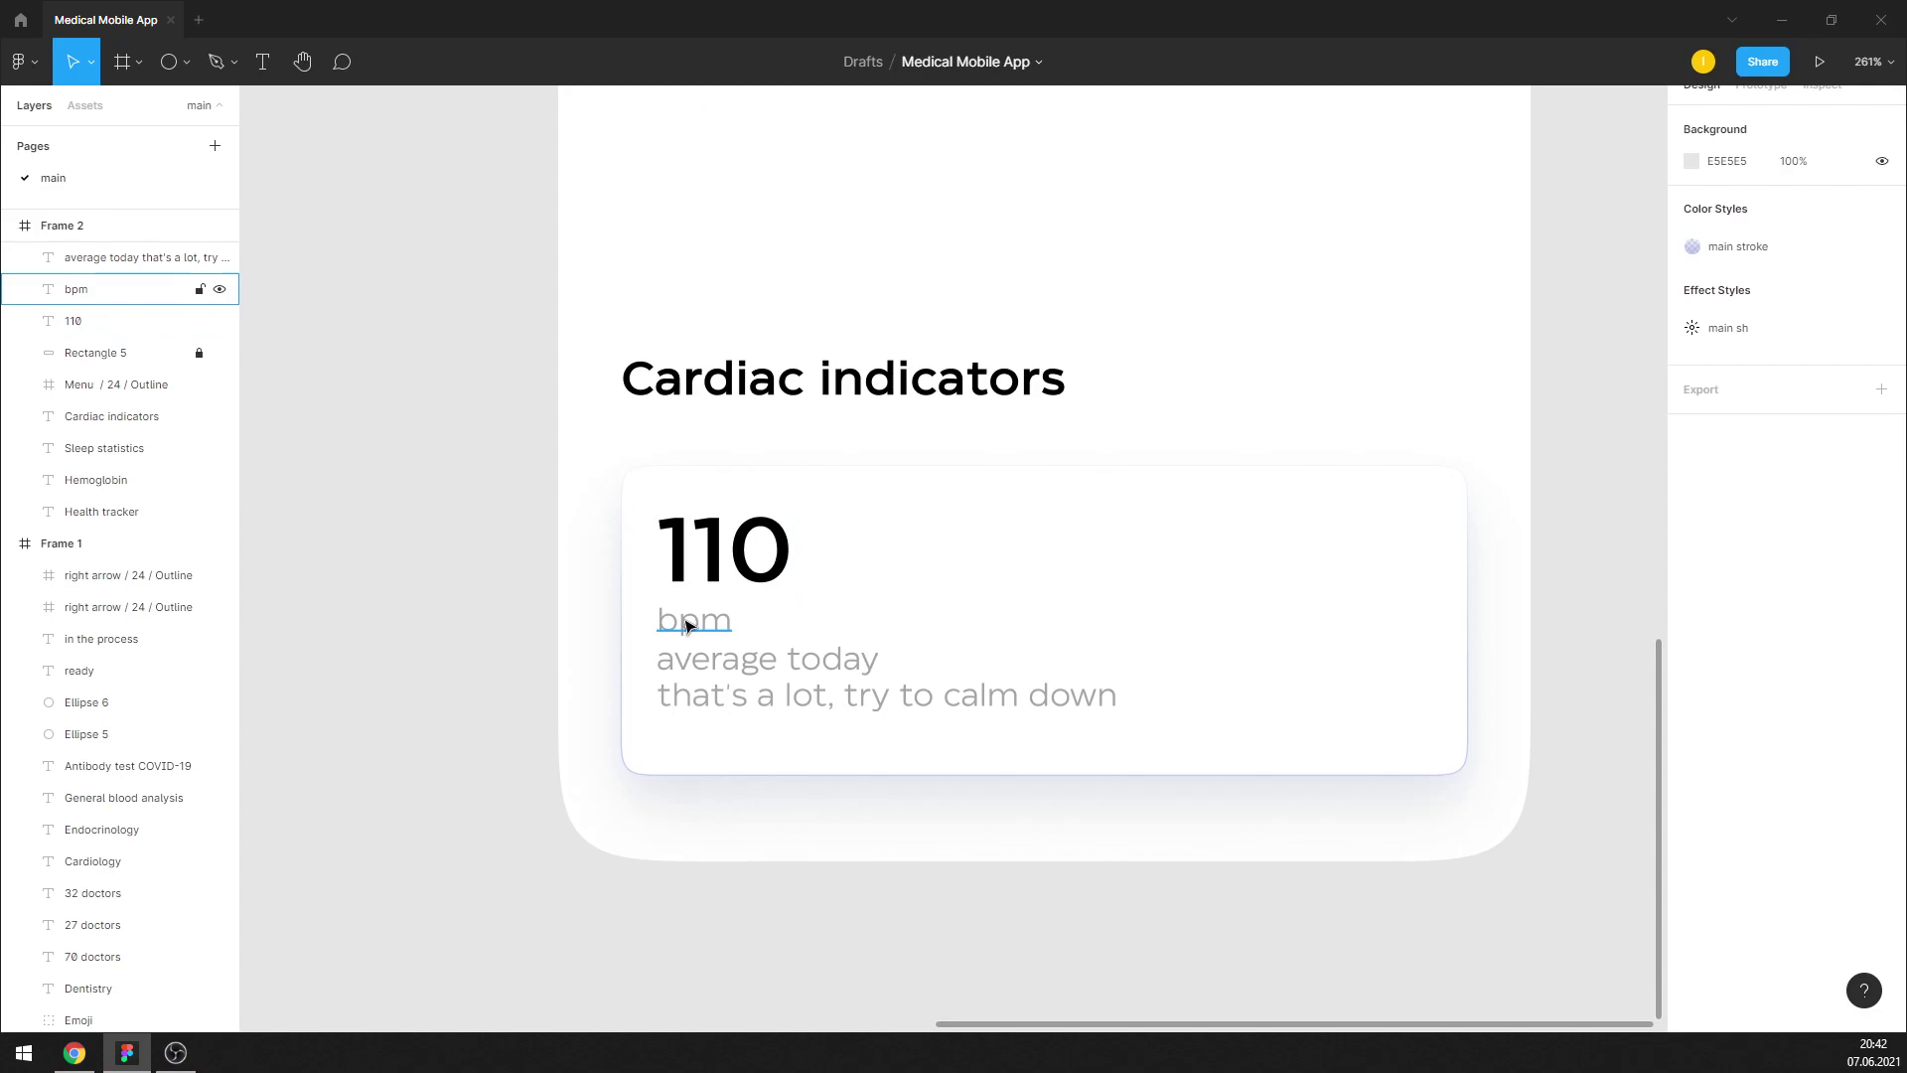
left_click_drag(685, 622, 831, 575)
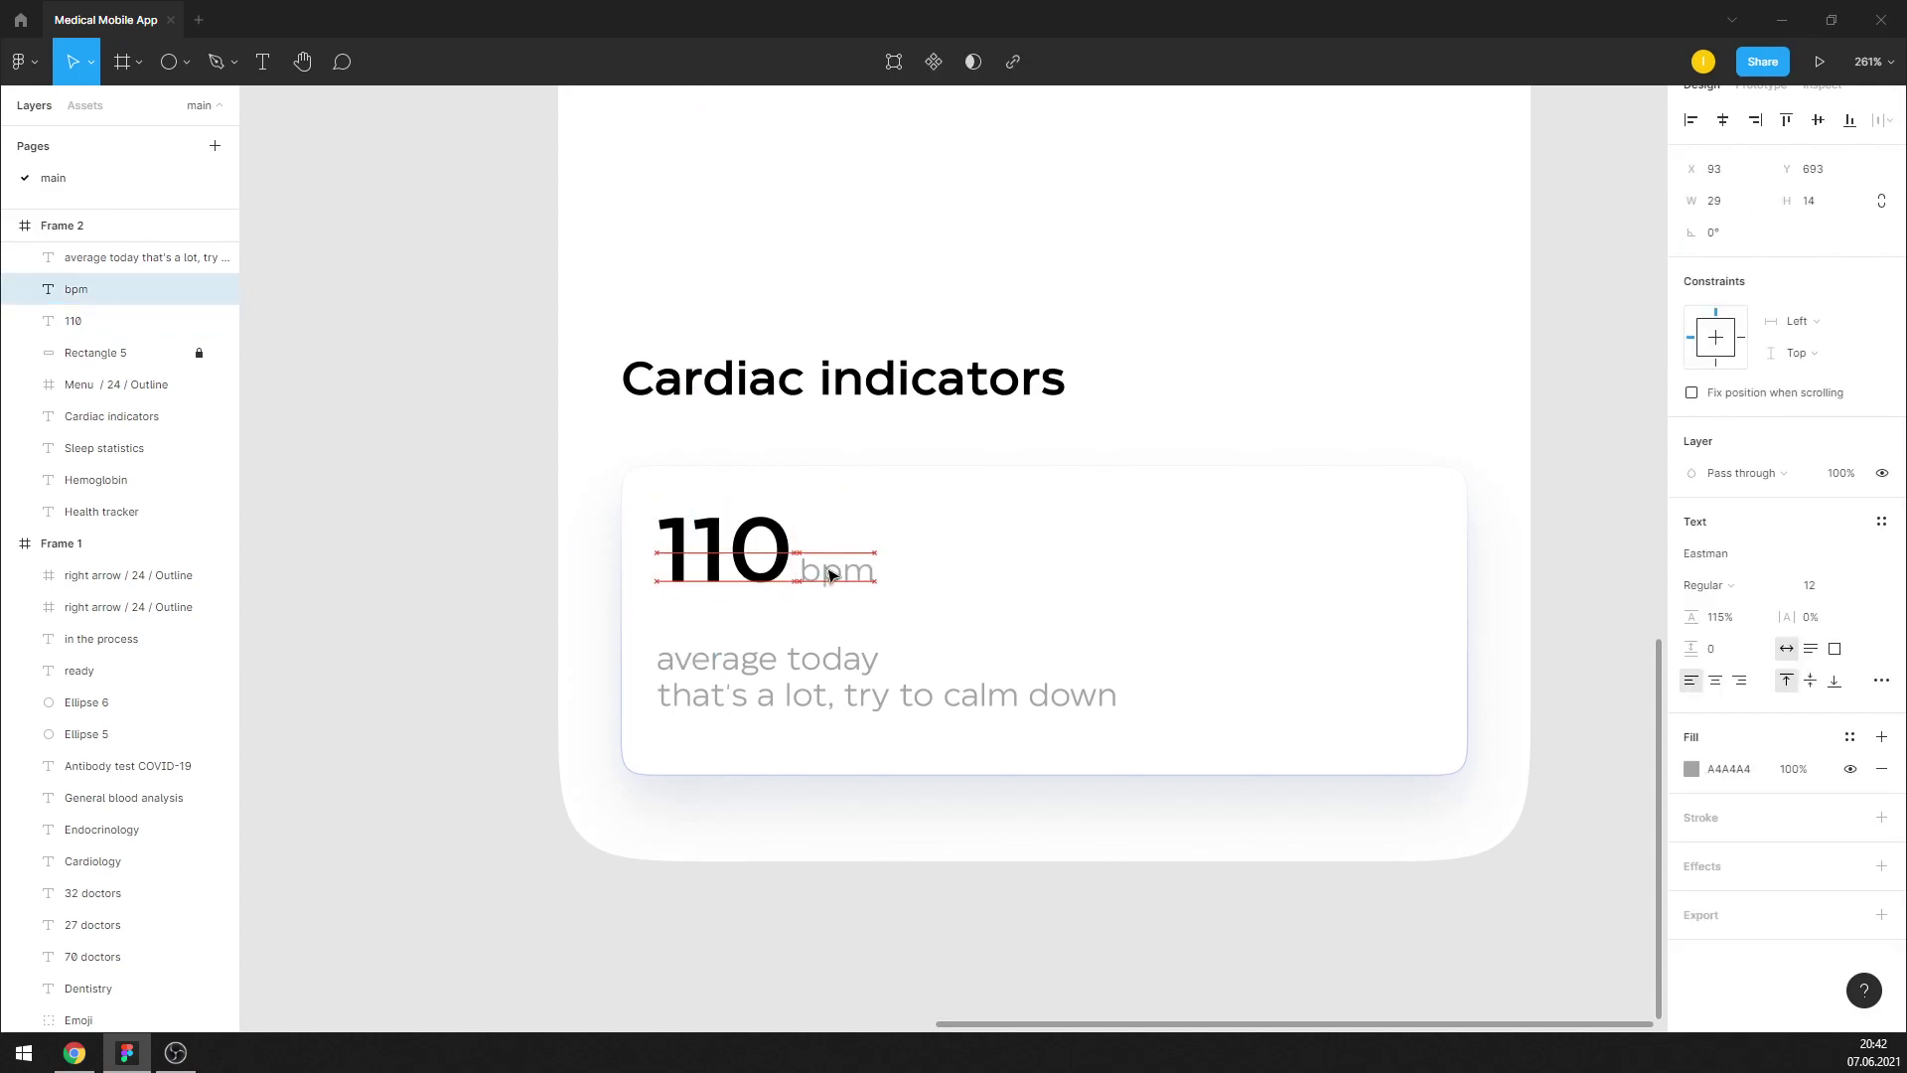
left_click(1817, 586)
type("22")
key("Return")
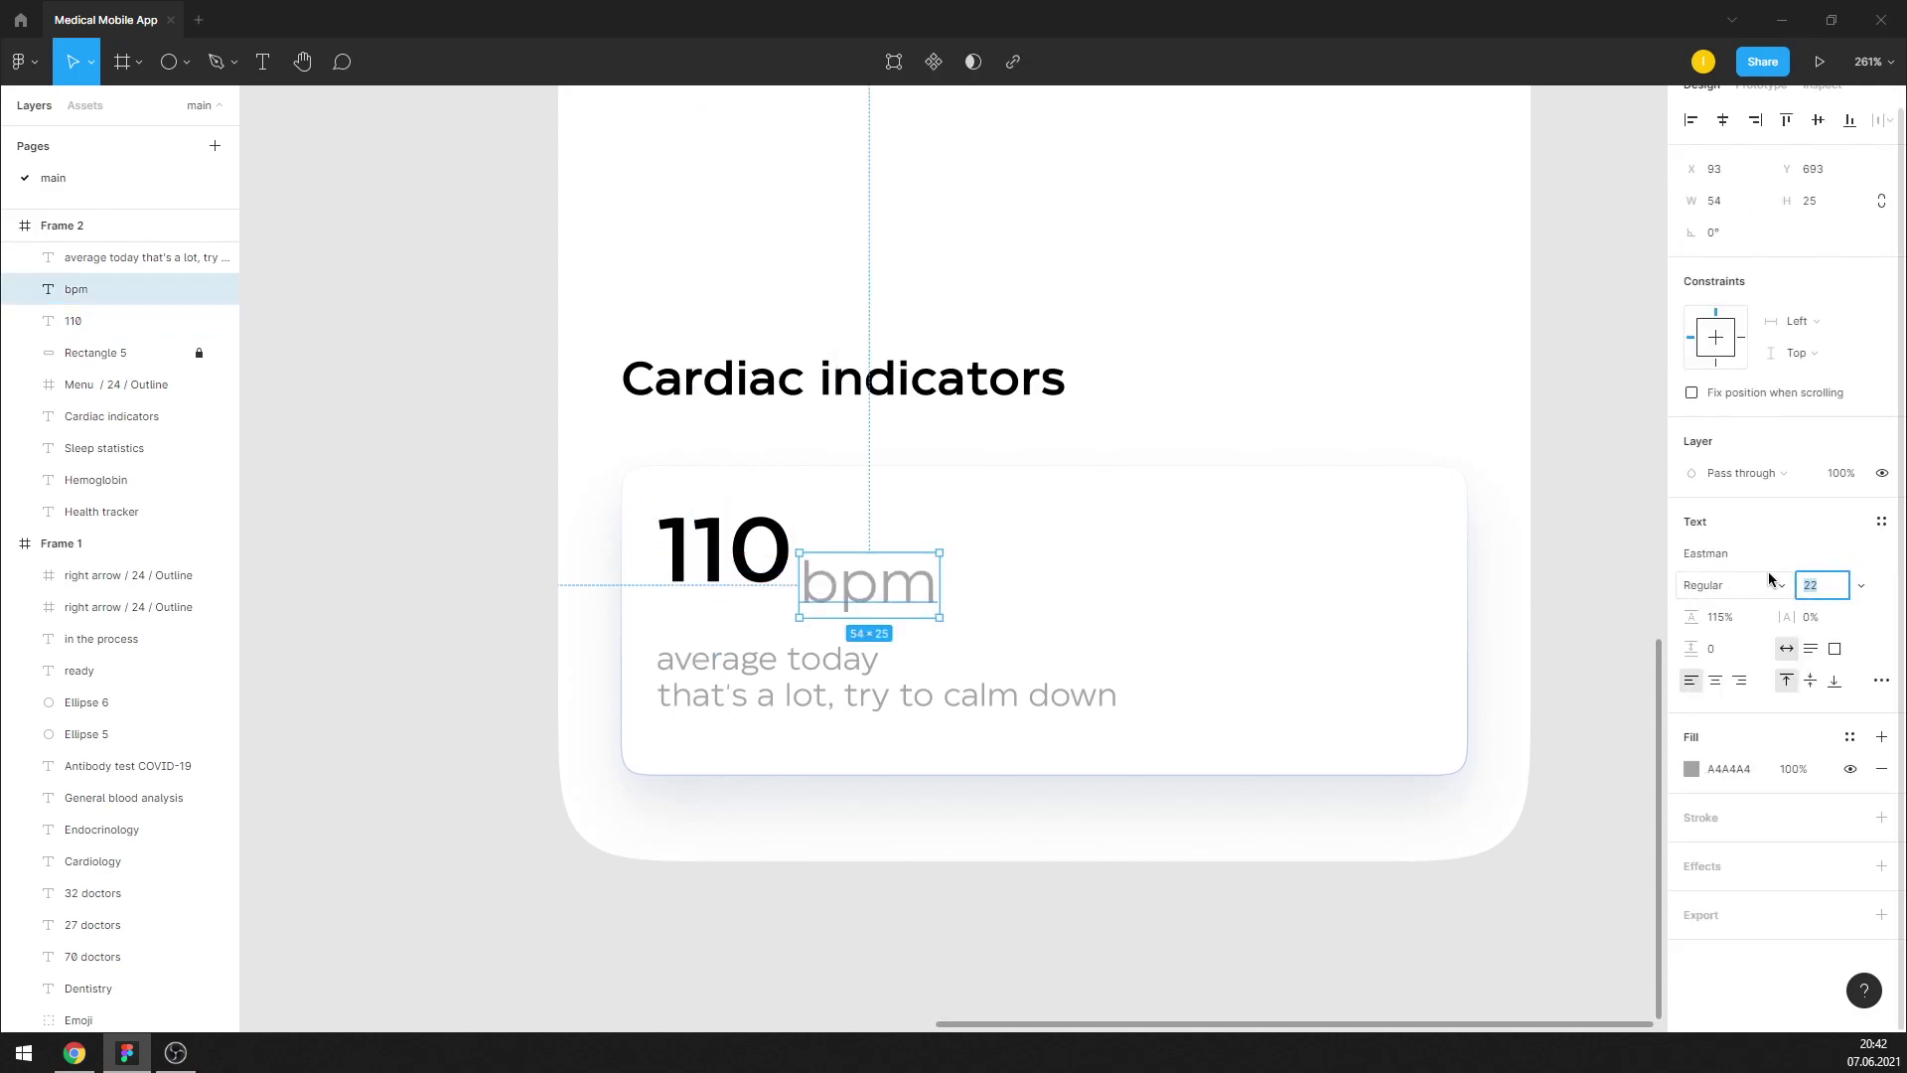
type("15")
key("Return")
left_click_drag(850, 584, 856, 579)
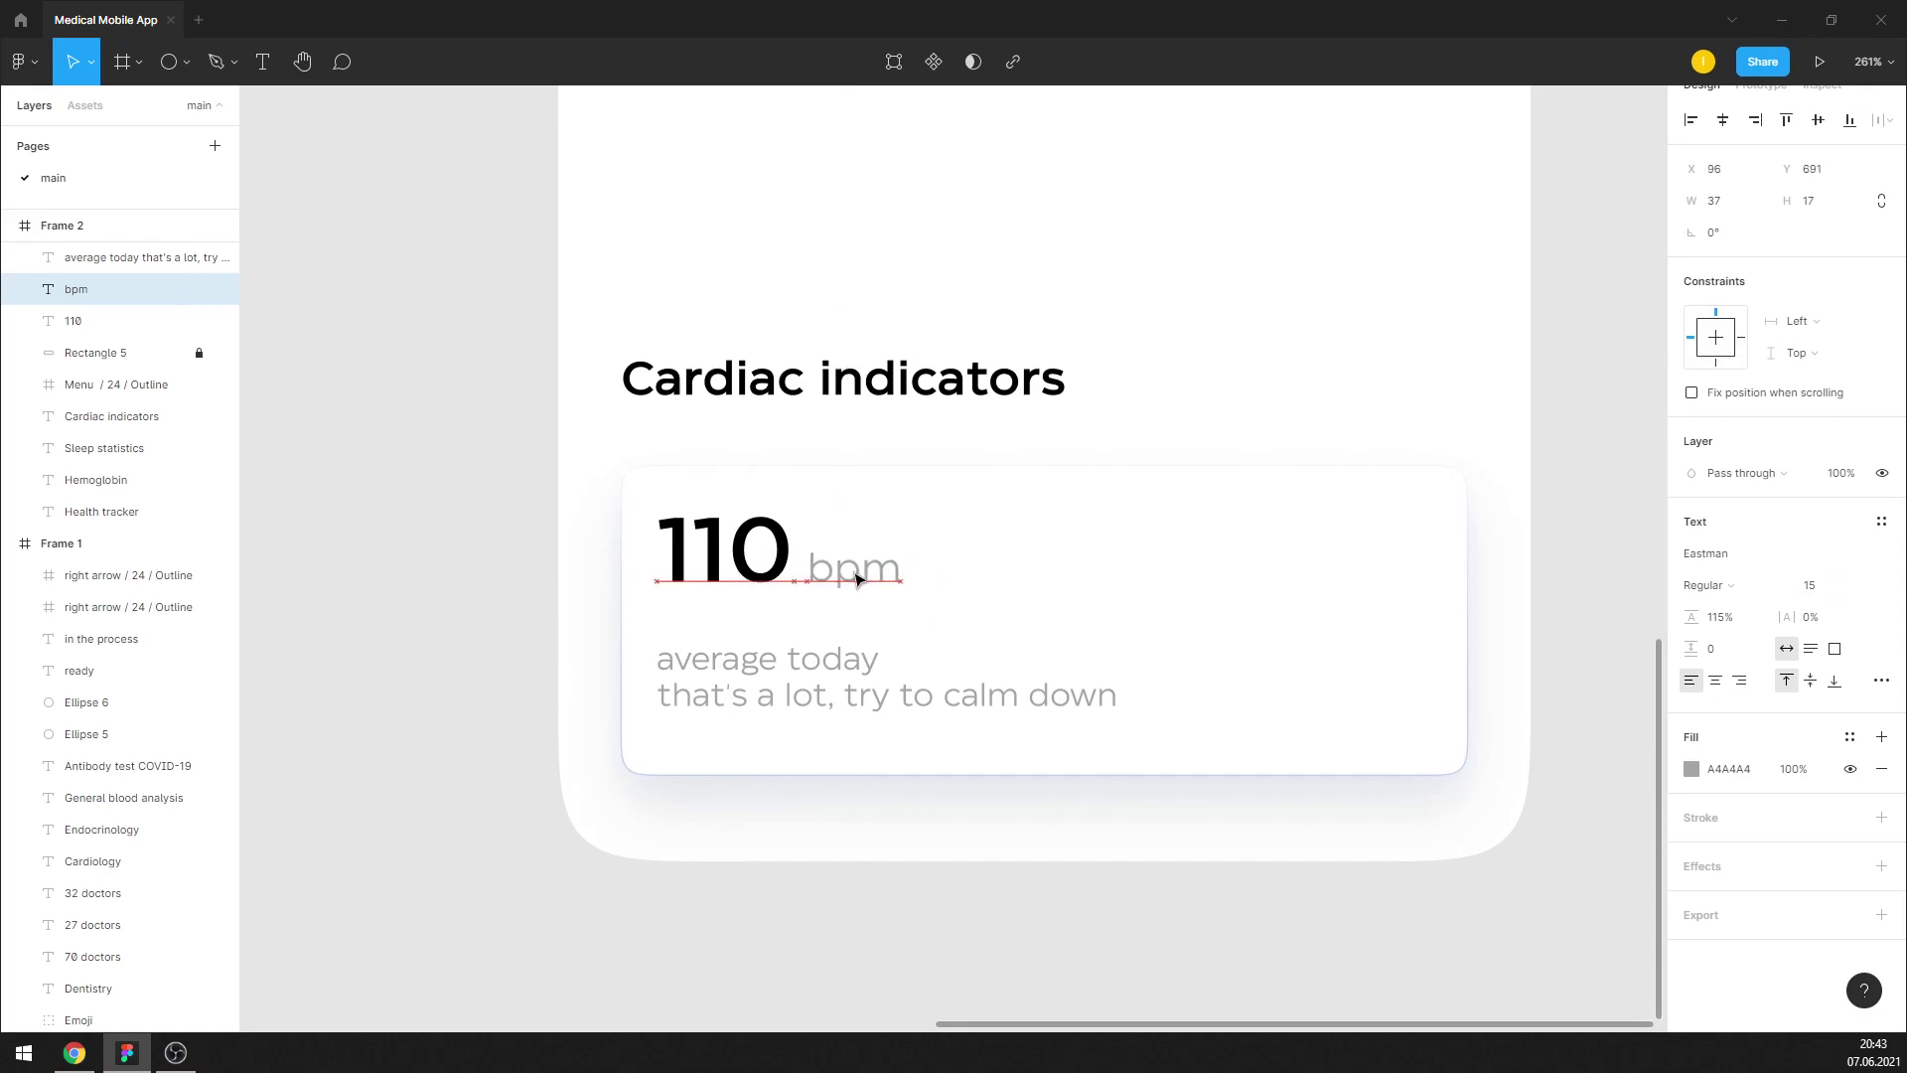
left_click_drag(807, 662, 804, 613)
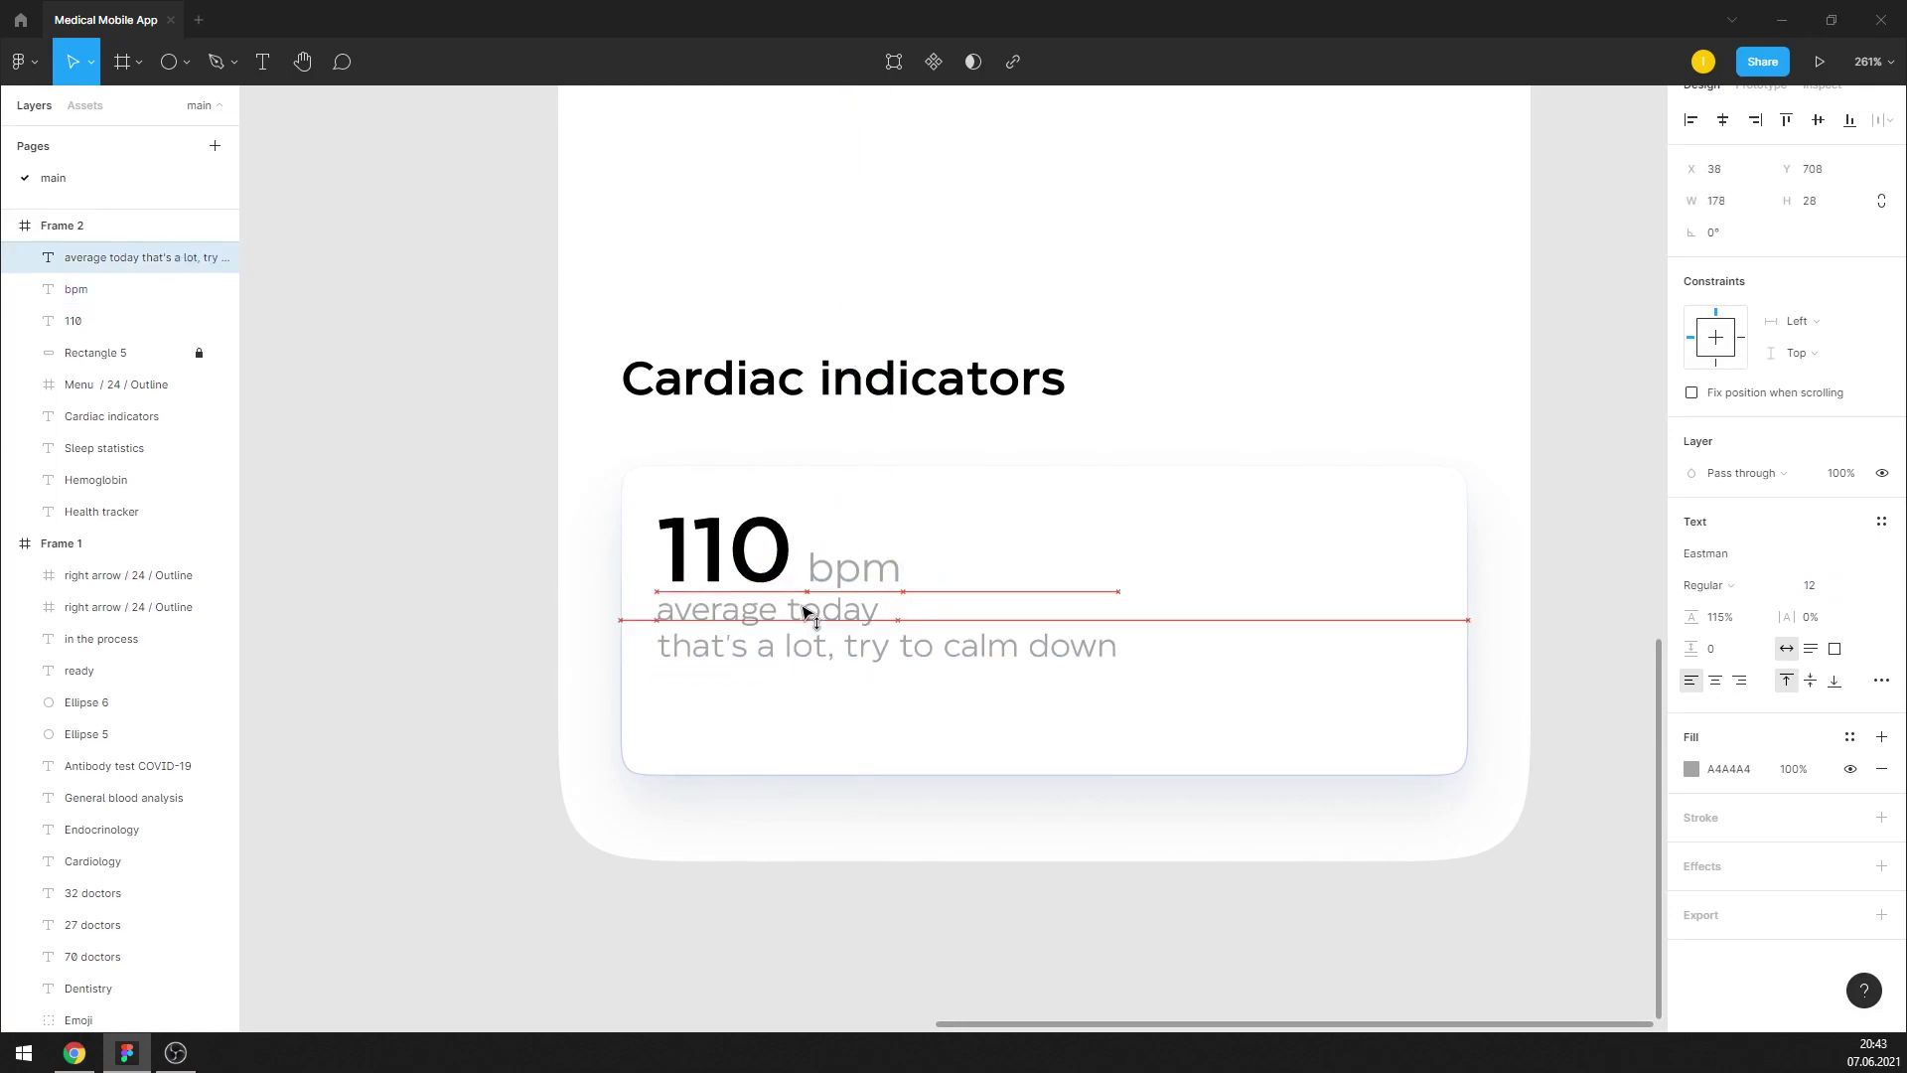
Duplicate the caption lower in the card and delete the advice line from the upper copy
double_click(919, 648)
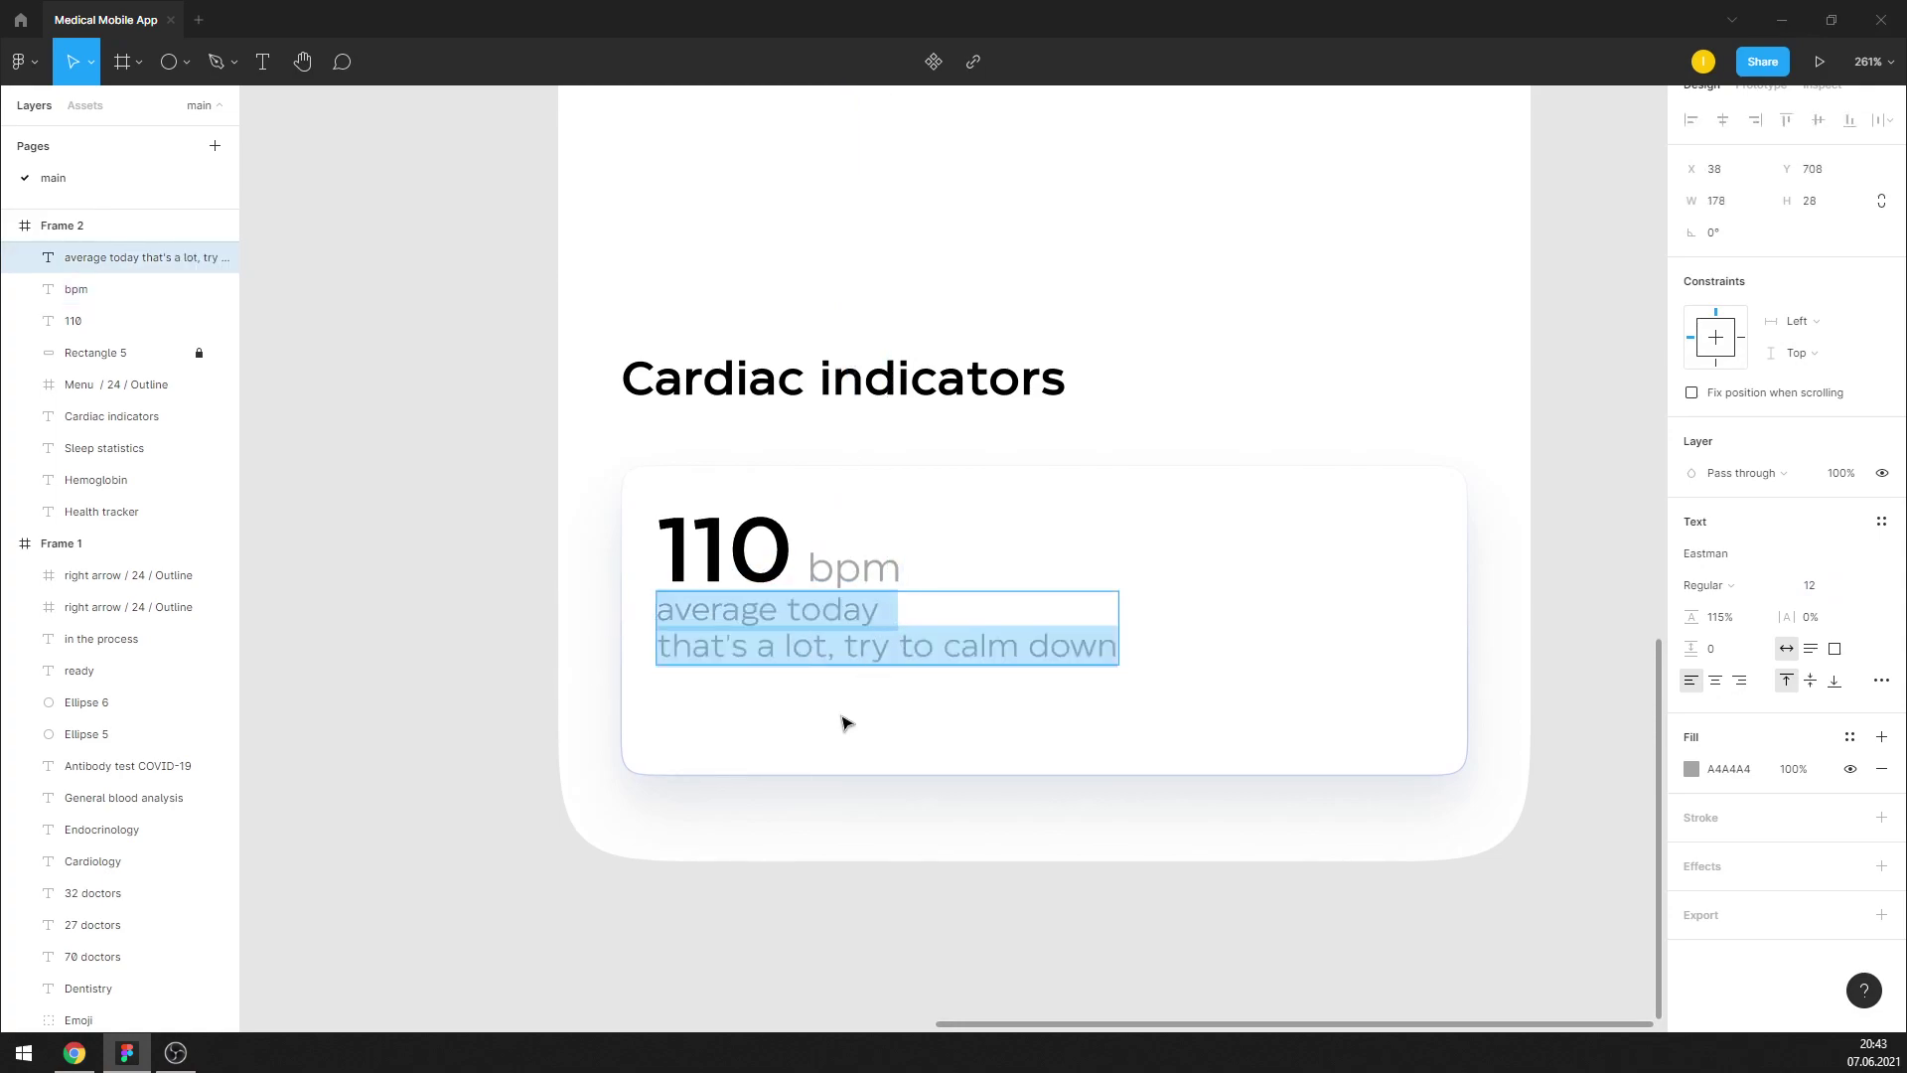
key("Escape")
left_click_drag(851, 630, 851, 724)
left_click(864, 647)
double_click(877, 608)
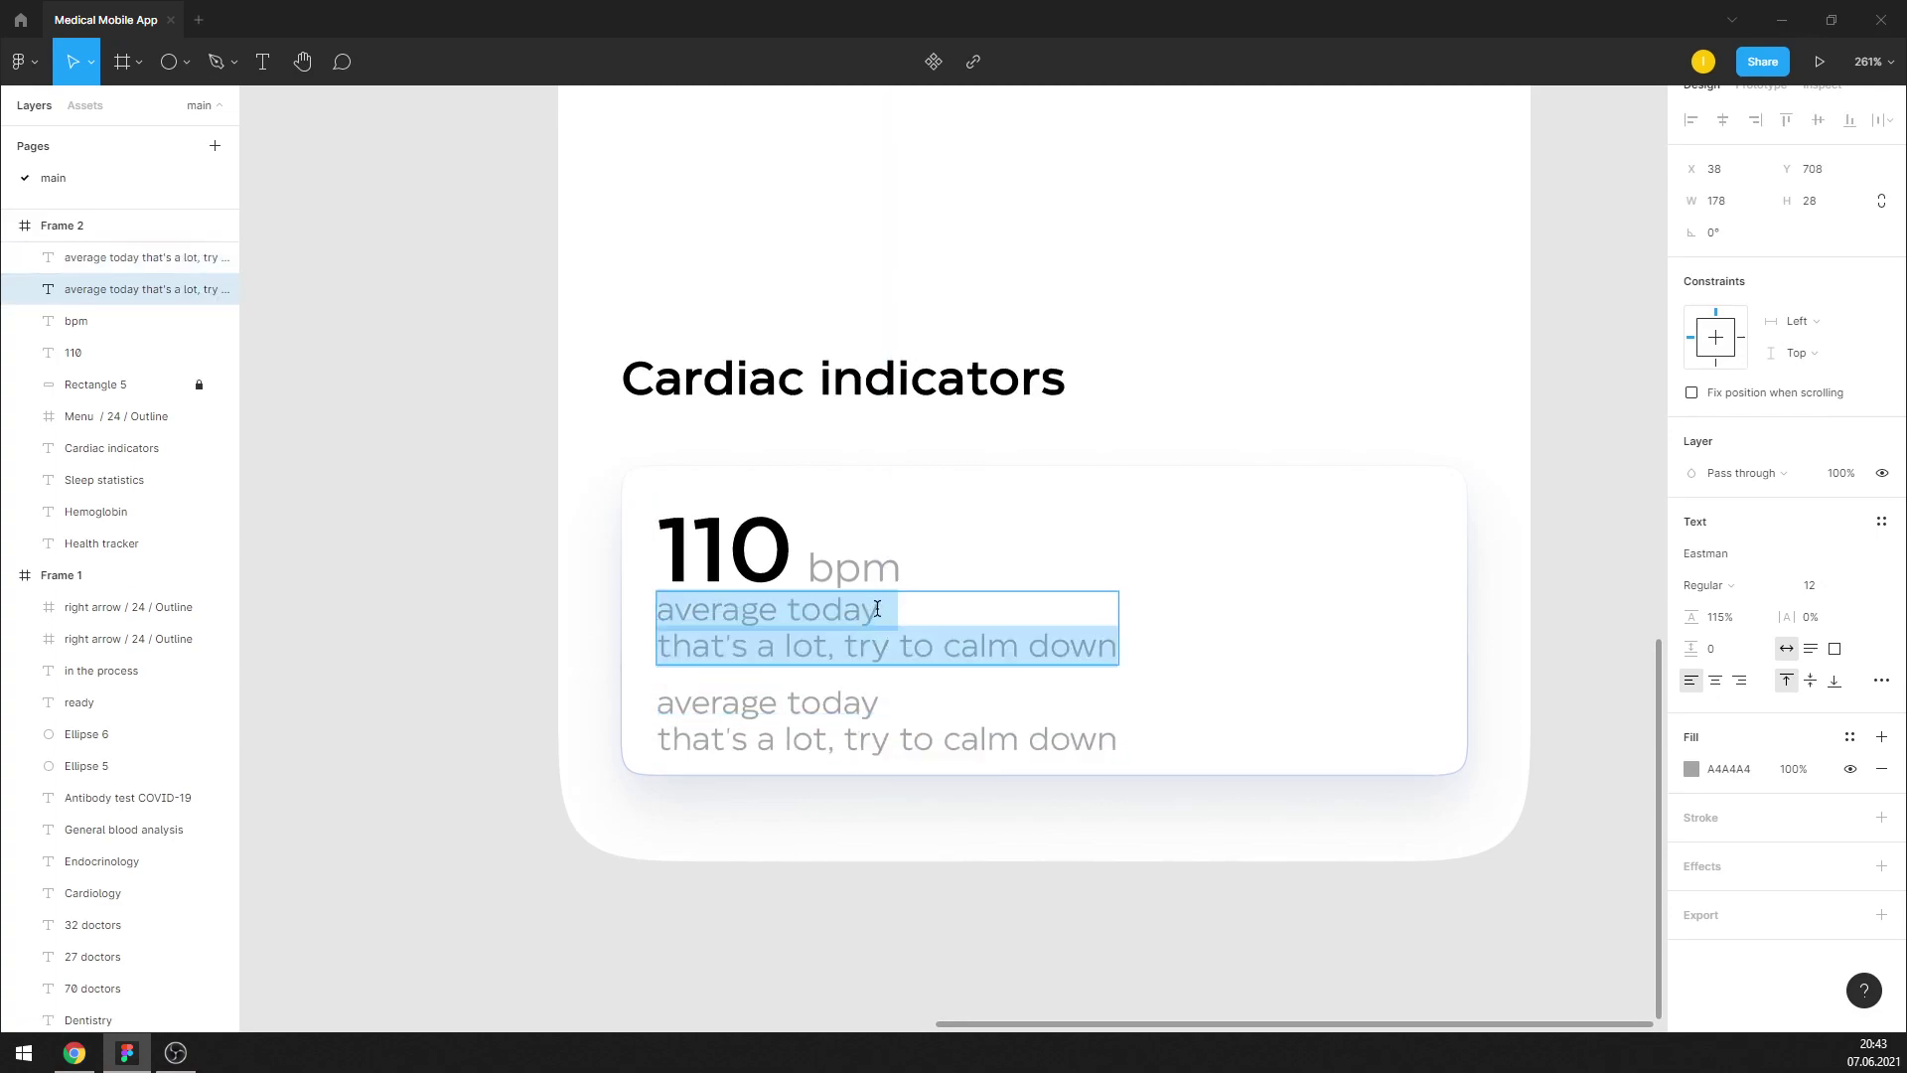
left_click_drag(877, 608, 1345, 719)
key("BackSpace")
key("Escape")
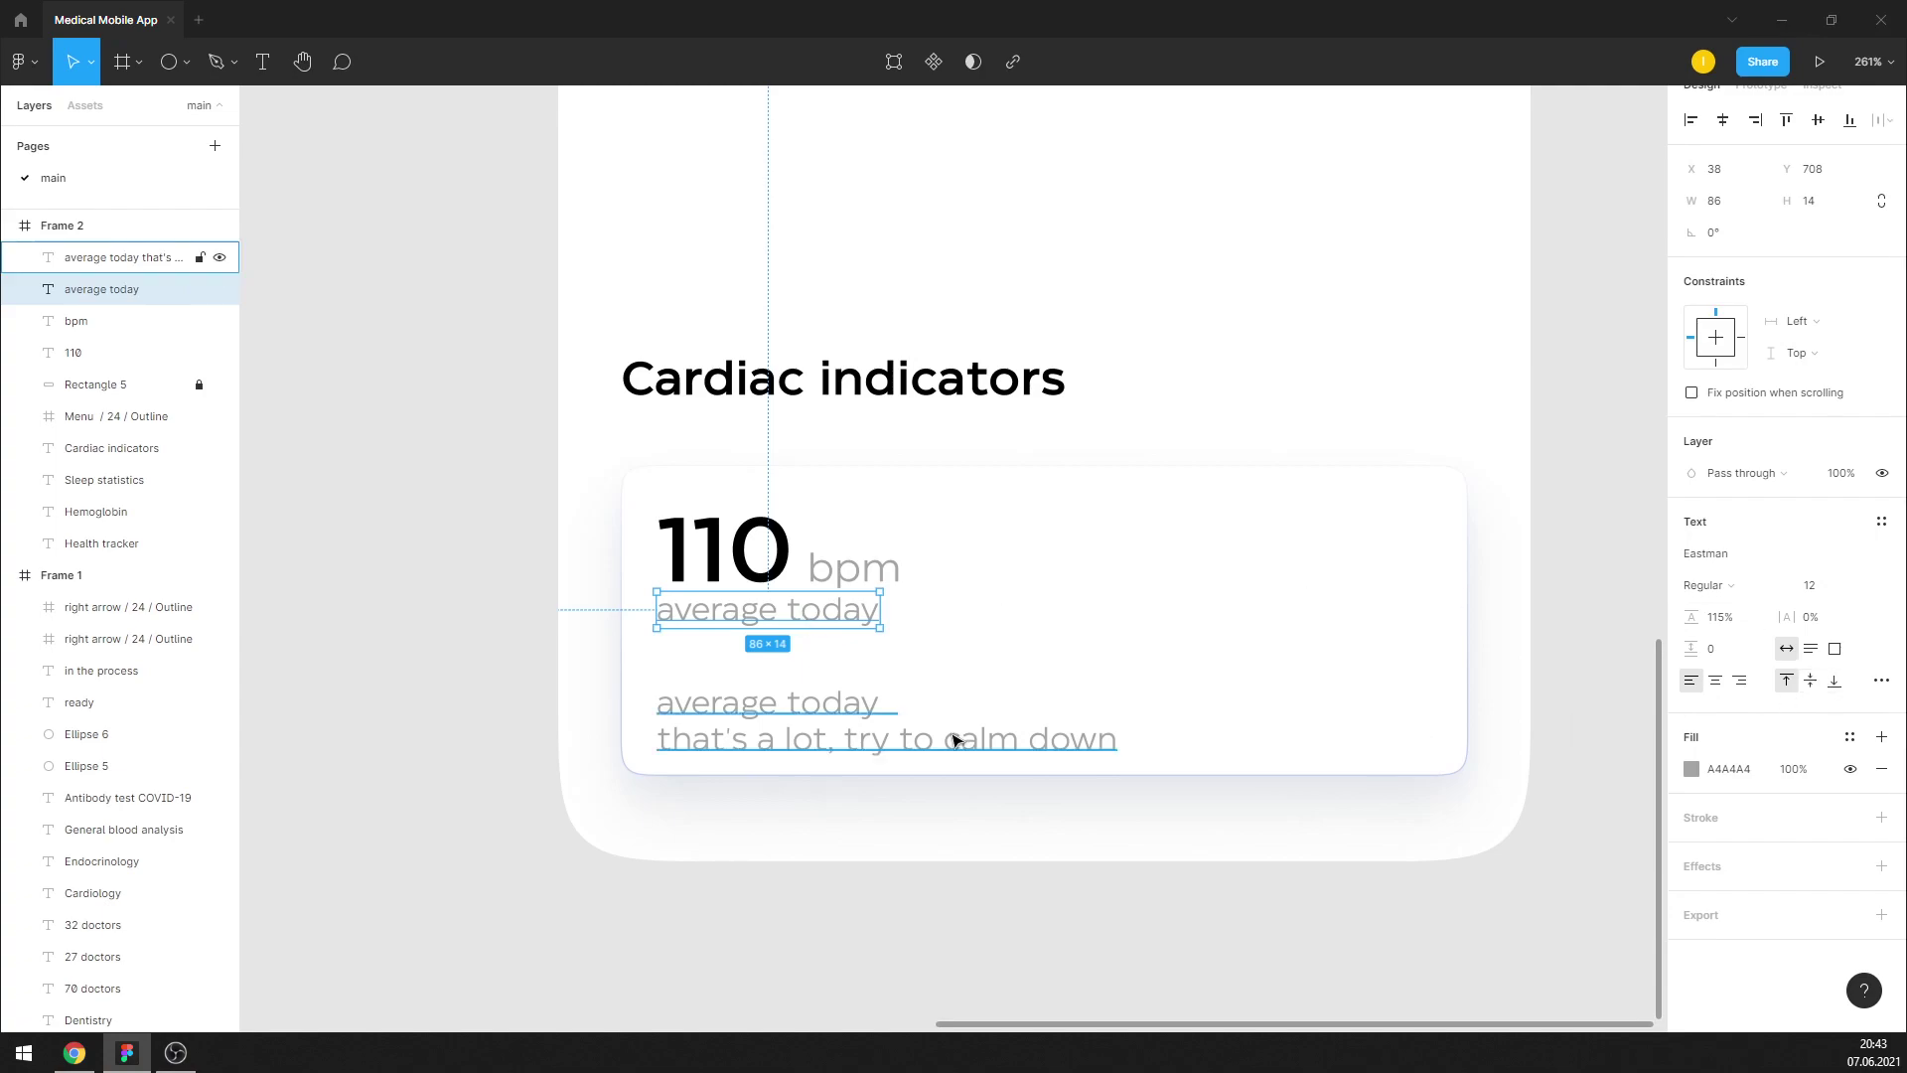
Remove 'average today' from the lower copy, leaving the advice line, and nudge it down
double_click(854, 721)
left_click_drag(882, 707, 613, 720)
key("BackSpace")
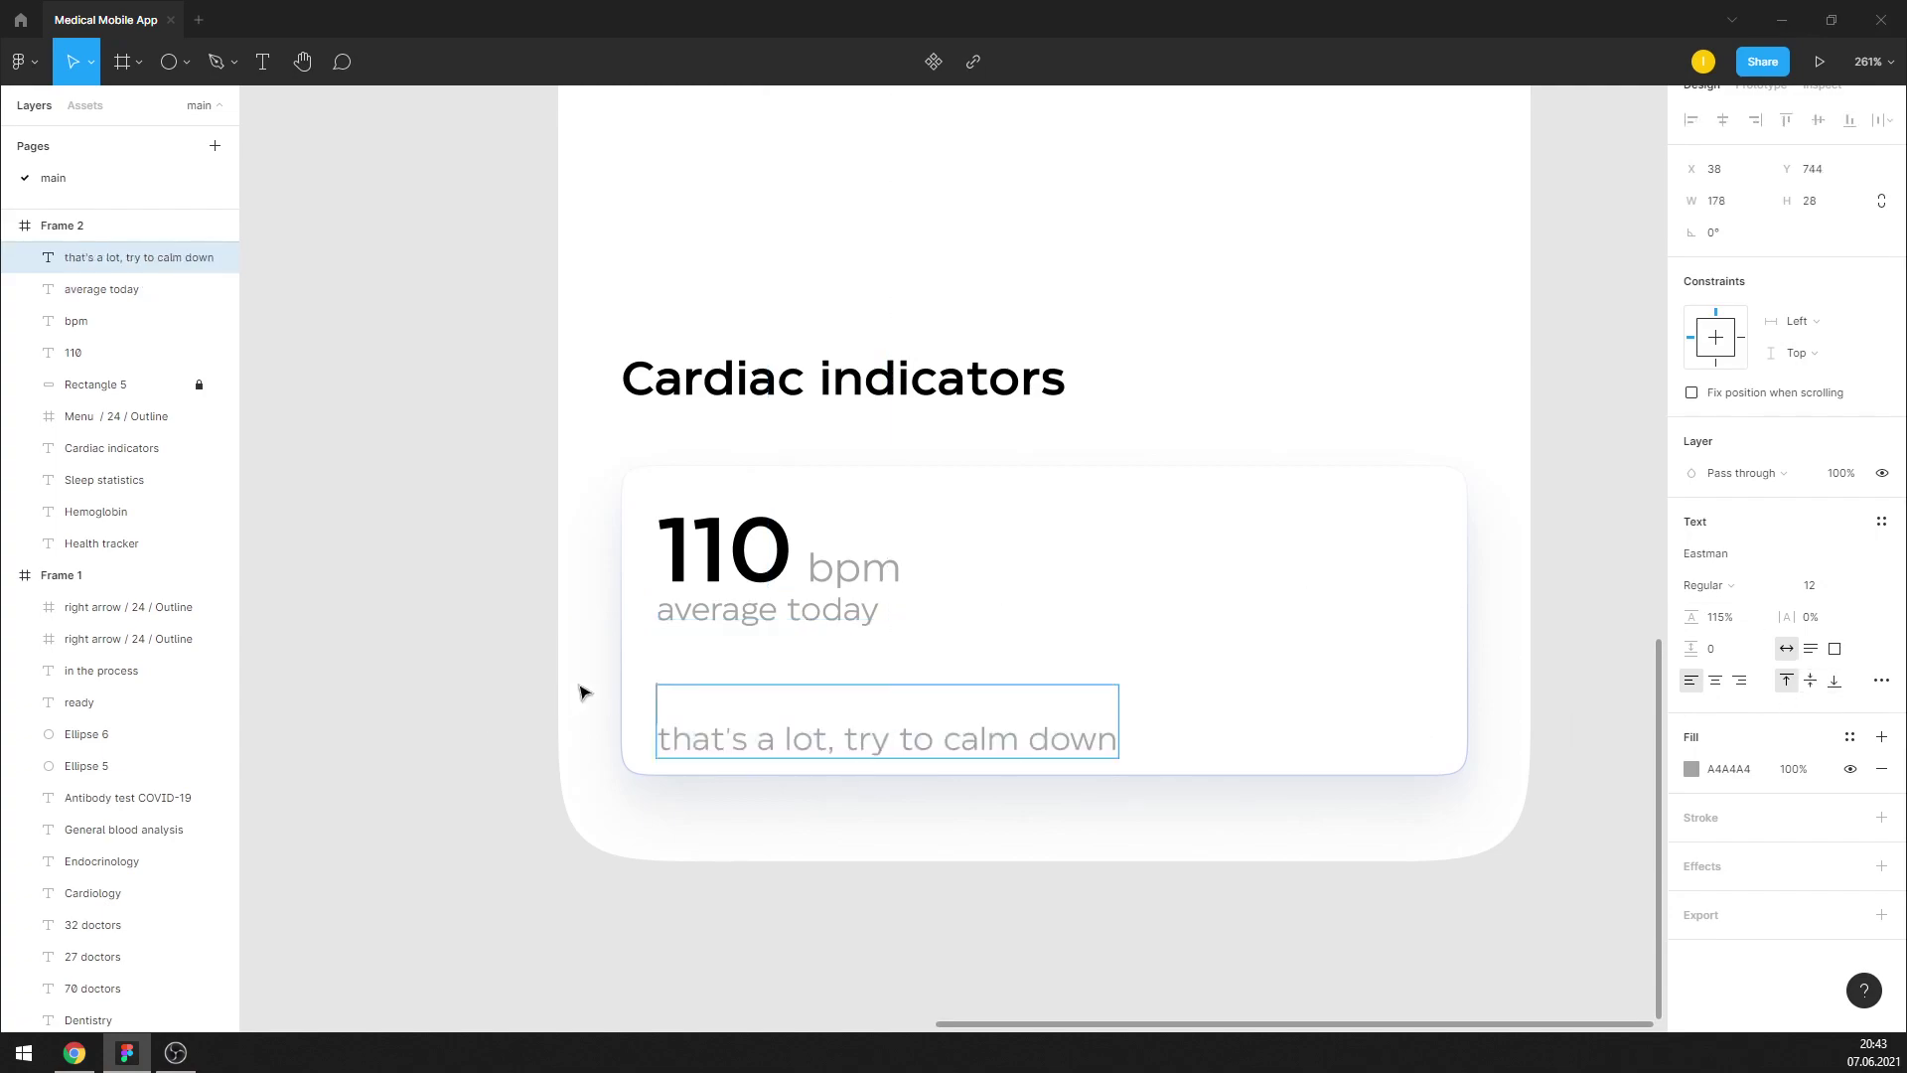
key("BackSpace")
key("Escape")
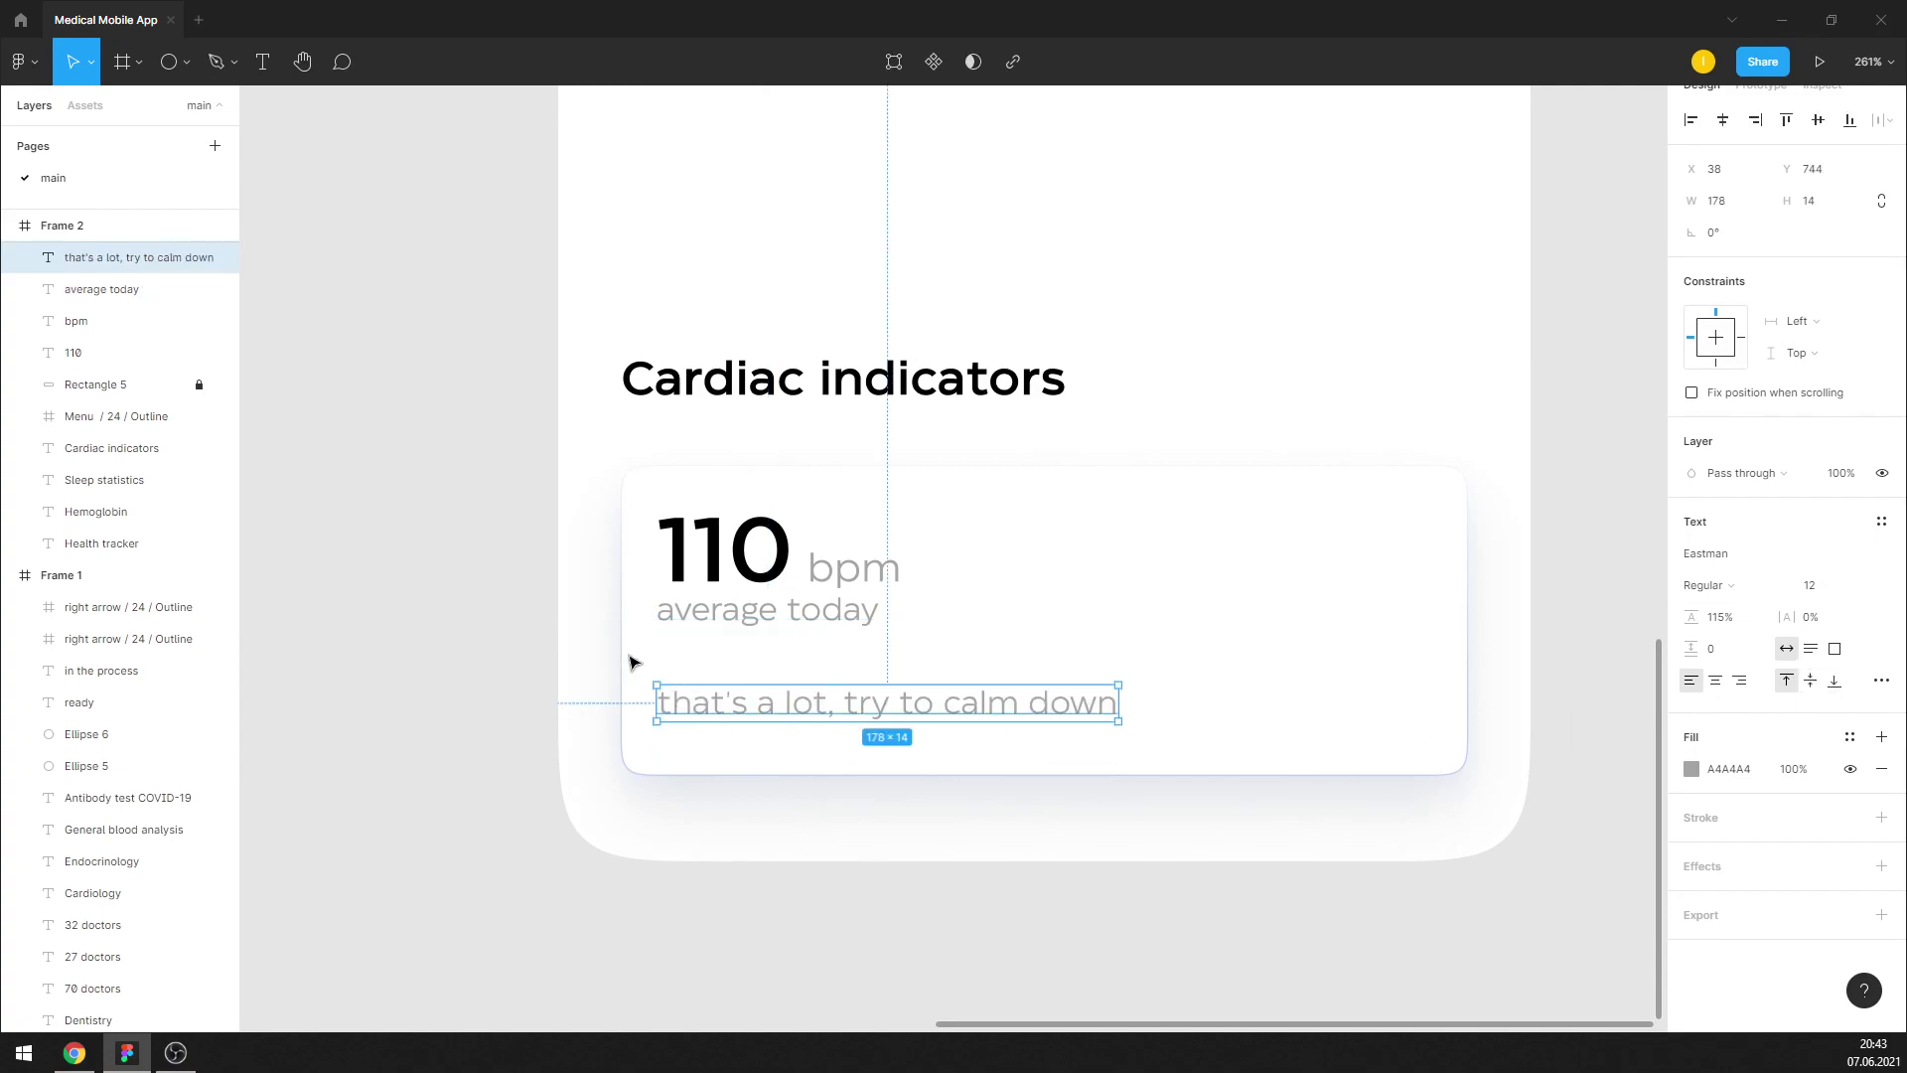
key("shift+Down")
Colour 'average today' black (000000) and nudge it into position
left_click(740, 620)
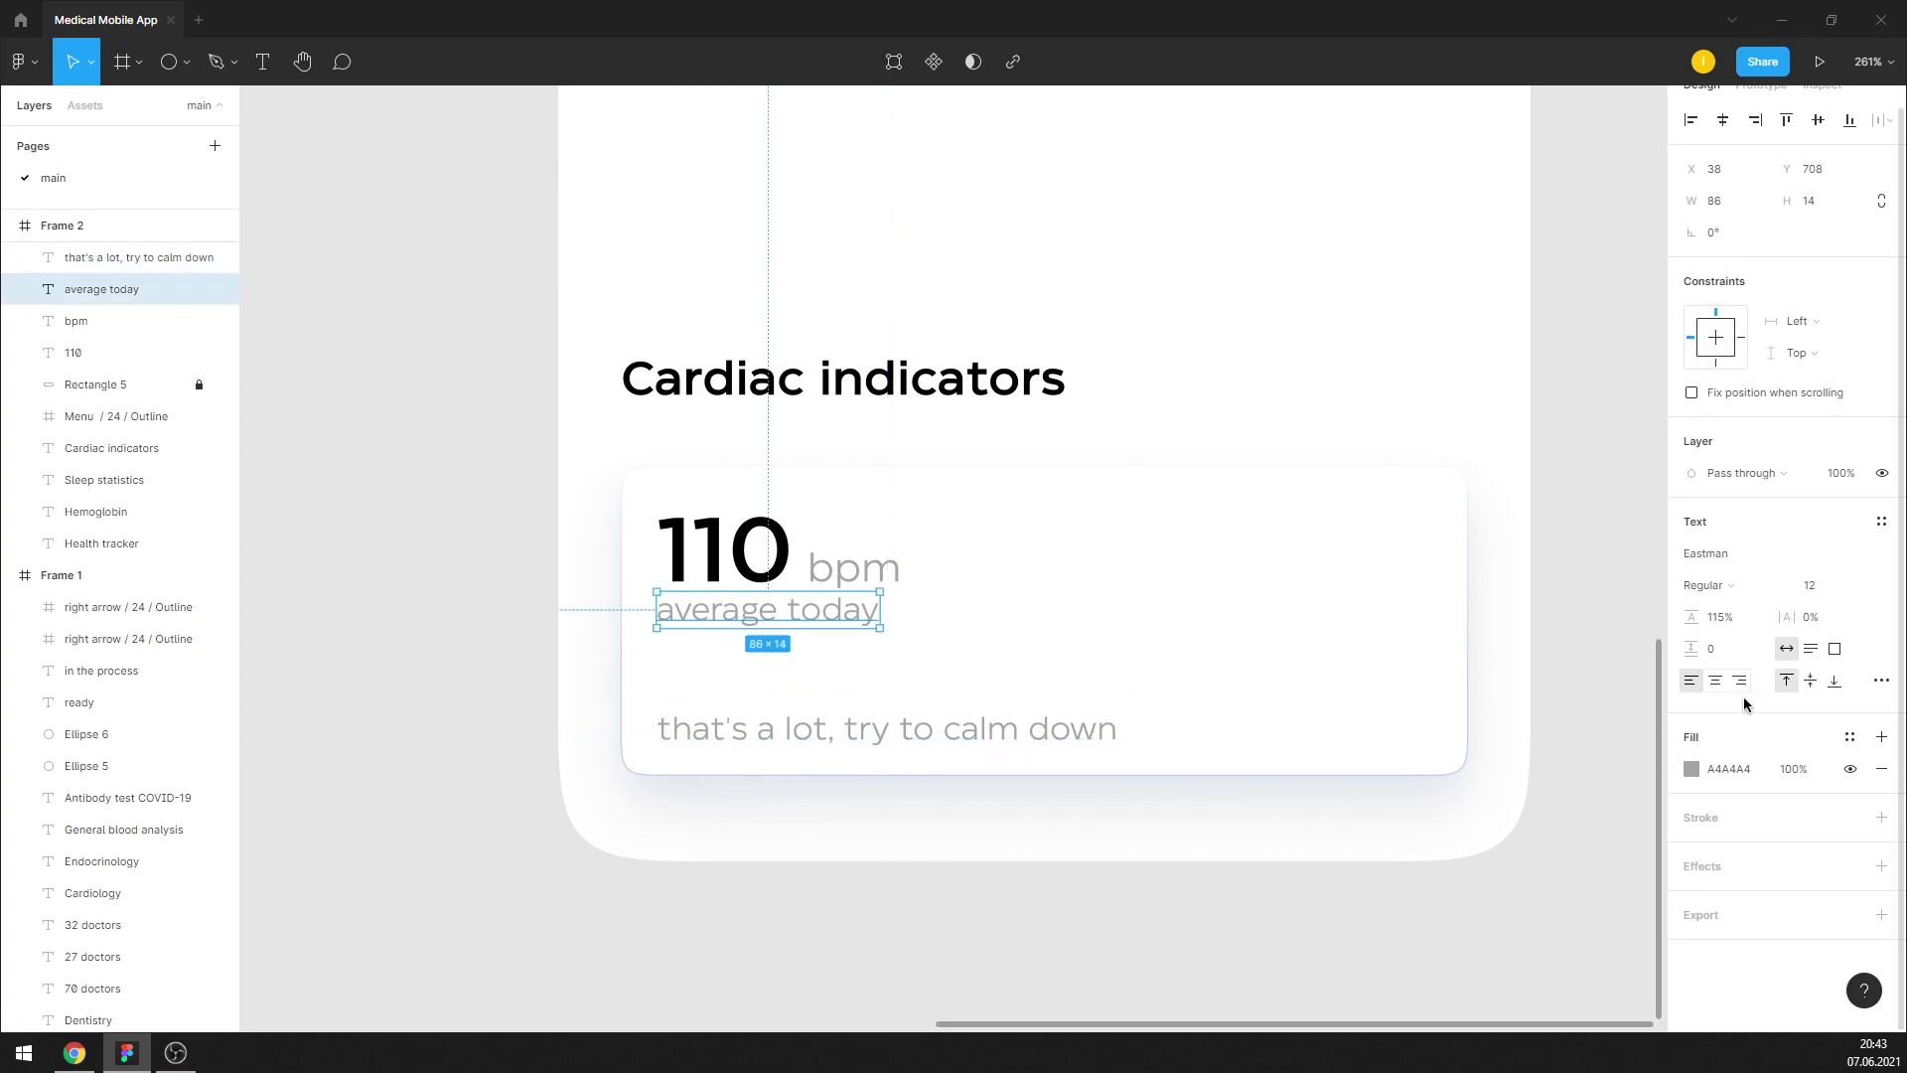
left_click(1691, 769)
left_click_drag(1555, 690, 1331, 800)
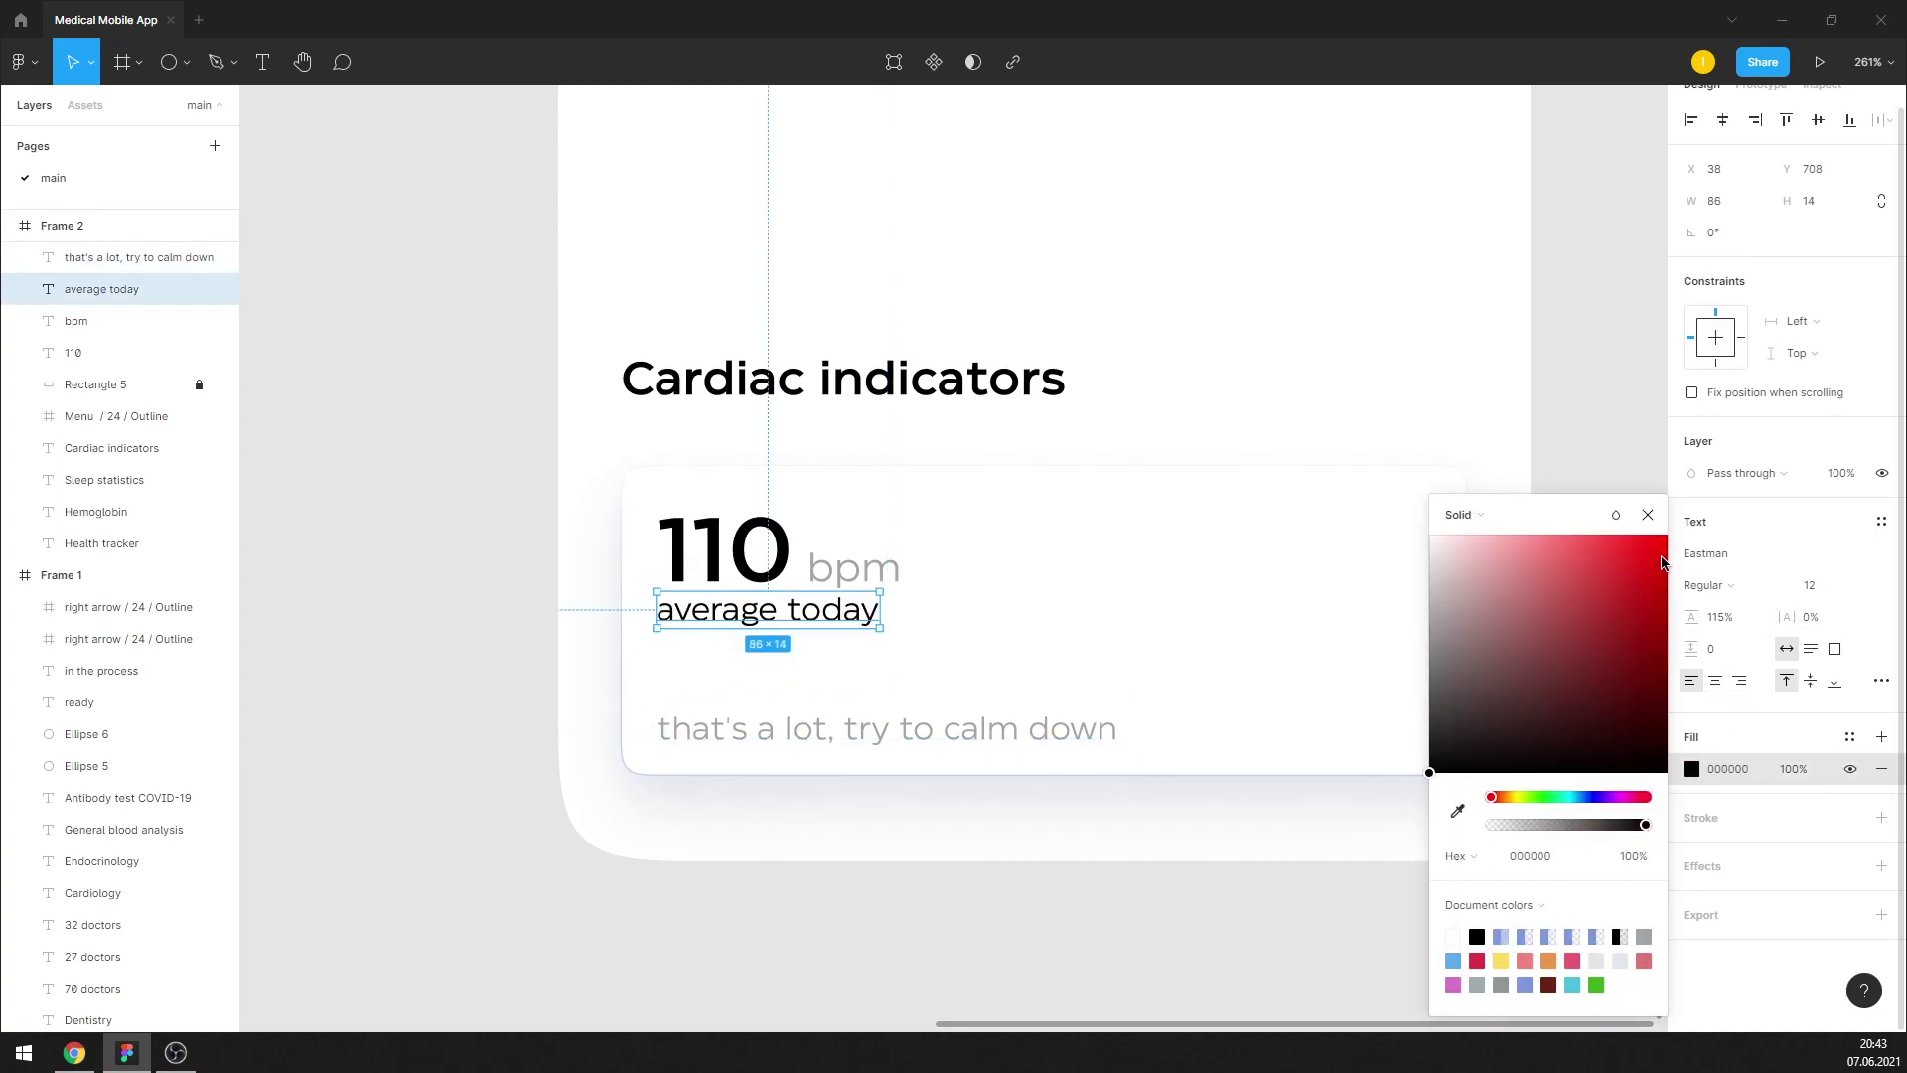
left_click(1648, 514)
key("Escape")
left_click(864, 610)
key("Down")
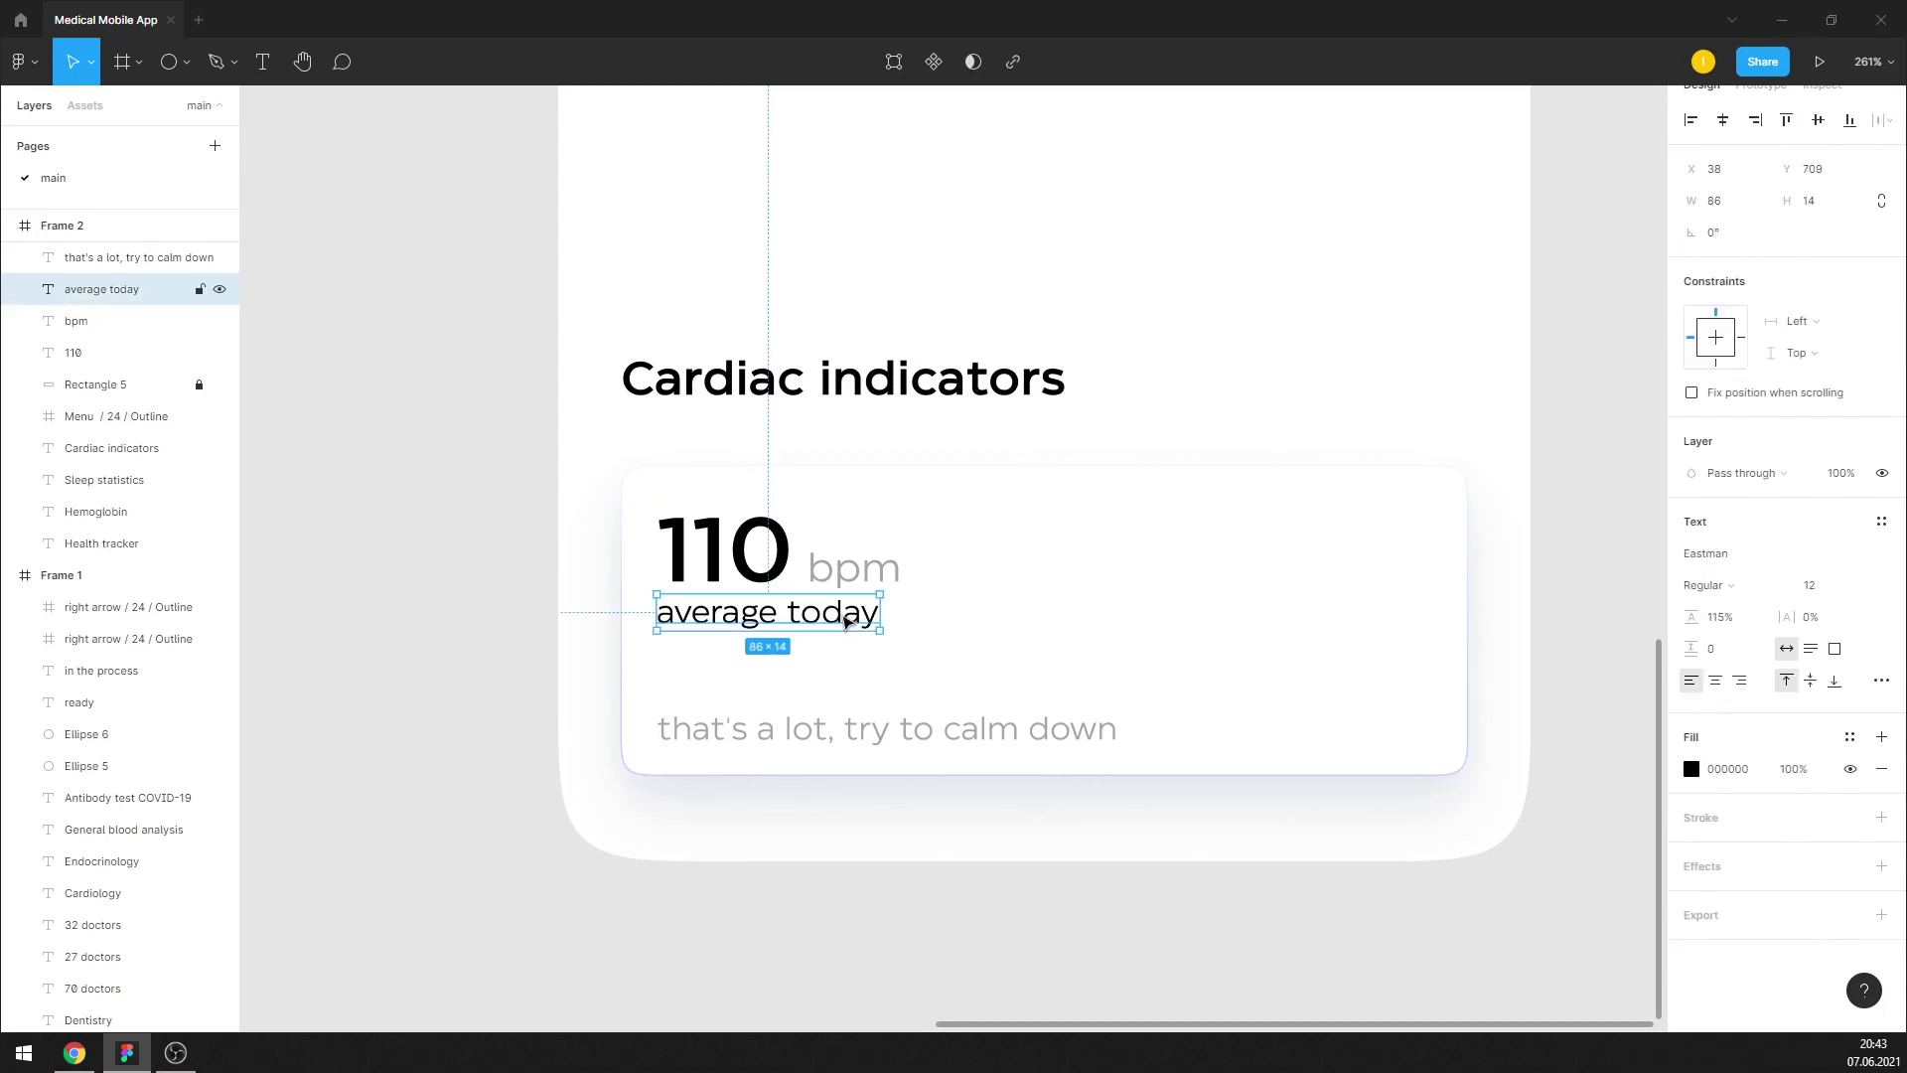
key("Right")
key("Right")
key("Right")
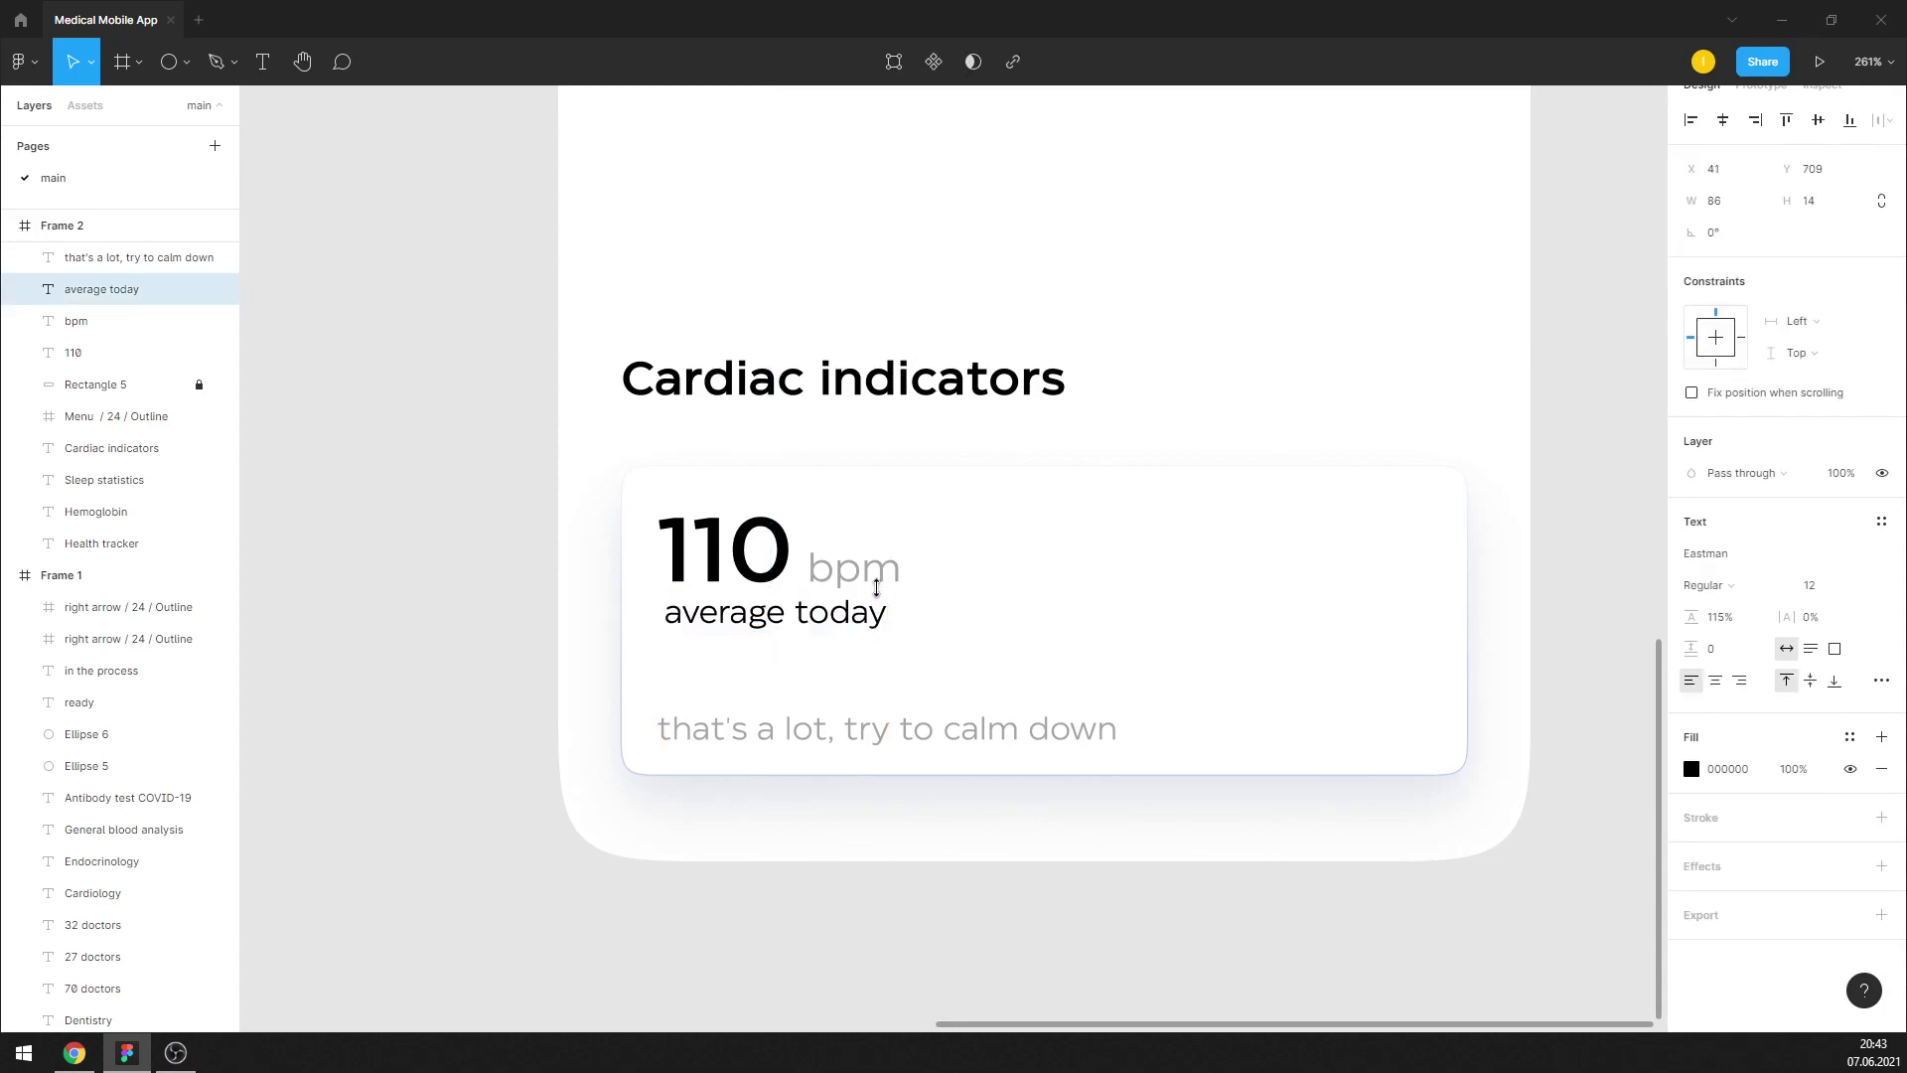
key("Left")
key("Left")
key("Left")
Nudge the bpm label left, closer to the 110 reading
left_click(838, 579)
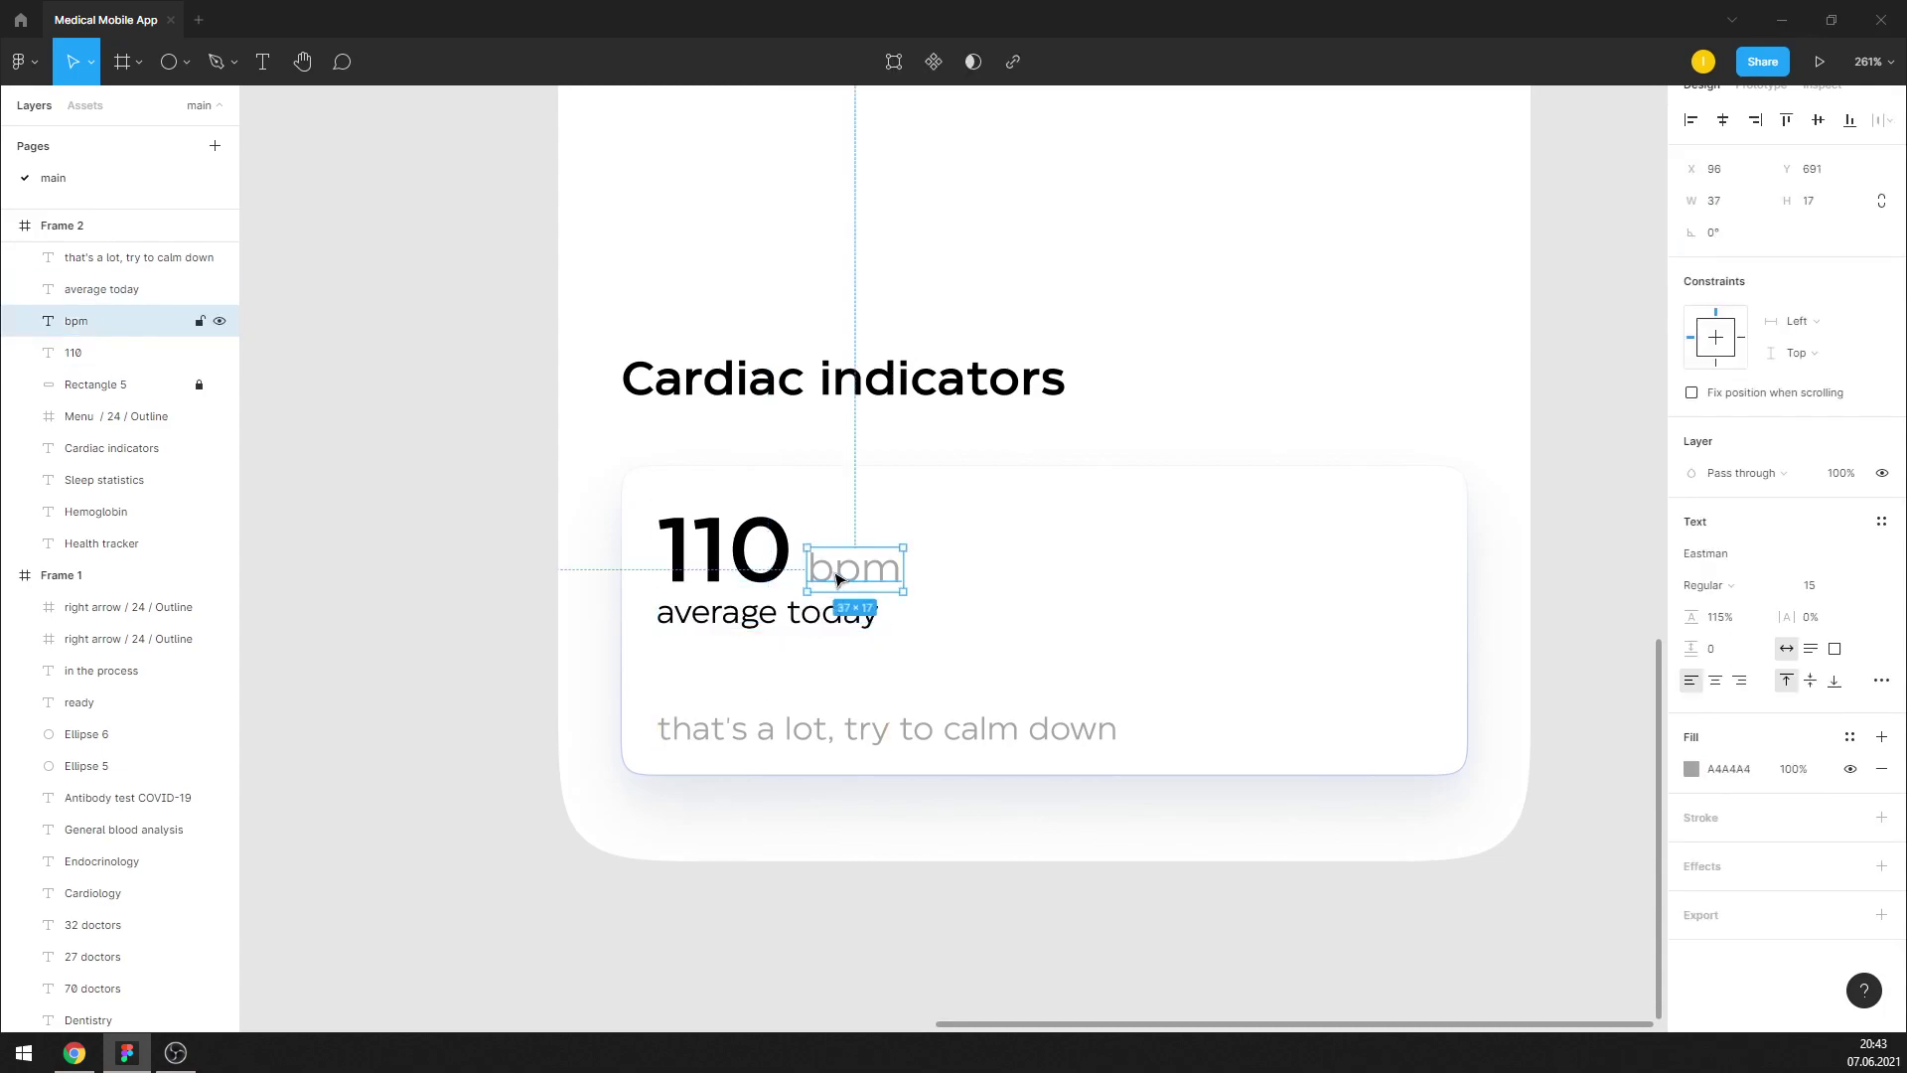
key("ctrl+y")
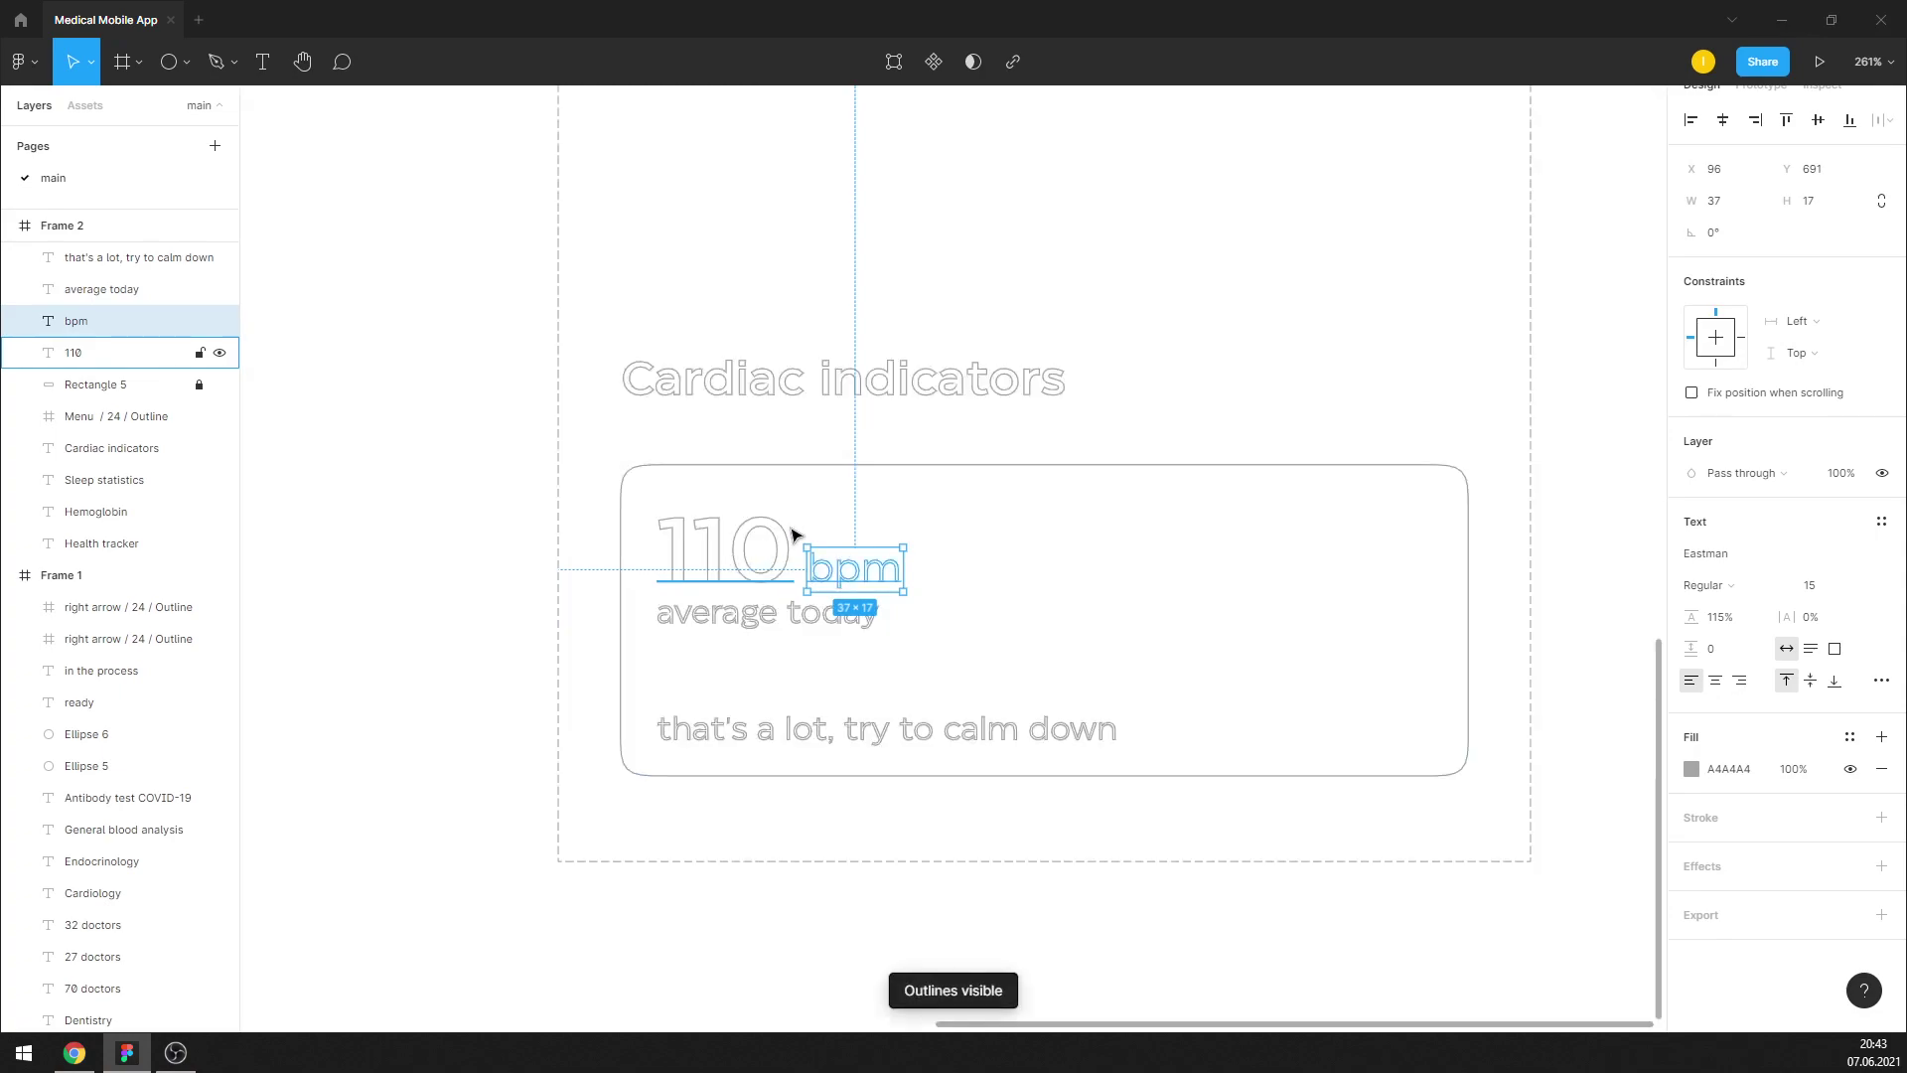
key("ctrl+y")
key("Left")
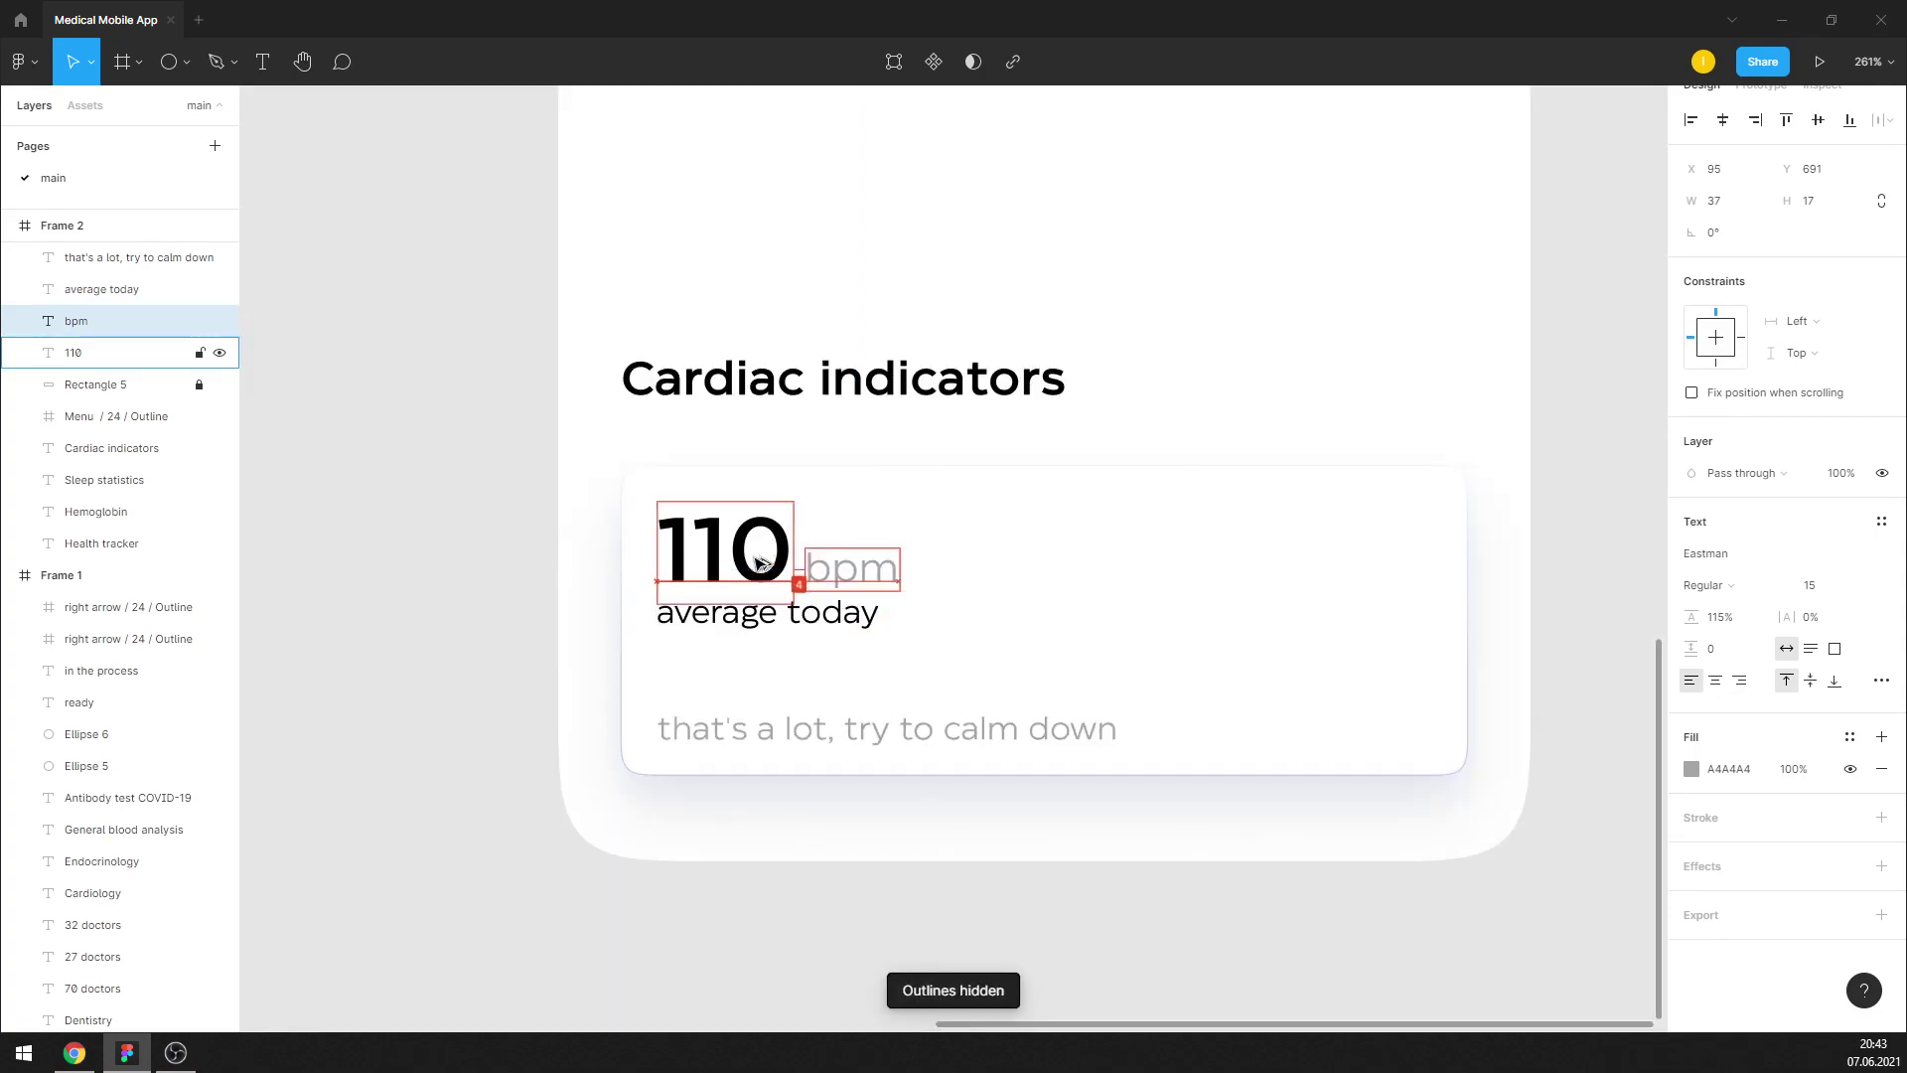
key("Left")
key("Left")
key("Left")
key("Left")
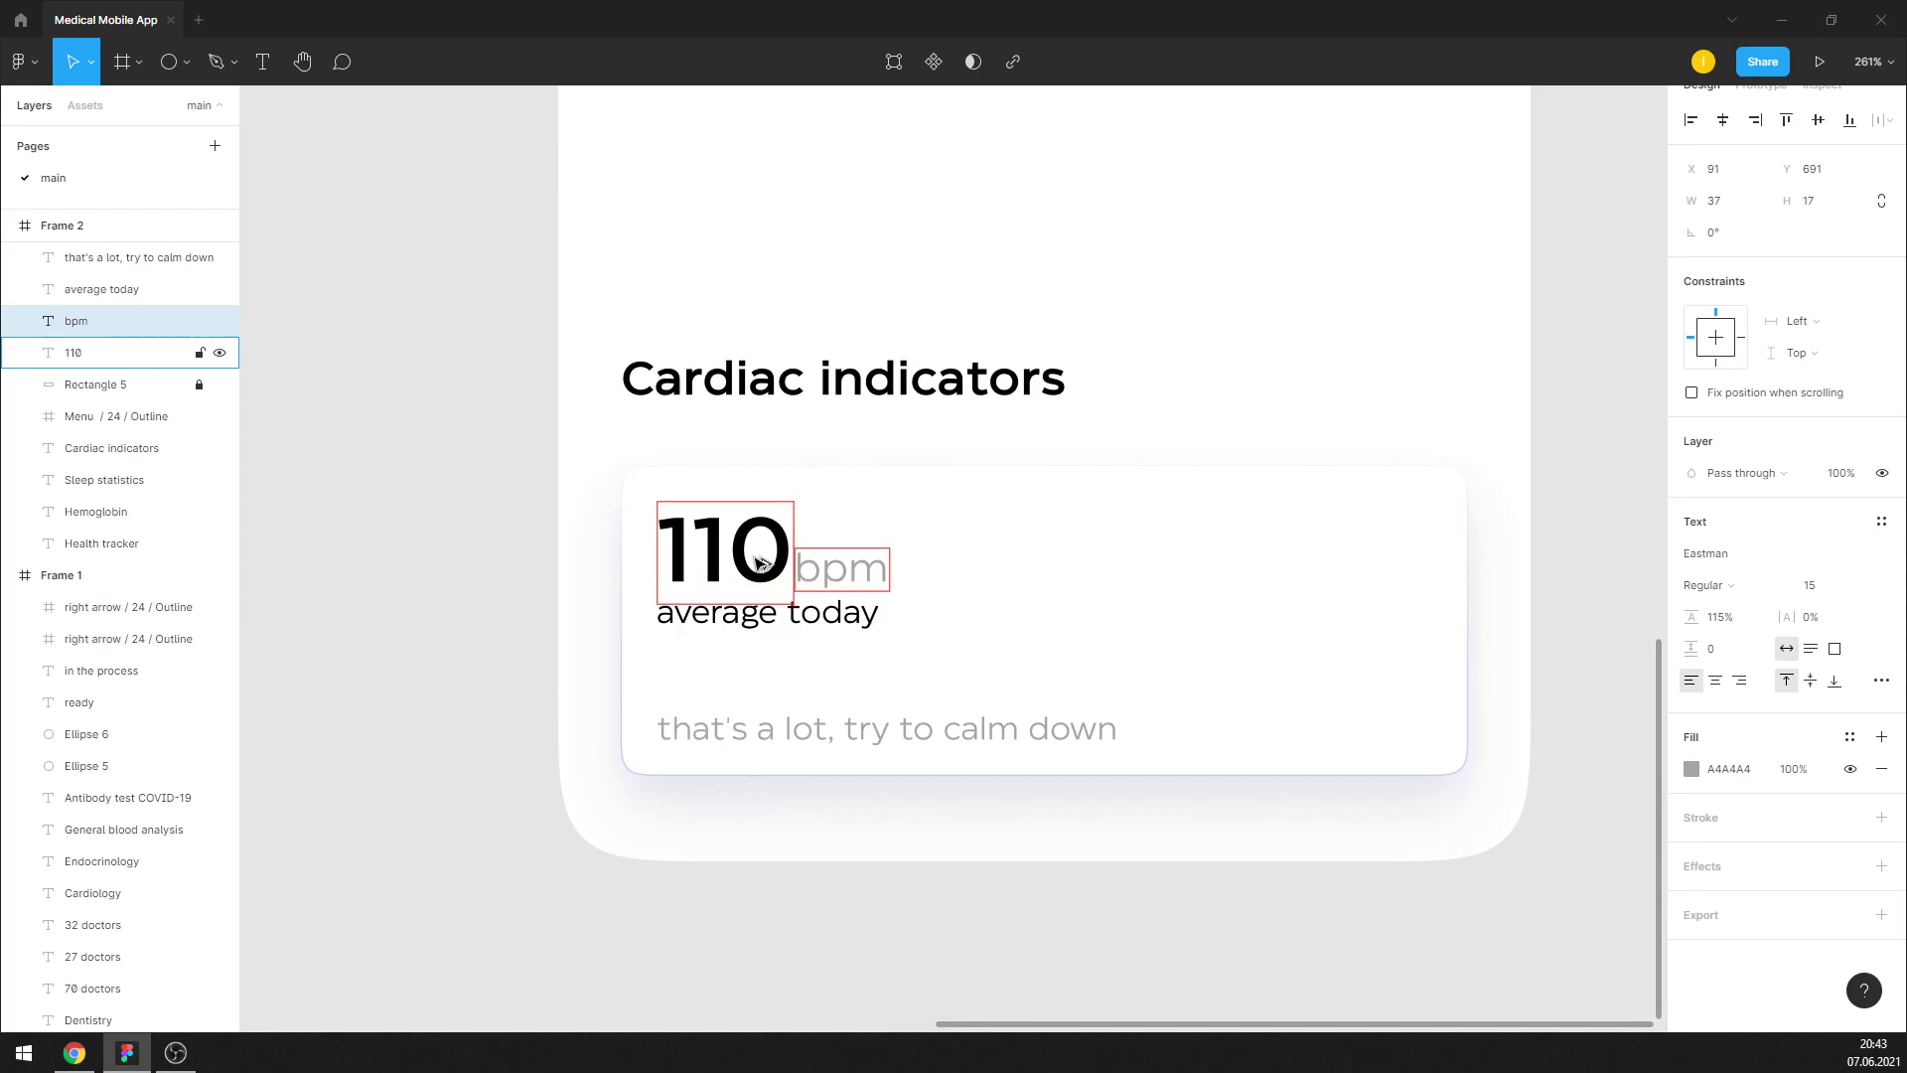
key("Right")
key("Right")
key("Right")
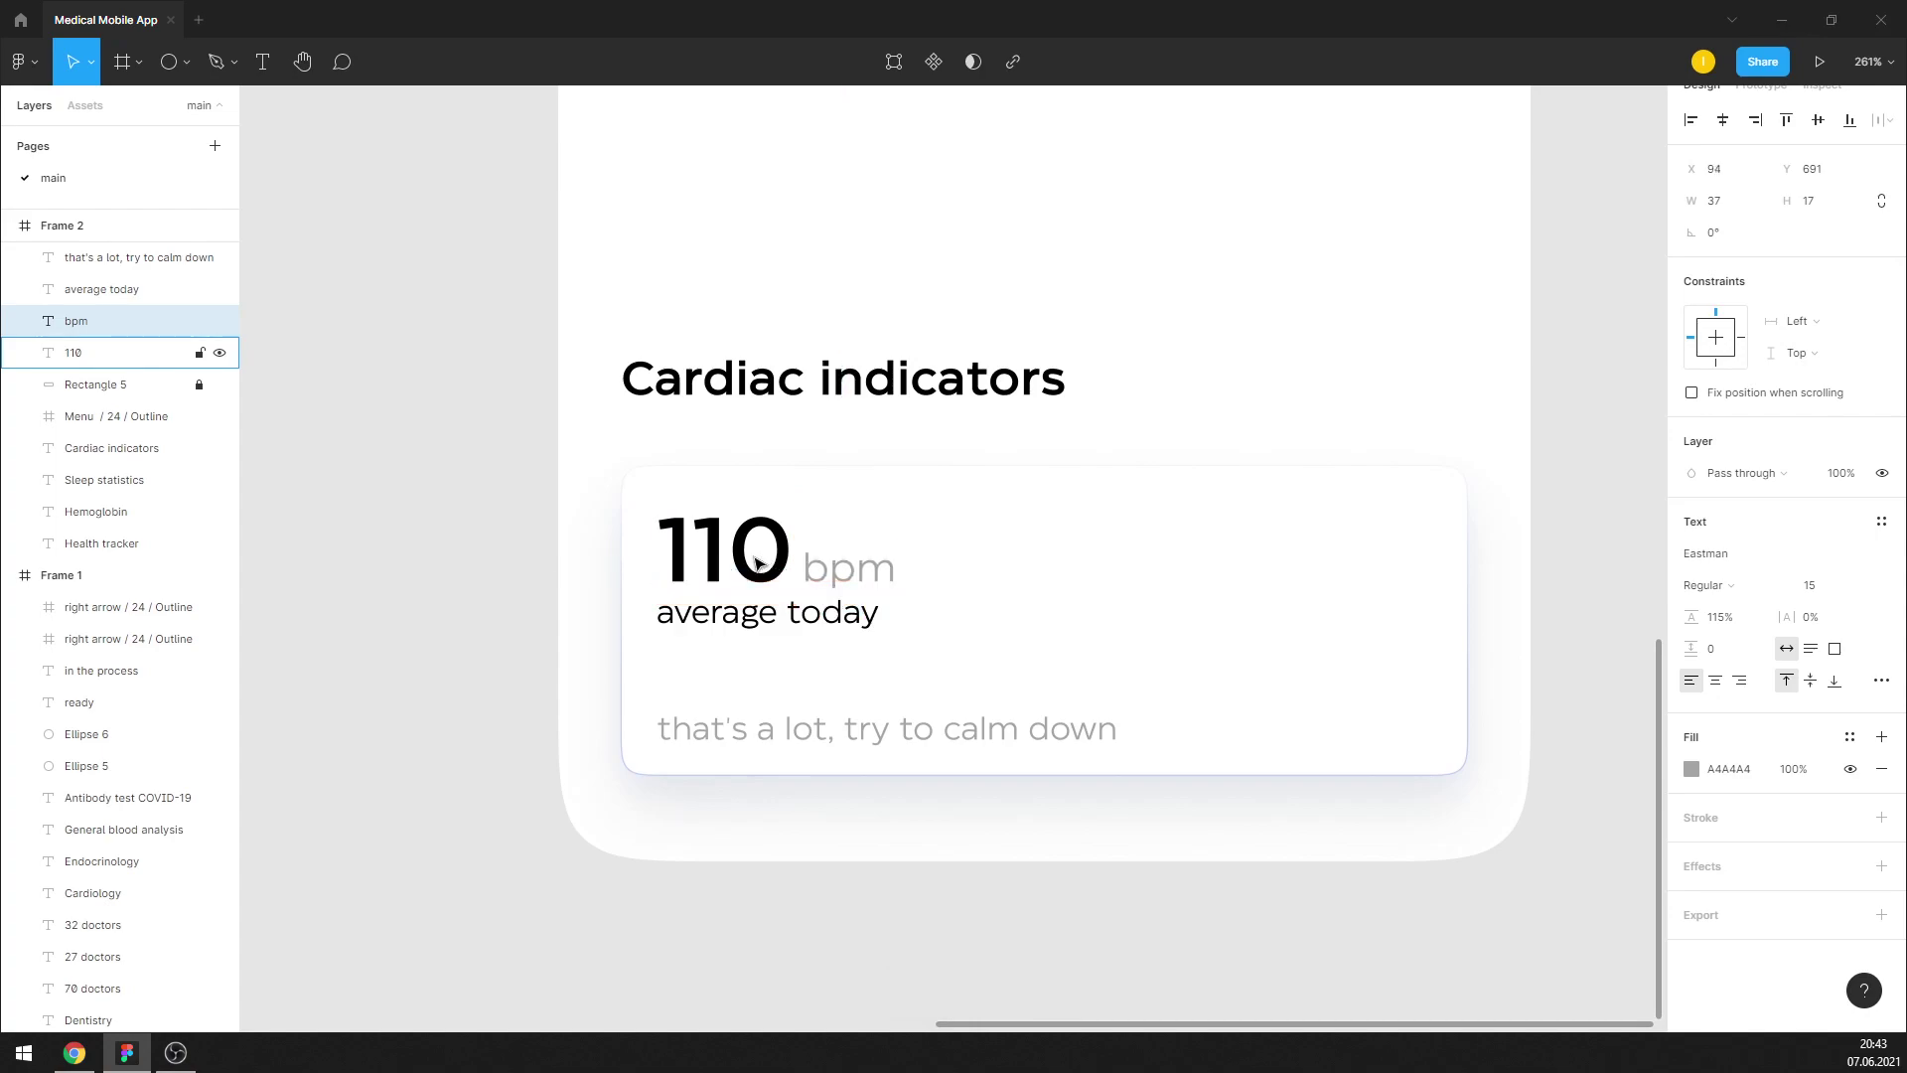
Set 'average today' to font size 13
left_click(771, 621)
left_click(1821, 588)
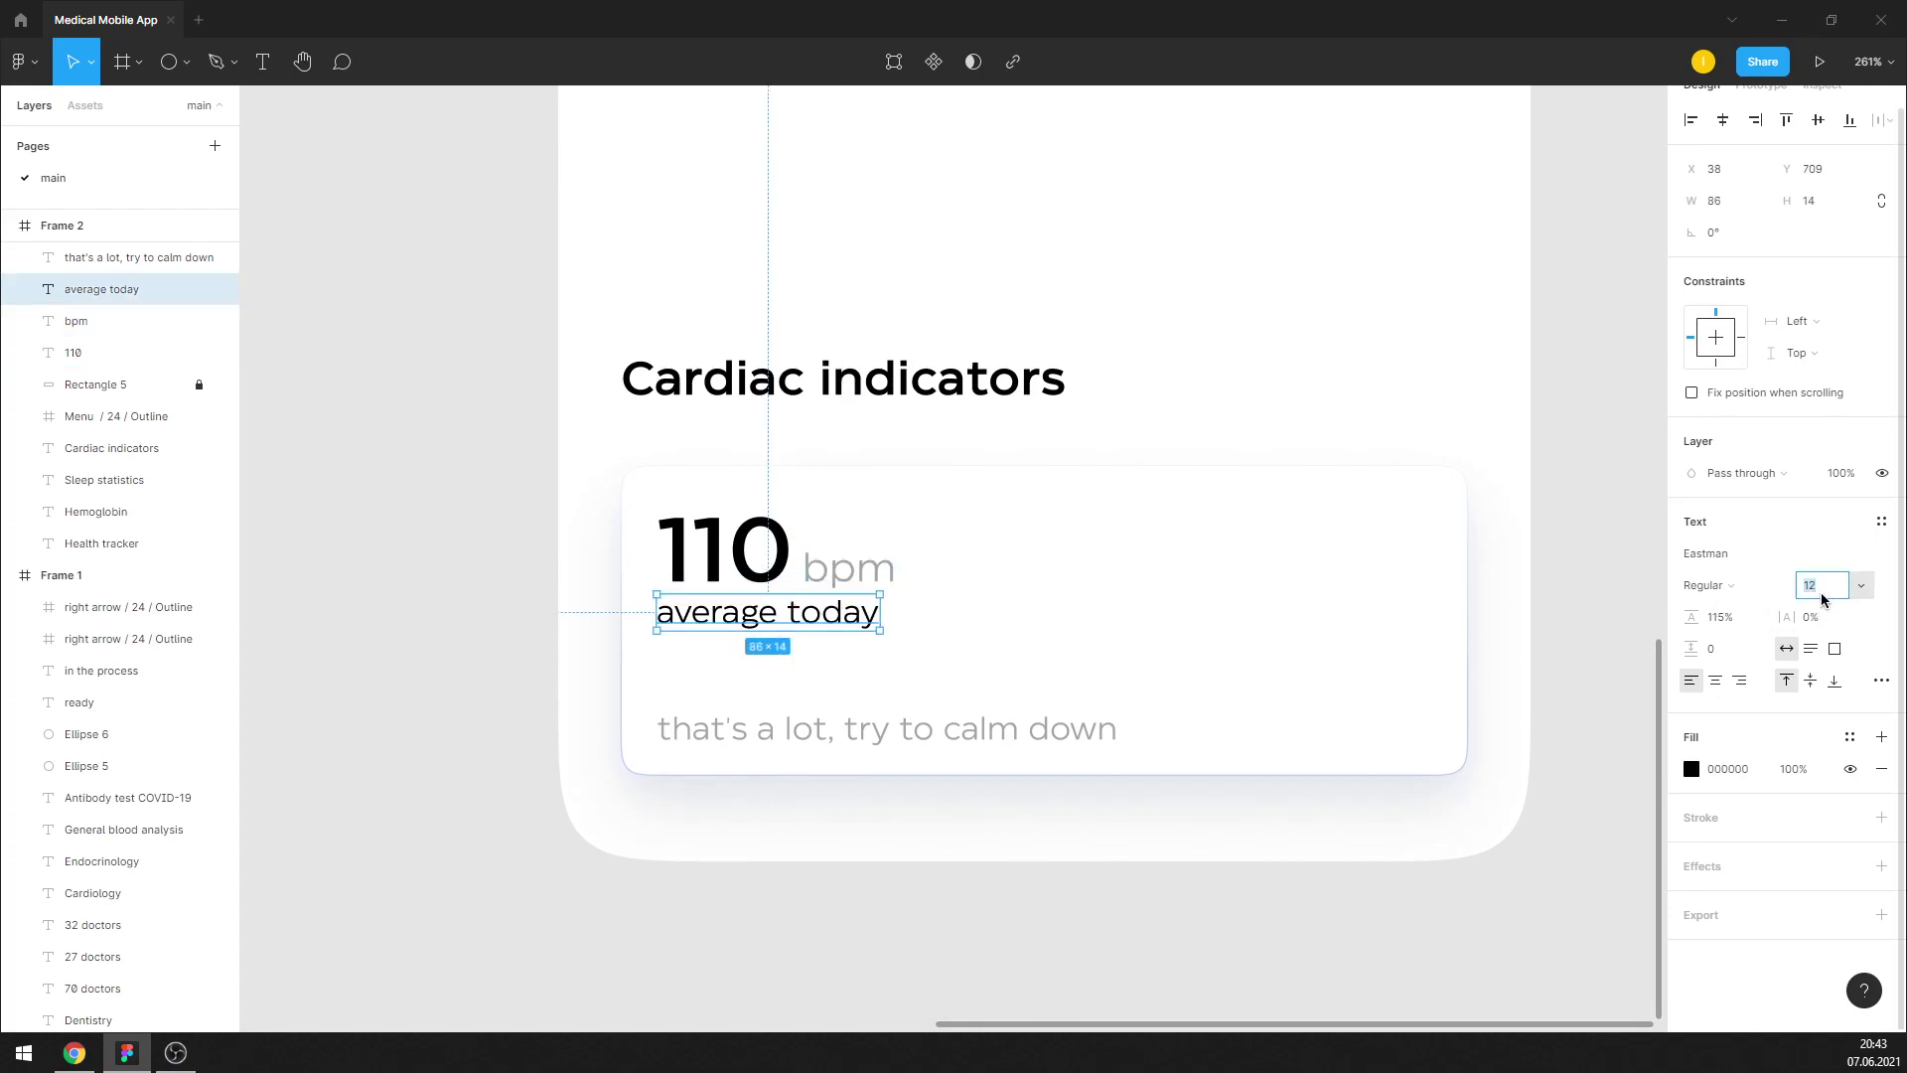
key("Return")
type("3")
key("Return")
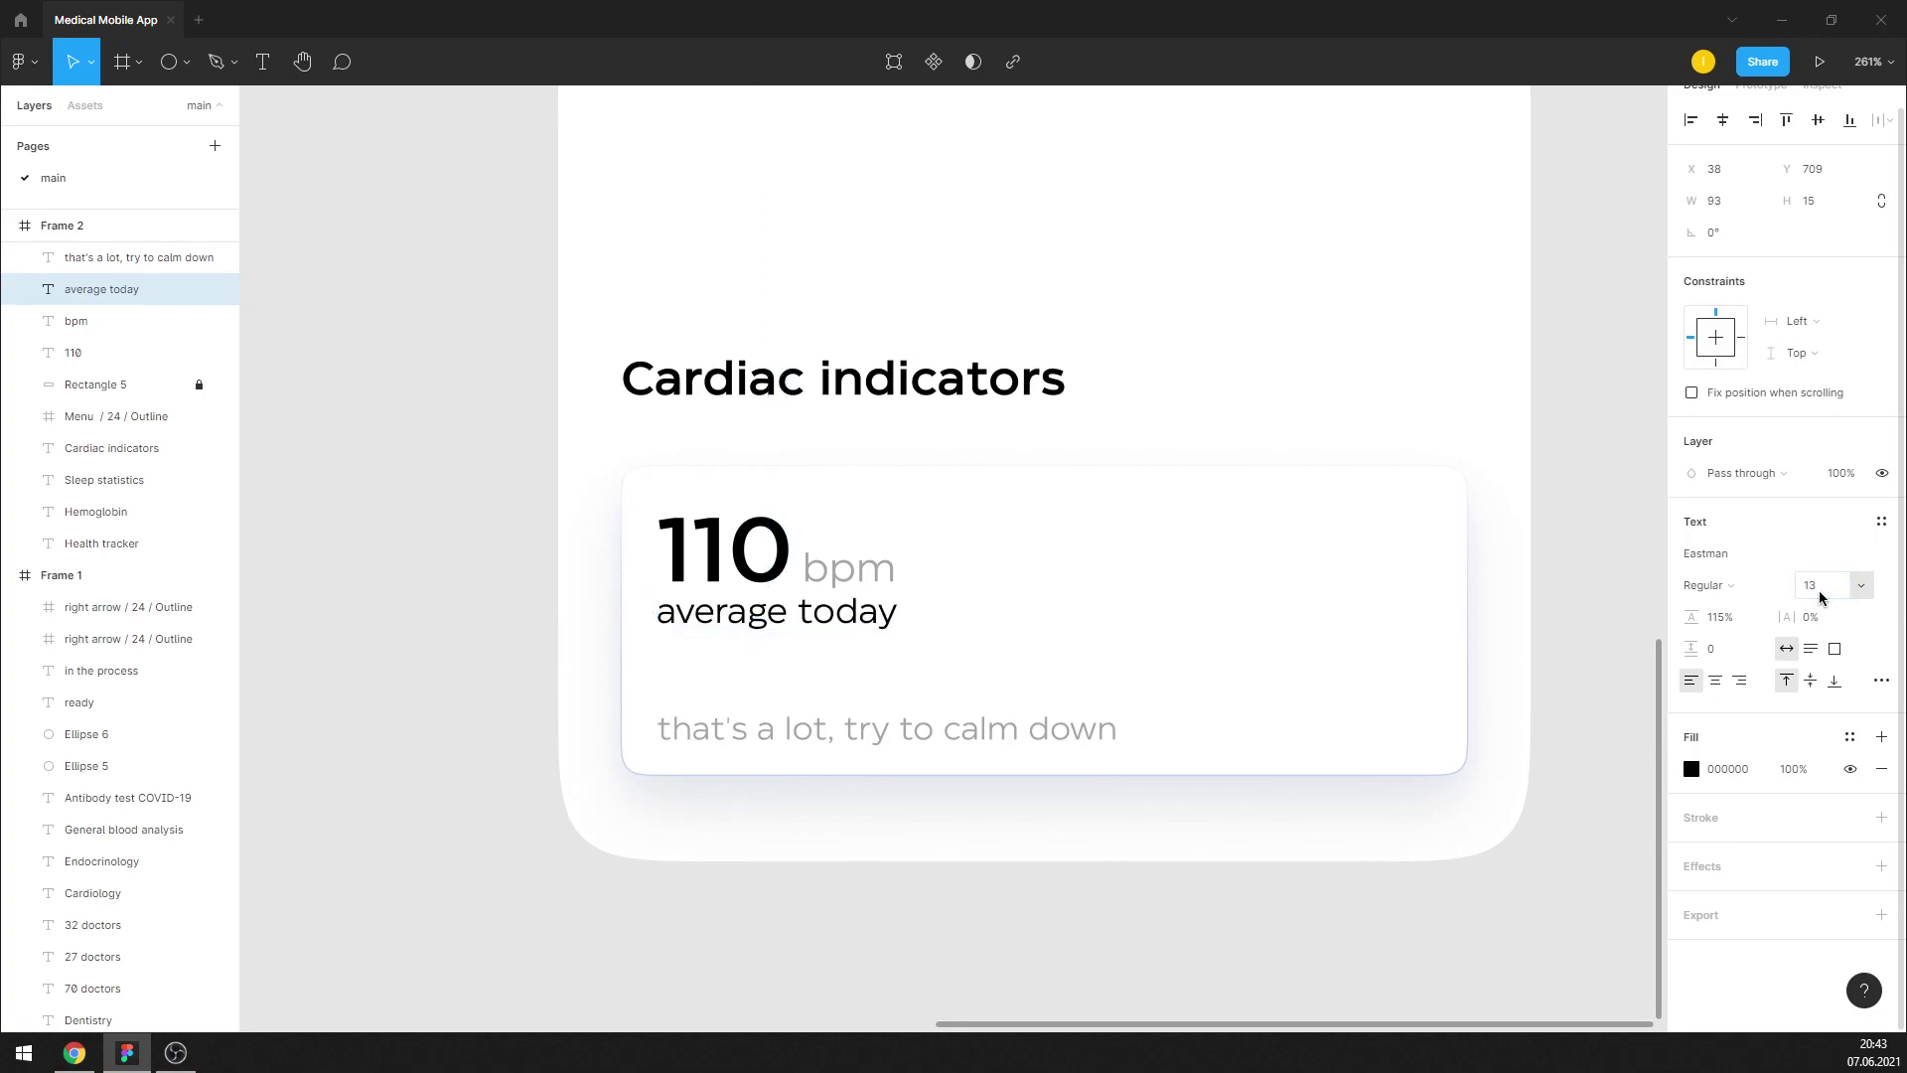
left_click(1609, 591)
left_click(834, 623)
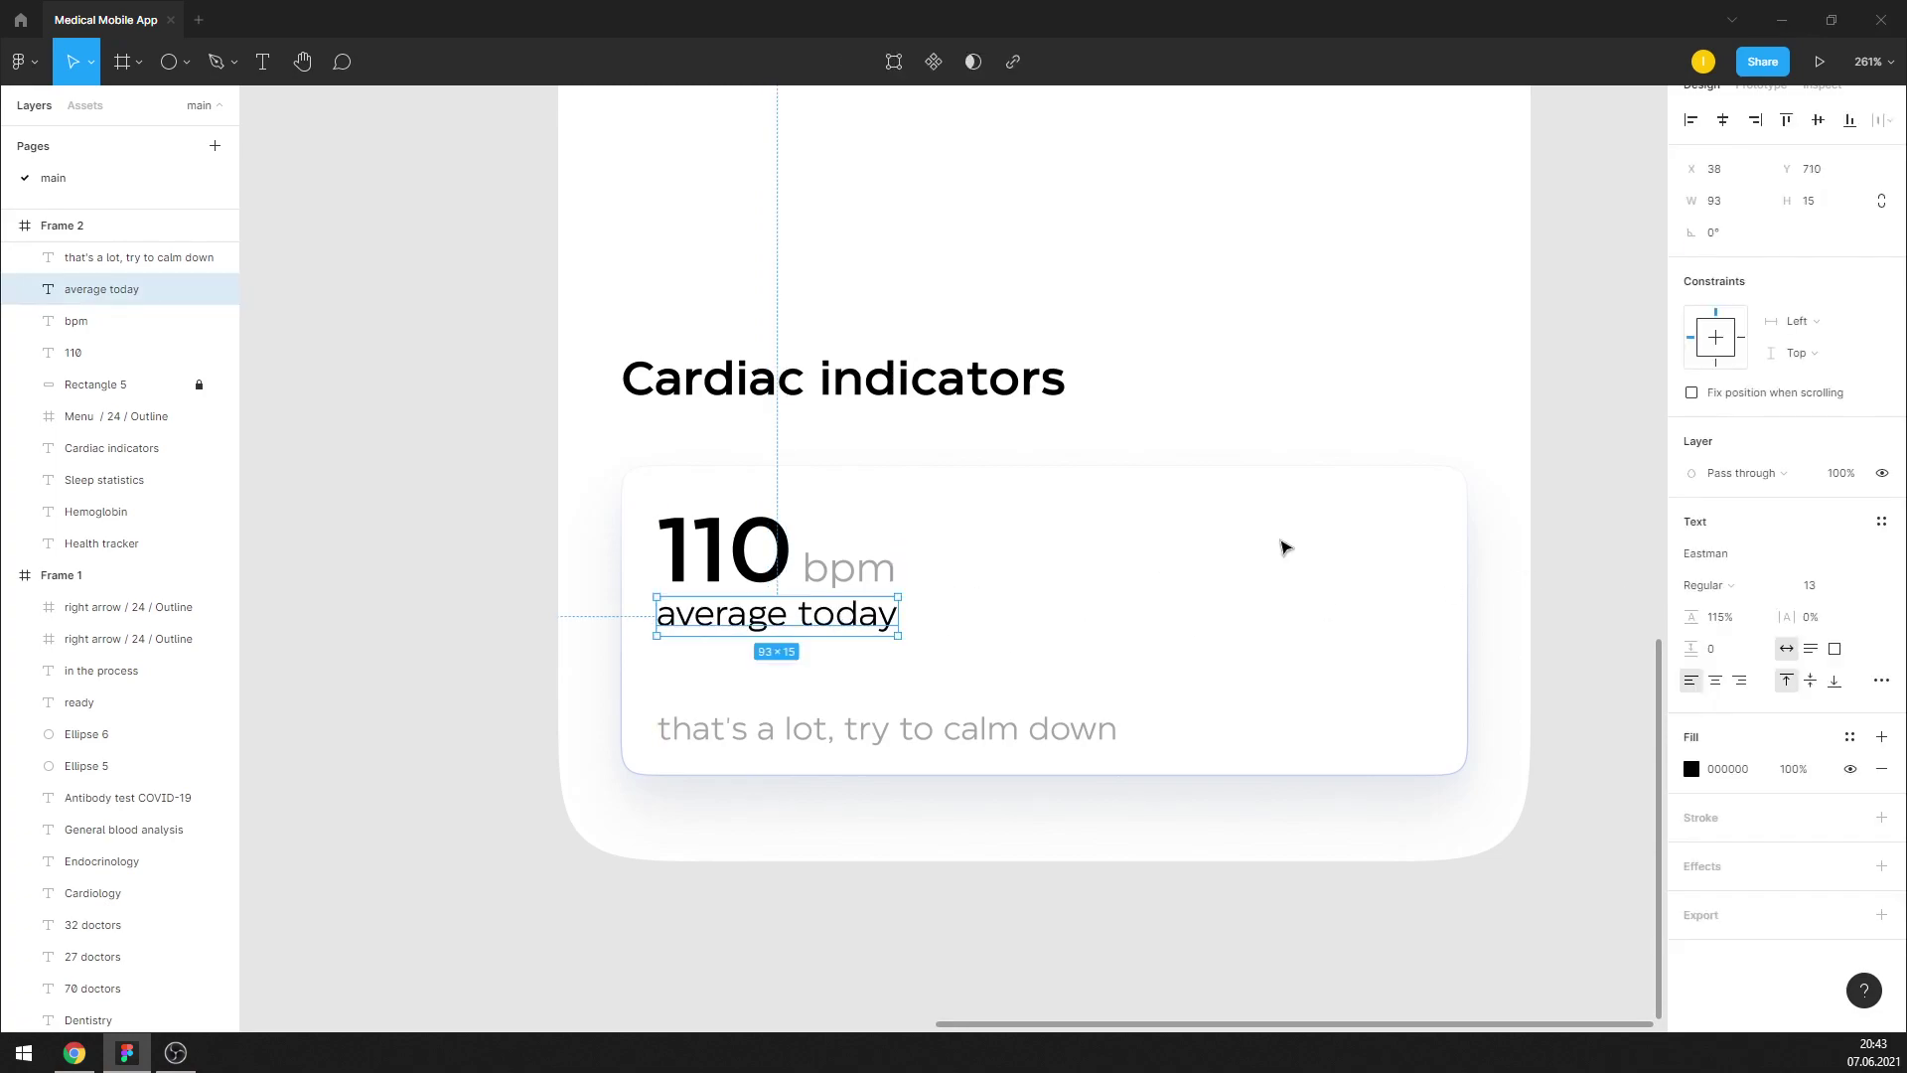
left_click(1563, 519)
scroll(621, 501, "down", 3)
scroll(739, 632, "up", 1)
Select and check the 'that's a lot, try to calm down' caption
scroll(740, 631, "up", 3)
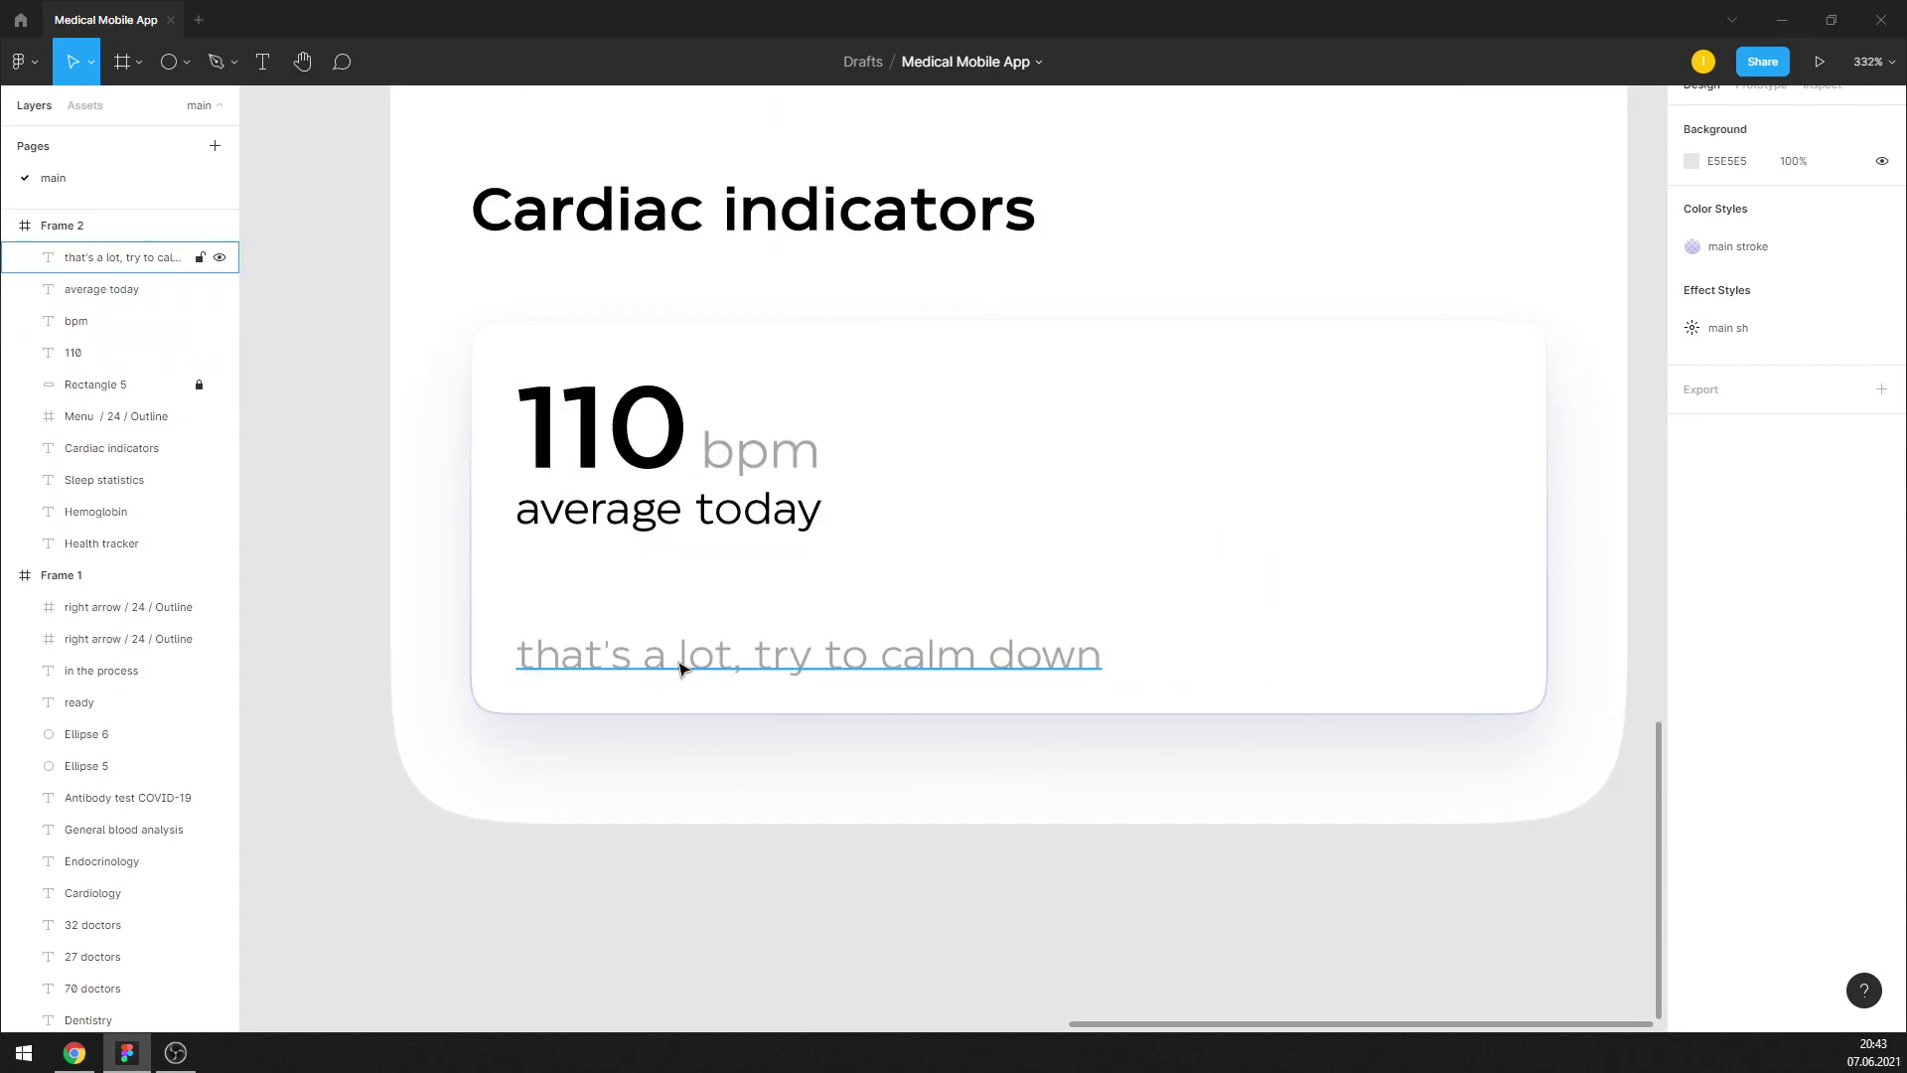
left_click(681, 667)
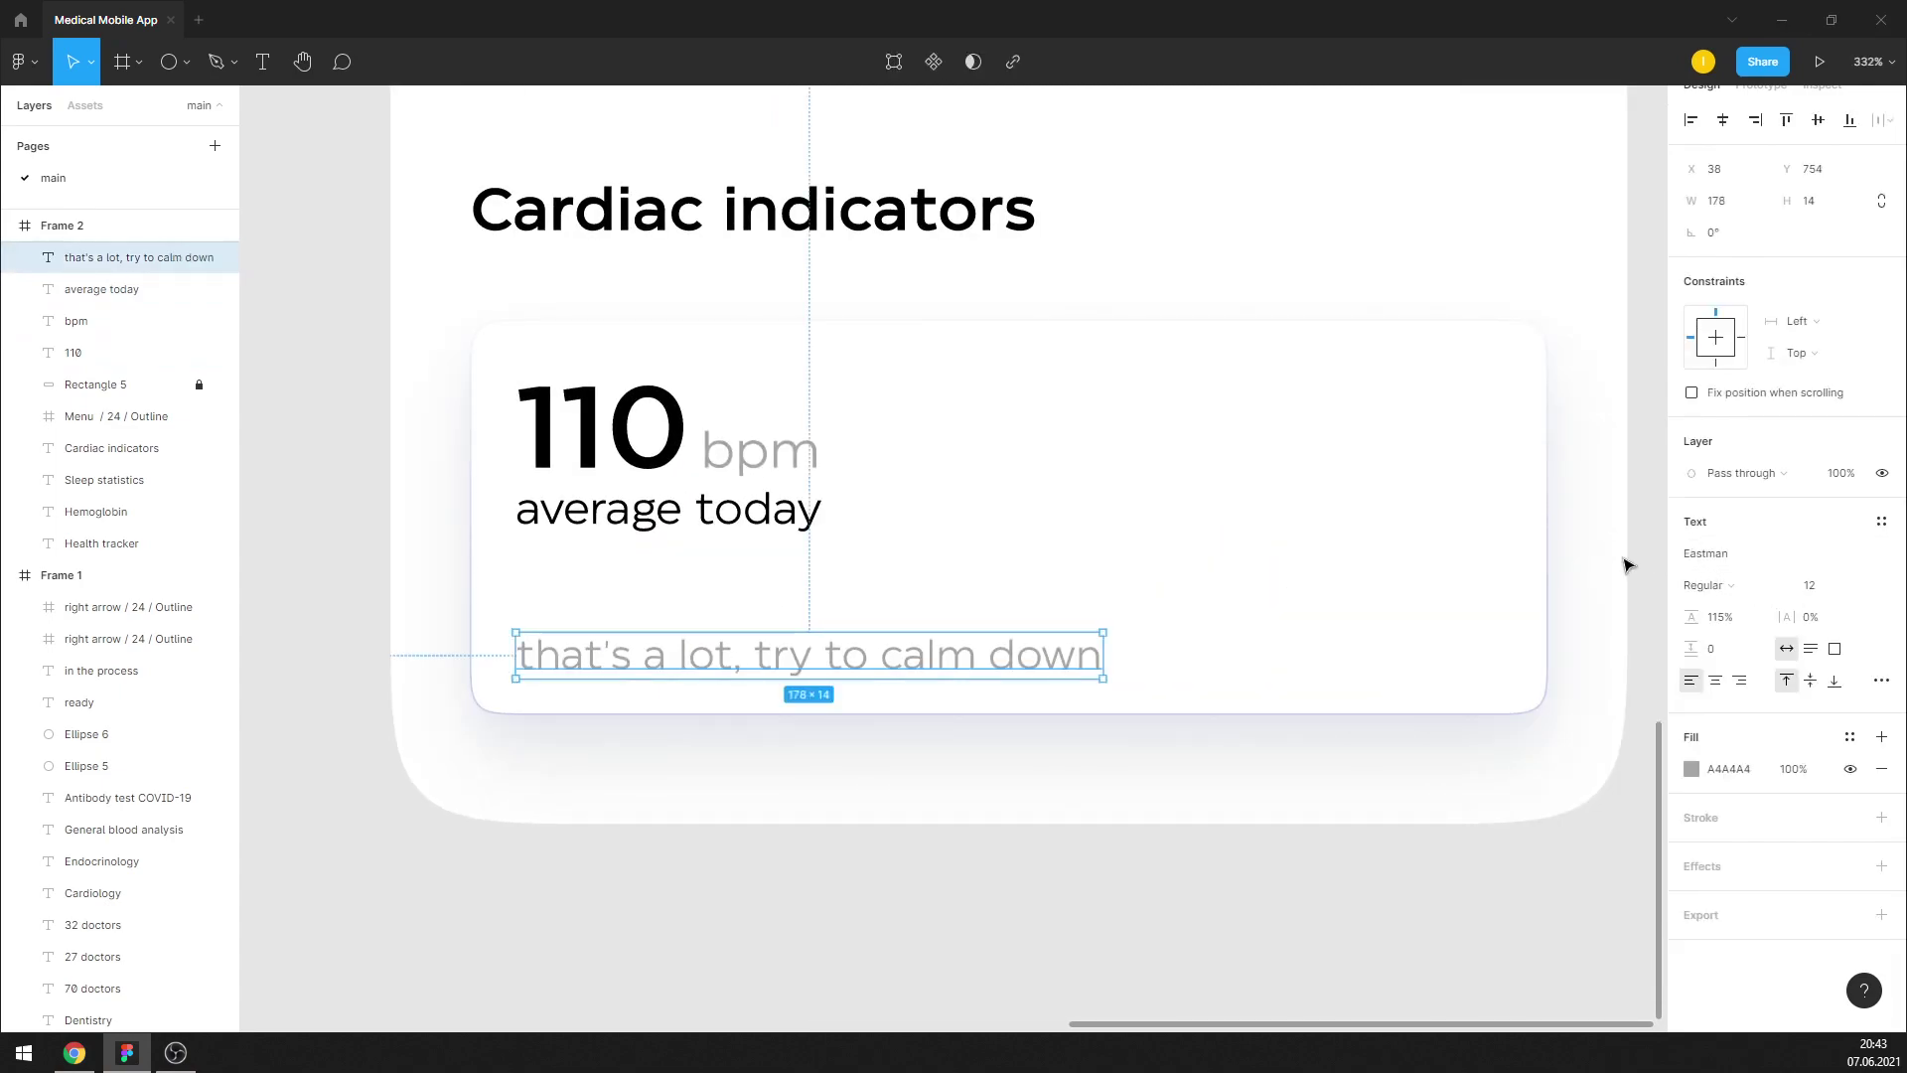
double_click(756, 658)
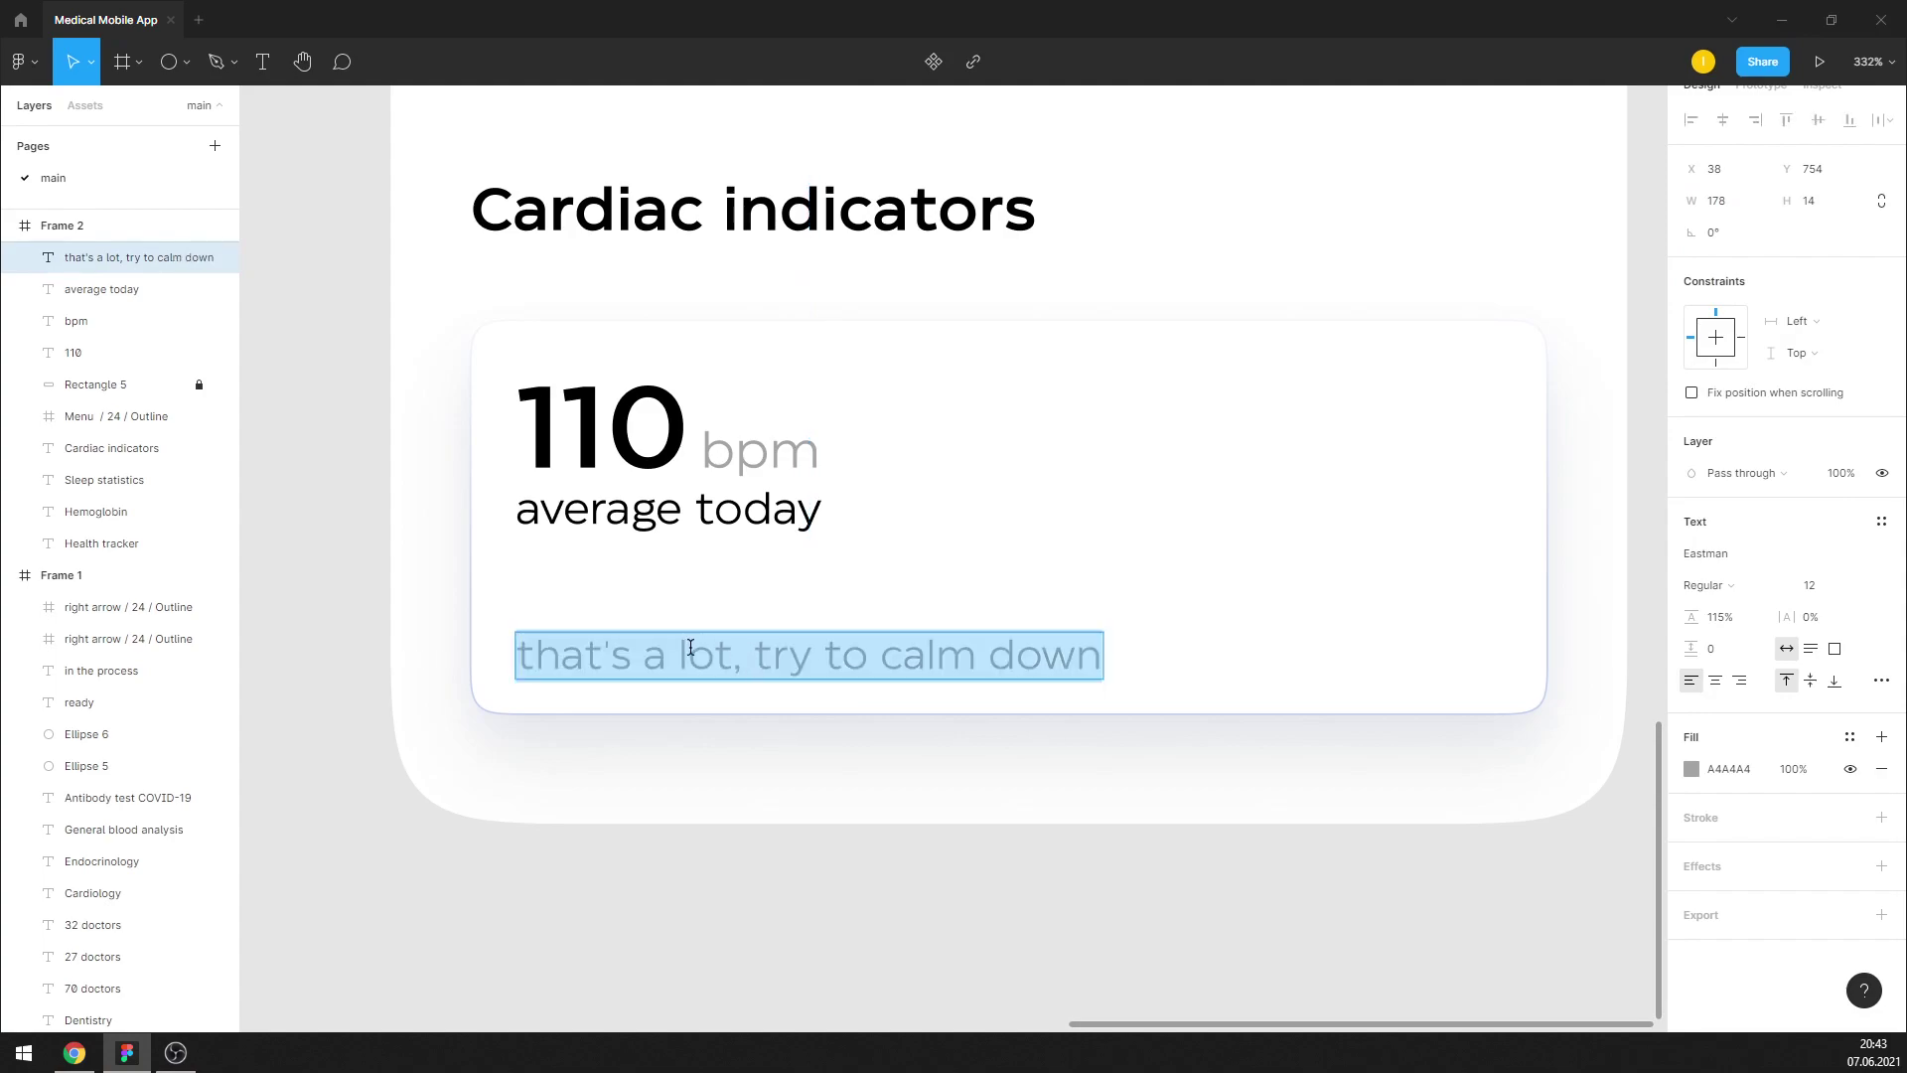
left_click(288, 621)
scroll(519, 568, "down", 3)
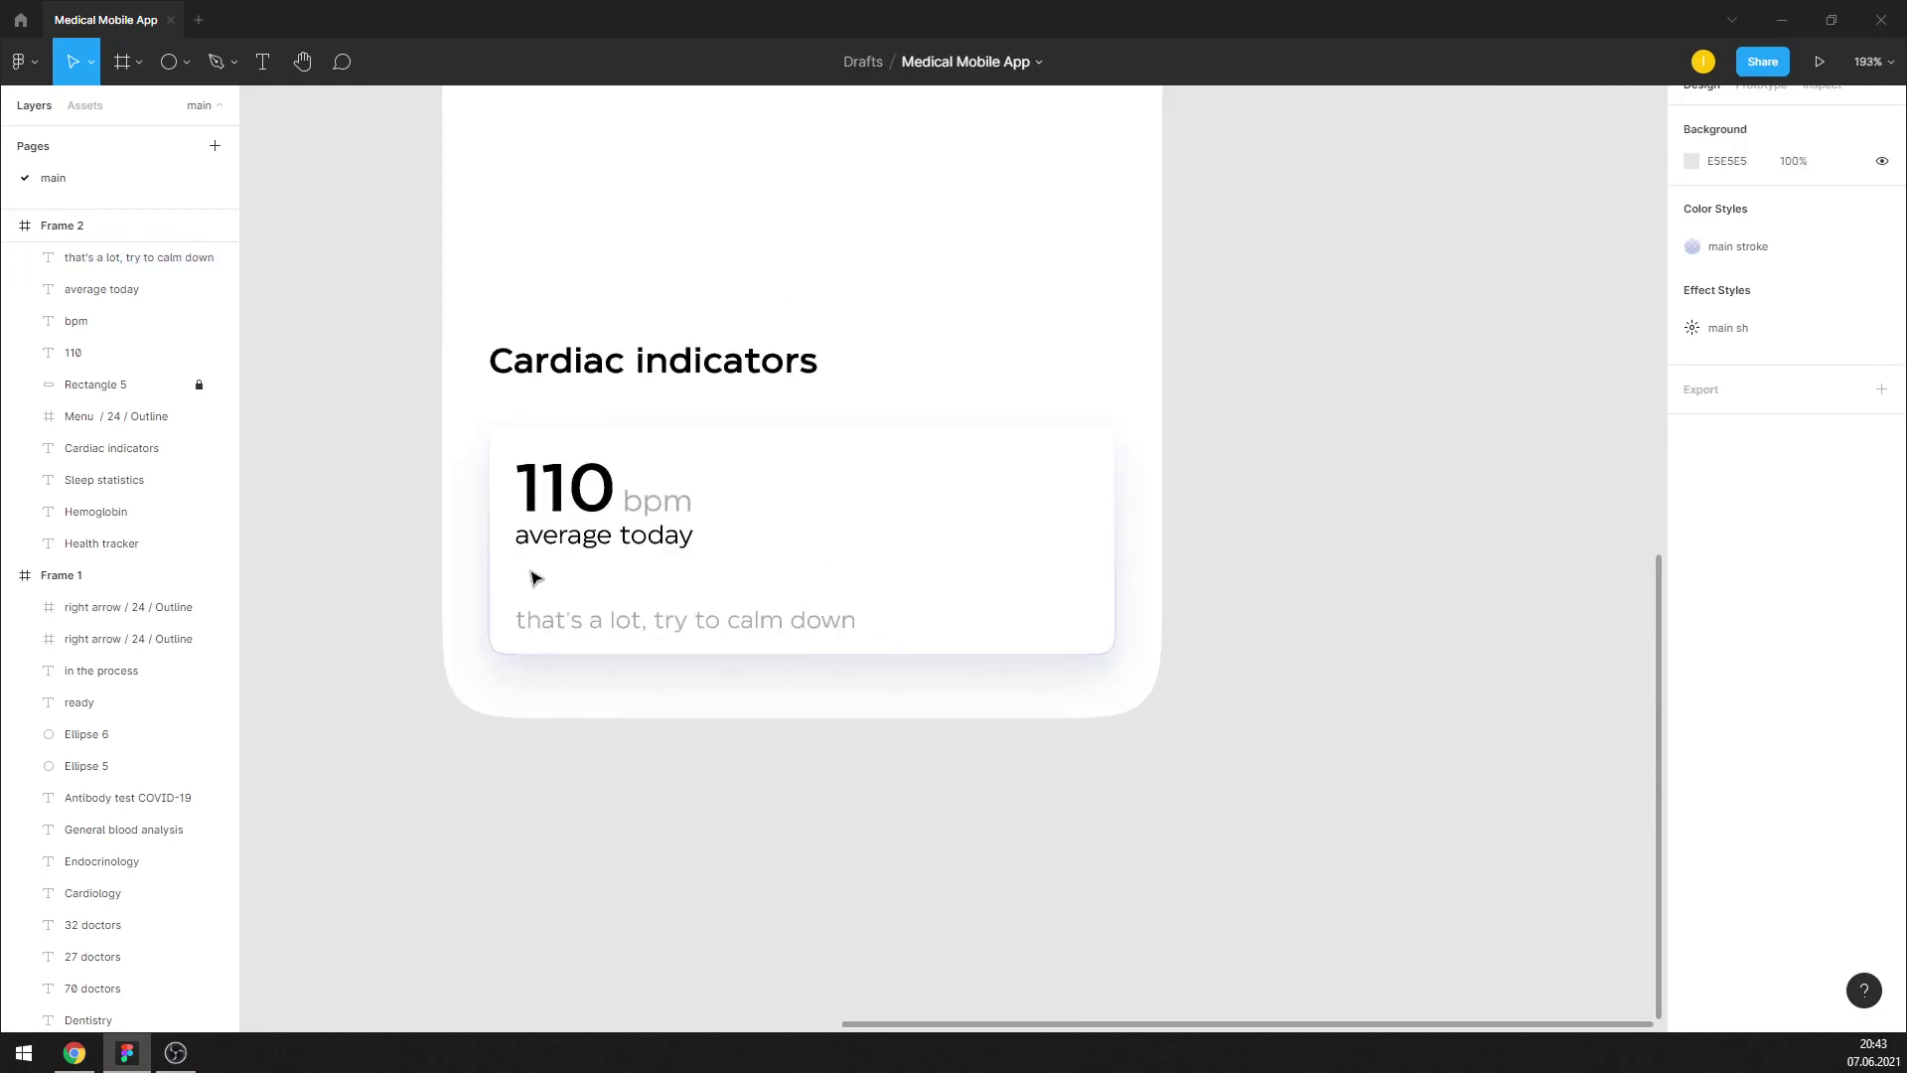
scroll(774, 557, "up", 1)
scroll(876, 529, "up", 1)
scroll(825, 517, "up", 1)
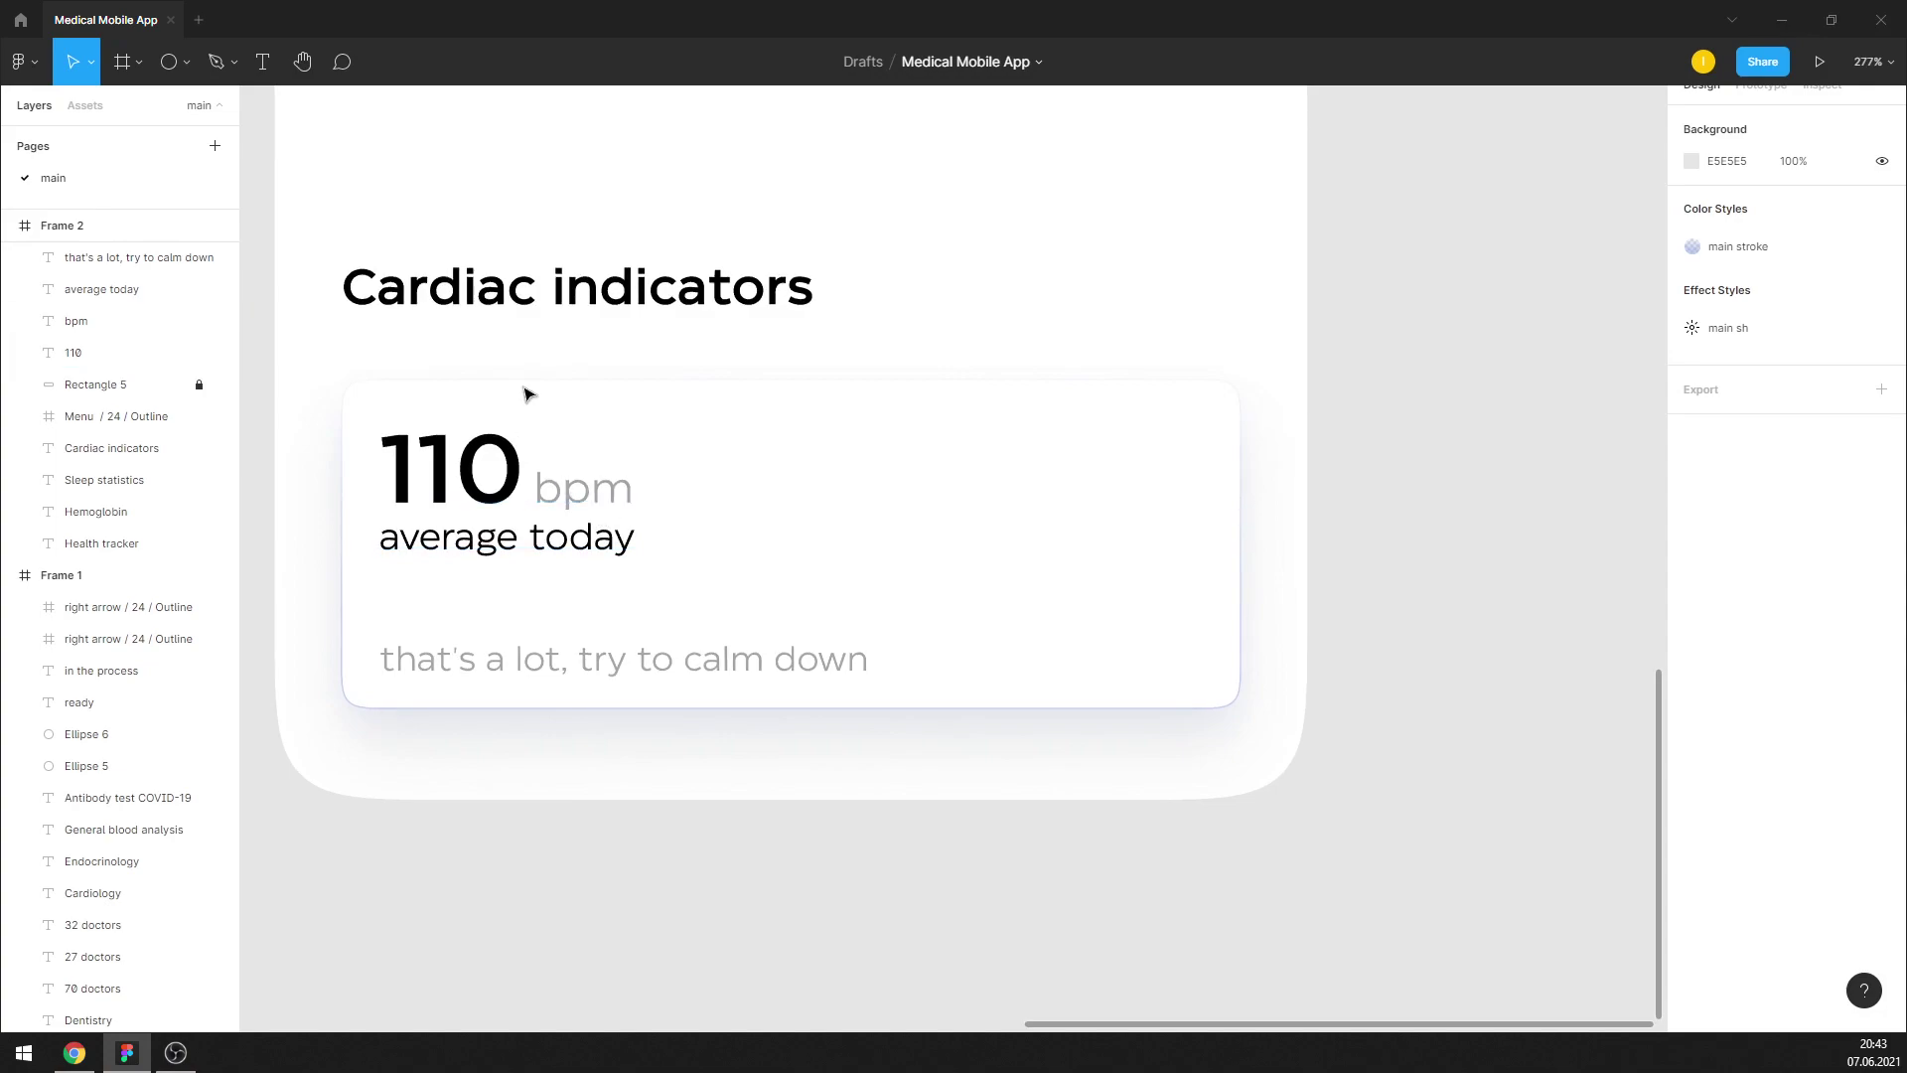
Nudge the Cardiac indicators heading down toward its card, then back up slightly
left_click(556, 293)
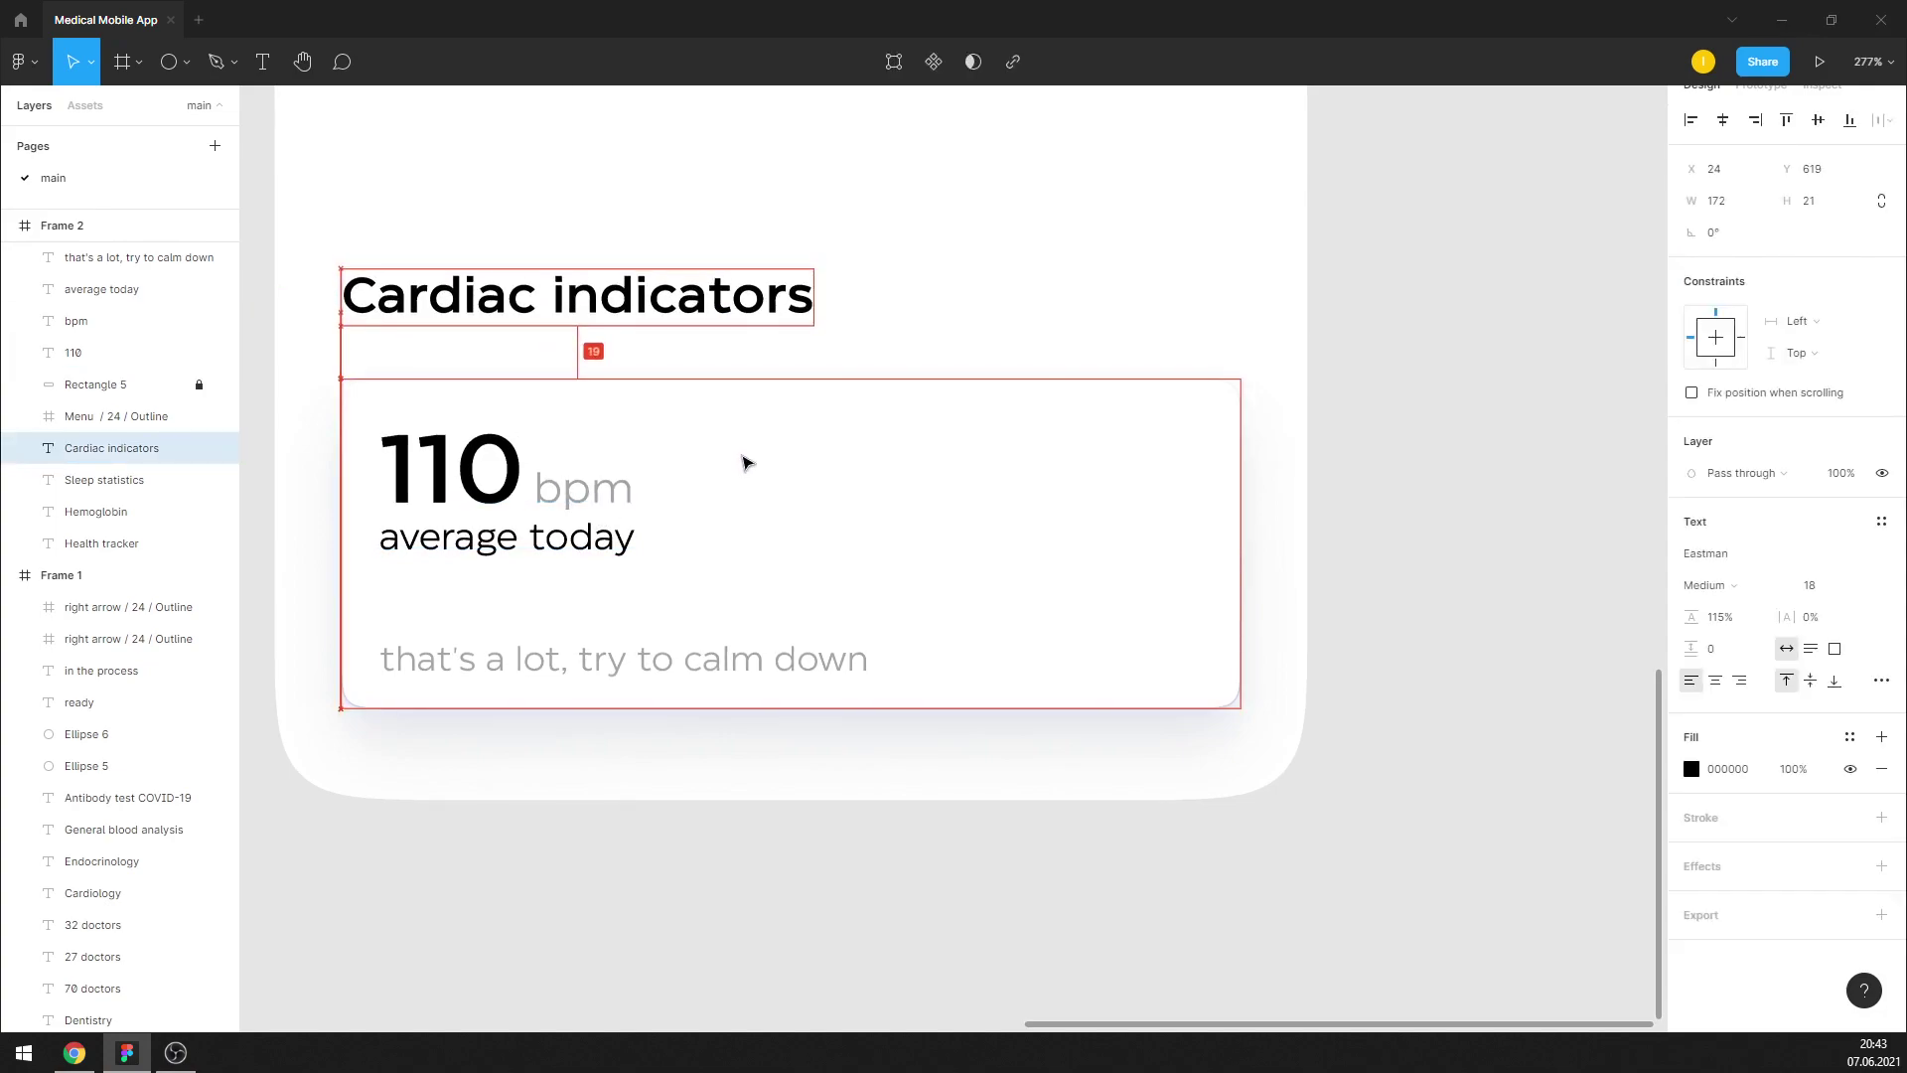
key("shift+Down")
key("Down")
key("Down")
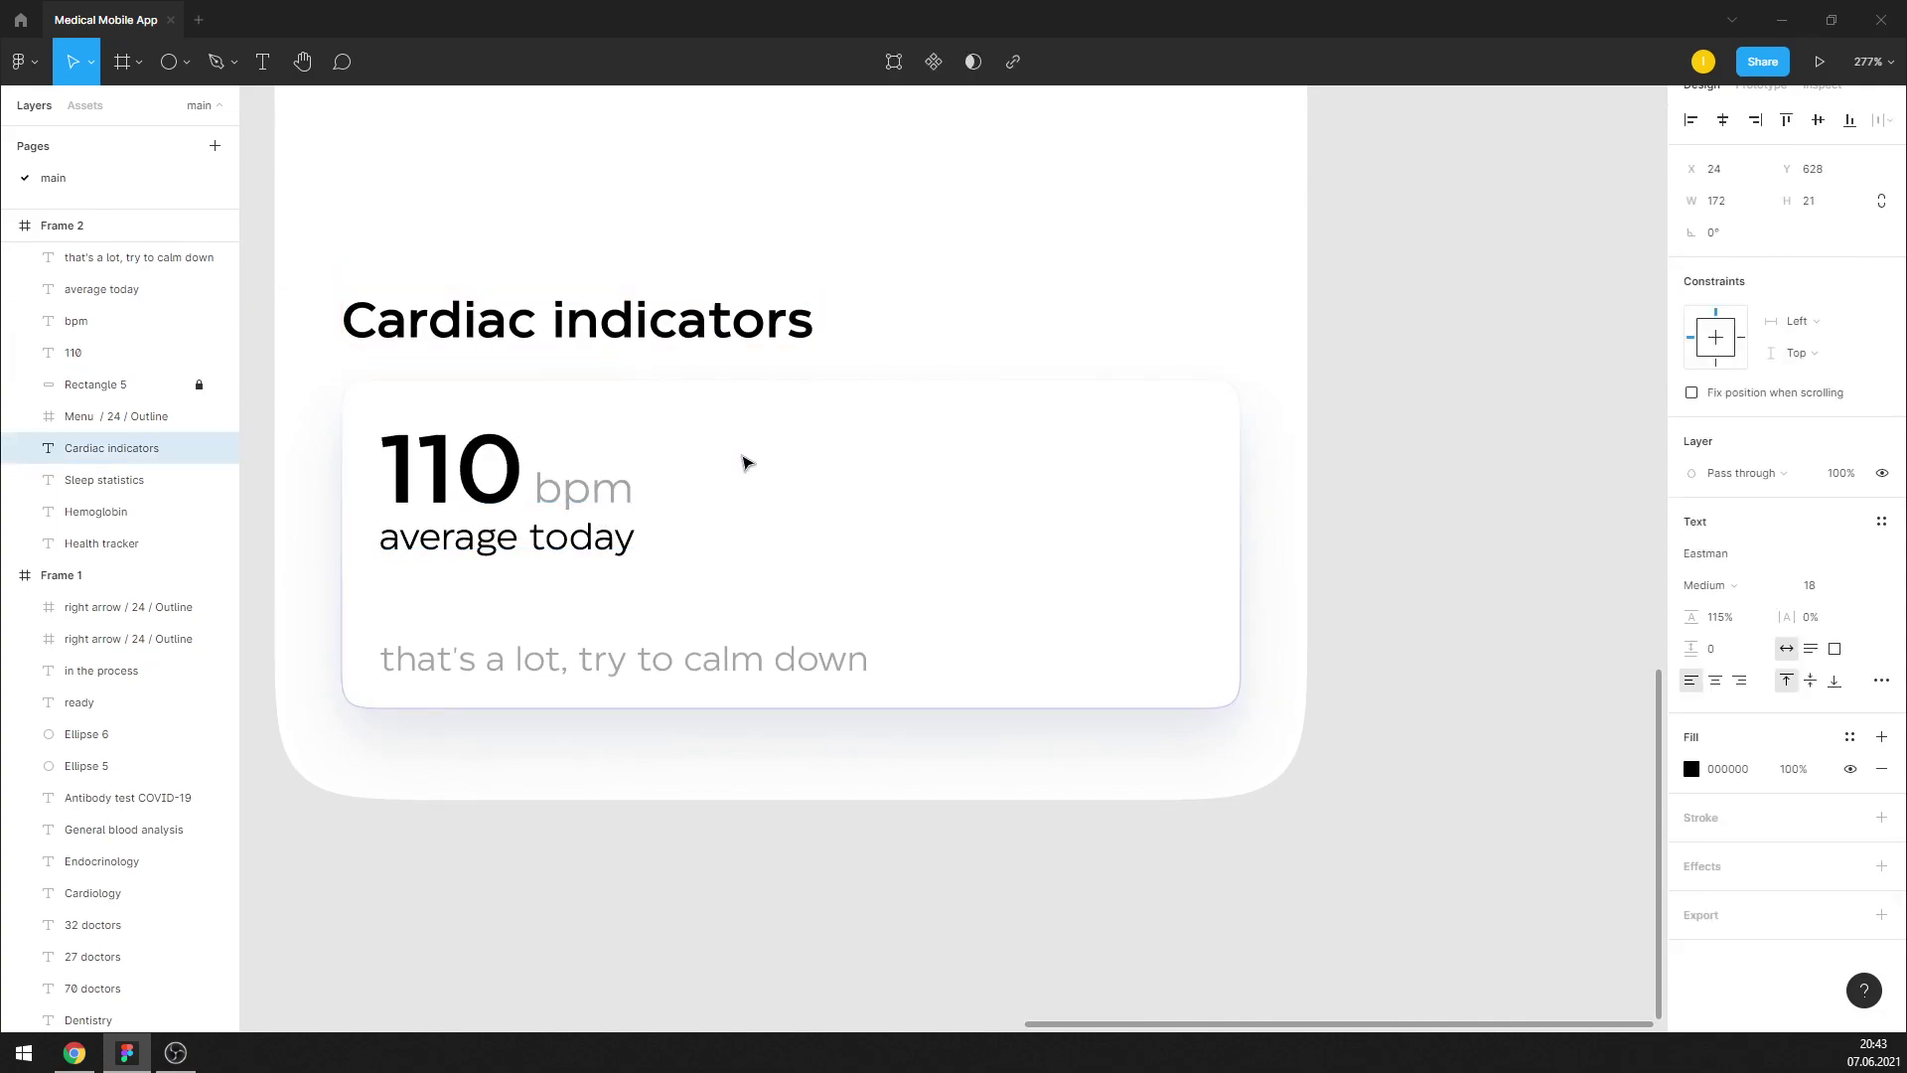
key("Up")
key("Up")
left_click(223, 64)
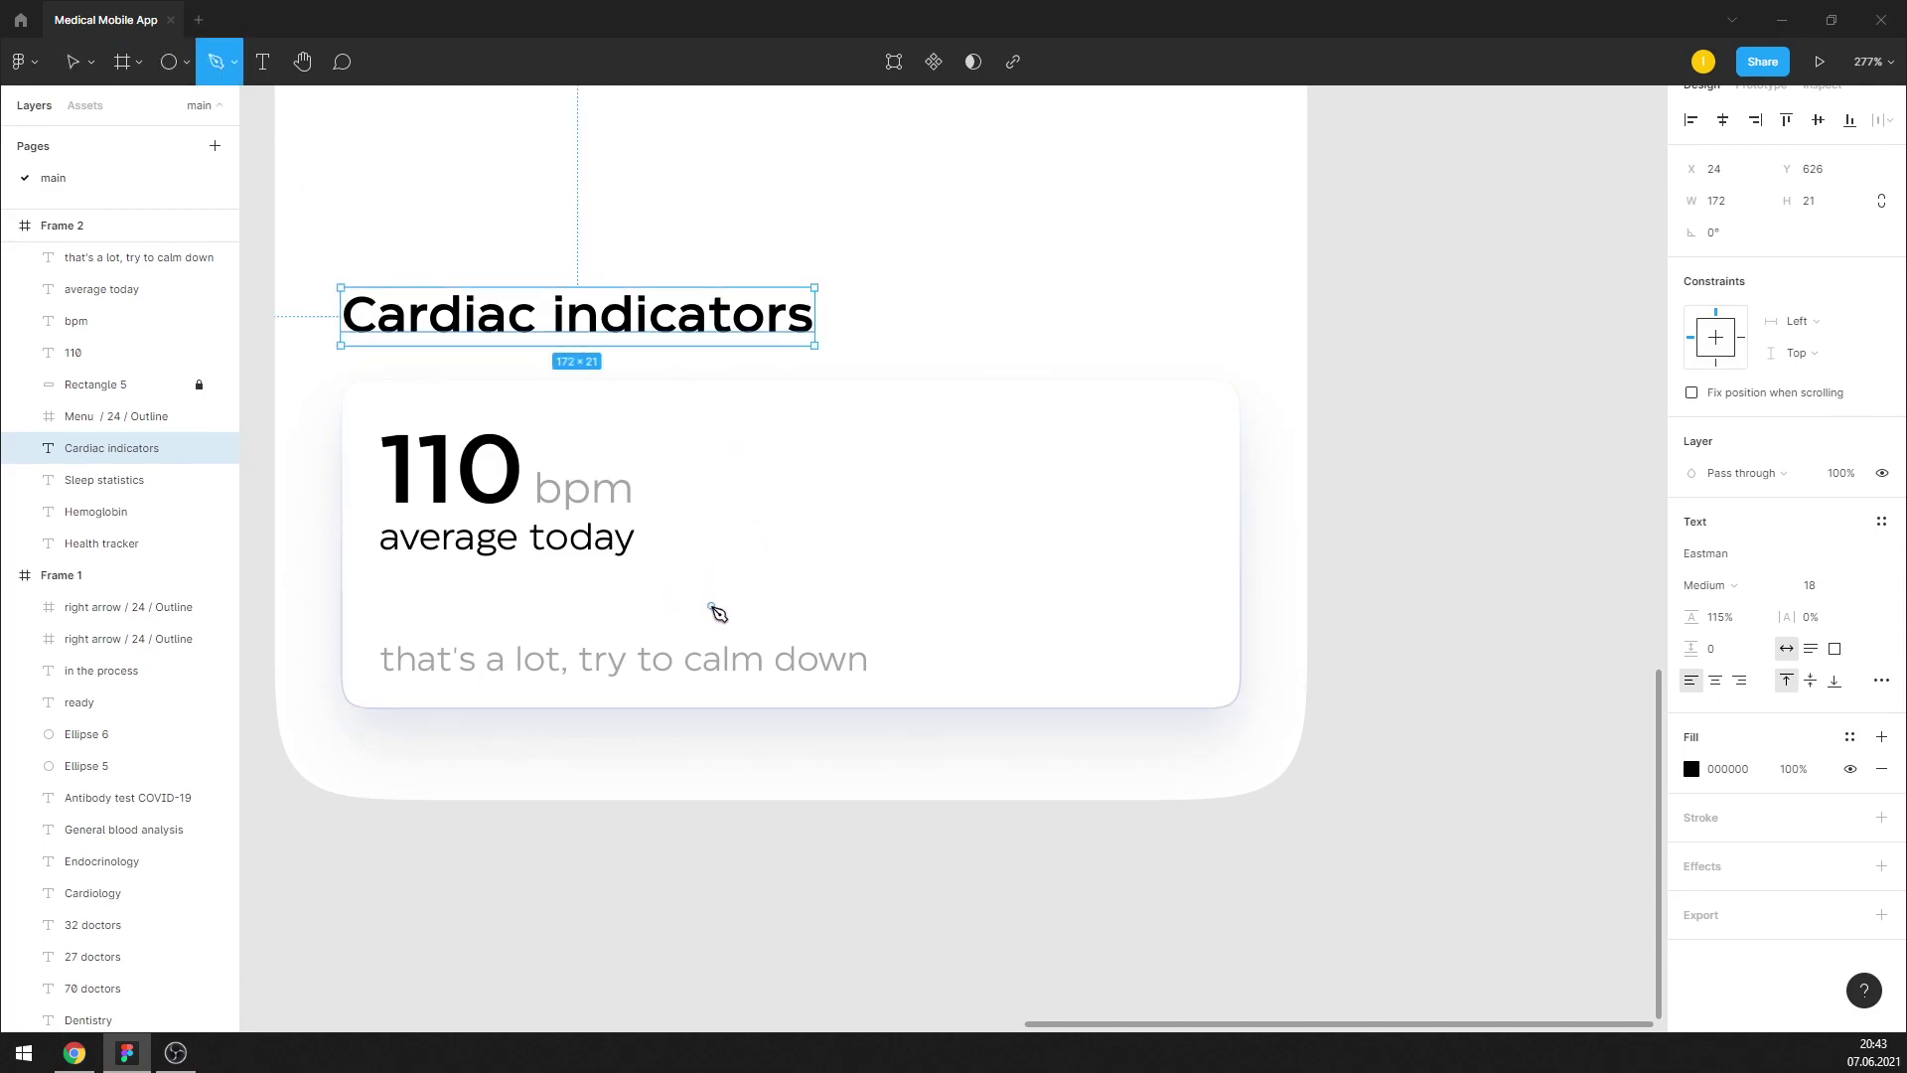
Draw a short vertical pen line on the card, then delete it
left_click(700, 605)
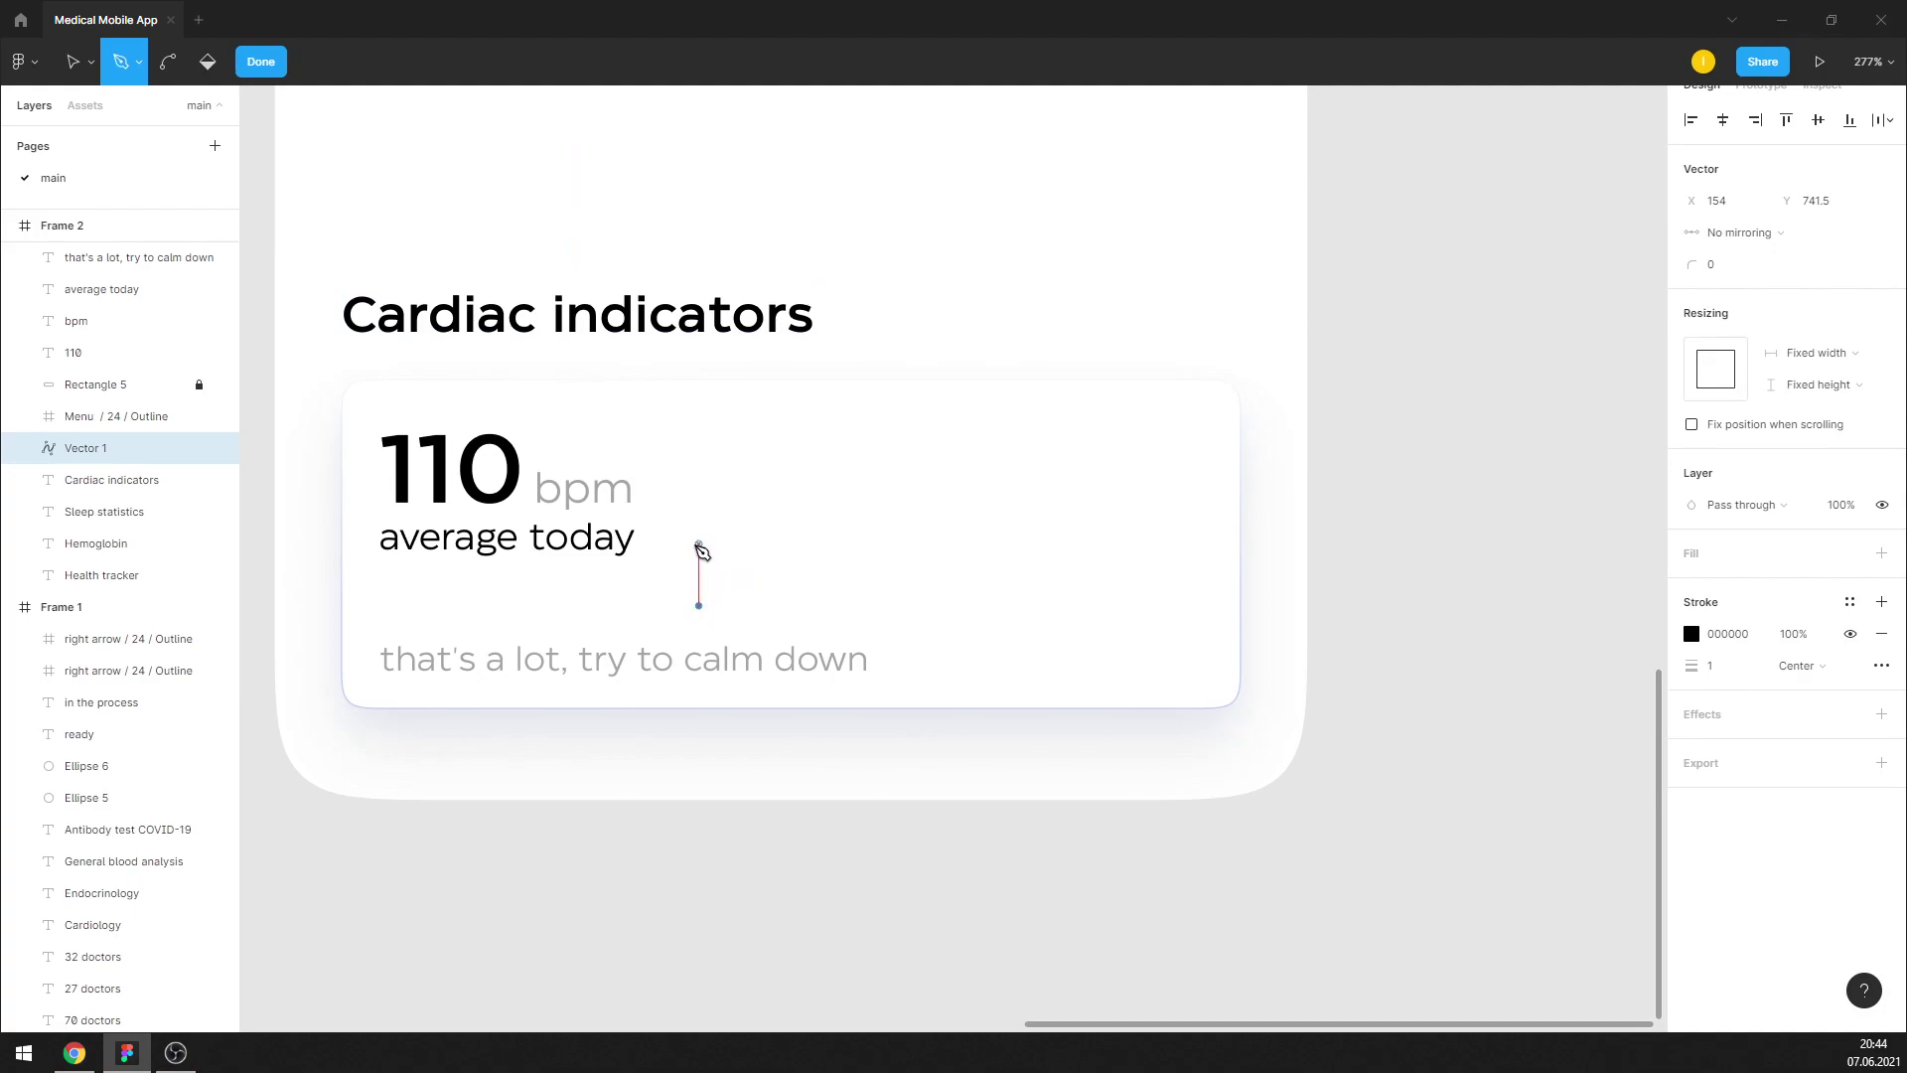
left_click(700, 542)
left_click(276, 75)
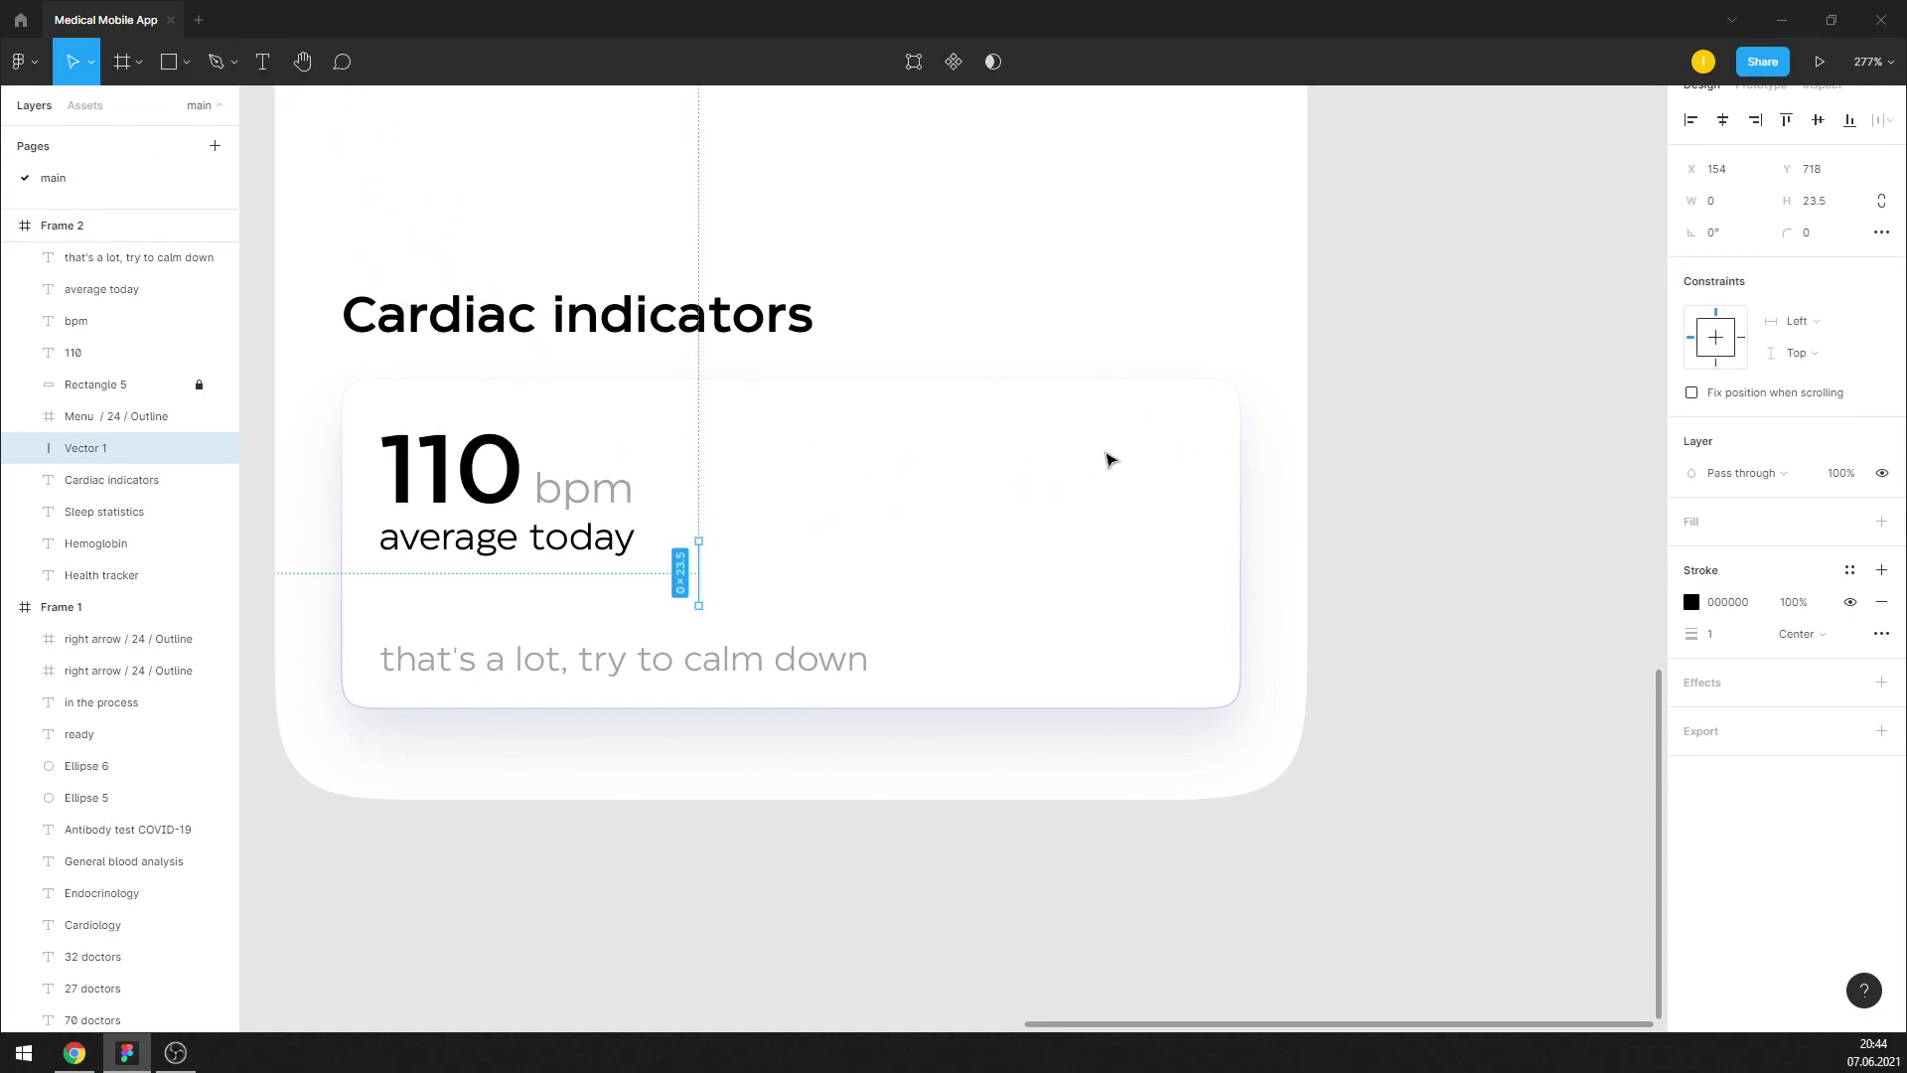
key("Delete")
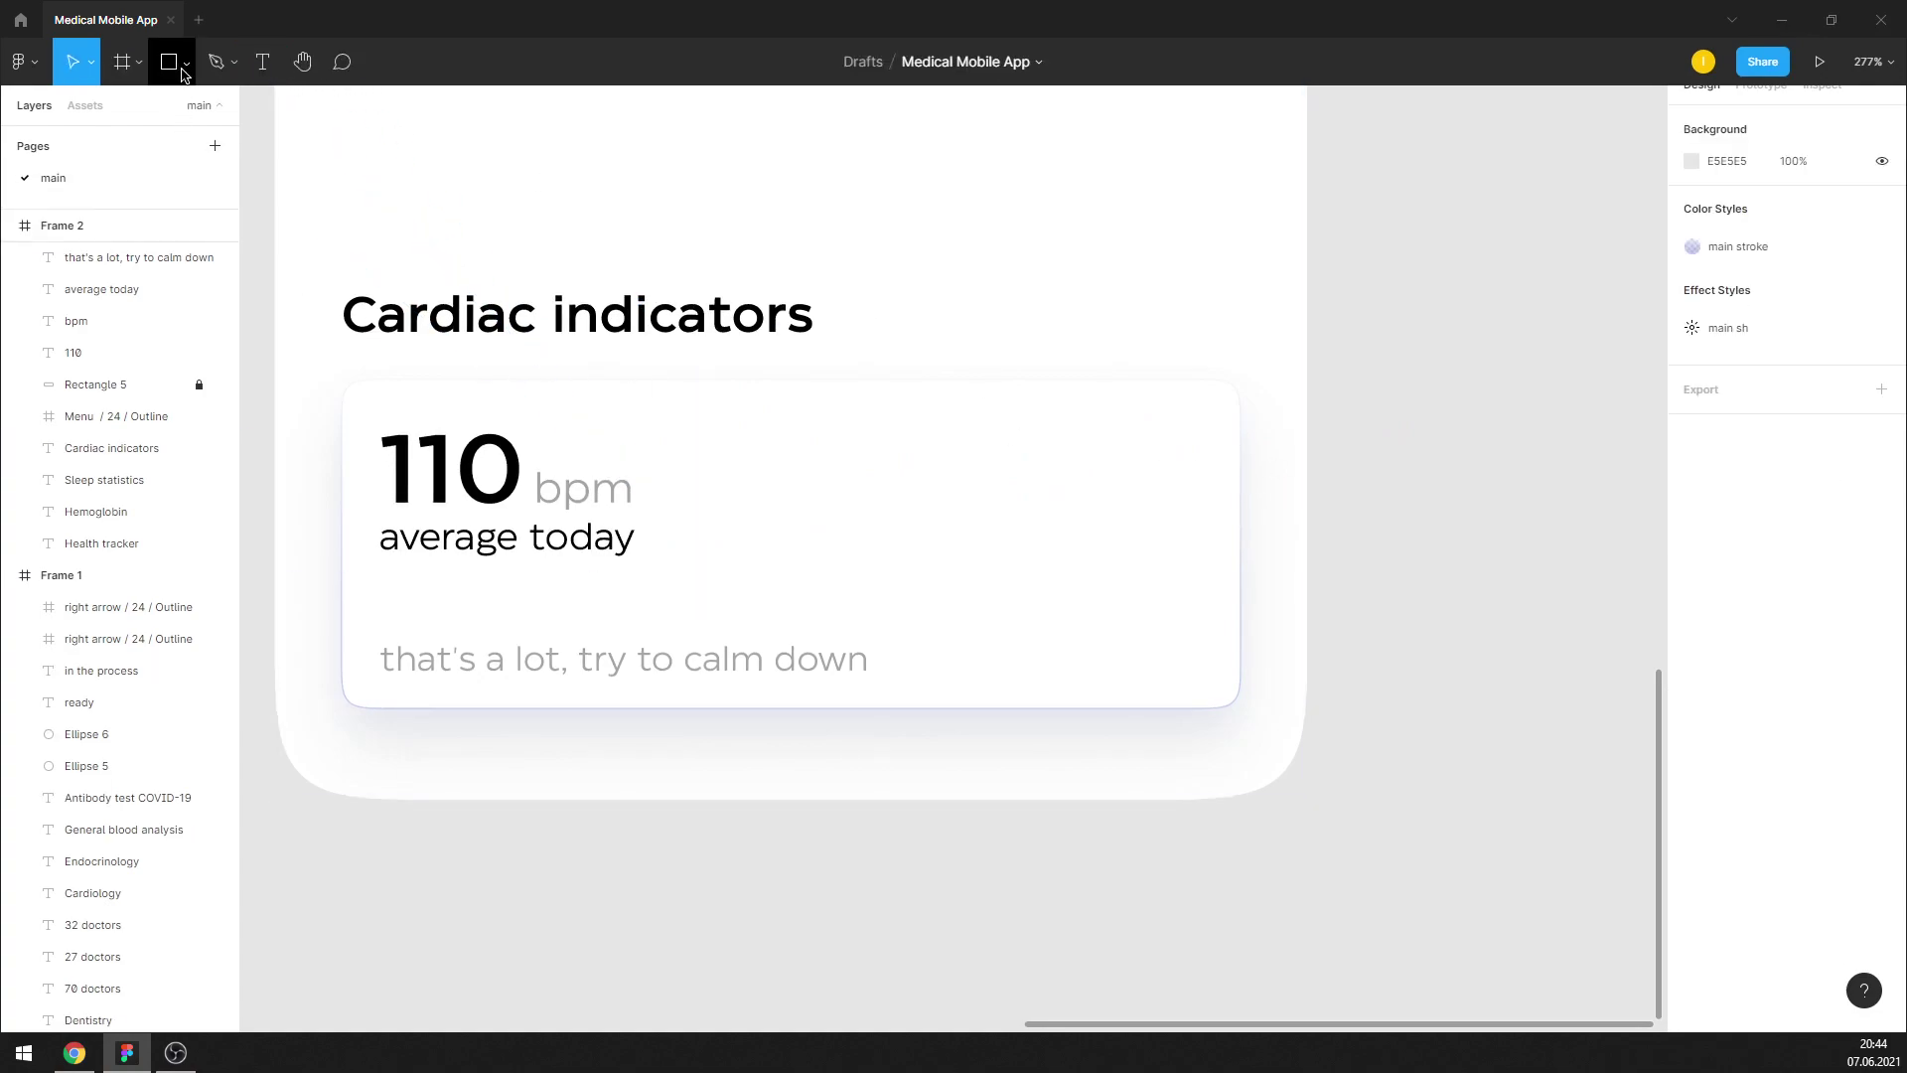
Draw a thin vertical rectangle bar just right of 'average today'
left_click(186, 62)
left_click(149, 110)
scroll(693, 556, "up", 2)
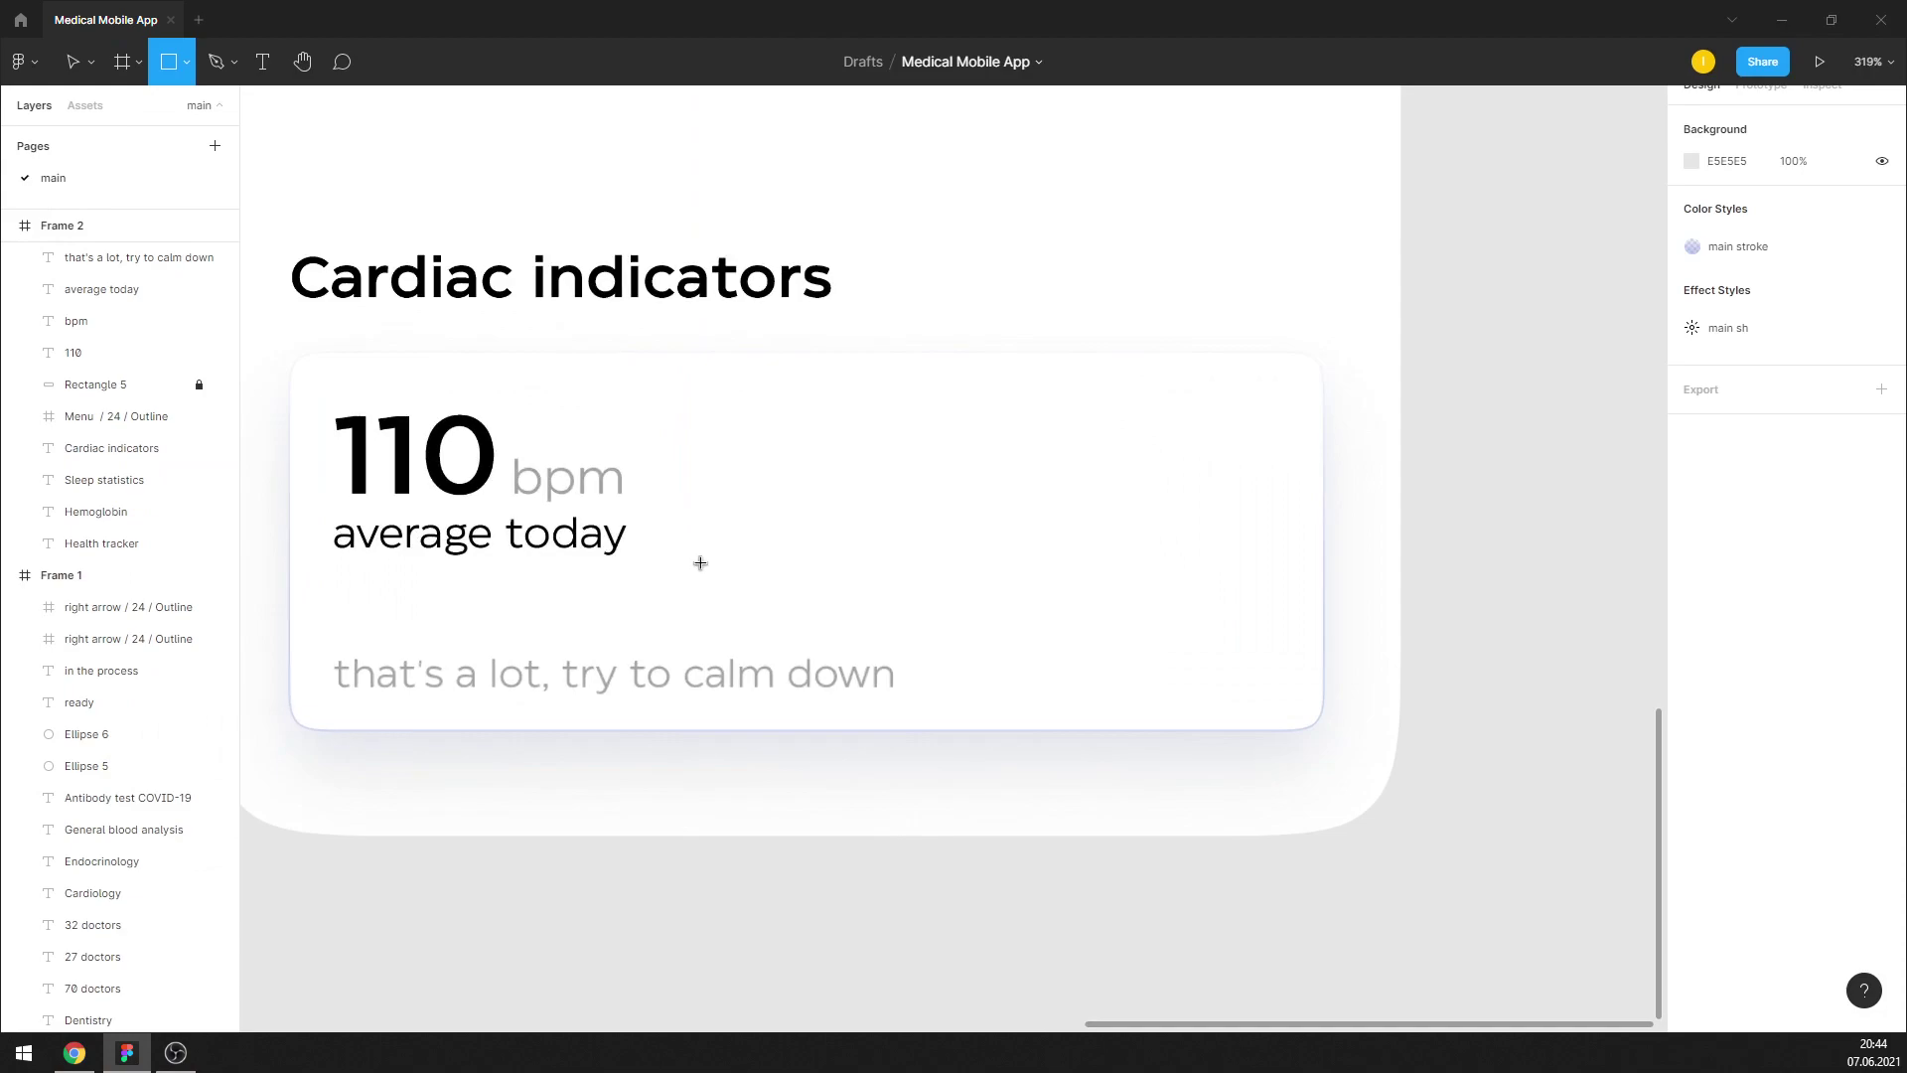
left_click_drag(707, 610, 726, 500)
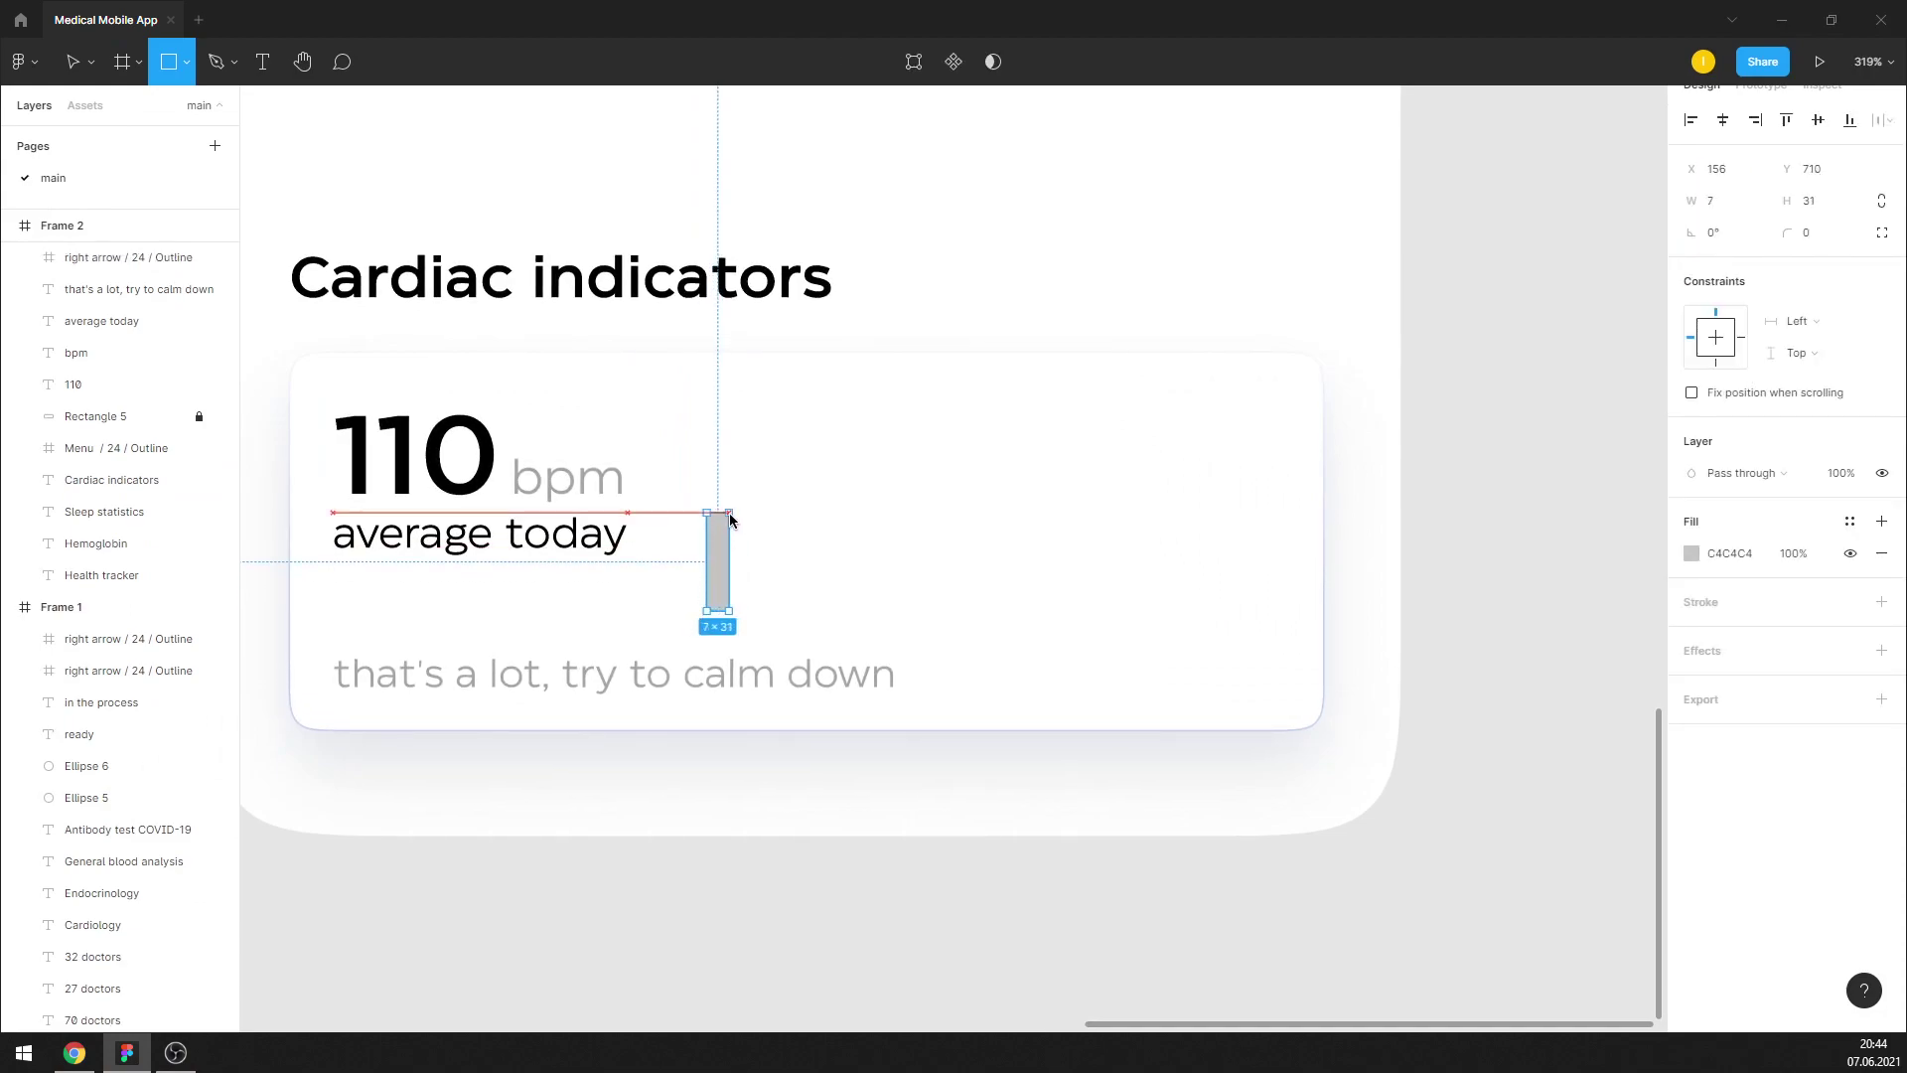
Give the bar corner radius 3 and Alt-drag copies rightward at different heights
left_click(1806, 232)
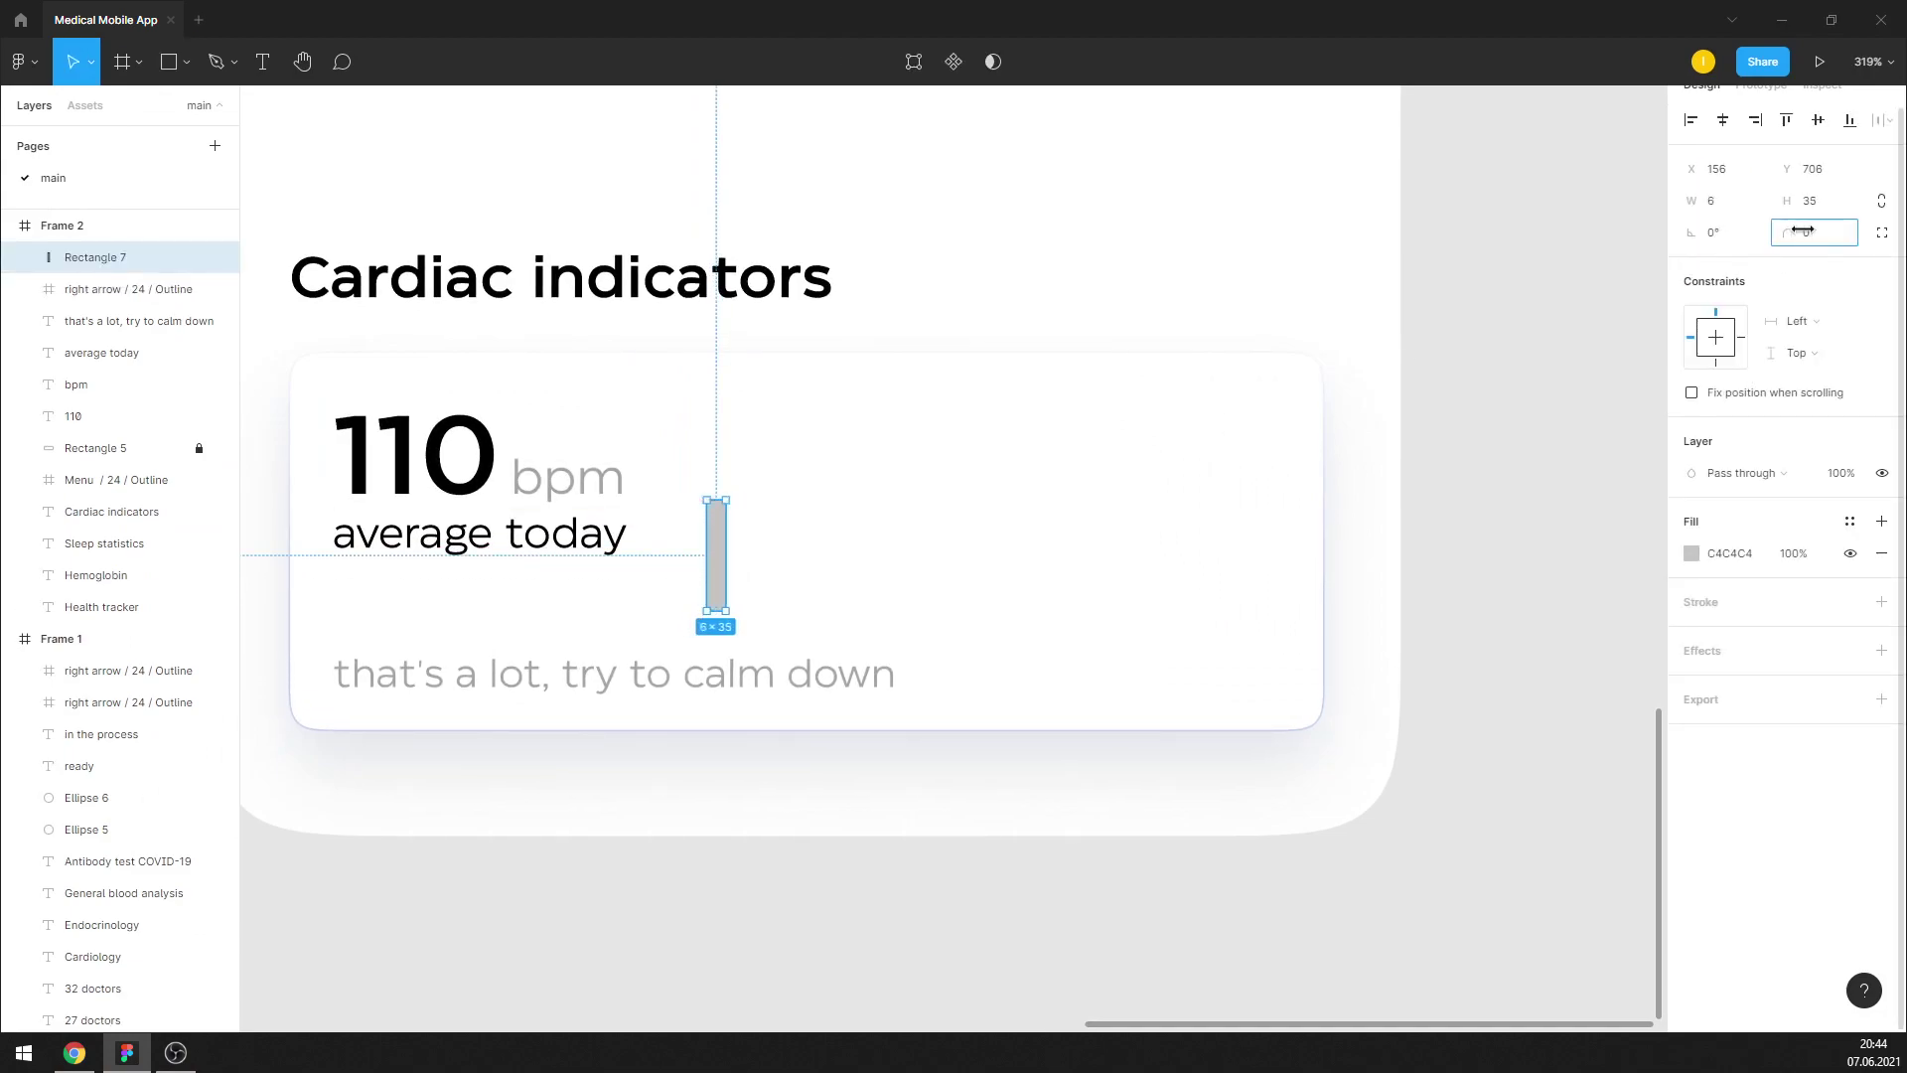
type("3")
key("Return")
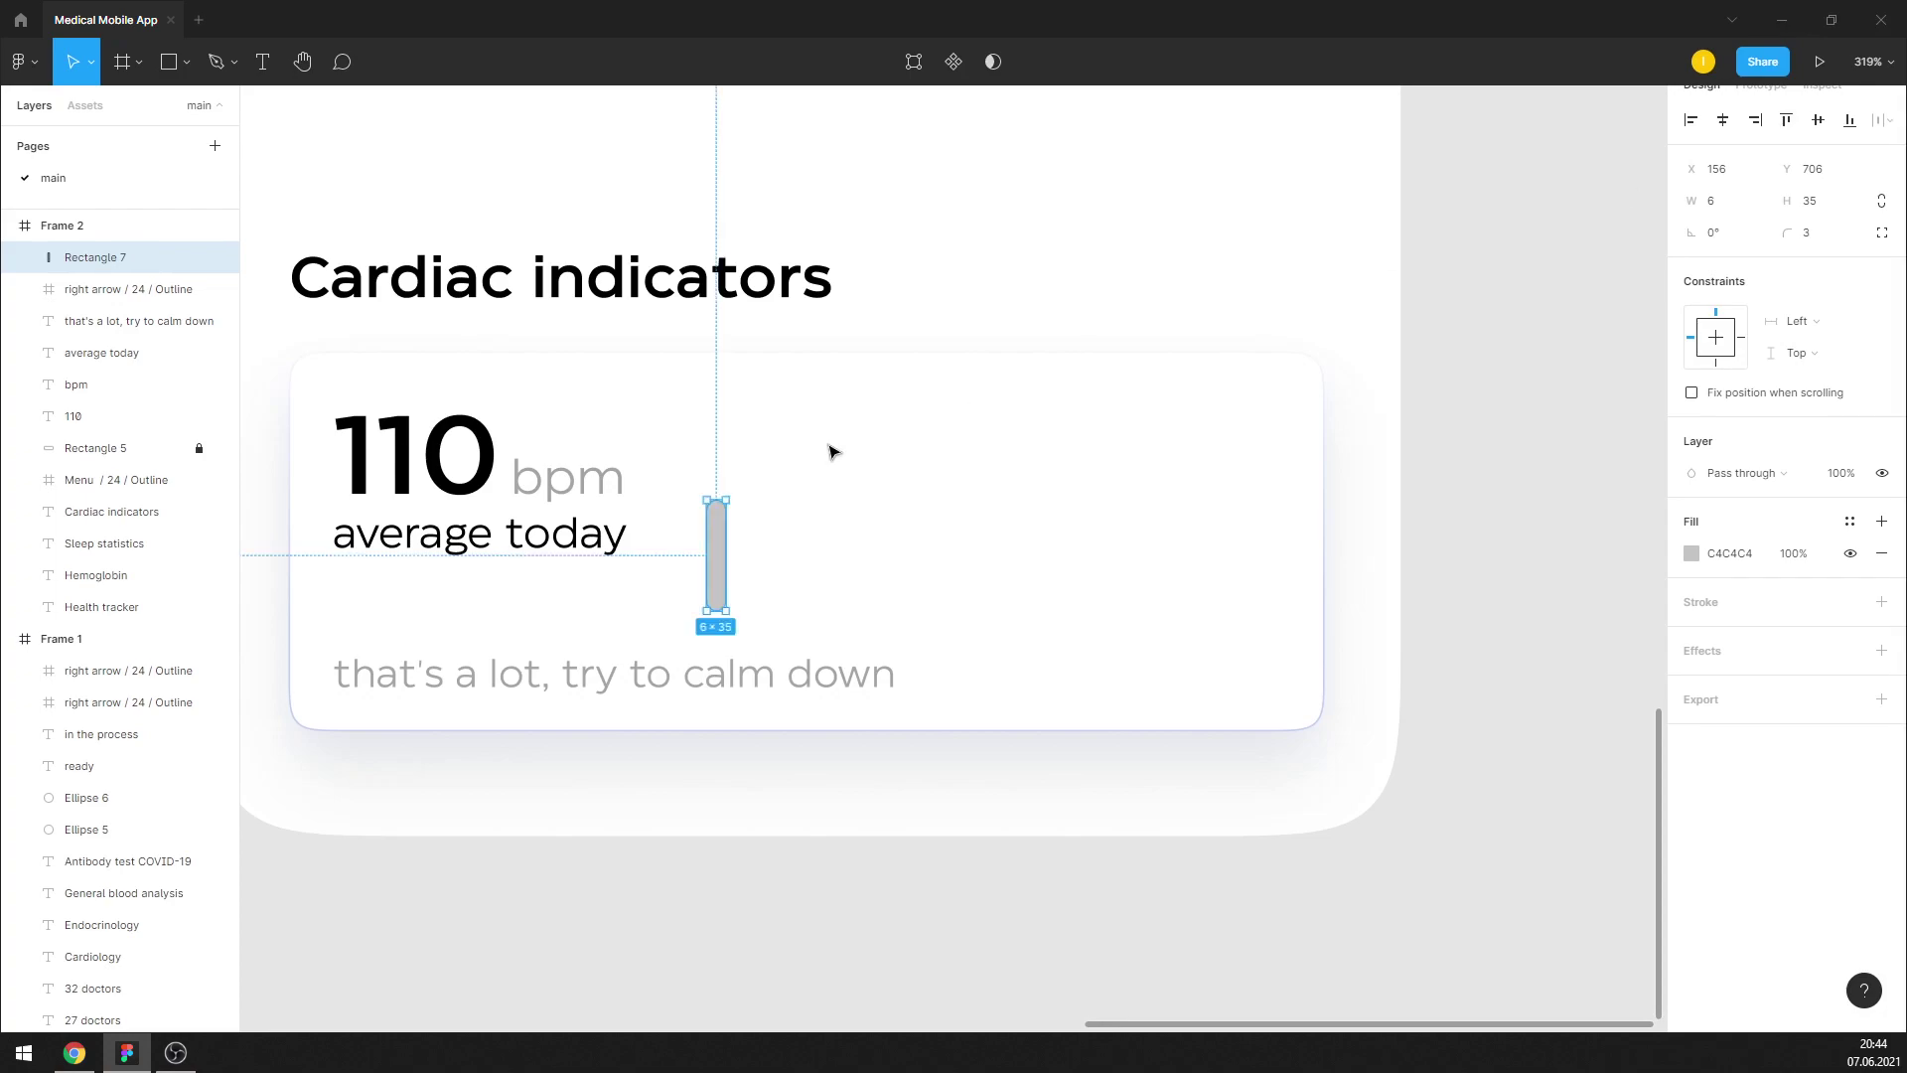
mouse_move(719, 527)
left_mouse_down()
mouse_move(754, 510)
mouse_move(753, 478)
left_mouse_up()
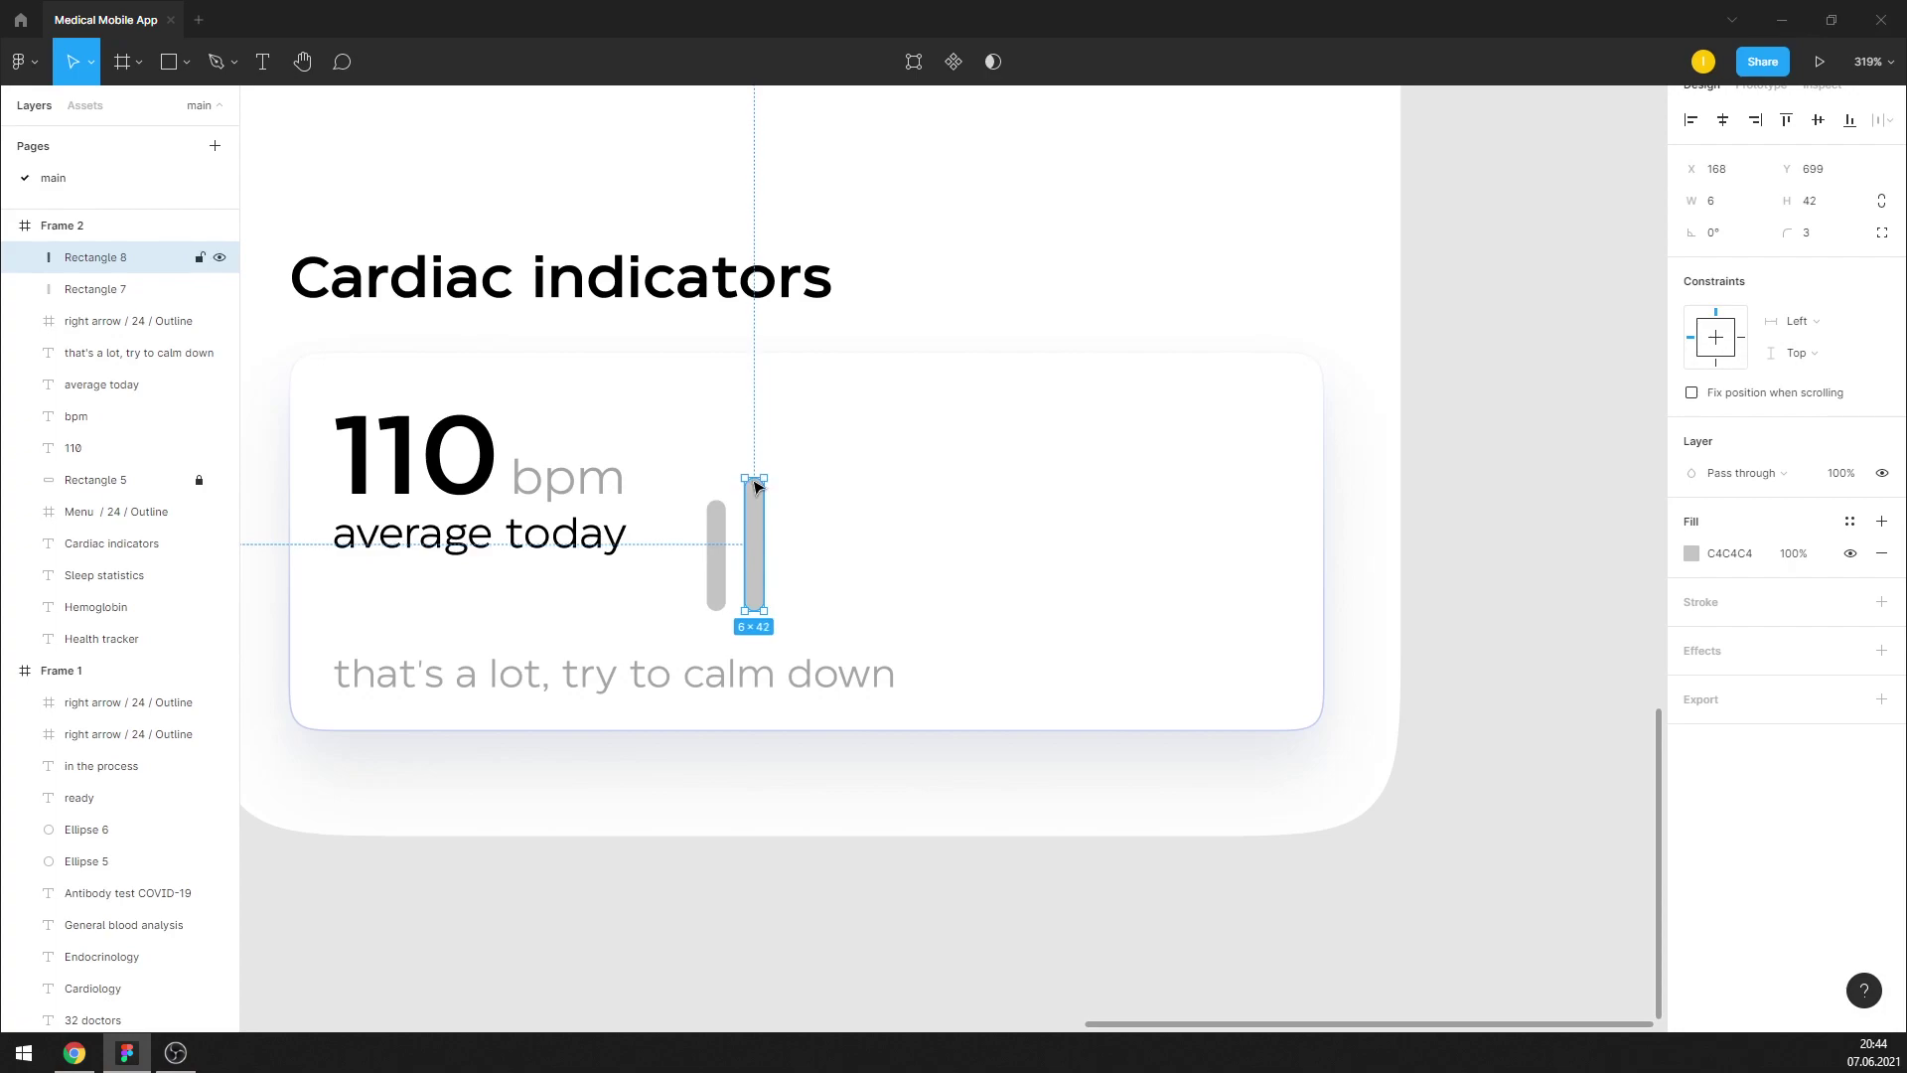
mouse_move(759, 514)
left_mouse_down()
mouse_move(809, 517)
mouse_move(797, 455)
left_mouse_up()
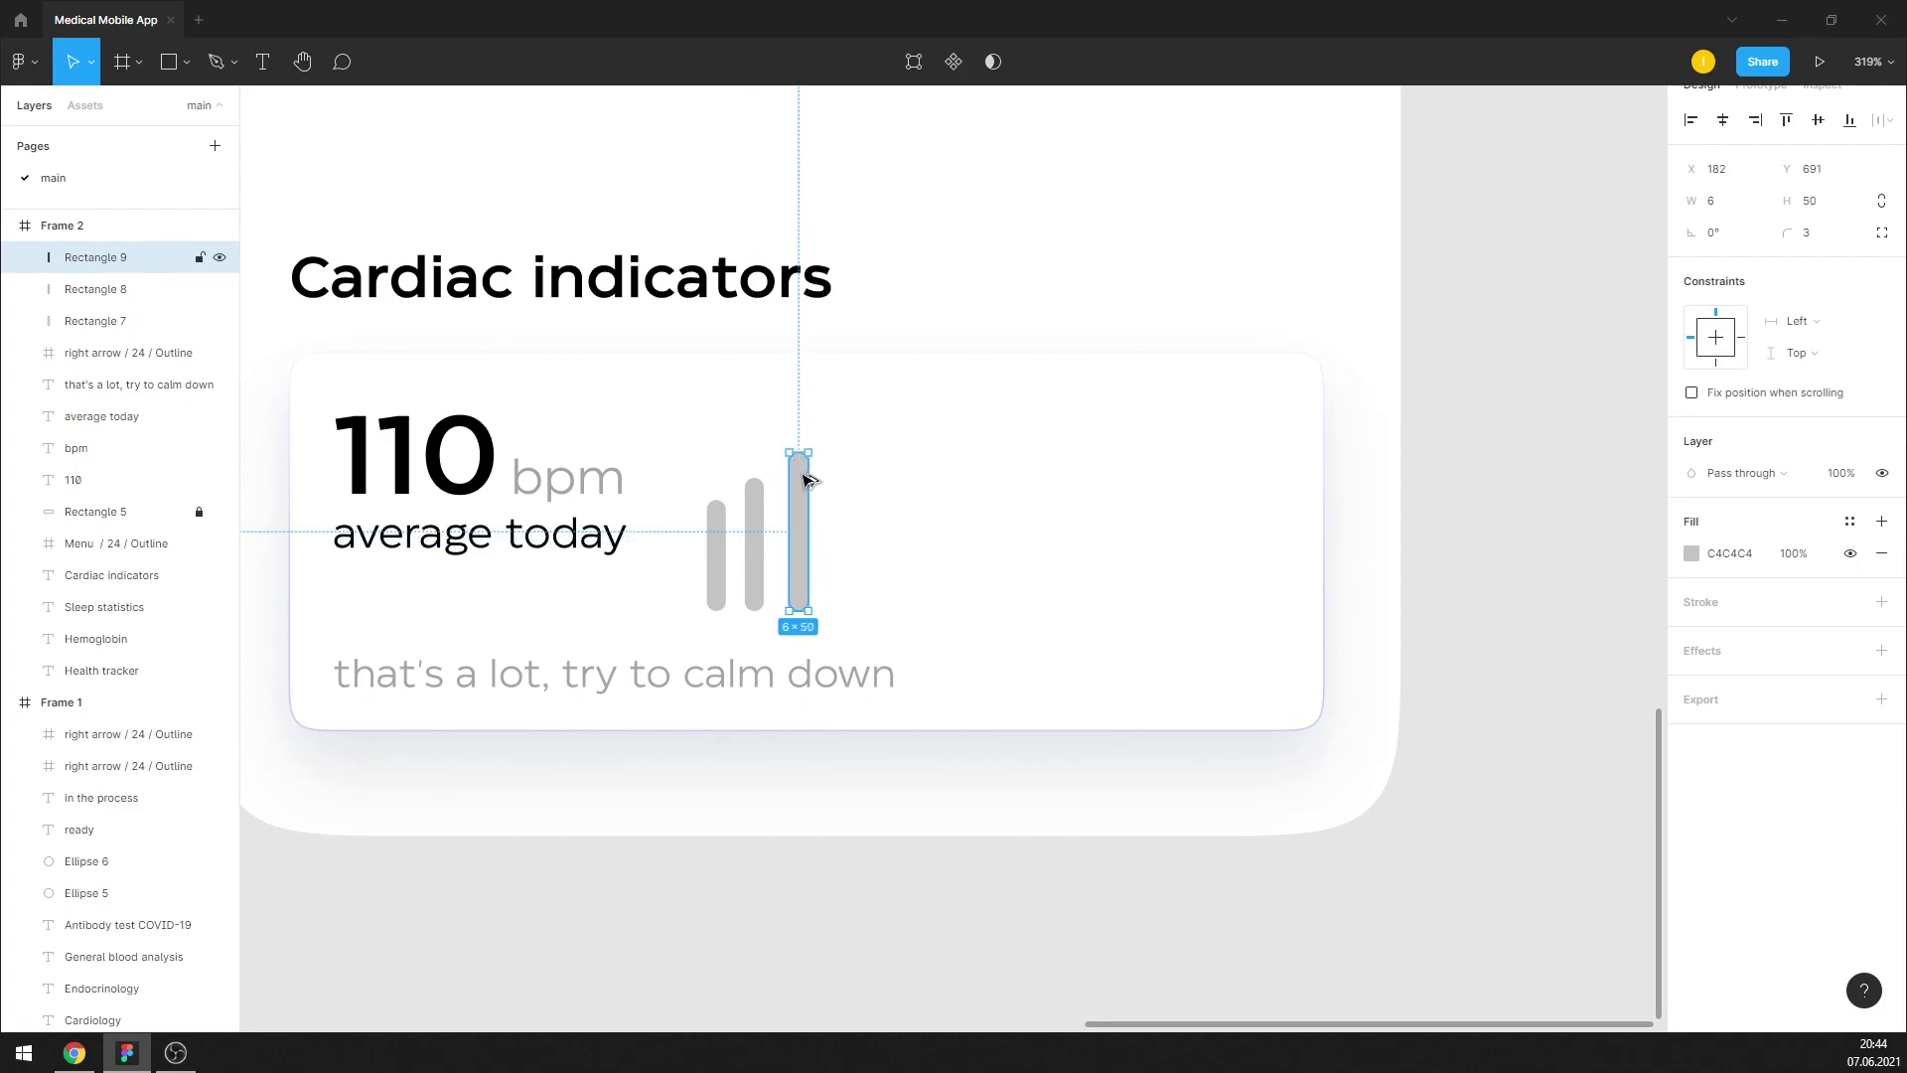
left_click(760, 506)
left_click_drag(759, 507, 938, 504)
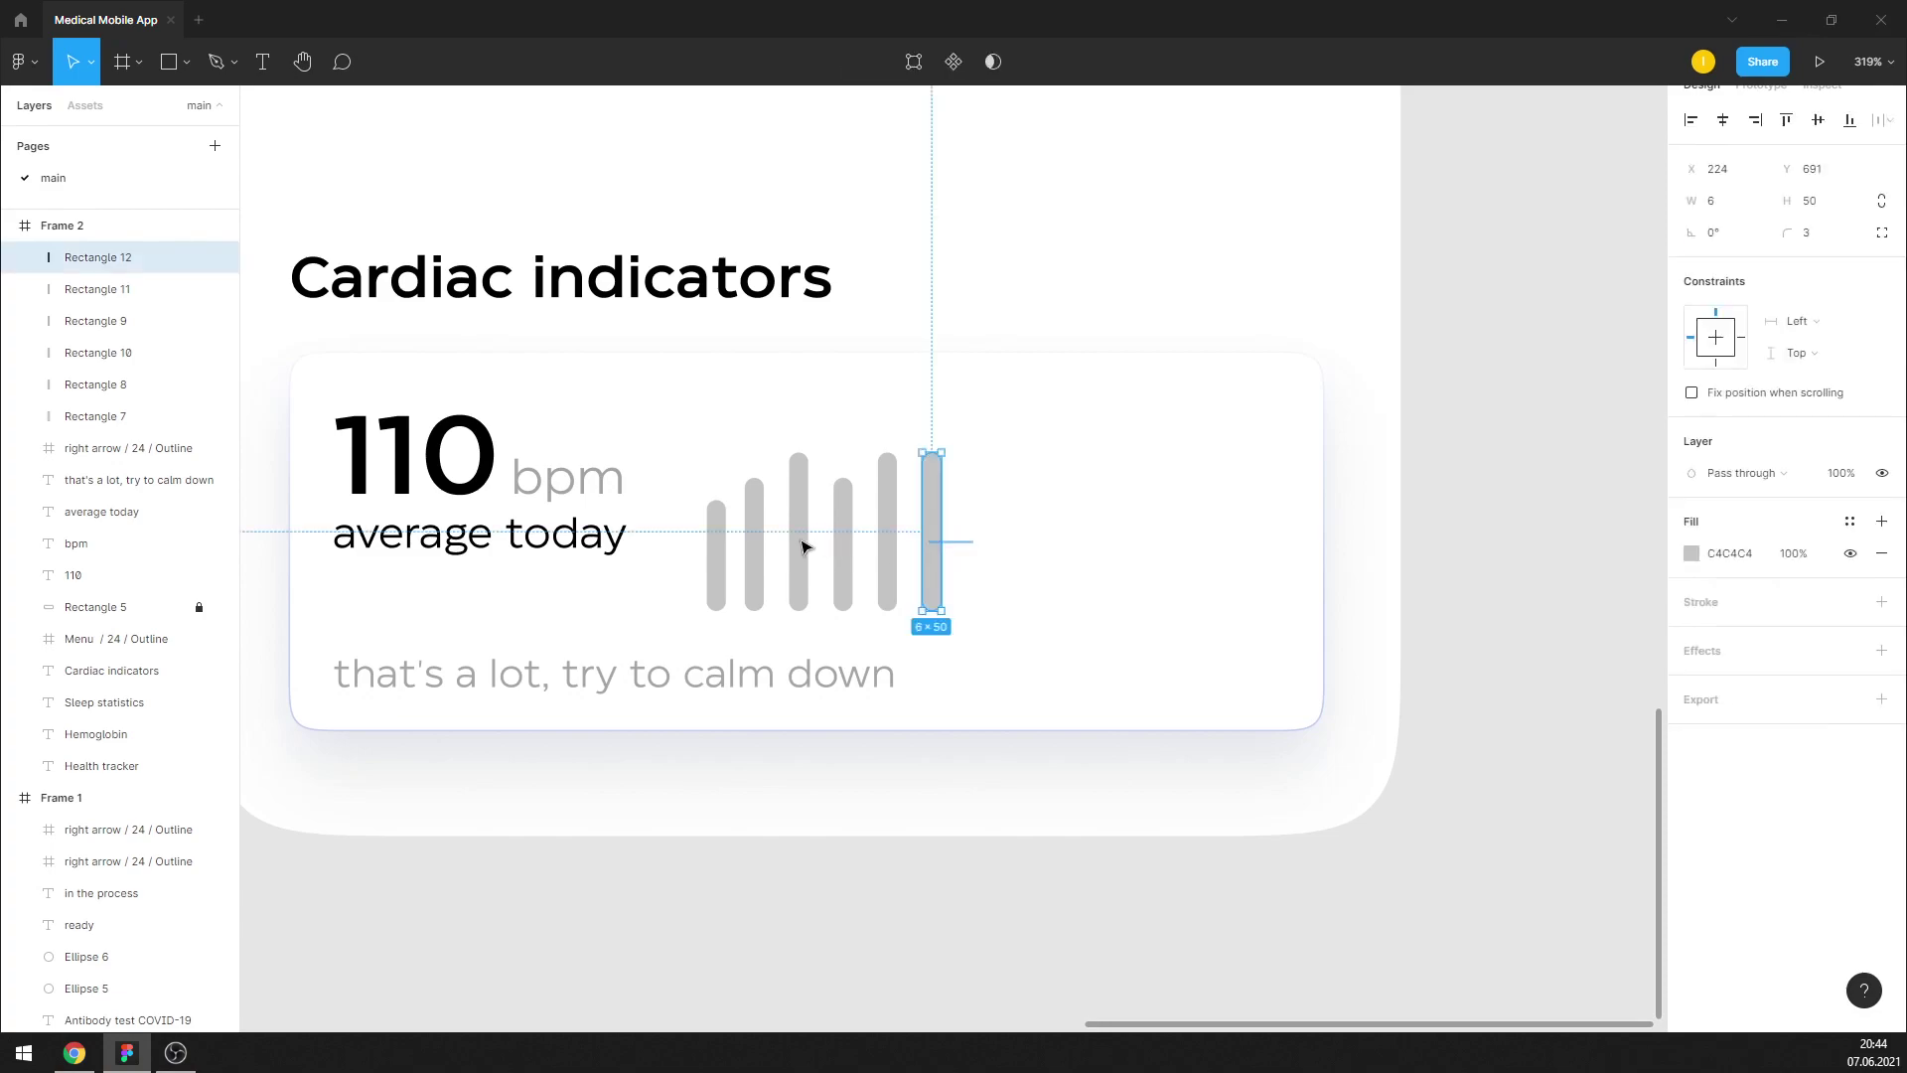
Select all six bars and duplicate them to the right, making twelve
left_click(801, 541, "shift")
left_click(754, 562, "shift")
left_click(719, 566, "shift")
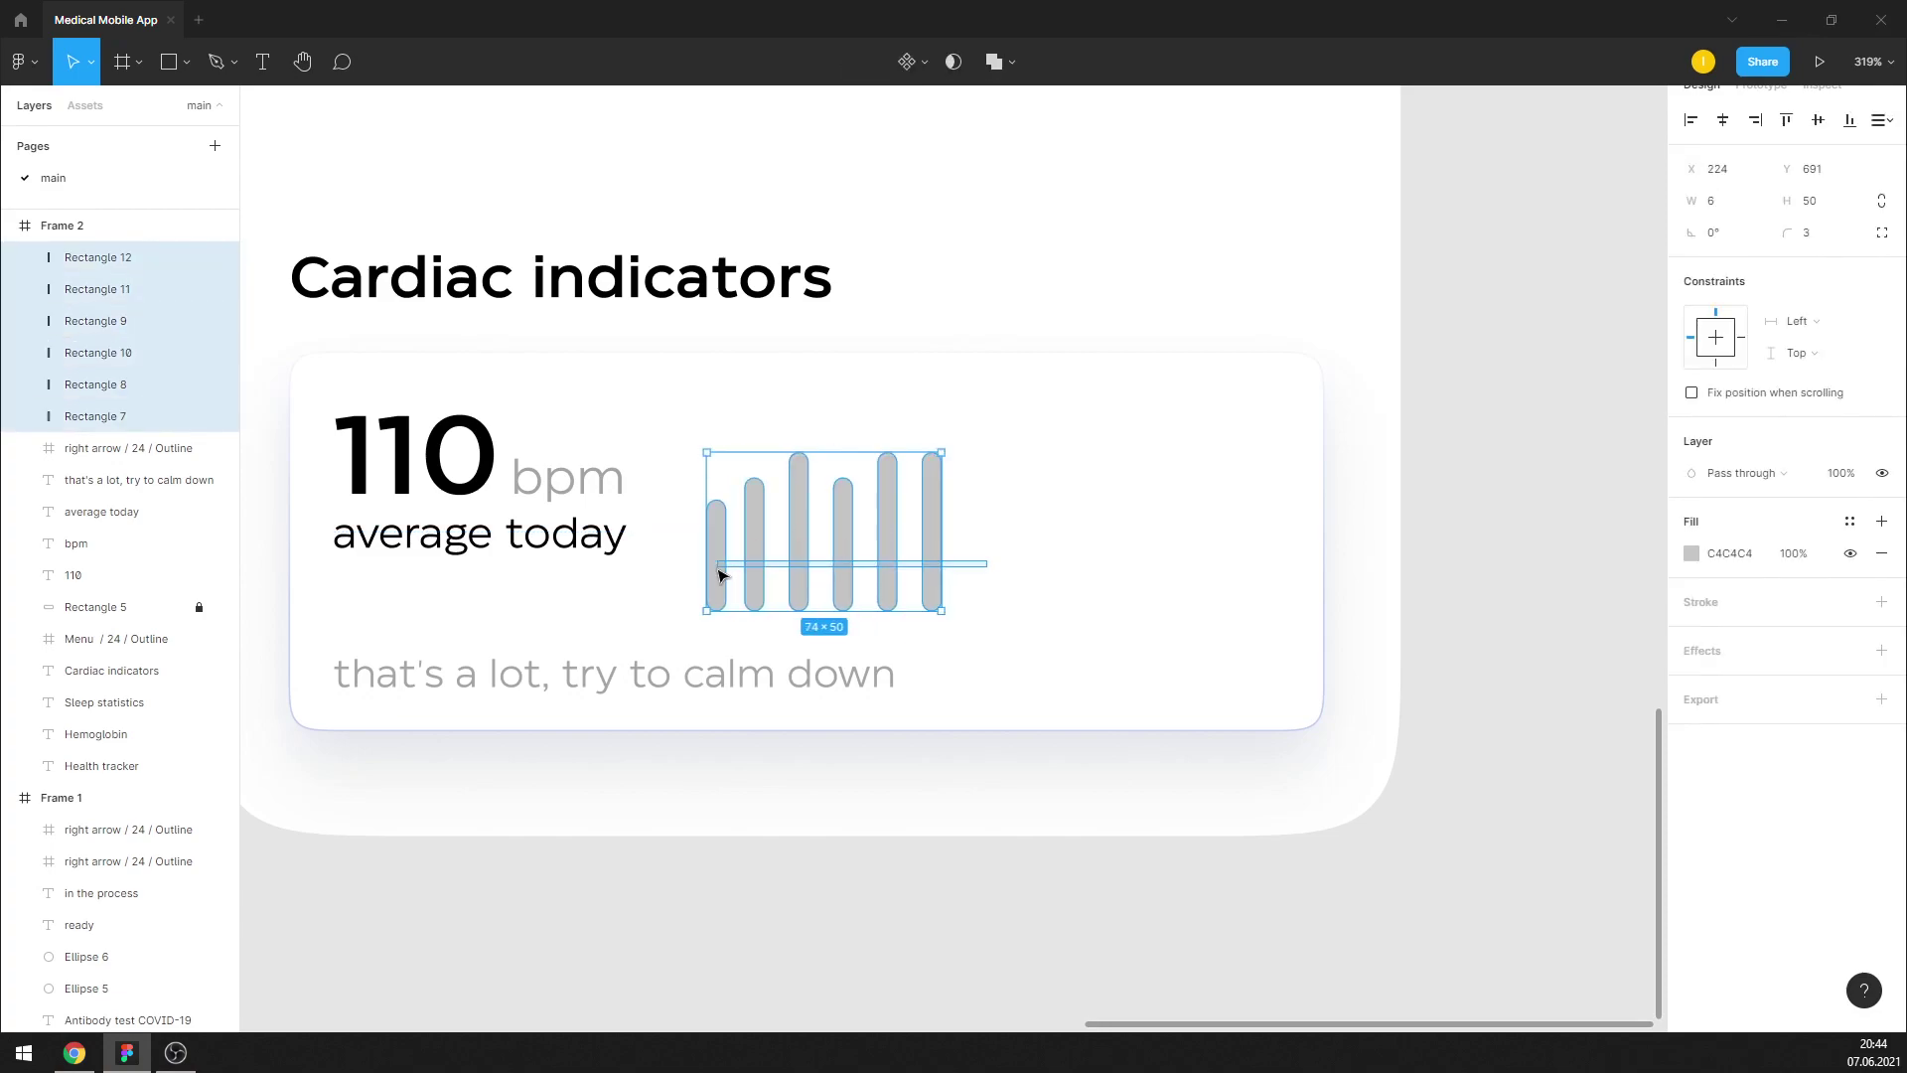
mouse_move(762, 592)
left_mouse_down()
mouse_move(1021, 581)
mouse_move(698, 579)
mouse_move(767, 581)
left_mouse_up()
left_click(1250, 539)
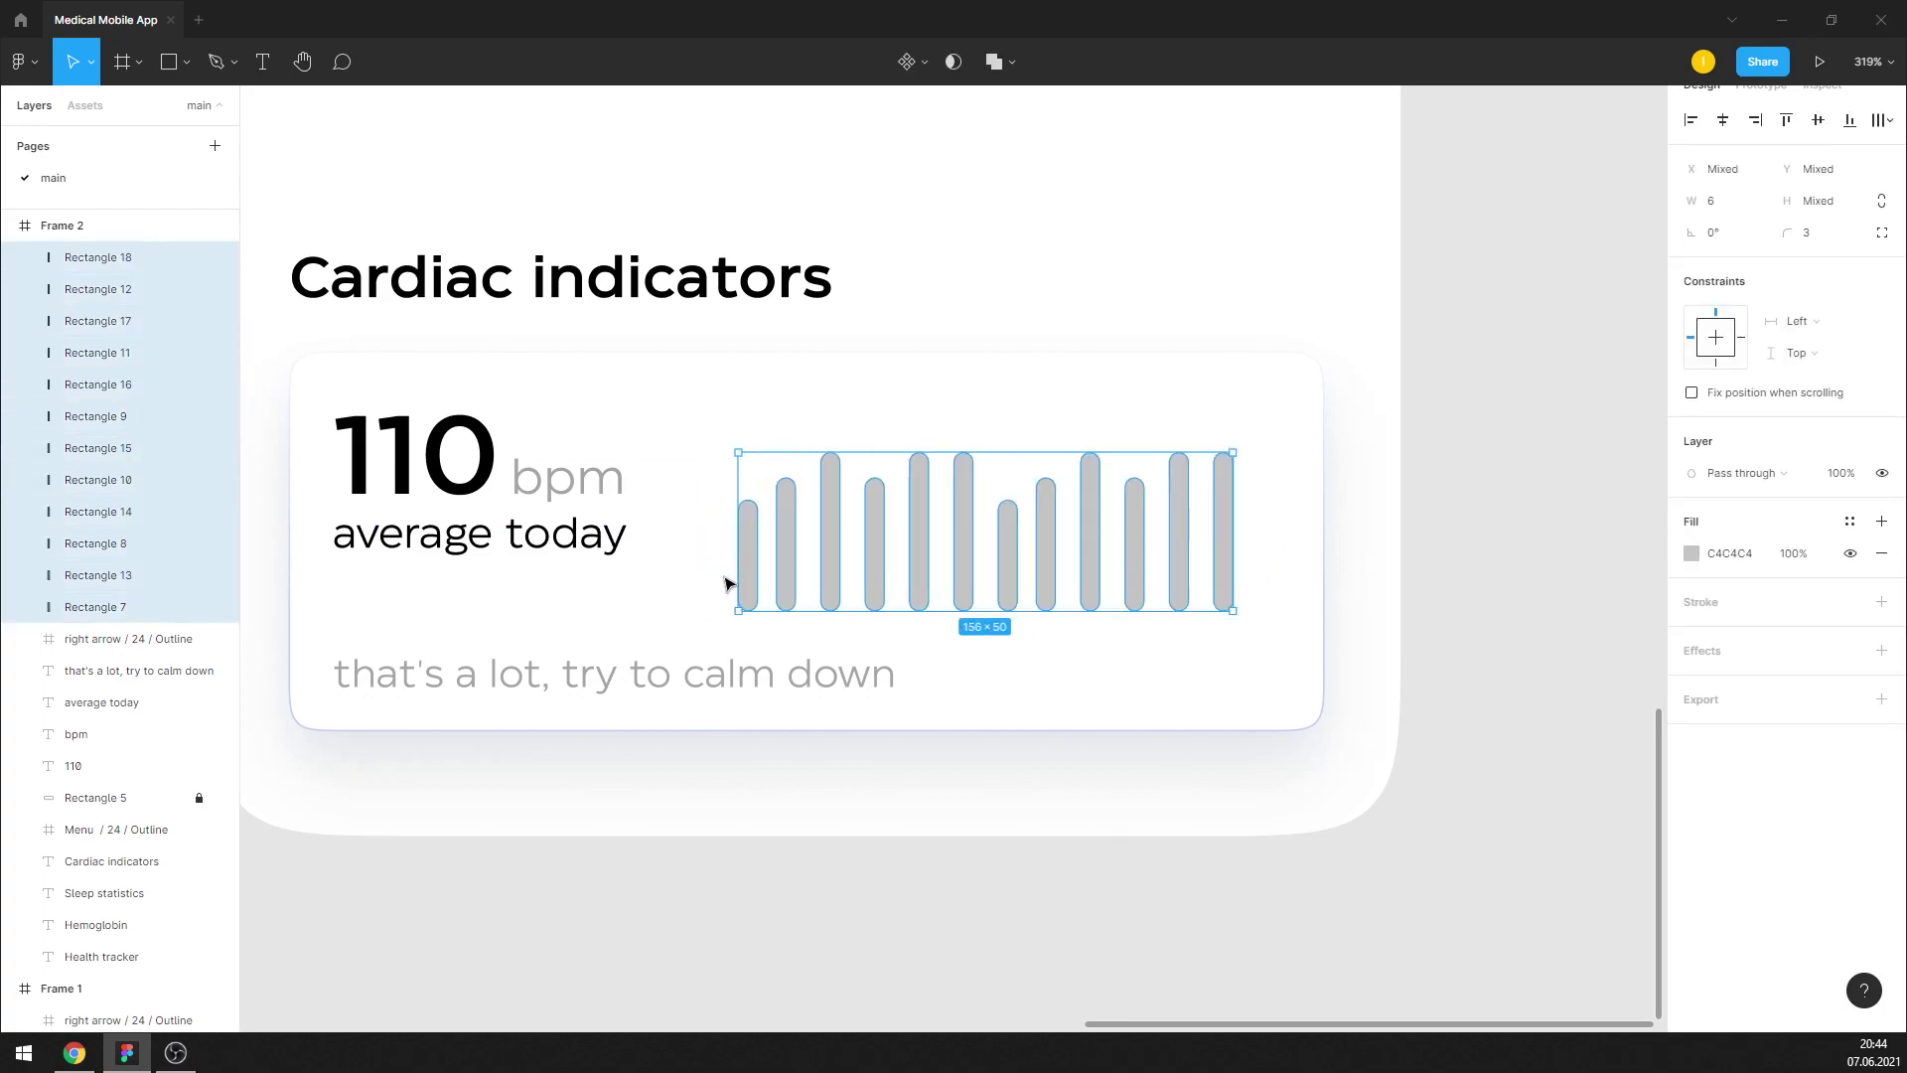
Space the twelve bars evenly with Tidy up, shift them left, and stretch them all taller
left_click(1874, 123)
left_click(1629, 157)
key("shift+Left")
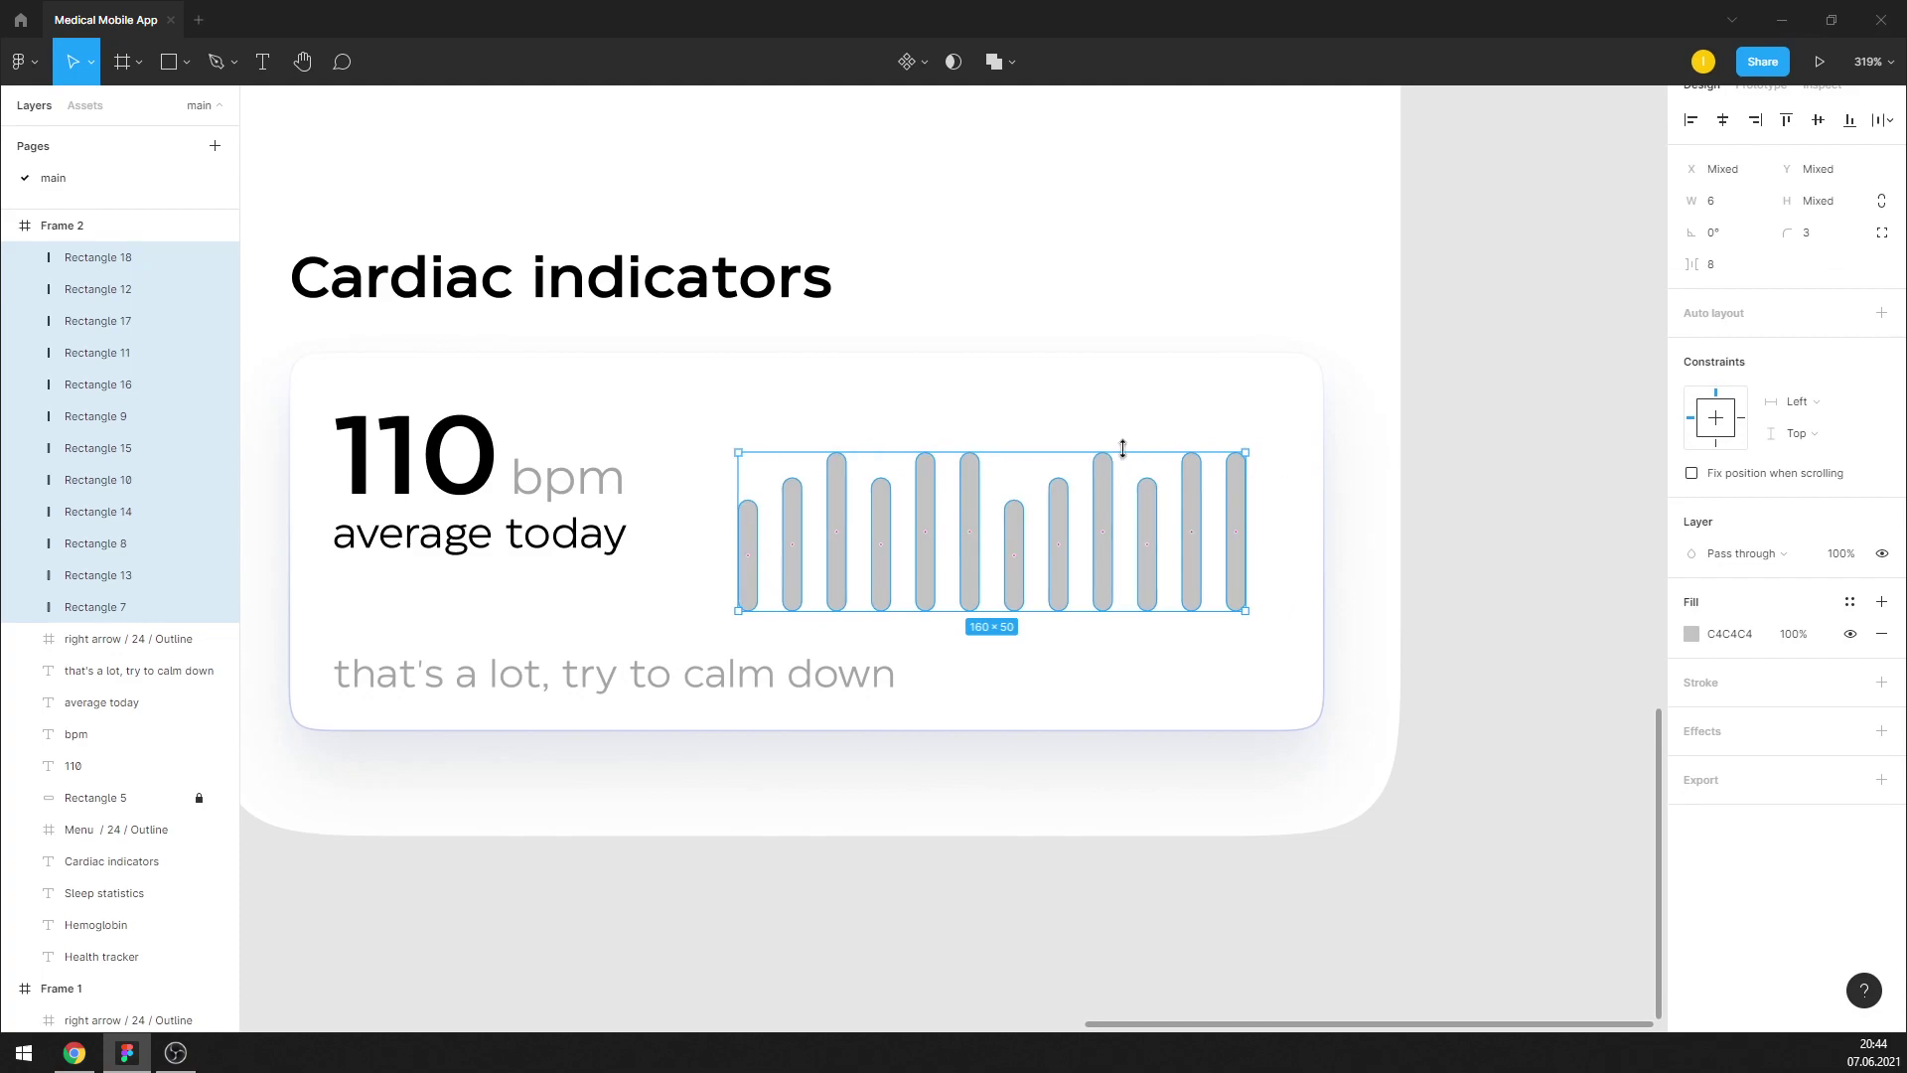
left_click_drag(1123, 449, 1116, 409)
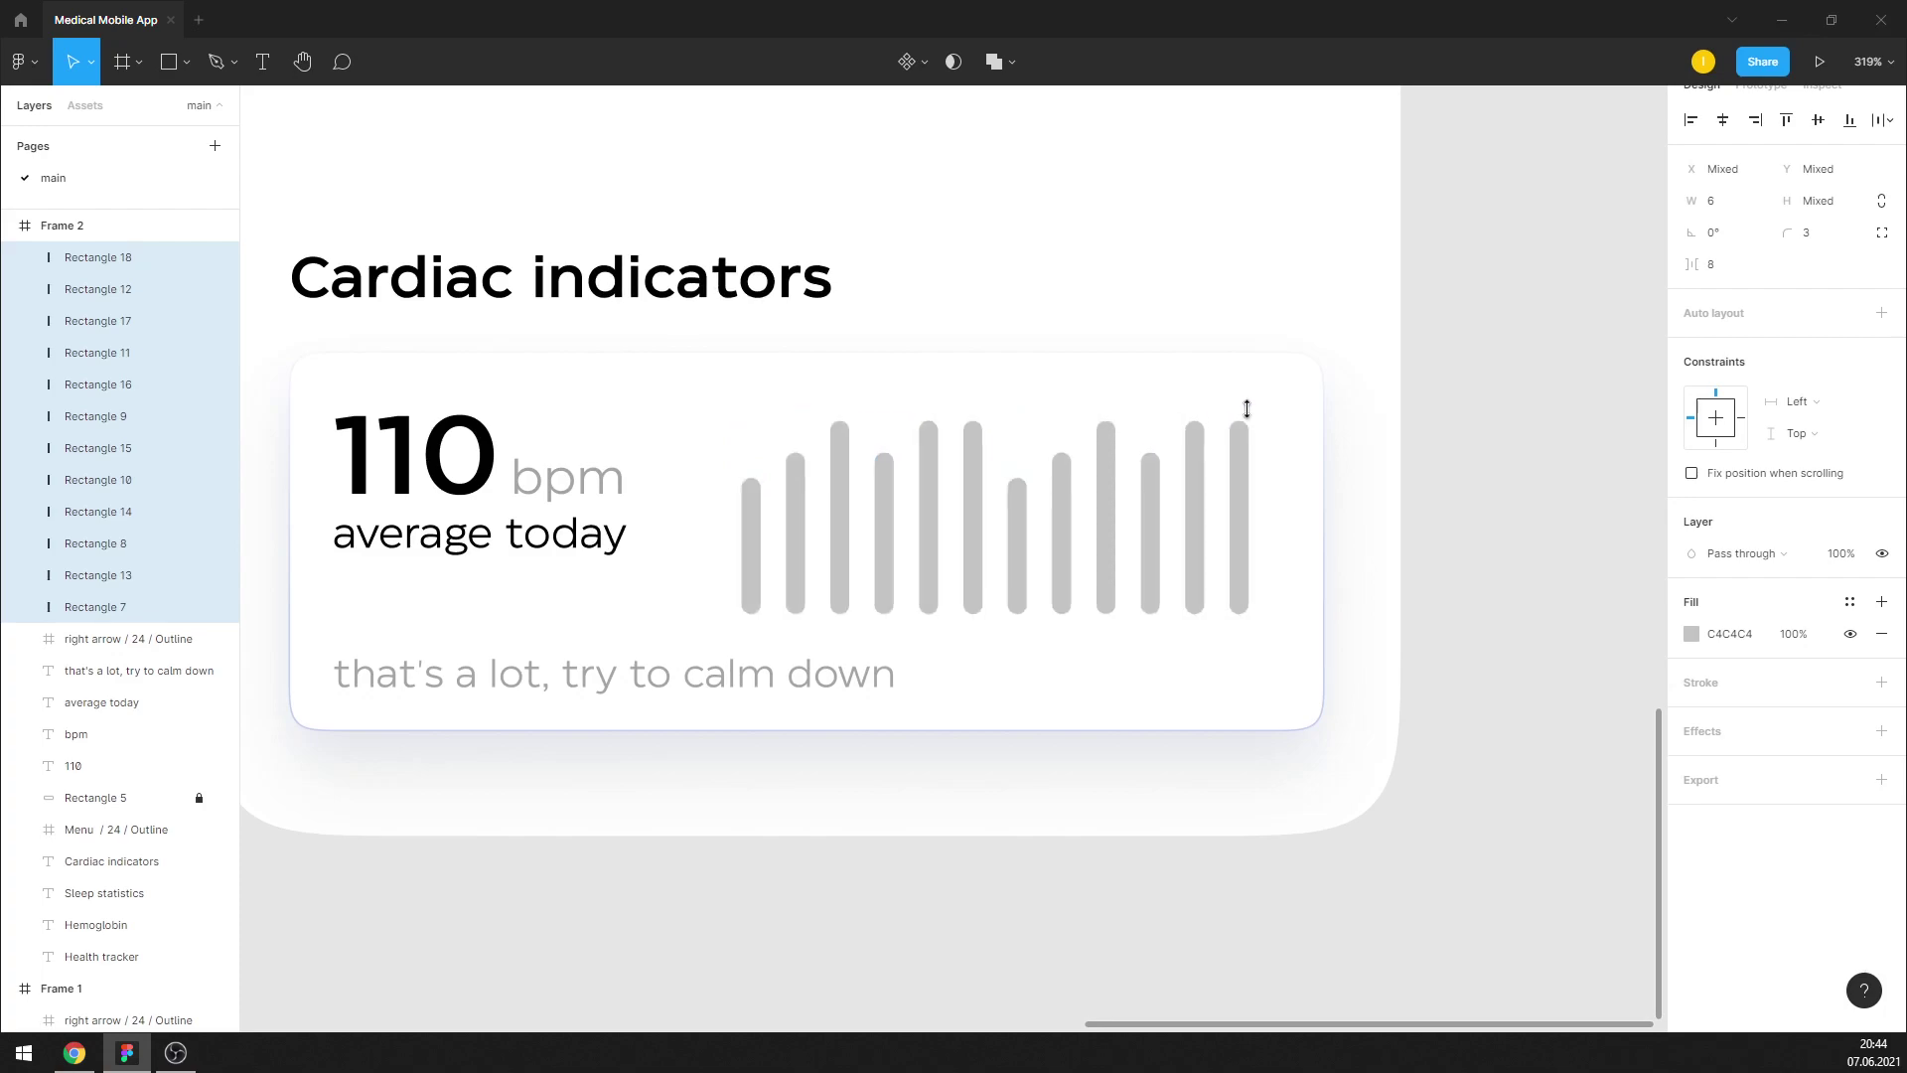
left_click(1458, 417)
Shorten several middle and right-hand bars to vary their heights
left_click(1071, 506)
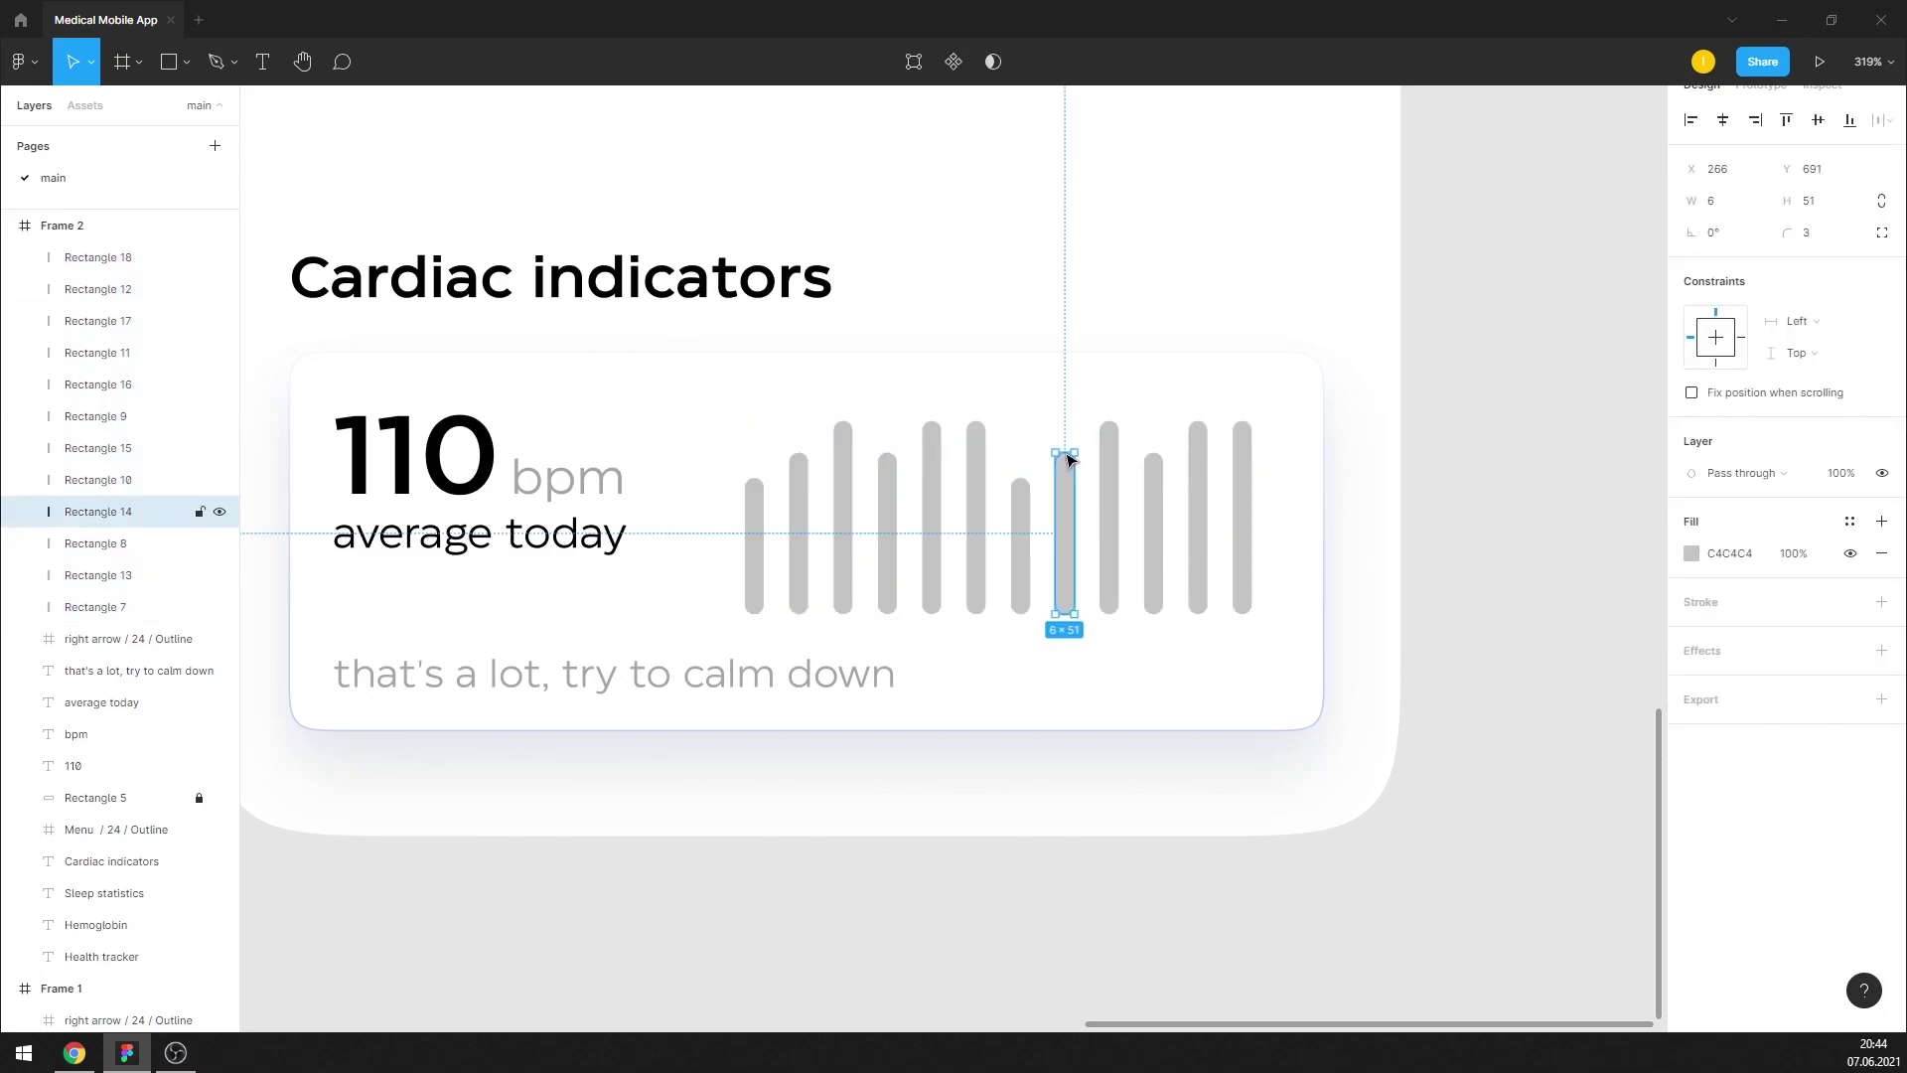
left_click_drag(1071, 459, 1065, 507)
left_click(1152, 490)
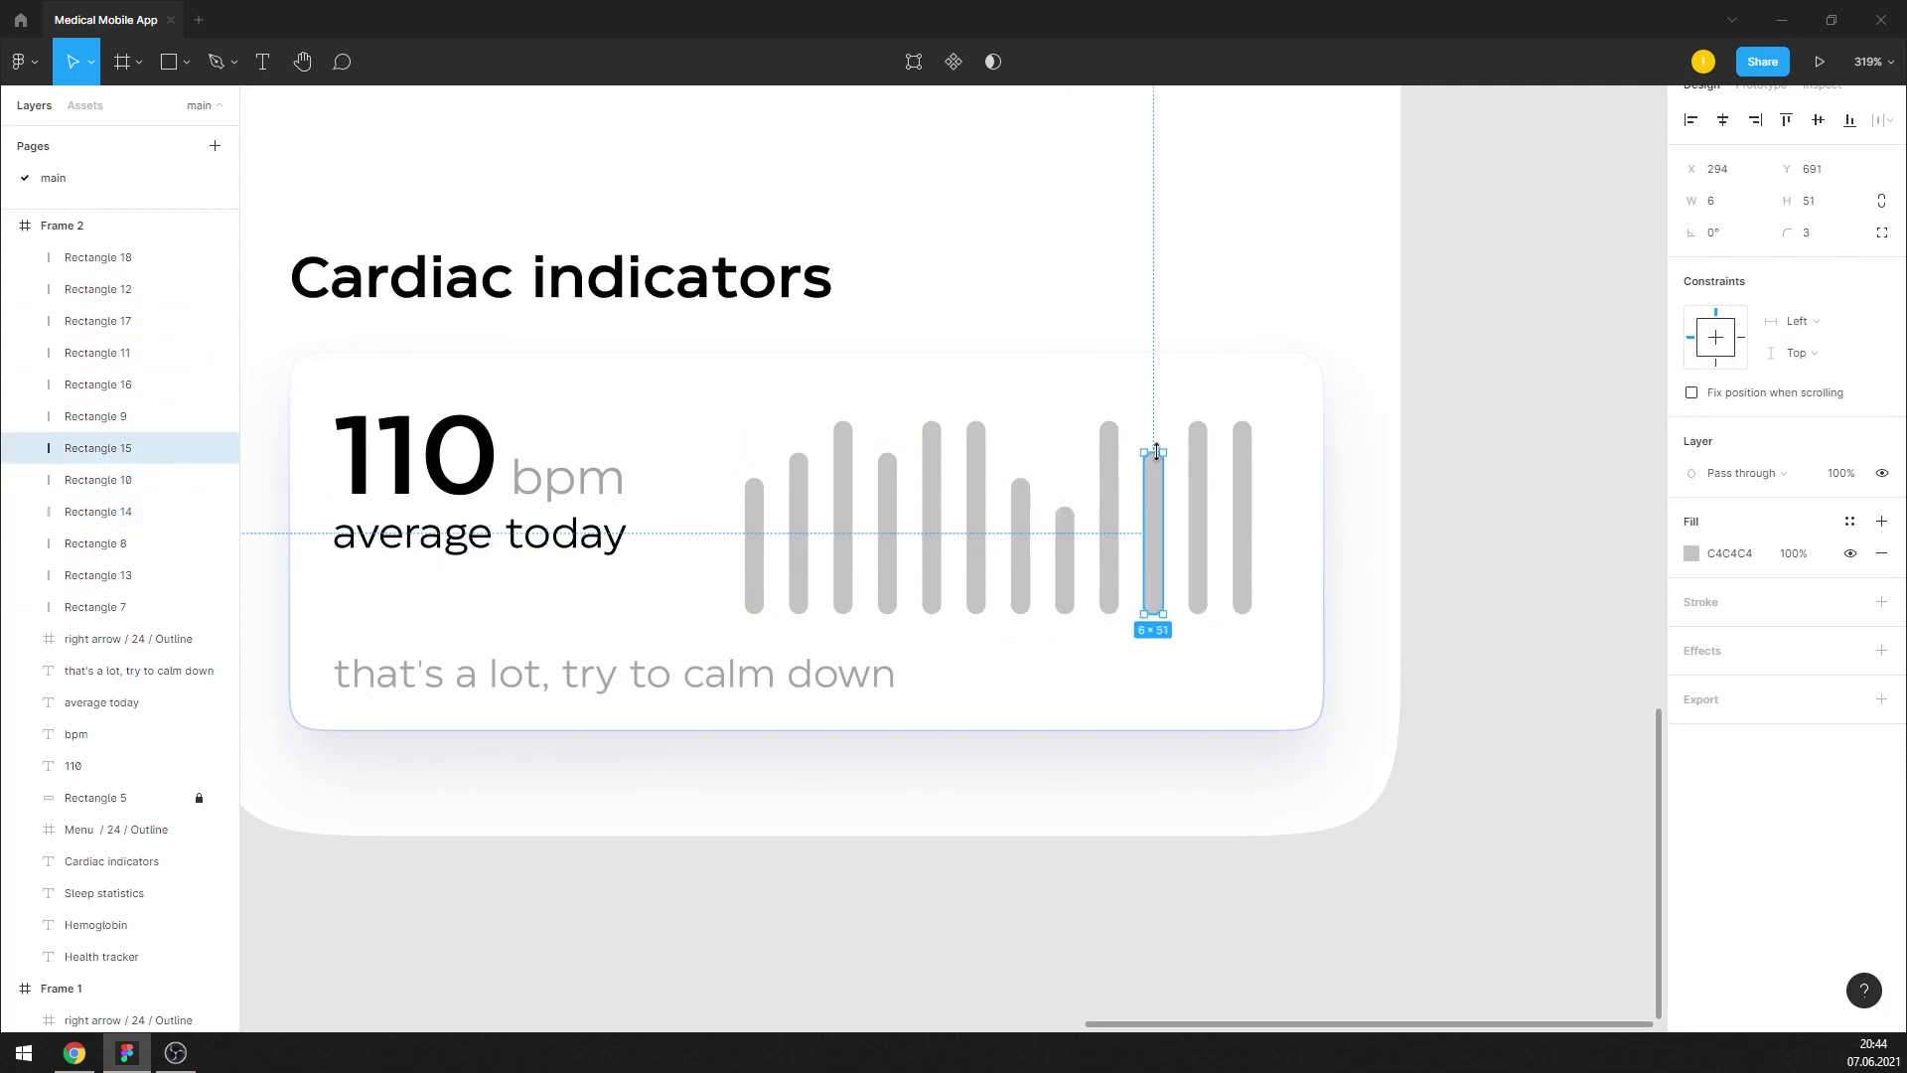
left_click_drag(1157, 452, 1153, 494)
left_click(1202, 459)
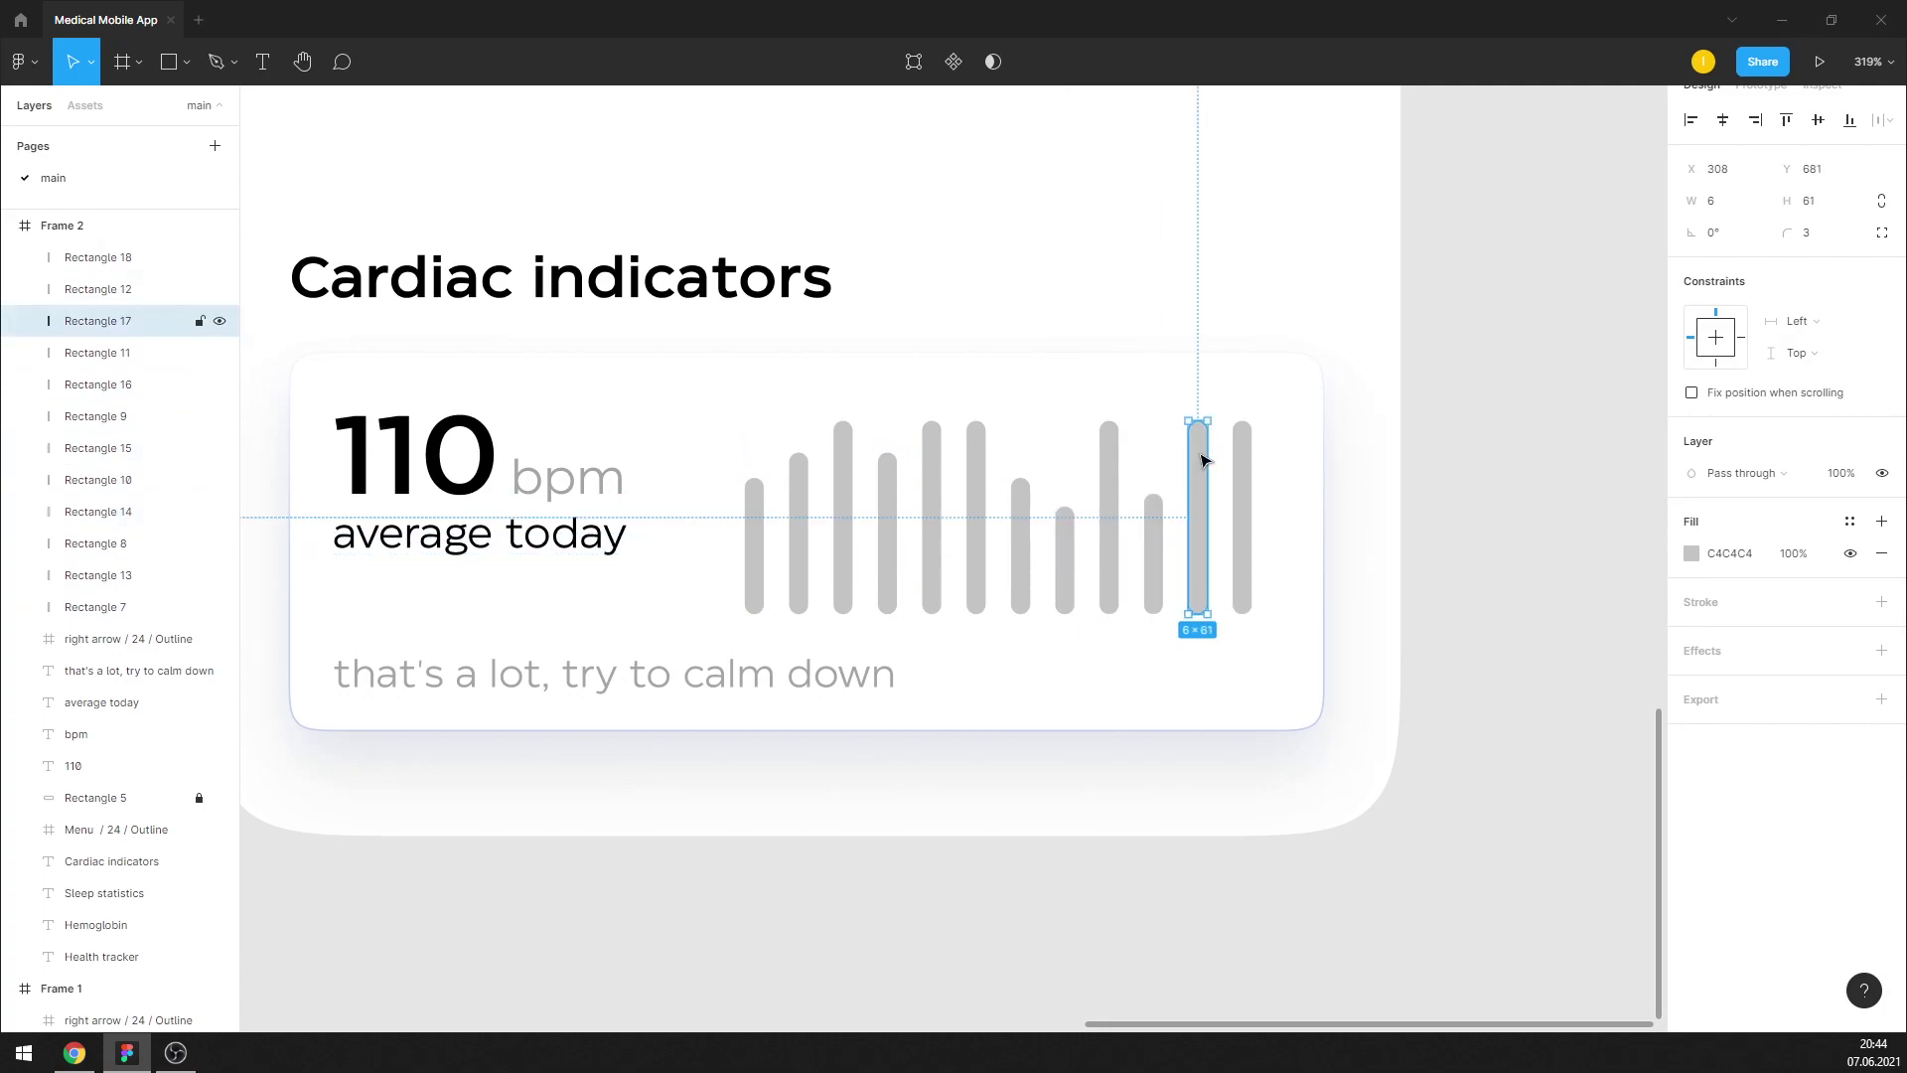
mouse_move(1202, 427)
left_mouse_down()
mouse_move(1199, 457)
mouse_move(1241, 411)
left_mouse_up()
left_click(1246, 437)
Lower a few more bars, including two toward the left, for an irregular heart-rate rhythm
left_click(1117, 454)
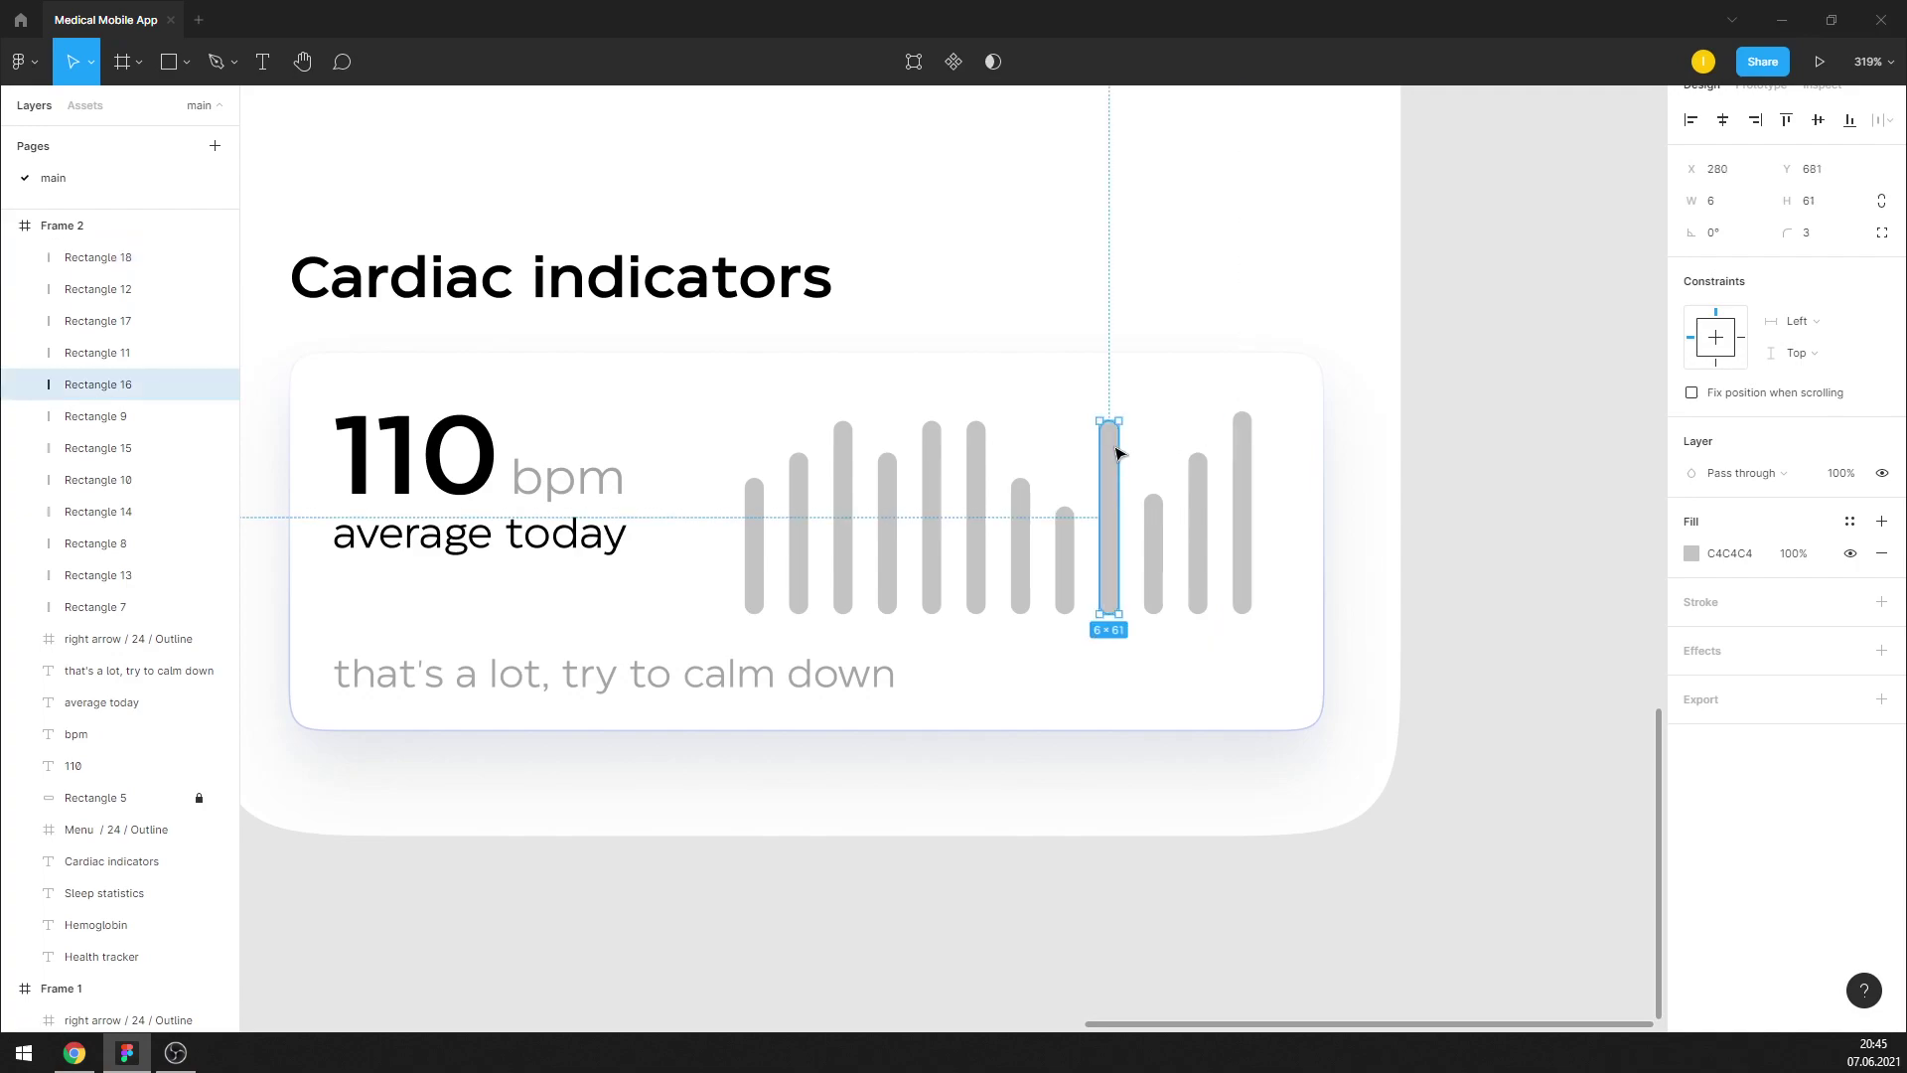
left_click_drag(1110, 416, 1110, 430)
left_click(933, 435)
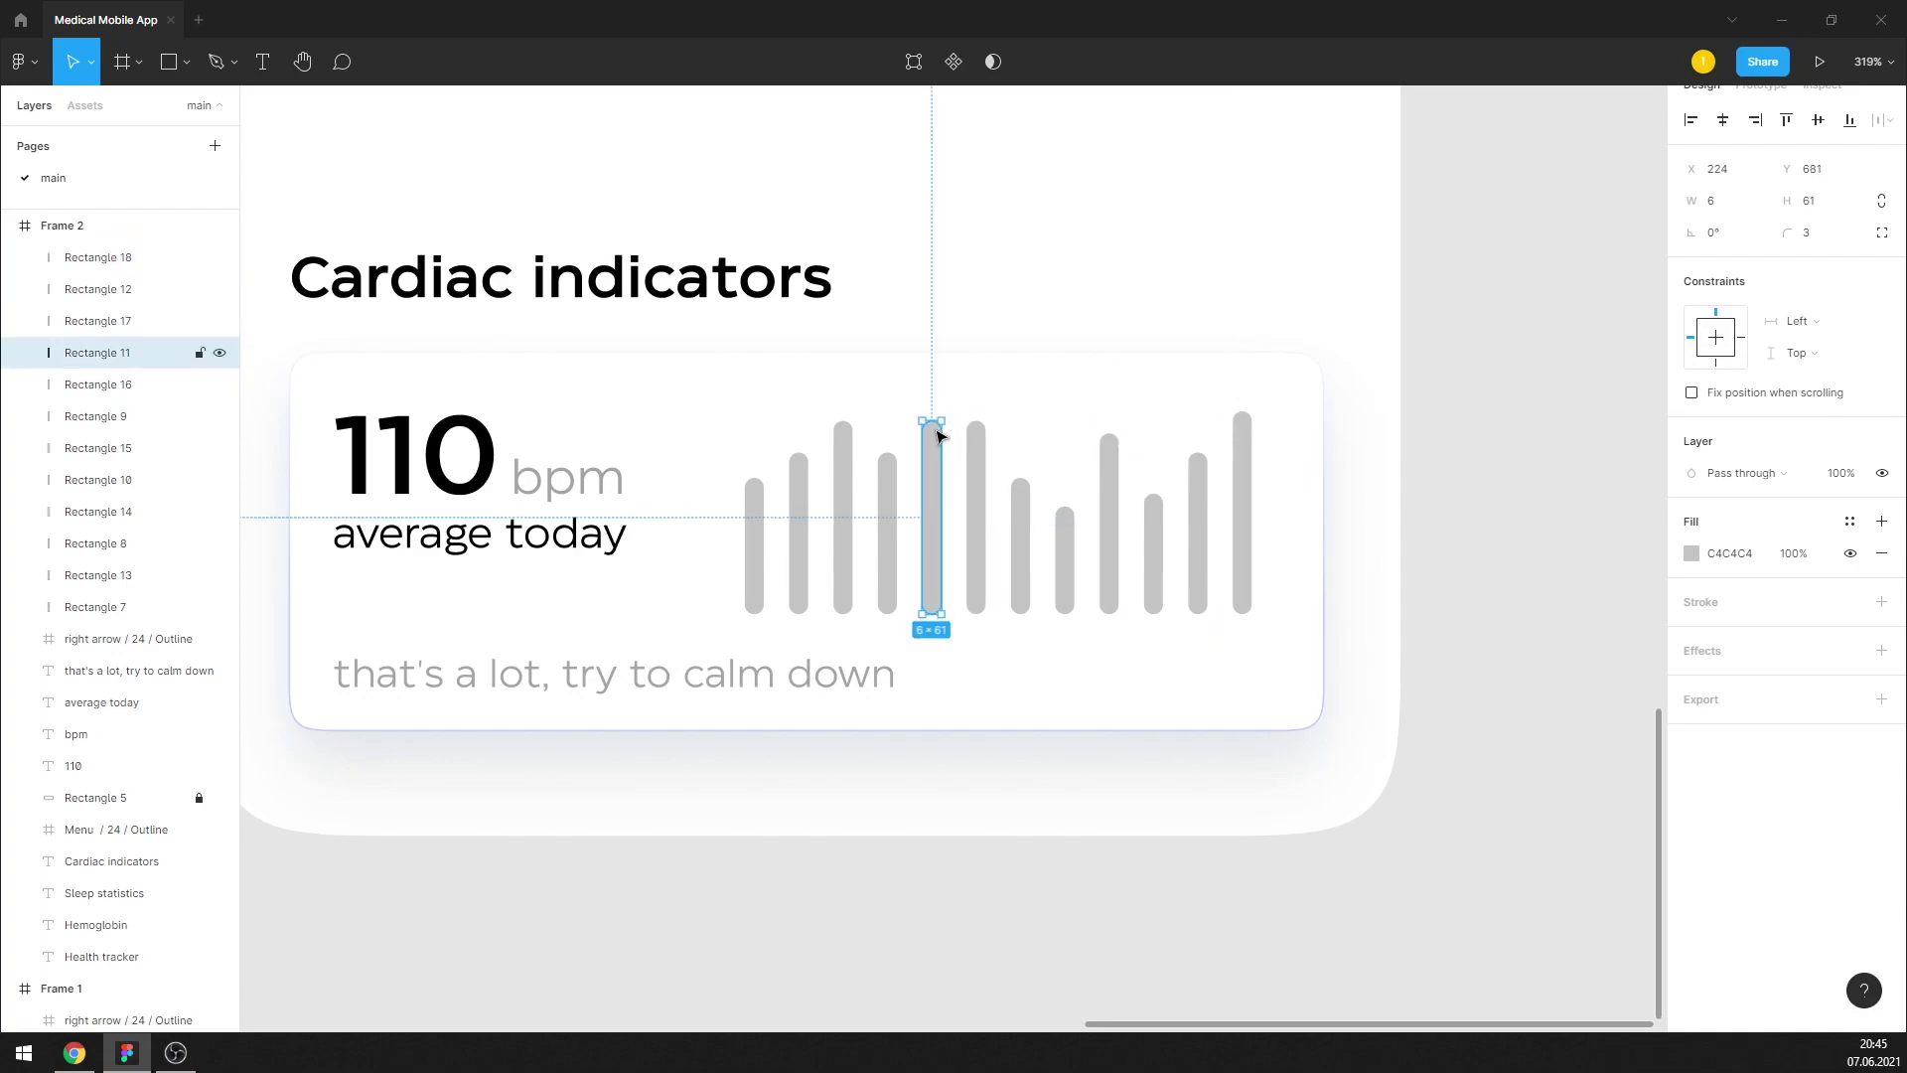
left_click(891, 470)
left_click_drag(889, 449, 887, 486)
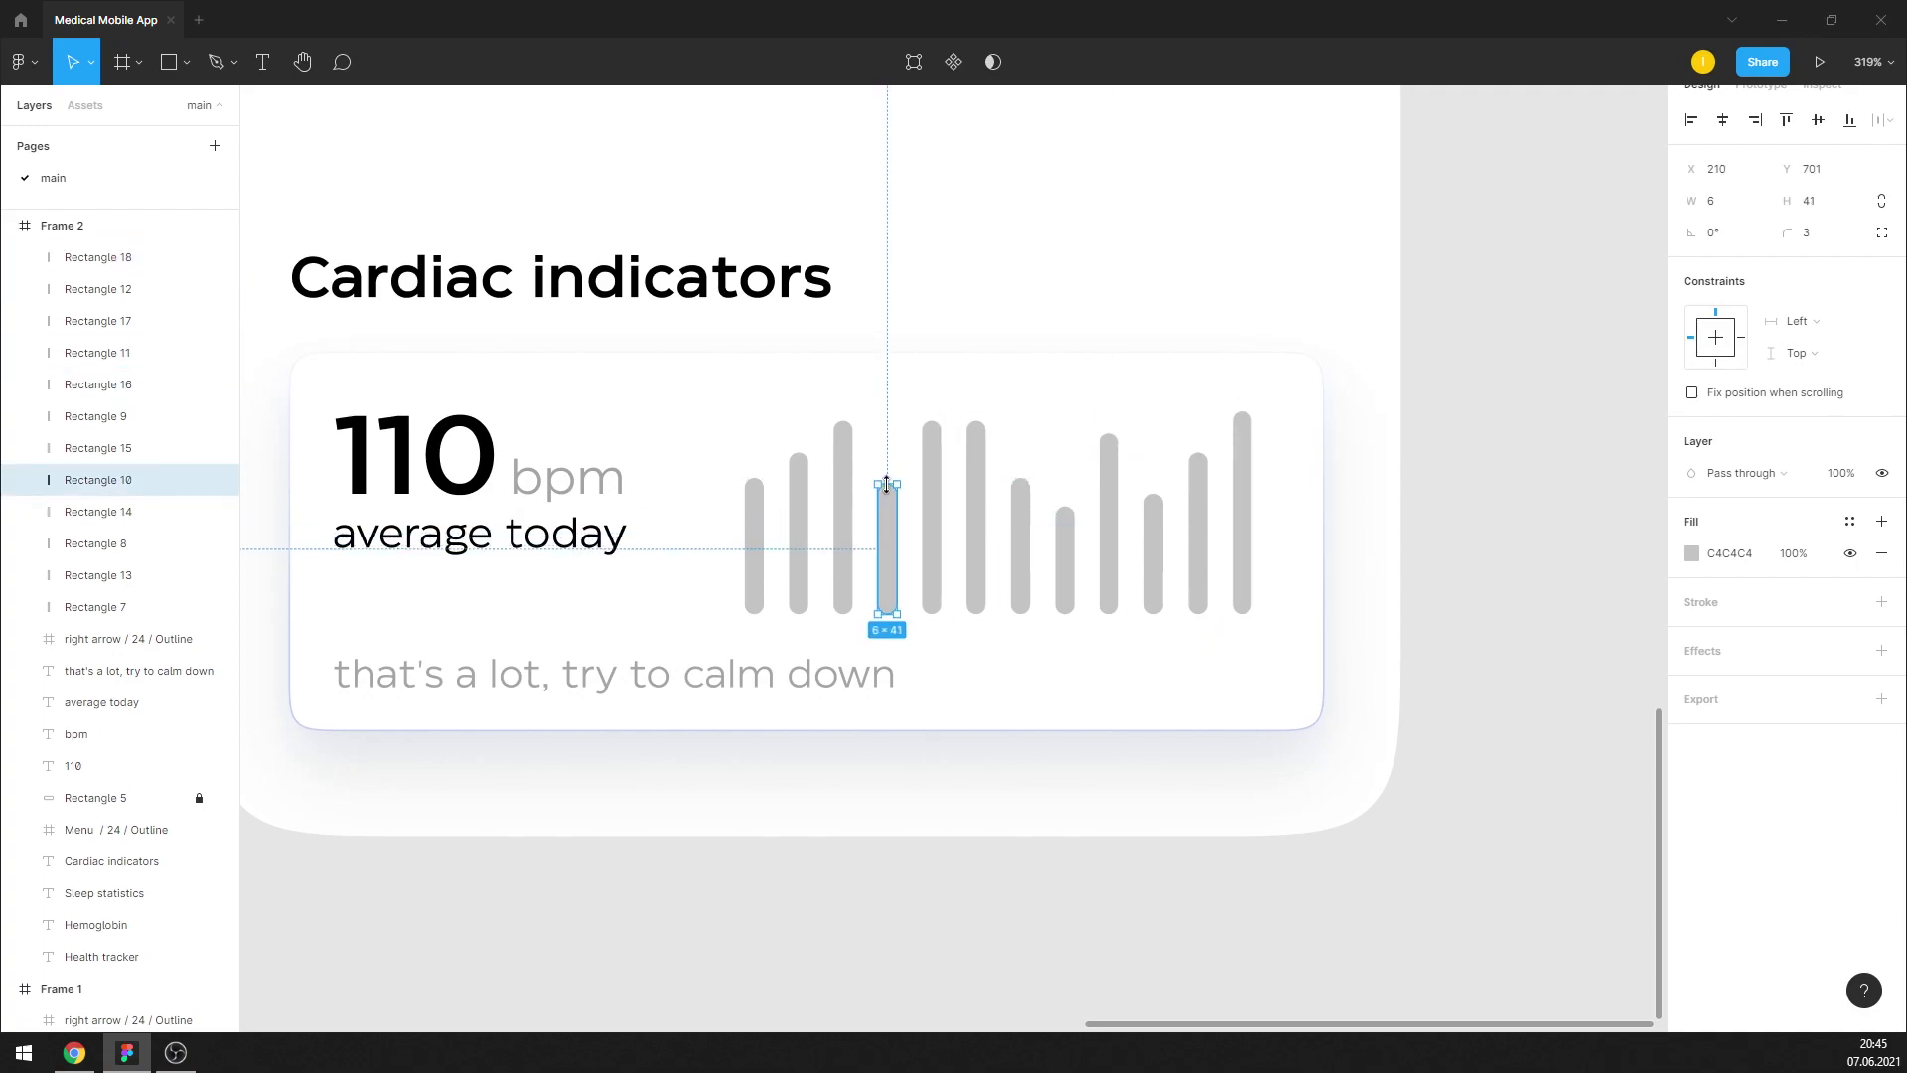
left_click(938, 442)
left_click_drag(932, 421, 934, 433)
left_click(1421, 405)
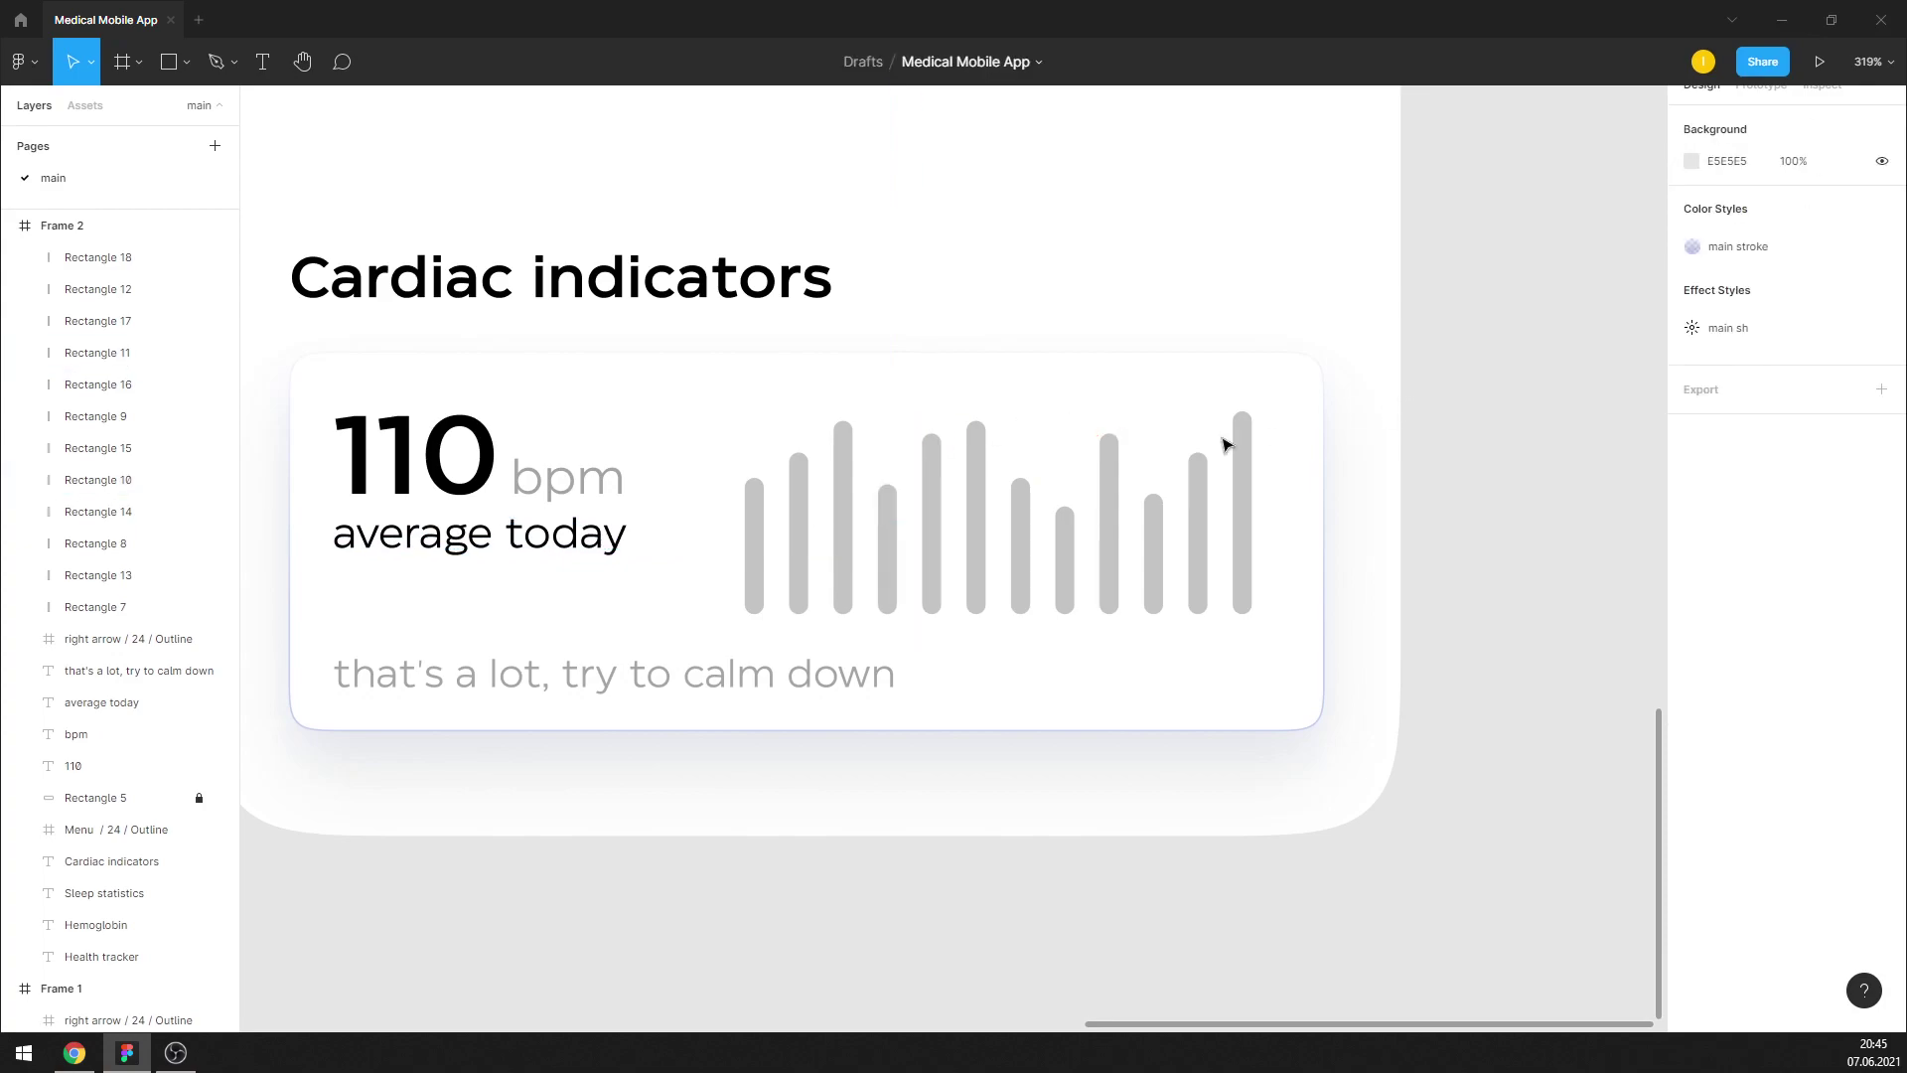
left_click(894, 686)
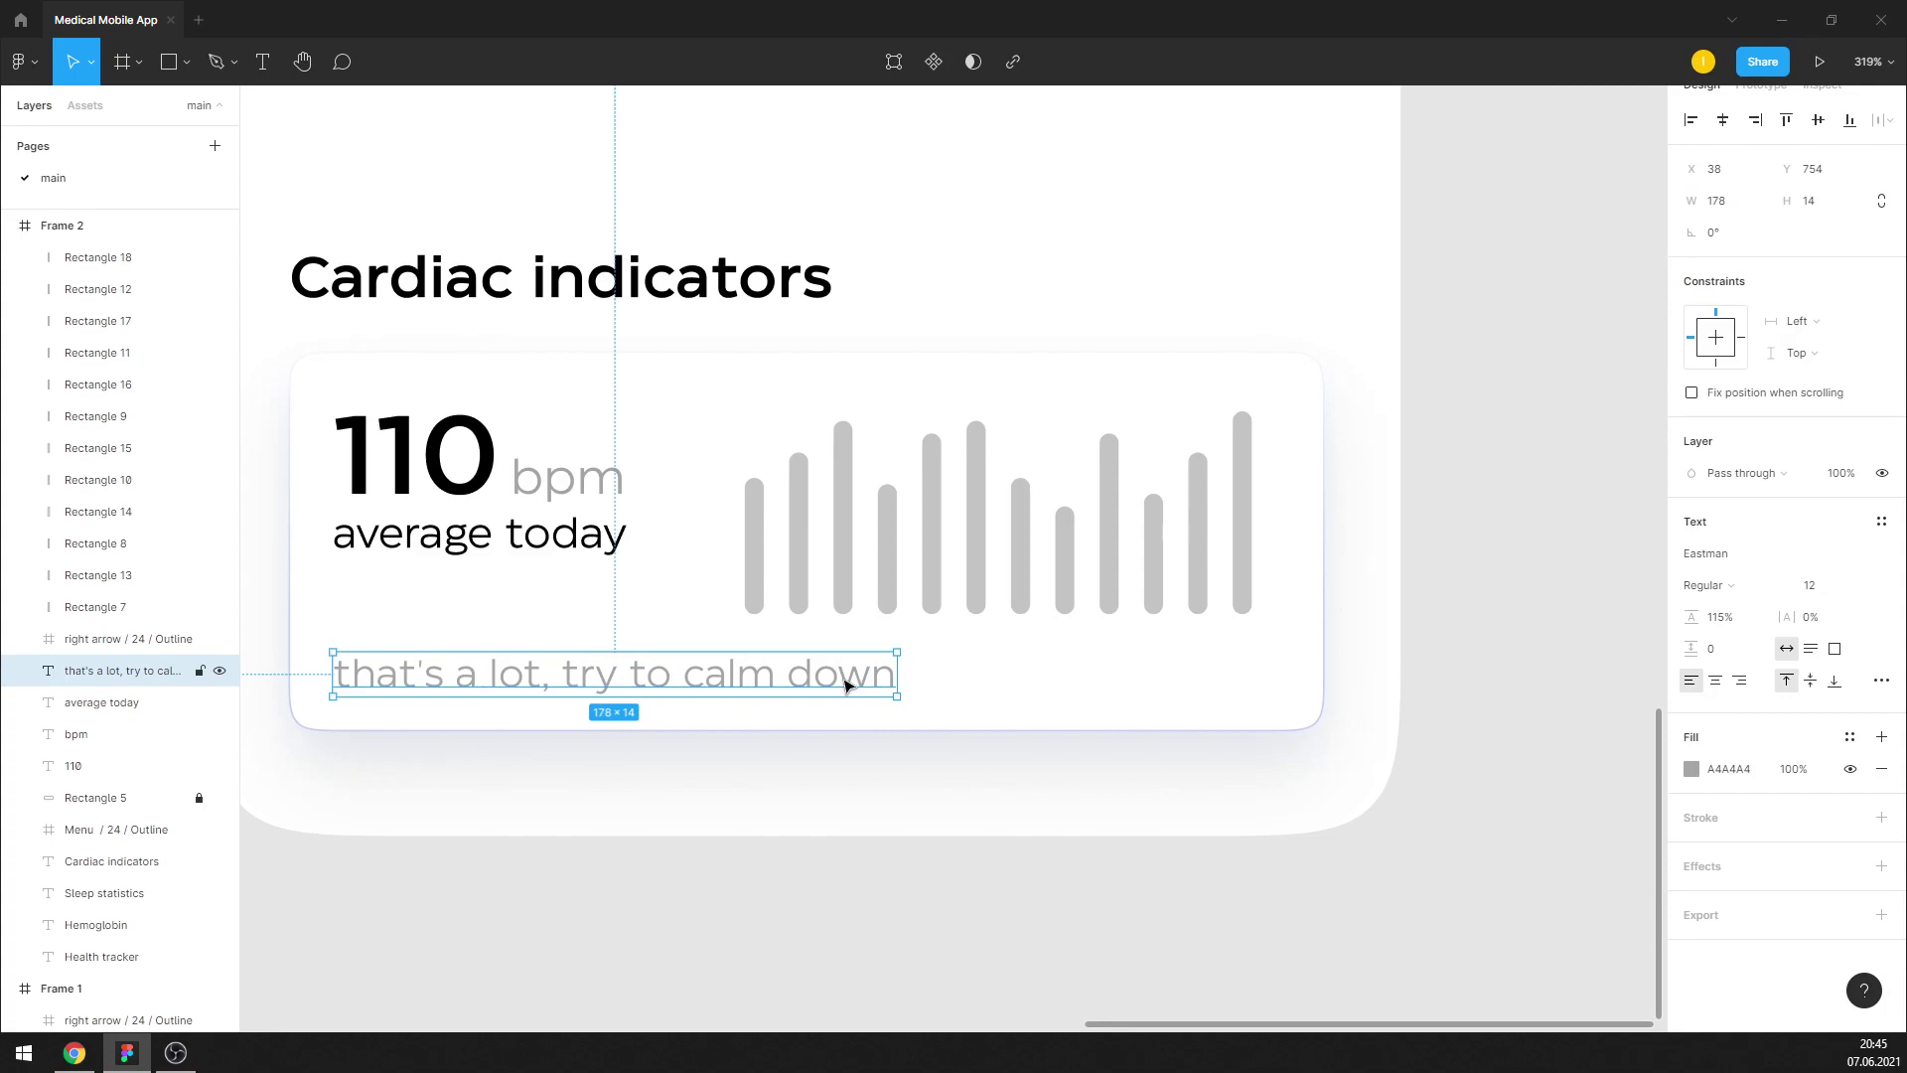
Colour the shorter heart-rate bars purple (7867E4)
left_click(1505, 579)
left_click(756, 561)
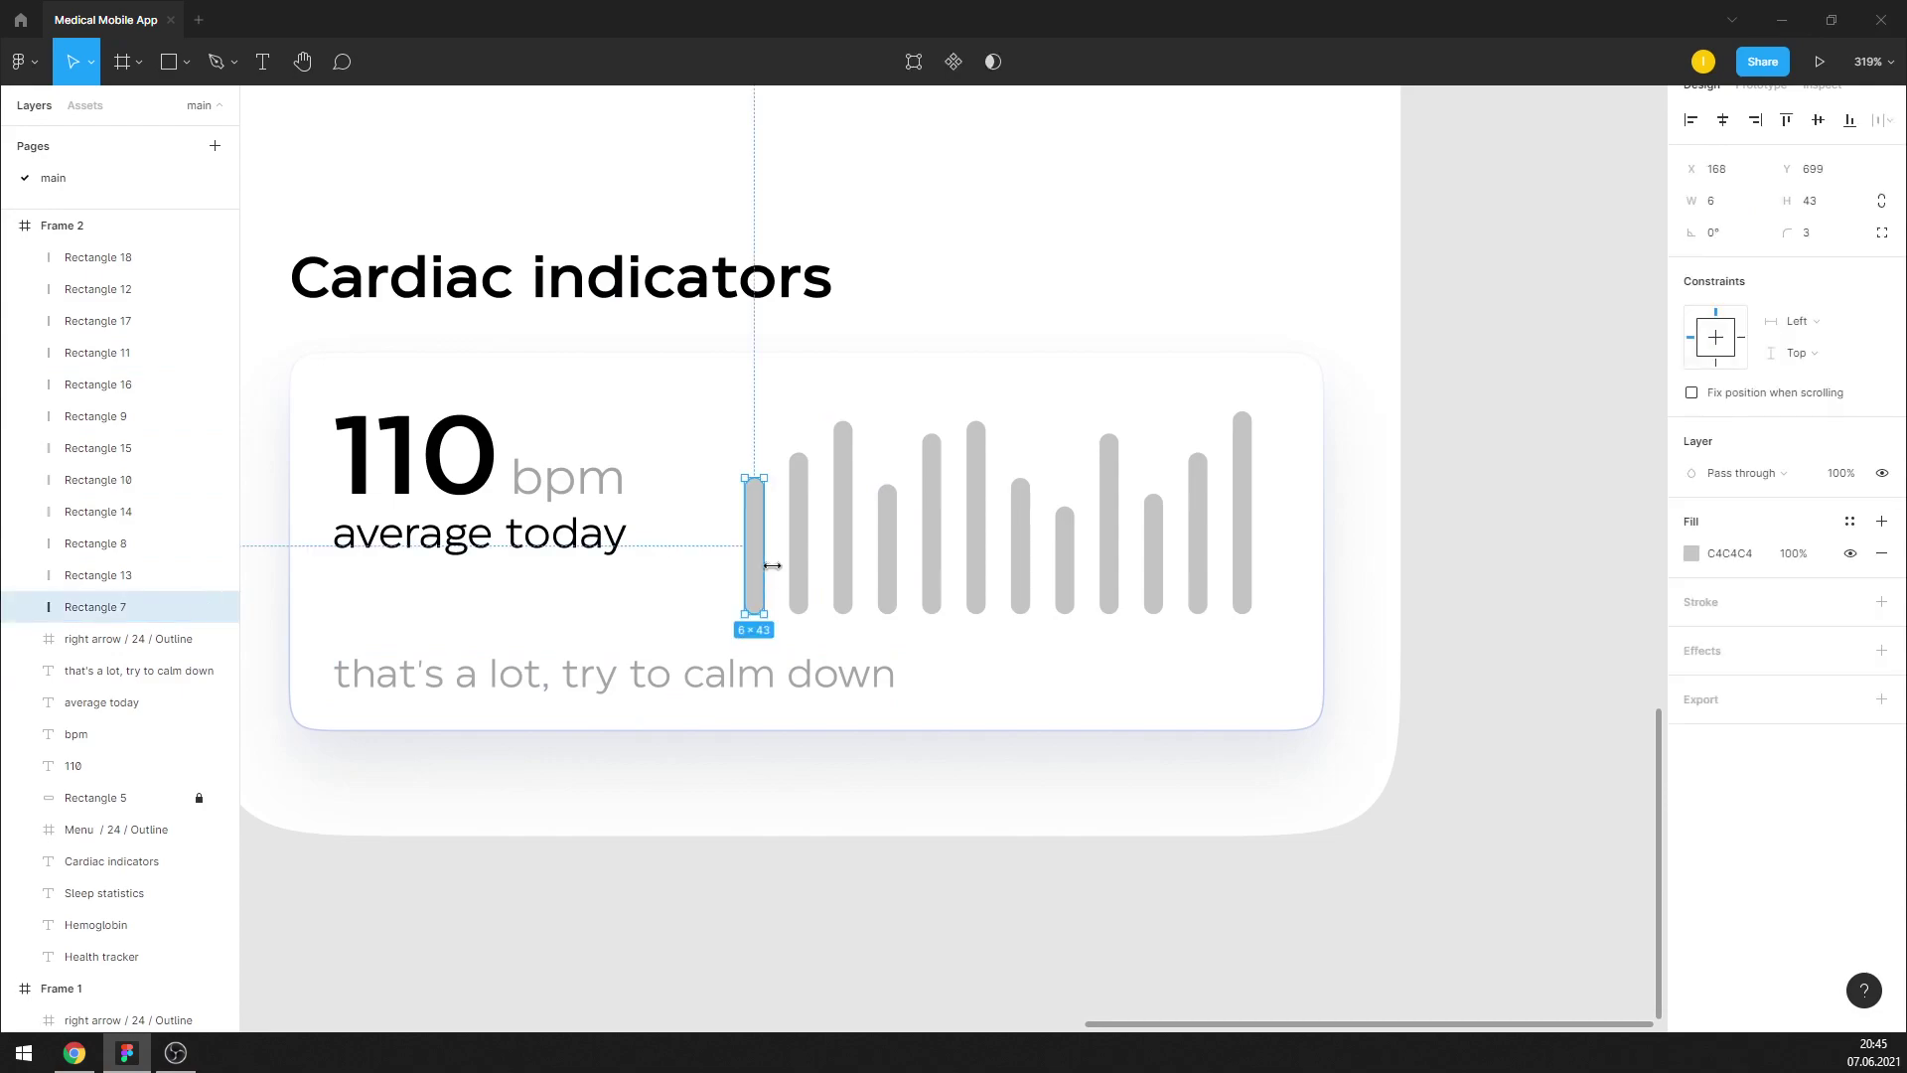
left_click(887, 551)
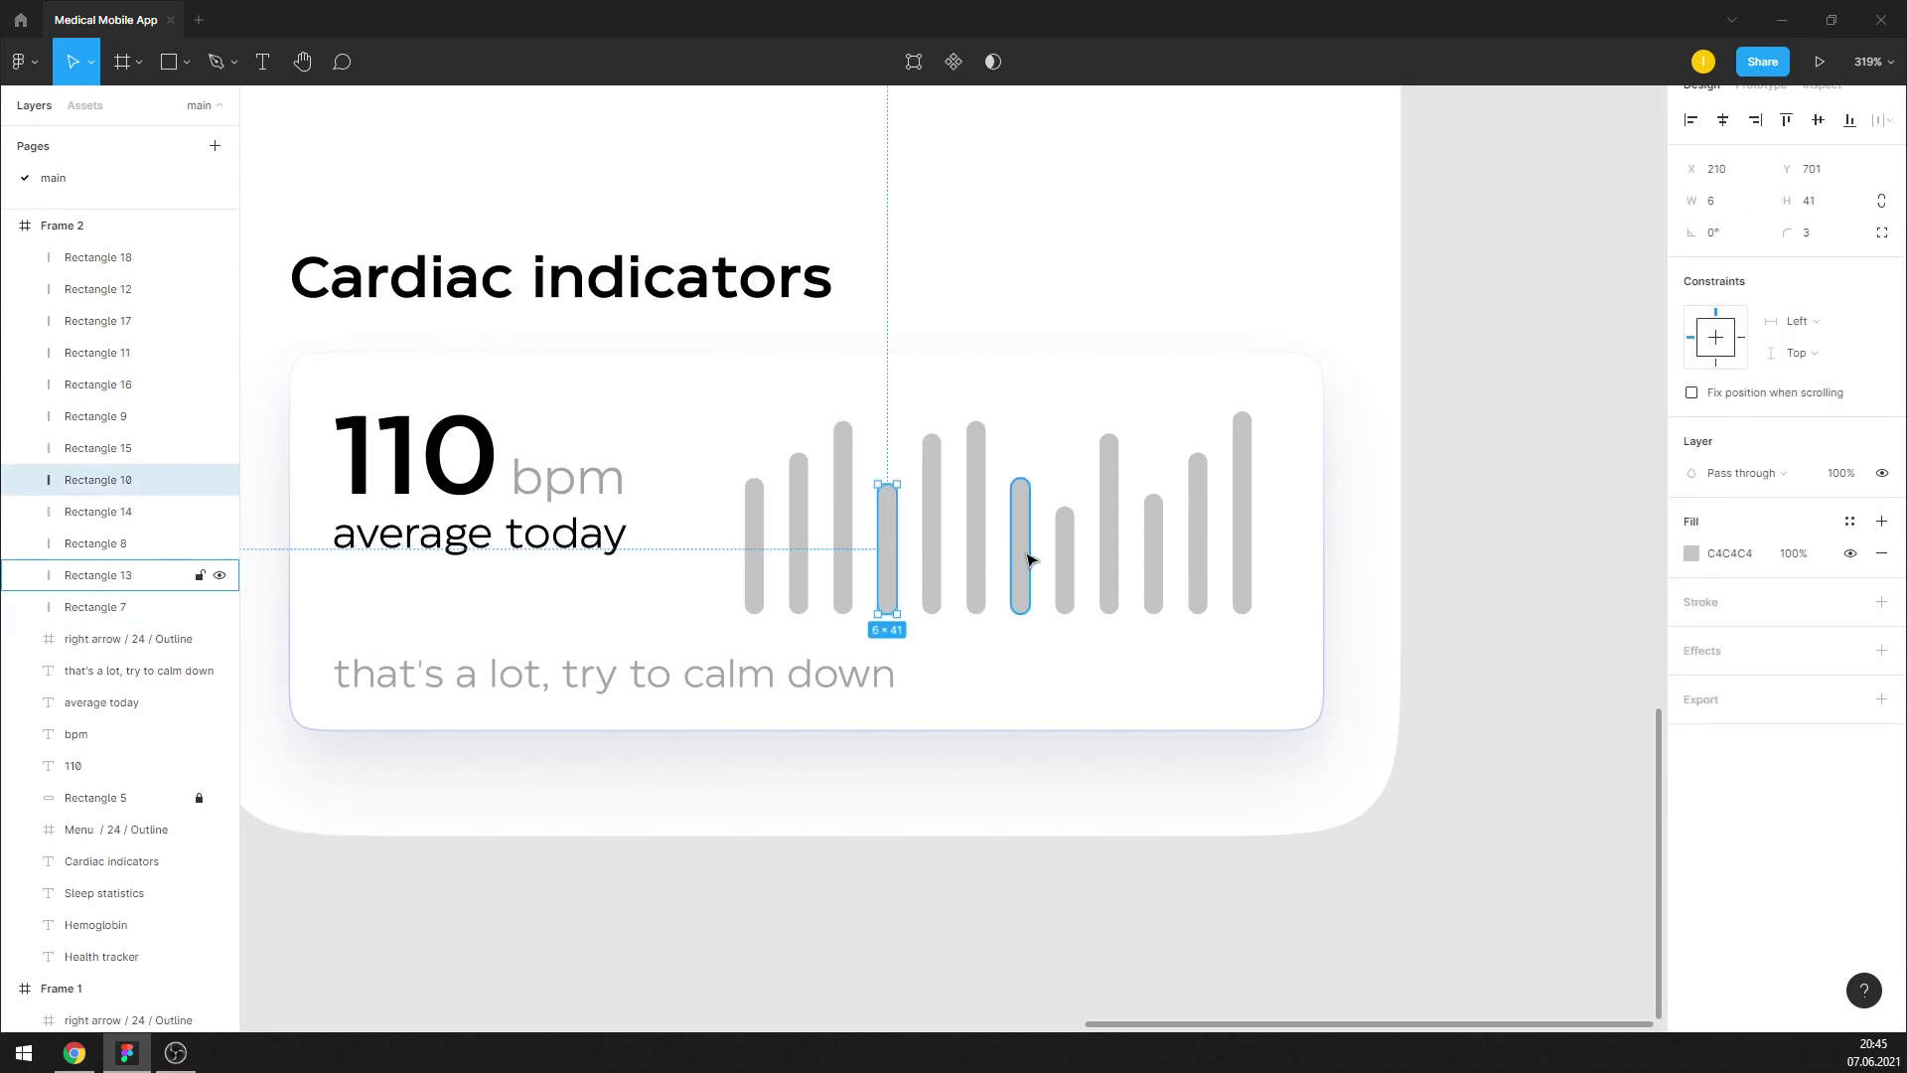
left_click(1065, 559, "shift")
left_click(1153, 546, "shift")
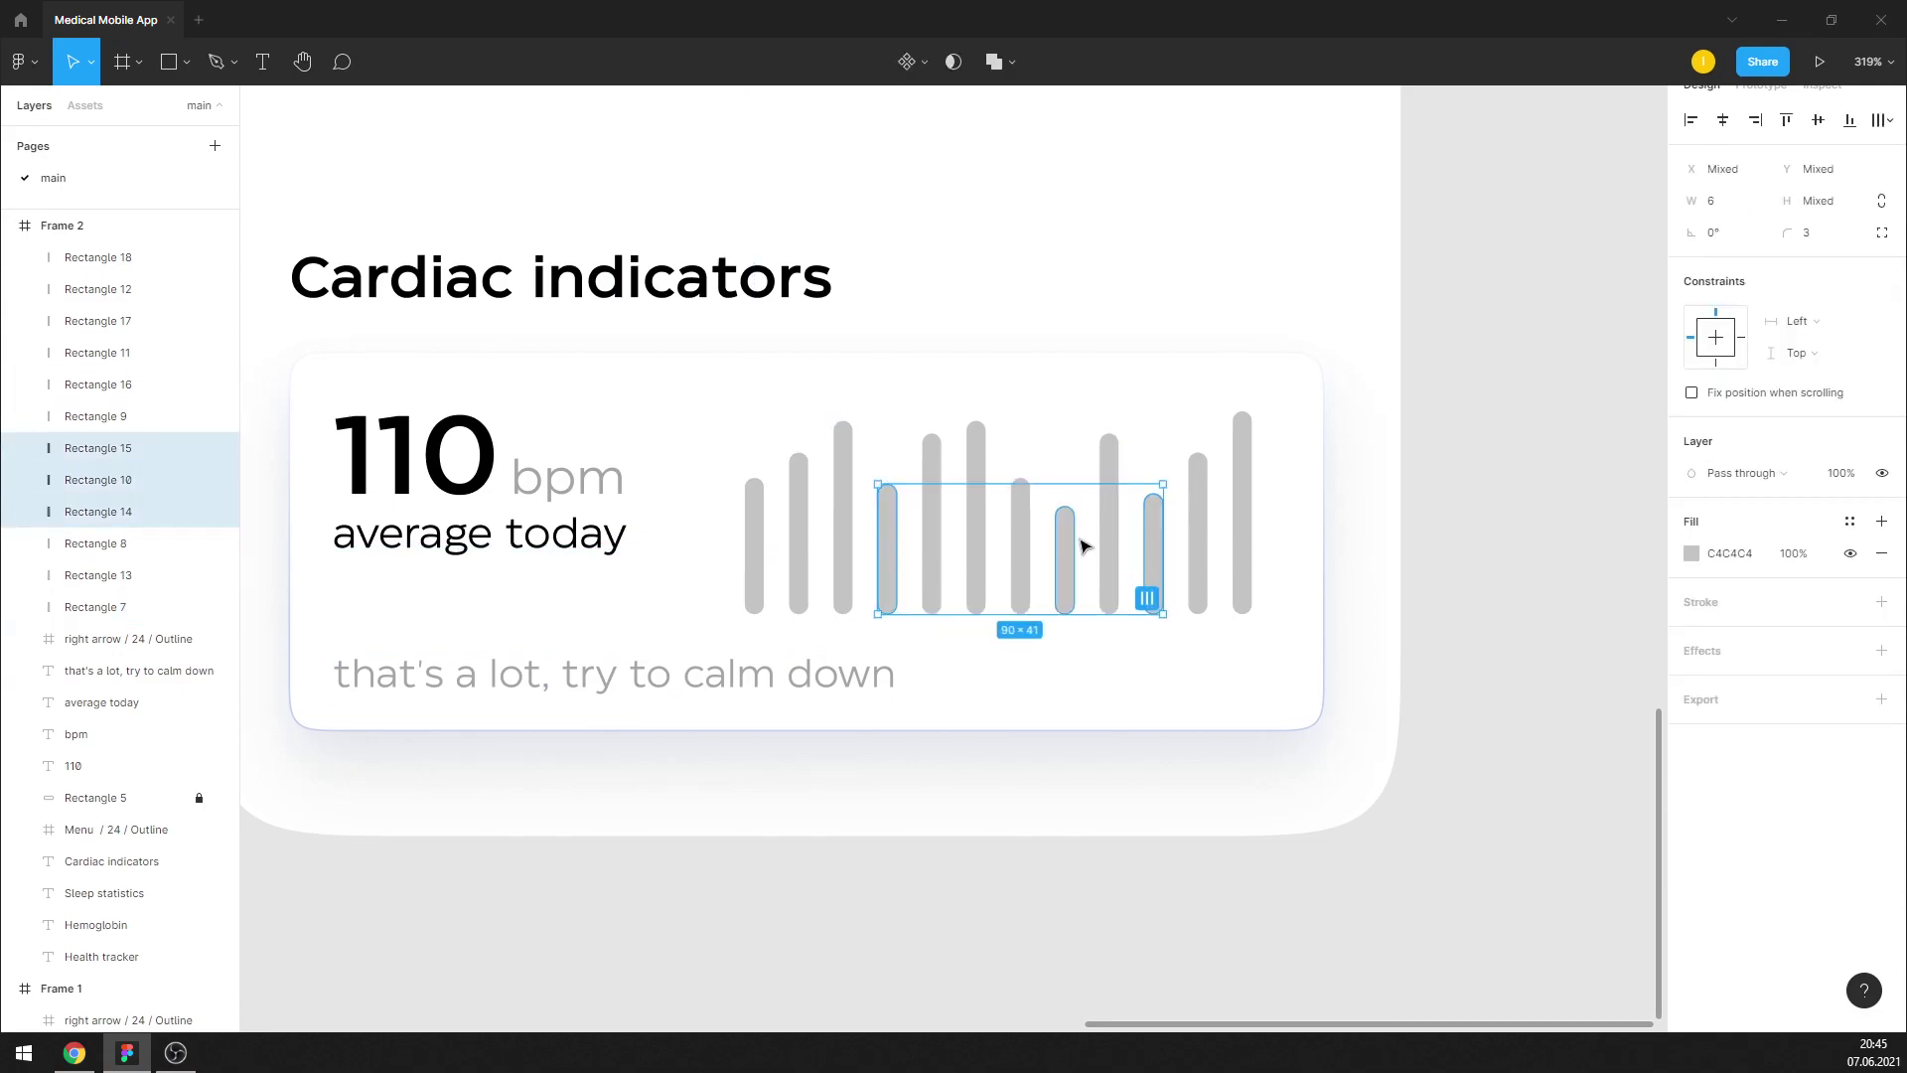
left_click(1022, 542, "shift")
left_click(755, 526, "shift")
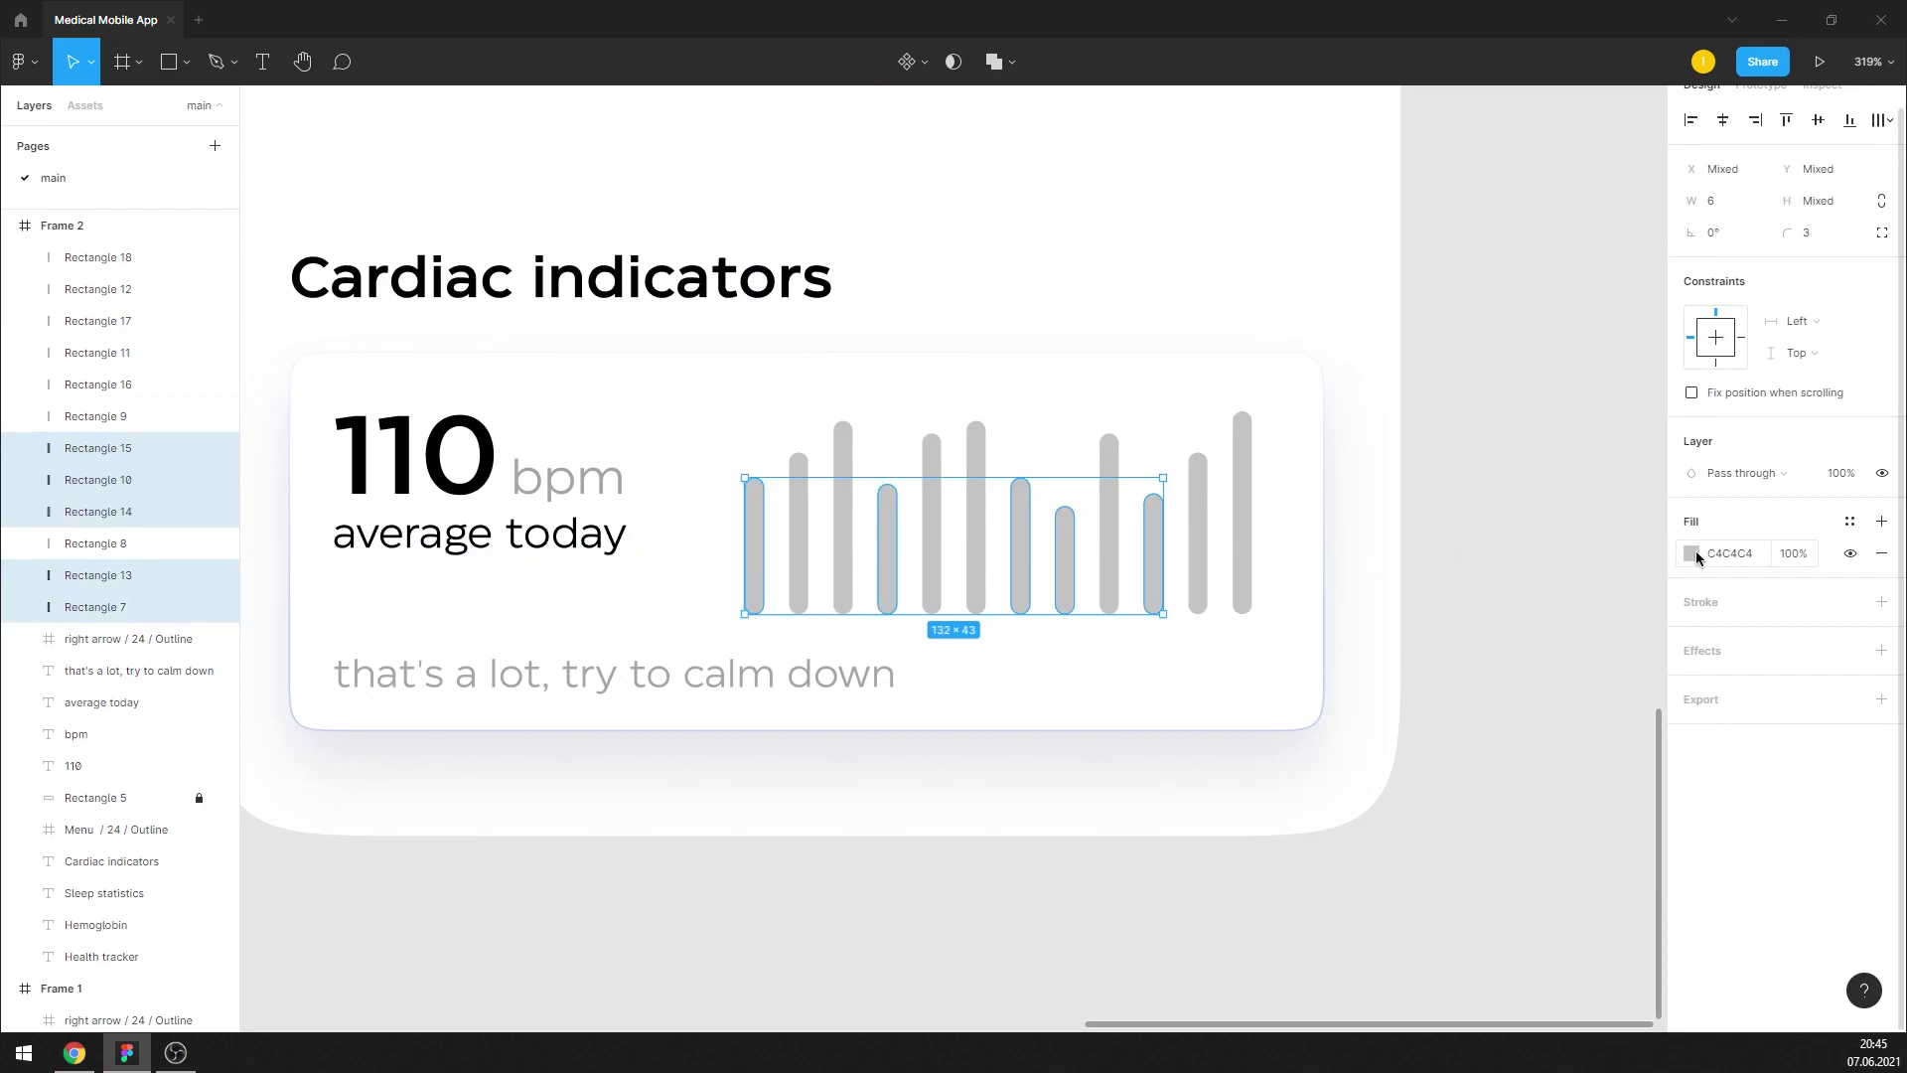
left_click(1692, 553)
left_click_drag(1579, 797, 1595, 797)
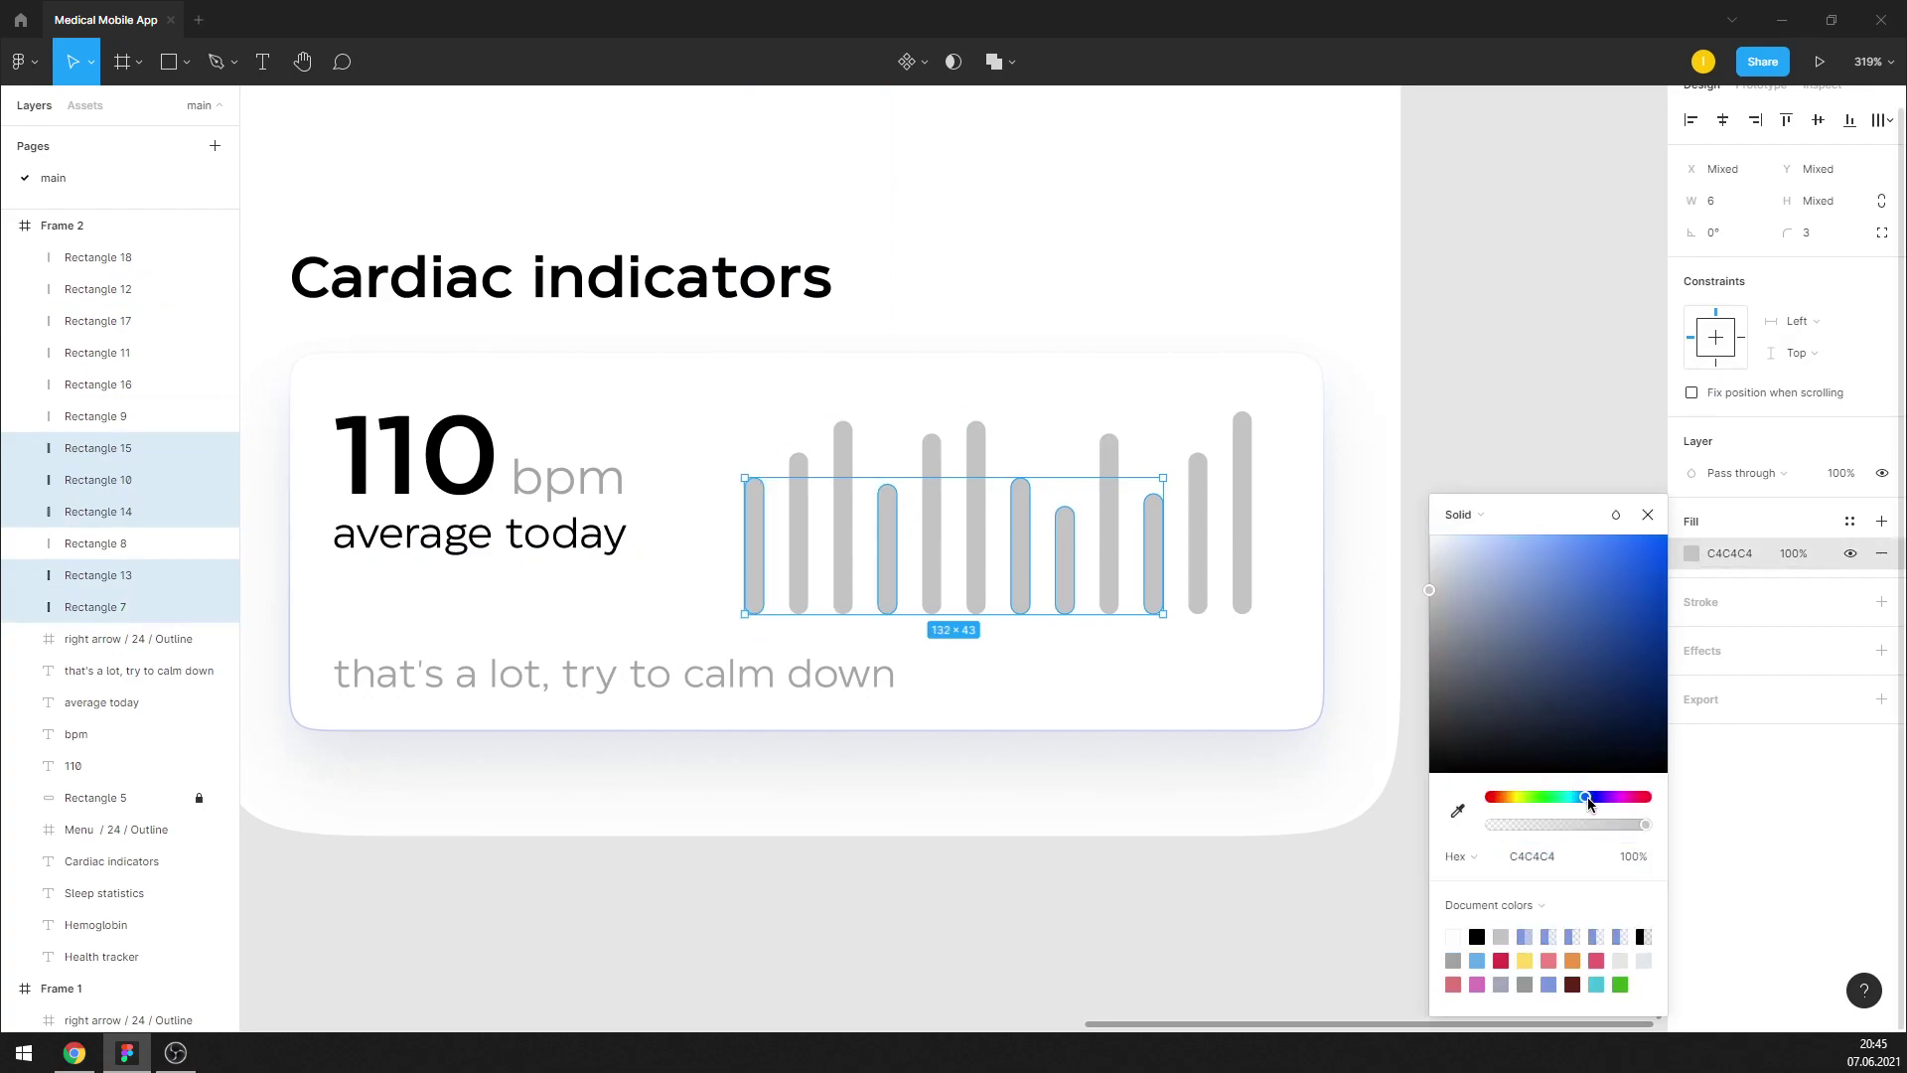
left_click(1558, 561)
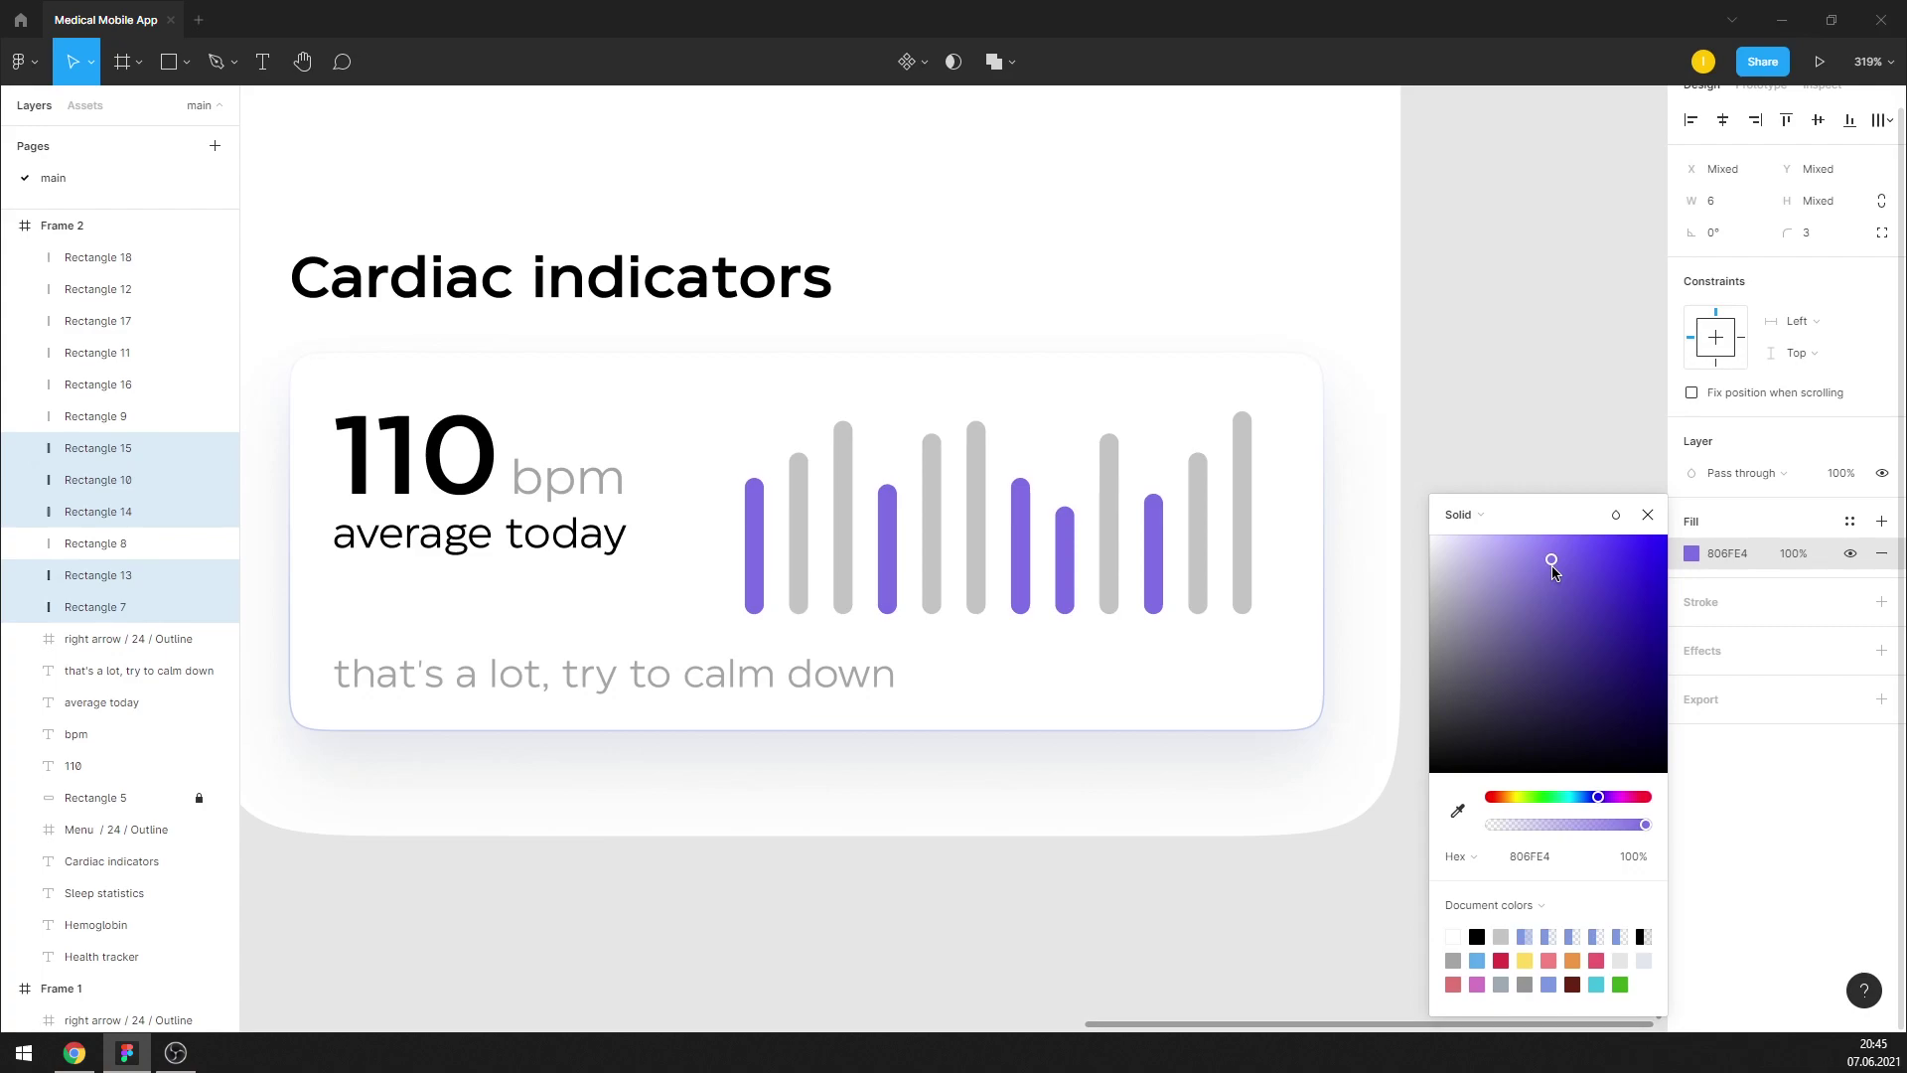
left_click_drag(1555, 574, 1561, 567)
left_click(1648, 514)
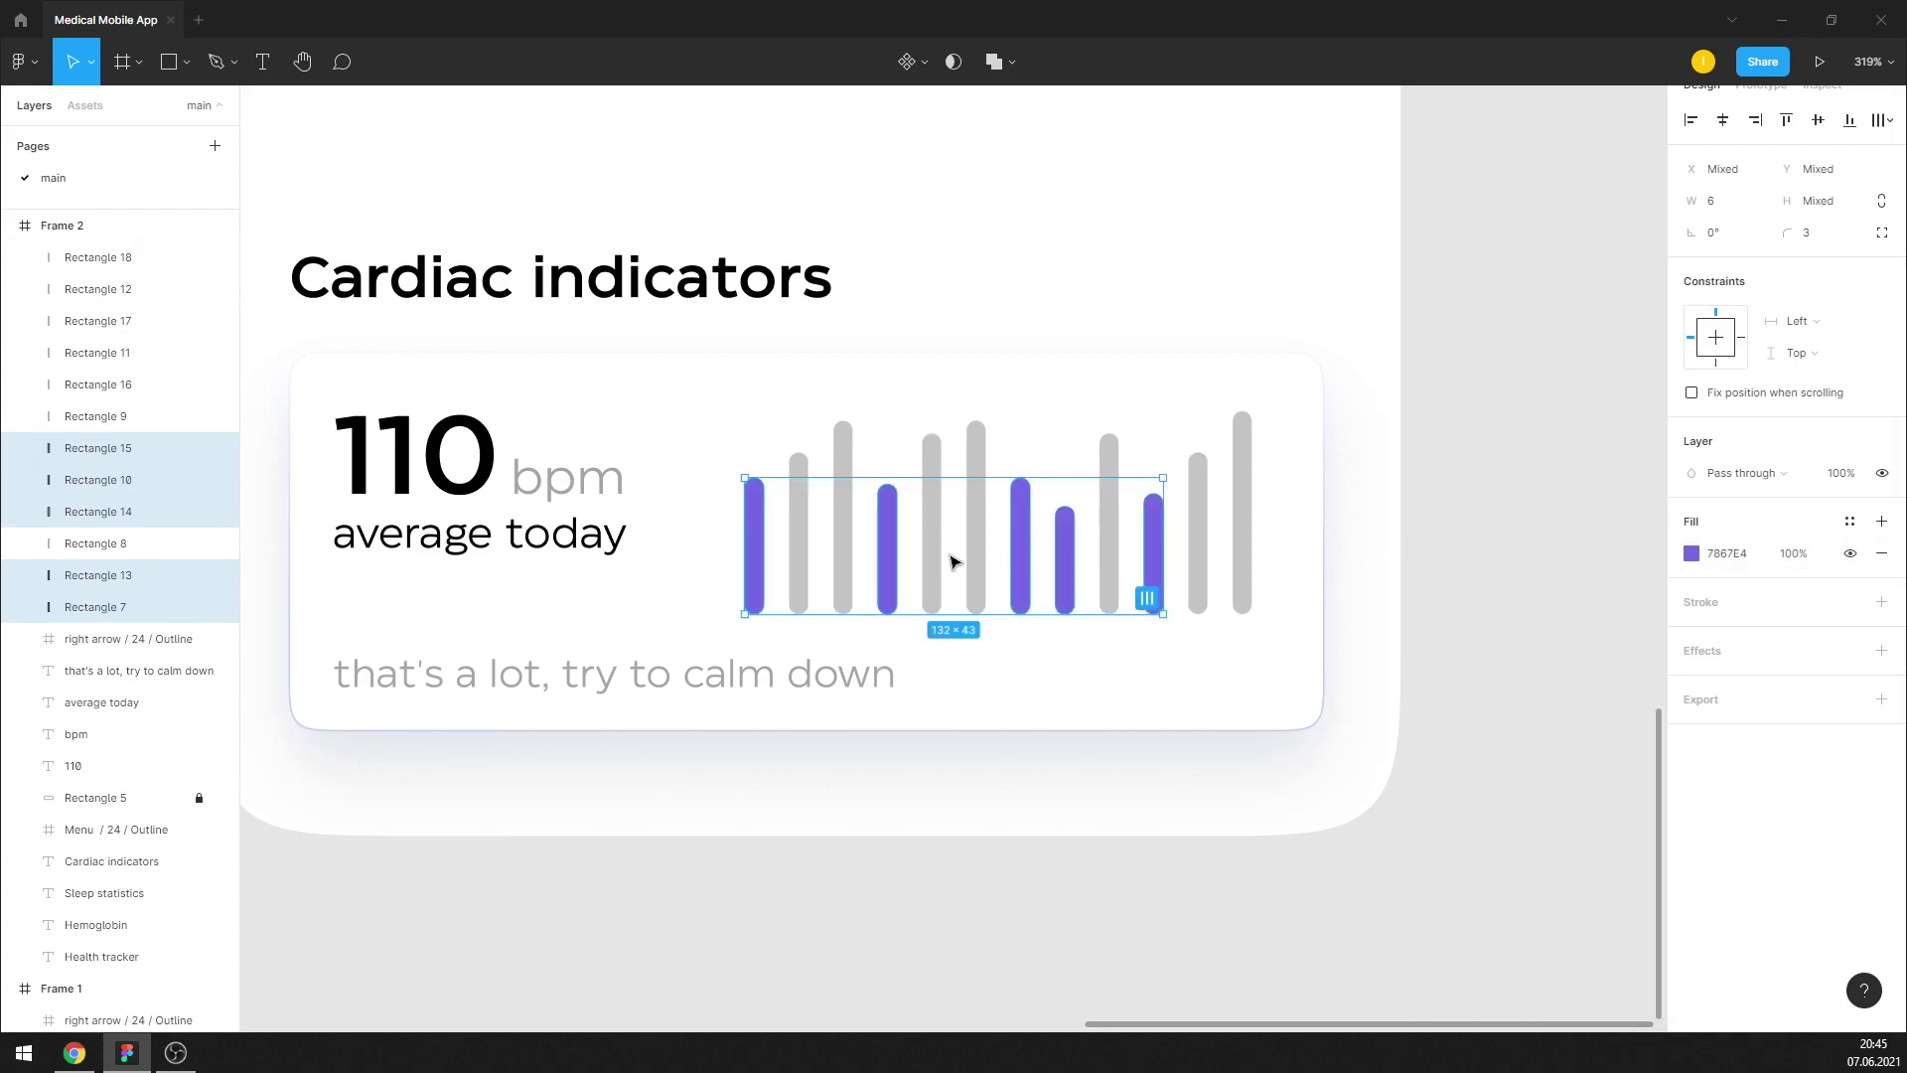
Fill the remaining grey bars with a soft pinkish red (F48787)
left_click(799, 532)
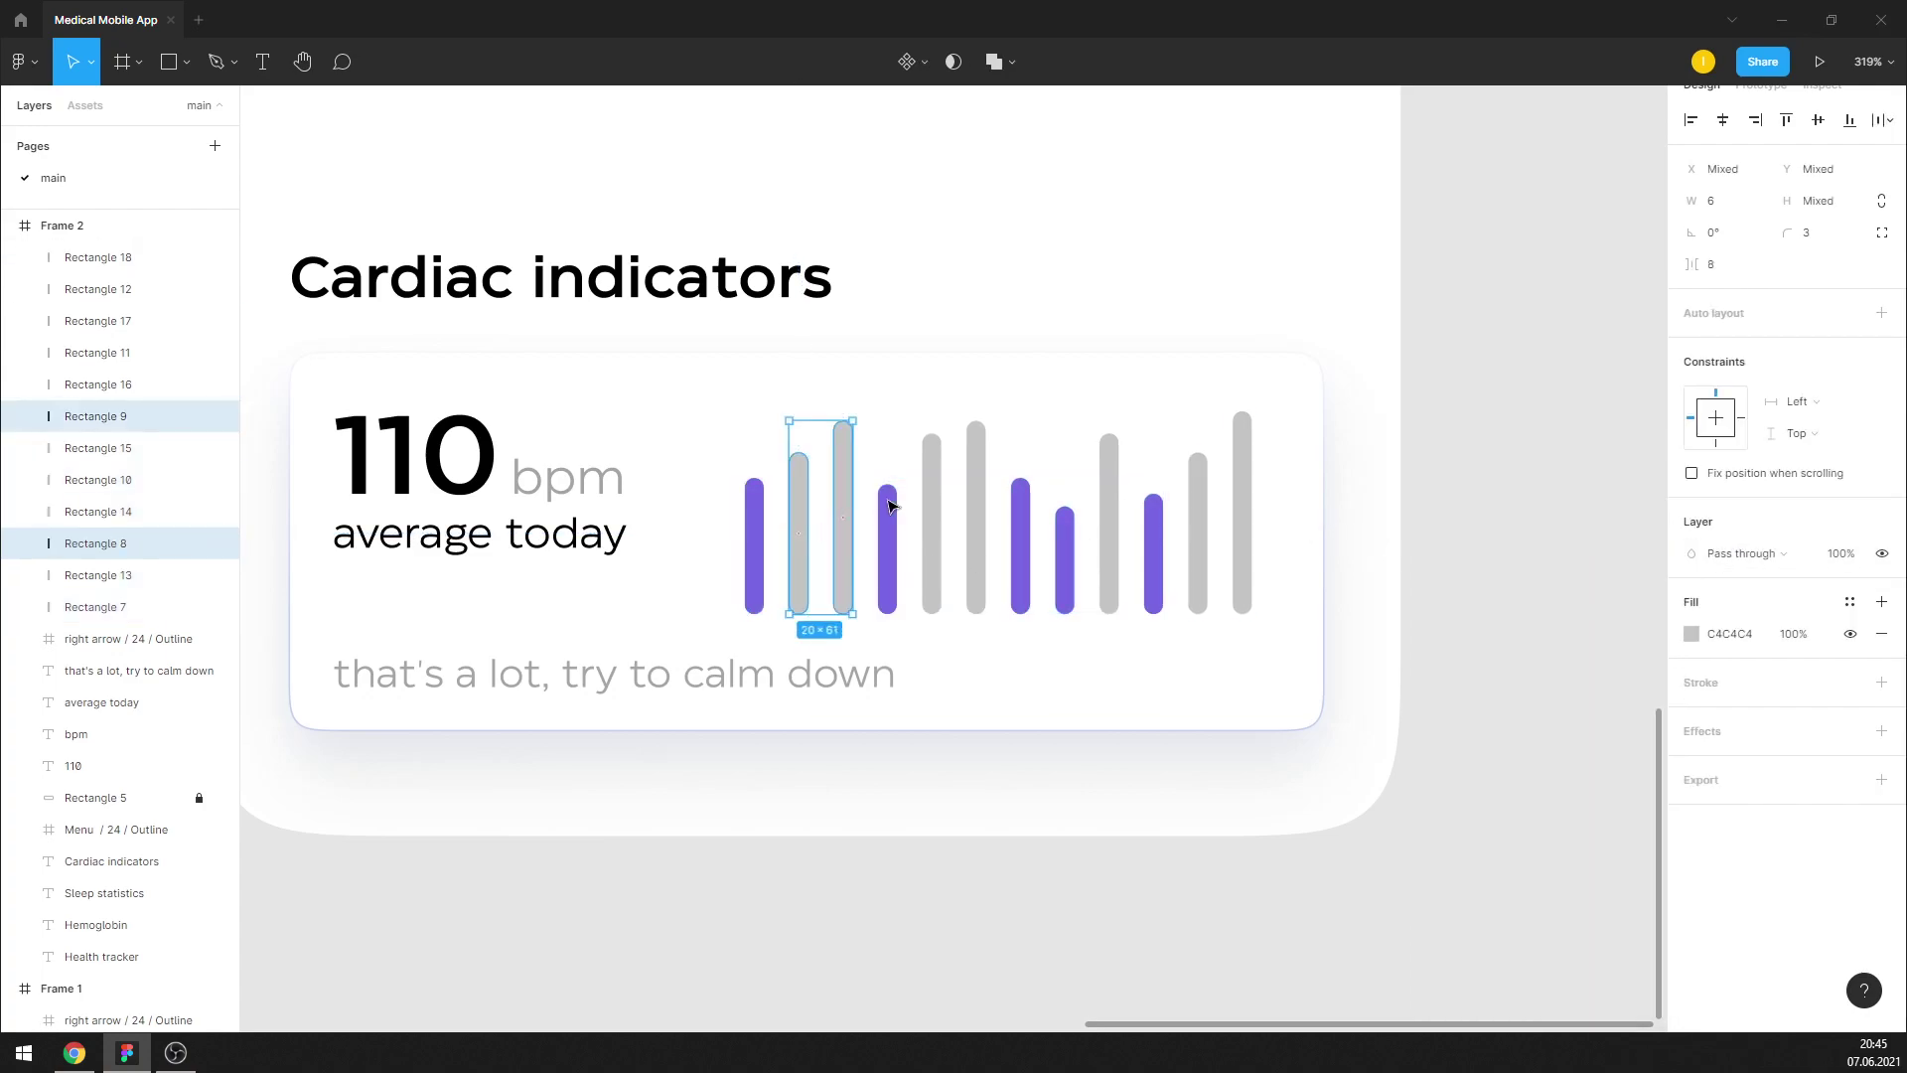
left_click(927, 497, "shift")
left_click(976, 475, "shift")
left_click(1110, 463, "shift")
left_click(1198, 477, "shift")
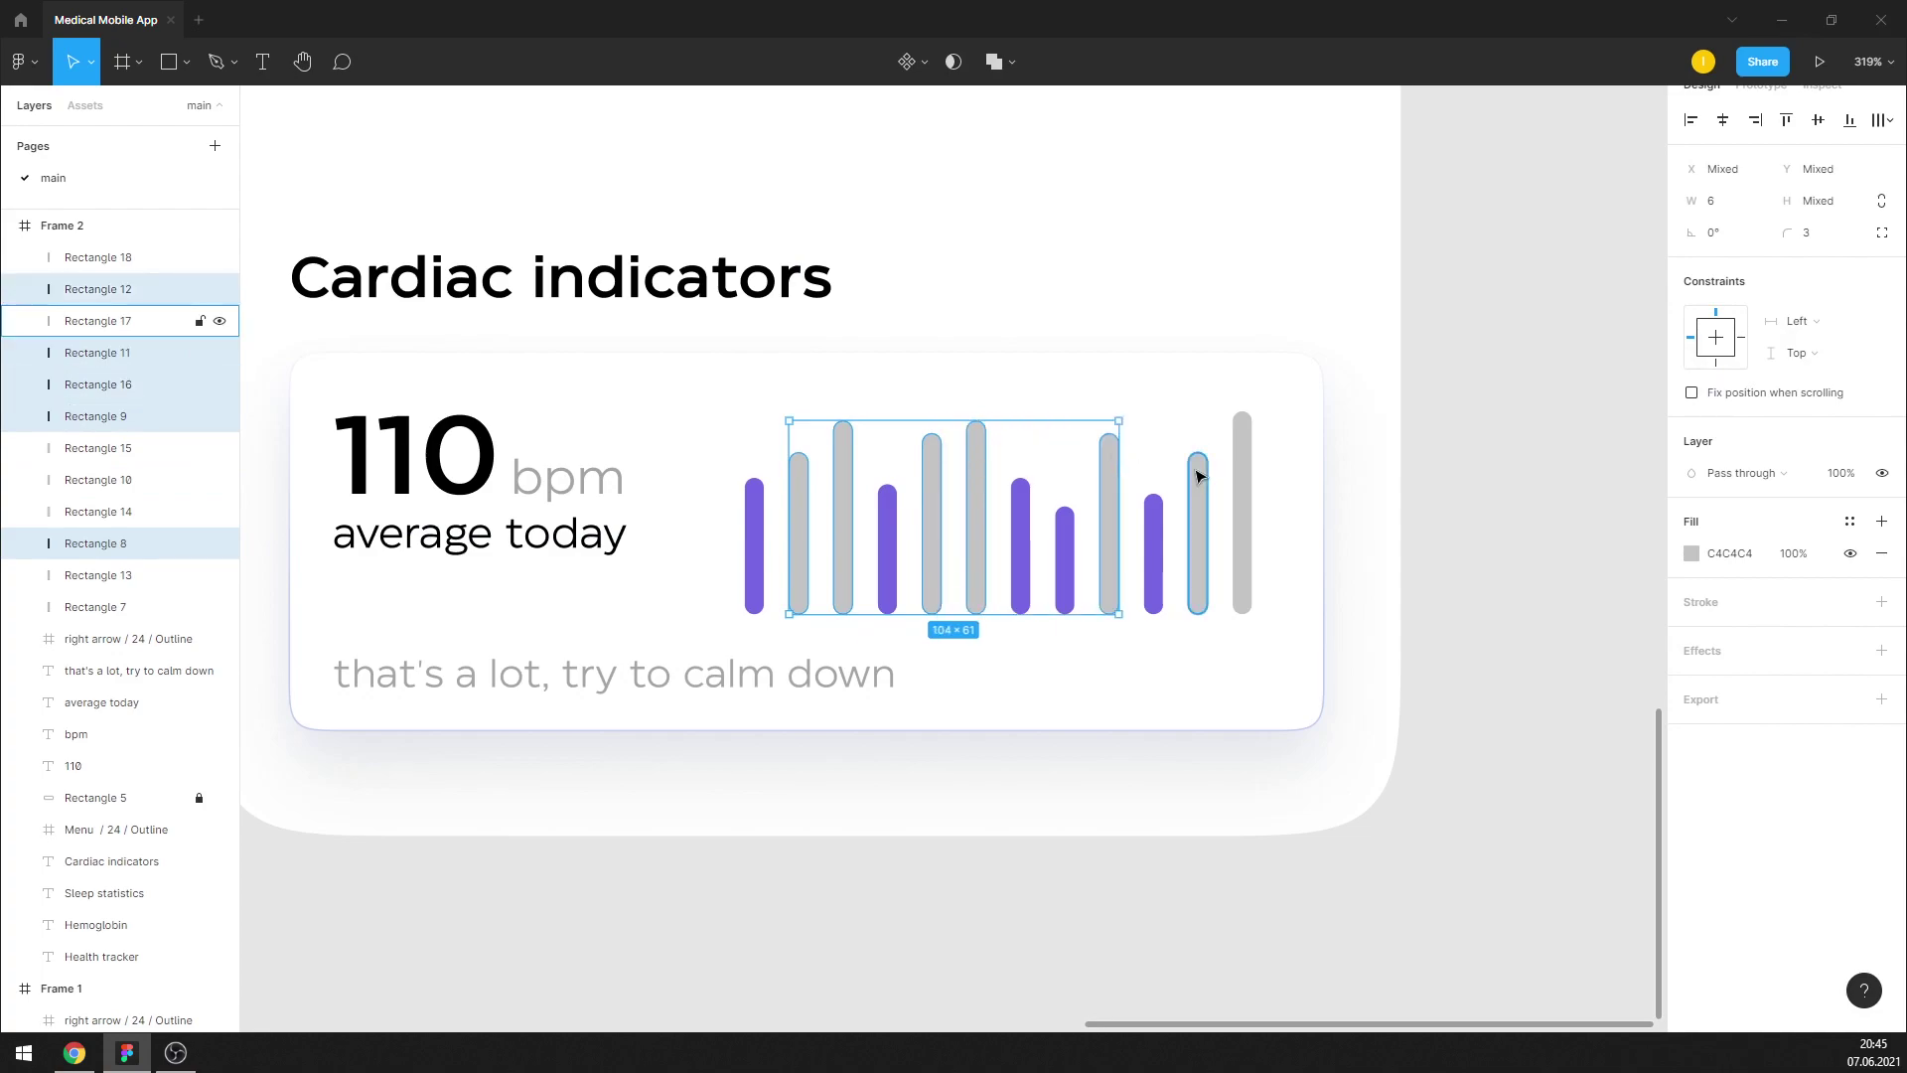
left_click(1692, 553)
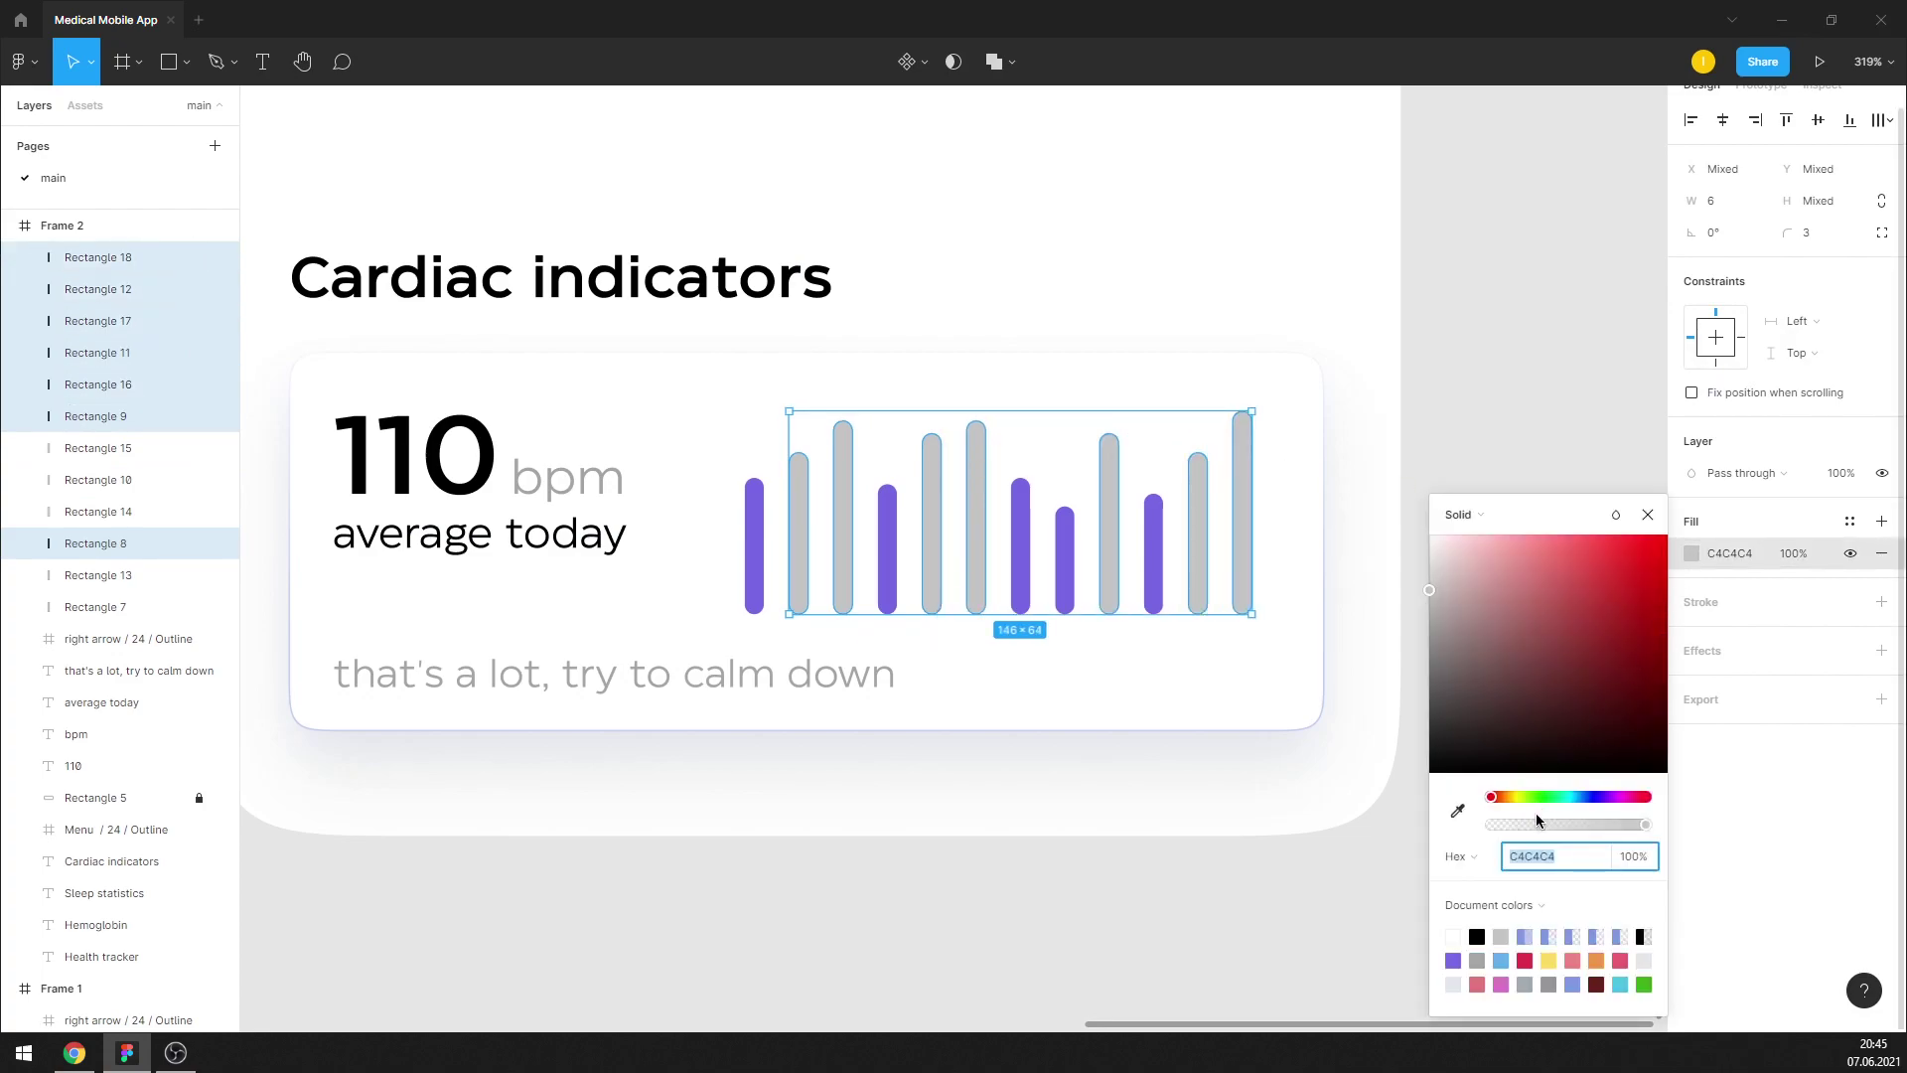
left_click_drag(1572, 797, 1500, 797)
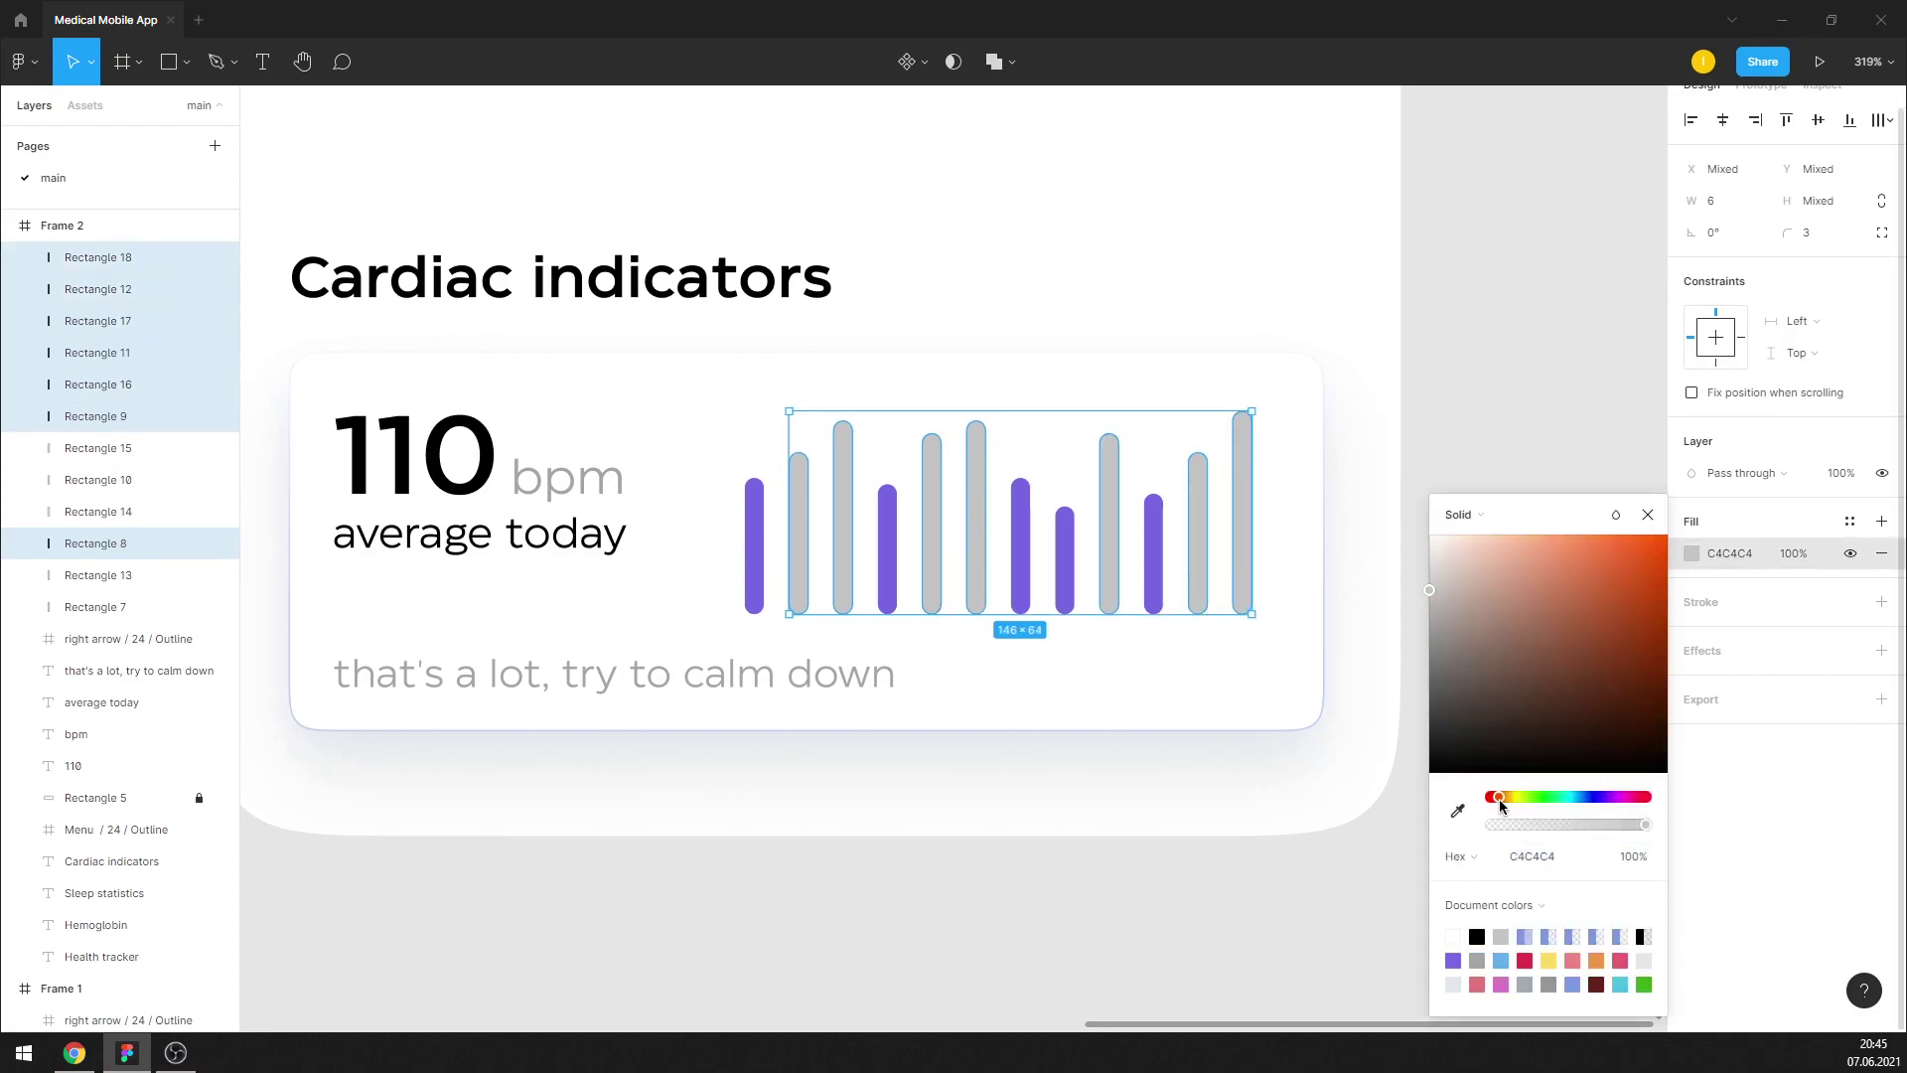
left_click_drag(1563, 566, 1569, 561)
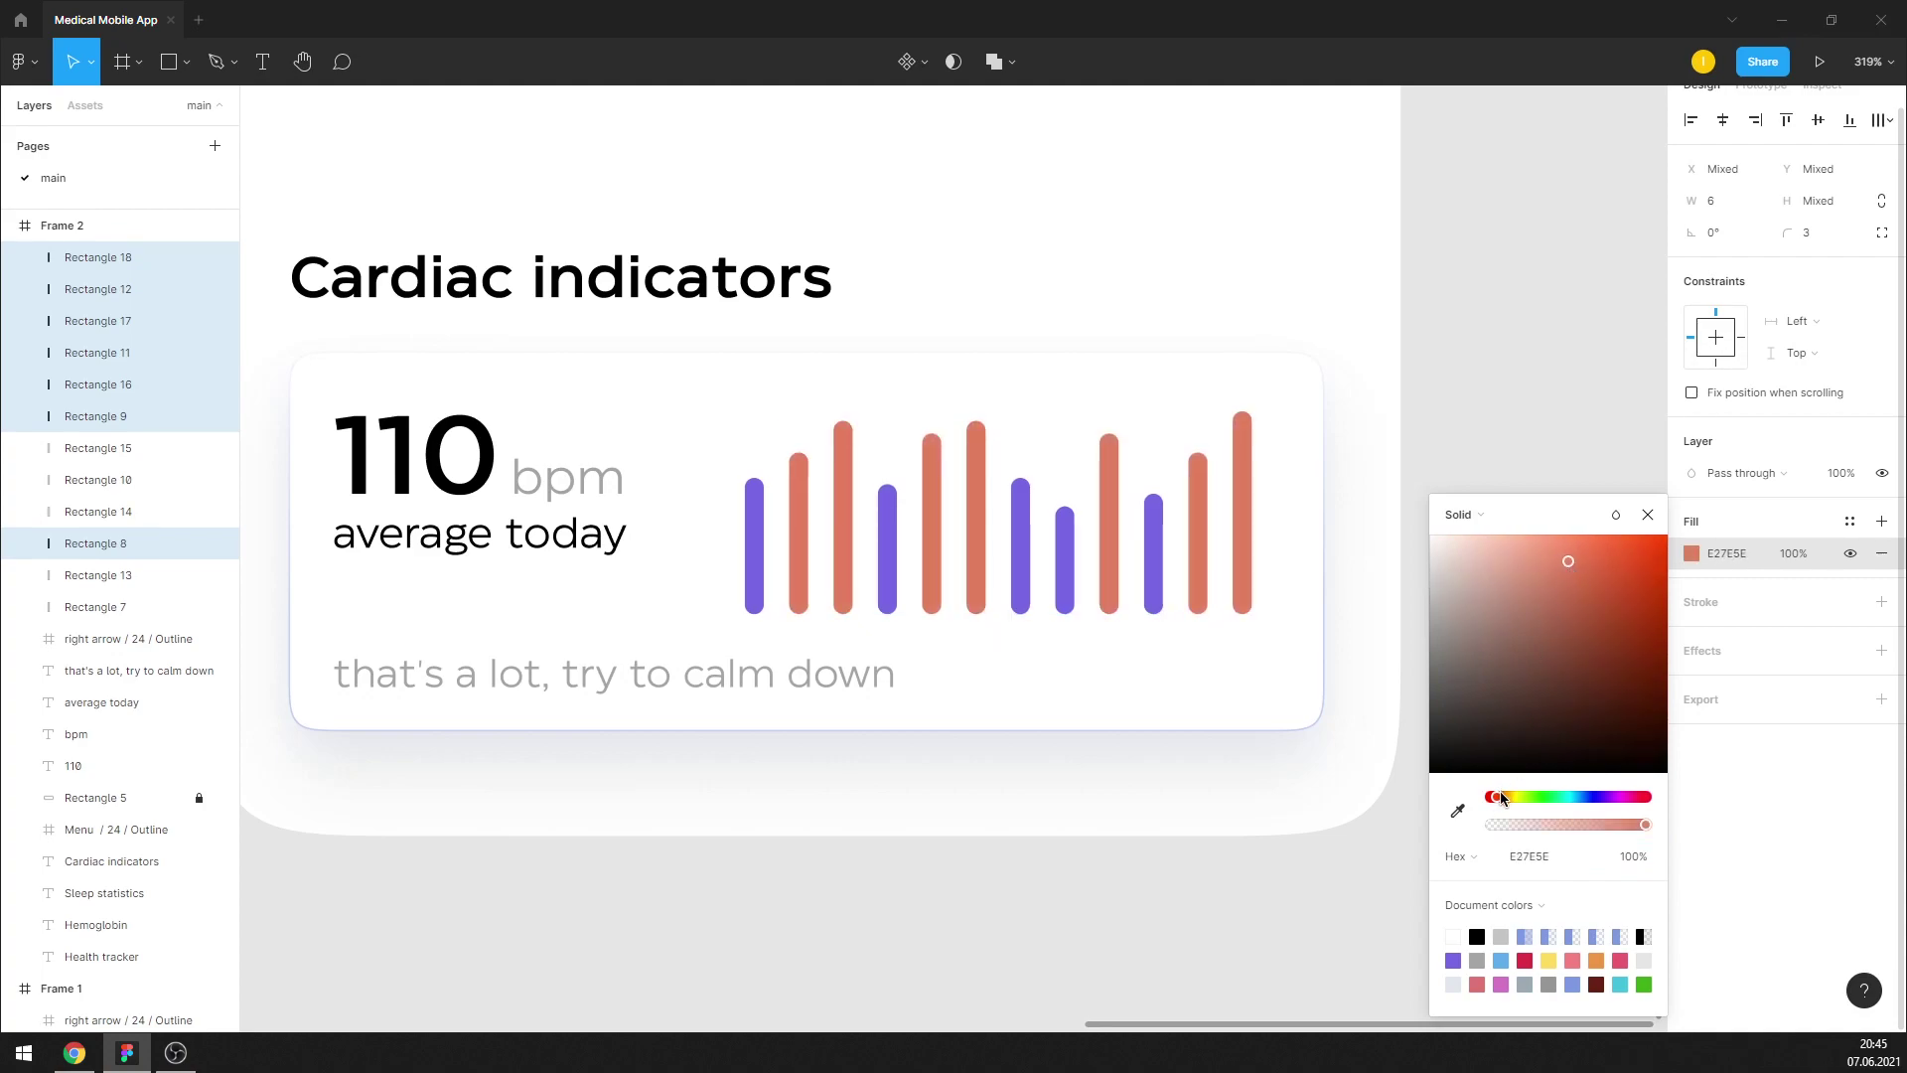
left_click_drag(1501, 798, 1441, 803)
left_click_drag(1576, 565, 1536, 551)
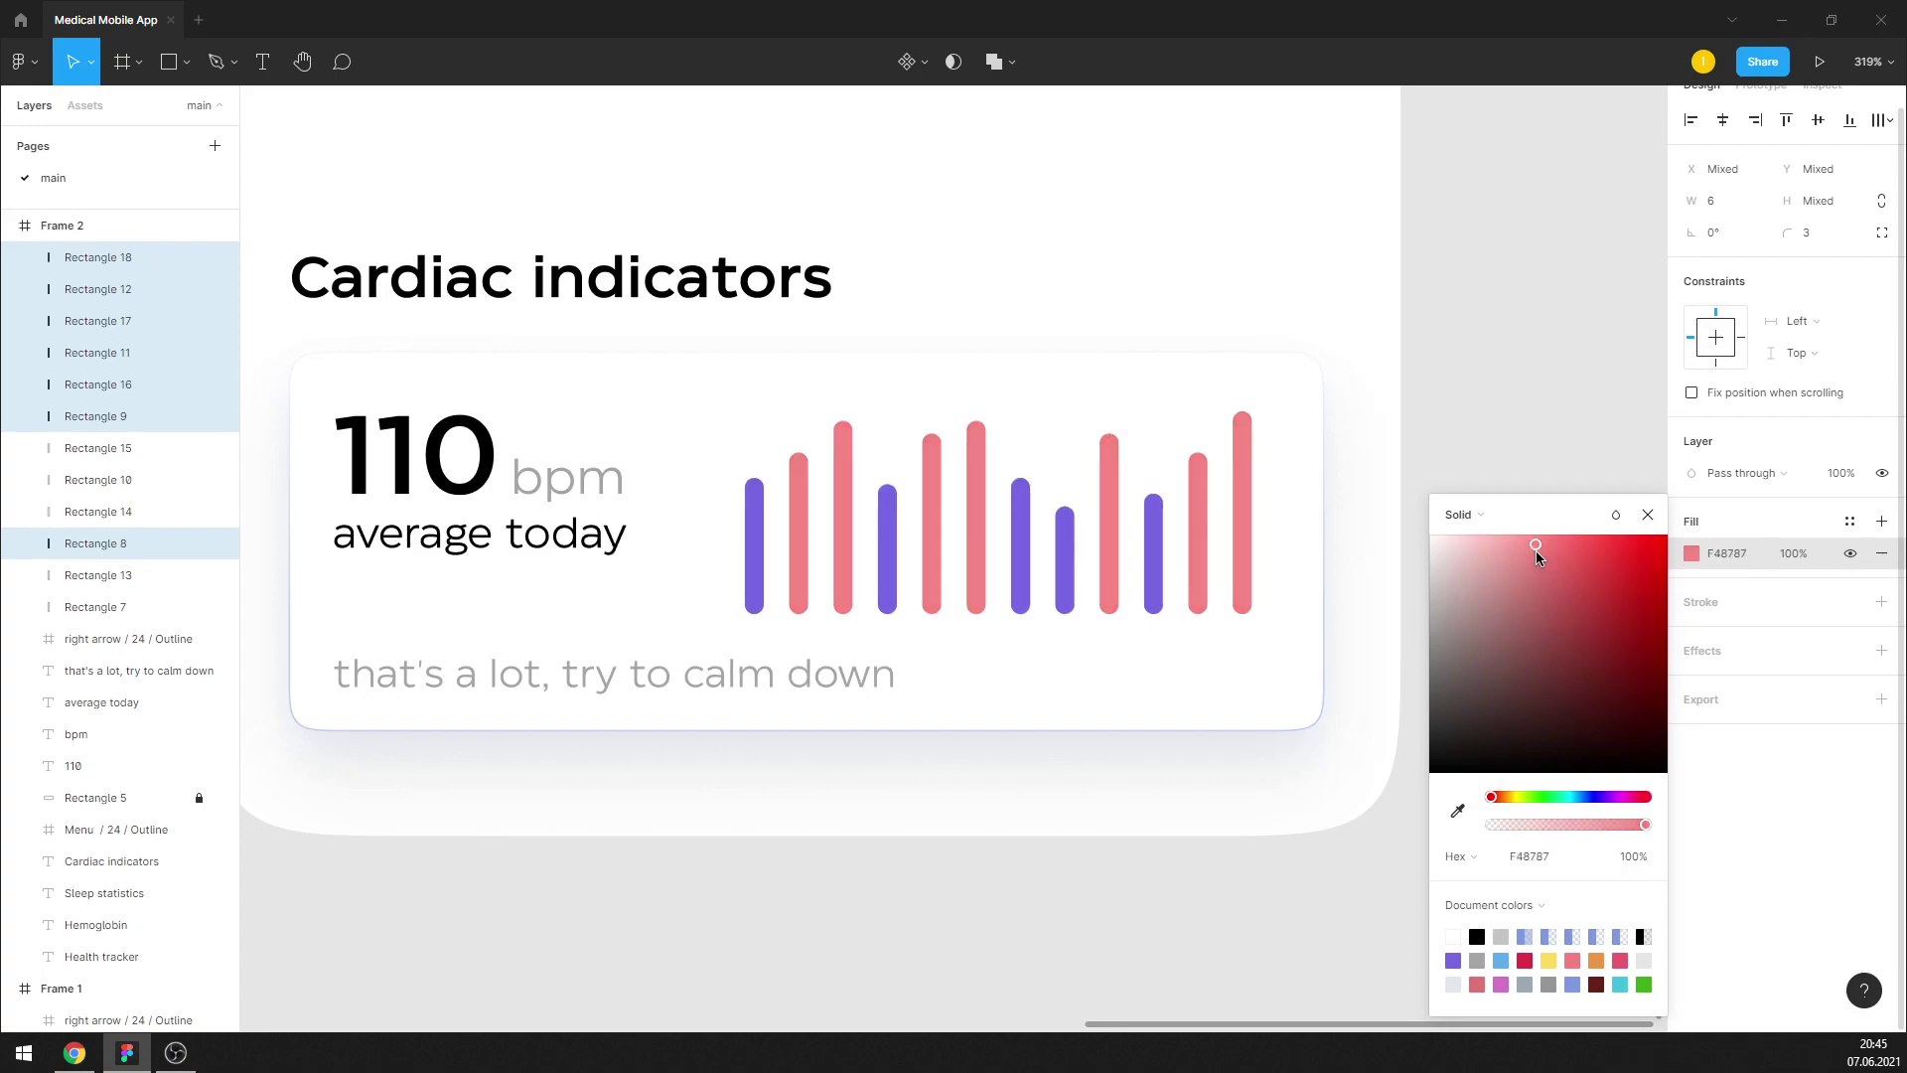
left_click(1648, 515)
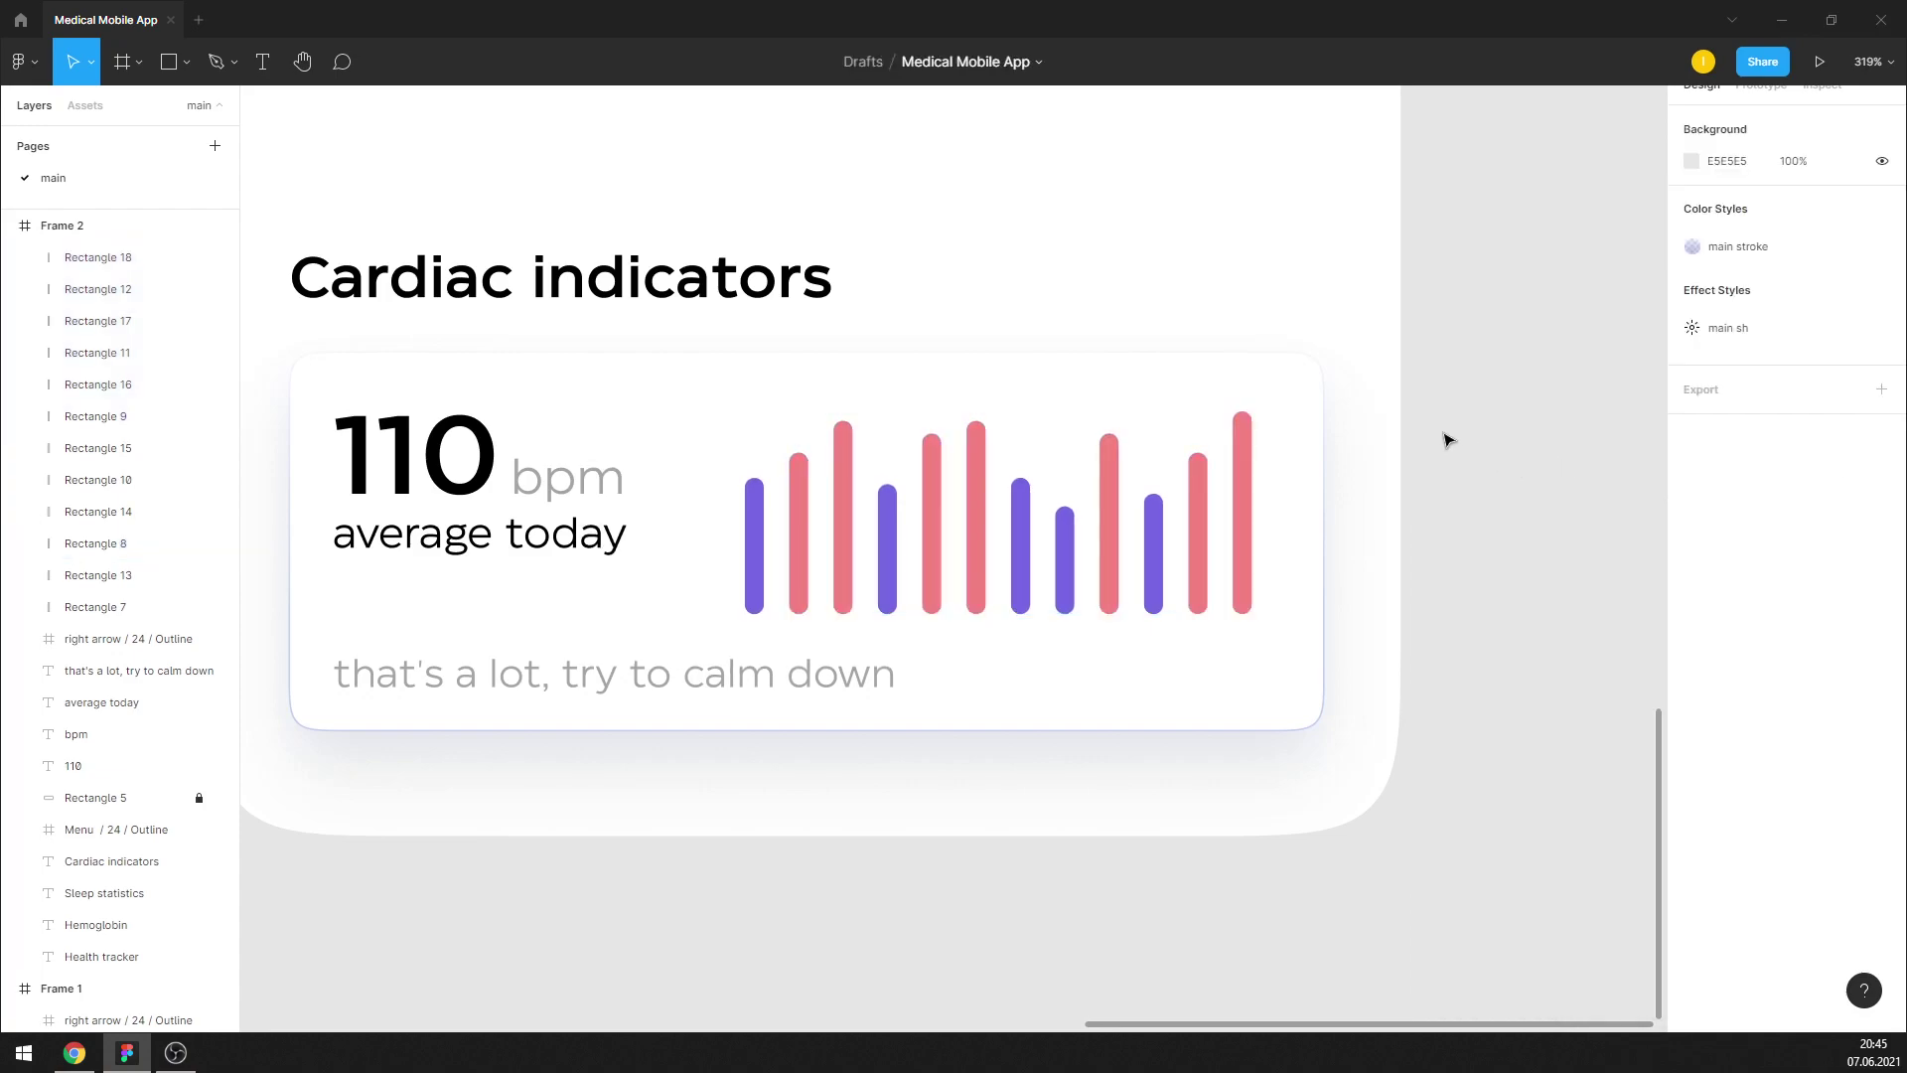
Move the advice caption up inside the Cardiac indicators card
scroll(1328, 434, "down", 5)
scroll(854, 636, "down", 2)
scroll(1282, 447, "up", 2)
scroll(1292, 452, "up", 2)
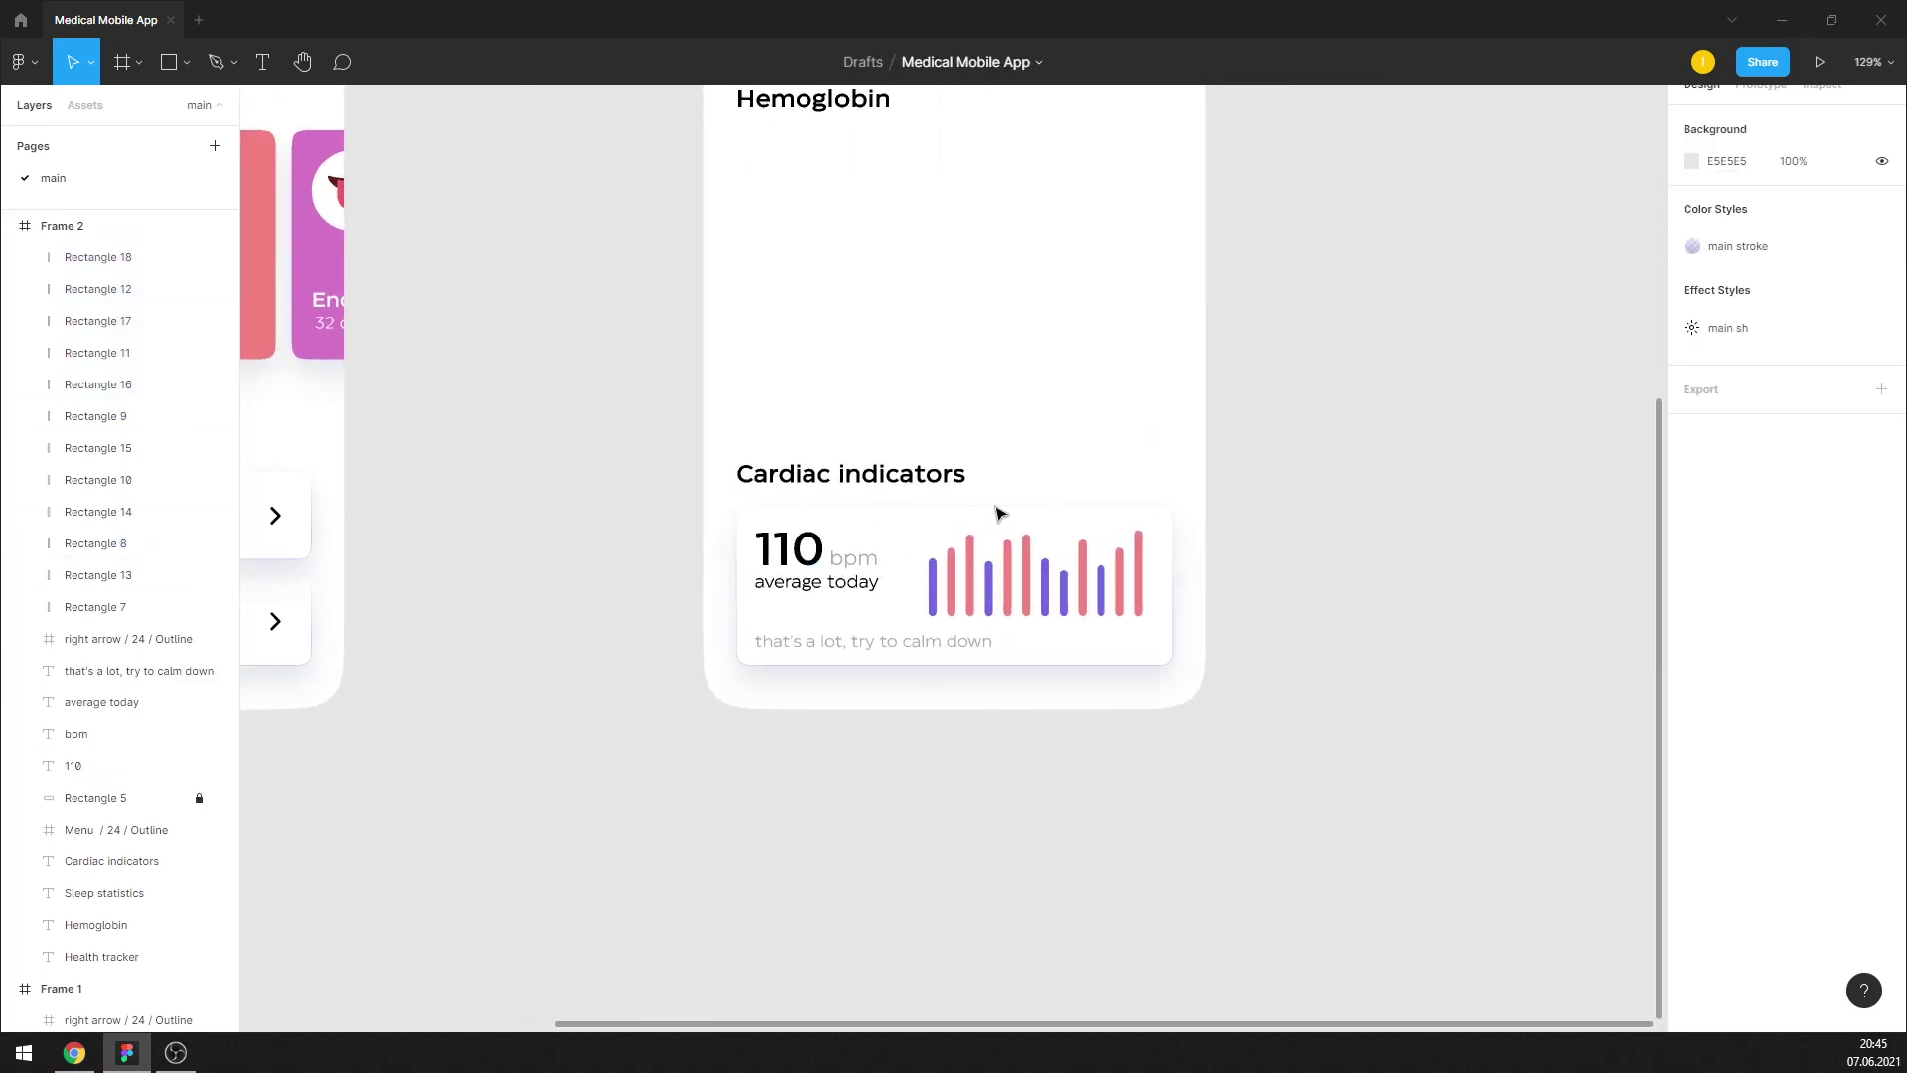
scroll(1000, 510, "up", 2)
scroll(1043, 566, "up", 2)
scroll(1043, 566, "up", 2)
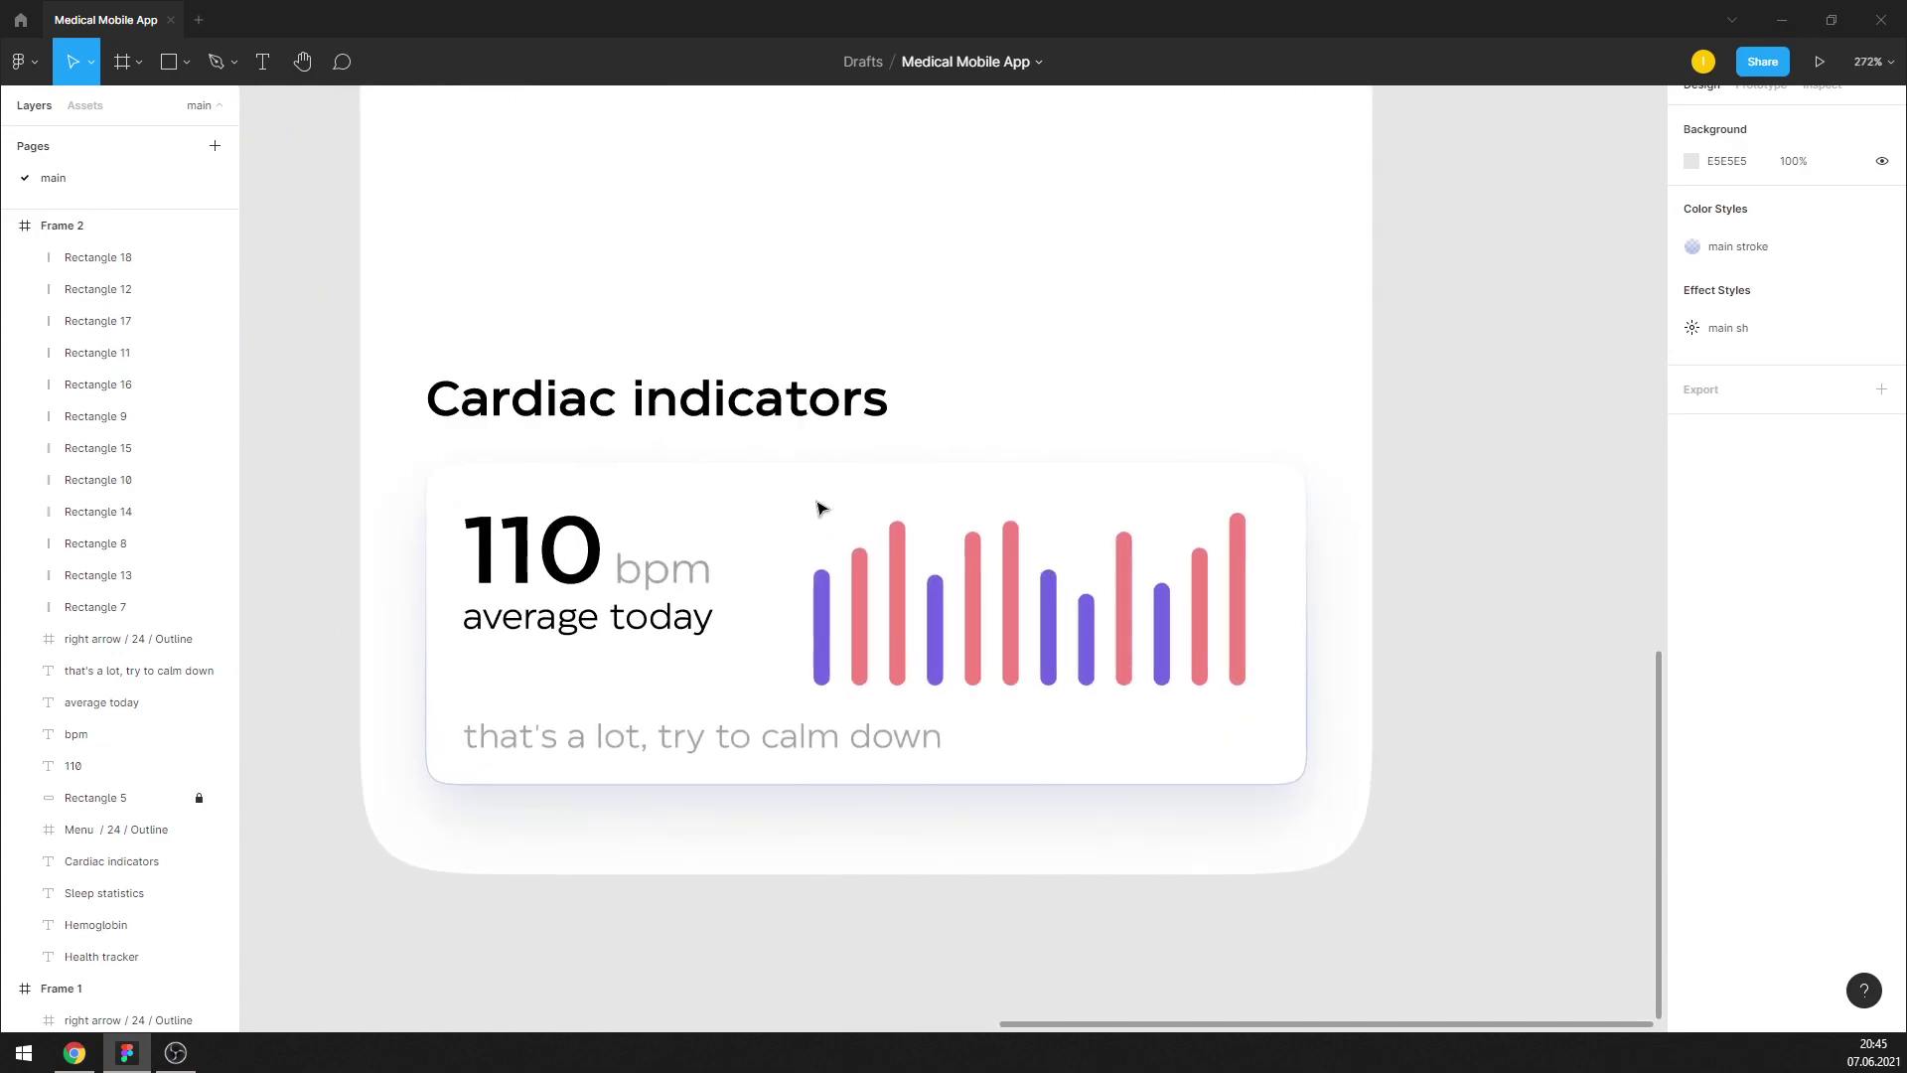
scroll(962, 541, "up", 1)
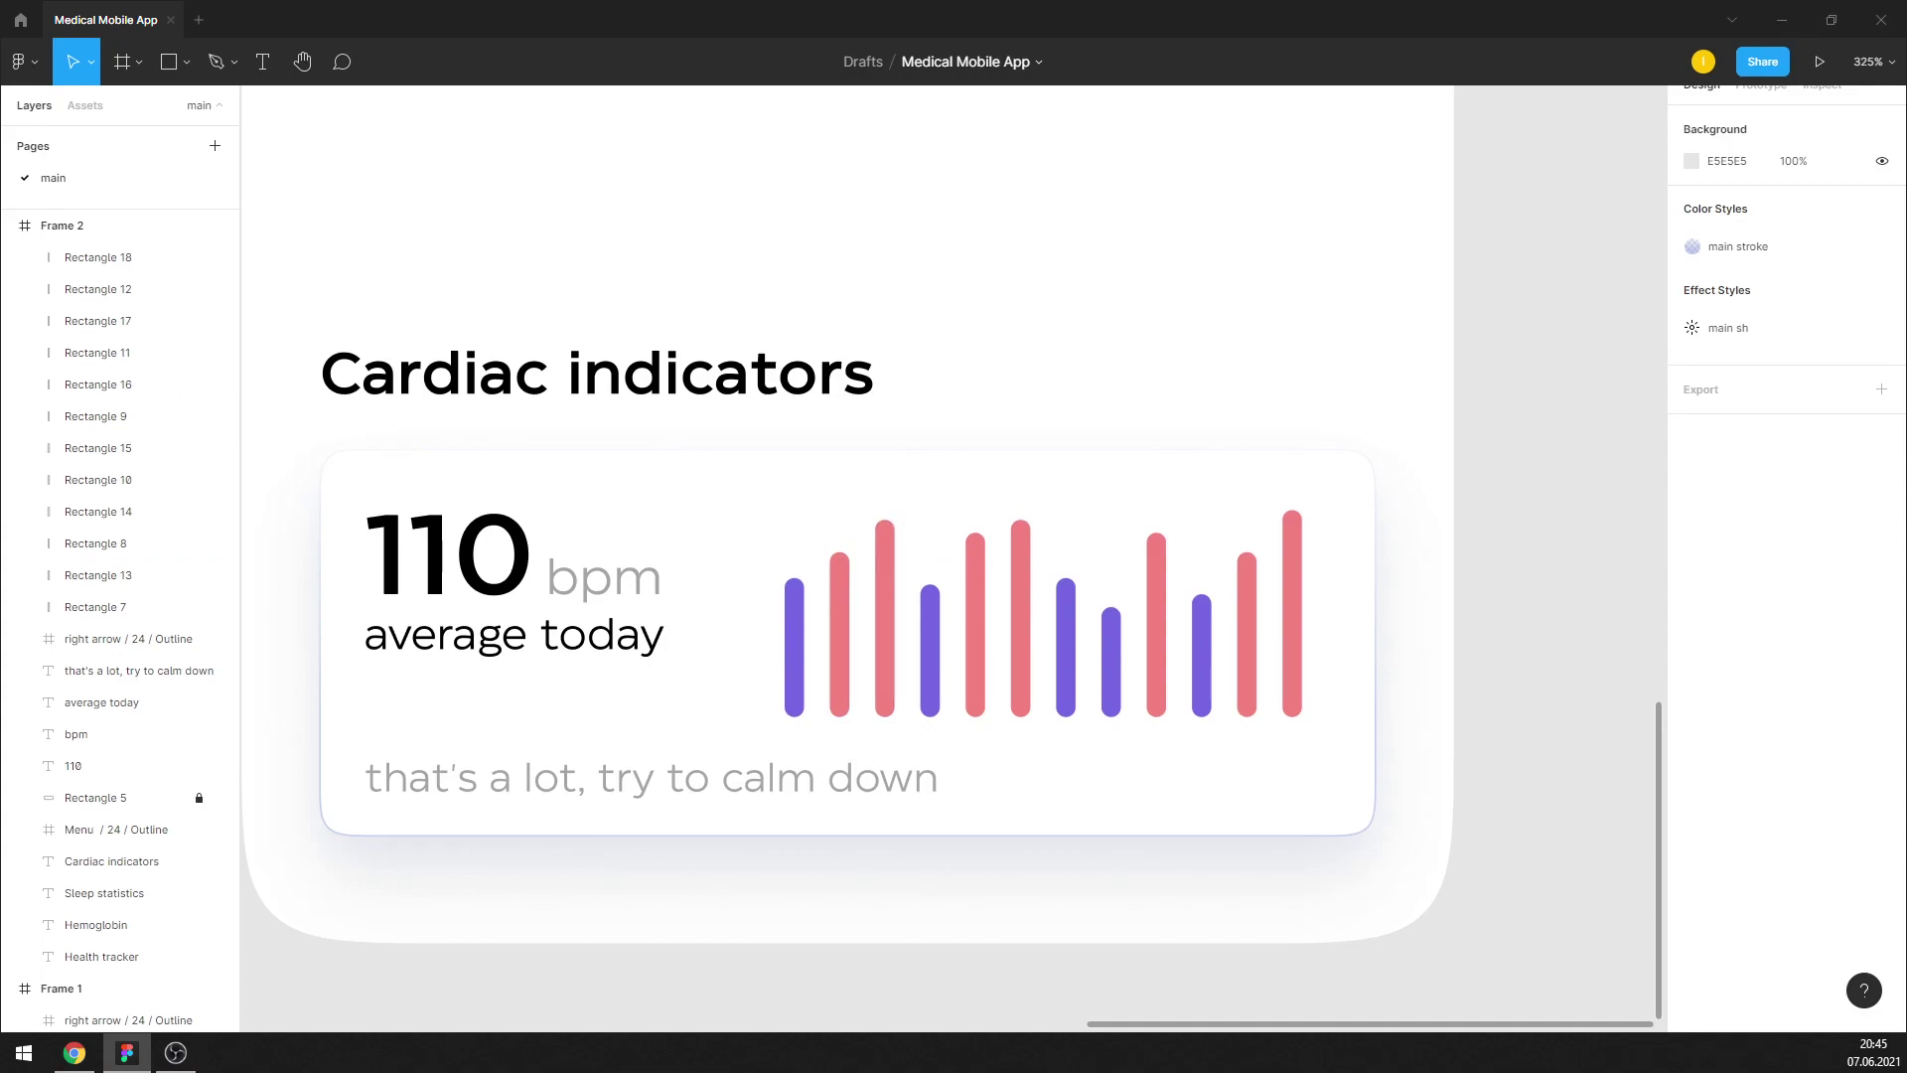
left_click_drag(791, 792, 672, 736)
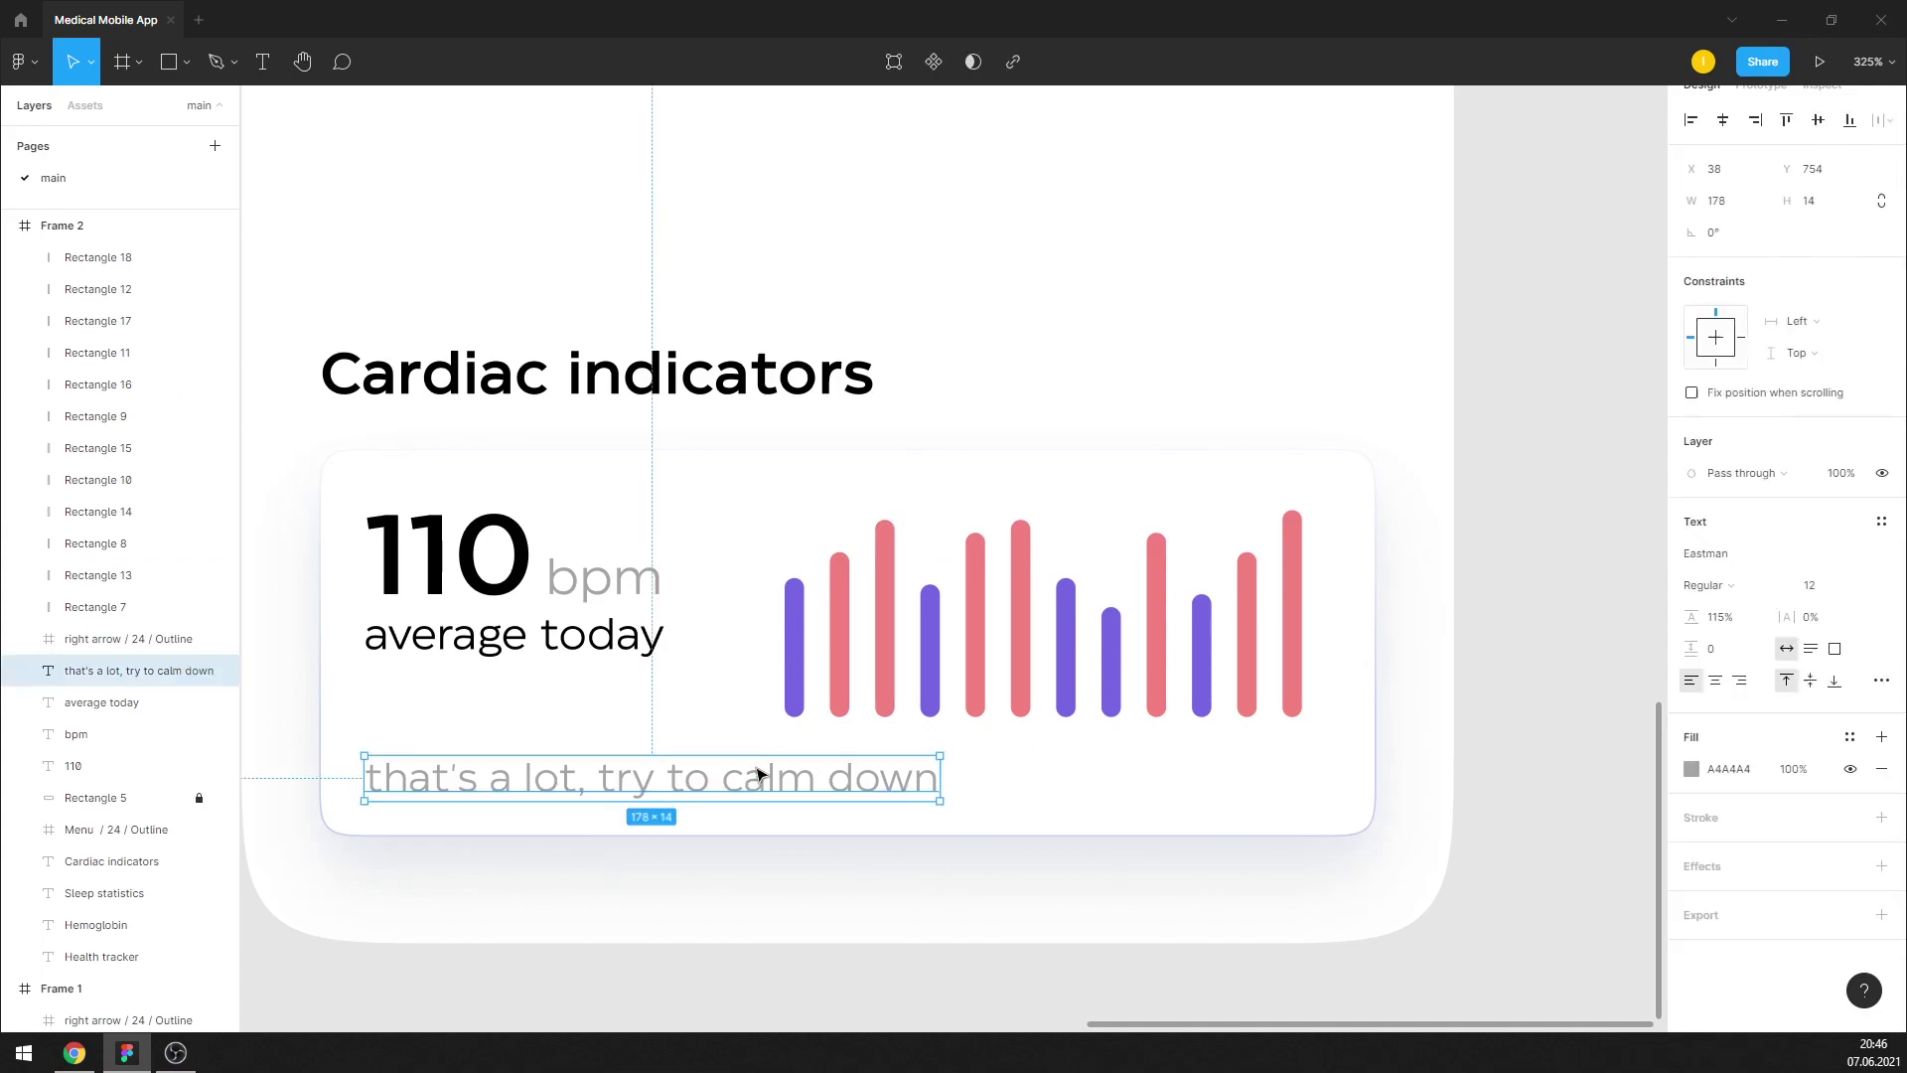
Wrap the caption onto two lines after 'lot,' and stretch all twelve bars taller
double_click(657, 733)
left_click(596, 716)
key("Return")
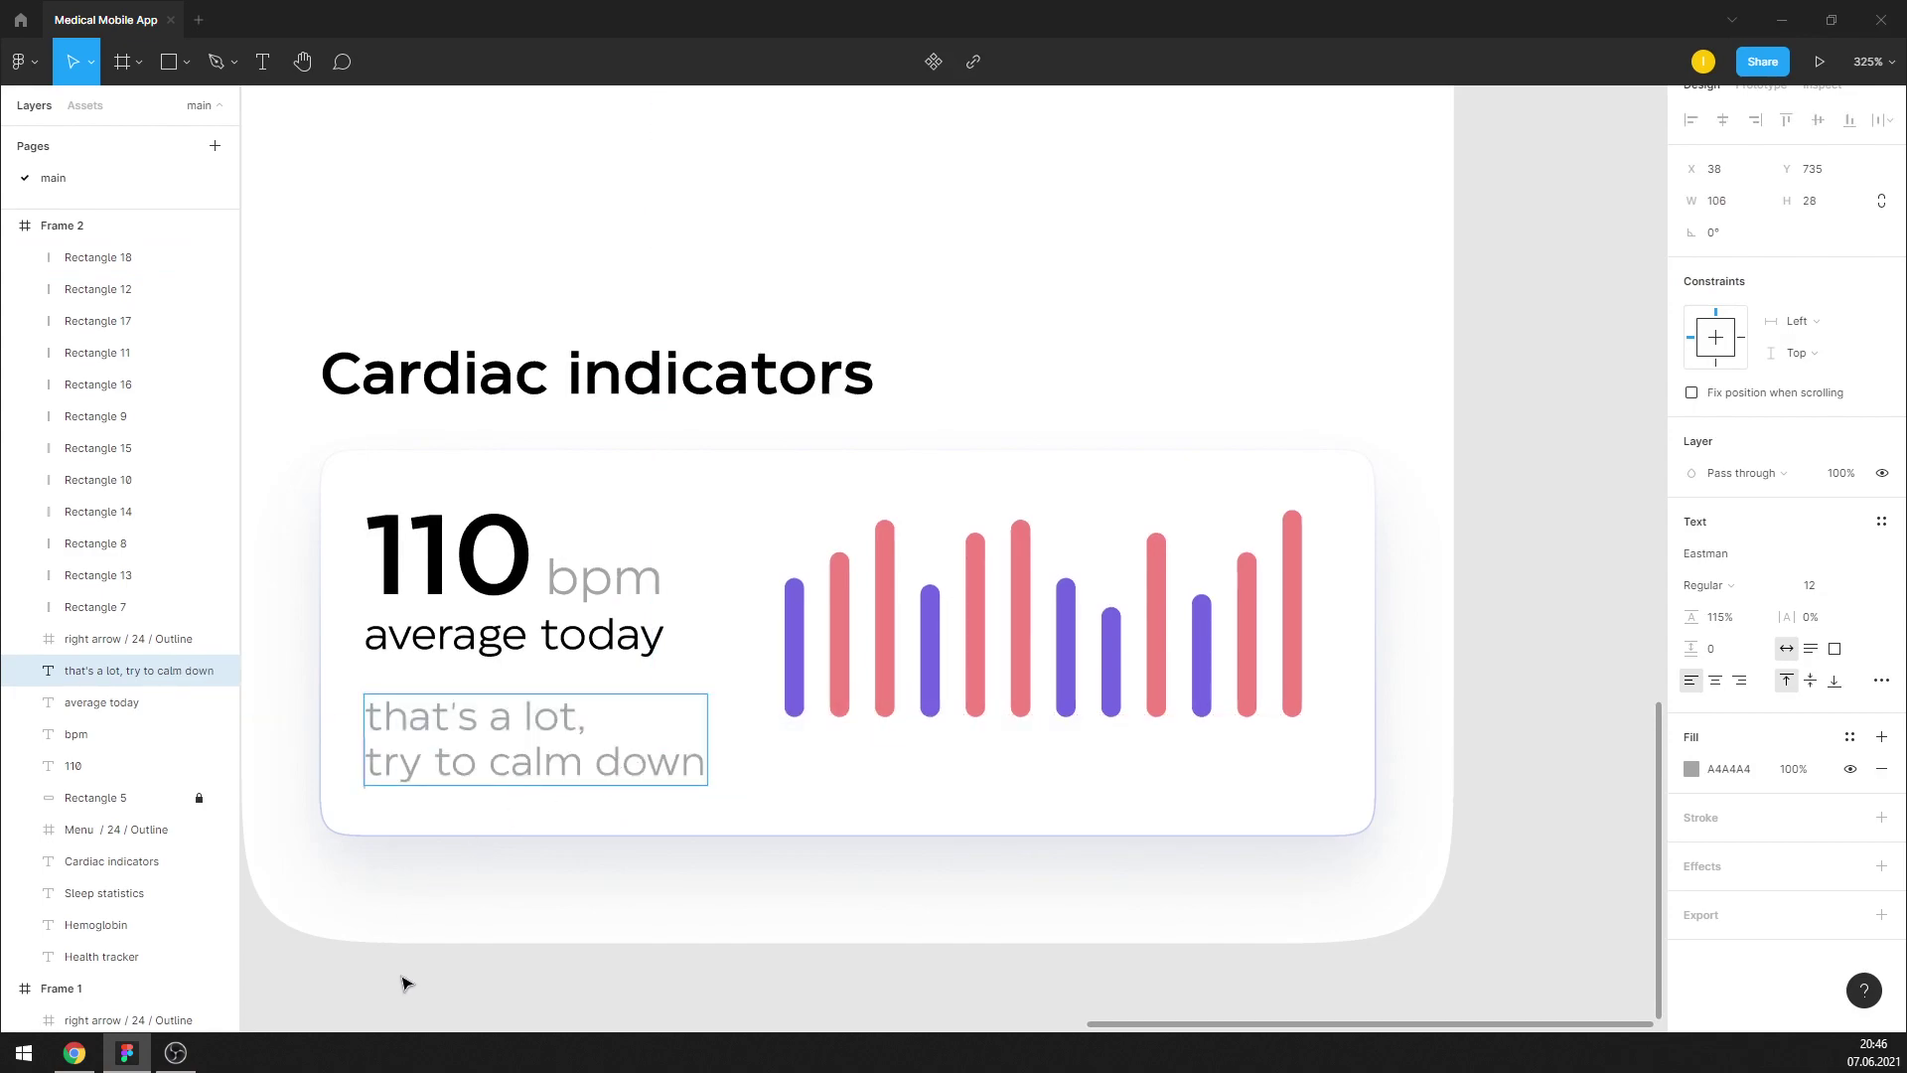
key("Escape")
left_click_drag(497, 785, 589, 761)
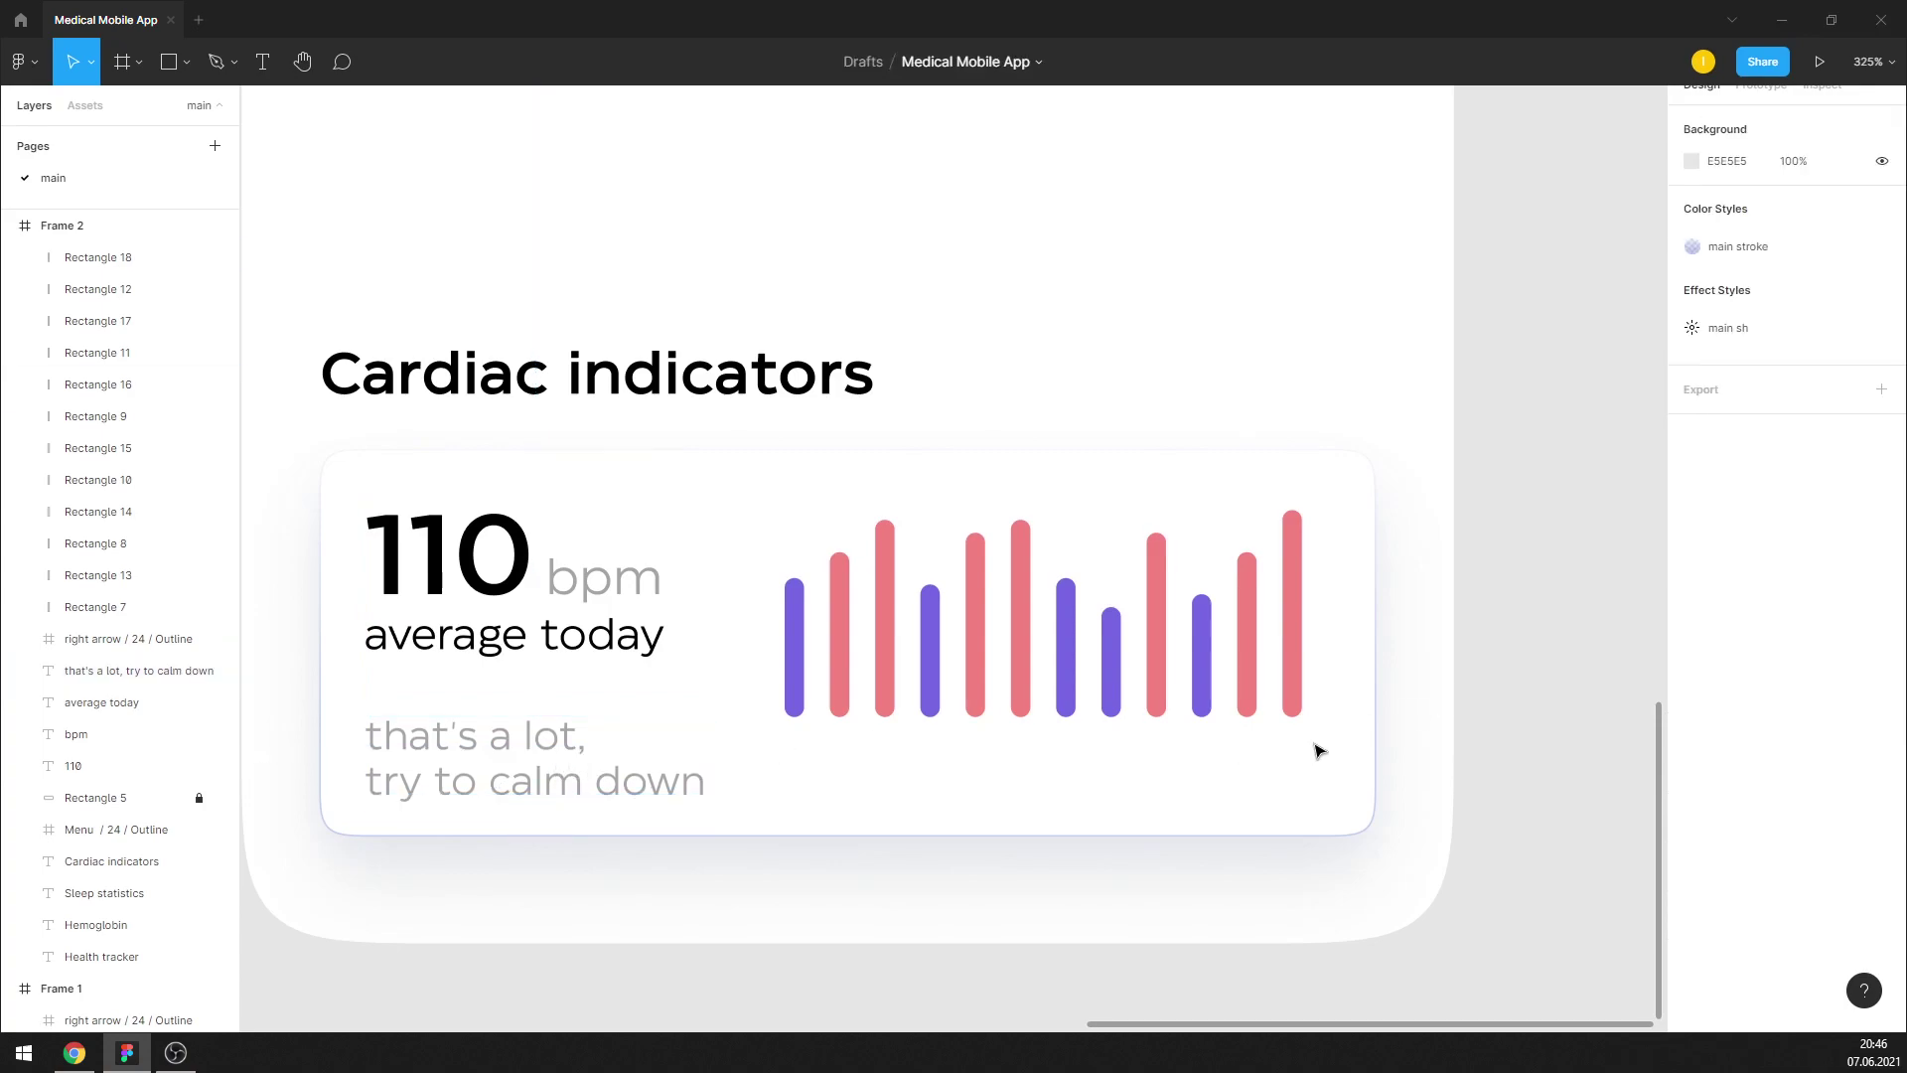
left_click_drag(1315, 747, 780, 696)
left_click_drag(991, 728, 985, 800)
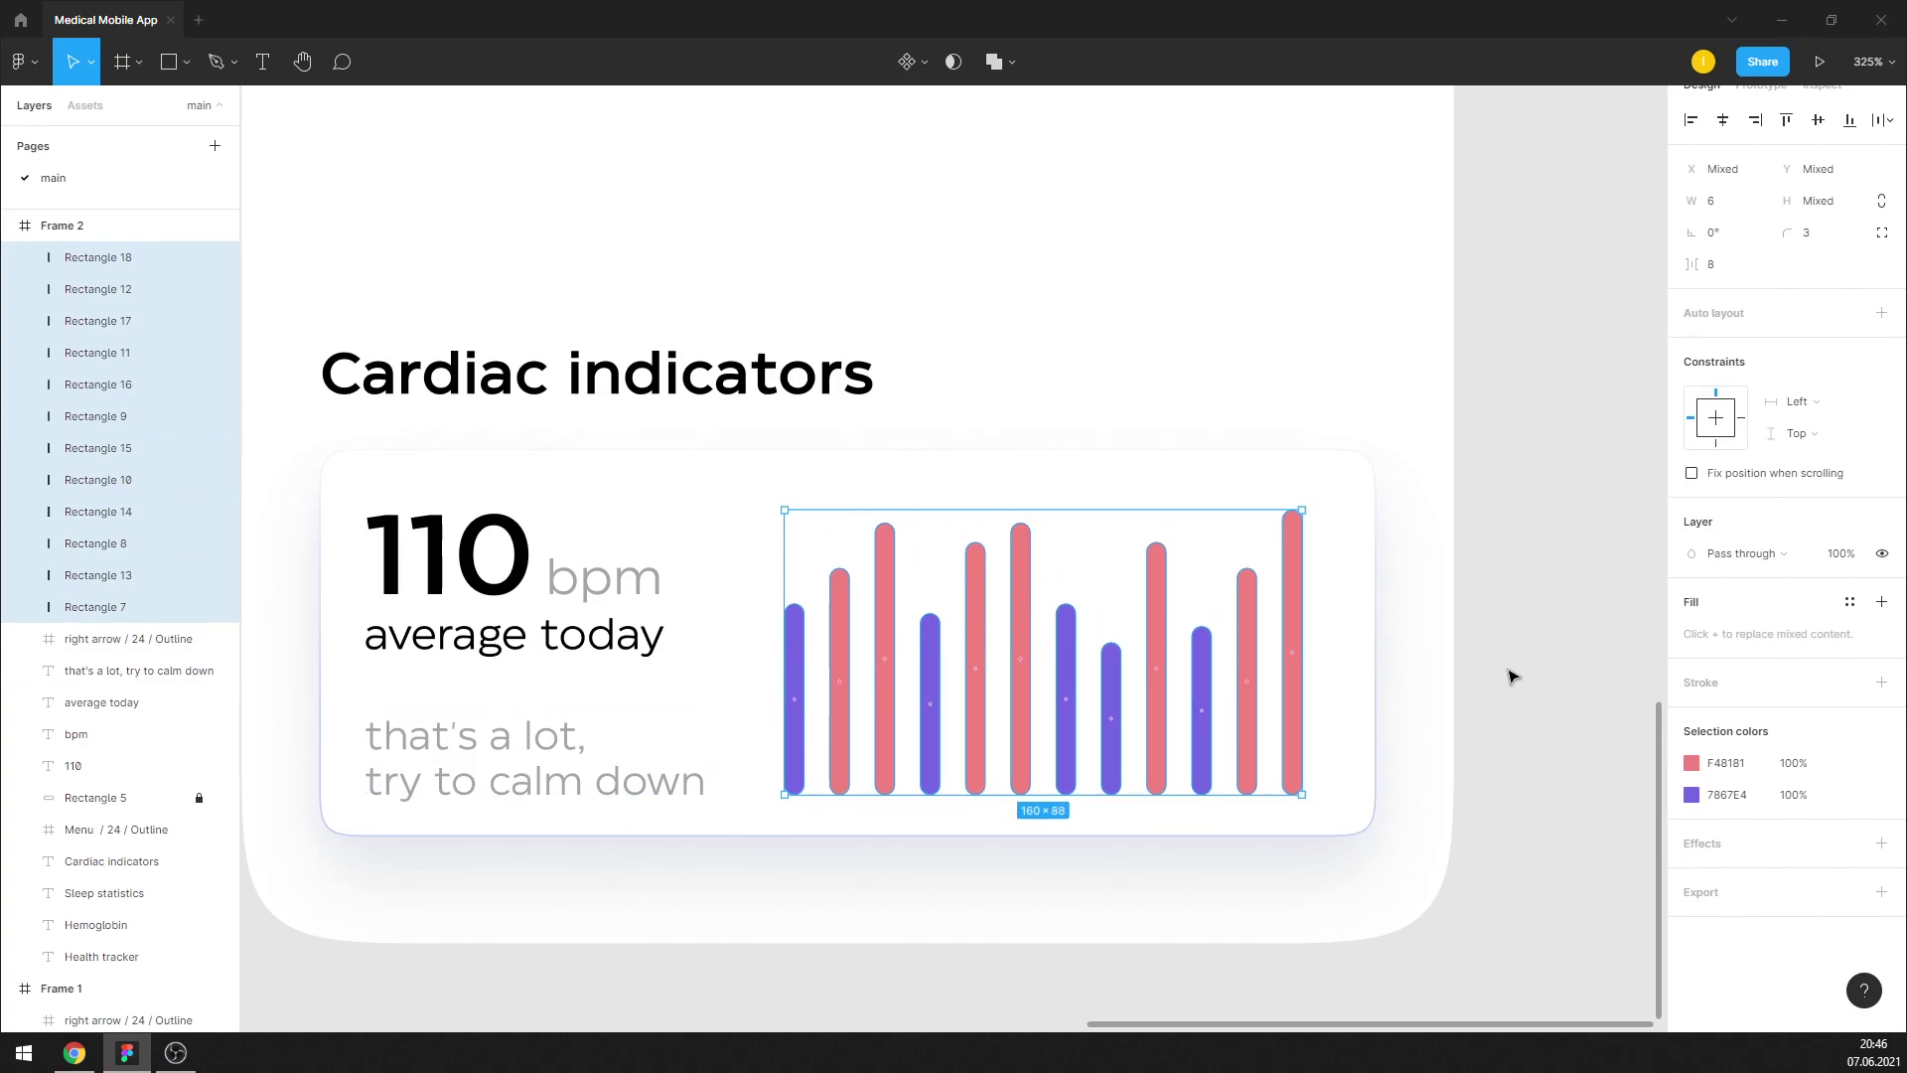
Nudge the bar chart right and align it vertically with the two-line caption
key("Right")
key("Right")
key("Right")
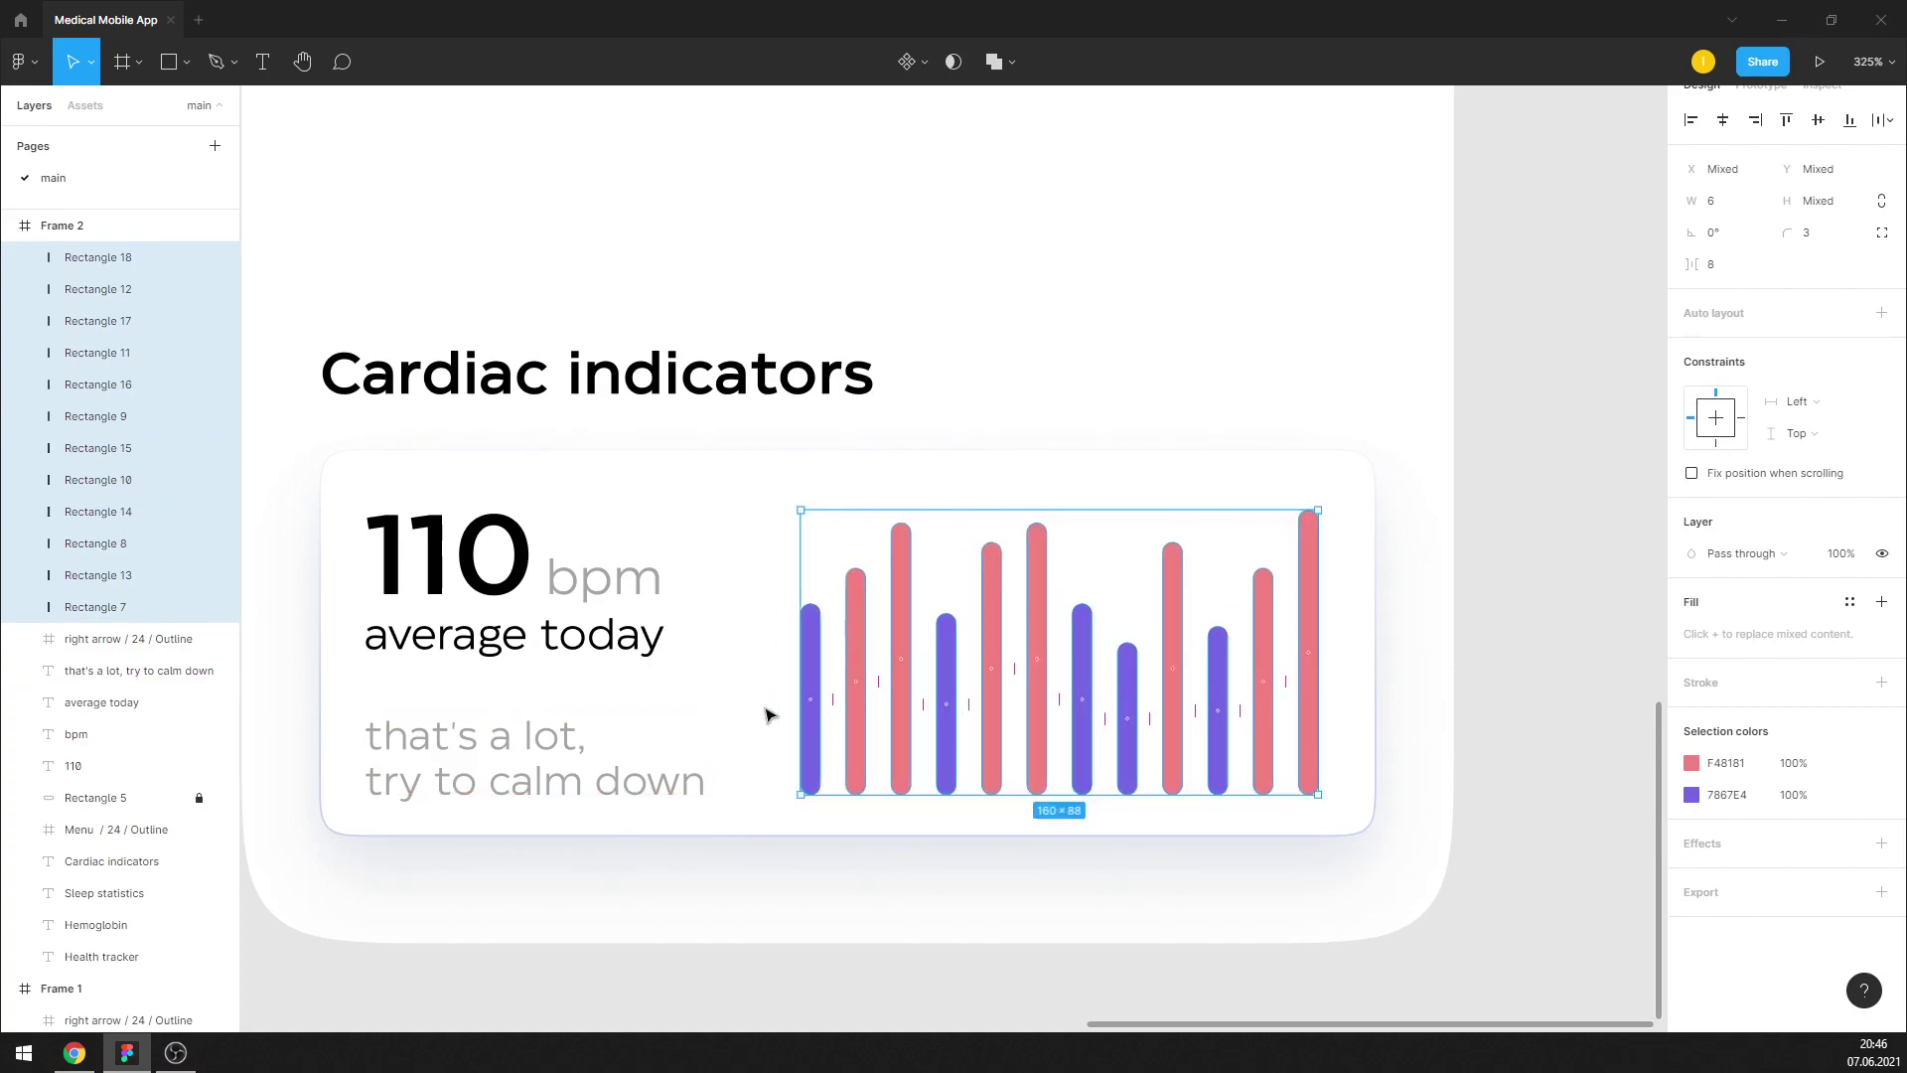
left_click(559, 774, "shift")
left_click(559, 784, "shift")
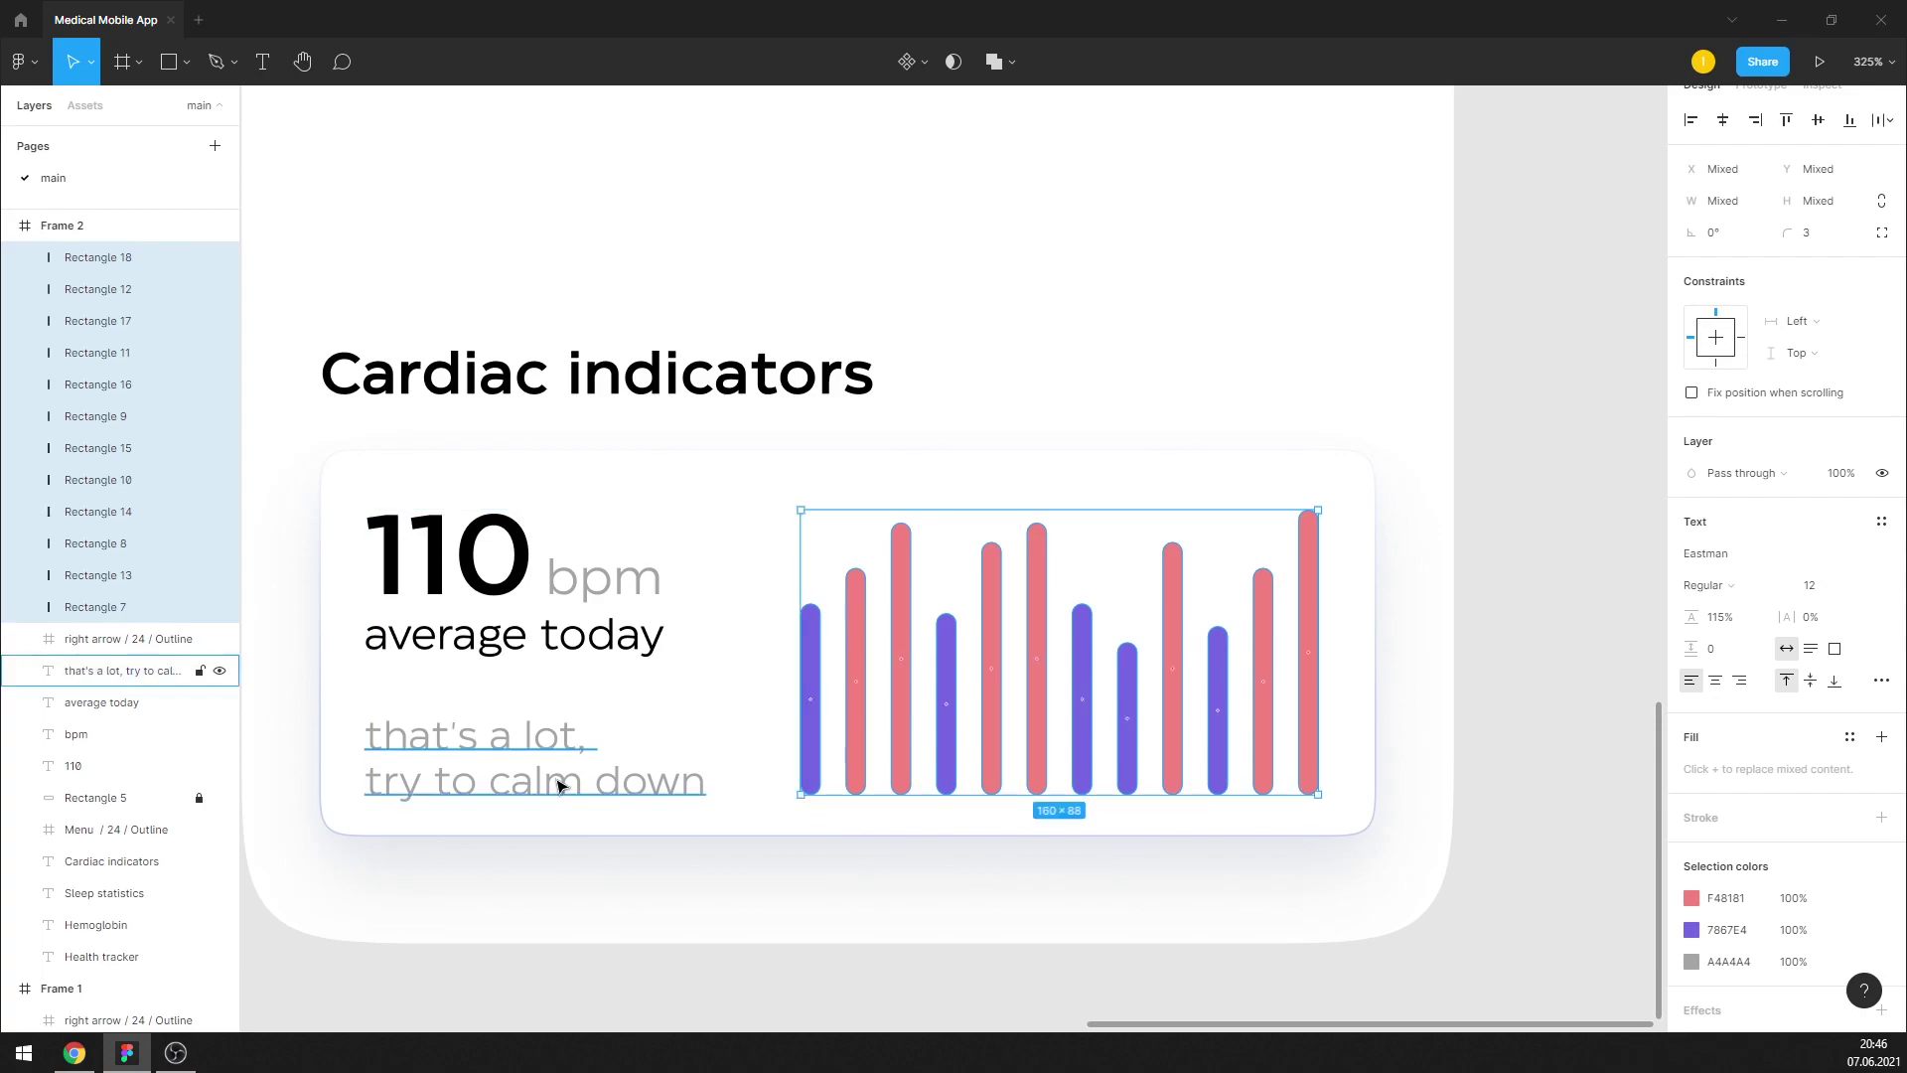
key("shift+Down")
left_click(559, 785, "shift")
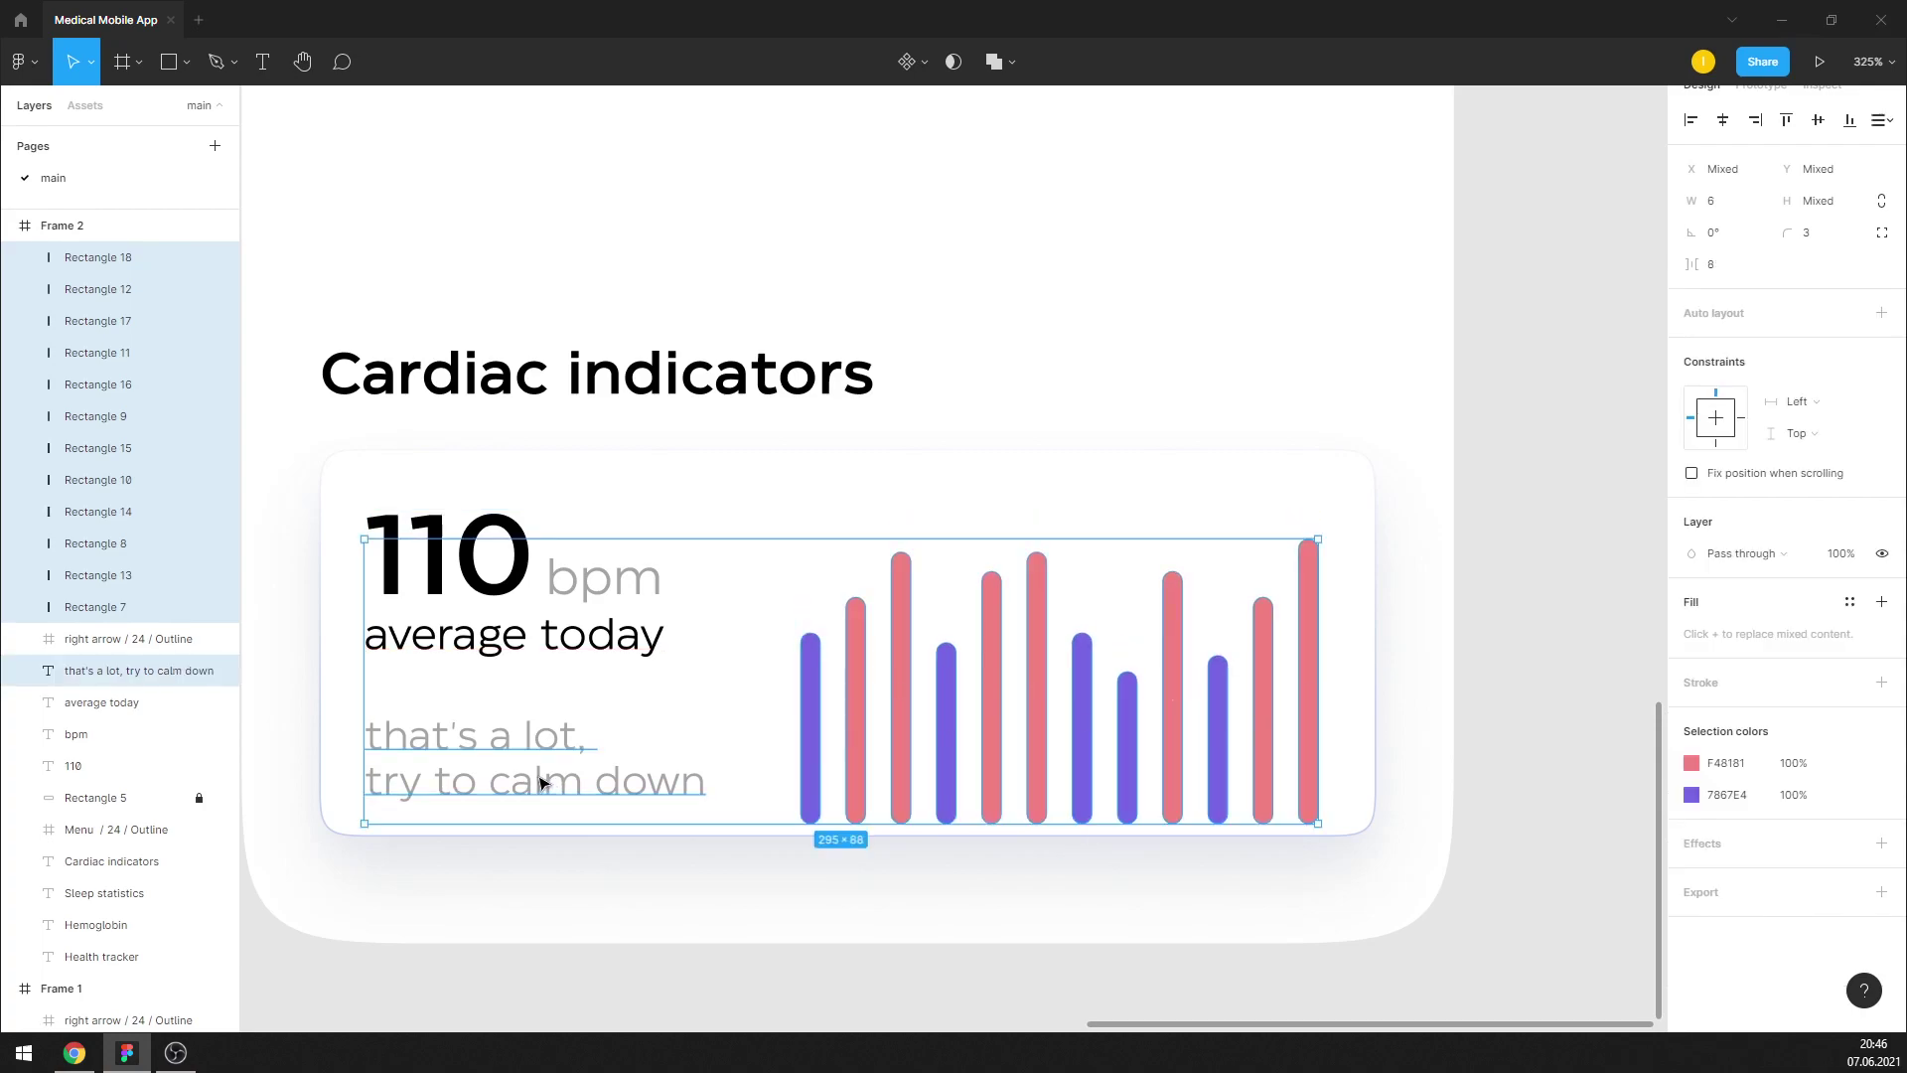
key("Up")
key("Up")
left_click(791, 803)
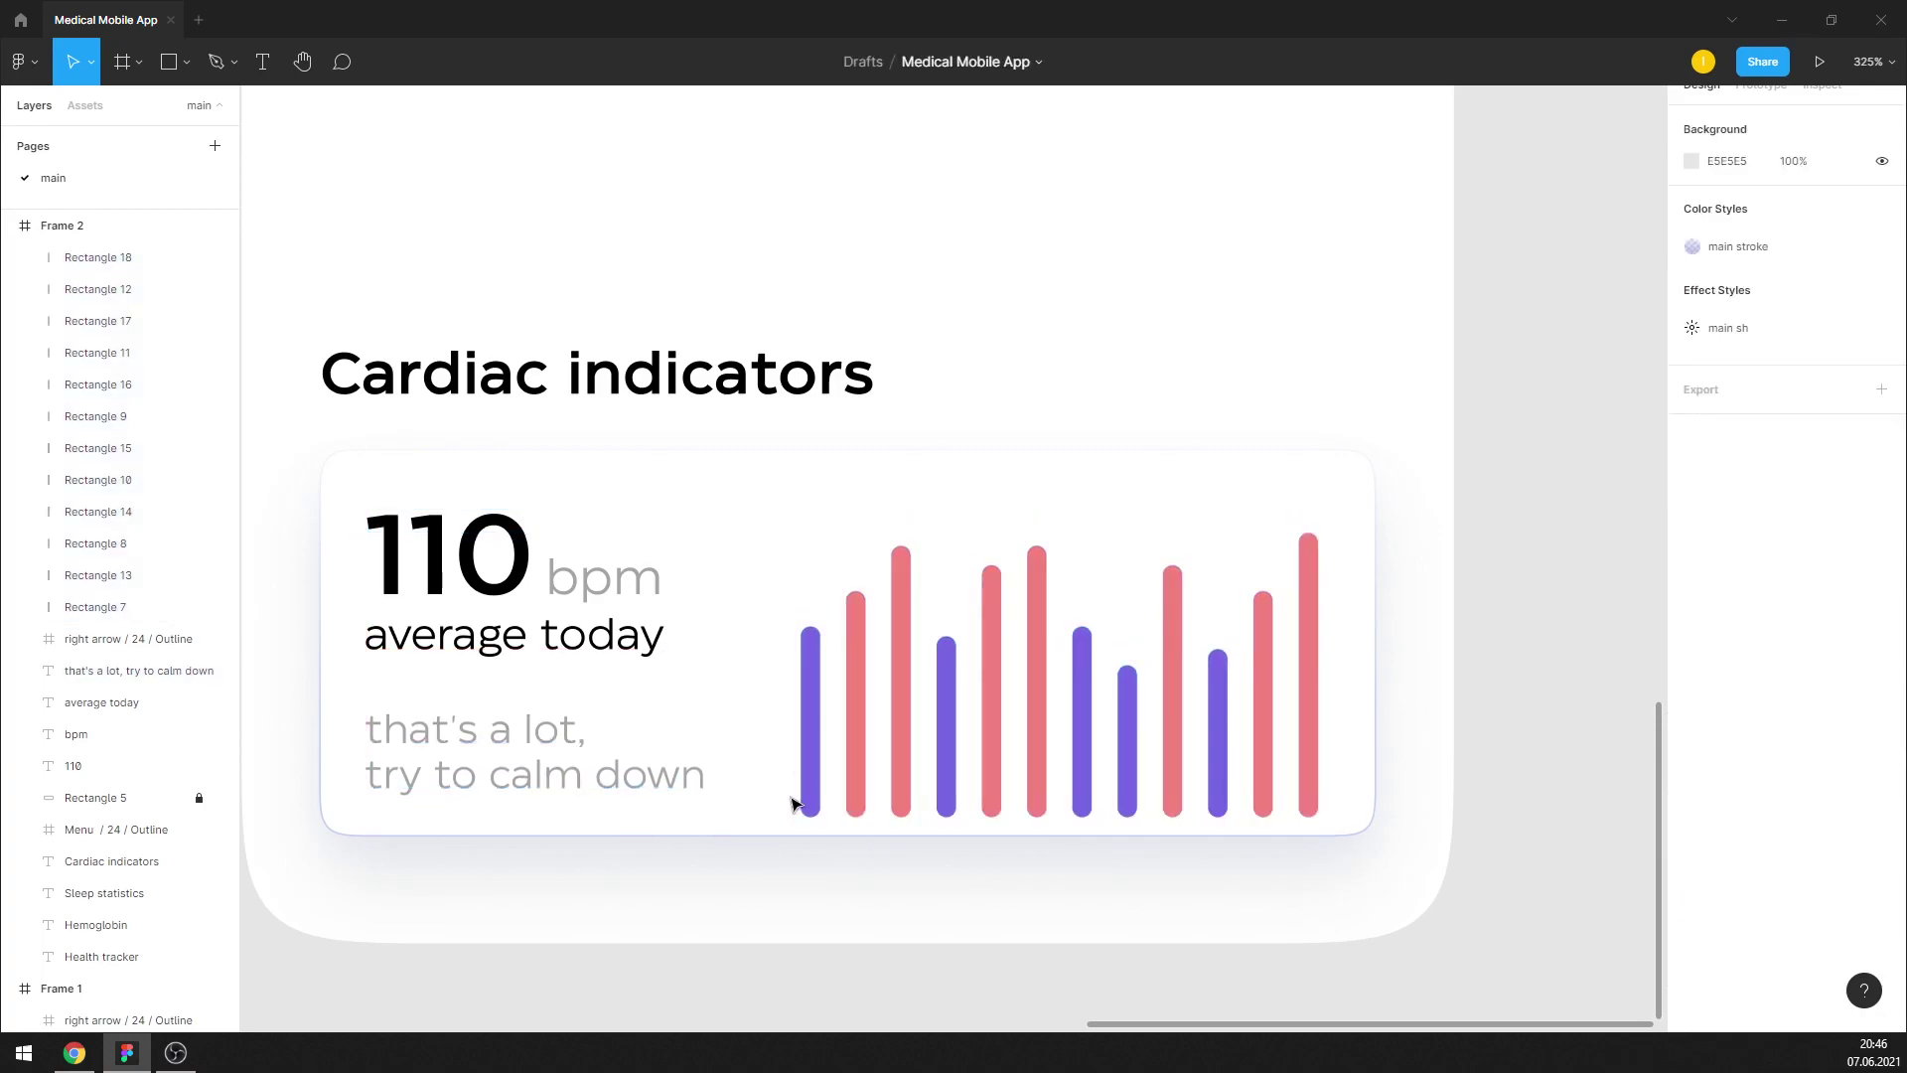
Raise all twelve bars slightly so they sit beside the caption
left_click_drag(1082, 745, 1426, 723)
key("Up")
key("Up")
key("Up")
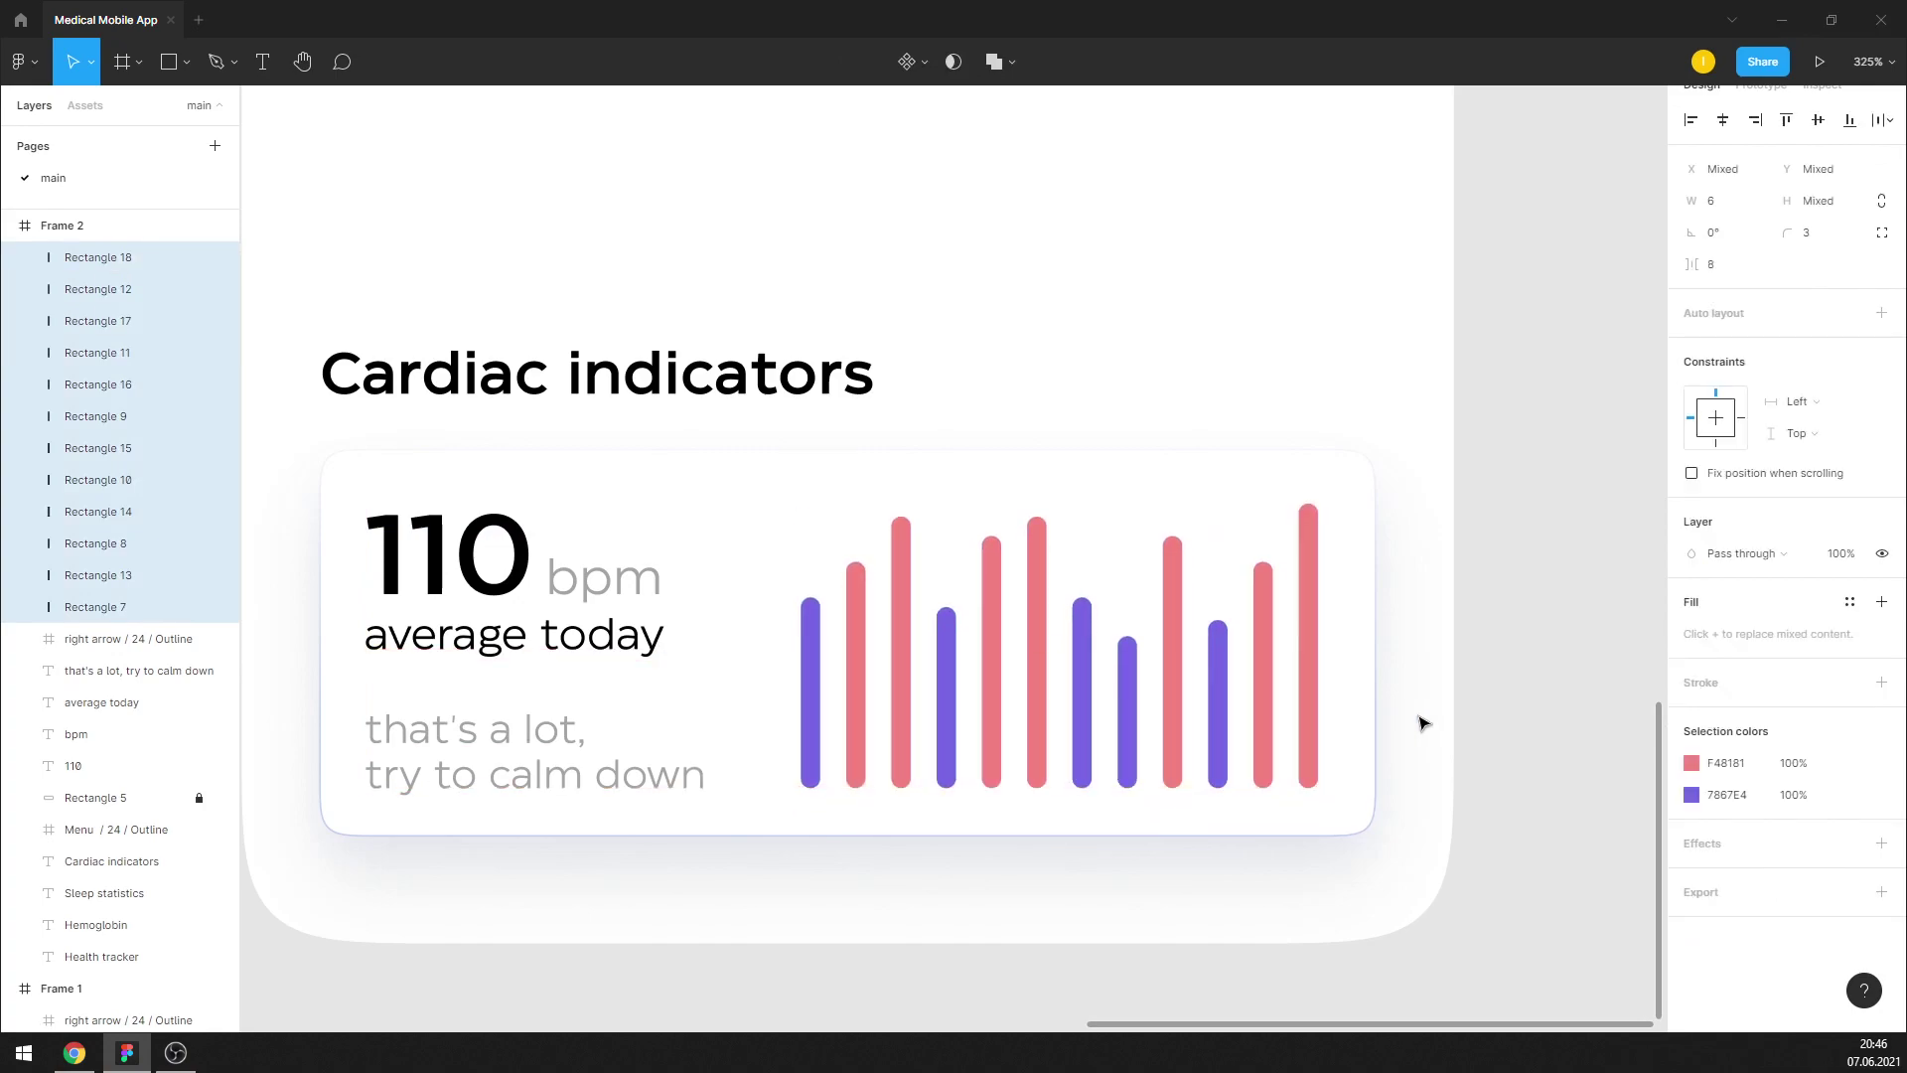
key("Up")
key("Up")
left_click(1232, 648)
scroll(937, 551, "down", 3)
scroll(937, 556, "down", 2)
Make the two-line caption italic with a black (000000) fill
left_click(776, 663)
scroll(795, 665, "up", 5)
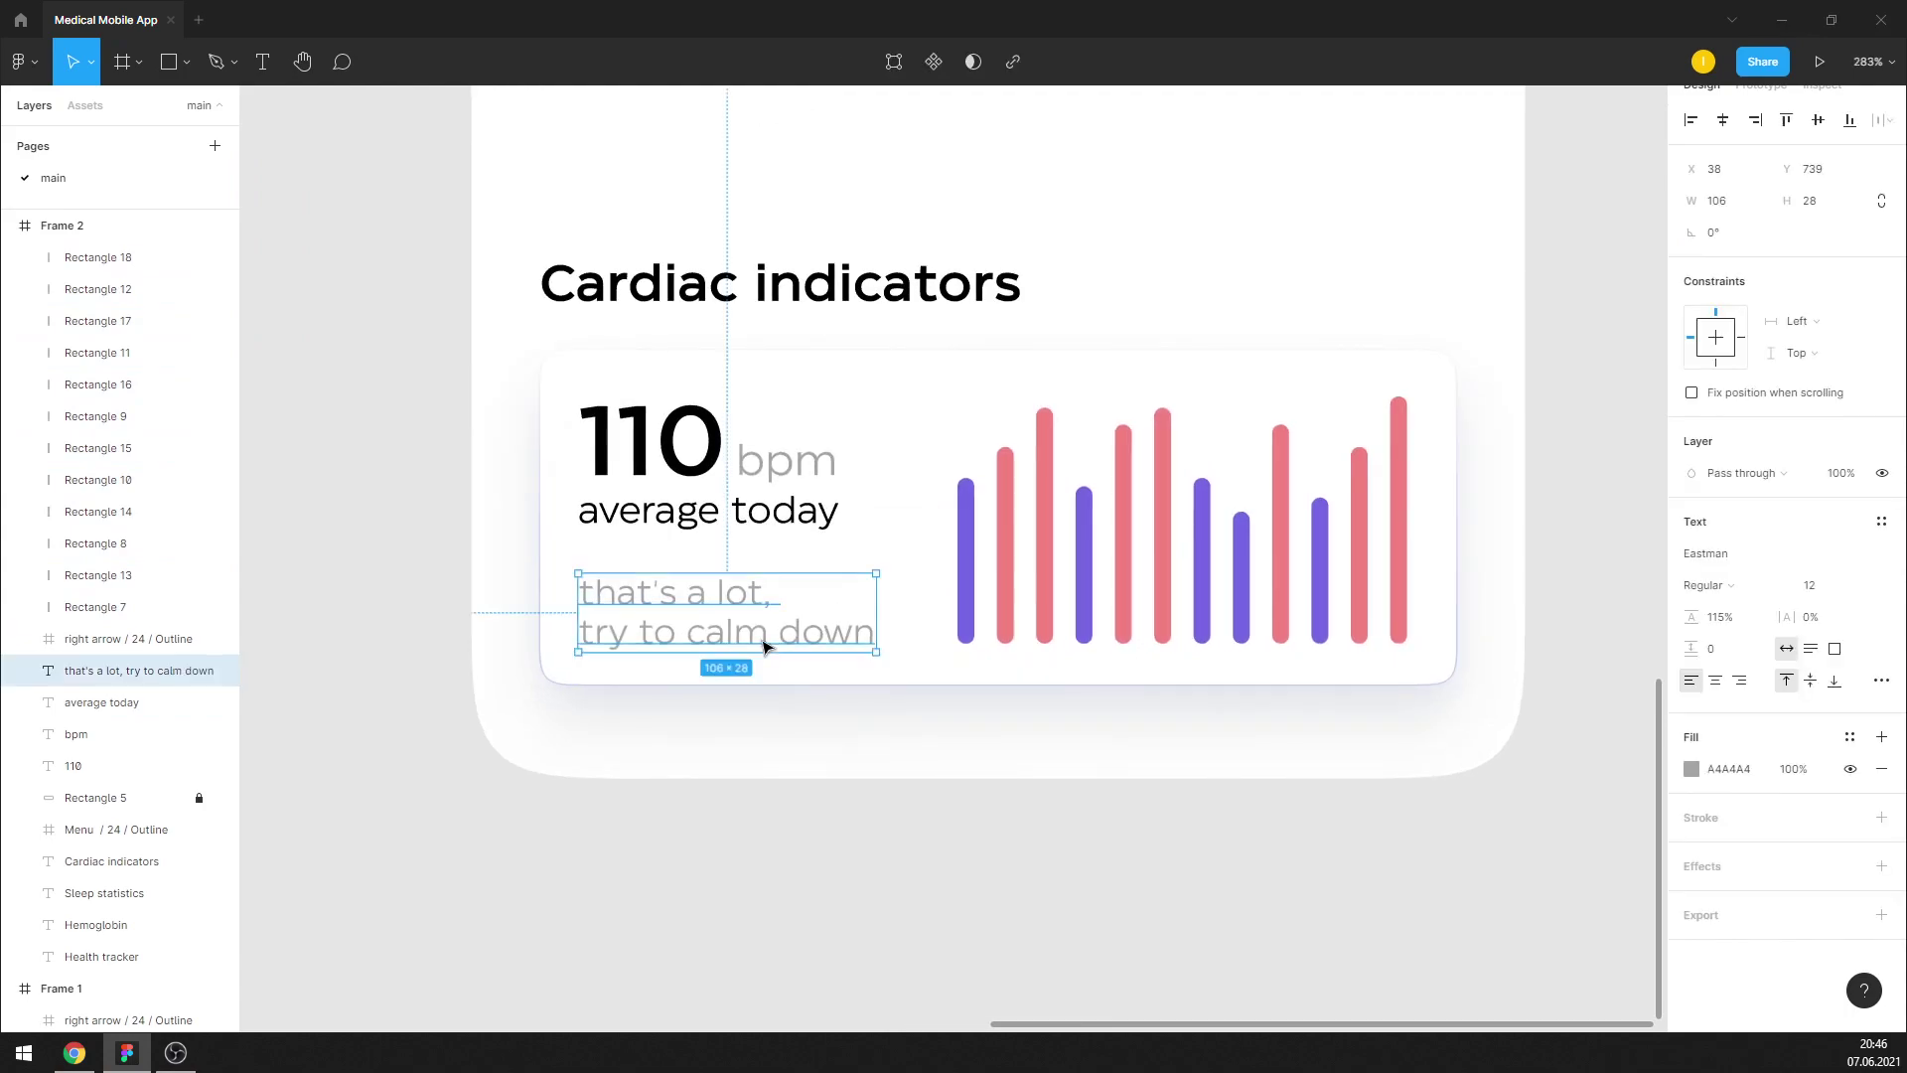
left_click(1778, 585)
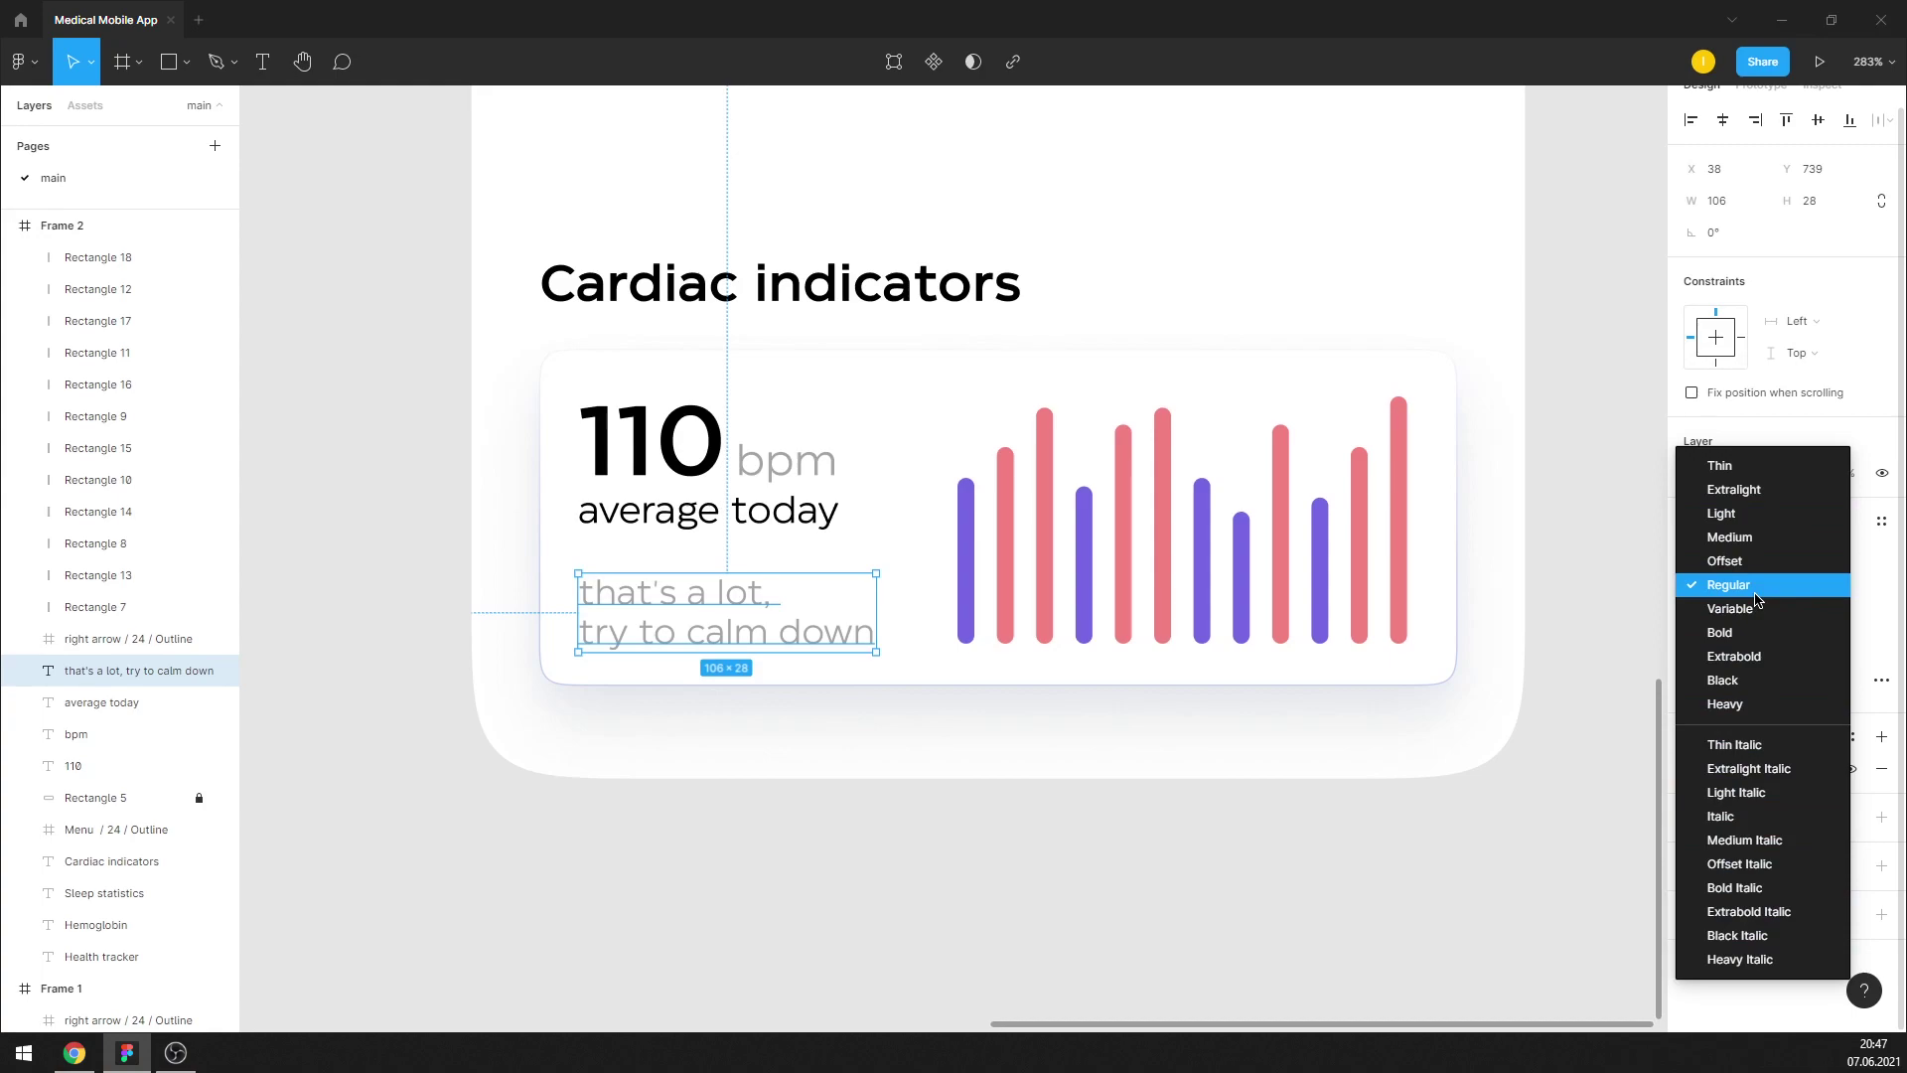
left_click(1753, 816)
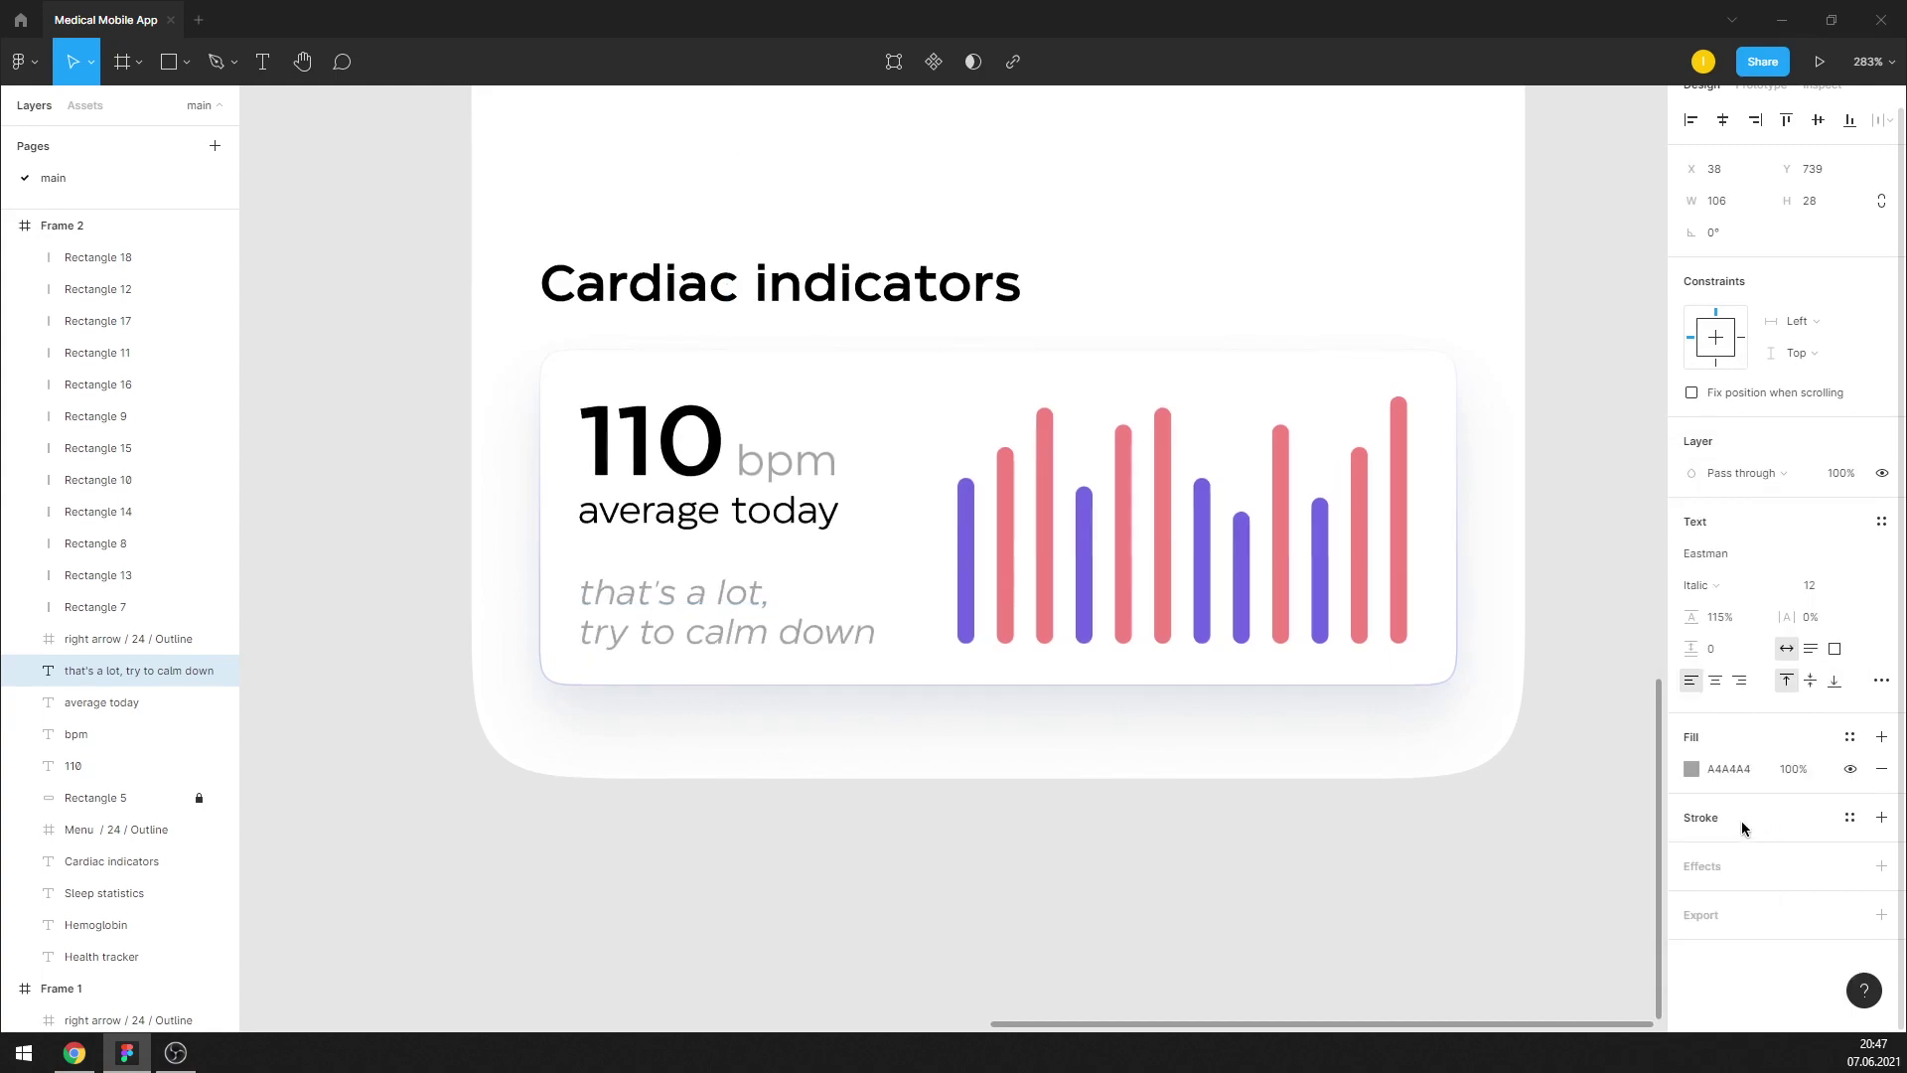
left_click(1713, 783)
type("000000")
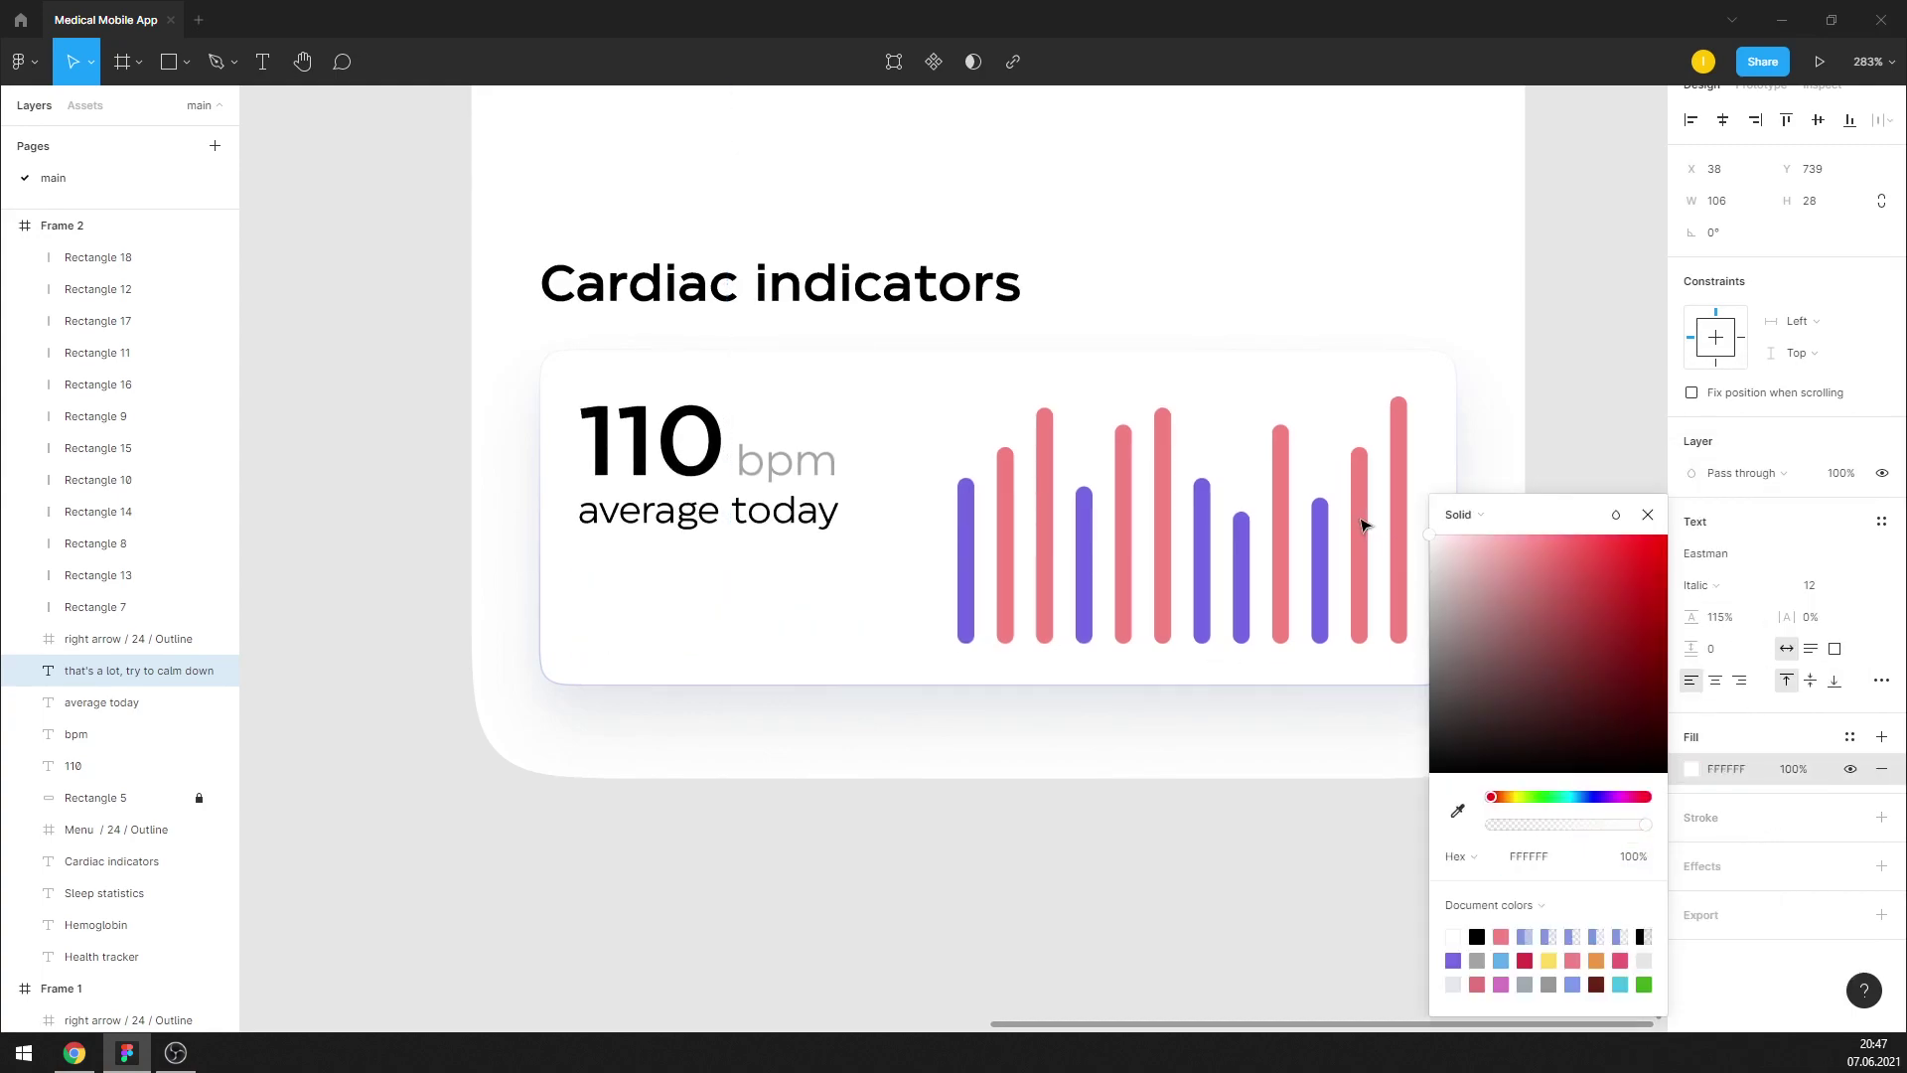
key("Return")
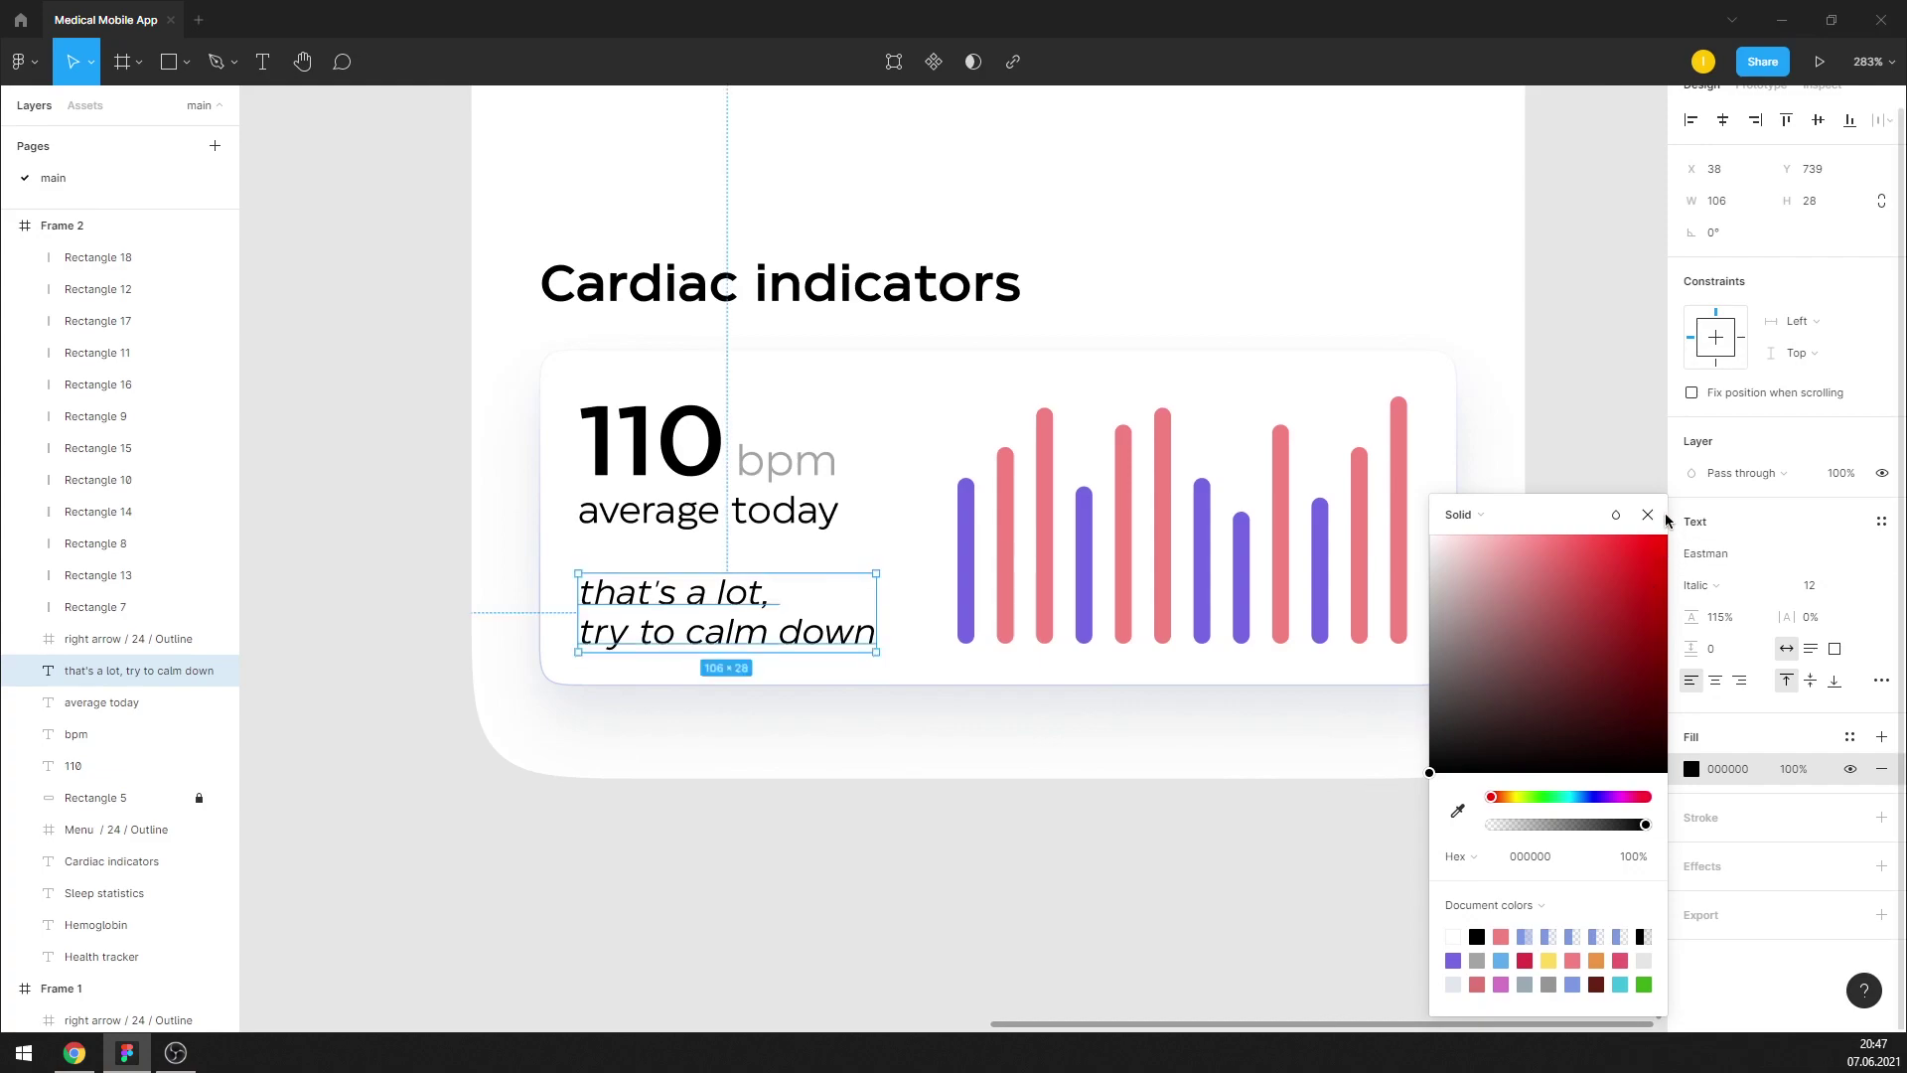
key("Escape")
Set the caption's line height to 110%
double_click(1733, 626)
type("110")
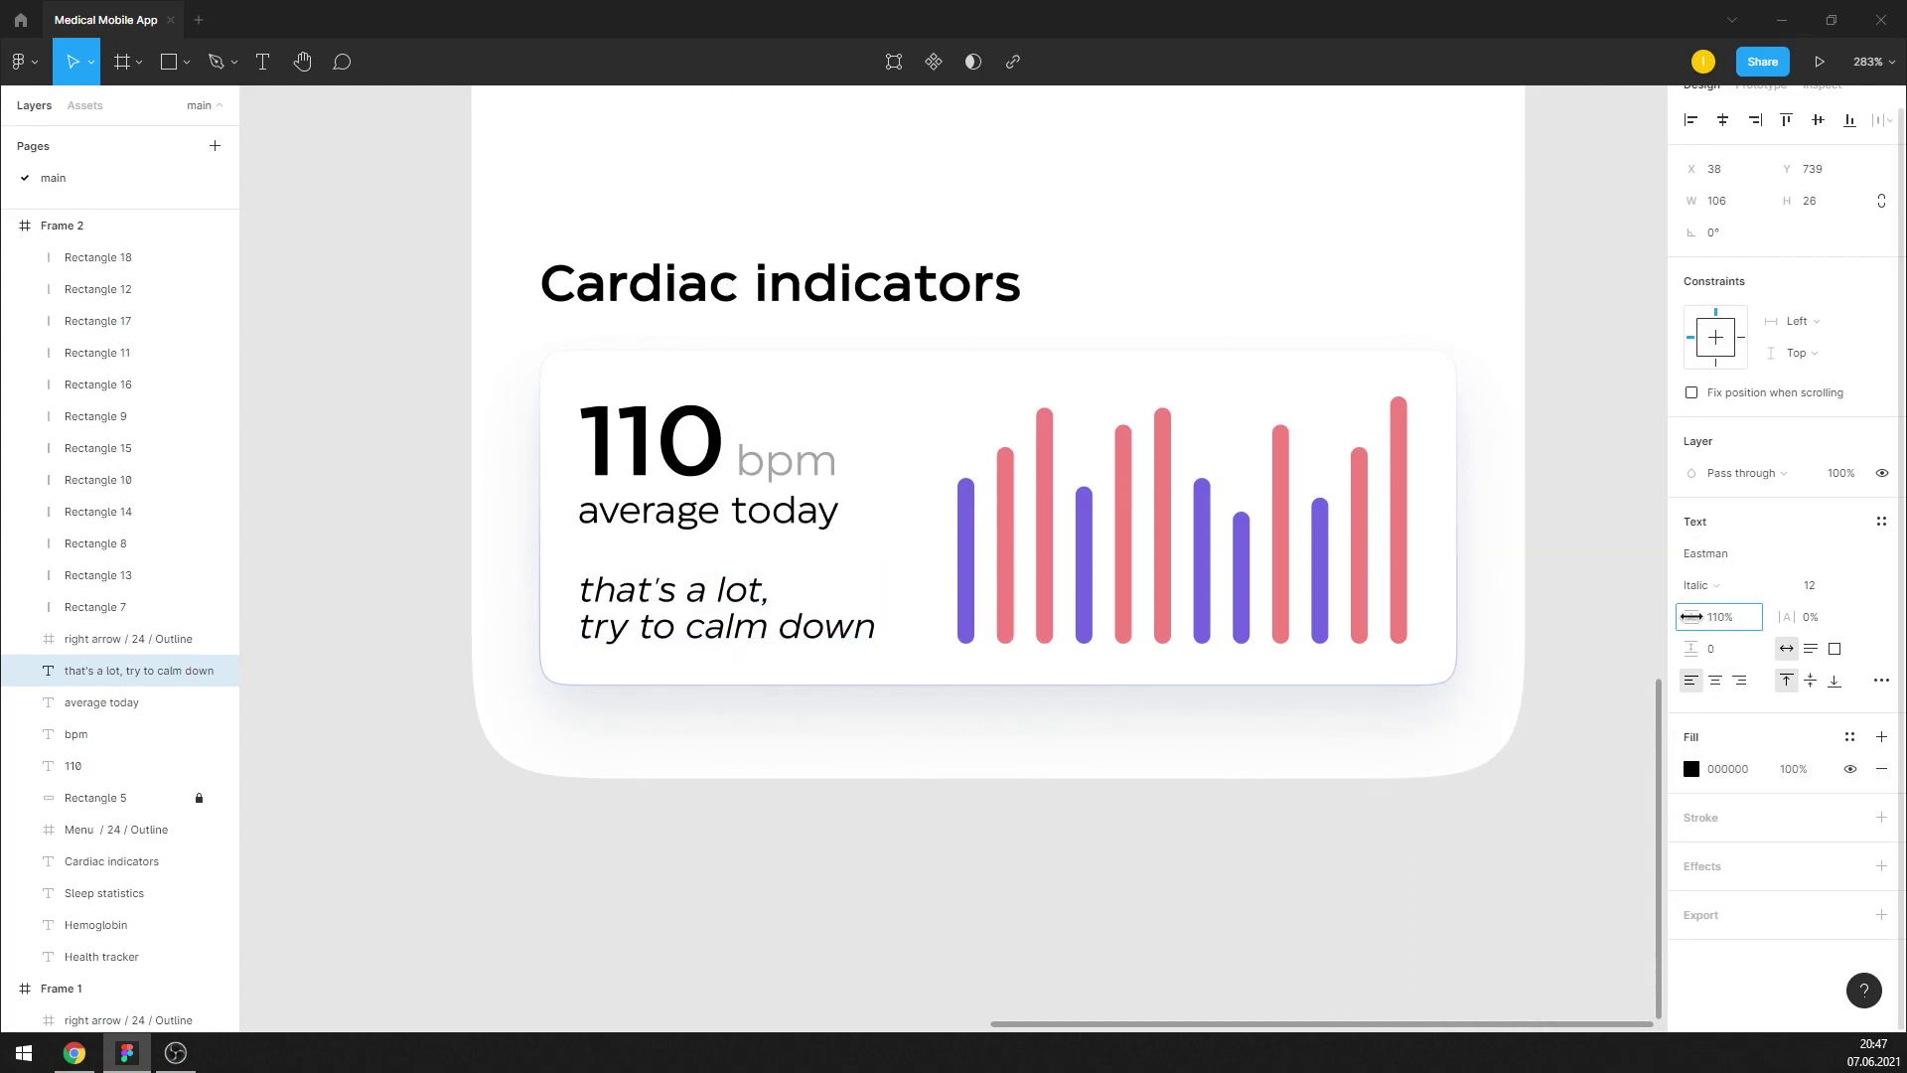
left_click(1155, 831)
left_click(854, 631)
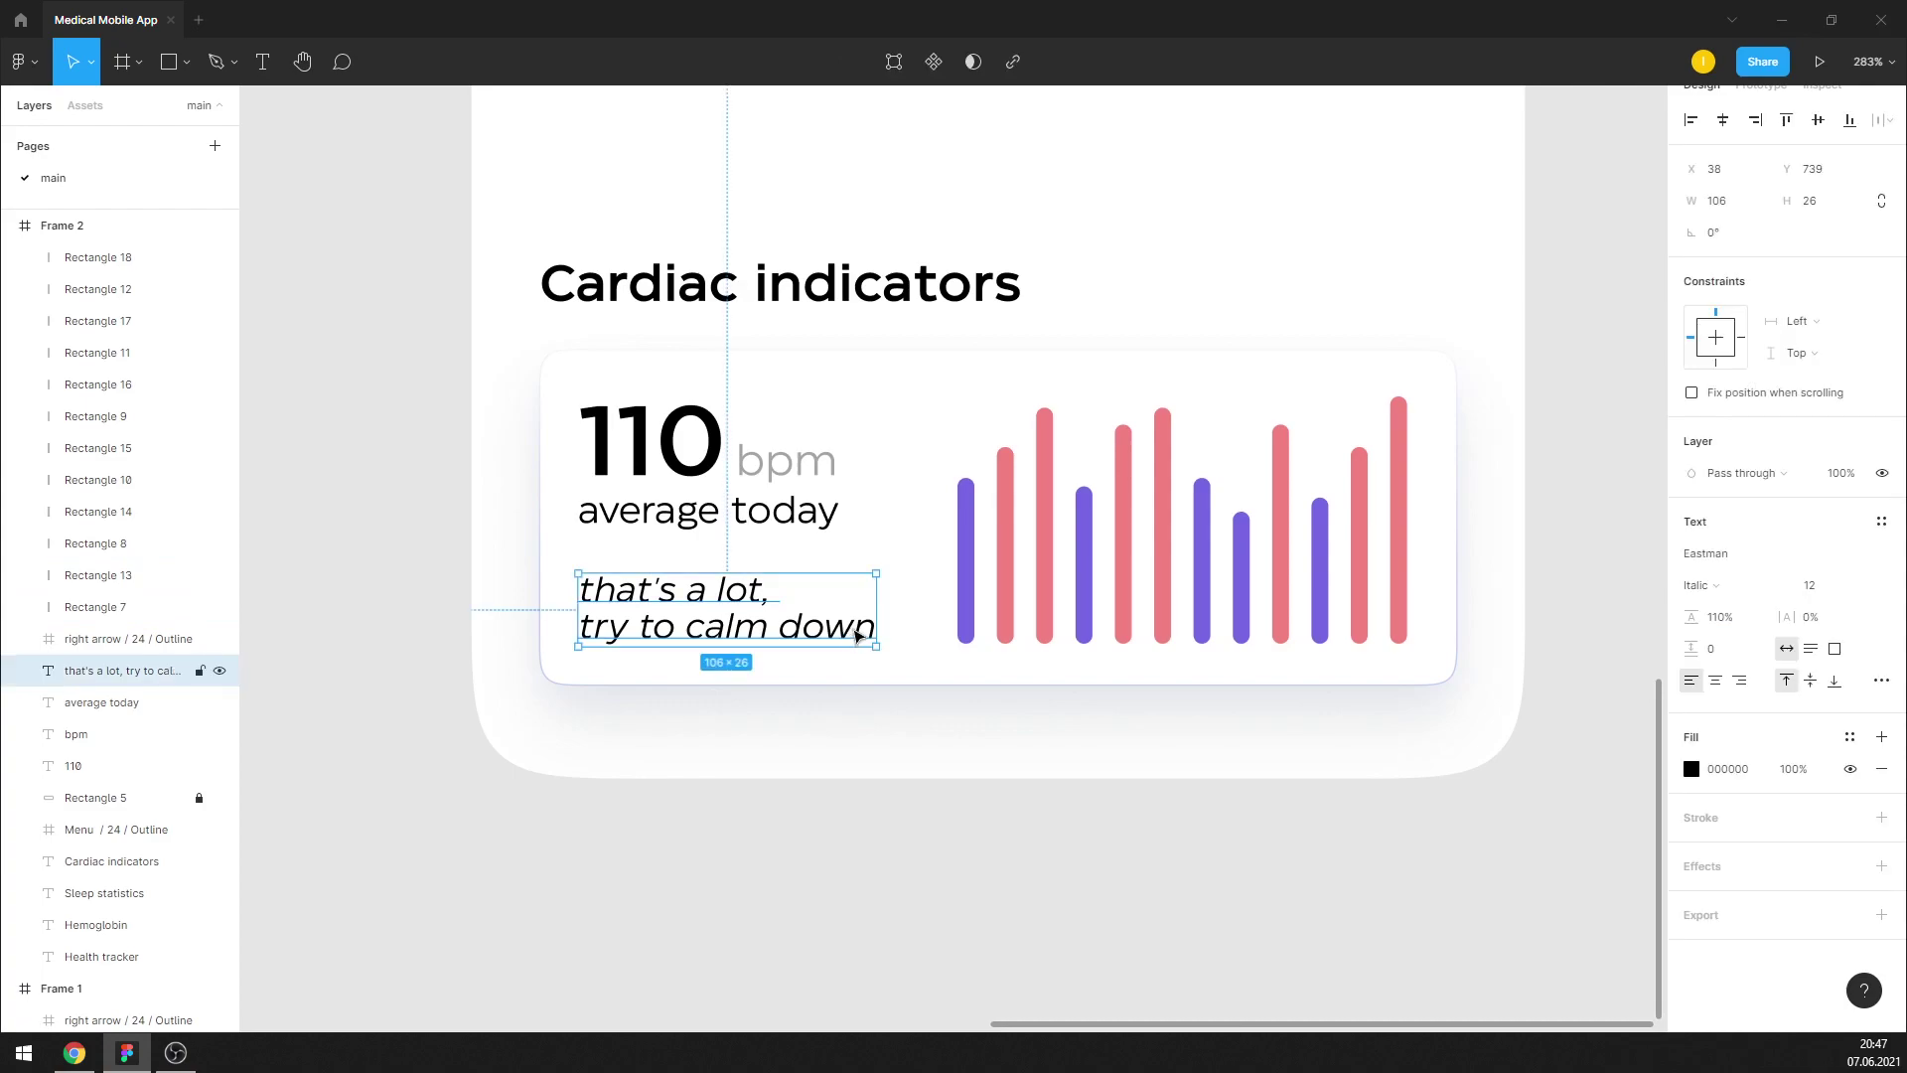
left_click(1087, 907)
scroll(558, 711, "down", 5, "ctrl")
Colour the caption dark pink (DB5D5D) by sampling a pink bar and darkening it
scroll(507, 685, "up", 1, "ctrl")
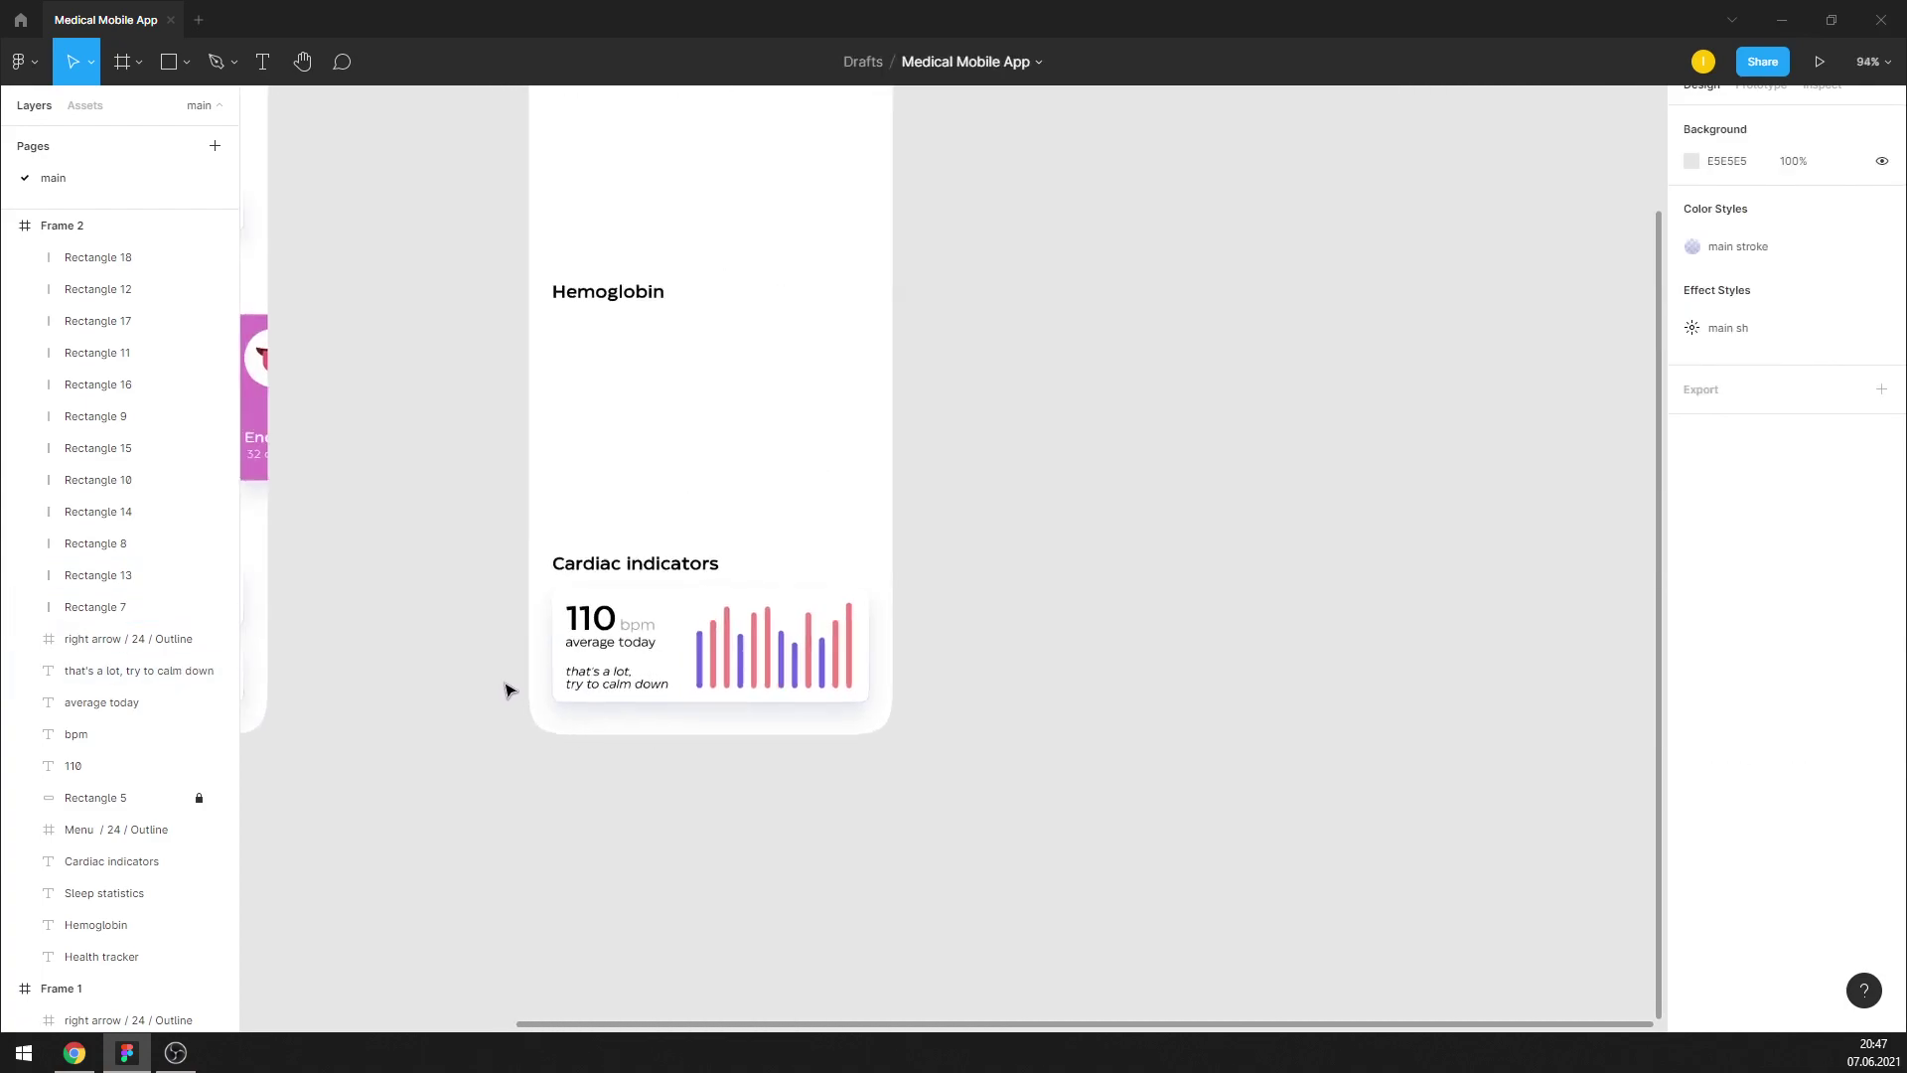
scroll(596, 688, "up", 4, "ctrl")
left_click(639, 691)
scroll(575, 690, "up", 3, "ctrl")
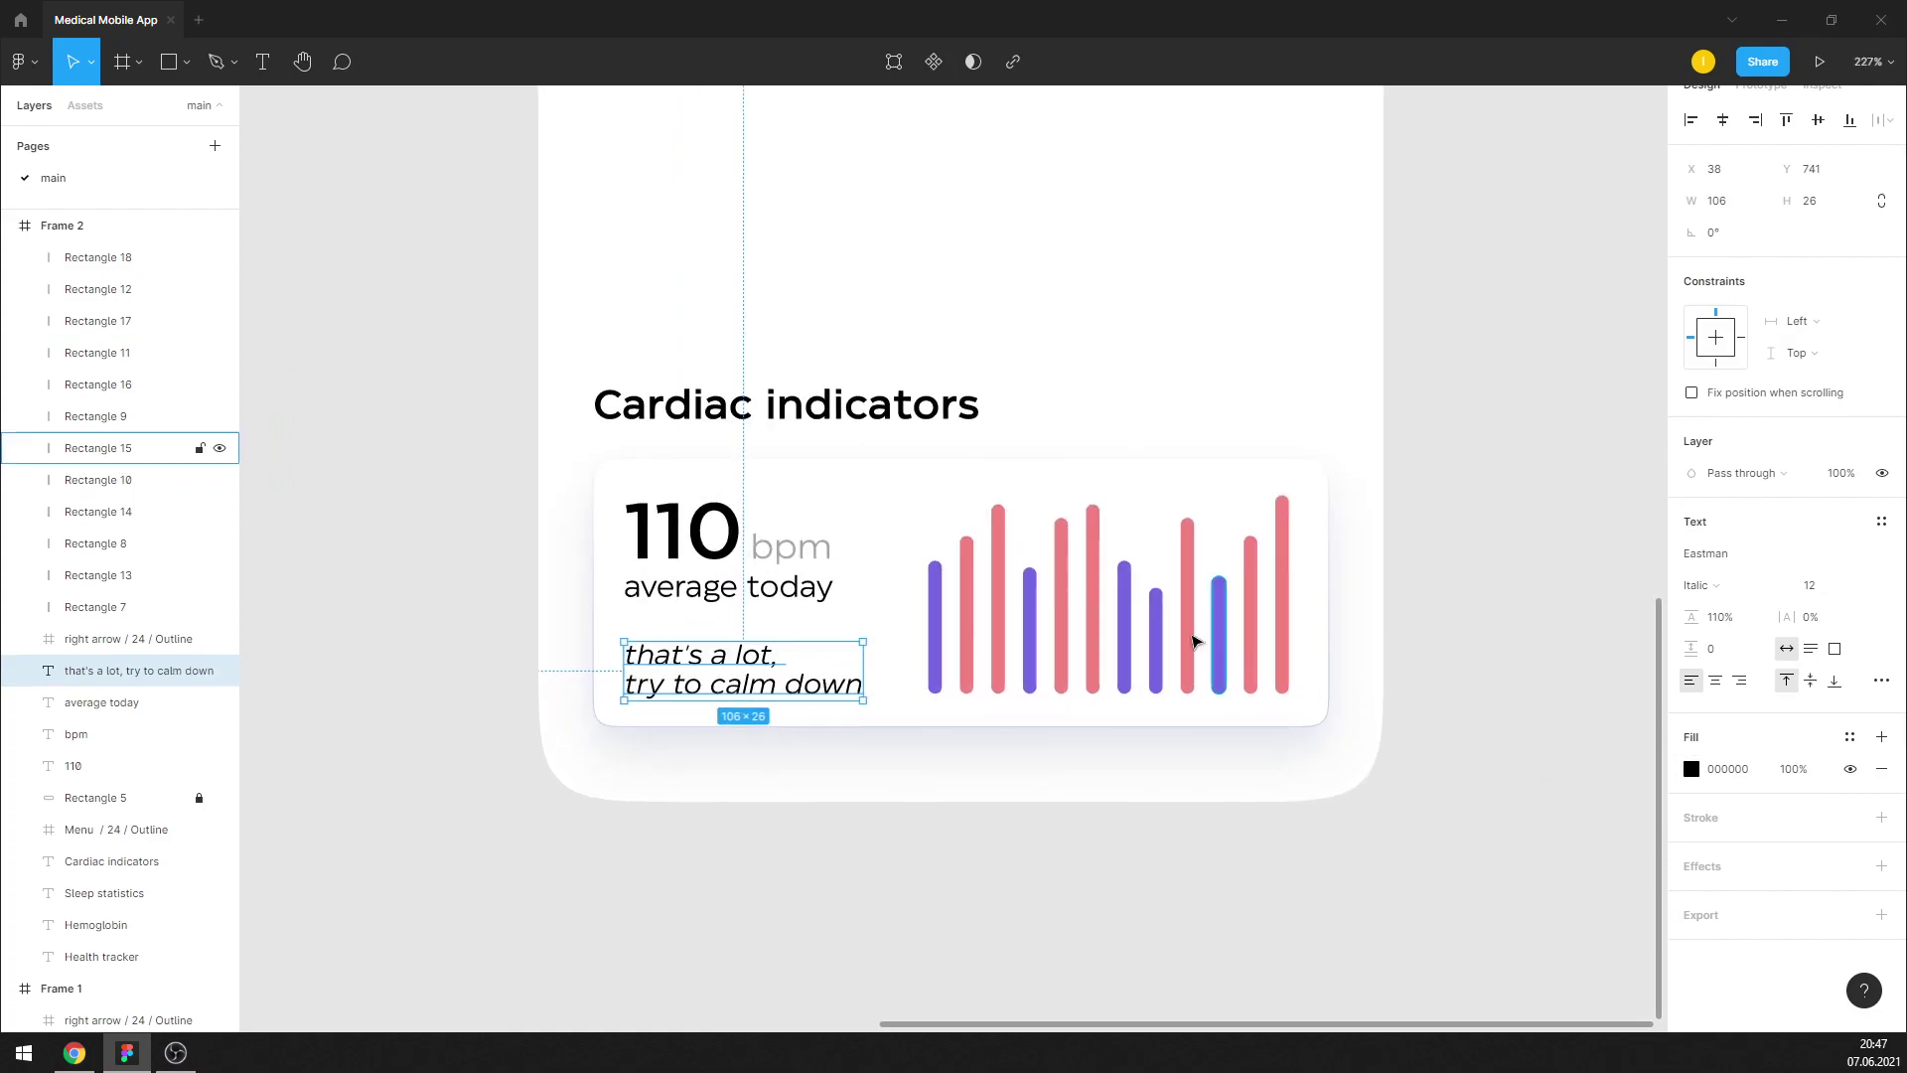
left_click(1692, 768)
left_click(1457, 812)
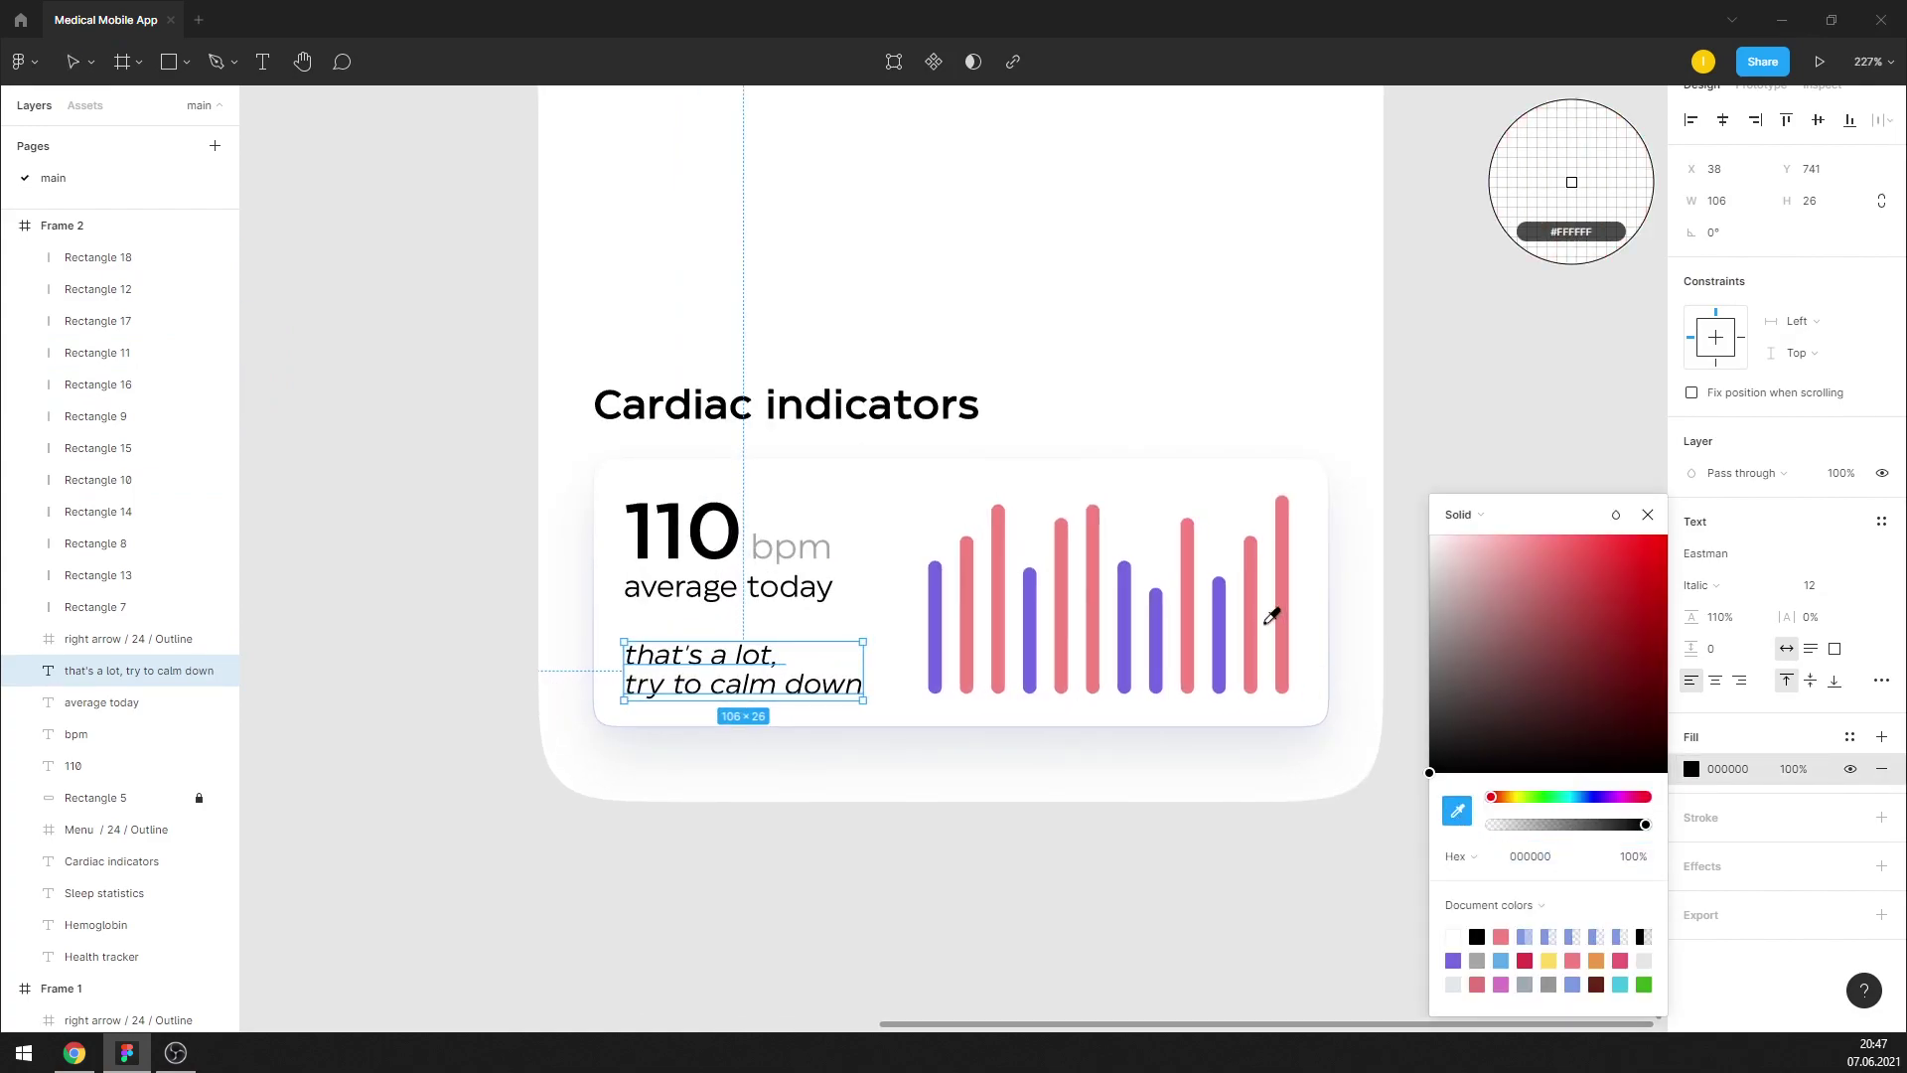
left_click(1253, 611)
left_click_drag(1561, 597, 1567, 574)
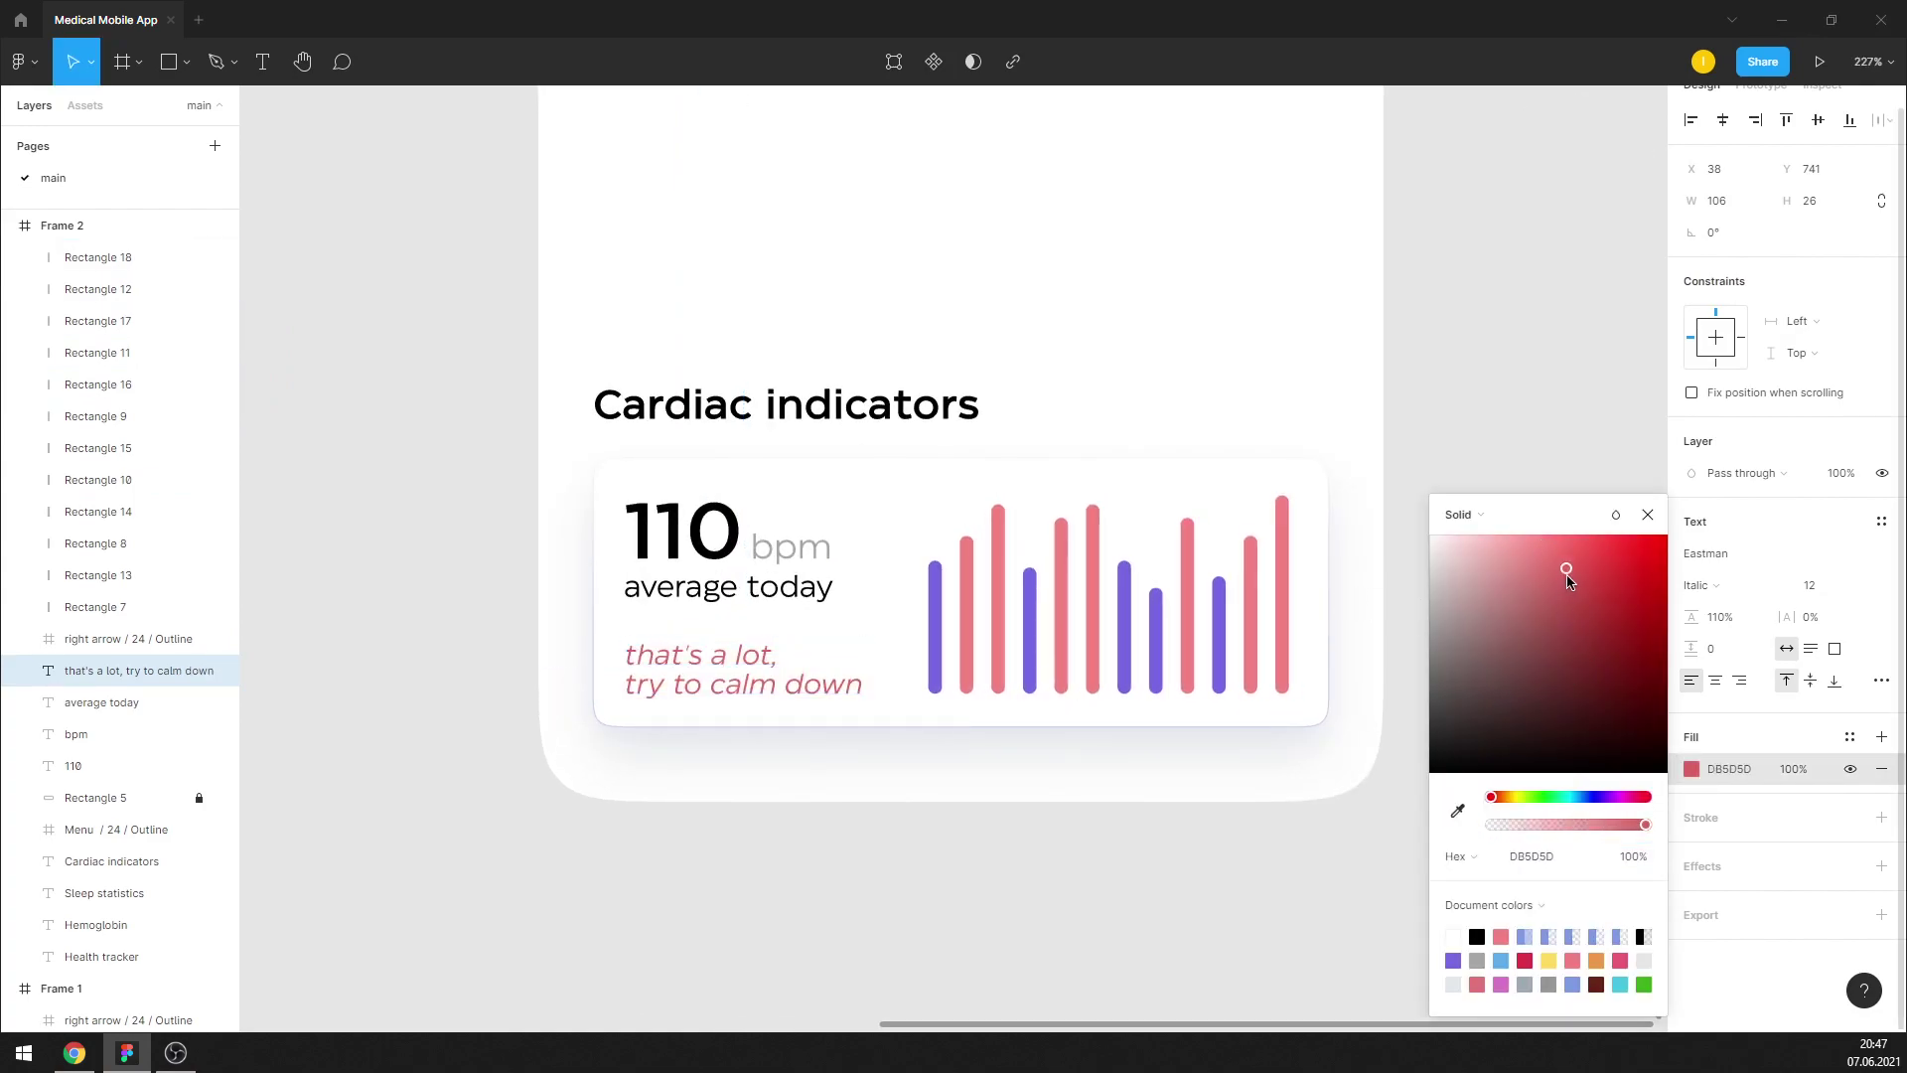
left_click(1589, 554)
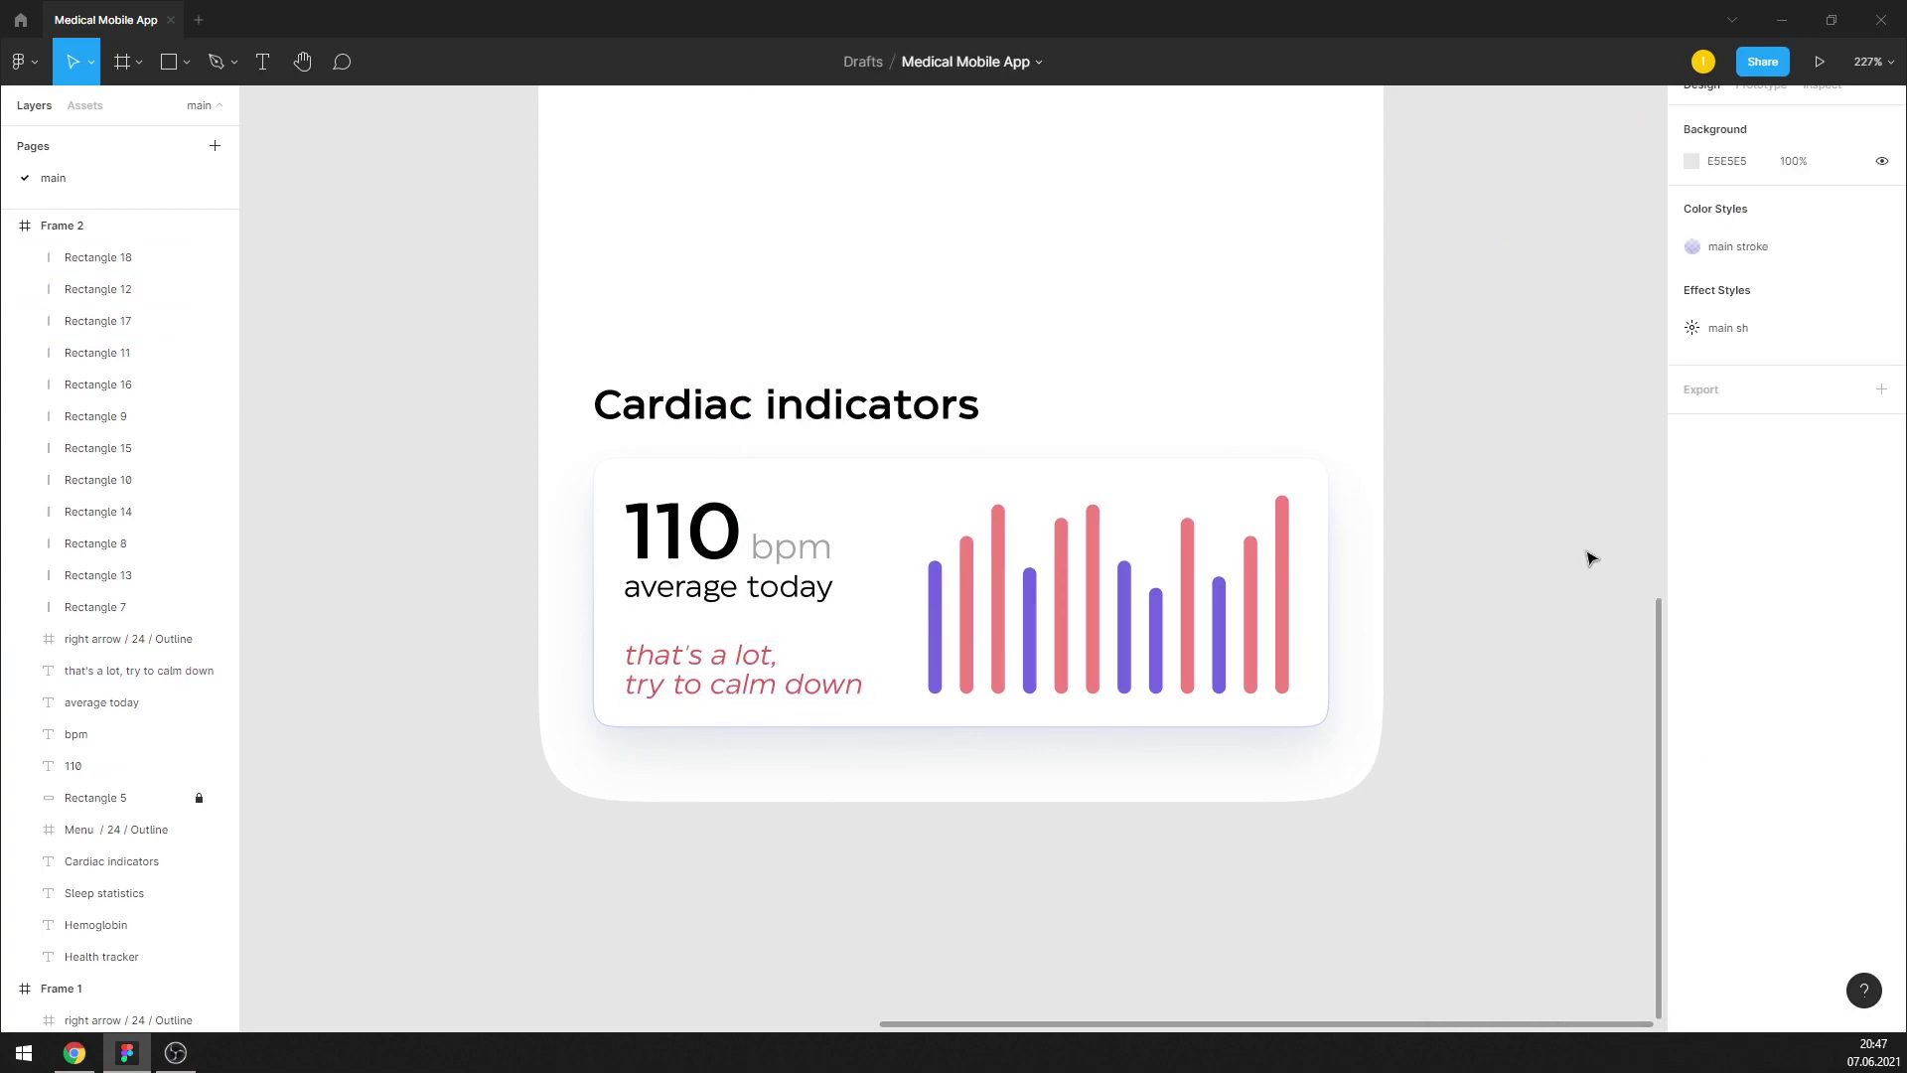
Try Medium Italic on the caption, then undo back to regular Italic
left_click(852, 695)
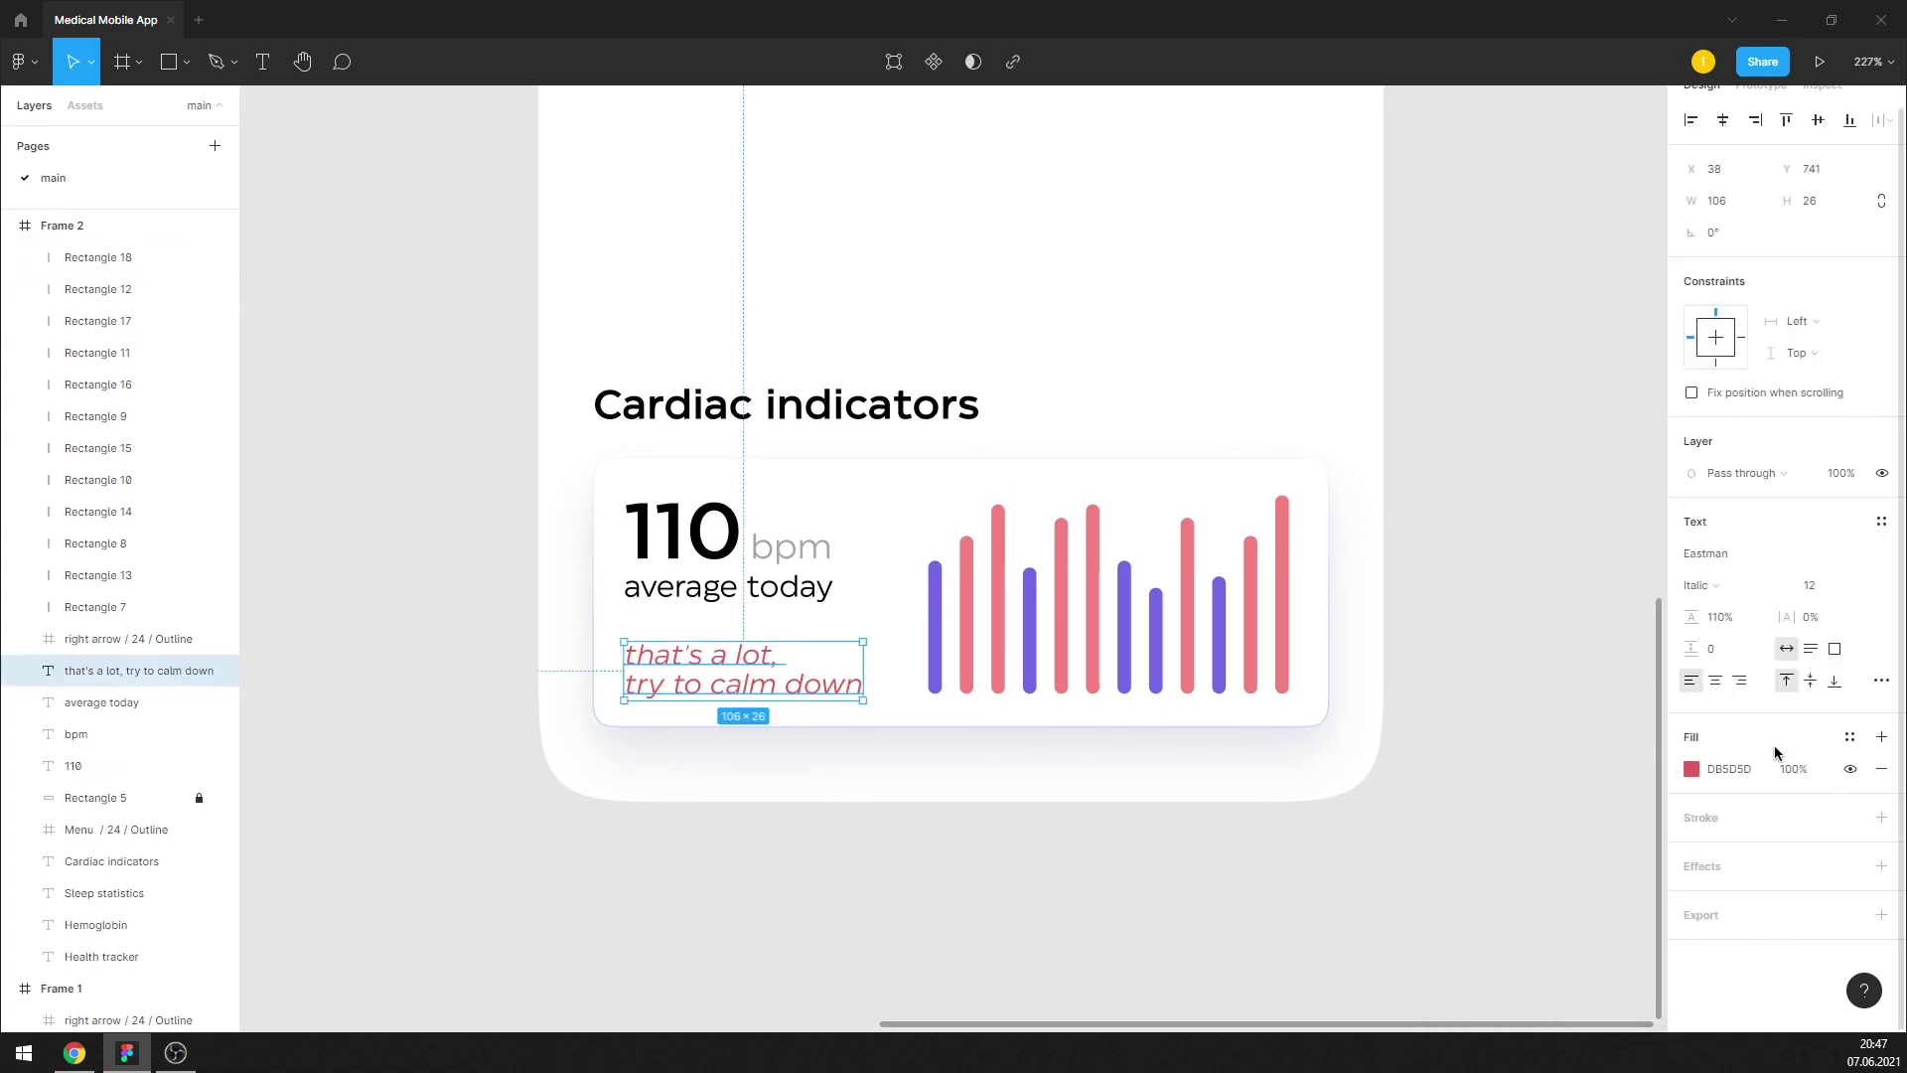
left_click(1730, 585)
left_click(1756, 612)
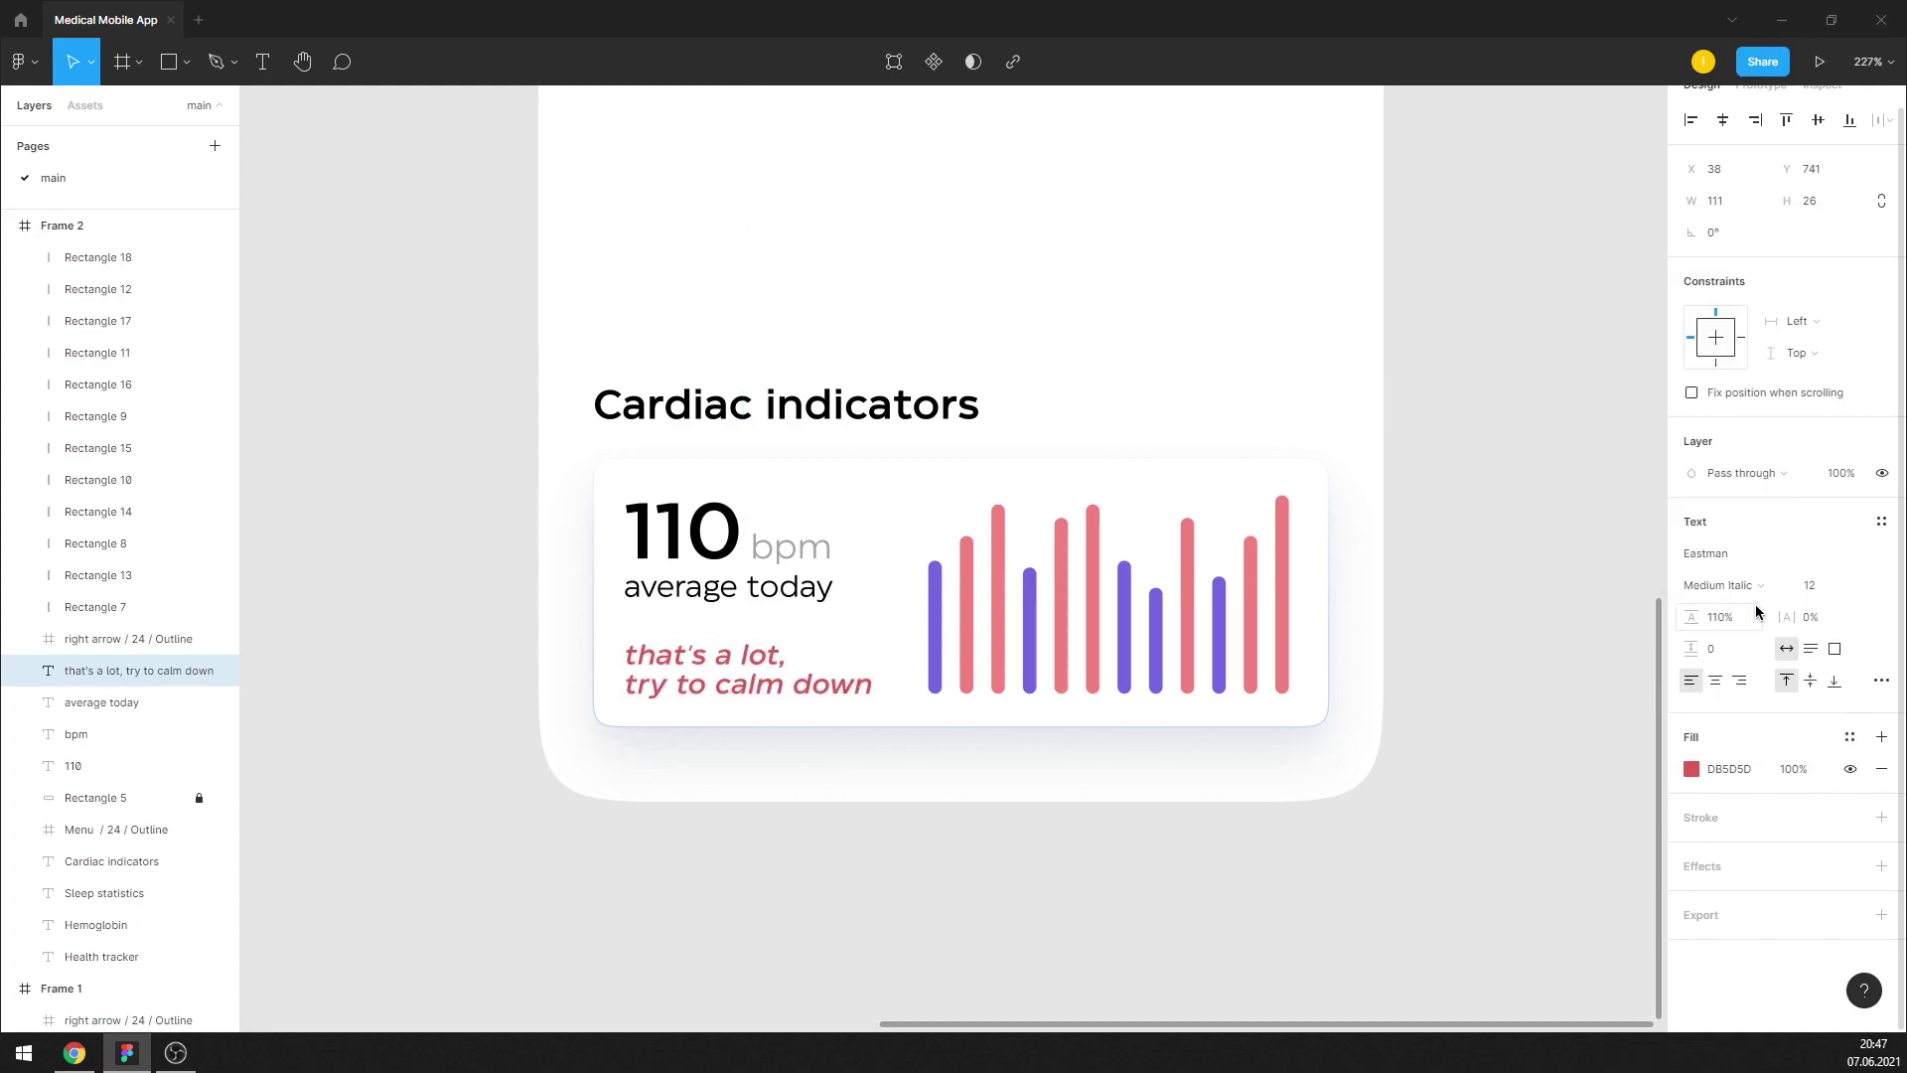
left_click(1408, 596)
key("ctrl+z")
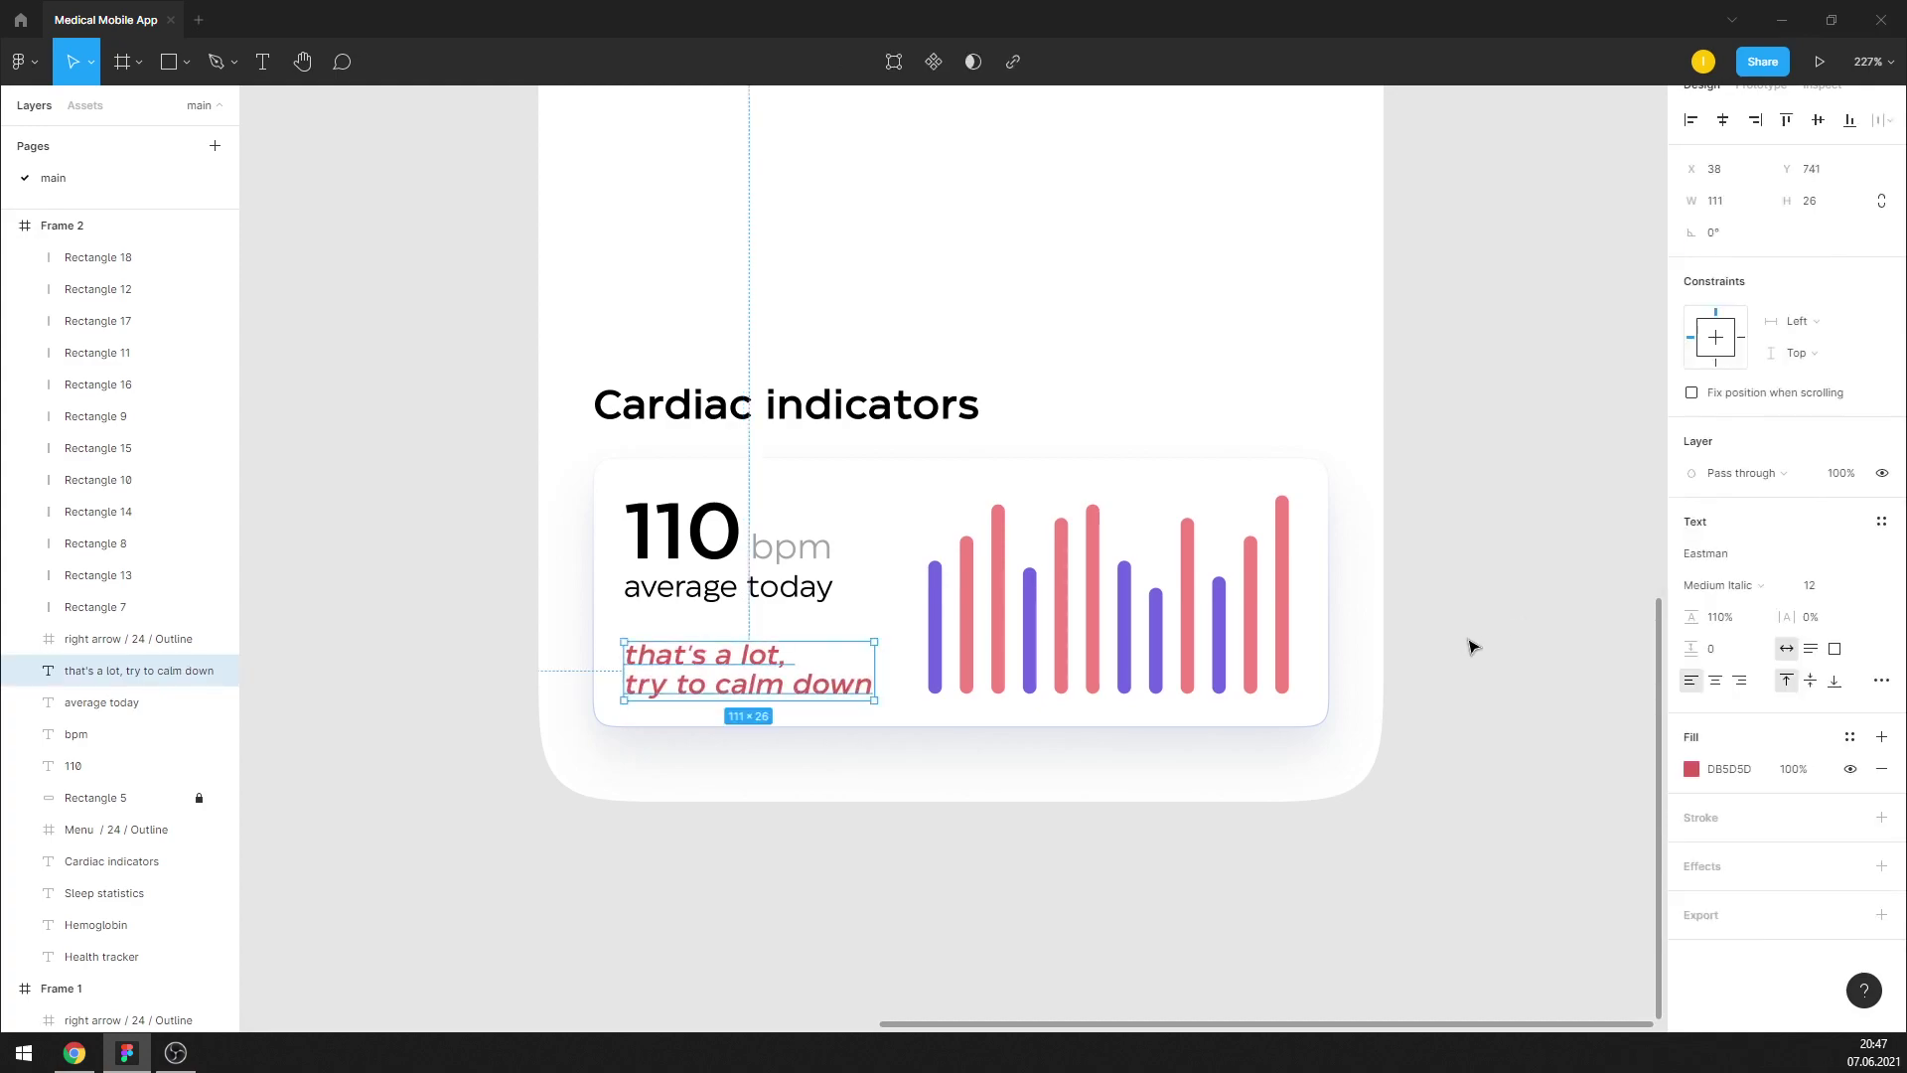
left_click(1460, 644)
scroll(881, 810, "down", 5)
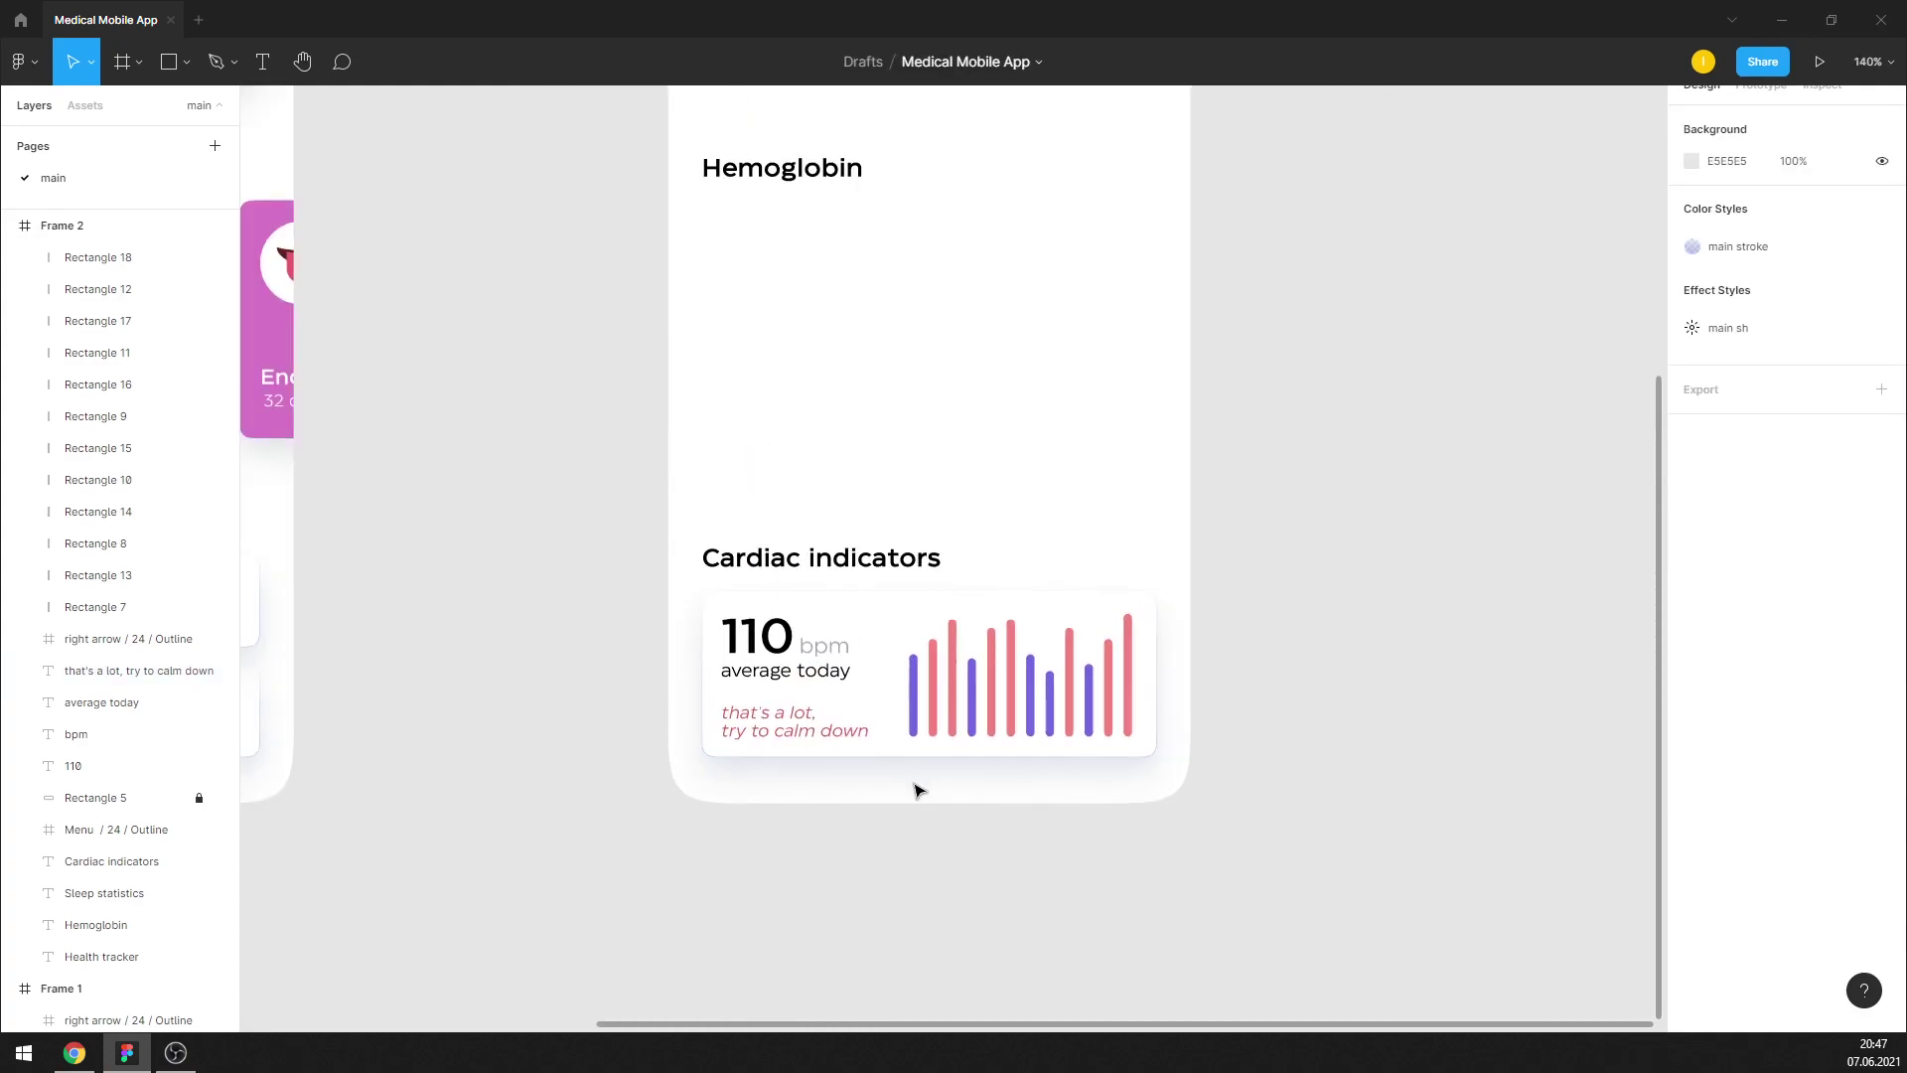
Unlock the Rectangle 5 layer and move the Hemoglobin heading lower
scroll(916, 789, "down", 2)
scroll(822, 798, "down", 2)
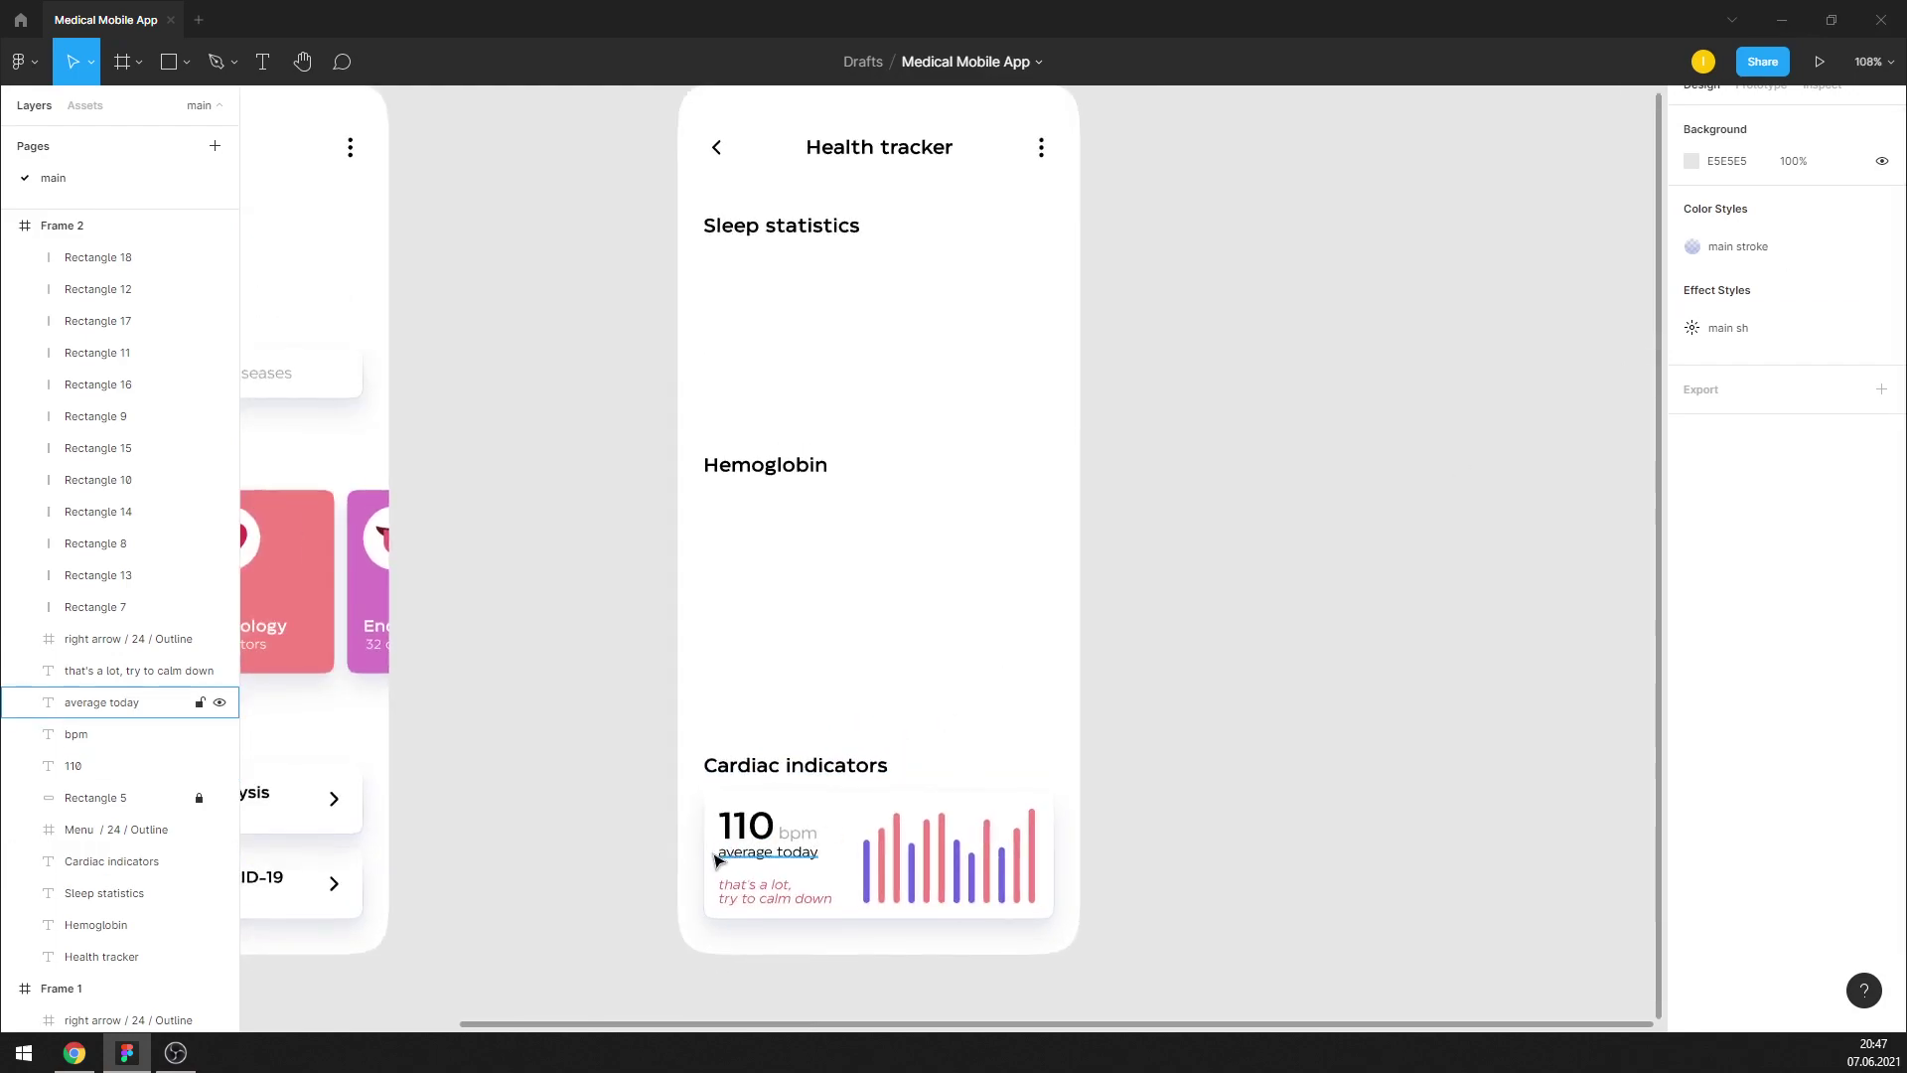
scroll(788, 804, "up", 3)
scroll(791, 798, "up", 2)
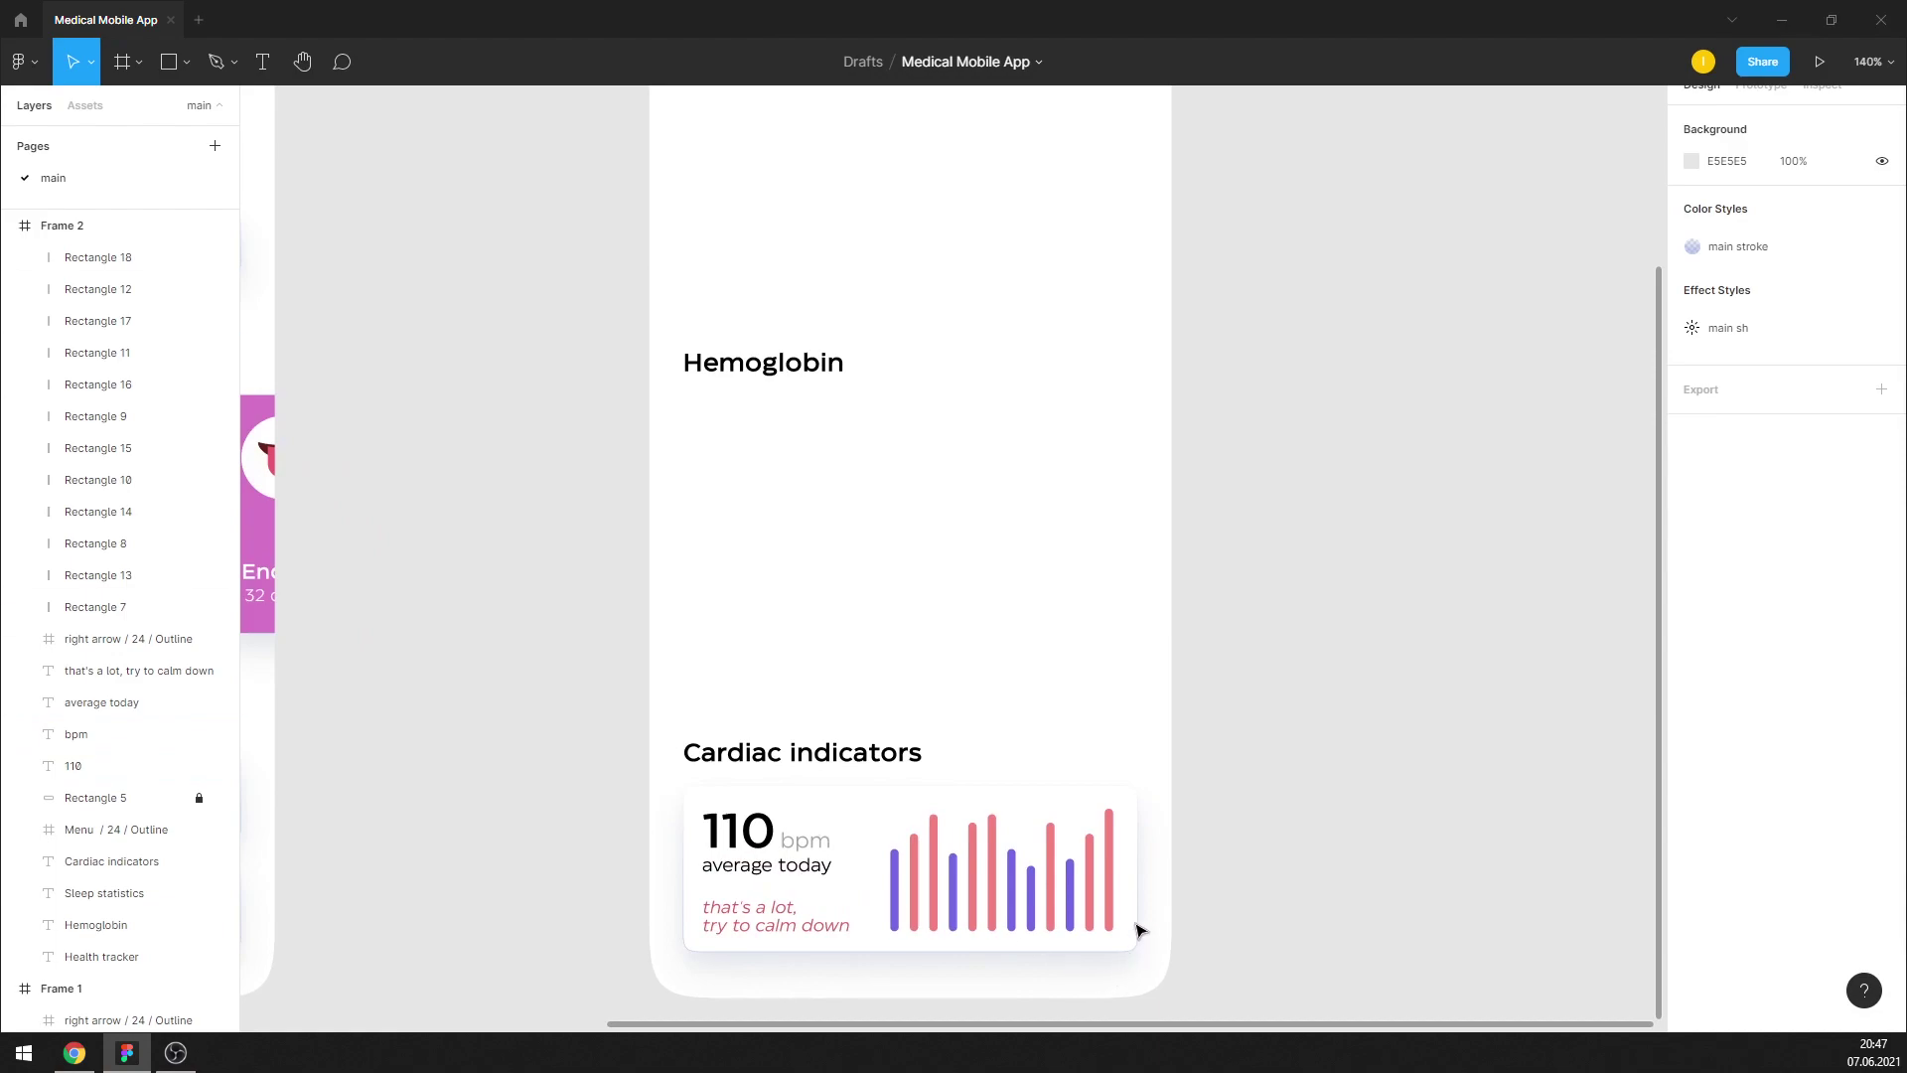
left_click(199, 797)
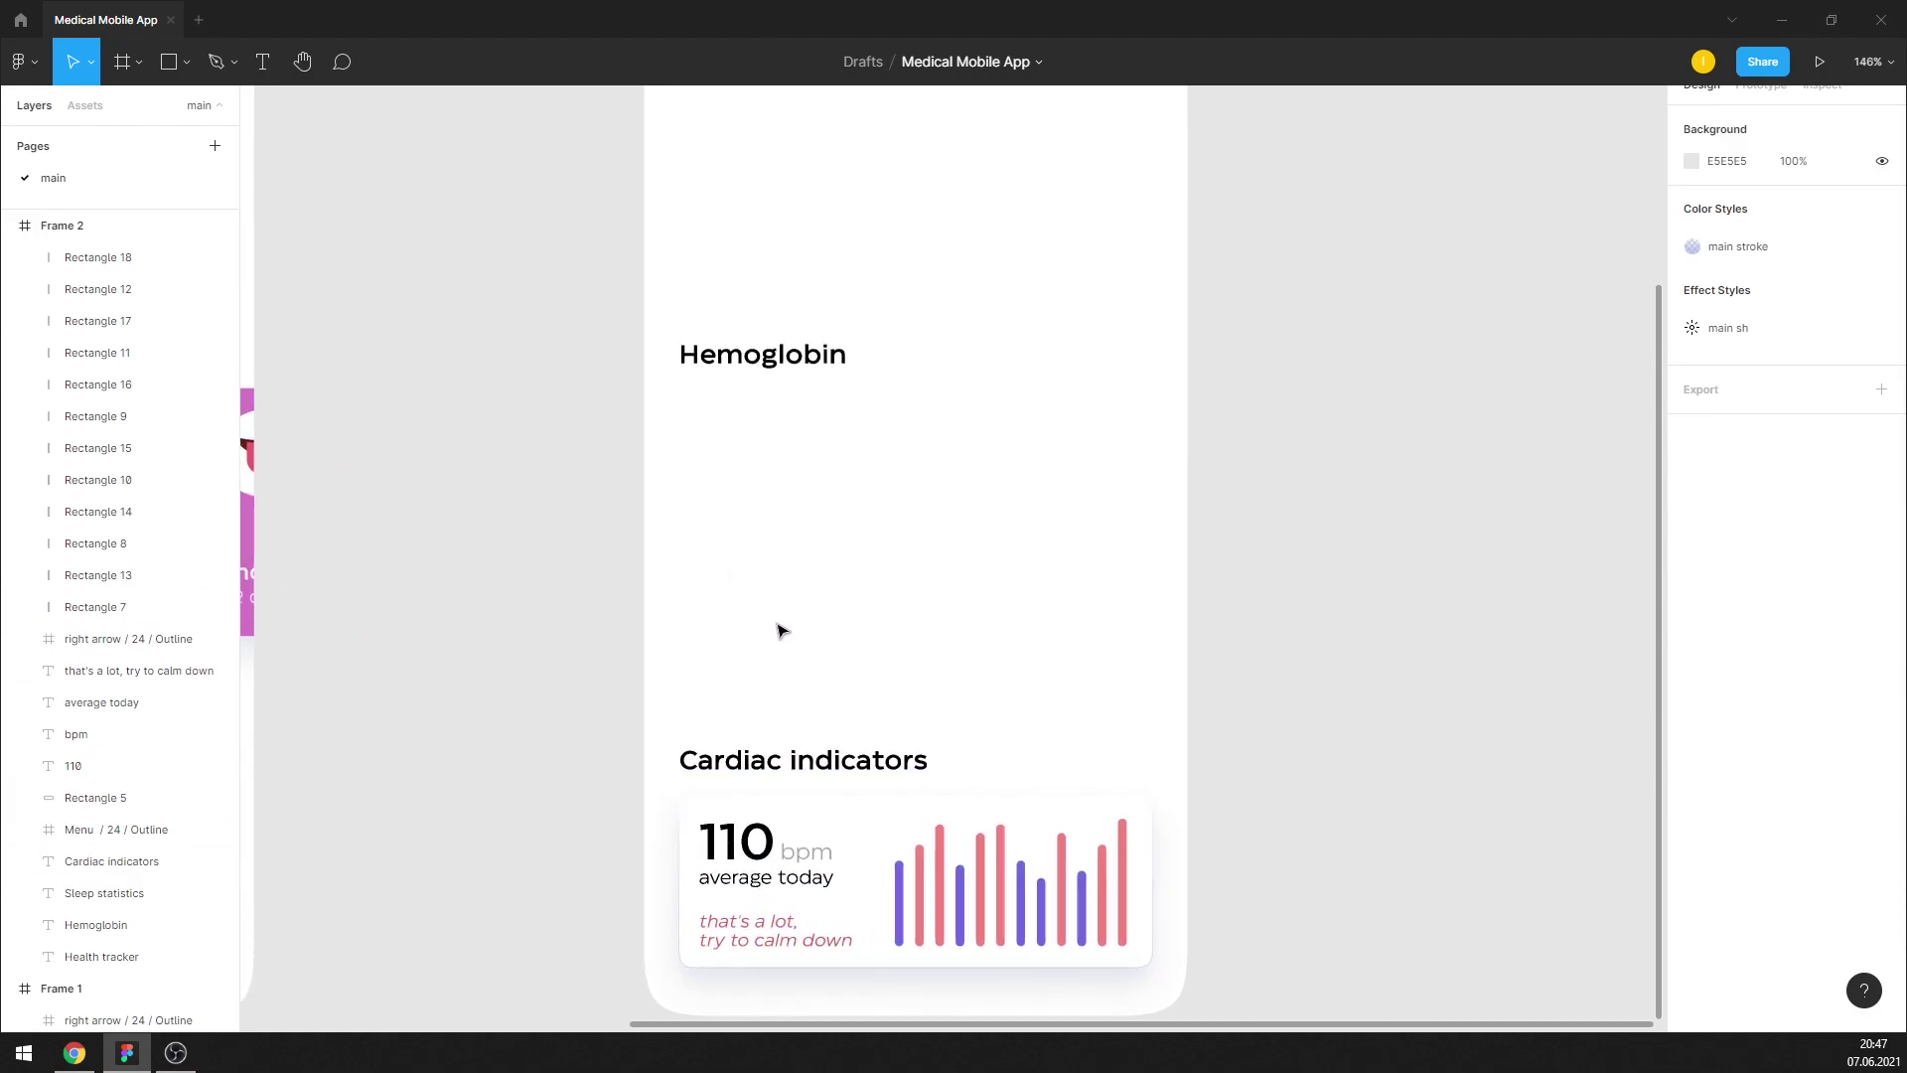
scroll(779, 596, "up", 1)
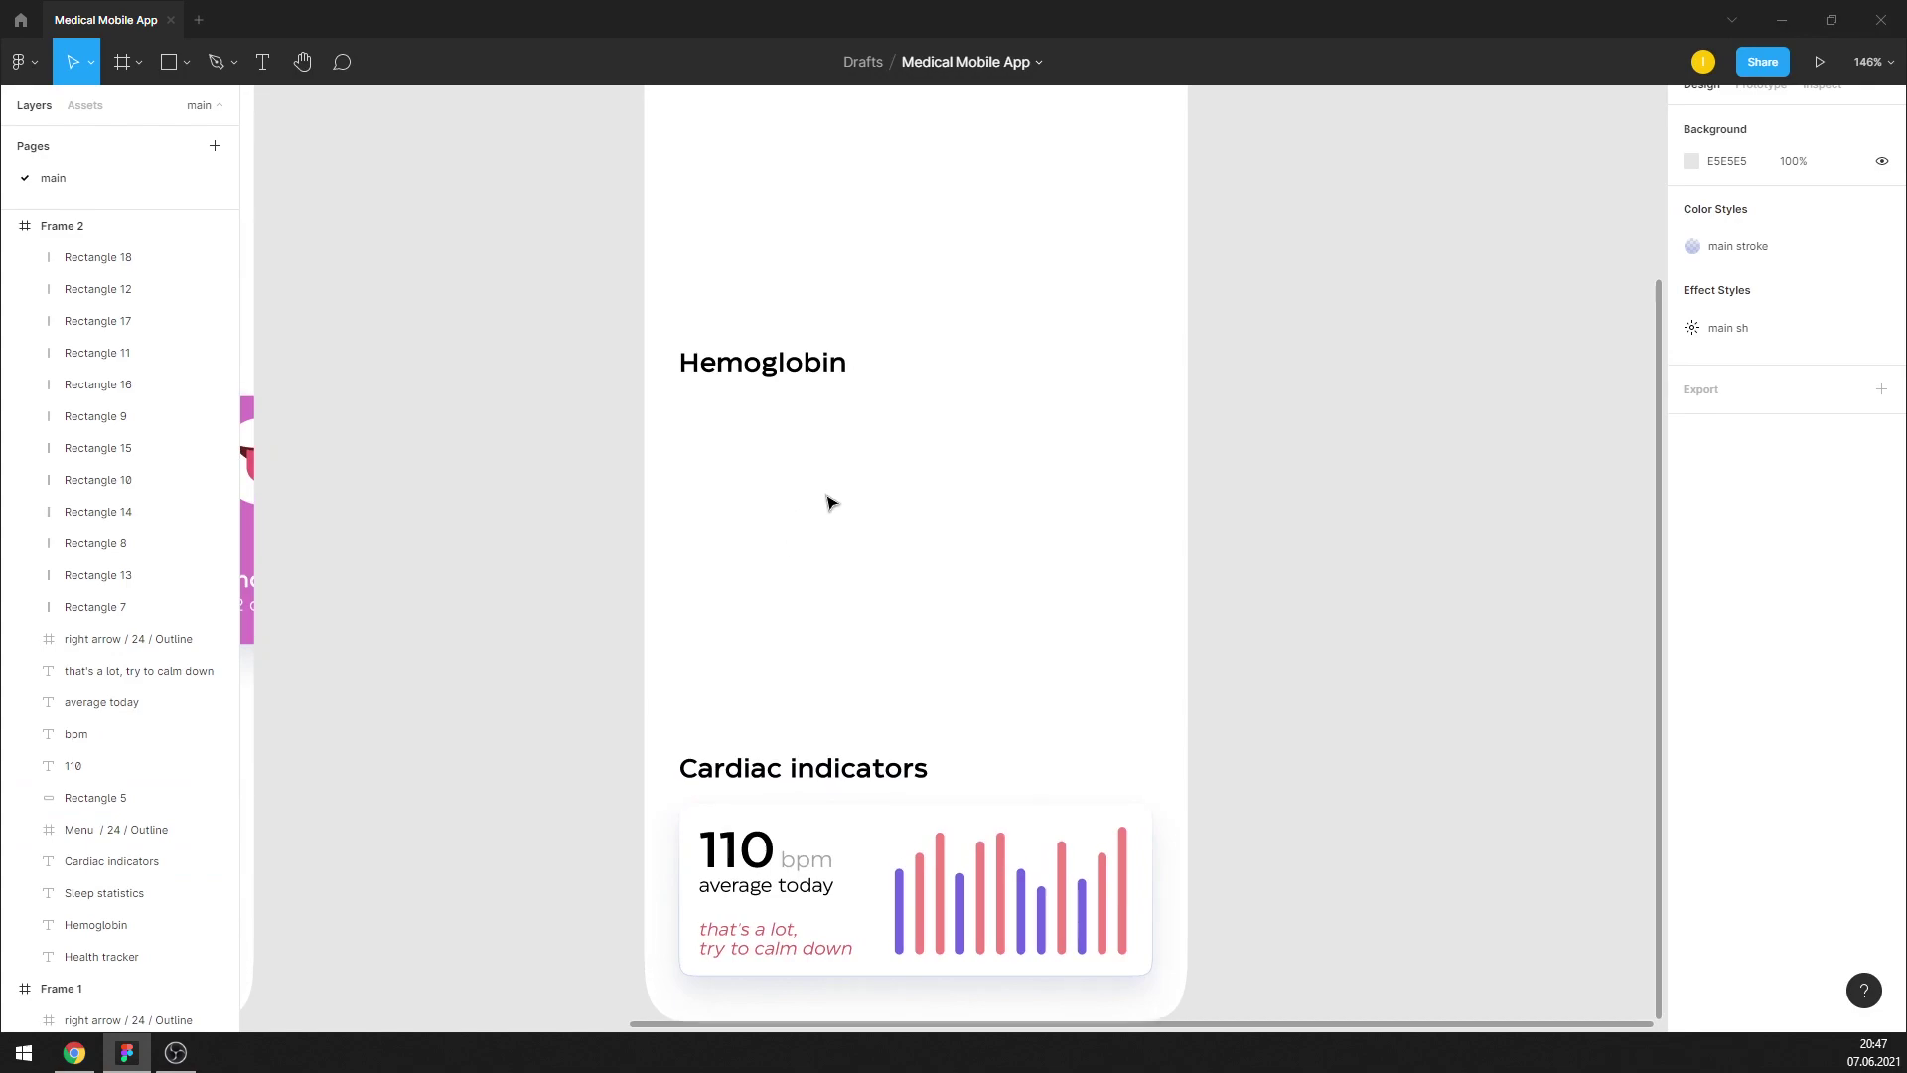
scroll(824, 502, "up", 3)
left_click_drag(795, 516, 794, 634)
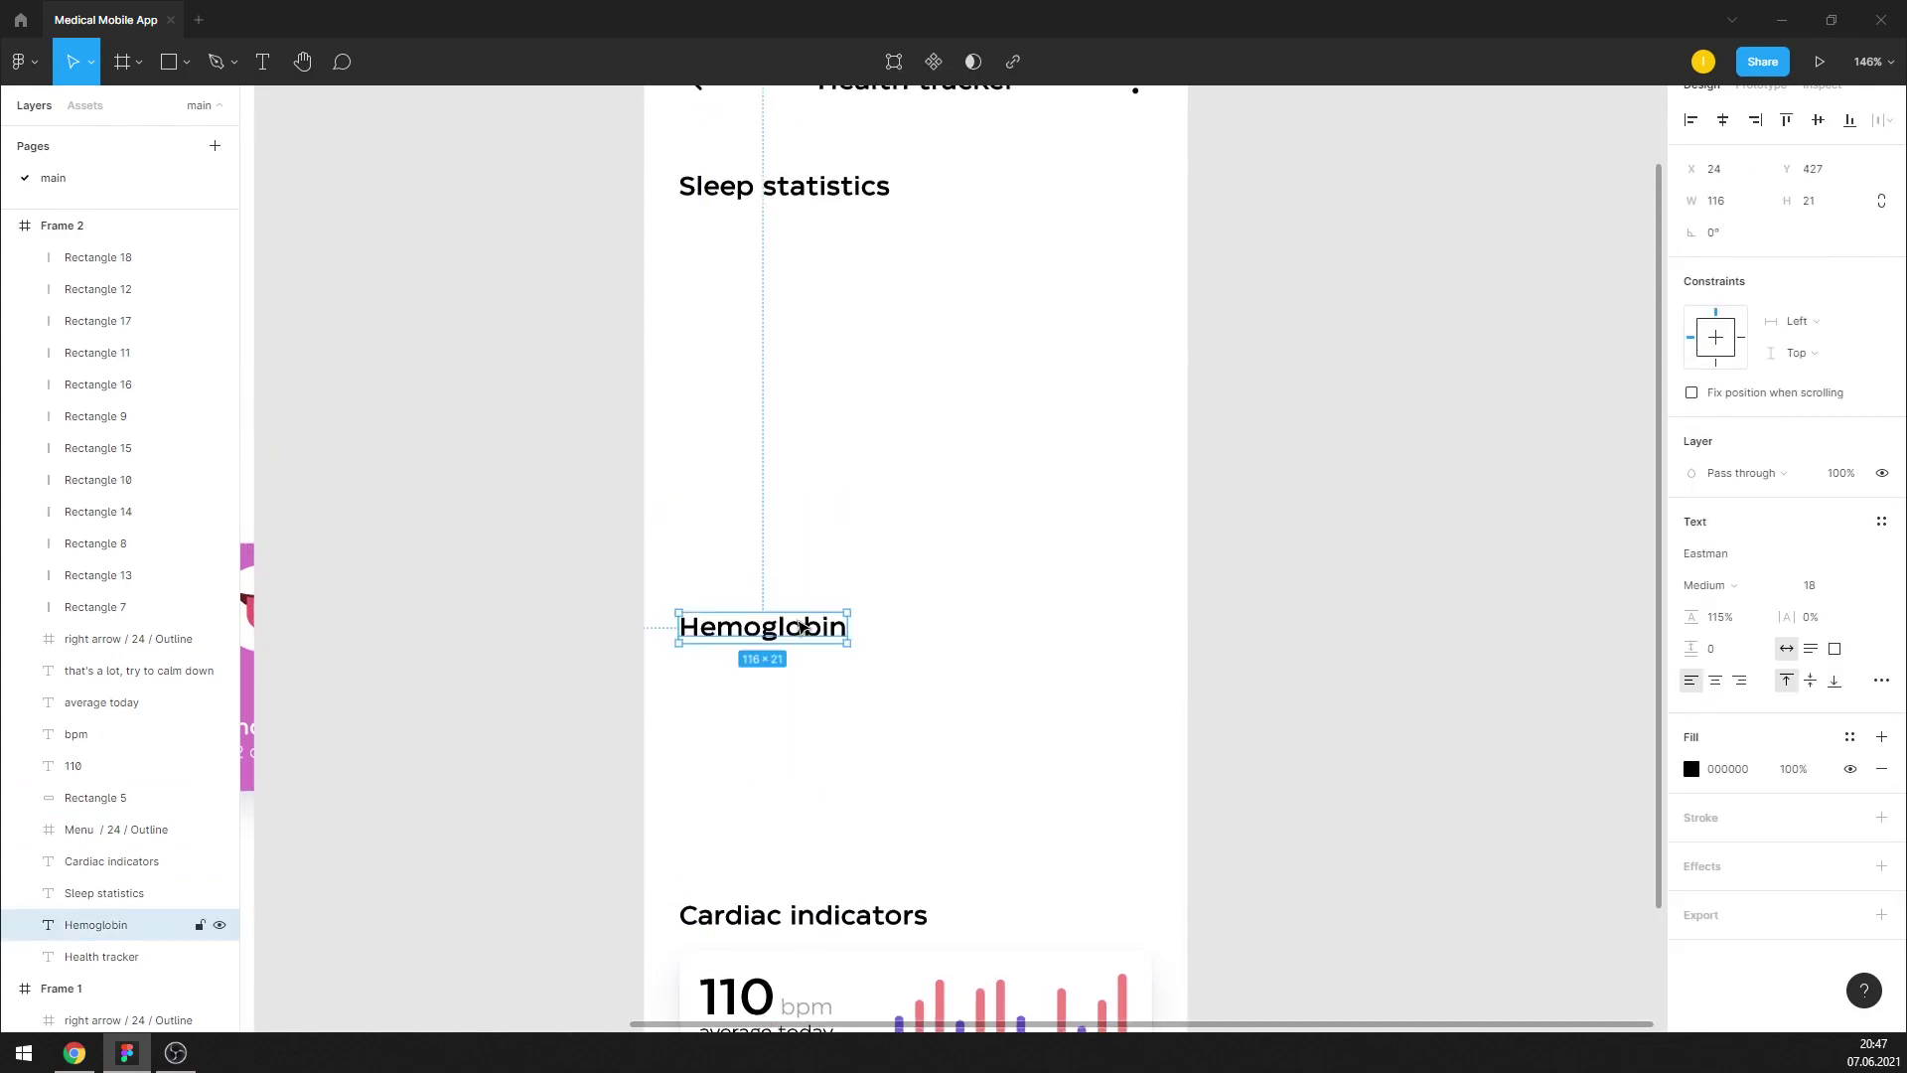
left_click(868, 524)
Draw a 216×216 circle under the Sleep statistics heading
scroll(868, 523, "up", 2)
scroll(831, 456, "up", 1)
scroll(954, 541, "up", 2)
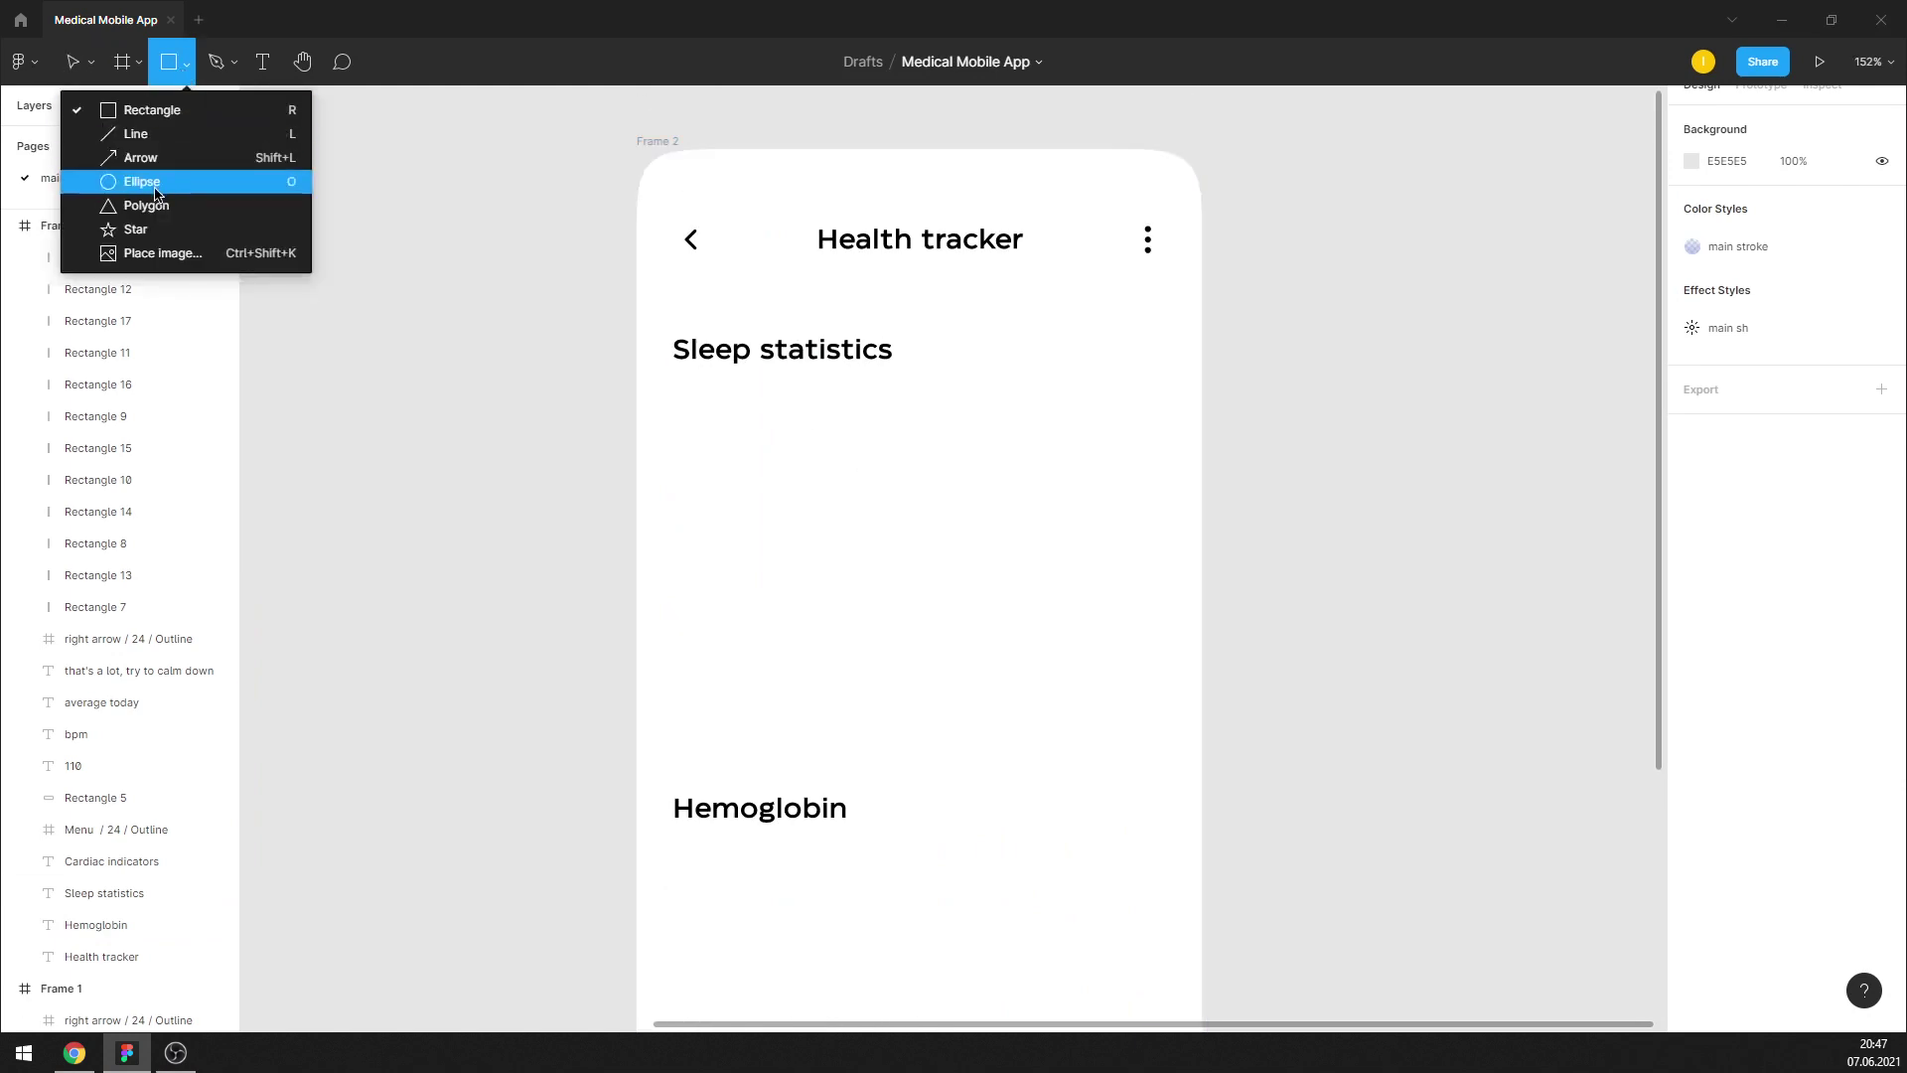
left_click_drag(171, 72, 110, 188)
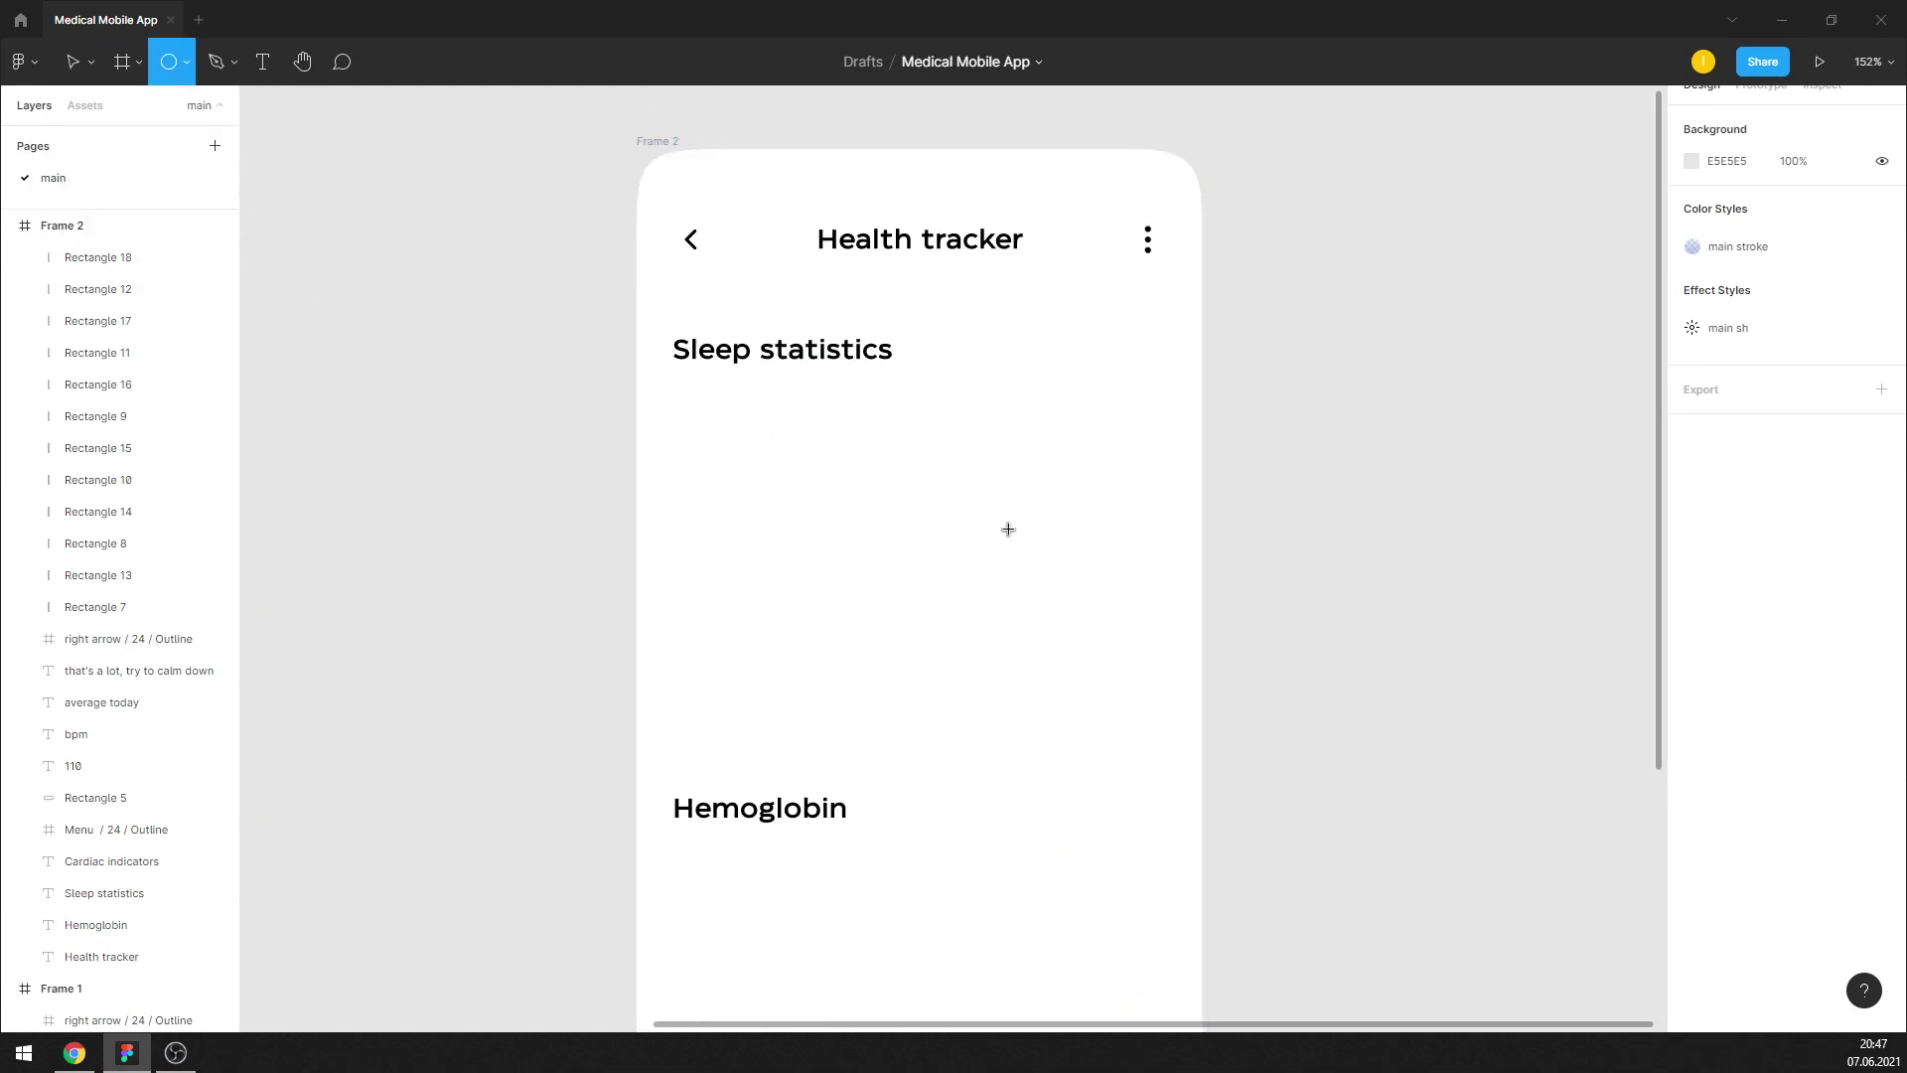
left_click_drag(721, 439, 1002, 725)
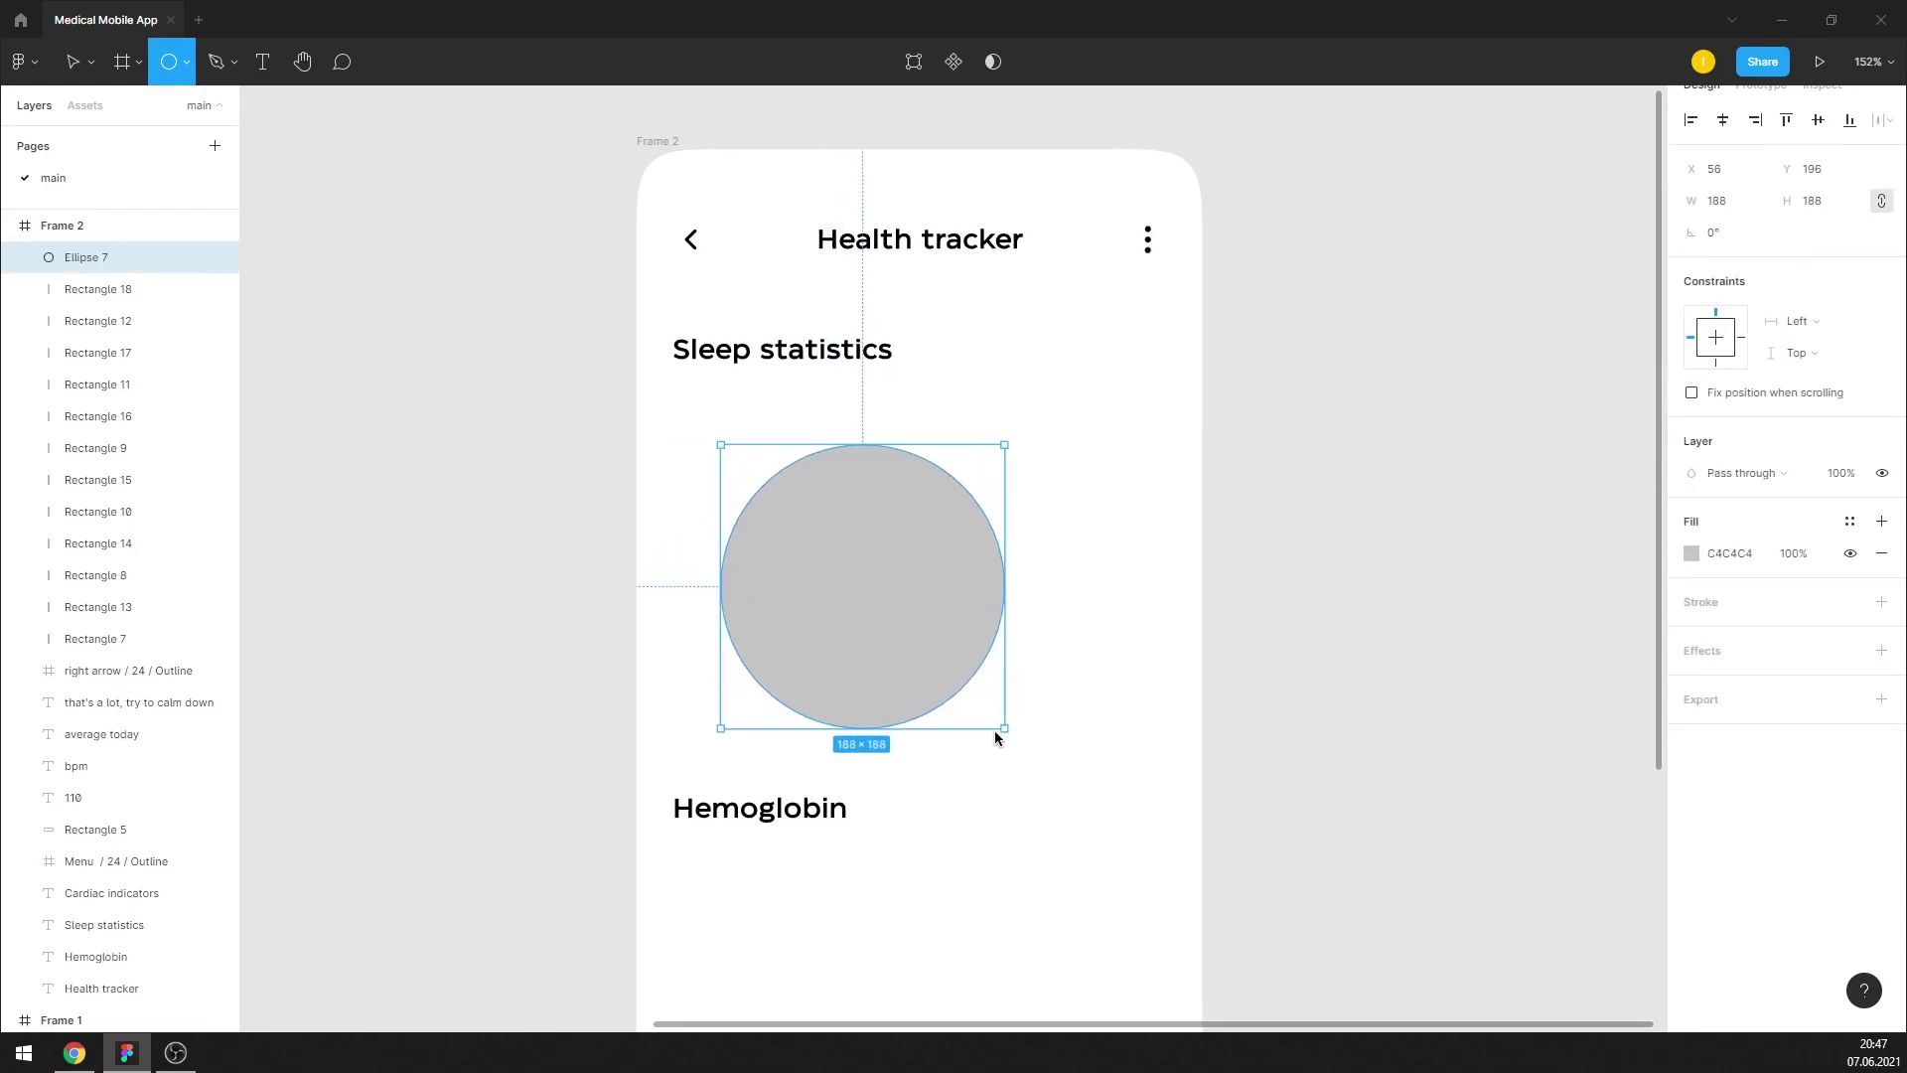
left_click_drag(845, 584, 794, 579)
left_click_drag(987, 425, 995, 431)
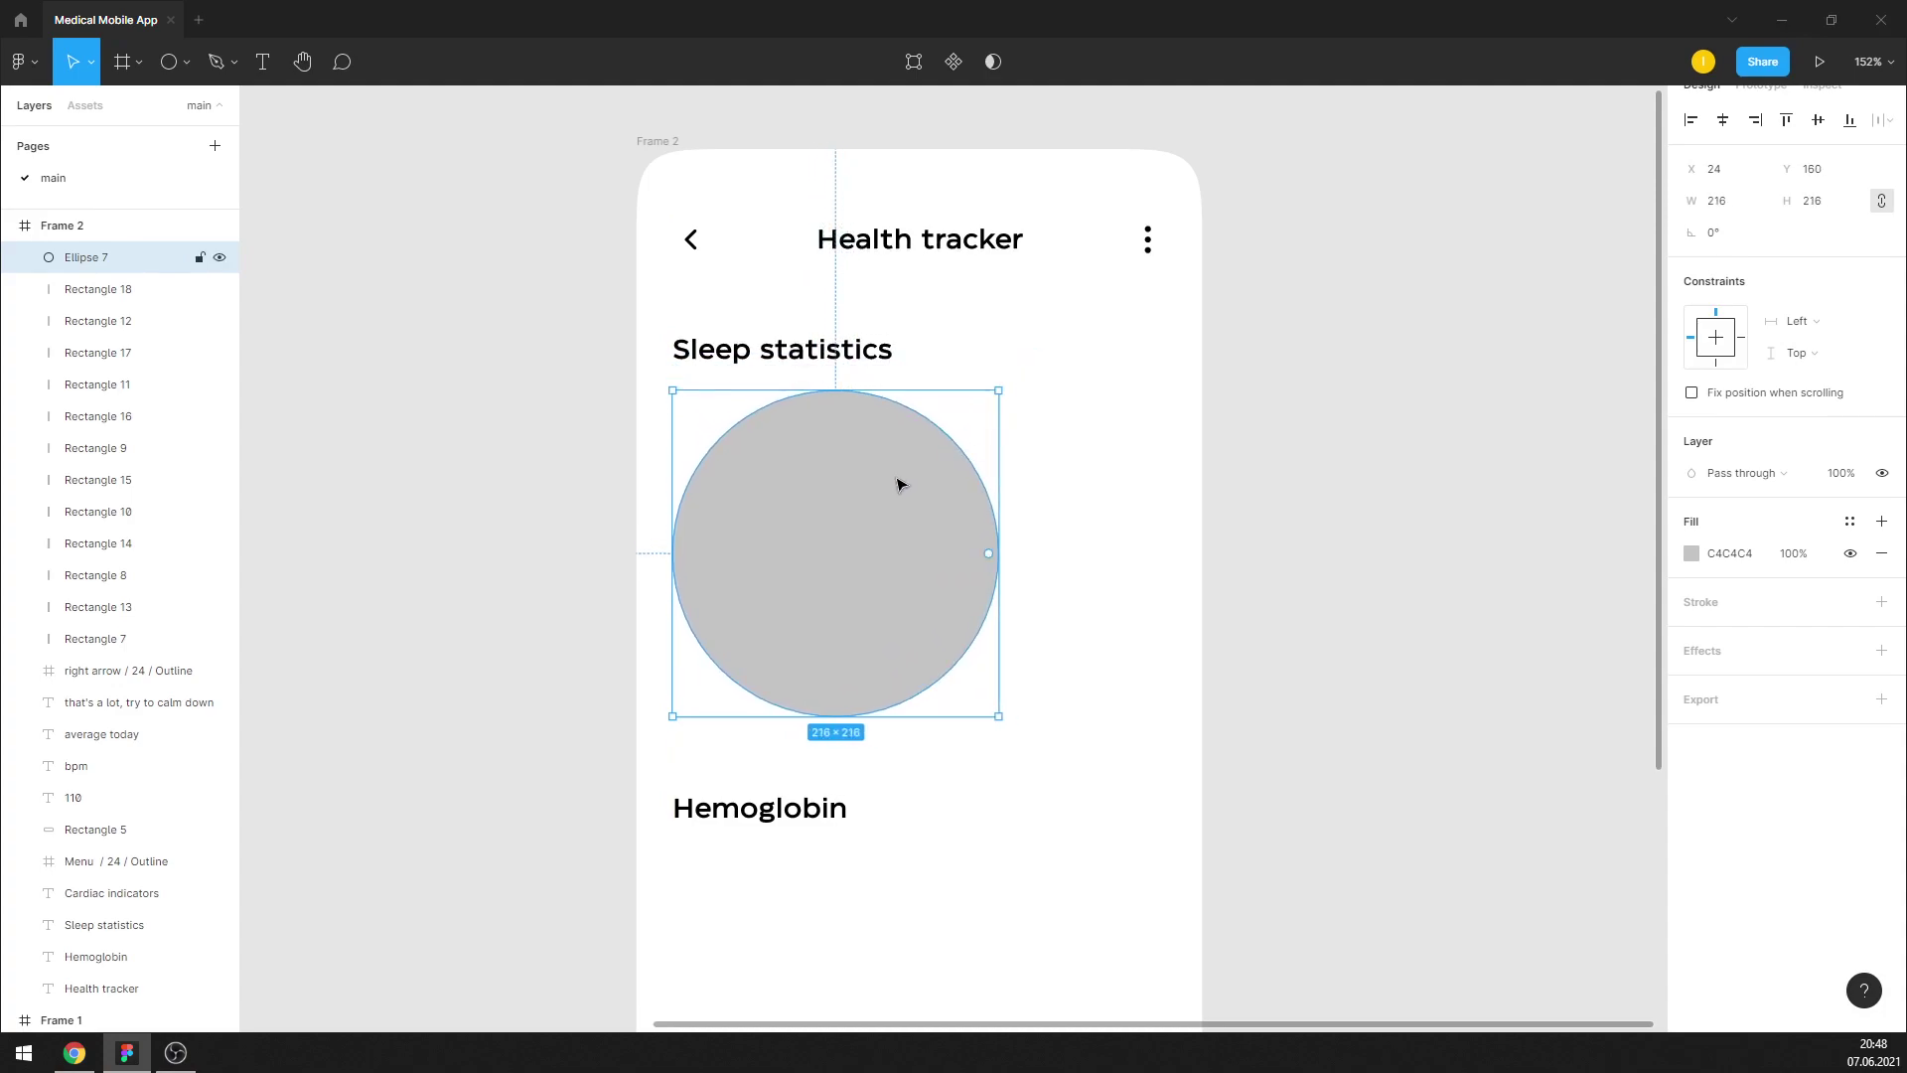
left_click_drag(887, 497, 887, 505)
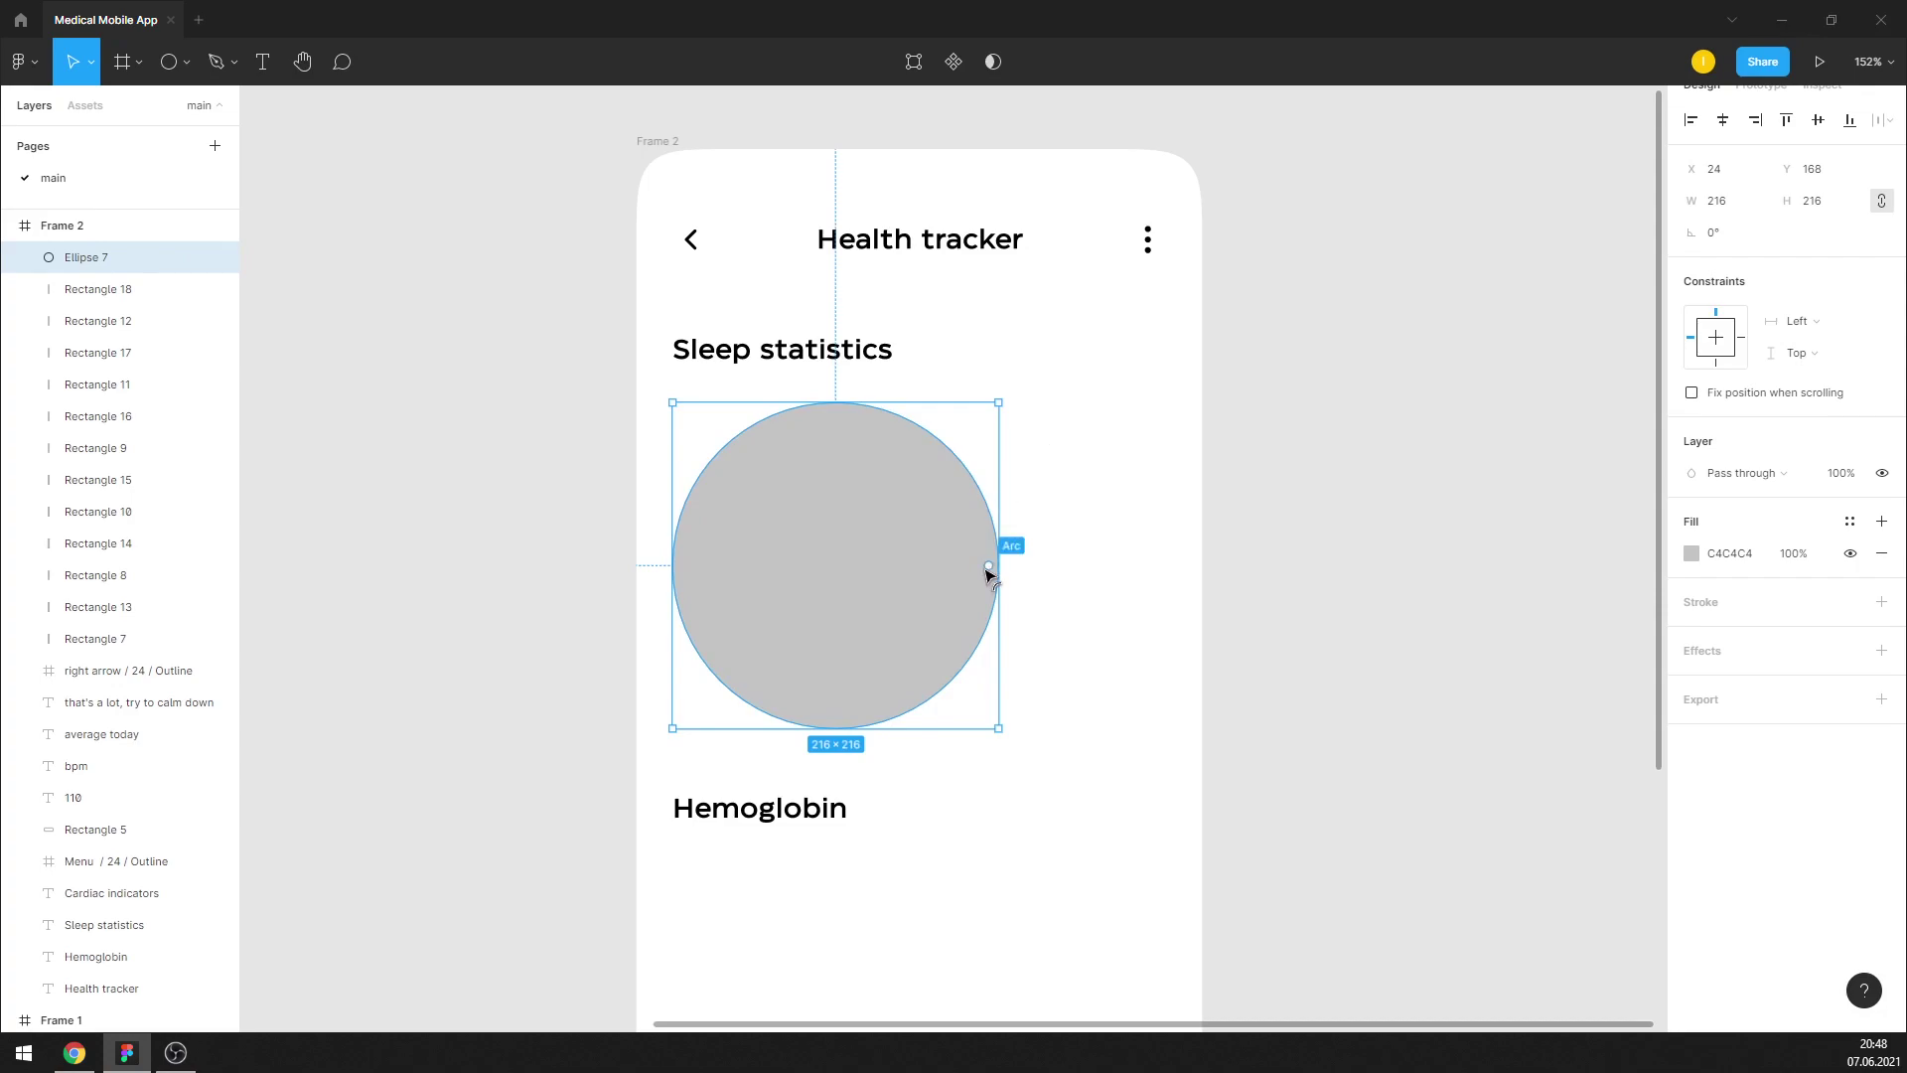
Hollow the circle into a thin grey ring using its arc and ratio handles
left_click_drag(988, 565, 991, 600)
left_click_drag(836, 565, 706, 553)
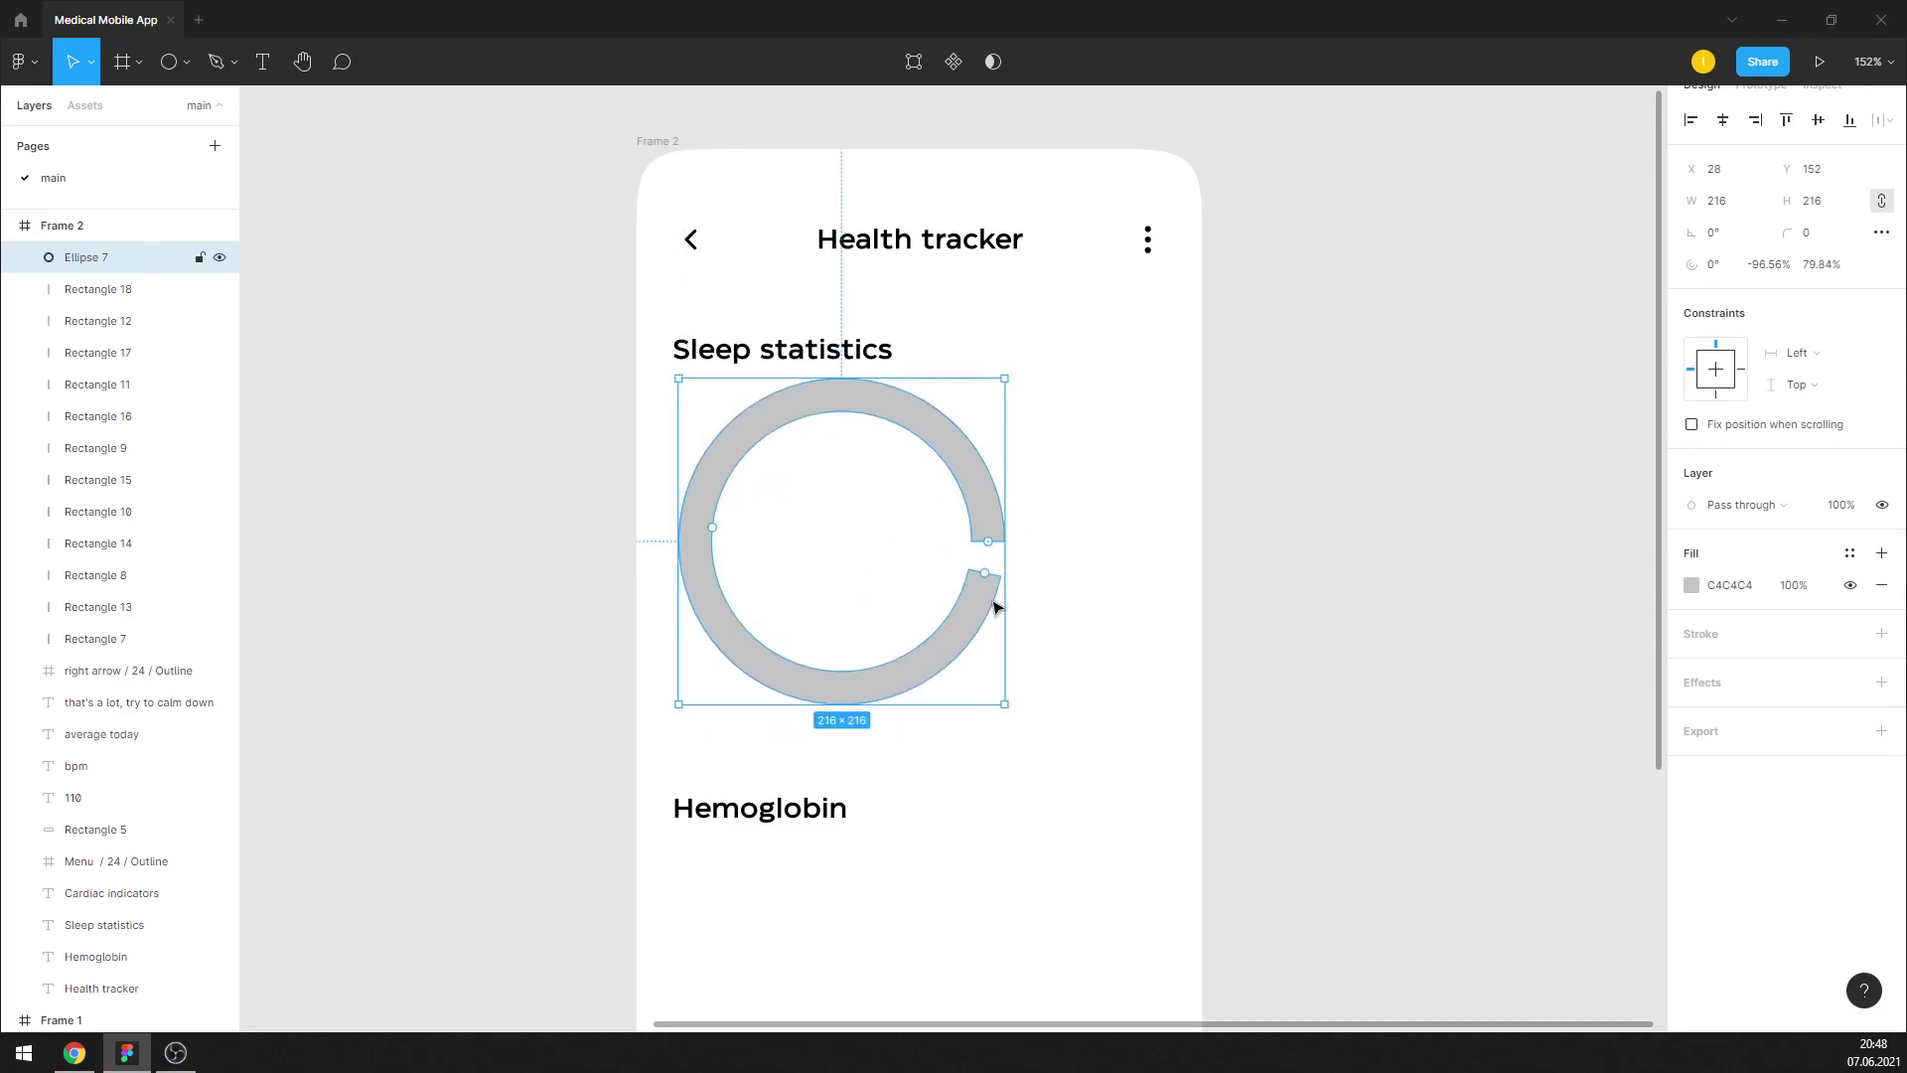
left_click_drag(981, 598, 982, 562)
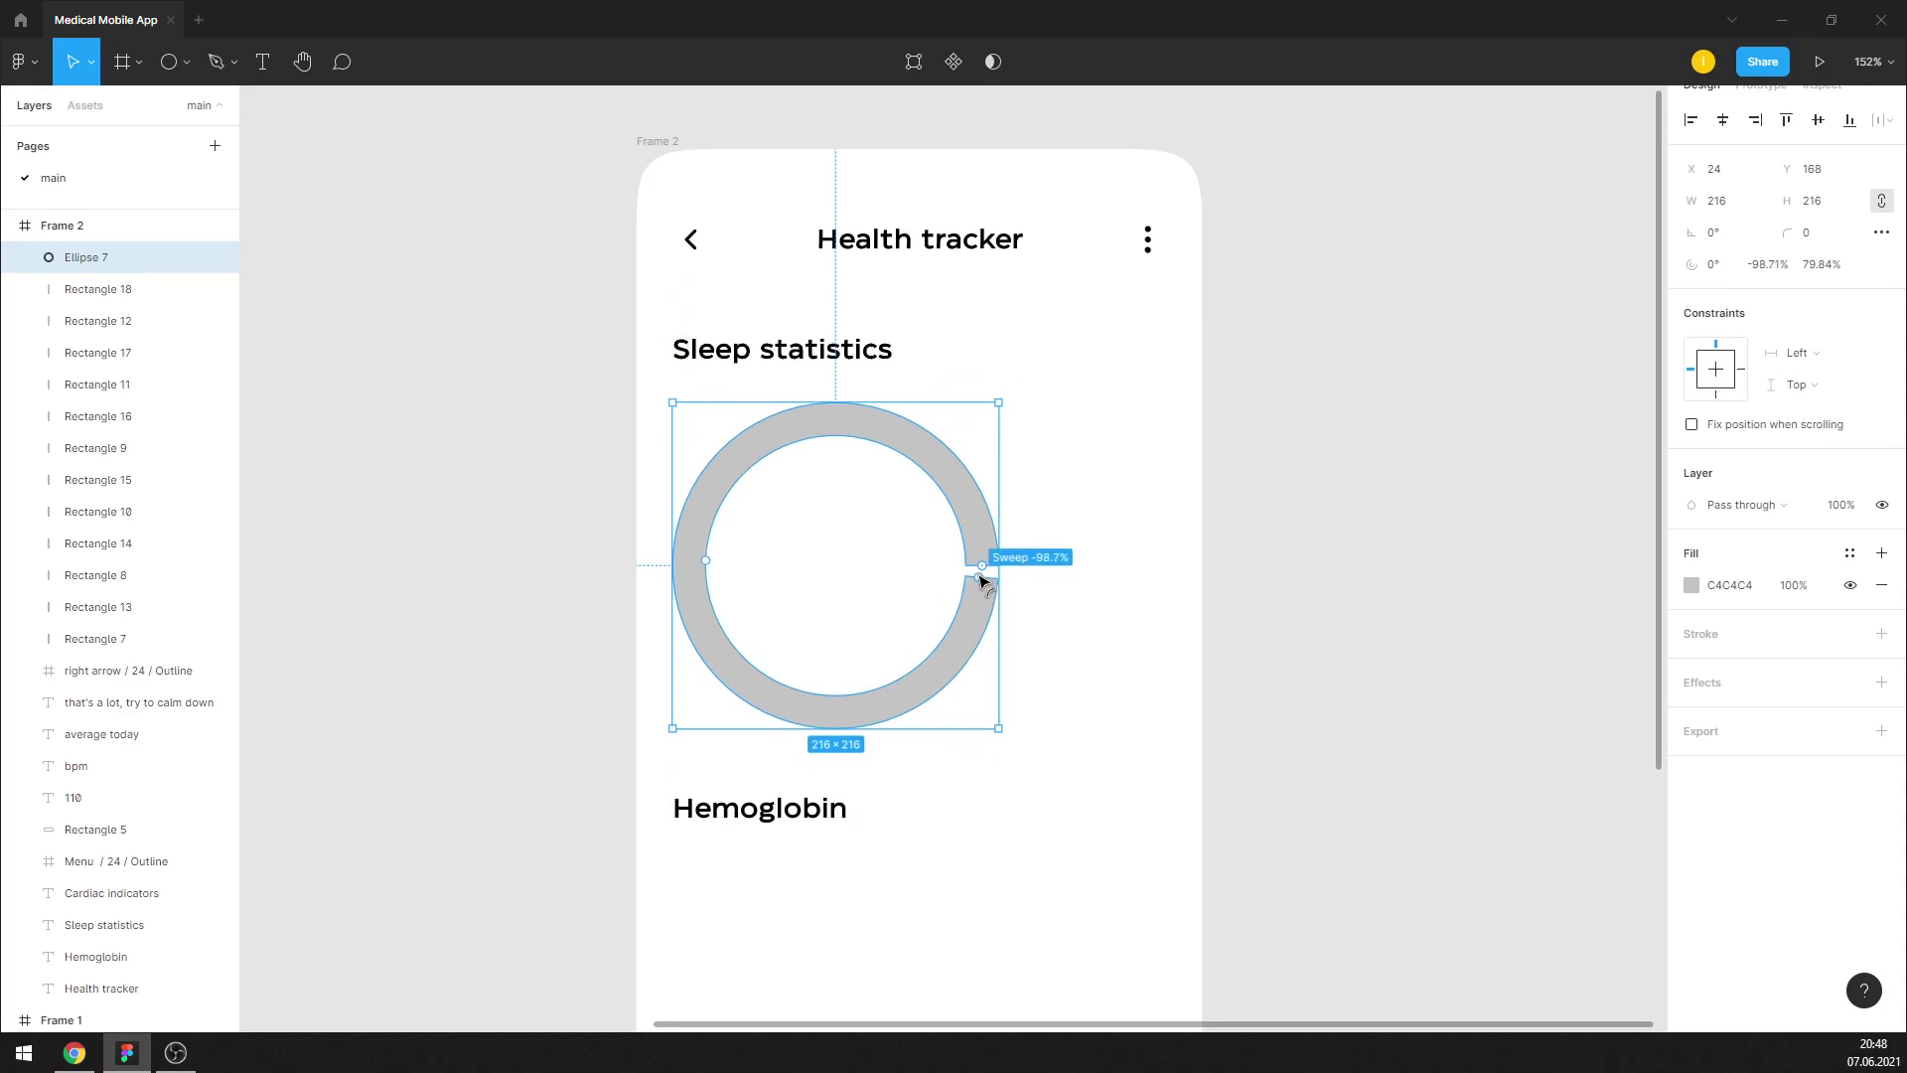
left_click(1098, 540)
Thicken the grey Sleep statistics ring by shrinking its inner hole
scroll(893, 531, "down", 3)
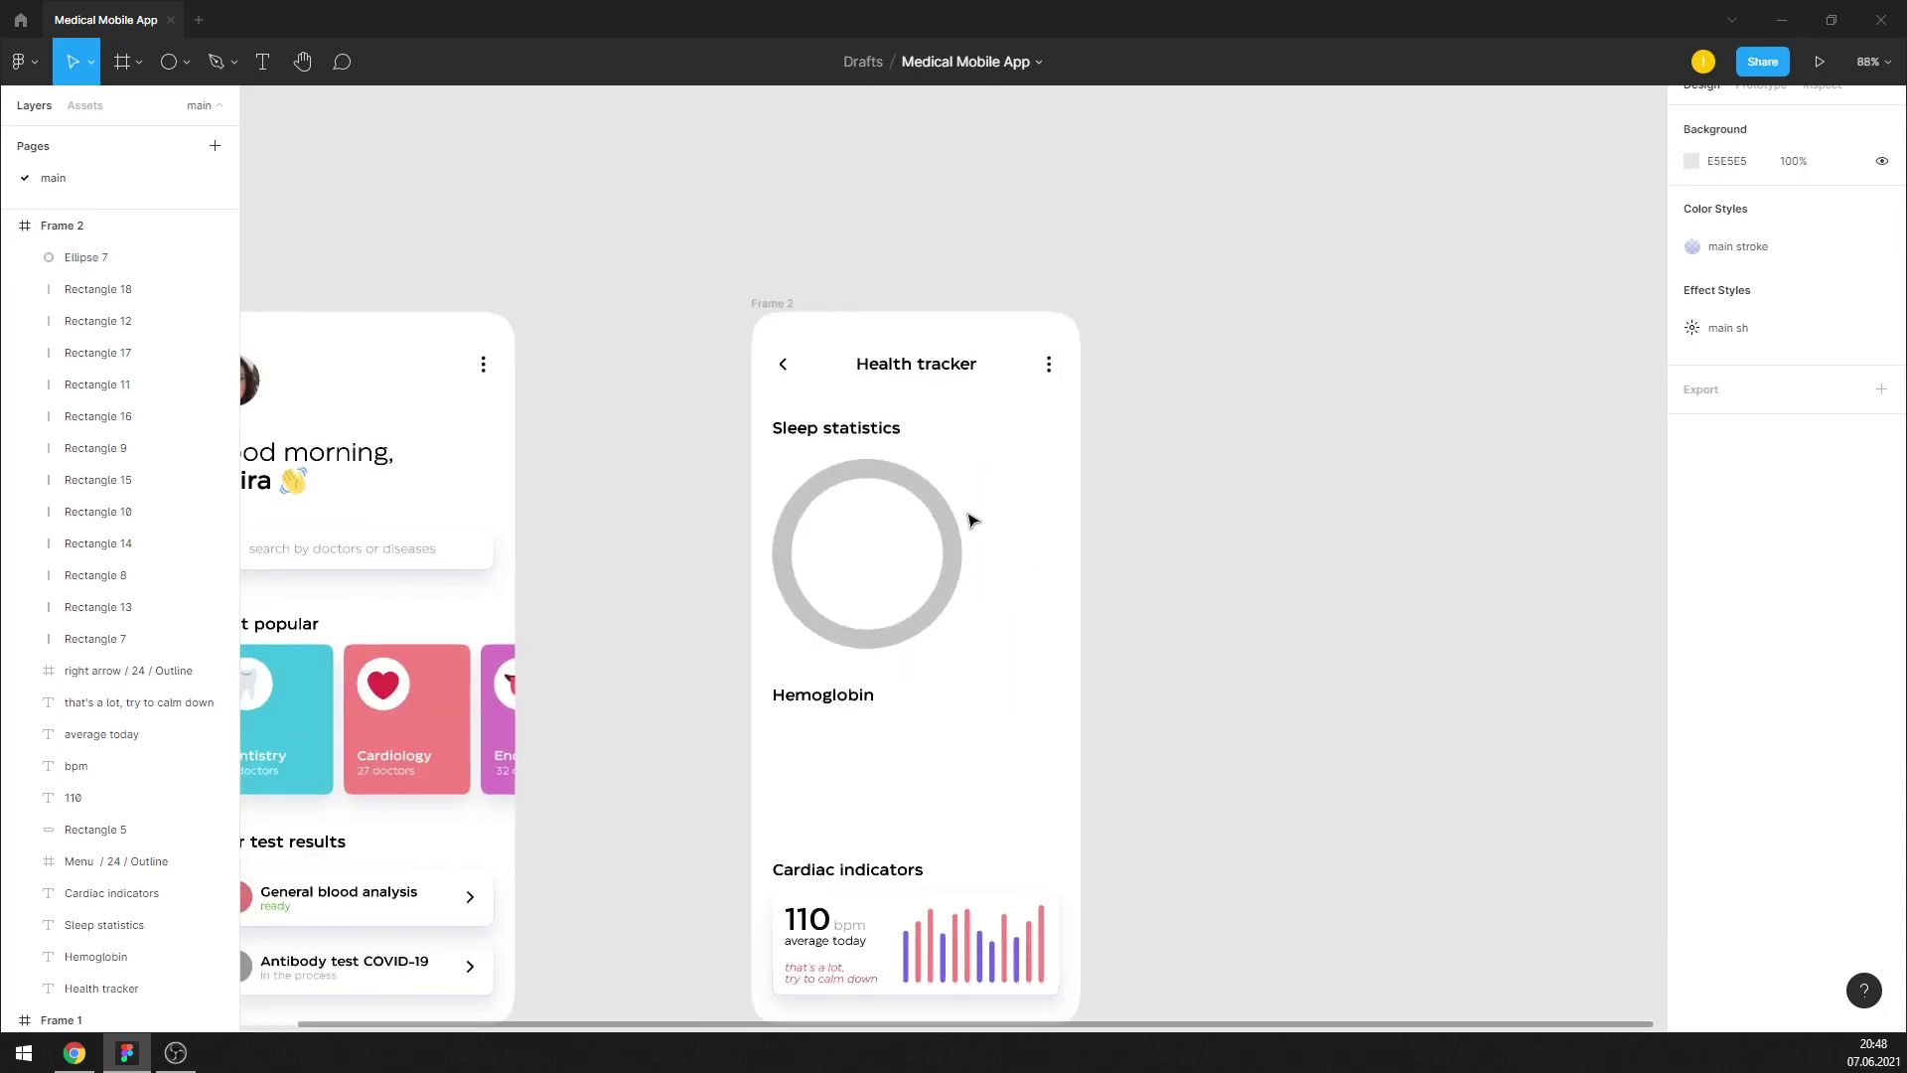
scroll(968, 516, "up", 1)
scroll(804, 502, "up", 2)
scroll(874, 556, "up", 2)
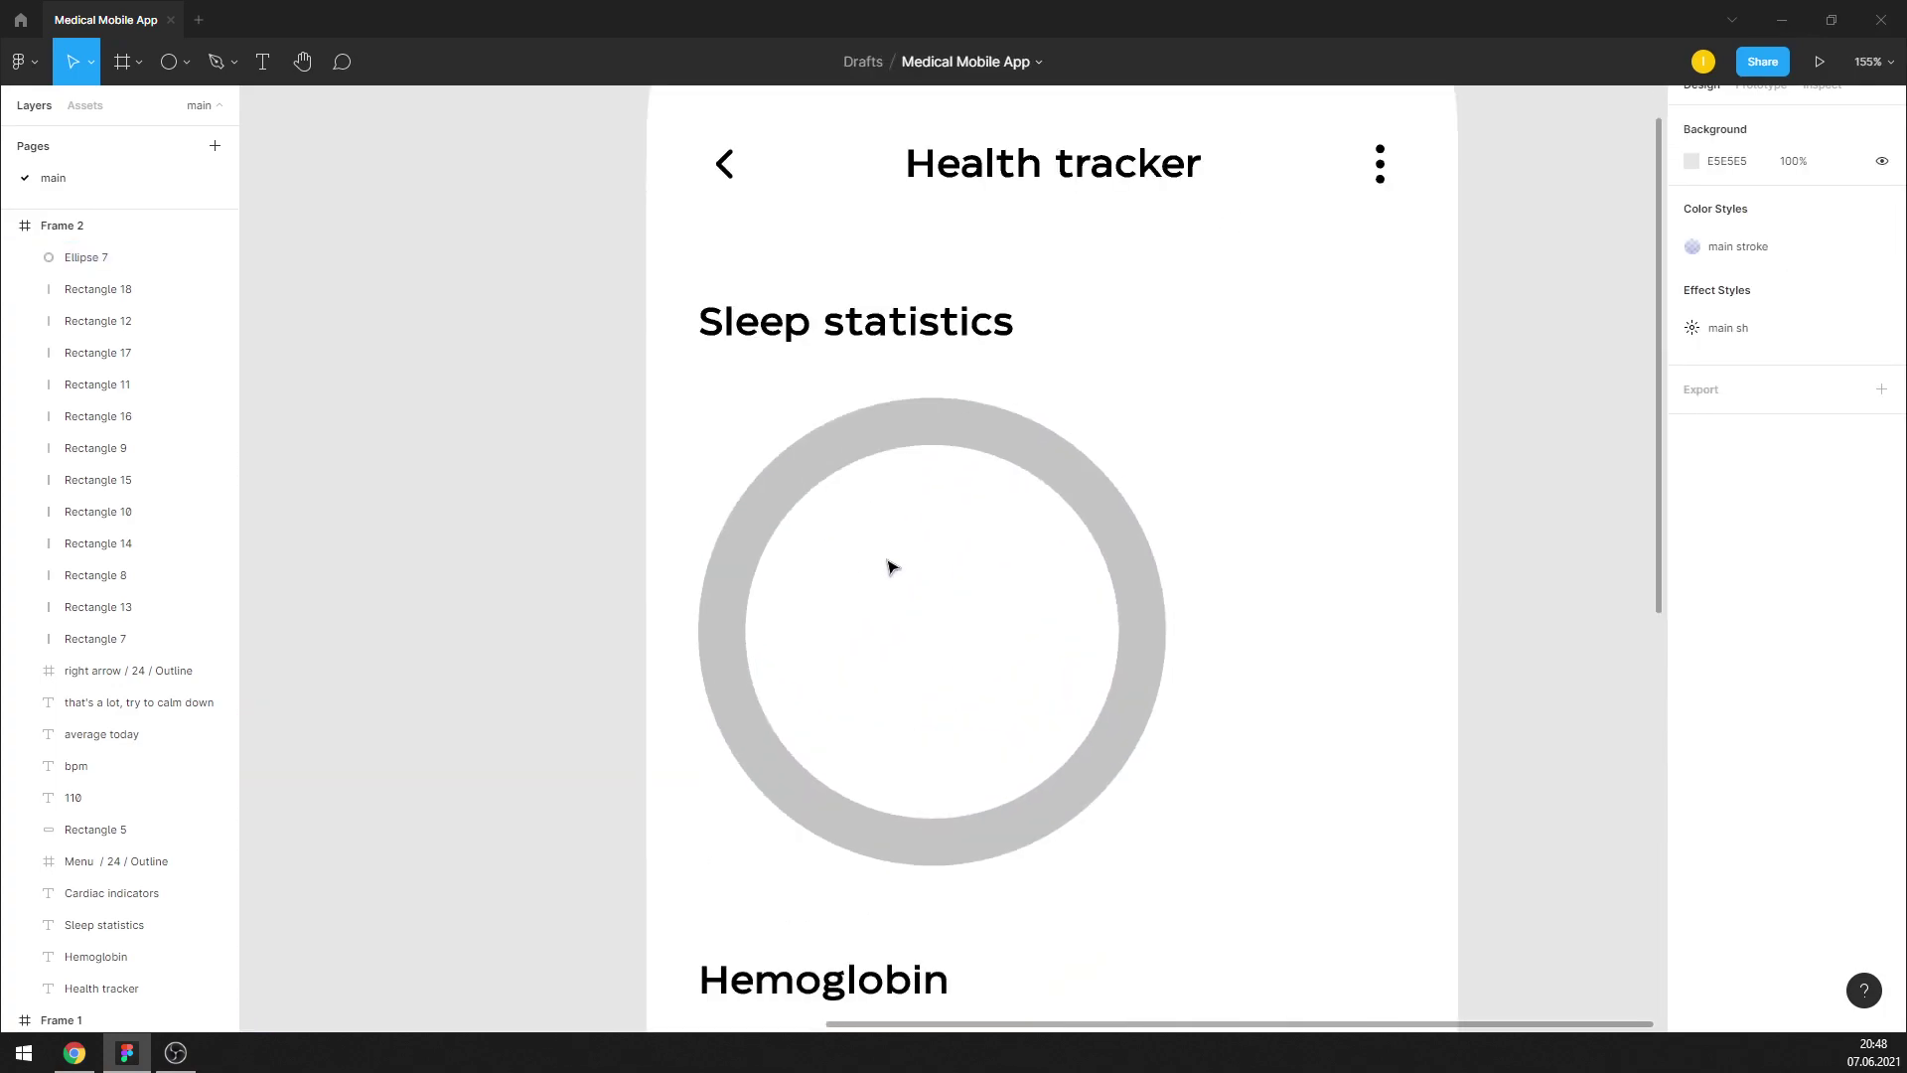
left_click(1054, 492)
left_click_drag(750, 644, 795, 634)
left_click(1257, 551)
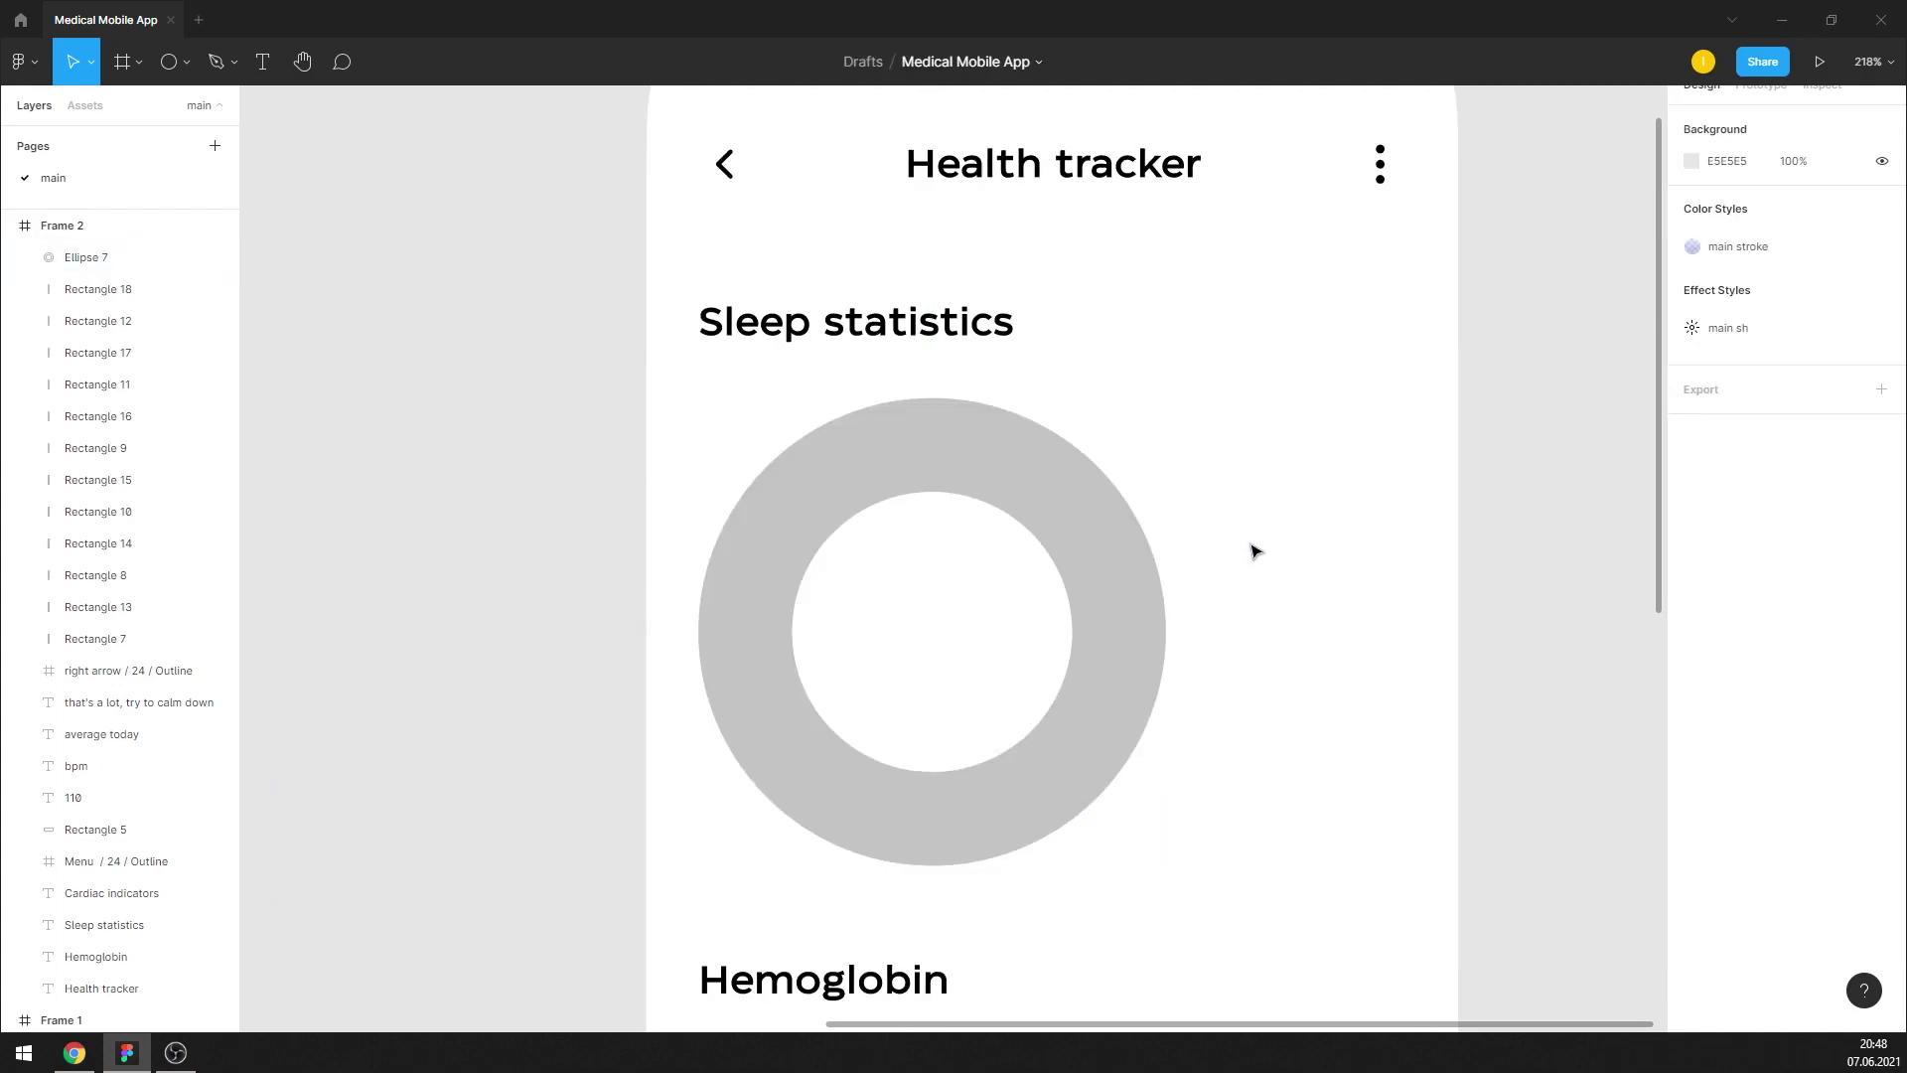
Open the ring into a roughly 60% arc and rotate its start point
left_click(1120, 583)
mouse_move(1119, 632)
left_mouse_down()
mouse_move(810, 567)
mouse_move(818, 675)
left_mouse_up()
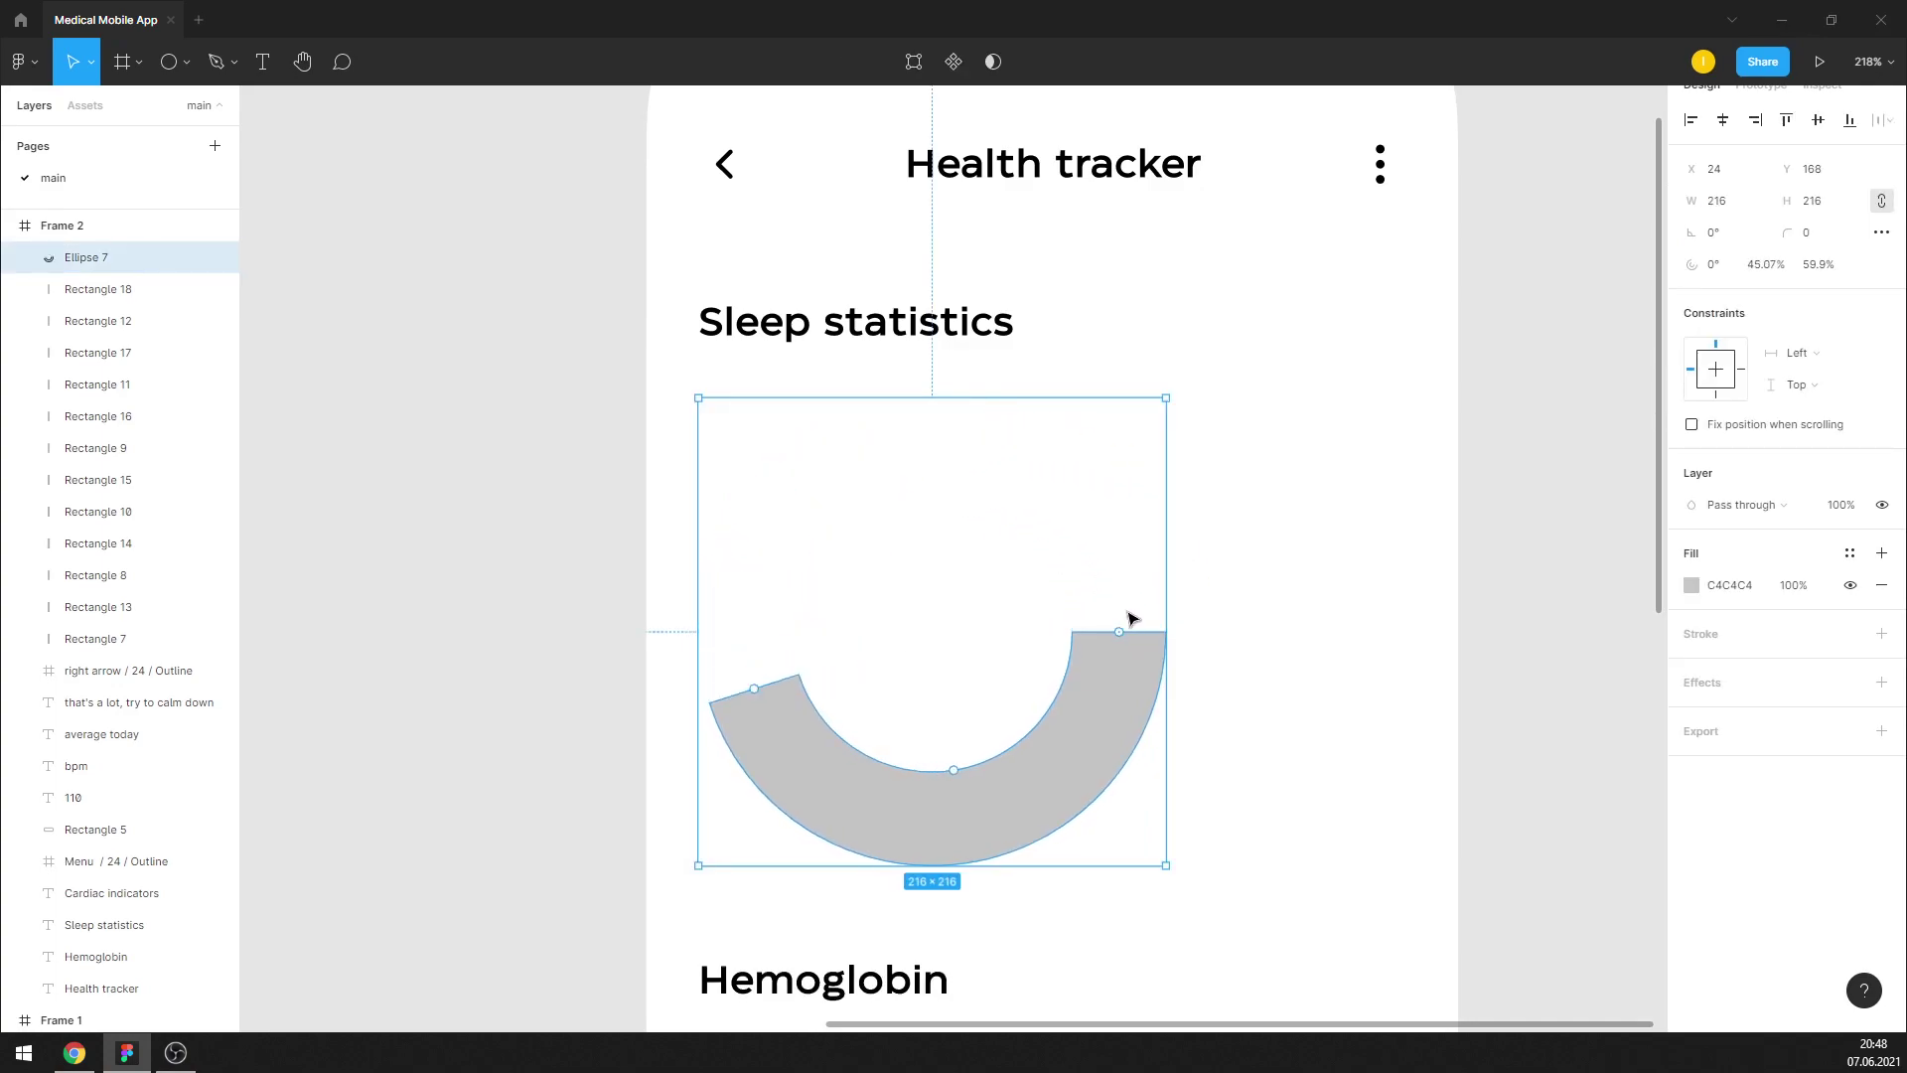
left_click_drag(1120, 632, 809, 712)
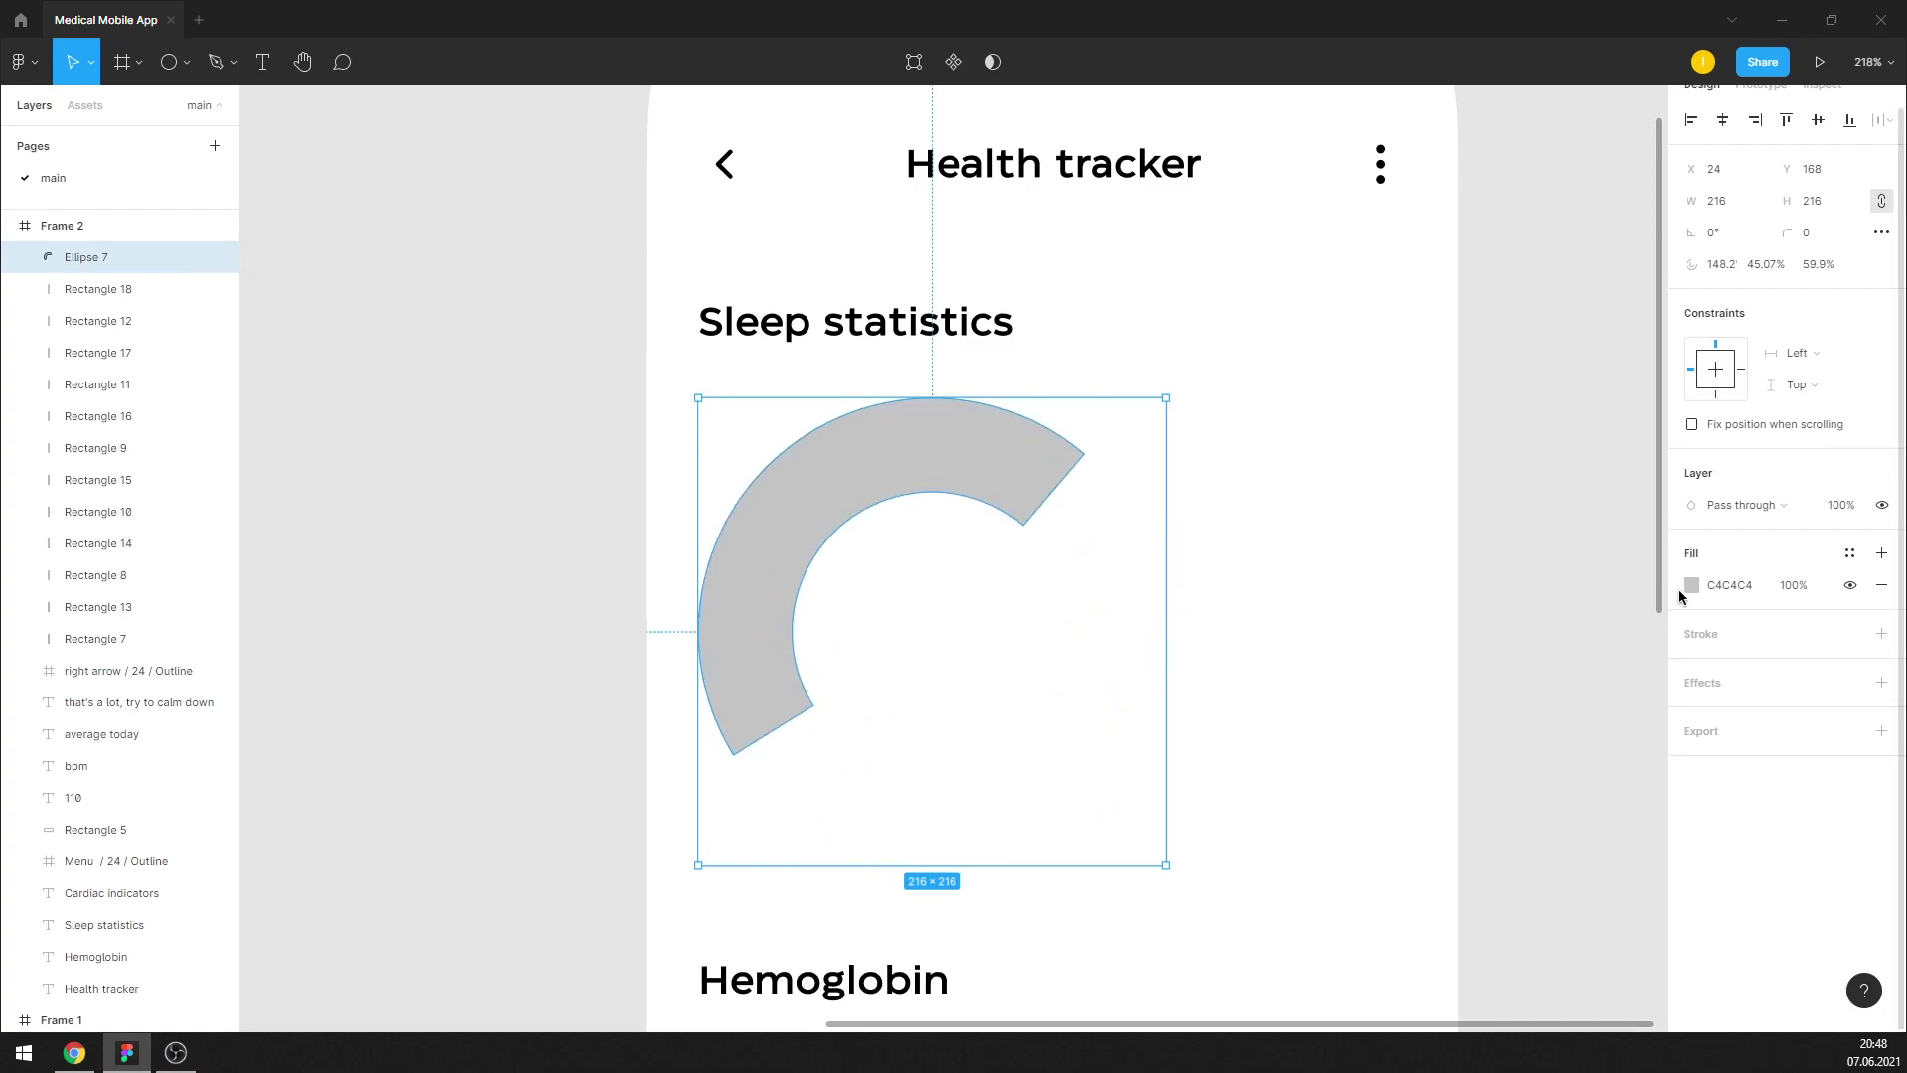
Fill the arc with the cardiac chart bars' purple, sampled with the eyedropper
left_click(1692, 586)
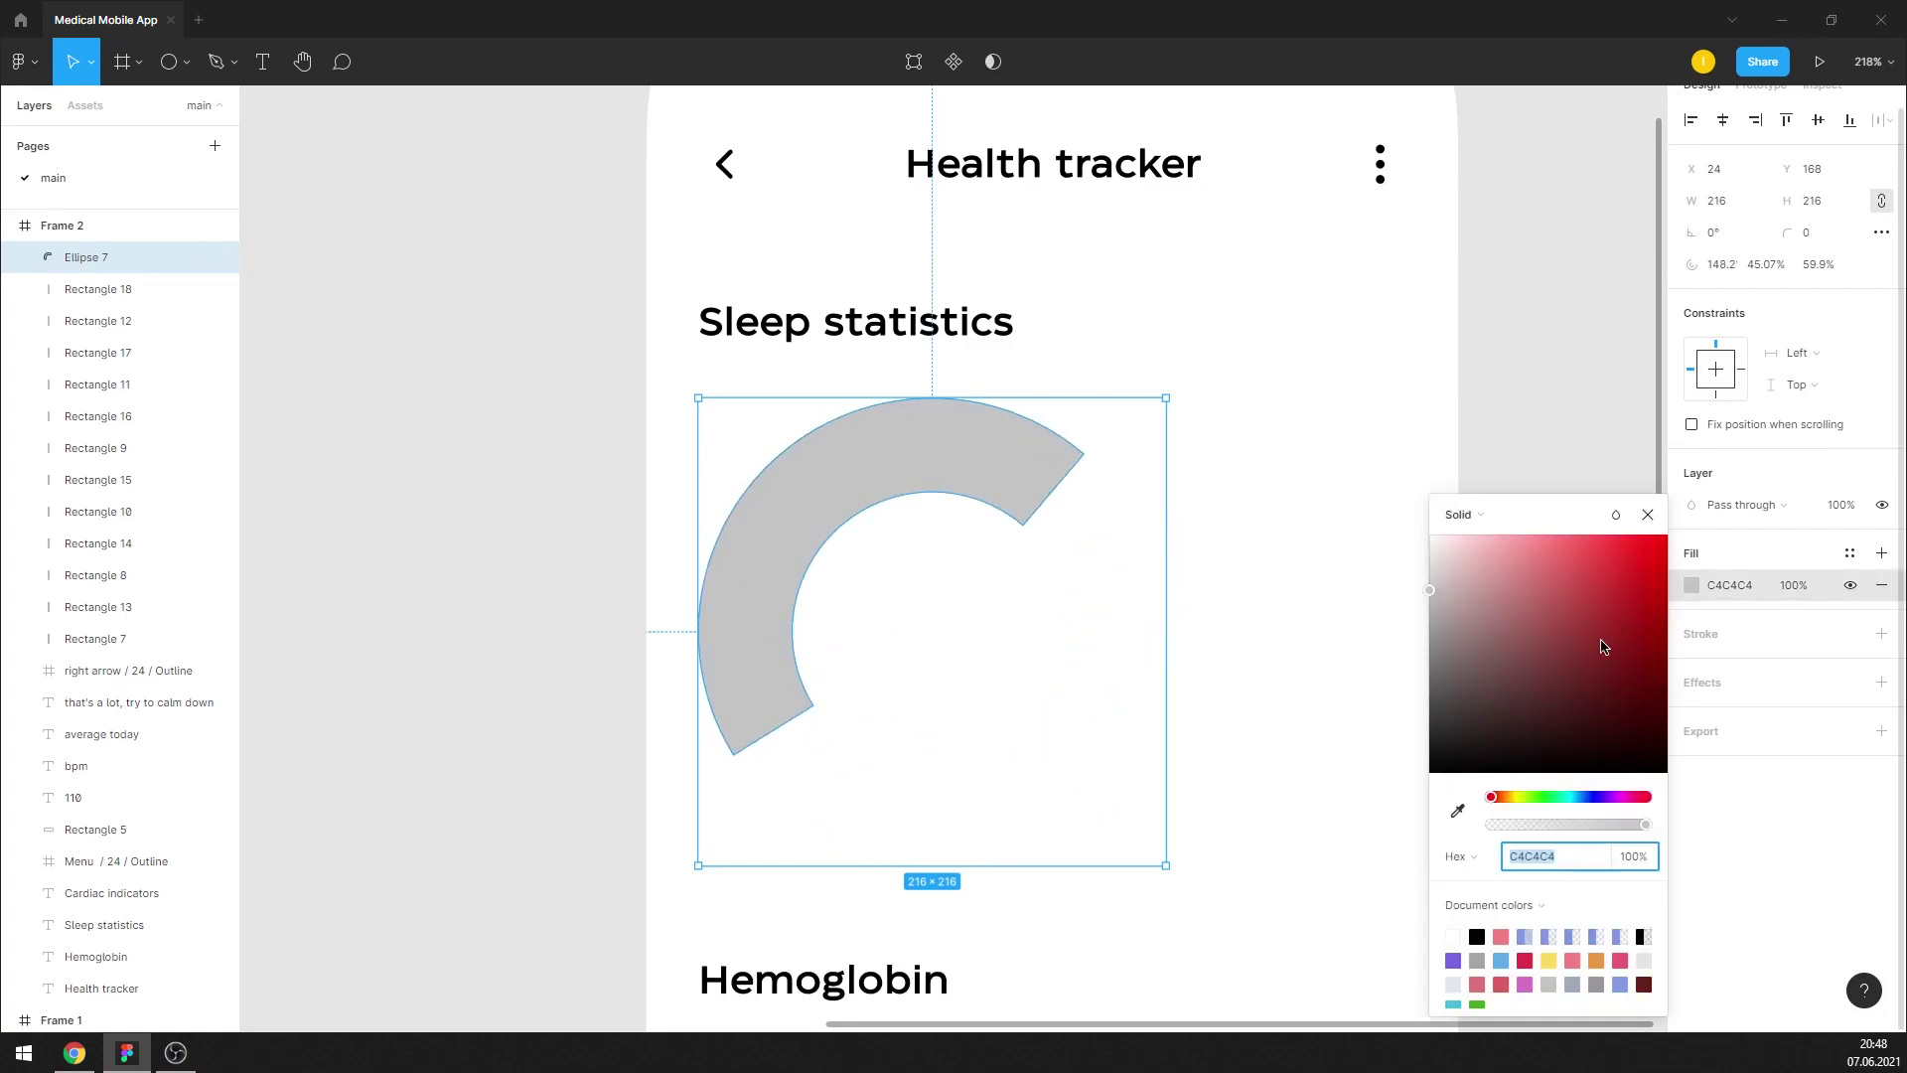
scroll(1329, 647, "down", 4)
scroll(1231, 586, "down", 2)
left_click(1457, 812)
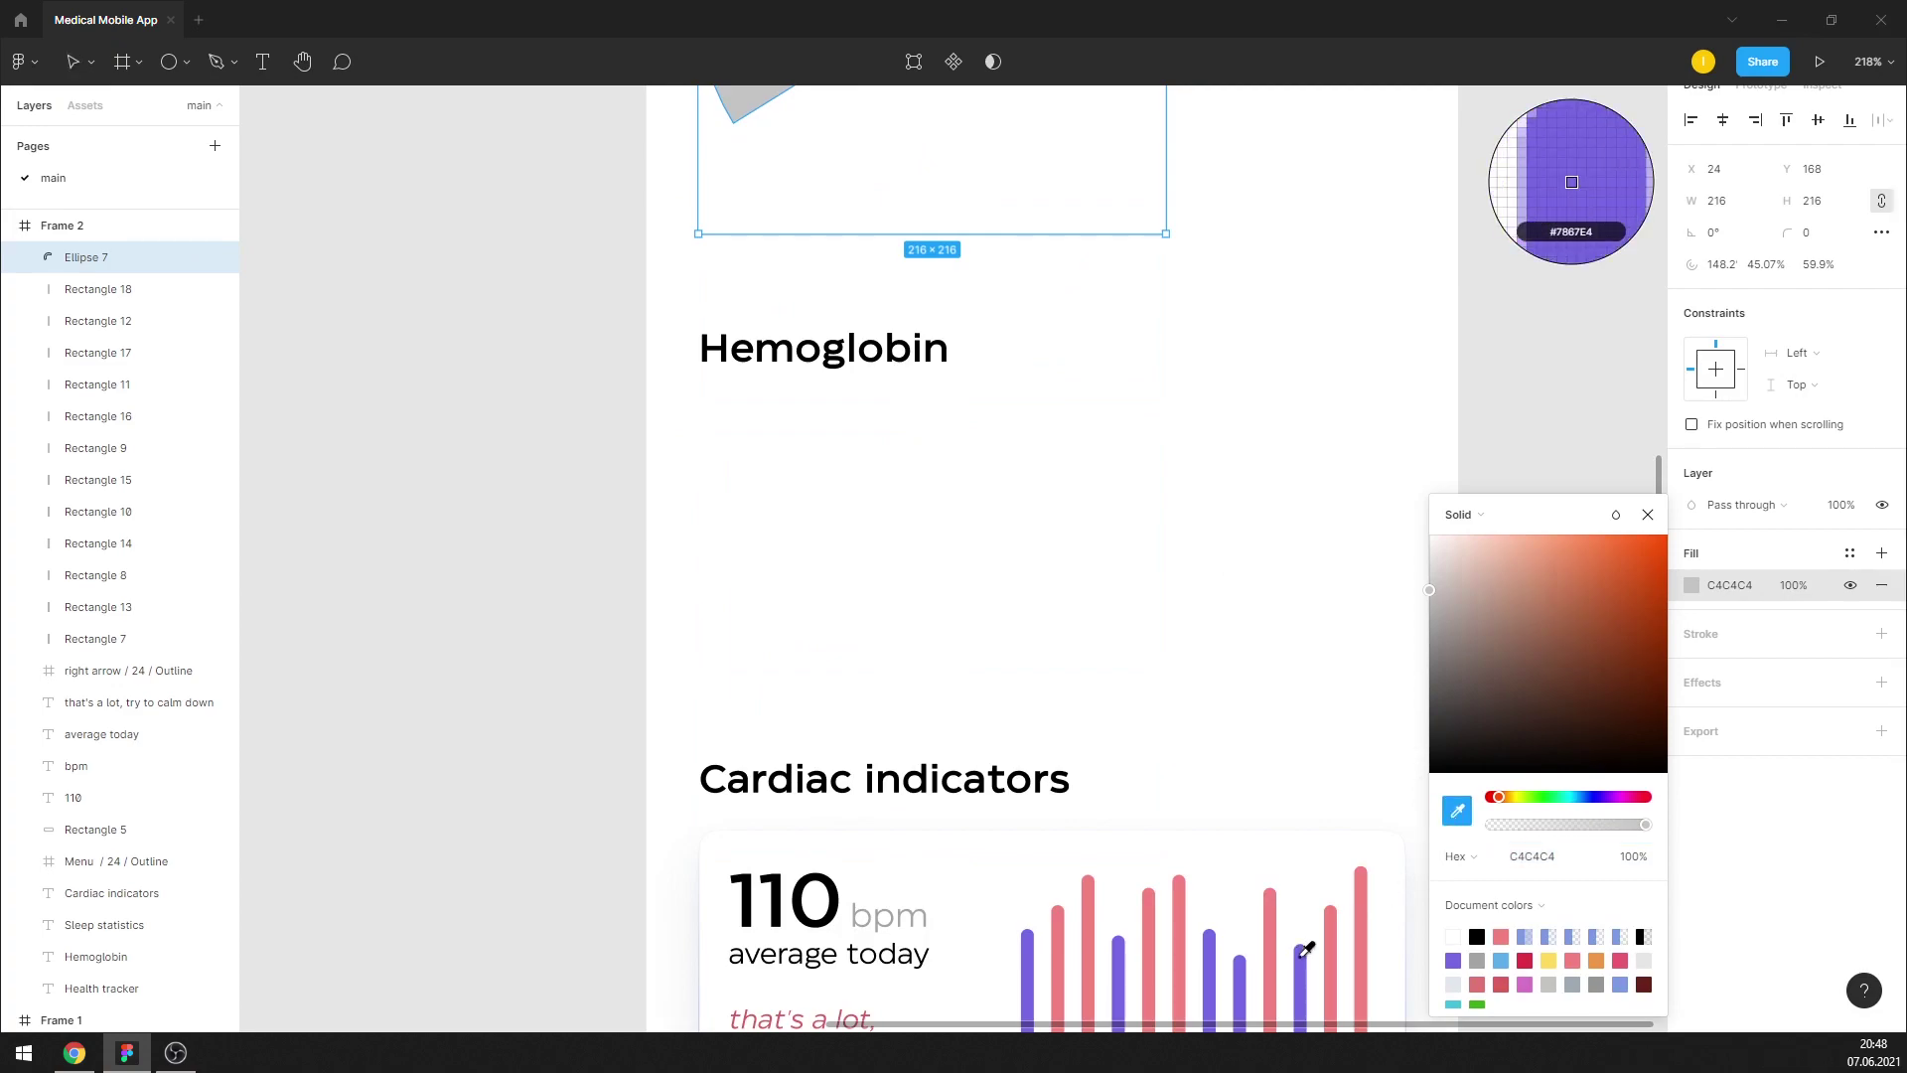
left_click(1571, 181)
left_click(1648, 514)
scroll(1271, 507, "up", 4)
left_click(1265, 466)
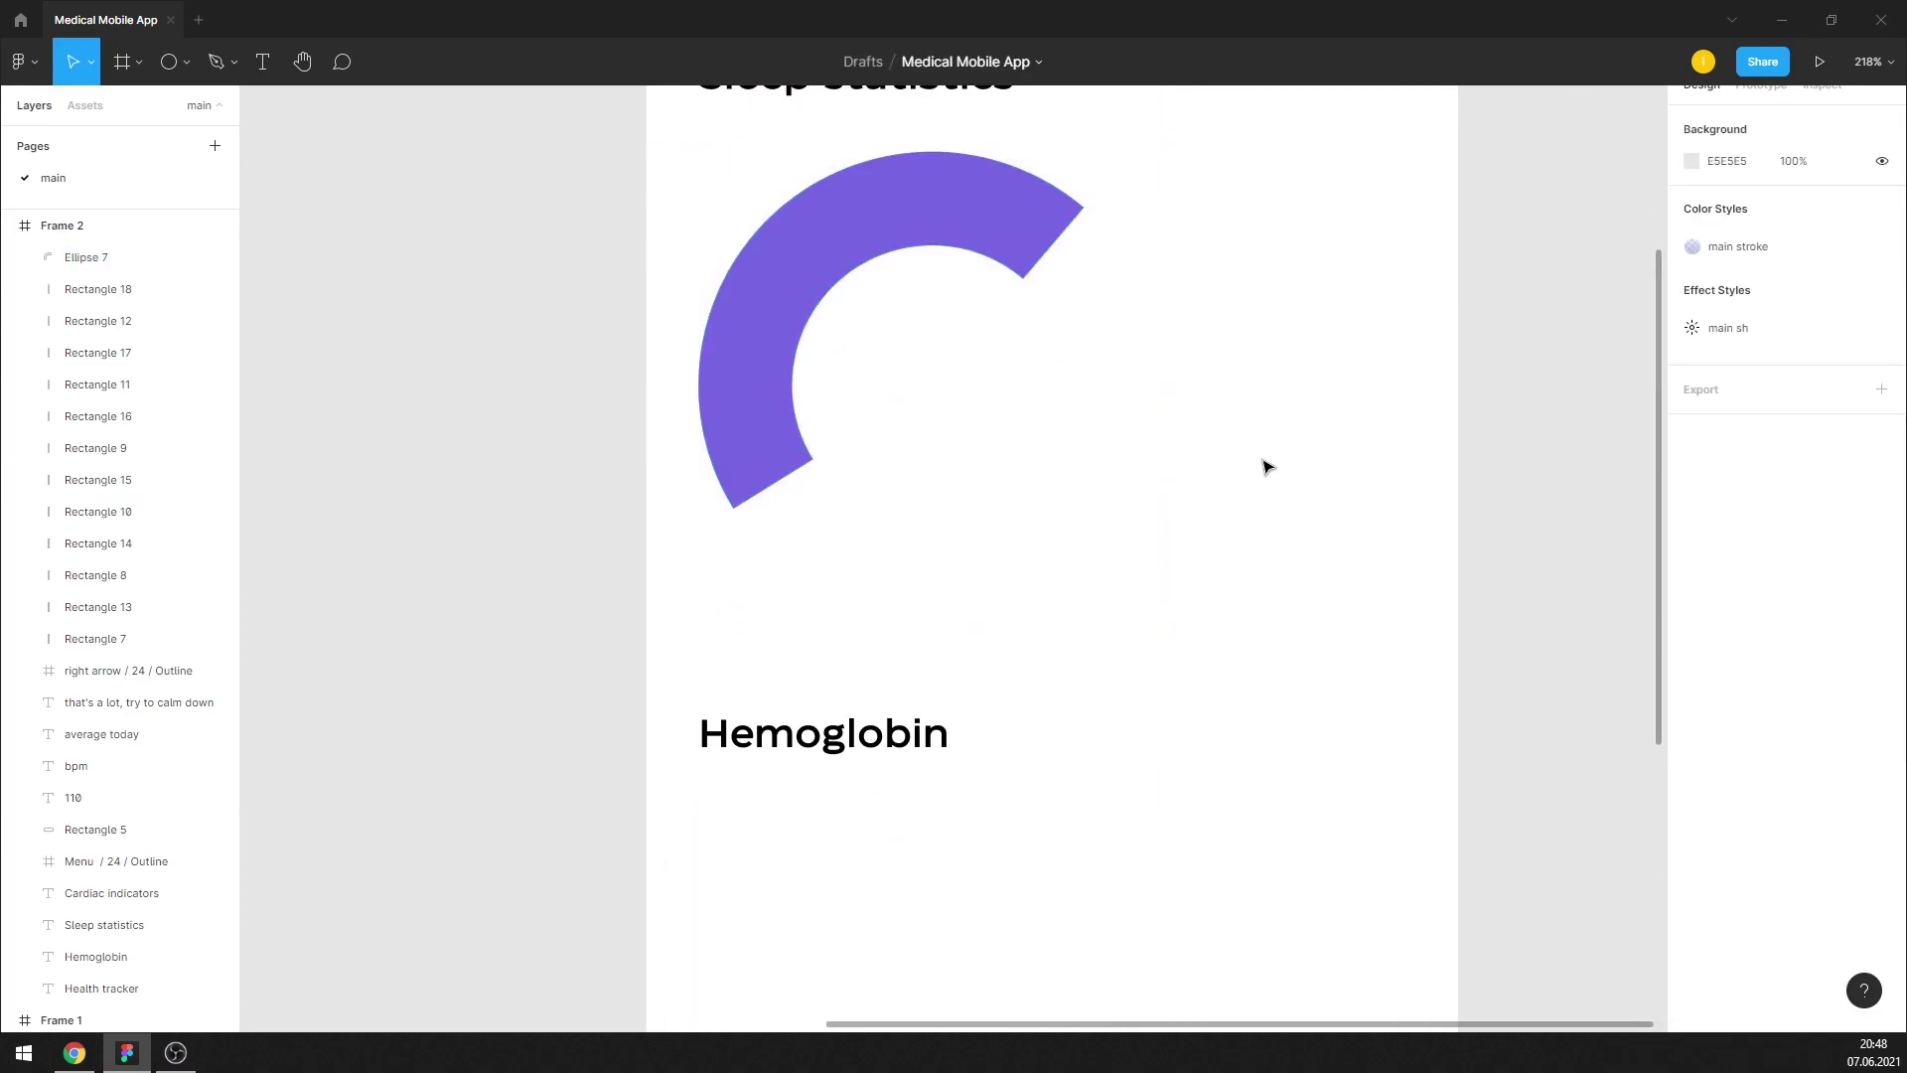
scroll(1192, 476, "up", 3)
left_click(946, 555)
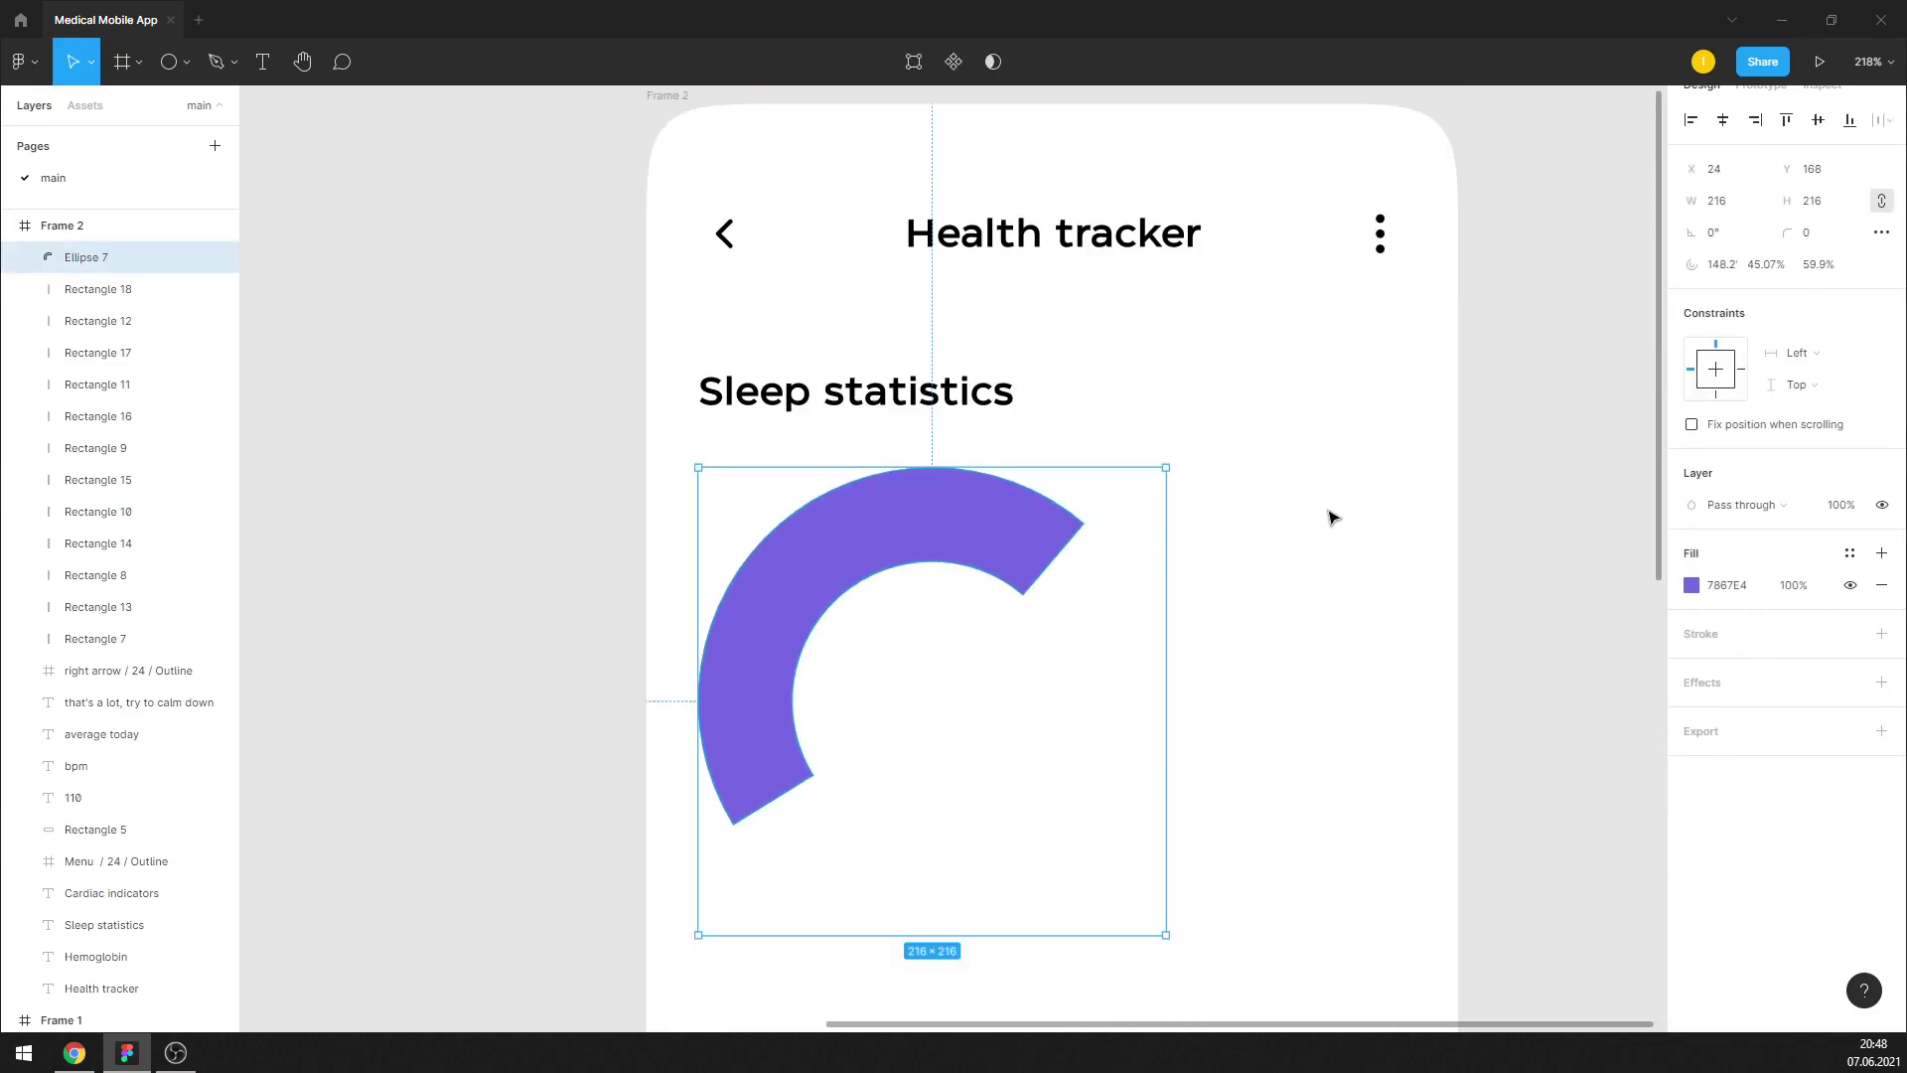
Paste a copy of the purple arc and reshape it along the ring's bottom
left_click(1296, 522)
left_click(930, 537)
left_click(1321, 578)
left_click(1010, 553)
key("ctrl+v")
scroll(944, 529, "down", 1)
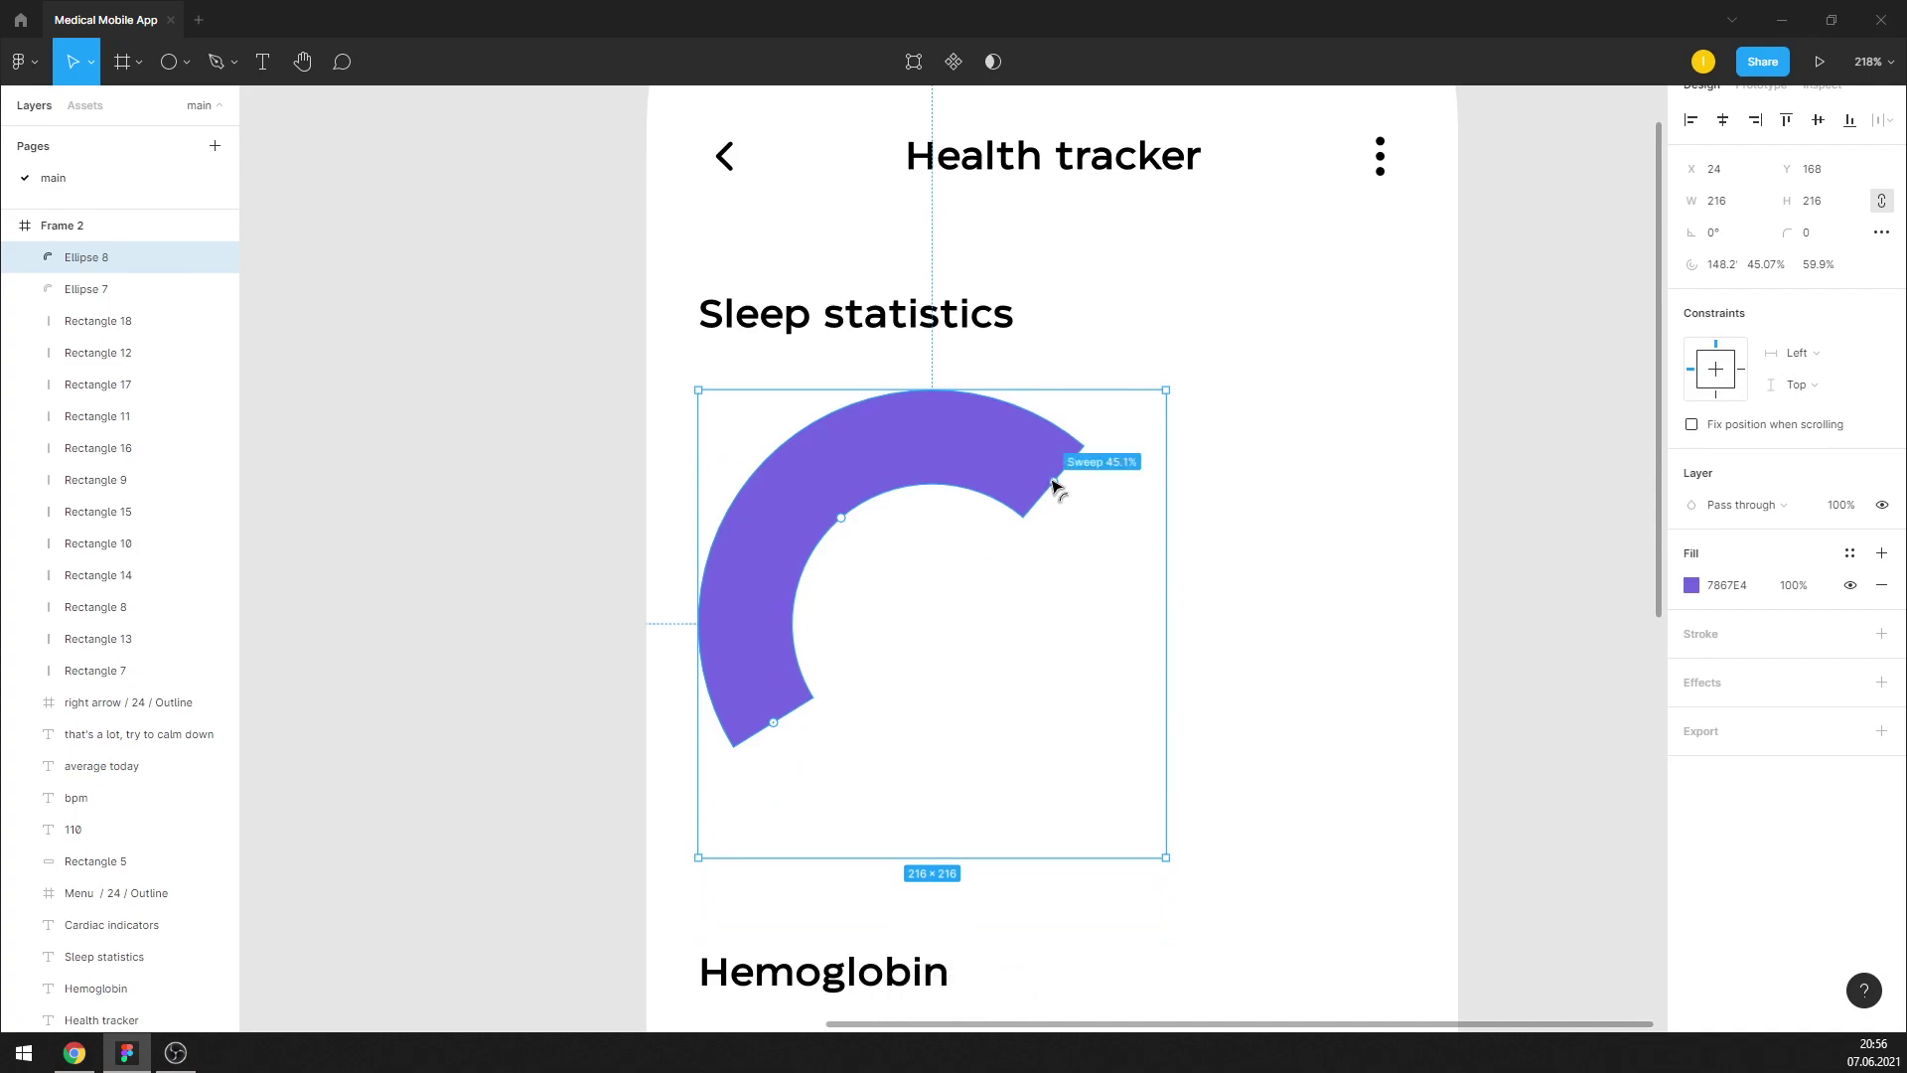
left_click_drag(1048, 485, 760, 549)
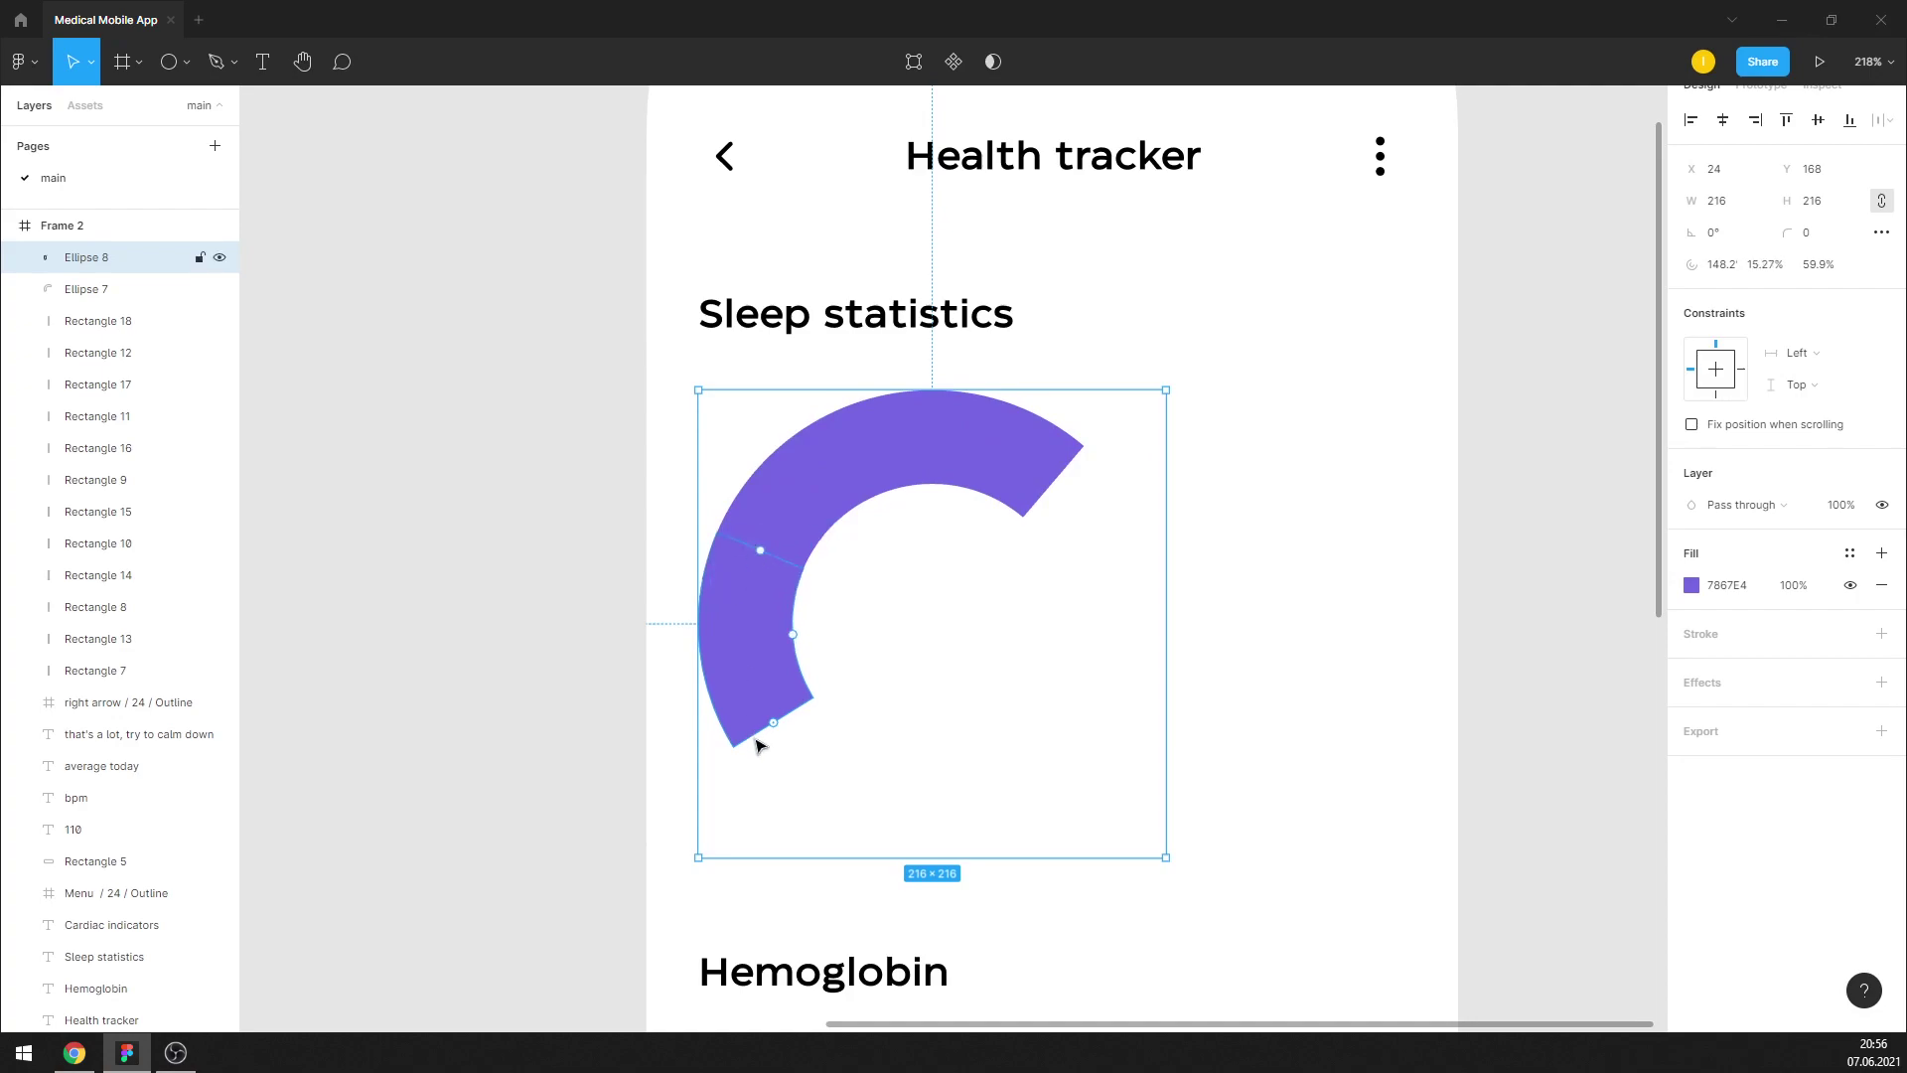
left_click_drag(774, 723, 943, 732)
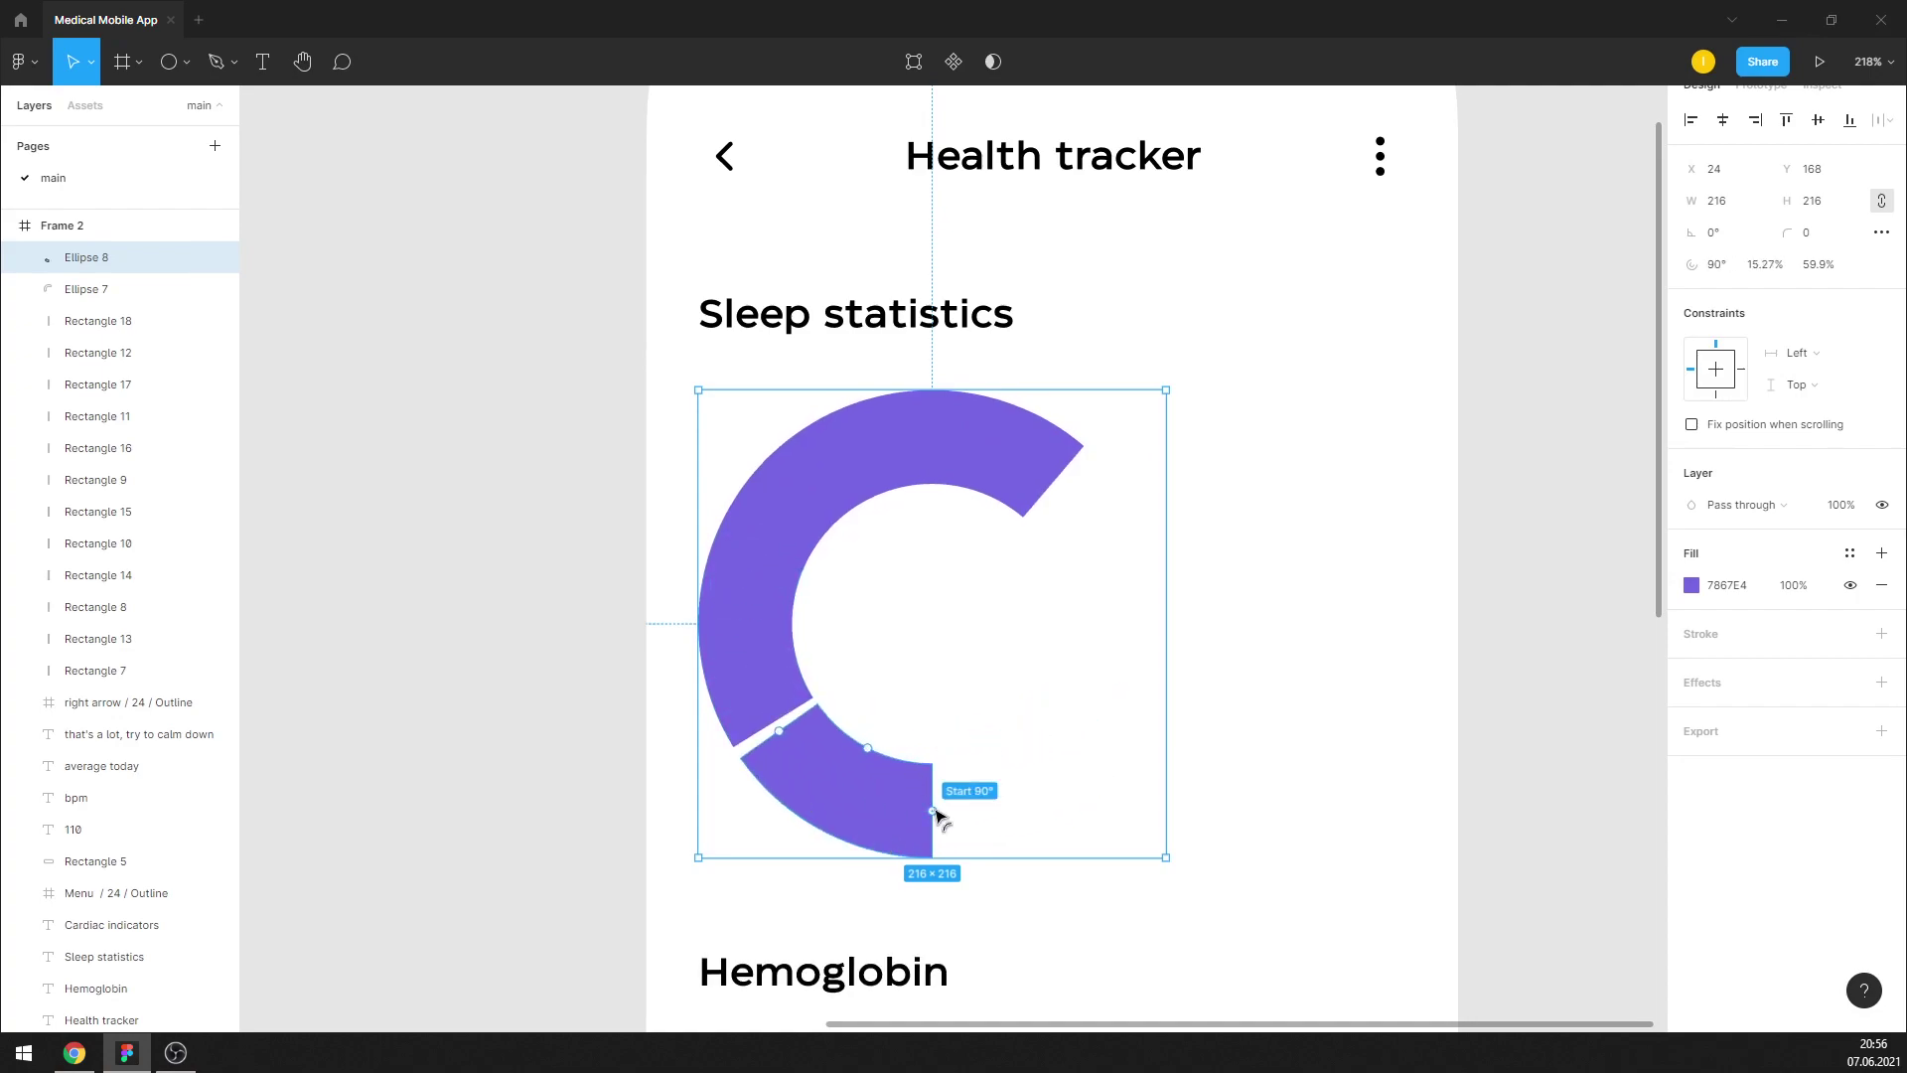
left_click_drag(943, 732, 1055, 763)
left_click_drag(888, 804, 778, 732)
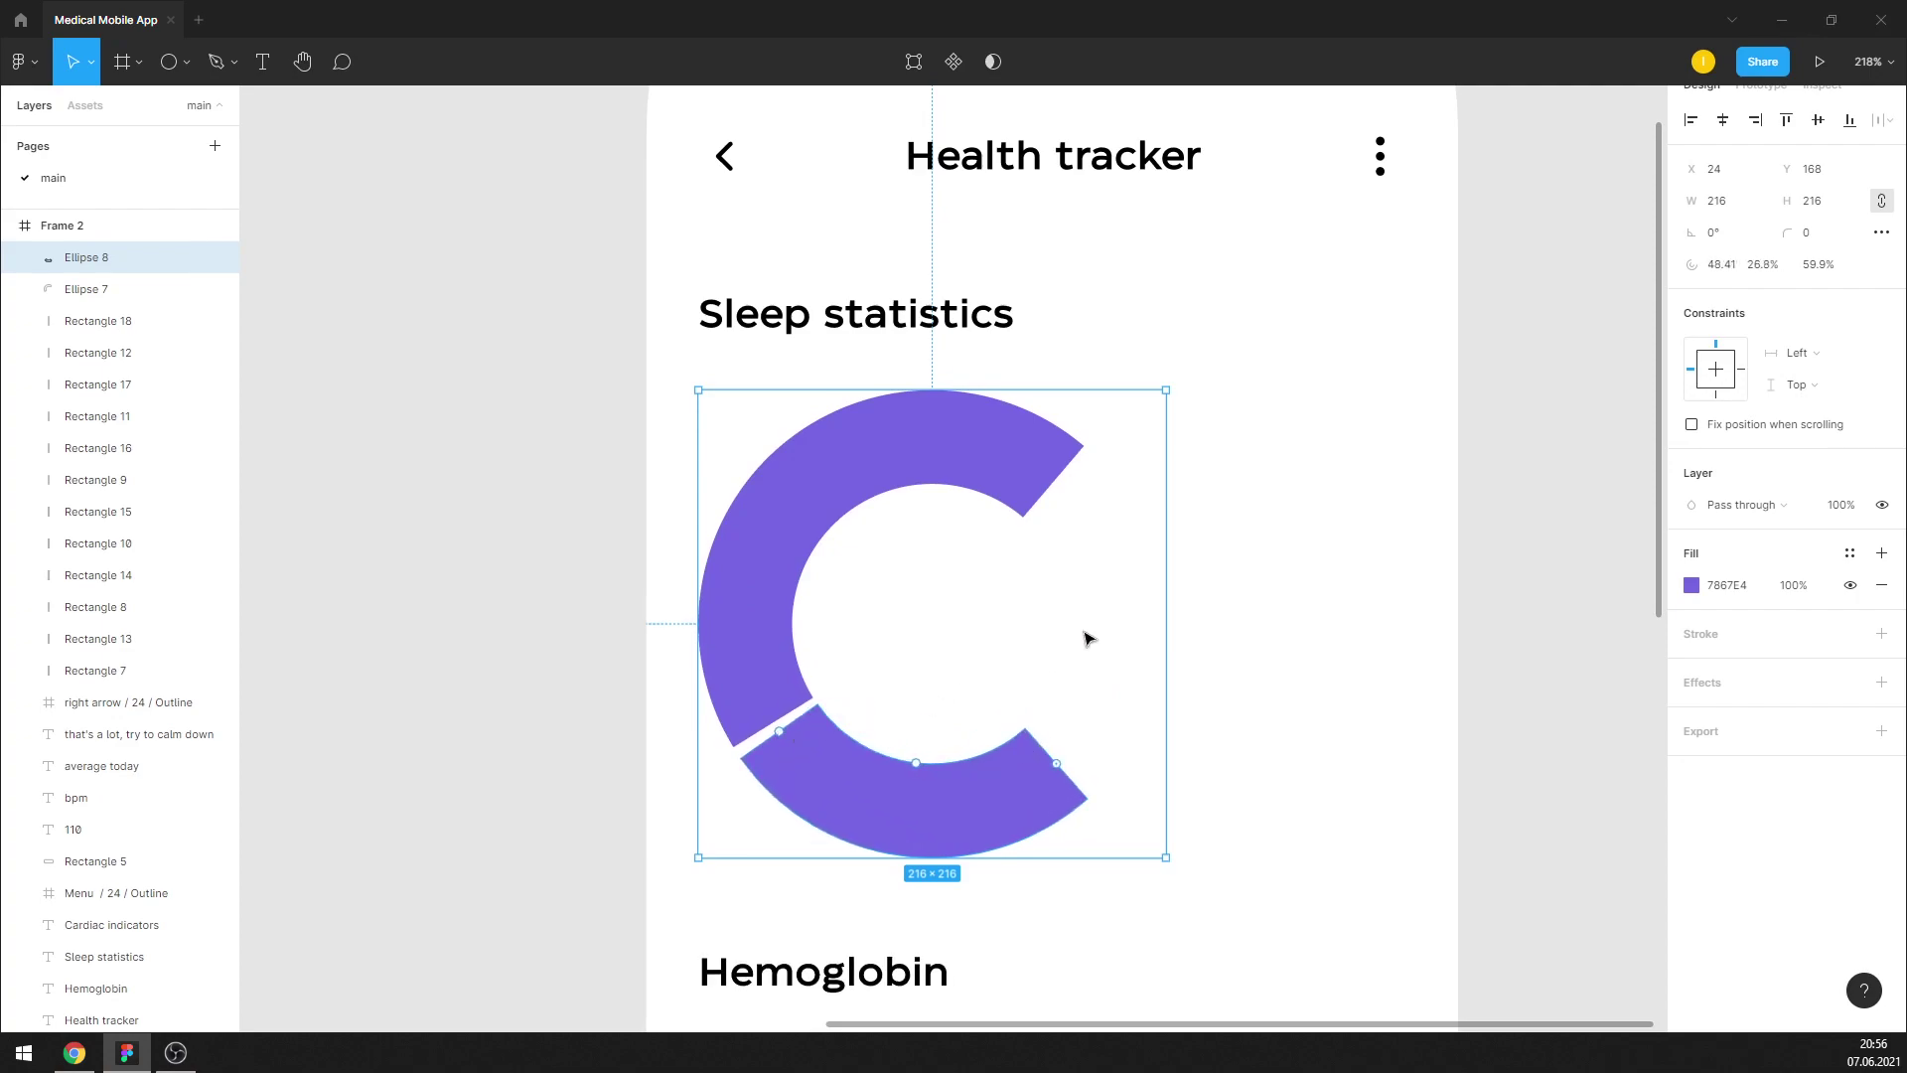
Fill the bottom arc with mint green
left_click(1253, 569)
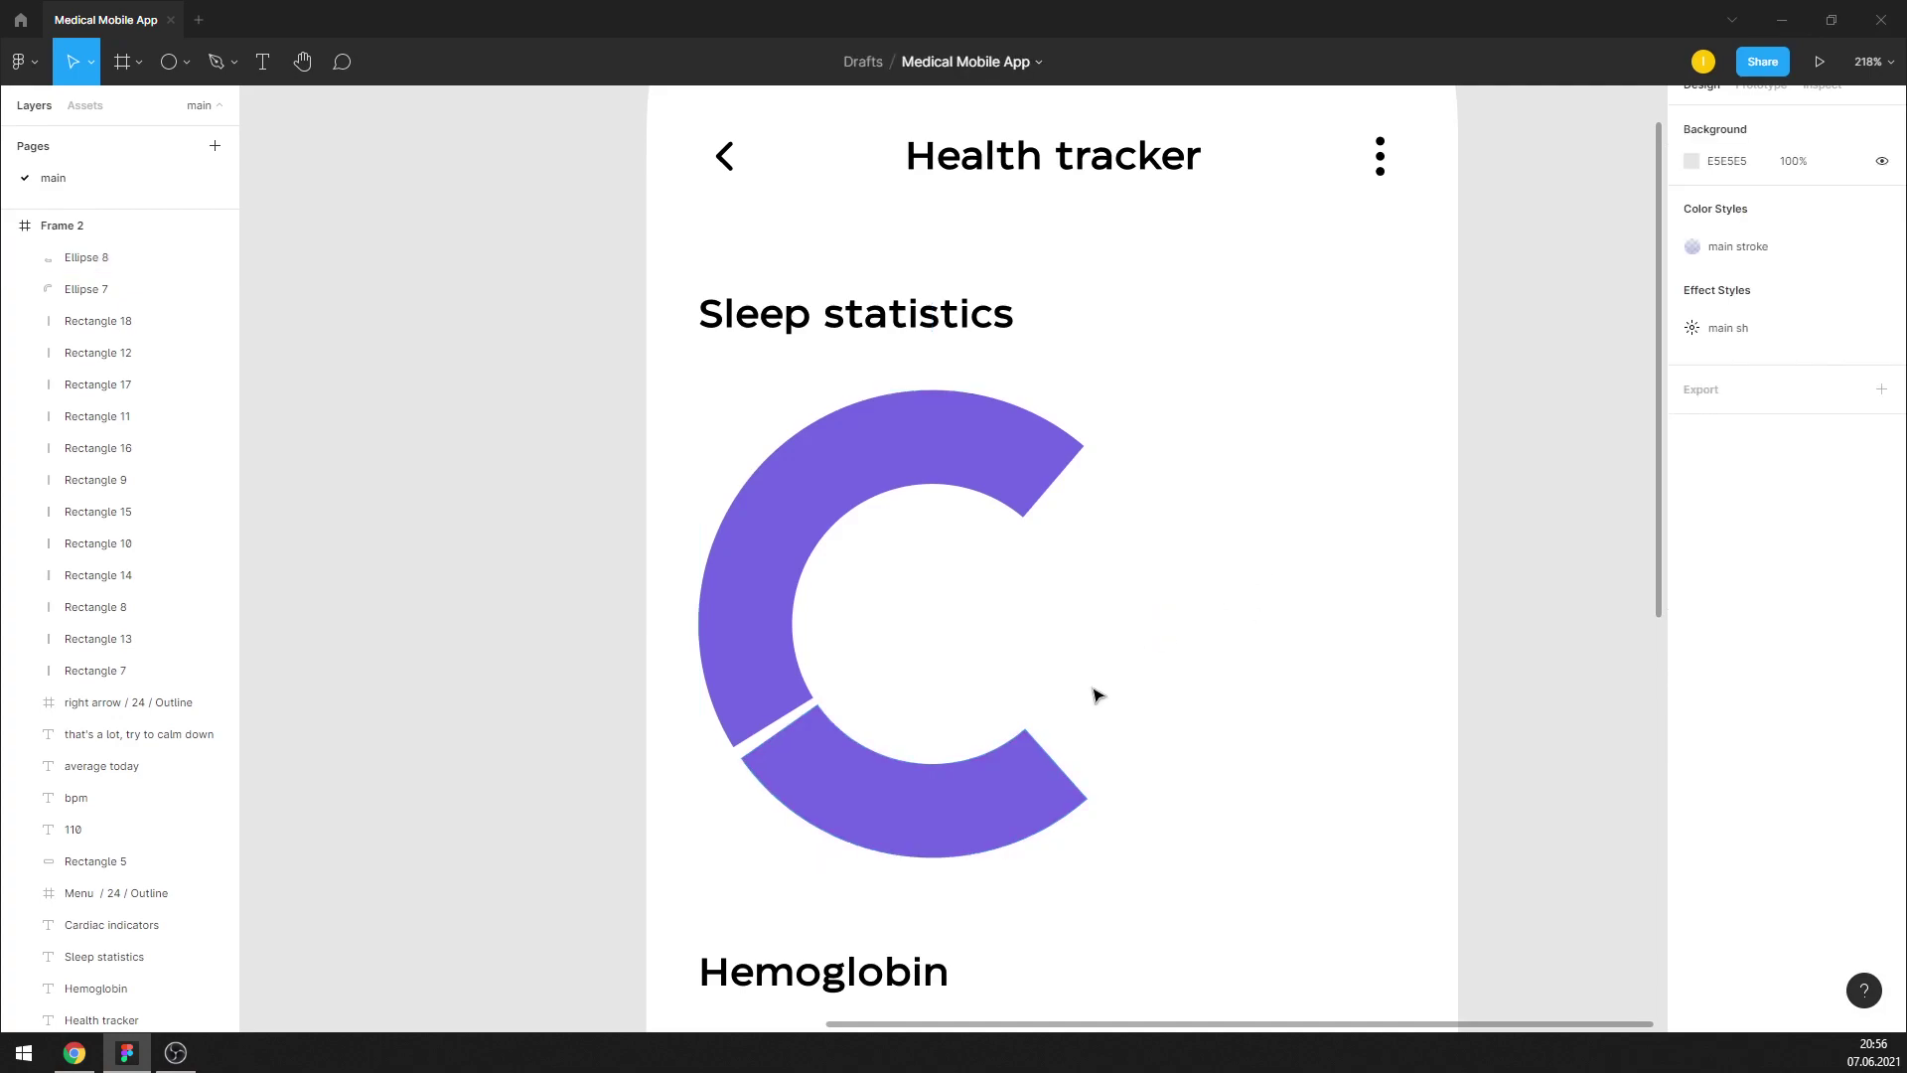
left_click(1098, 695)
left_click(1692, 585)
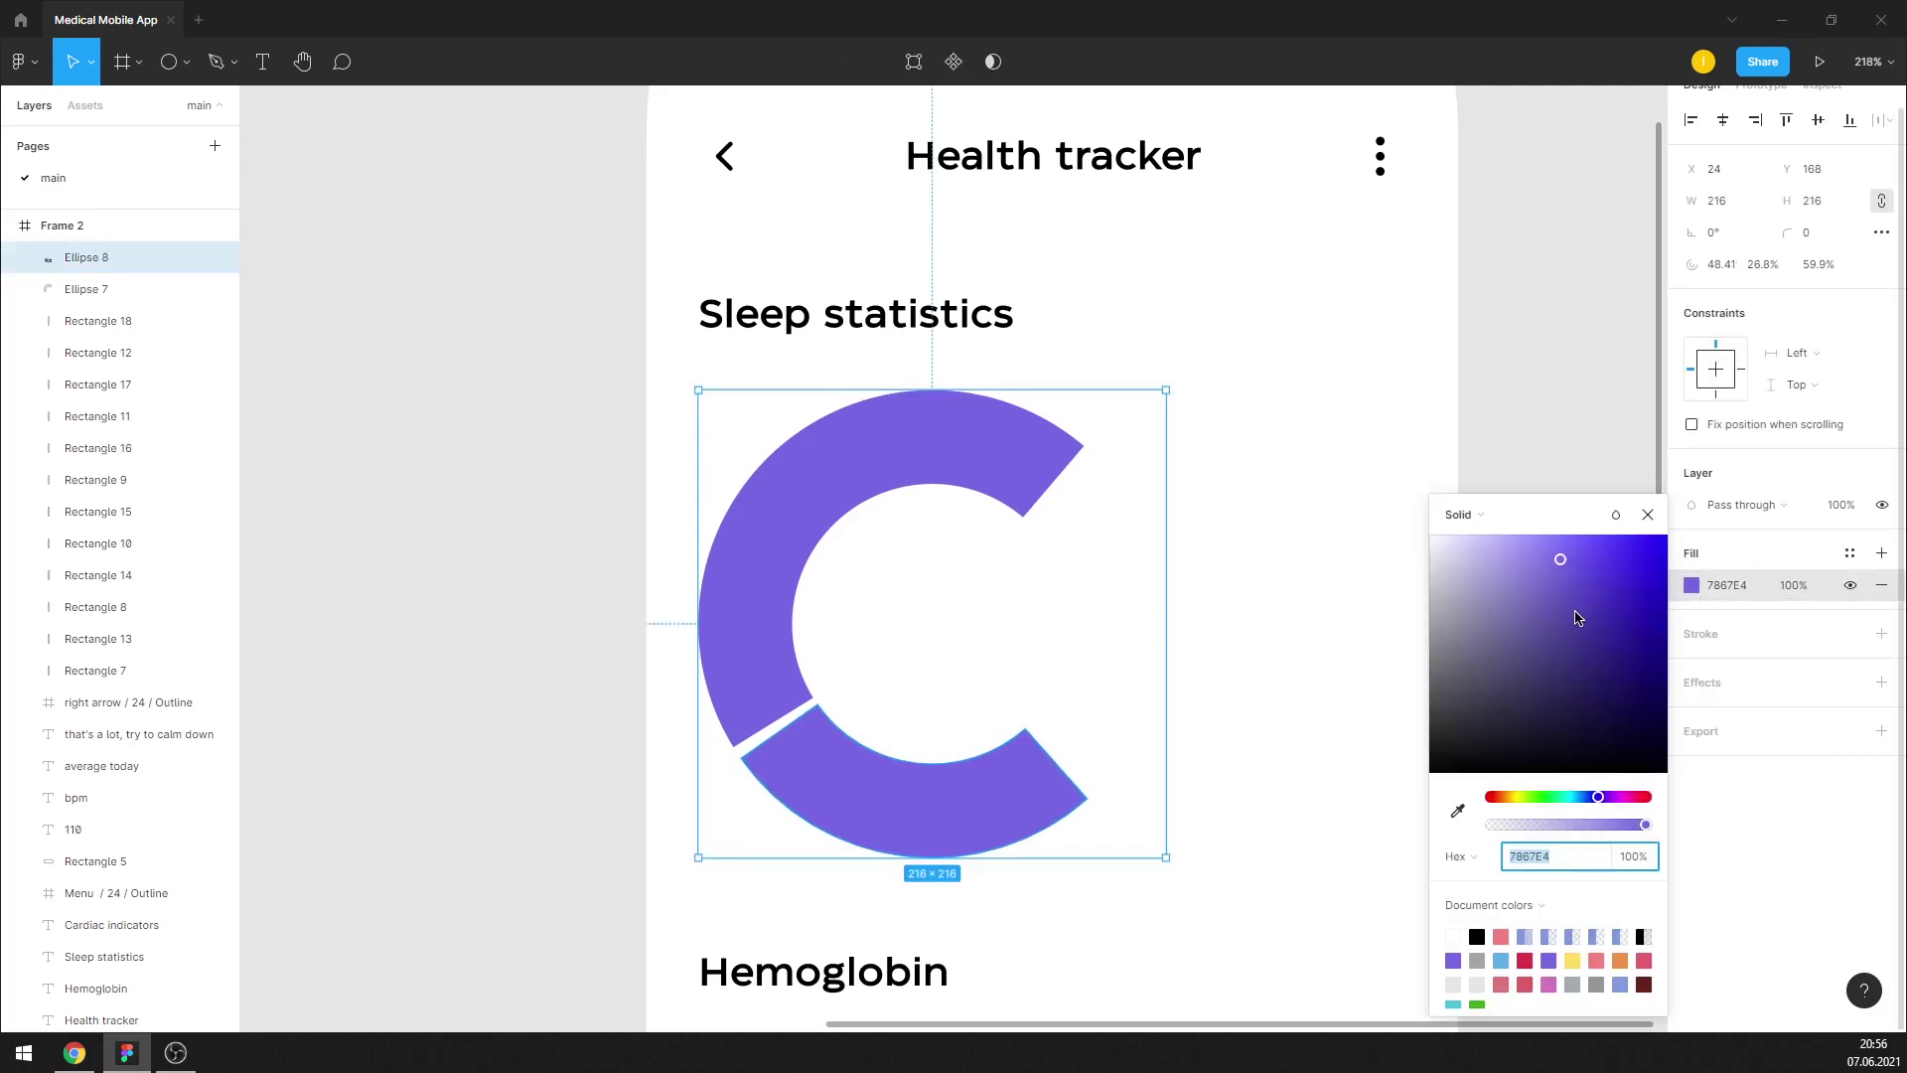
left_click(1552, 797)
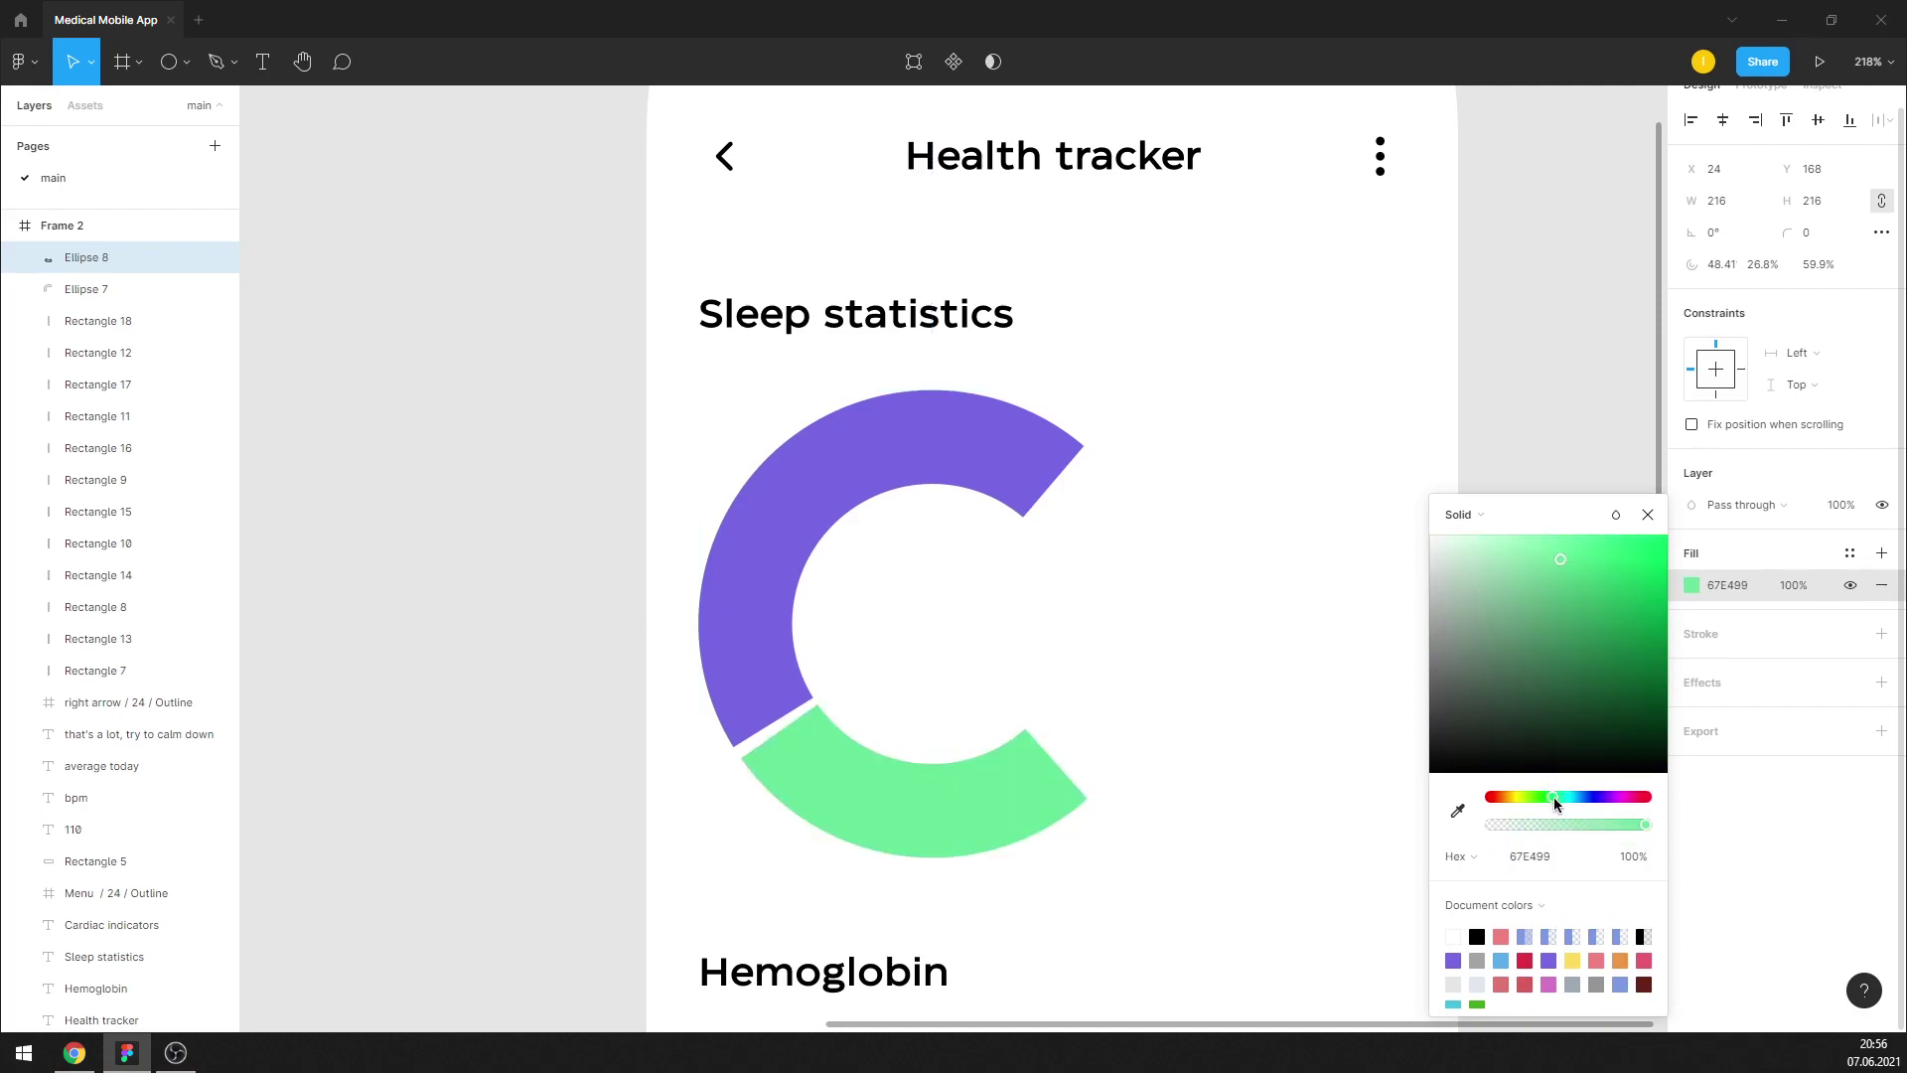
Paste a copy of the green arc and trim it to a quarter on the ring's right side
left_click(1648, 514)
left_click(1541, 520)
left_click(1043, 786)
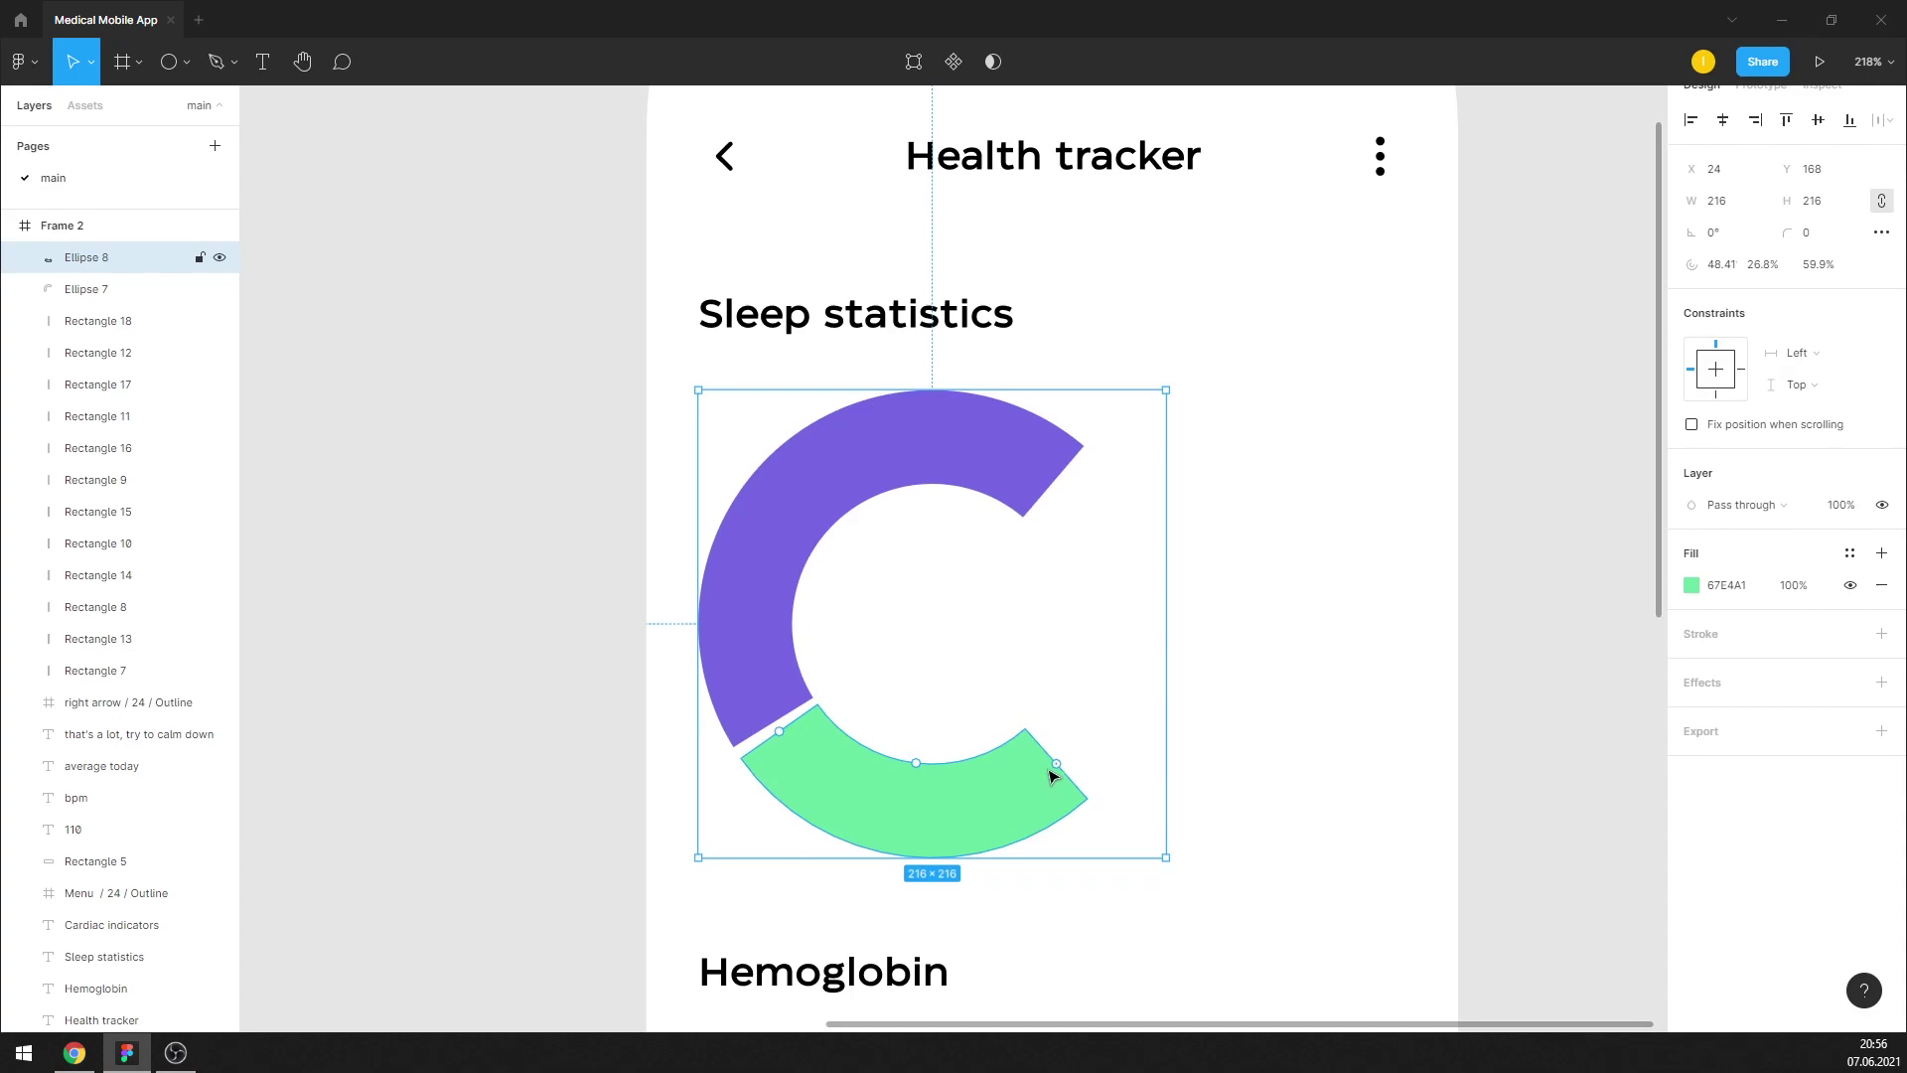
key("ctrl+v")
left_click_drag(1061, 767, 1050, 518)
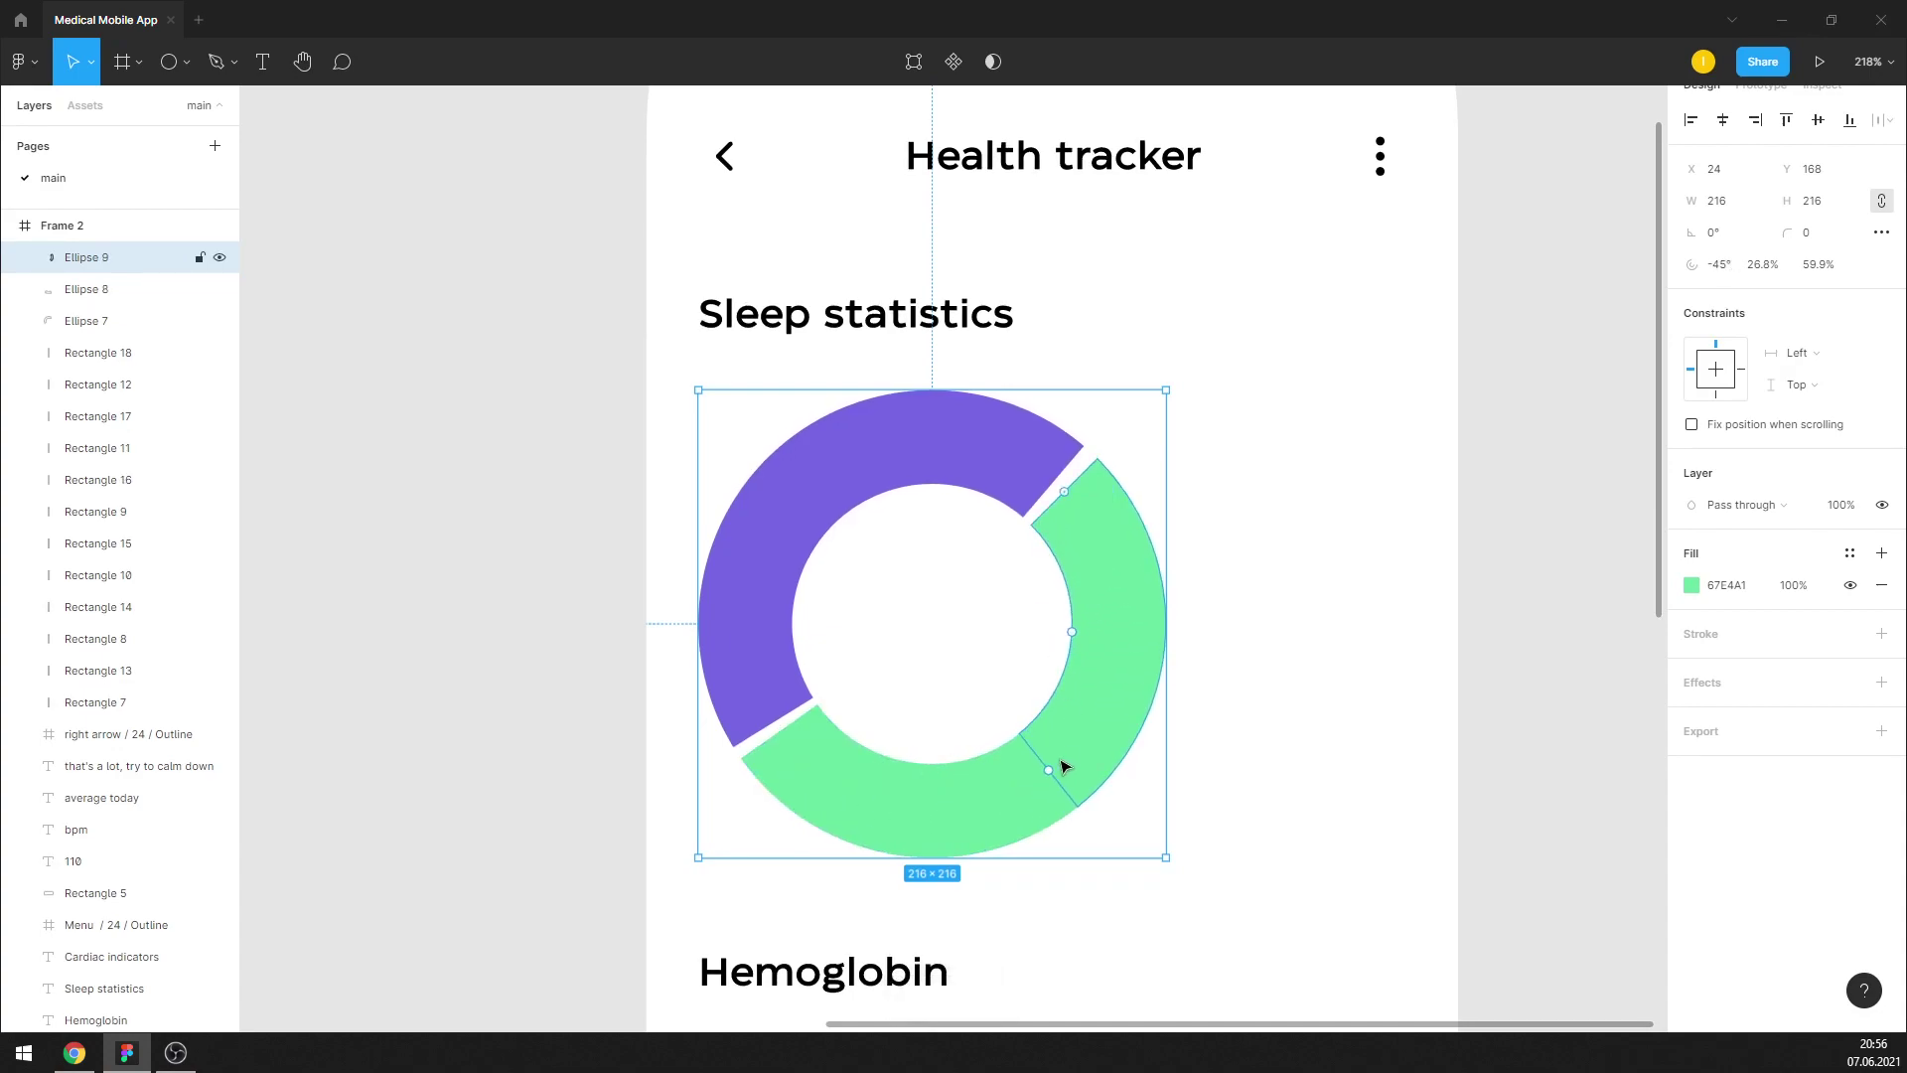
left_click_drag(1049, 770, 1061, 750)
Colour the right-hand arc sky blue
left_click(1232, 651)
left_click(1114, 635)
left_click(1692, 585)
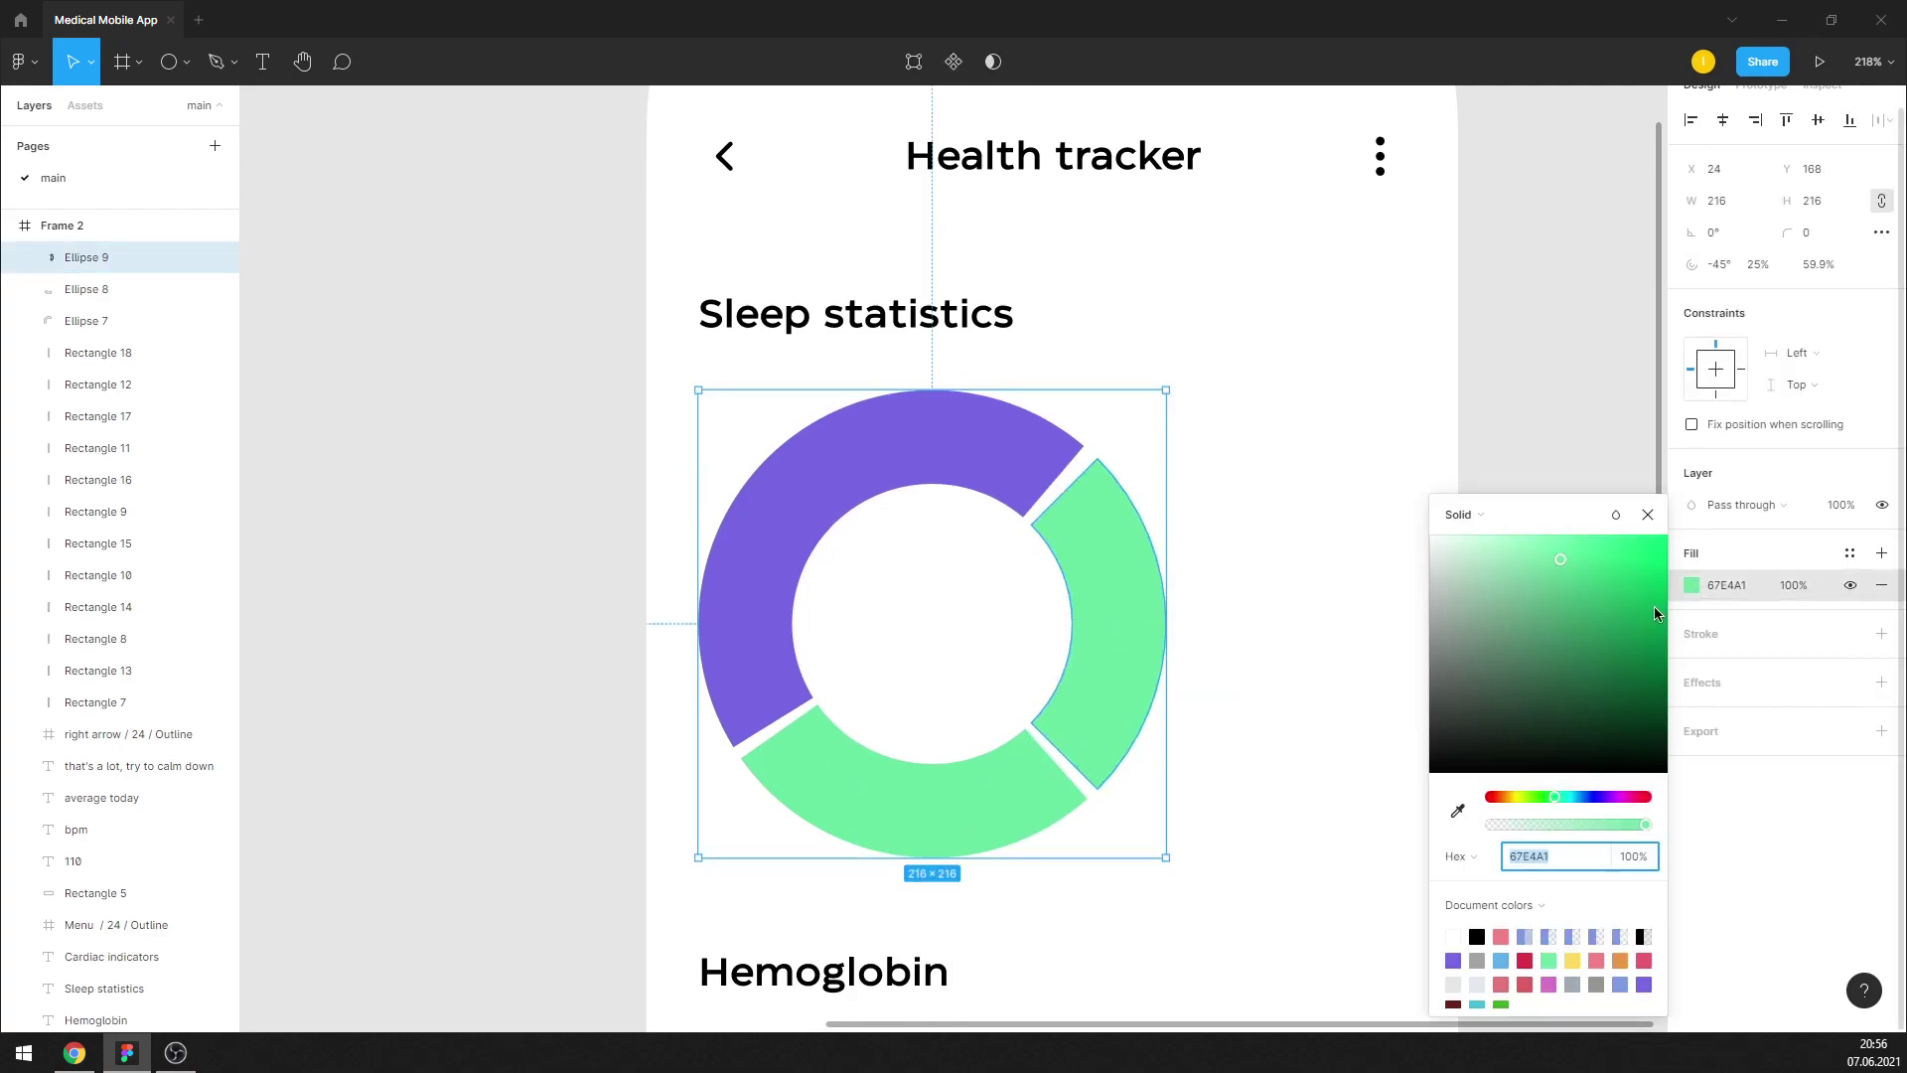
left_click(1577, 797)
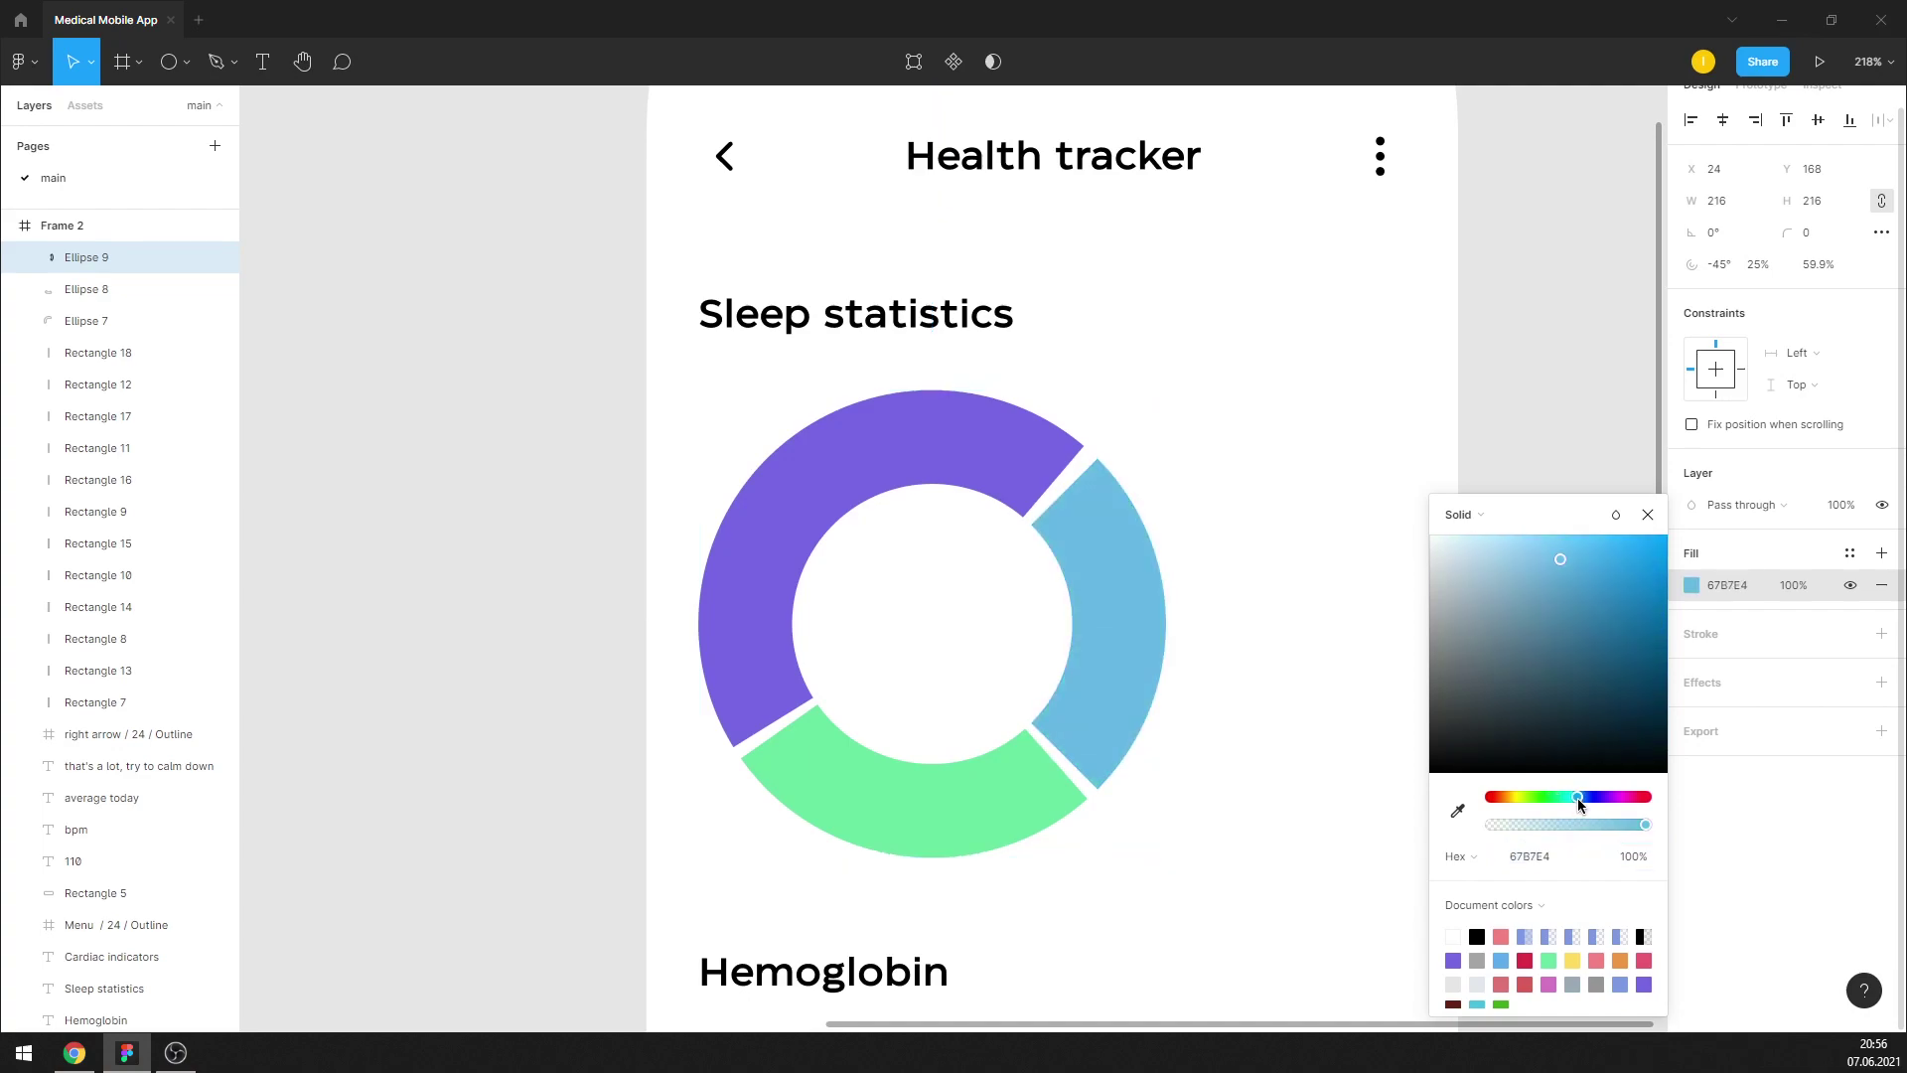
left_click(1647, 515)
left_click(1316, 554)
left_click(1112, 574)
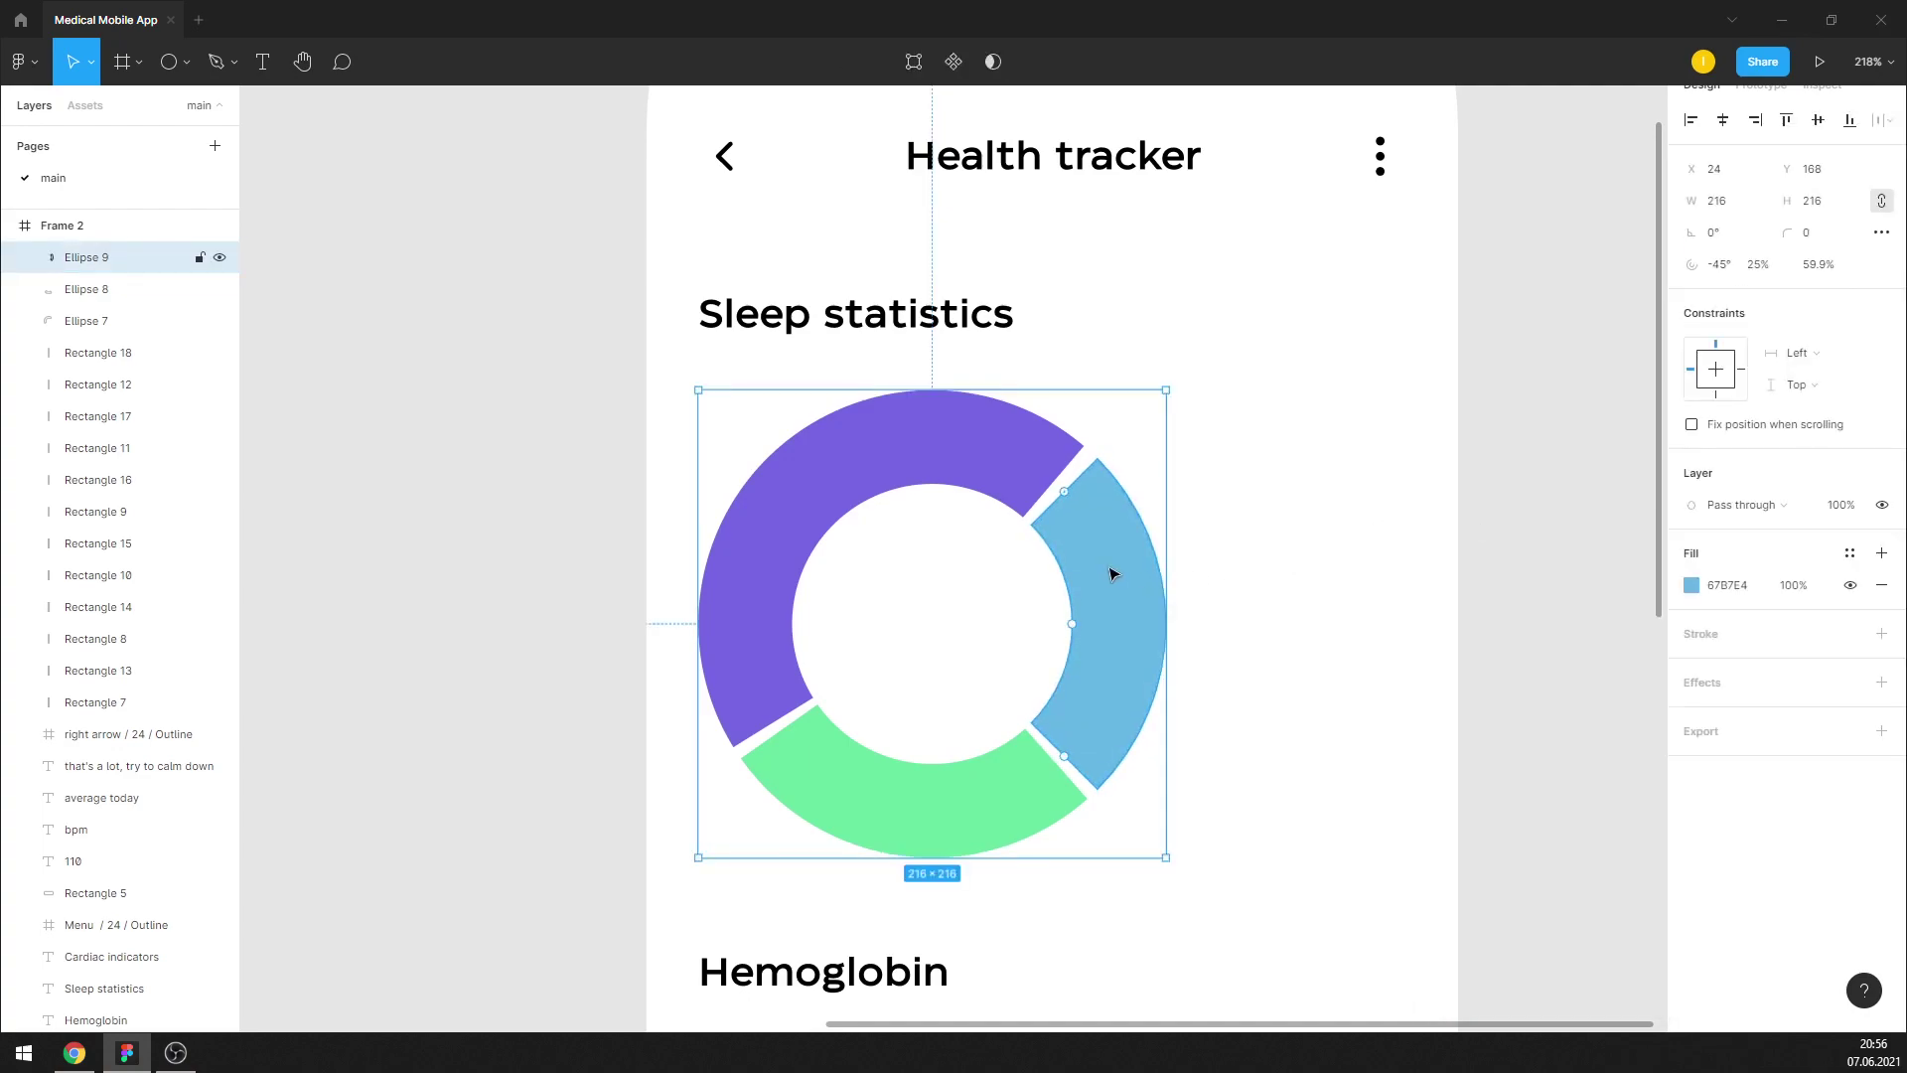
left_click(1236, 530)
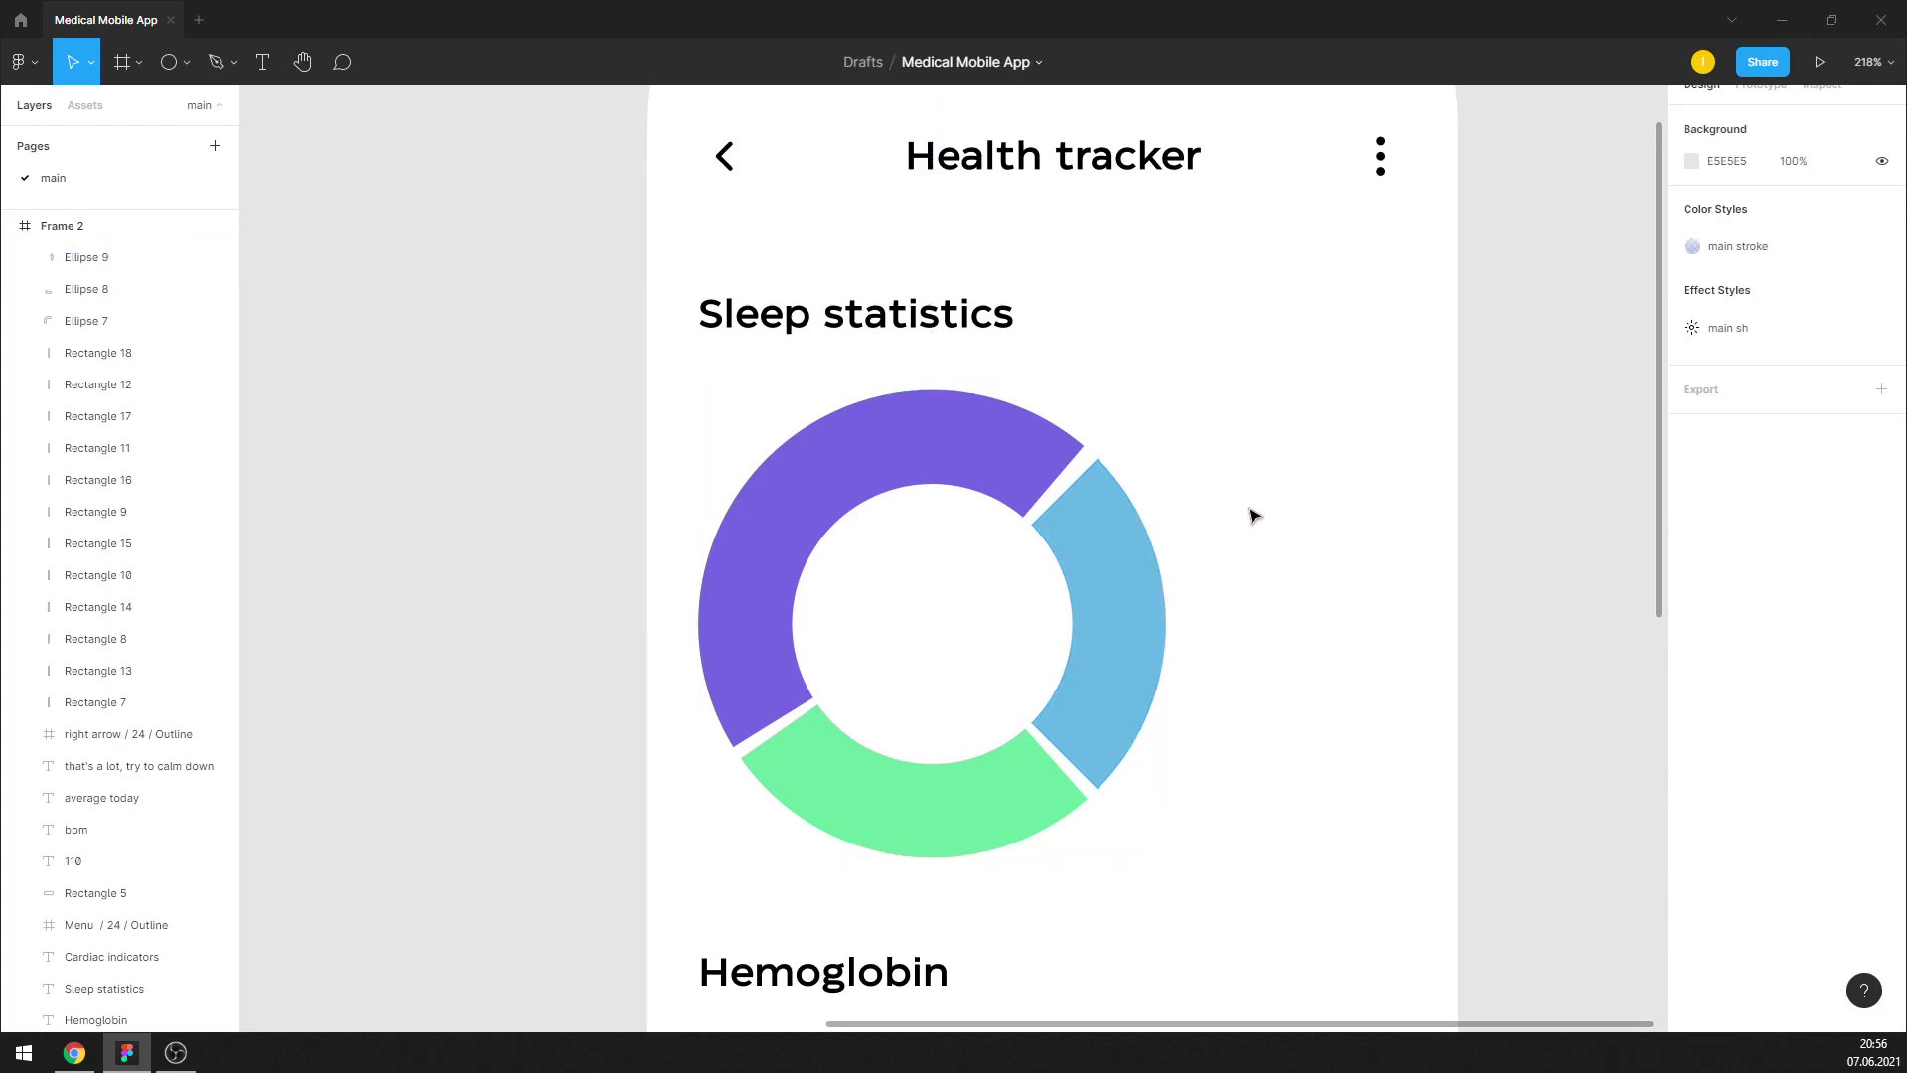
scroll(1013, 519, "down", 10)
scroll(1022, 524, "up", 6)
Paste a copy of the purple arc and shrink it into a thin inner band
scroll(954, 502, "up", 2)
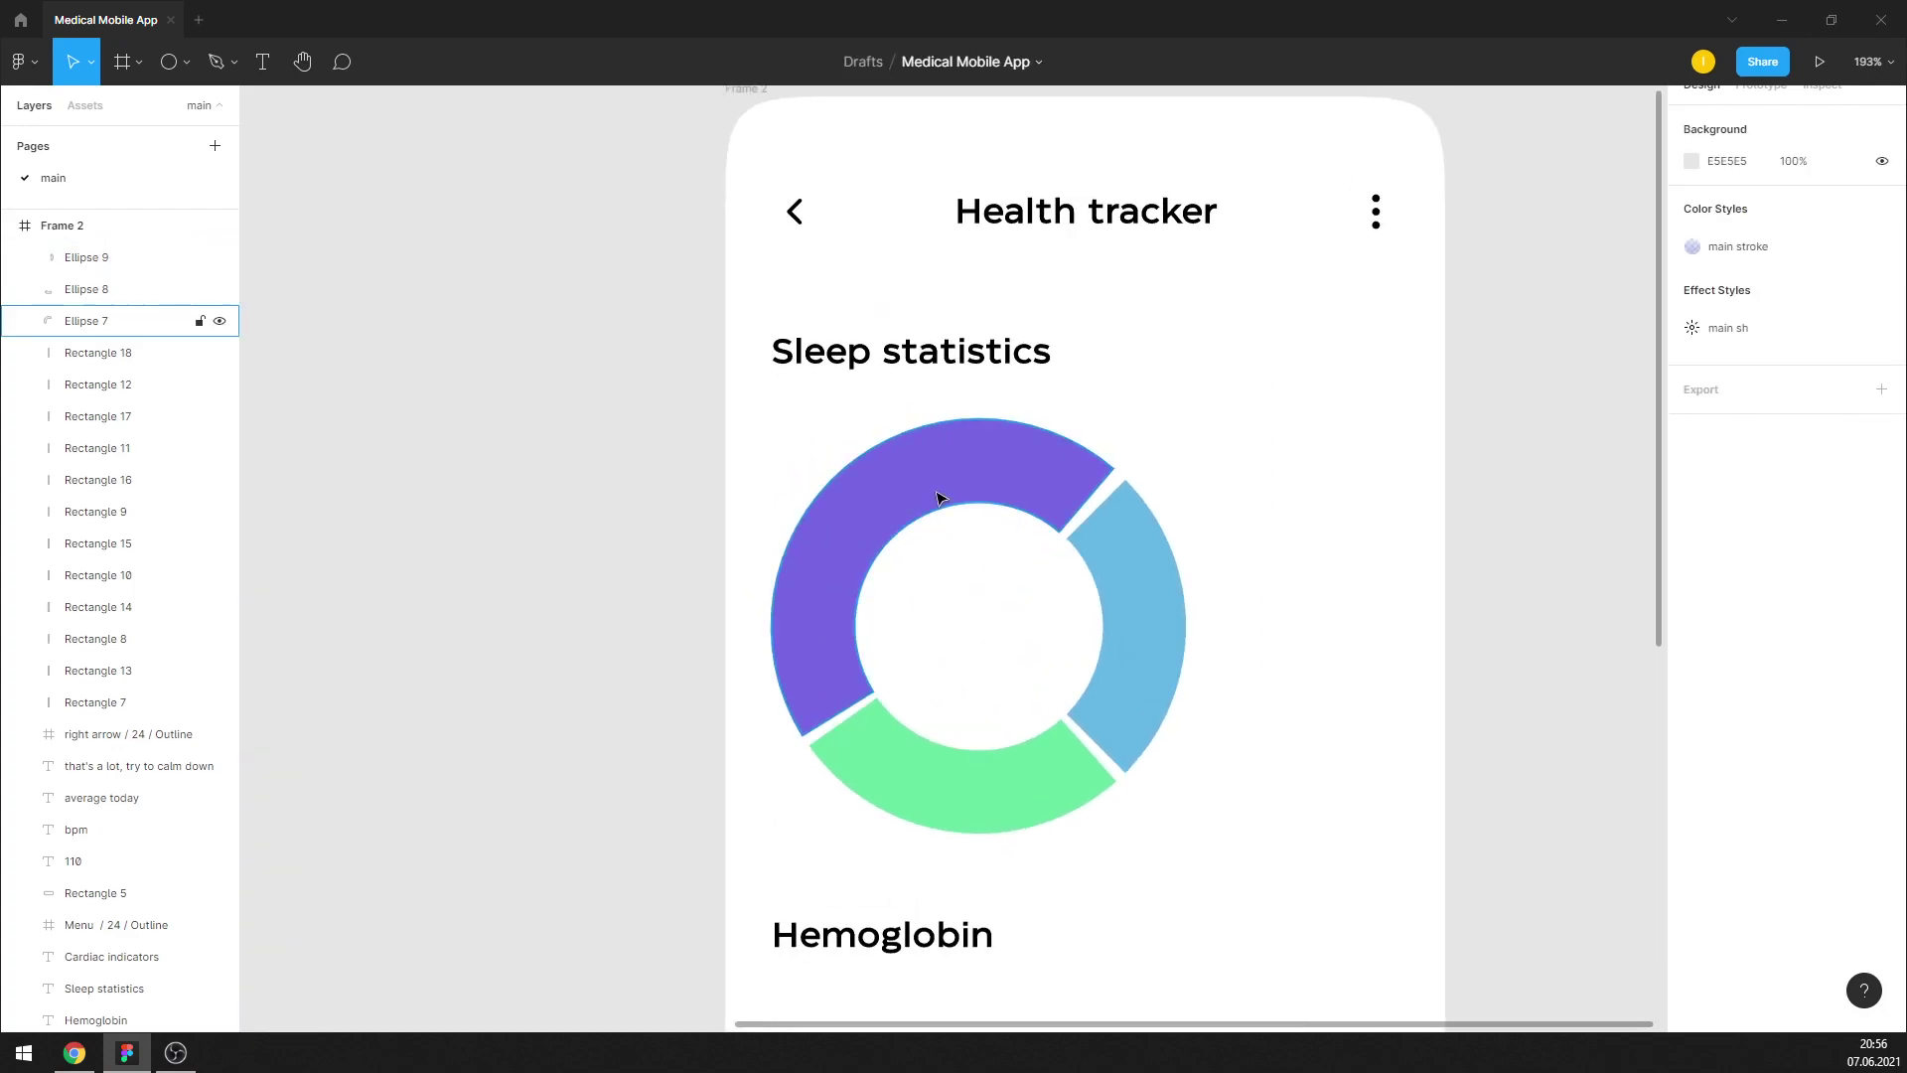
left_click(941, 497)
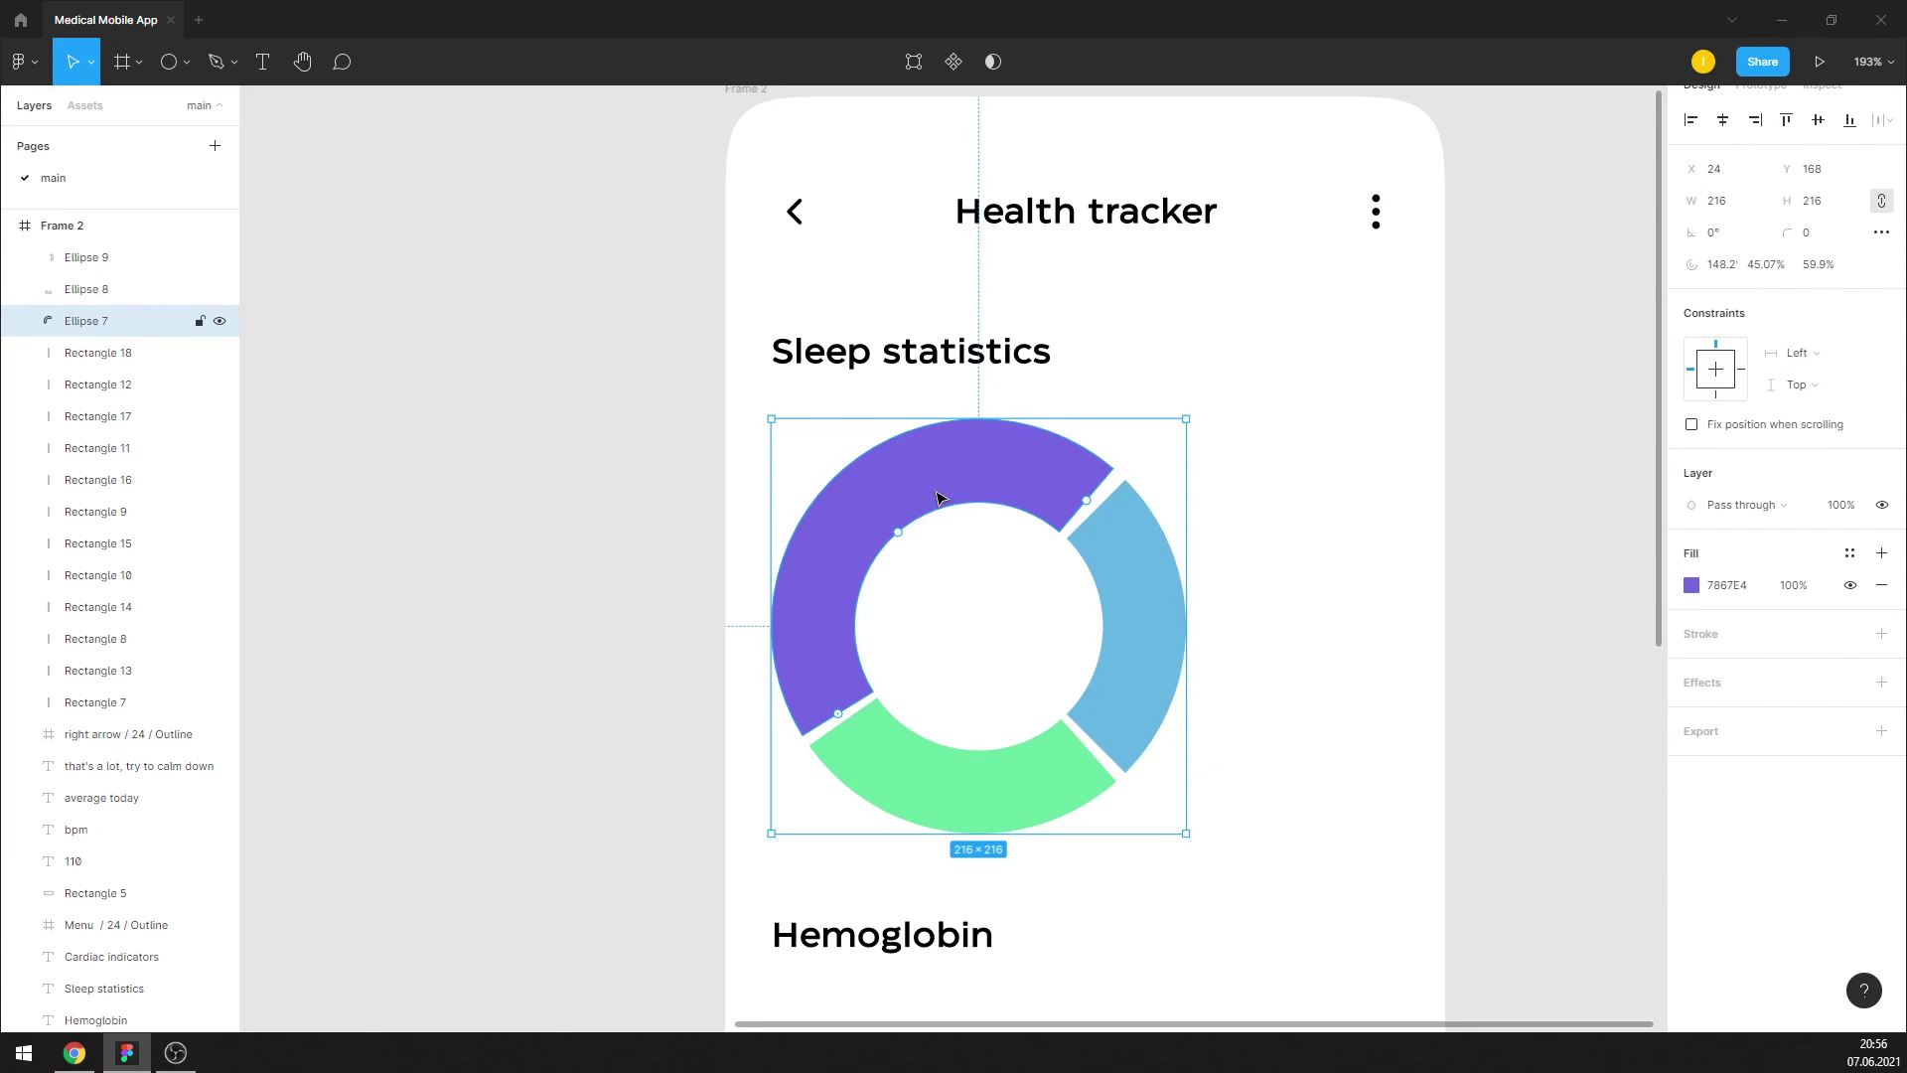
key("ctrl+v")
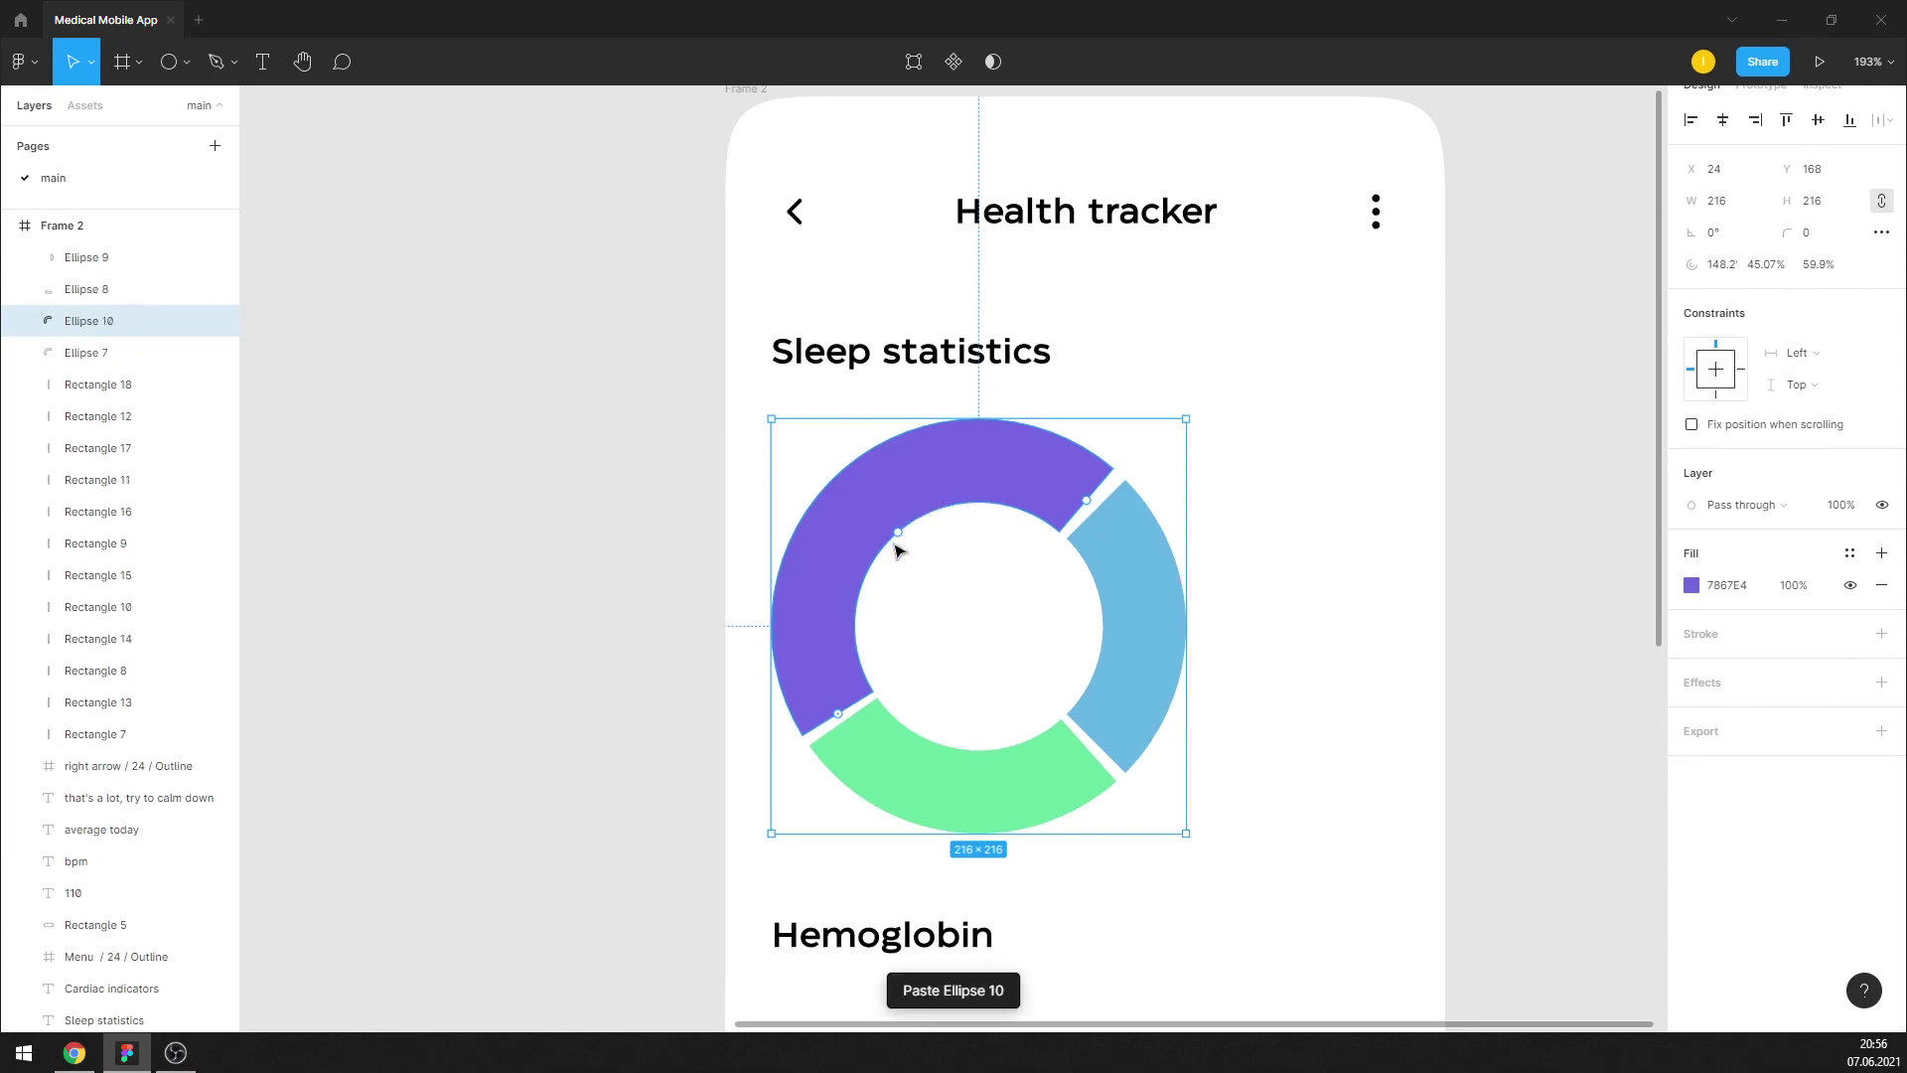
left_click_drag(898, 534, 934, 568)
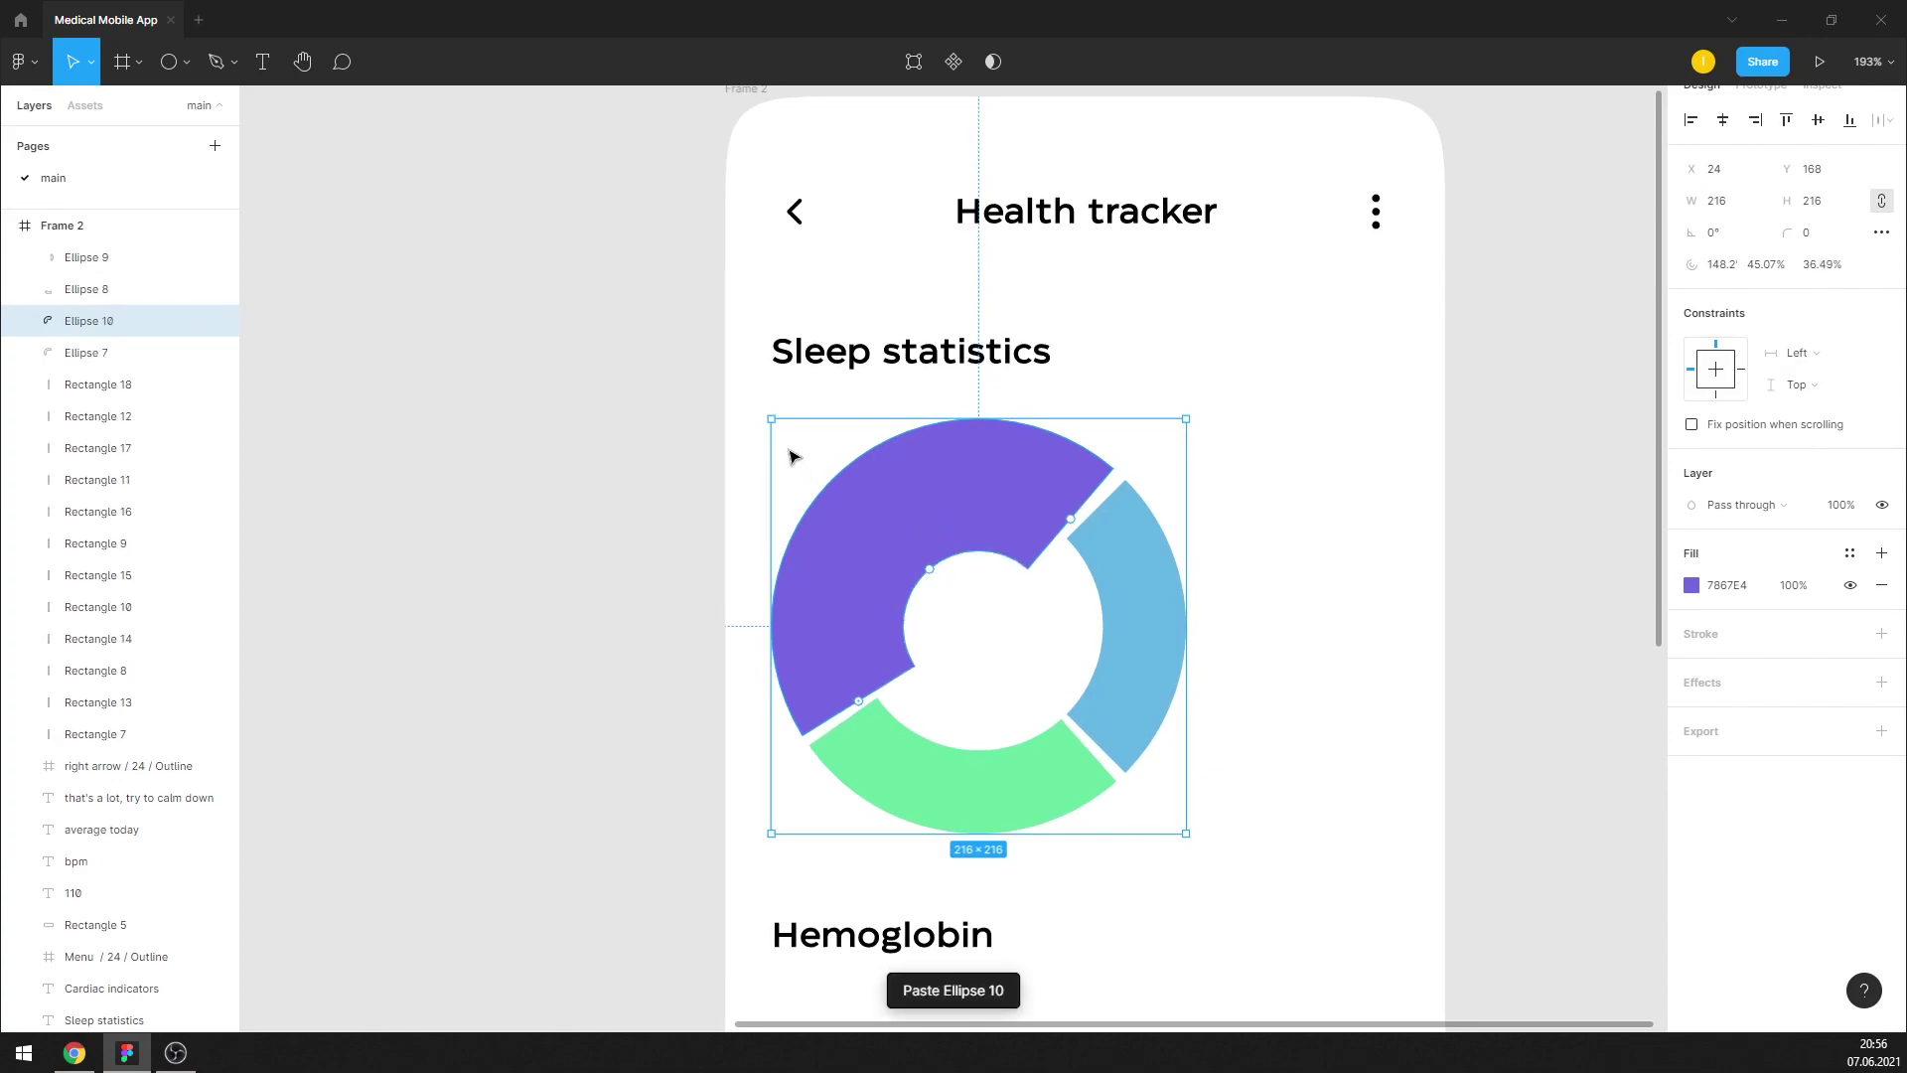
mouse_move(772, 419)
left_mouse_down()
mouse_move(874, 508)
mouse_move(856, 501)
left_mouse_up()
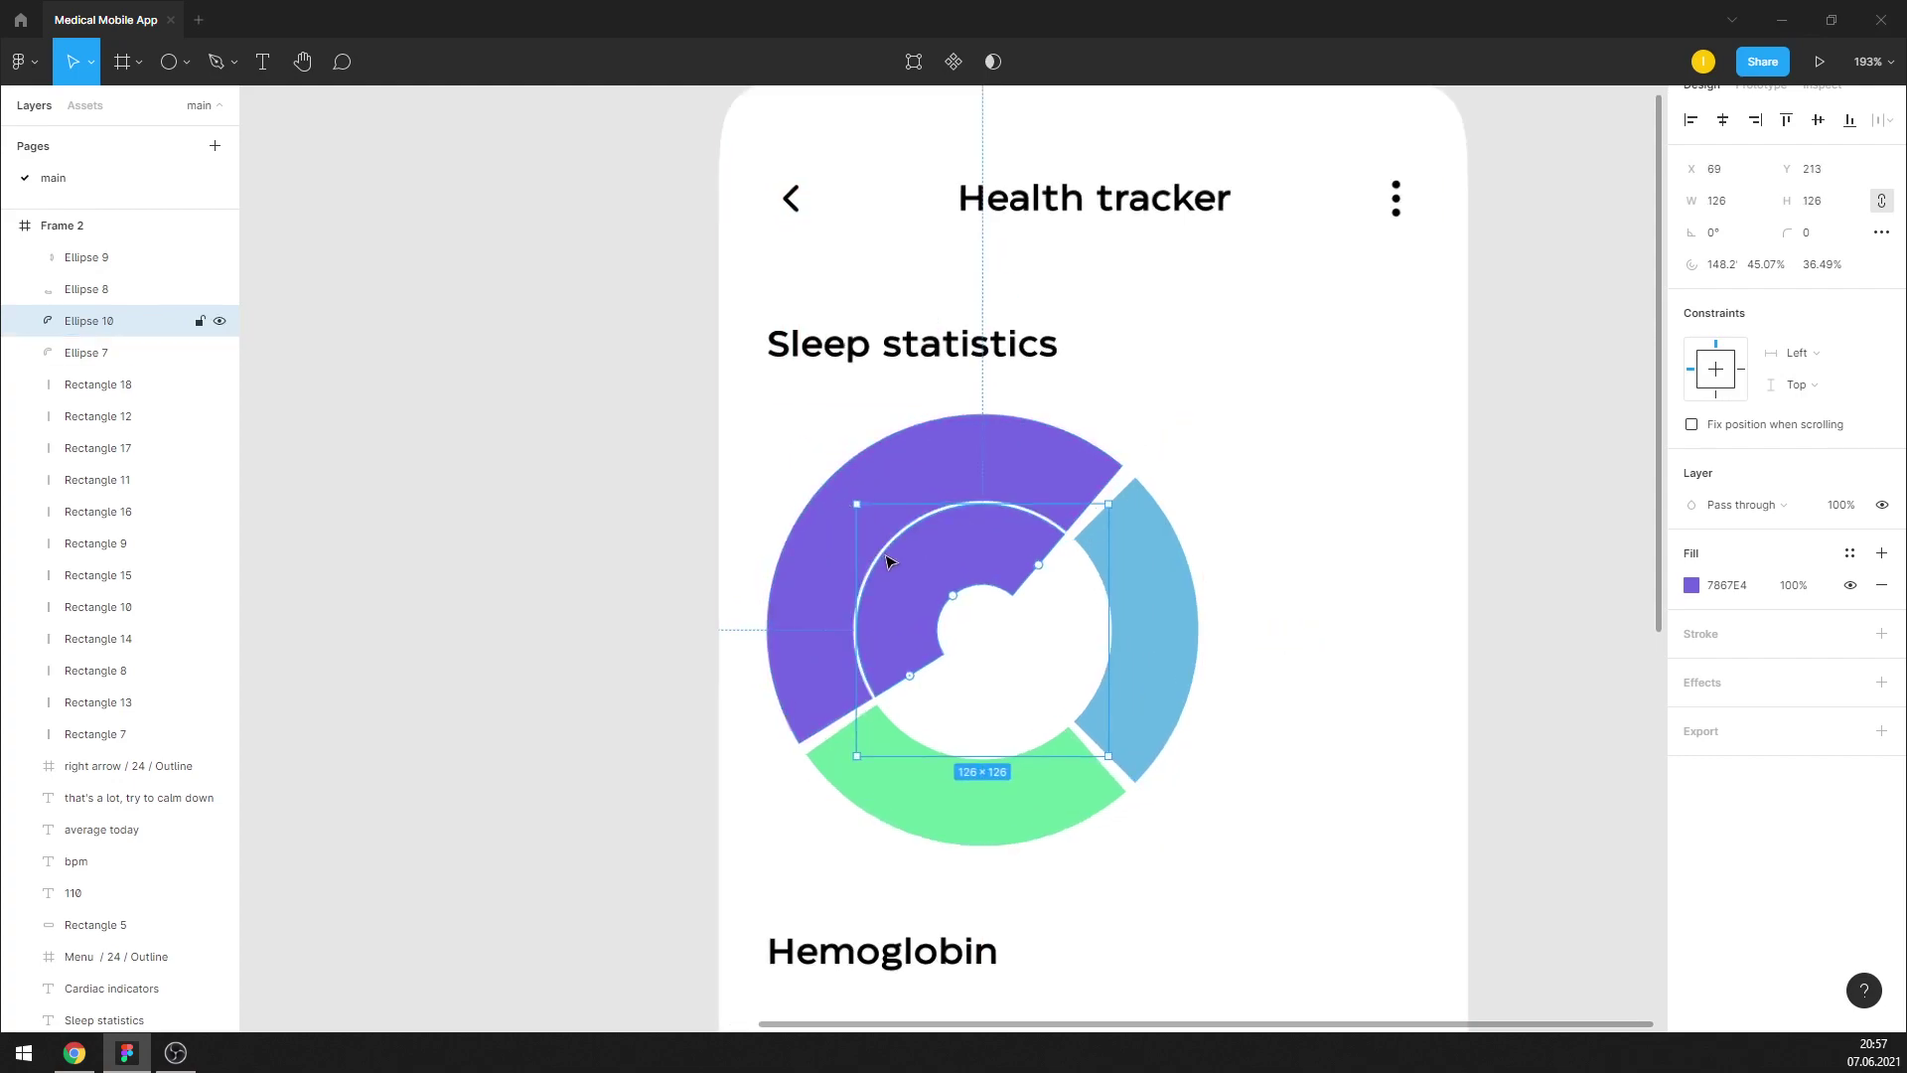
scroll(910, 558, "up", 5, "ctrl")
left_click_drag(1108, 567, 924, 588)
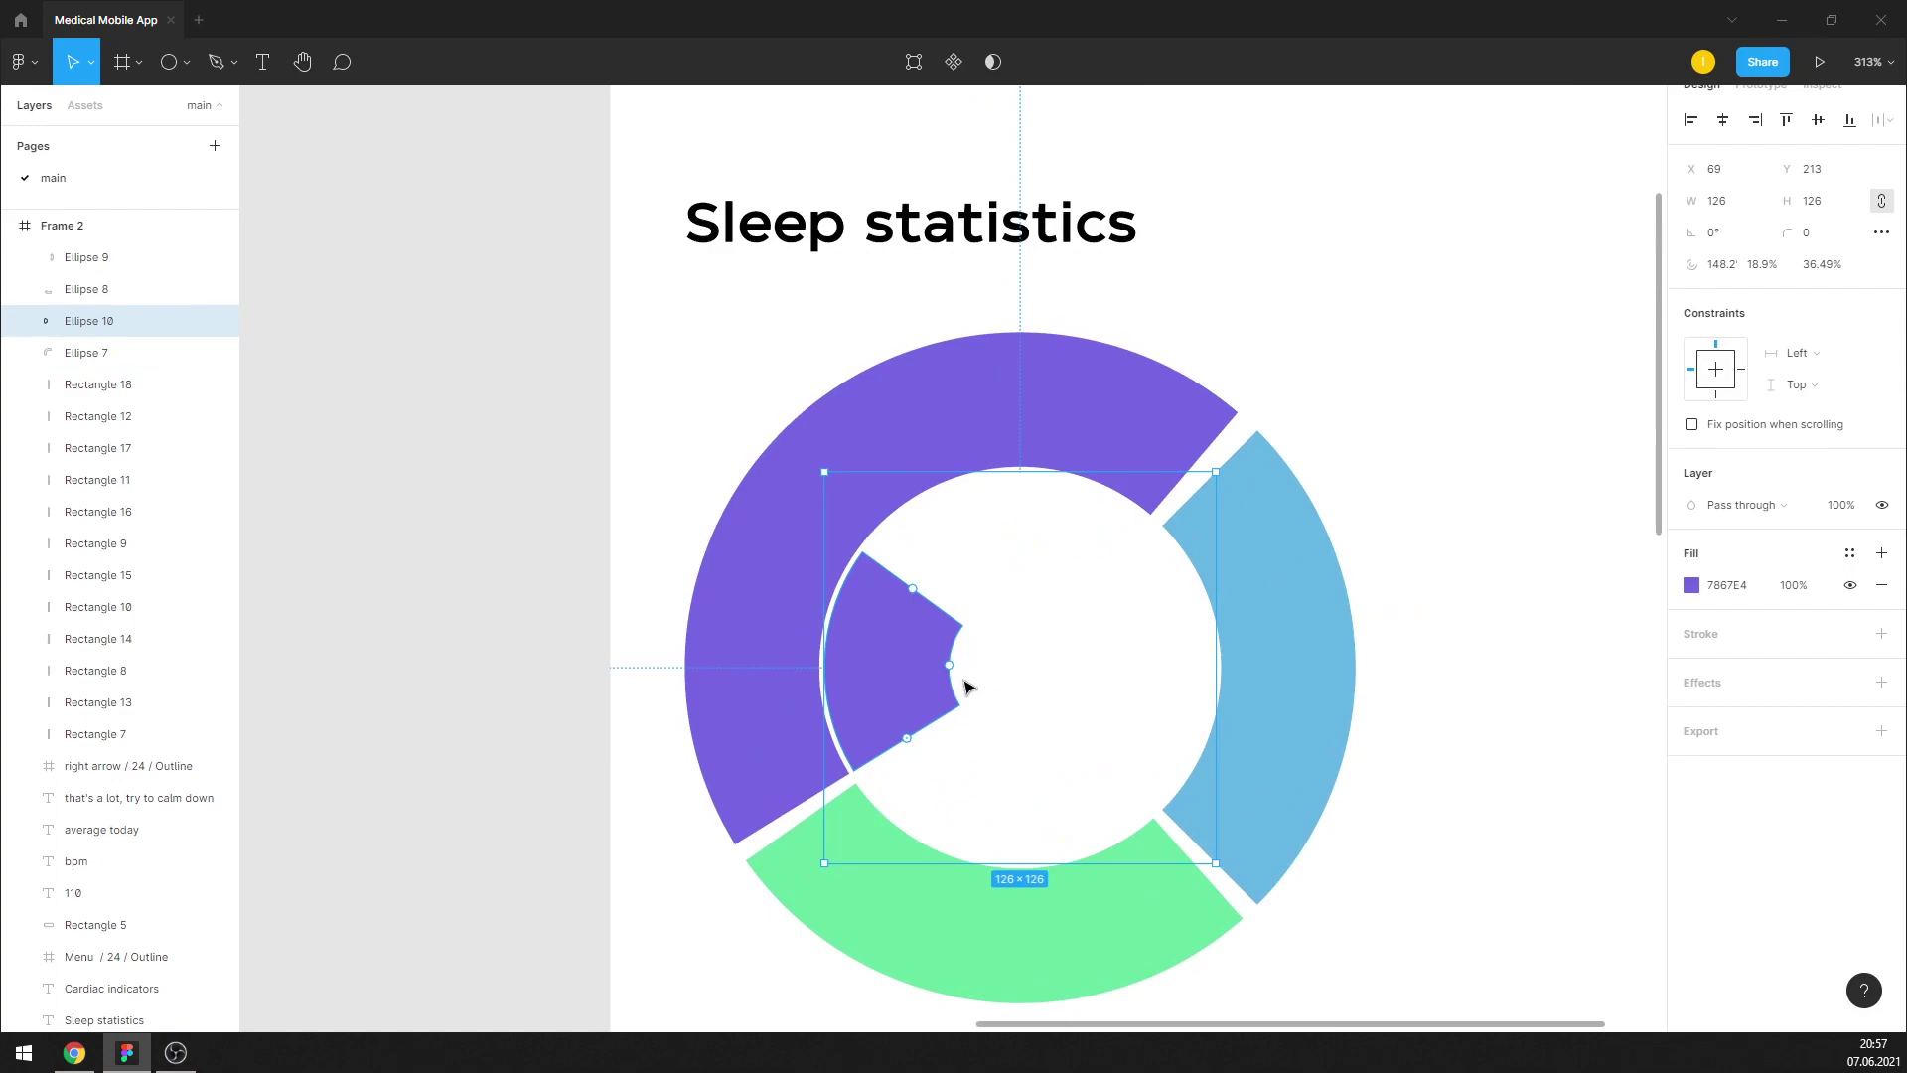
left_click_drag(956, 673, 870, 666)
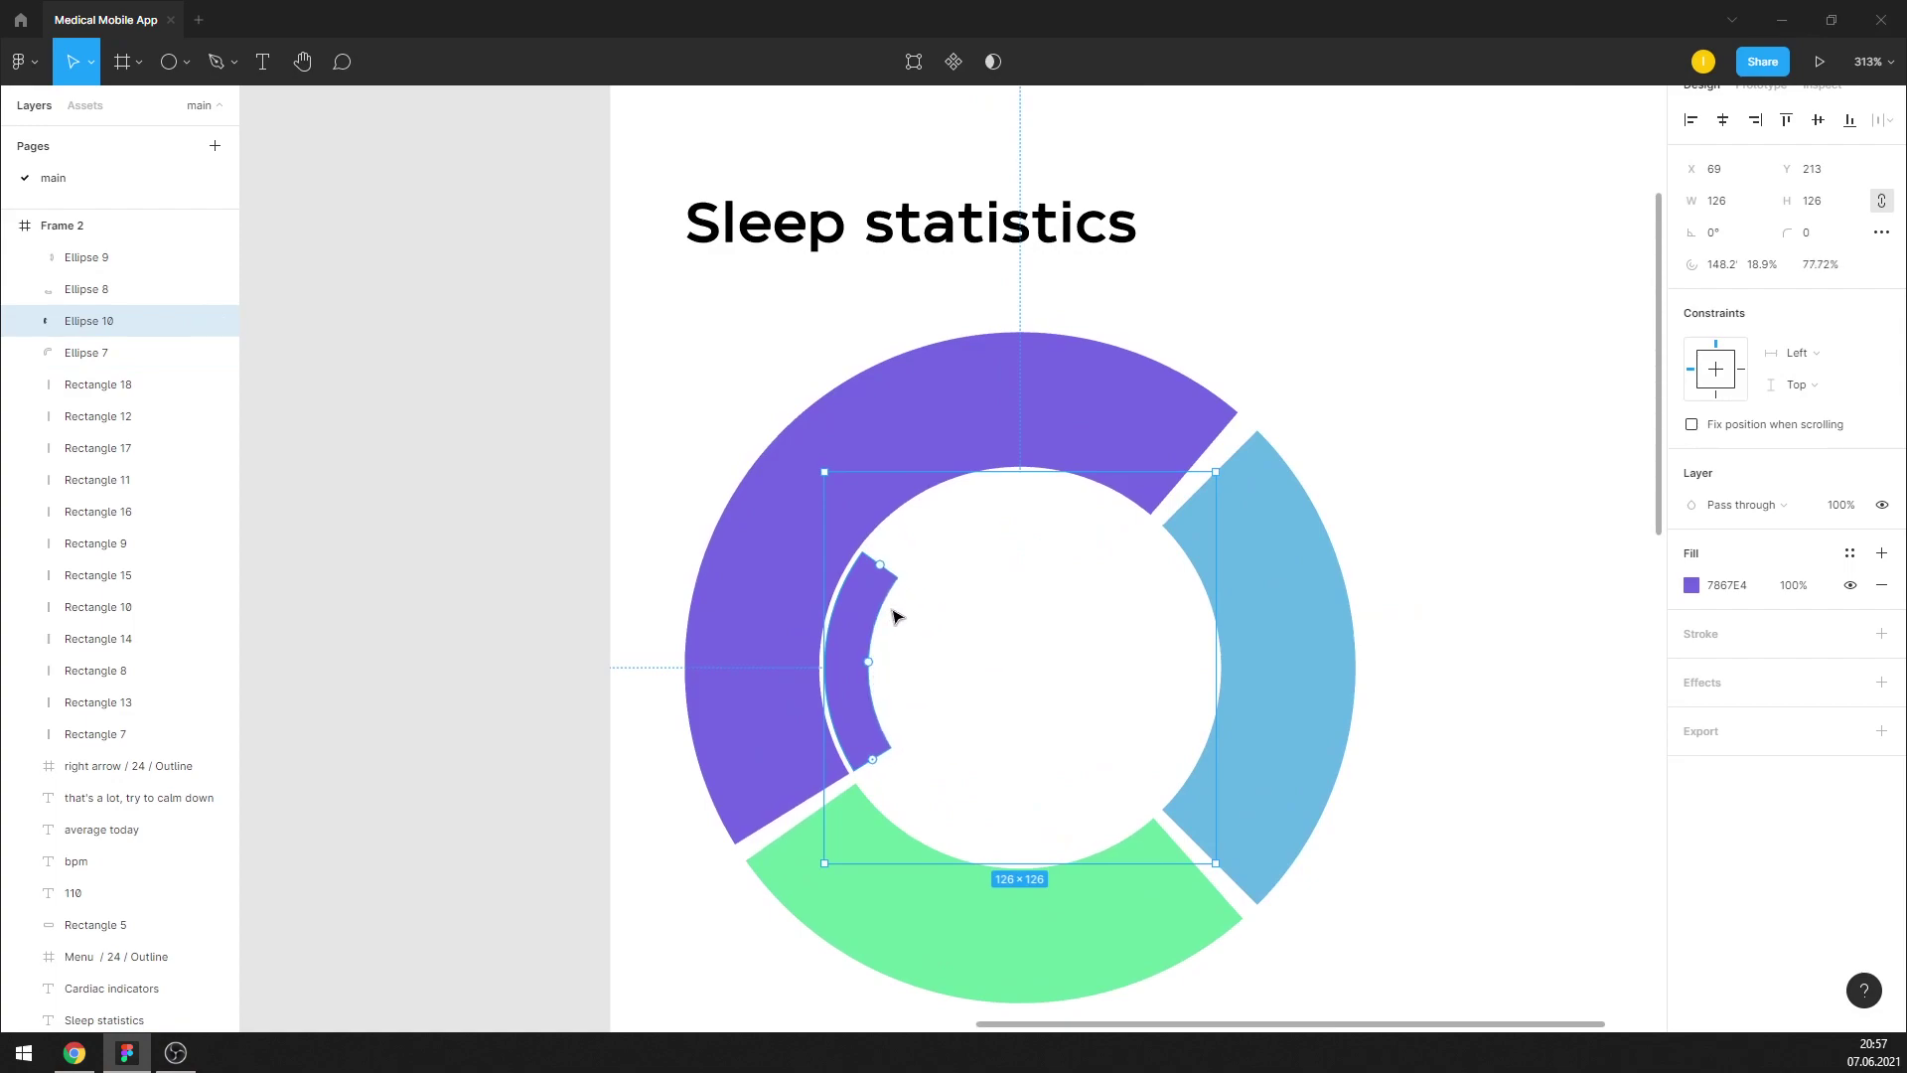
Add a second inner arc along the top and lengthen both inner arcs
key("ctrl+v")
scroll(906, 608, "up", 5, "ctrl")
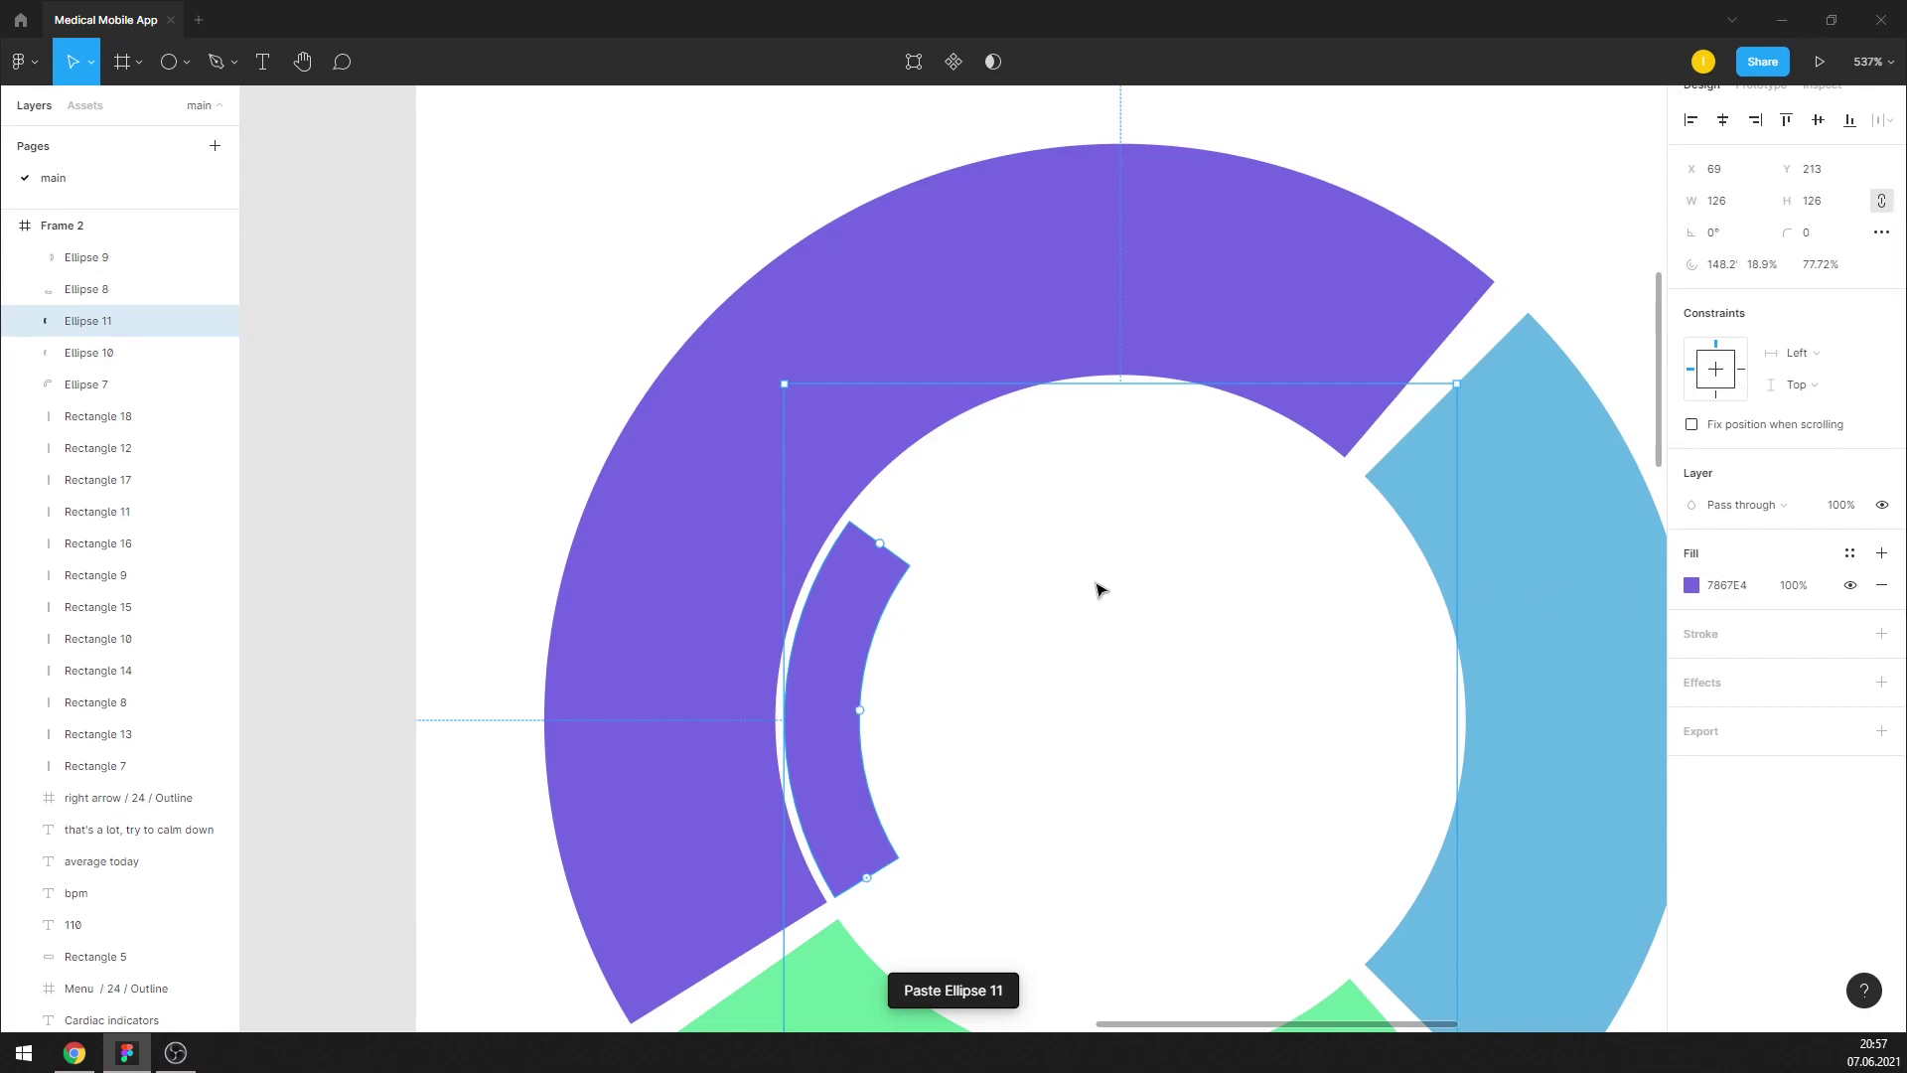
mouse_move(872, 882)
left_mouse_down()
mouse_move(856, 834)
mouse_move(1050, 578)
left_mouse_up()
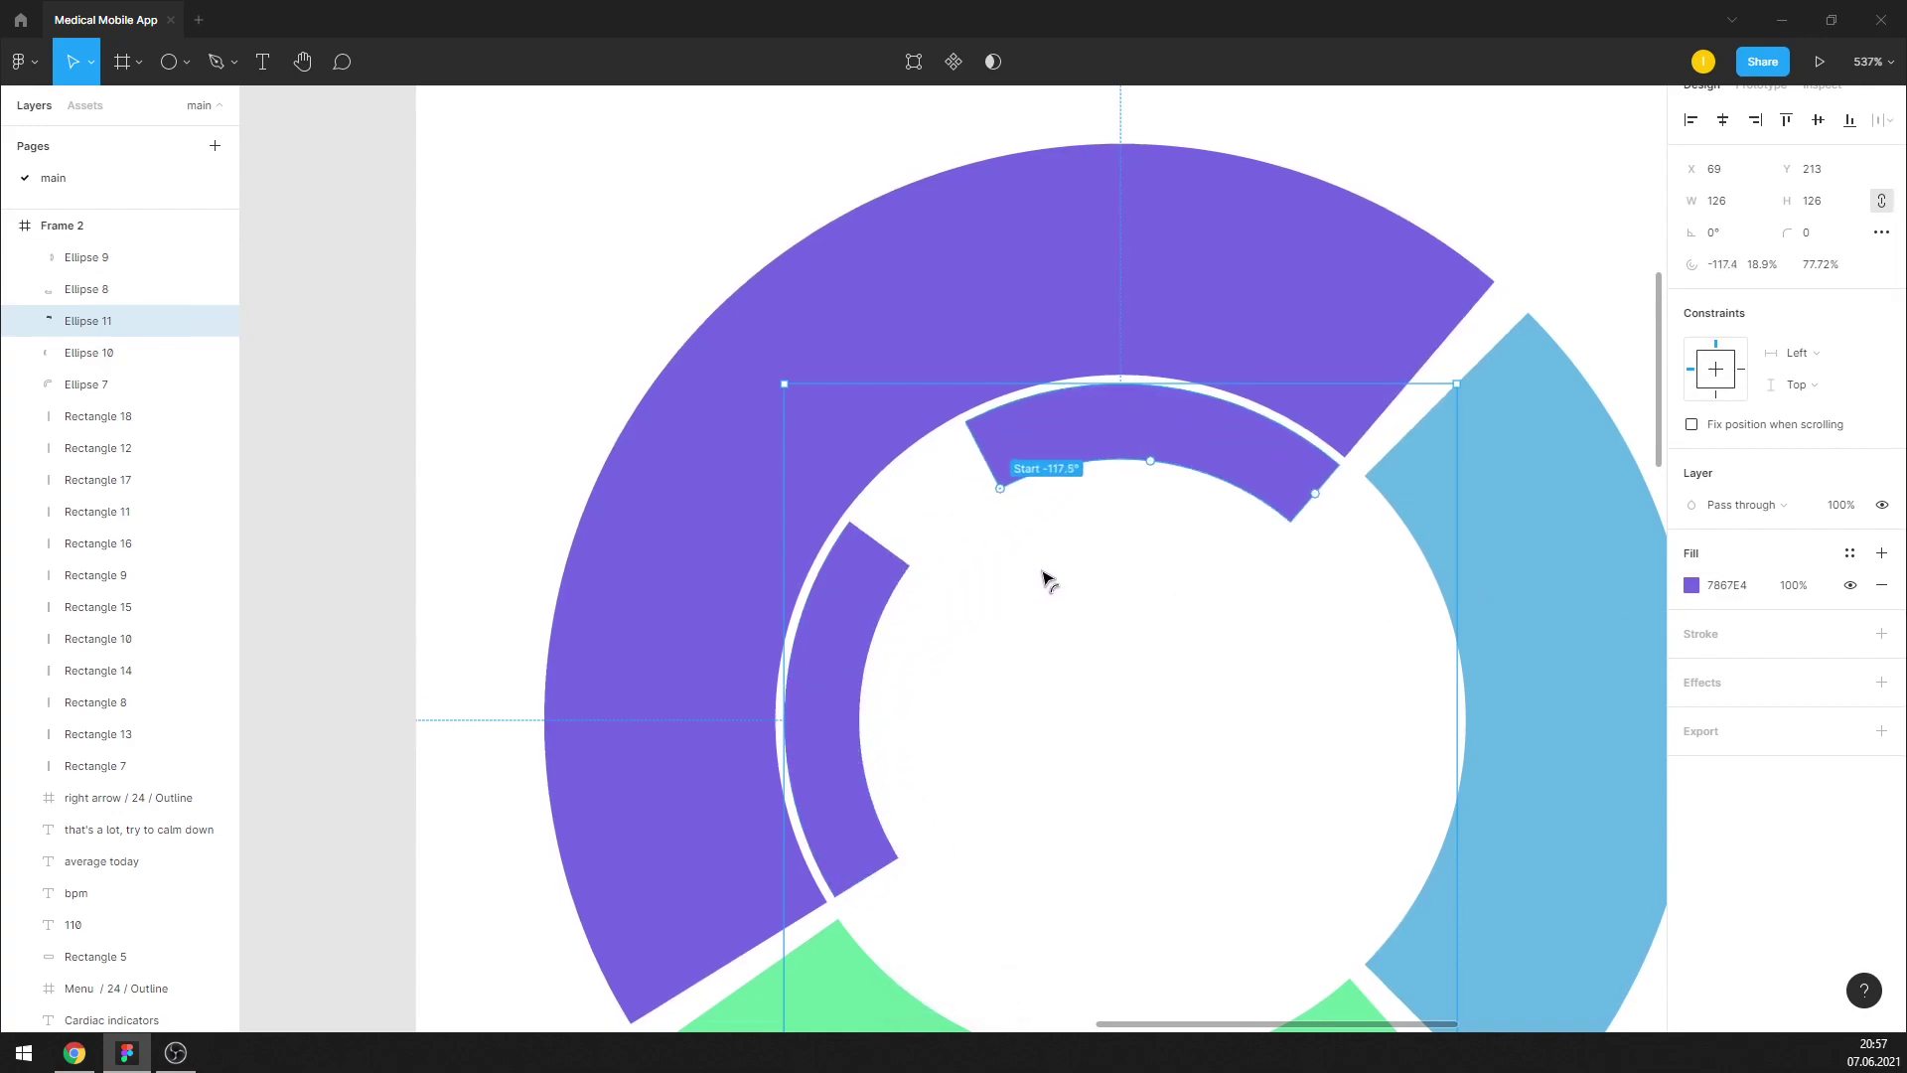
left_click_drag(1049, 578, 1030, 573)
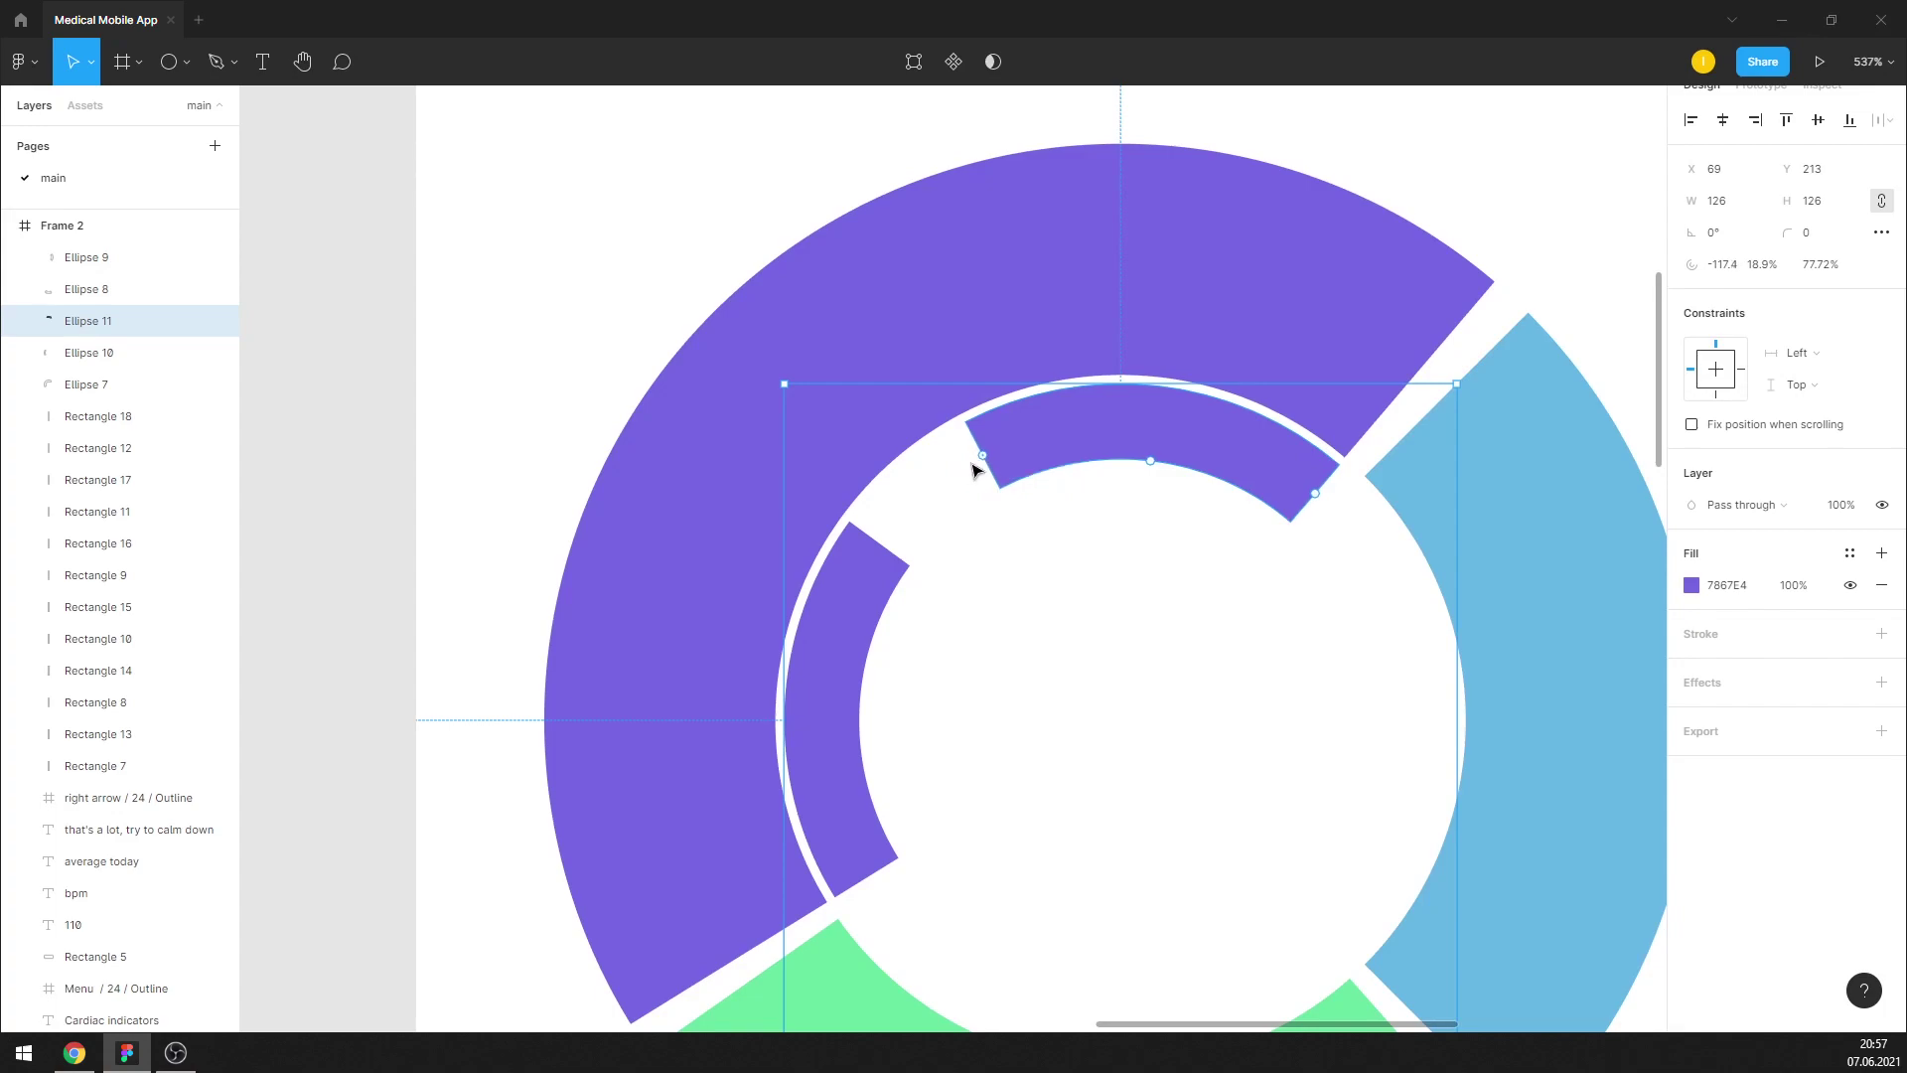
left_click_drag(982, 456, 909, 506)
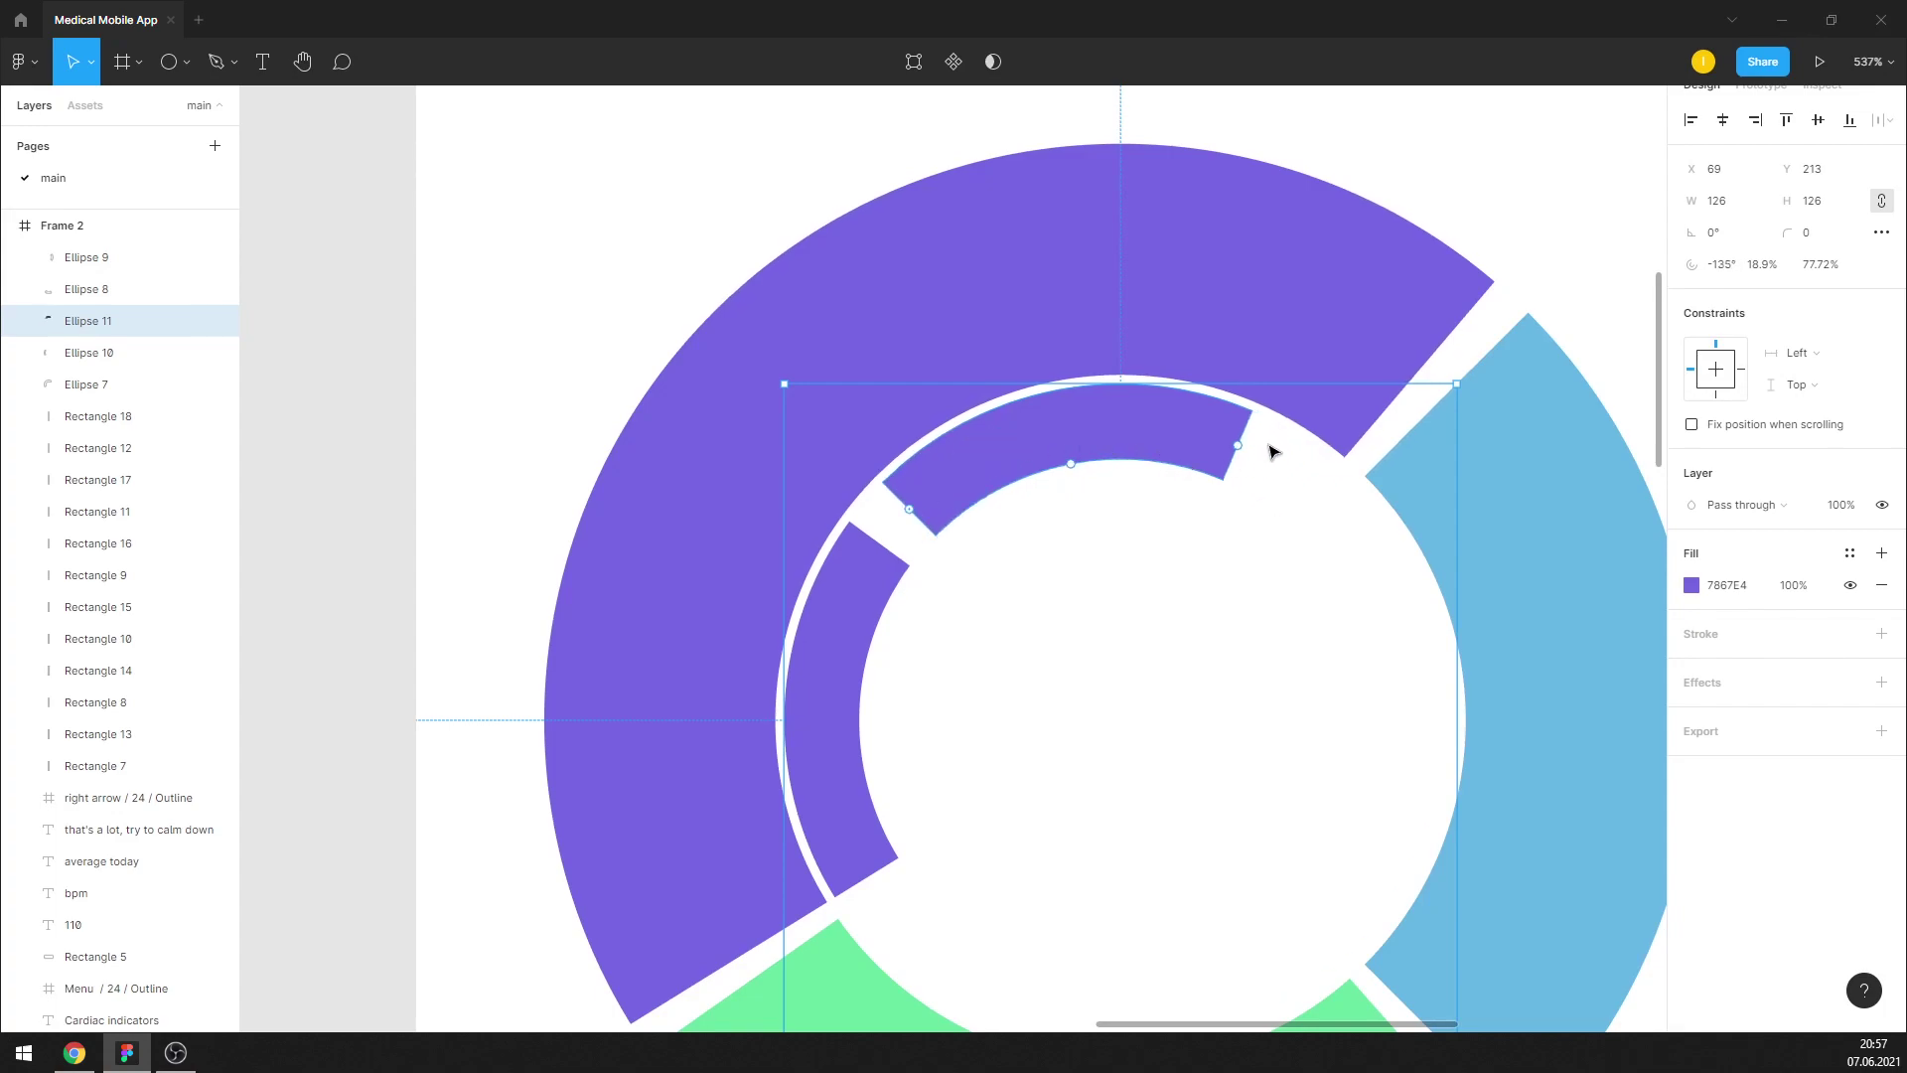
left_click_drag(1237, 446, 1338, 479)
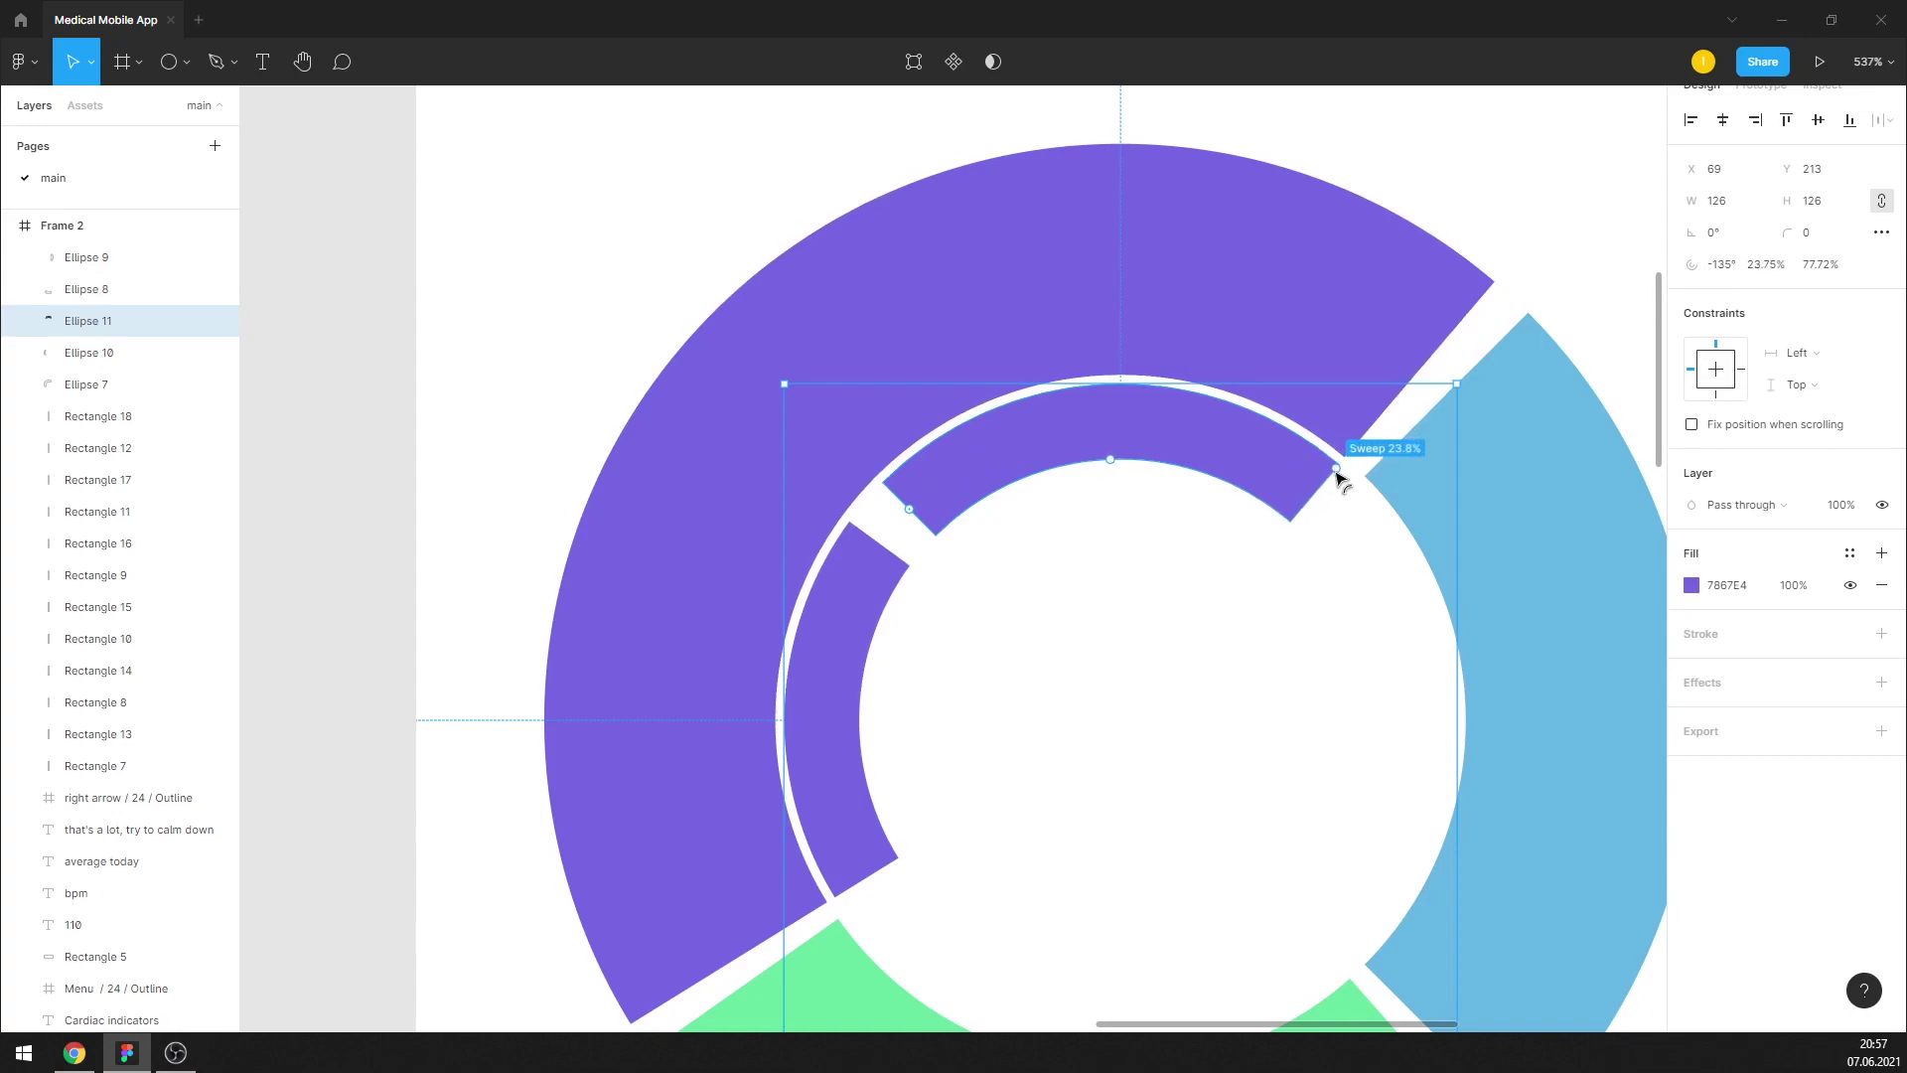
left_click(881, 566)
left_click_drag(887, 554, 906, 534)
Fill the left inner arc 5A3EC0 and the top inner arc A08FFF
left_click(1733, 586)
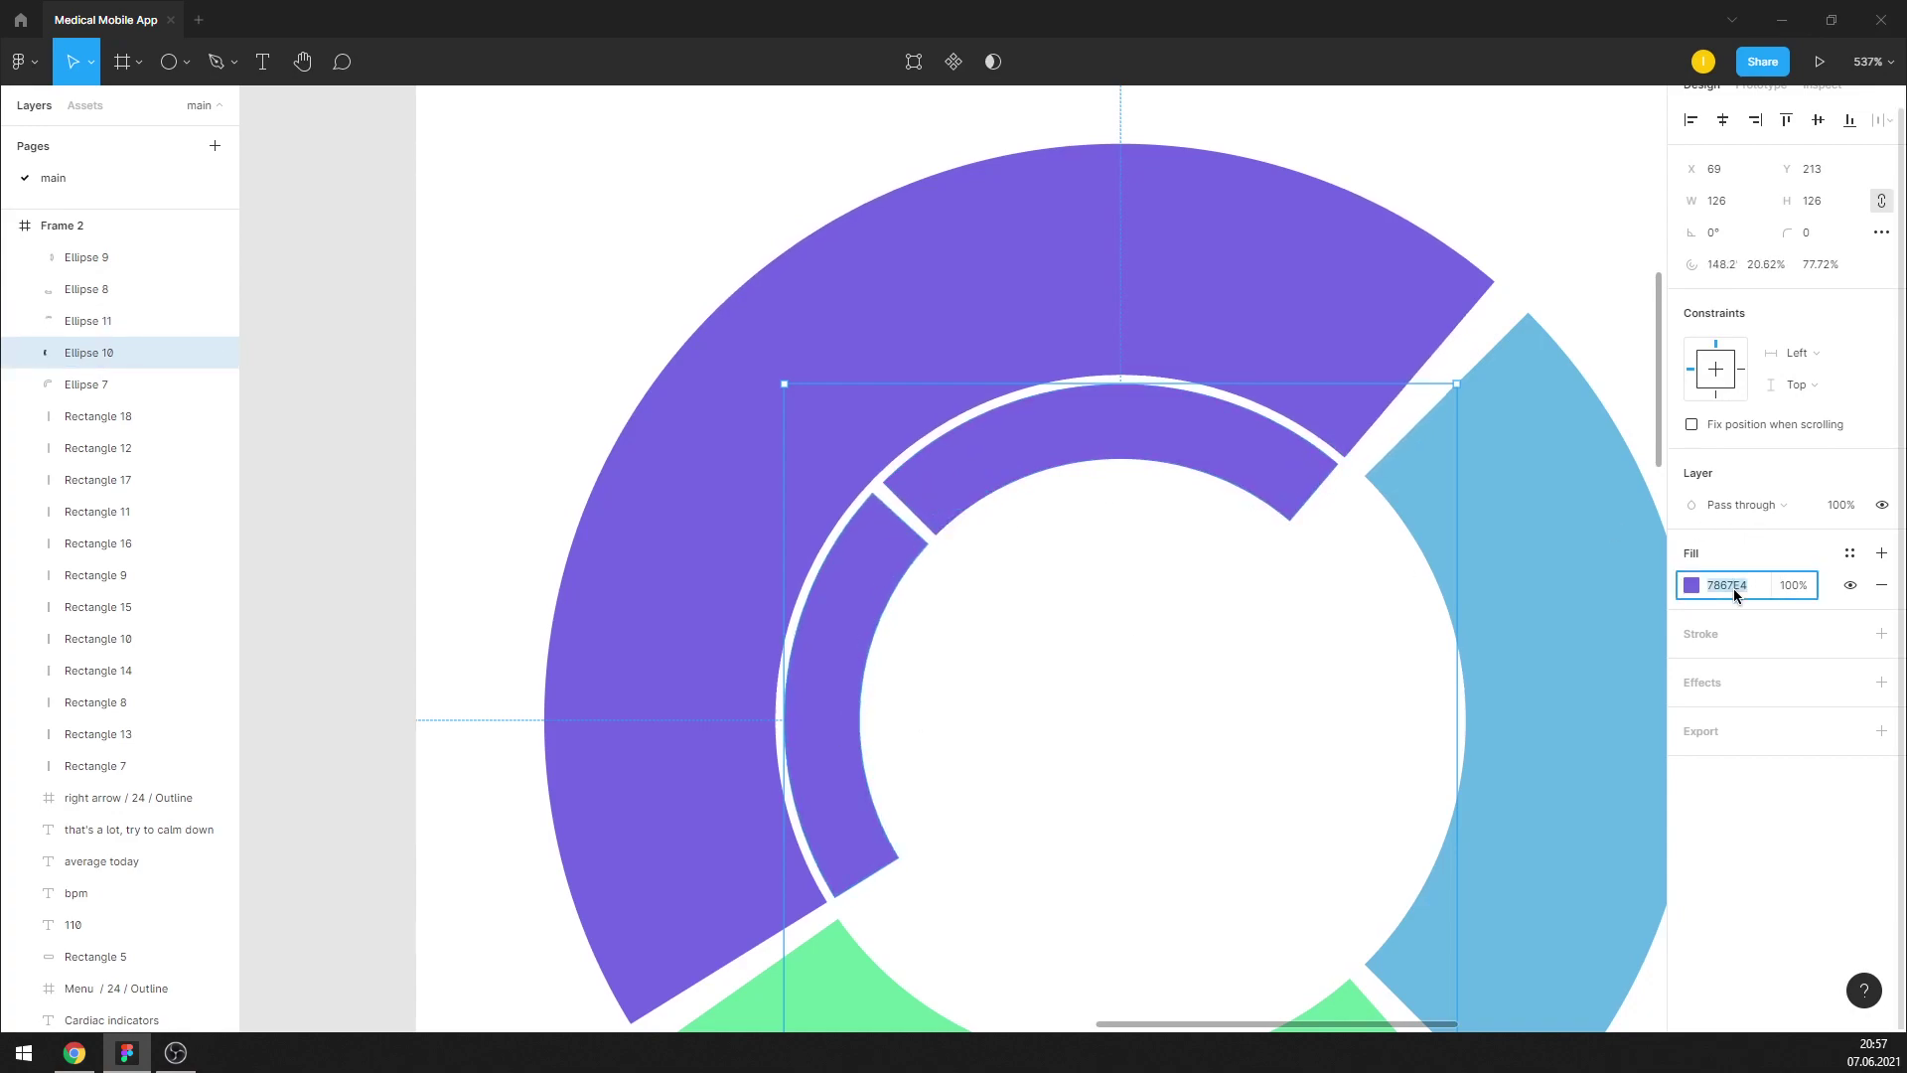
type("5A3EC0")
key("Return")
left_click(1162, 452)
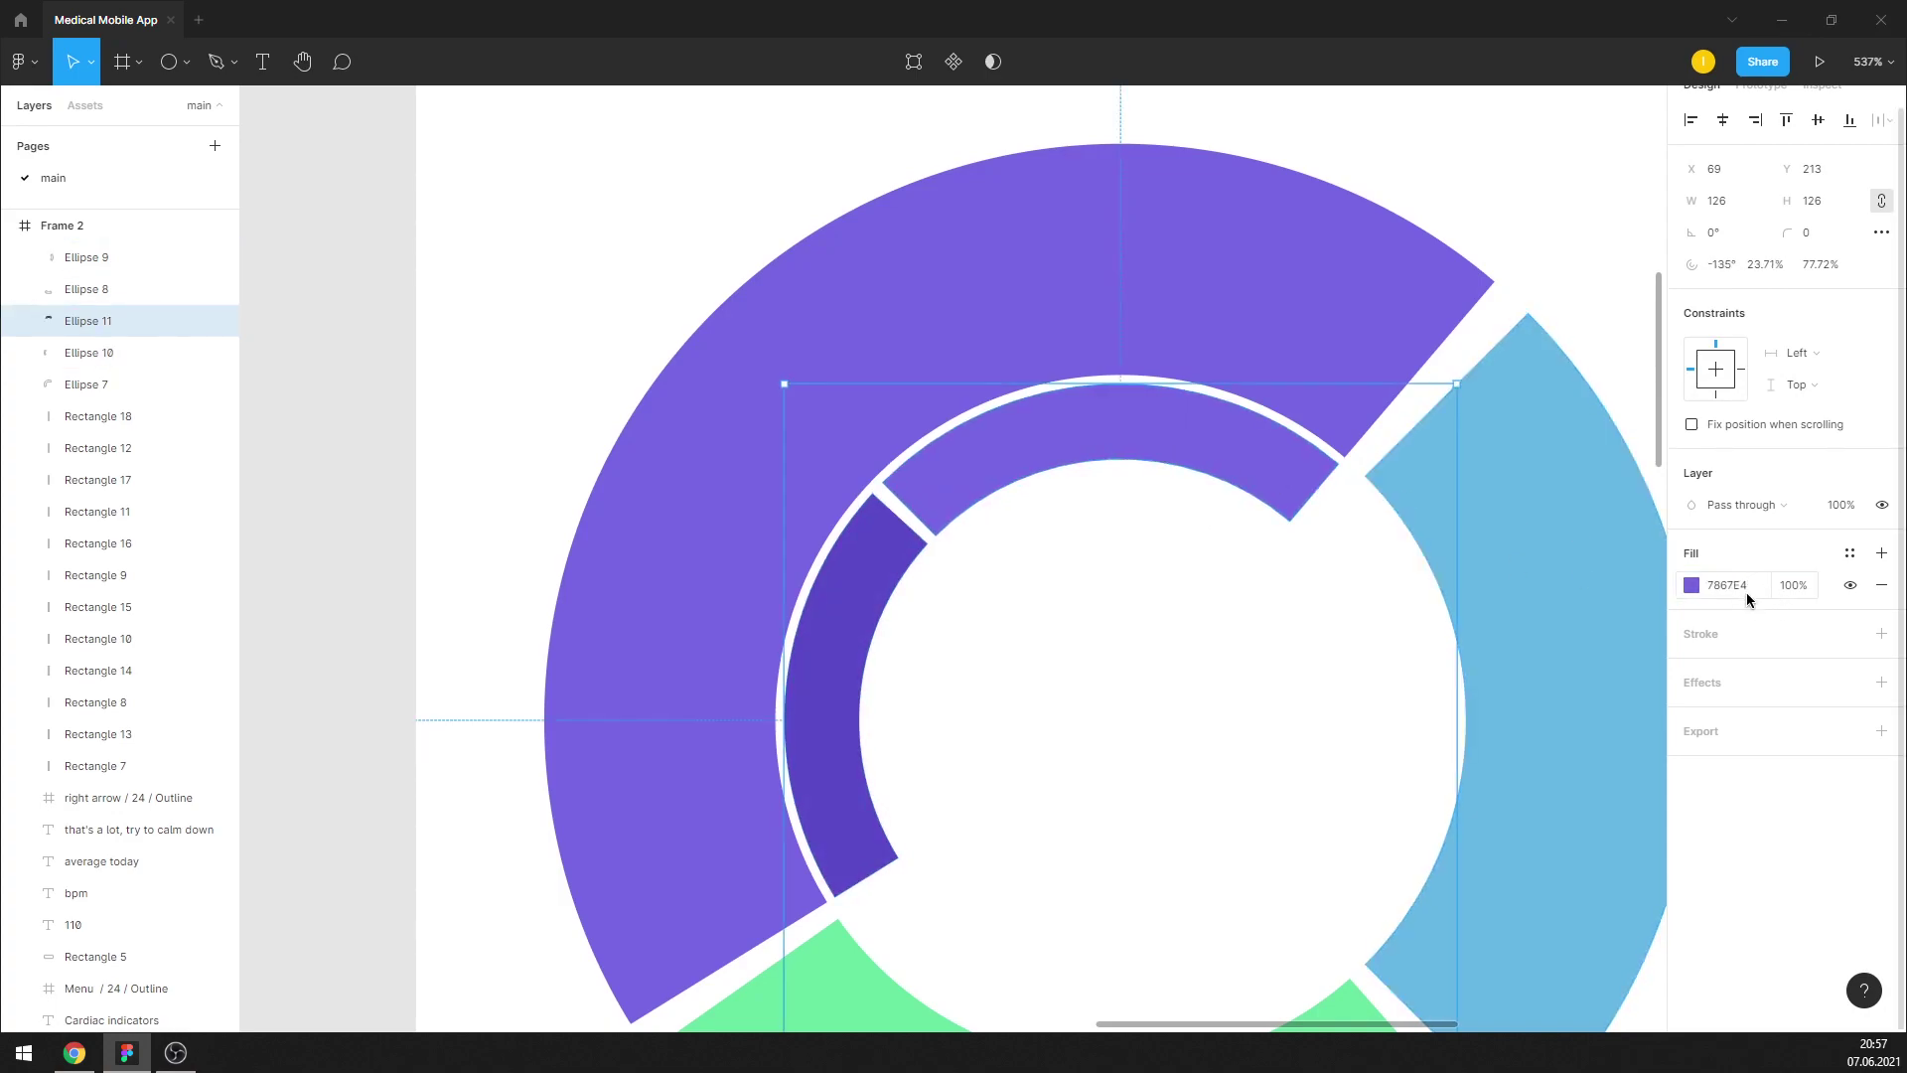
left_click(1733, 586)
type("A08FFF")
key("Return")
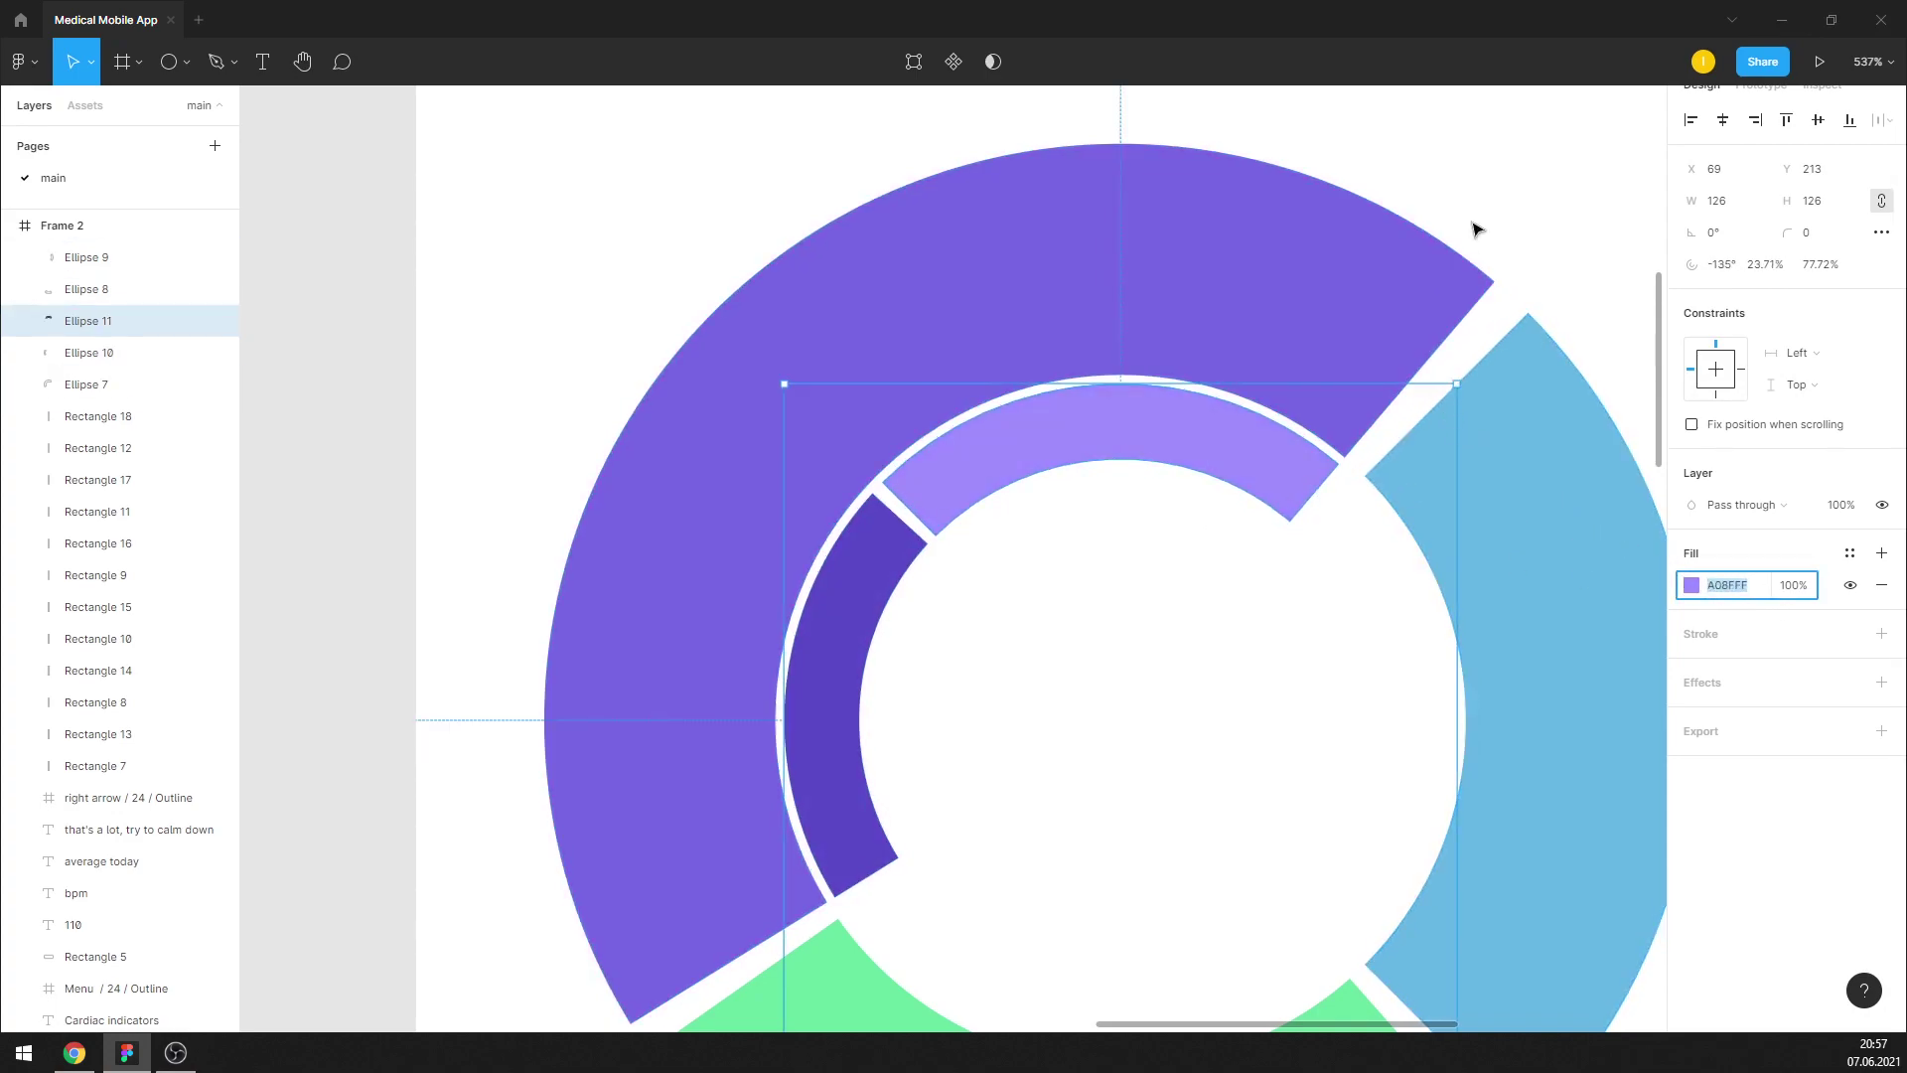
key("Escape")
scroll(983, 268, "down", 5)
scroll(1009, 289, "up", 1)
scroll(983, 357, "up", 3)
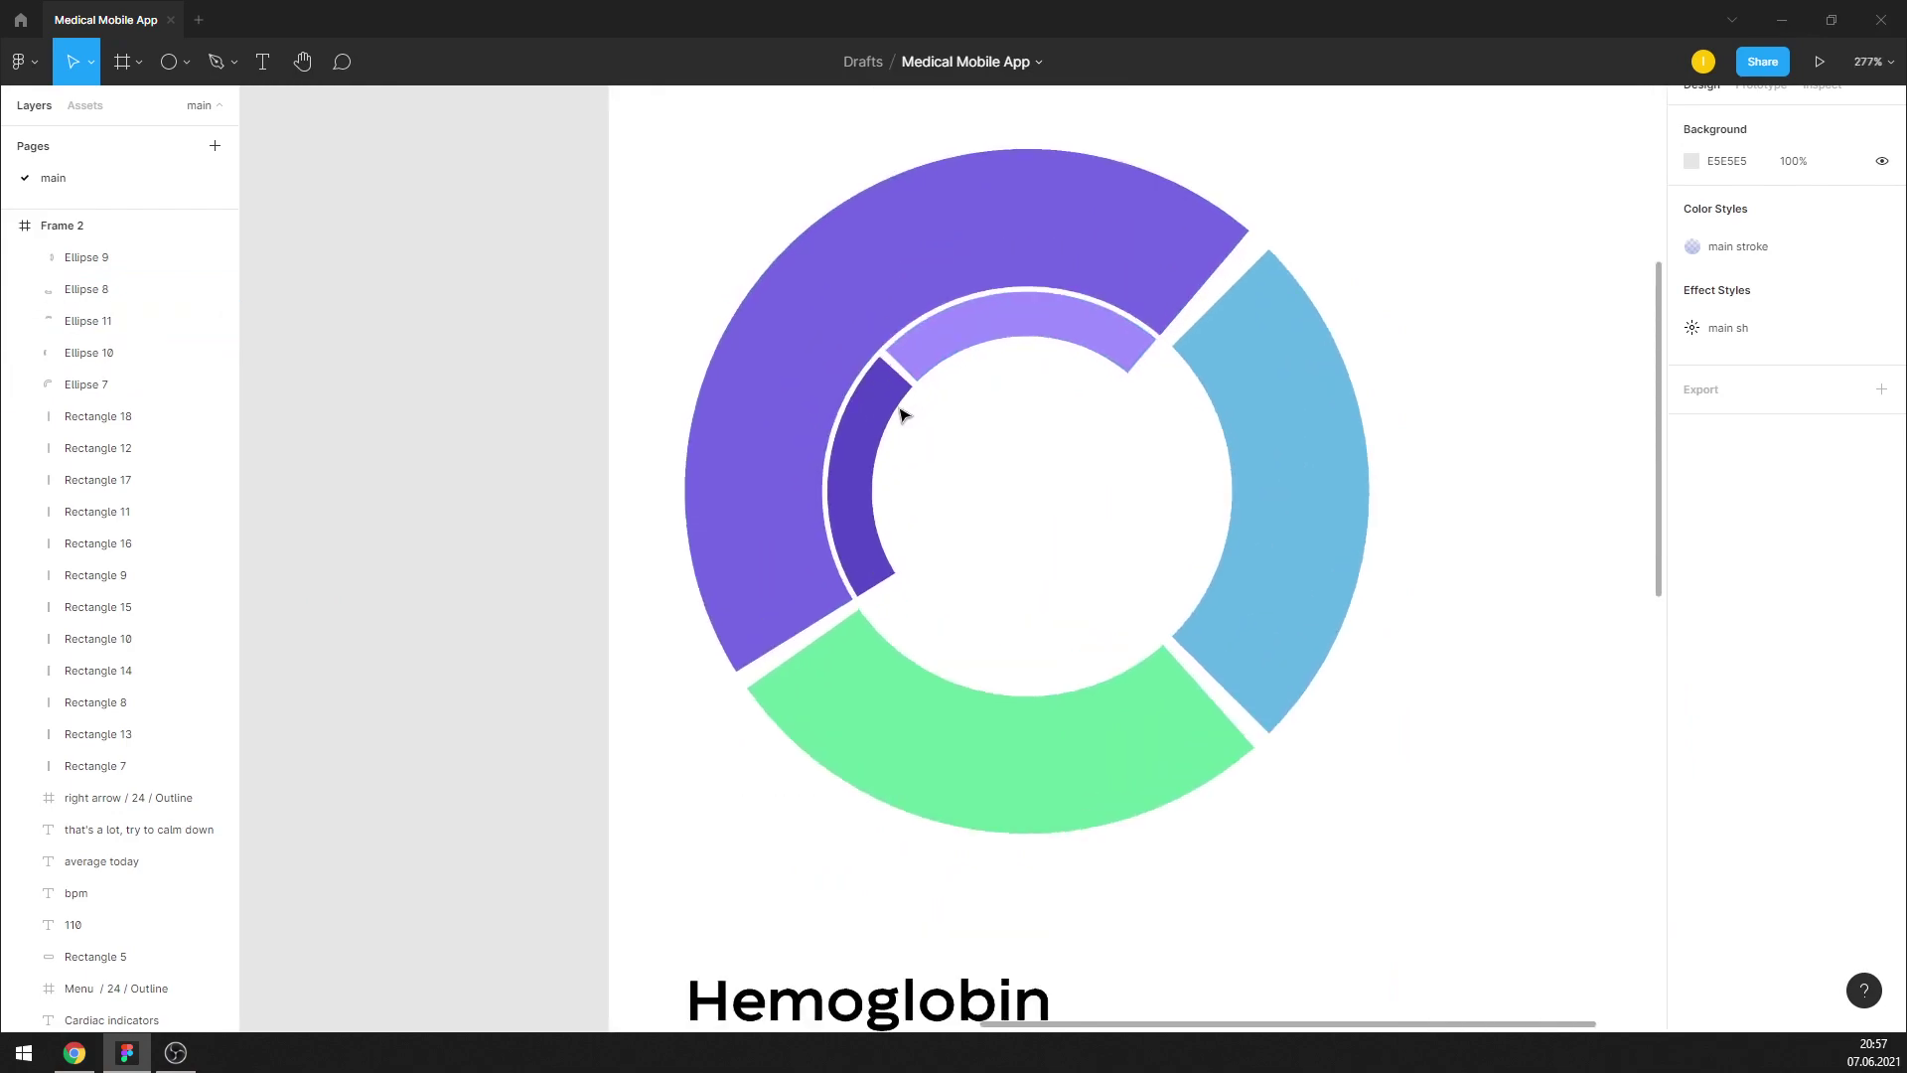
scroll(899, 409, "up", 2)
Shrink both inner arcs slightly around their centre
scroll(899, 409, "up", 2)
left_click(854, 405)
left_click(911, 288, "shift")
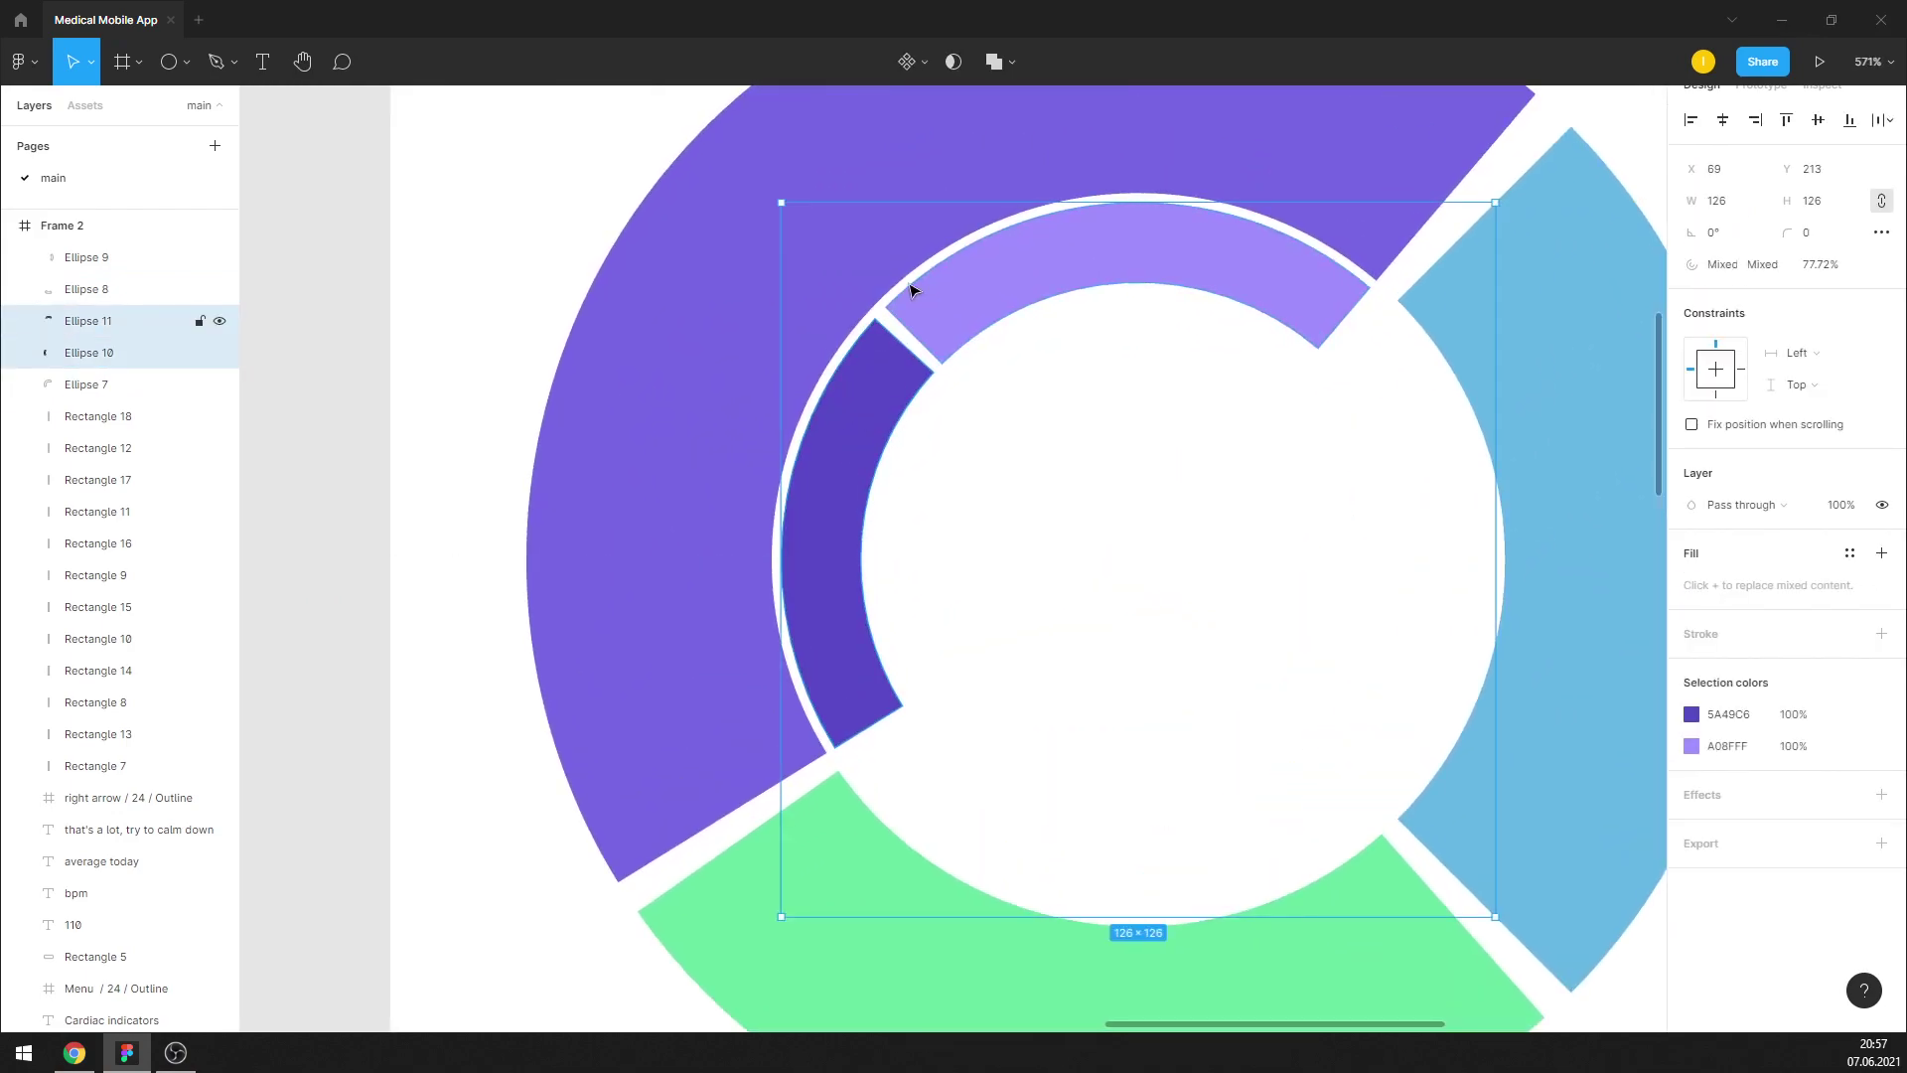
left_click_drag(781, 202, 792, 211)
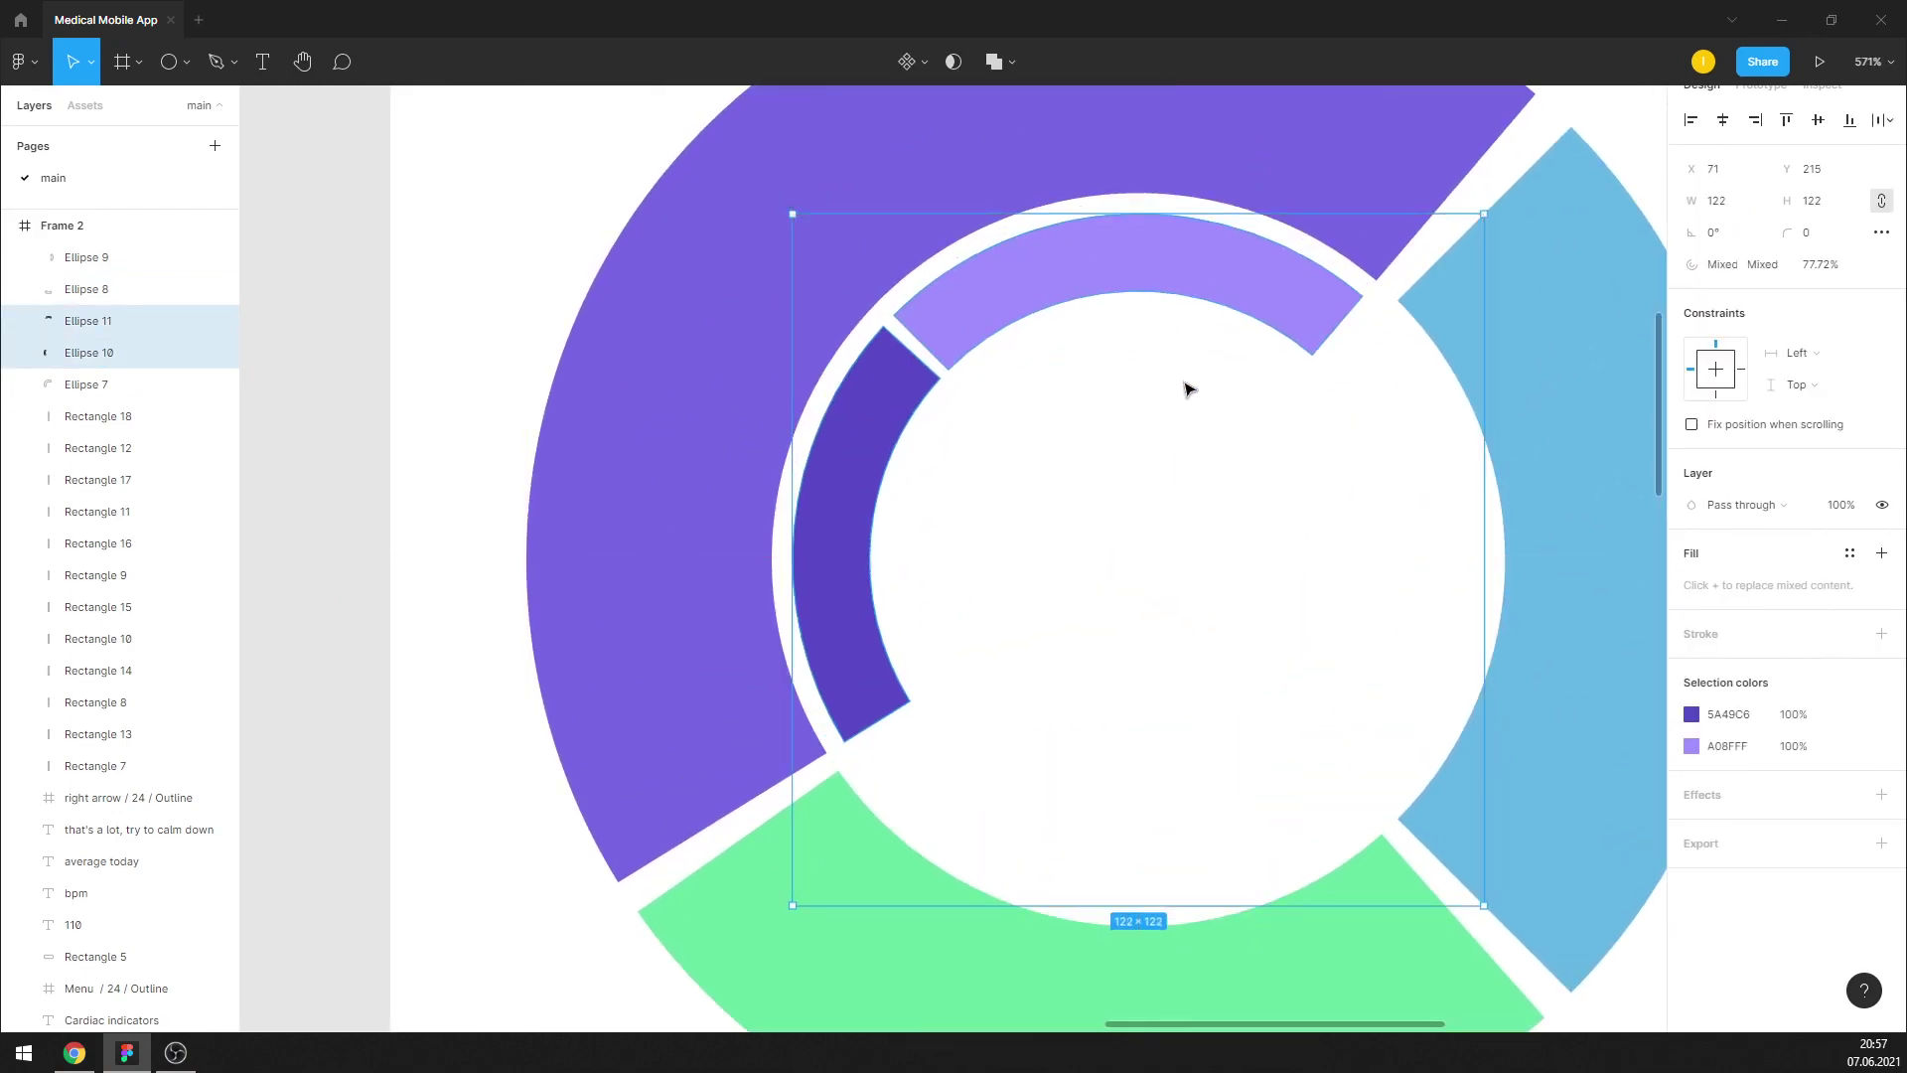
left_click(906, 371)
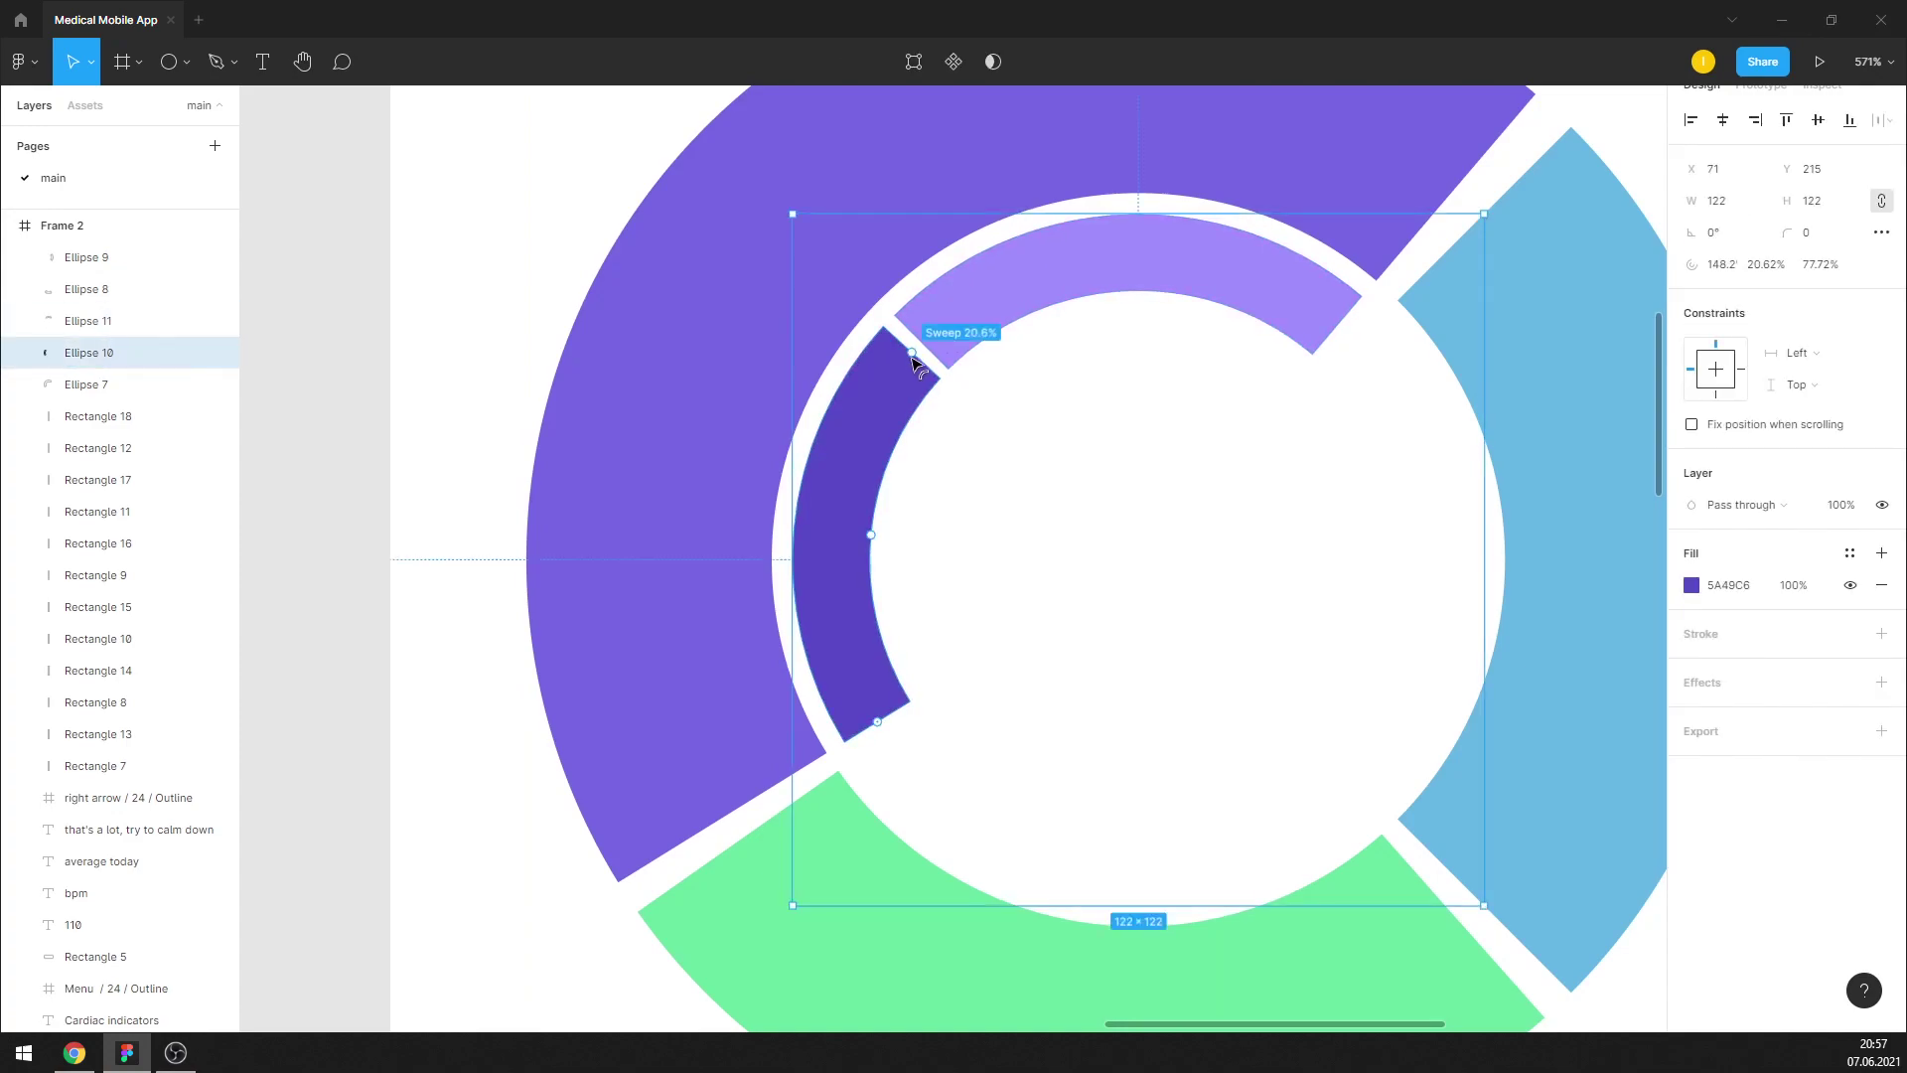
left_click(993, 387)
scroll(942, 375, "down", 3)
scroll(1124, 306, "up", 2)
Duplicate the upper inner arc, extend it rightward, fill it D2C1FF and layer it beneath
left_click(1071, 326)
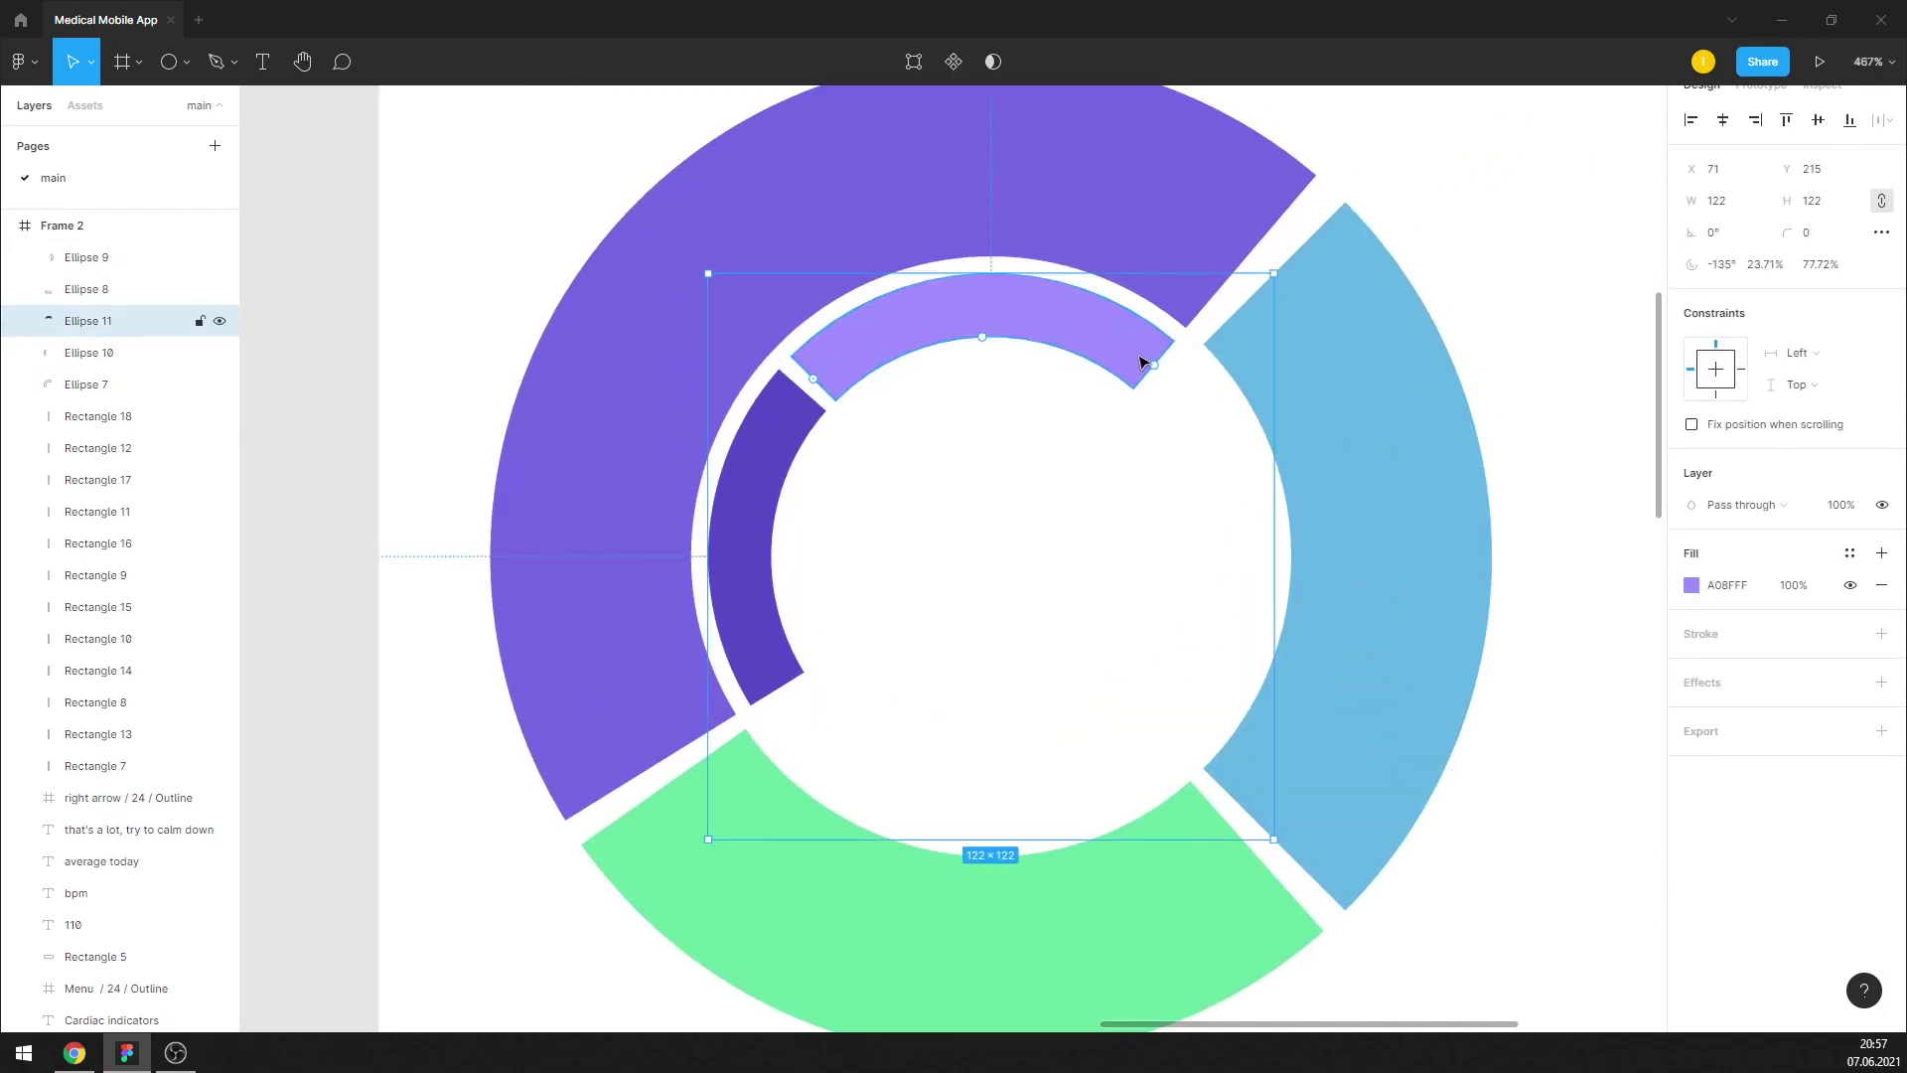
key("ctrl+c")
key("ctrl+v")
left_click_drag(1153, 364, 1243, 529)
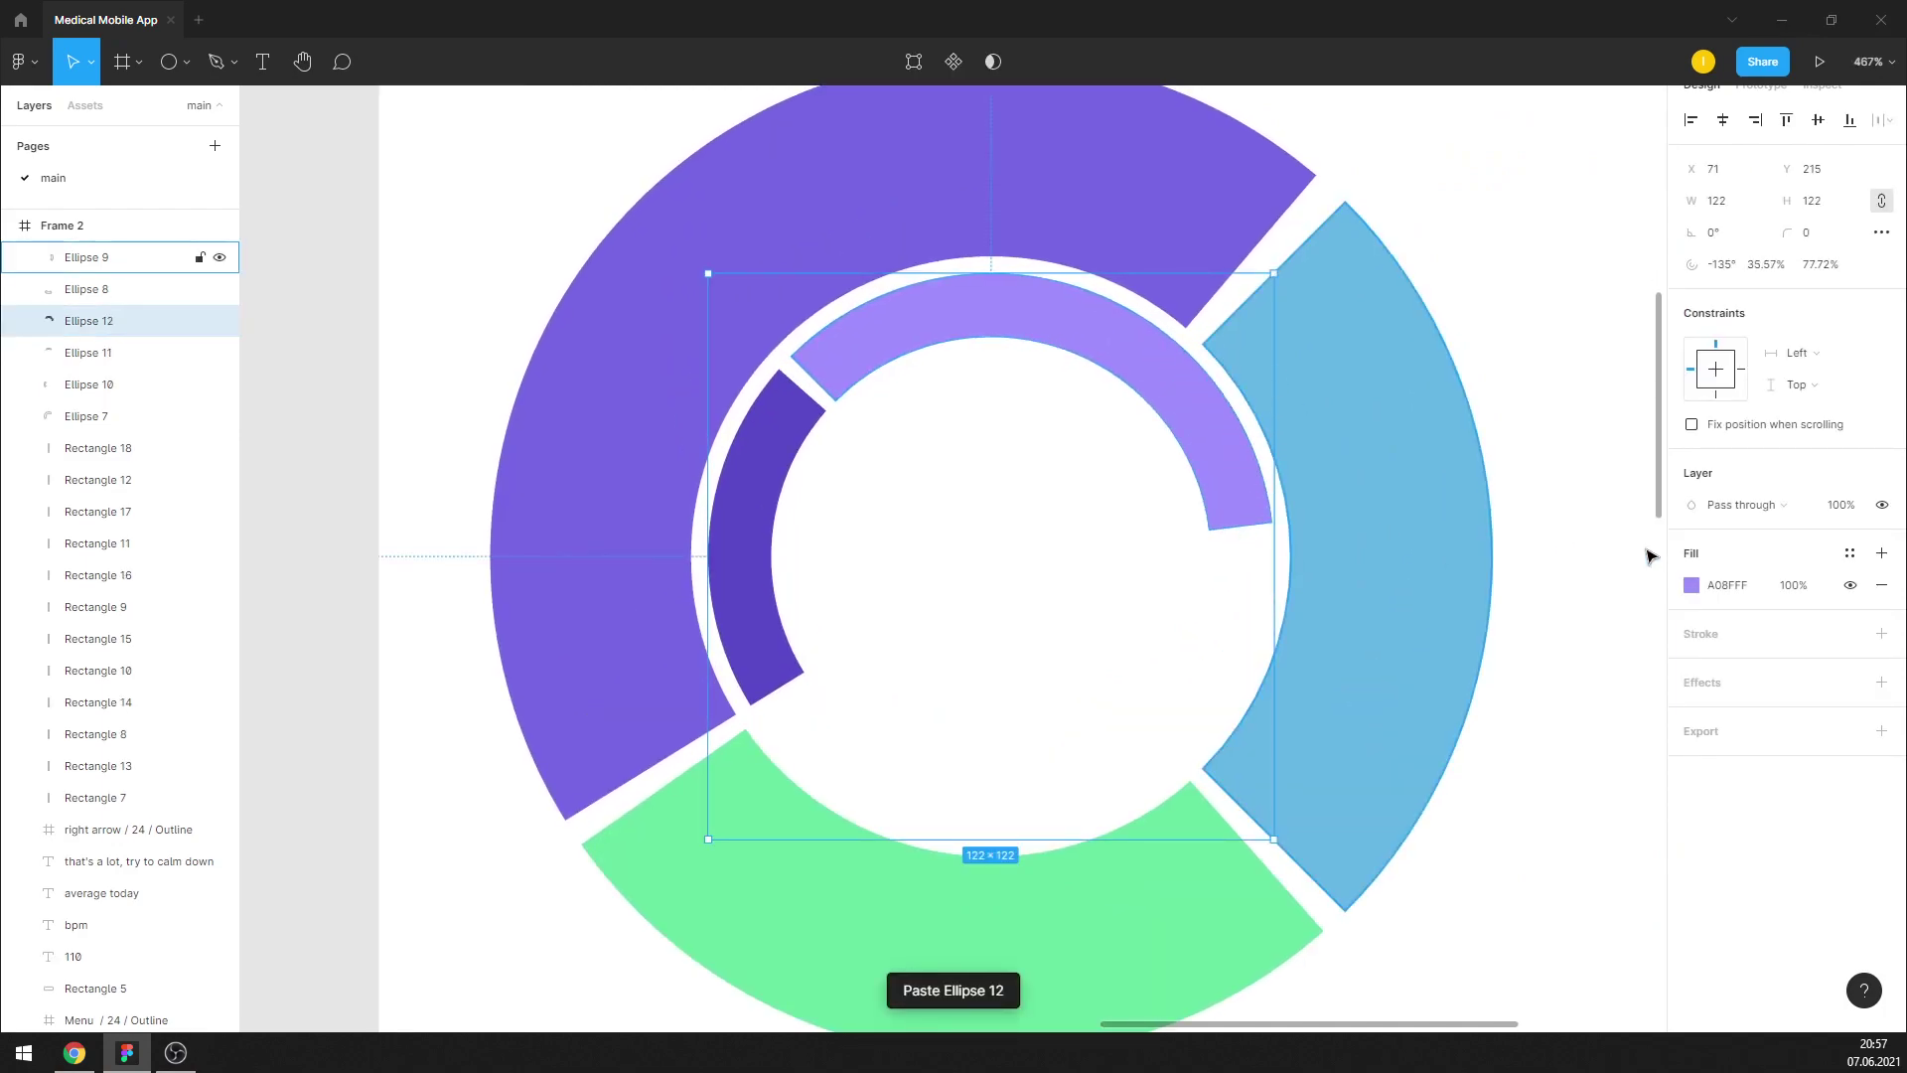
left_click(1733, 585)
type("D2C1FF")
key("Return")
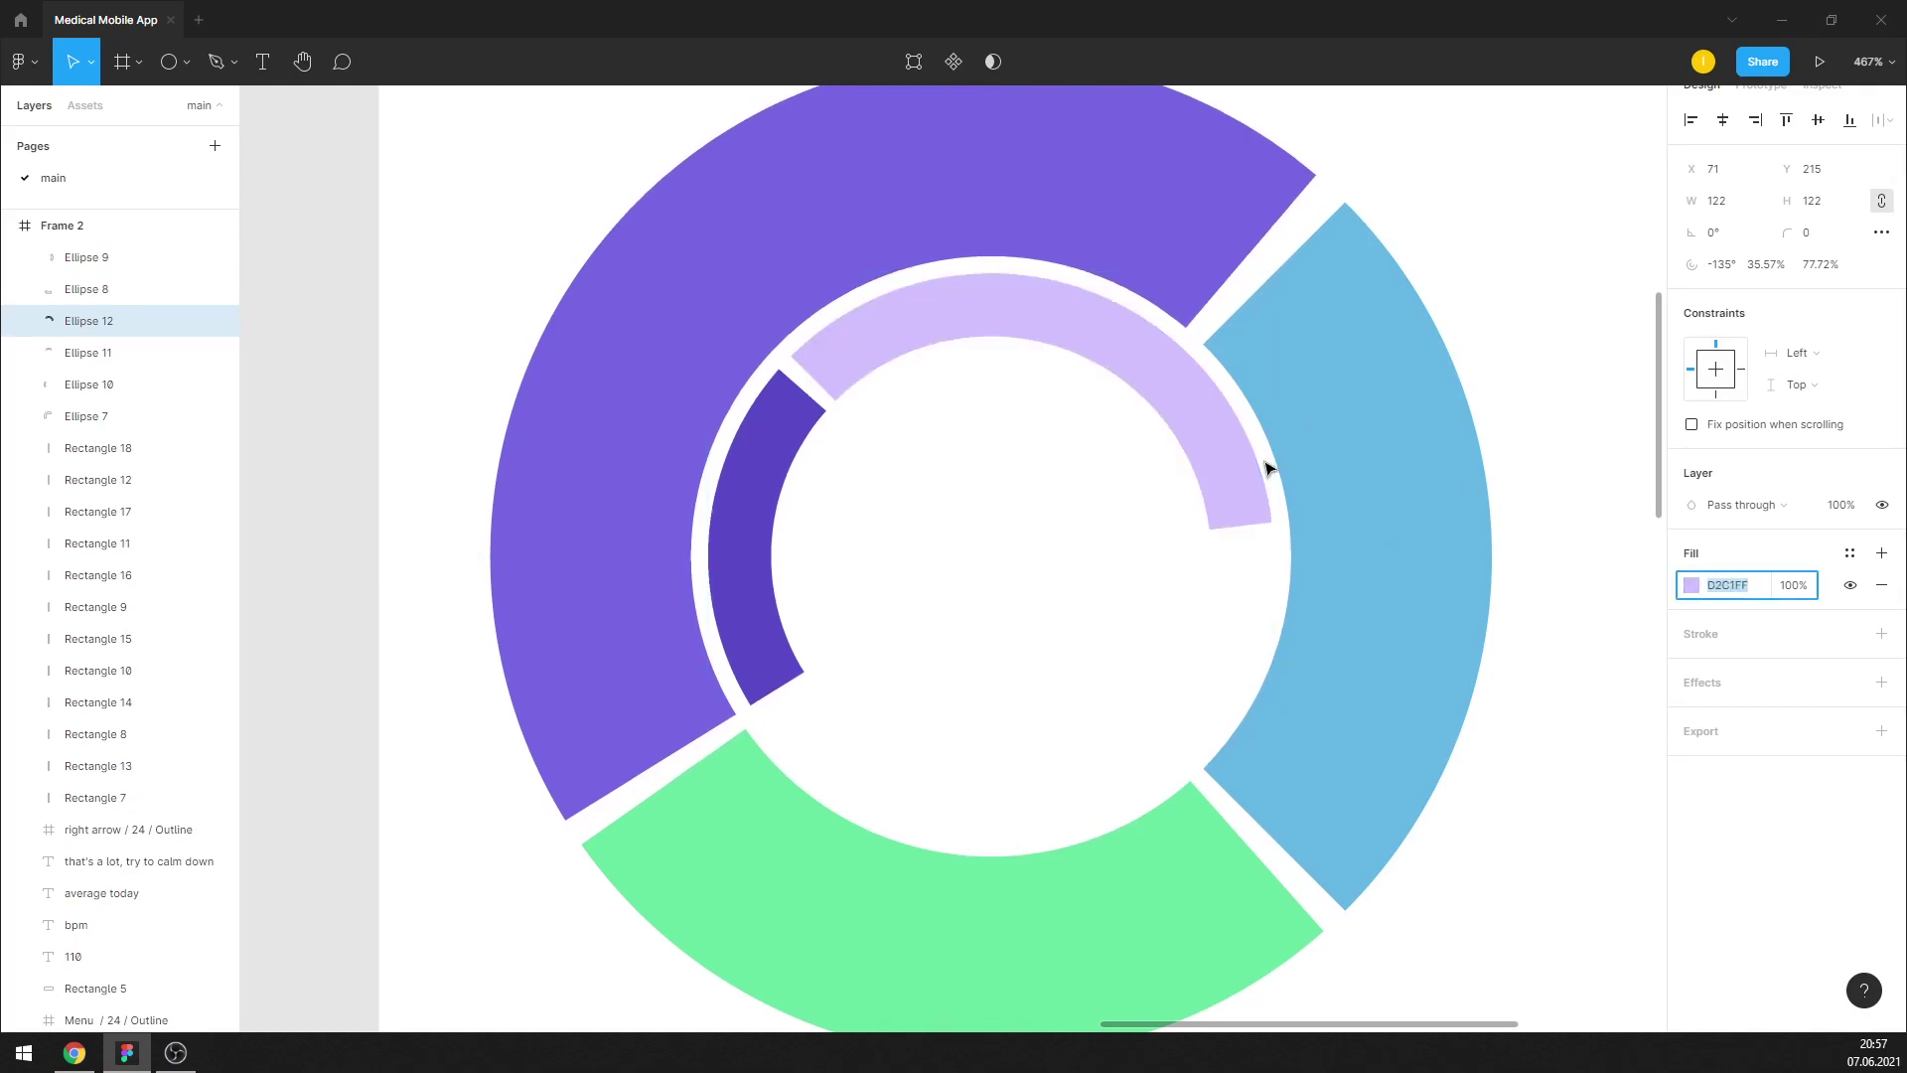
left_click_drag(96, 323, 97, 363)
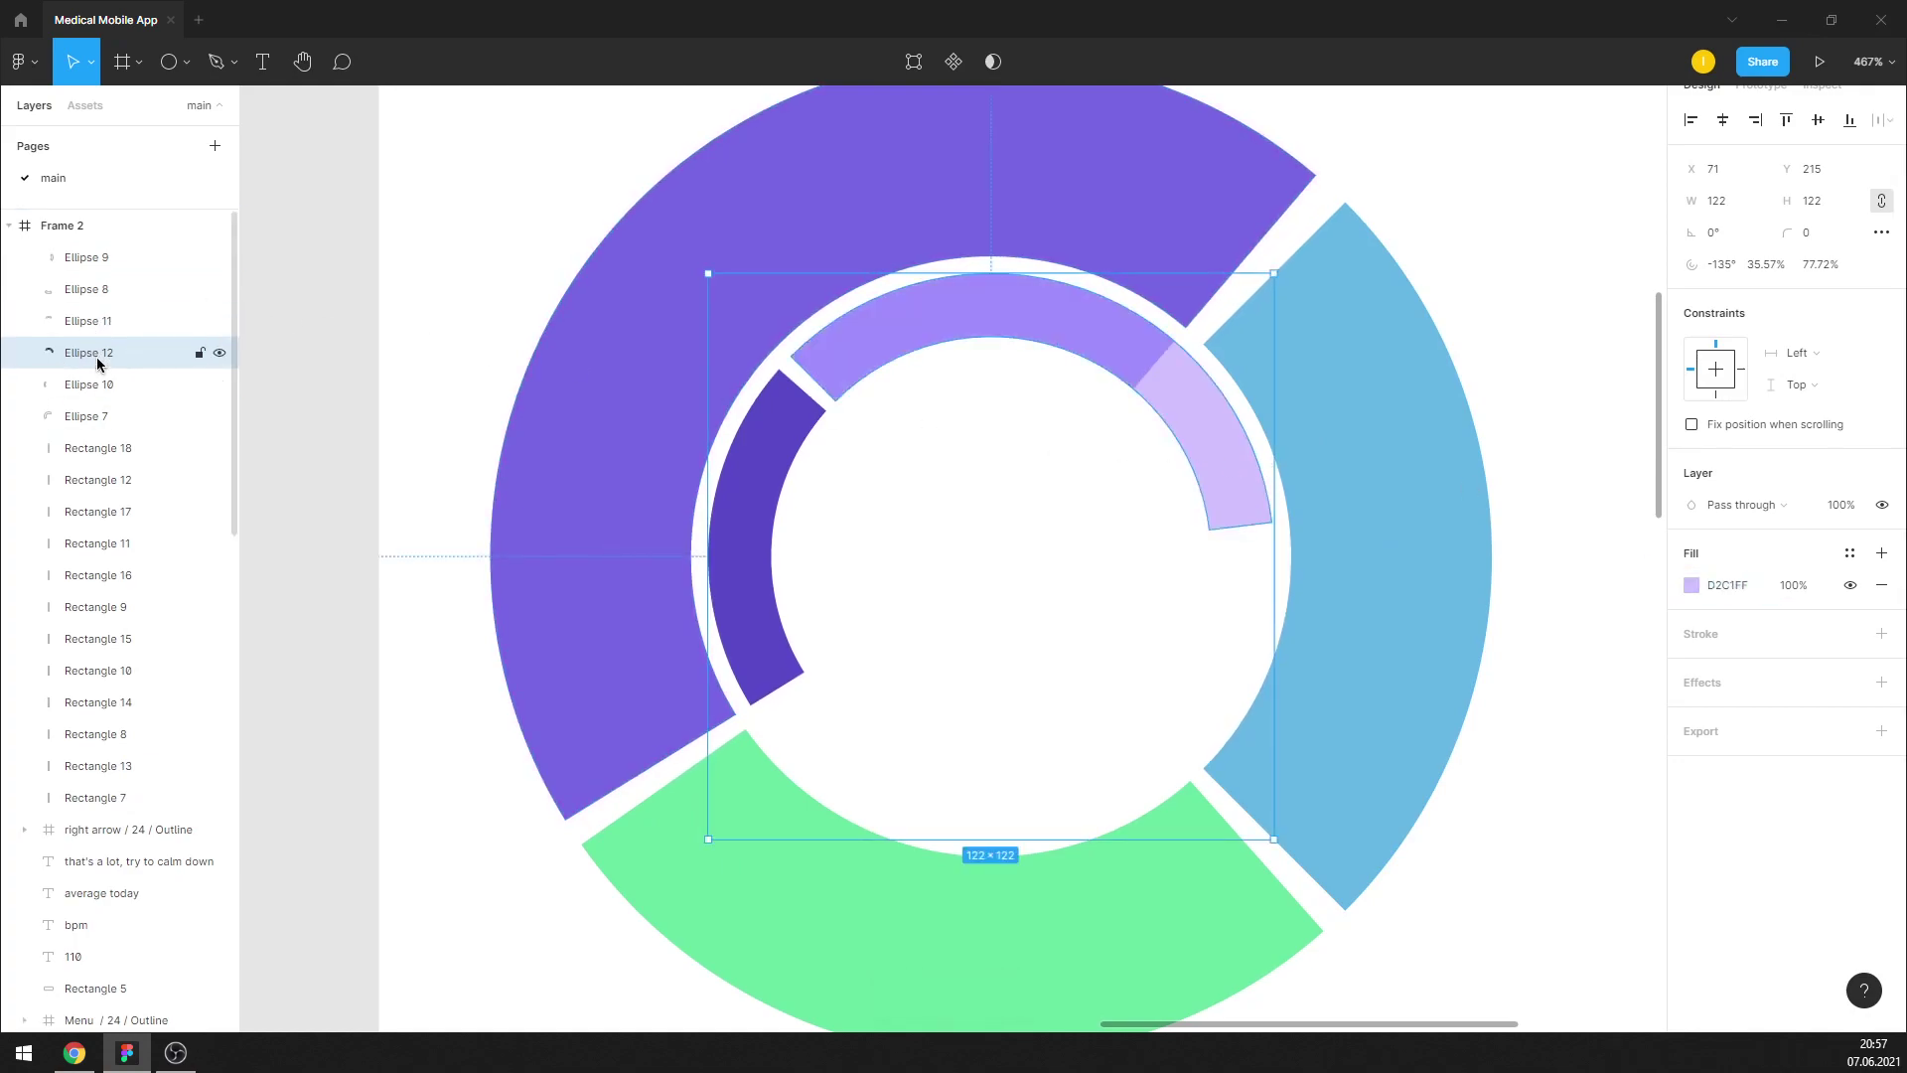
Retune the copy's fill through C8B7F5 and BEADEB to a pale lilac tint
left_click(1734, 585)
type("C8B7F5")
key("Return")
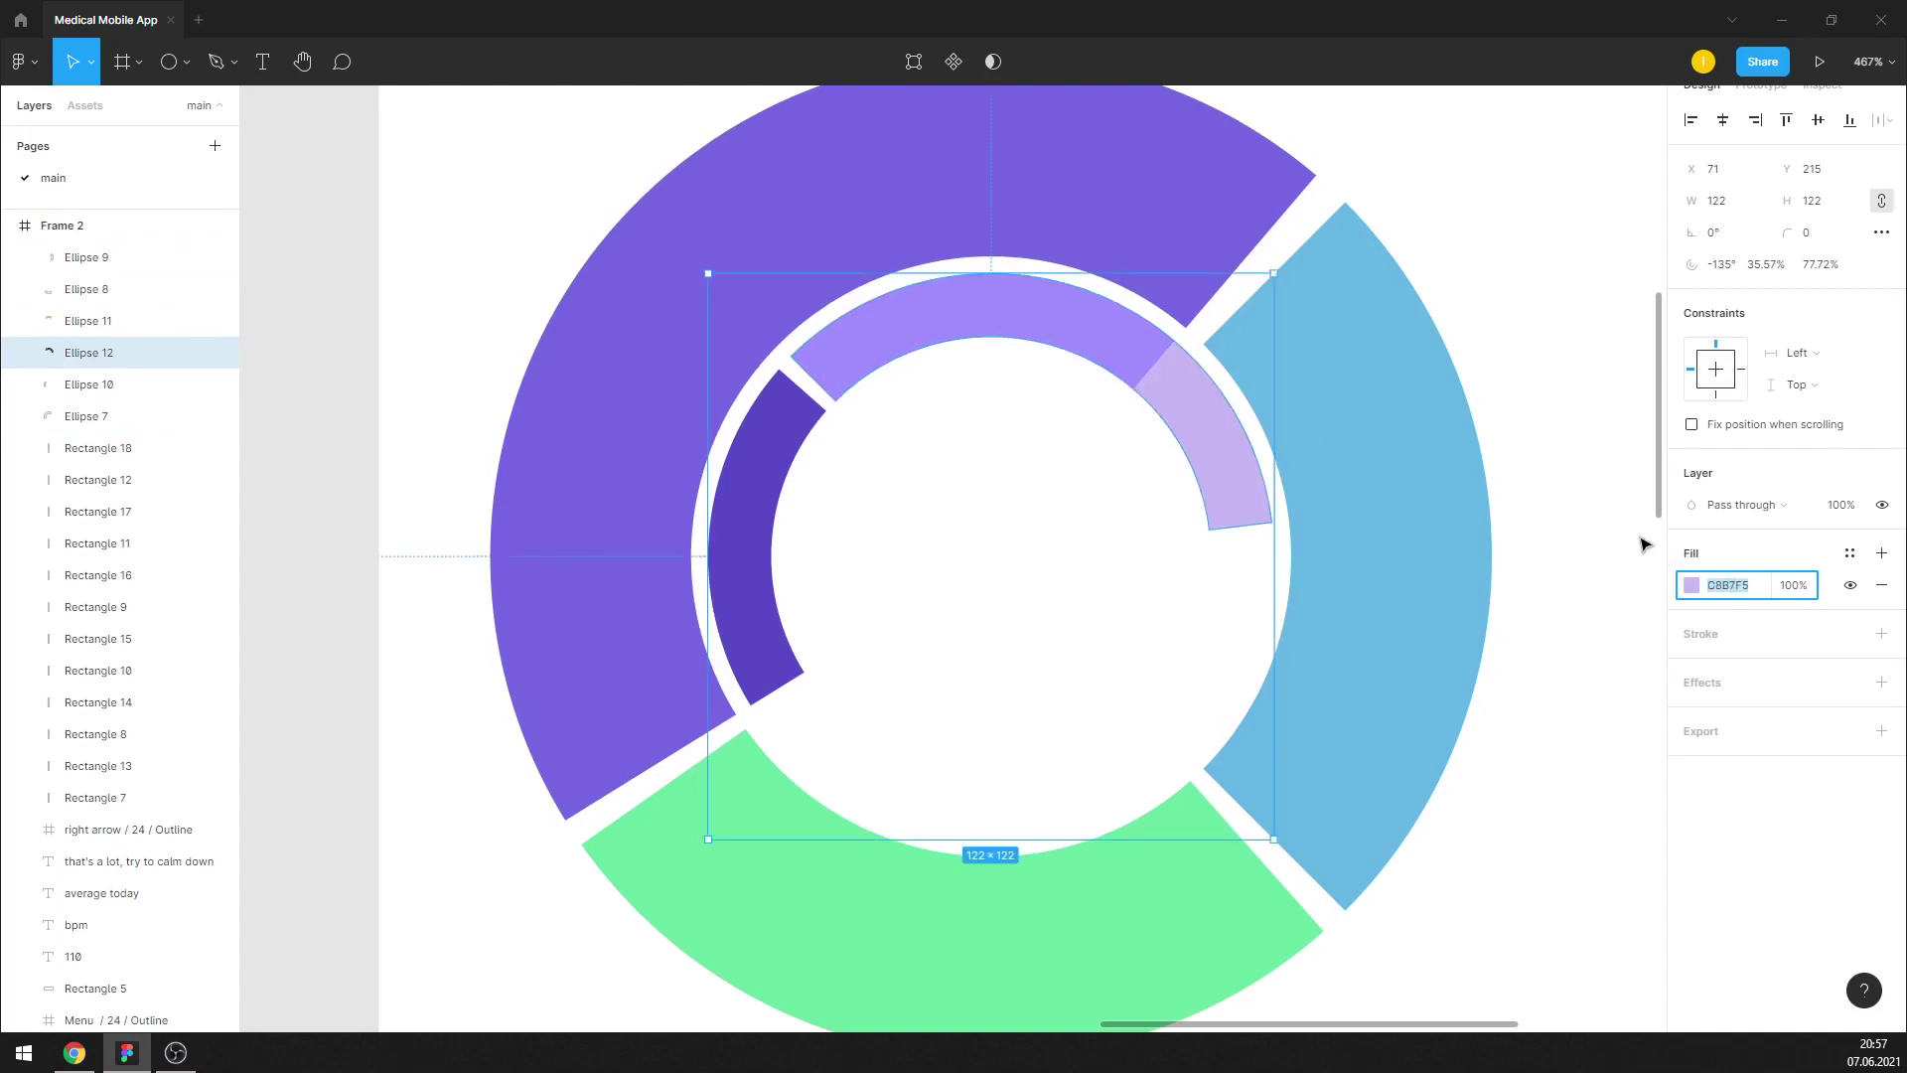
type("BEADEB")
key("Return")
left_click(1691, 585)
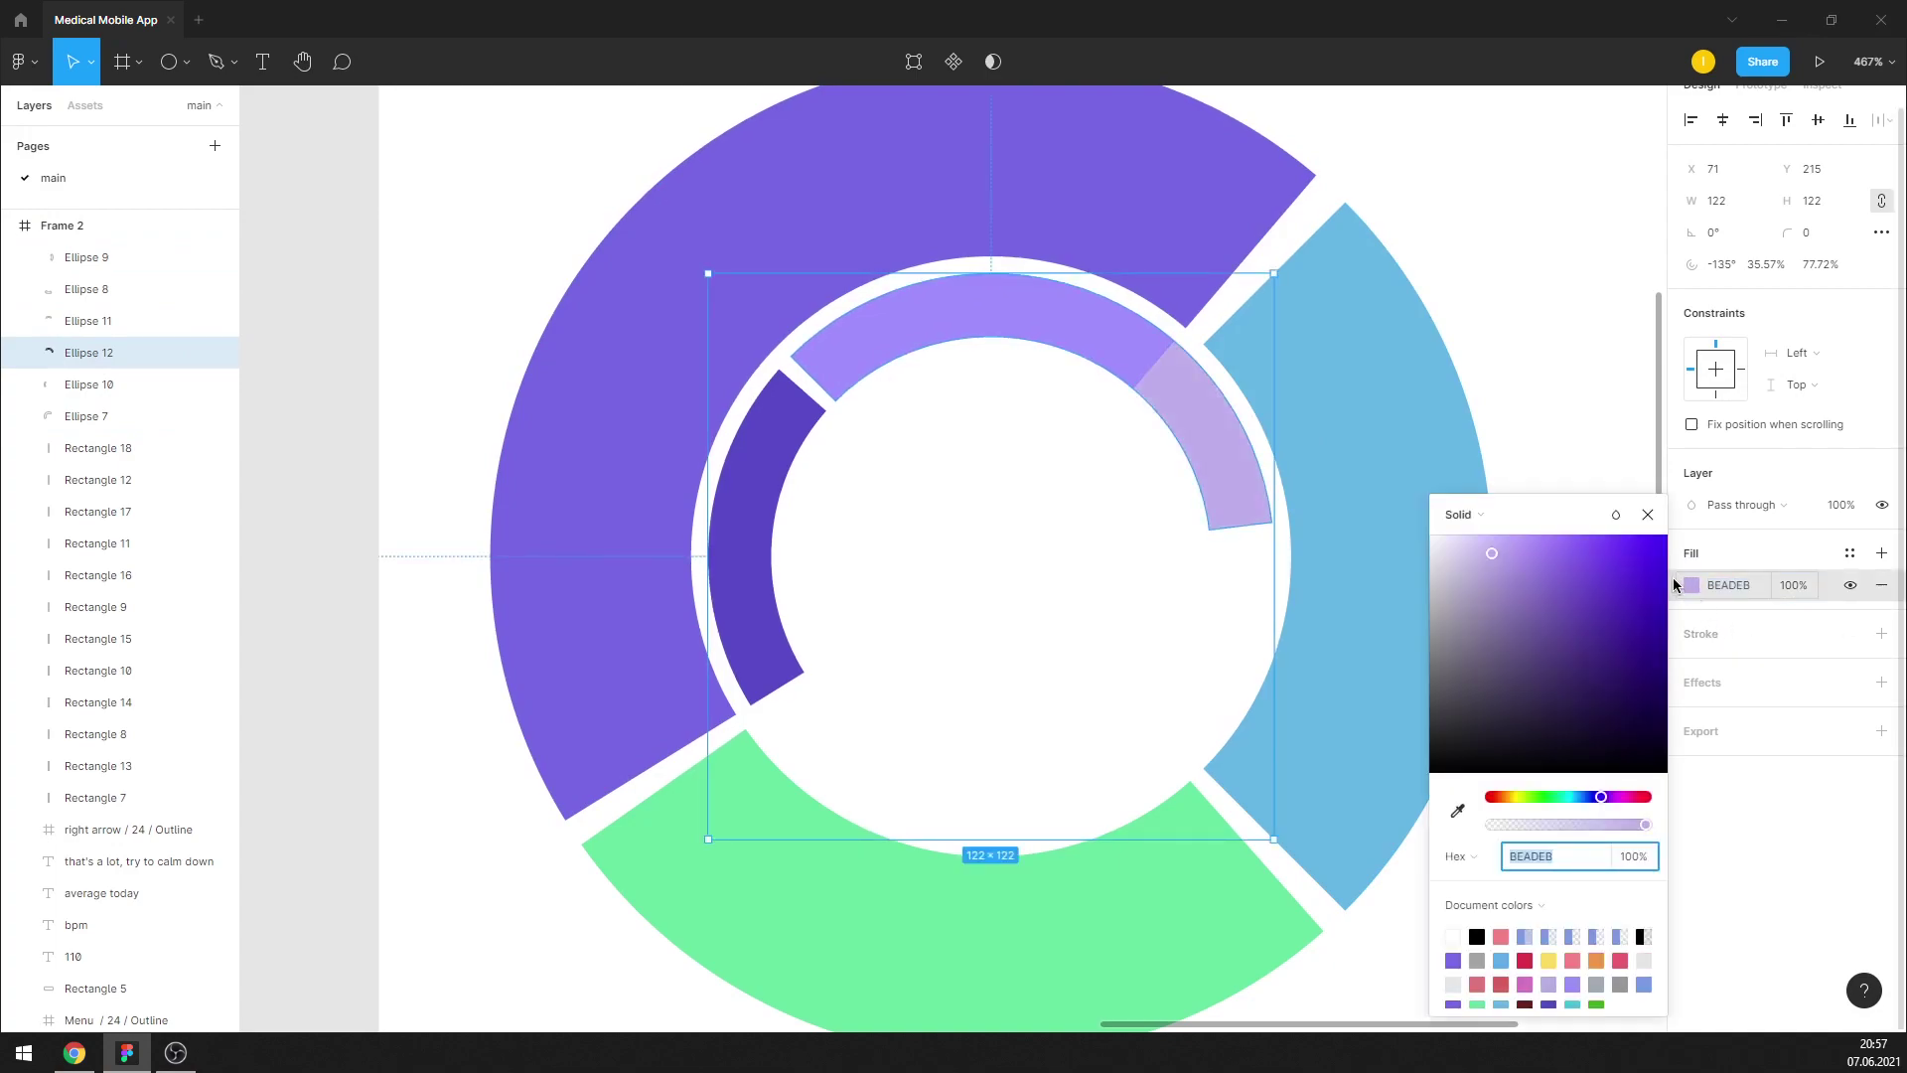
left_click_drag(1471, 560, 1458, 542)
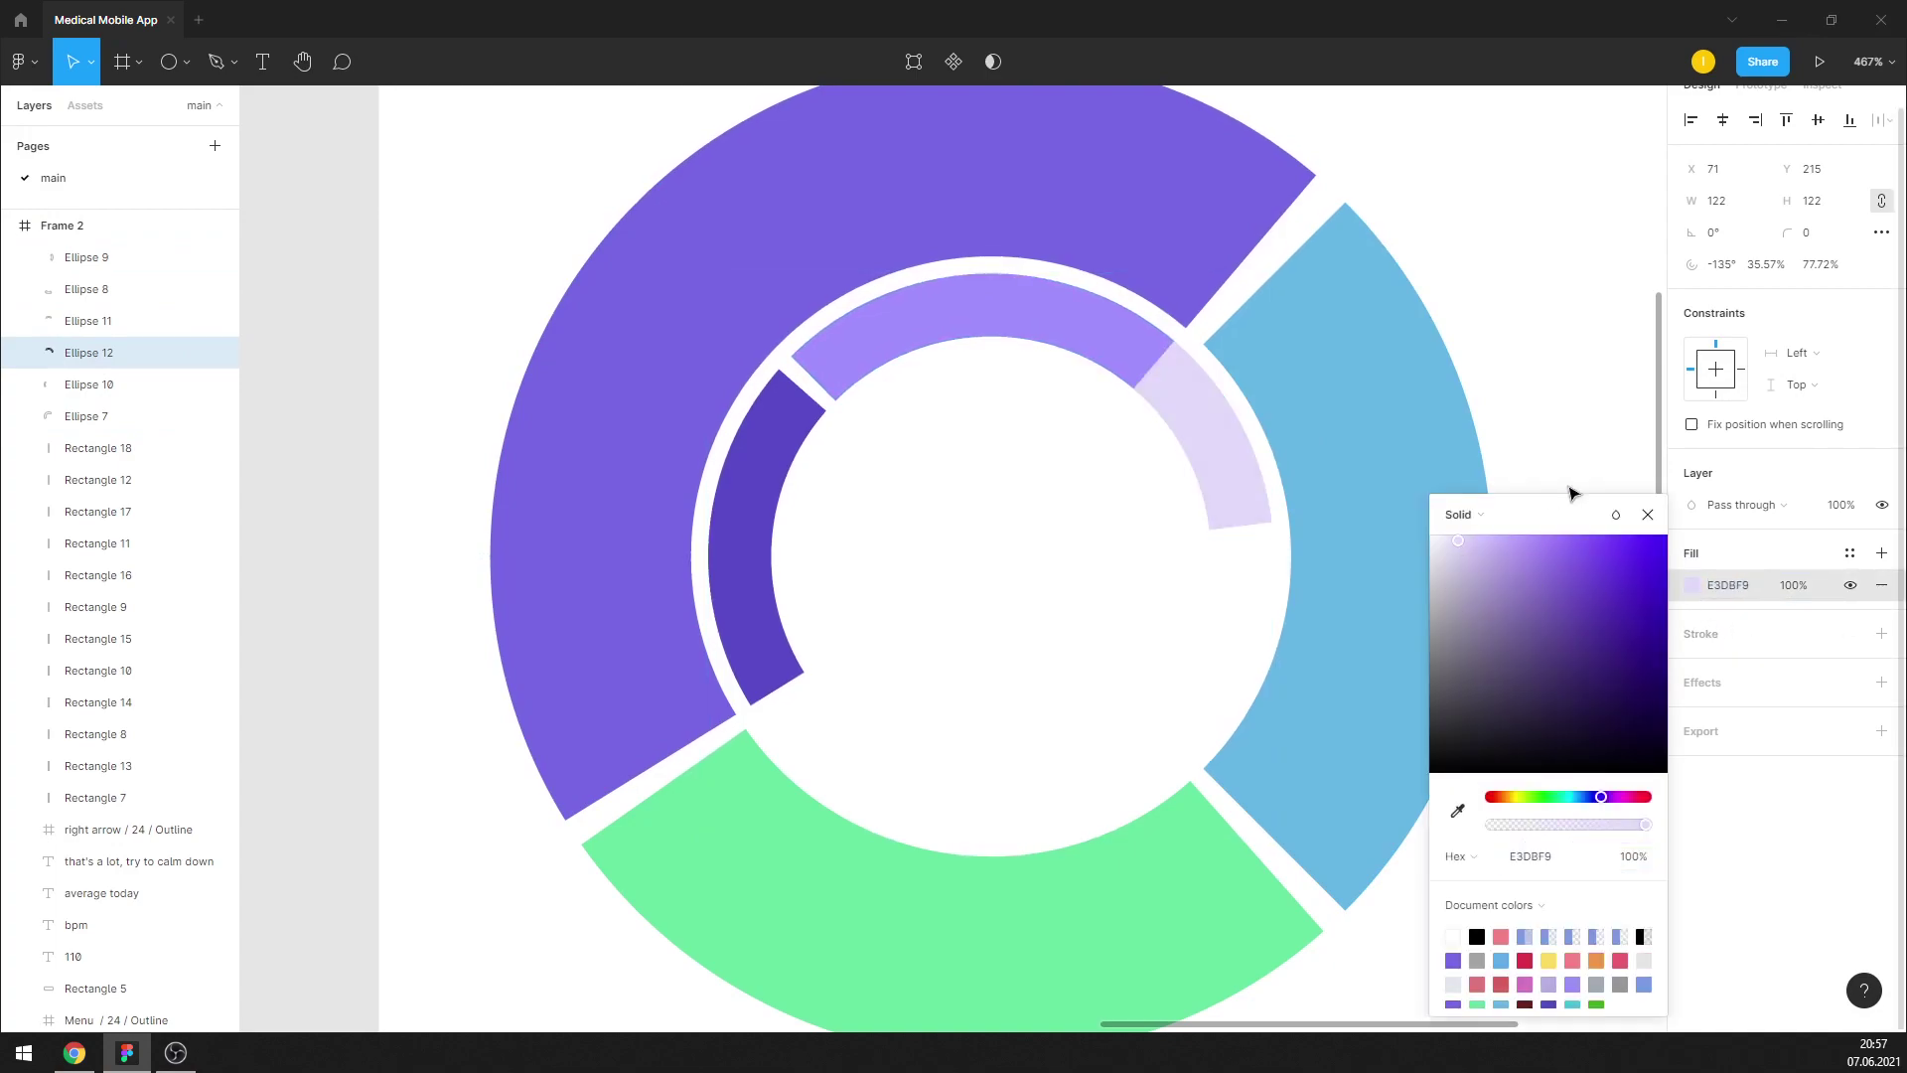
left_click(1654, 516)
left_click(1503, 363)
Shorten the blue arc, stretch the green arc to meet it, then select all six arcs
scroll(1309, 336, "down", 5)
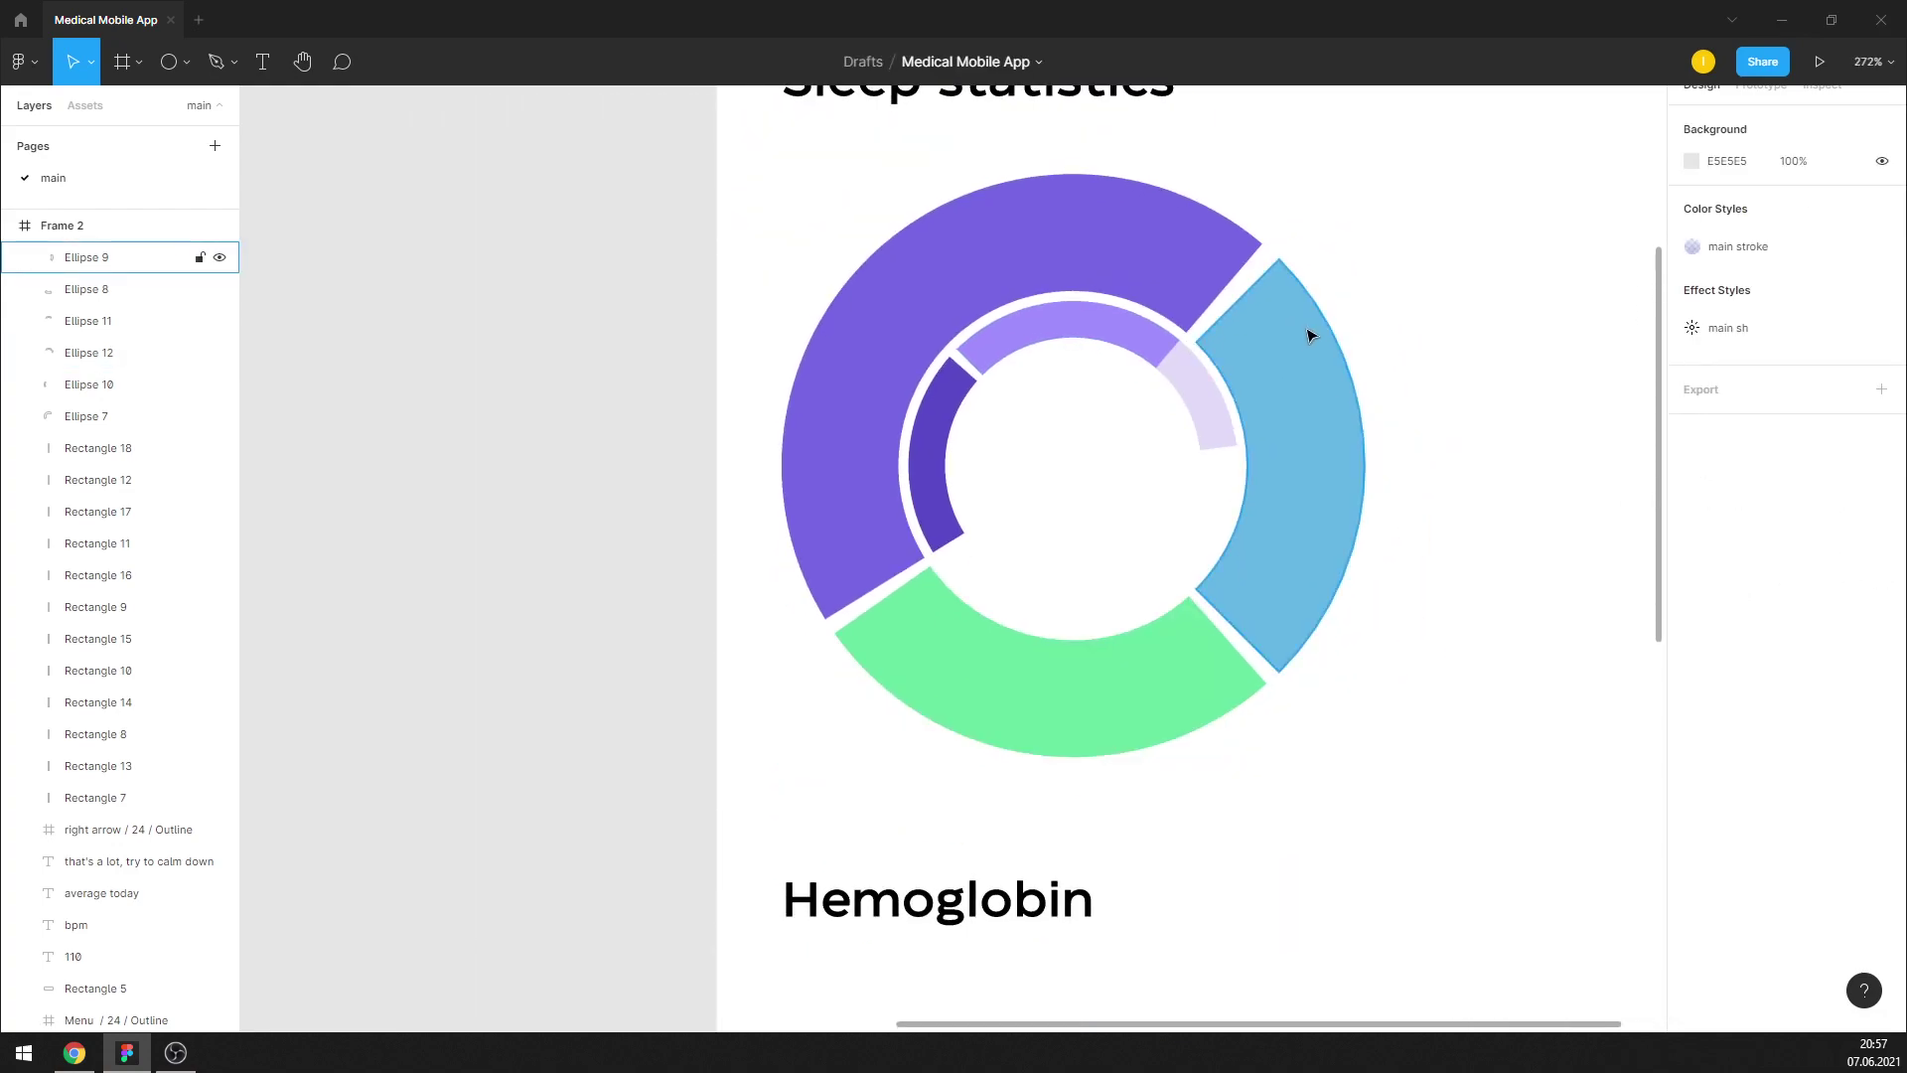
left_click(1284, 474)
mouse_move(1238, 632)
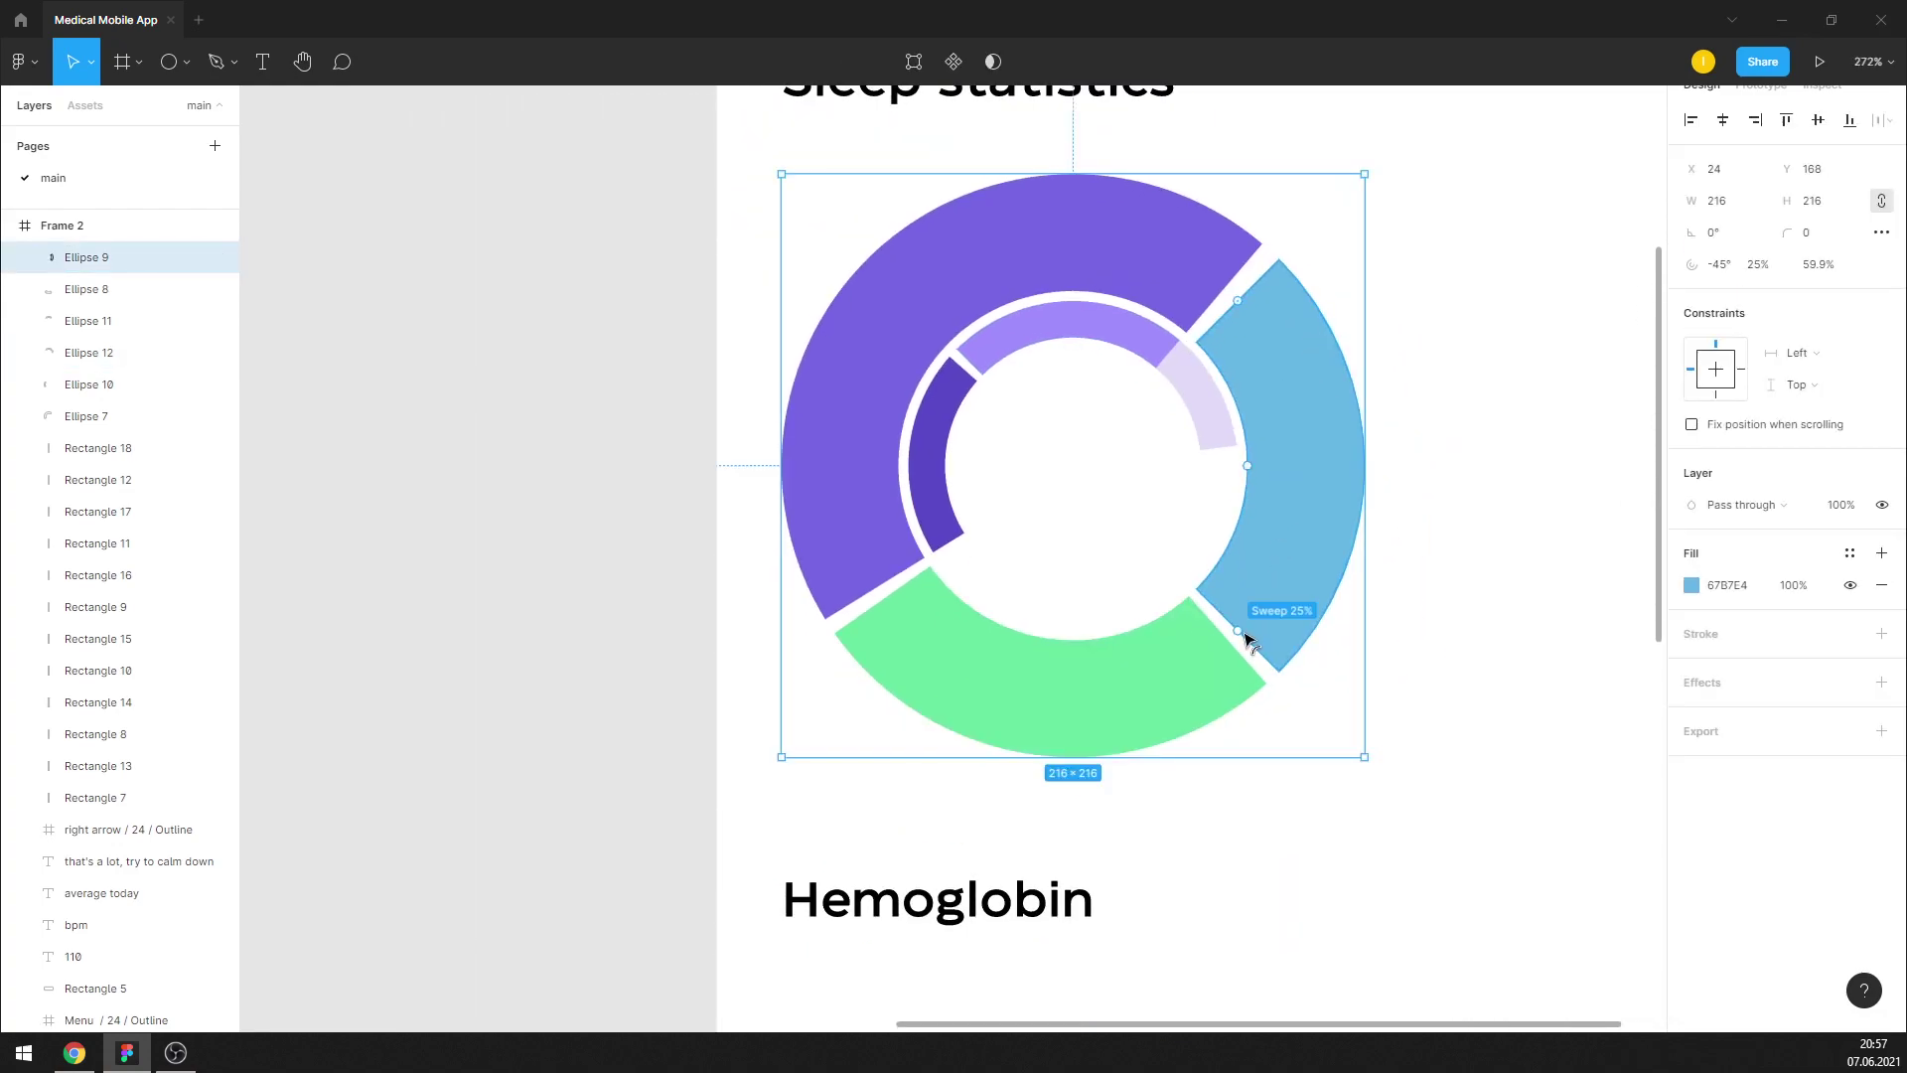
left_click_drag(1242, 636, 1277, 544)
left_click(1229, 646)
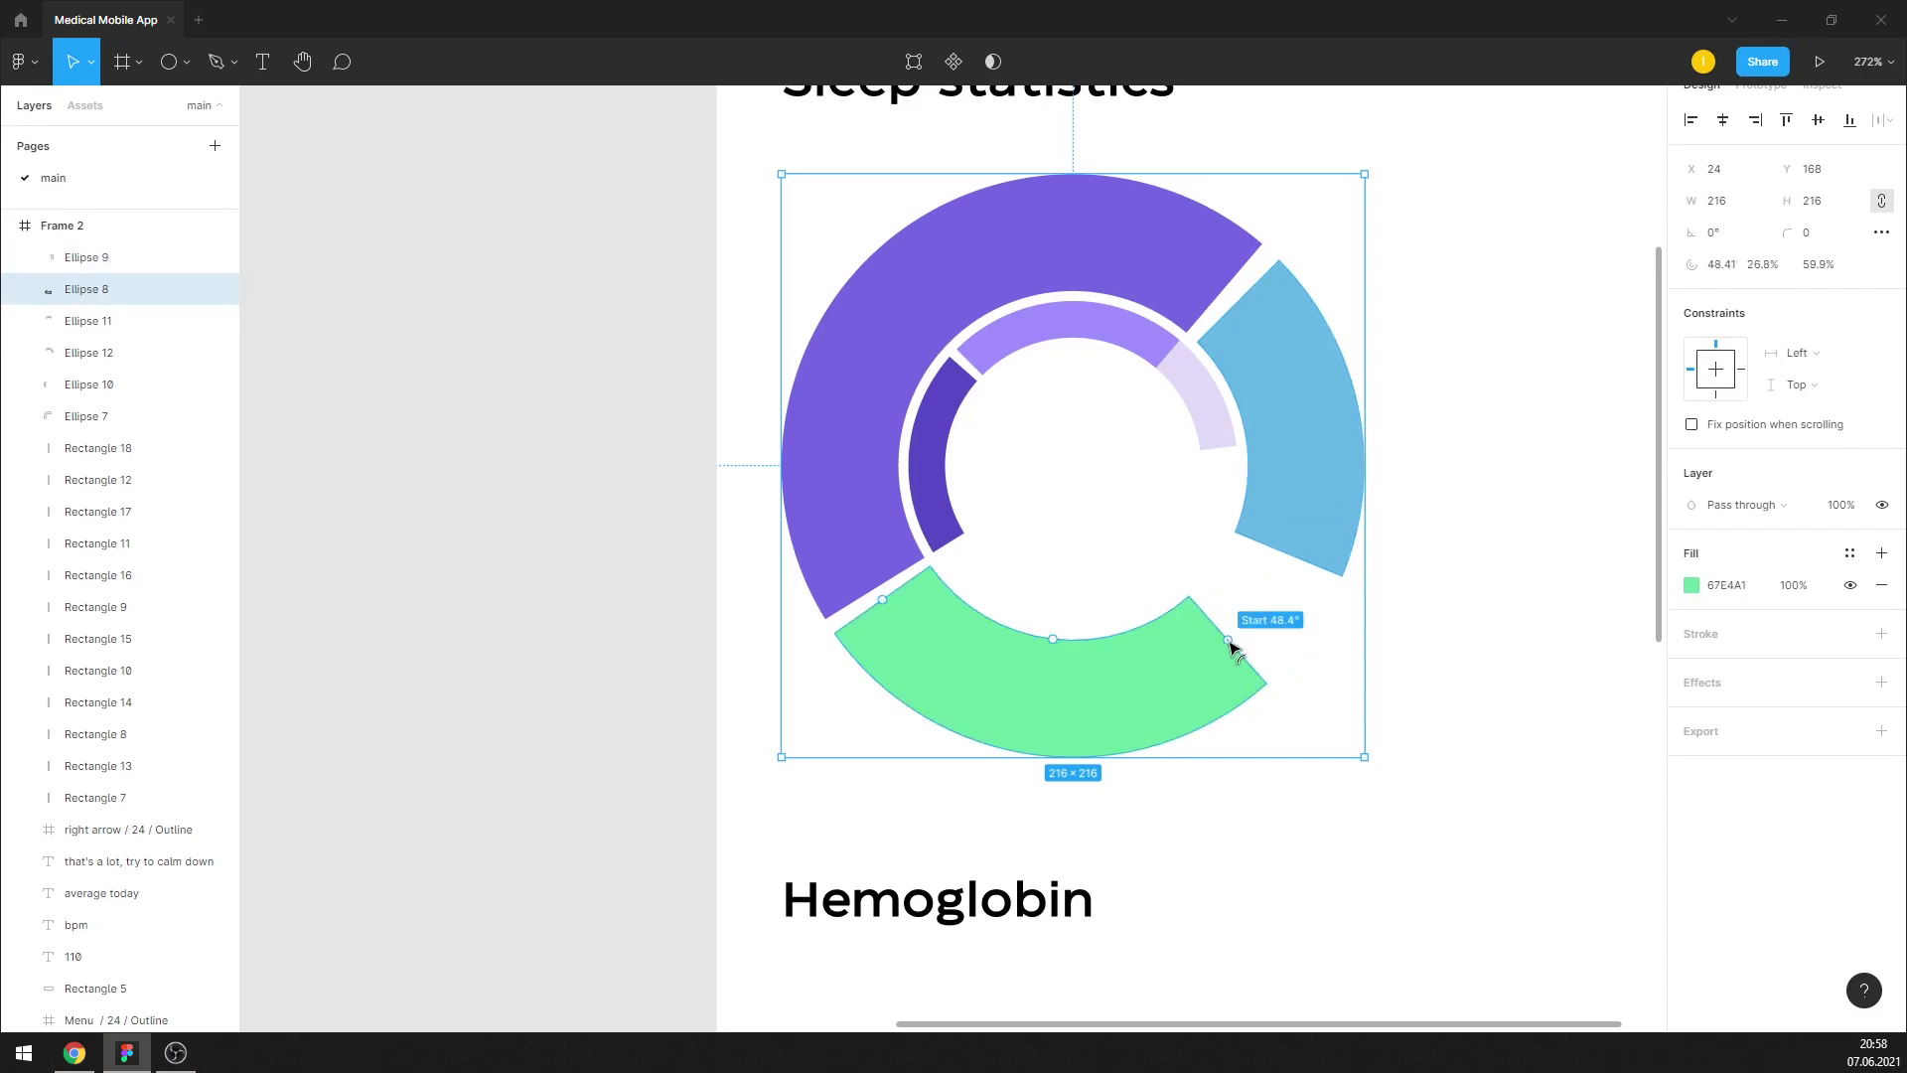
left_click_drag(1236, 636, 1281, 570)
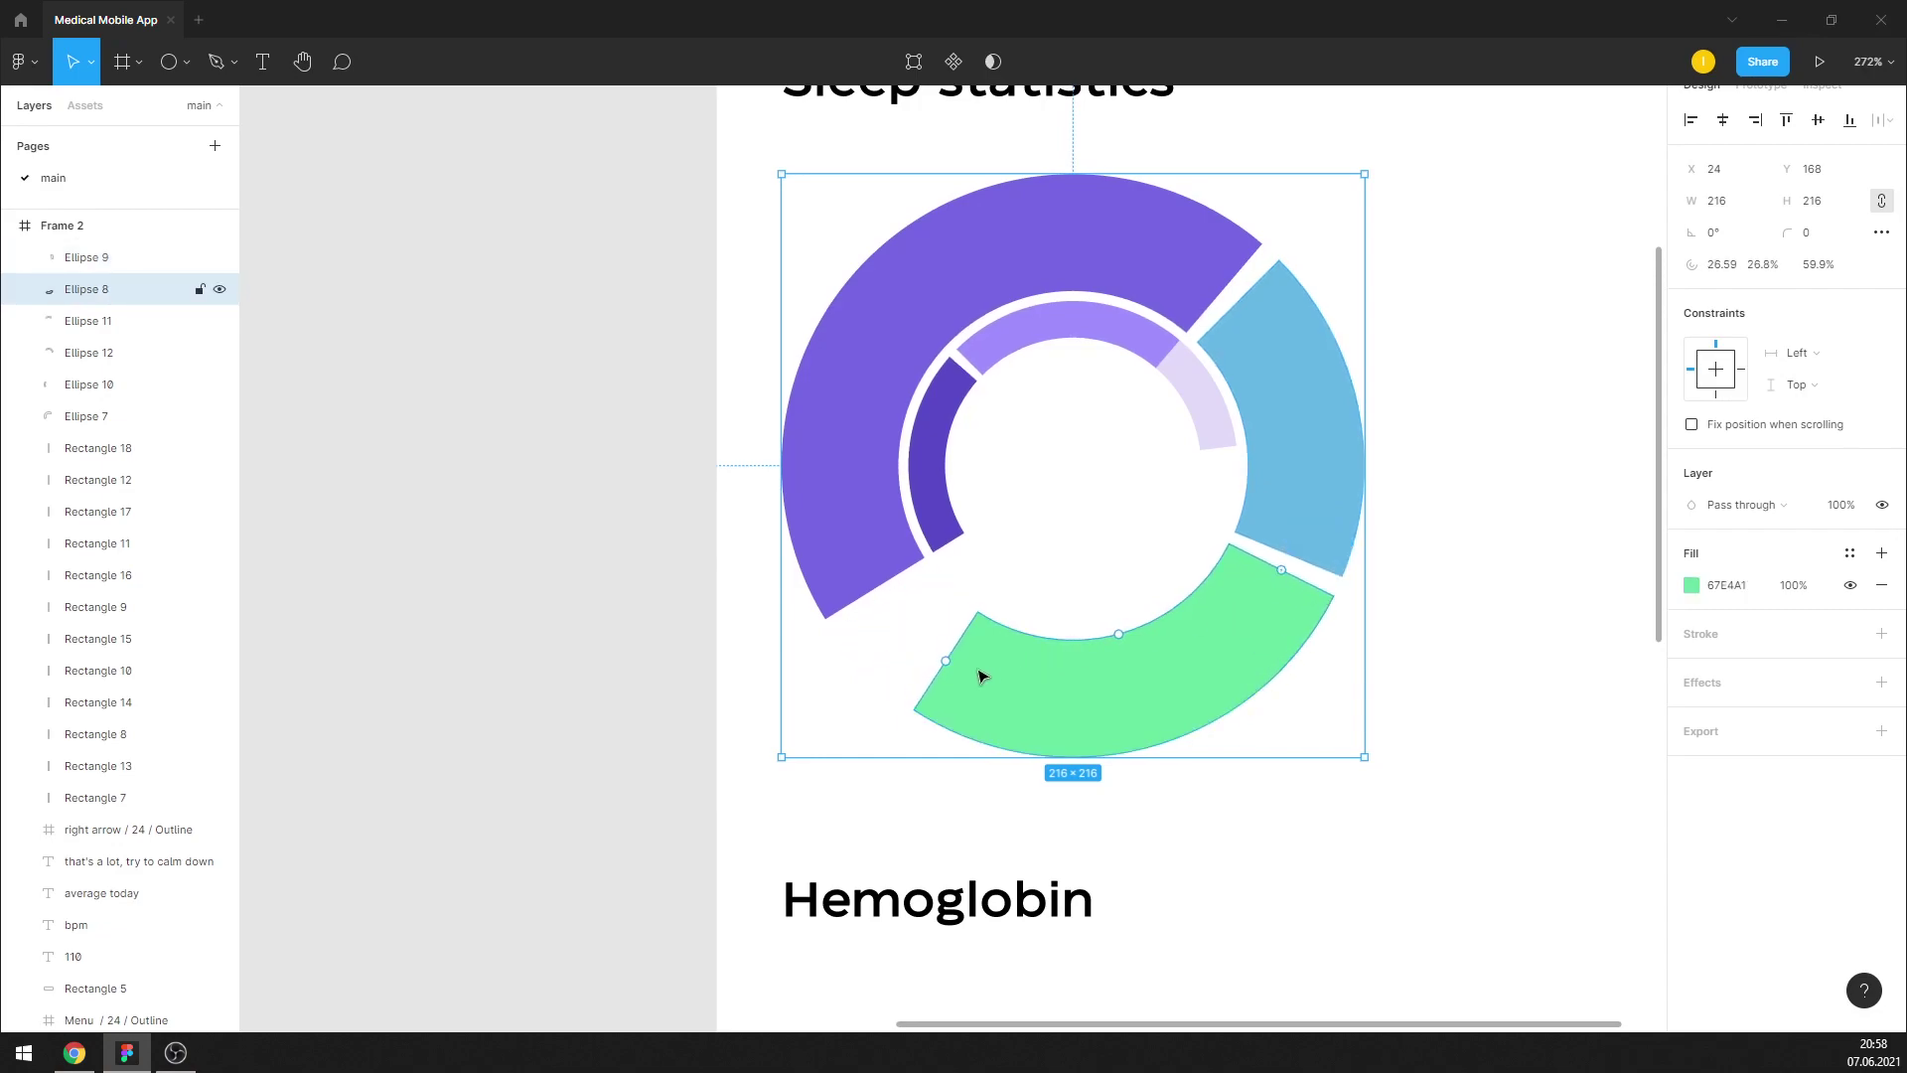
left_click_drag(947, 664, 878, 610)
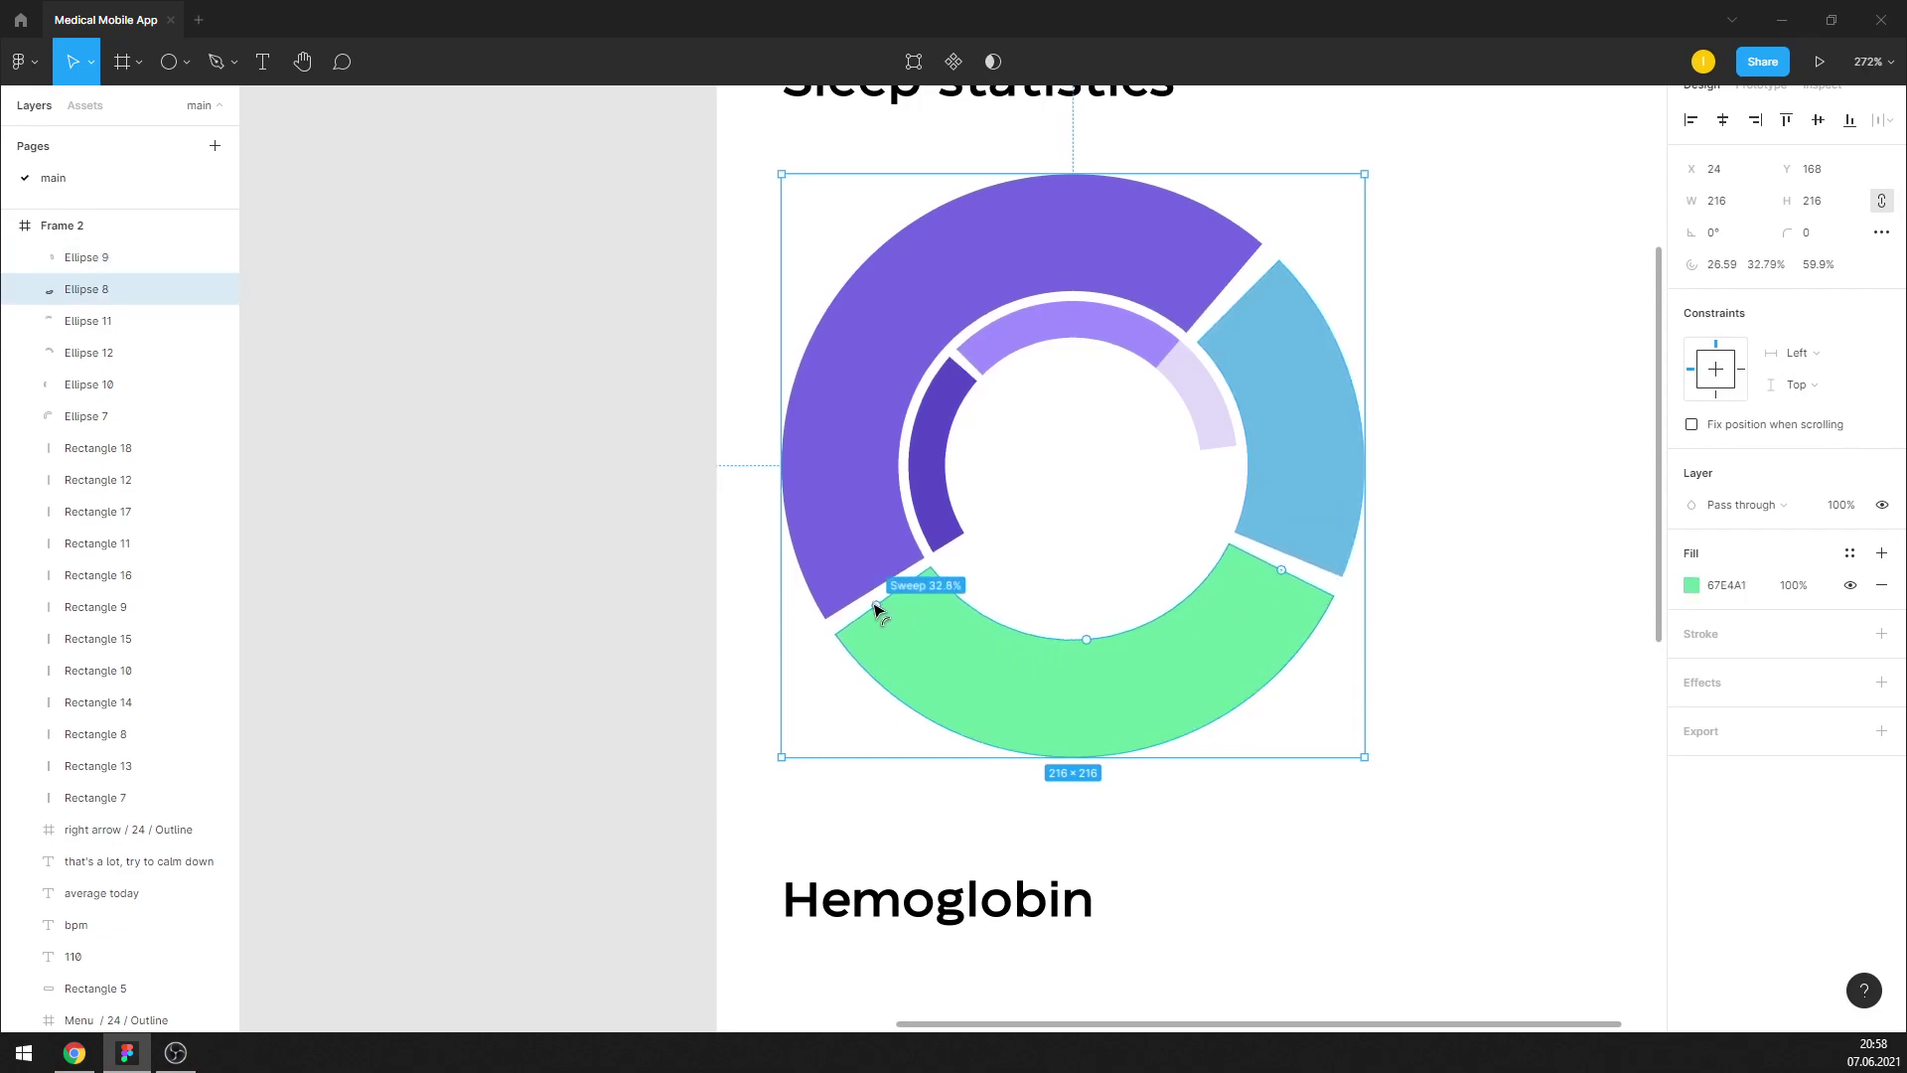
left_click(1464, 413)
scroll(949, 378, "down", 3)
scroll(950, 379, "up", 3)
mouse_move(1328, 773)
left_mouse_down()
mouse_move(928, 413)
mouse_move(695, 316)
left_mouse_up()
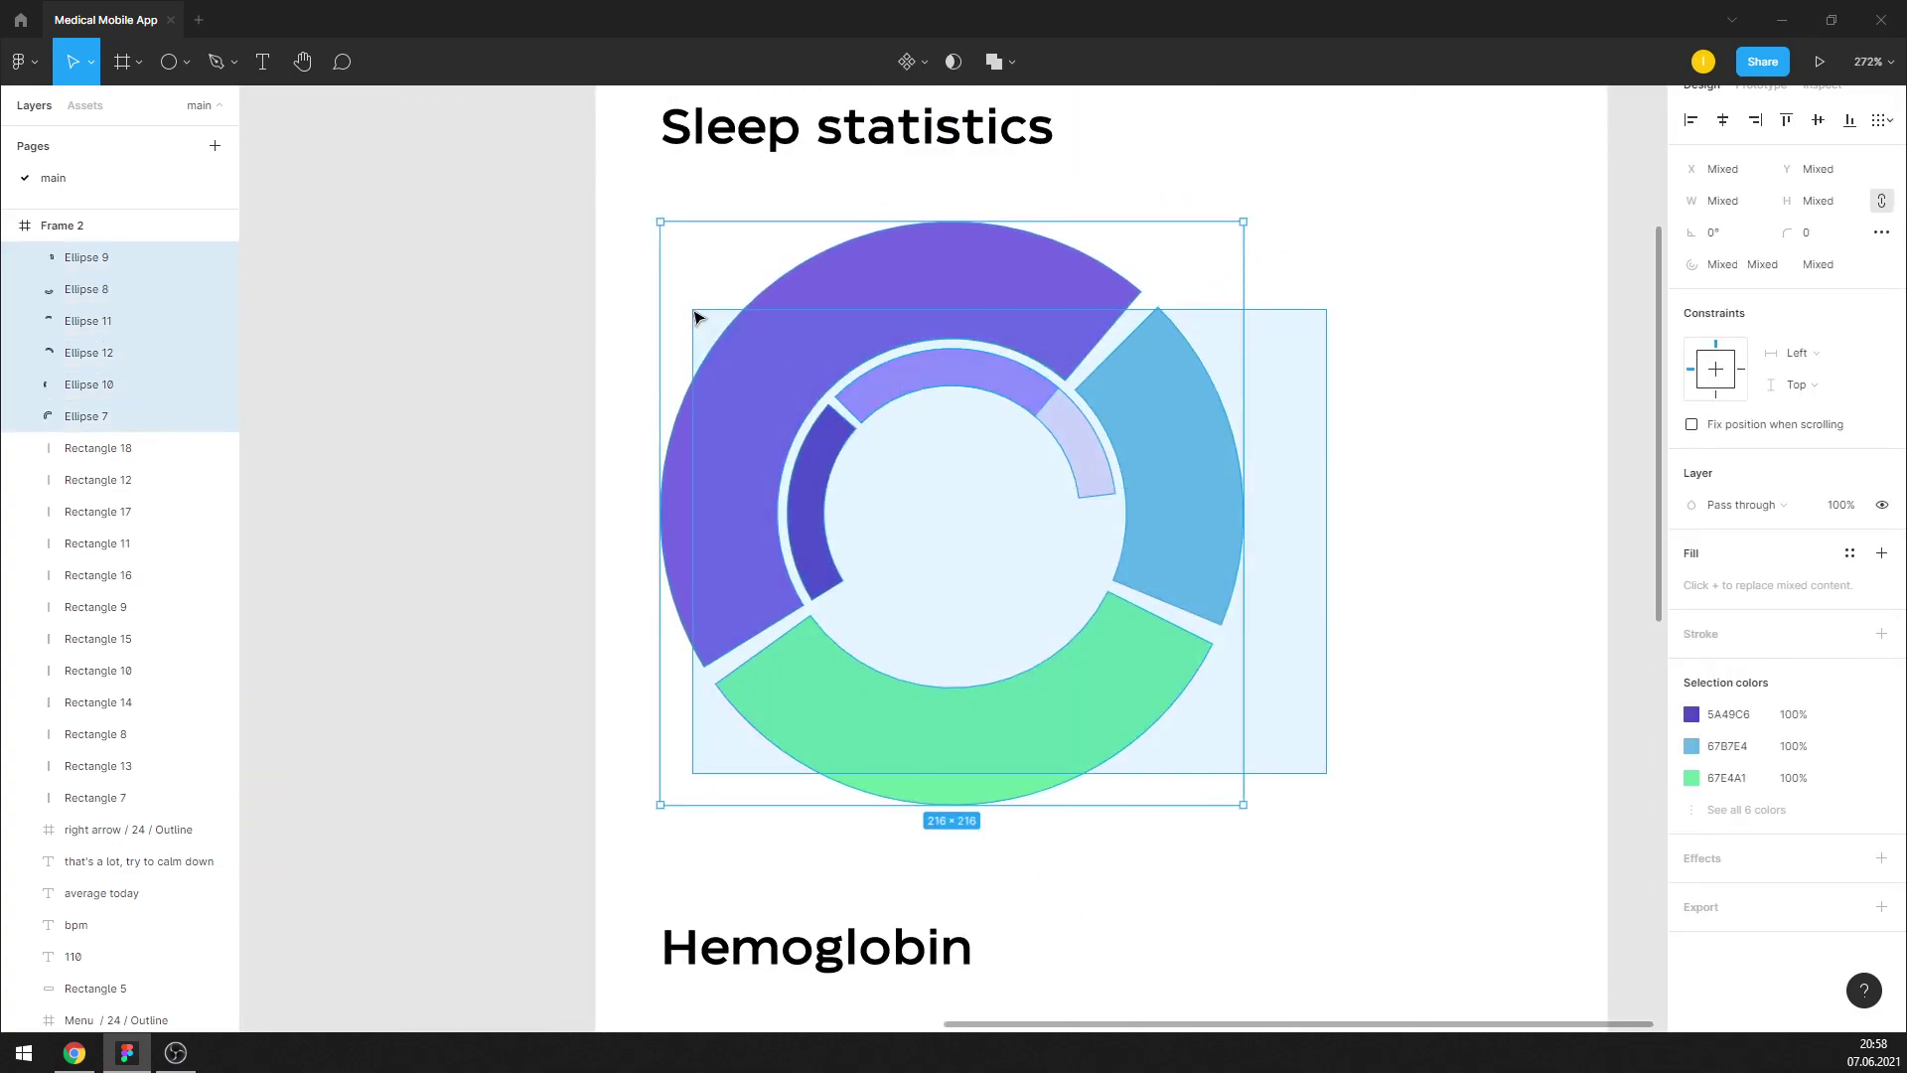
Set a corner radius of 4 on all six donut arcs
left_click(1805, 233)
mouse_move(1806, 233)
left_mouse_down()
mouse_move(1843, 235)
mouse_move(1798, 239)
left_mouse_up()
left_click(1883, 235)
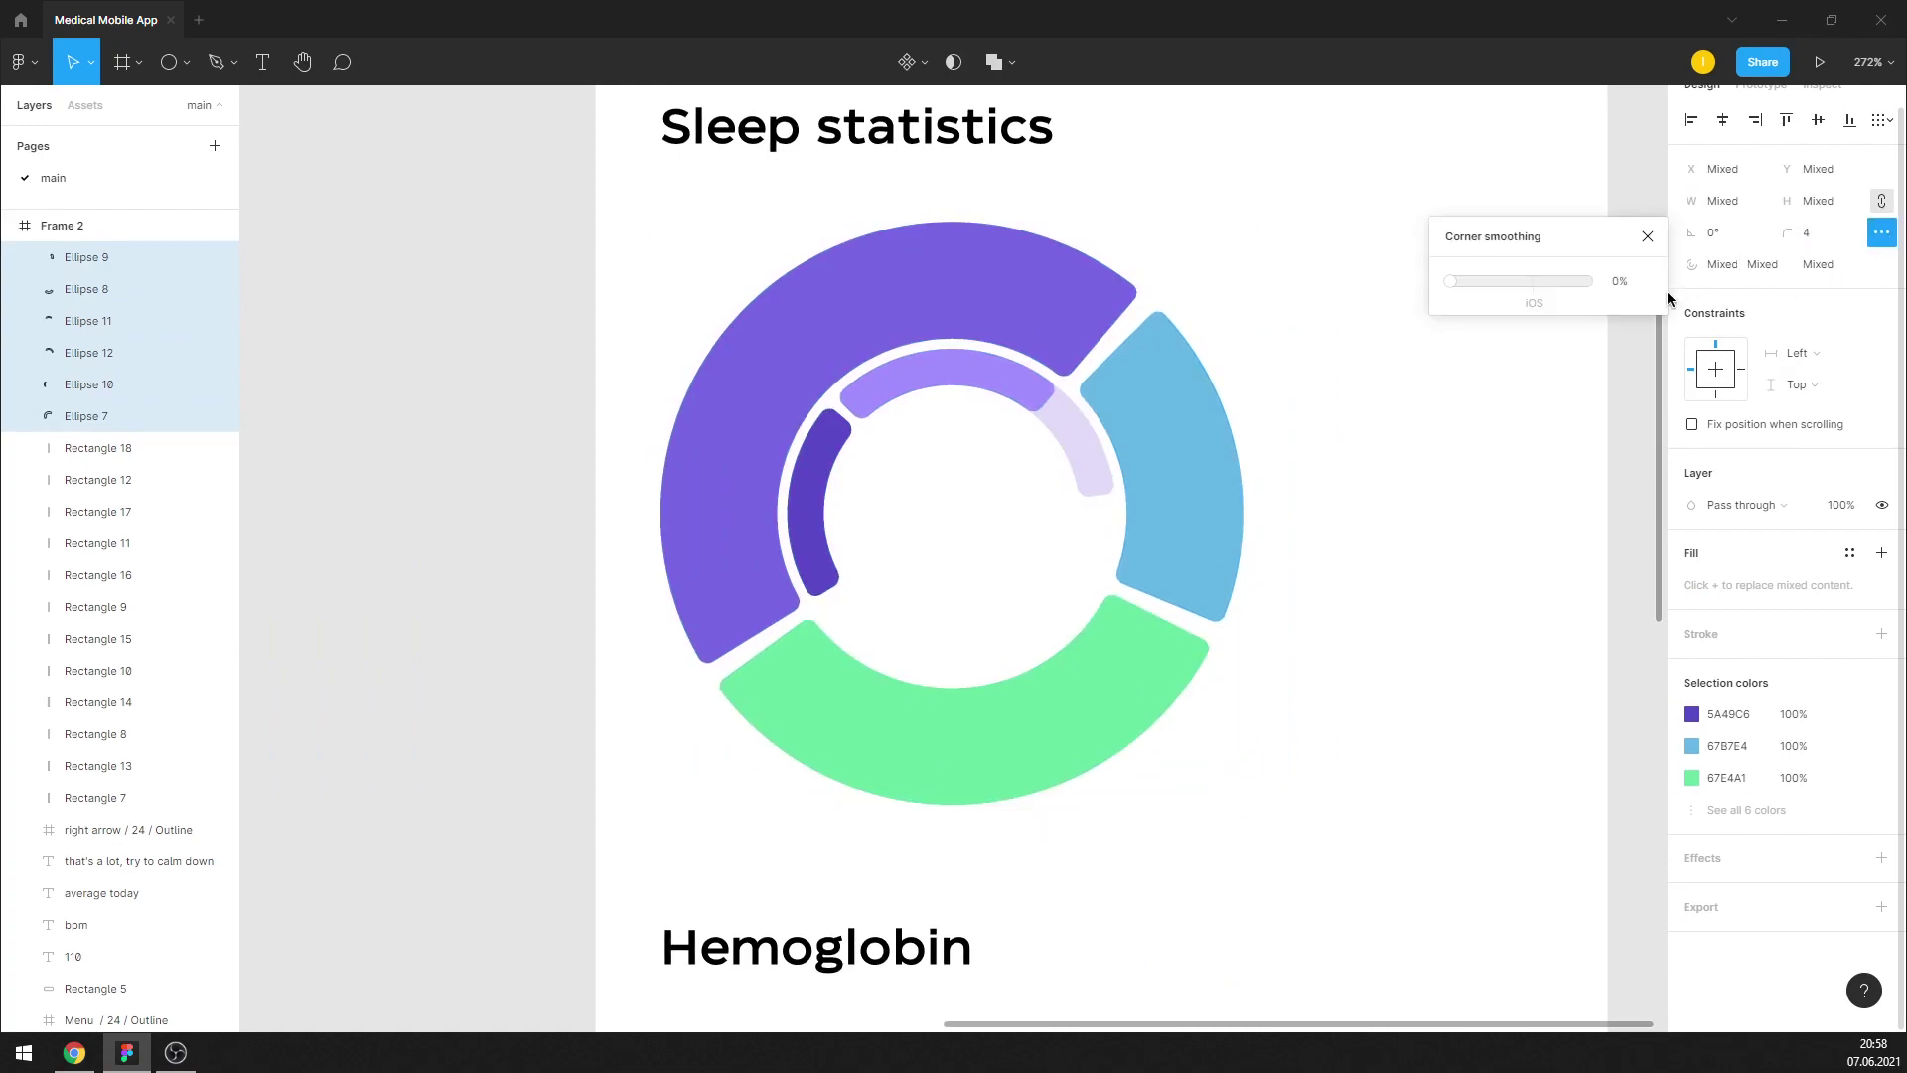
left_click(1646, 236)
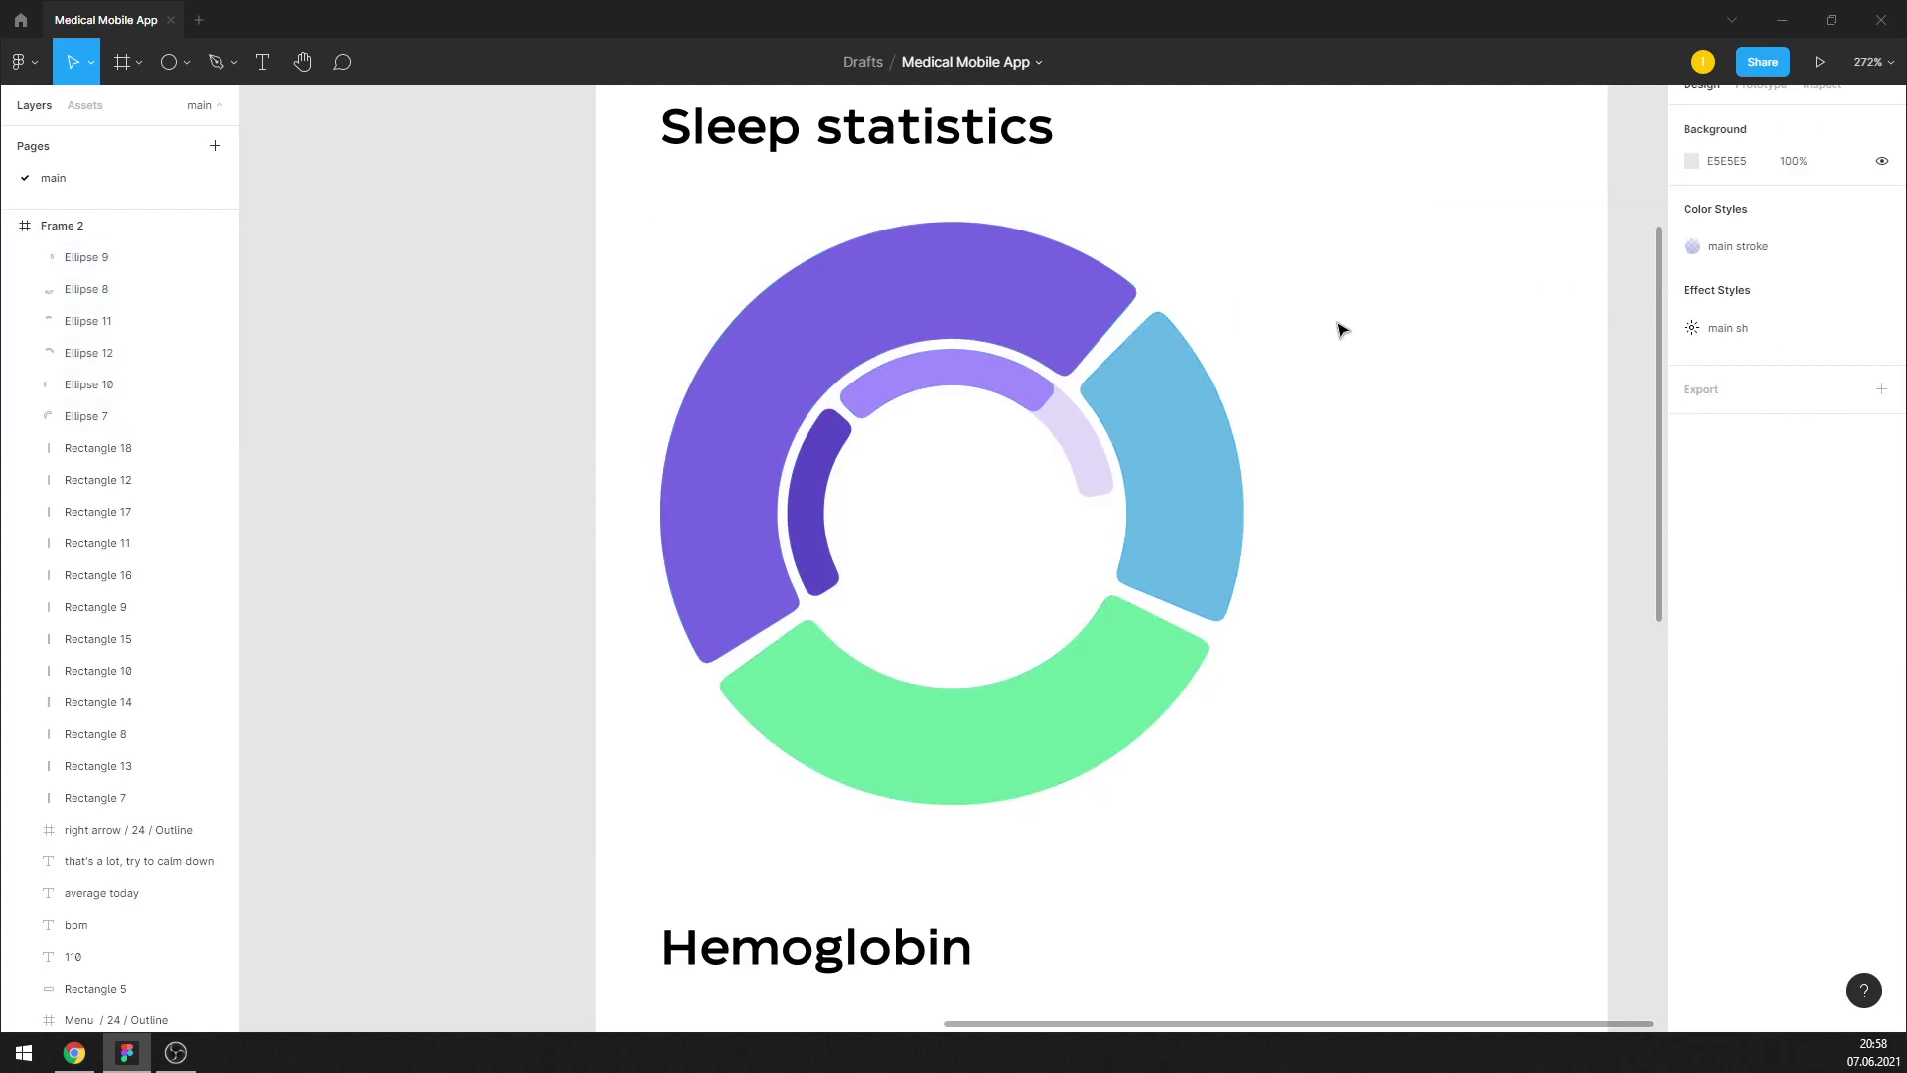
scroll(1323, 336, "up", 1)
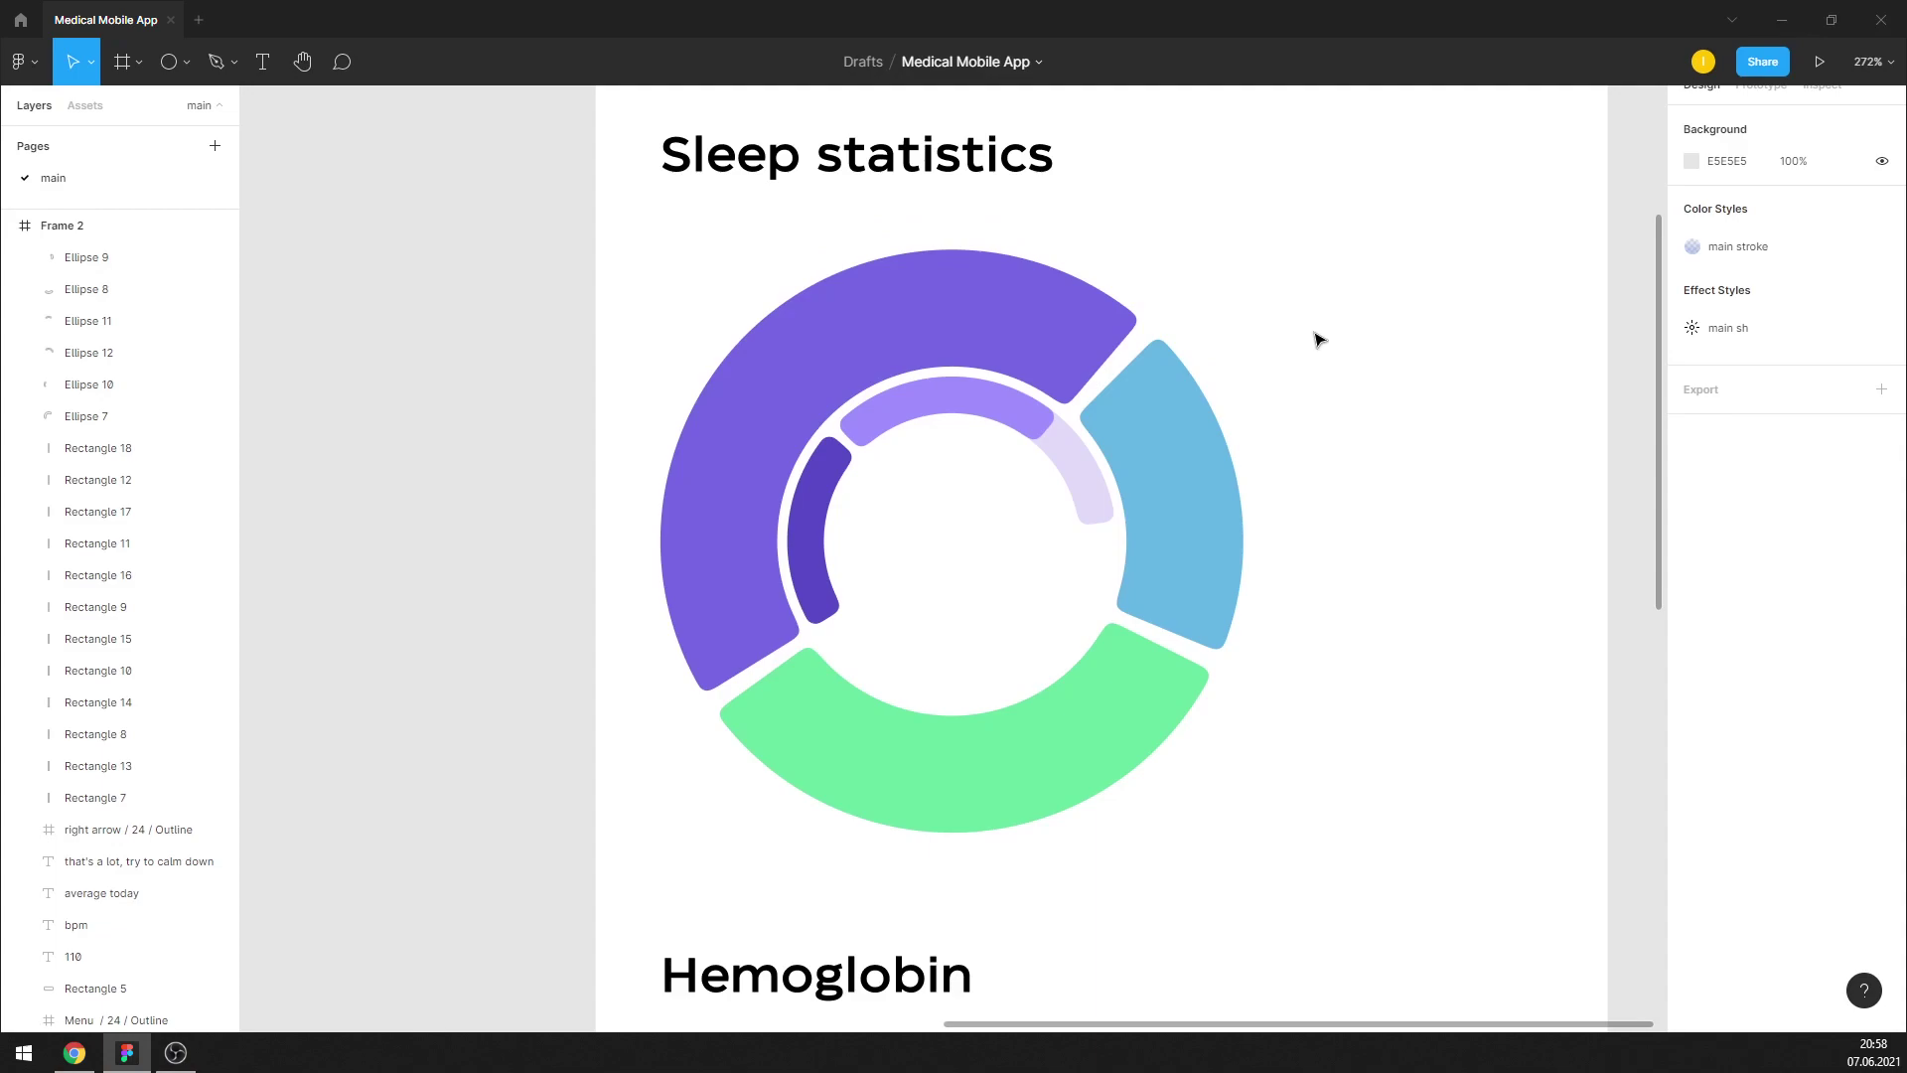
scroll(1316, 332, "up", 1)
left_click(169, 80)
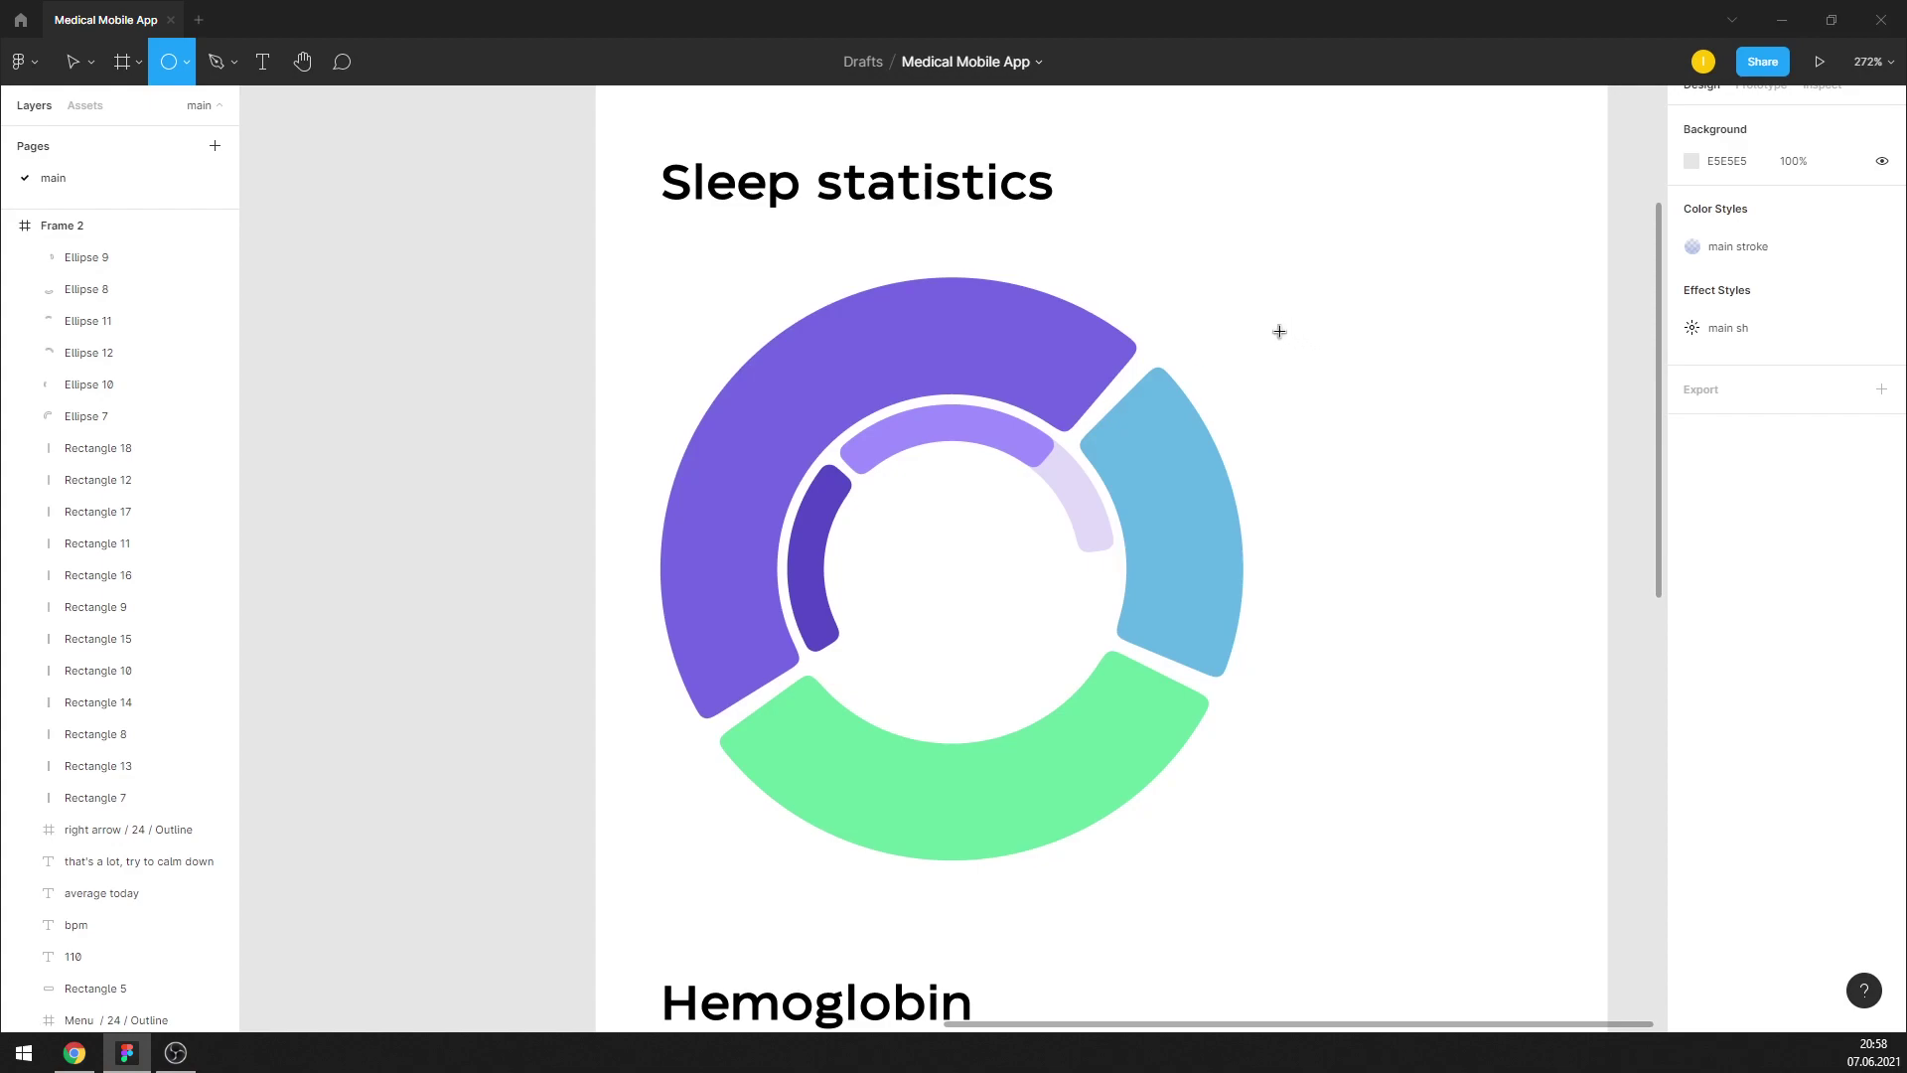
Draw two small grey circles beside the sleep chart
mouse_move(1280, 330)
left_mouse_down()
mouse_move(1317, 379)
mouse_move(1333, 356)
mouse_move(1317, 476)
left_mouse_up()
left_click(1426, 417)
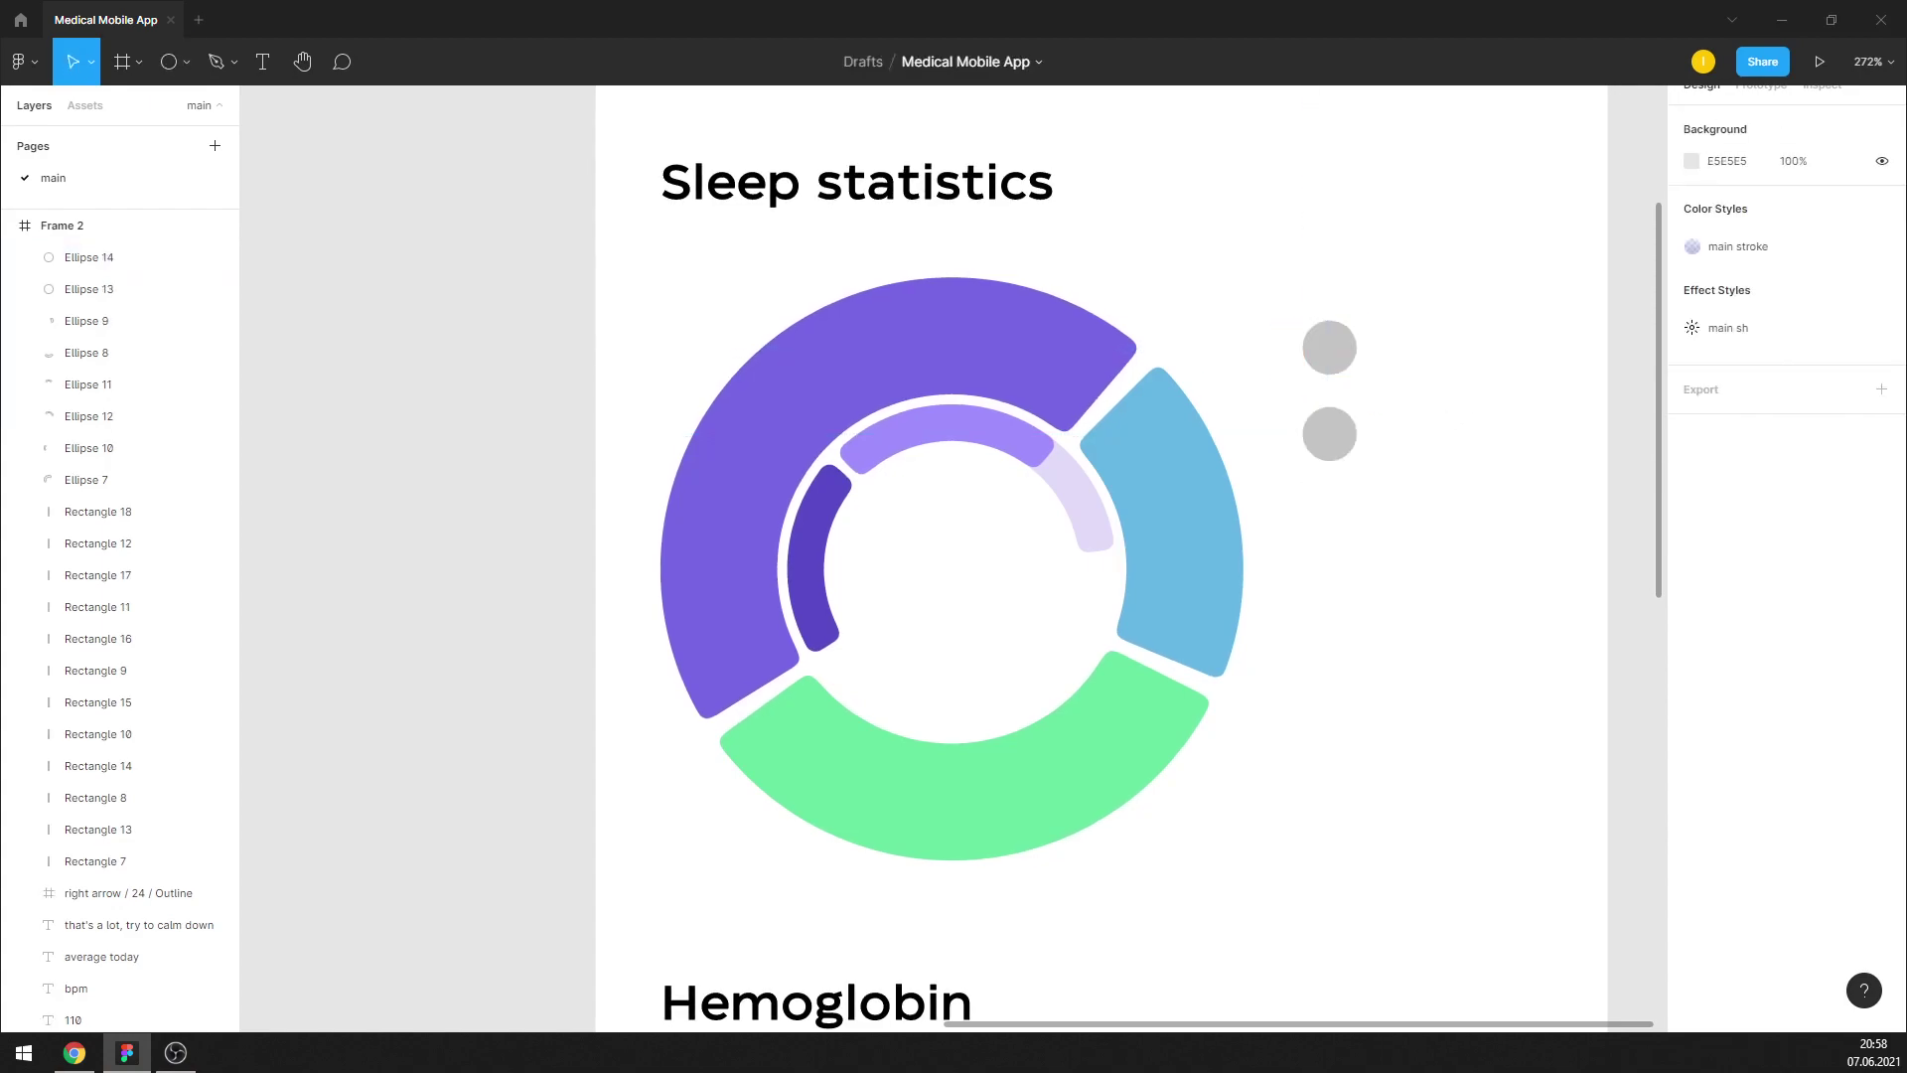
scroll(900, 536, "down", 3)
scroll(1175, 502, "down", 3)
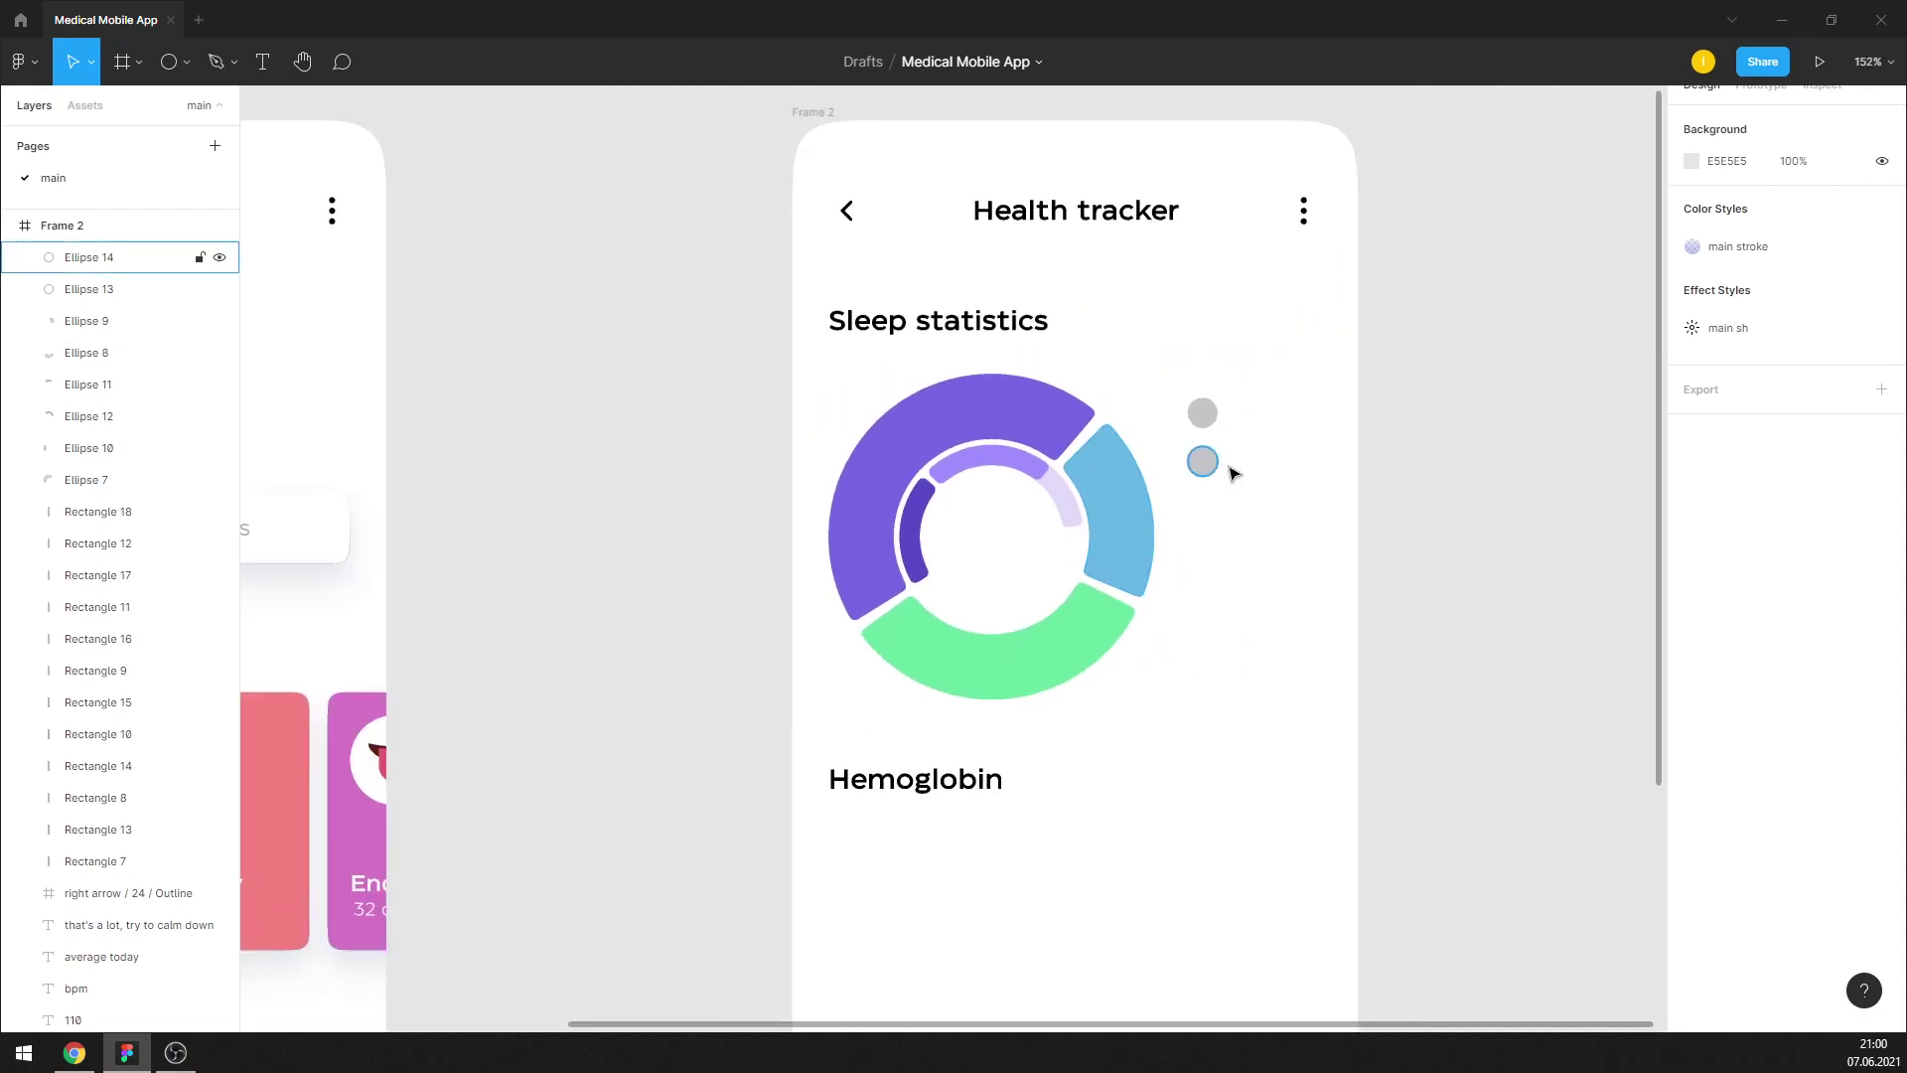
scroll(1072, 732, "down", 5)
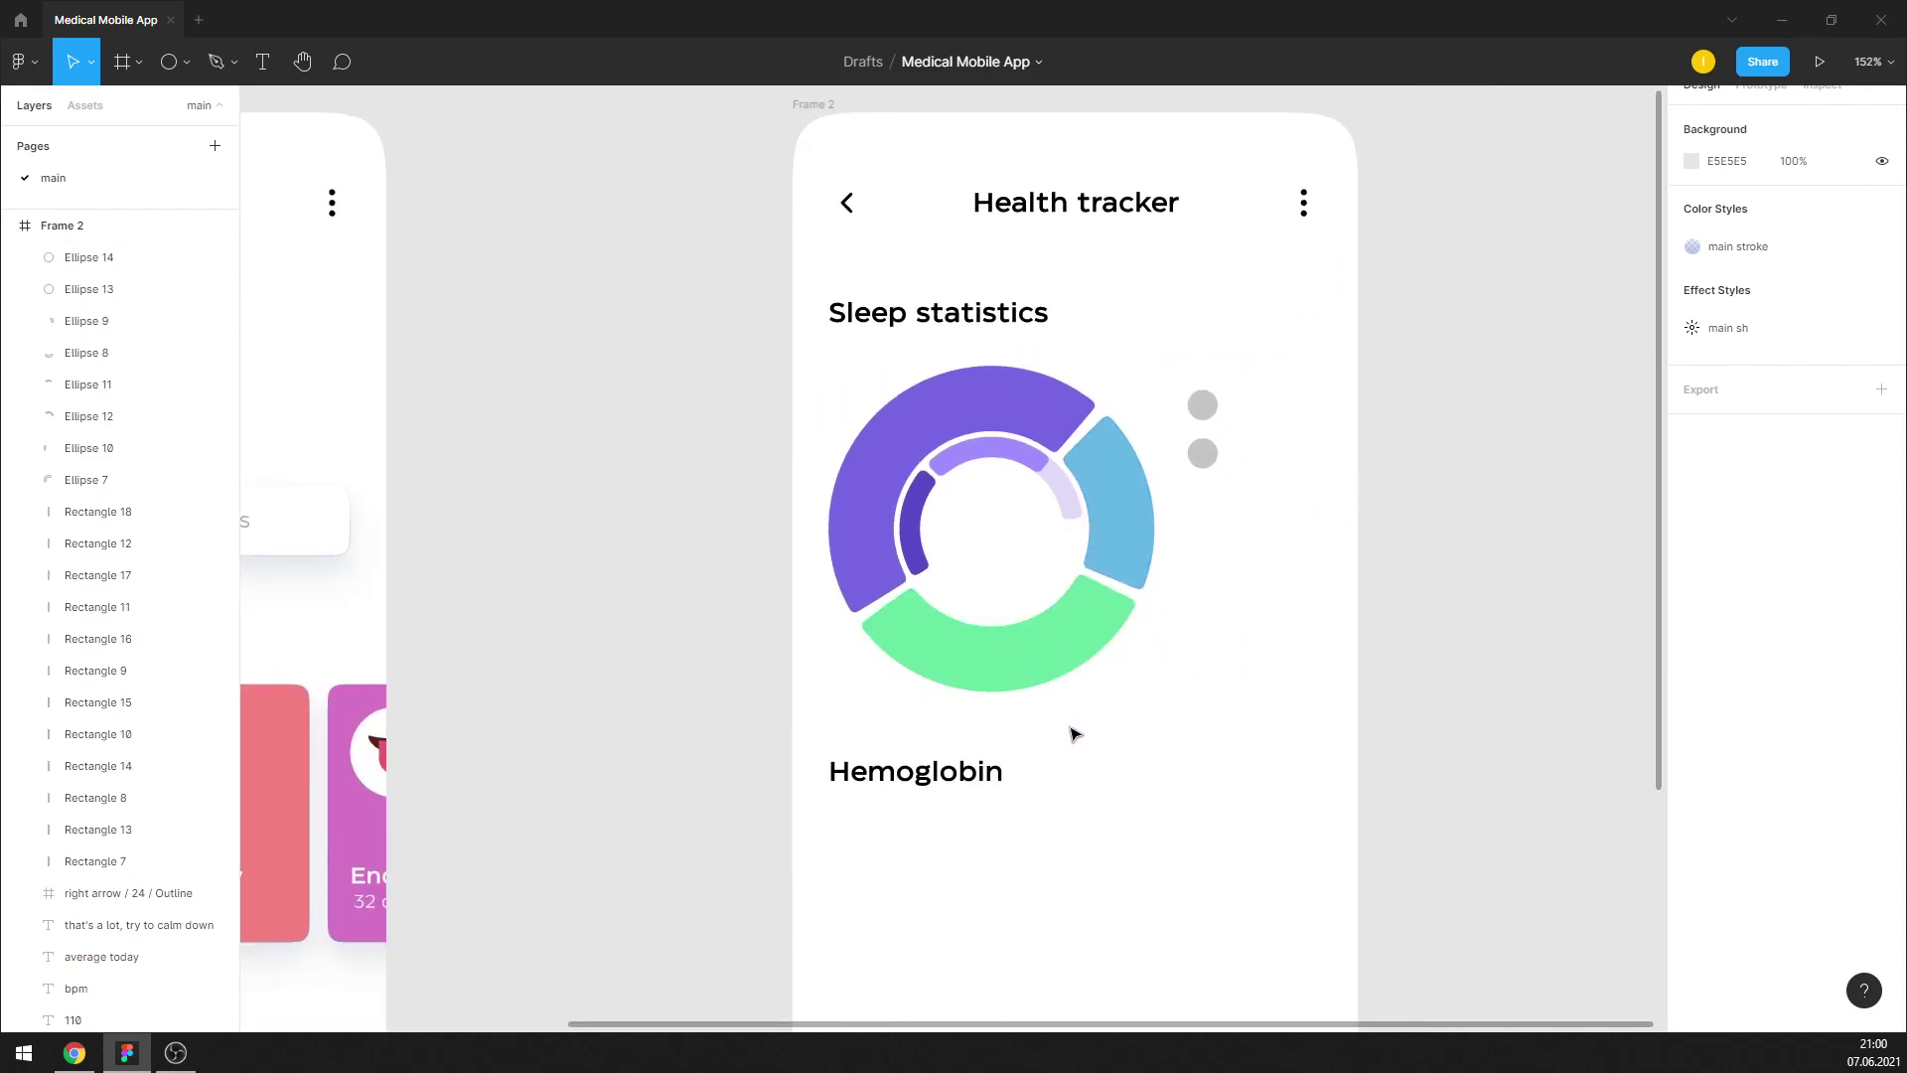
Duplicate the Hemoglobin heading, replace it with the sleep-phase list and place it under the chart
mouse_move(944, 584)
left_mouse_down()
mouse_move(944, 687)
mouse_move(943, 600)
left_mouse_up()
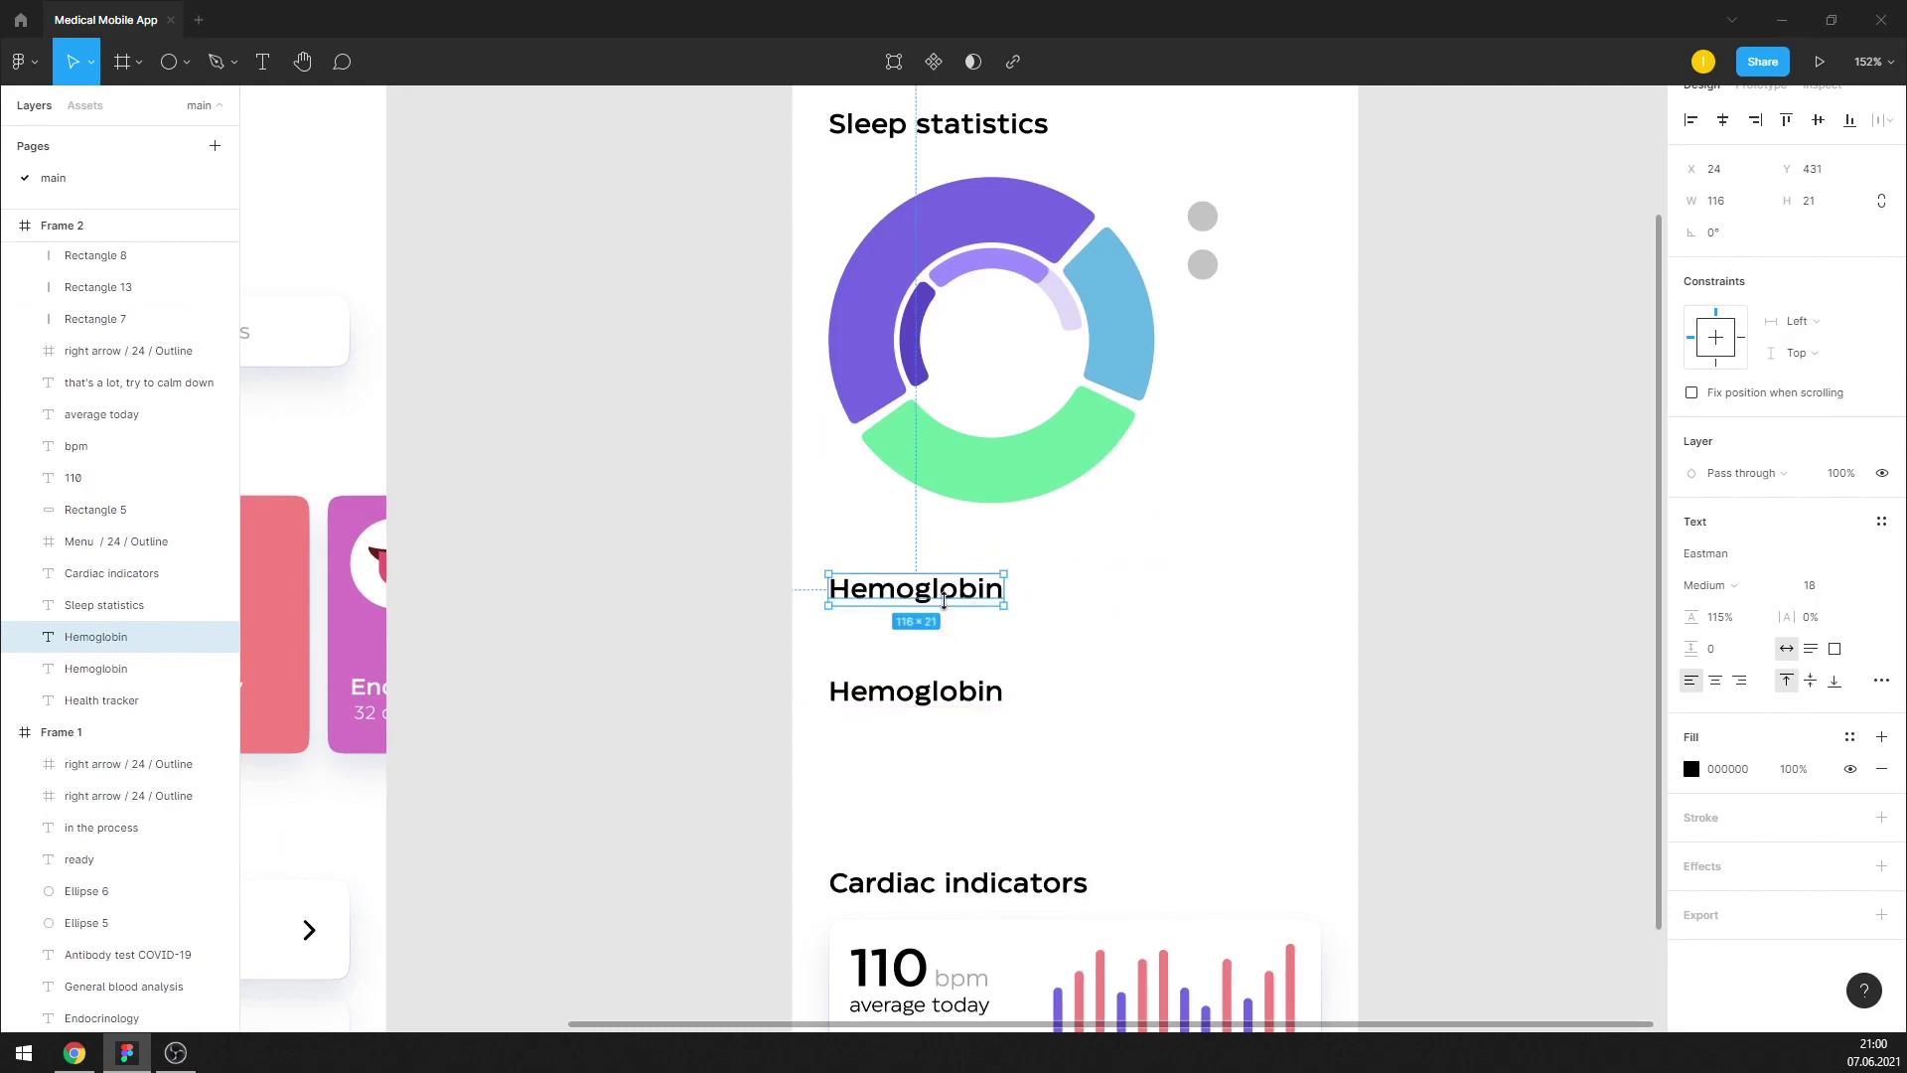
left_click_drag(924, 688, 536, 730)
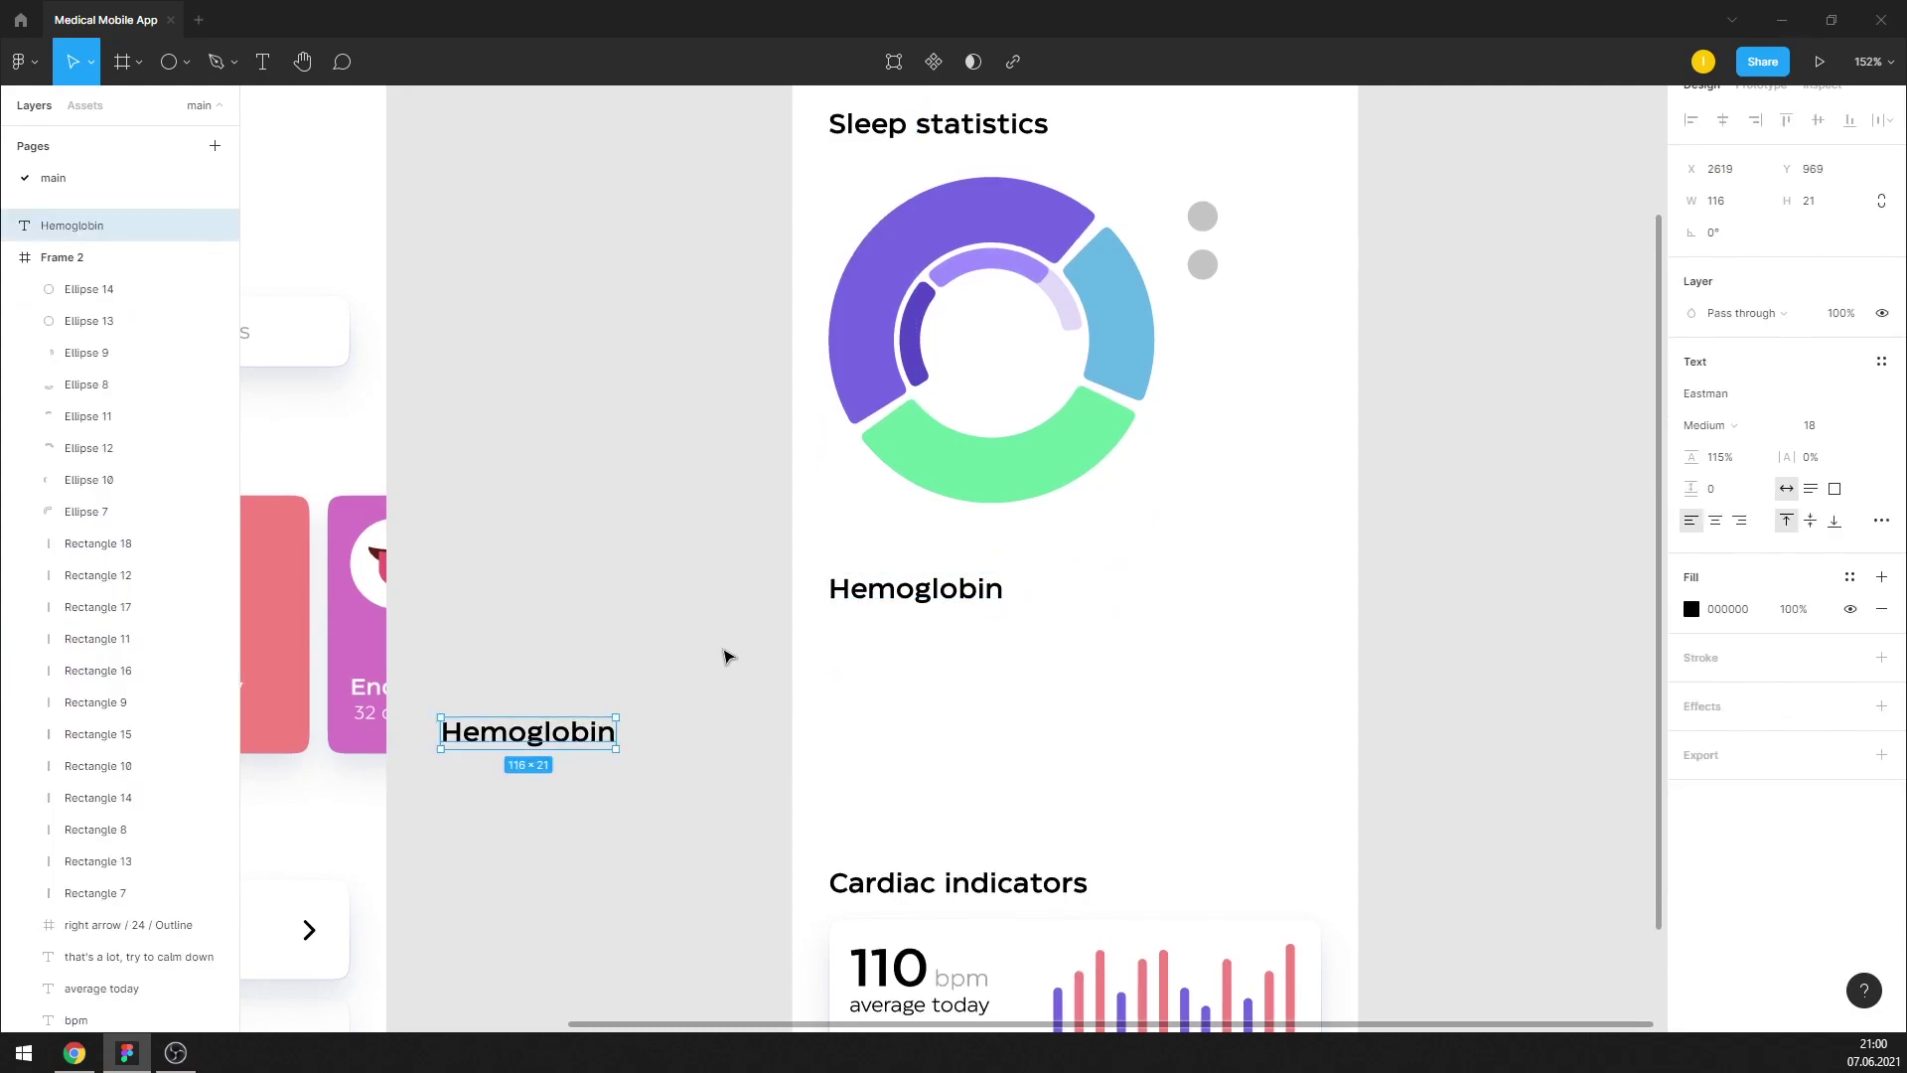
double_click(886, 593)
type("sleep deep phase surface phase wakefulness unfinished dream")
key("Escape")
scroll(1119, 583, "up", 1)
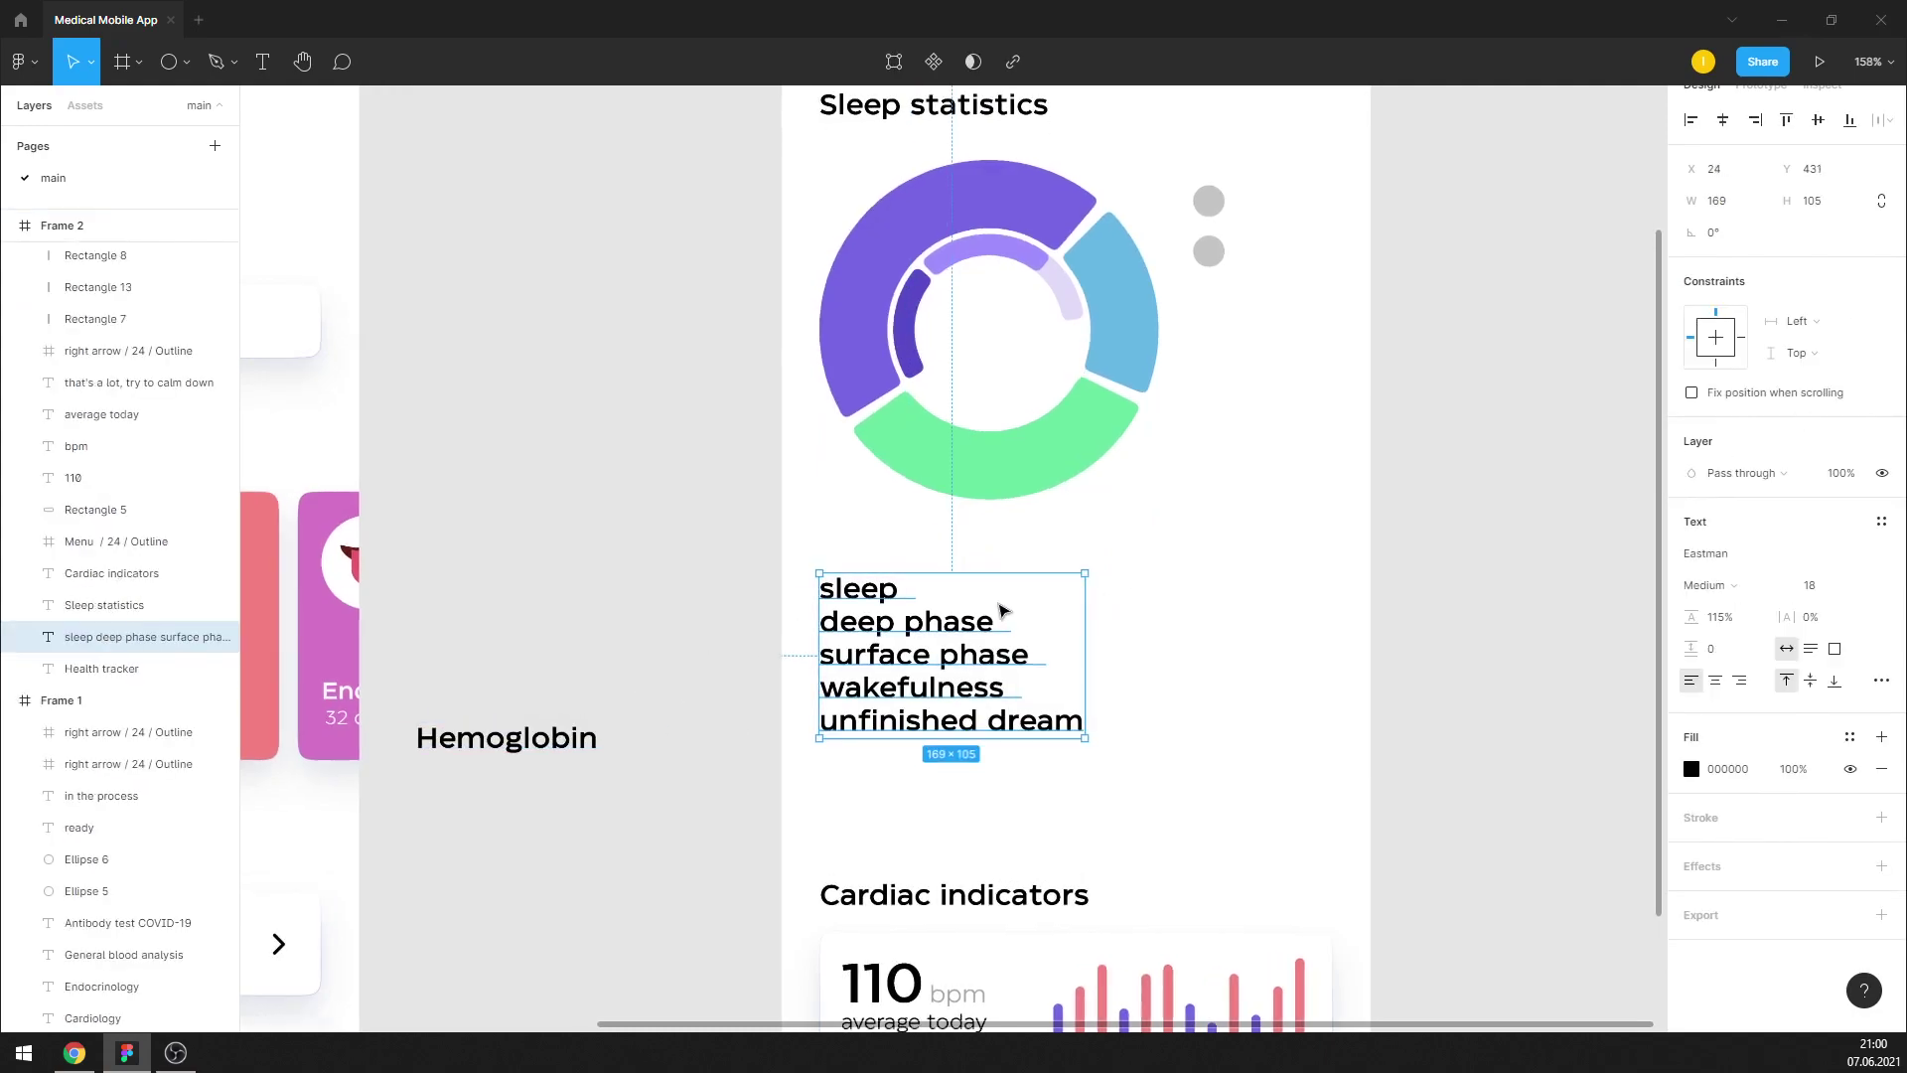
left_click_drag(1004, 617, 1196, 576)
scroll(1440, 425, "up", 3)
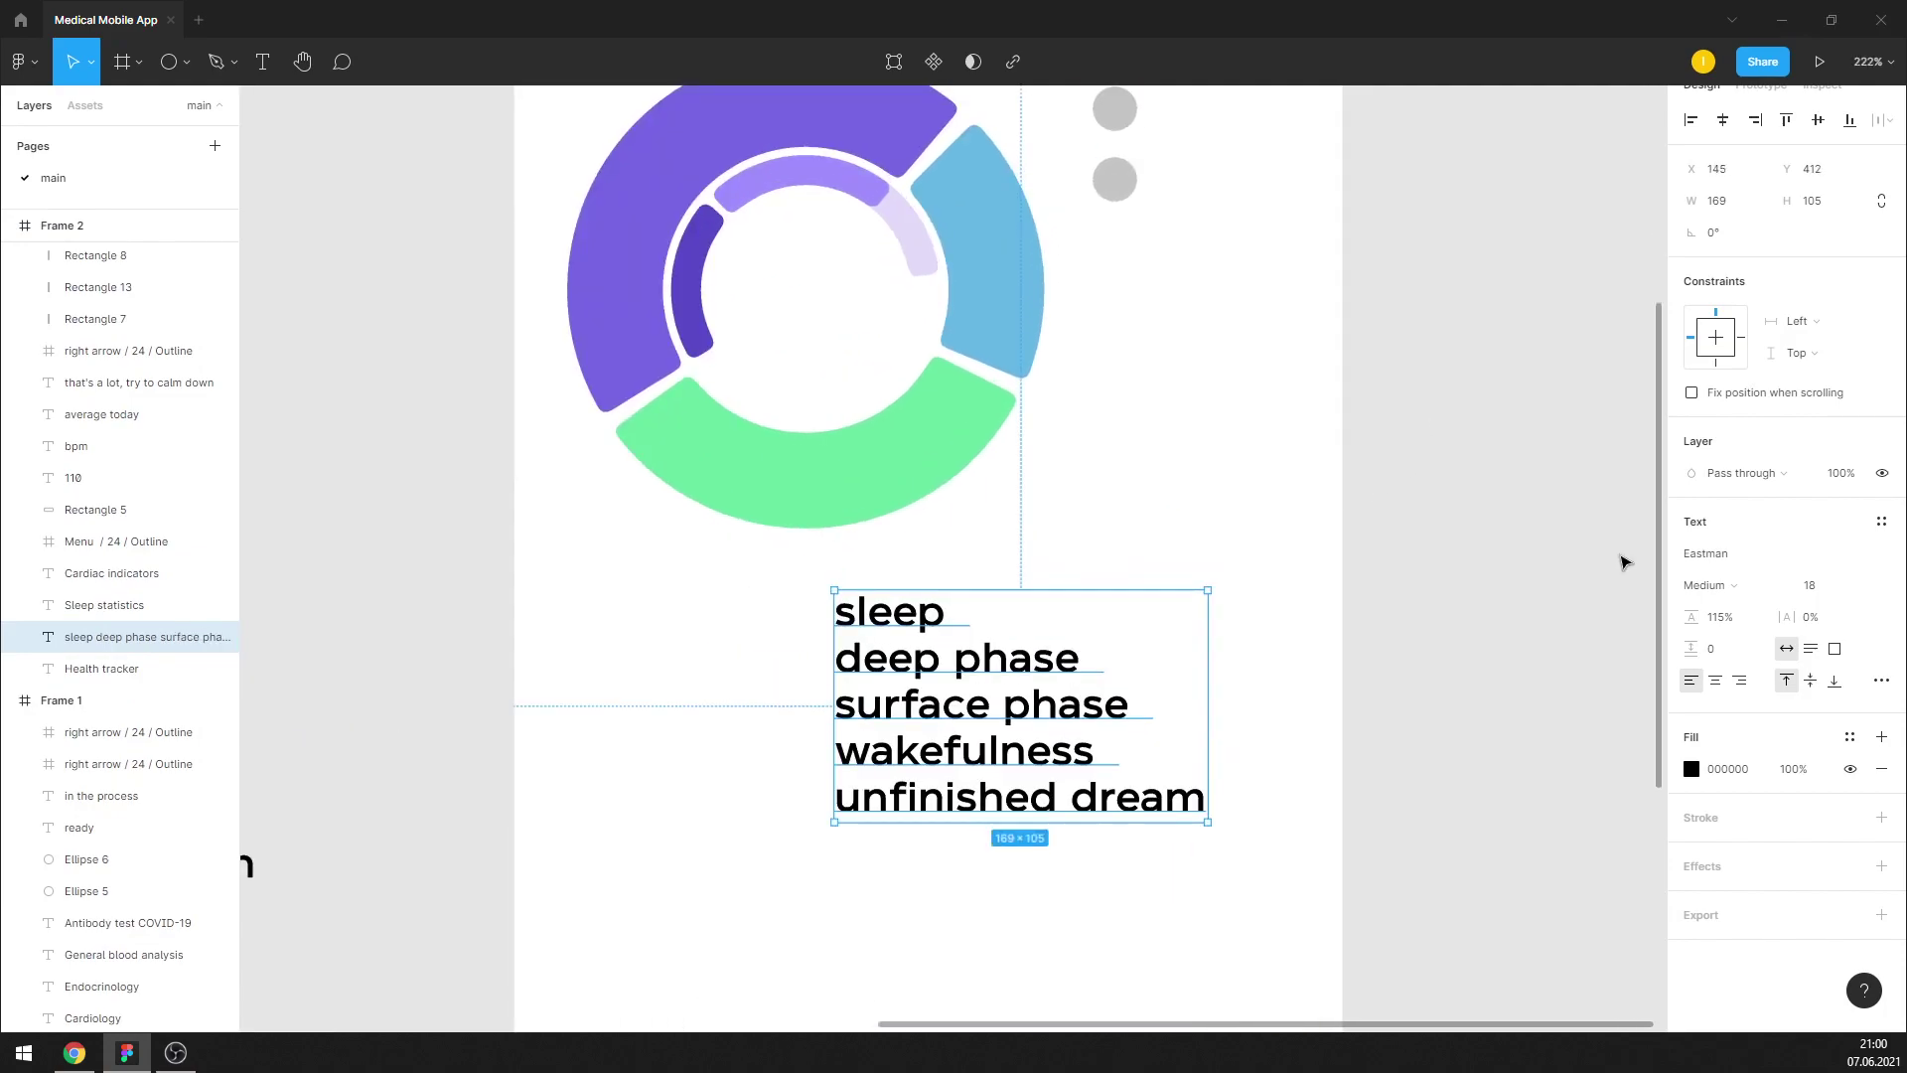
type("12")
Set the sleep-phase list to Regular weight with increased line spacing
left_click(1763, 596)
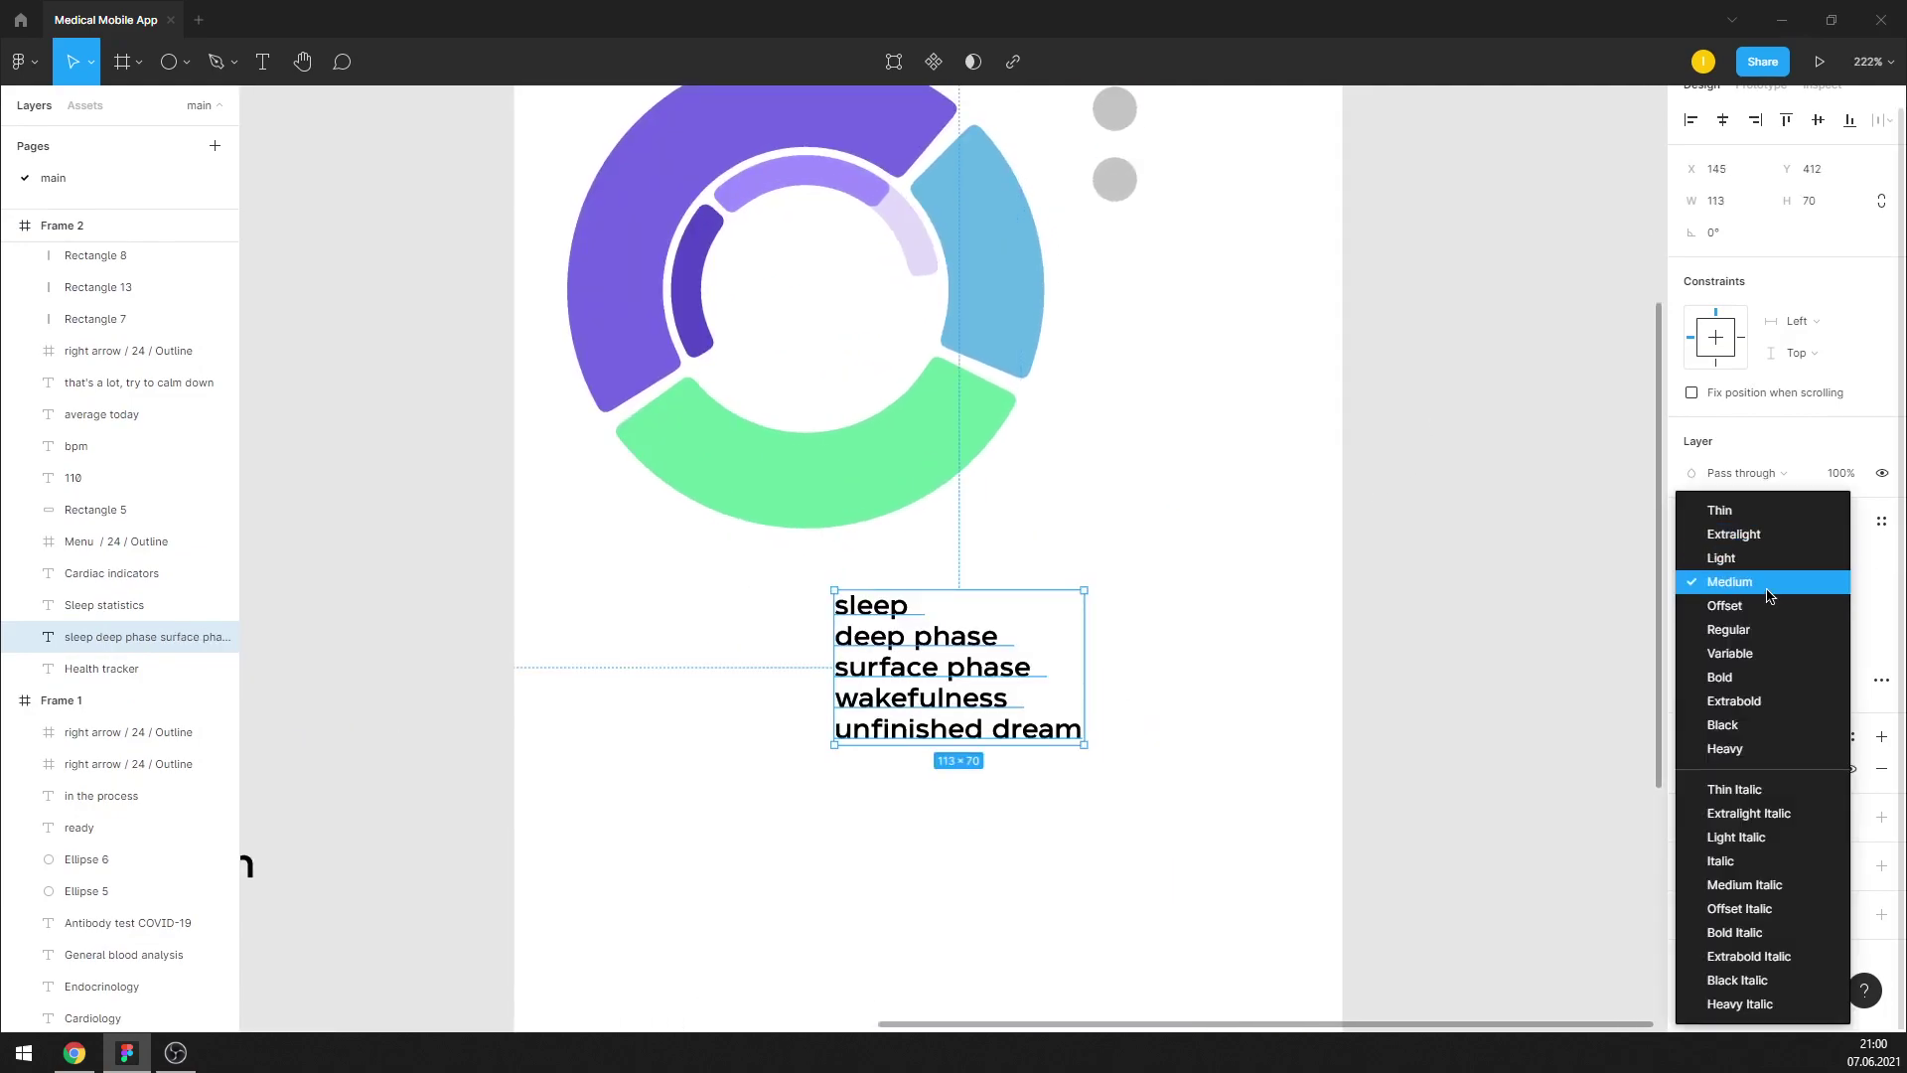
left_click(1748, 629)
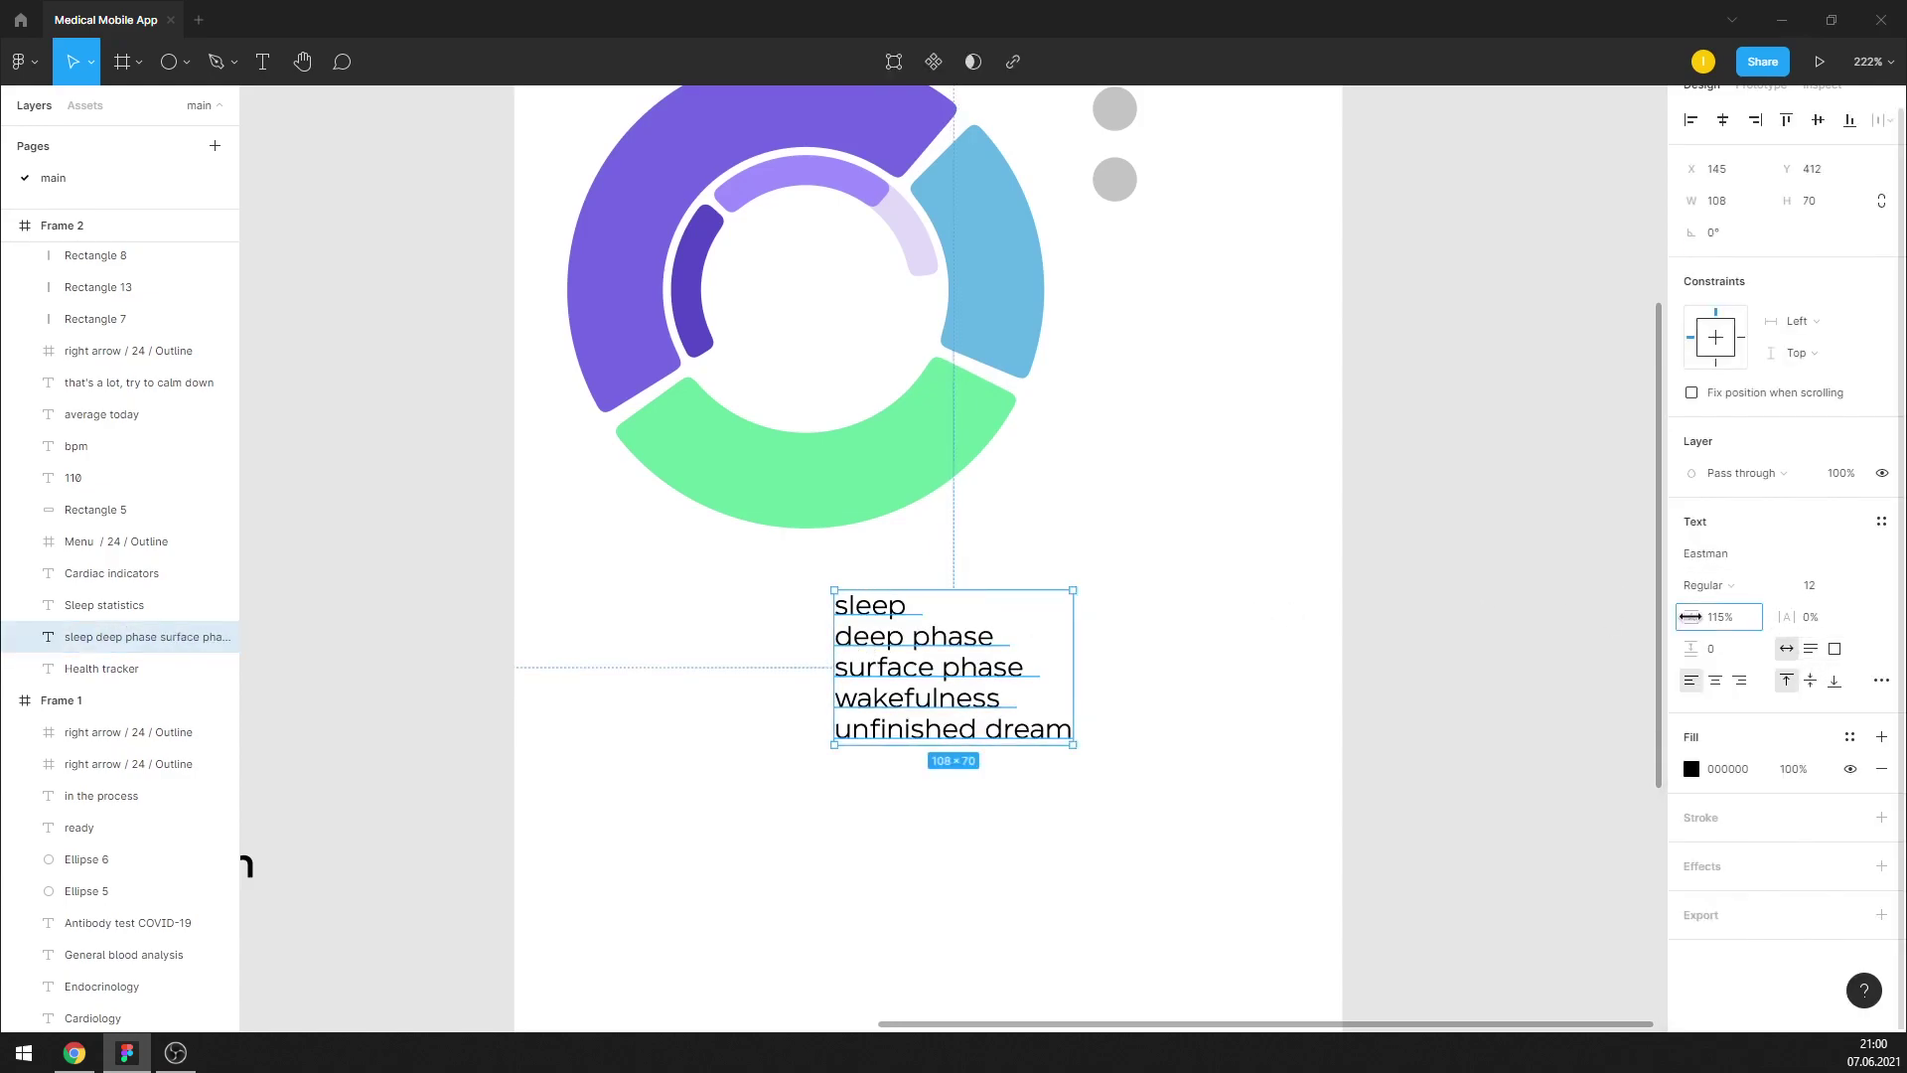
left_click_drag(1691, 616, 1794, 614)
left_click(1374, 586)
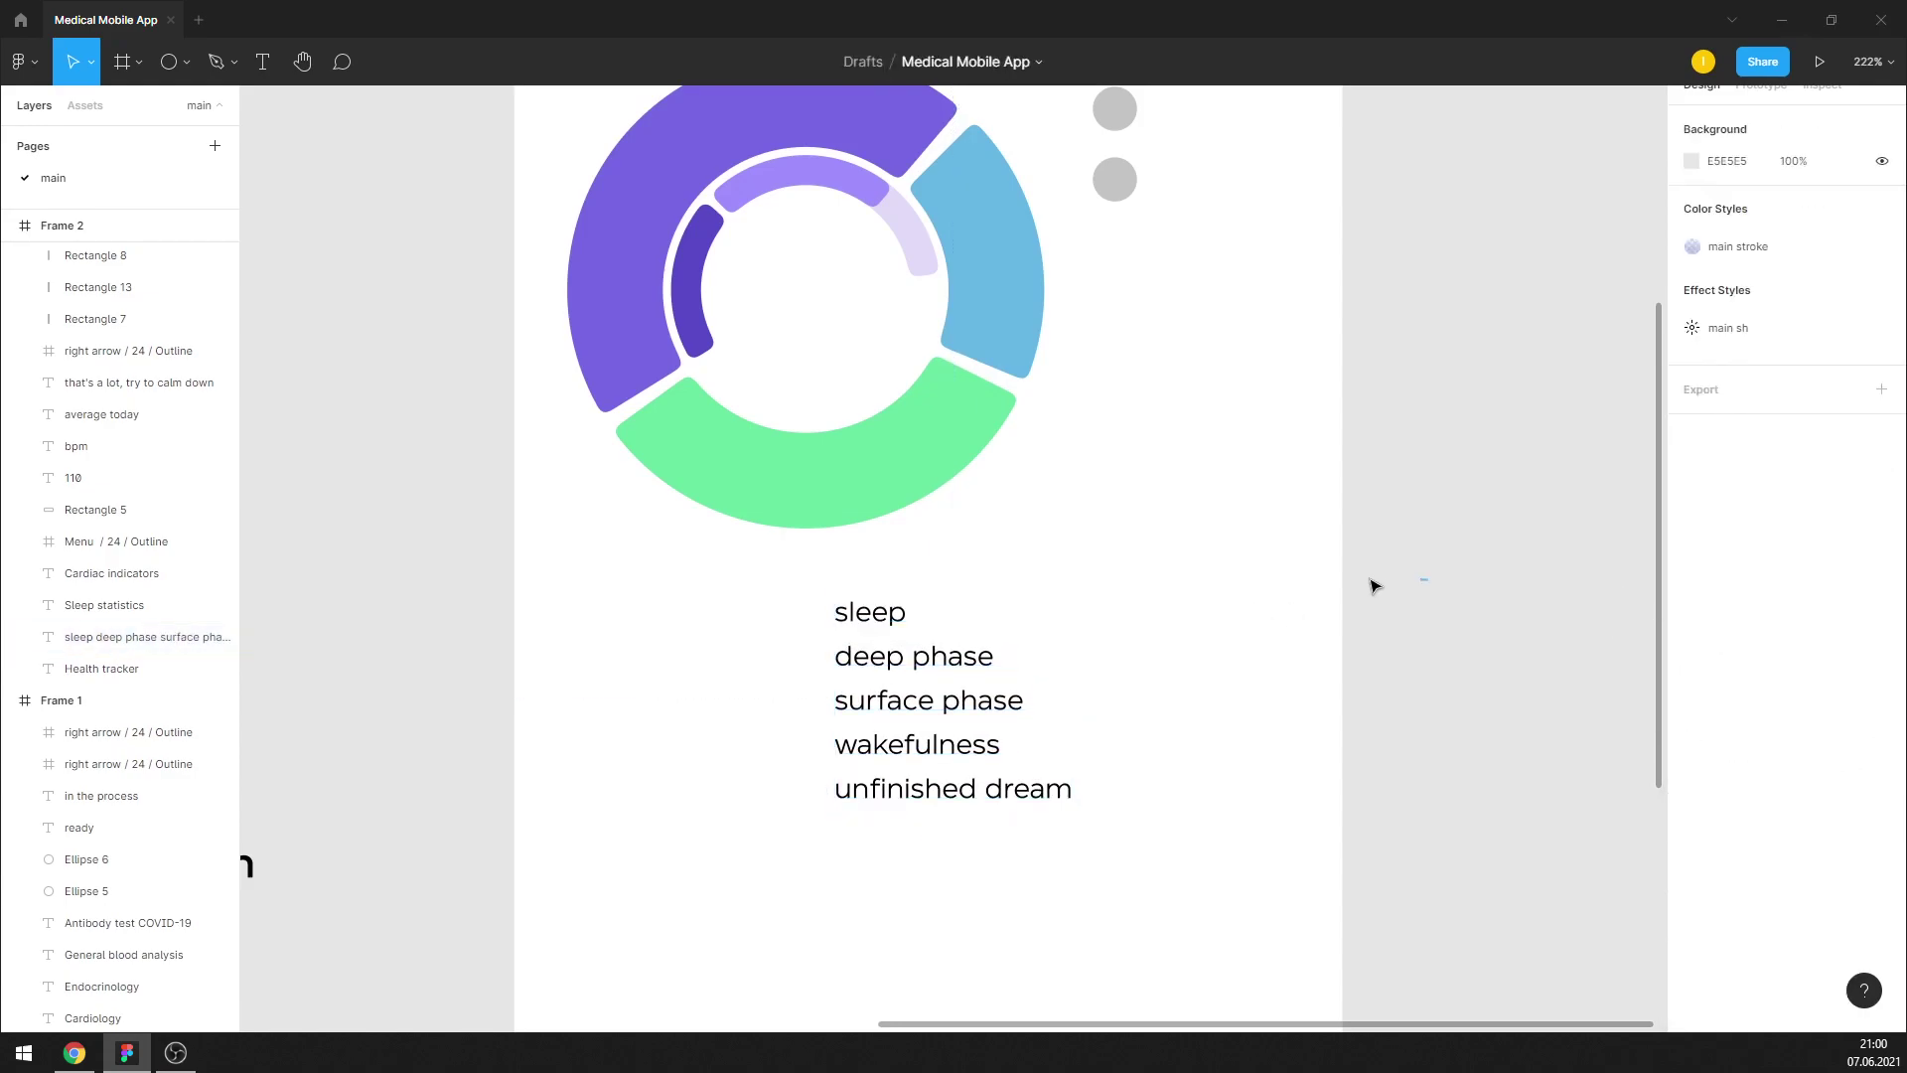
scroll(653, 593, "down", 3, "ctrl")
scroll(1077, 477, "up", 1)
Group the chart's ring segments and scale the chart down
scroll(1077, 477, "up", 1)
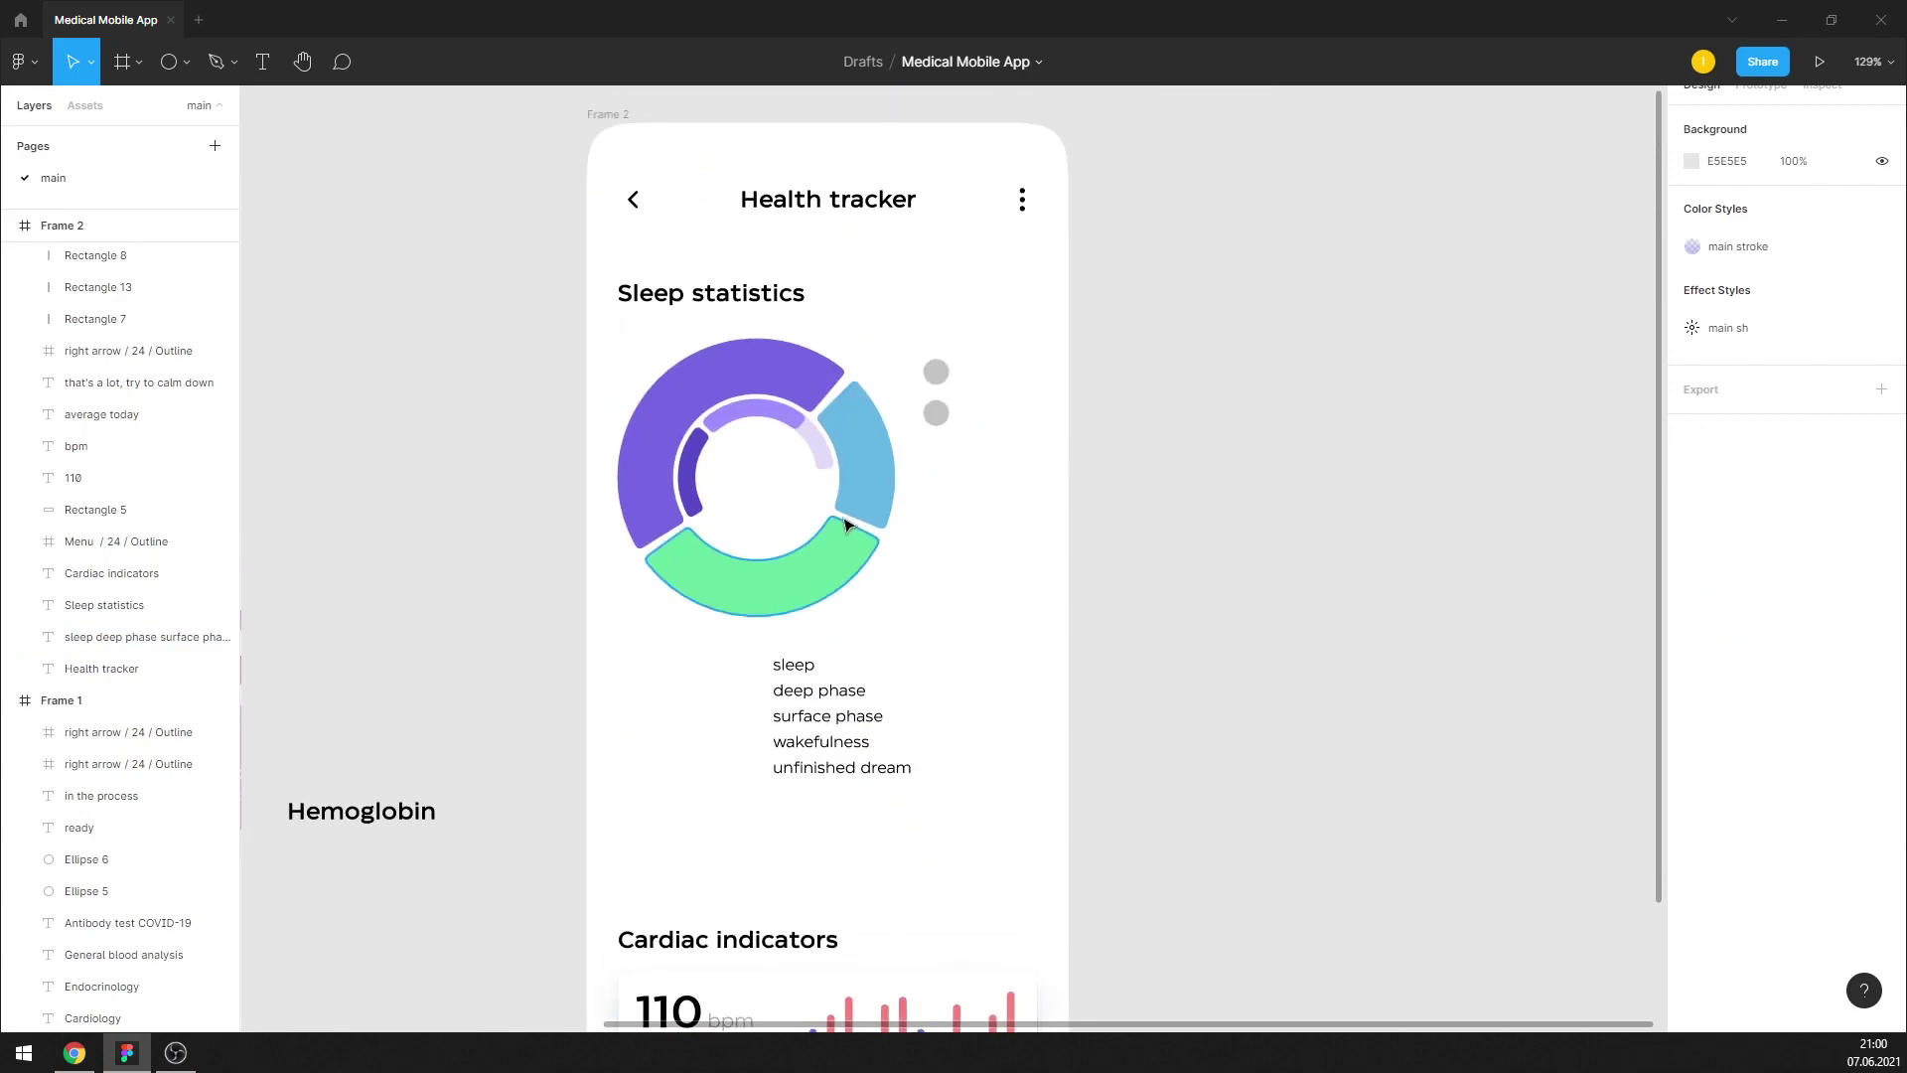
scroll(883, 523, "up", 1, "ctrl")
scroll(883, 524, "up", 1, "ctrl")
left_click_drag(883, 640, 590, 345)
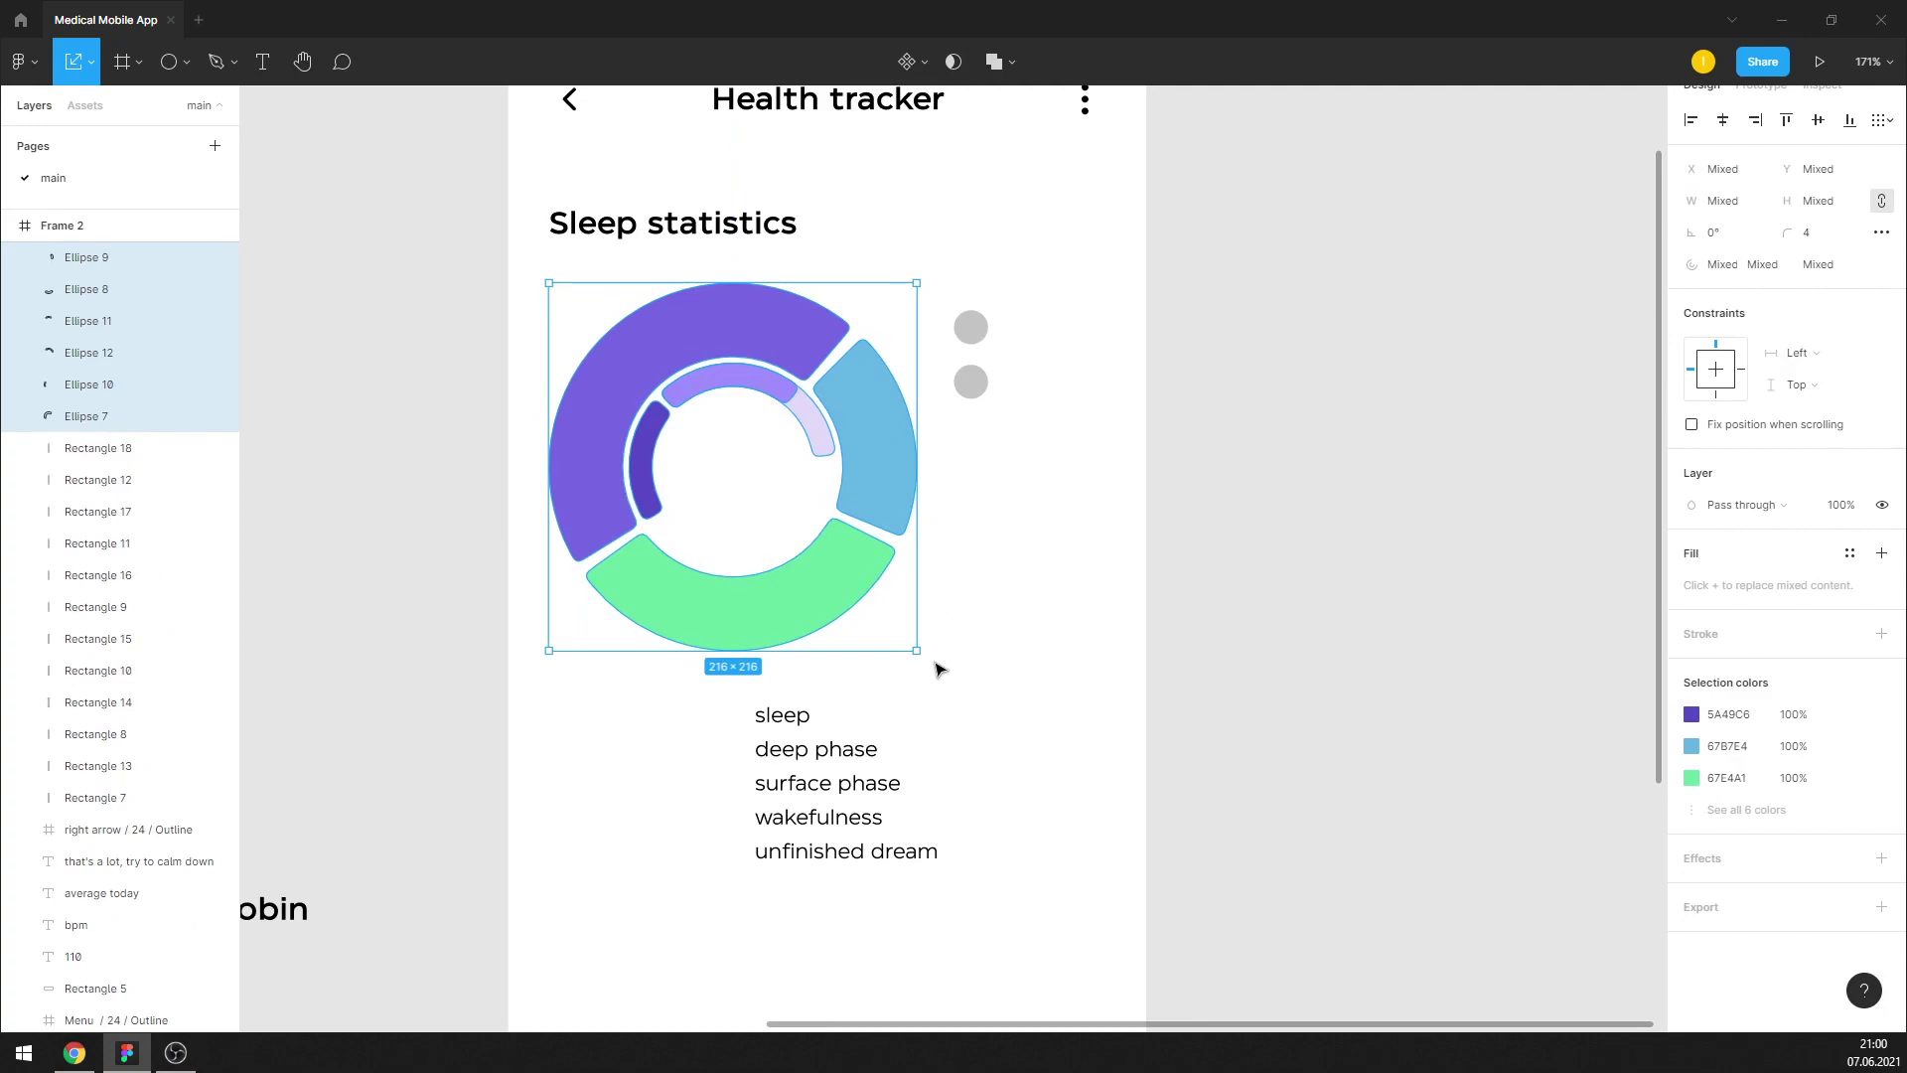
key("ctrl+g")
left_click_drag(922, 650, 850, 584)
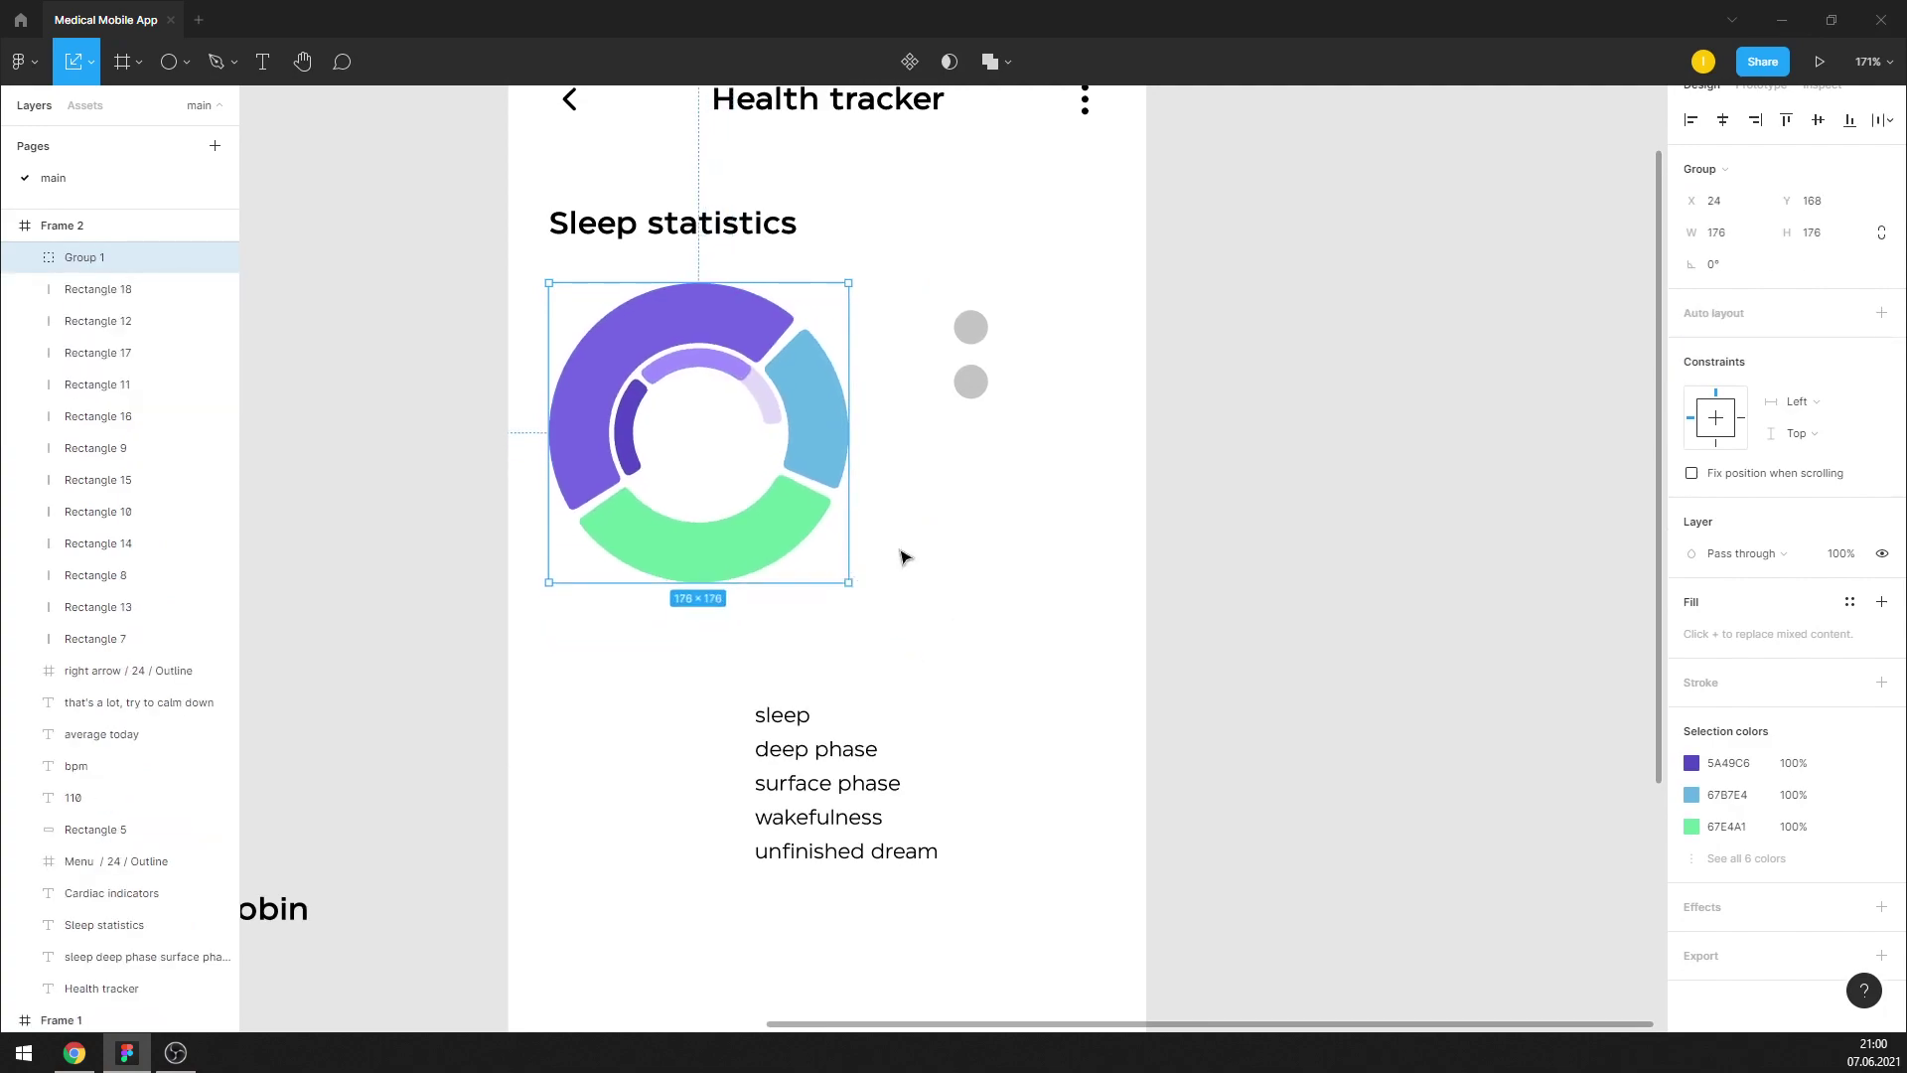
Move the sleep-phase list beside the chart, with layout grids shown and wider line spacing
mouse_move(1034, 404)
left_mouse_down()
mouse_move(970, 335)
mouse_move(899, 327)
left_mouse_up()
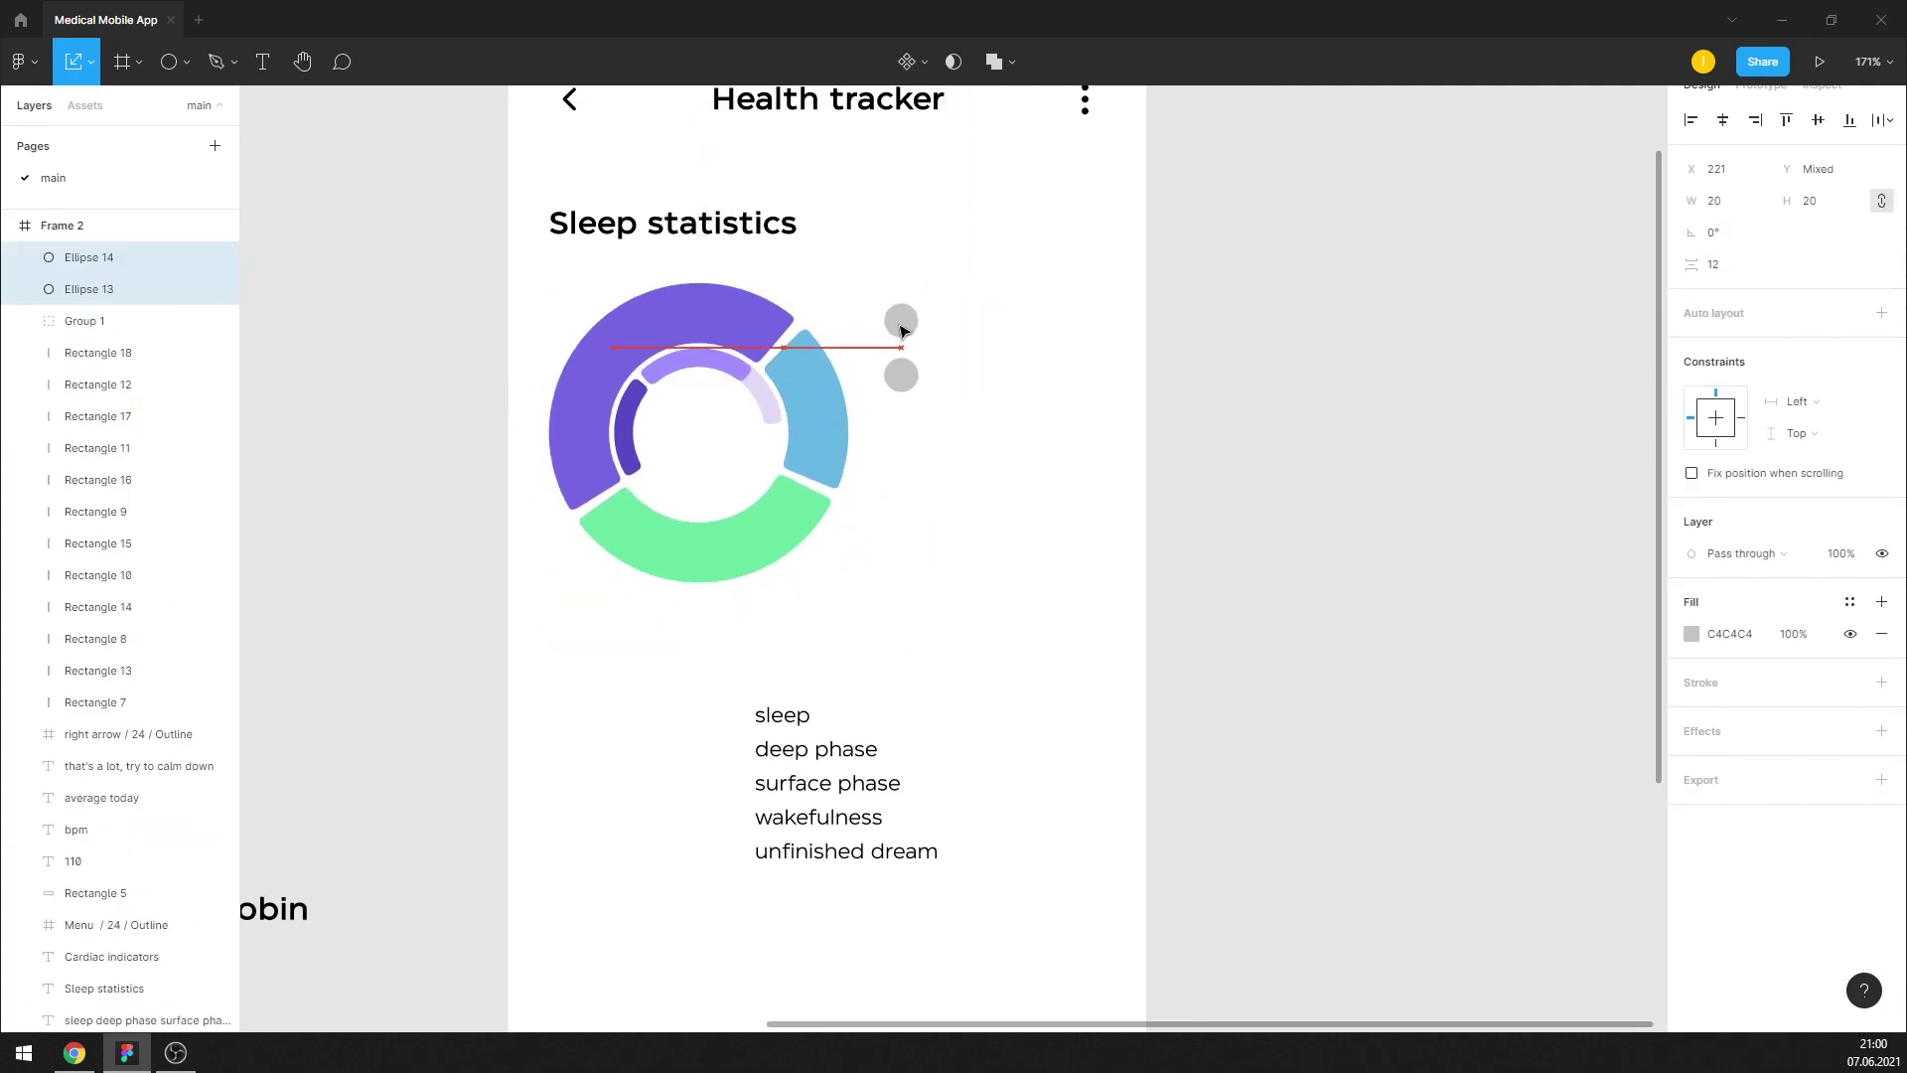
left_click(844, 757)
key("ctrl+shift+4")
mouse_move(832, 771)
left_mouse_down()
mouse_move(957, 669)
mouse_move(1005, 506)
left_mouse_up()
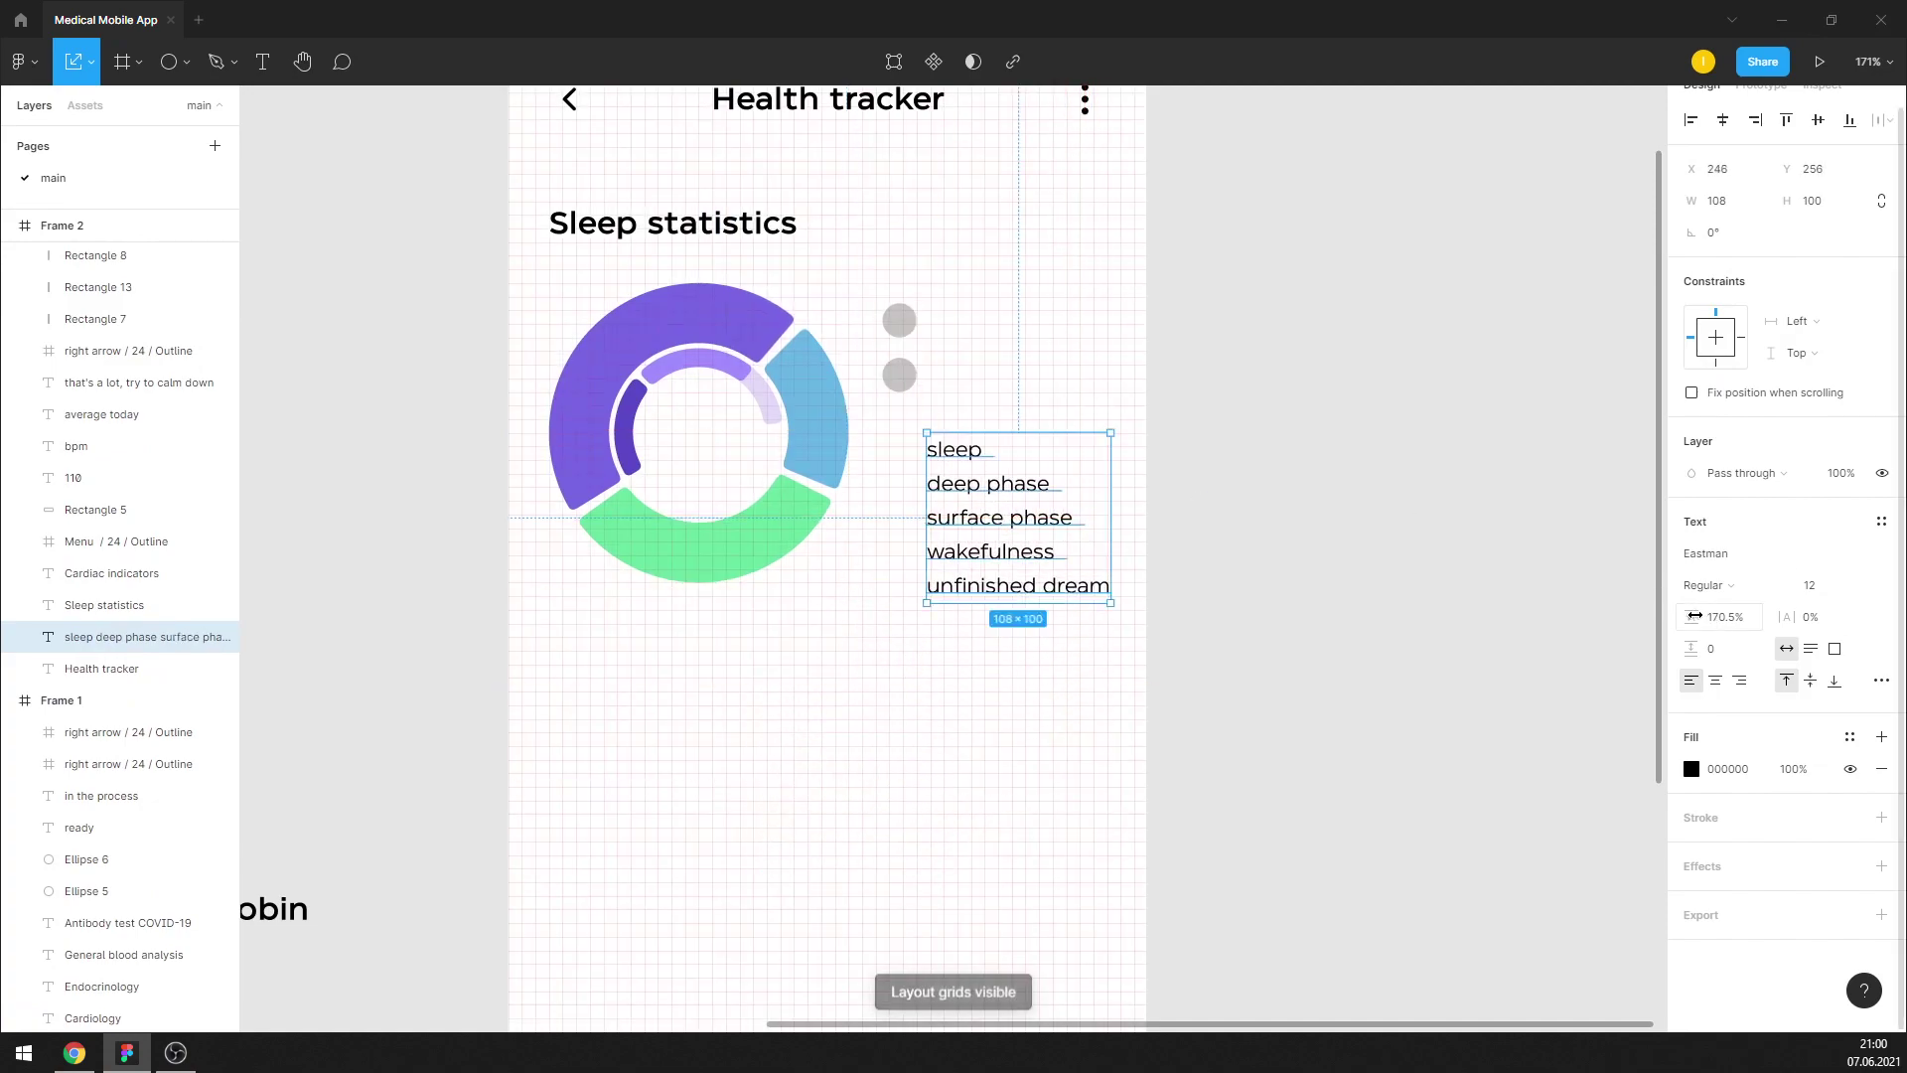
left_click_drag(1691, 617, 1728, 601)
left_click(1141, 540)
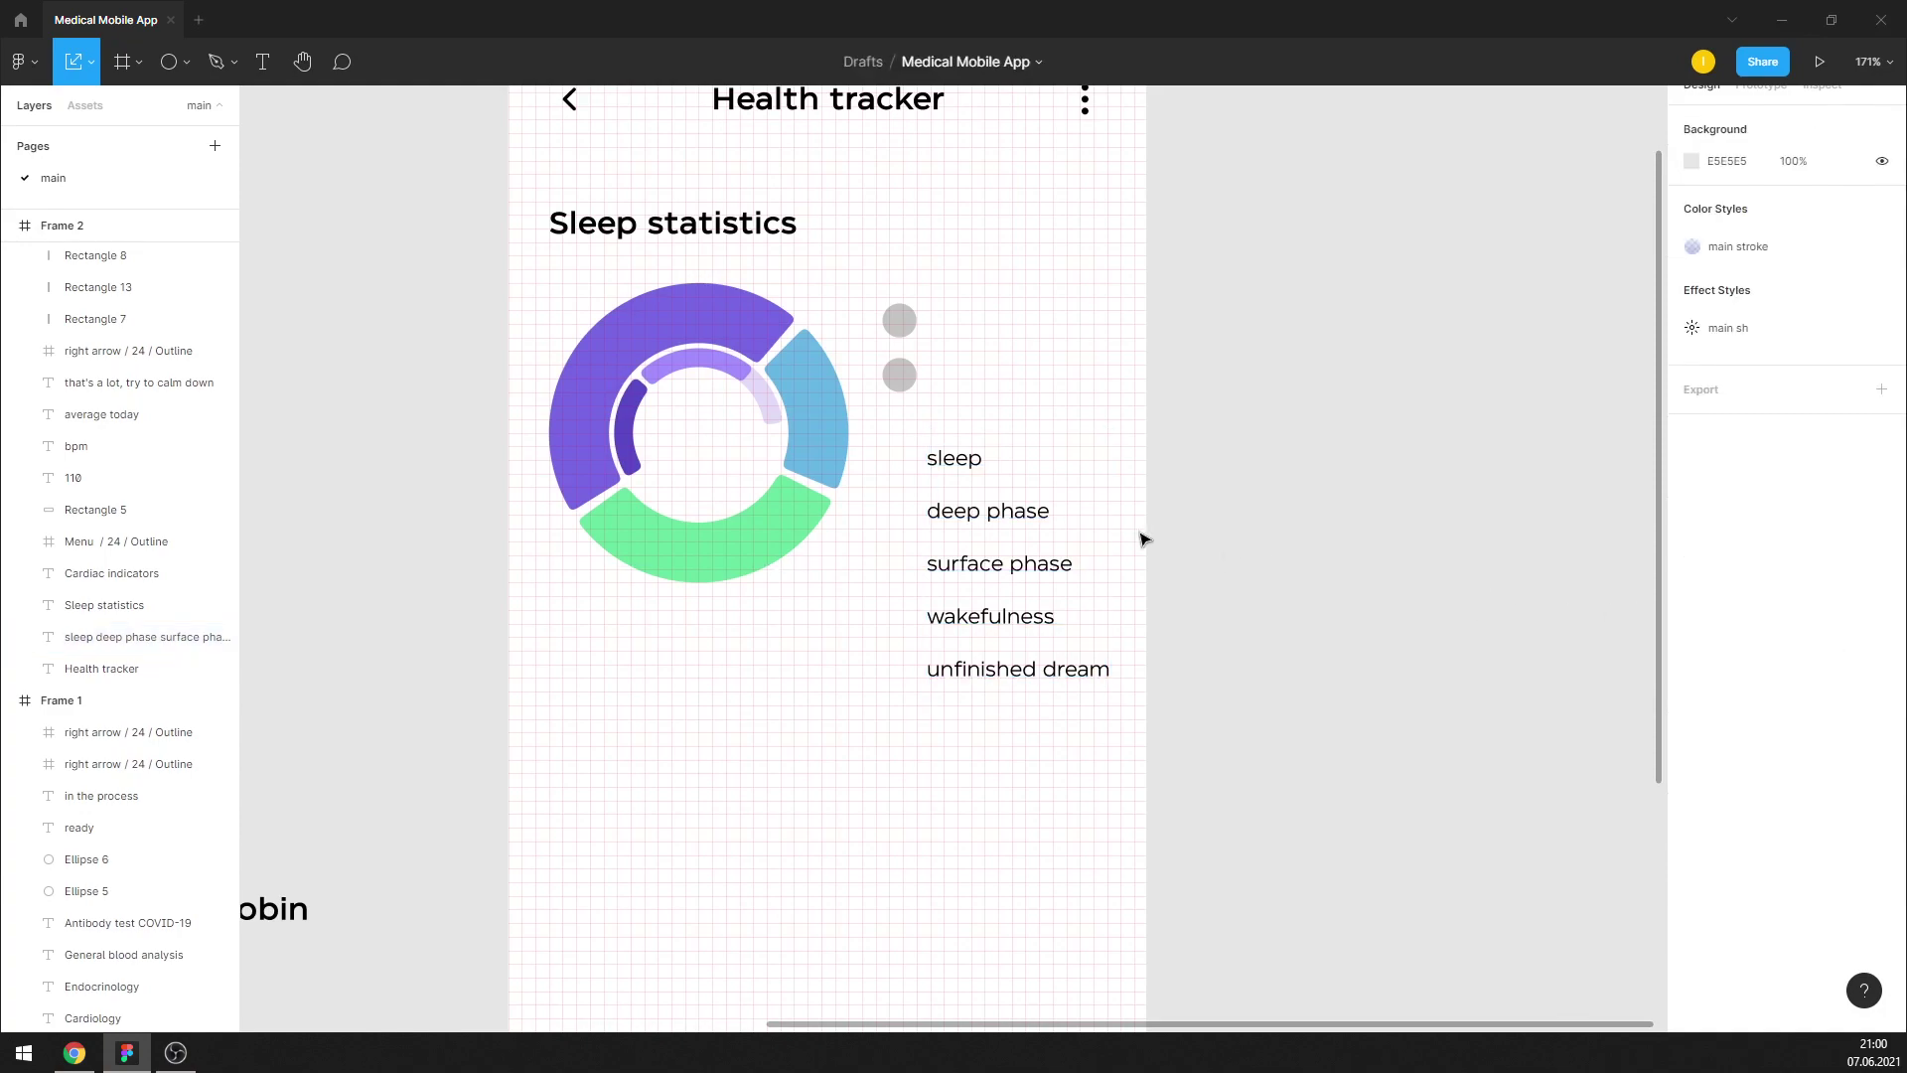
scroll(993, 556, "up", 2)
Delete the lower grey dot and move the list up level with the remaining one
left_click(898, 452)
left_click(899, 397, "shift")
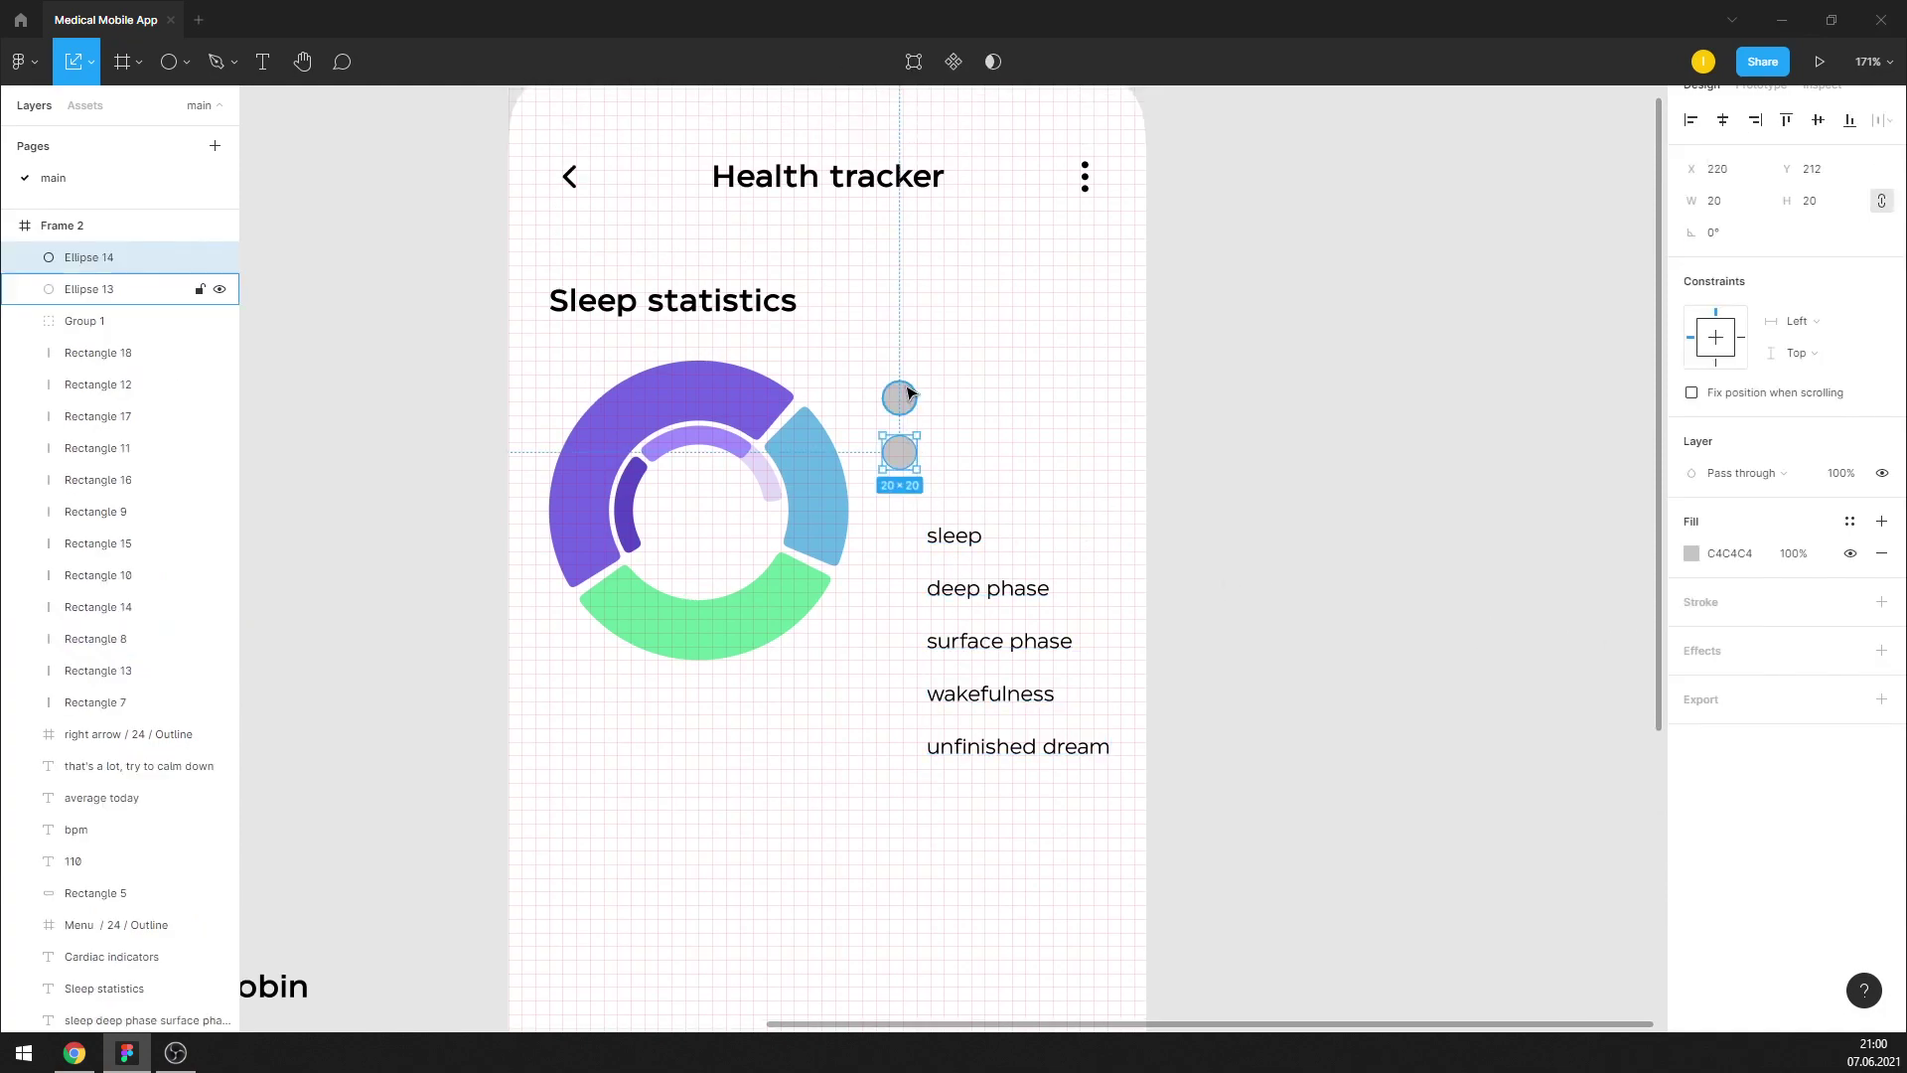
left_click(899, 452)
key("Delete")
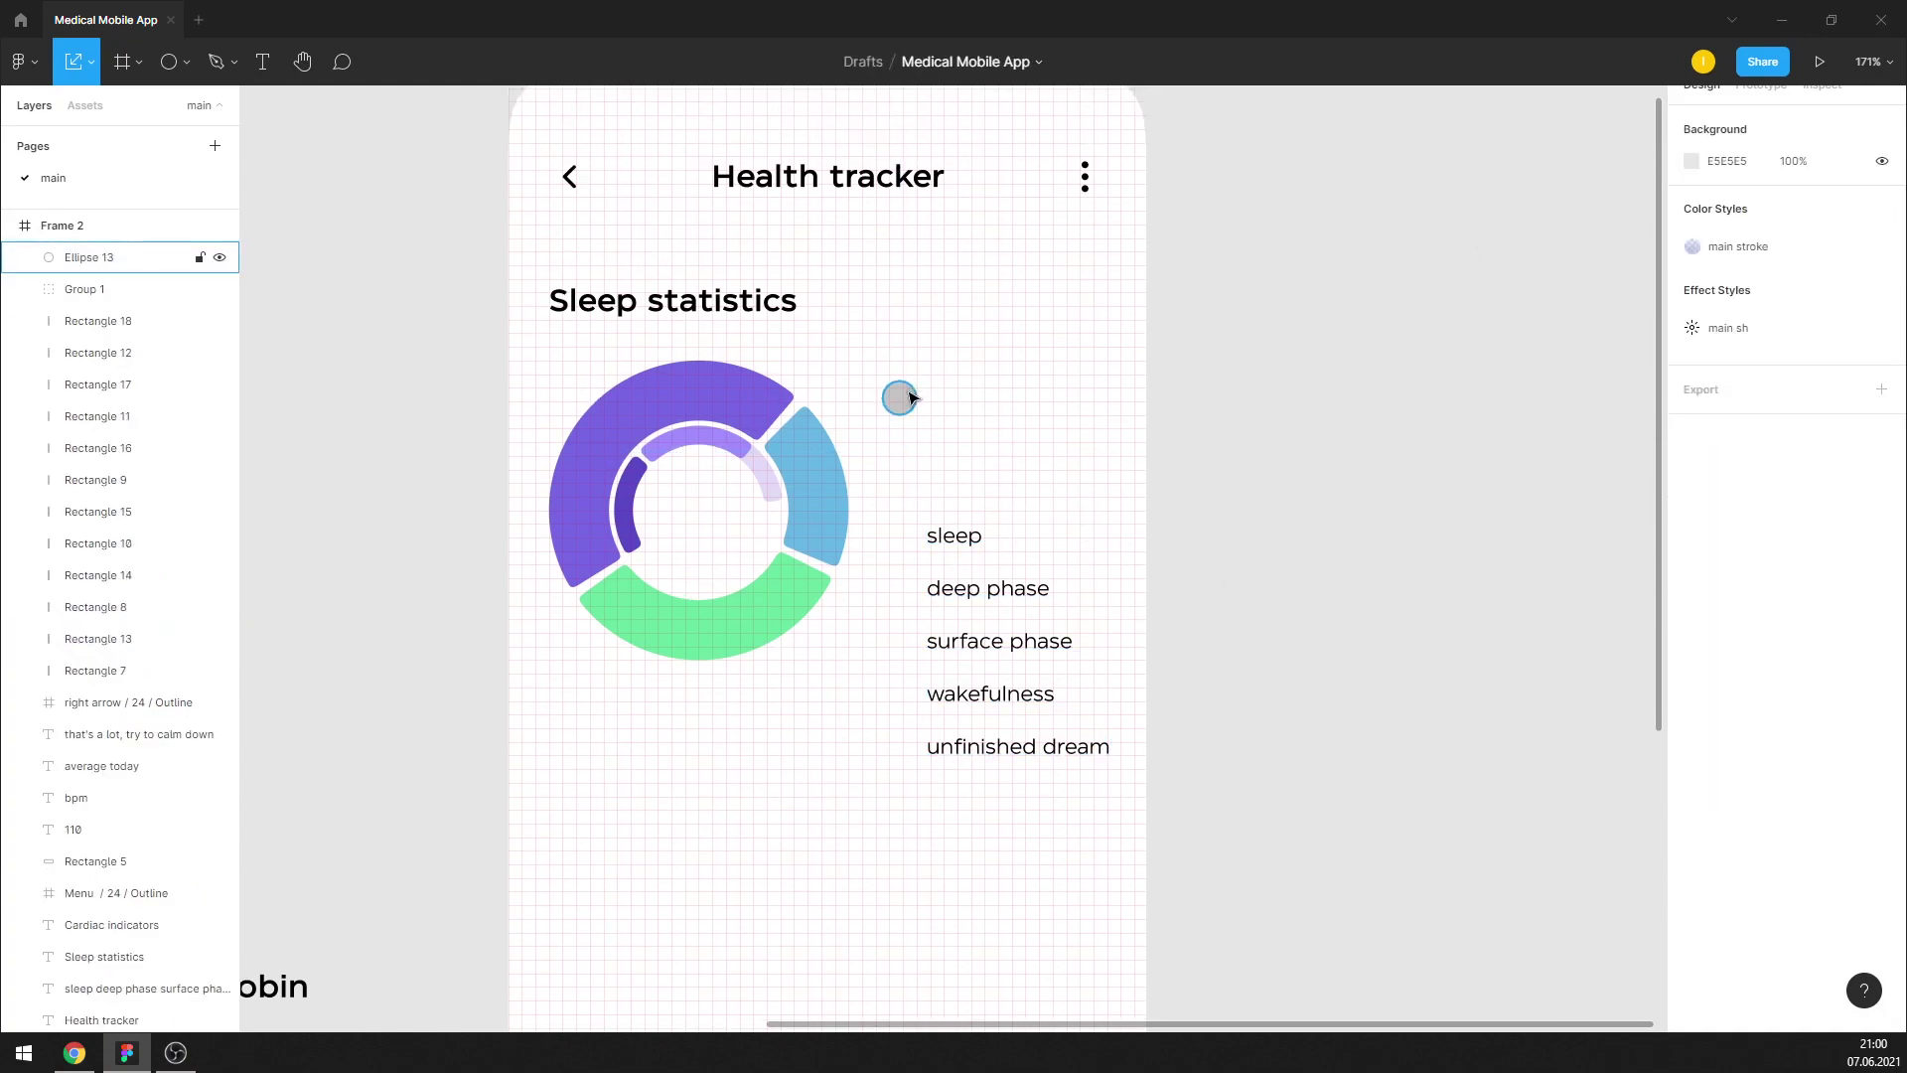
left_click(899, 397)
left_click(1413, 328)
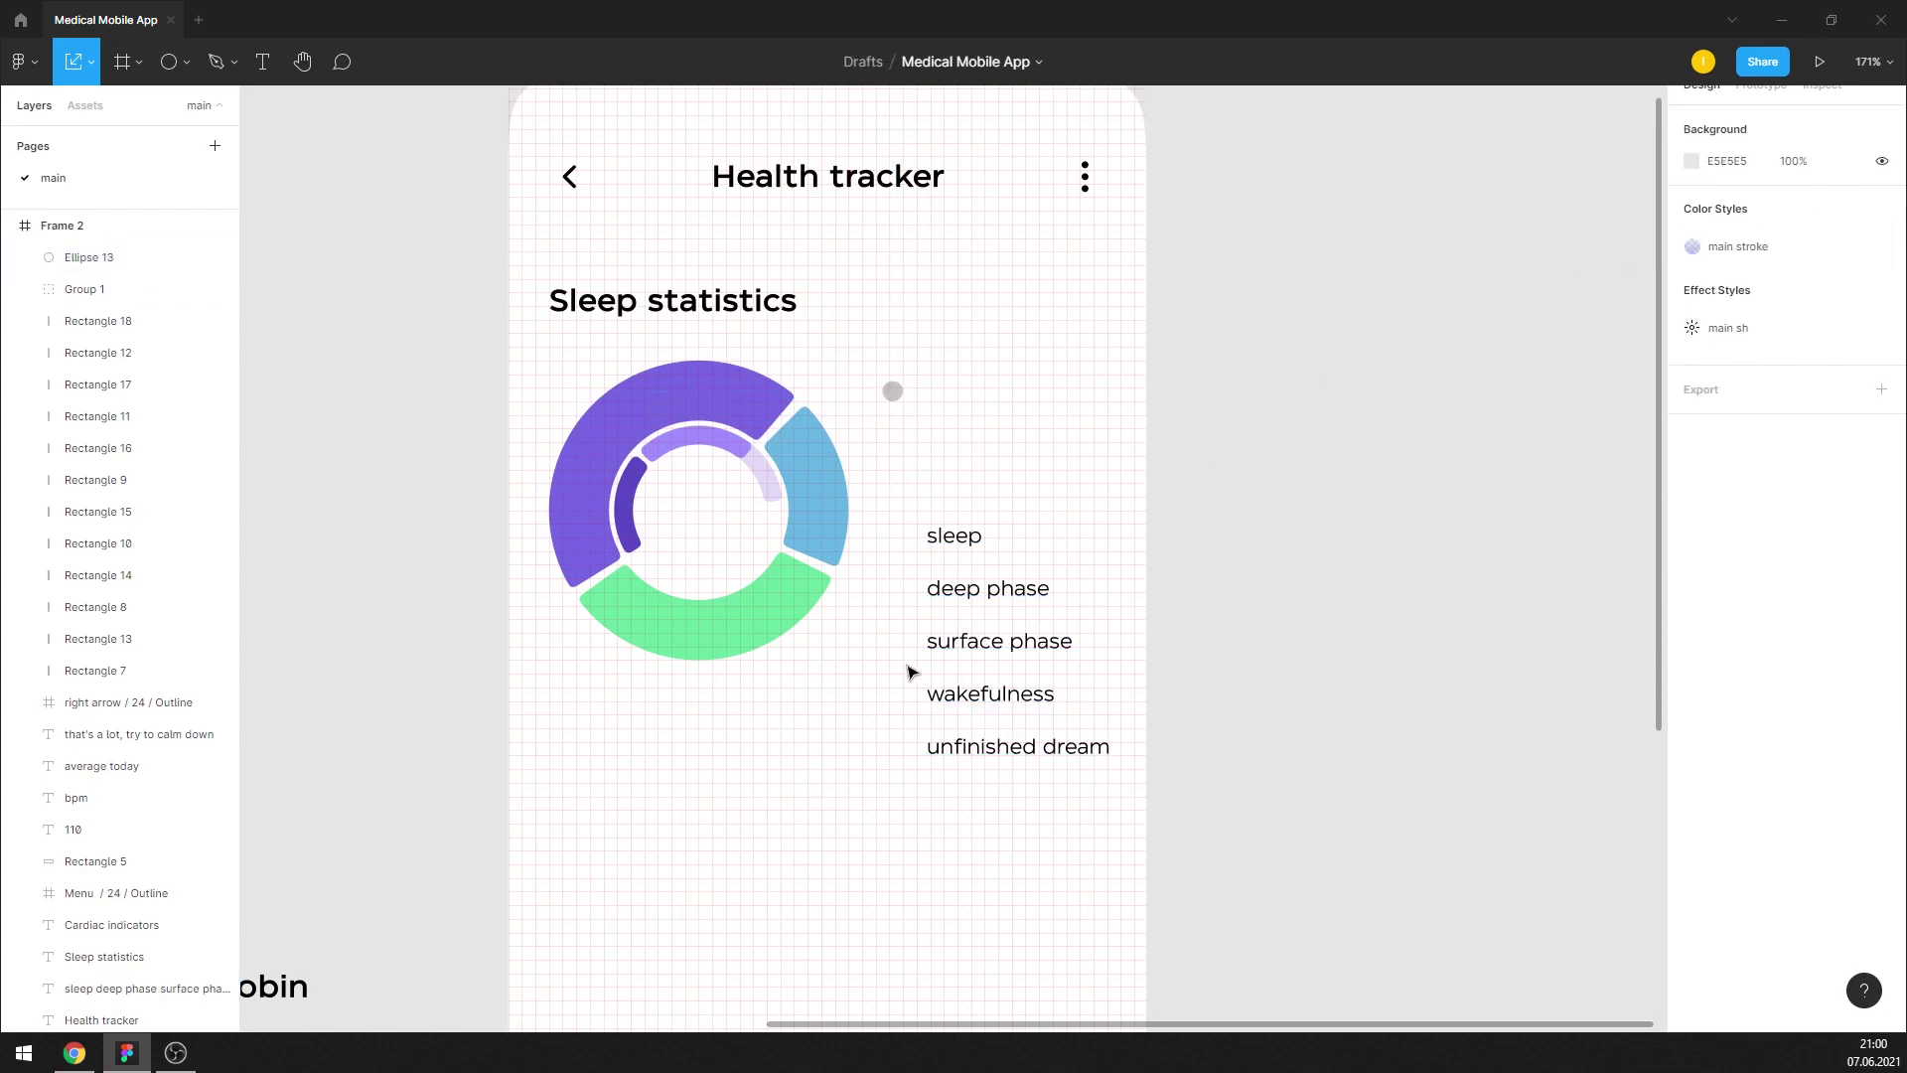
left_click_drag(991, 640, 985, 514)
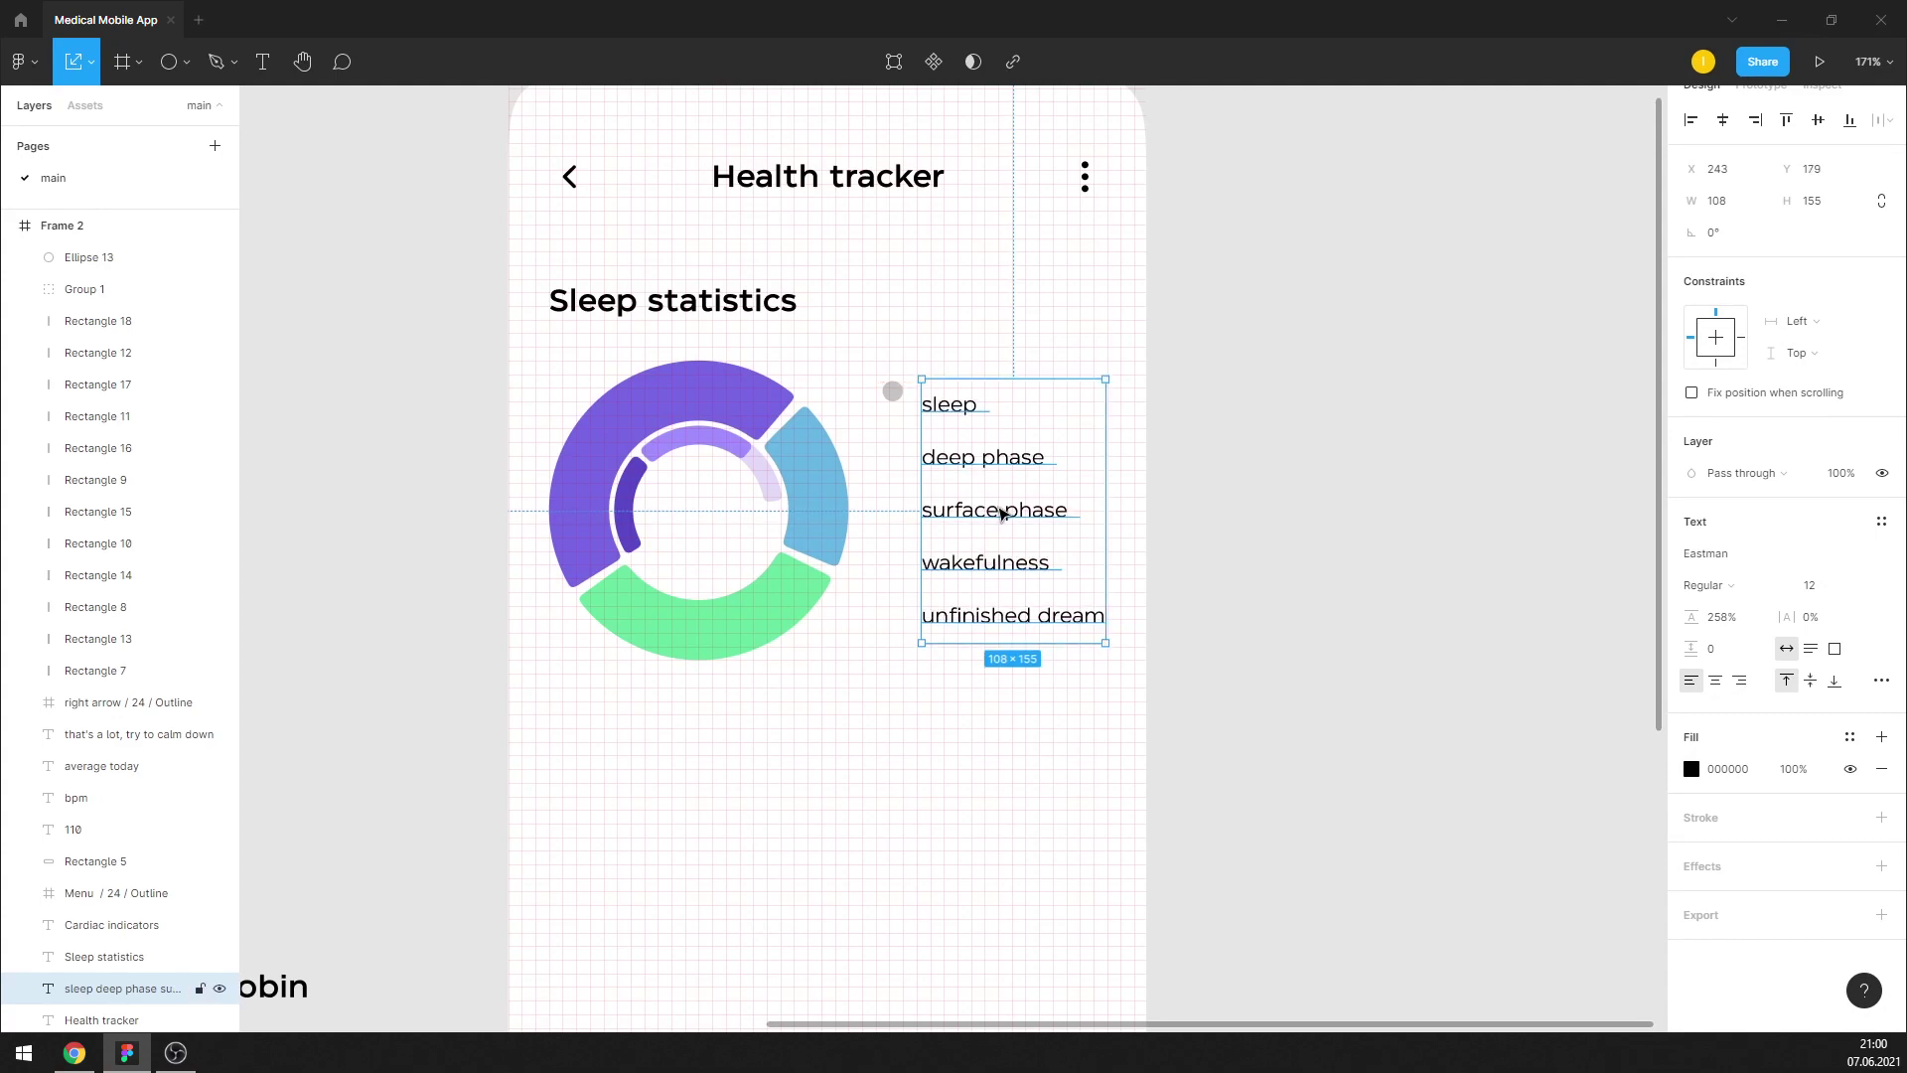
Nudge the list up and align the grey dot with the 'sleep' line
key("Up")
key("Up")
key("Up")
left_click(1264, 439)
scroll(911, 405, "up", 3)
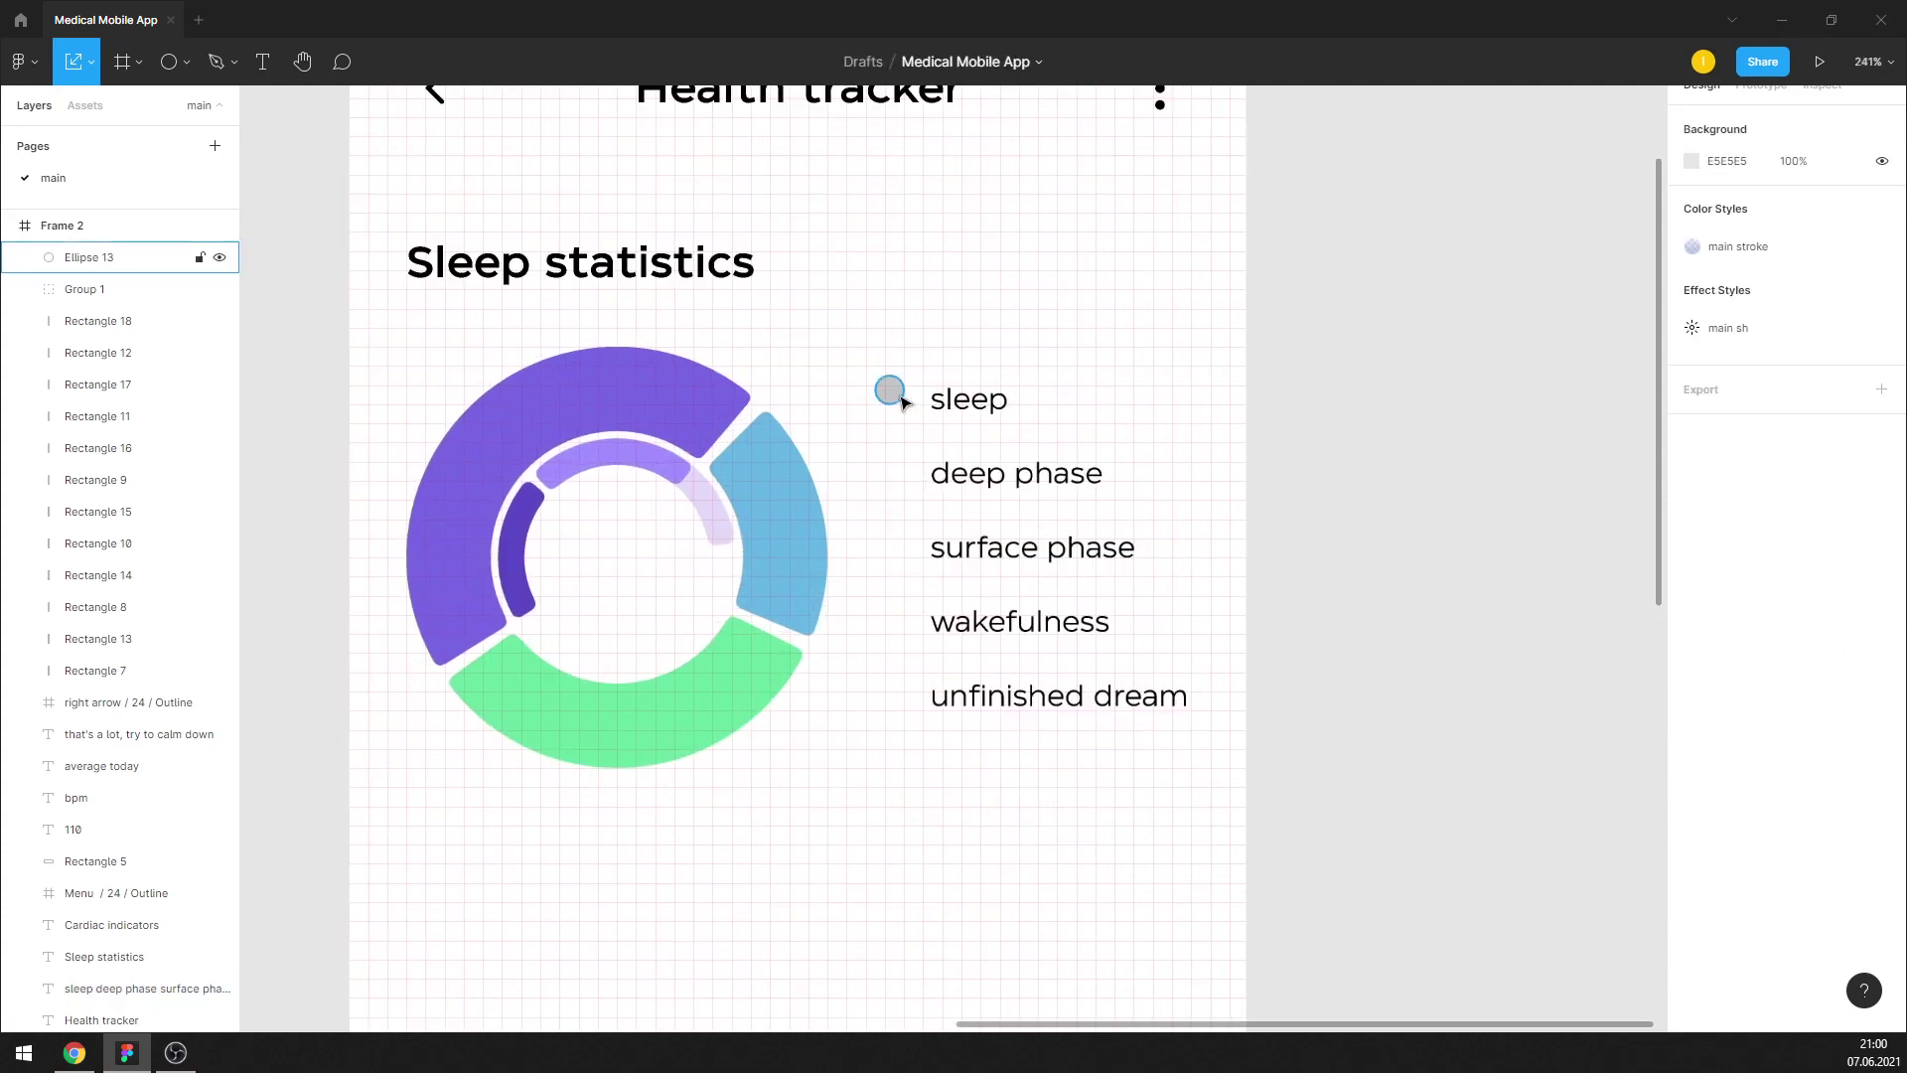
left_click(918, 409)
key("Right")
key("Down")
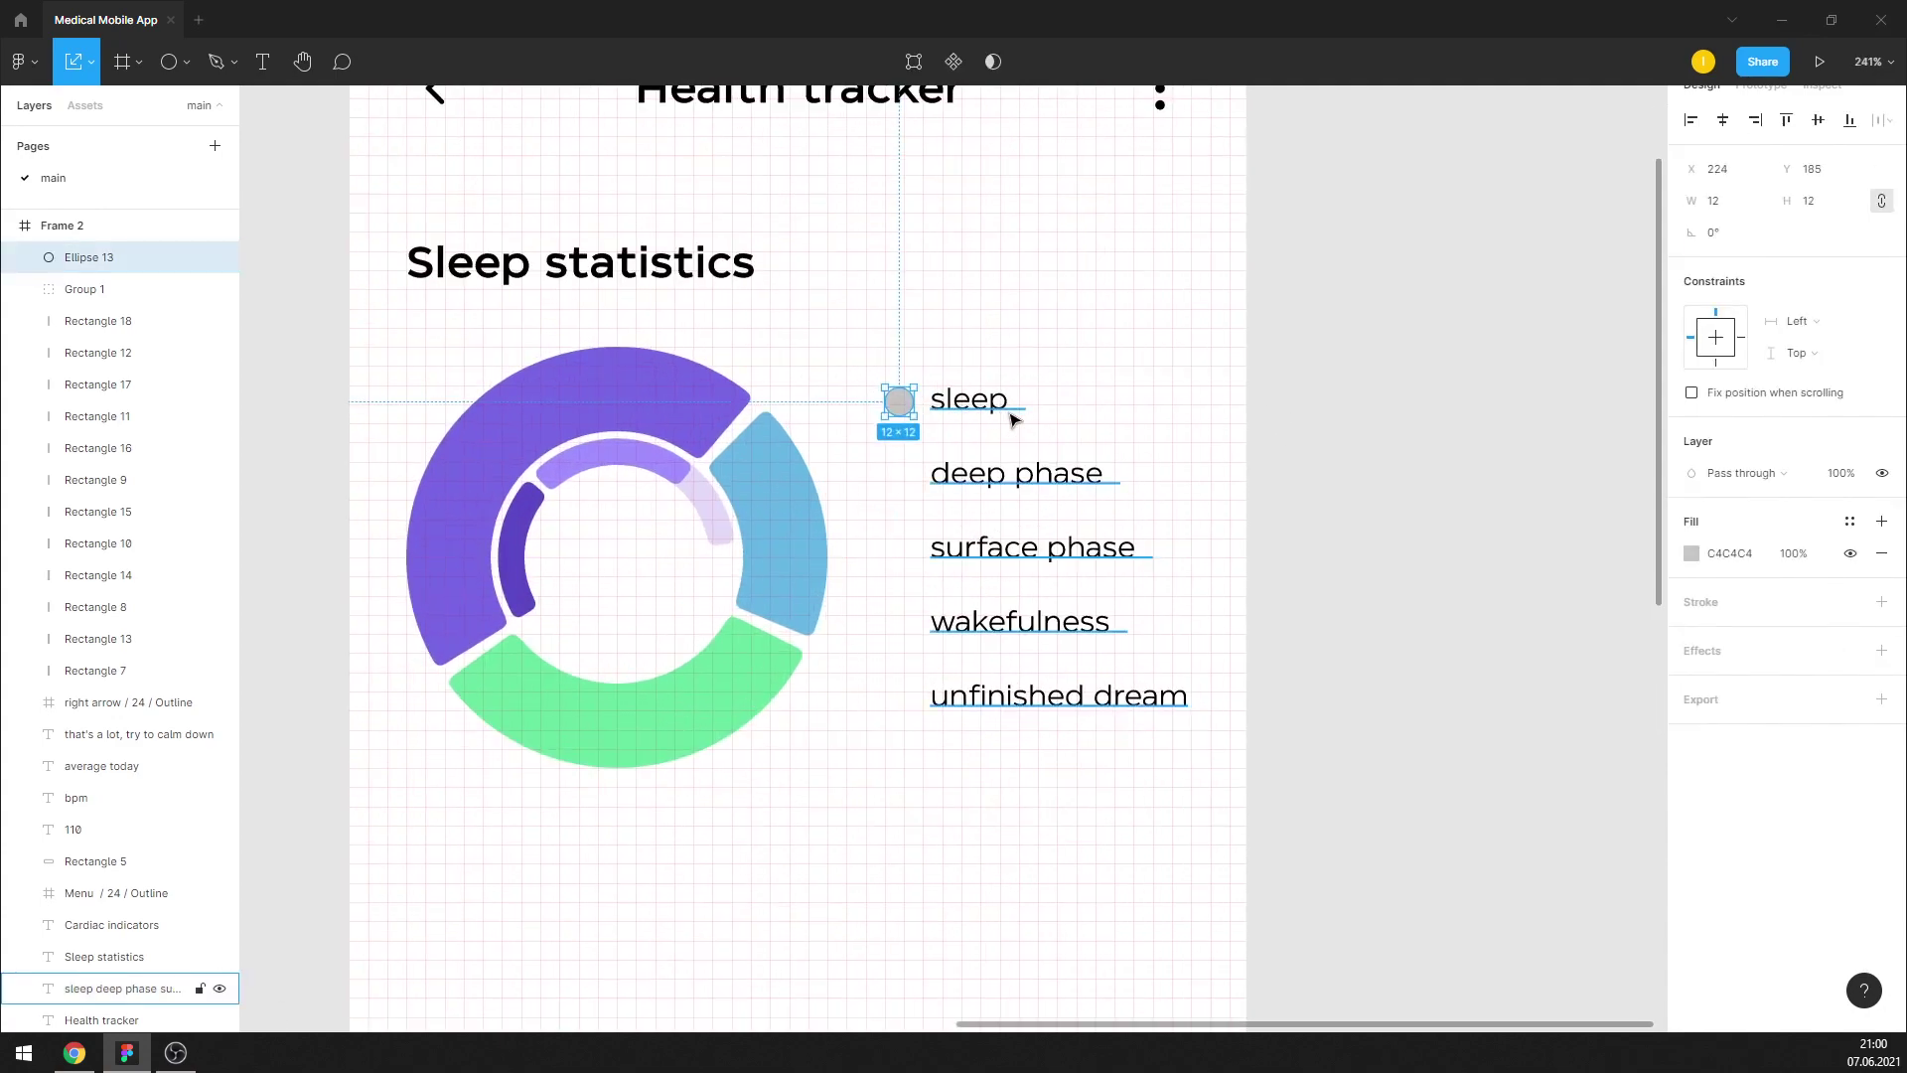
key("v")
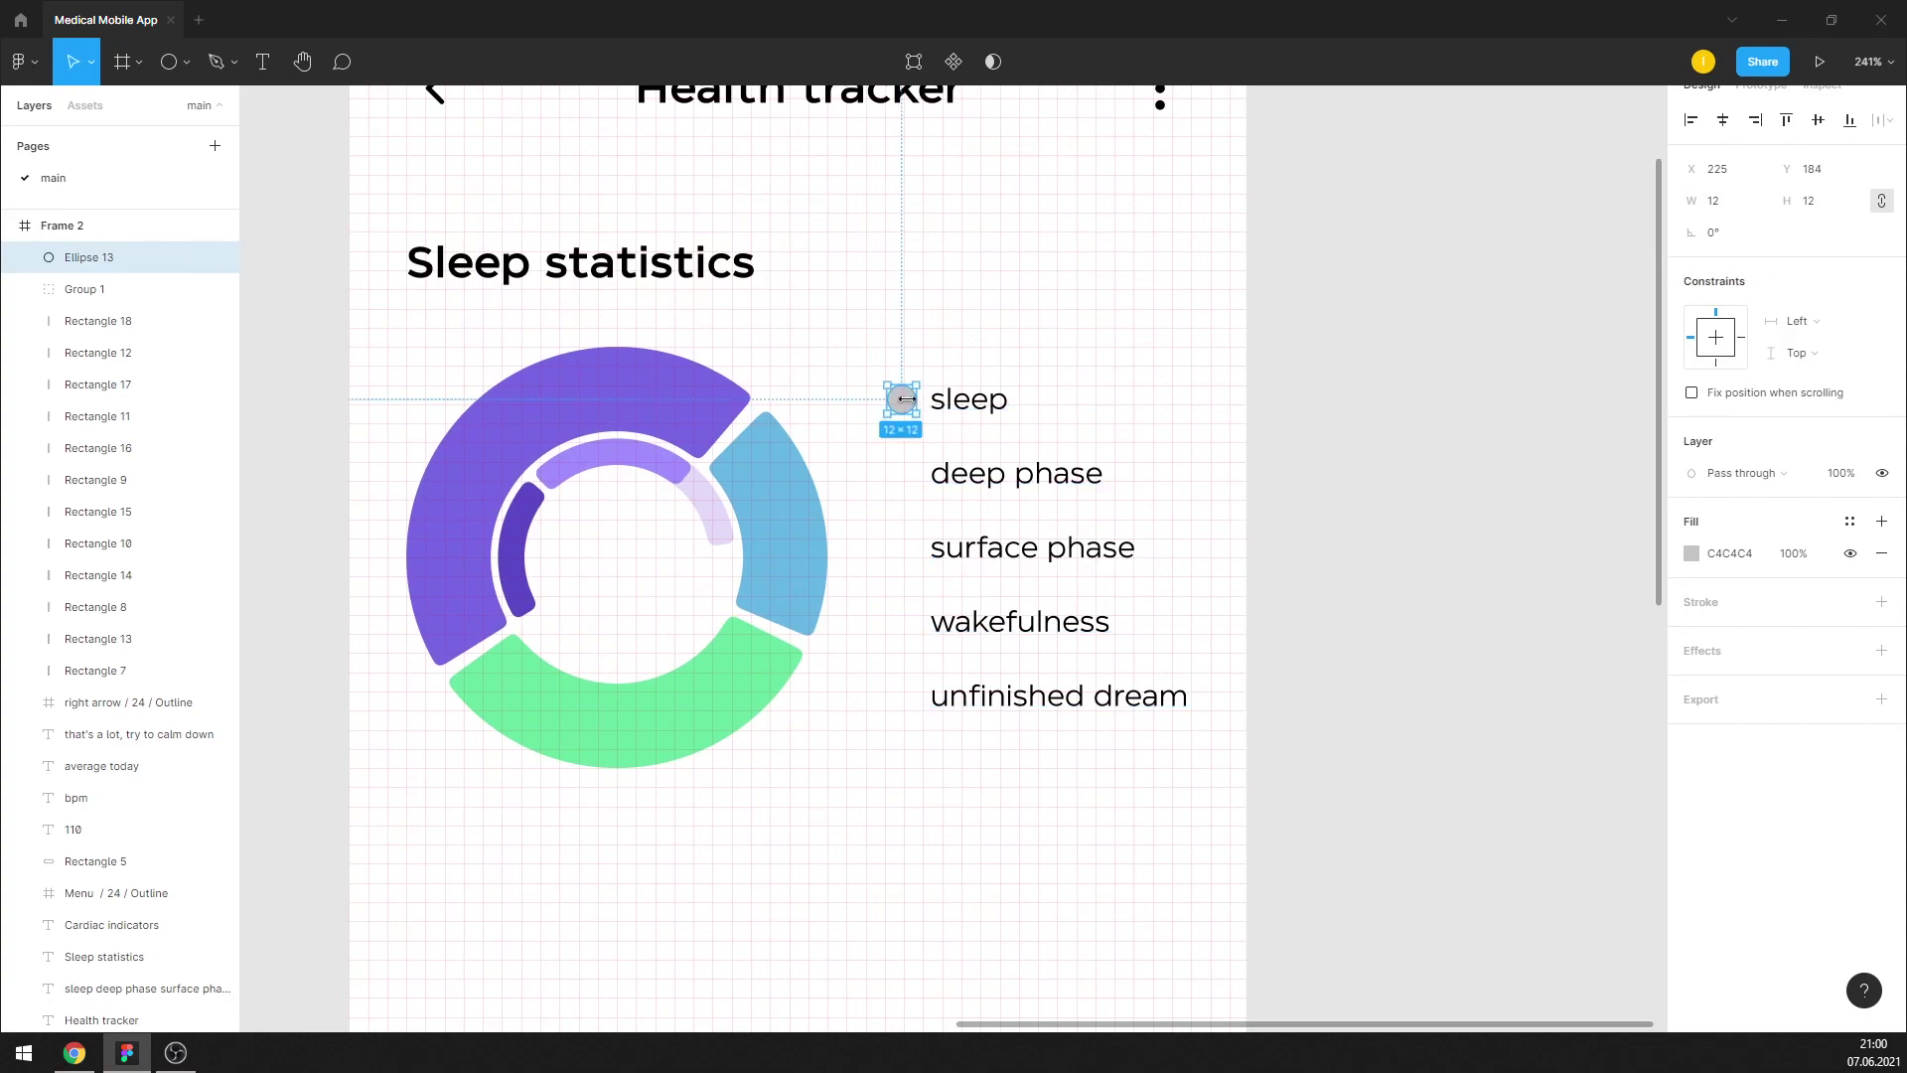
Copy the dot beside deep phase, surface phase, wakefulness and unfinished dream, then hide layout grids
left_click_drag(901, 403, 921, 486)
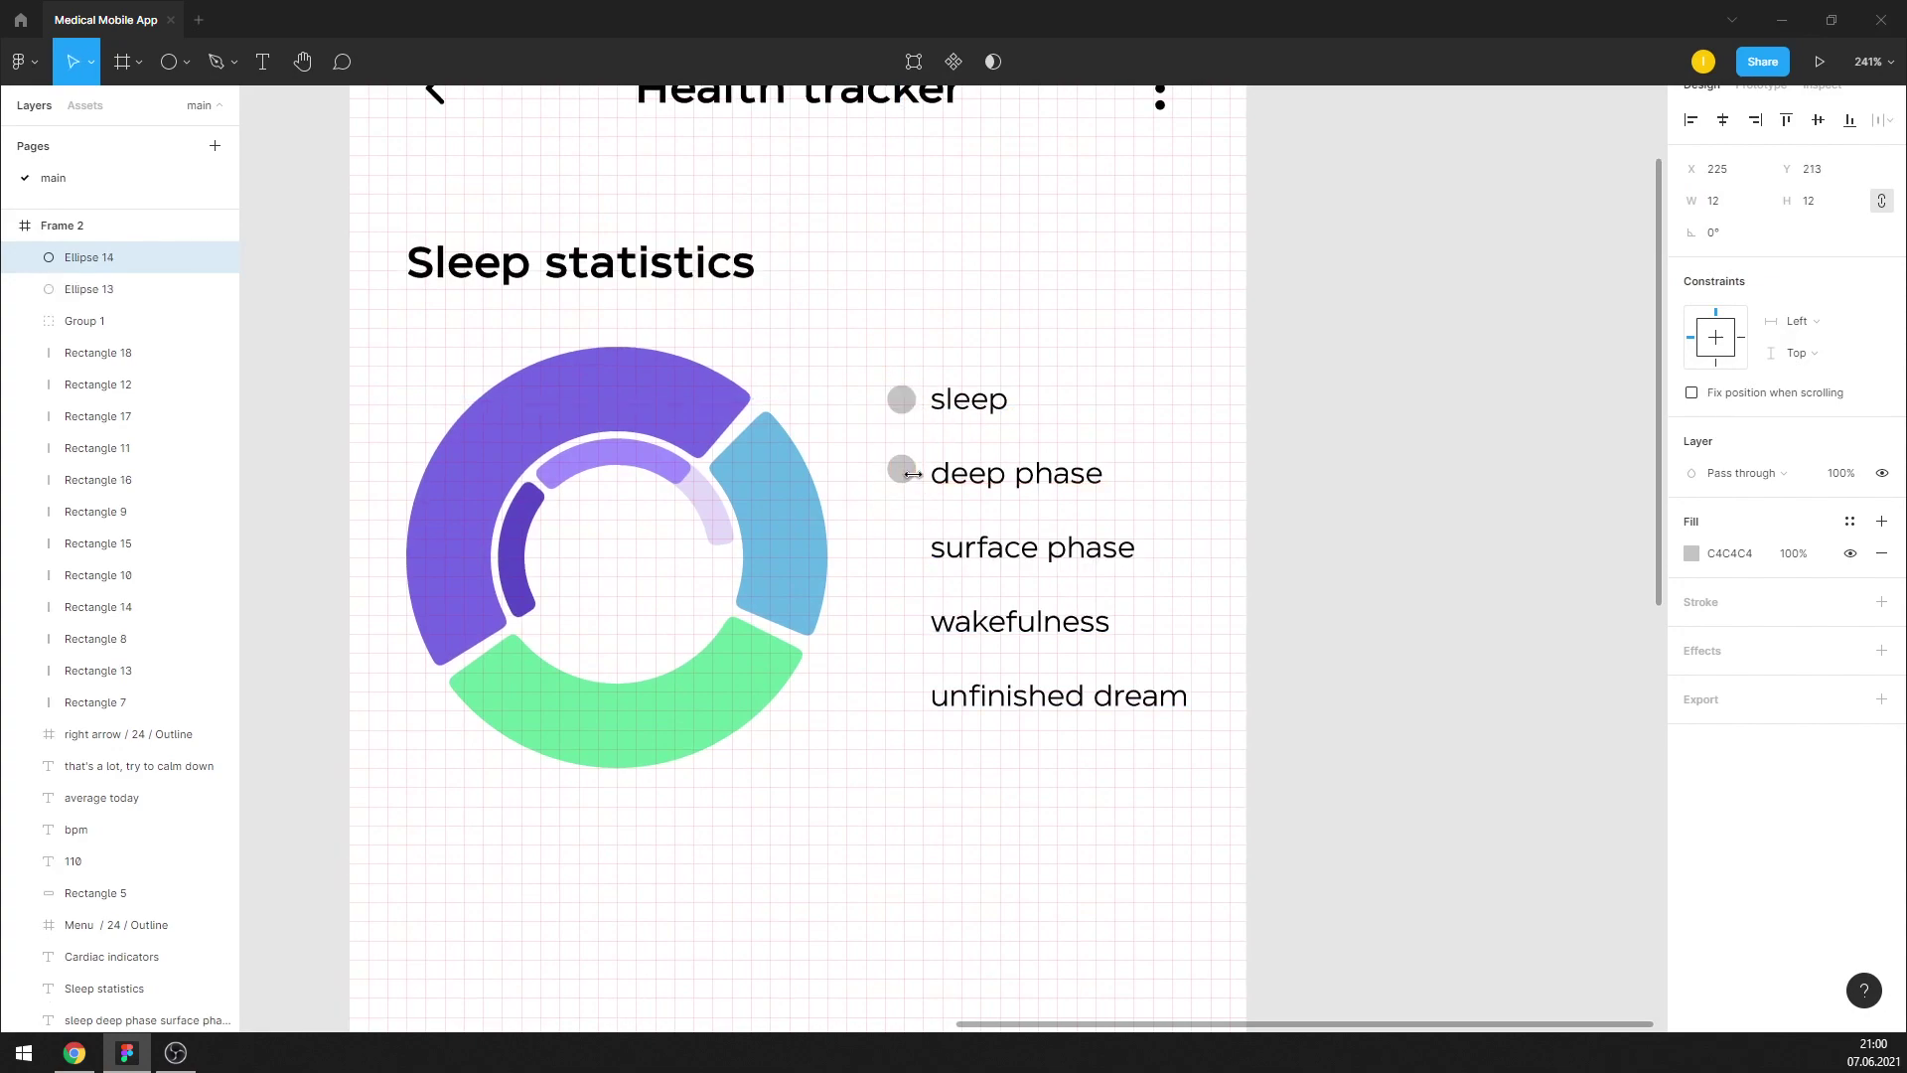
left_click(902, 399, "shift")
left_click_drag(902, 414, 906, 558)
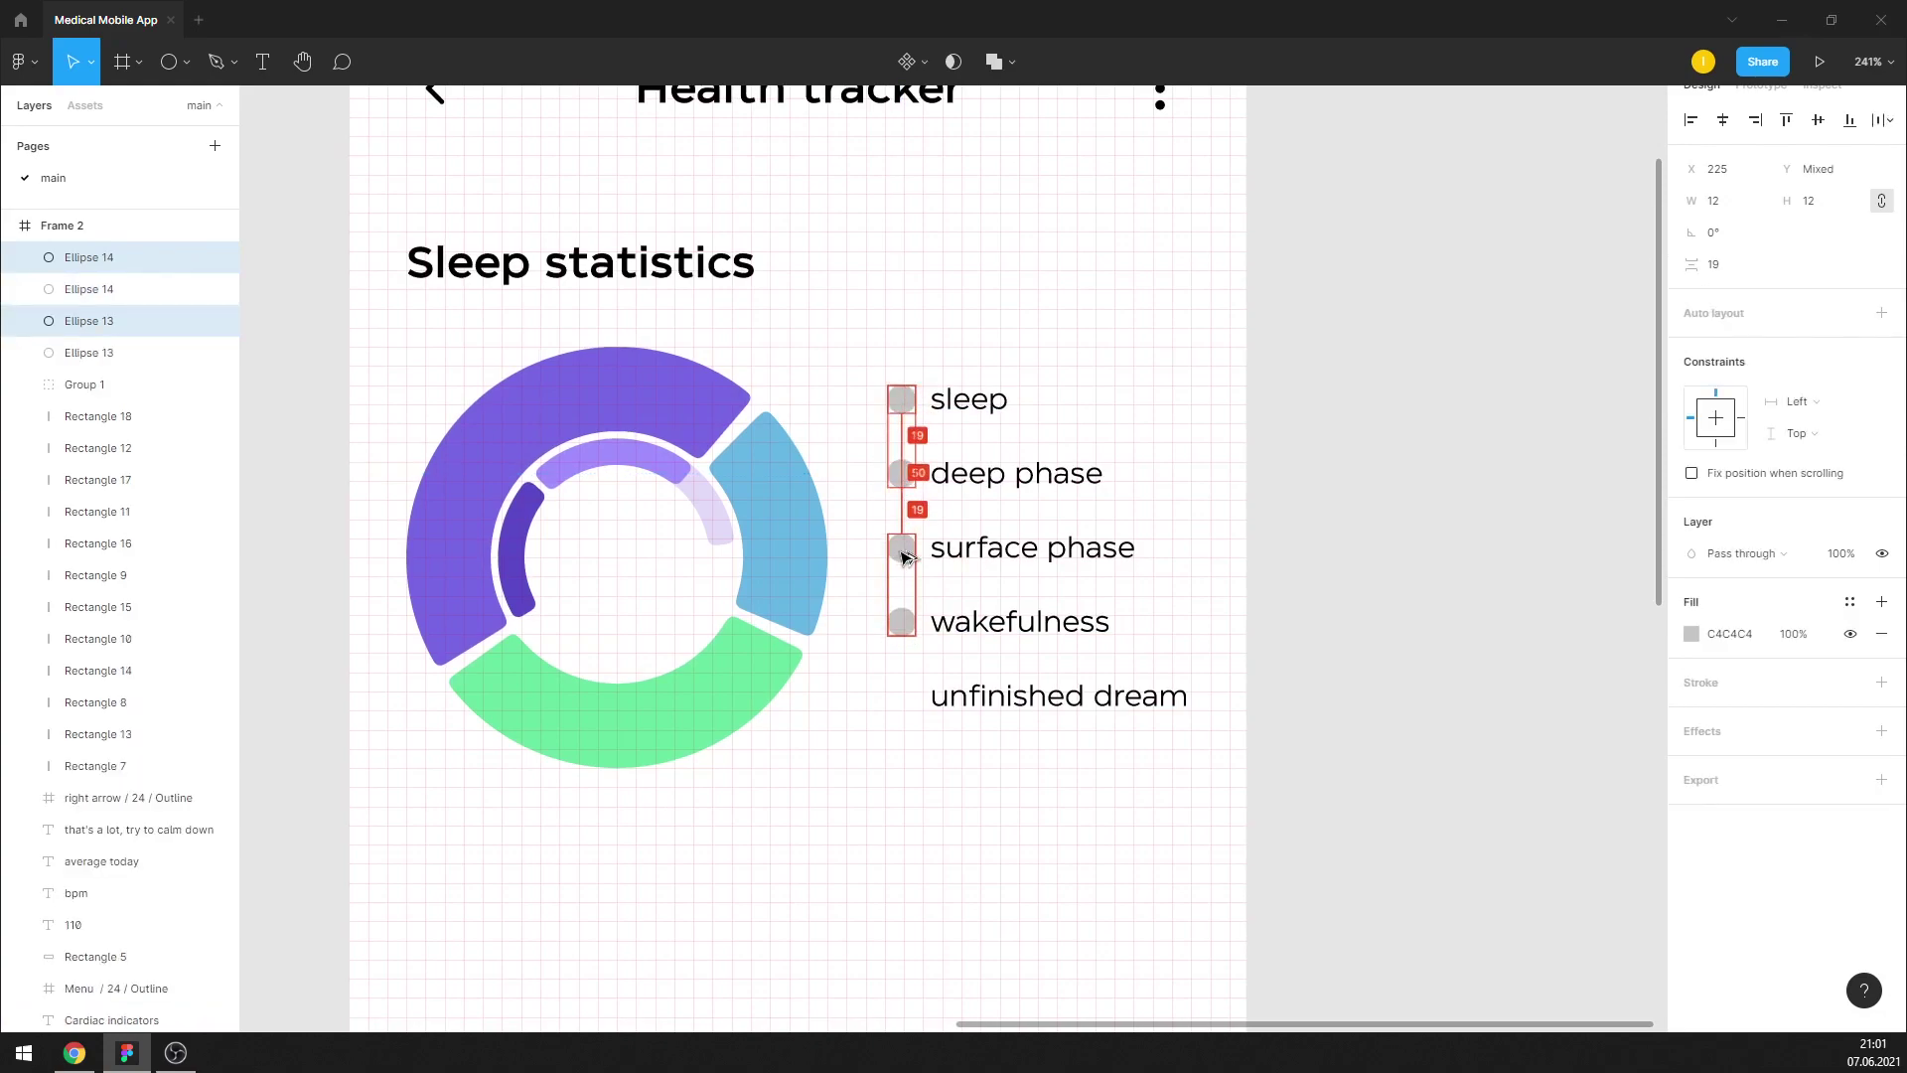
left_click(1318, 536)
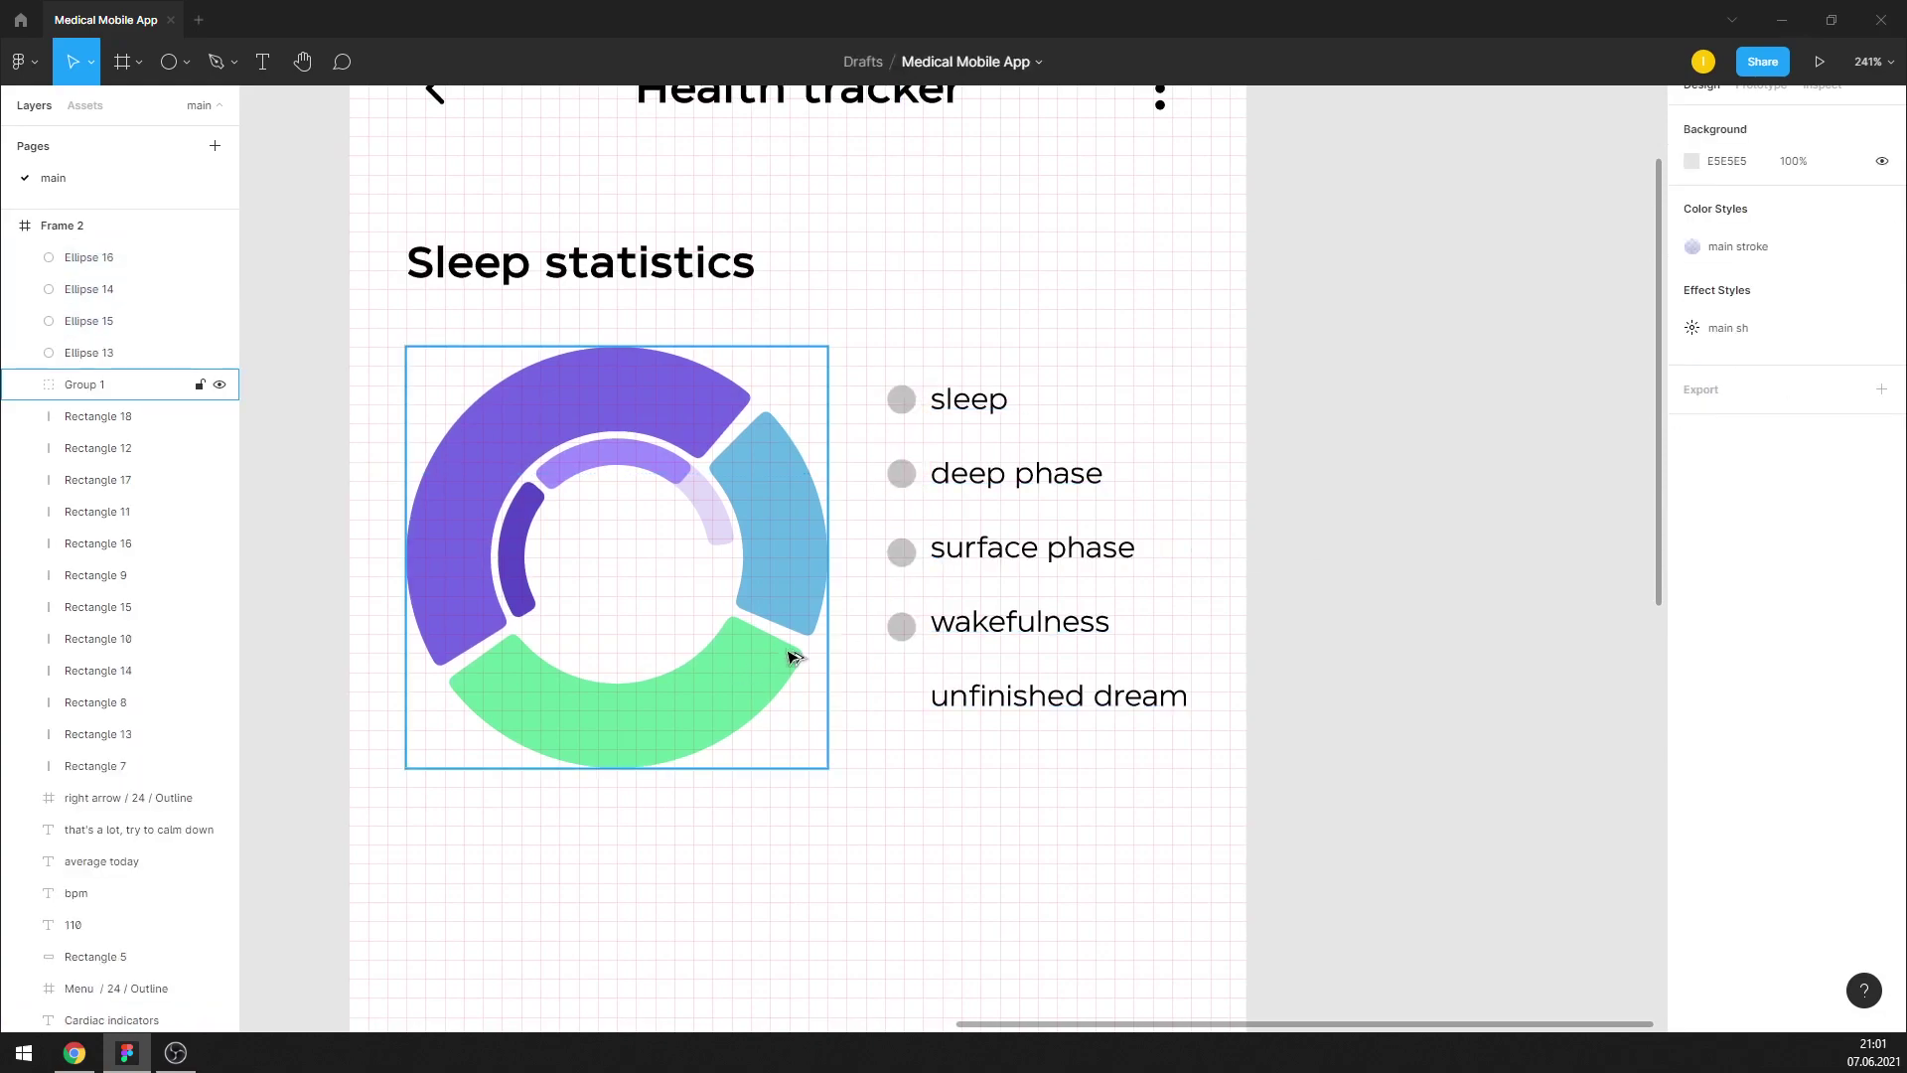
left_click_drag(901, 623, 912, 704)
key("ctrl+shift+4")
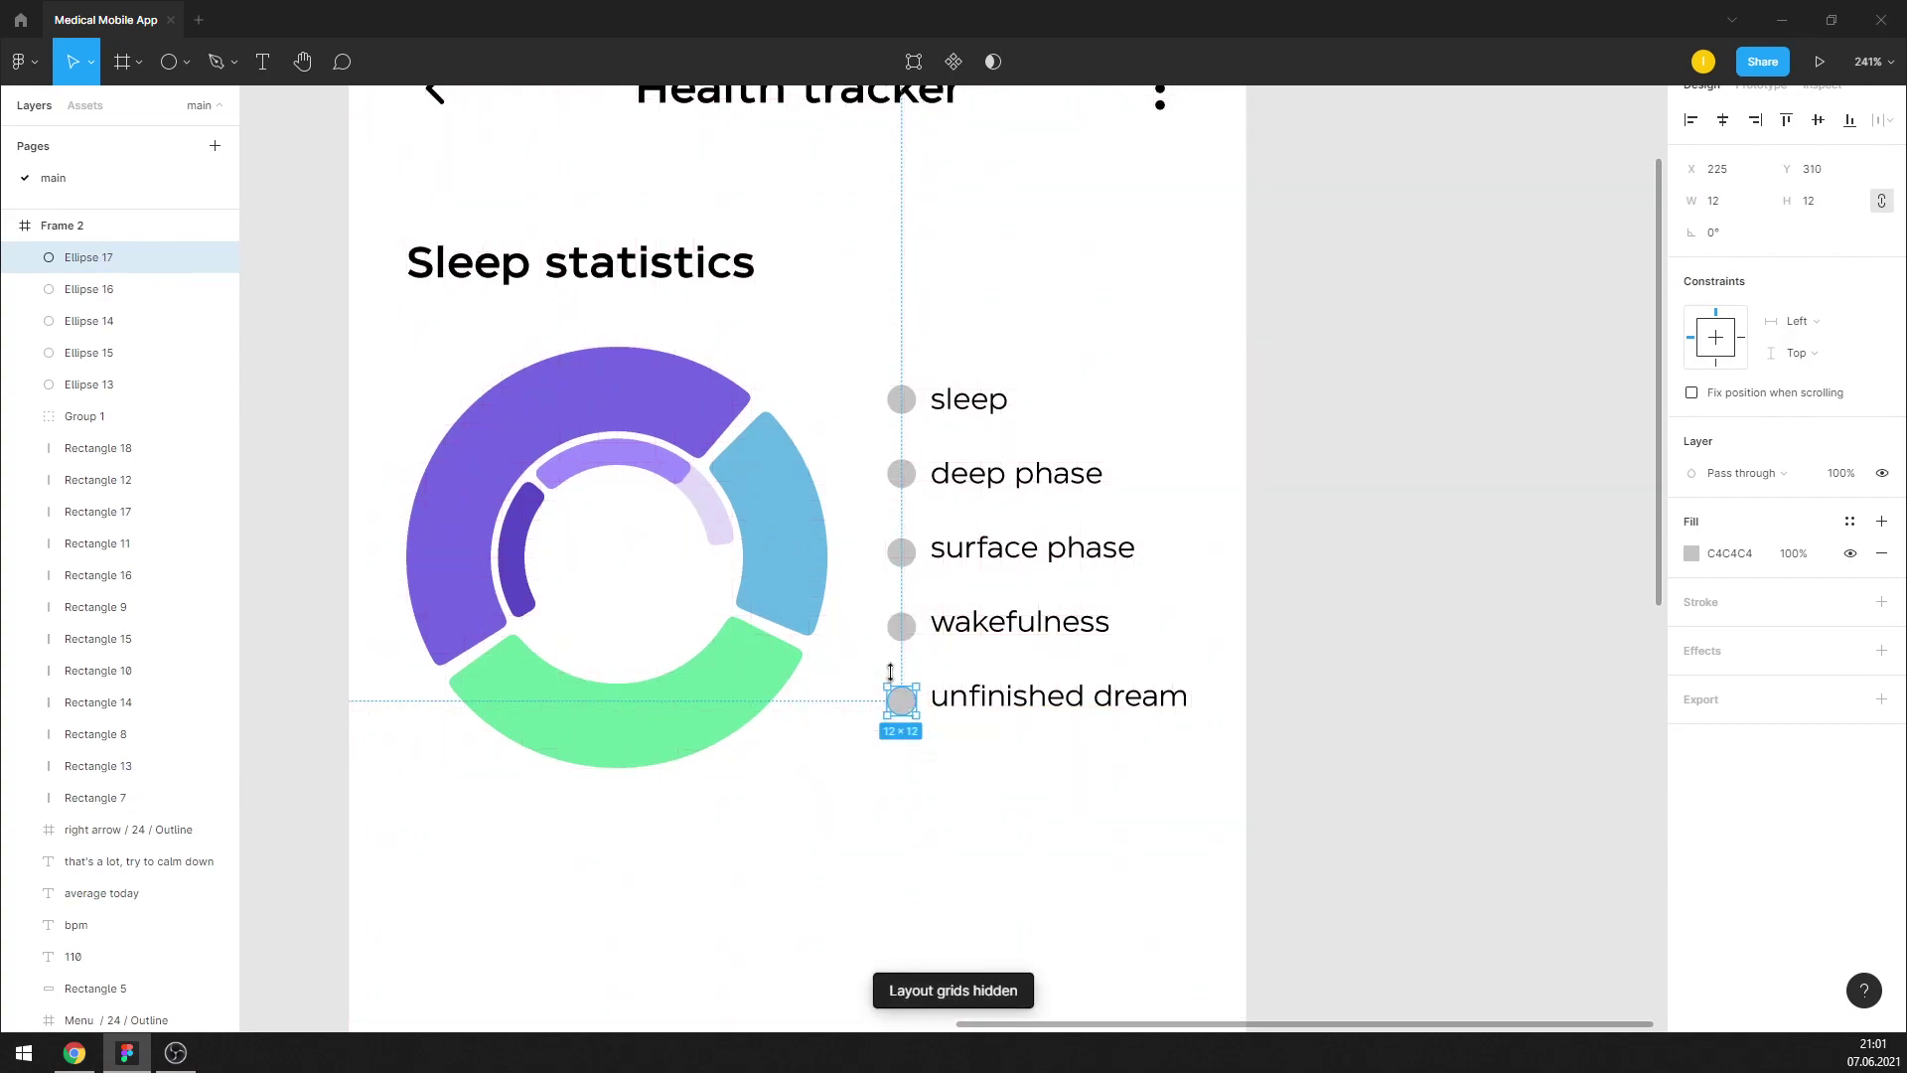
scroll(898, 636, "up", 3)
left_click(918, 348)
scroll(881, 459, "down", 1)
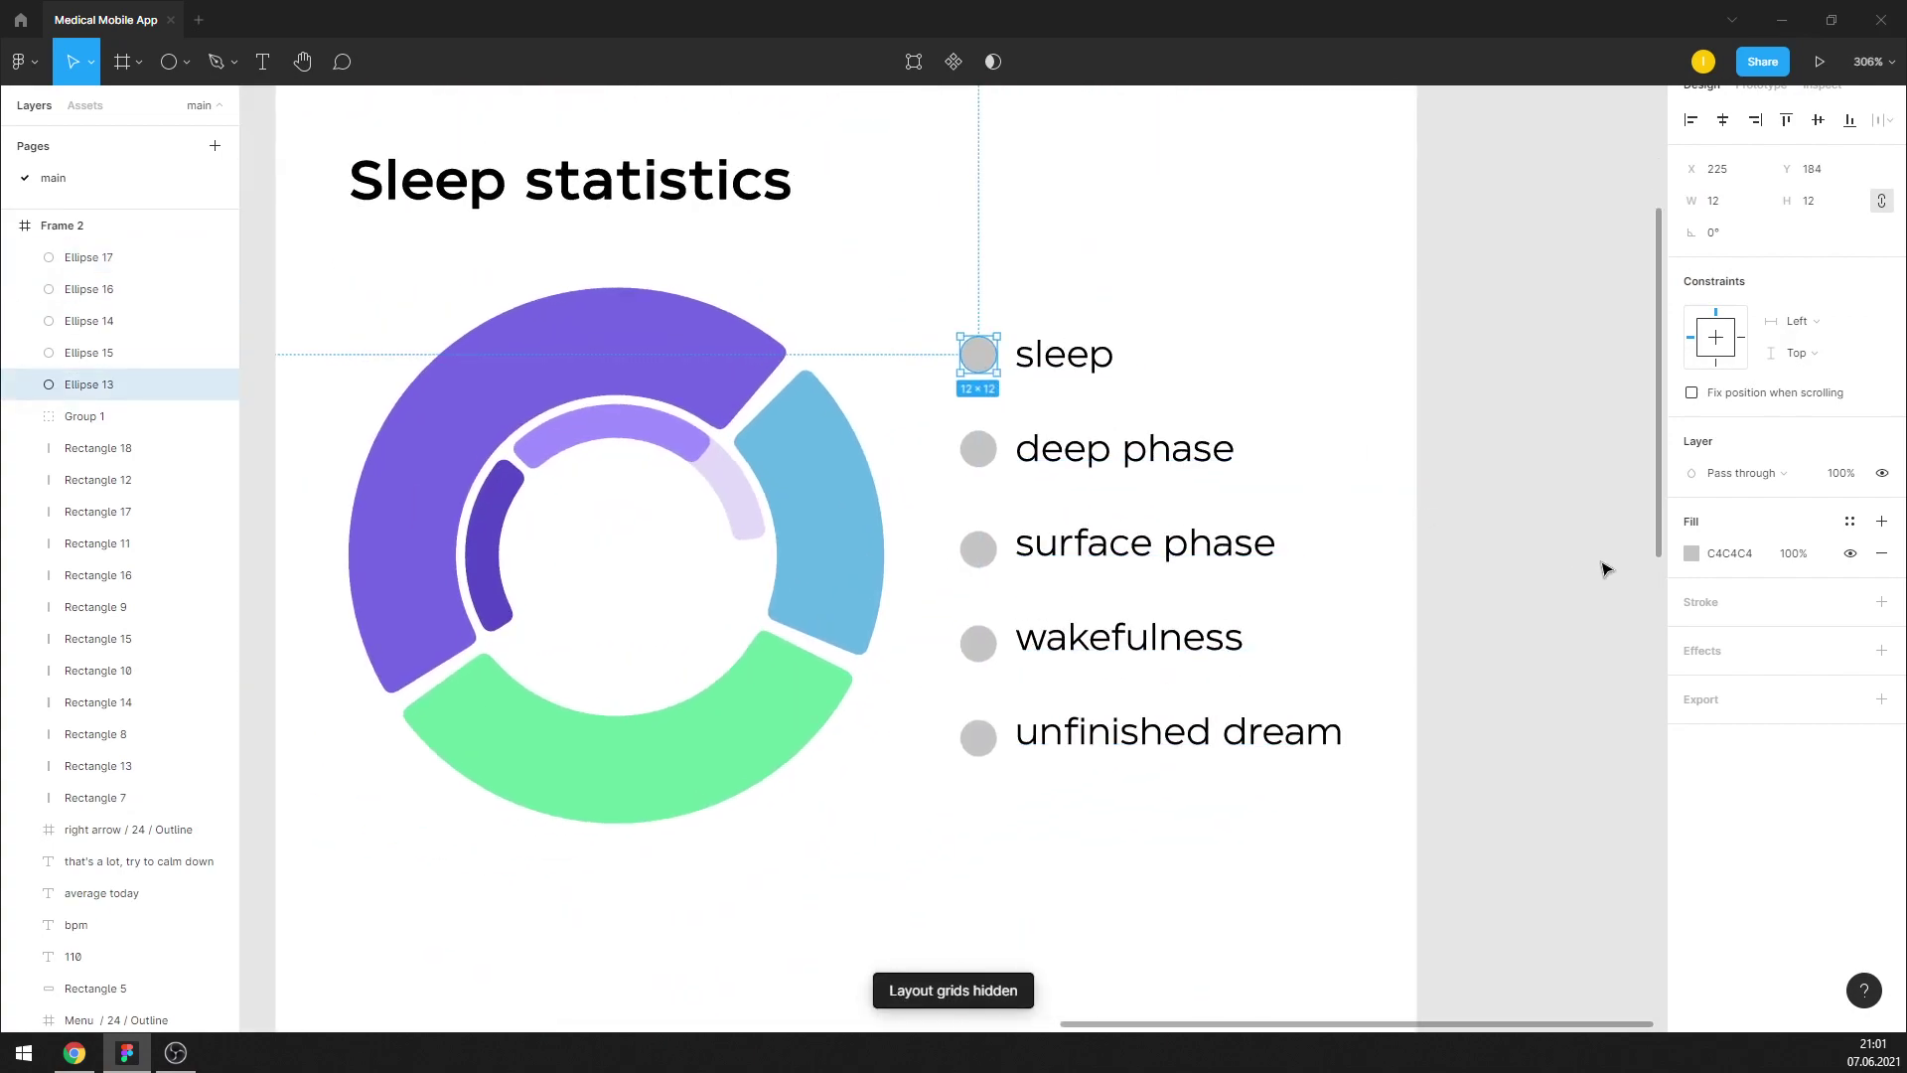
Colour the sleep dot purple and the deep phase dot dark purple from the donut
left_click(1692, 553)
left_click(1458, 810)
left_click(724, 353)
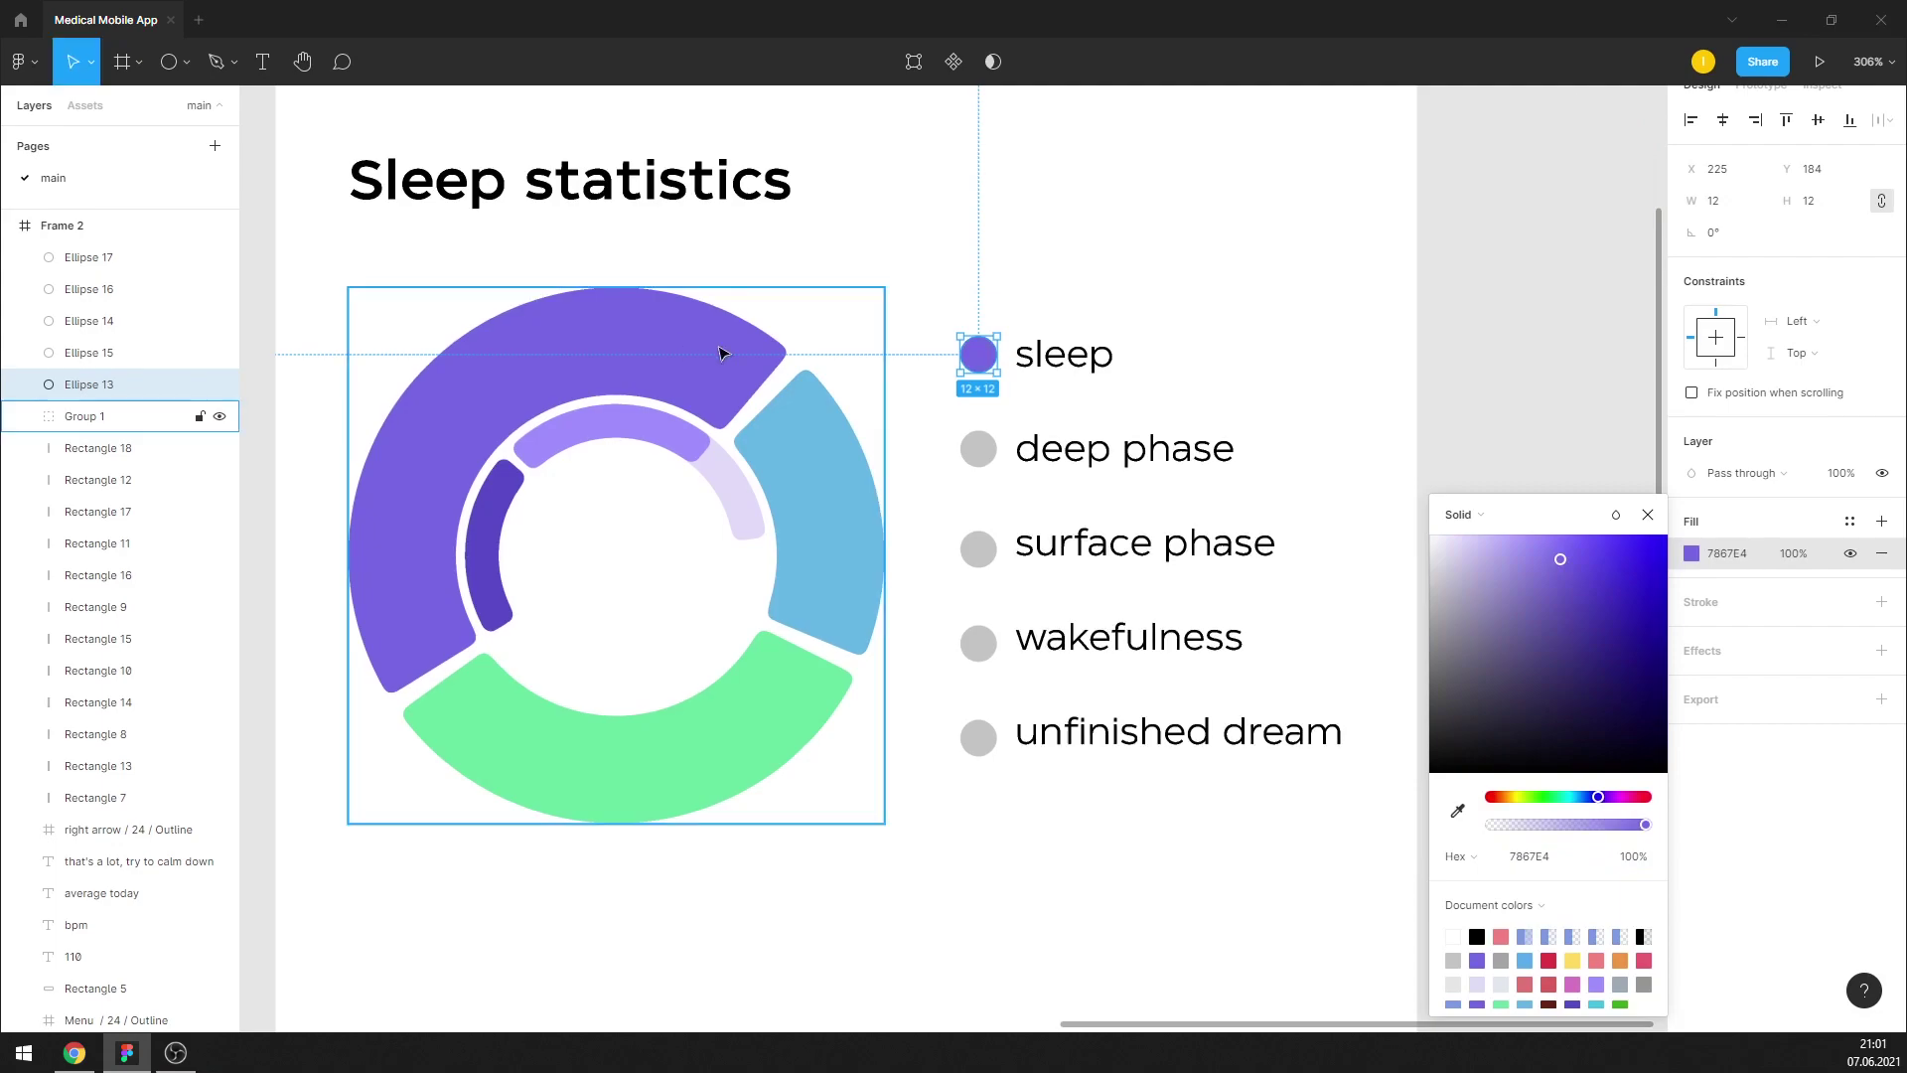
left_click(975, 454)
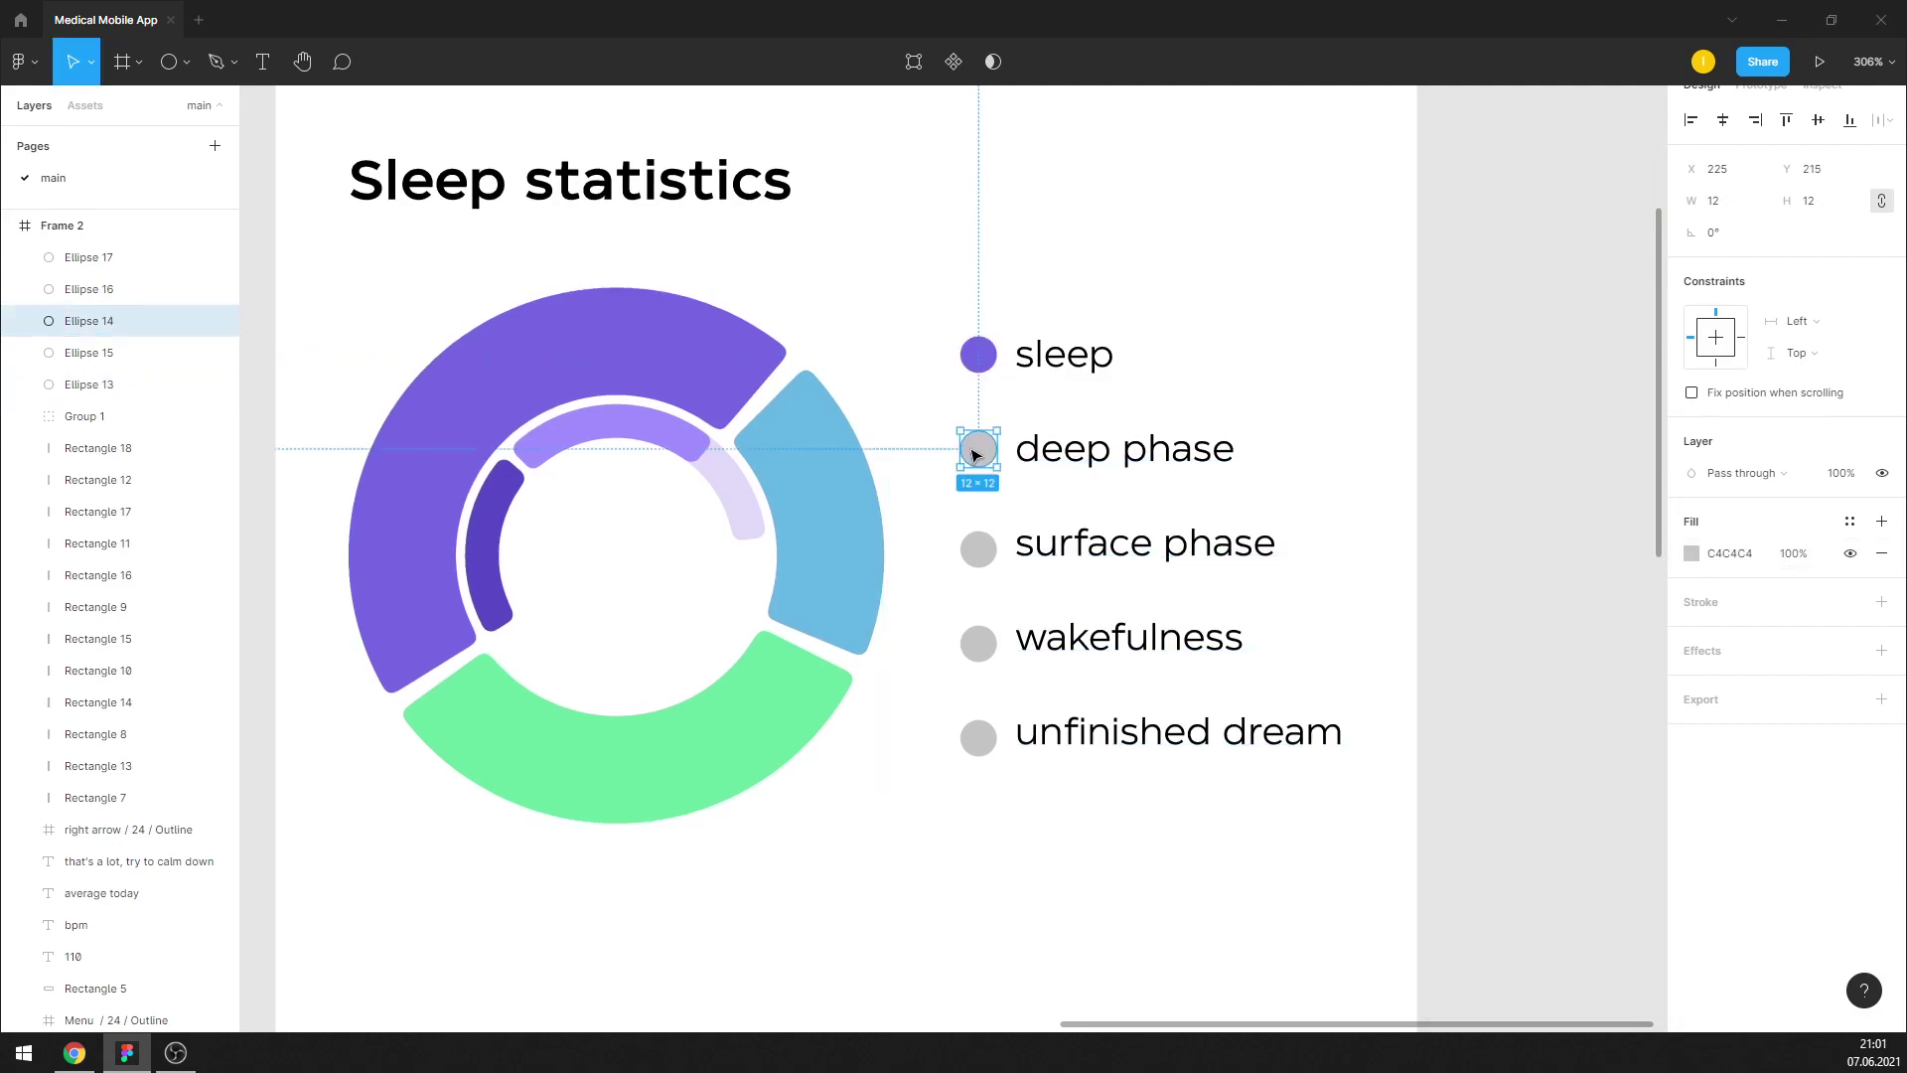
left_click(1691, 553)
left_click(1457, 811)
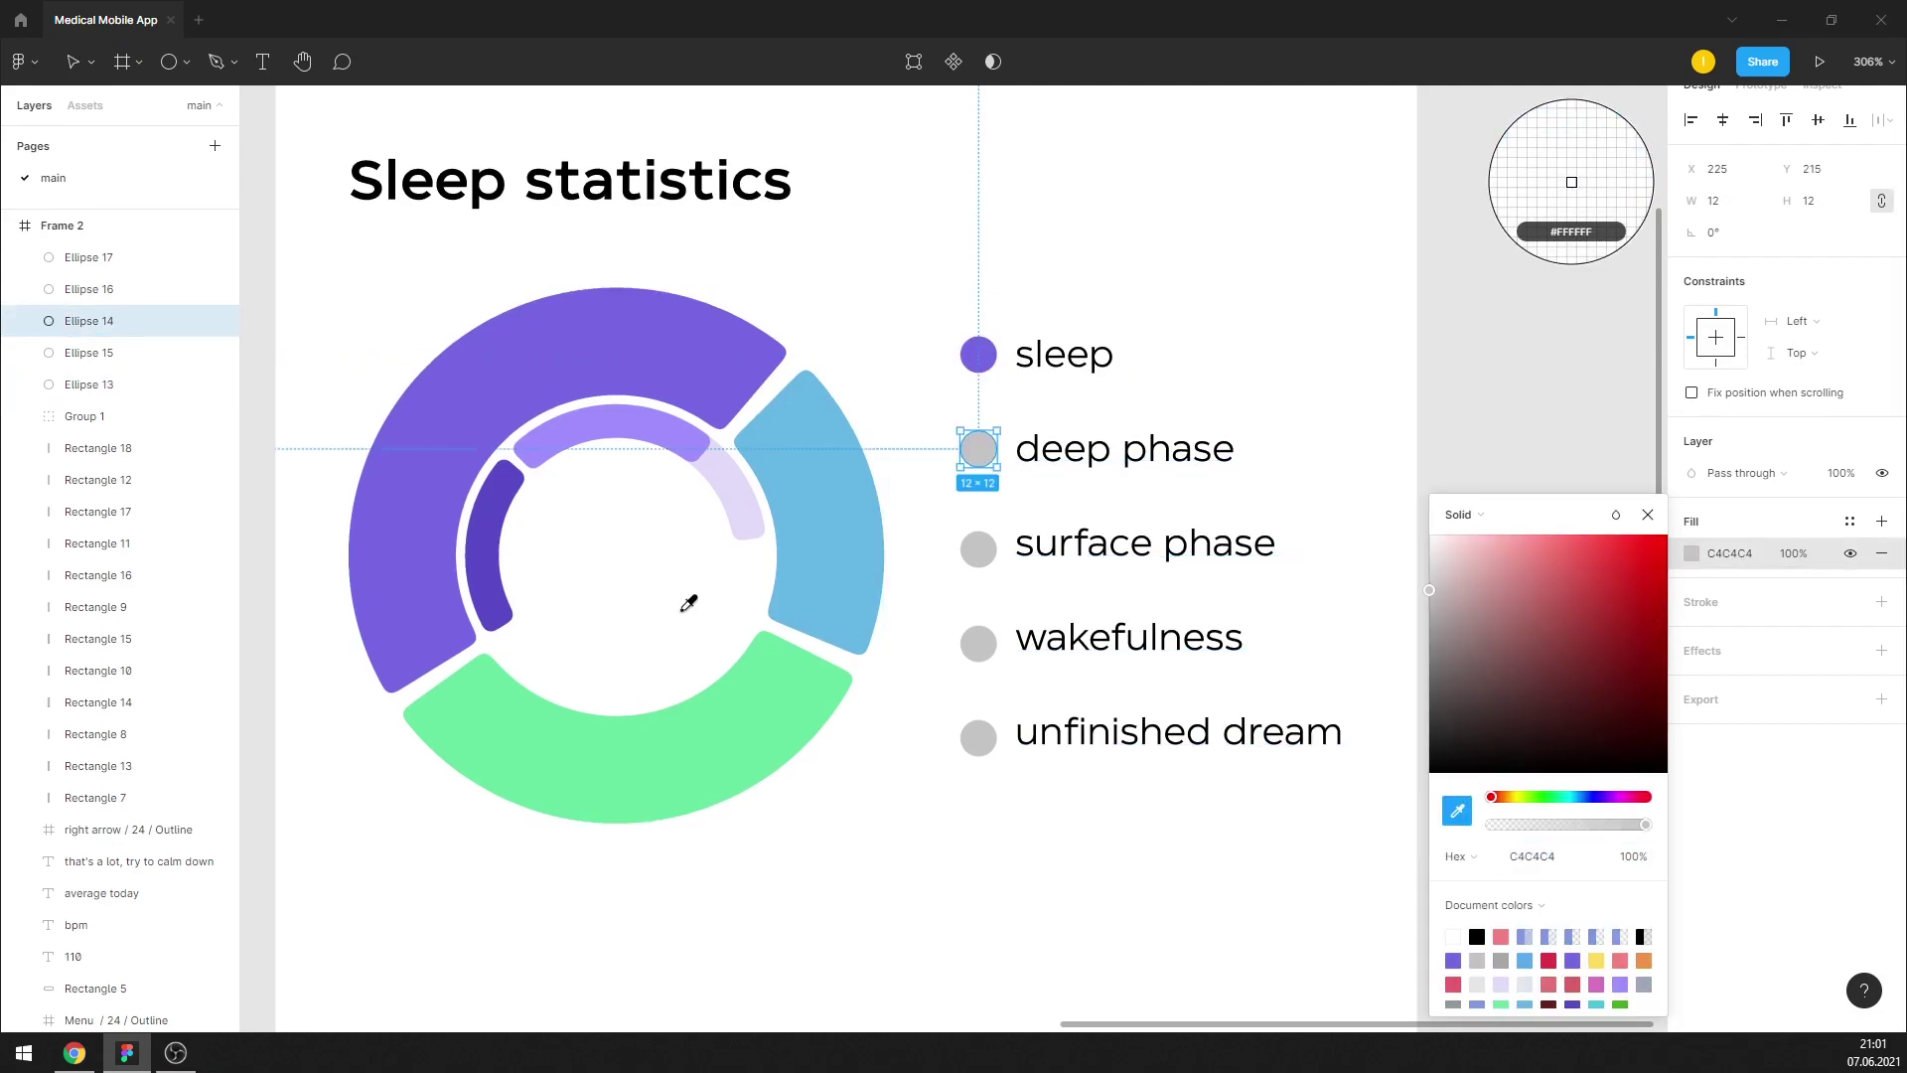
left_click(500, 516)
Colour the surface phase dot light purple and the wakefulness dot blue from the donut
left_click(978, 549)
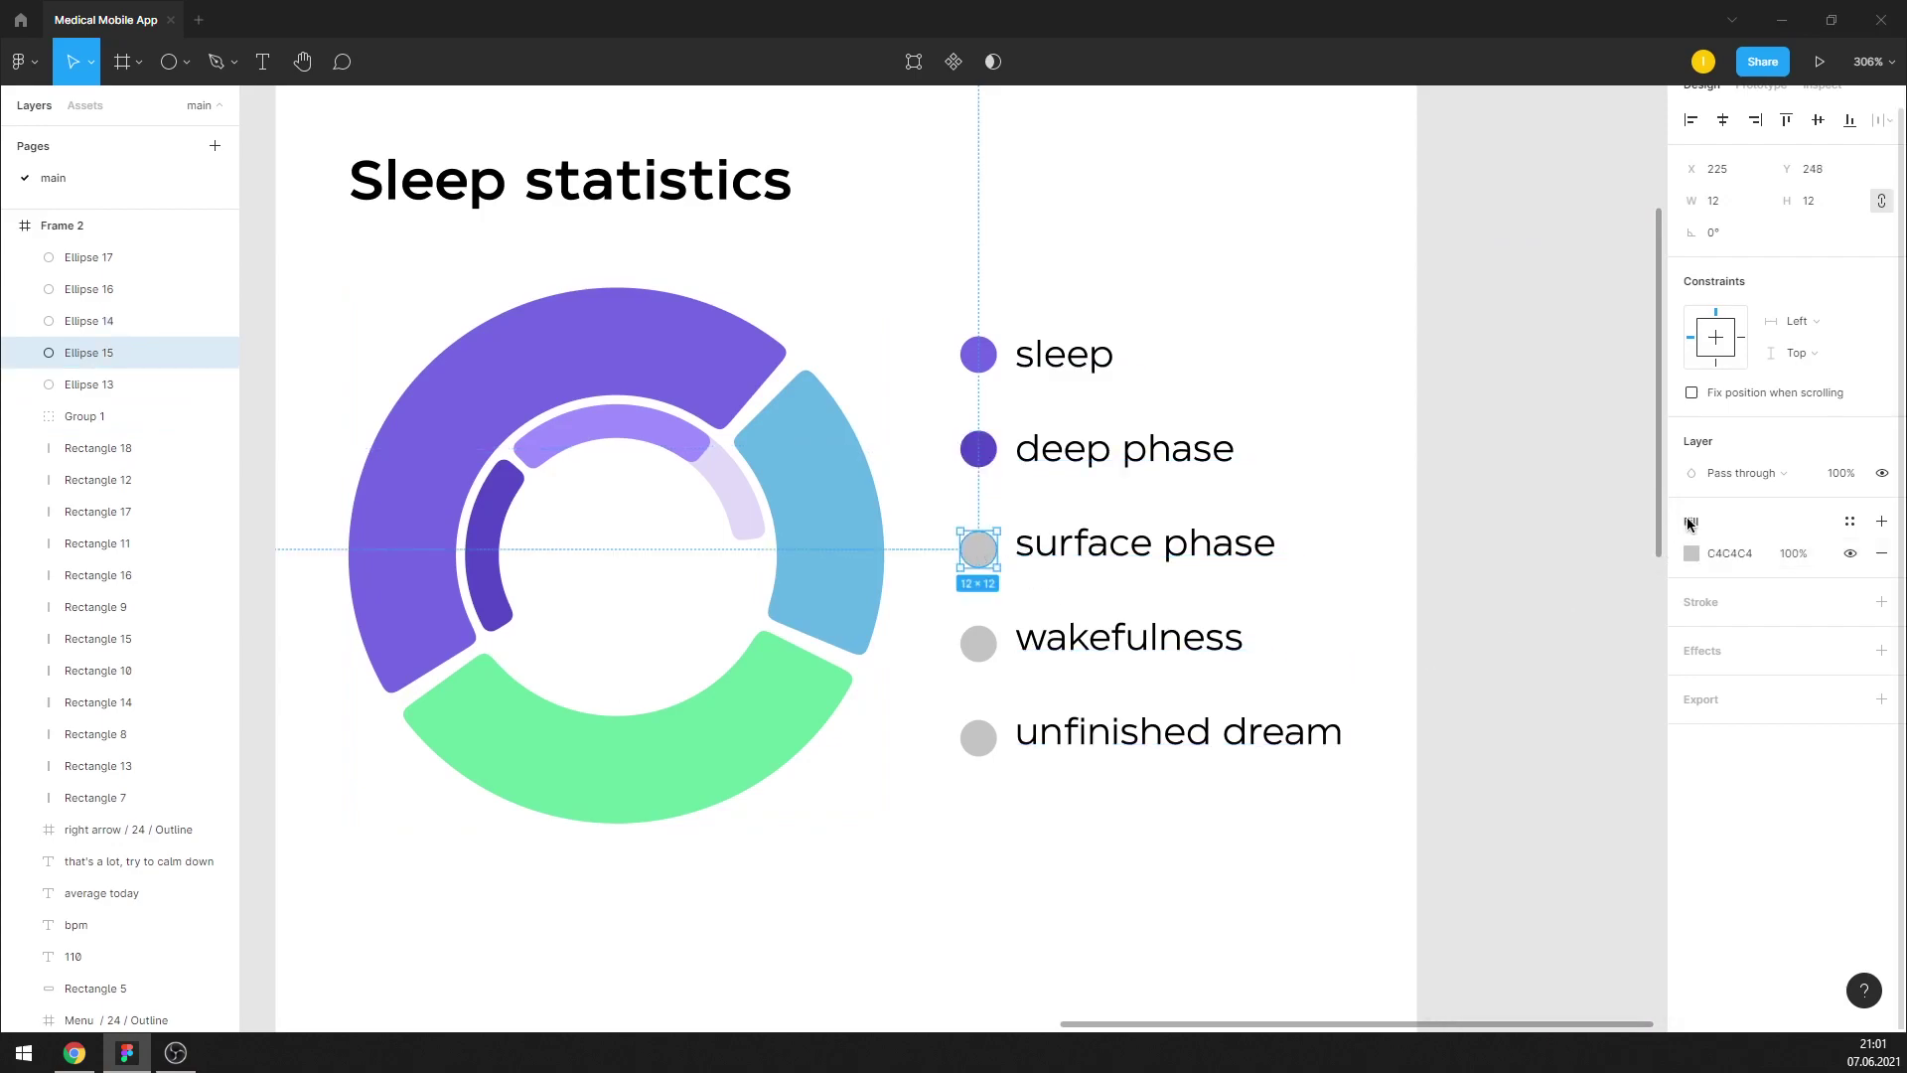
left_click(1691, 553)
left_click(1457, 810)
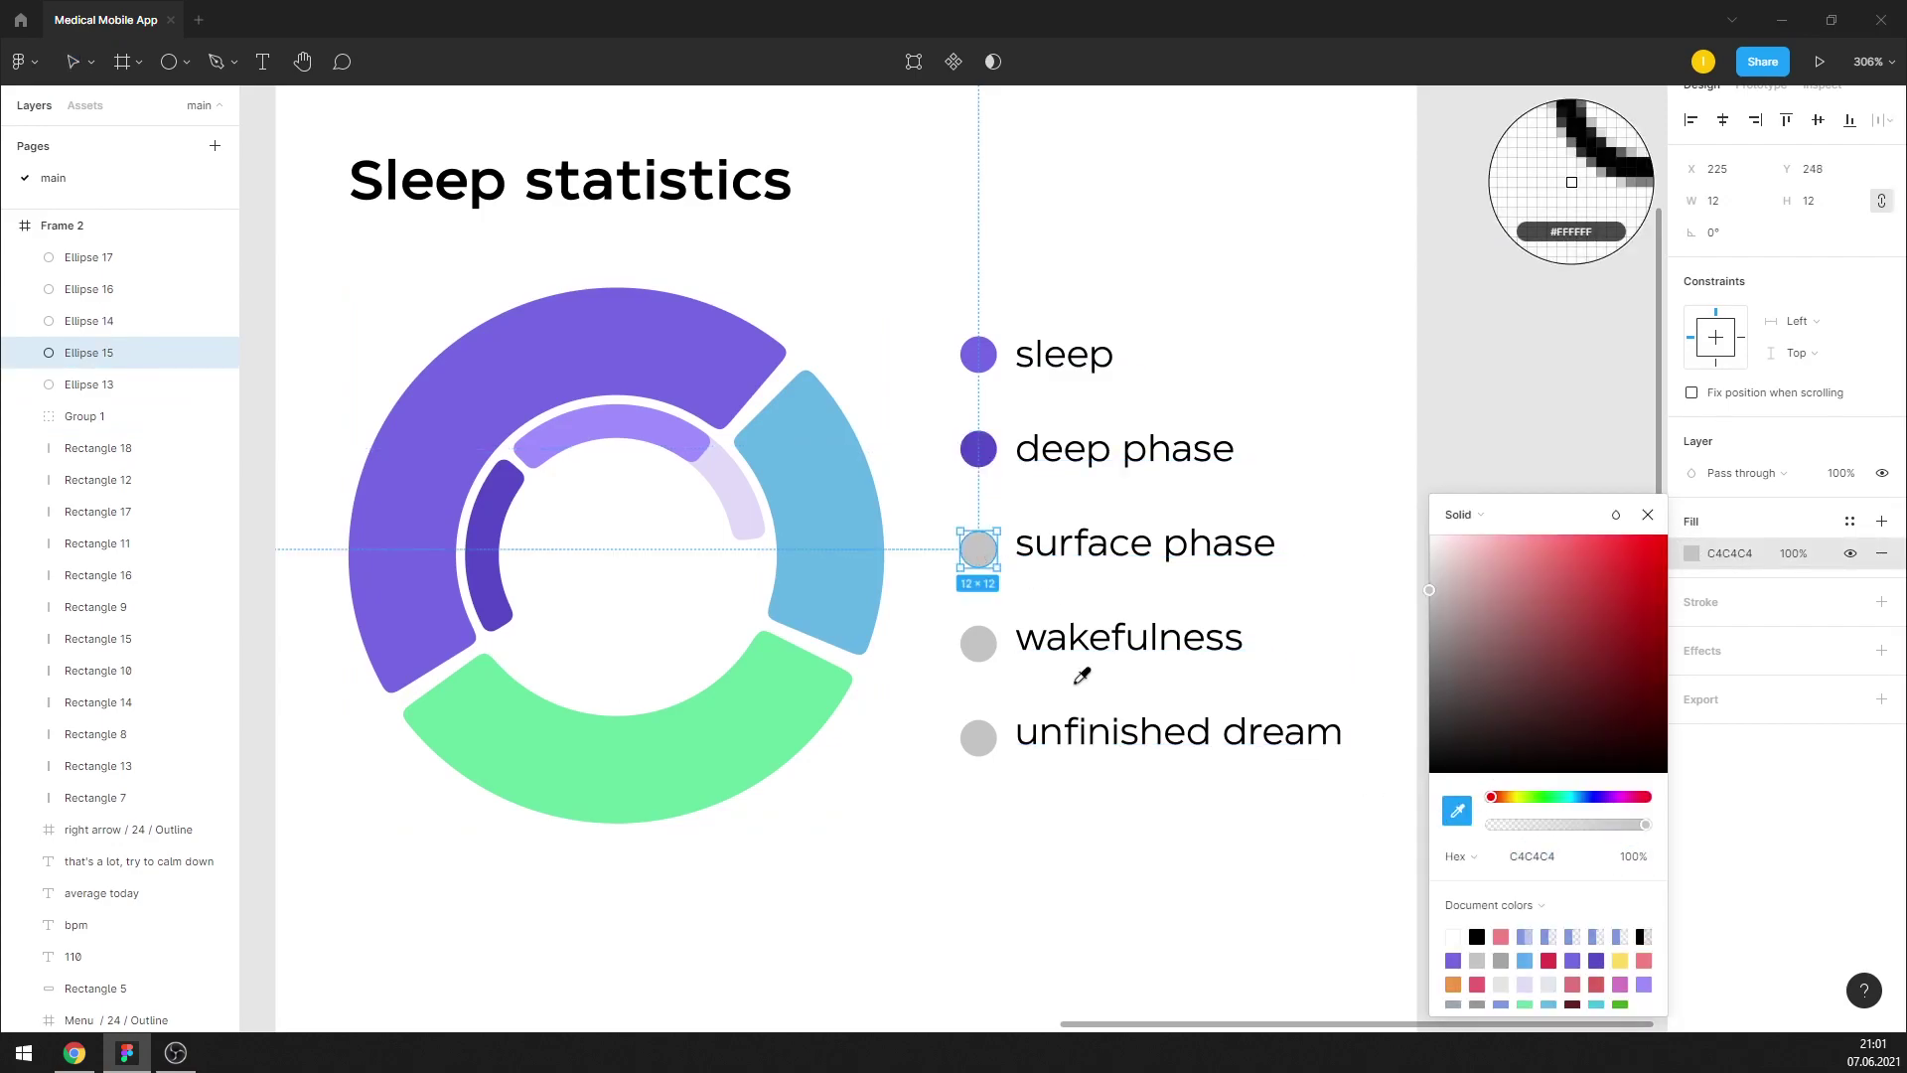
left_click(670, 442)
left_click(991, 644)
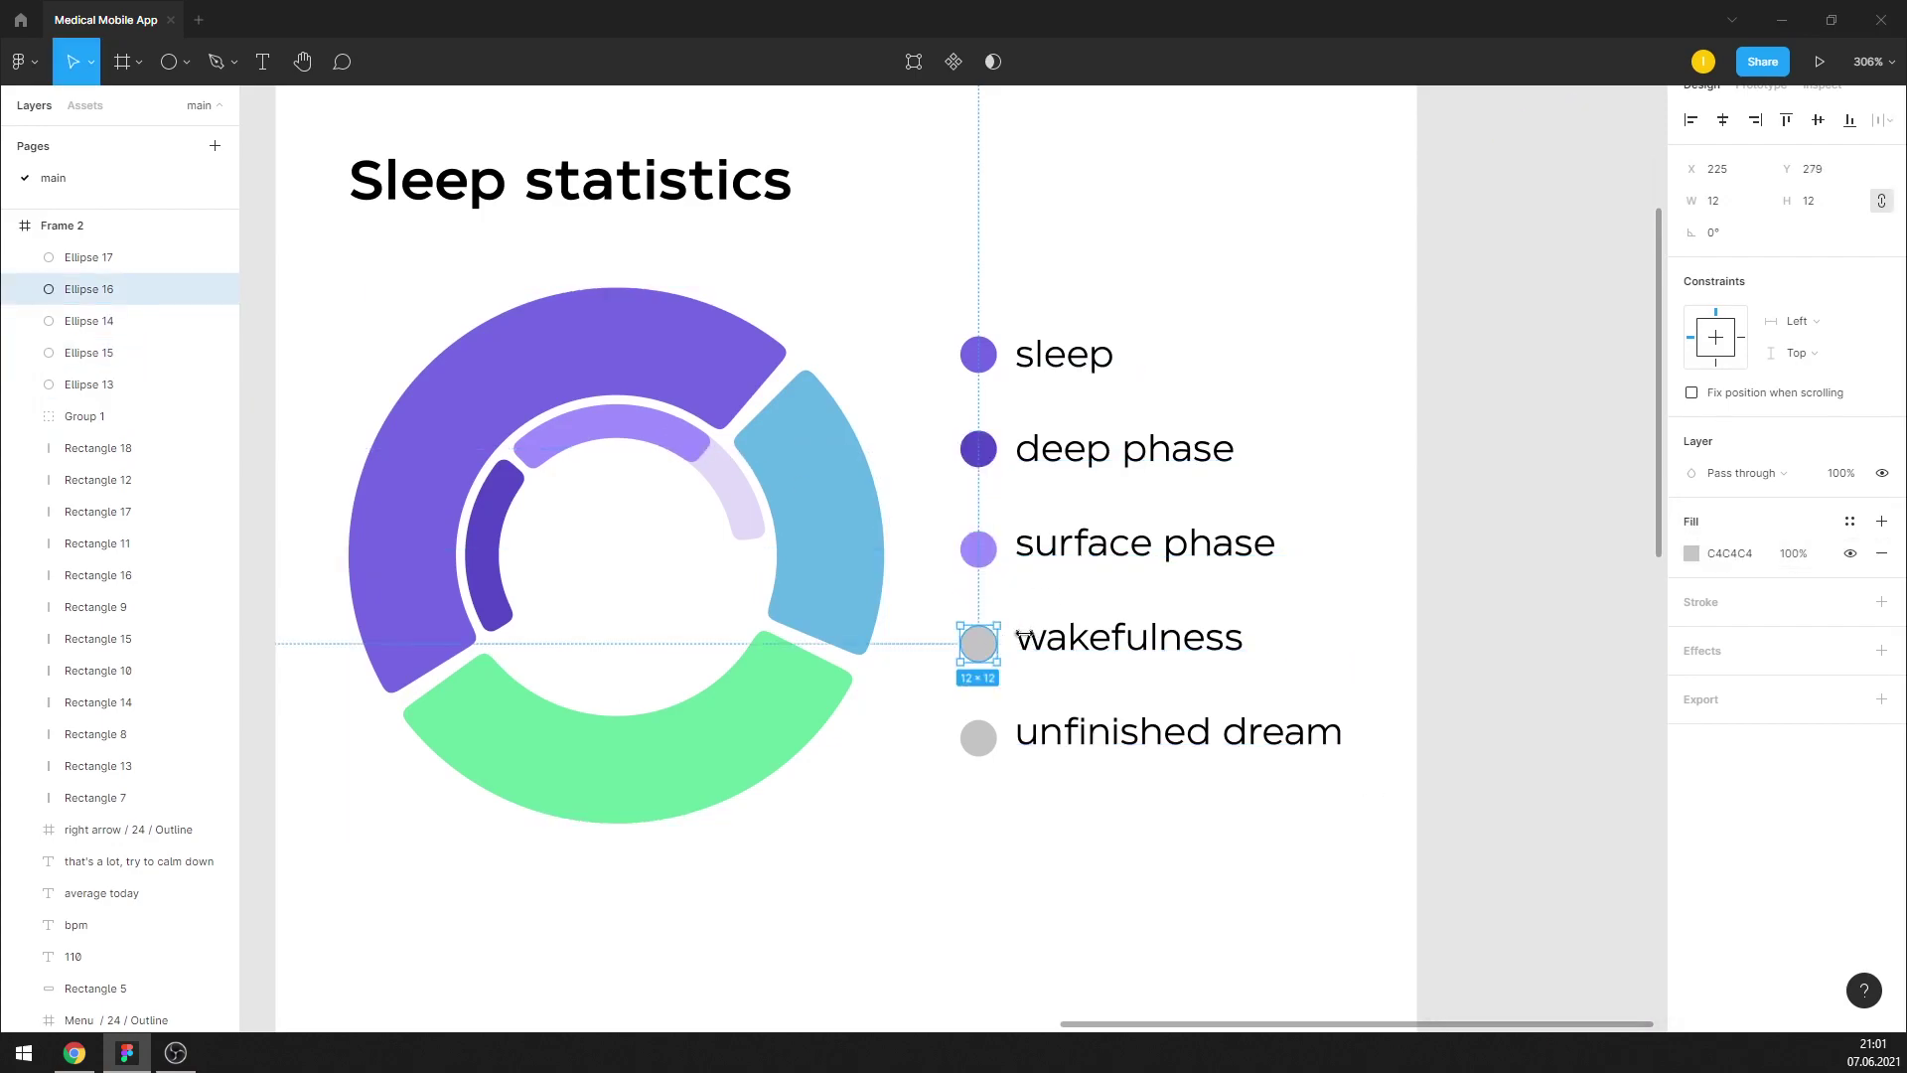
left_click(1692, 553)
left_click(1457, 810)
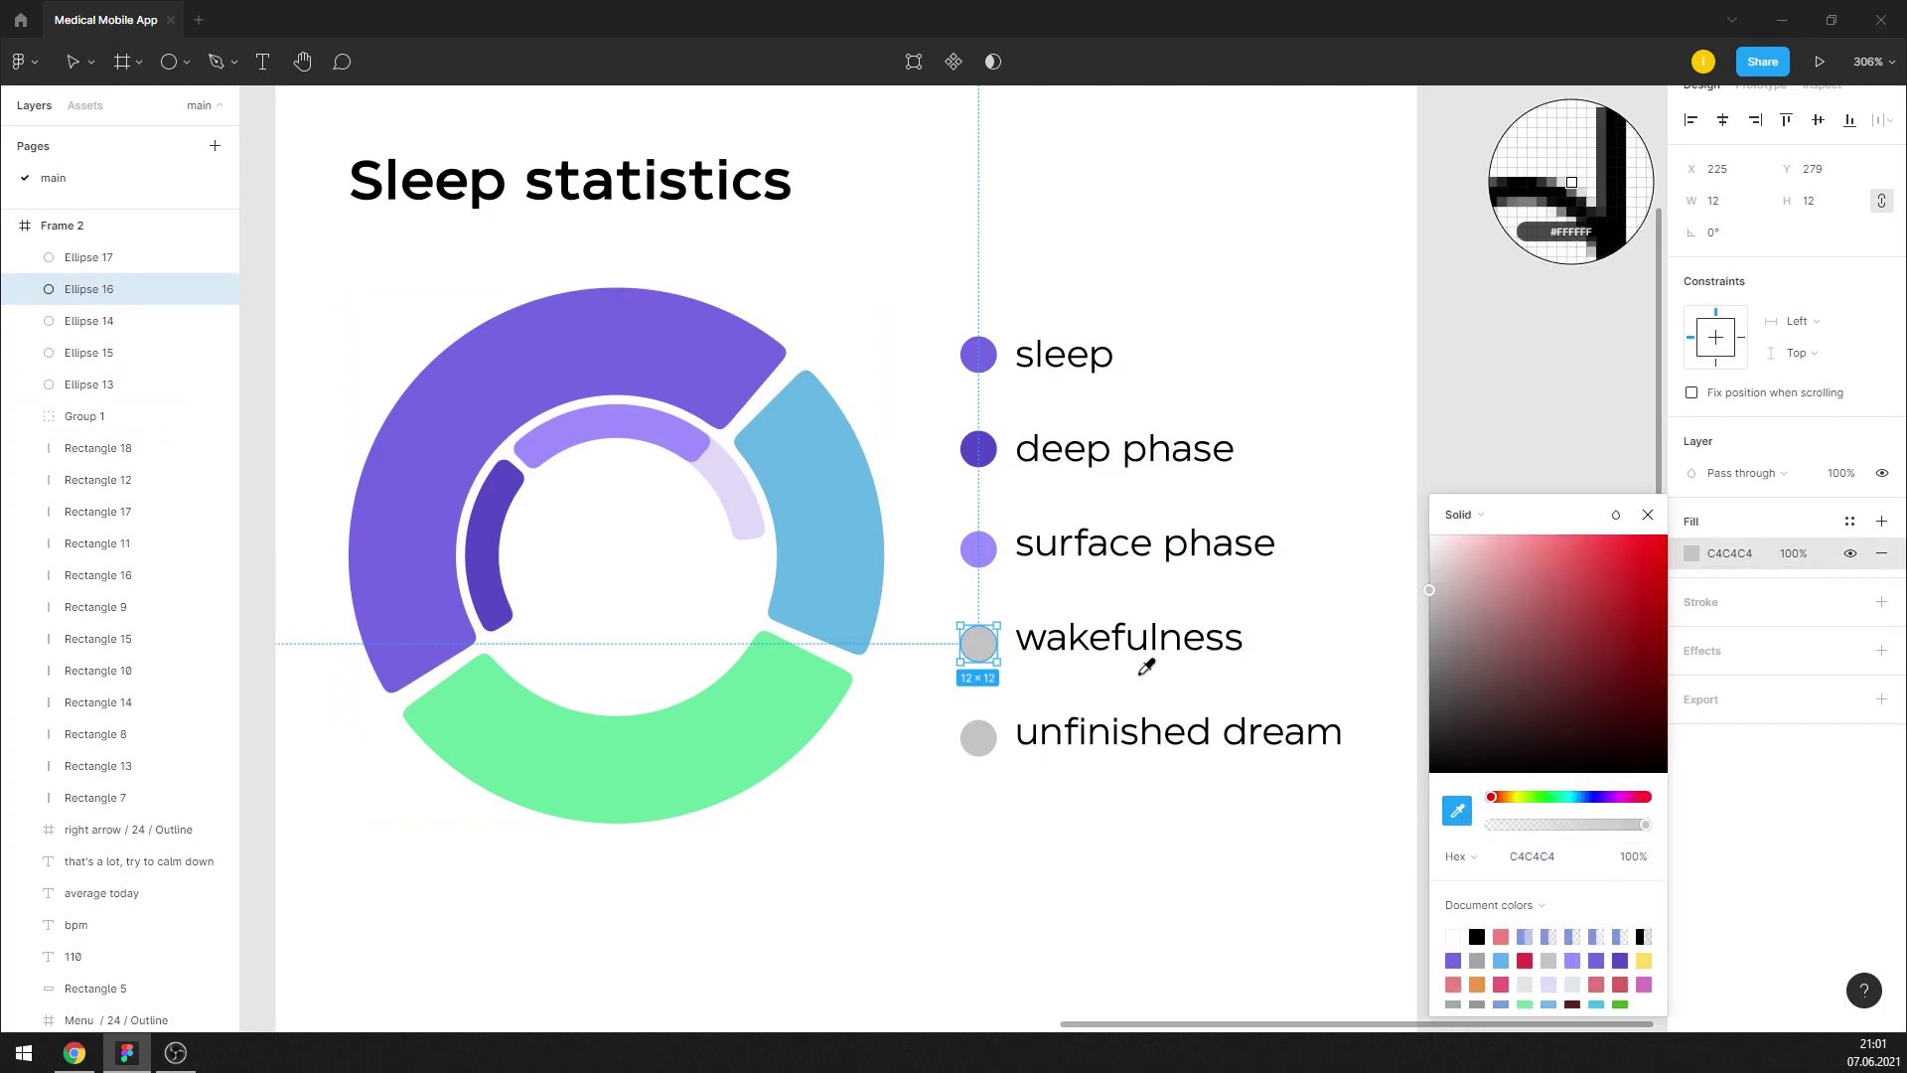
left_click(852, 537)
Recolour the wakefulness dot green from the donut's bottom segment
left_click(978, 738)
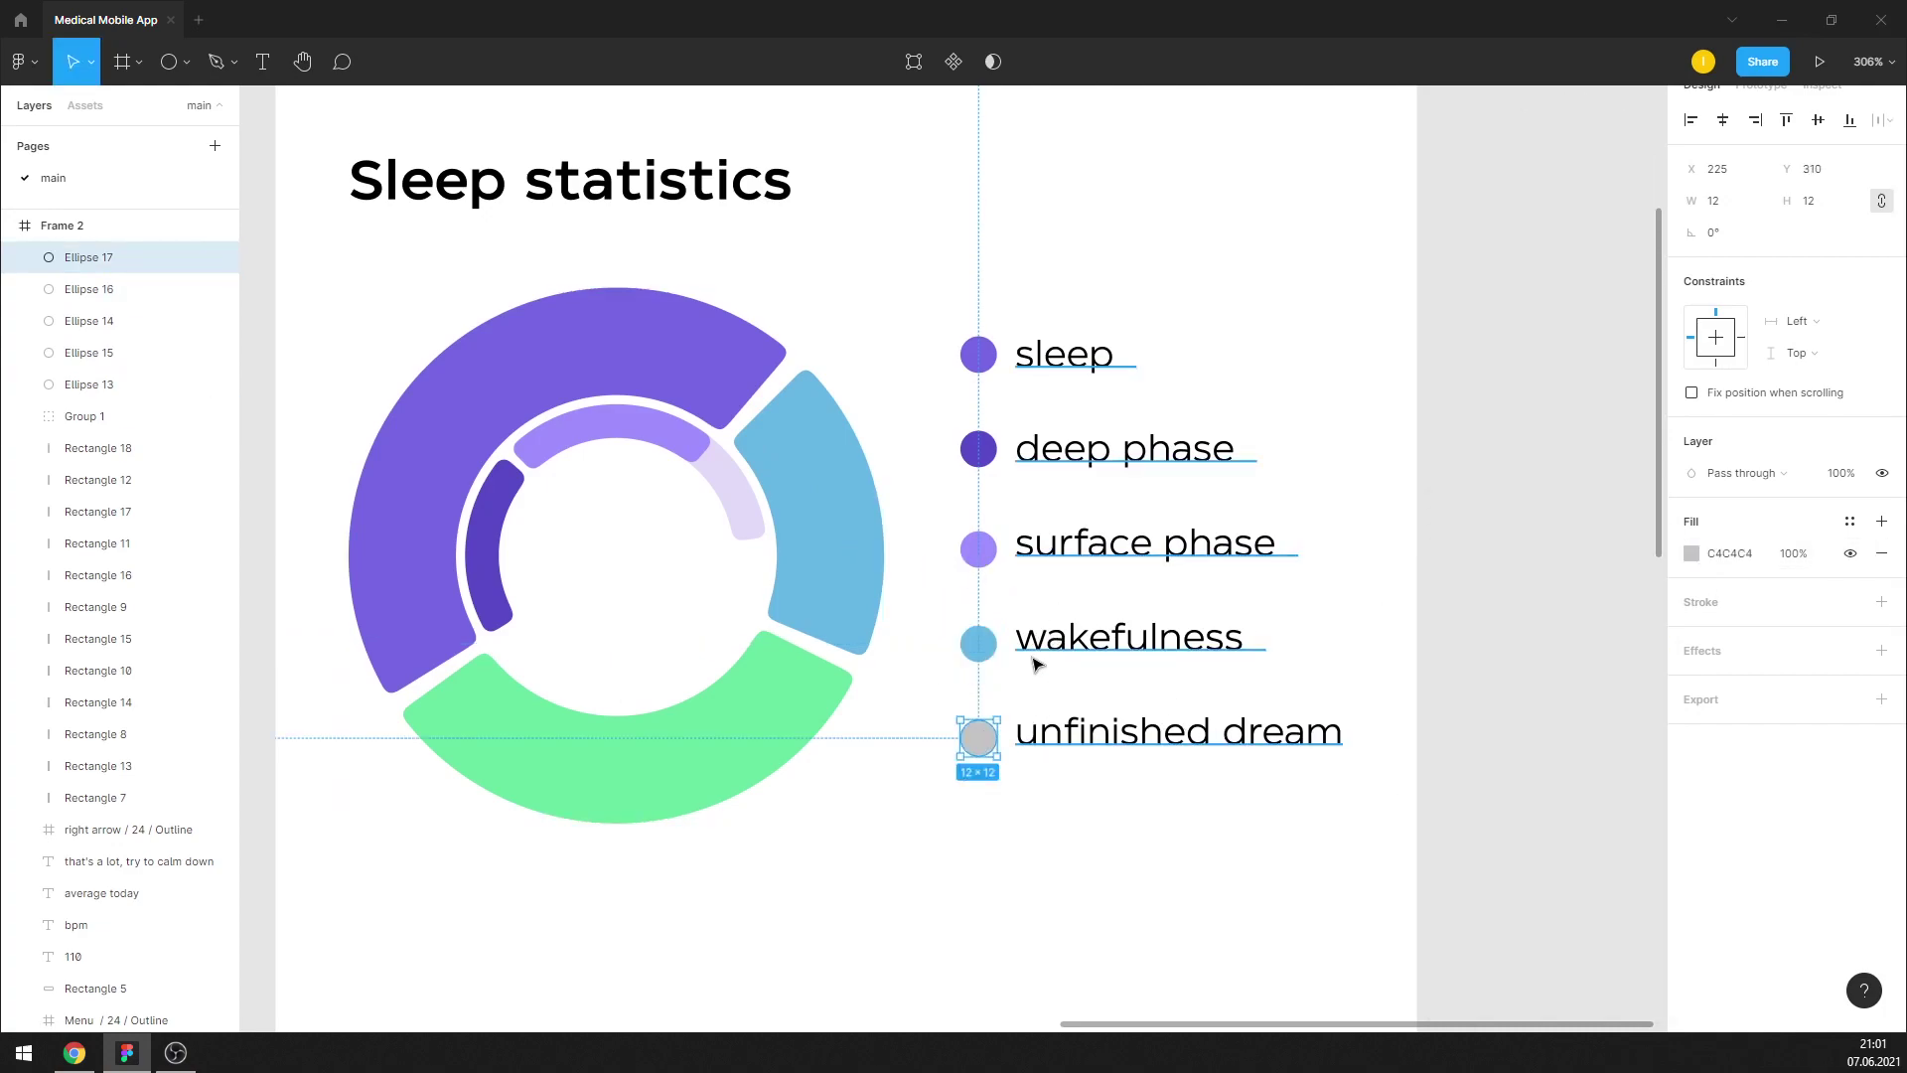
left_click(978, 644)
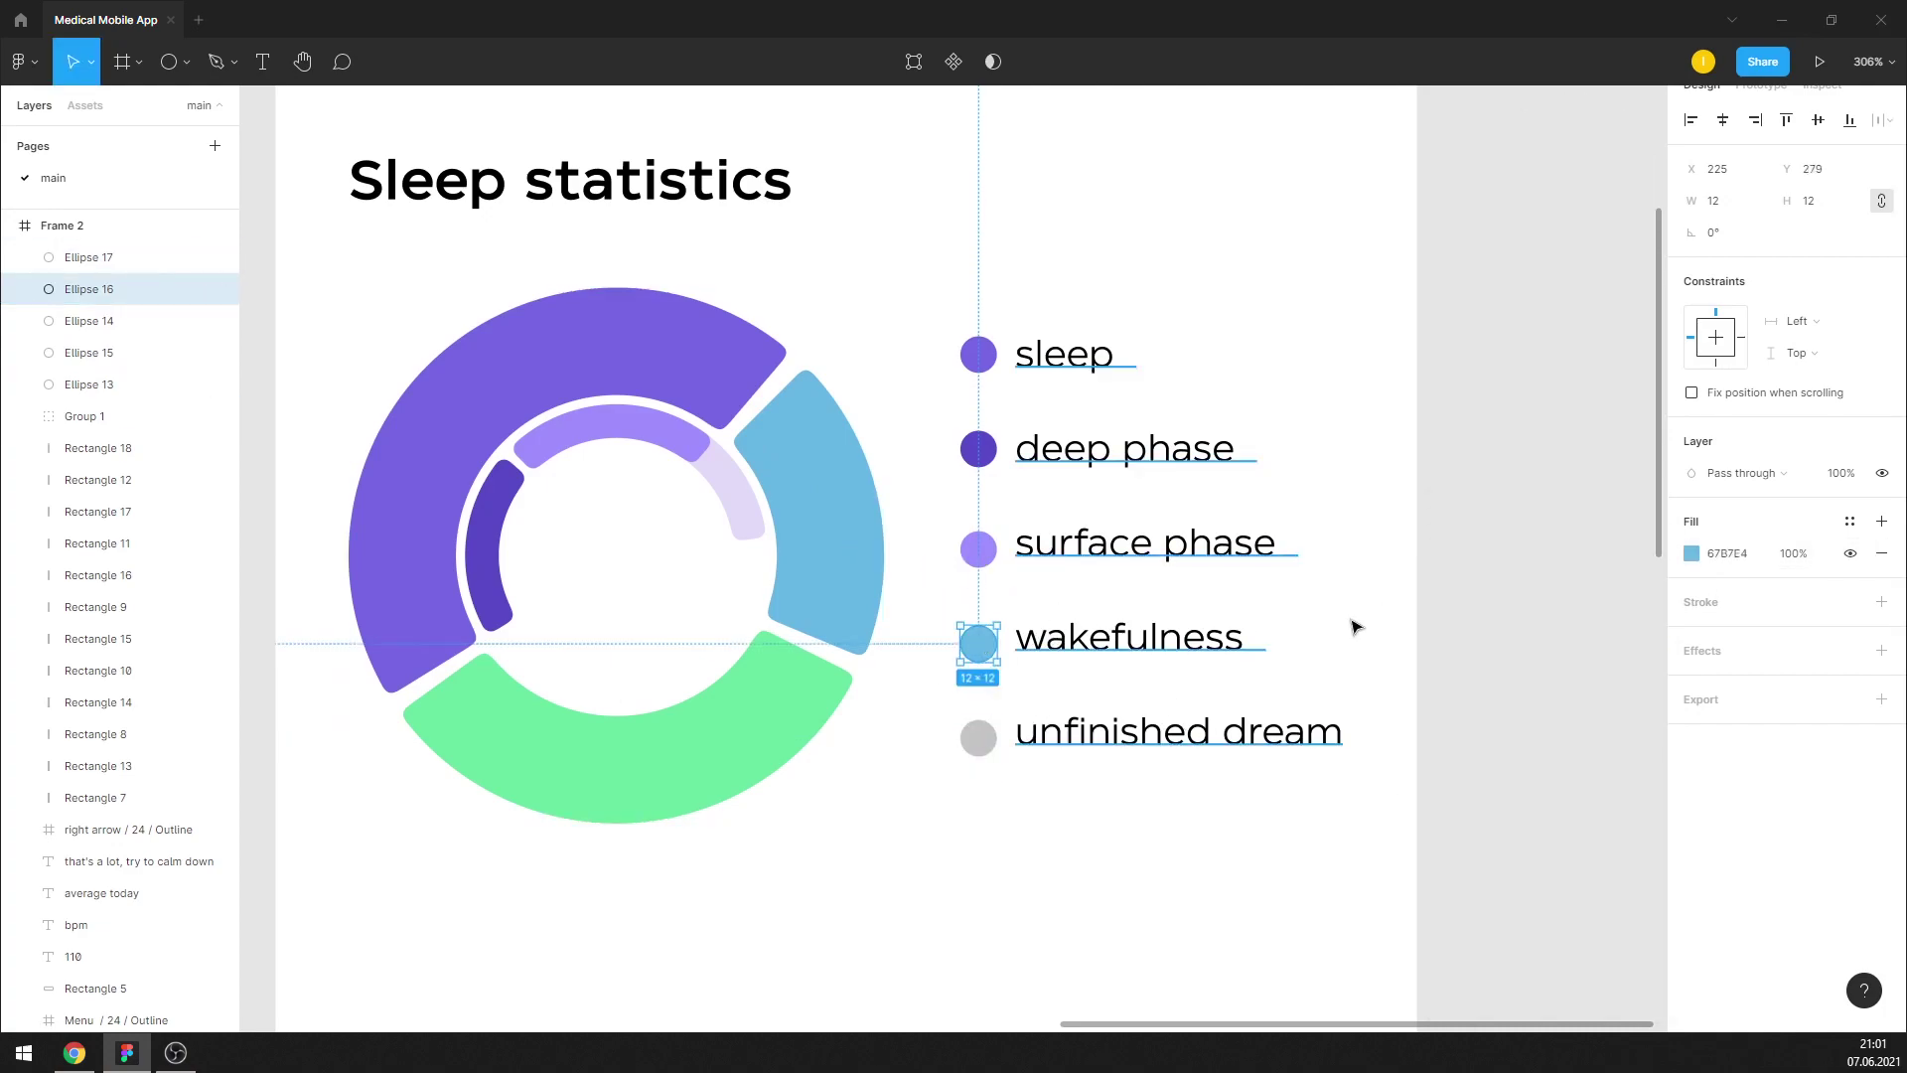
left_click(1691, 553)
left_click(1457, 811)
left_click(783, 685)
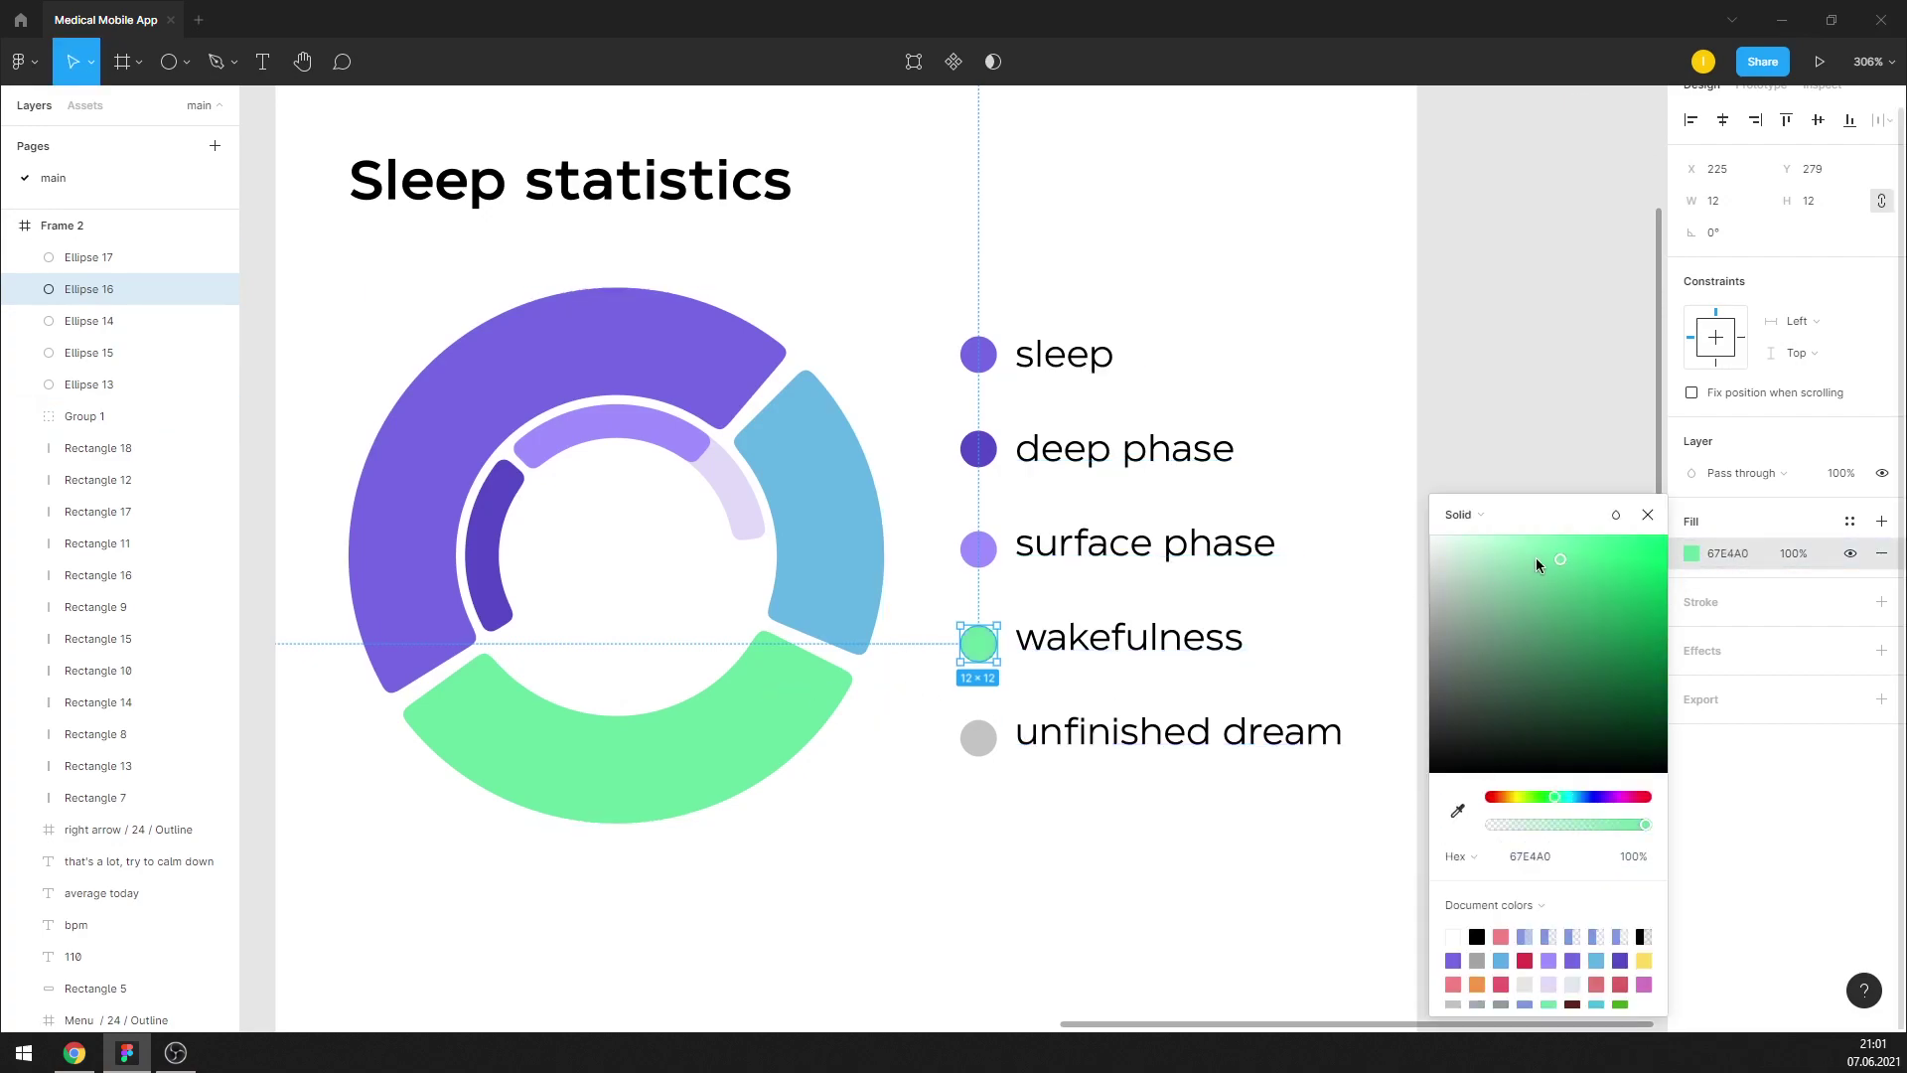
left_click(1647, 514)
Make the unfinished dream dot green and set the wakefulness dot back to blue
left_click(978, 738)
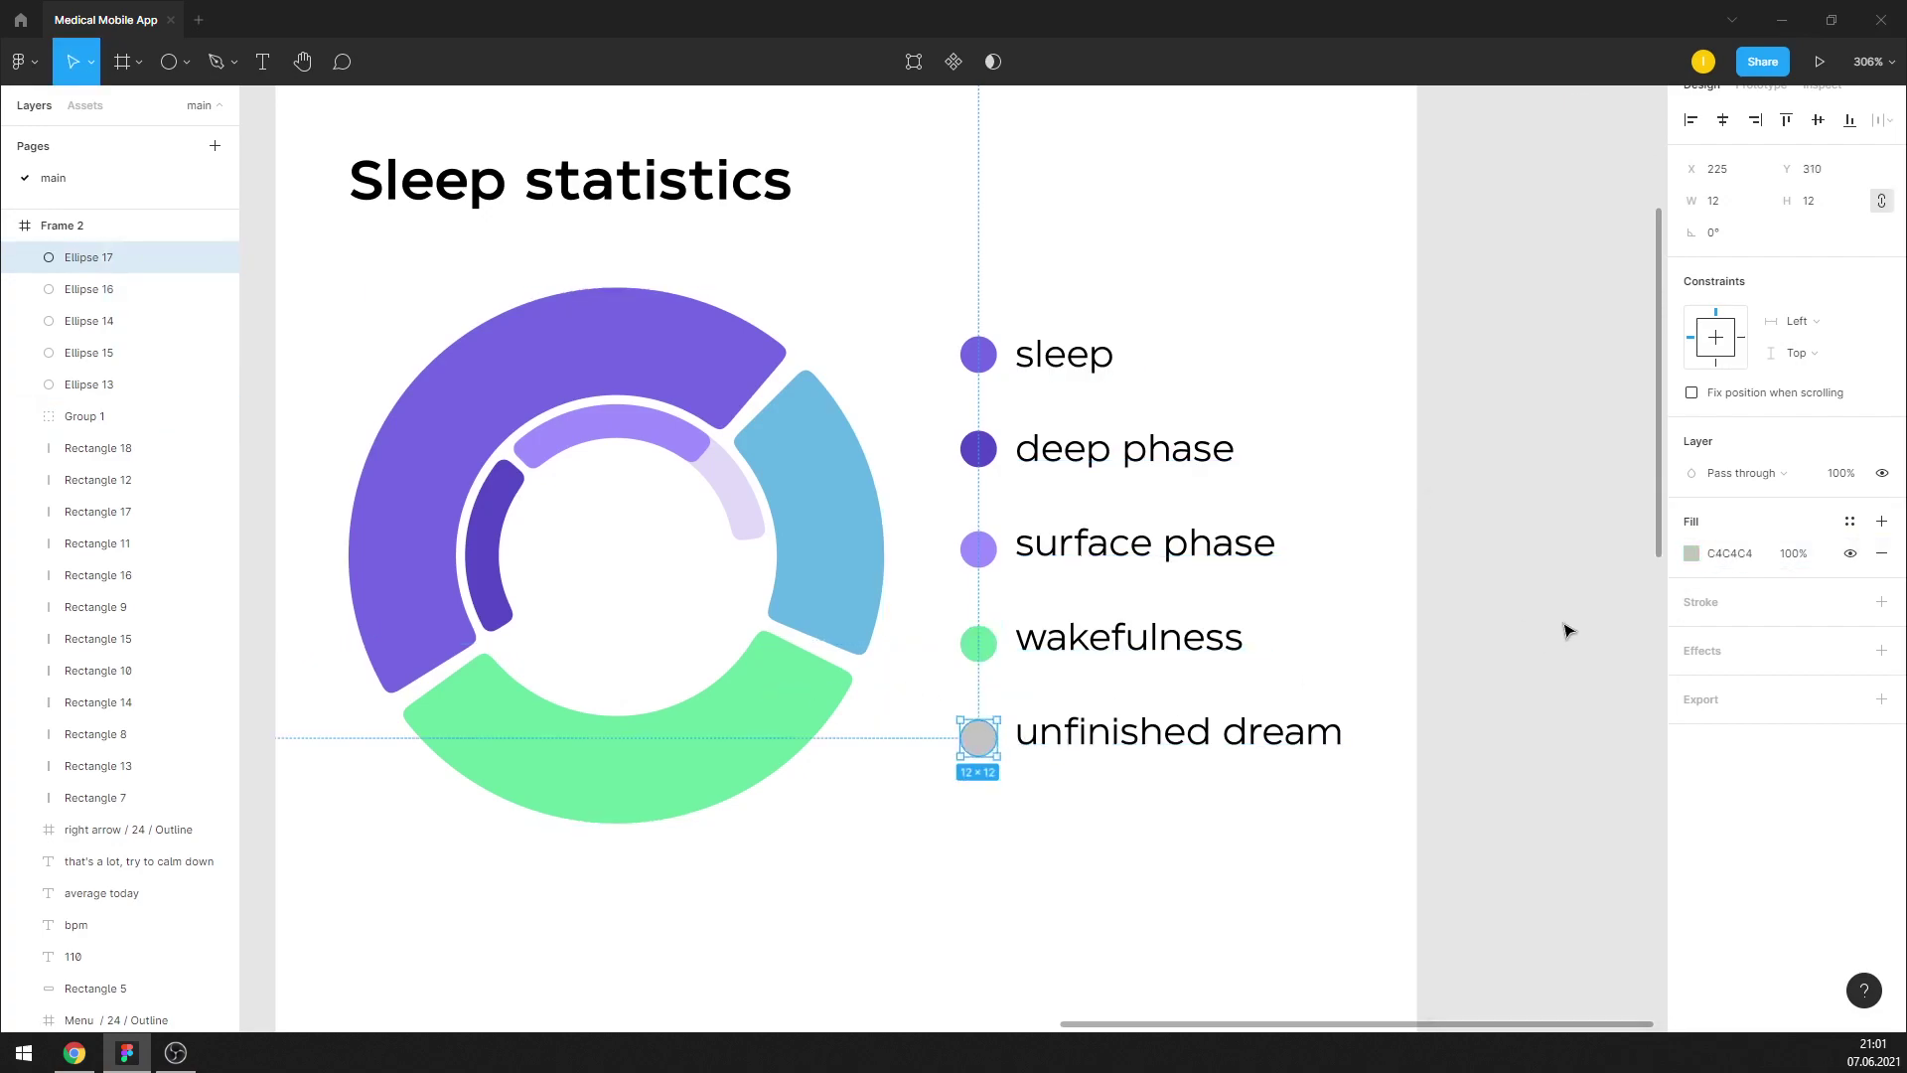
left_click(1690, 553)
left_click(1457, 810)
left_click(861, 581)
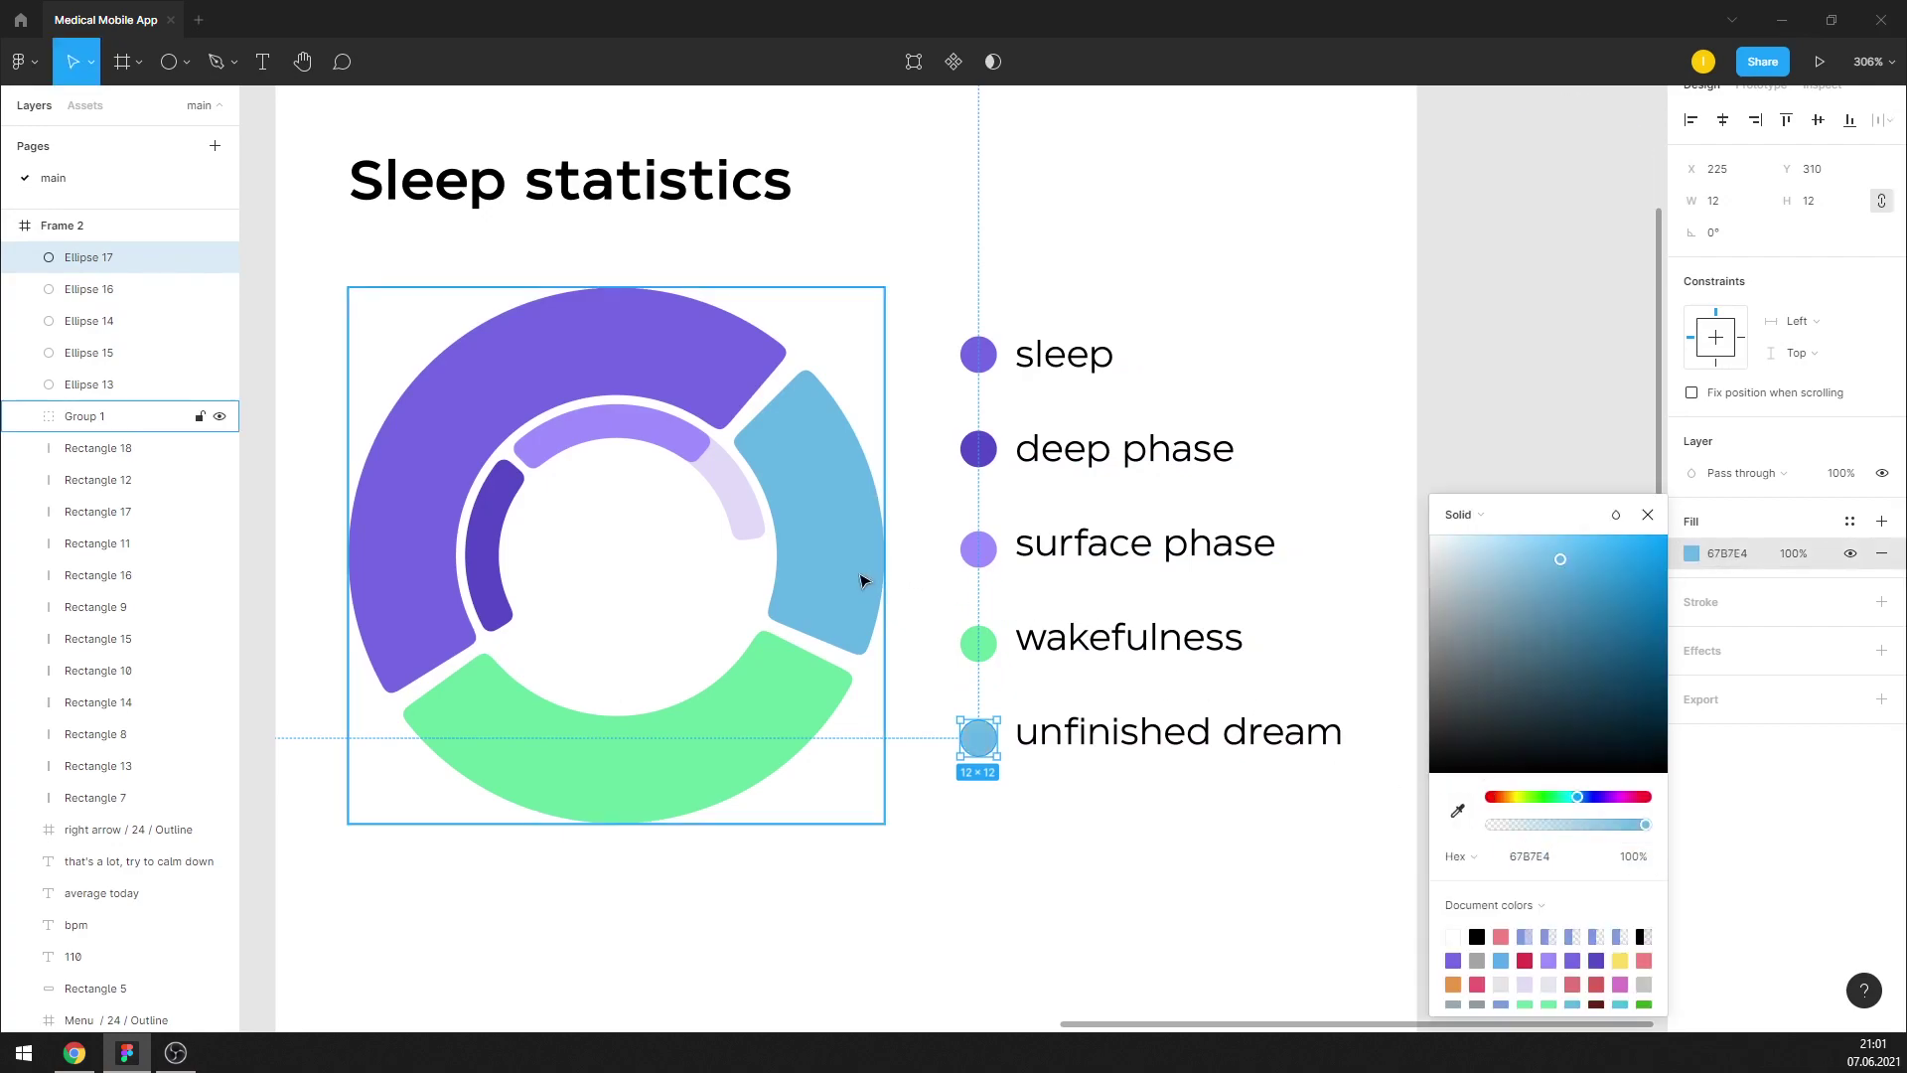
left_click(1457, 811)
left_click(791, 700)
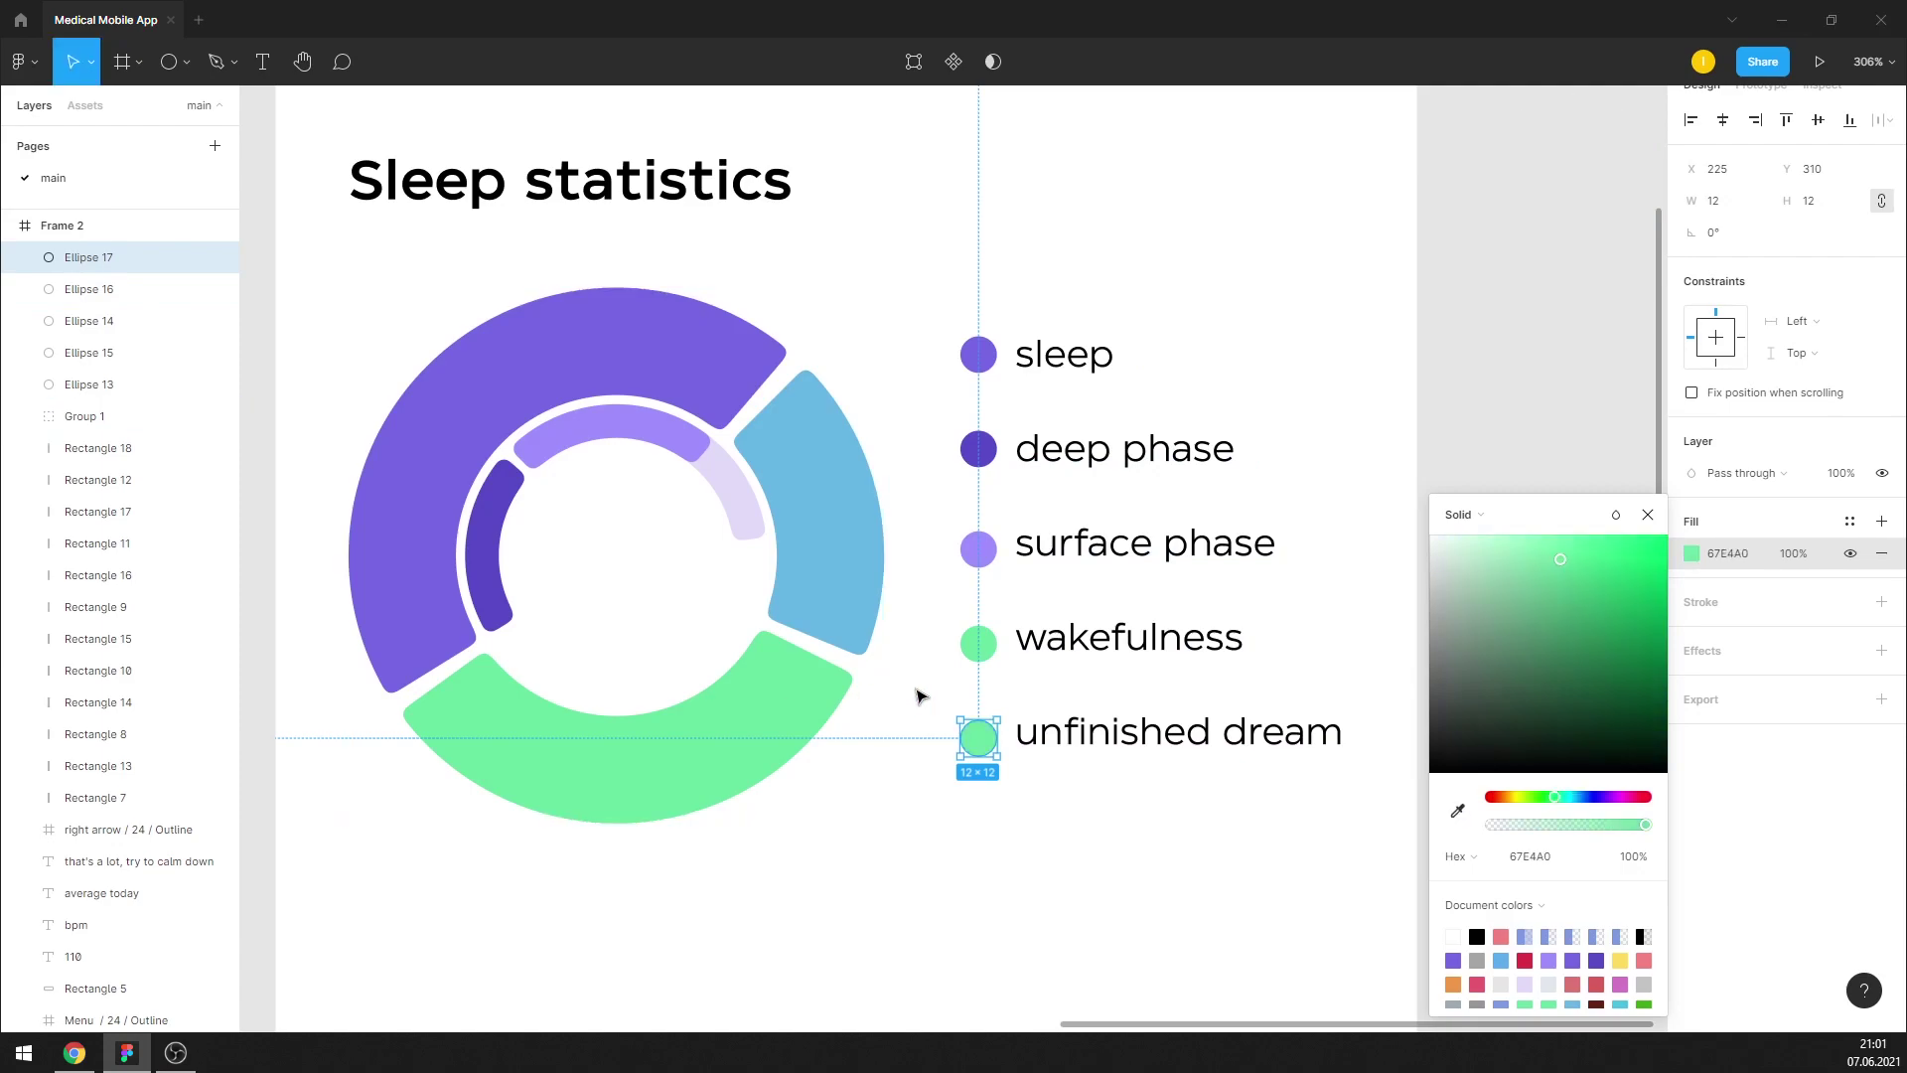
left_click(979, 644)
left_click(1692, 554)
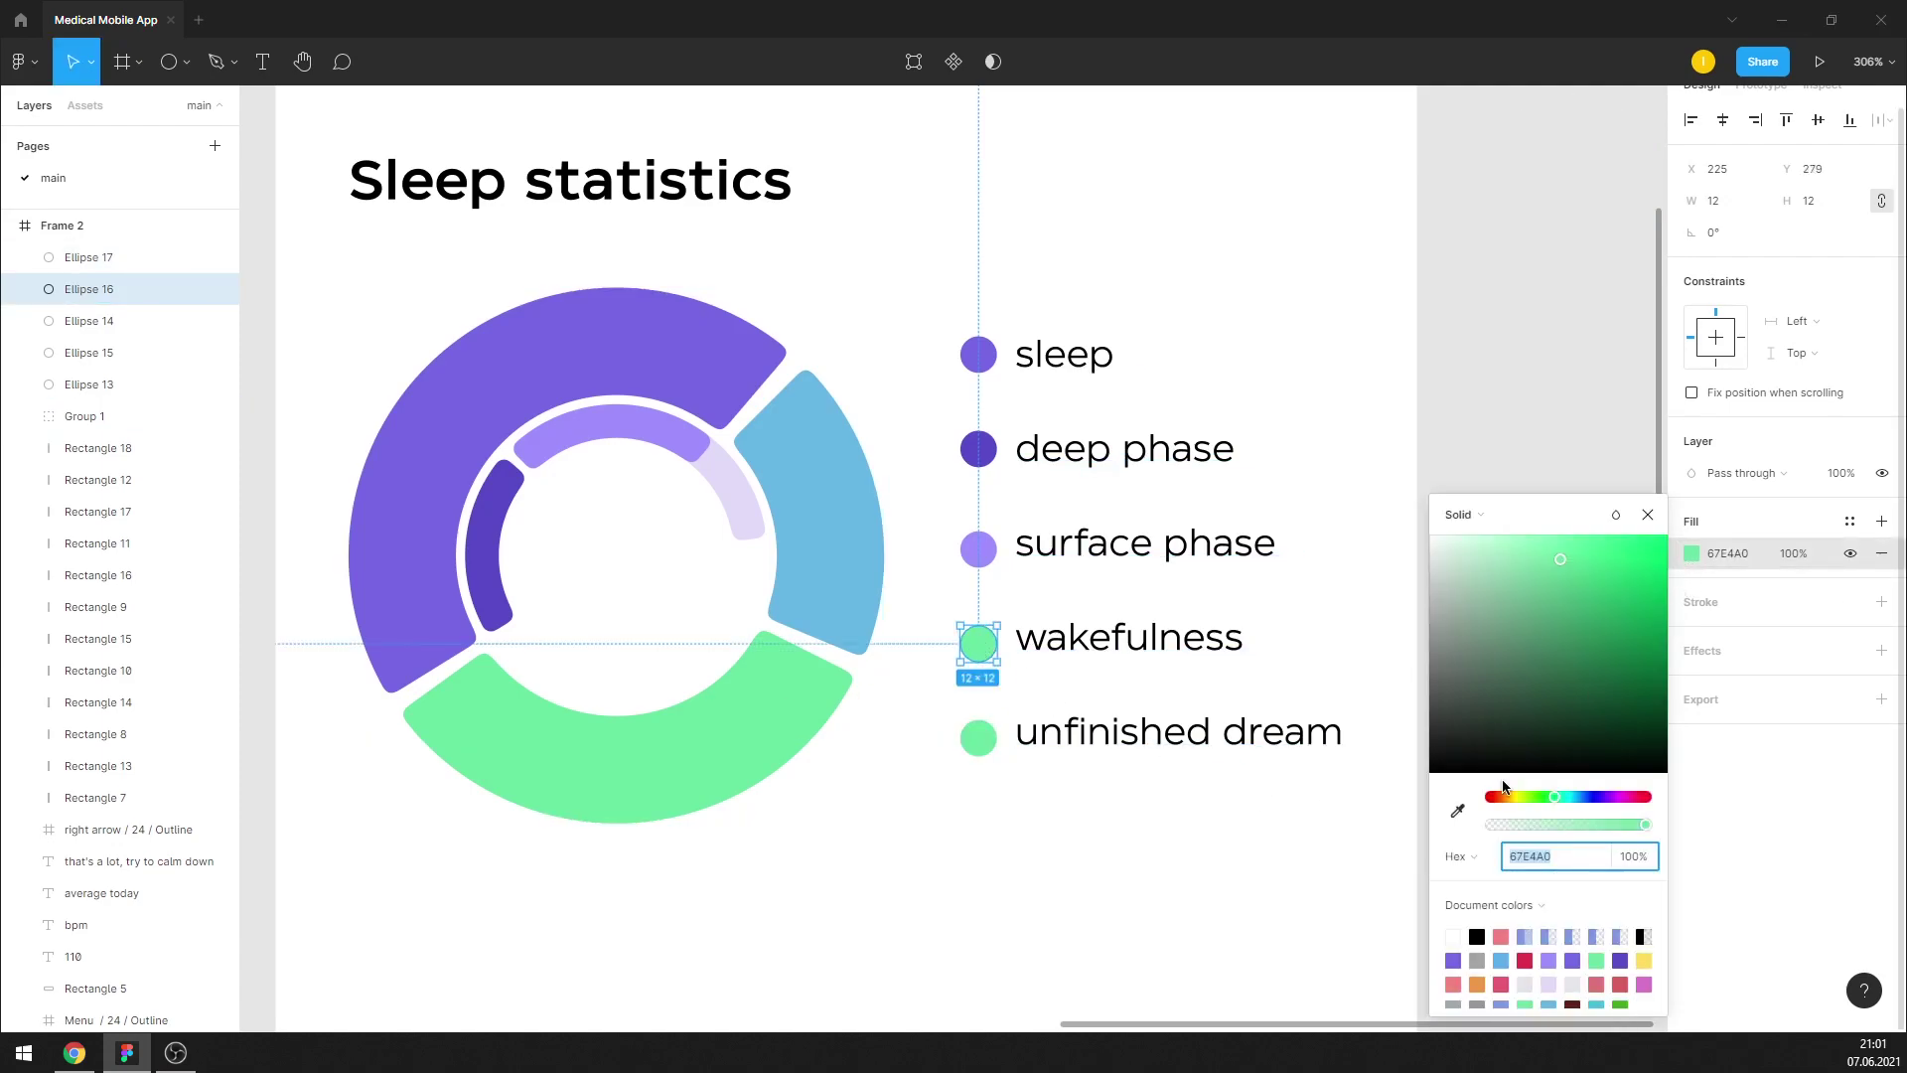
left_click(1457, 810)
left_click(844, 553)
left_click(1648, 514)
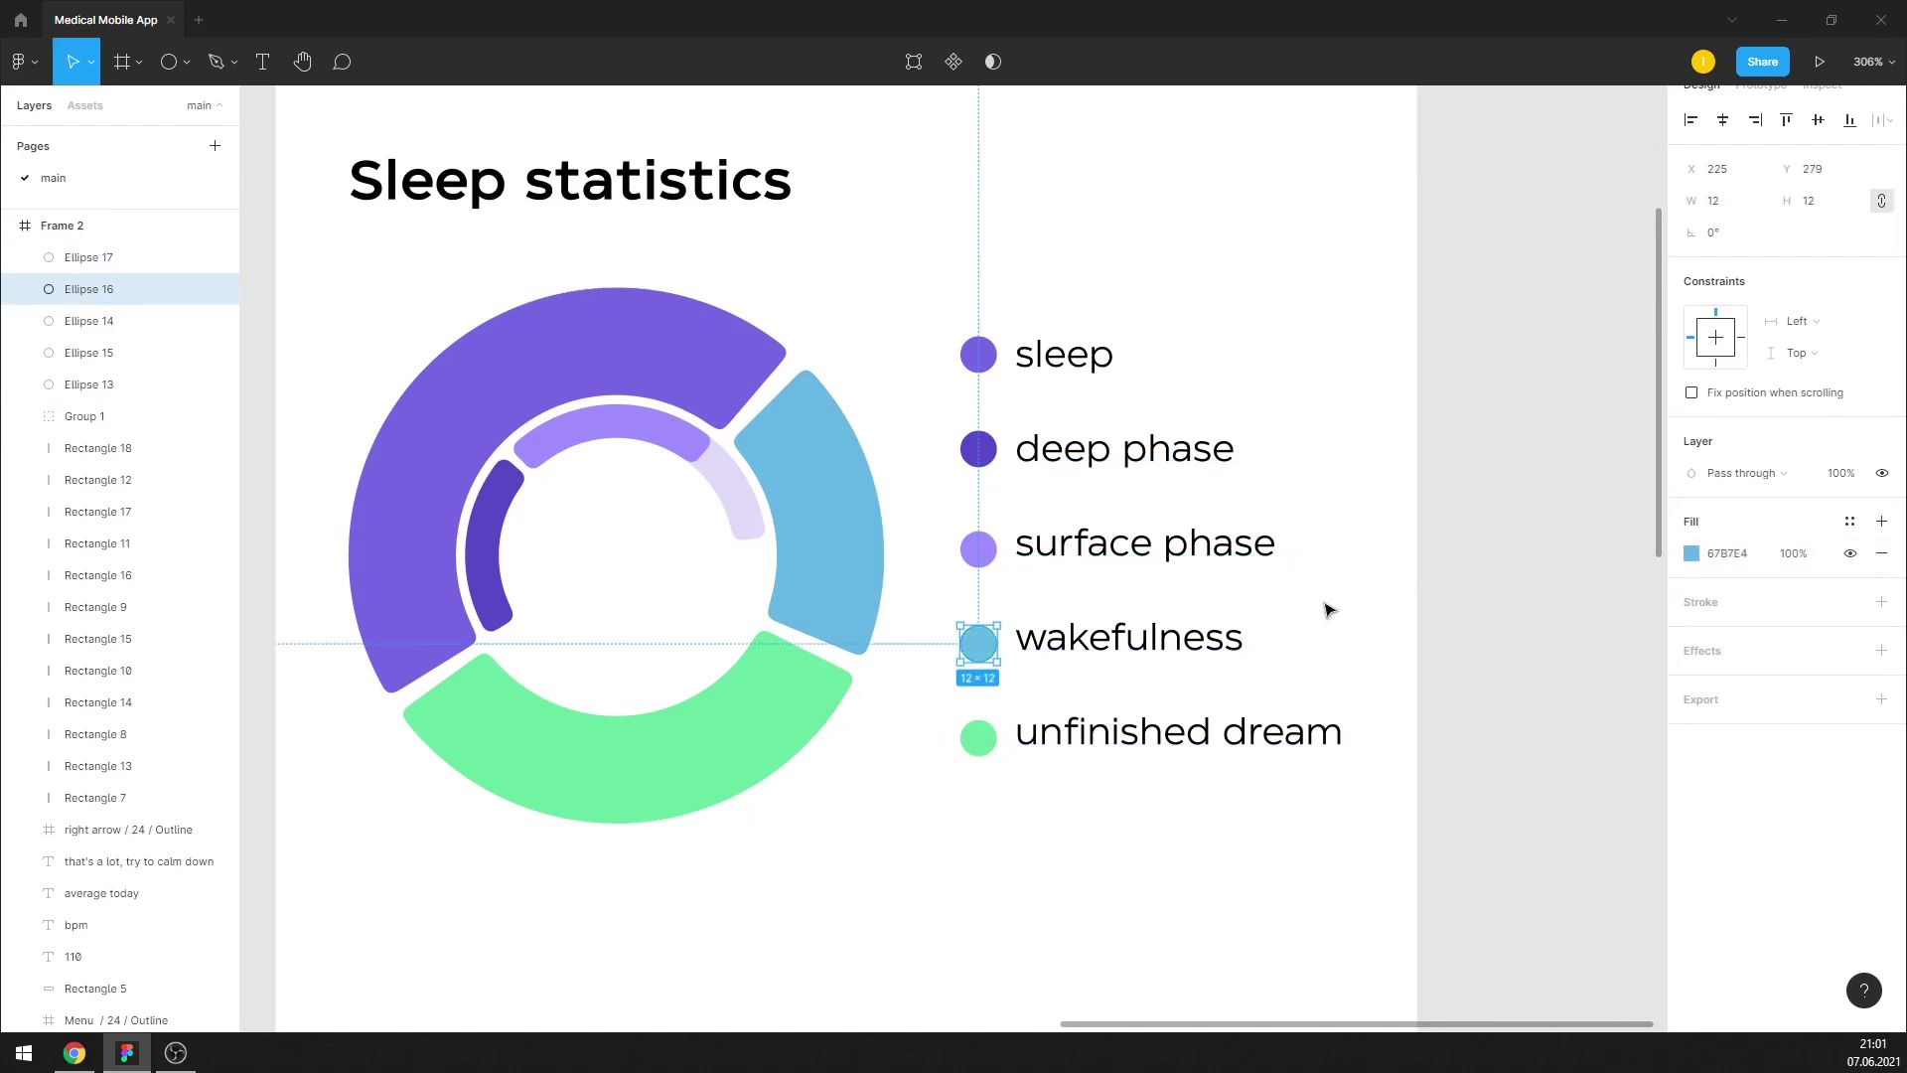
Edit the legend text to swap and rework its last two entries
left_click(1197, 641)
double_click(1192, 640)
left_click(1243, 636)
double_click(1242, 628)
key("ctrl+c")
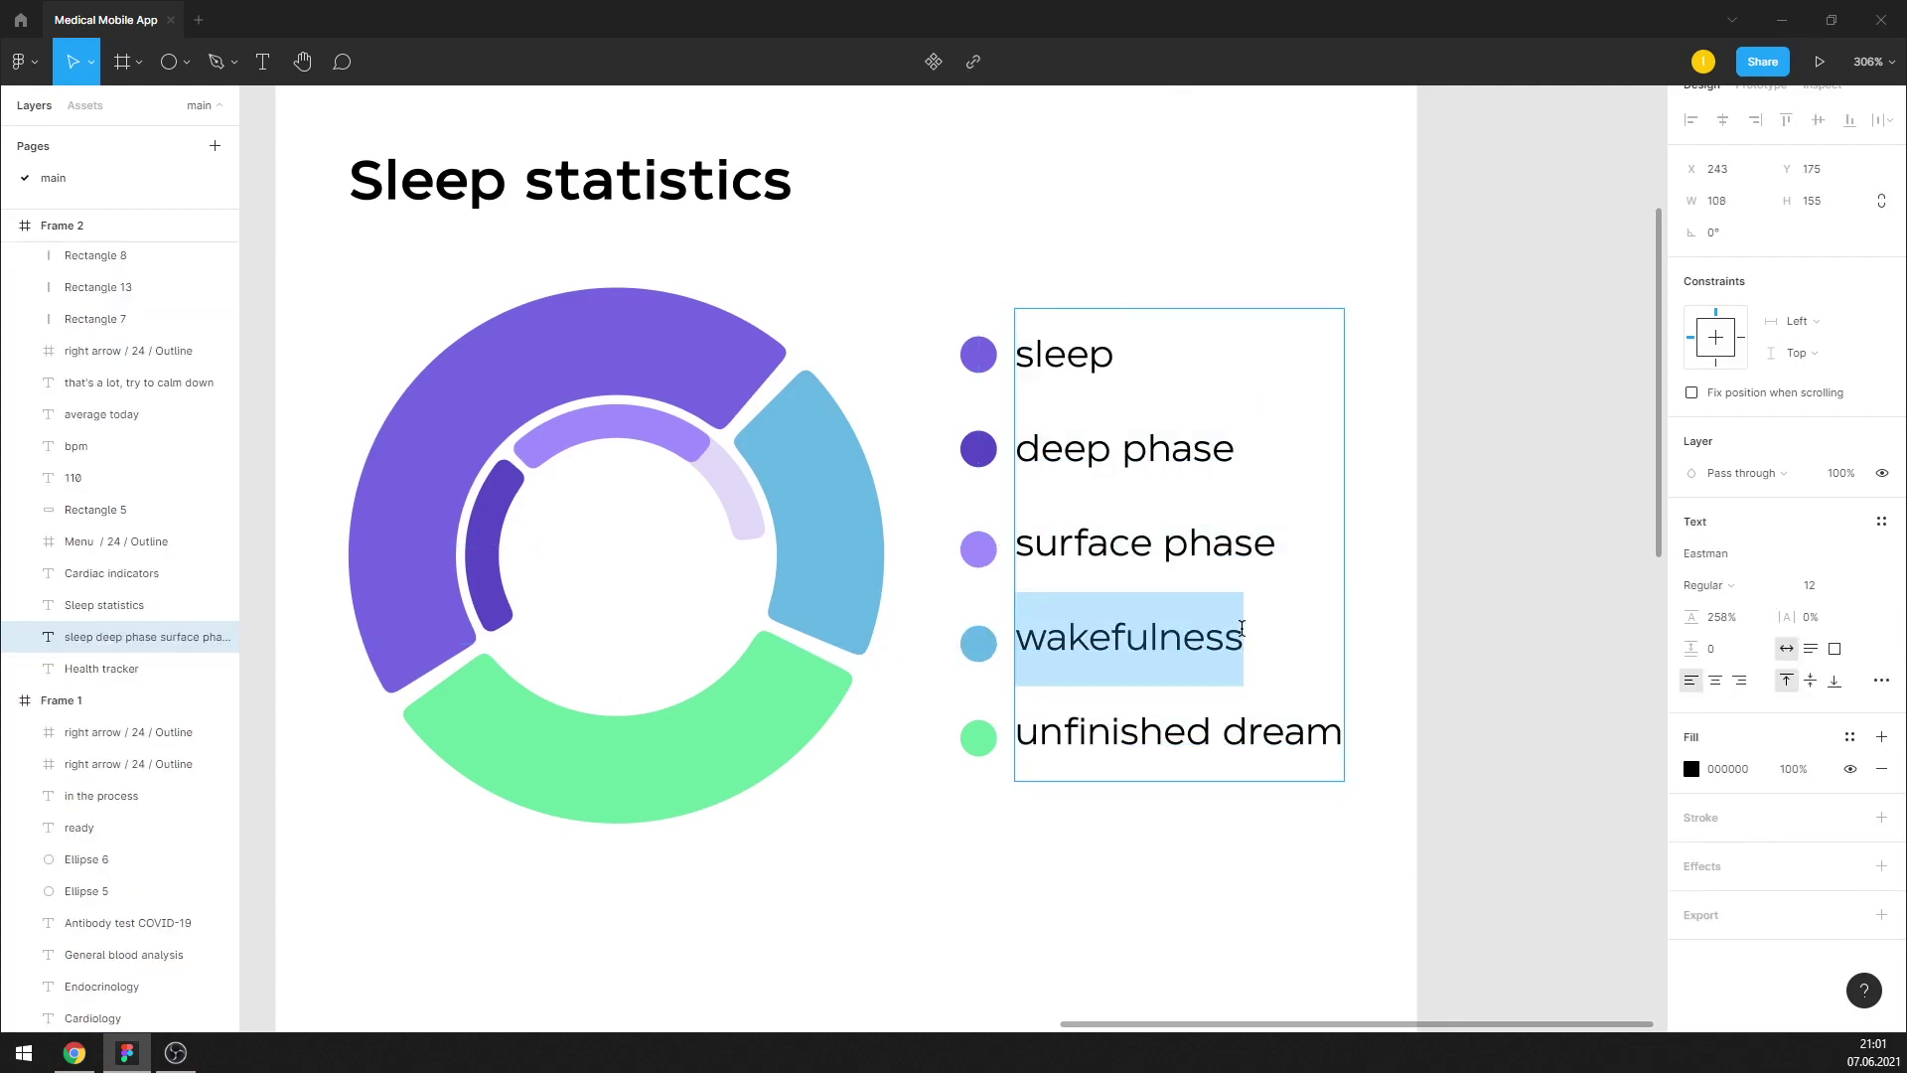
key("BackSpace")
key("Right")
key("ctrl+v")
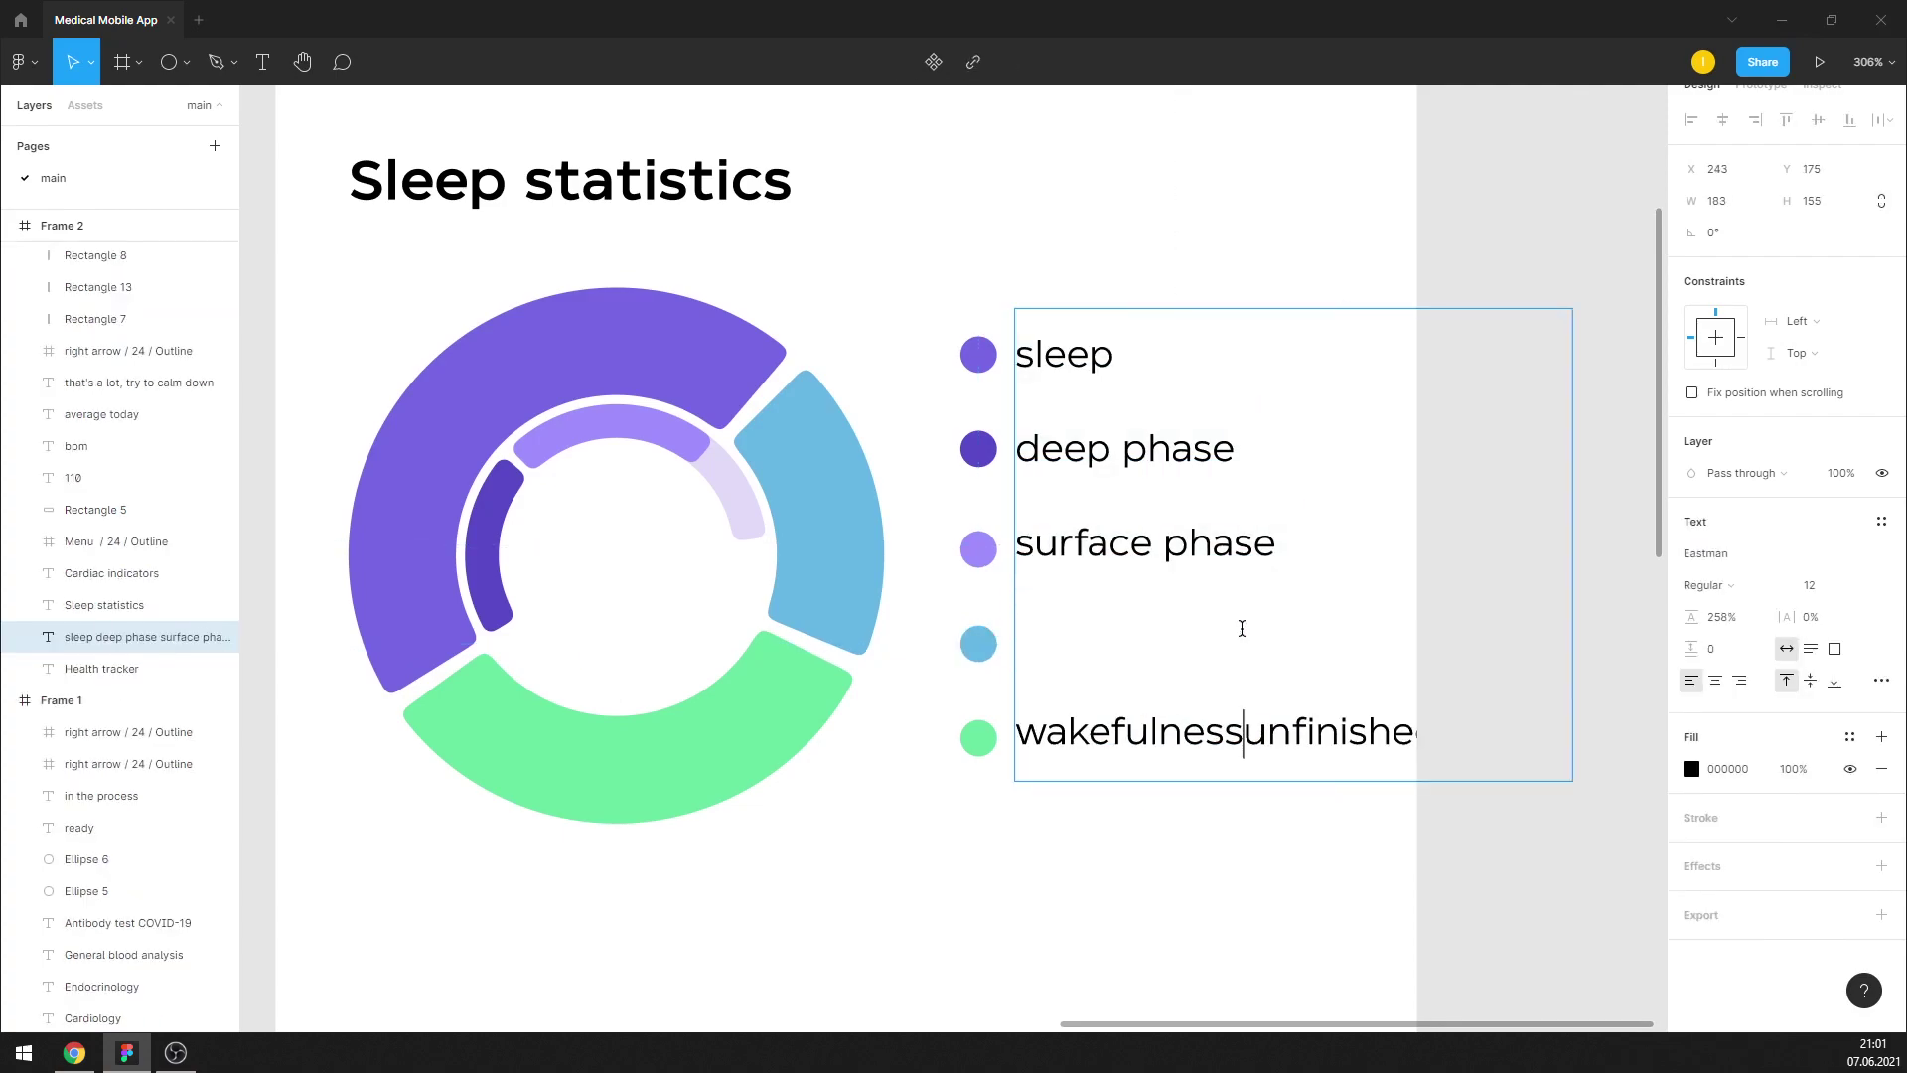
key("shift+End")
key("Delete")
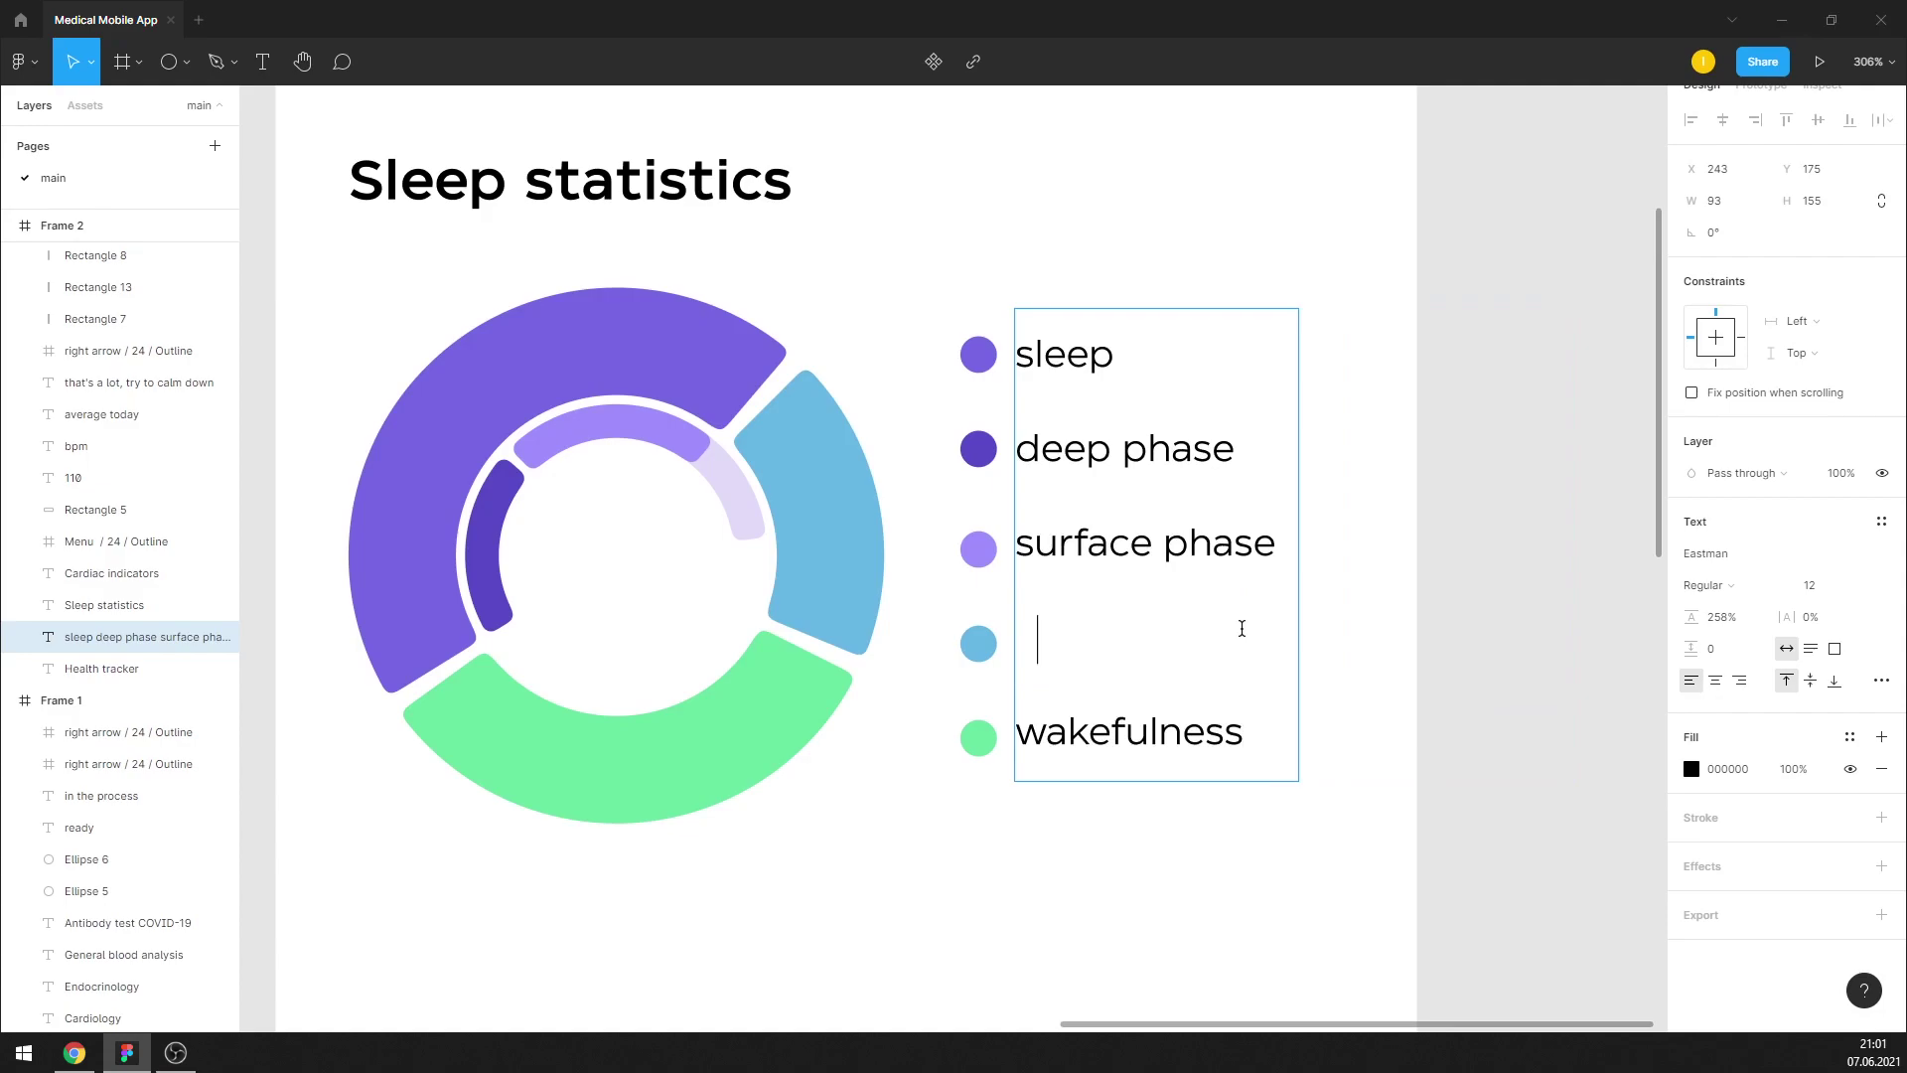
type("unfinished dream")
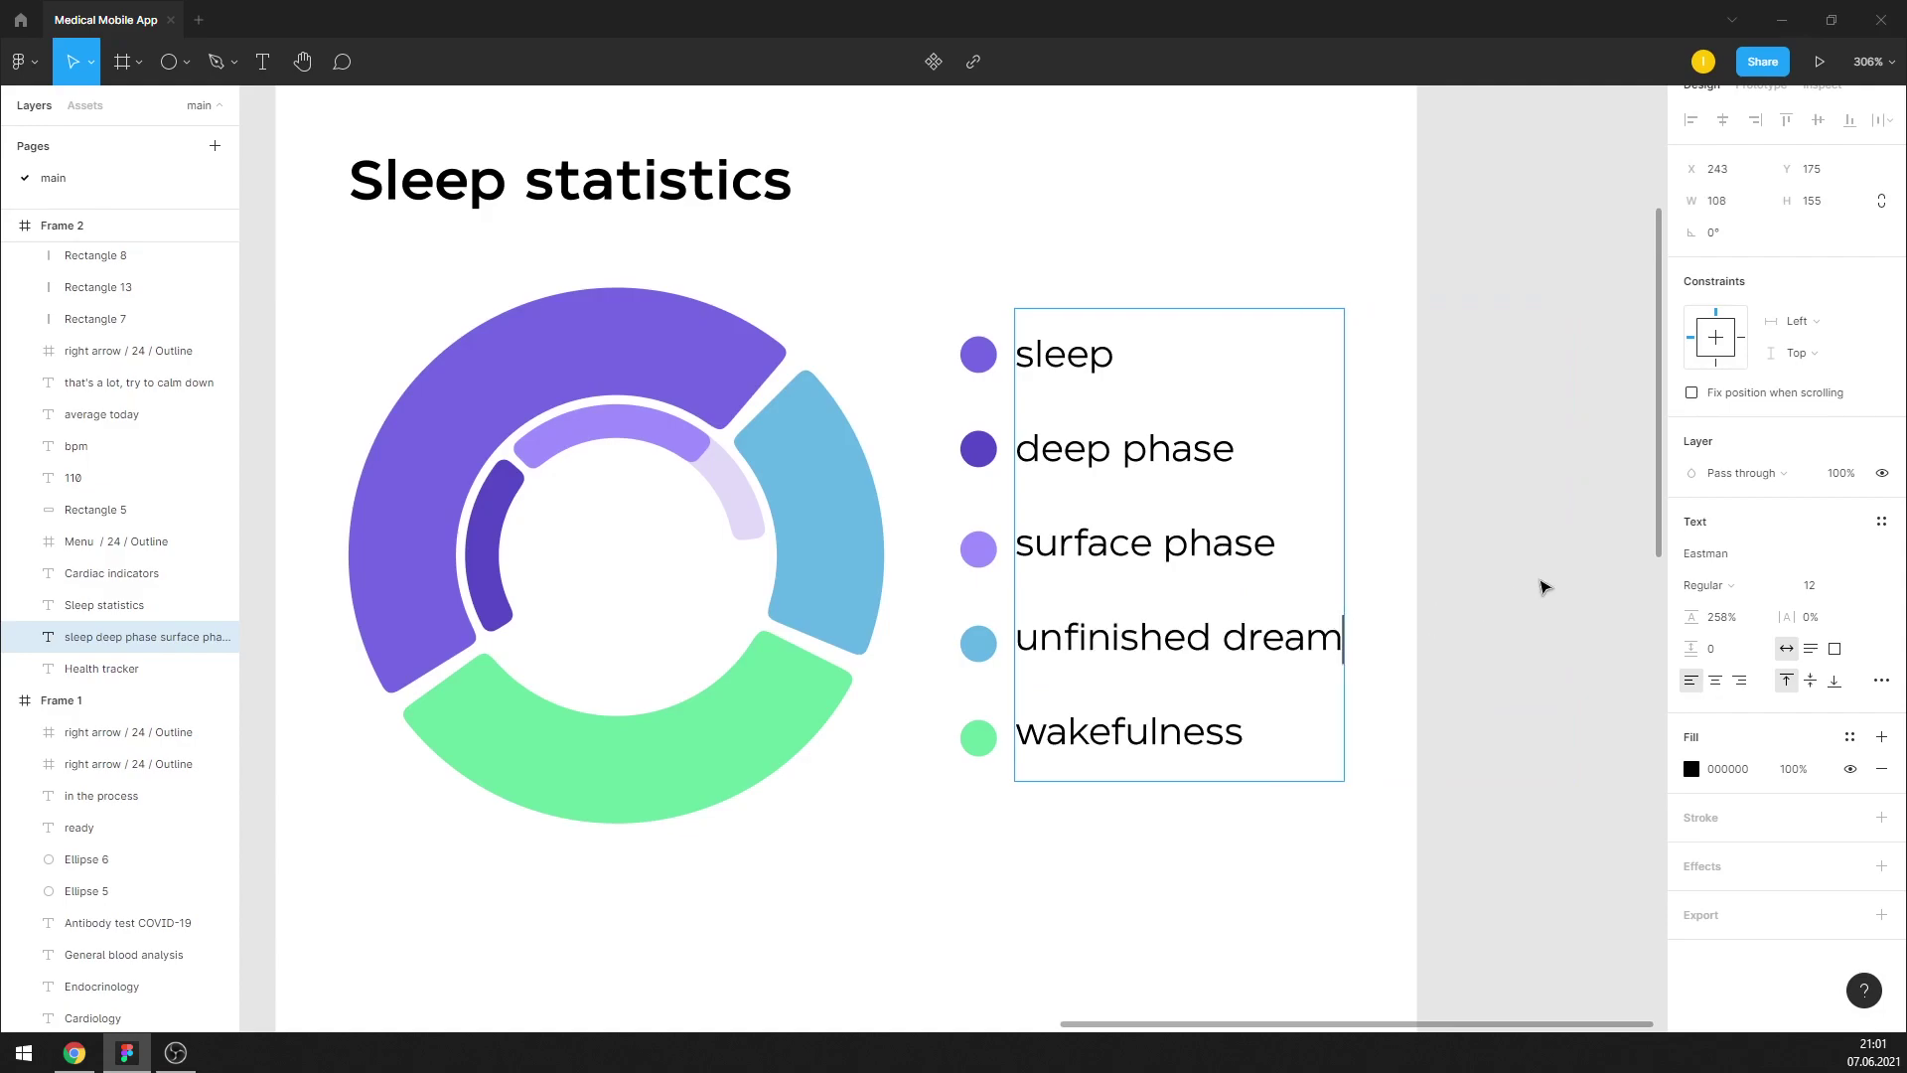
left_click(1550, 581)
Select all legend dots and labels and nudge them slightly left
scroll(1388, 546, "down", 3)
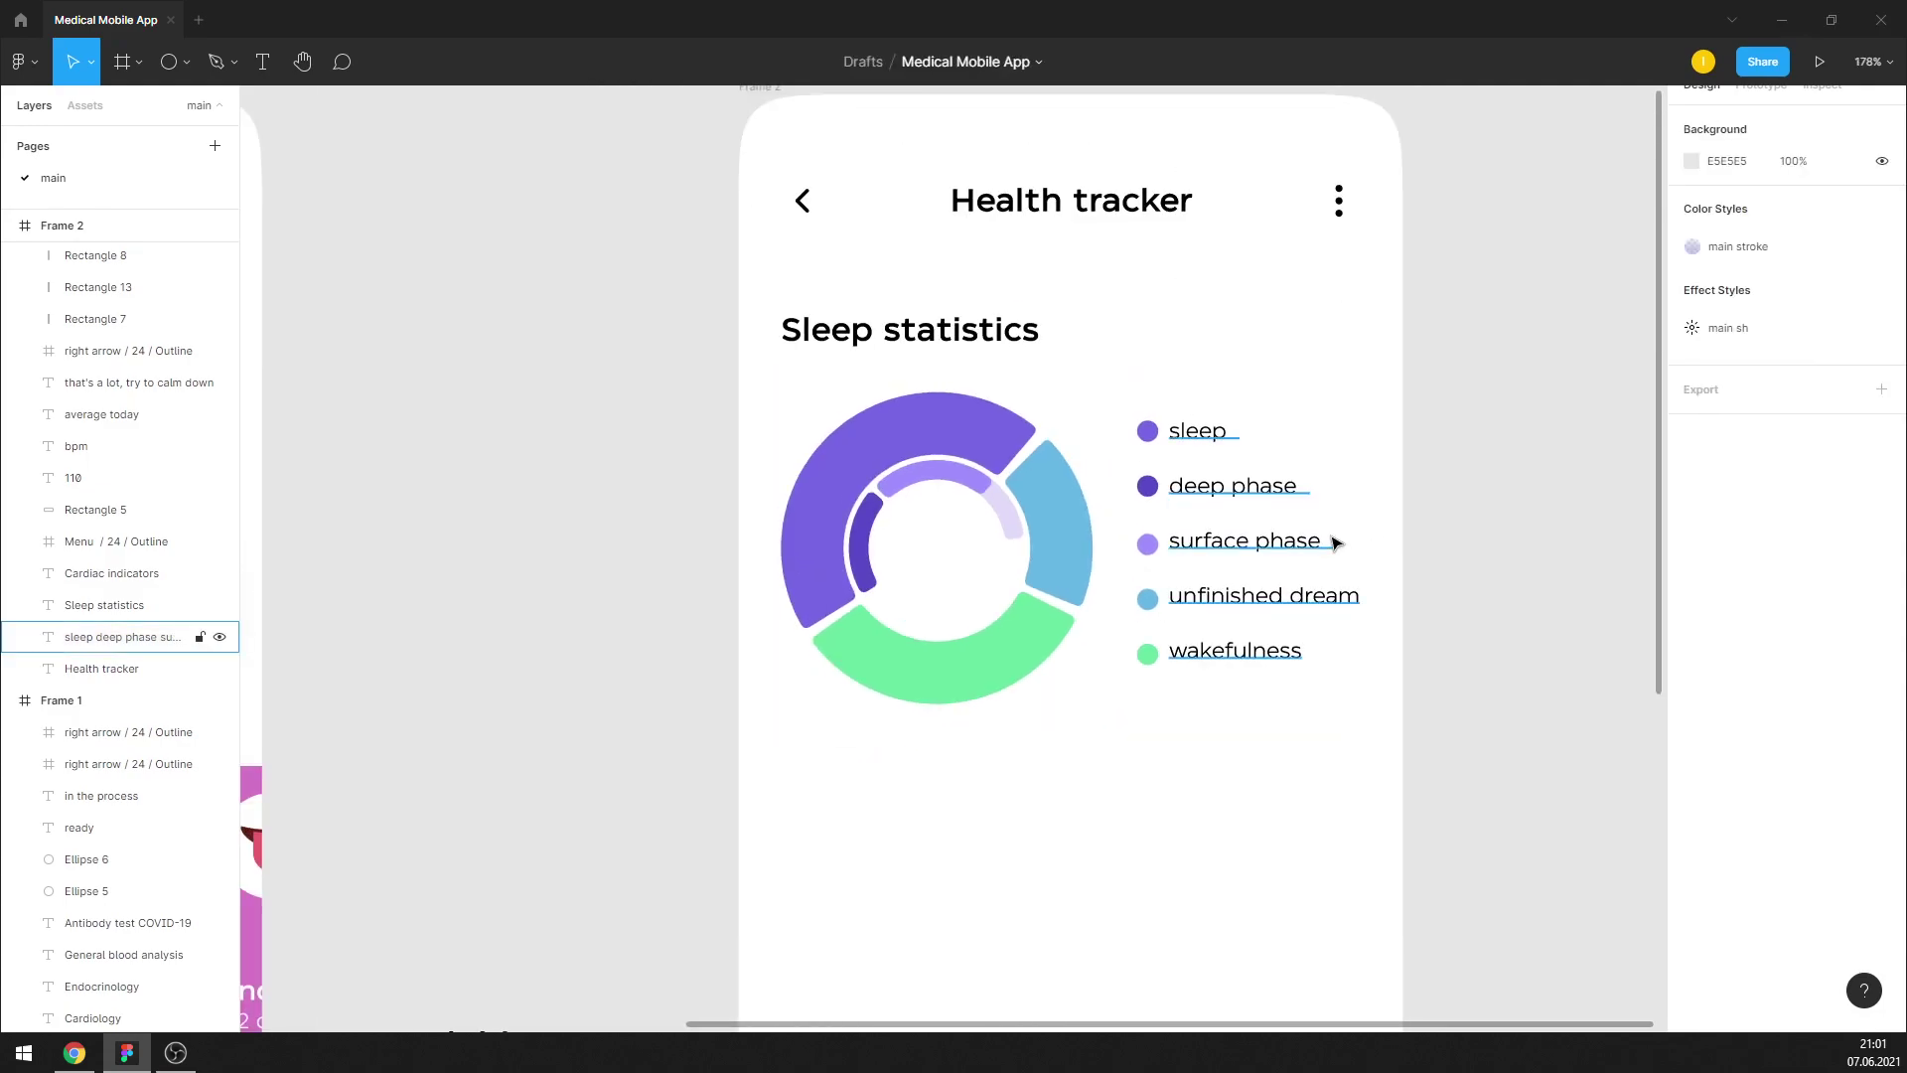
scroll(1192, 531, "up", 2)
left_click_drag(1323, 761, 1127, 375)
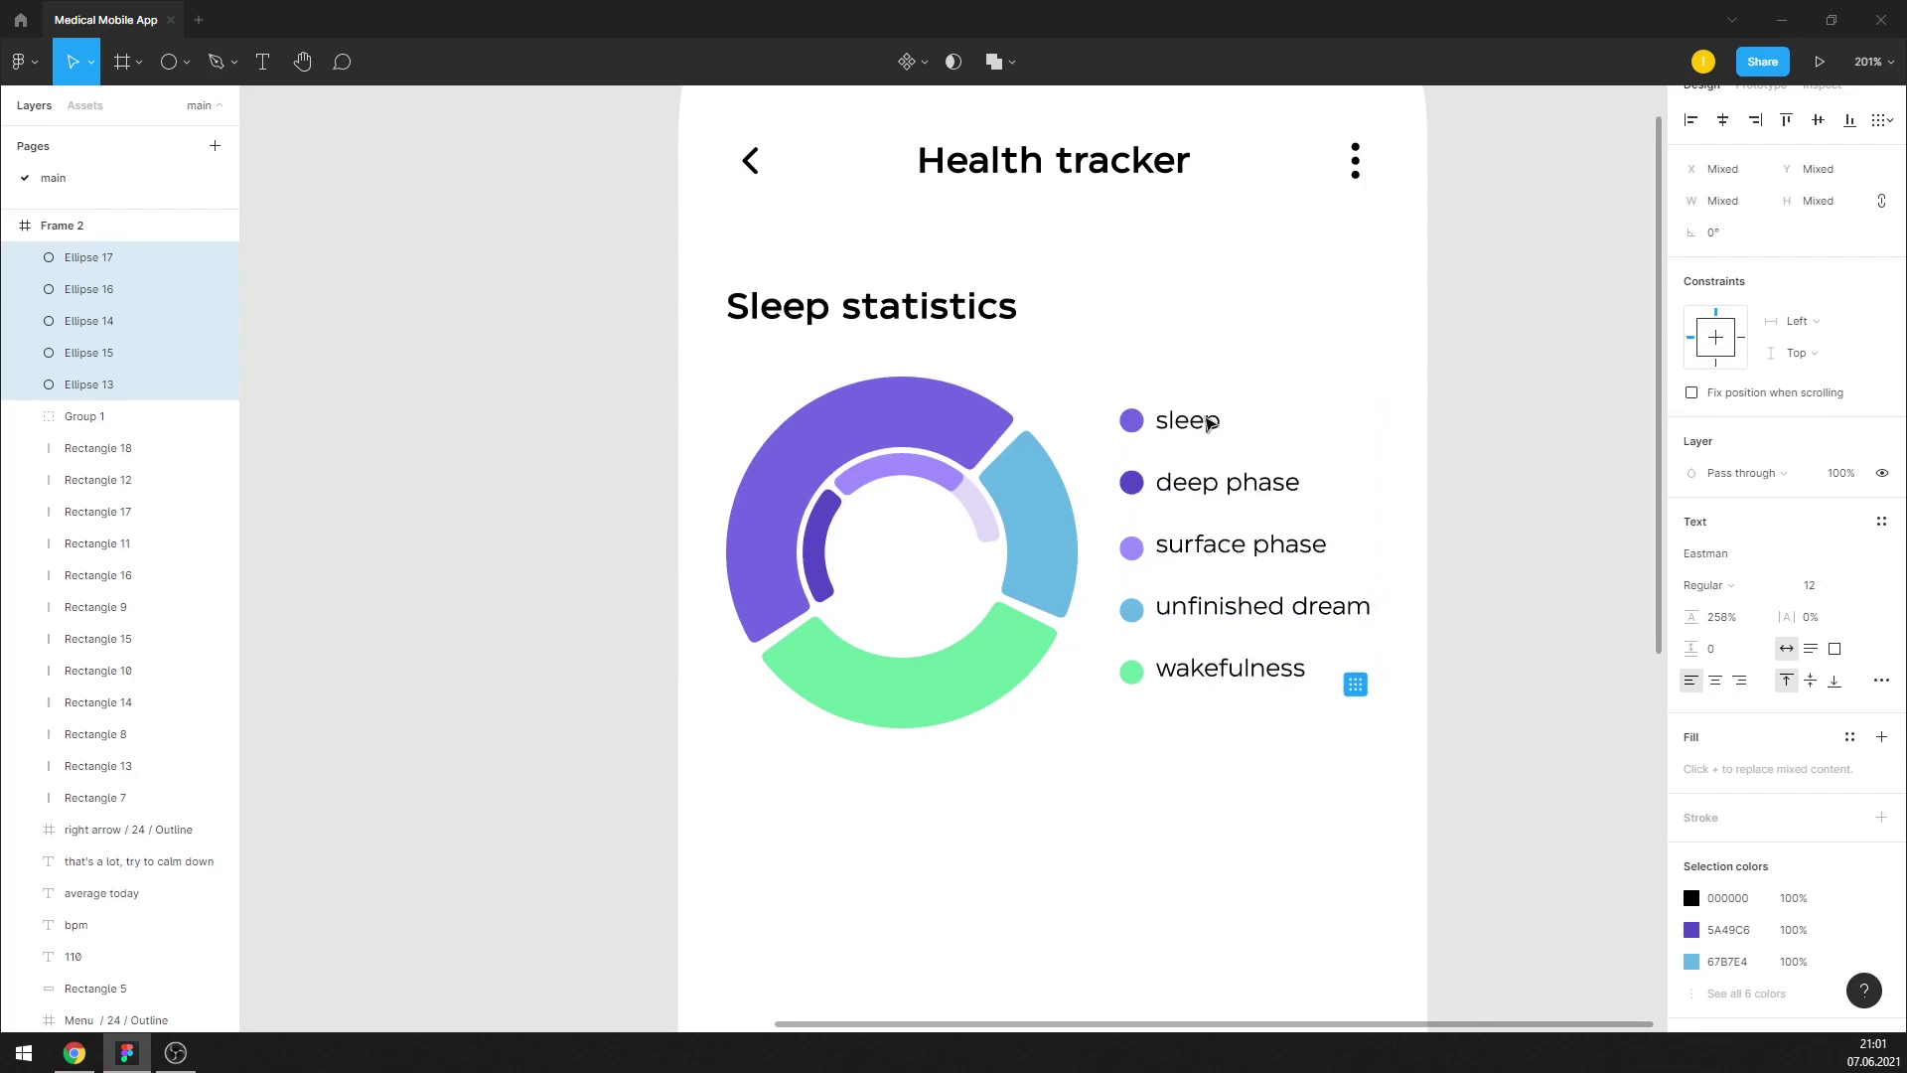
key("Left")
key("Left")
key("Left")
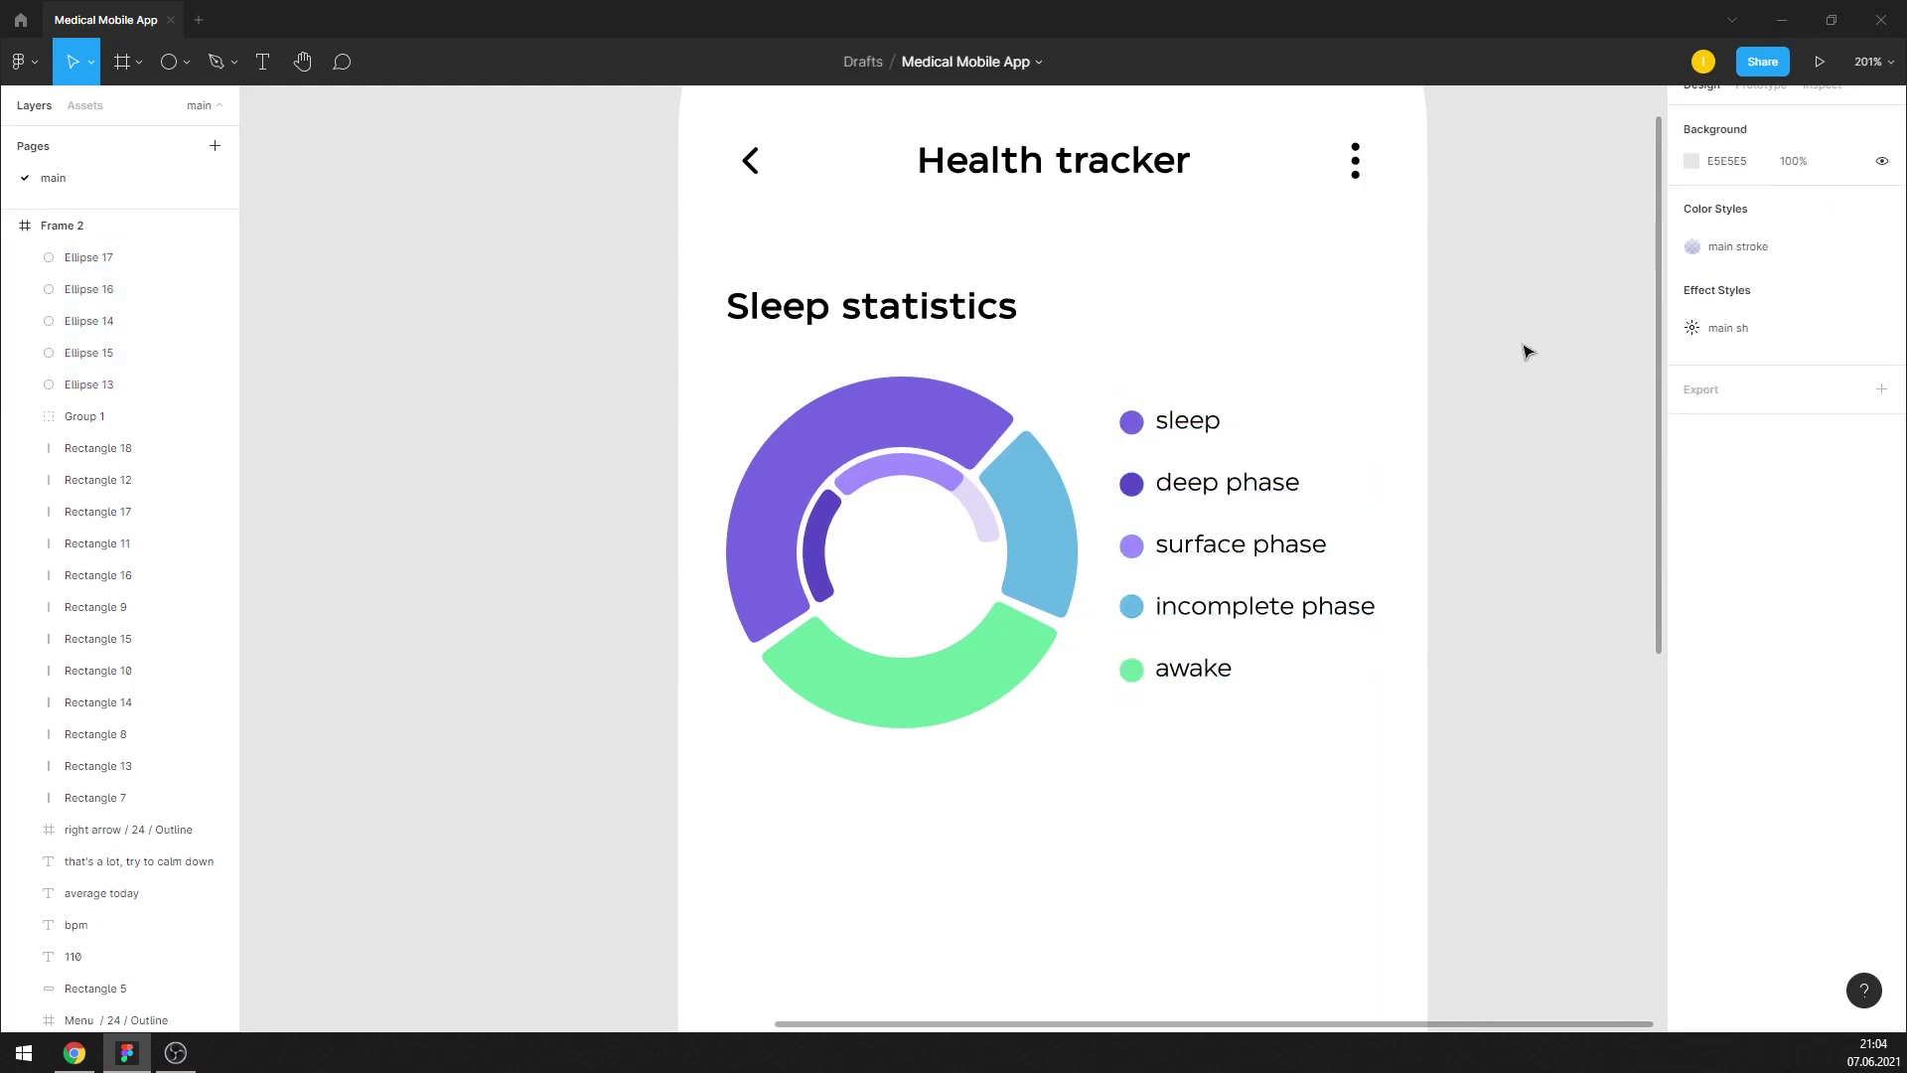
scroll(1520, 368, "down", 2)
scroll(1171, 460, "down", 4)
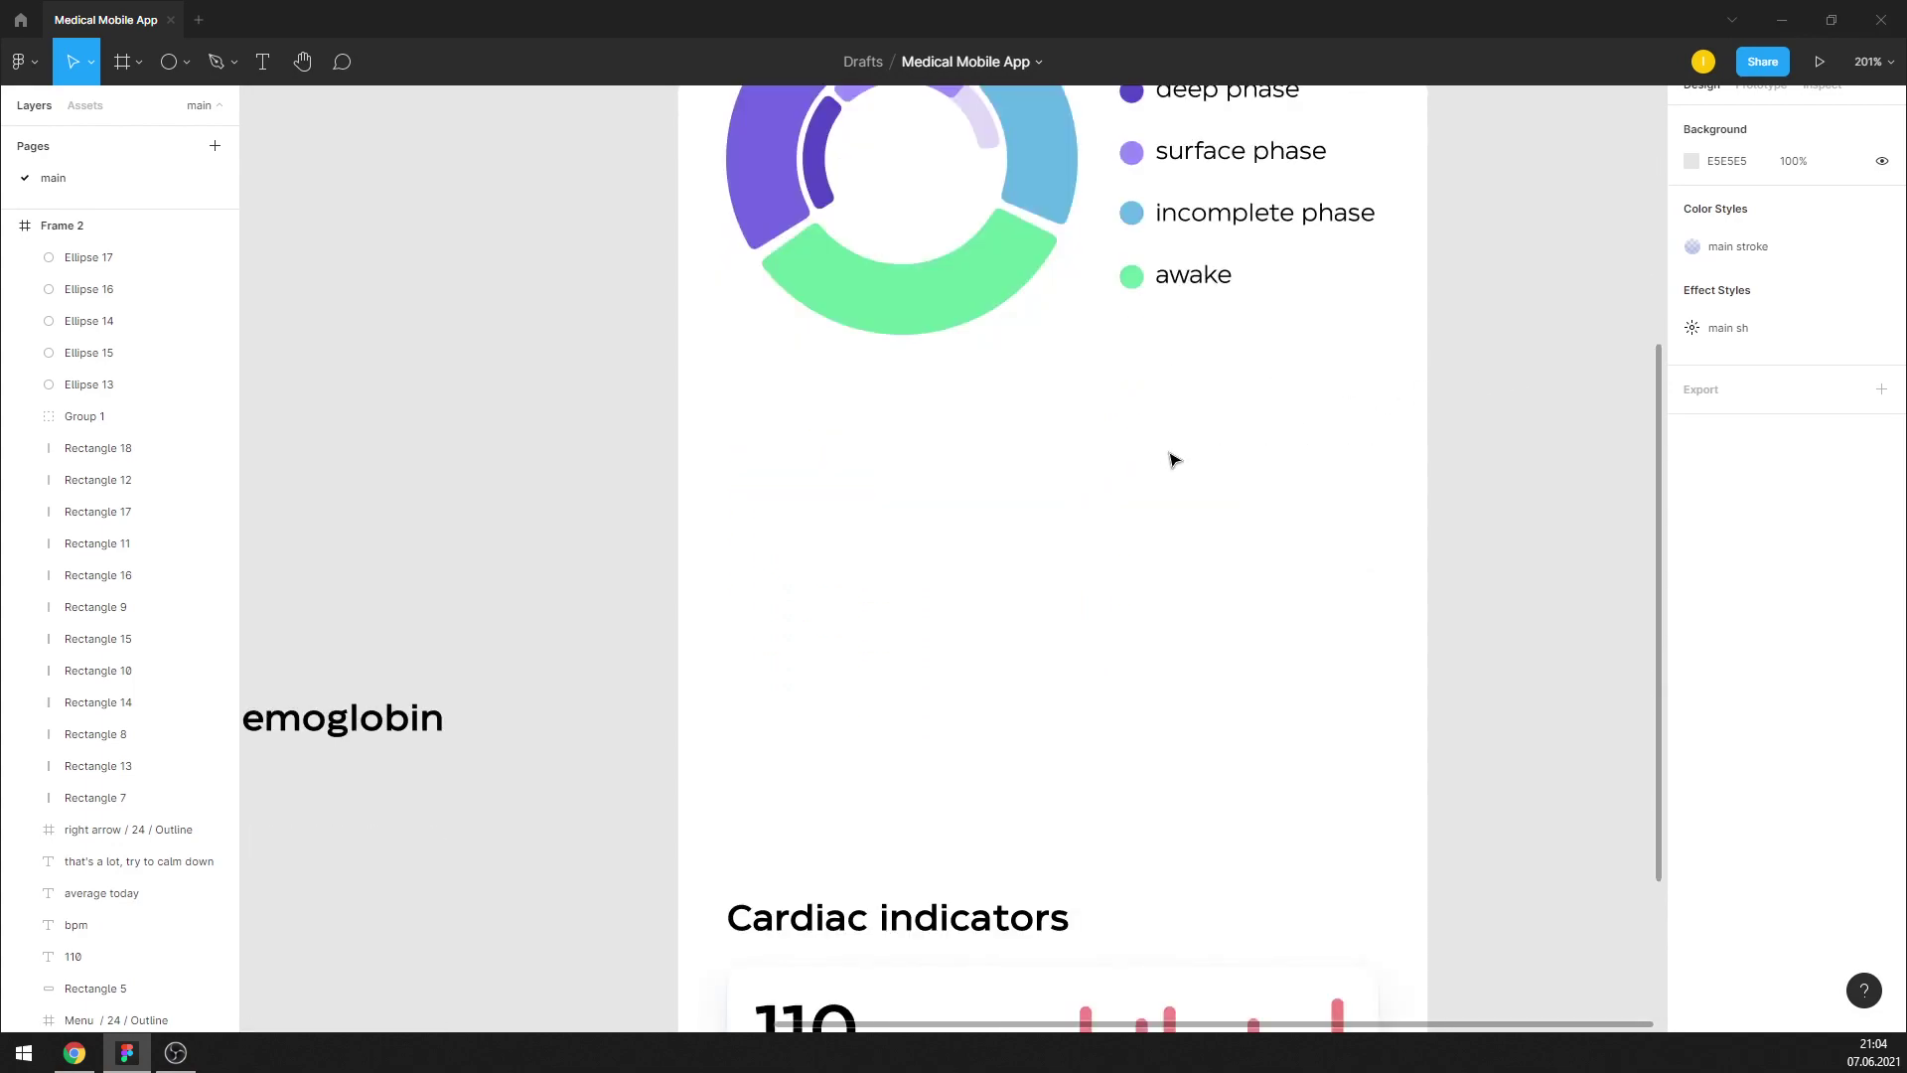
scroll(1166, 723, "down", 1)
Copy the average today text into the empty card and replace it with the sleep summary
left_click(1112, 904)
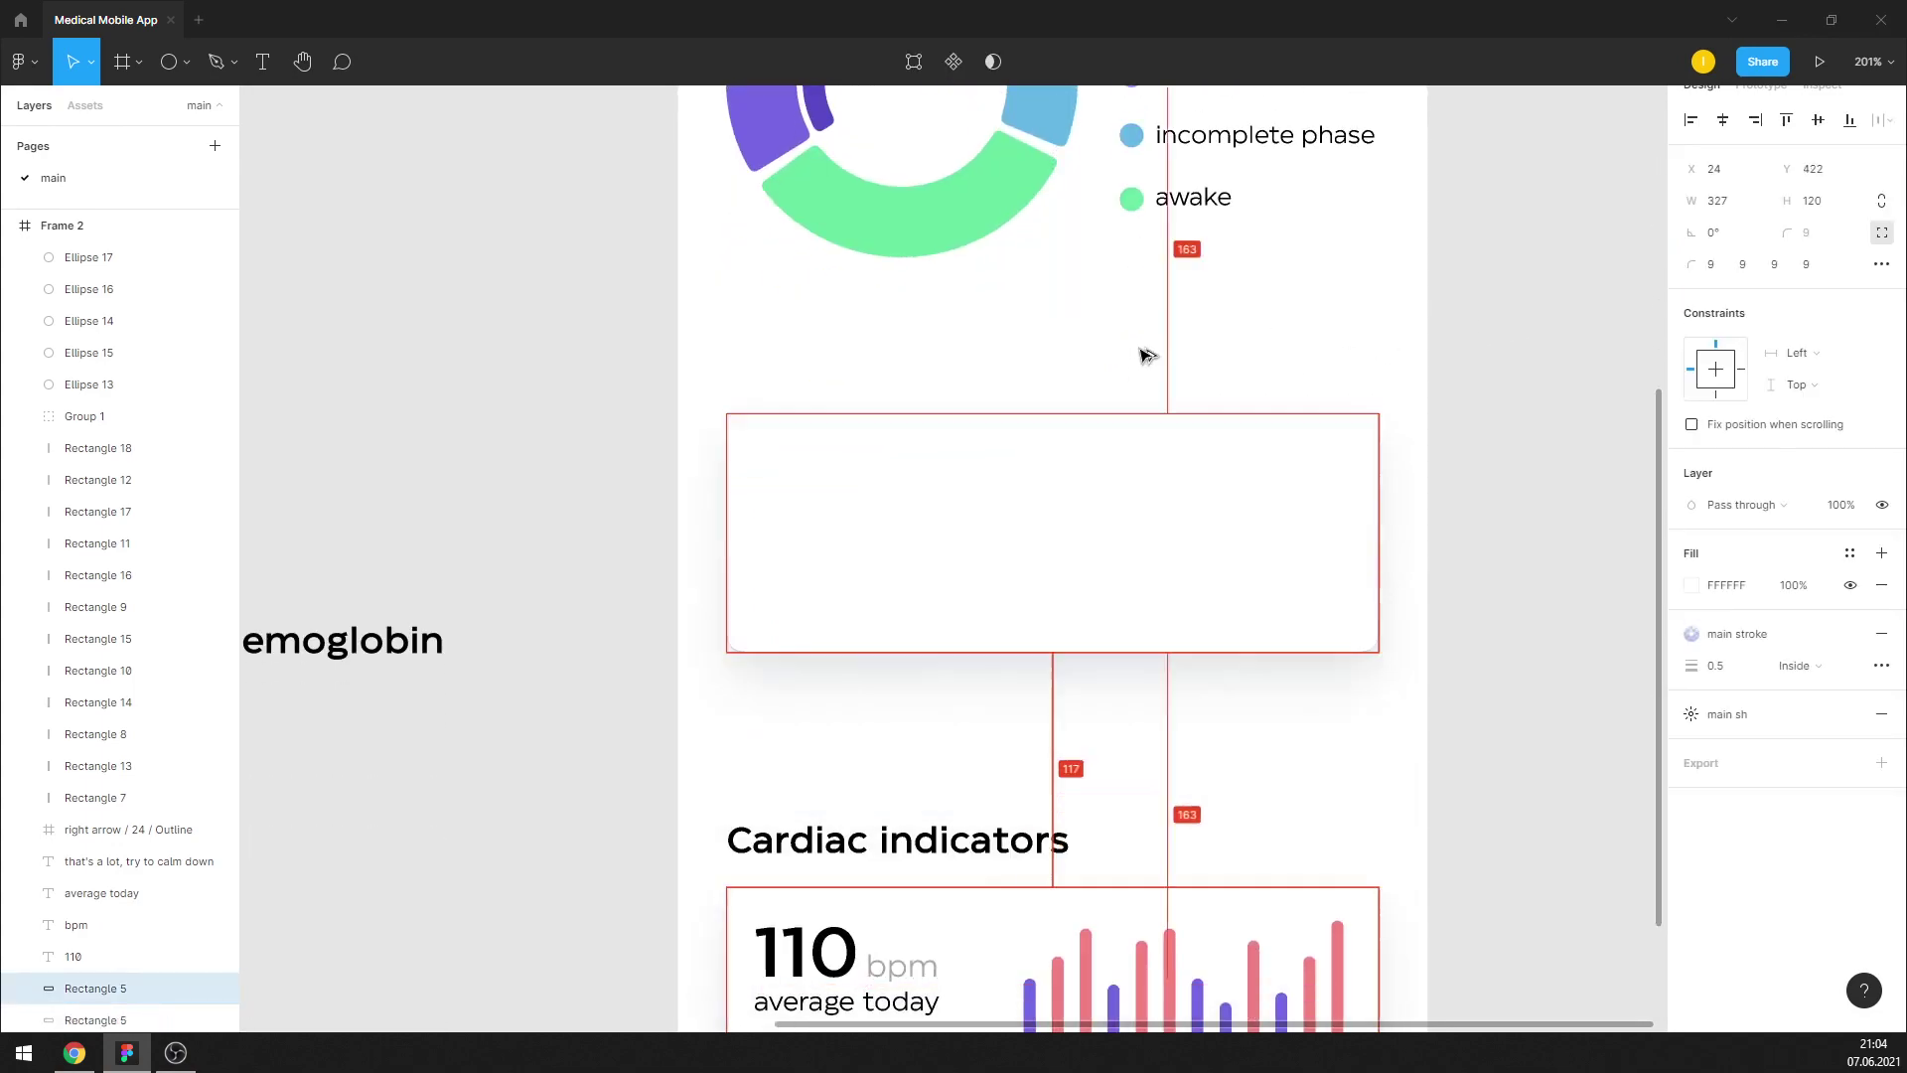
left_click_drag(1112, 904, 1127, 311)
left_click(1460, 361)
scroll(1216, 397, "up", 2)
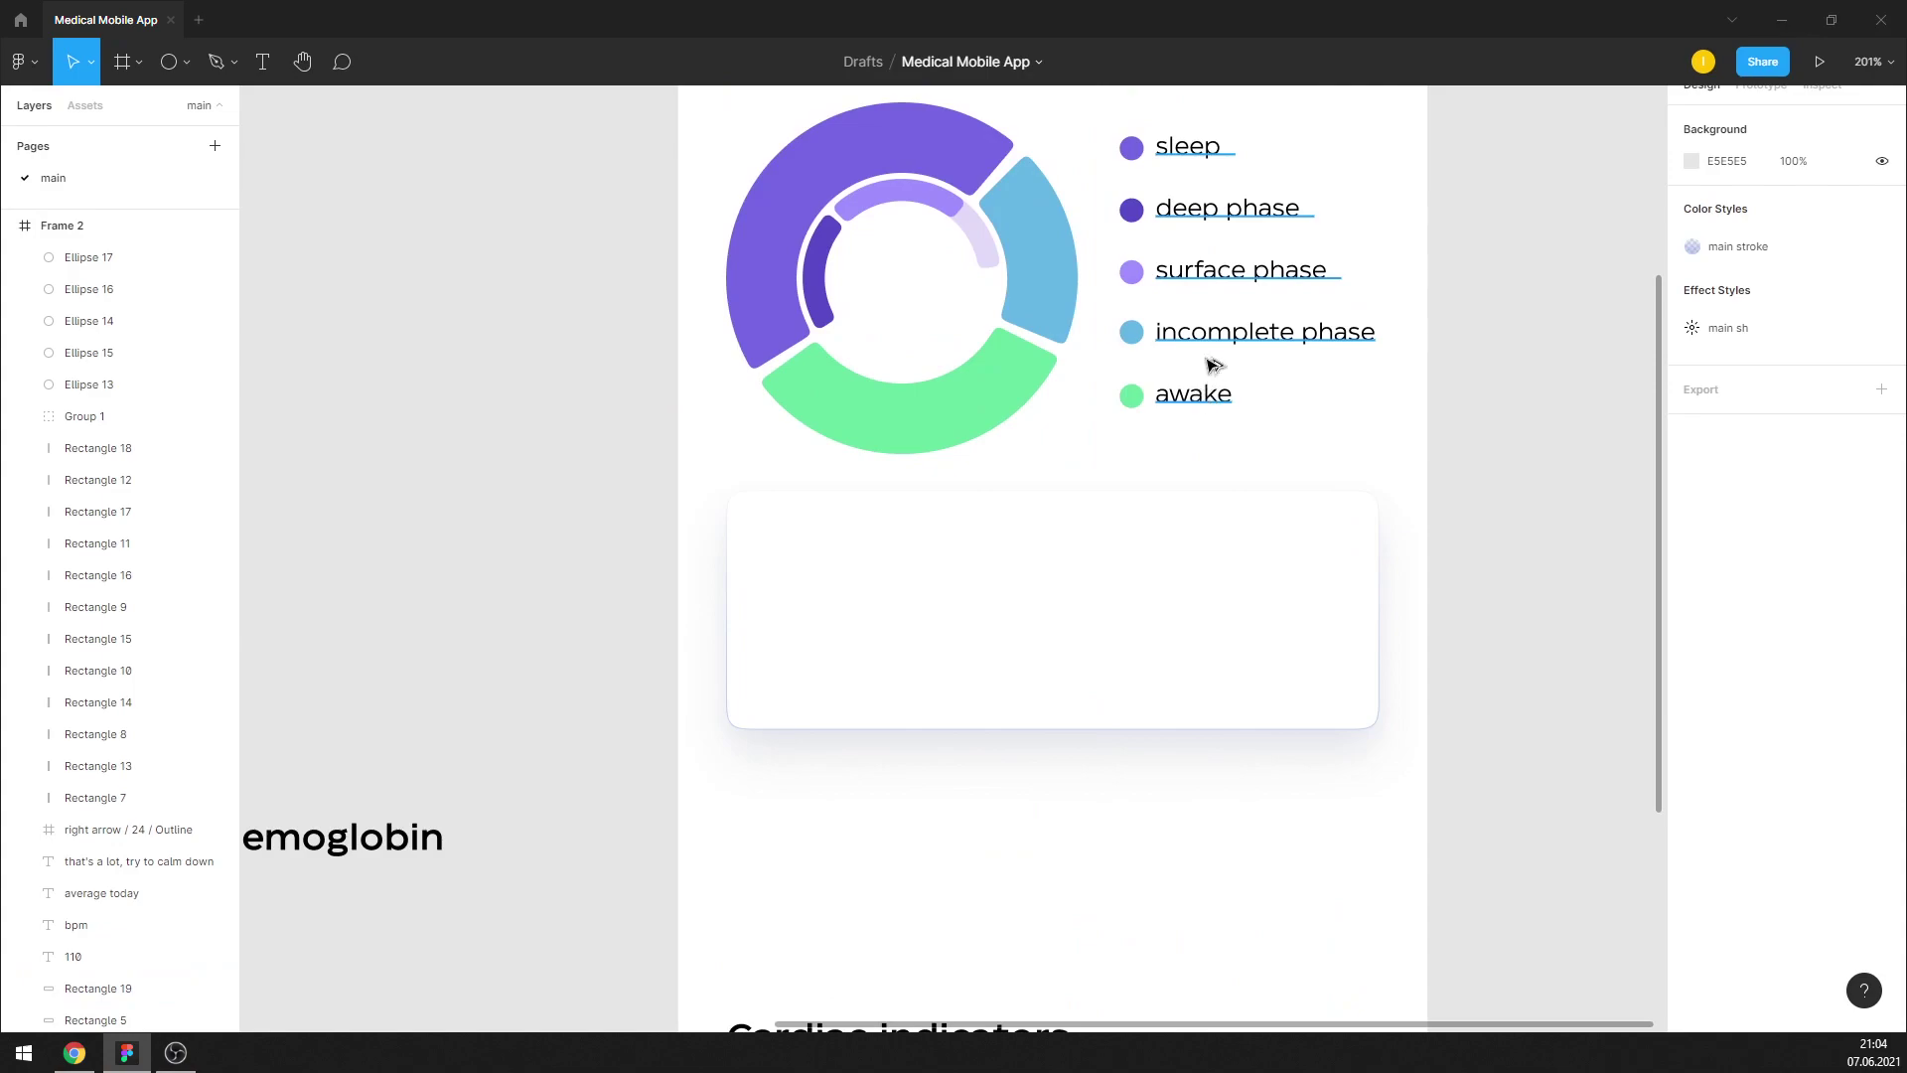
scroll(963, 557, "down", 3)
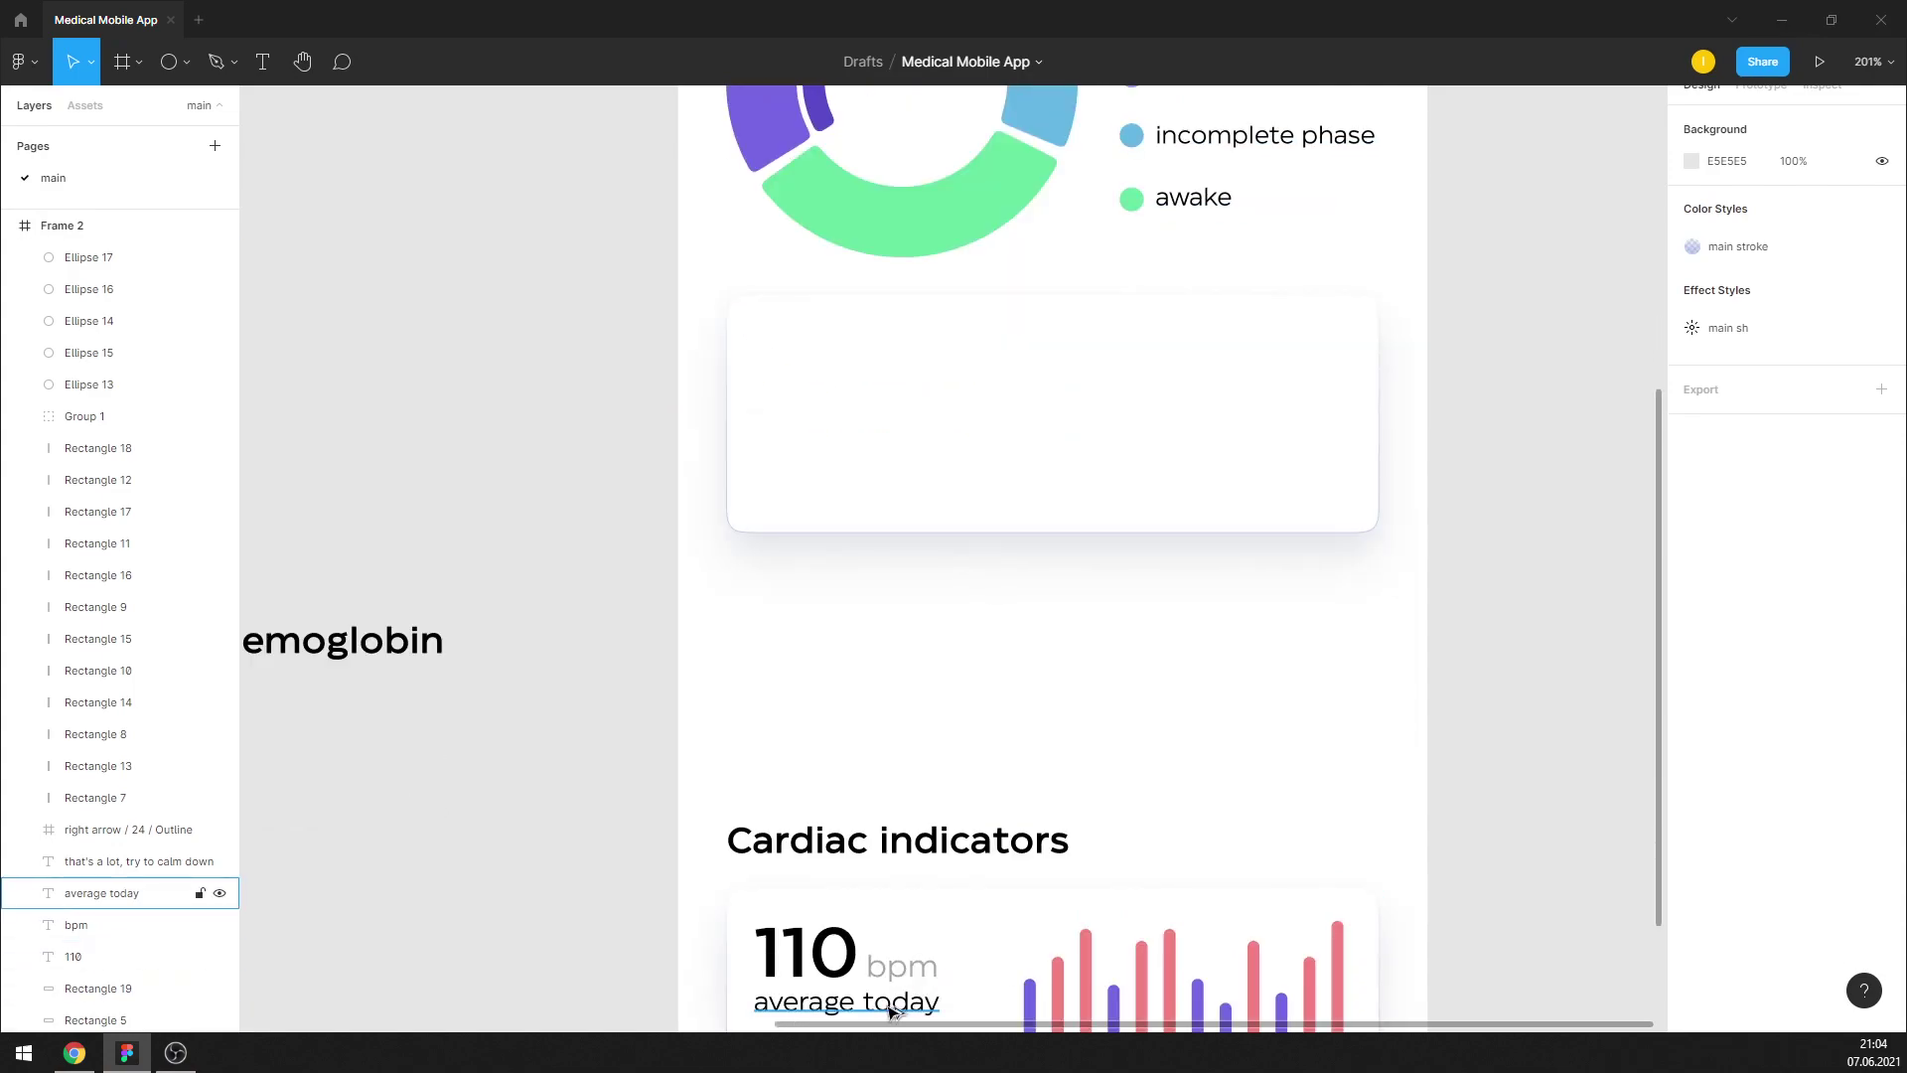
left_click_drag(891, 1011, 904, 349)
double_click(909, 350)
key("ctrl+v")
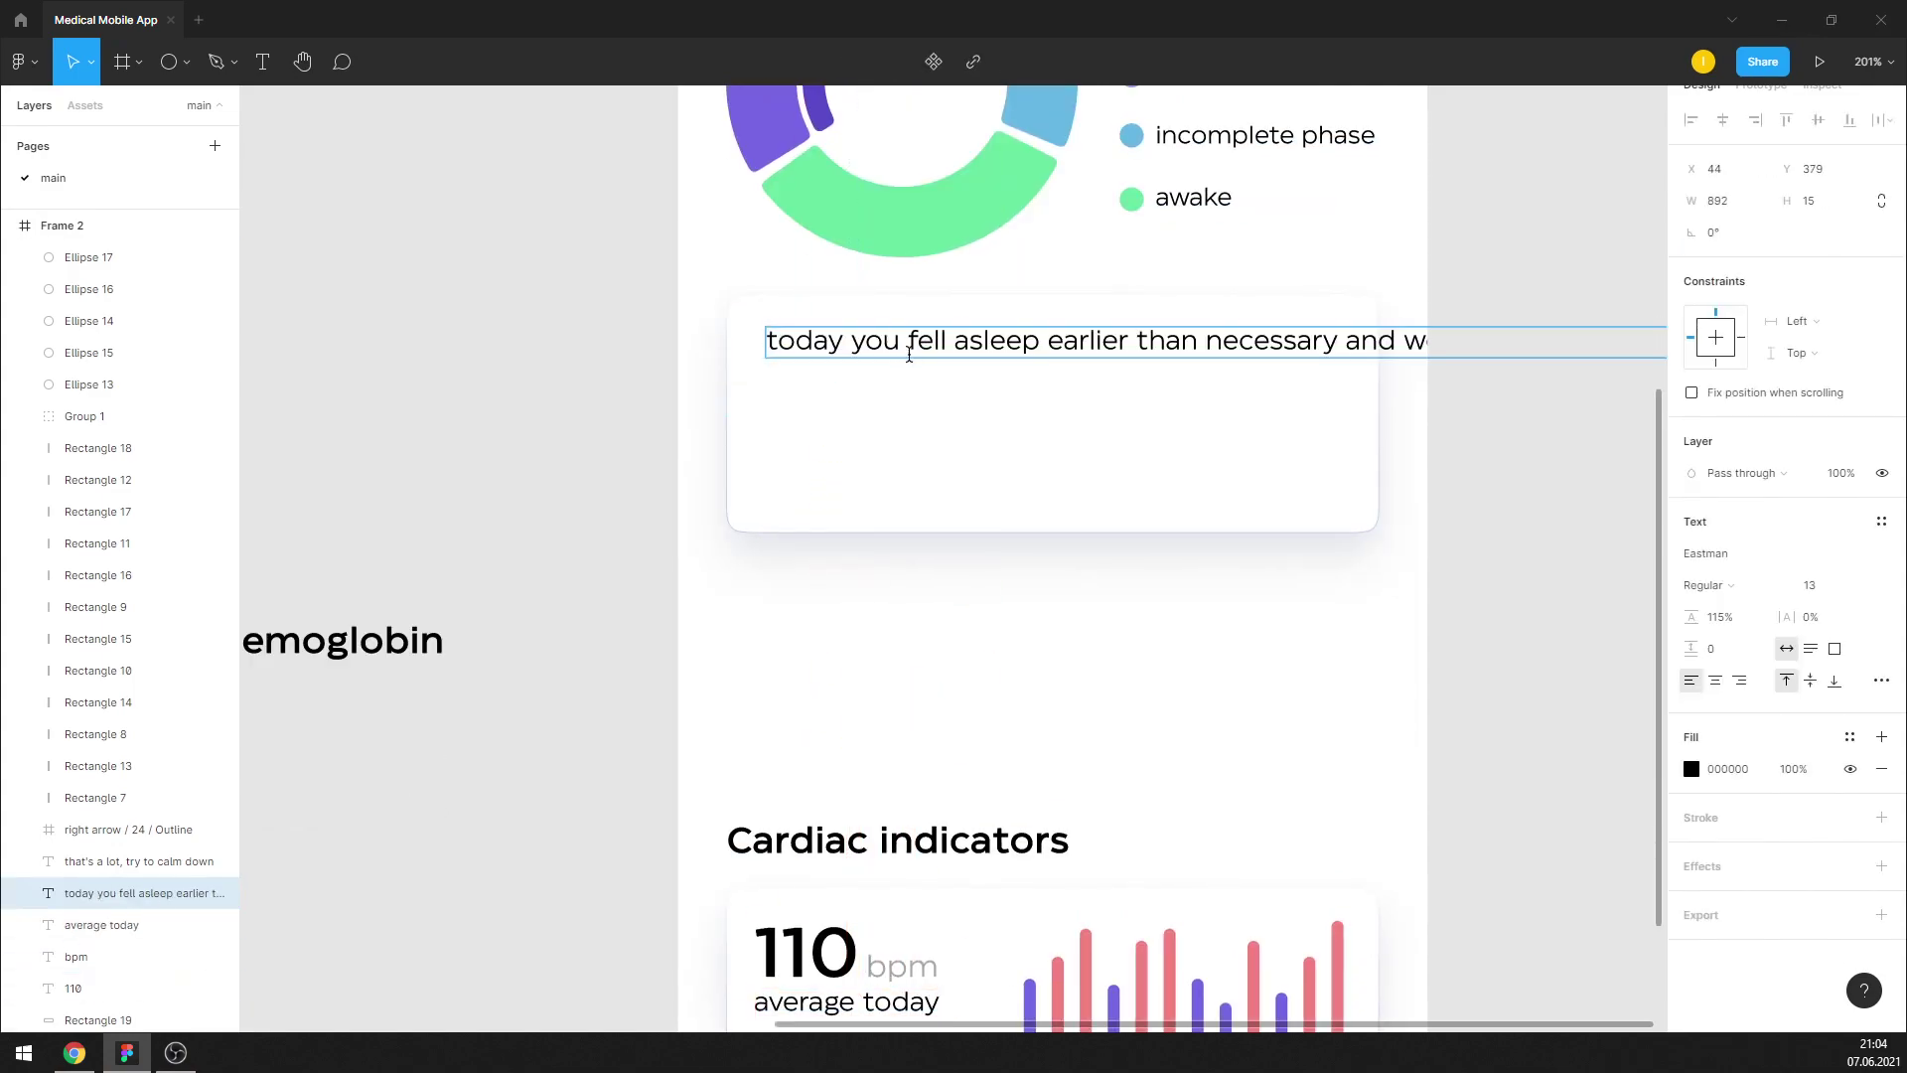
key("Escape")
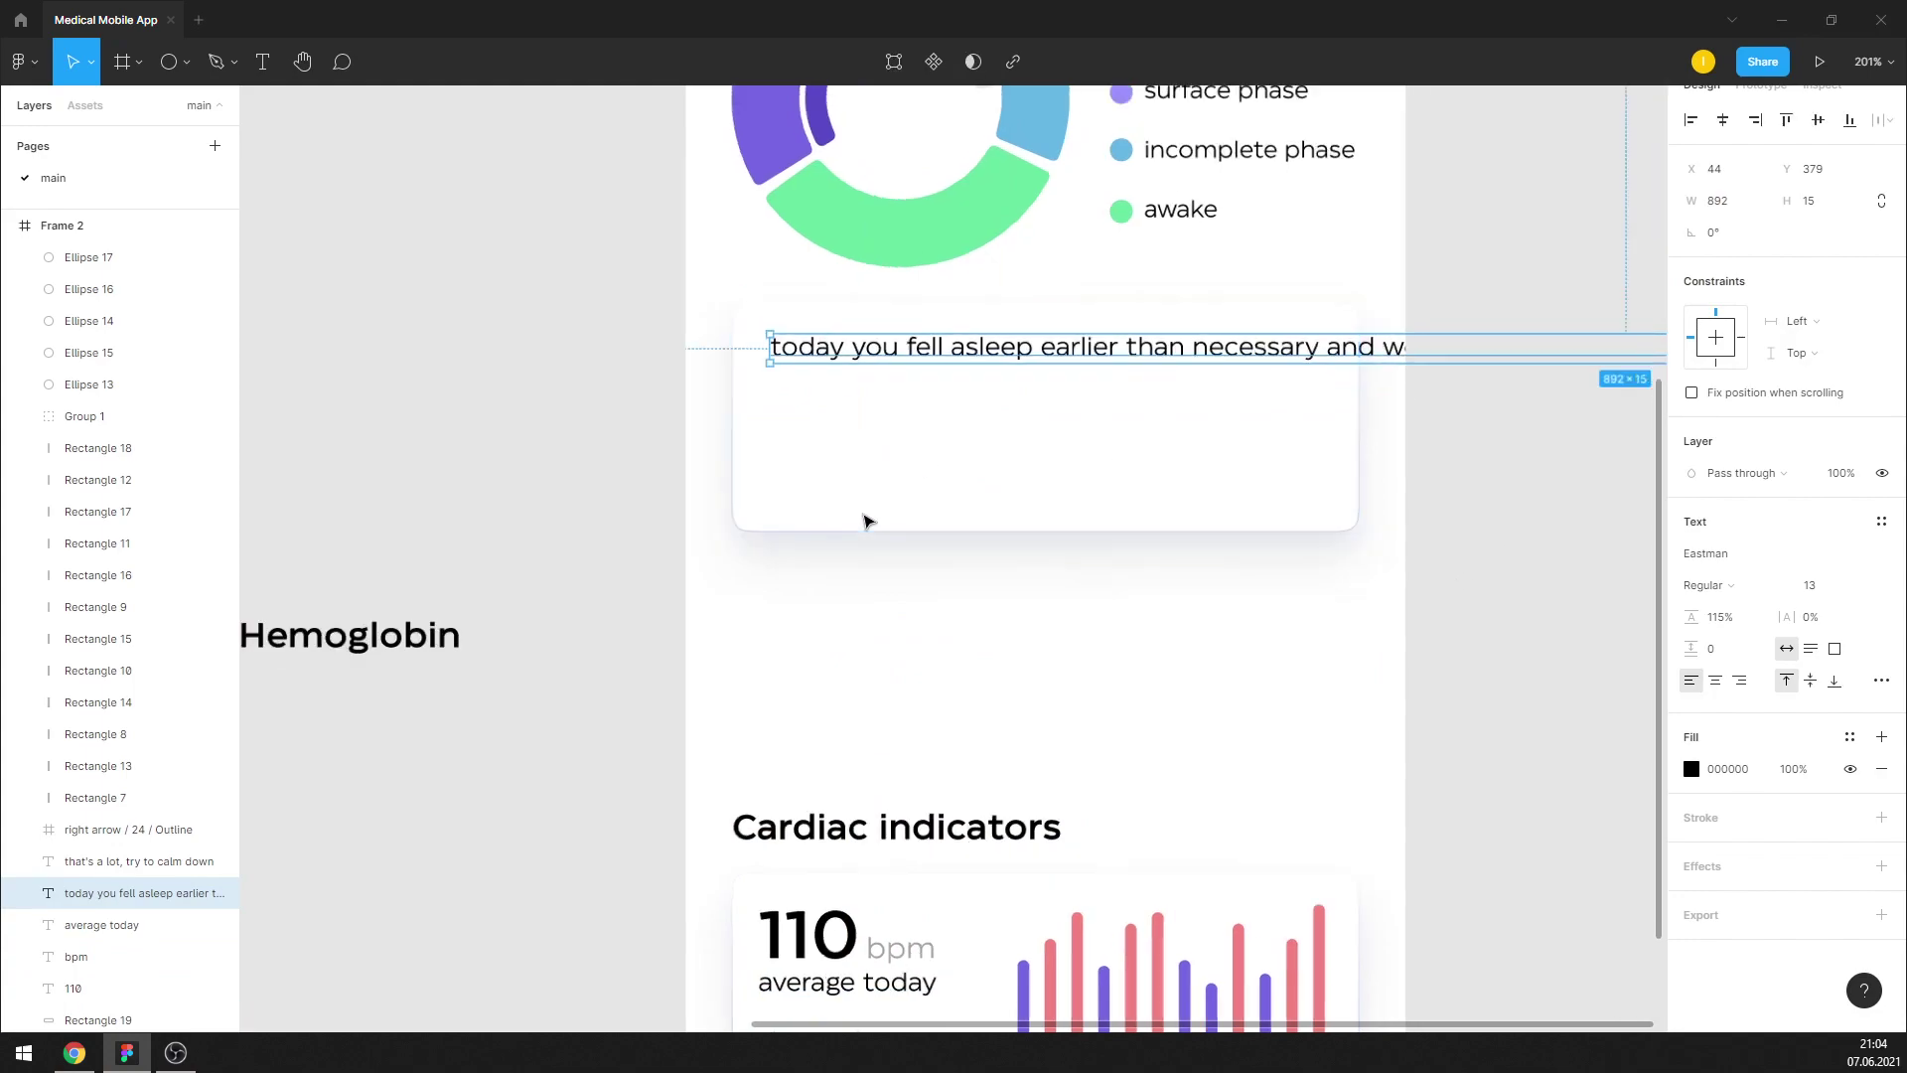
Wrap the sleep summary inside the card with 146.5% line height and size 12
scroll(929, 483, "down", 3)
scroll(929, 483, "down", 2)
left_click_drag(1601, 429, 1116, 481)
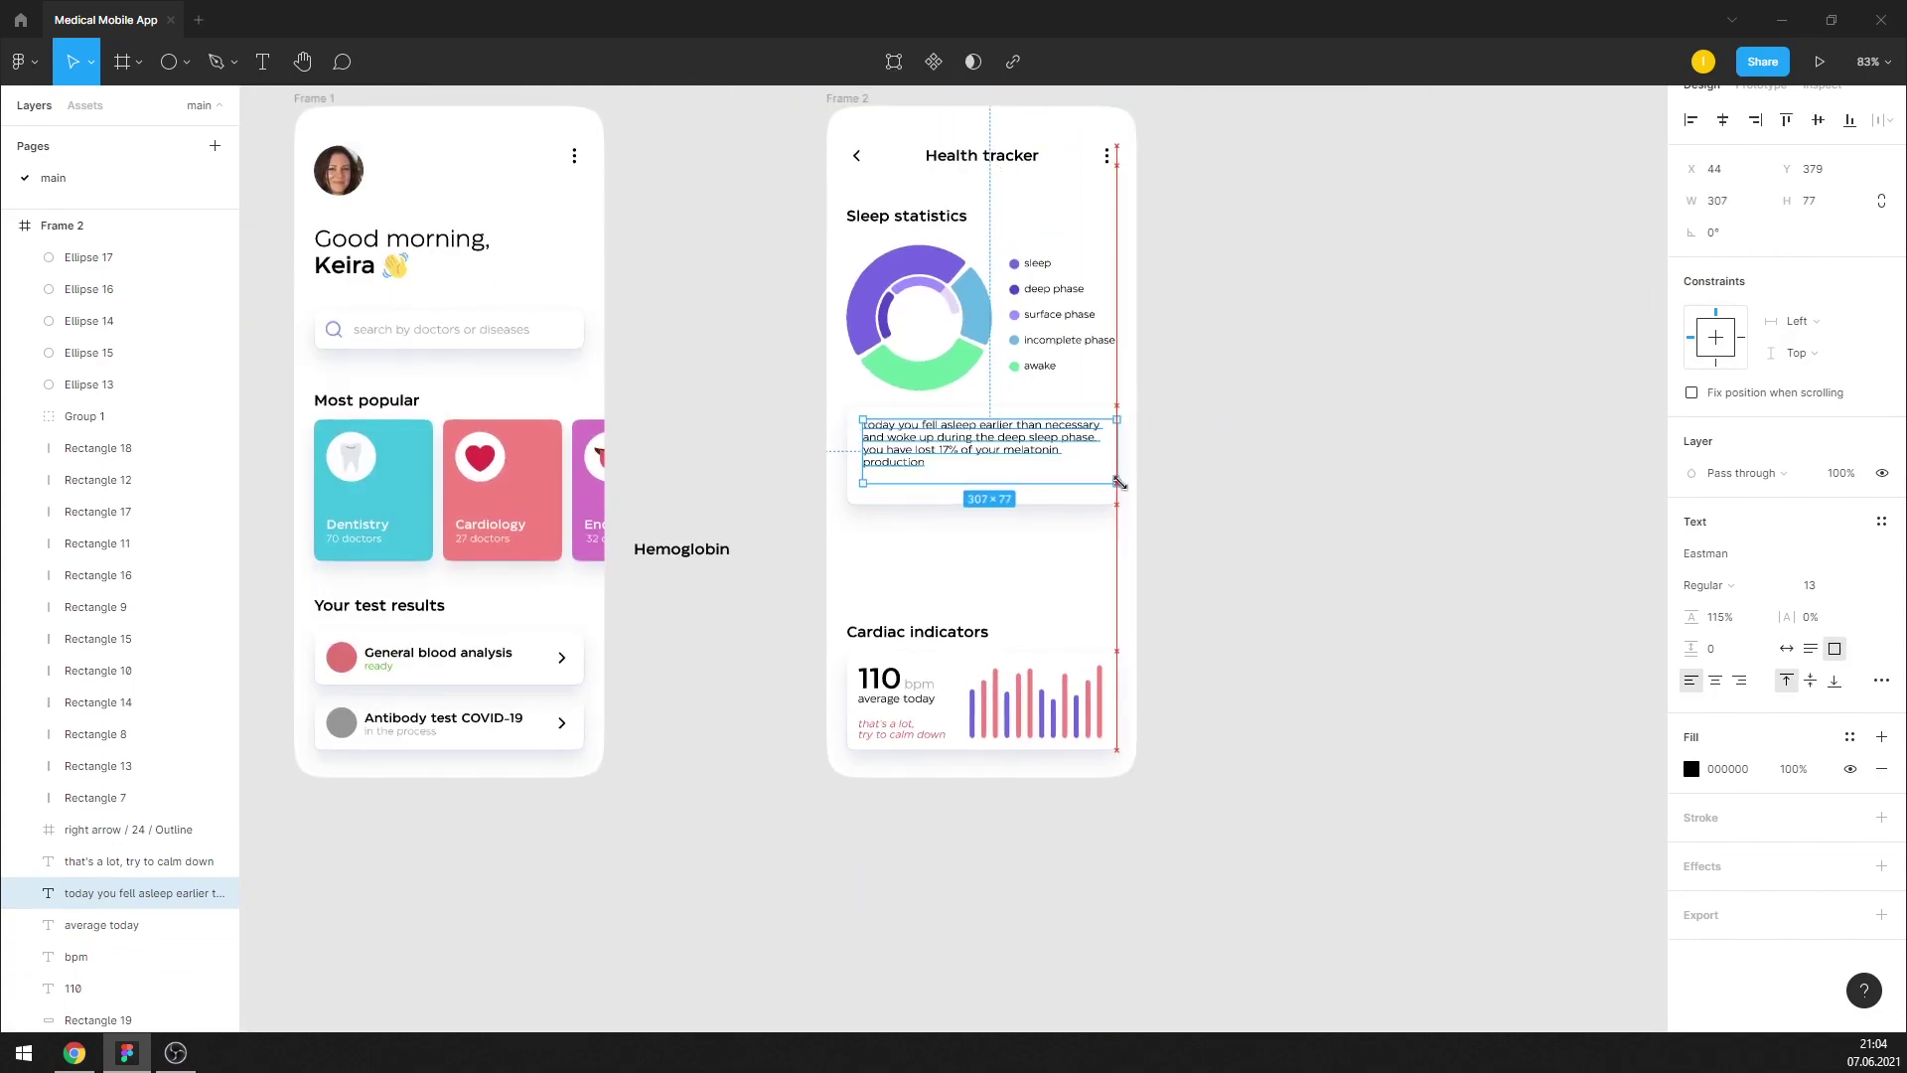
scroll(924, 407, "up", 4)
key("Return")
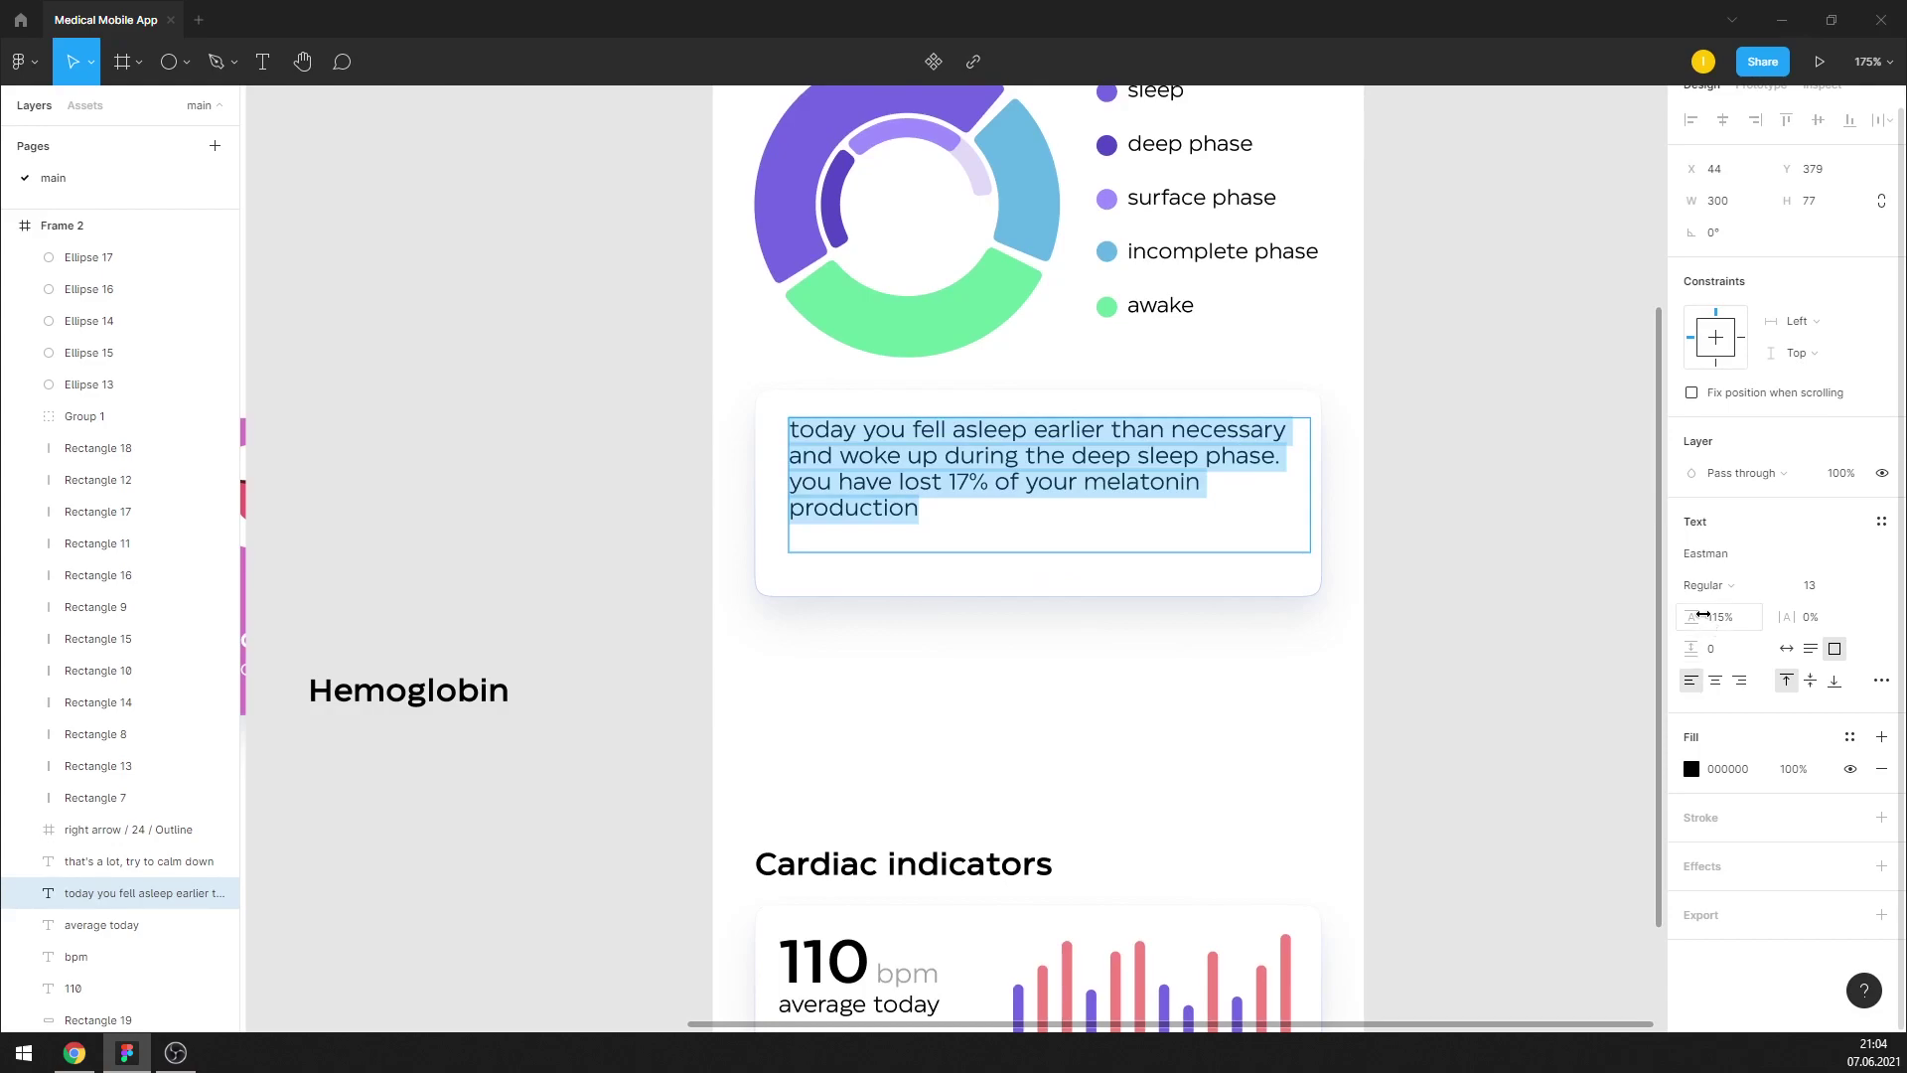
left_click_drag(1691, 617, 1751, 616)
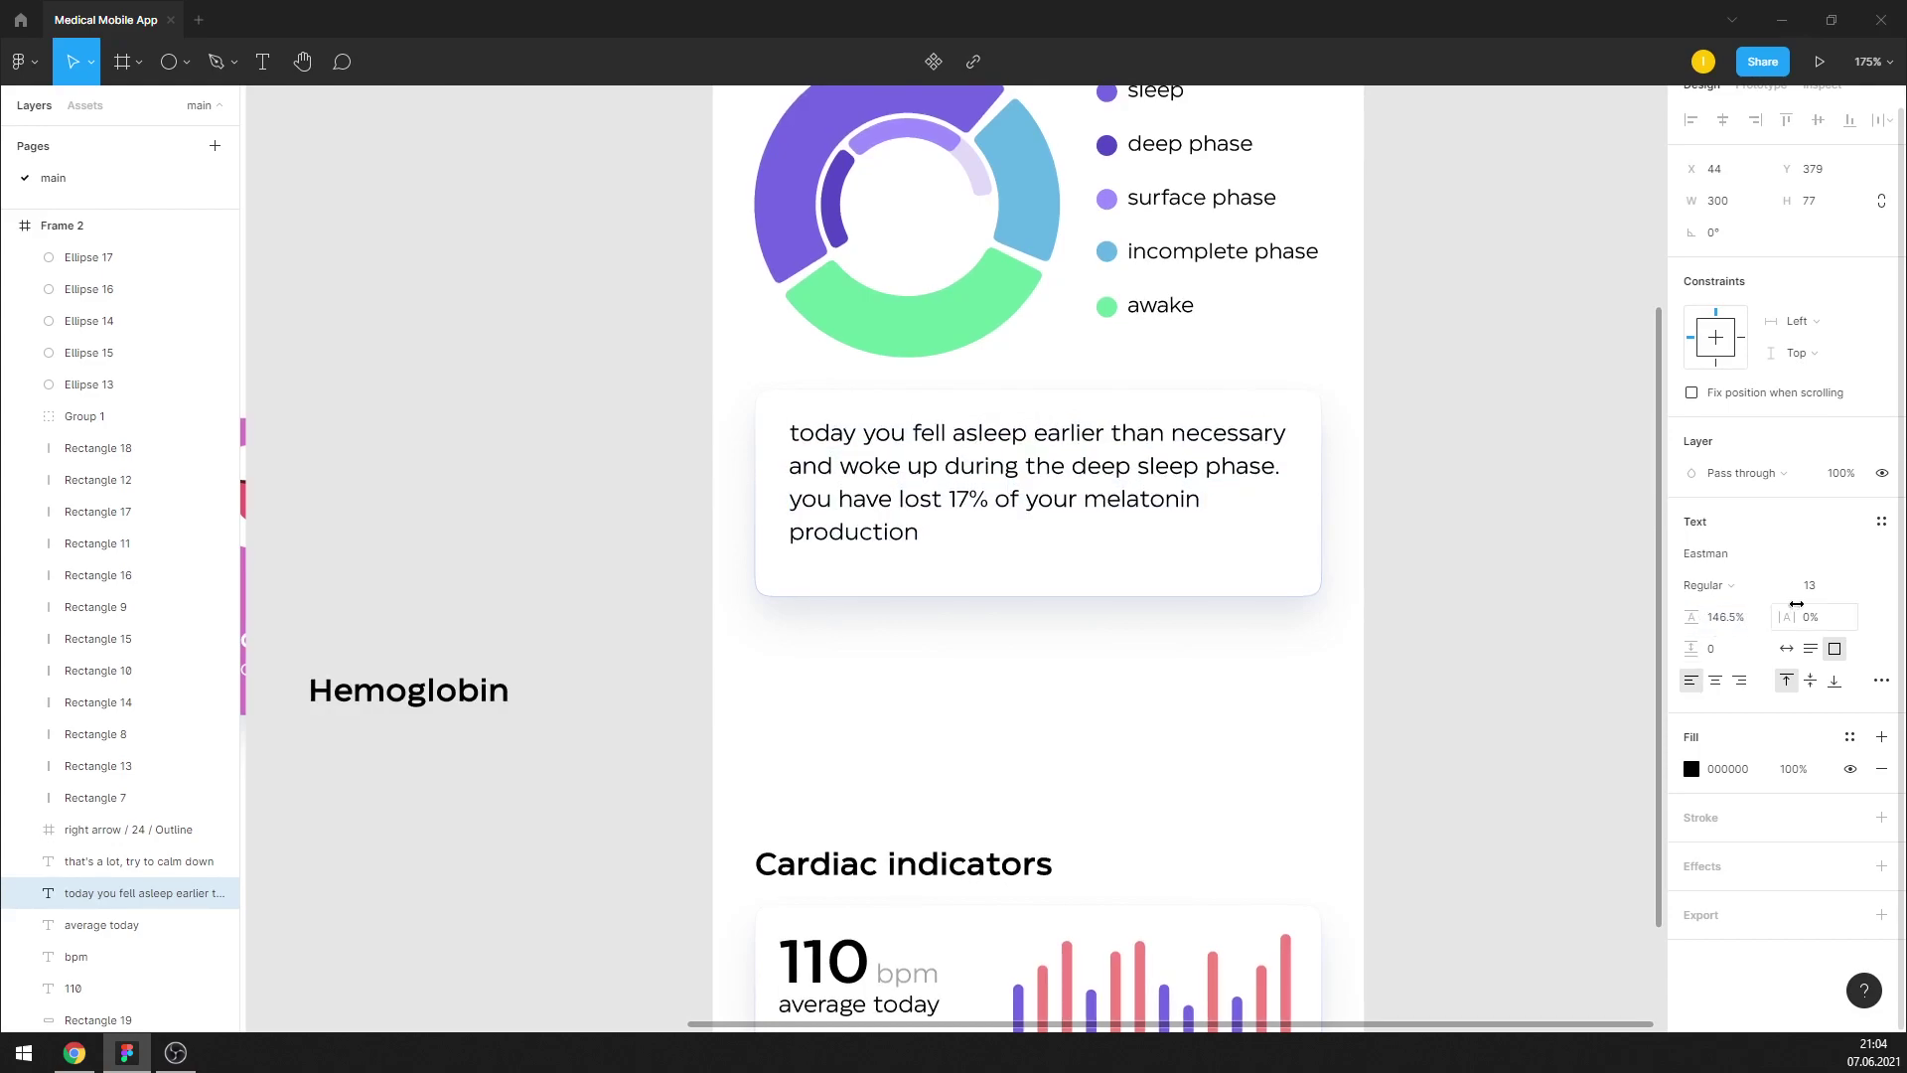
left_click(1823, 585)
type("12")
key("Return")
scroll(1192, 433, "up", 3)
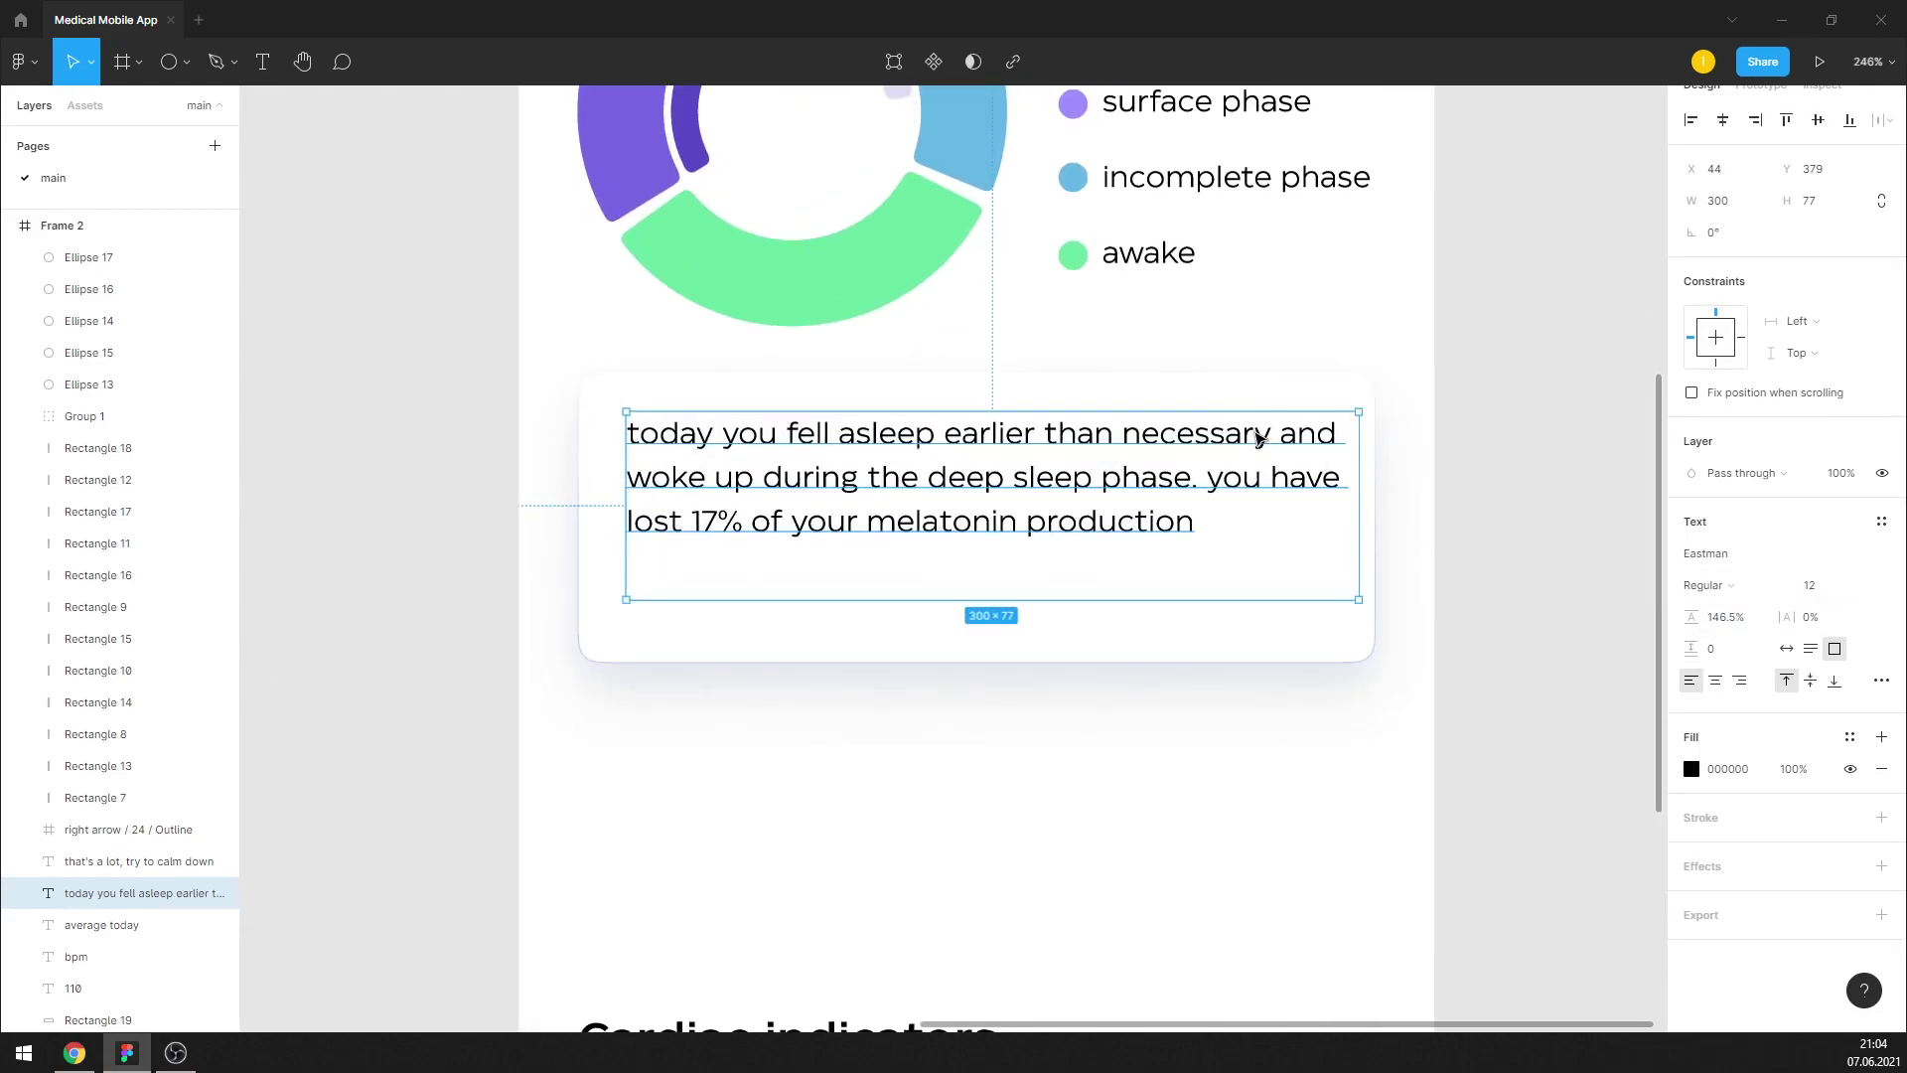
Capitalise the paragraph's first letter to 'T' and narrow its box to width 256
key("Return")
key("Escape")
key("Return")
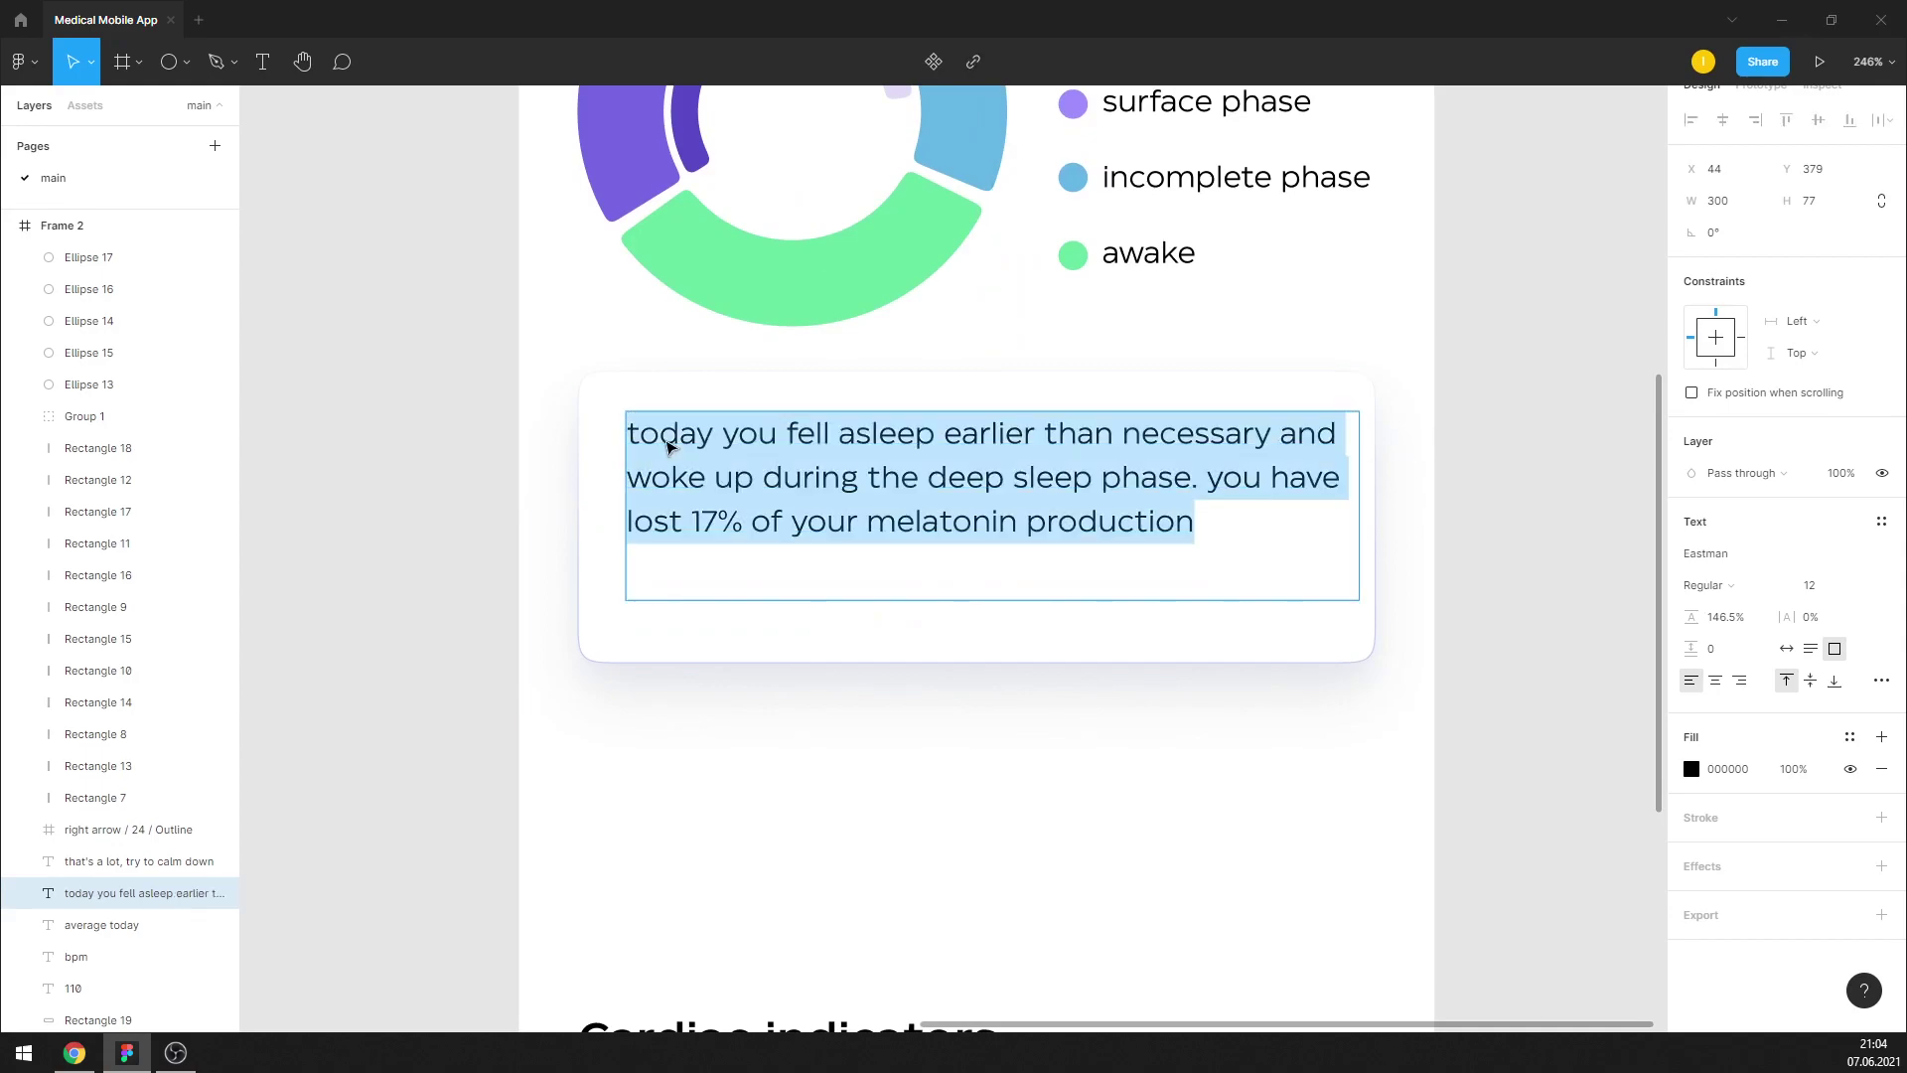
left_click_drag(643, 432, 626, 437)
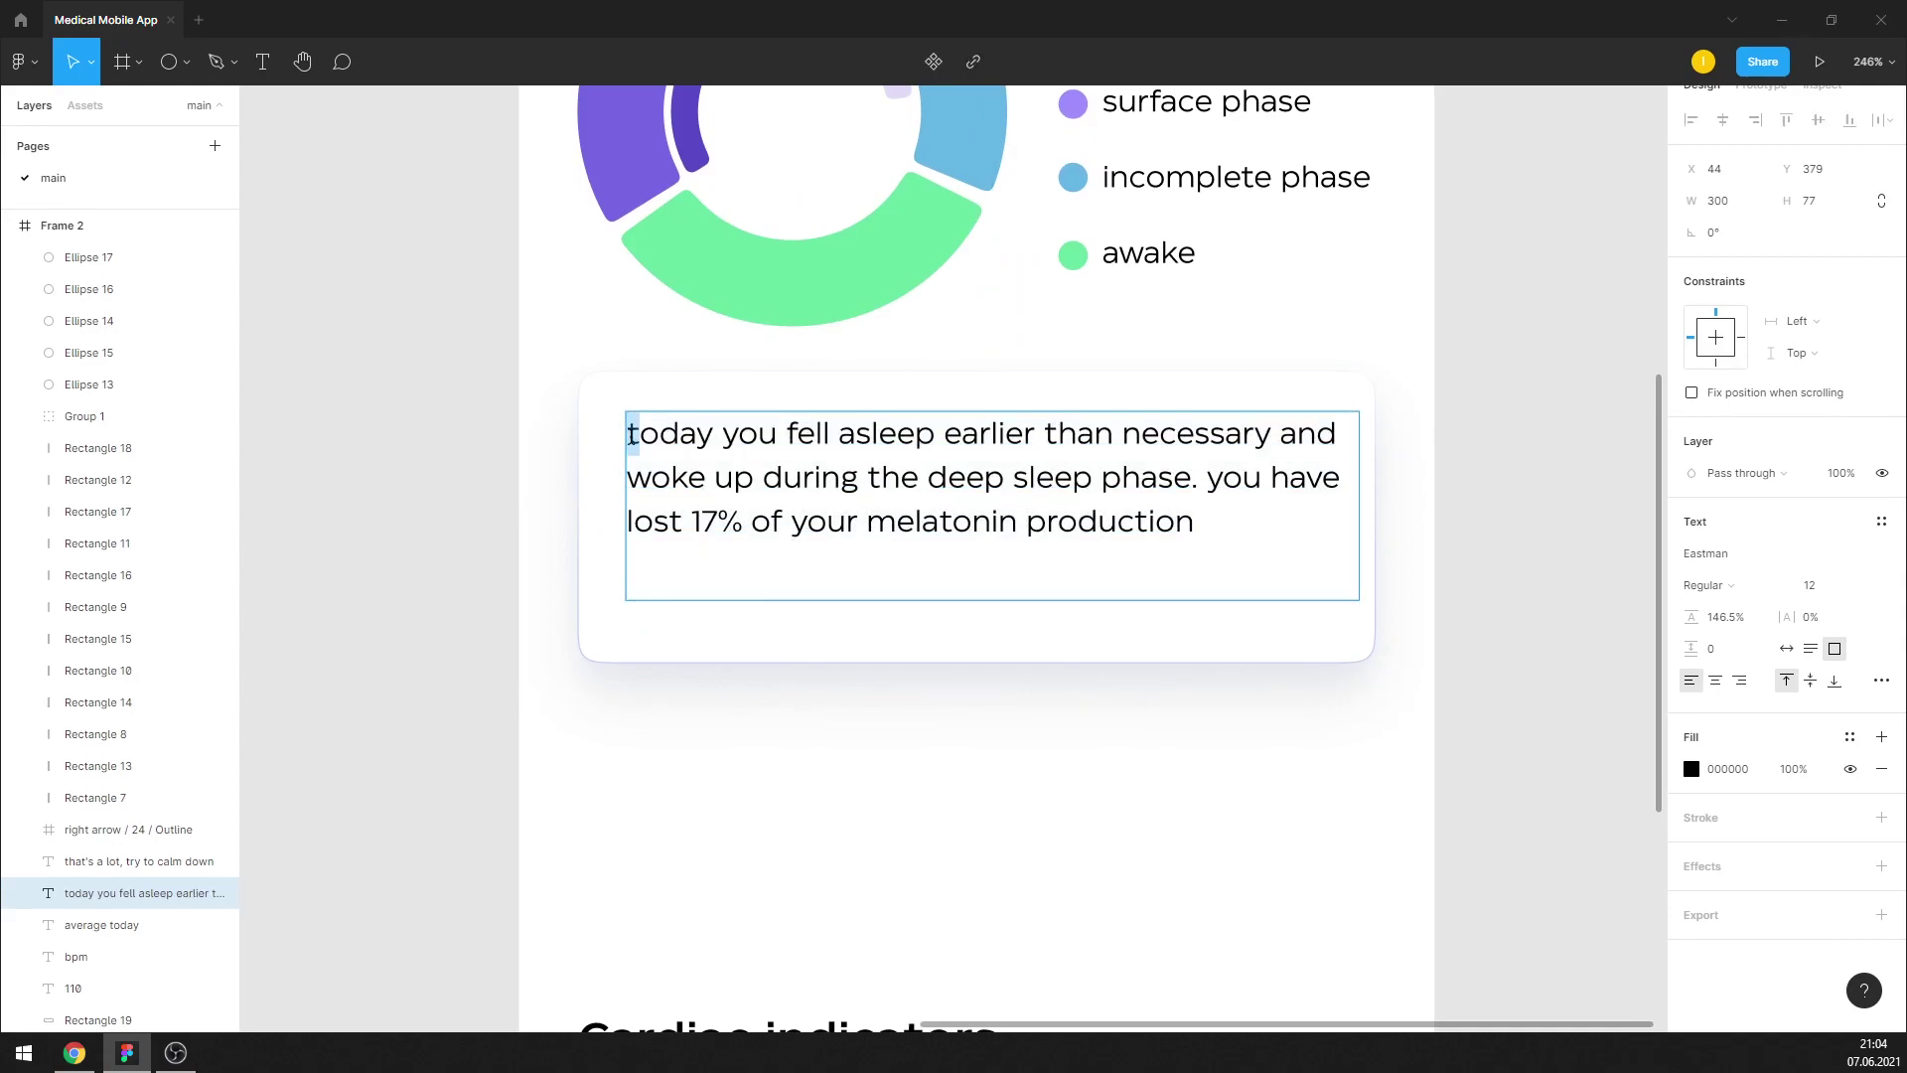
type("T")
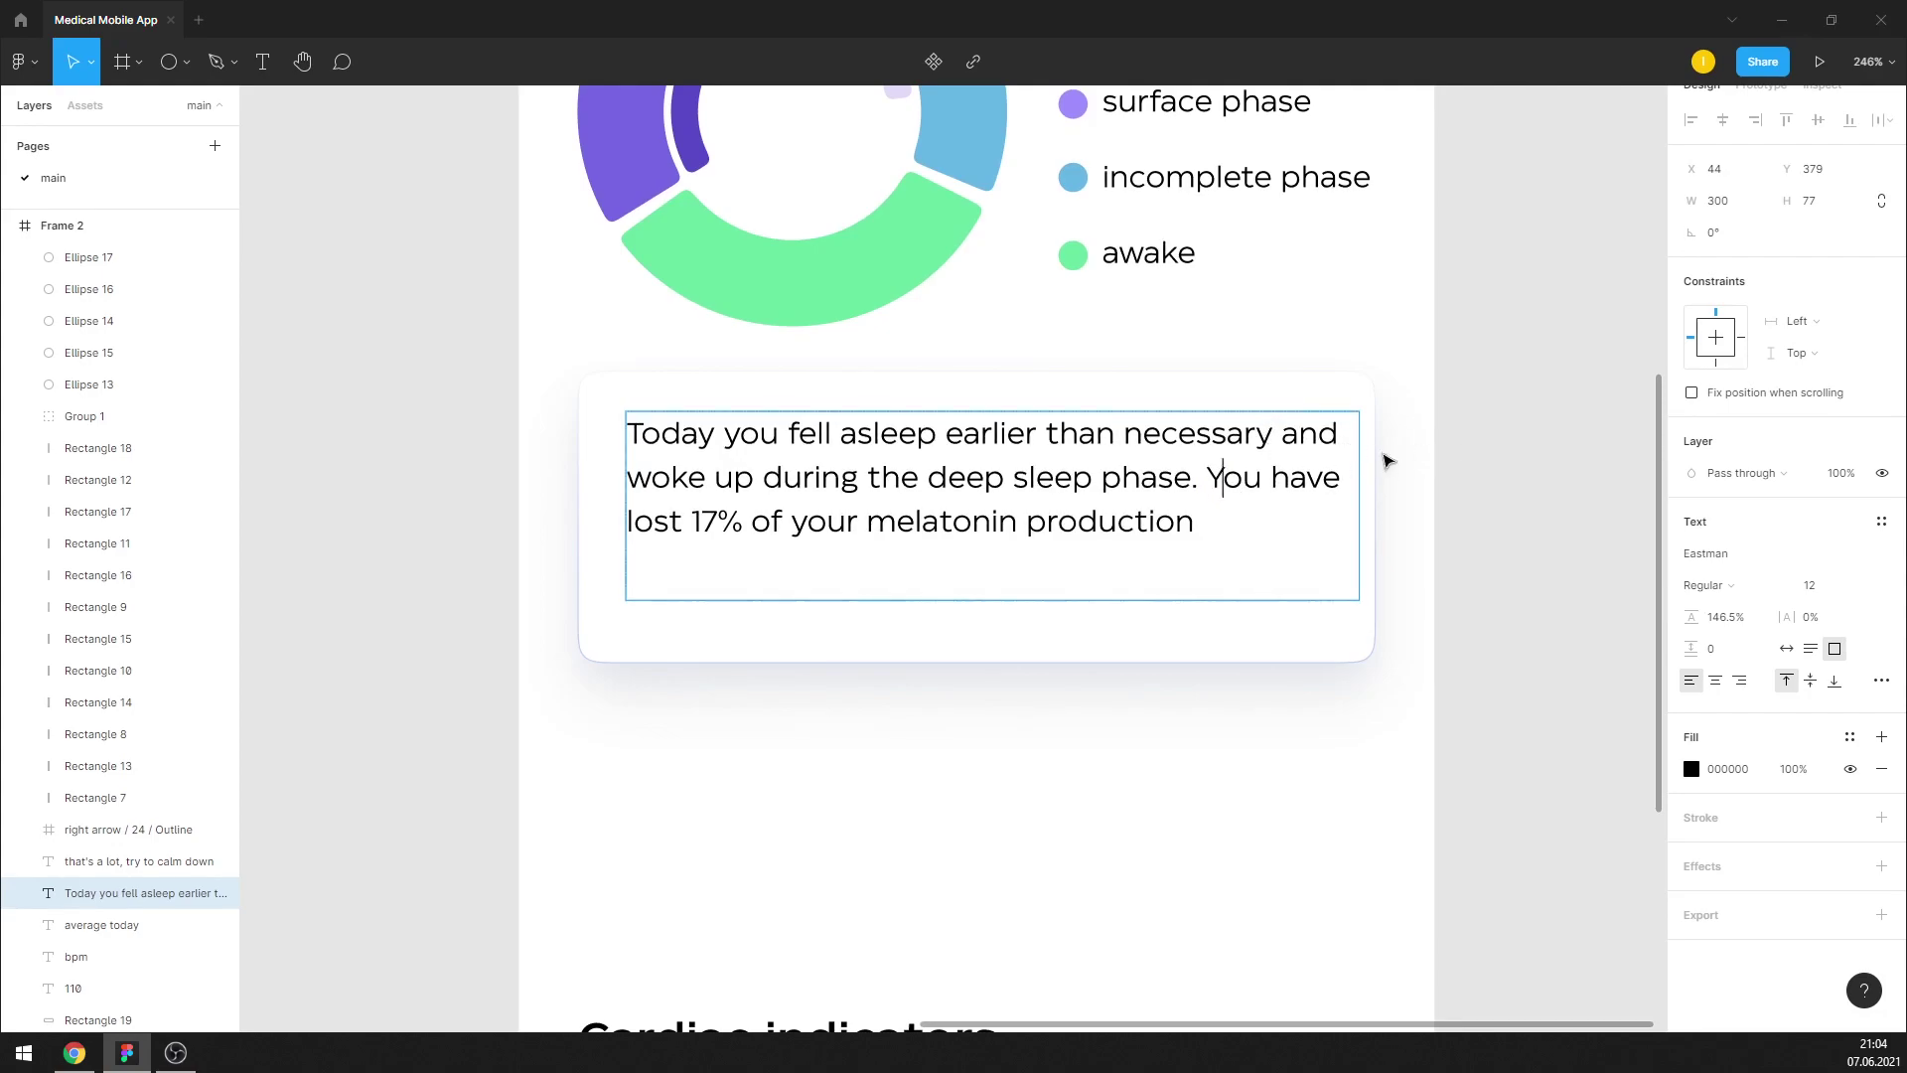
key("Escape")
left_click_drag(625, 509, 736, 517)
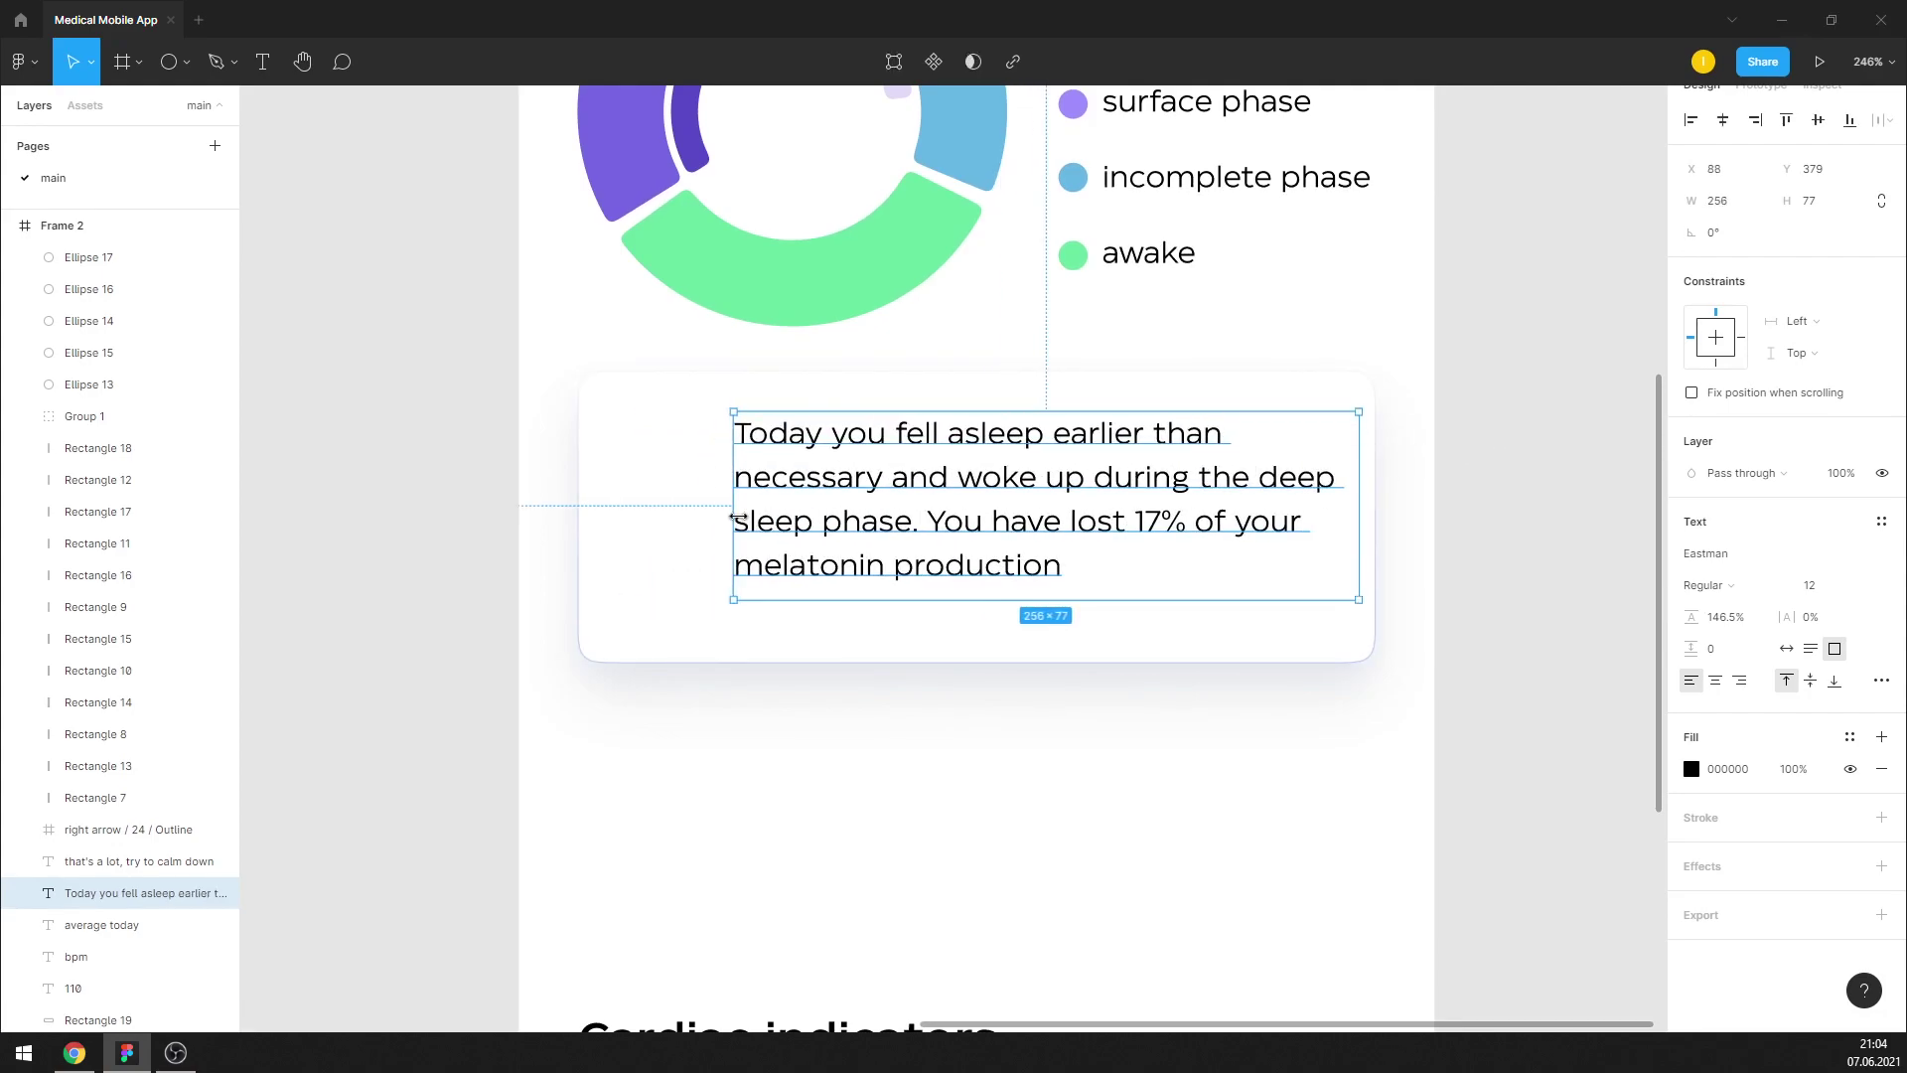
Insert a rolling-eyes emoji with the Figmoji plugin, remove it, close the plugin and zoom out
right_click(440, 472)
mouse_move(533, 526)
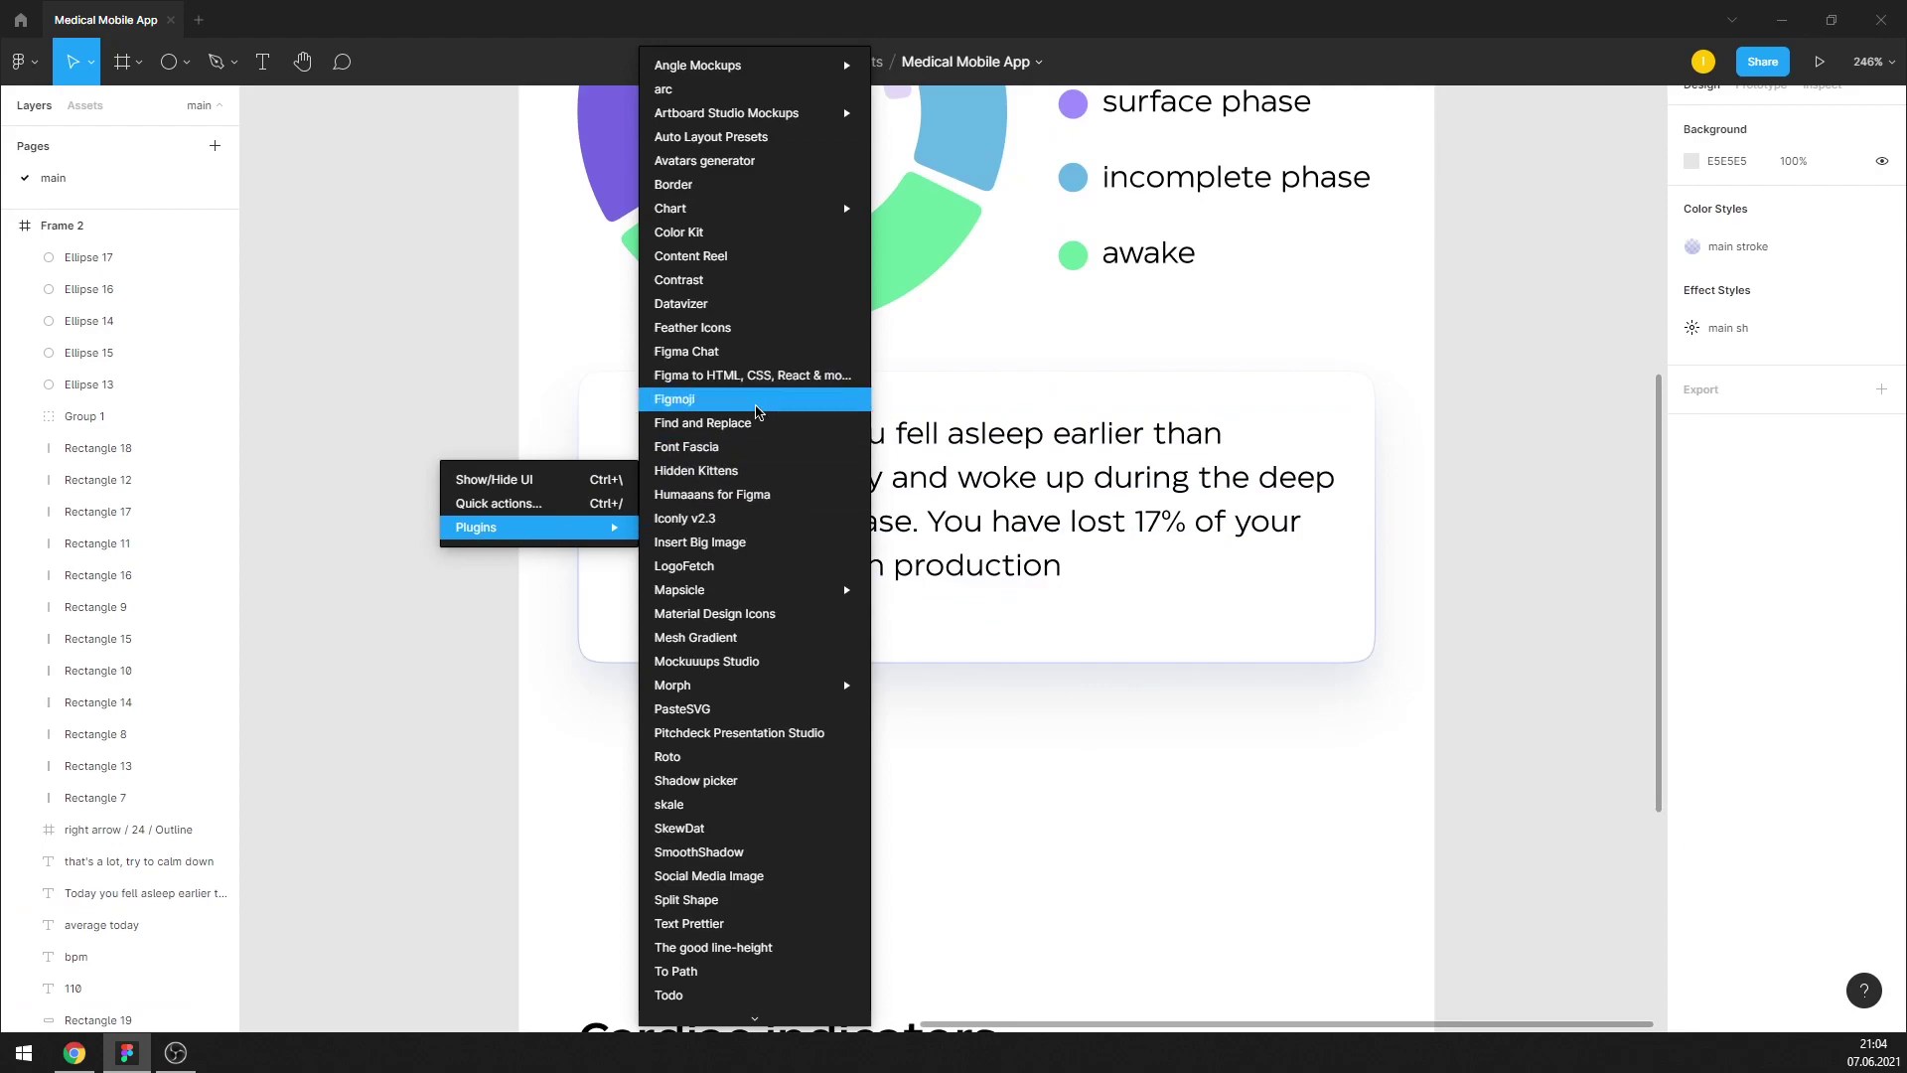
left_click(757, 397)
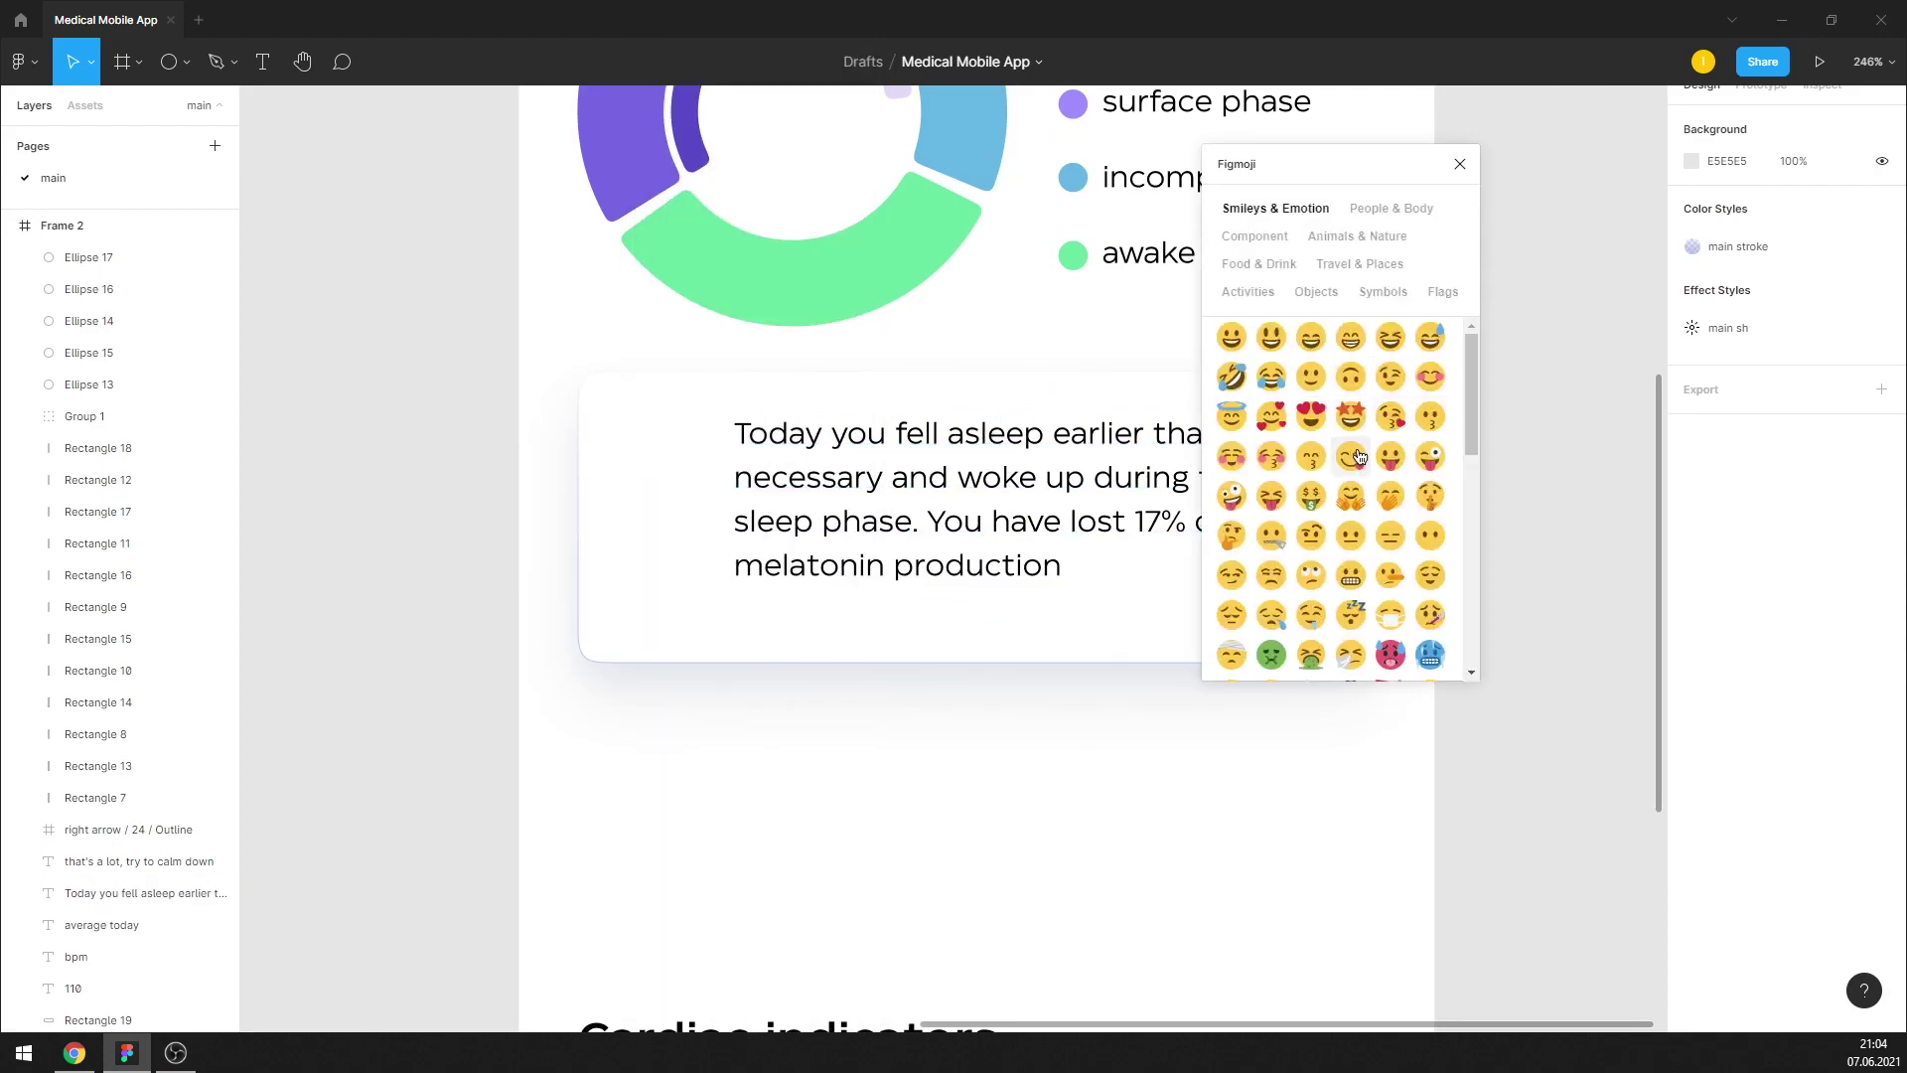
scroll(1359, 456, "down", 2)
scroll(1370, 459, "up", 2)
scroll(1369, 455, "down", 2)
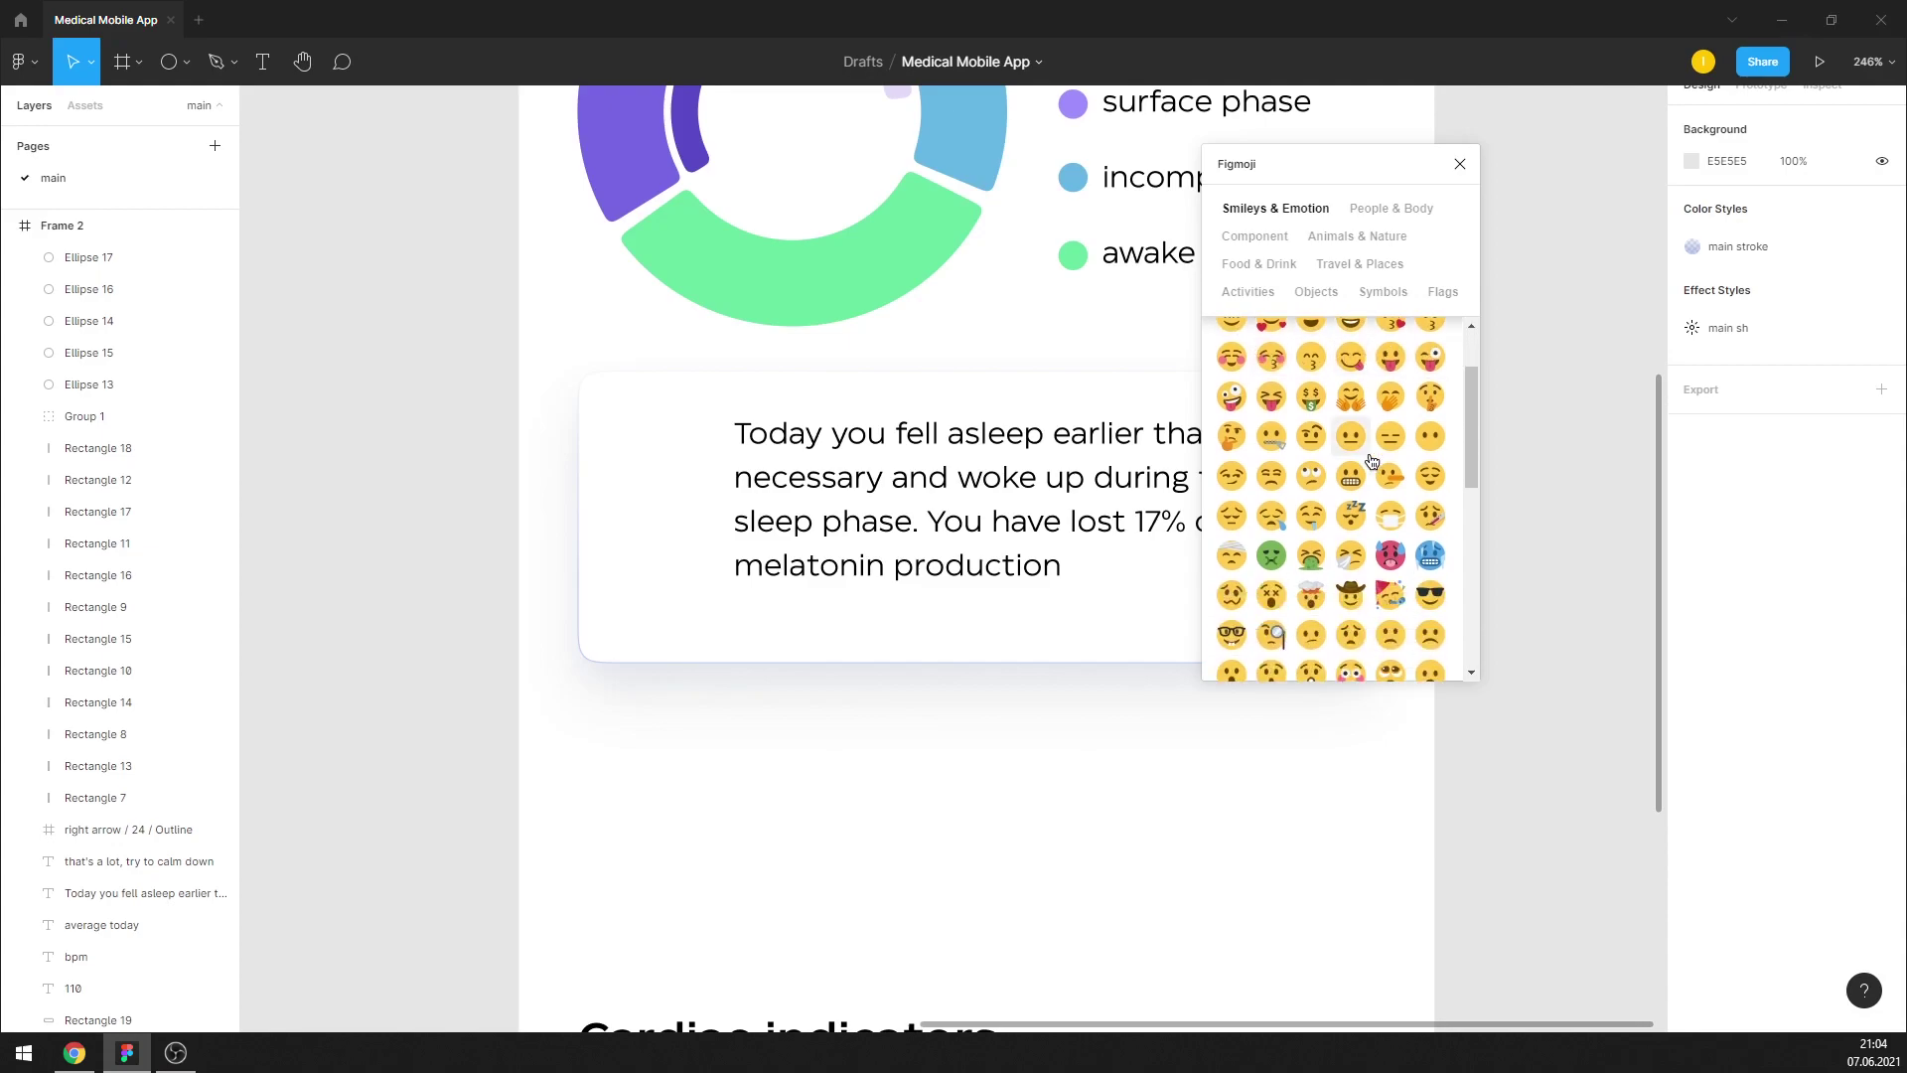
left_click(1315, 484)
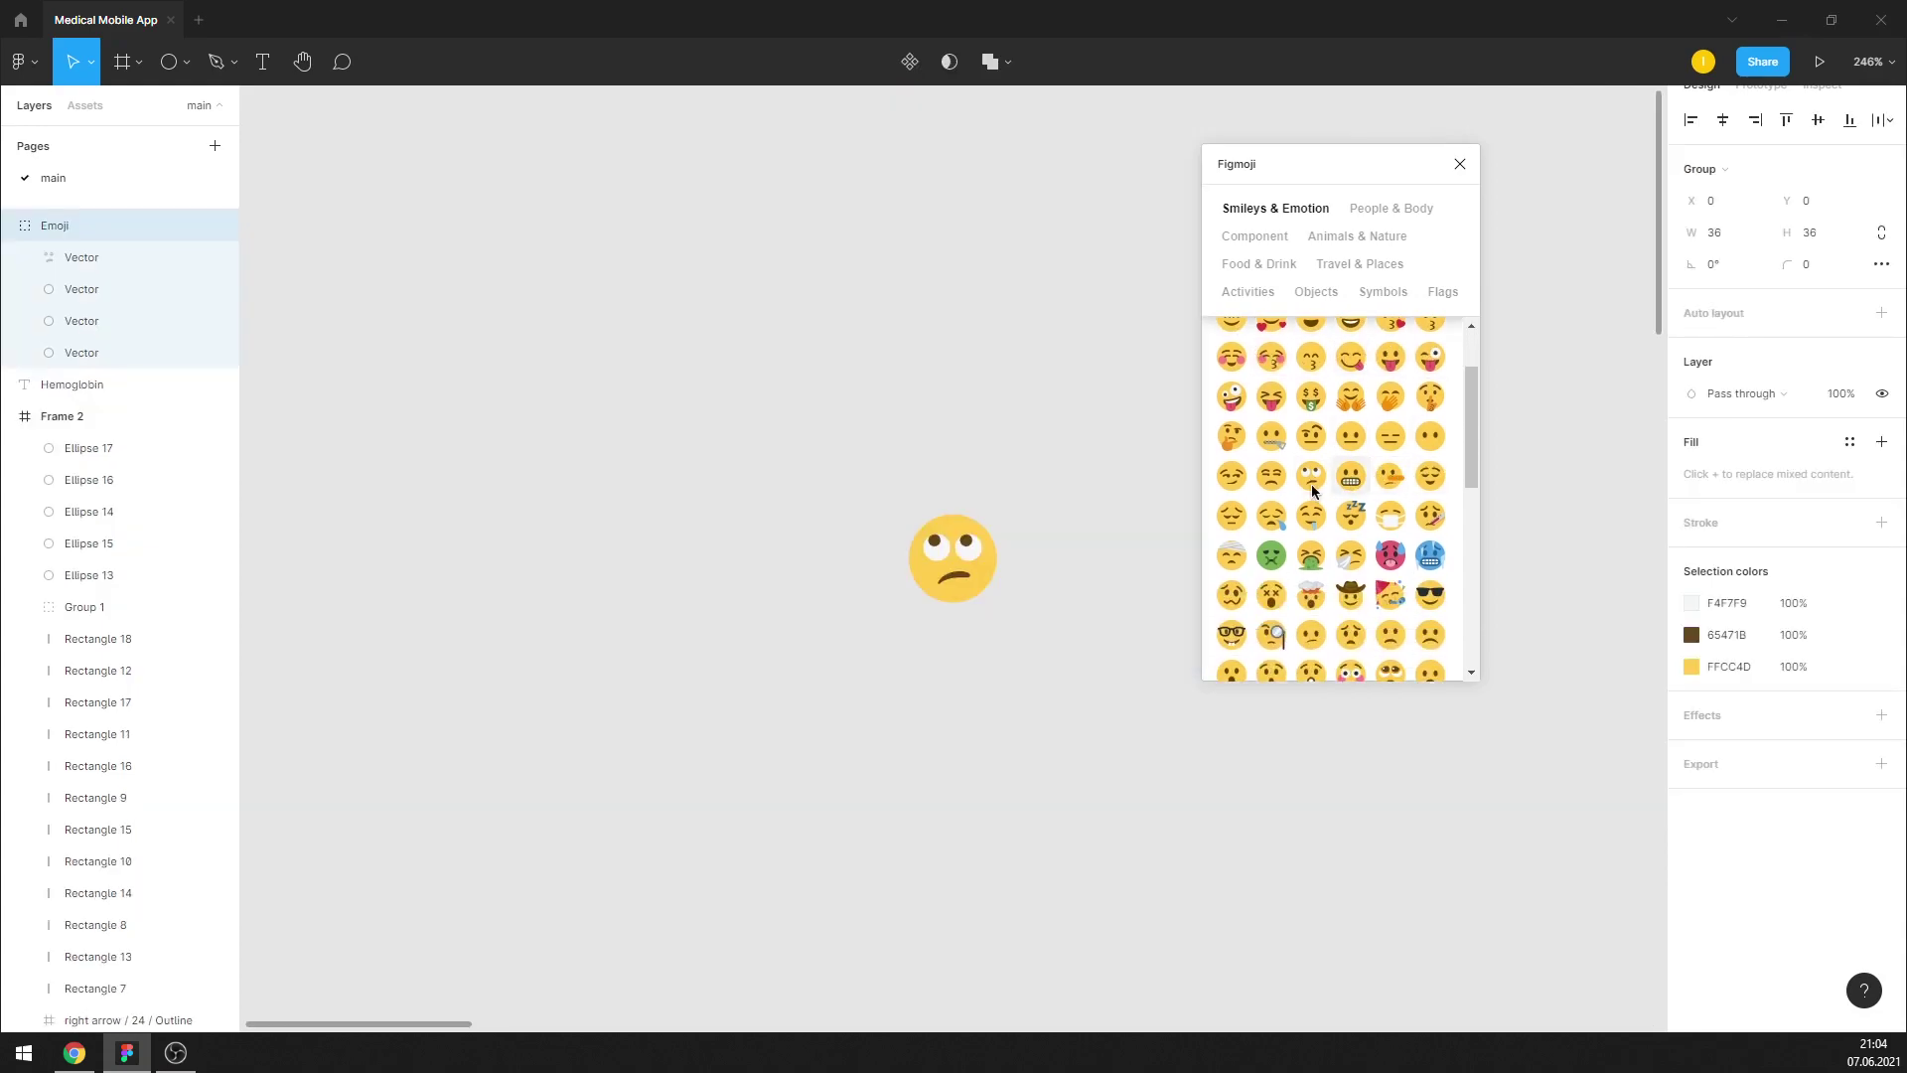
key("Delete")
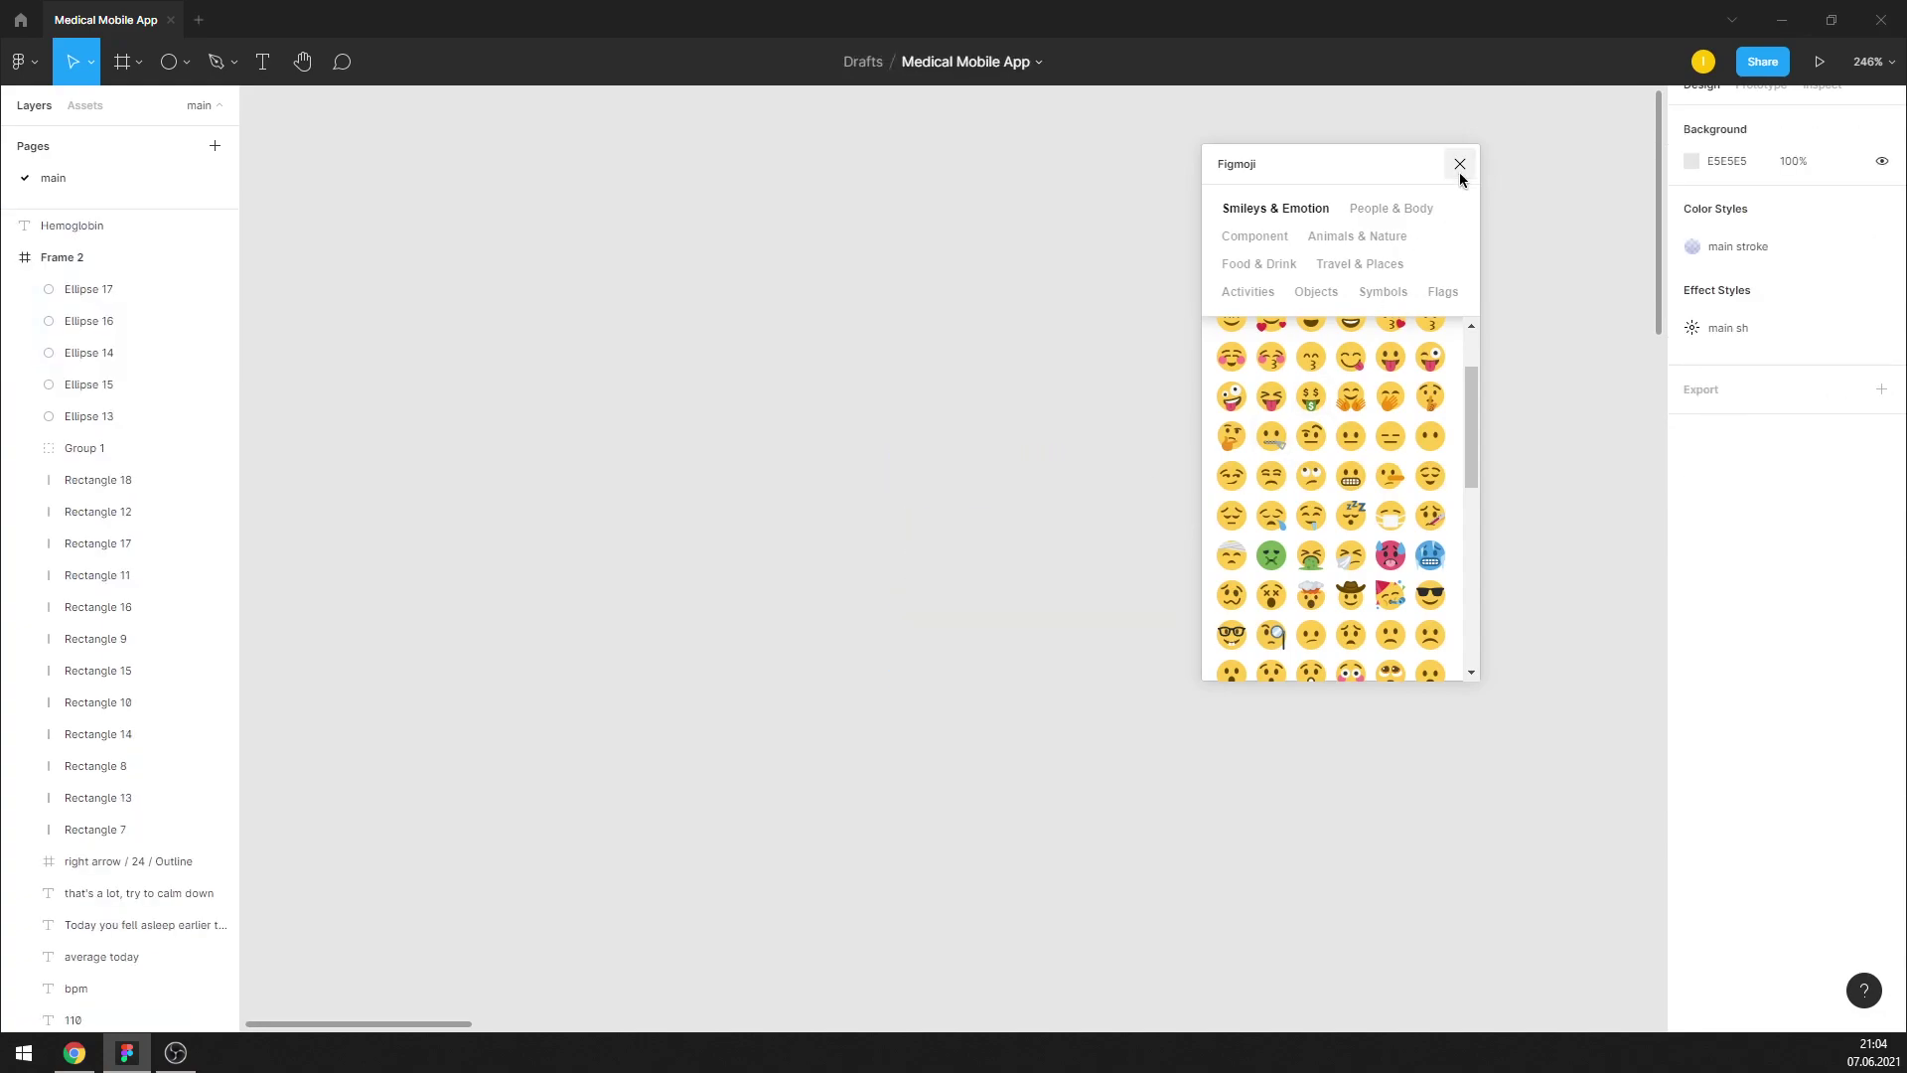
left_click(1459, 164)
key("shift+1")
Paste the rolling-eyes emoji into Frame 2 and drag it beside the sleep card
scroll(1403, 599, "up", 5)
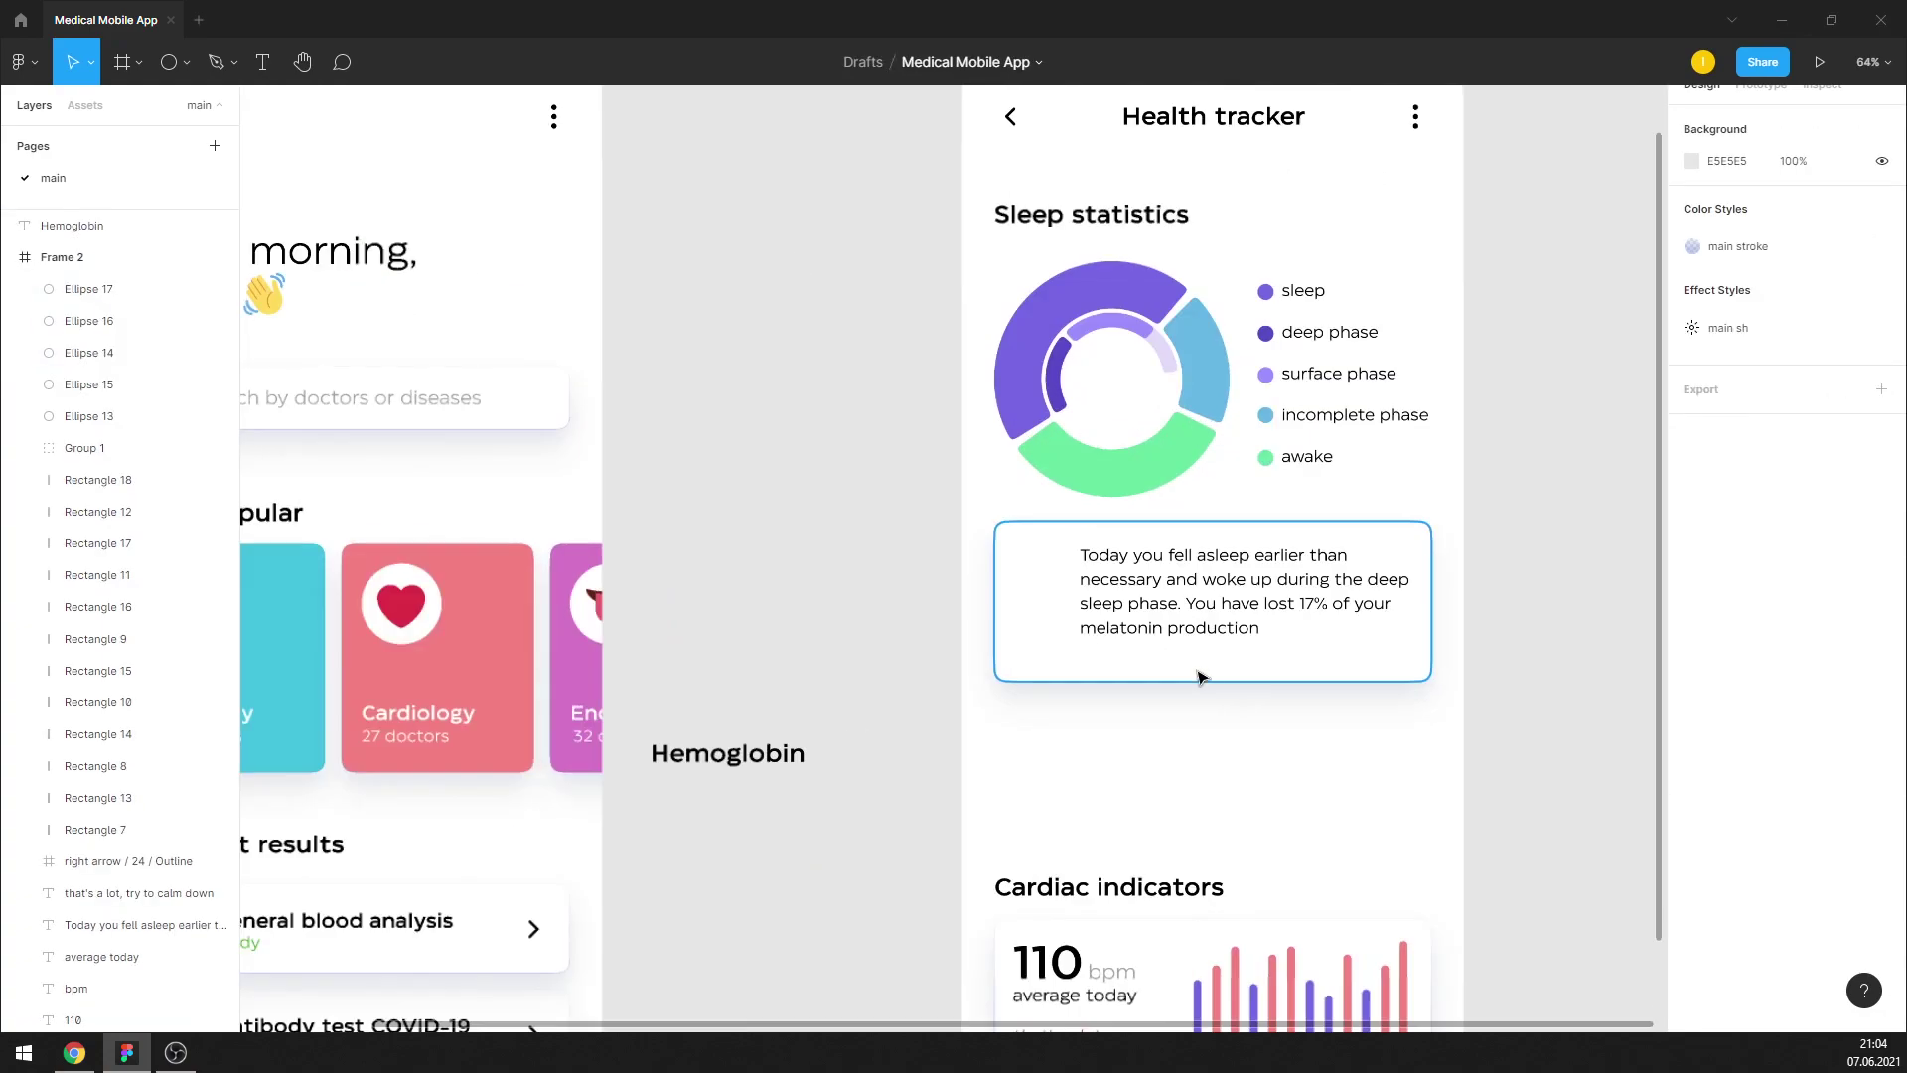
scroll(1201, 672, "up", 5)
key("ctrl+v")
mouse_move(944, 574)
left_mouse_down()
mouse_move(862, 554)
mouse_move(1320, 855)
left_mouse_up()
left_click_drag(1132, 596, 1036, 603)
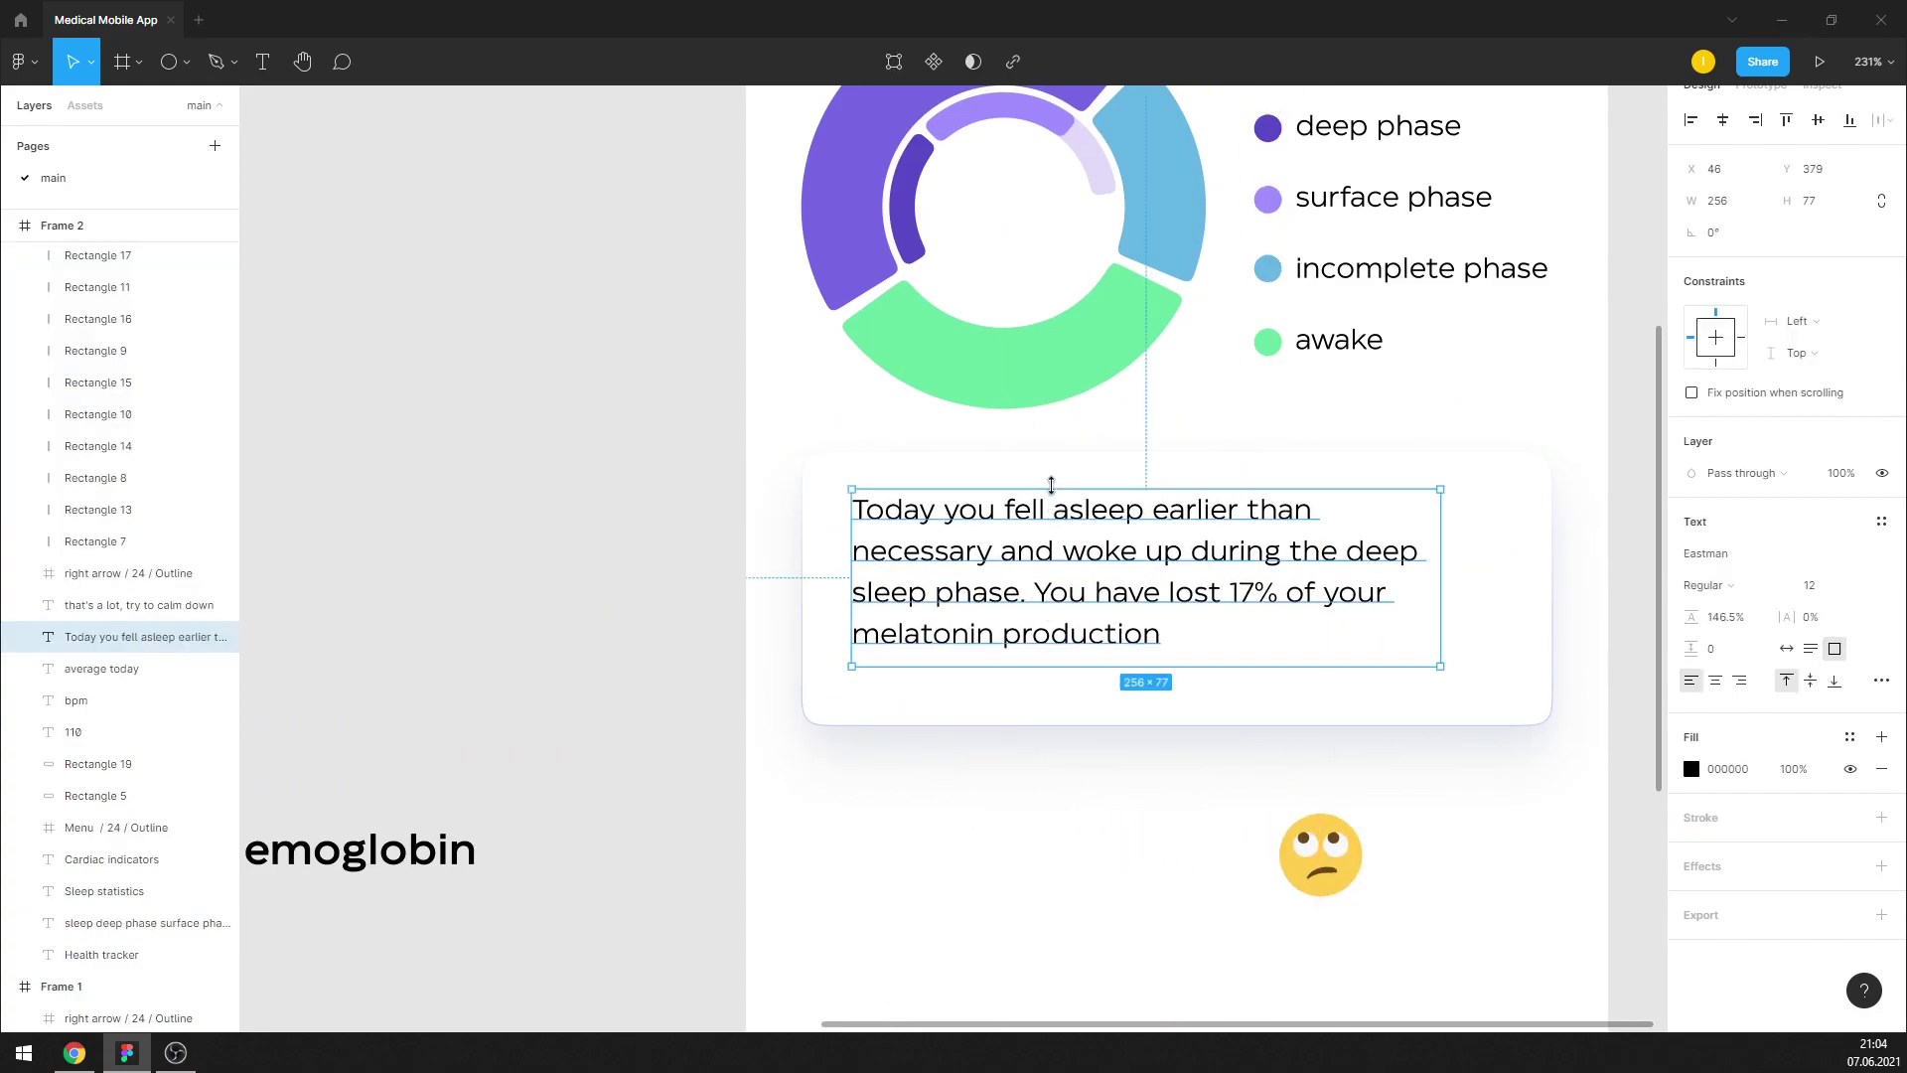
Nudge the sleep text left and up, then narrow its text box from the right
key("Left")
key("Left")
key("Left")
key("Left")
key("Left")
key("Left")
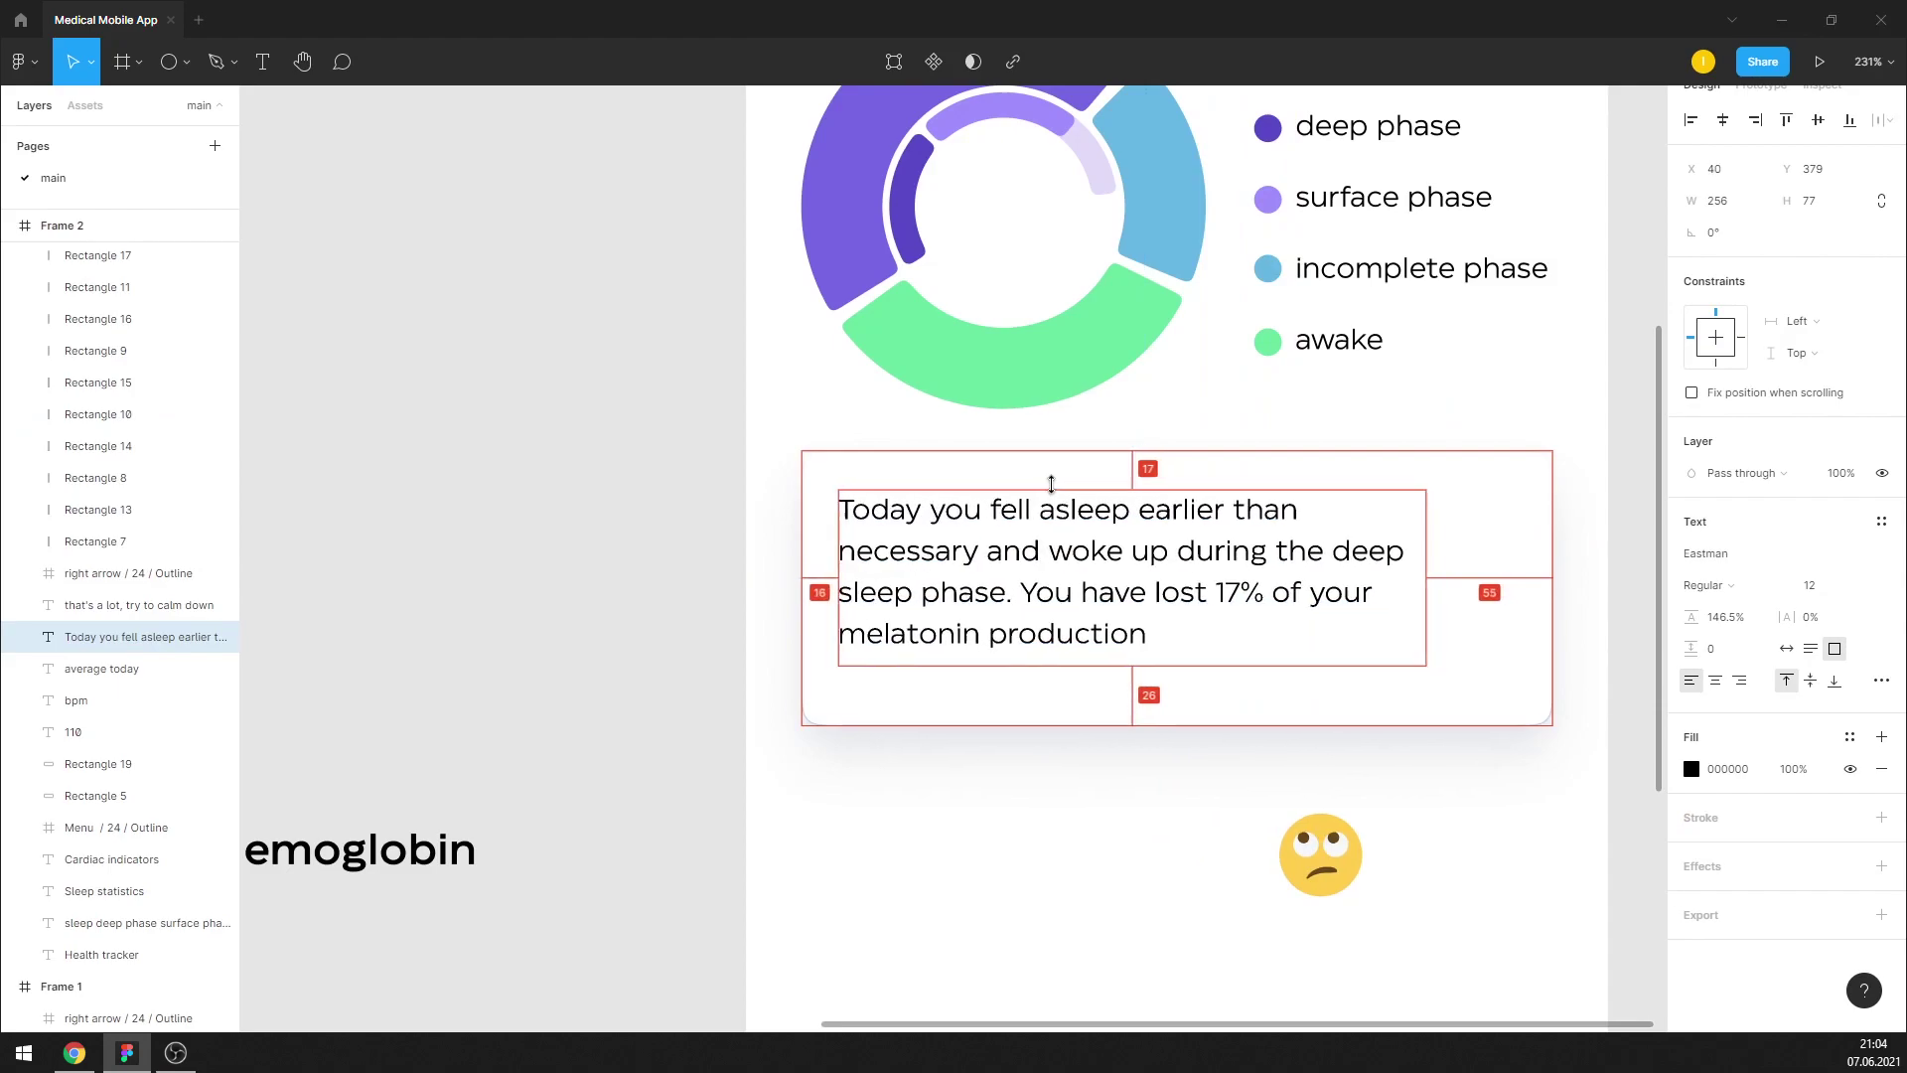
key("Left")
key("Up")
key("Up")
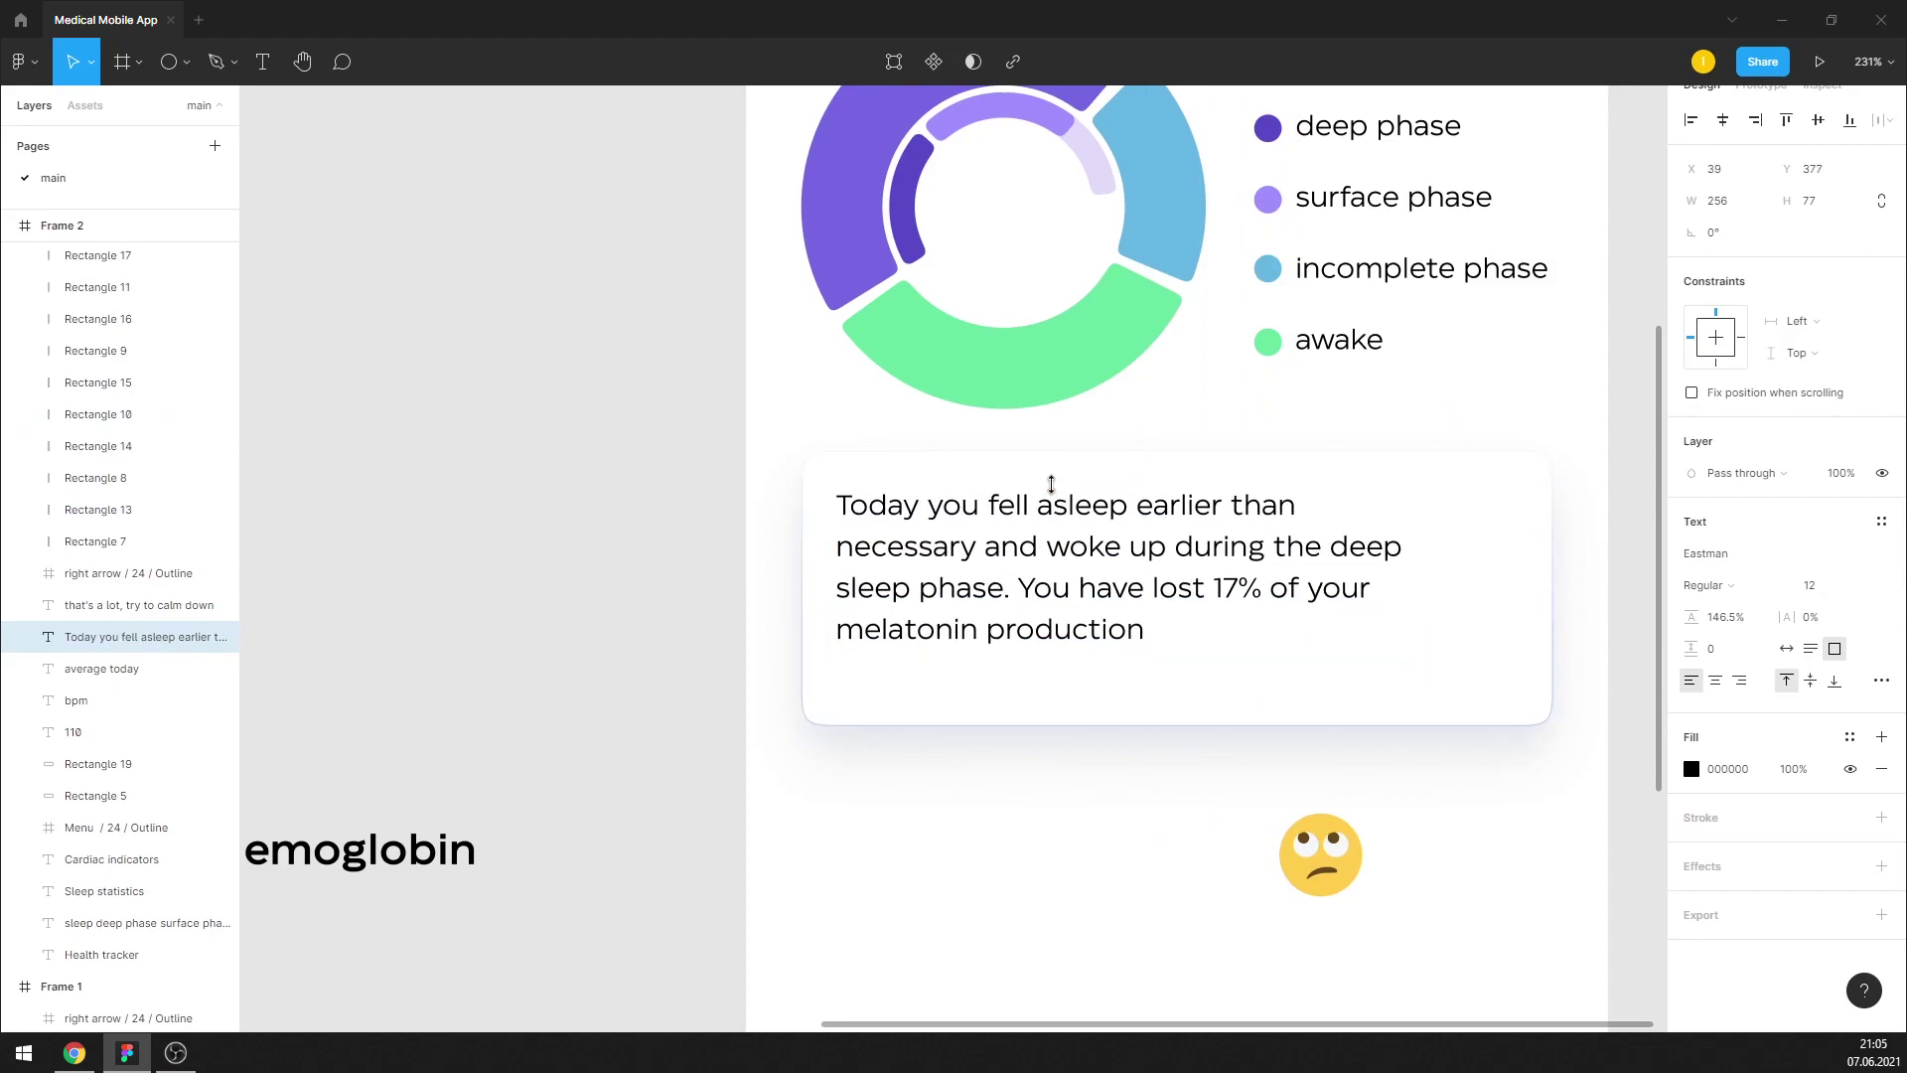
key("alt")
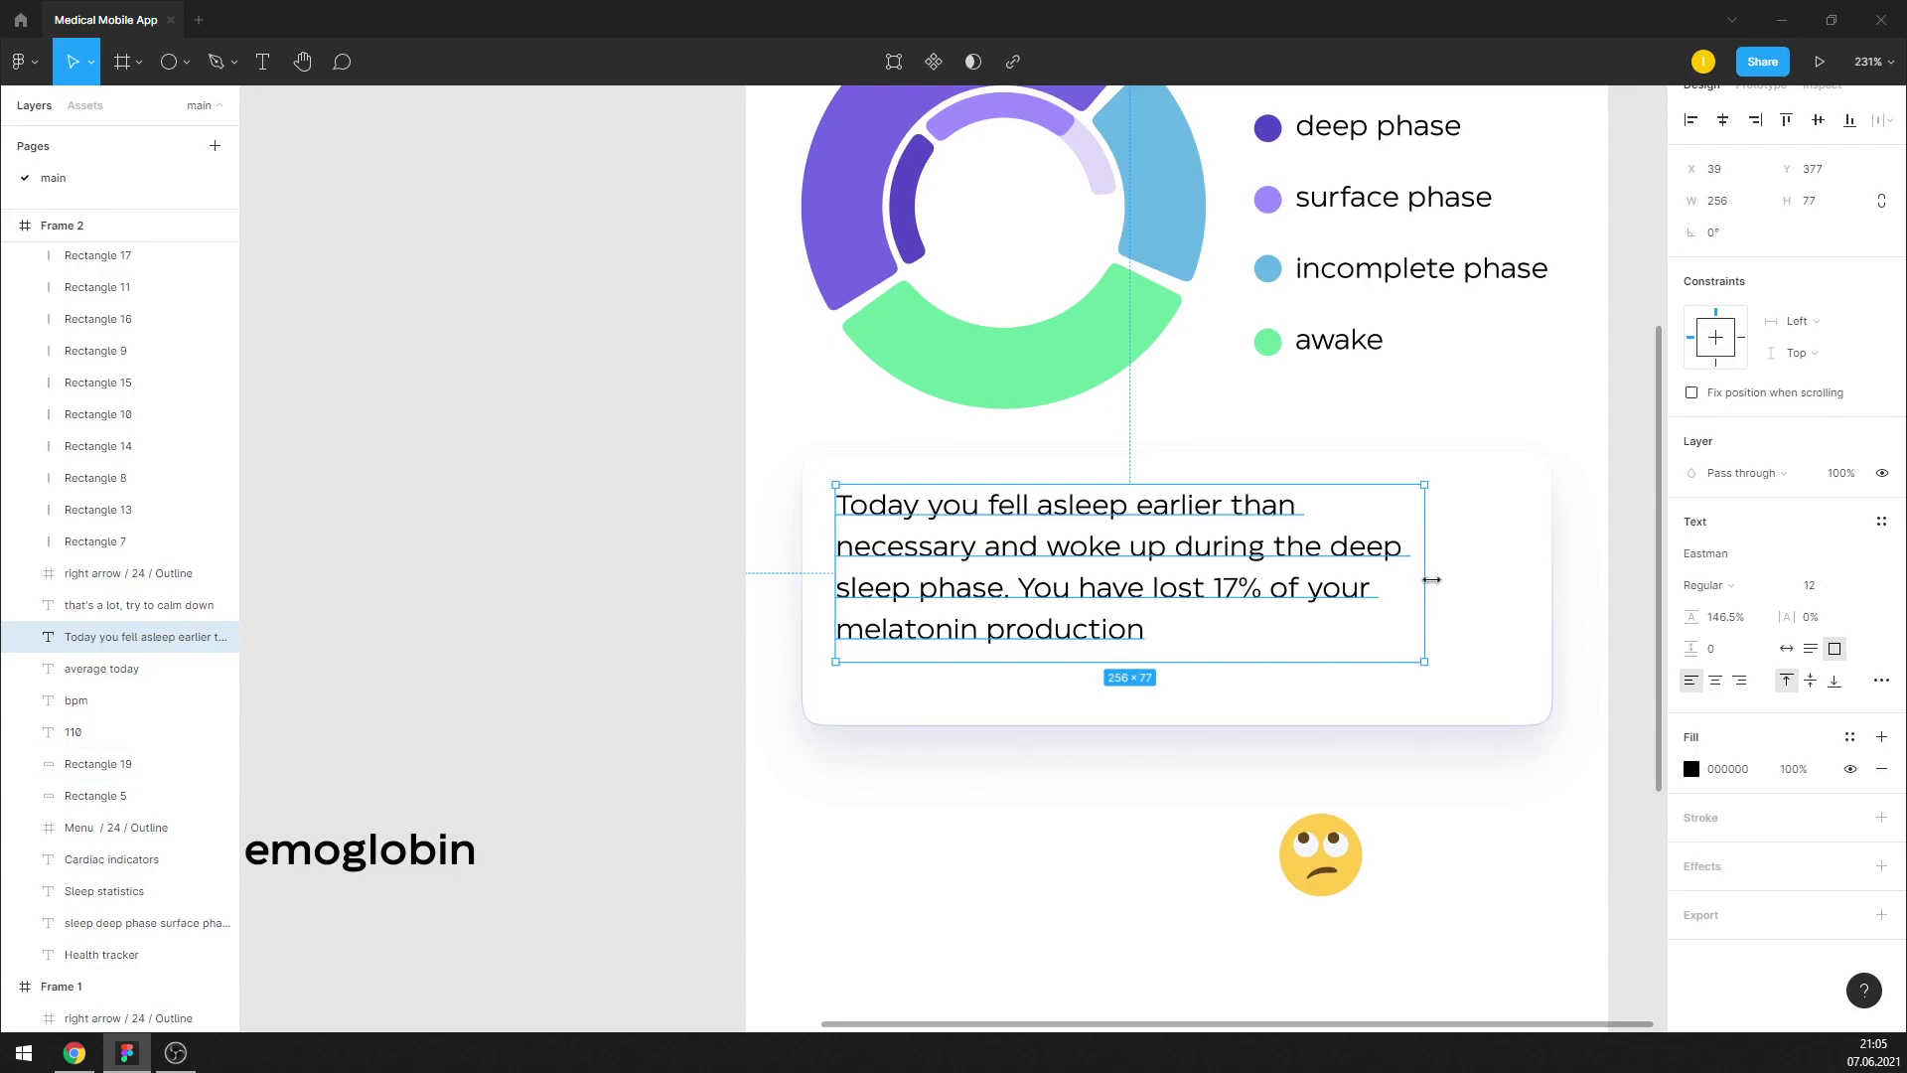
left_click_drag(1424, 576, 1373, 572)
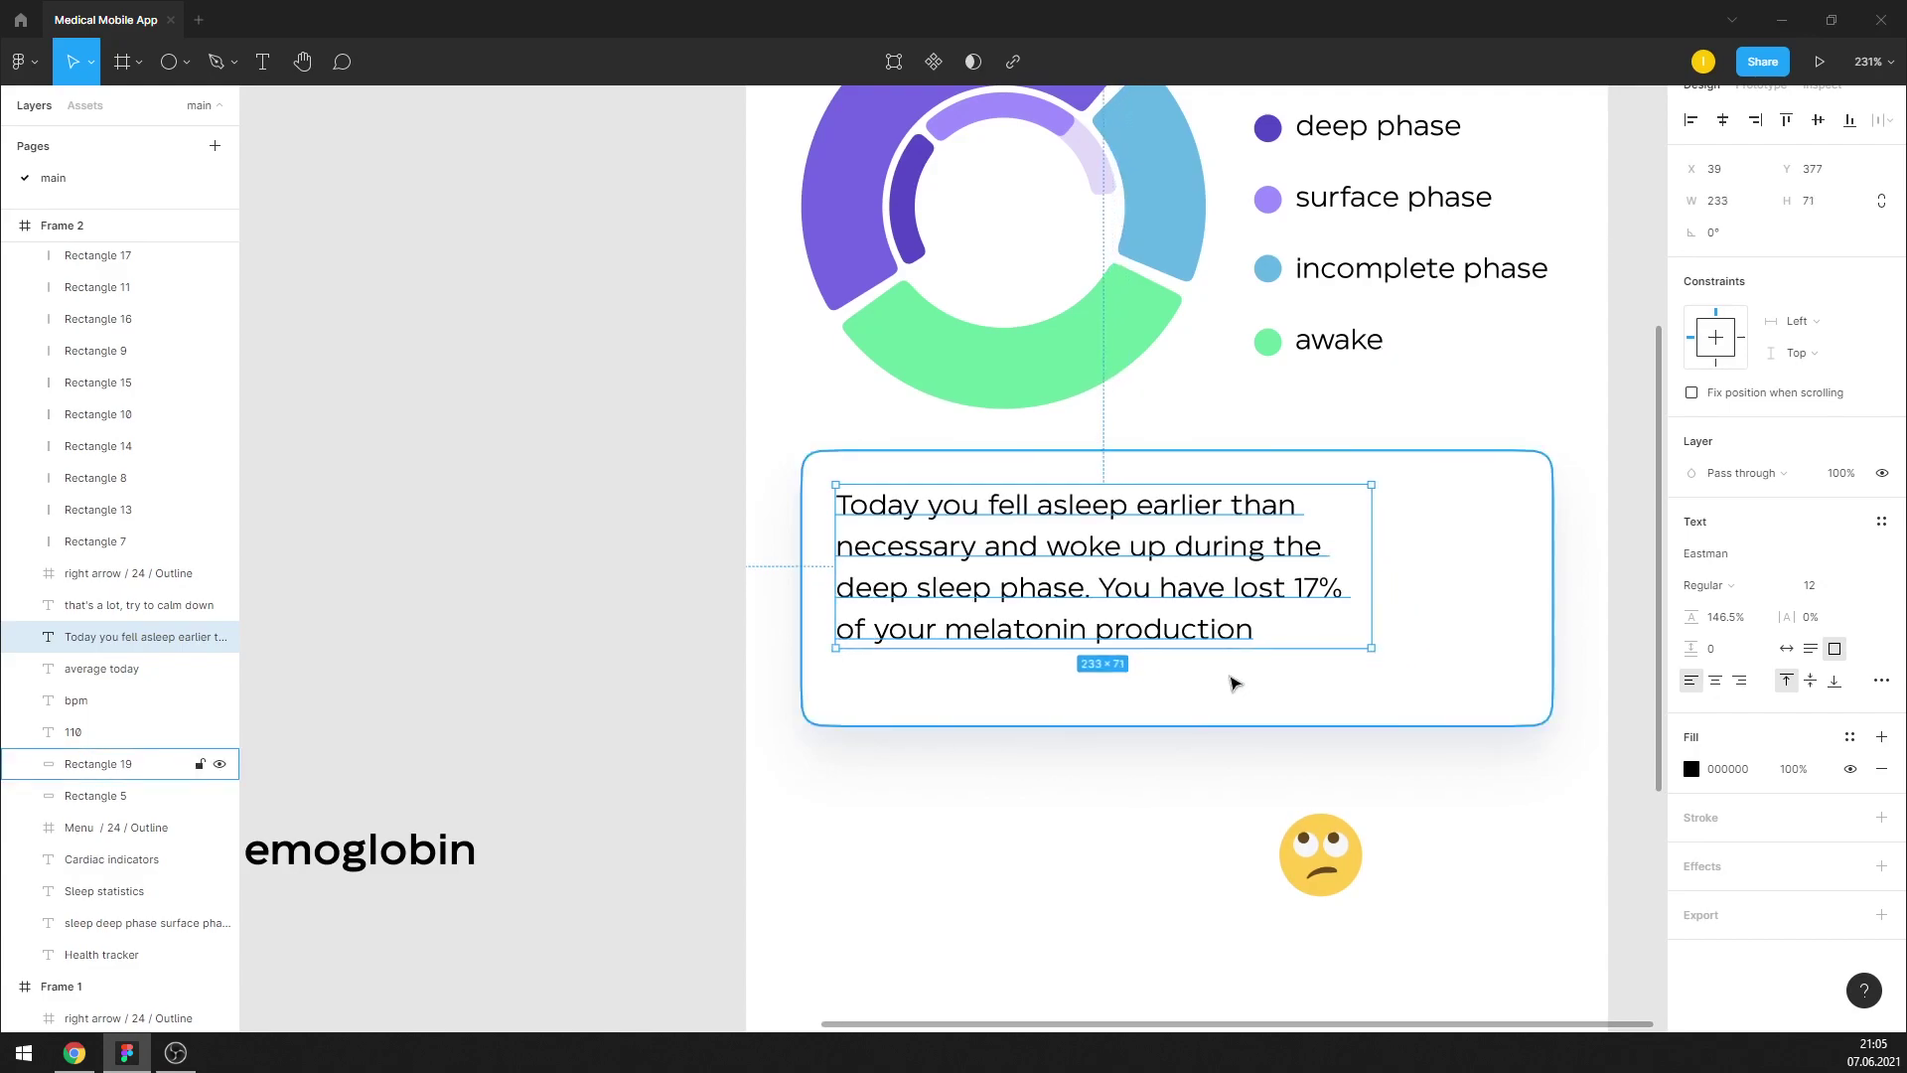
Shorten the sleep card's height and place the emoji at the card's right side
left_click(1234, 681)
left_click_drag(1196, 722, 1189, 698)
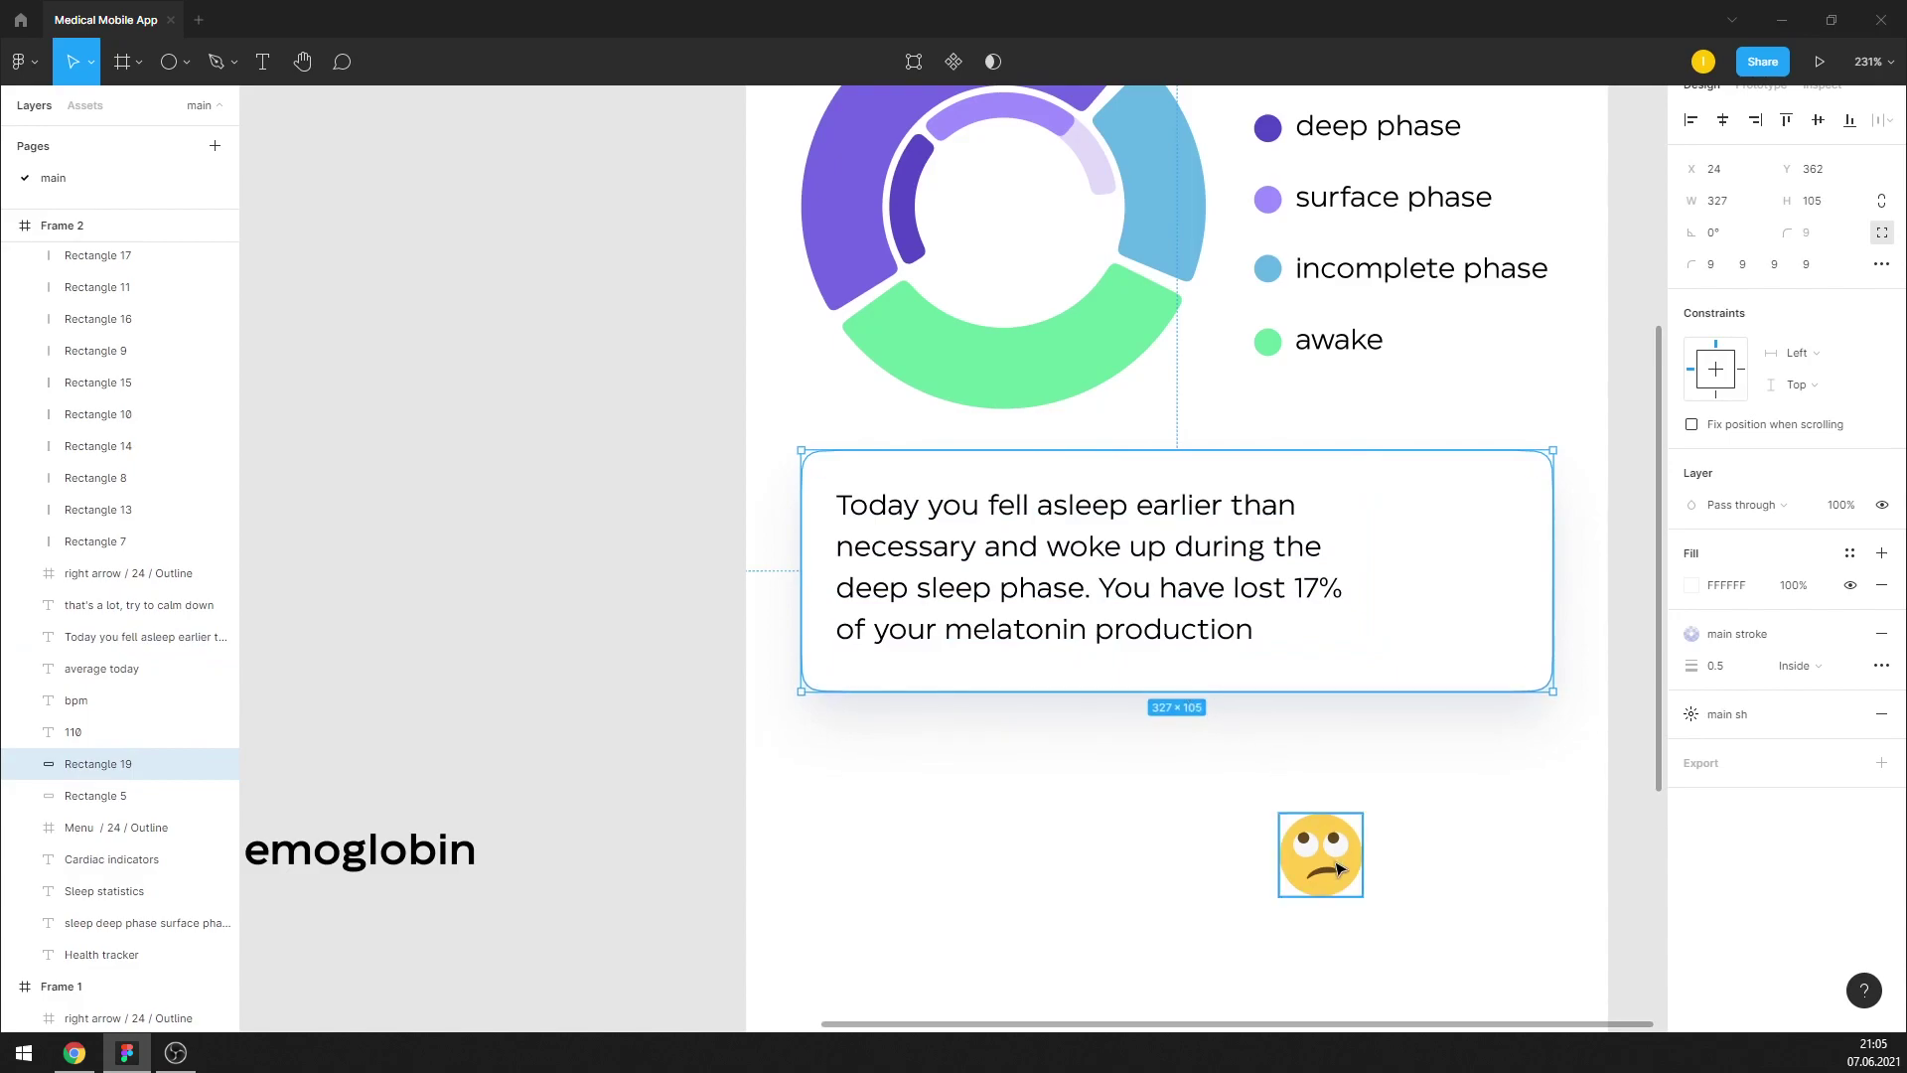
mouse_move(1339, 869)
left_mouse_down()
mouse_move(1478, 572)
mouse_move(1467, 593)
left_mouse_up()
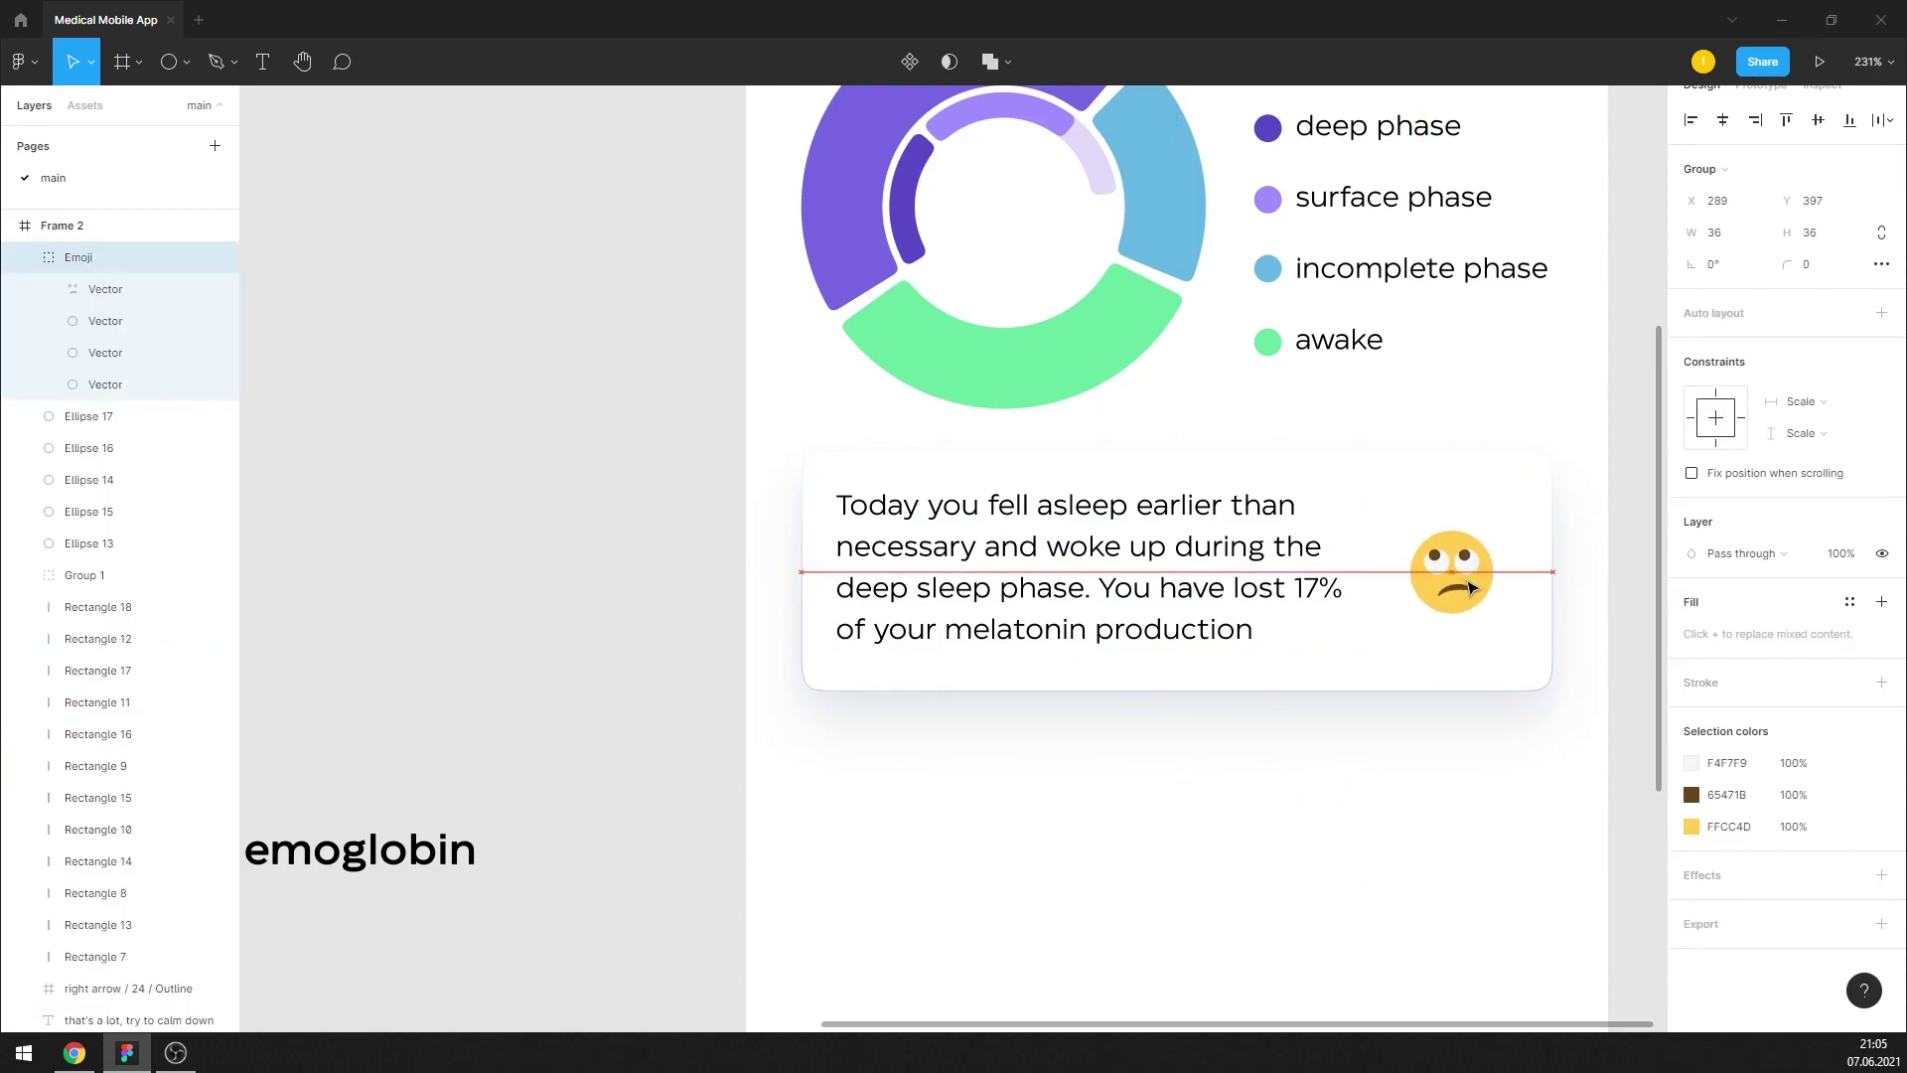
left_click(1362, 766)
Recolour the sleep advice text to dark grey 505050, after first trying 141414
scroll(921, 650, "down", 5)
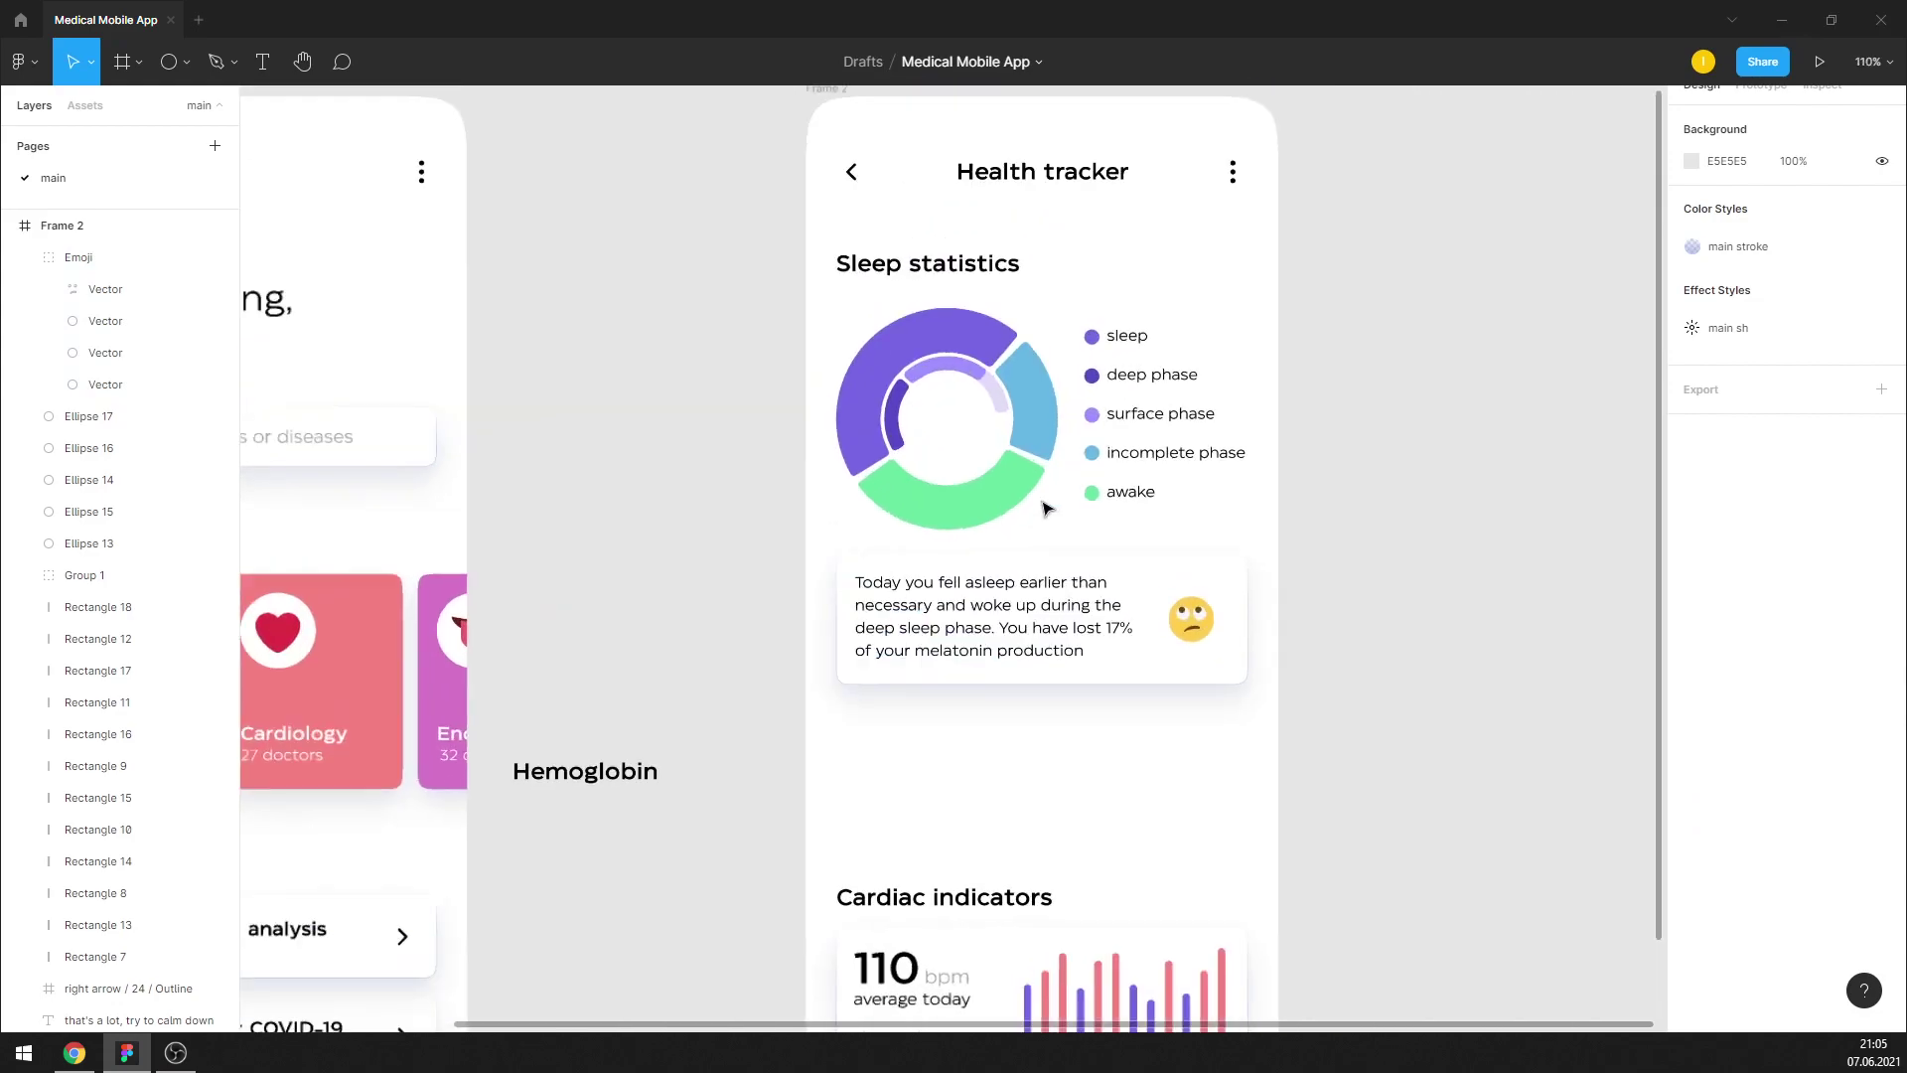
scroll(954, 499, "up", 3)
scroll(948, 459, "up", 3)
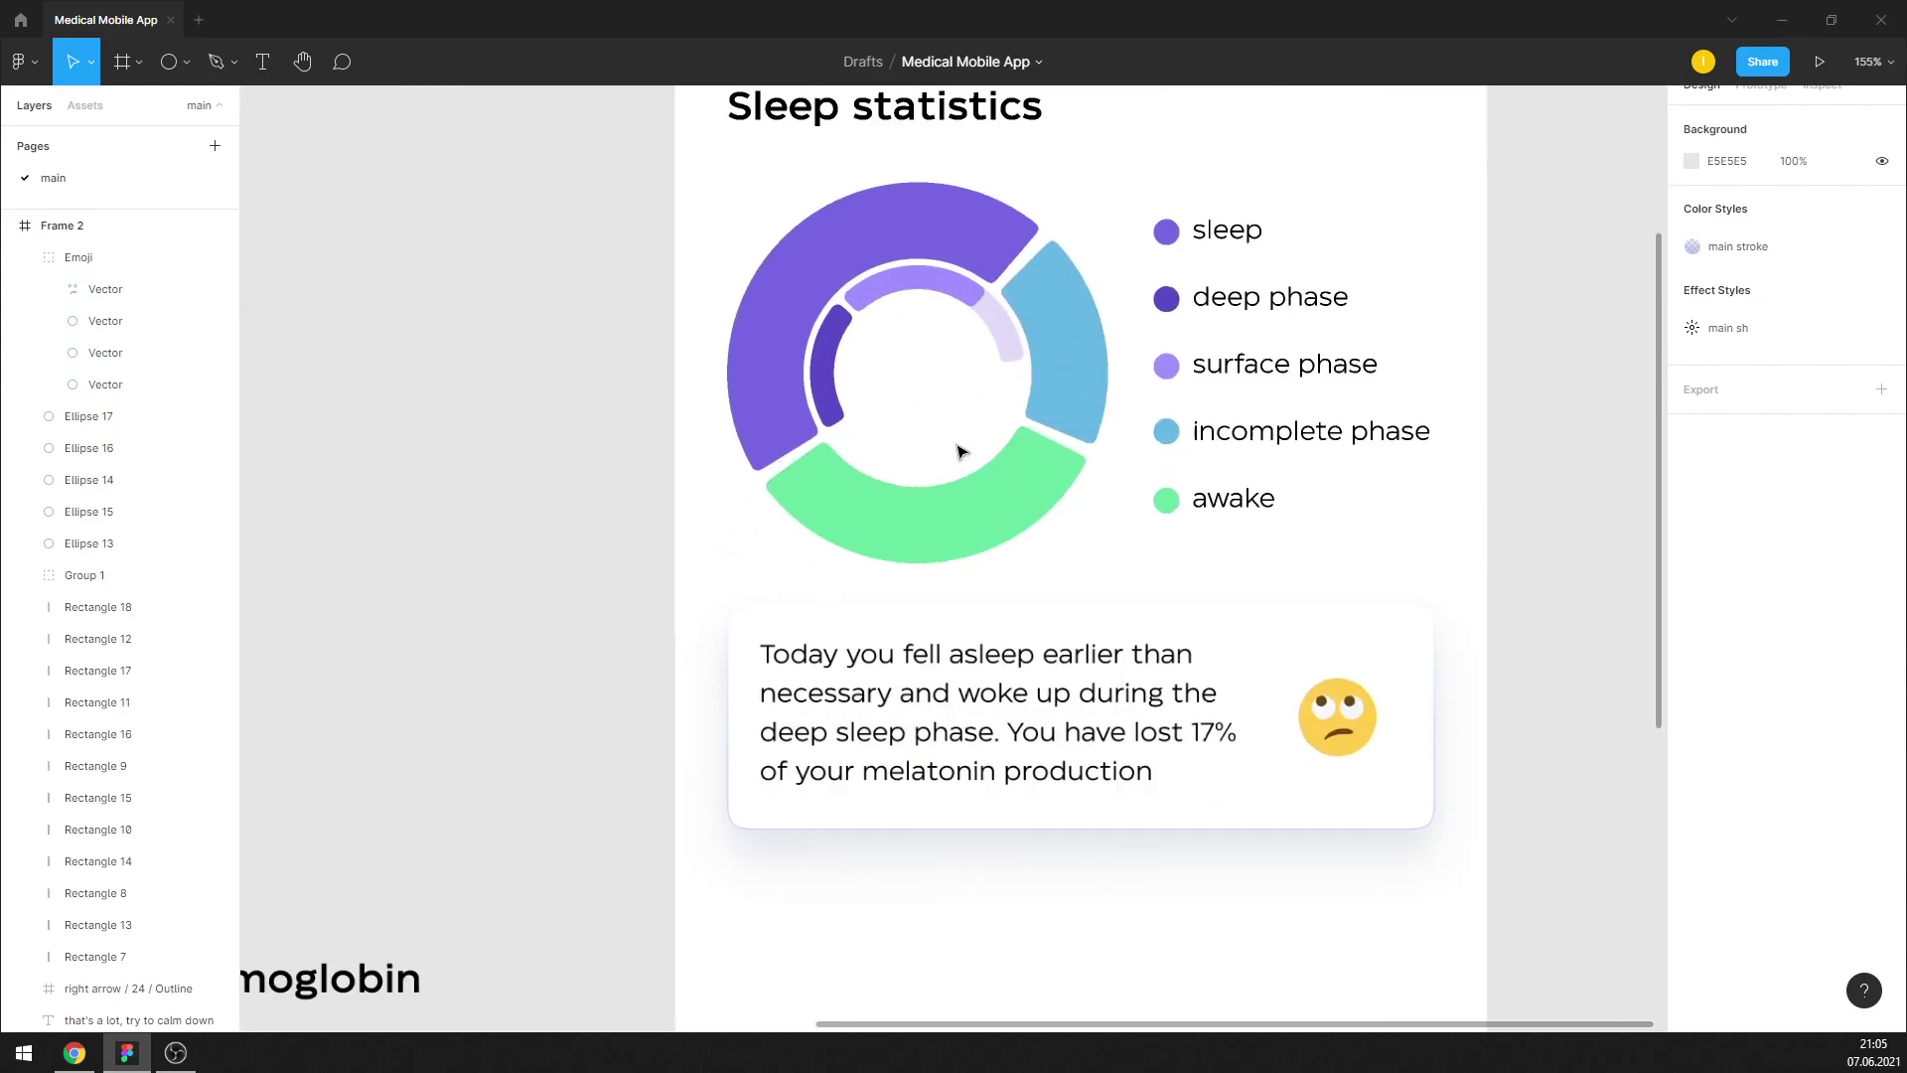
left_click(983, 673)
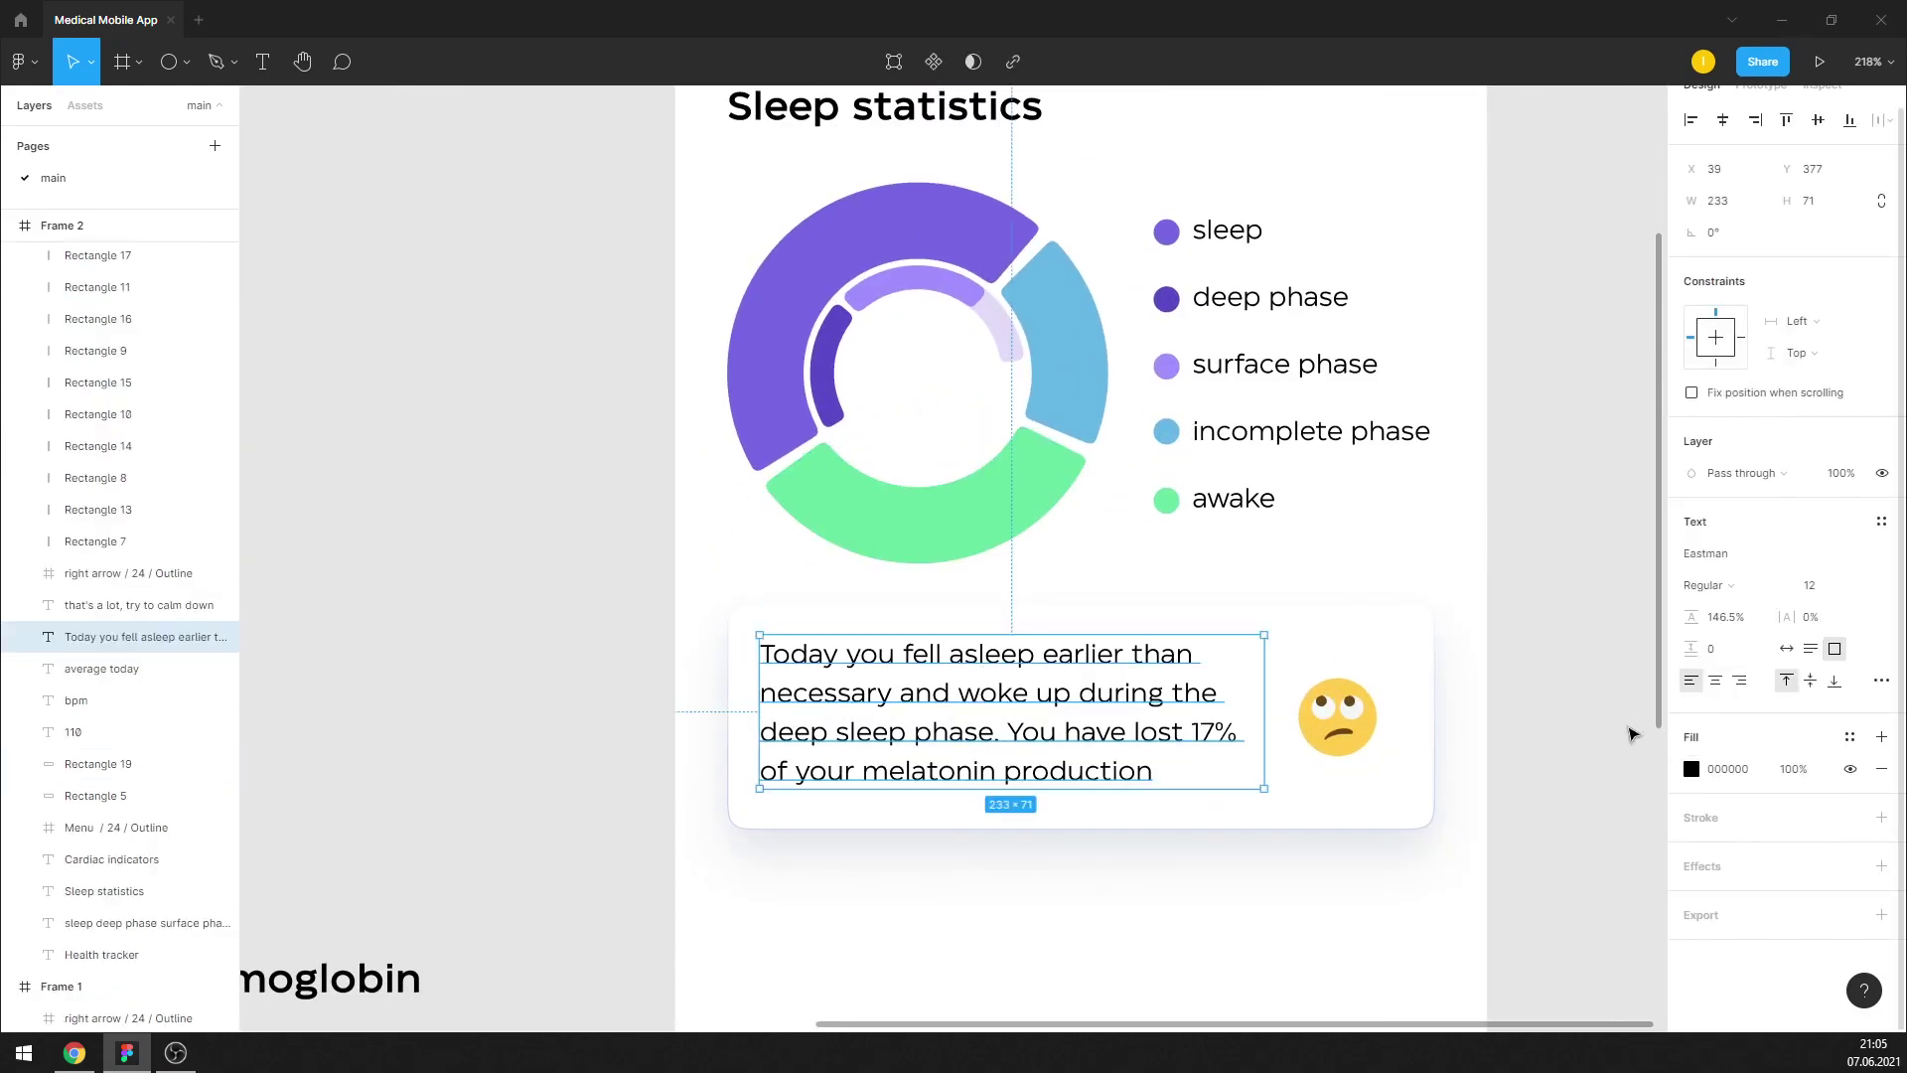
left_click(1464, 630)
scroll(993, 424, "up", 2)
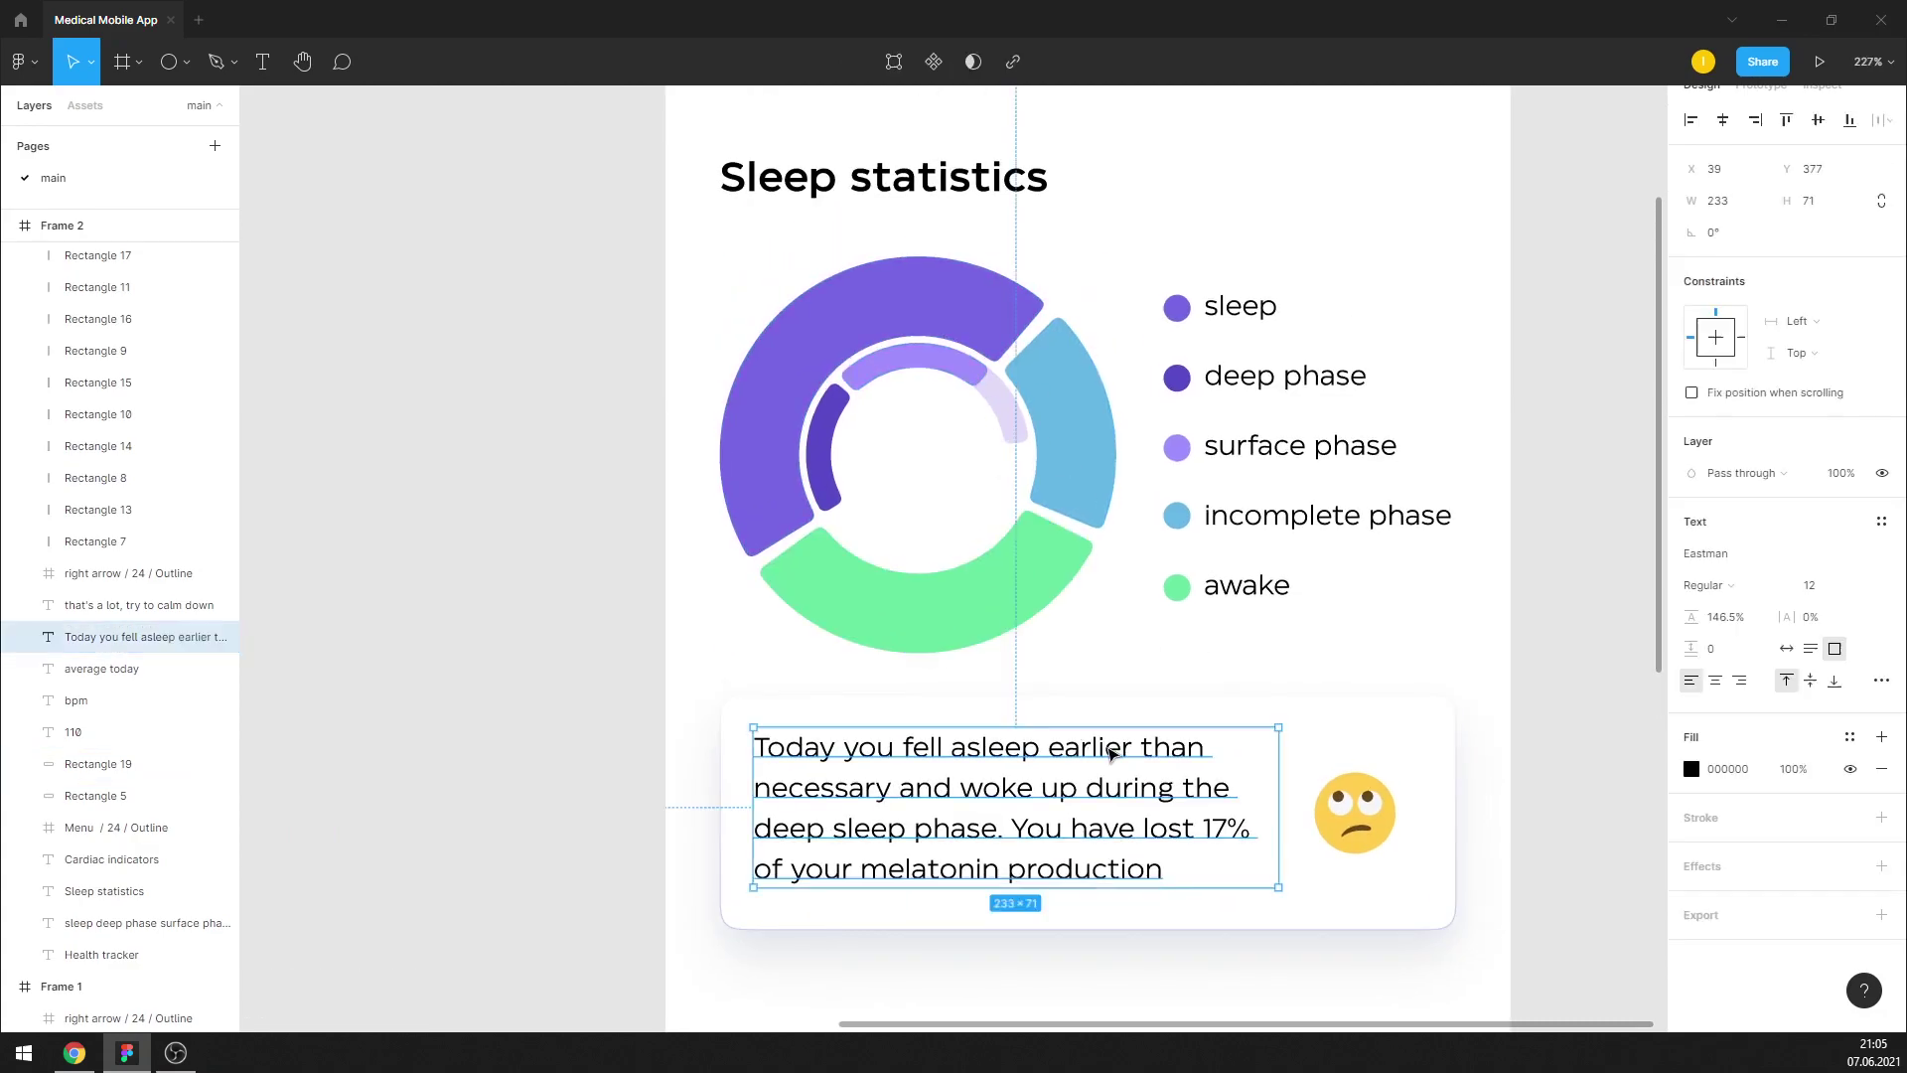
double_click(1230, 749)
type("141414")
key("Return")
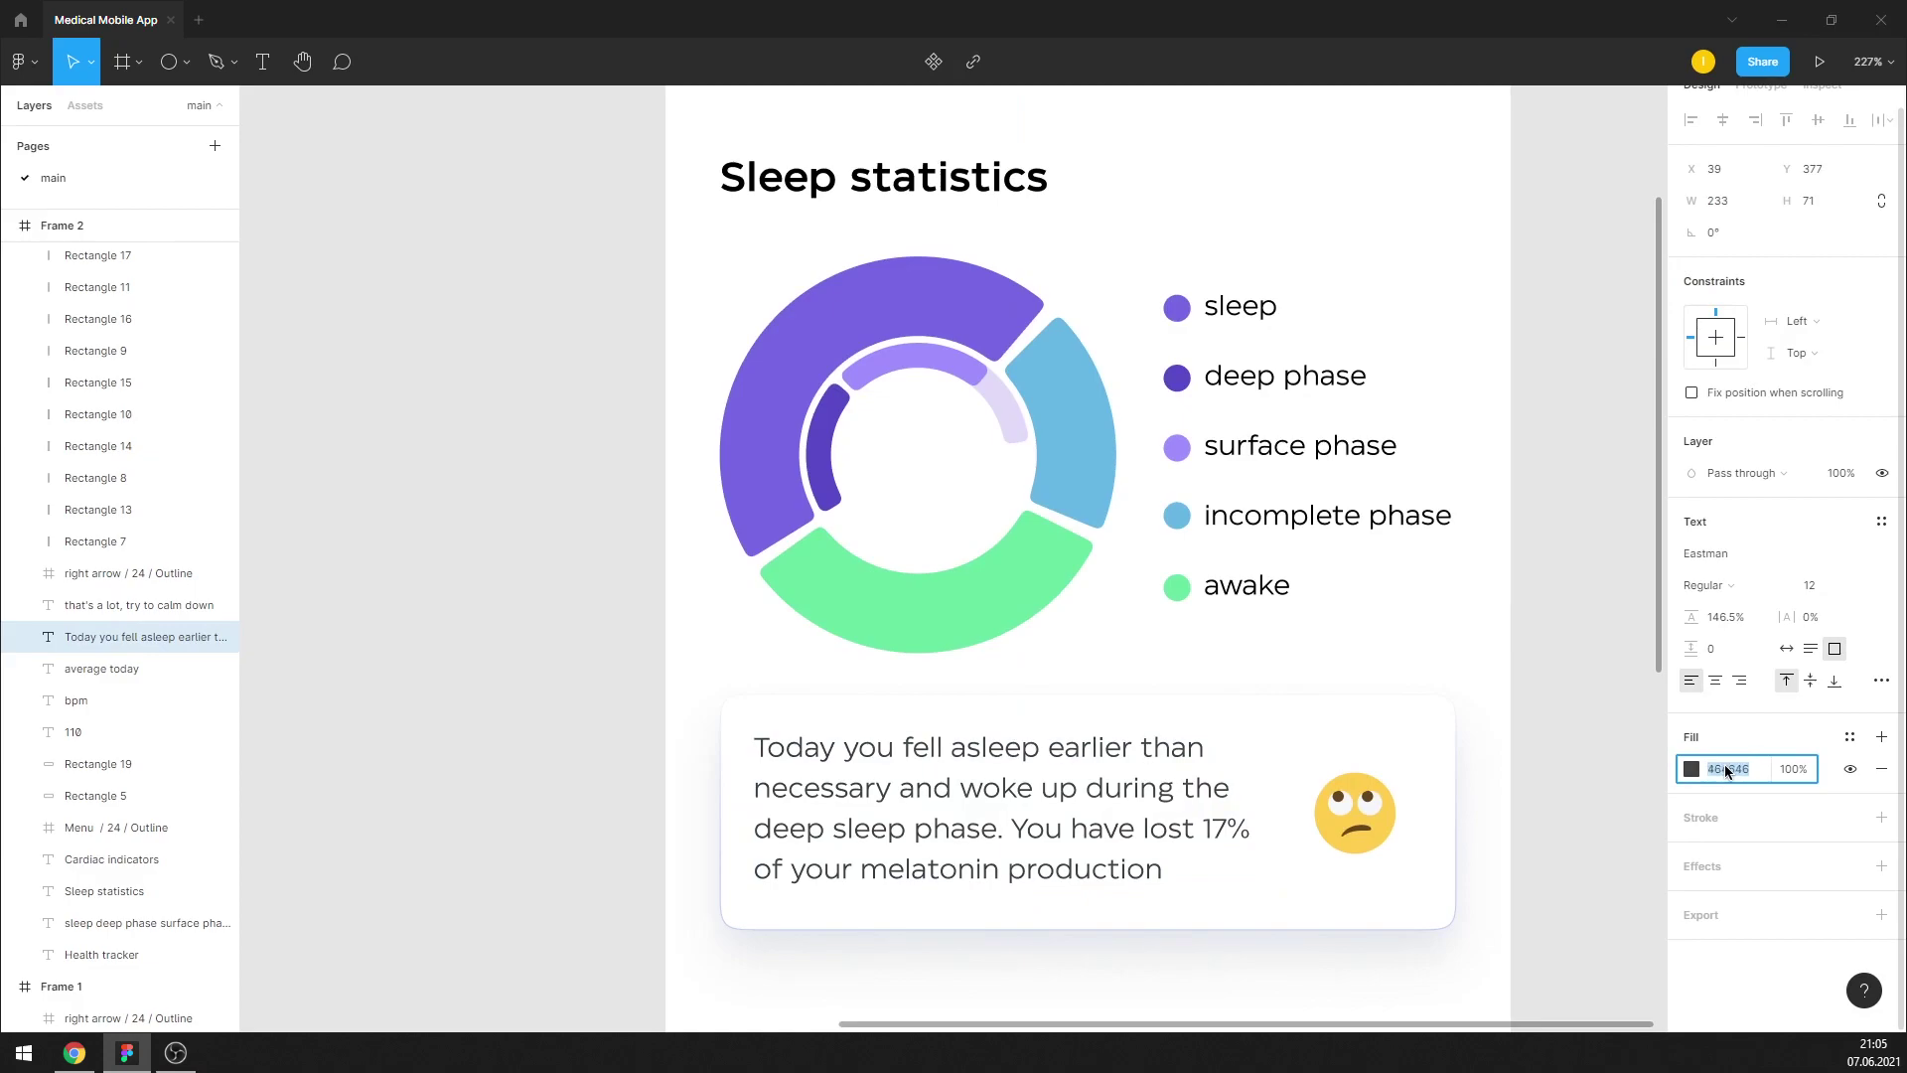
type("505050")
key("Return")
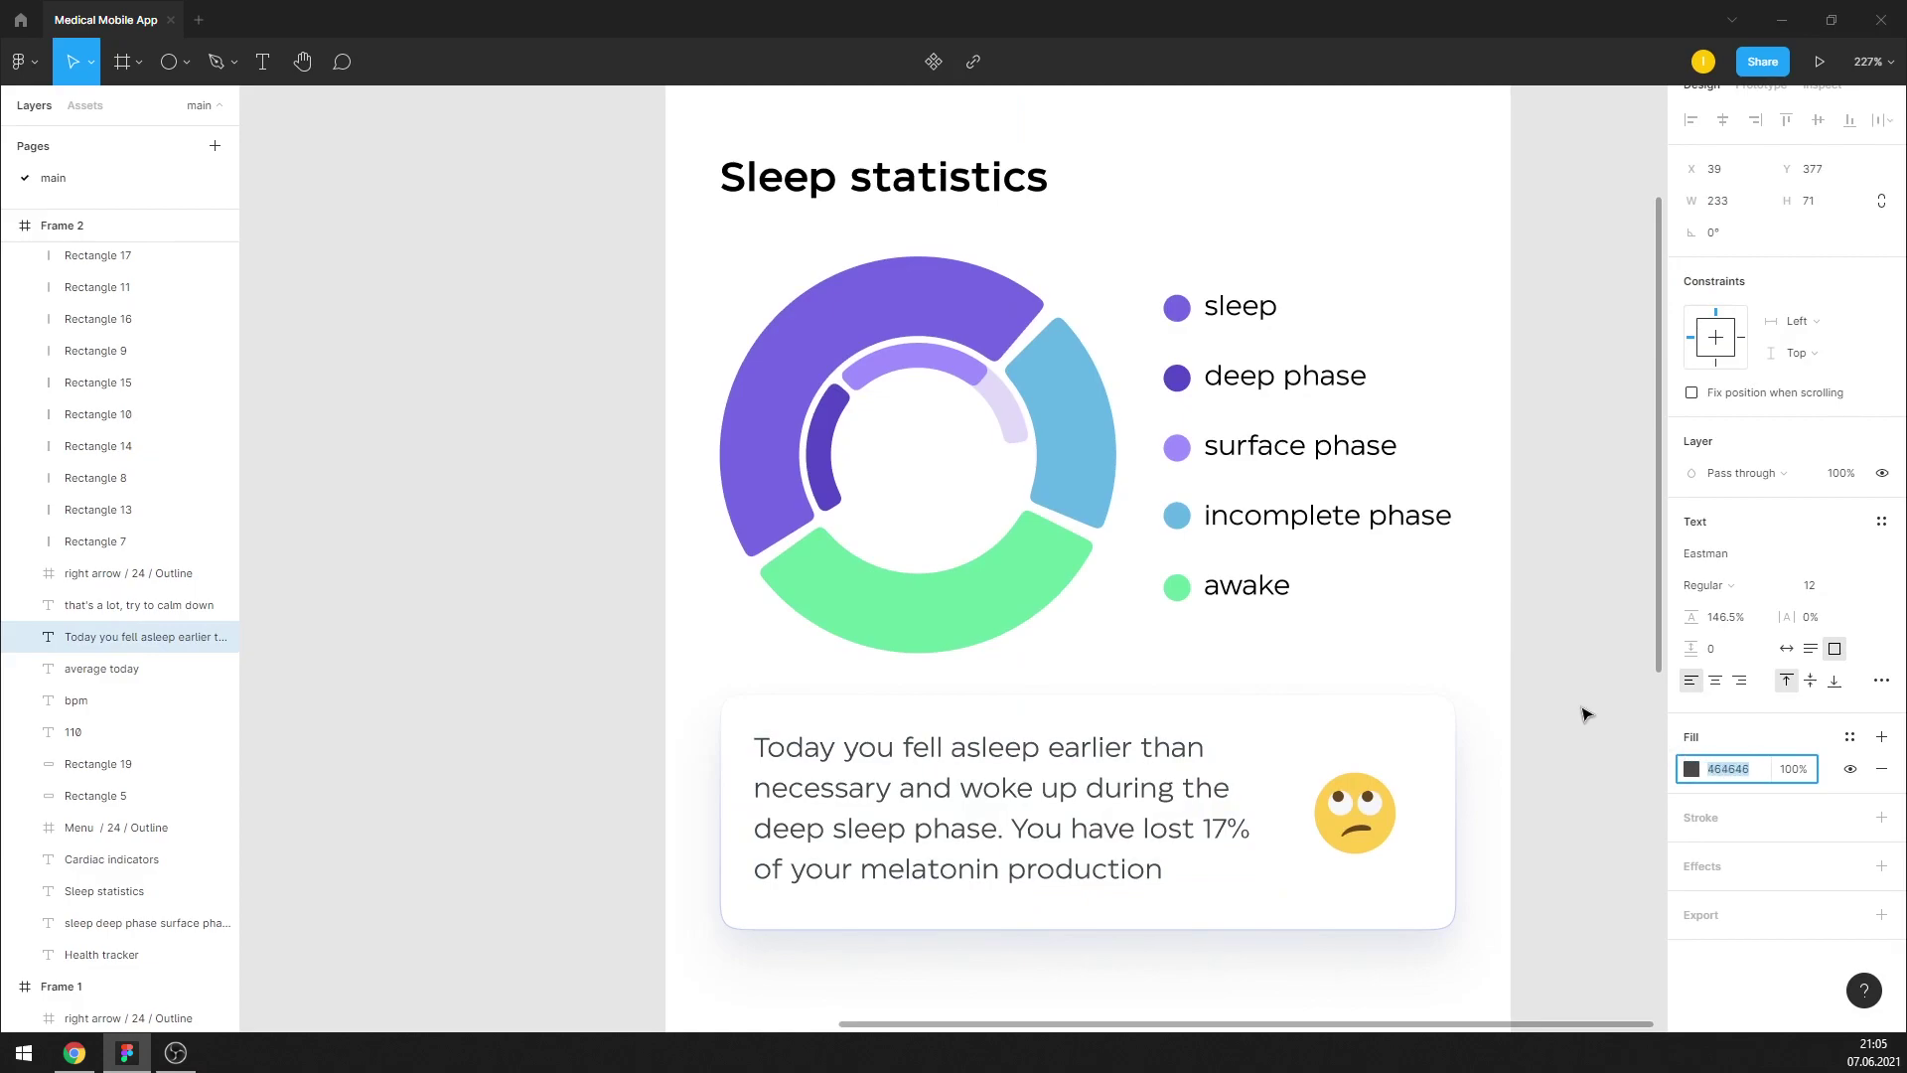
key("Escape")
Copy the chart legend labels onto the empty canvas
left_click(1230, 316)
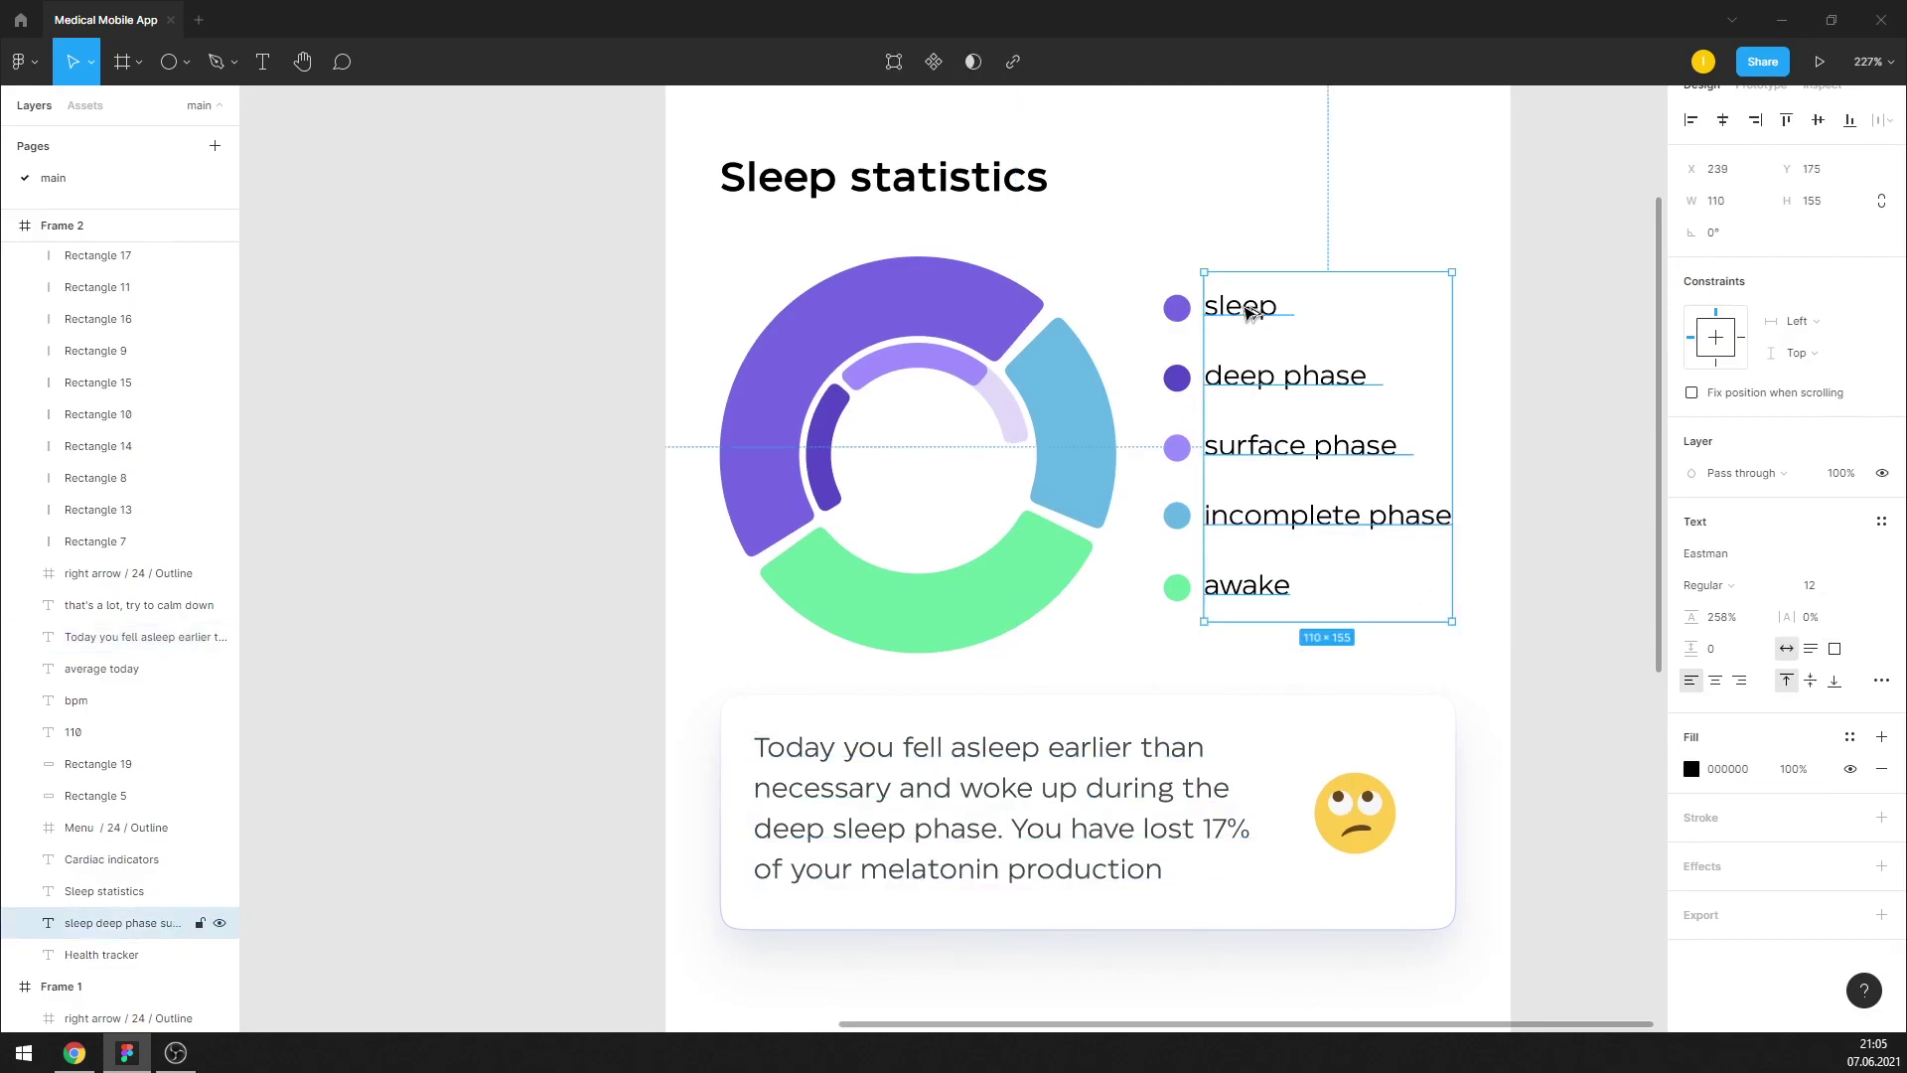
left_click_drag(1230, 316, 432, 385)
double_click(480, 472)
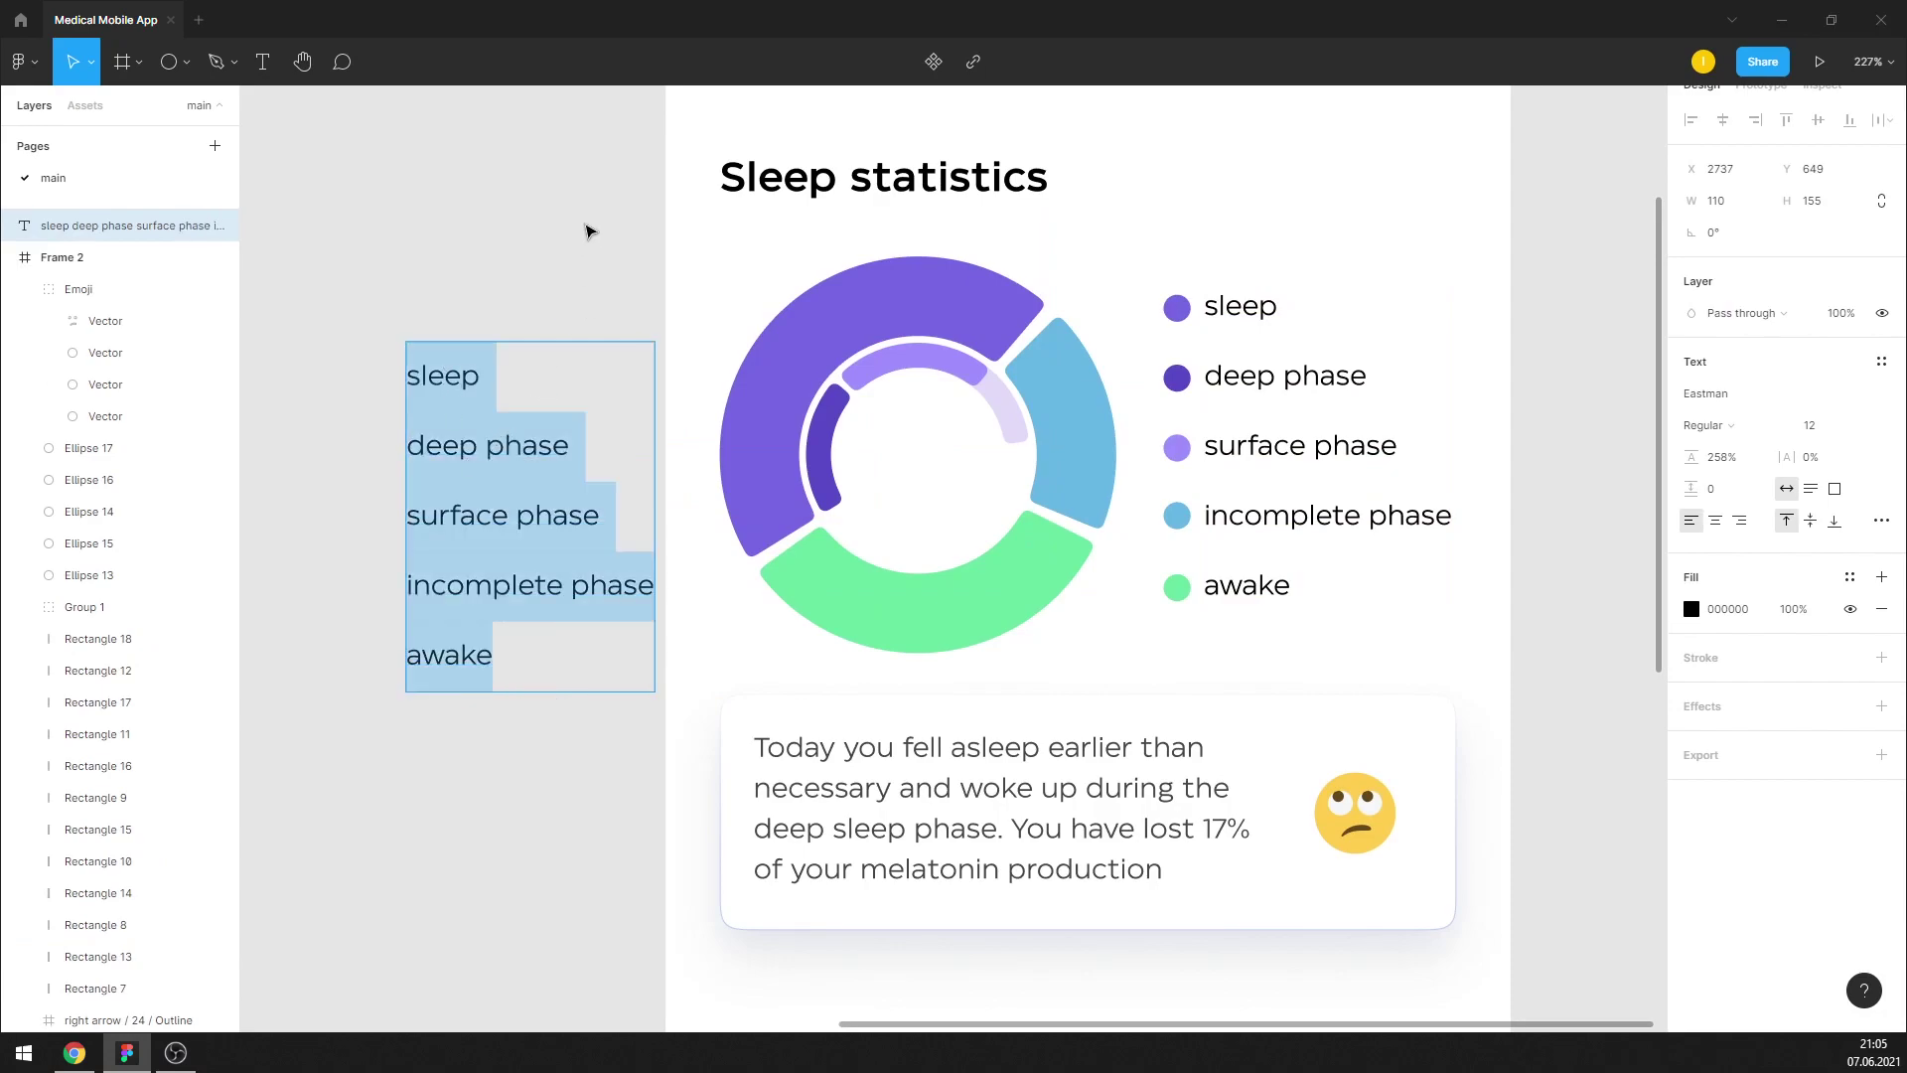
key("Escape")
Ungroup the donut chart into its separate arcs
left_click(818, 331)
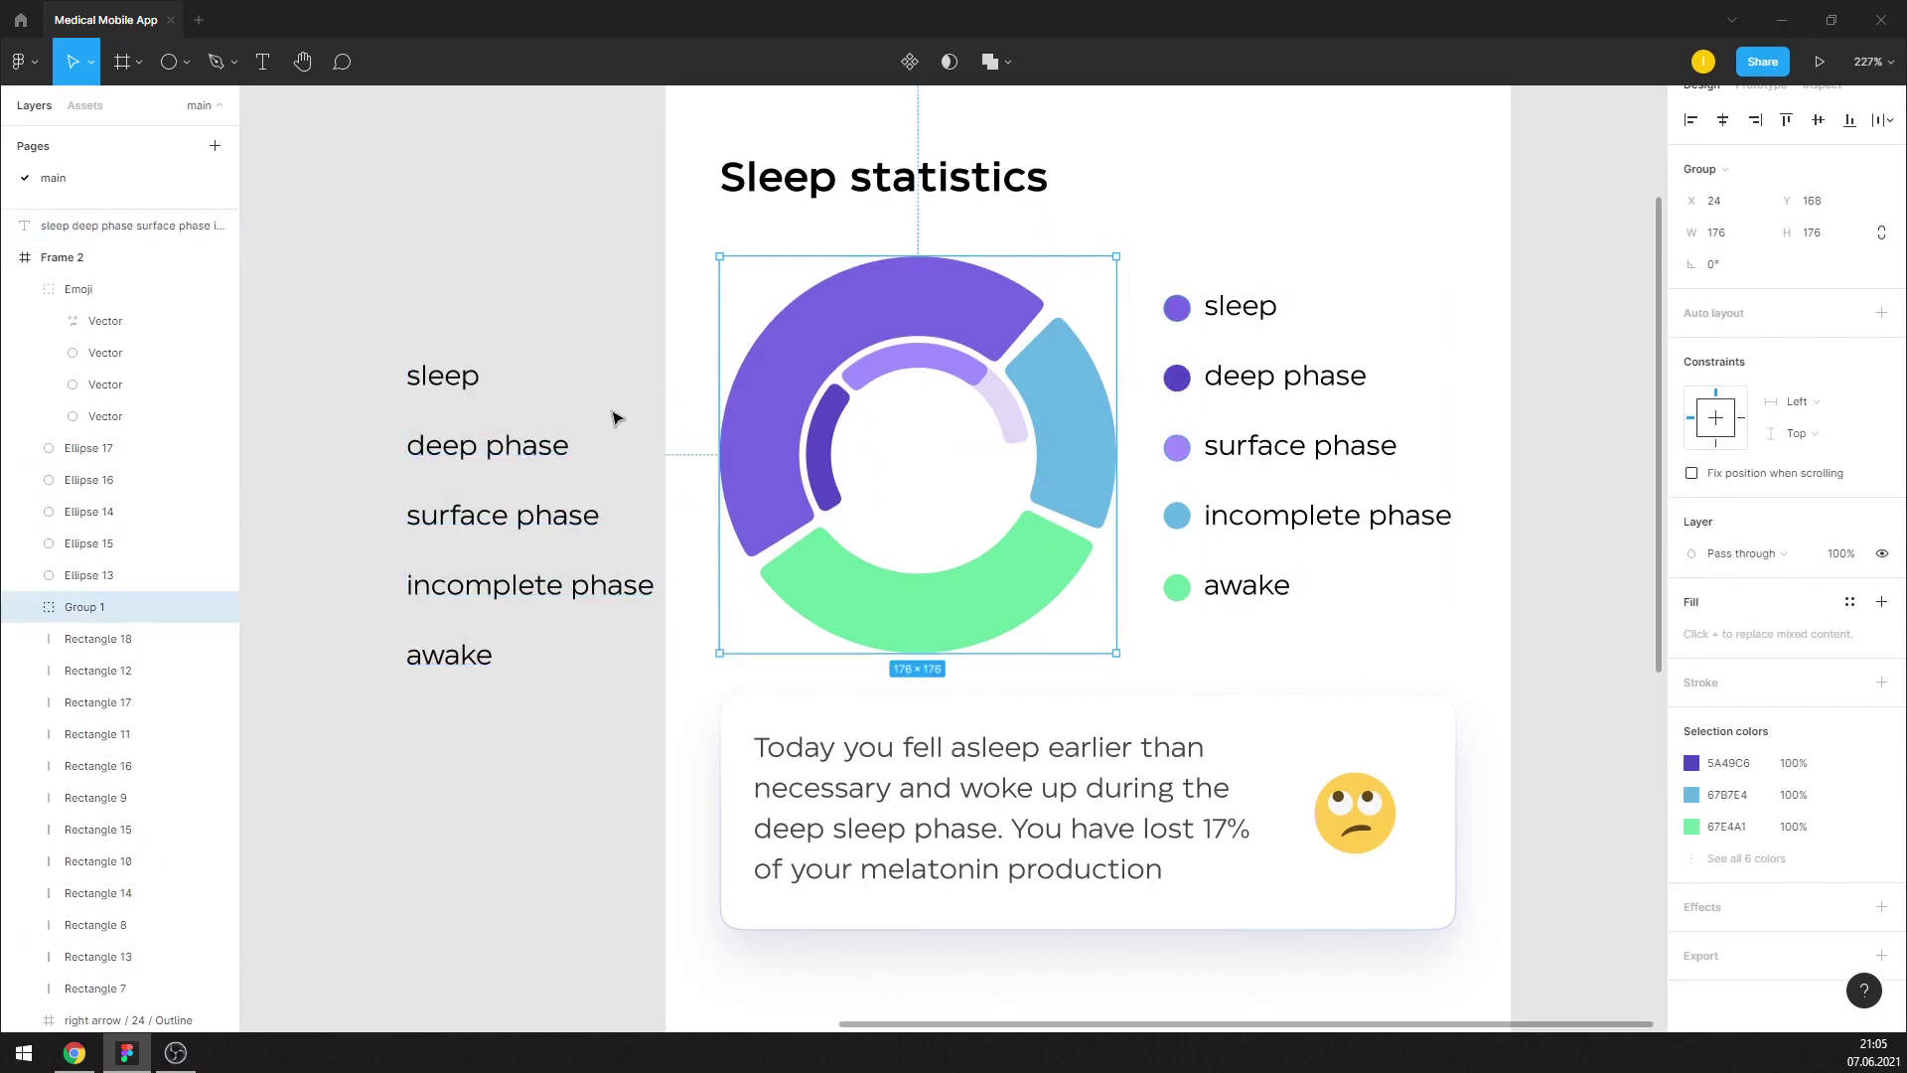
right_click(805, 357)
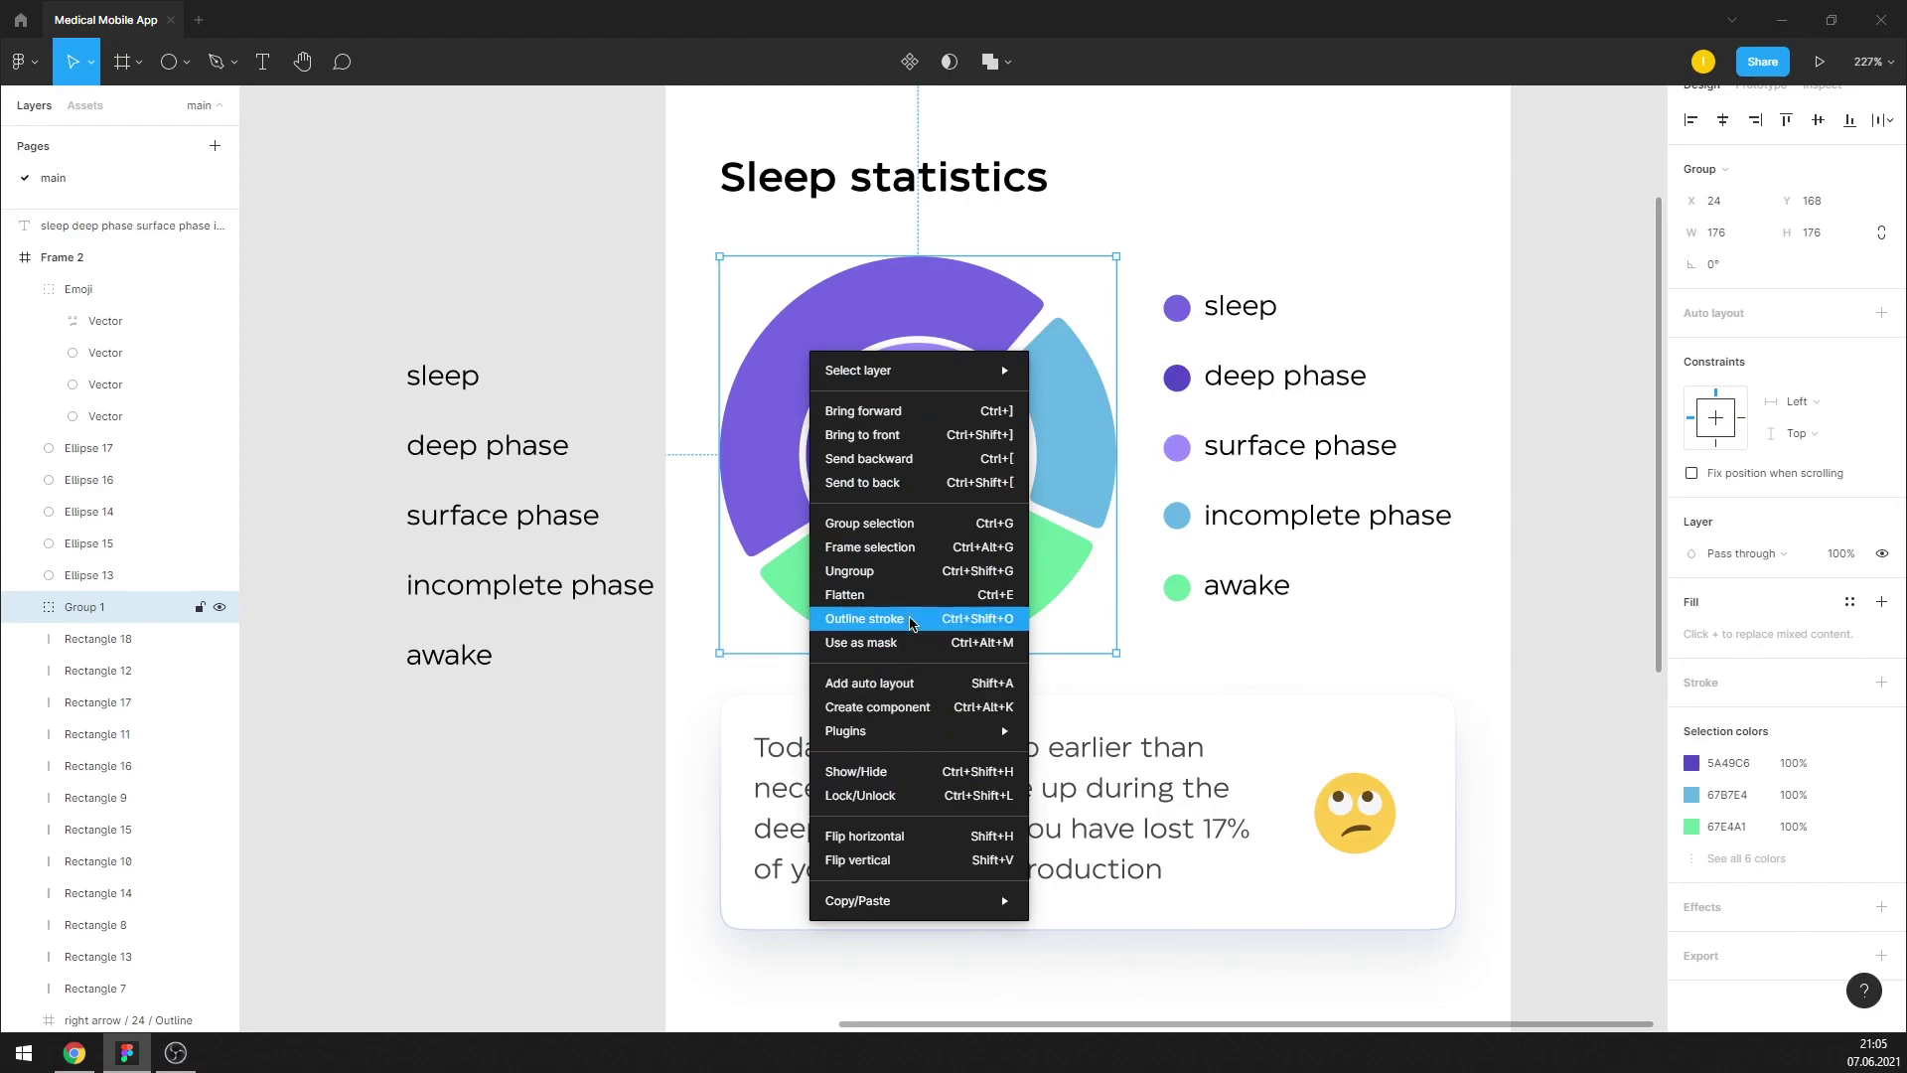
left_click(912, 571)
left_click(584, 286)
left_click(817, 335)
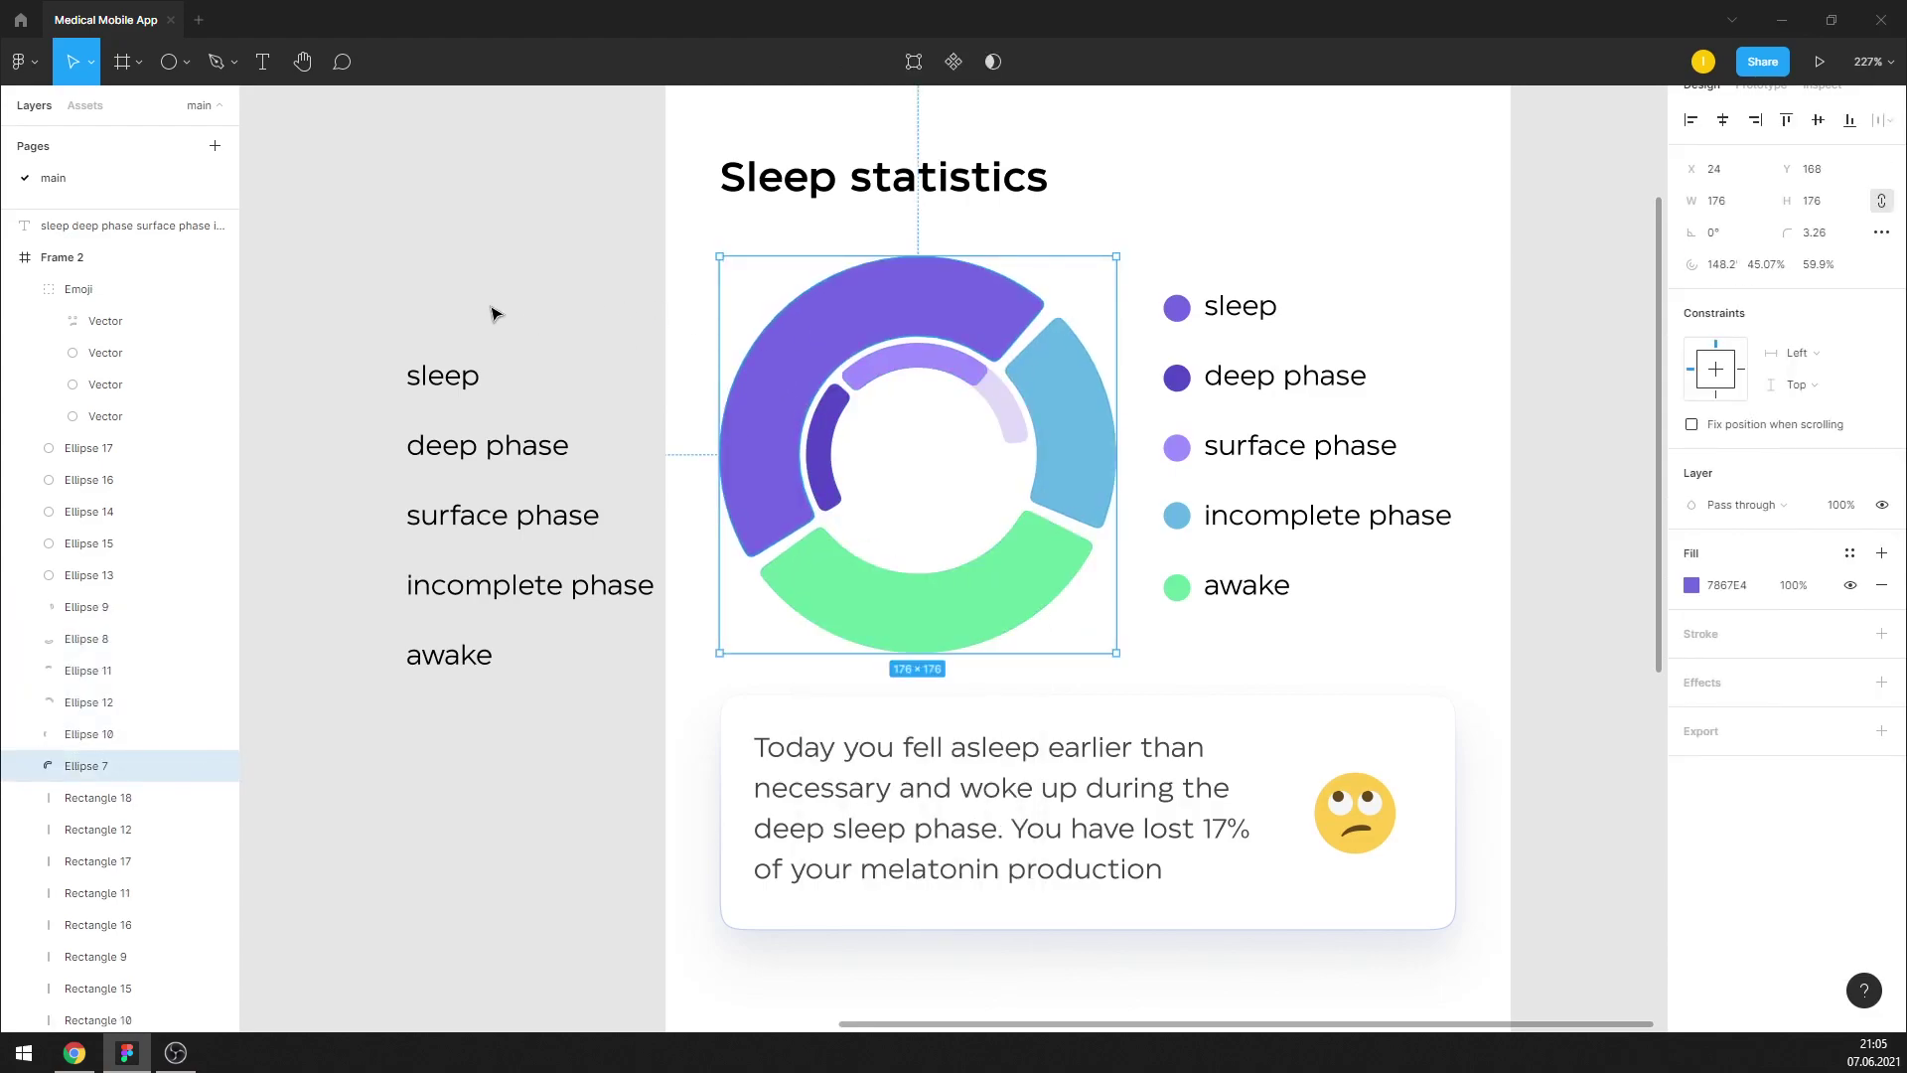
Turn the copied legend text into a white Medium '15%' label with auto line height, placed on the donut
double_click(459, 420)
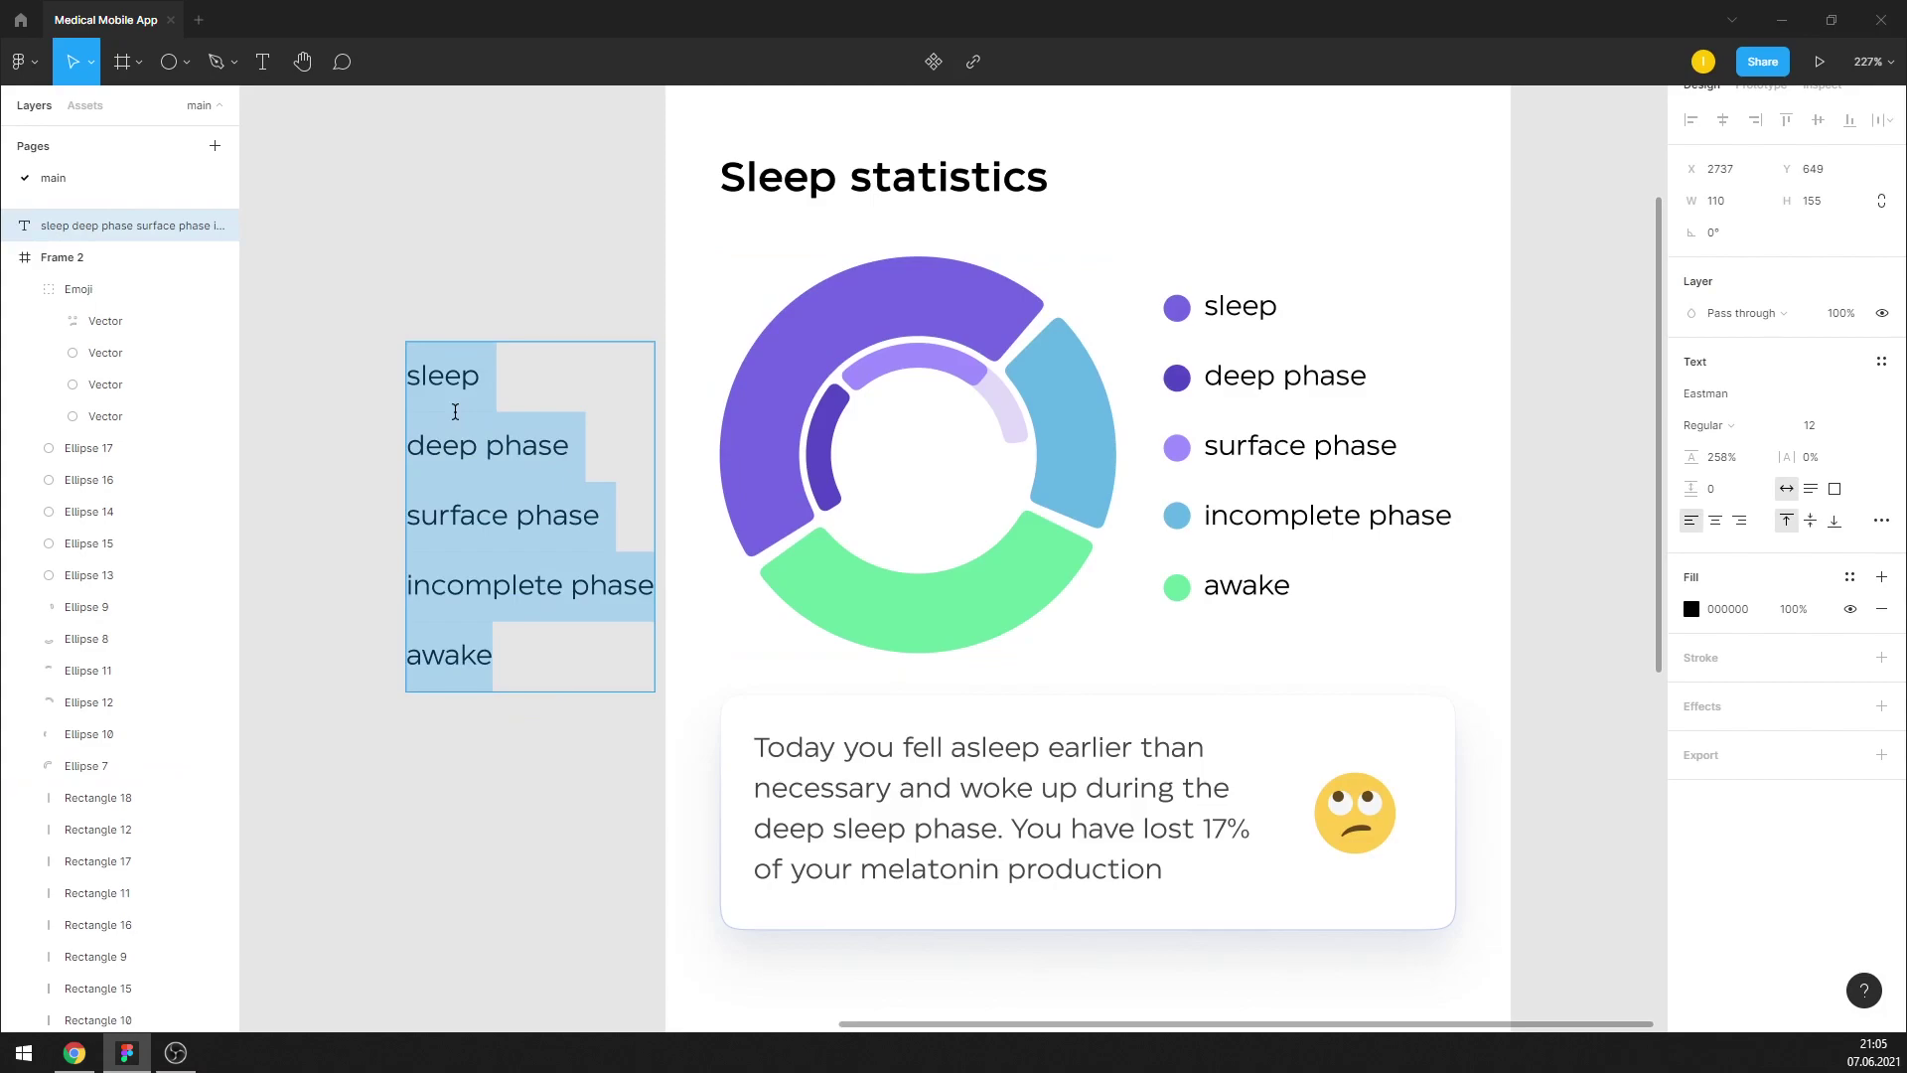
type("15%")
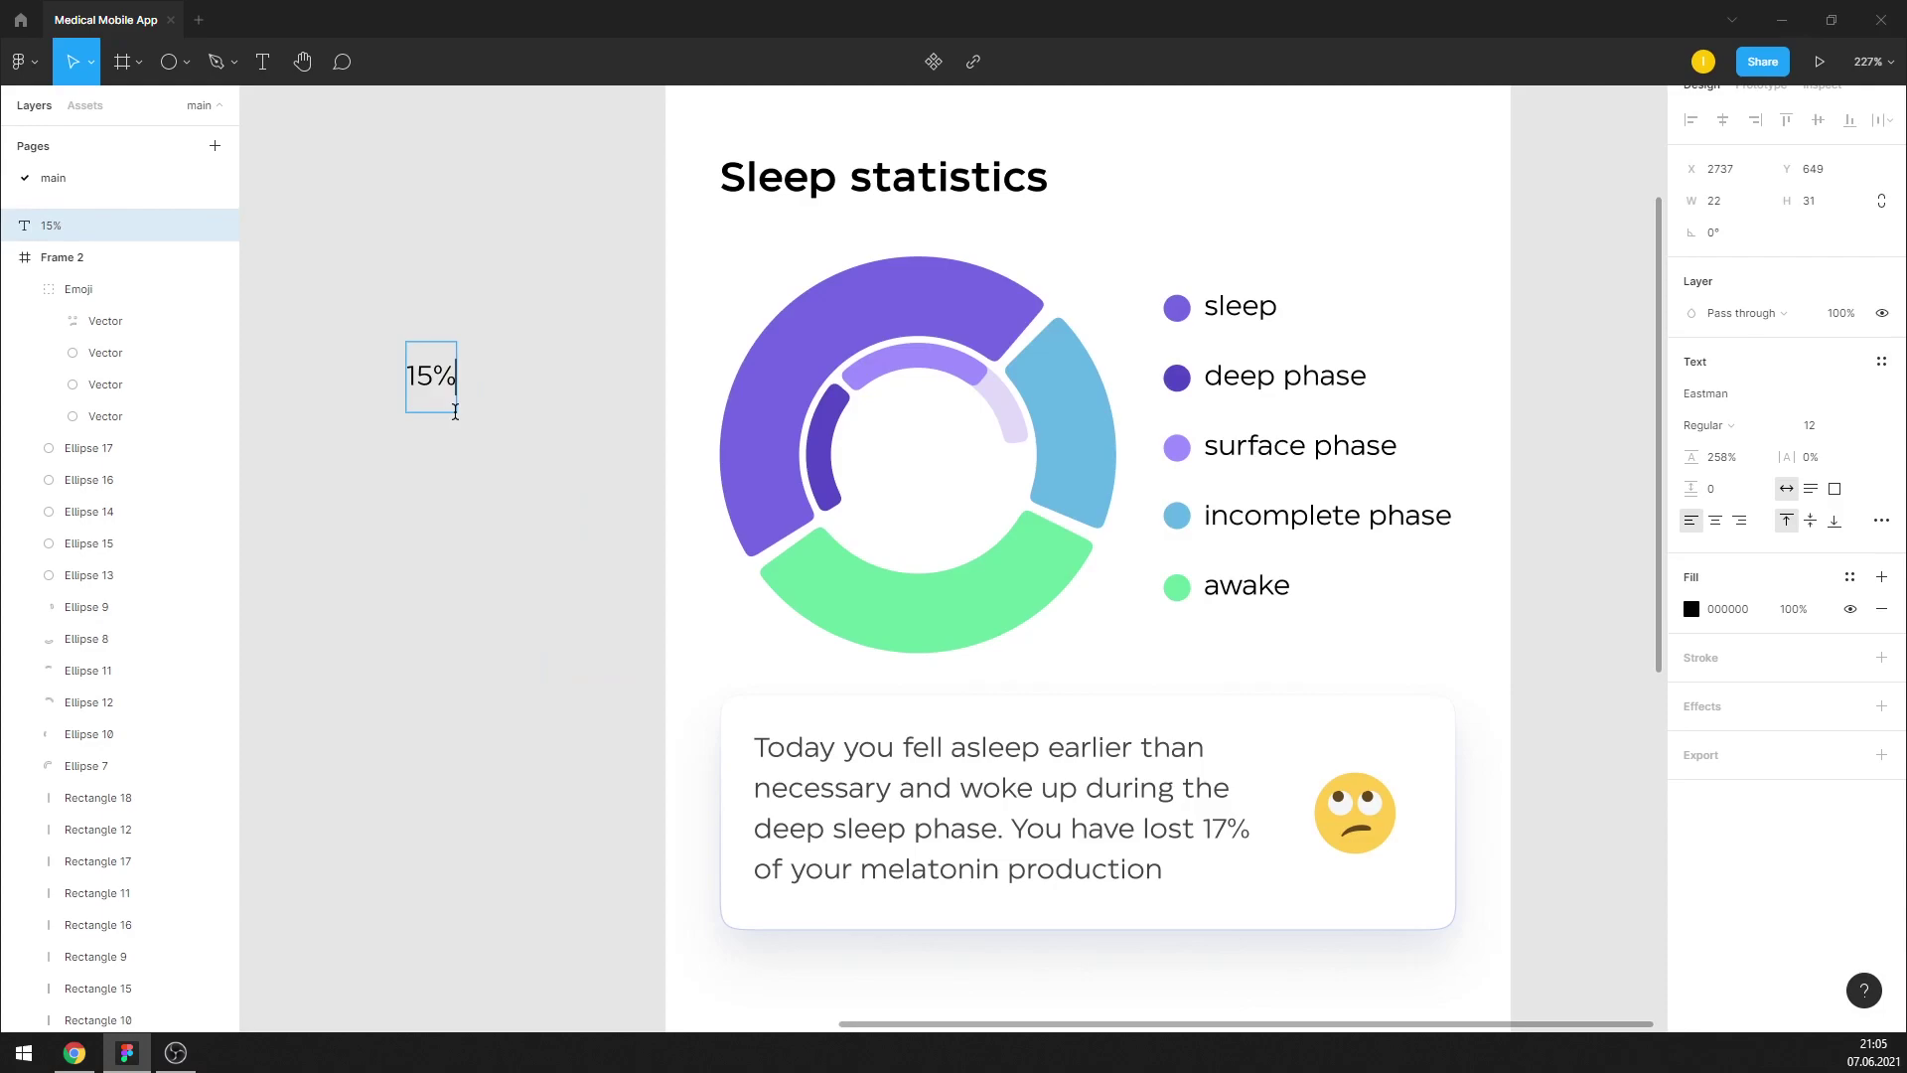
key("ctrl+a")
left_click(1723, 457)
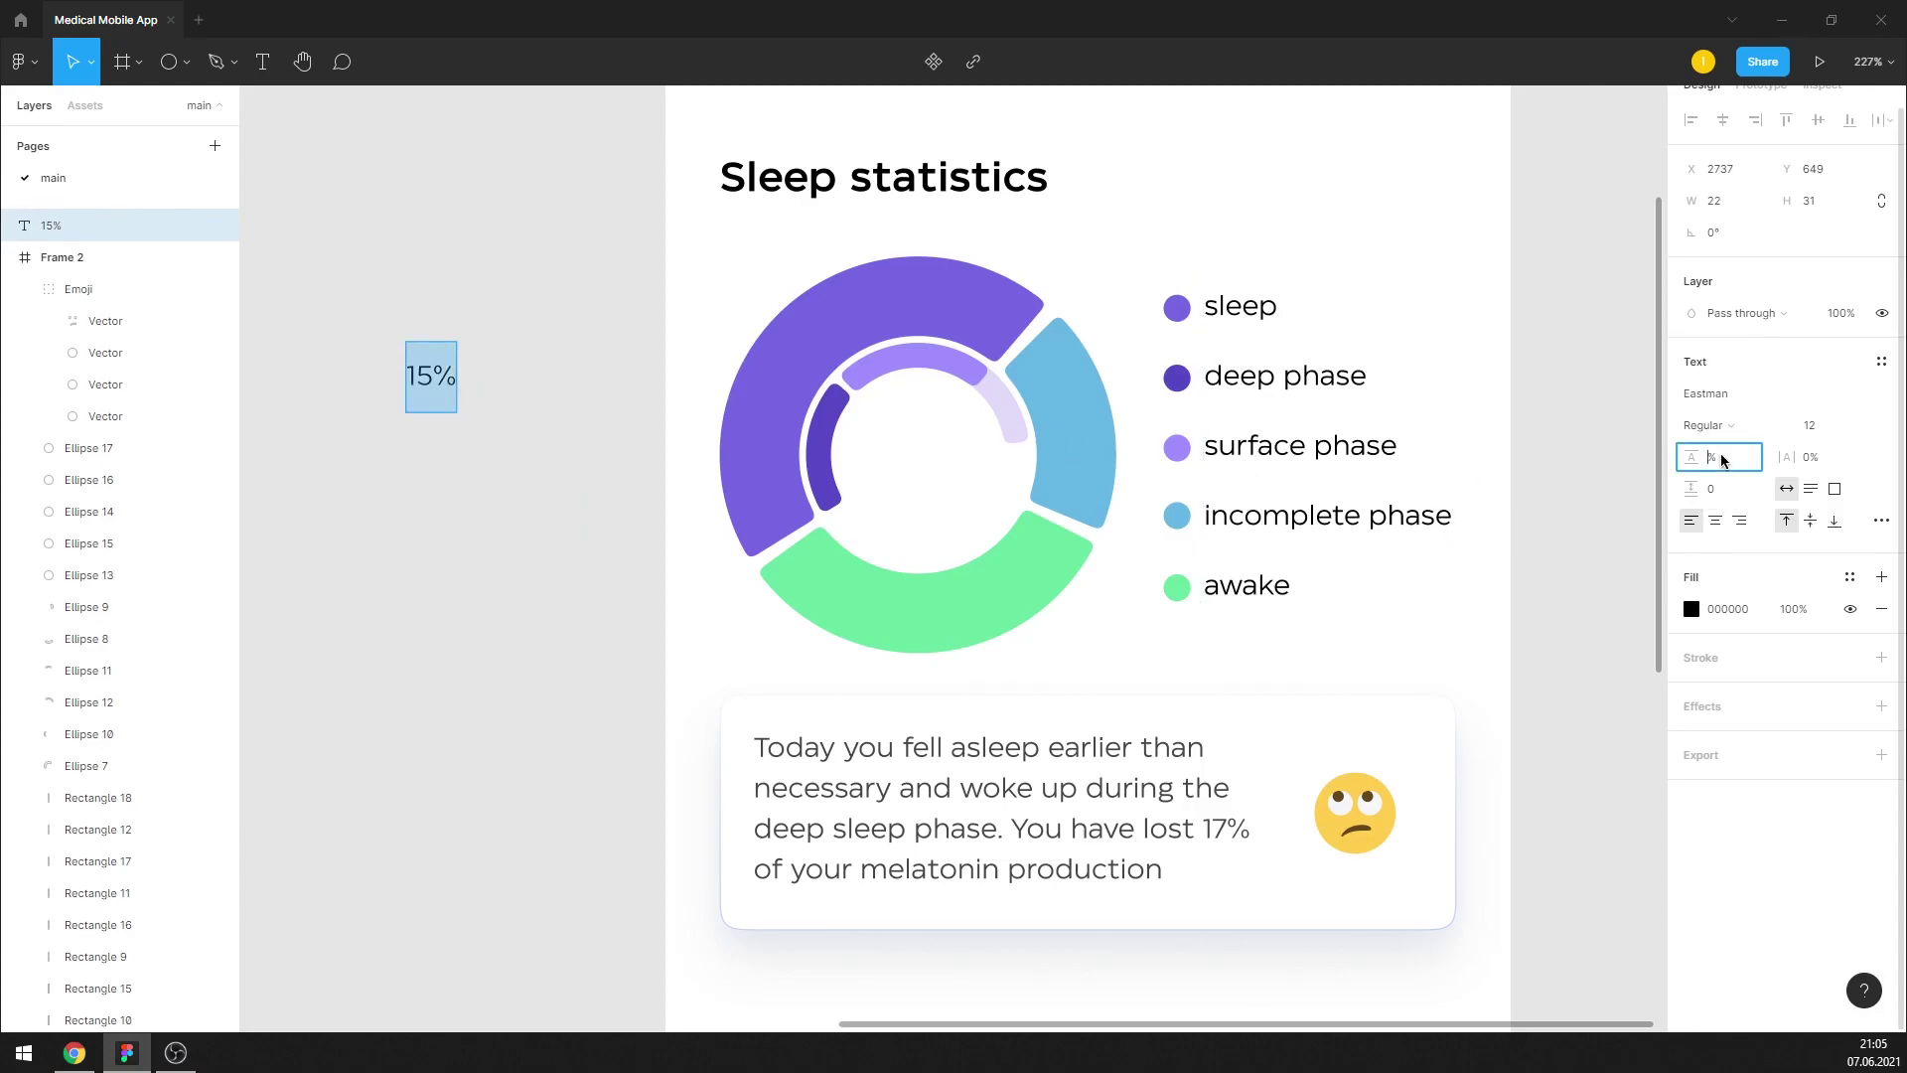
type("auto")
key("Return")
left_click(1706, 426)
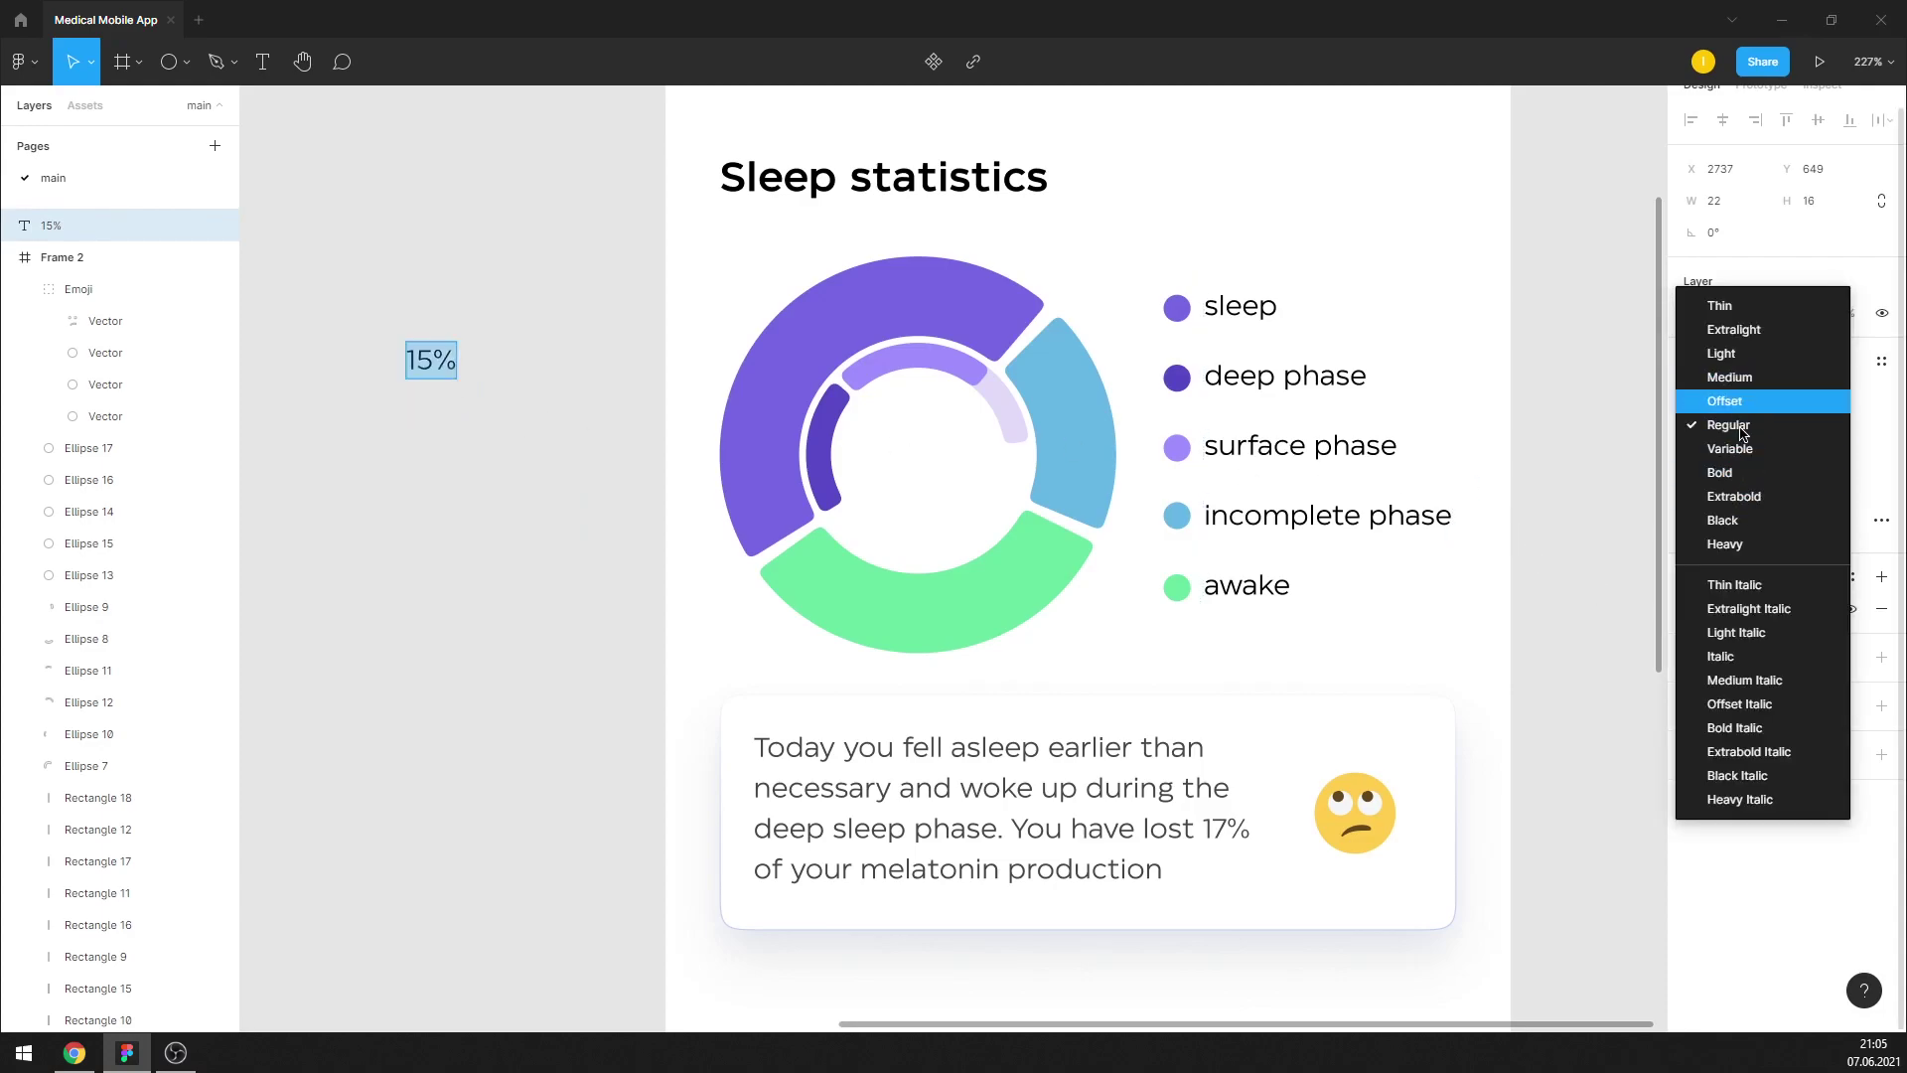
left_click(1729, 377)
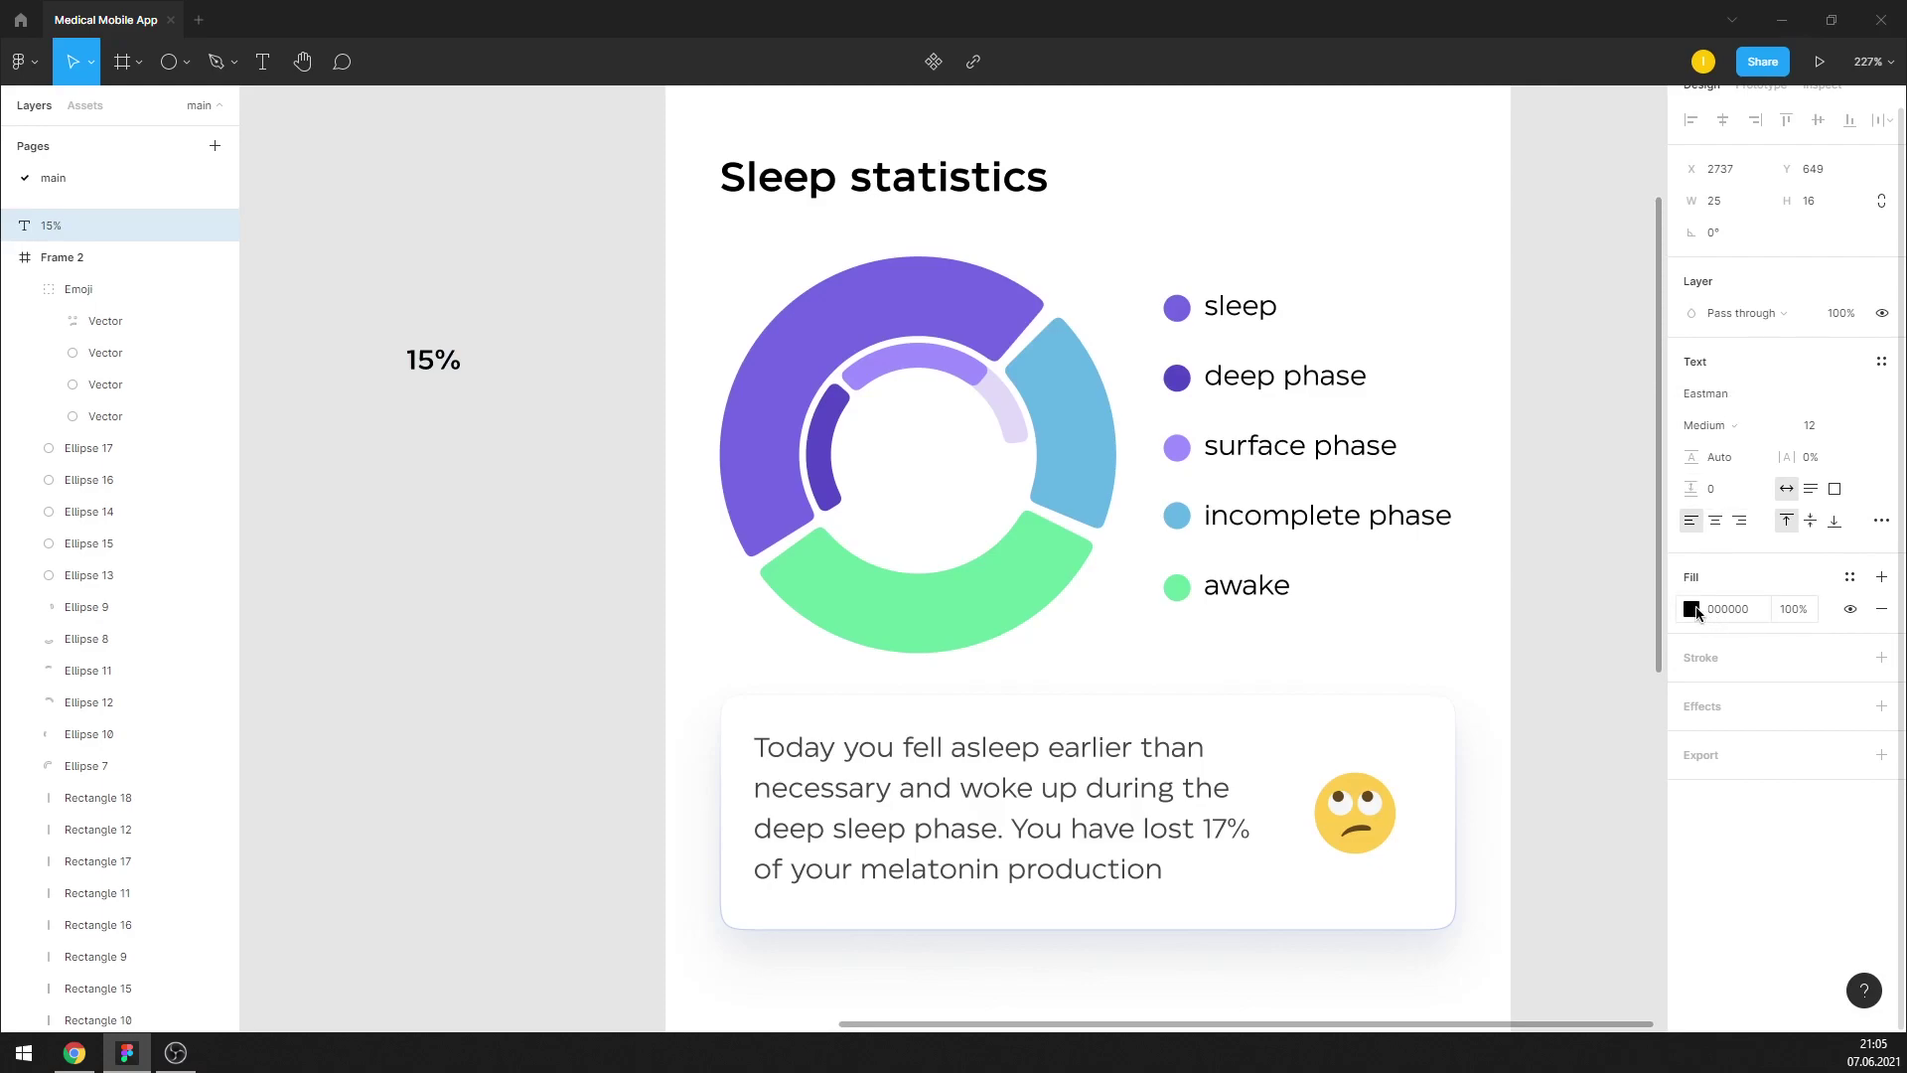
left_click(1691, 609)
type("FFFFFF")
key("Return")
key("Escape")
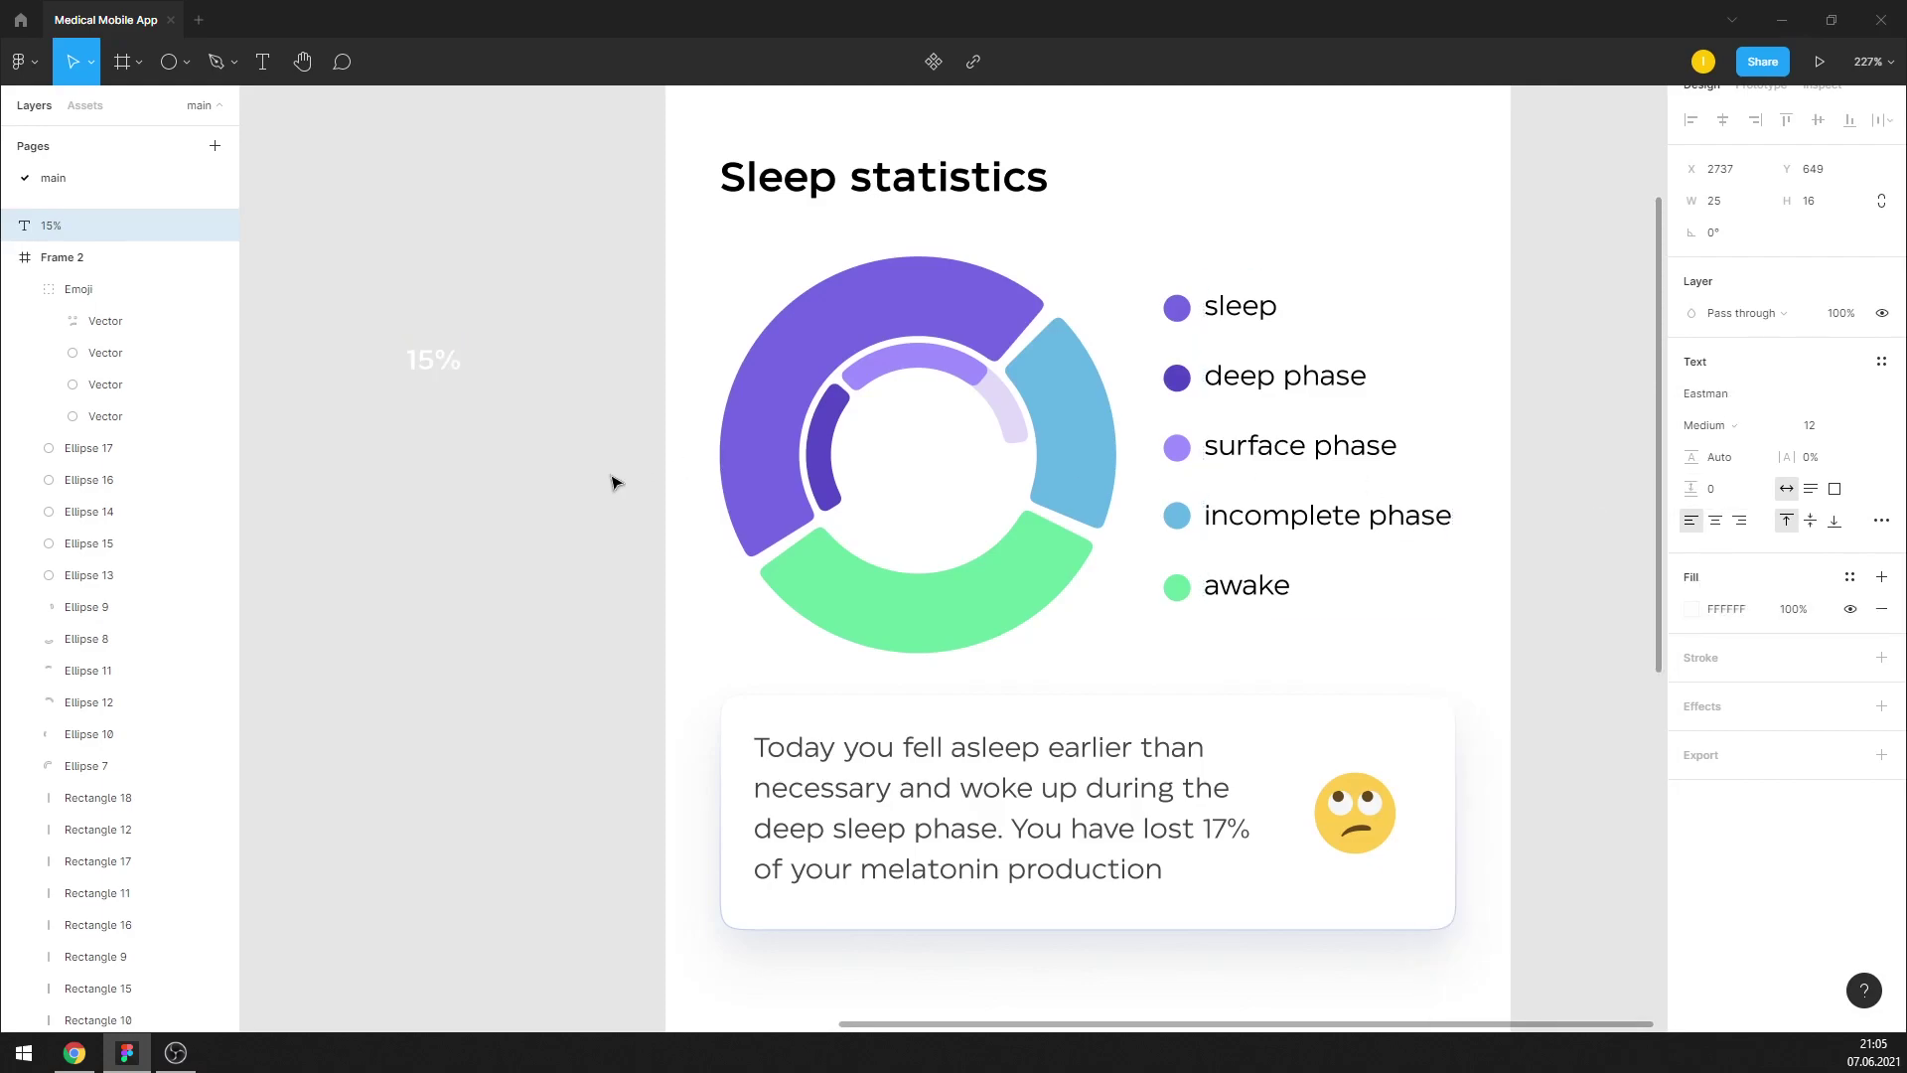
mouse_move(438, 363)
left_mouse_down()
mouse_move(1076, 429)
mouse_move(808, 345)
mouse_move(926, 621)
left_mouse_up()
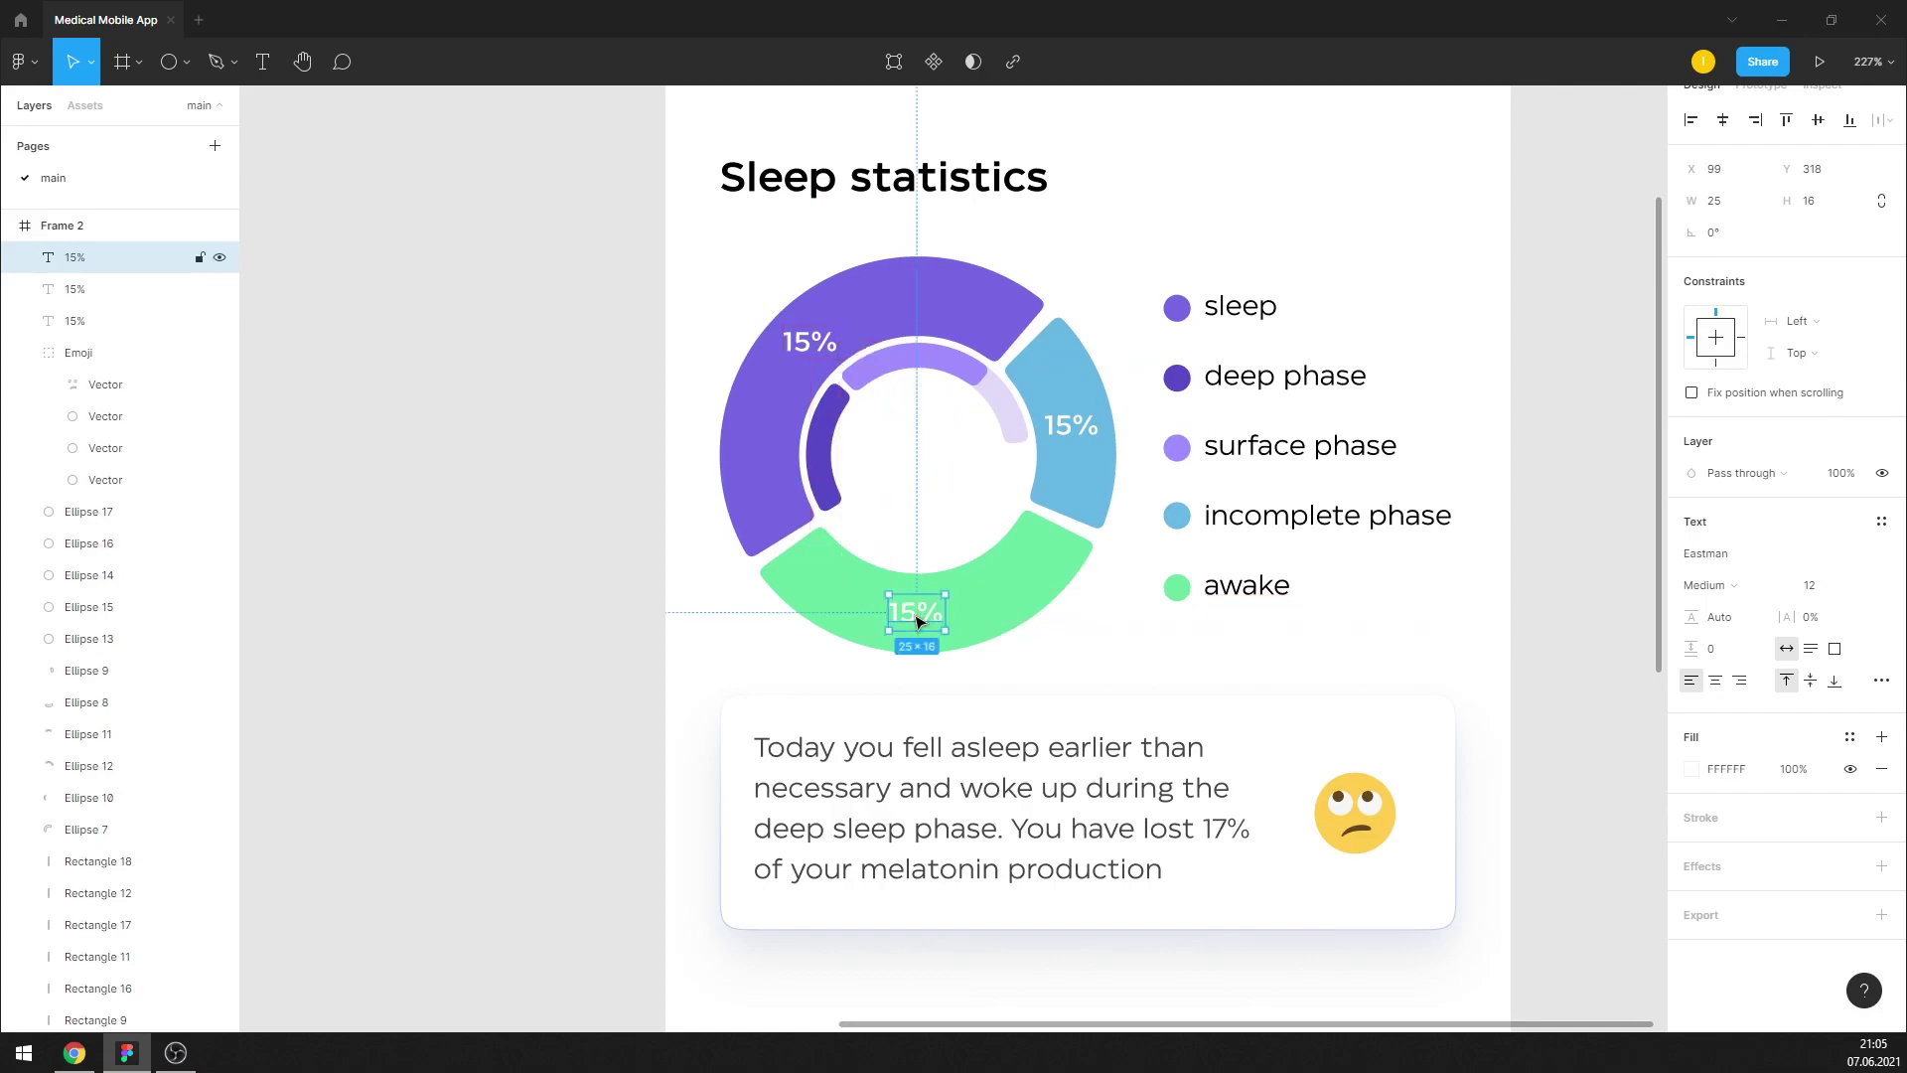
Darken the green arc to 49D683 and the awake legend dot to 49C683
left_click(990, 597)
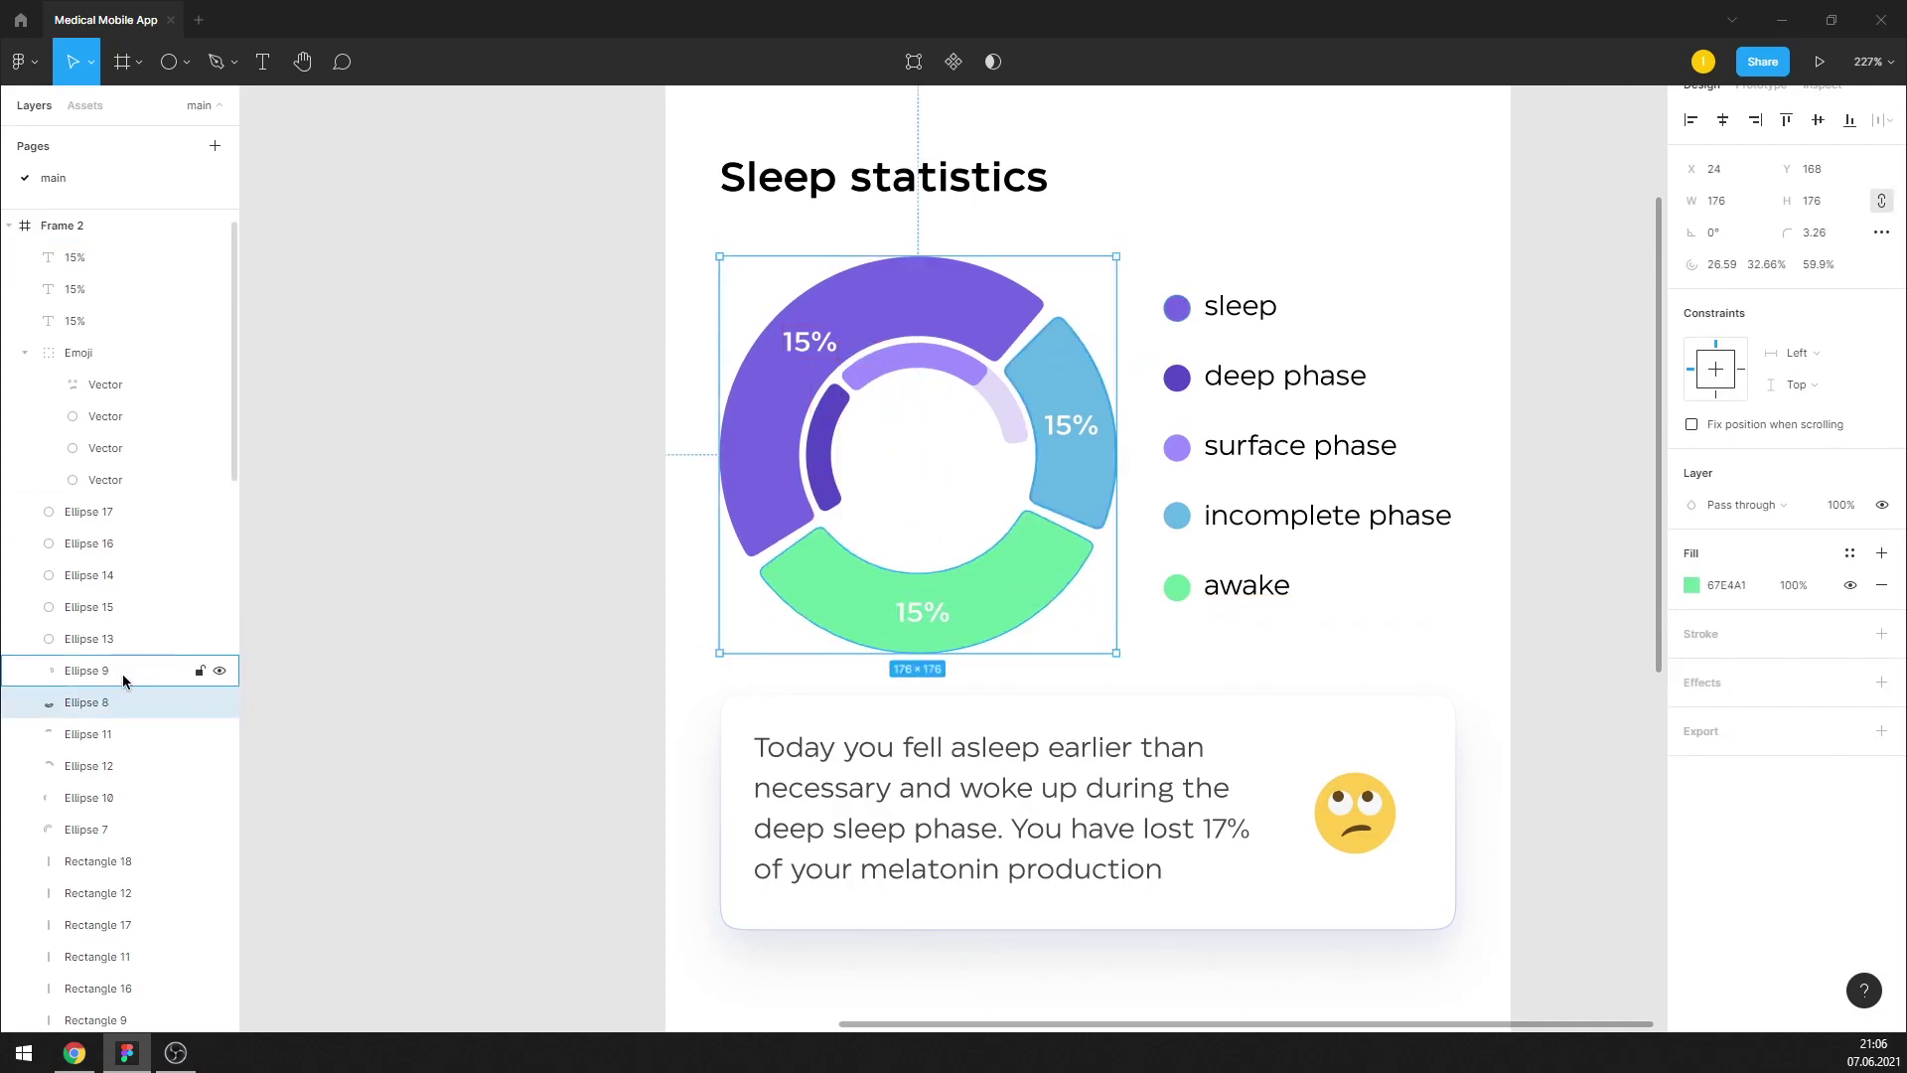
left_click(1728, 585)
type("49D683")
key("Return")
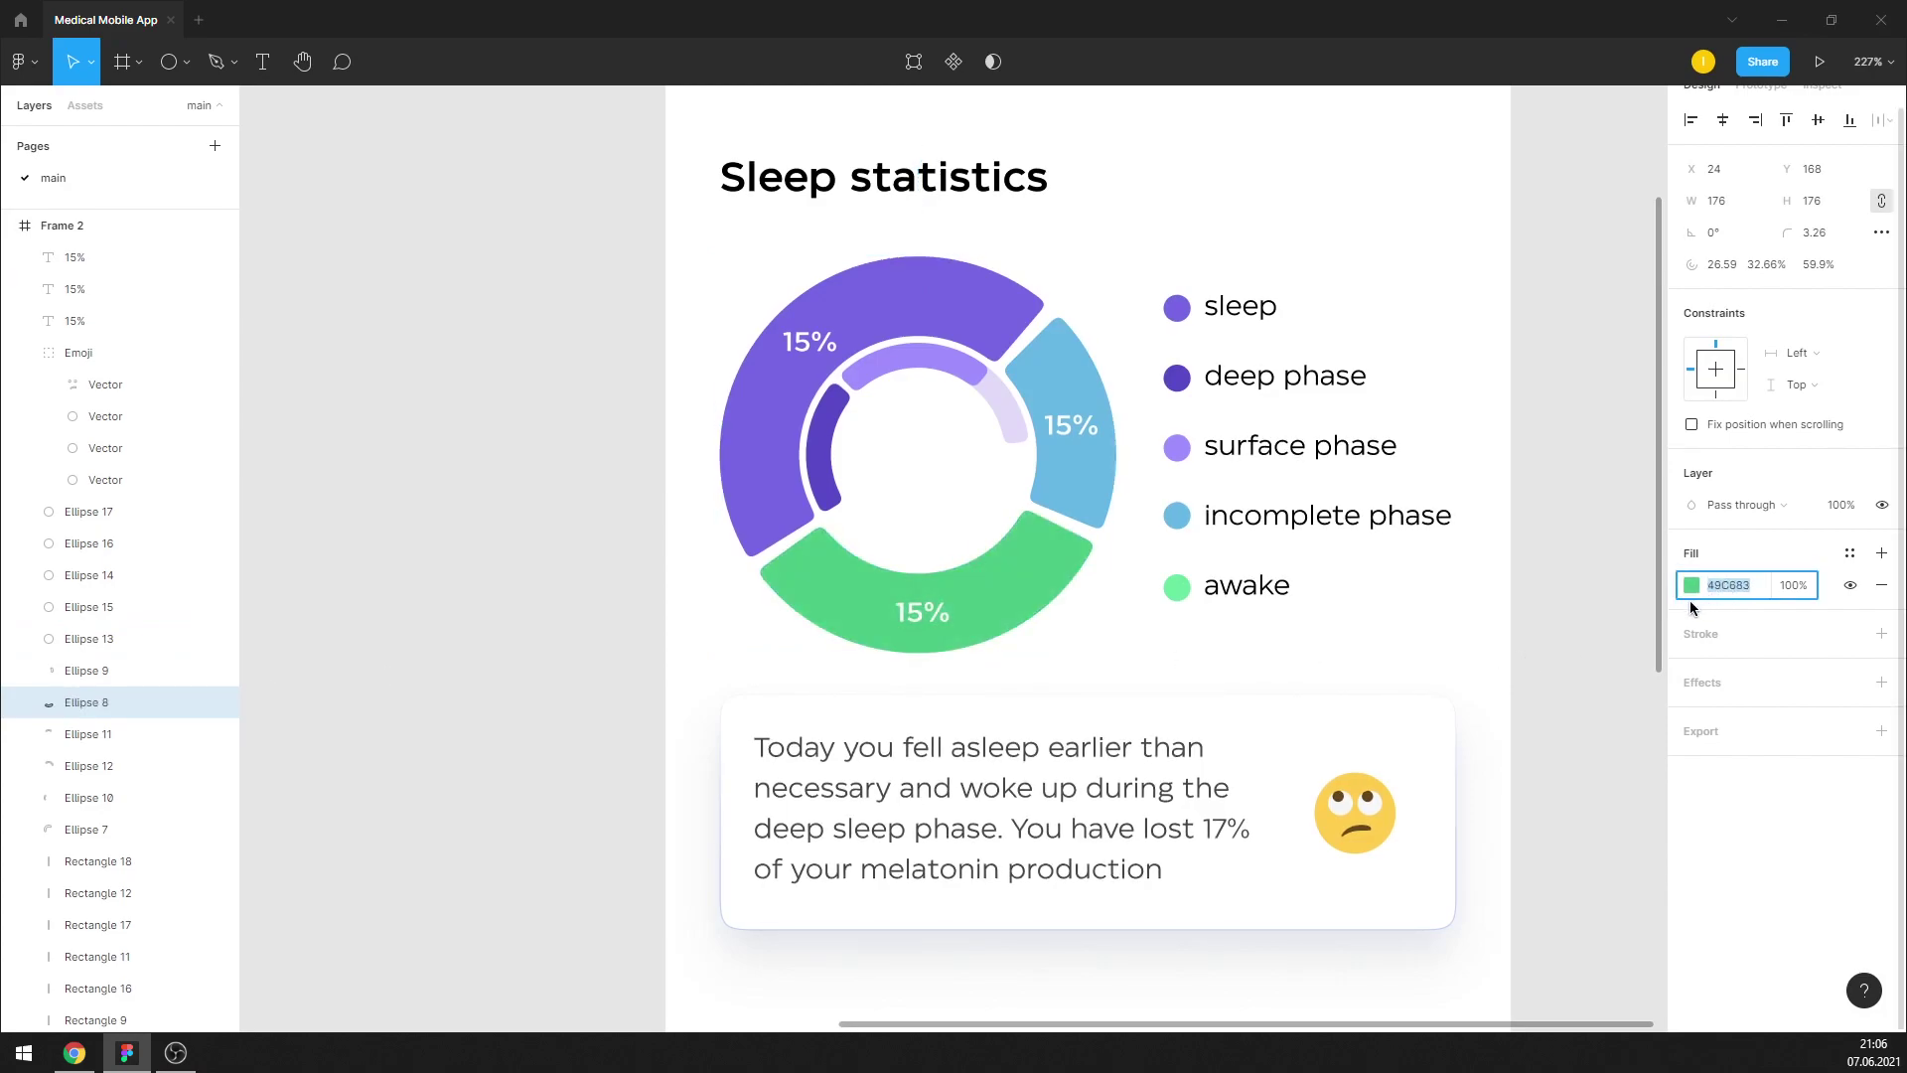
left_click(1177, 587)
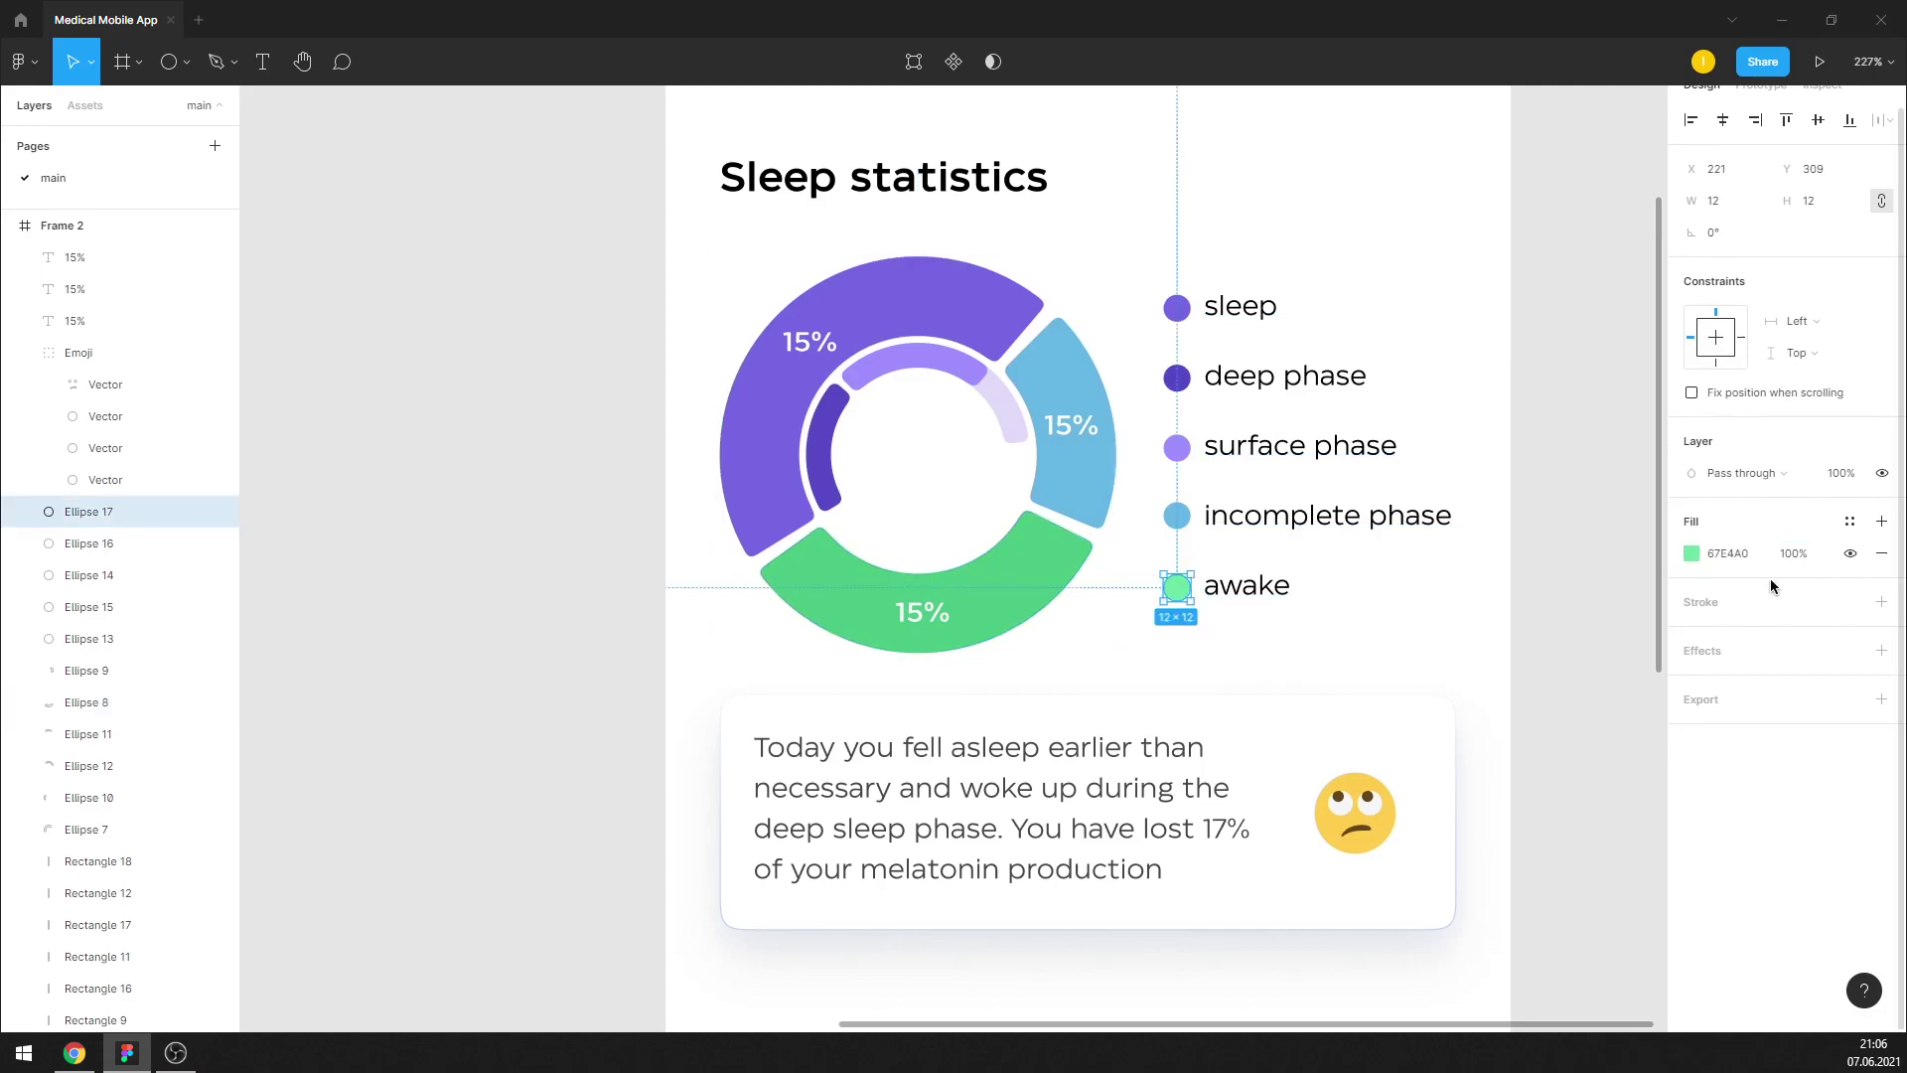
left_click(1728, 553)
type("49C683")
key("Return")
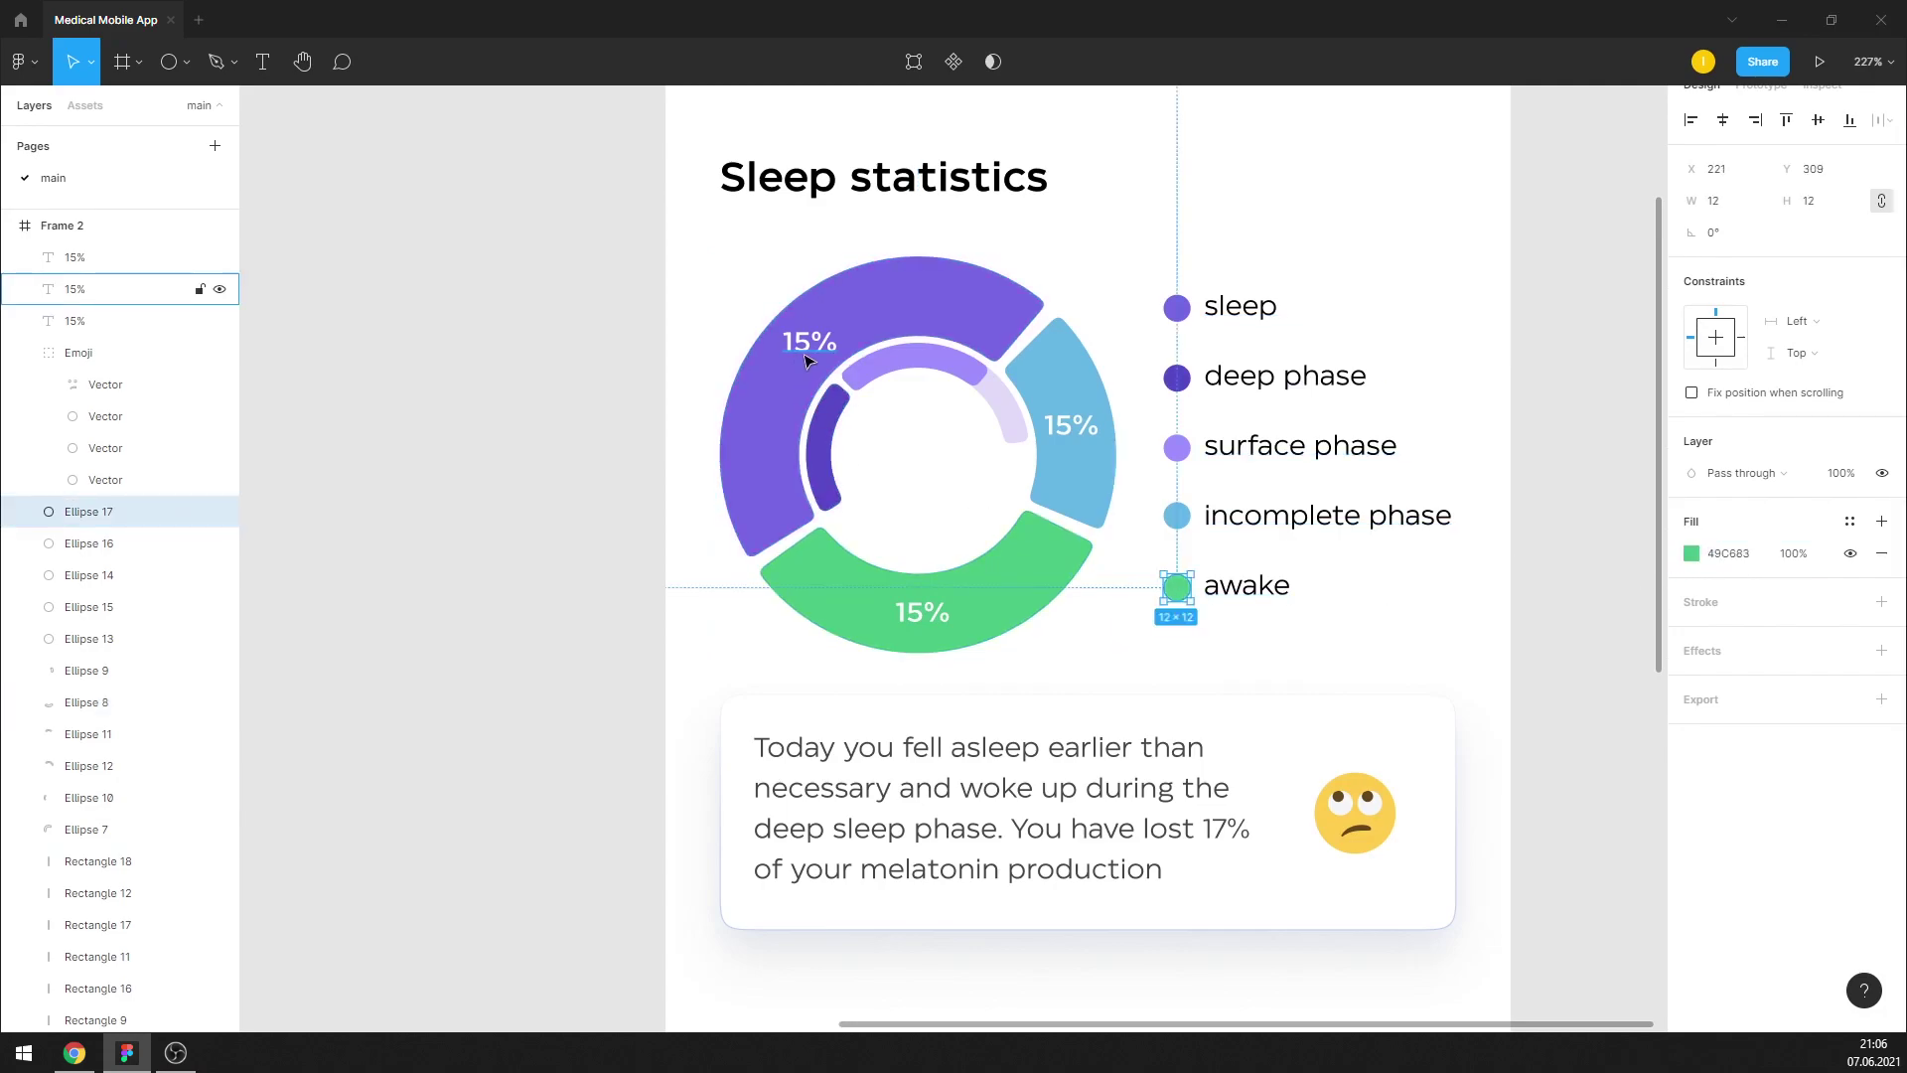
Change the percentage labels to 33% on the green arc and 52% on the purple arc
left_click(919, 613)
key("Return")
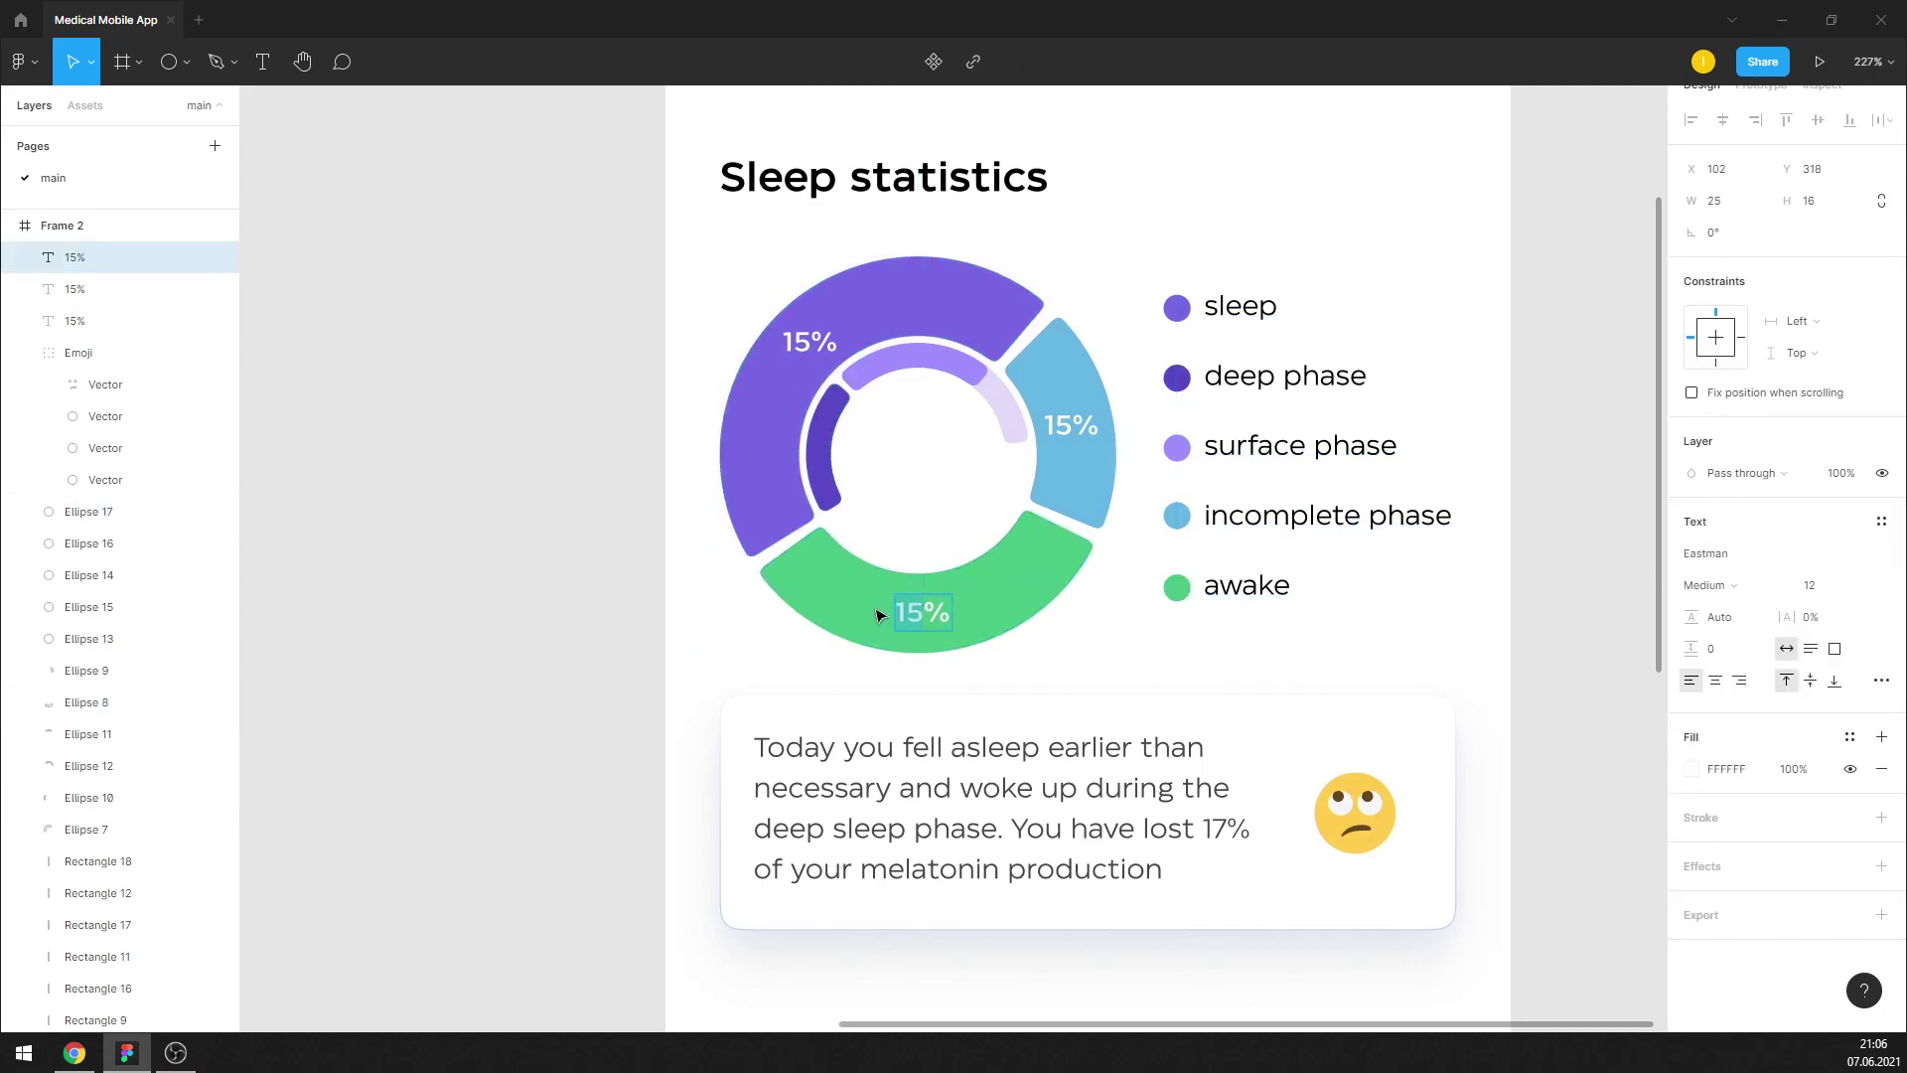
type("33")
key("Escape")
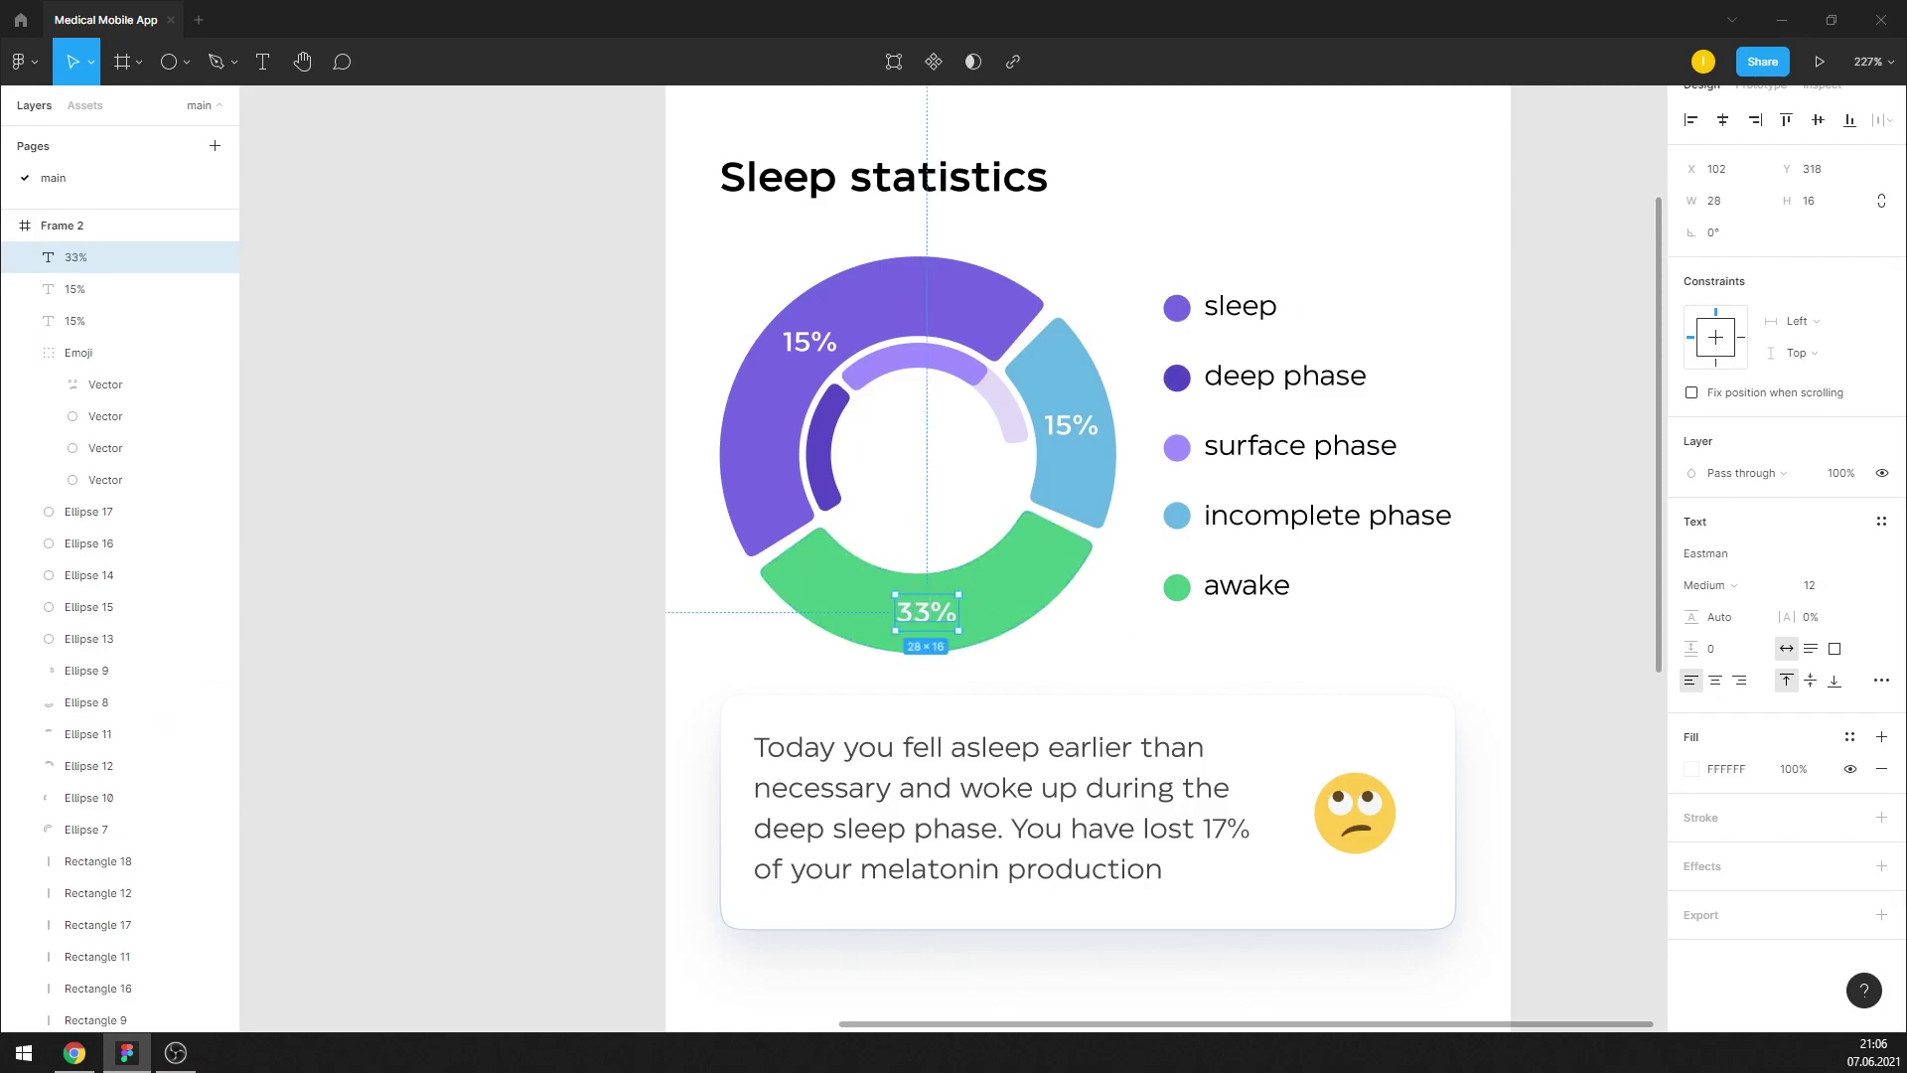
double_click(787, 341)
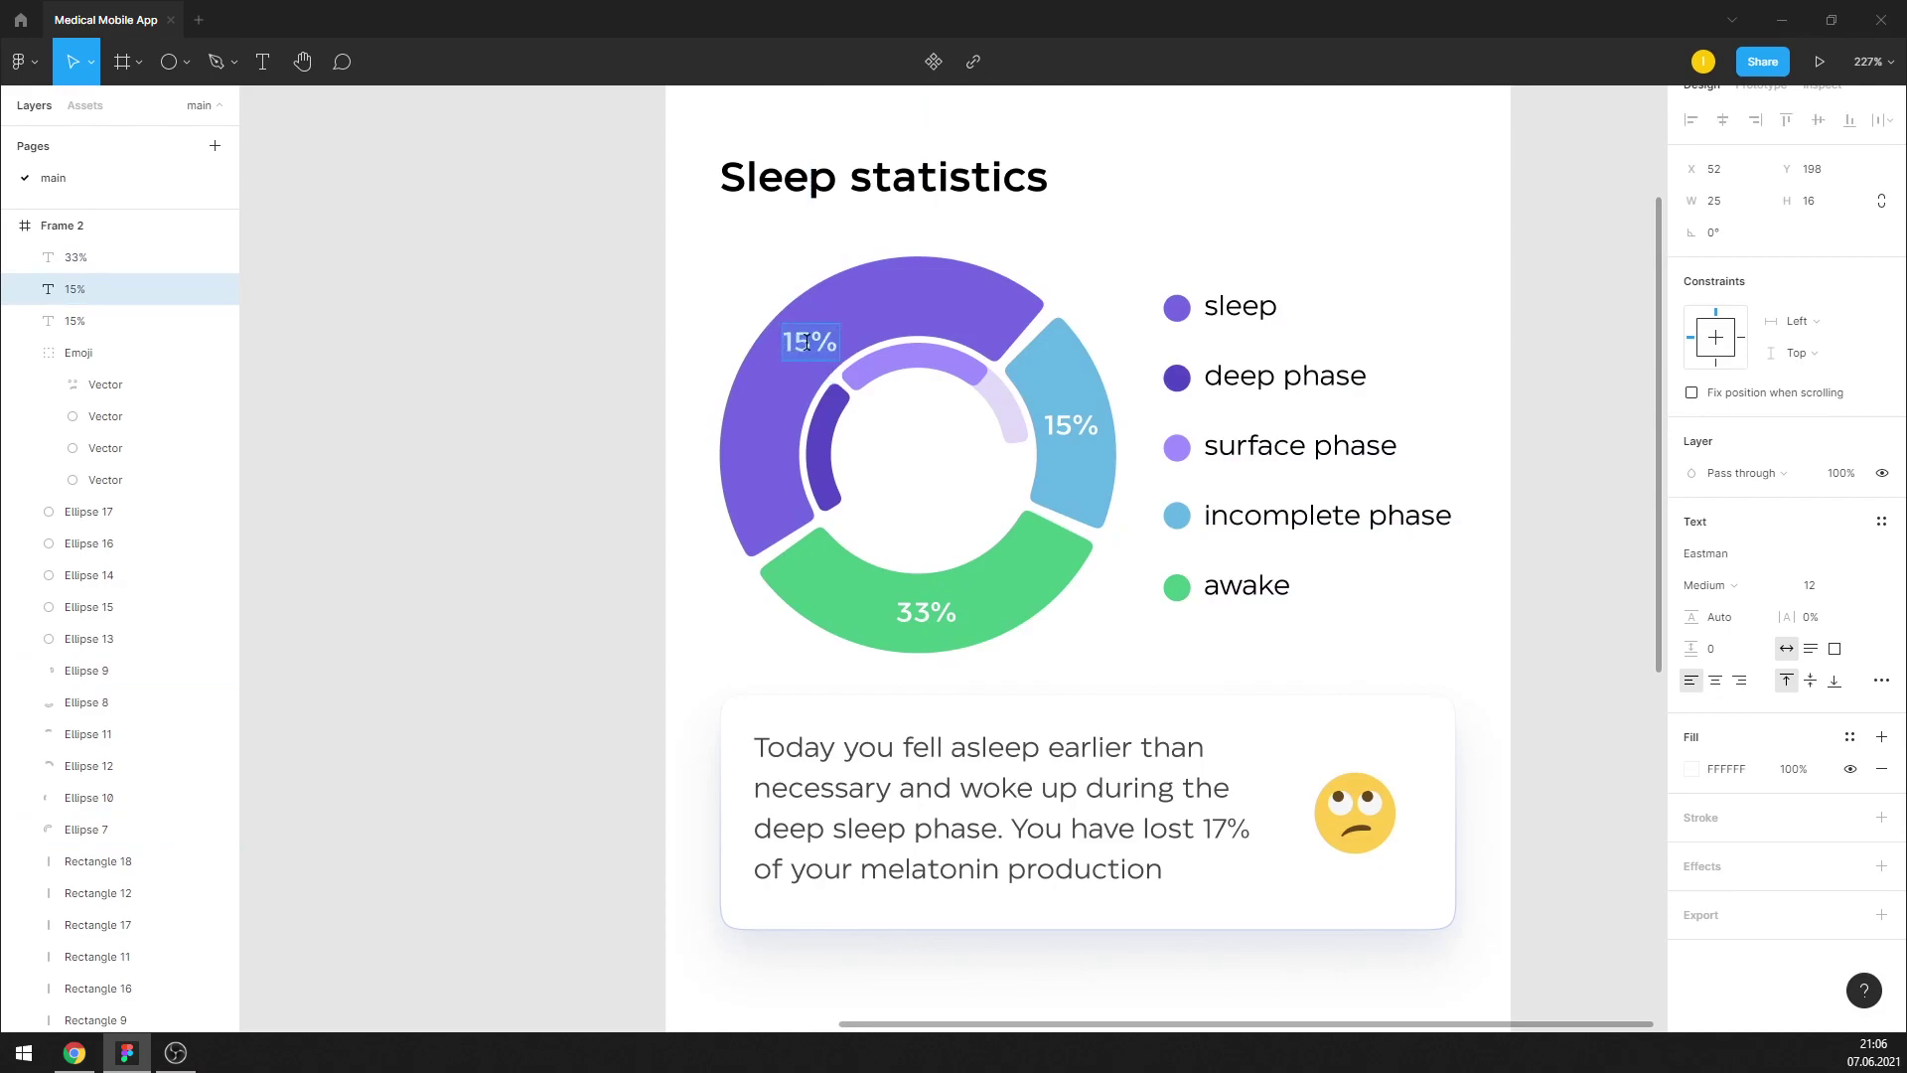
type("52")
key("Escape")
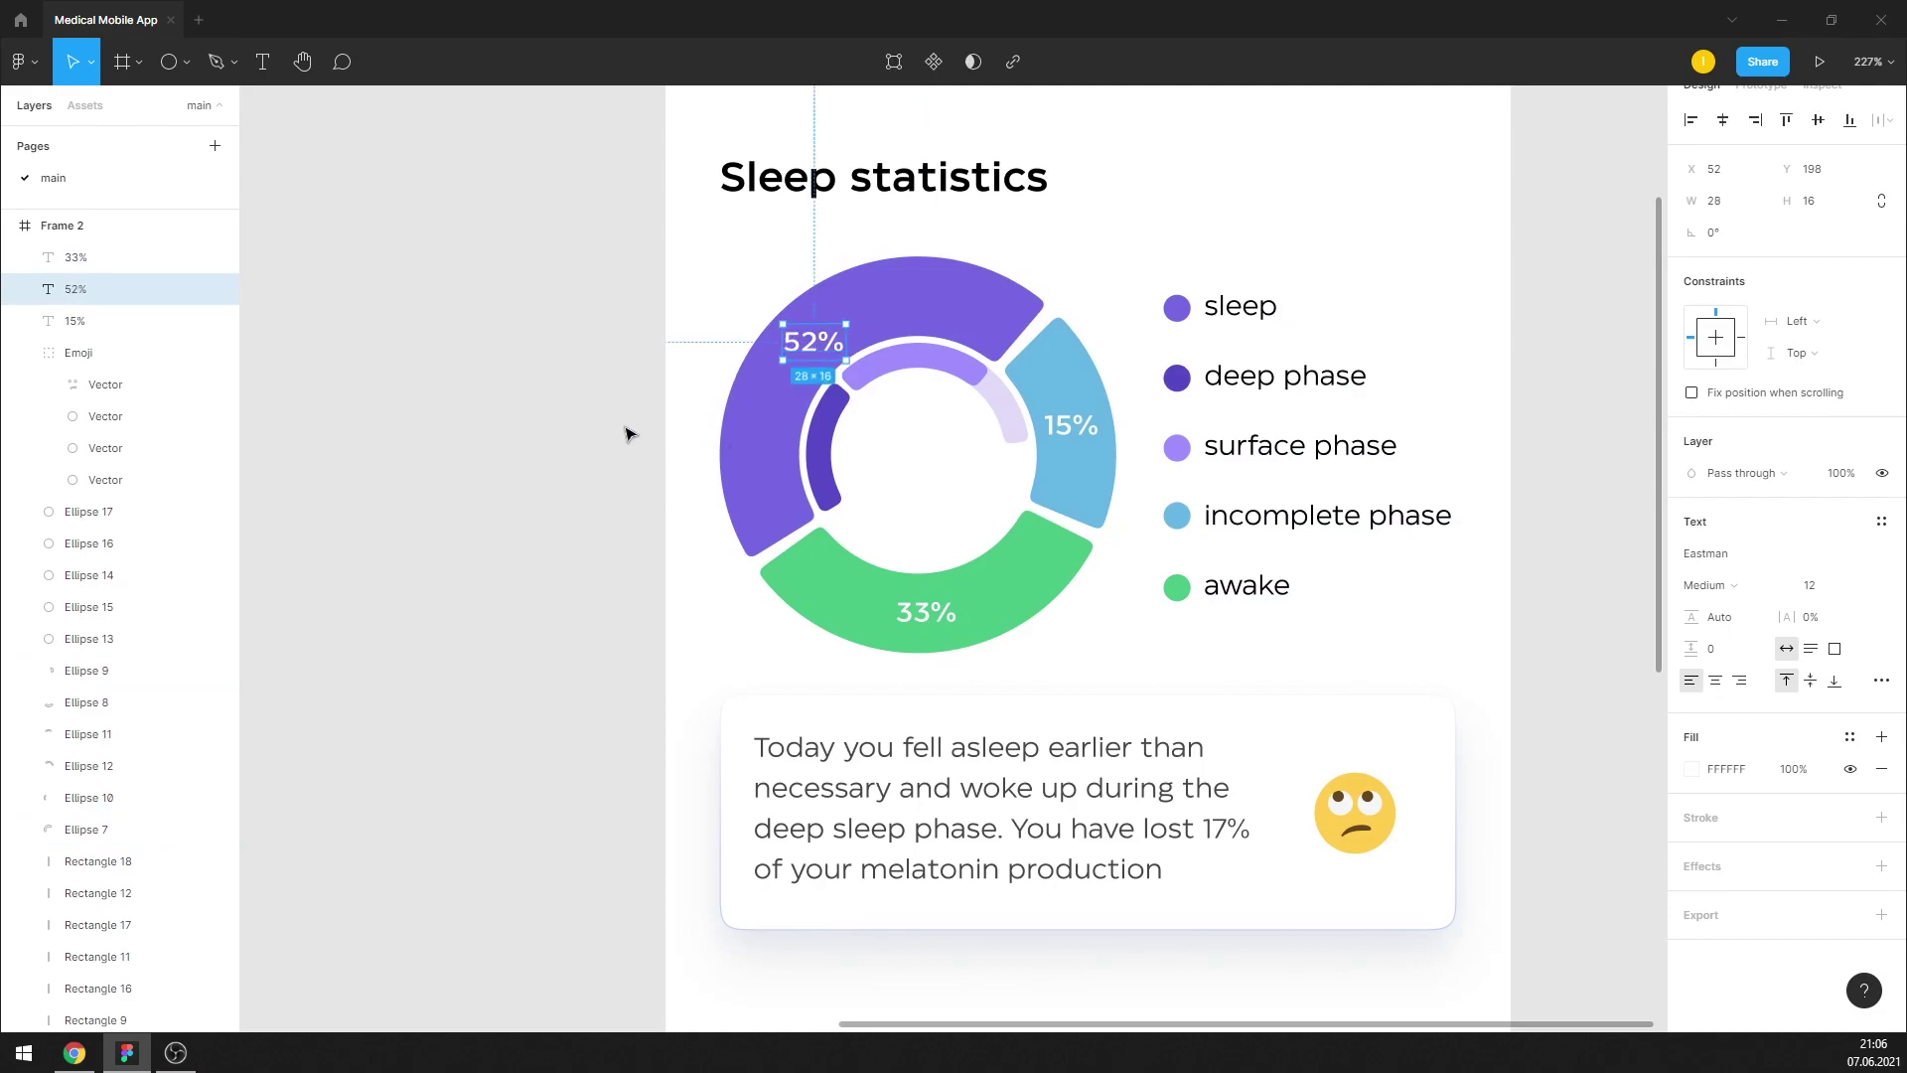
key("Left")
key("Left")
Set the sleep paragraph to font size 10 and shift the emoji further right
left_click(915, 779)
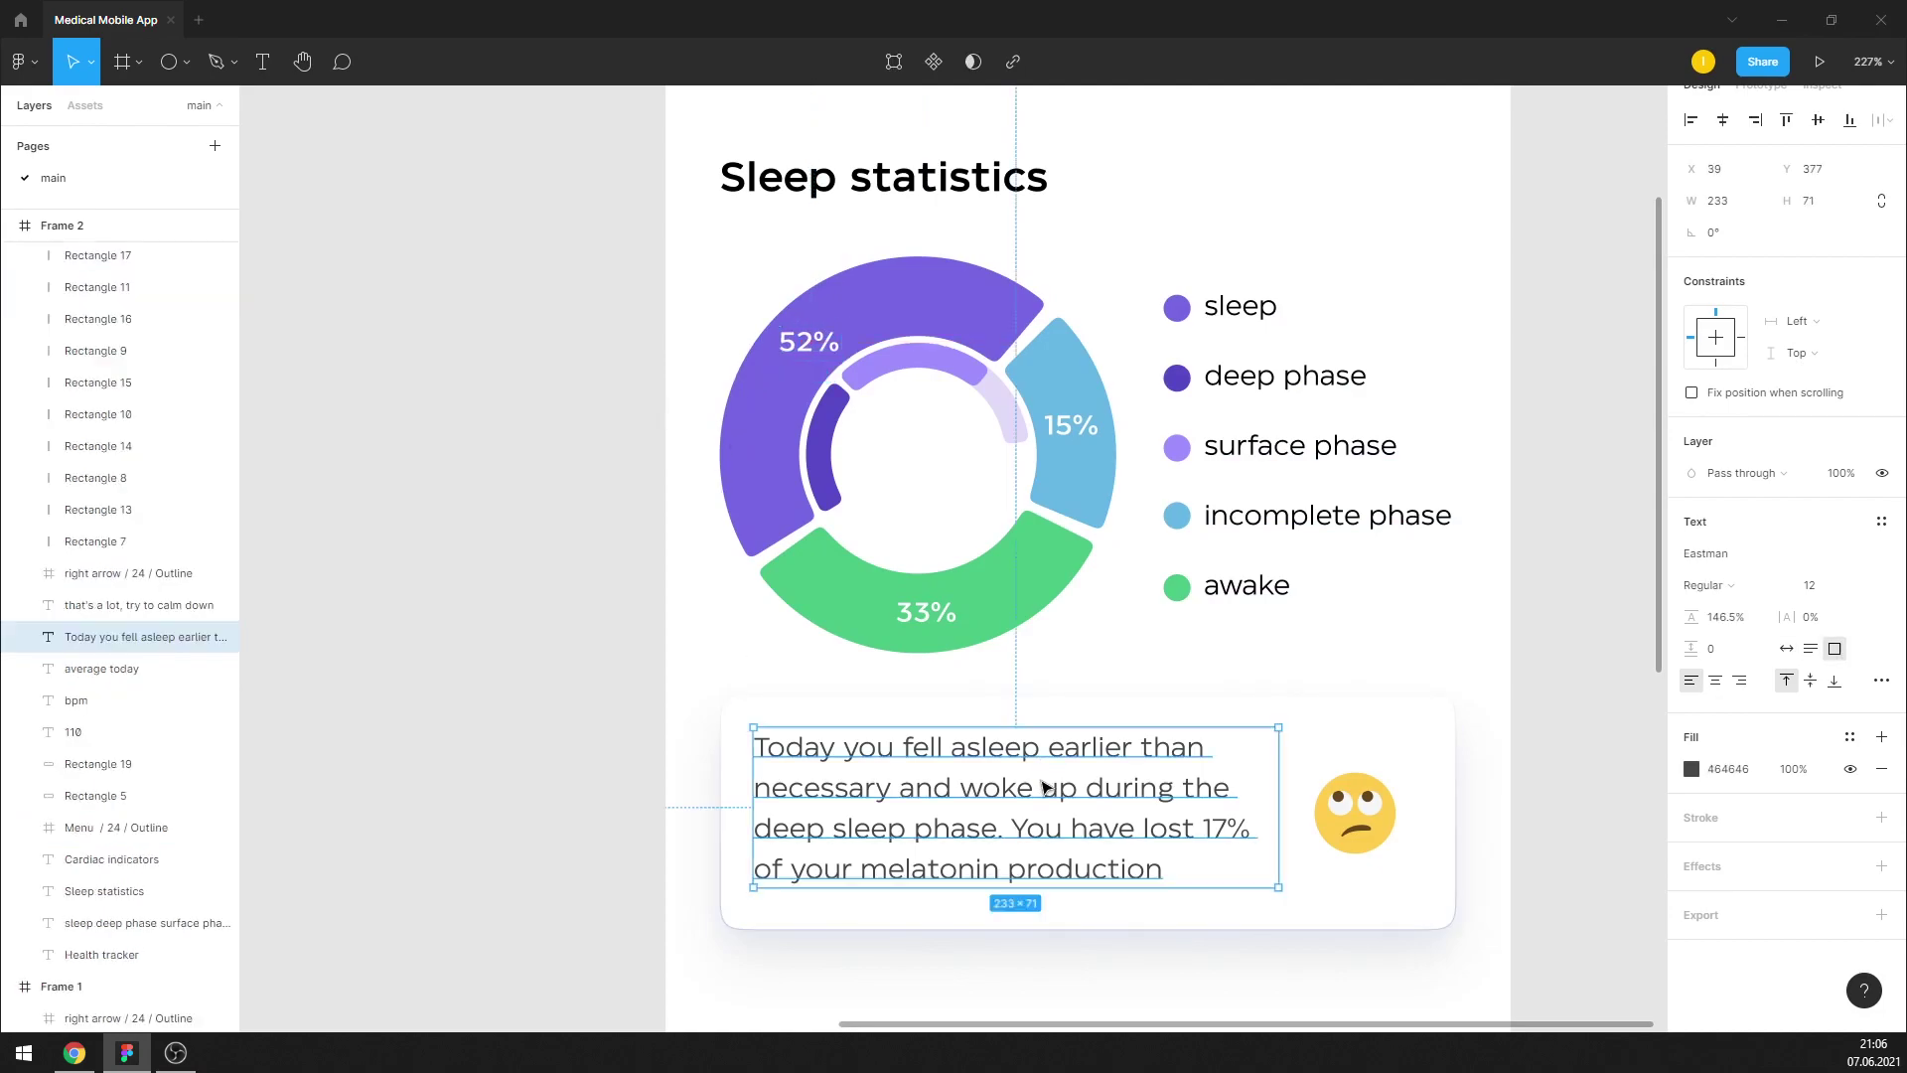
double_click(946, 787)
left_click(1814, 597)
type("10")
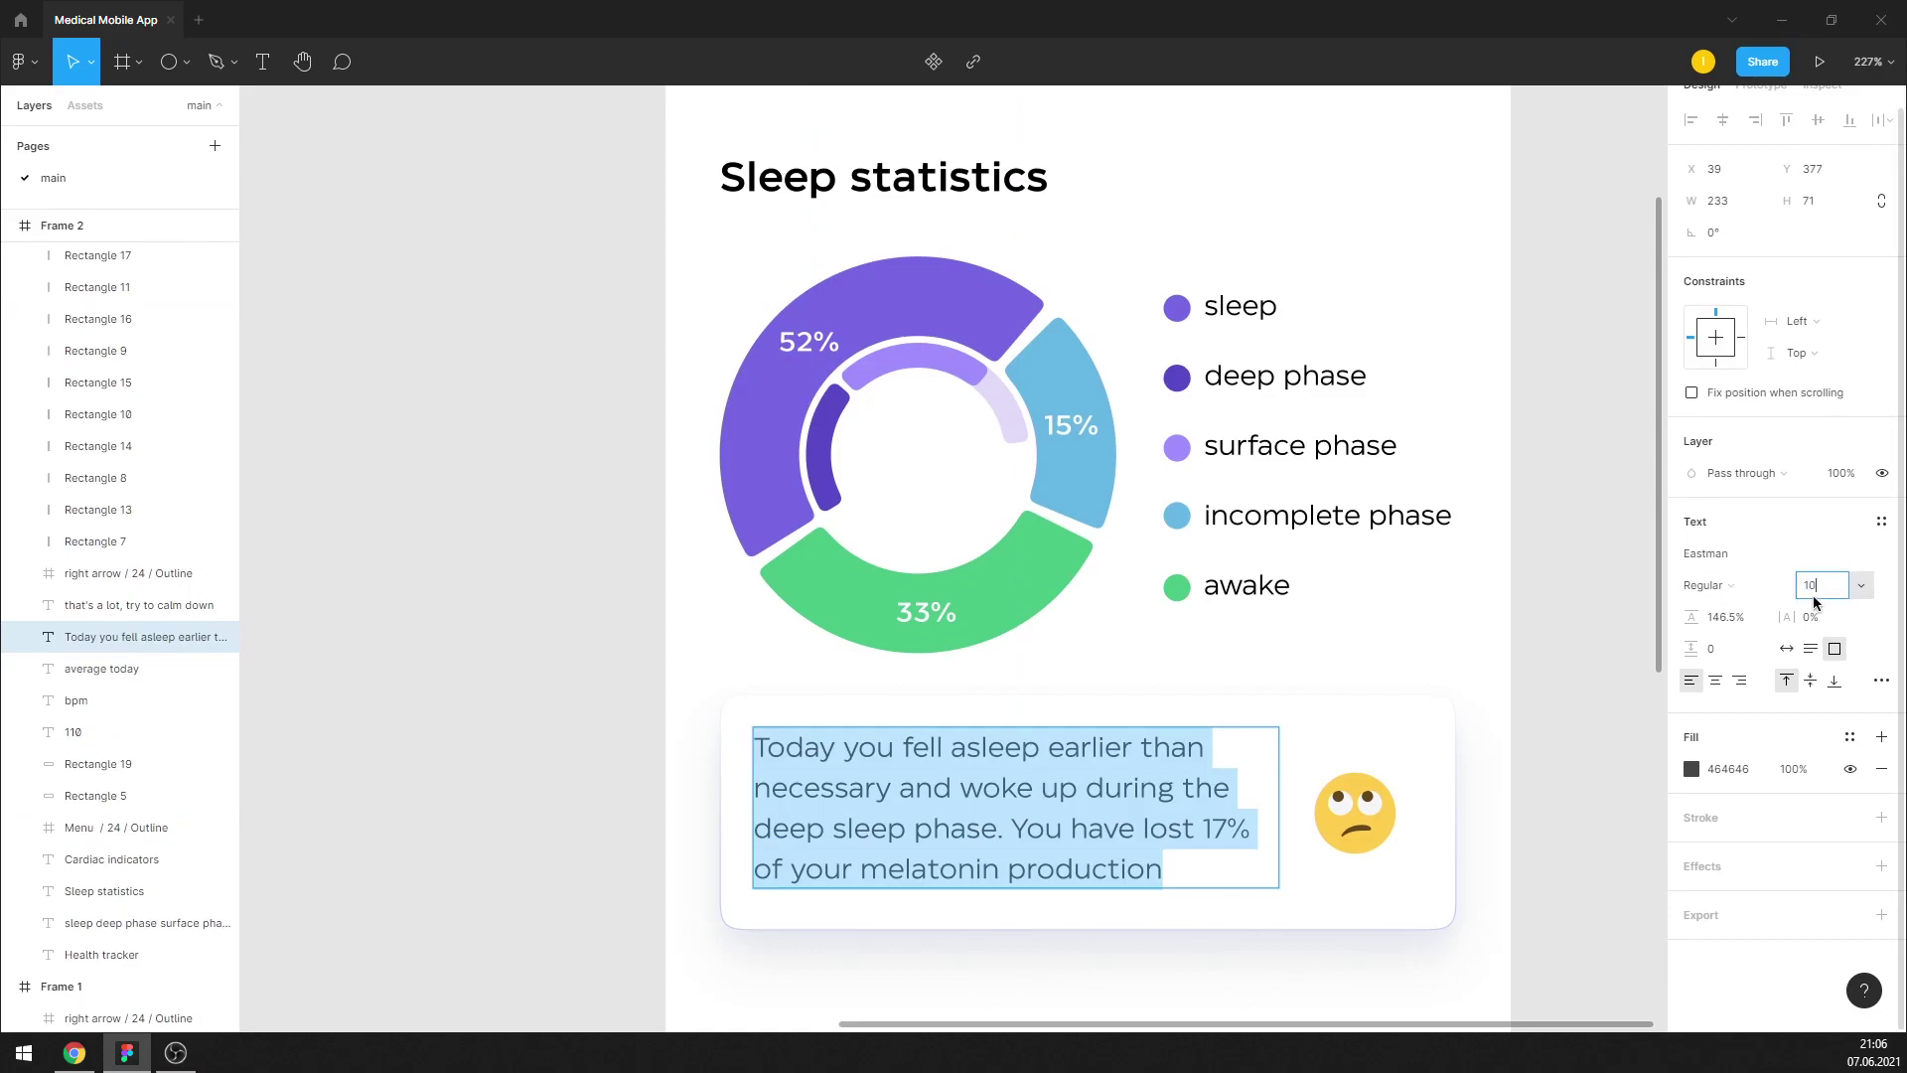
key("Return")
key("ctrl+a")
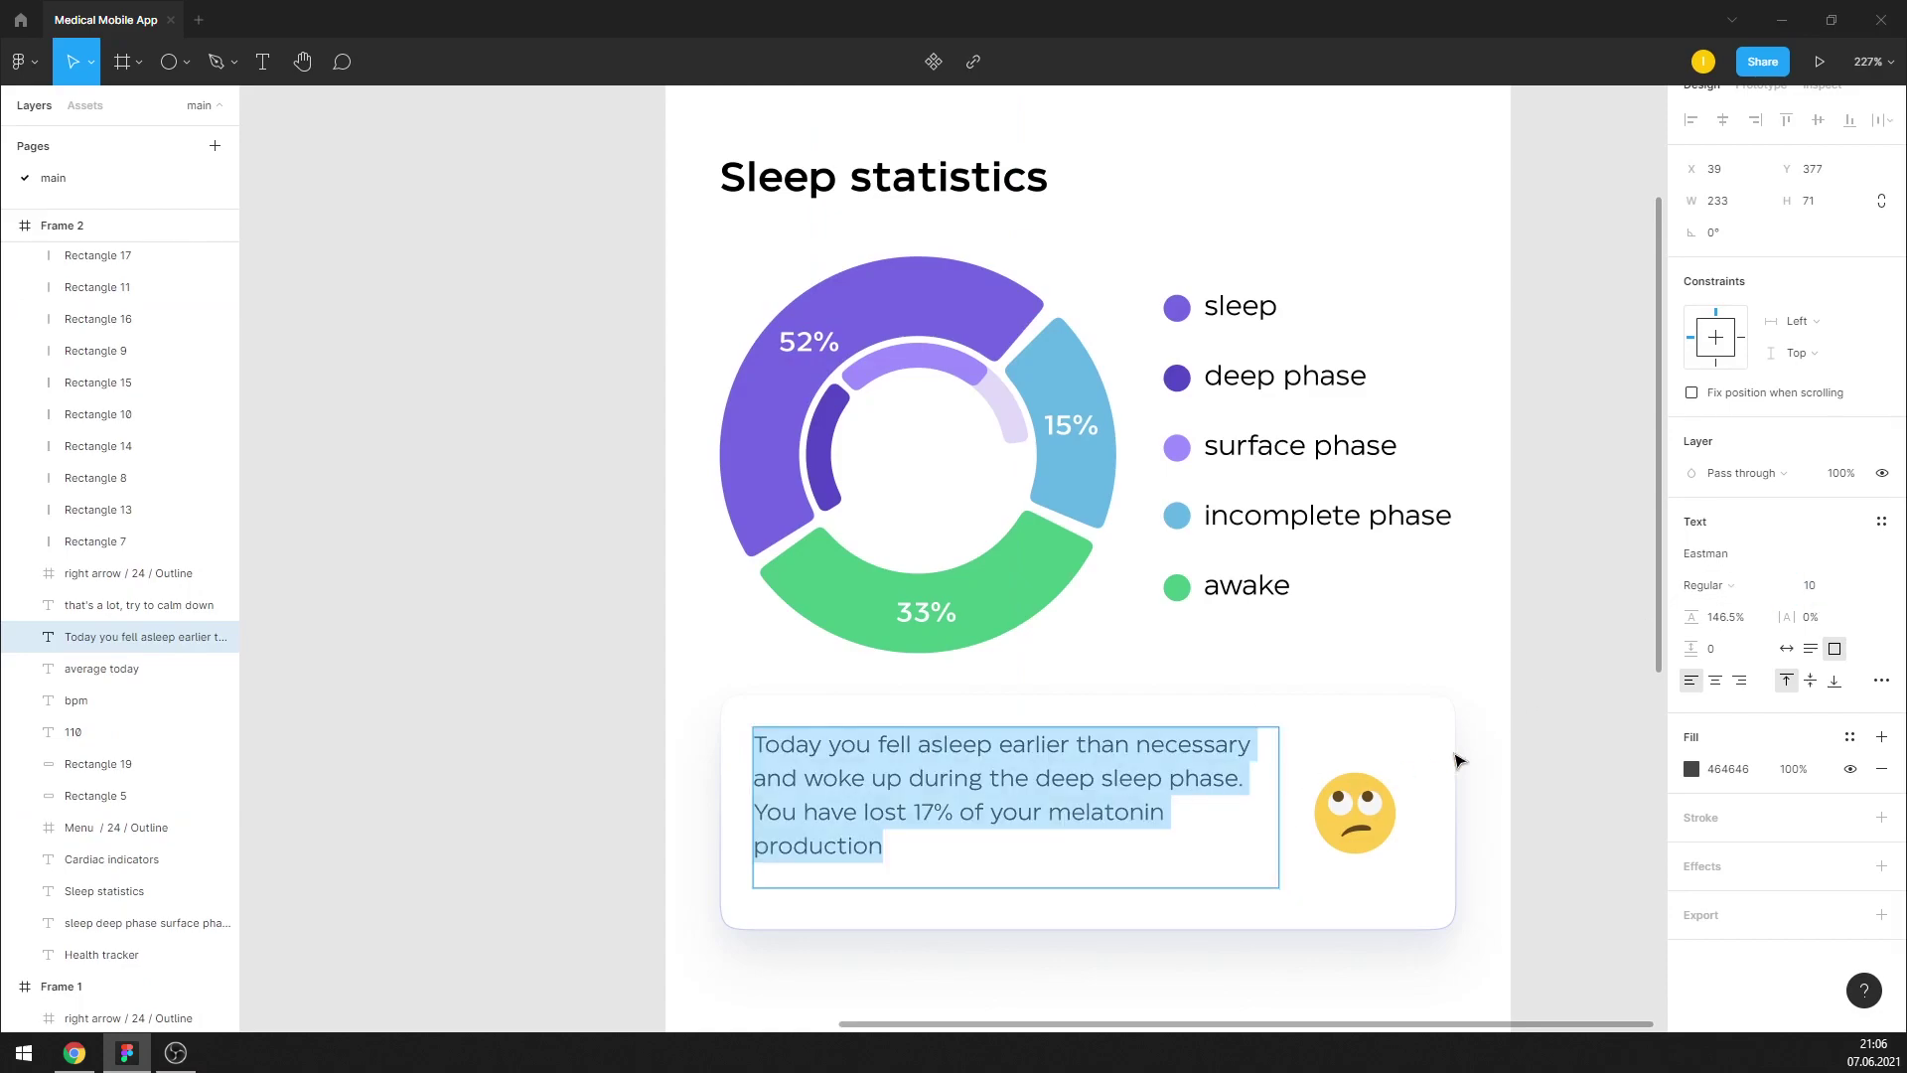
key("Escape")
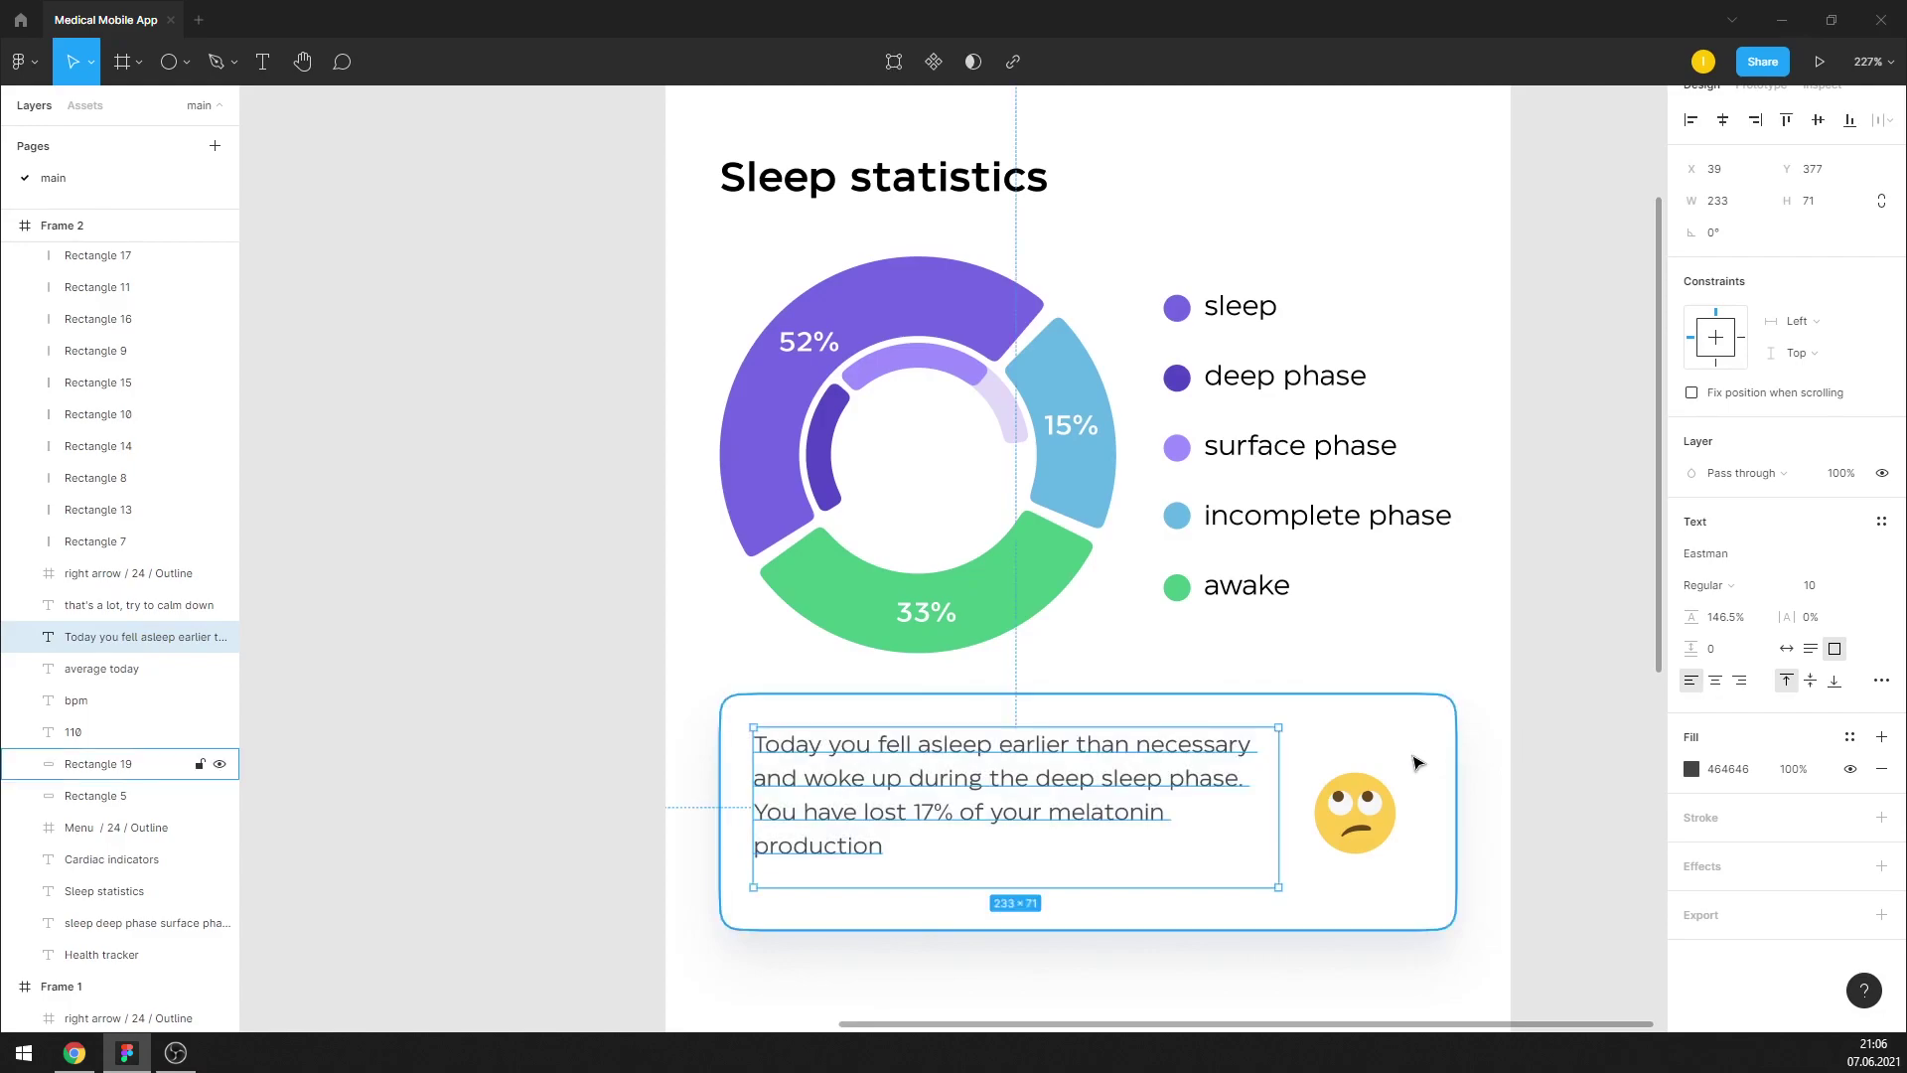
left_click(1350, 804)
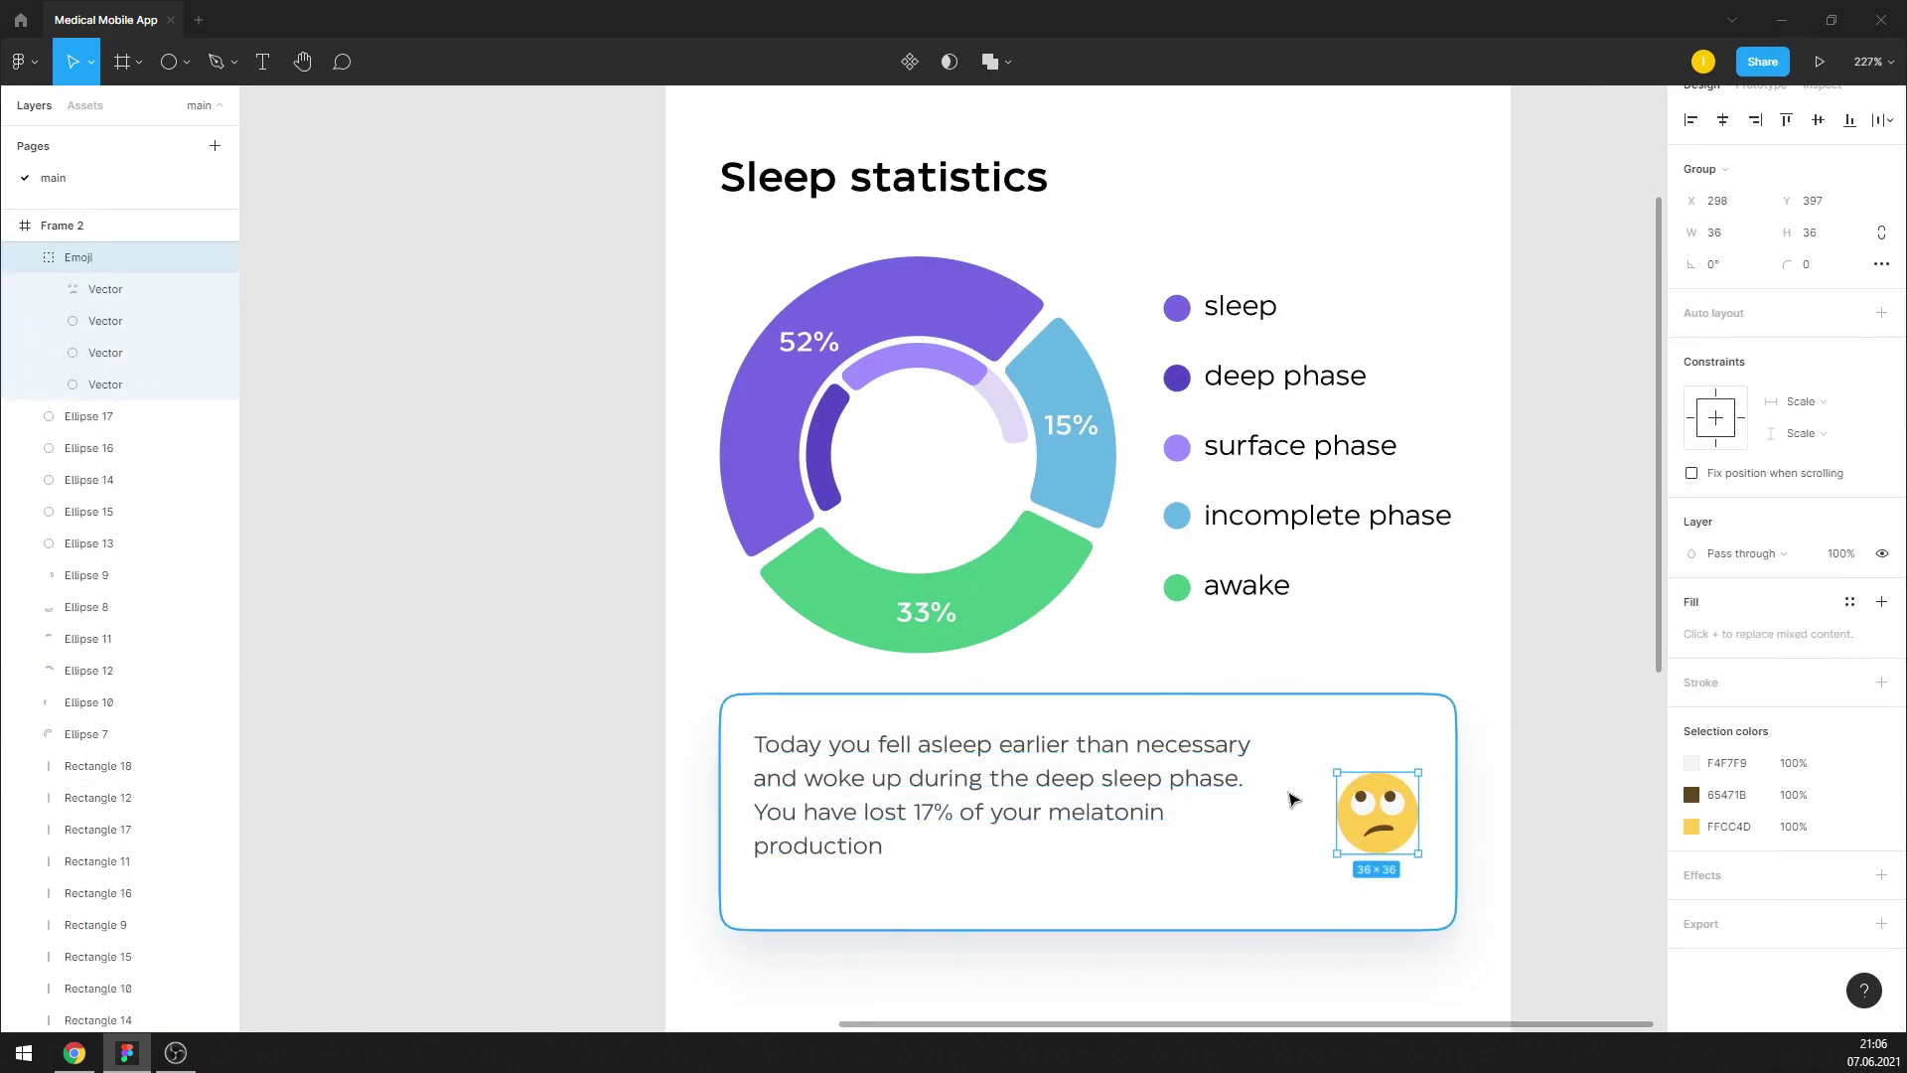
key("shift+Right")
key("shift+Right")
Remove the space after 'melatonin' and widen the paragraph box slightly
left_click(1195, 778)
key("Return")
left_click(1140, 816)
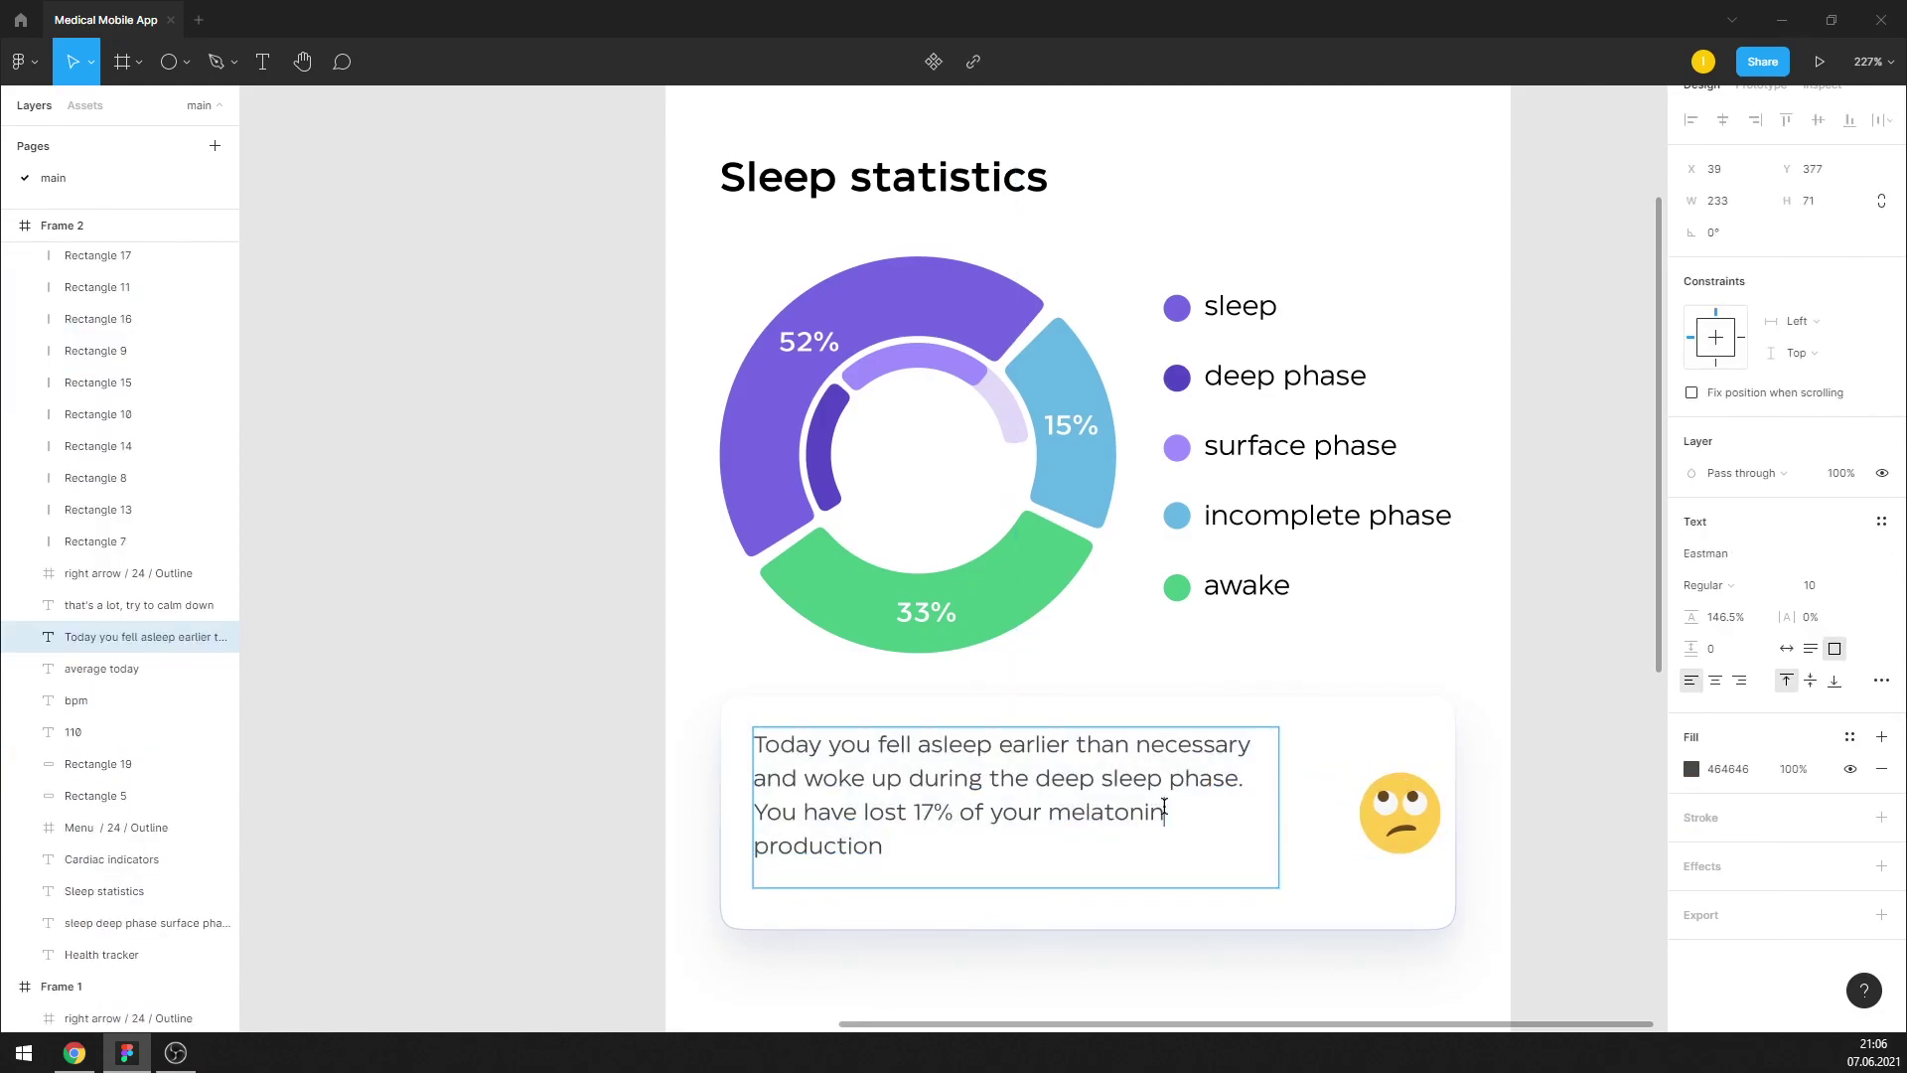
key("Delete")
key("Escape")
left_click_drag(1279, 777, 1294, 776)
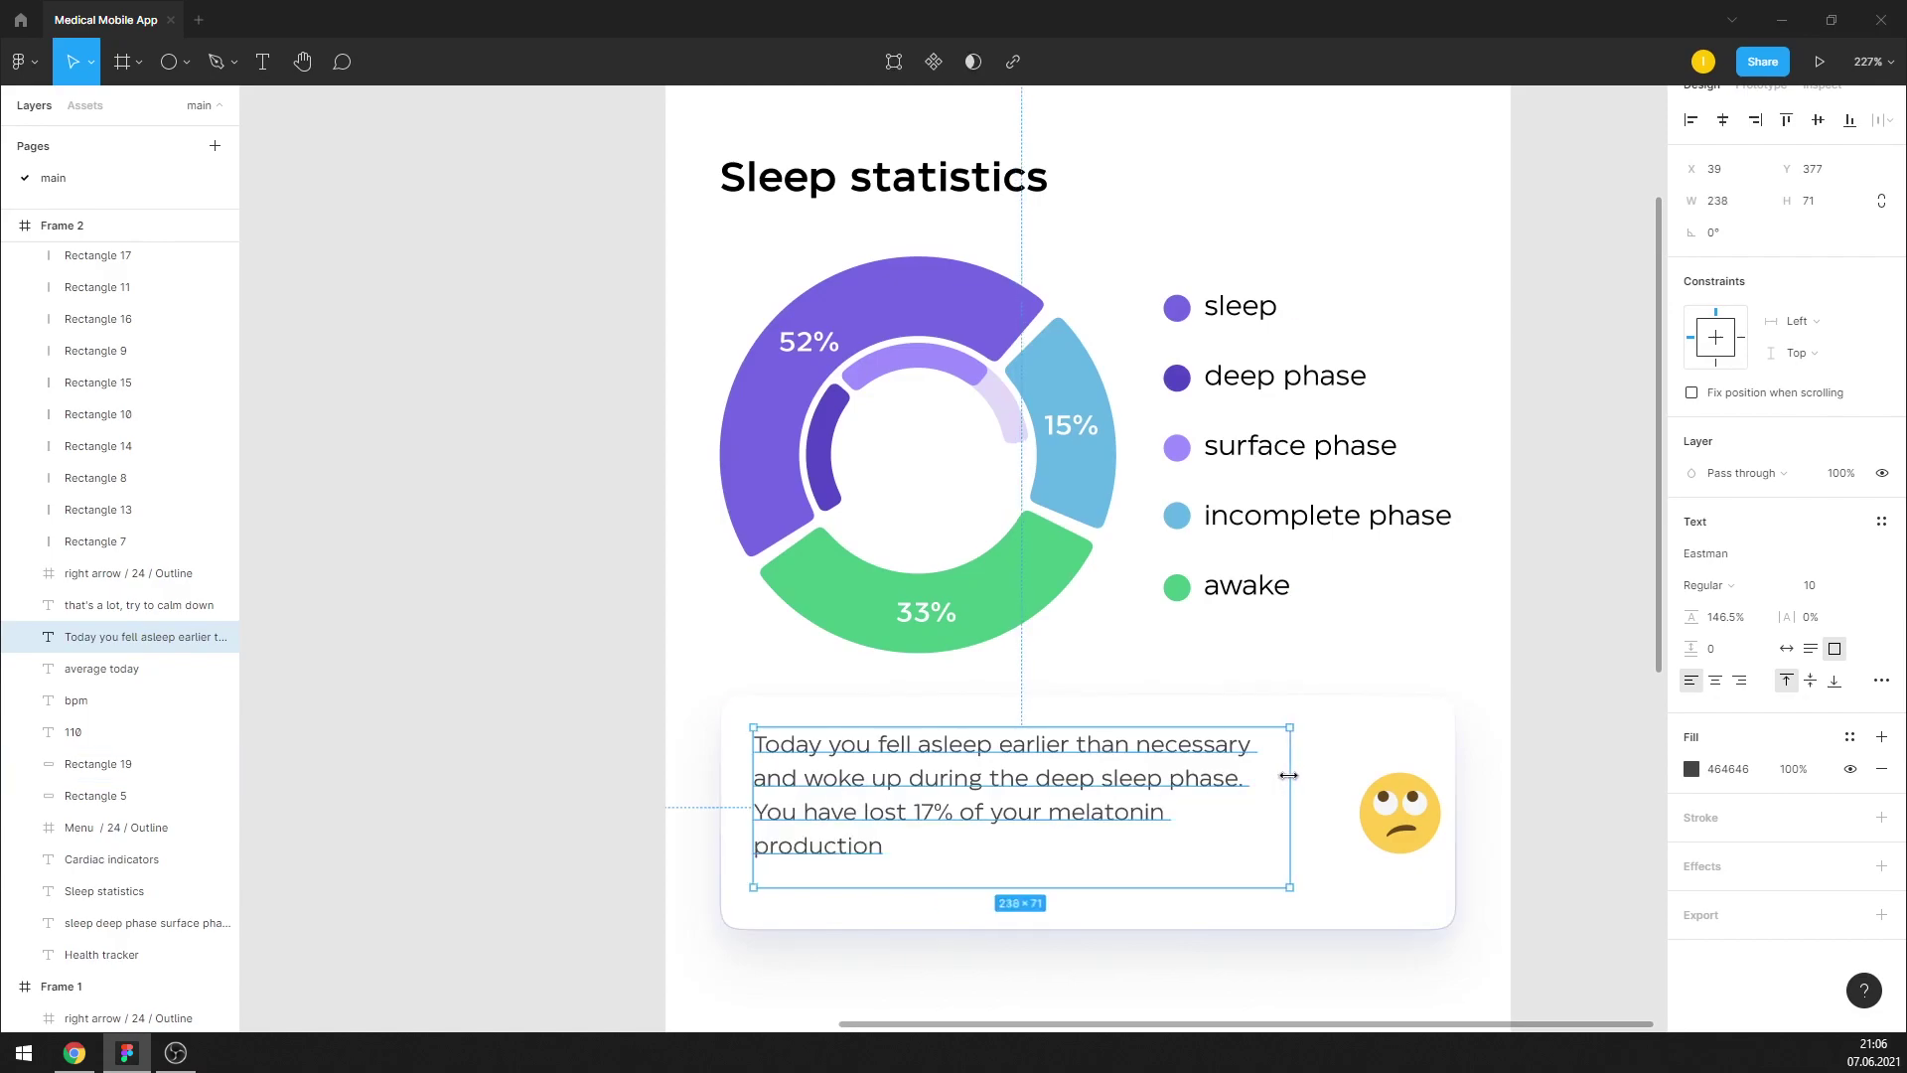
Add line breaks before 'You' and before 'and', widening the paragraph so lines fit
double_click(1249, 777)
left_click(1249, 777)
key("Return")
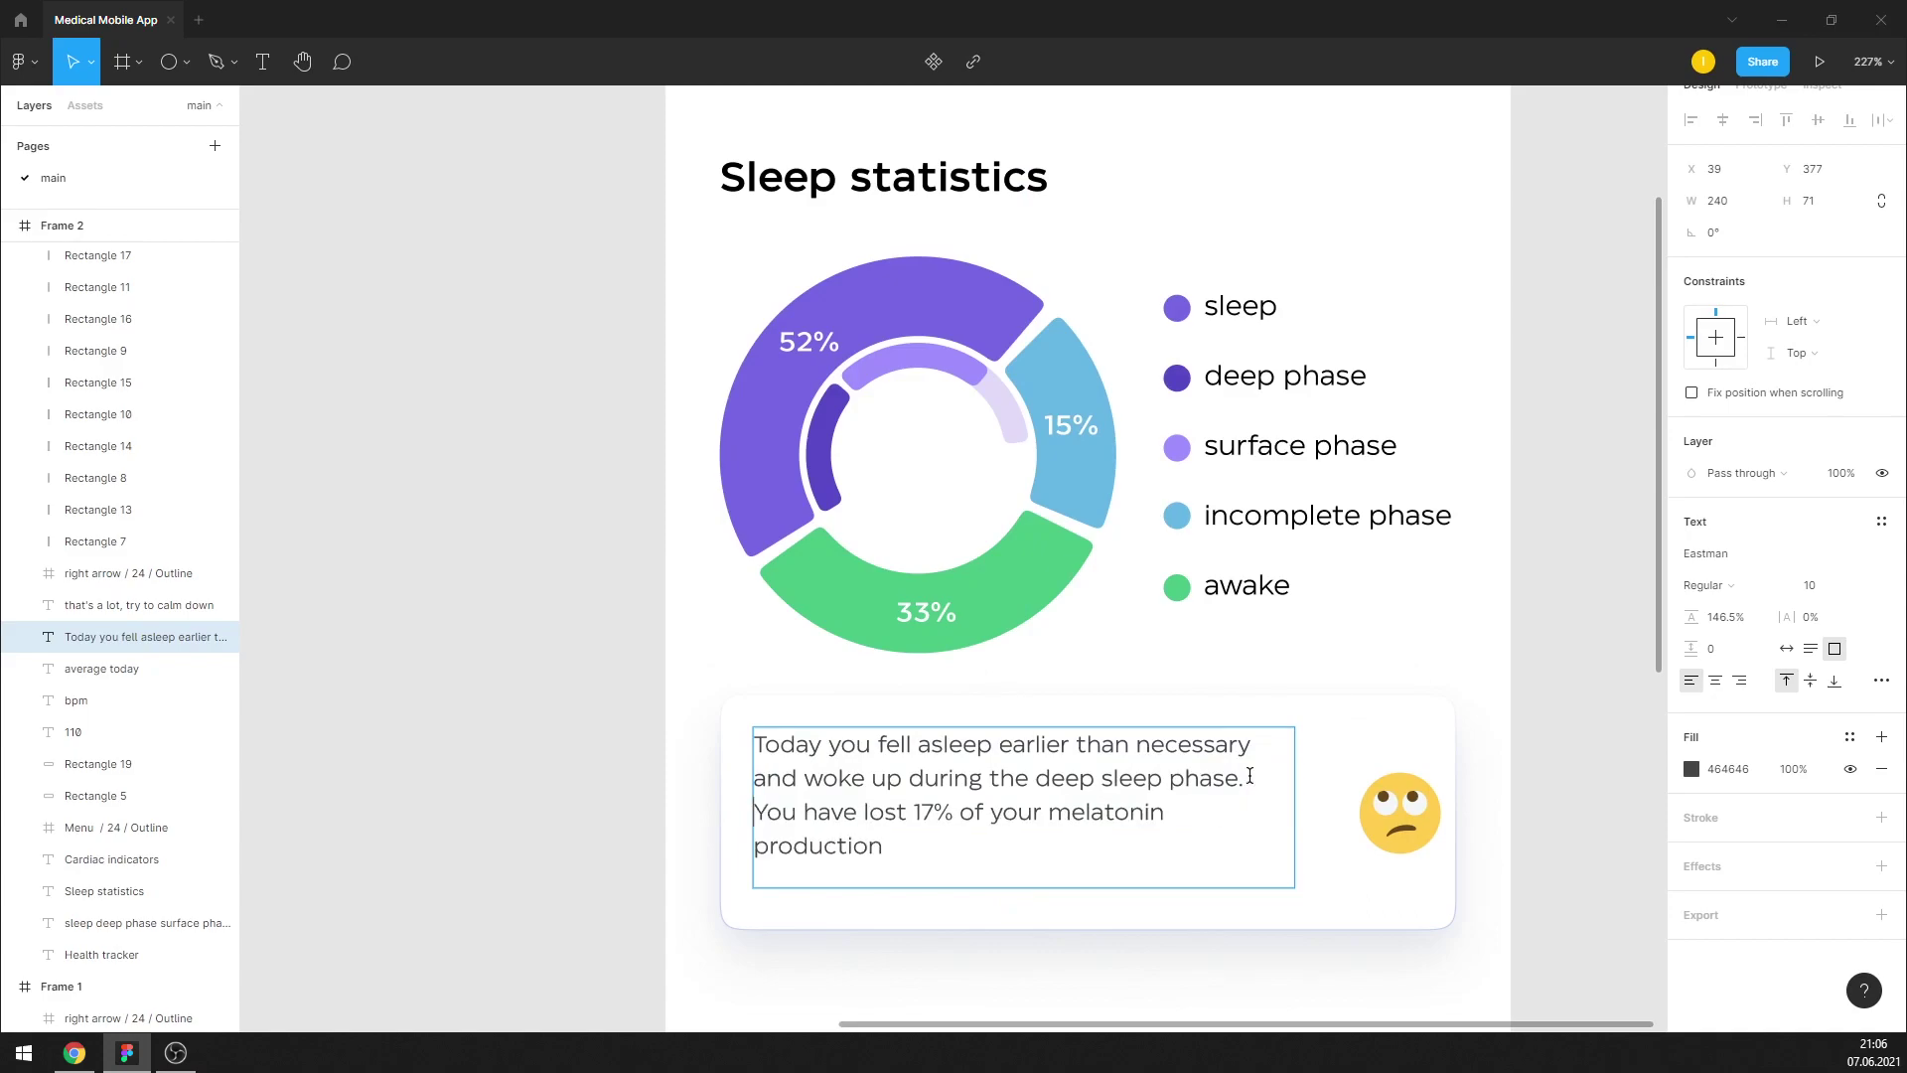
key("Escape")
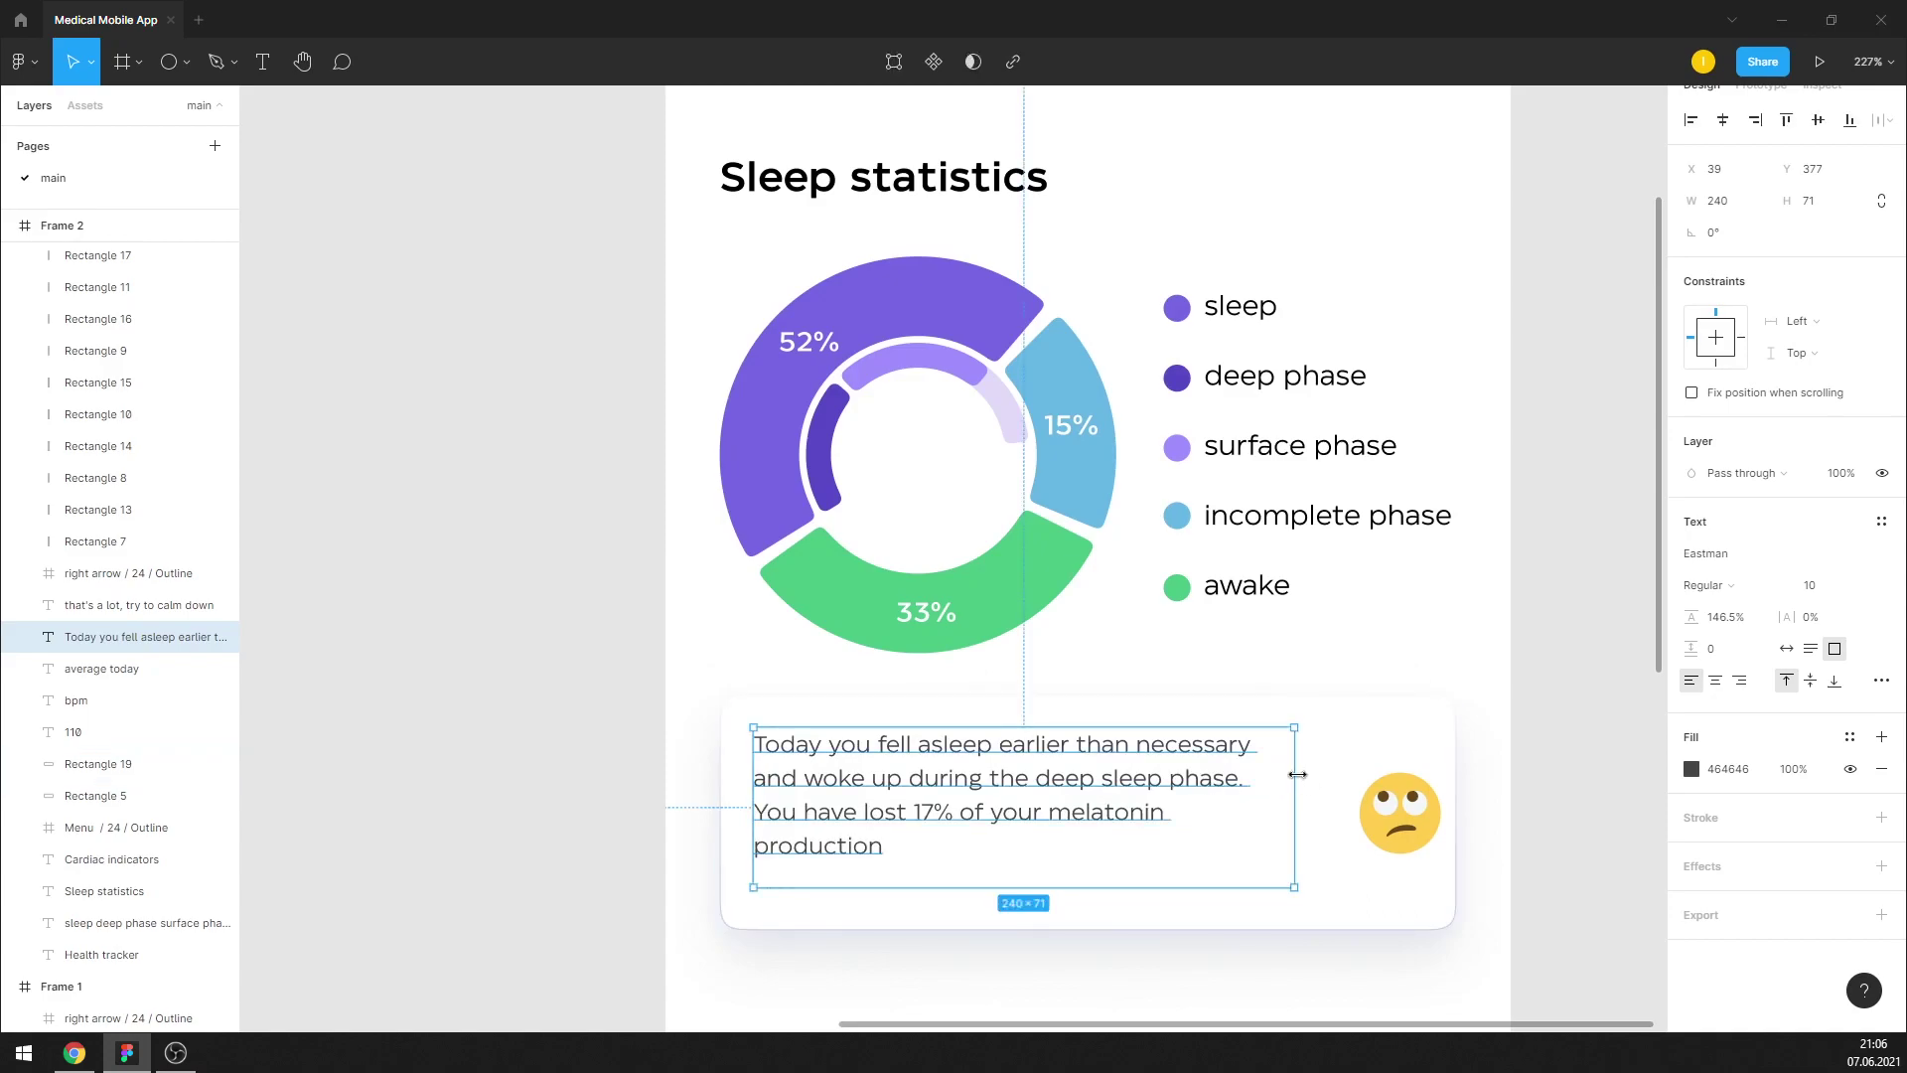
left_click_drag(1298, 773, 1306, 773)
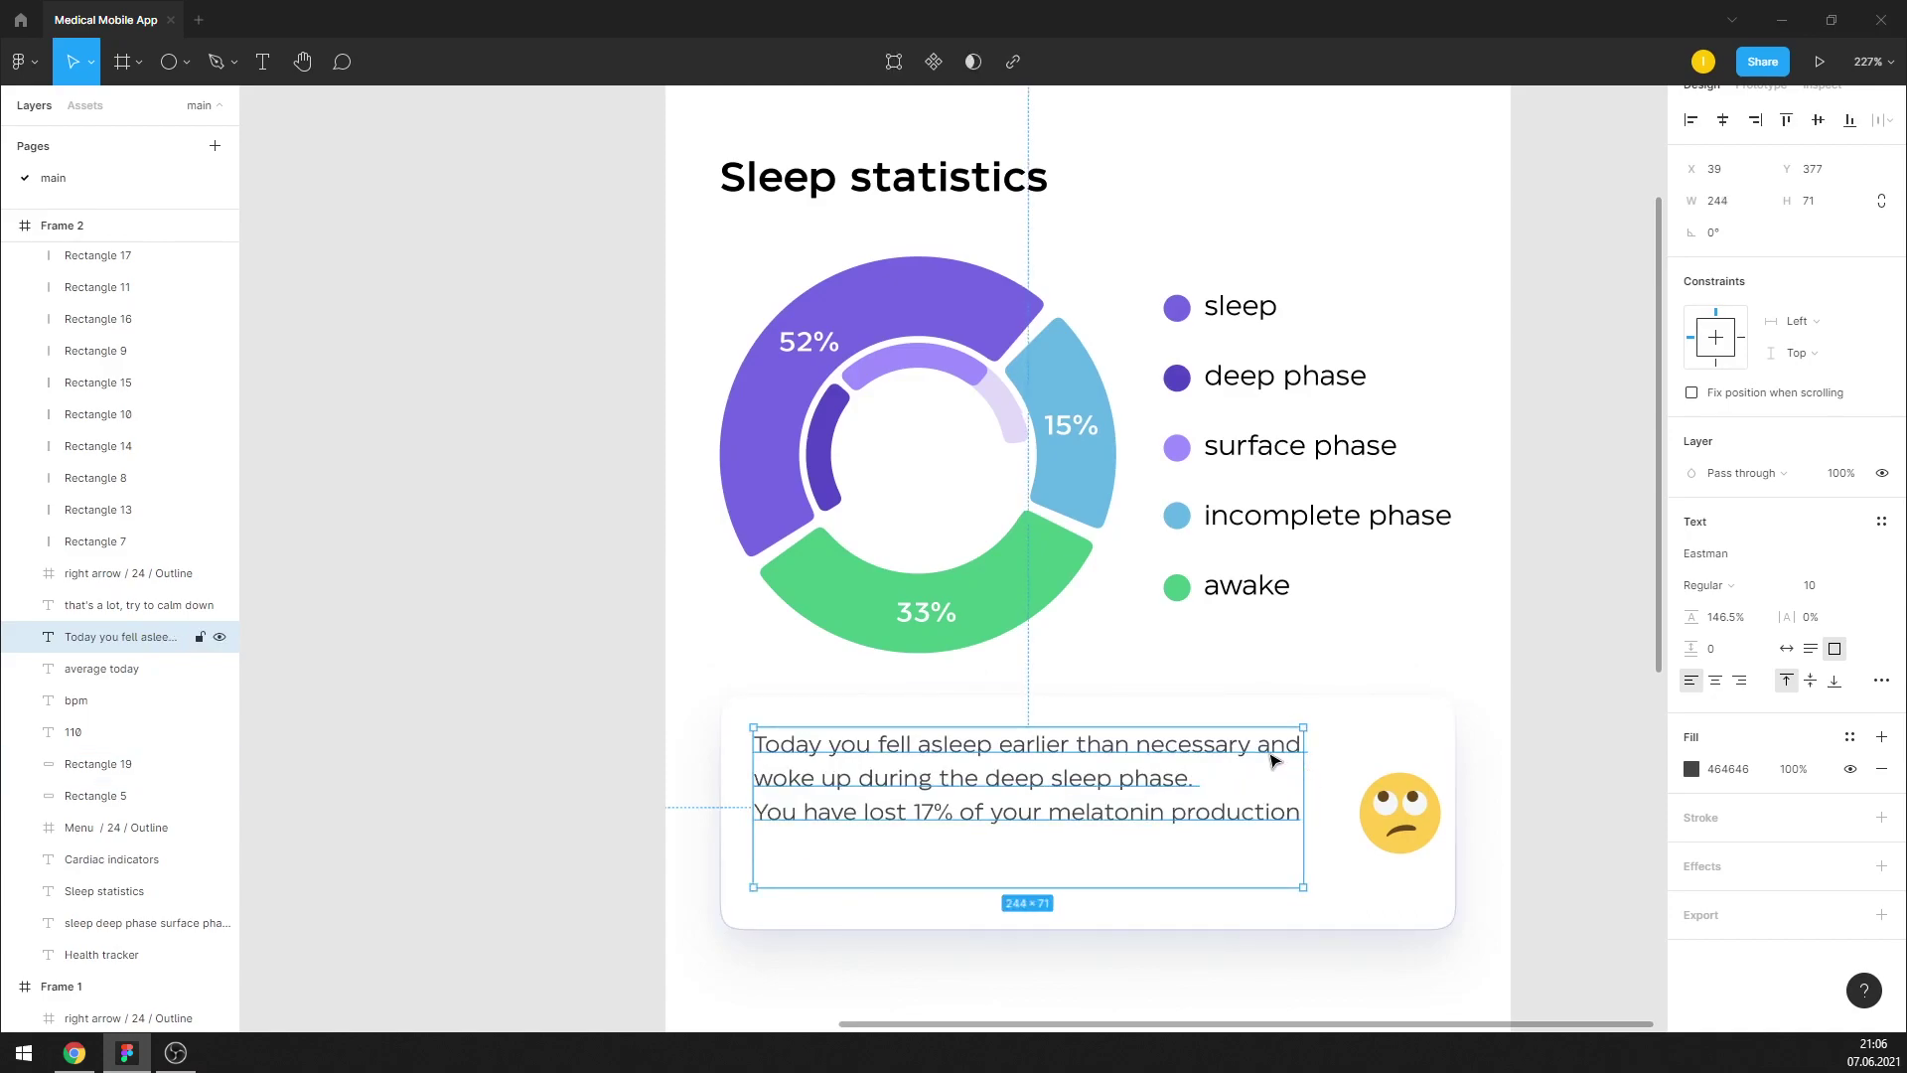
double_click(1271, 759)
left_click(1258, 745)
key("Return")
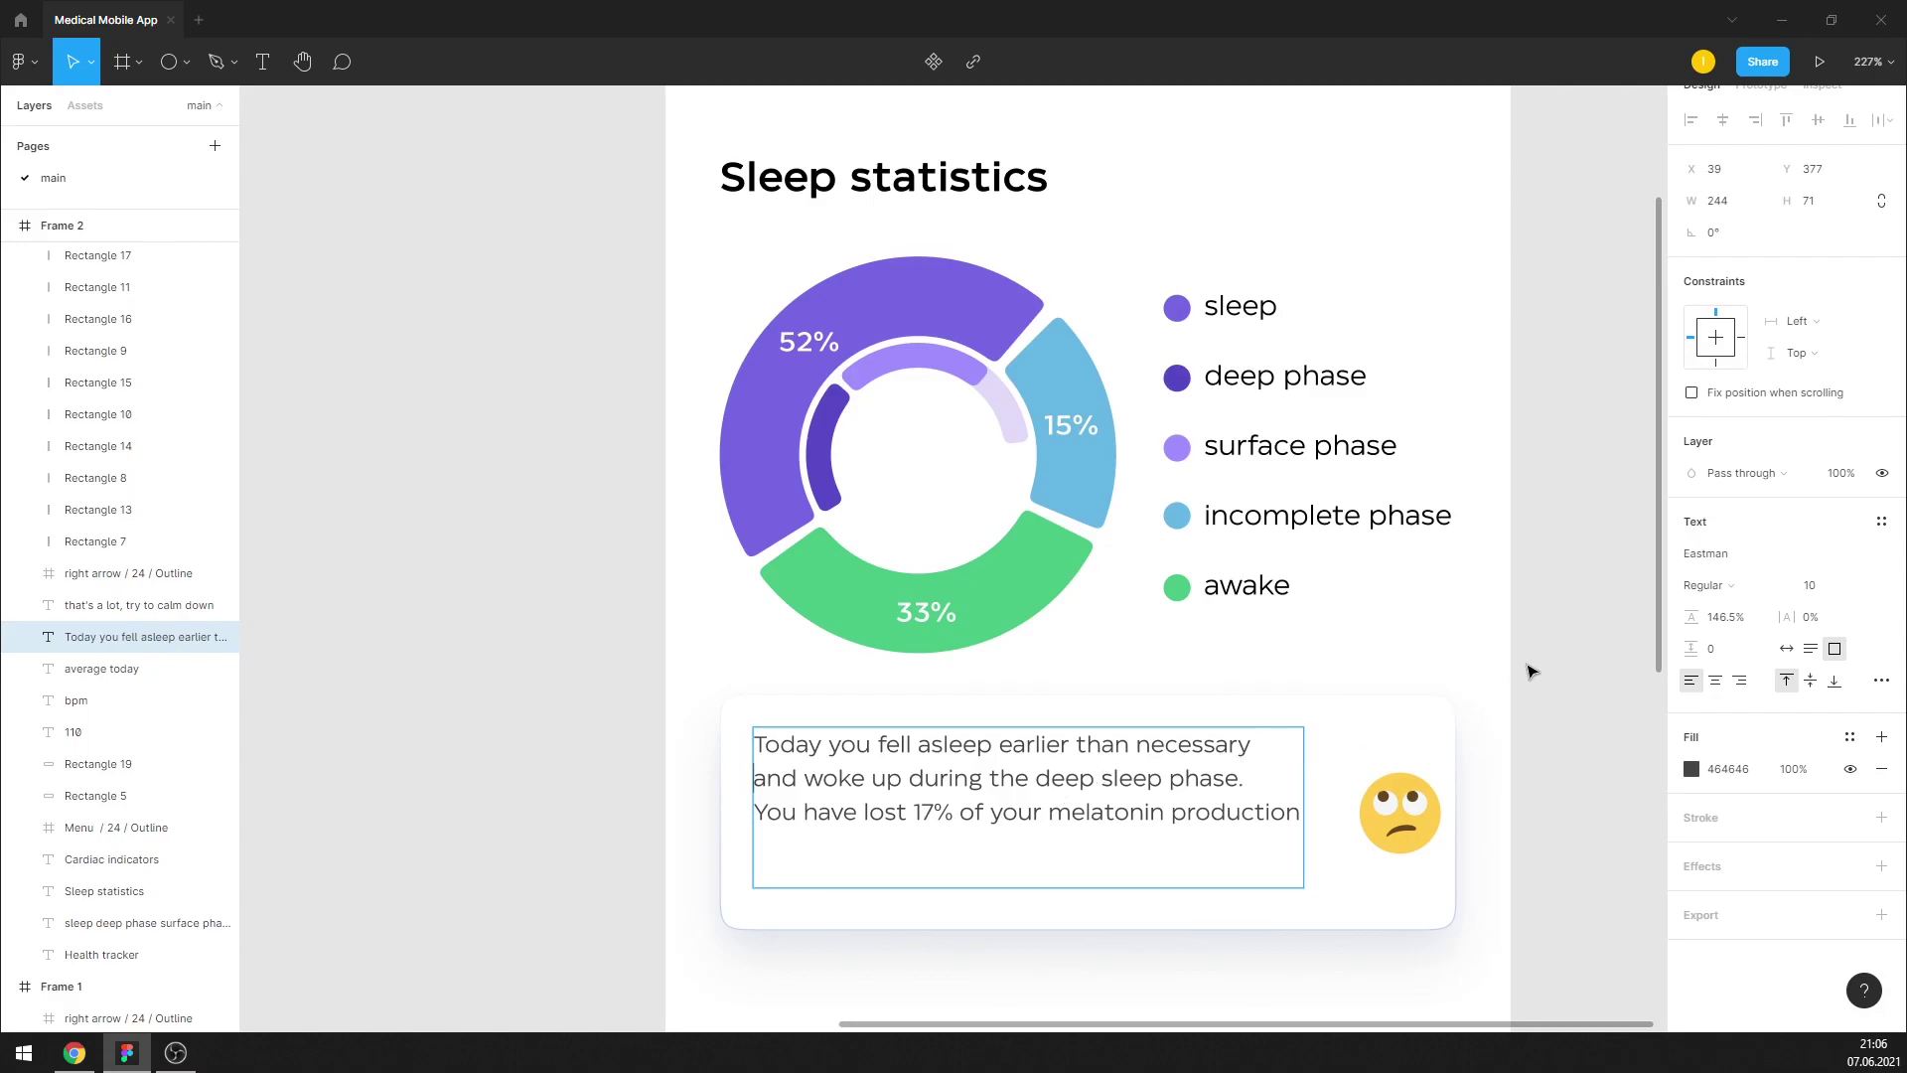
Set all the card text to font size 11 and widen its text box
left_click(1830, 590)
type("11")
key("Return")
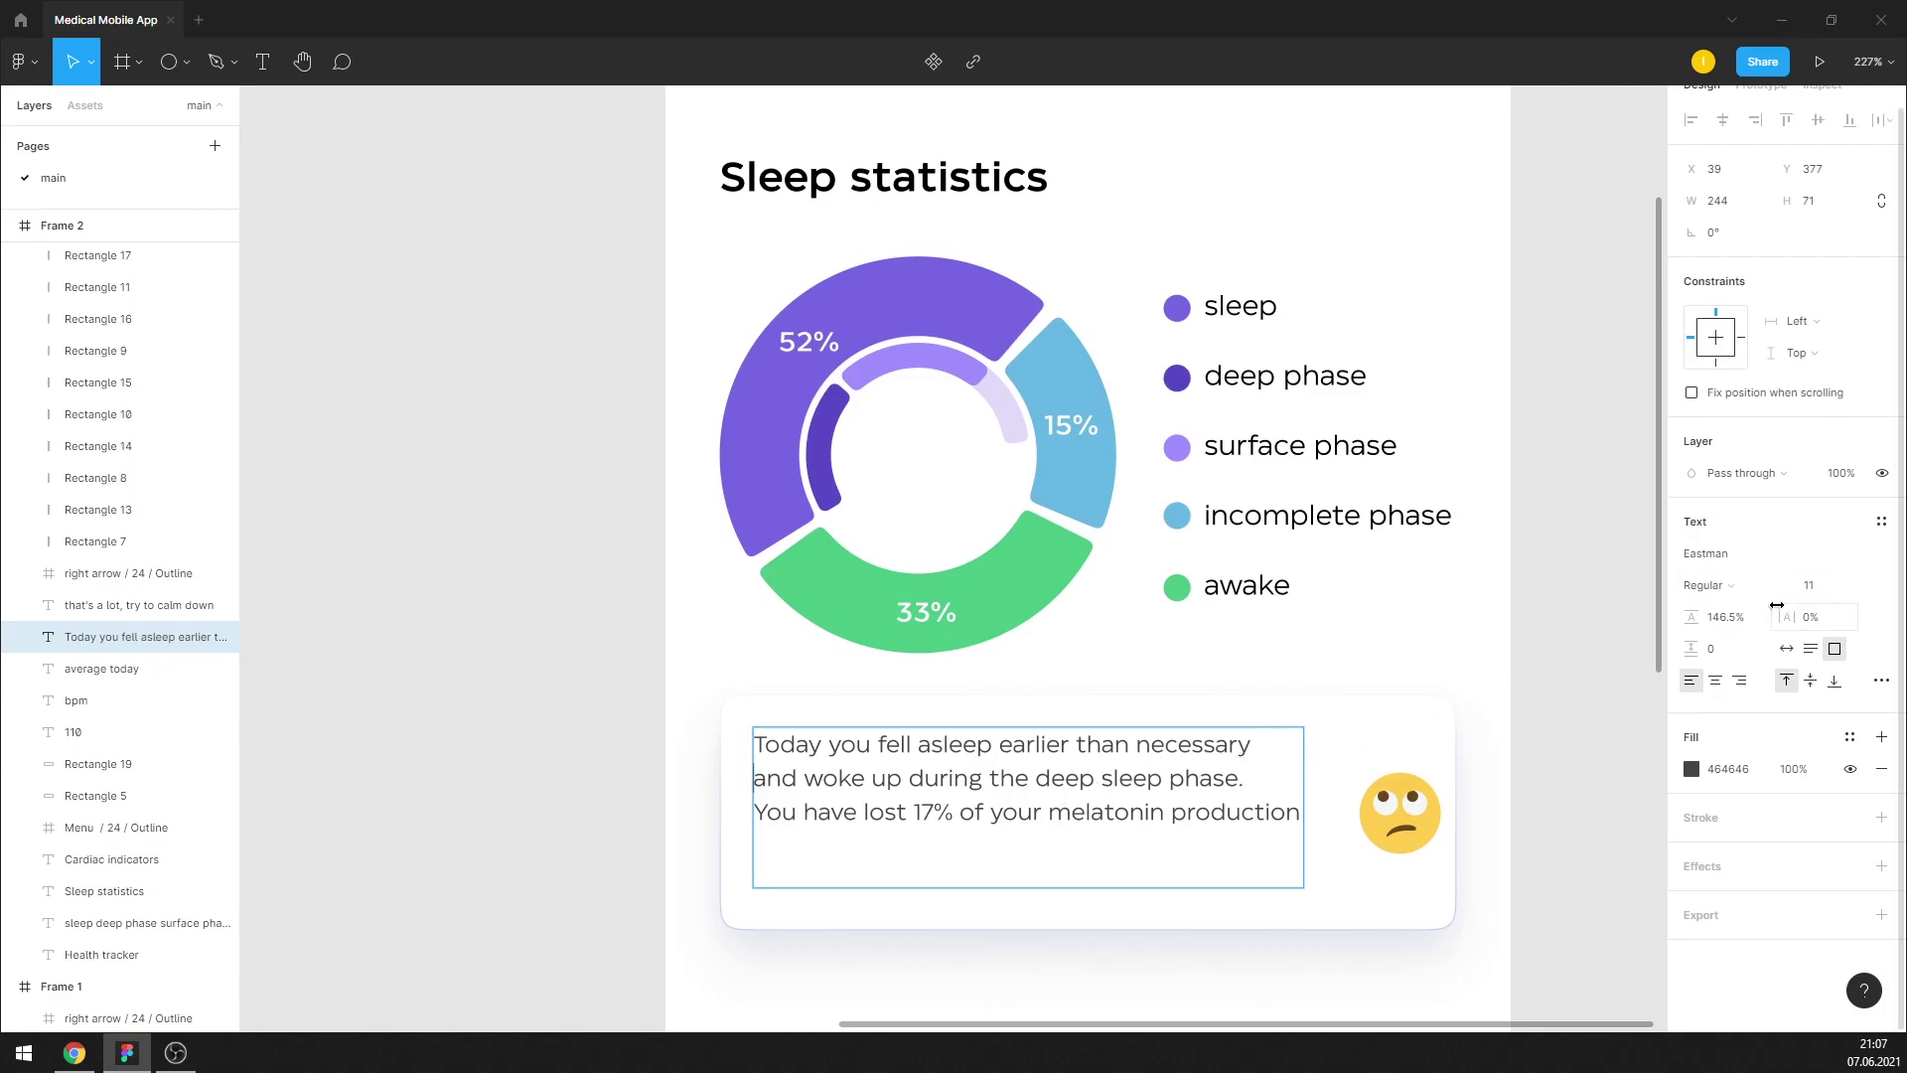
key("ctrl+a")
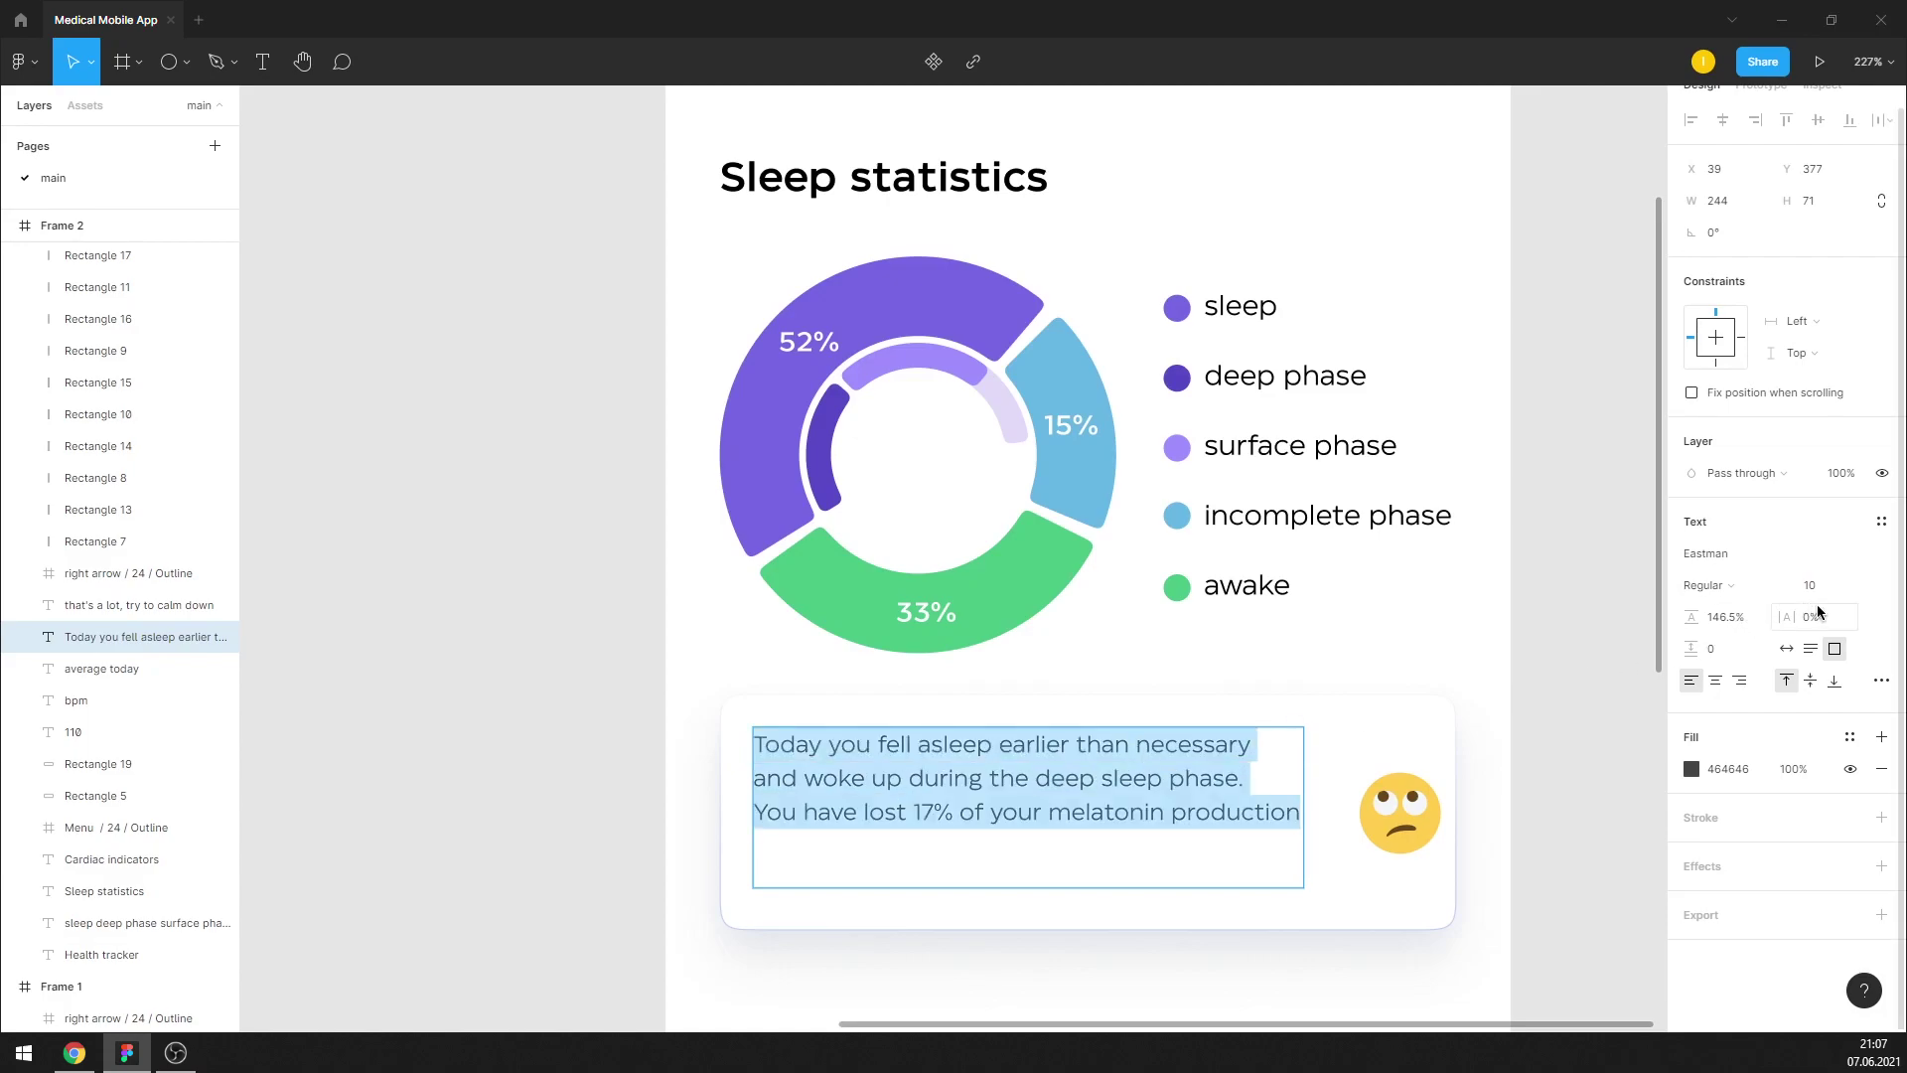
left_click(1810, 586)
type("11")
key("Return")
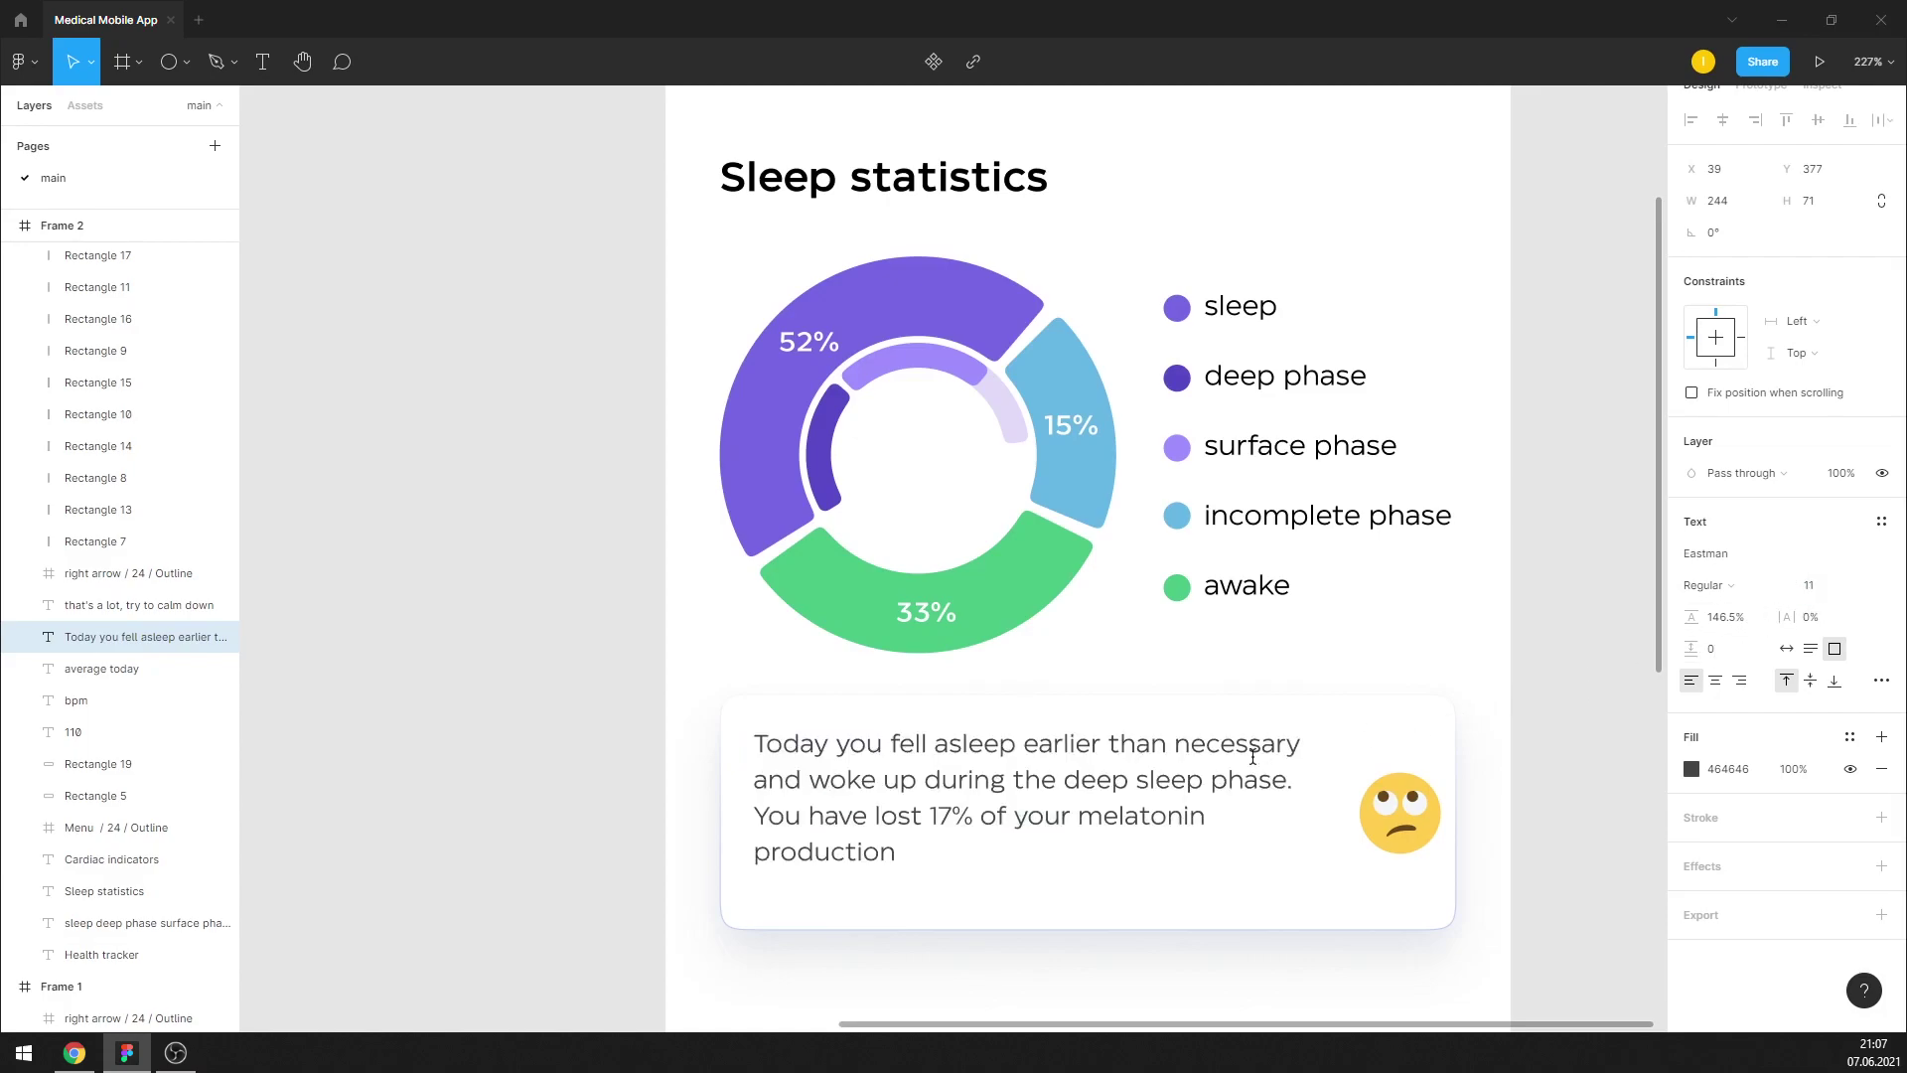
key("ctrl+a")
key("Escape")
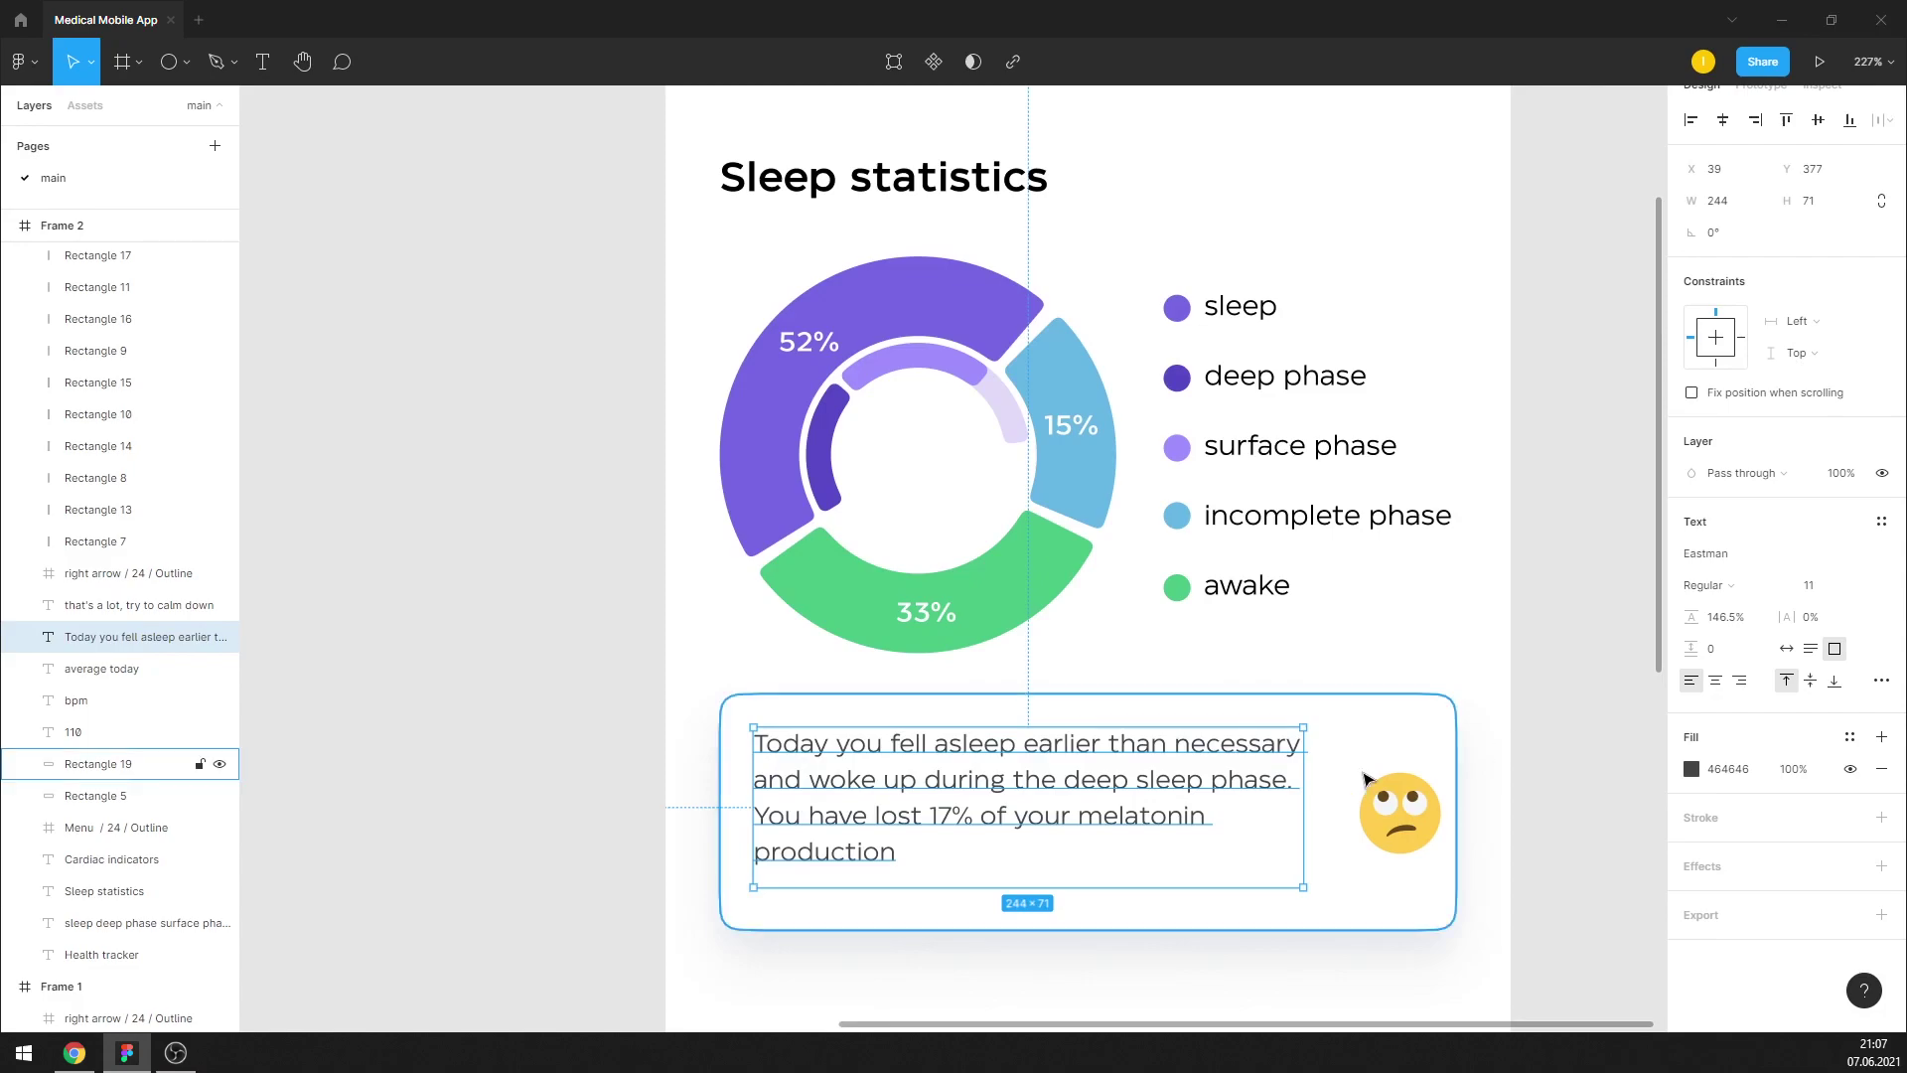
left_click_drag(1305, 784, 1353, 796)
Set the card text back to size 10 and replace ' production' with a period after 'melatonin'
triple_click(1187, 786)
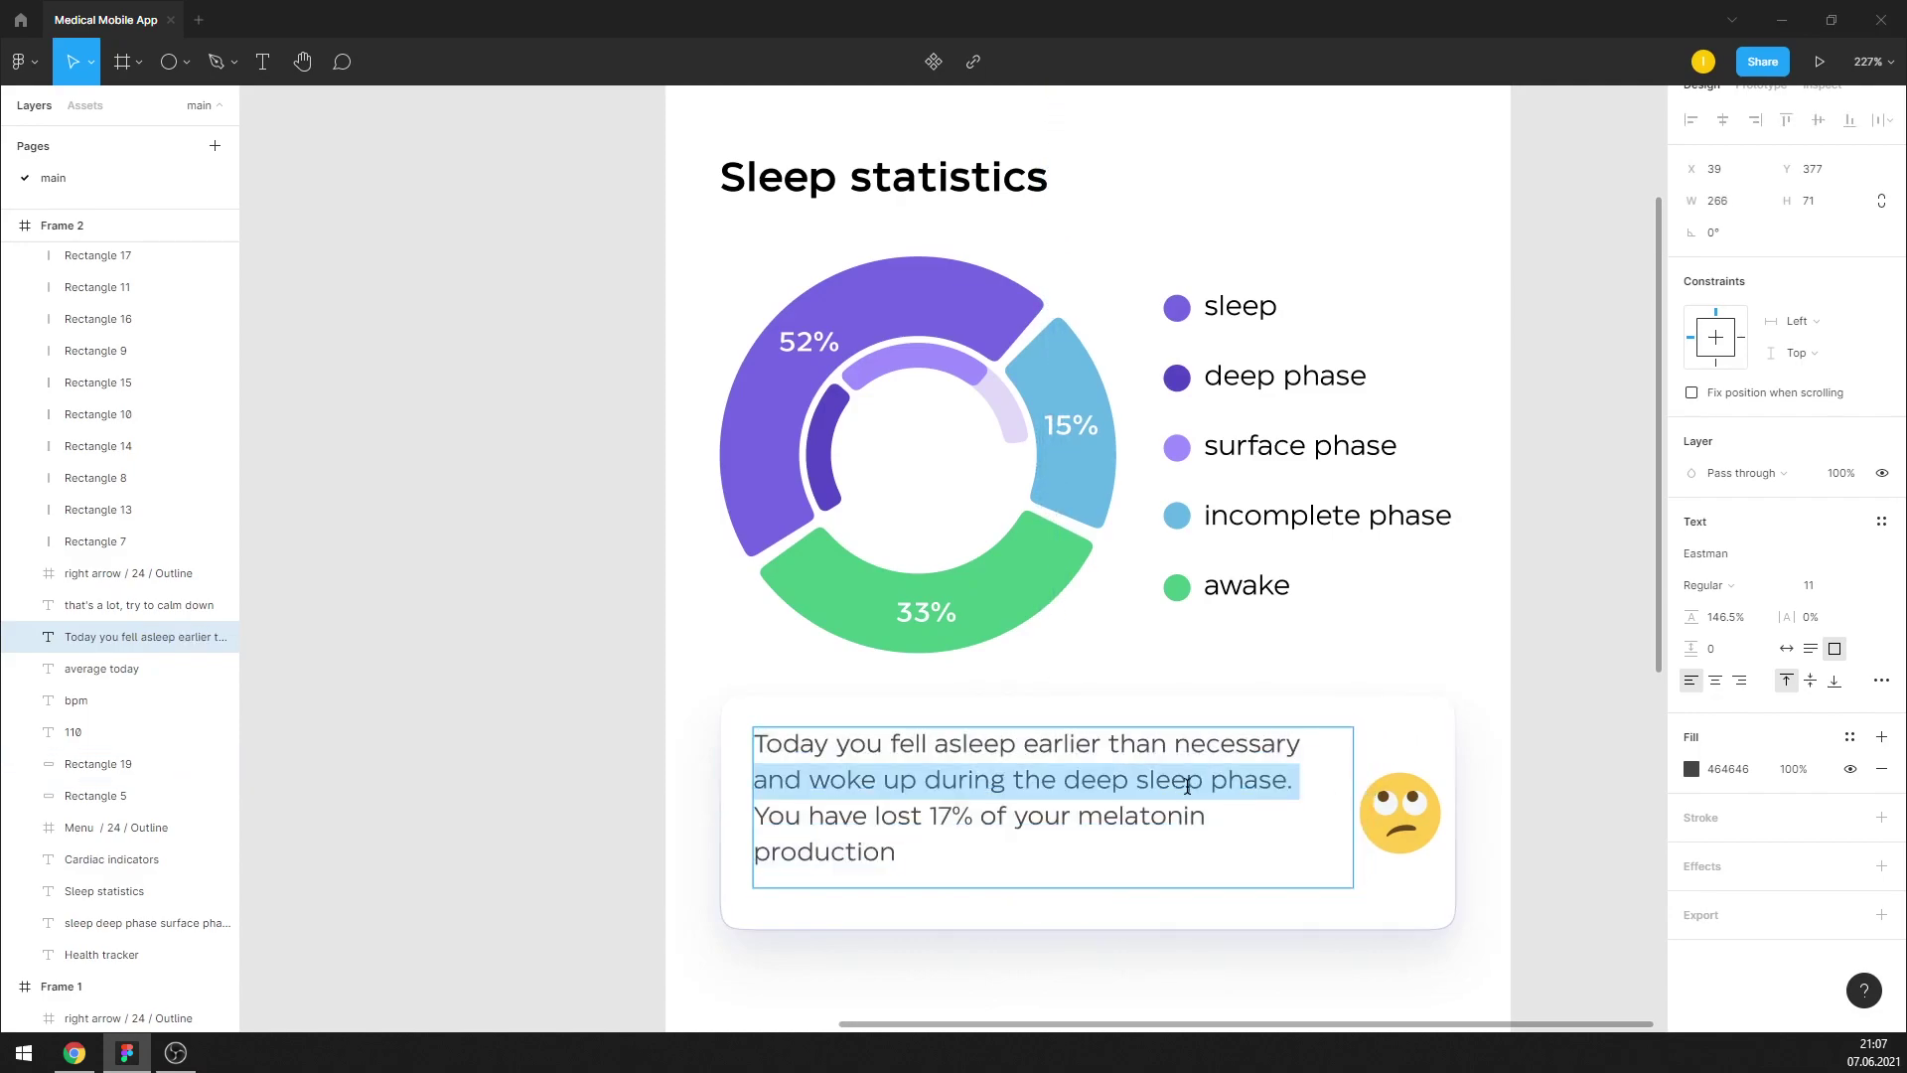
key("ctrl+a")
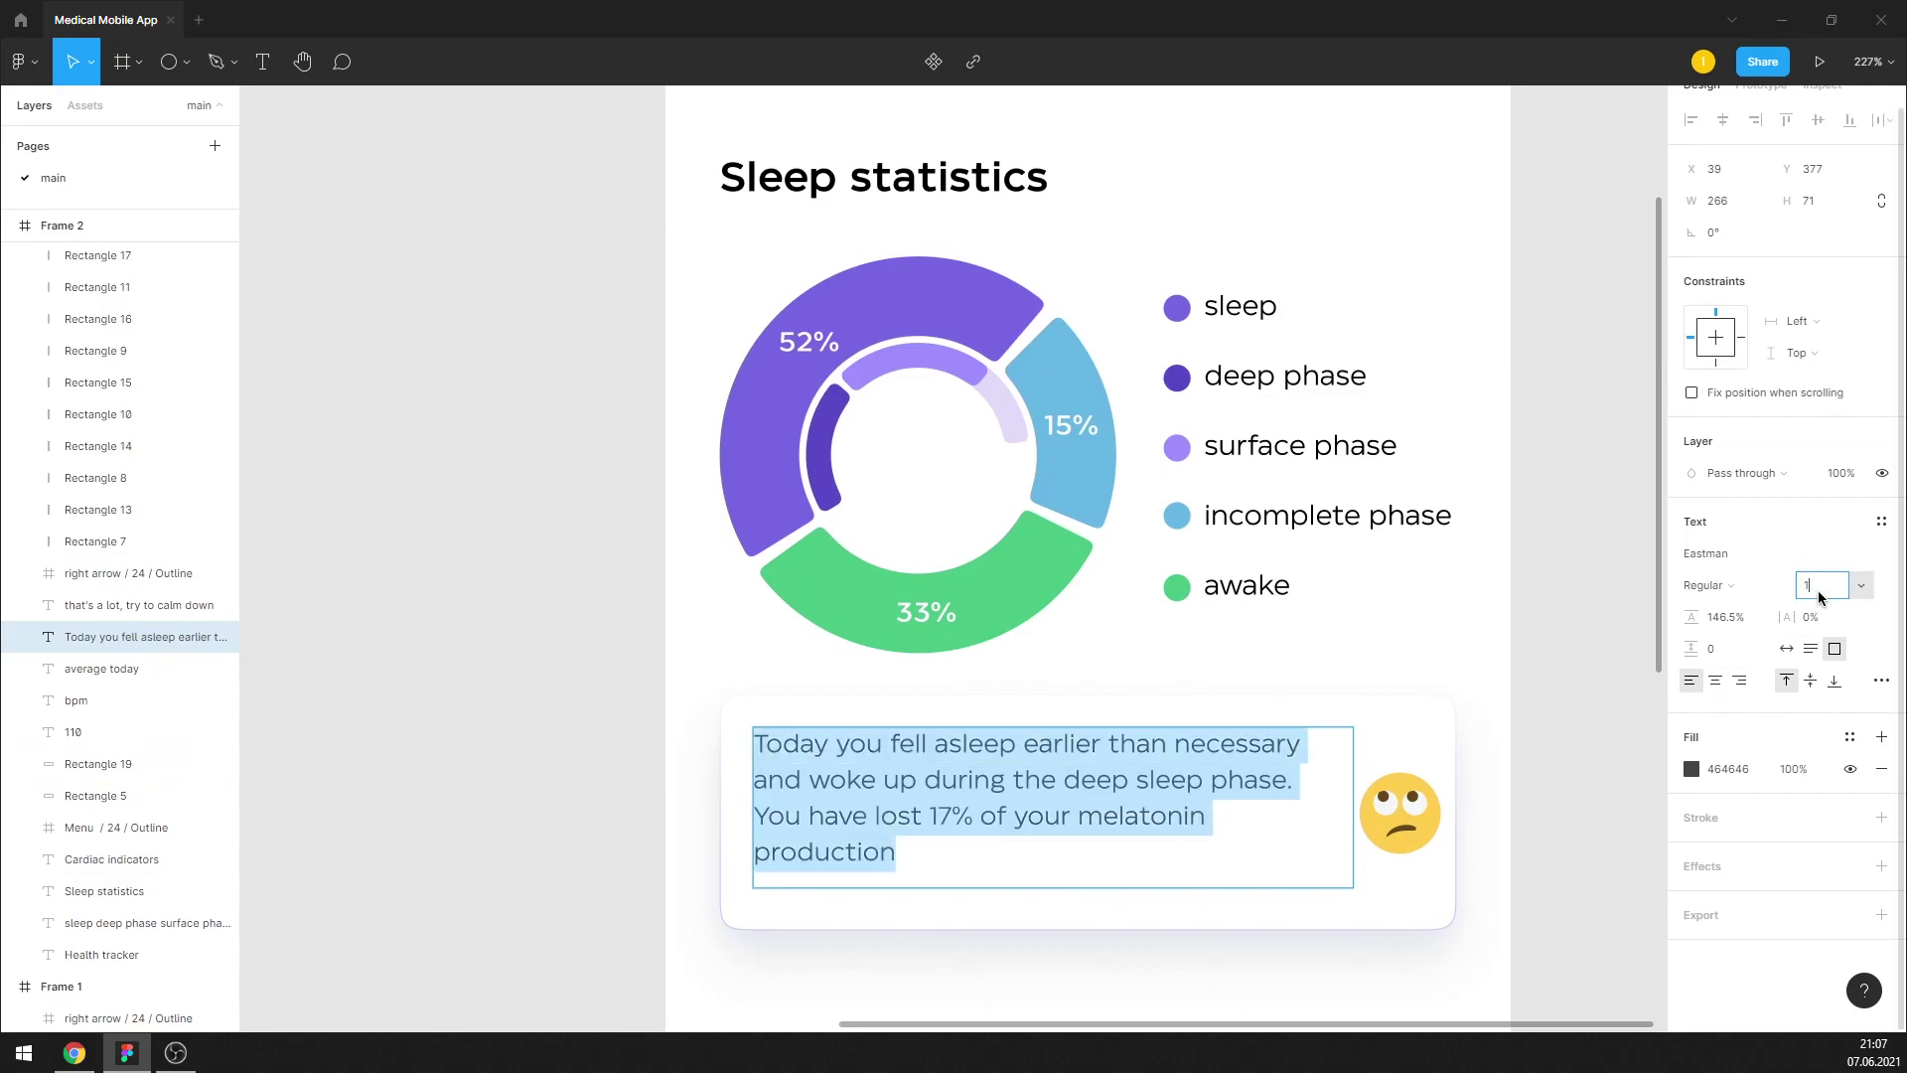
type("0")
key("Return")
left_click(1170, 809)
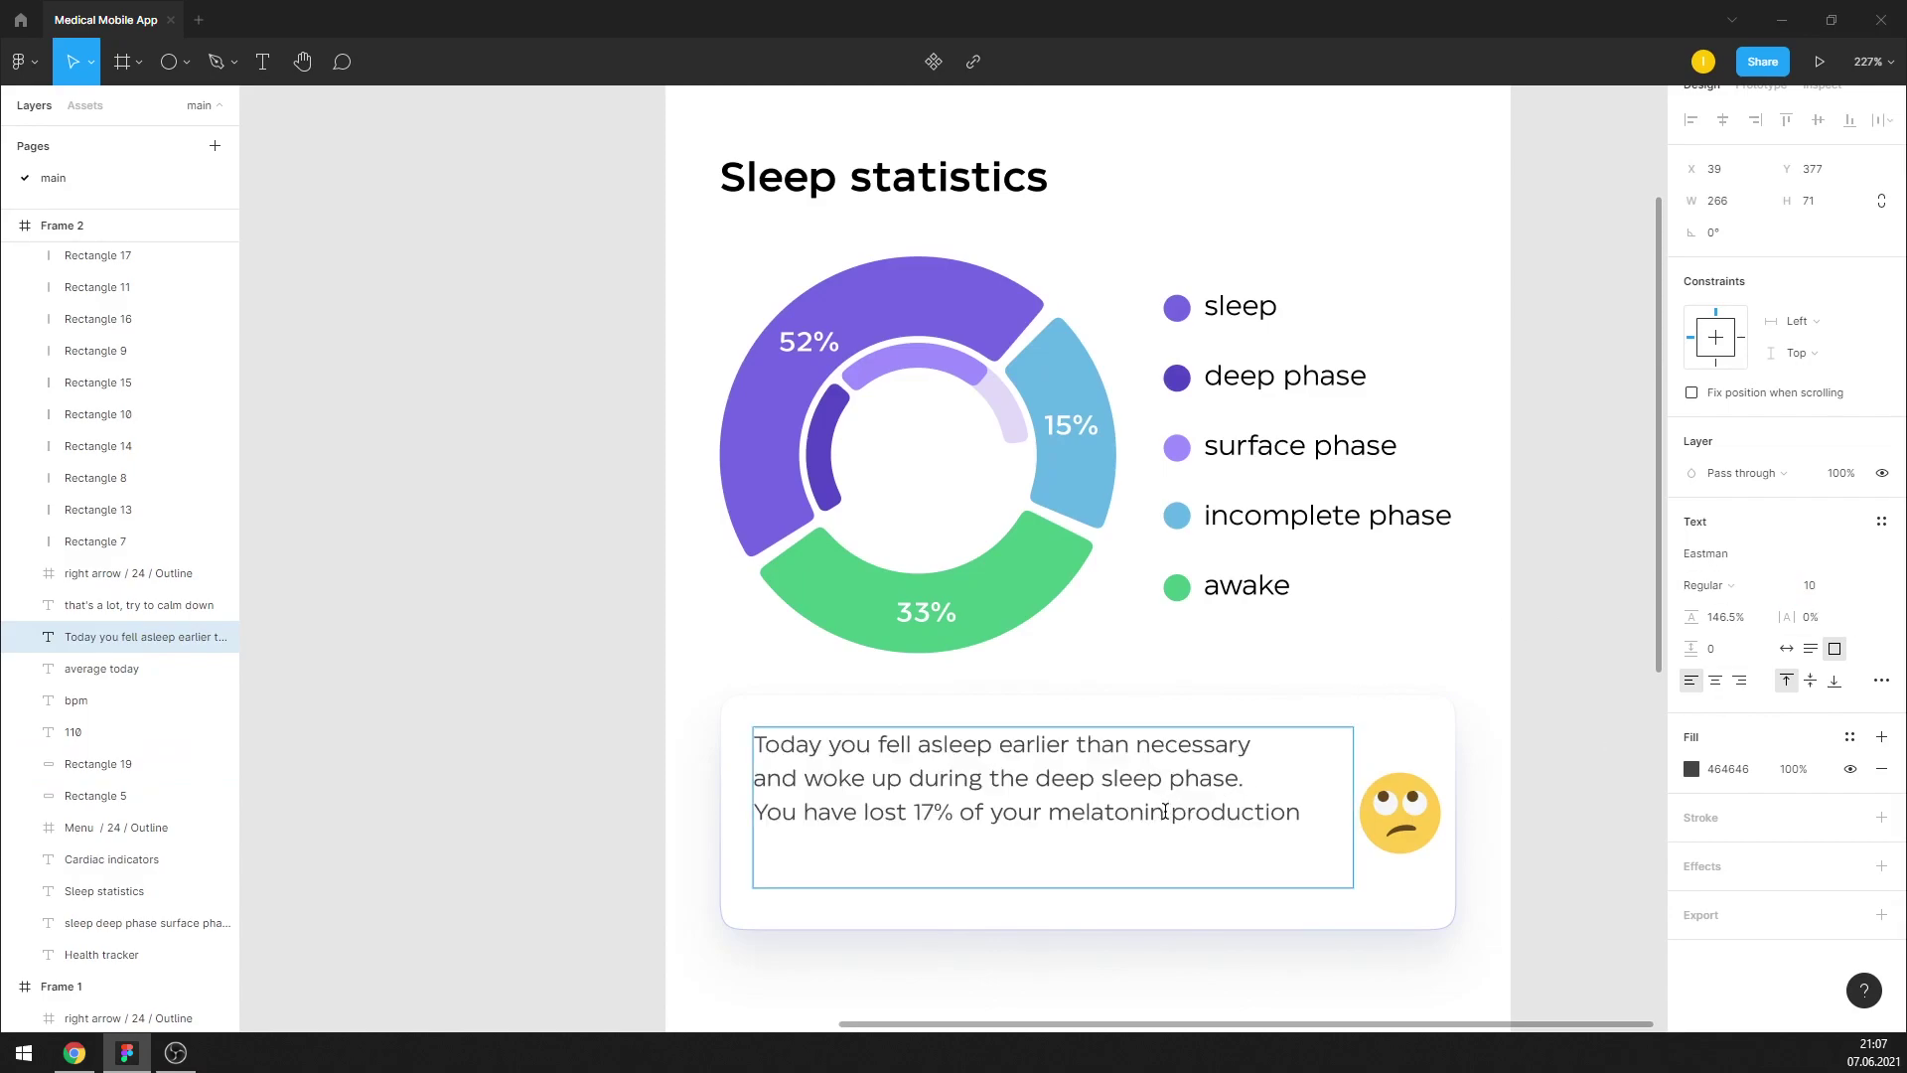
left_click_drag(1165, 811, 1325, 808)
key("BackSpace")
type(".")
key("Escape")
Shorten the text box and card to fit three lines, with the emoji beside the text
left_click_drag(1183, 885, 1191, 838)
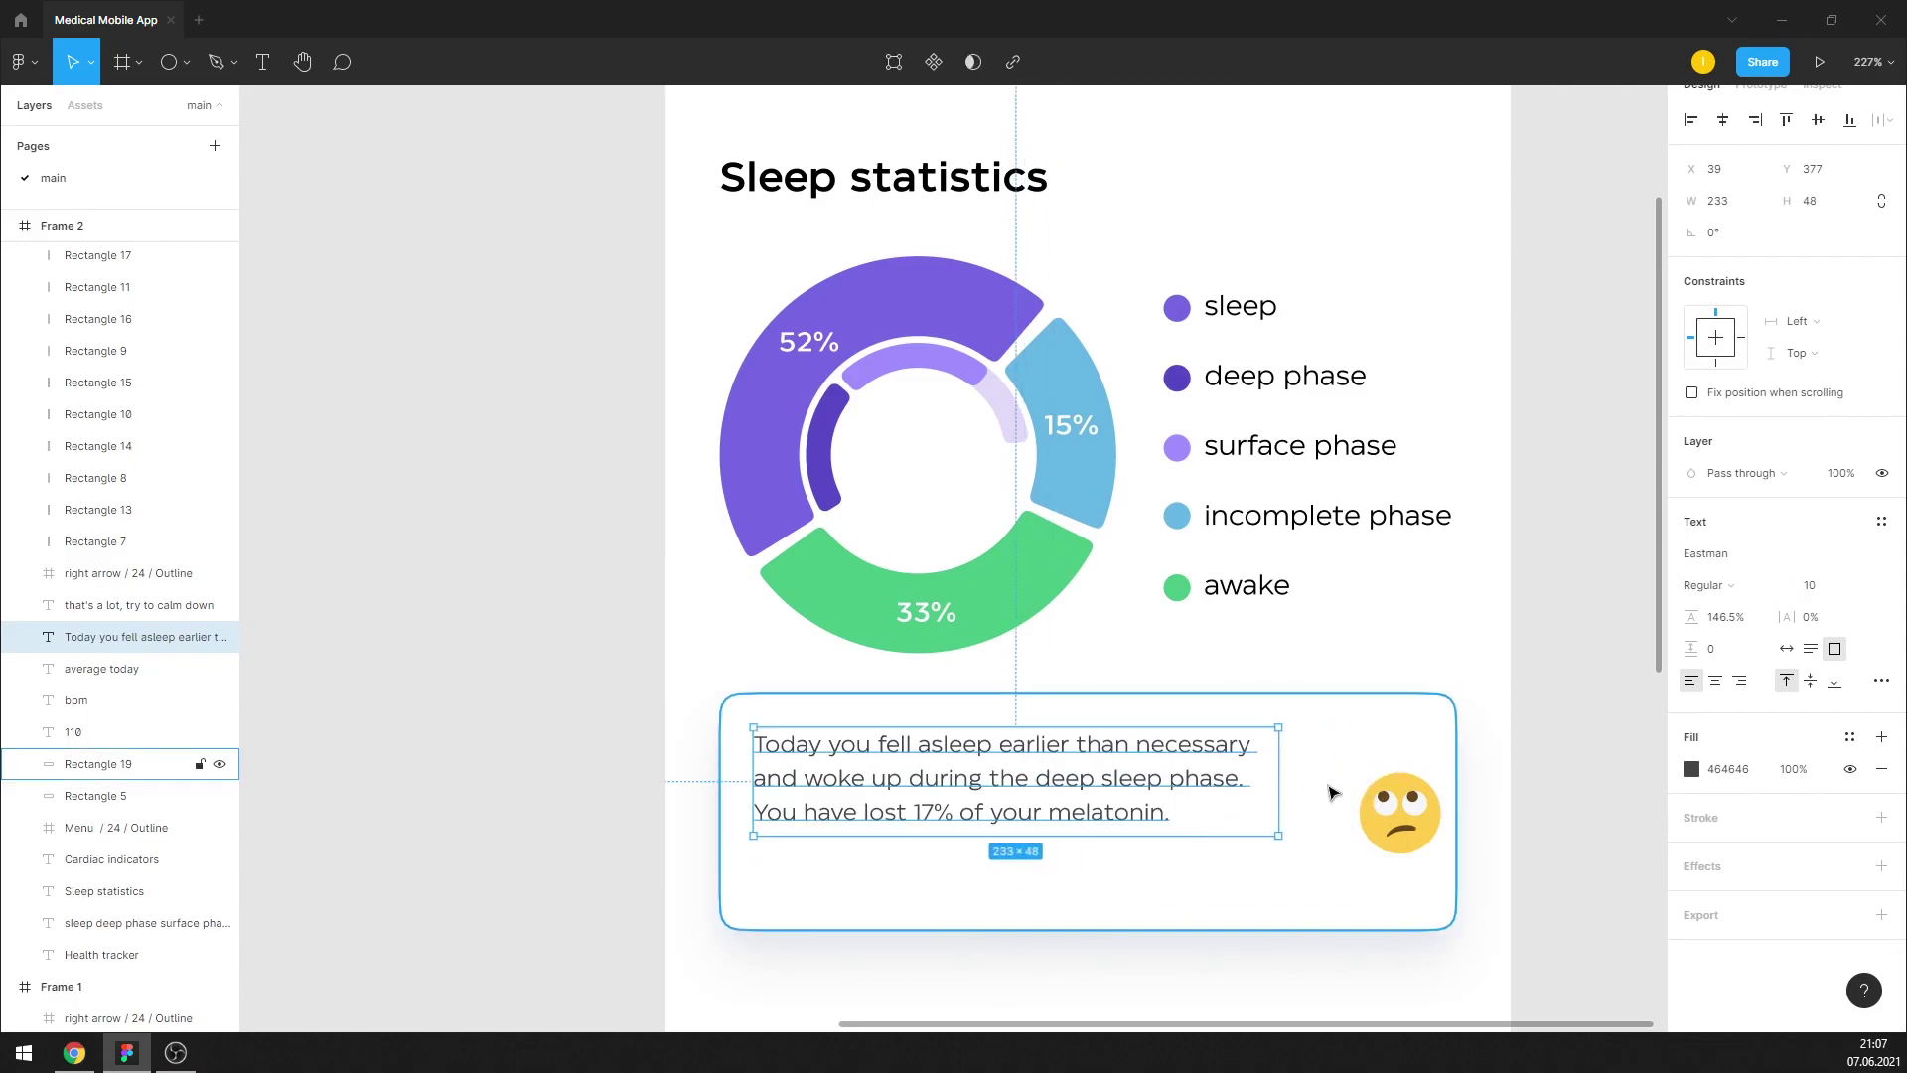
left_click_drag(1394, 804, 1356, 769)
left_click(1269, 928)
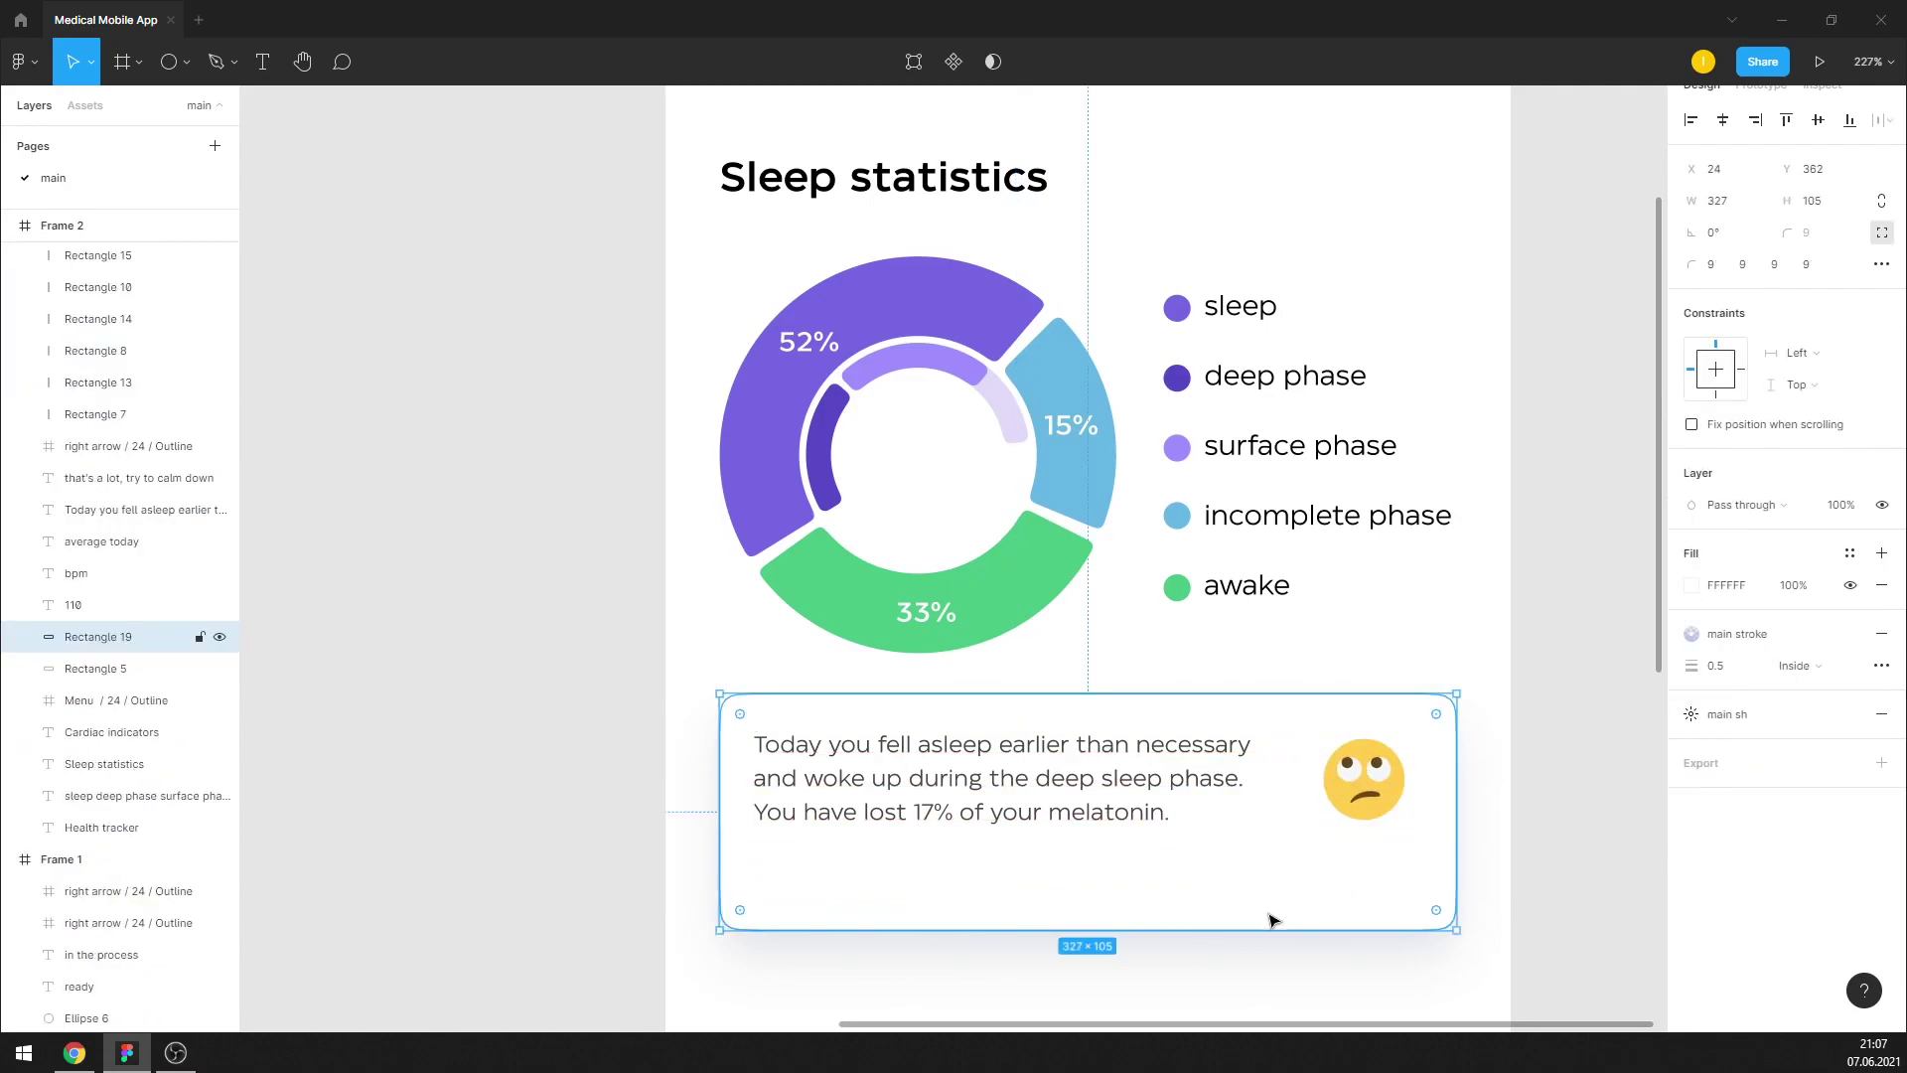
left_click_drag(1268, 928, 1231, 861)
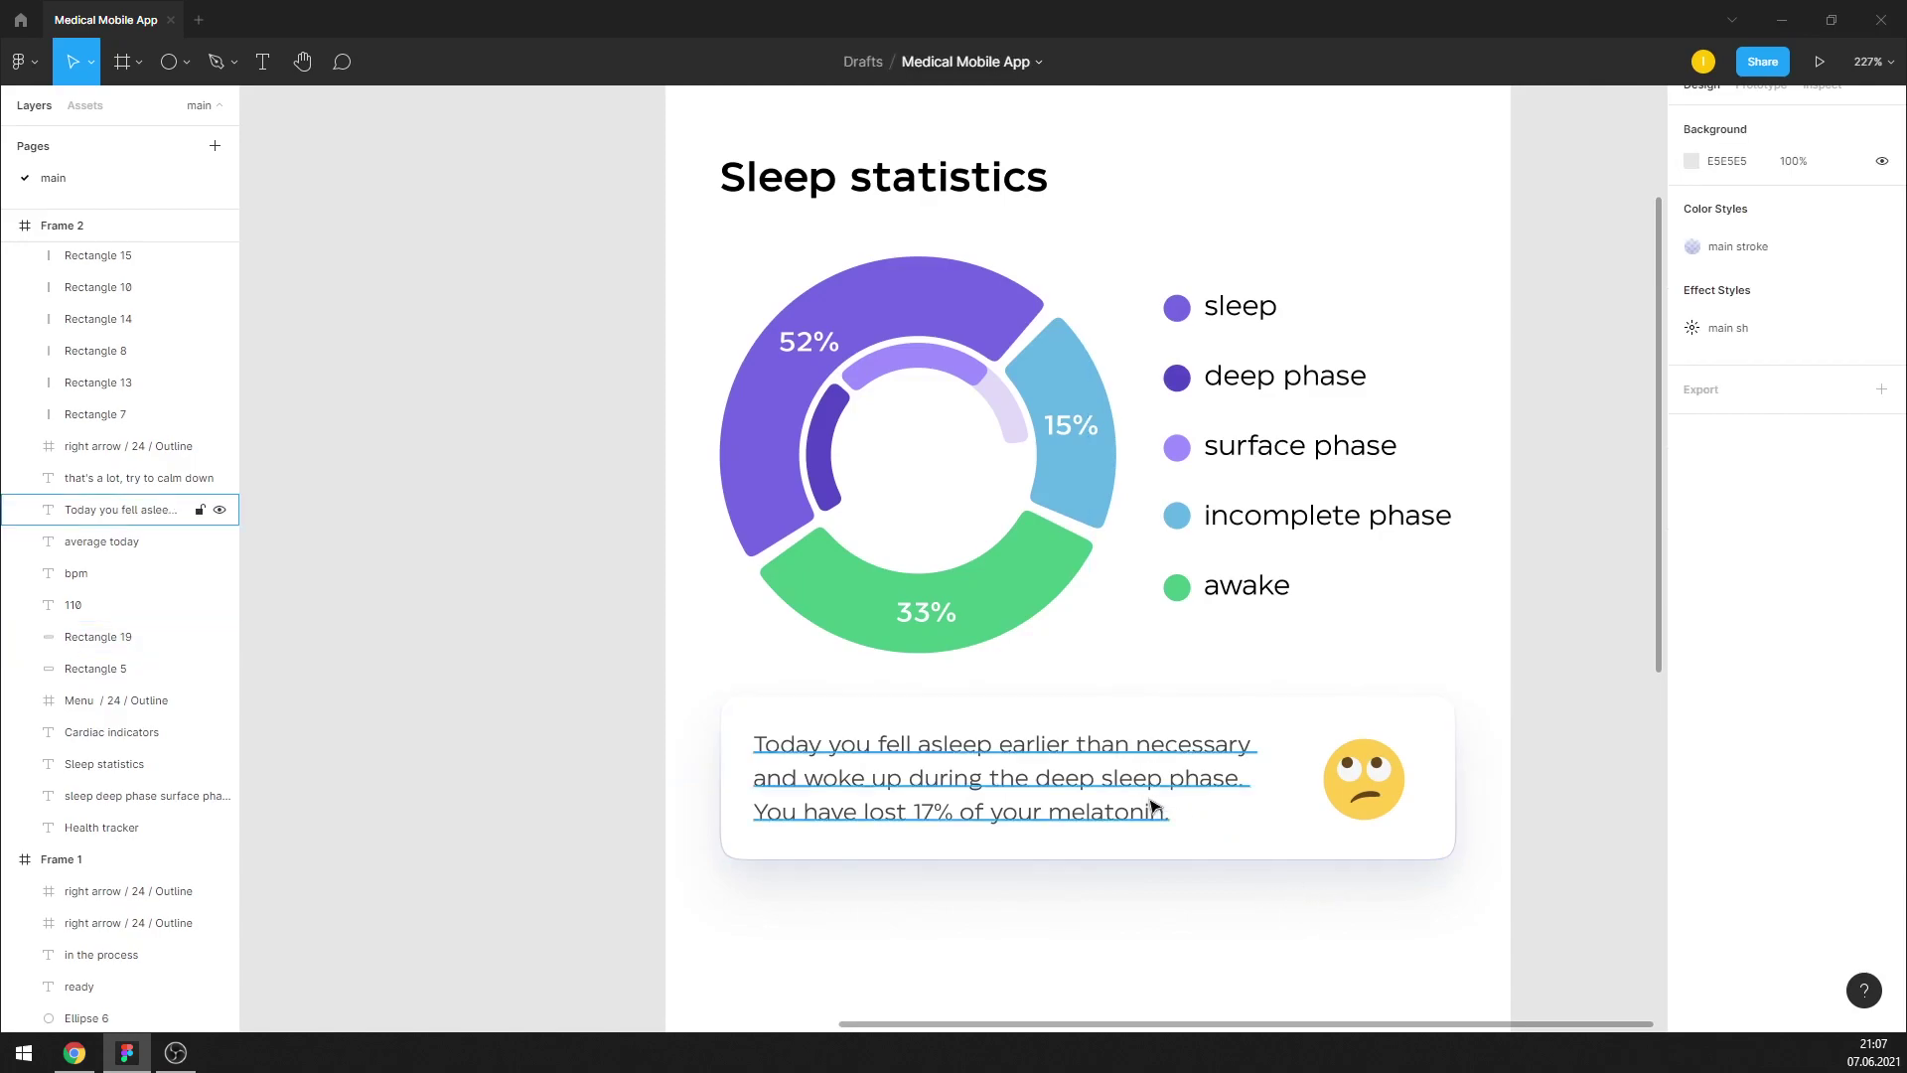
left_click(1364, 779)
left_click_drag(1364, 780, 1356, 780)
Paste a copy of the donut's inner arc and move it to the ring's lower right
left_click(1552, 730)
scroll(919, 712, "down", 2, "ctrl")
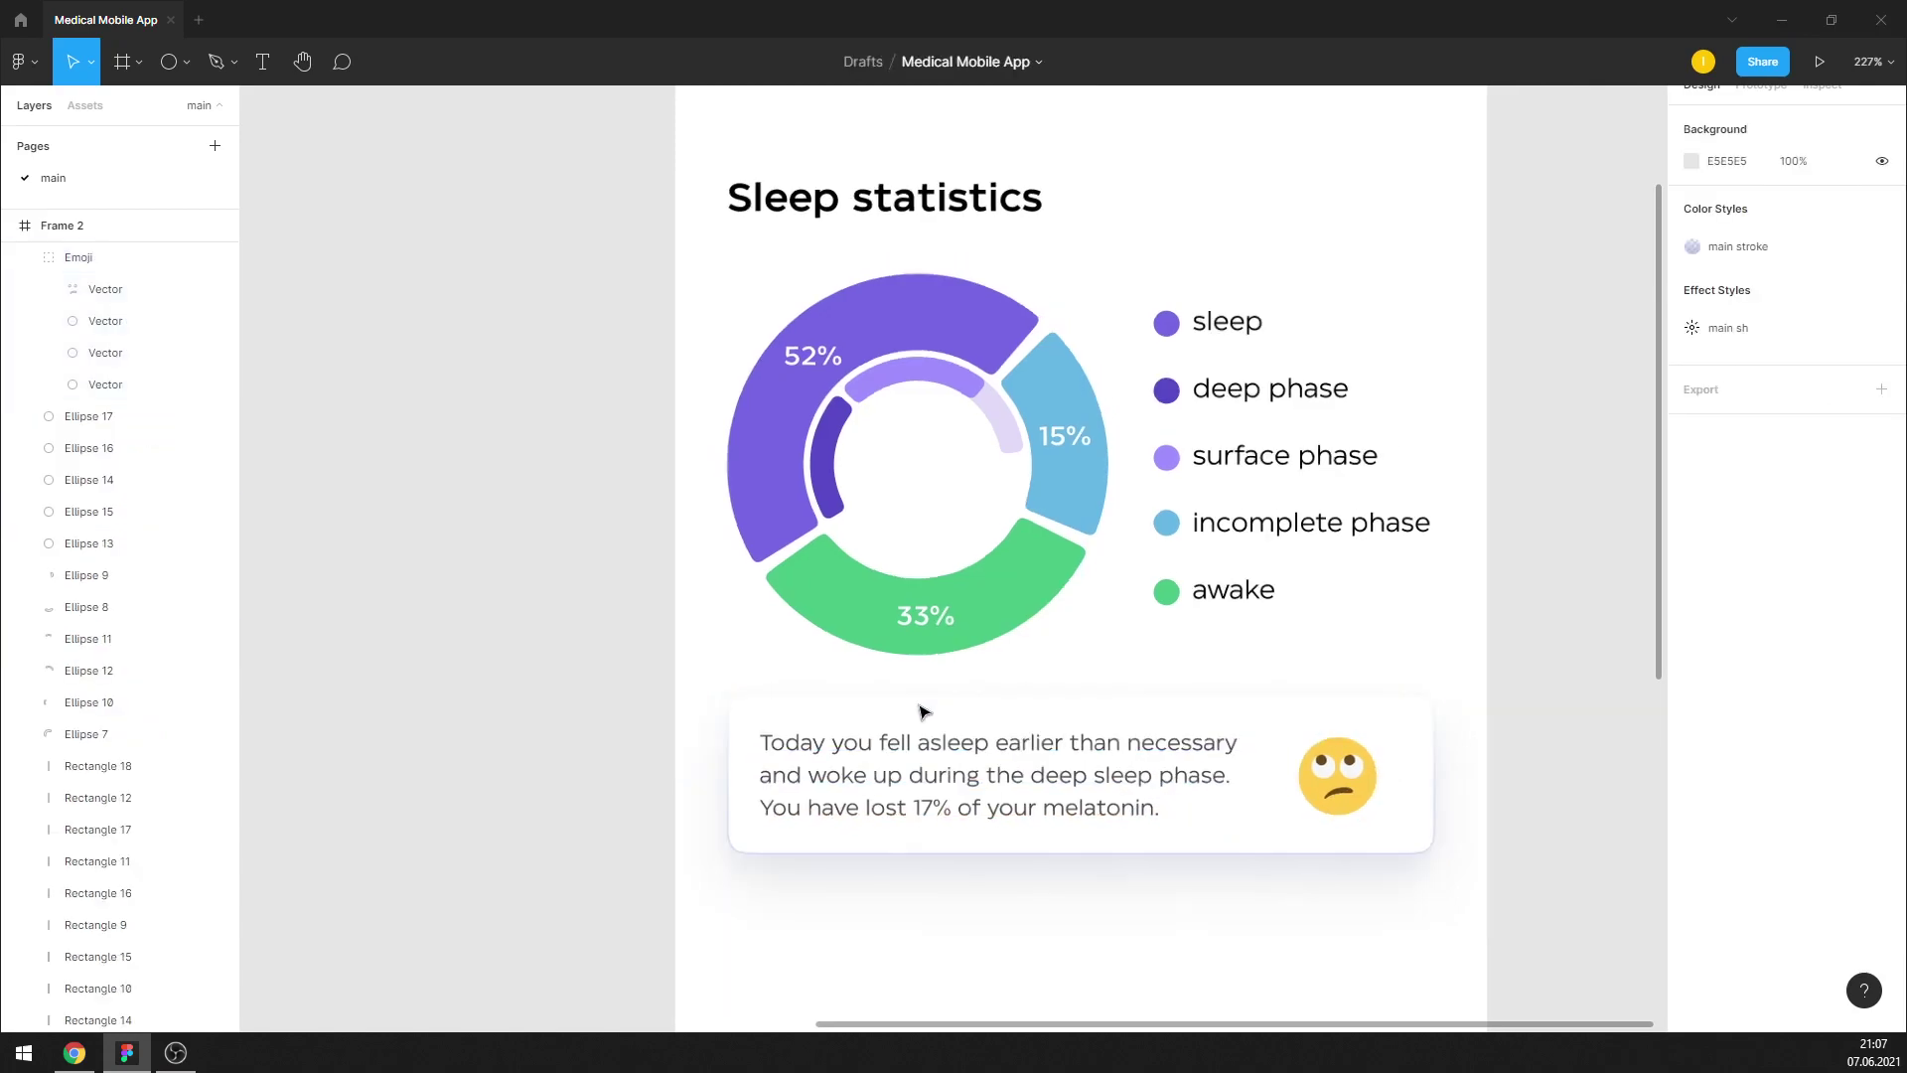
scroll(980, 732, "down", 3, "ctrl")
scroll(996, 805, "up", 2, "ctrl")
scroll(1054, 759, "down", 2)
scroll(1054, 758, "down", 2)
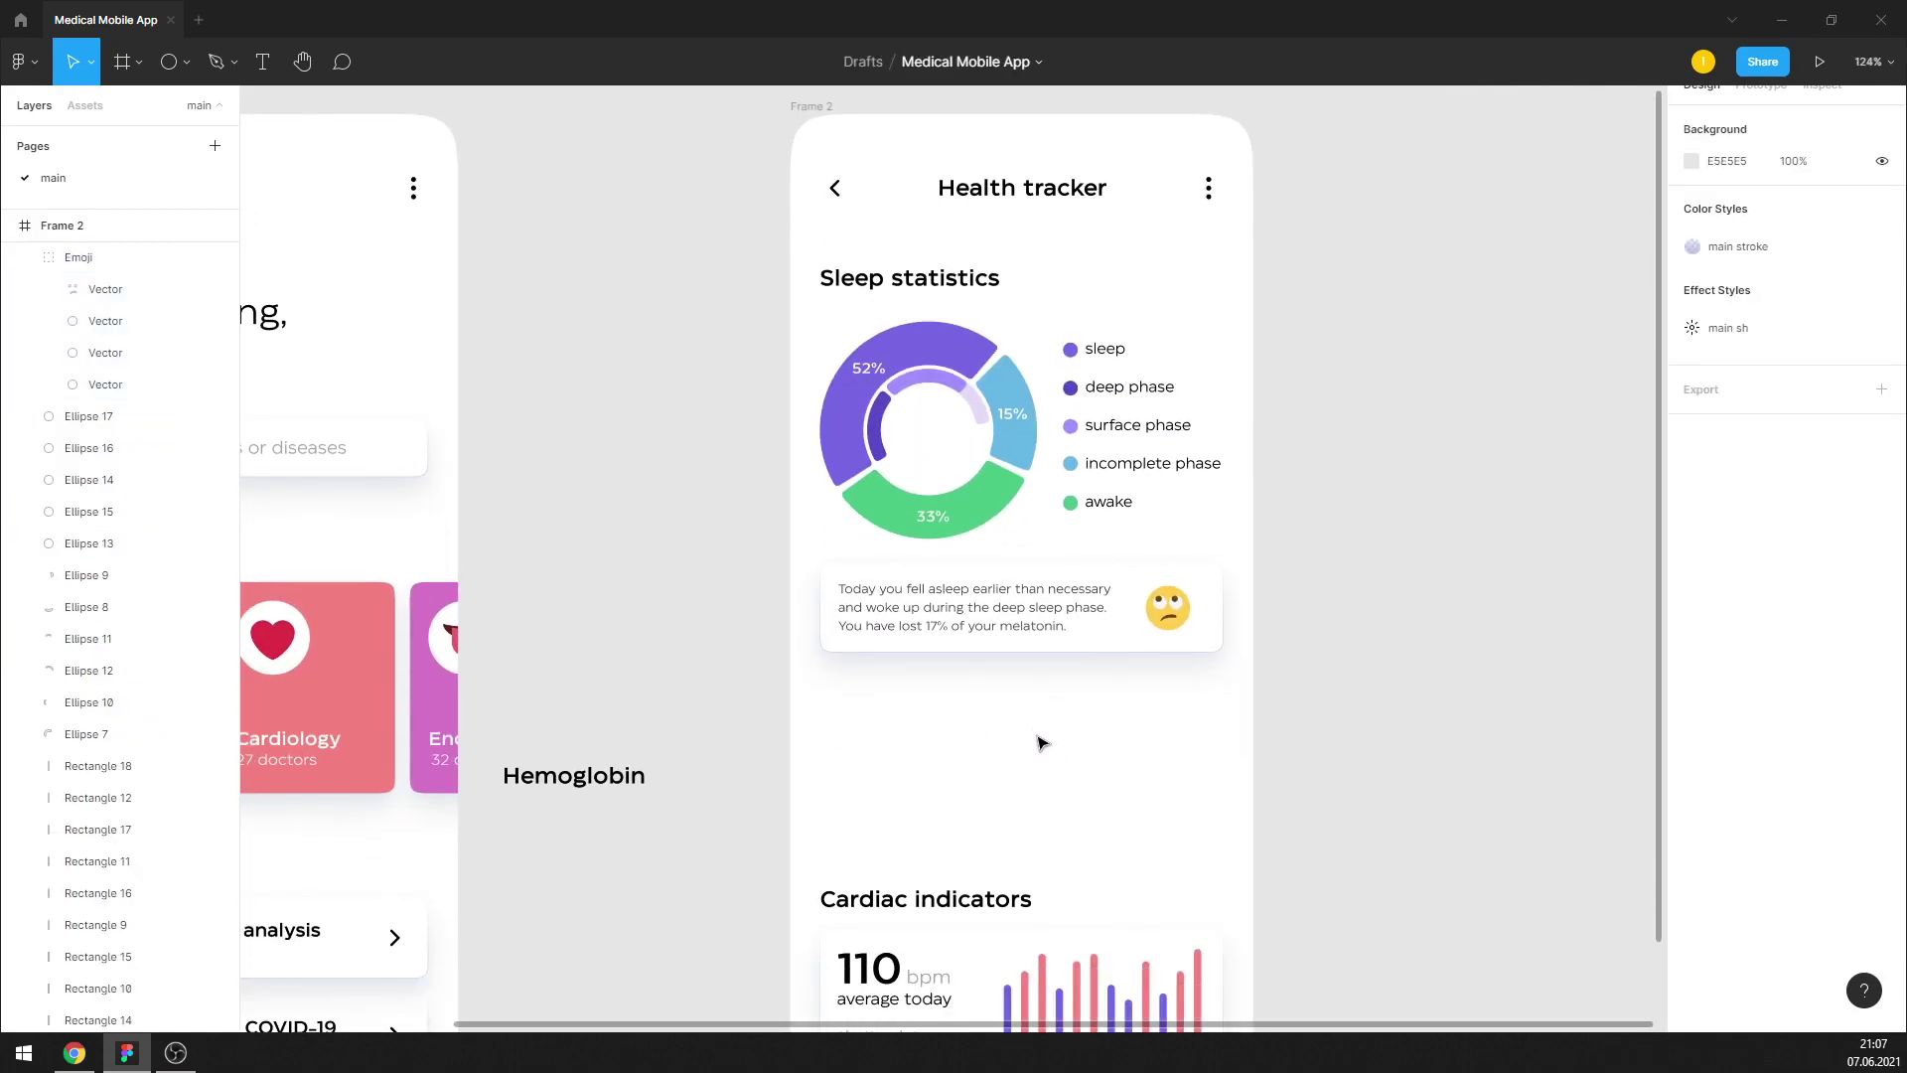
scroll(874, 596, "up", 1, "ctrl")
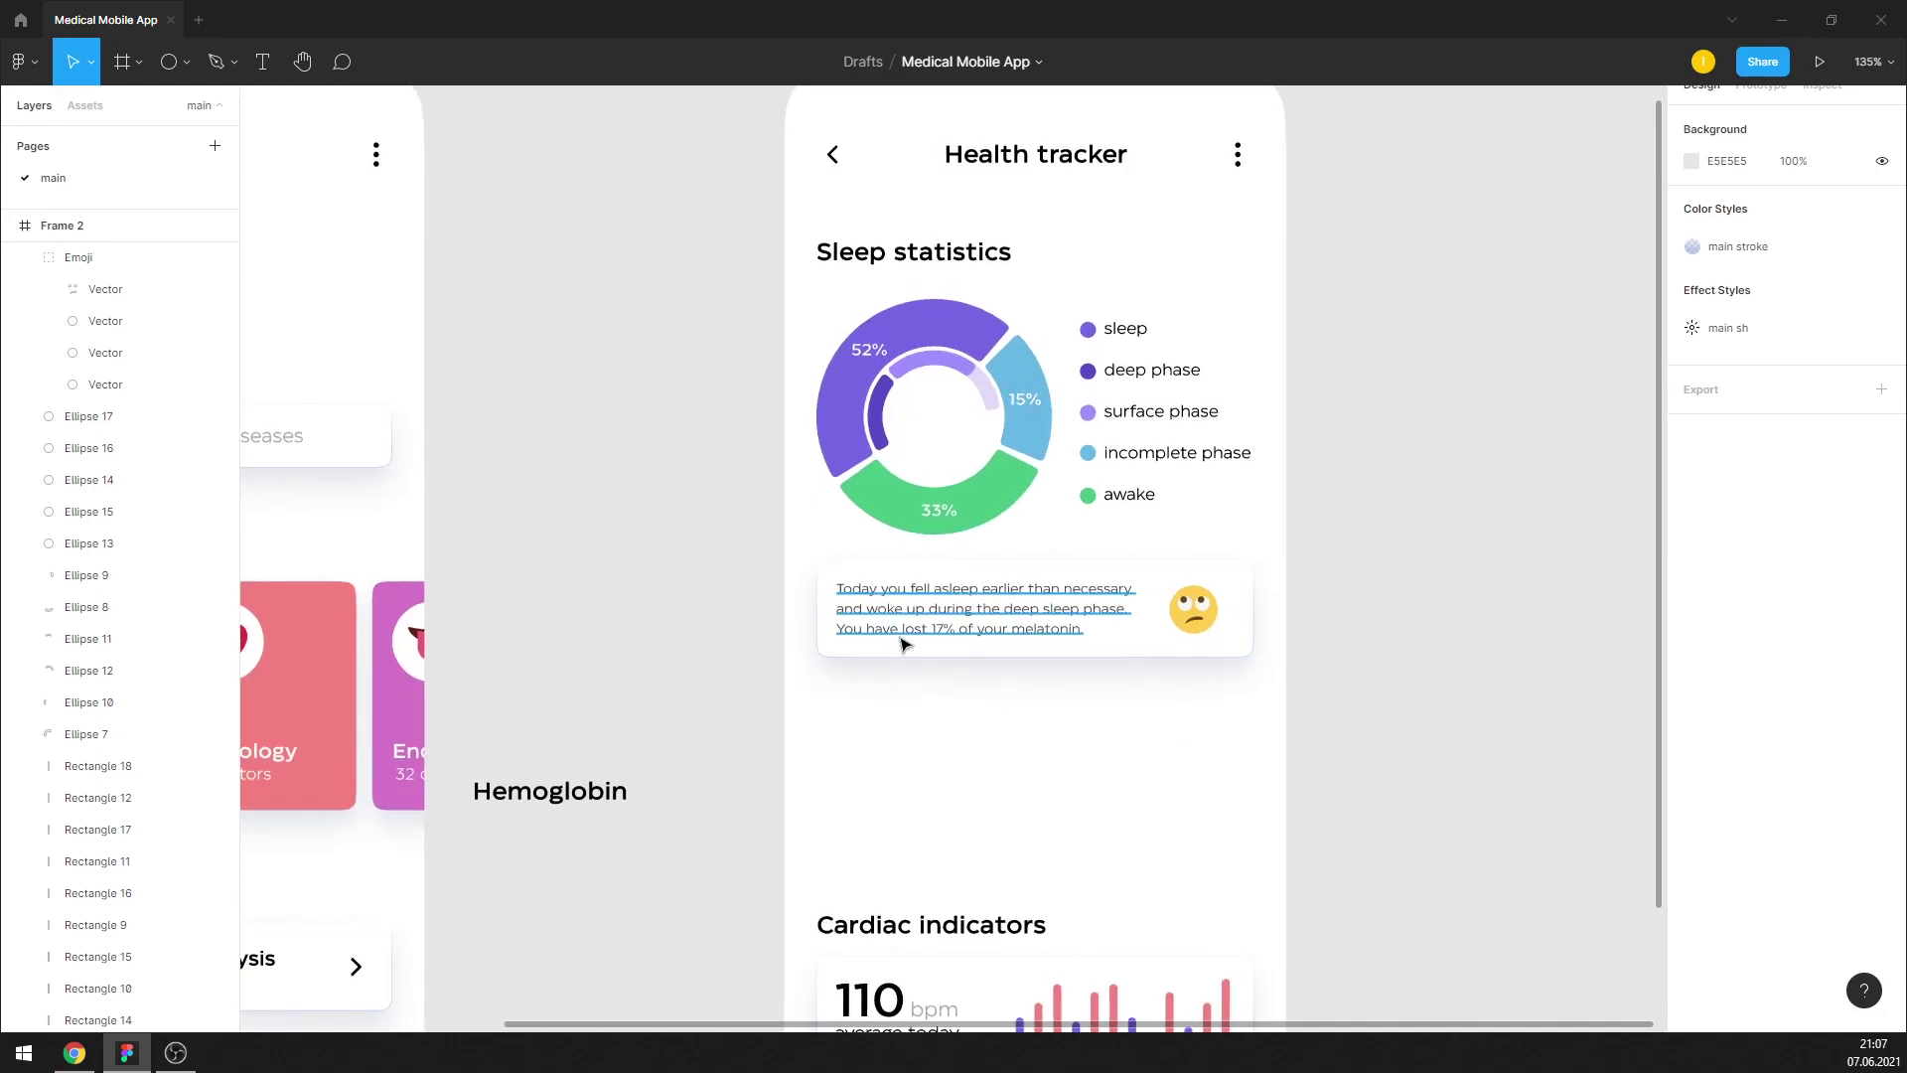
scroll(874, 747, "up", 1, "ctrl")
scroll(881, 549, "up", 1)
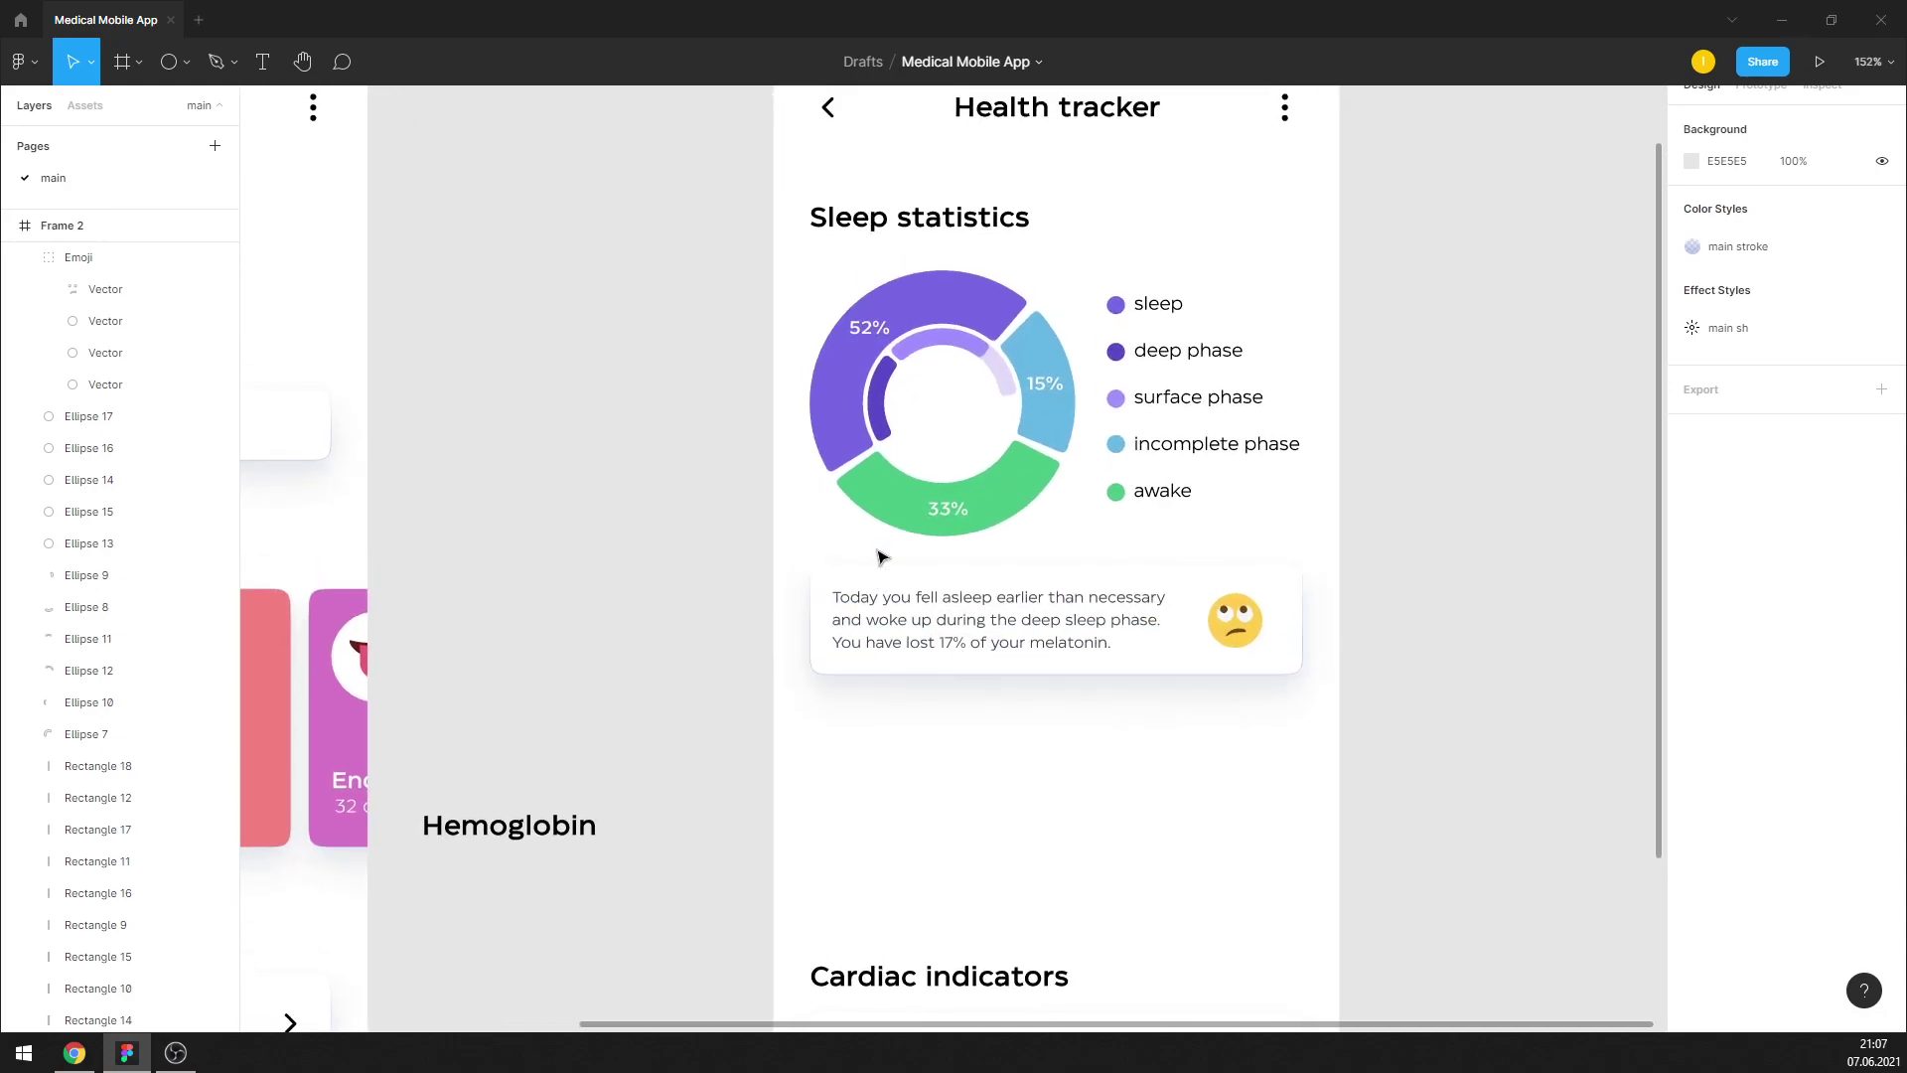
scroll(901, 376, "up", 1, "ctrl")
scroll(1017, 392, "up", 1, "ctrl")
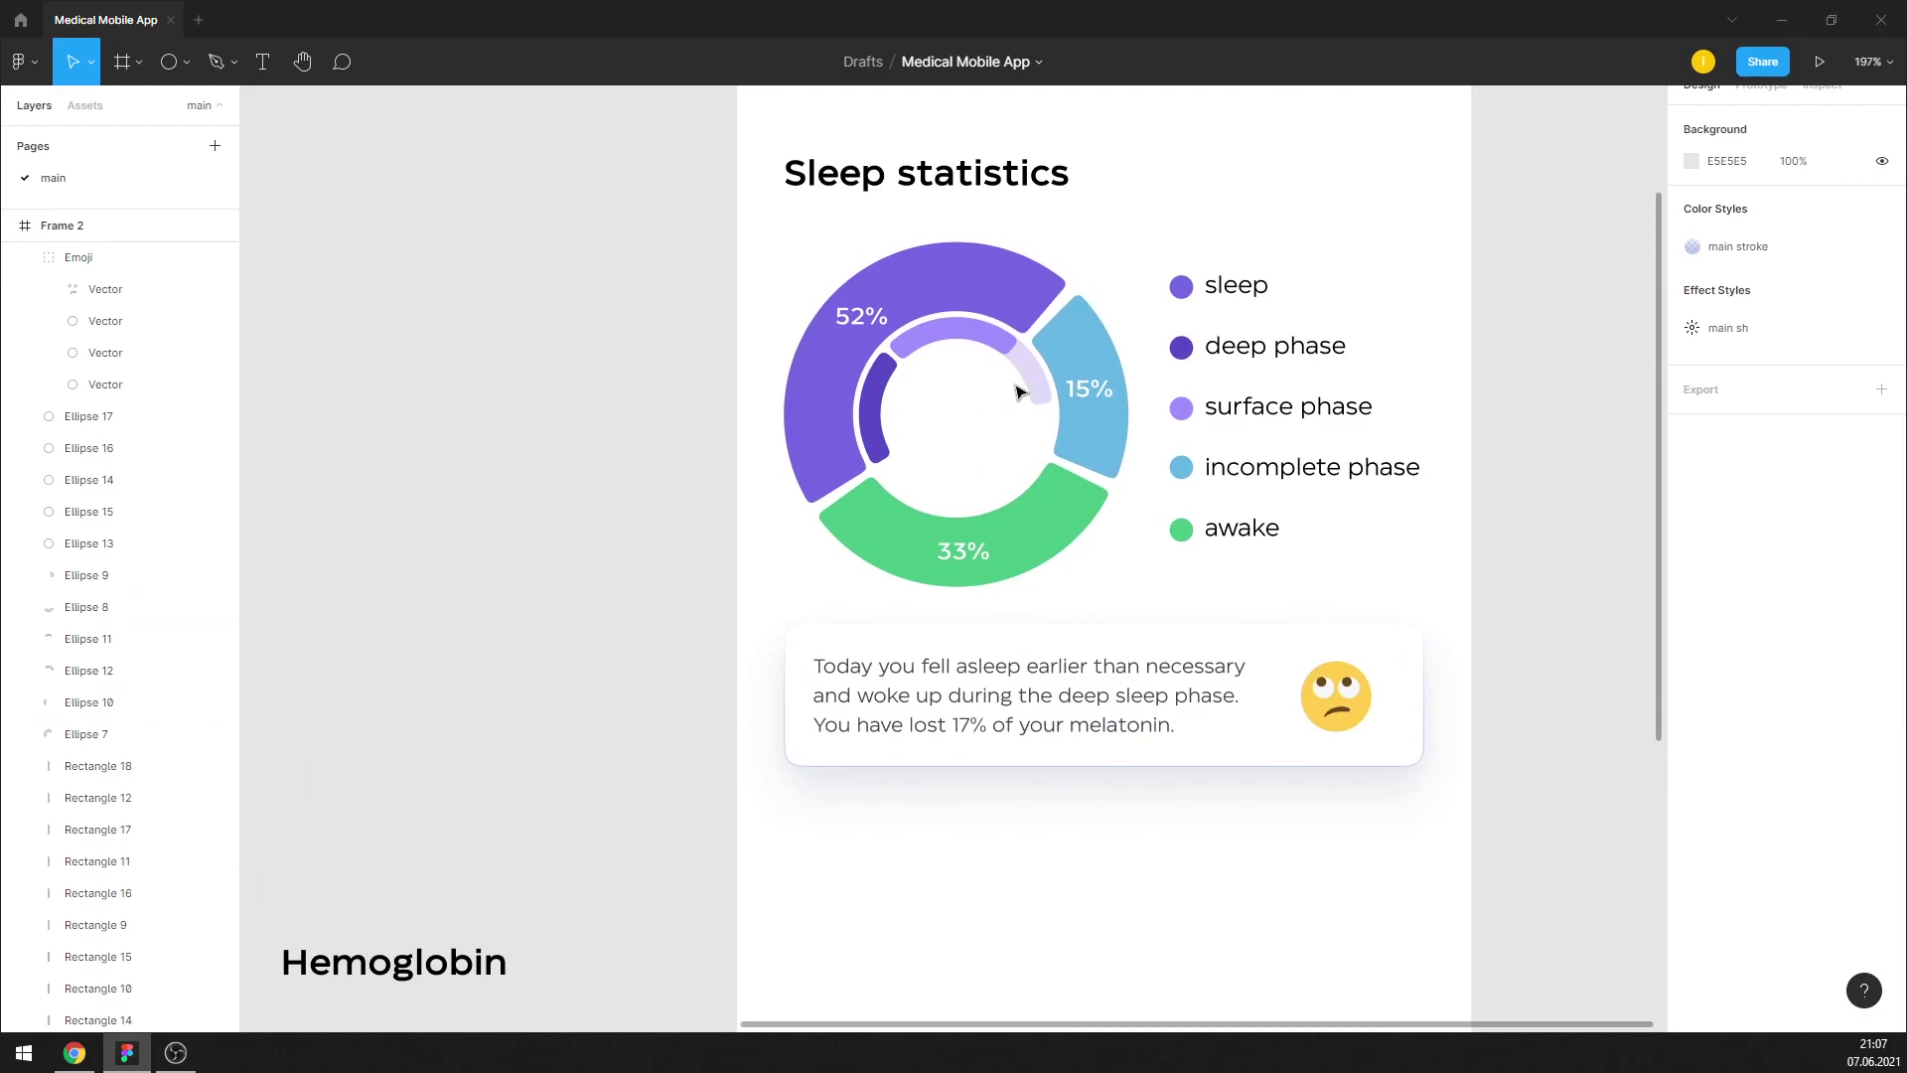
left_click(934, 350)
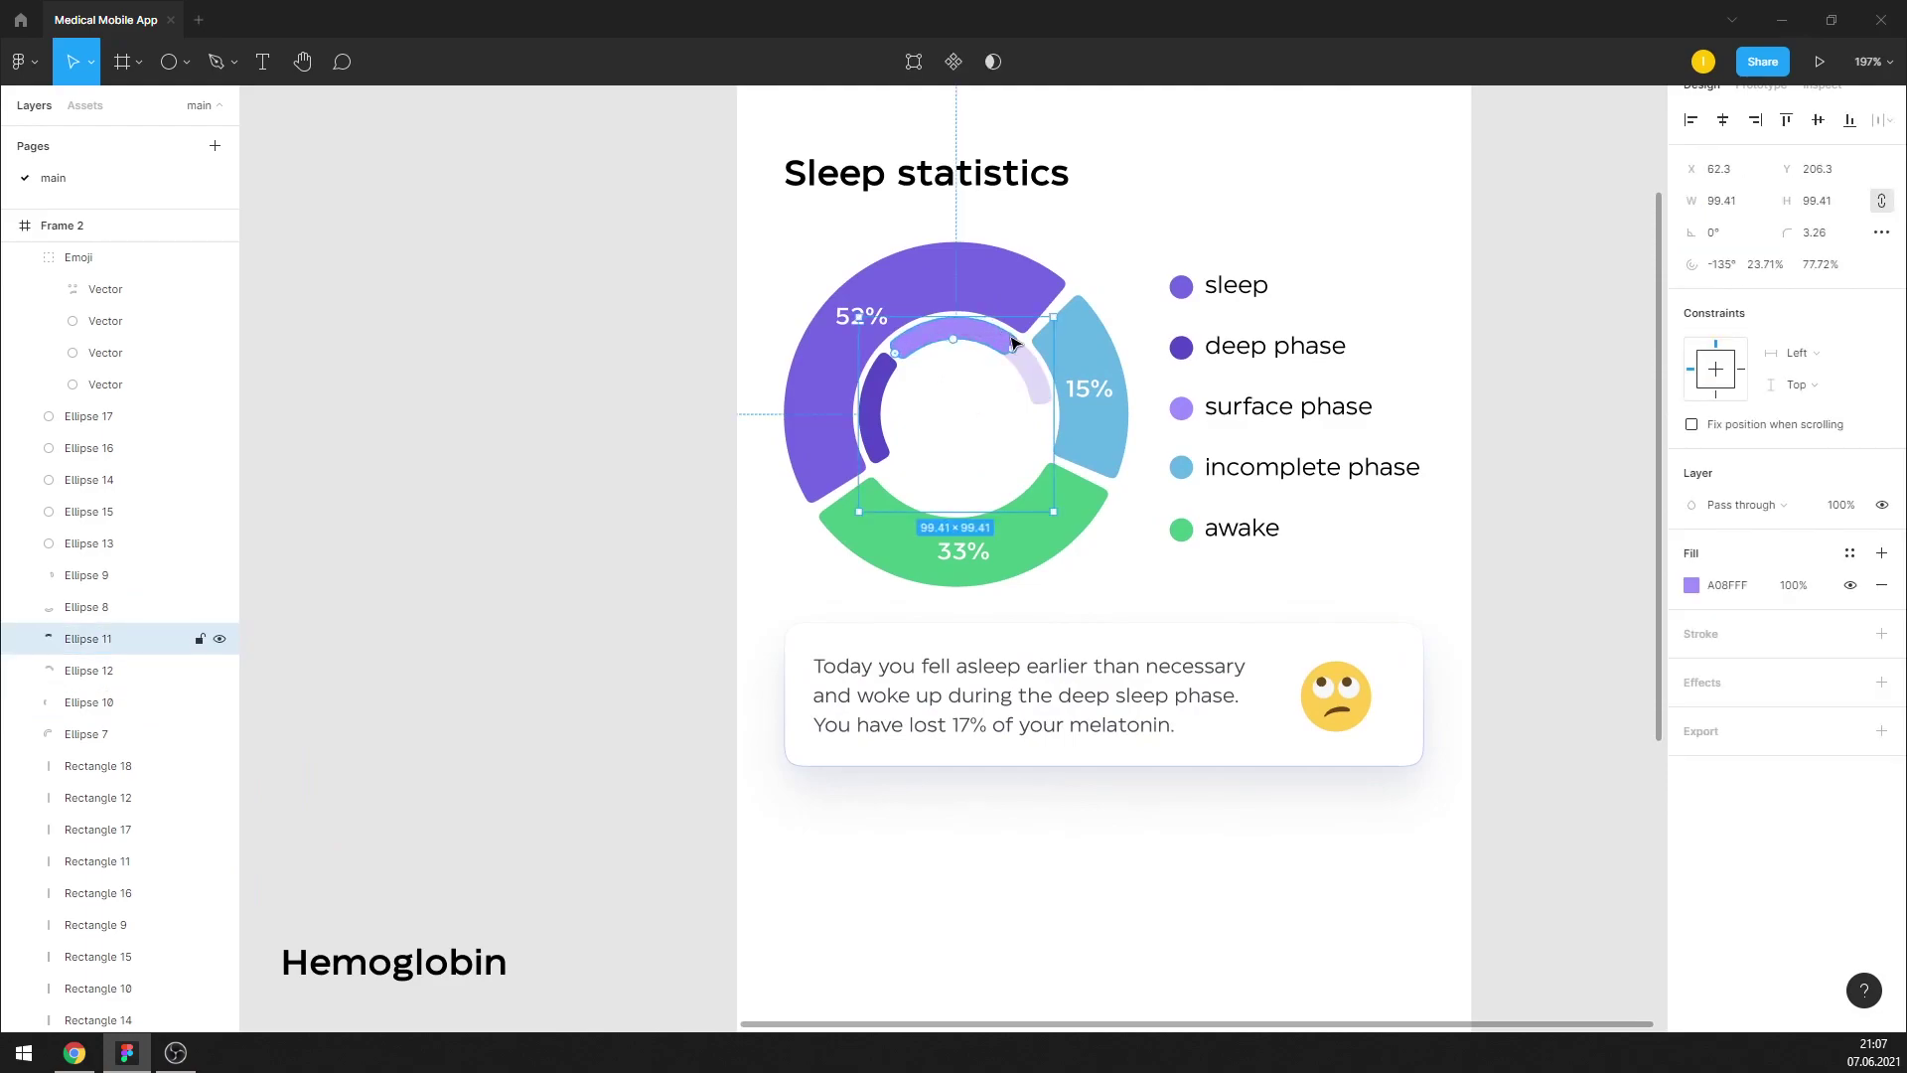
left_click(885, 401)
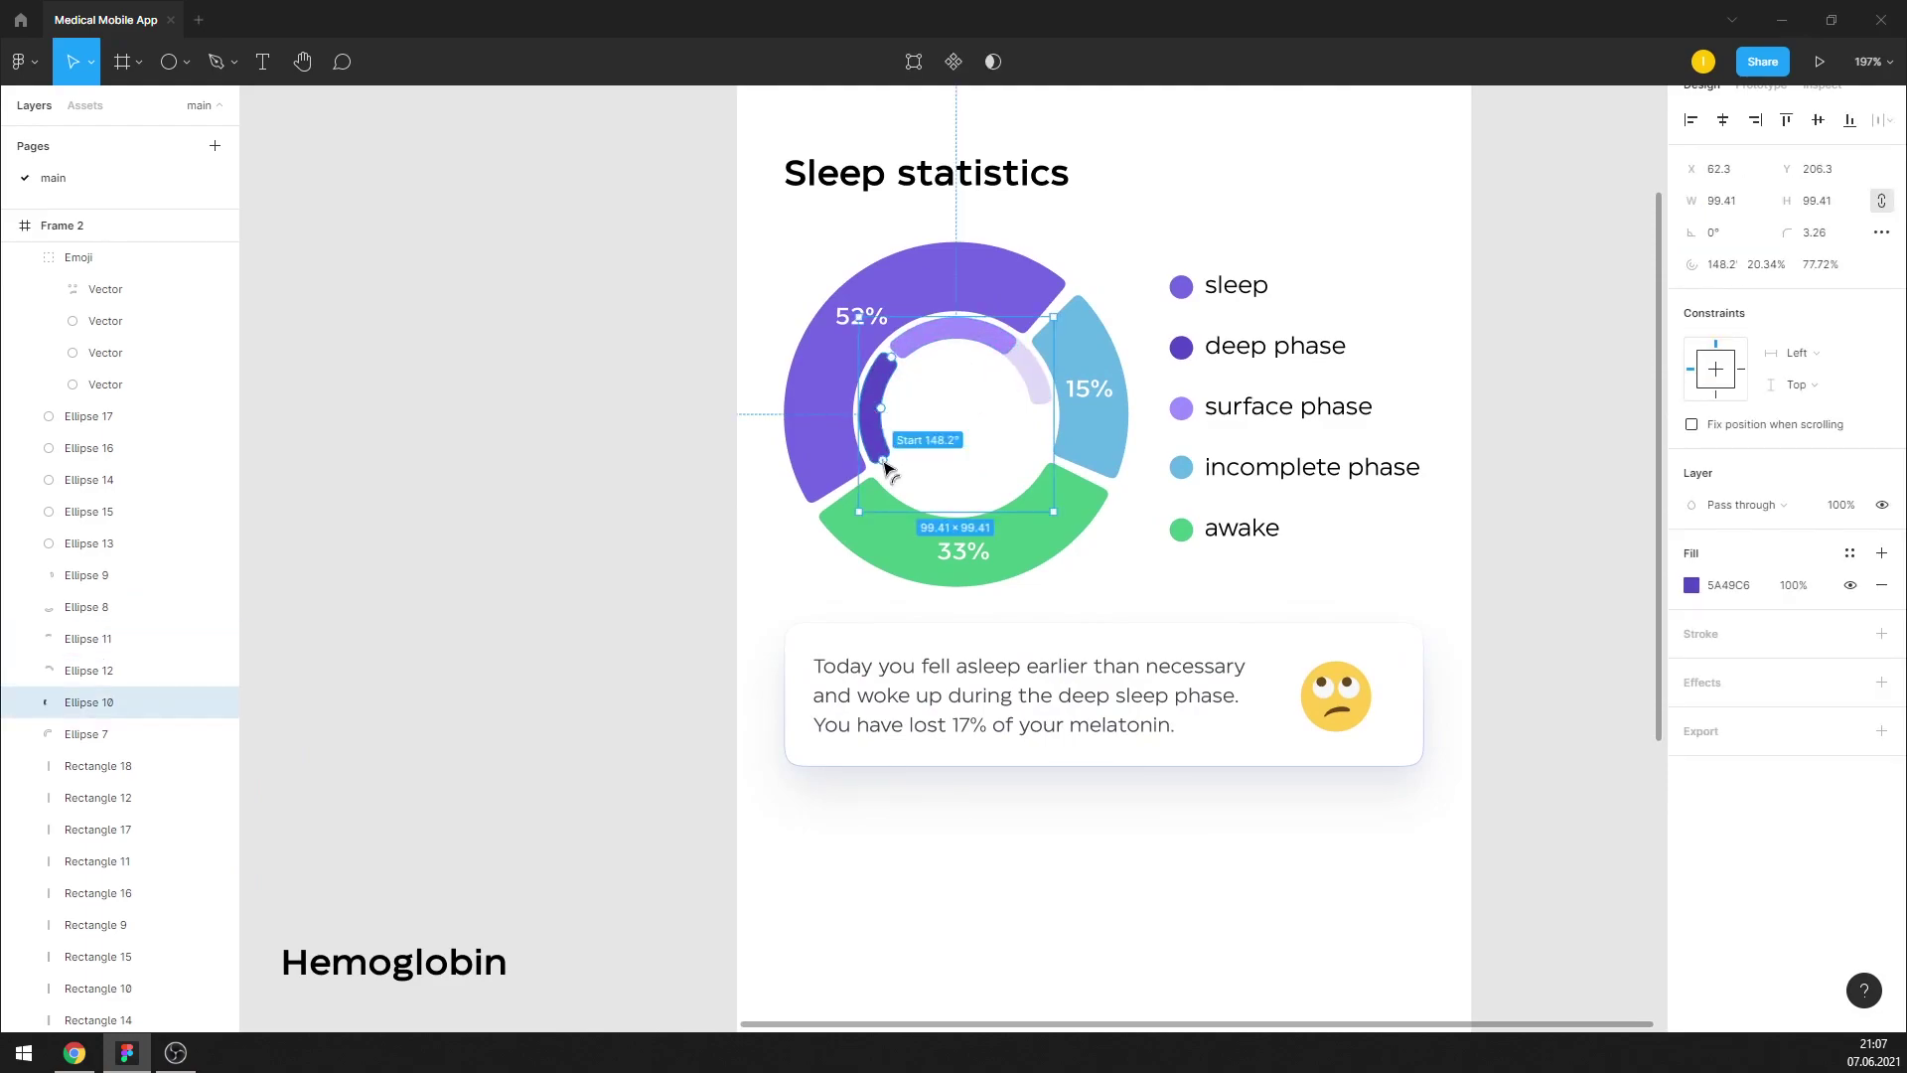
key("ctrl+v")
mouse_move(887, 465)
left_mouse_down()
mouse_move(968, 507)
mouse_move(886, 467)
mouse_move(965, 464)
left_mouse_up()
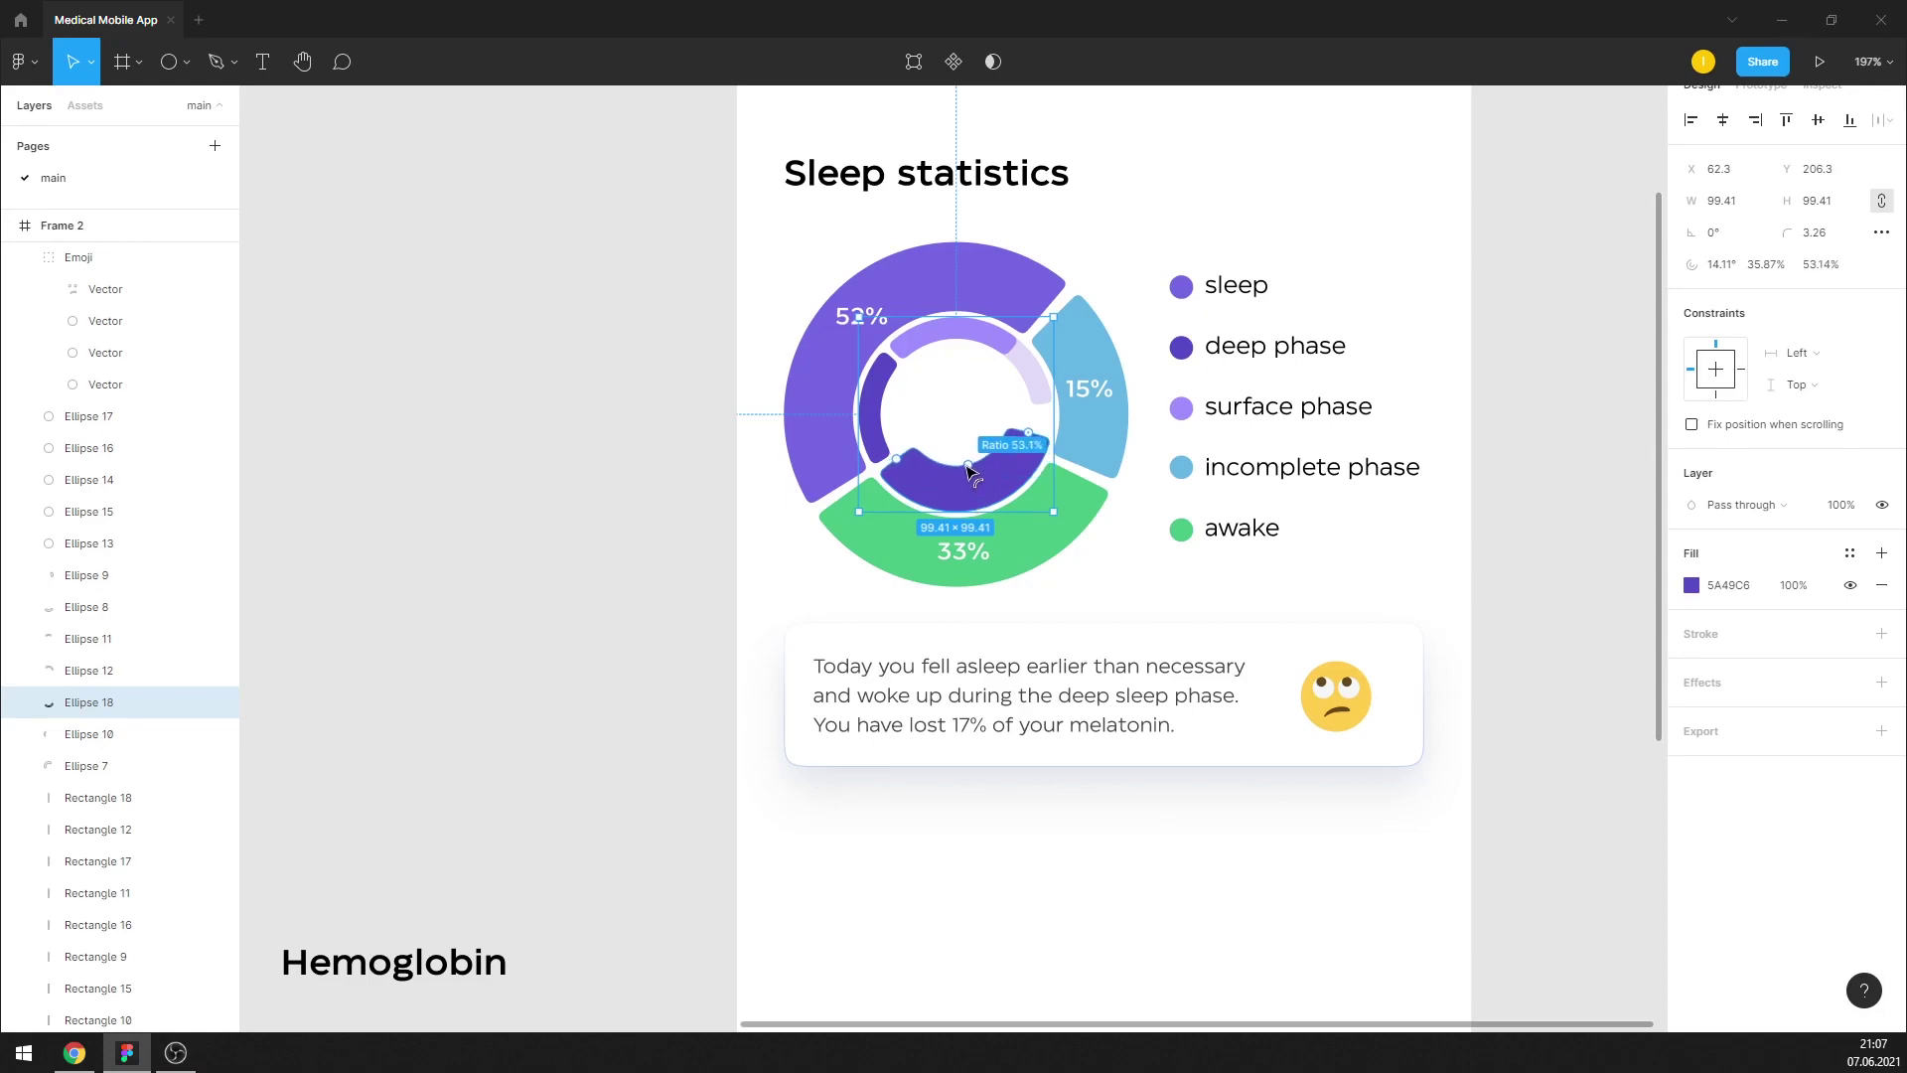
Fill the new arc with mint green 71EEAB, sampled from the awake segment
left_click(1690, 587)
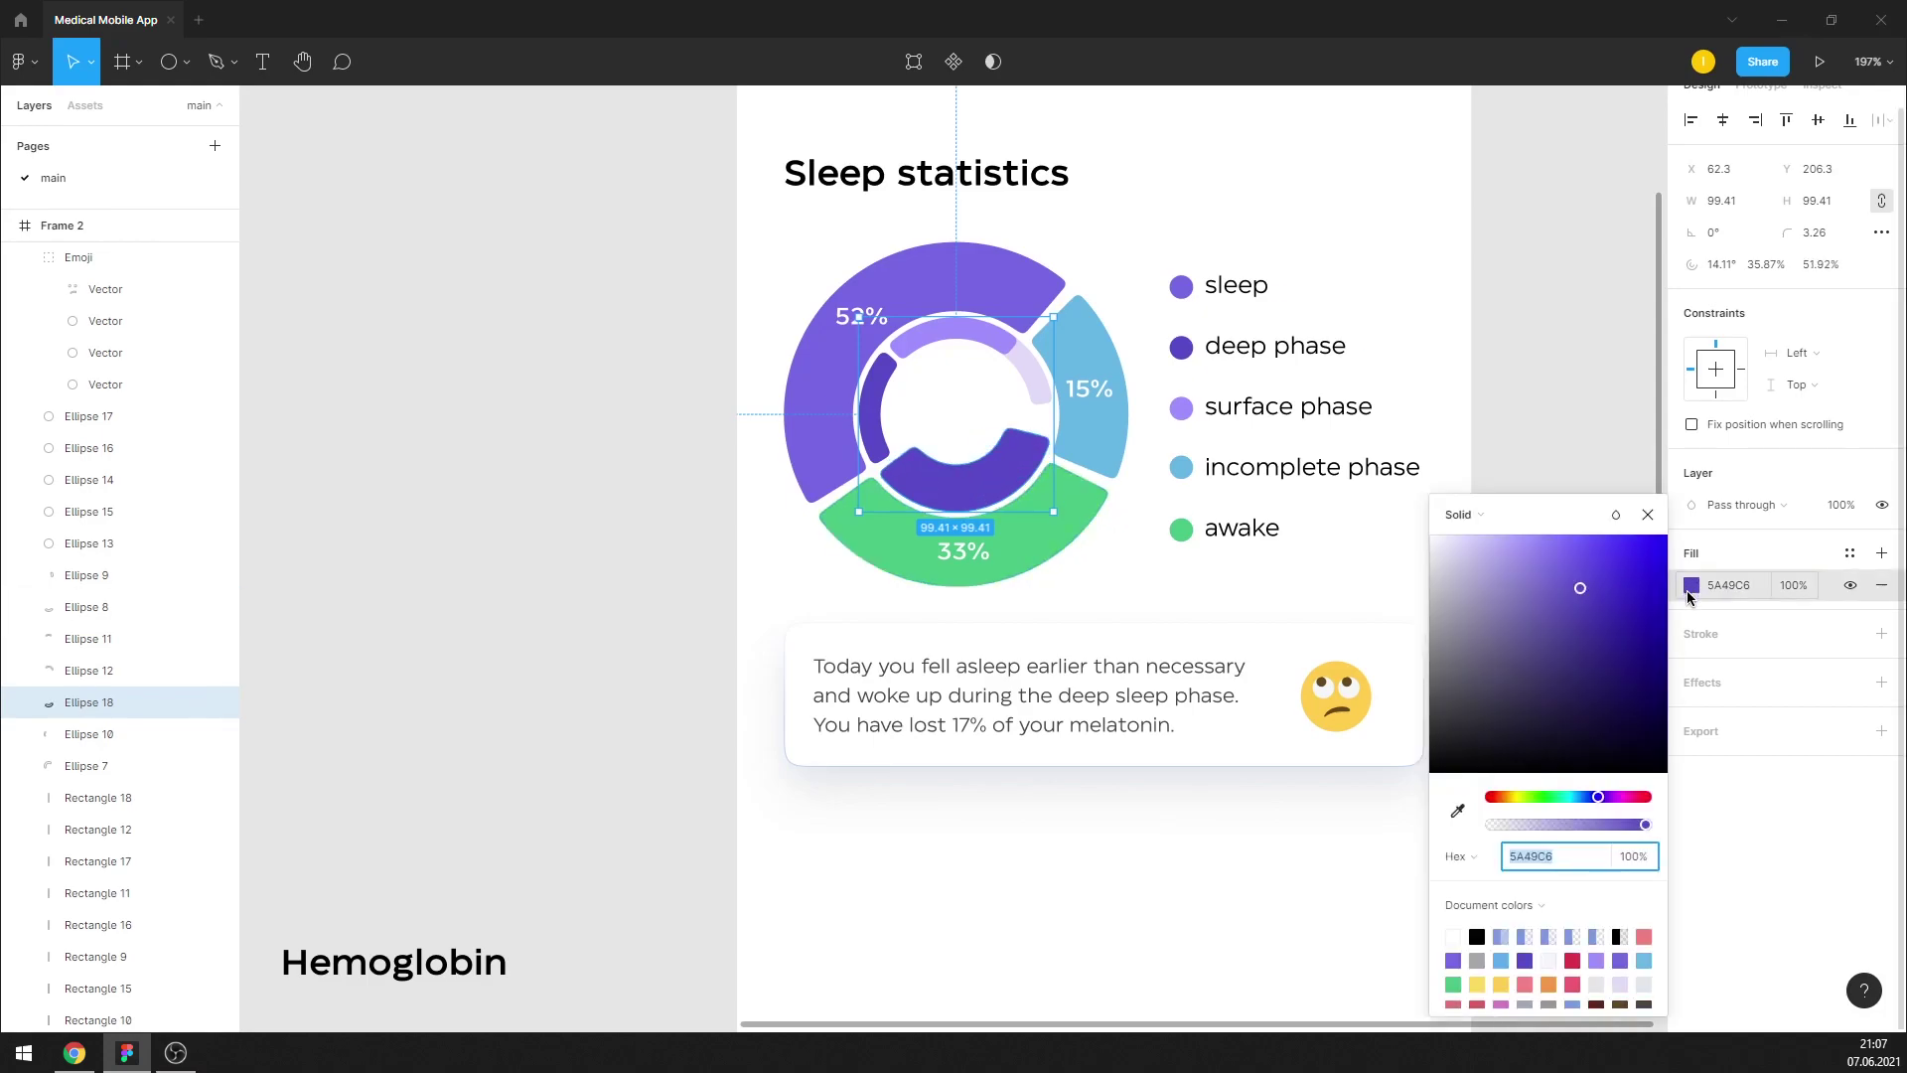
left_click(1457, 810)
left_click(1056, 522)
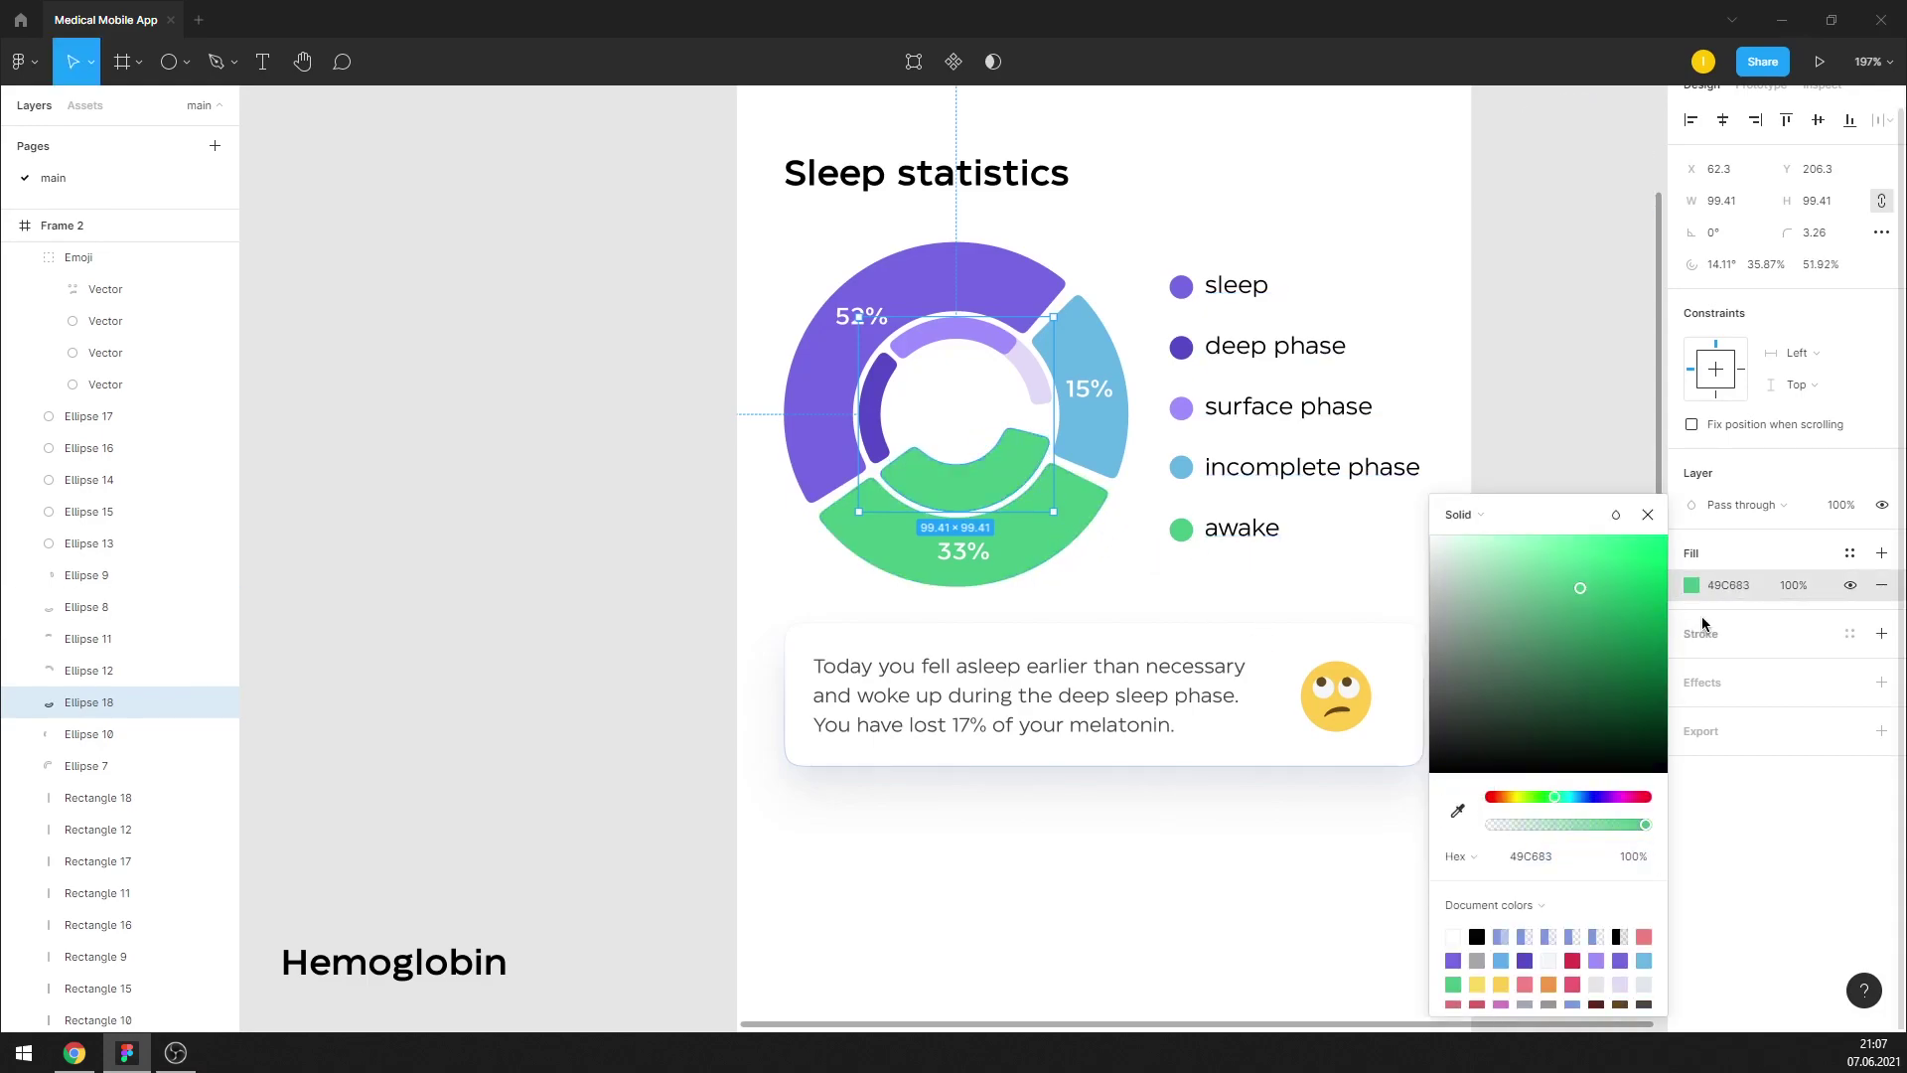
left_click(1729, 586)
type("71eeab")
key("Return")
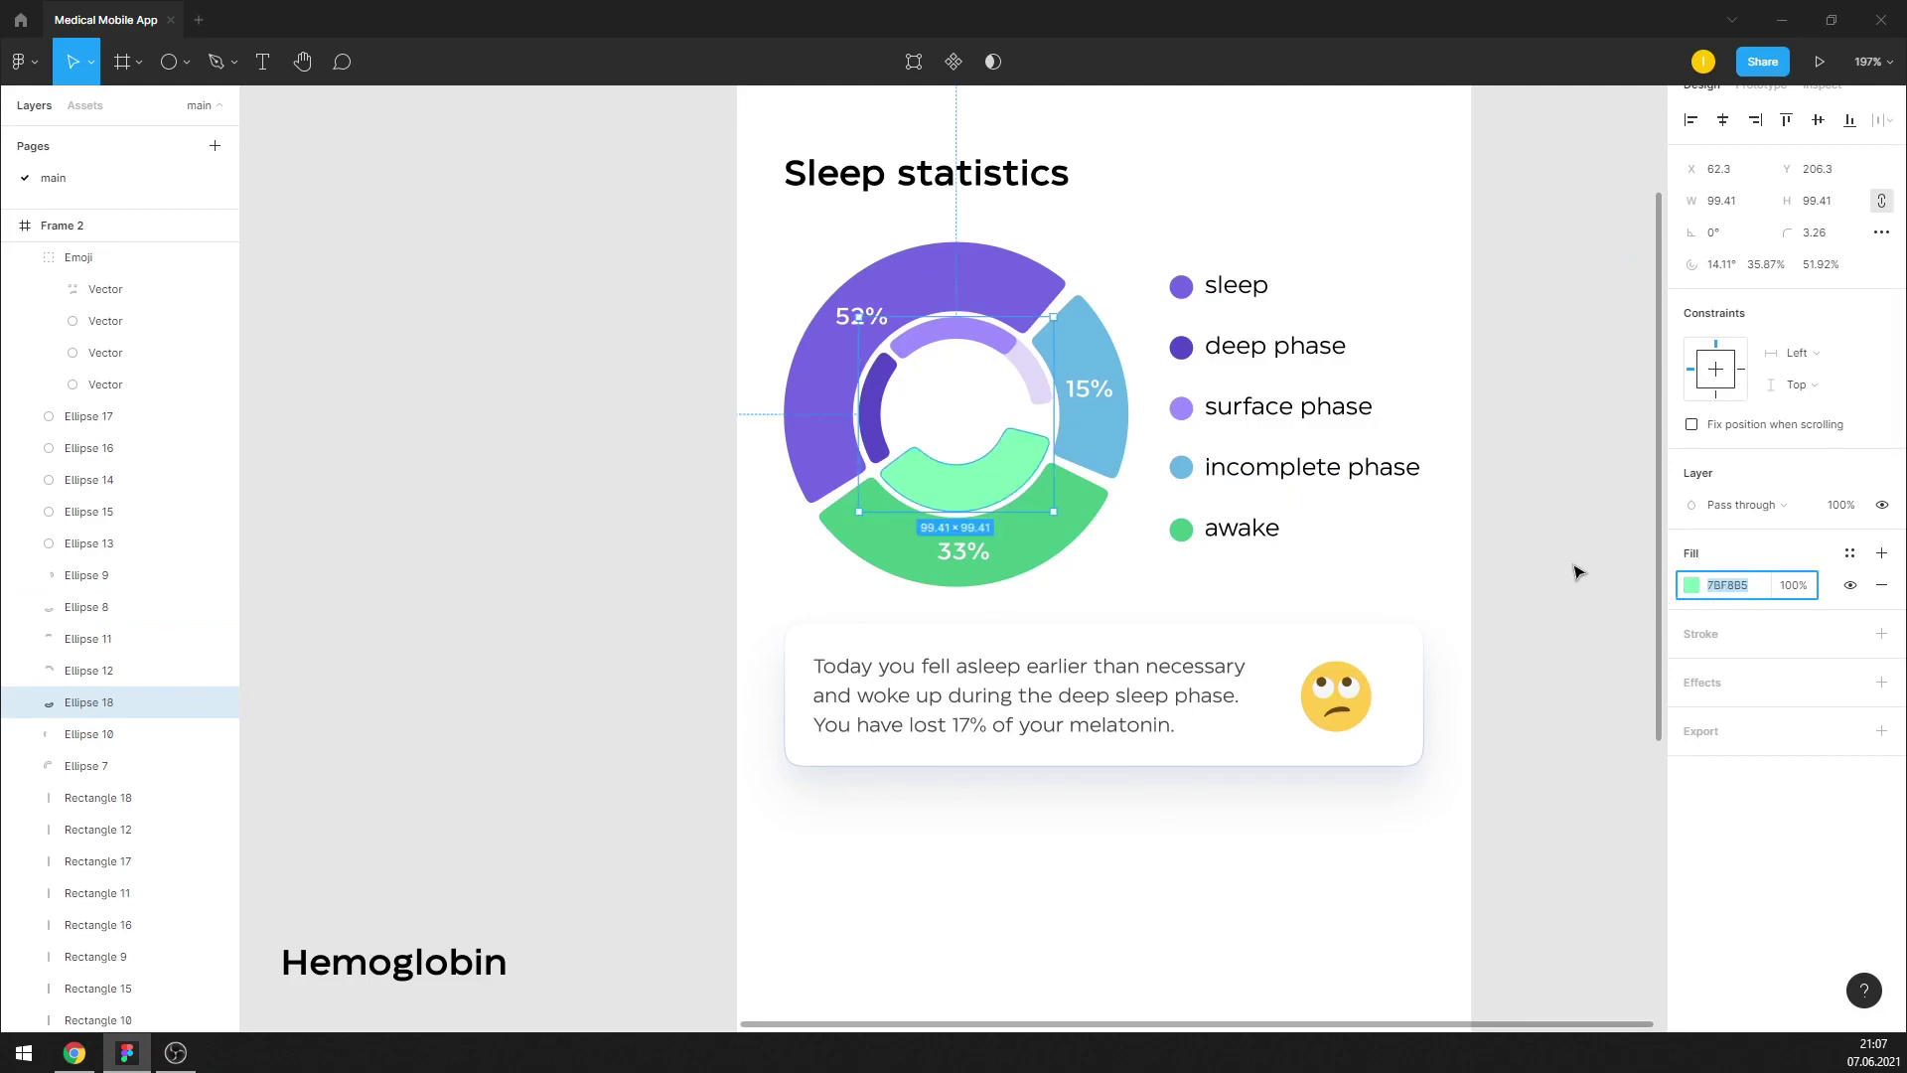
left_click(1567, 560)
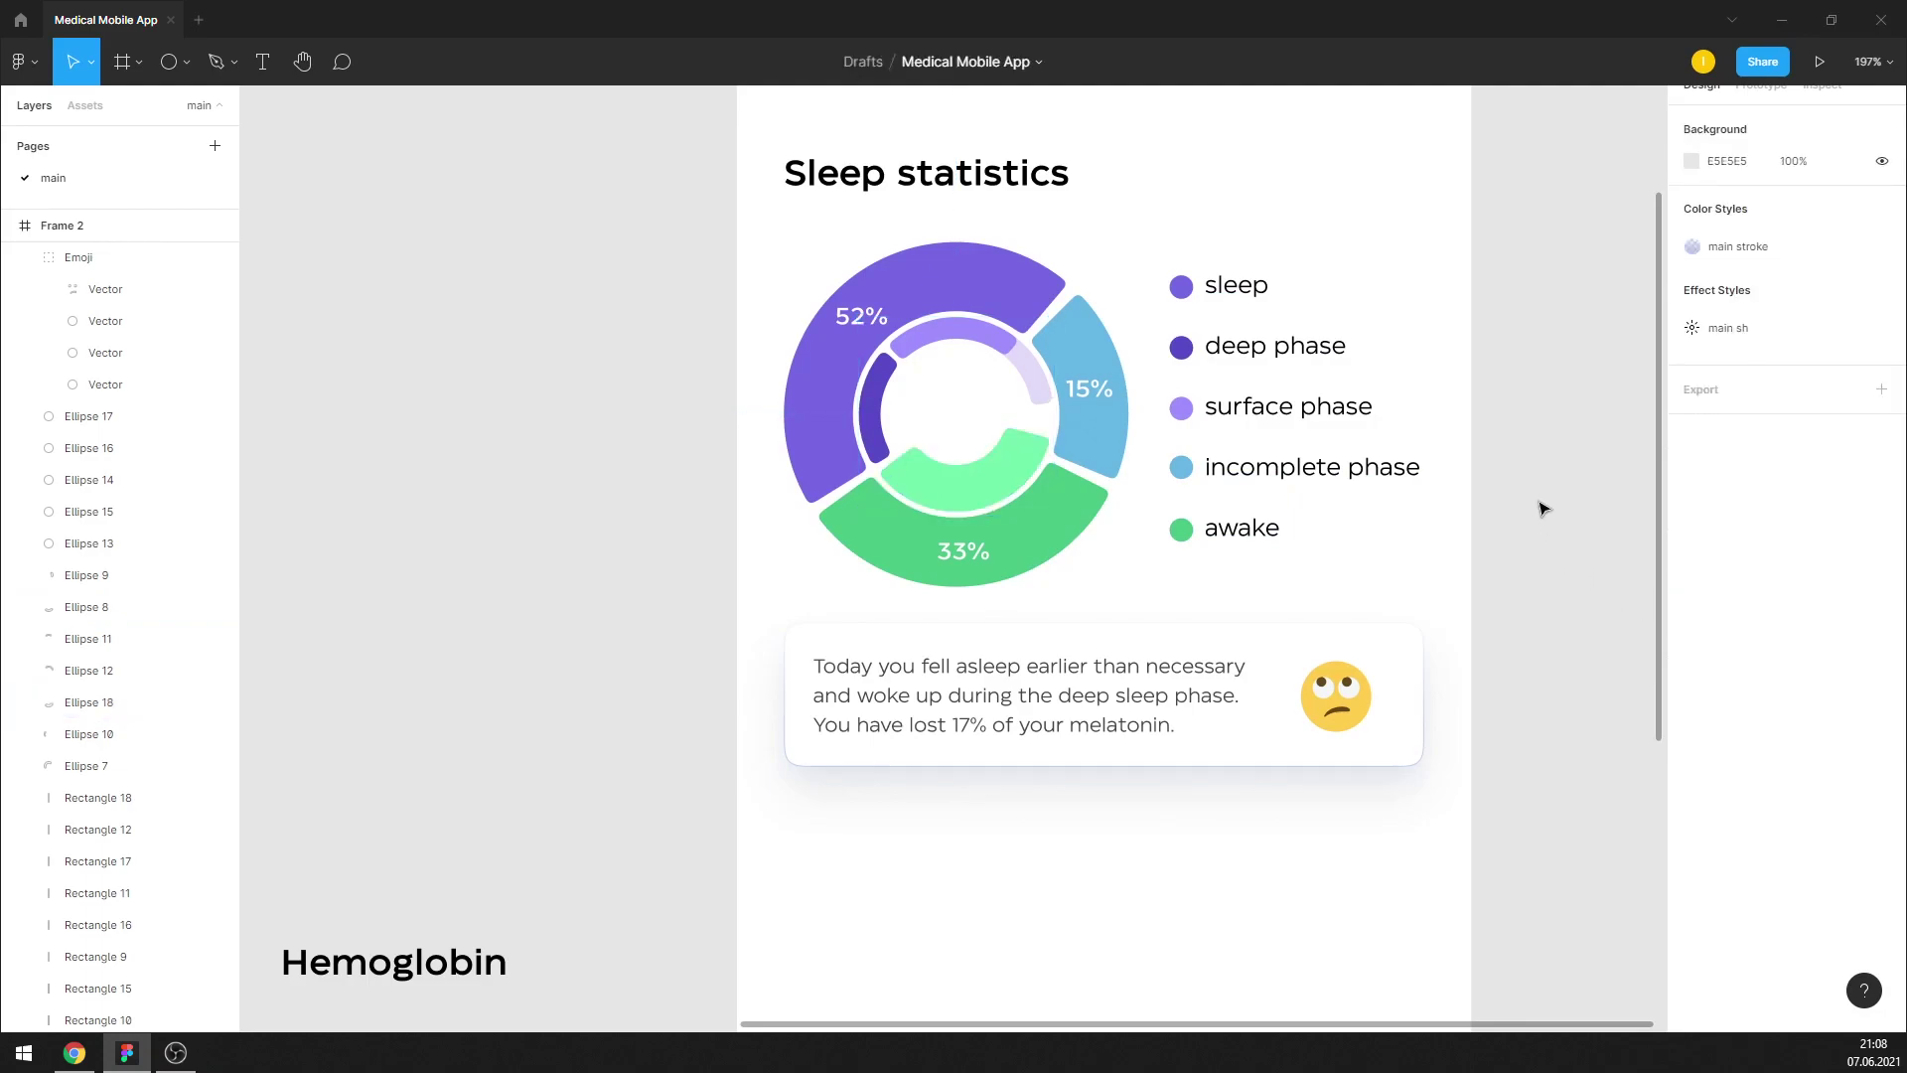
Lengthen the mint arc by dragging its start up and its end further left
left_click(1030, 449)
left_click_drag(1033, 443, 1036, 427)
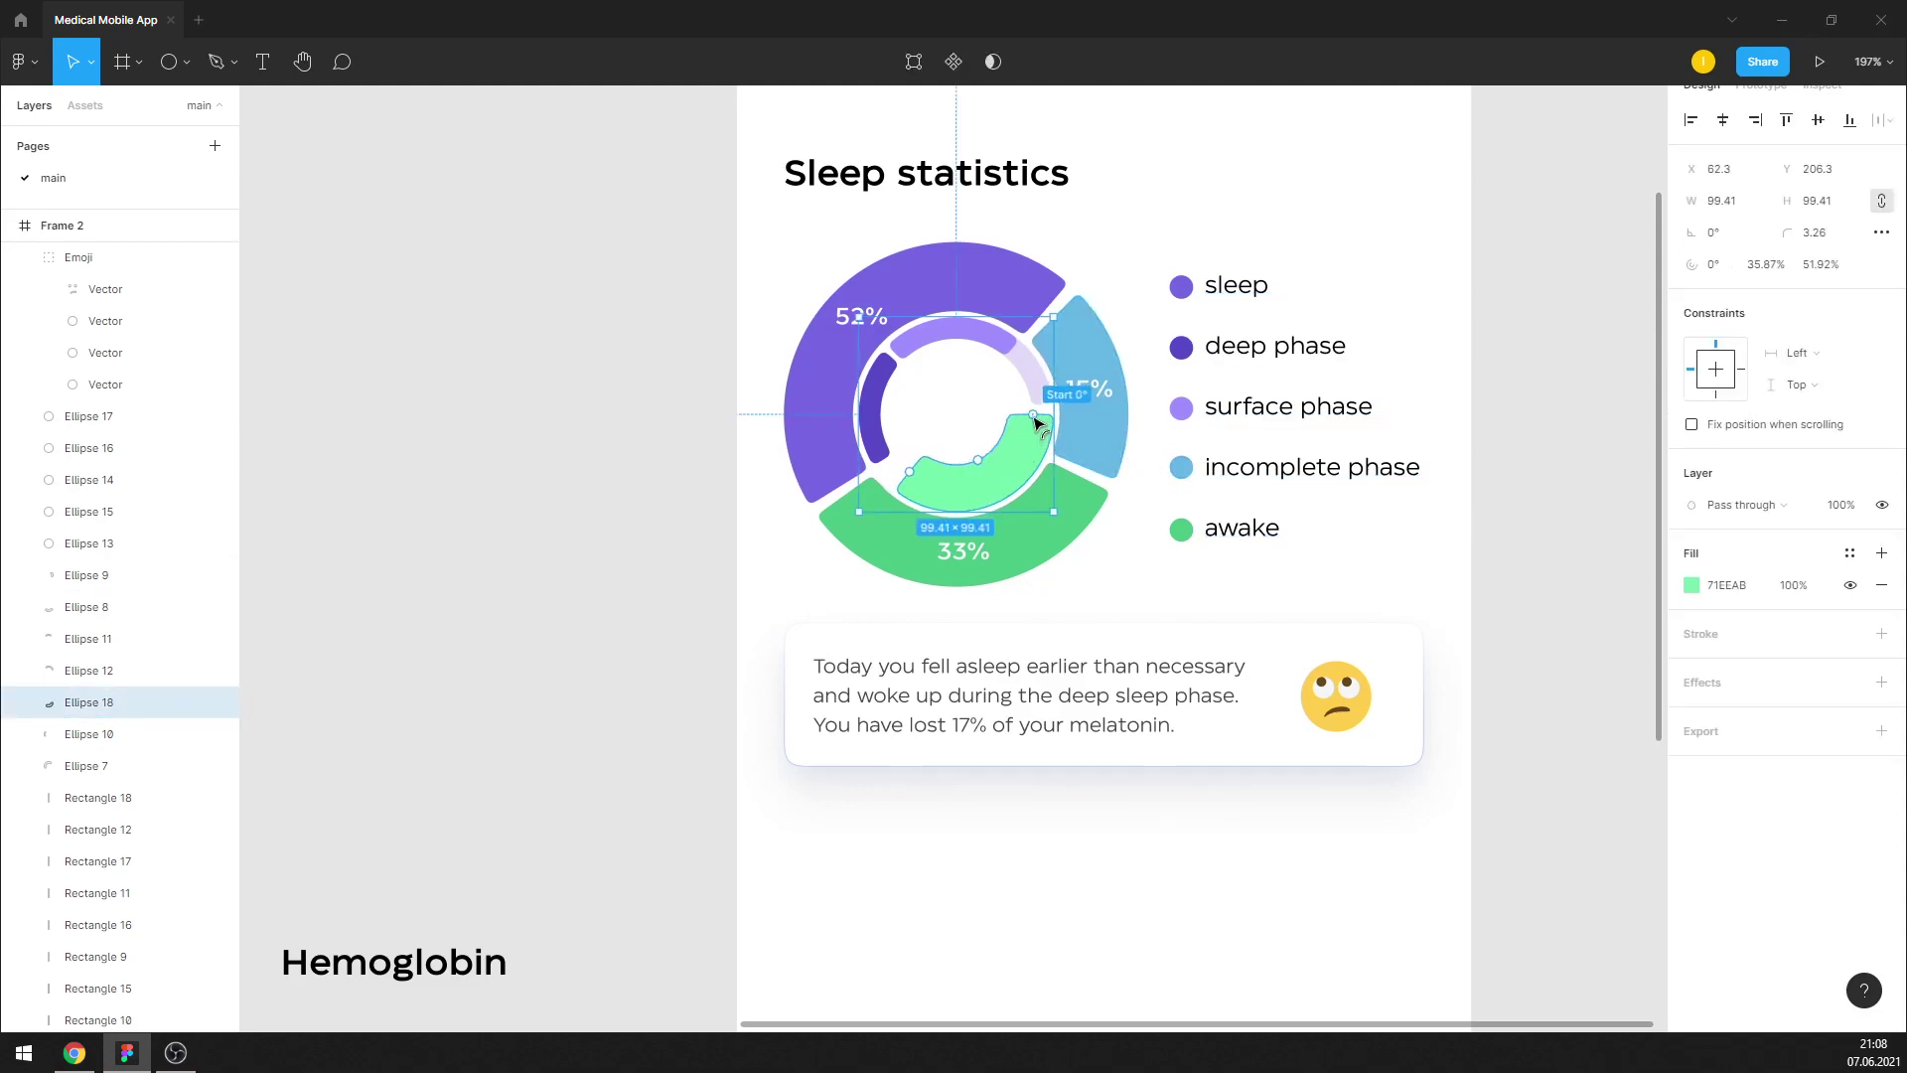
left_click_drag(910, 472, 892, 473)
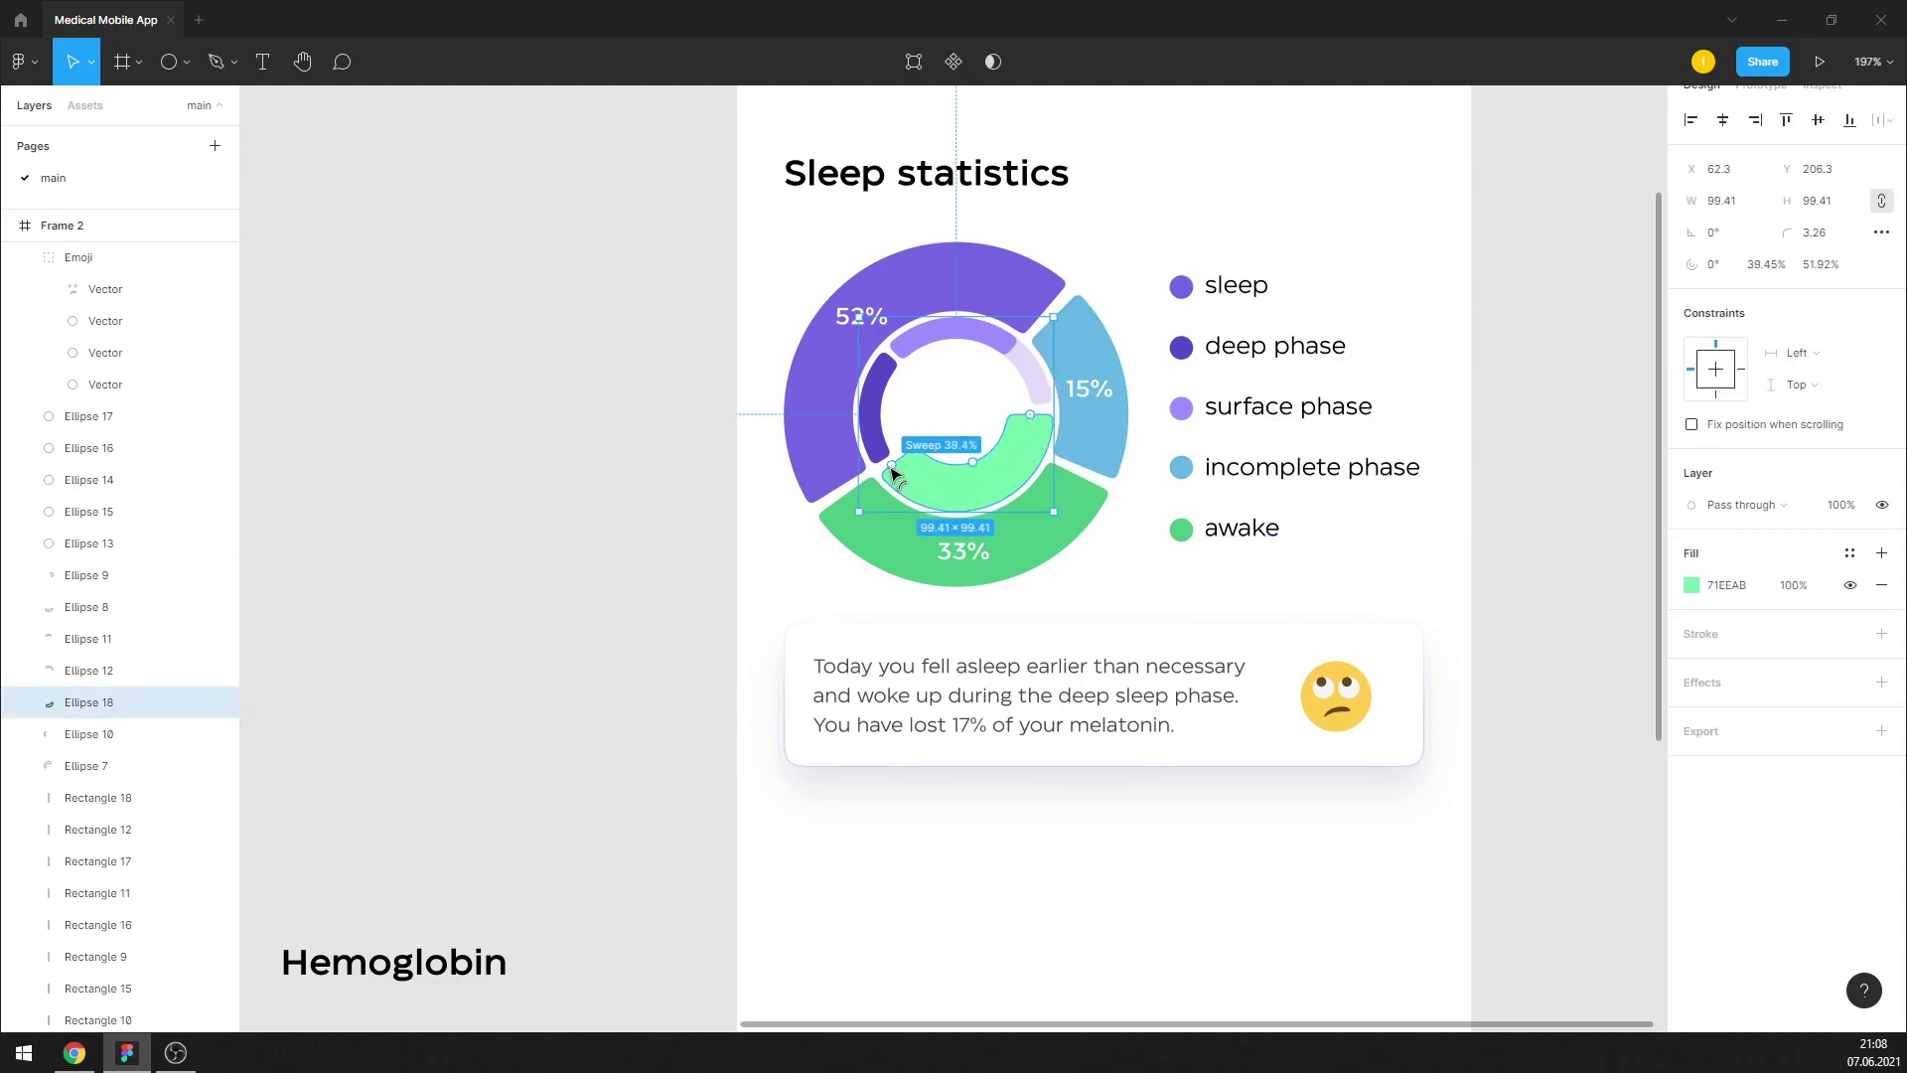
Copy the 33% label into the donut centre and retype it as 'normal'
left_click(1527, 430)
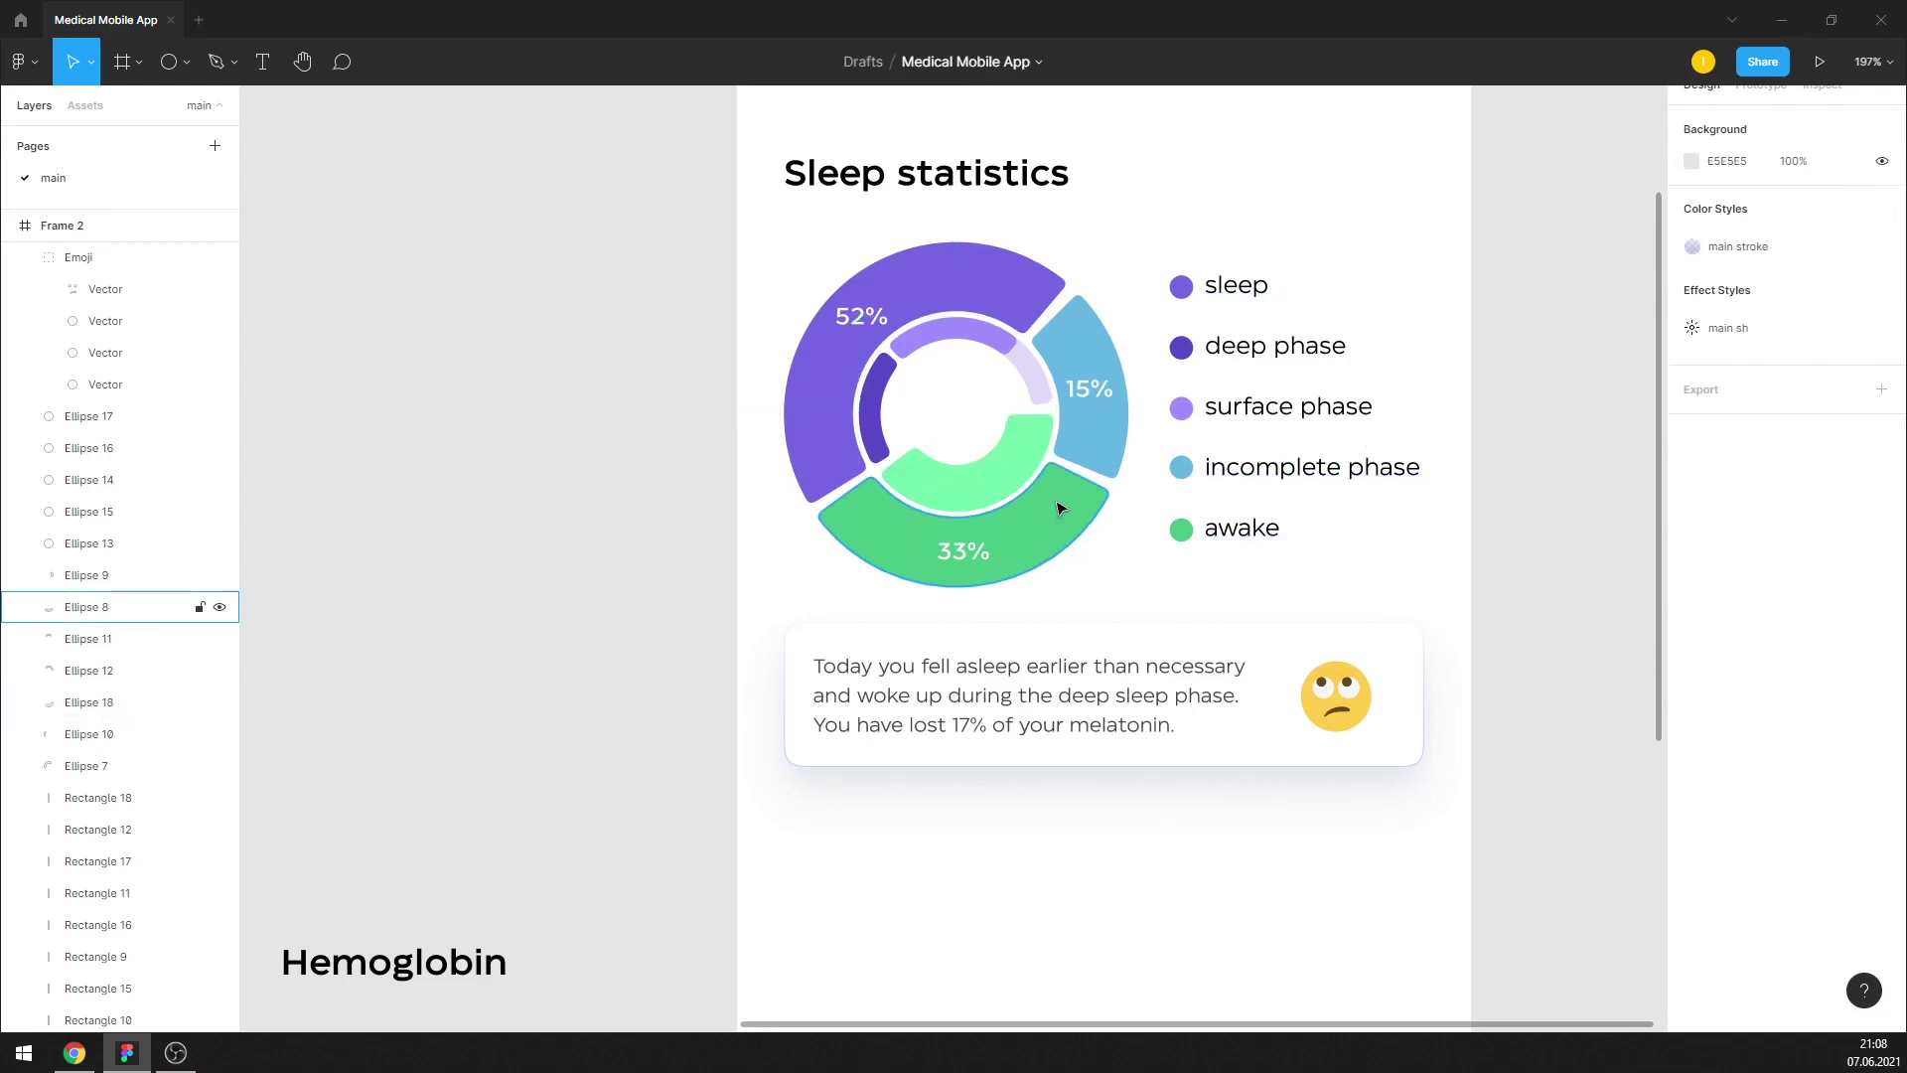
scroll(1059, 508, "up", 3)
mouse_move(926, 571)
left_mouse_down()
mouse_move(951, 484)
mouse_move(927, 406)
left_mouse_up()
double_click(927, 405)
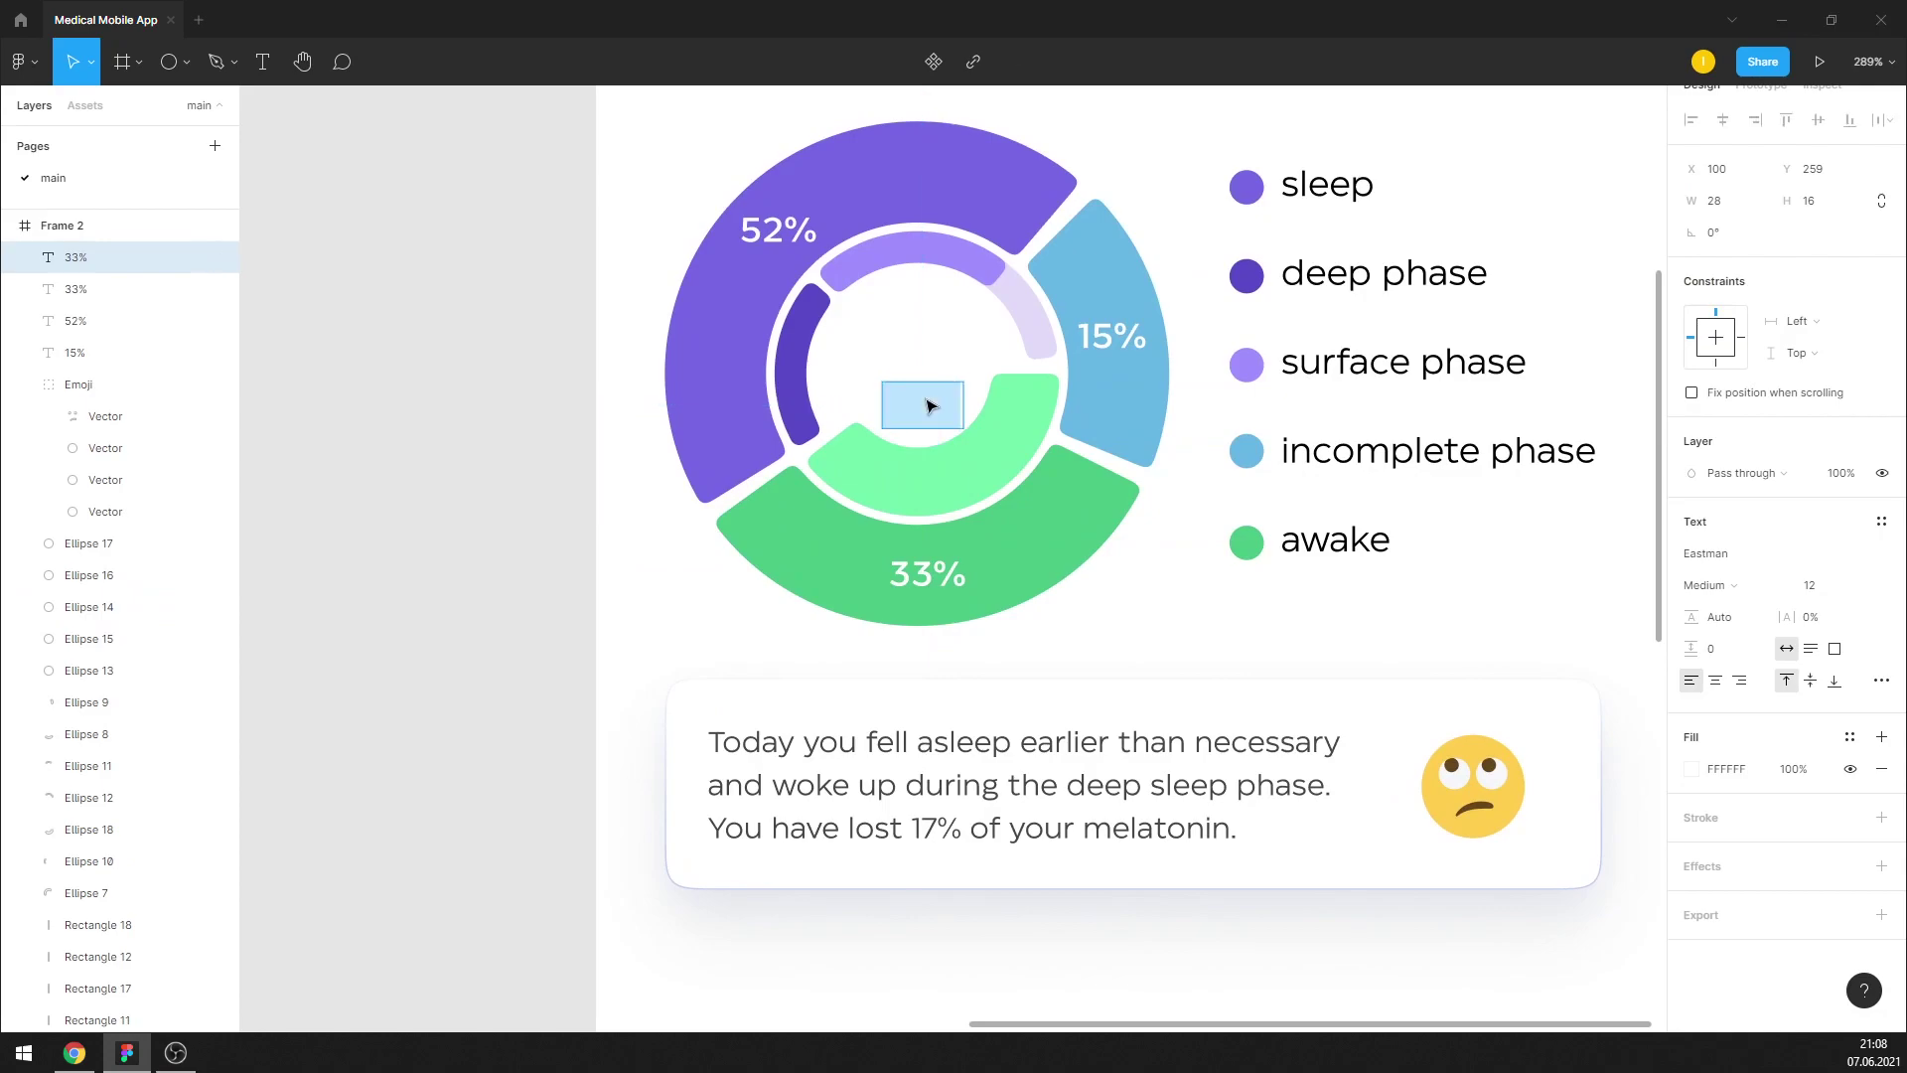
type("no")
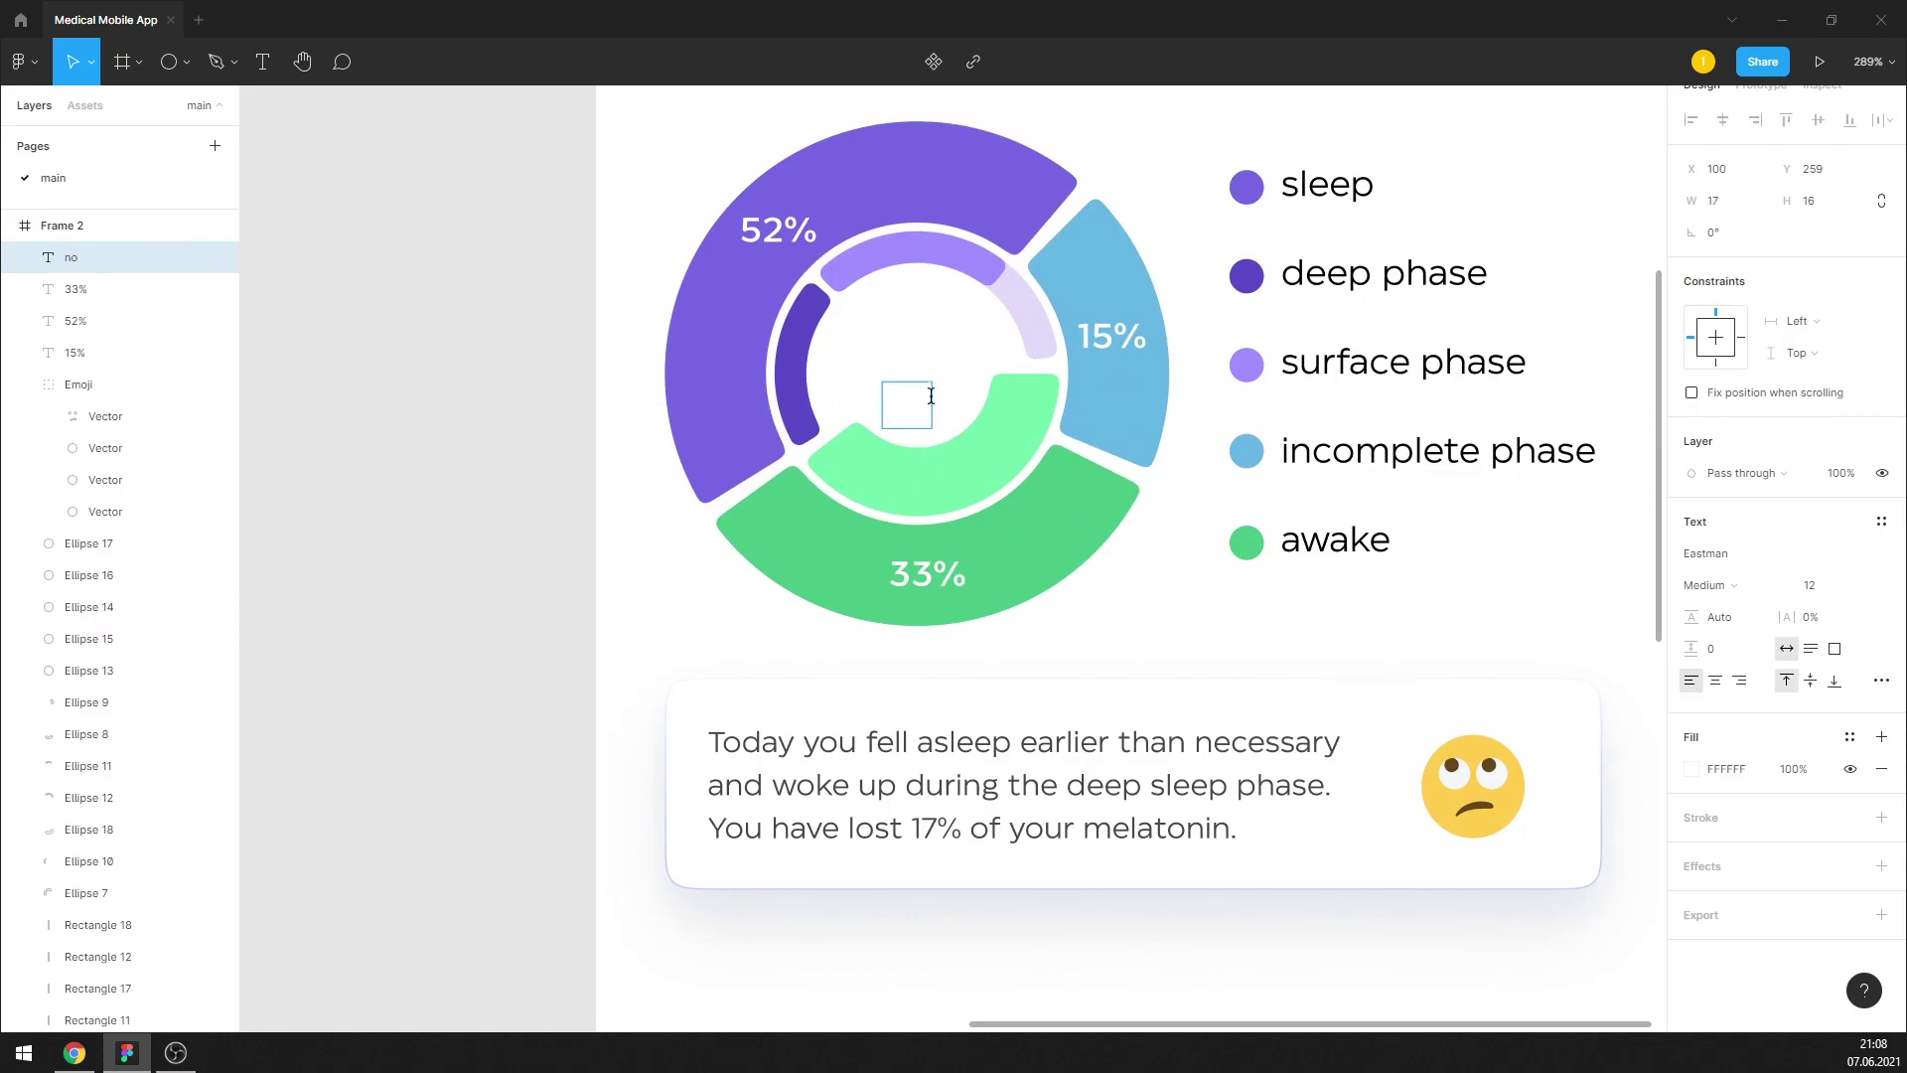
type("rmal")
key("ctrl+a")
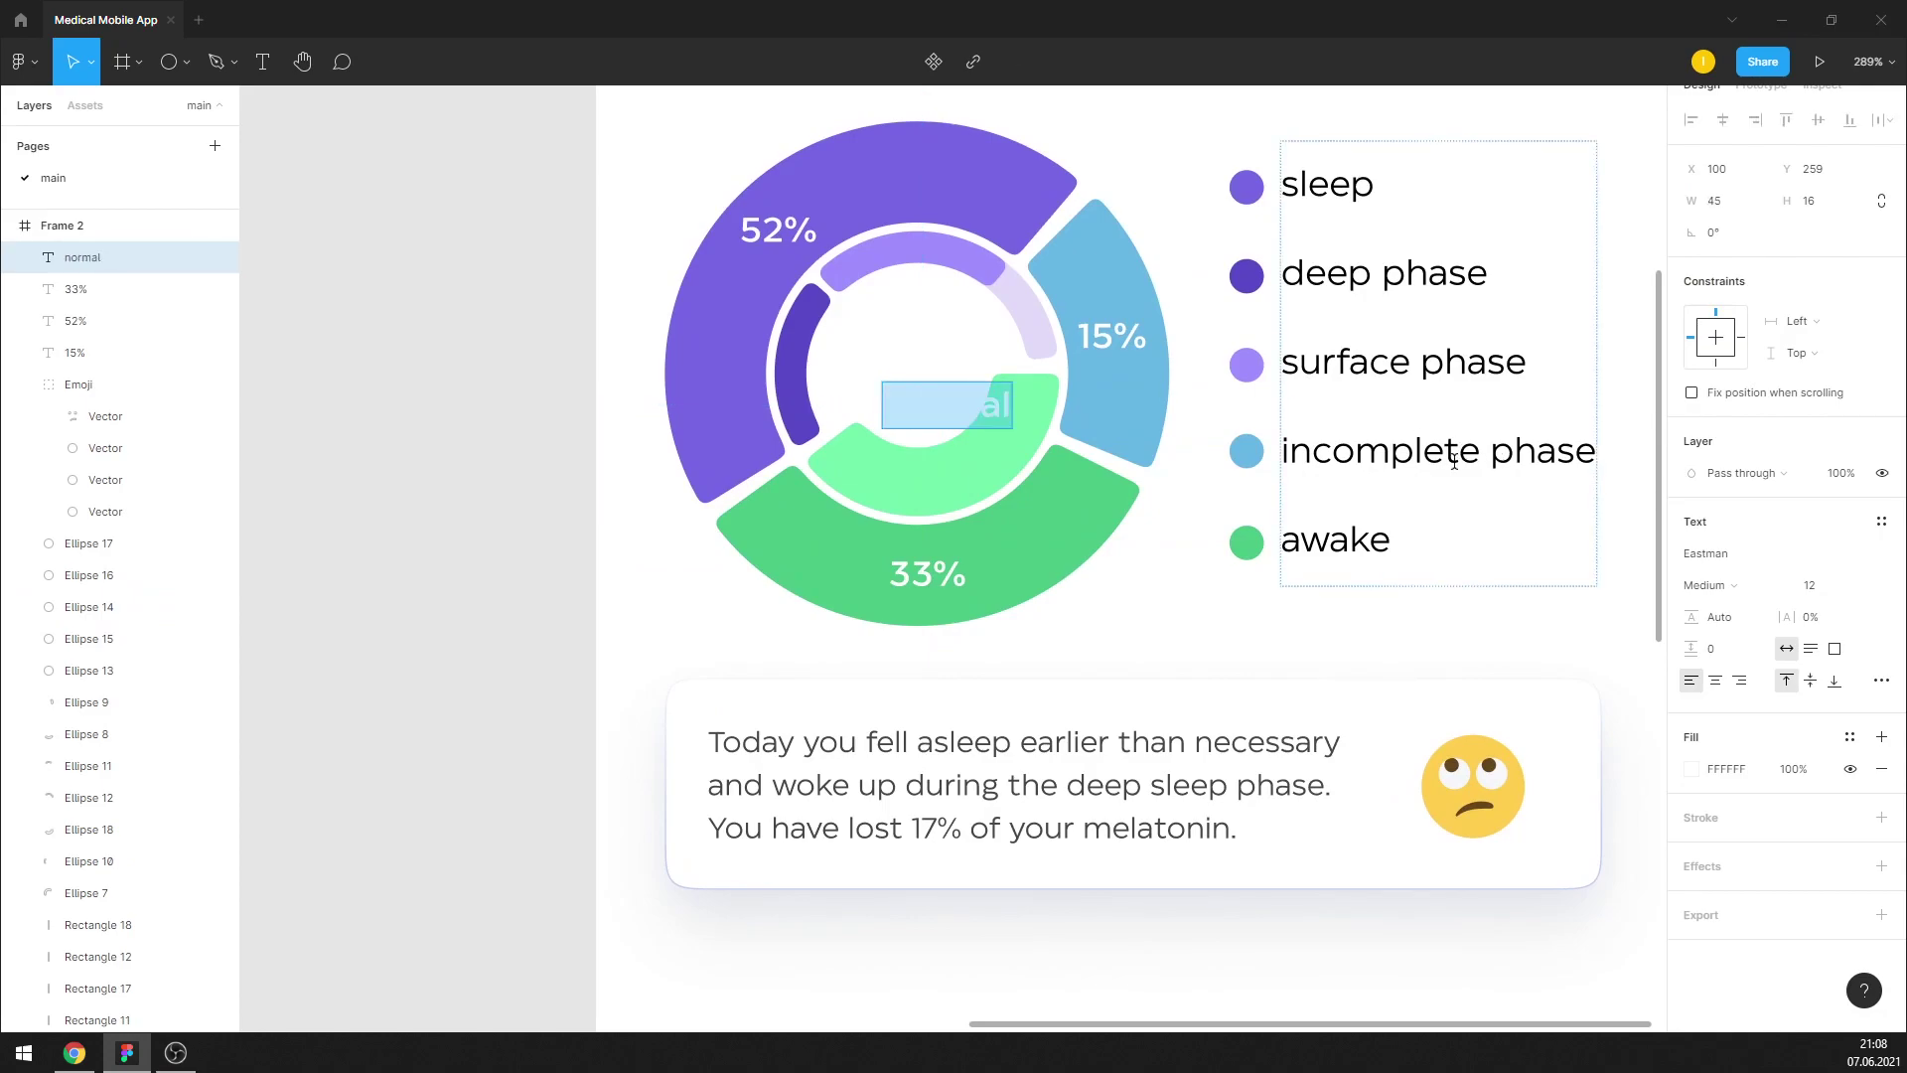
left_click(1191, 745)
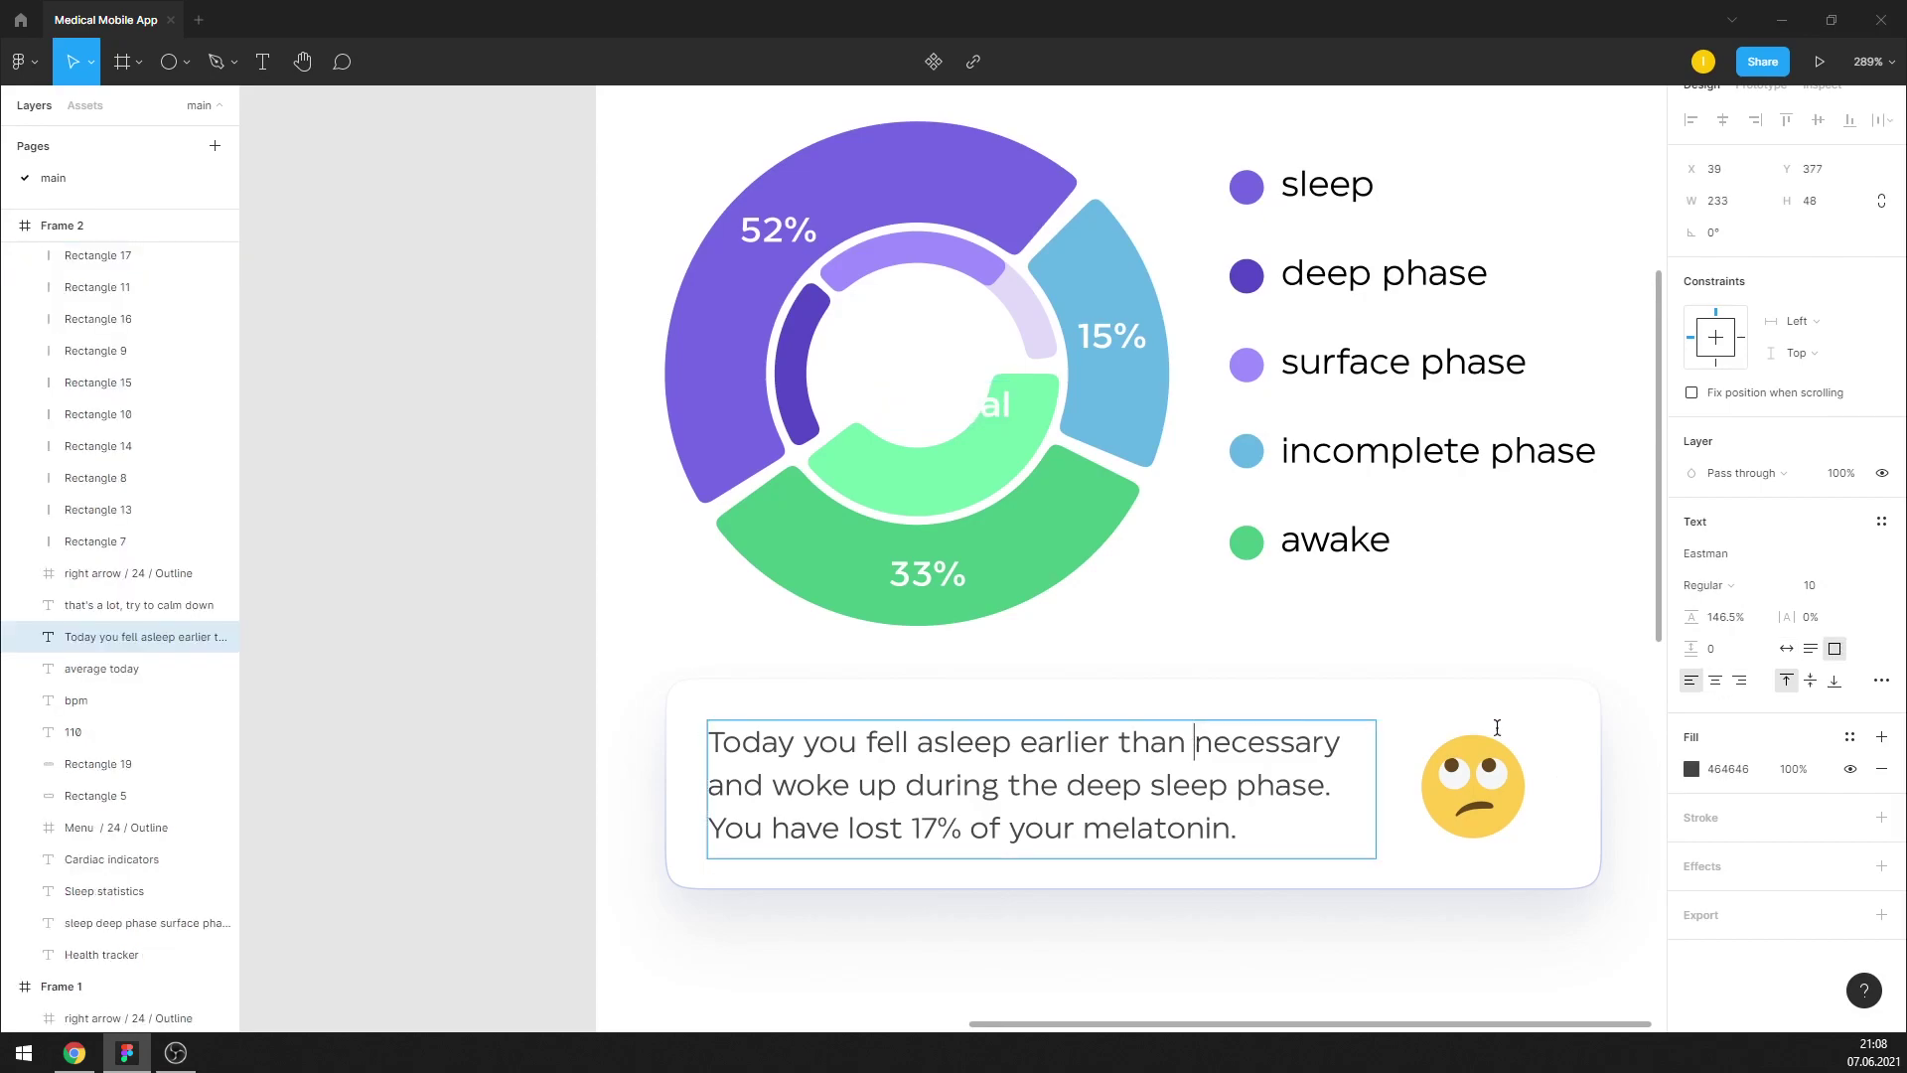
Keep the normal label's dark fill and set its font size to 10
left_click(1726, 769)
left_click(939, 407)
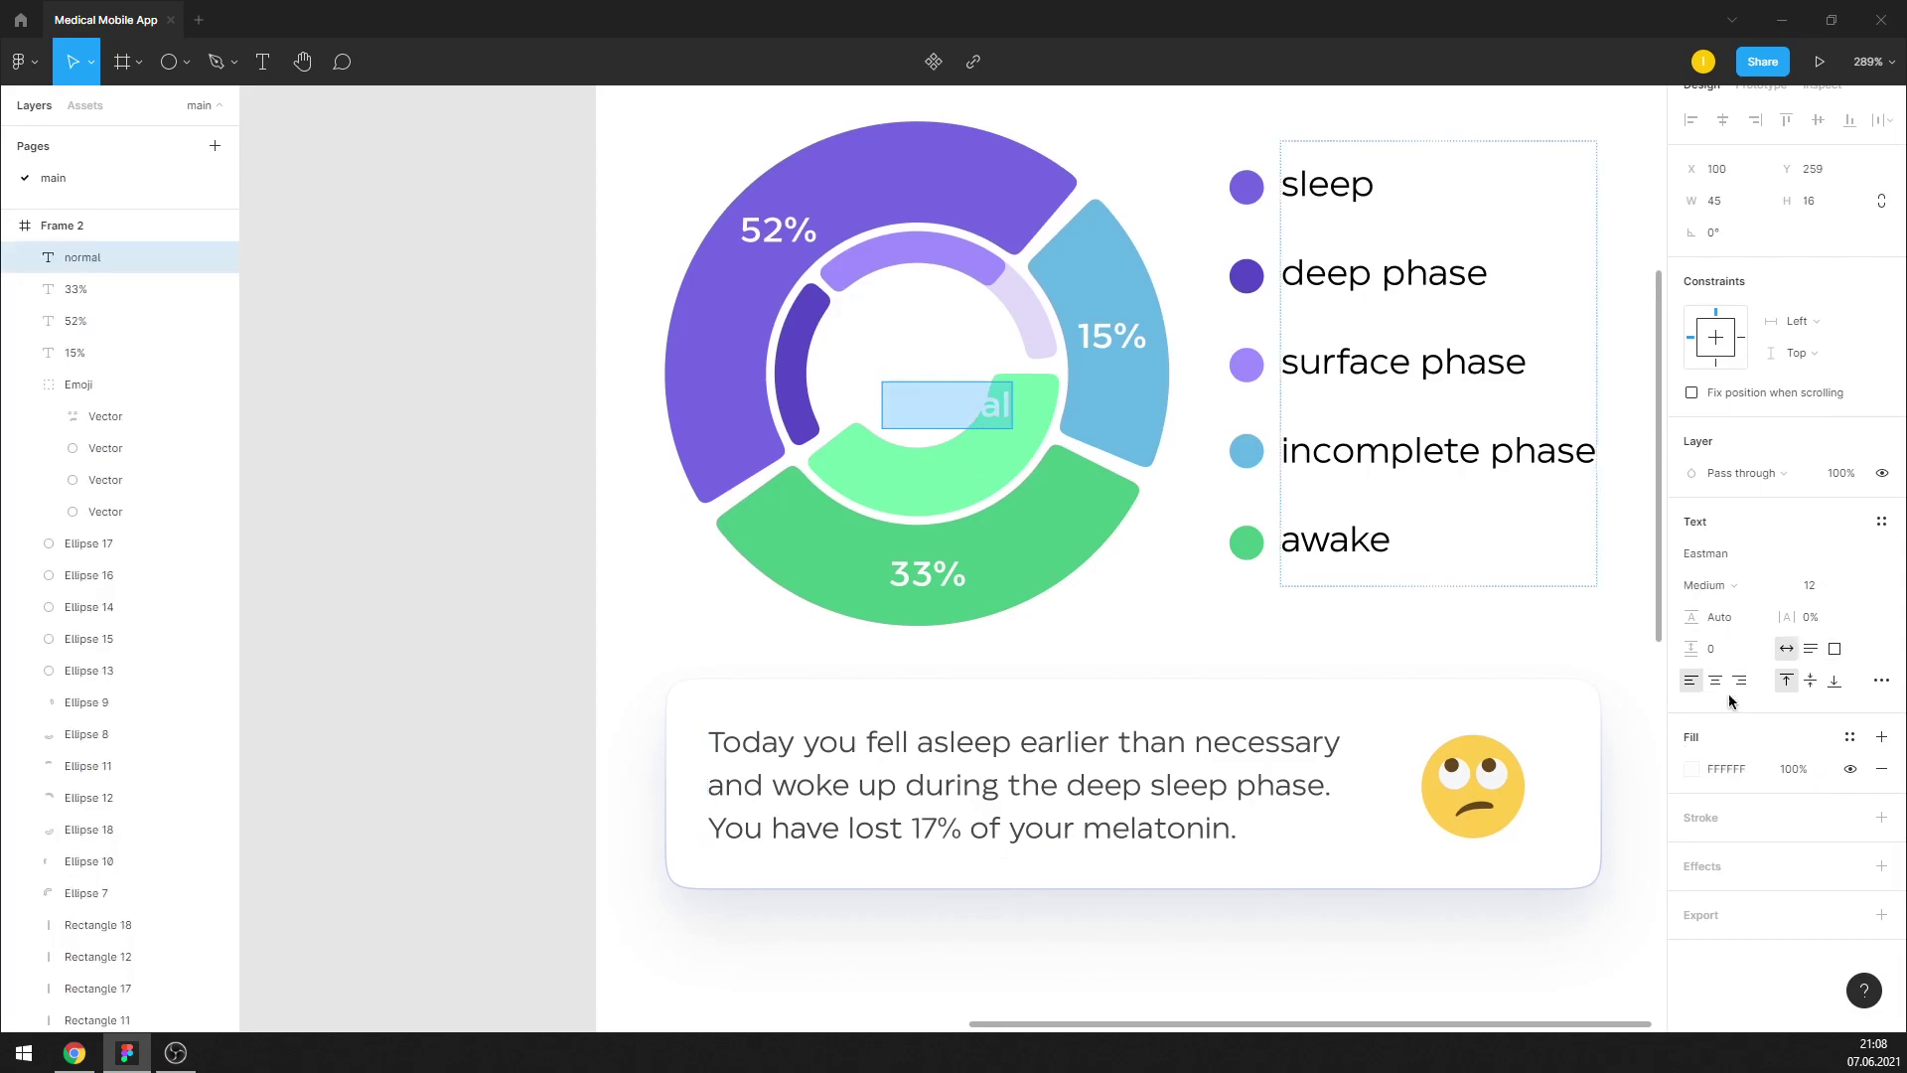
left_click(1738, 770)
type("464646")
key("Return")
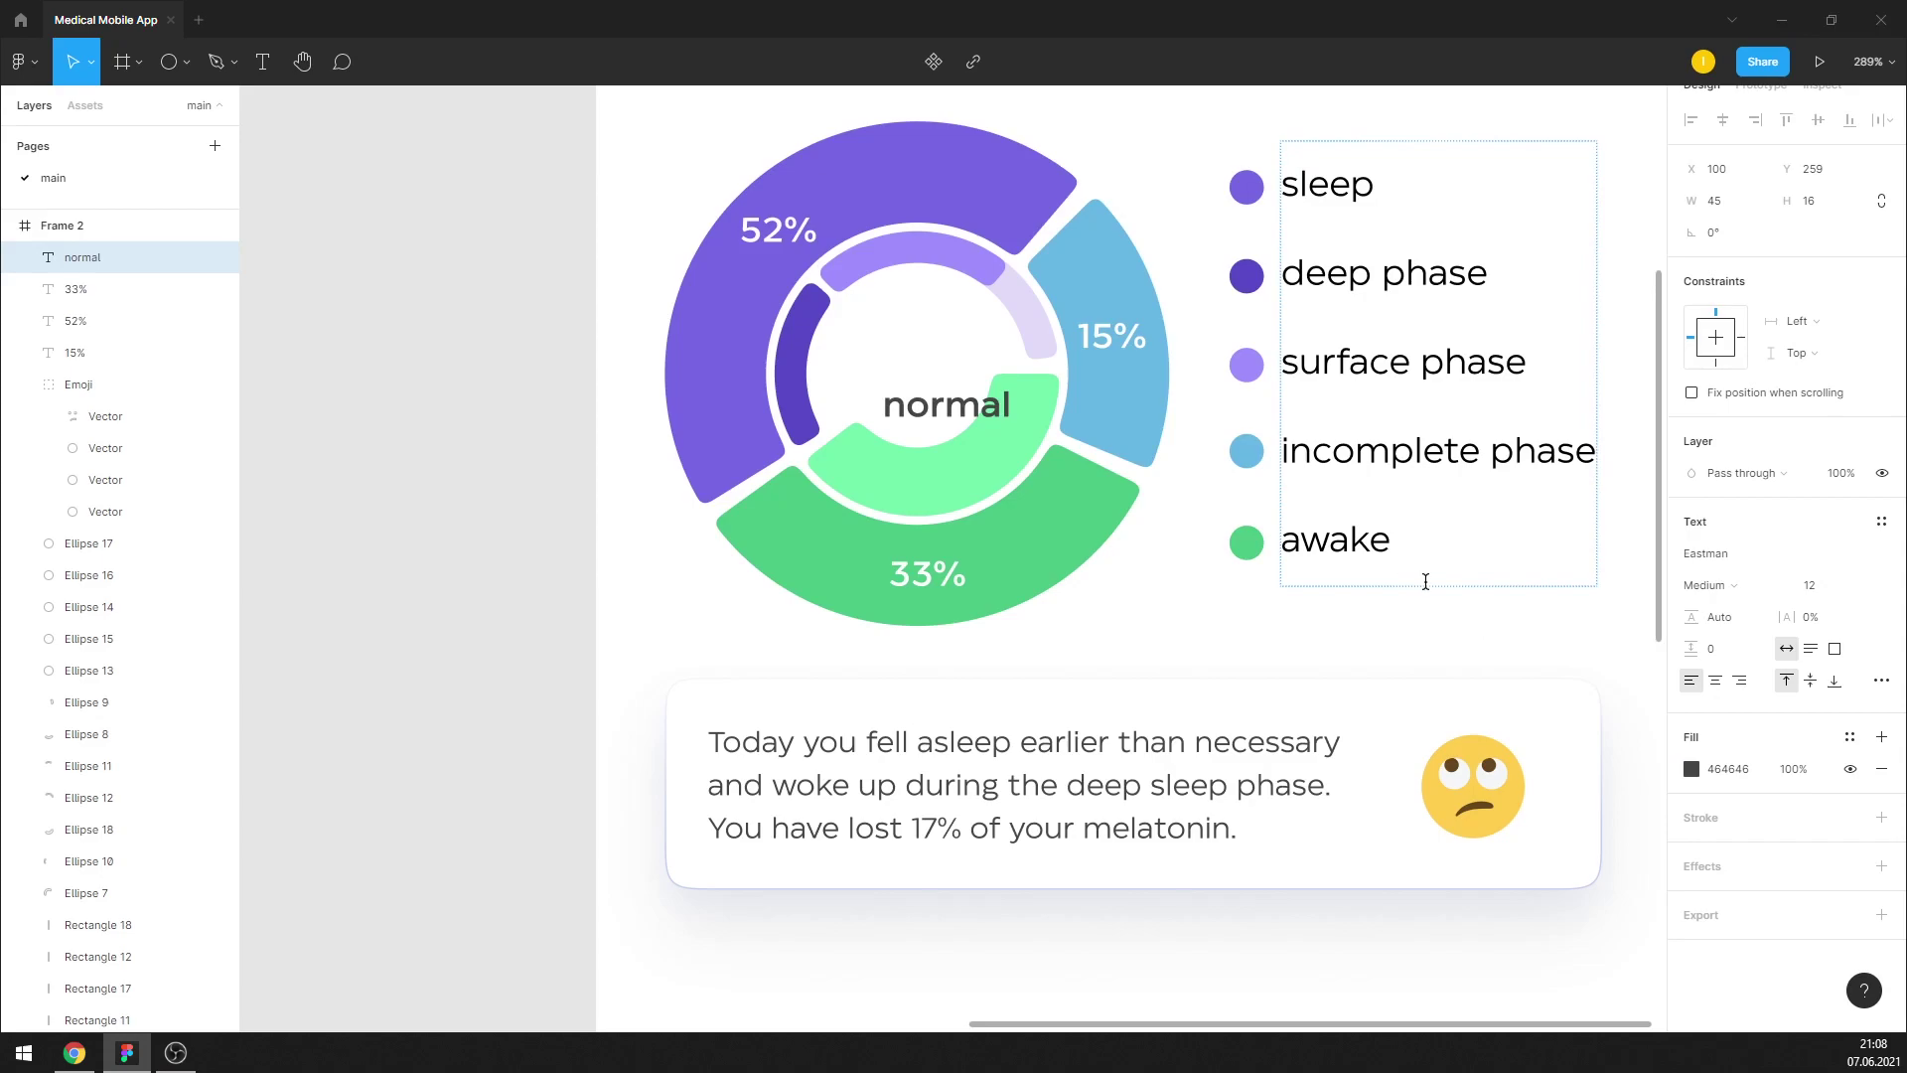
left_click(1832, 585)
type("10")
key("Return")
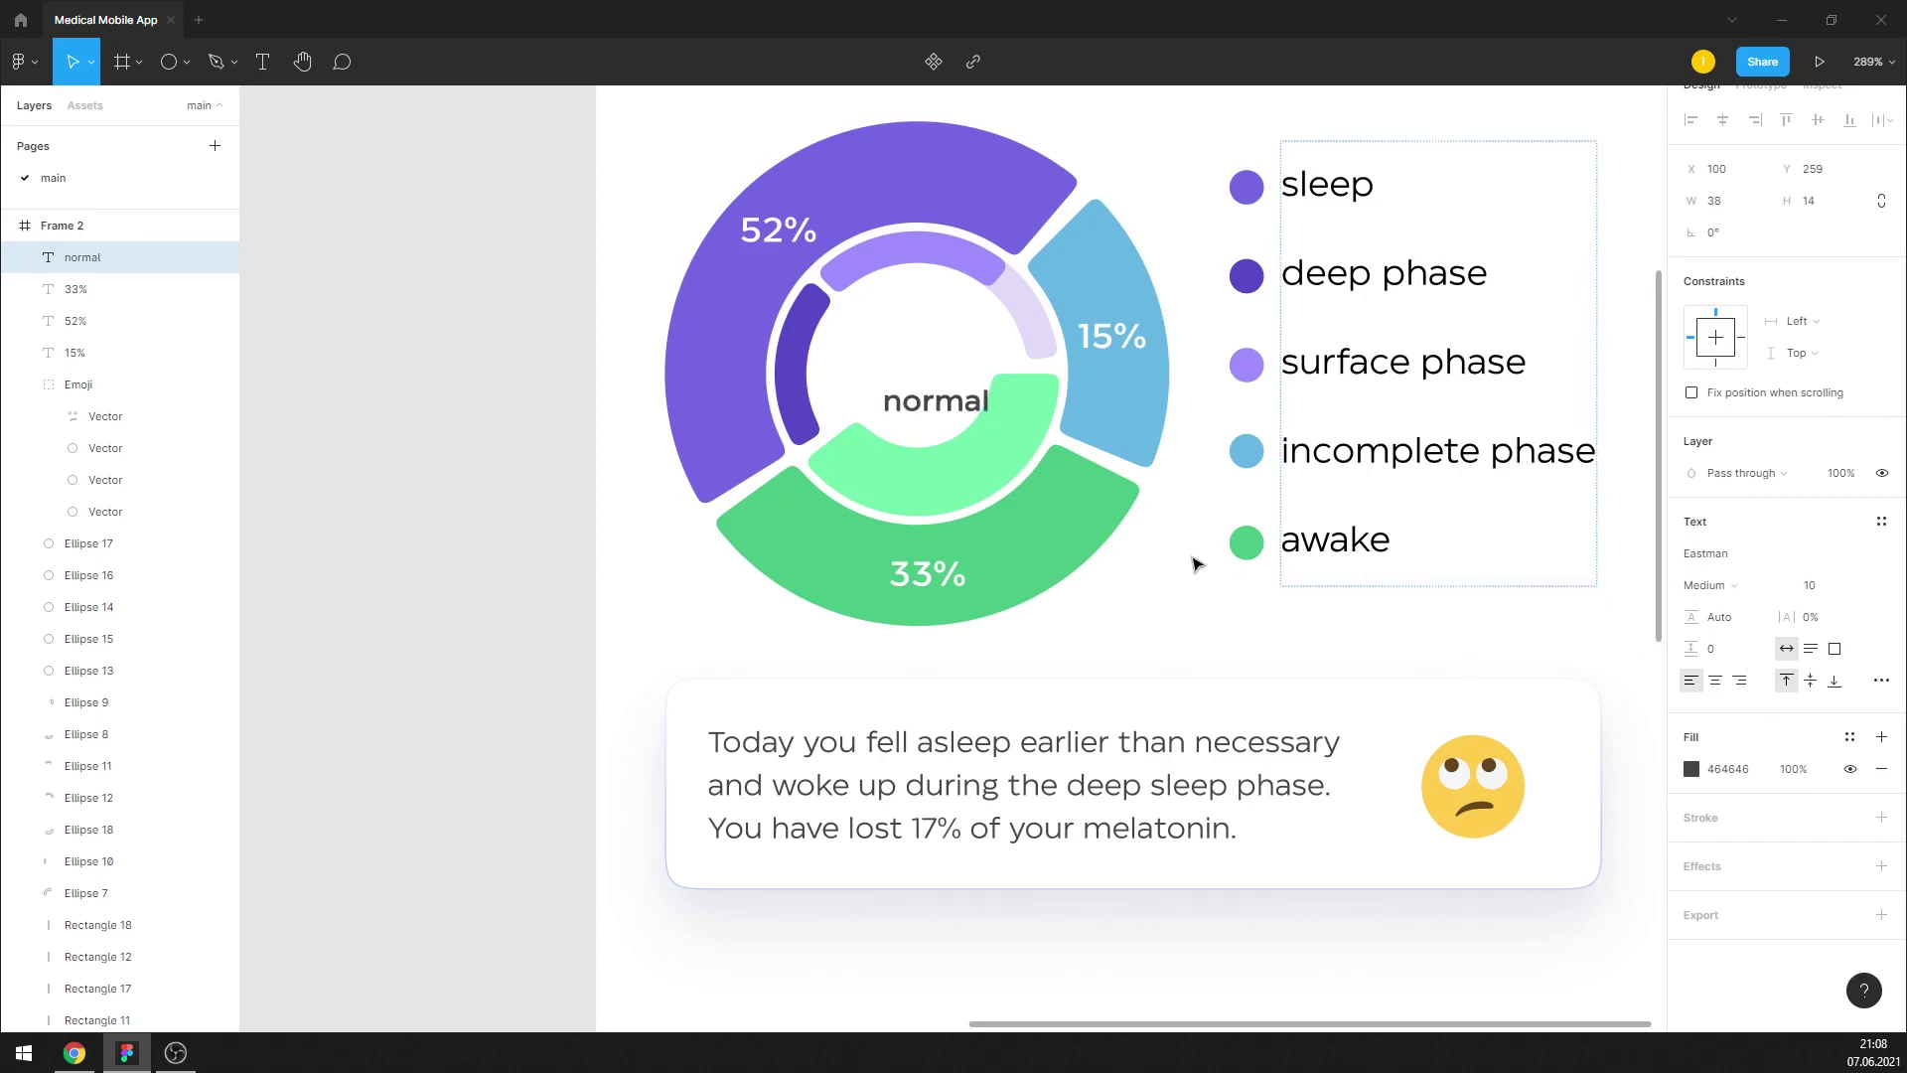
Move the normal label down onto the green arc and set its fill to FFFFFF
left_click_drag(946, 409, 958, 475)
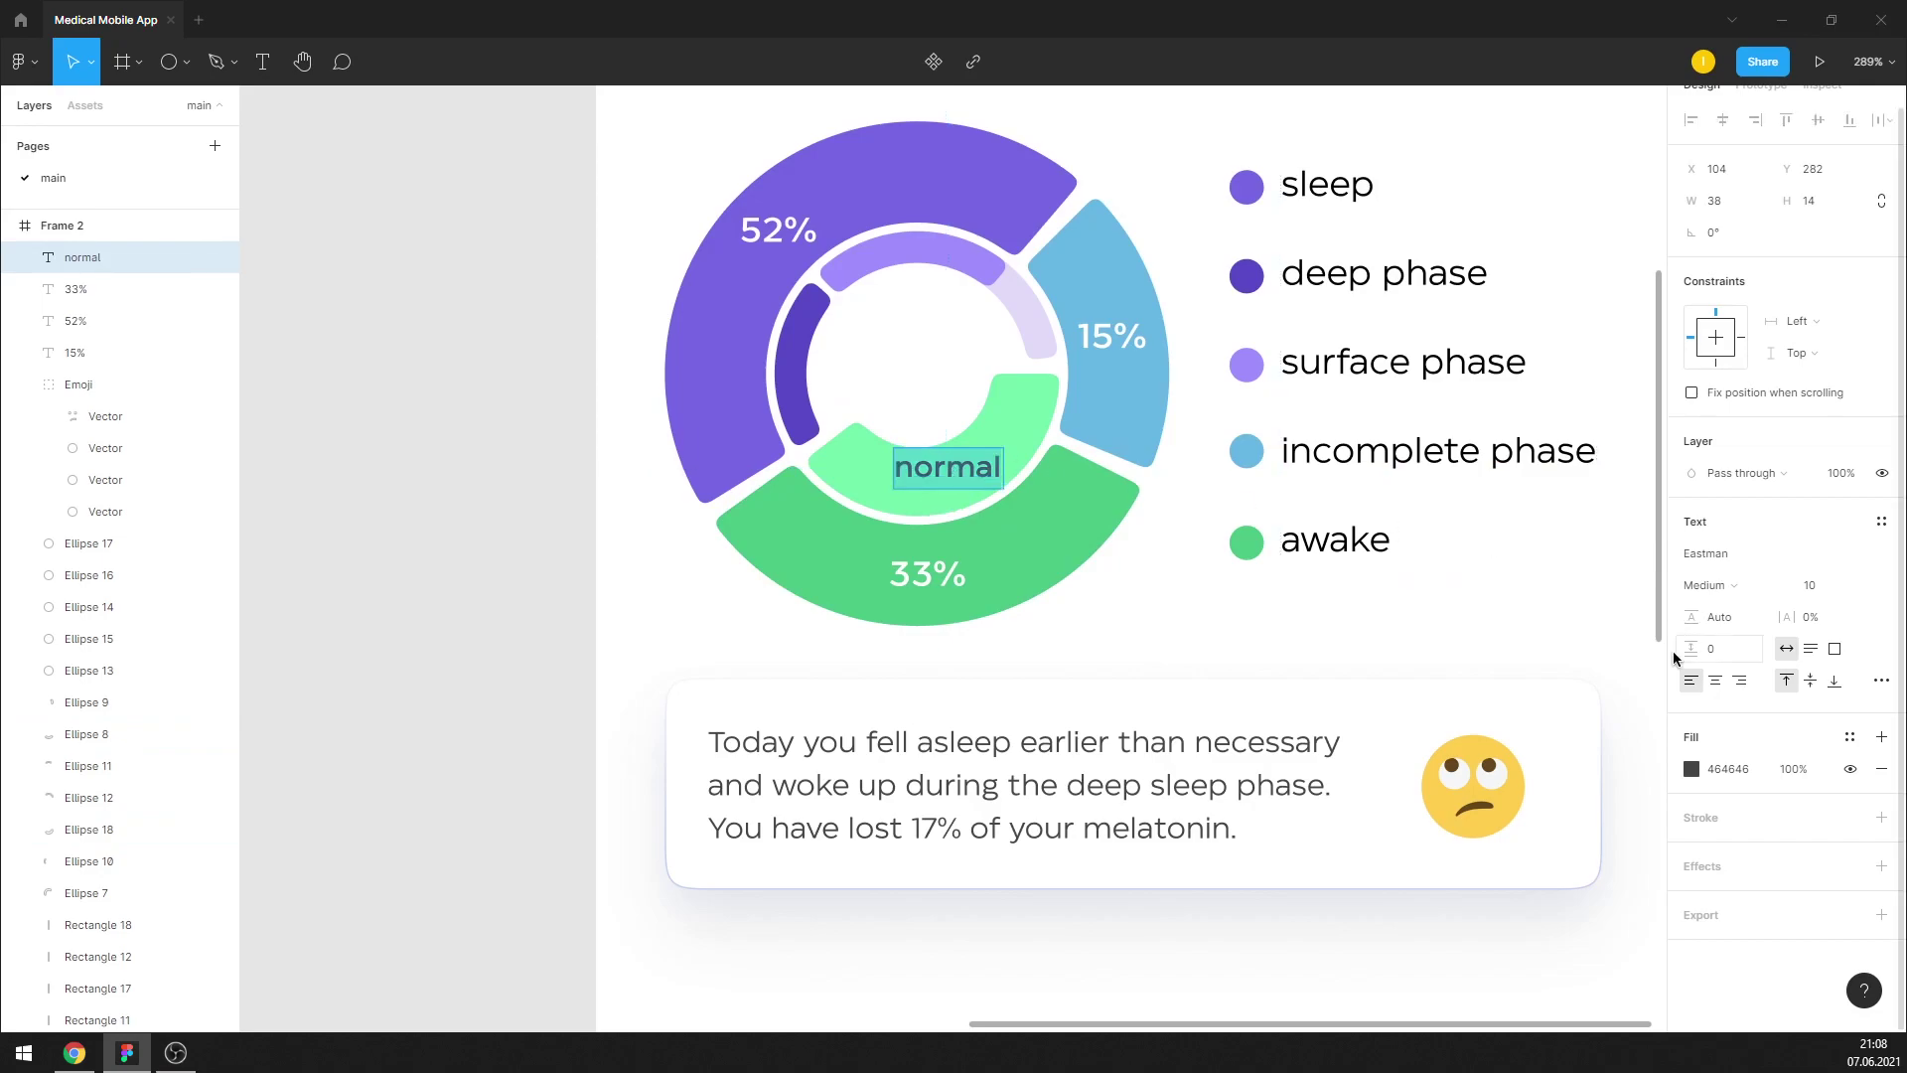
left_click(1691, 768)
left_click(1529, 856)
type("FFFFFF")
key("Return")
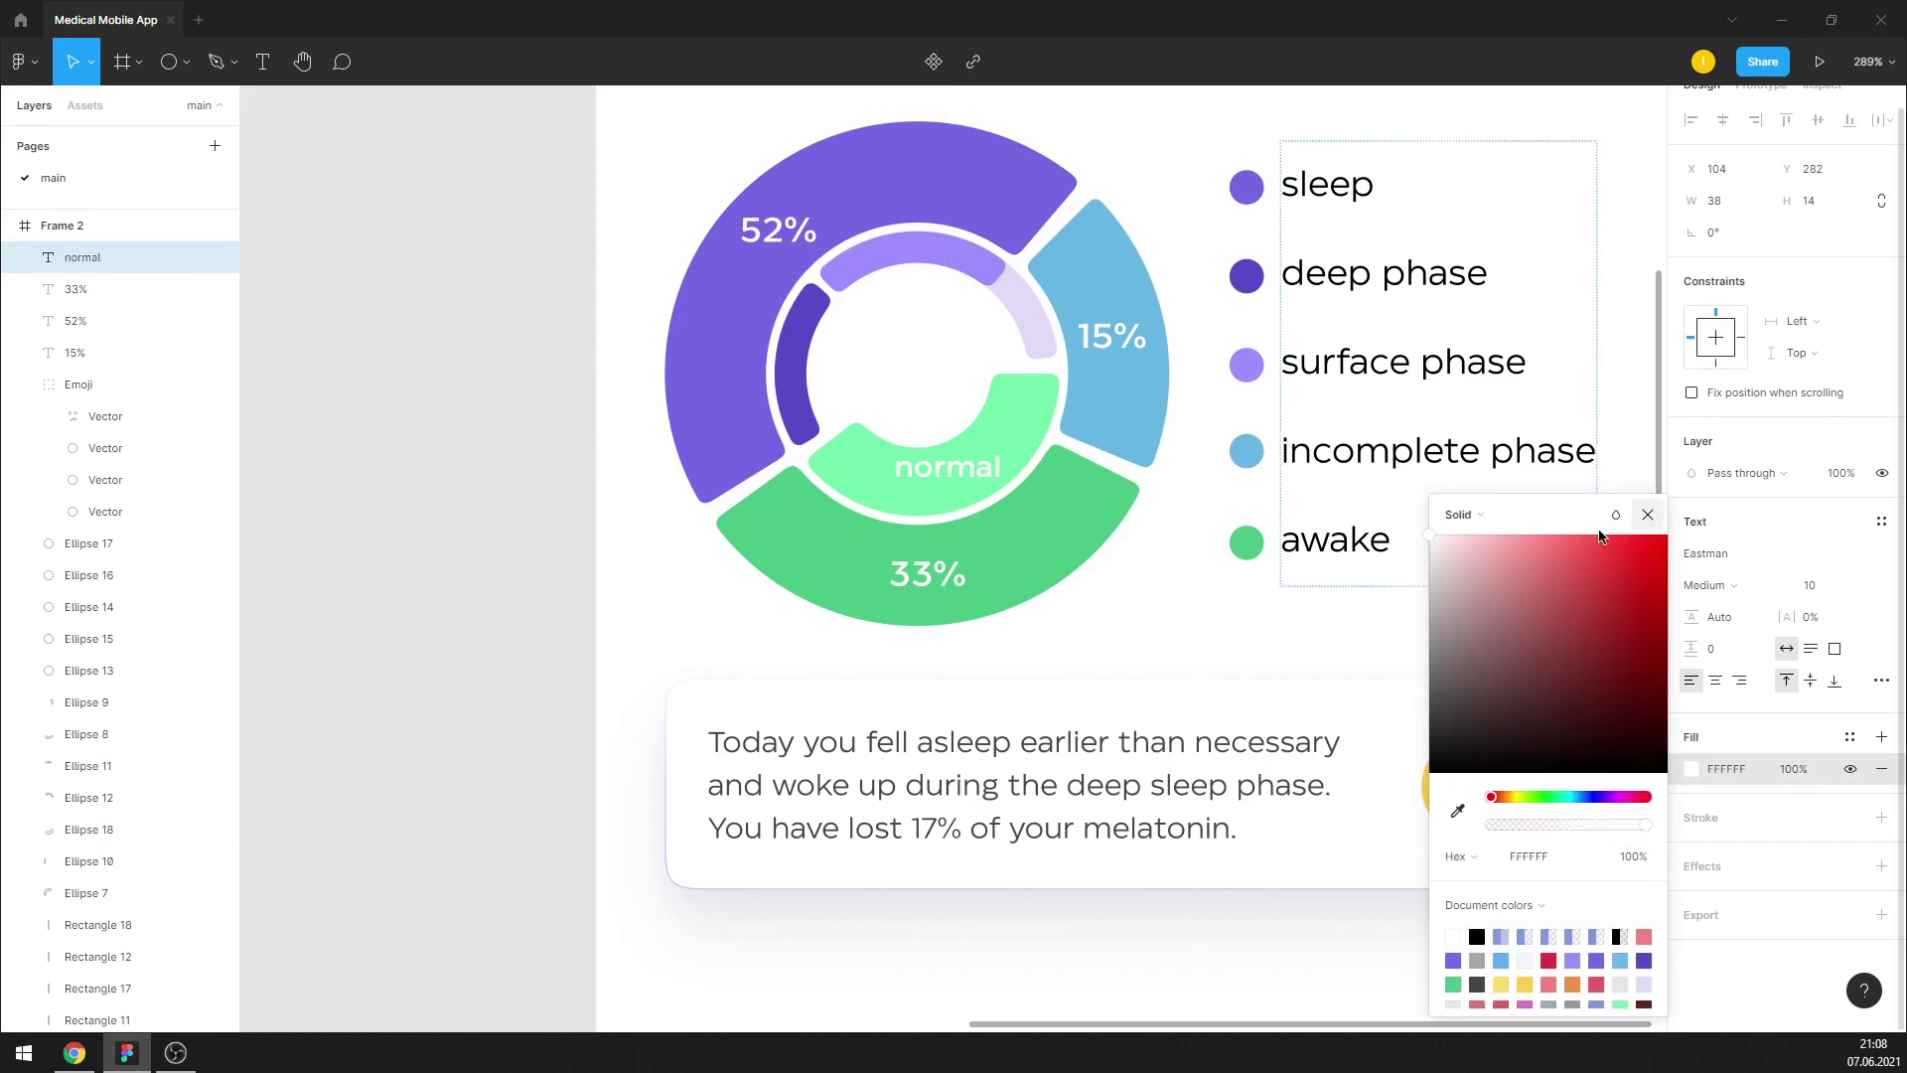
left_click(1648, 515)
Nudge the white normal label slightly up and right on the arc
left_click(1031, 429)
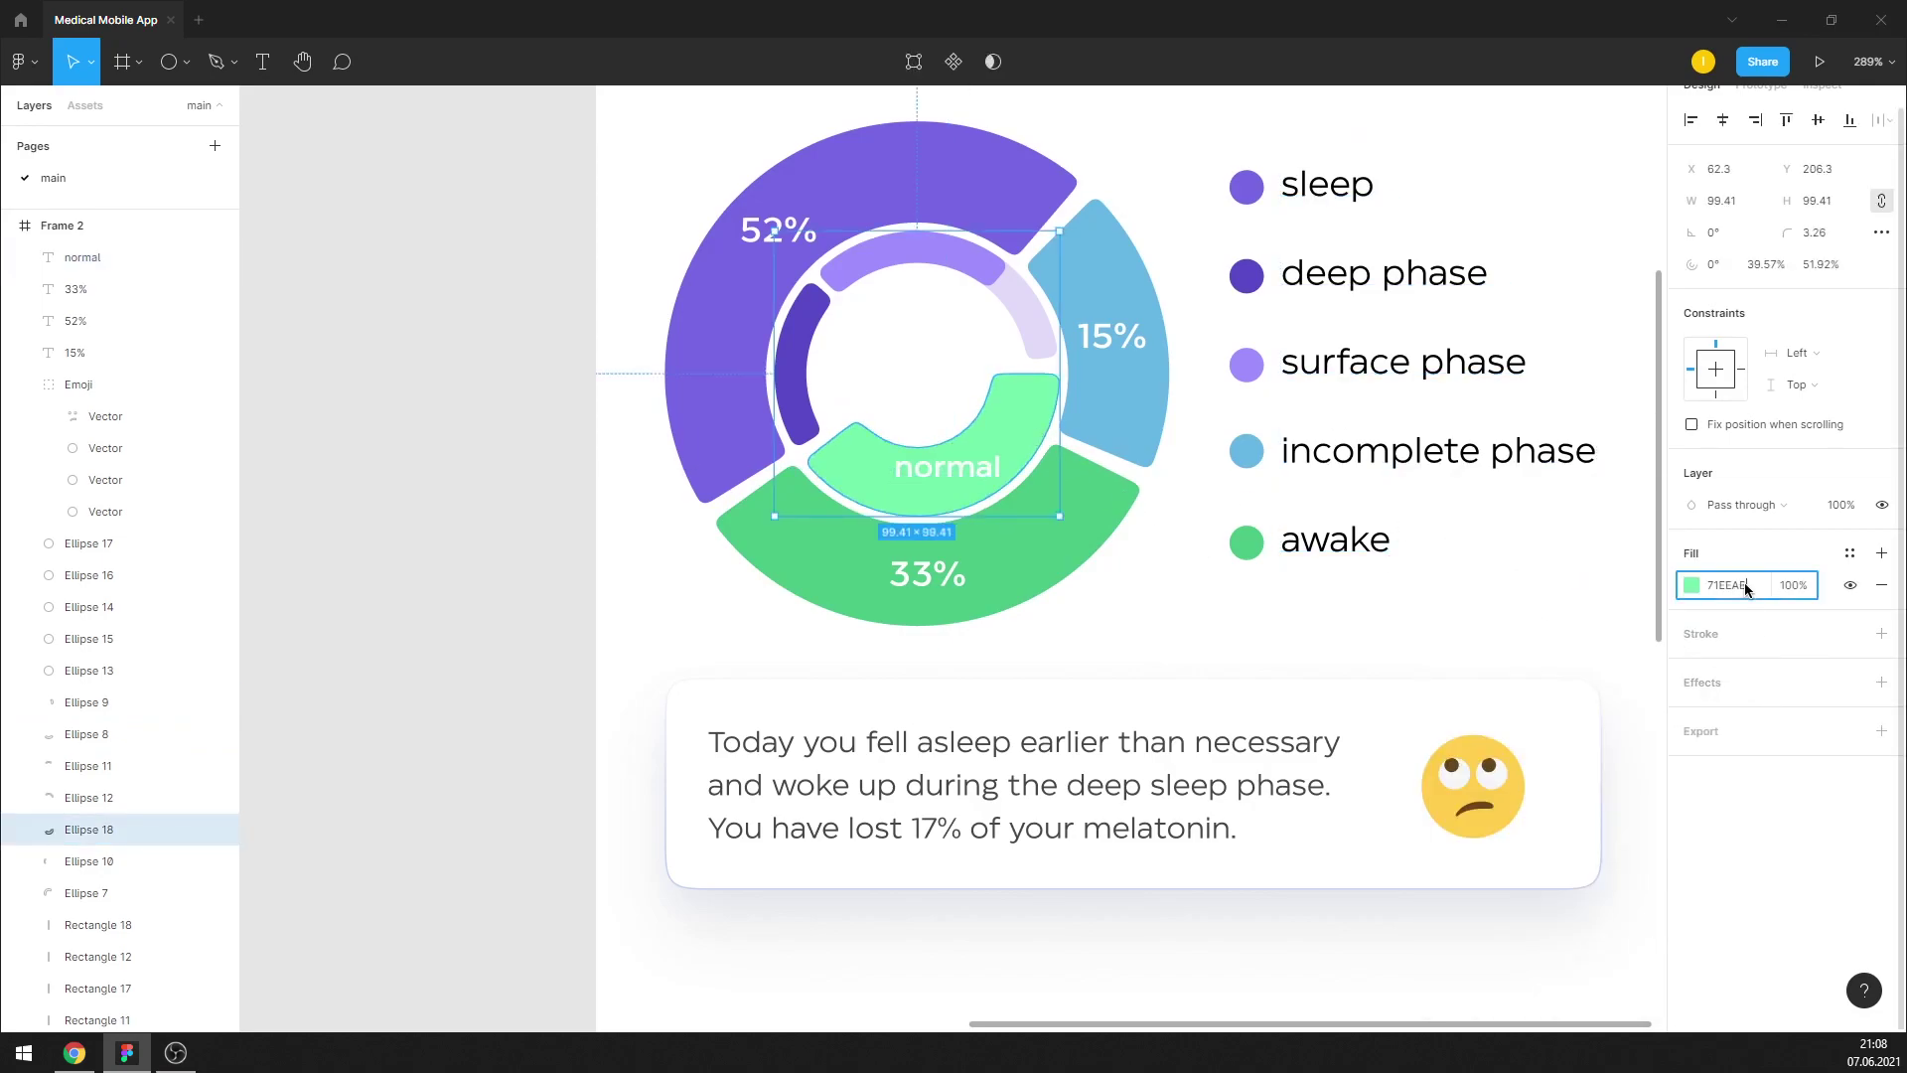
left_click(1532, 610)
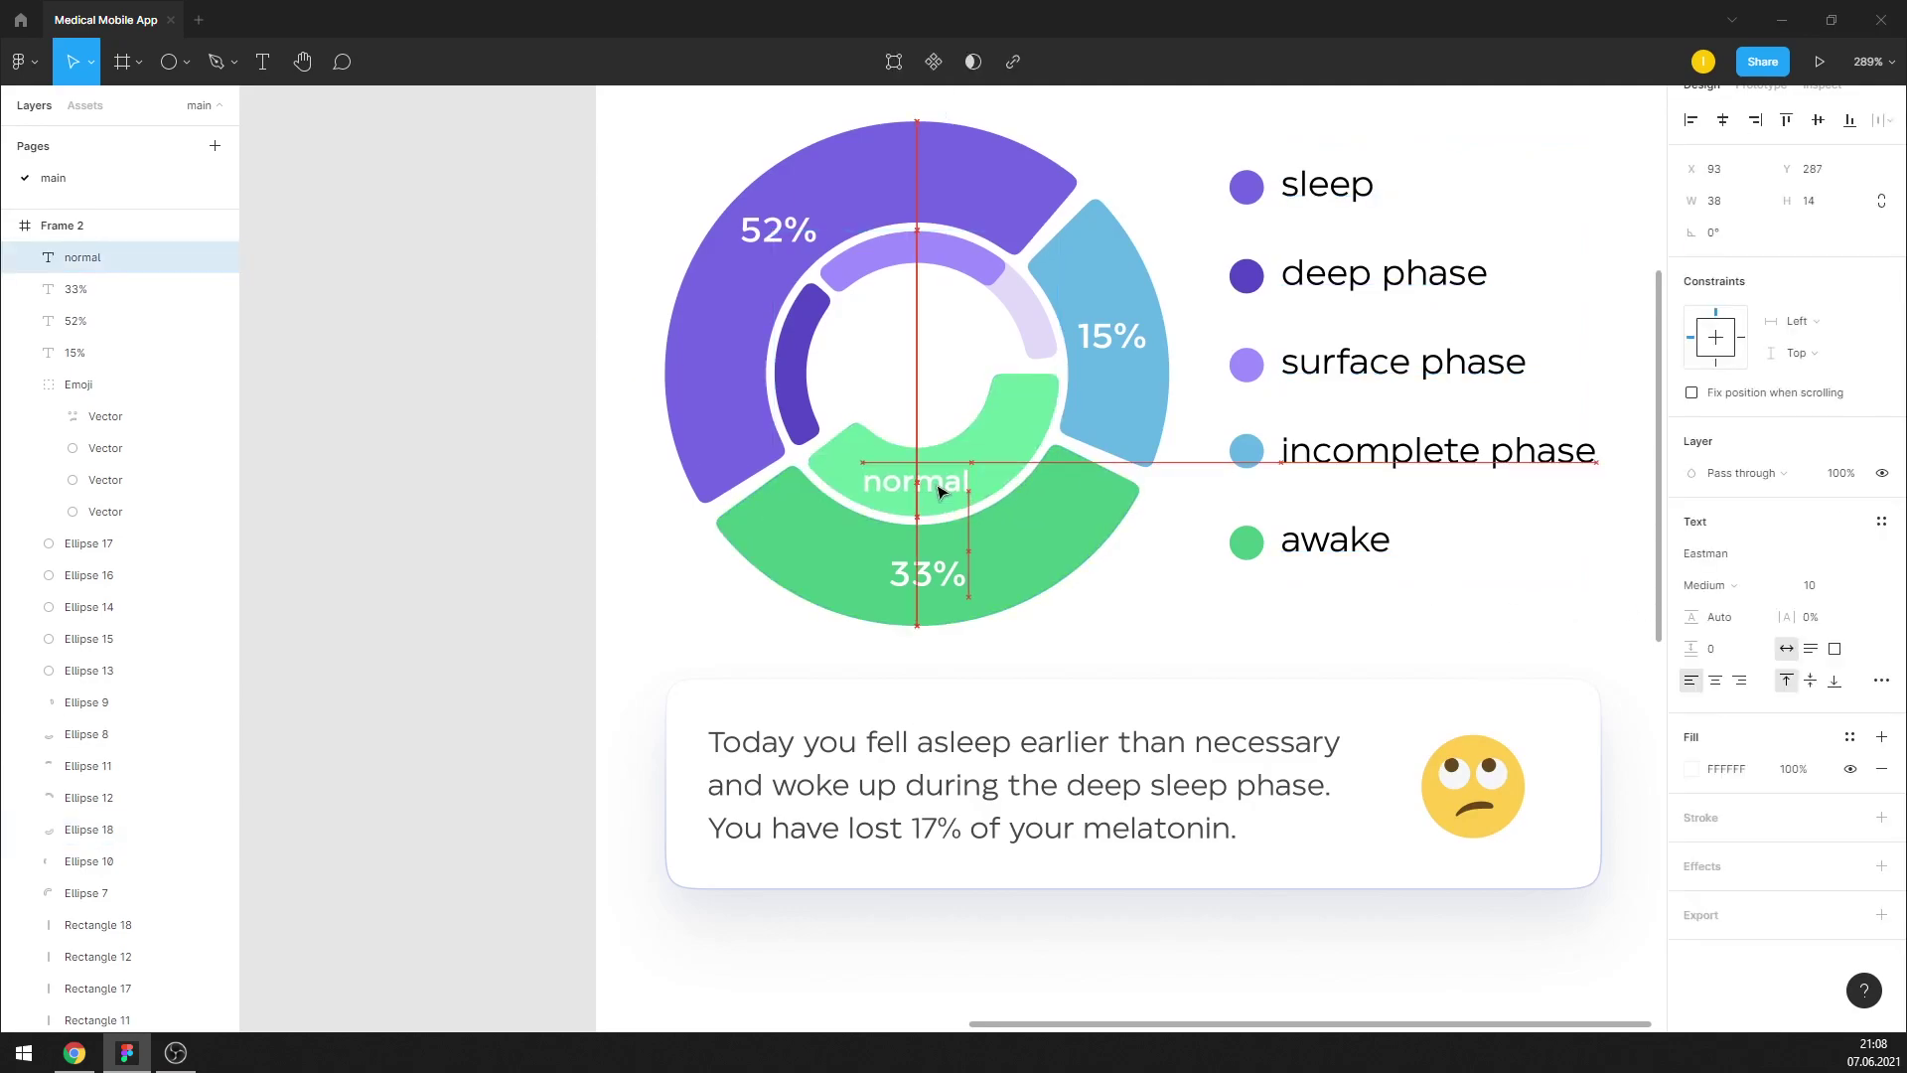
left_click_drag(934, 490, 937, 484)
left_click(1148, 603)
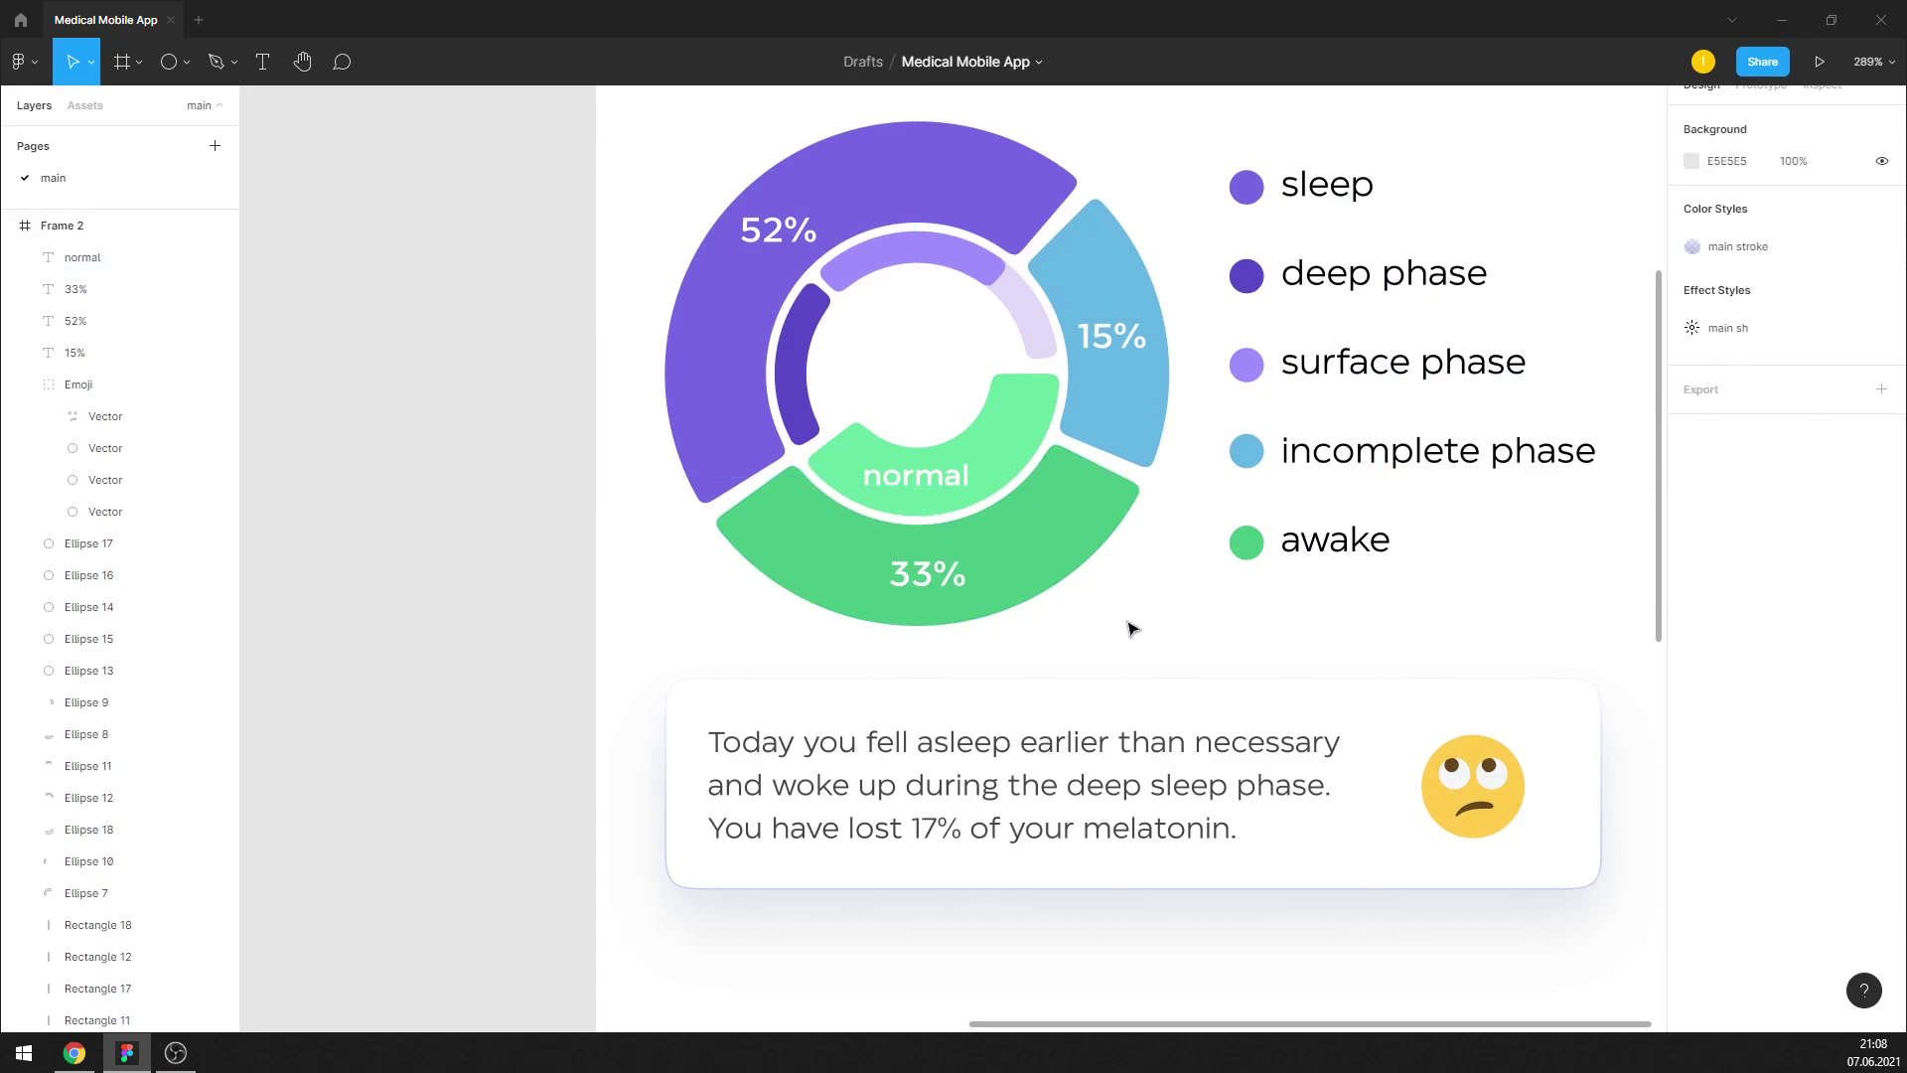
left_click(913, 510)
Delete the cardiac card's red caption and nudge the 110/bpm/average today block up
left_click(1149, 561)
scroll(919, 539, "down", 5)
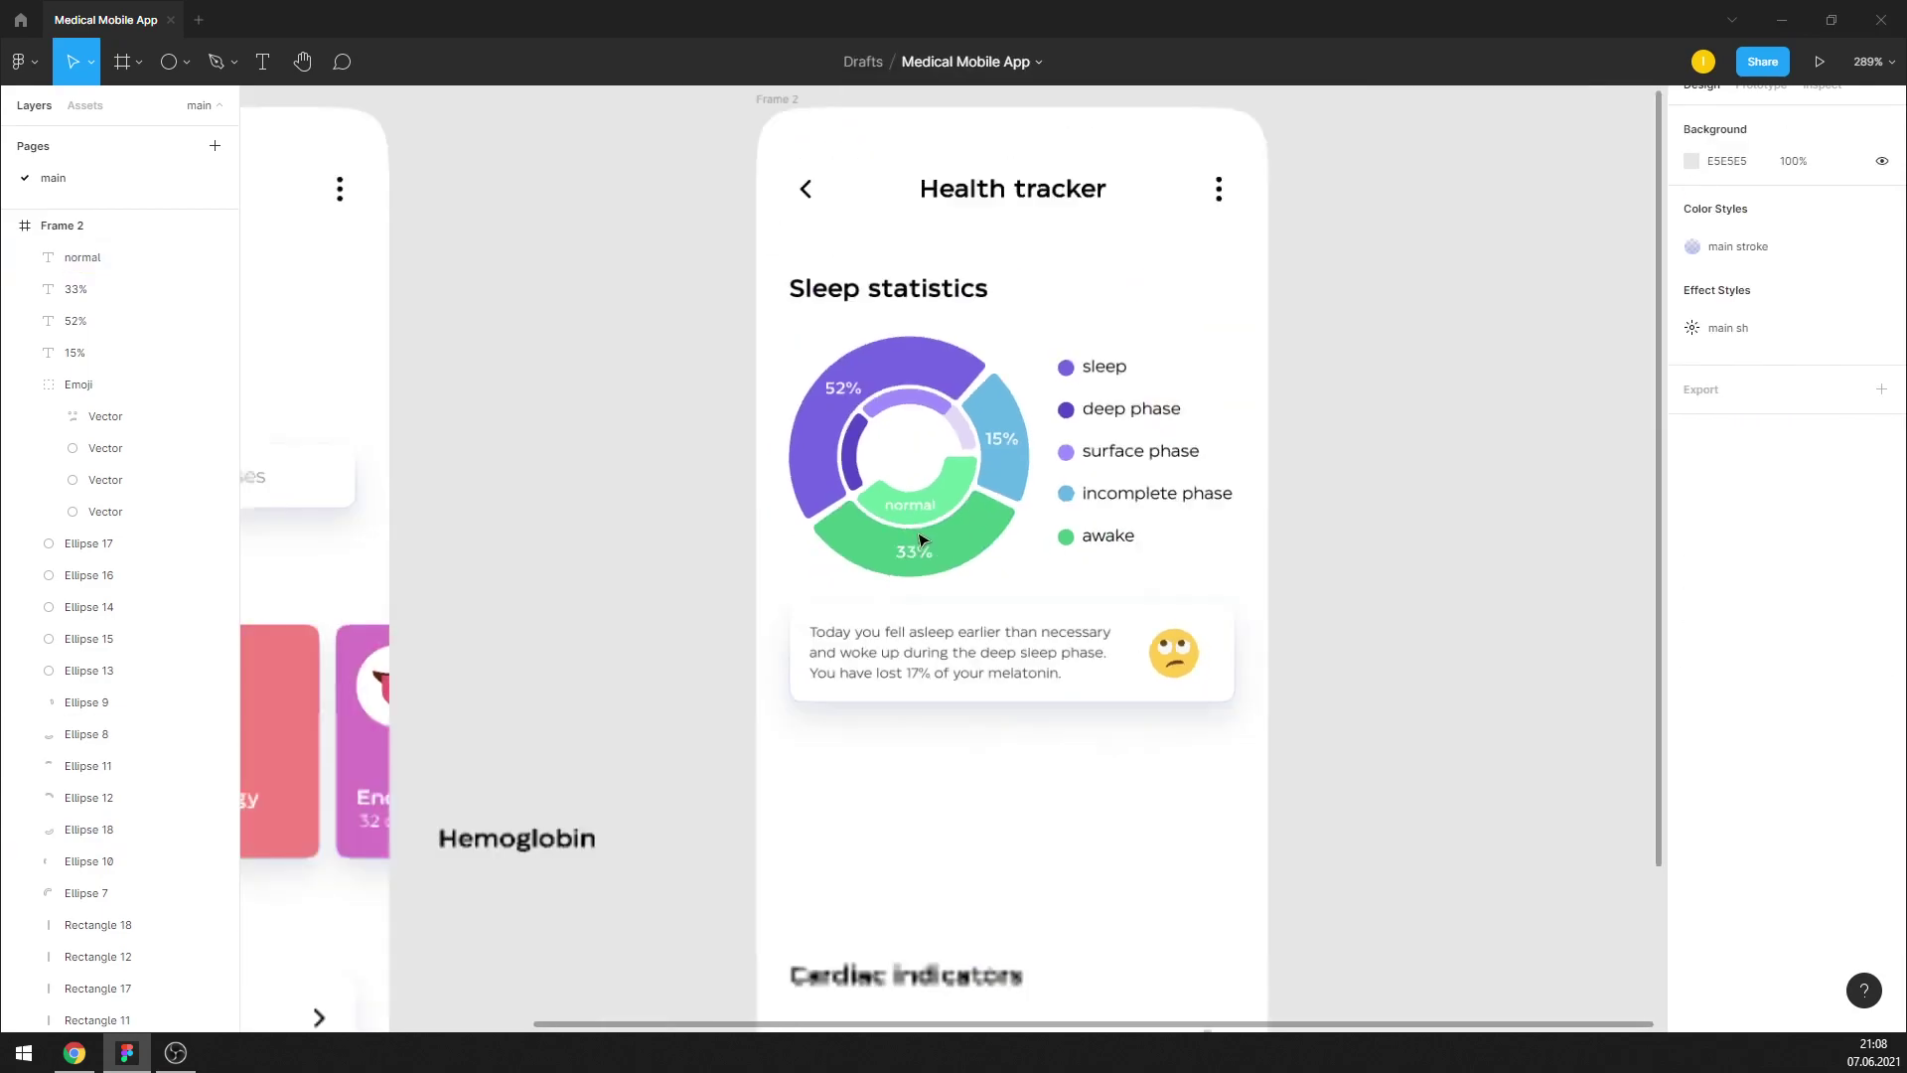
scroll(921, 557, "up", 3)
scroll(931, 685, "down", 3)
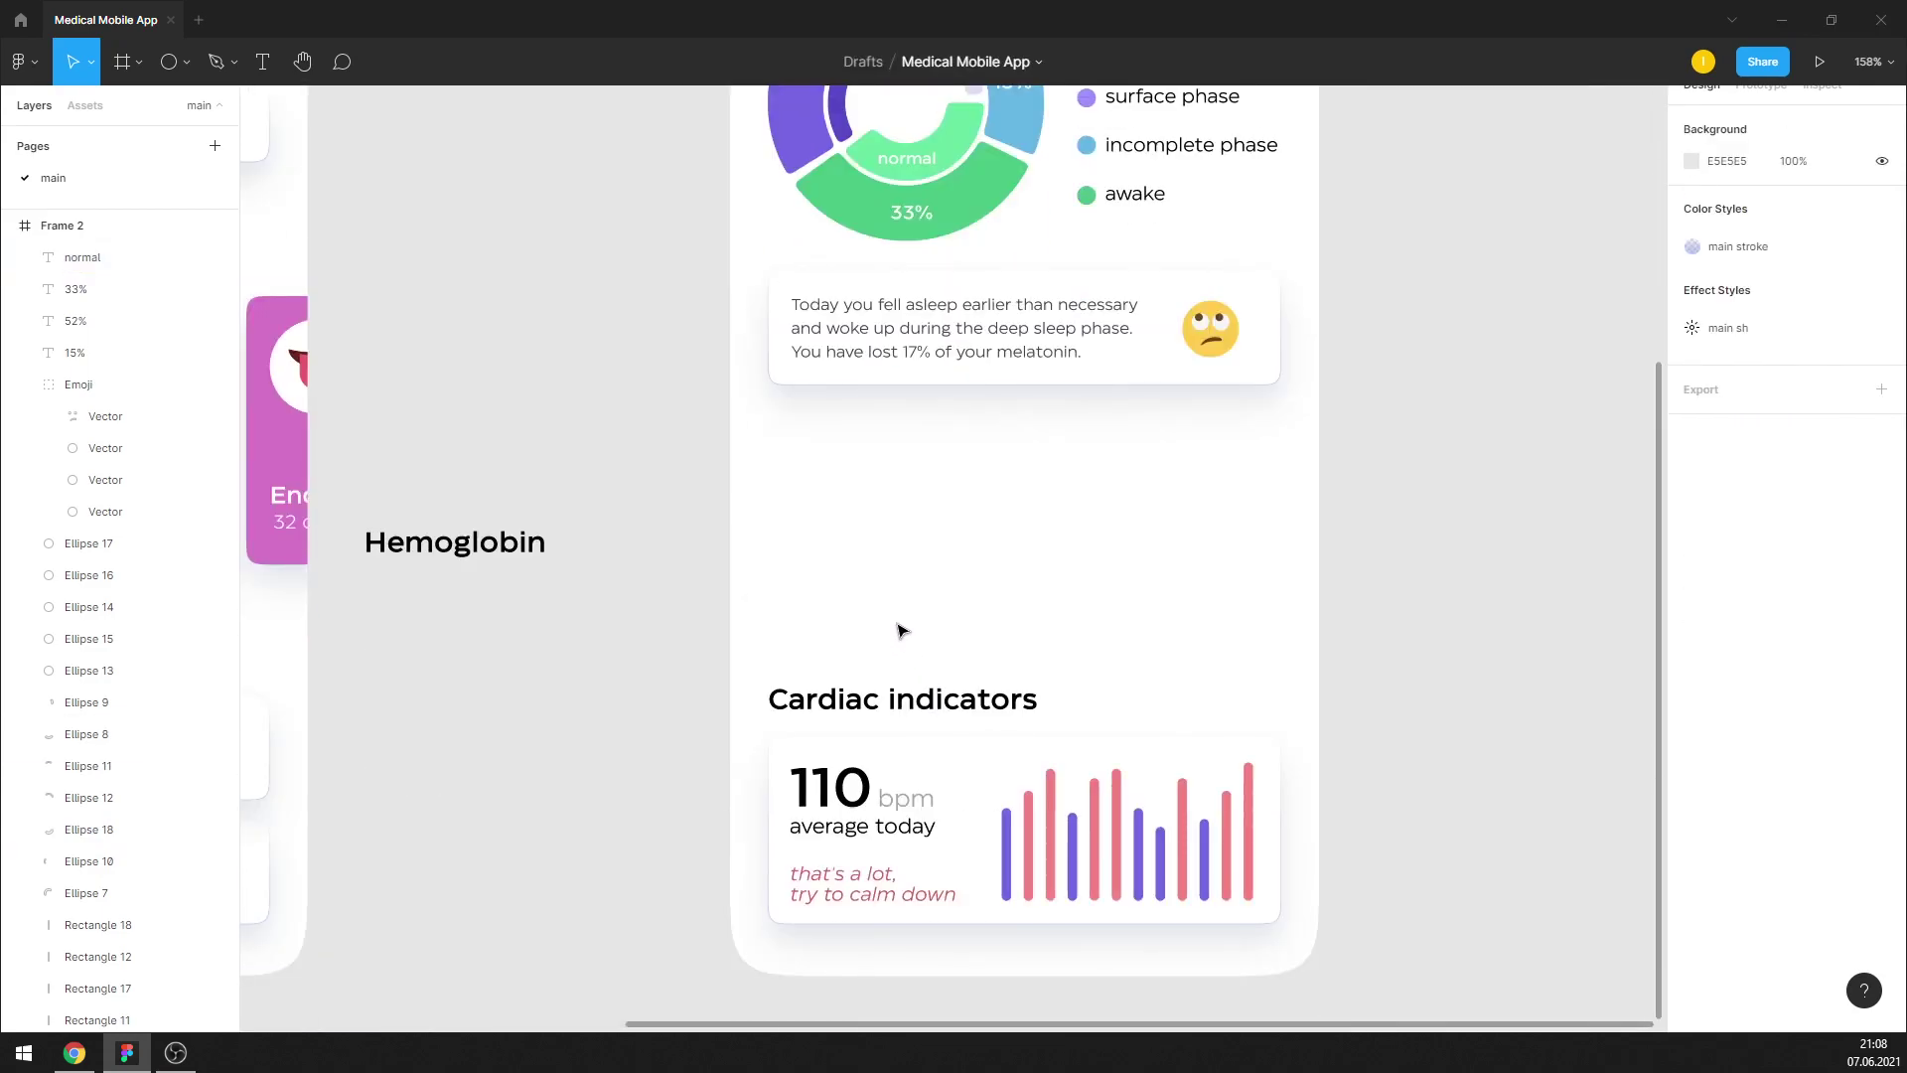
scroll(988, 735, "down", 5)
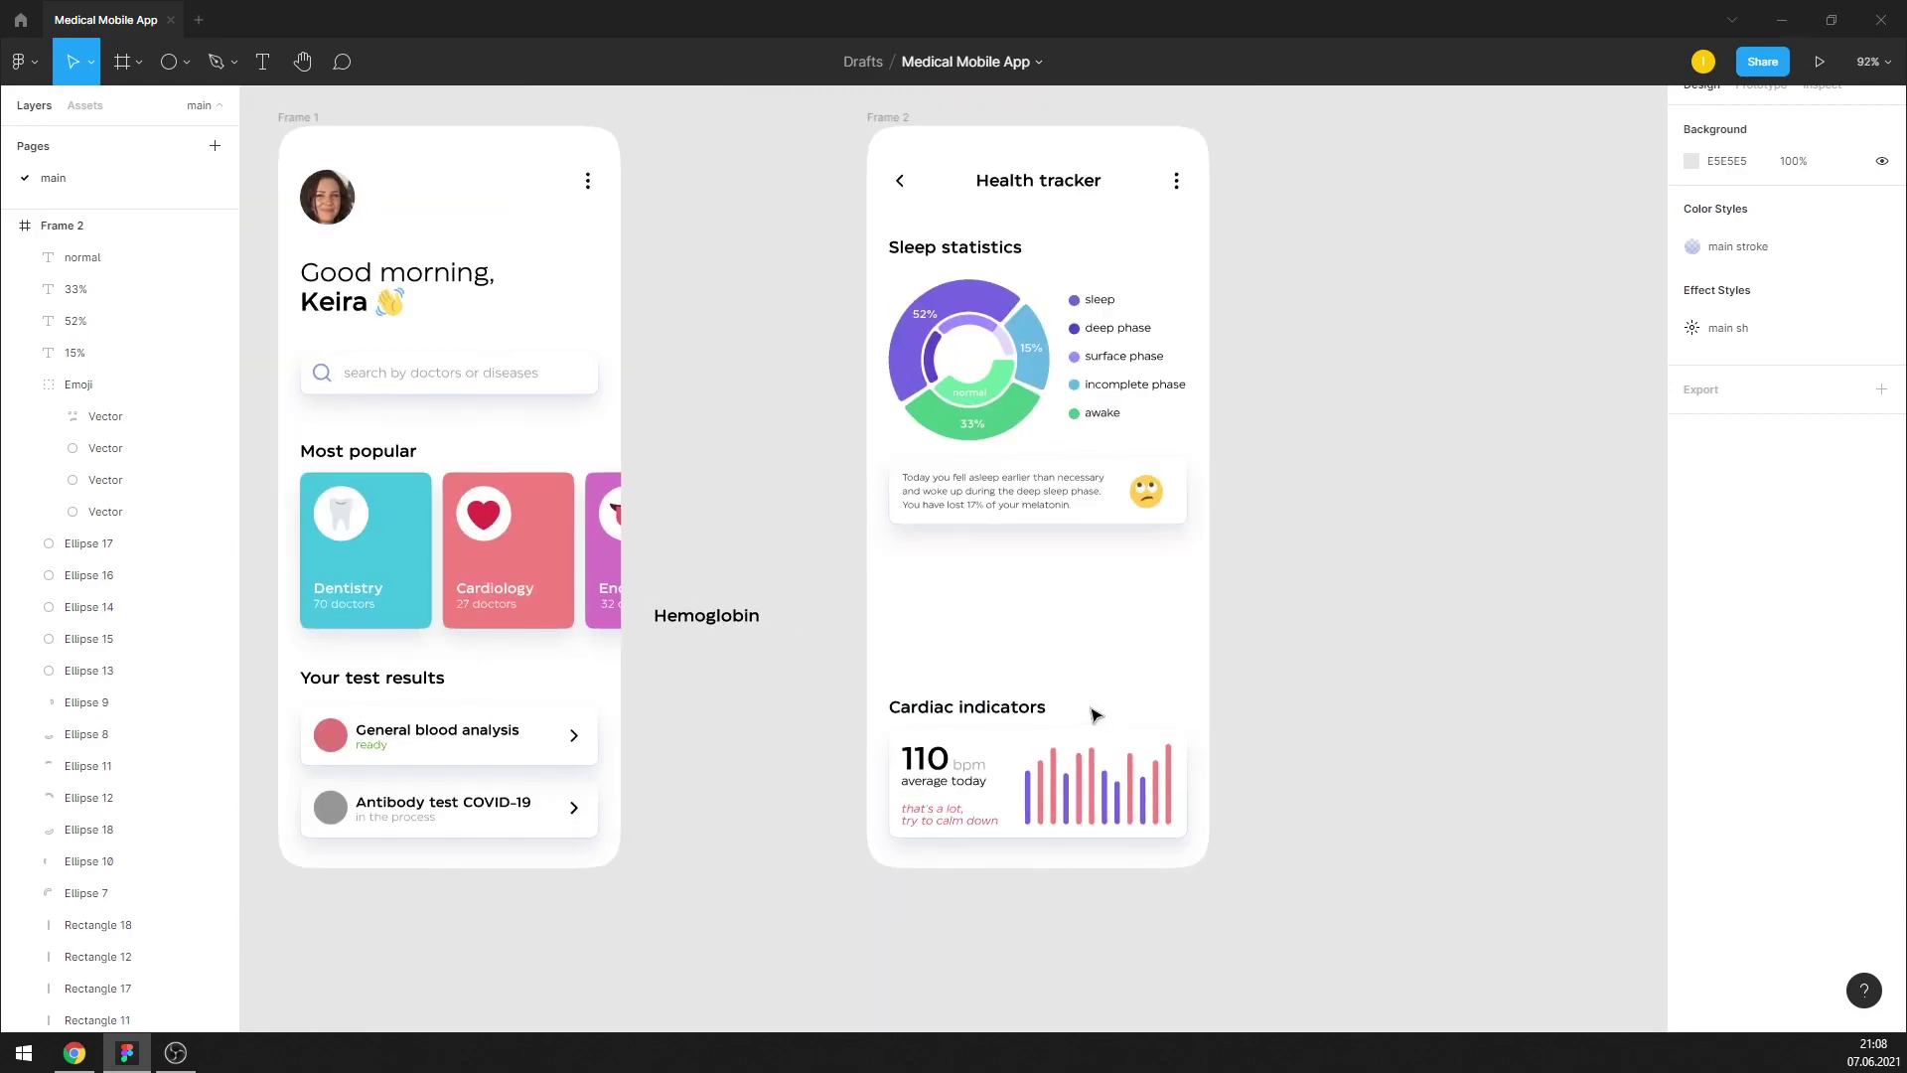
scroll(1092, 717, "up", 4)
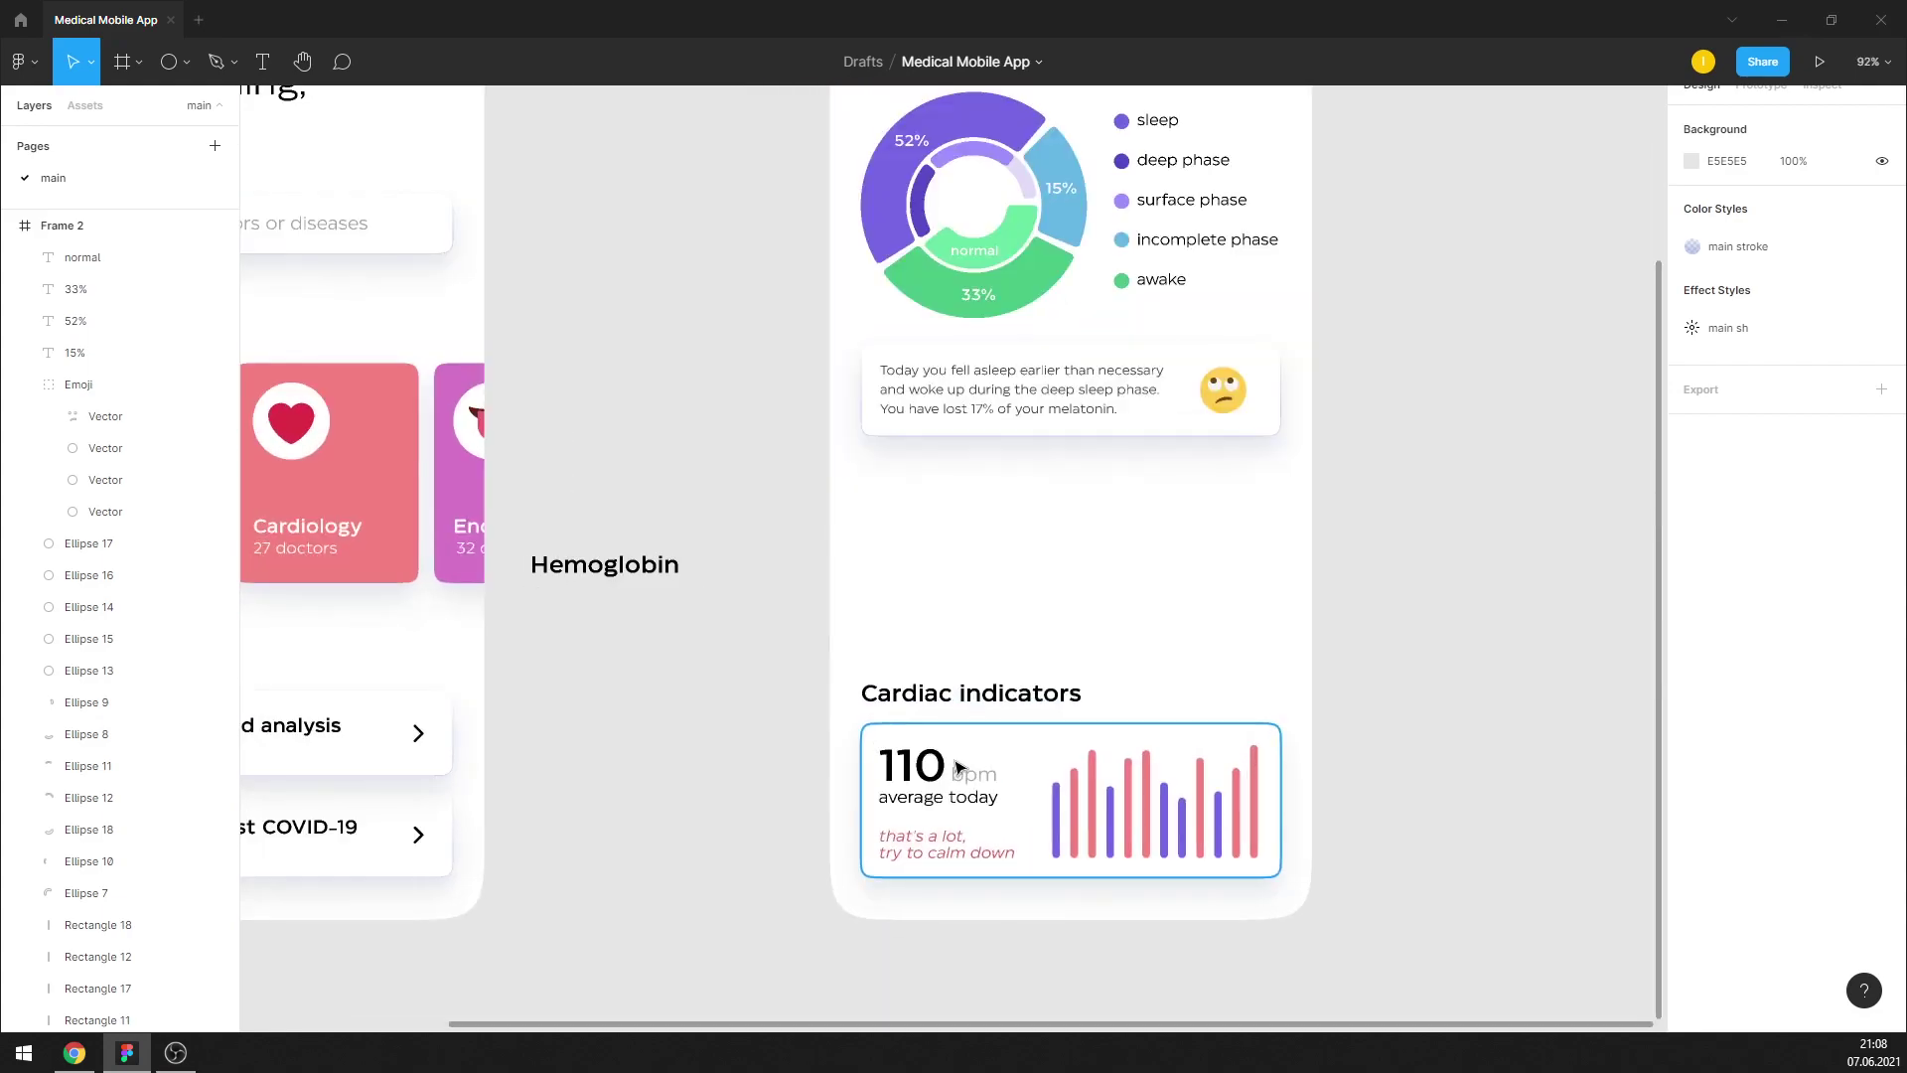
left_click(951, 852)
key("Delete")
left_click(949, 797)
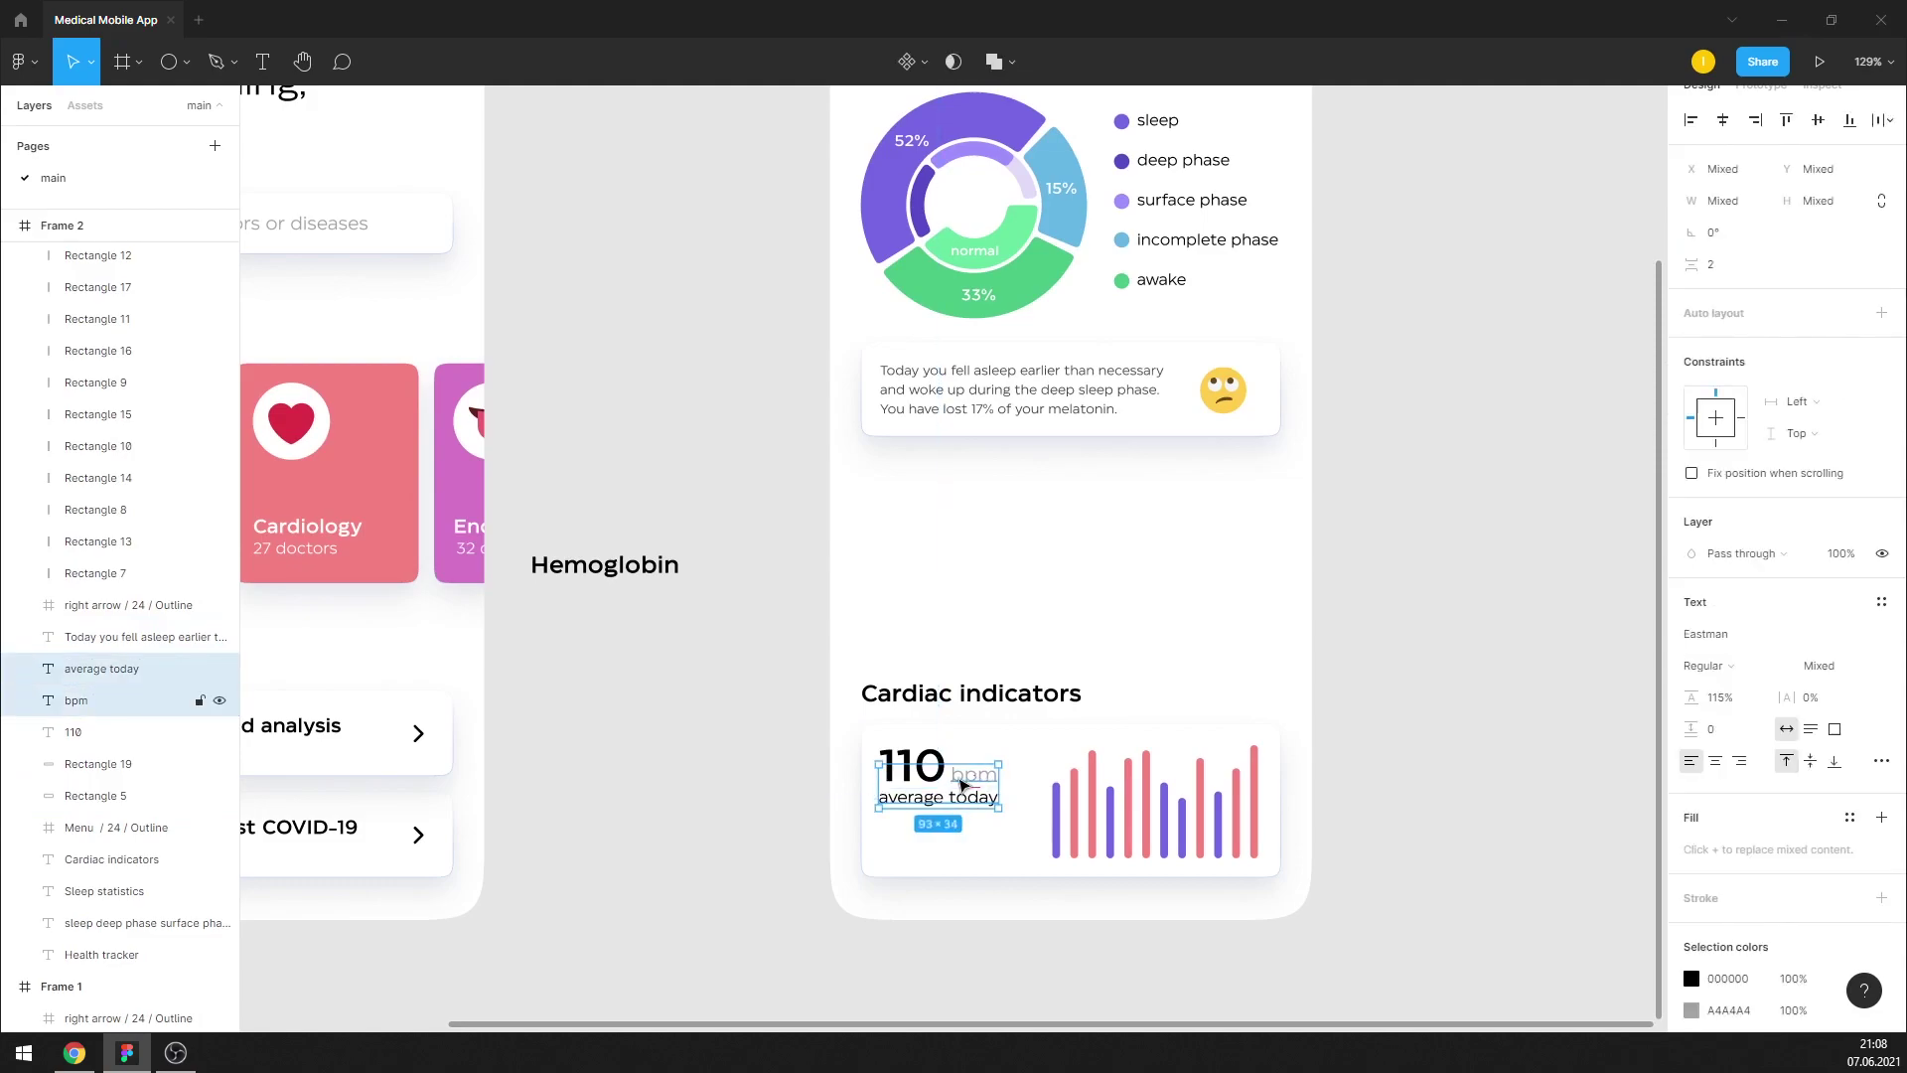
left_click(913, 767, "shift")
key("shift+Up")
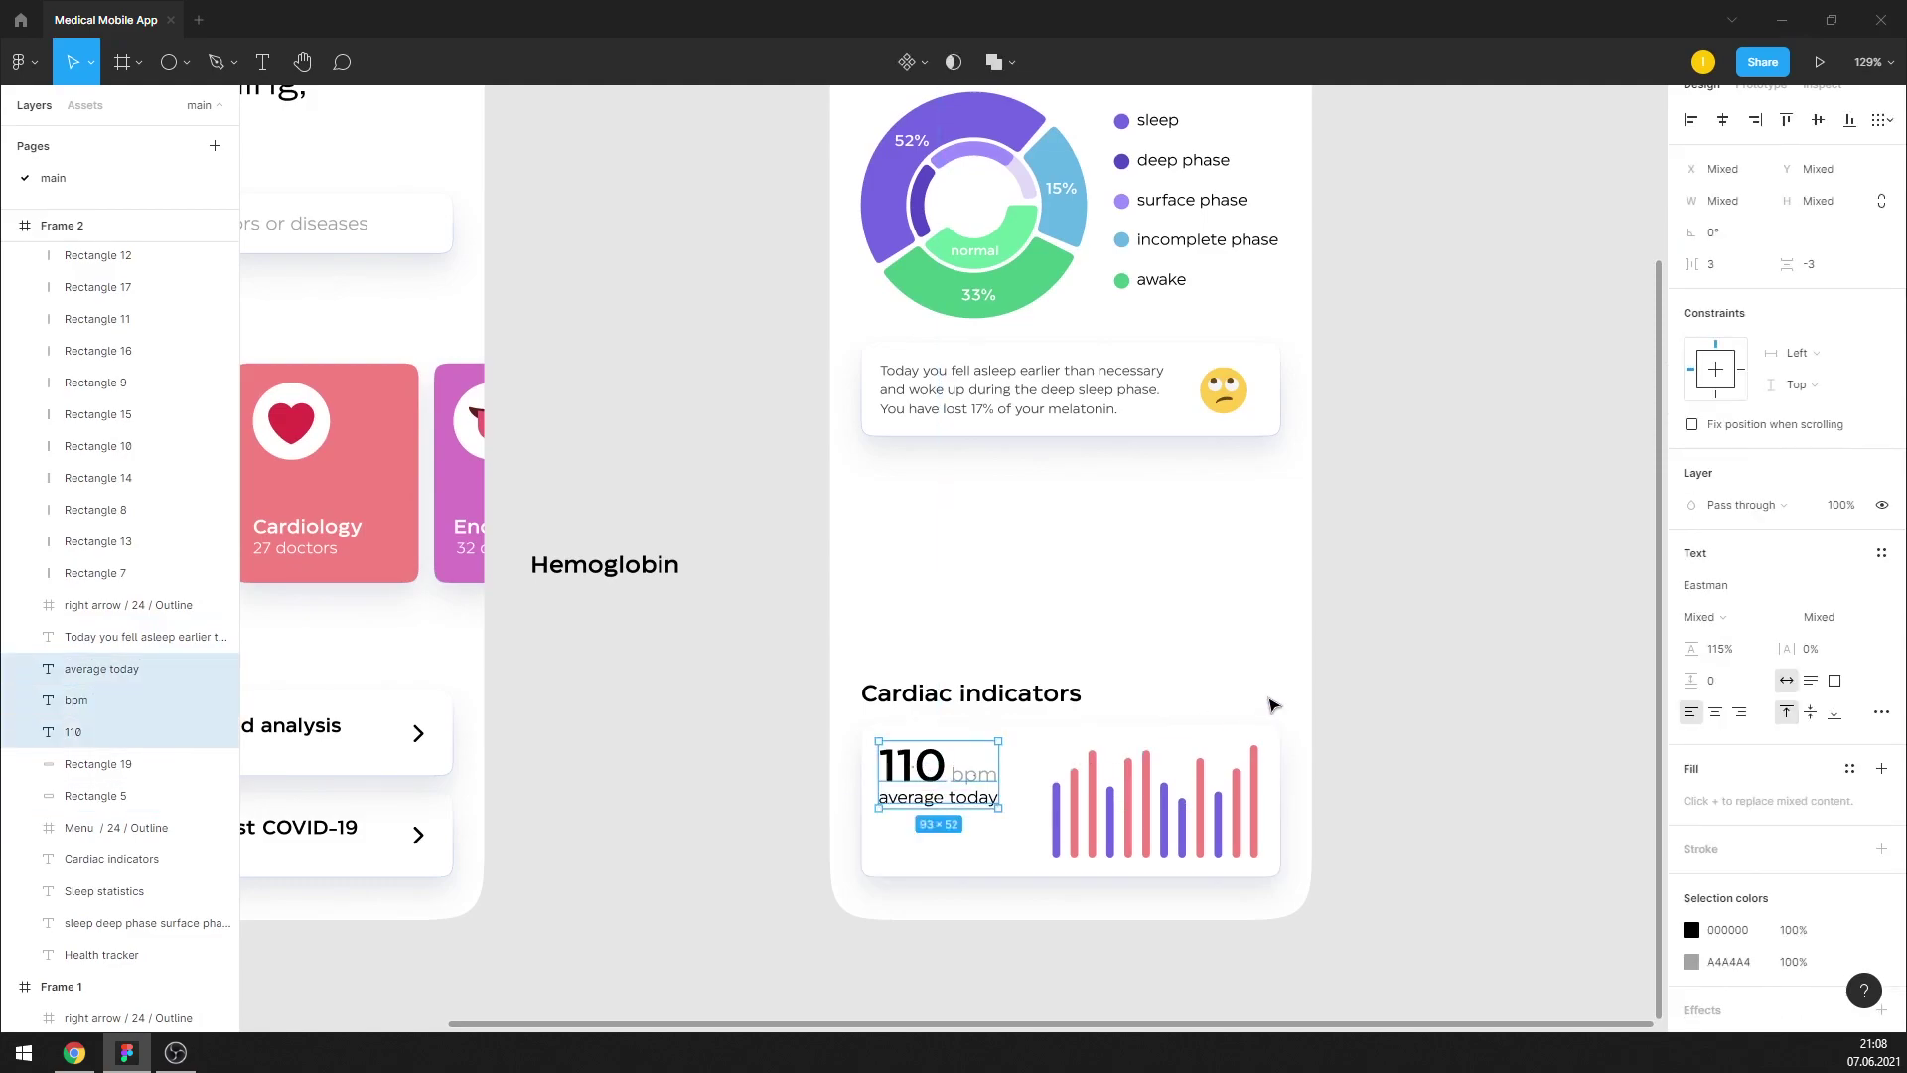
left_click(1345, 680)
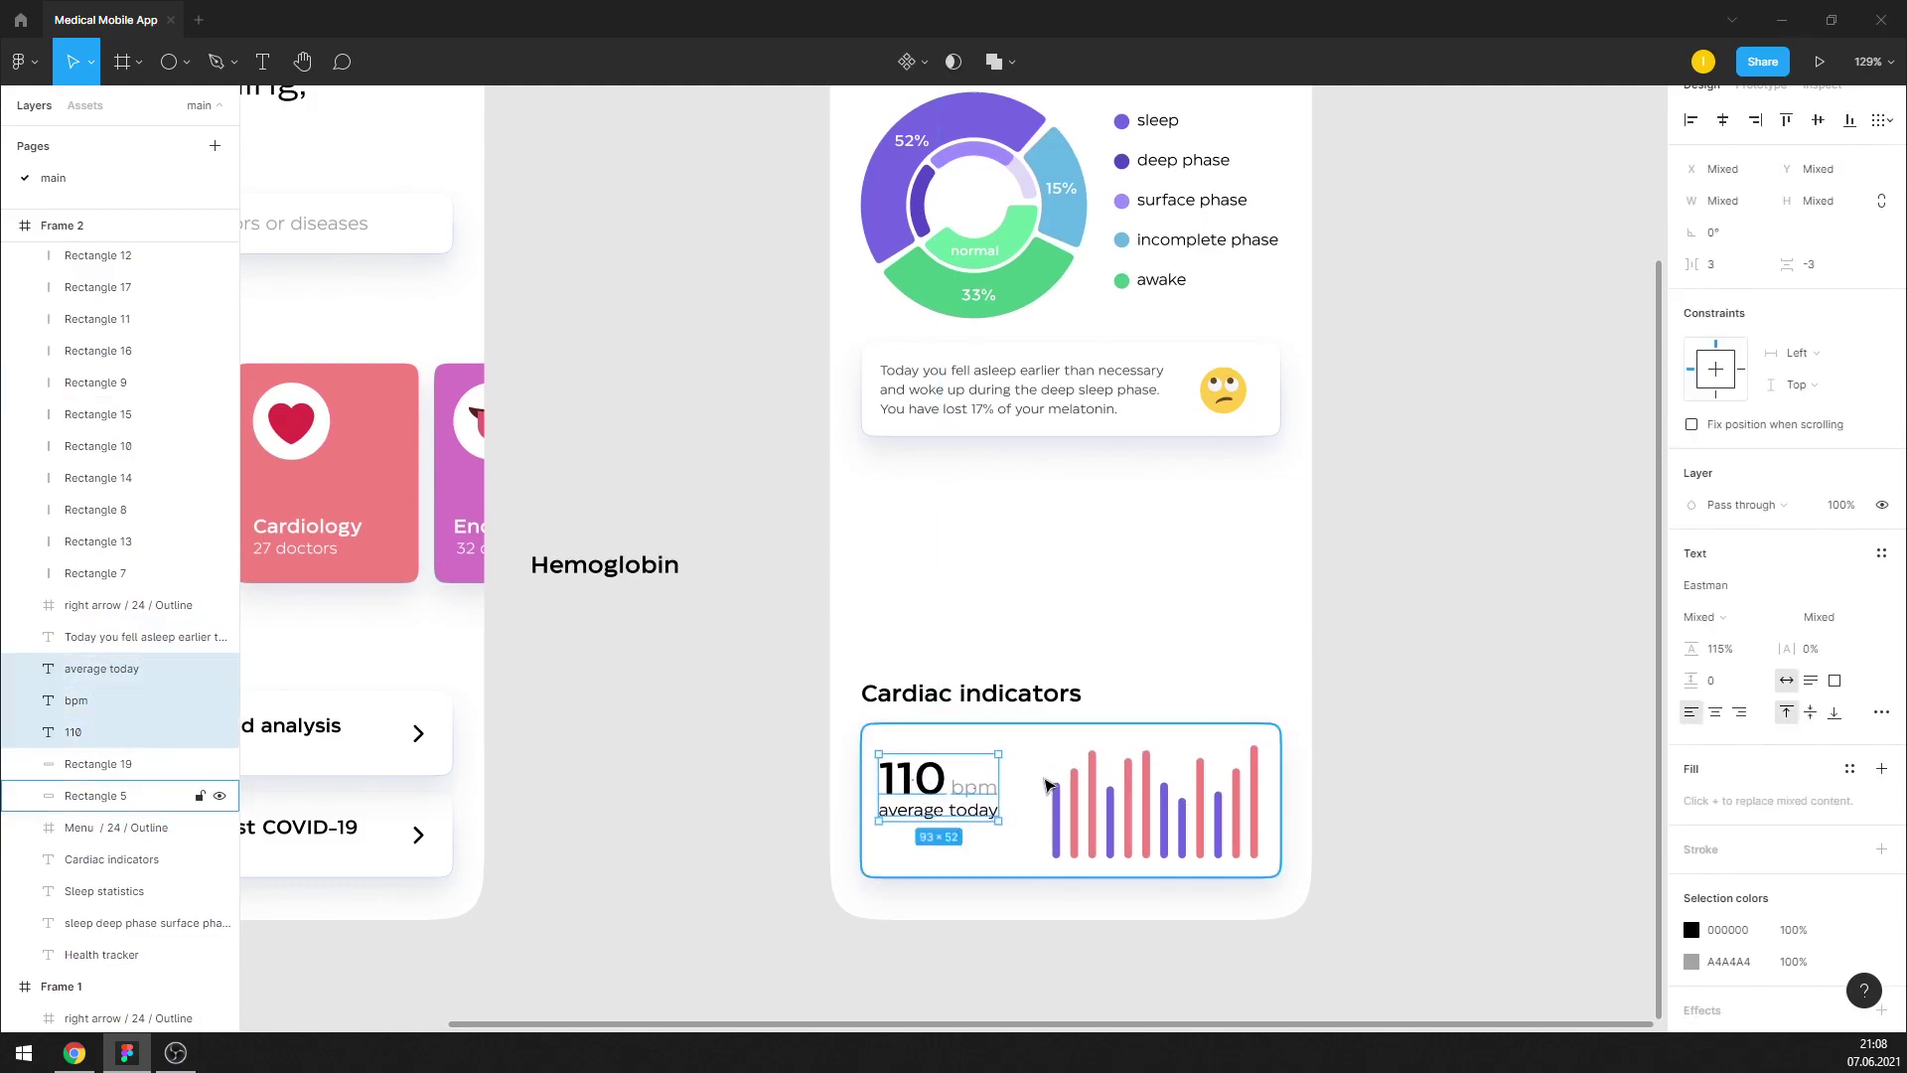
Restore the red caption and trim it to just "that's a lot"
left_click(943, 797)
key("ctrl+v")
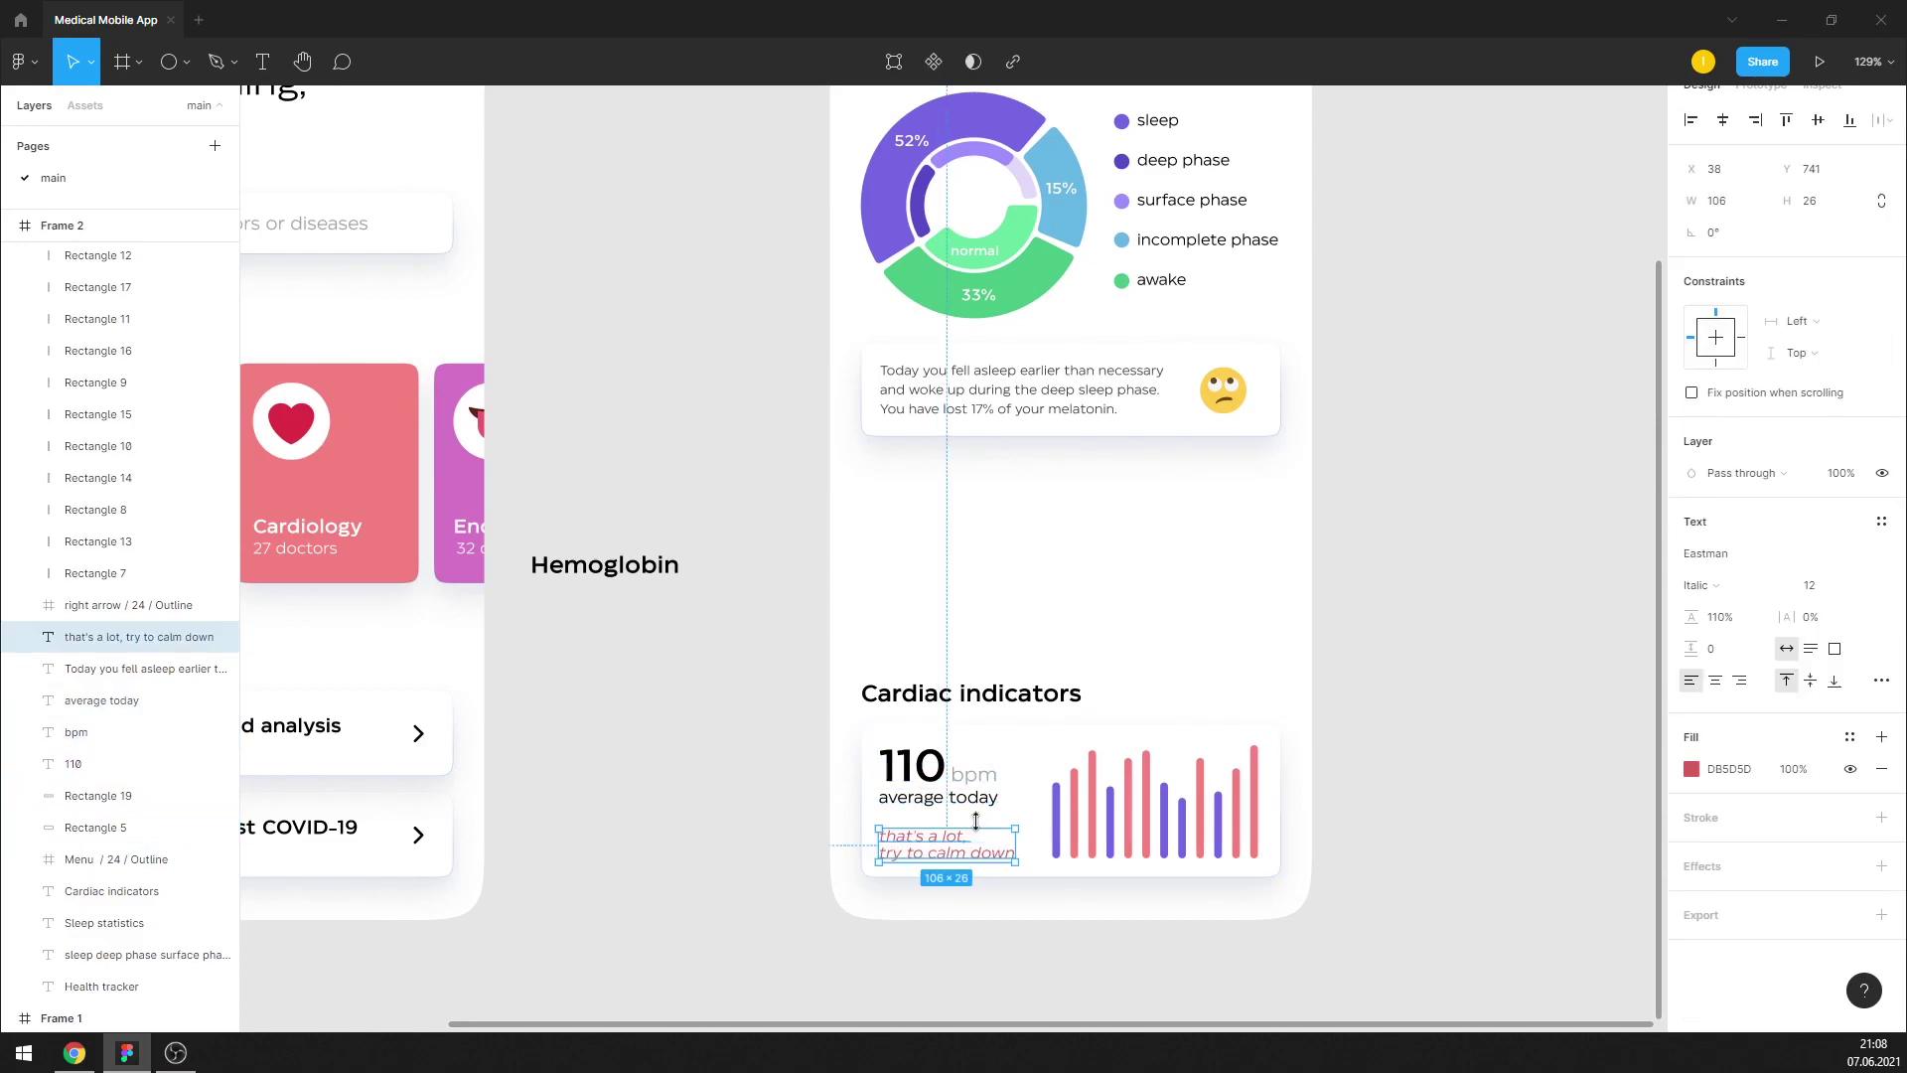
scroll(916, 834, "up", 3)
double_click(966, 832)
left_click_drag(966, 832, 1102, 891)
key("BackSpace")
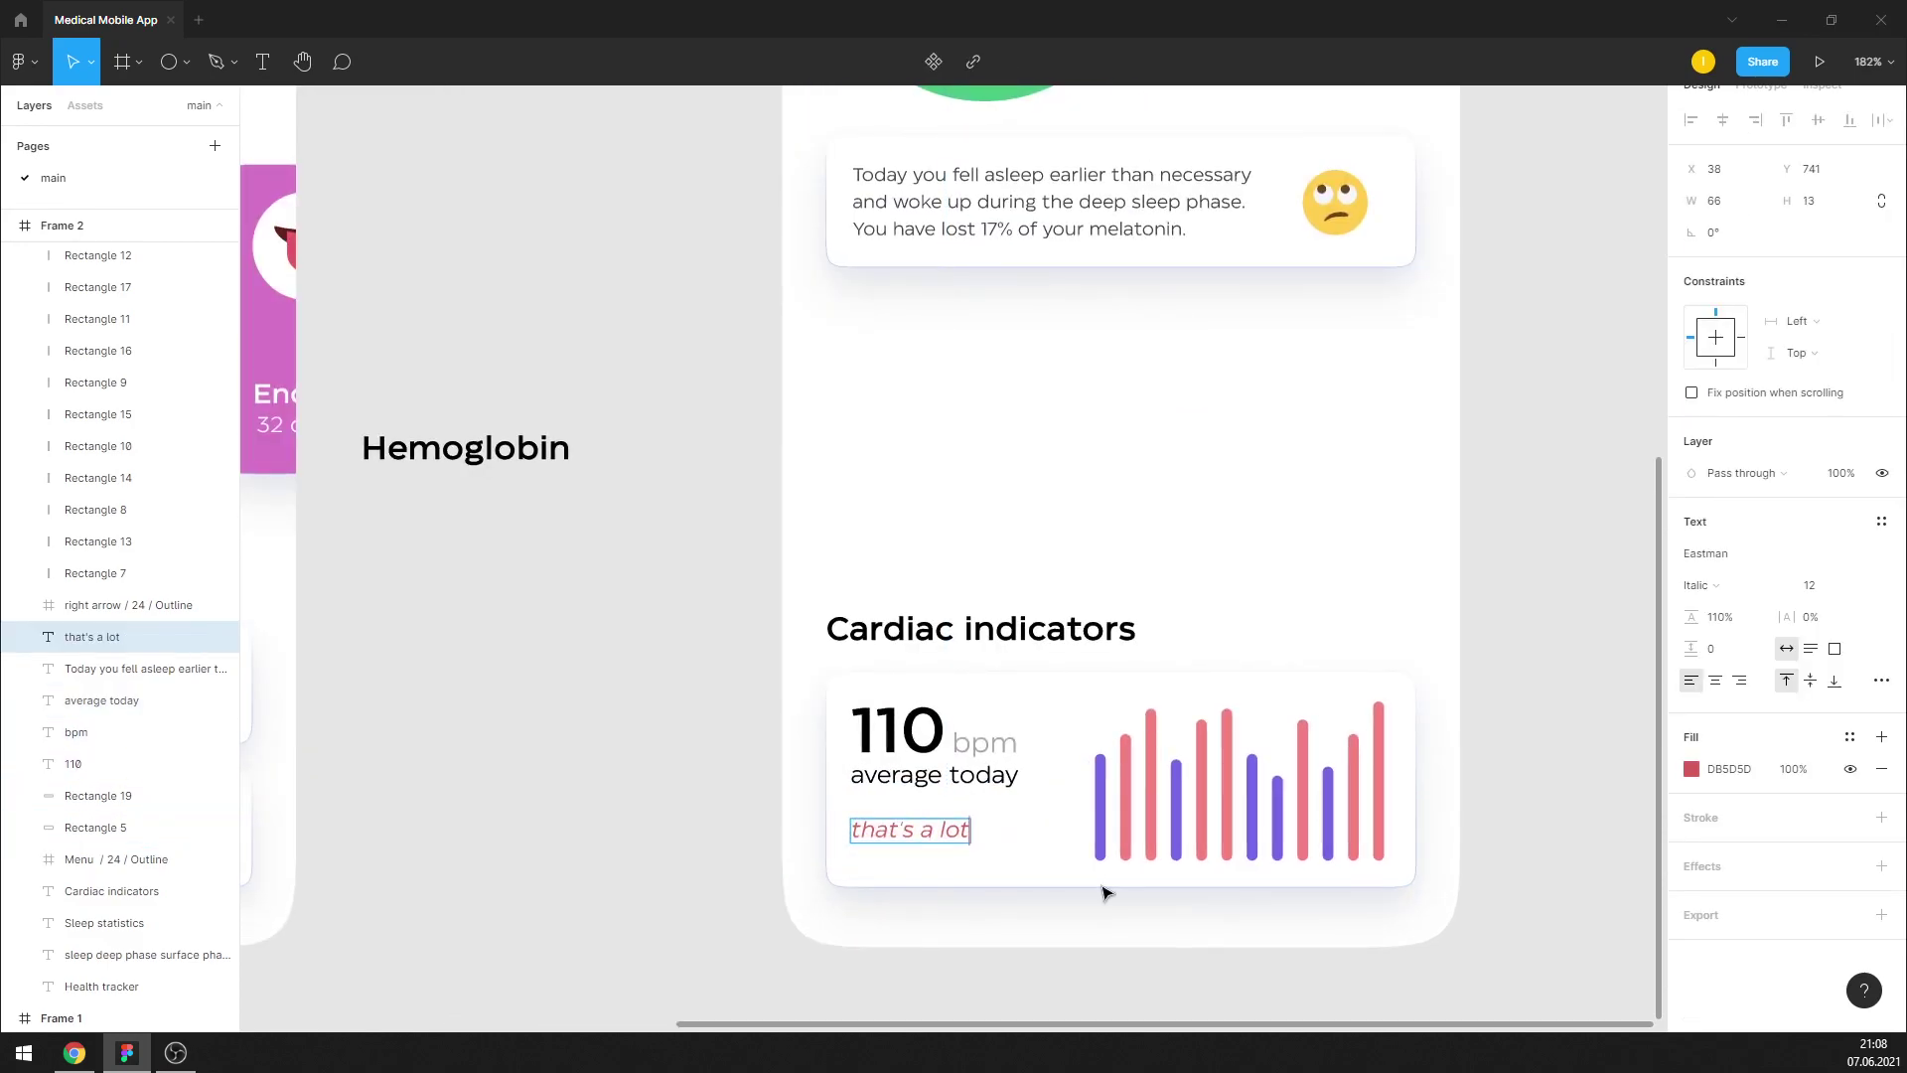
key("ctrl+a")
Make the caption upright Medium weight and move it down to the card bottom
left_click(1700, 585)
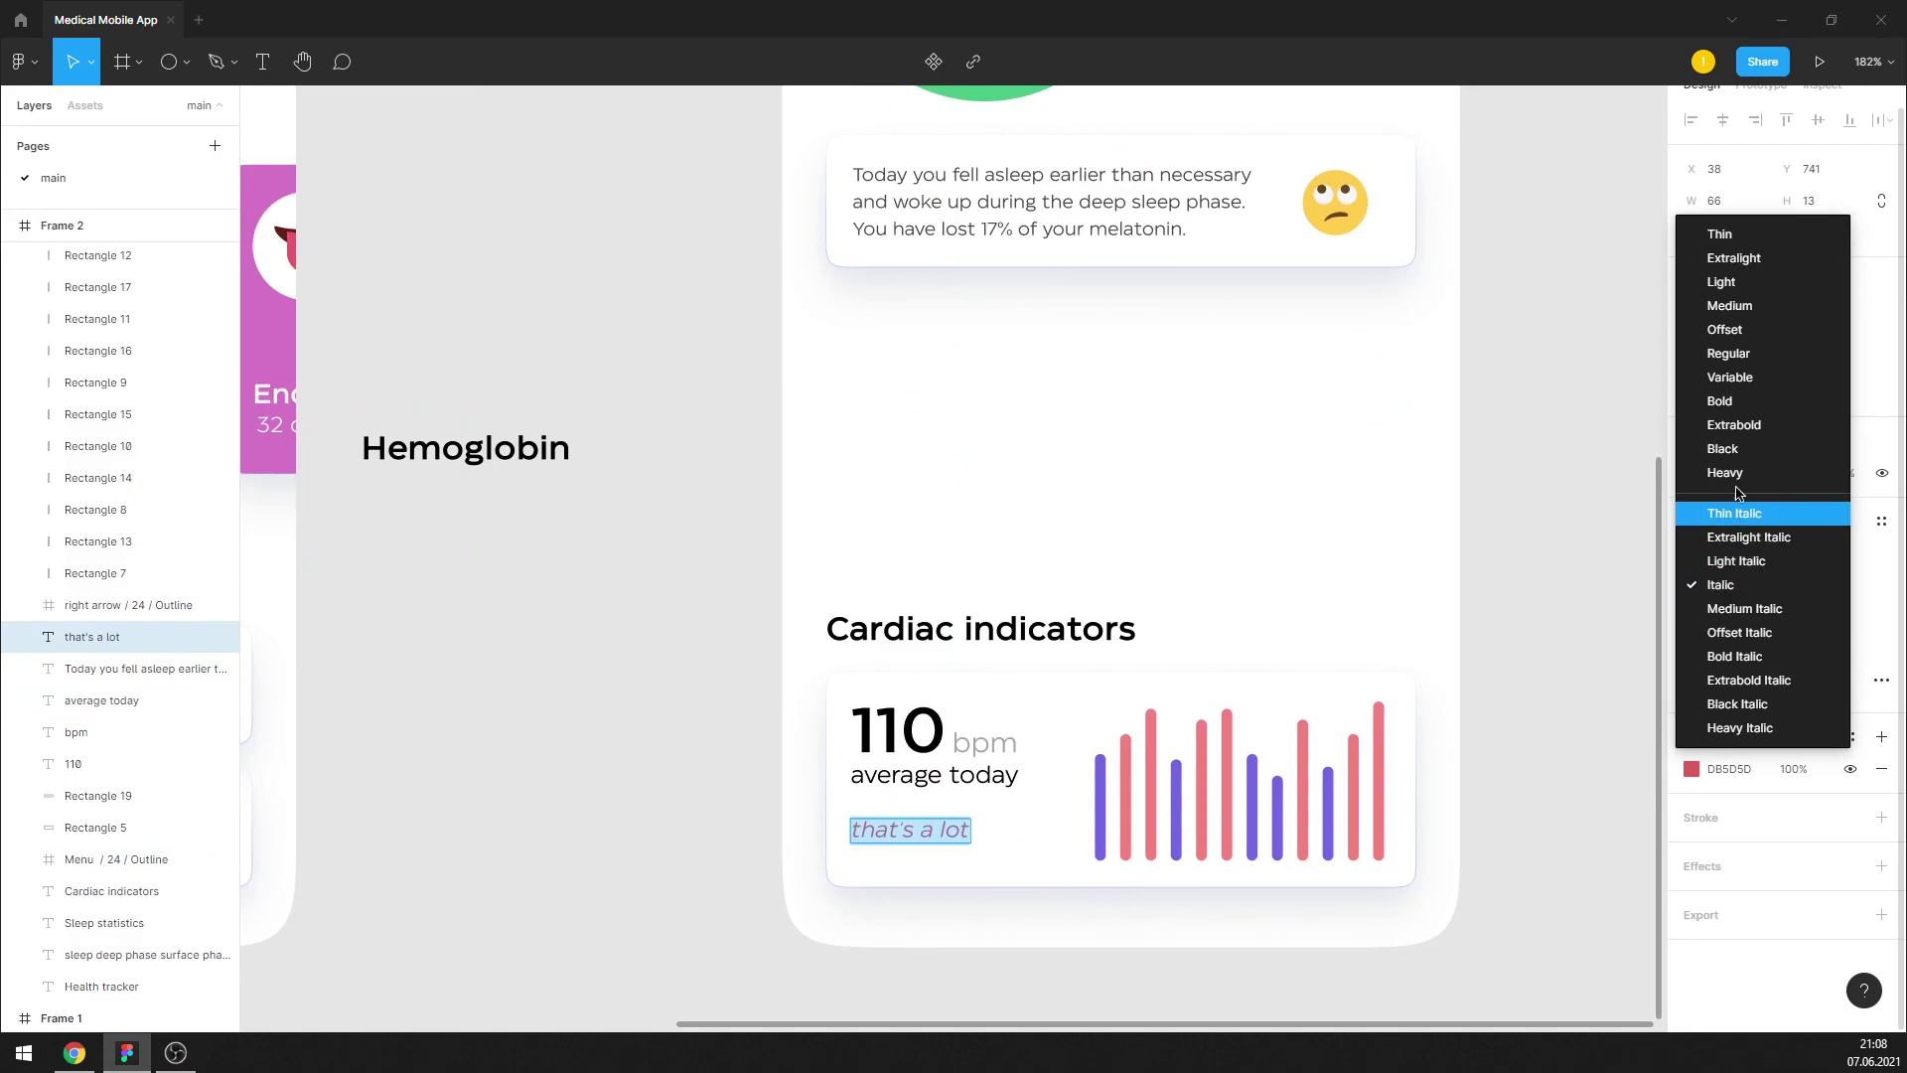
left_click(1729, 305)
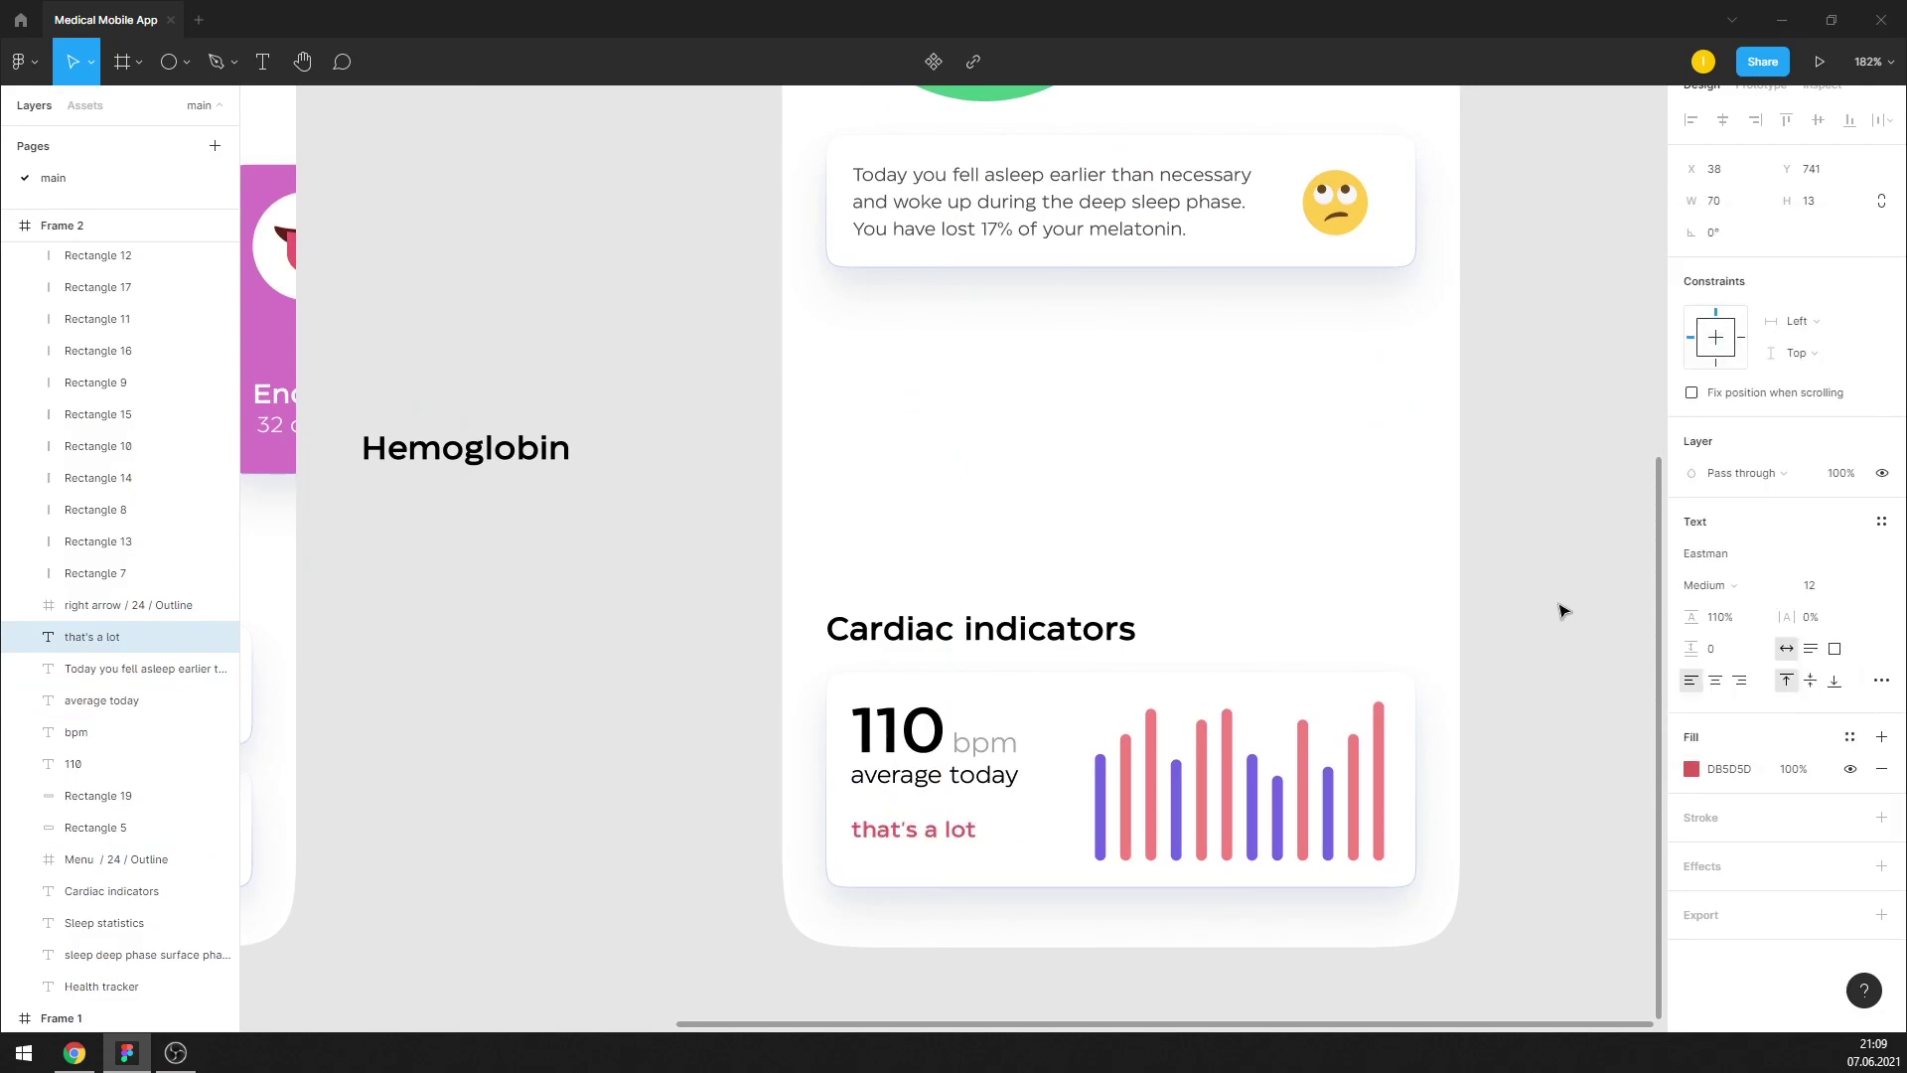
left_click_drag(922, 836, 922, 859)
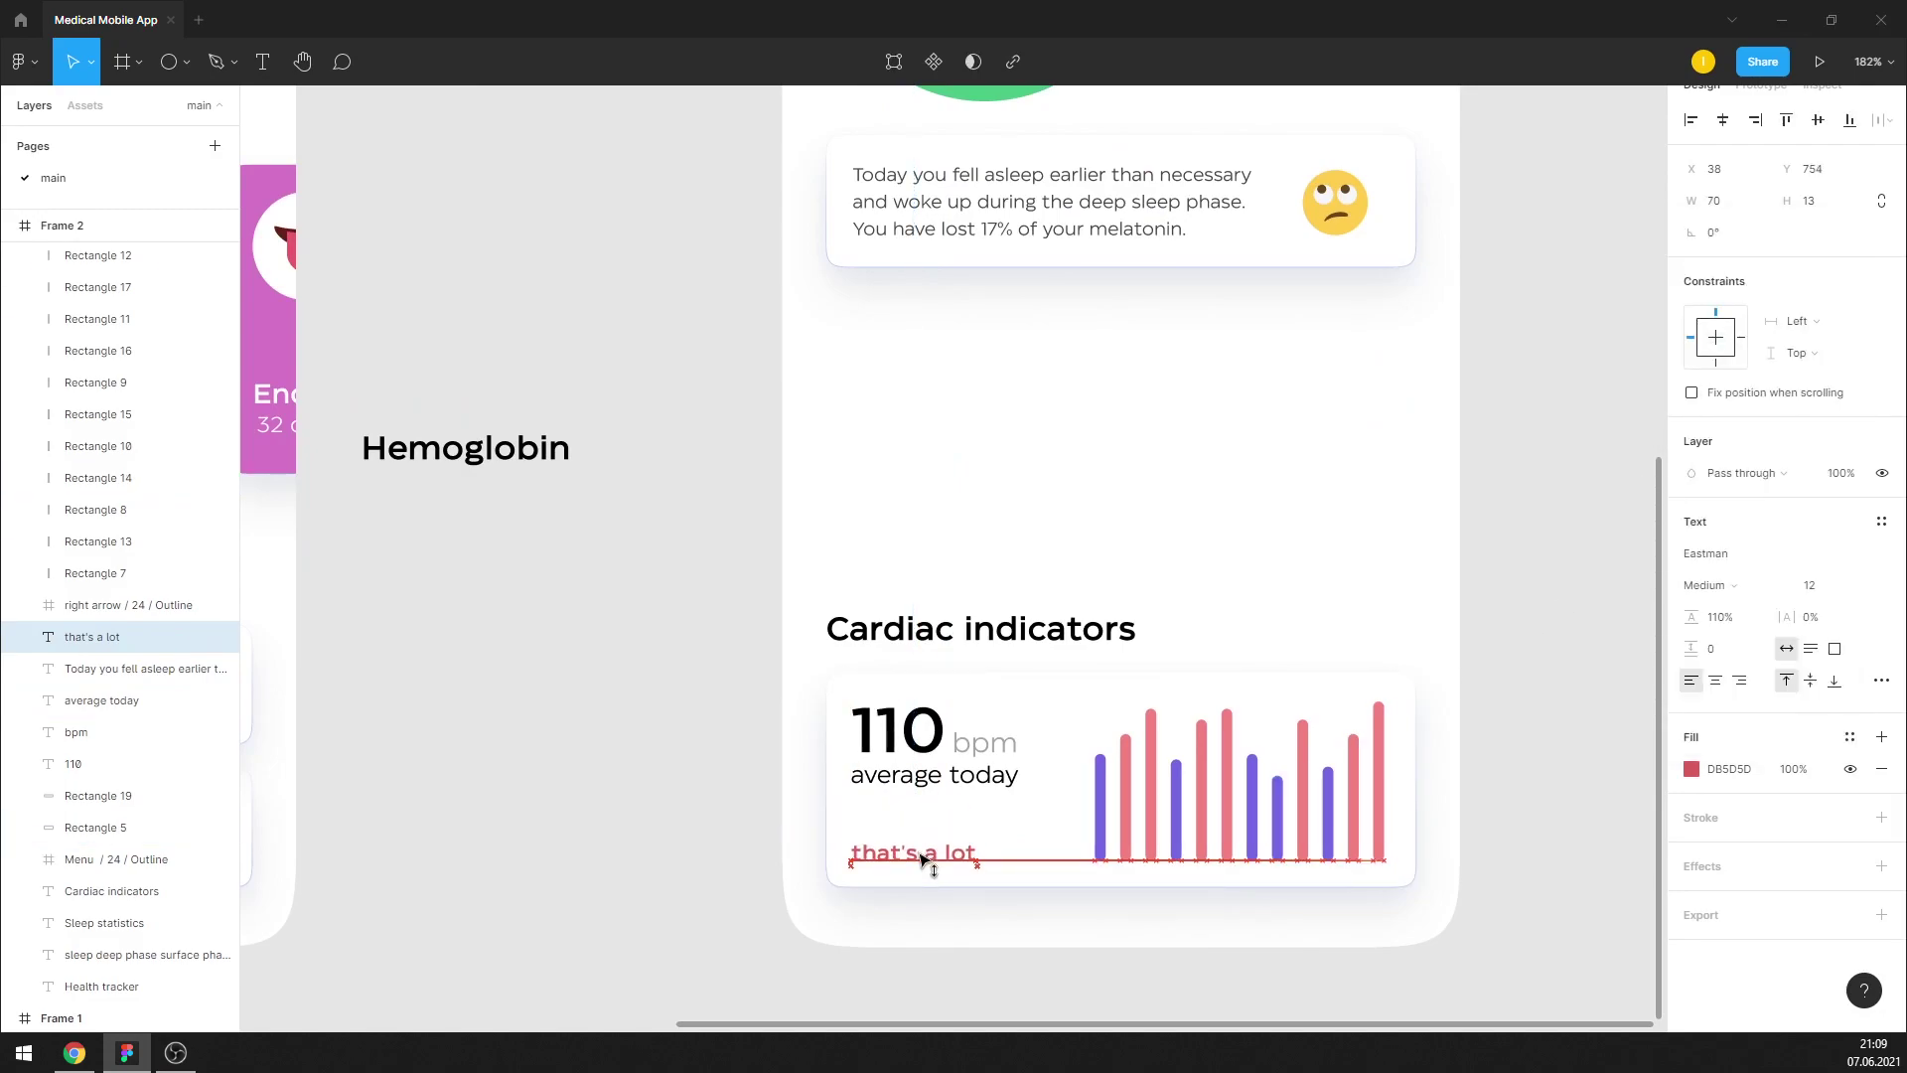
left_click(1513, 749)
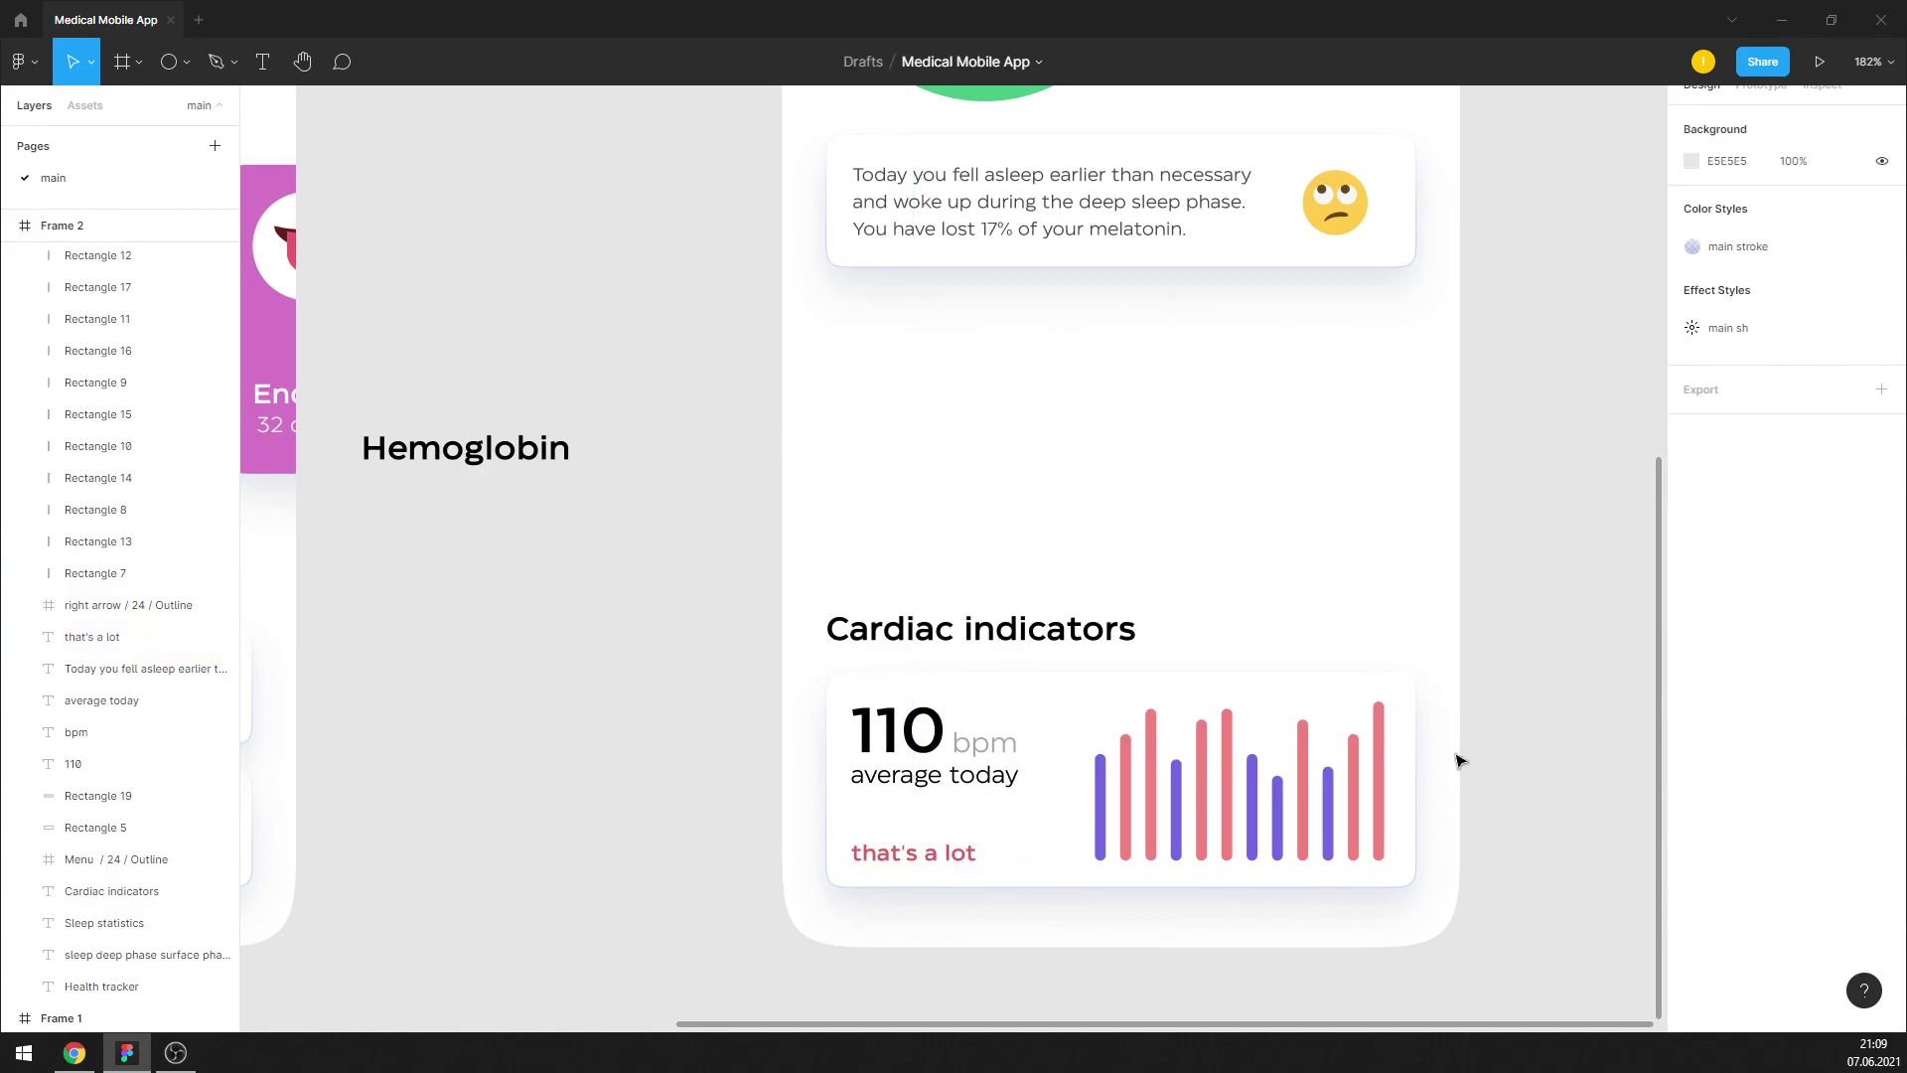
scroll(1087, 794, "up", 1)
left_click(979, 663)
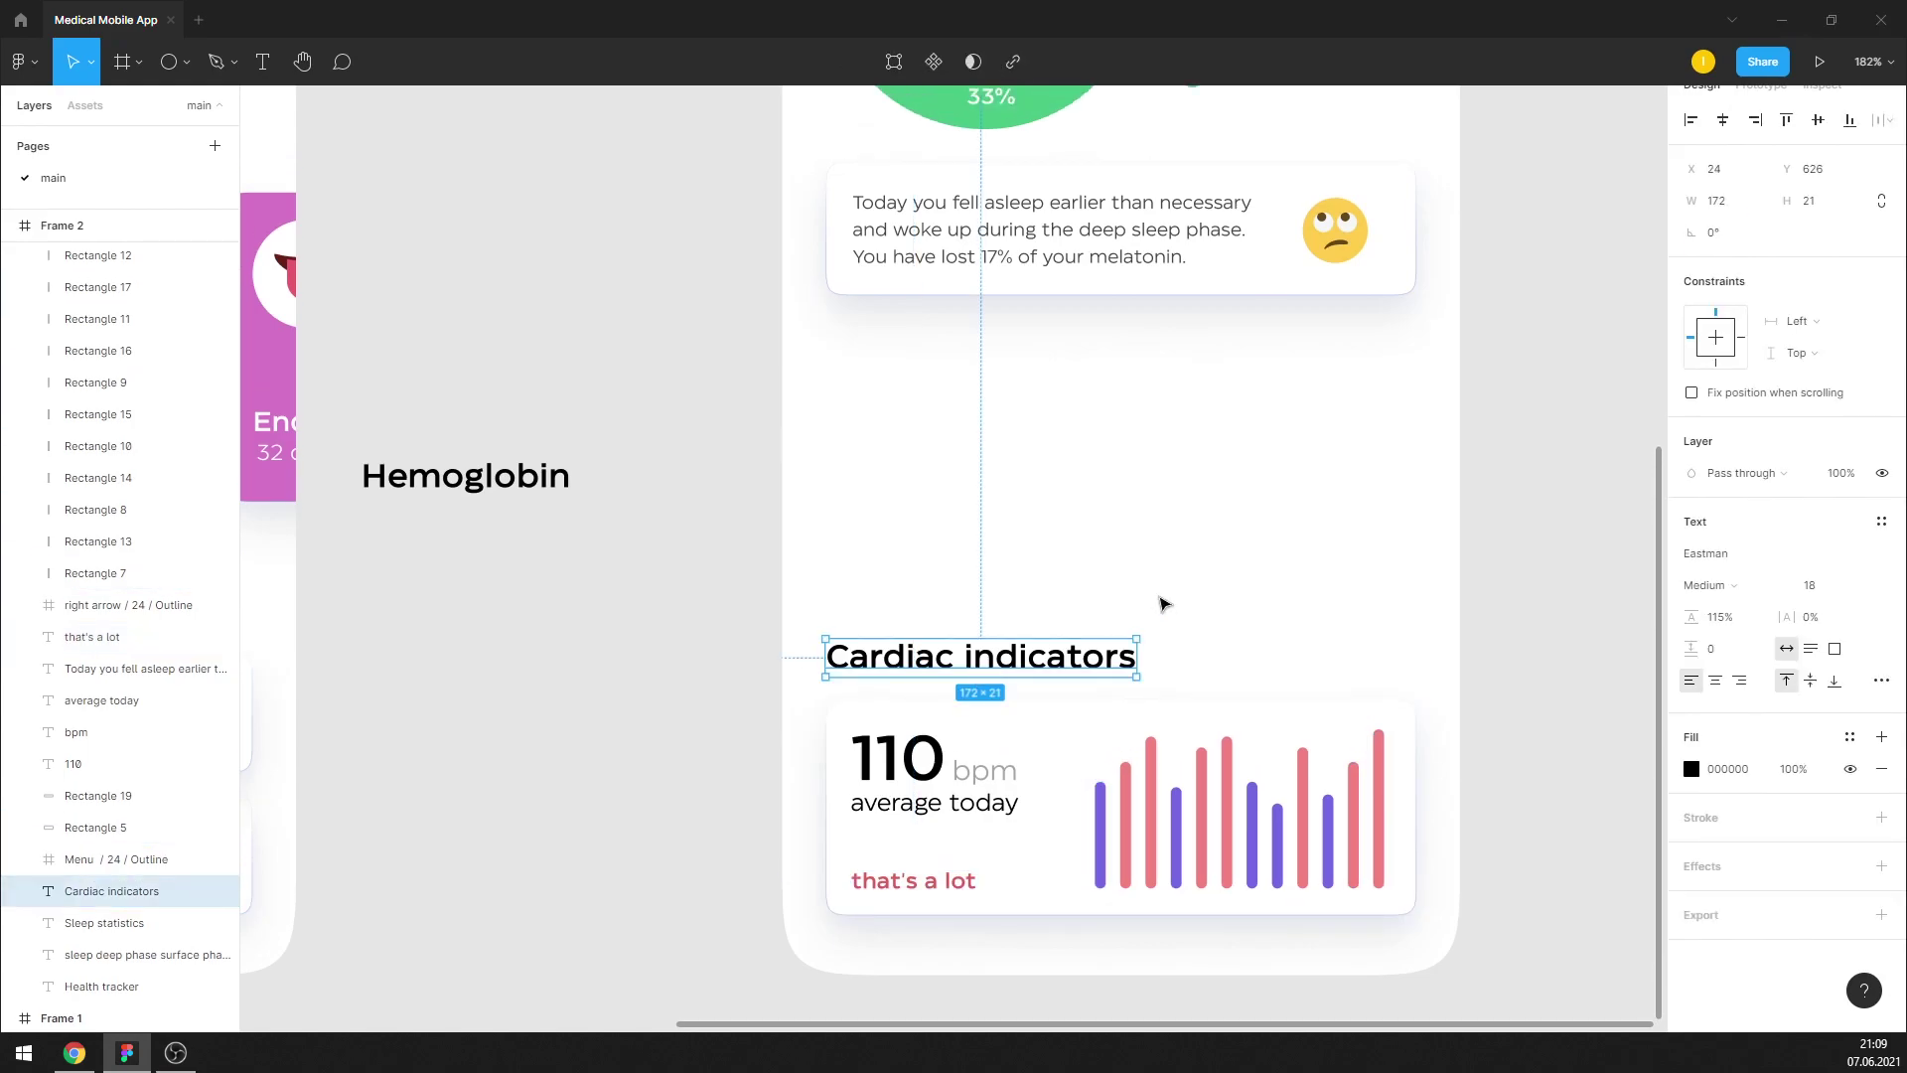
left_click(1135, 532)
scroll(1065, 515, "down", 2)
scroll(1072, 536, "up", 2)
Place the Hemoglobin heading inside the Health tracker screen just below the sleep card
scroll(1080, 556, "up", 1)
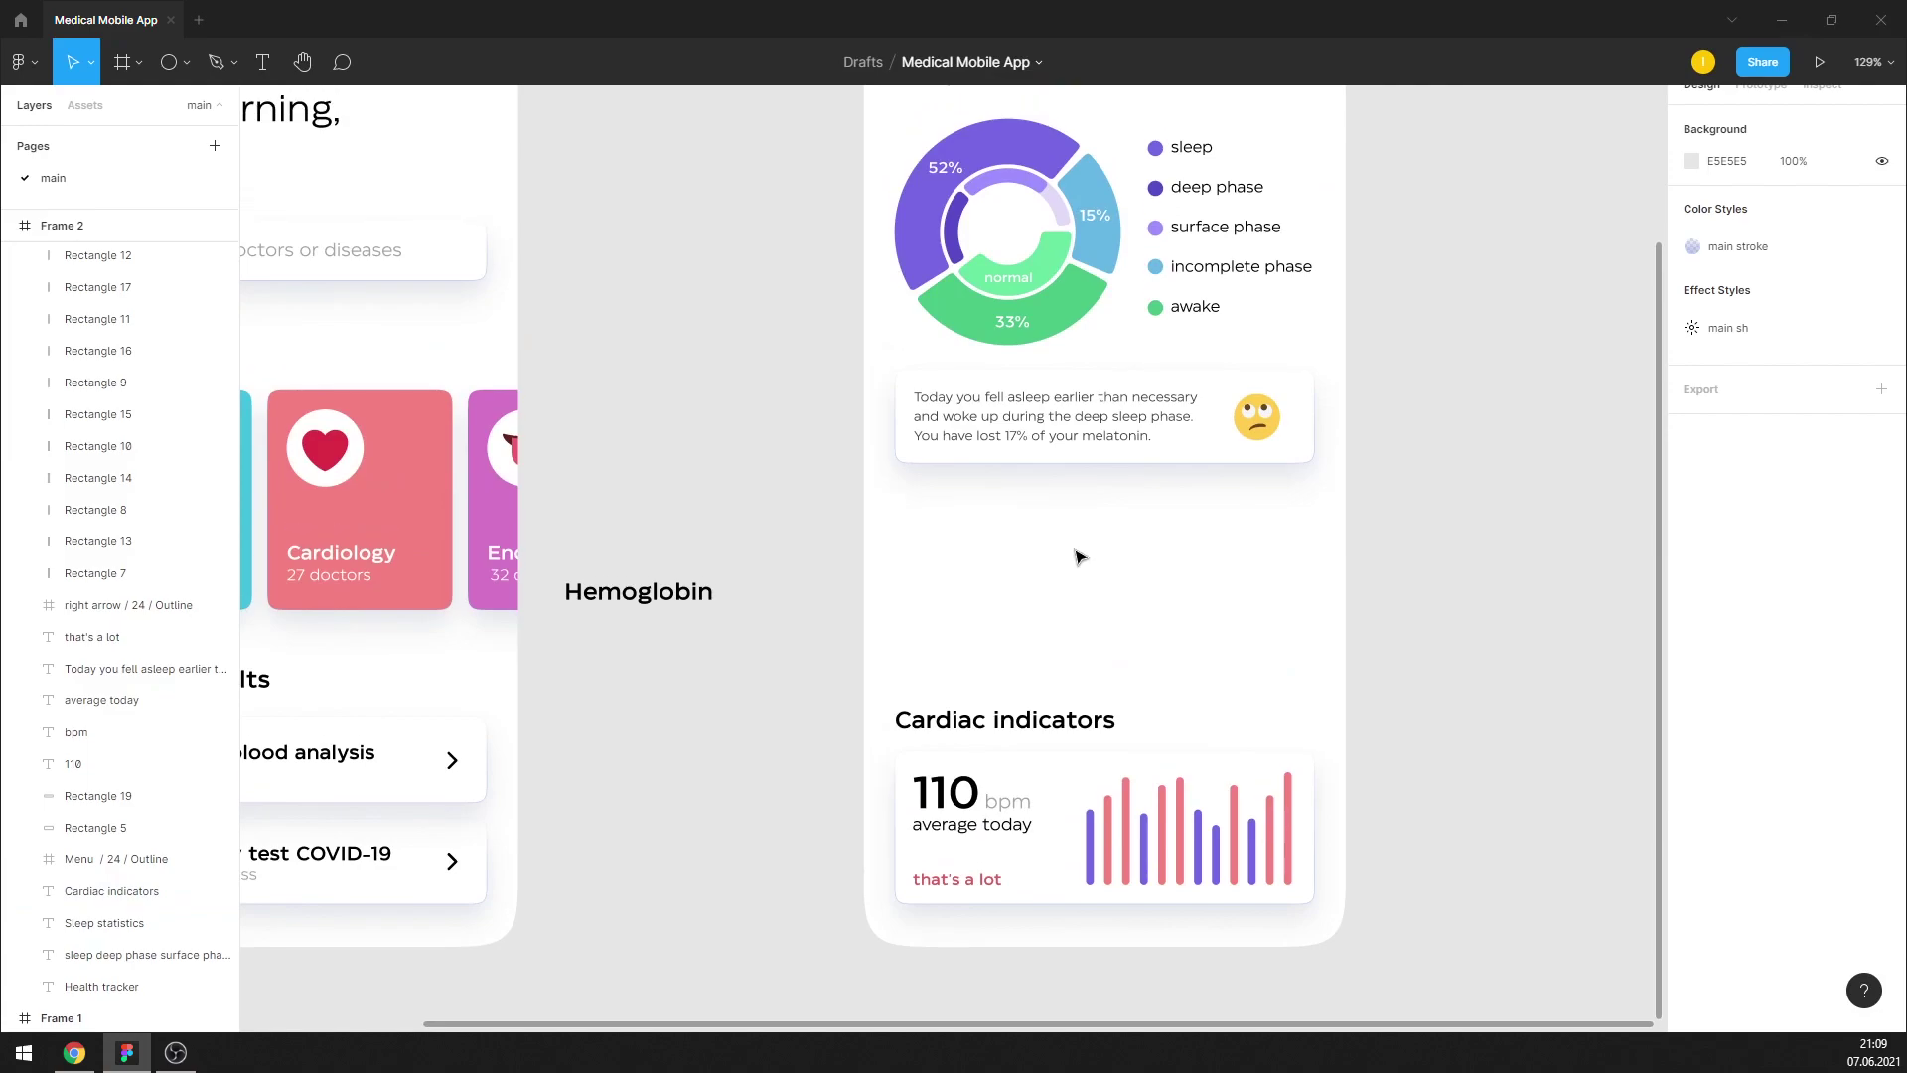
left_click_drag(655, 600, 986, 520)
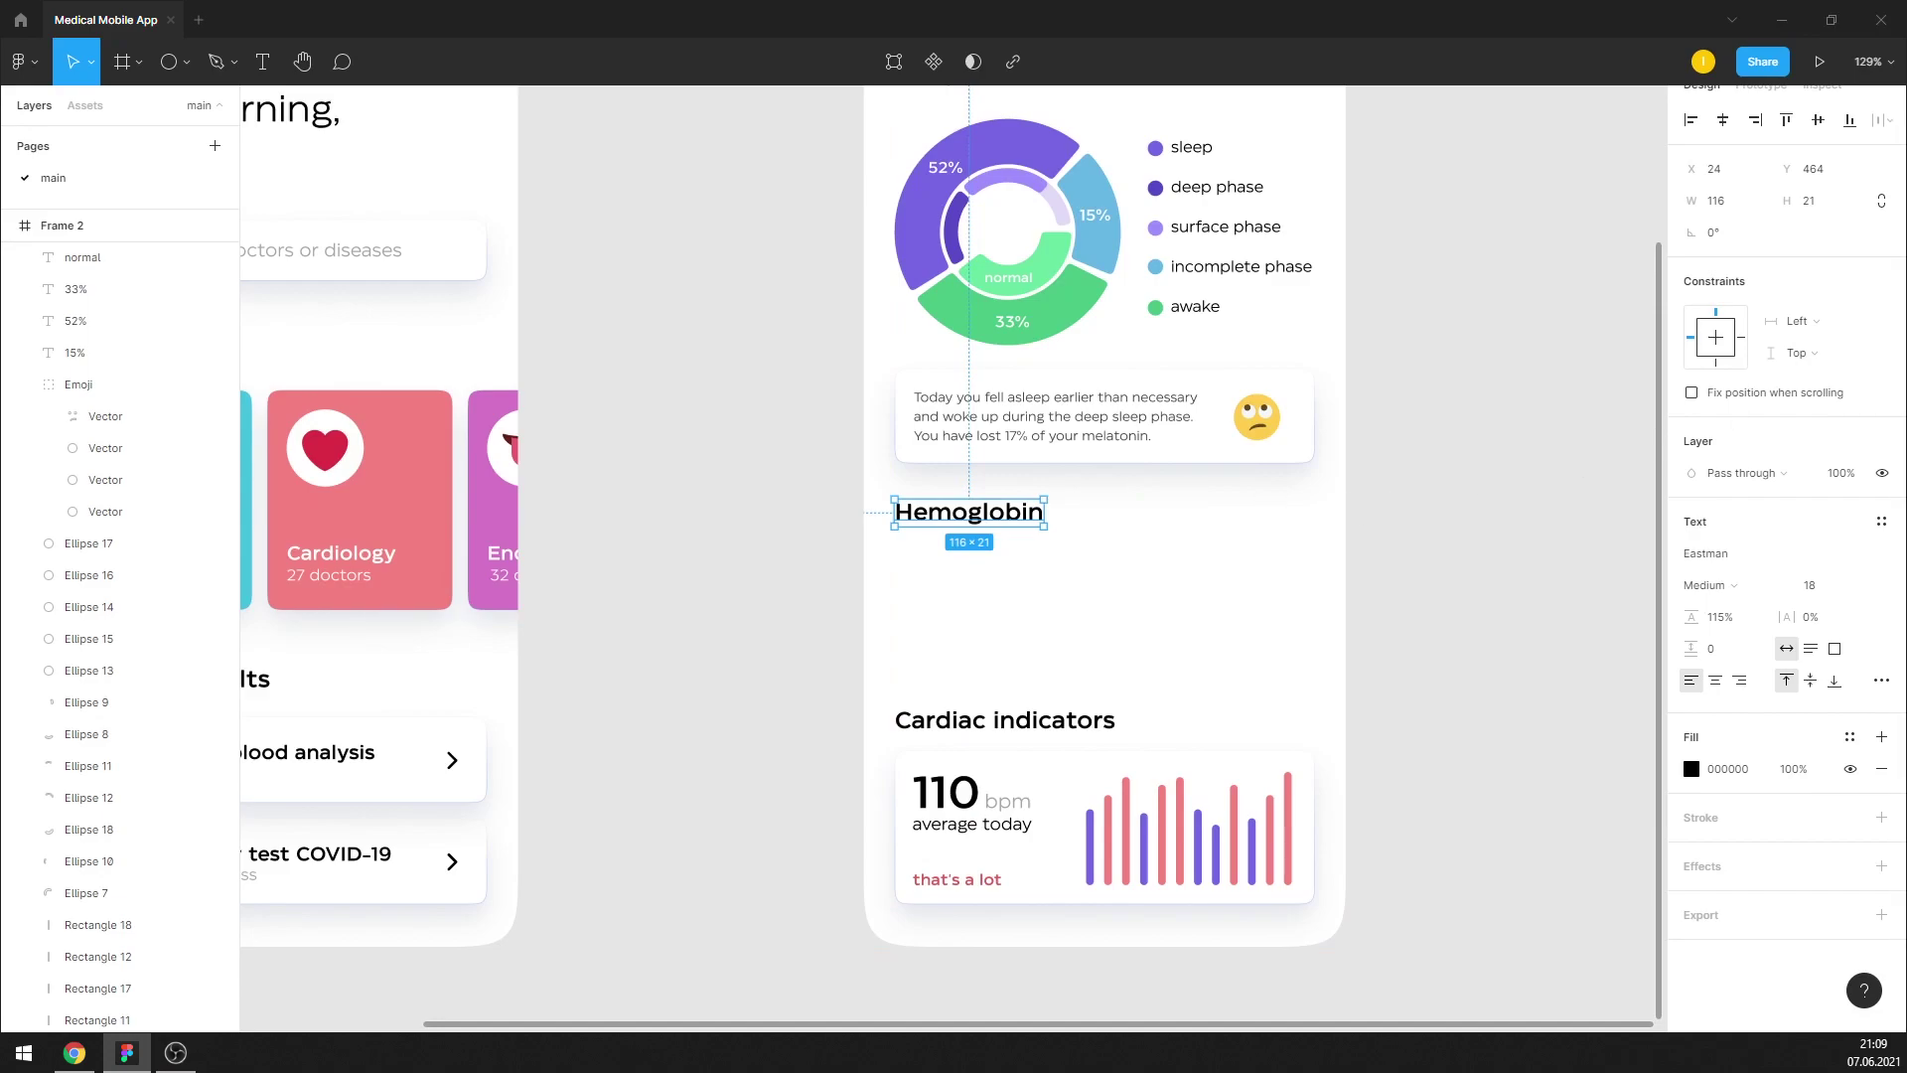
left_click(1449, 618)
left_click_drag(978, 541, 978, 554)
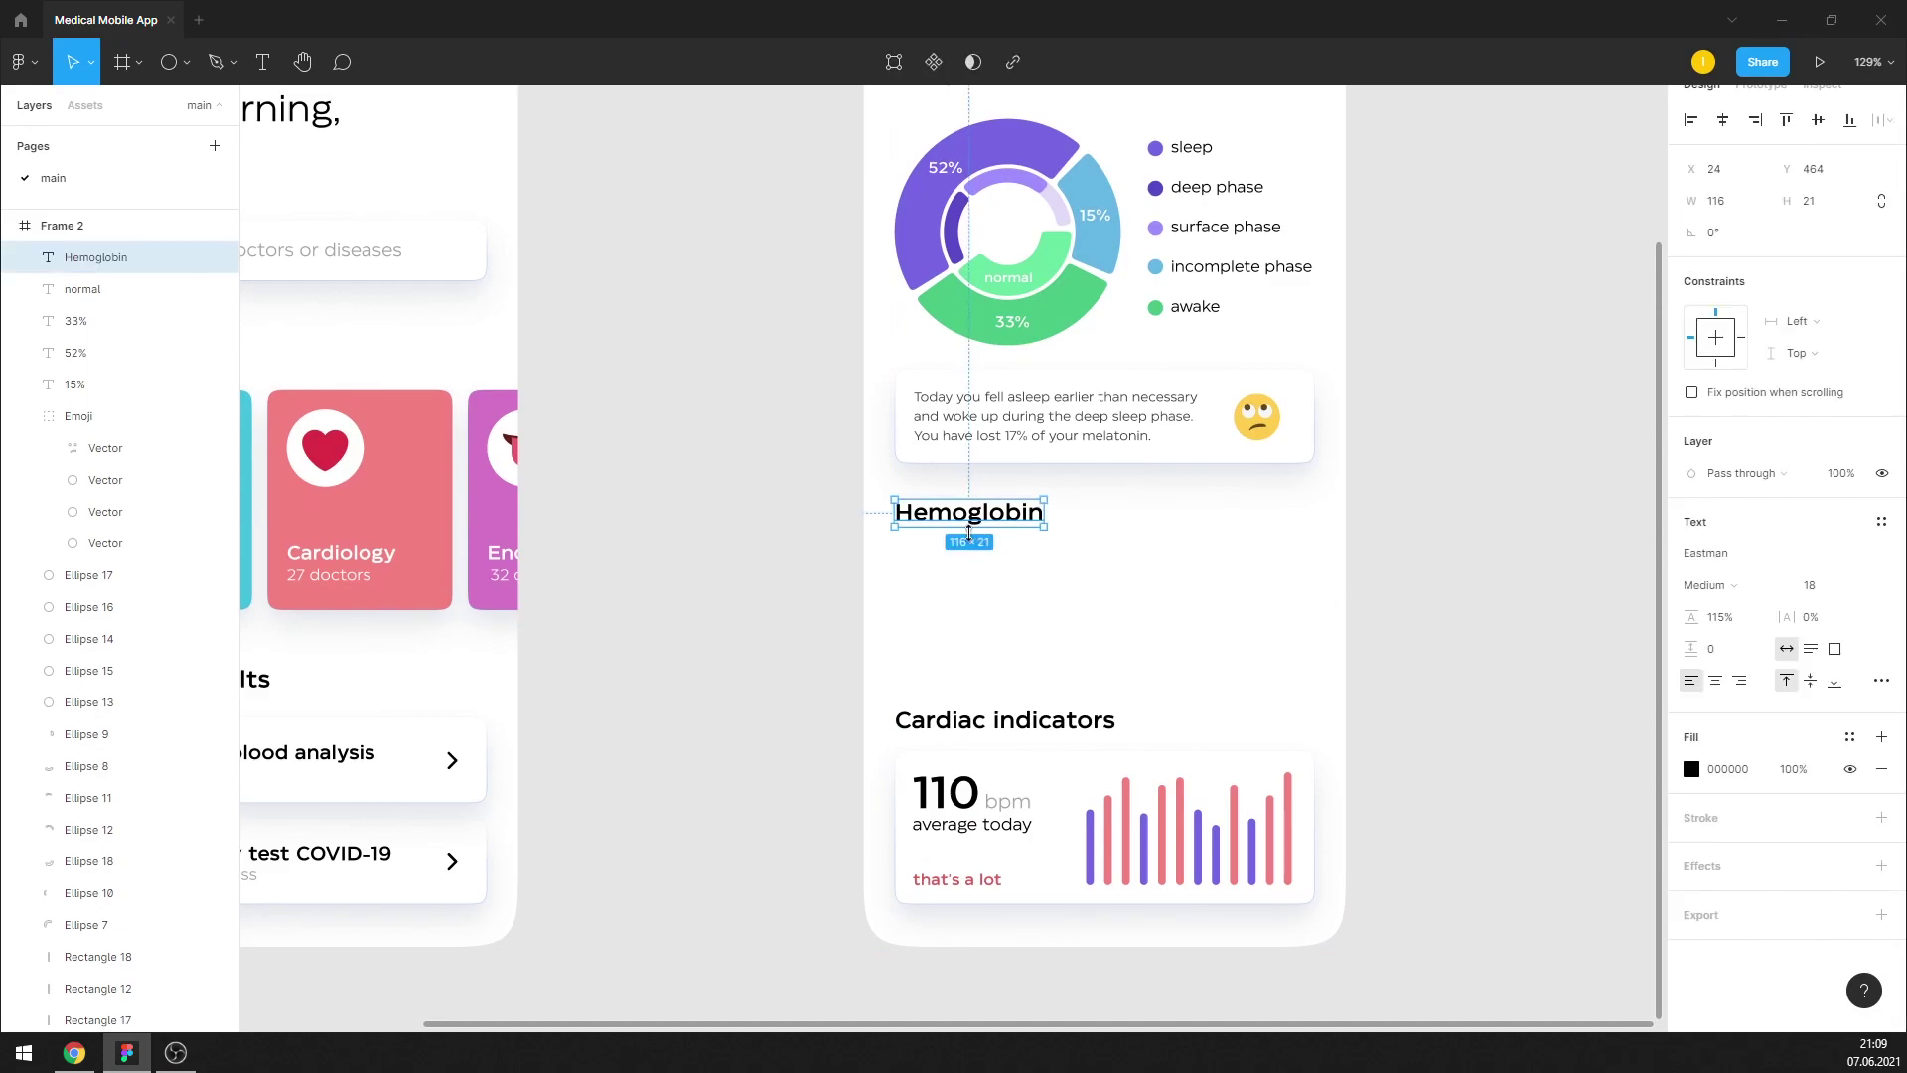
left_click(1404, 532)
scroll(1103, 646, "up", 1)
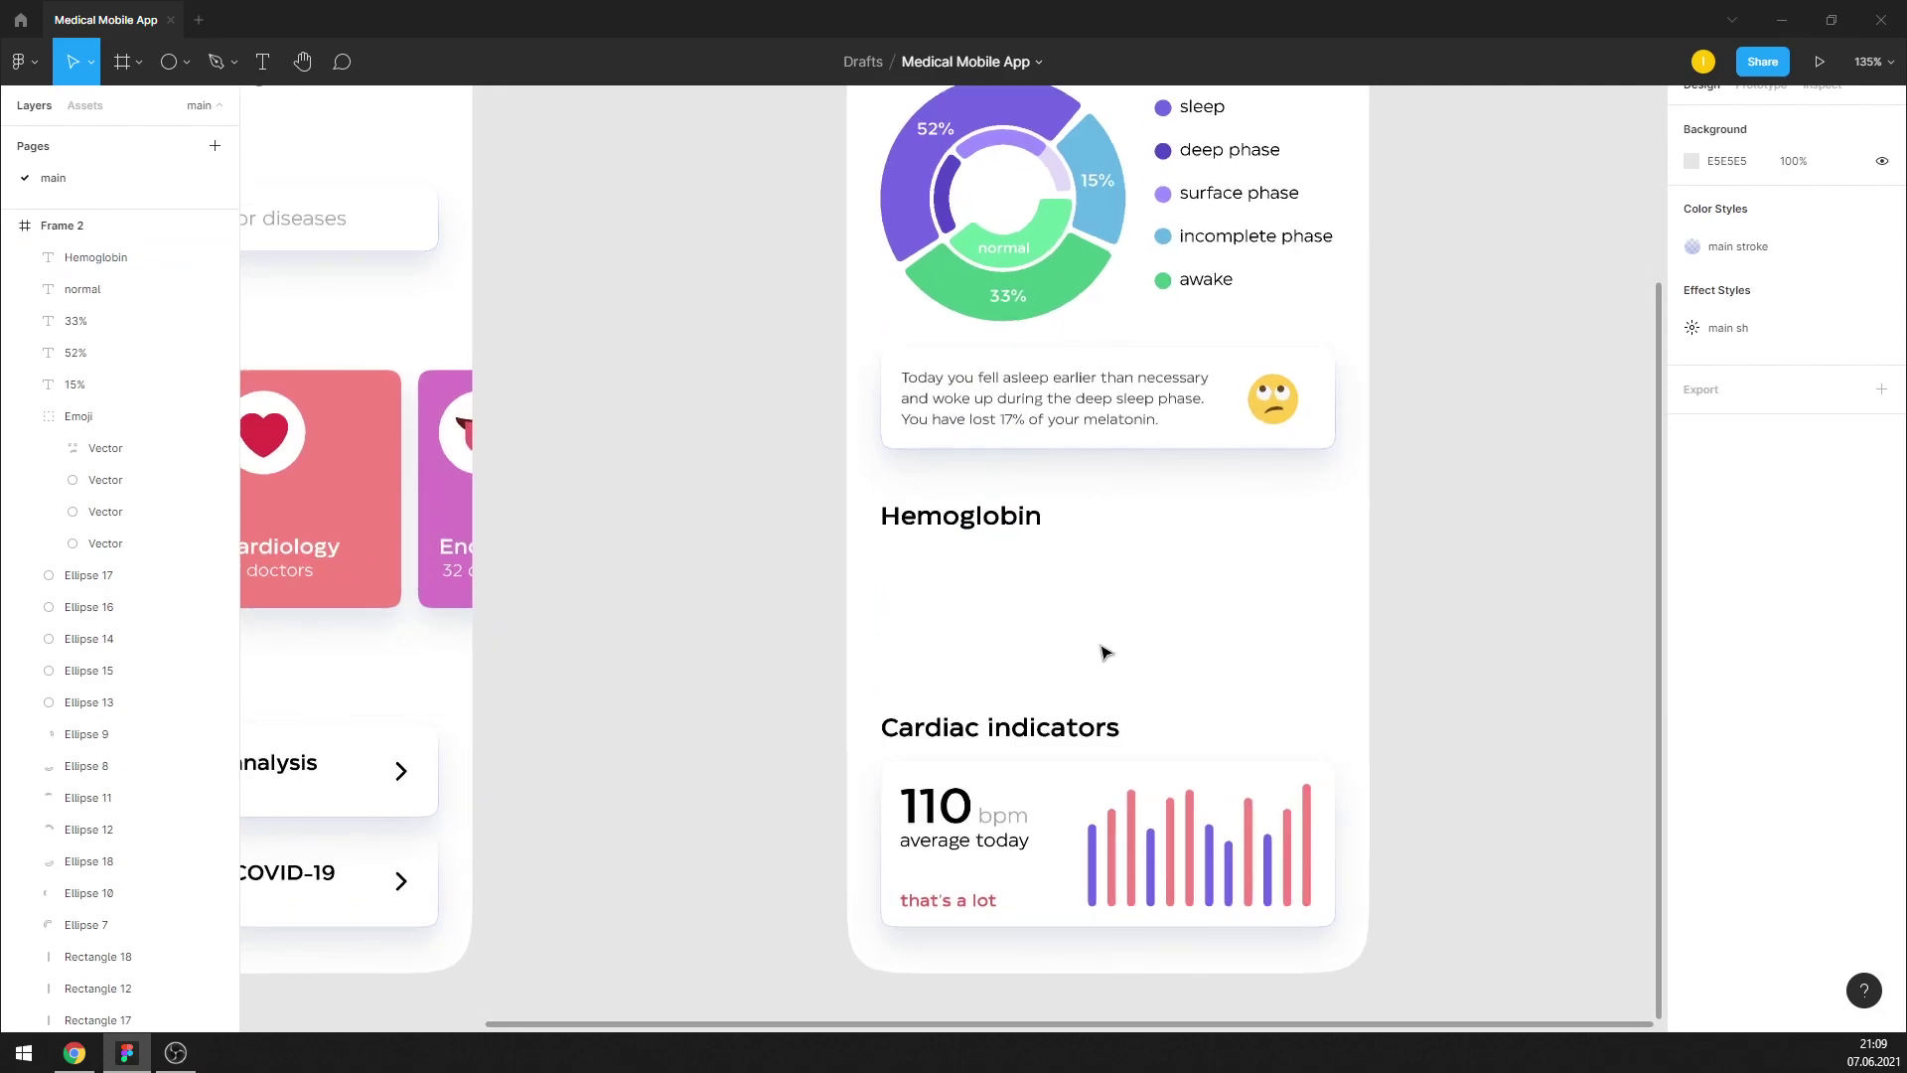
scroll(1102, 648, "up", 1)
scroll(1103, 650, "up", 1)
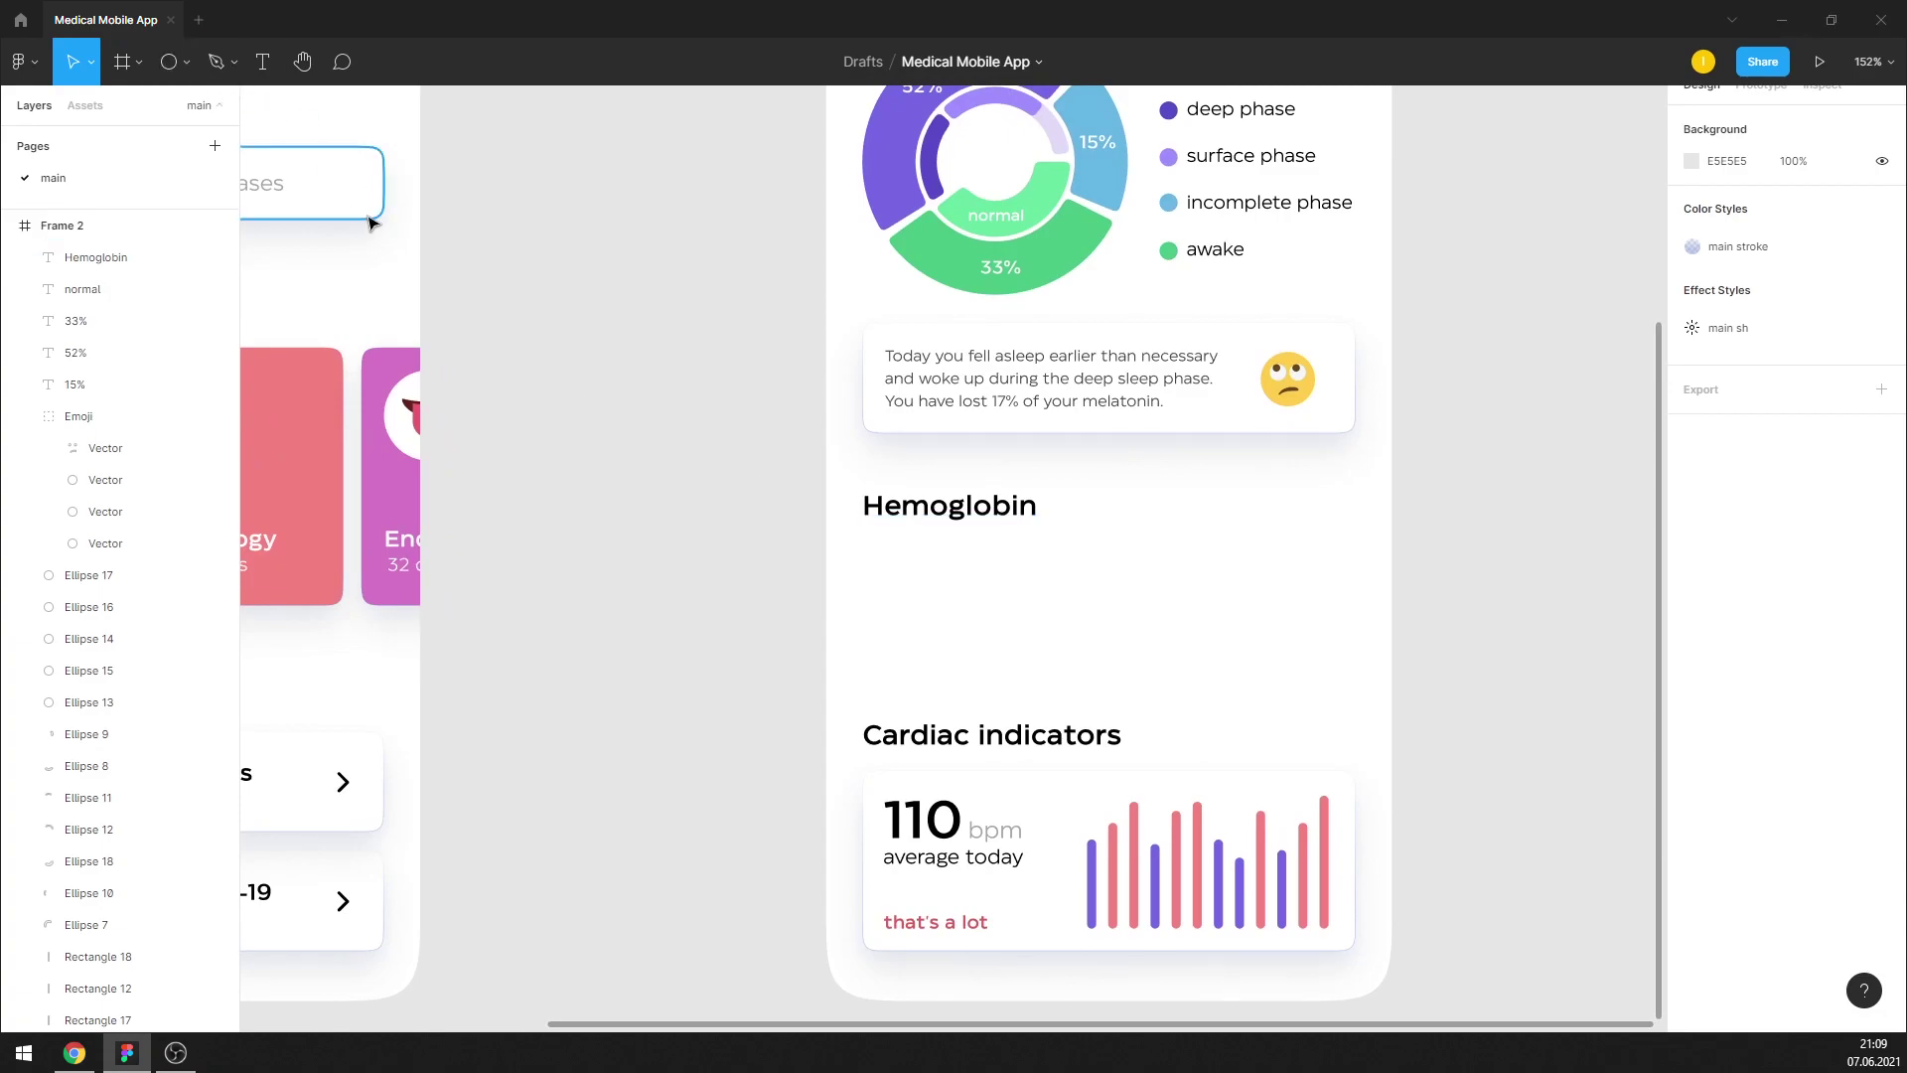
scroll(1110, 453, "down", 5)
scroll(993, 248, "up", 1)
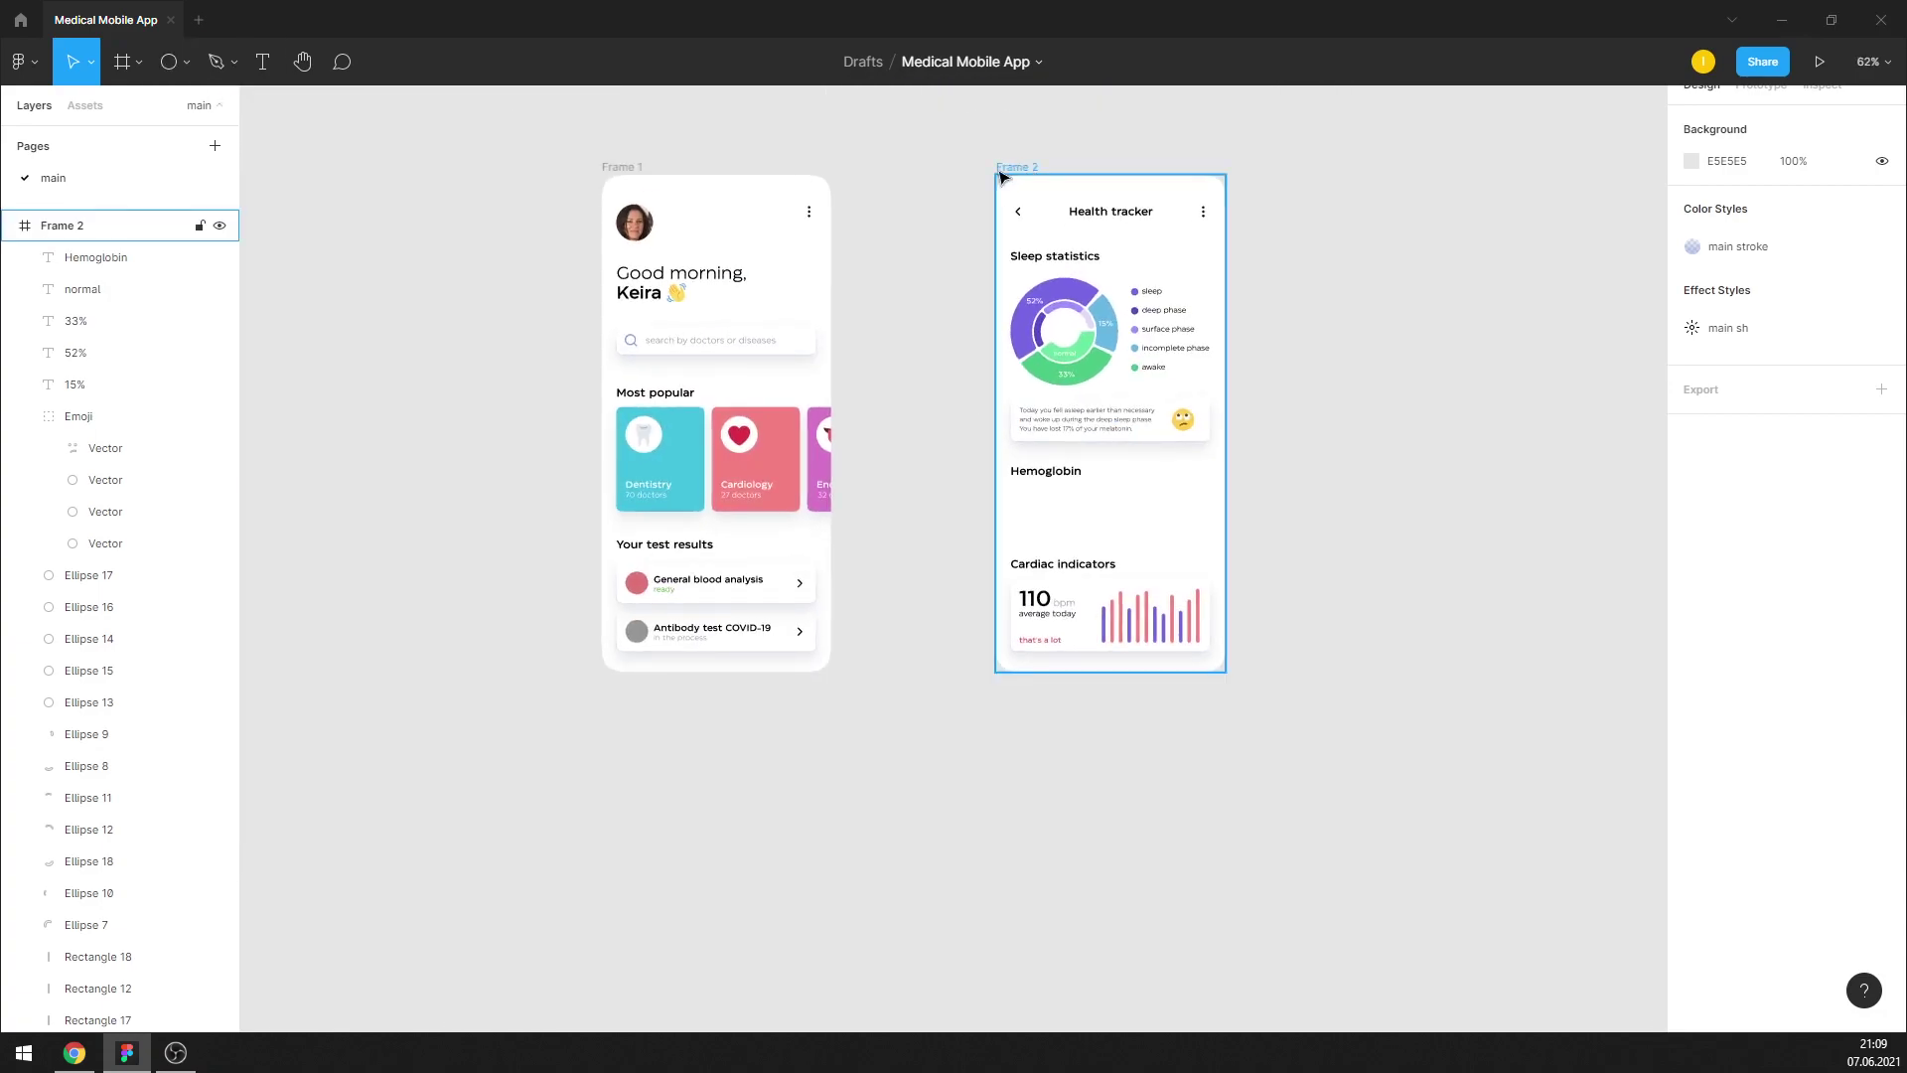
Move the home screen frame closer to the Health tracker screen
left_click_drag(618, 174, 737, 171)
scroll(1163, 416, "up", 4)
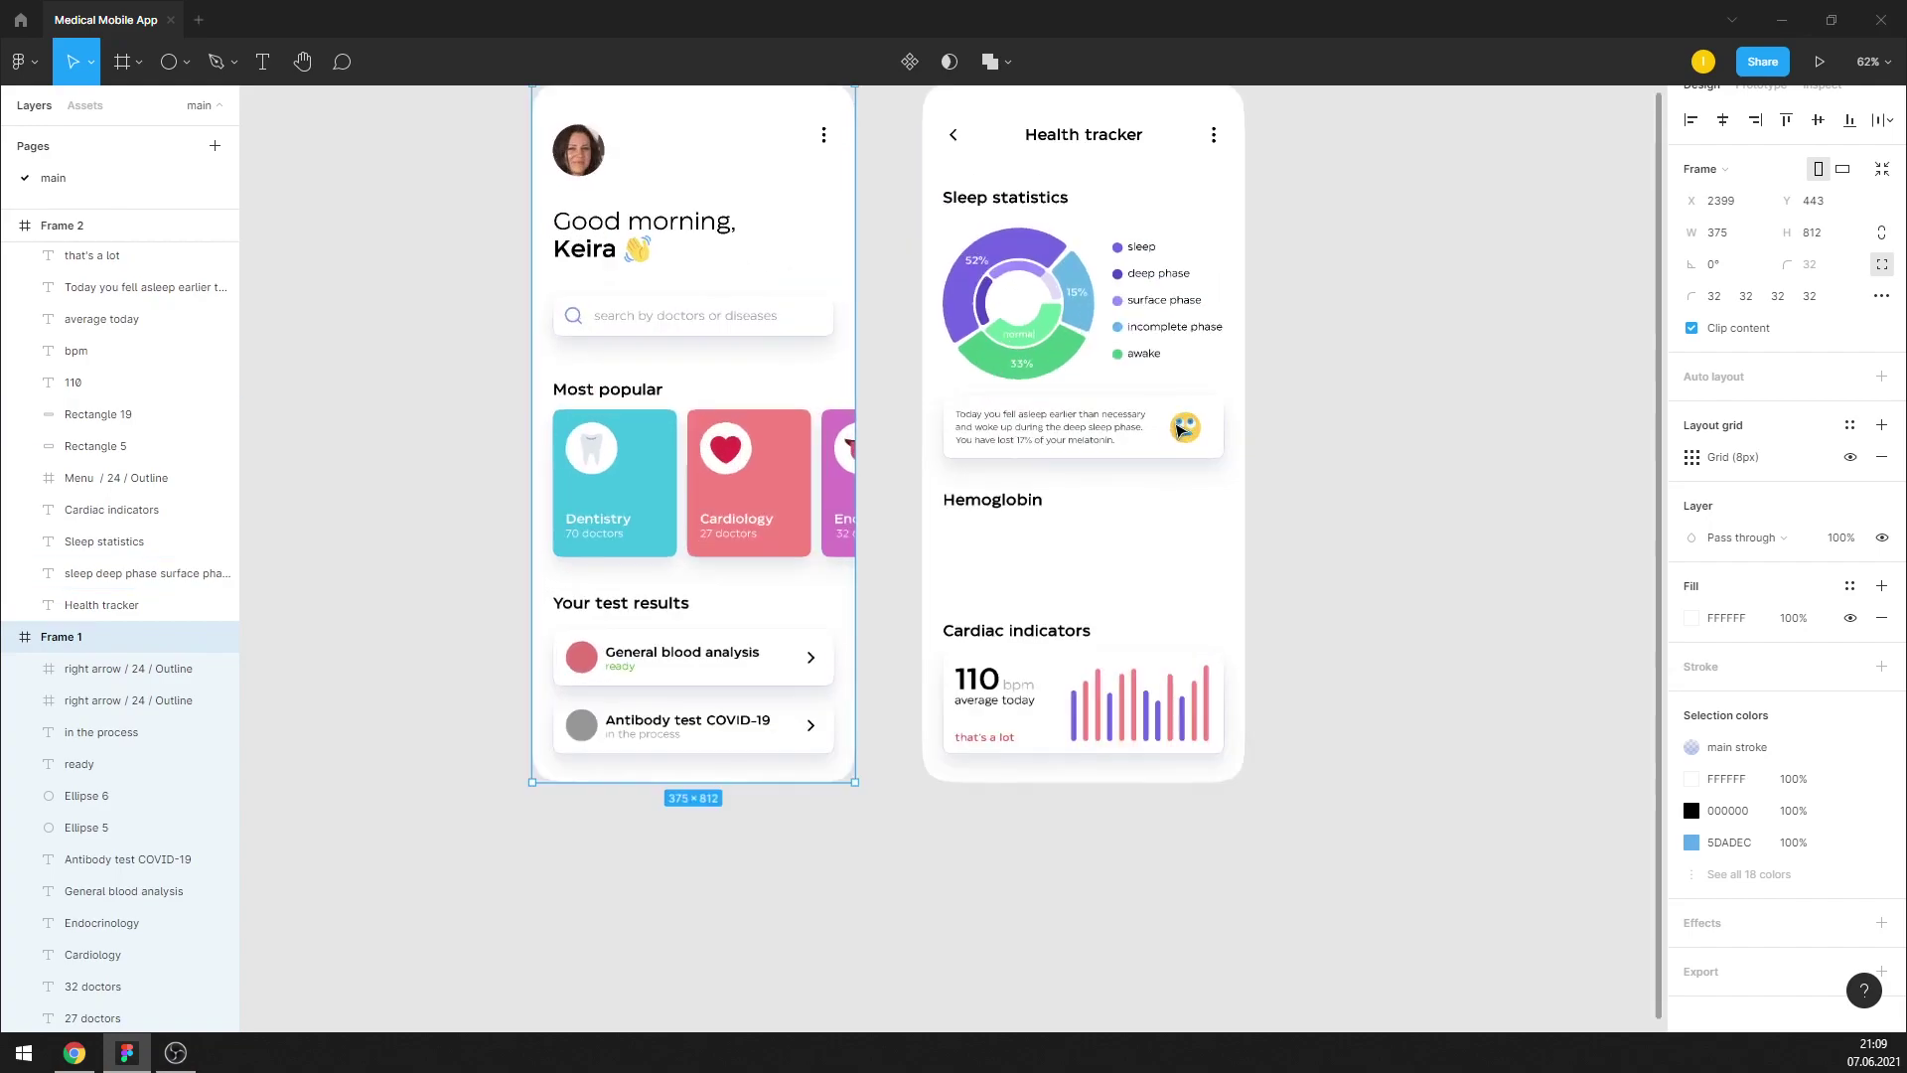
scroll(1073, 511, "up", 1)
scroll(1073, 511, "up", 1)
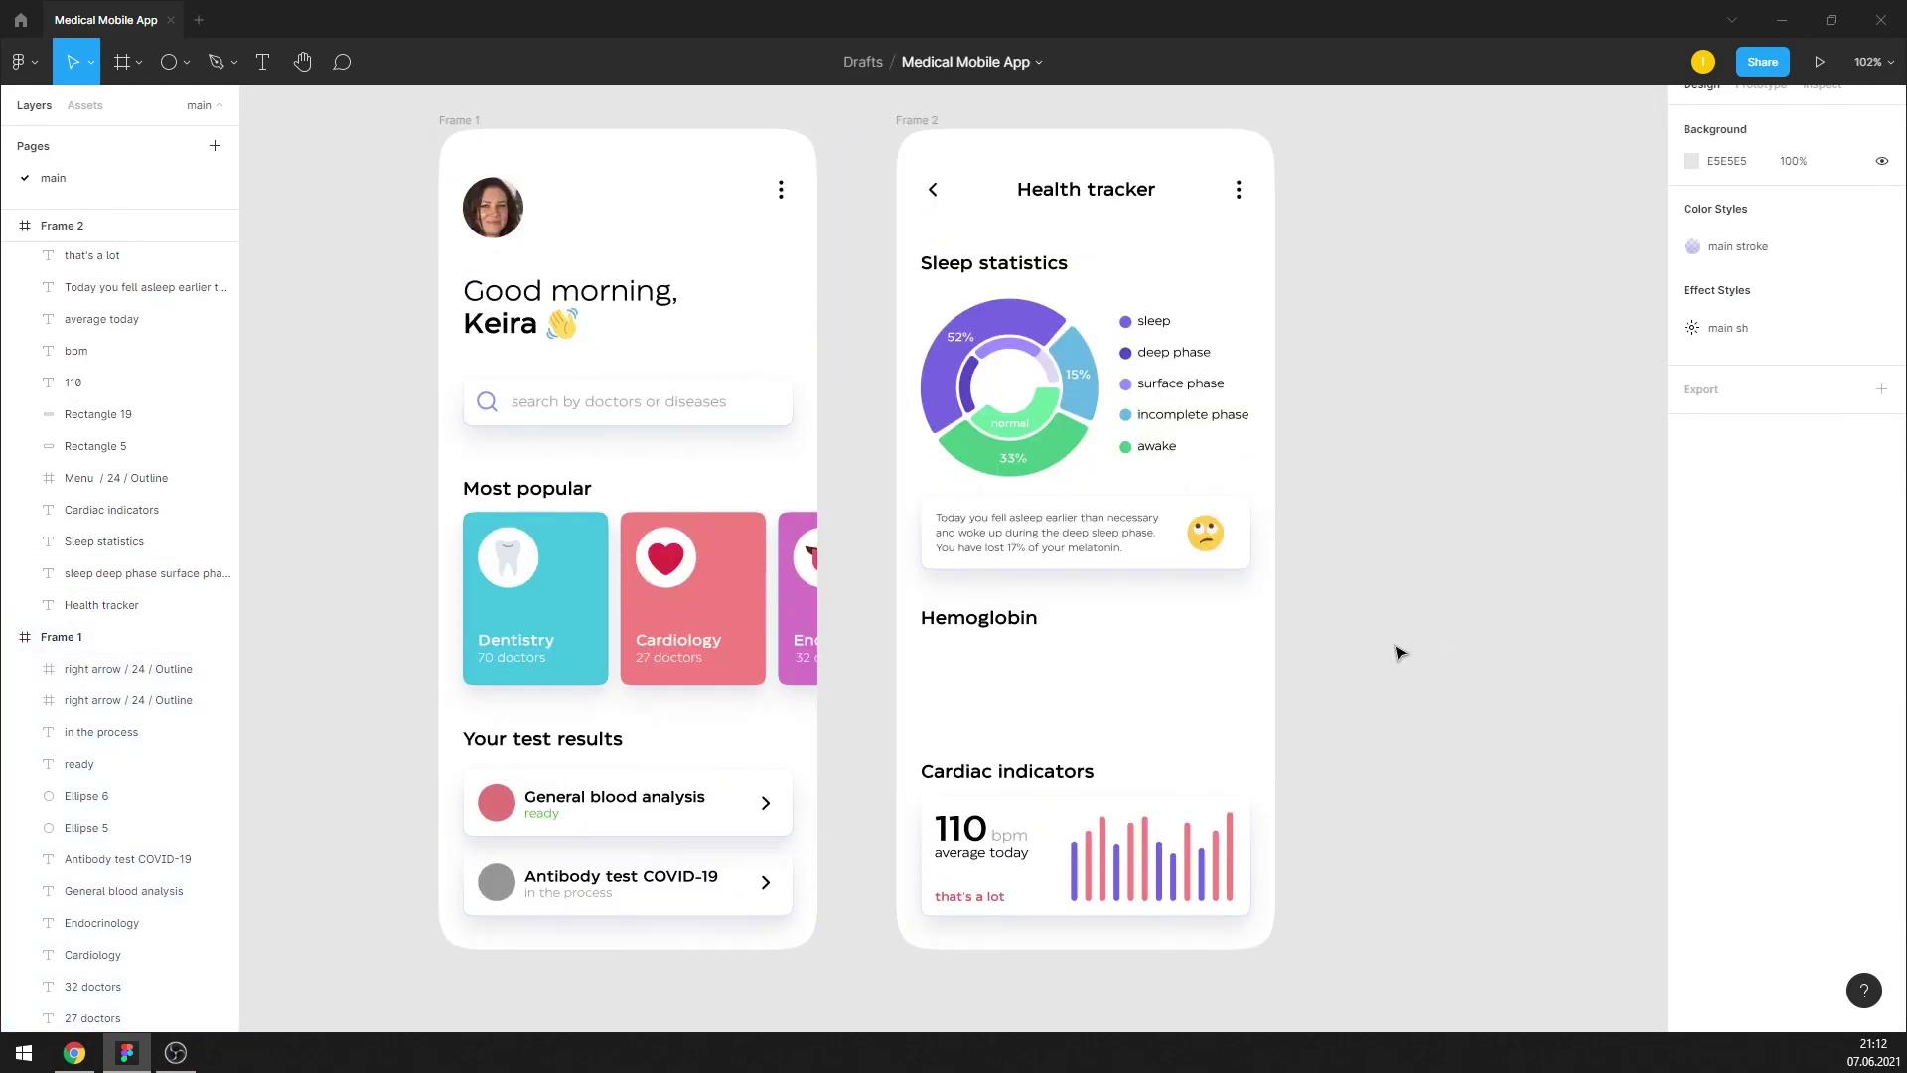
Copy the Dentistry card's cyan rectangle below Hemoglobin and resize it into a tile
left_click(582, 602)
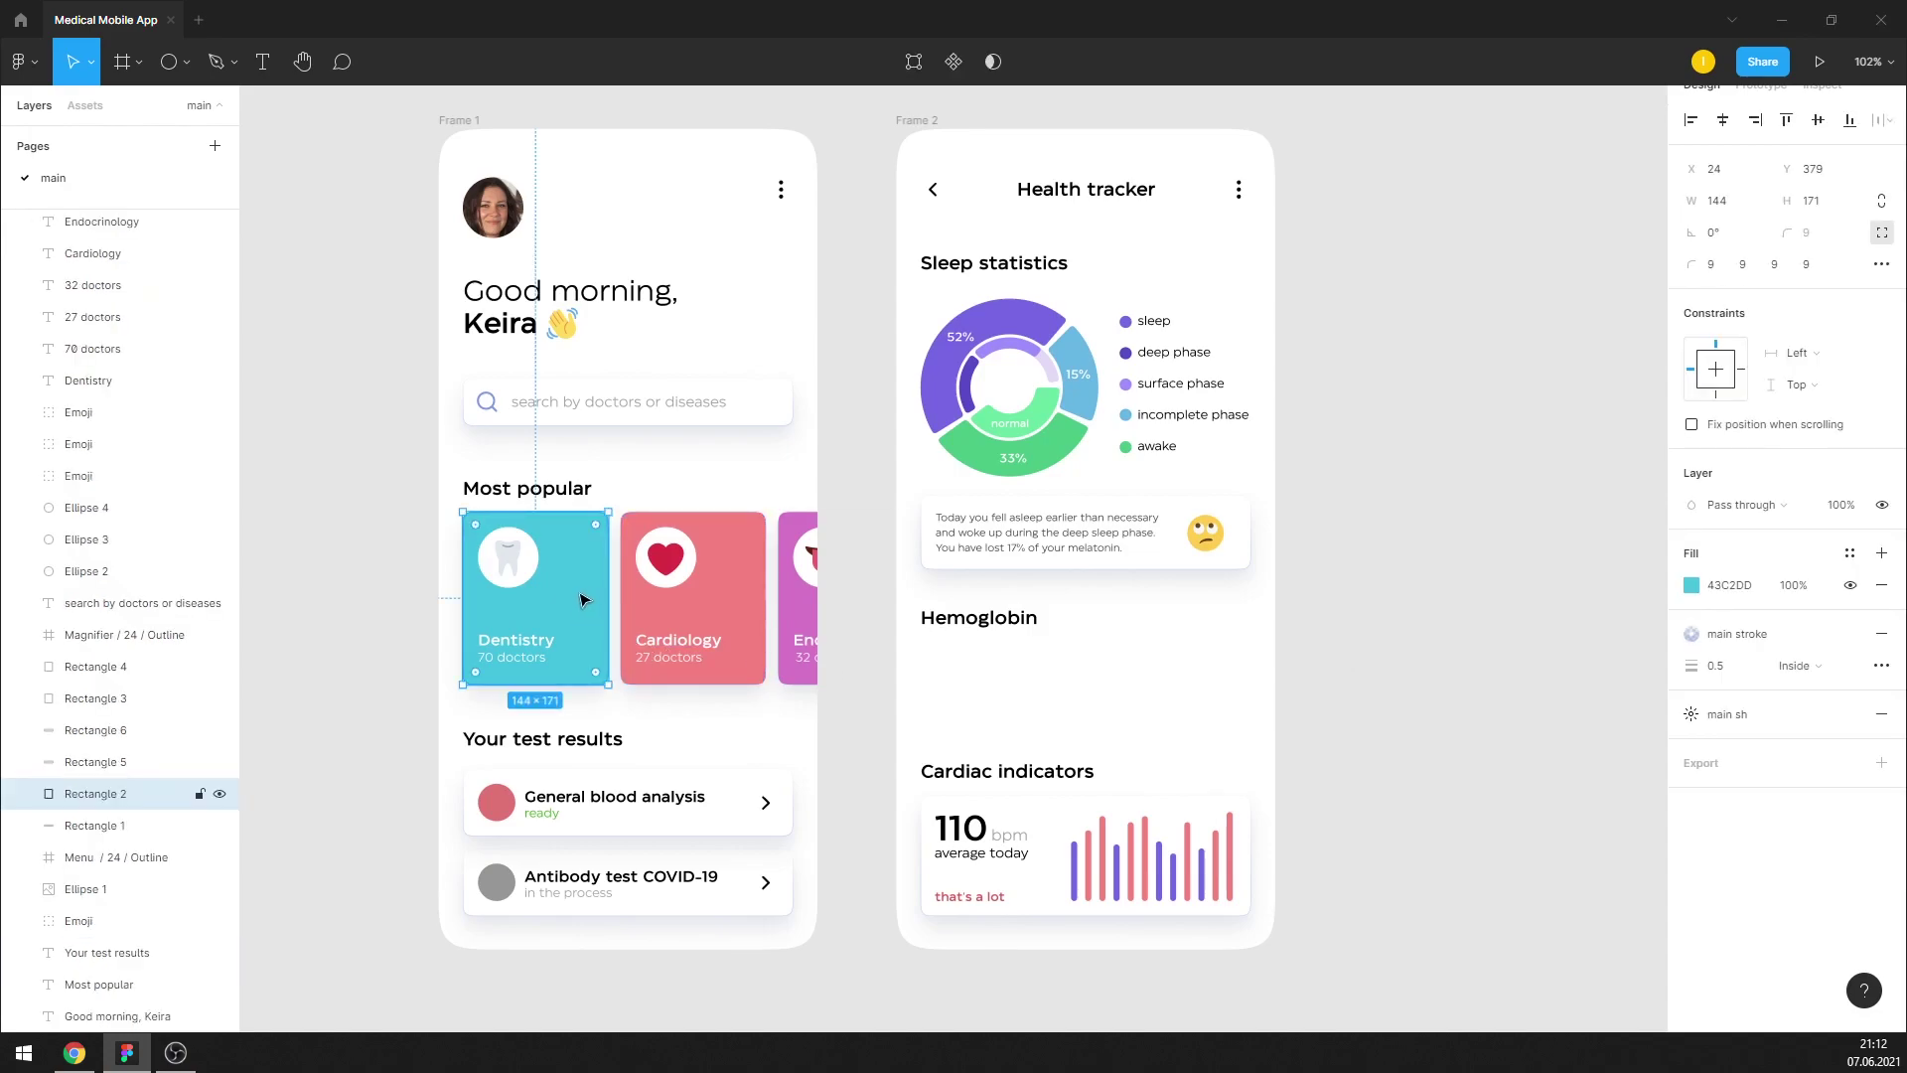
left_click_drag(576, 593, 1038, 719)
left_click_drag(1023, 809, 1030, 702)
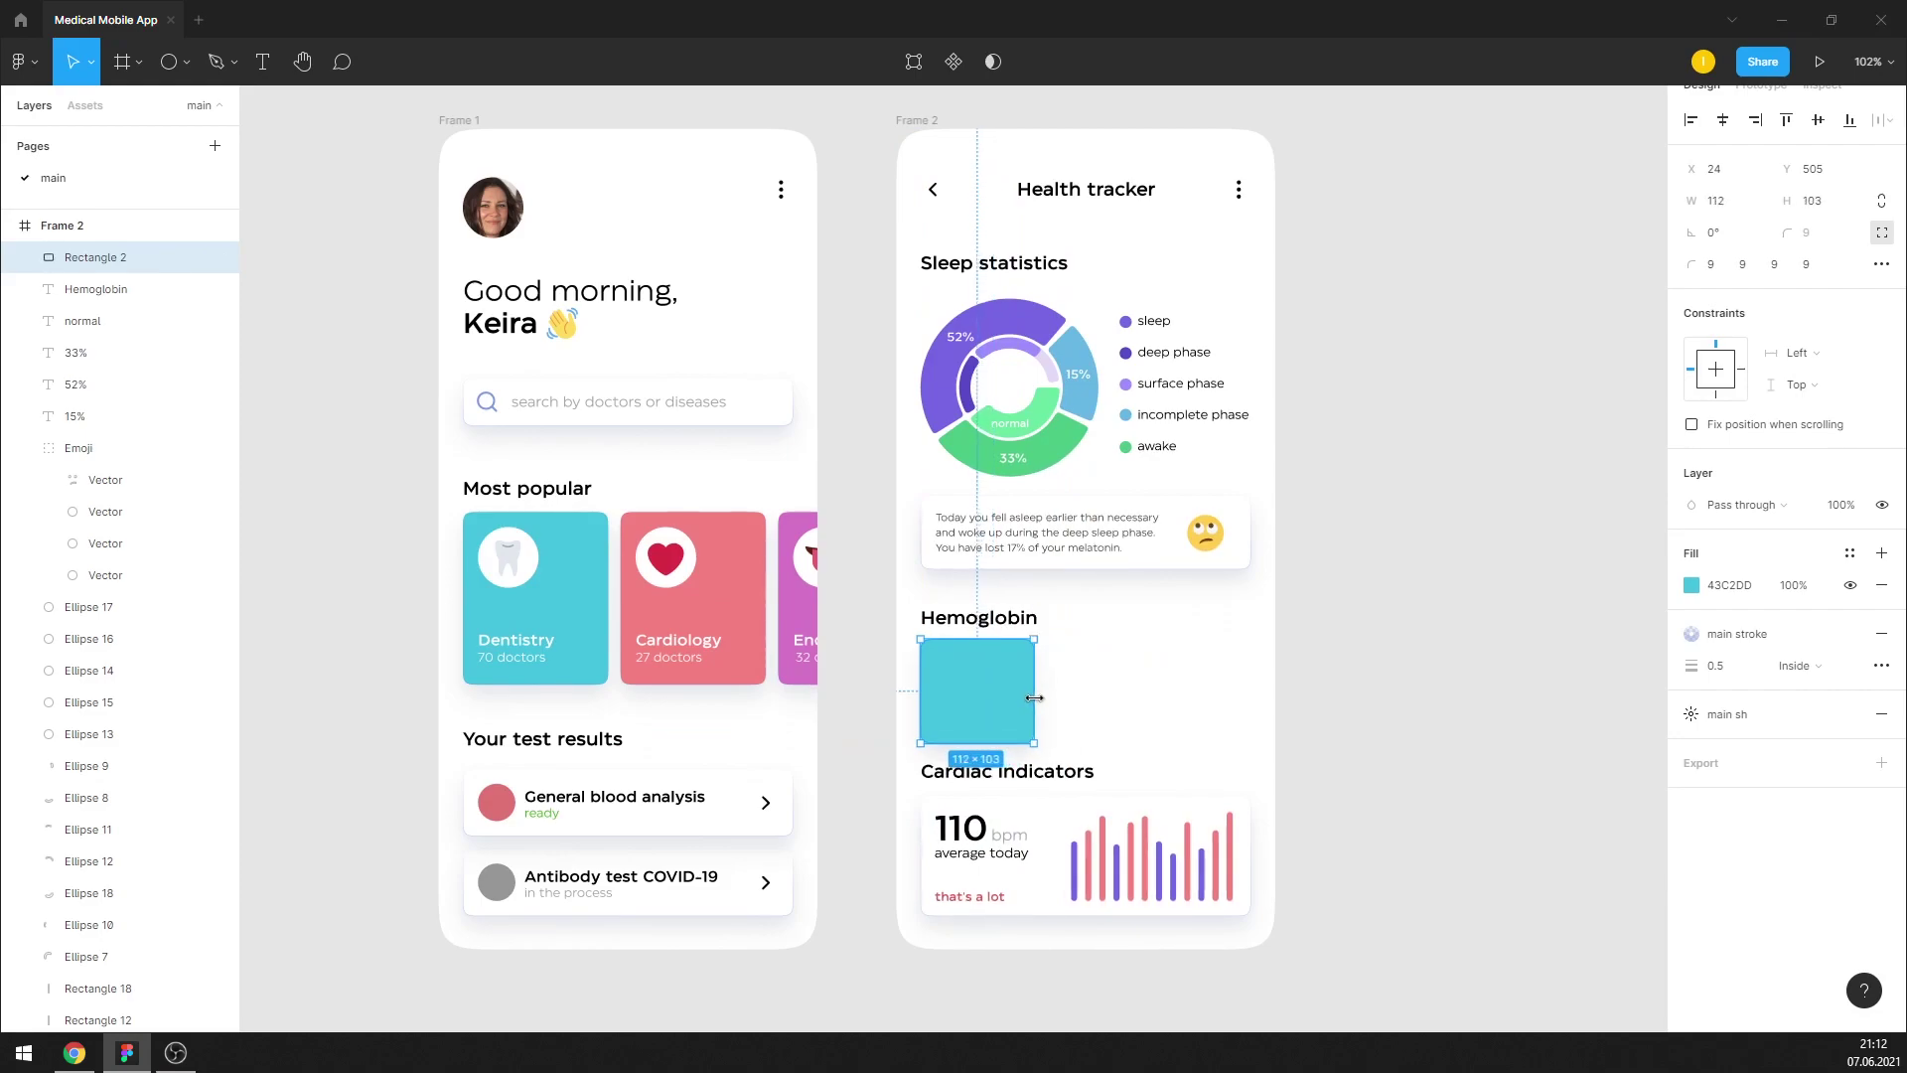
left_click(1086, 690)
scroll(963, 751, "up", 3)
Copy the 110, bpm and average today texts onto the tile, in front of it
left_click(968, 860)
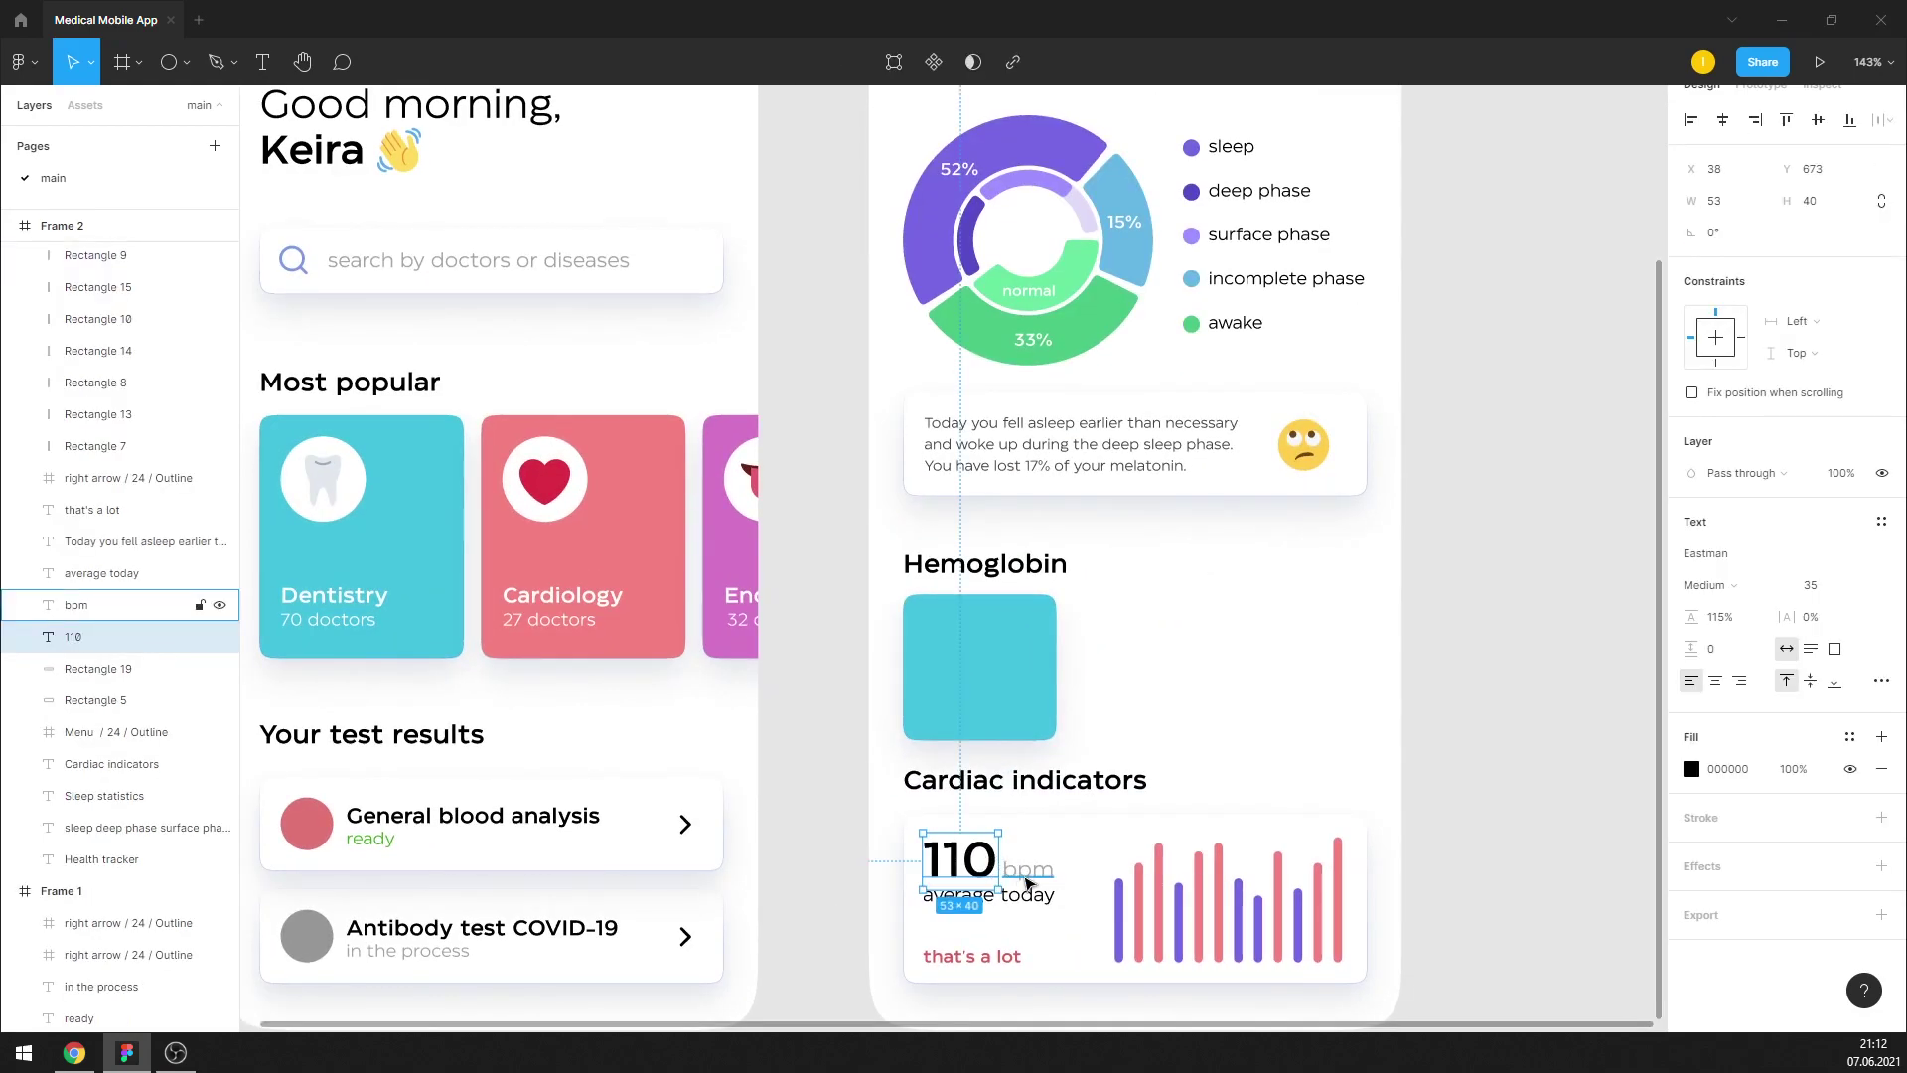
left_click(1018, 871, "shift")
left_click(1018, 899, "shift")
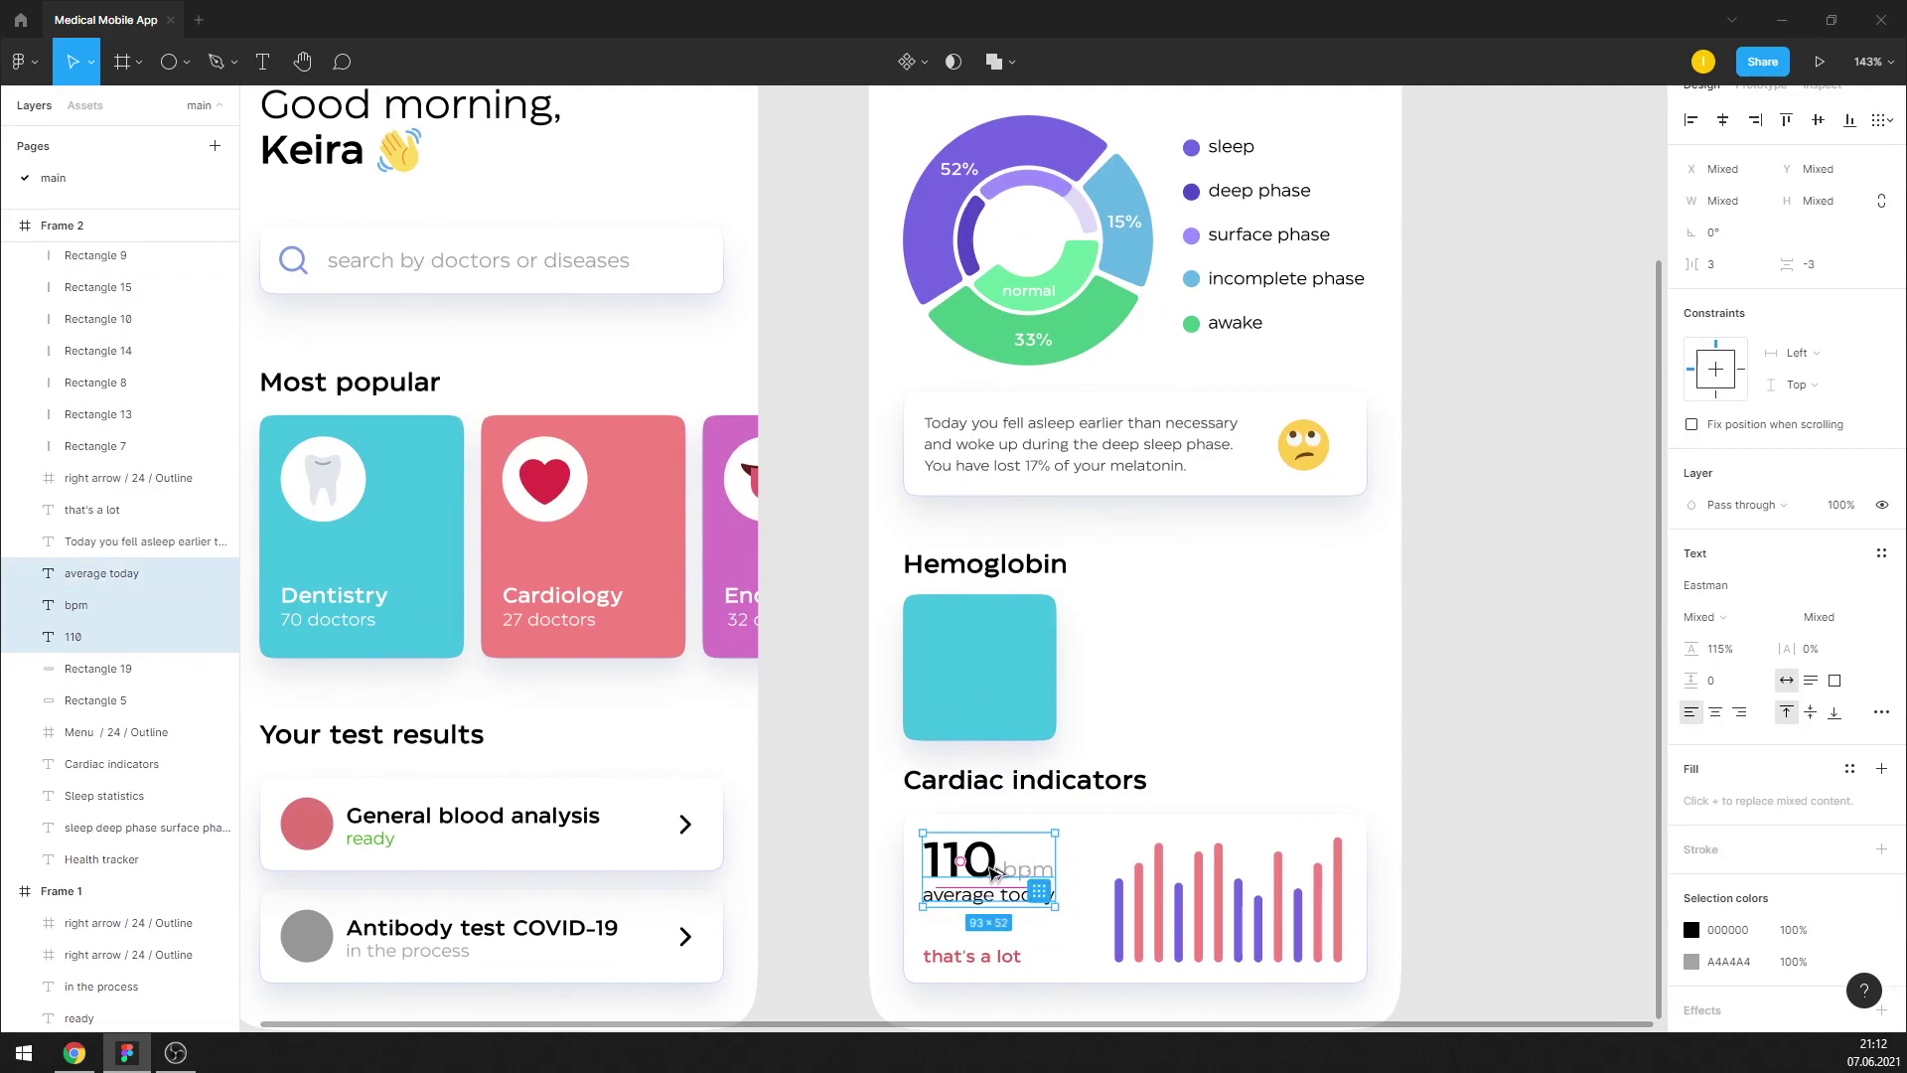
left_click_drag(998, 874, 1001, 668)
right_click(1000, 668)
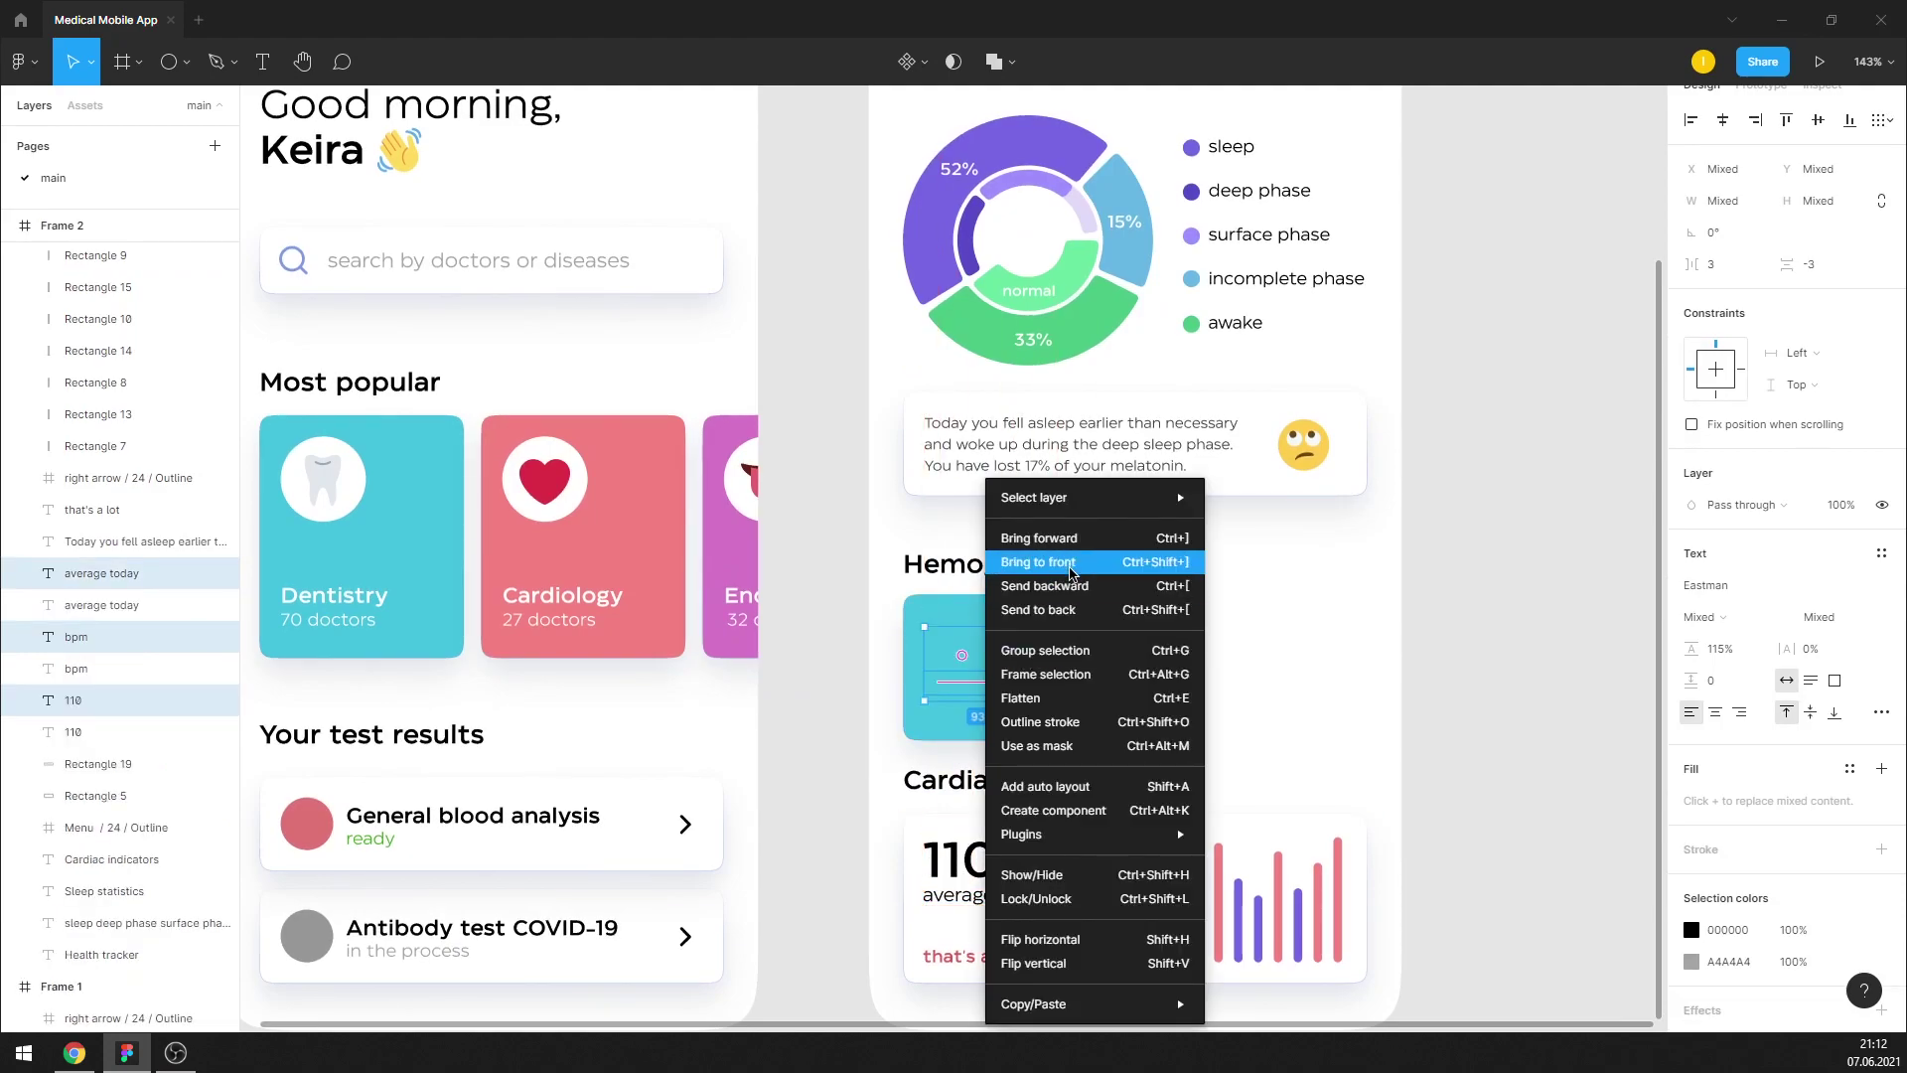
left_click(1023, 562)
Set the copied tile texts' fill to white
scroll(946, 688, "up", 1)
left_click(987, 668)
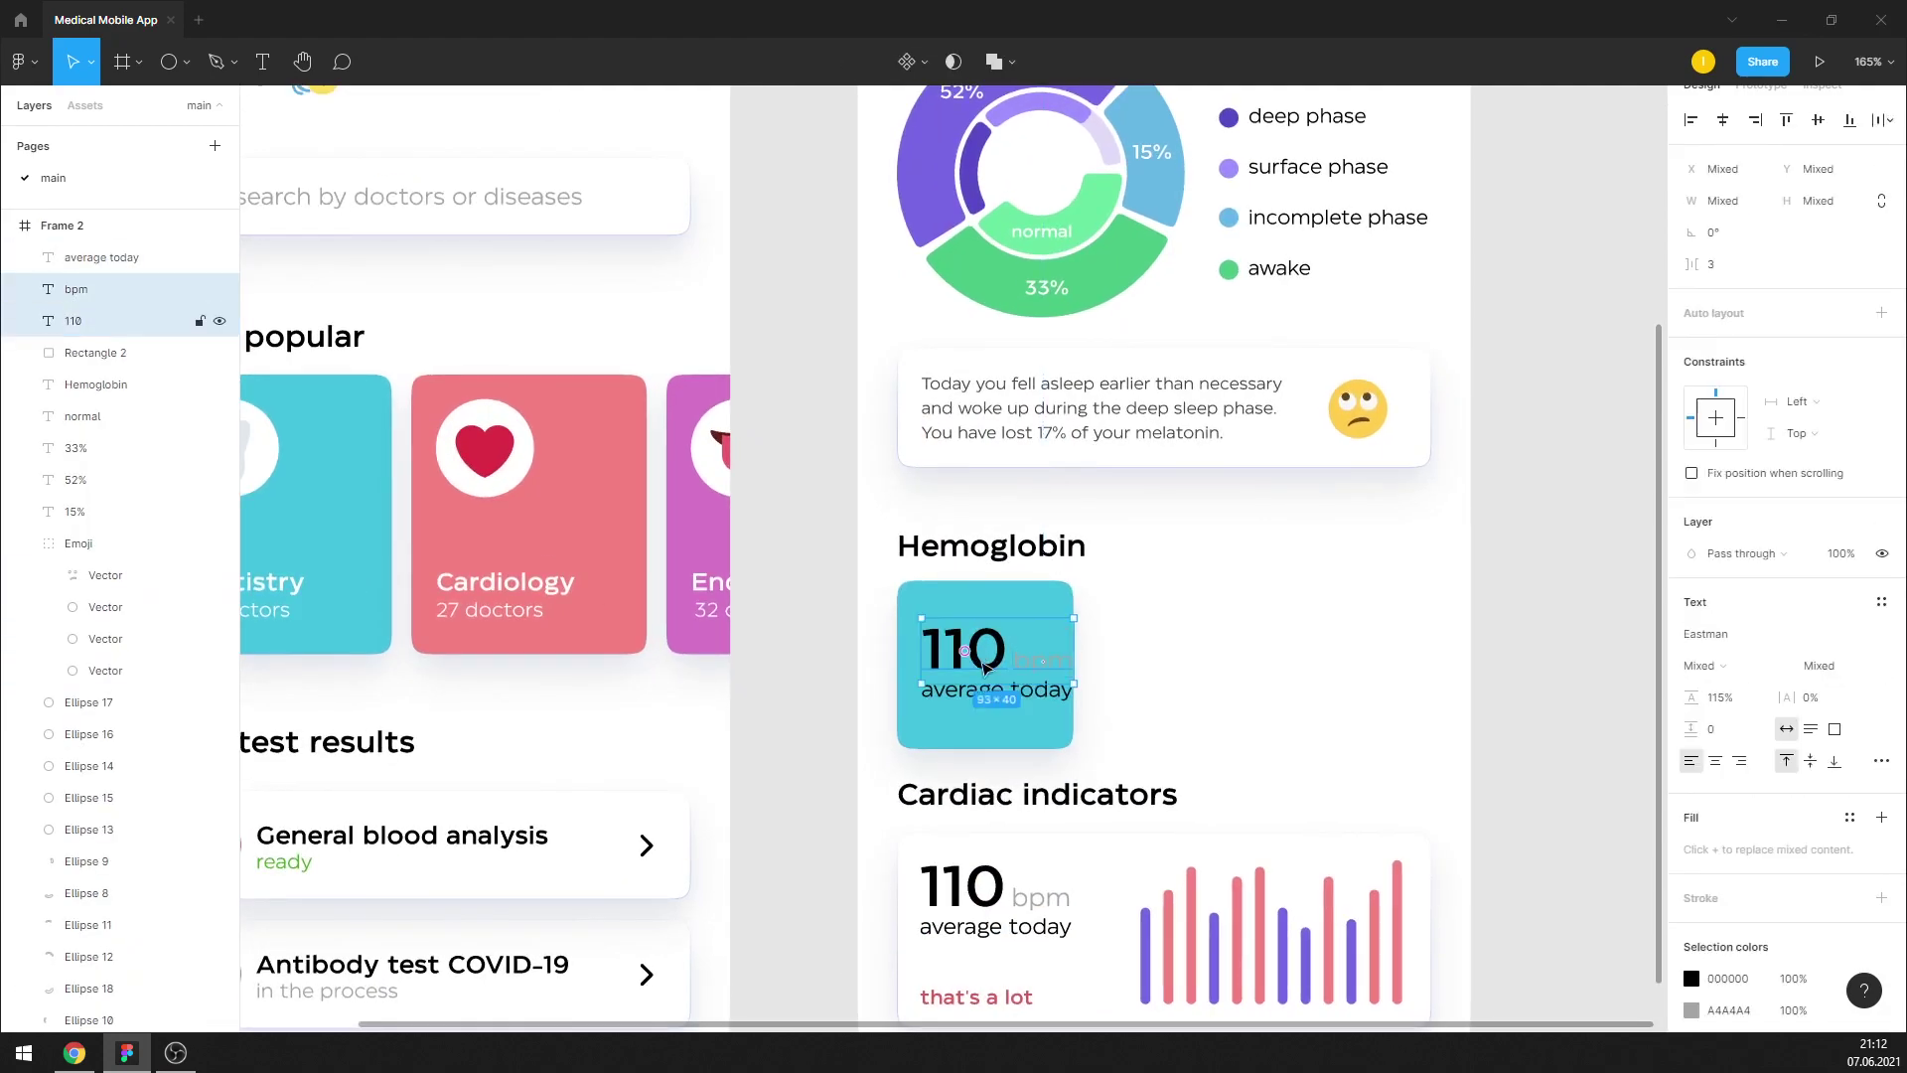
left_click(1043, 690, "shift")
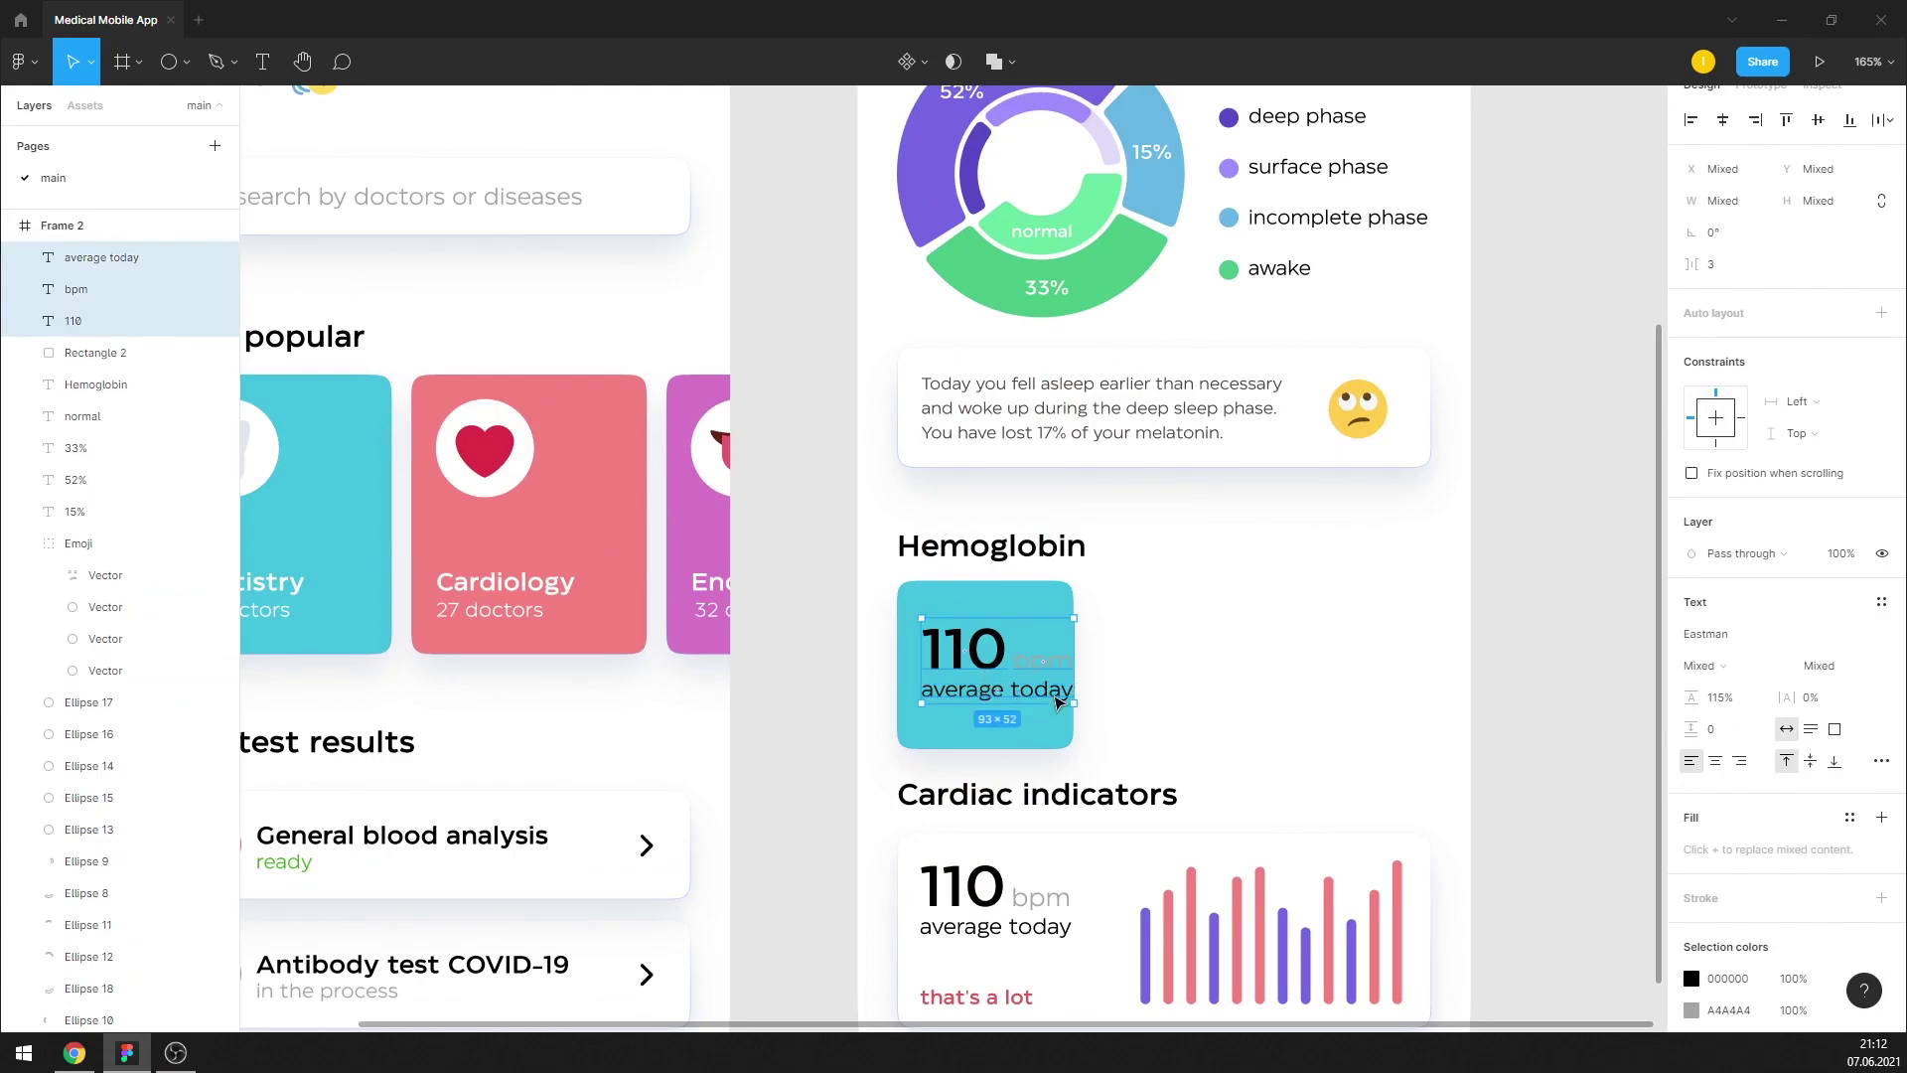
left_click(1881, 767)
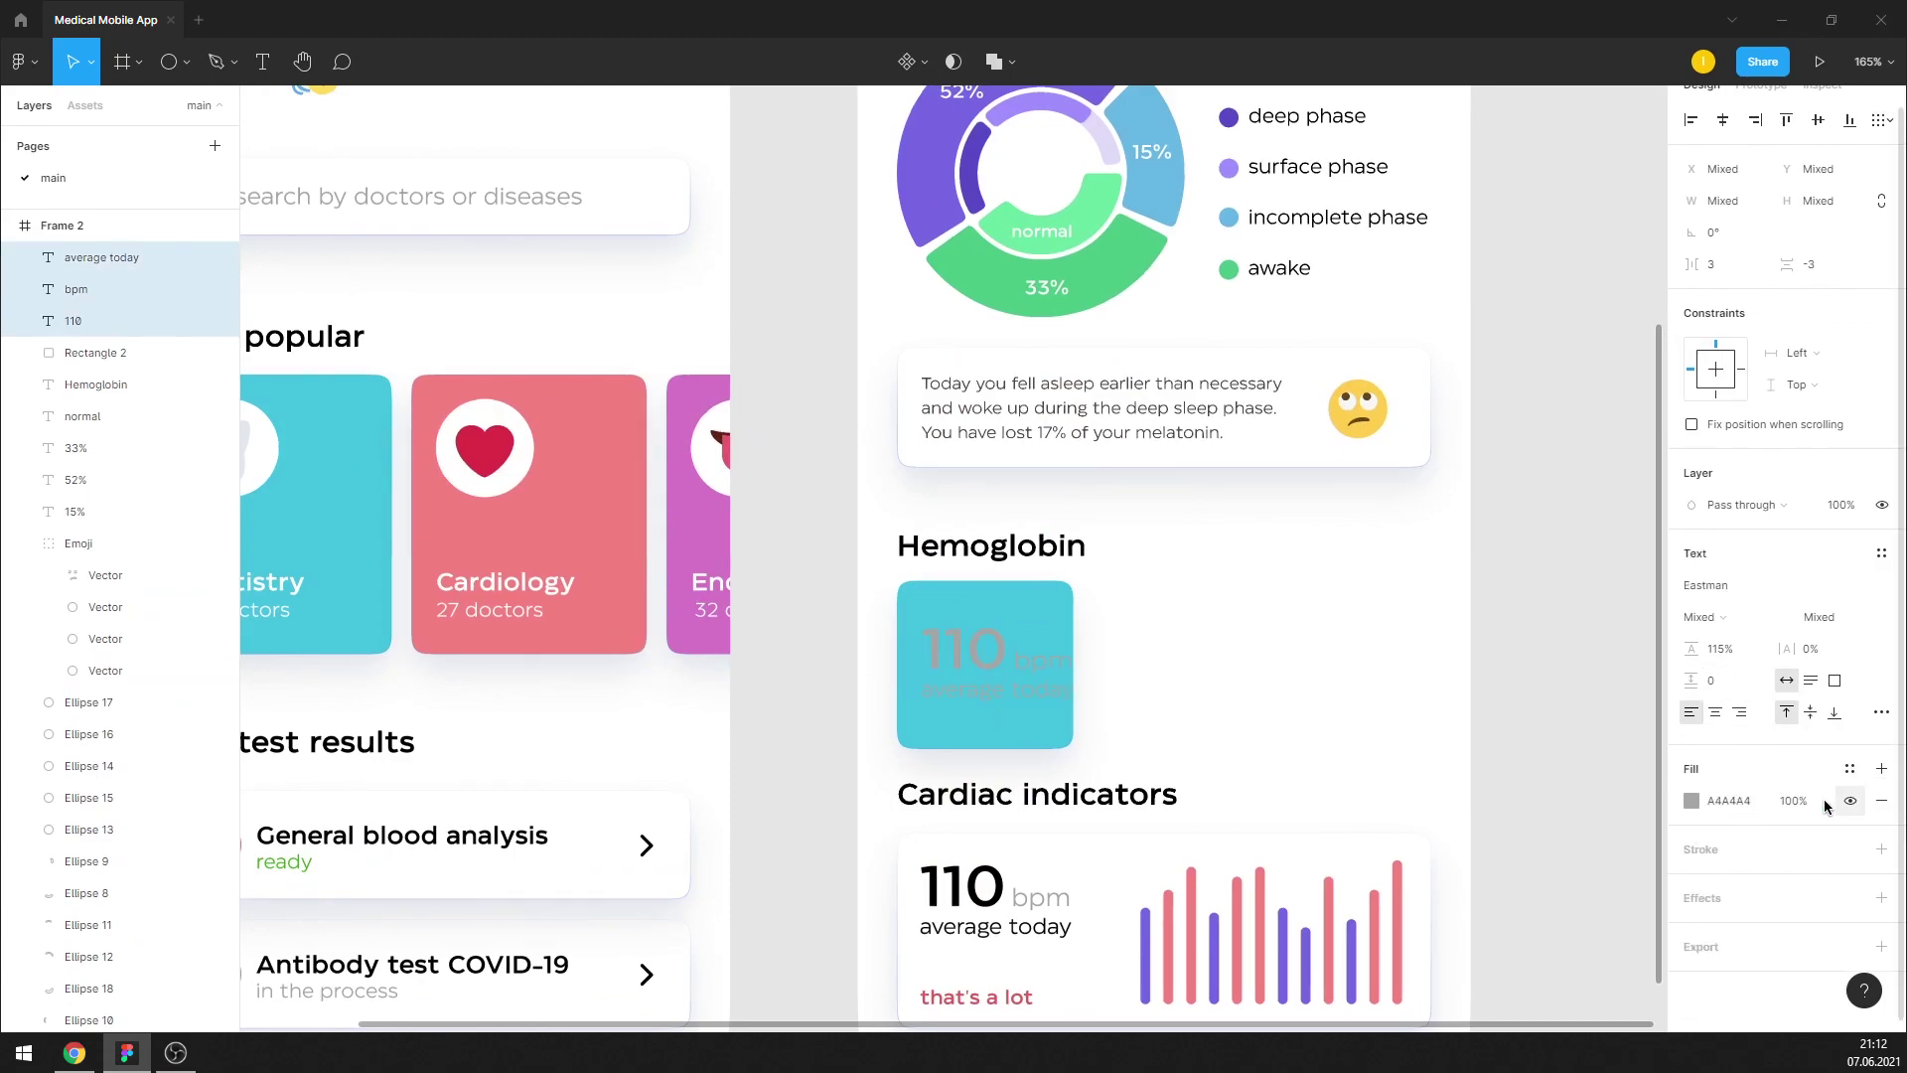
left_click(1692, 801)
left_click(1648, 513)
left_click(1351, 601)
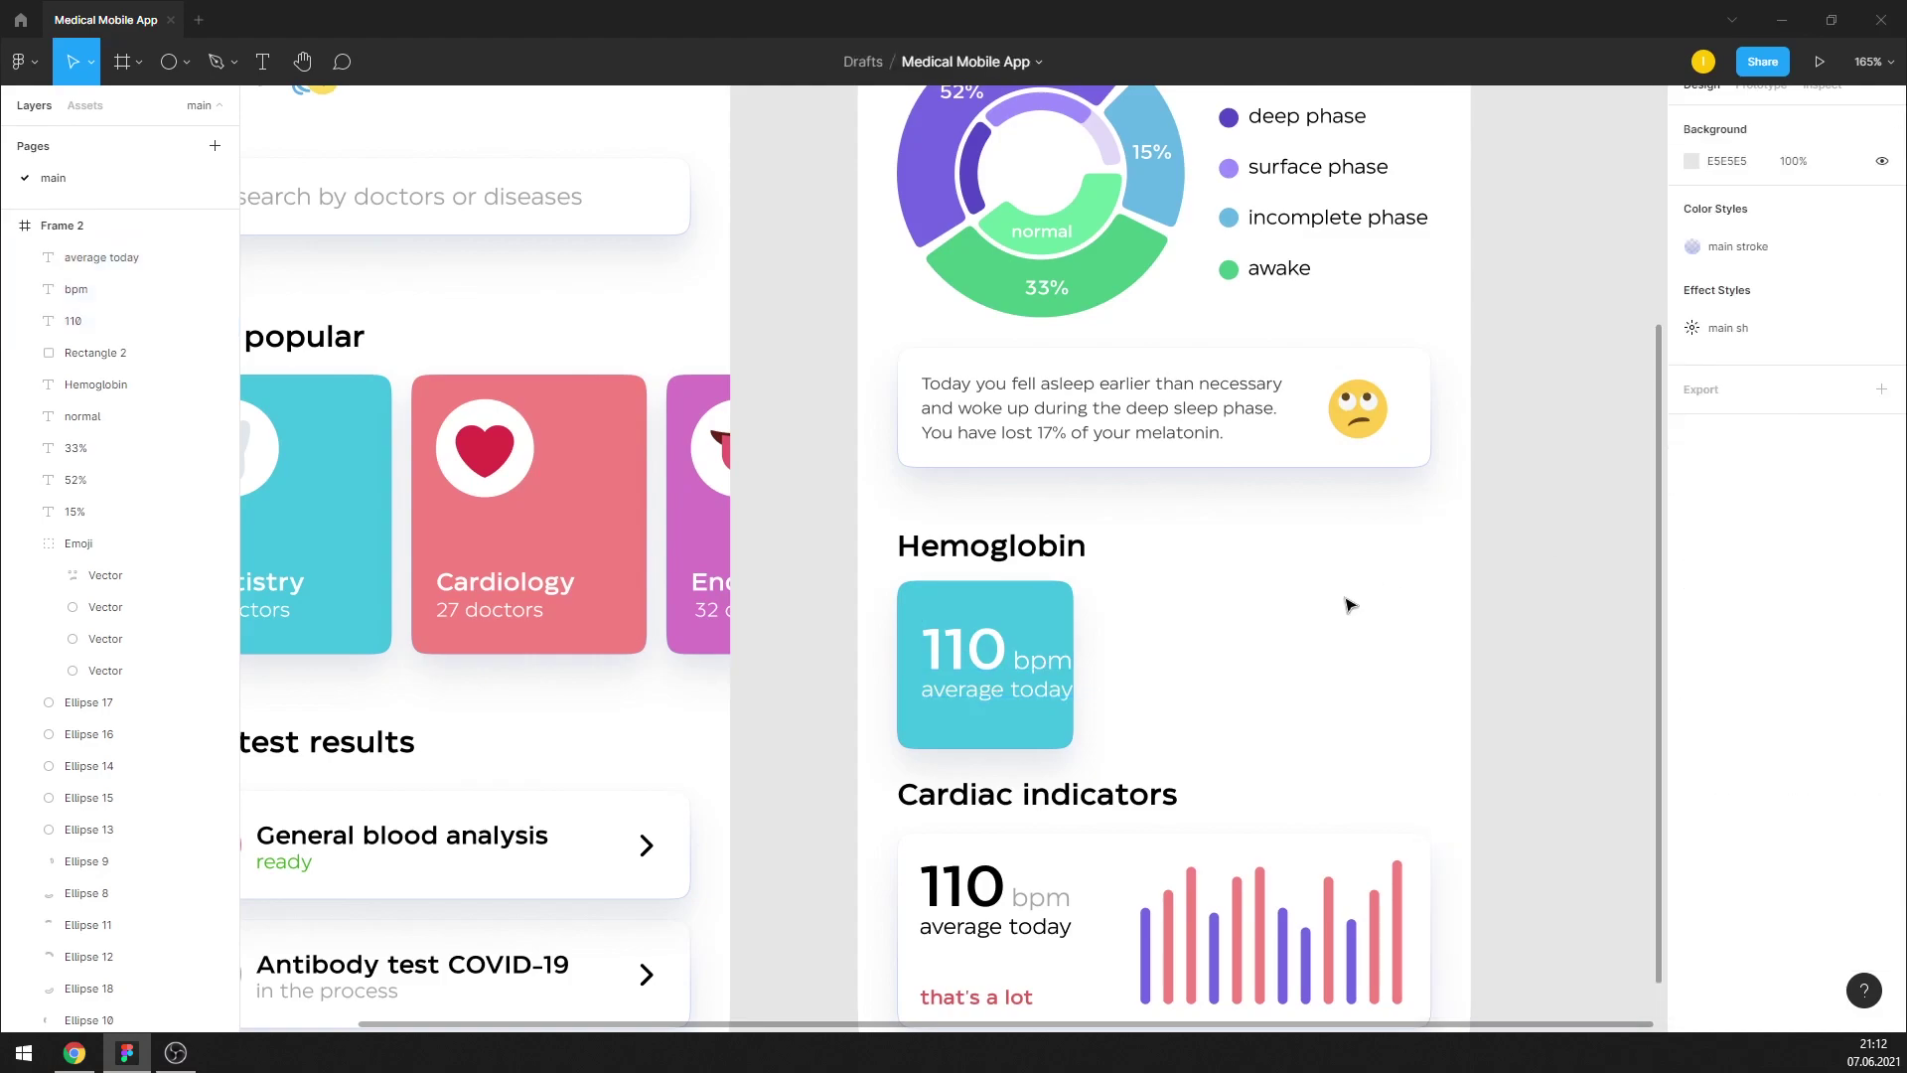
Select the whole tile together with its three texts
scroll(1190, 617, "down", 3, "ctrl")
scroll(1040, 651, "up", 1, "ctrl")
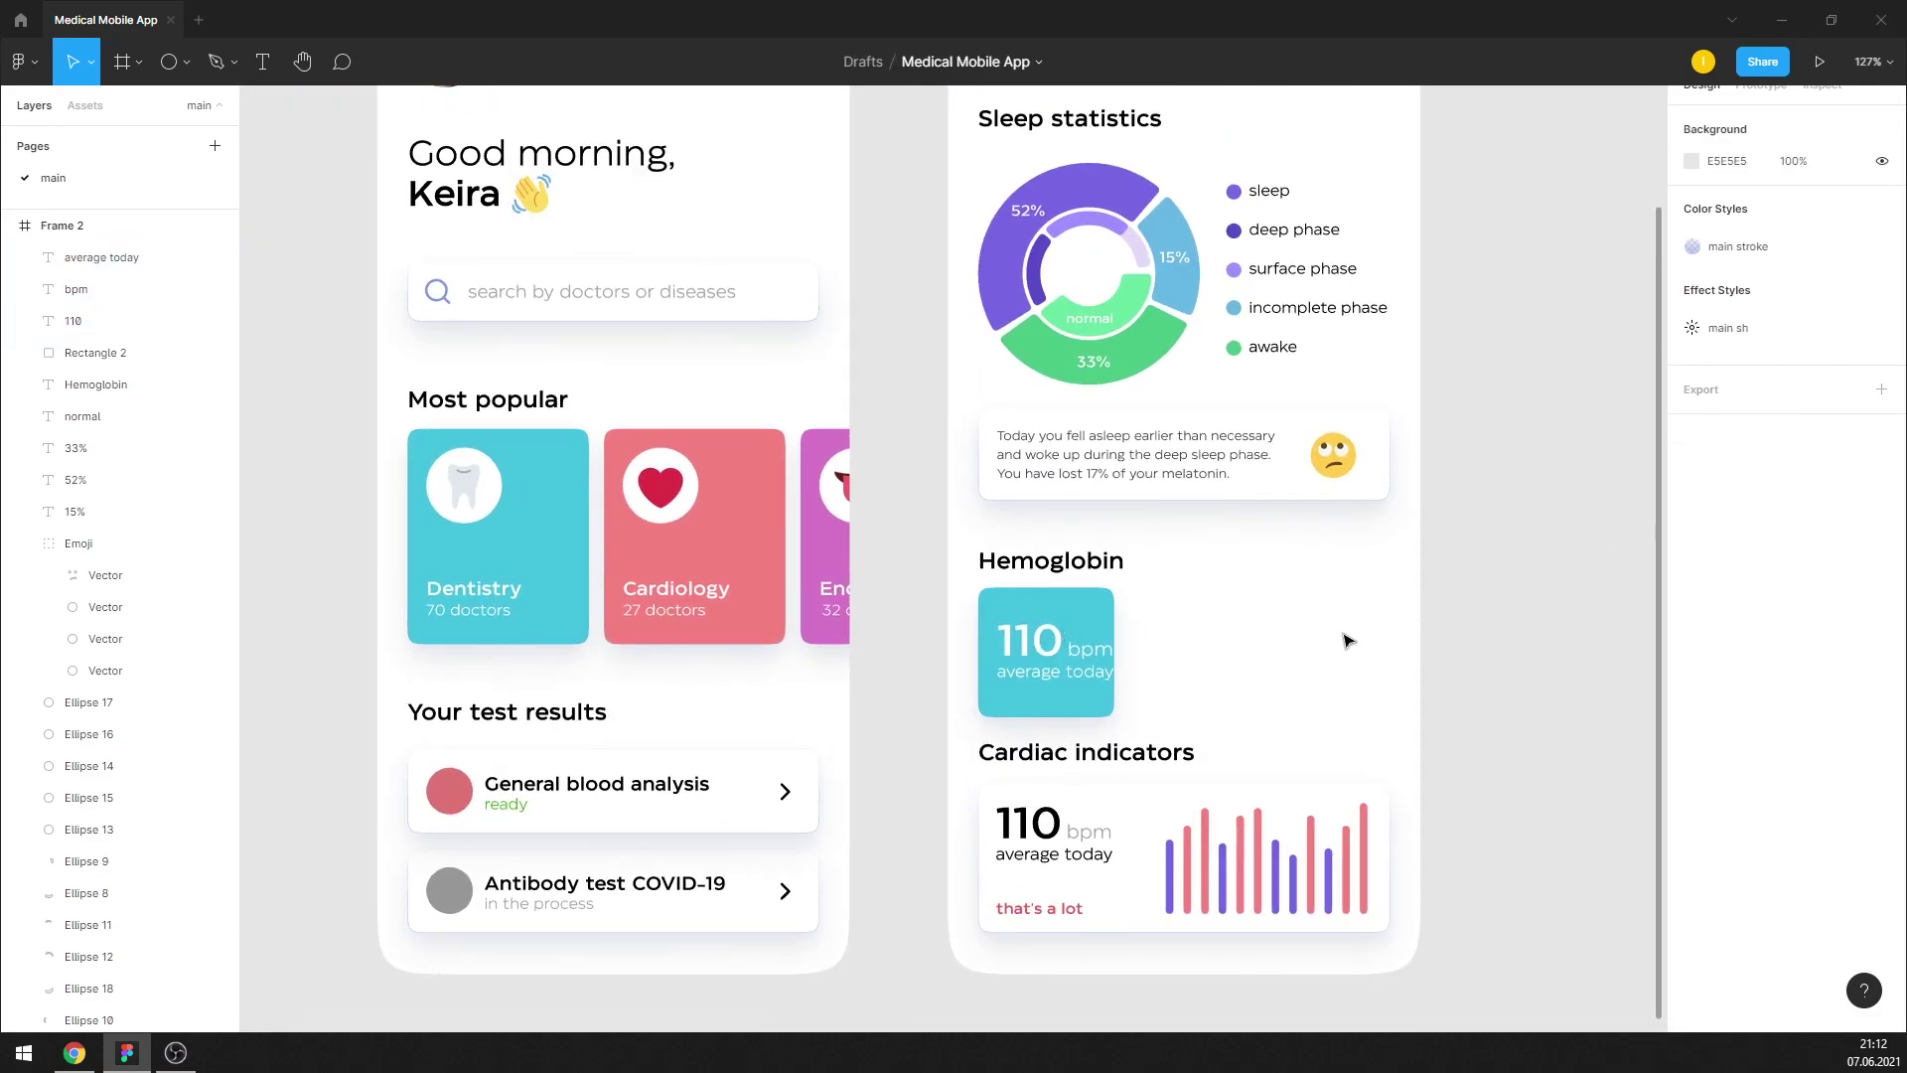
scroll(1068, 705, "up", 4, "ctrl")
double_click(1014, 615)
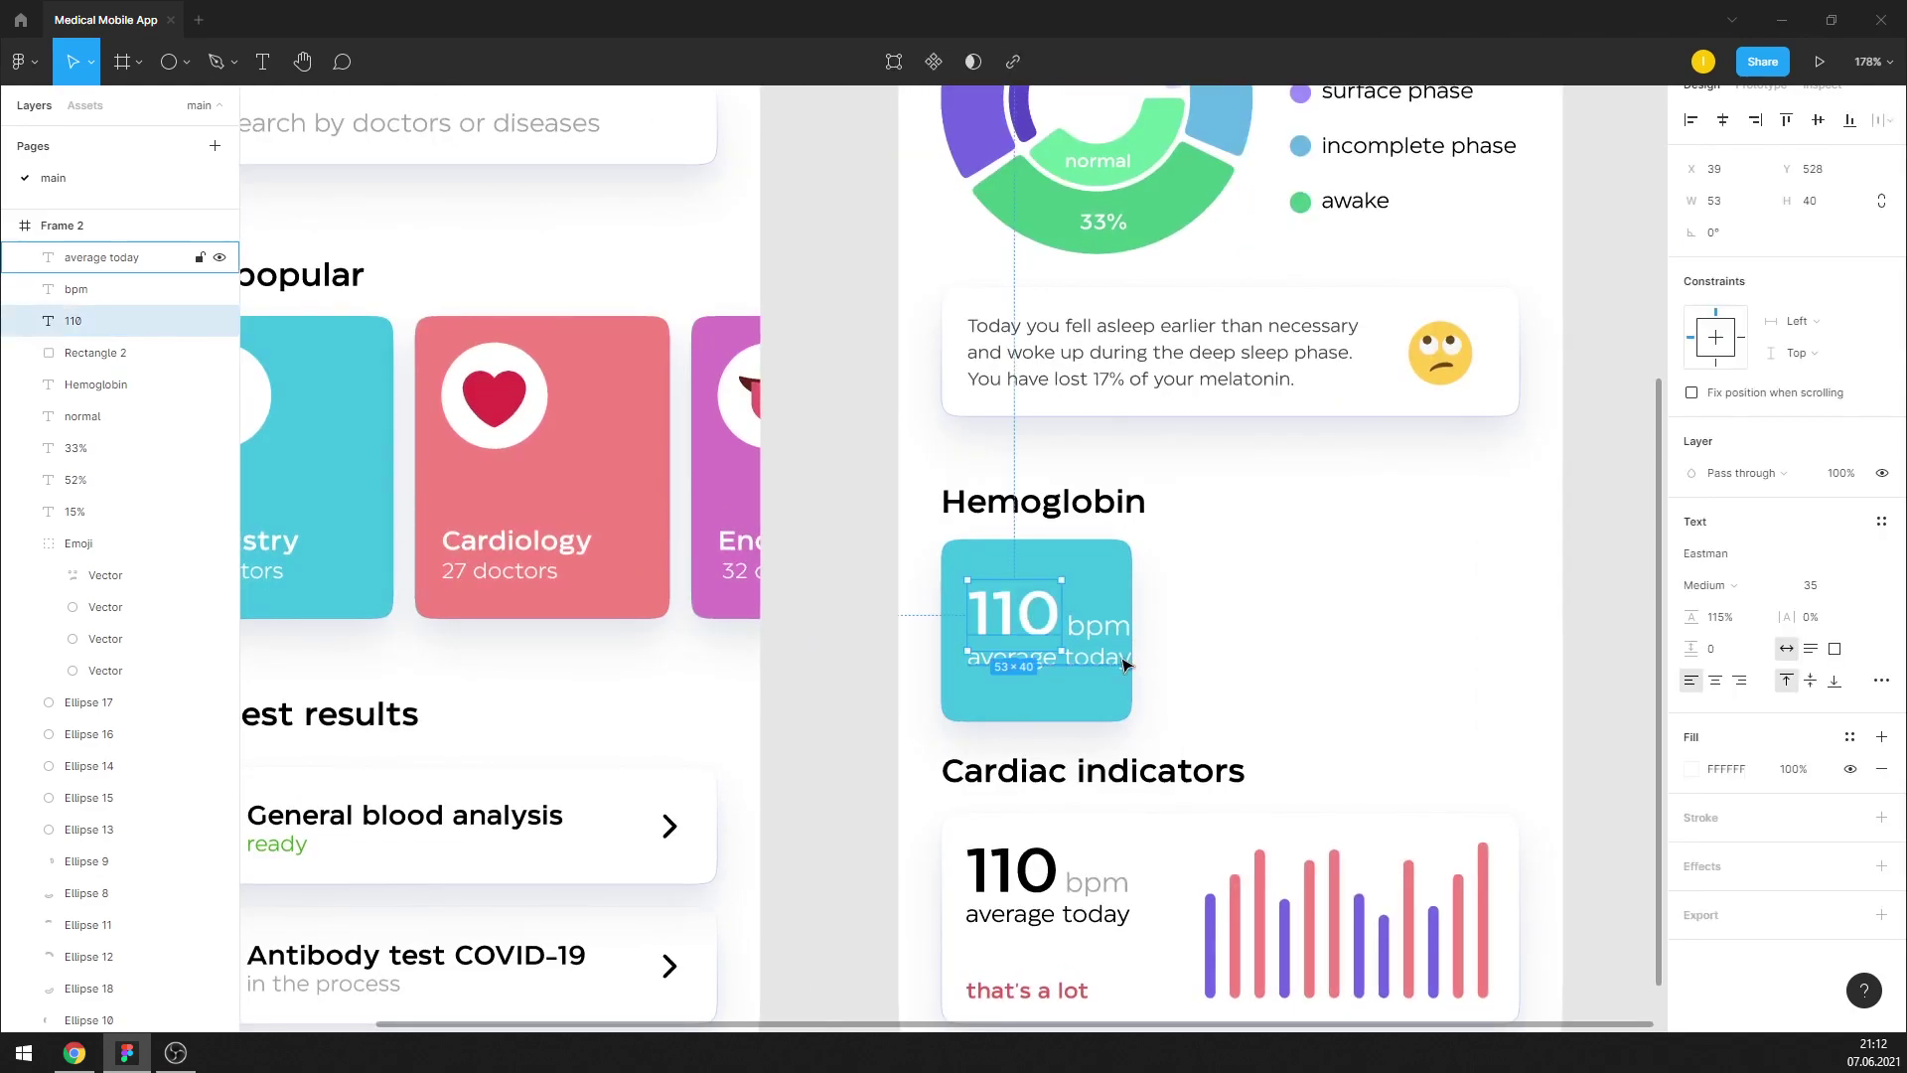
mouse_move(1157, 735)
left_mouse_down()
mouse_move(1032, 590)
mouse_move(1307, 589)
mouse_move(1097, 594)
left_mouse_up()
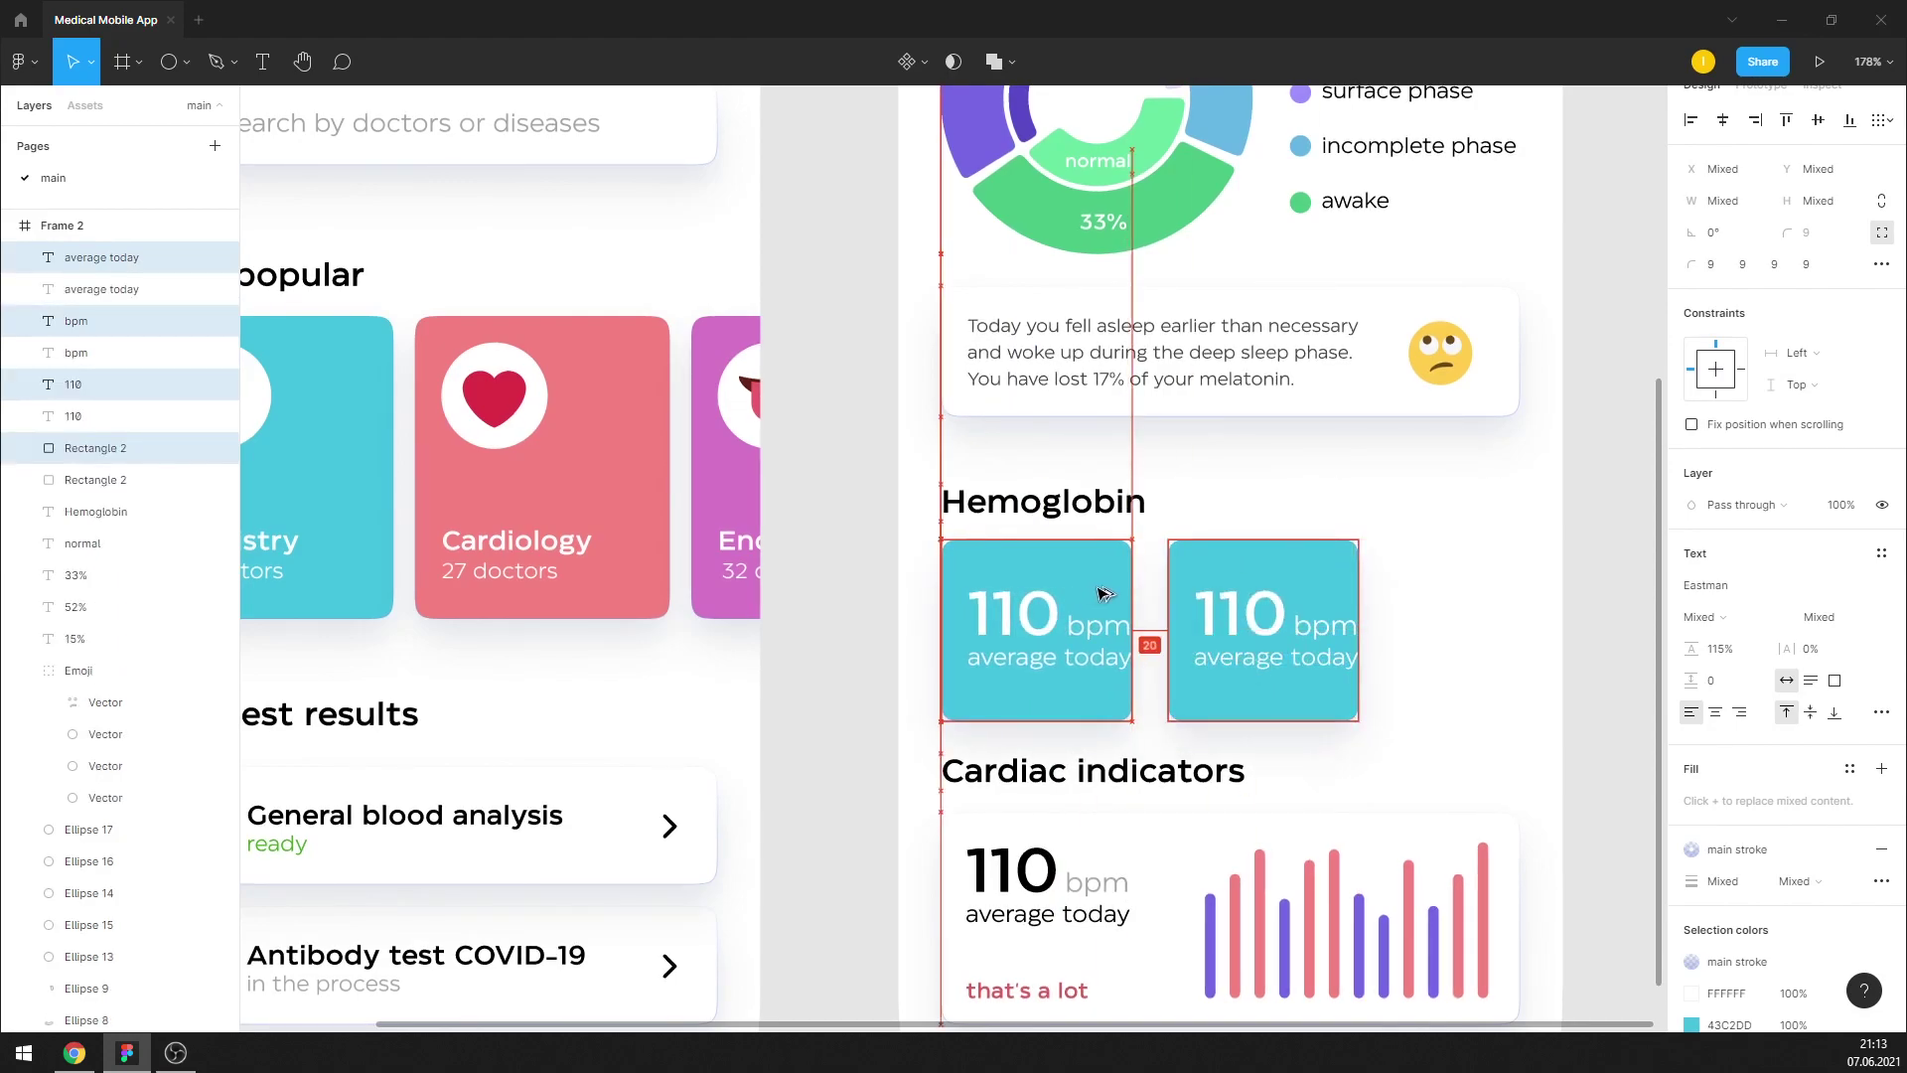
Change the first tile's background fill from cyan to purple-blue 7885F4
left_click(1101, 584)
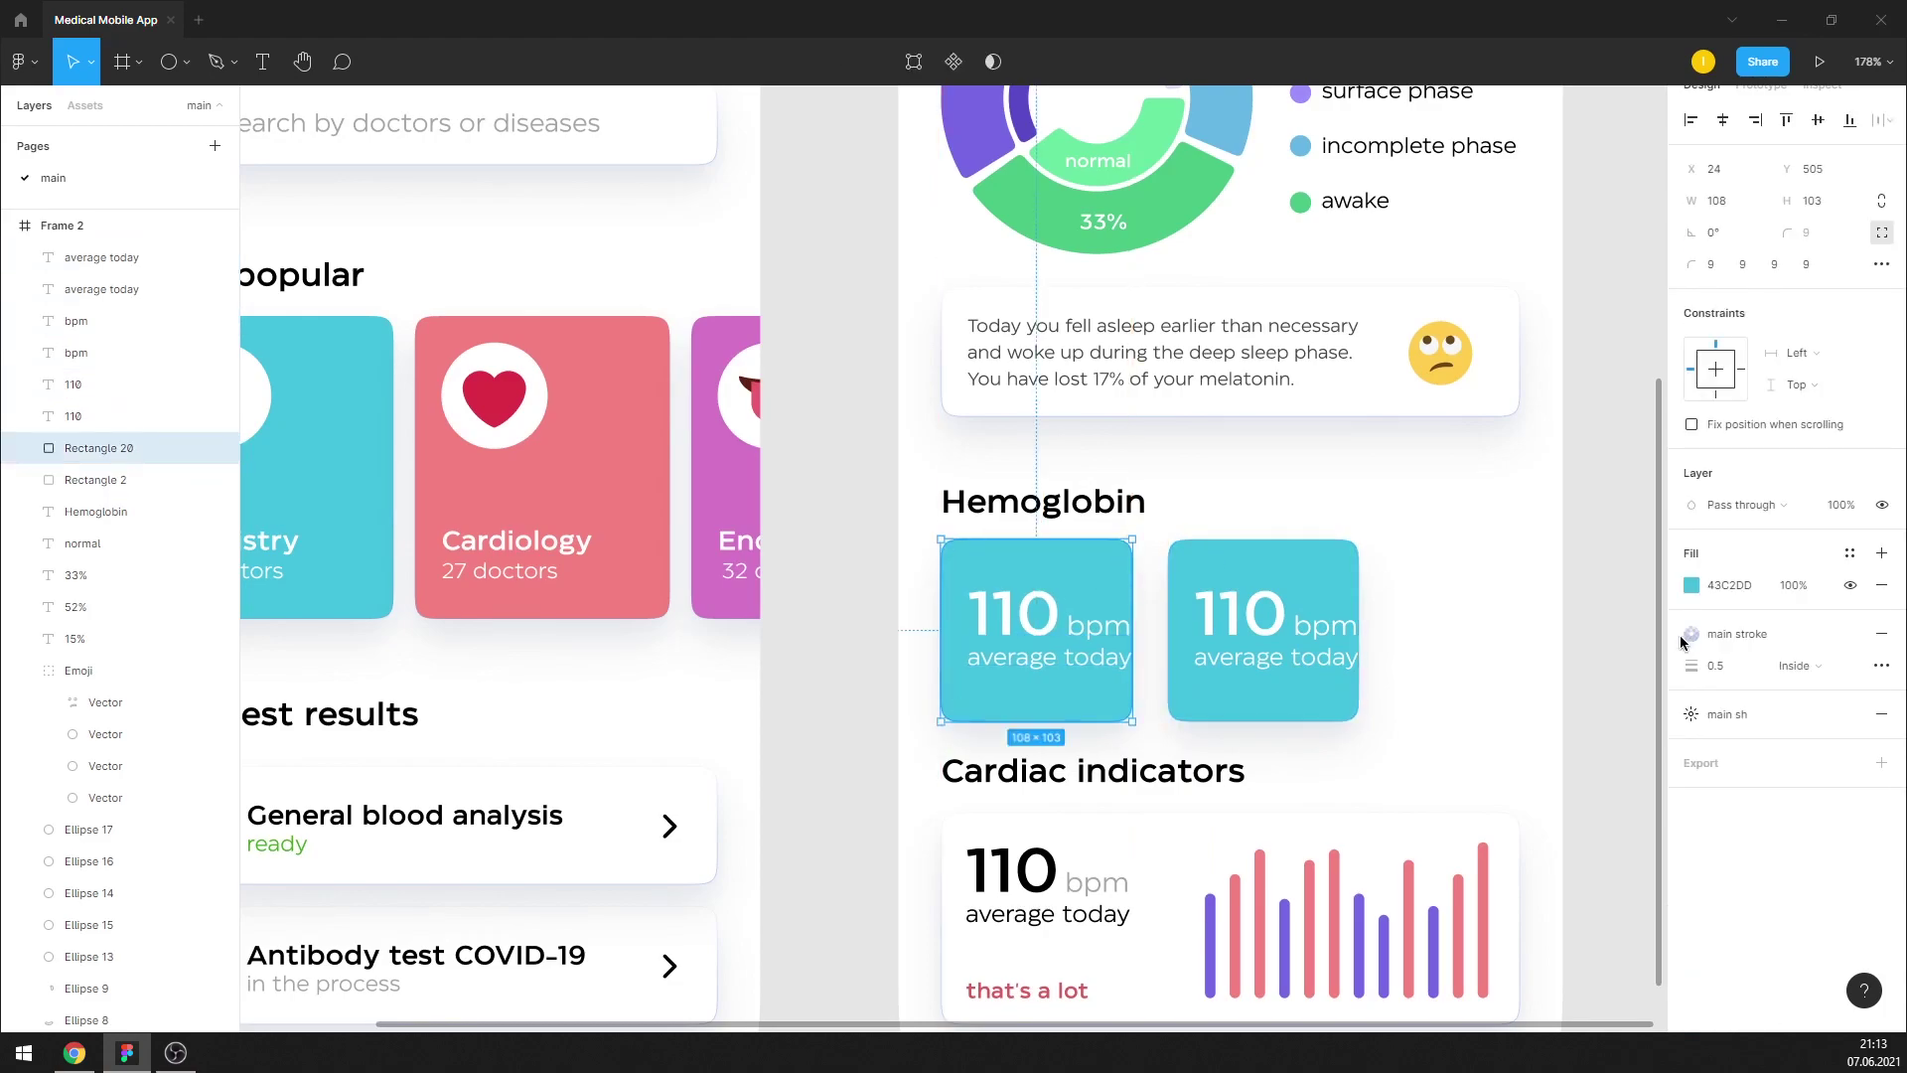
left_click(1691, 585)
left_click(1430, 536)
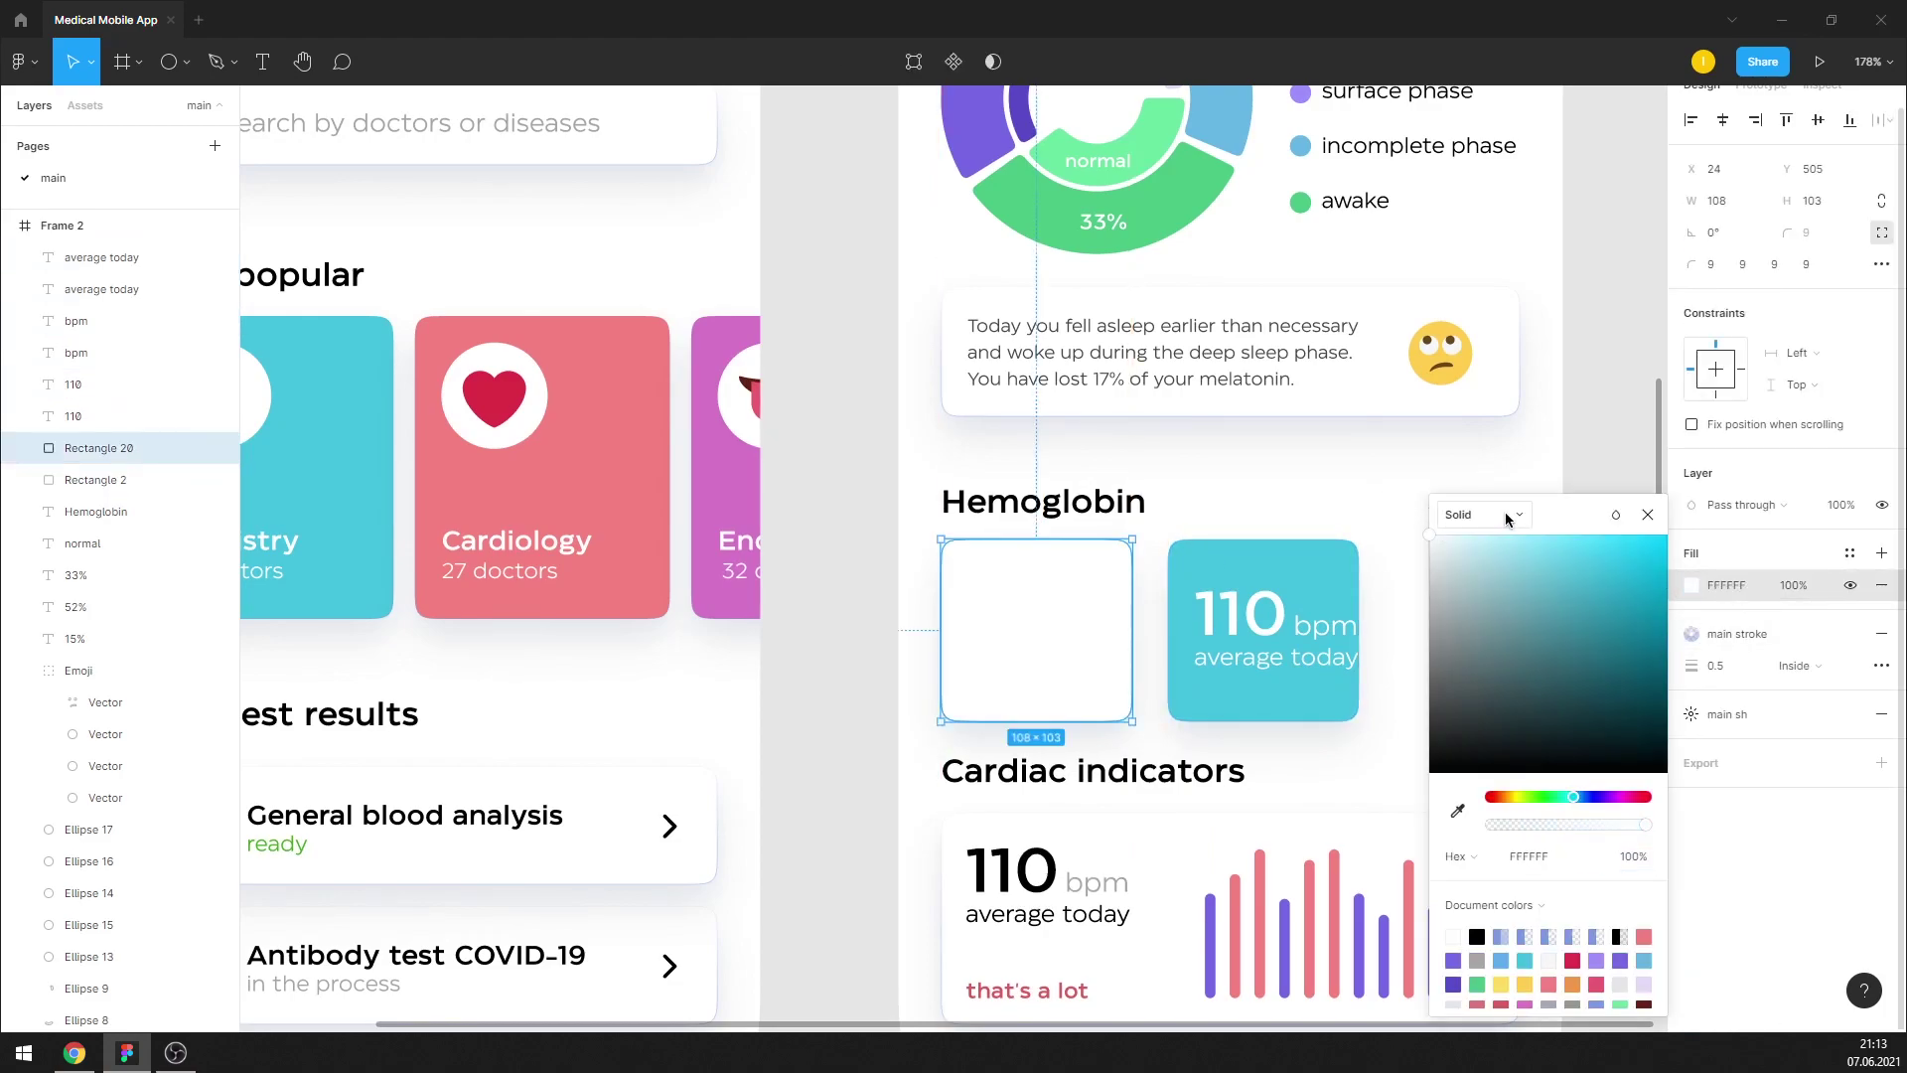
left_click(1589, 796)
left_click(1550, 546)
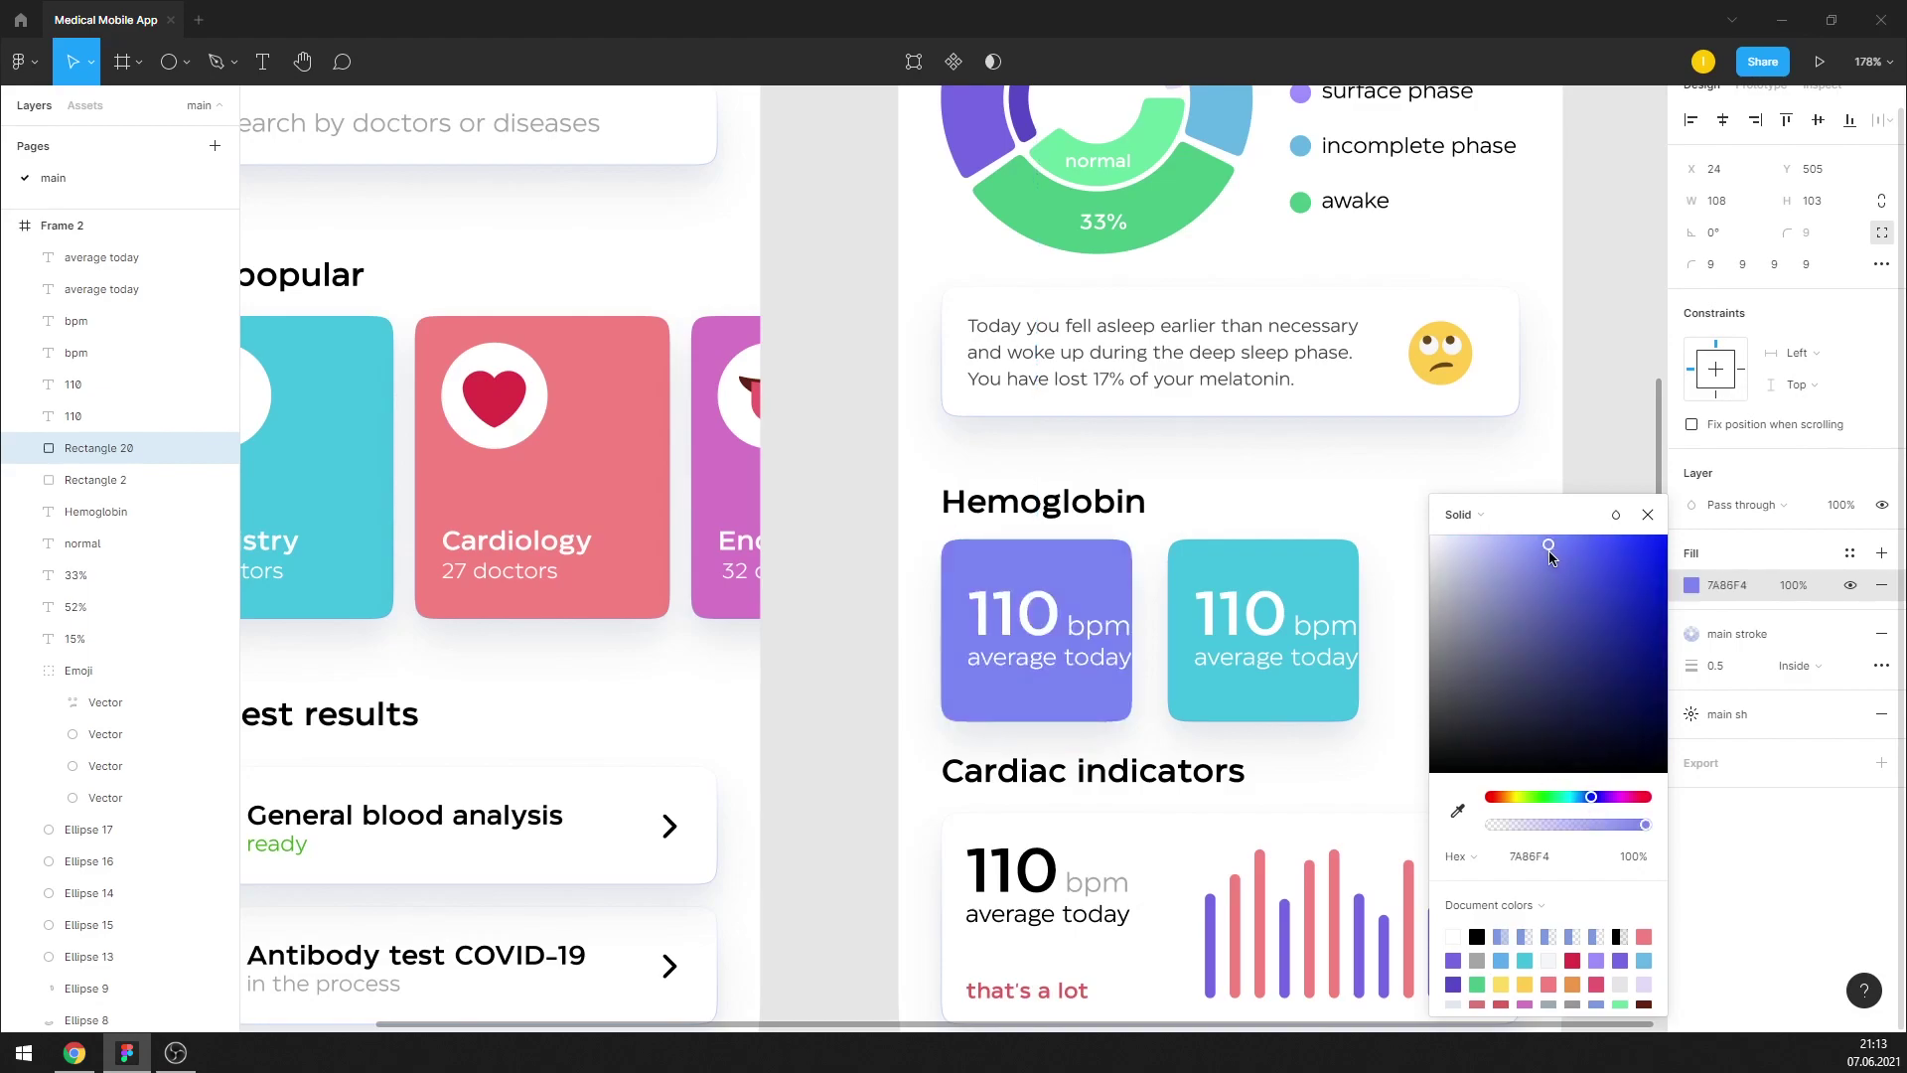
left_click(1648, 515)
left_click(1102, 658)
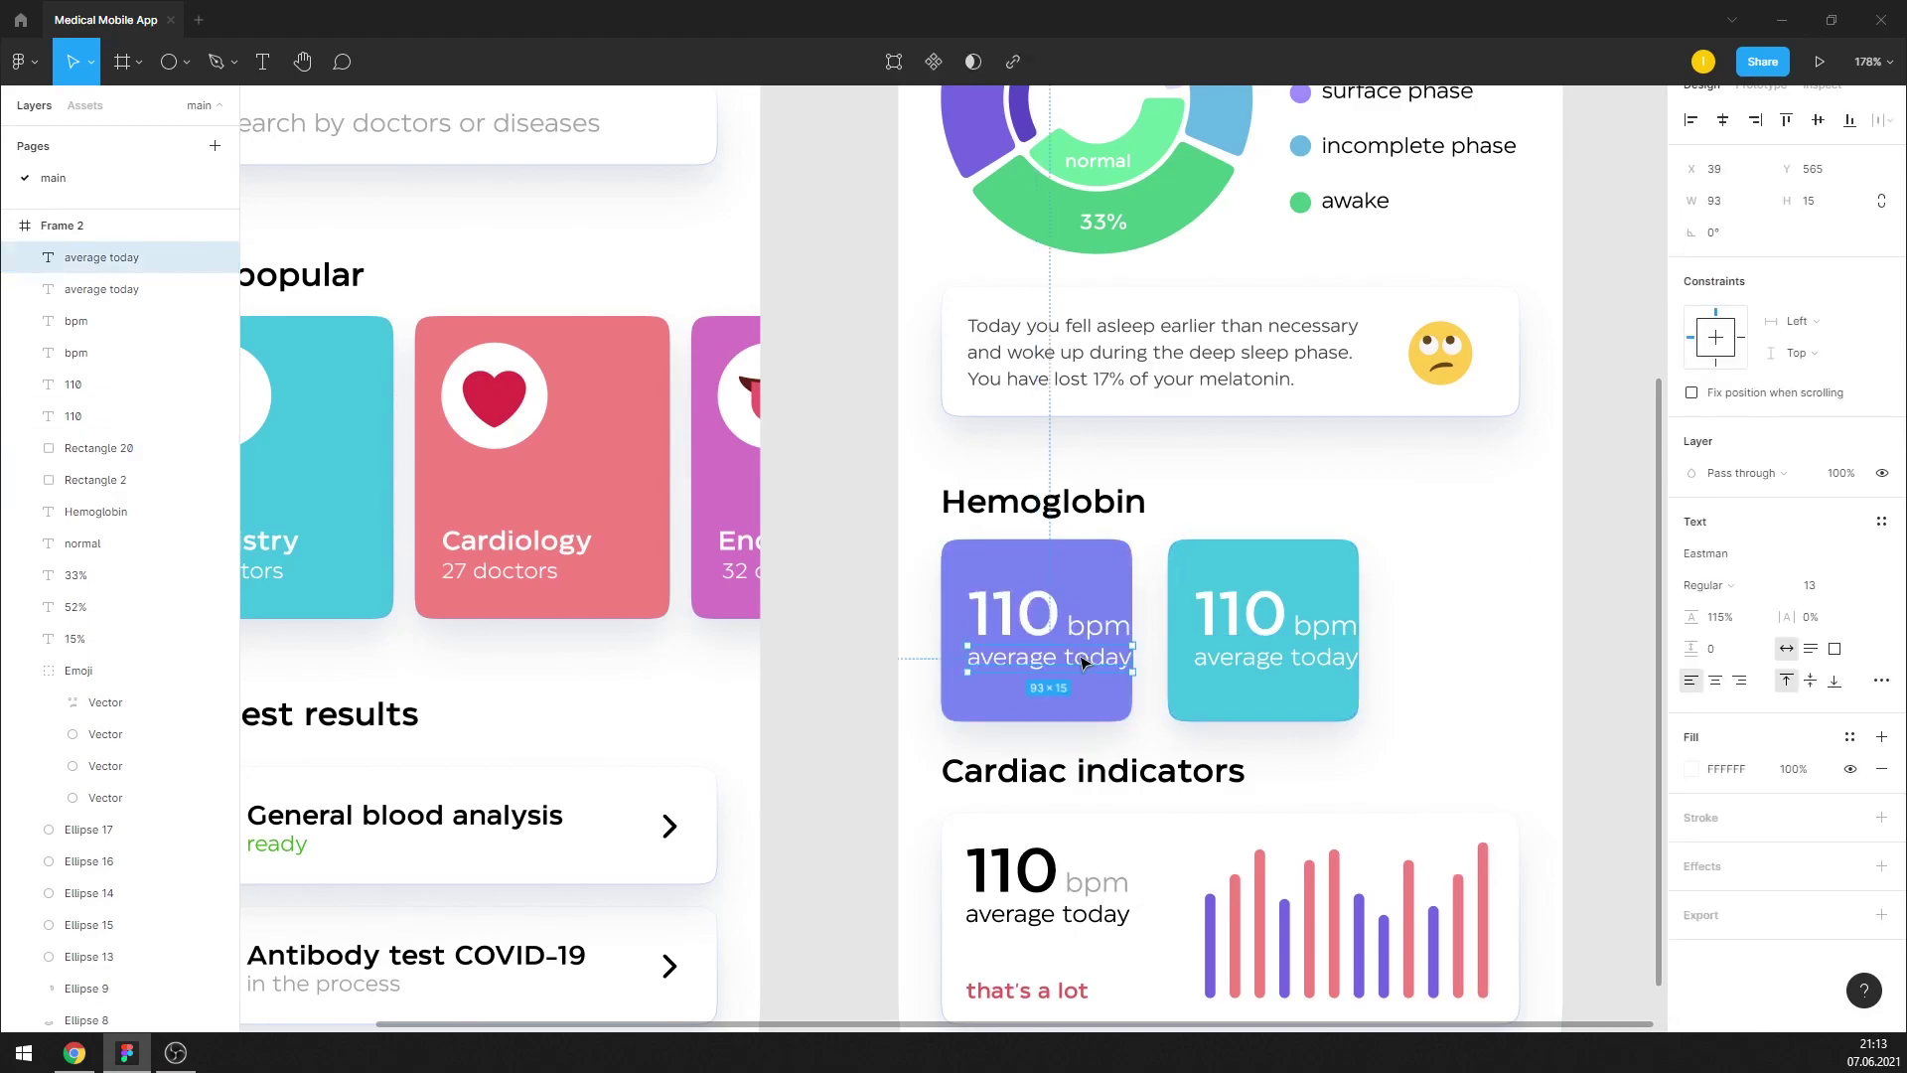
Rename the purple tile's caption to 'average jun' with centred text alignment
double_click(1080, 658)
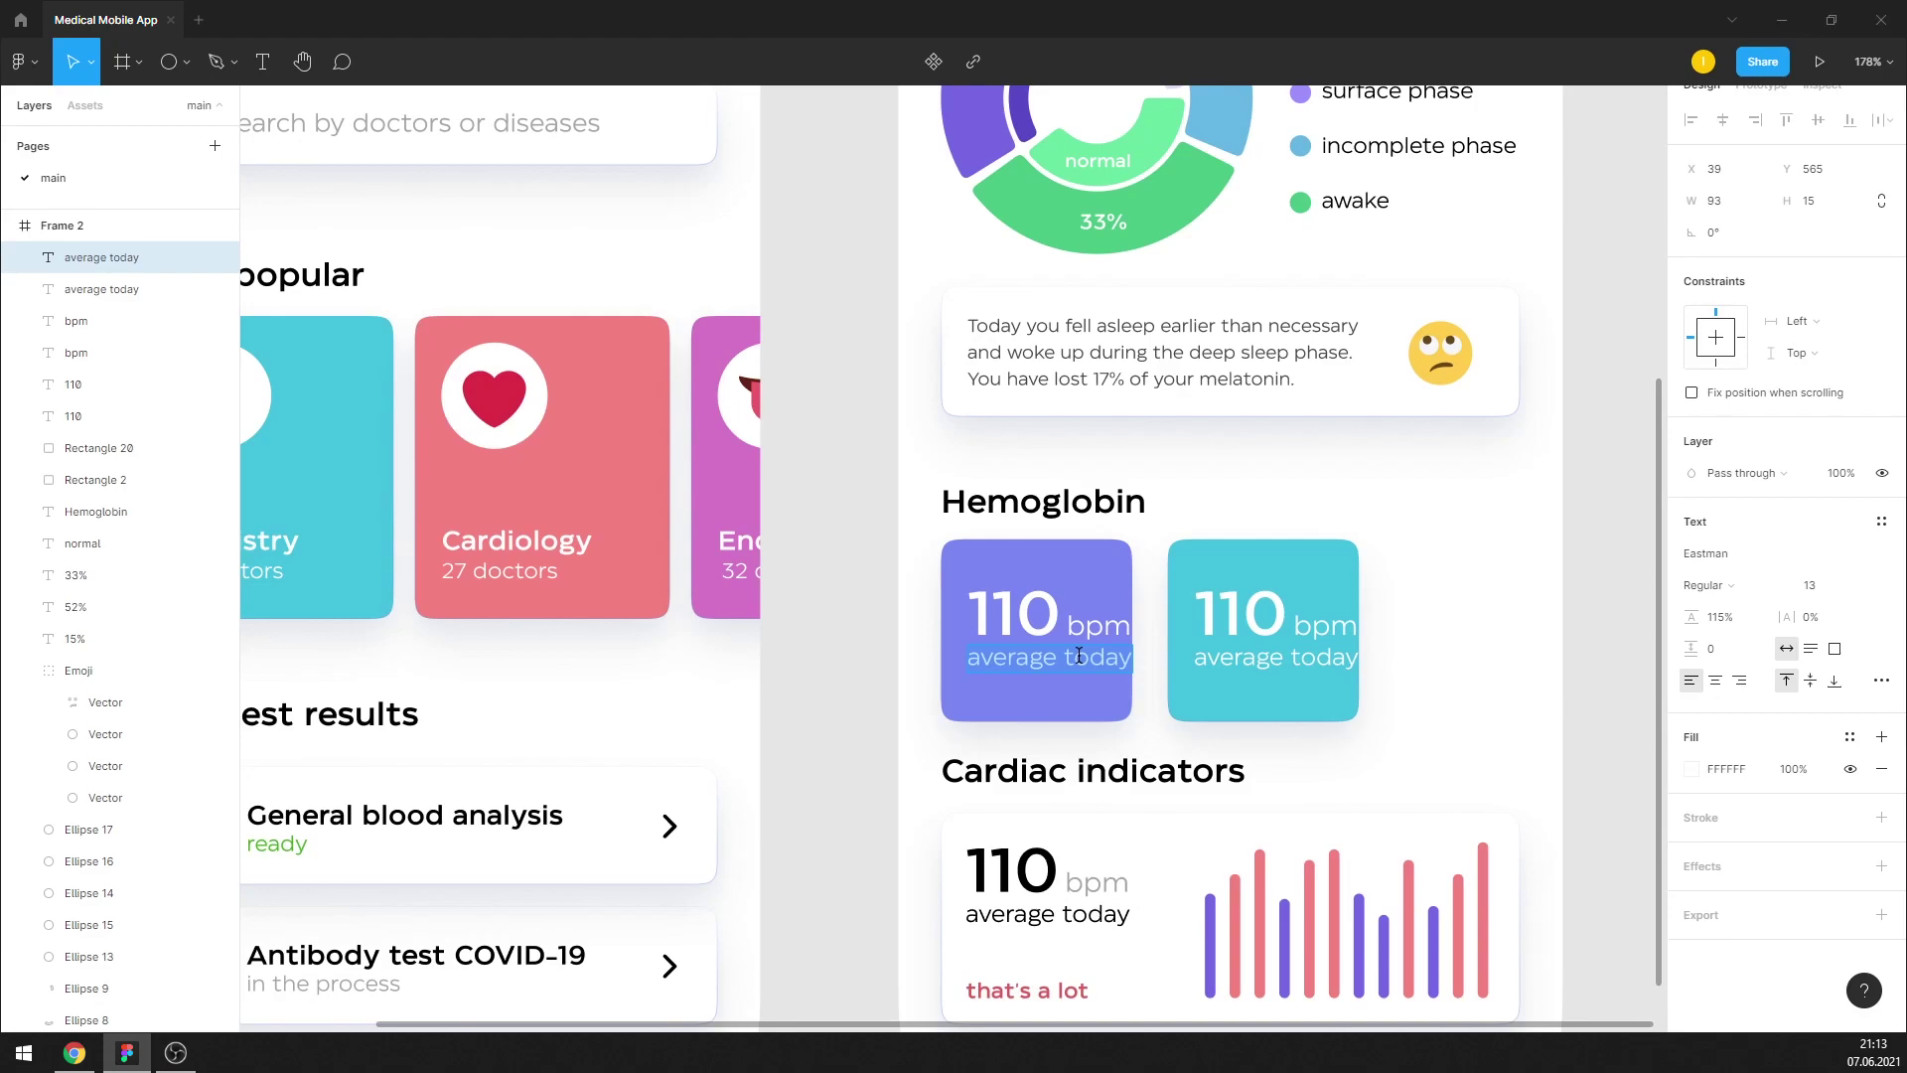
type("Ju")
key("ctrl+z")
key("Escape")
type("jun")
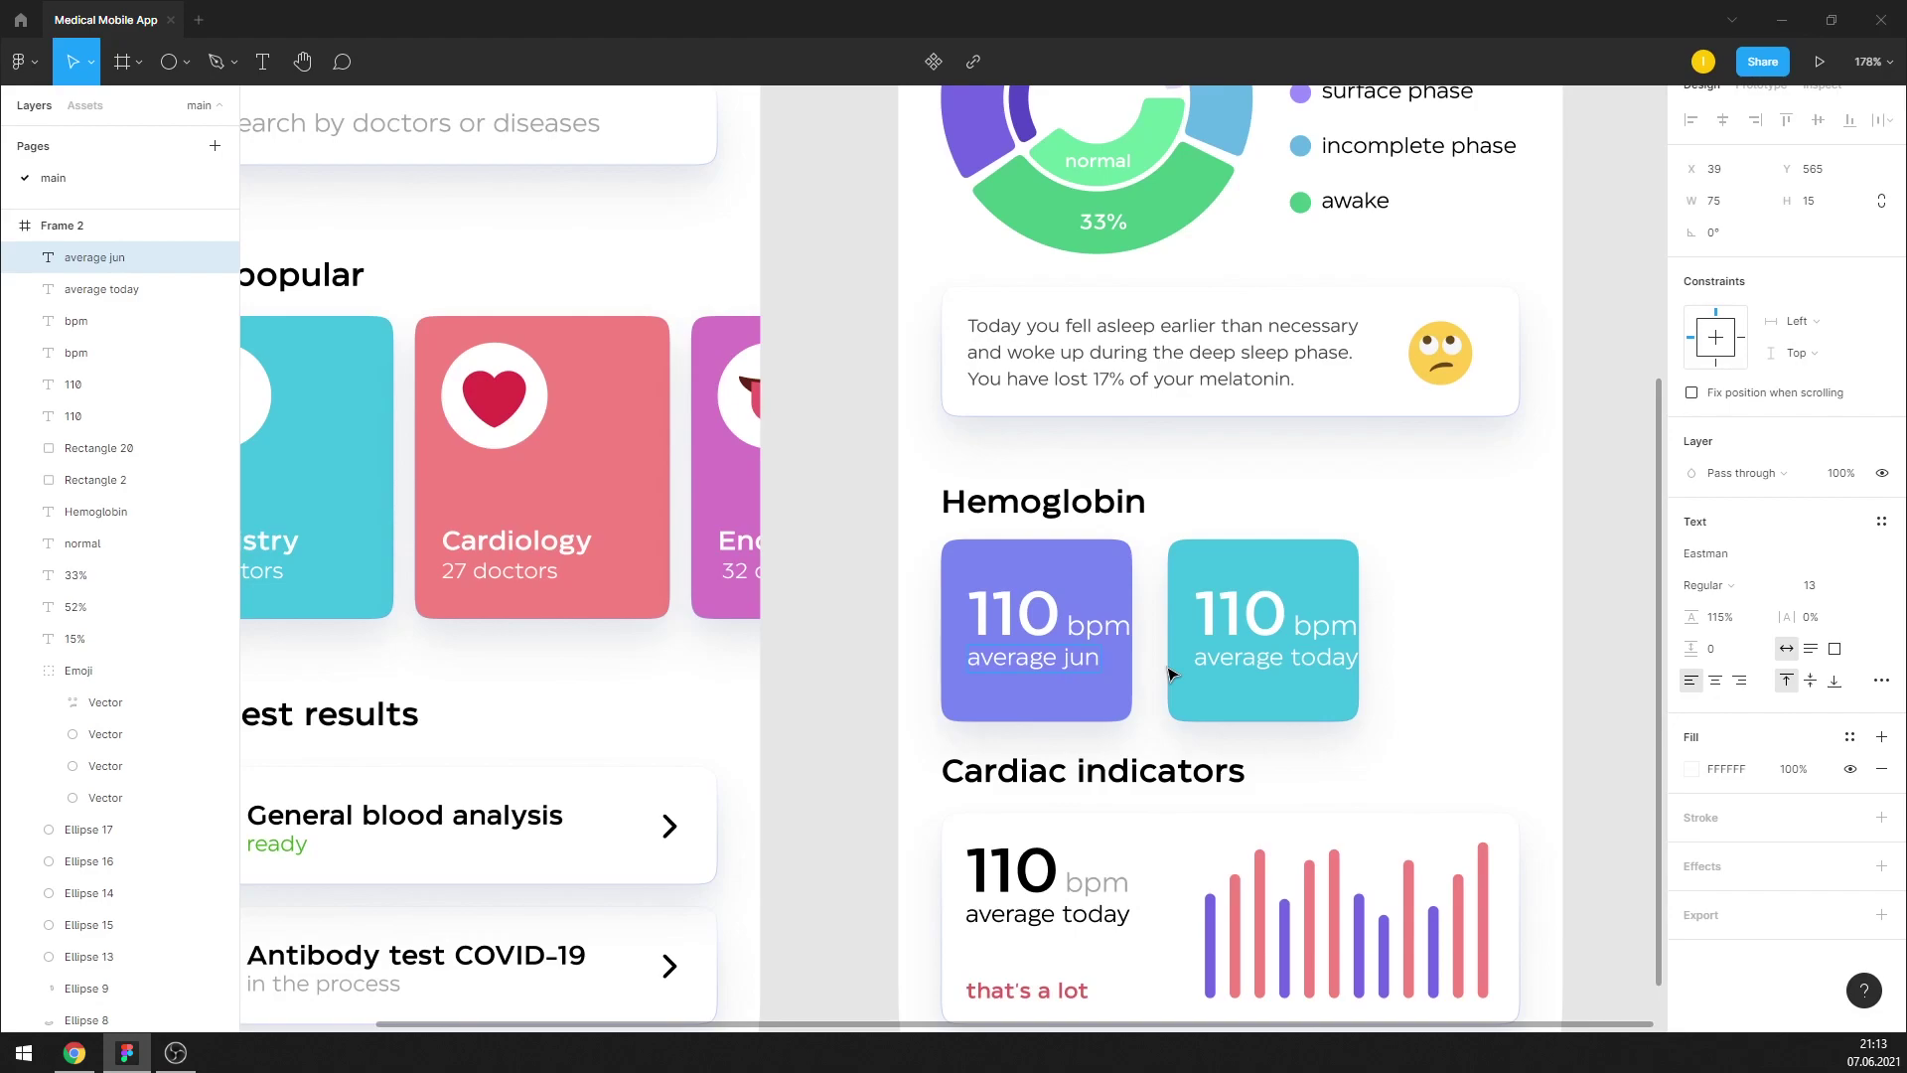
key("Escape")
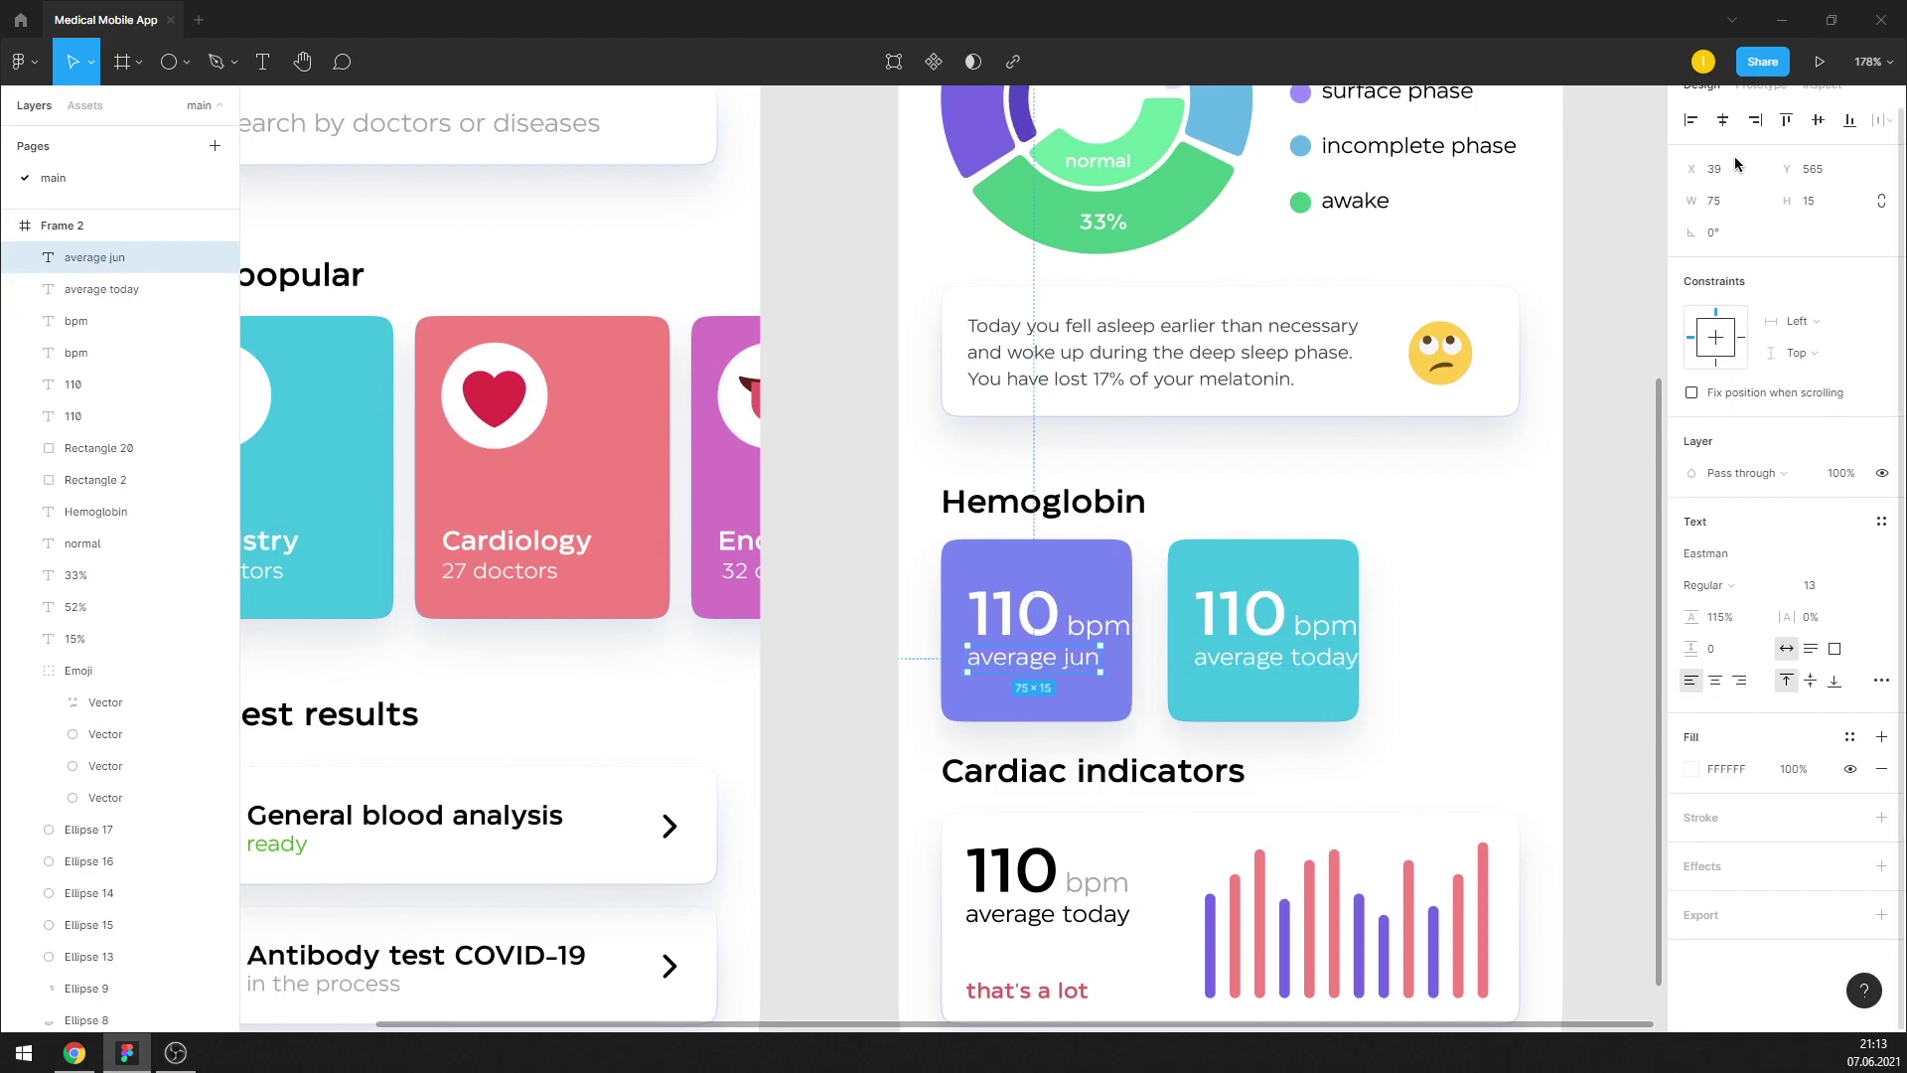
left_click(1721, 679)
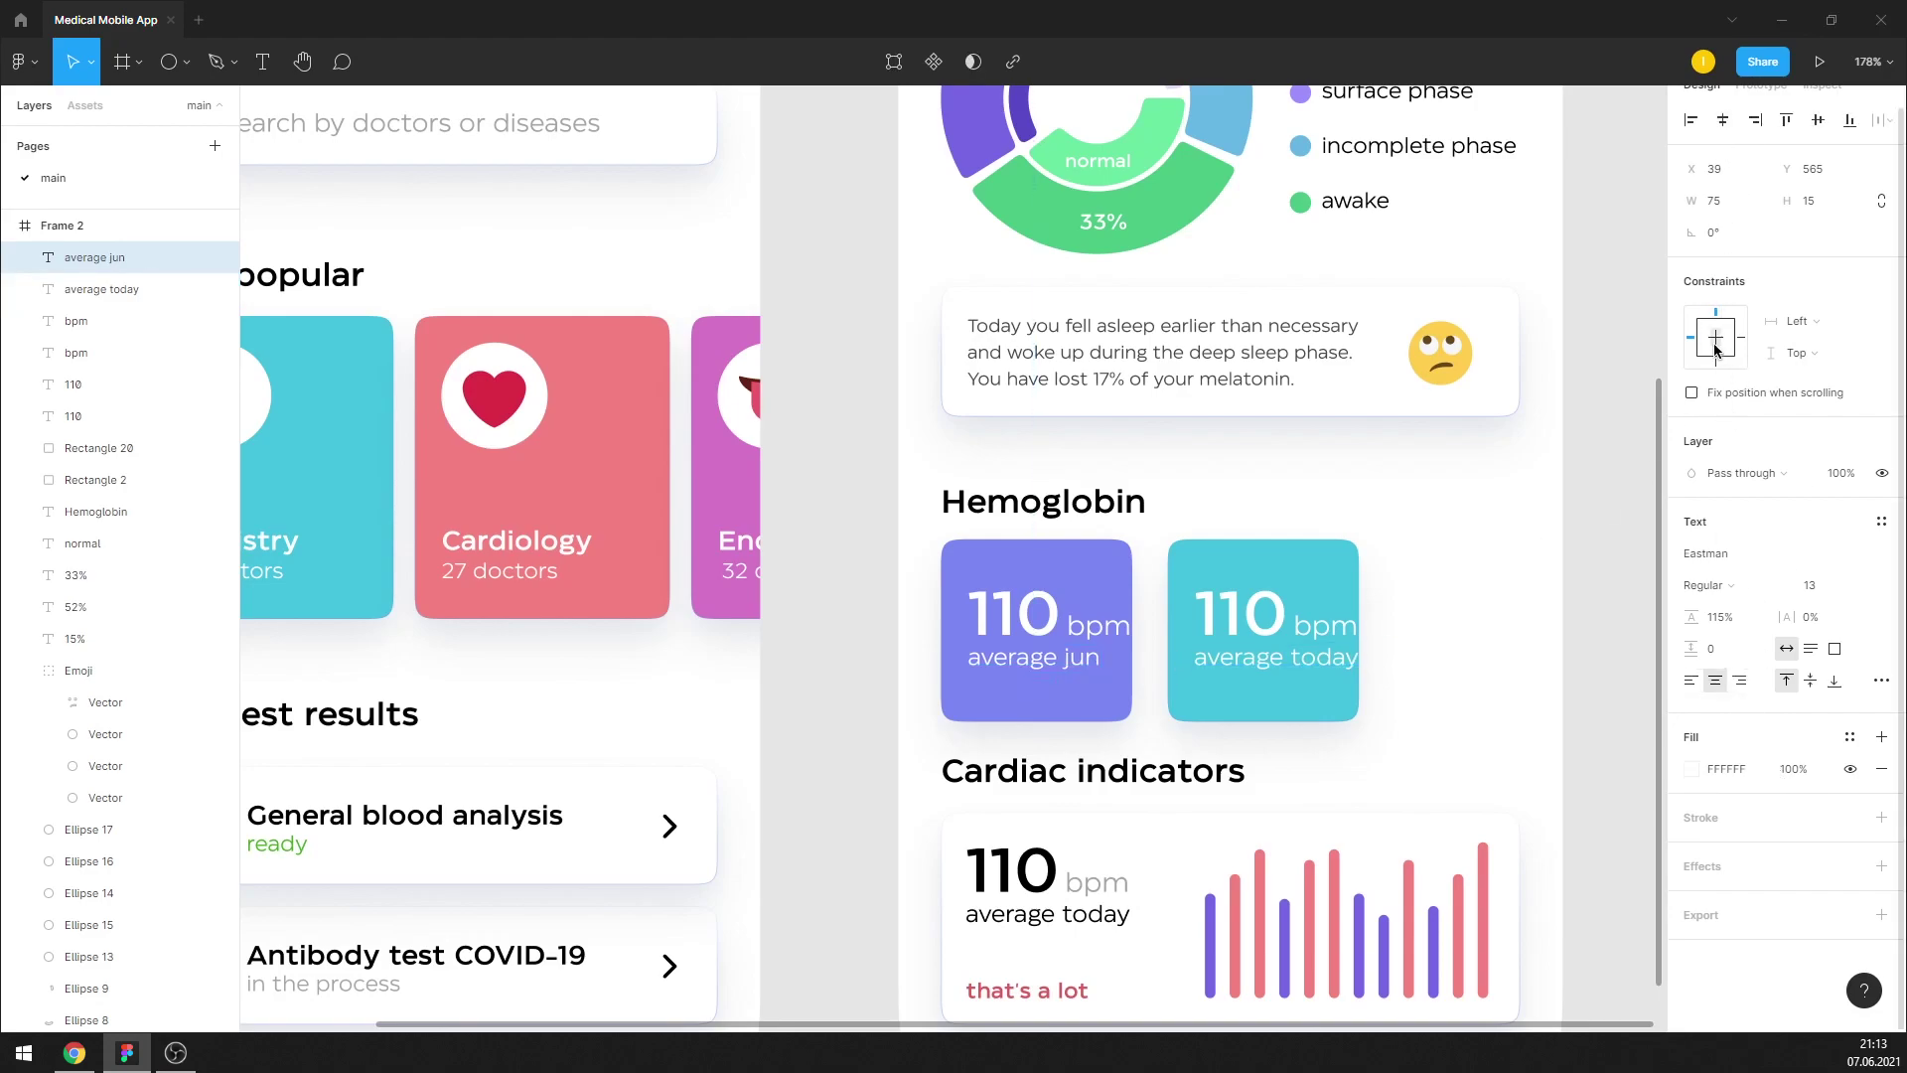
Stack 110, bpm and the average jun caption vertically inside the purple tile
left_click(98, 448, "shift")
left_click(1388, 583)
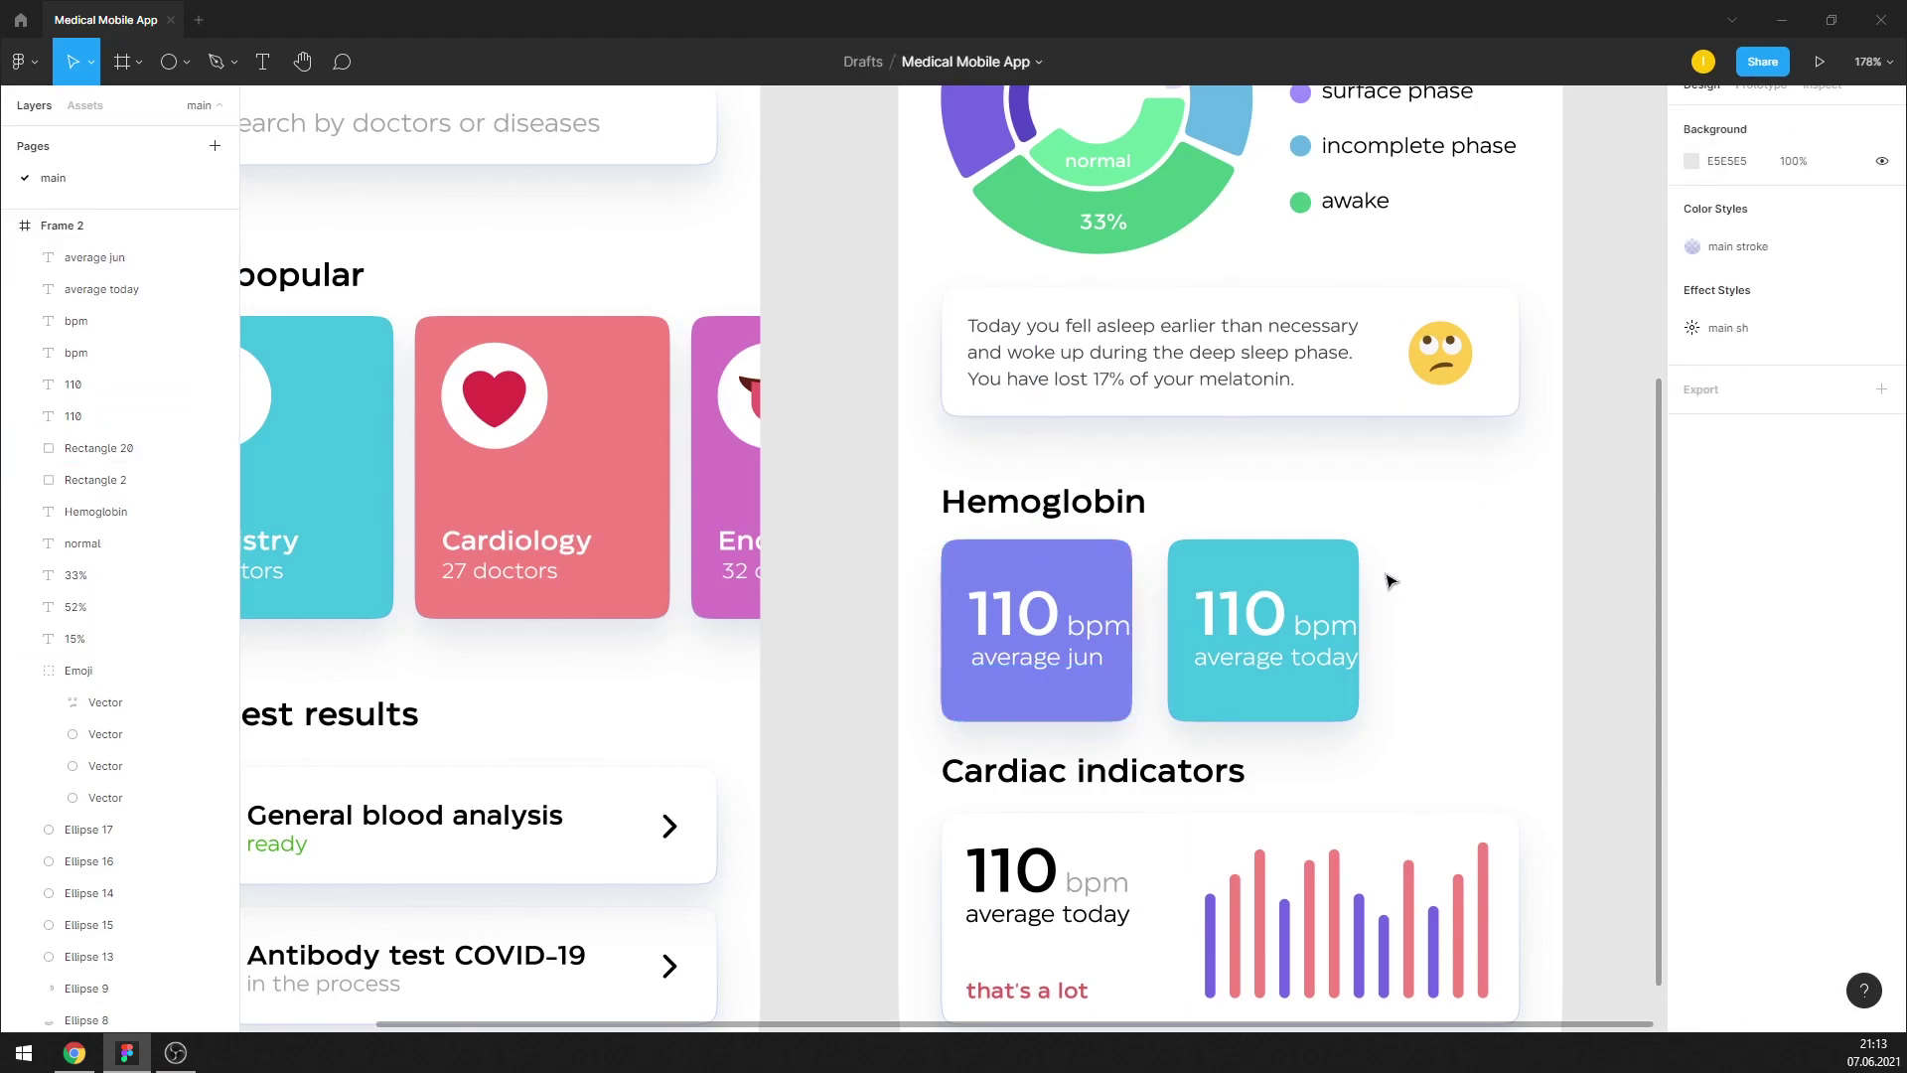
left_click_drag(1022, 659, 1072, 701)
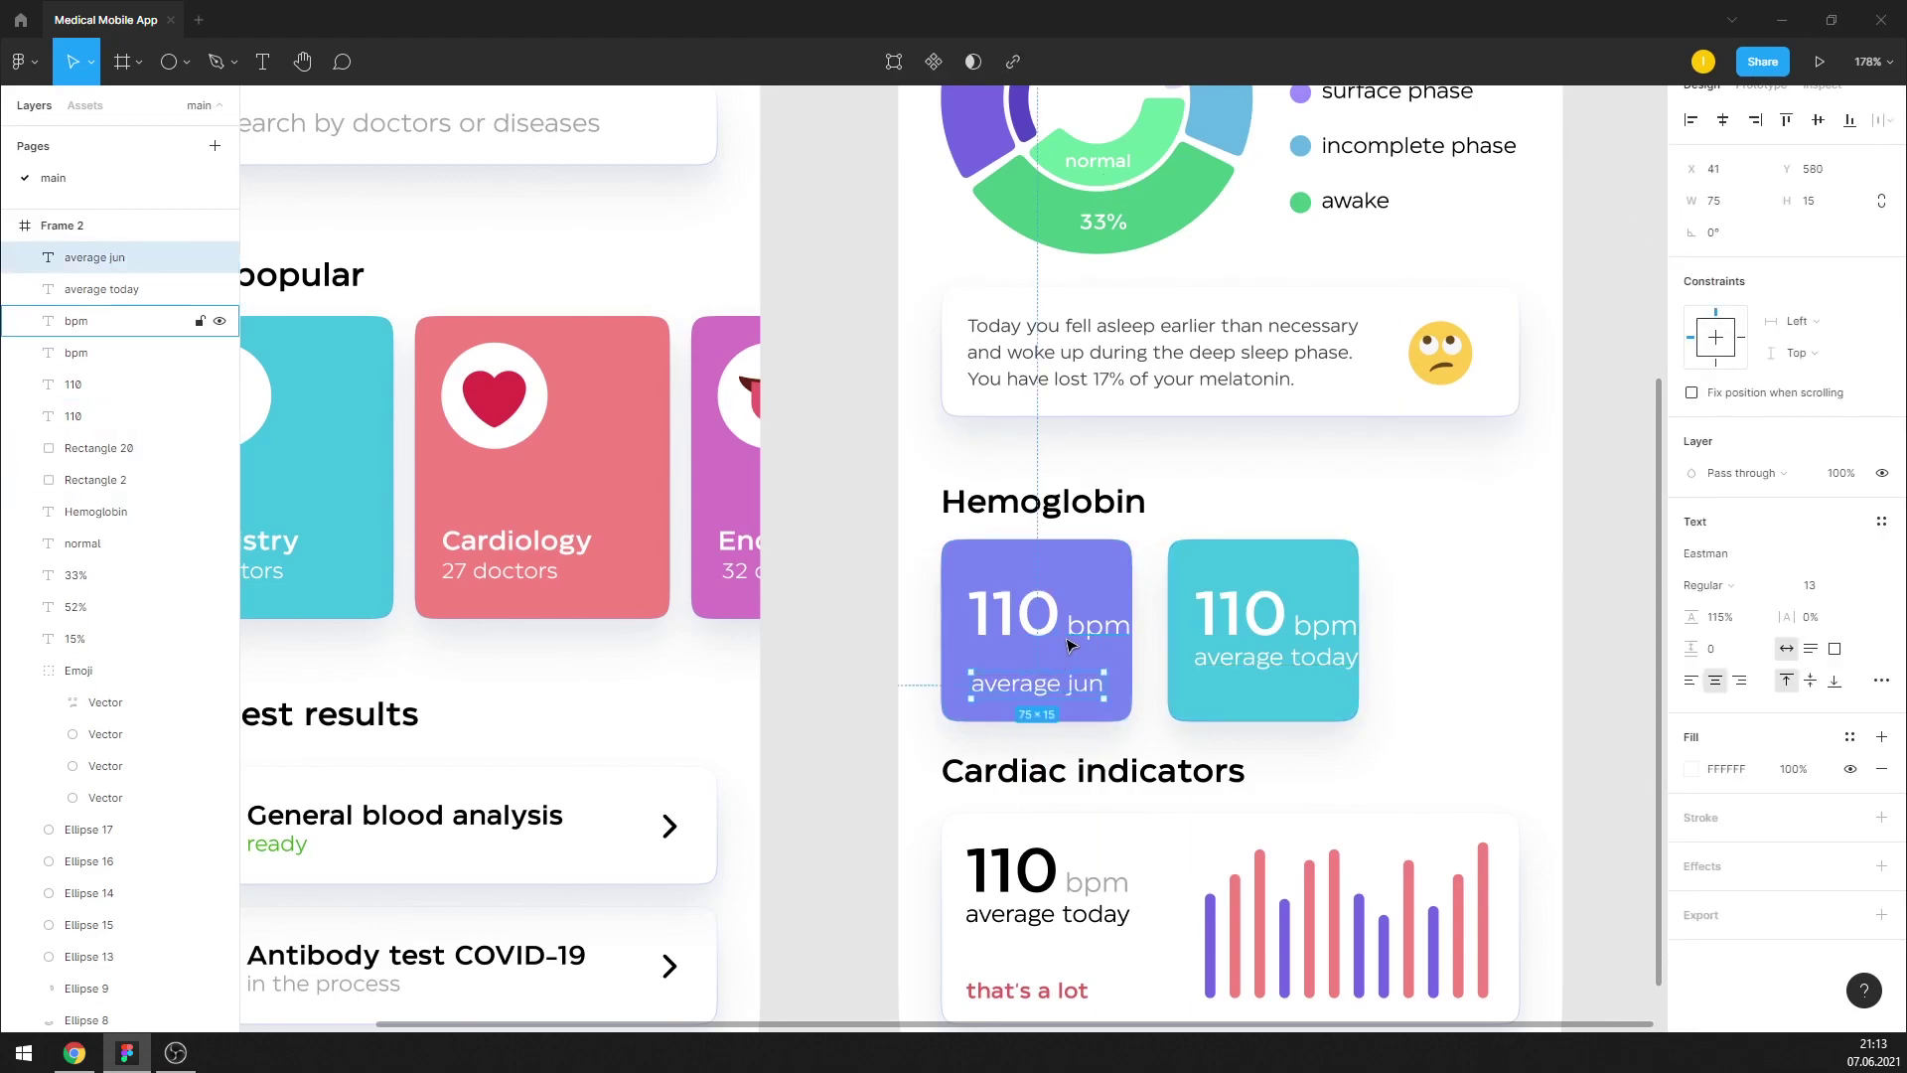
left_click_drag(1087, 642, 1017, 676)
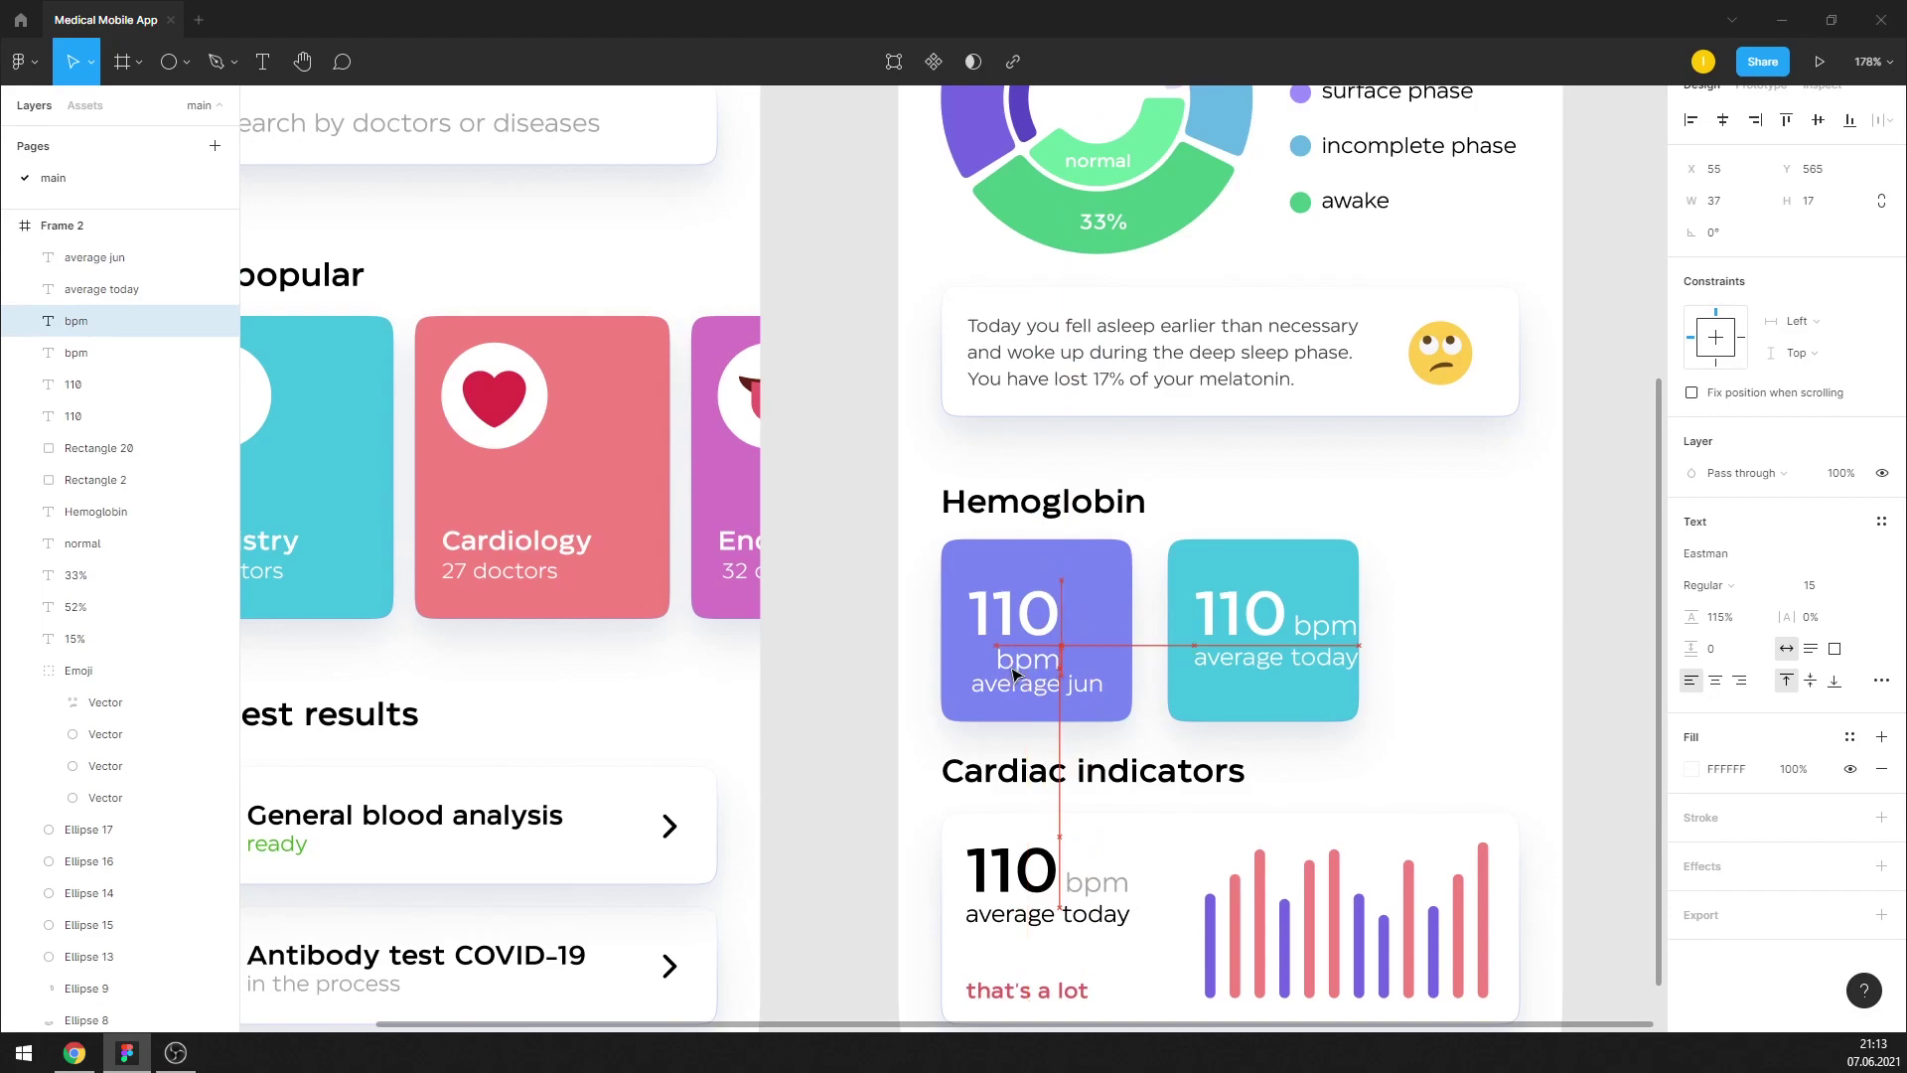
left_click(1054, 613, "shift")
left_click_drag(1053, 613, 1071, 588)
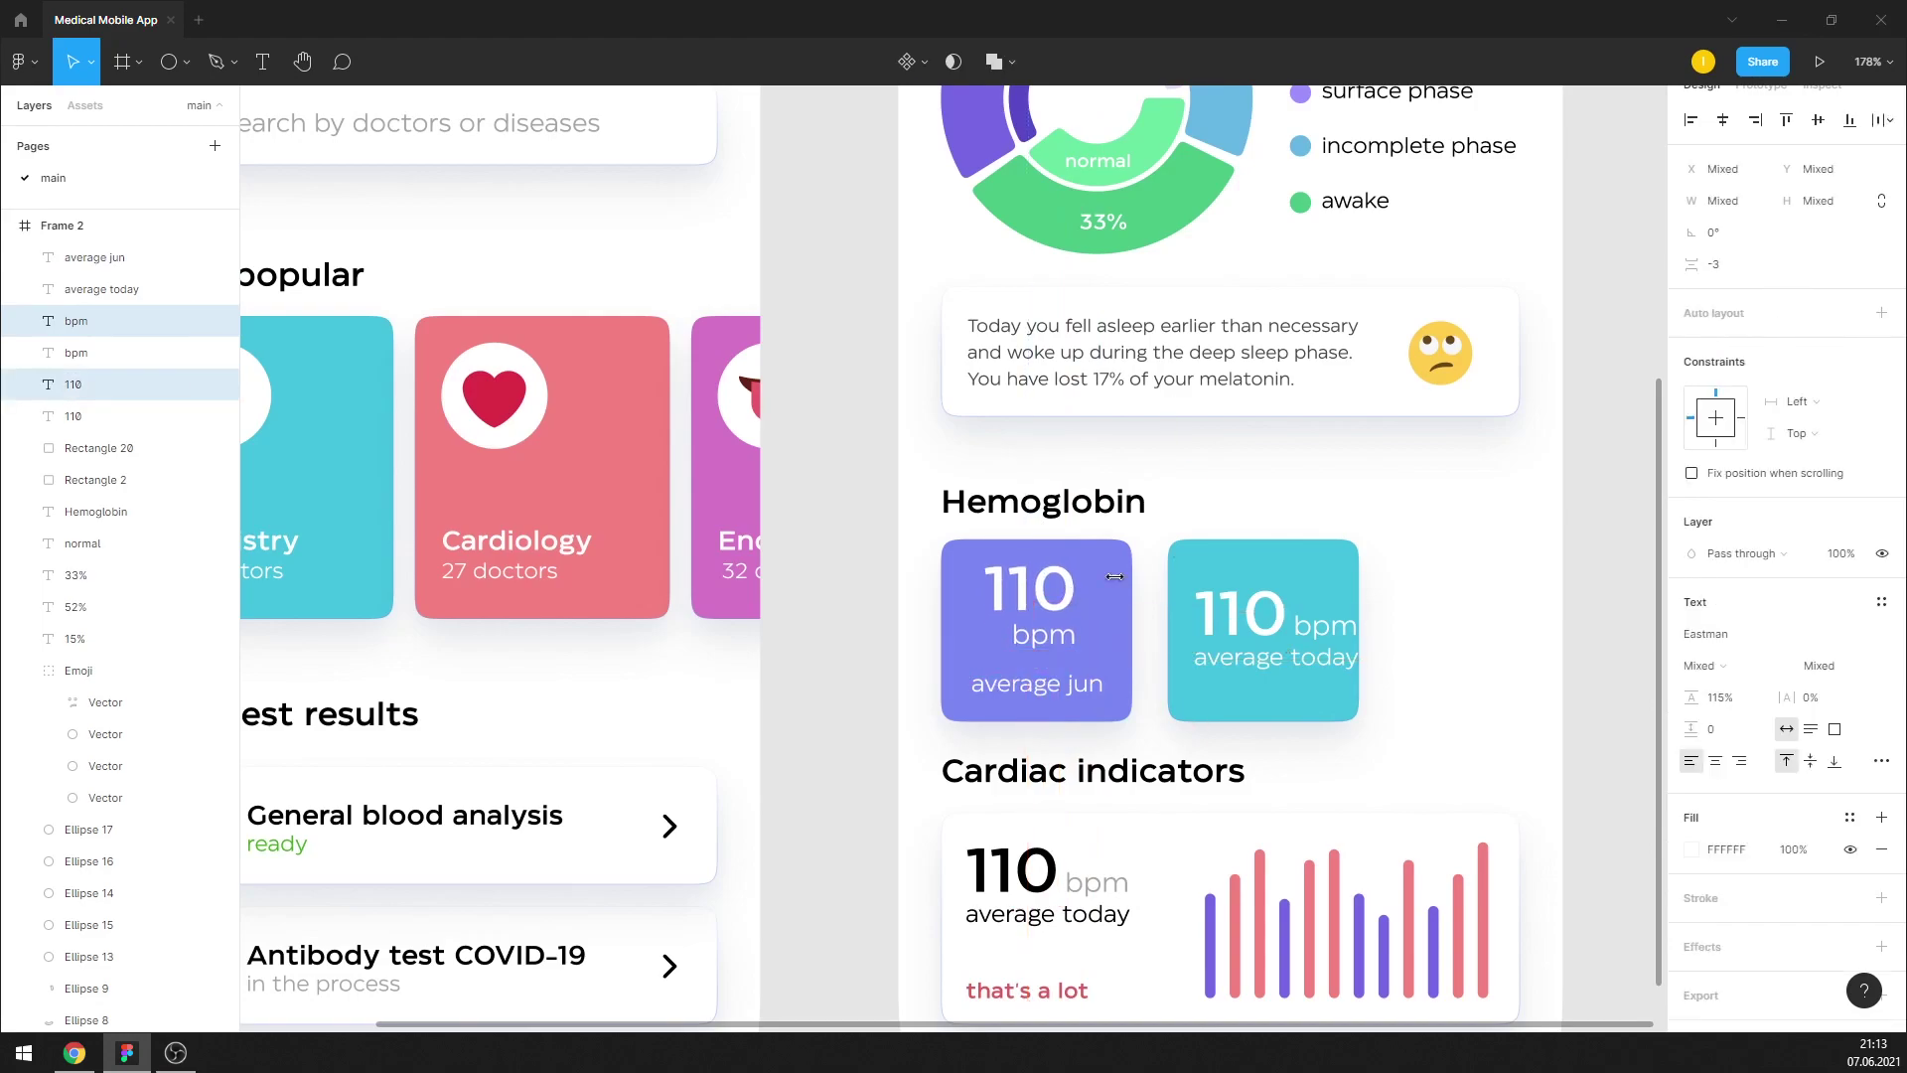
Change the purple tile's reading from 110 bpm to 108 Hgb
left_click(1716, 761)
left_click(1446, 562)
double_click(1026, 638)
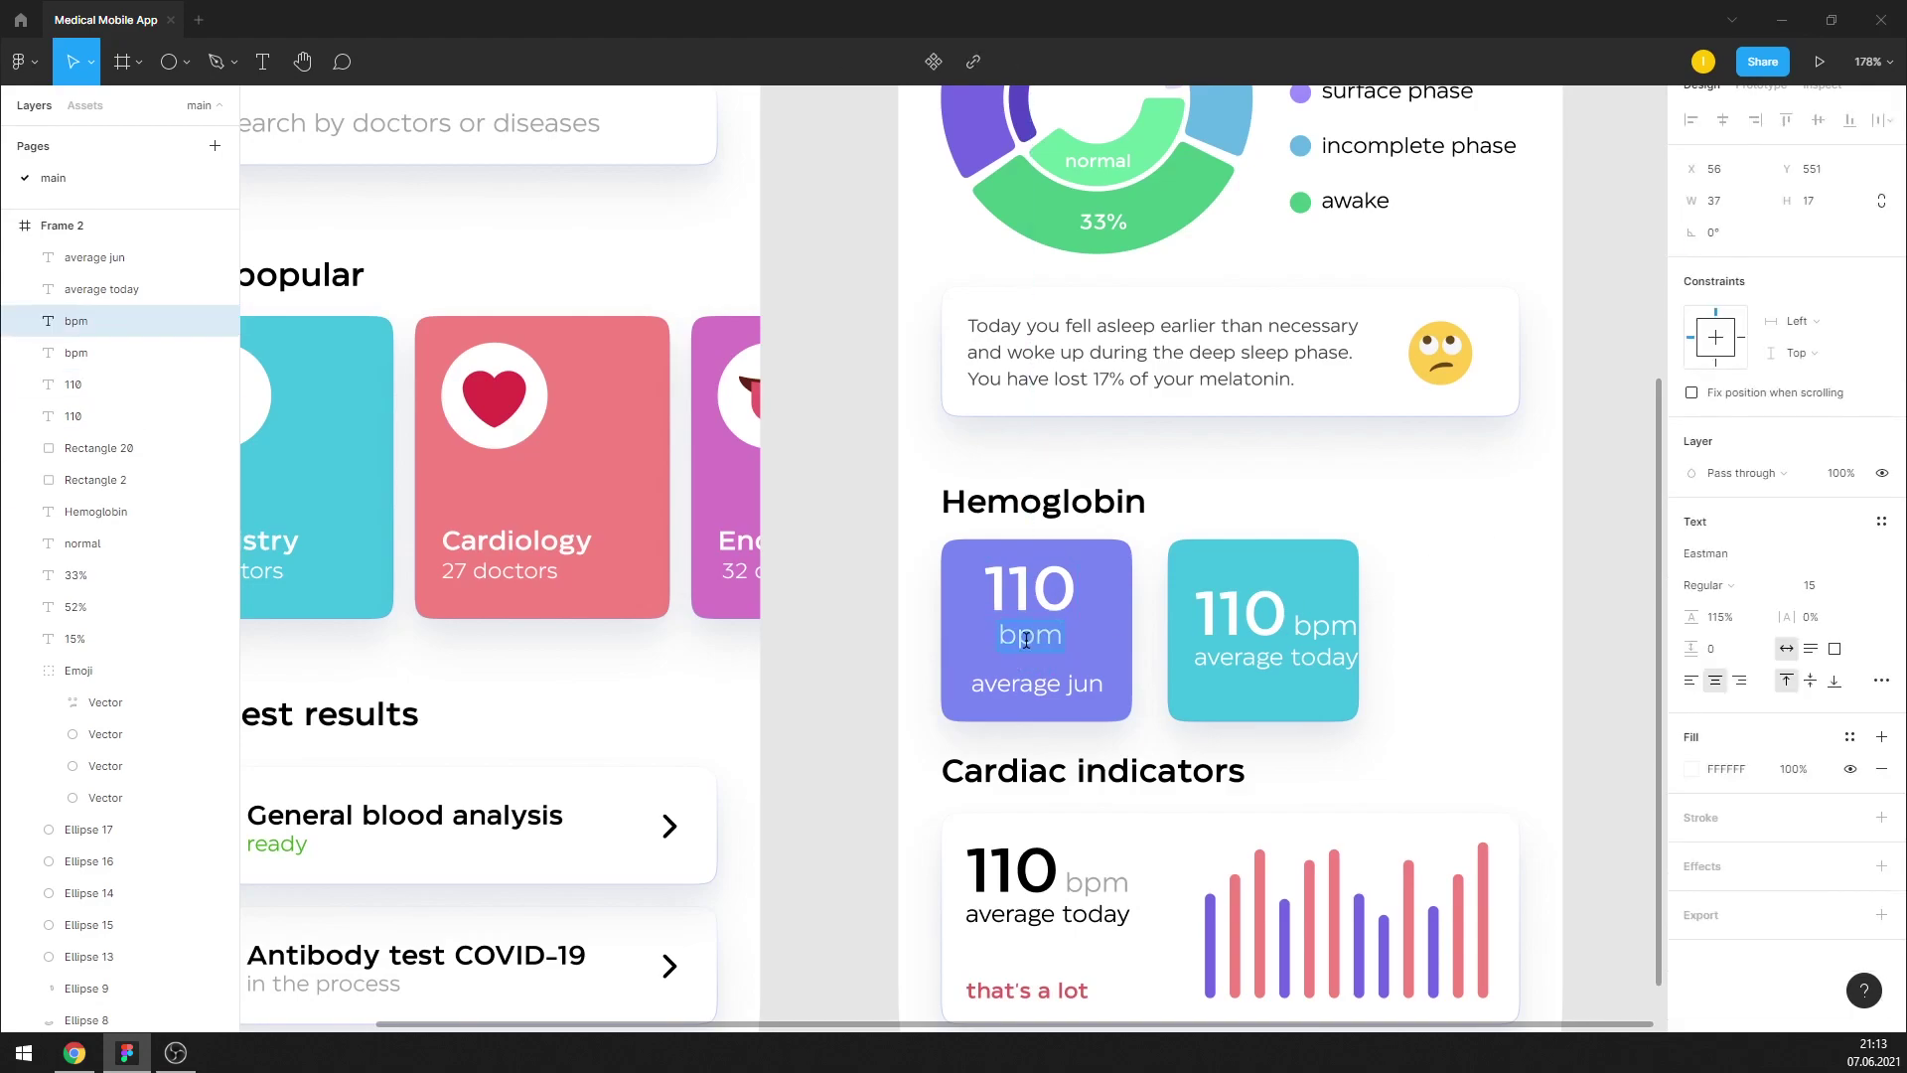
type("Hgb")
double_click(1071, 593)
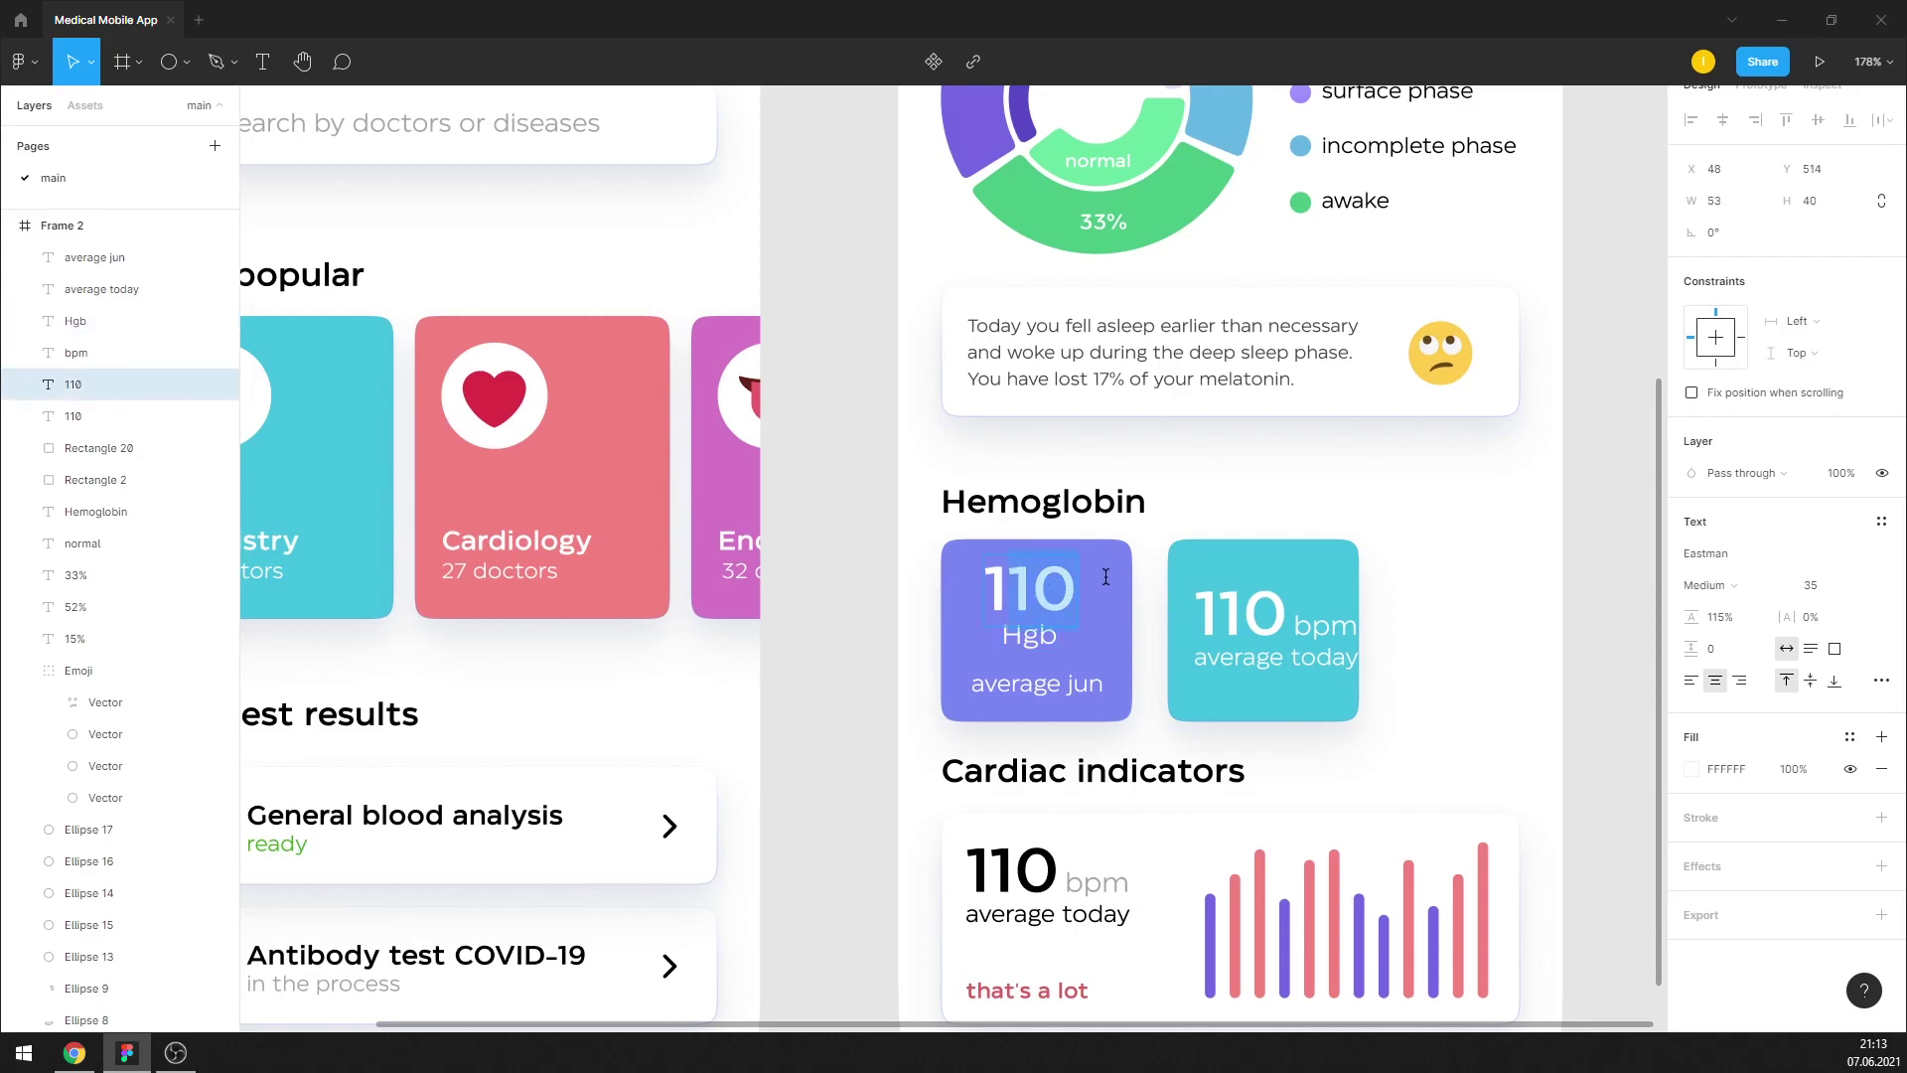
type("108")
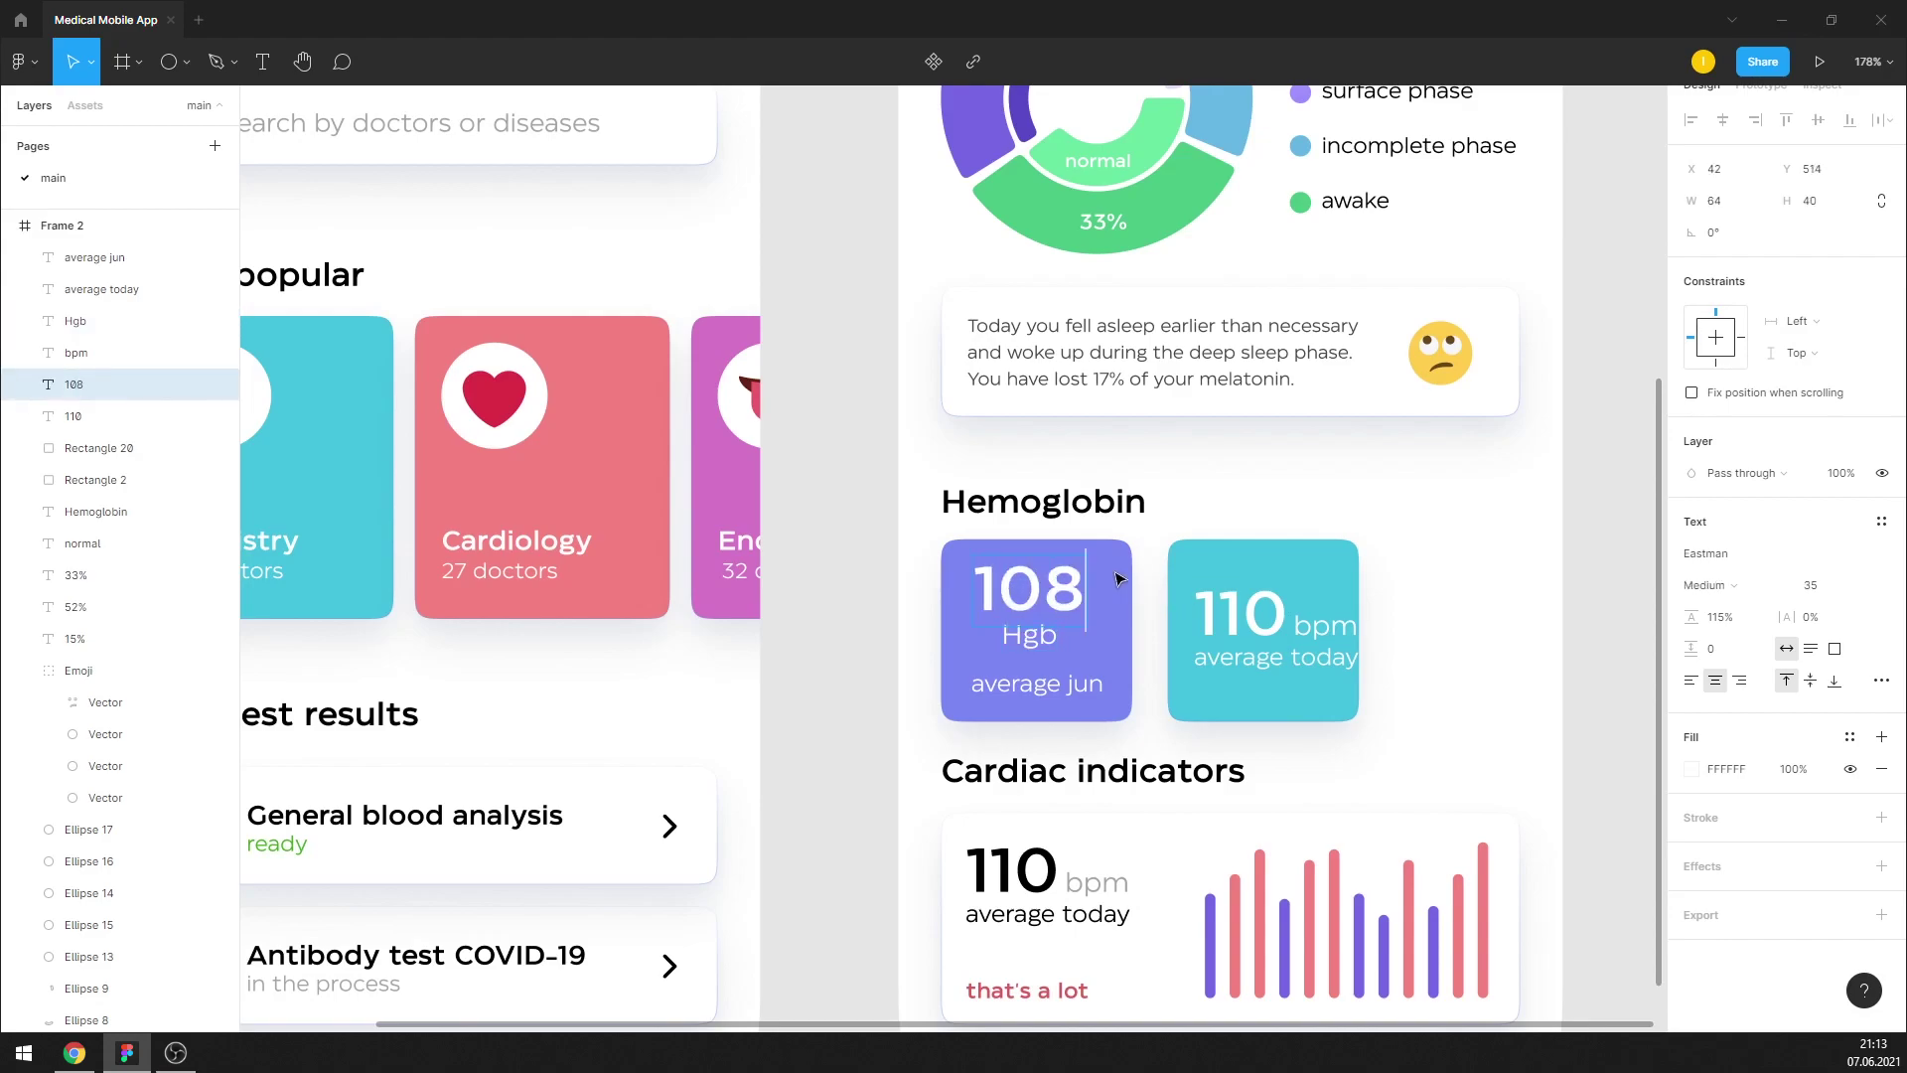
Centre the average jun caption under 108 Hgb in the purple tile
left_click(1061, 644, "shift")
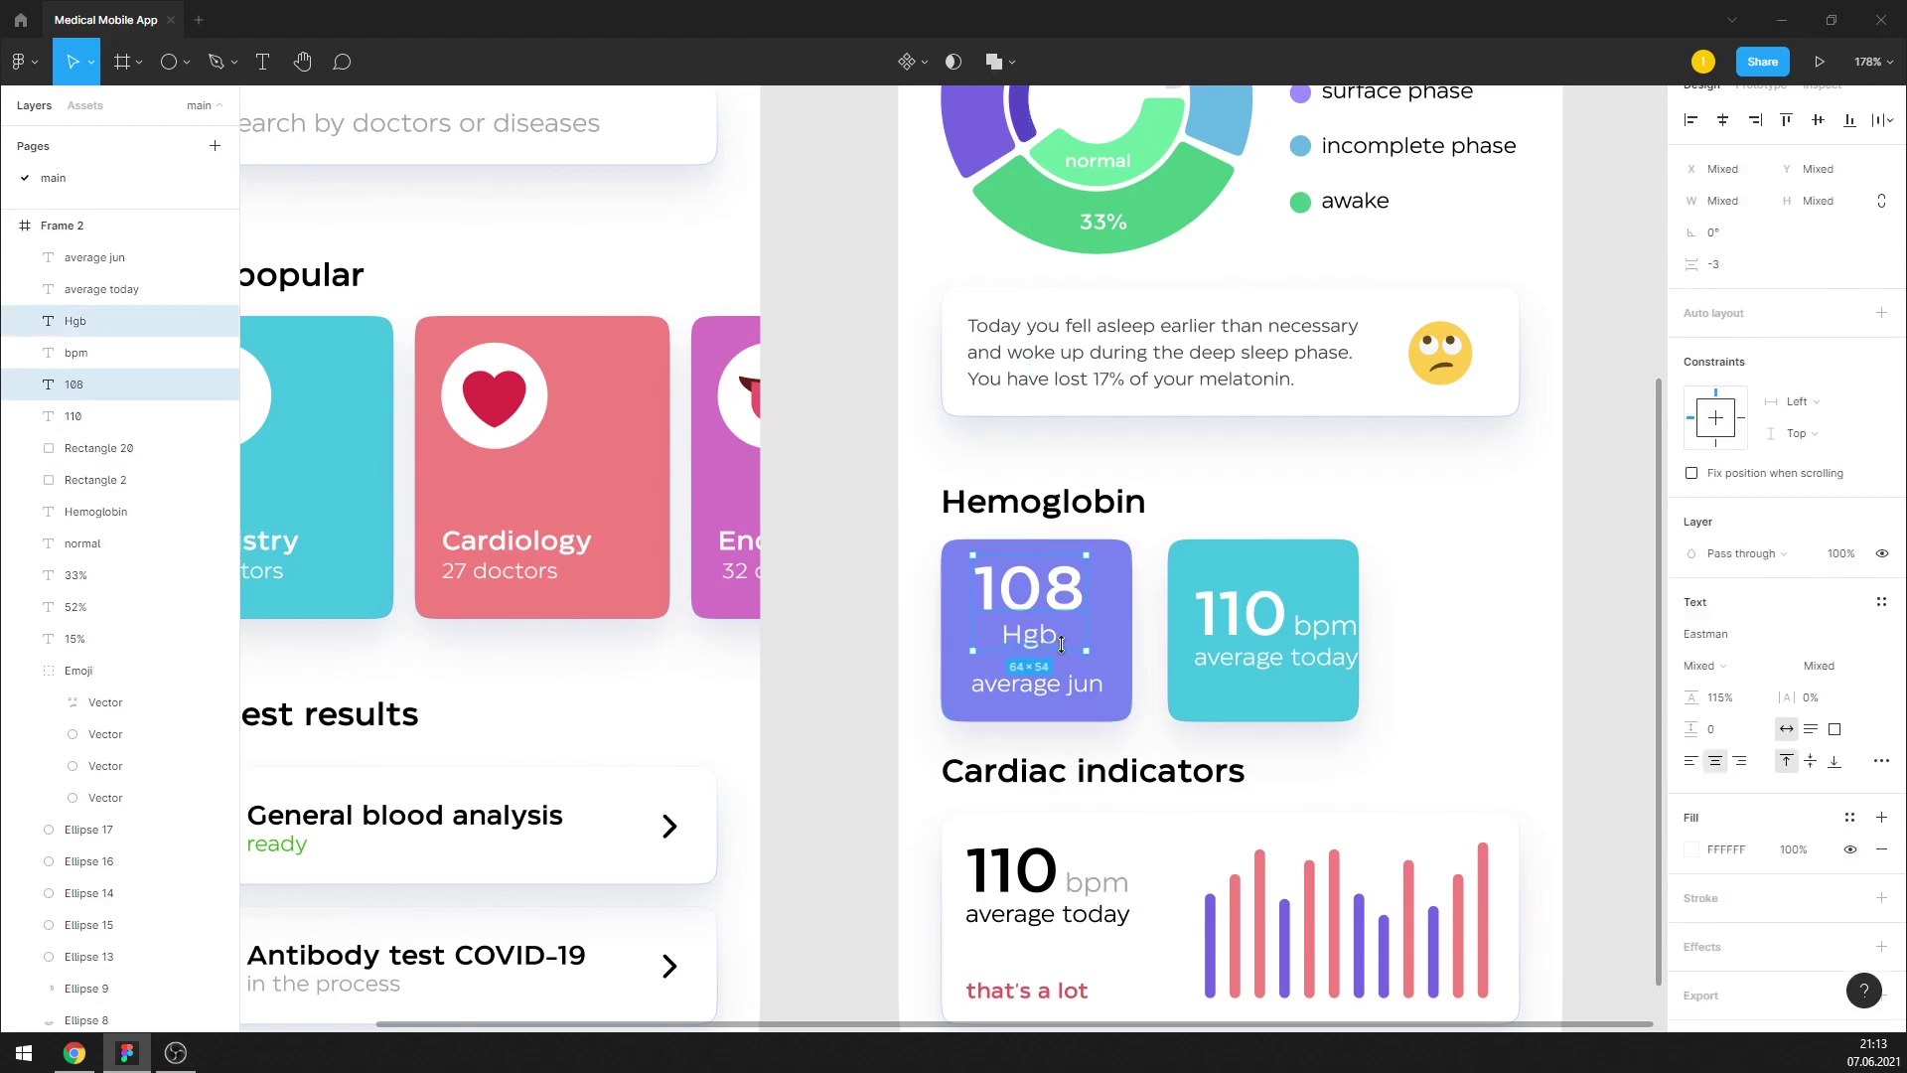
left_click(1114, 636, "shift")
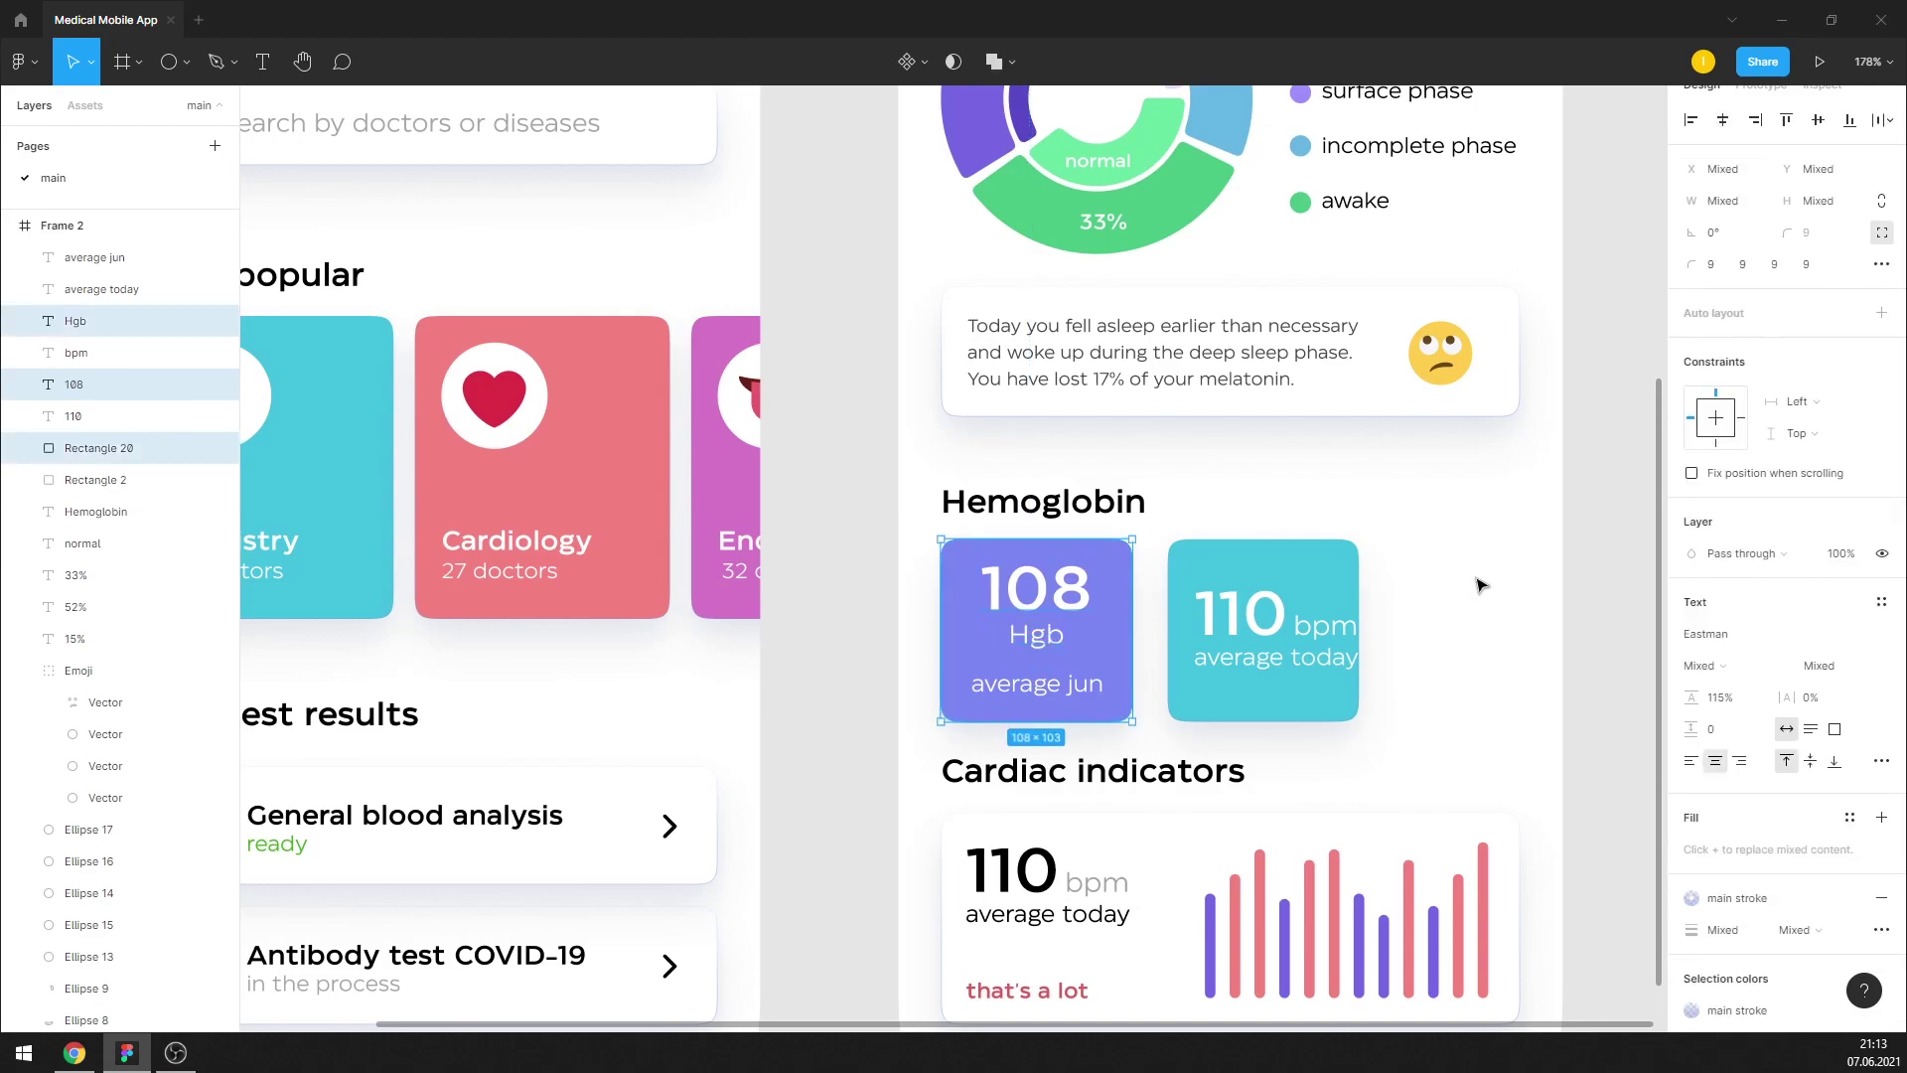
key("Escape")
left_click(75, 320)
left_click(1036, 588, "shift")
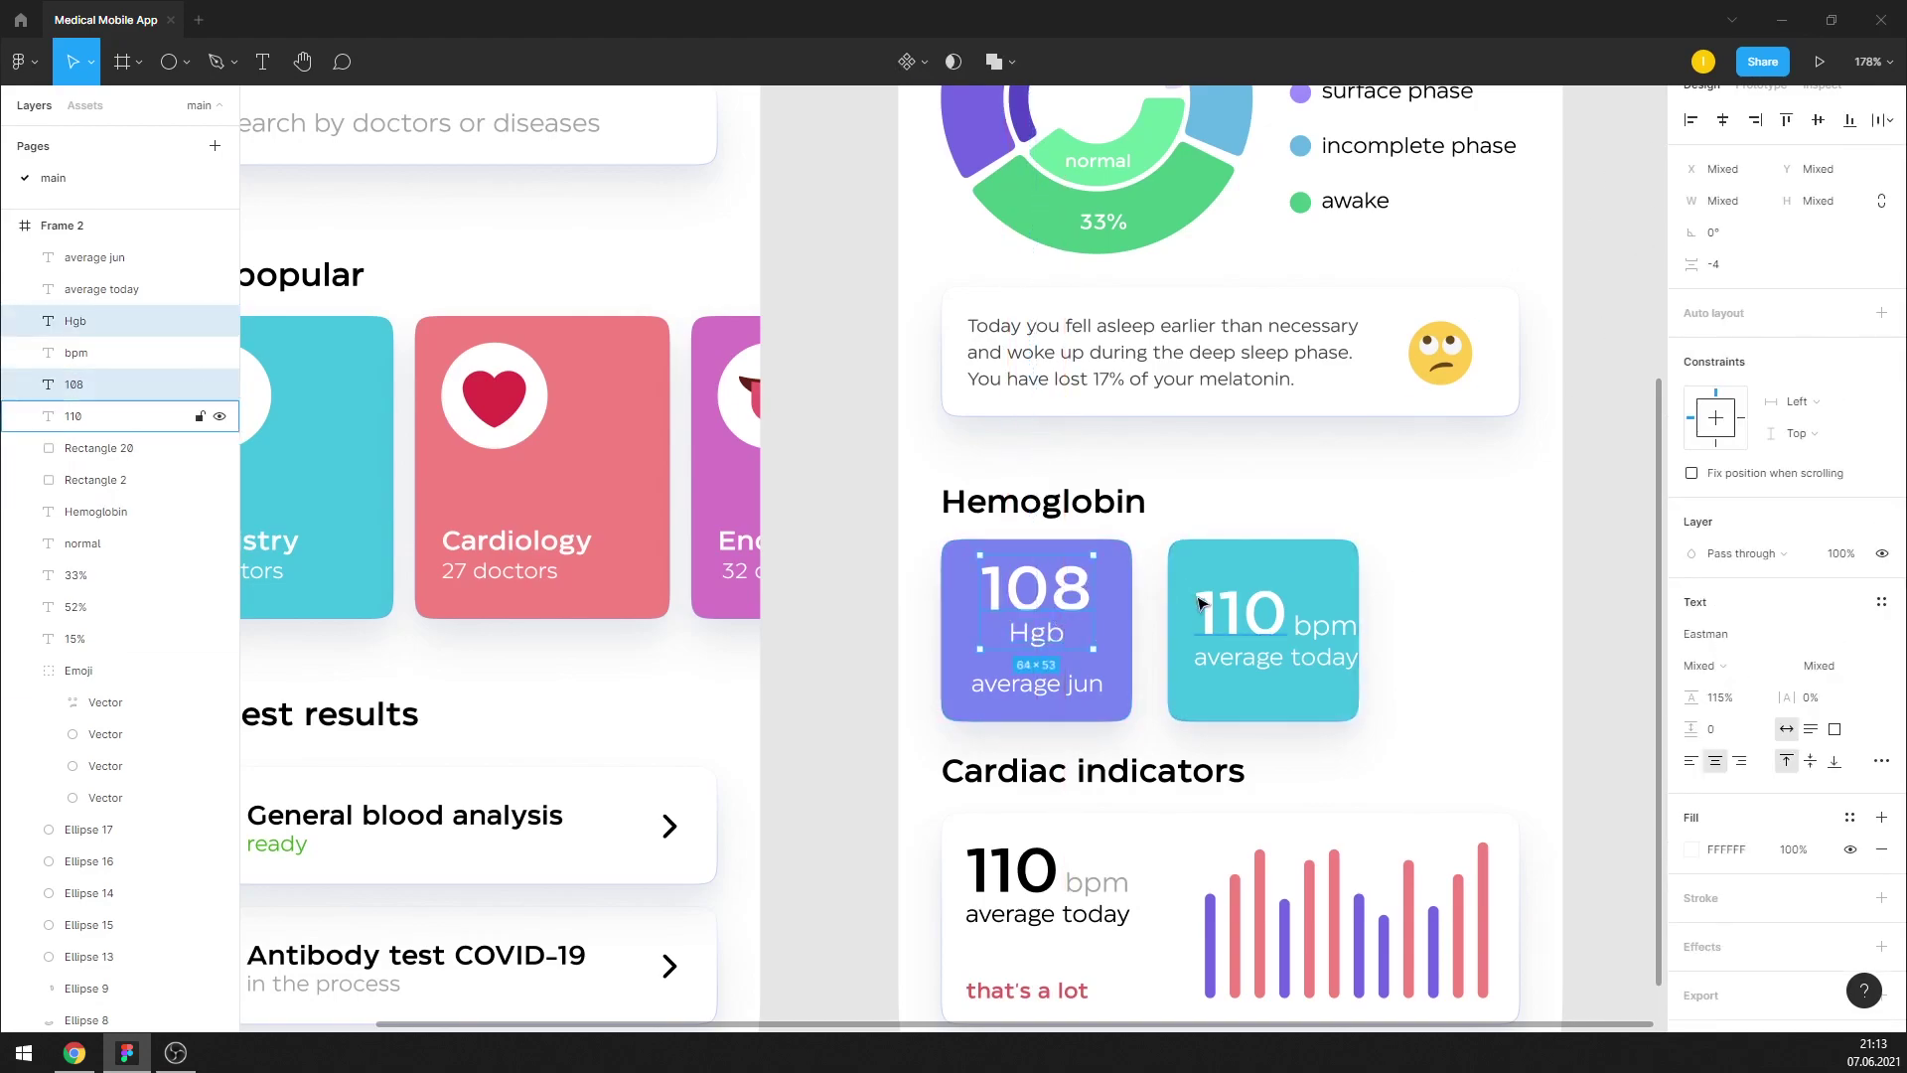
left_click(1037, 686)
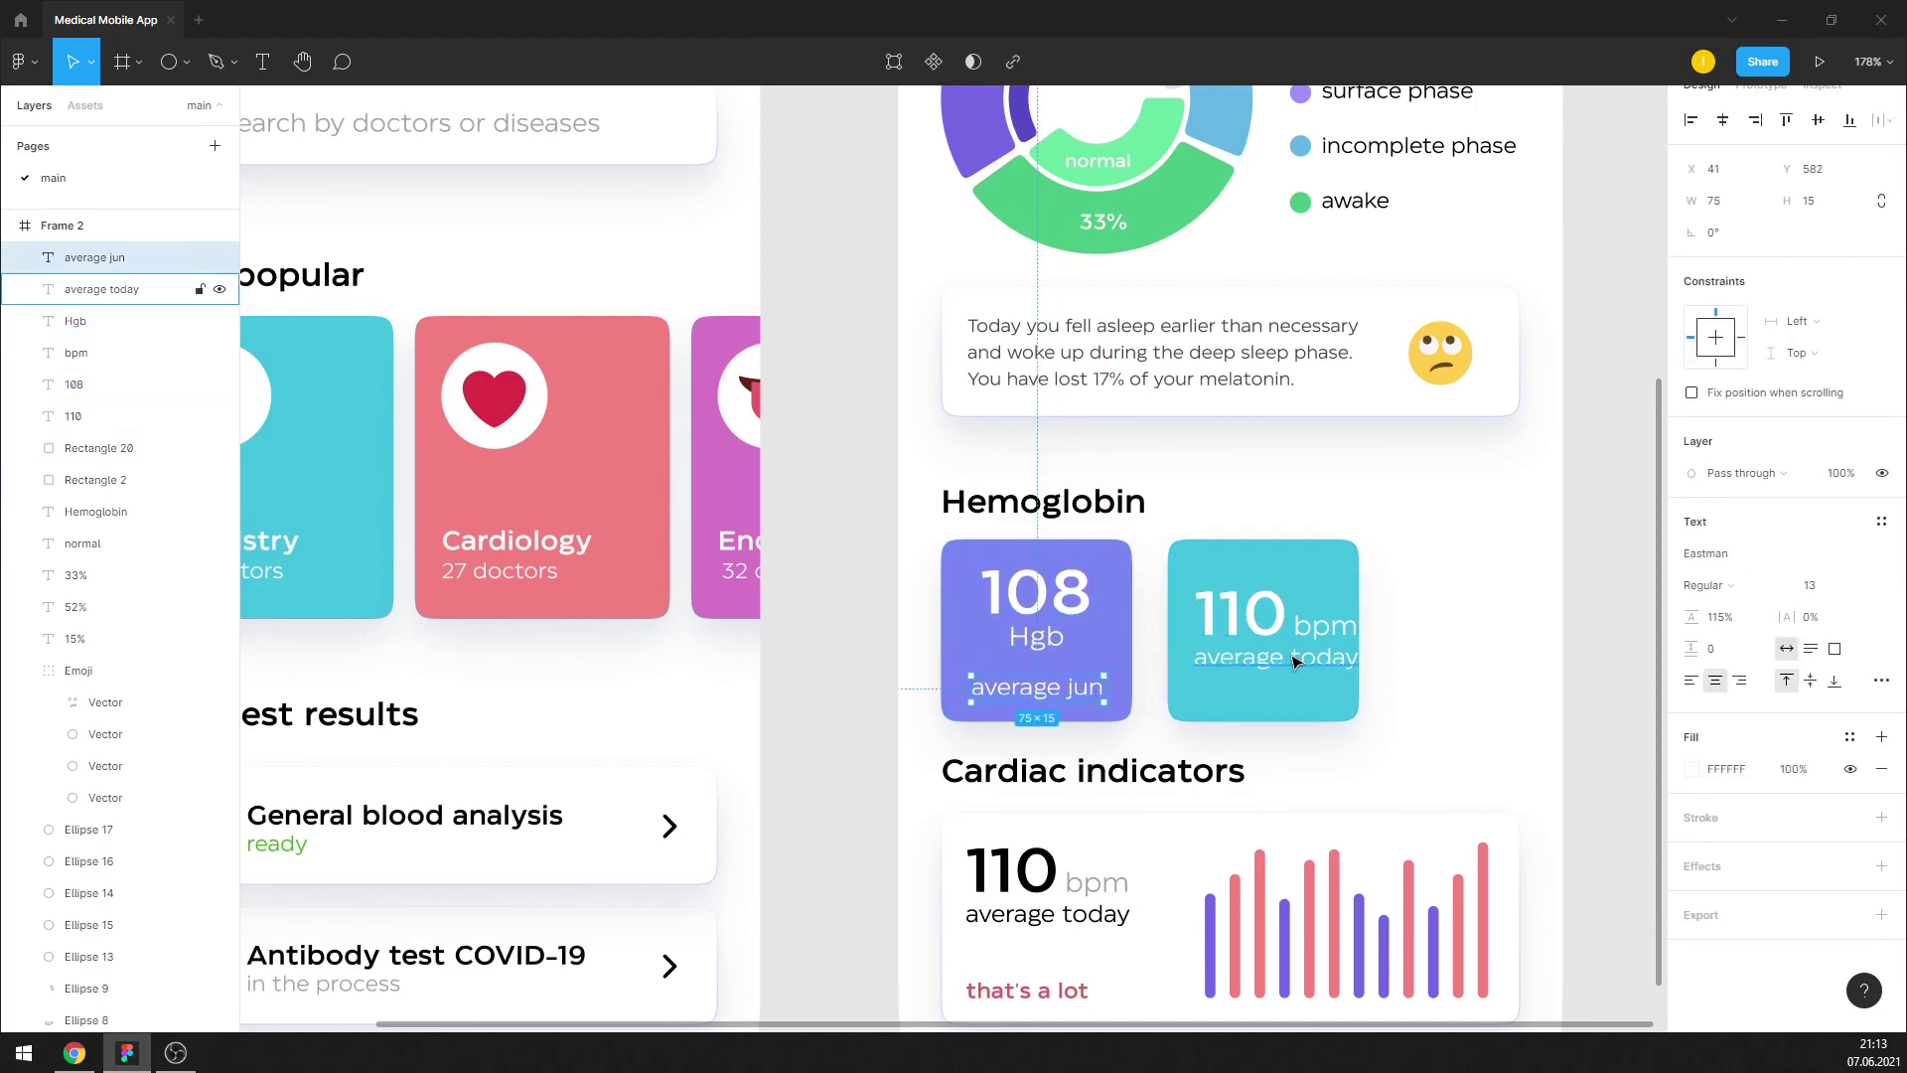
mouse_move(1295, 661)
left_mouse_down()
mouse_move(1287, 691)
mouse_move(1187, 597)
left_mouse_up()
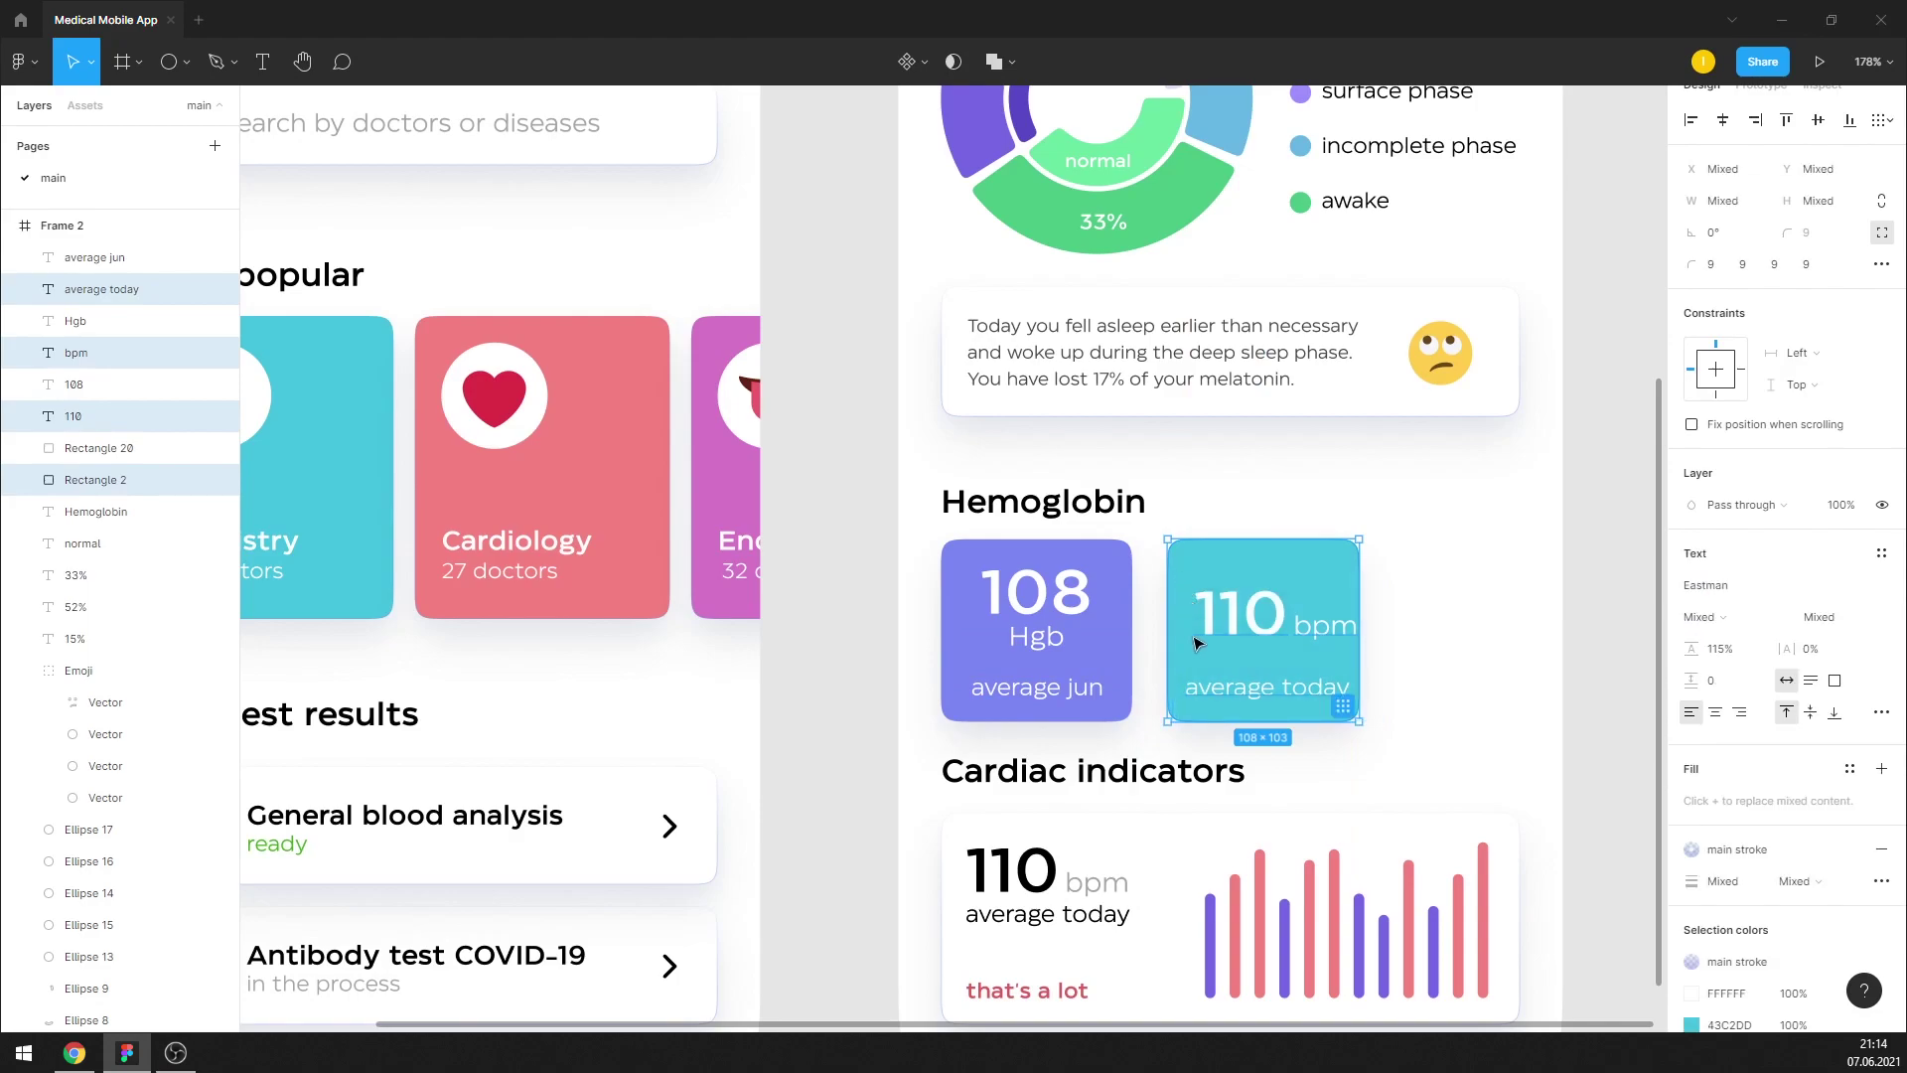
Delete the teal 110 bpm tile and put a copy of the 108 tile reading 98 in its slot
key("Delete")
mouse_move(1152, 717)
left_mouse_down()
mouse_move(993, 576)
mouse_move(1288, 586)
left_mouse_up()
key("Escape")
double_click(1255, 613)
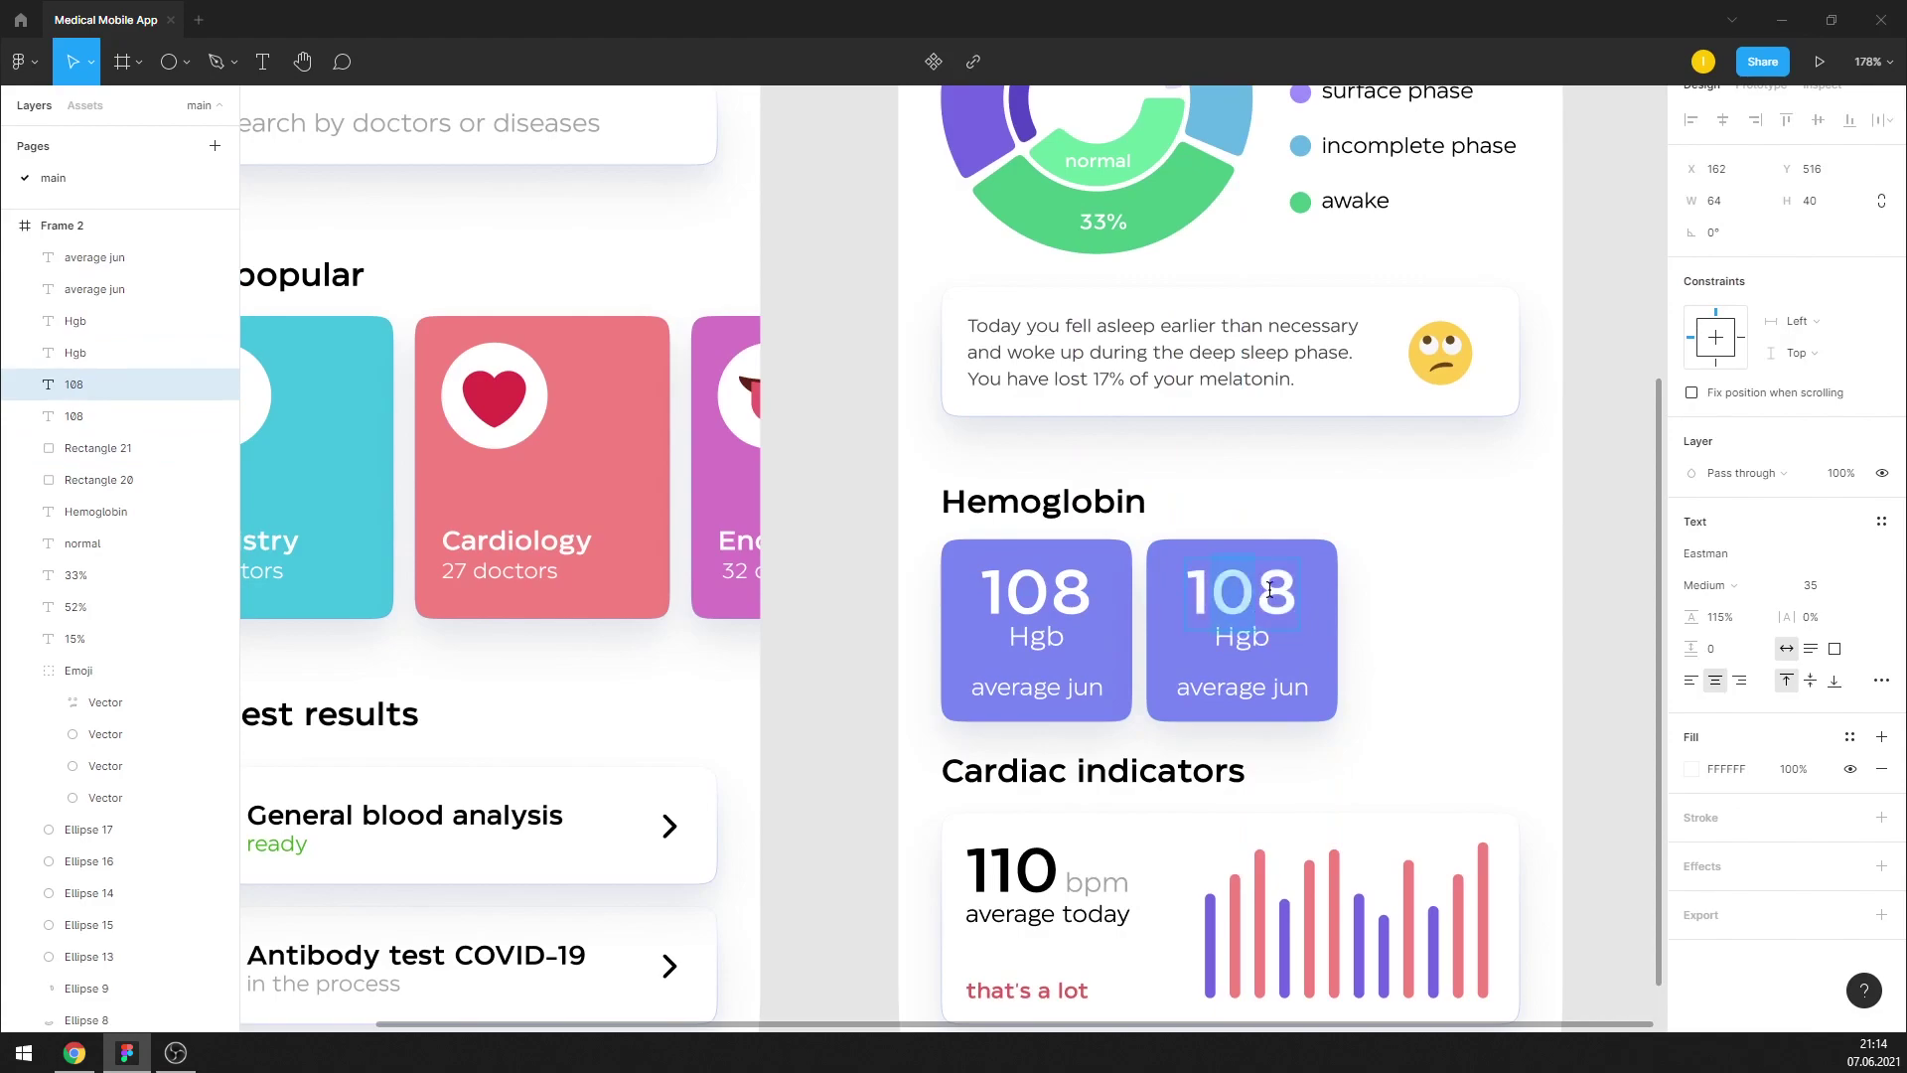
double_click(1207, 588)
type("98")
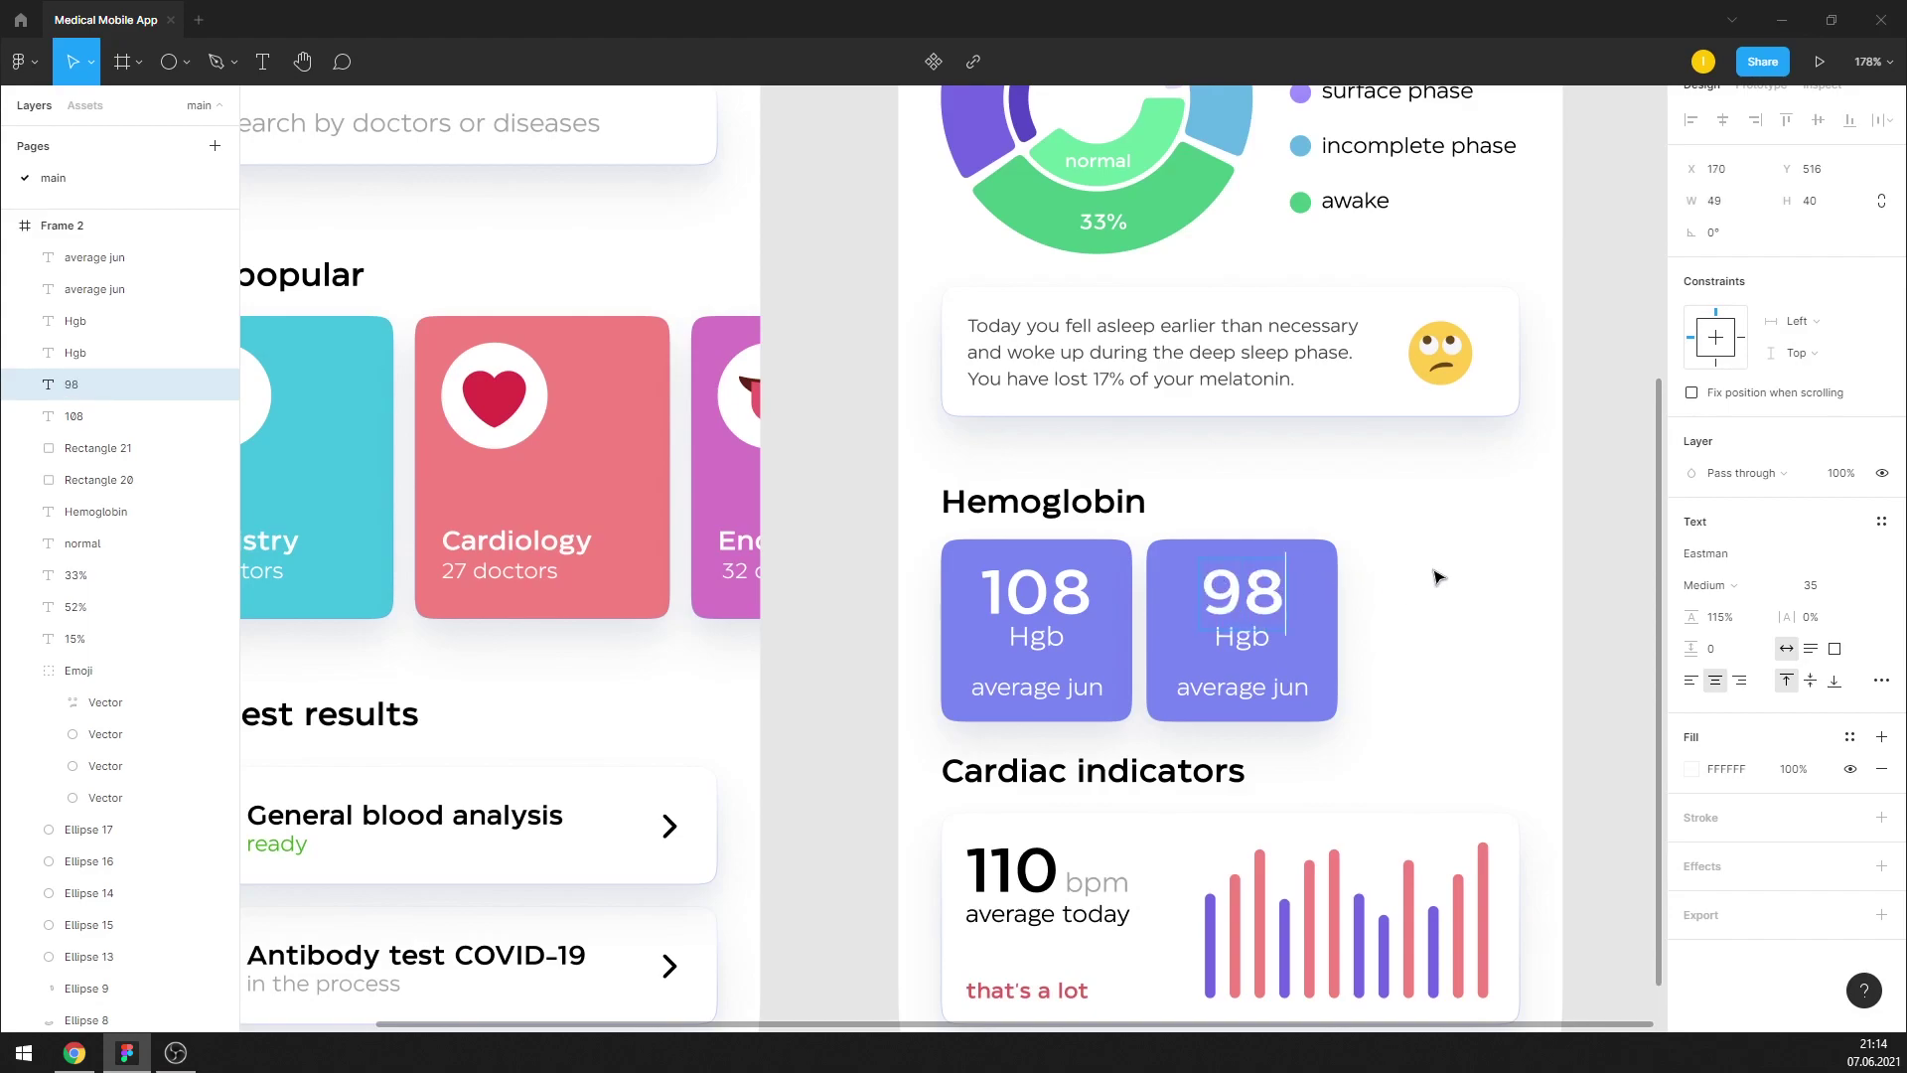
key("Escape")
Fill the second tile with the Cardiology card's pink, sampled by eyedropper
left_click(97, 448)
left_click(1691, 585)
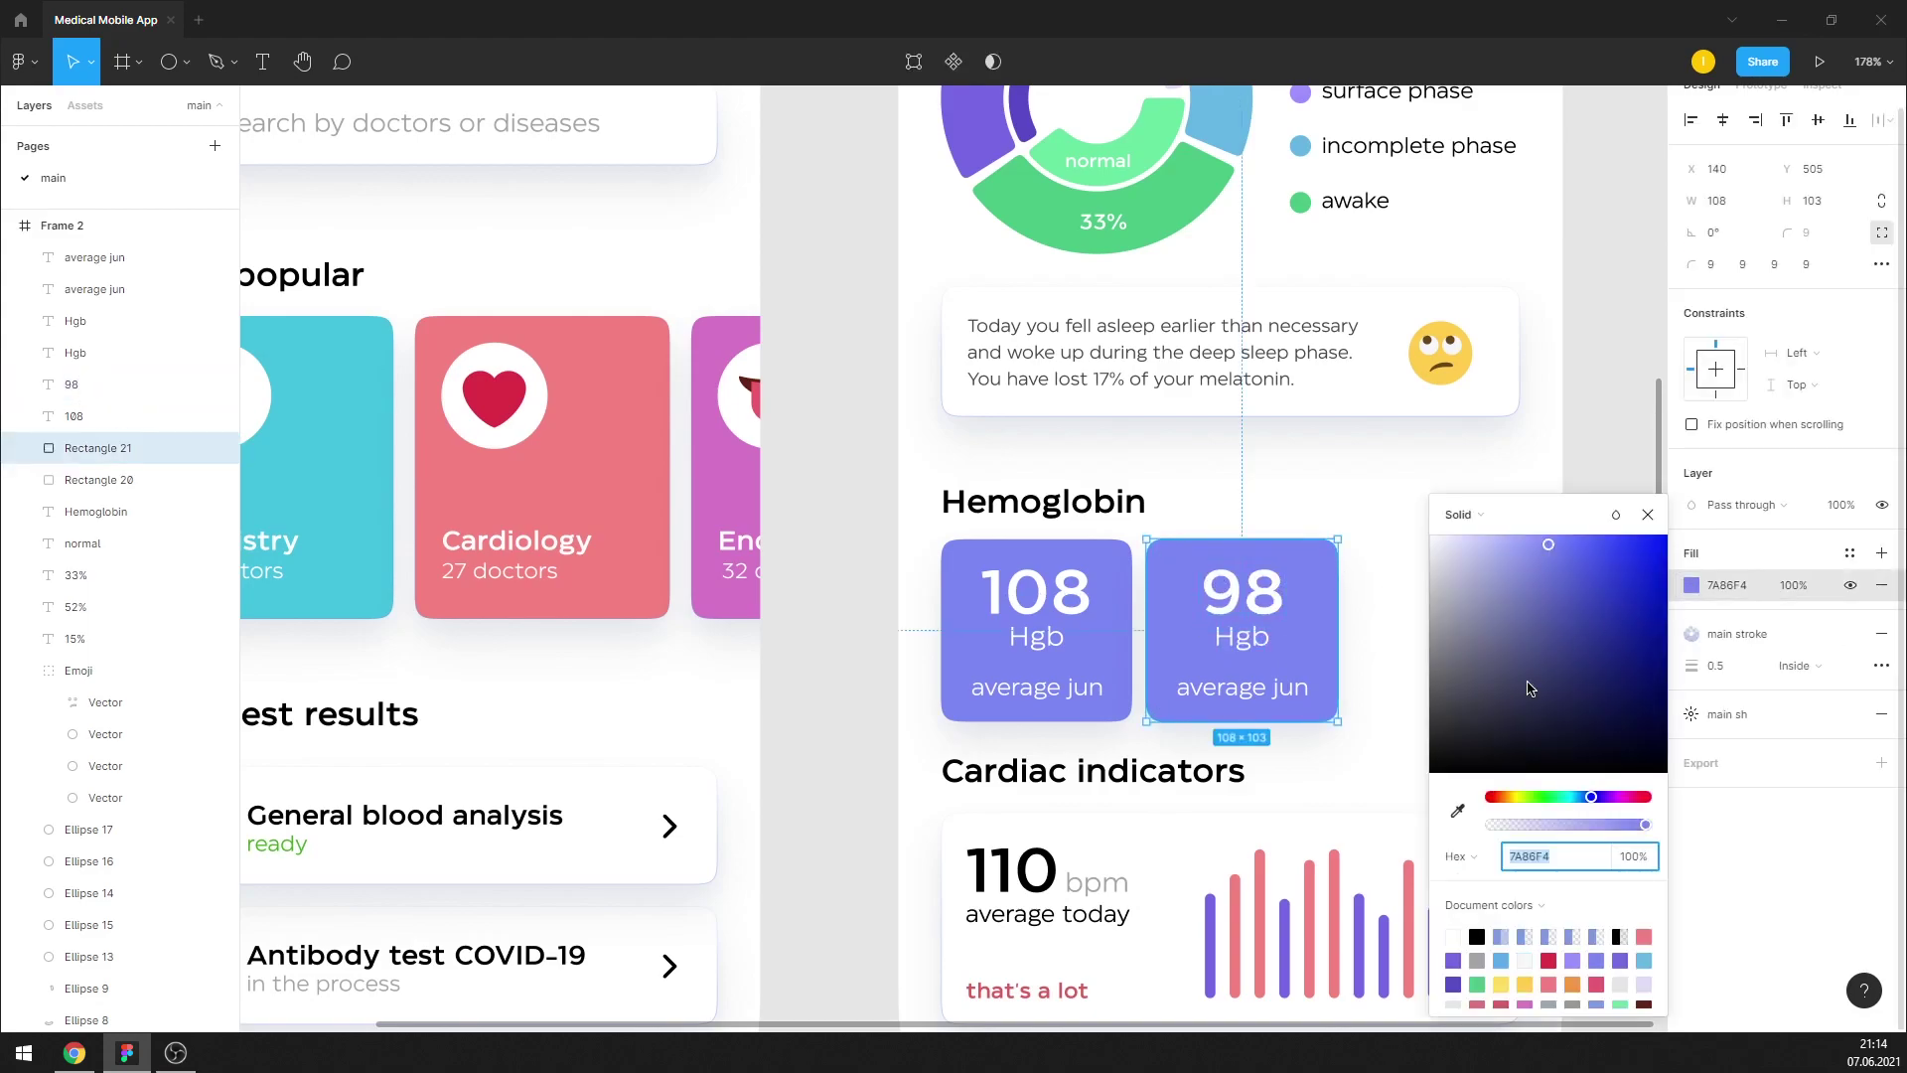
left_click(1457, 811)
left_click(627, 447)
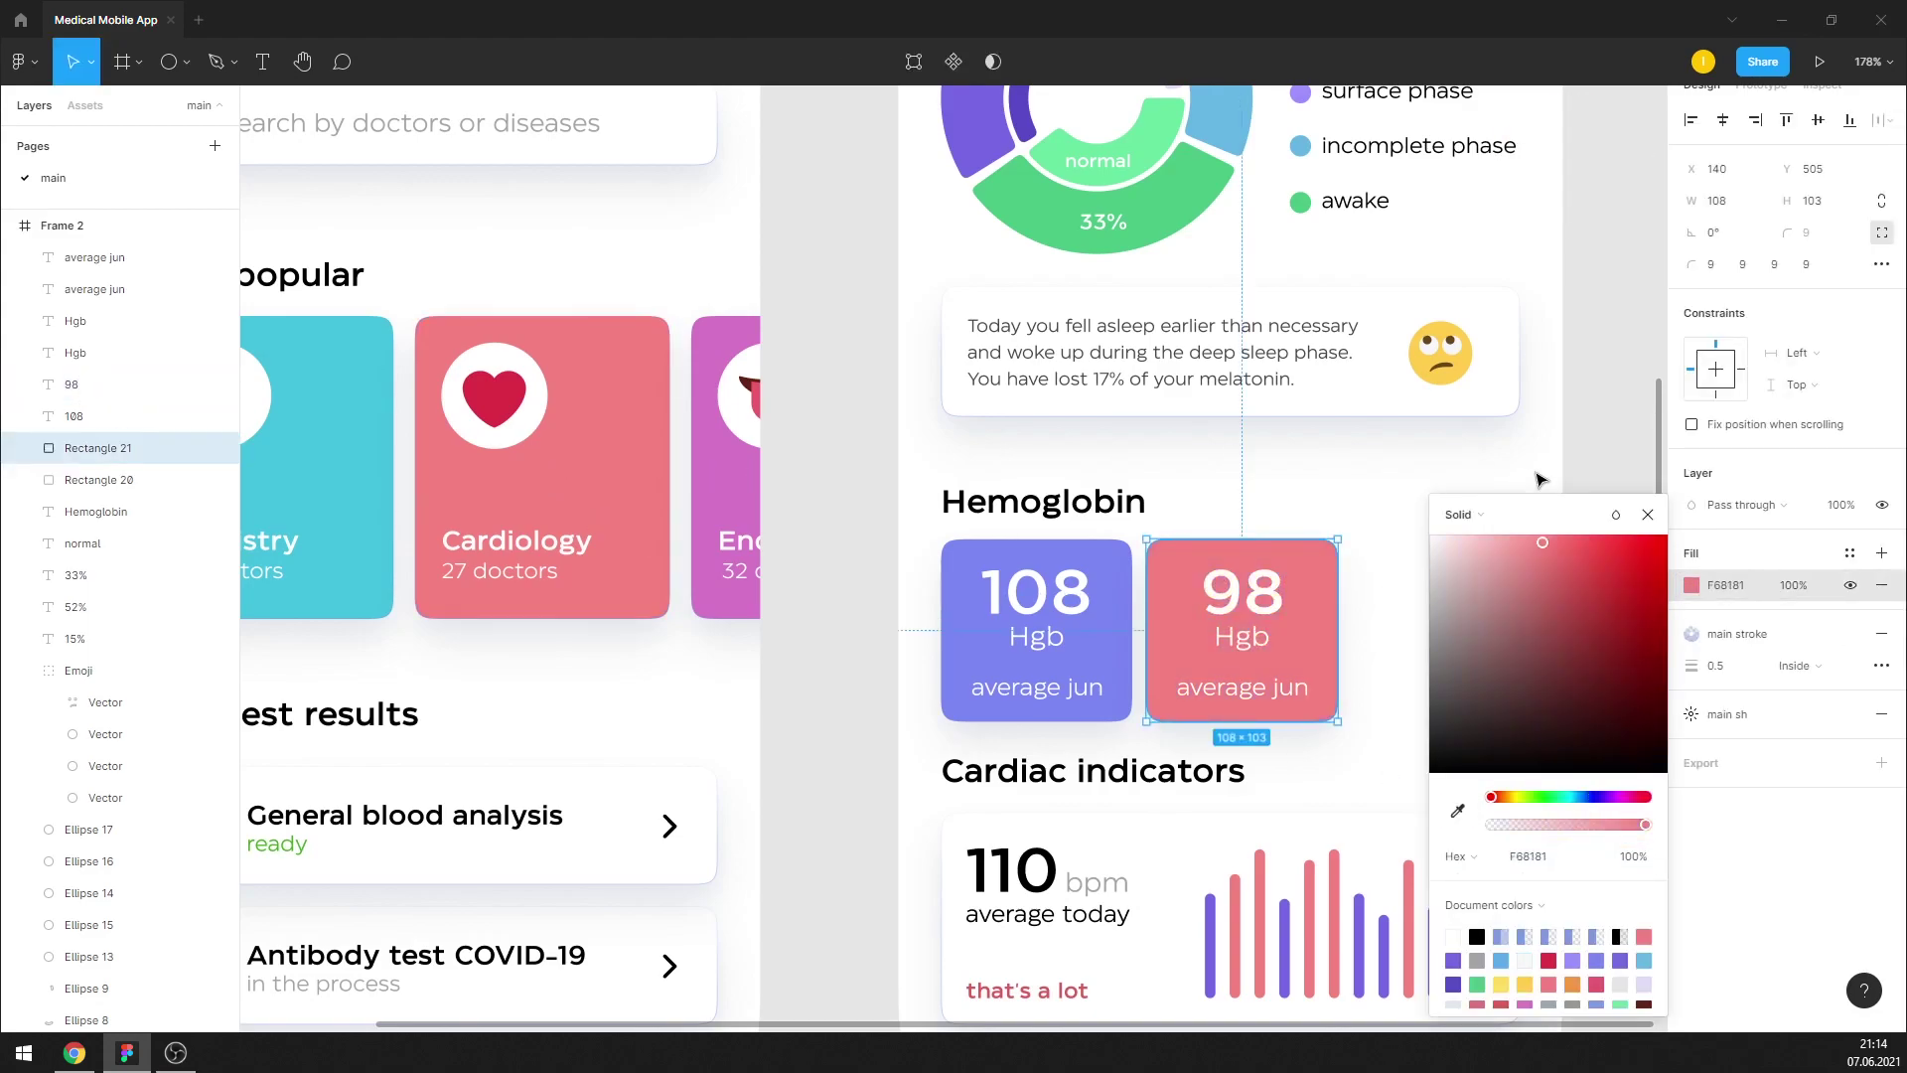
left_click(1648, 517)
left_click(1398, 501)
Change the second tile's caption from average jun to average jul, then select the whole 98 tile
double_click(1295, 686)
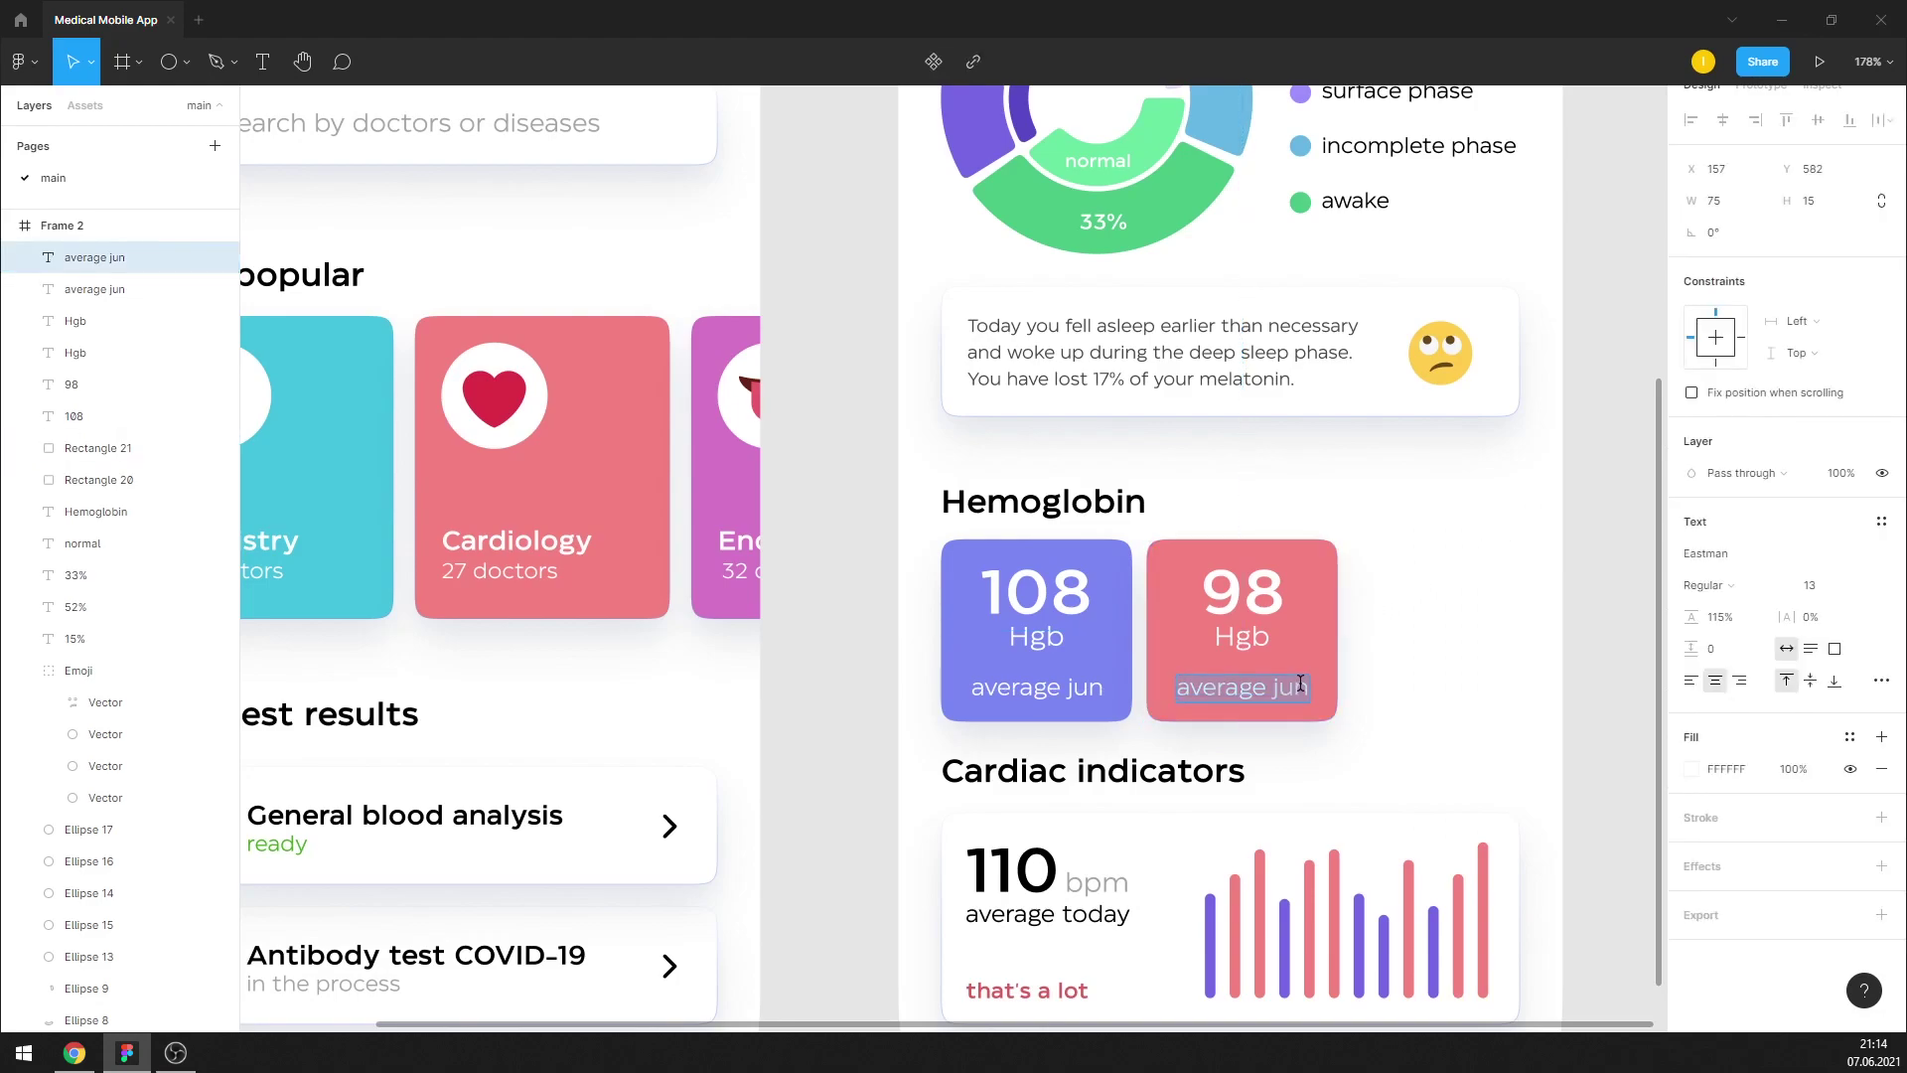
left_click_drag(1300, 683, 1305, 683)
type("l")
key("Escape")
left_click(1403, 645)
mouse_move(1350, 712)
left_mouse_down()
mouse_move(1175, 590)
mouse_move(1388, 563)
left_mouse_up()
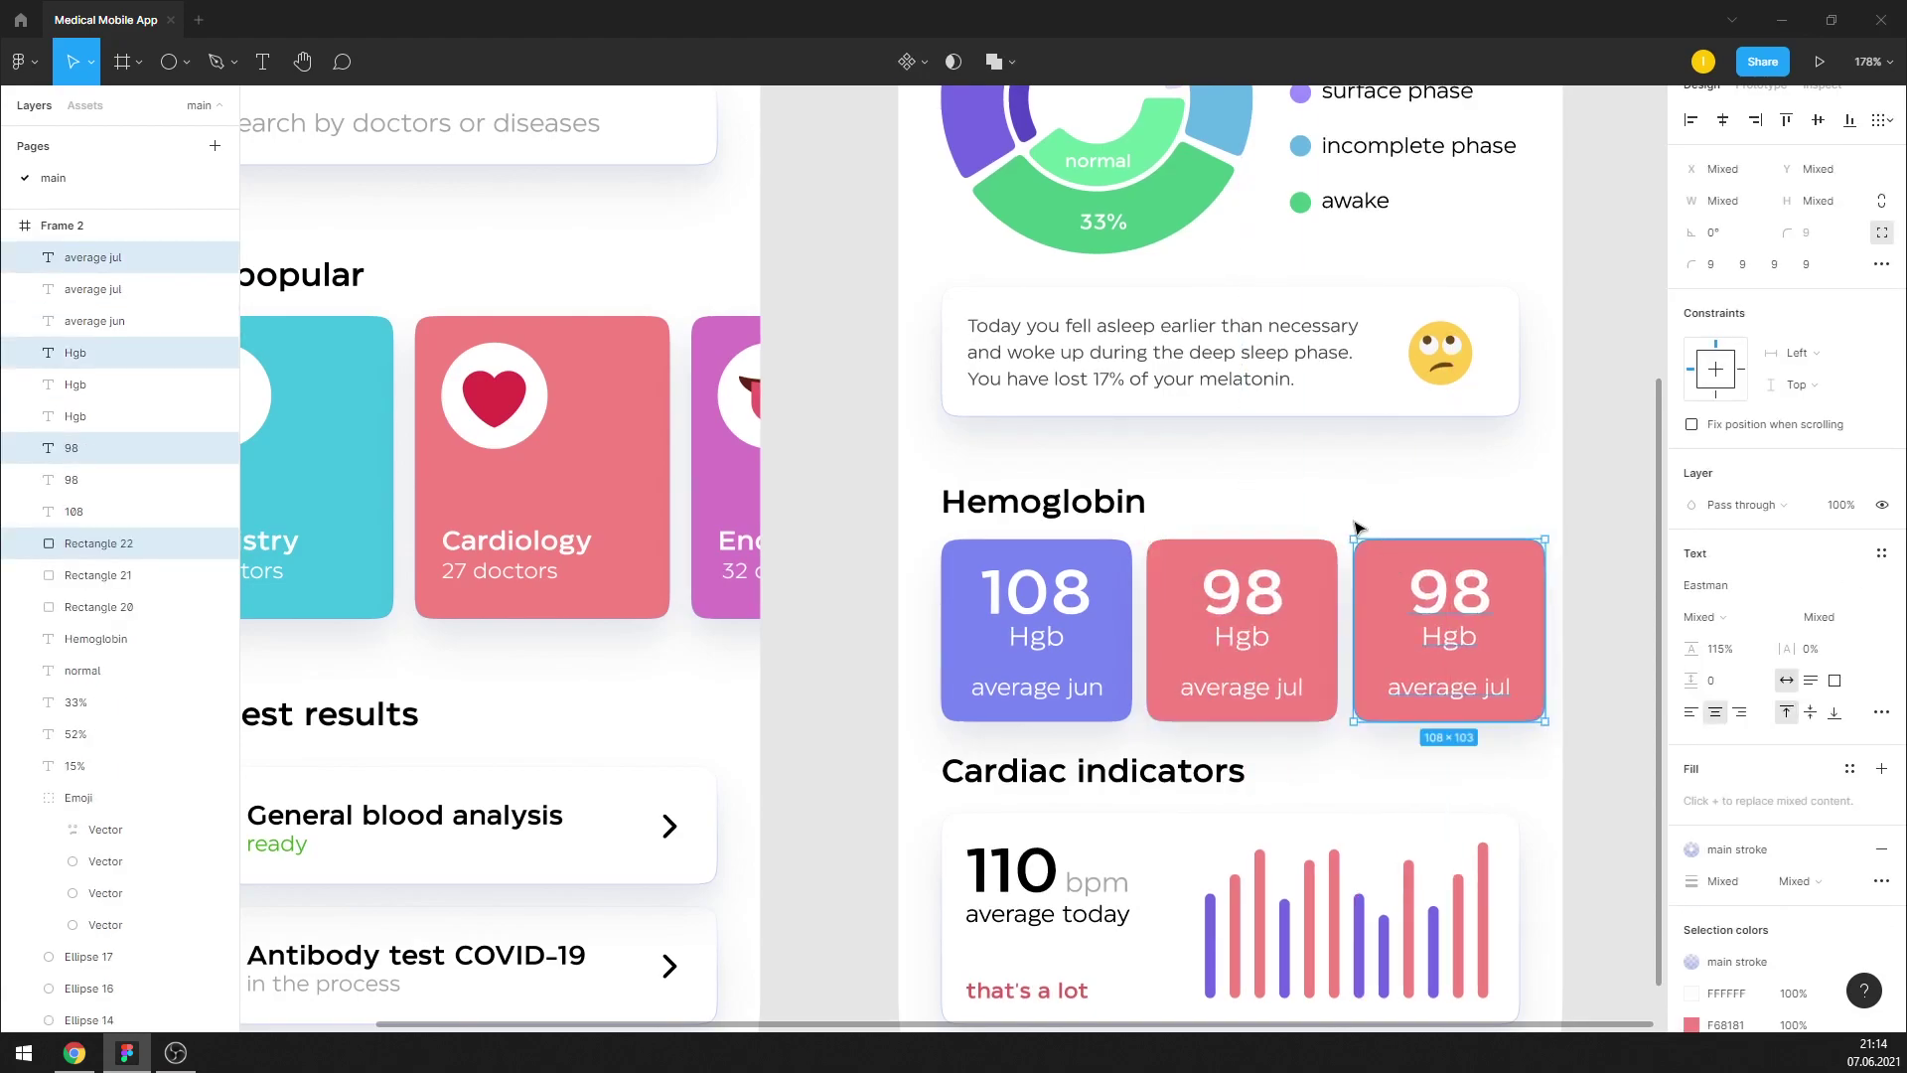
Set the purple 108 tile's width to 103
left_click(1122, 600)
left_click_drag(1131, 600, 1153, 593)
left_click(1171, 593)
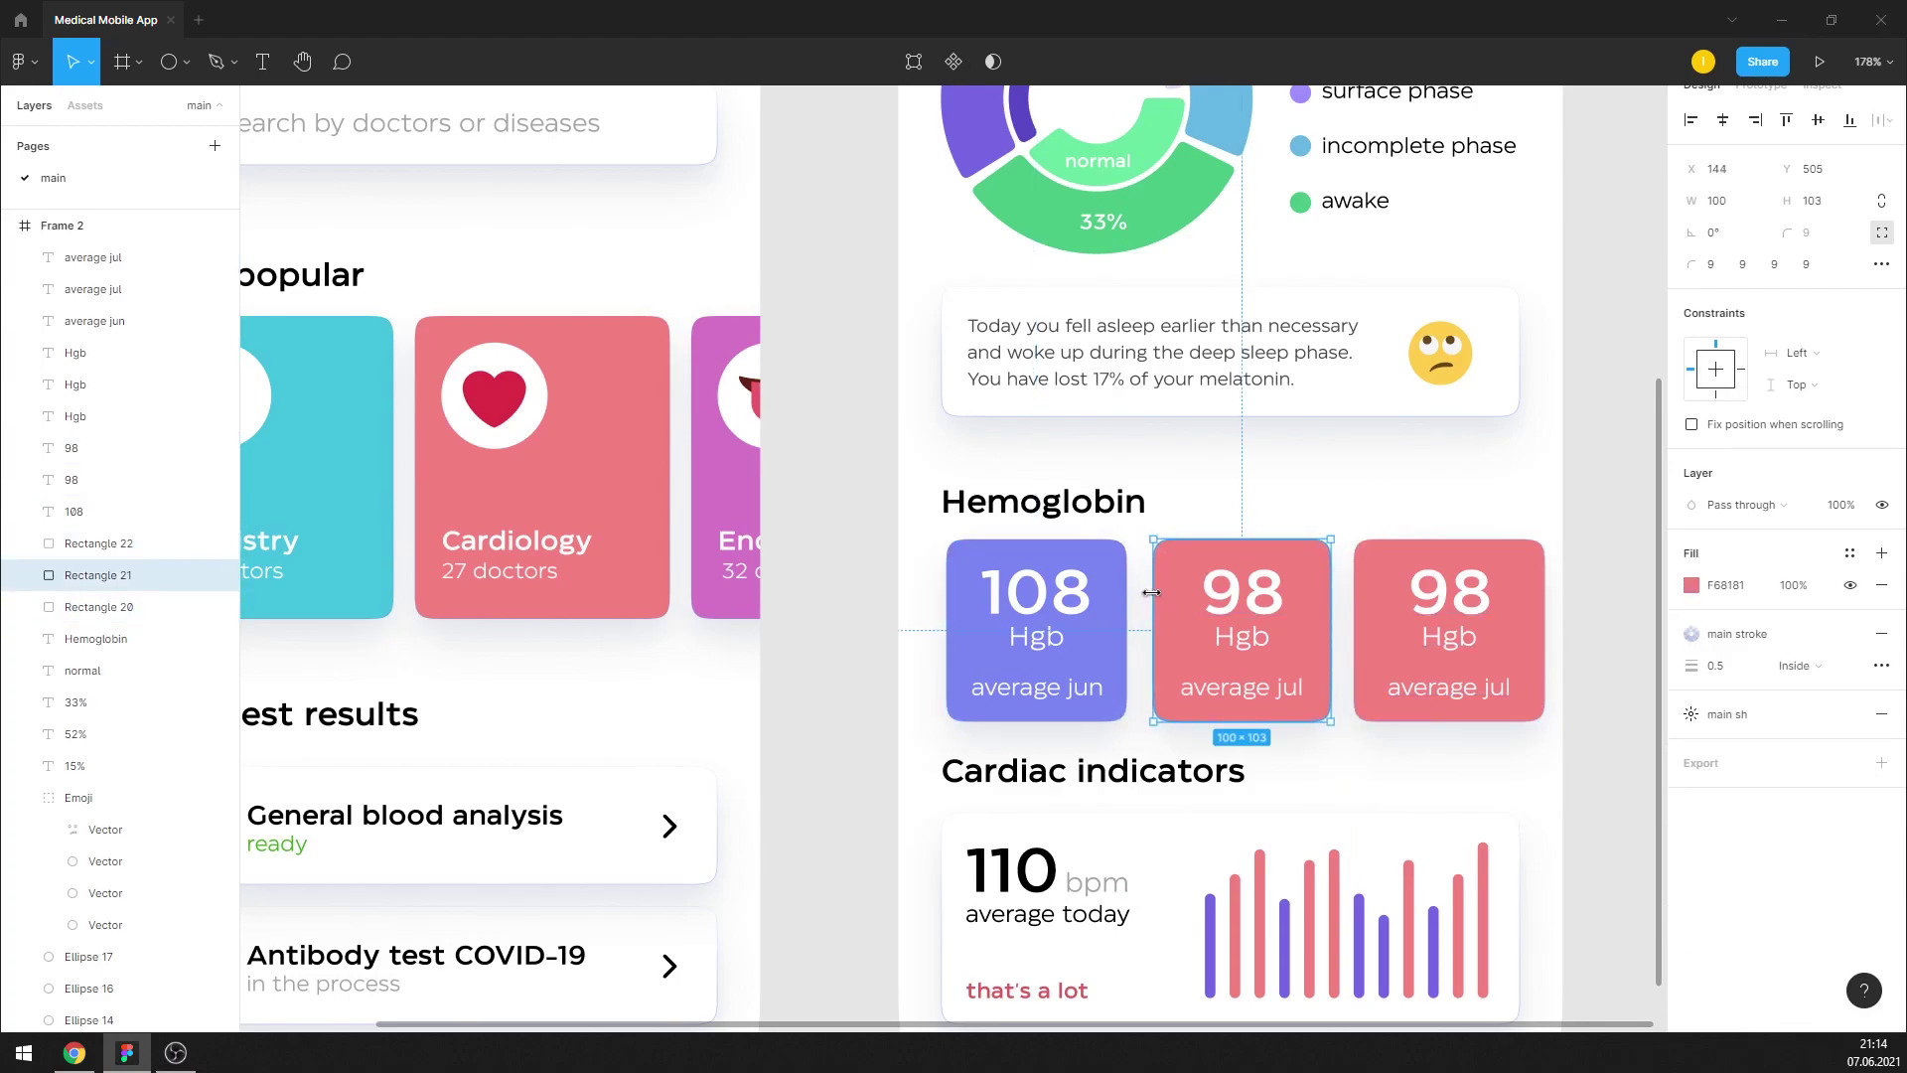
left_click(1111, 628)
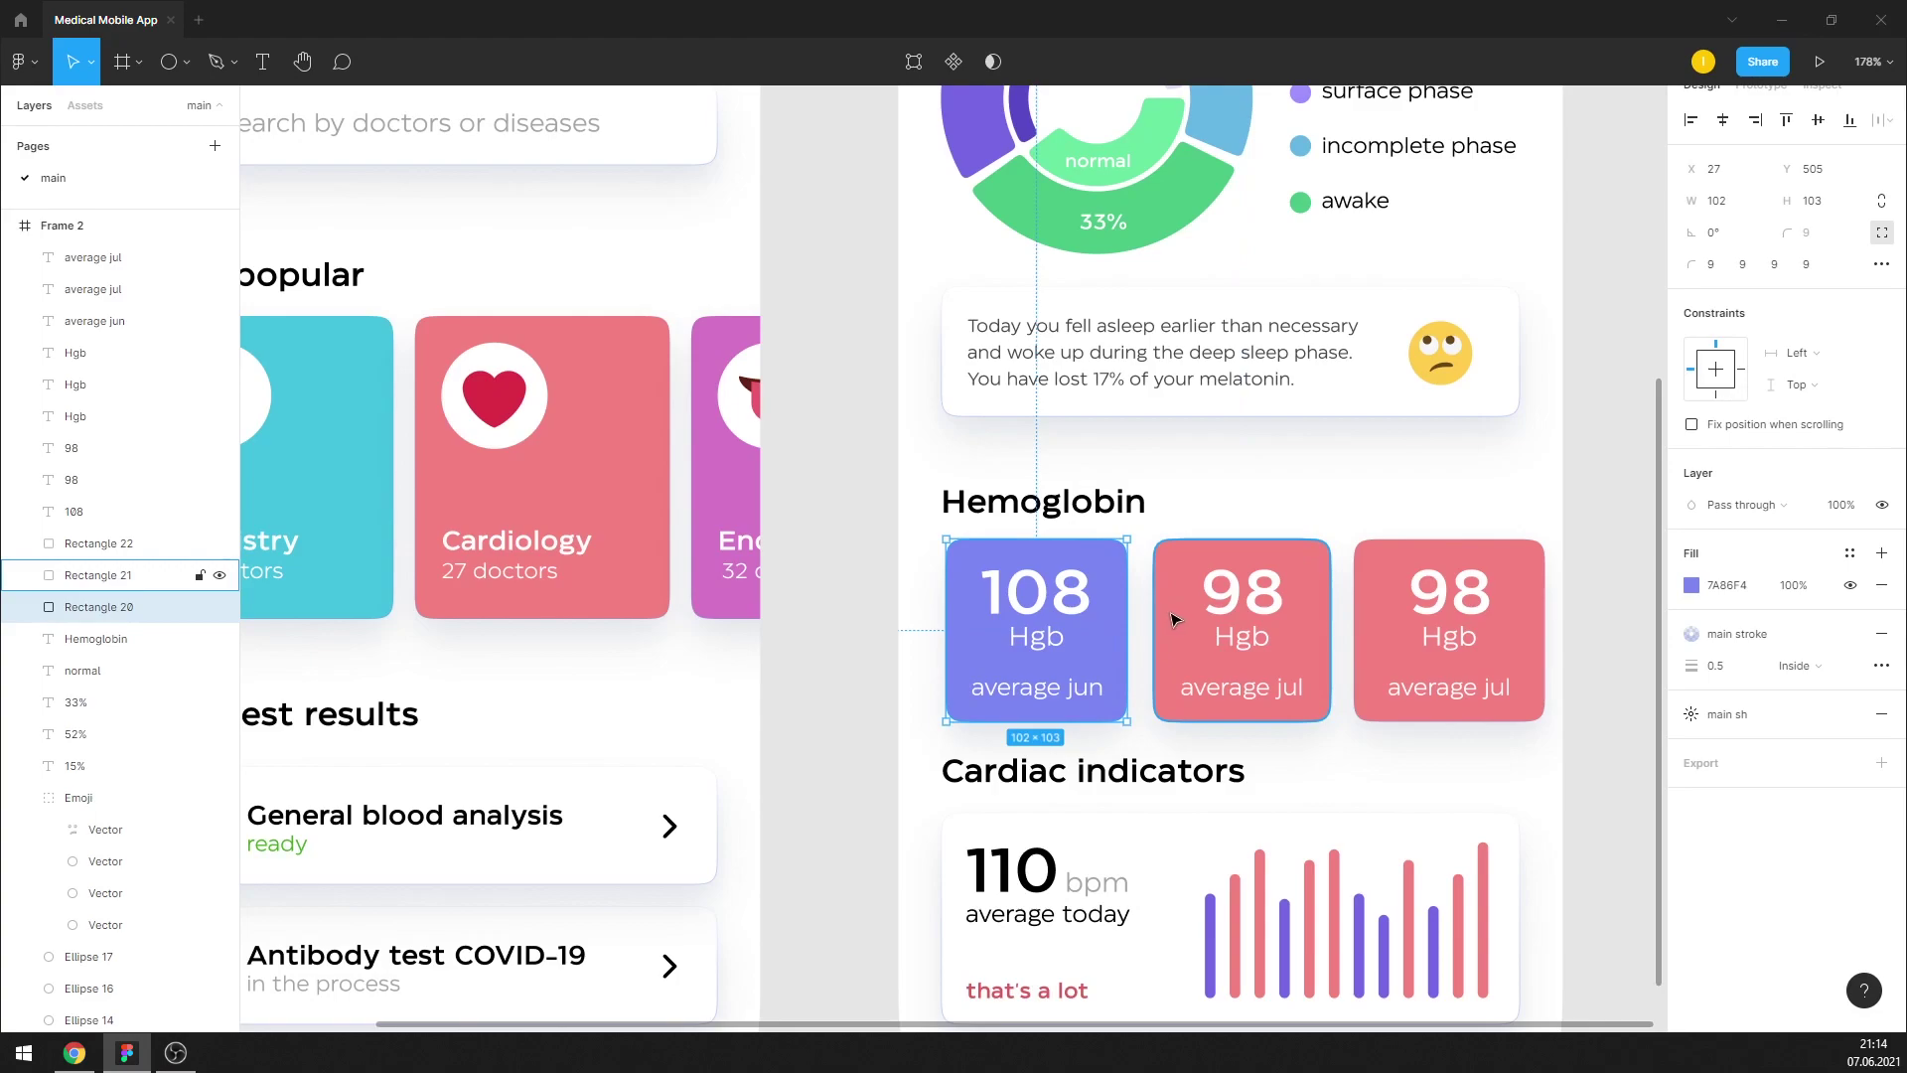
left_click(1728, 211)
type("1")
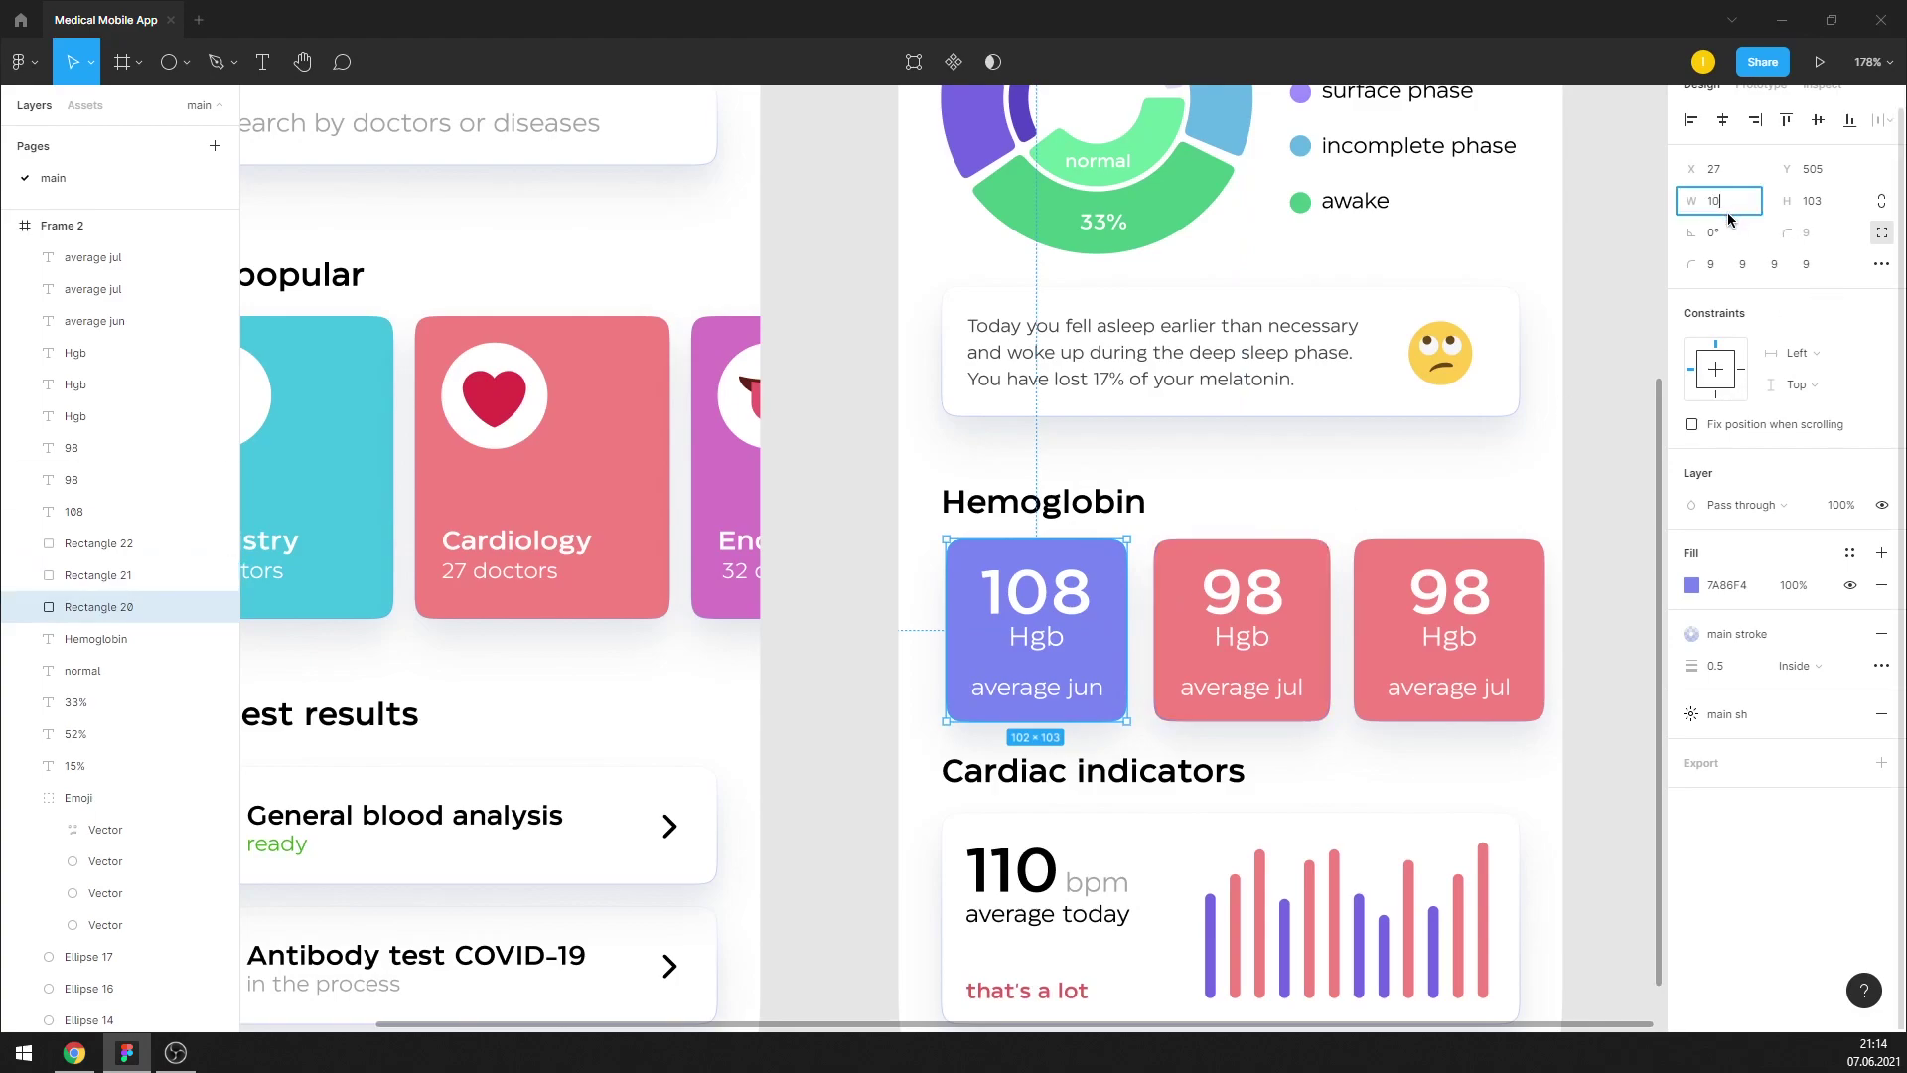
type("3")
key("Return")
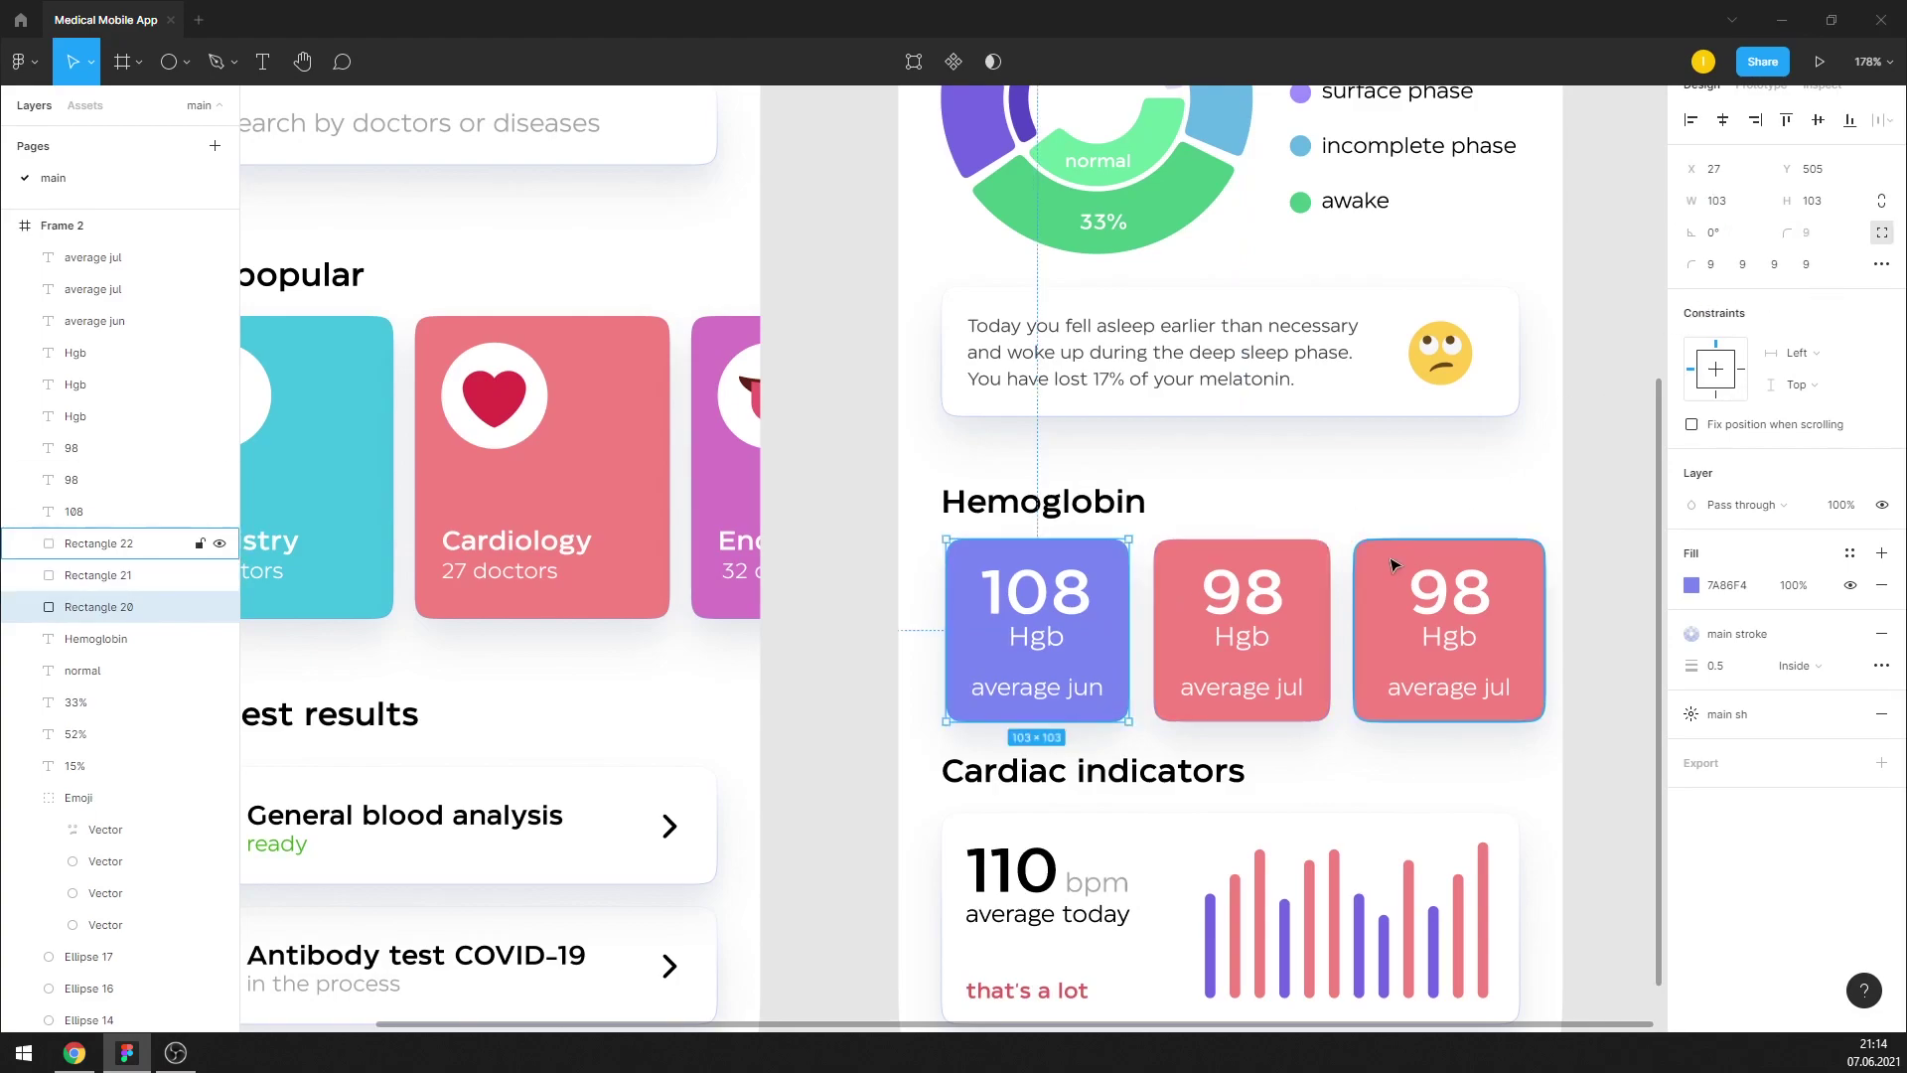
Set the middle and right red tiles to width 103 as well
left_click(1323, 629)
left_click(1728, 203)
key("BackSpace")
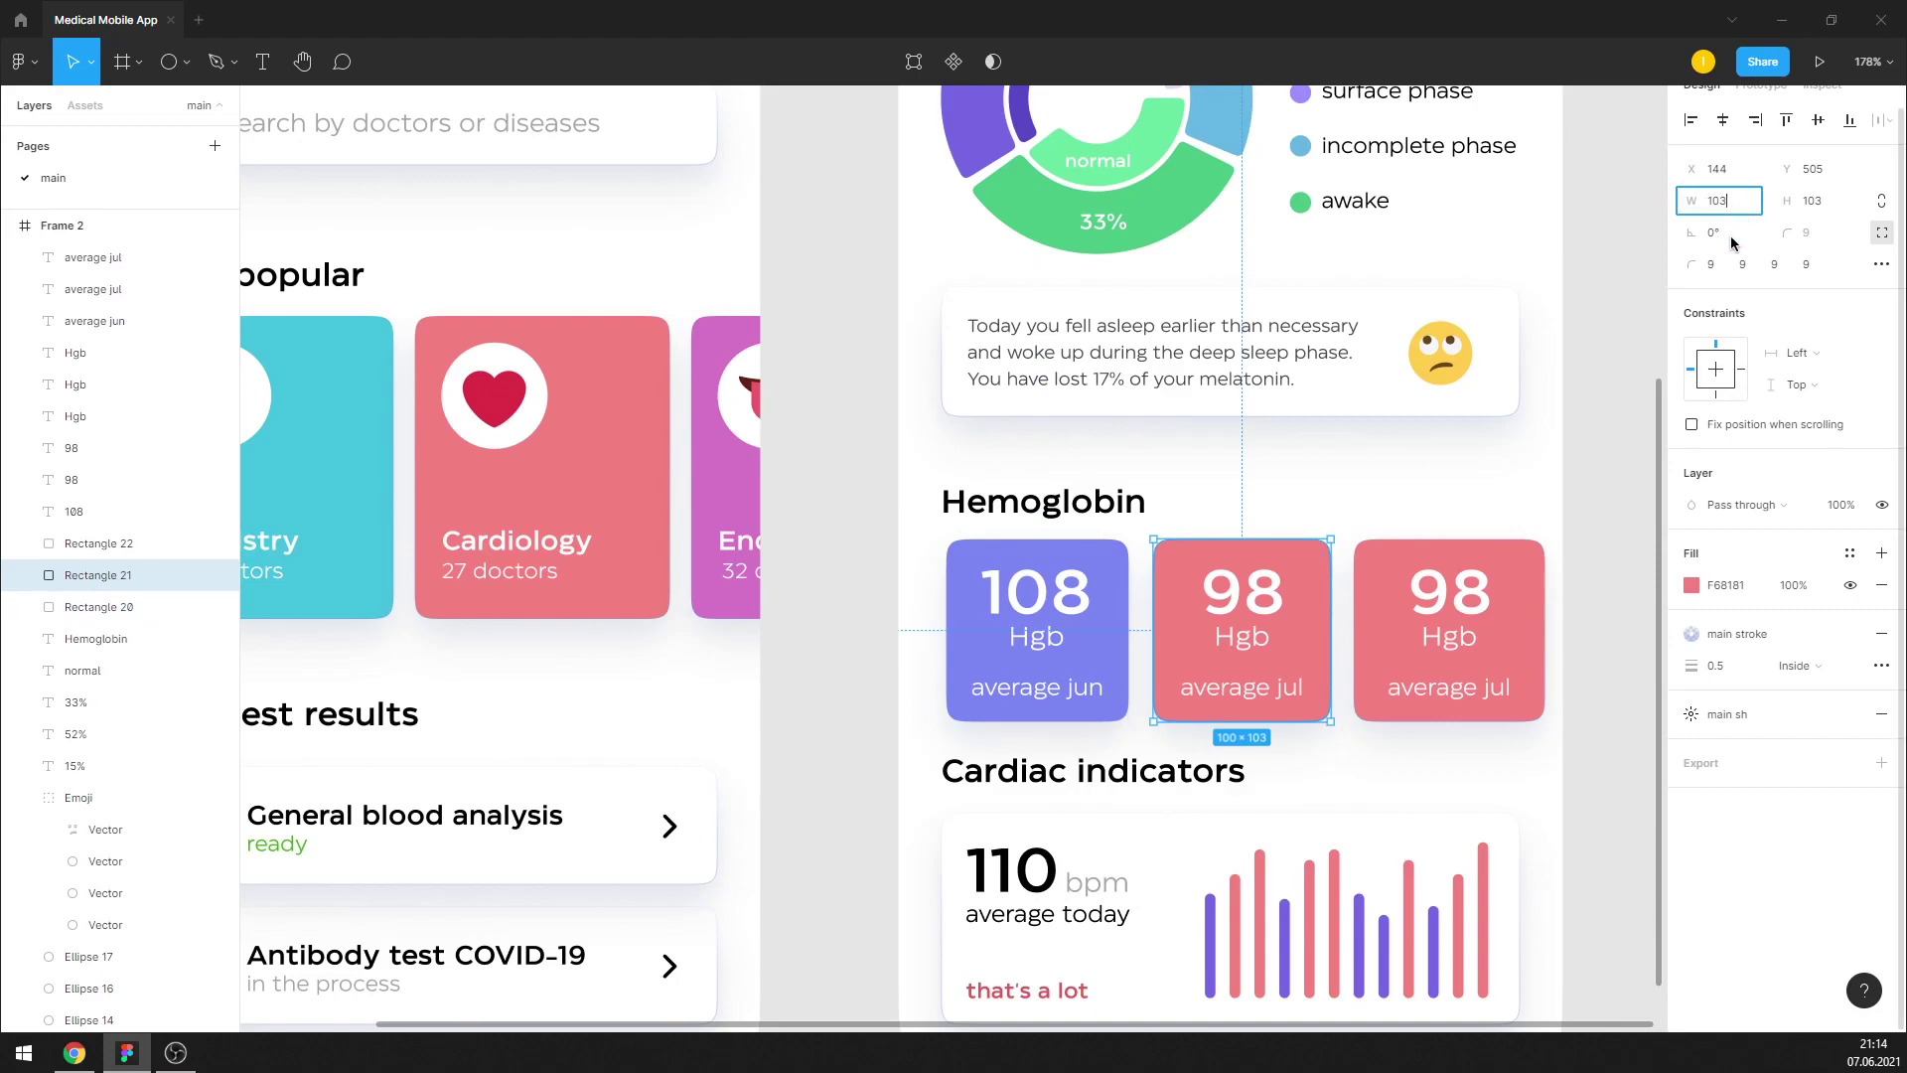
key("Return")
left_click(1450, 636)
left_click(1728, 203)
type("1")
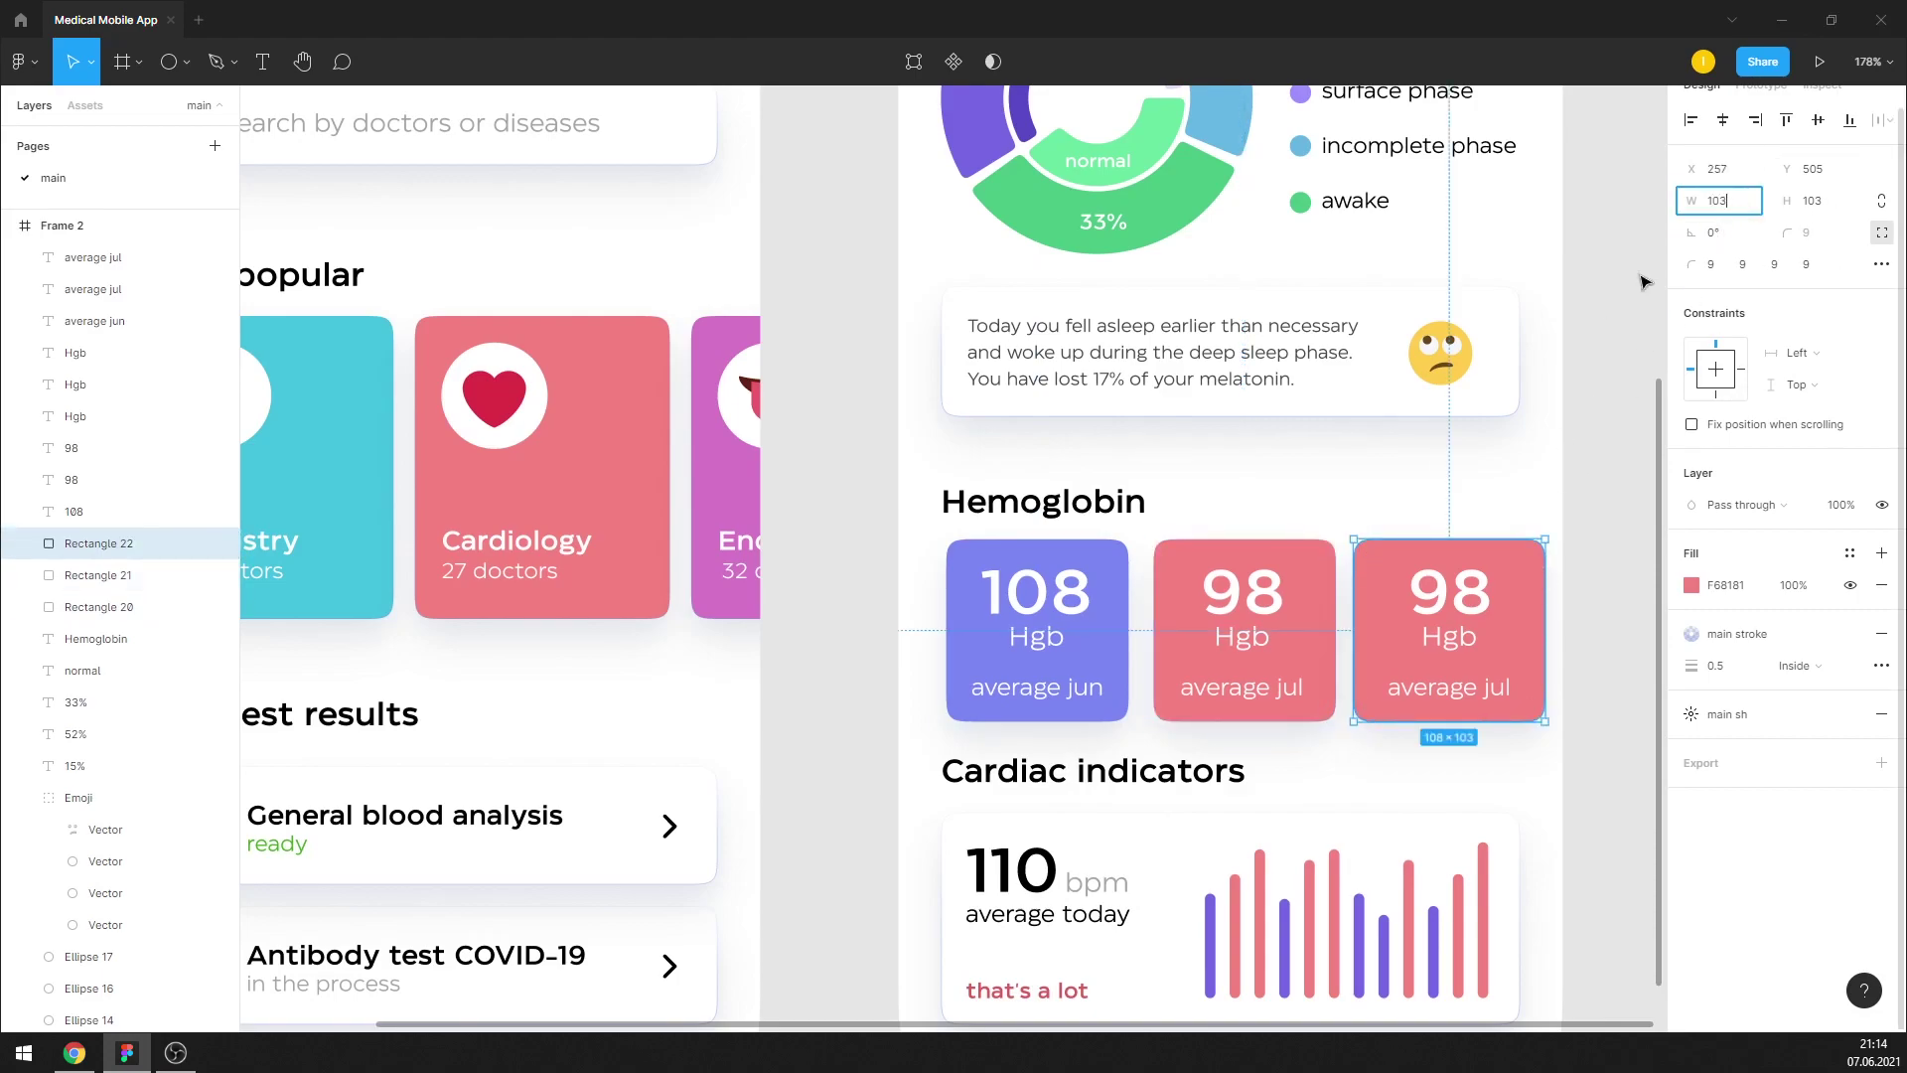
Horizontally centre the number and caption within the right, middle and 108 tiles
left_click(1517, 502)
left_click_drag(1484, 506, 1452, 690)
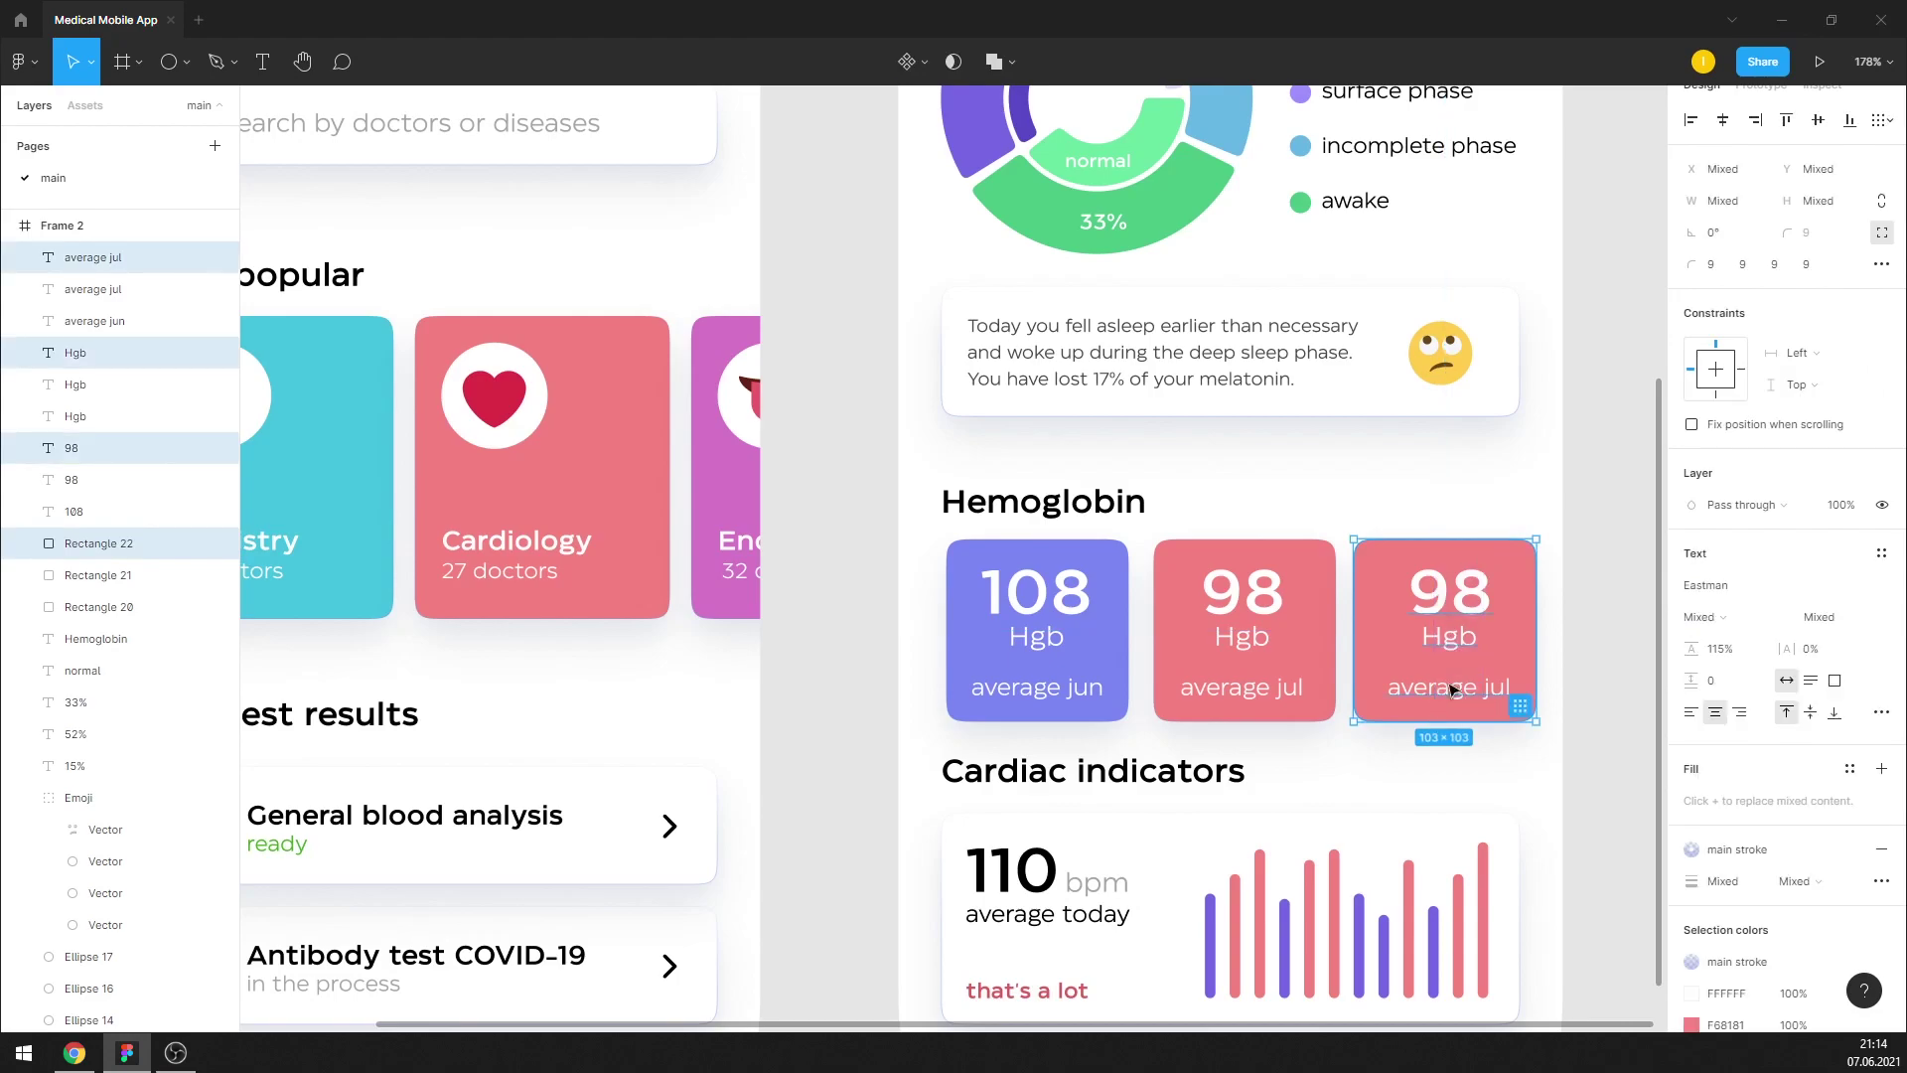
left_click(1722, 119)
left_click_drag(1272, 510, 1263, 706)
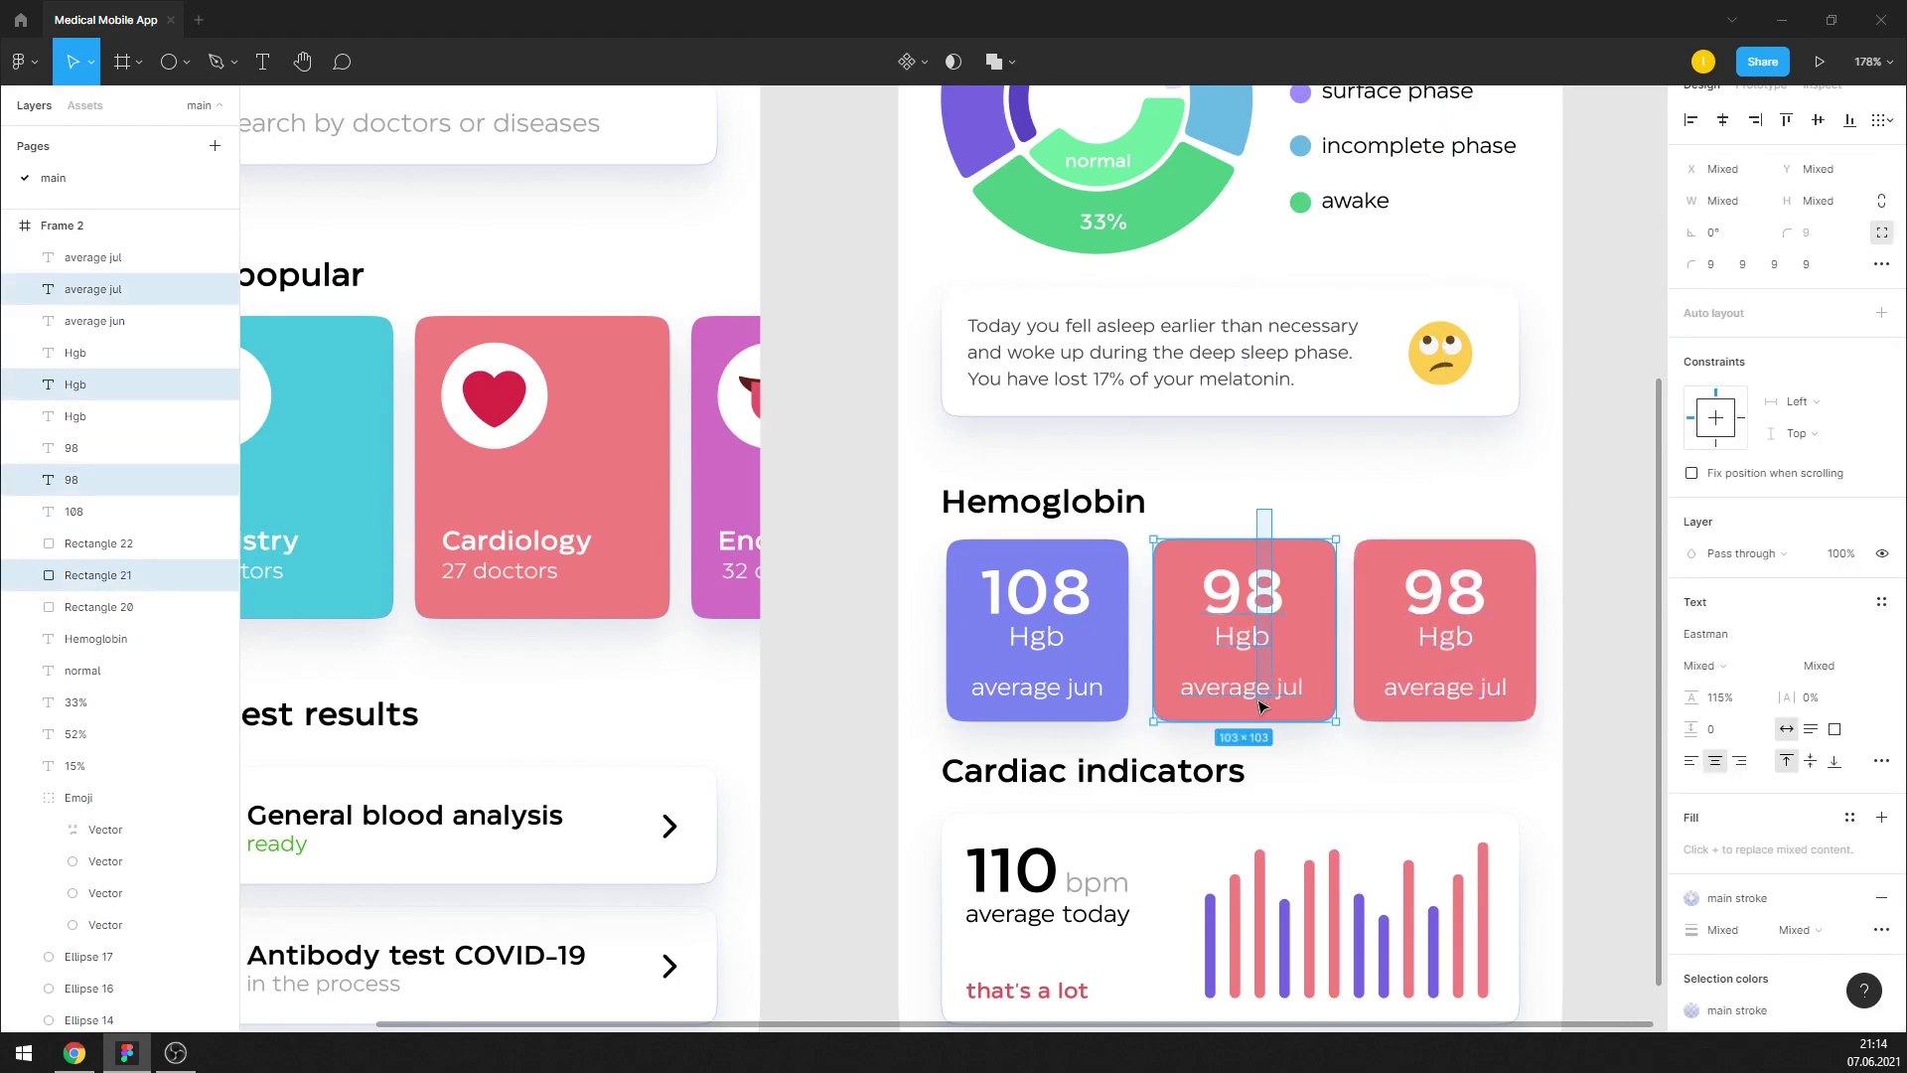
key("alt+h")
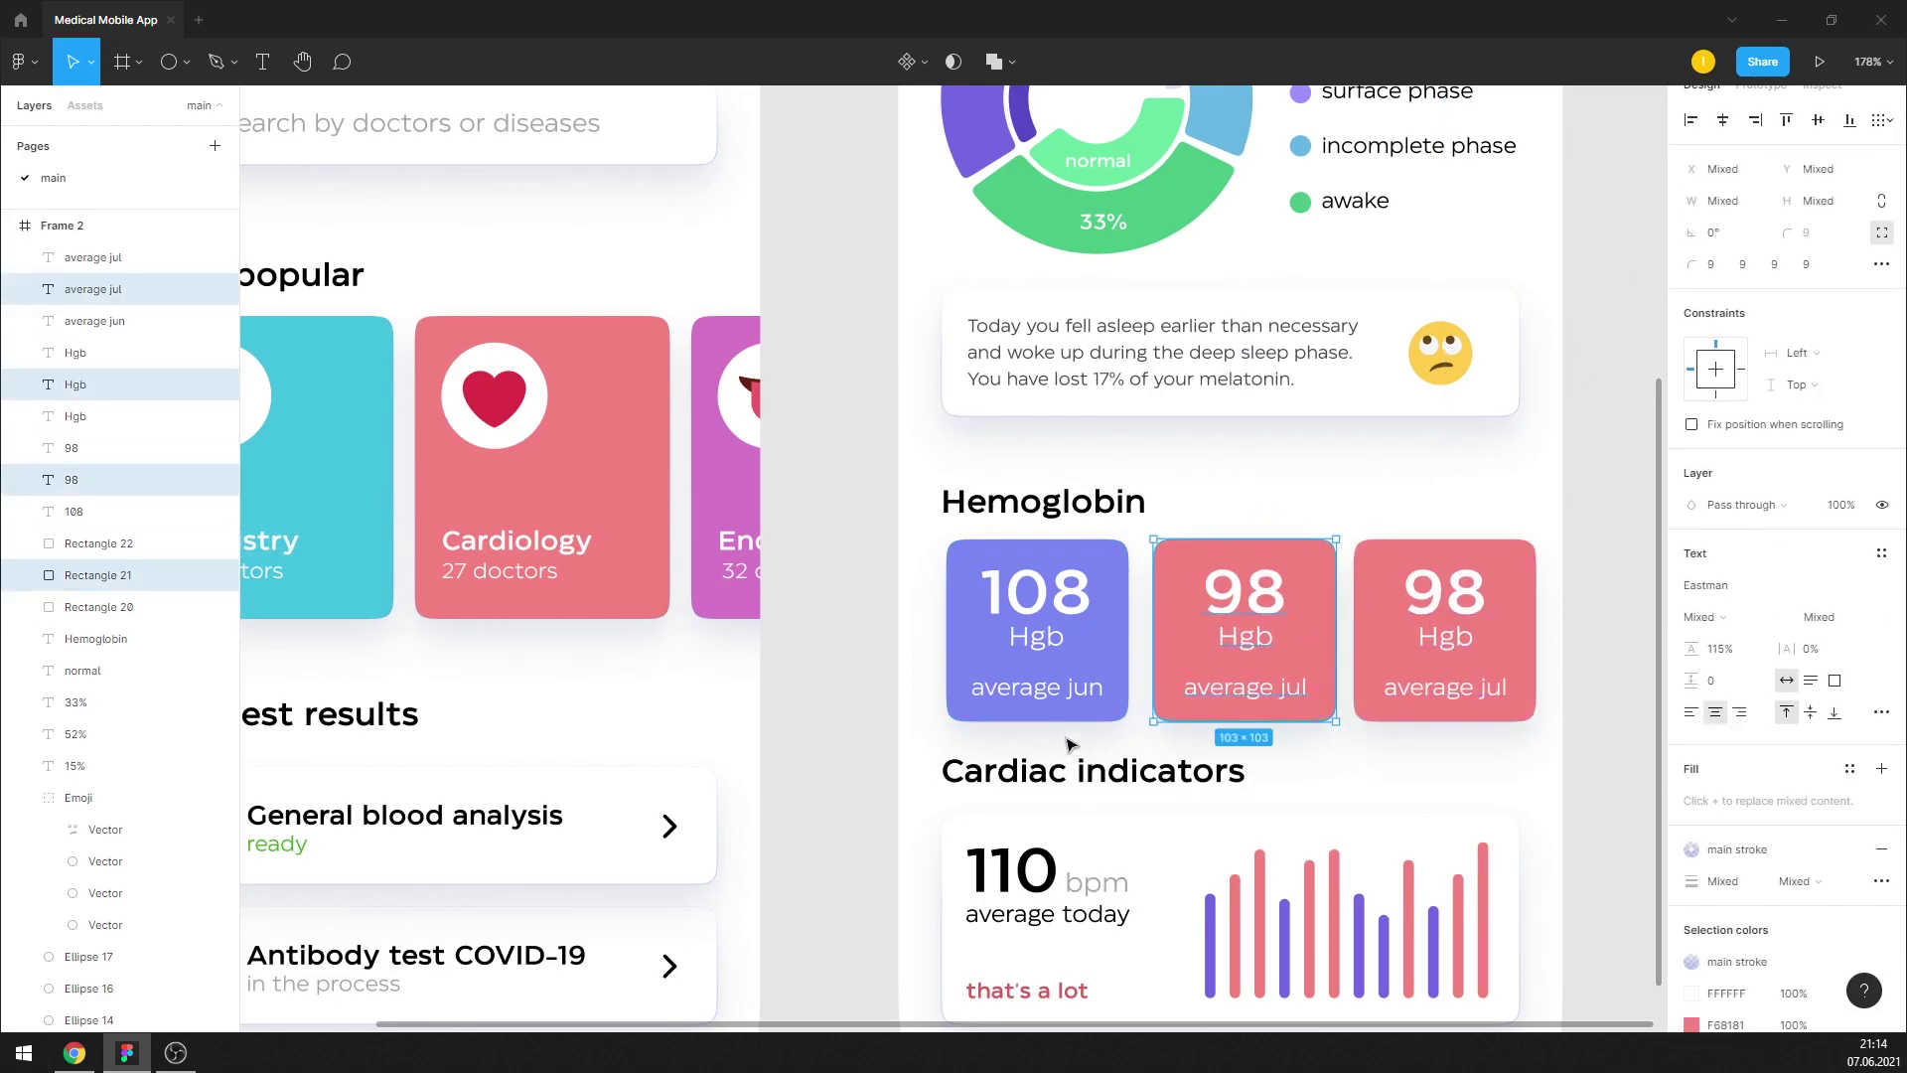
left_click_drag(1070, 742, 1053, 596)
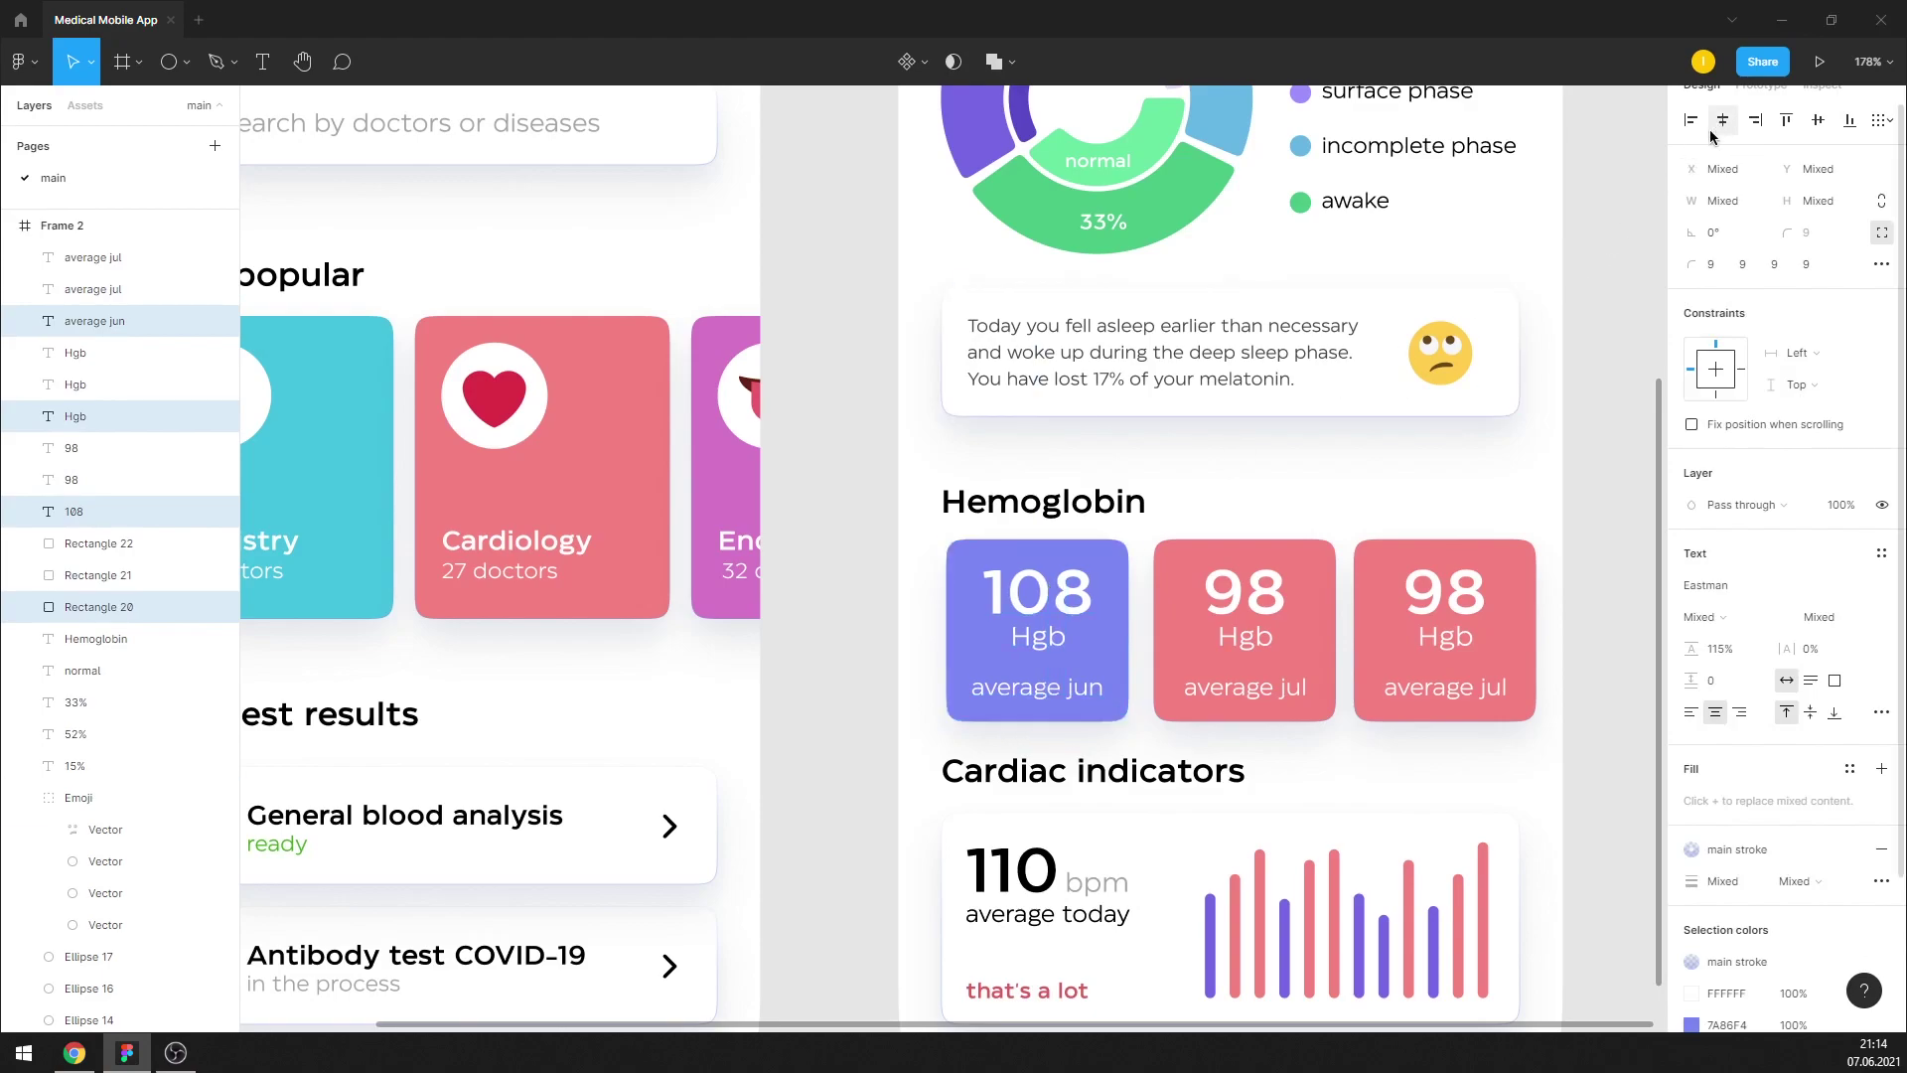
left_click(1460, 596)
Fill the third tile with a purple sampled from the canvas
left_click(1460, 685)
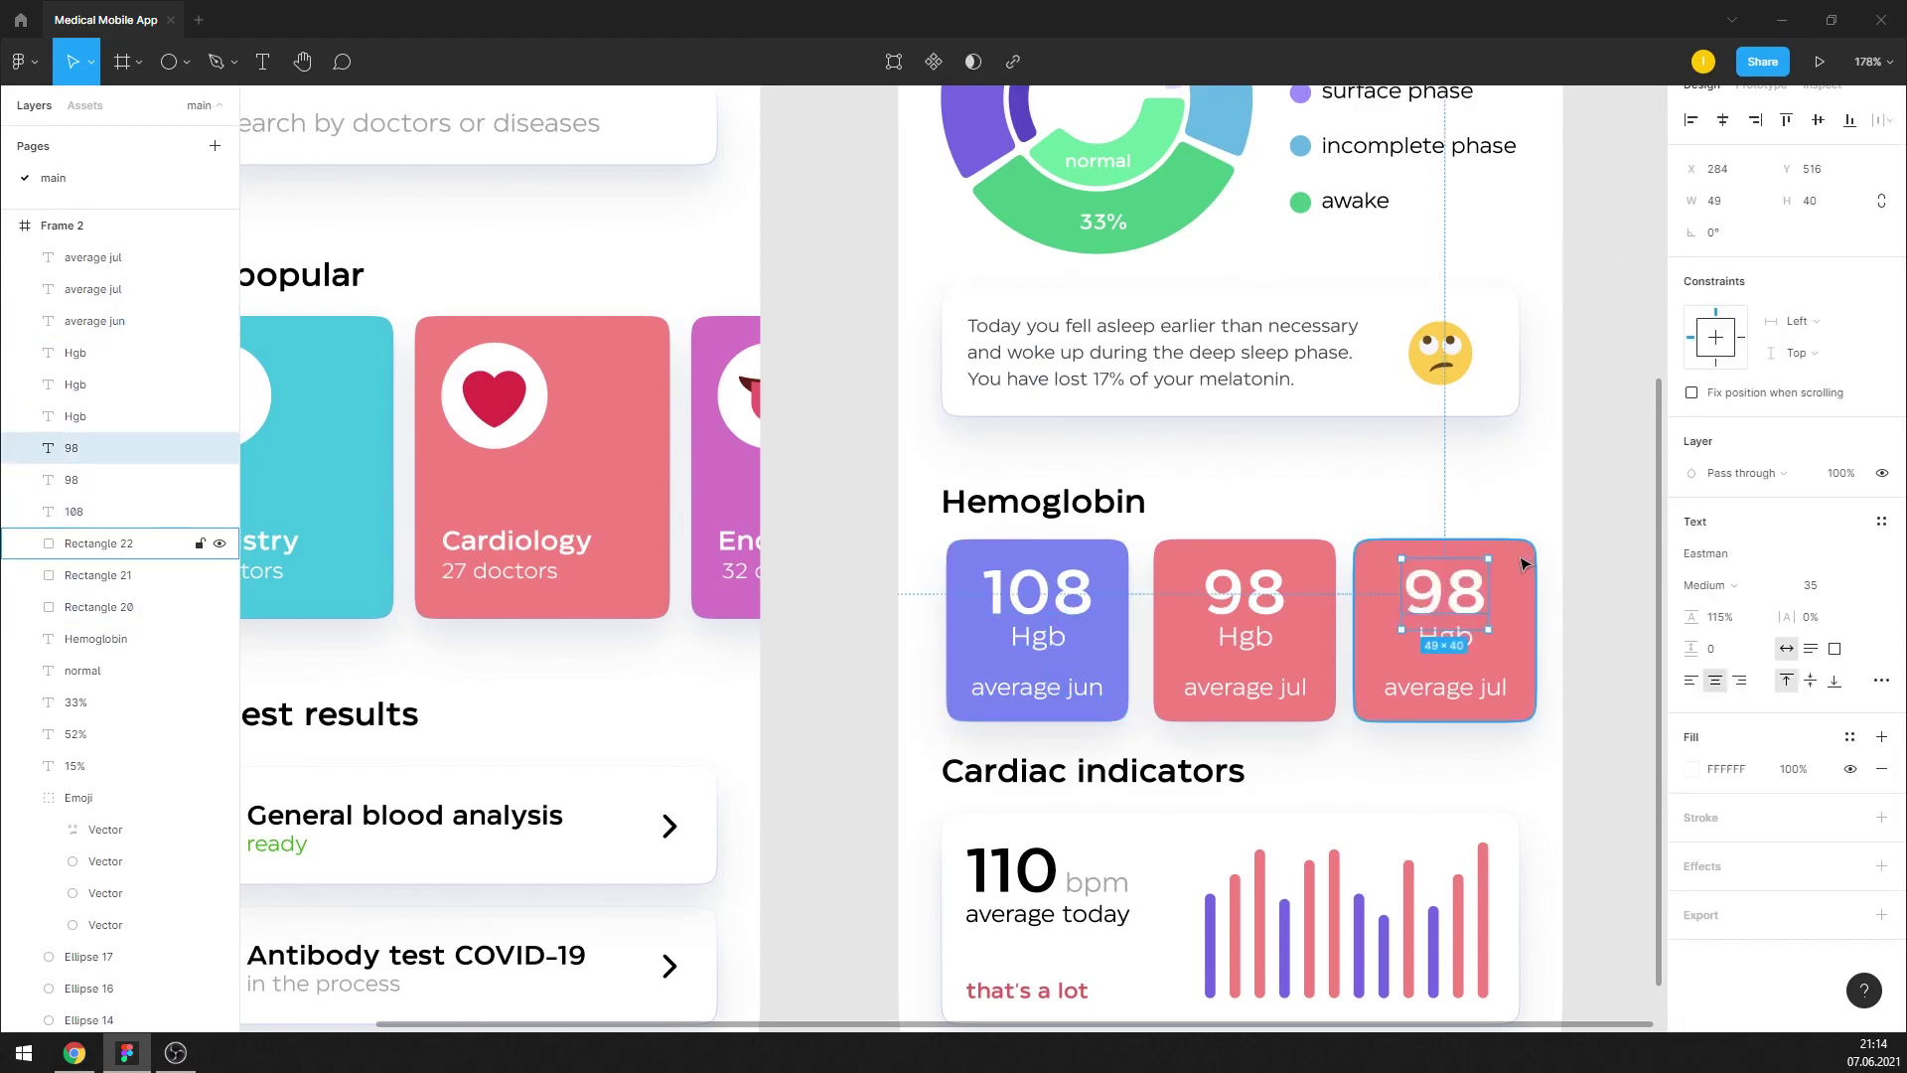
left_click(1692, 585)
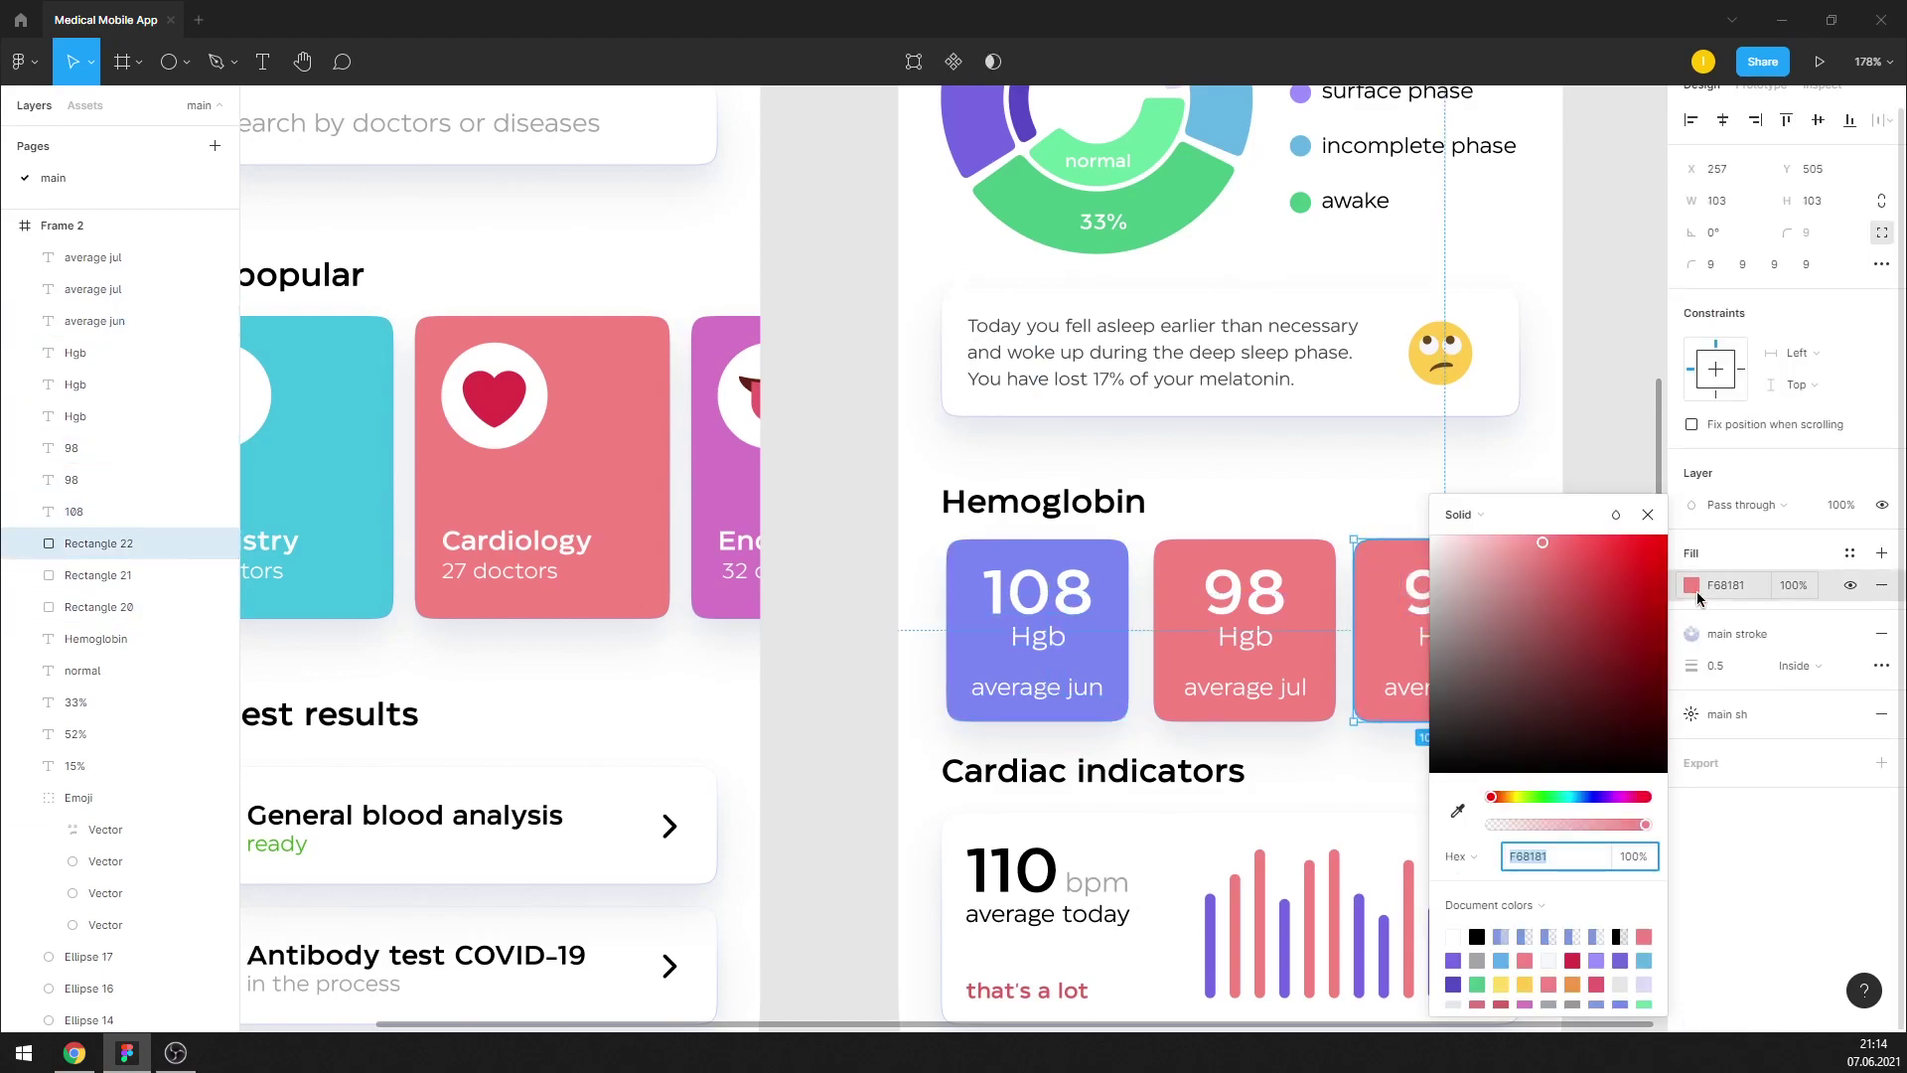
left_click(1457, 810)
left_click(993, 129)
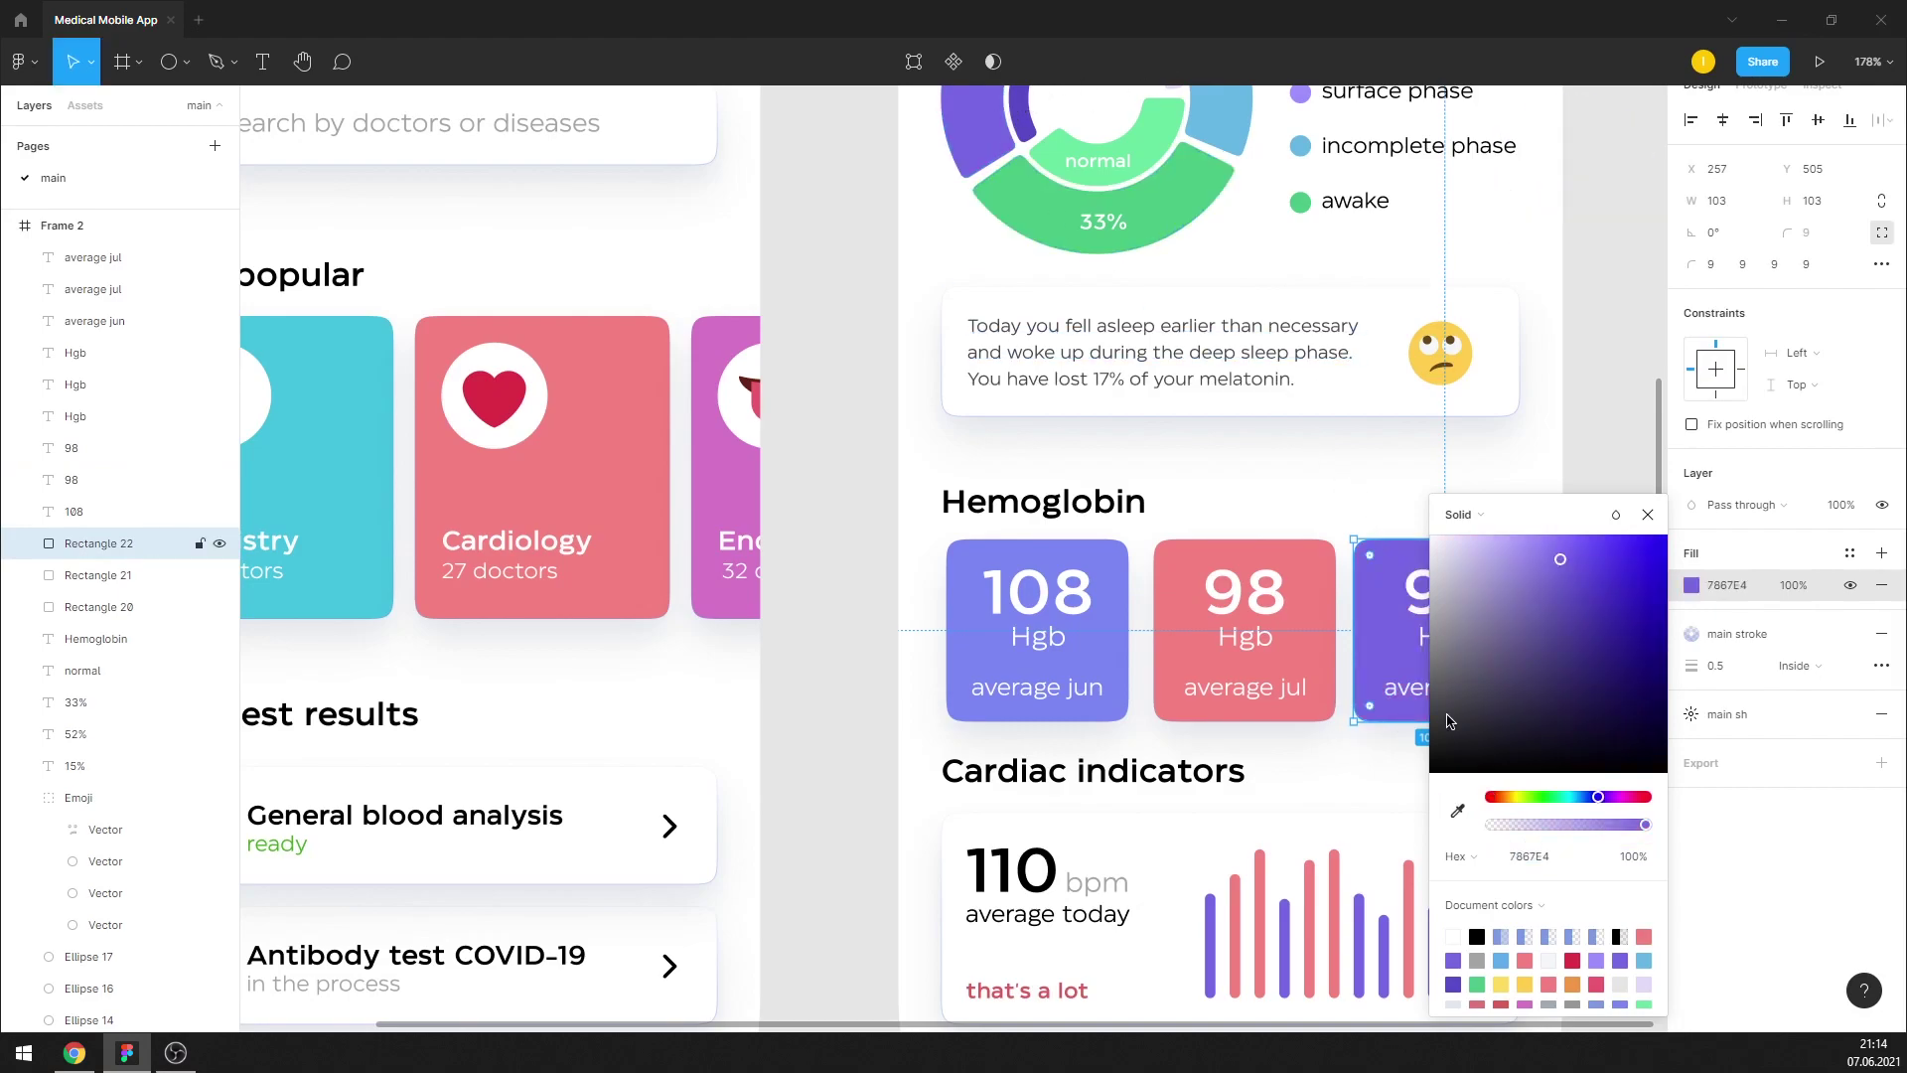
left_click(1648, 514)
left_click(1478, 507)
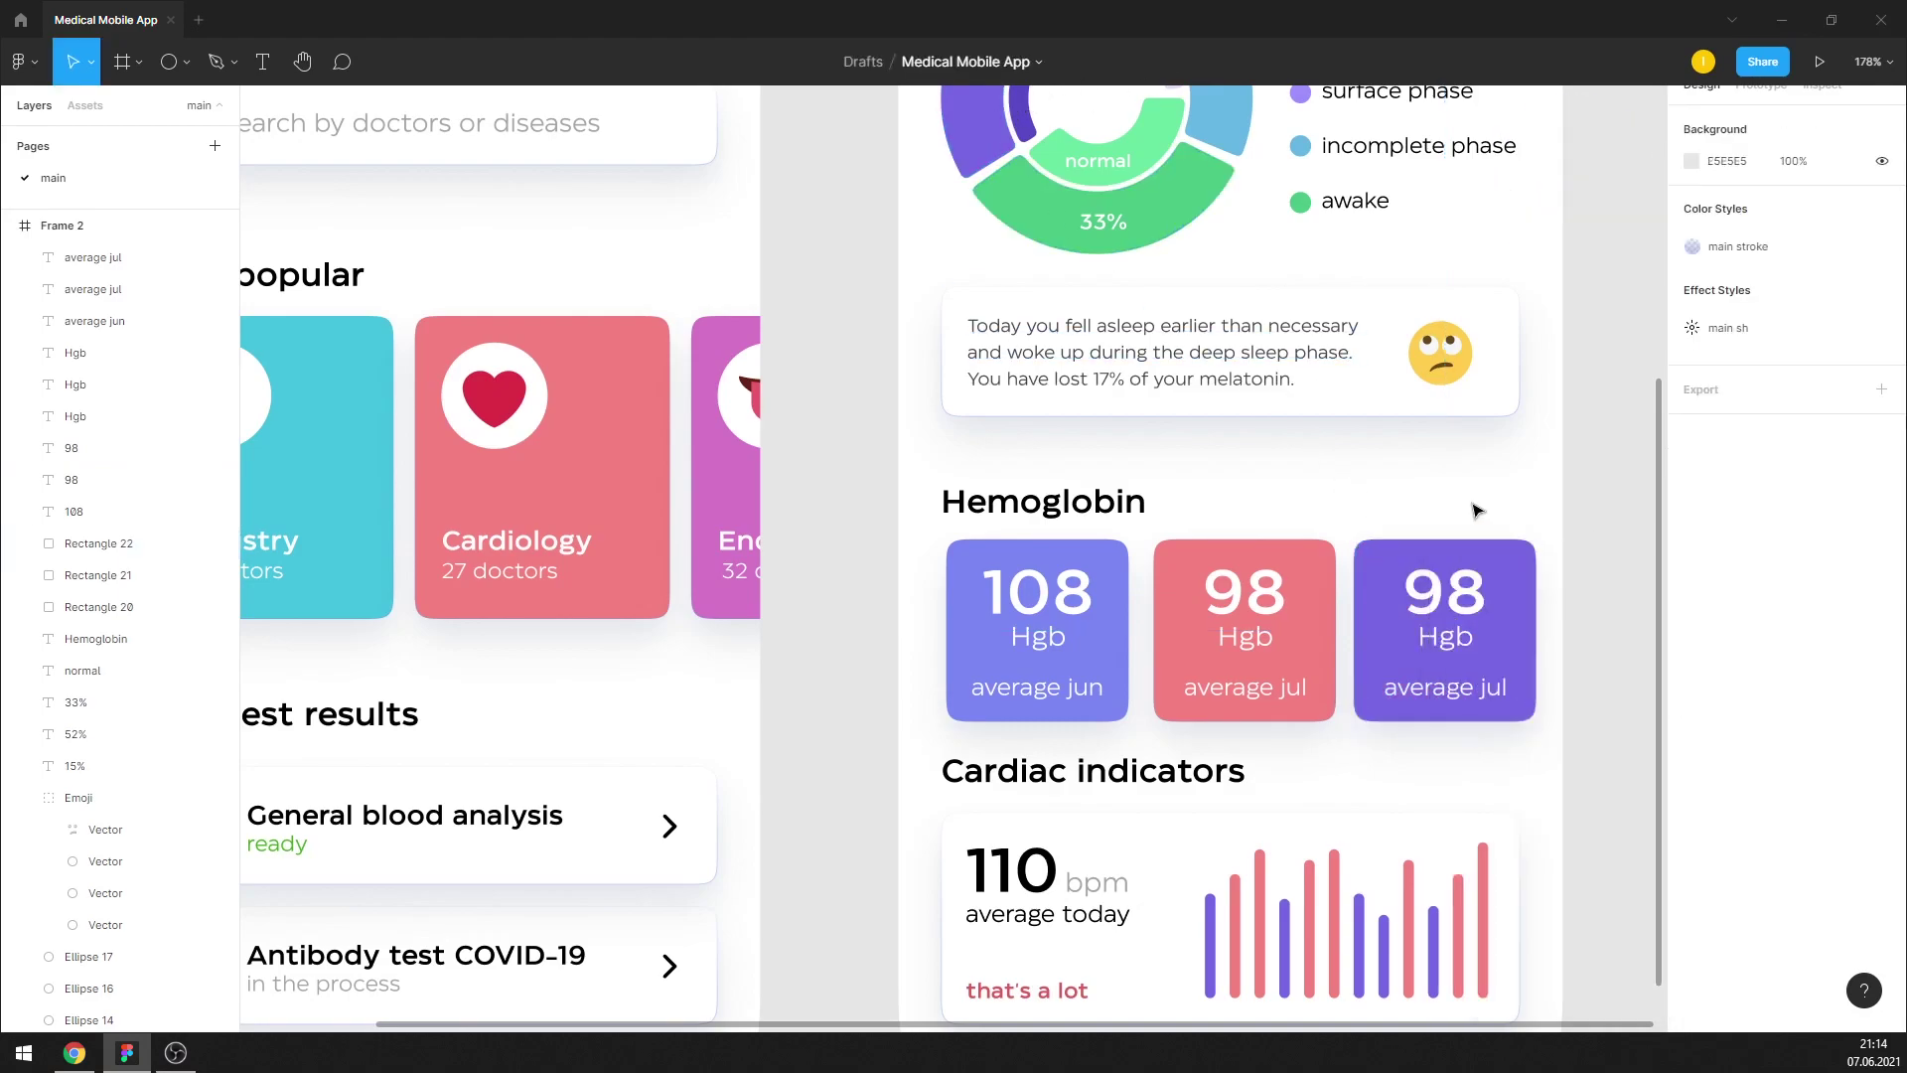
Change the third tile's number from 98 to 114
double_click(1436, 594)
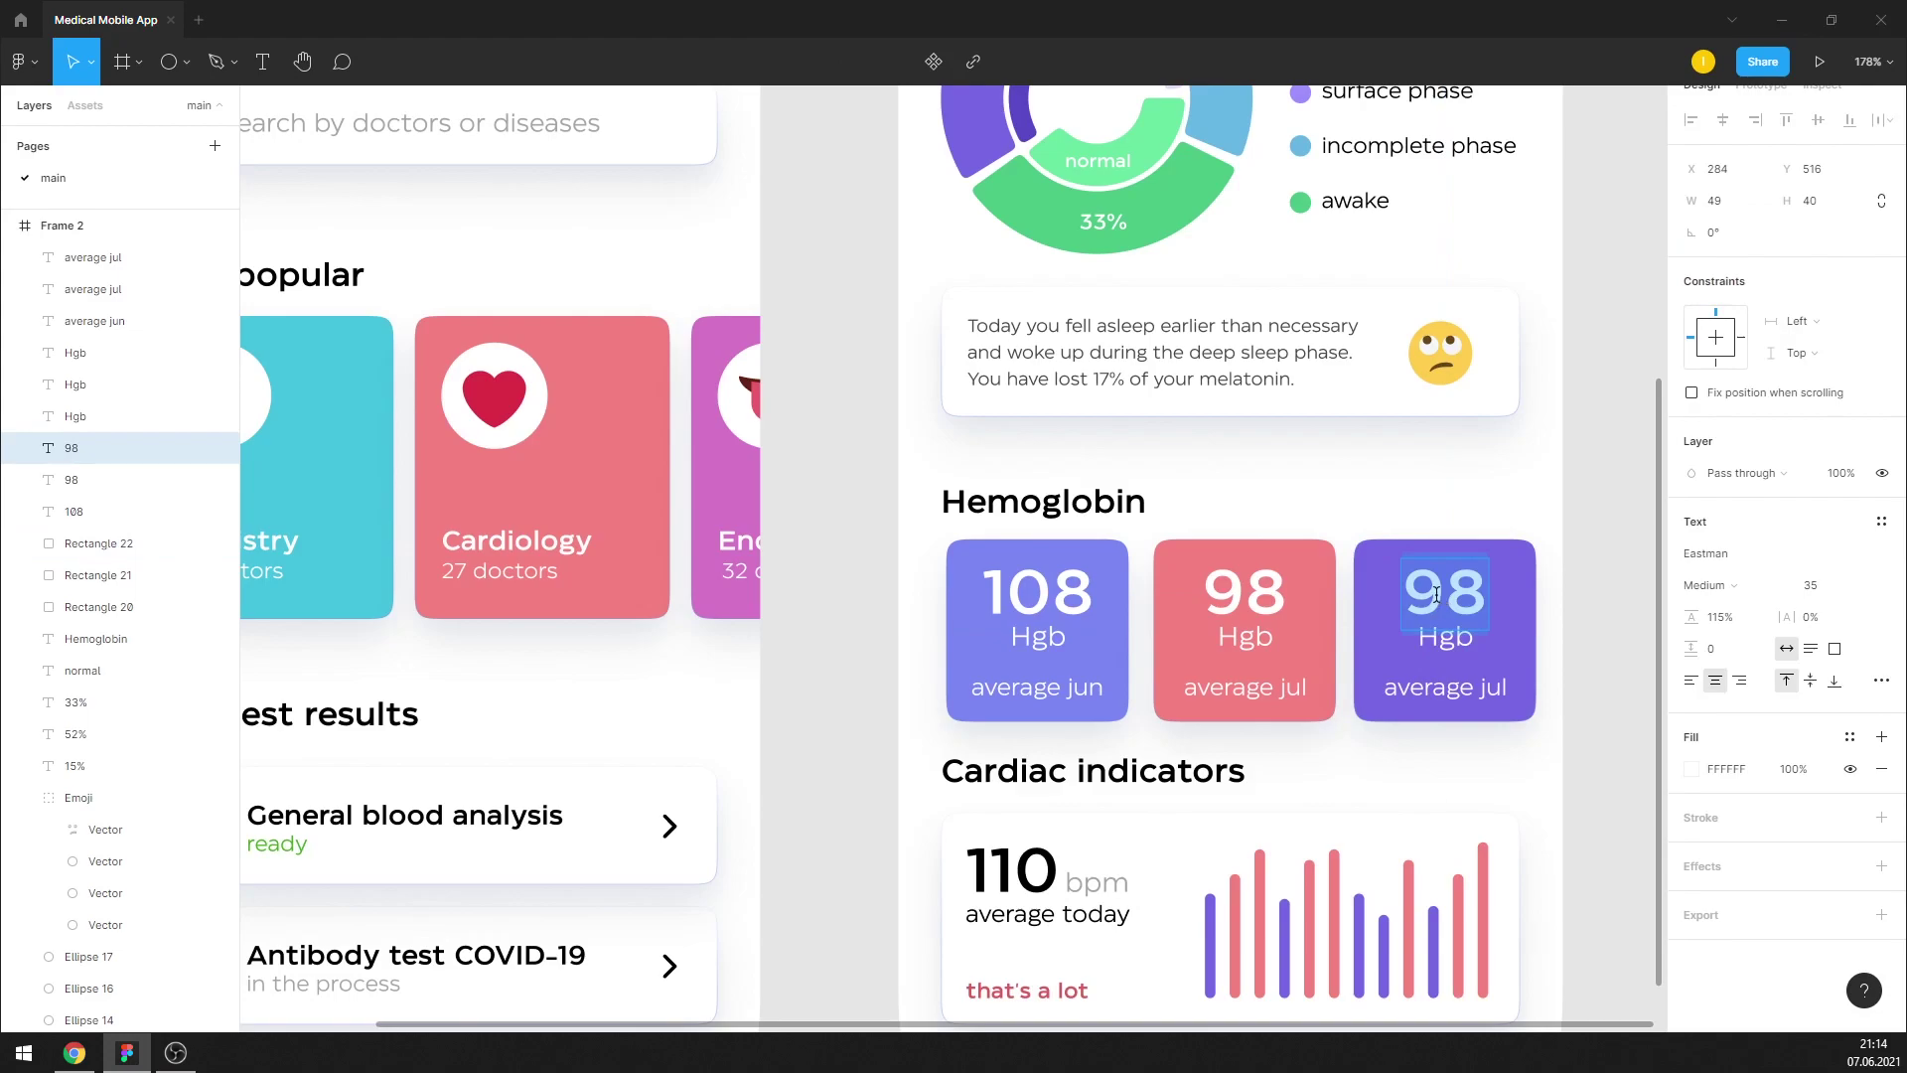
type("114")
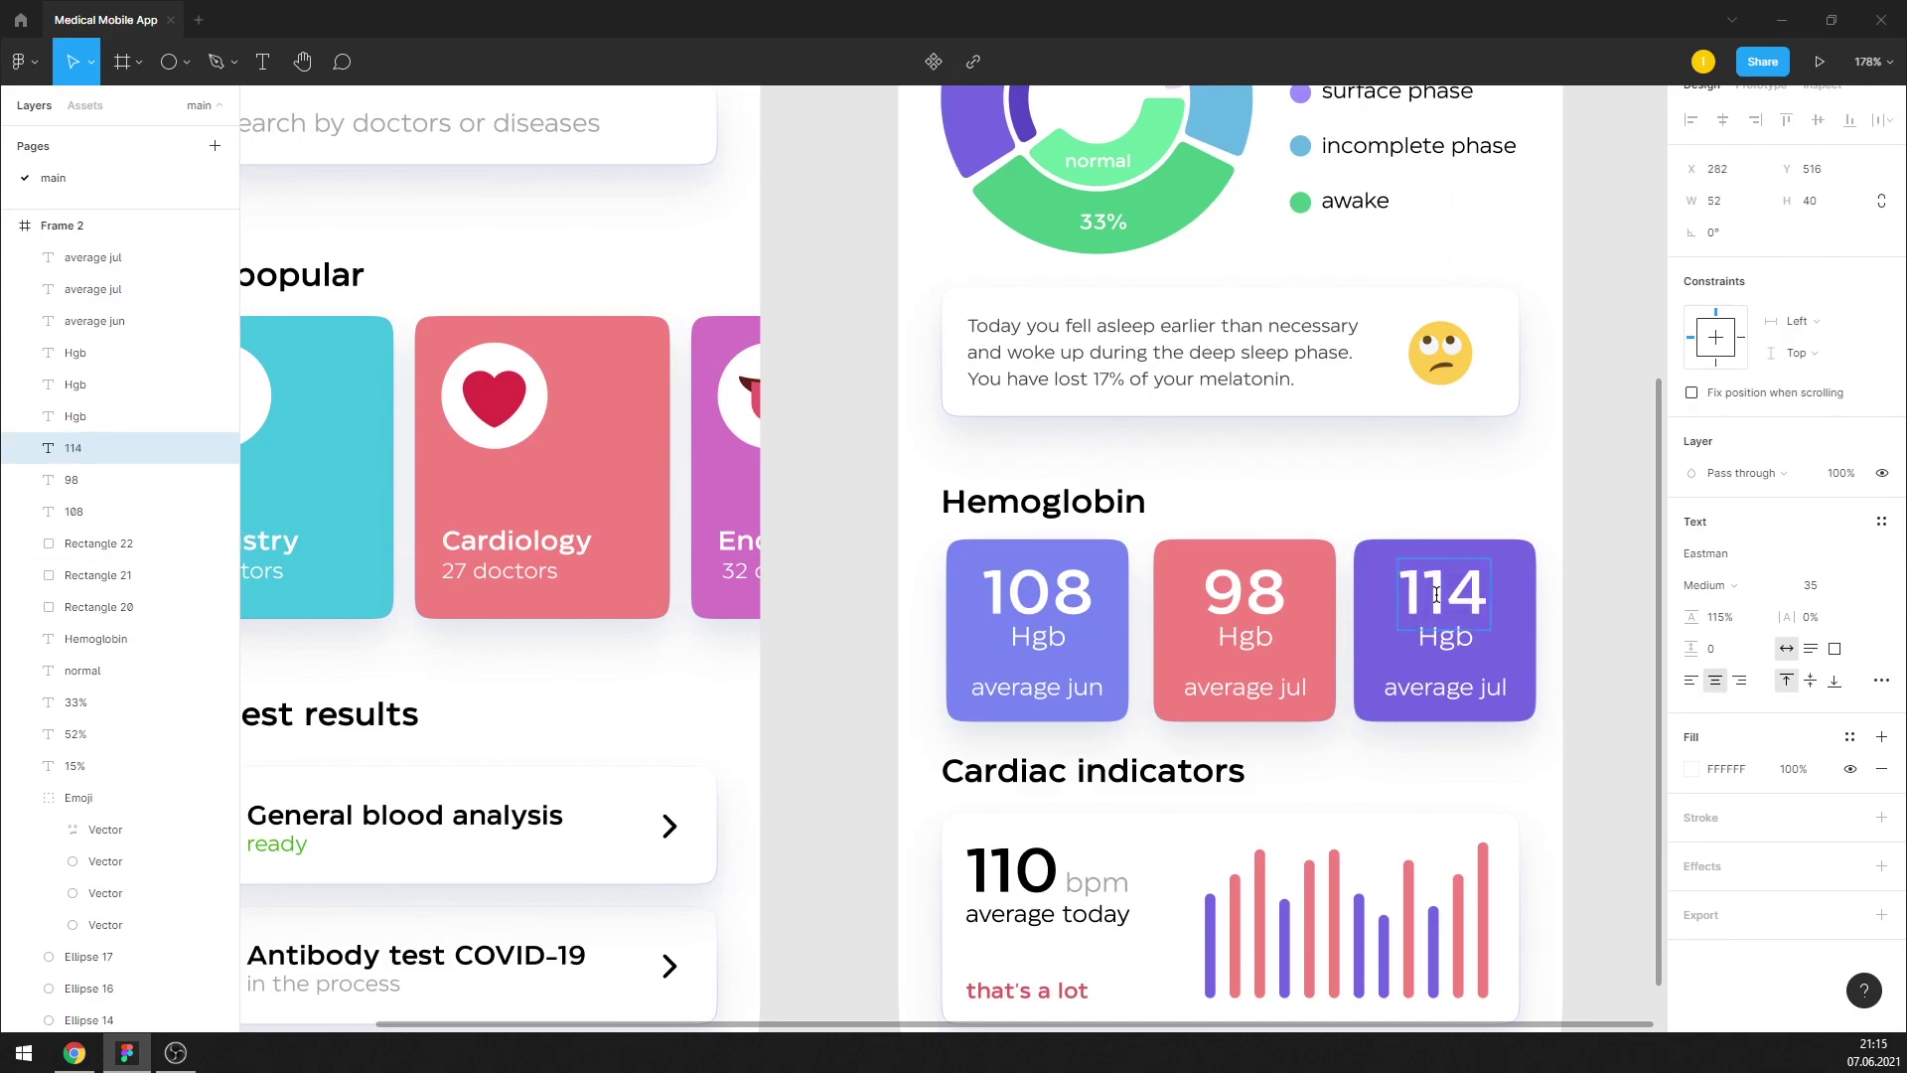
left_click(1481, 692)
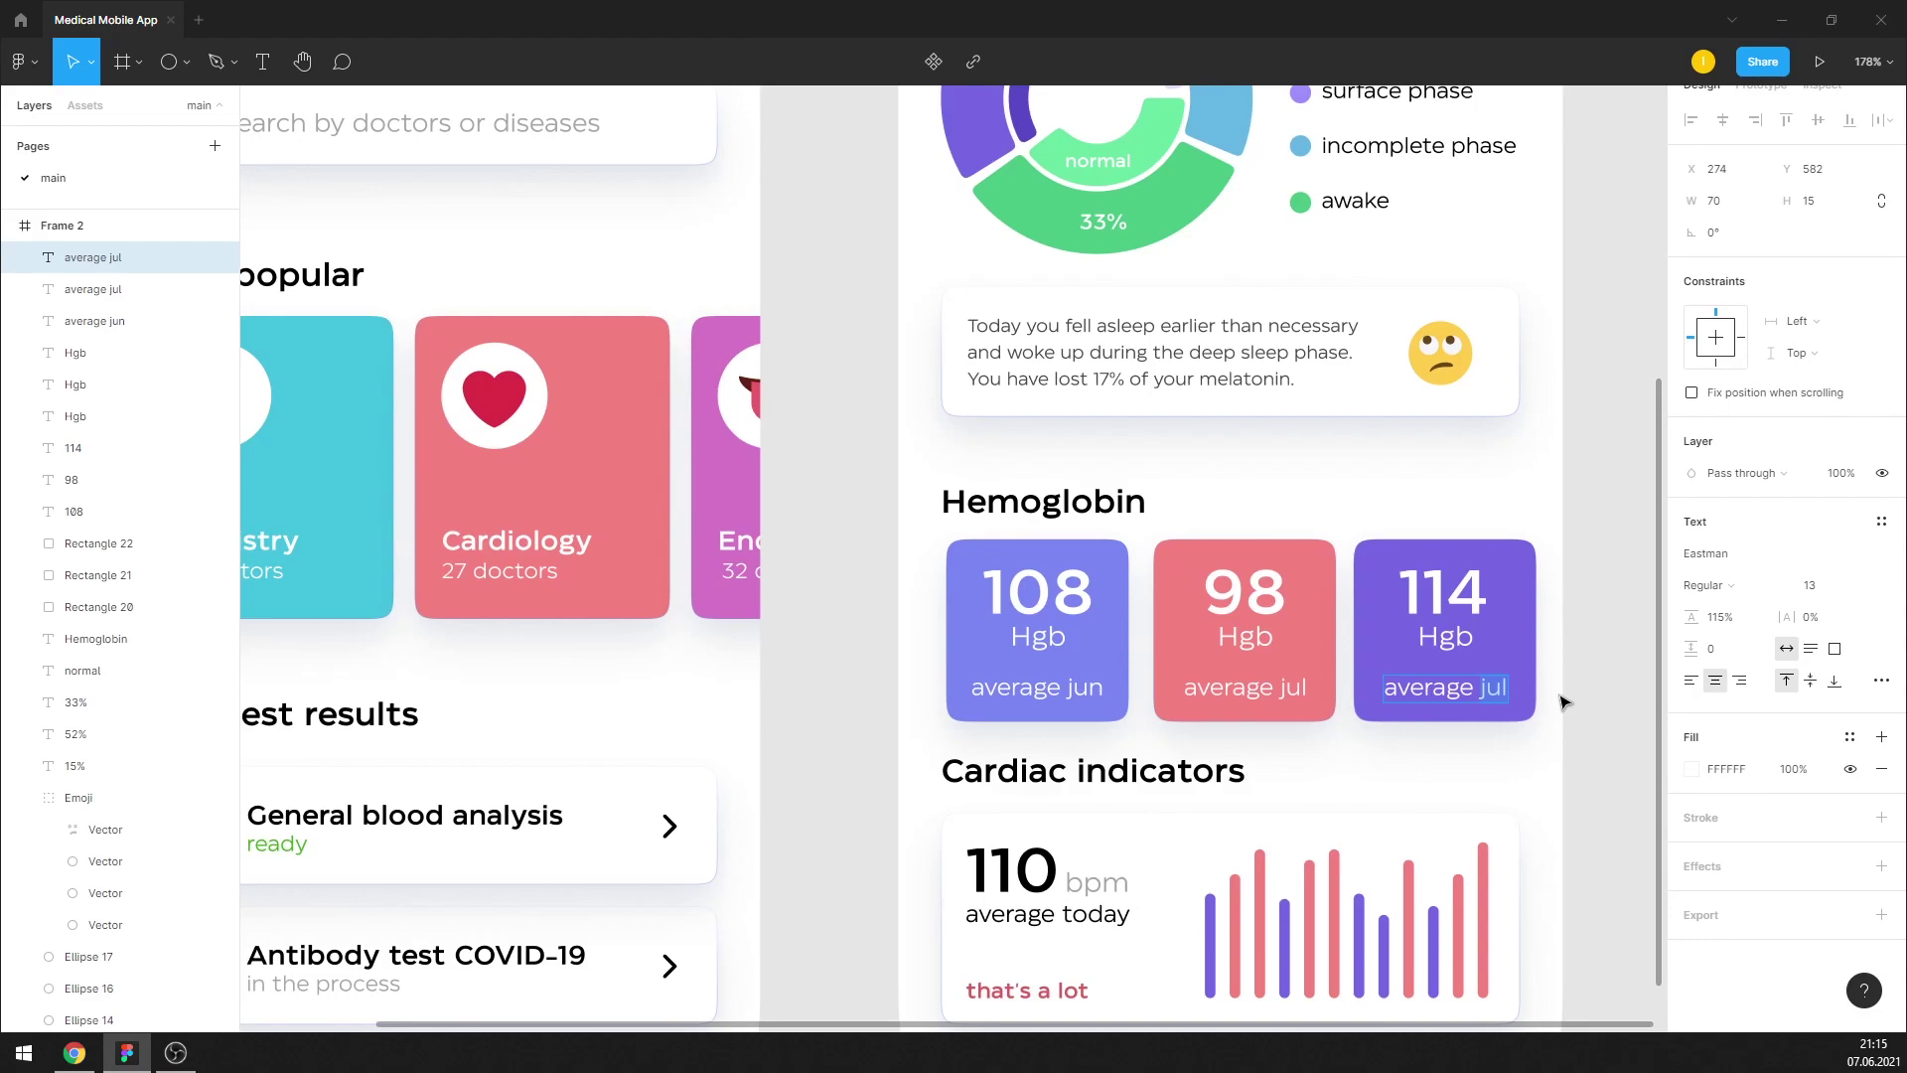
Finish the 'average aug' label and nudge the purple 114 card left
type("ug")
left_click(1559, 707)
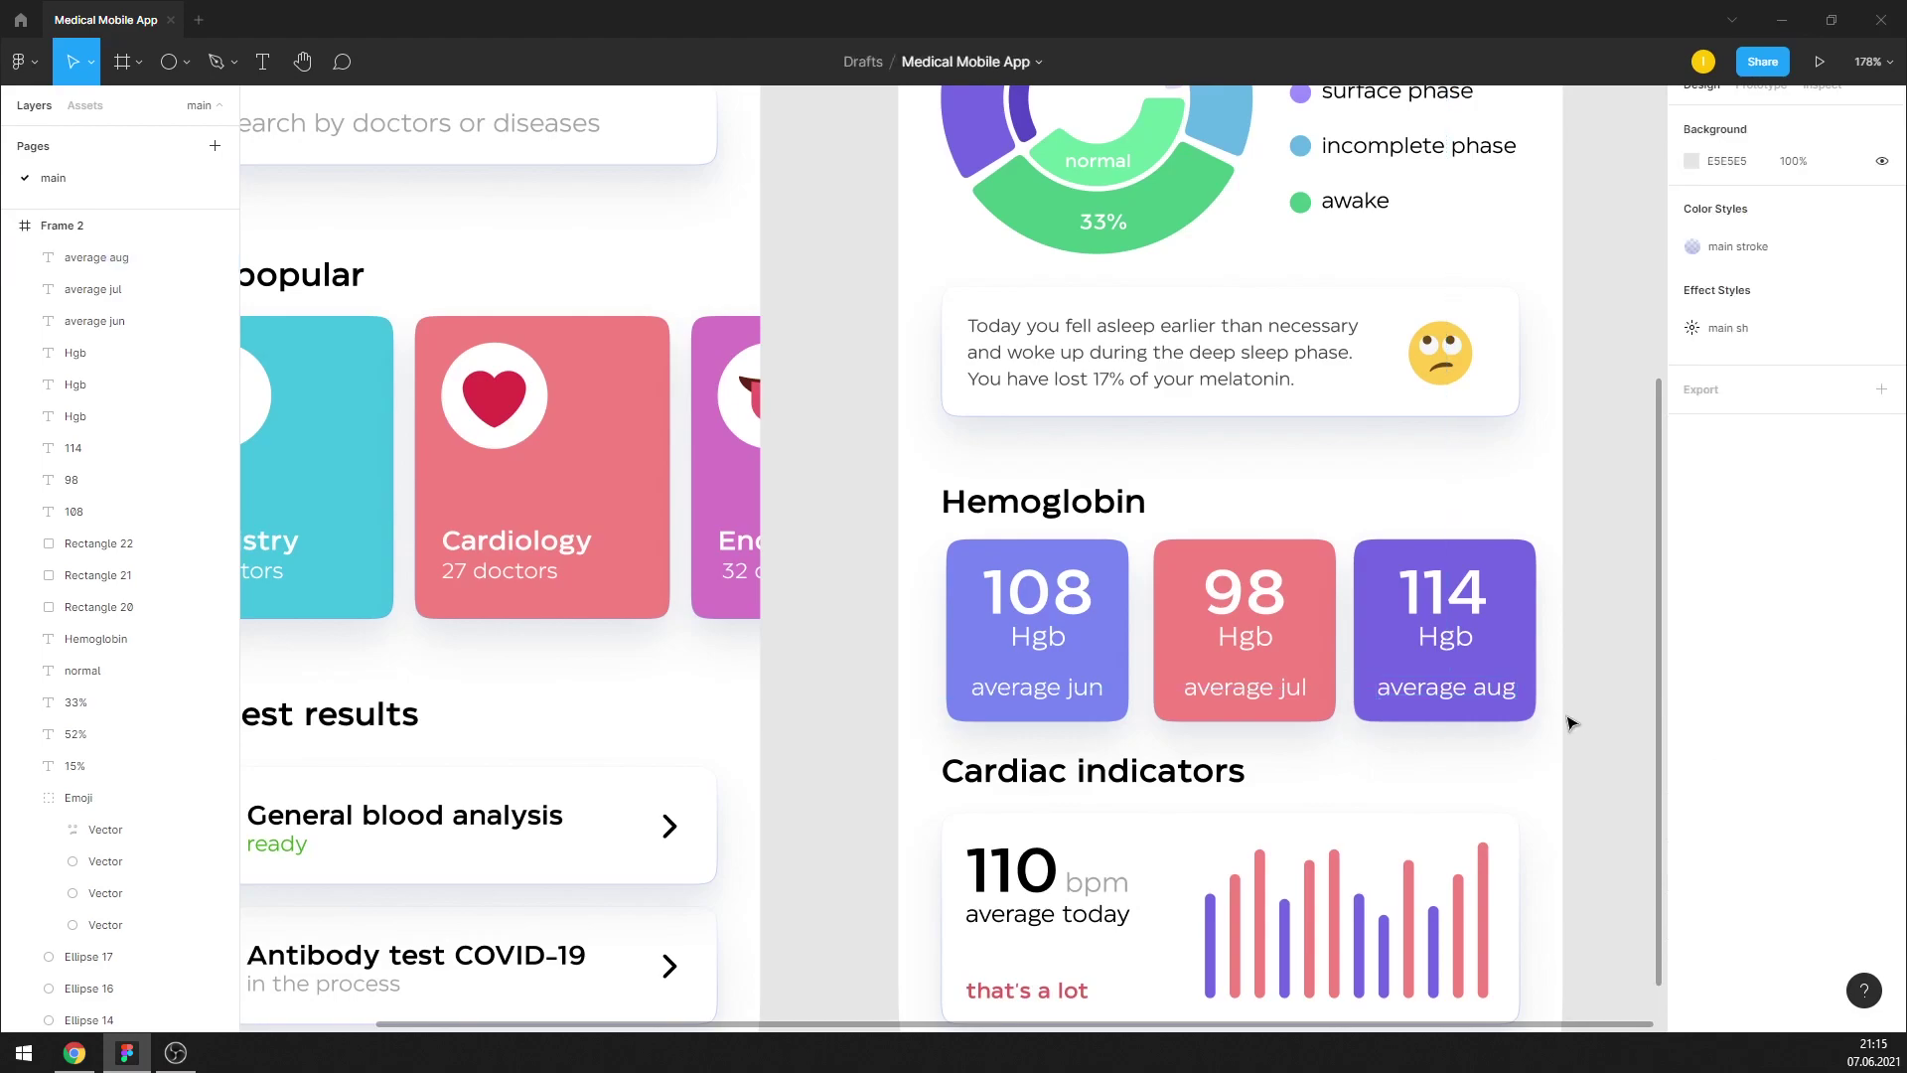
left_click_drag(1420, 669, 1371, 566)
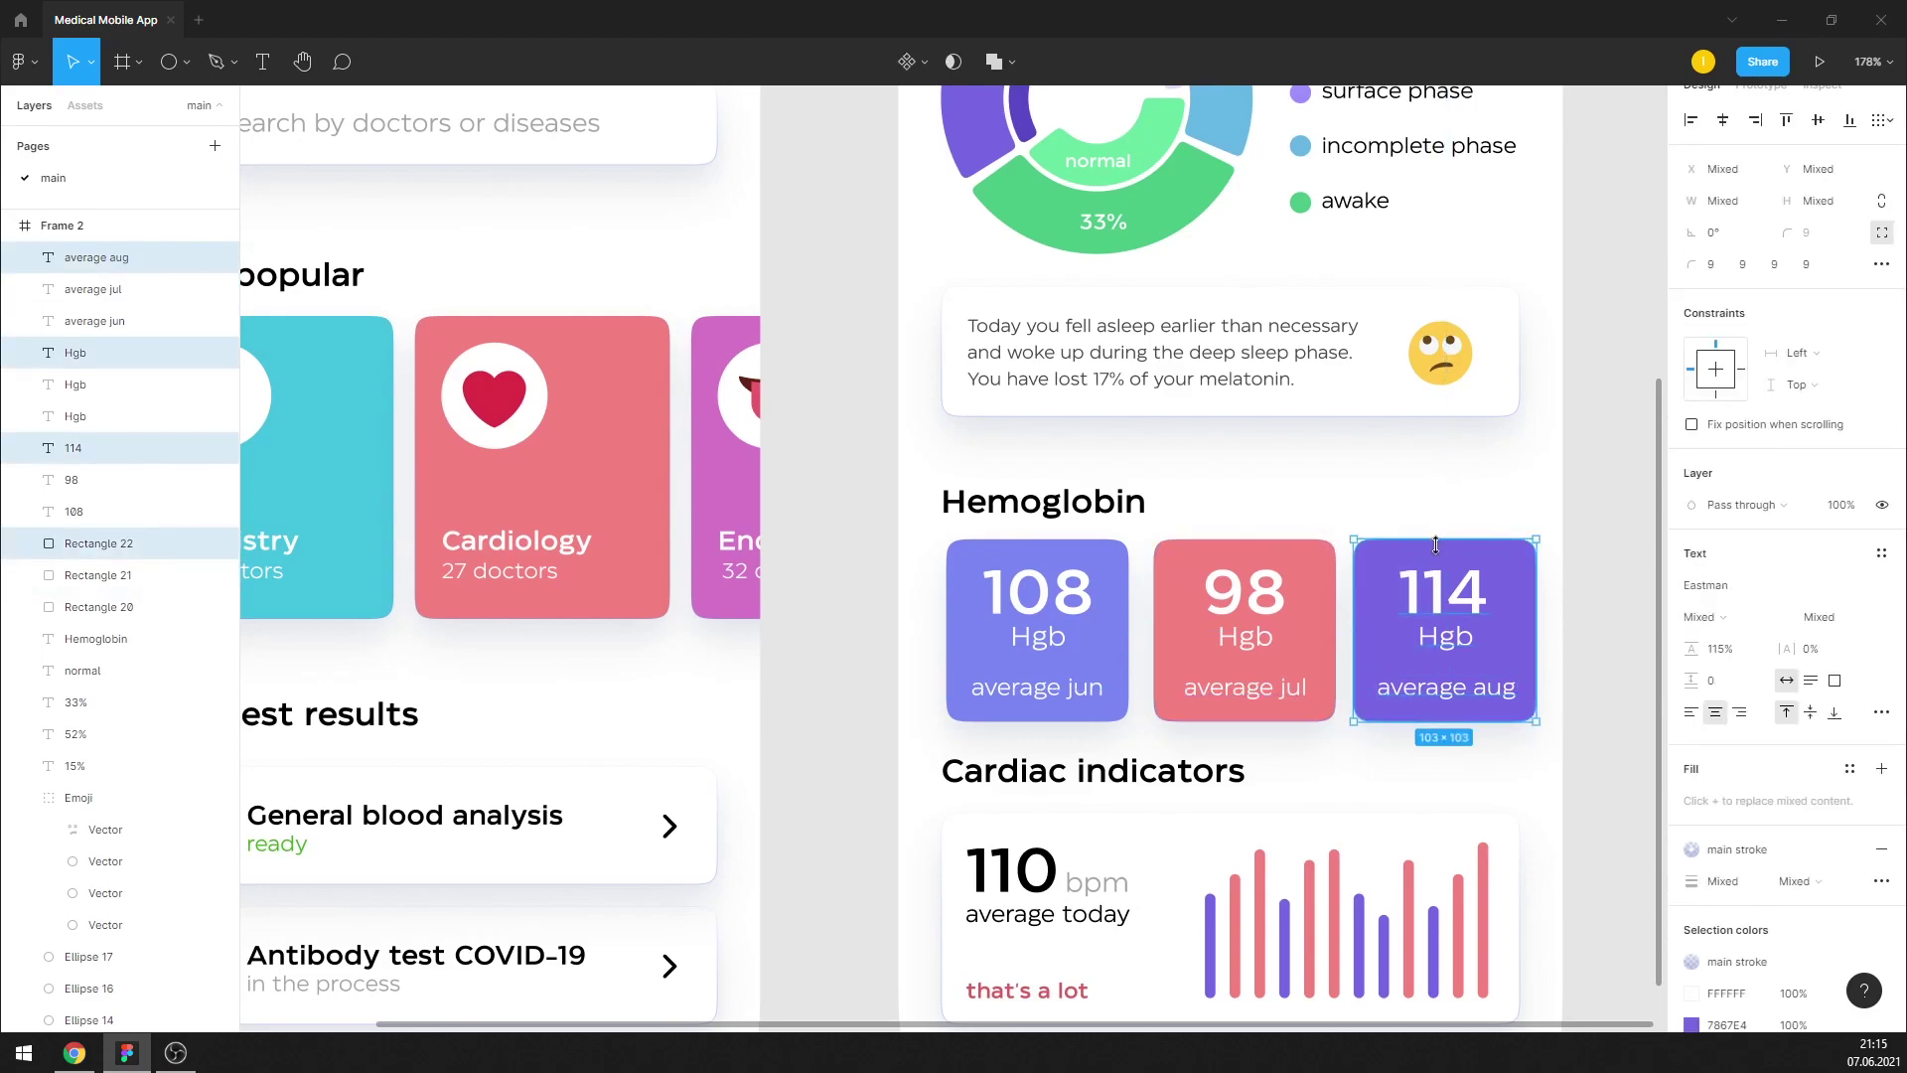
left_click_drag(1028, 621, 1142, 735)
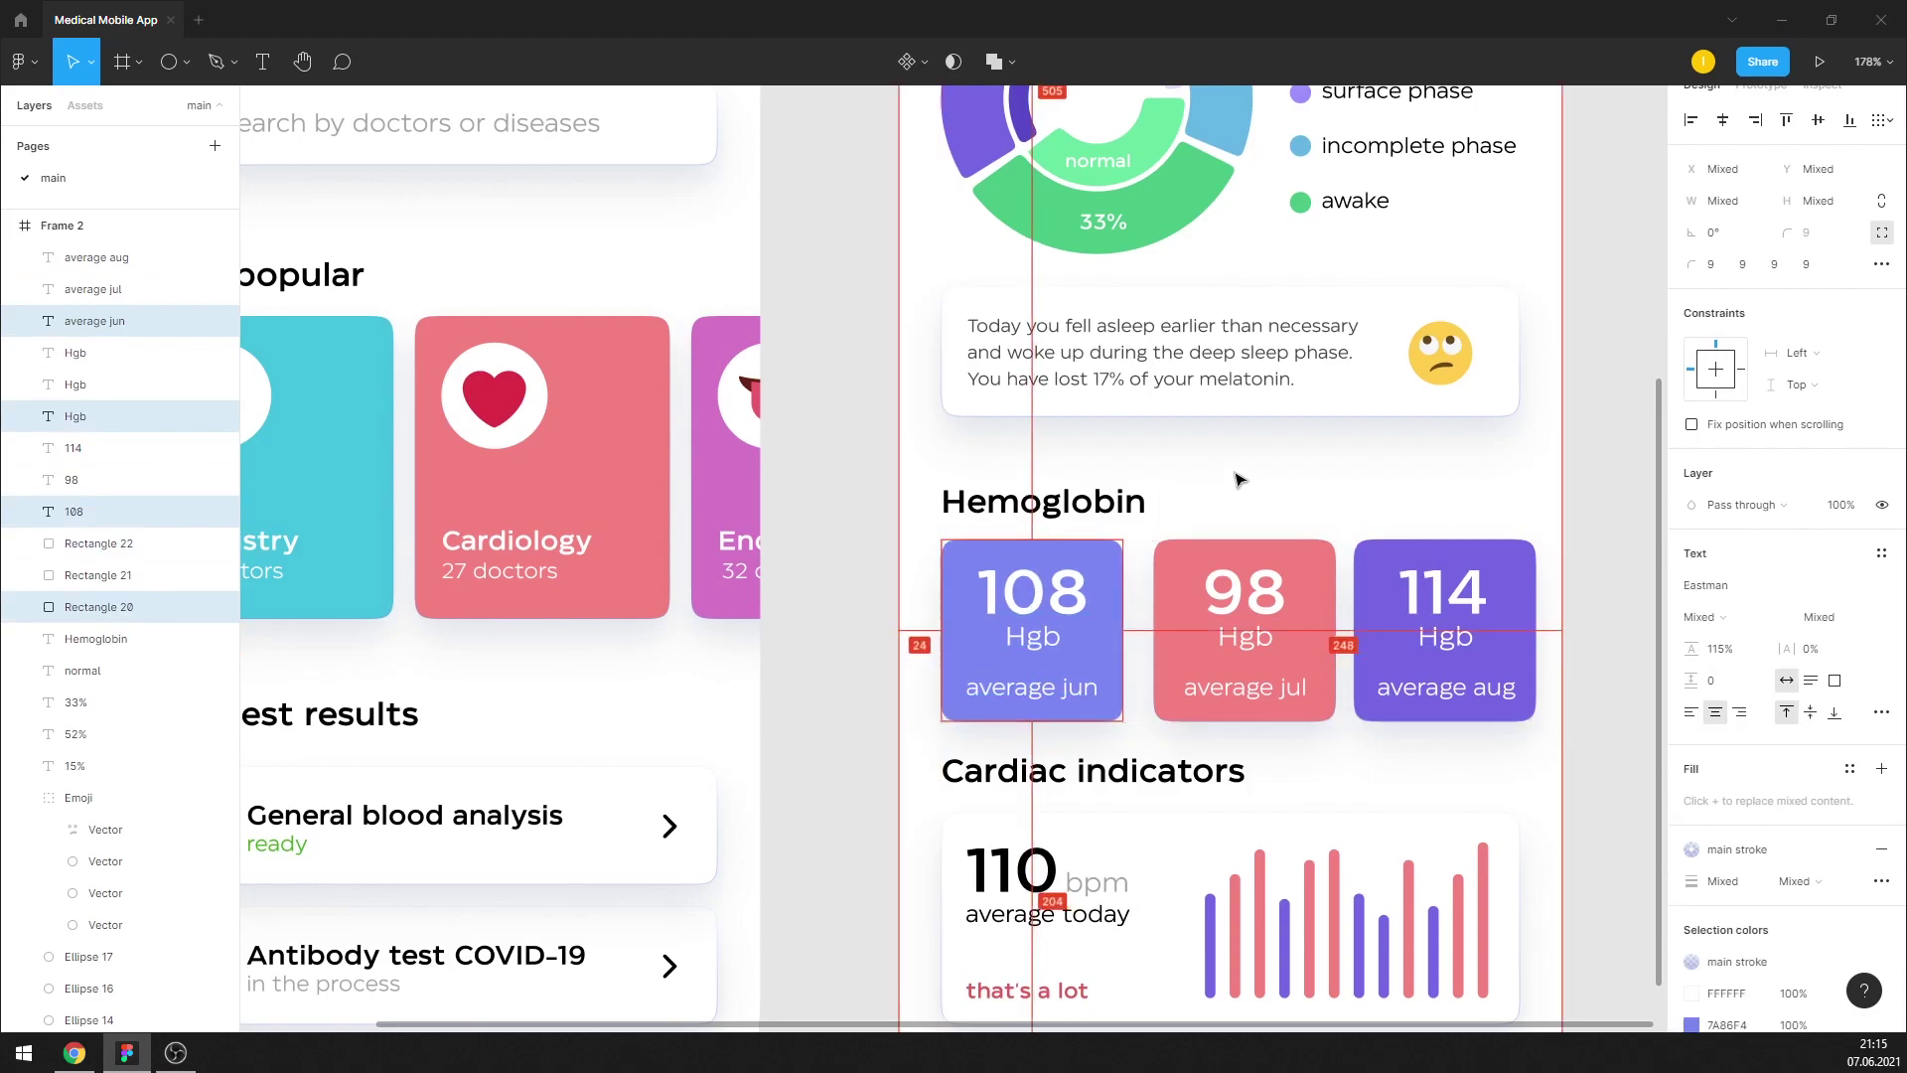
mouse_move(1239, 494)
left_mouse_down()
mouse_move(1267, 685)
mouse_move(1311, 695)
mouse_move(1276, 682)
mouse_move(1526, 542)
left_mouse_up()
key("Left")
key("Left")
key("Left")
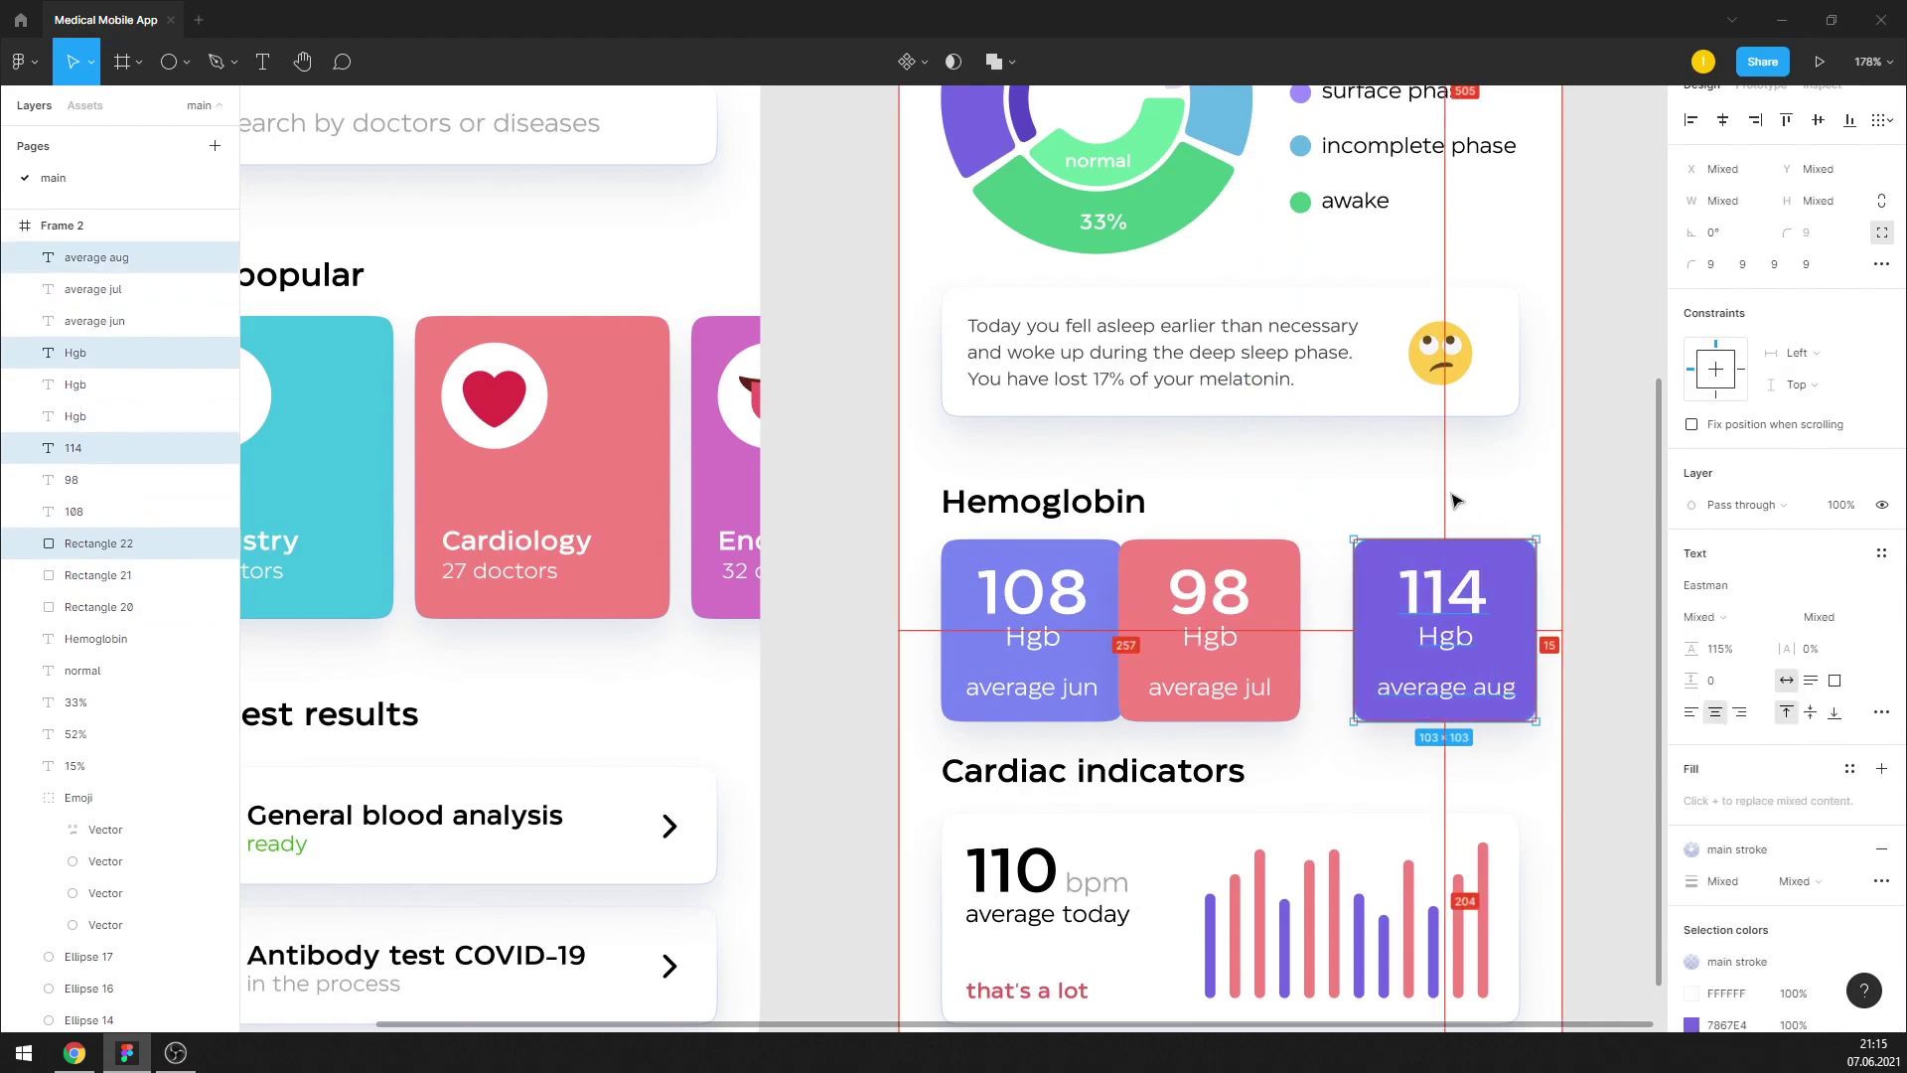
key("Left")
key("Left")
key("Left")
key("Left")
key("Left")
key("Left")
key("Left")
key("Left")
key("Left")
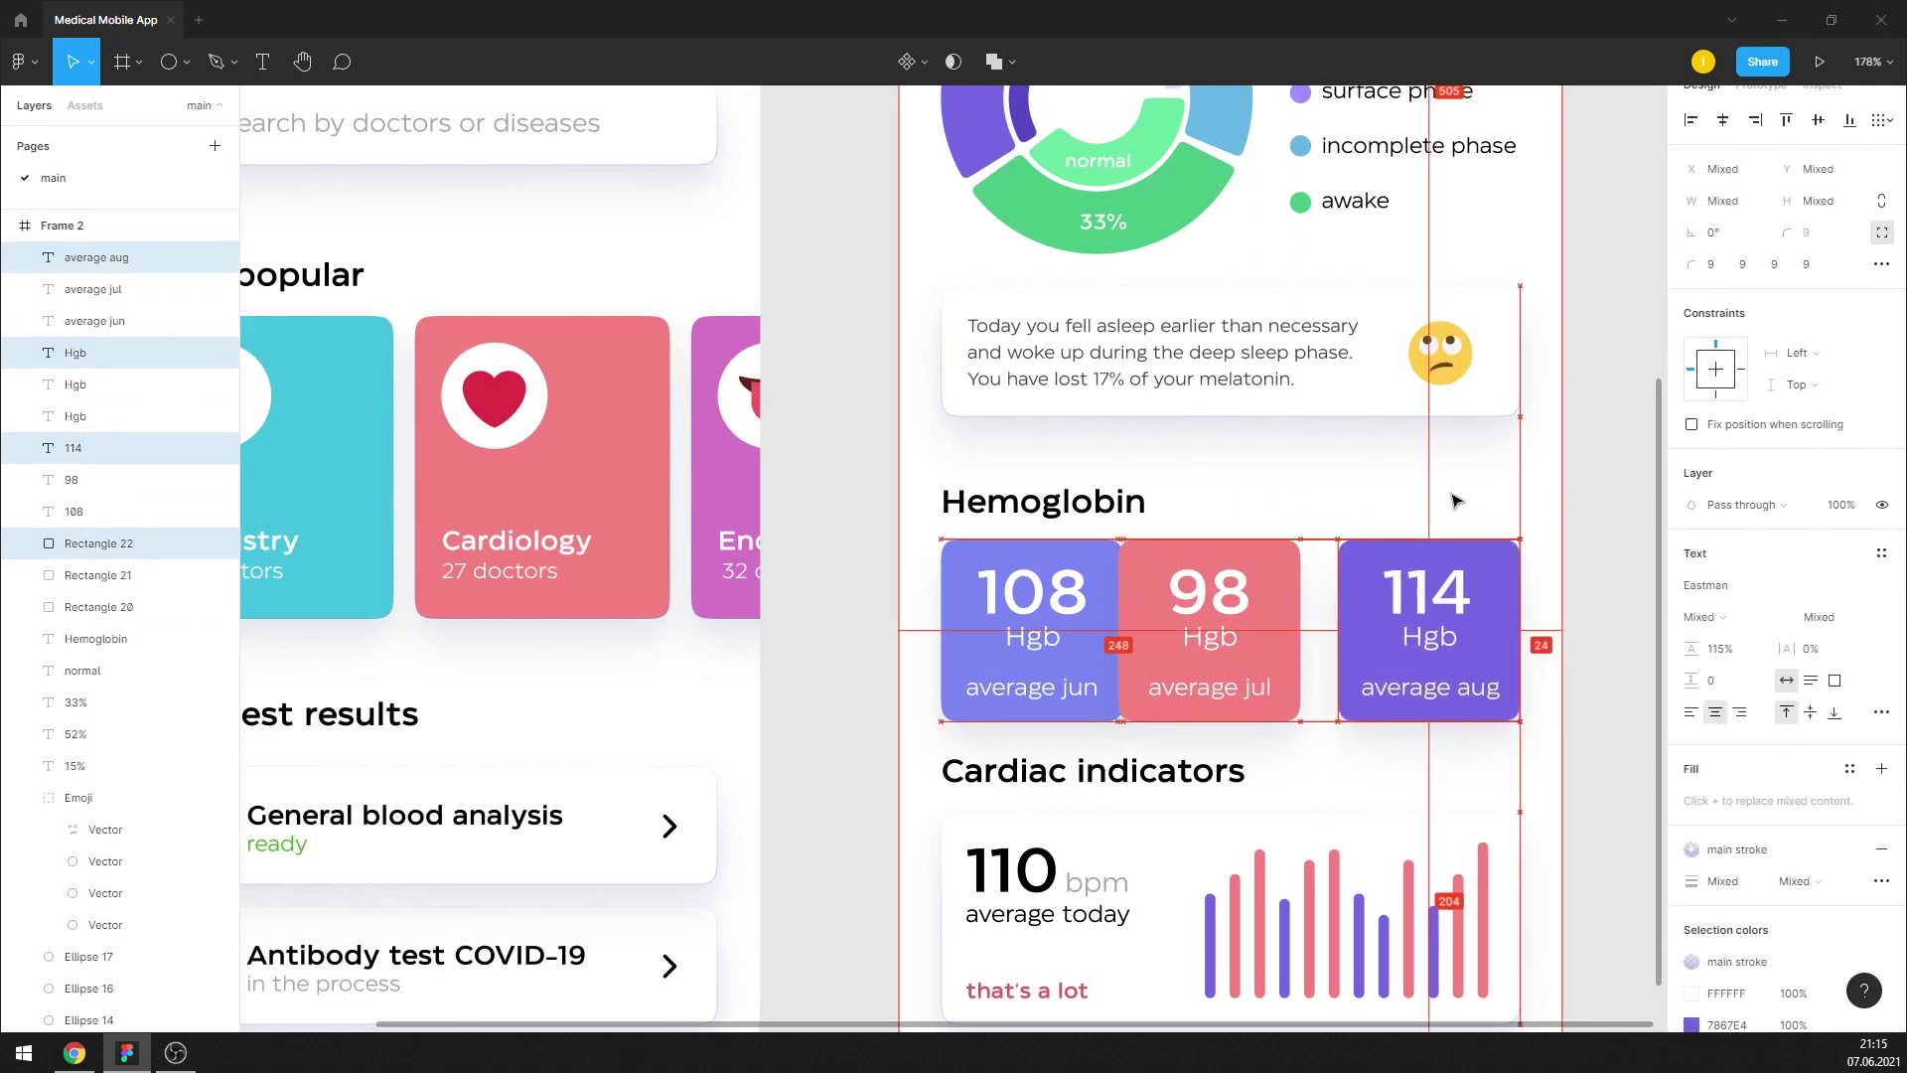
key("Left")
key("Left")
key("Left")
Nudge the pink 98 card right so the three Hgb cards have equal gaps
left_click_drag(1254, 523, 1237, 696)
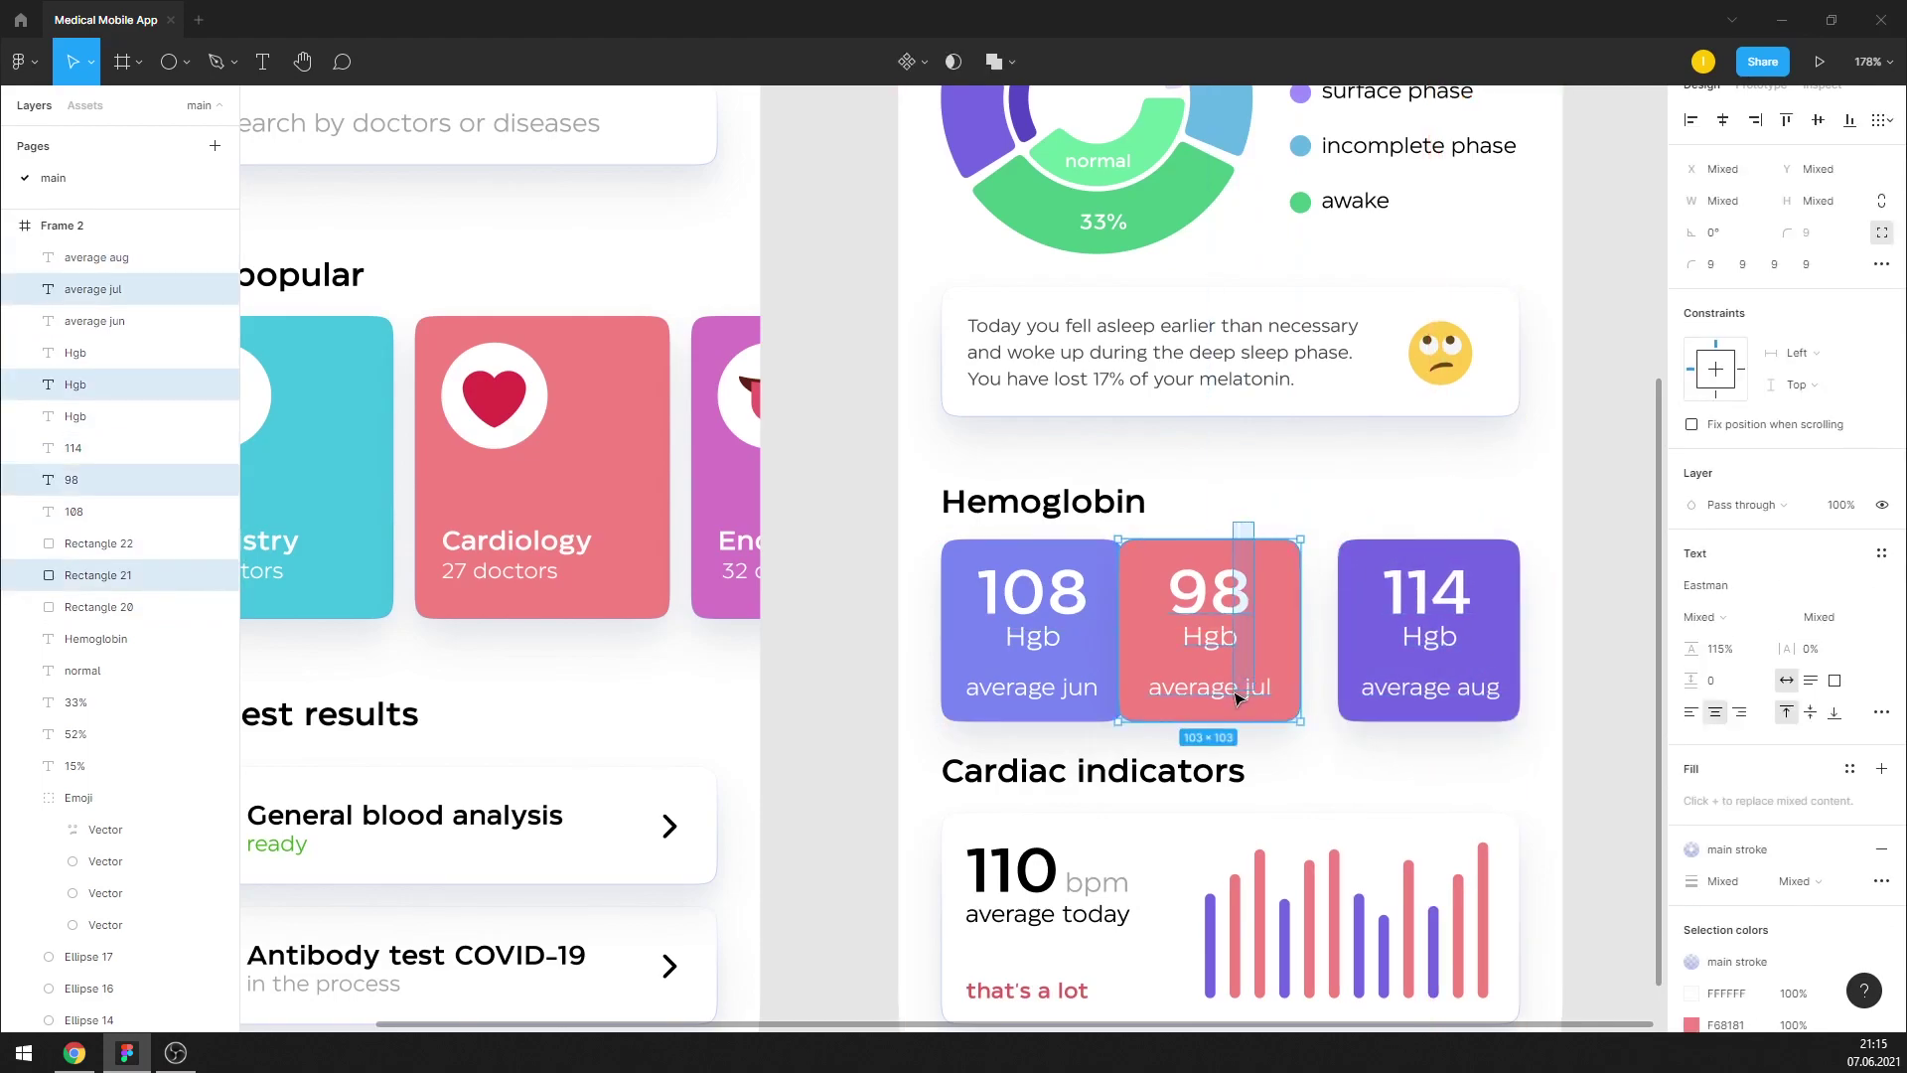
key("Right")
key("Right")
key("Right")
key("Right")
key("Right")
key("Right")
key("Right")
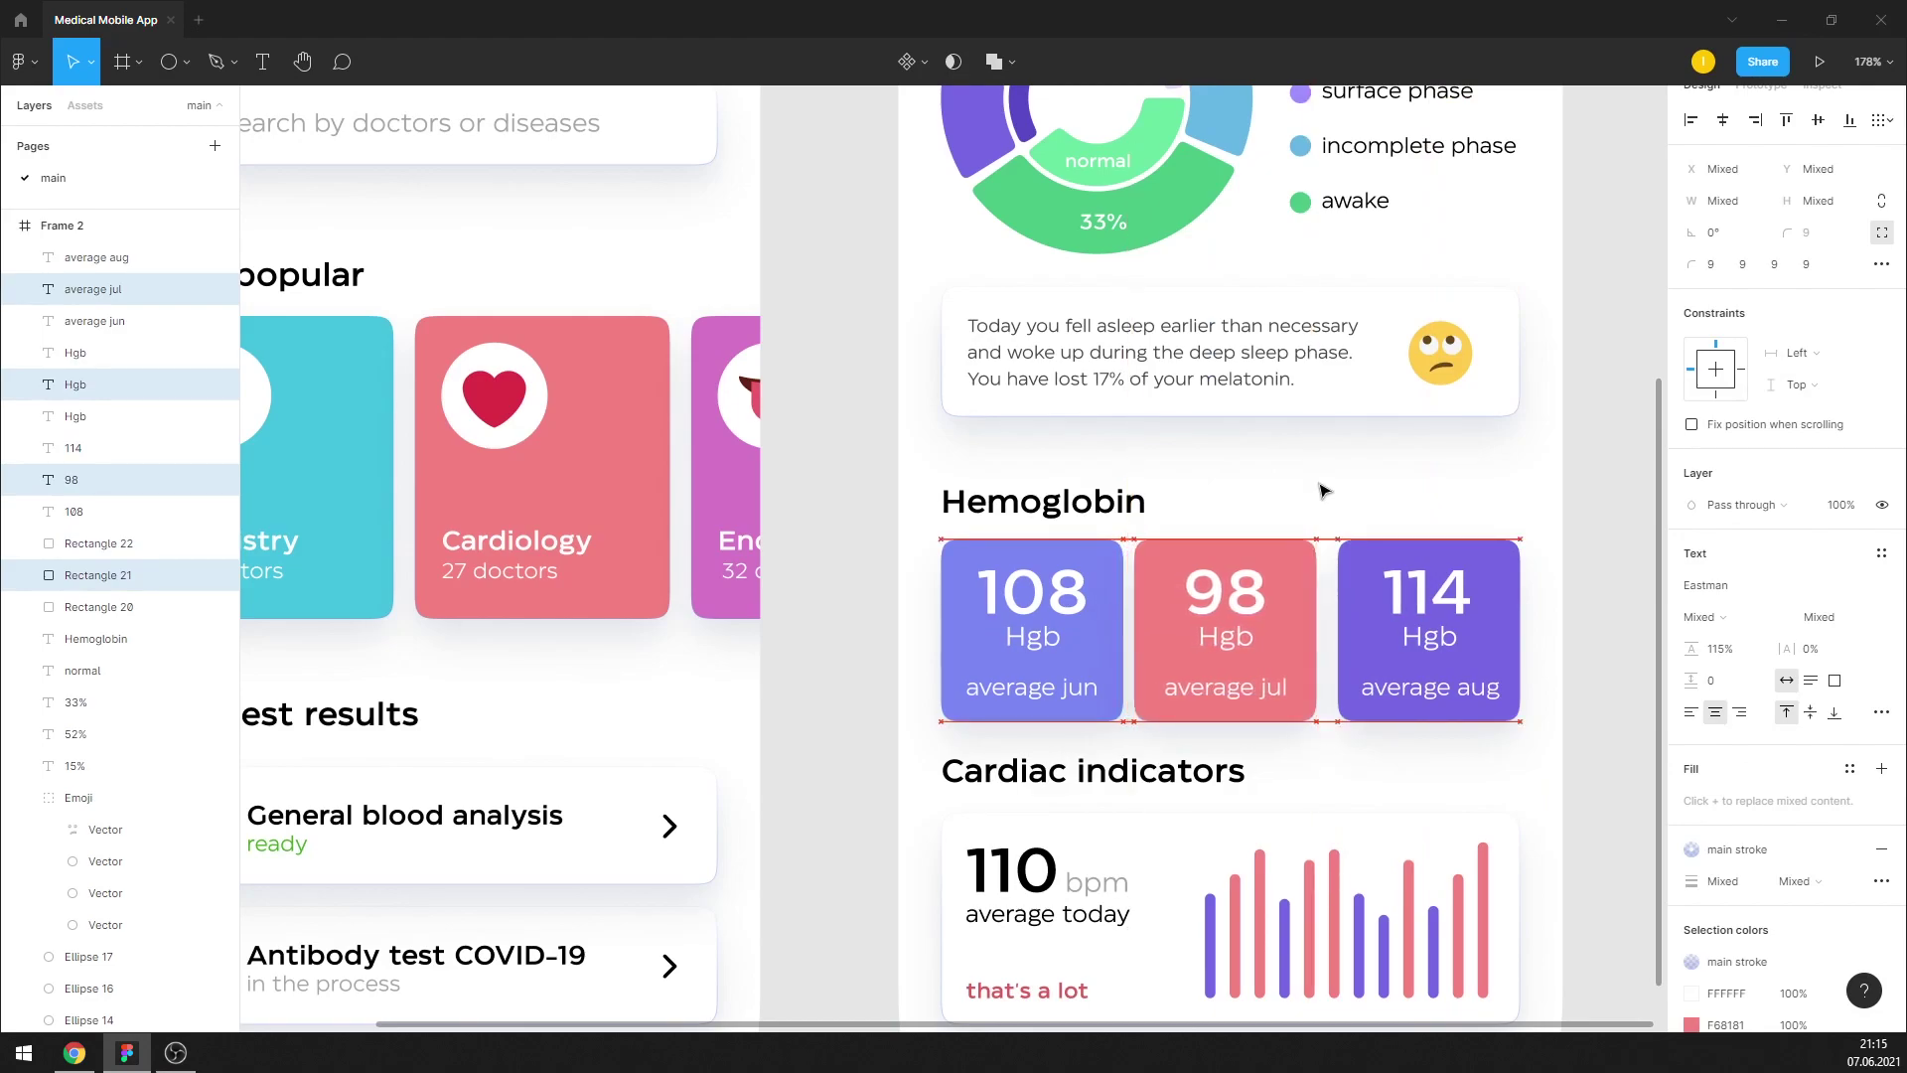
key("Right")
key("Right")
key("Right")
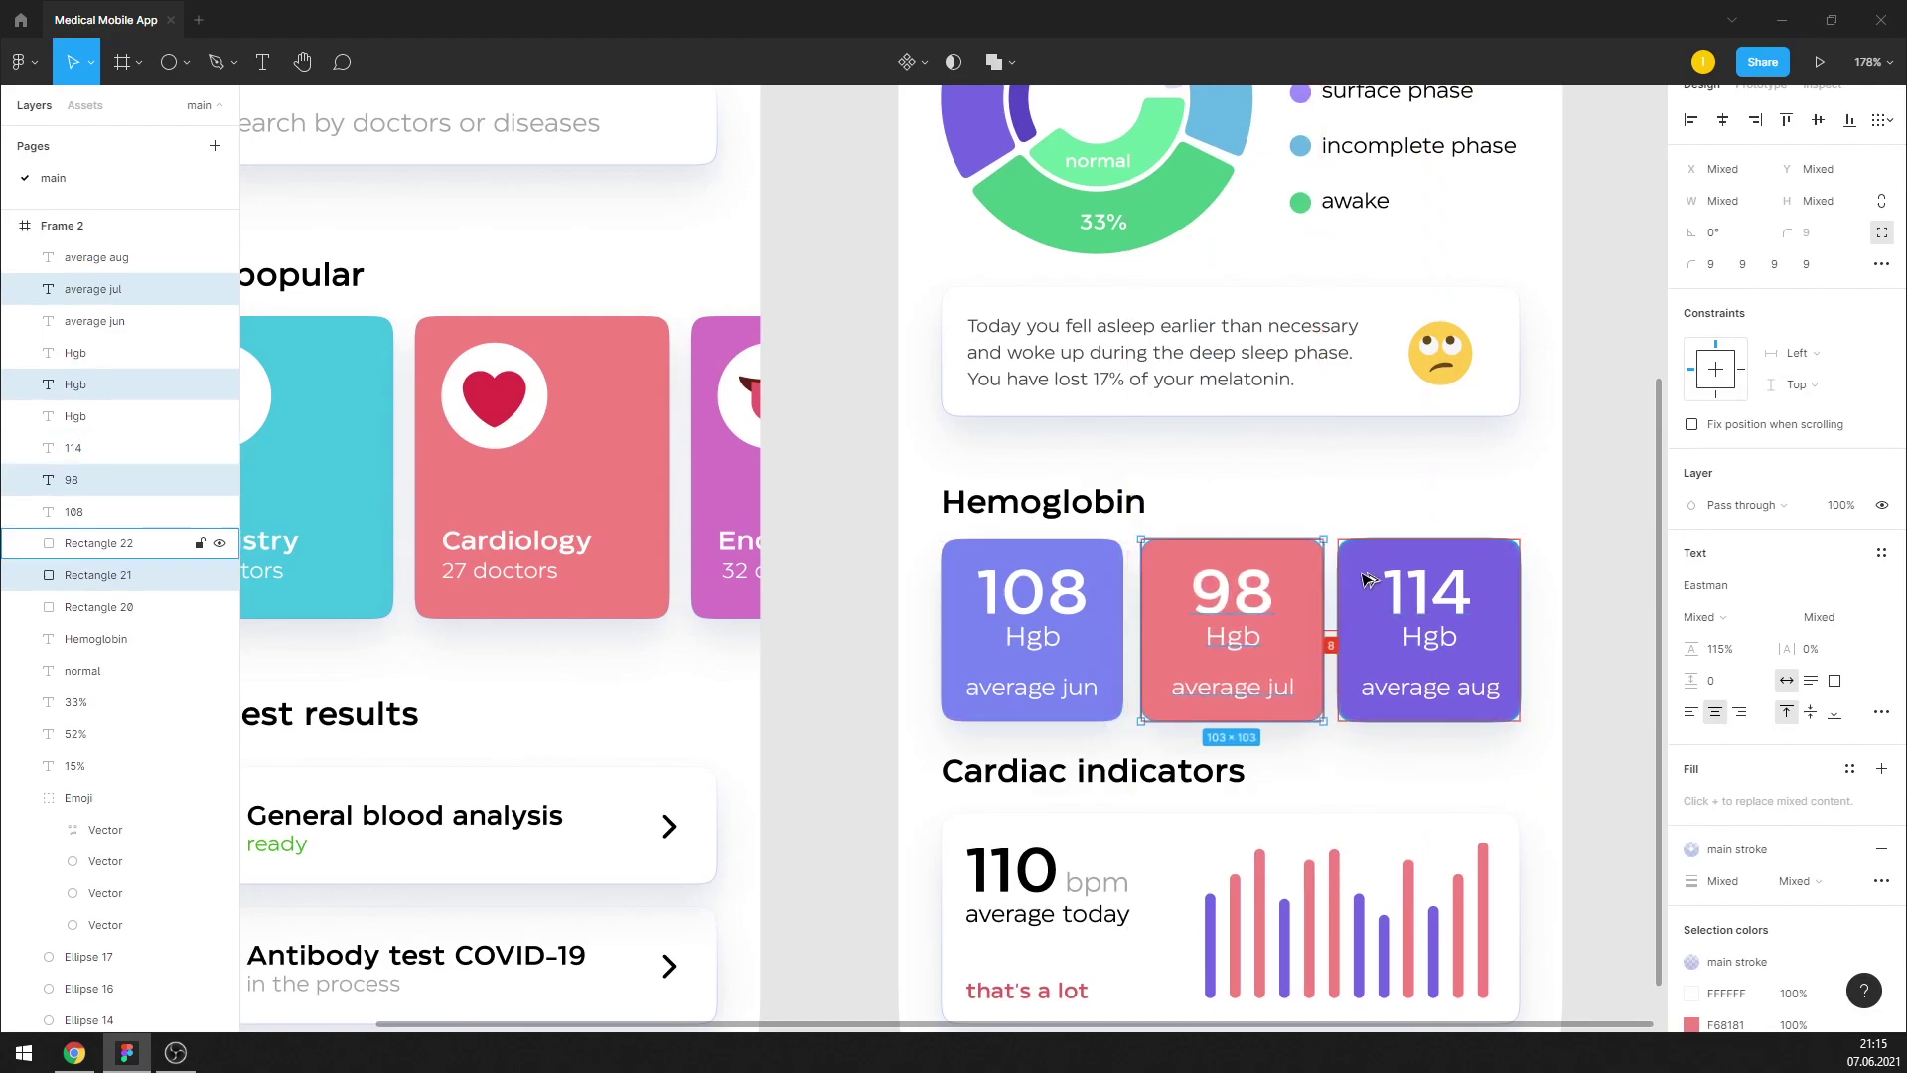
key("Left")
key("Left")
key("Left")
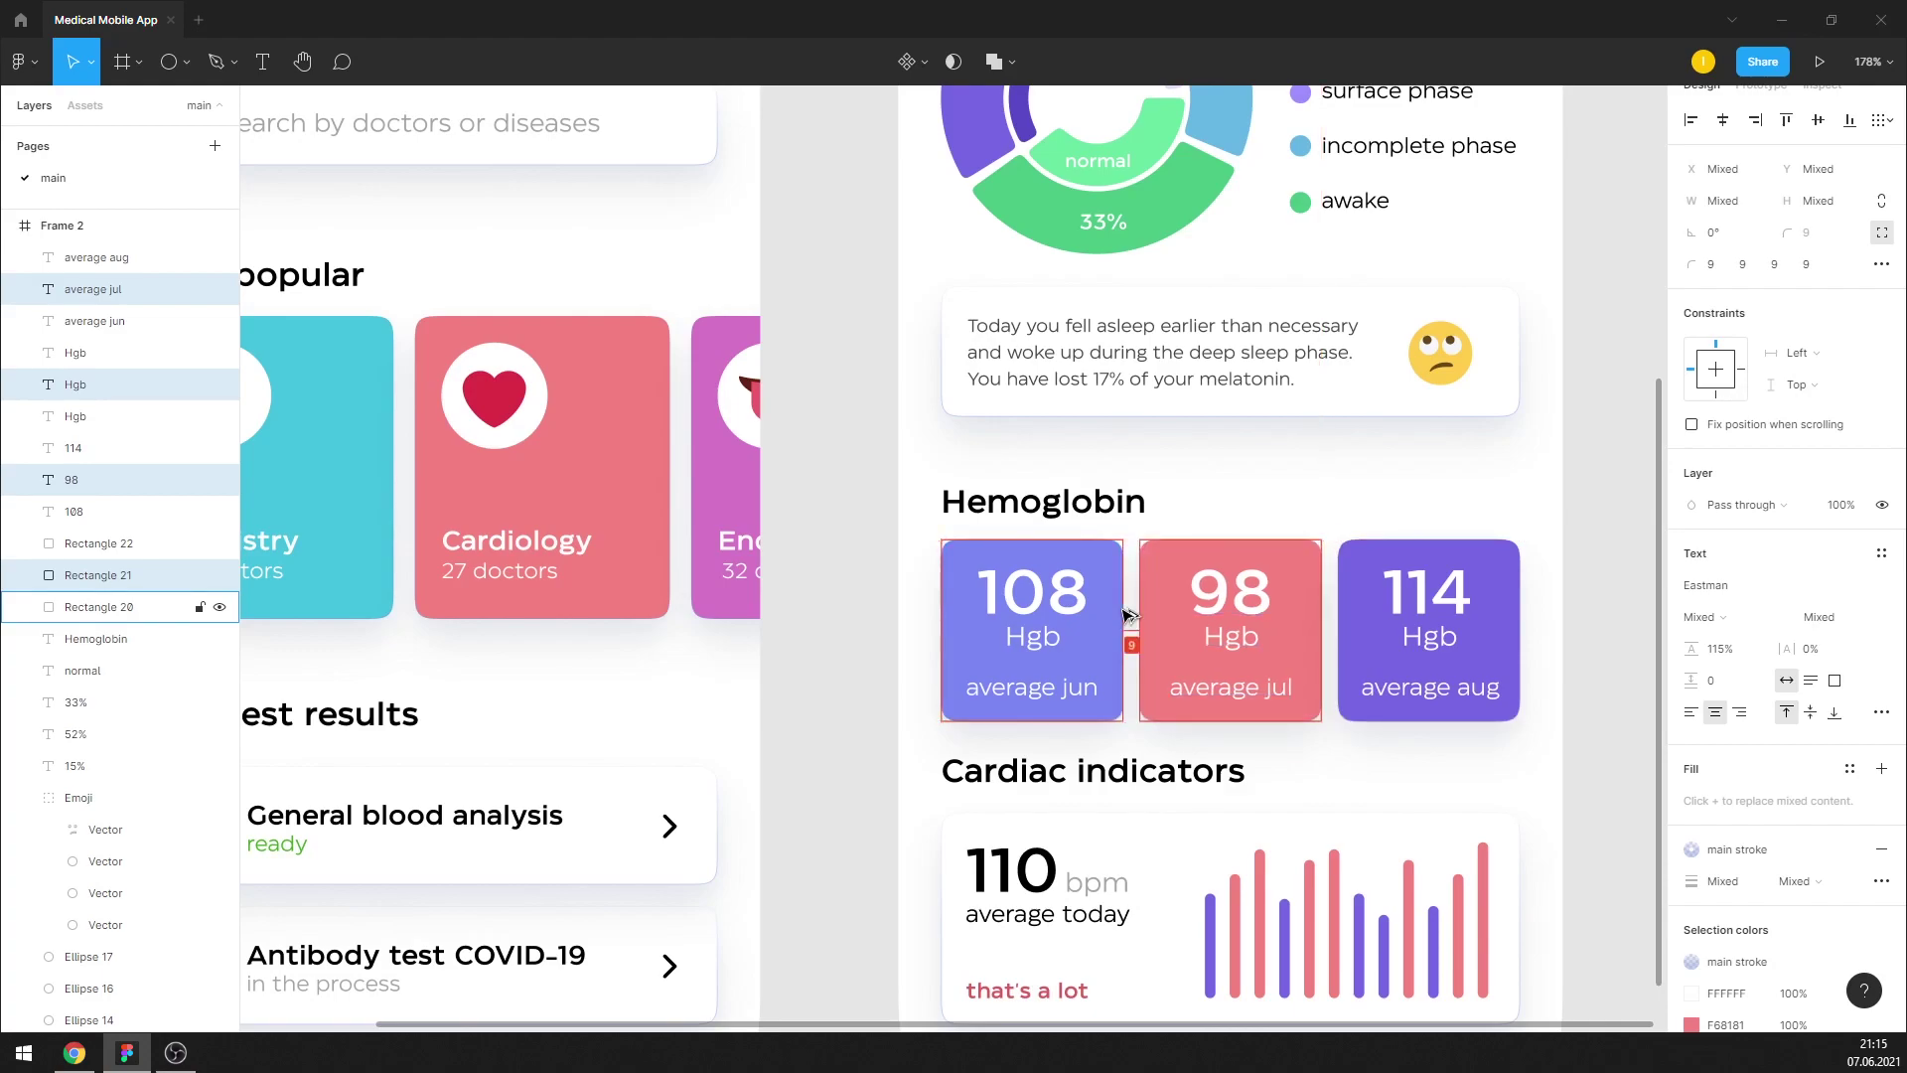
left_click(1291, 631)
left_click(1333, 520)
key("shift+1")
Move the Hemoglobin title and its three Hgb cards up a little
scroll(1144, 533, "up", 3)
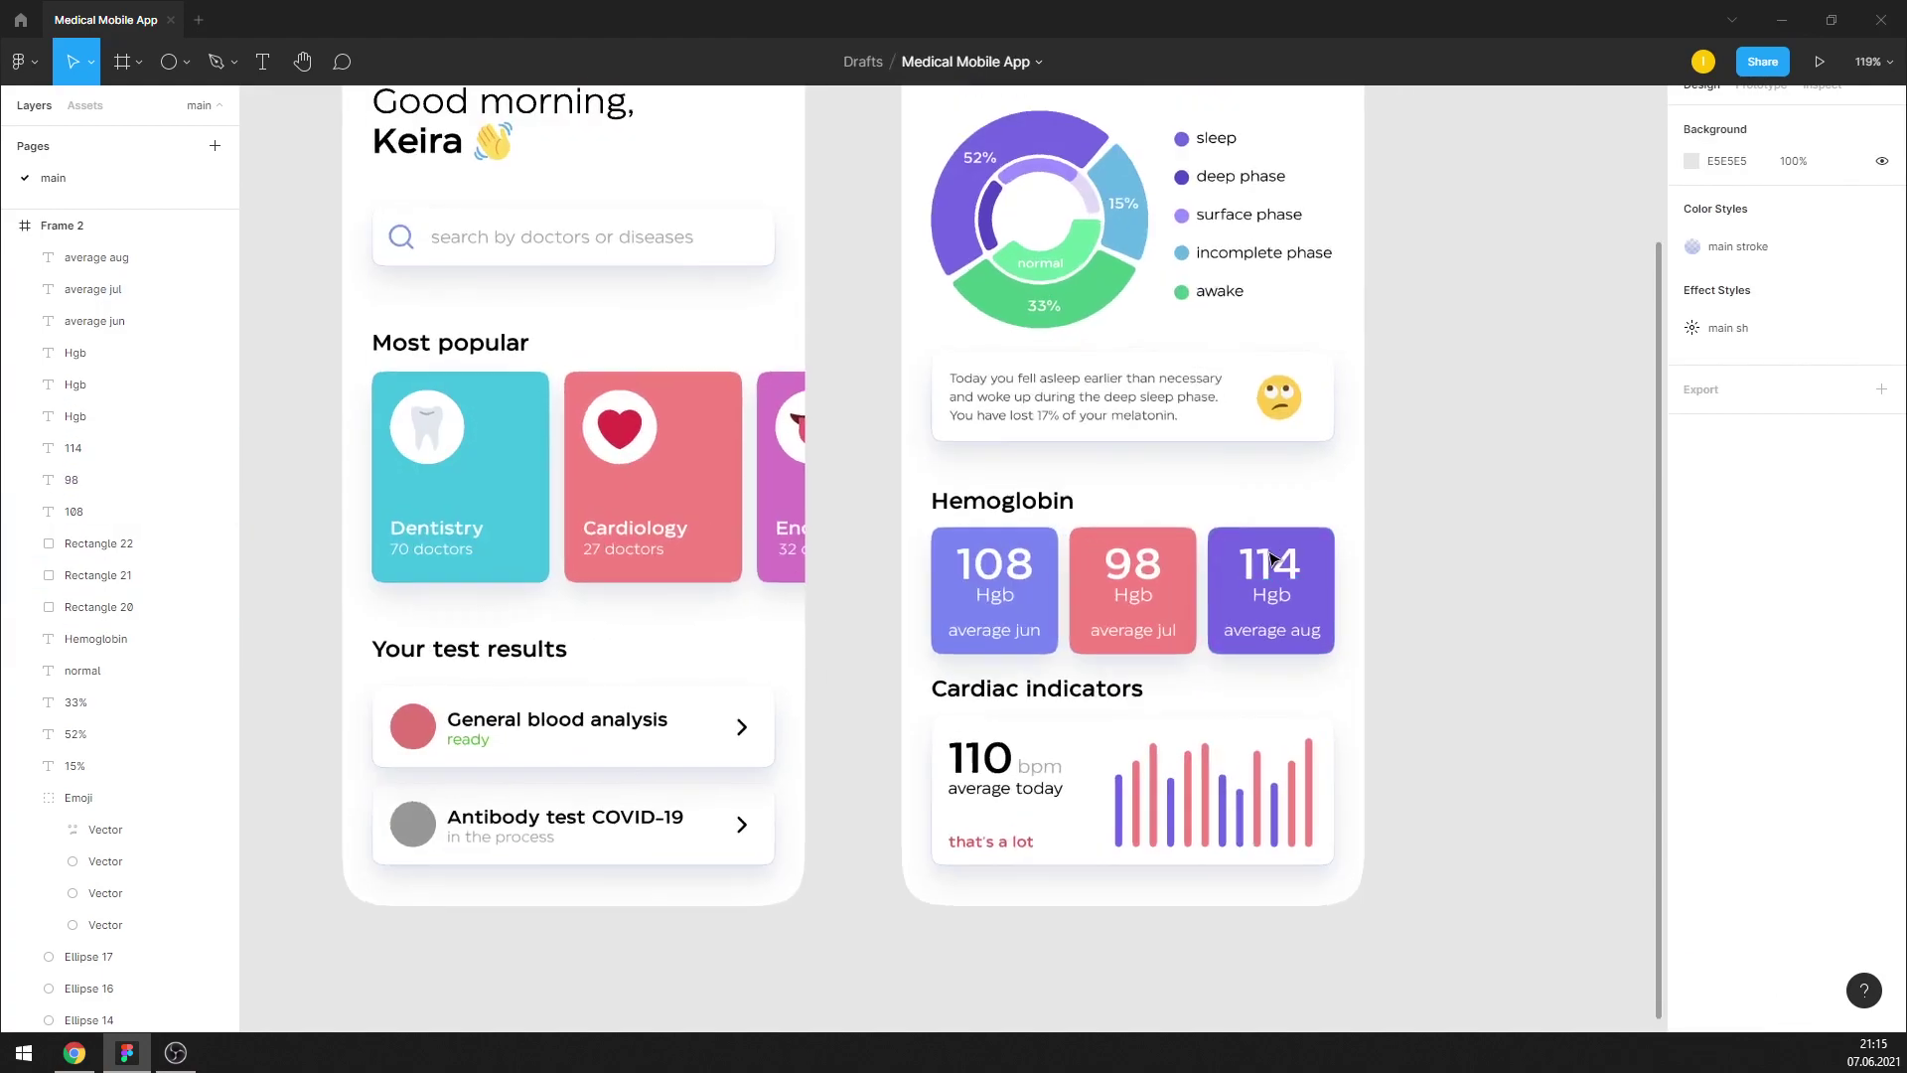
left_click_drag(1334, 654, 892, 478)
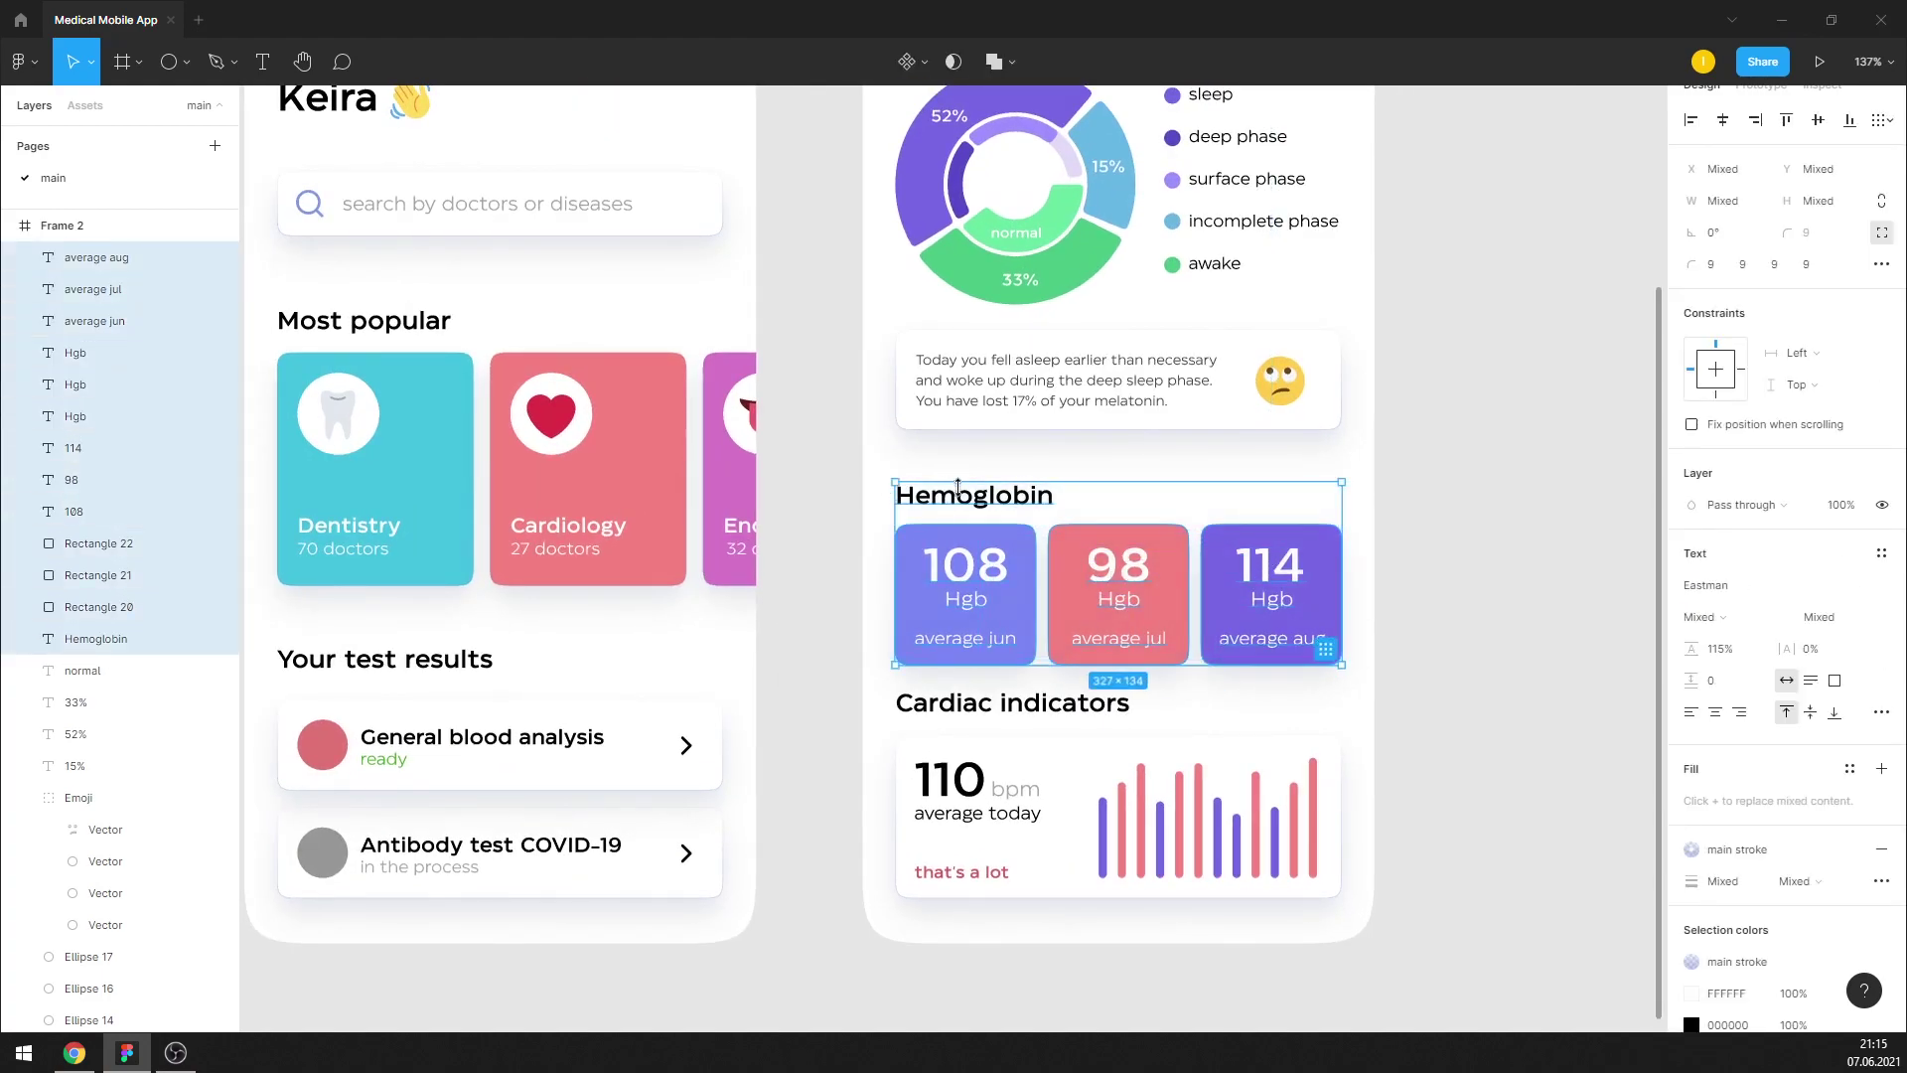
left_click(1010, 474)
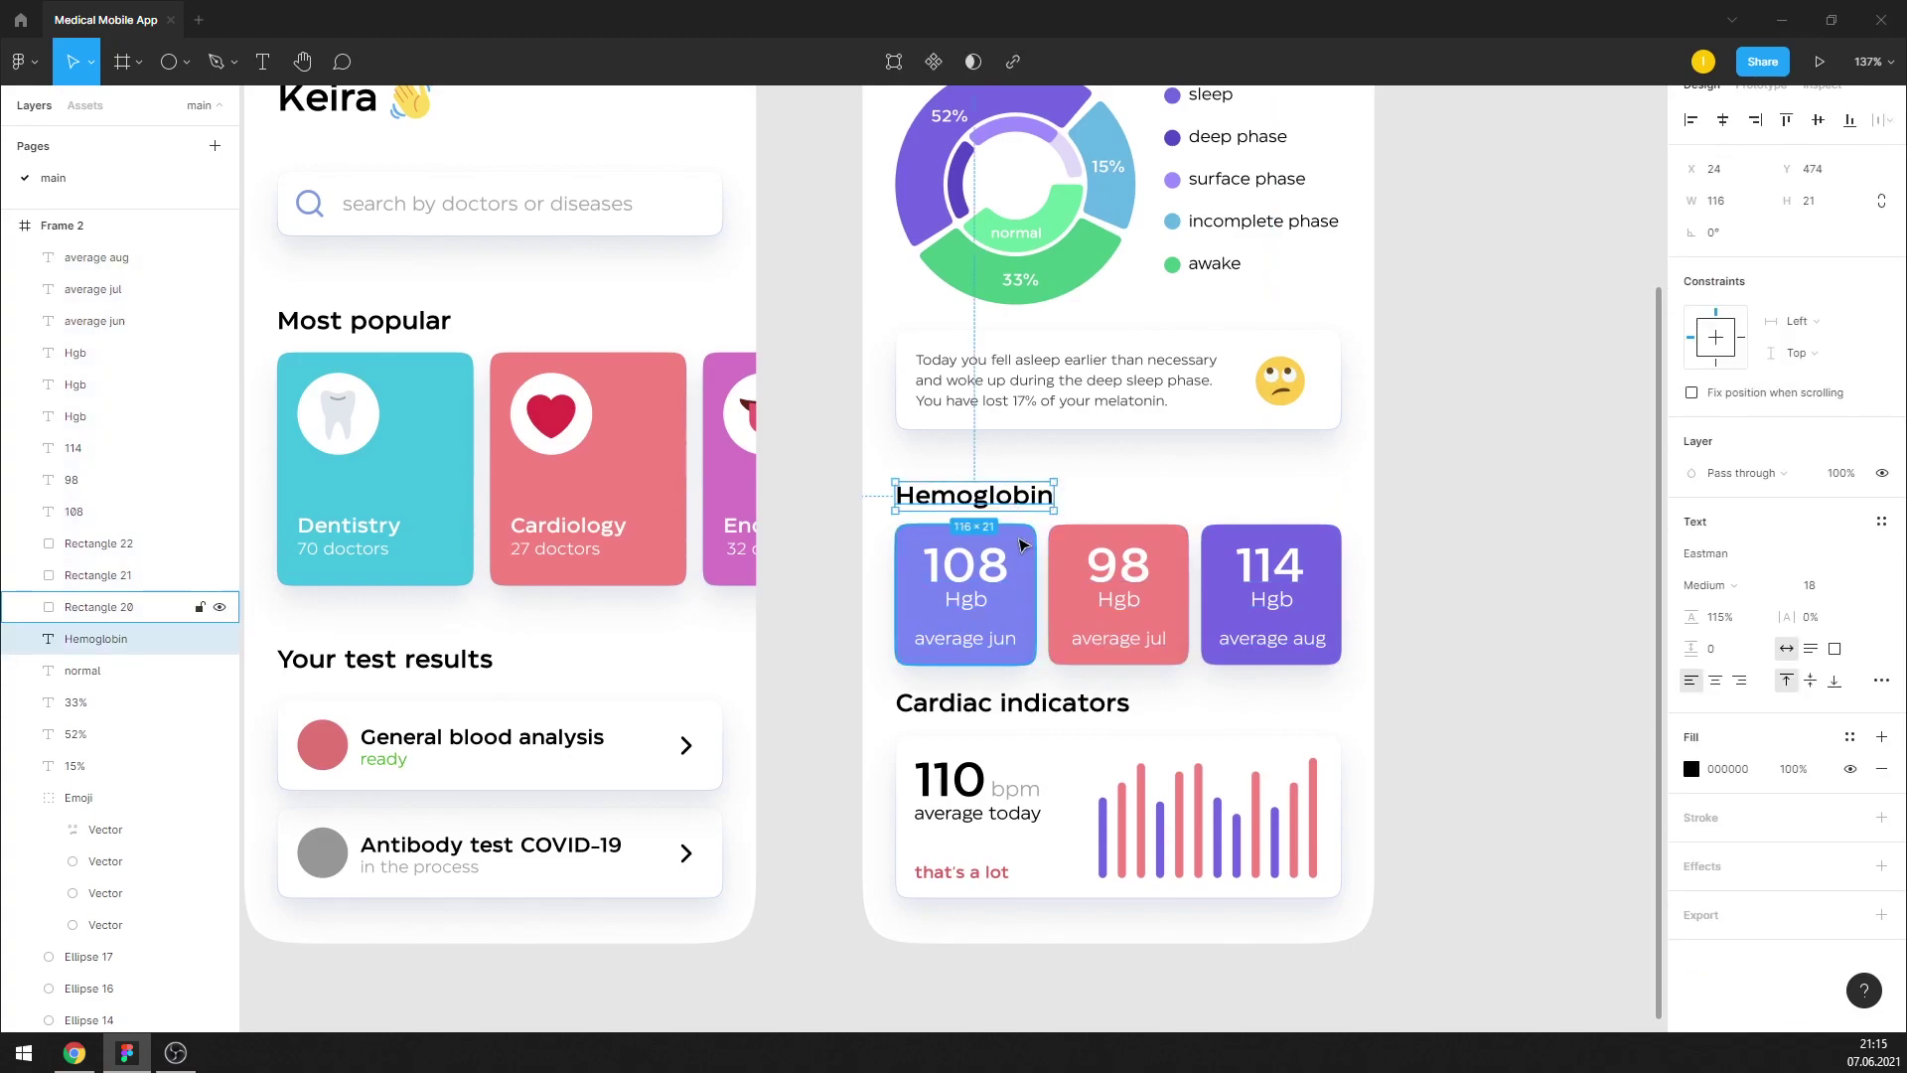
left_click_drag(1361, 667, 886, 474)
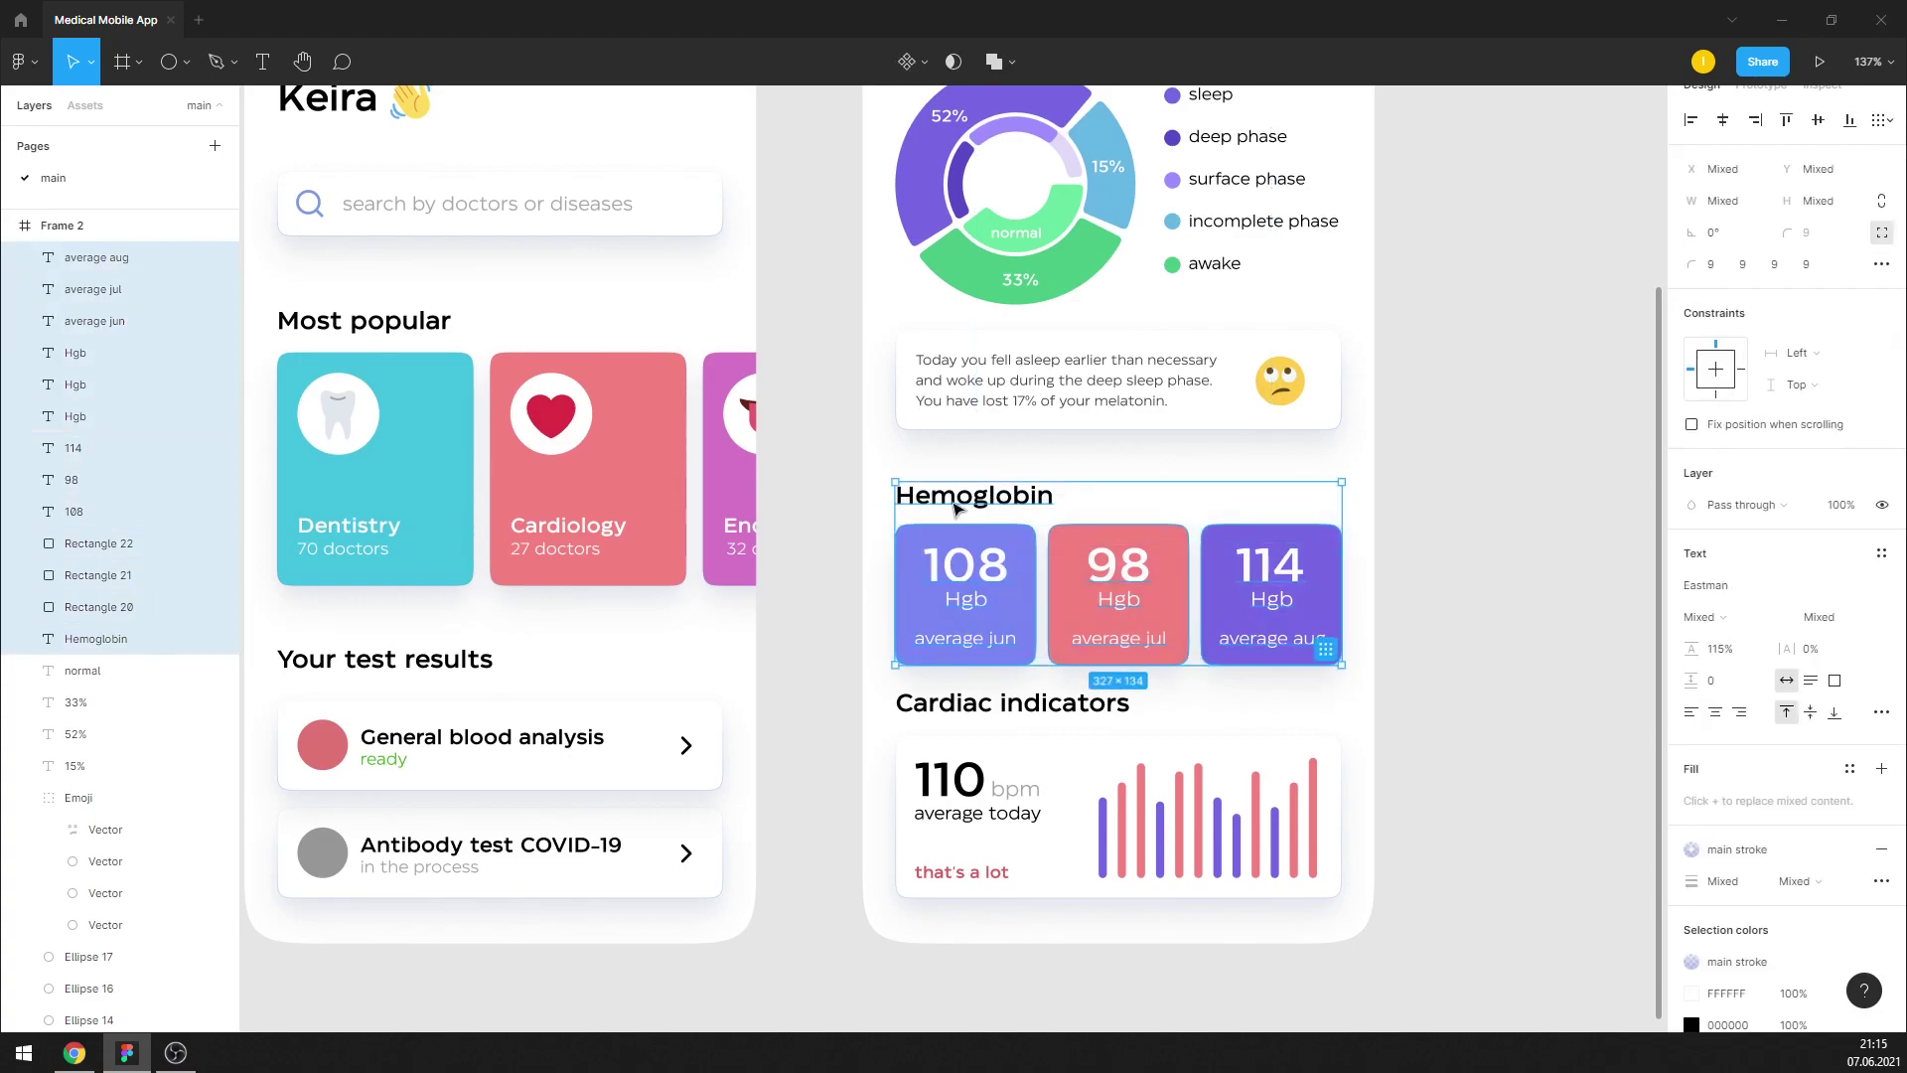
left_click_drag(1321, 507, 1321, 491)
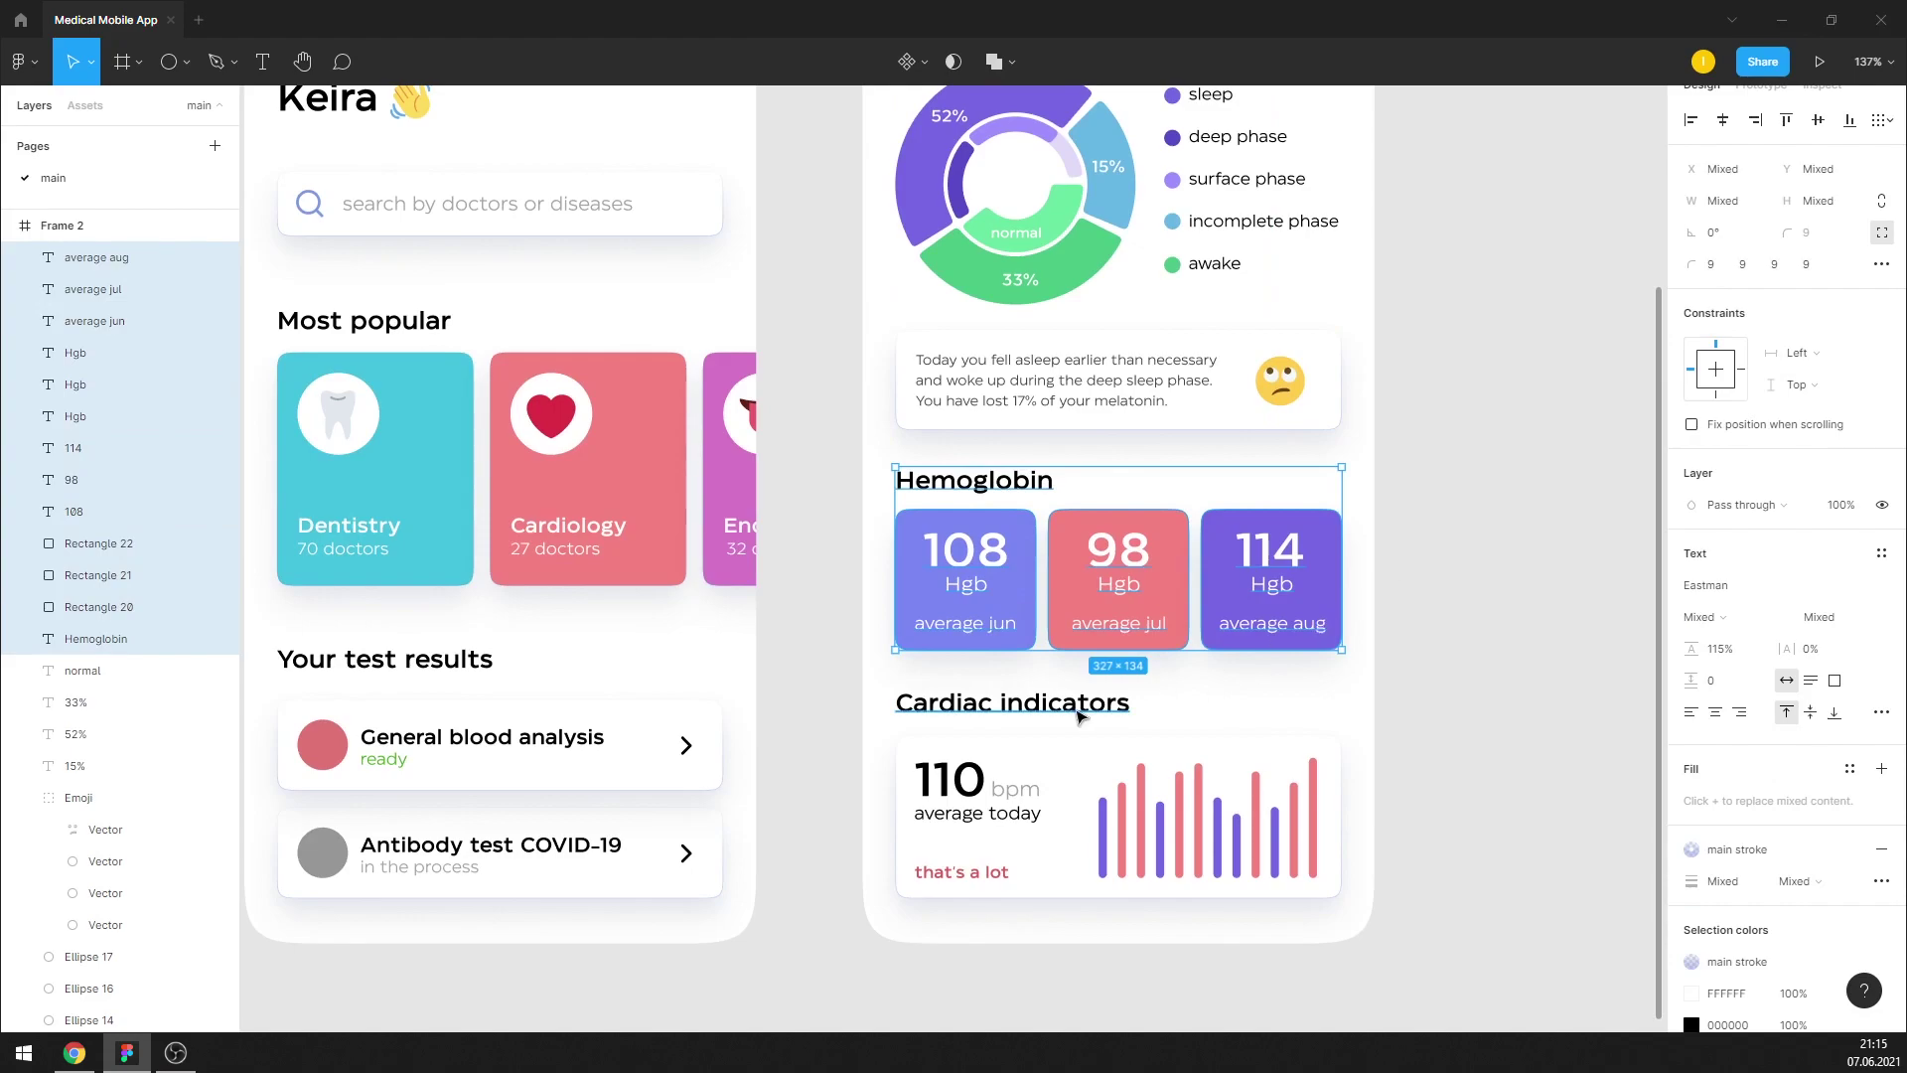
left_click(1435, 646)
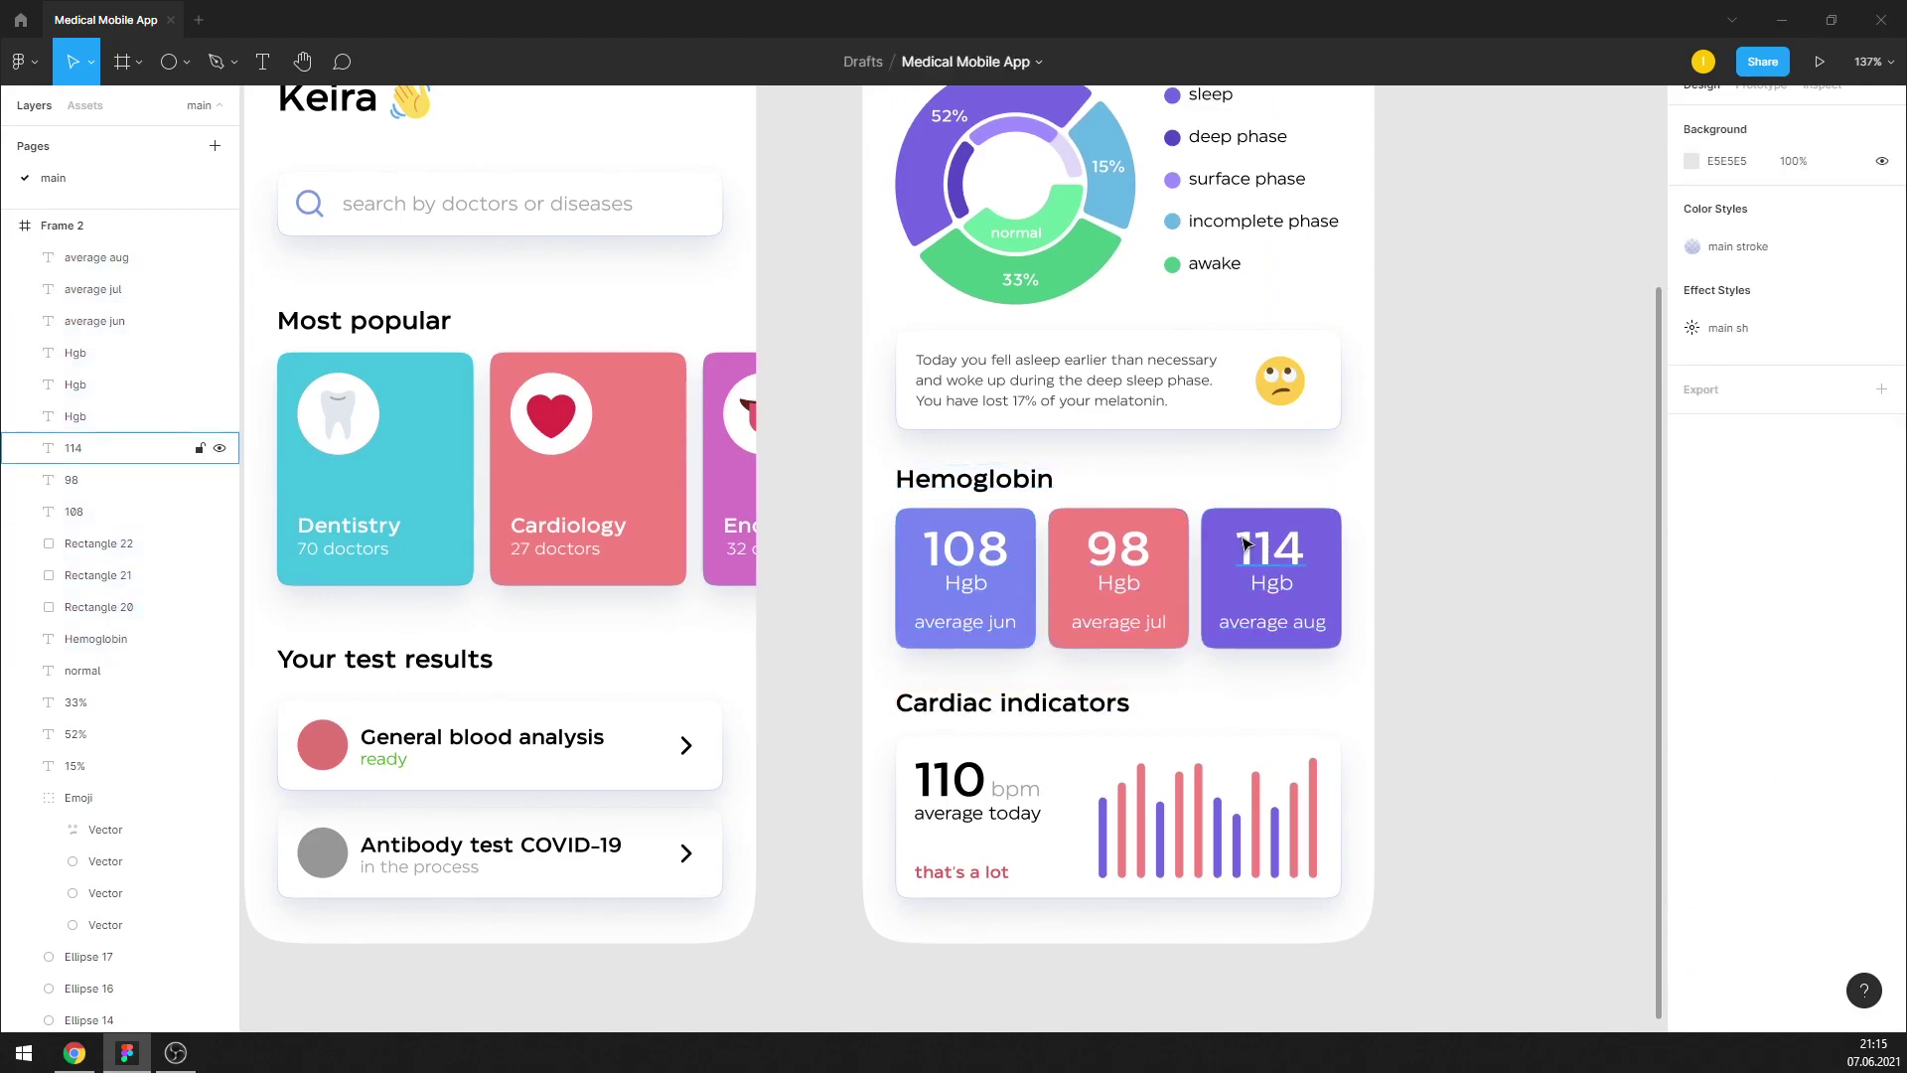
Nudge the whole Sleep statistics block up one step
scroll(1245, 545, "up", 1)
scroll(1251, 556, "up", 3)
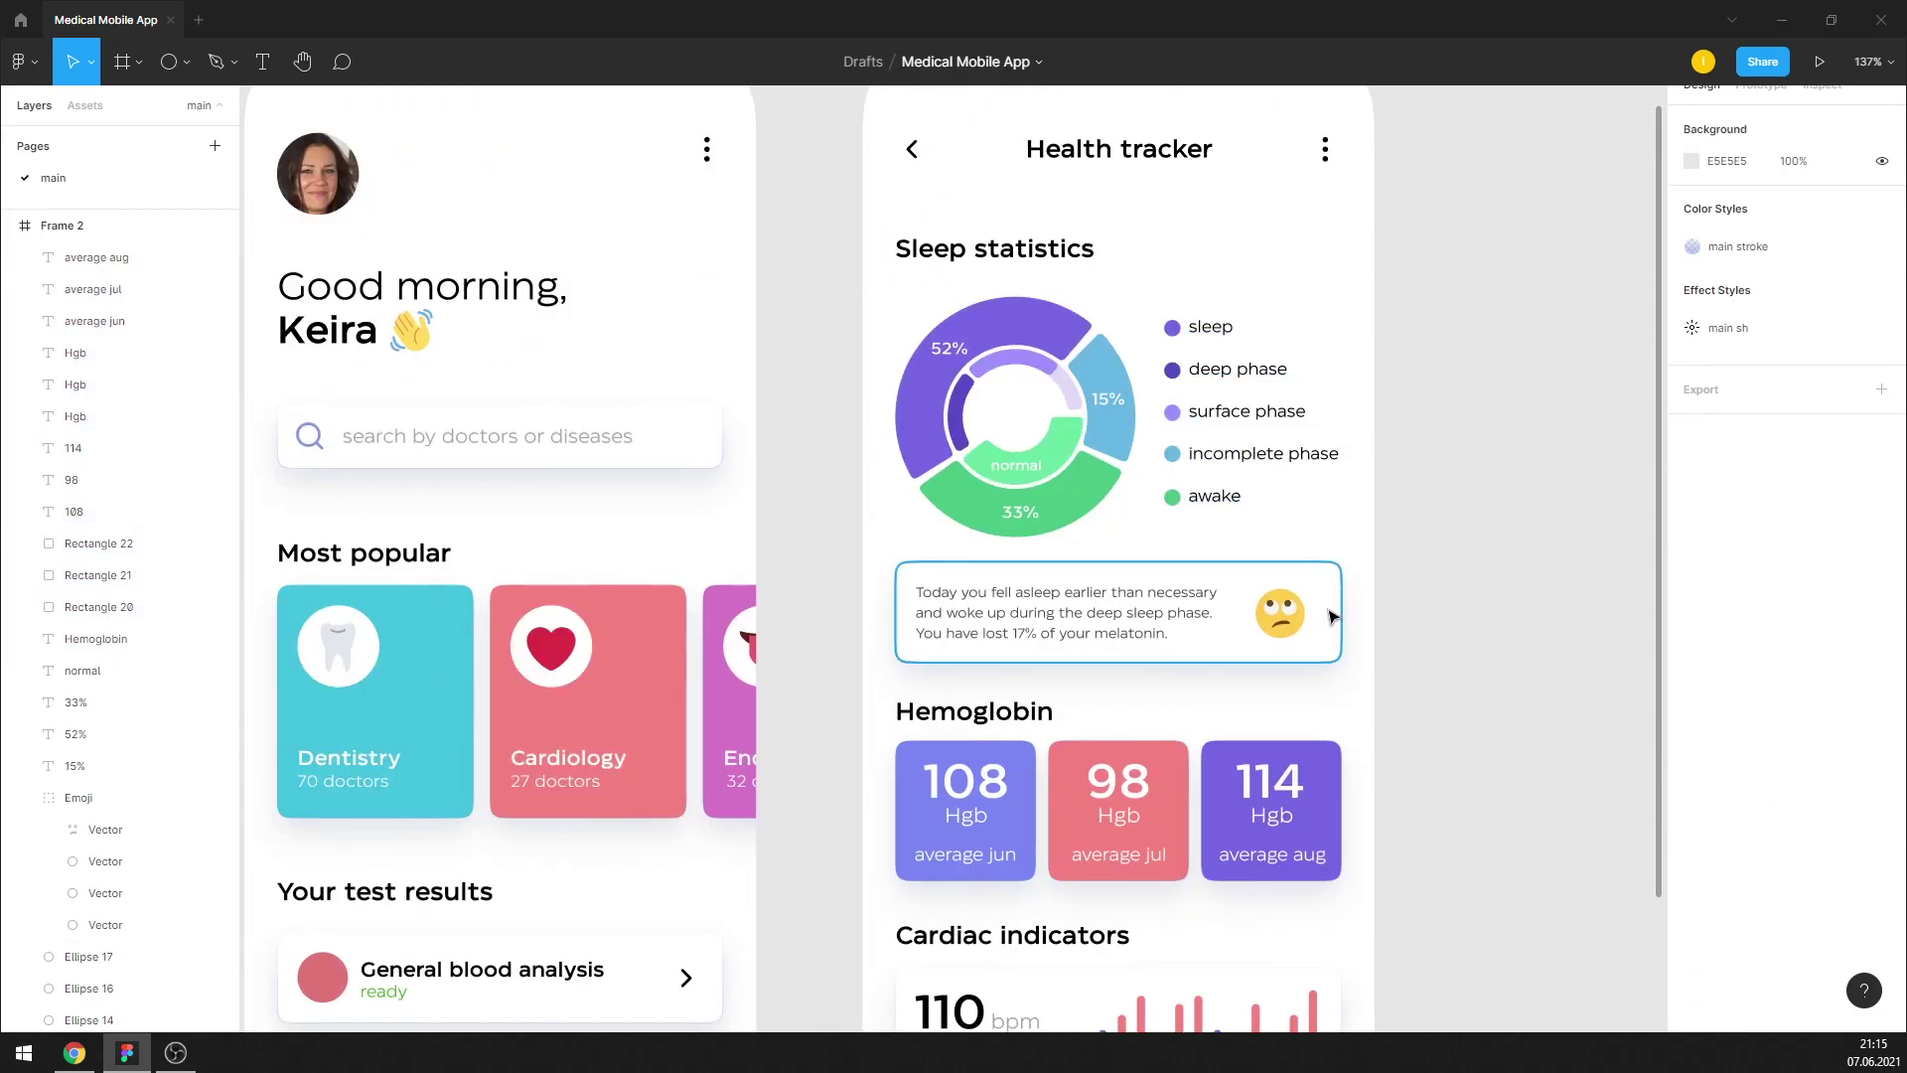
left_click_drag(1358, 659, 907, 309)
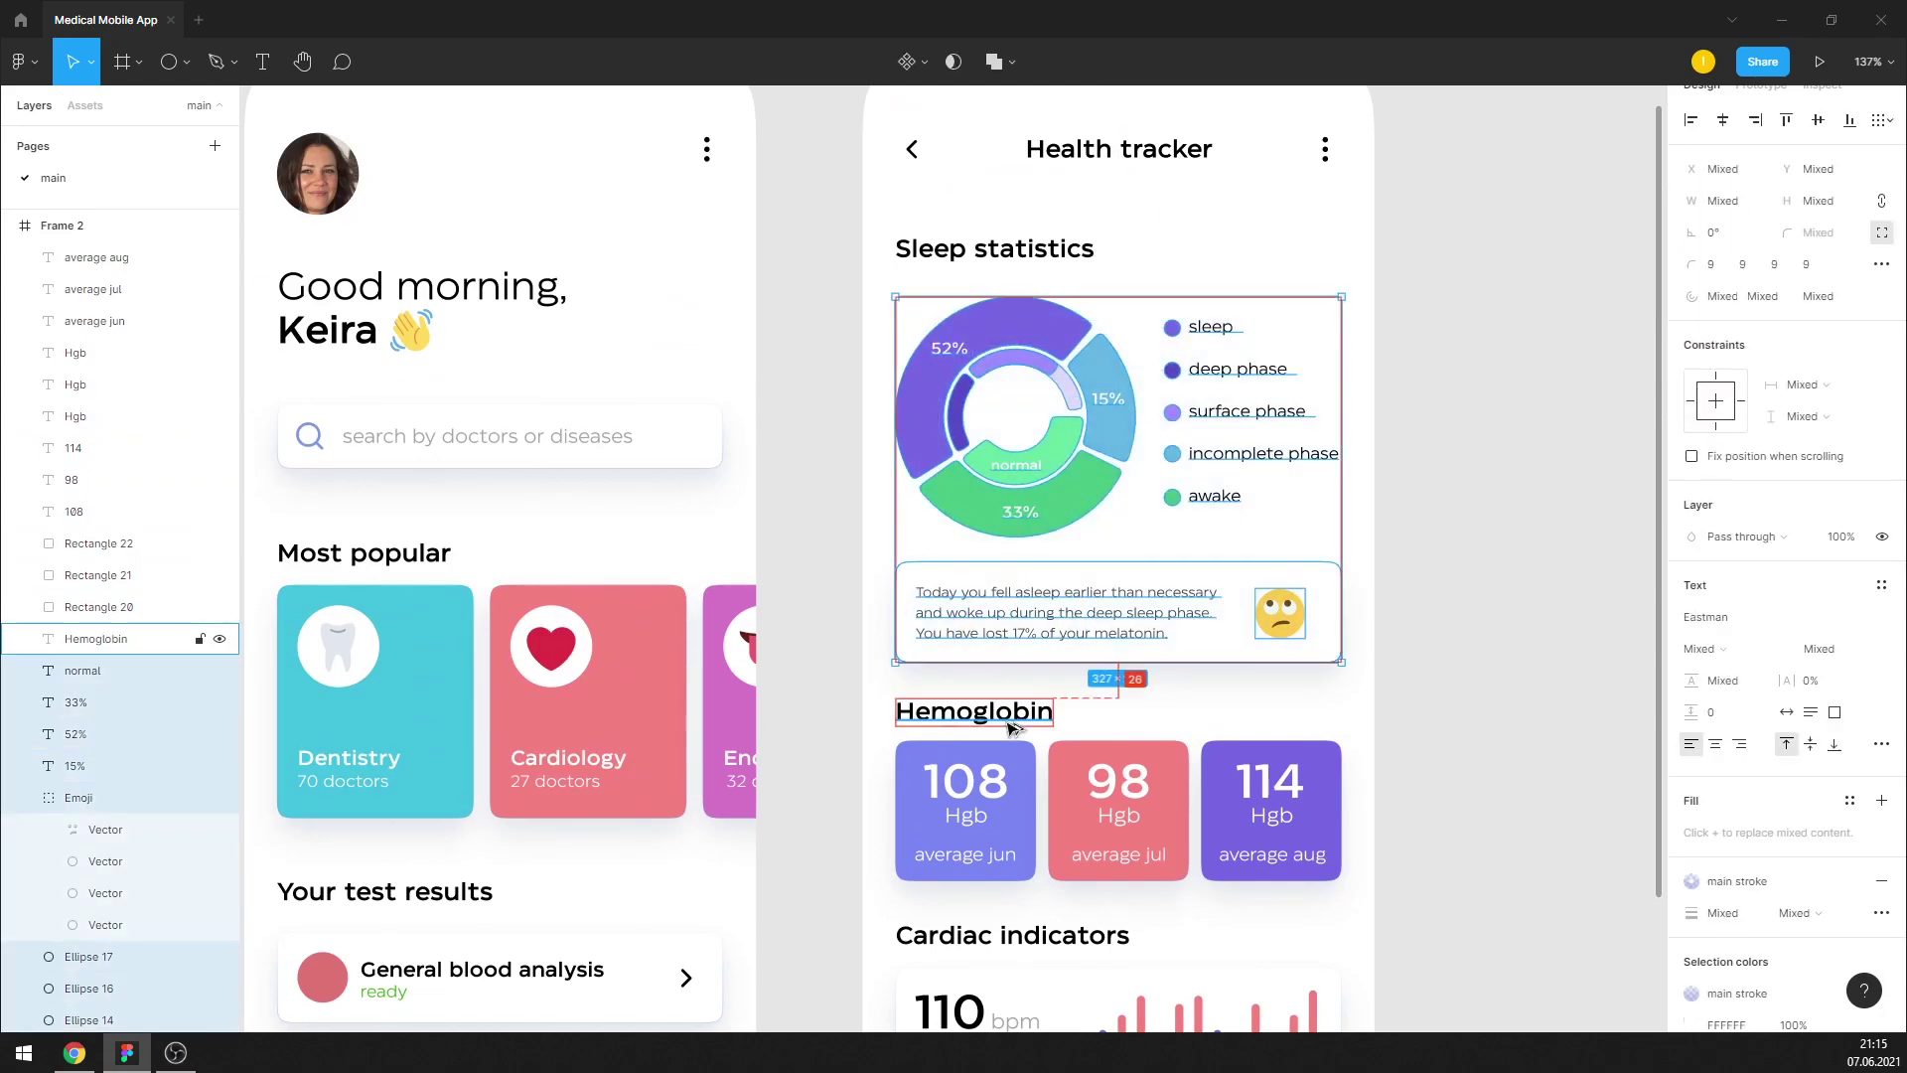
key("Up")
key("Up")
key("Up")
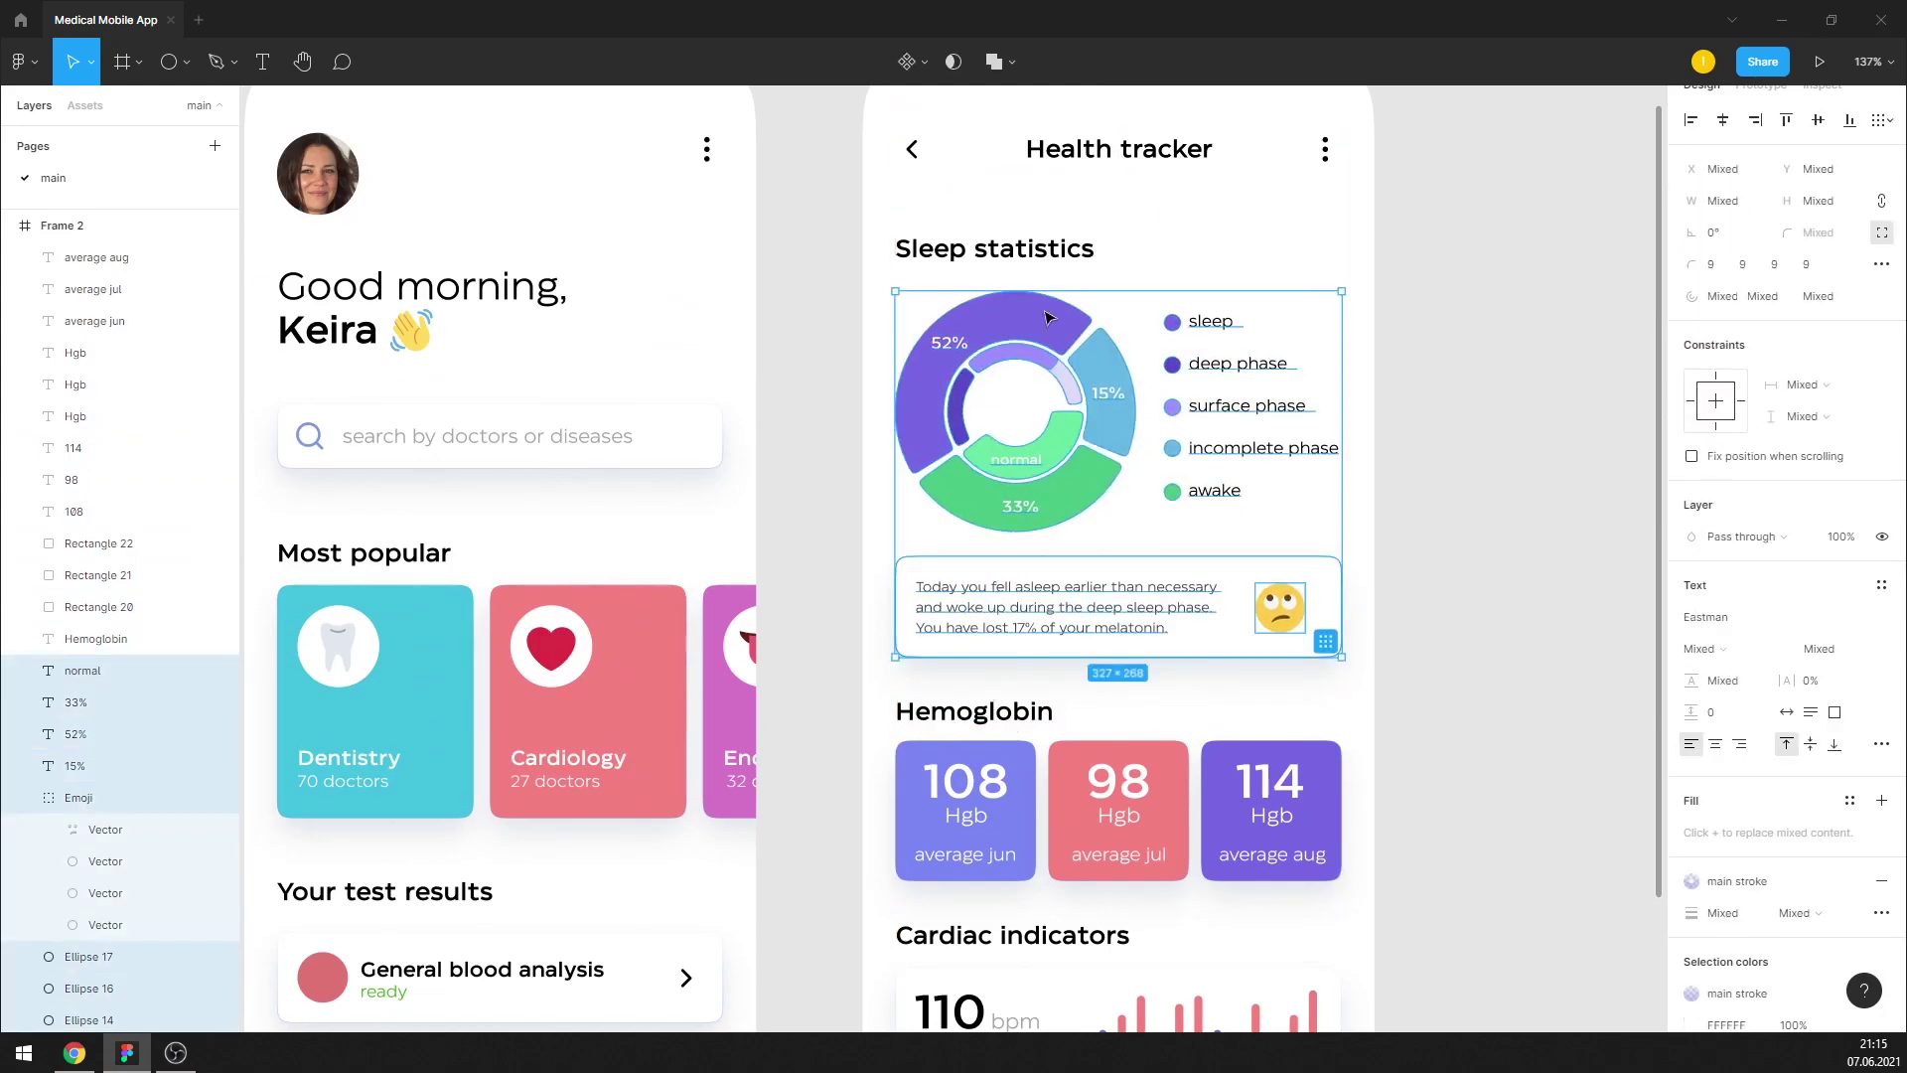
scroll(1063, 283, "down", 5)
left_click(953, 344)
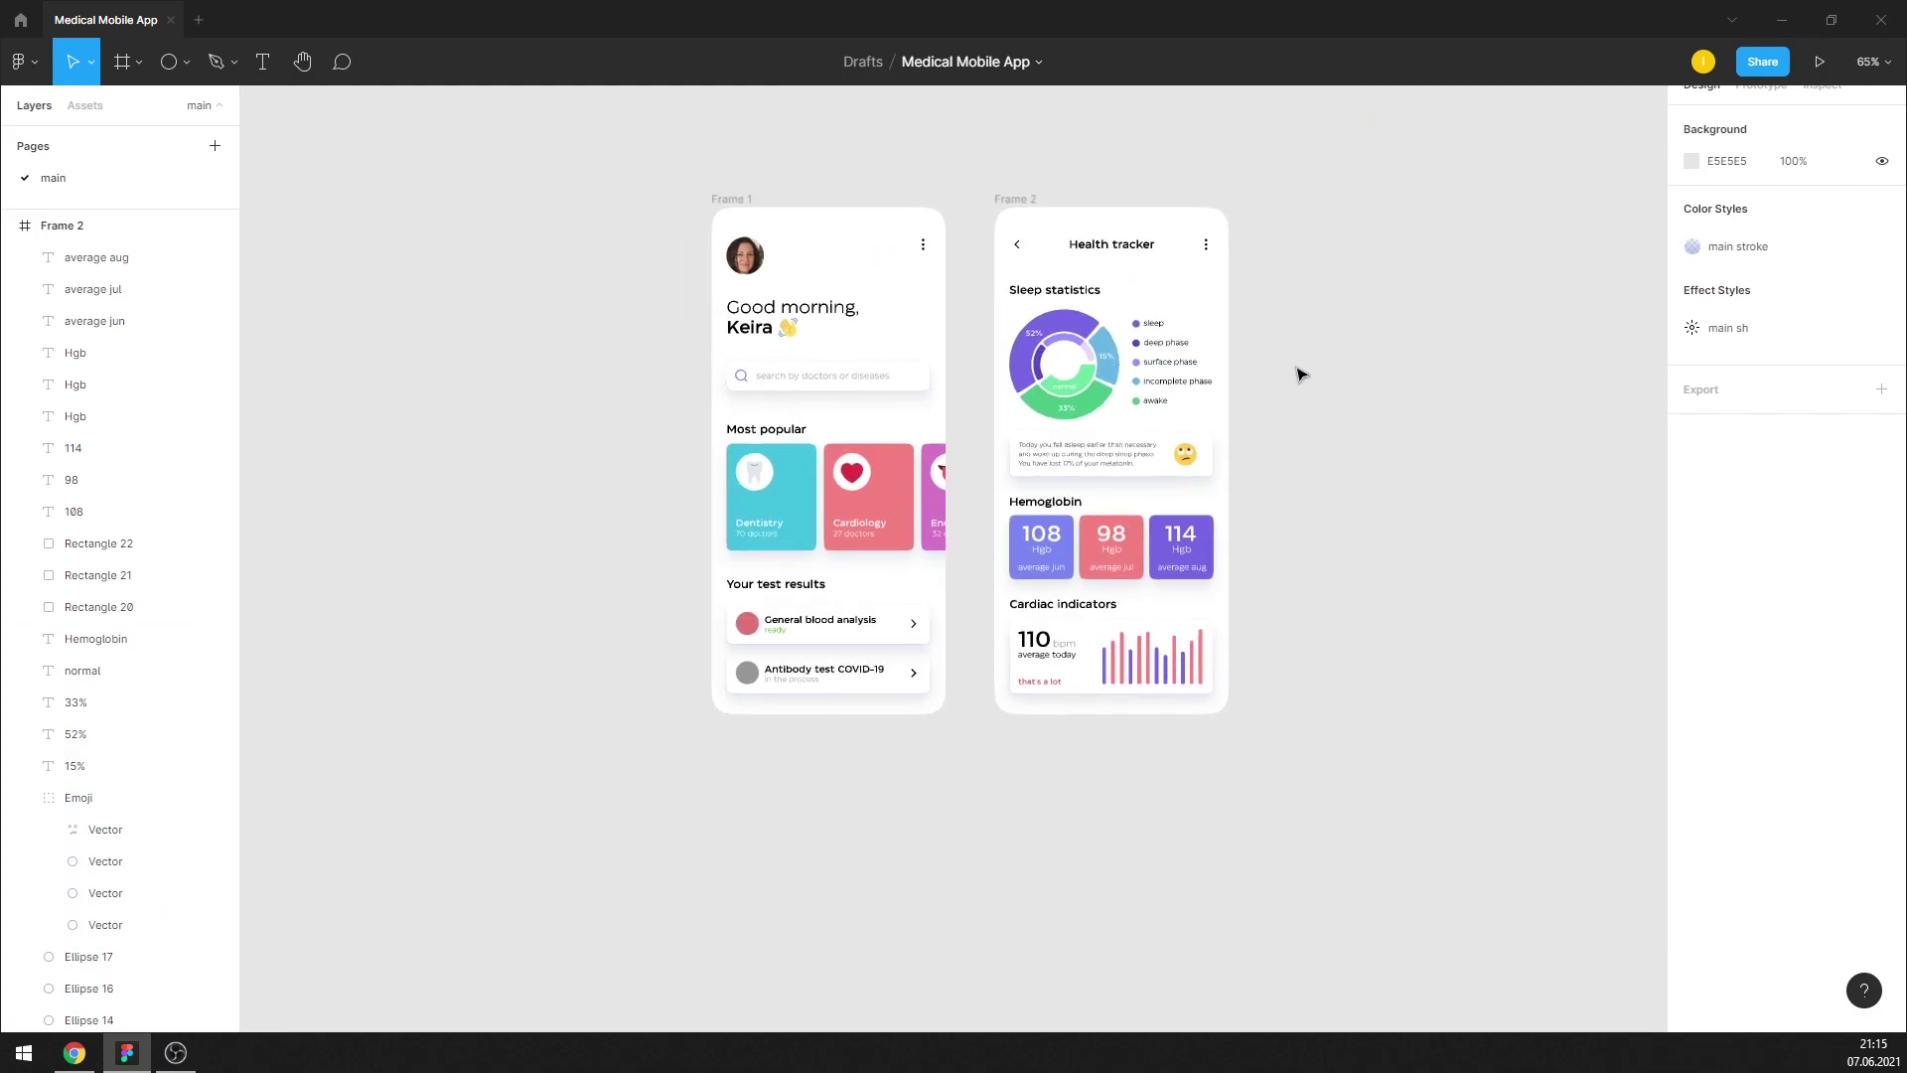
Select the Antibody test COVID-19 card and dismiss its context menu
scroll(953, 345, "up", 2)
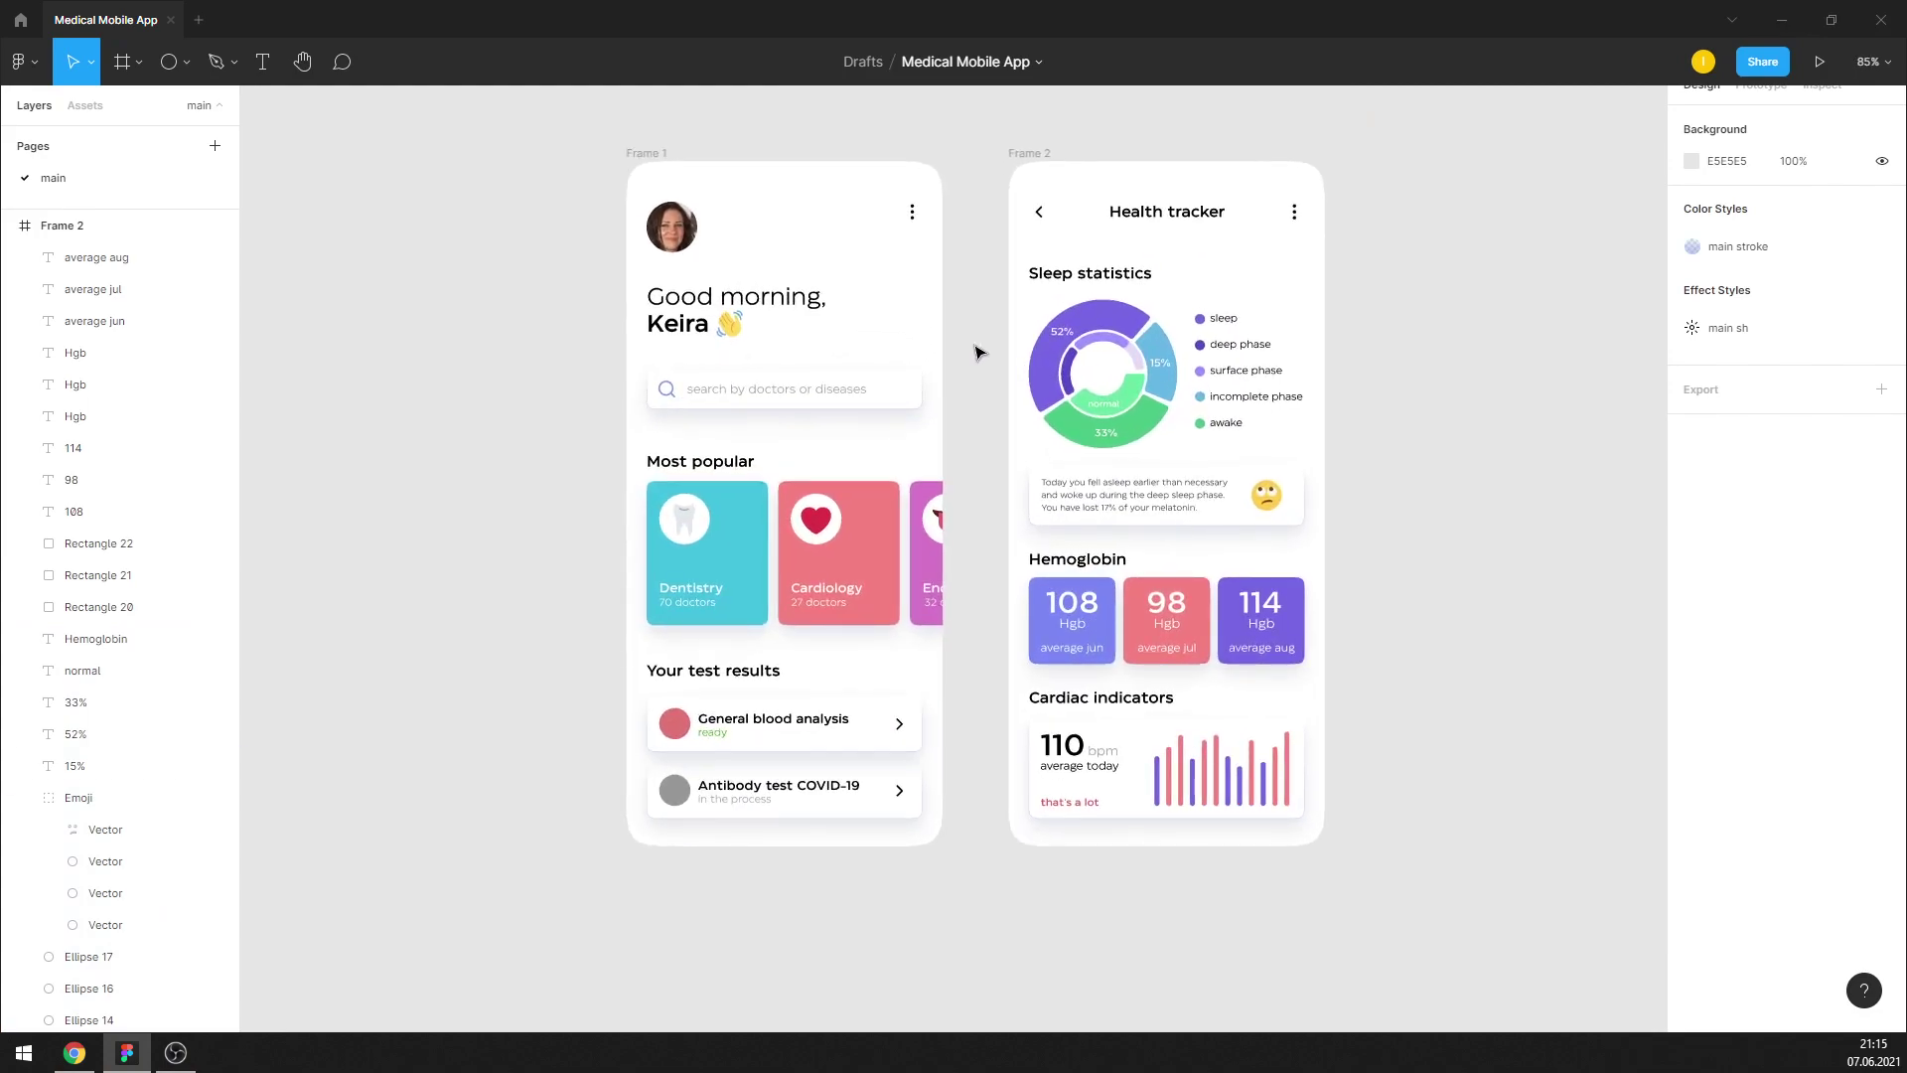
scroll(1048, 338, "down", 1)
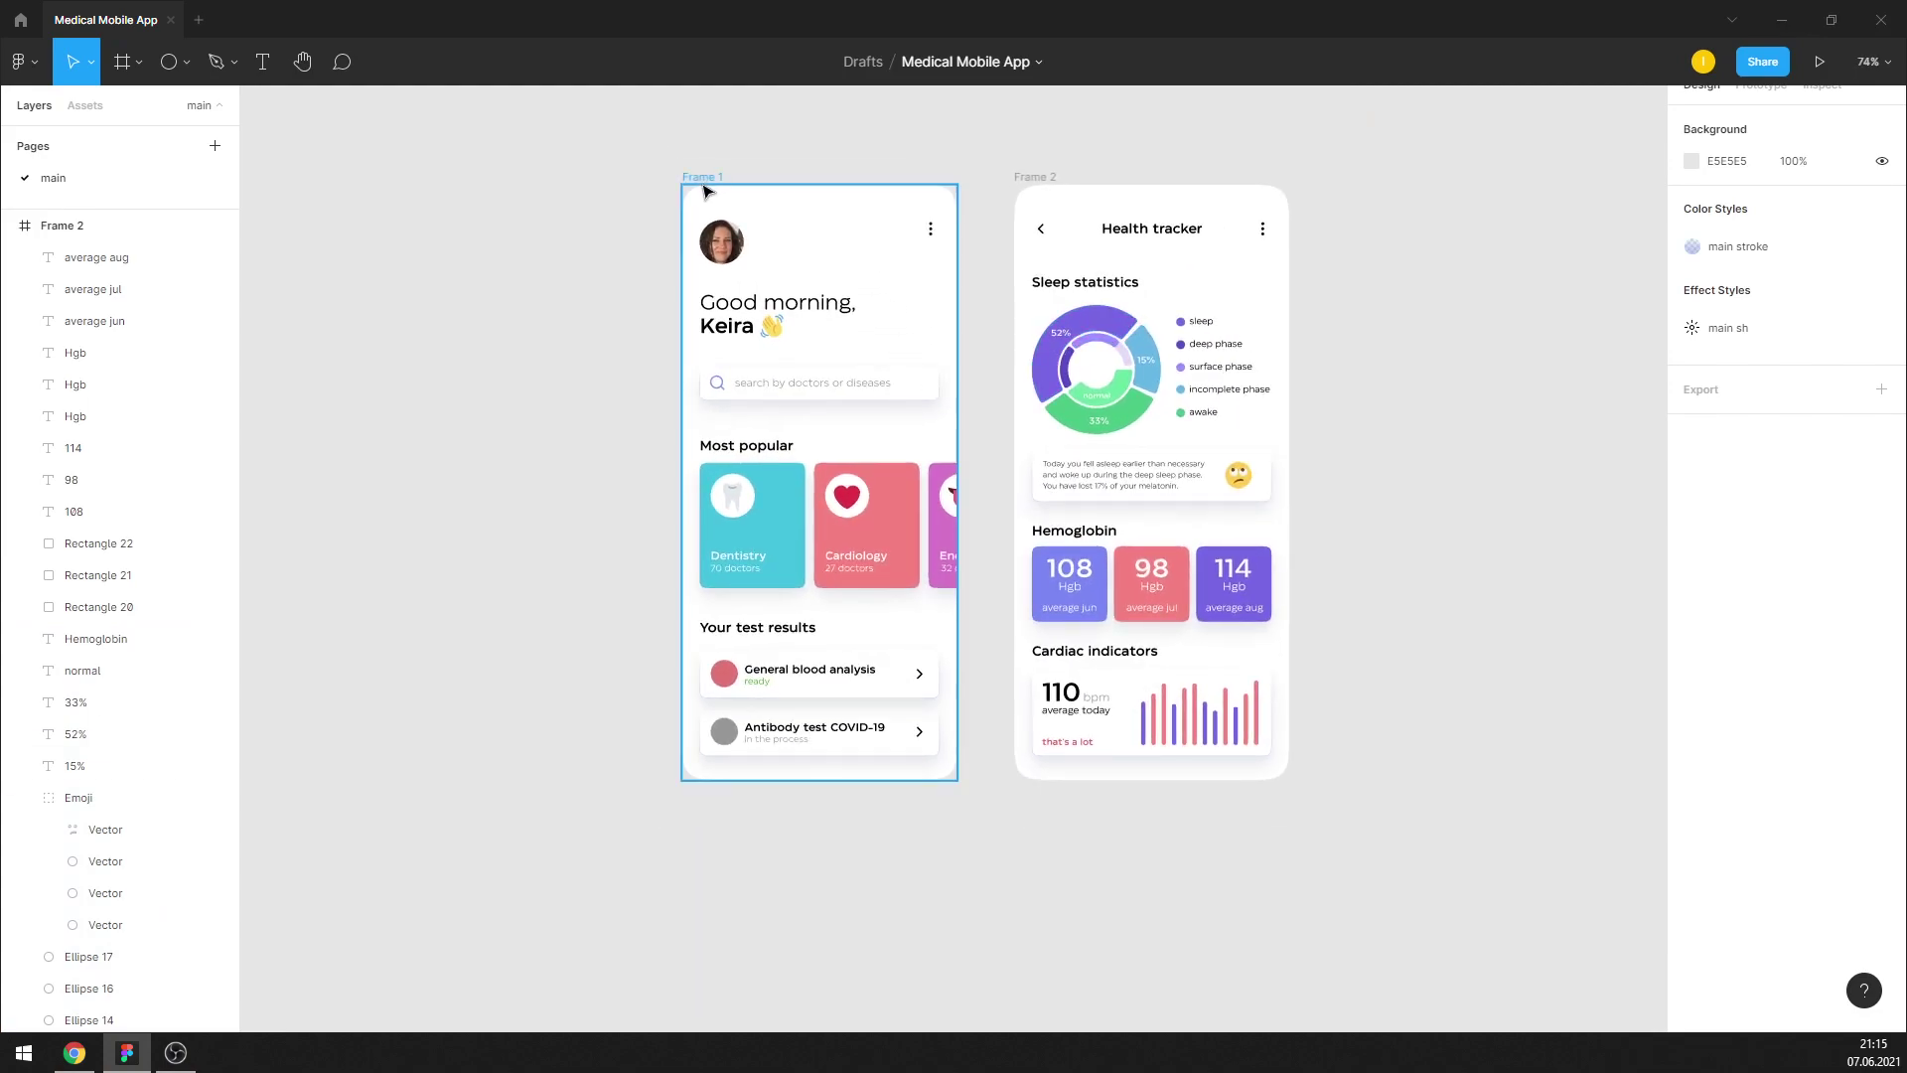
scroll(703, 191, "up", 1)
left_click_drag(980, 852, 700, 795)
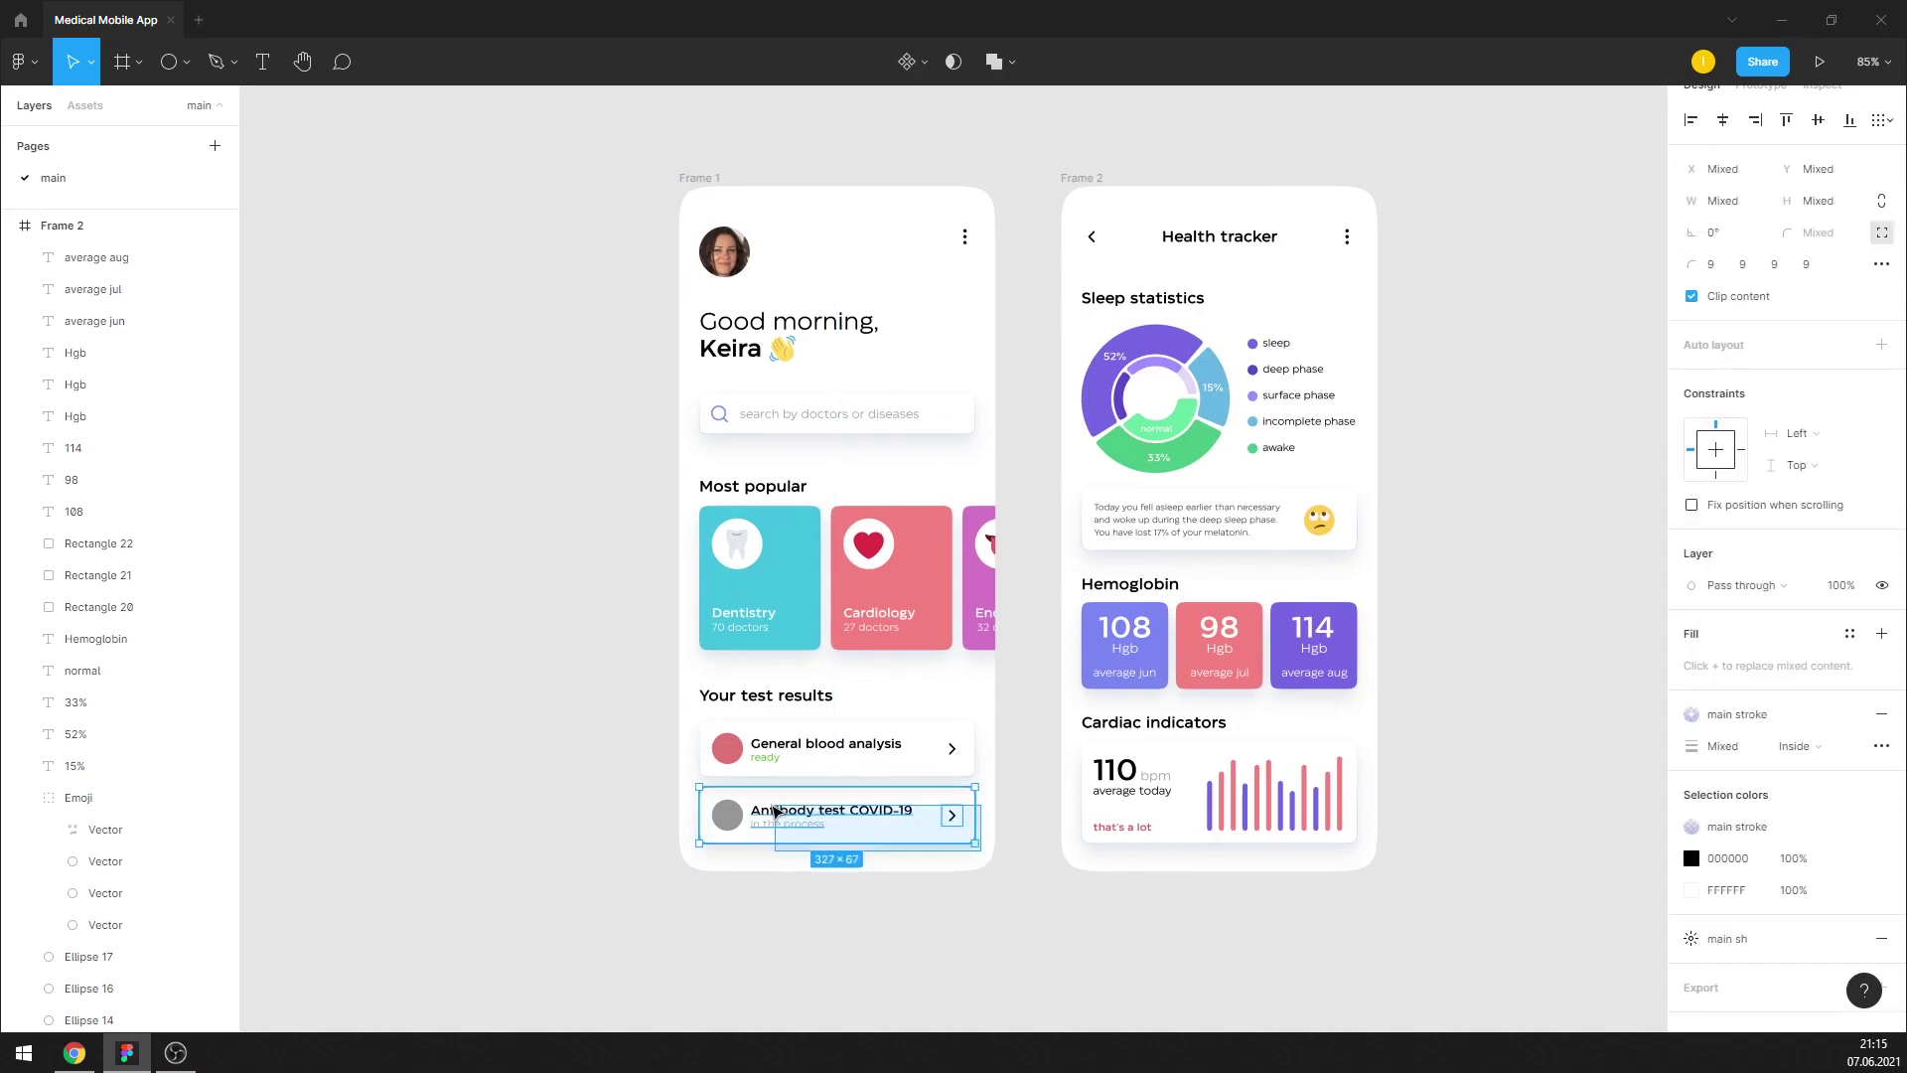
right_click(707, 797)
left_click(639, 610)
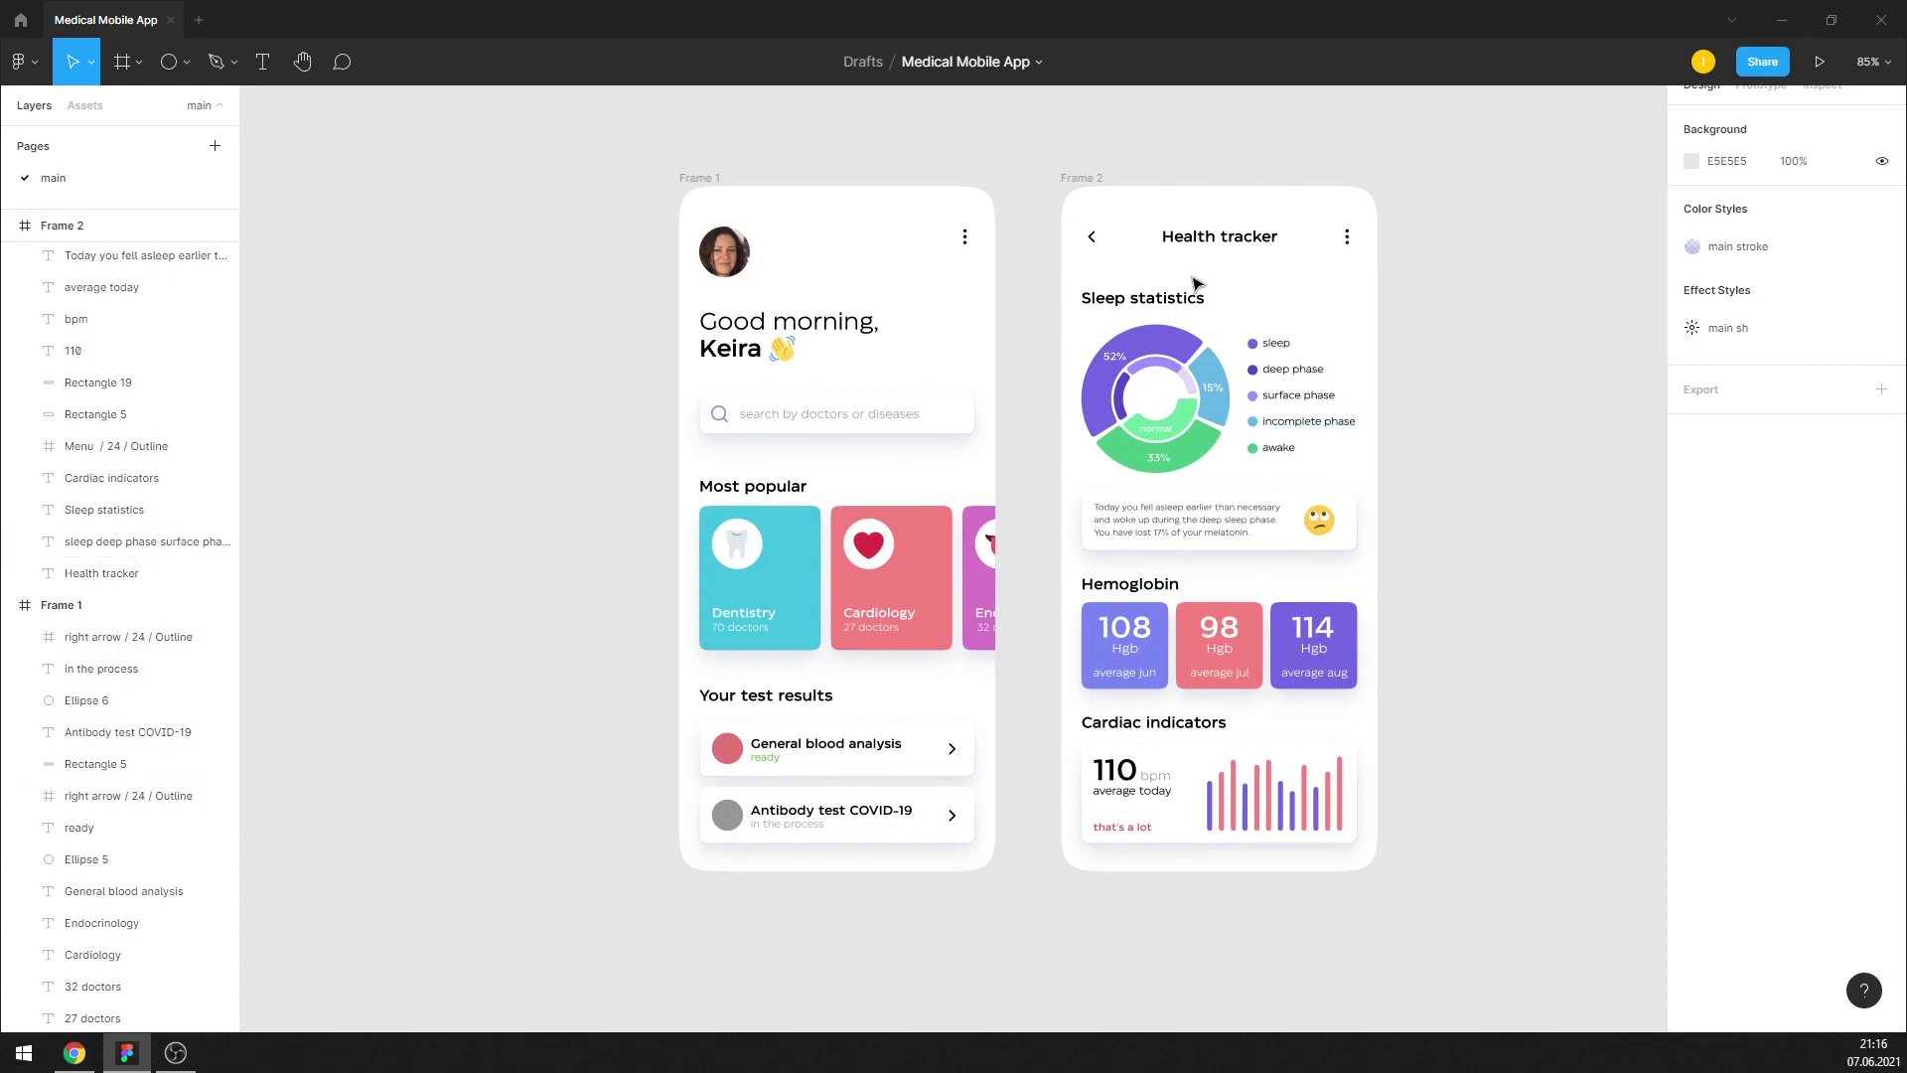
Shift the Health tracker screen slightly left and deselect it
left_click_drag(1083, 182, 1053, 182)
scroll(709, 346, "down", 3)
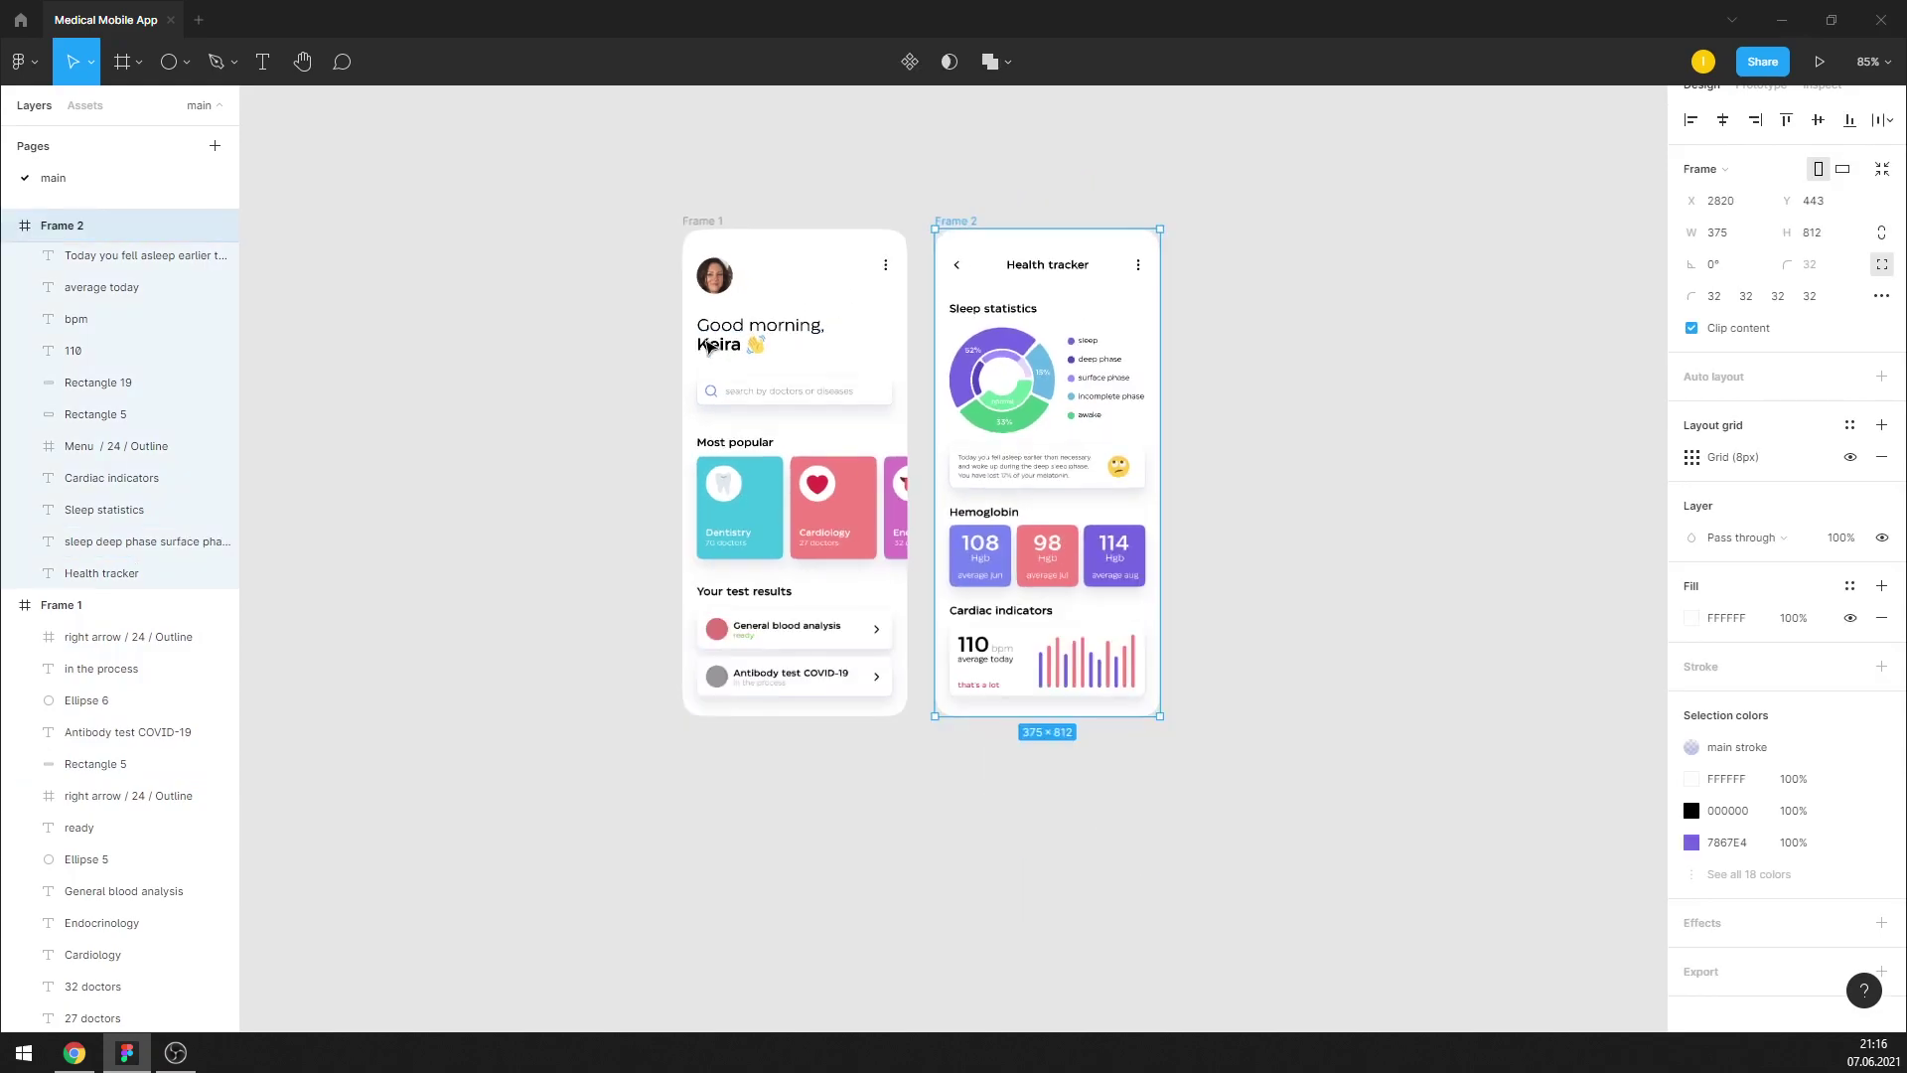
scroll(1217, 290, "up", 2)
left_click(1345, 315)
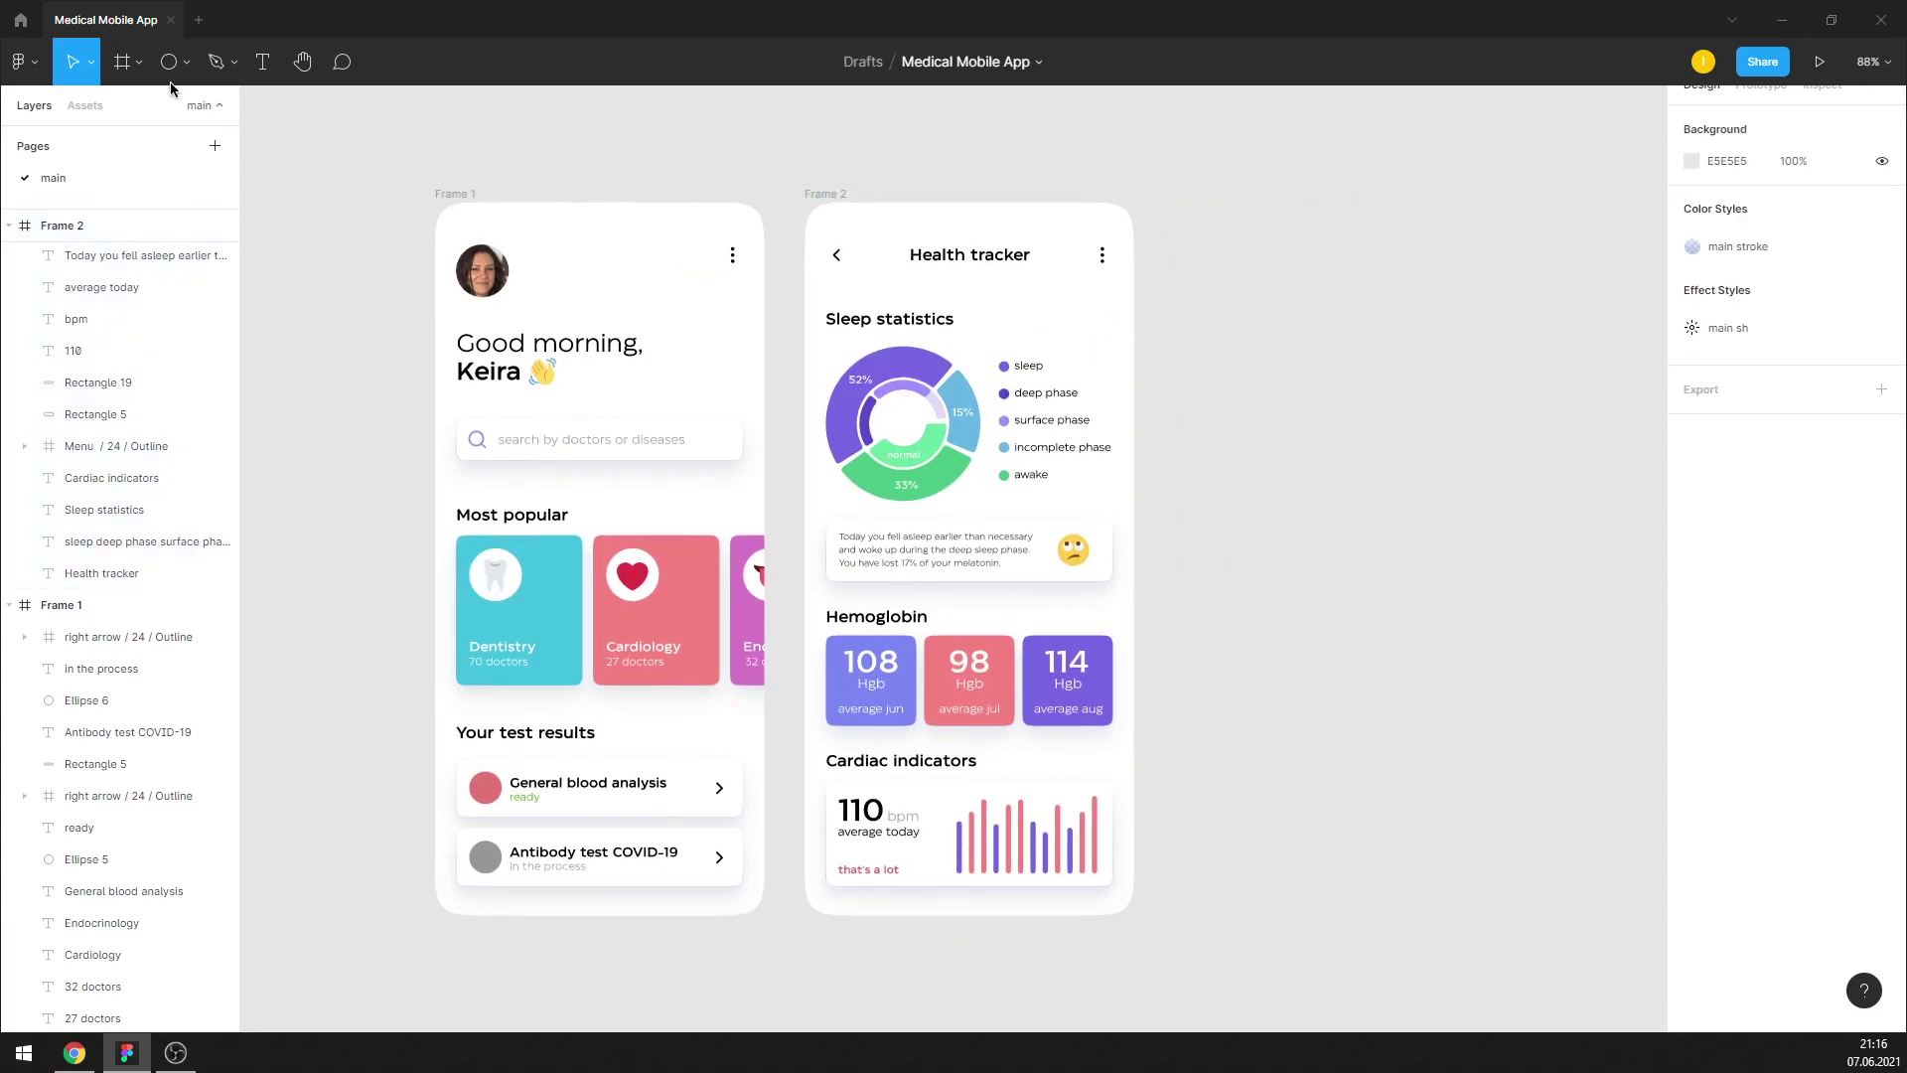
left_click(129, 70)
Place a new Apple Watch 44mm frame beside the two screens
left_click(1333, 448)
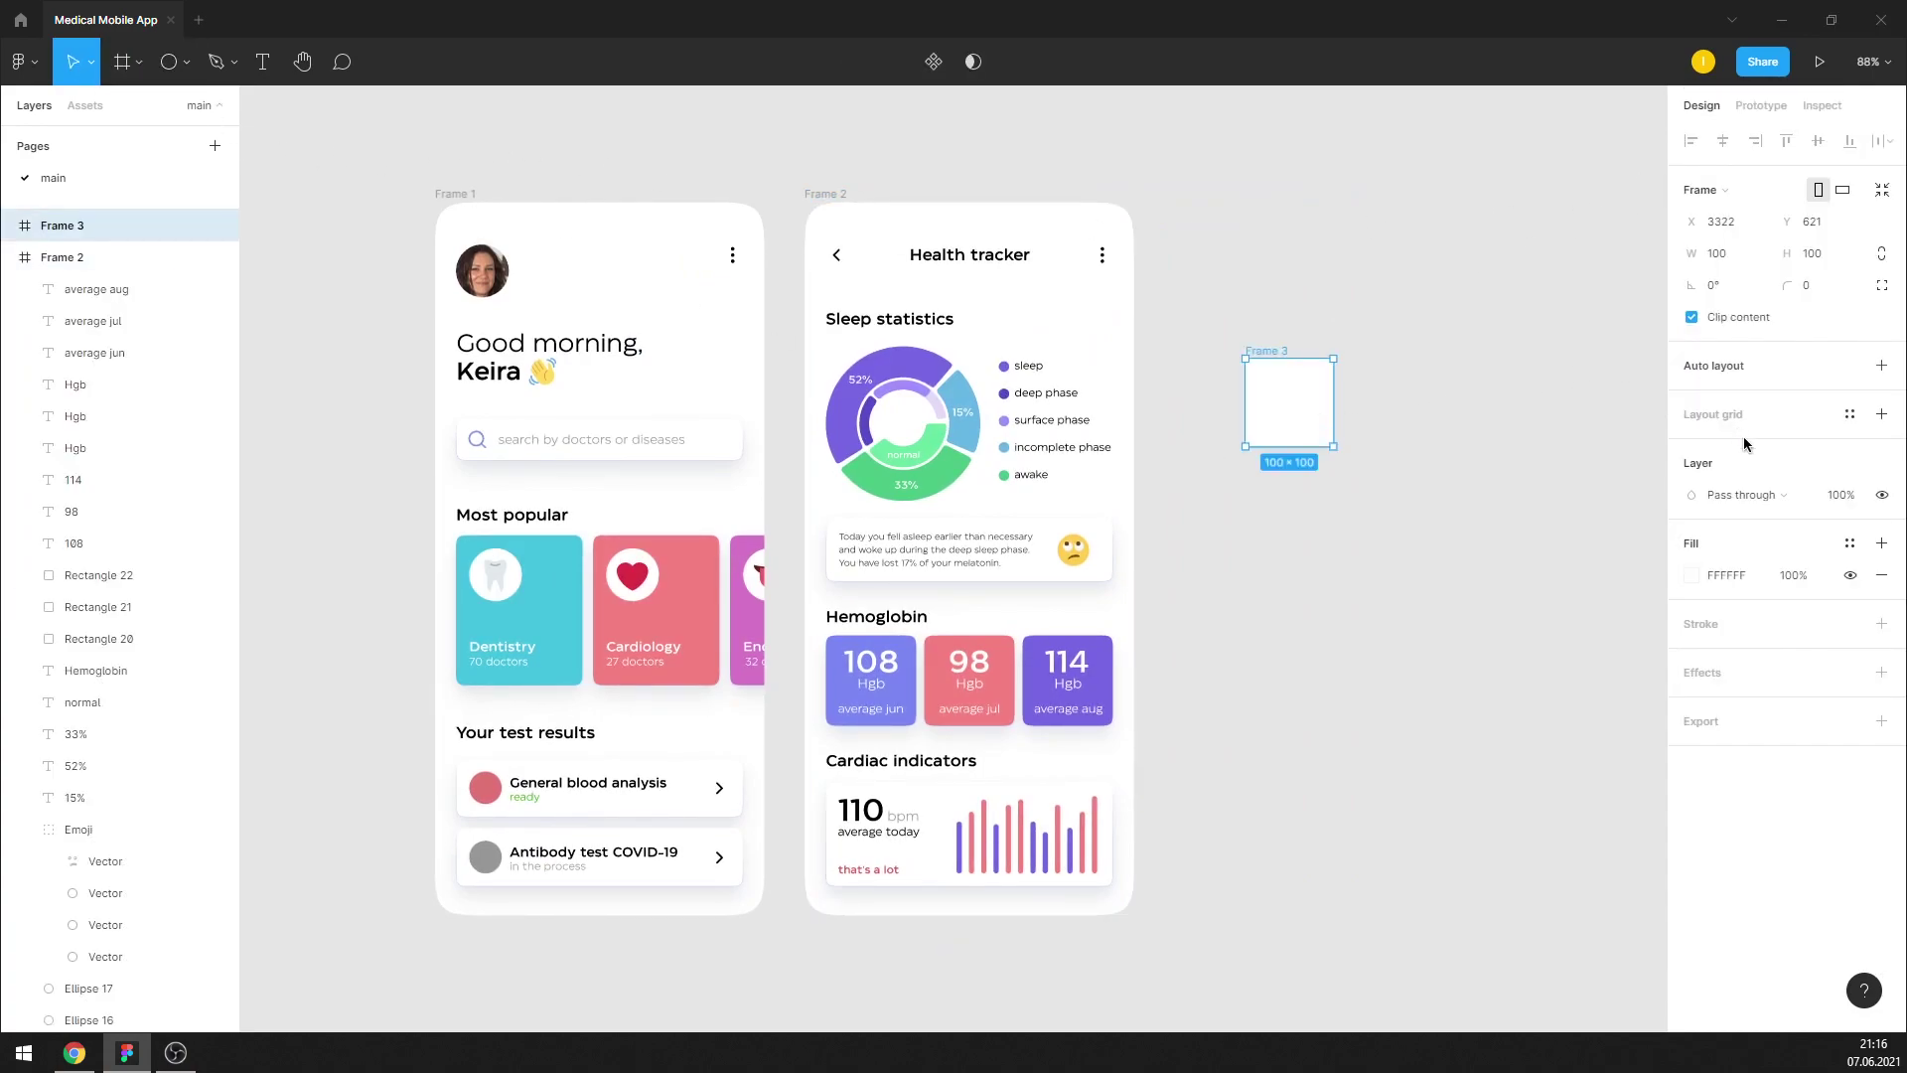
left_click(1724, 193)
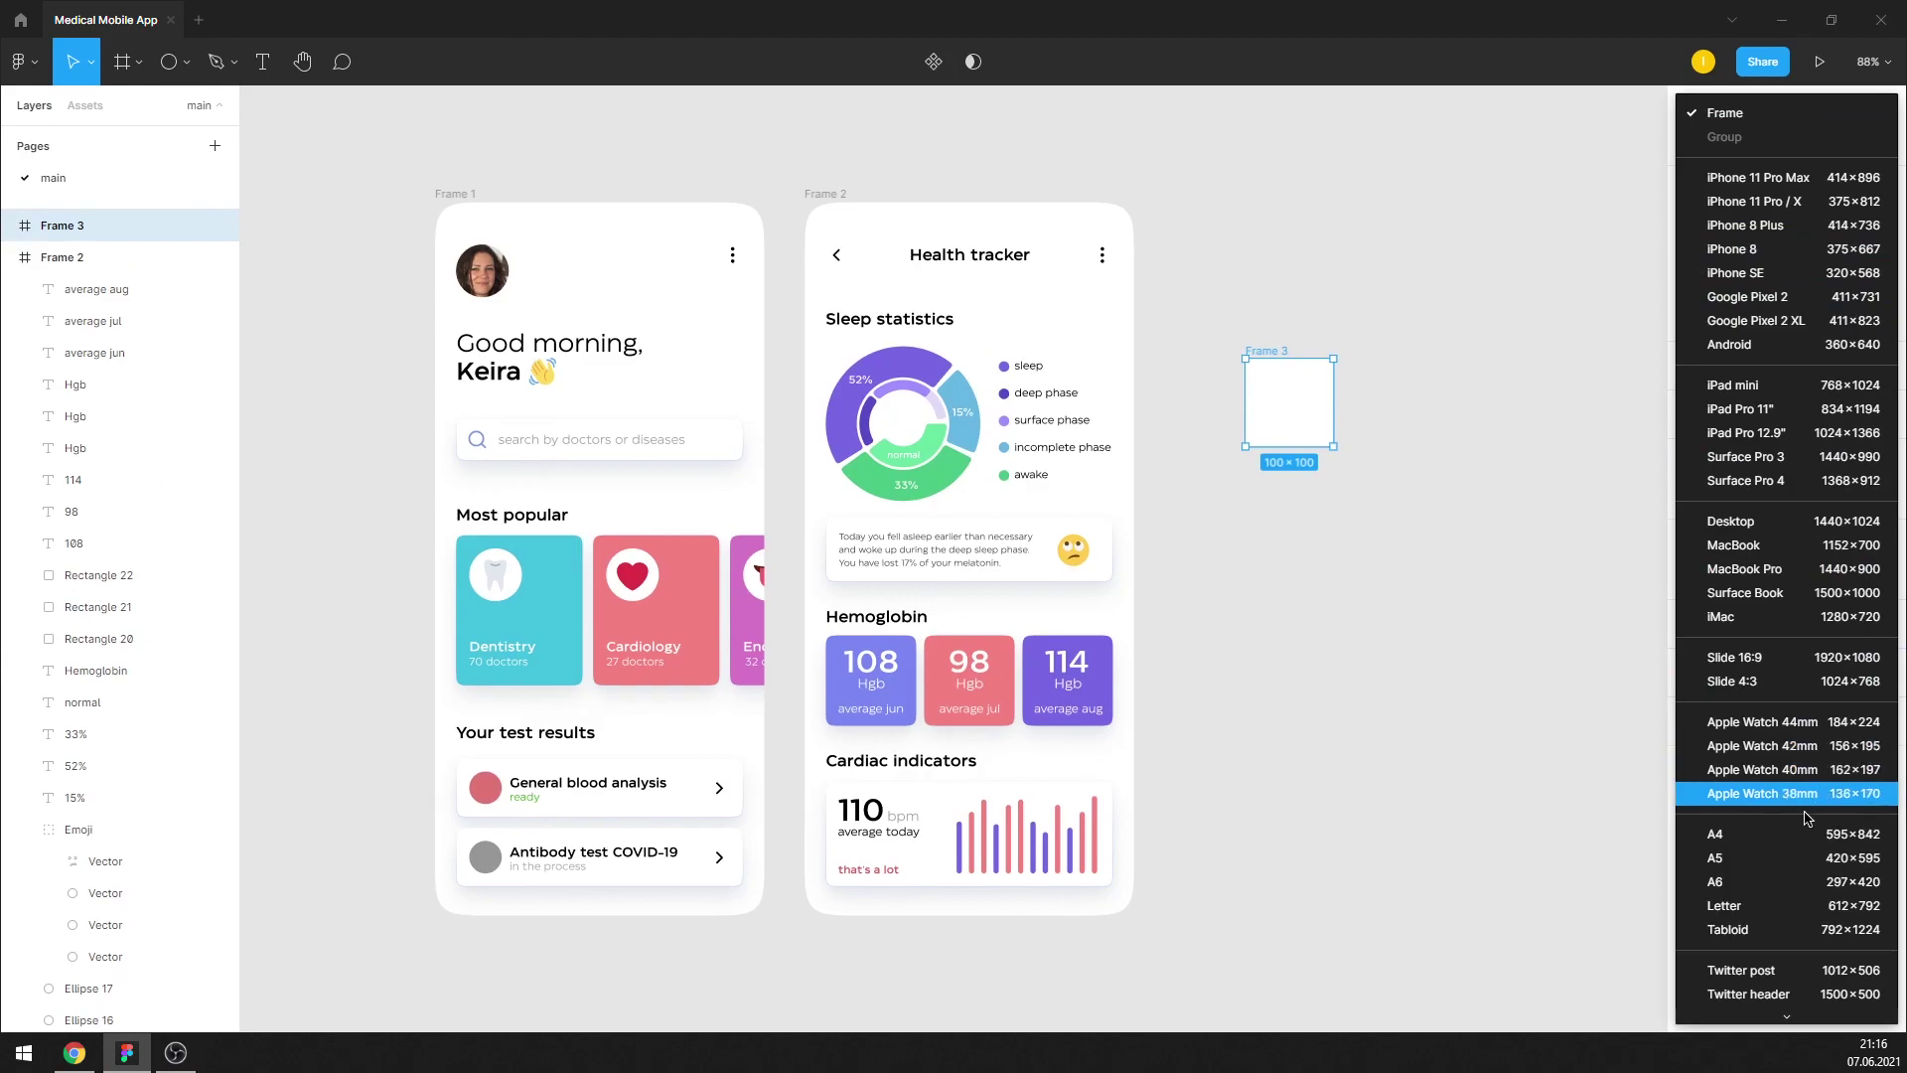
left_click(1821, 721)
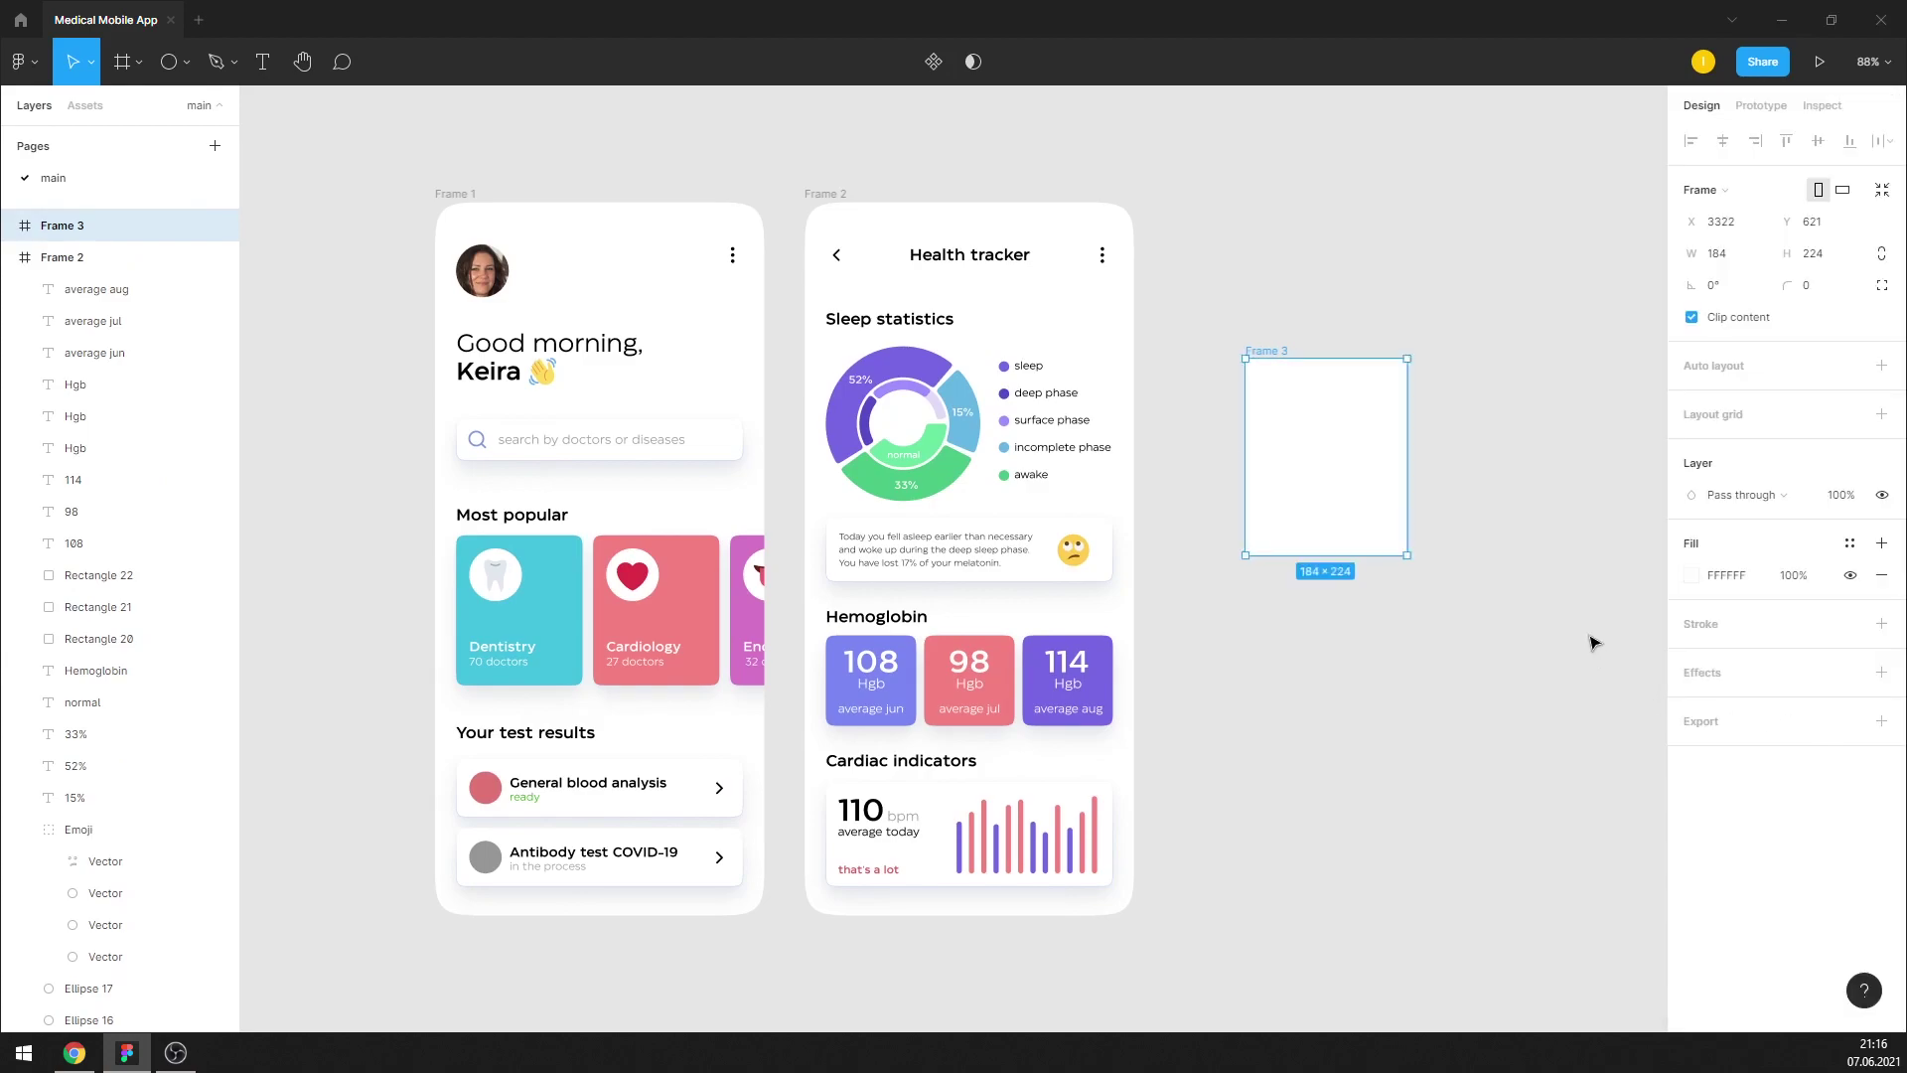
left_click_drag(1261, 353, 1229, 268)
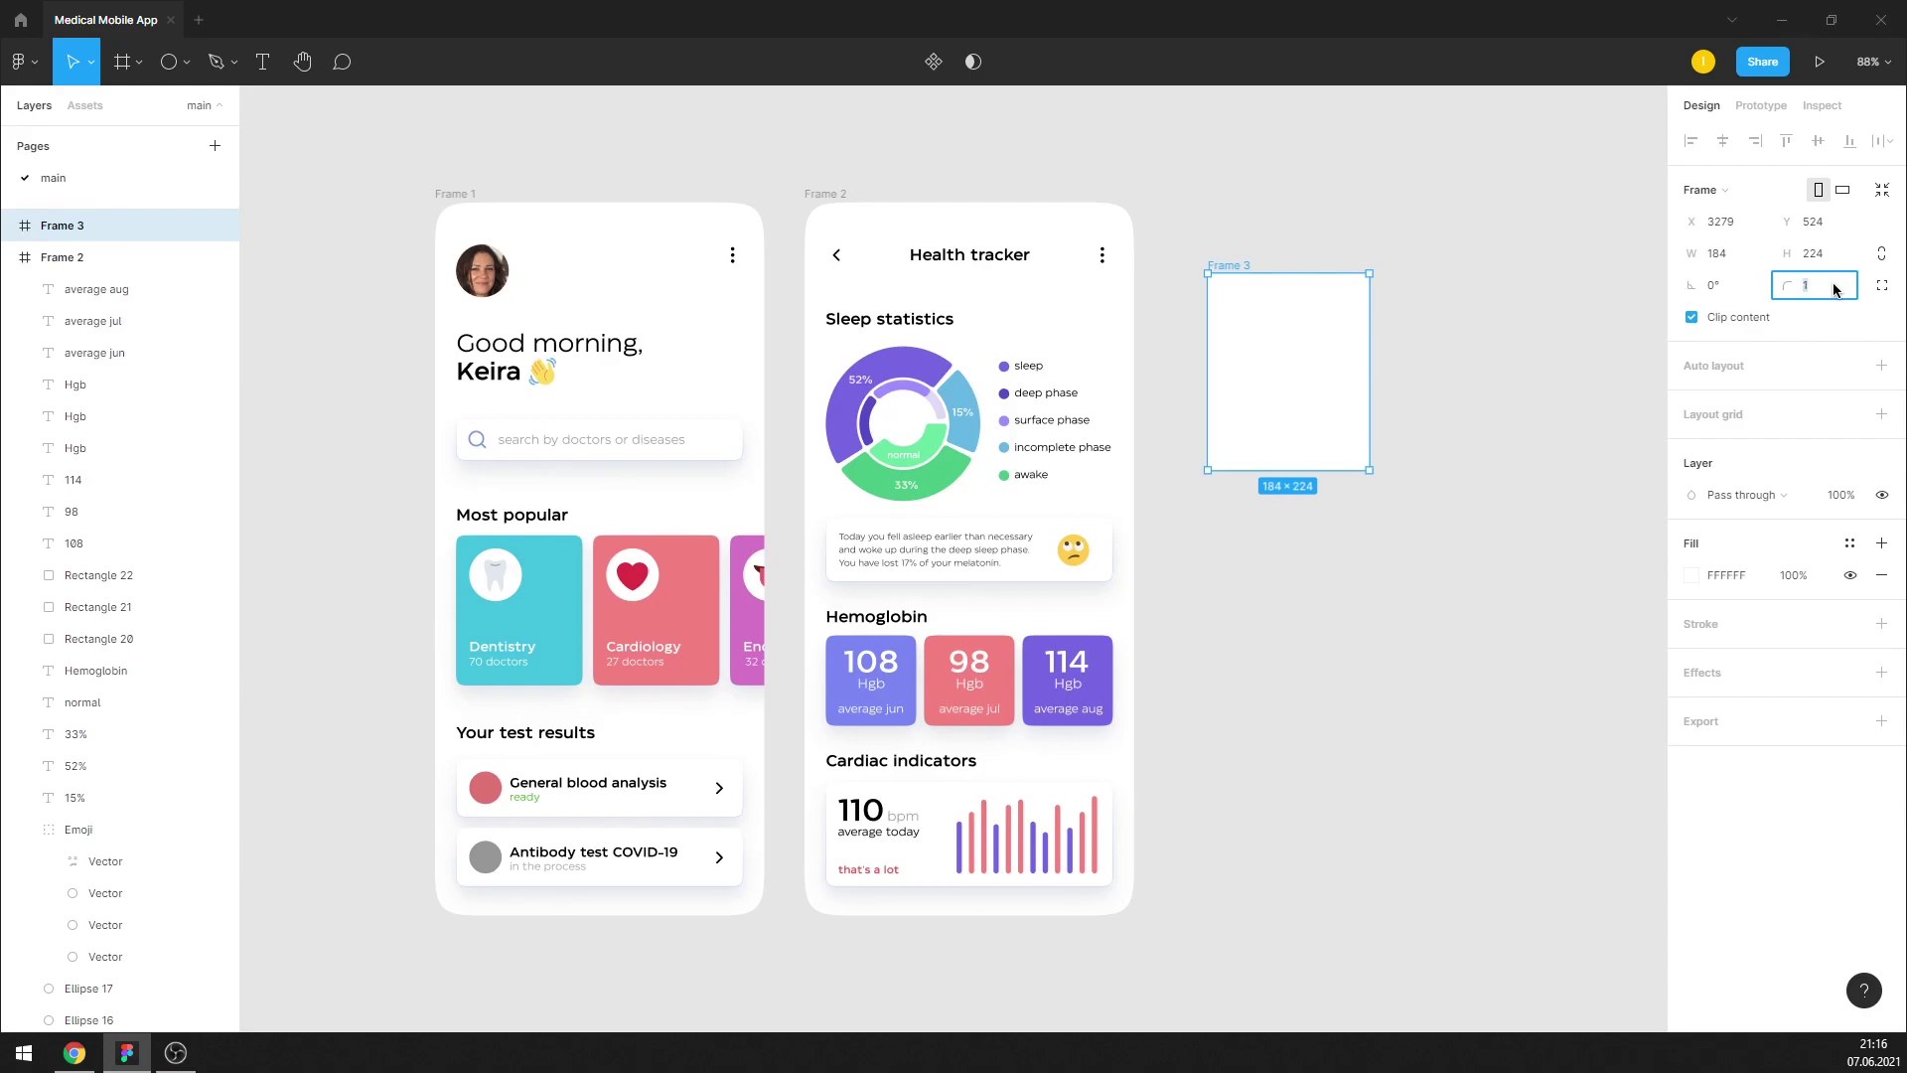
Give Frame 3 independent corners with 100% smoothing and align its top with the other screens
left_click(1882, 285)
left_click(1882, 317)
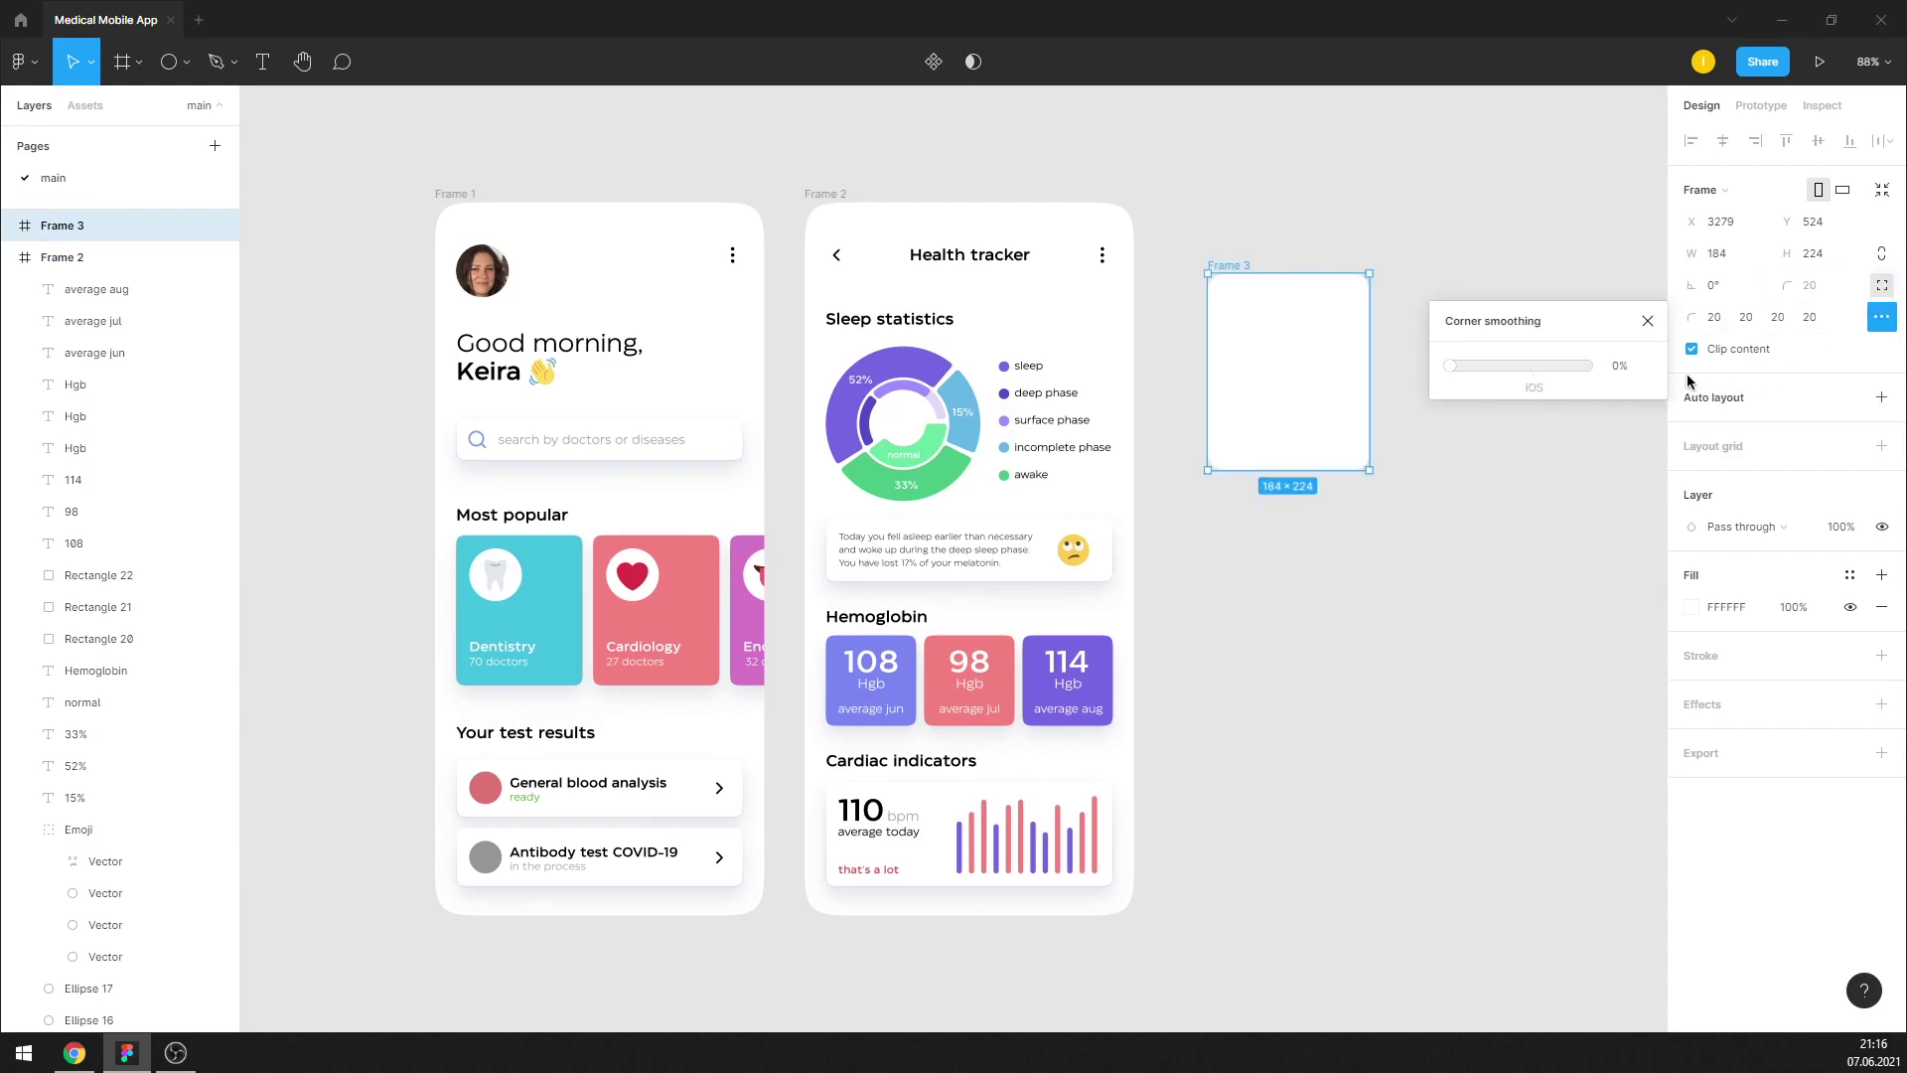
type("00")
key("Return")
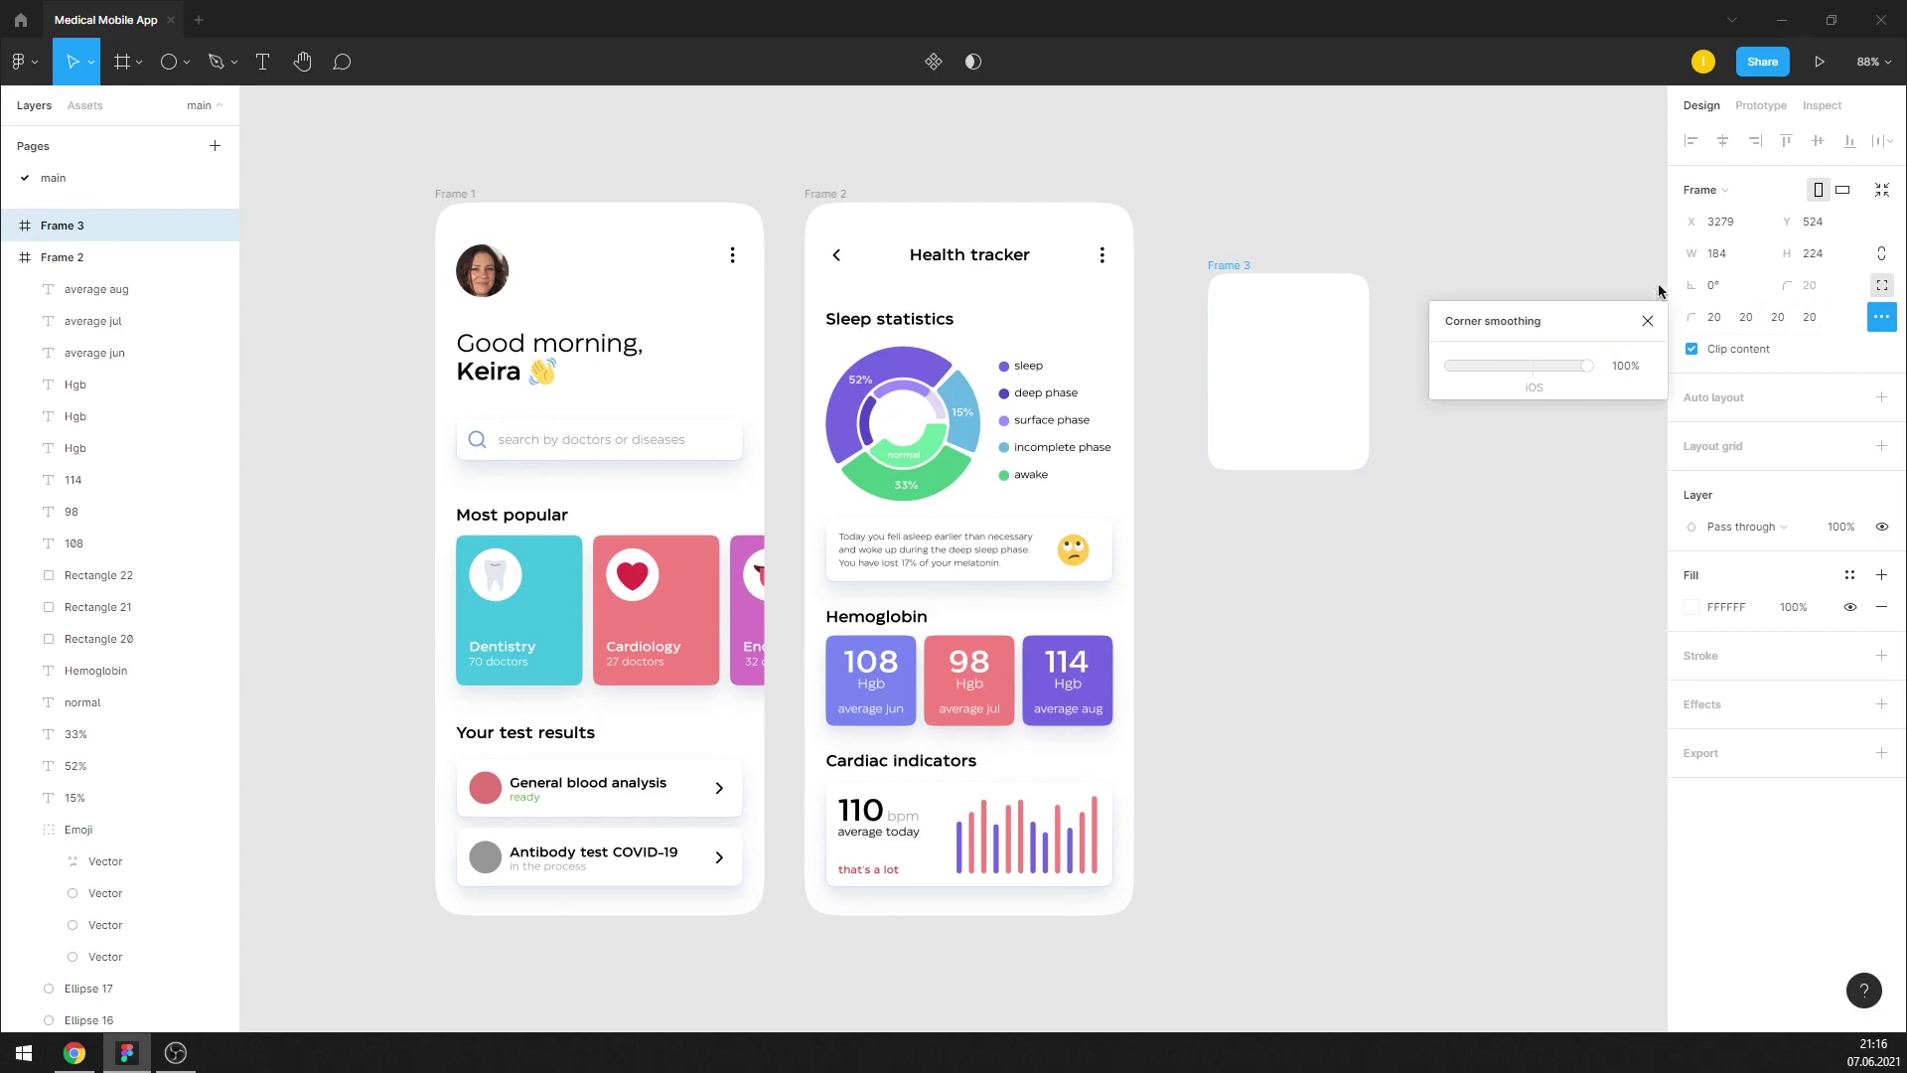
left_click(1659, 290)
left_click_drag(1247, 279, 1234, 202)
left_click(1157, 362)
Copy the sleep donut chart into Frame 3, group it, and shrink it to 146×146
scroll(1144, 362, "up", 2)
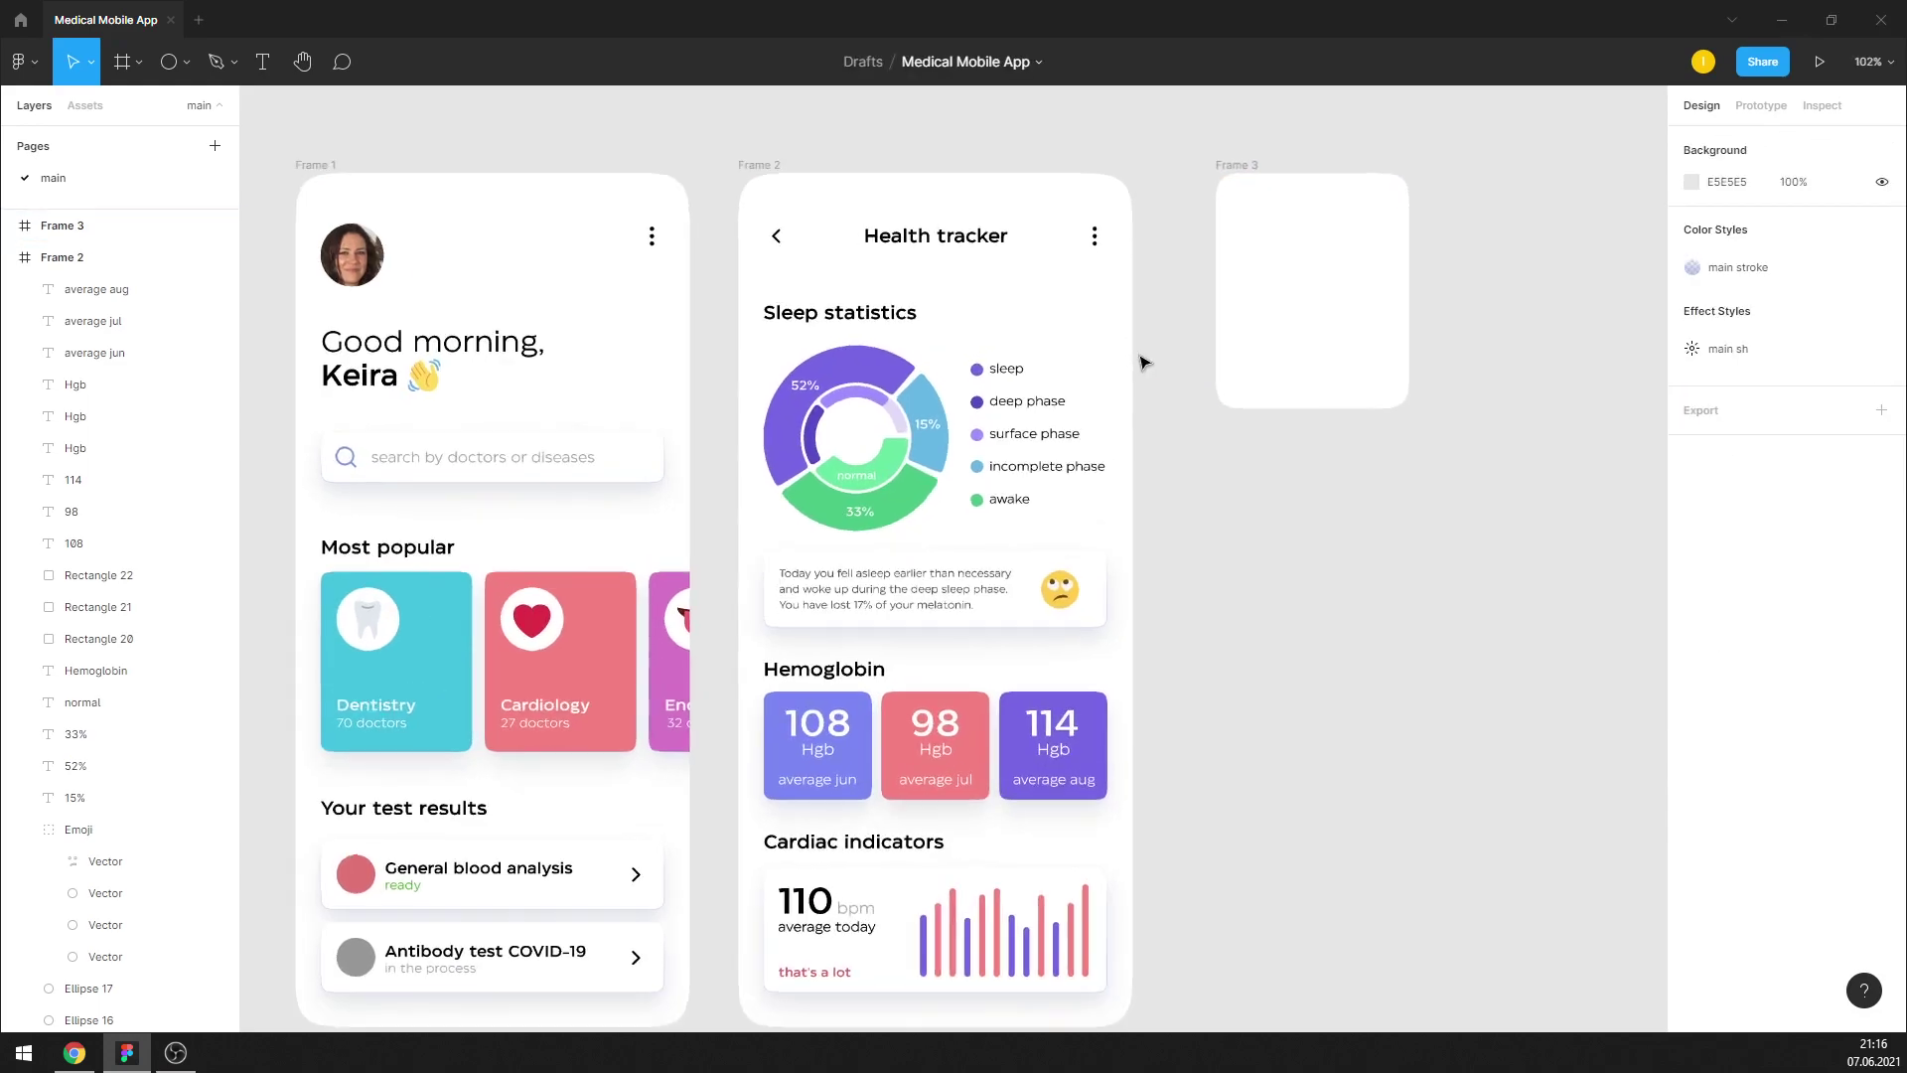
scroll(1122, 380, "up", 2)
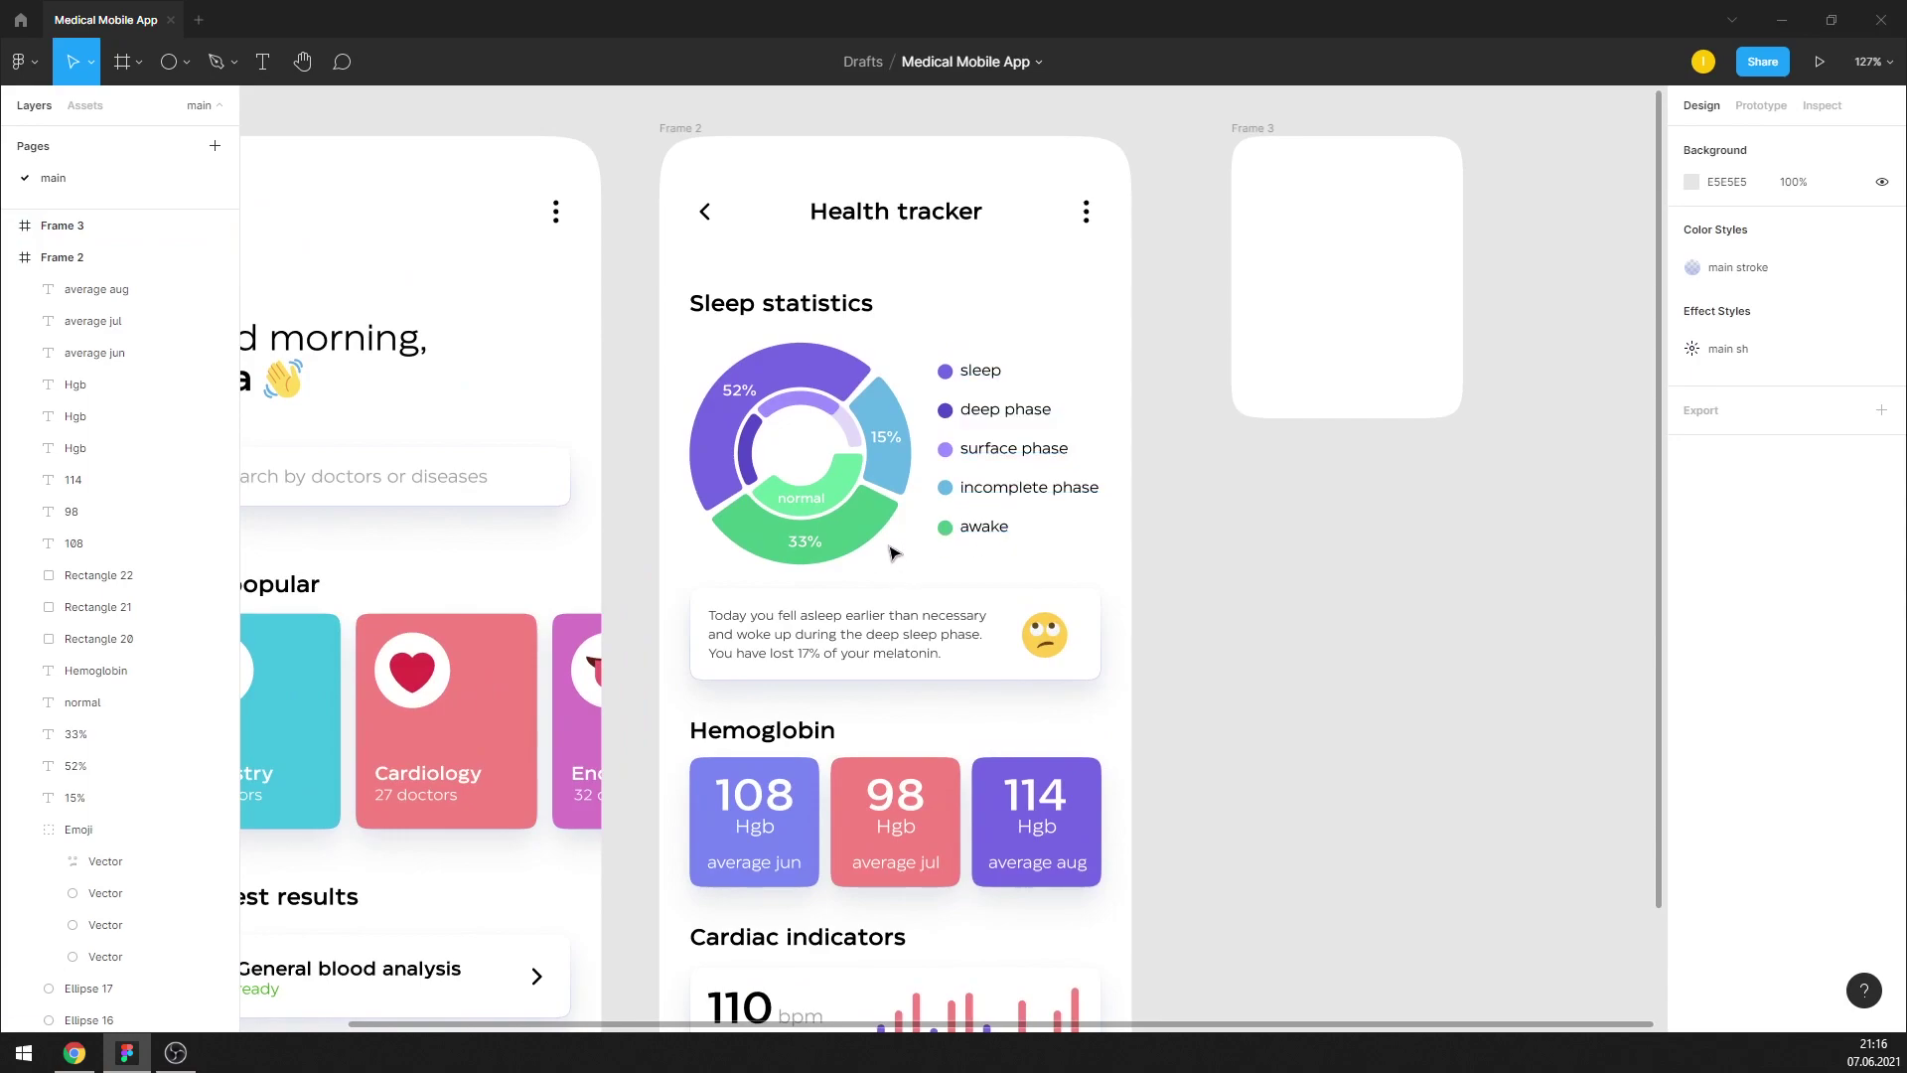
mouse_move(892, 553)
left_mouse_down()
mouse_move(799, 383)
mouse_move(1351, 194)
left_mouse_up()
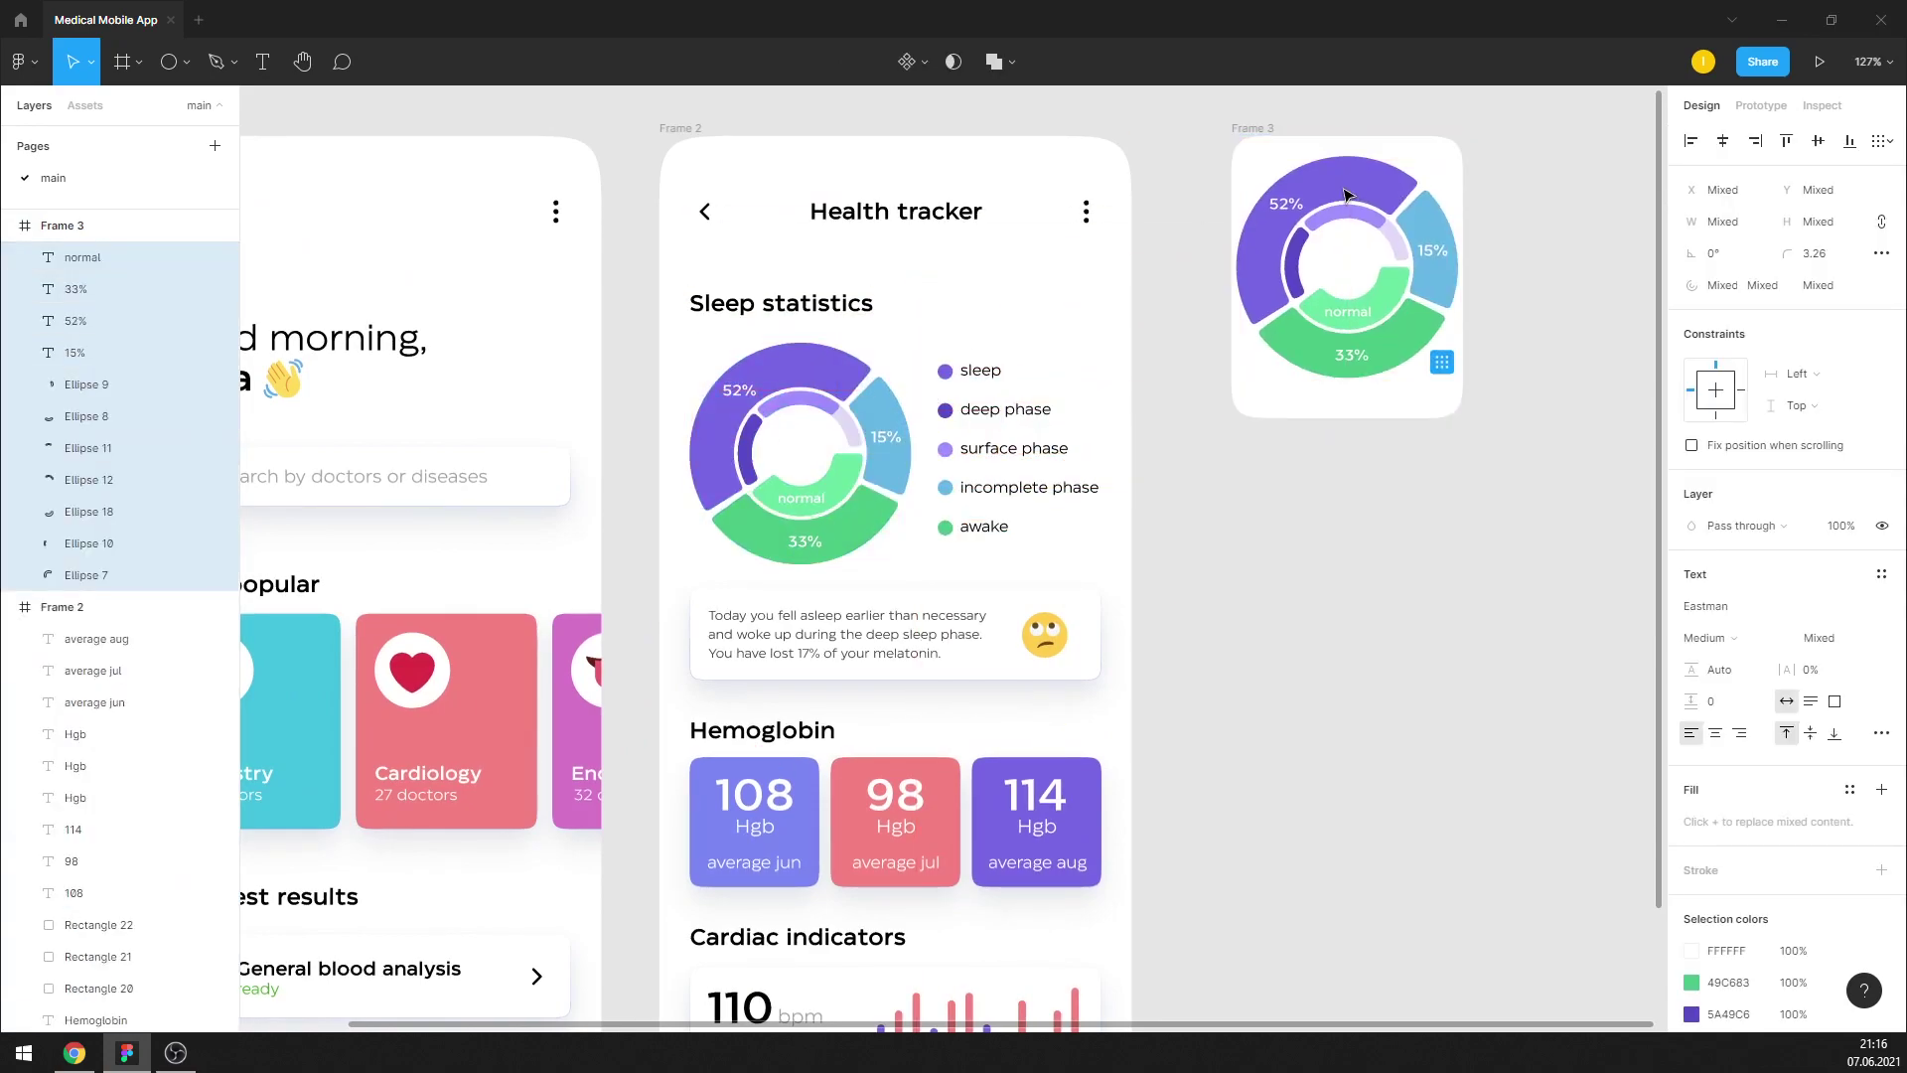
key("ctrl+g")
mouse_move(1457, 159)
left_mouse_down()
mouse_move(1419, 166)
mouse_move(1452, 195)
left_mouse_up()
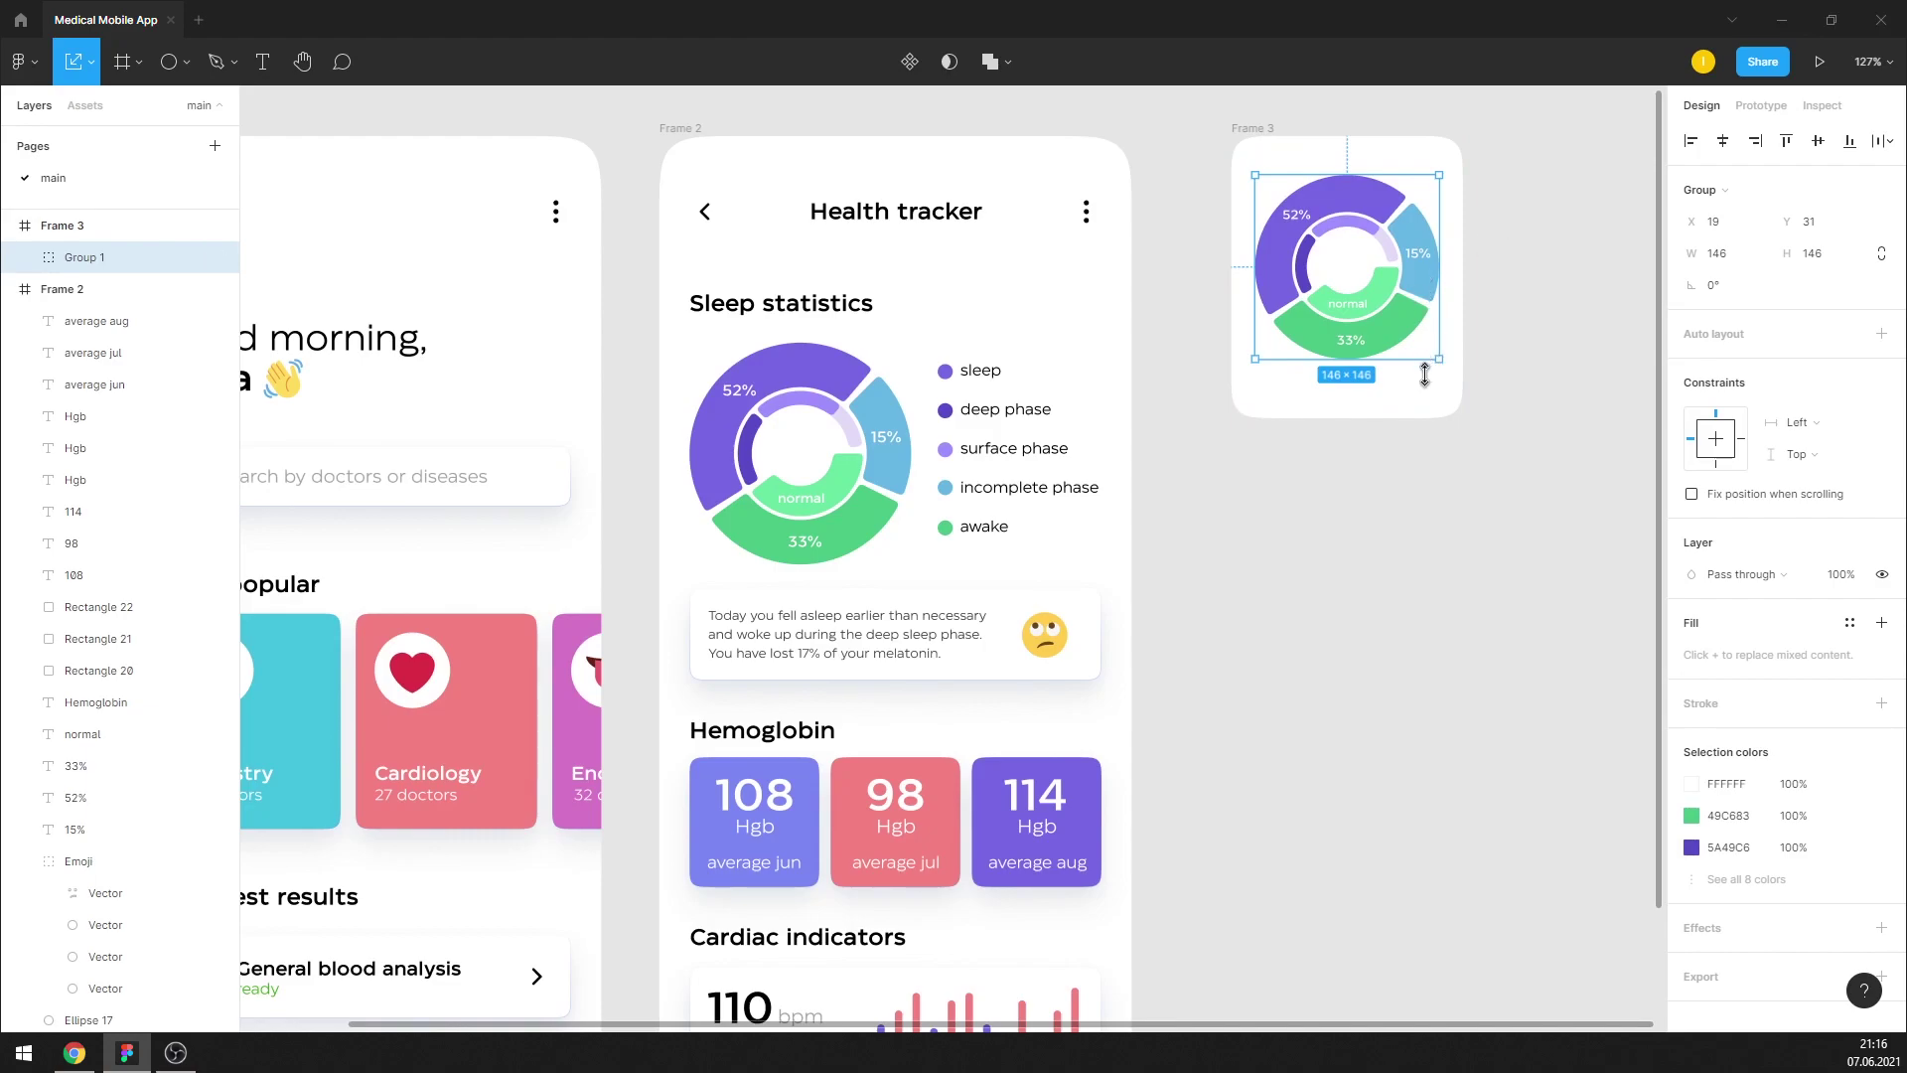
key("alt")
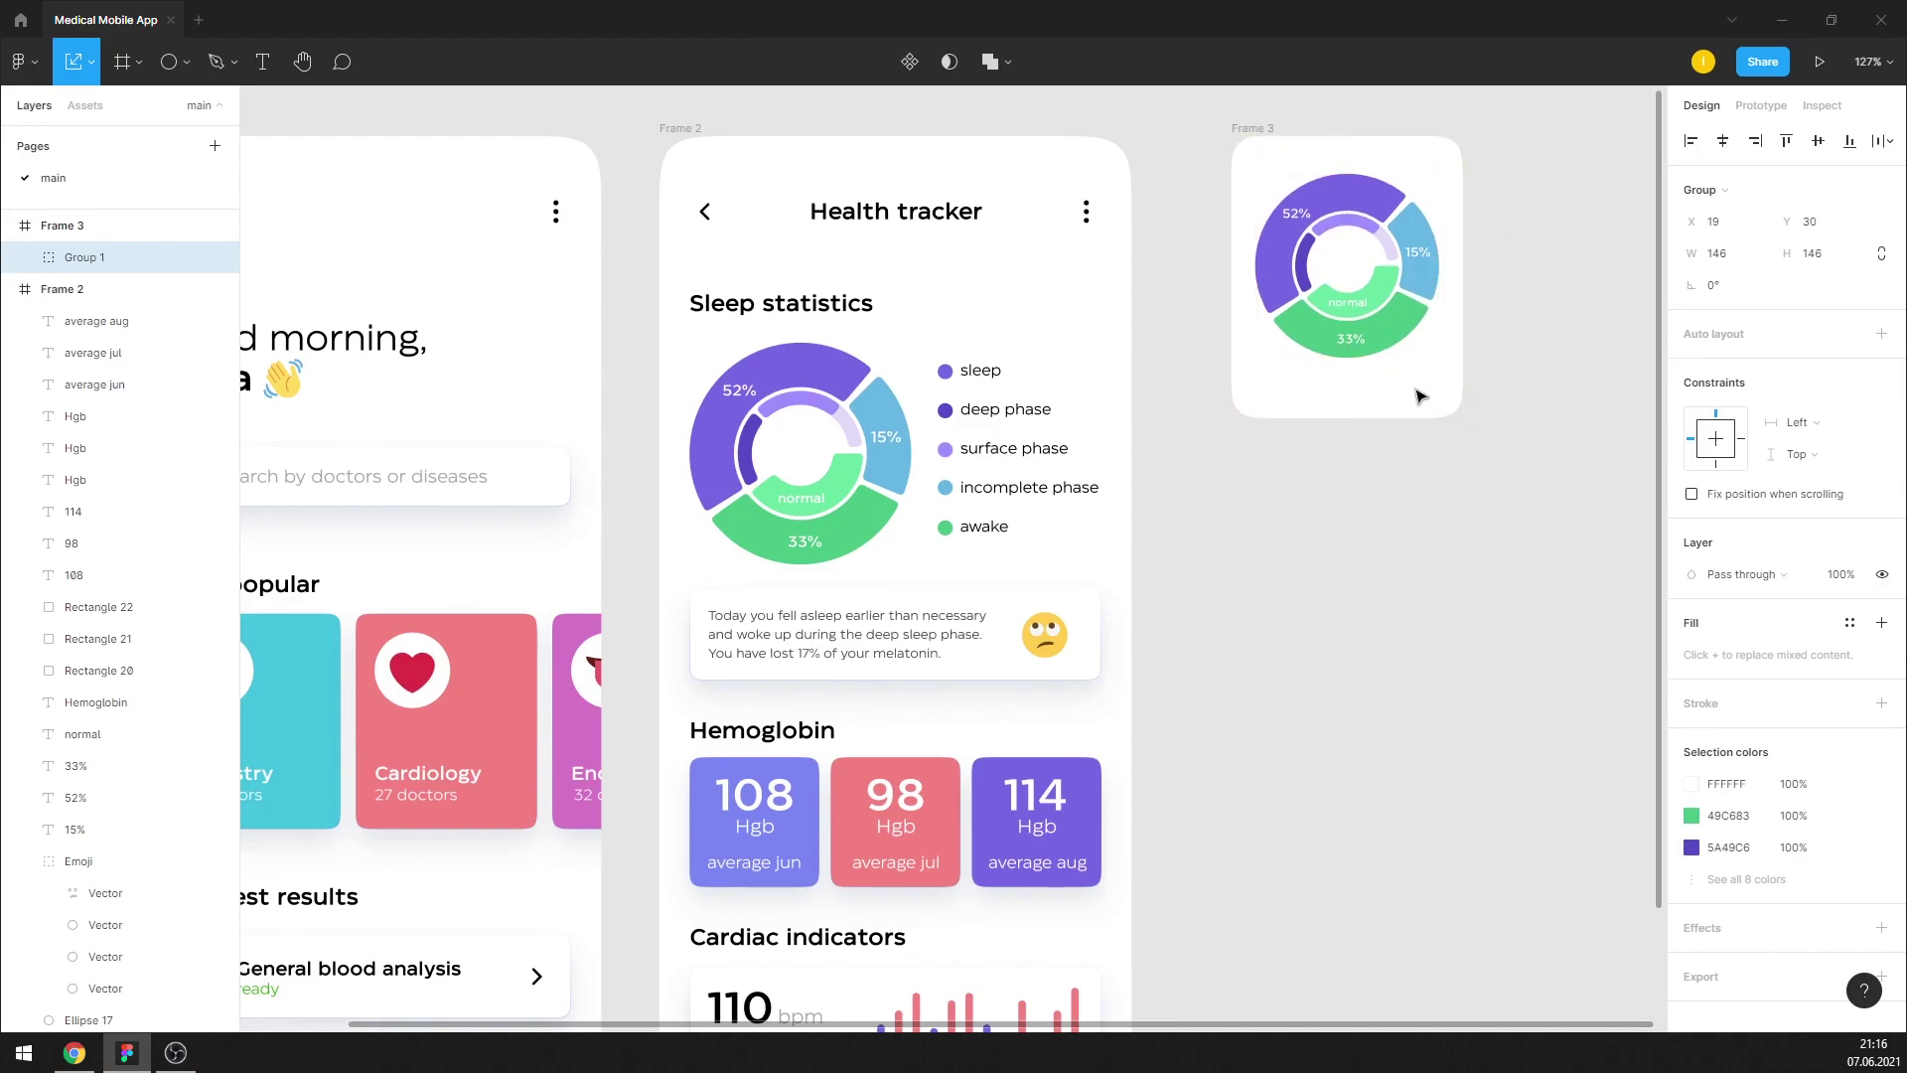
left_click(1376, 499)
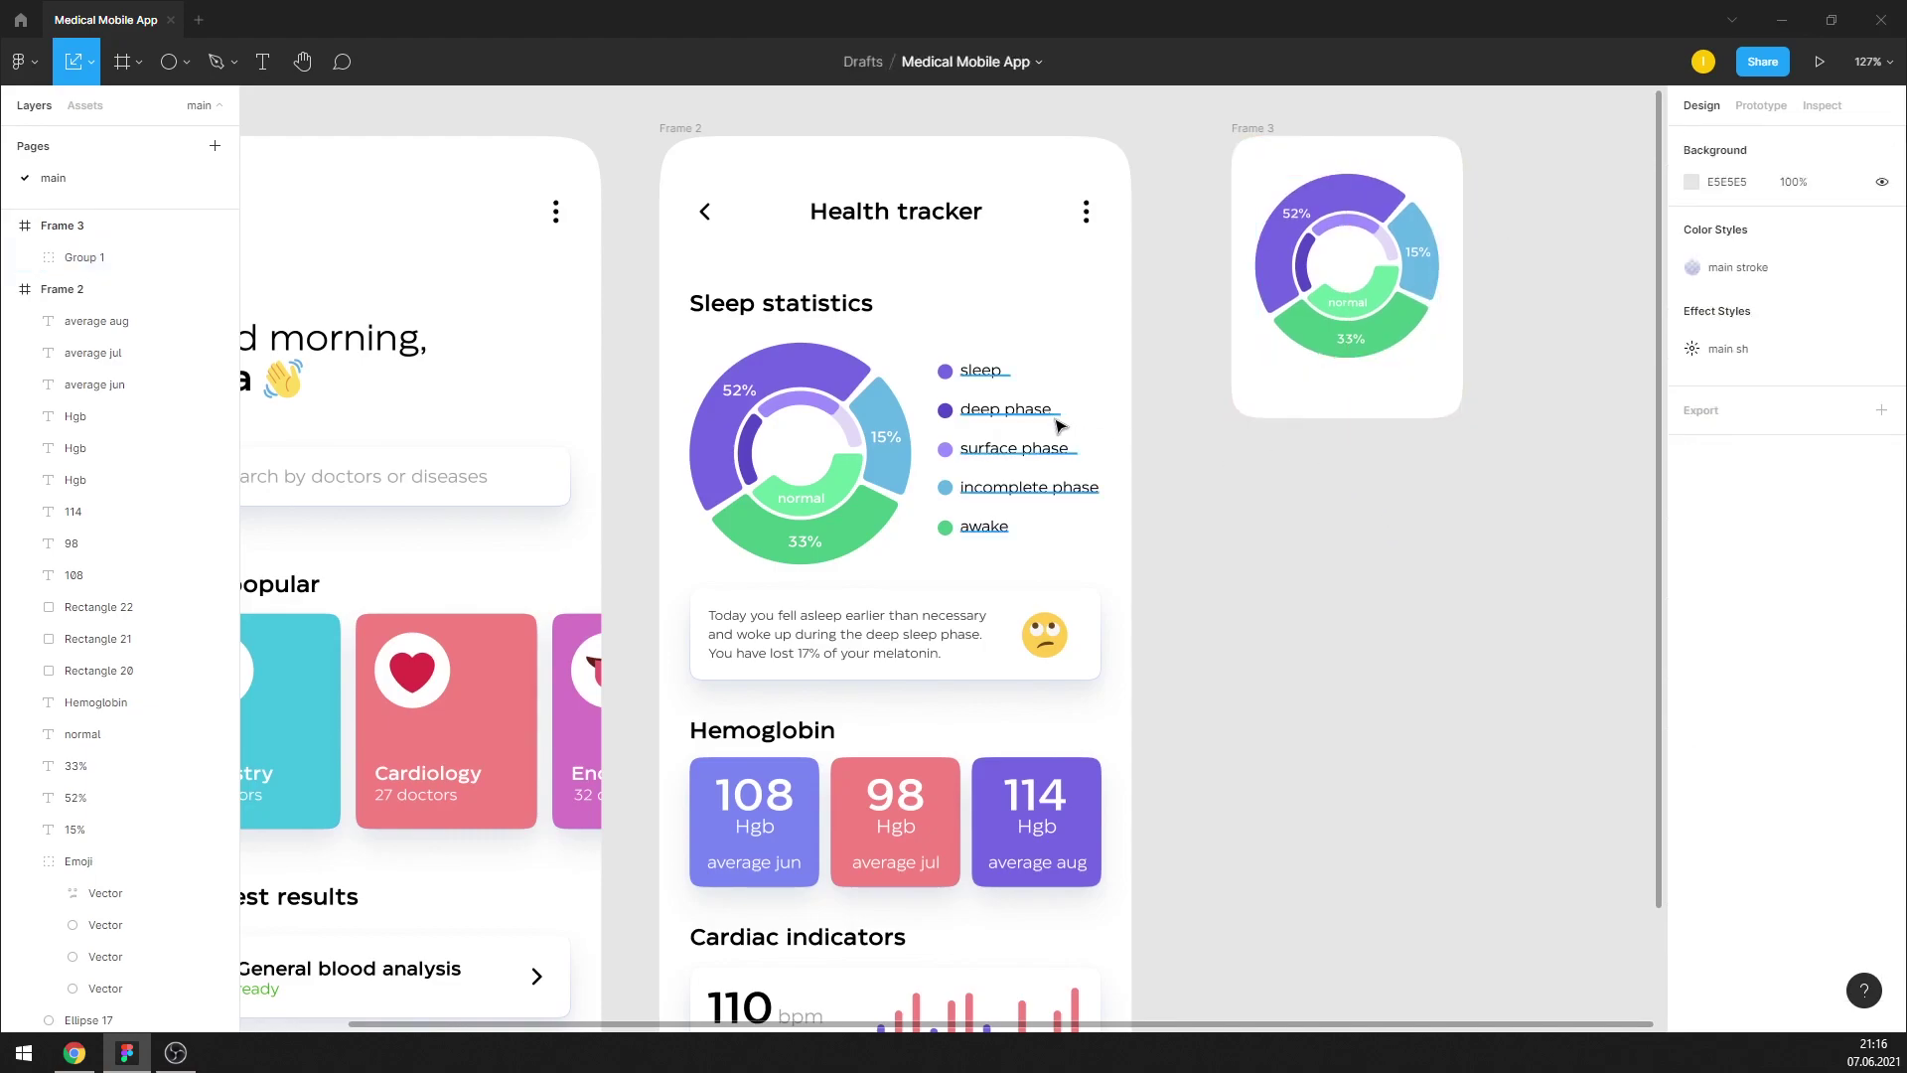
scroll(1490, 467, "up", 2)
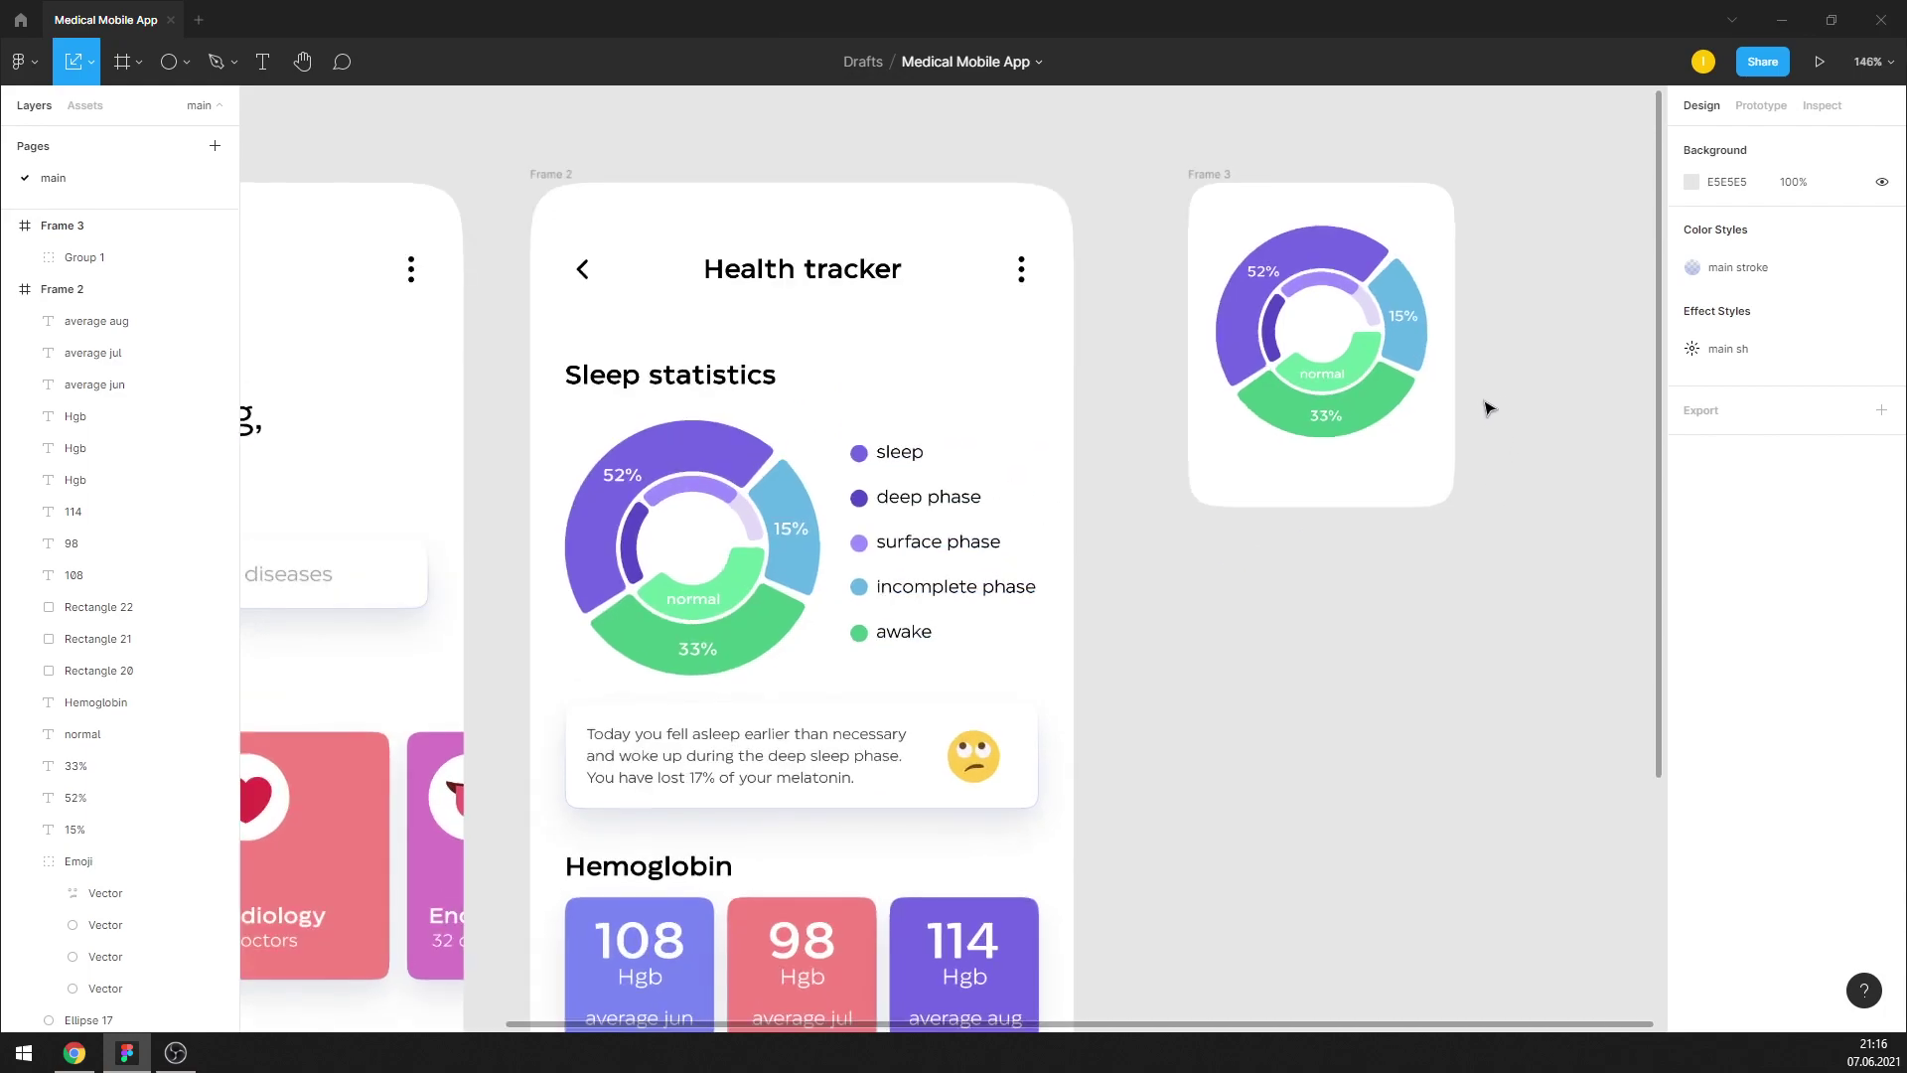
scroll(1069, 481, "up", 1)
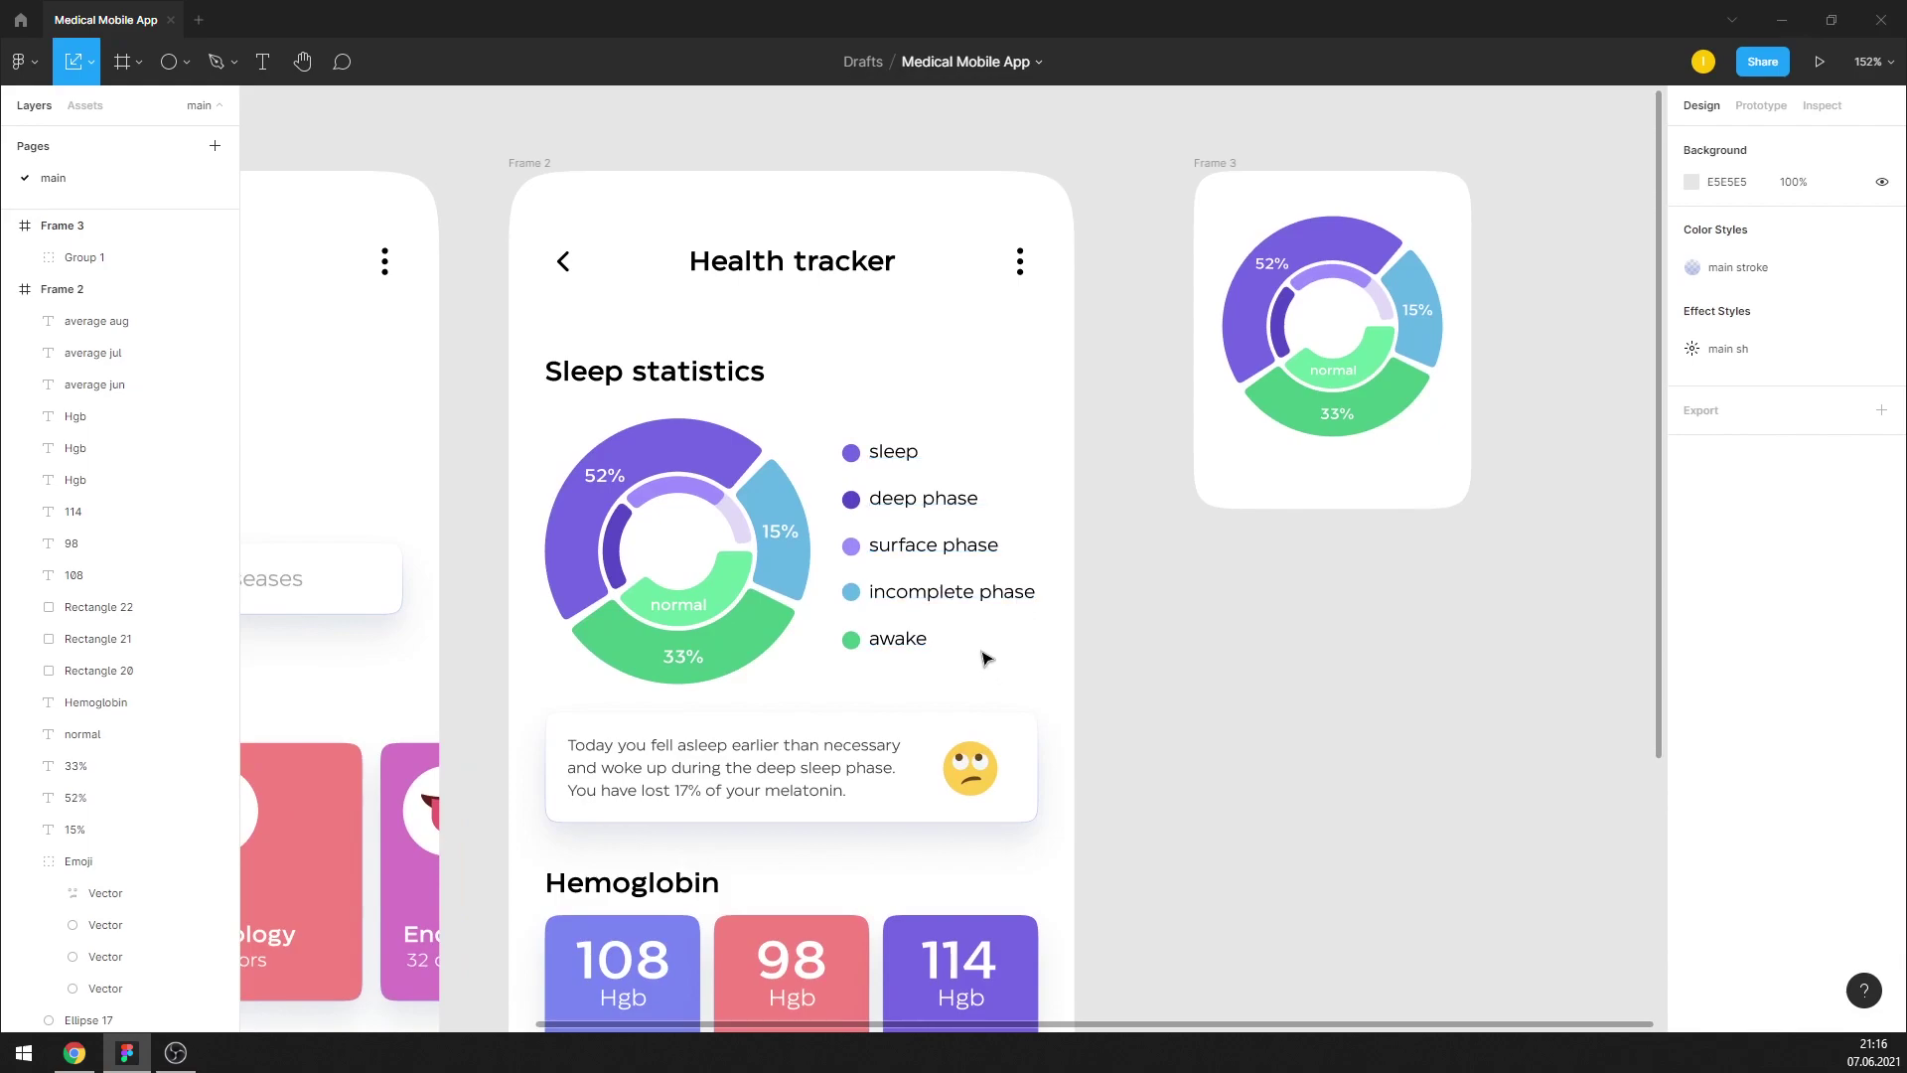
Place a copy of the sleep legend dots and labels below Frame 3
left_click_drag(986, 658, 835, 427)
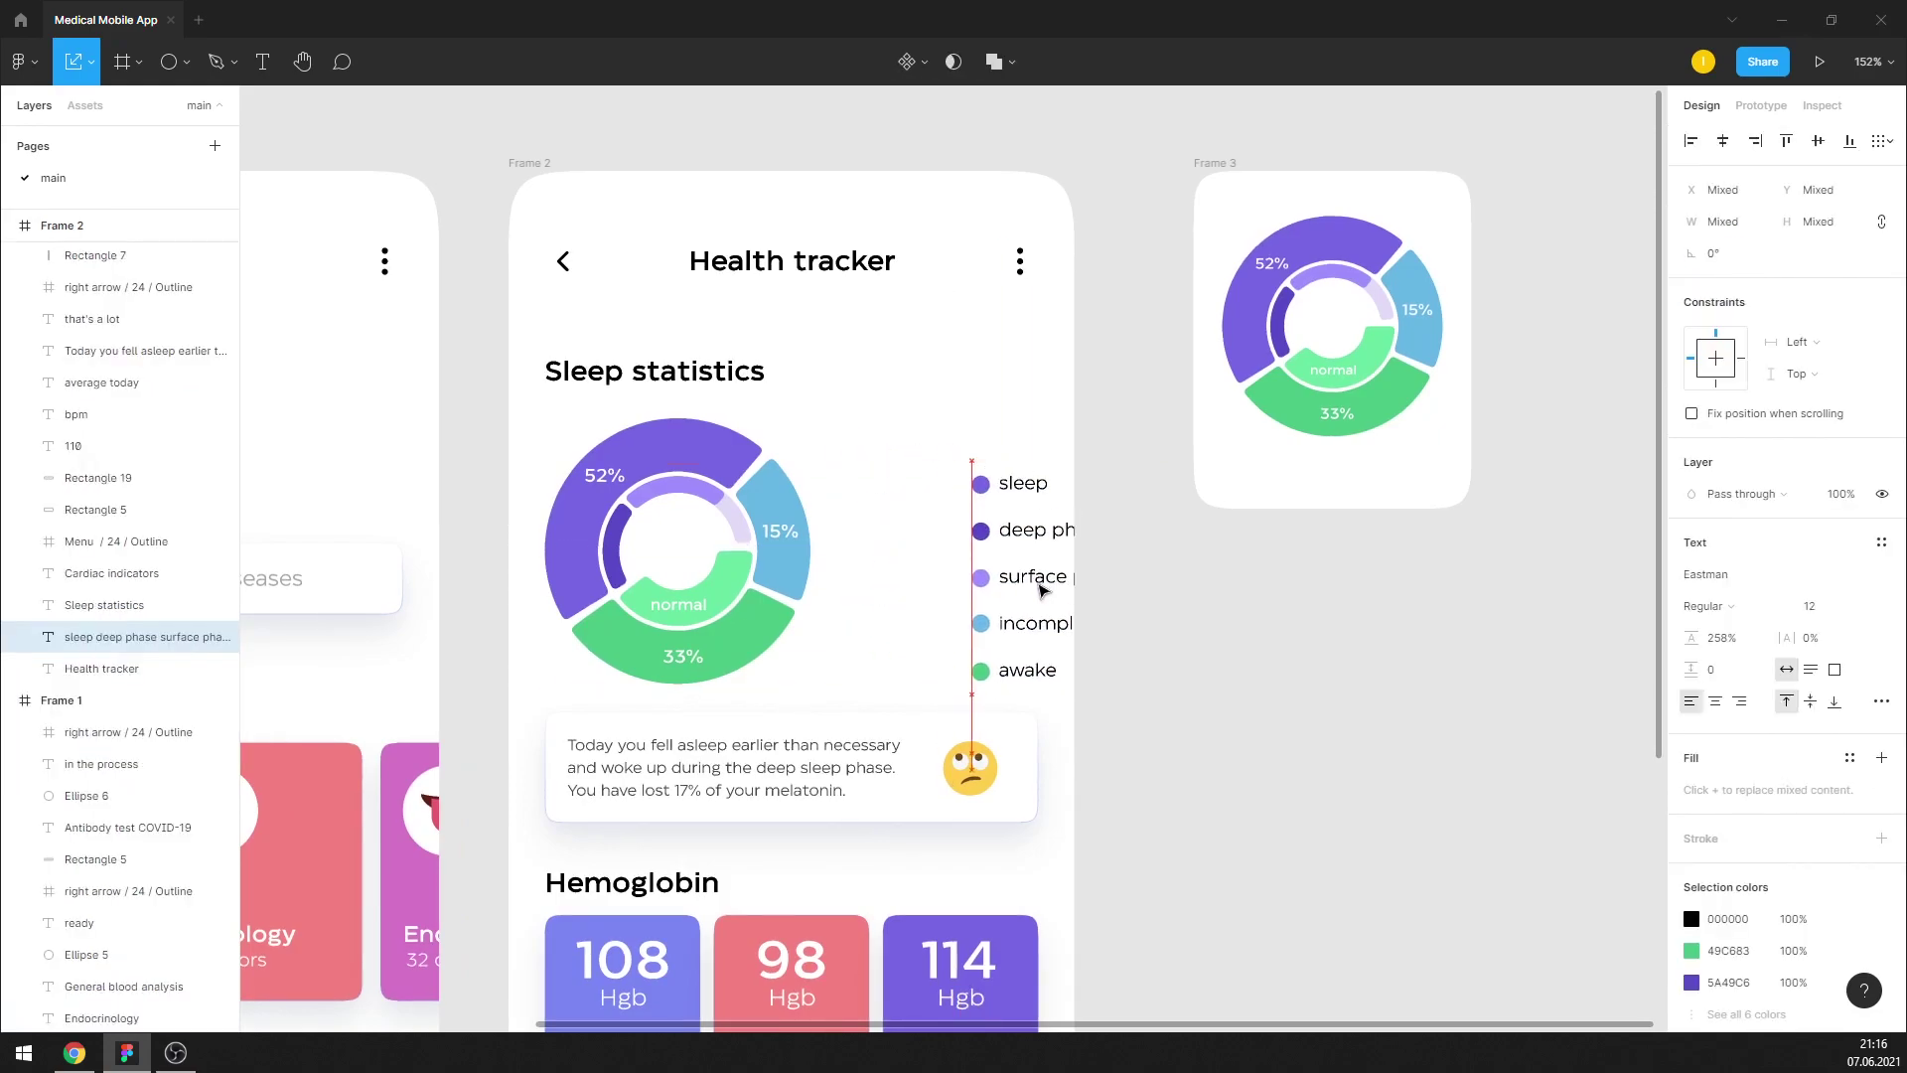
left_click_drag(909, 557, 1217, 669)
left_click(1217, 670)
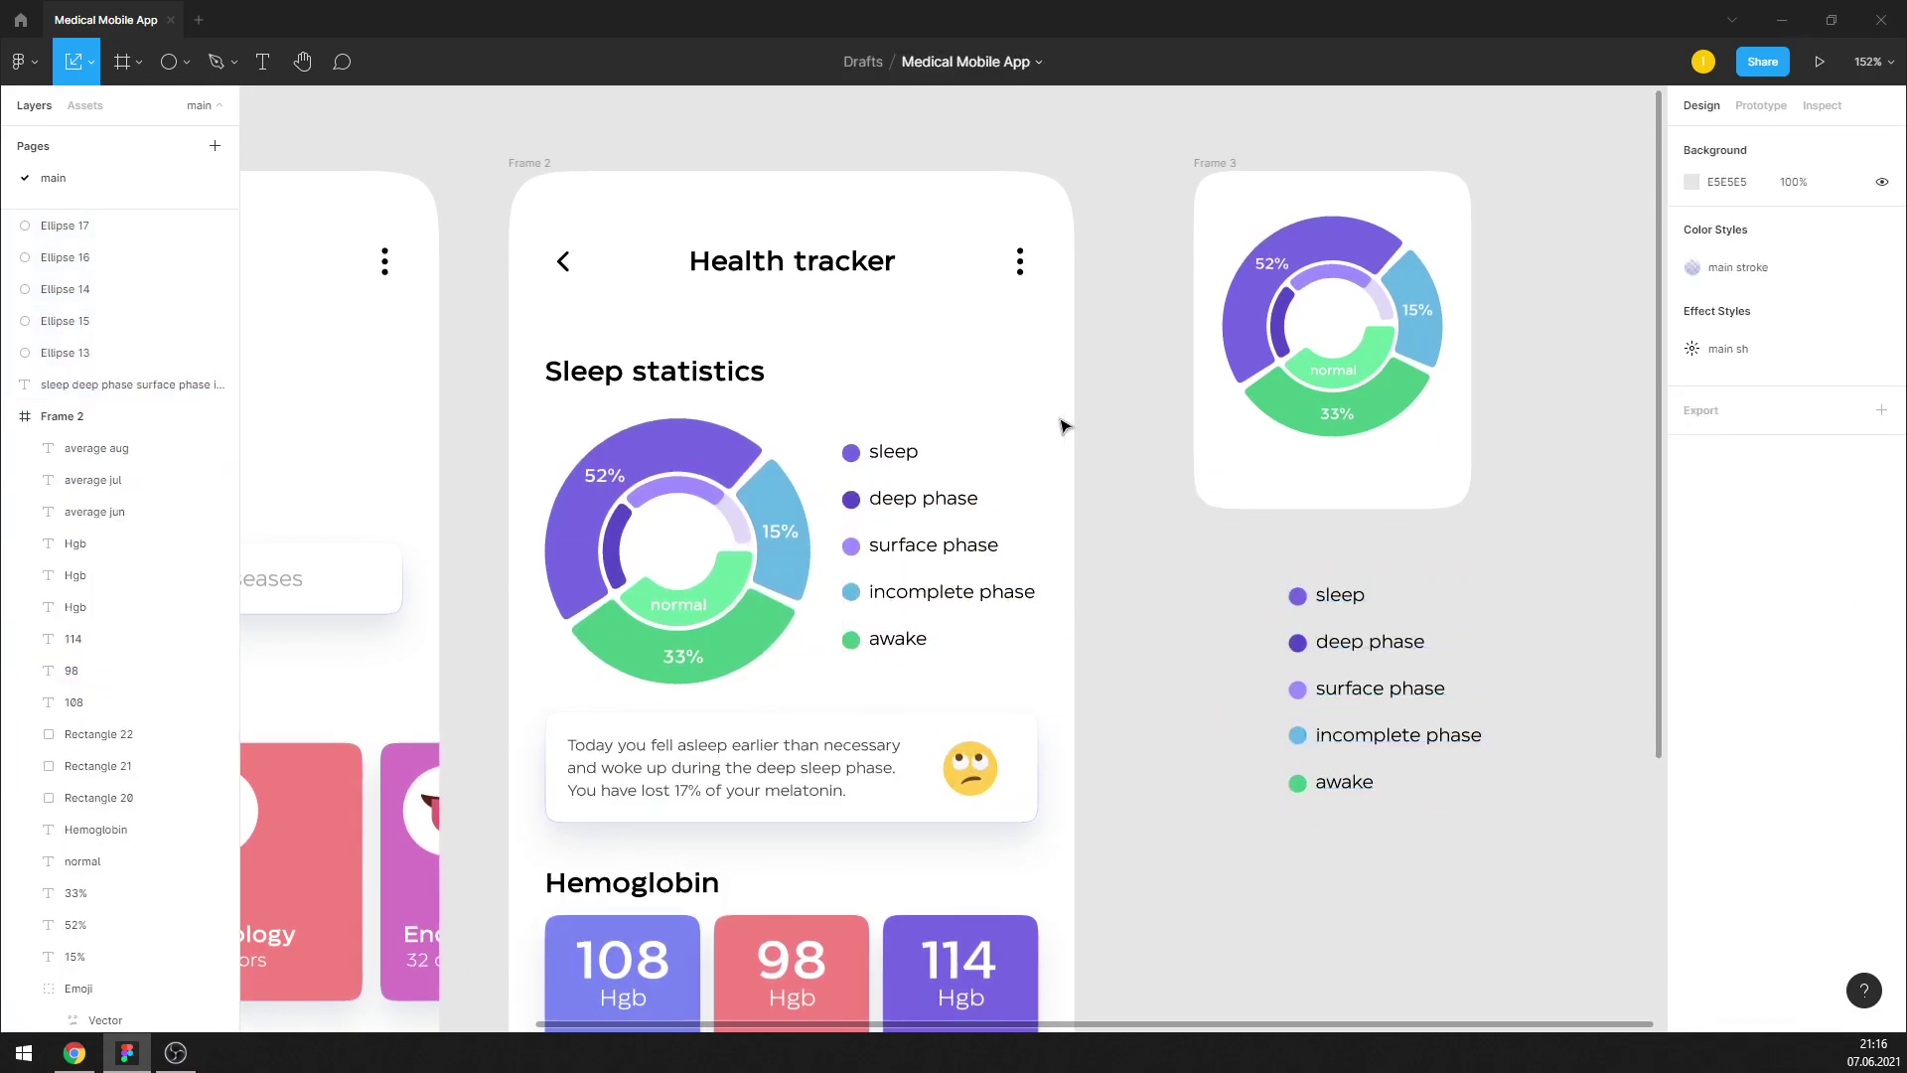
Copy the Sleep statistics heading into Frame 3 at font size 12, centred horizontally
left_click_drag(733, 370, 1393, 214)
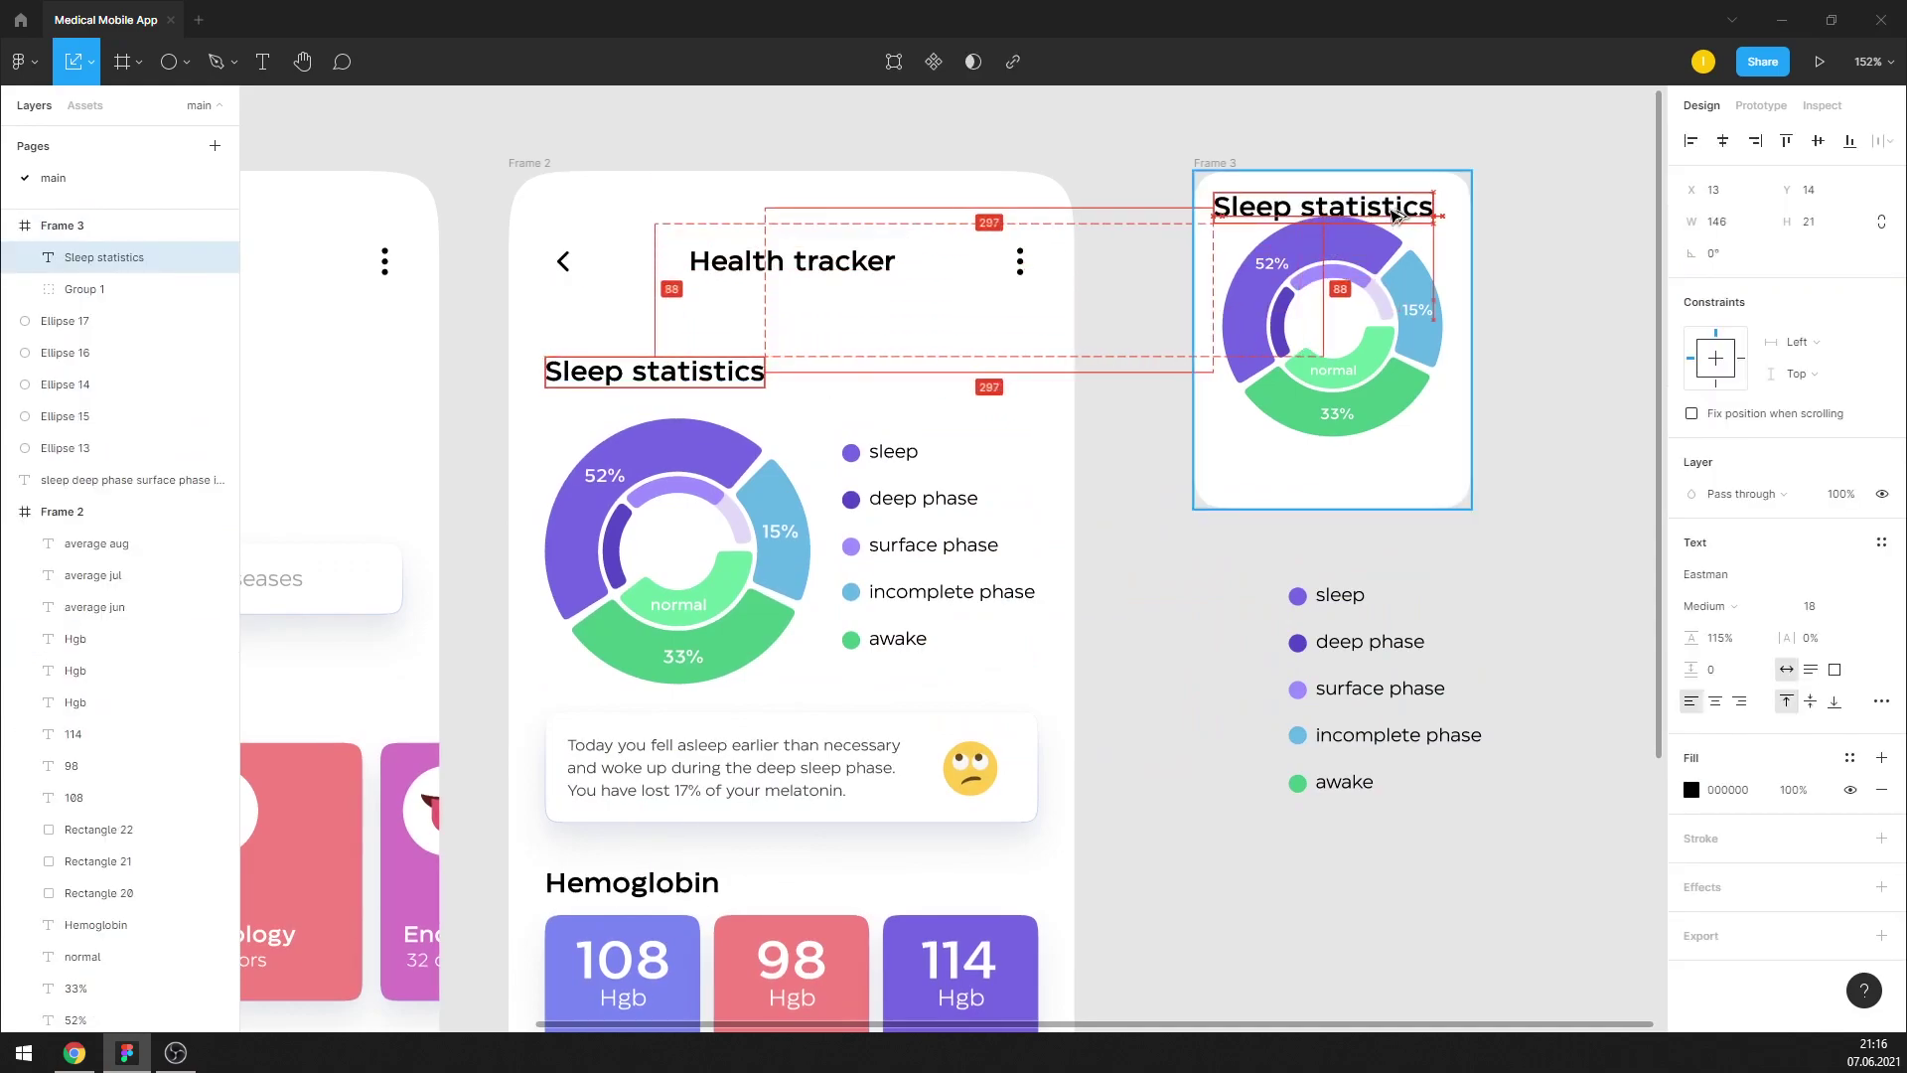
double_click(1393, 214)
type("14")
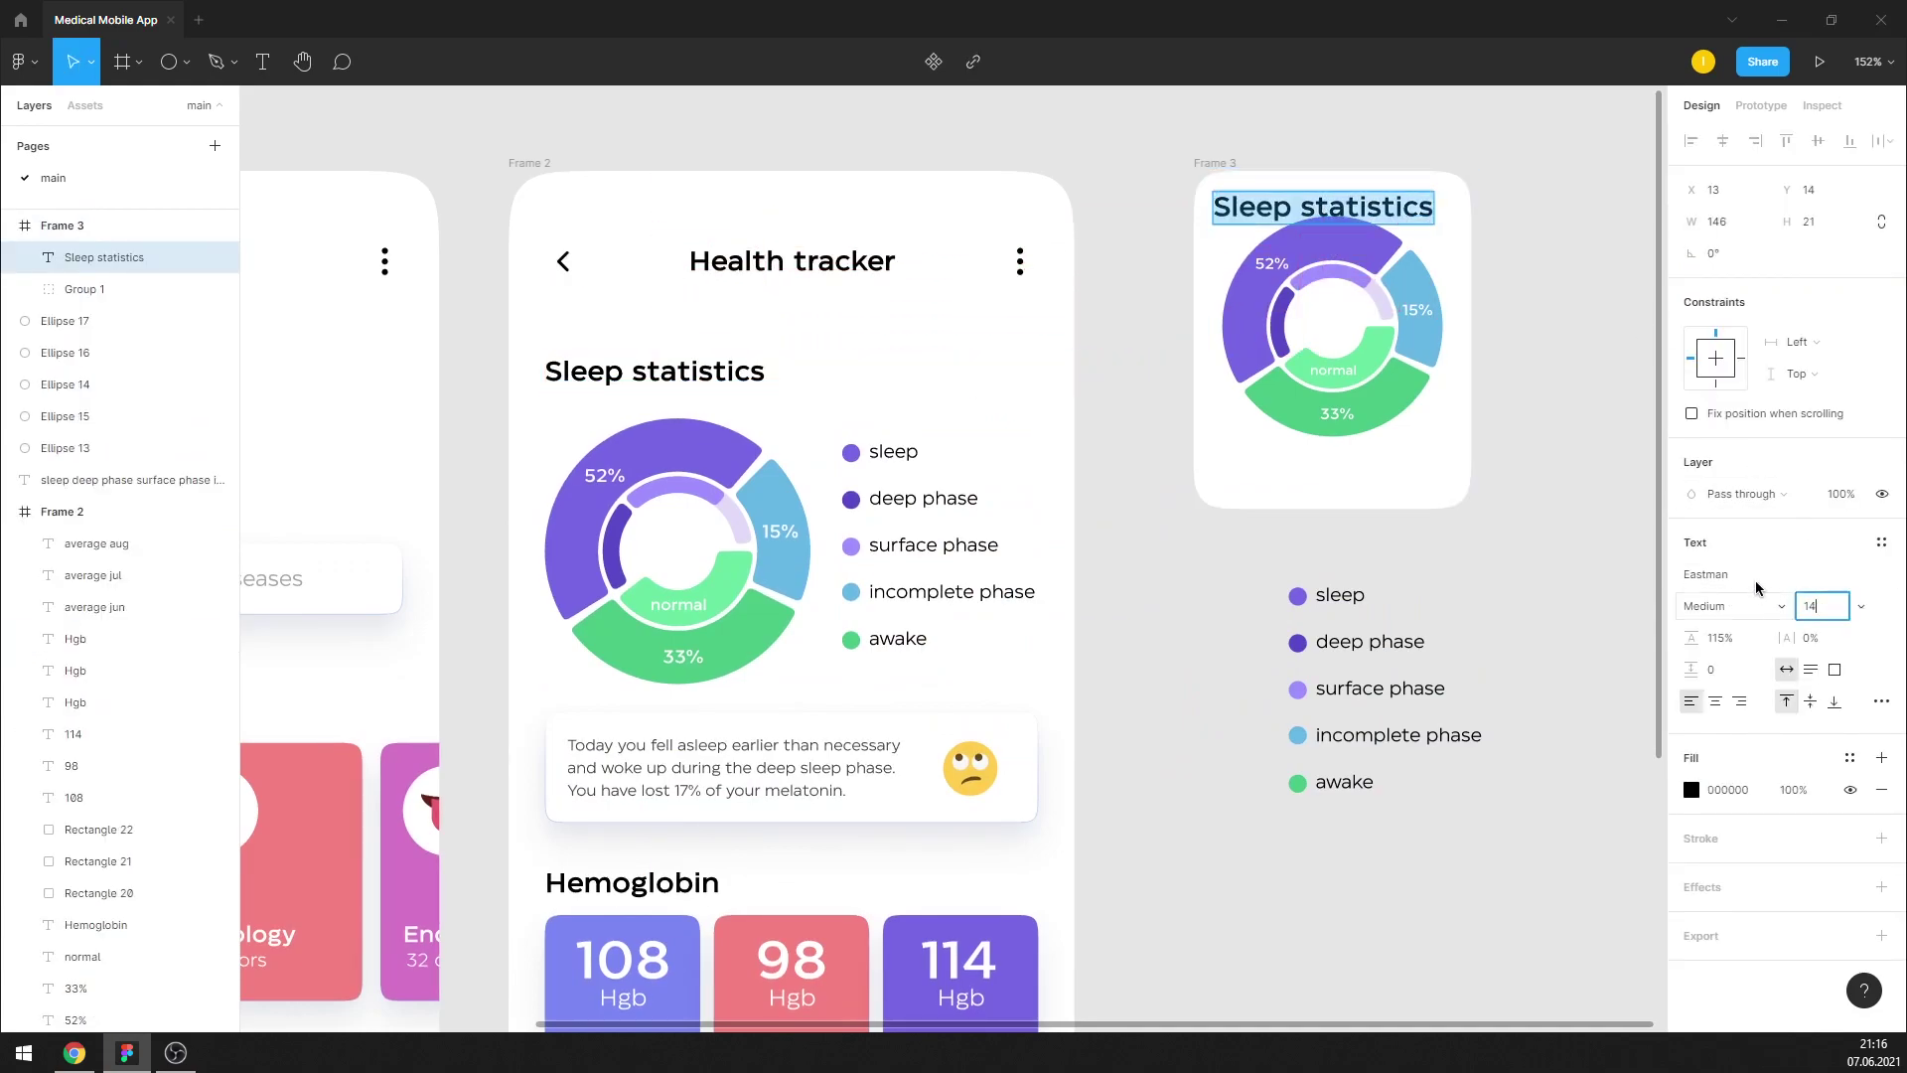
key("Return")
left_click(1823, 606)
type("12")
key("Return")
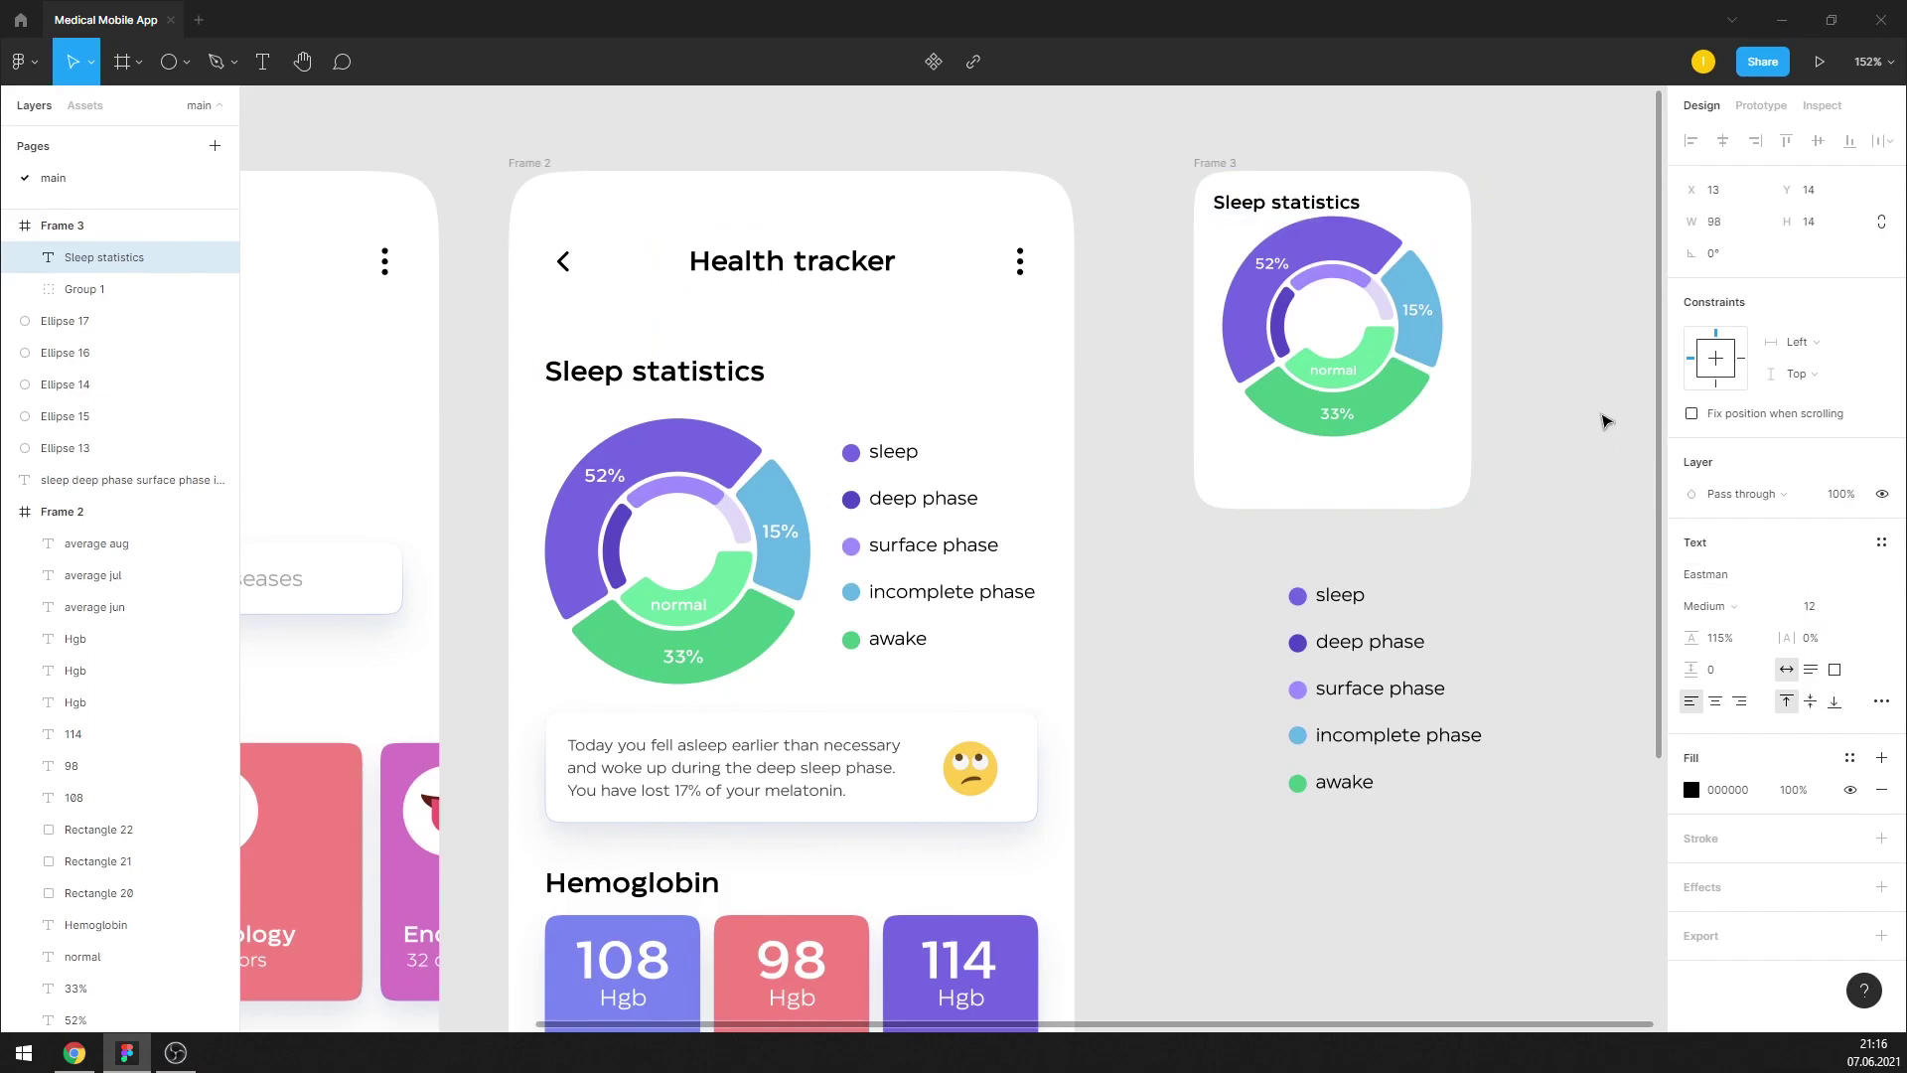
key("Escape")
left_click(1722, 145)
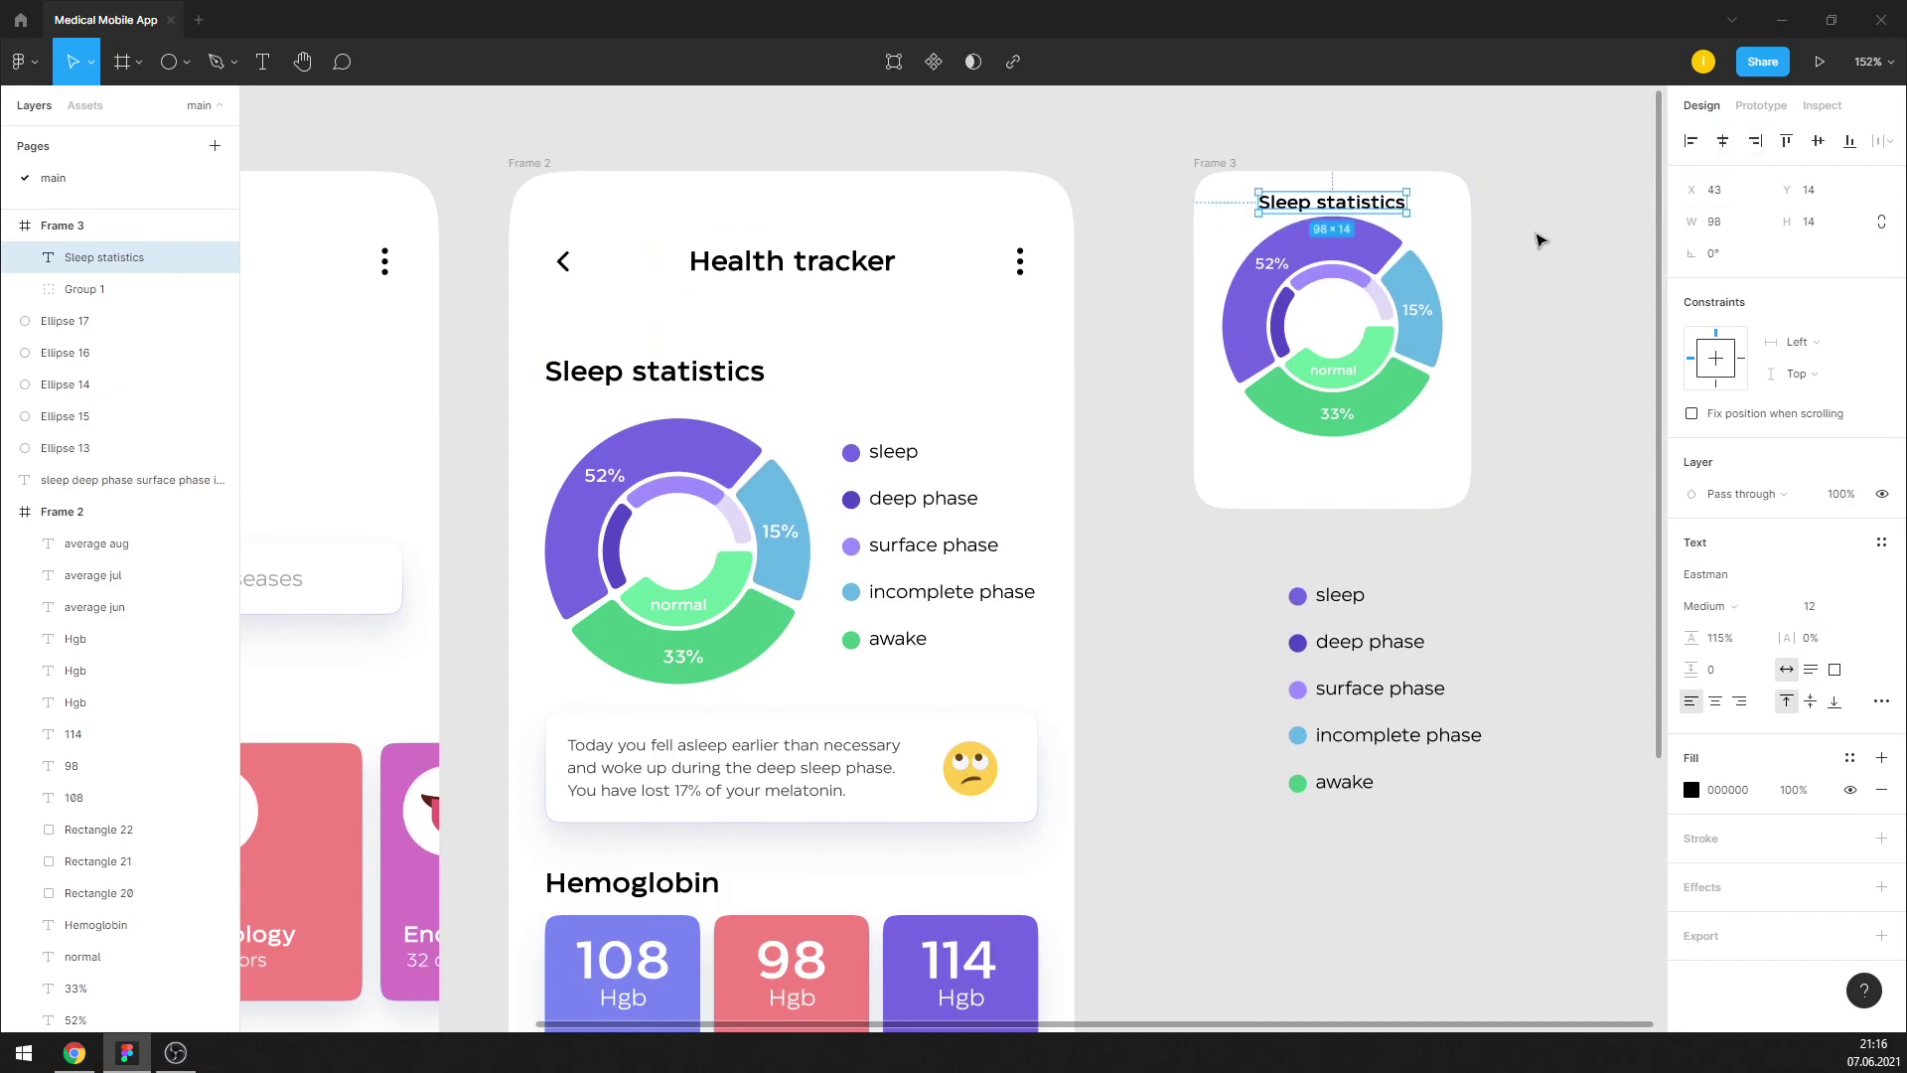
key("Up")
key("Up")
Move the donut chart down below the new heading
left_click(1339, 337)
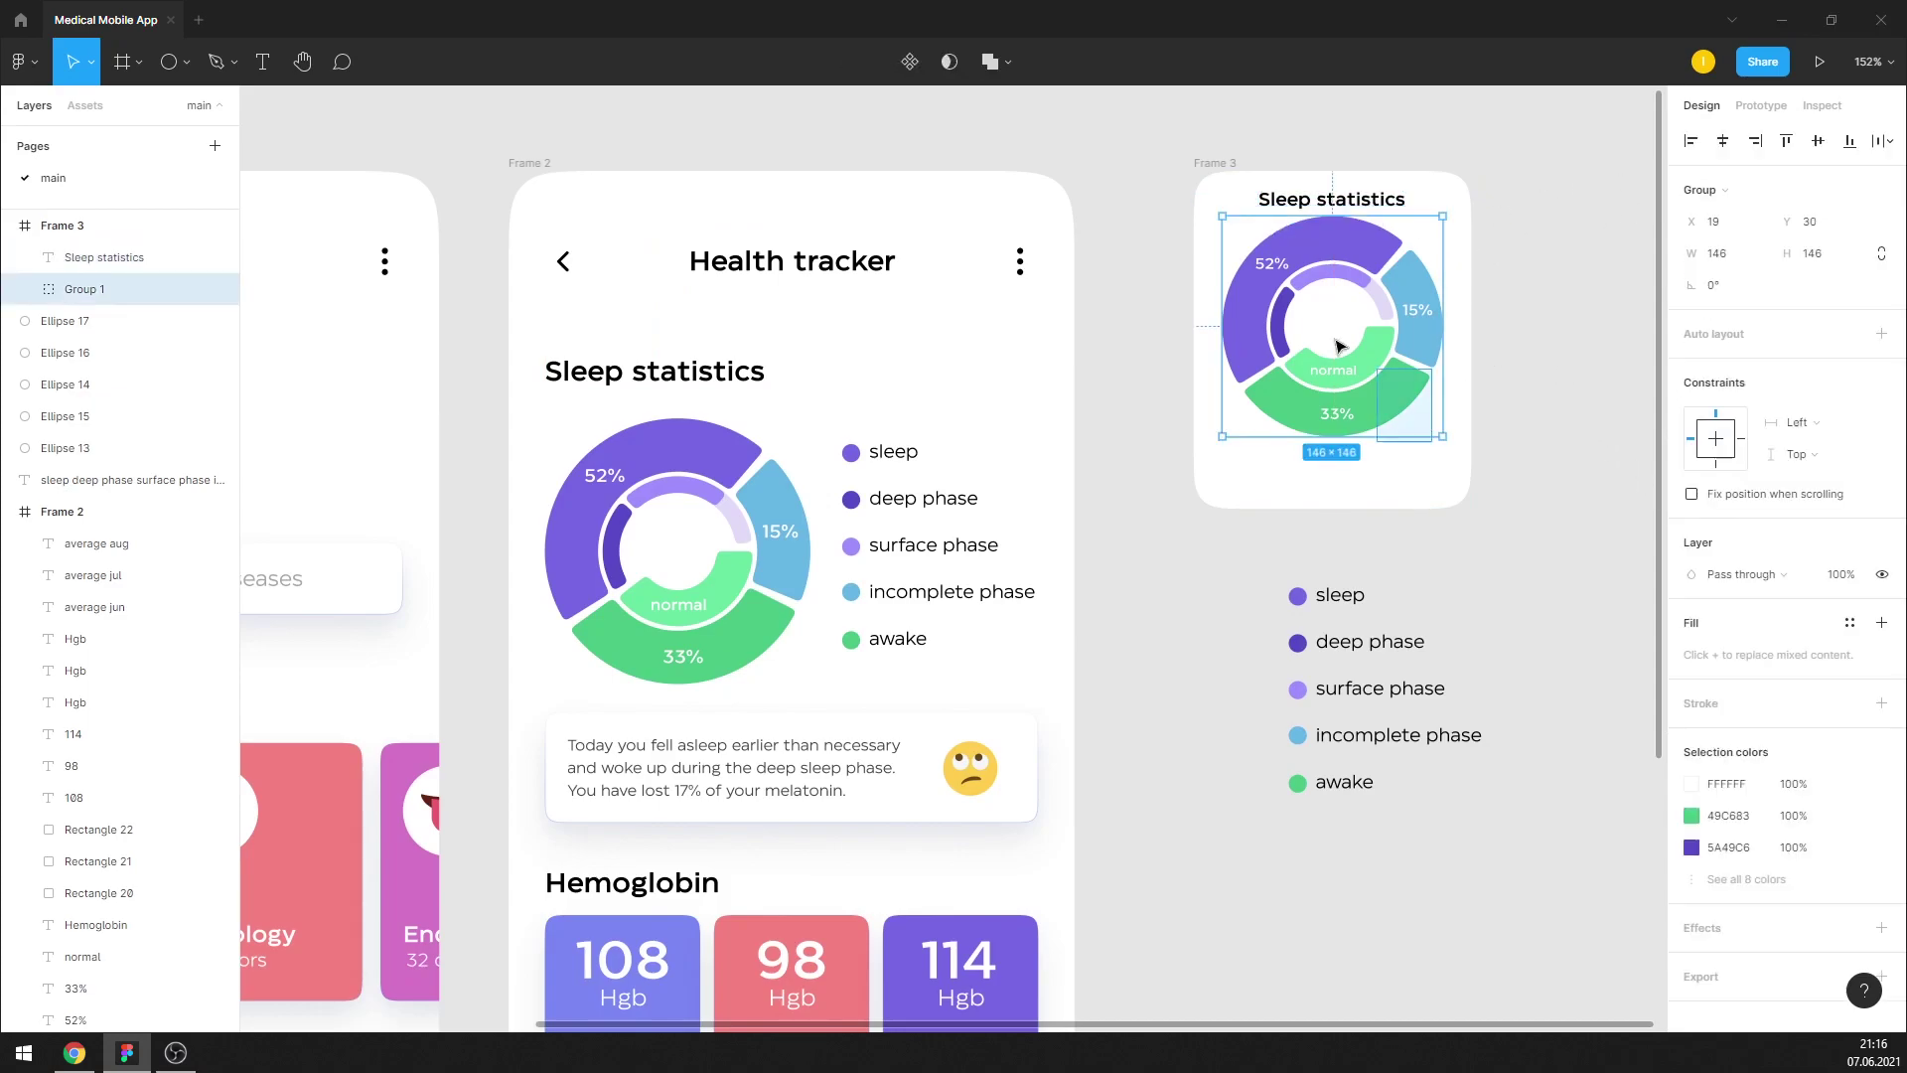
key("shift+Down")
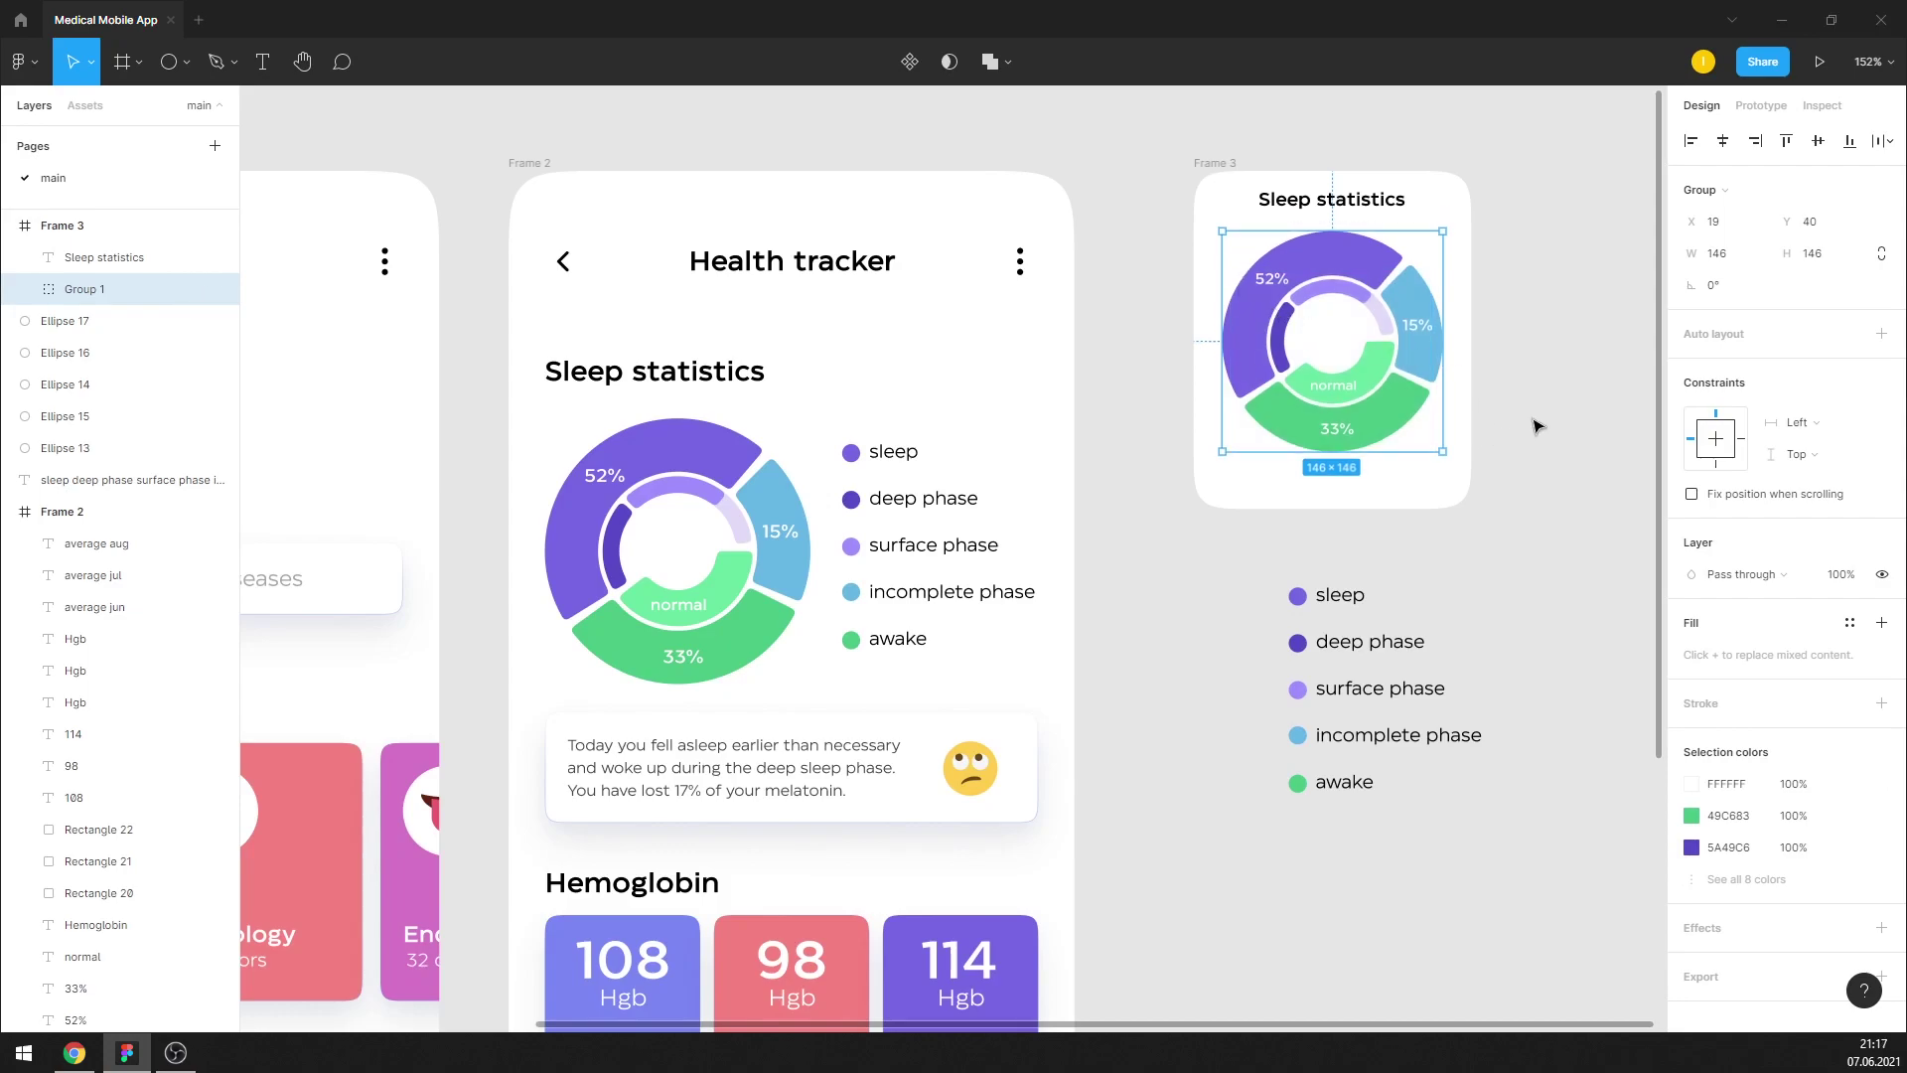
left_click(1537, 427)
scroll(1568, 427, "up", 2)
scroll(1487, 601, "up", 1)
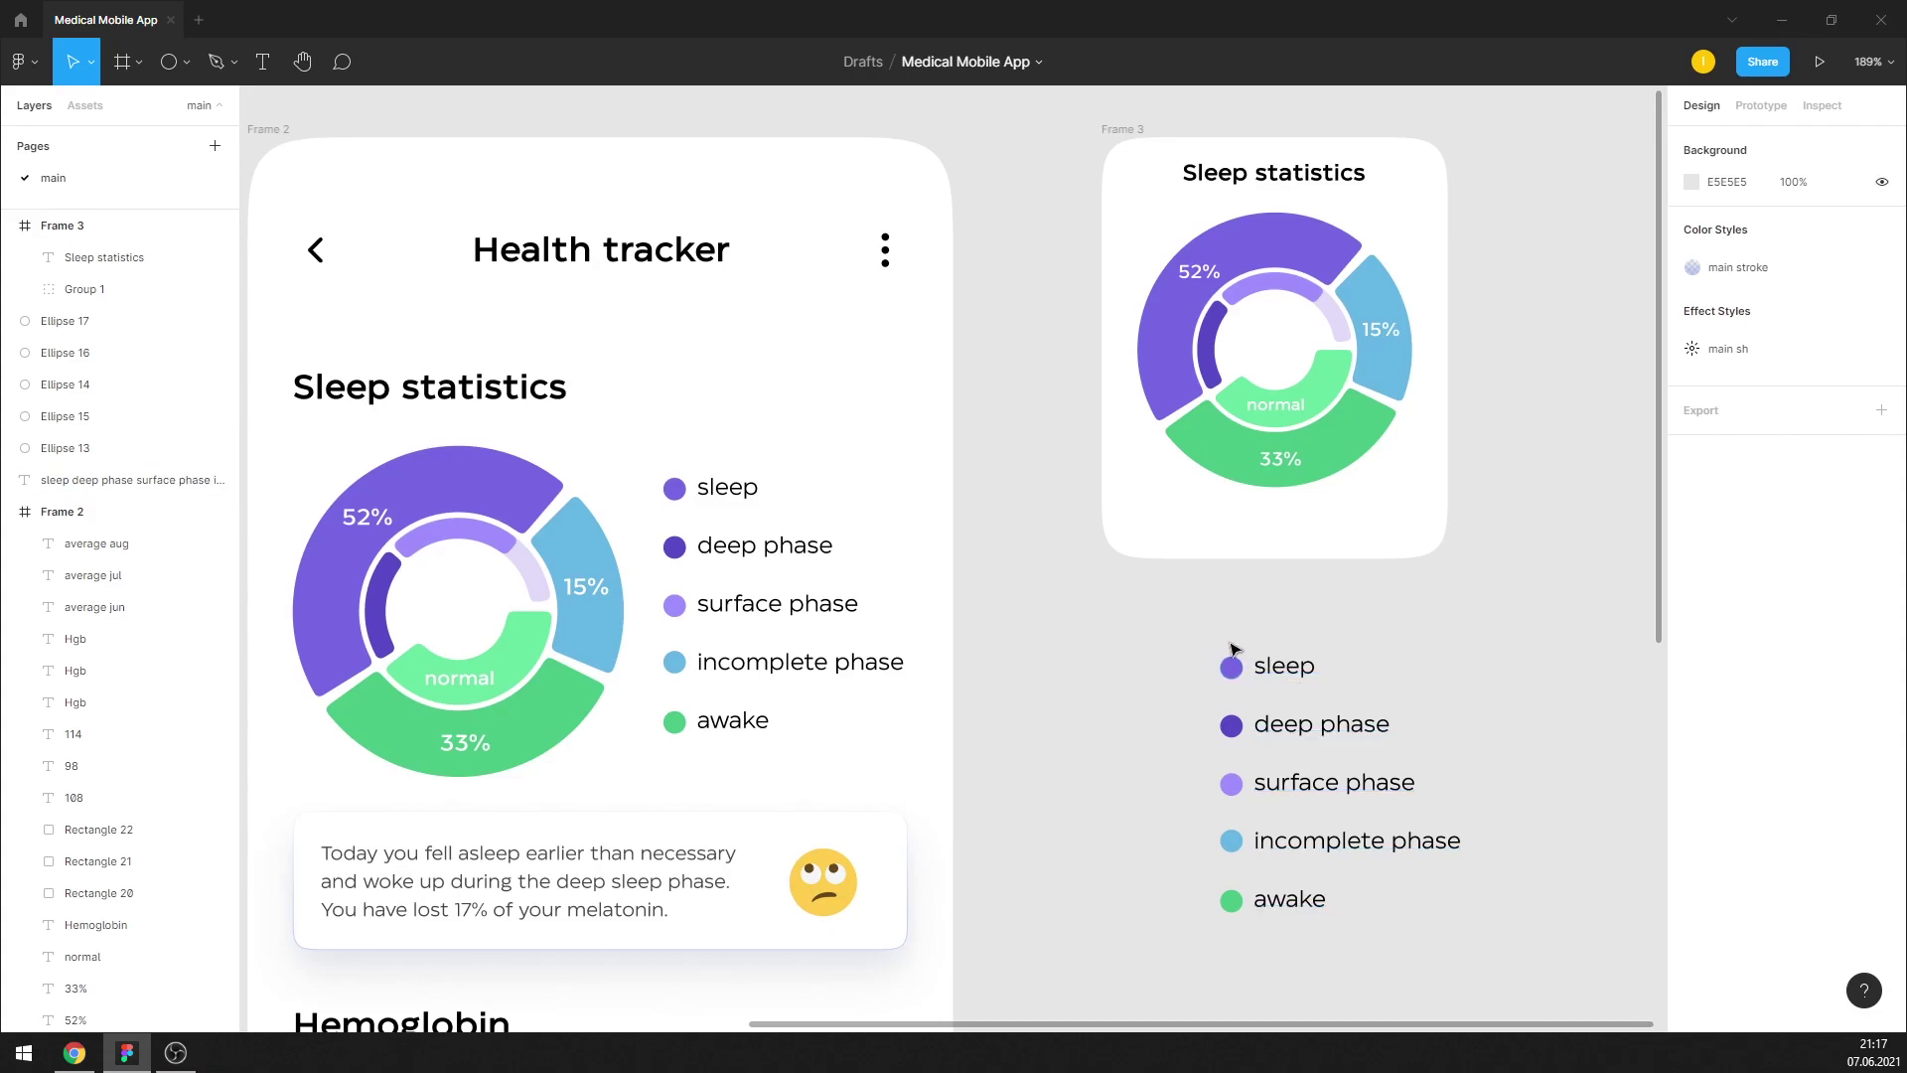
Copy the purple sleep dot into Frame 3 and set legend labels beside the loose dots
left_click_drag(1228, 666, 1159, 528)
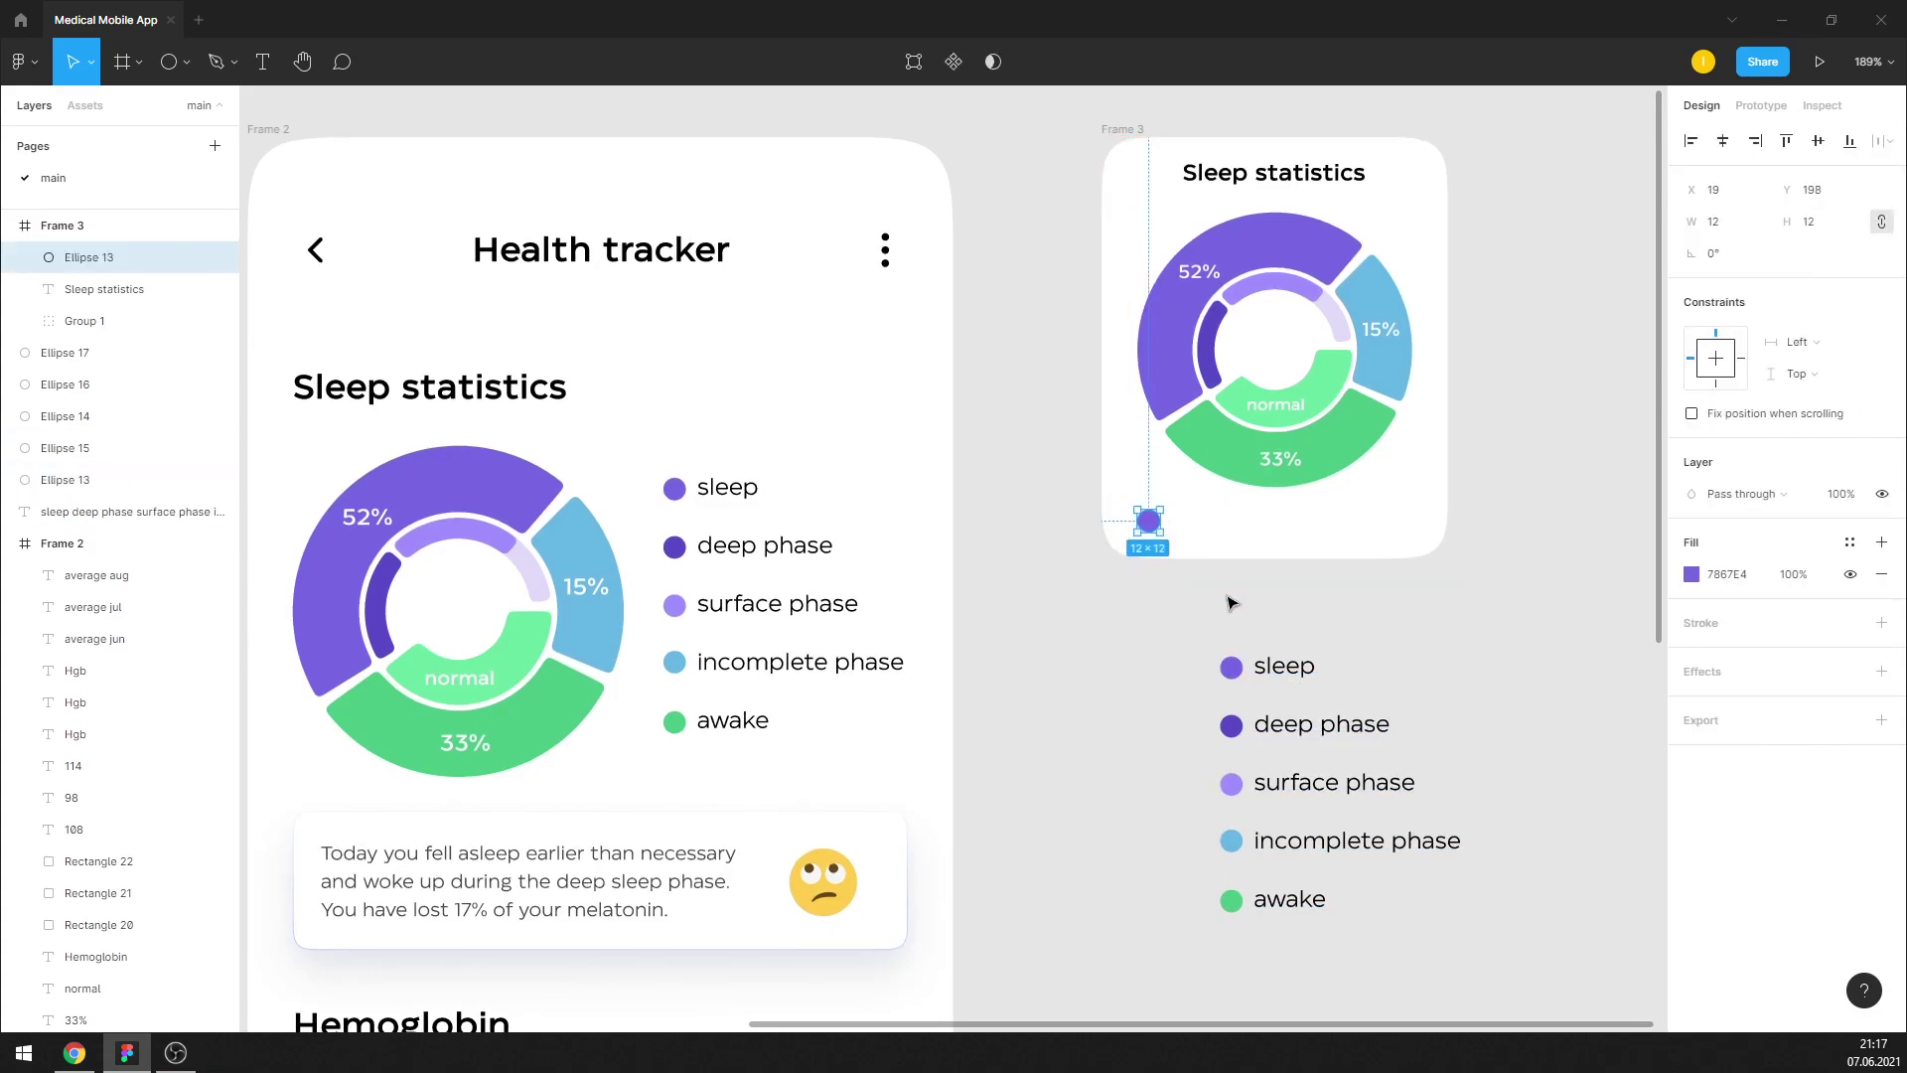
left_click_drag(1298, 676, 1621, 547, "alt")
key("minus")
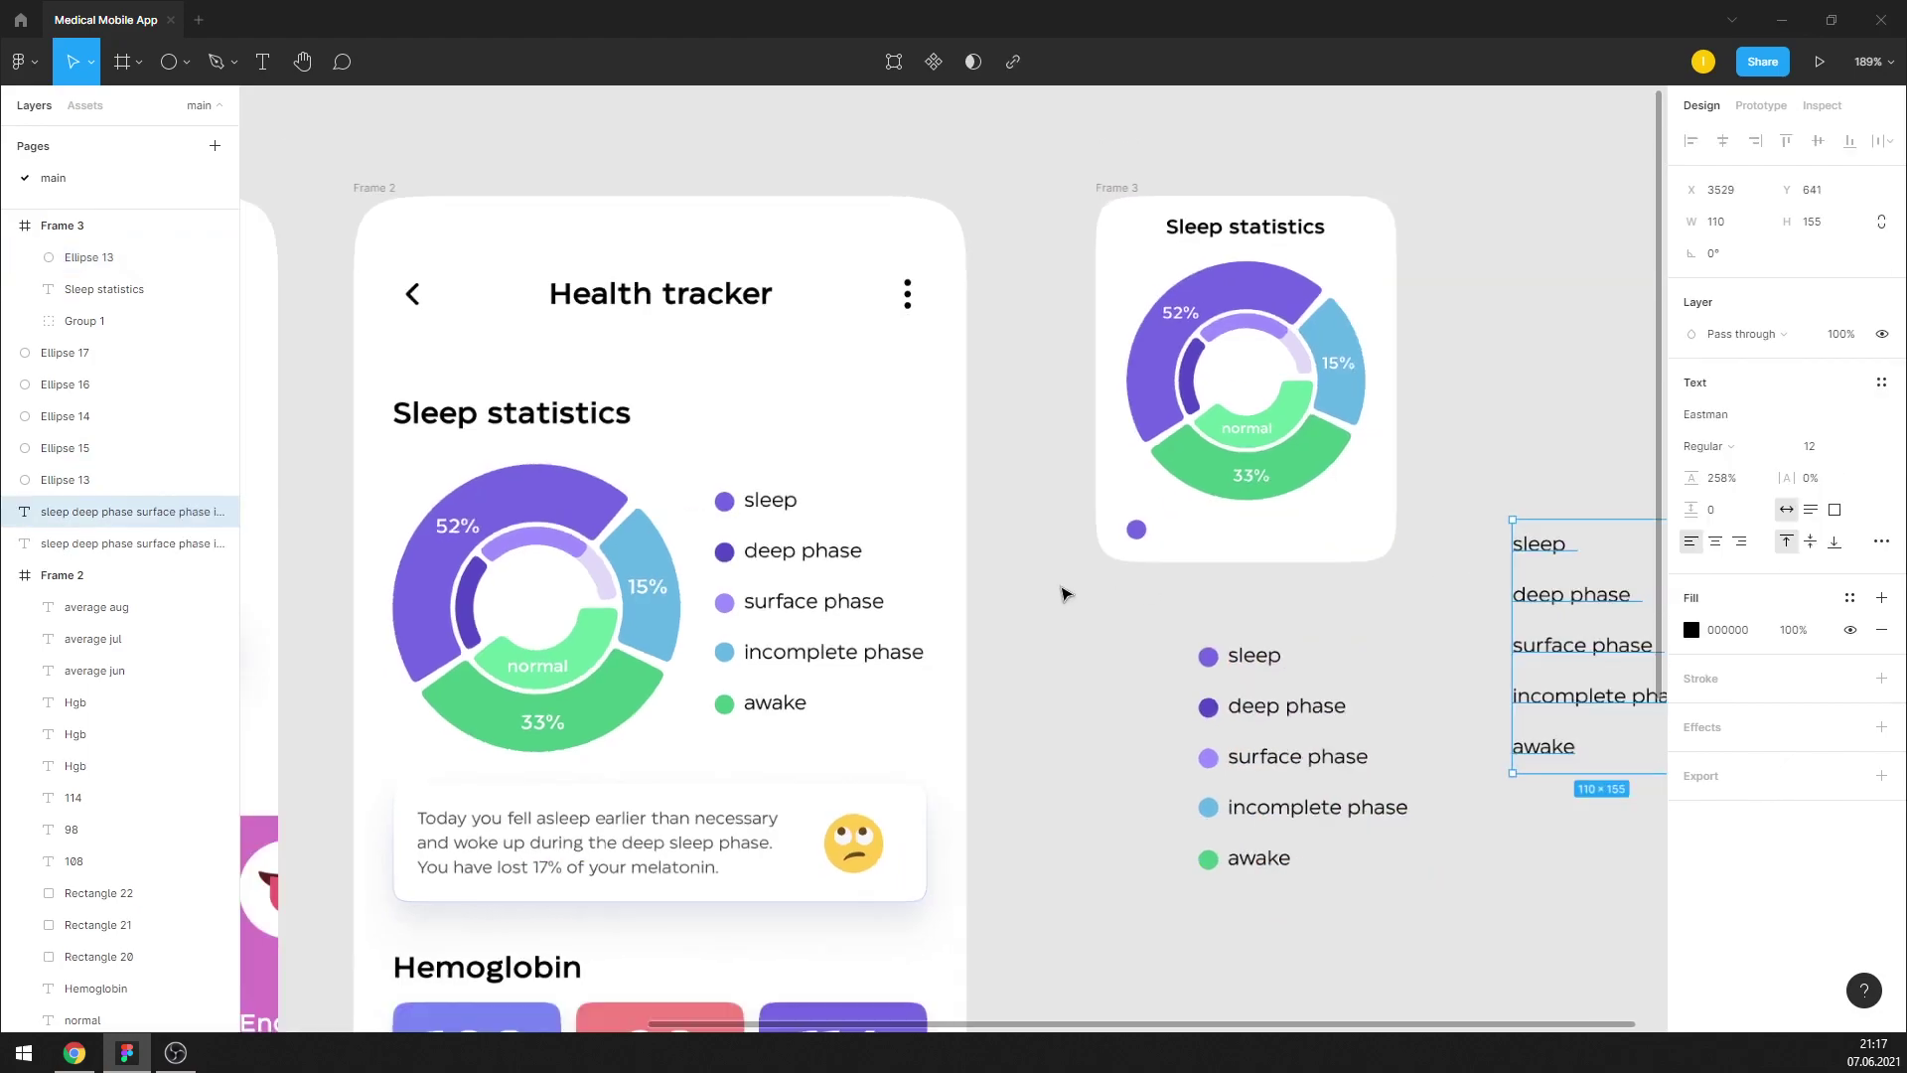
left_click(1257, 725)
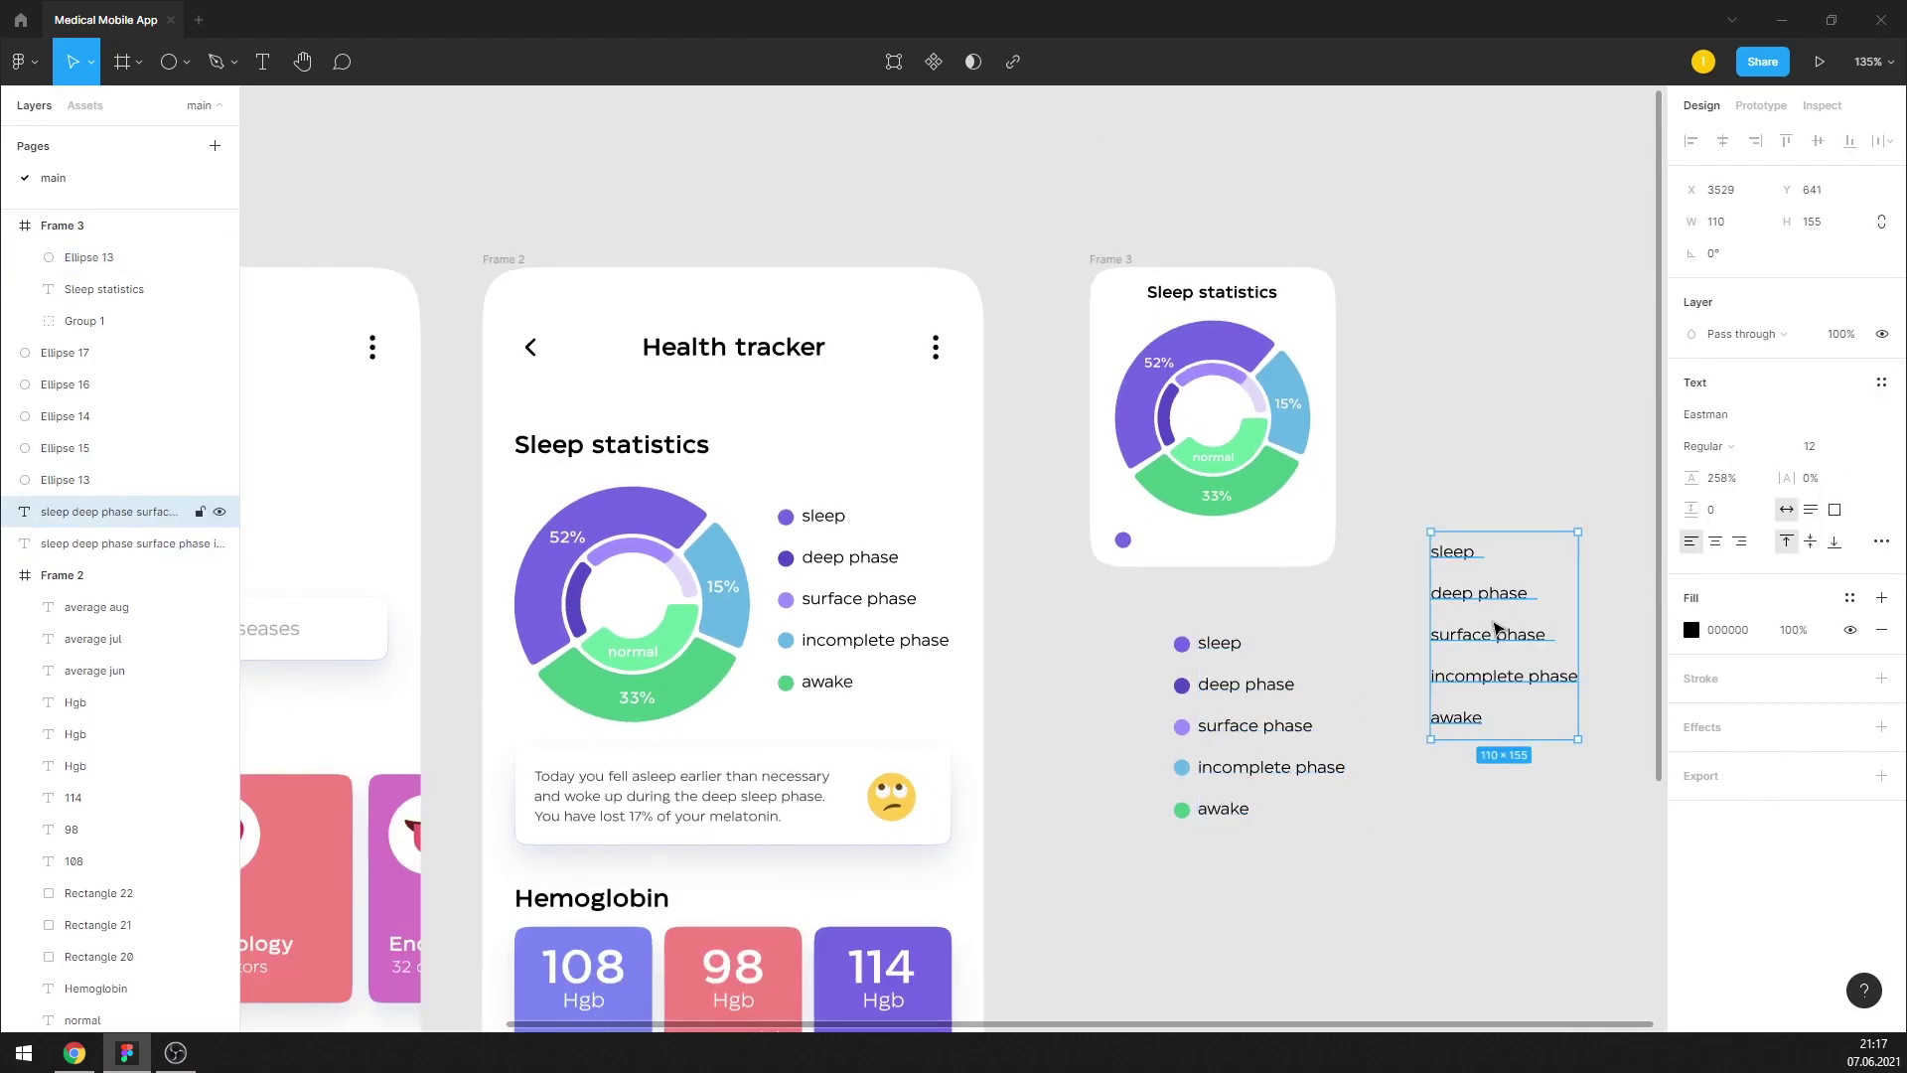
left_click_drag(1499, 626, 1267, 694)
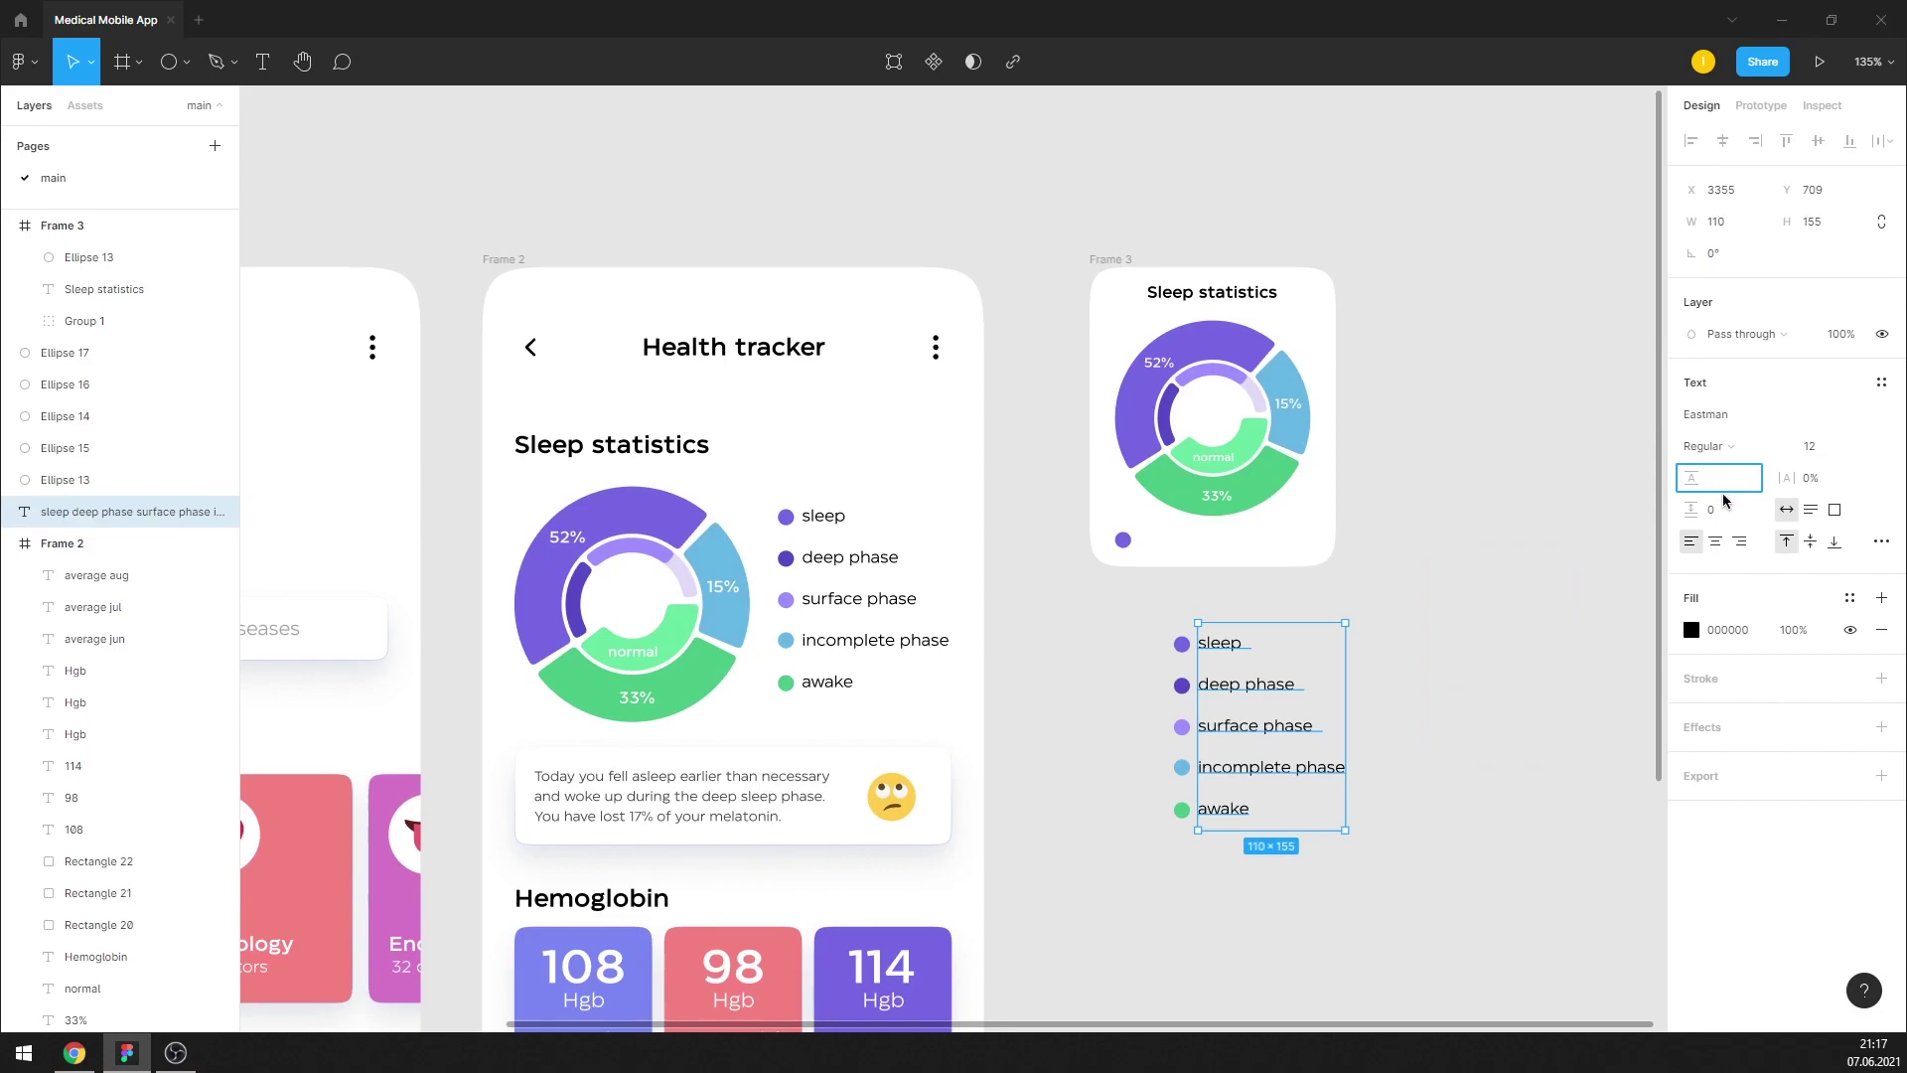
key("Return")
left_click(1519, 592)
Trim a legend label copy to 'sleep' and place it beside the purple dot in Frame 3
left_click_drag(1236, 673, 1448, 572)
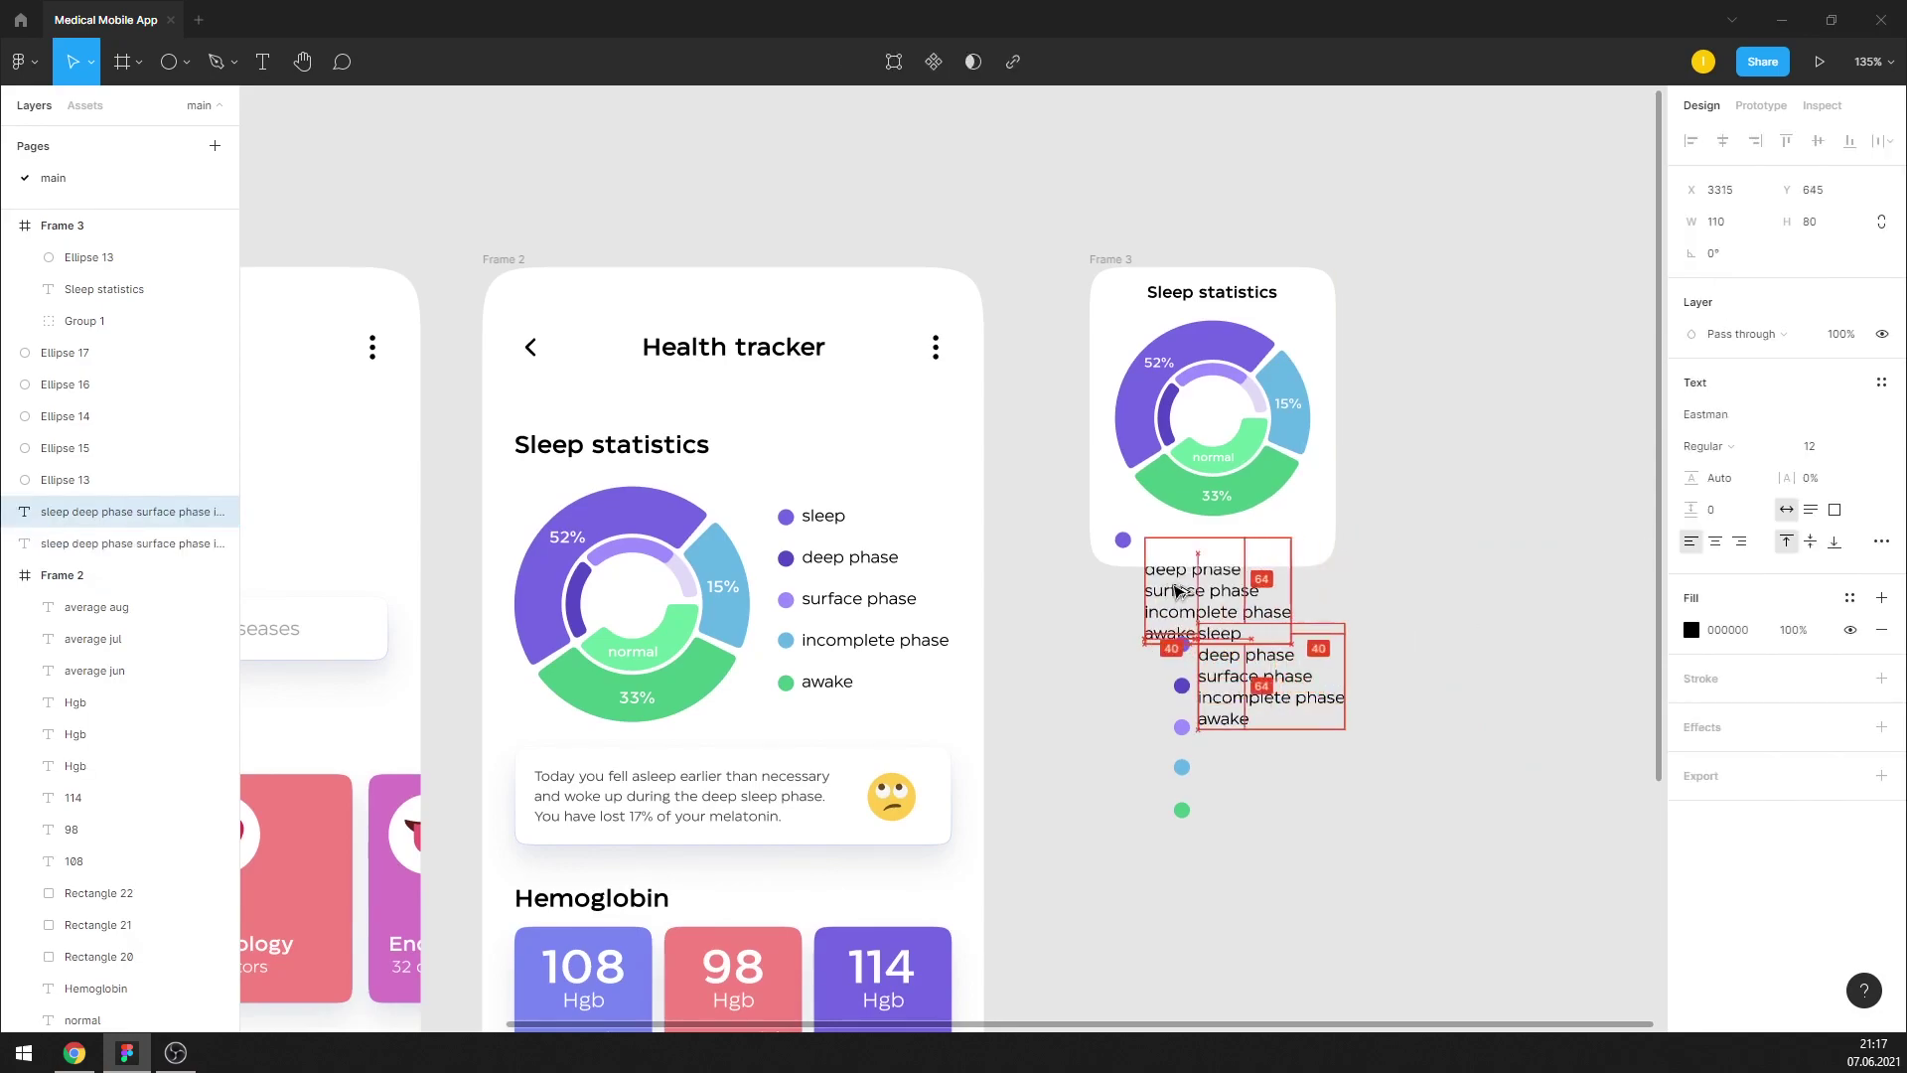
double_click(1450, 556)
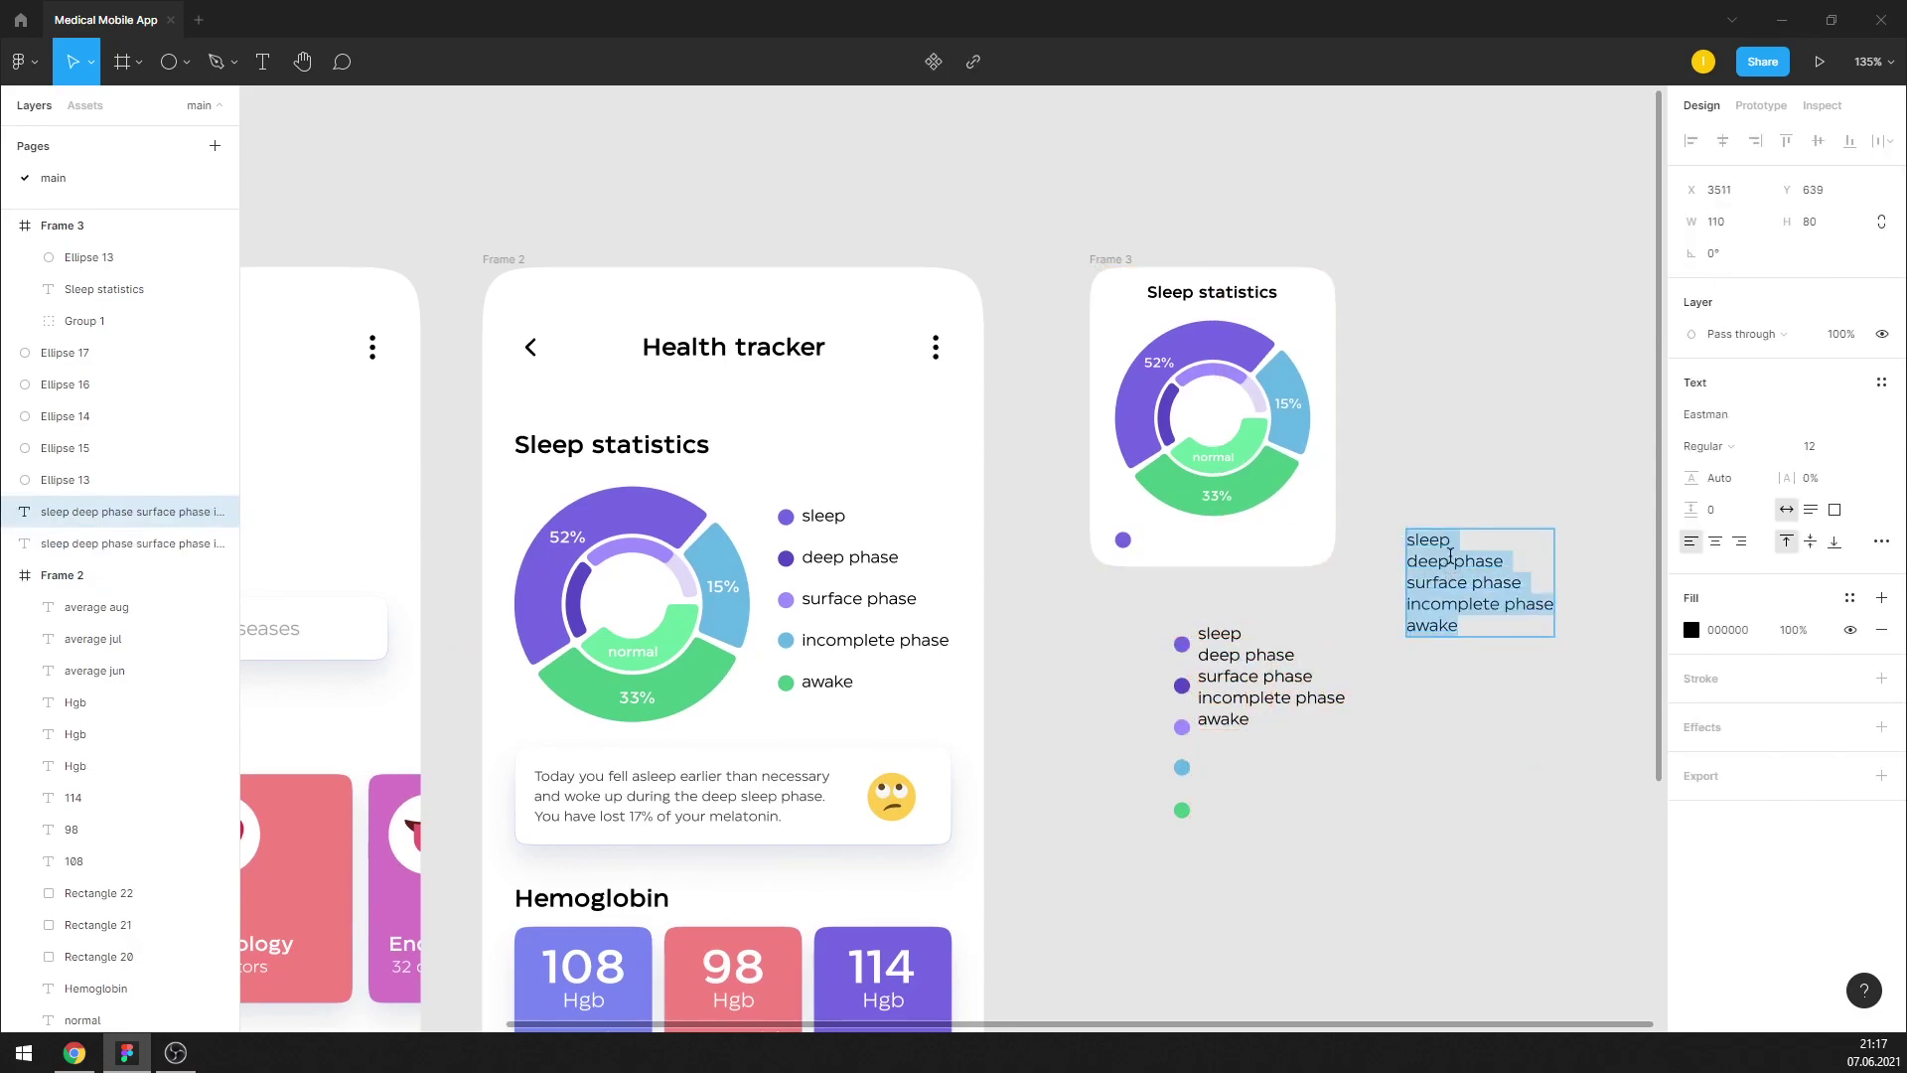
left_click_drag(1451, 541, 1574, 651)
key("BackSpace")
key("Escape")
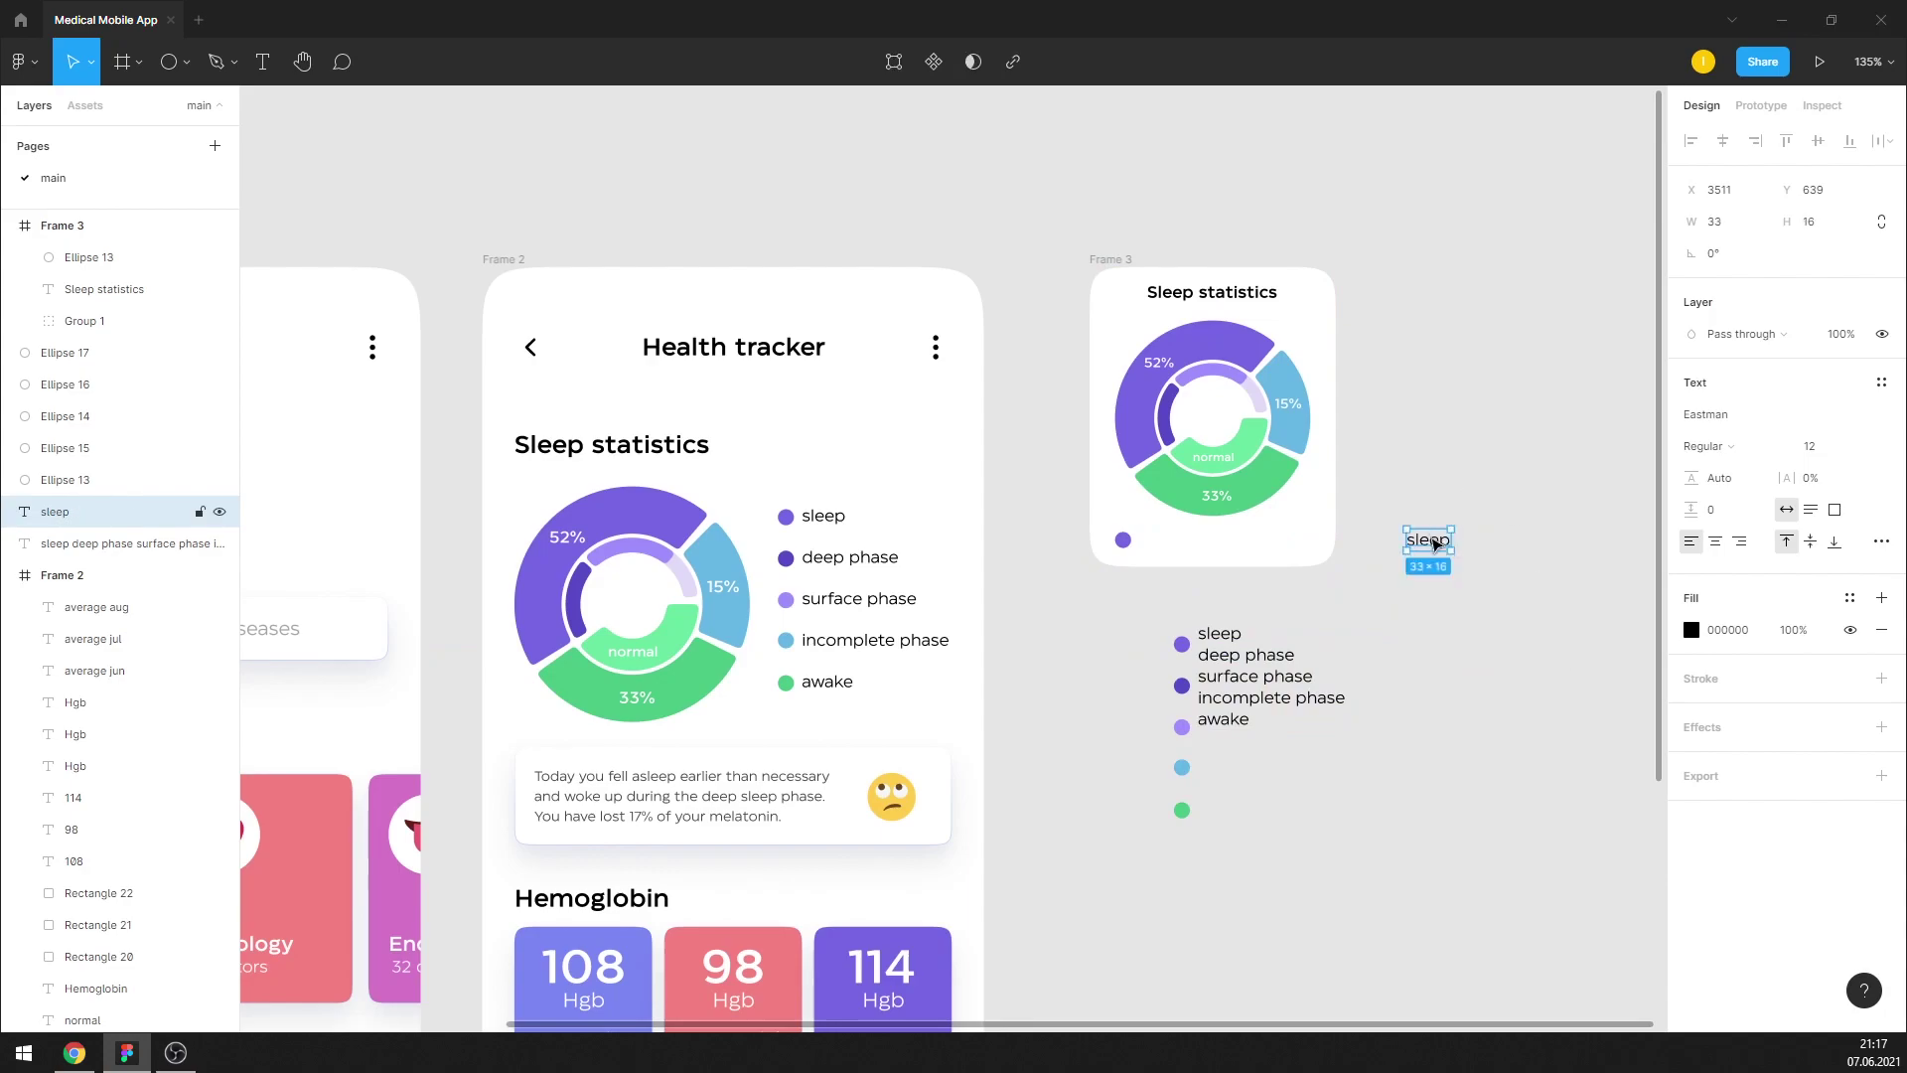
left_click_drag(1433, 544, 1174, 544)
scroll(1134, 550, "up", 5)
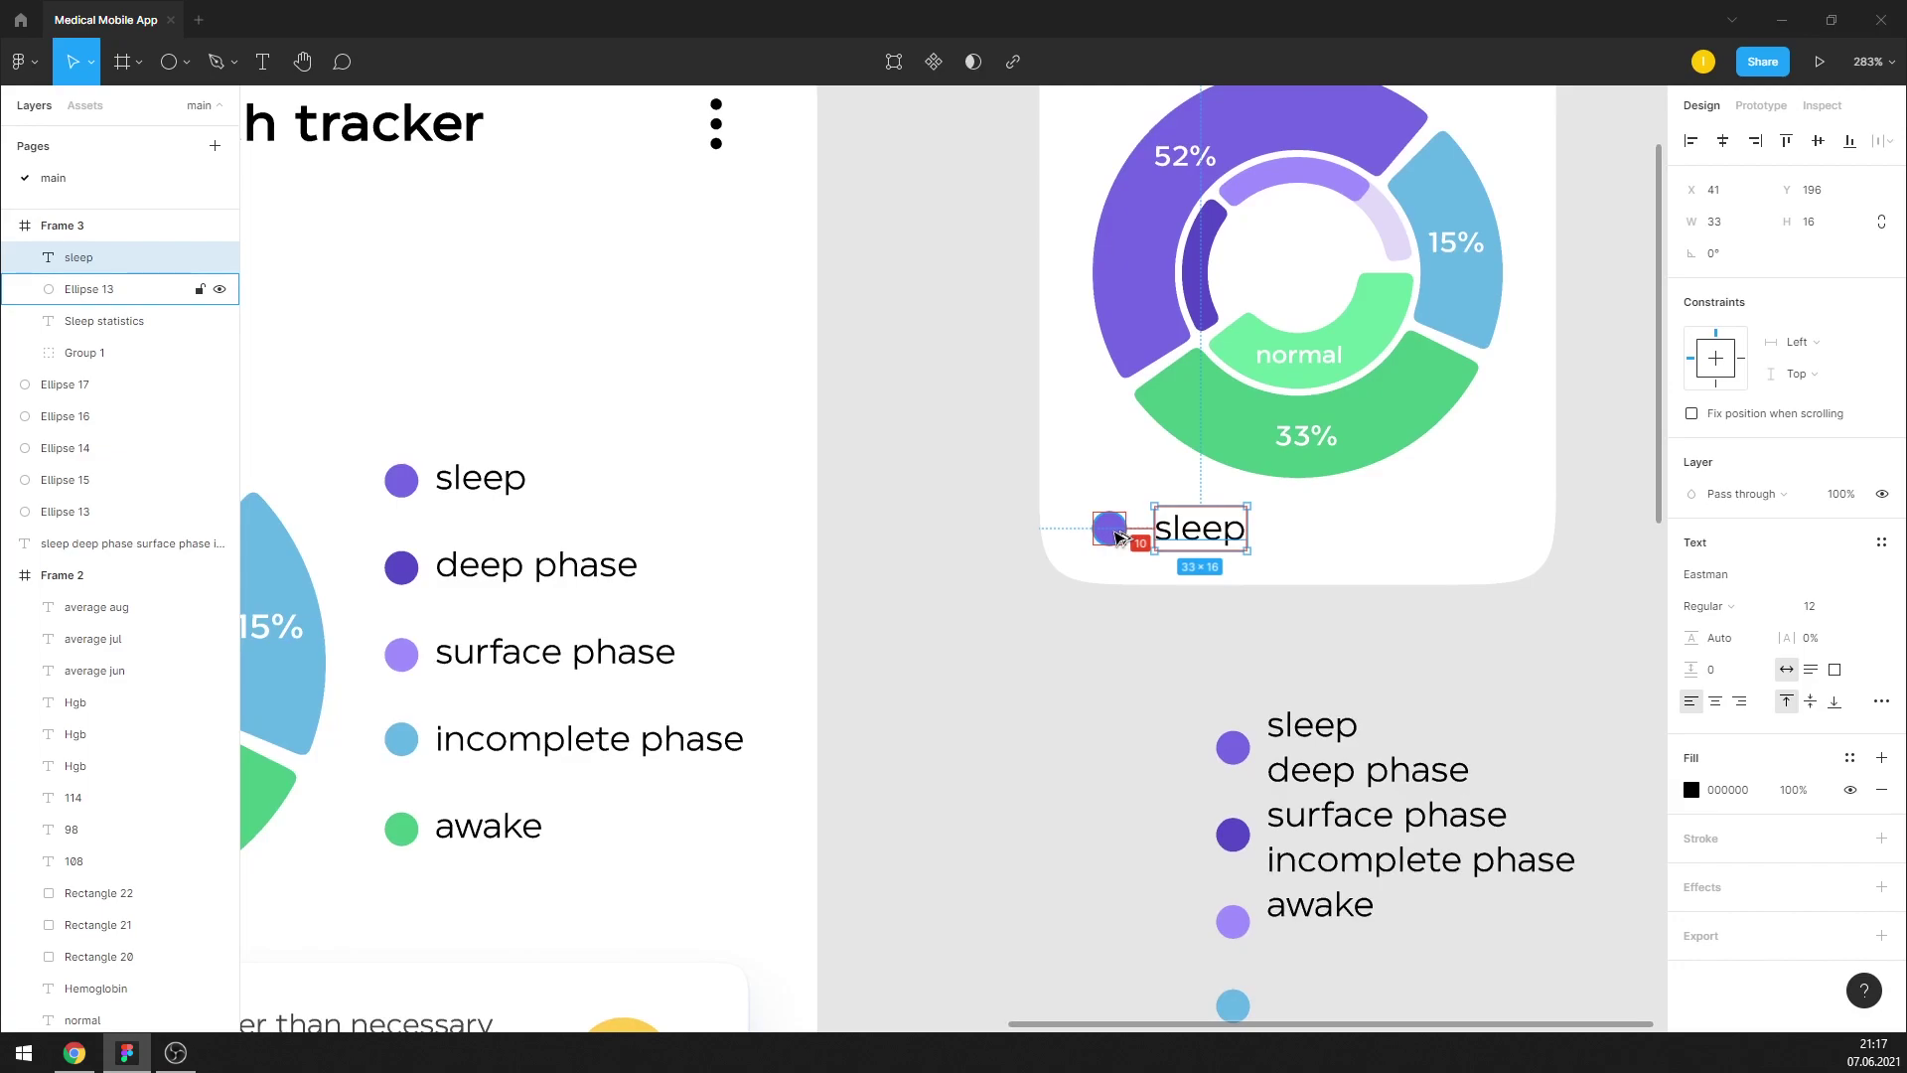
key("Left")
key("Left")
left_click(1109, 528, "shift")
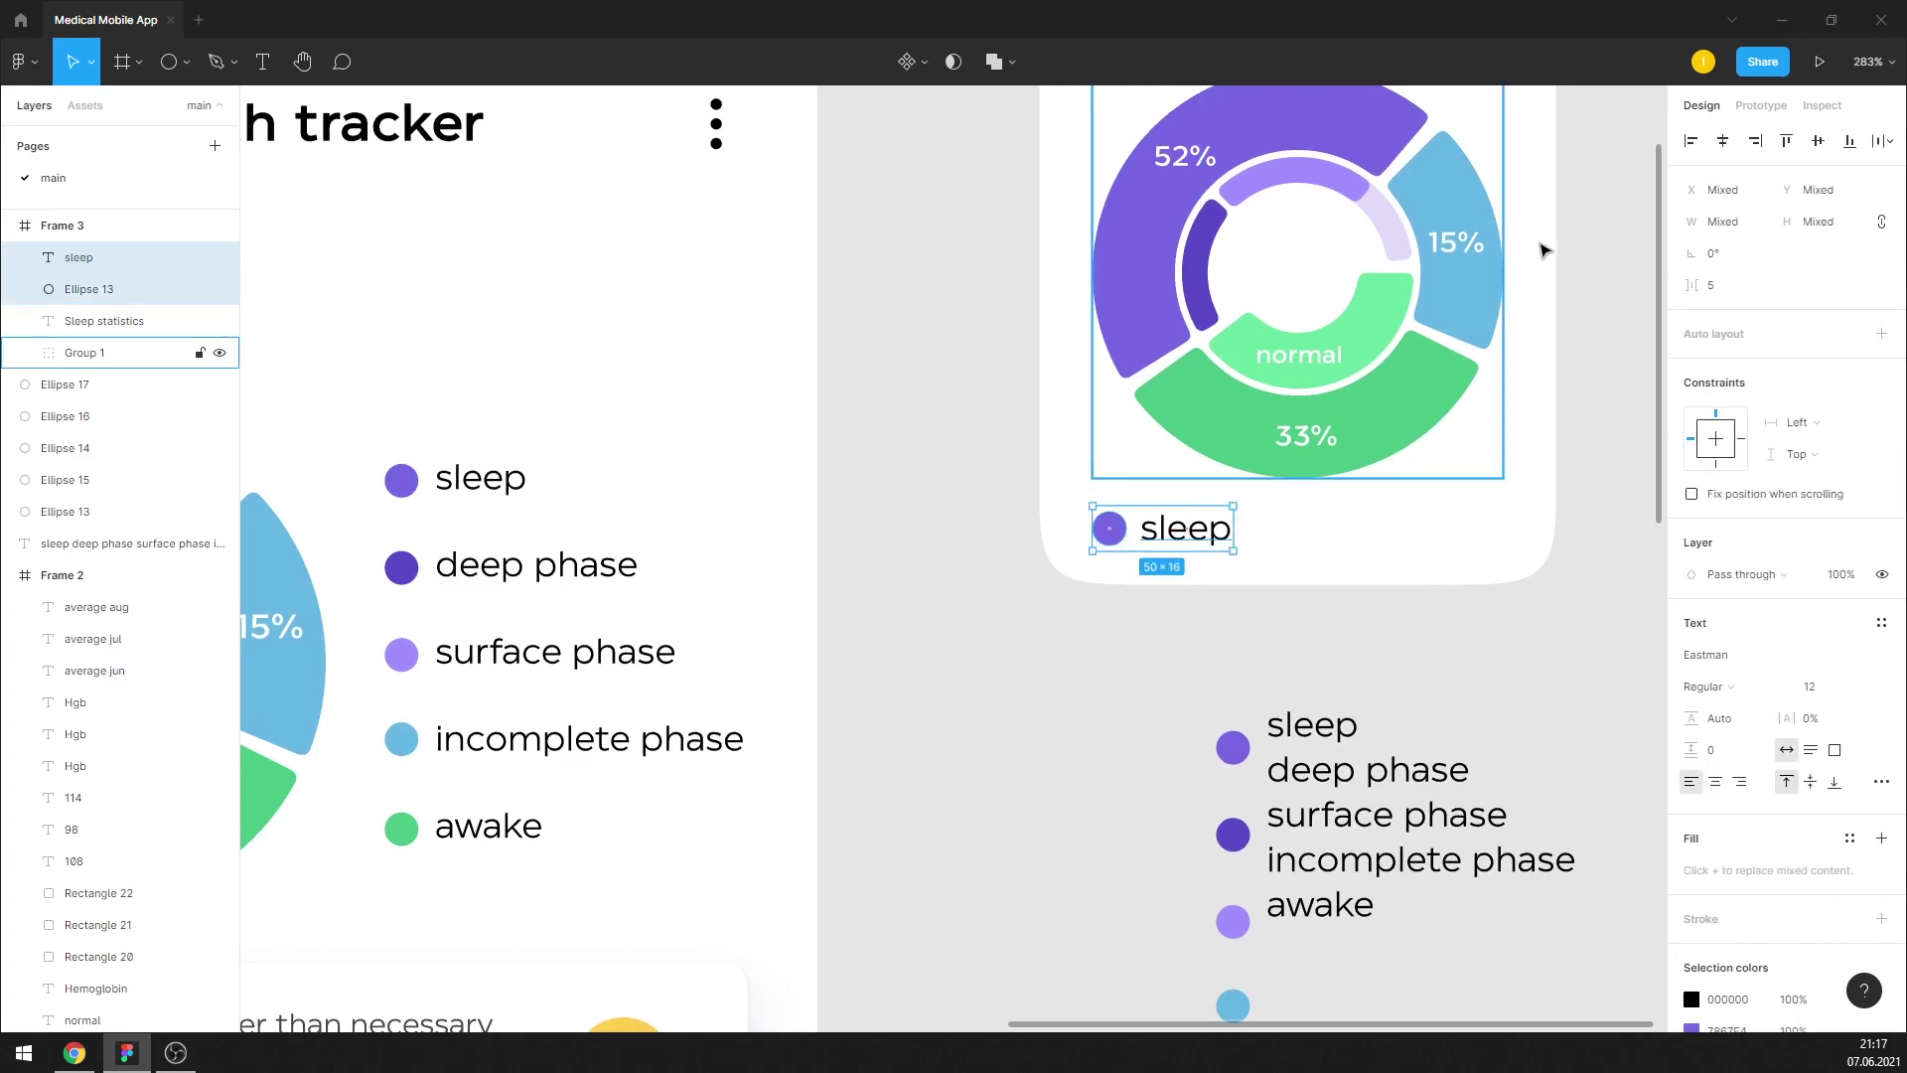
scroll(1268, 594, "down", 5)
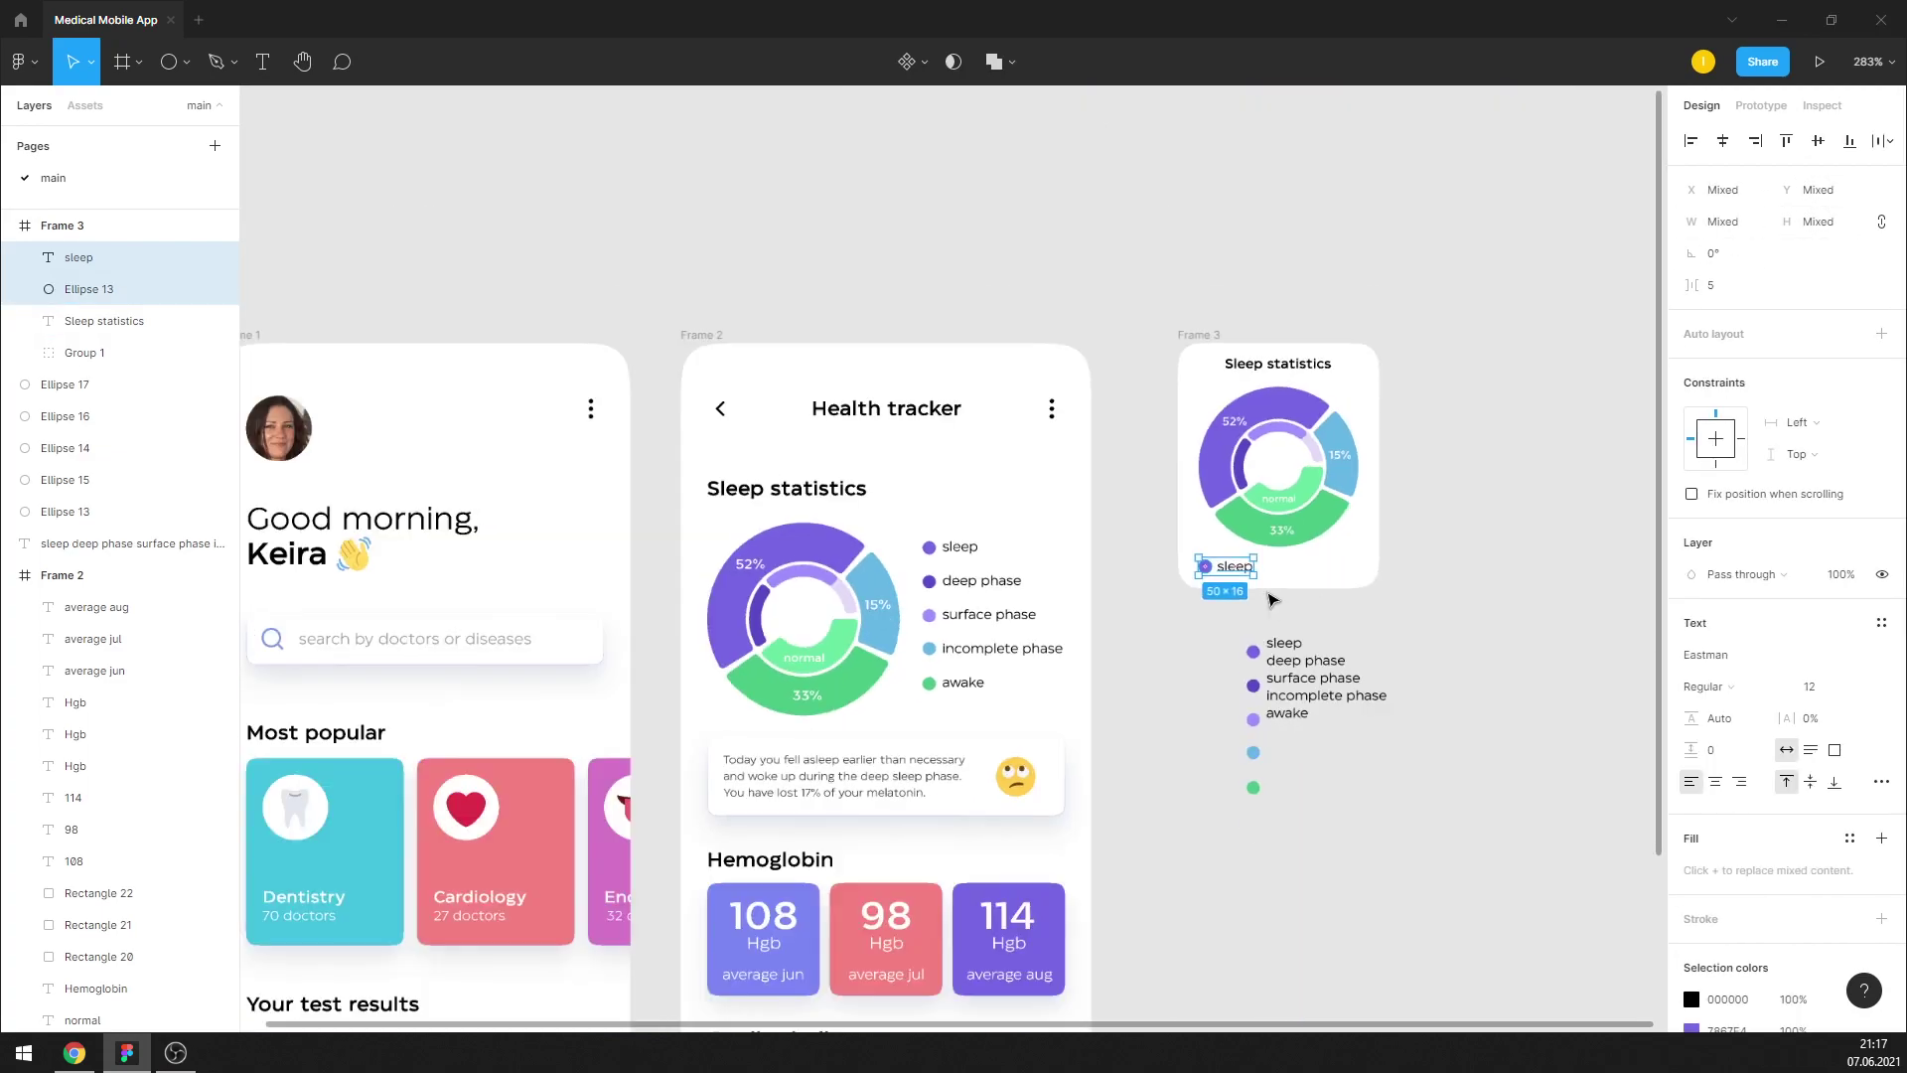
scroll(1438, 566, "up", 3)
scroll(1494, 591, "up", 1)
left_click(1494, 591)
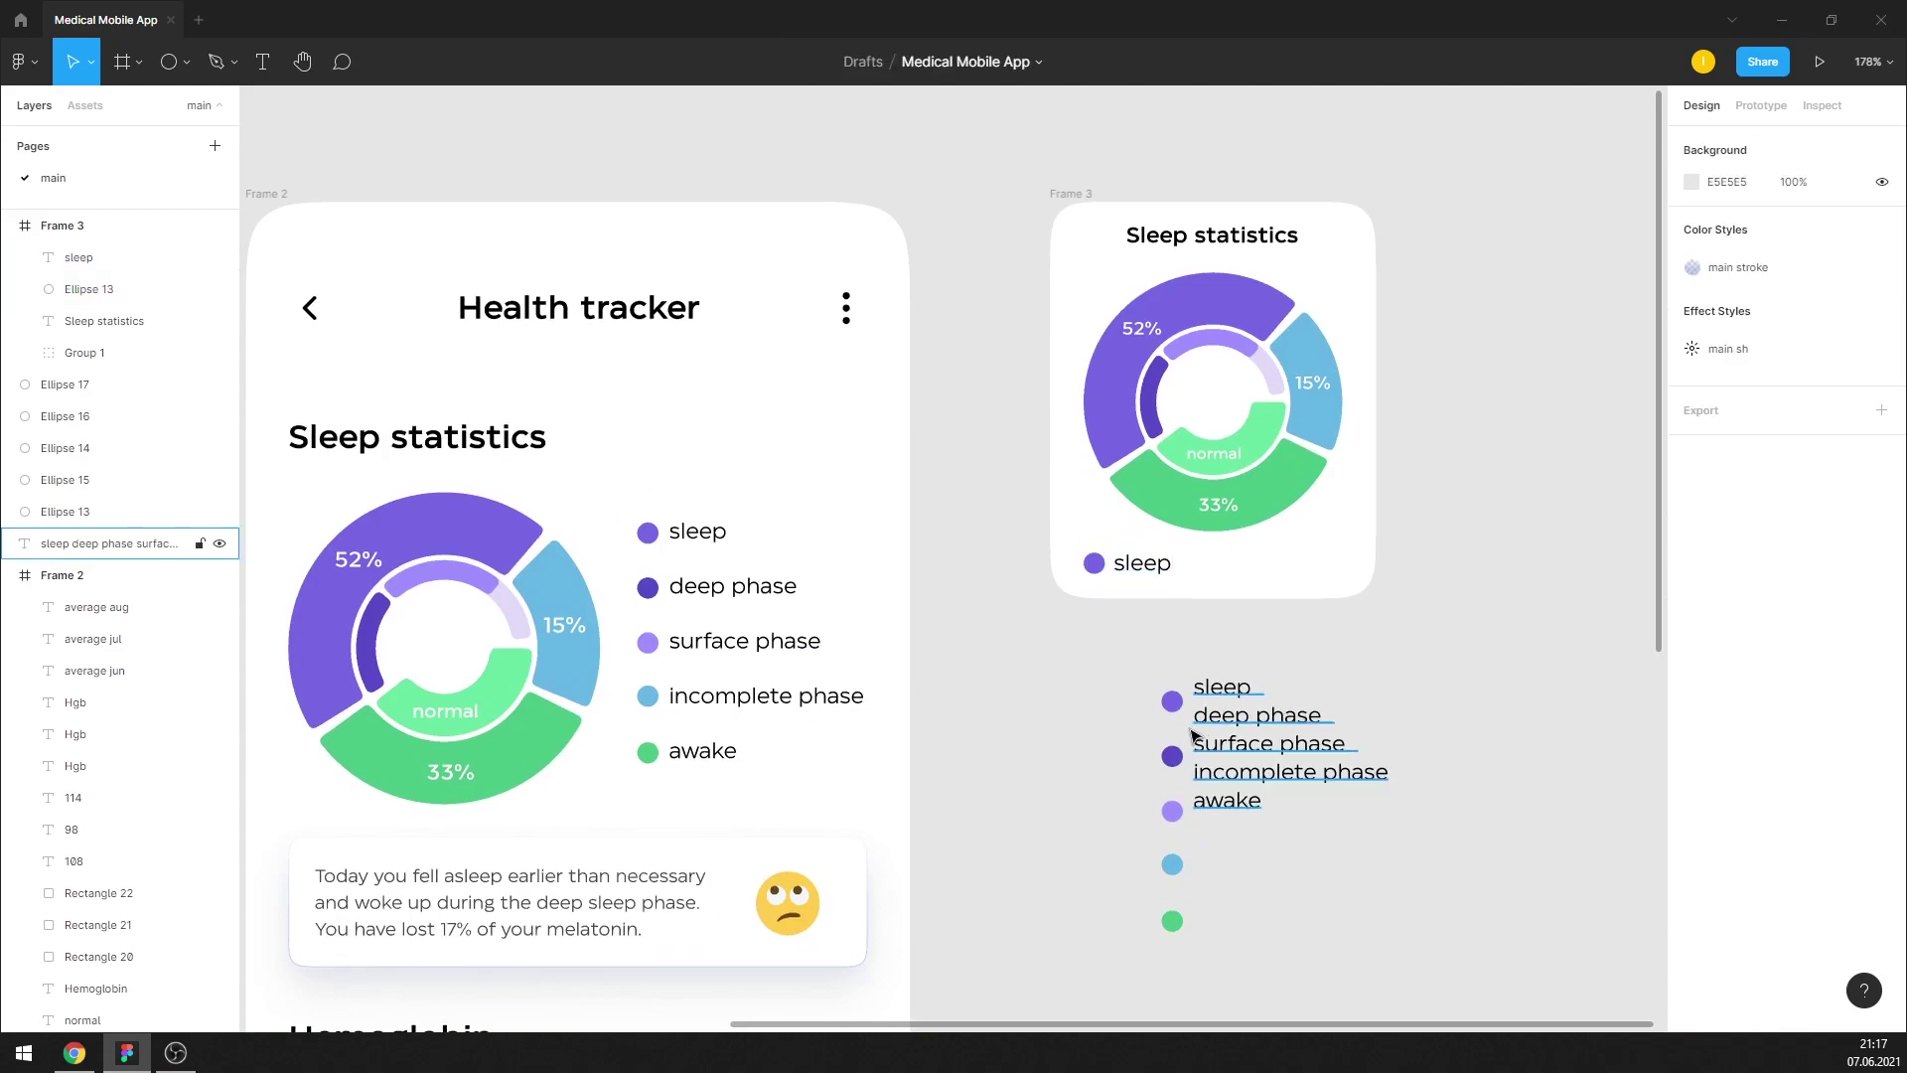
Move the green dot into the card and retype the copied label as 'awake'
left_click_drag(1272, 722, 1438, 729)
left_click(1328, 818)
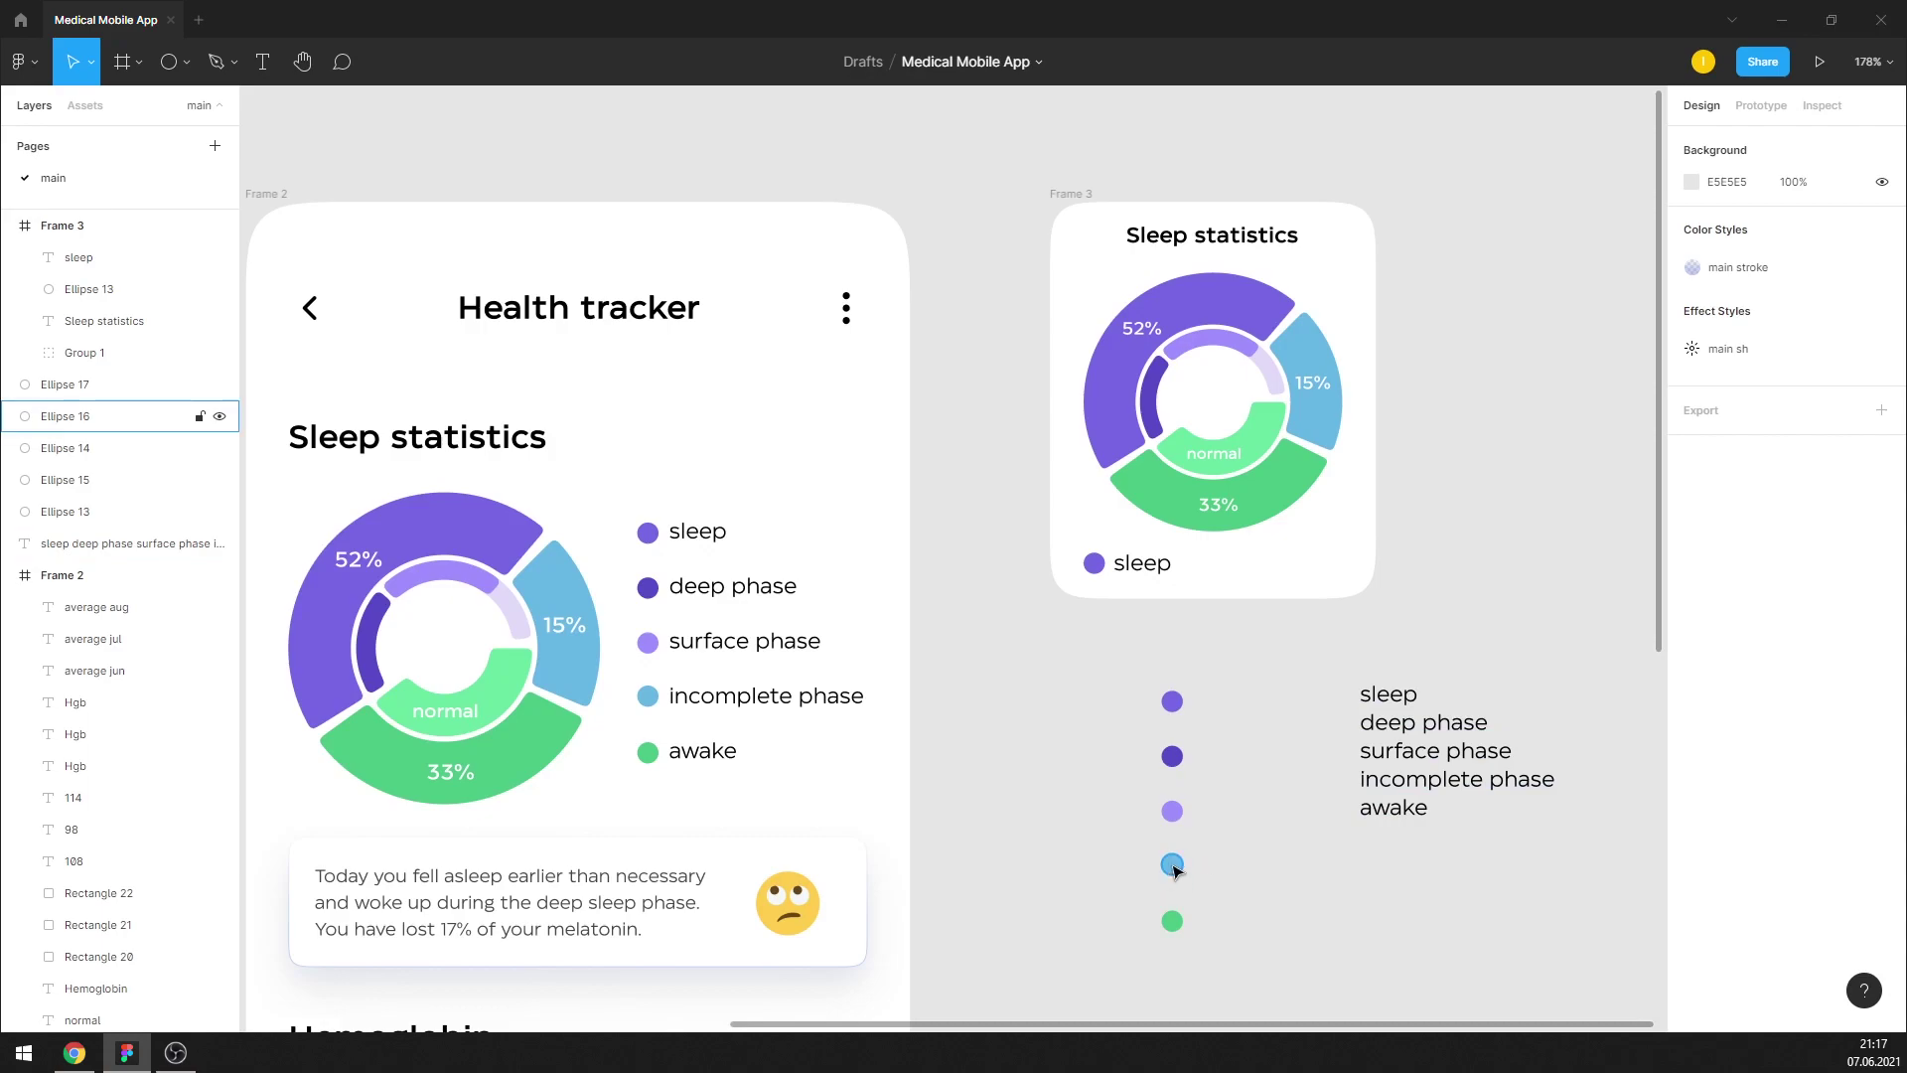
mouse_move(1174, 924)
left_mouse_down()
mouse_move(1228, 578)
mouse_move(1272, 567)
left_mouse_up()
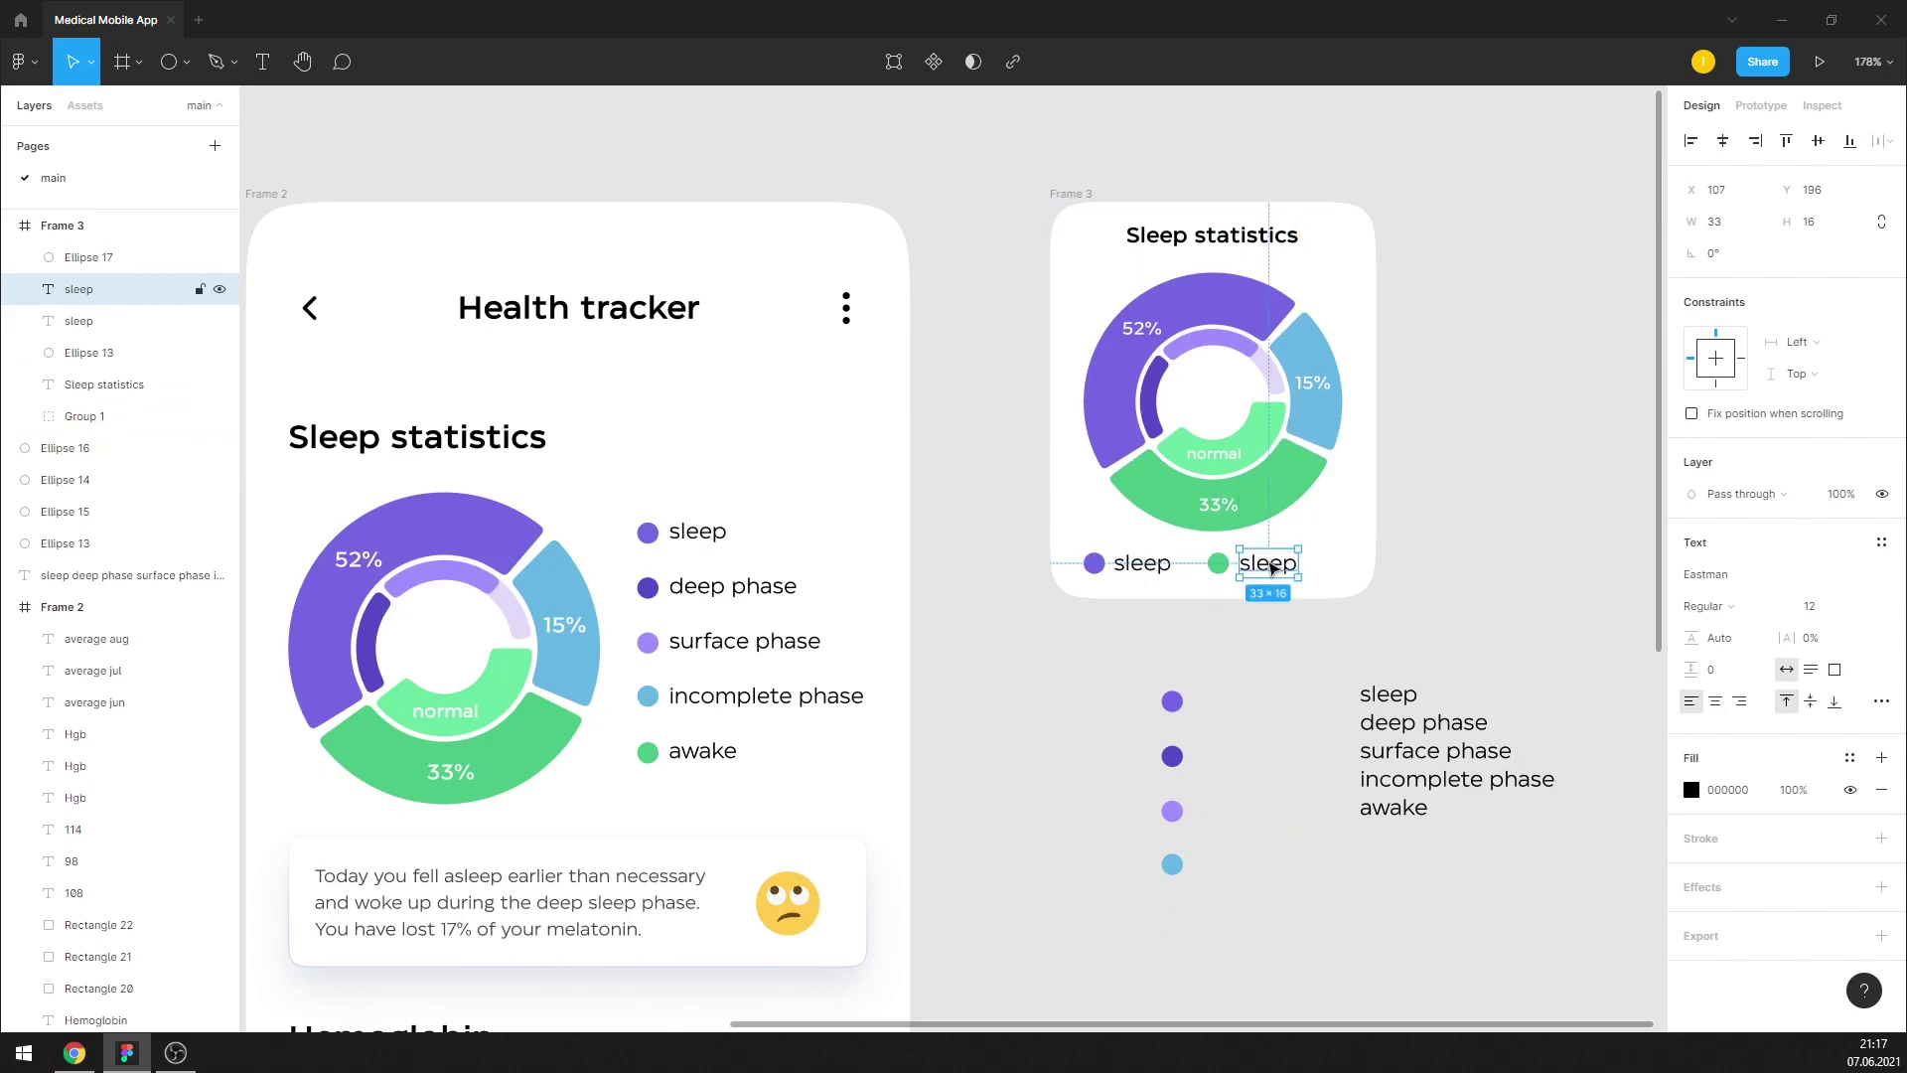
double_click(1281, 574)
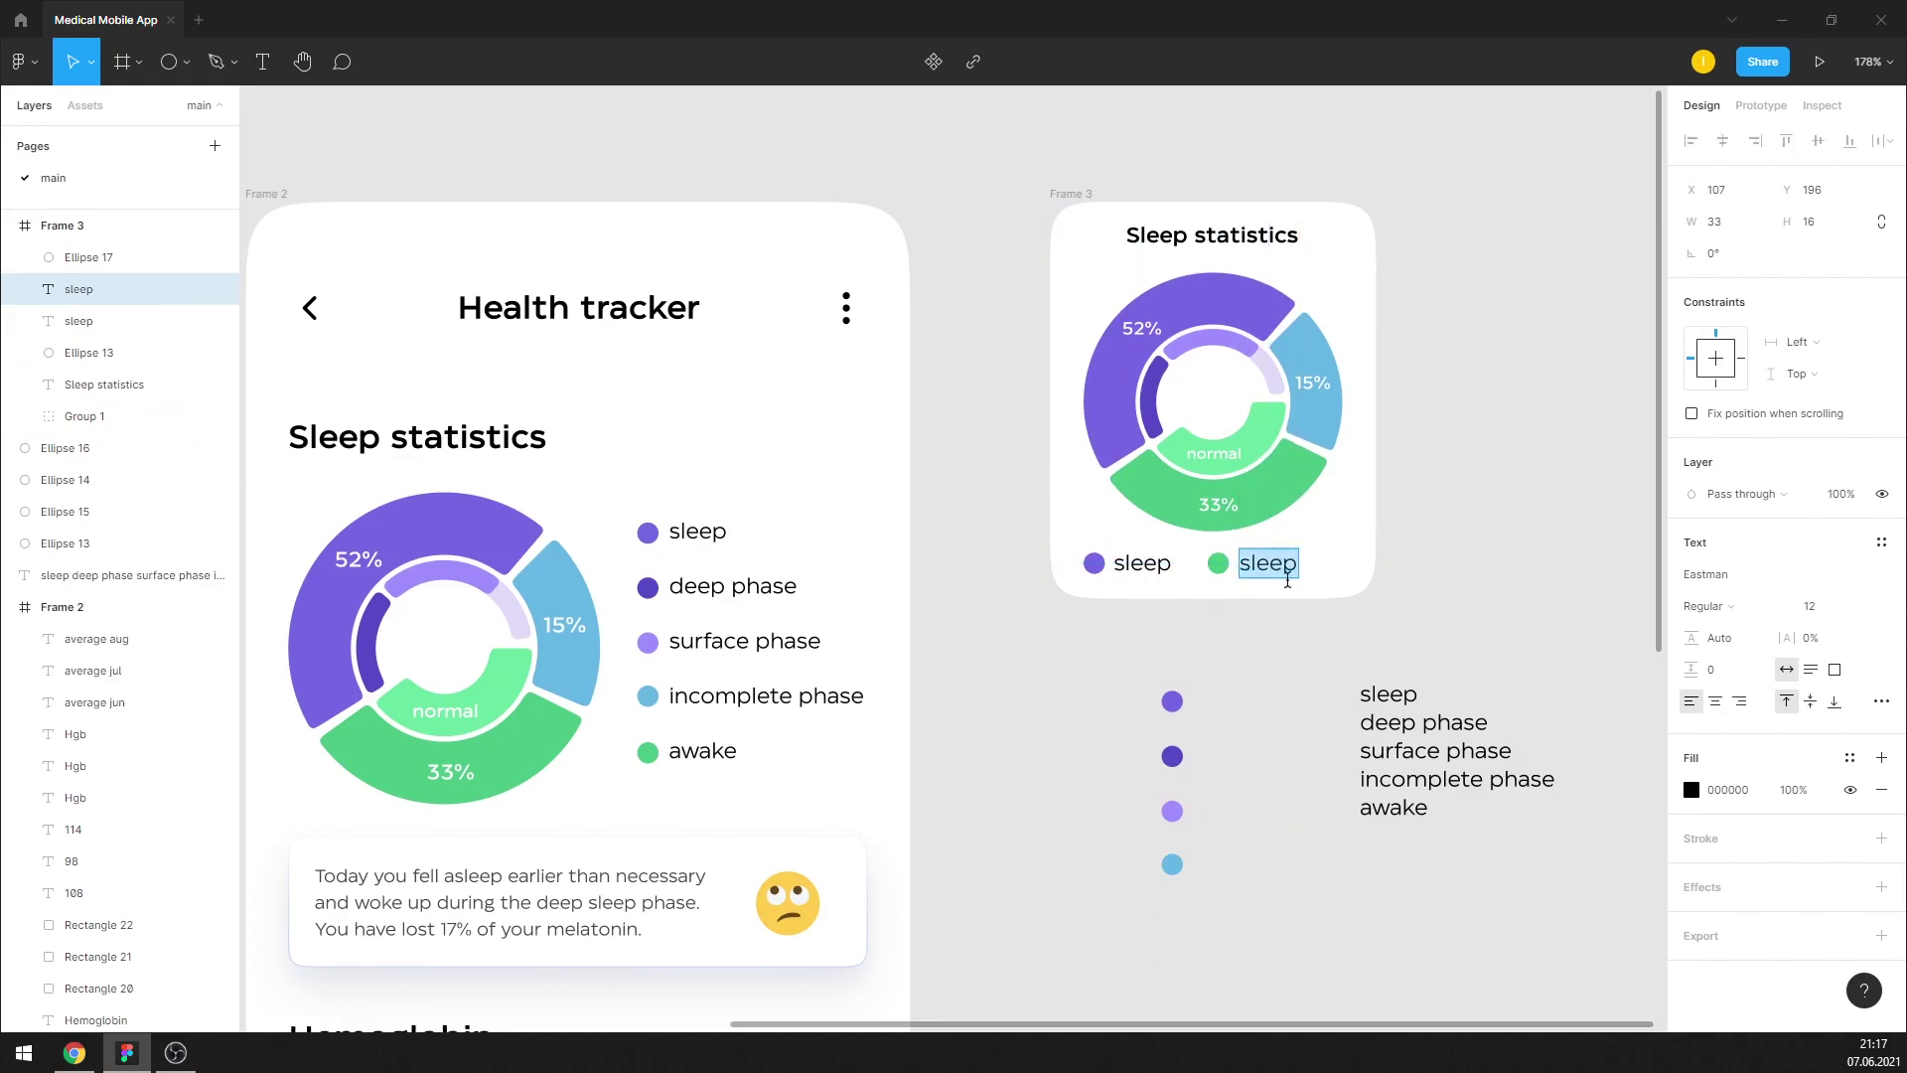
type("awake")
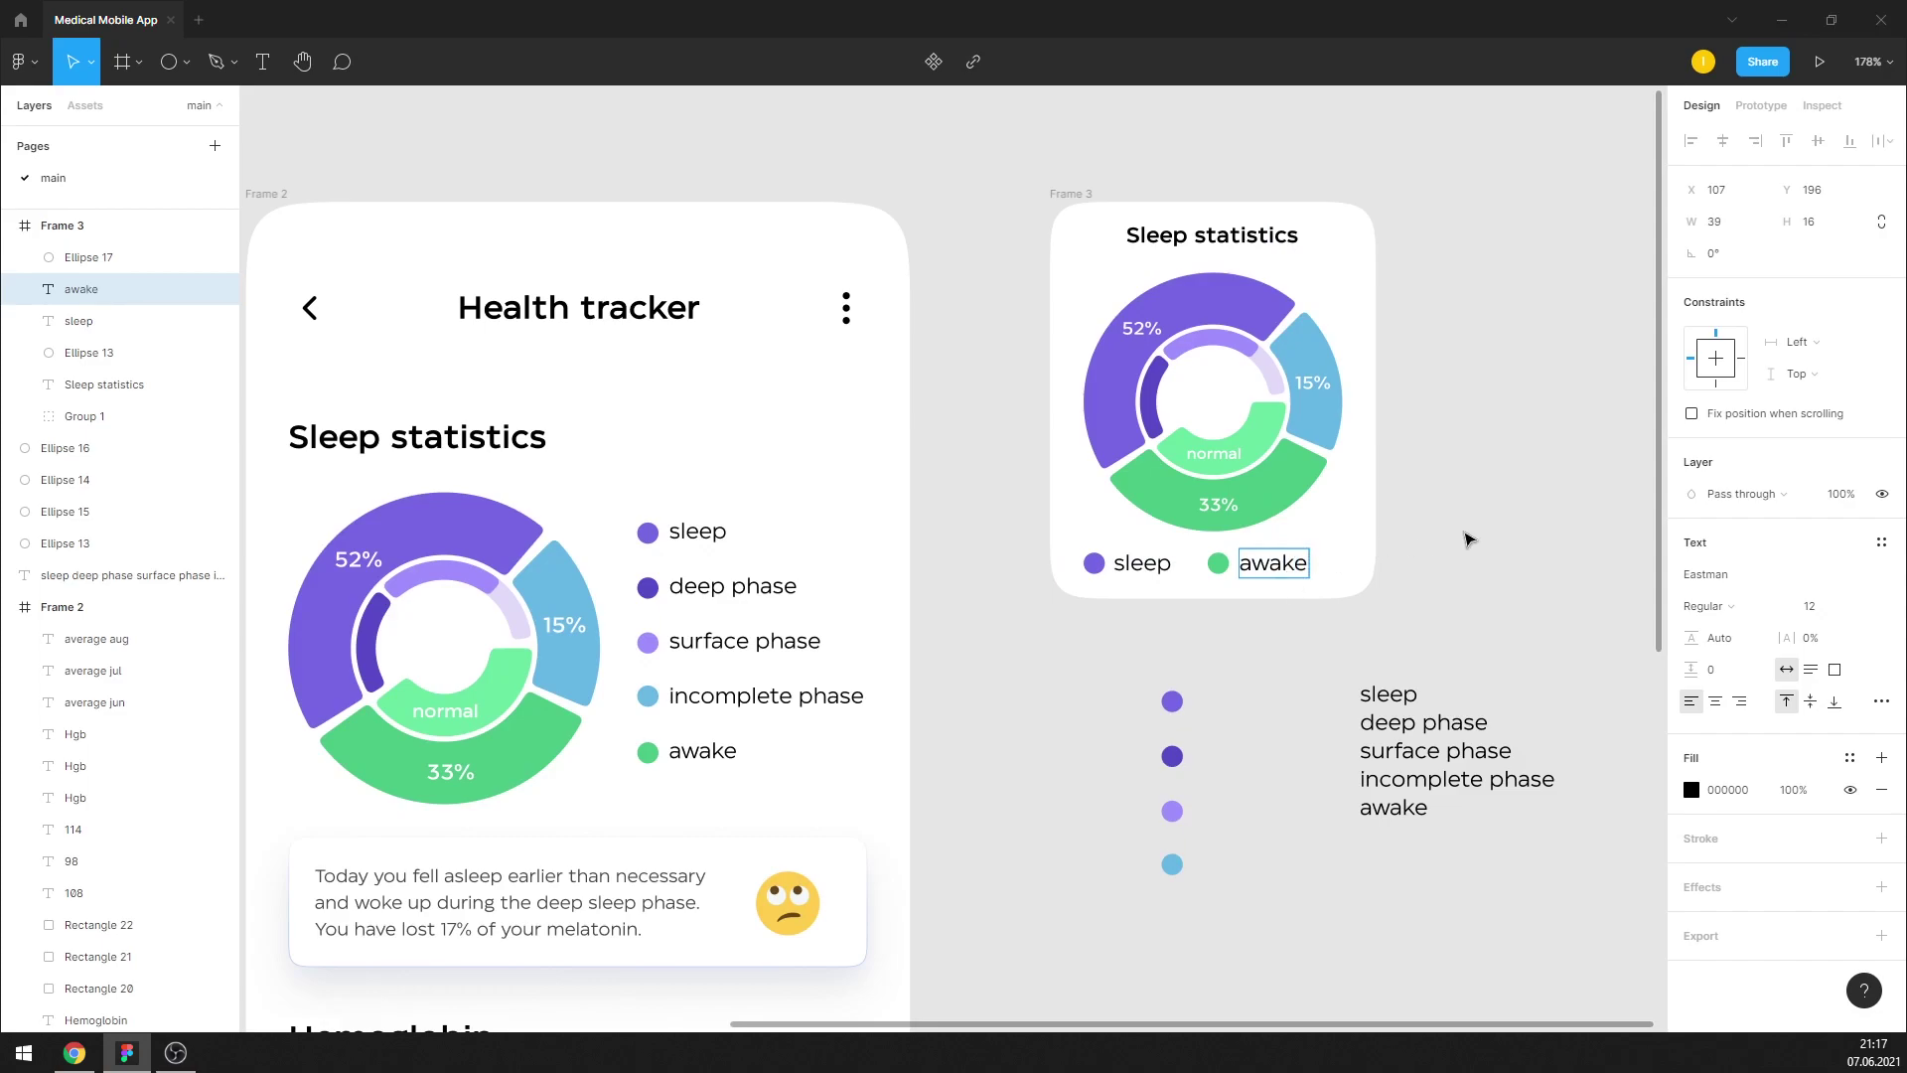
key("Escape")
Nudge the green dot and 'awake' label left to match the sleep entry's spacing
left_click(1140, 566)
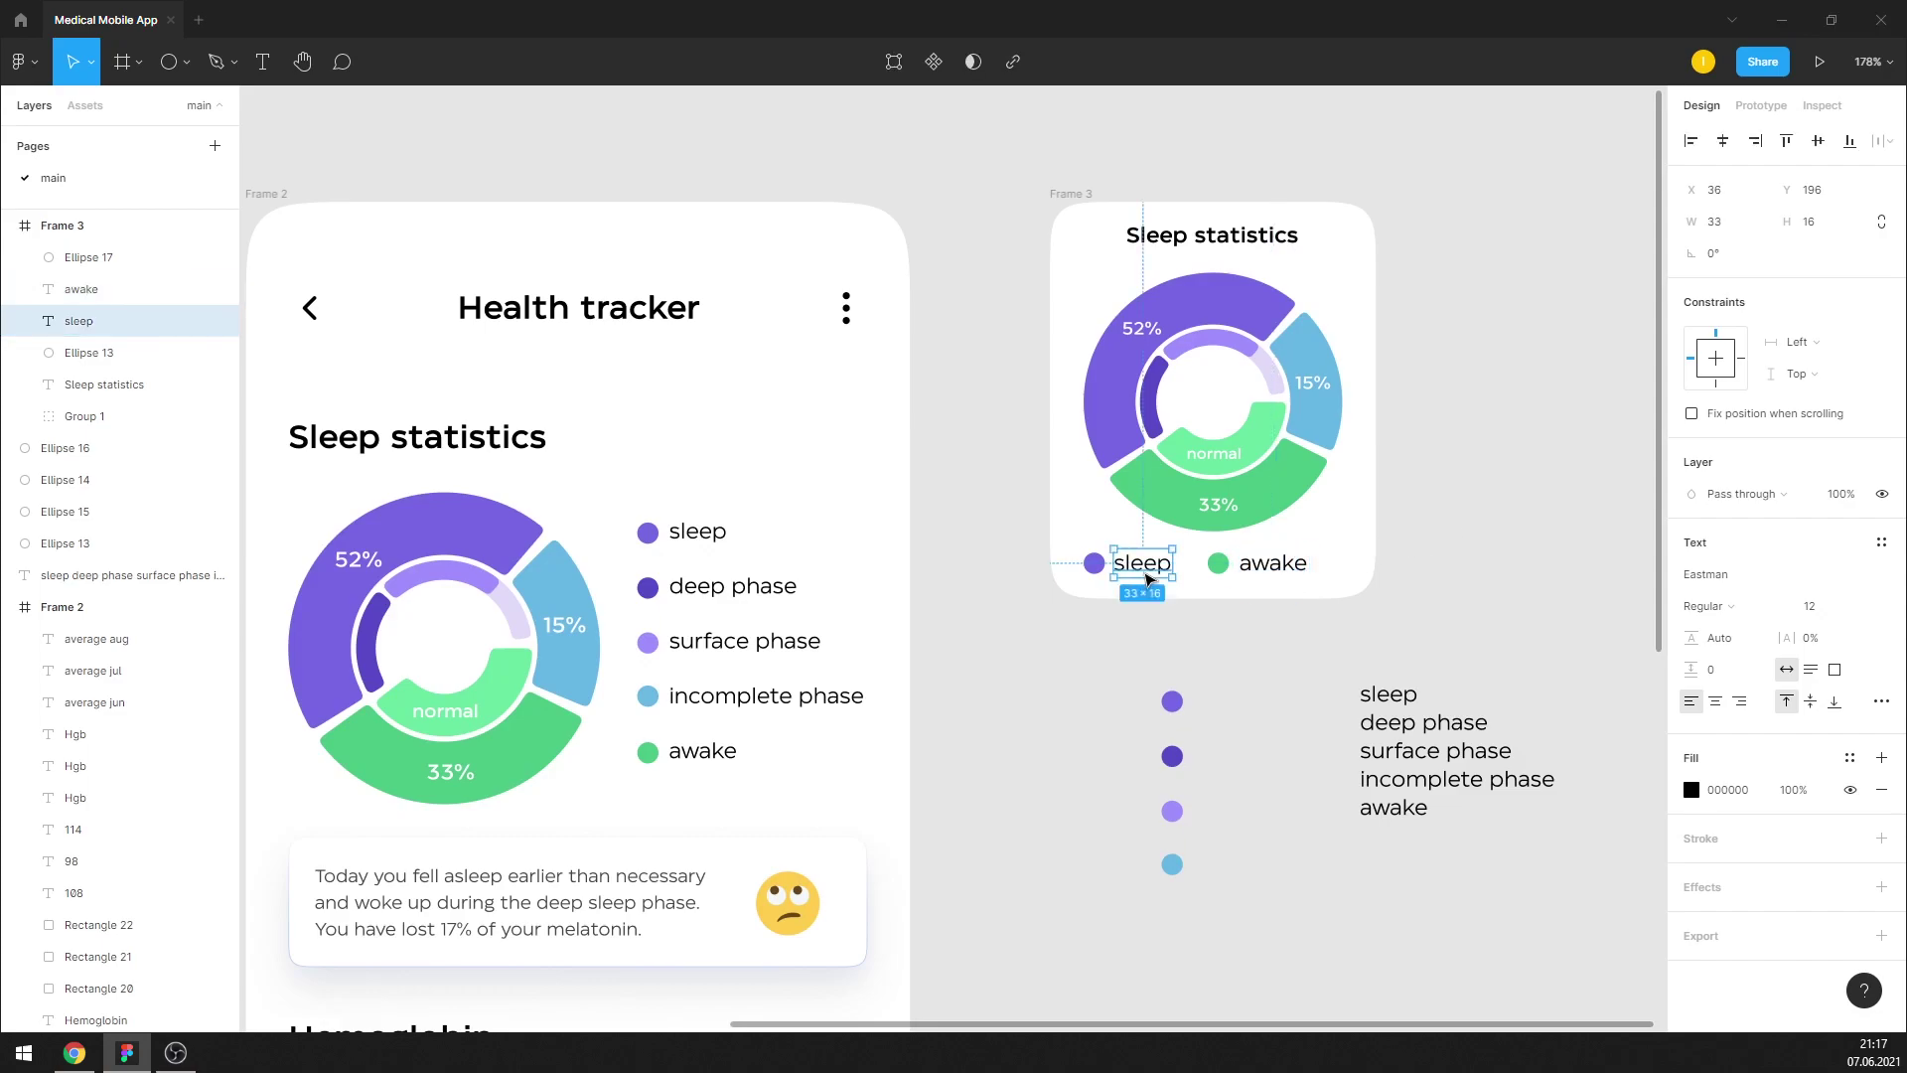
left_click(1248, 566)
key("alt")
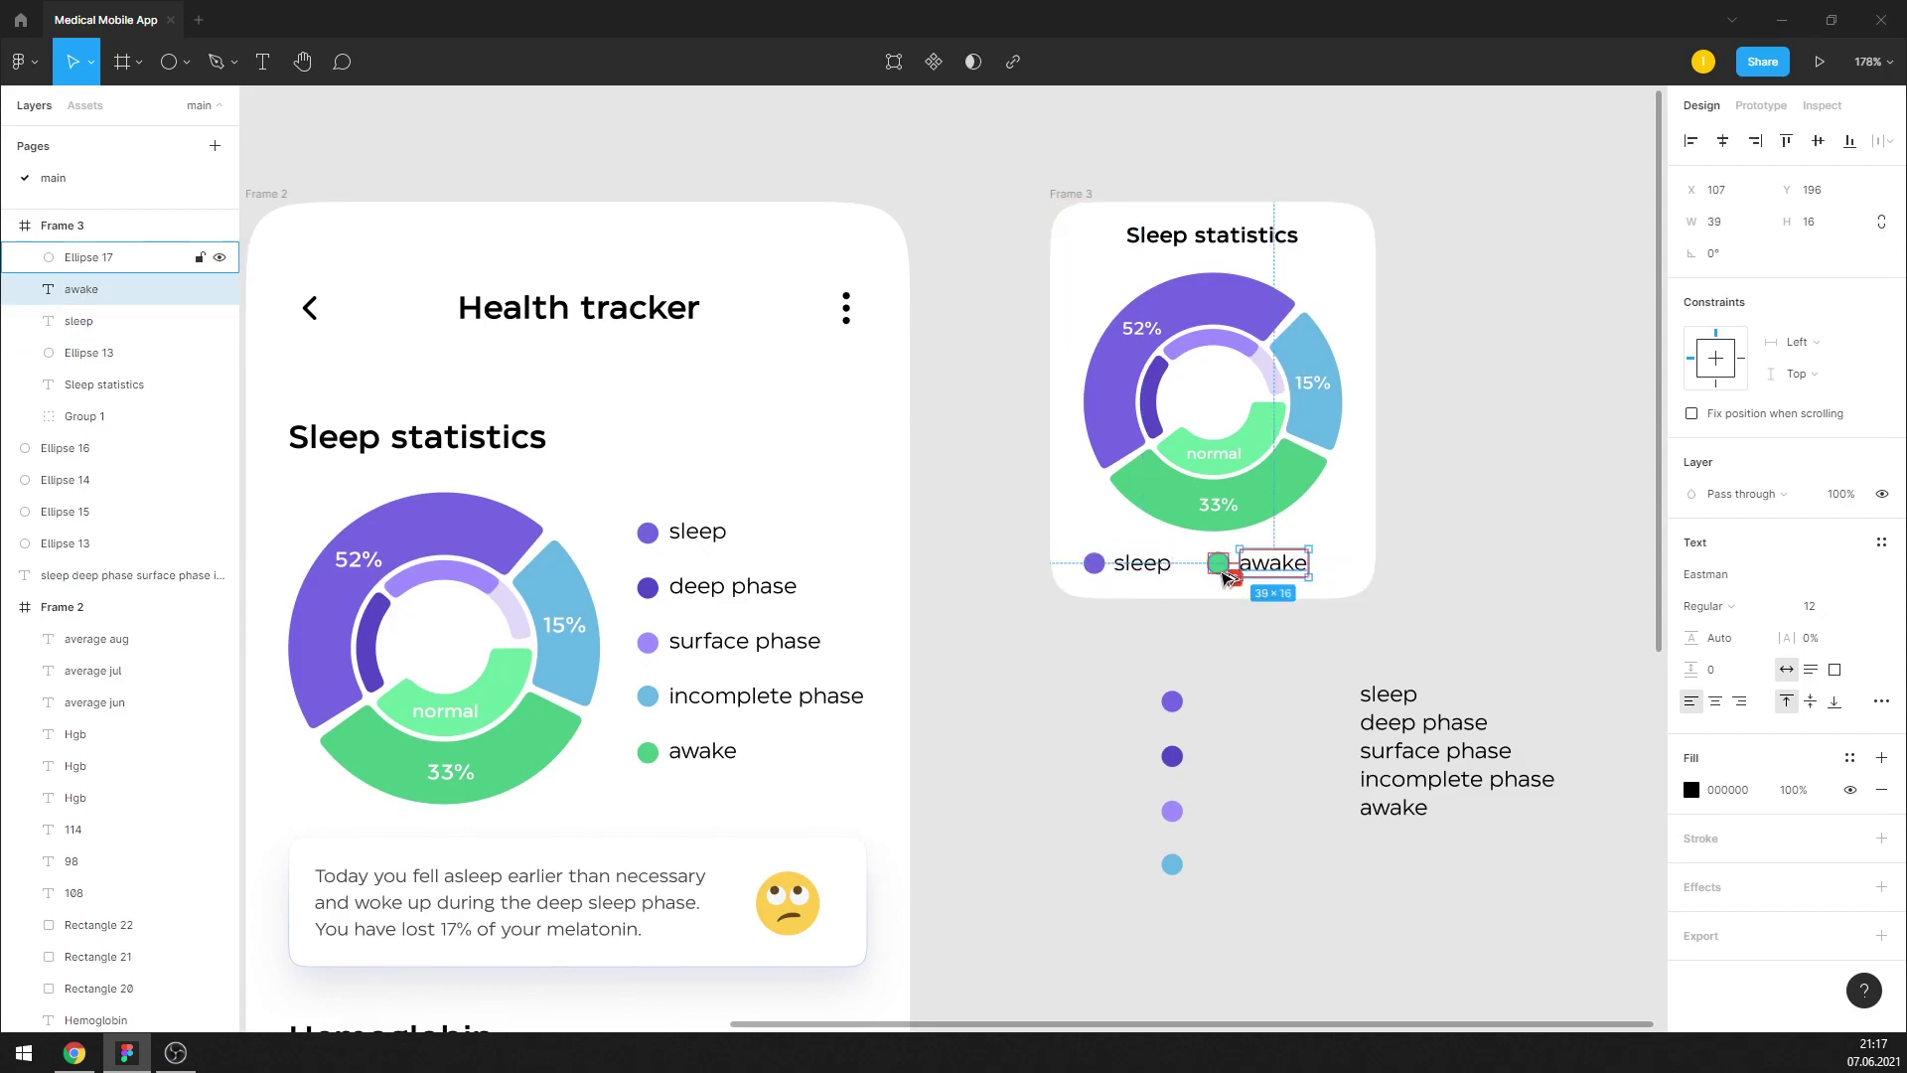
scroll(1223, 576, "up", 5)
key("Left")
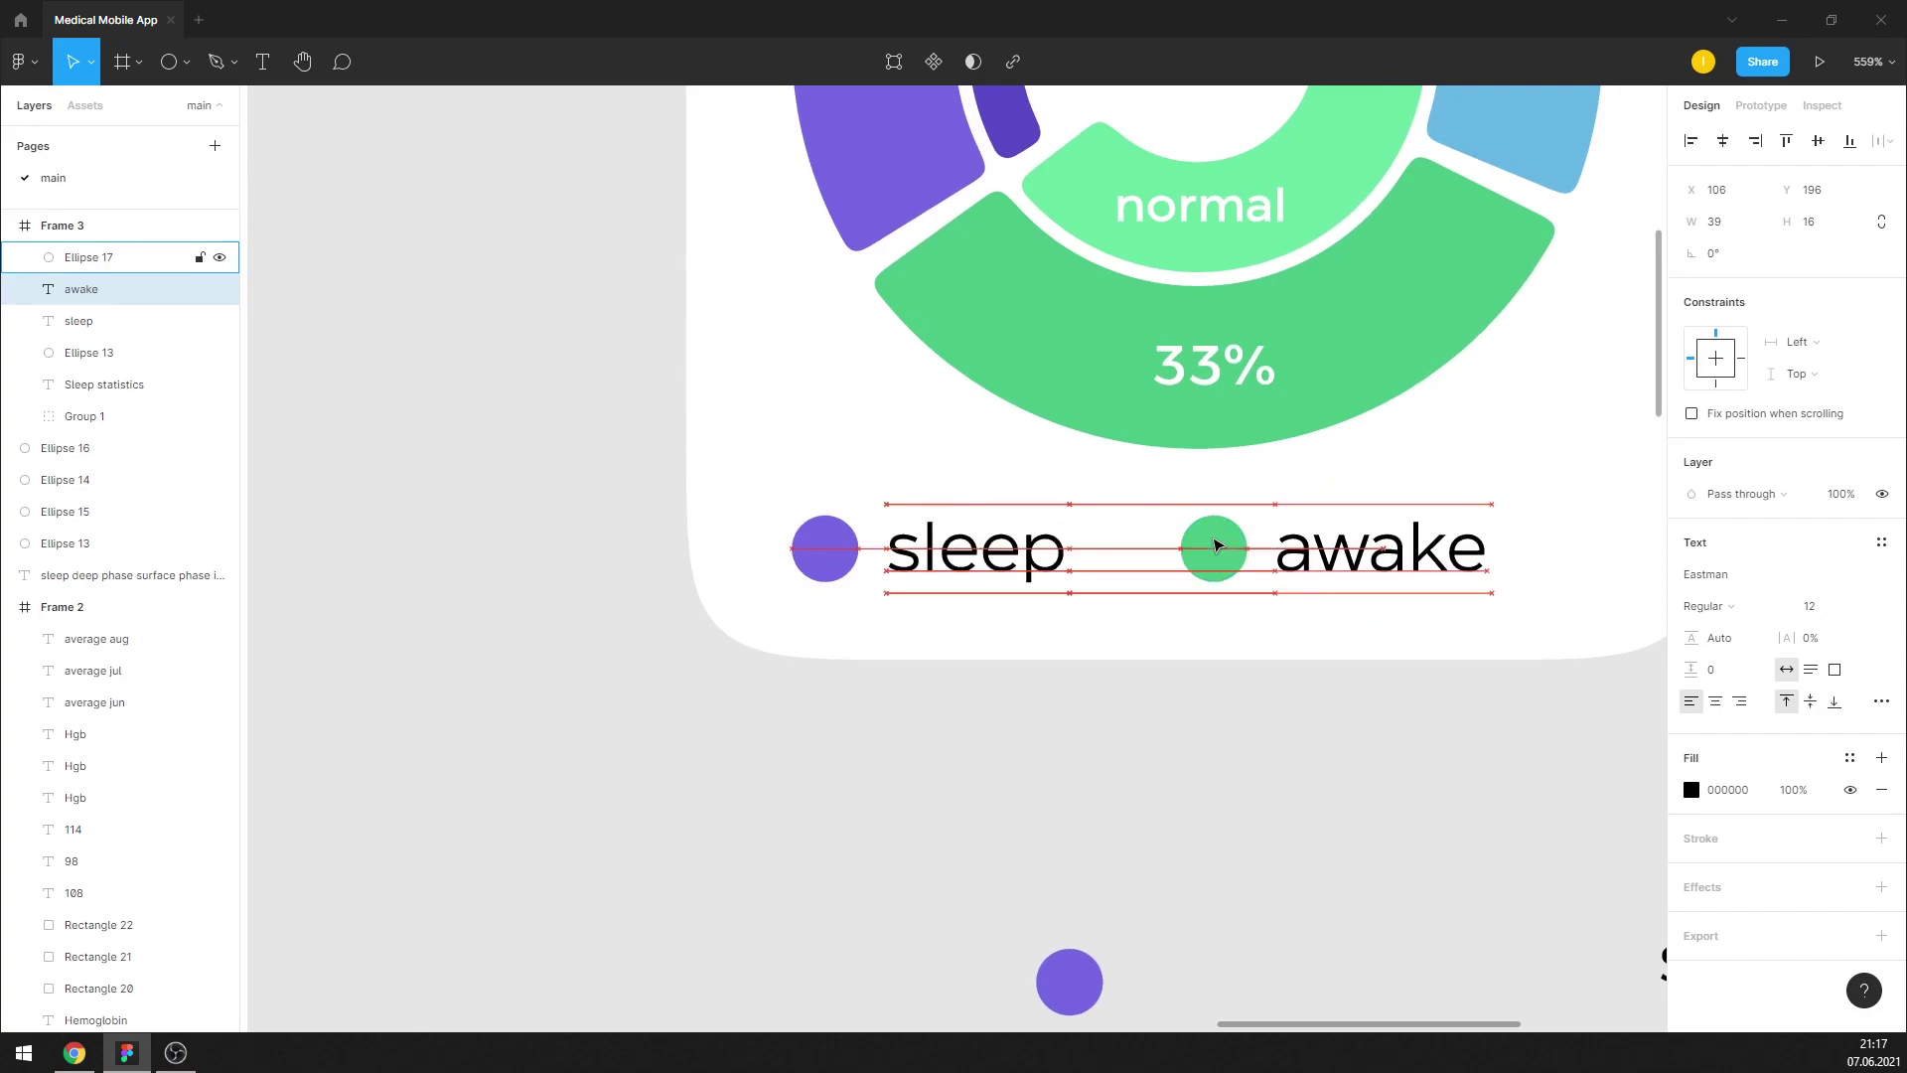
scroll(1219, 517, "down", 4)
scroll(1218, 518, "up", 3)
left_click(1114, 543, "shift")
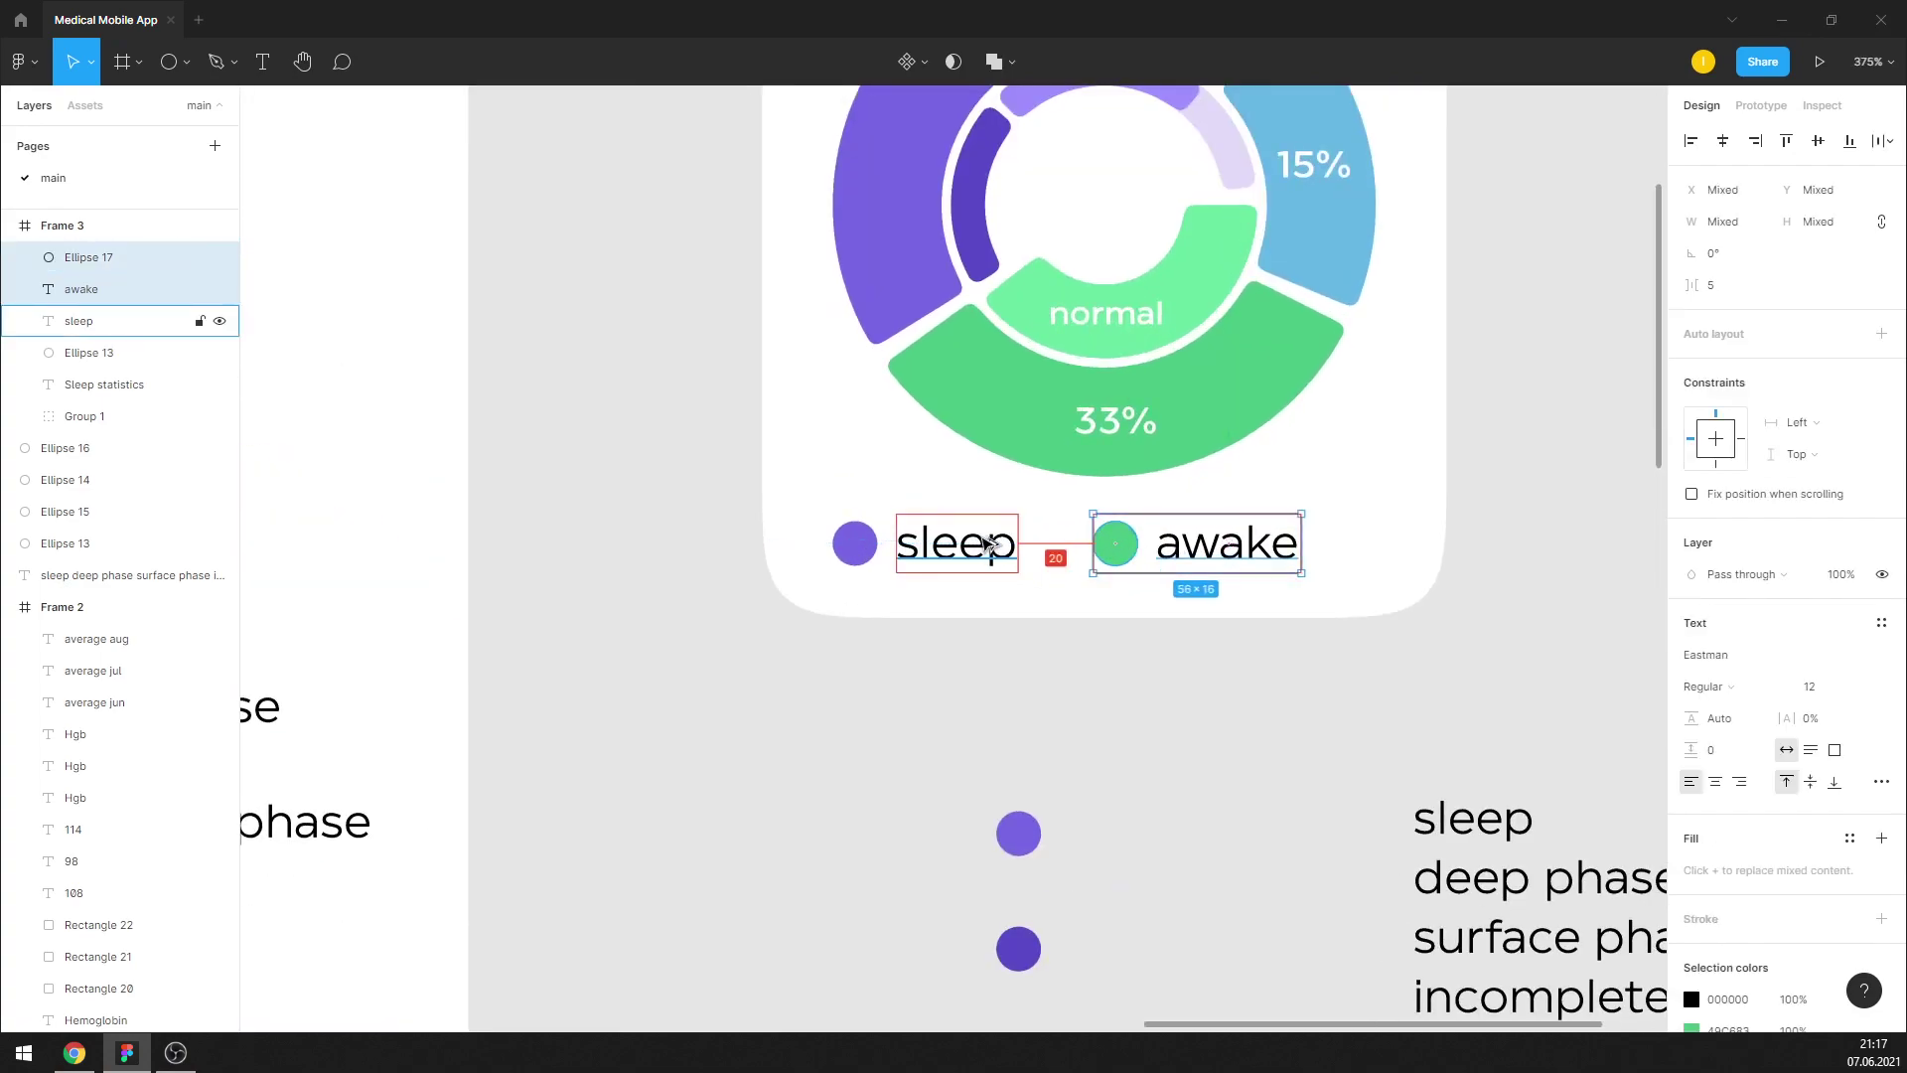
key("Left")
key("Left")
key("Left")
key("Left")
key("Left")
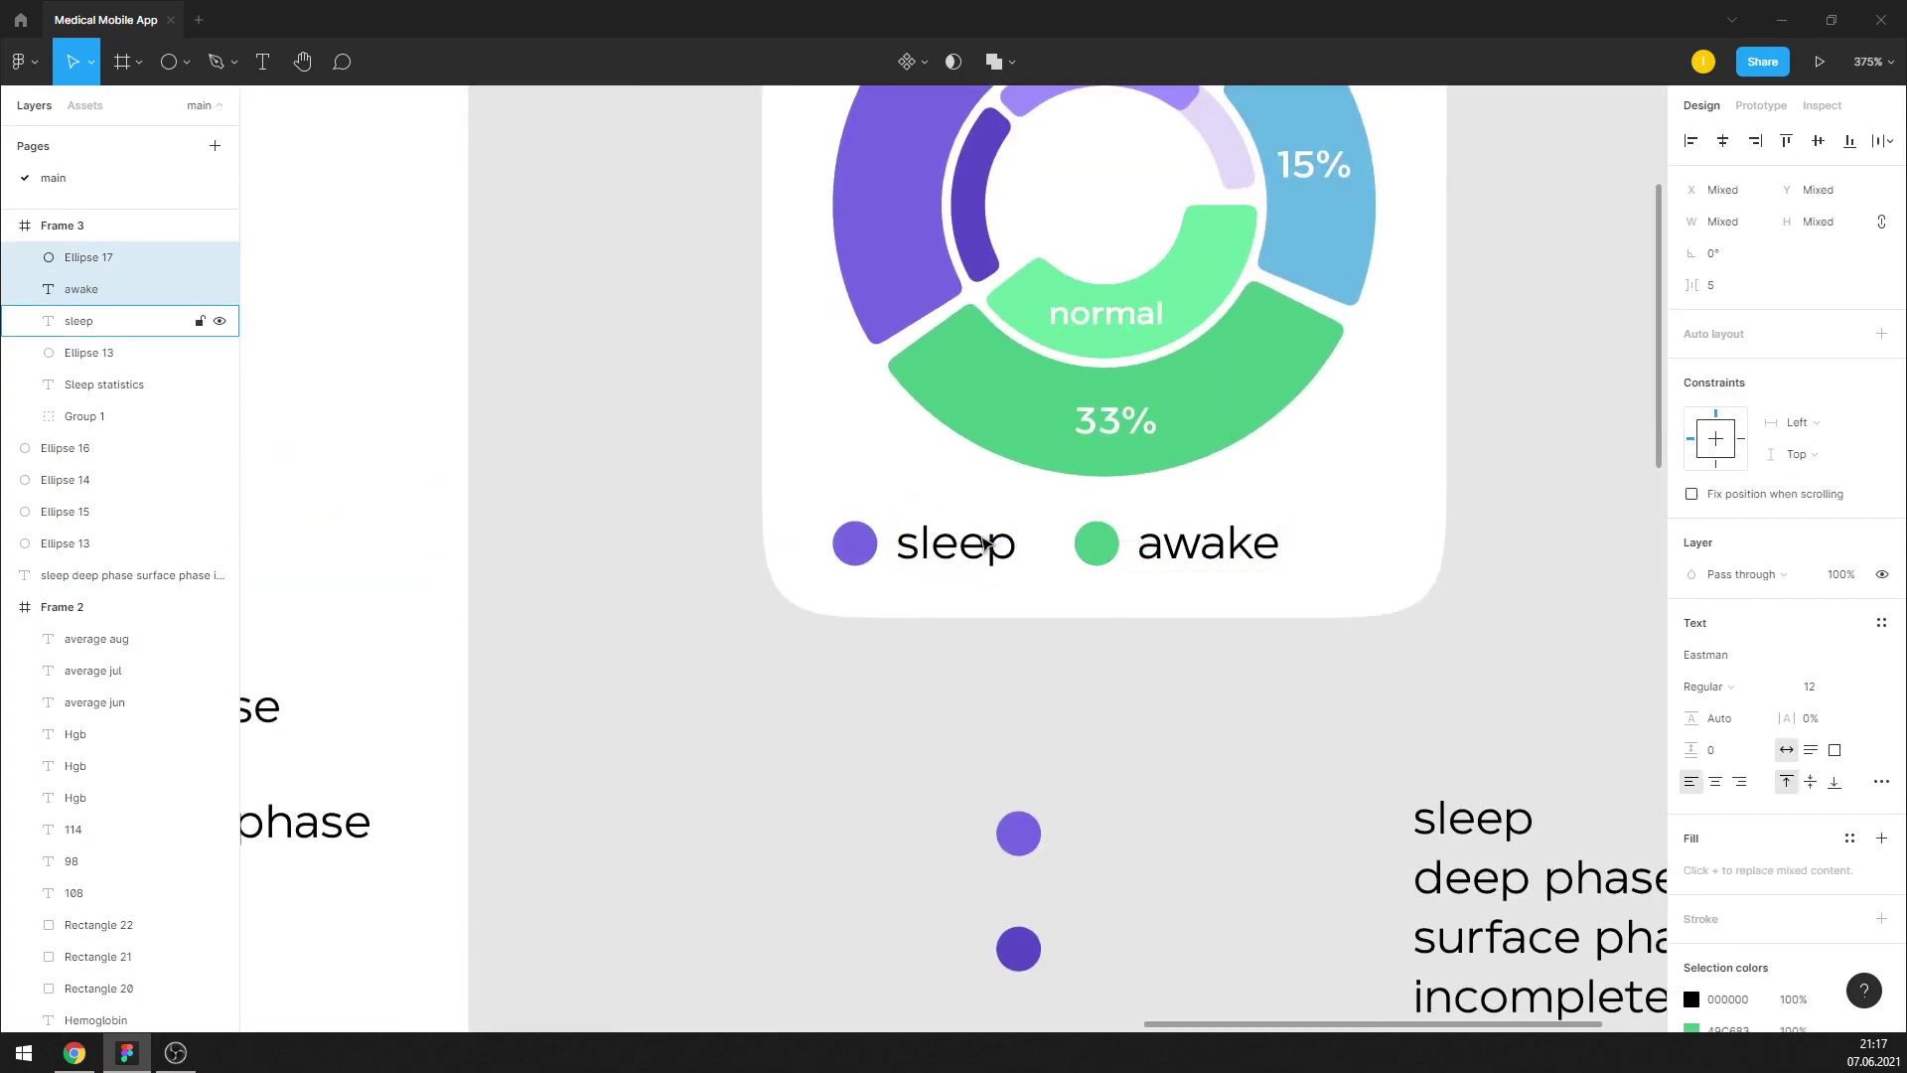
scroll(984, 543, "down", 1)
scroll(1328, 566, "right", 1)
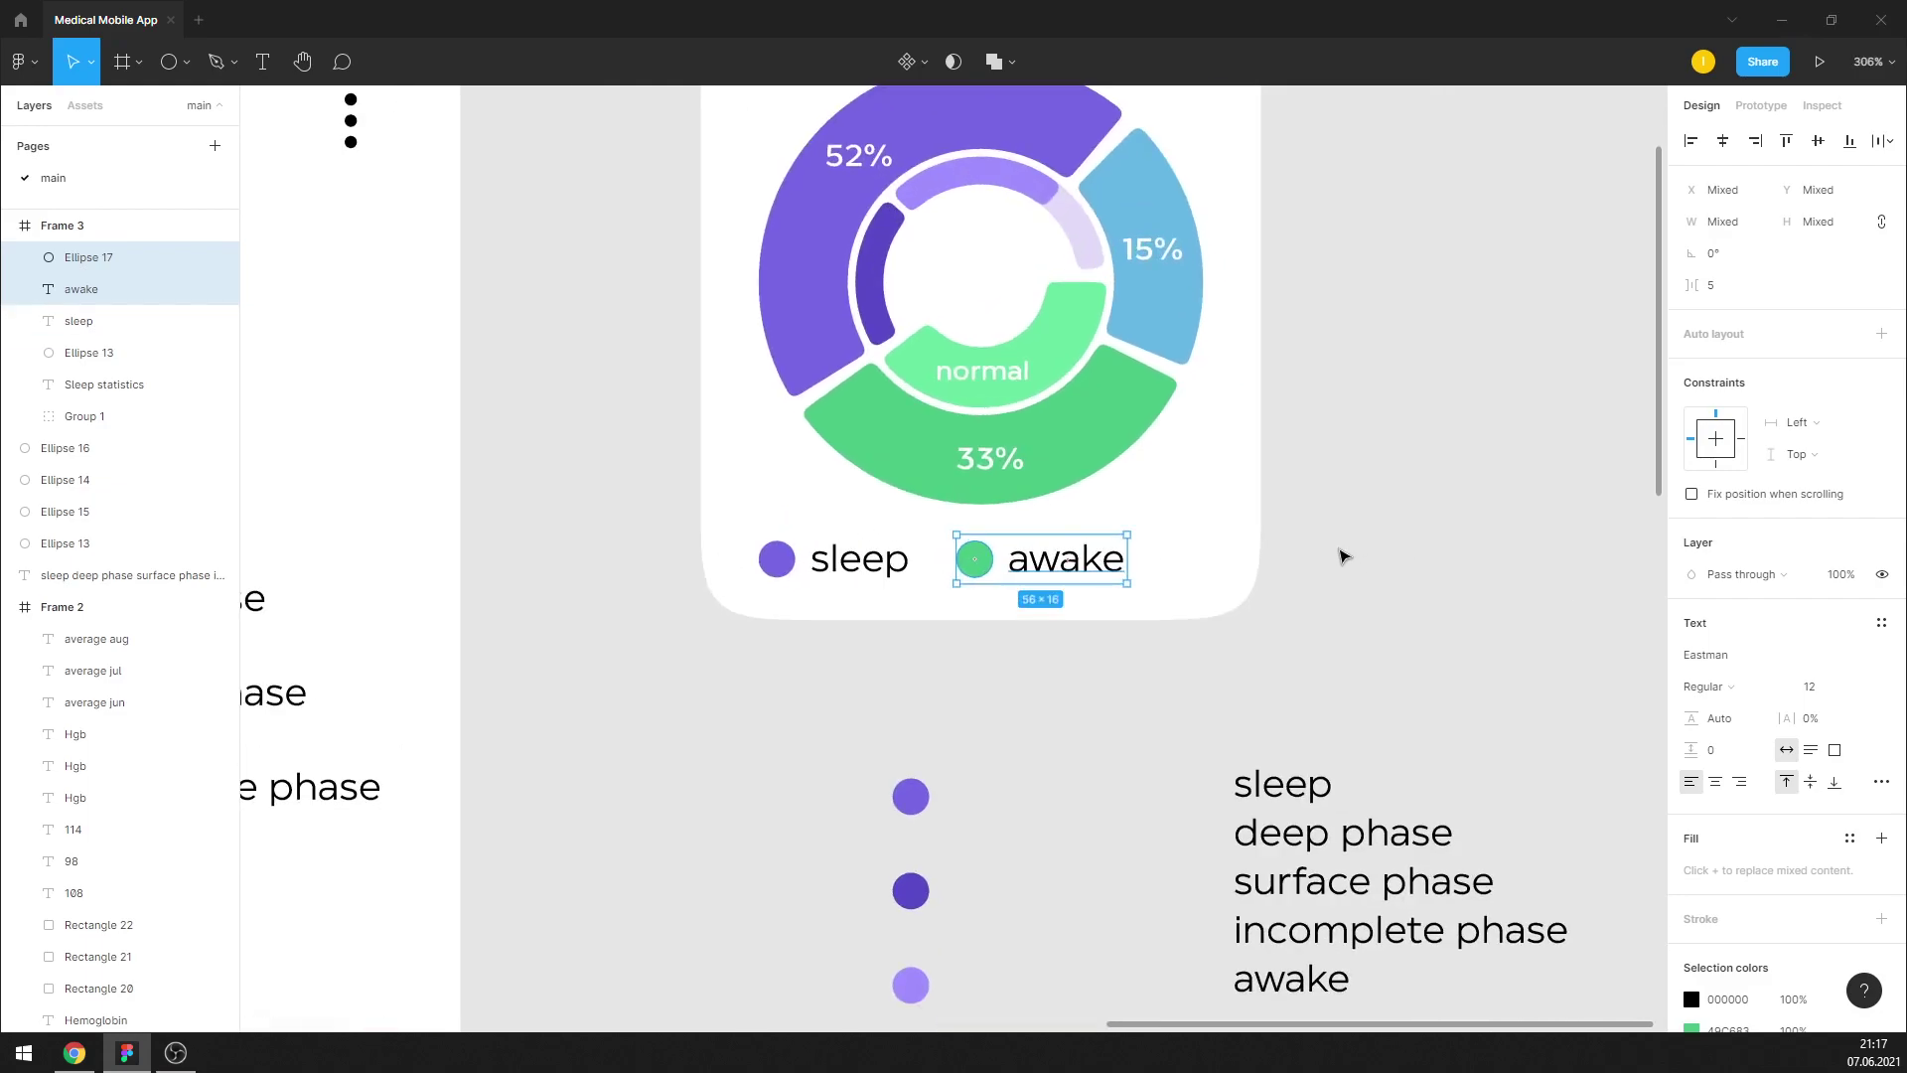
scroll(1320, 732, "down", 1)
scroll(1132, 728, "down", 2)
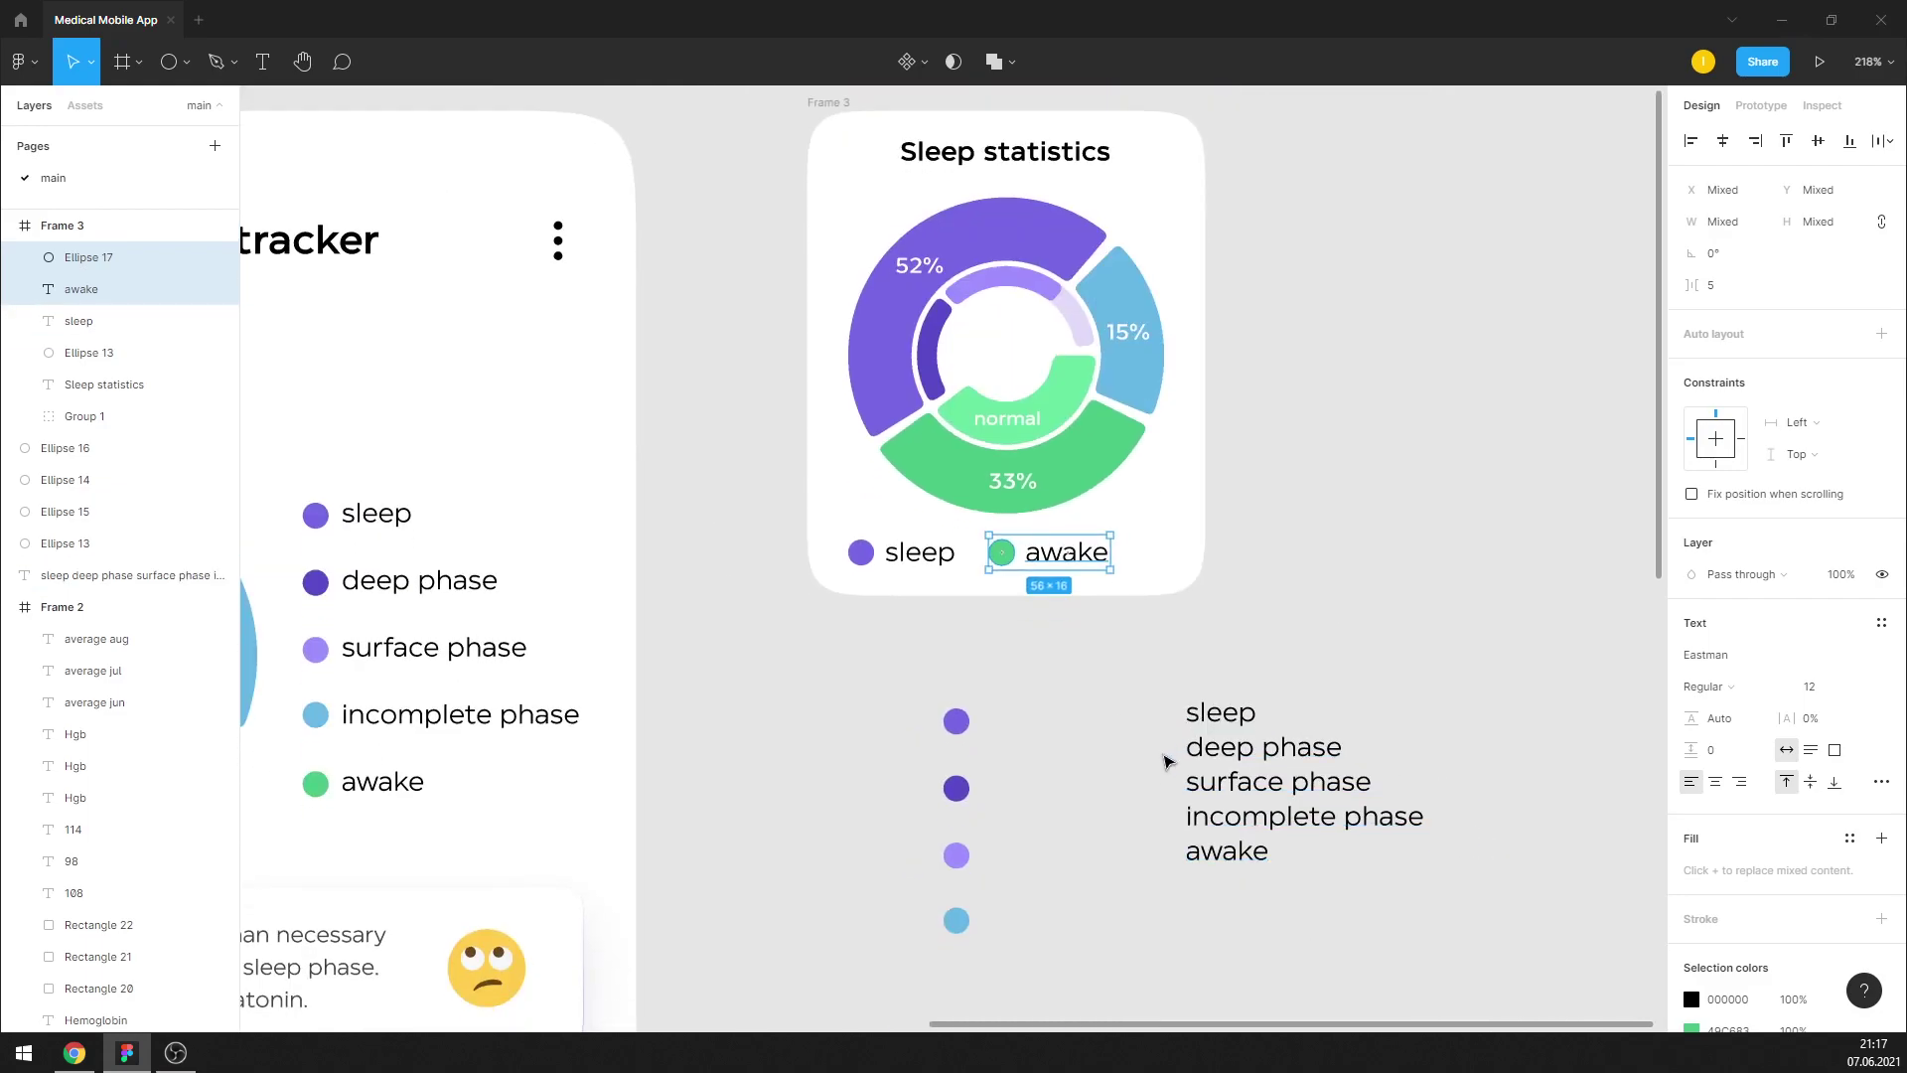
Move the light-blue dot into the card and trim the leftover text list to 'incomplete phase'
left_click_drag(956, 920, 1155, 553)
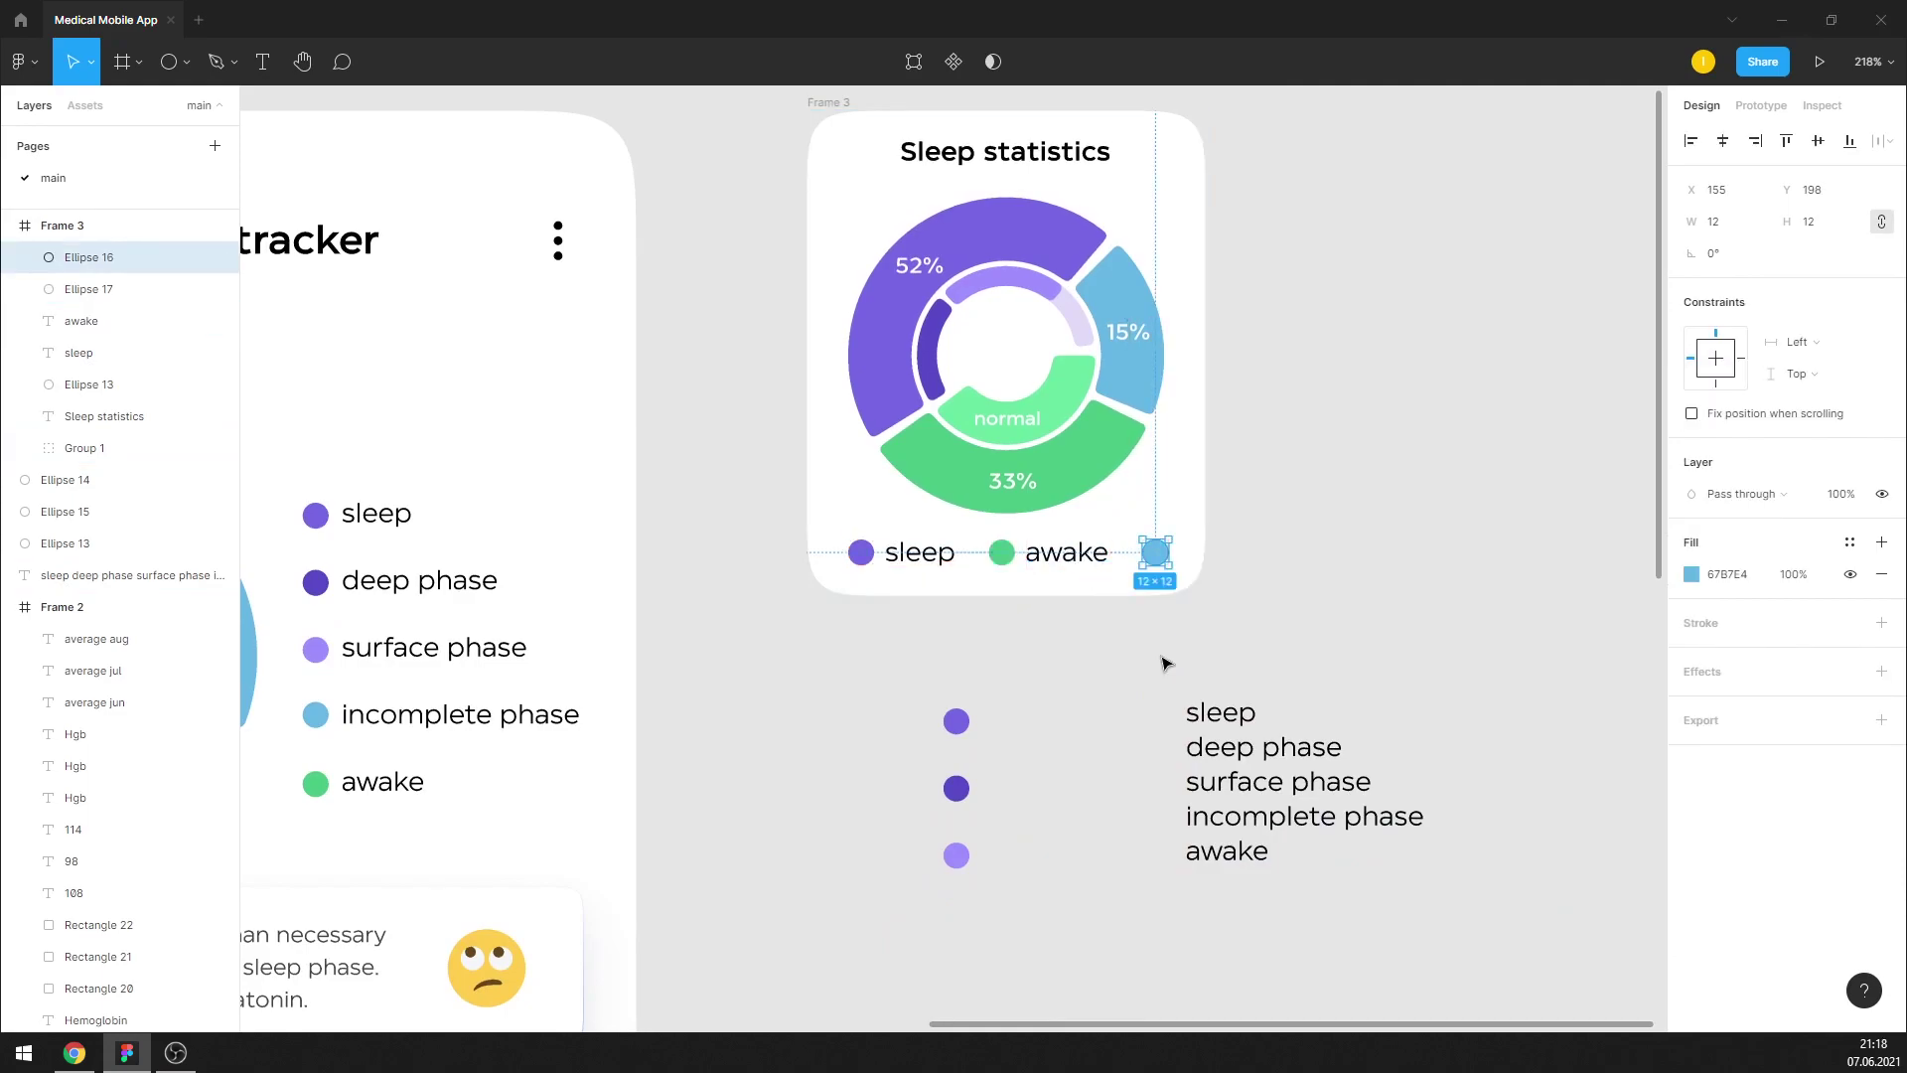
double_click(1248, 796)
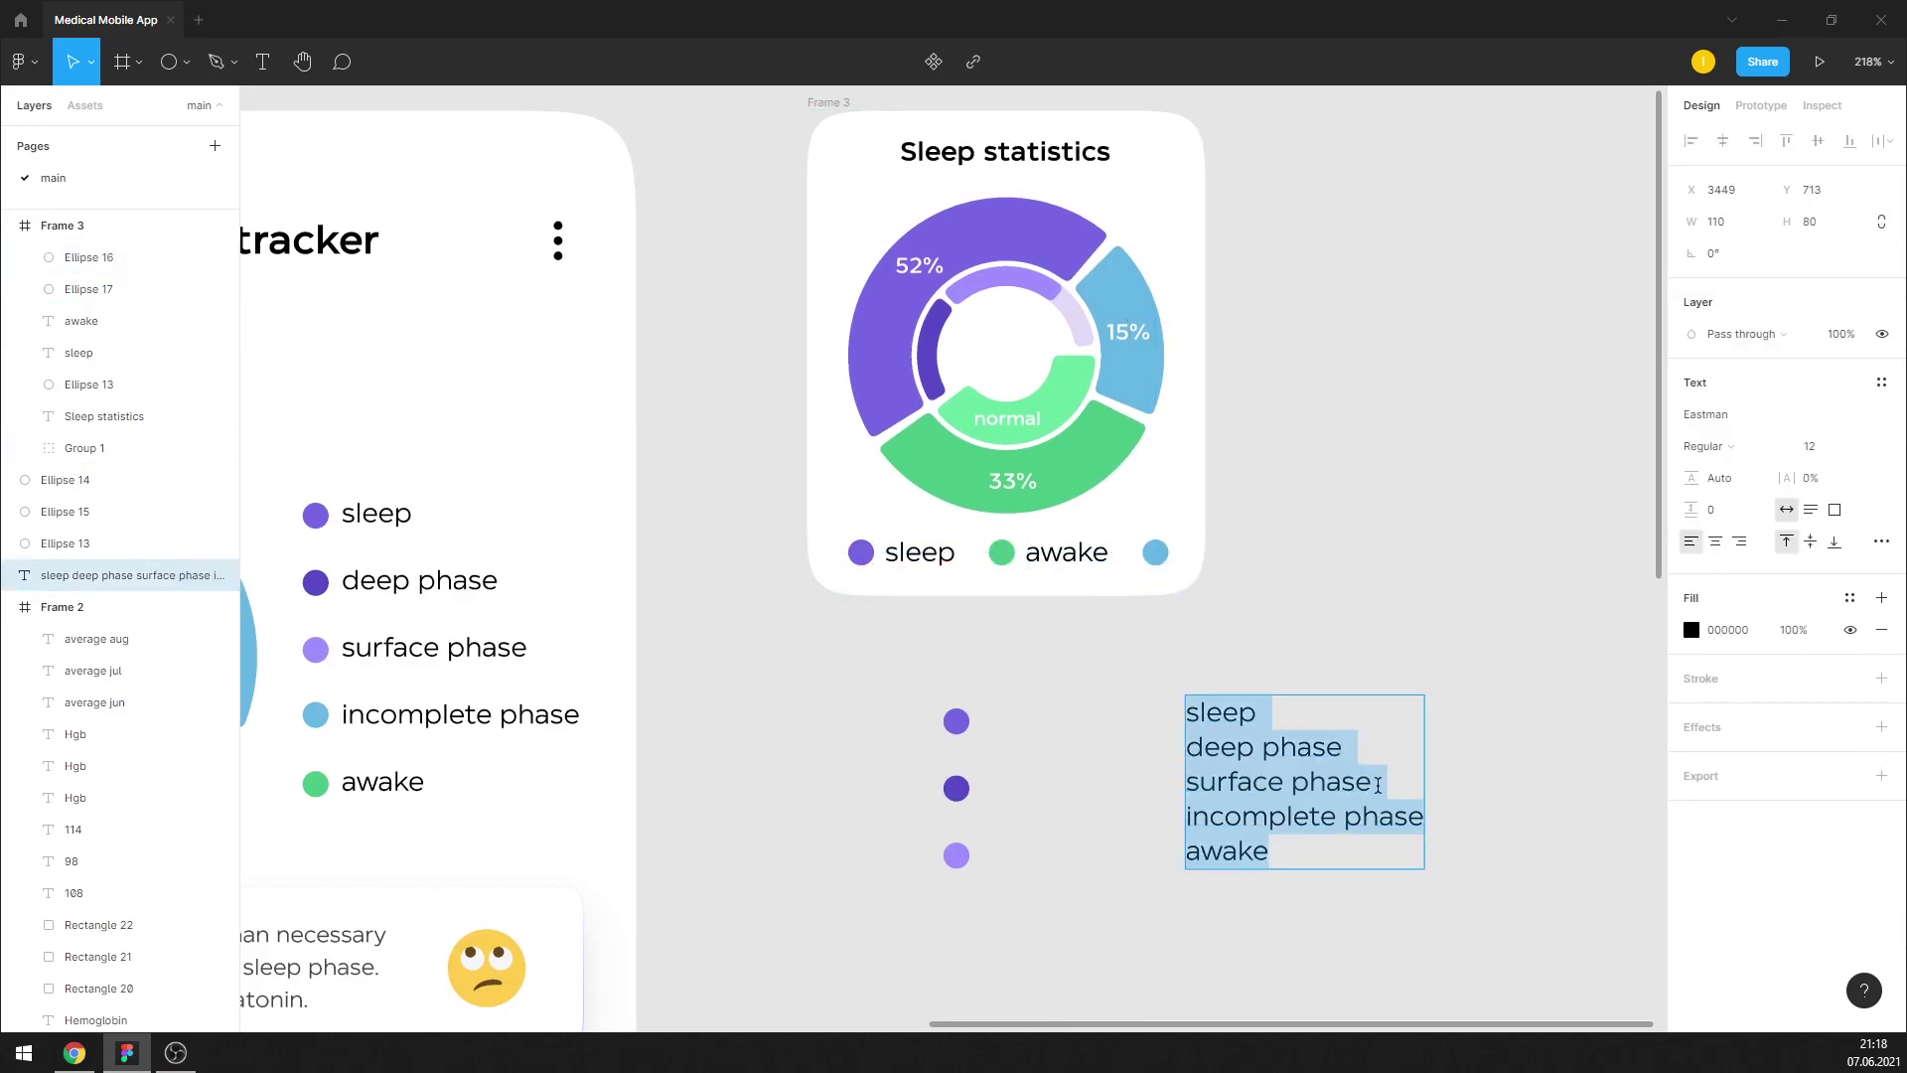
left_click_drag(1378, 785, 1186, 707)
key("BackSpace")
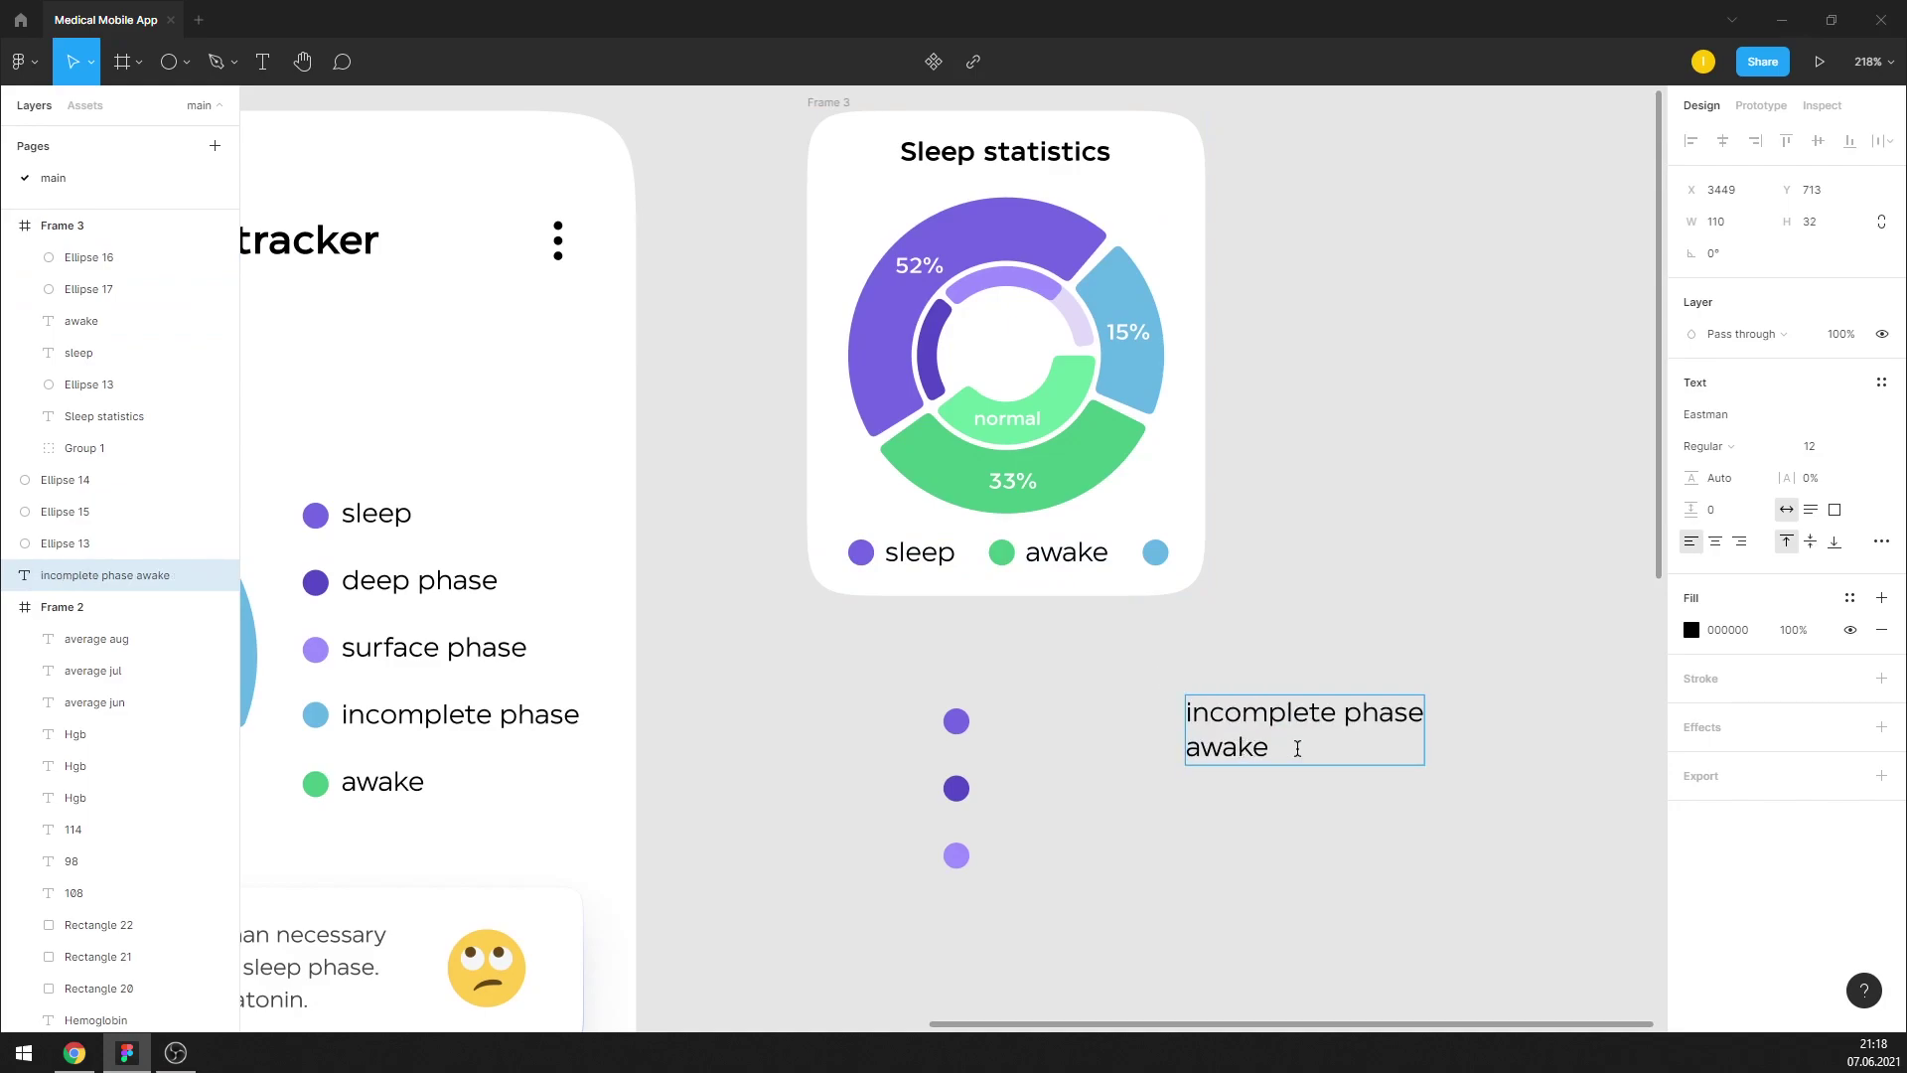
left_click_drag(1297, 748, 1133, 747)
key("BackSpace")
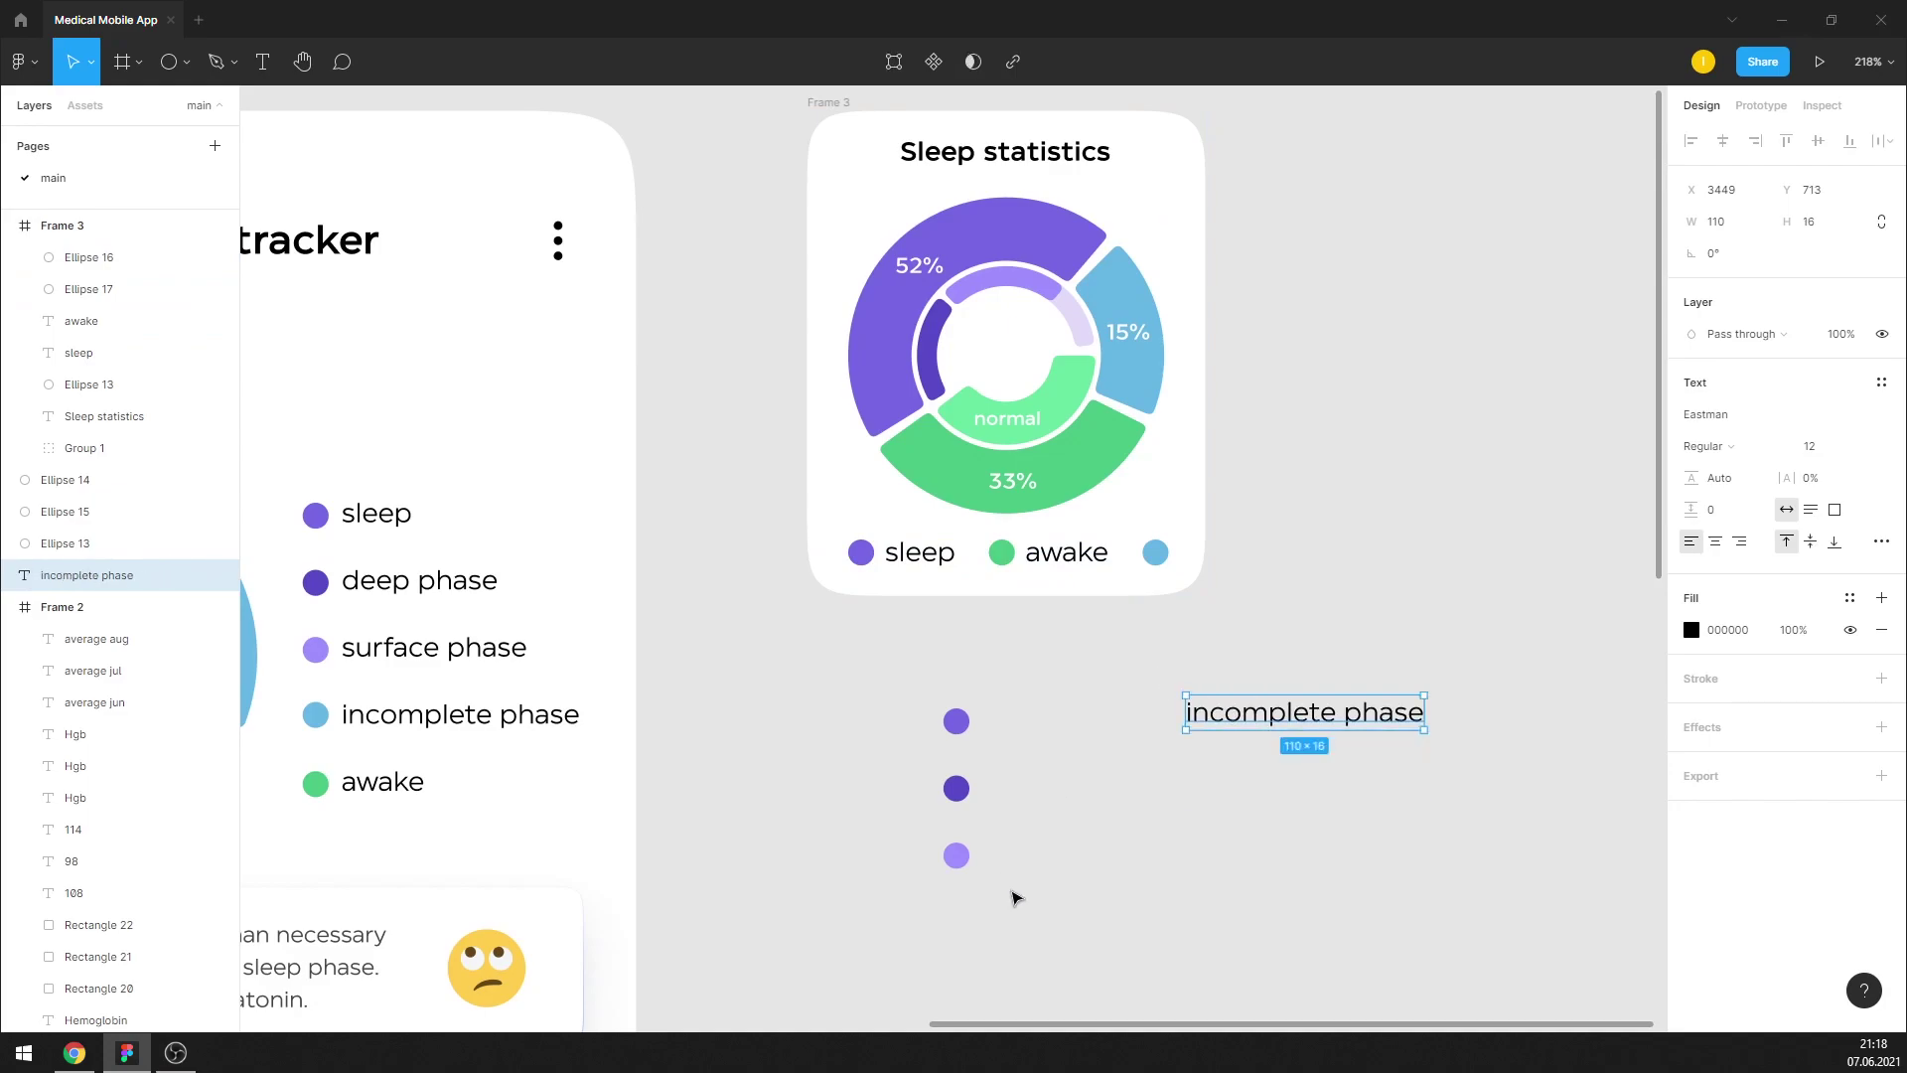
key("ctrl+z")
Place 'incomplete phase' beside the blue dot and nudge it slightly right
mouse_move(1225, 723)
left_mouse_down()
mouse_move(1162, 524)
mouse_move(1195, 555)
mouse_move(1162, 556)
left_mouse_up()
scroll(1160, 564, "up", 5)
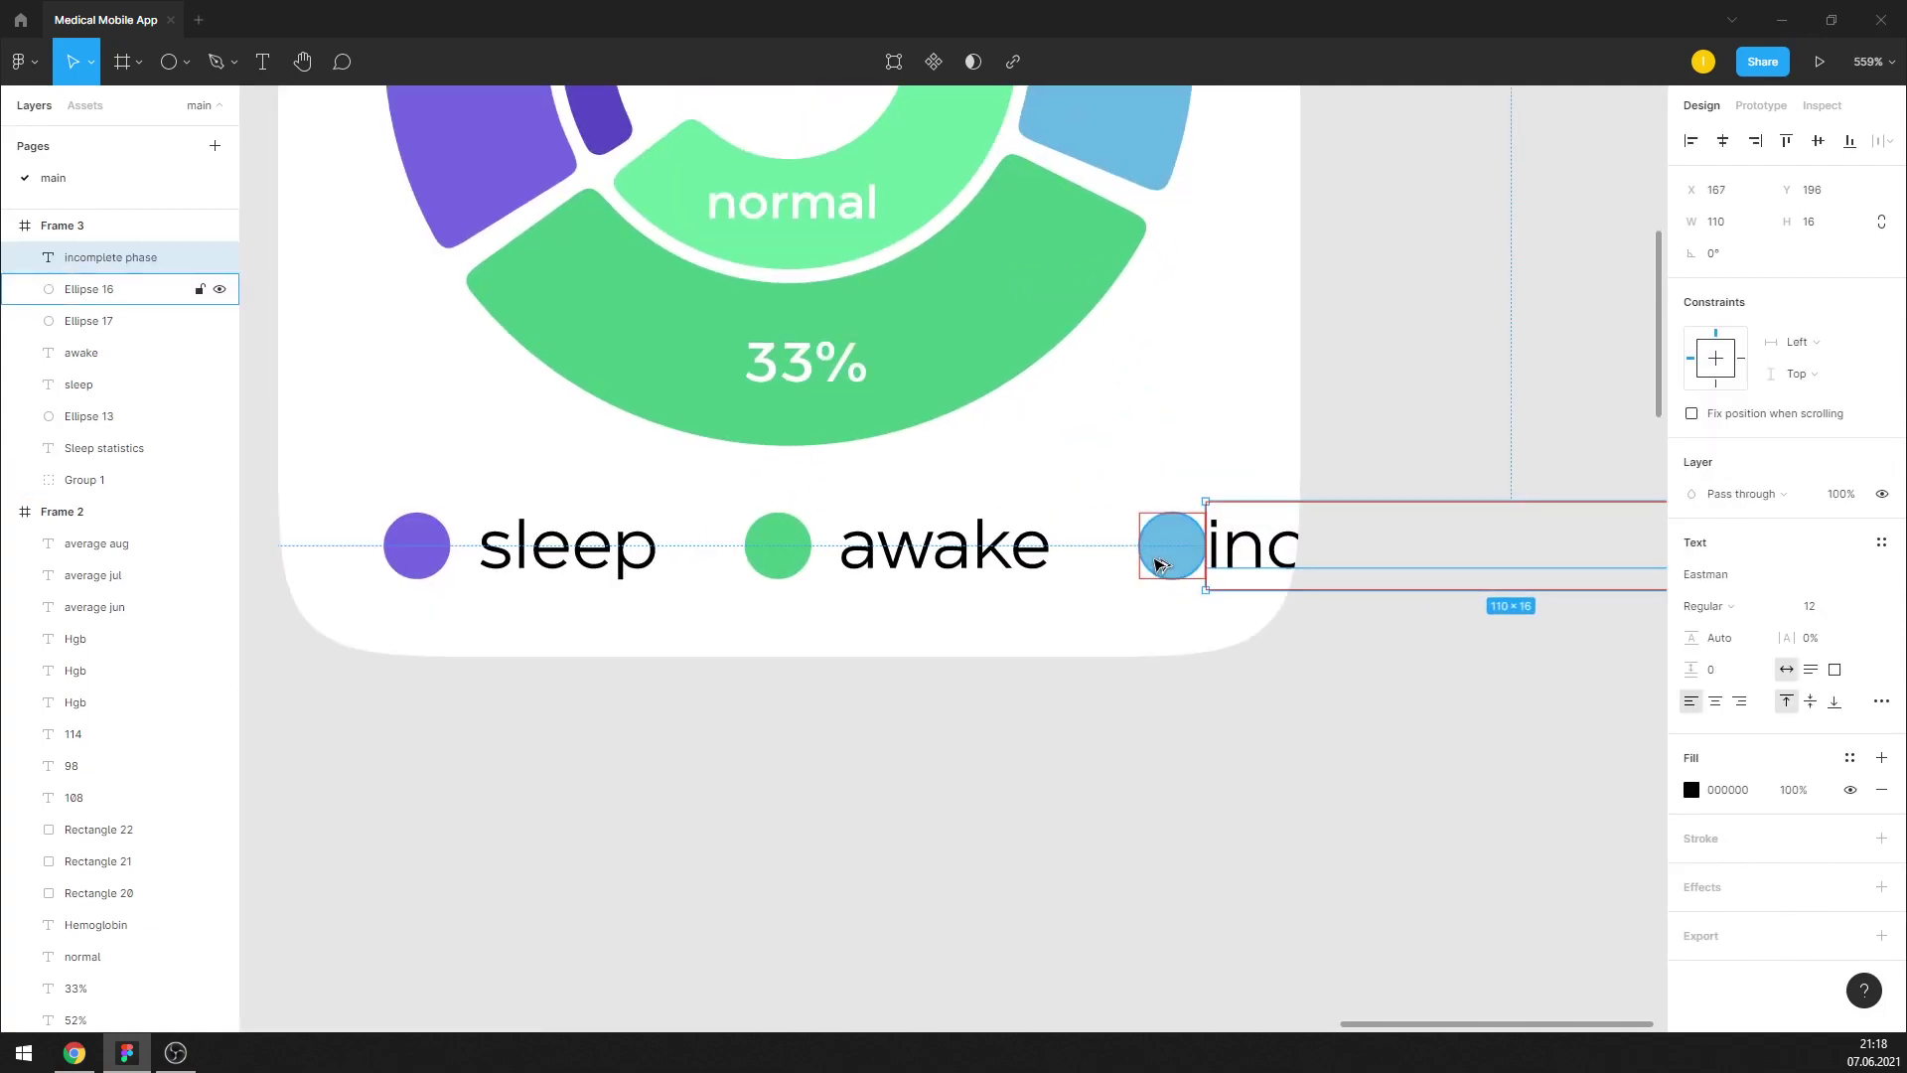
key("Right")
key("Right")
key("Right")
scroll(1160, 564, "down", 3)
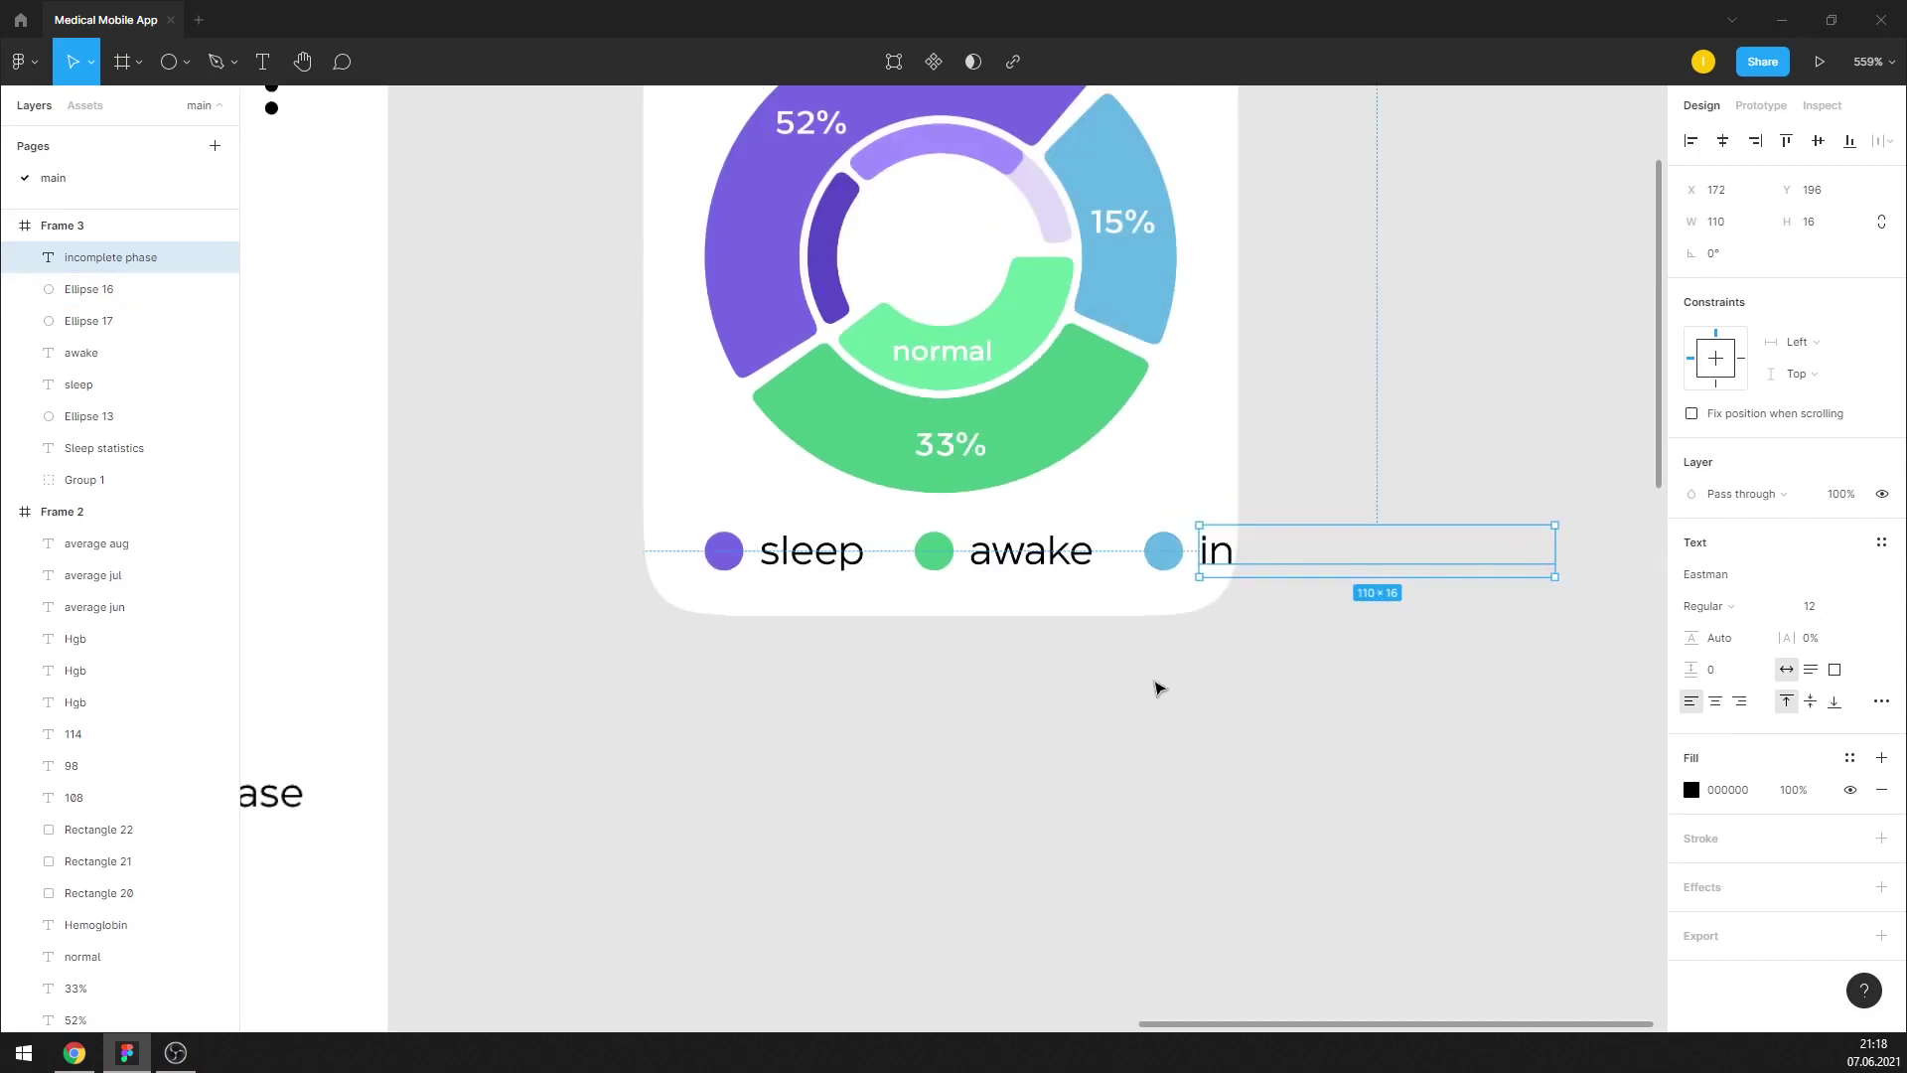
left_click(1158, 685)
scroll(1060, 788, "down", 4)
scroll(952, 677, "up", 1)
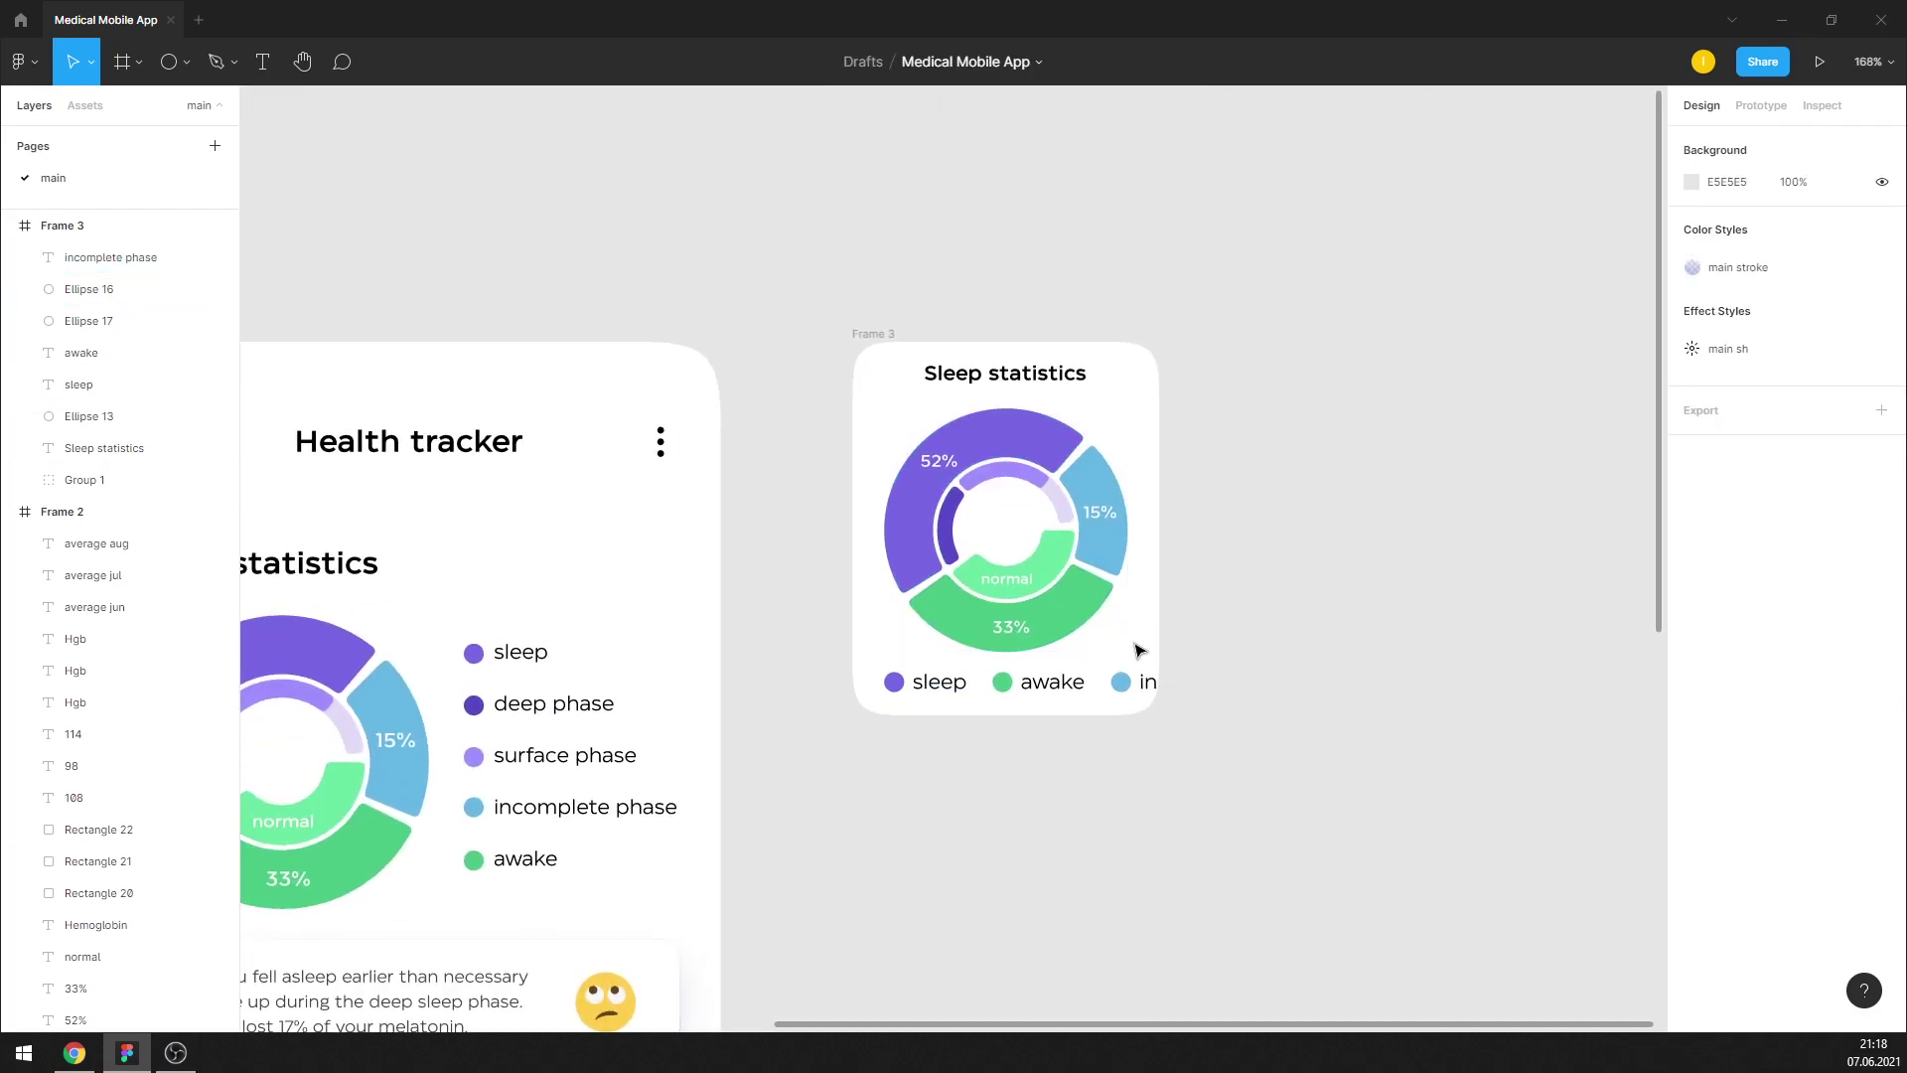
left_click(906, 501)
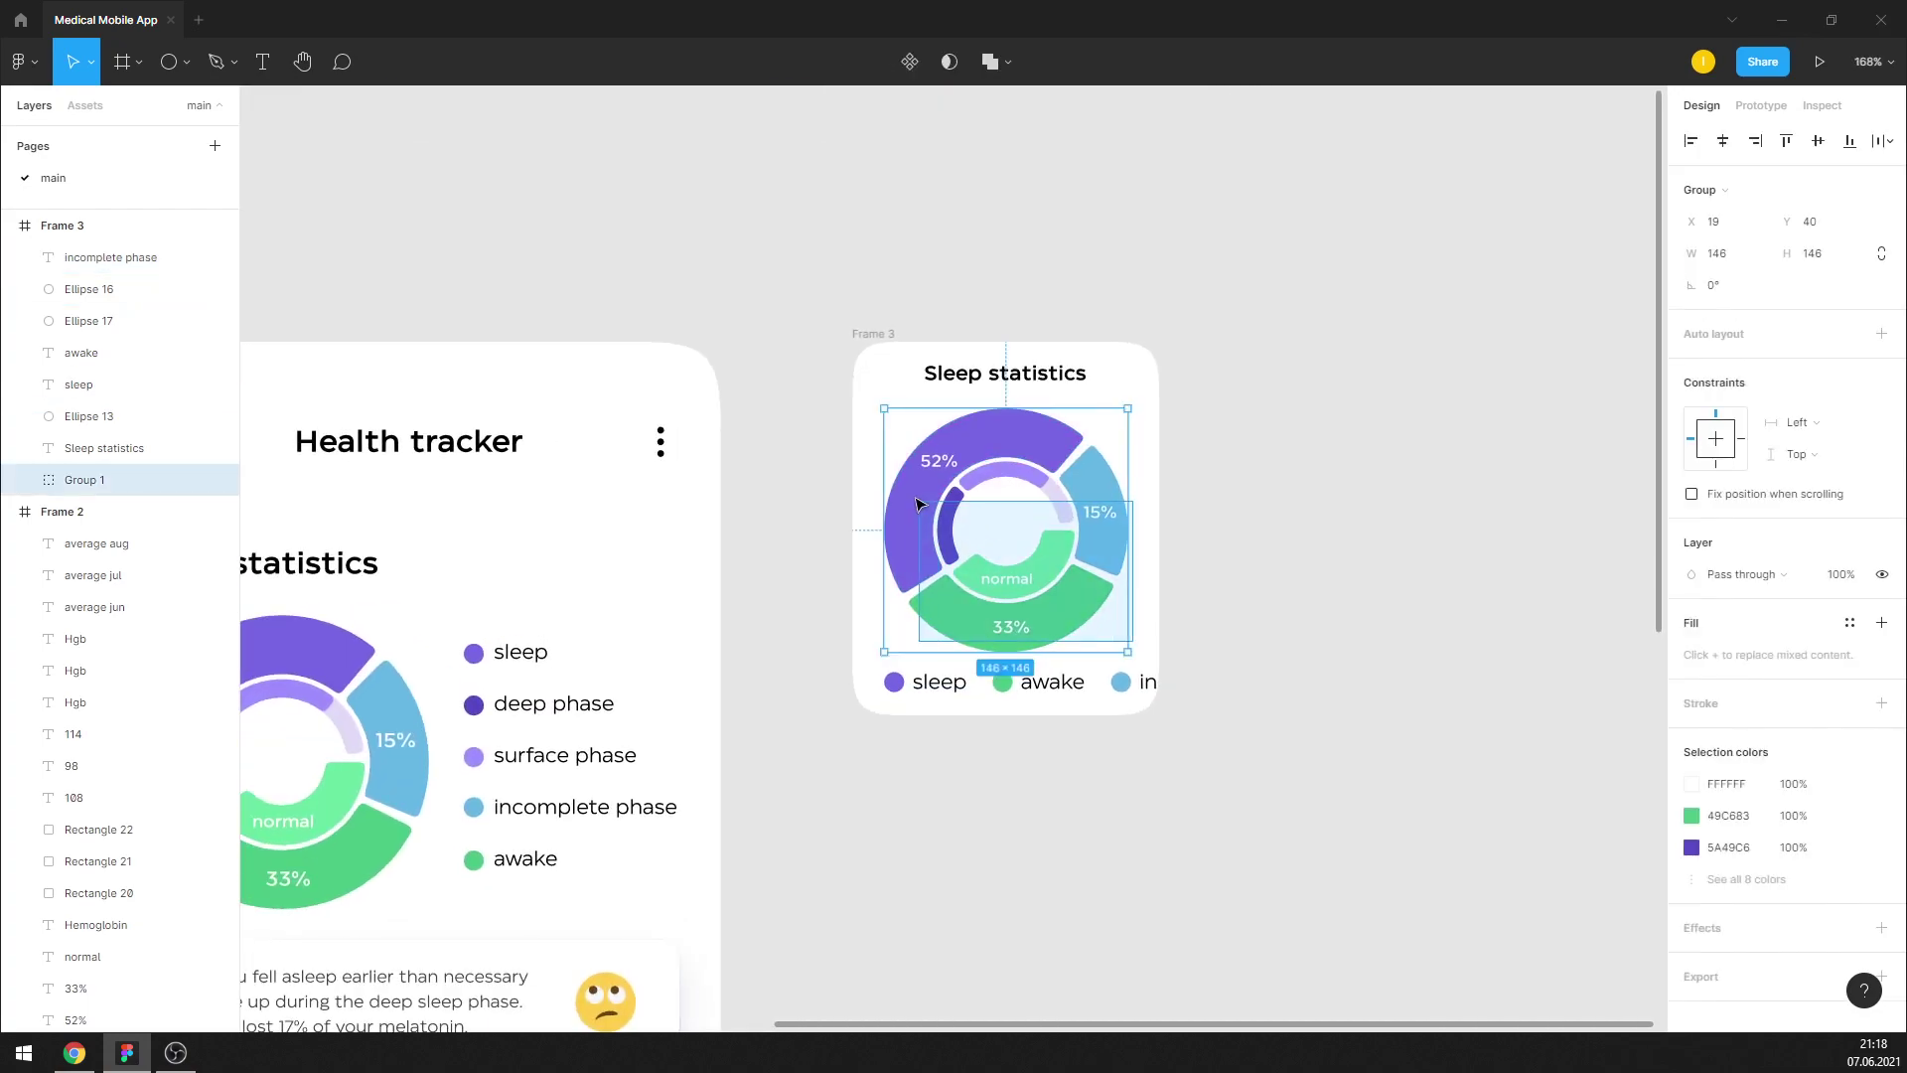
left_click(1271, 512)
scroll(1218, 437, "down", 5)
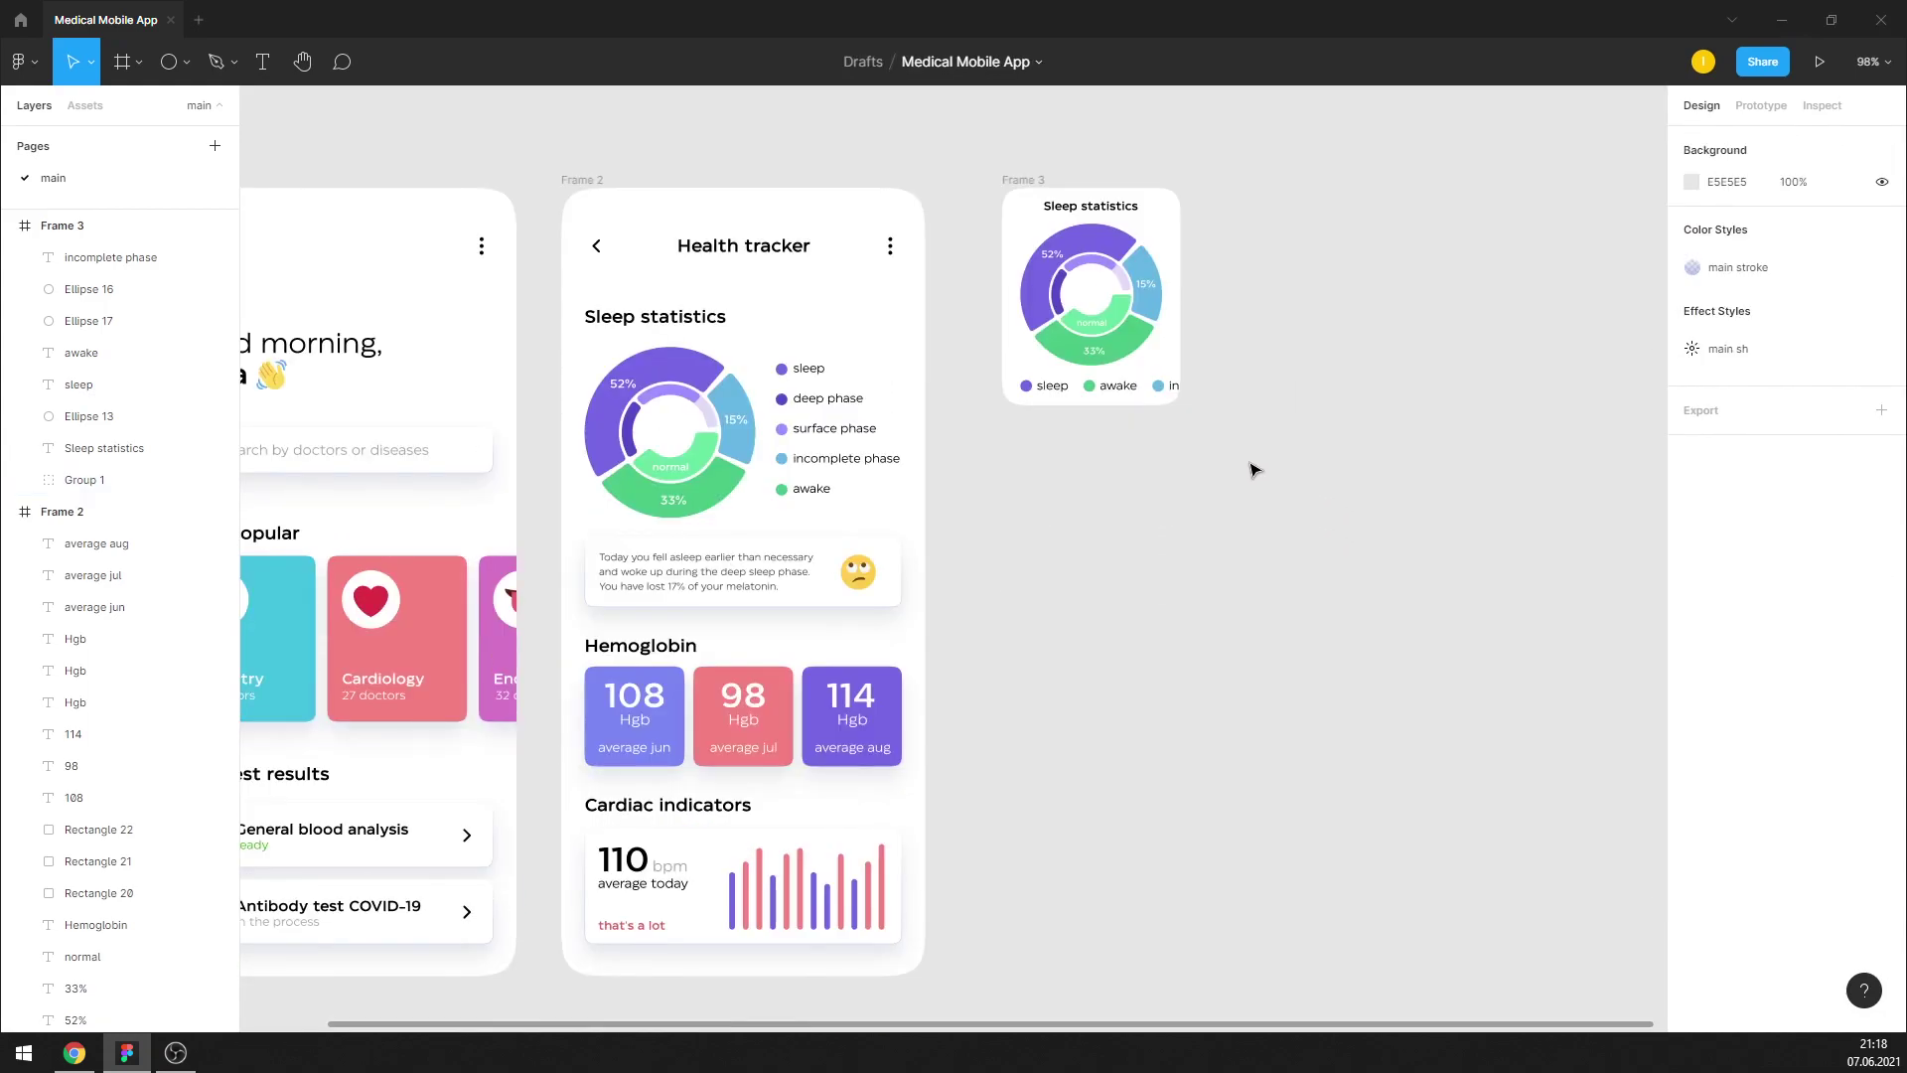
Duplicate the Sleep statistics card below itself and replace the copy's title with 'Hemoglobin'
left_click(1033, 180)
left_click_drag(1033, 180, 1043, 427)
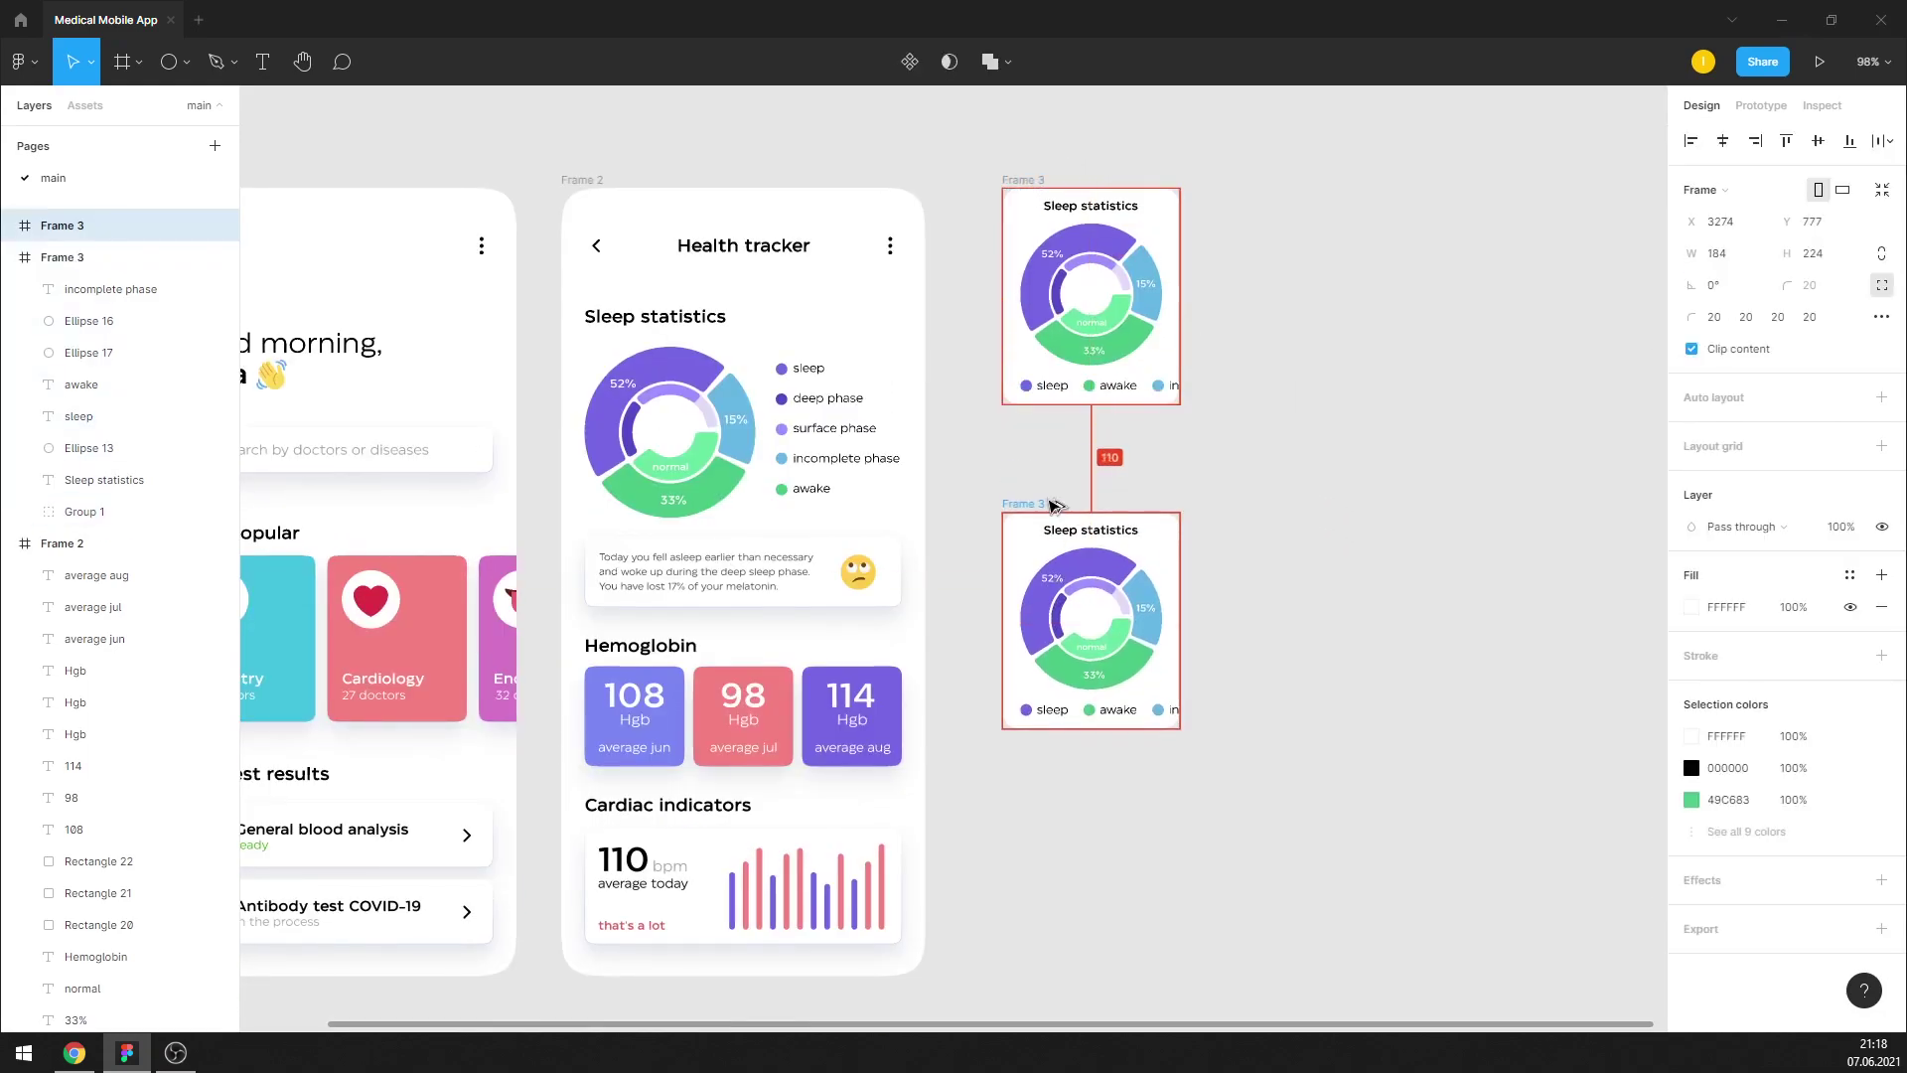
scroll(1291, 521, "up", 2)
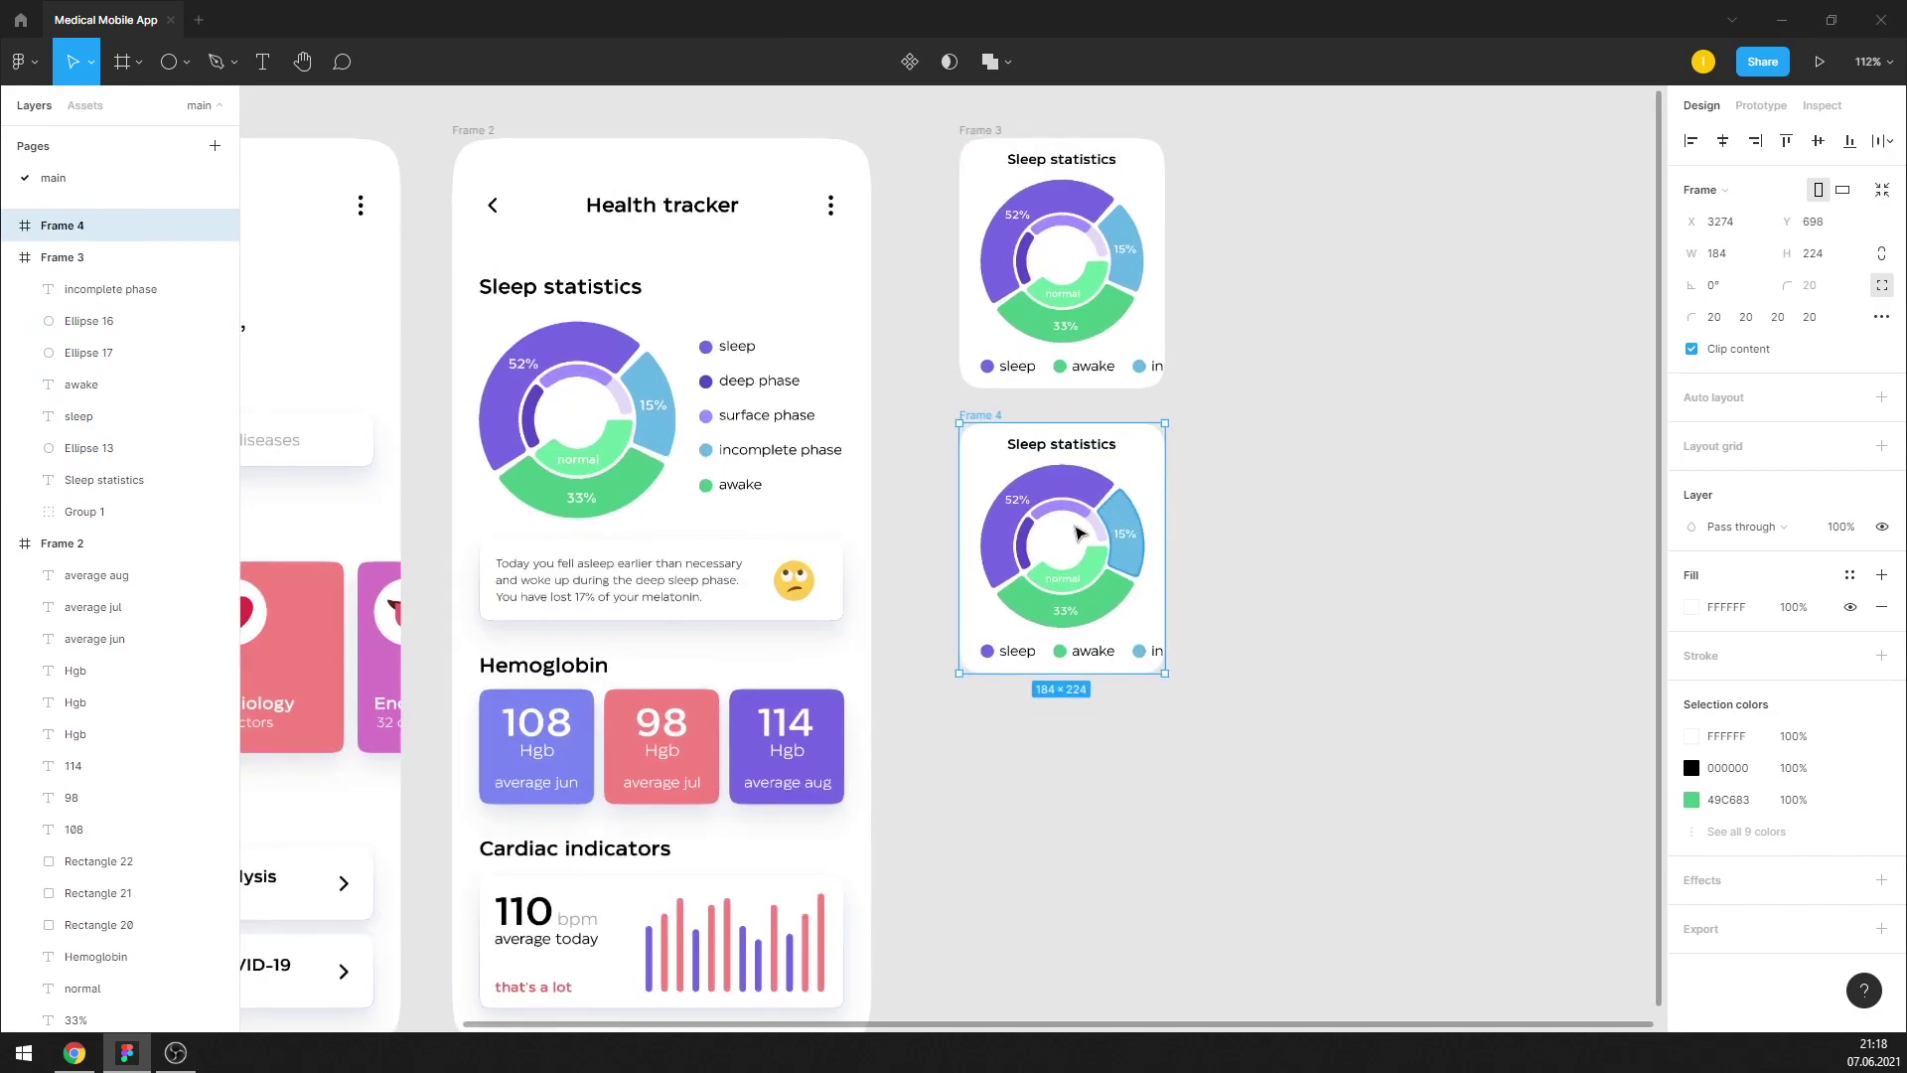
left_click(550, 681)
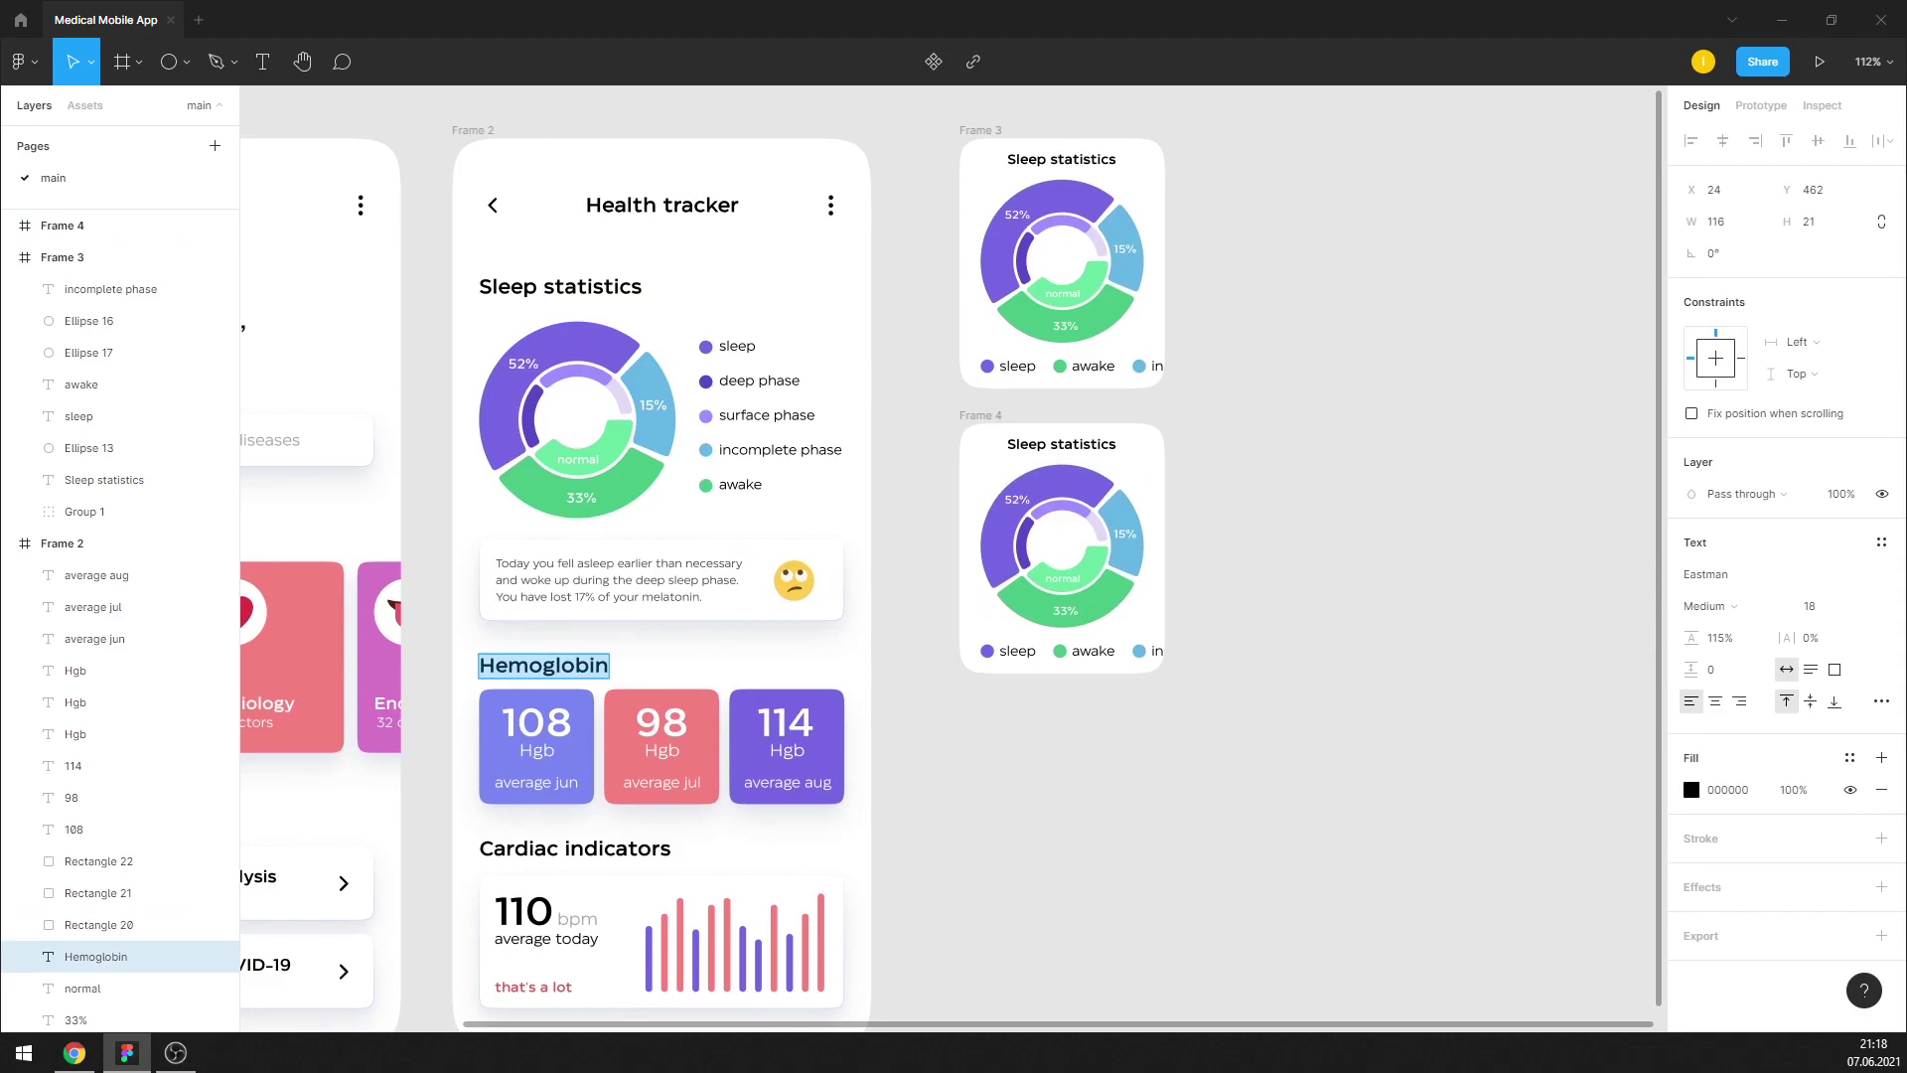
scroll(1023, 446, "up", 2)
double_click(1063, 444)
type("Hemoglobin")
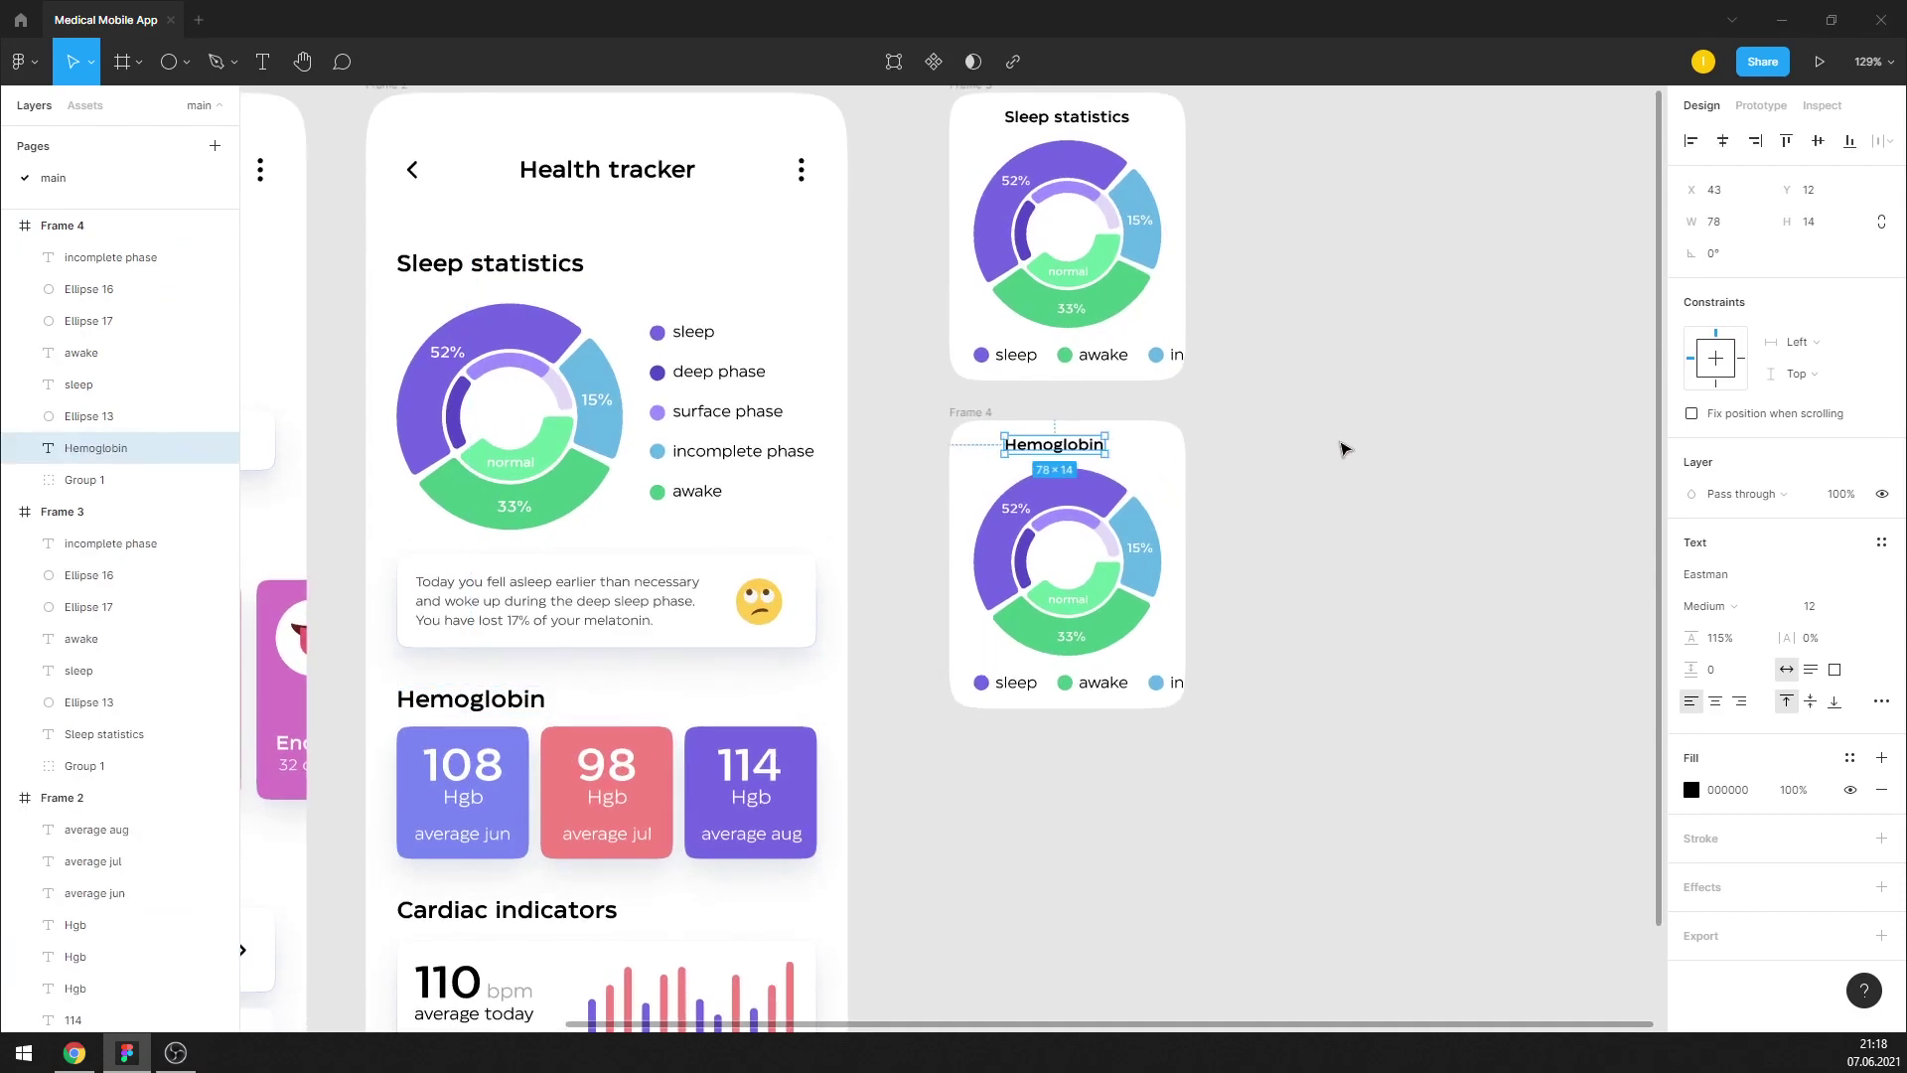
Centre the Hemoglobin title horizontally and delete the copied chart and legend
left_click(1346, 443)
left_click(1110, 446)
left_click(1721, 144)
left_click(1575, 281)
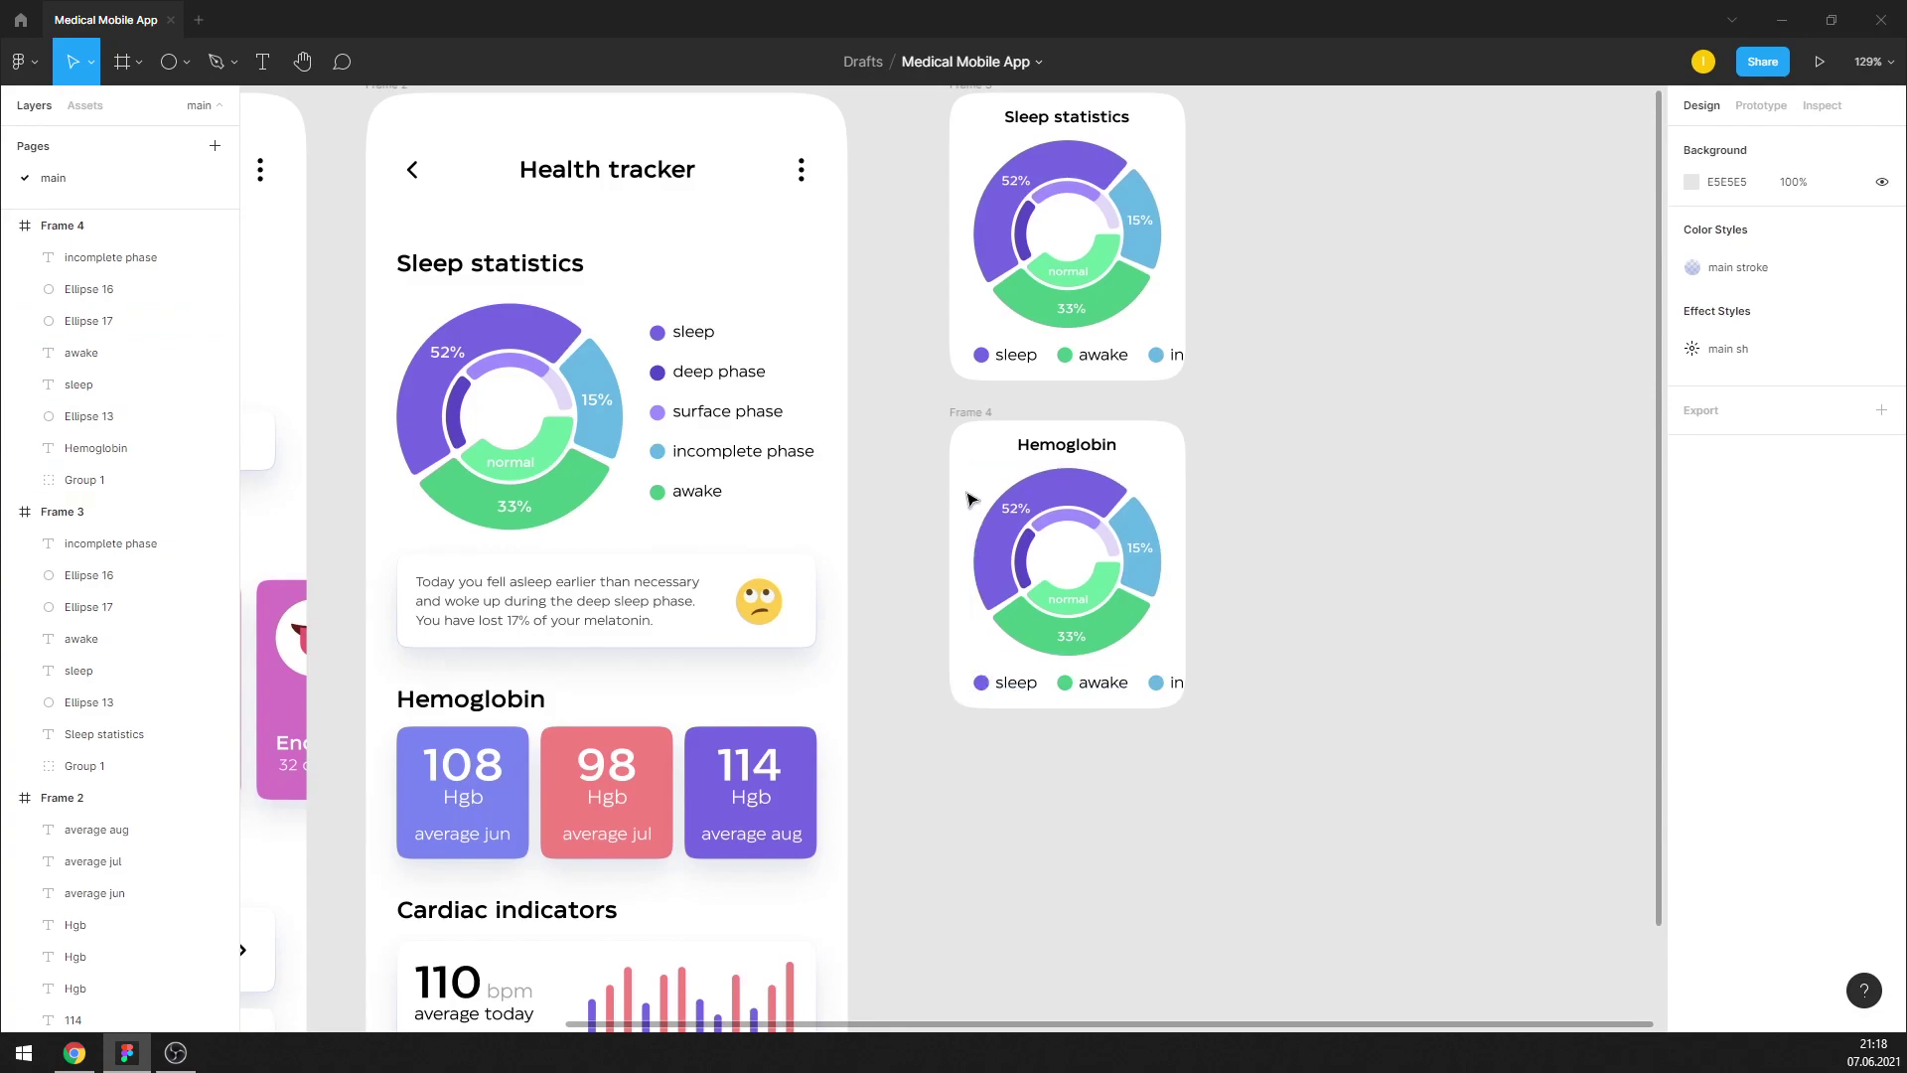
left_click_drag(968, 475, 1228, 712)
key("Delete")
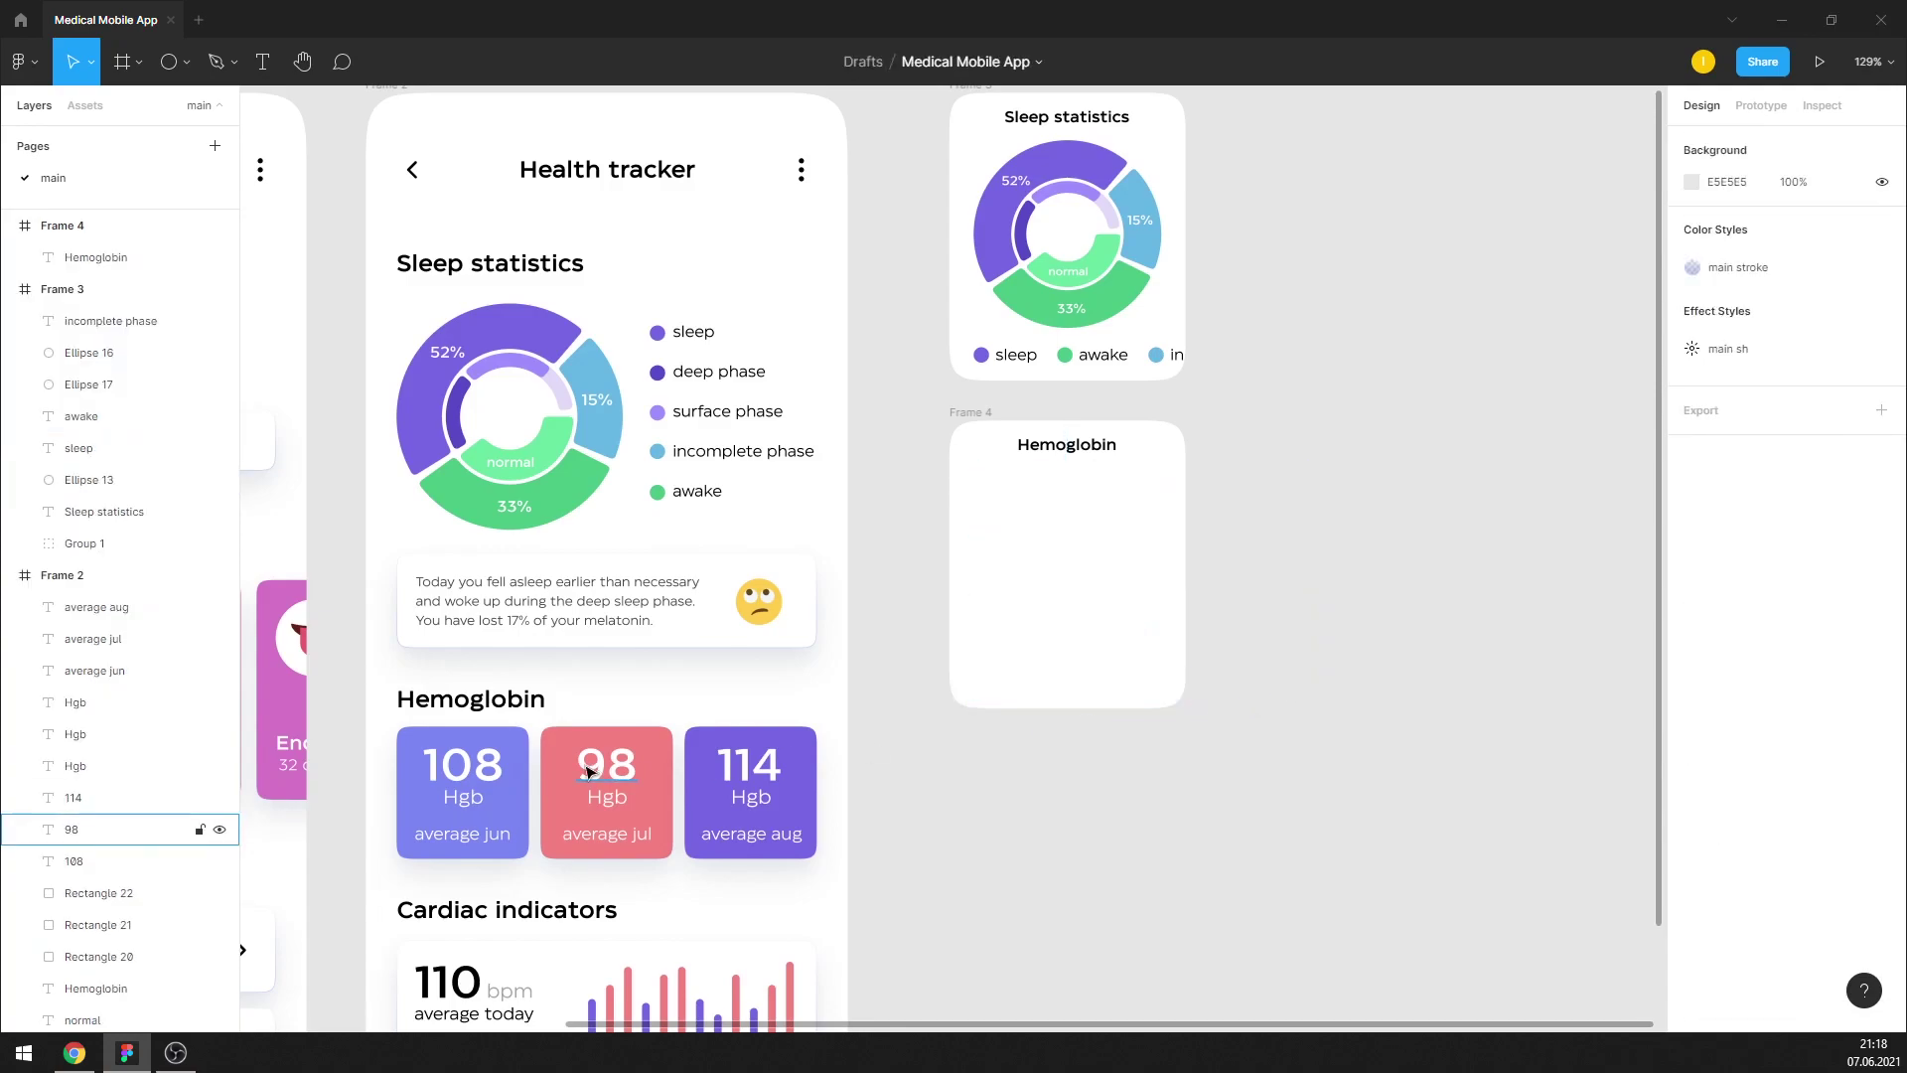
Group the three Hemoglobin value cards and enlarge the group proportionally
mouse_move(830, 853)
left_mouse_down()
mouse_move(427, 745)
mouse_move(994, 526)
left_mouse_up()
key("ctrl+g")
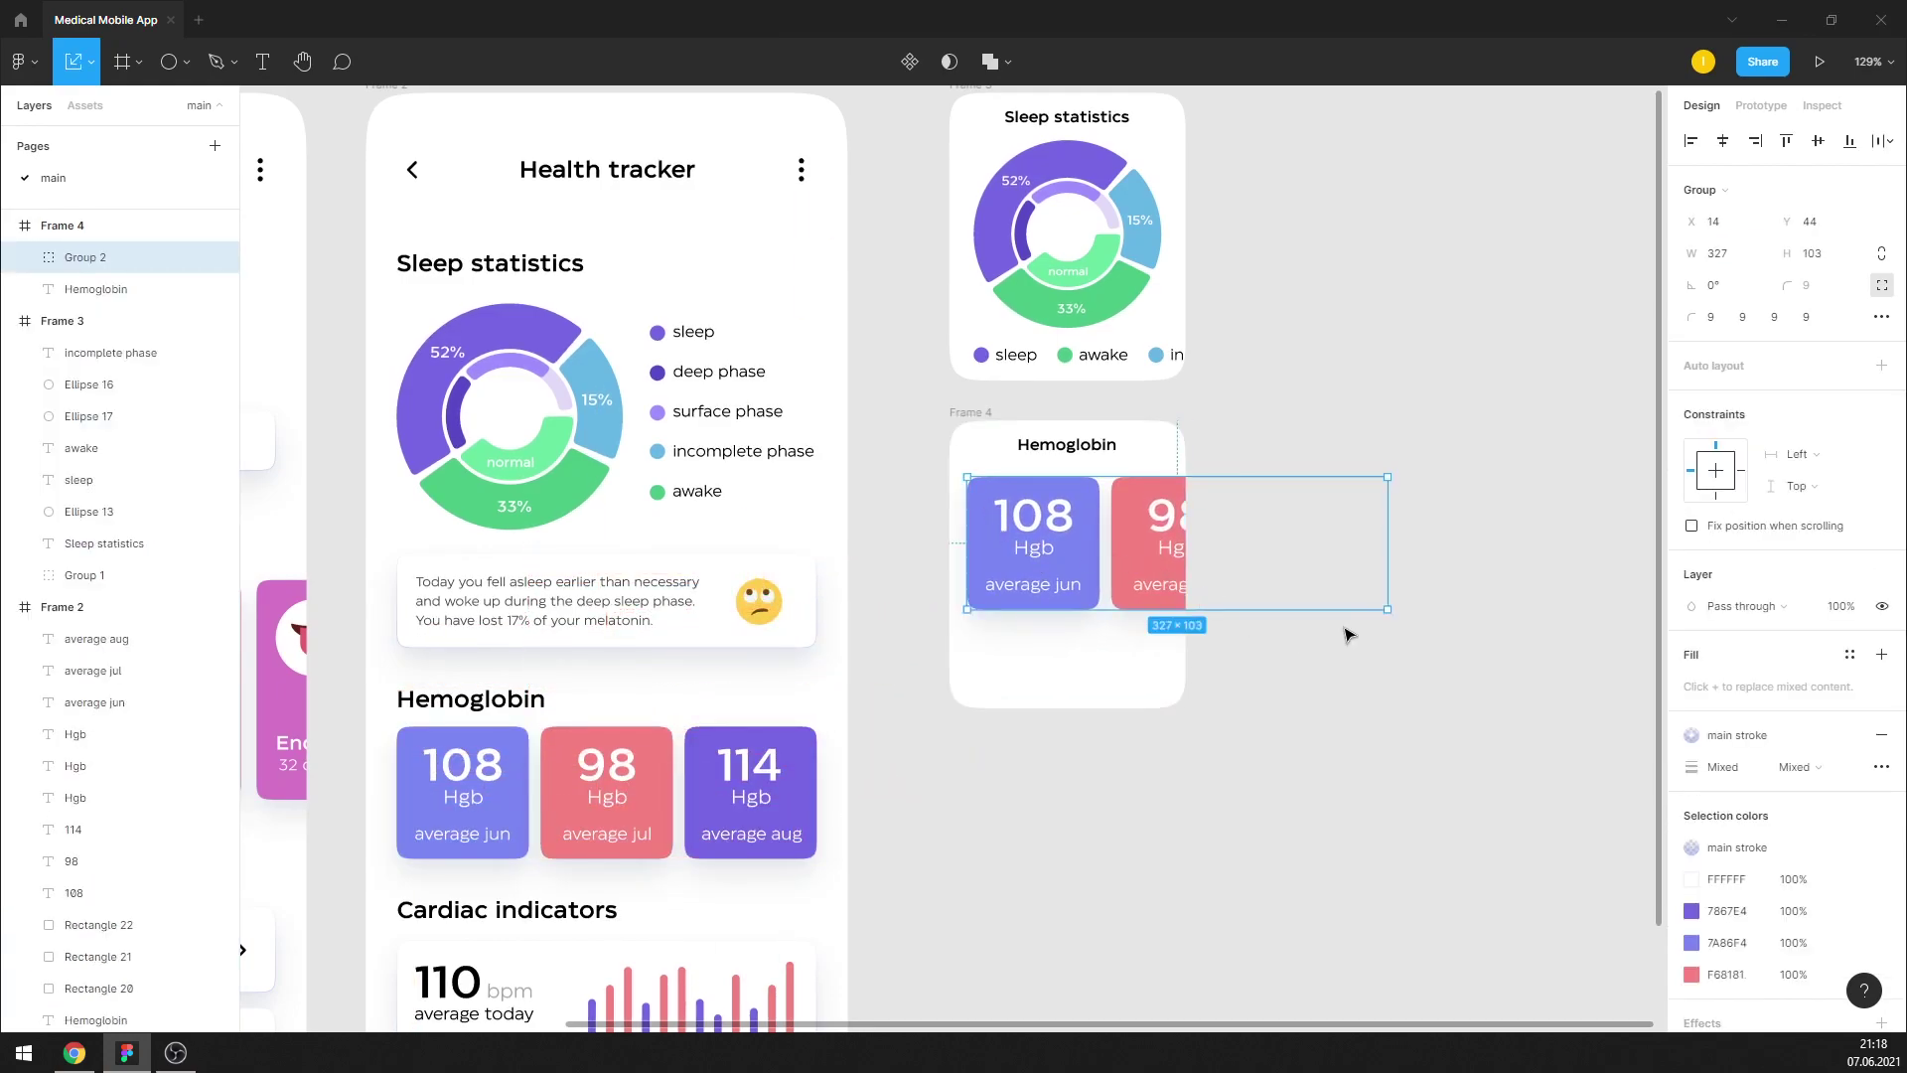
mouse_move(1390, 613)
left_mouse_down()
mouse_move(1474, 673)
mouse_move(1417, 642)
left_mouse_up()
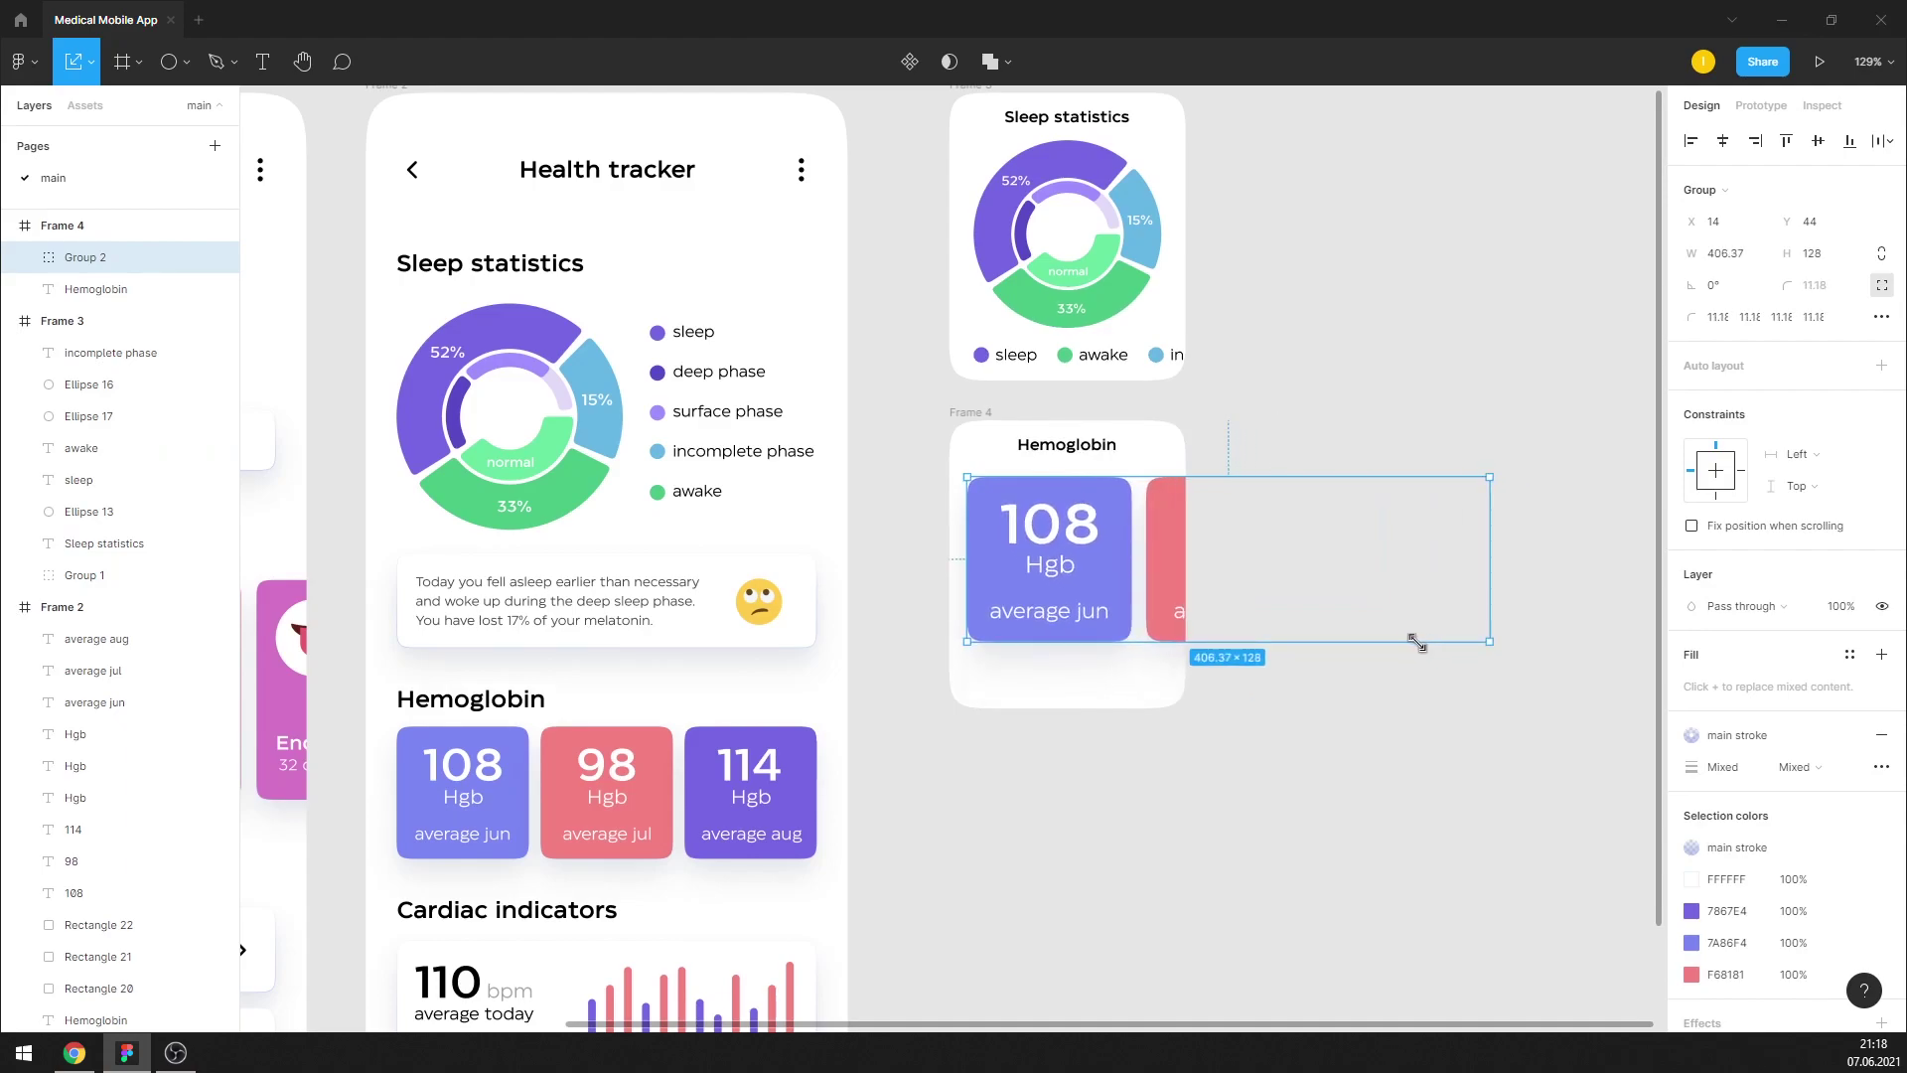
scroll(1098, 489, "up", 1)
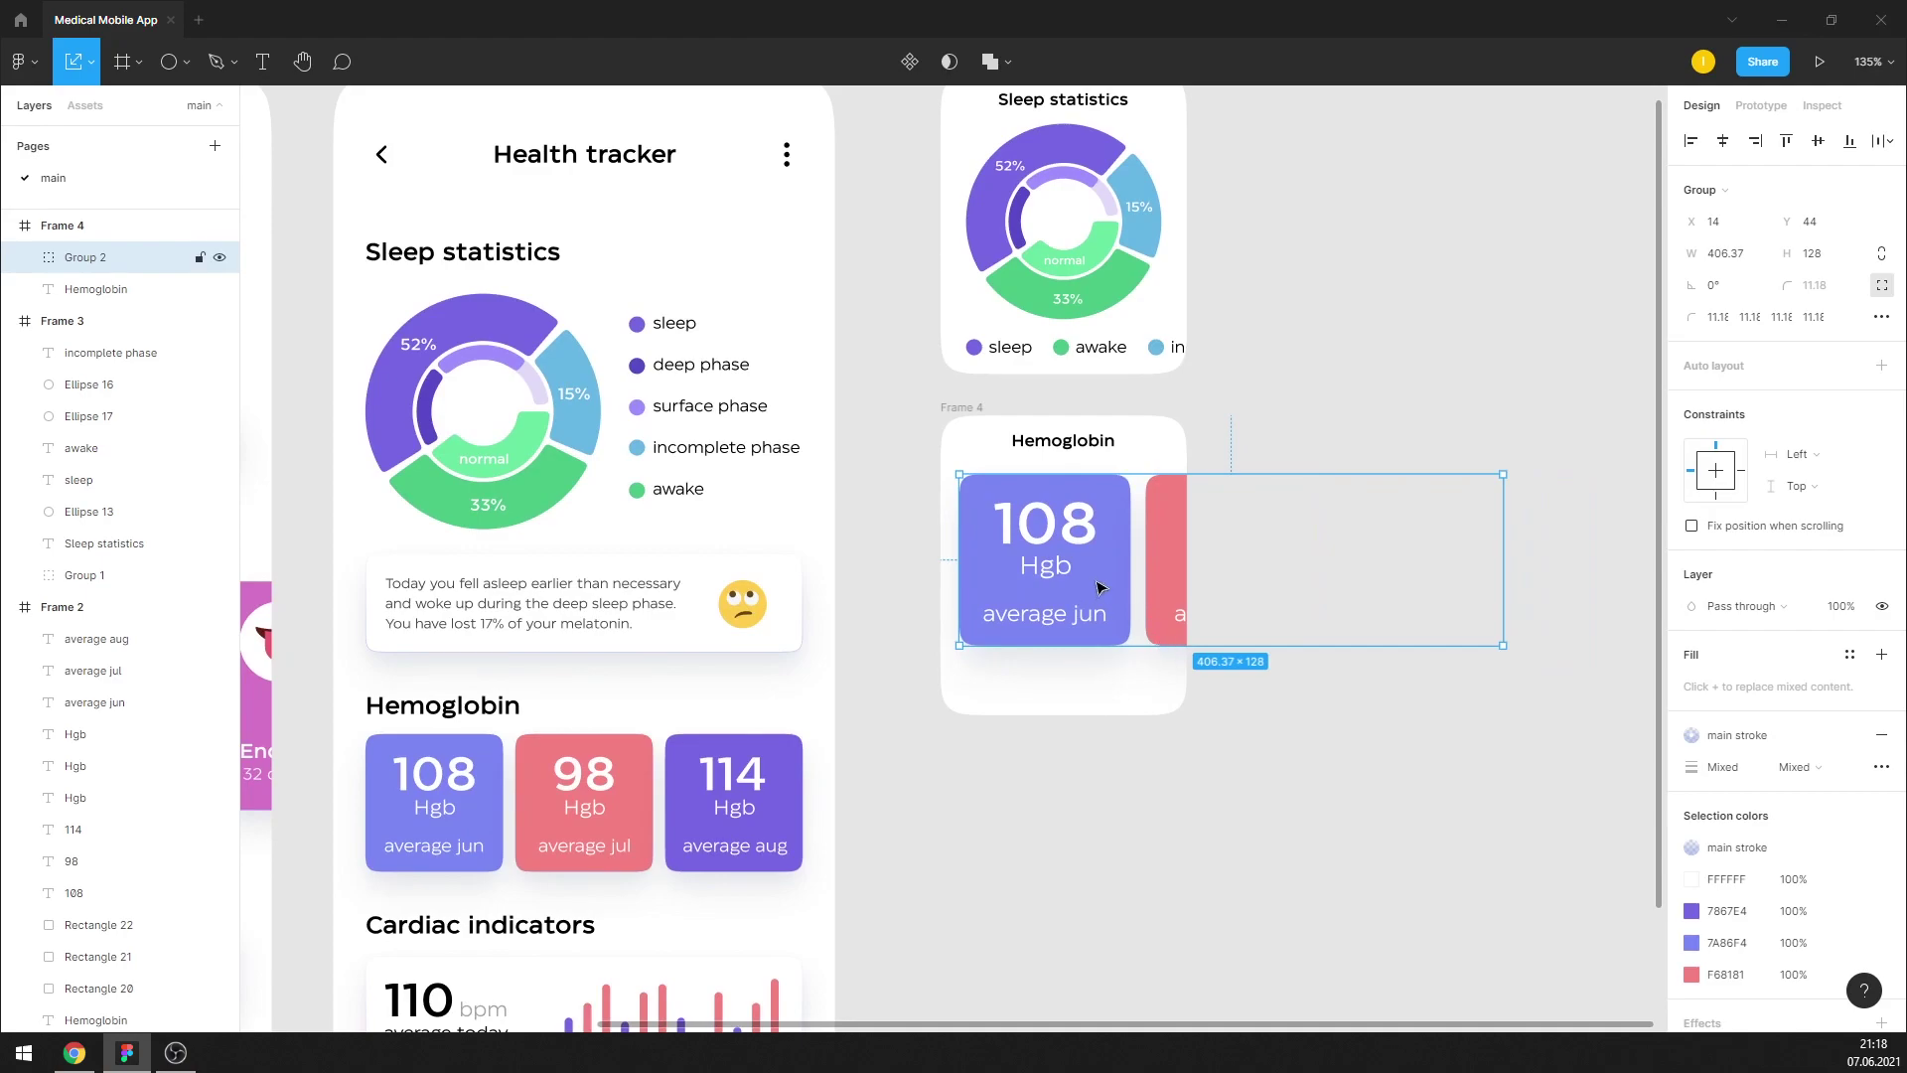
scroll(1100, 587, "up", 1)
Turn off Clip content on the Hemoglobin widget frame so the whole card group shows
left_click(1092, 519)
left_click(1117, 179)
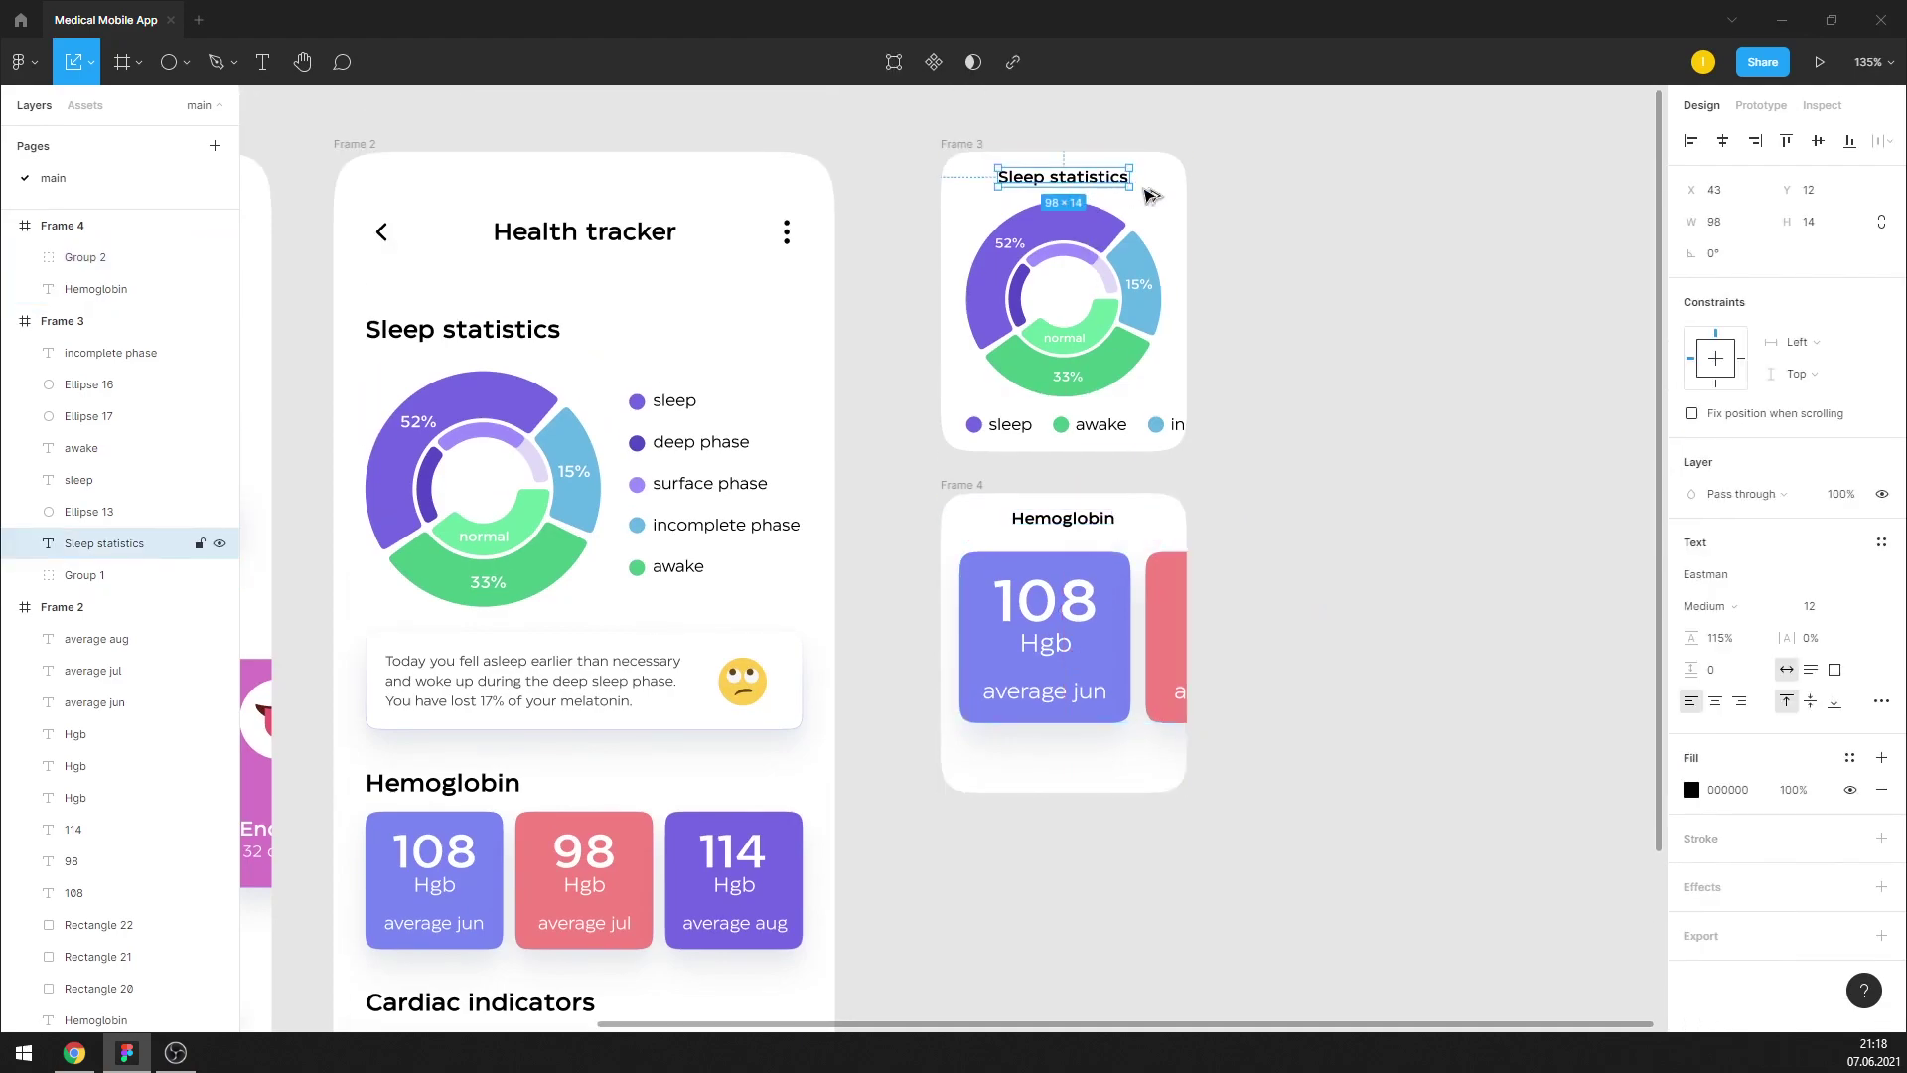
left_click(1291, 561)
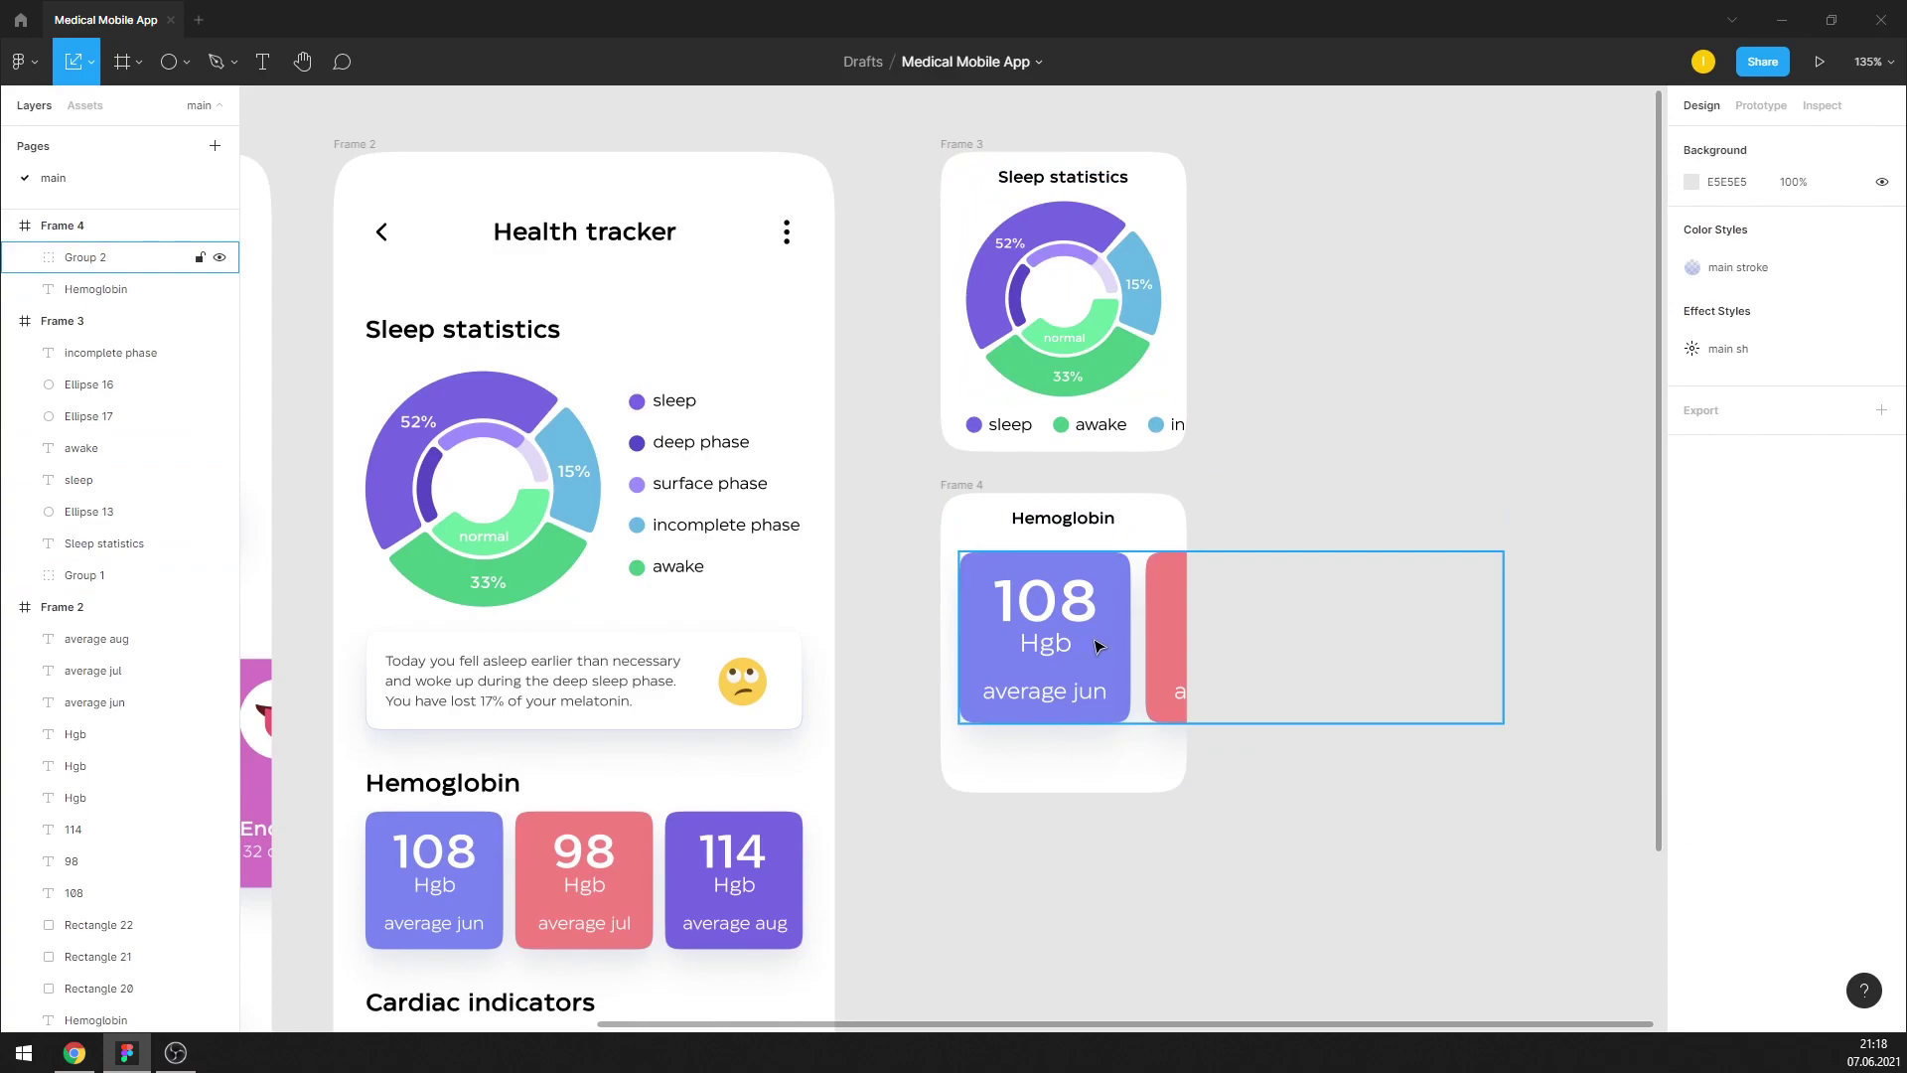
left_click(1099, 647)
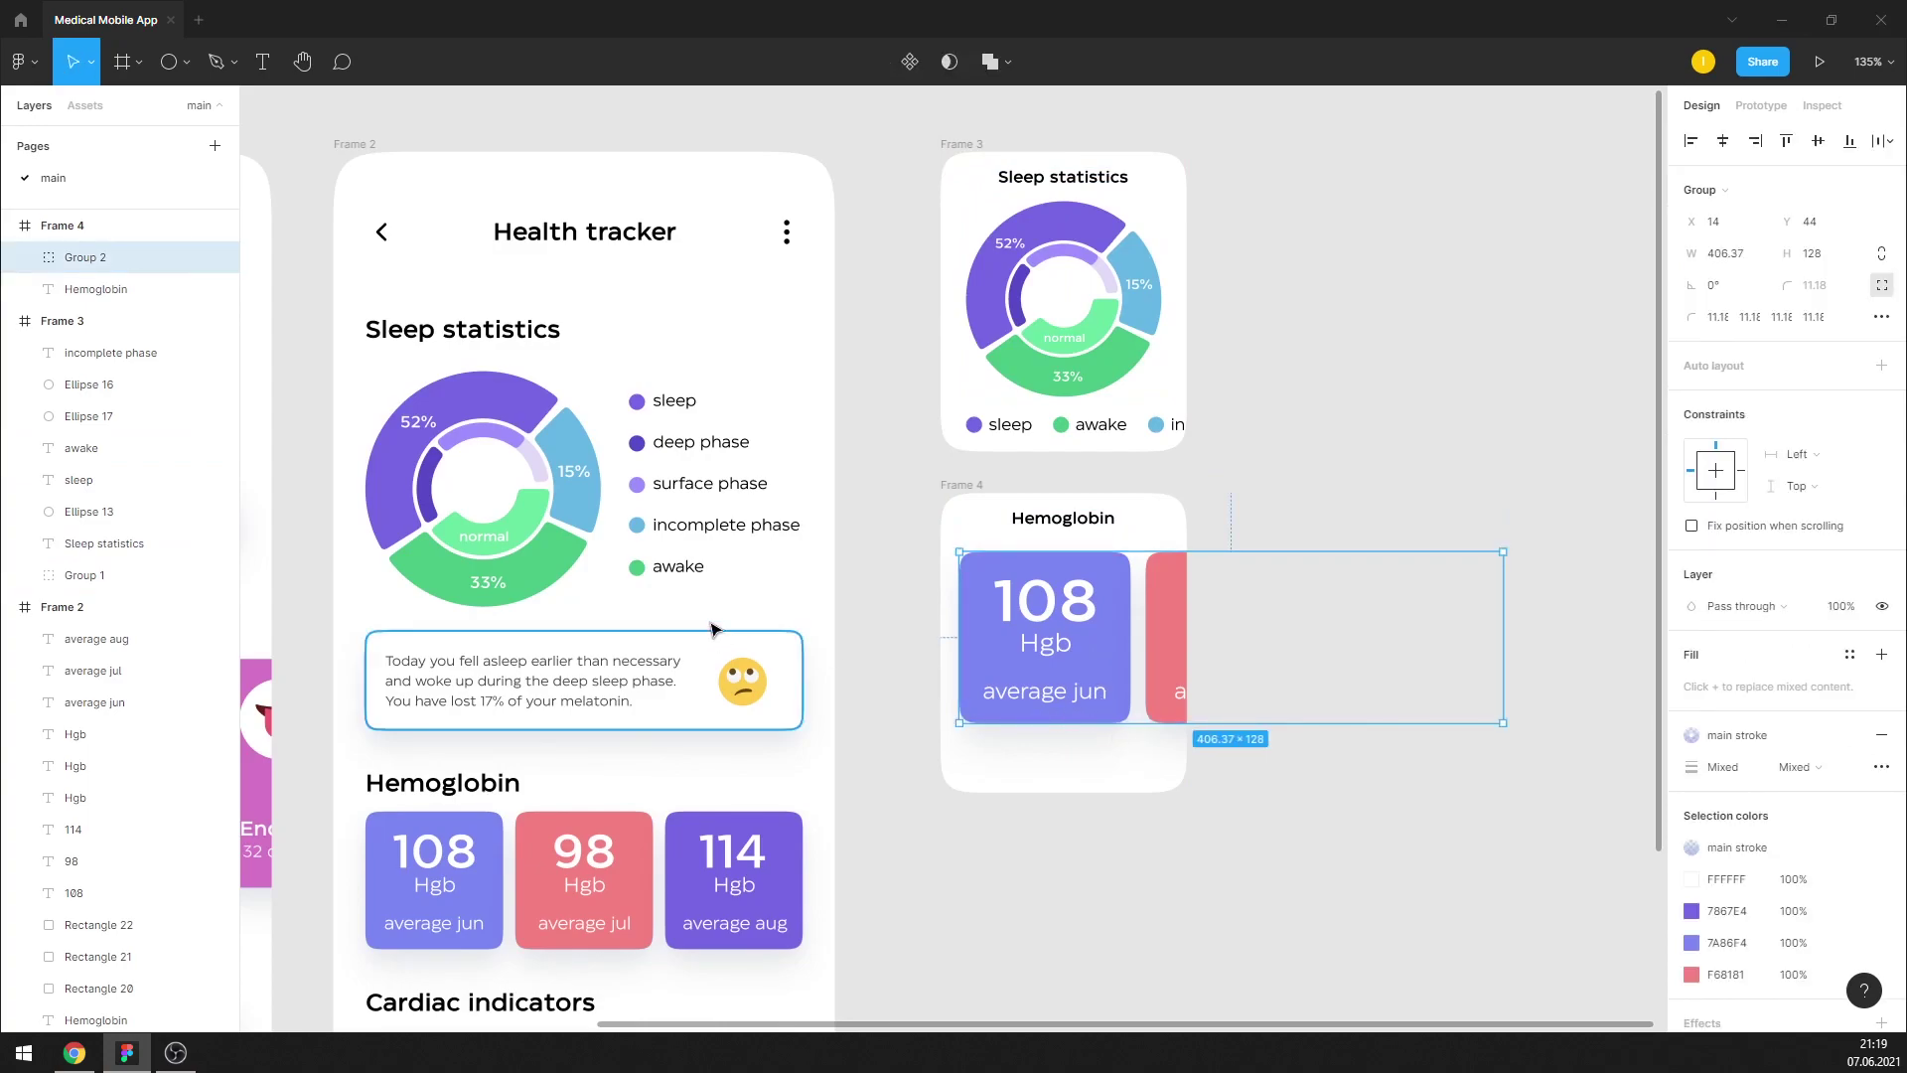
left_click(25, 257)
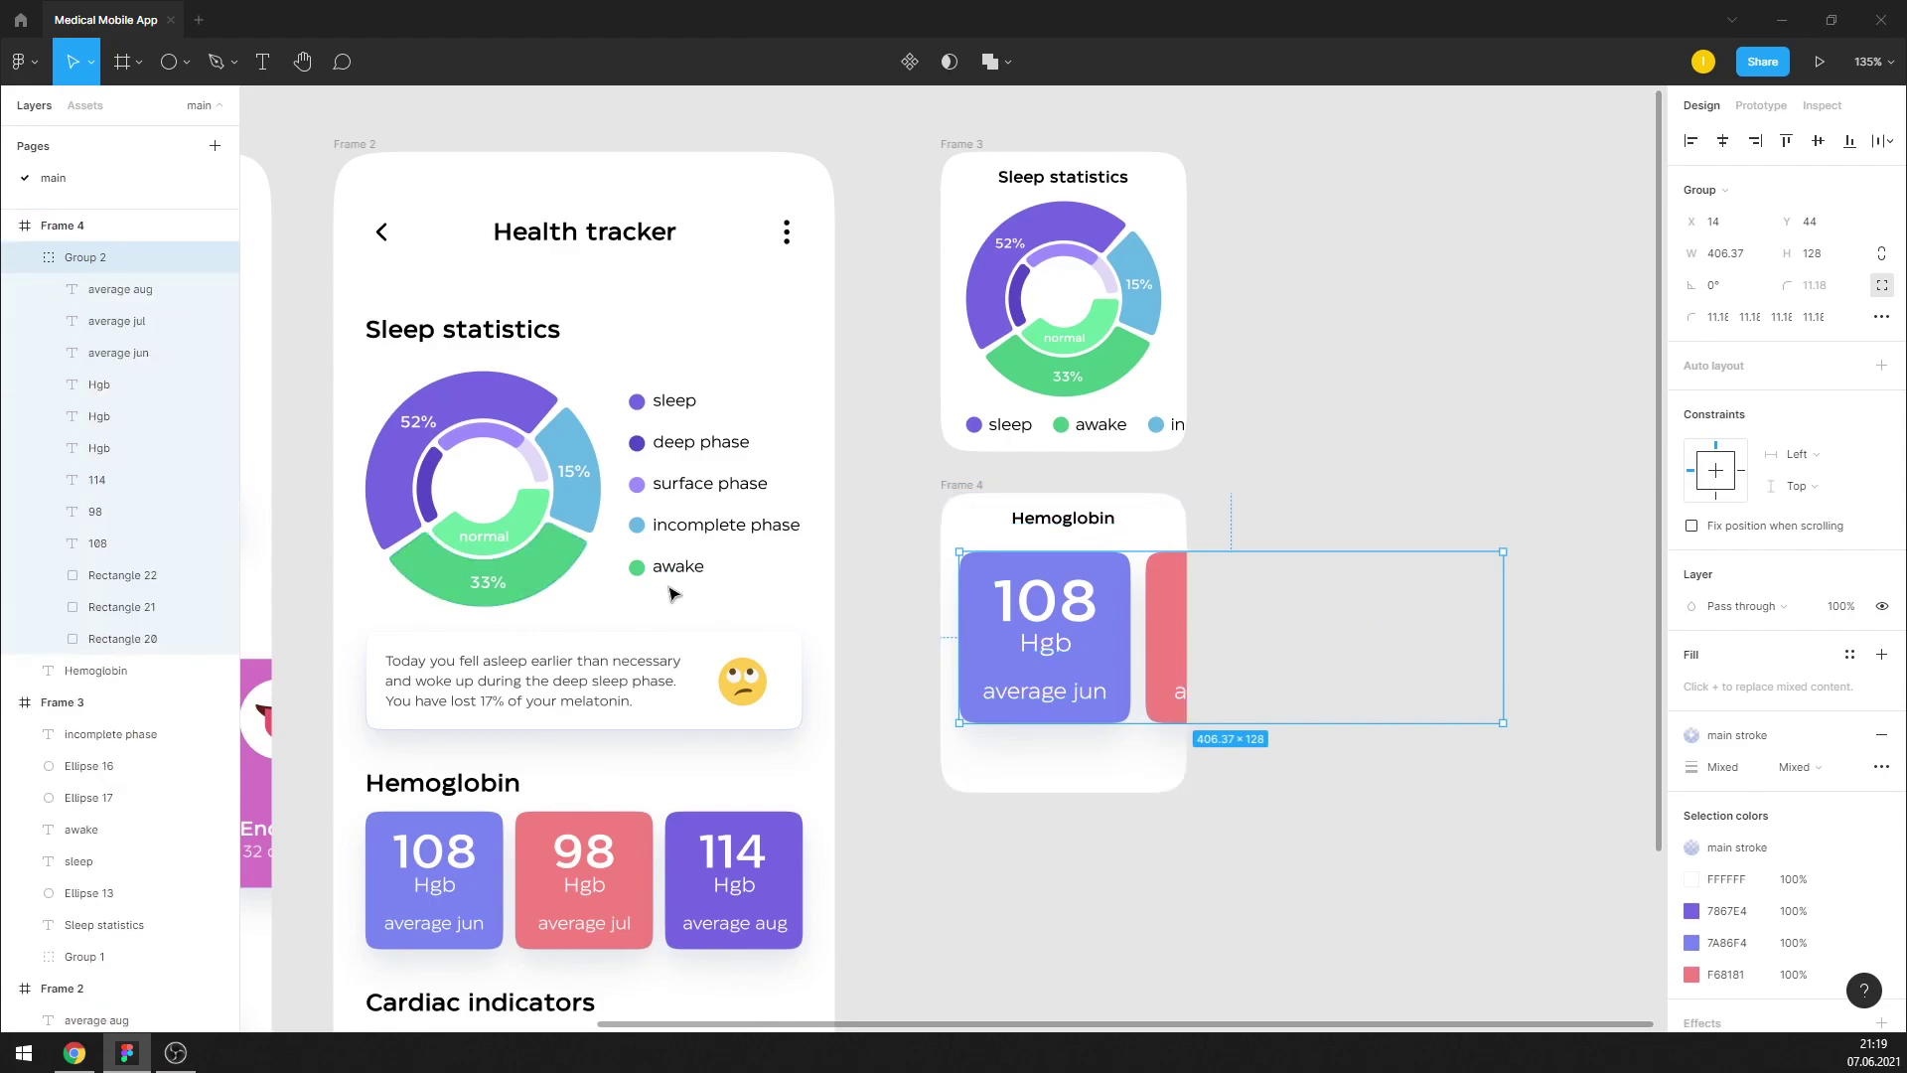
key("Escape")
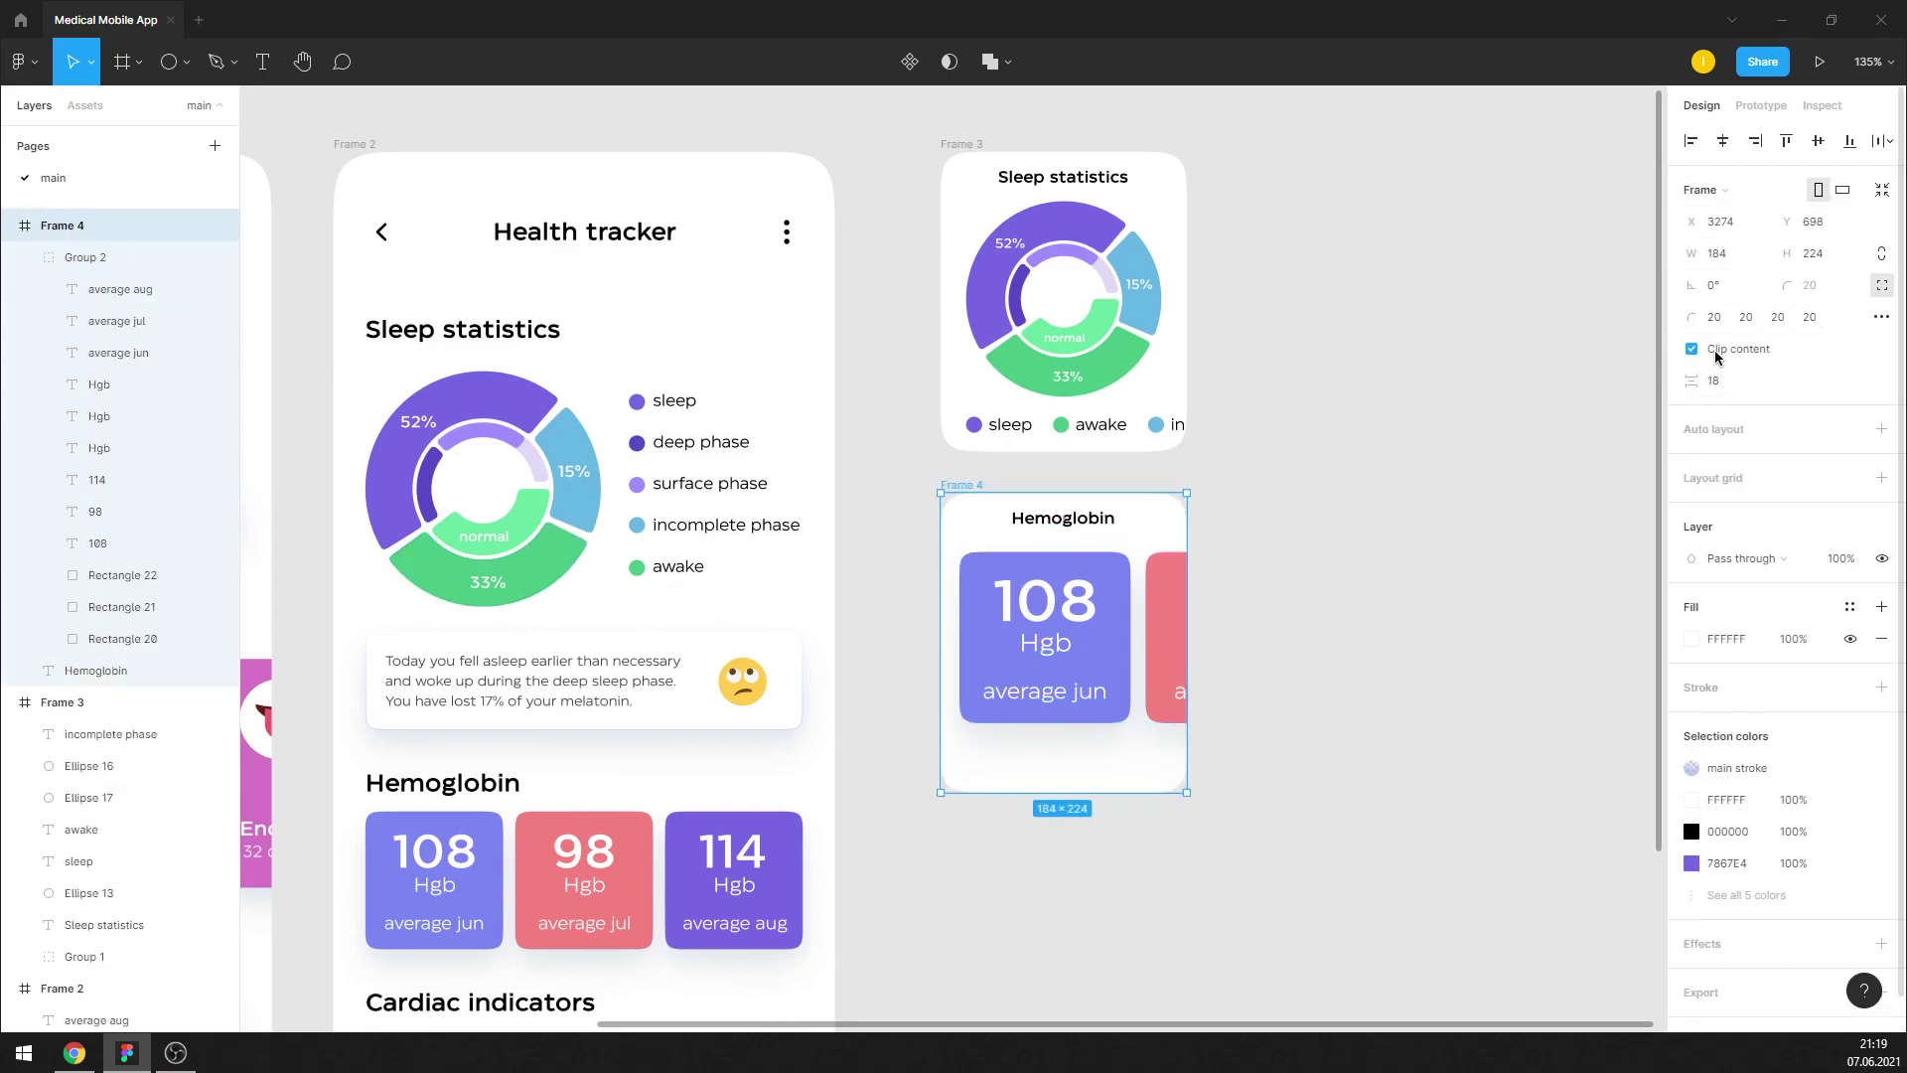
left_click(1716, 358)
left_click(1404, 532)
Ungroup the hemoglobin cards and delete the 114 August card
right_click(1170, 615)
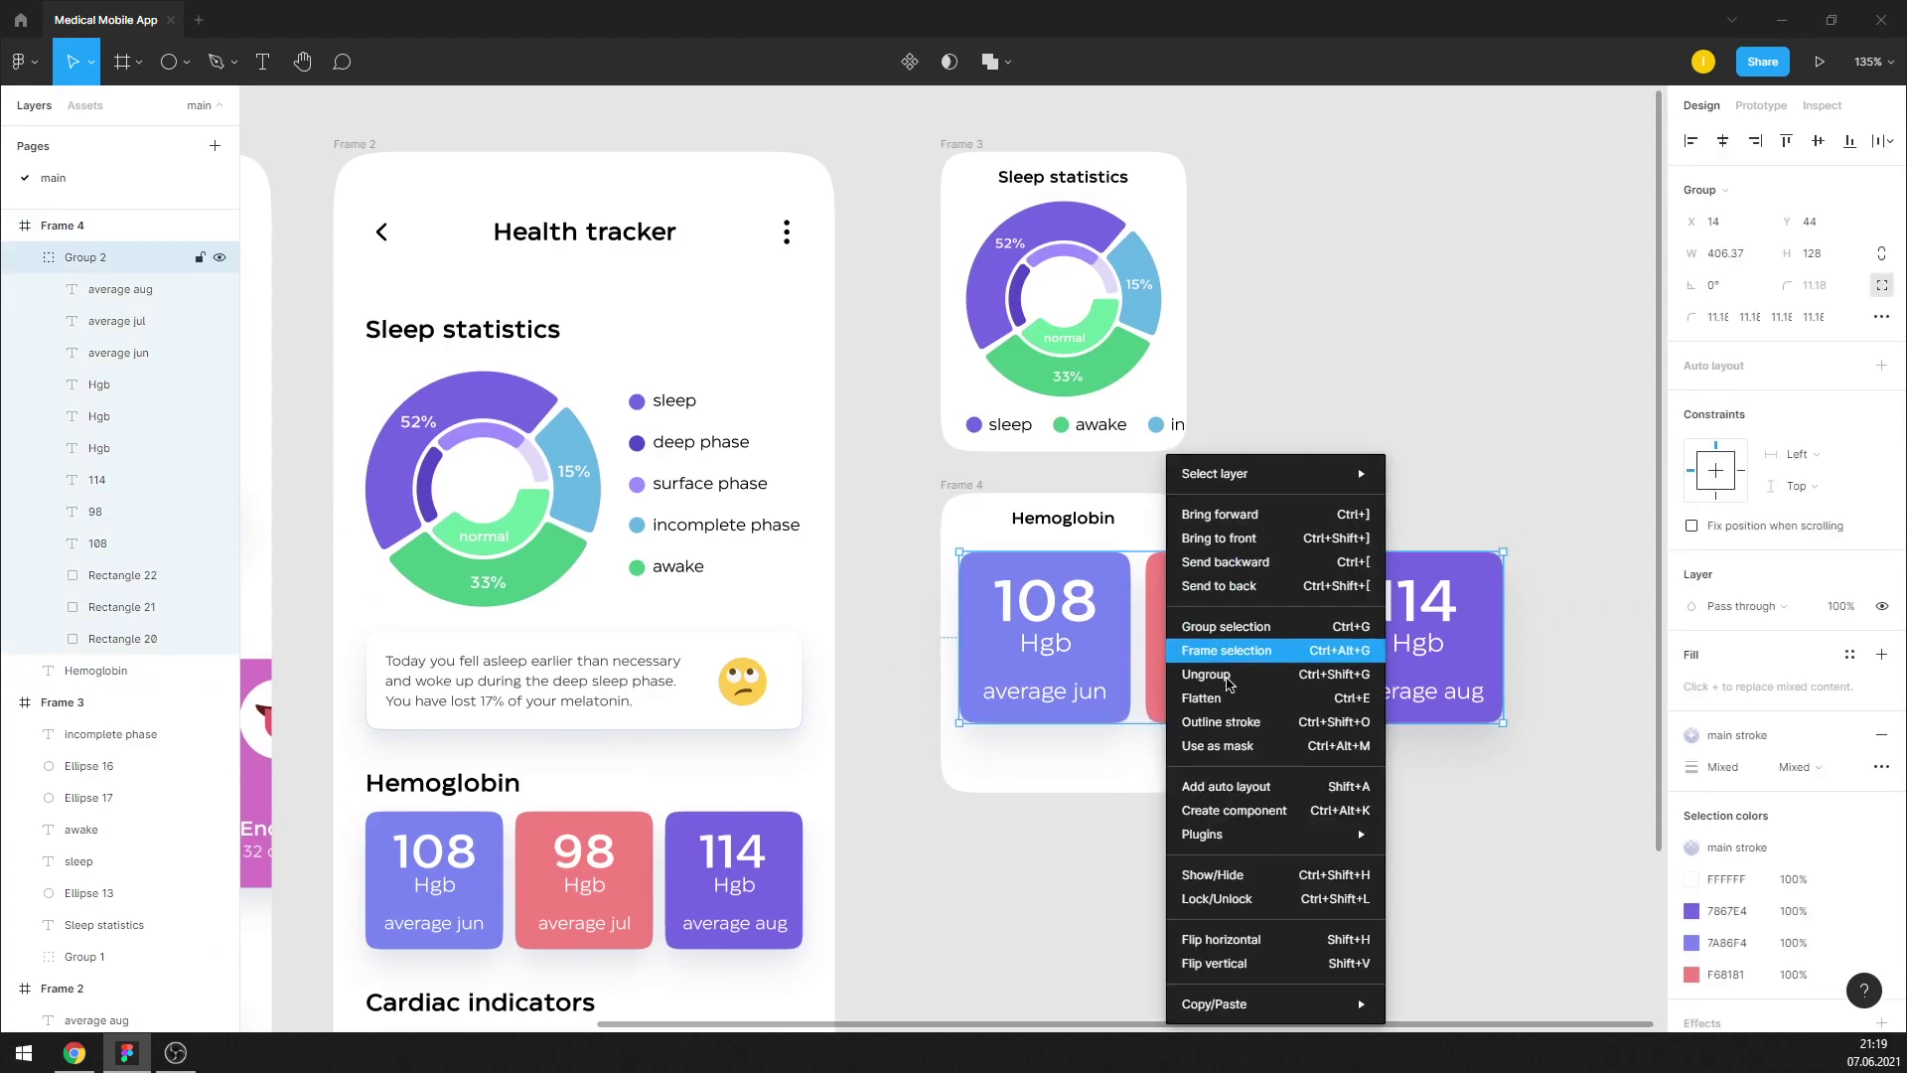
left_click(1227, 683)
left_click(1336, 541)
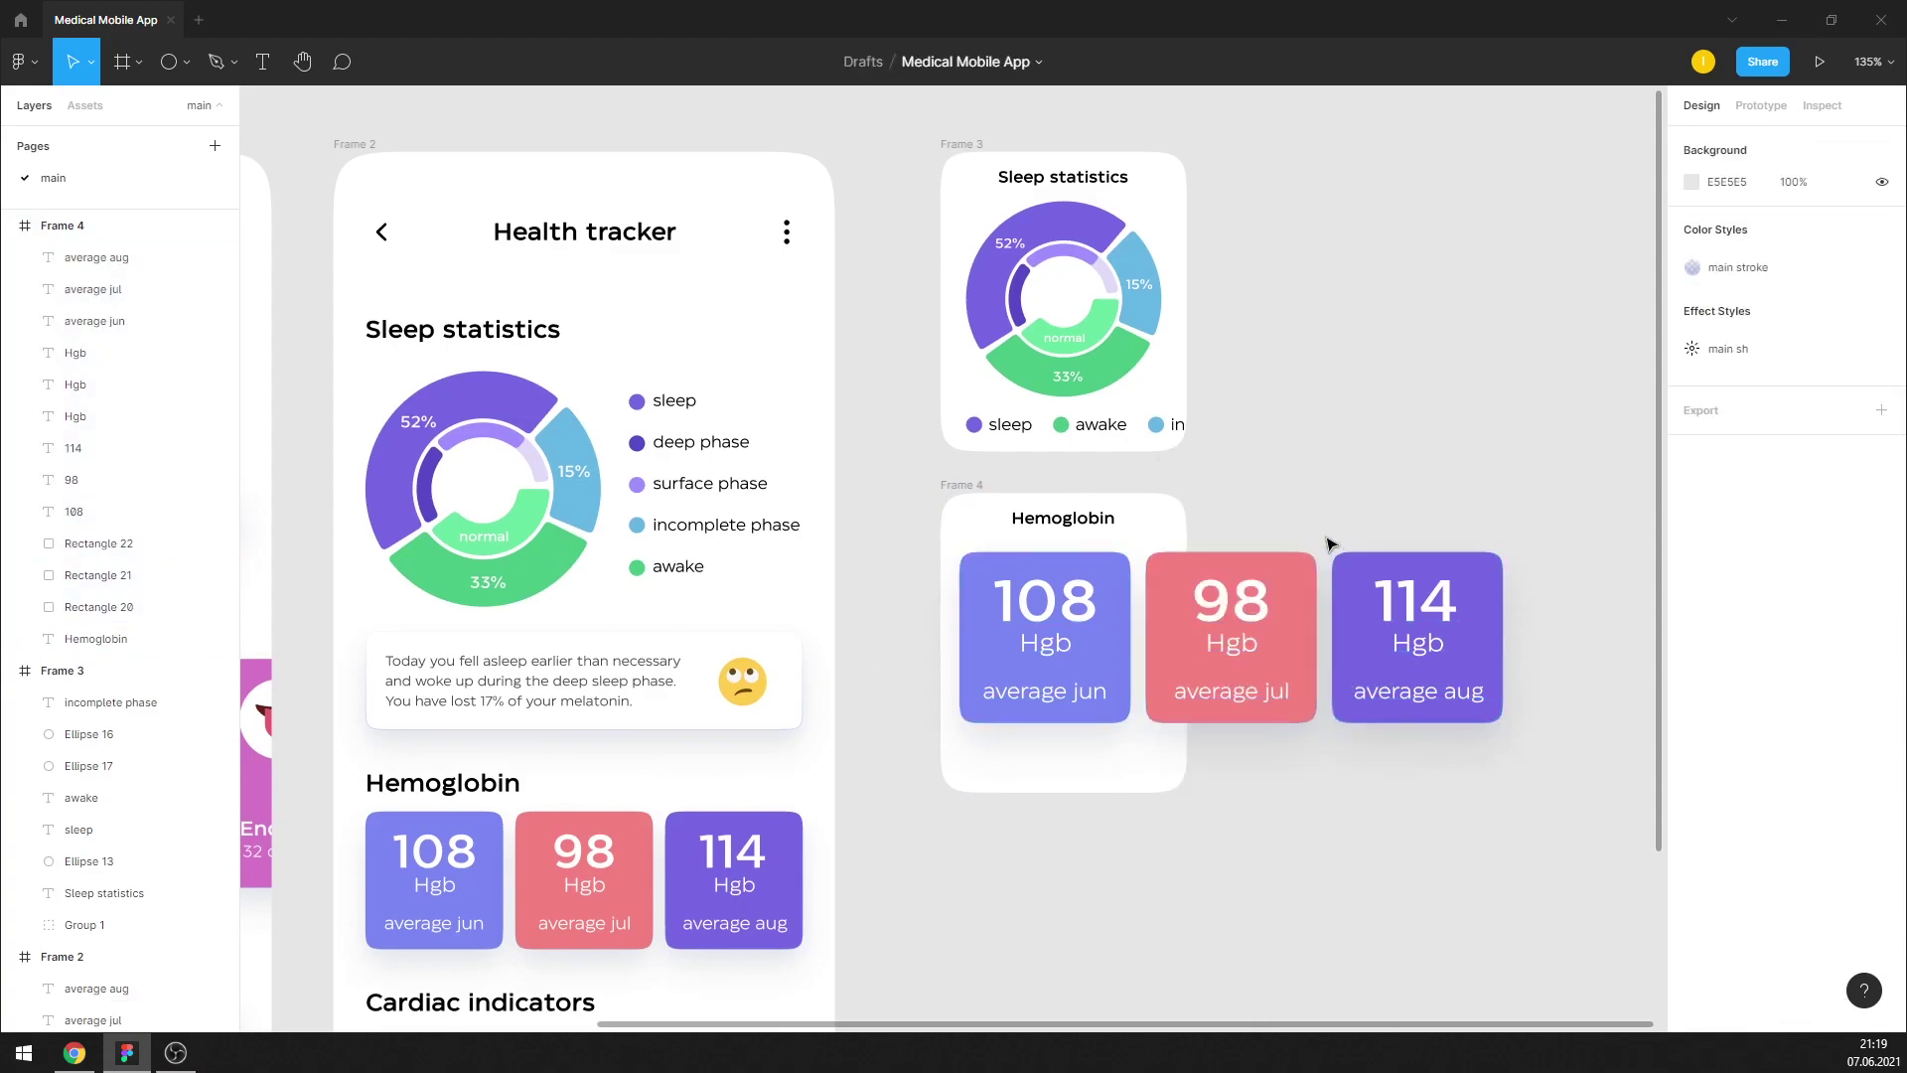
left_click_drag(1331, 544, 1507, 749)
key("Delete")
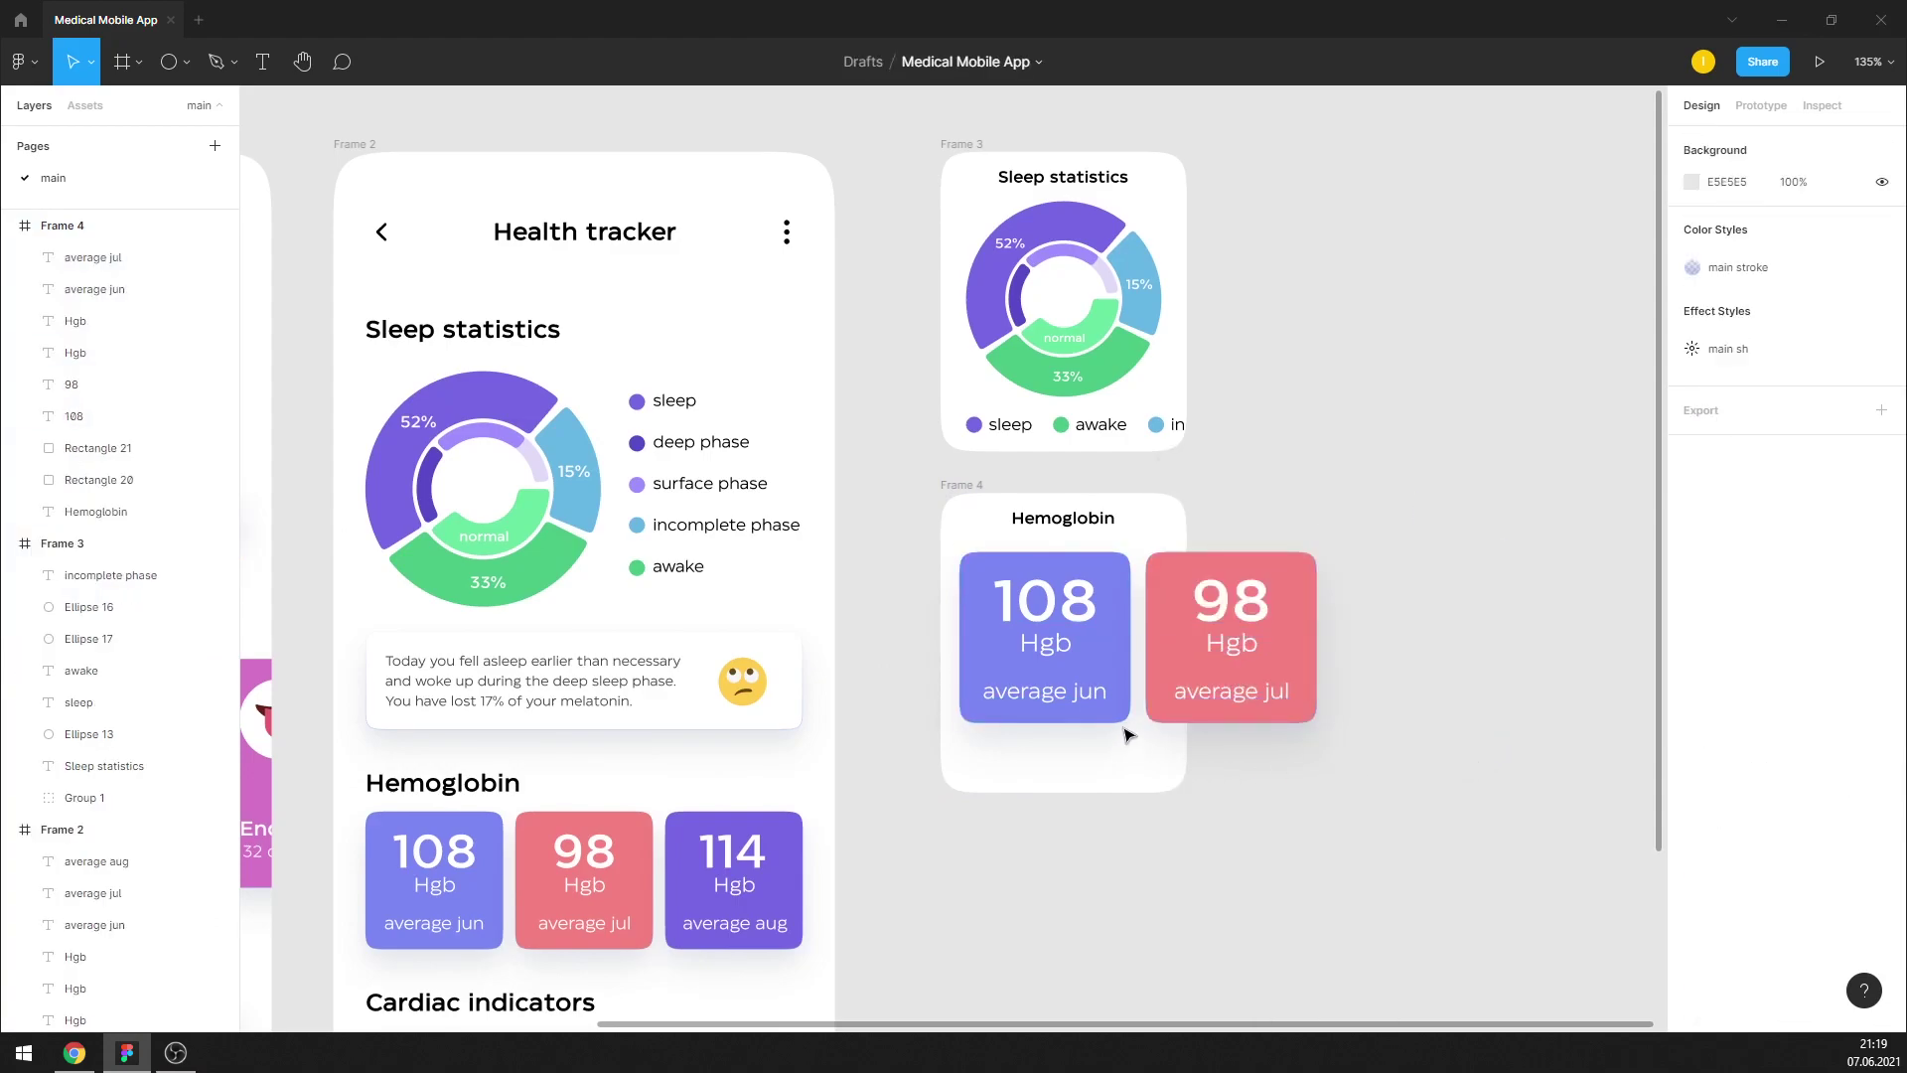
Make both Hemoglobin cards taller and move the 'average jun' and 'average jul' labels down
scroll(1114, 710, "up", 3)
mouse_move(1109, 740)
left_mouse_down()
mouse_move(1179, 720)
mouse_move(1100, 797)
left_mouse_up()
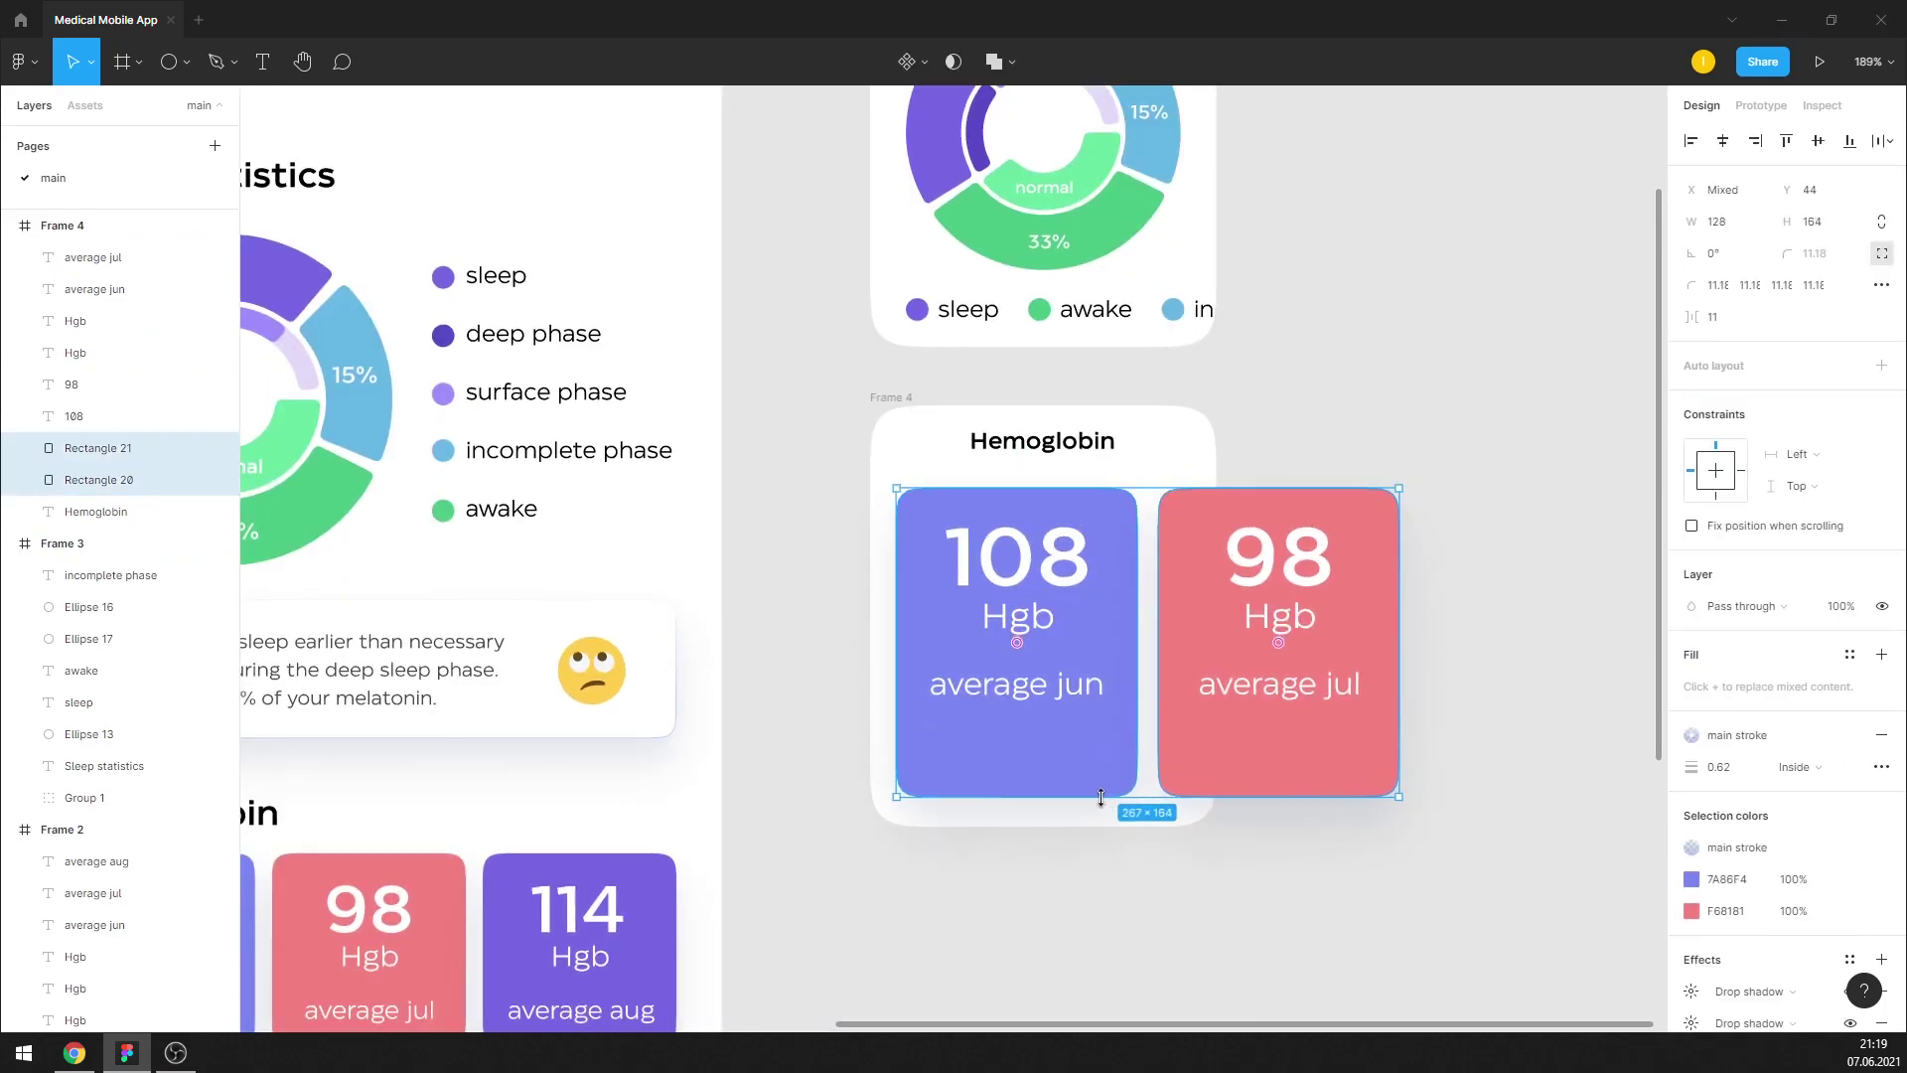
scroll(1088, 800, "up", 5)
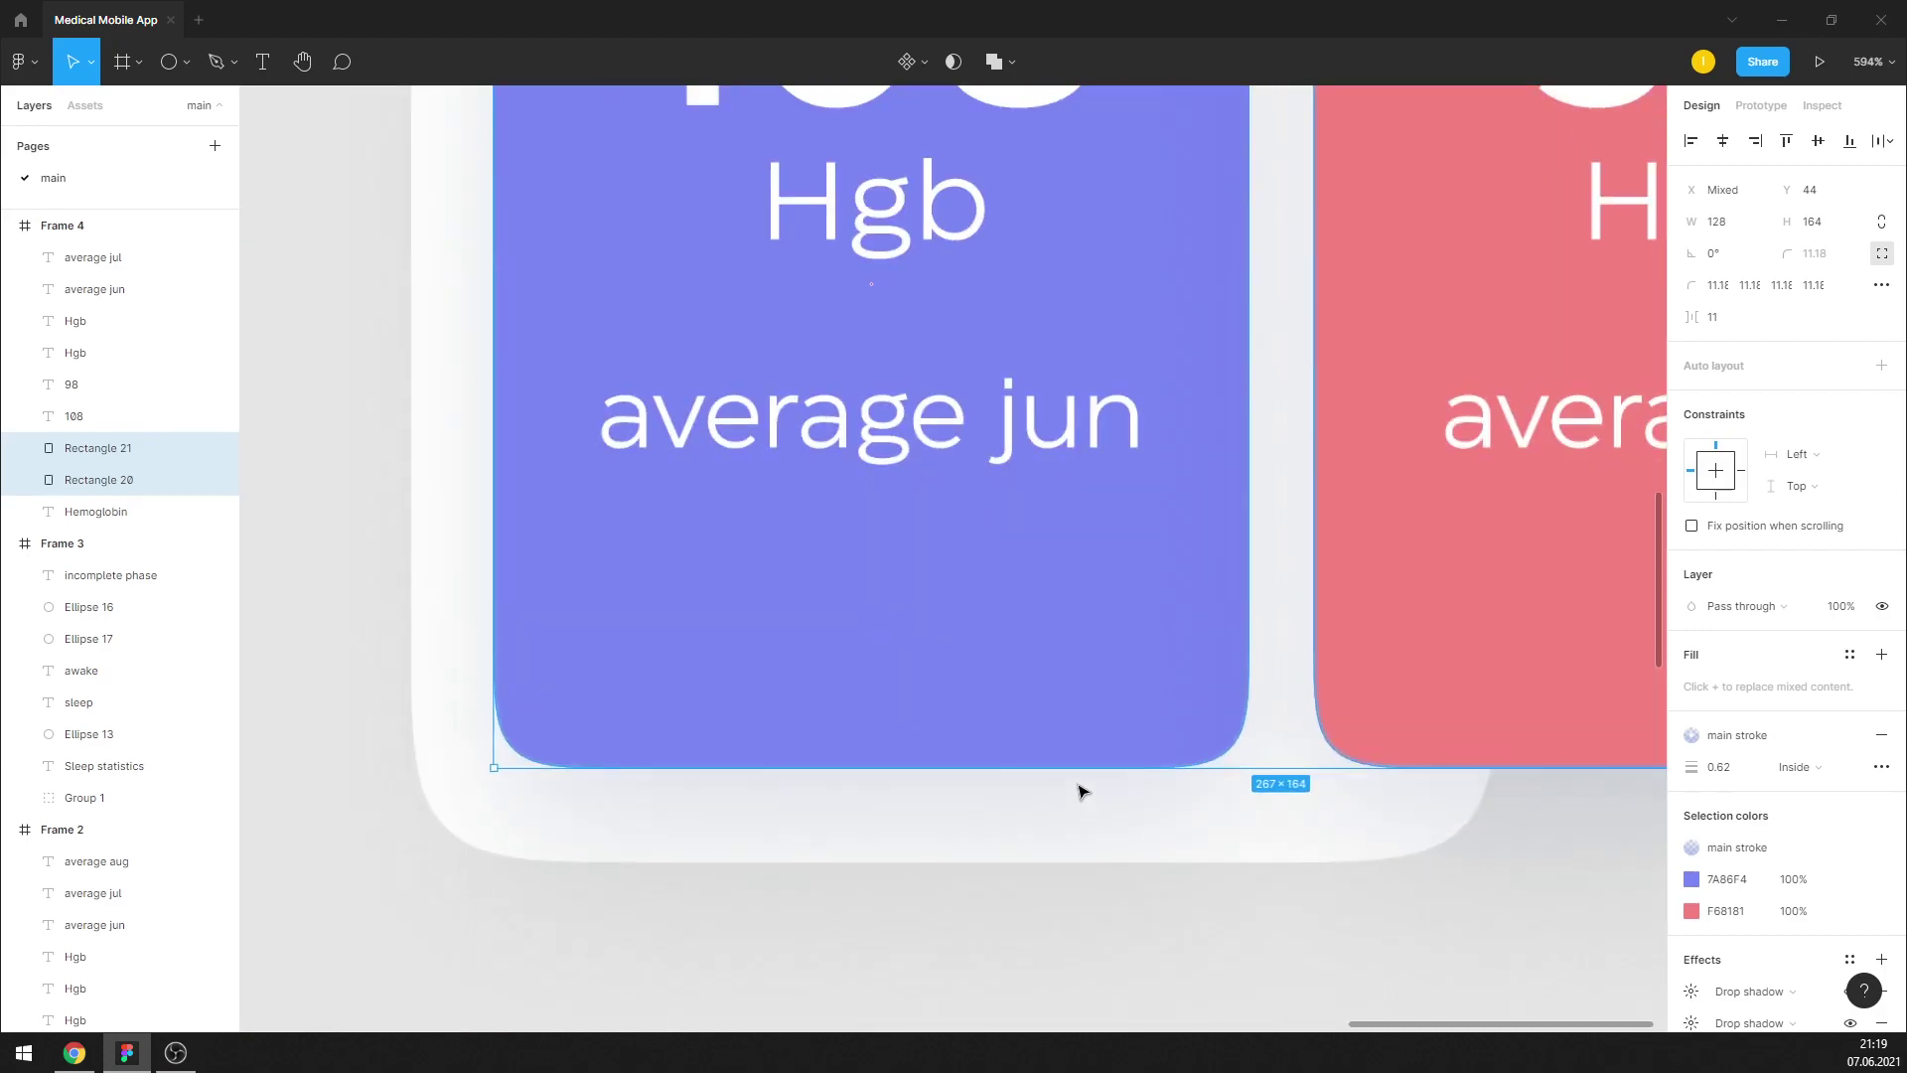
scroll(1082, 813, "down", 3)
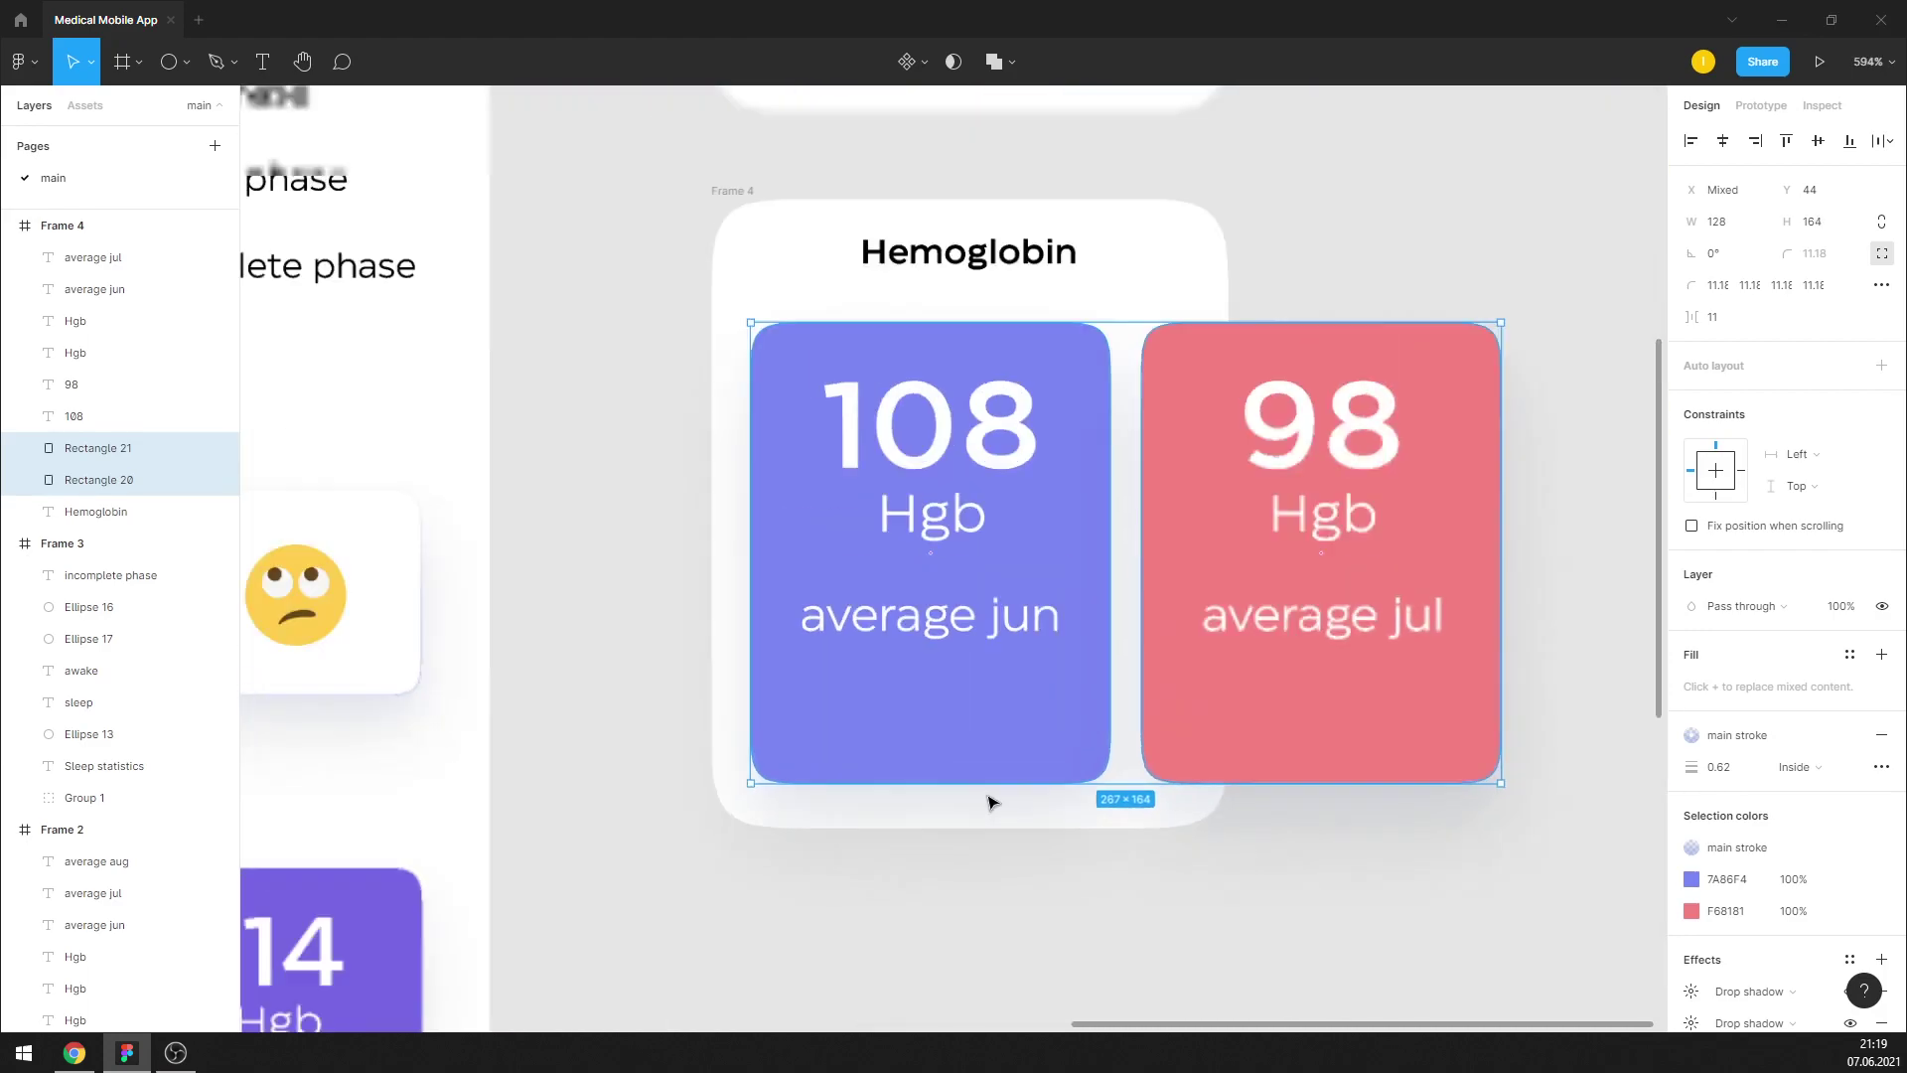
scroll(994, 797, "down", 2)
left_click(1065, 912)
left_click(1262, 648)
left_click(941, 647, "shift")
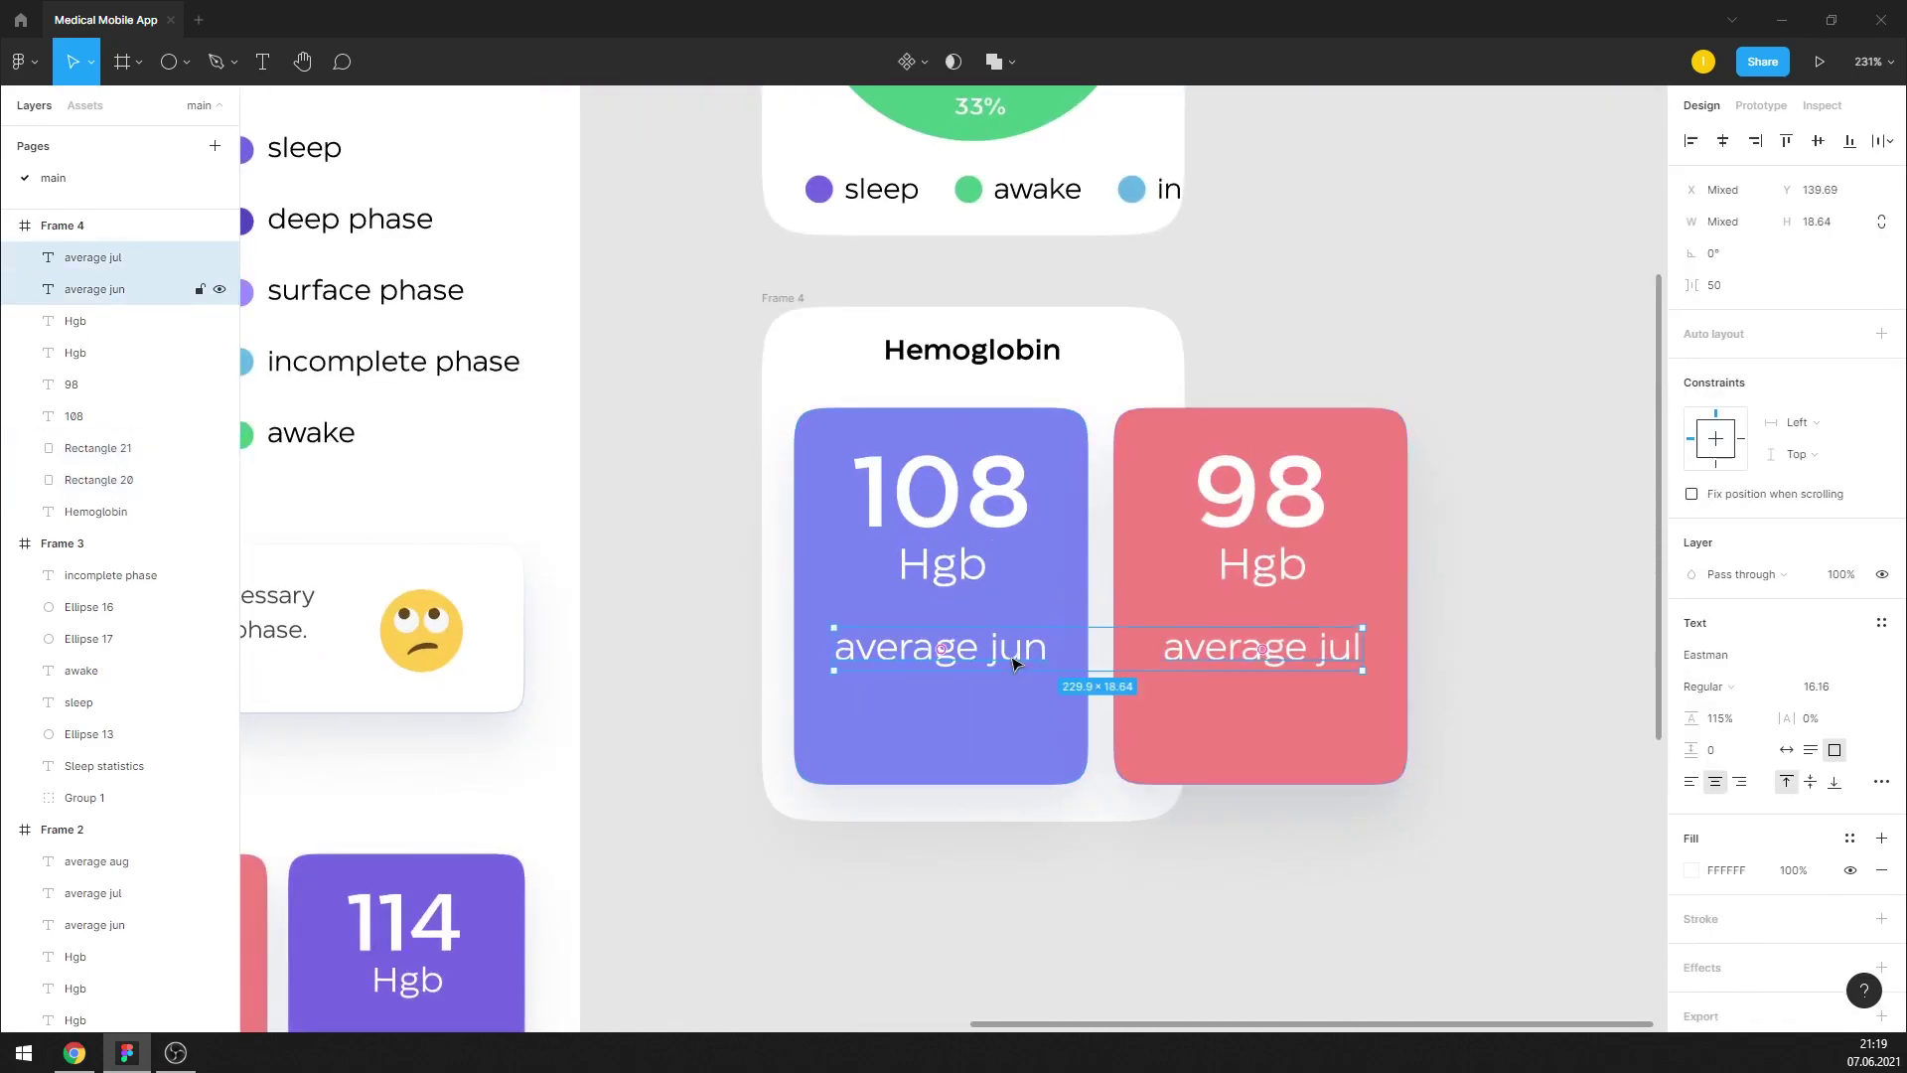
key("shift+Down")
key("shift+Down")
key("shift+Down")
Nudge the 108 and 98 values and their Hgb units lower in the cards
left_click(941, 567)
left_click(941, 492, "shift")
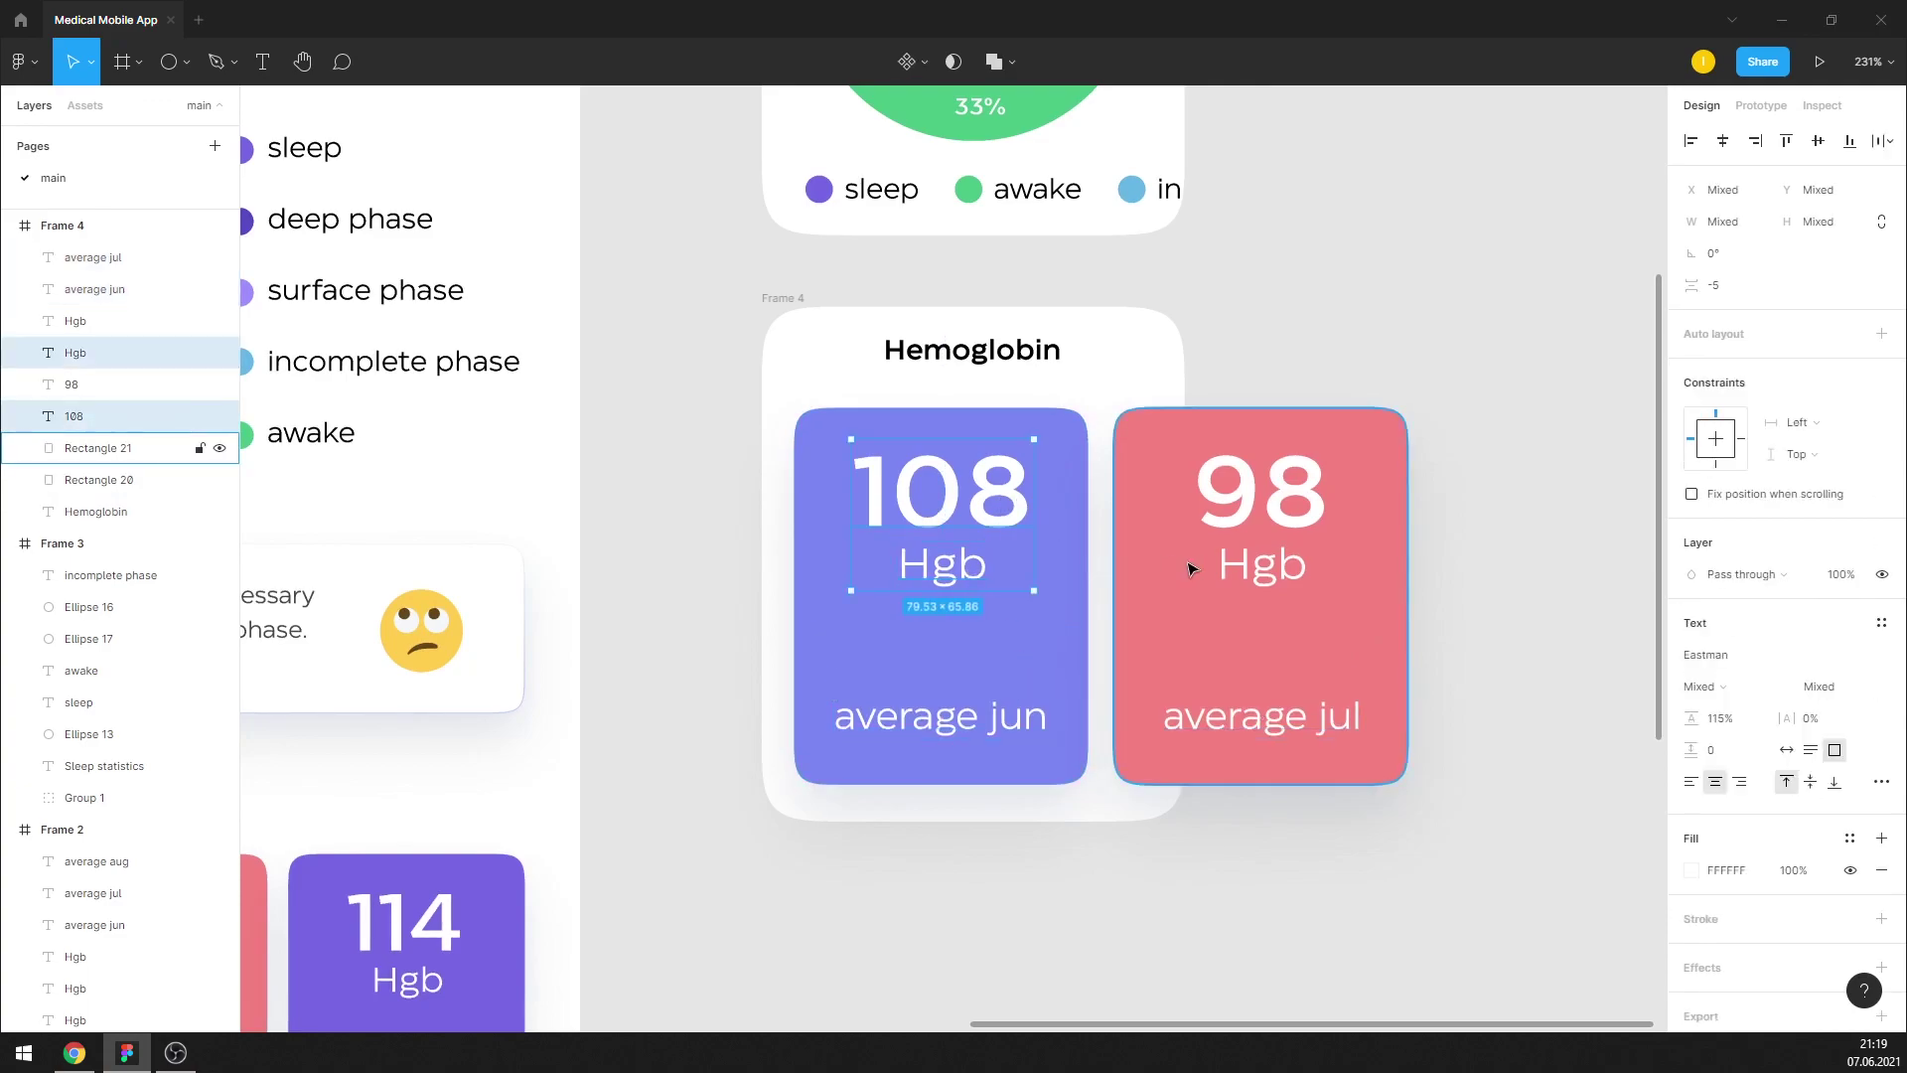
left_click(1202, 562, "shift")
left_click(1213, 499, "shift")
key("shift+Down")
key("shift+Down")
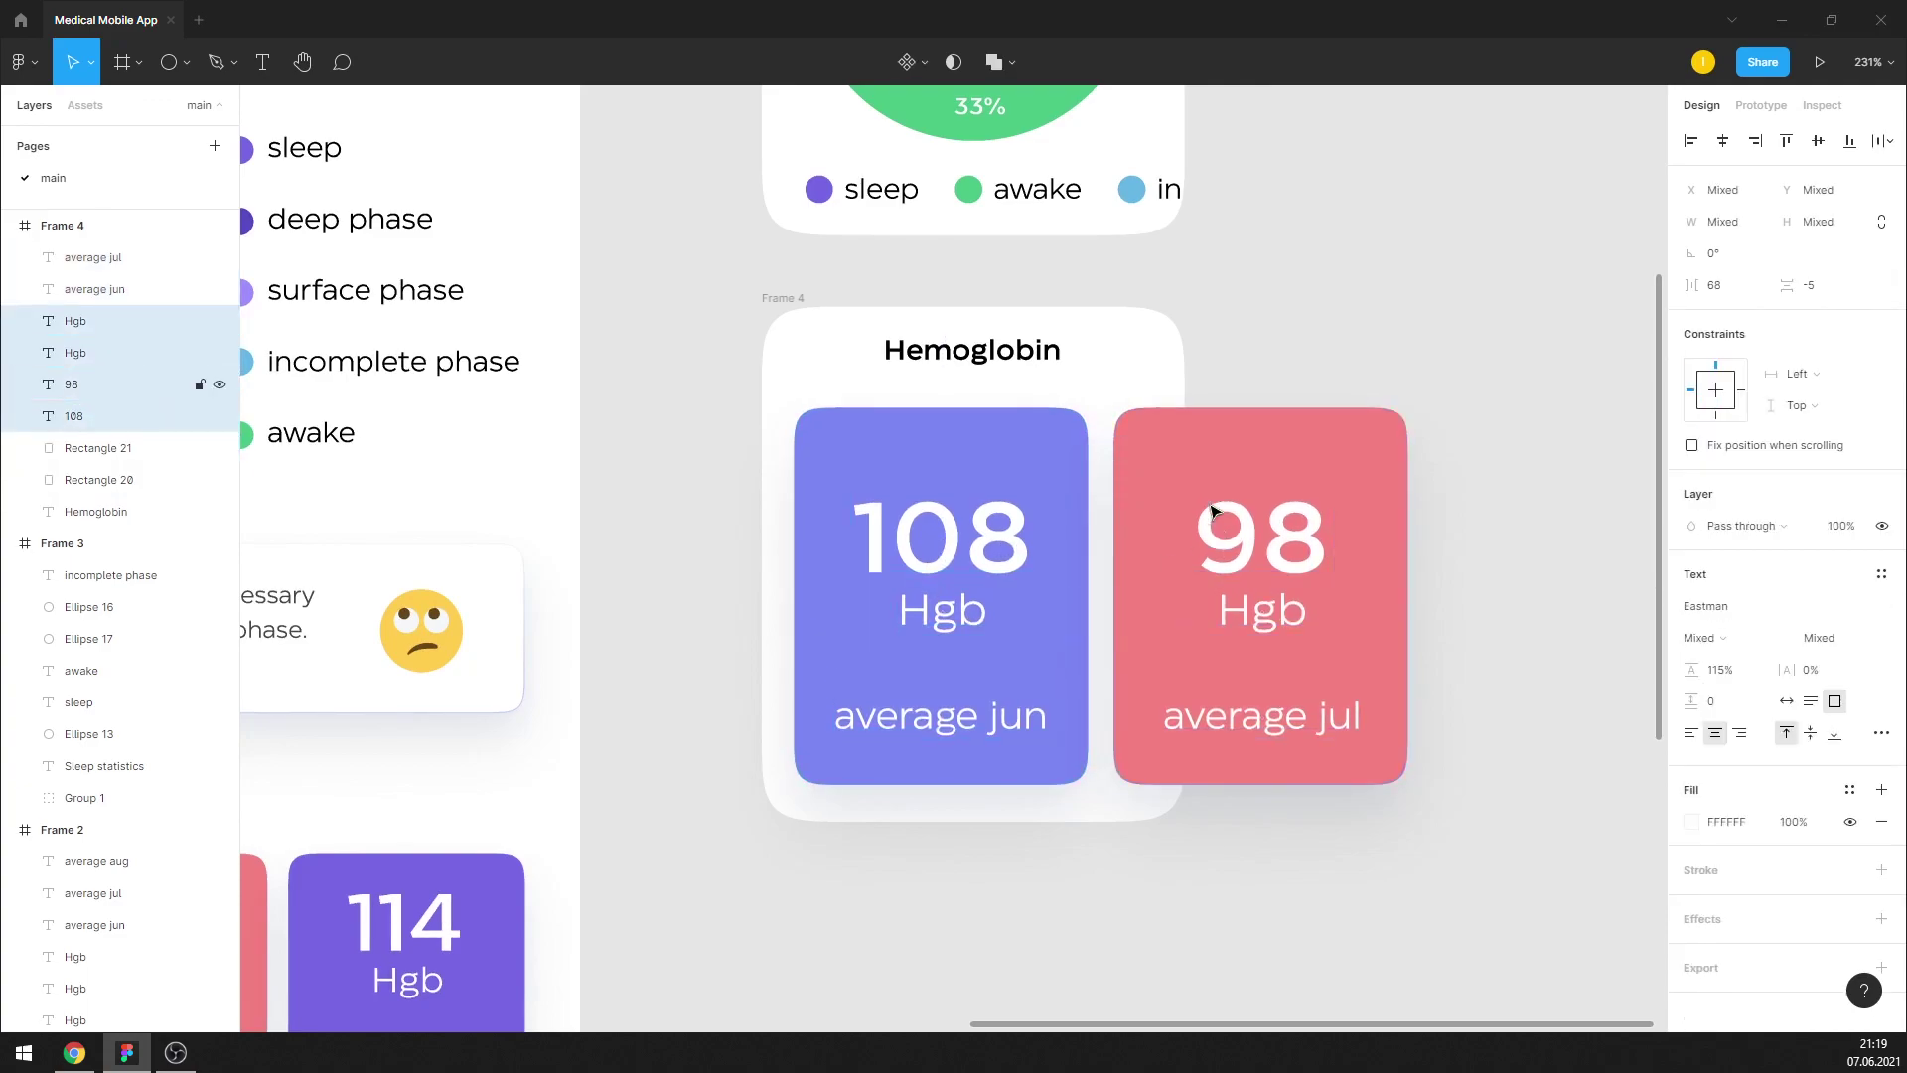
key("Up")
key("Up")
key("Up")
key("Up")
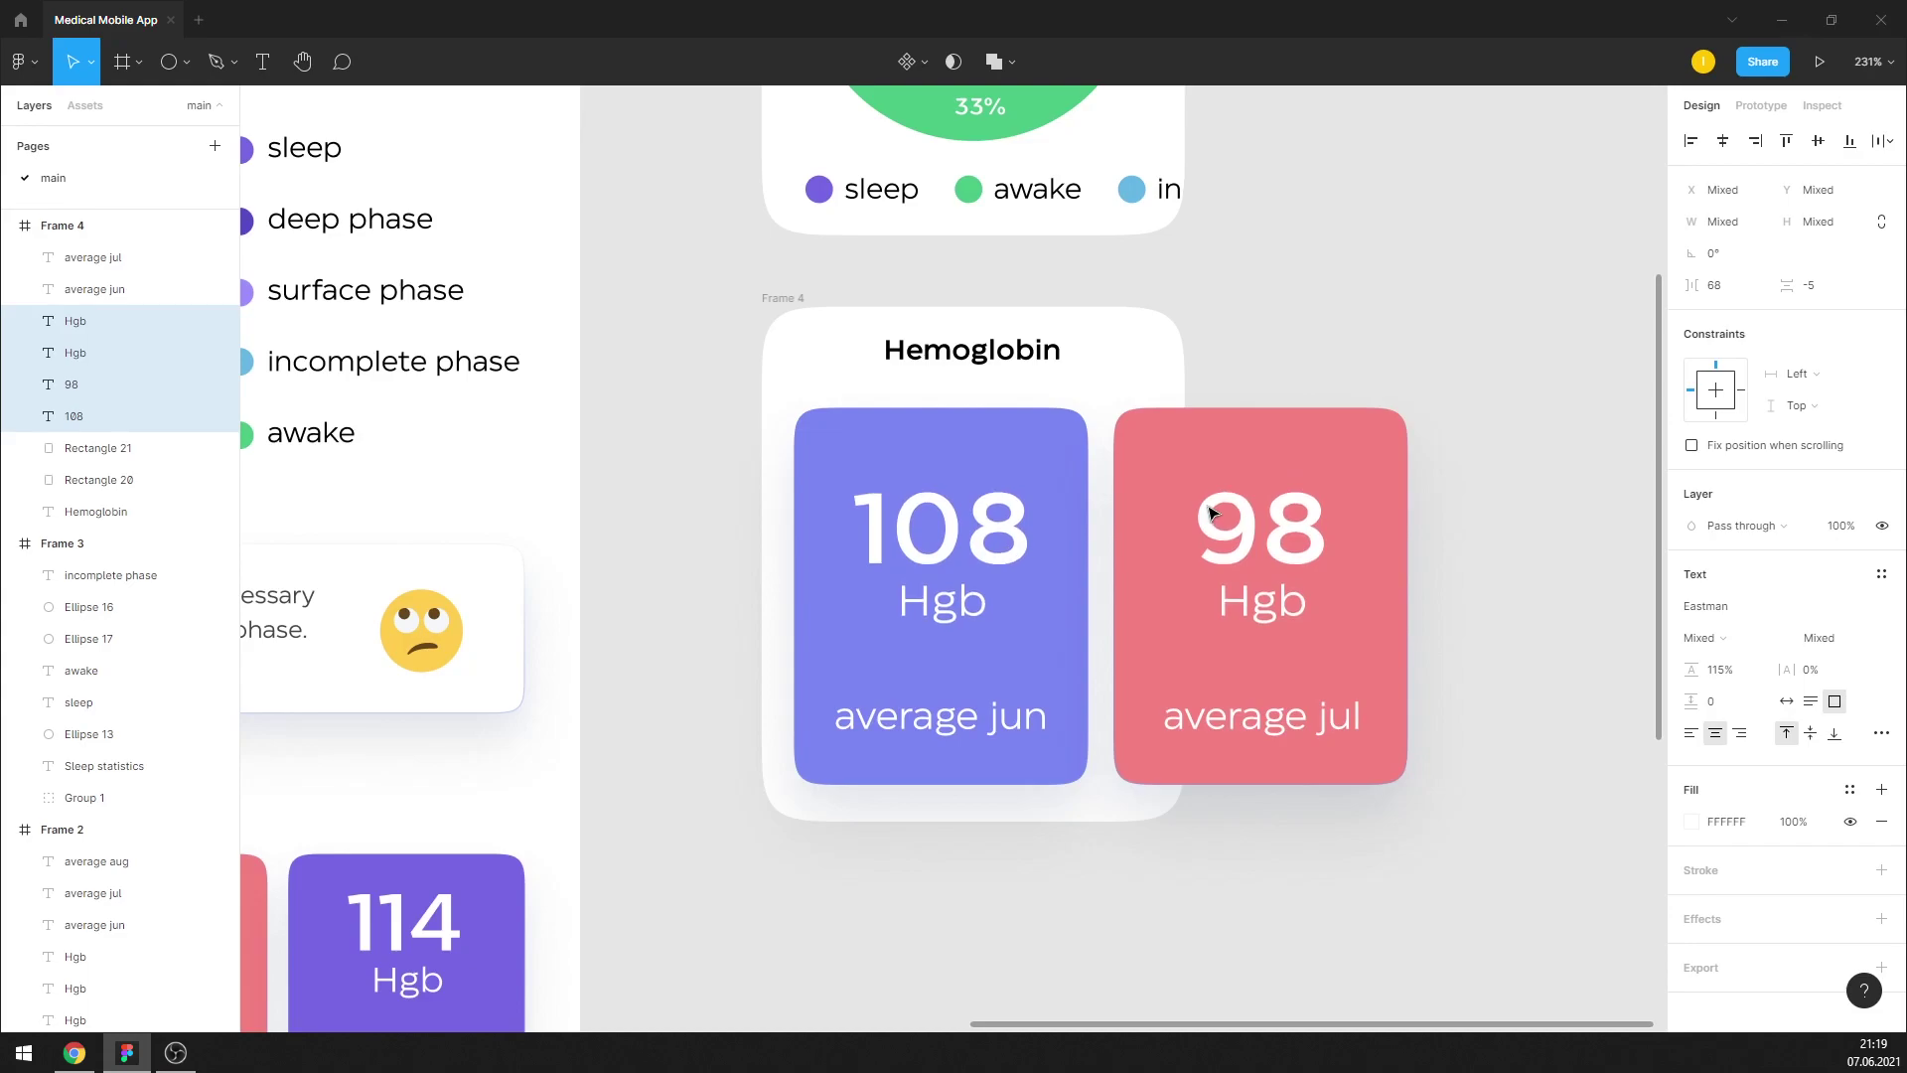
key("Down")
left_click(1196, 384)
left_click(872, 314)
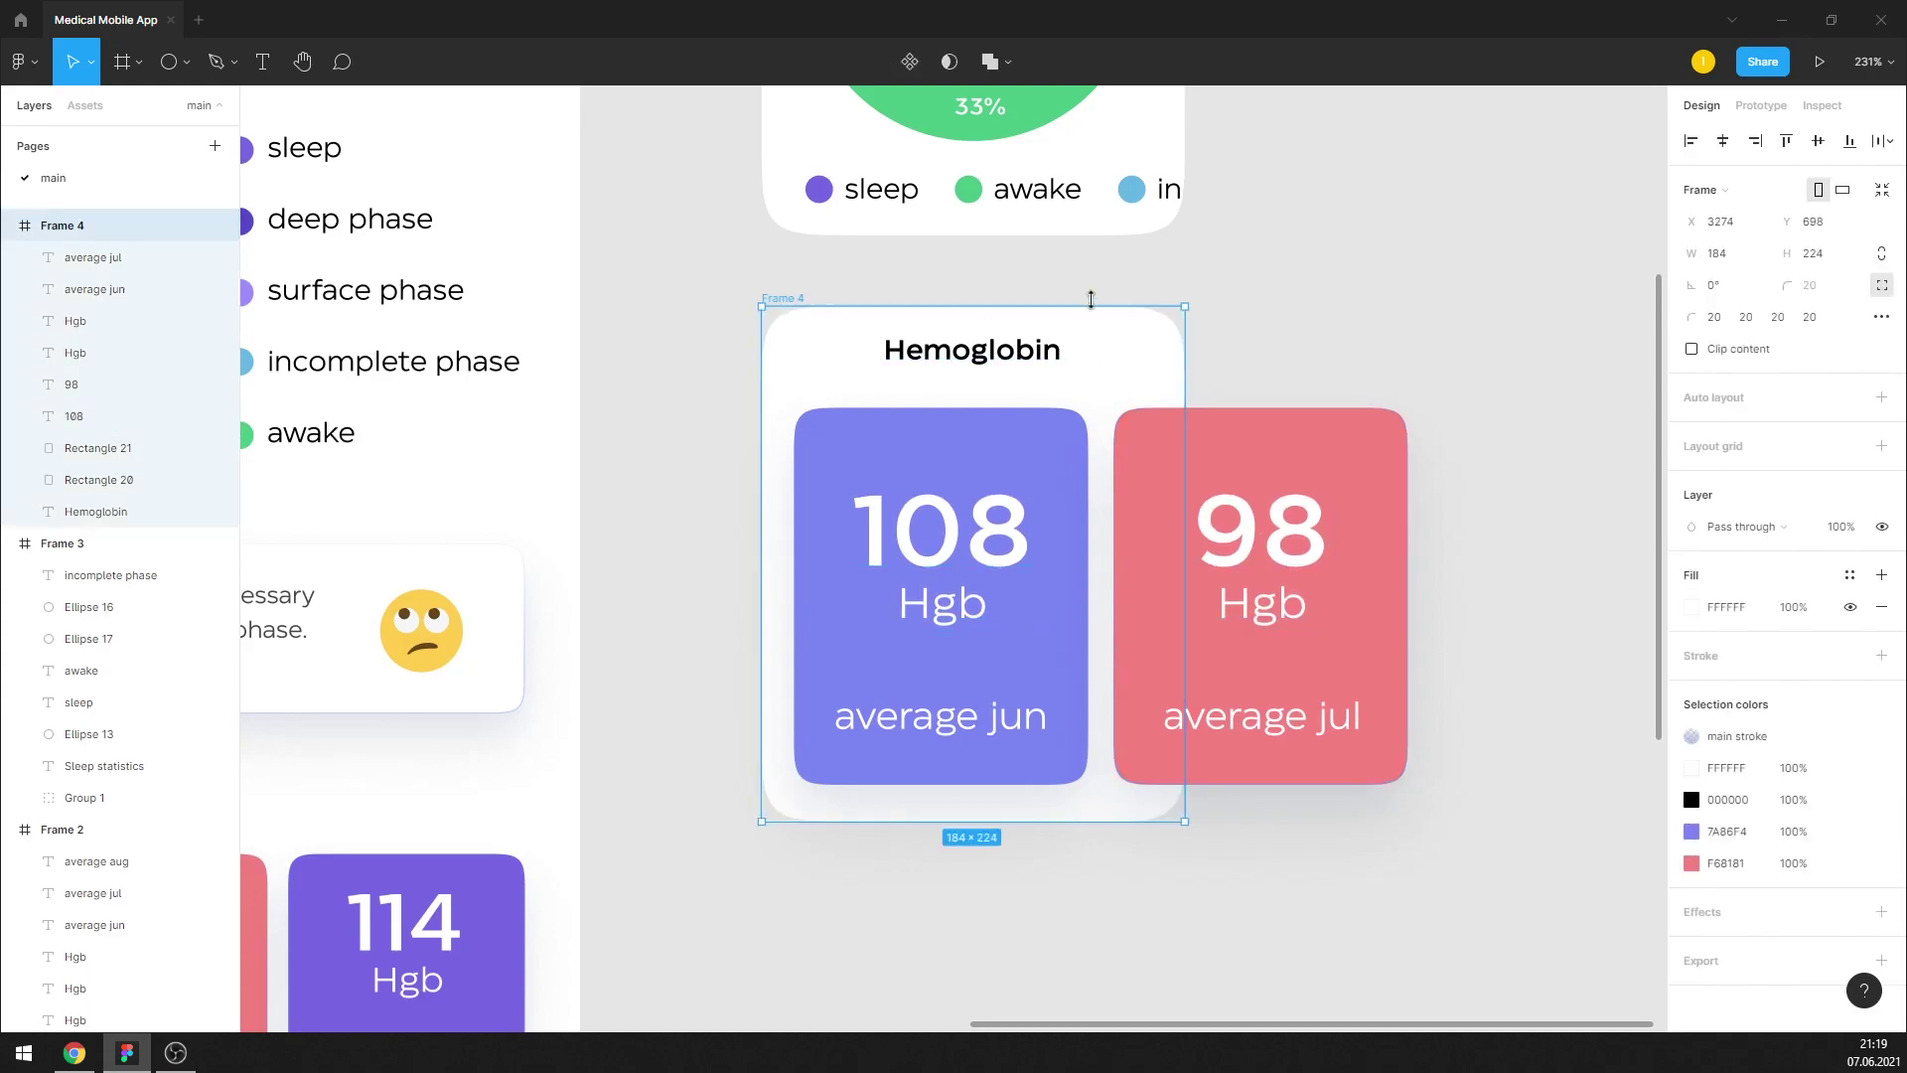
left_click(1255, 388)
scroll(1256, 387, "down", 5)
Duplicate the Sleep statistics widget below the Hemoglobin widget
scroll(979, 566, "down", 3)
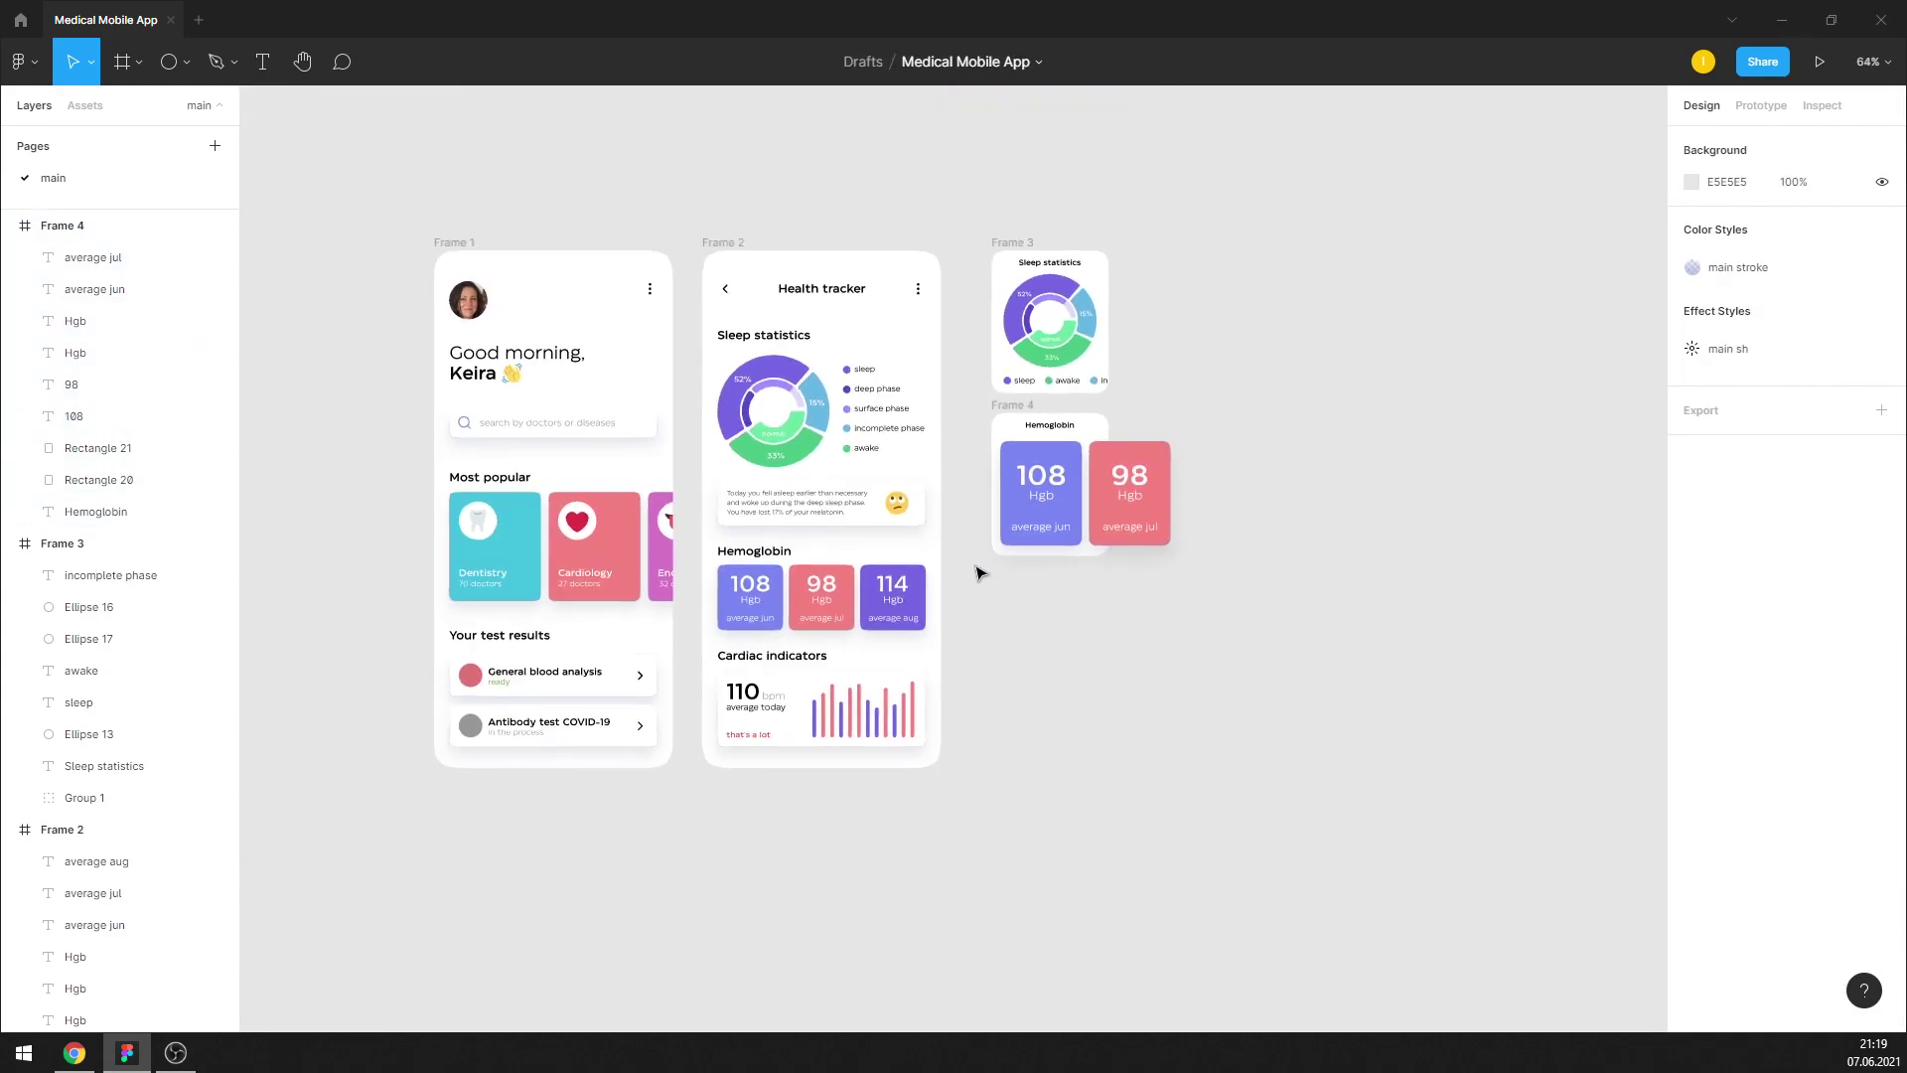
scroll(984, 581, "up", 1)
scroll(984, 584, "up", 1)
scroll(993, 621, "up", 2)
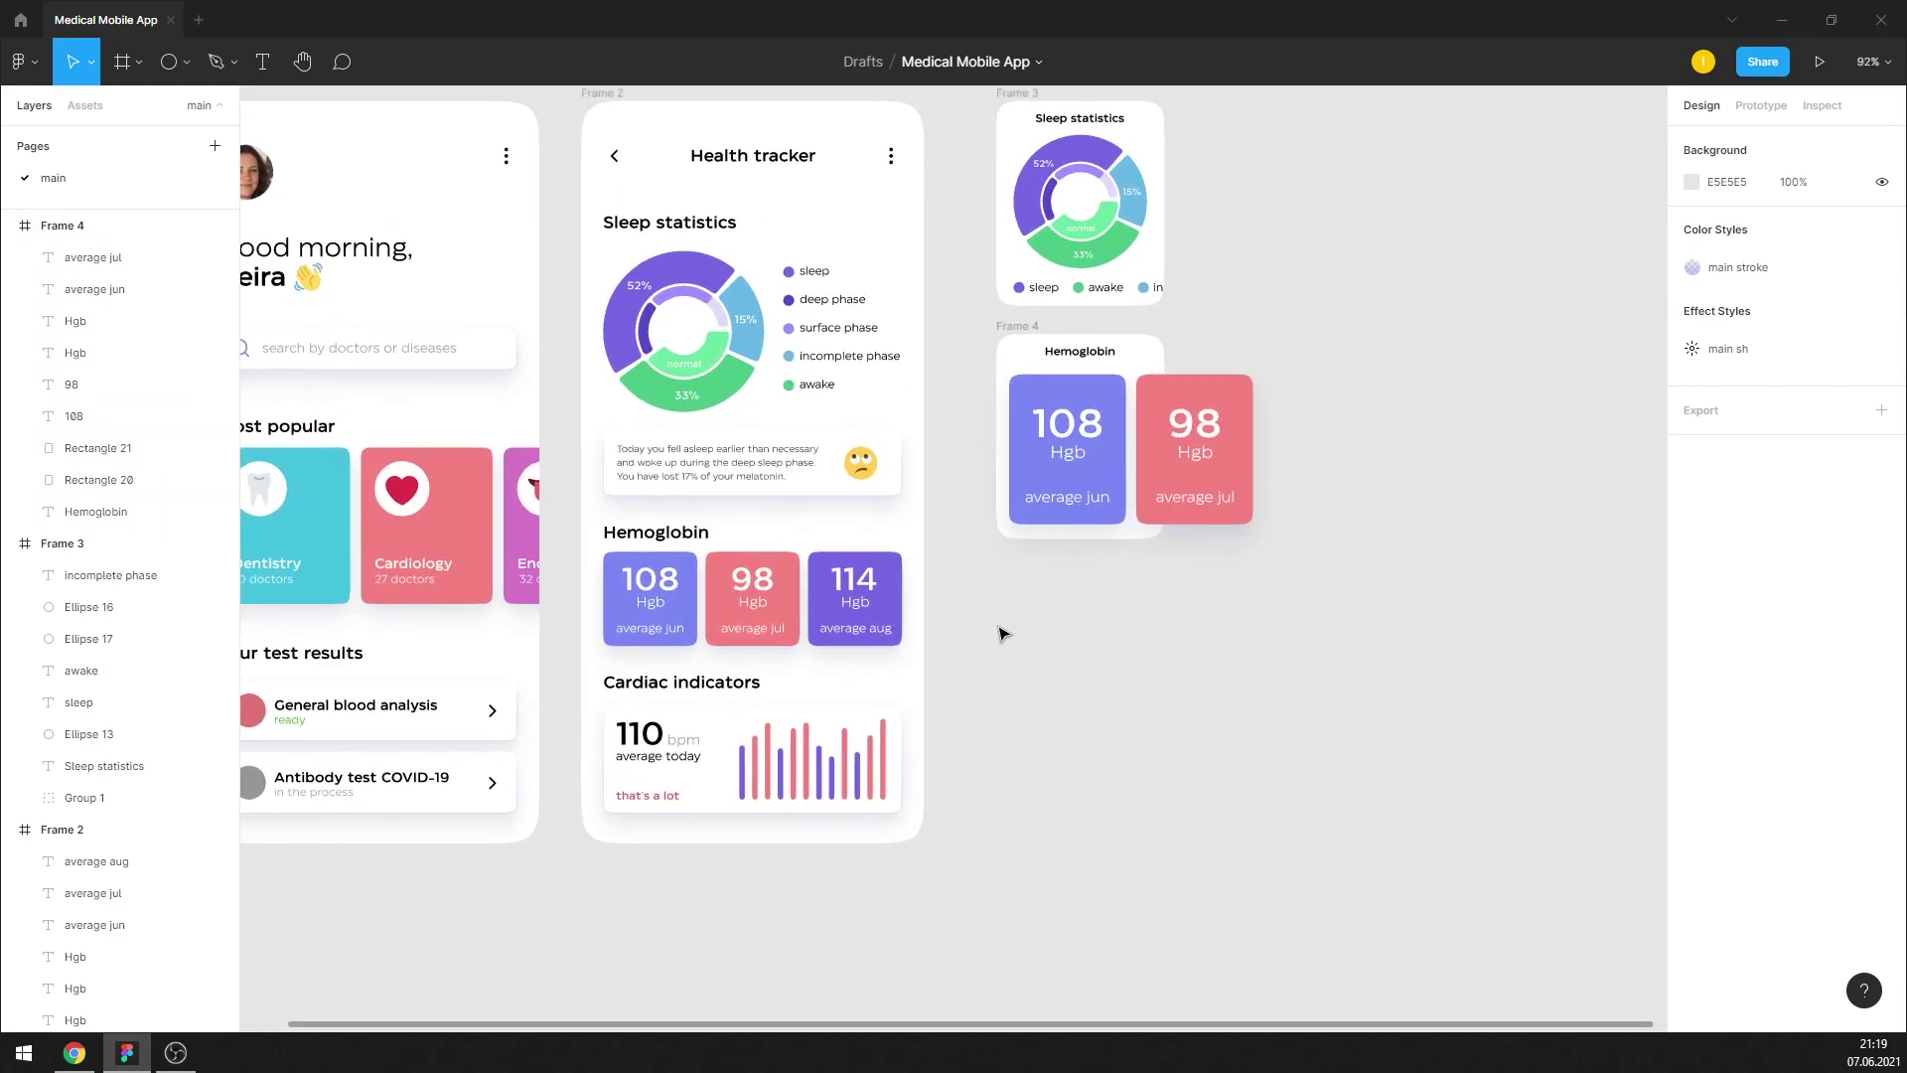
scroll(1127, 653, "down", 1)
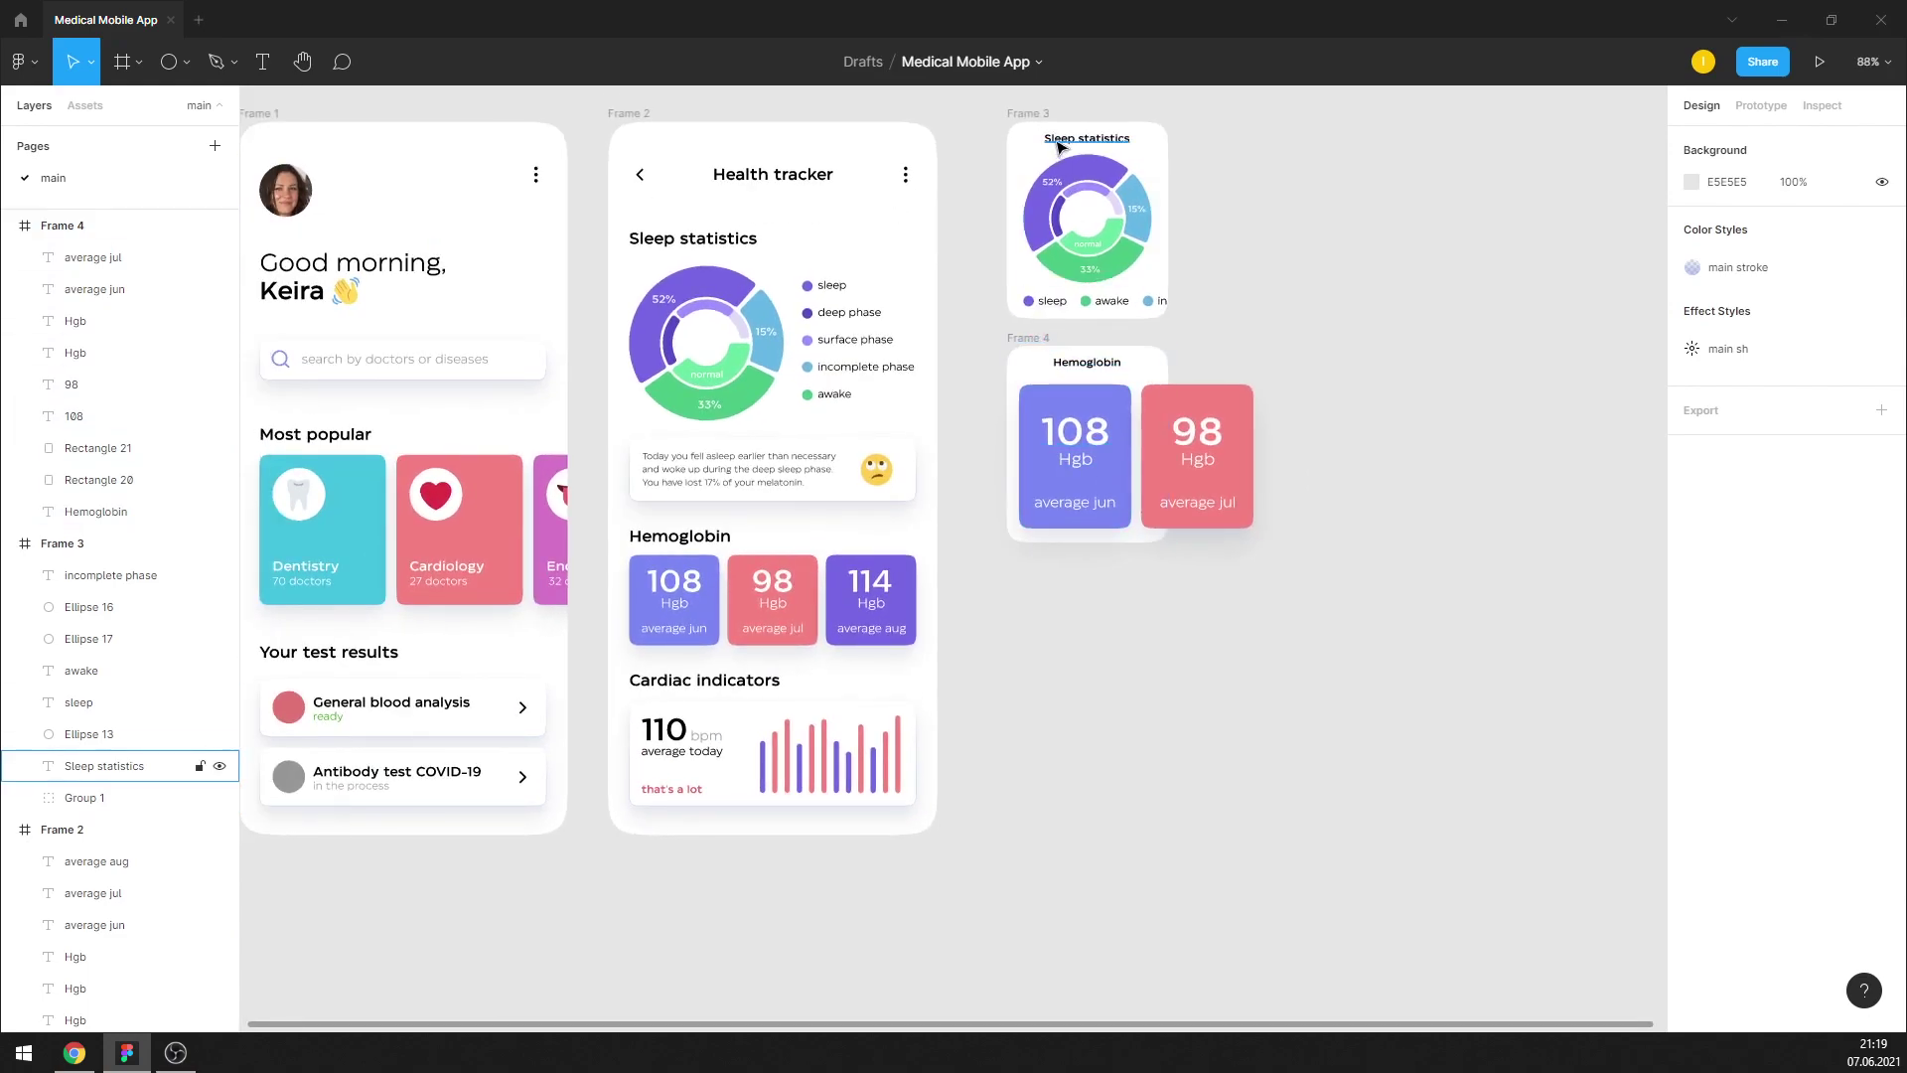
left_click(1036, 116)
left_click_drag(1036, 117, 1036, 591)
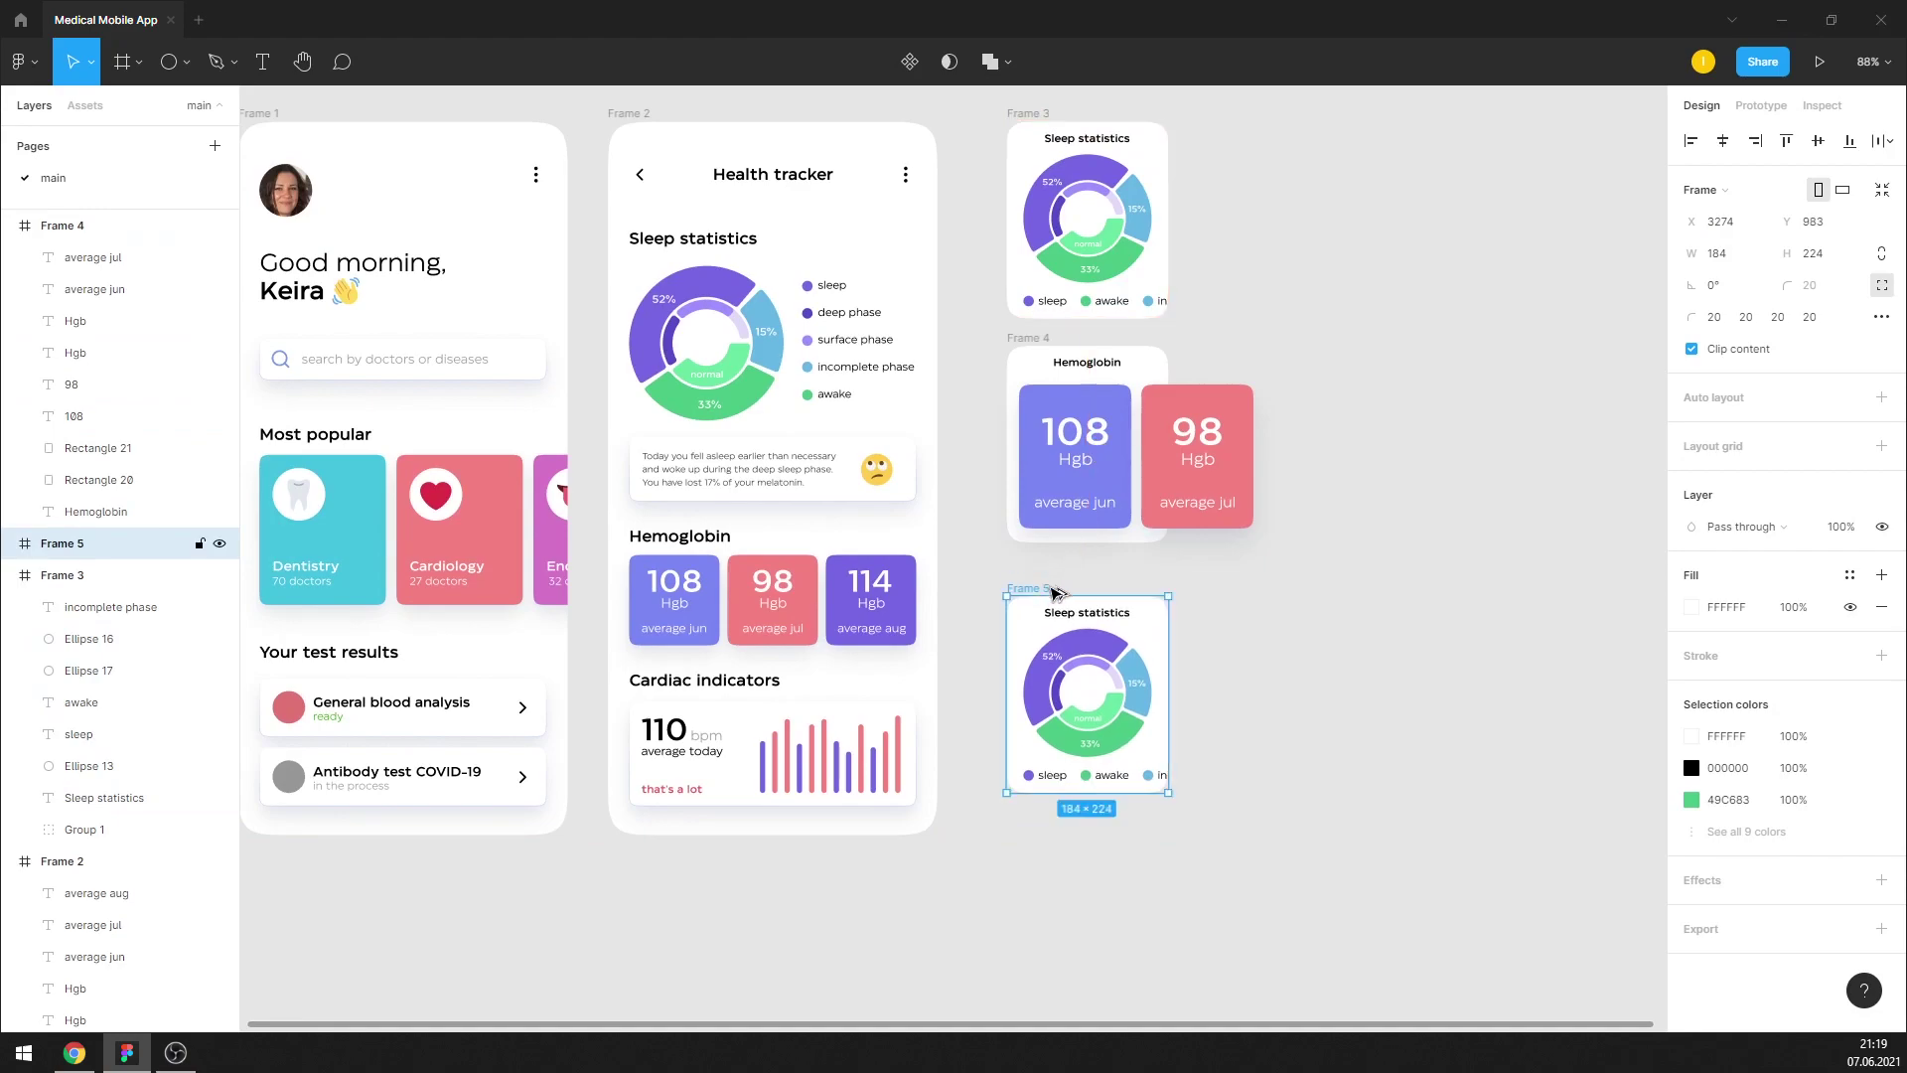
key("Escape")
Retitle the copy 'Cardiac indicators' and delete its donut chart and legend
scroll(1084, 658, "up", 2)
left_click(695, 686)
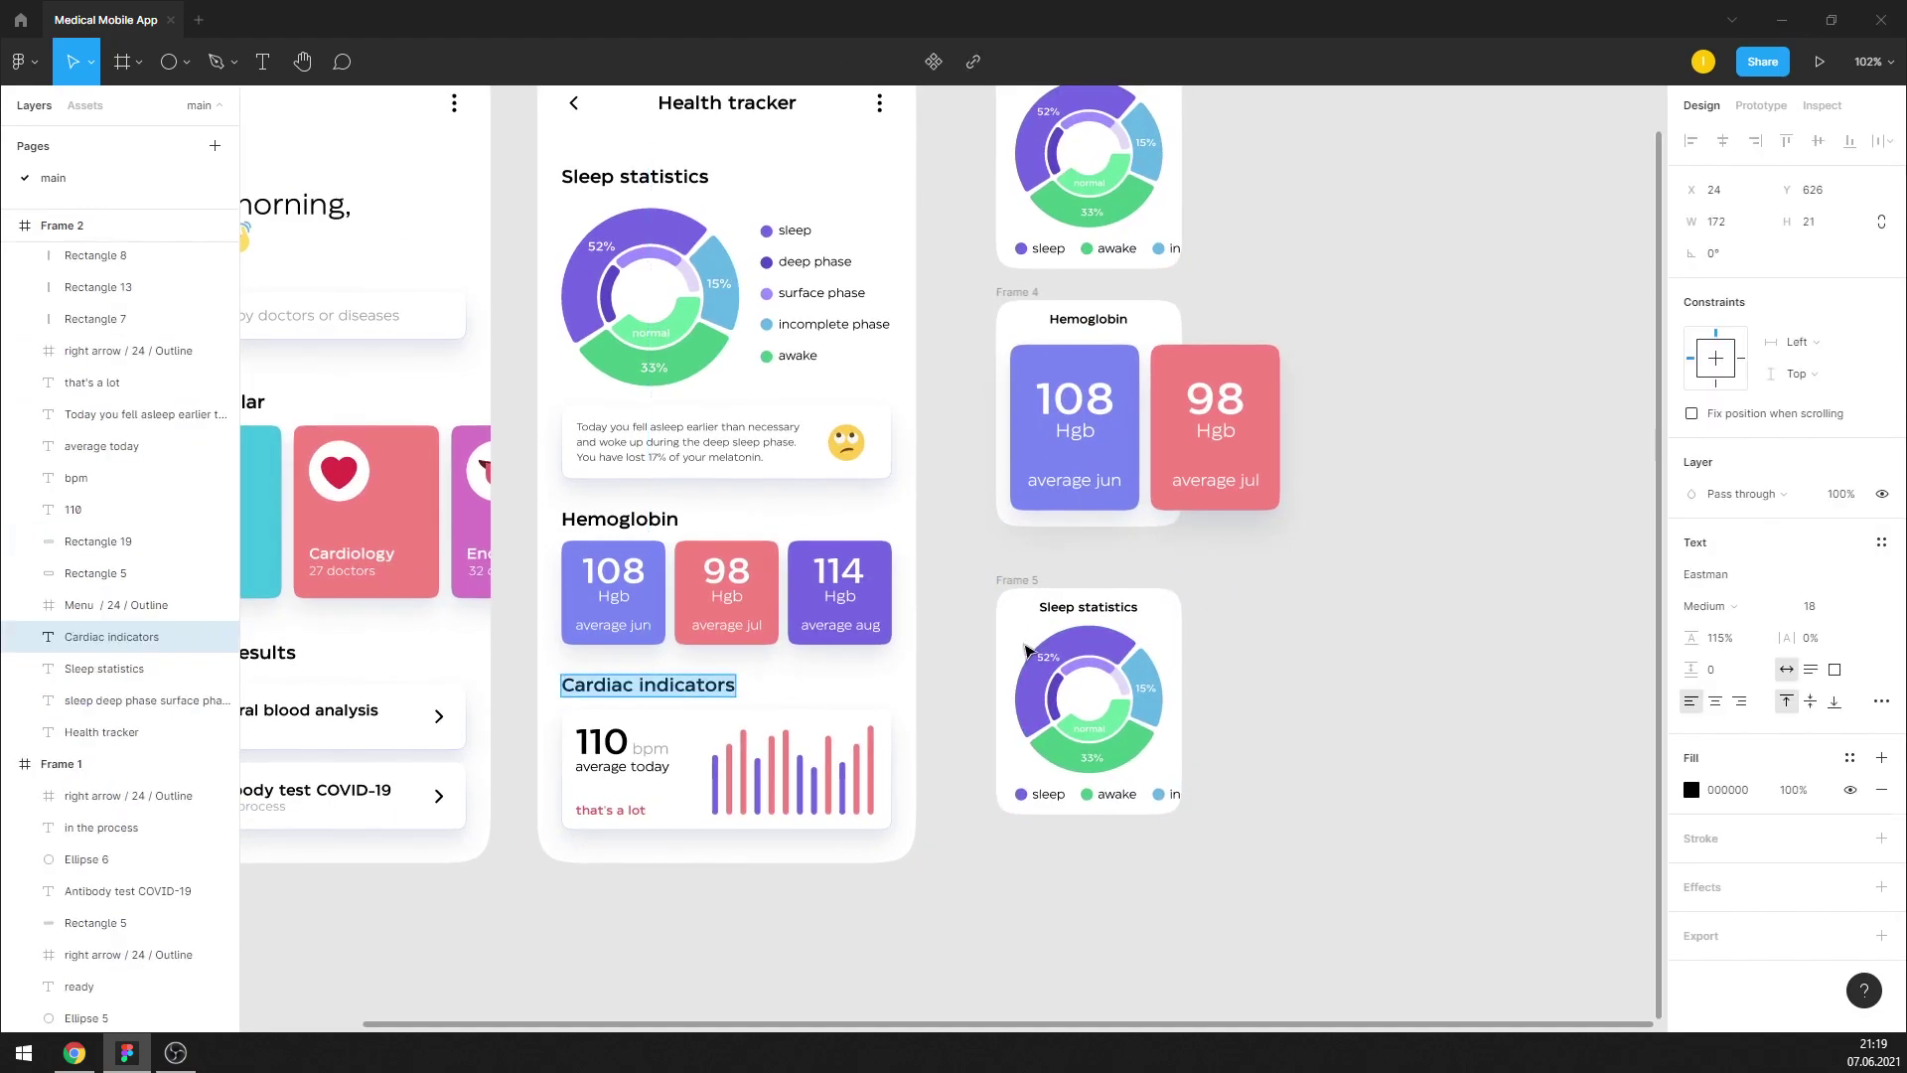
left_click(1084, 608)
type("Cardiac indicators")
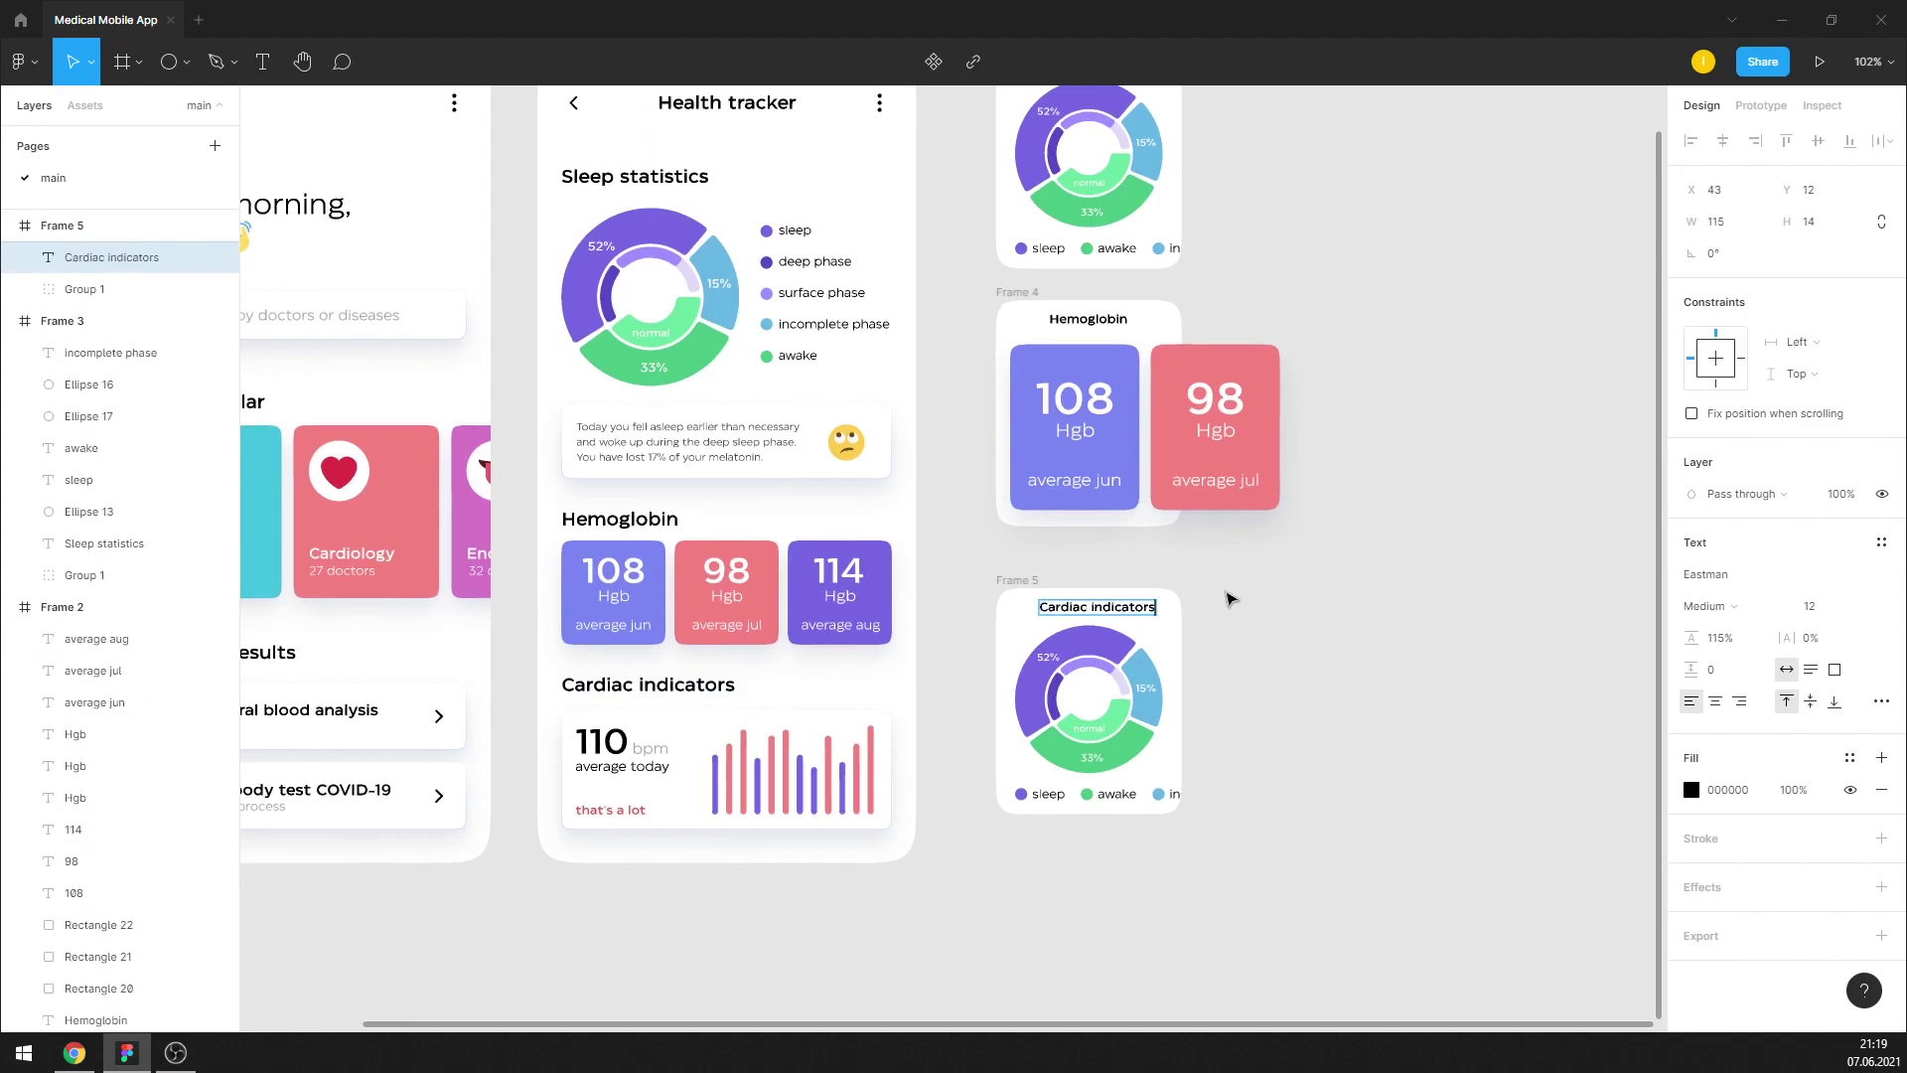
key("Escape")
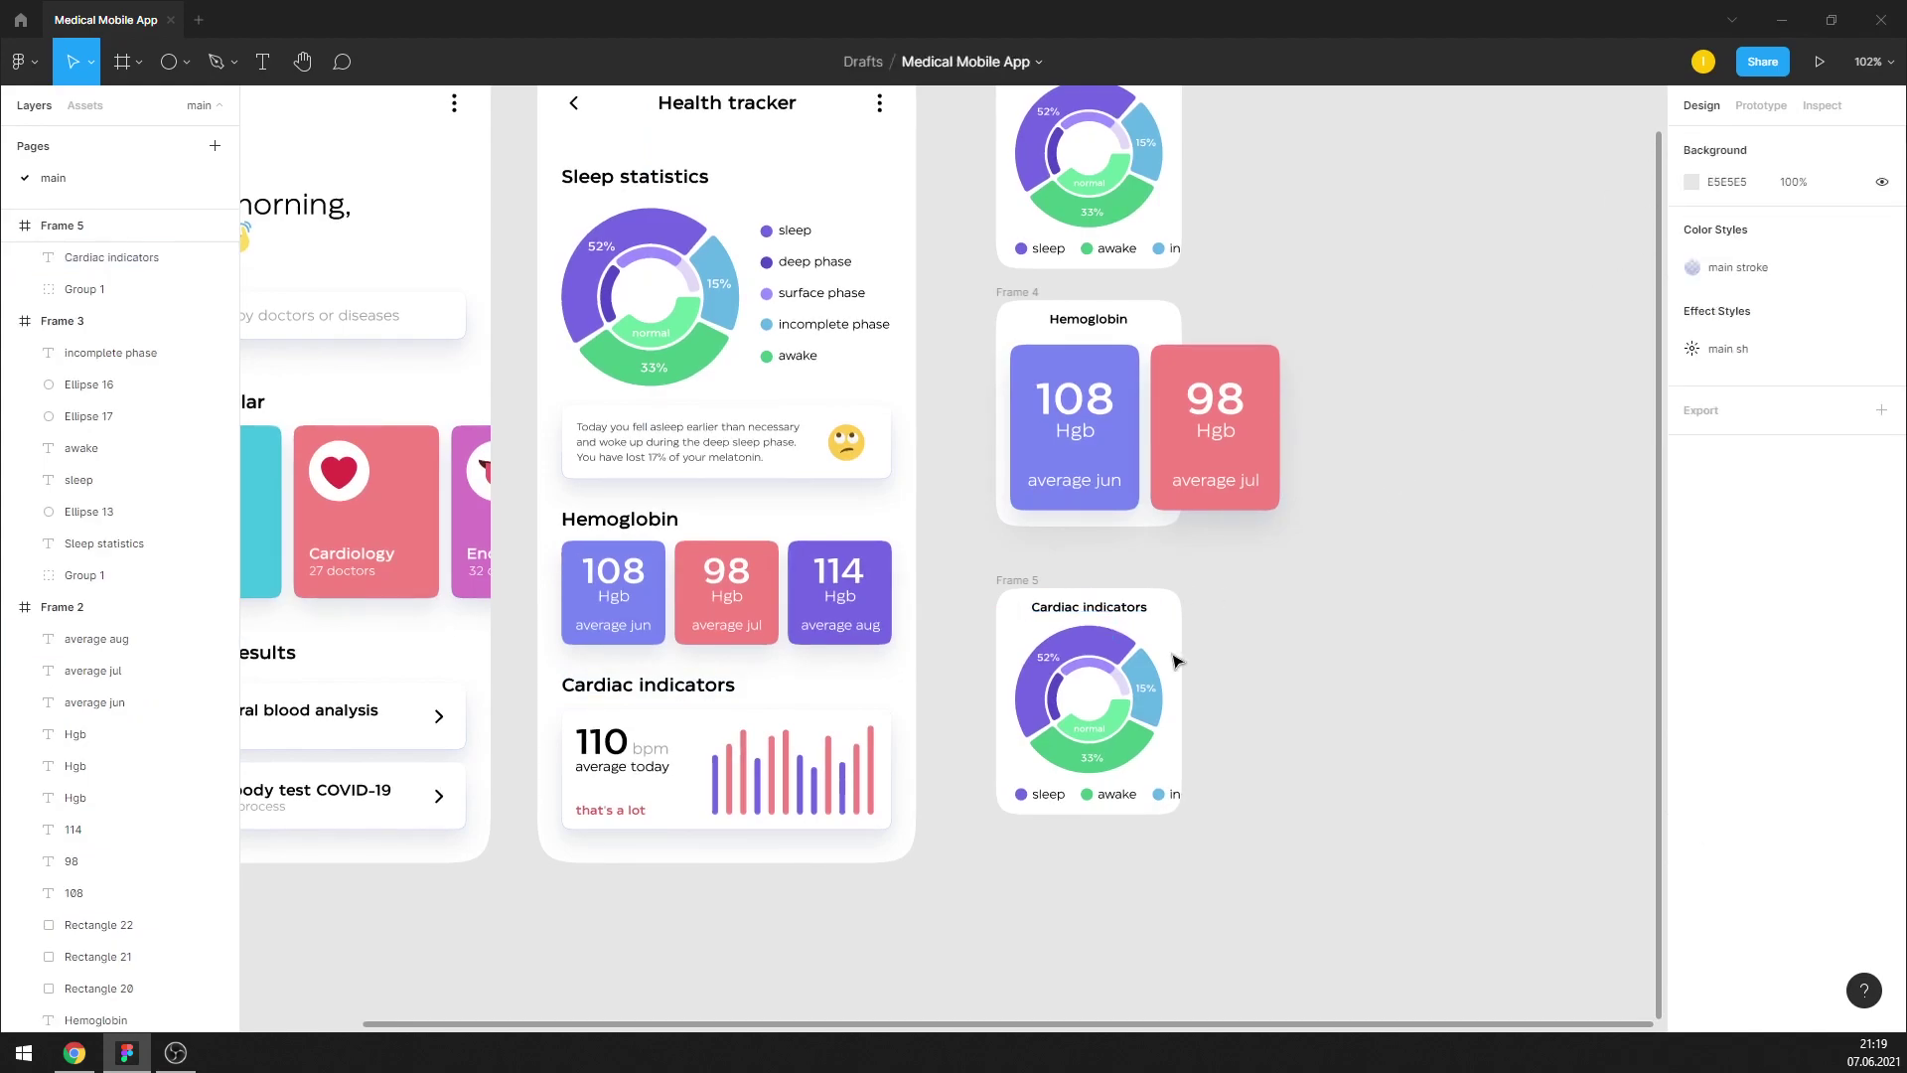
scroll(1033, 785, "up", 1)
left_click(1011, 809)
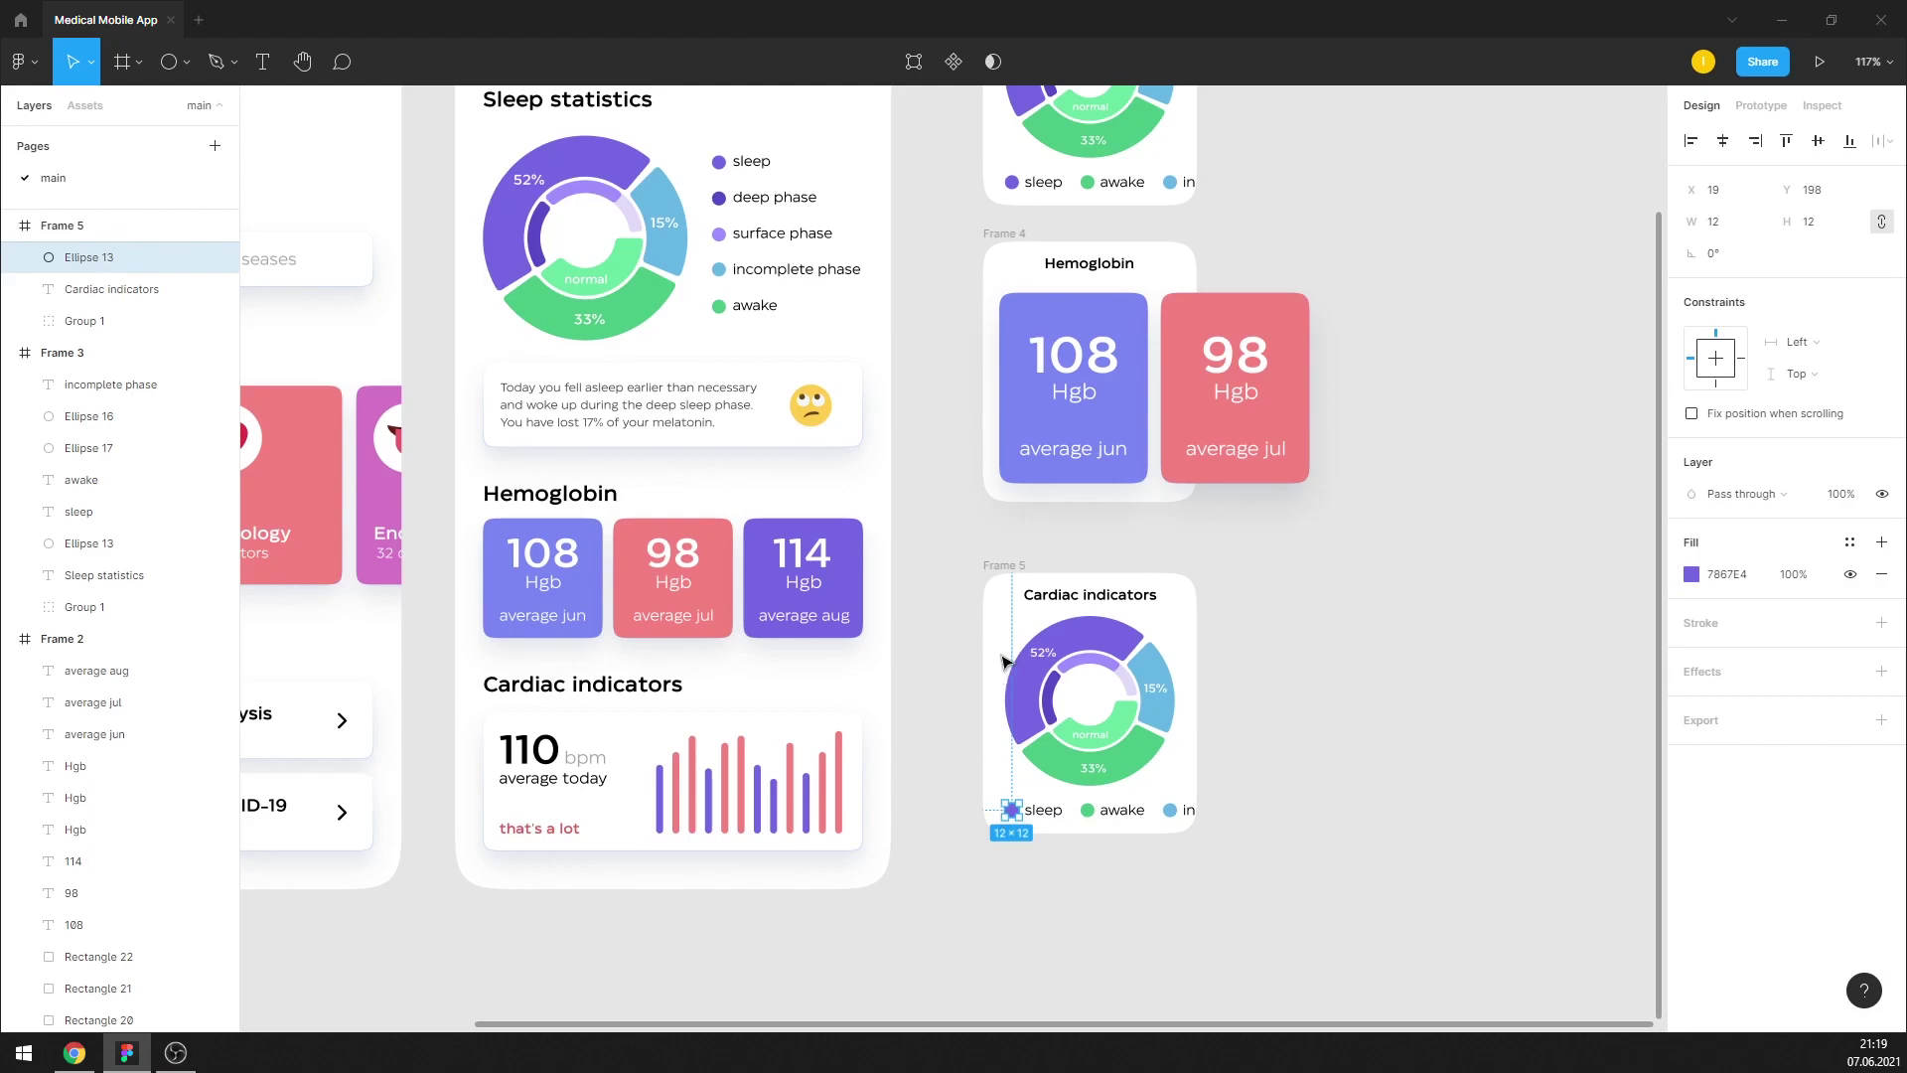
left_click_drag(1003, 662, 1191, 831)
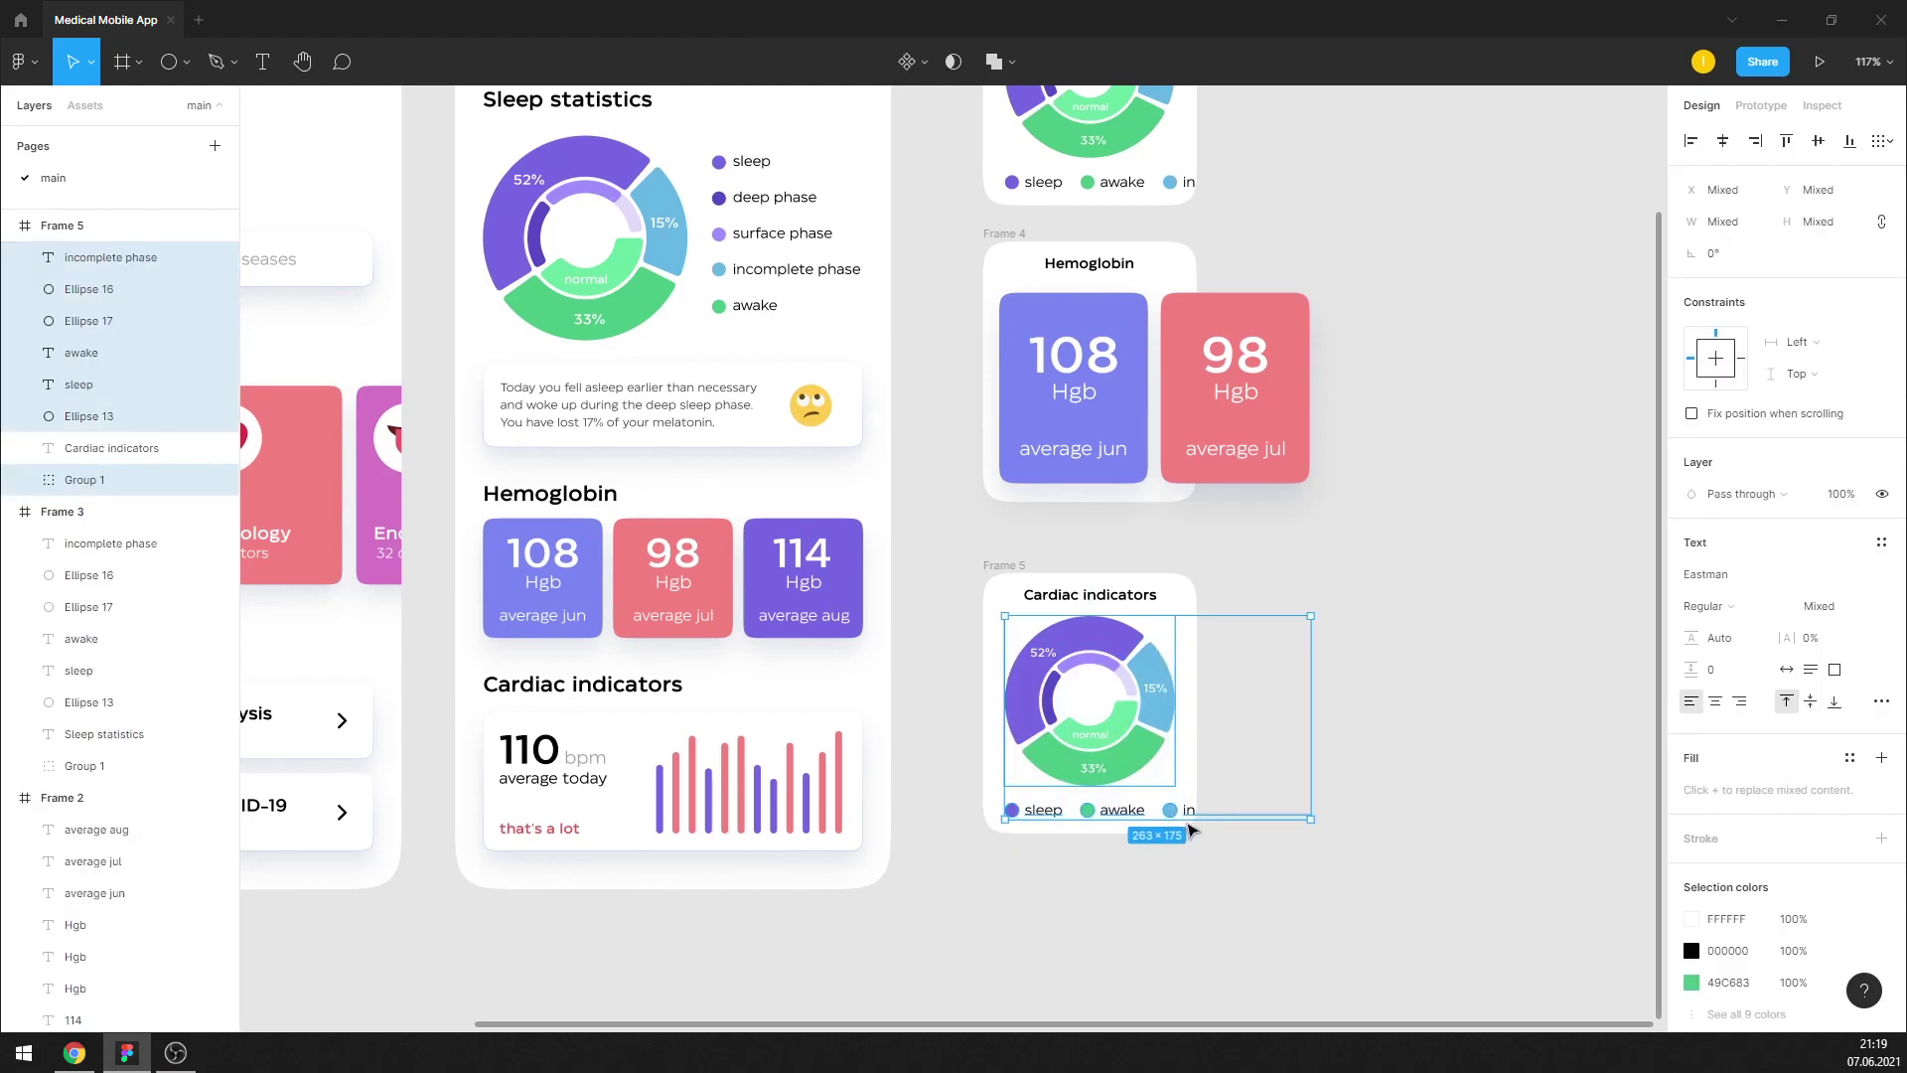
key("Delete")
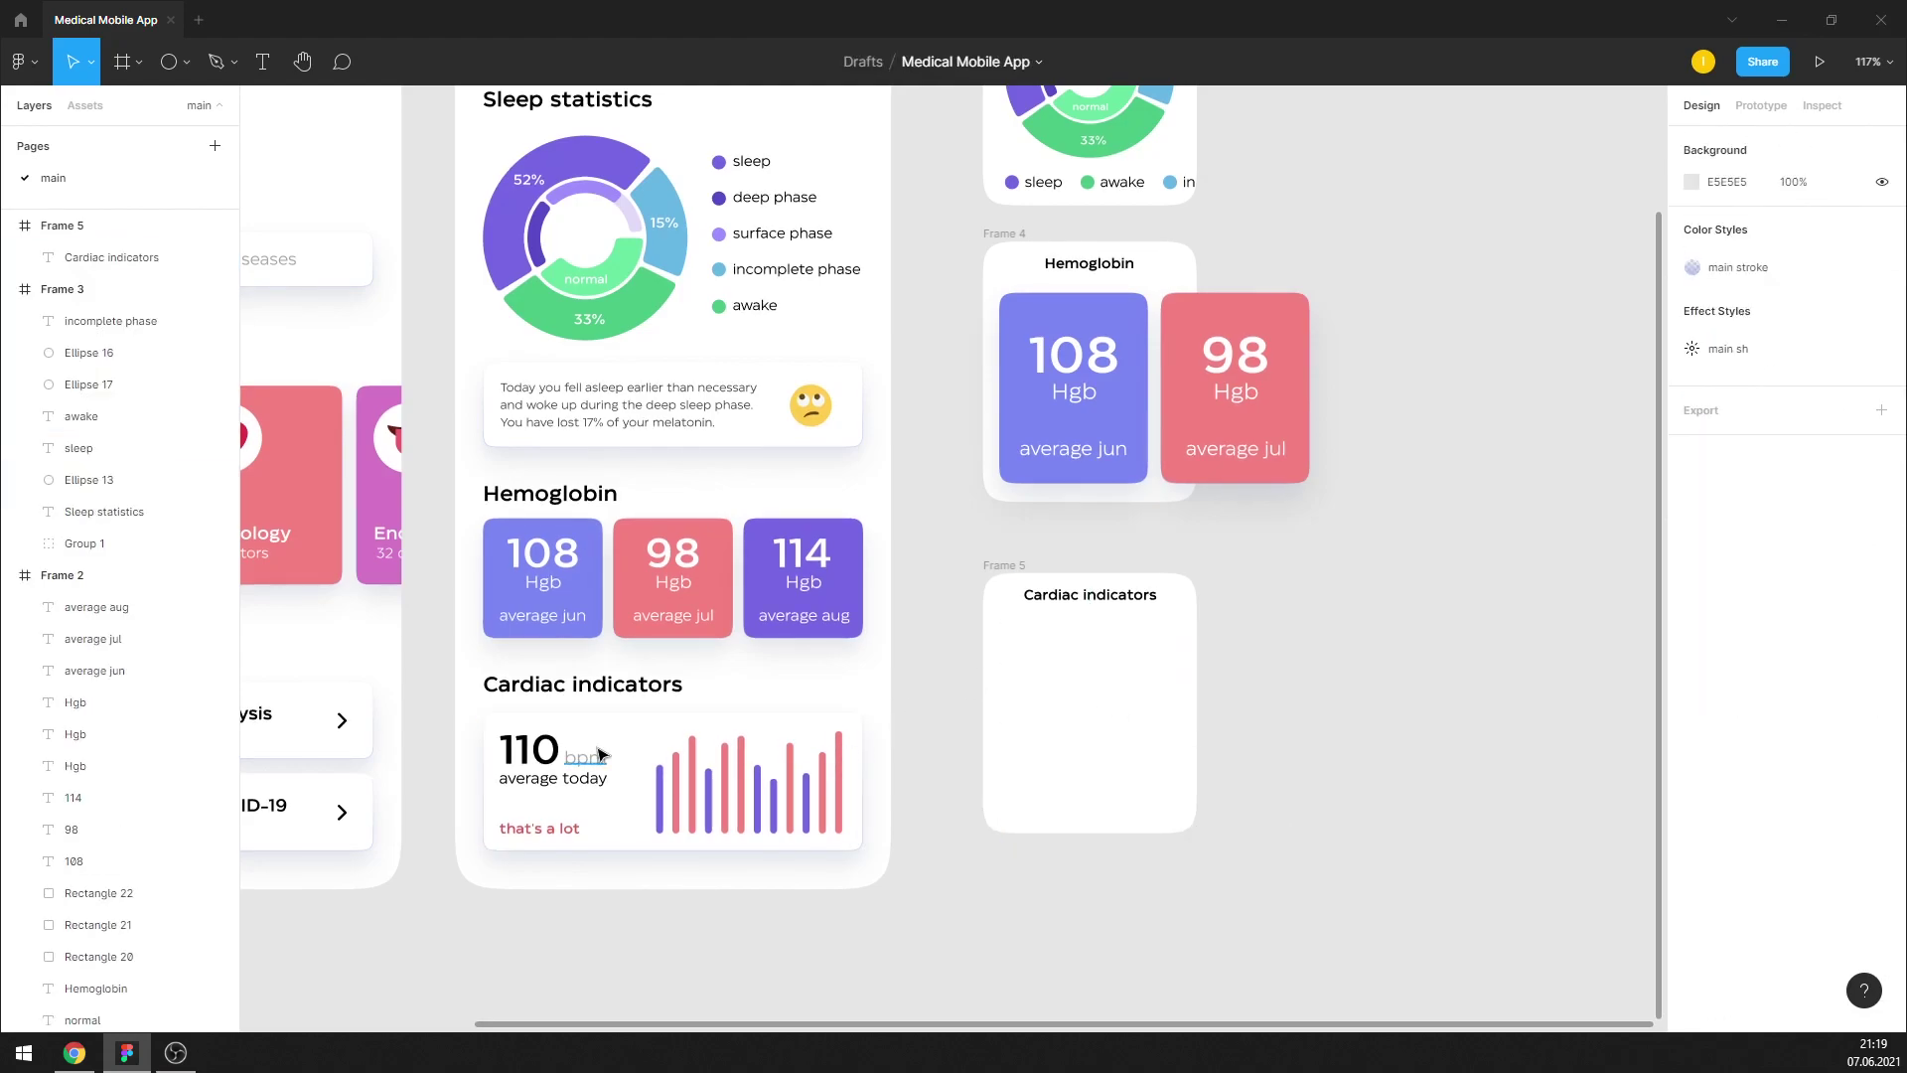
Copy the '110 bpm average today' reading into the new Cardiac indicators widget
left_click(563, 782)
left_click(530, 750, "shift")
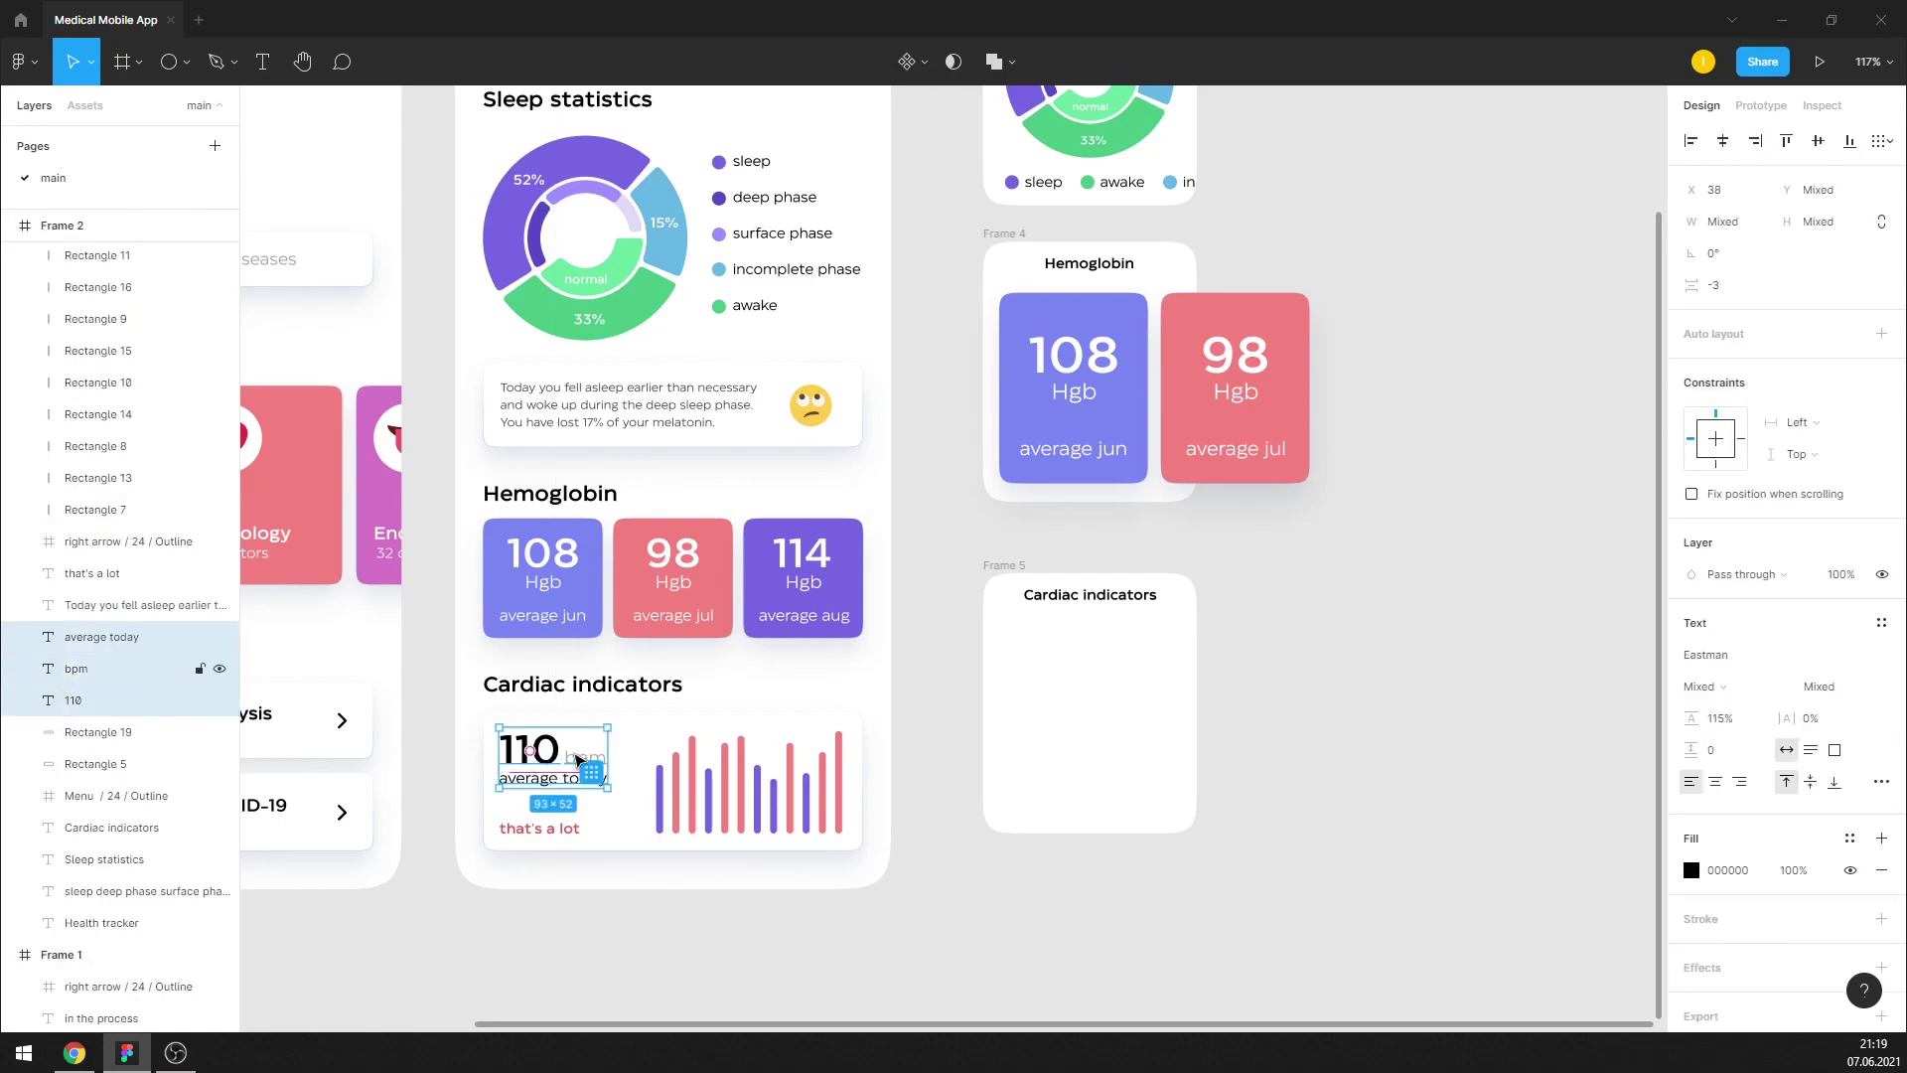
left_click(585, 758, "shift")
left_click_drag(558, 756, 1066, 655)
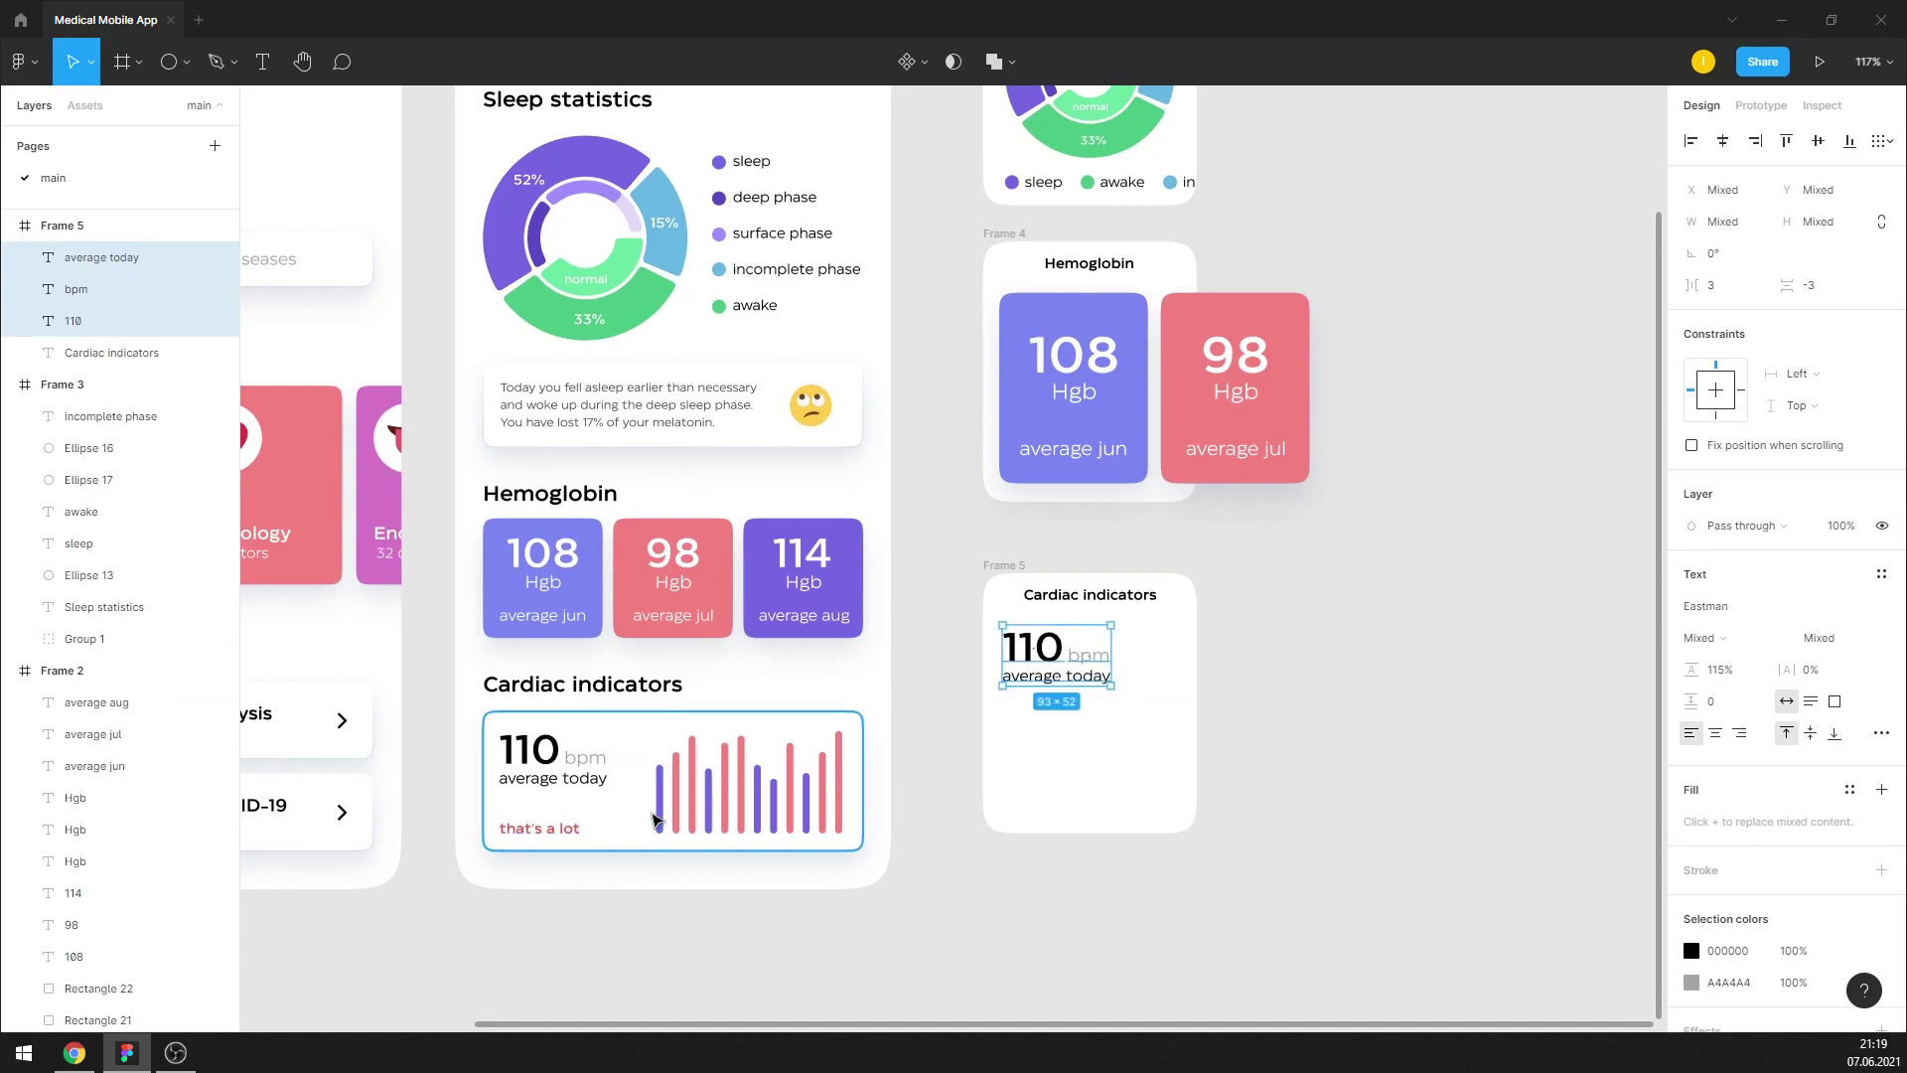
Copy the bar chart into the new widget and scale it down to fit
left_click(643, 822)
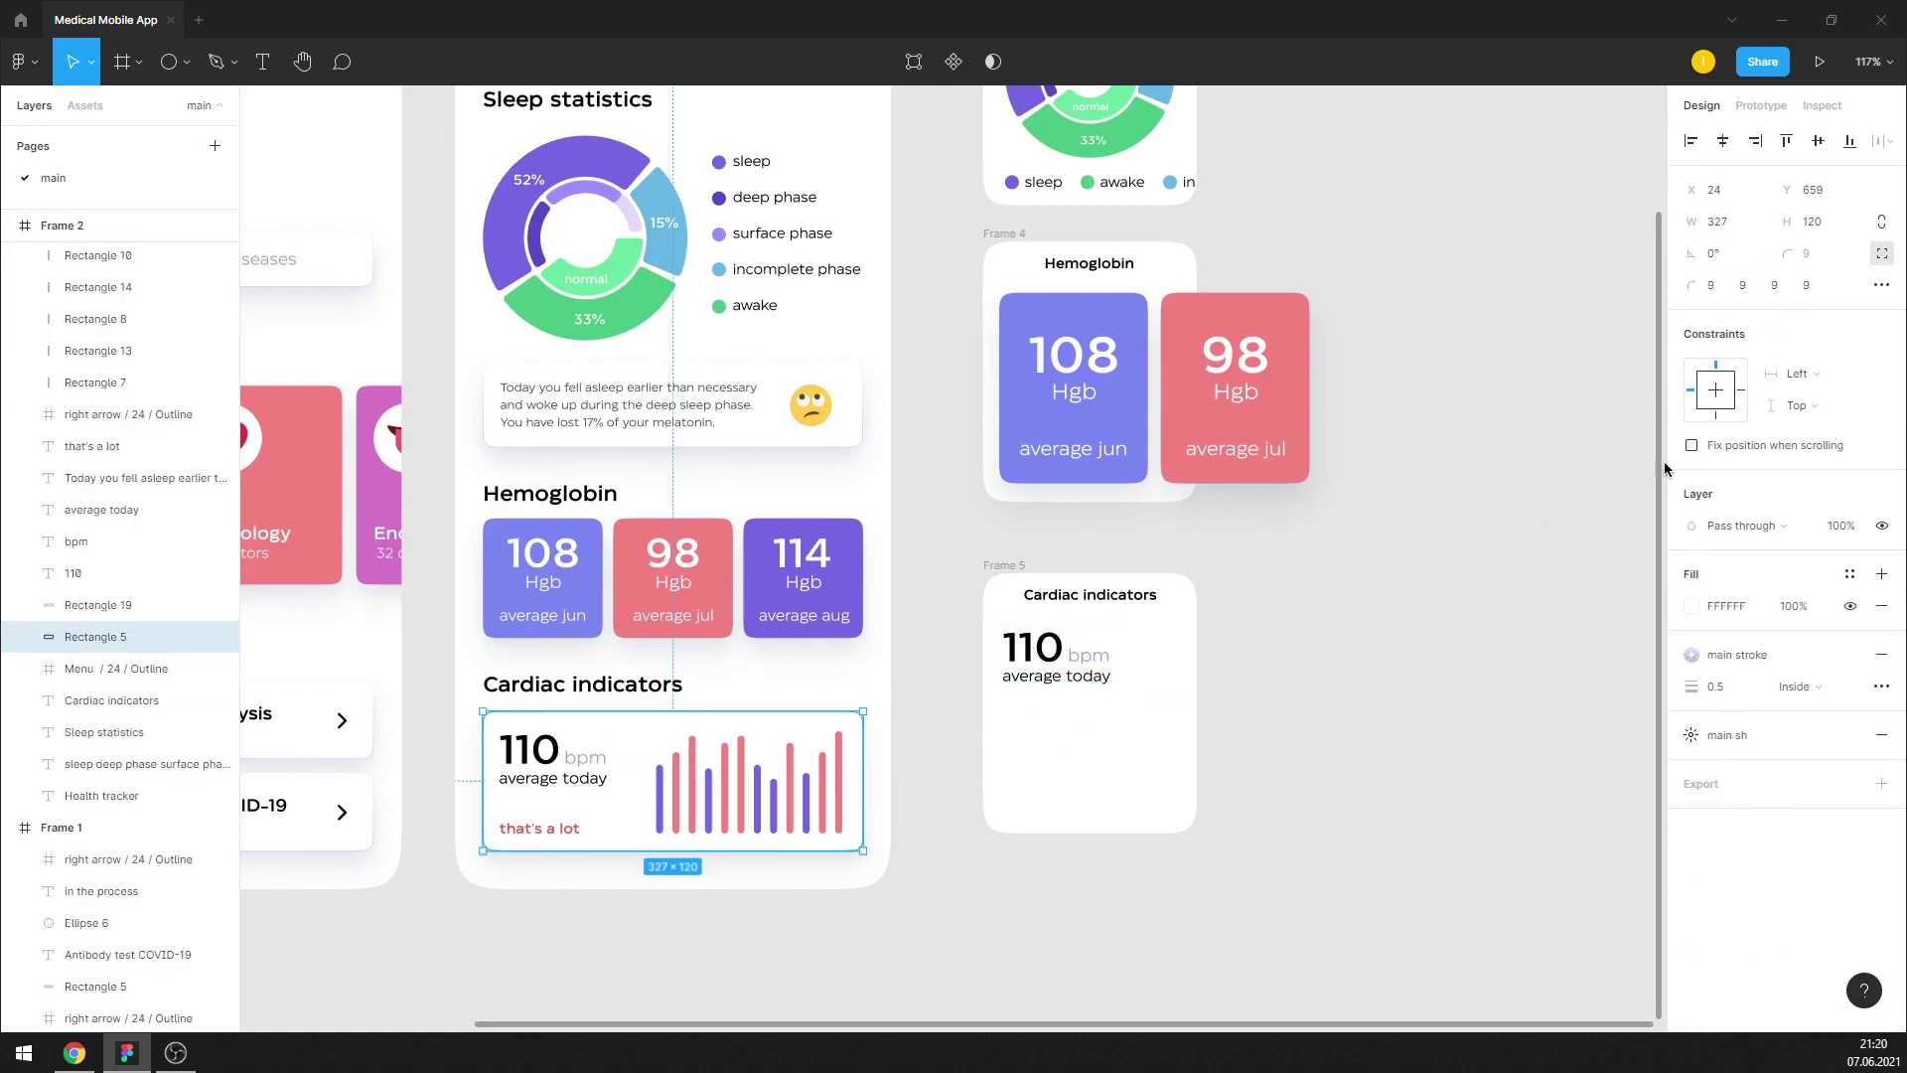
mouse_move(119, 636)
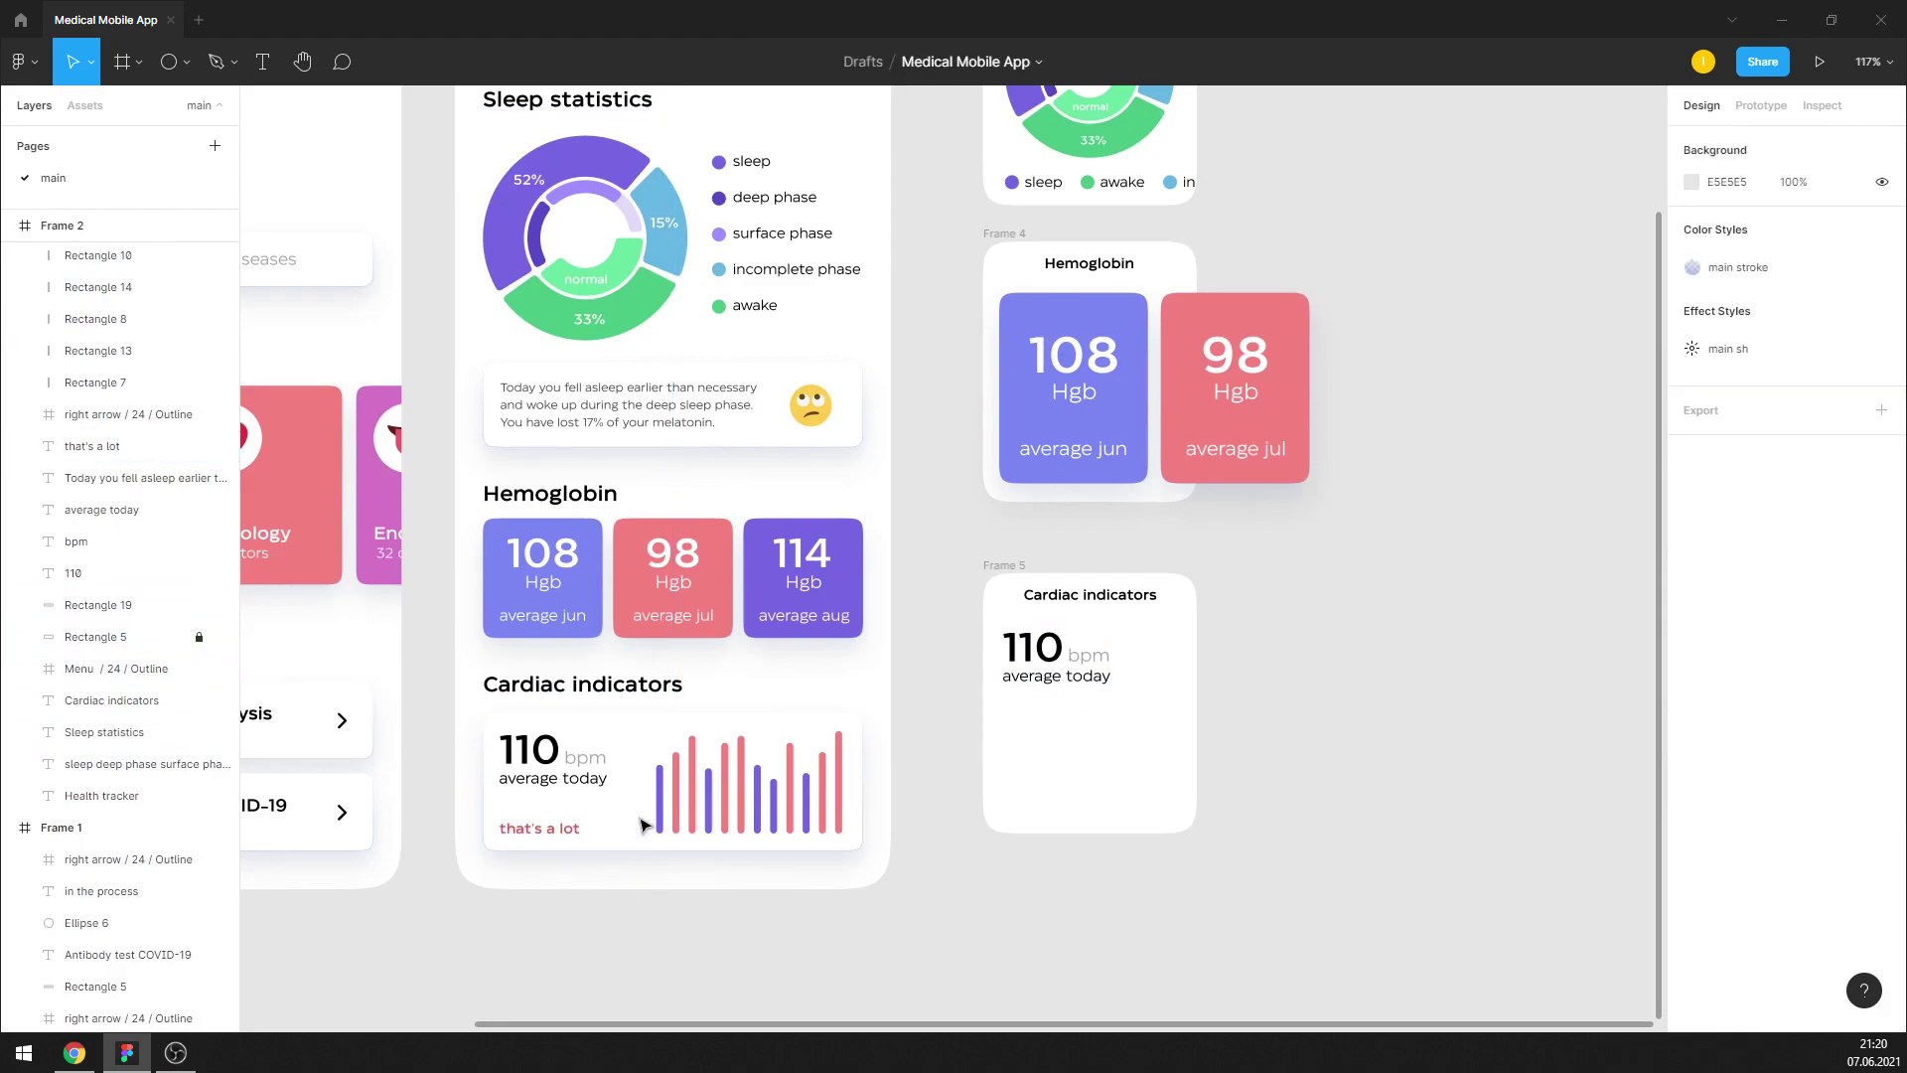
left_click_drag(641, 824, 860, 830)
mouse_move(740, 815)
left_mouse_down()
mouse_move(1093, 785)
mouse_move(1139, 762)
left_mouse_up()
key("k")
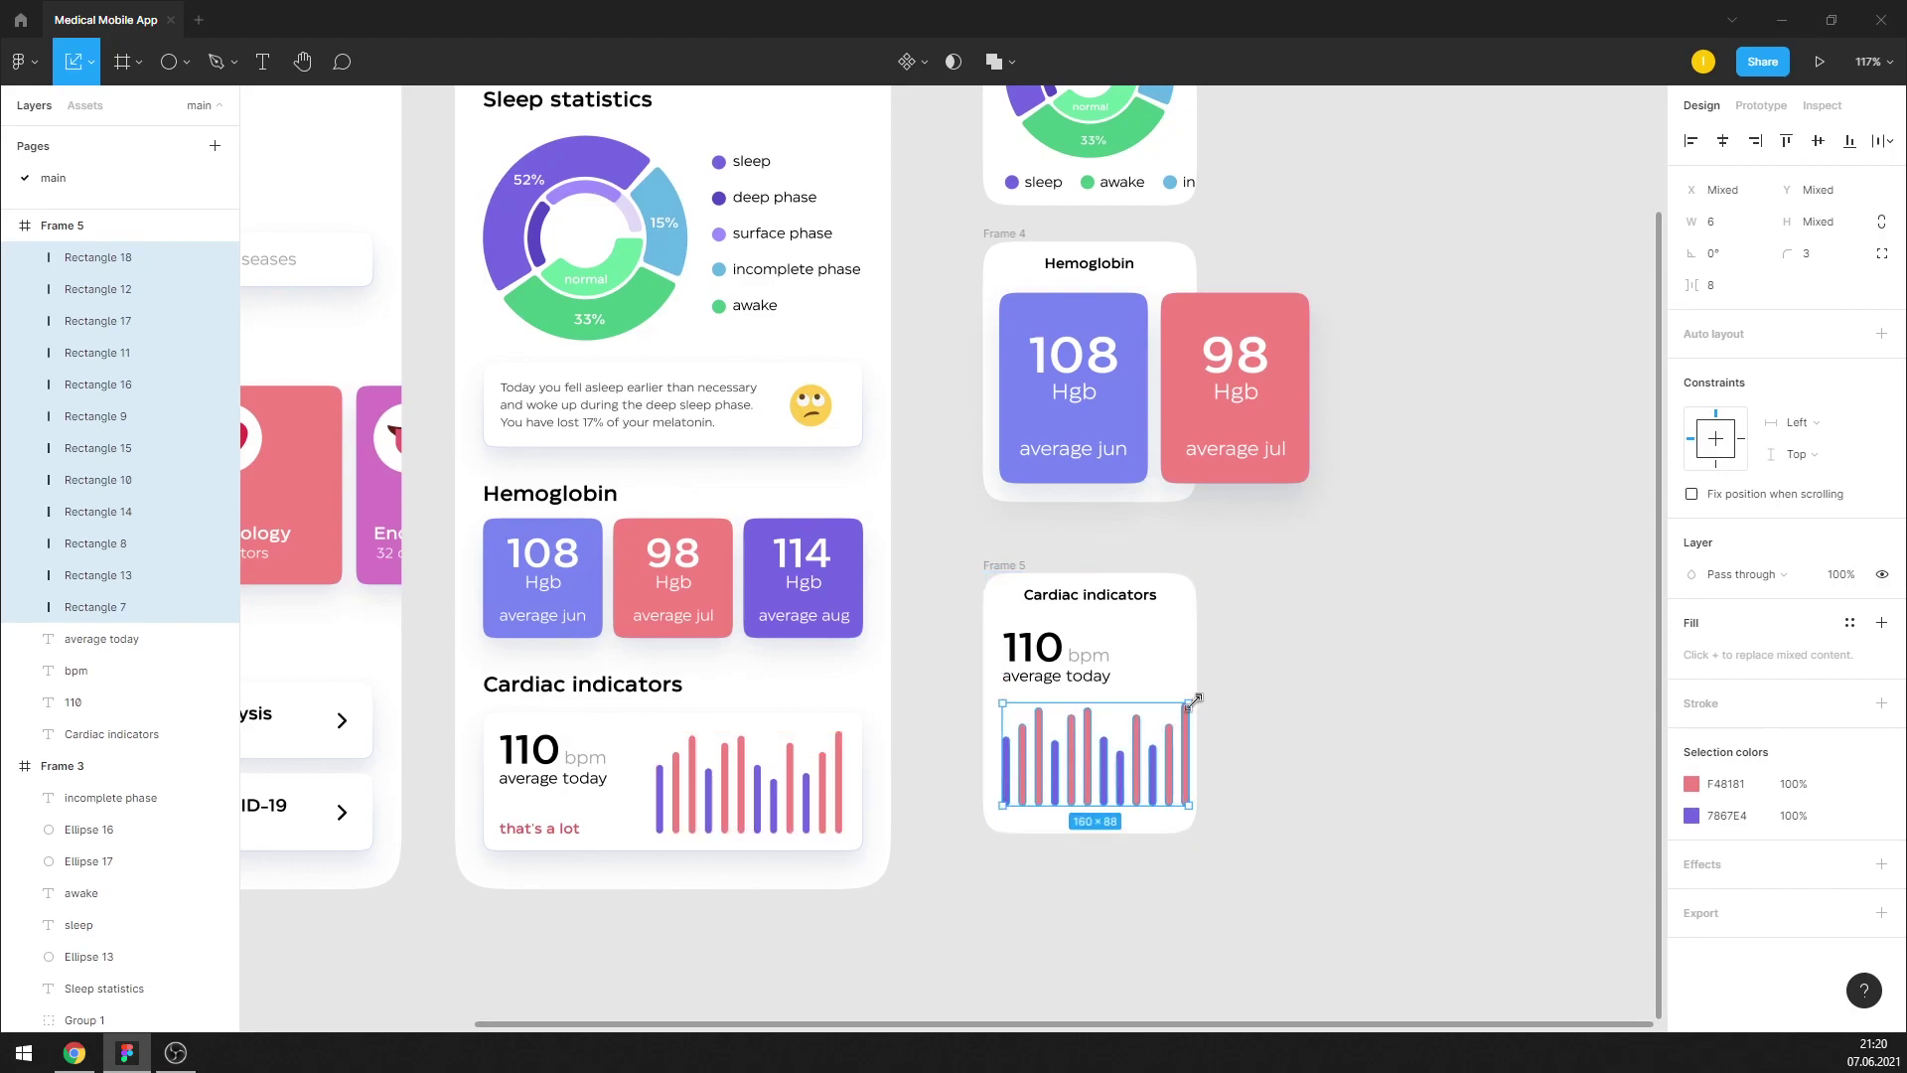
left_click_drag(1193, 701, 1228, 684)
key("ctrl+z")
scroll(1173, 682, "up", 3)
mouse_move(1198, 708)
left_mouse_down()
mouse_move(1179, 722)
mouse_move(878, 574)
left_mouse_up()
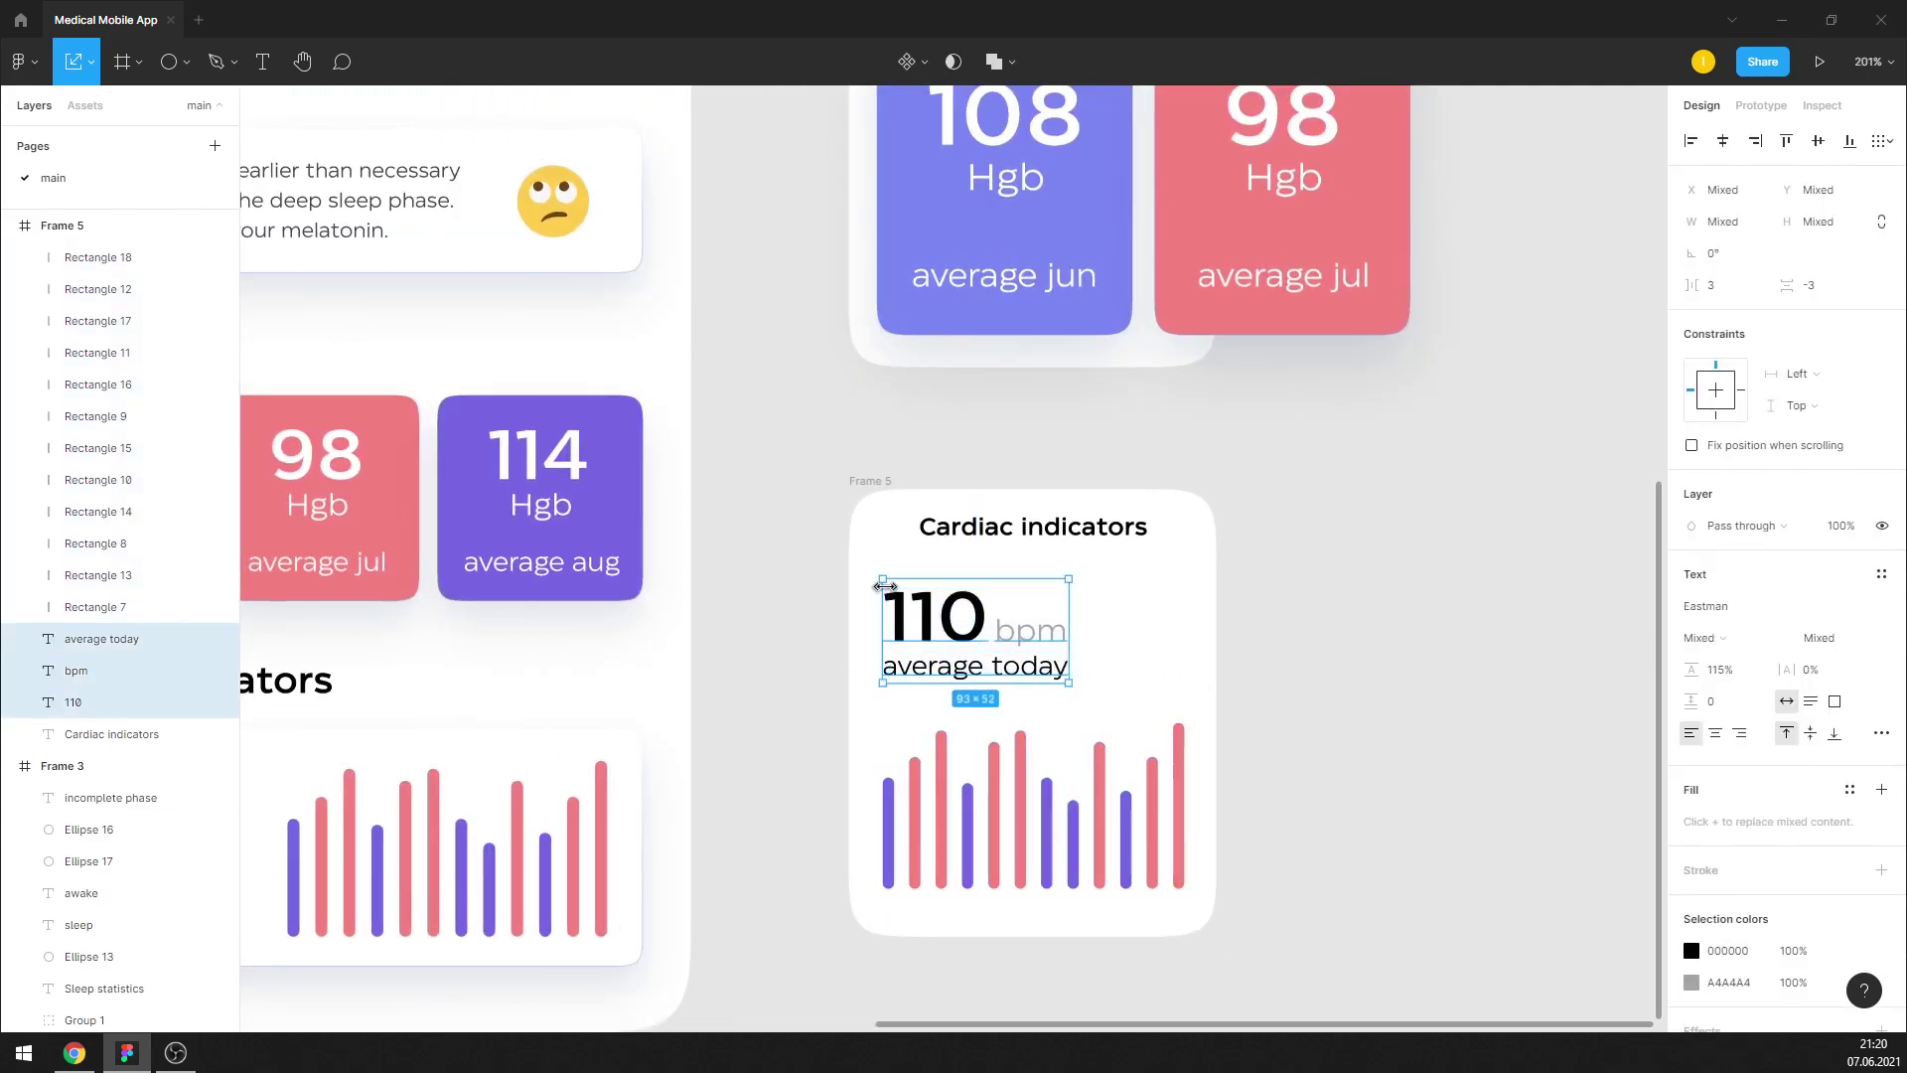
Shift the 110 bpm reading and the bar chart up closer together
key("shift+Up")
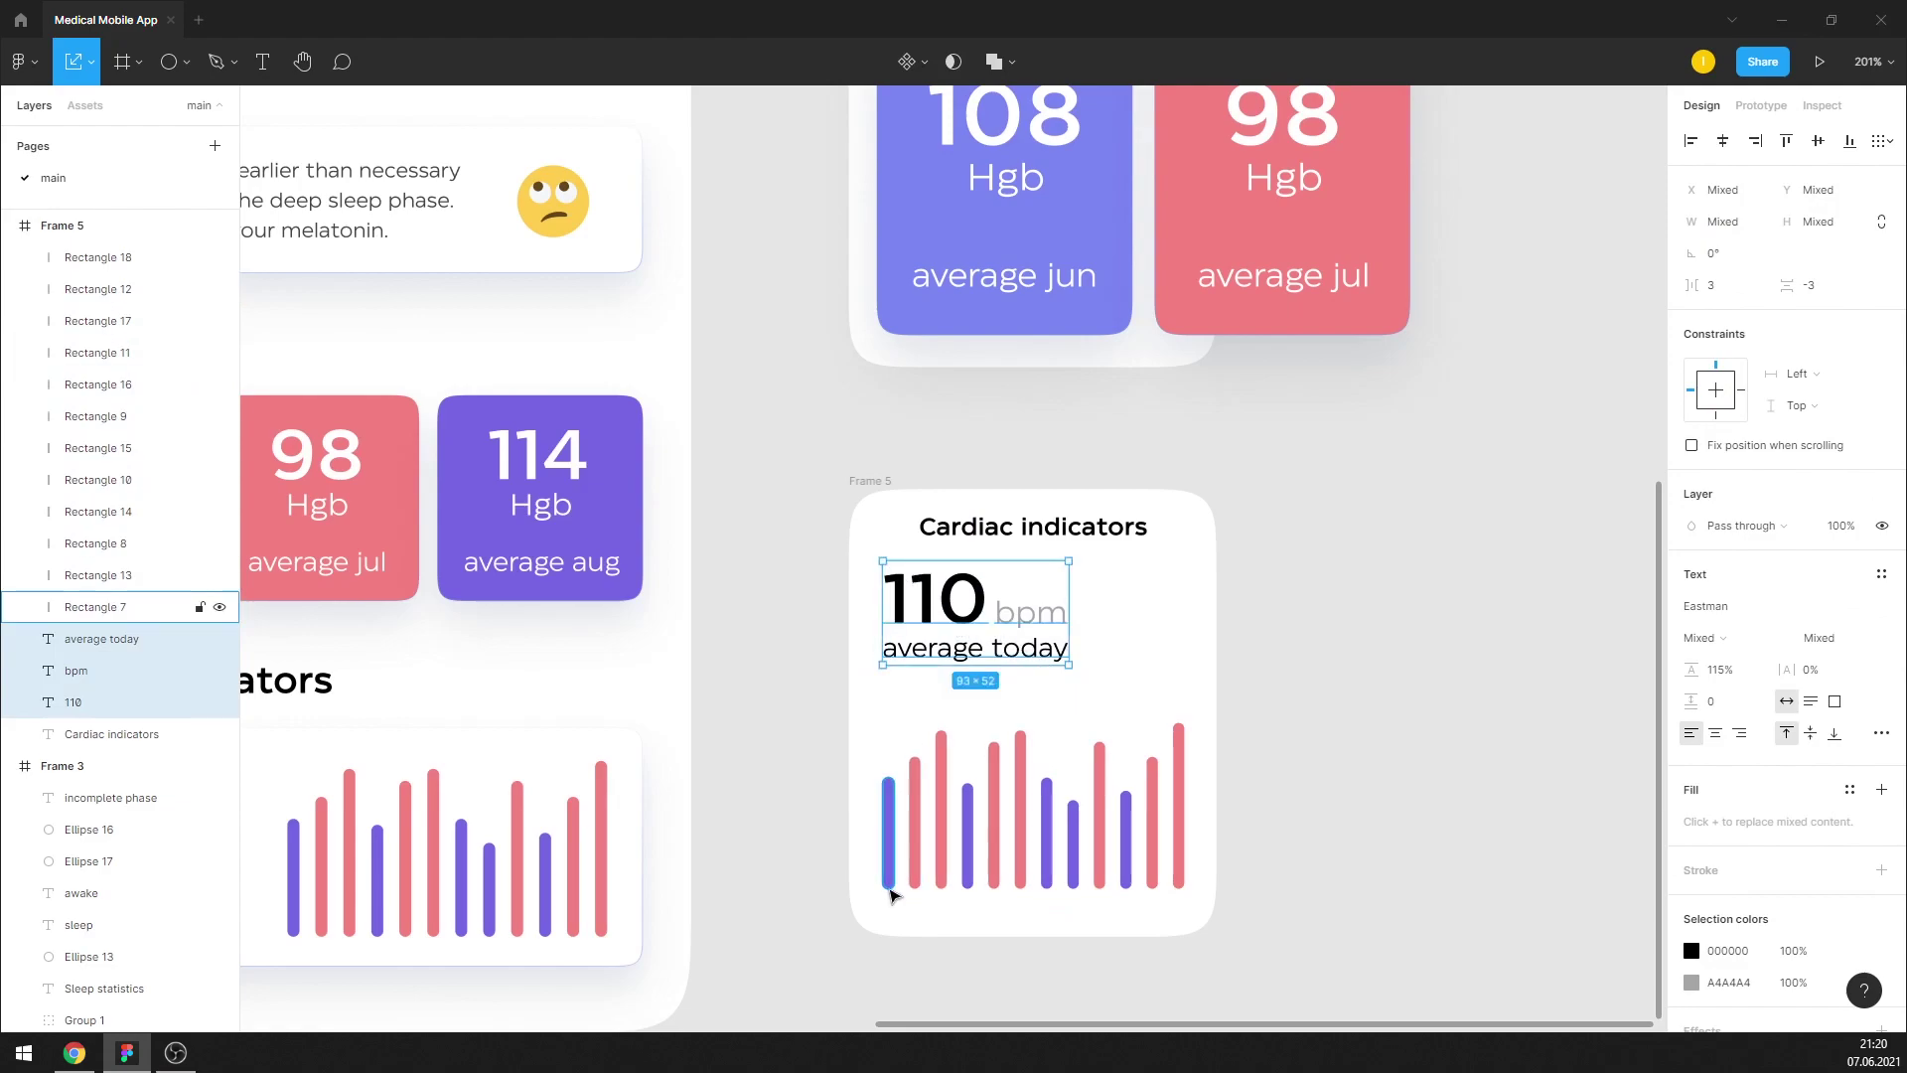
left_click_drag(890, 894, 1187, 849)
key("shift+Up")
key("shift+Up")
left_click(1228, 816)
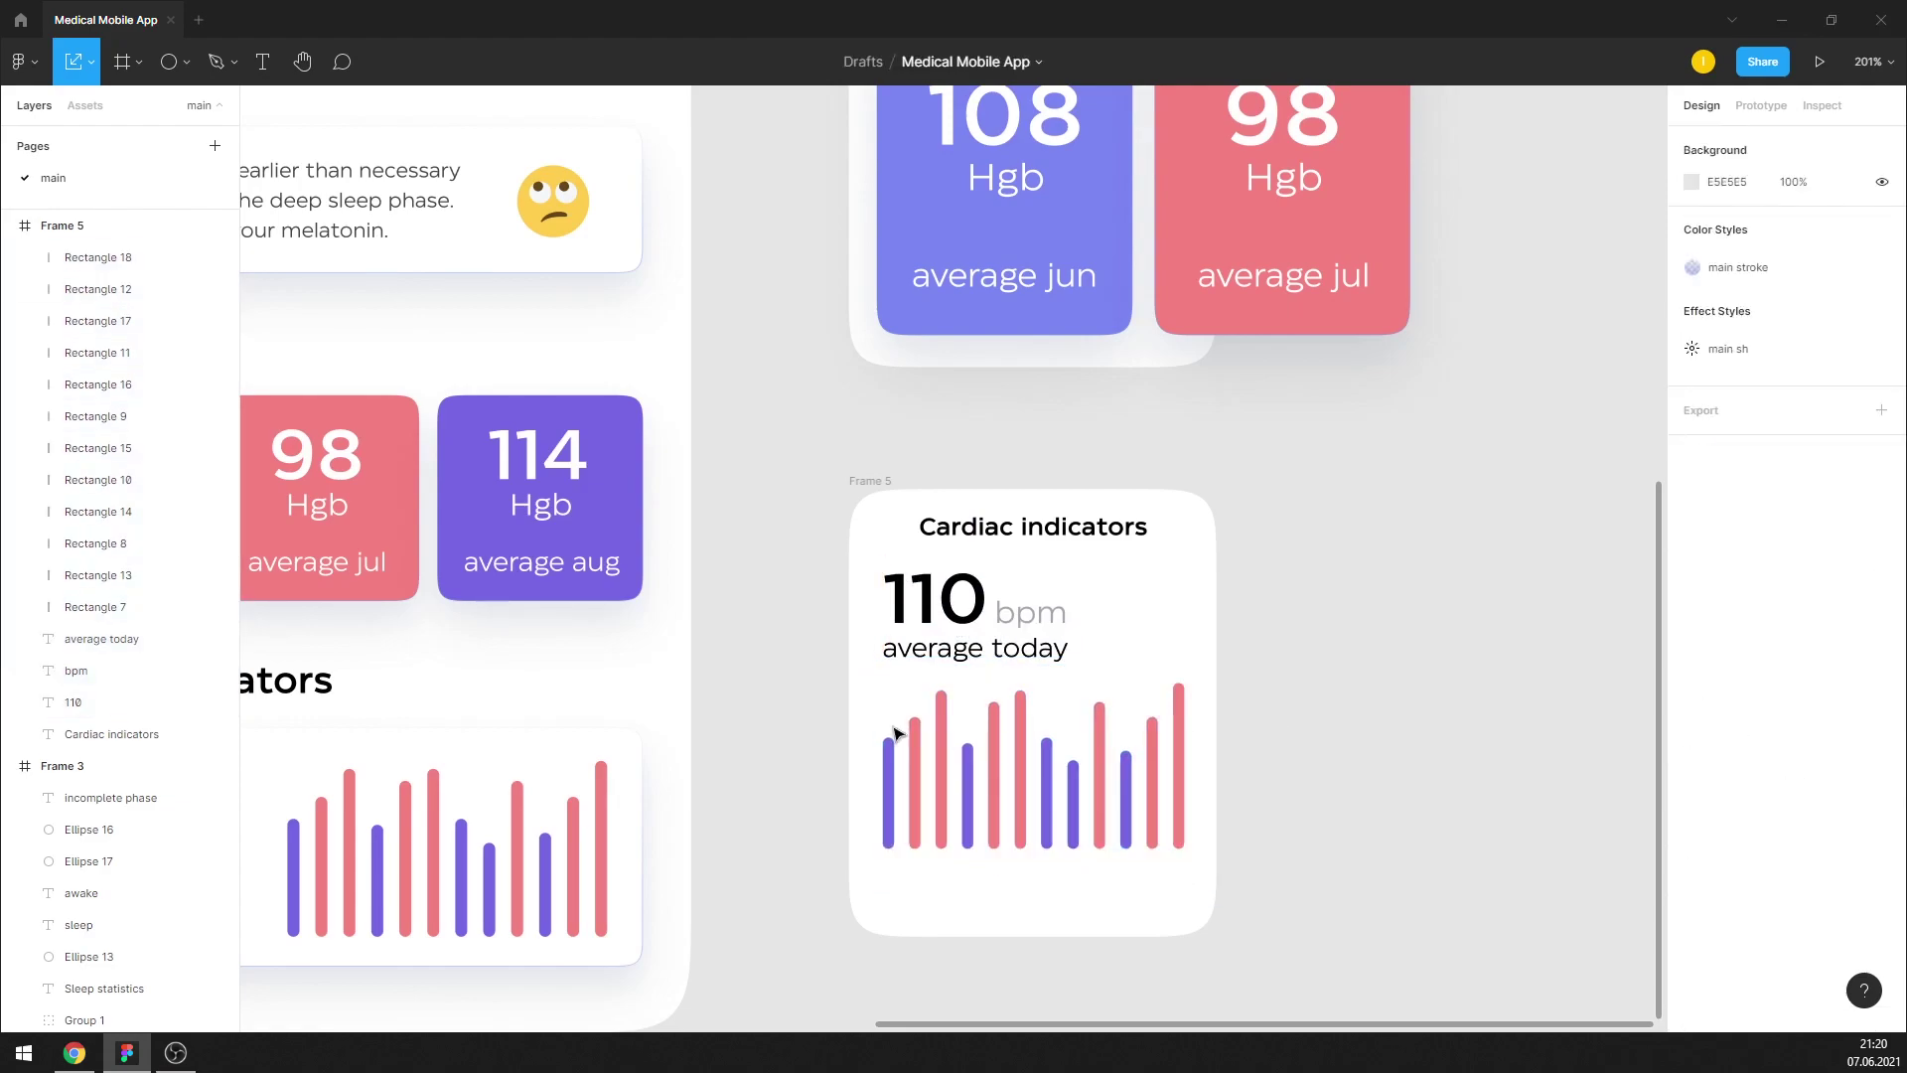
scroll(1193, 624, "down", 3)
scroll(536, 814, "up", 2)
Copy the red 'that's a lot' label into the small Cardiac indicators card
left_click(509, 823)
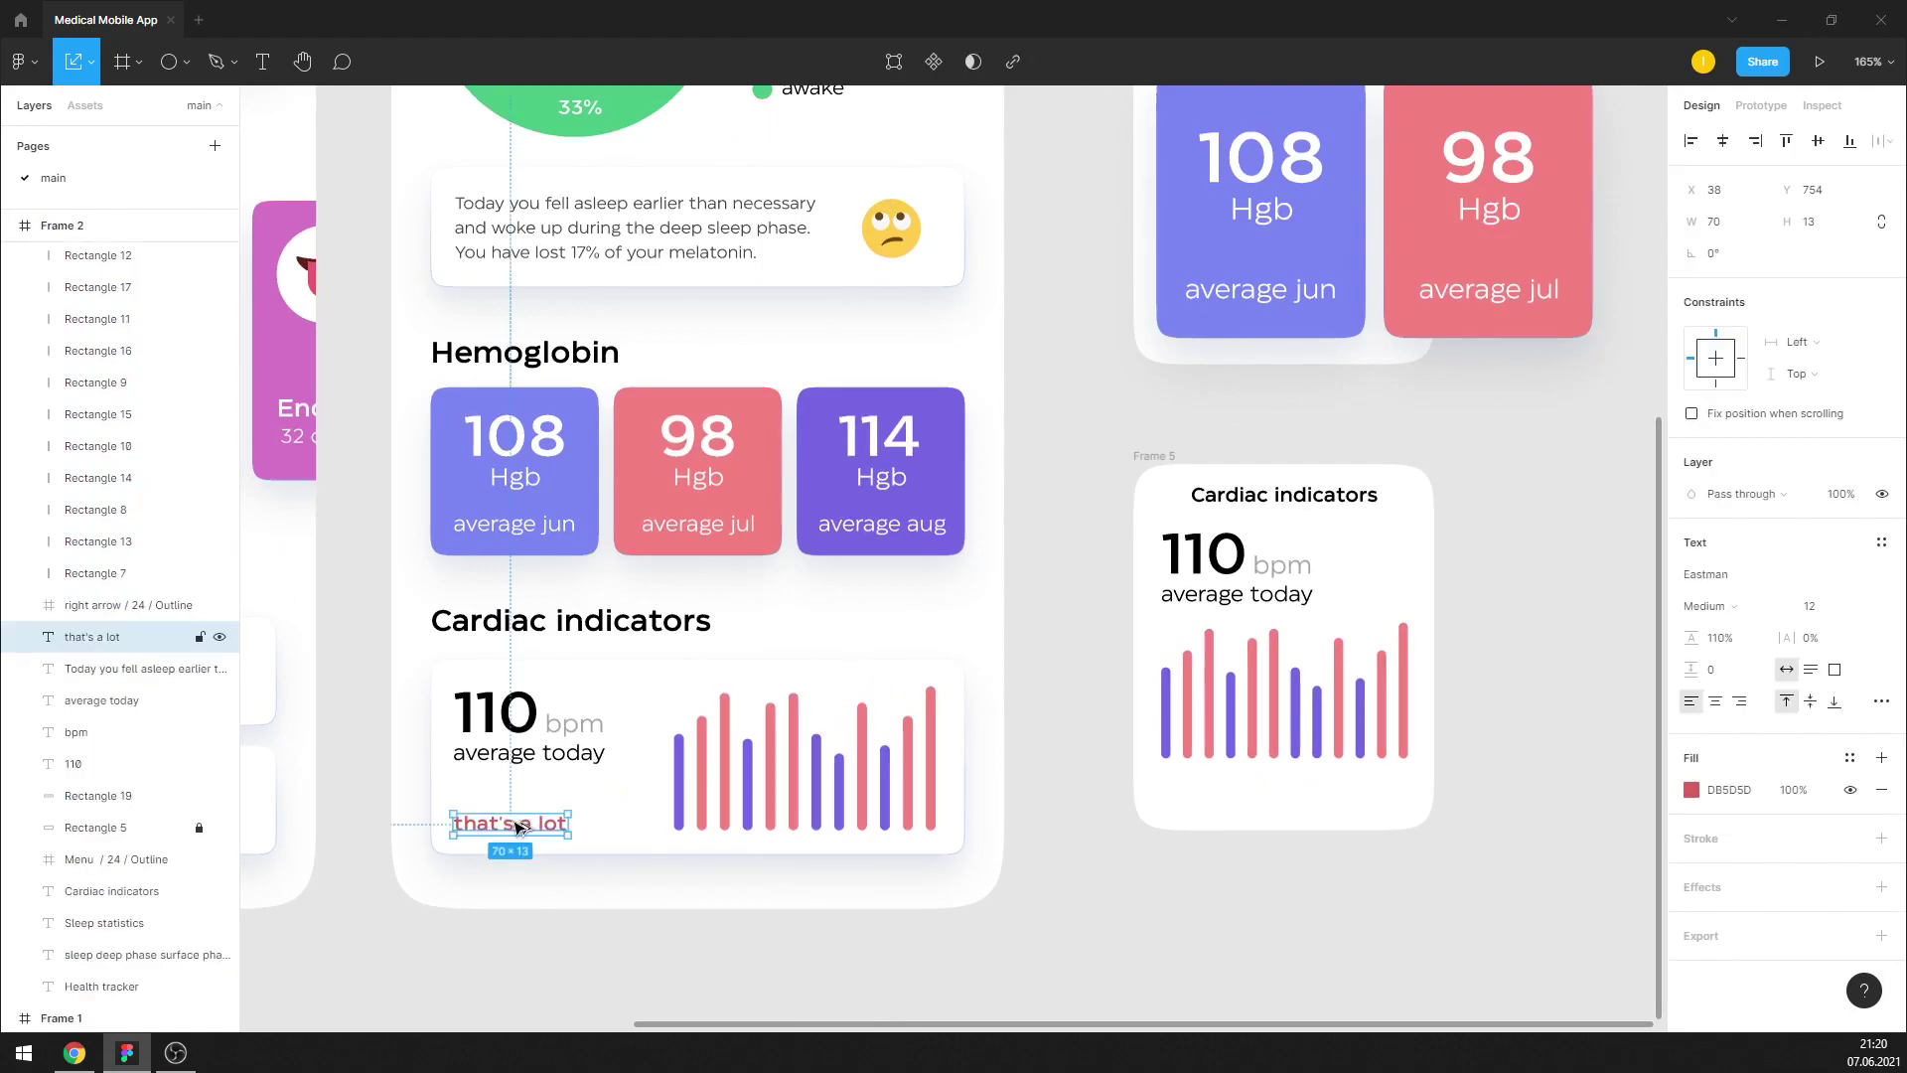
mouse_move(509, 823)
left_mouse_down()
mouse_move(1356, 629)
mouse_move(1231, 788)
left_mouse_up()
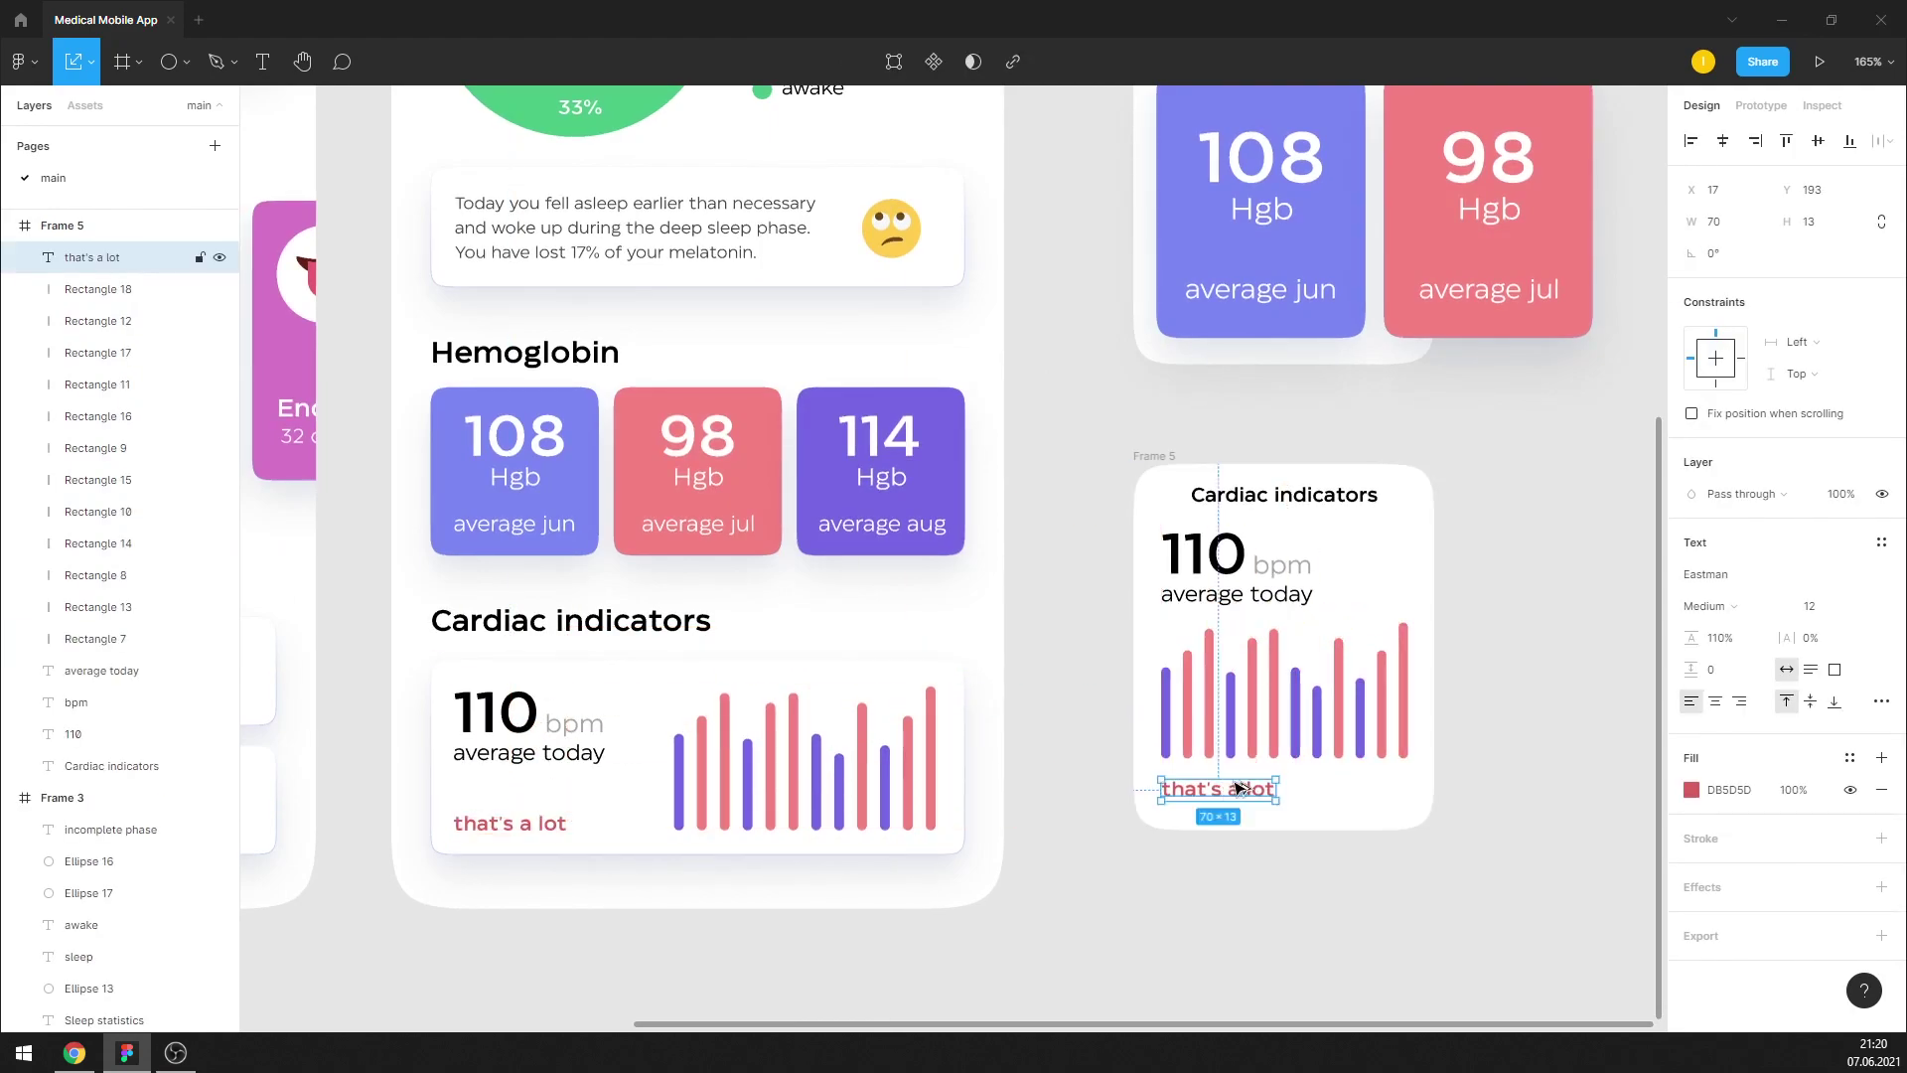
left_click(1515, 676)
scroll(1514, 676, "up", 1)
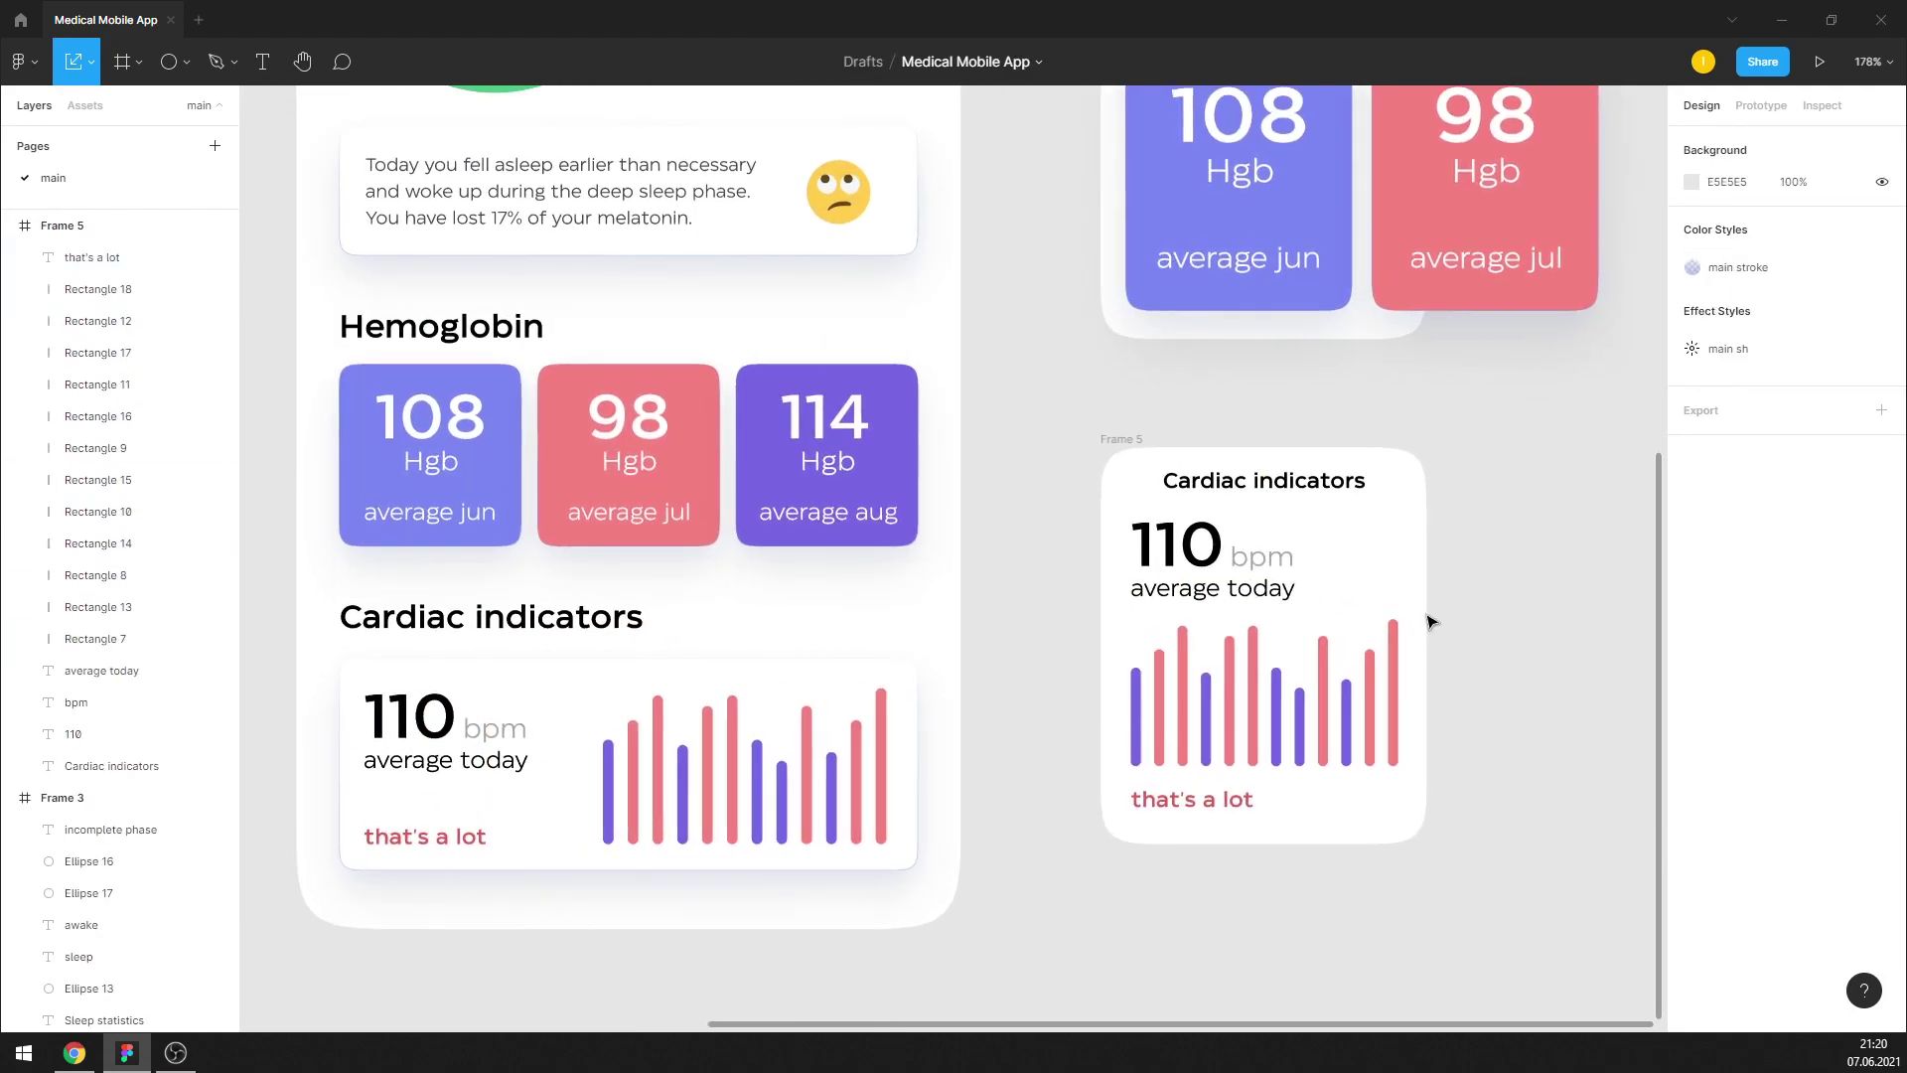
scroll(1431, 622, "down", 2)
scroll(1347, 555, "up", 1)
Align the Cardiac indicators title and move the Hemoglobin cards up under their title
left_click_drag(1194, 517, 1169, 526)
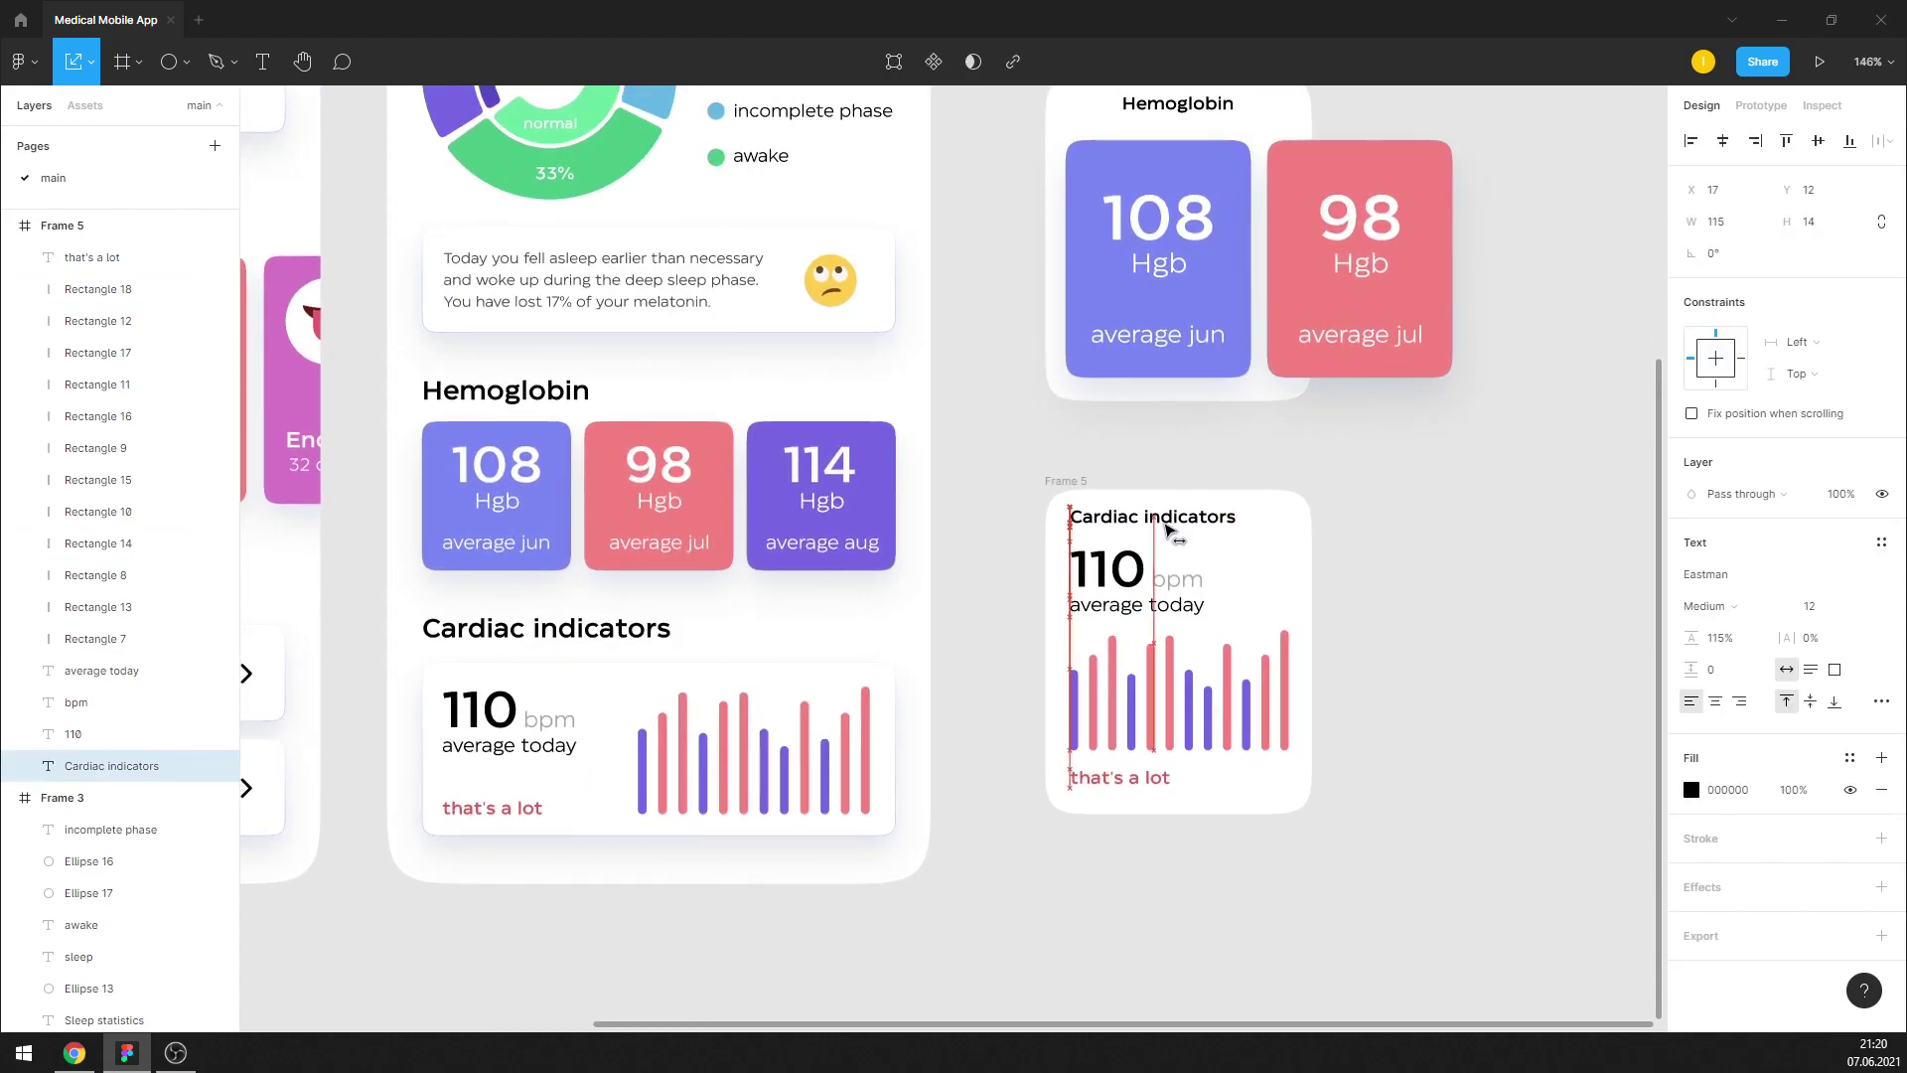
scroll(1167, 531, "down", 2)
scroll(1142, 432, "up", 1)
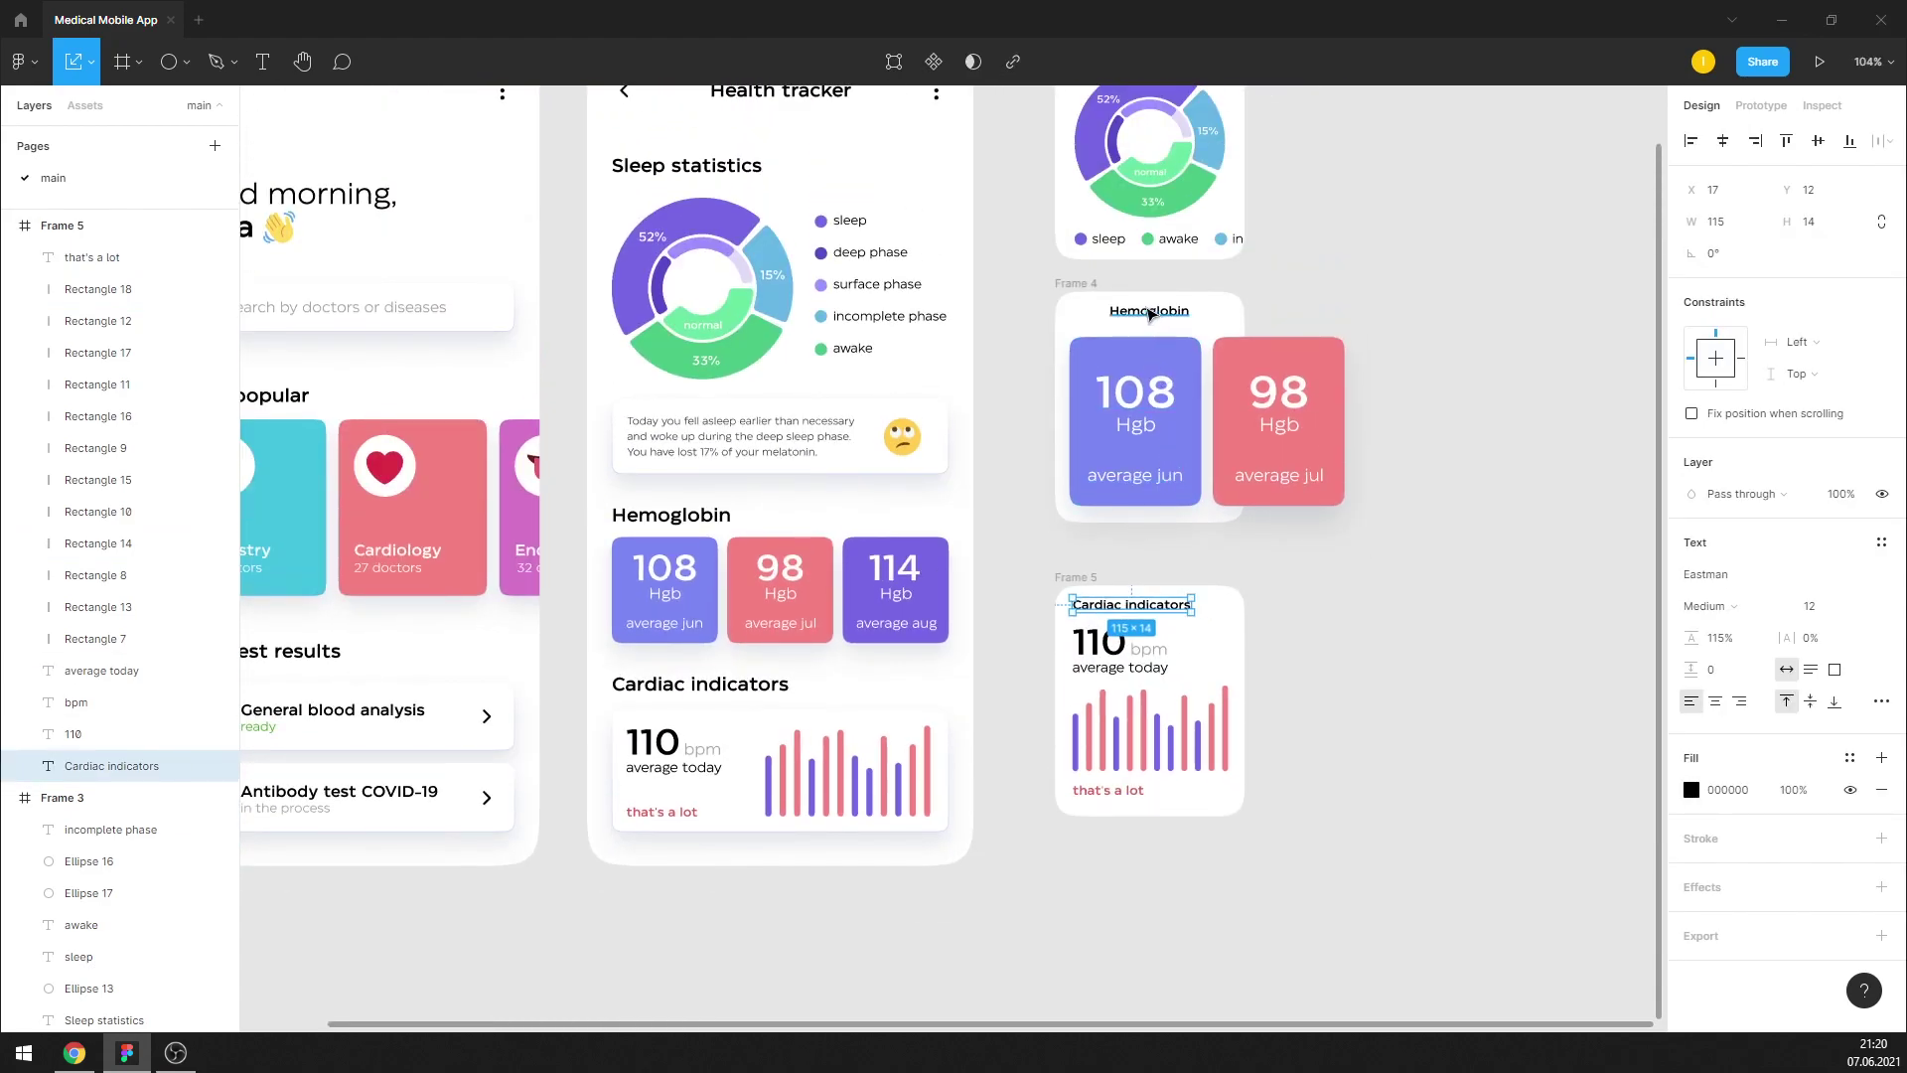
scroll(1149, 314, "up", 3)
left_click_drag(1014, 657, 1351, 526)
mouse_move(1205, 370)
left_mouse_down()
mouse_move(1182, 324)
mouse_move(1114, 323)
left_mouse_up()
left_click(1182, 324)
left_click(1443, 284)
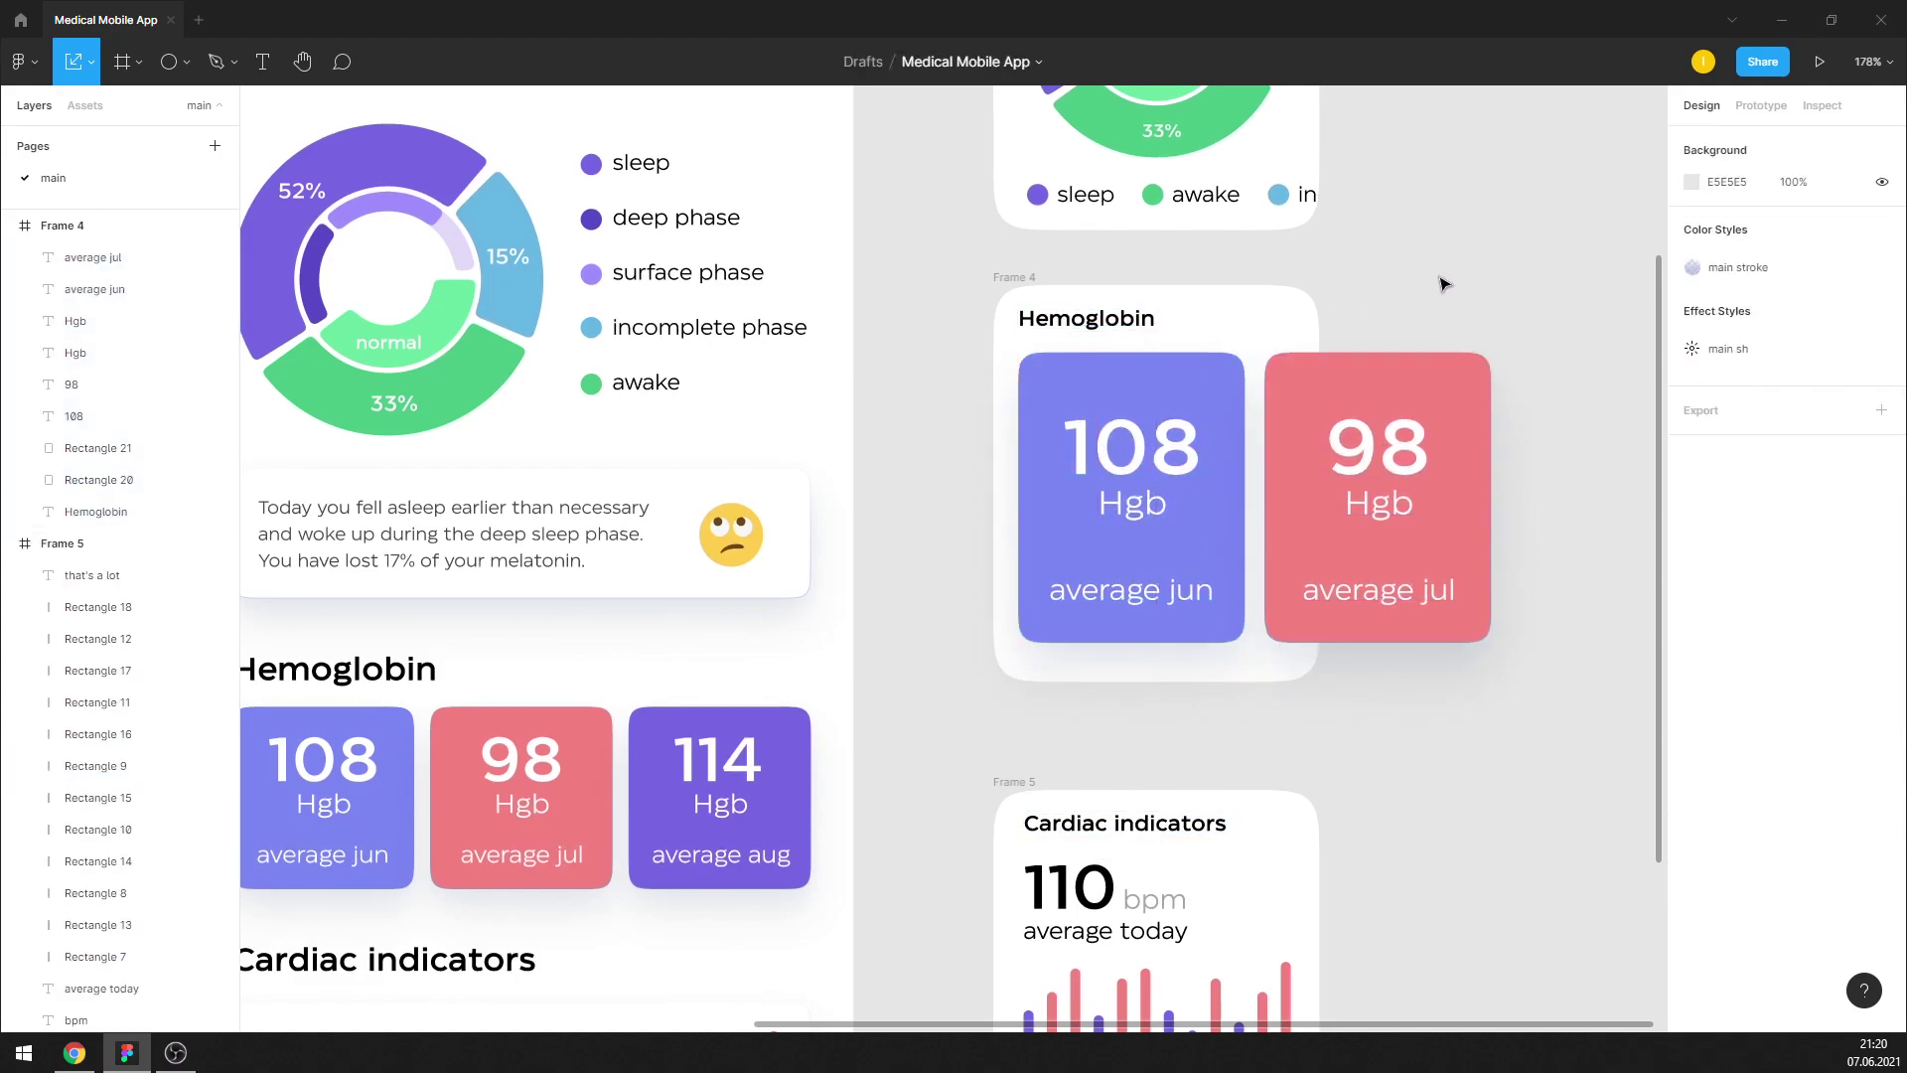
Nudge the Hemoglobin, Cardiac indicators and Sleep statistics titles down together
left_click(1083, 320)
left_click(1122, 823, "shift")
scroll(1187, 379, "up", 5)
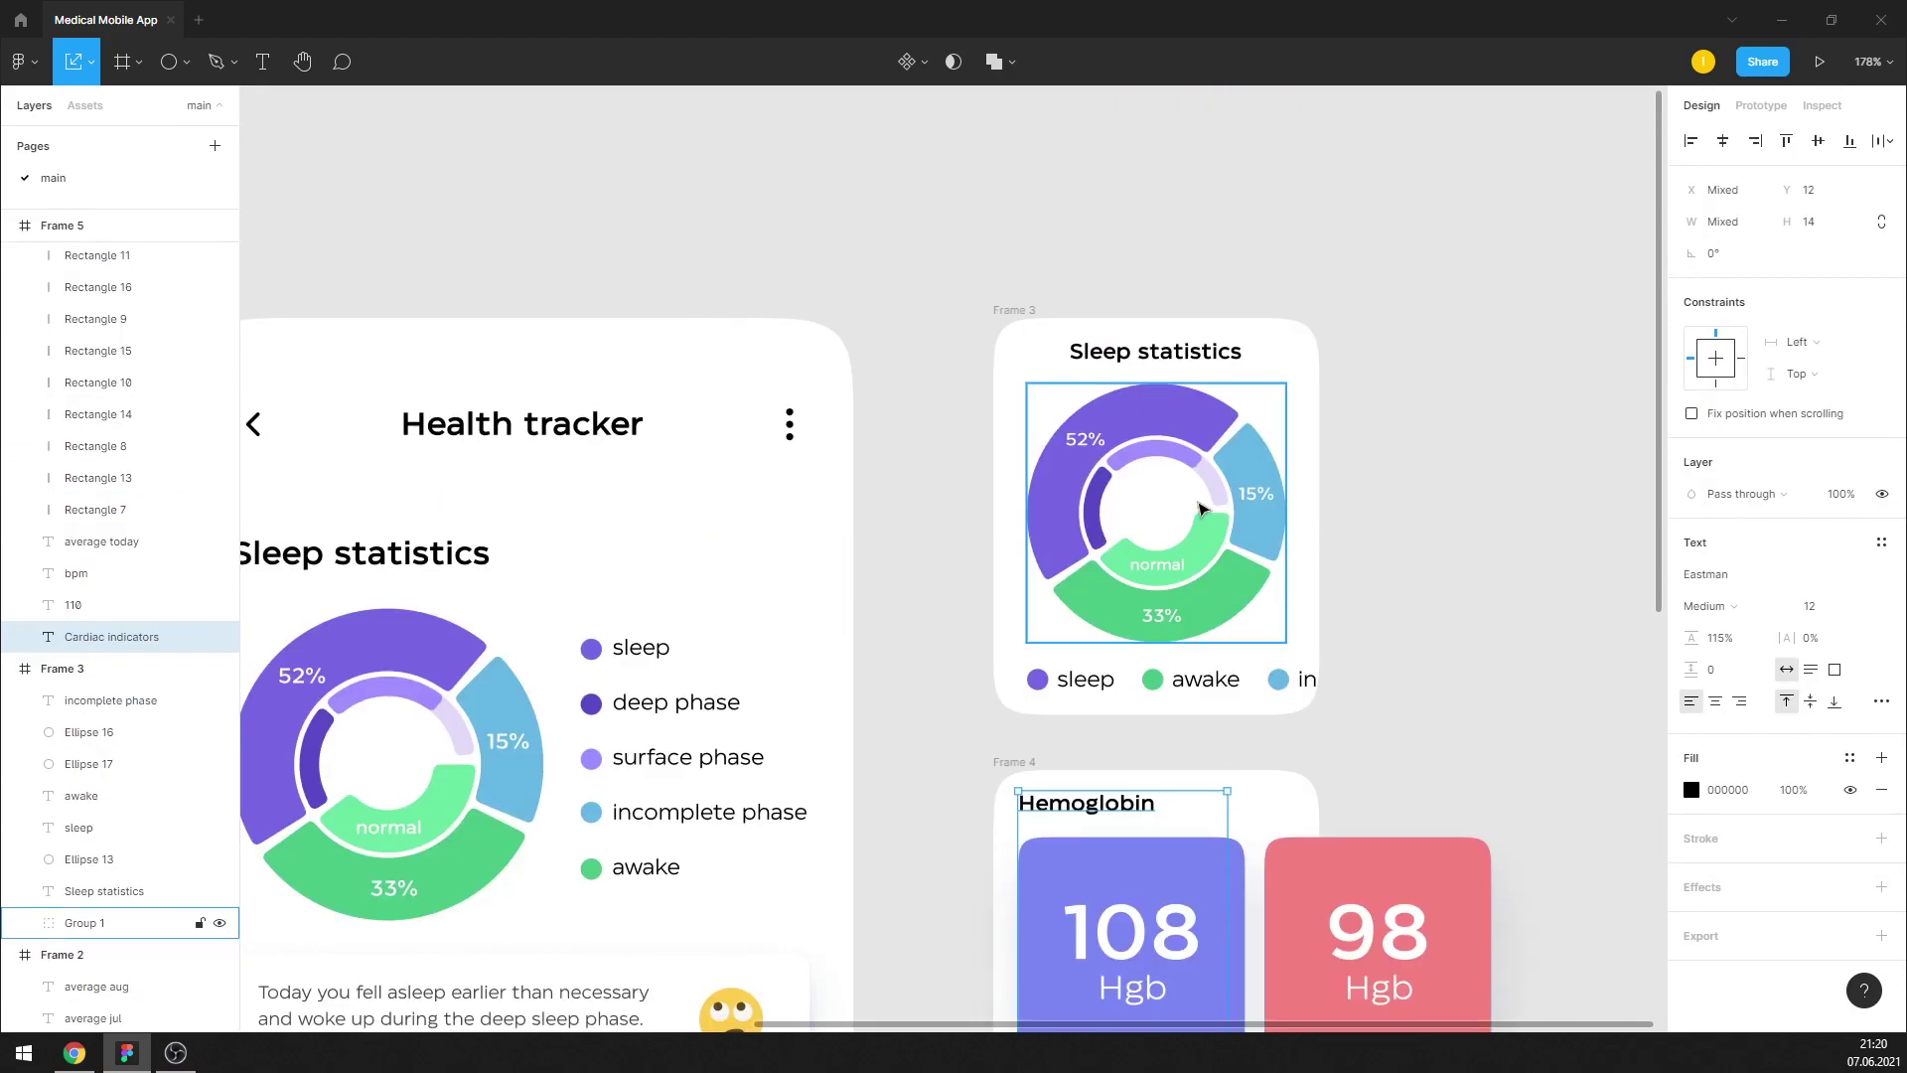
left_click(1187, 372, "shift")
key("Down")
key("Down")
key("Down")
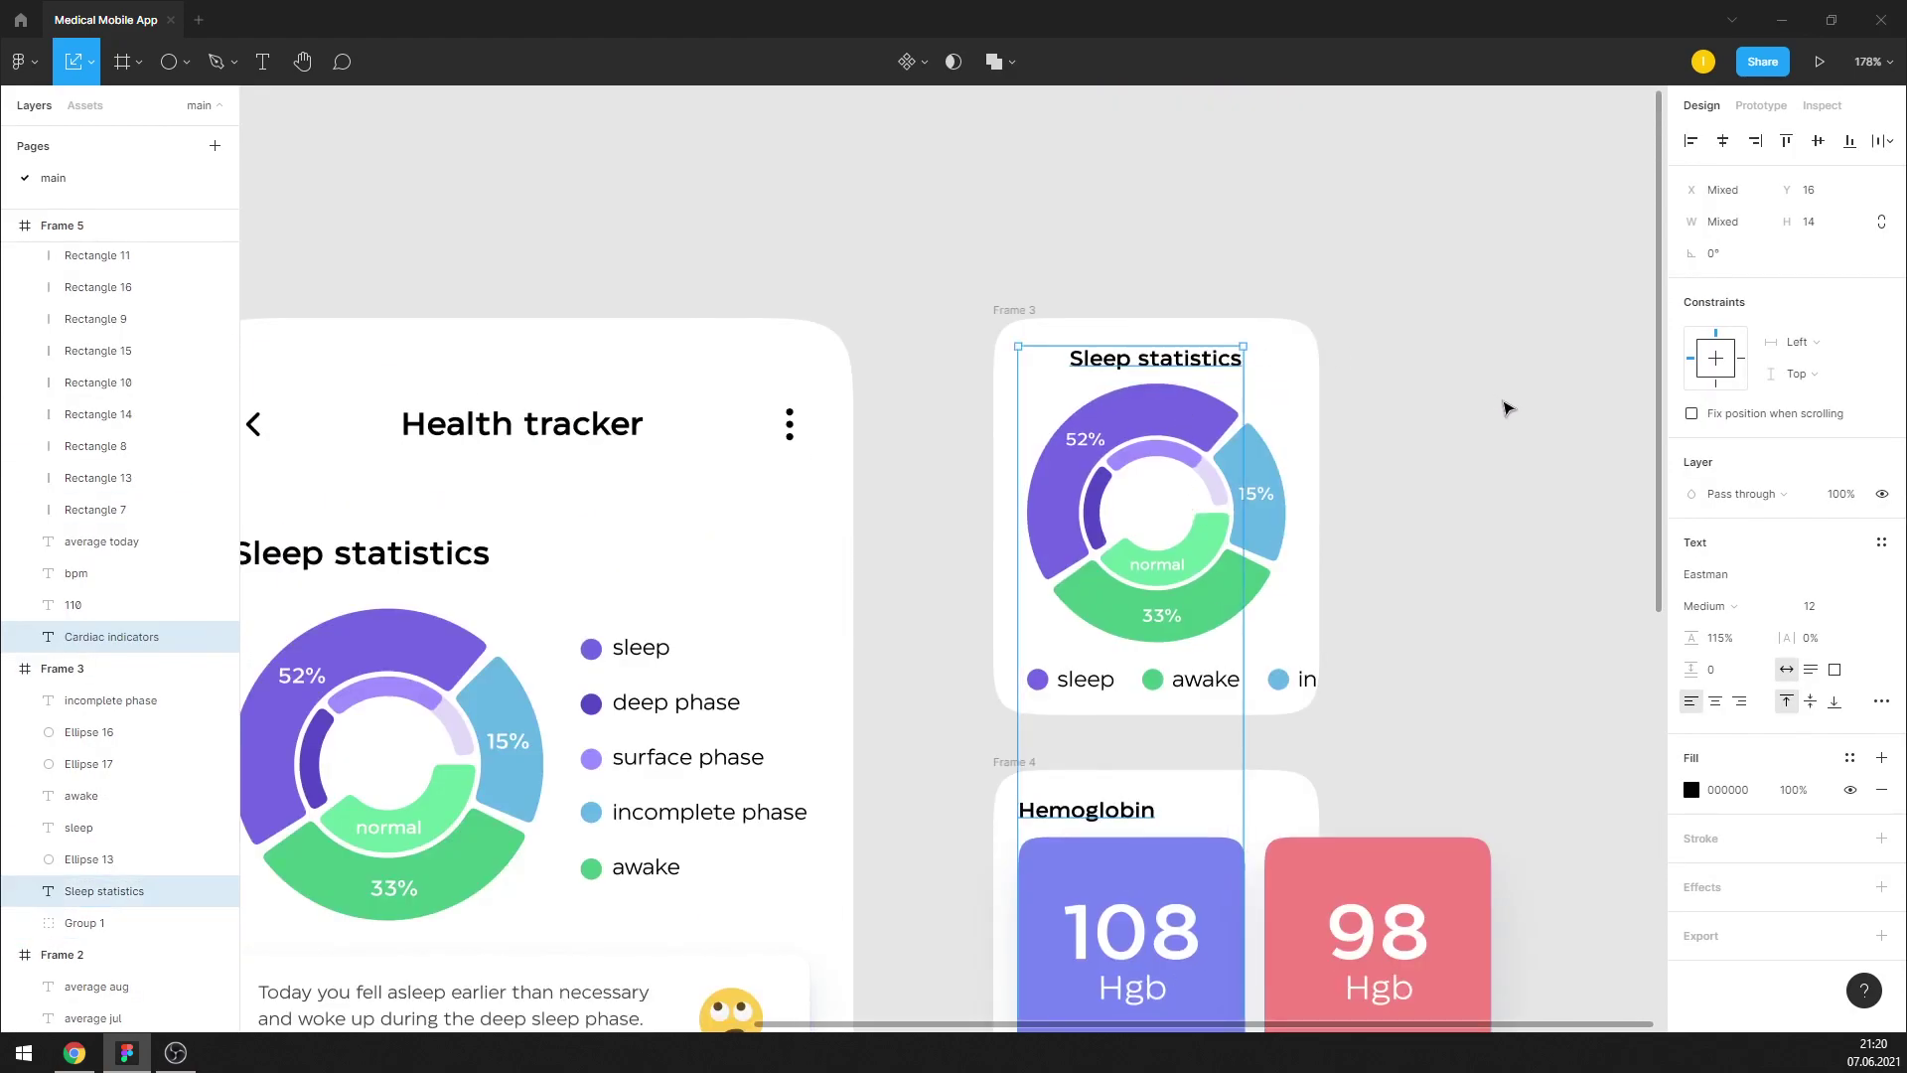
left_click(1498, 452)
scroll(1498, 458, "down", 5)
left_click_drag(1043, 713, 1529, 428)
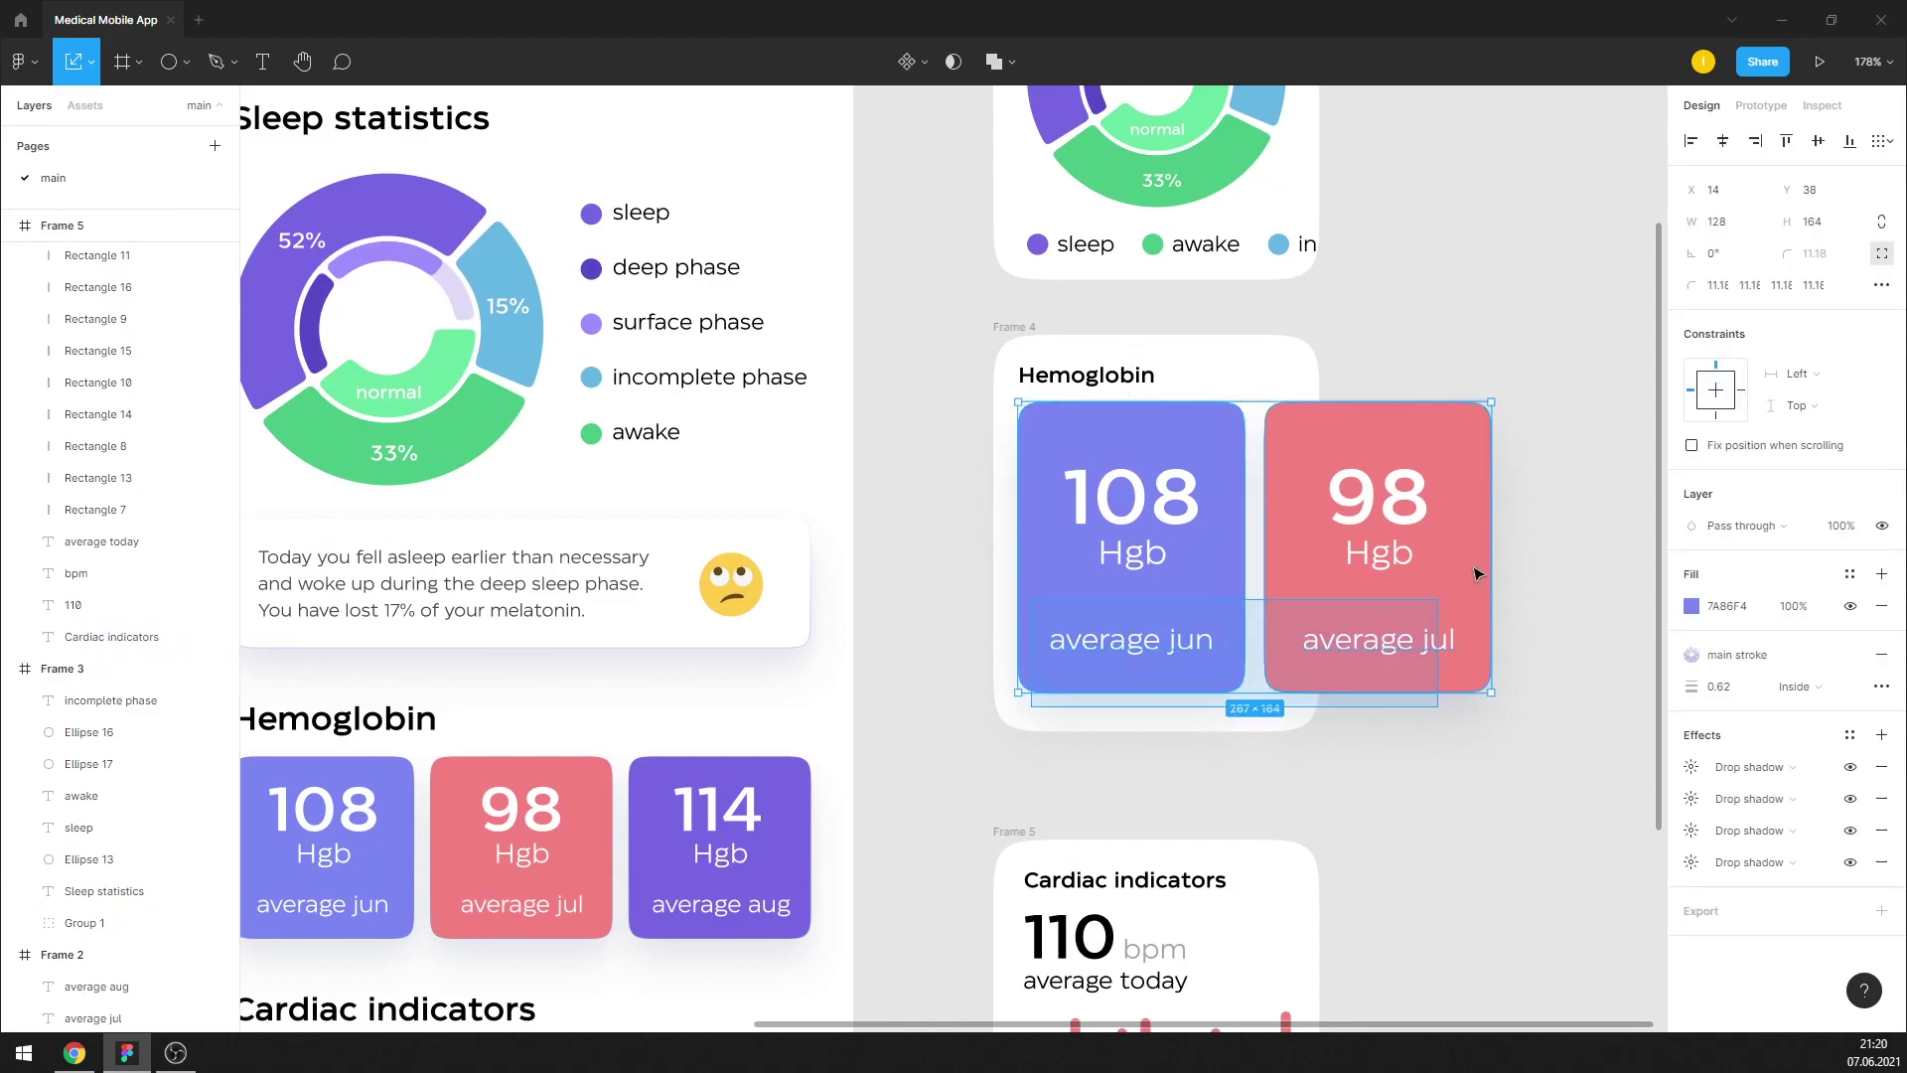
left_click(1447, 349)
Nudge the 110 bpm reading and the 'that's a lot' label slightly down
scroll(1112, 655, "down", 2)
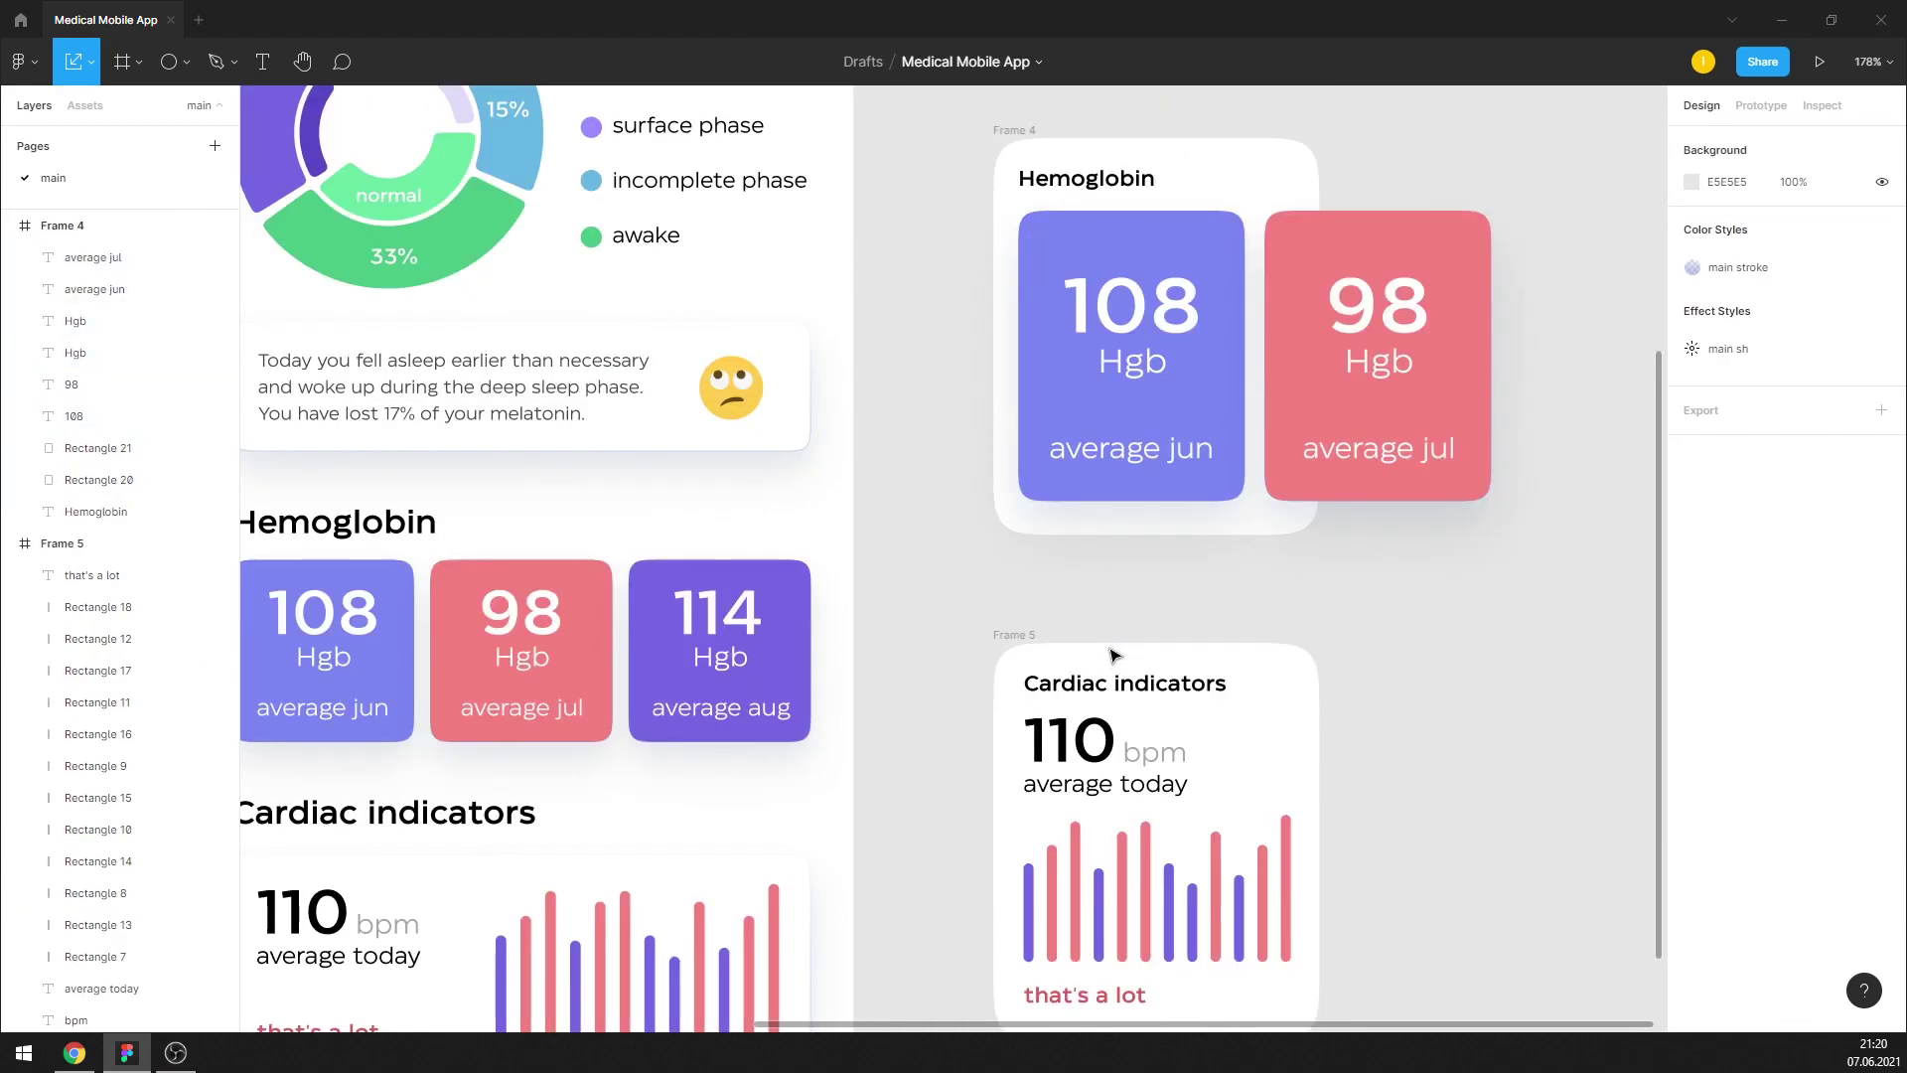
left_click_drag(1212, 798, 1008, 707)
key("Down")
key("Down")
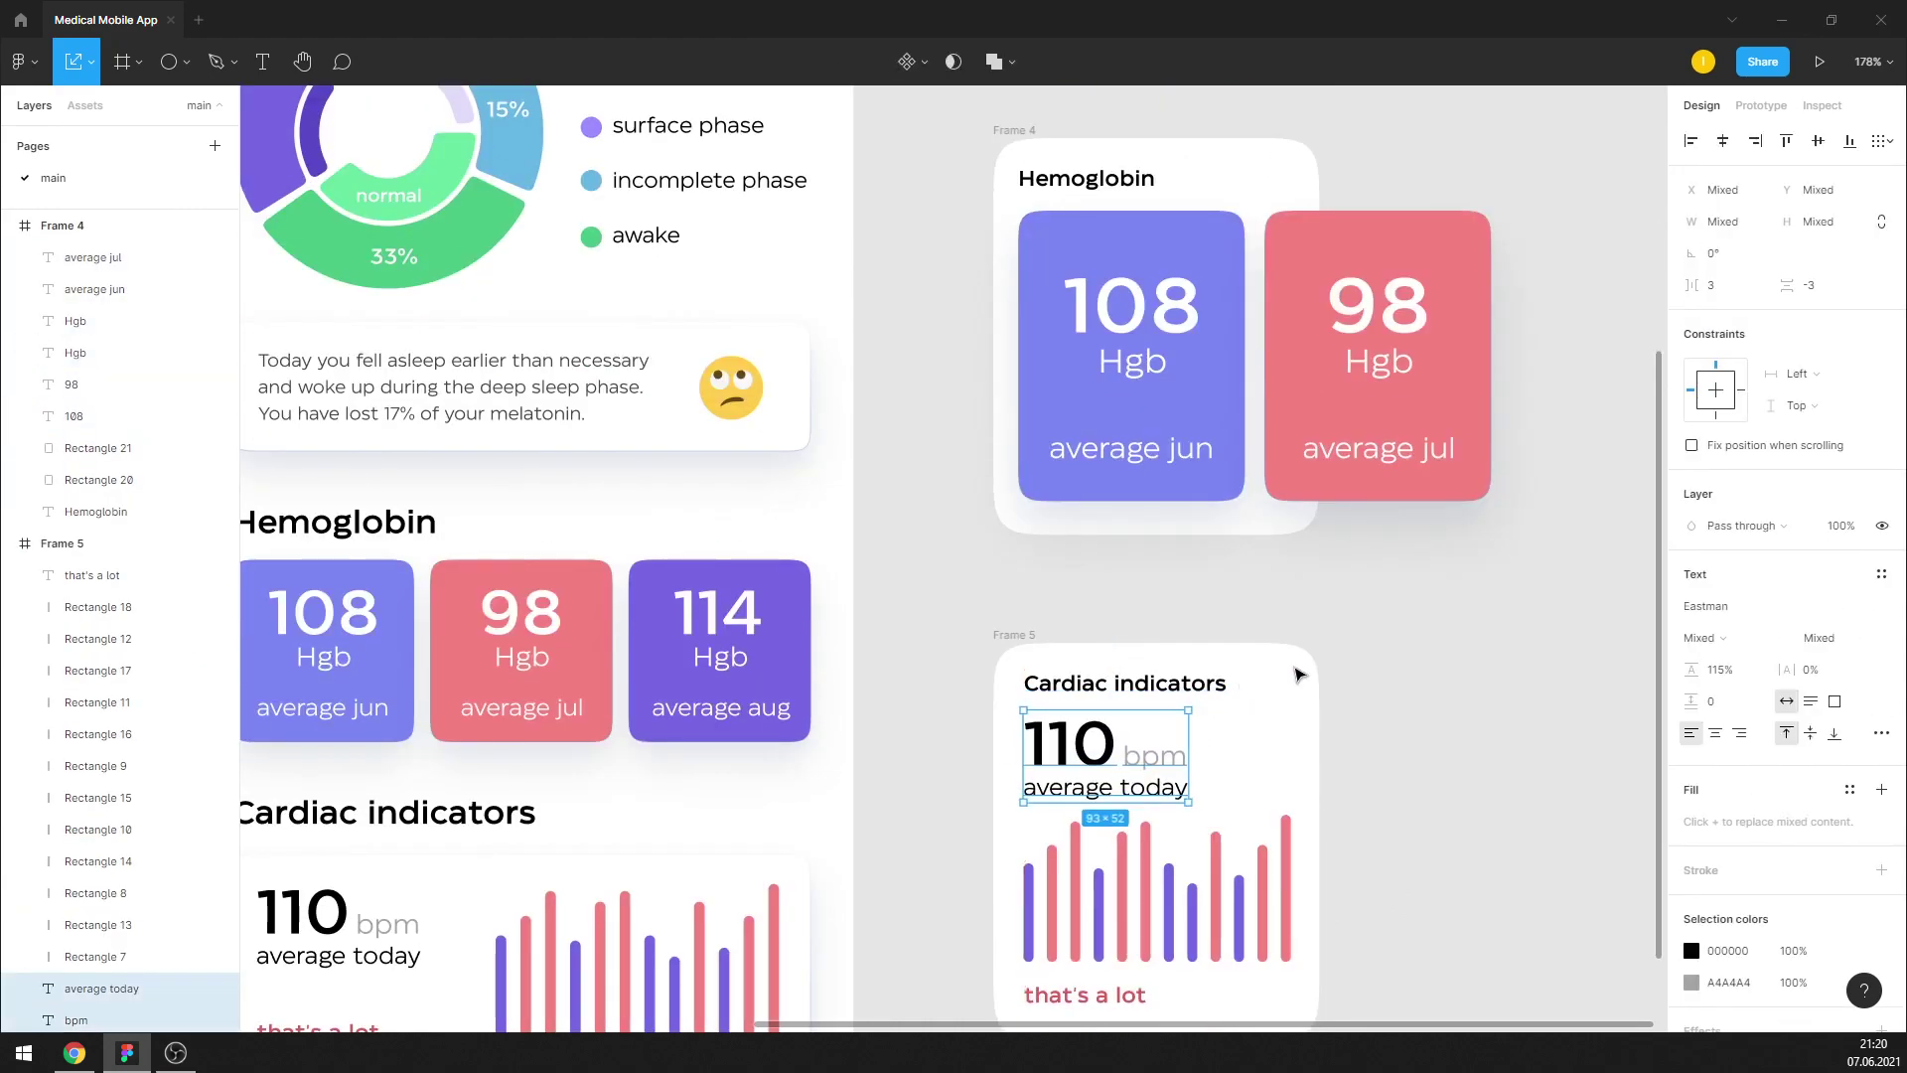
left_click(1411, 639)
scroll(1324, 662, "down", 3)
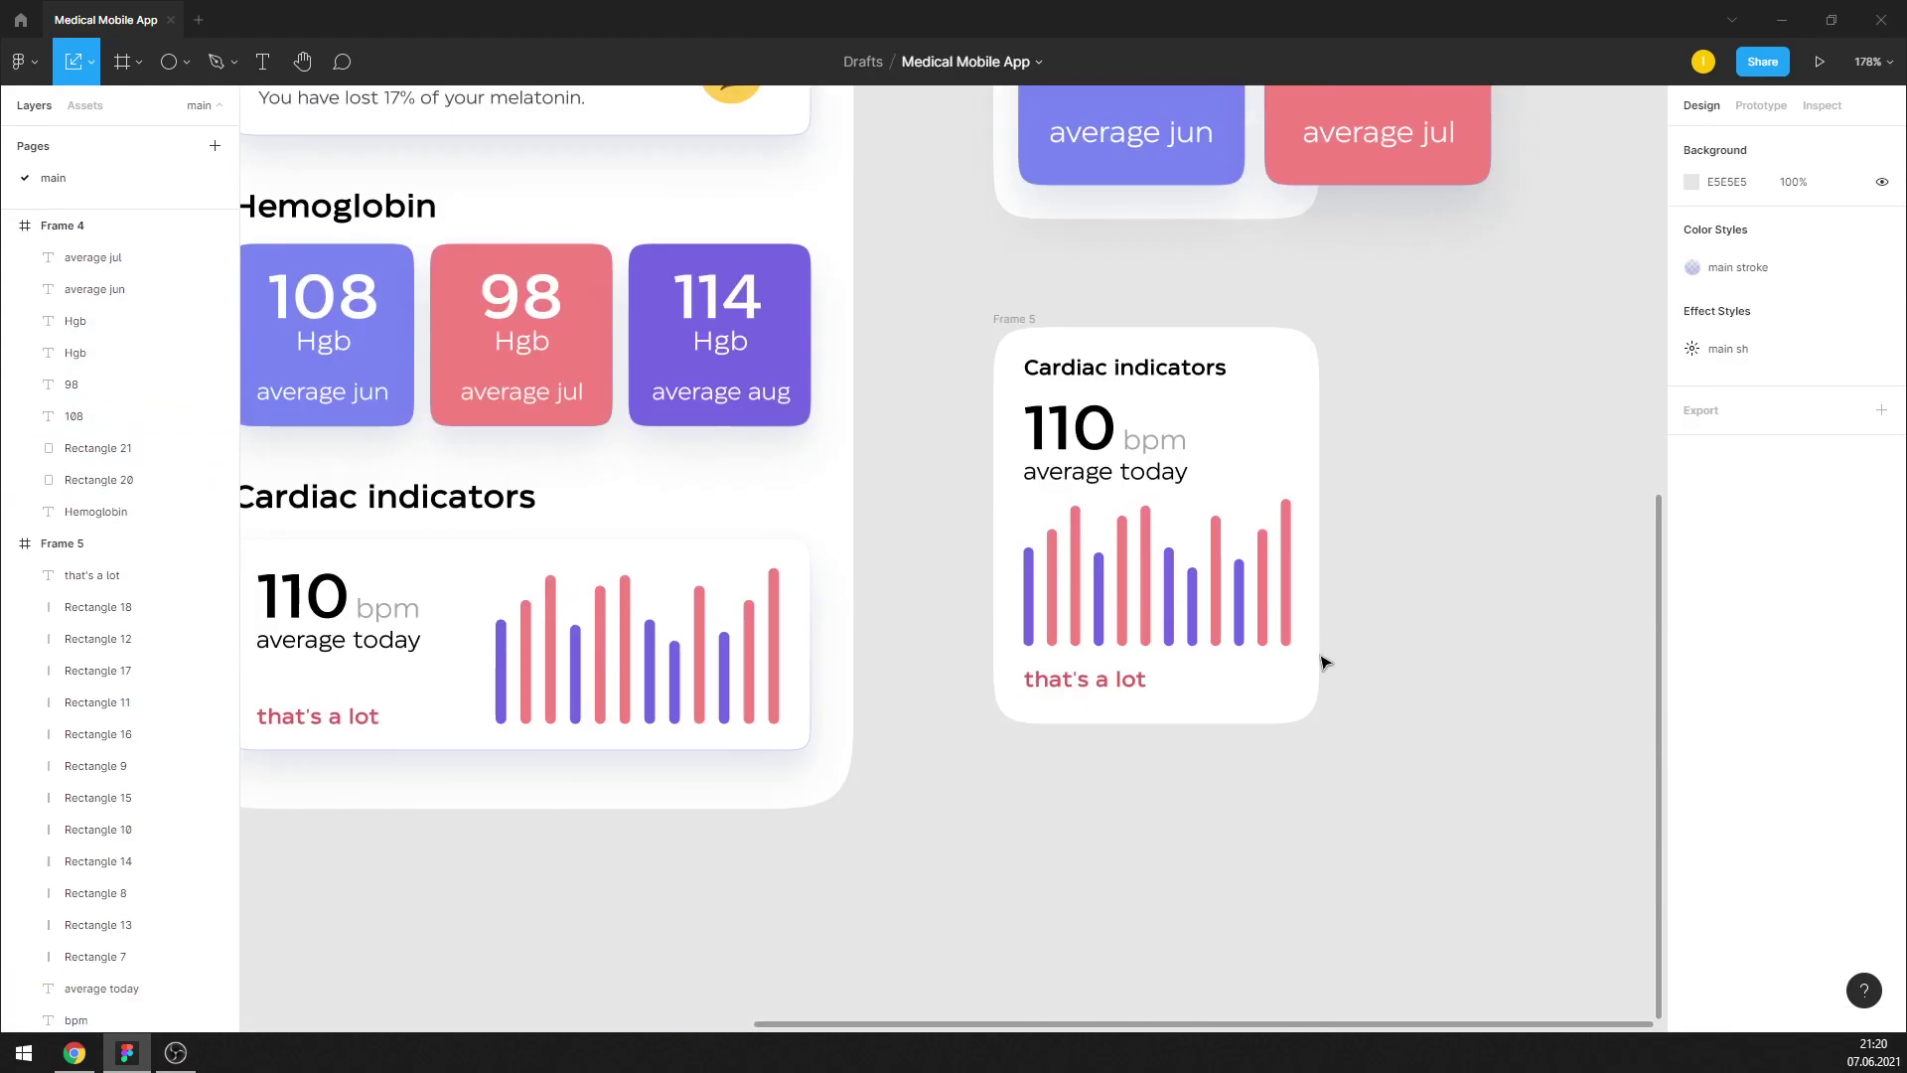
left_click(1135, 691)
key("Down")
key("Down")
key("Down")
left_click_drag(1302, 656, 1026, 501)
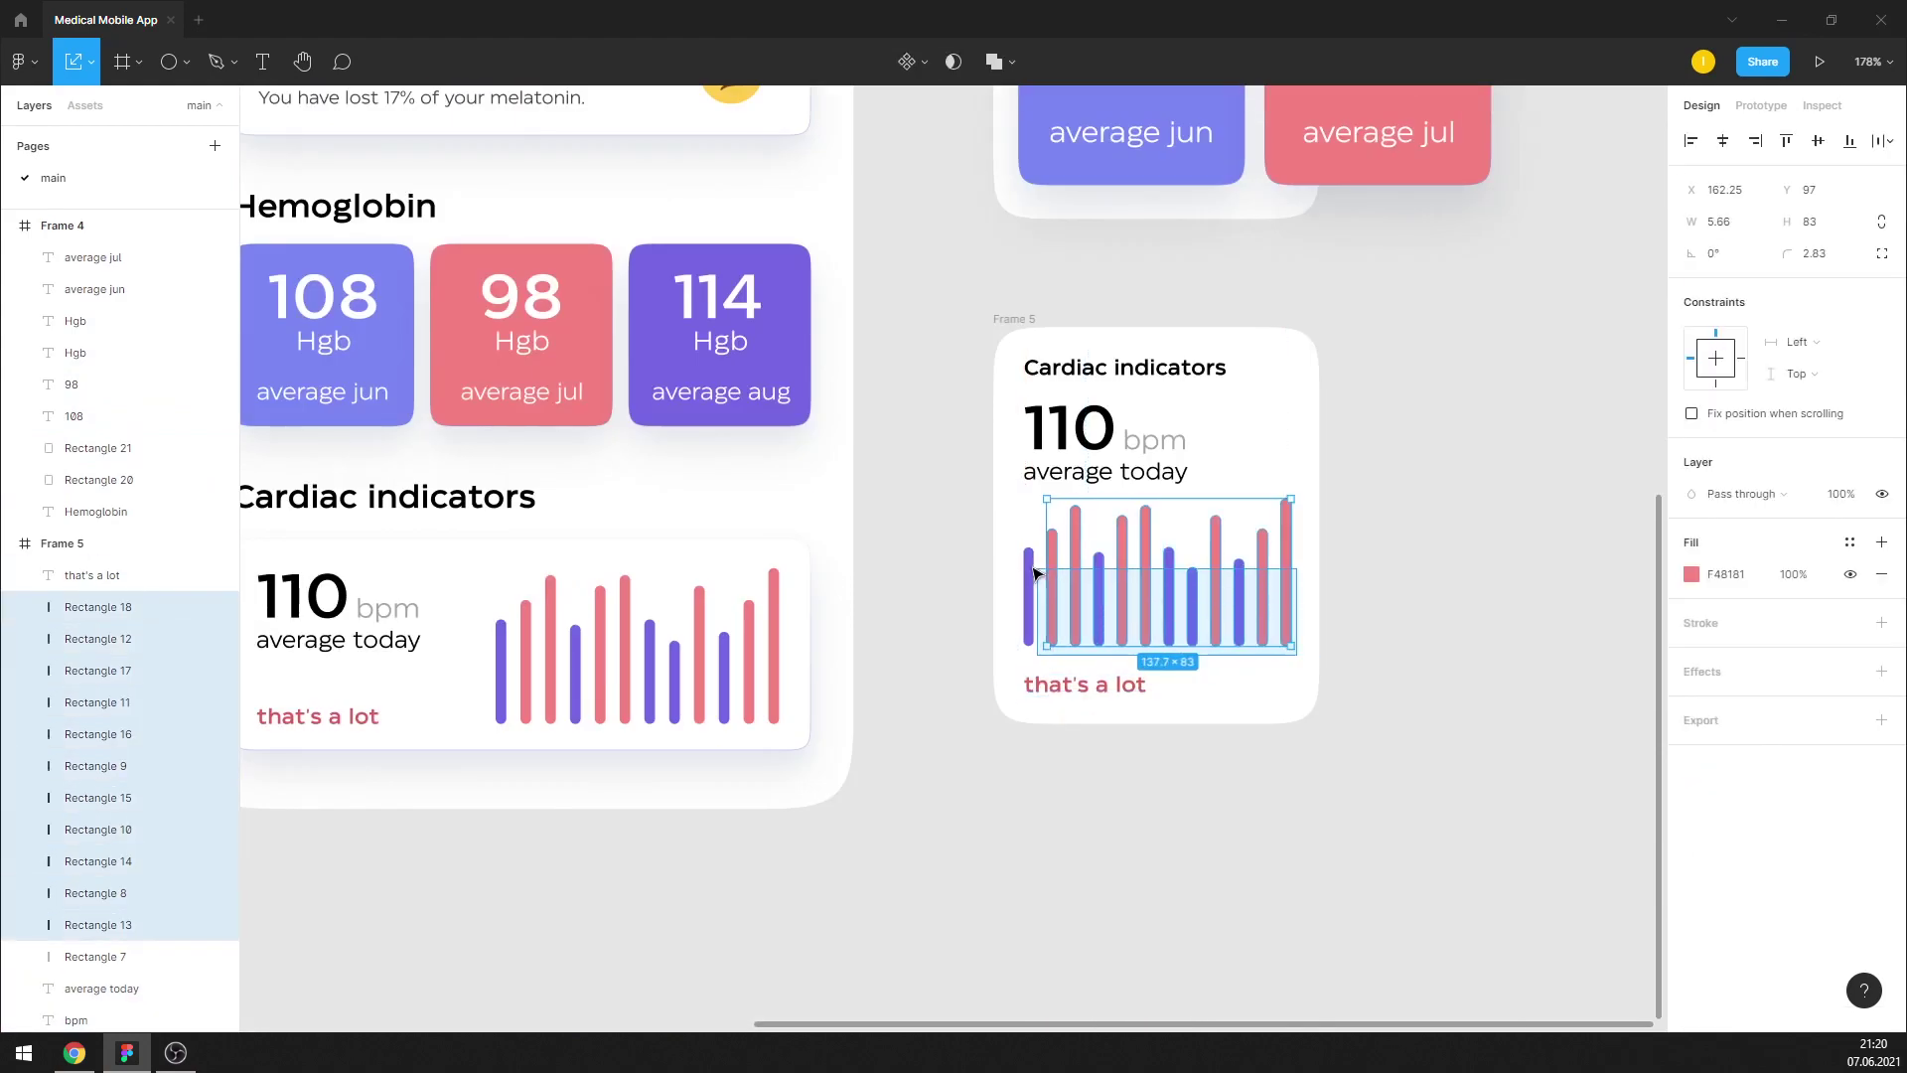
left_click(1440, 477)
scroll(1116, 668, "down", 5)
Shift Frames 3–5 left and move Frame 5 slightly up
scroll(1043, 616, "down", 3)
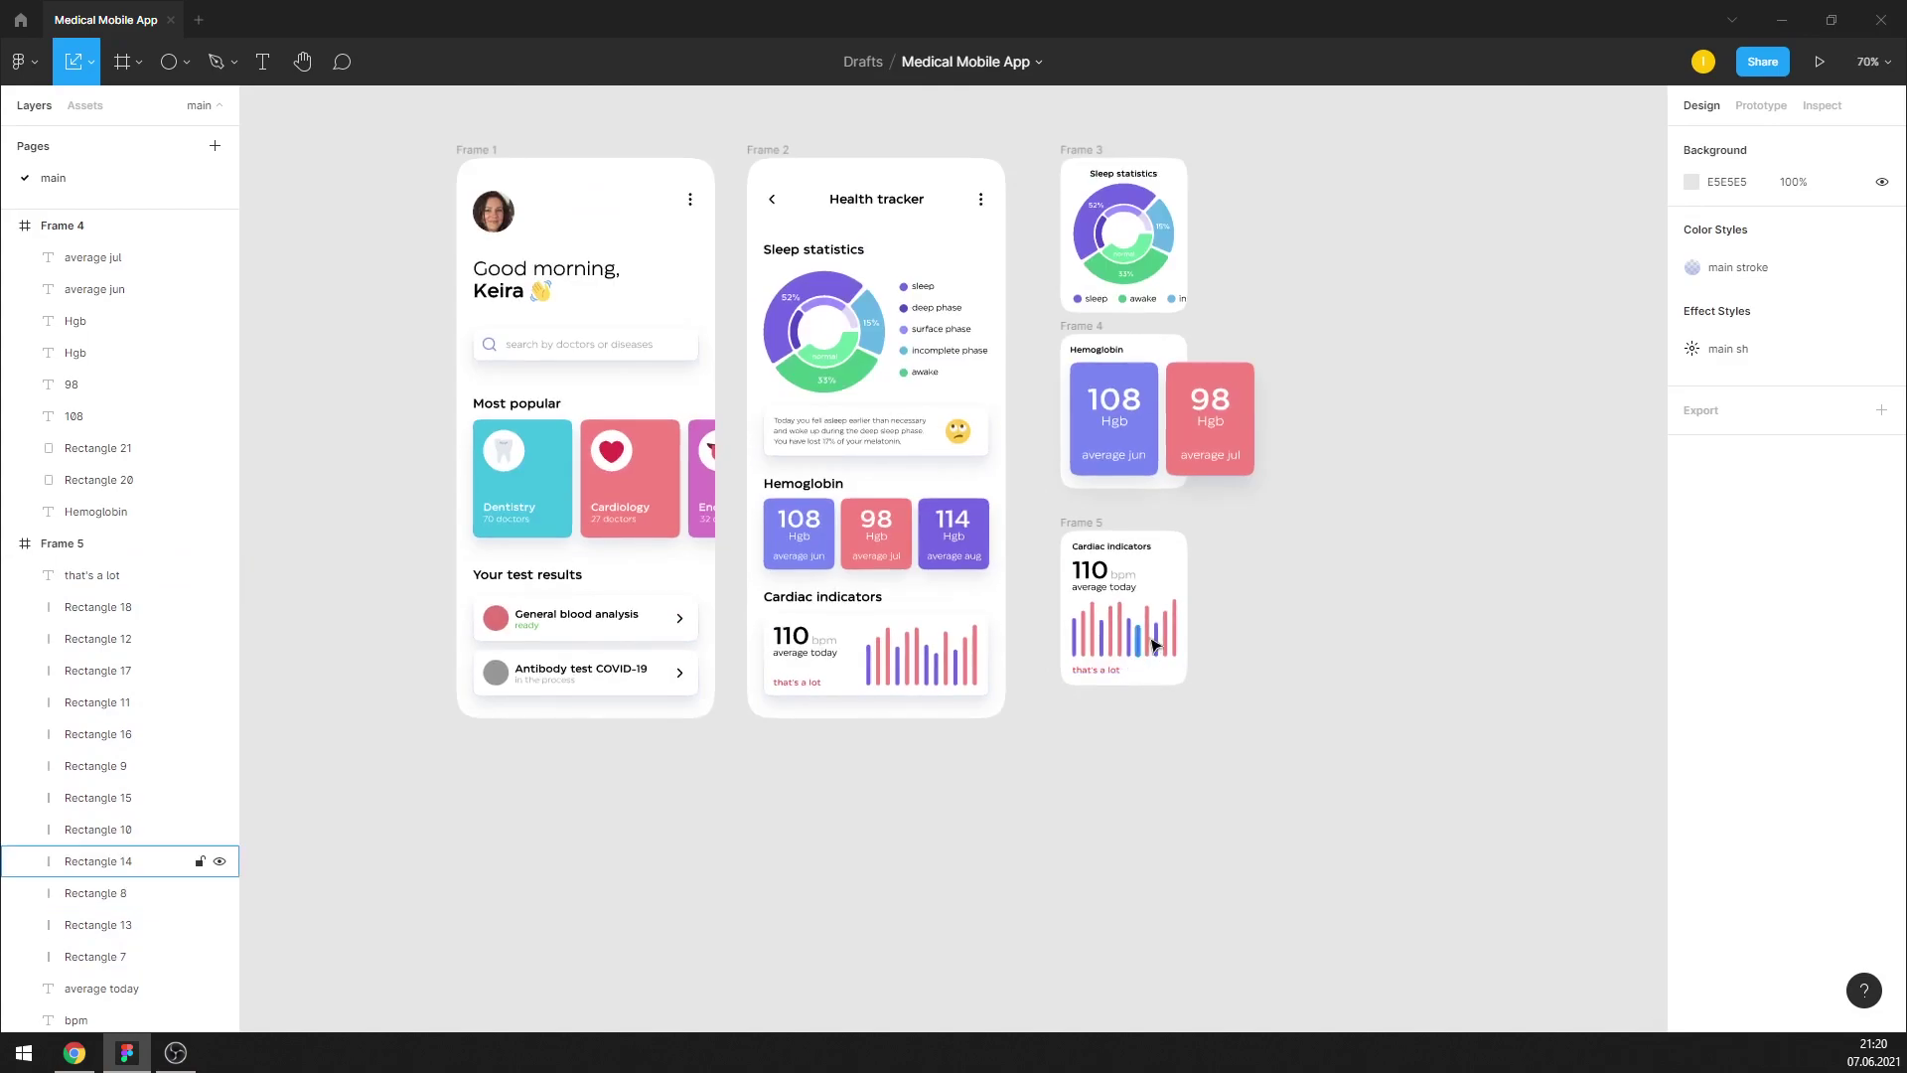
scroll(536, 462, "up", 2)
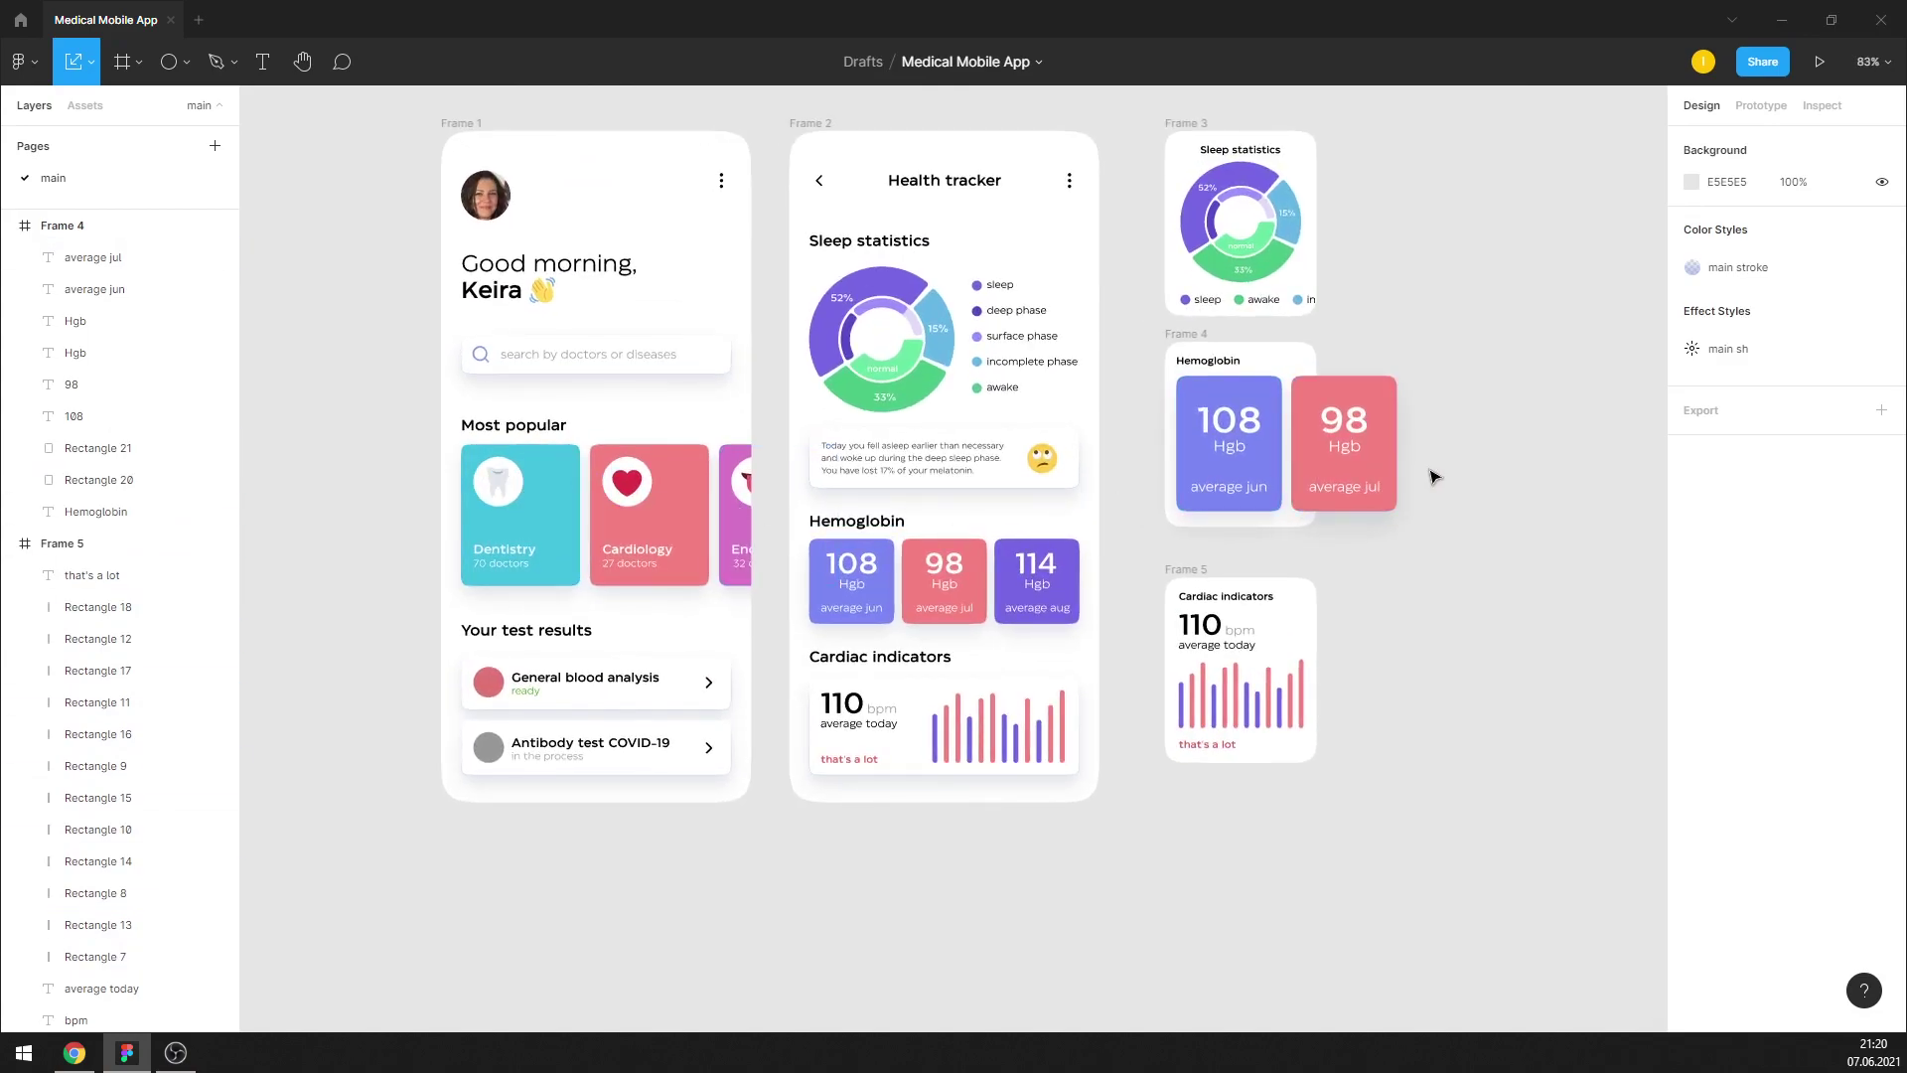
left_click_drag(1475, 819, 1157, 115)
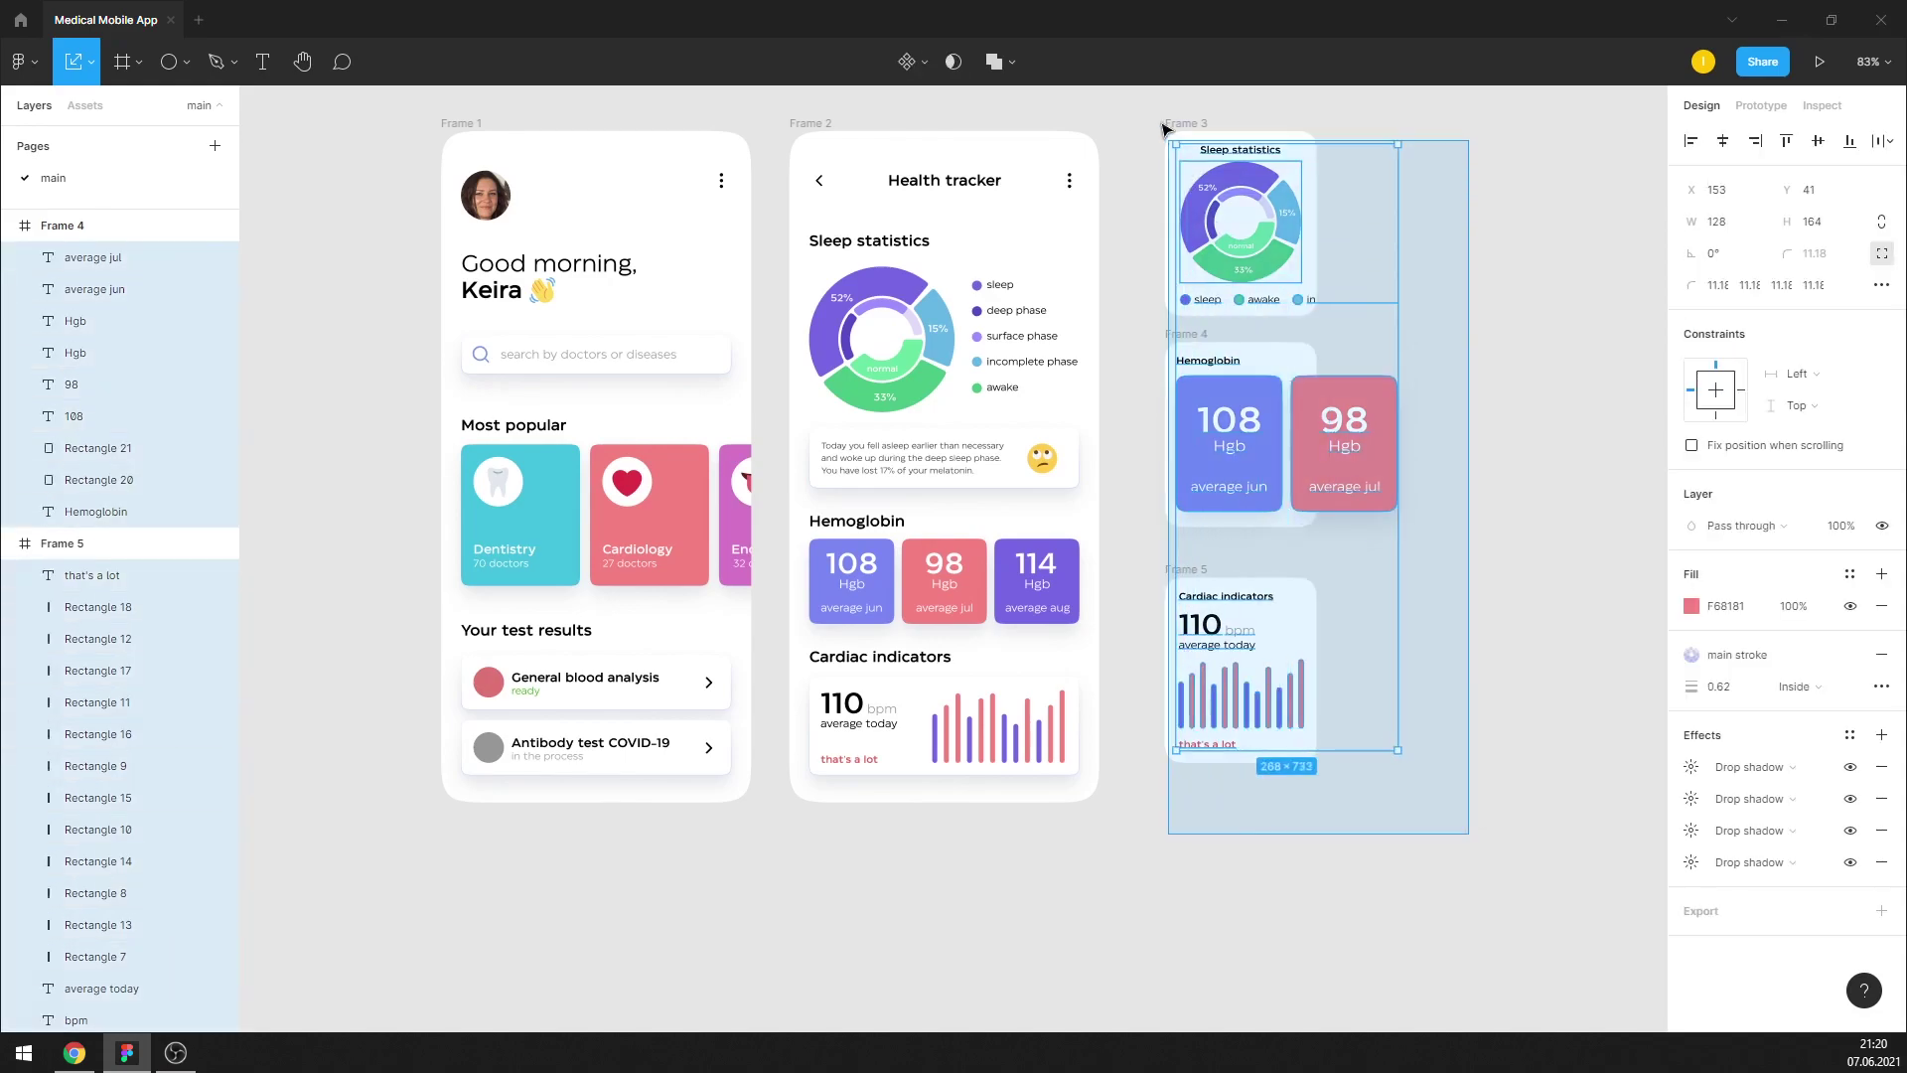
key("shift+Left")
key("shift+Left")
left_click(1330, 290)
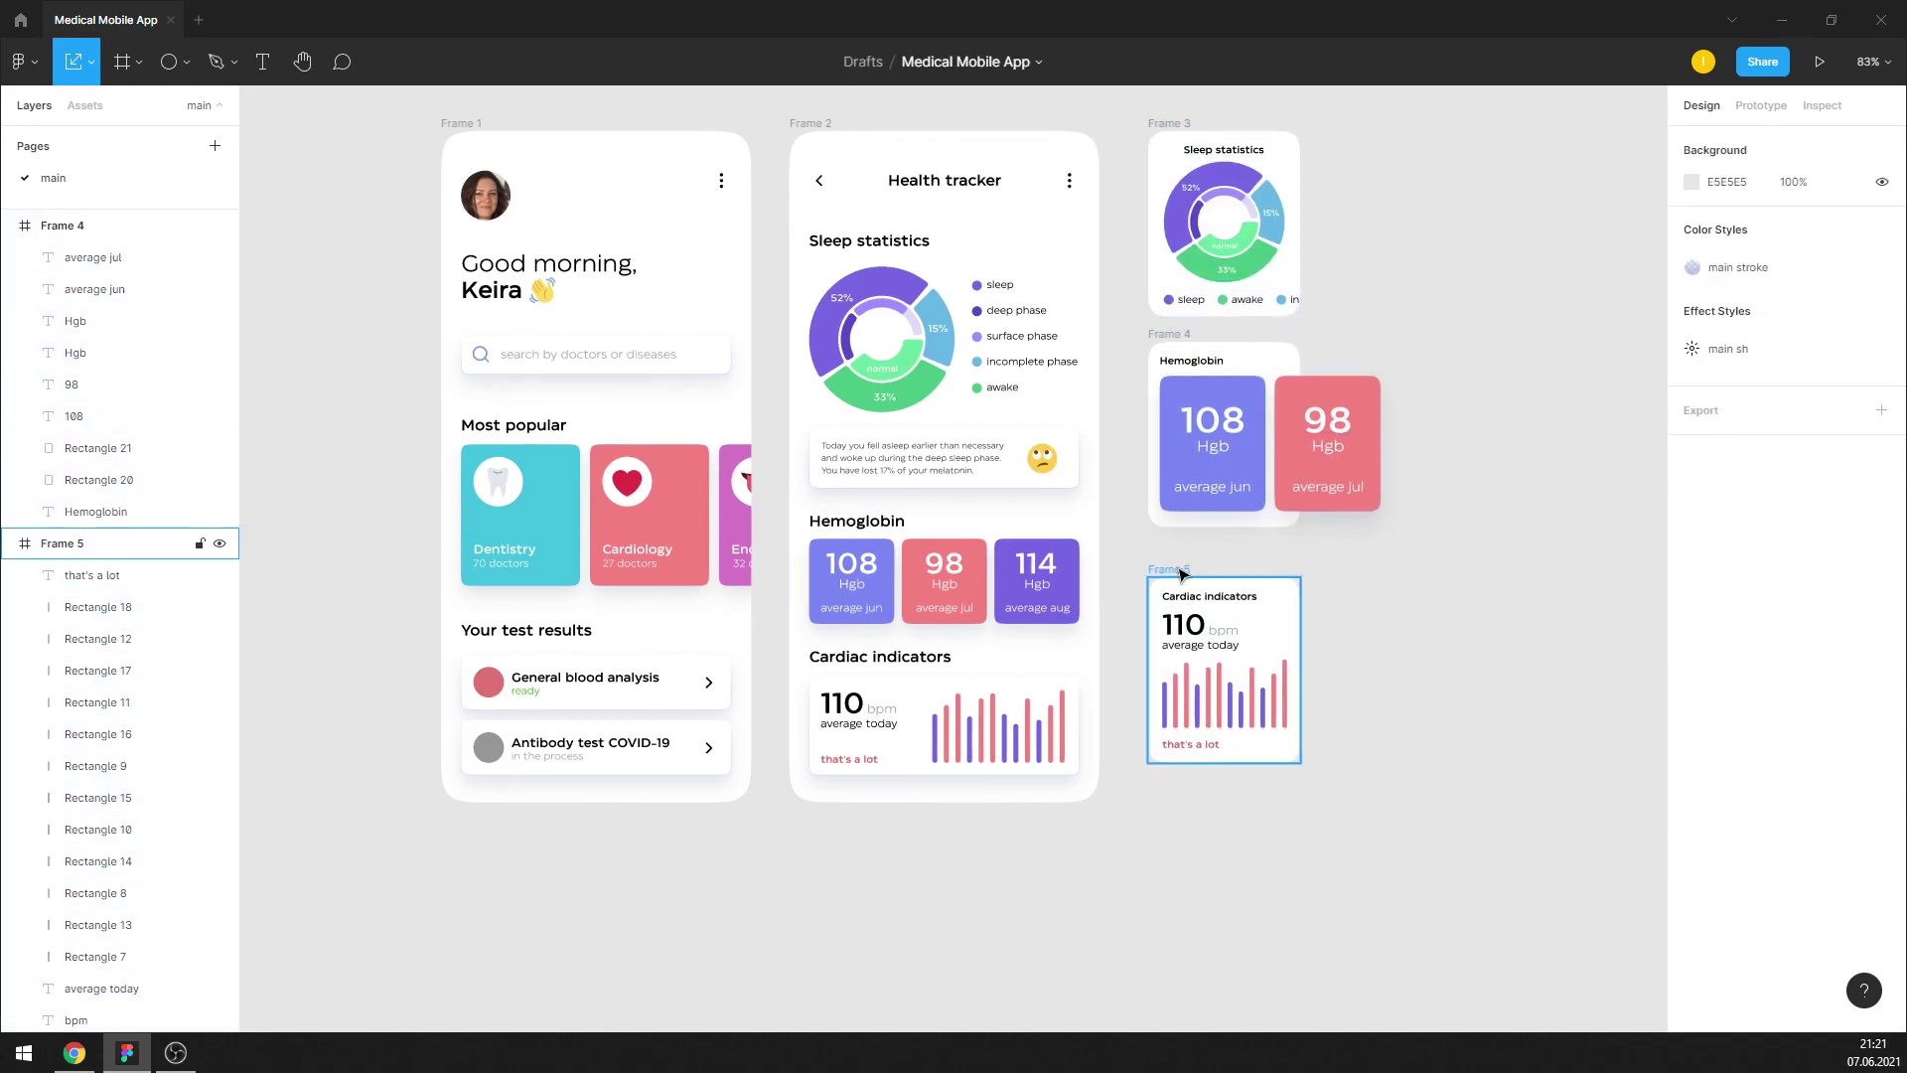
left_click_drag(1176, 581, 1176, 573)
Move Frame 1 left and turn off its Clip content so the Endocrinology card shows
left_click_drag(452, 129, 392, 129)
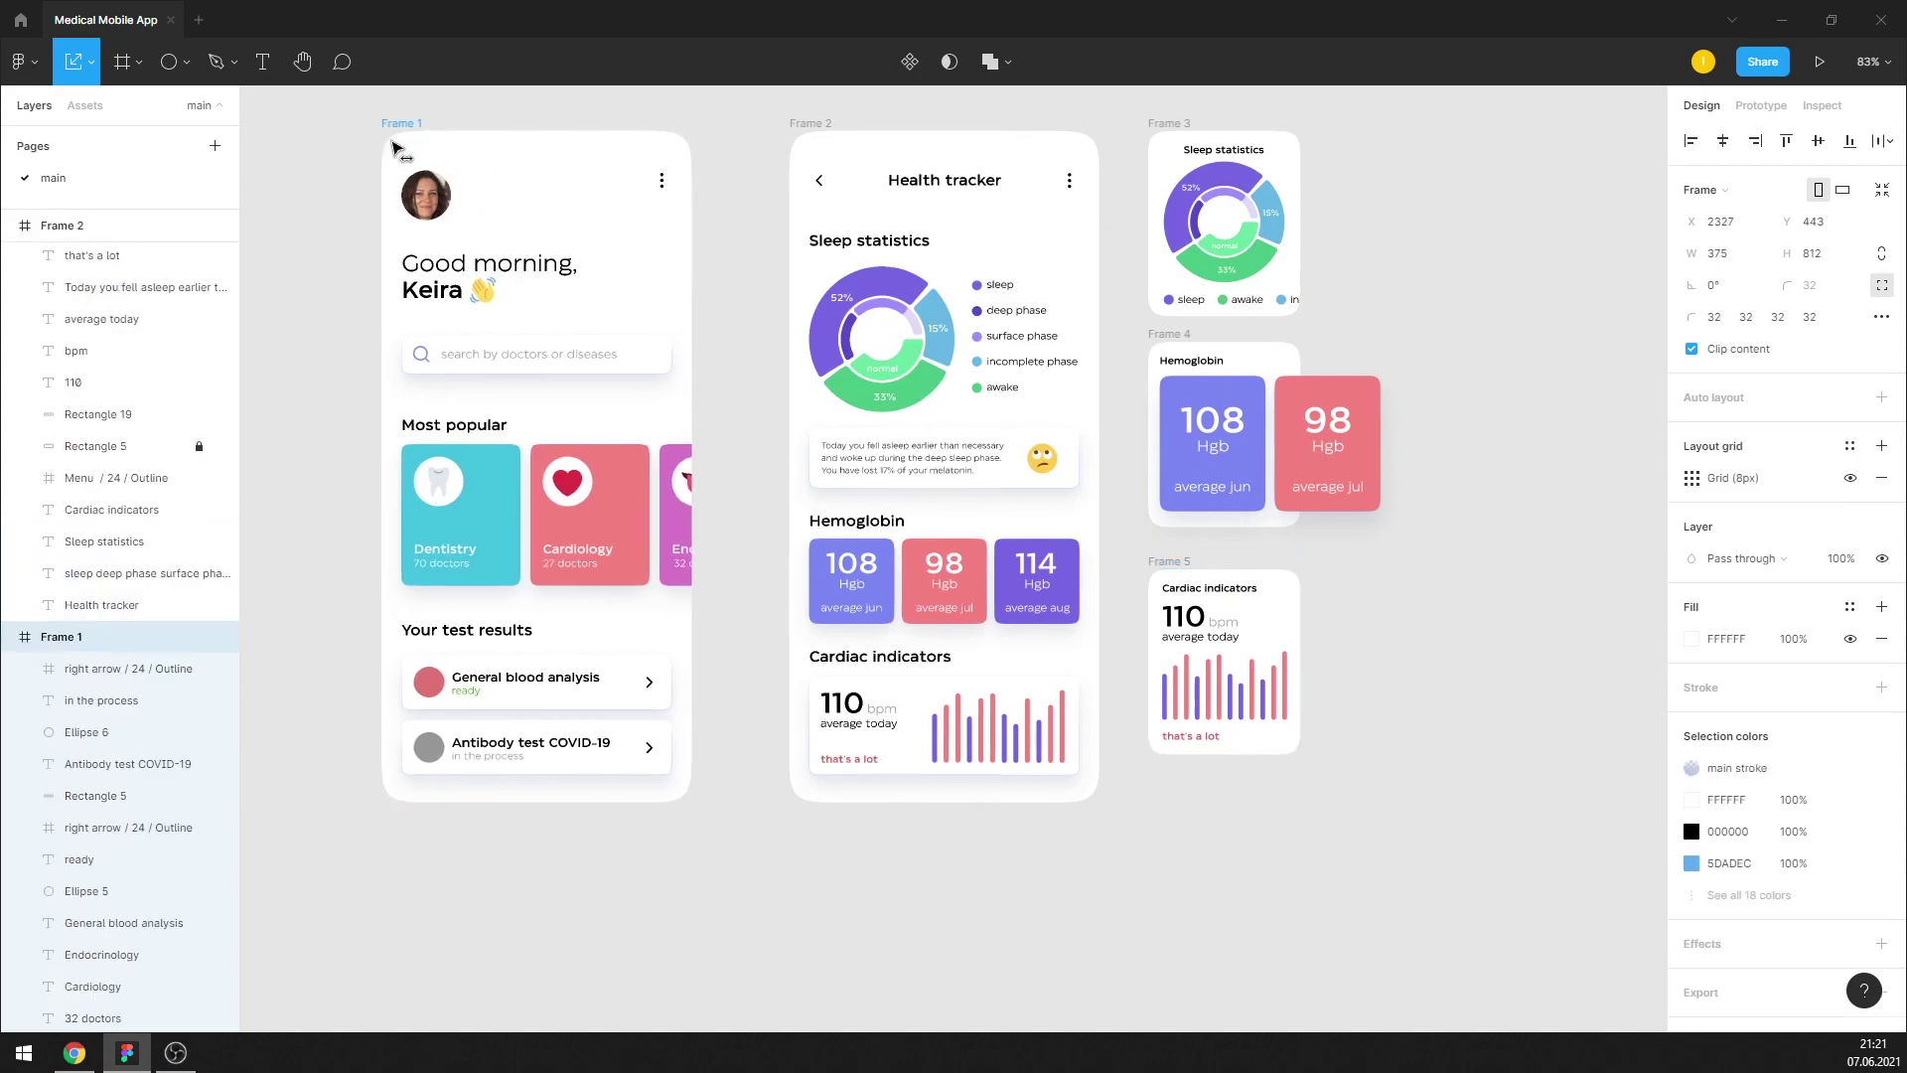
left_click(1691, 349)
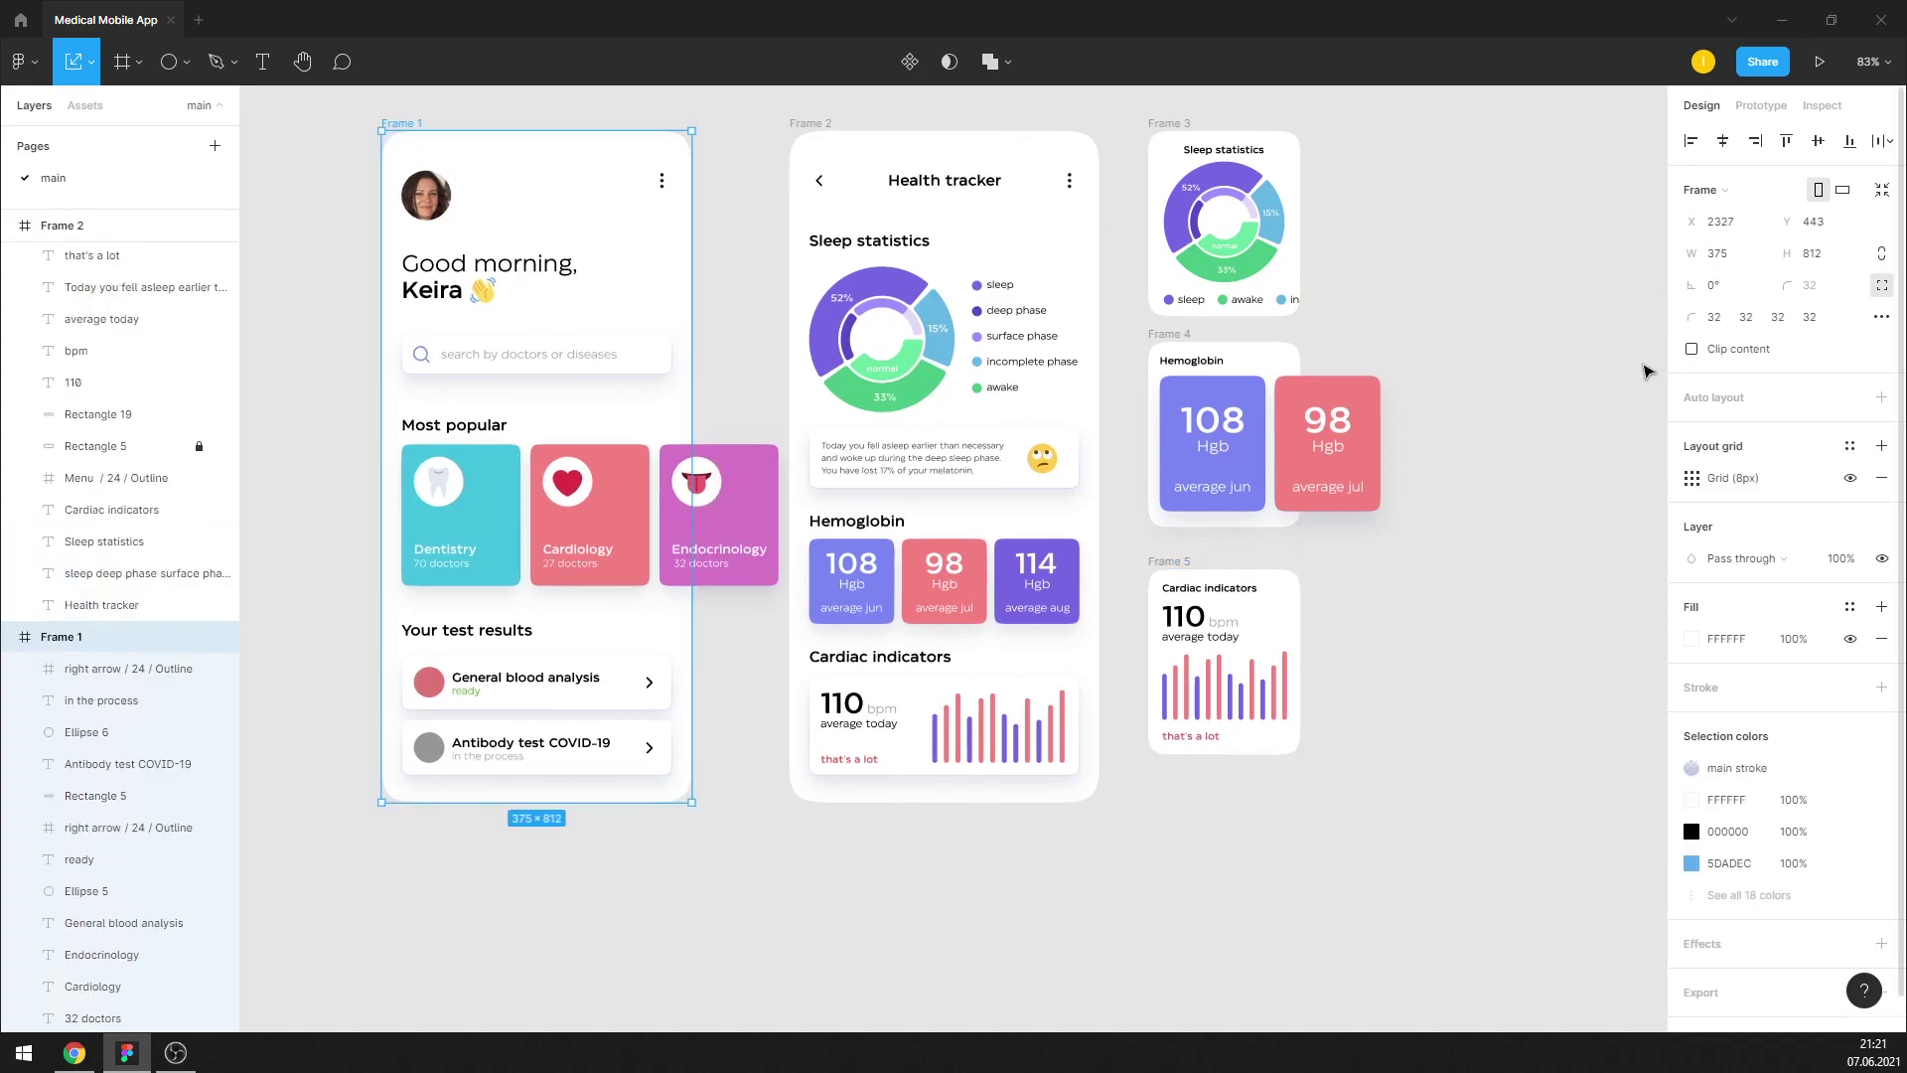
left_click(1477, 361)
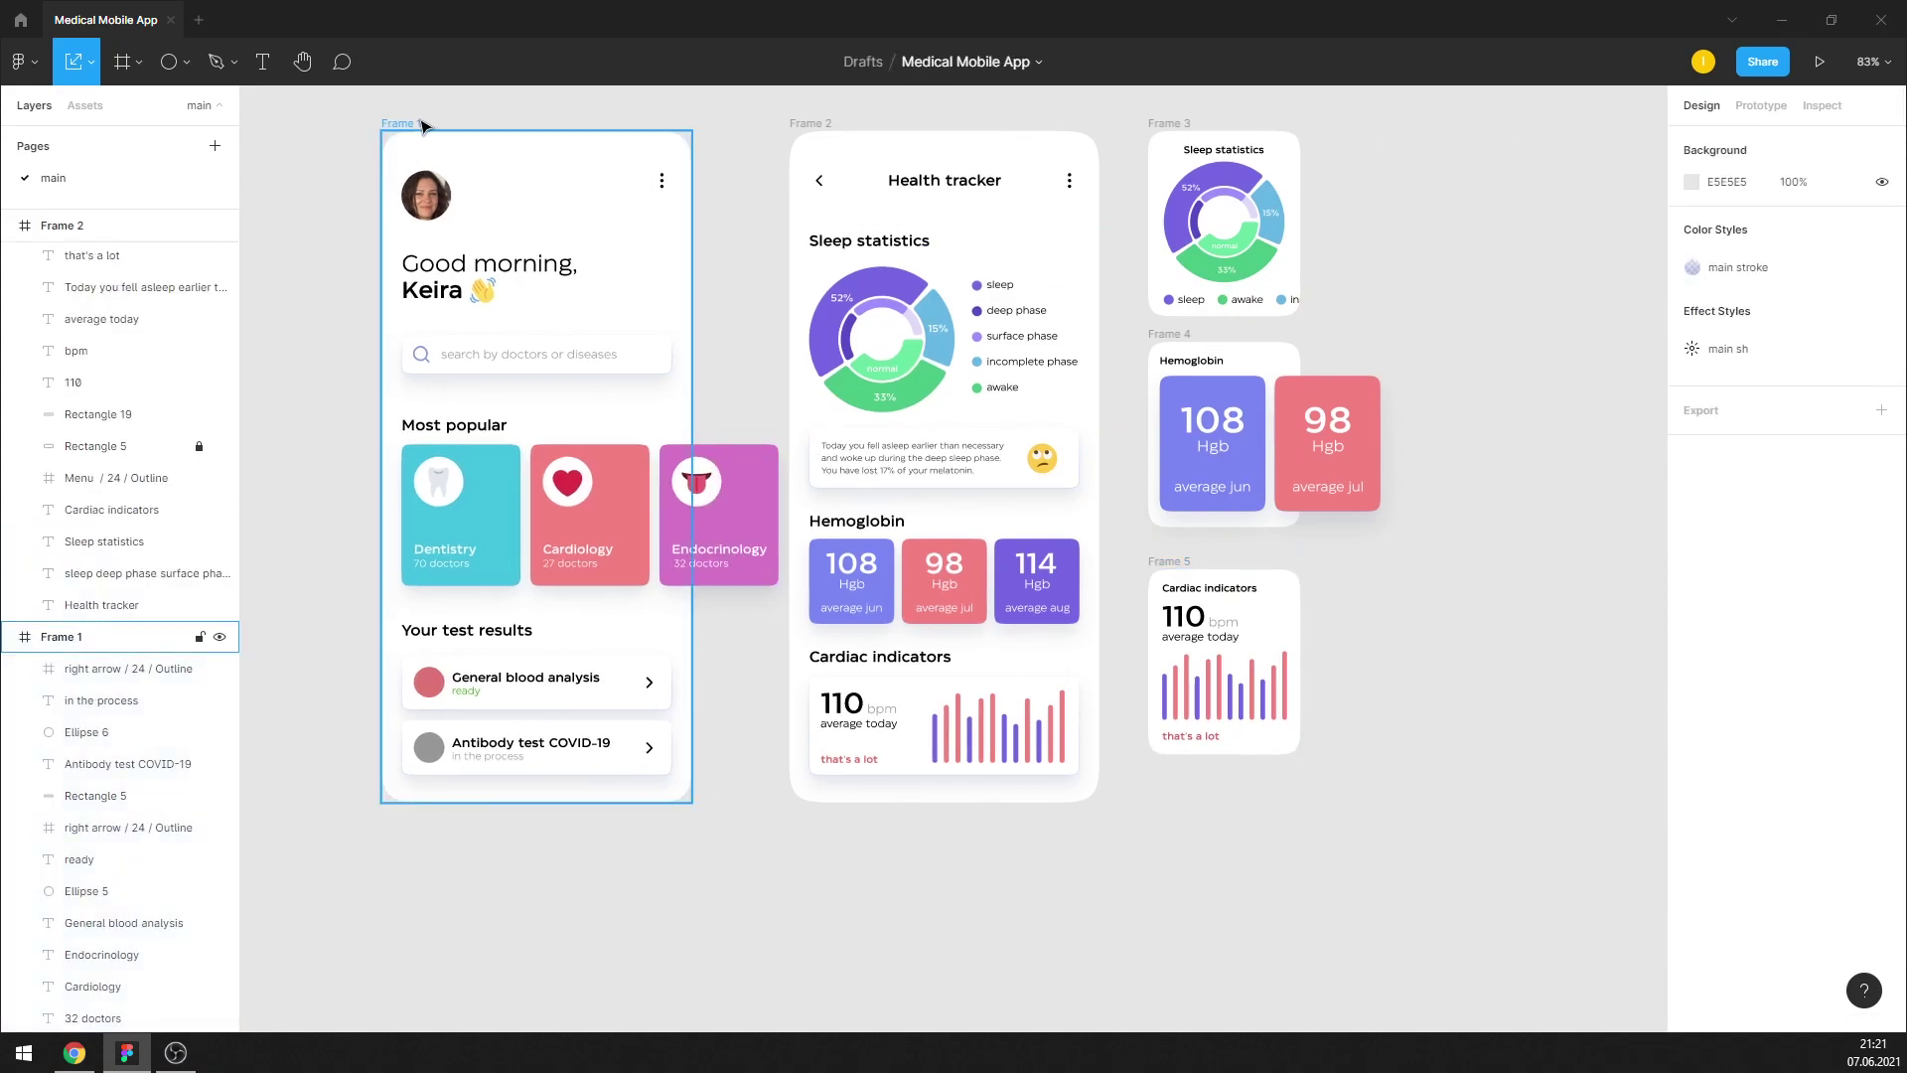
left_click_drag(452, 124, 419, 124)
left_click(1477, 328)
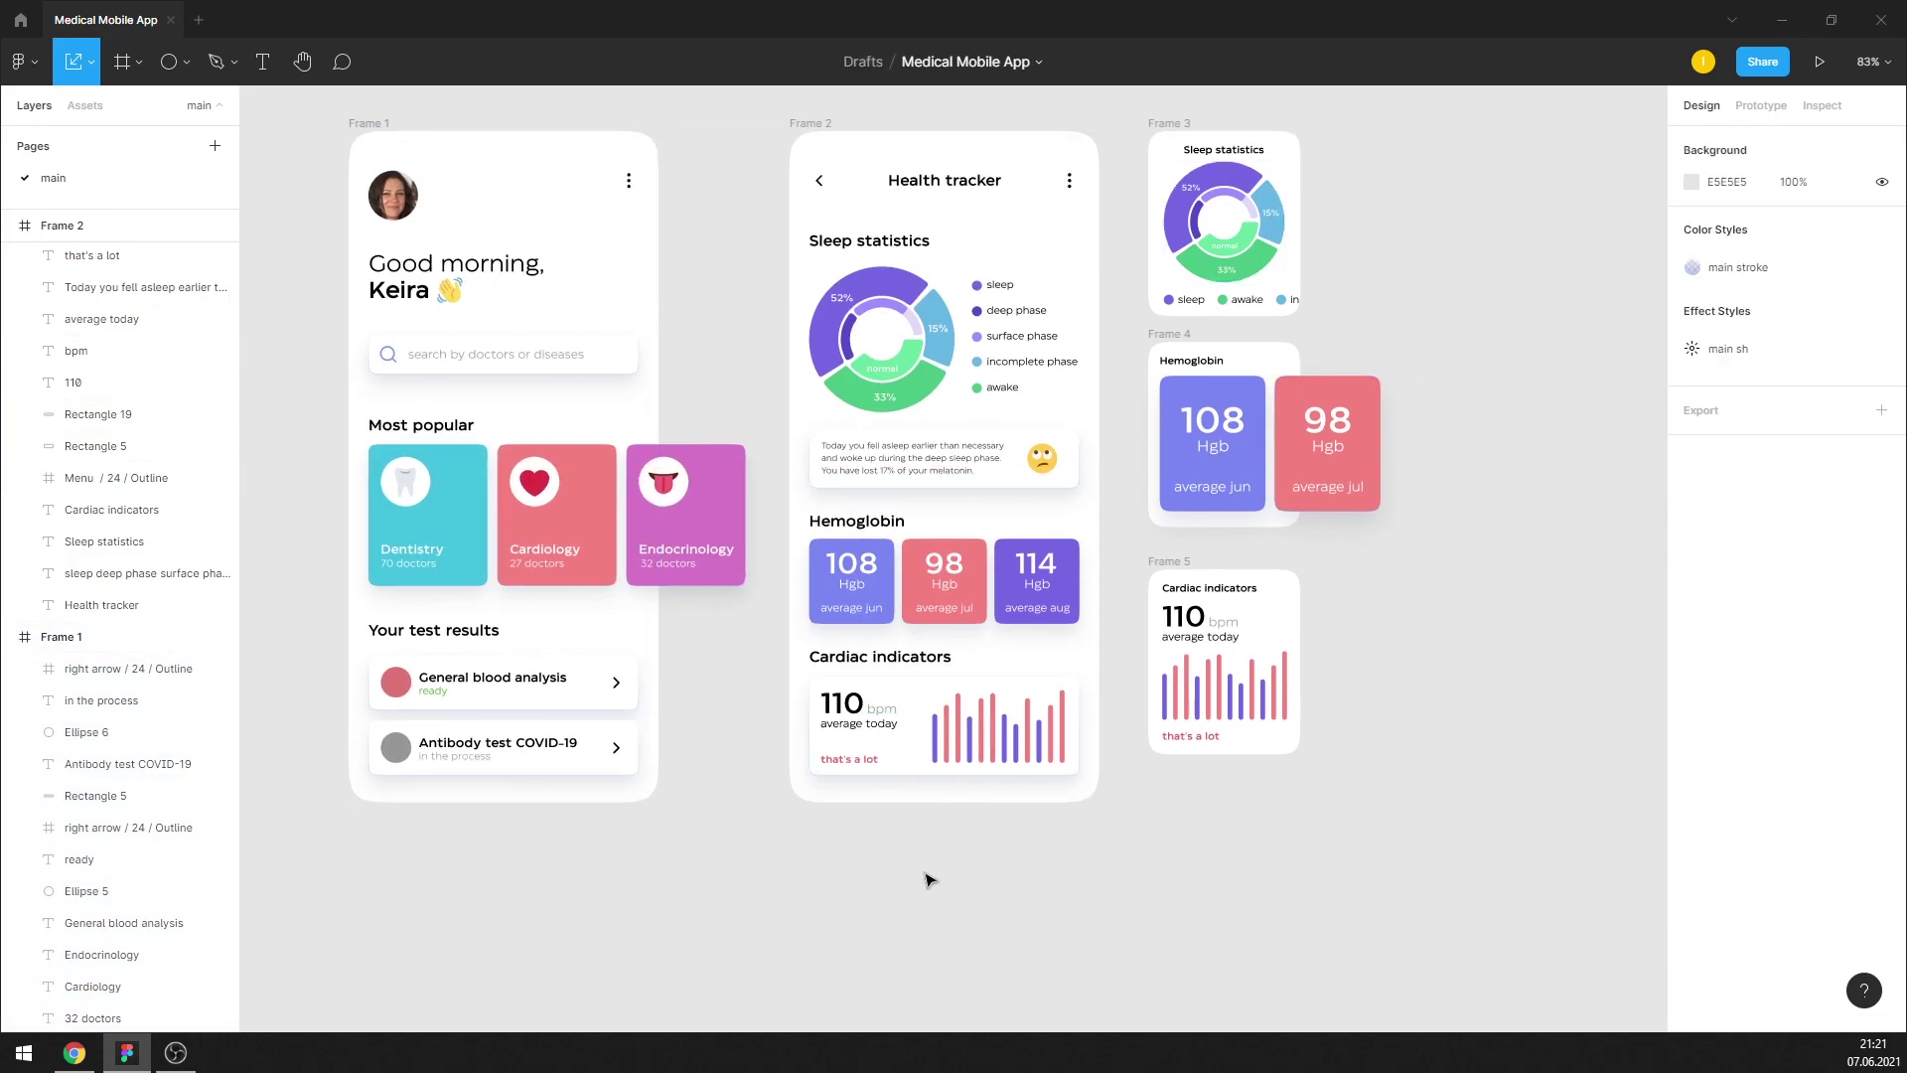
scroll(899, 809, "up", 1, "ctrl")
scroll(775, 839, "up", 1, "ctrl")
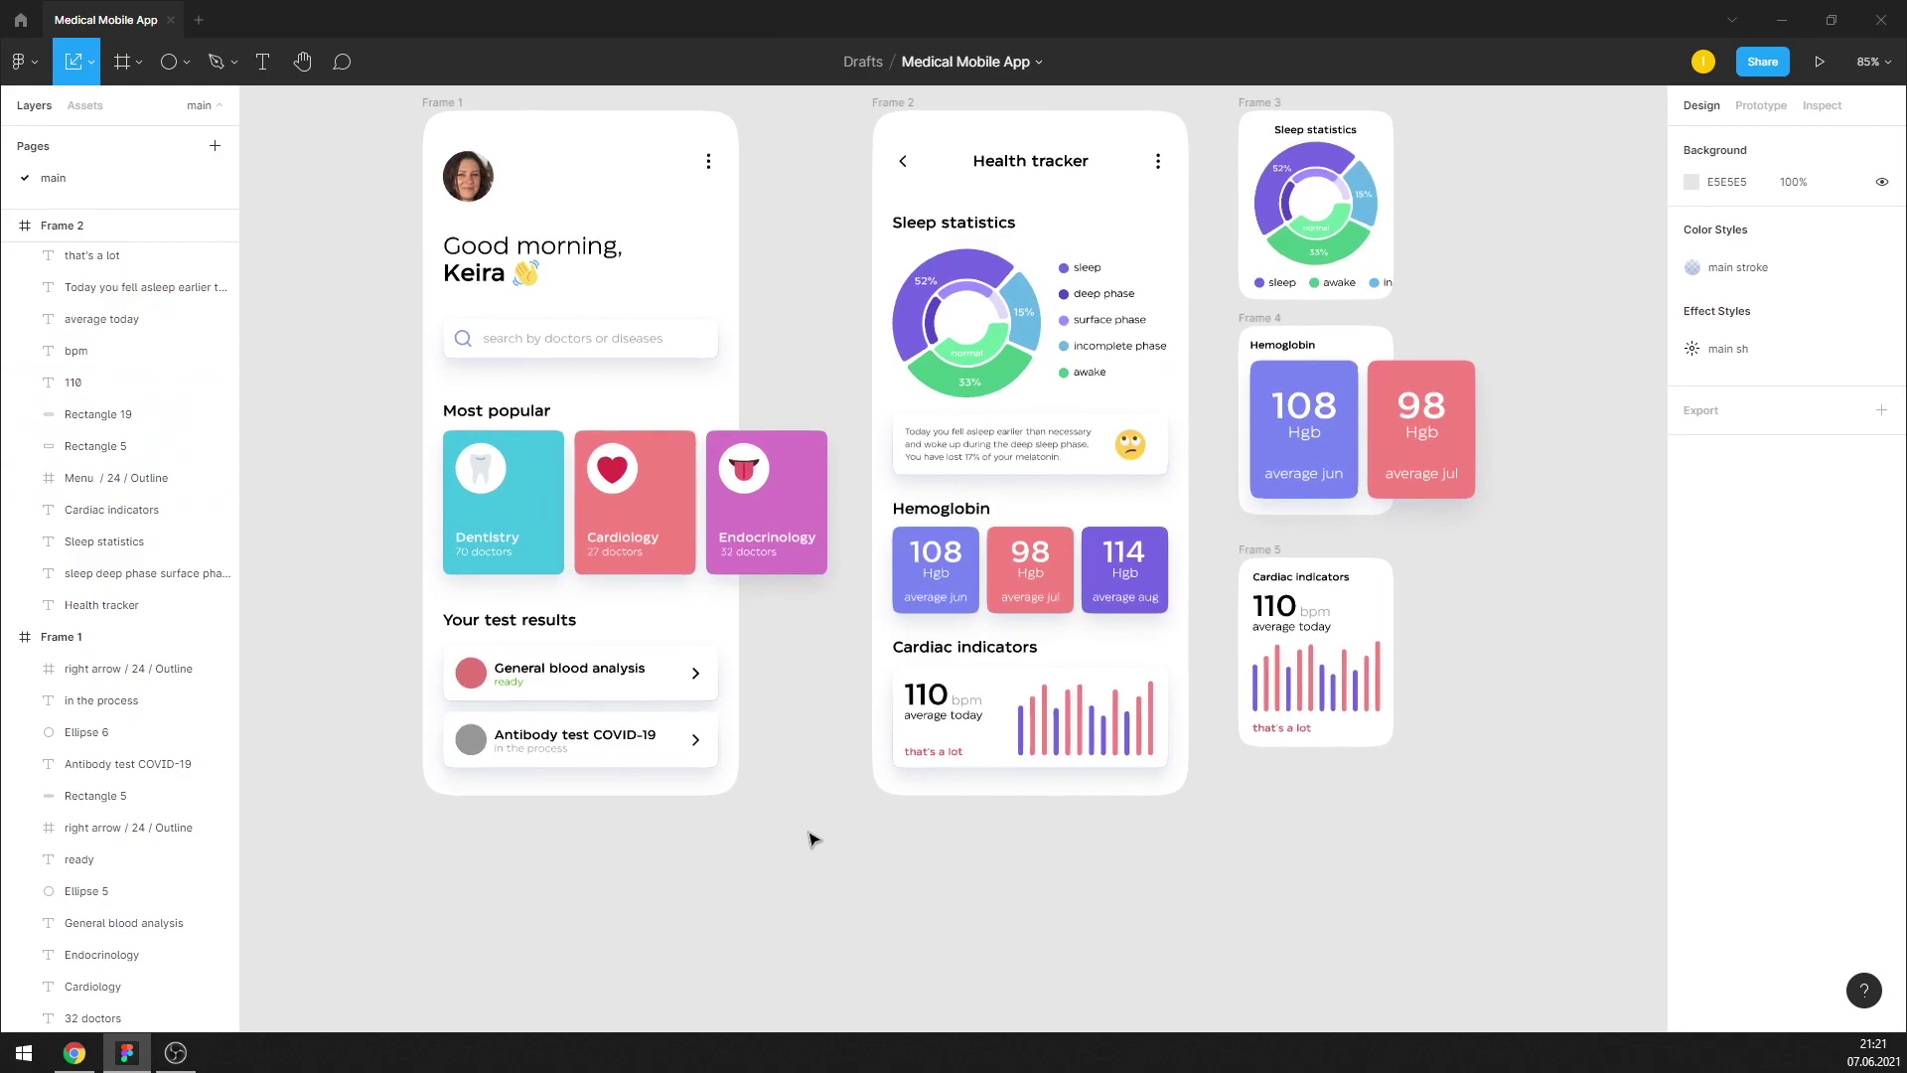
scroll(813, 839, "up", 1)
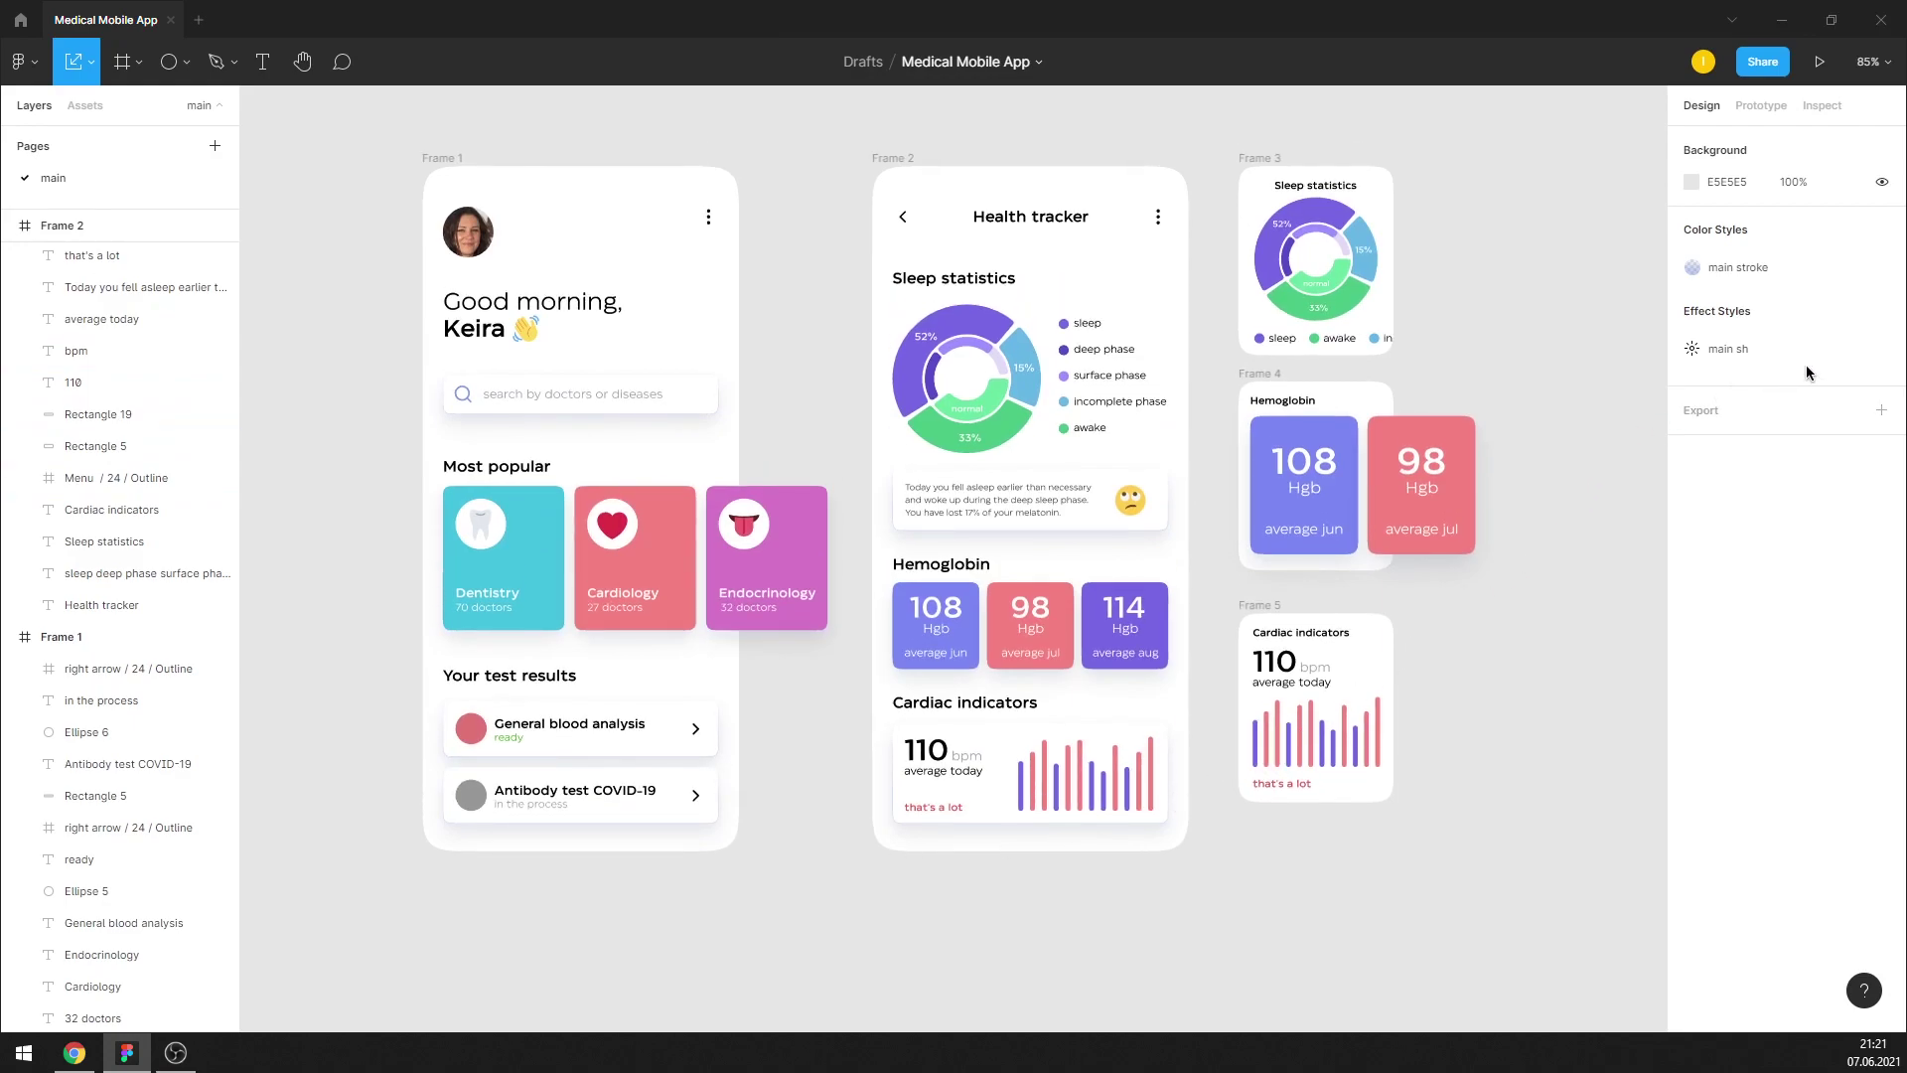
Open the main sh shadow style and toggle its drop shadows to compare them
left_click(1888, 350)
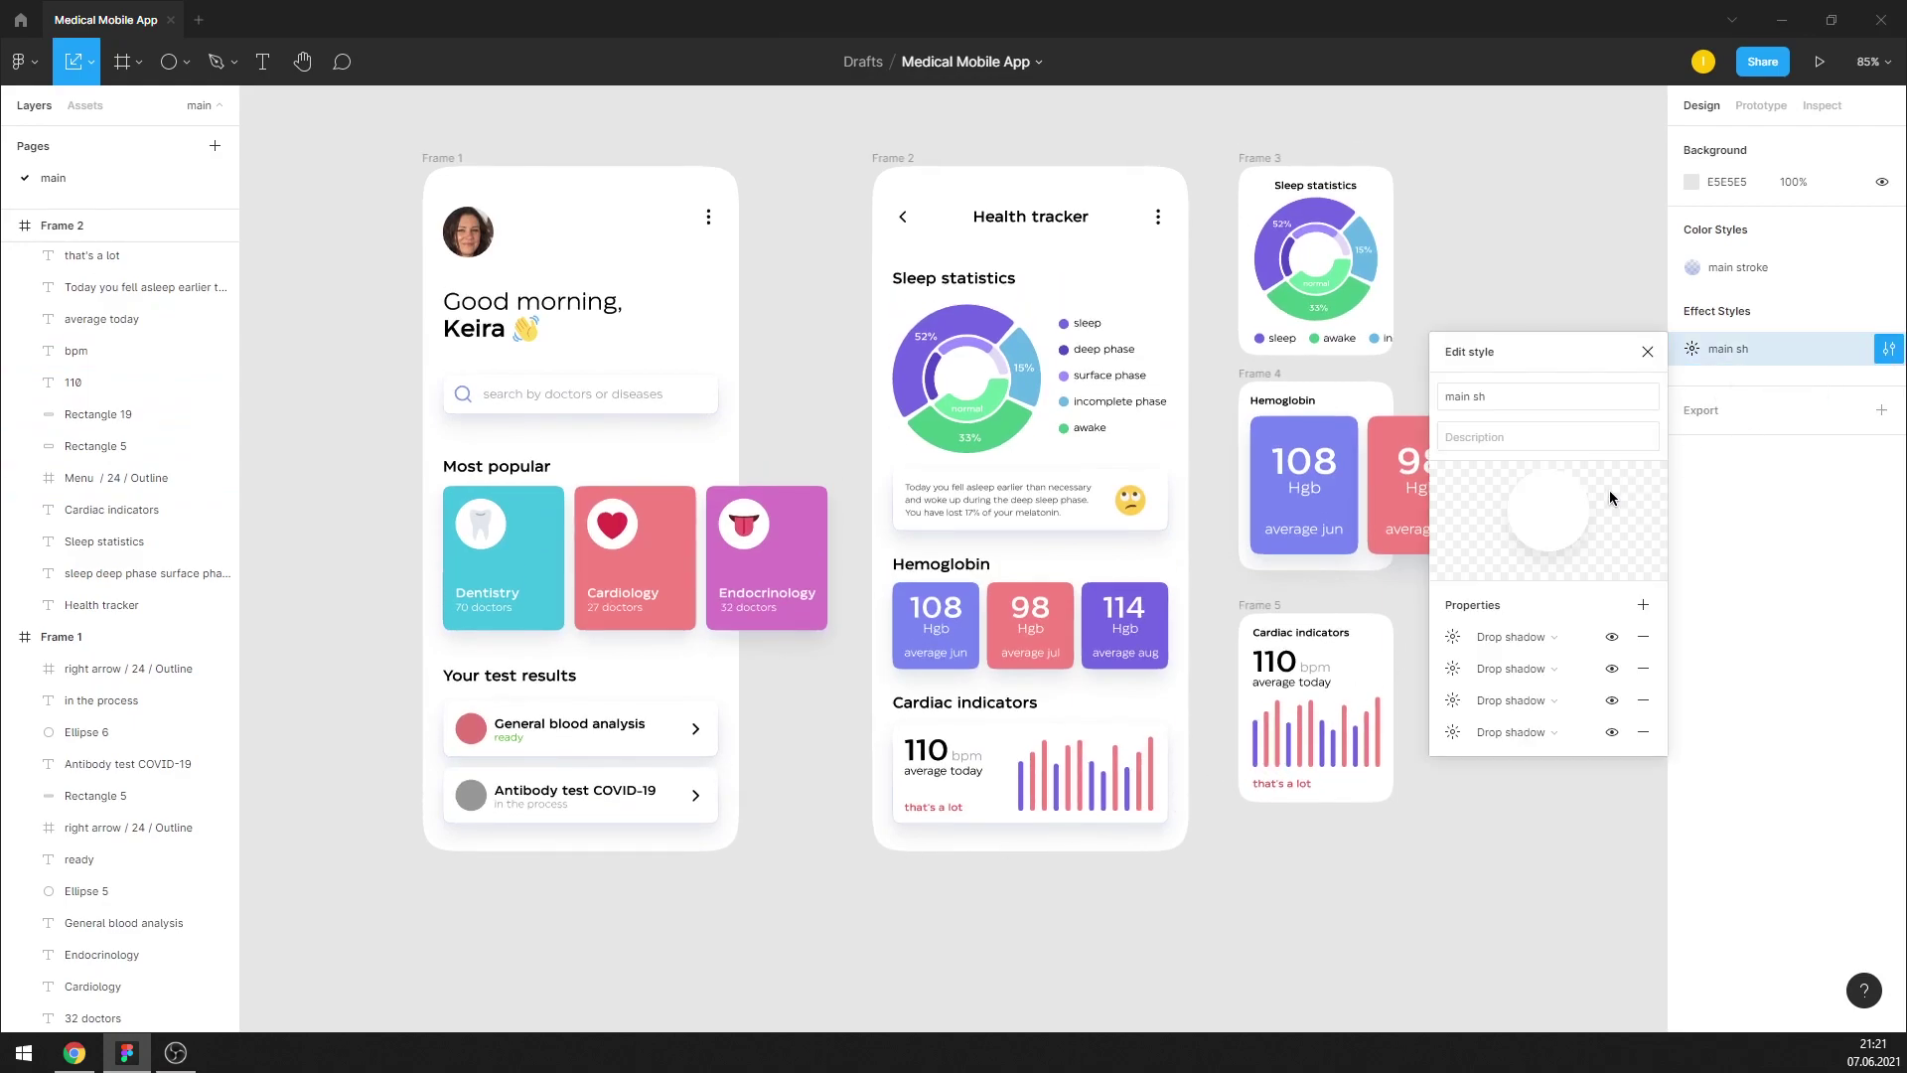
left_click(1612, 637)
left_click(1612, 638)
left_click(1614, 700)
Set the first drop shadow to 5% opacity, Y offset 10 and blur 7, then close the editor
left_click(1452, 638)
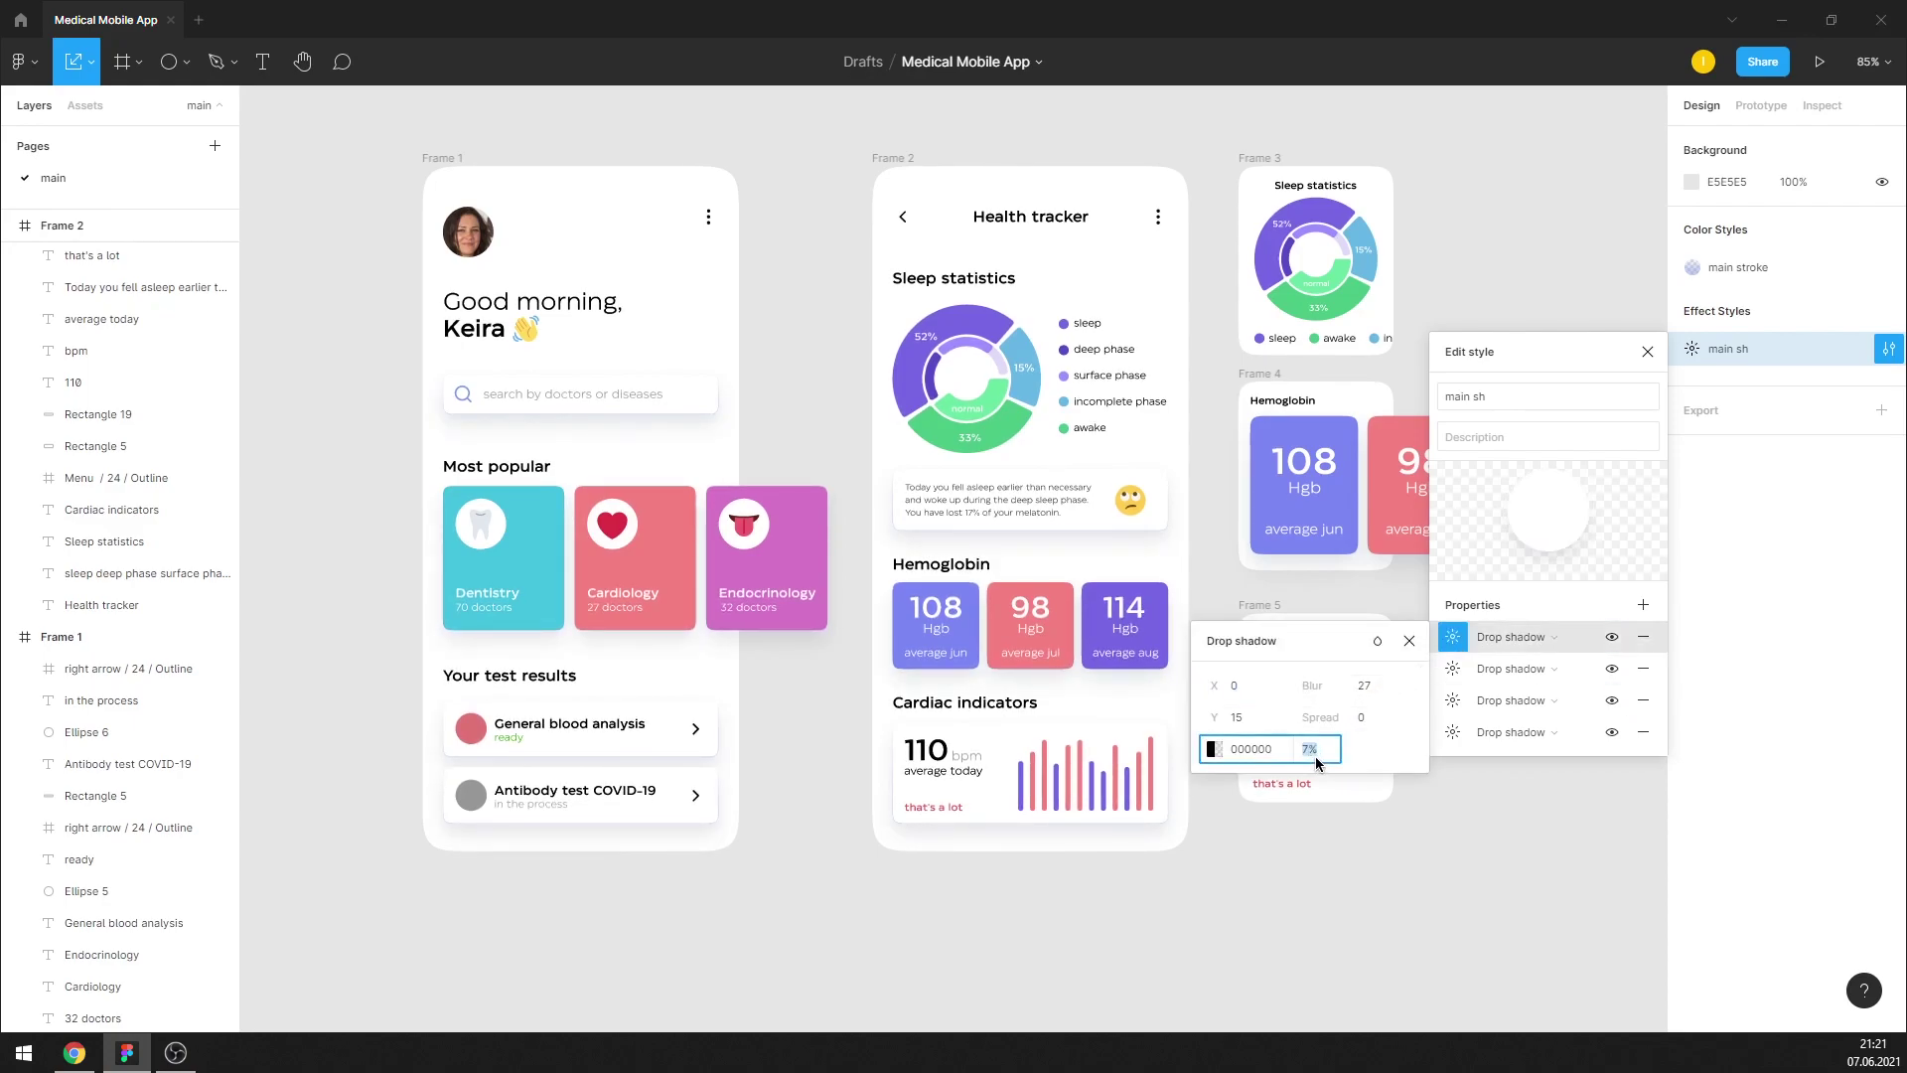
type("5")
key("Return")
type("10")
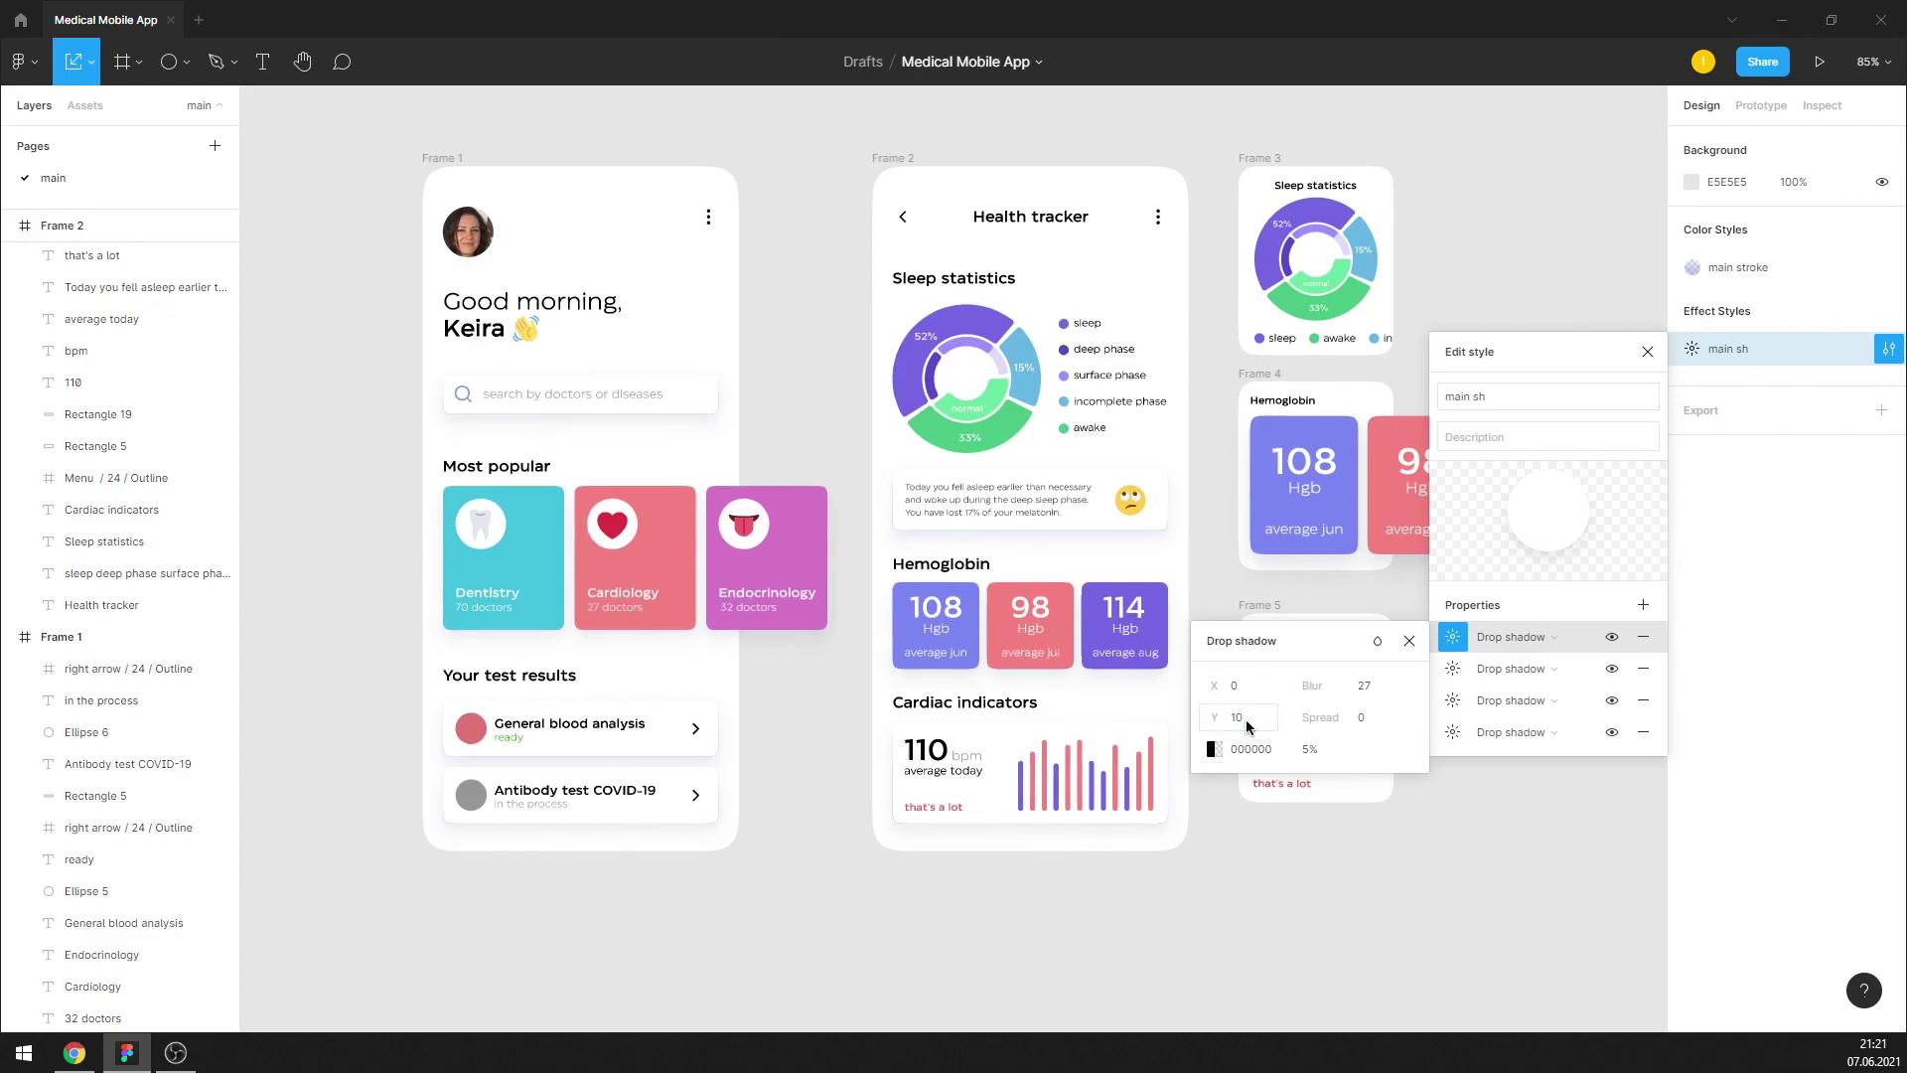
left_click(1370, 694)
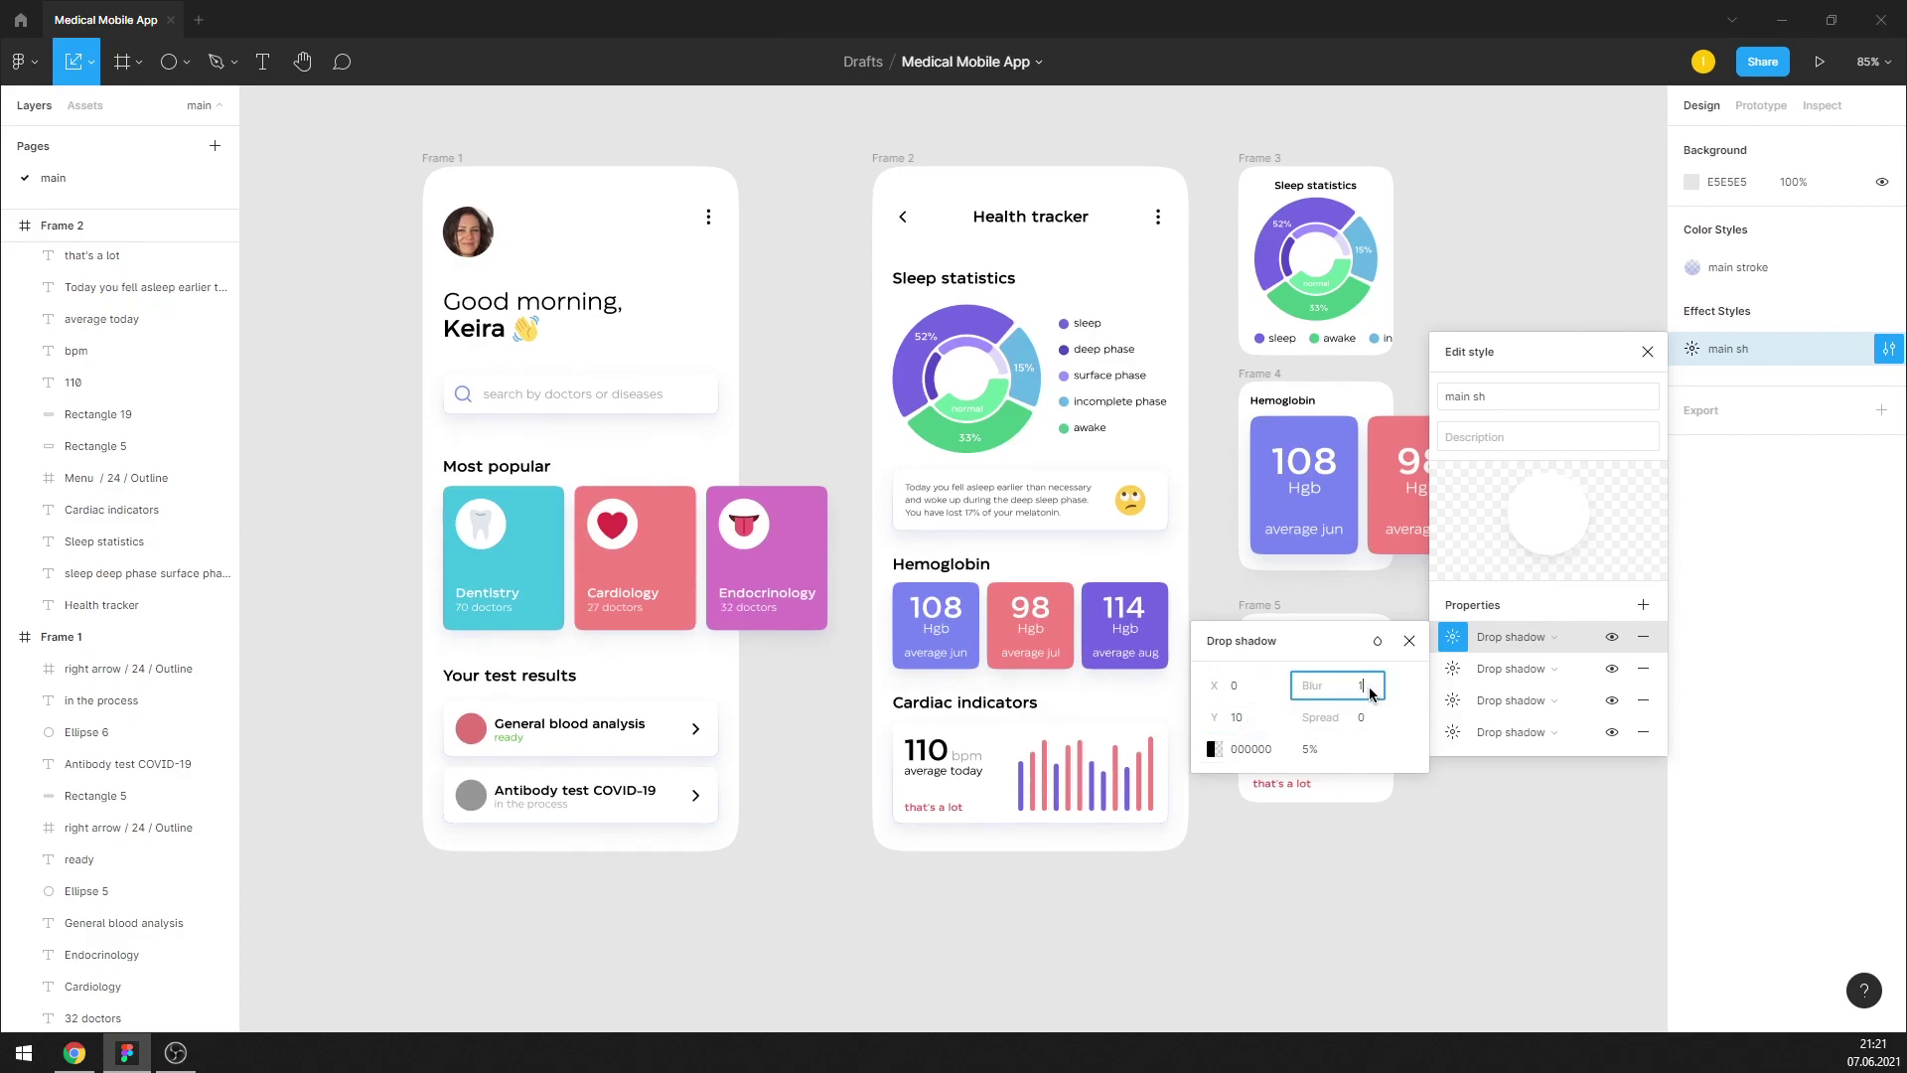
type("7")
key("Return")
key("Return")
left_click(1408, 641)
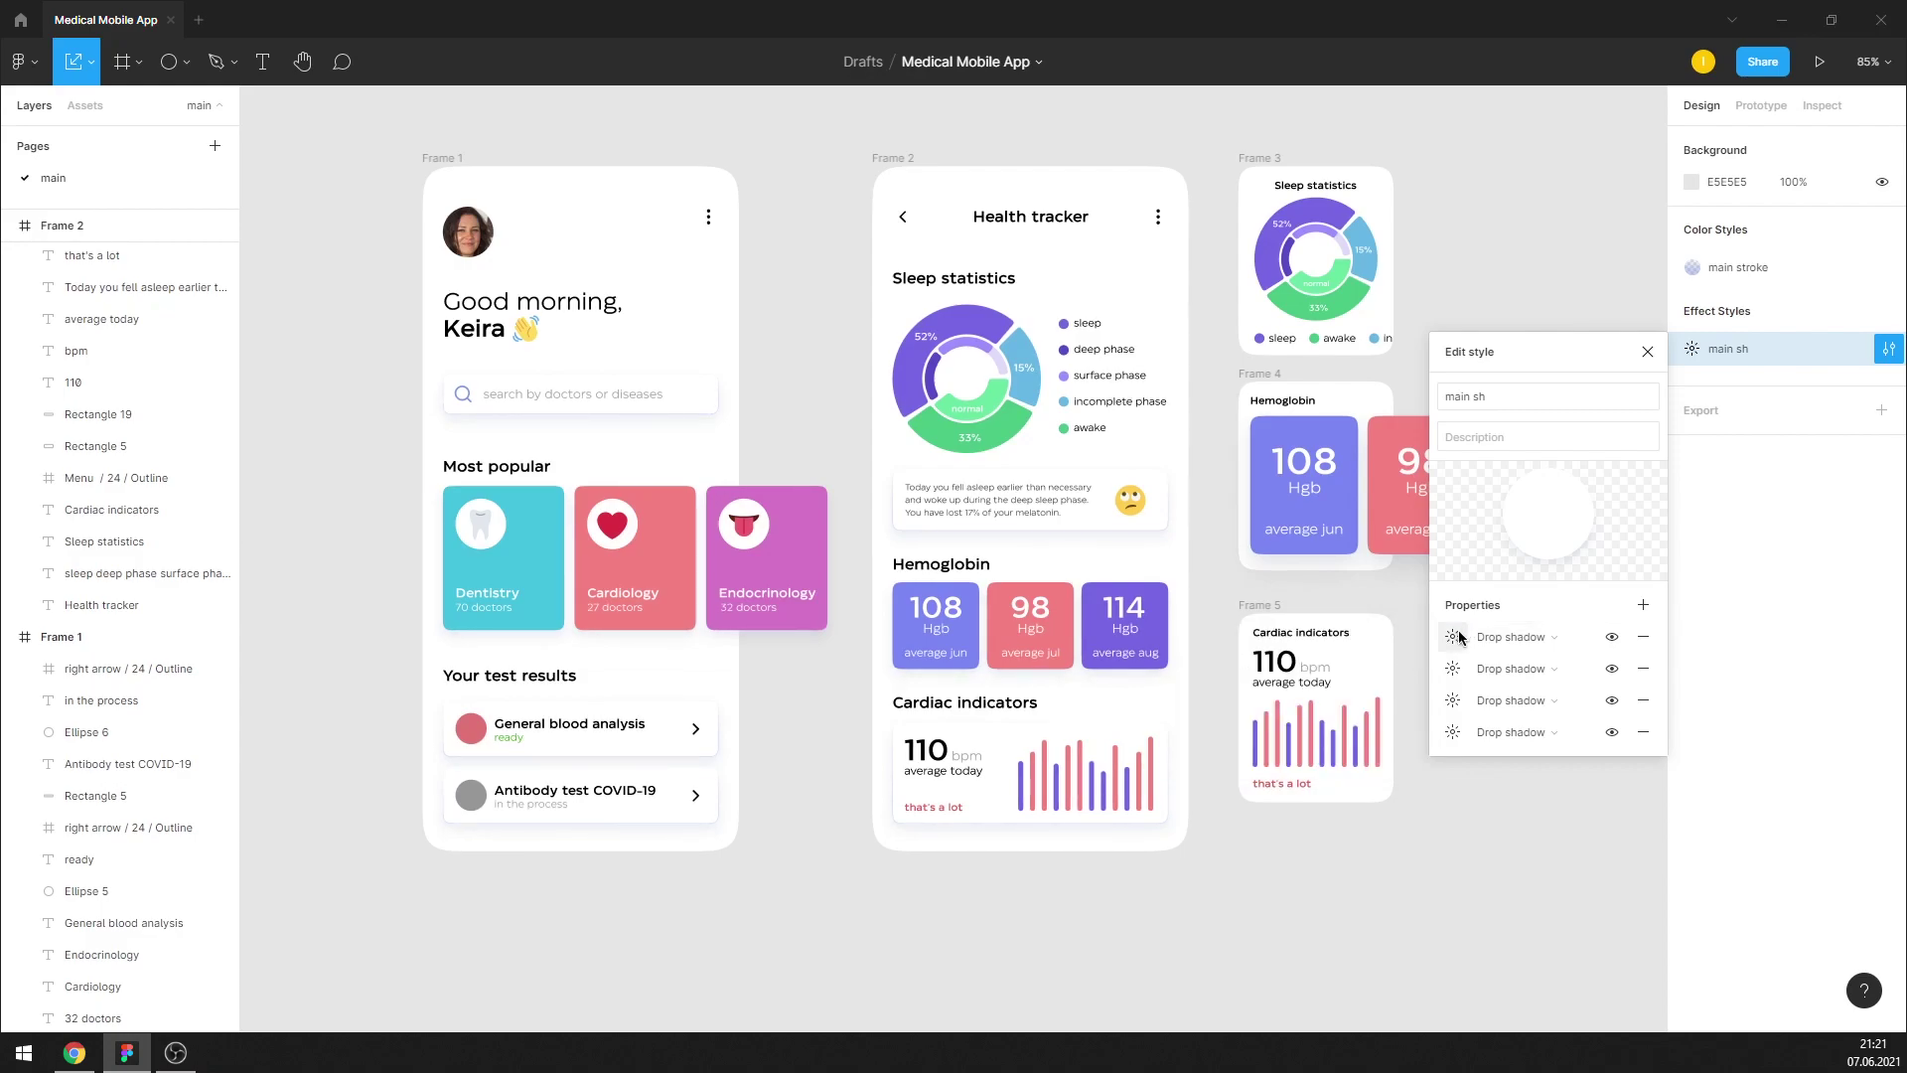
left_click(1612, 637)
left_click(1649, 349)
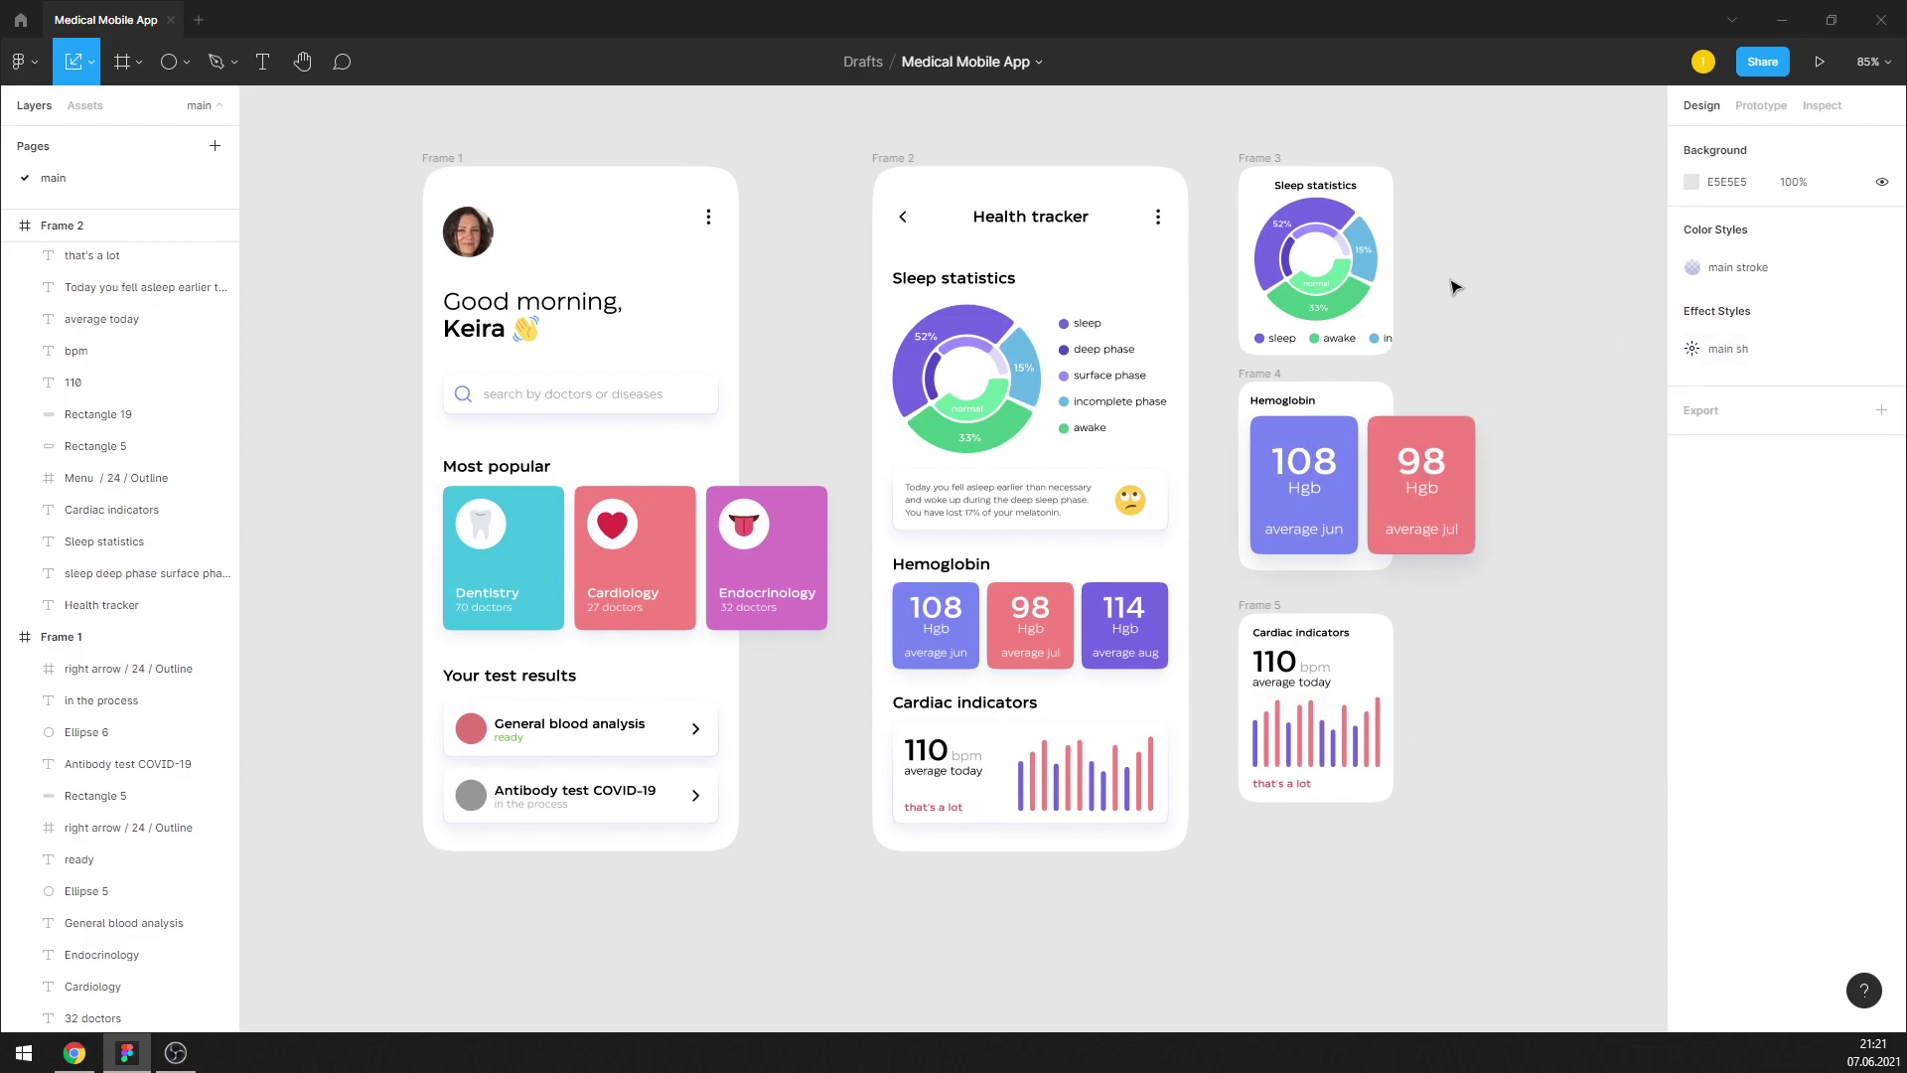
Inspect the sleep summary and search placeholder text layers
left_click(1033, 506)
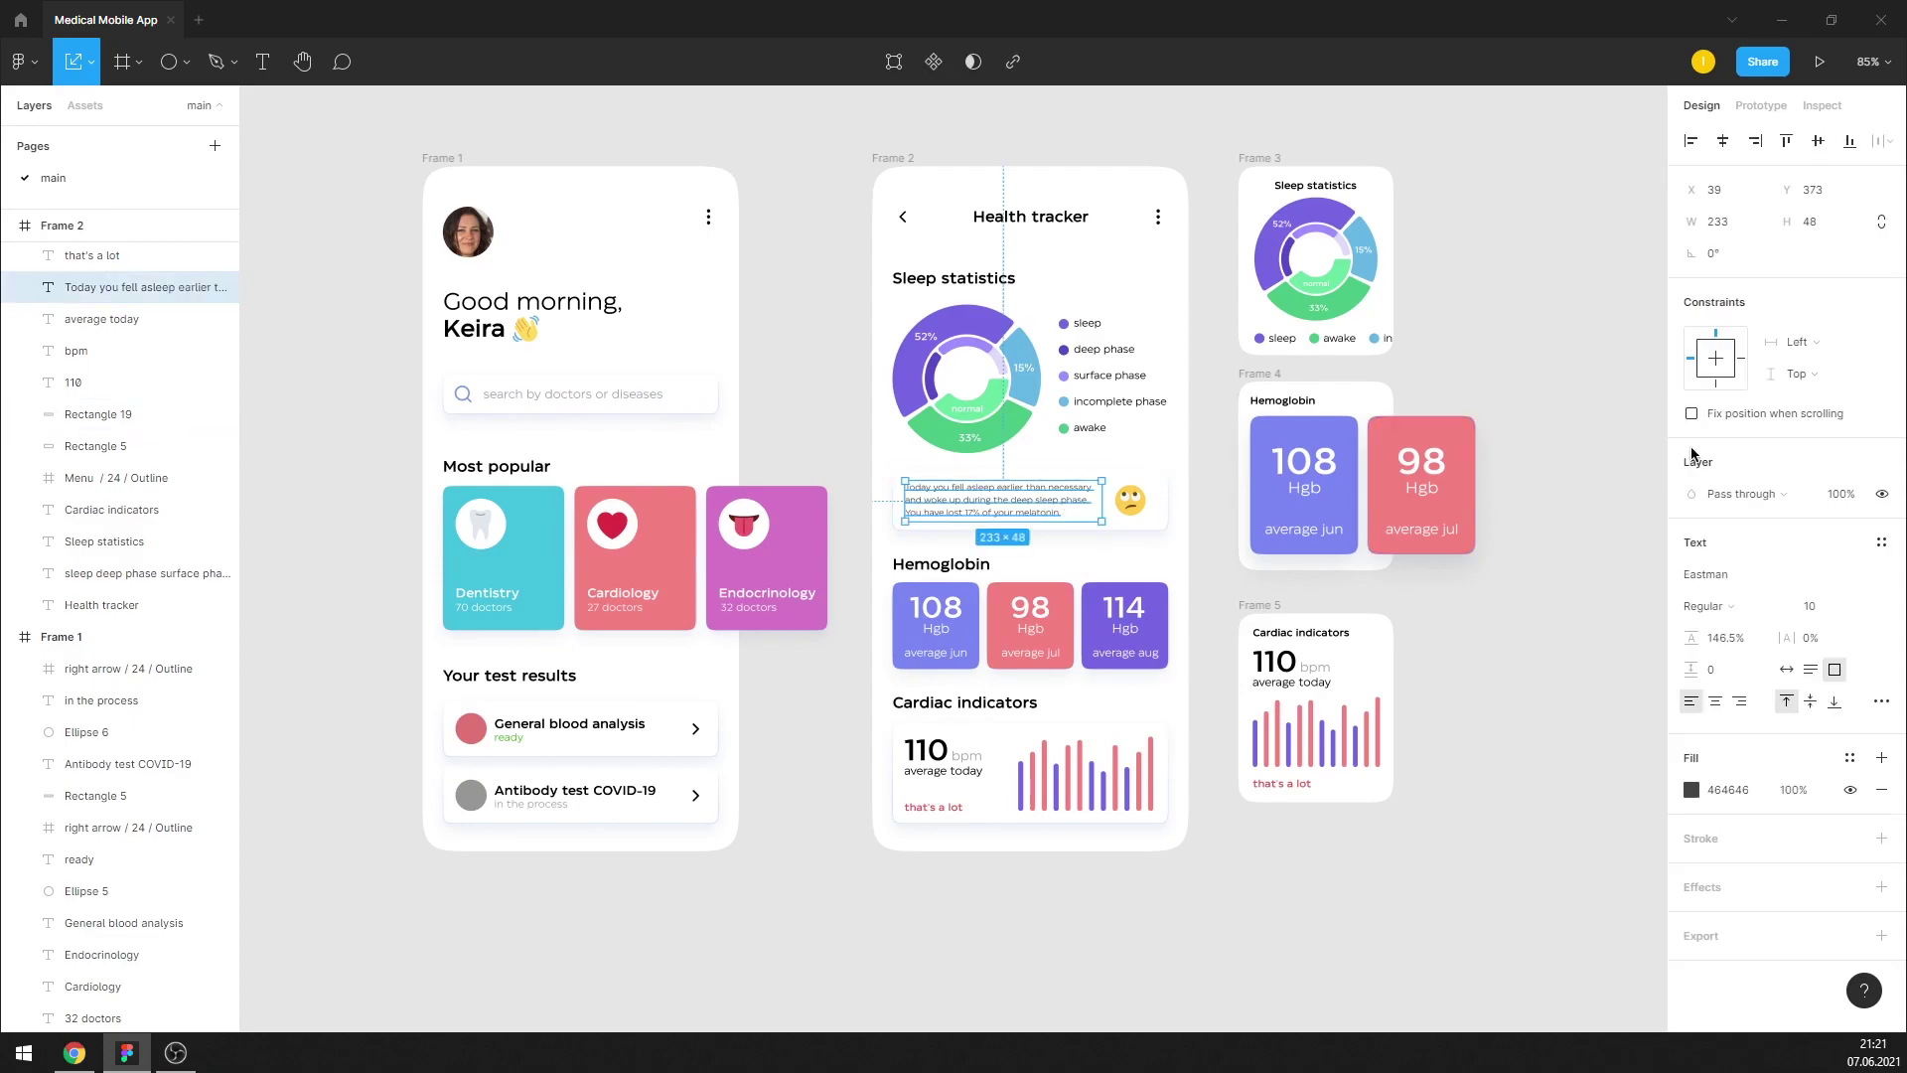
left_click(1537, 700)
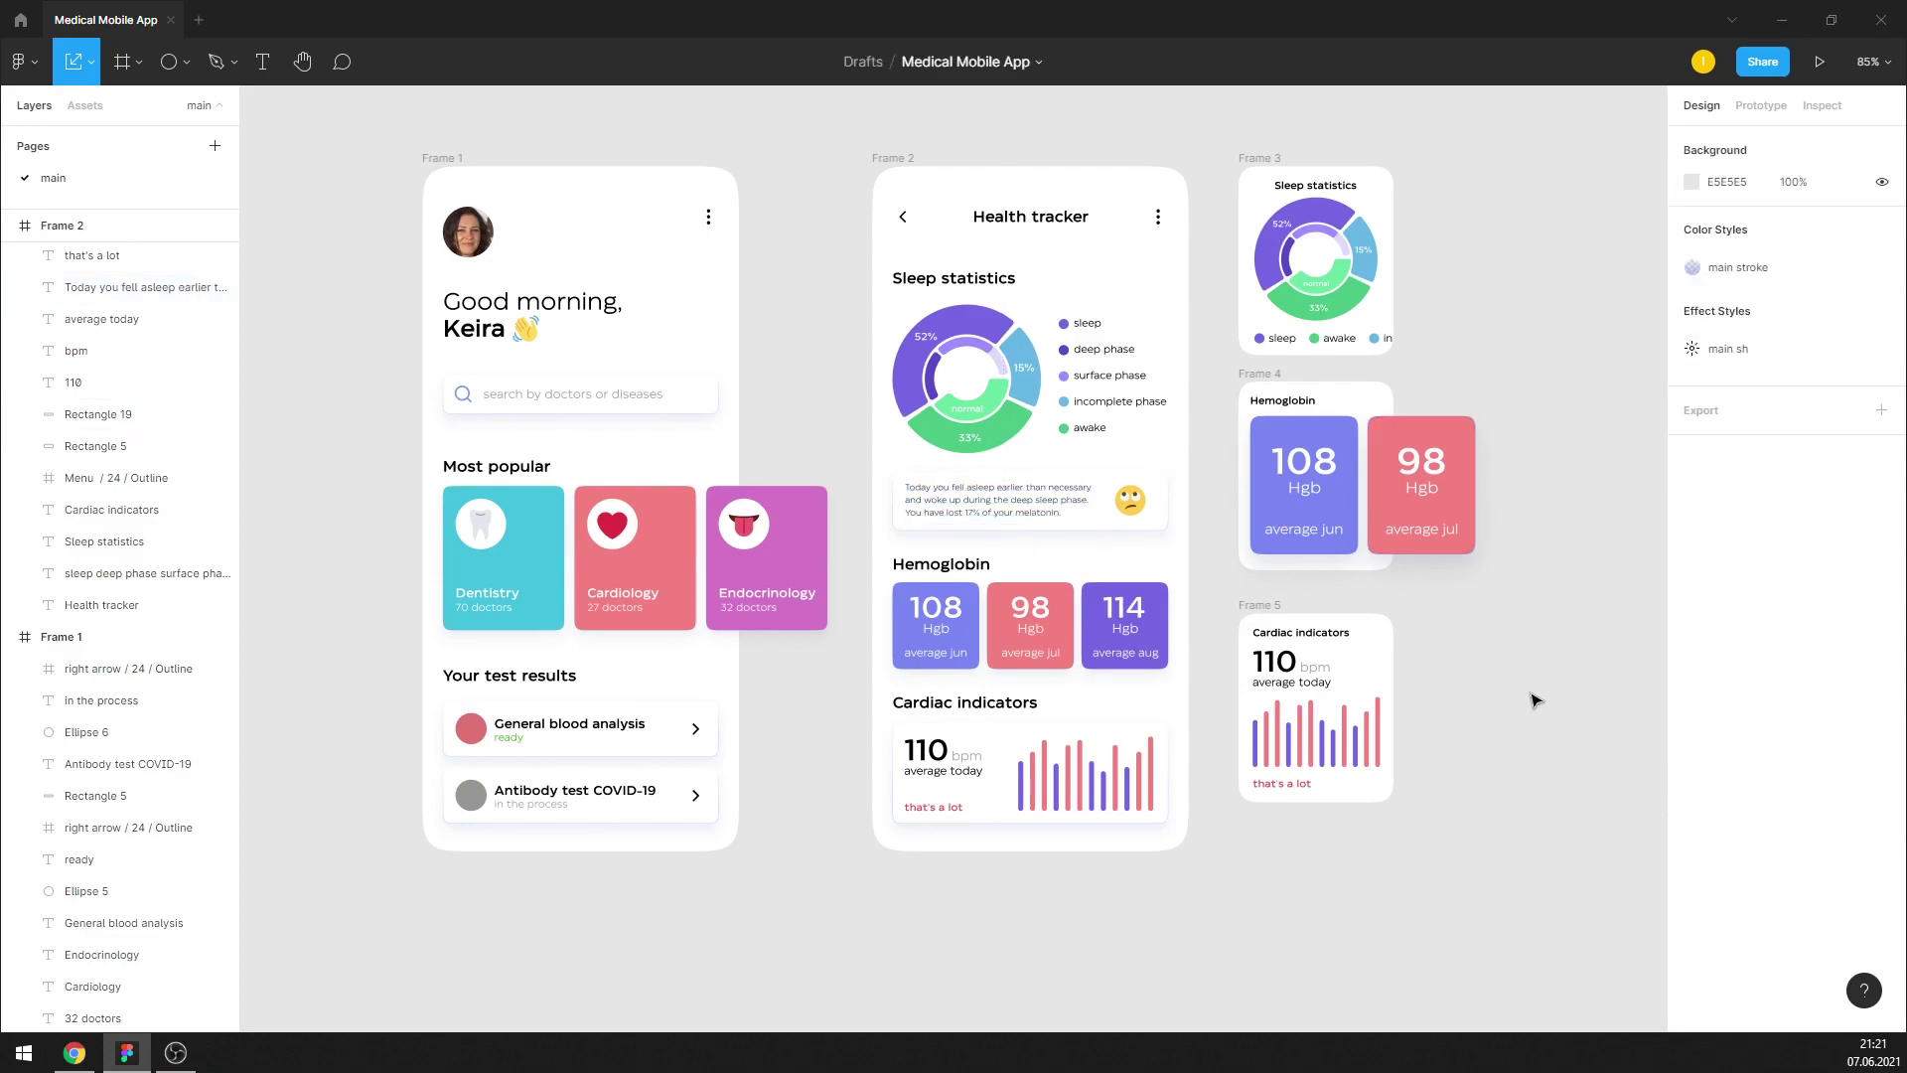
left_click(599, 401)
left_click(1530, 762)
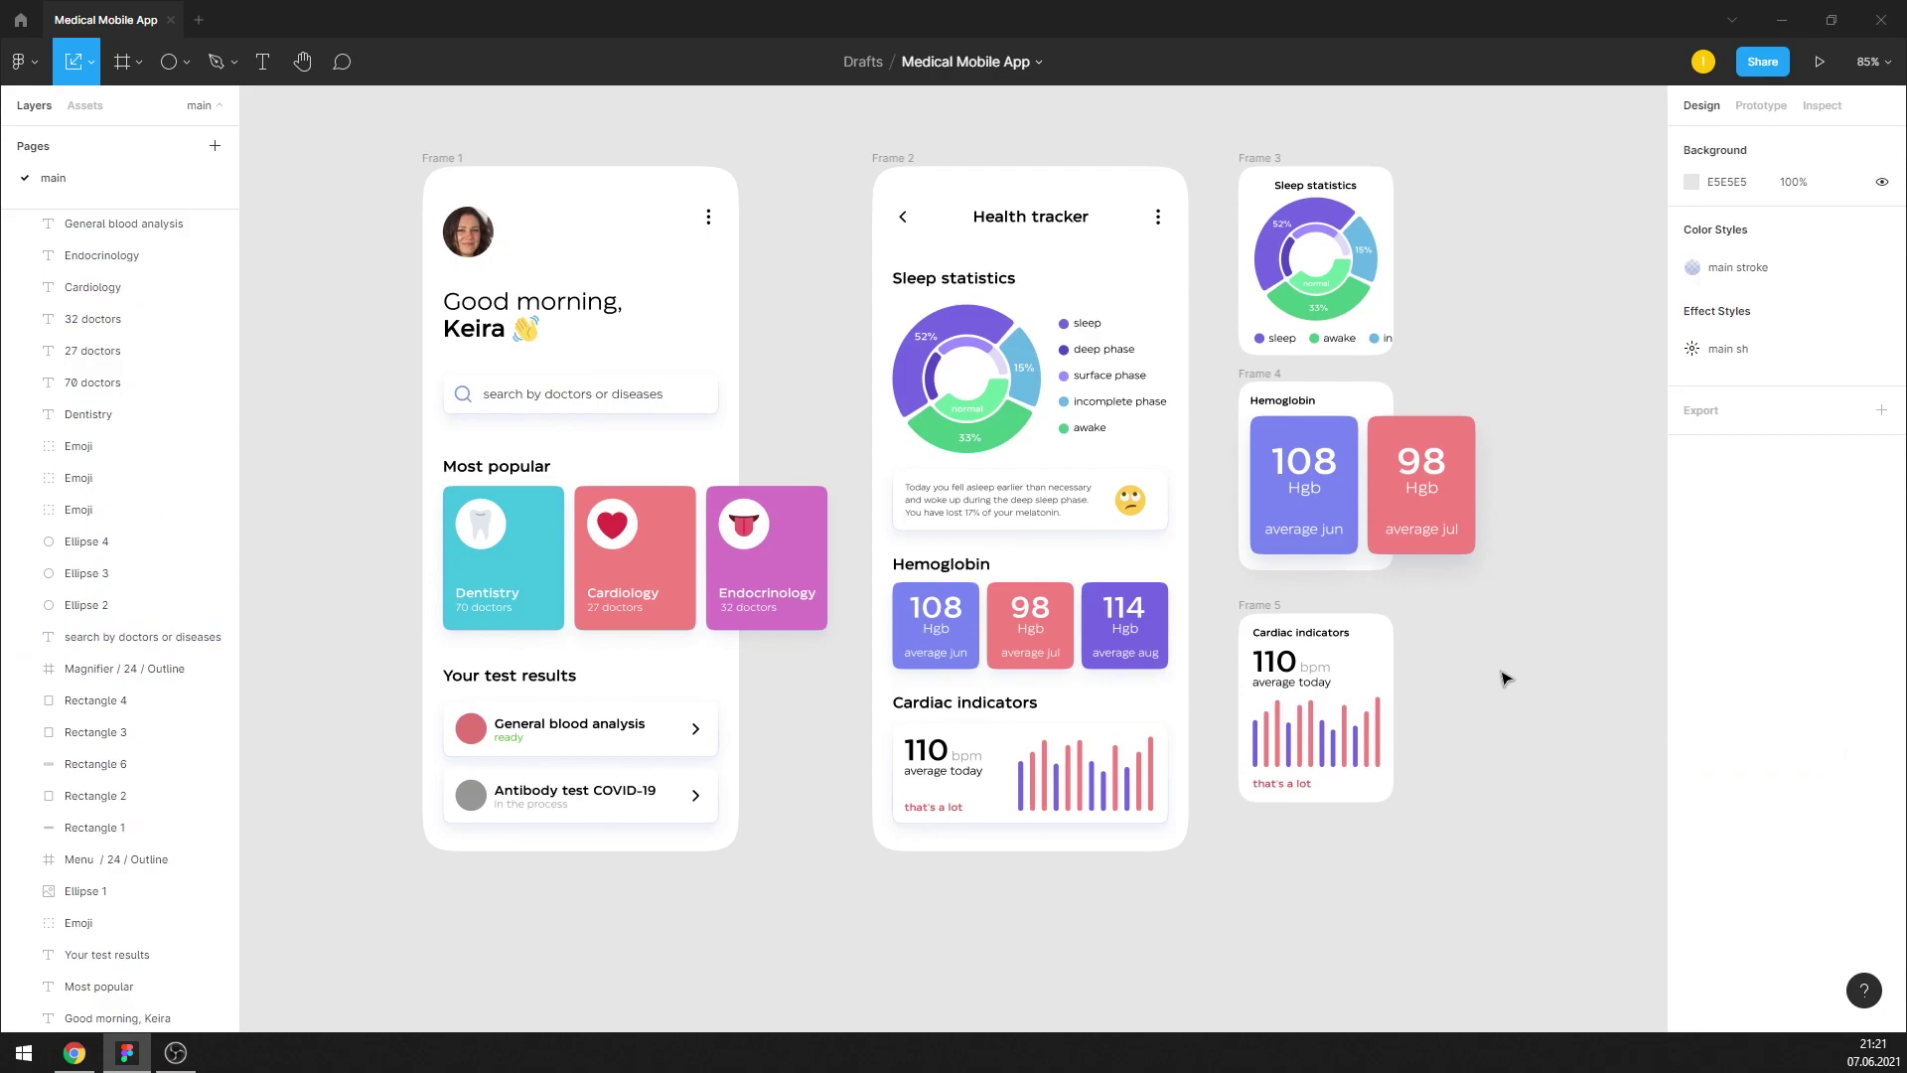
Duplicate all five frames and place the copies below the originals
scroll(1390, 610, "down", 3)
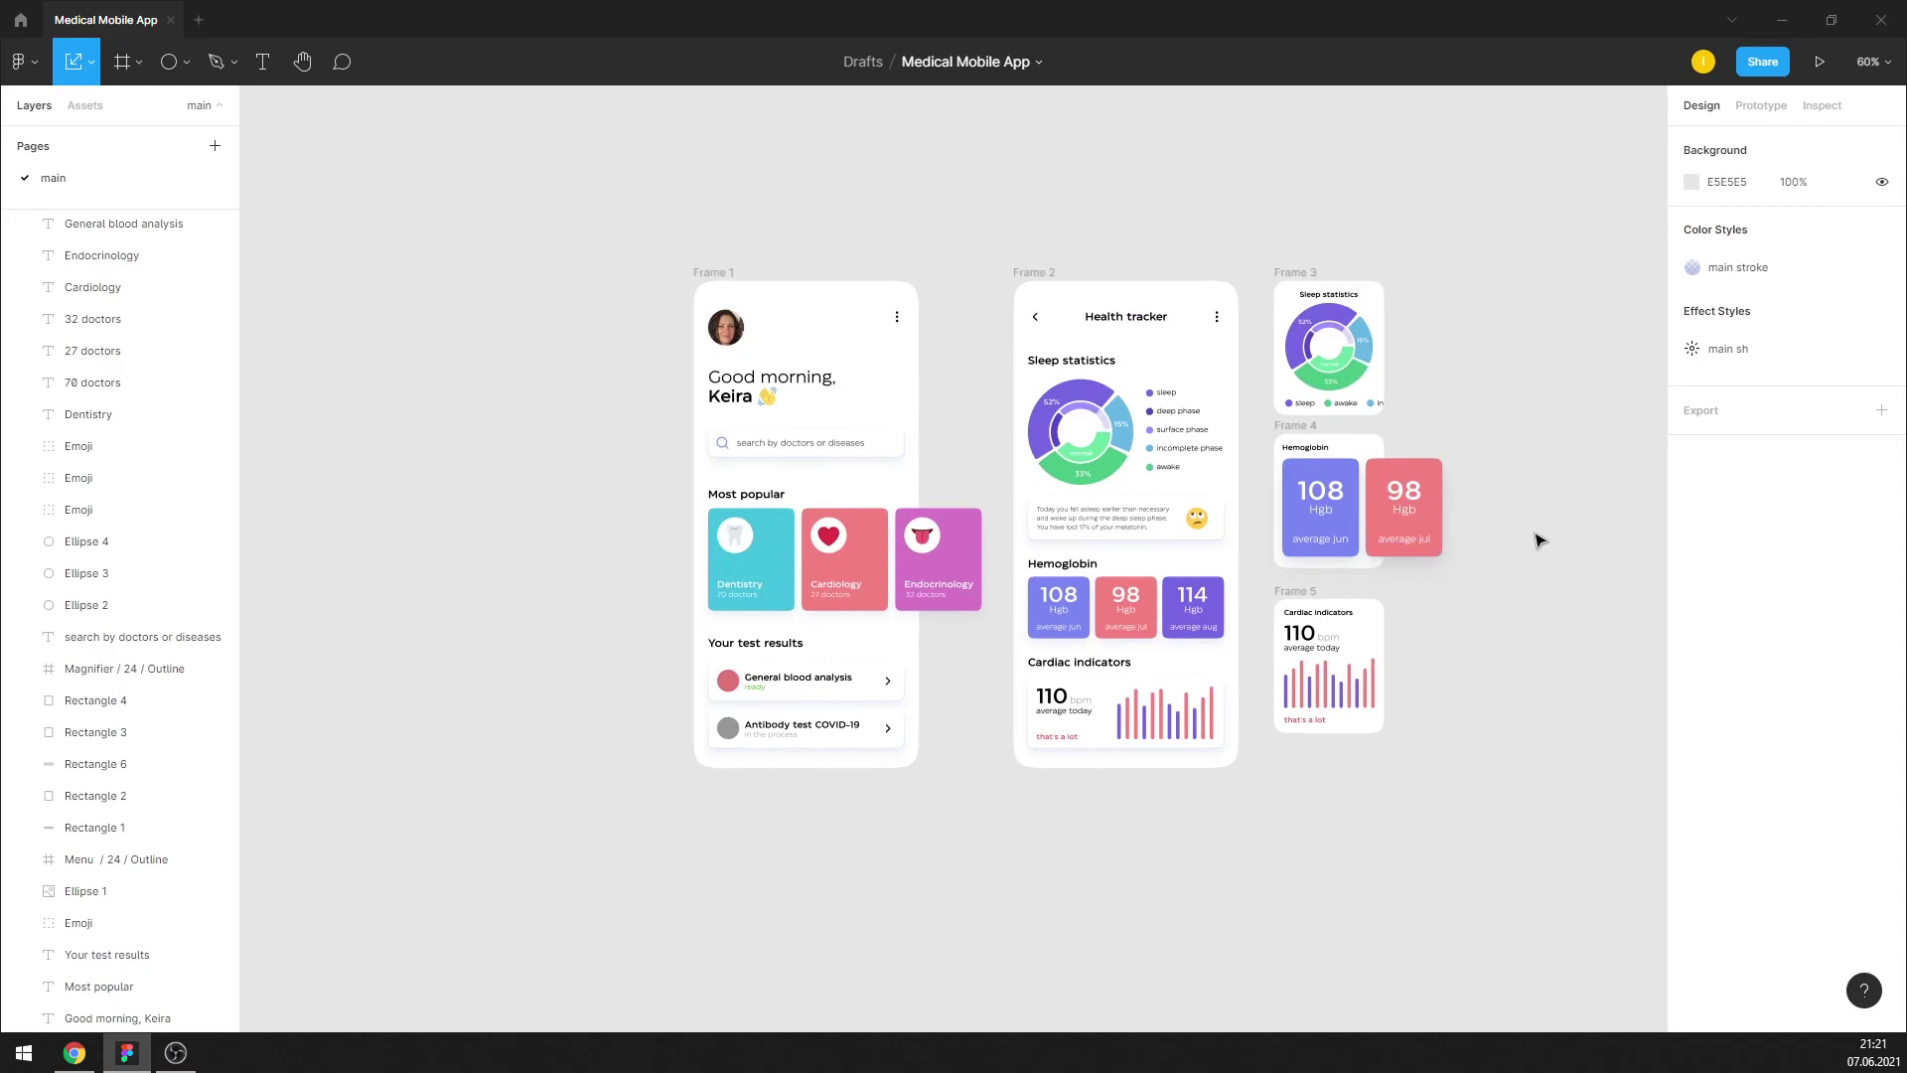
scroll(1539, 540, "down", 2)
scroll(1073, 496, "down", 3)
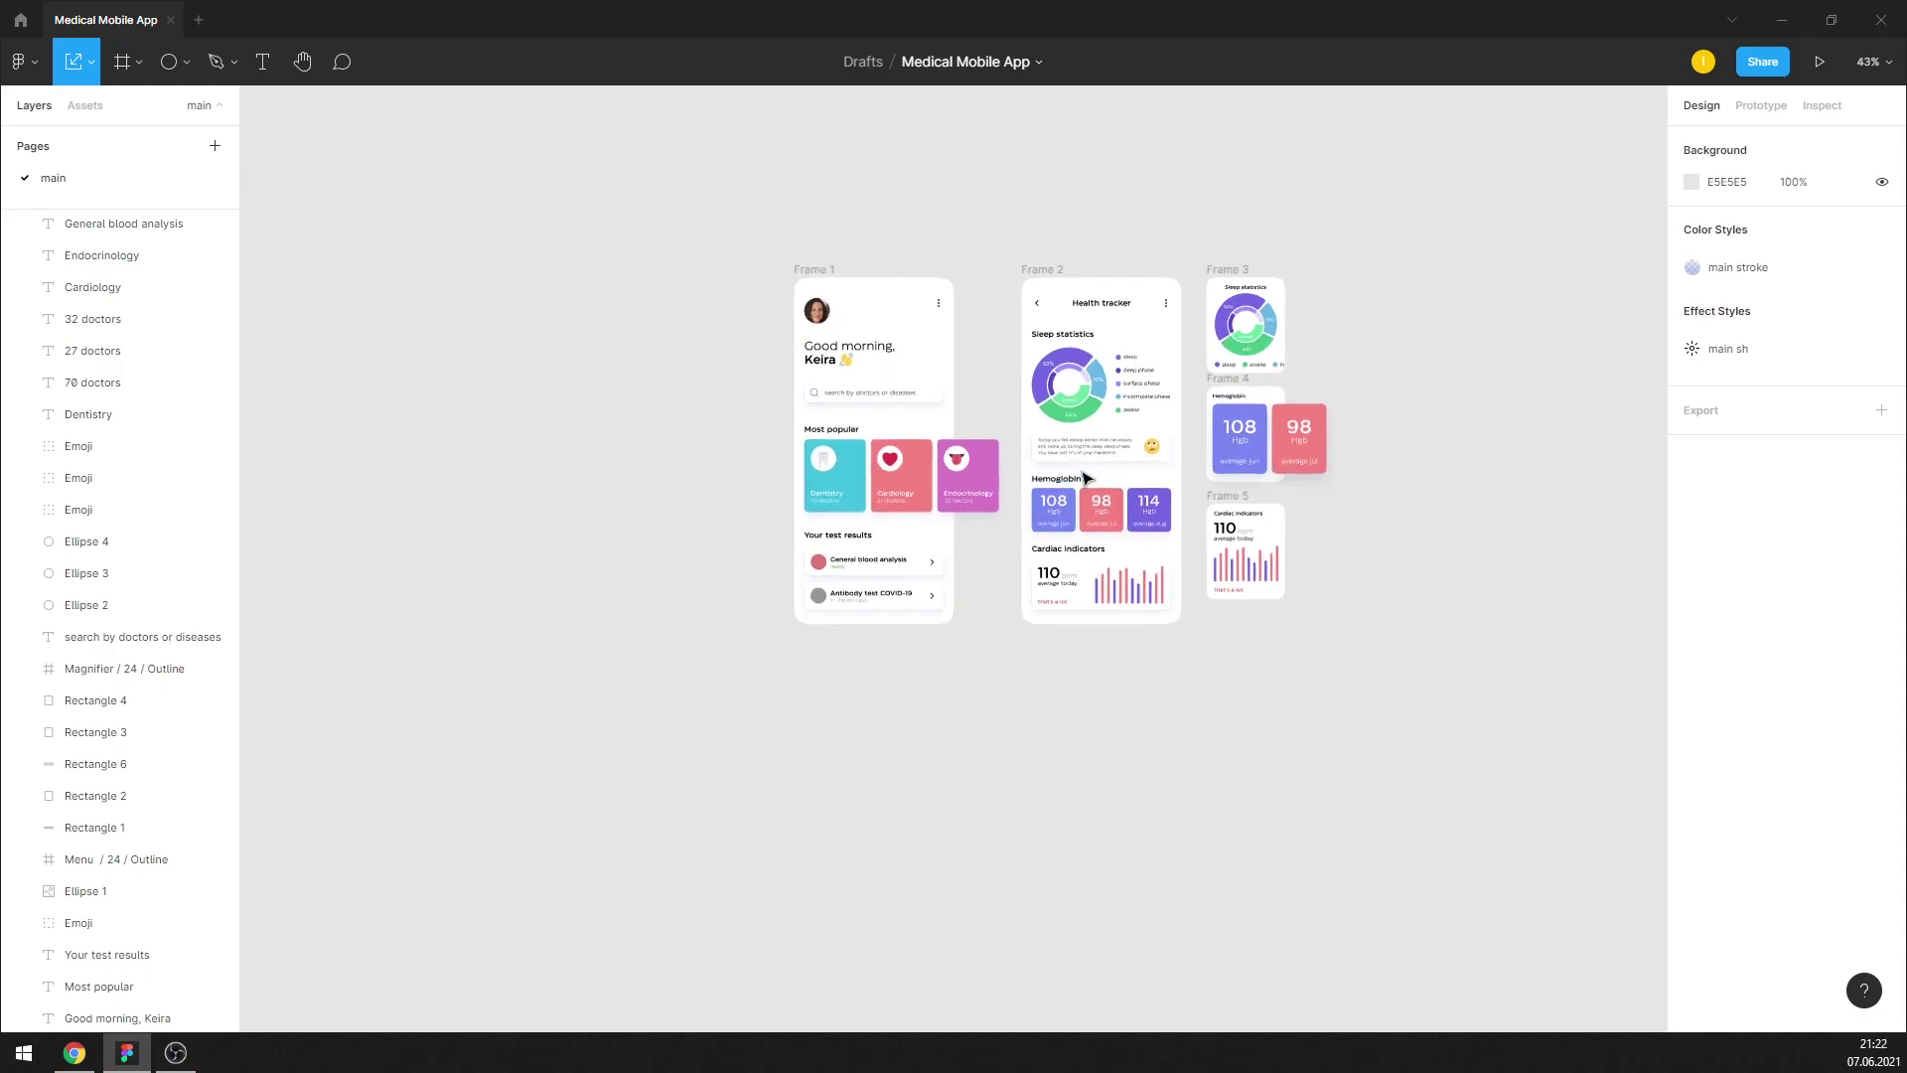
left_click_drag(822, 270, 1311, 537)
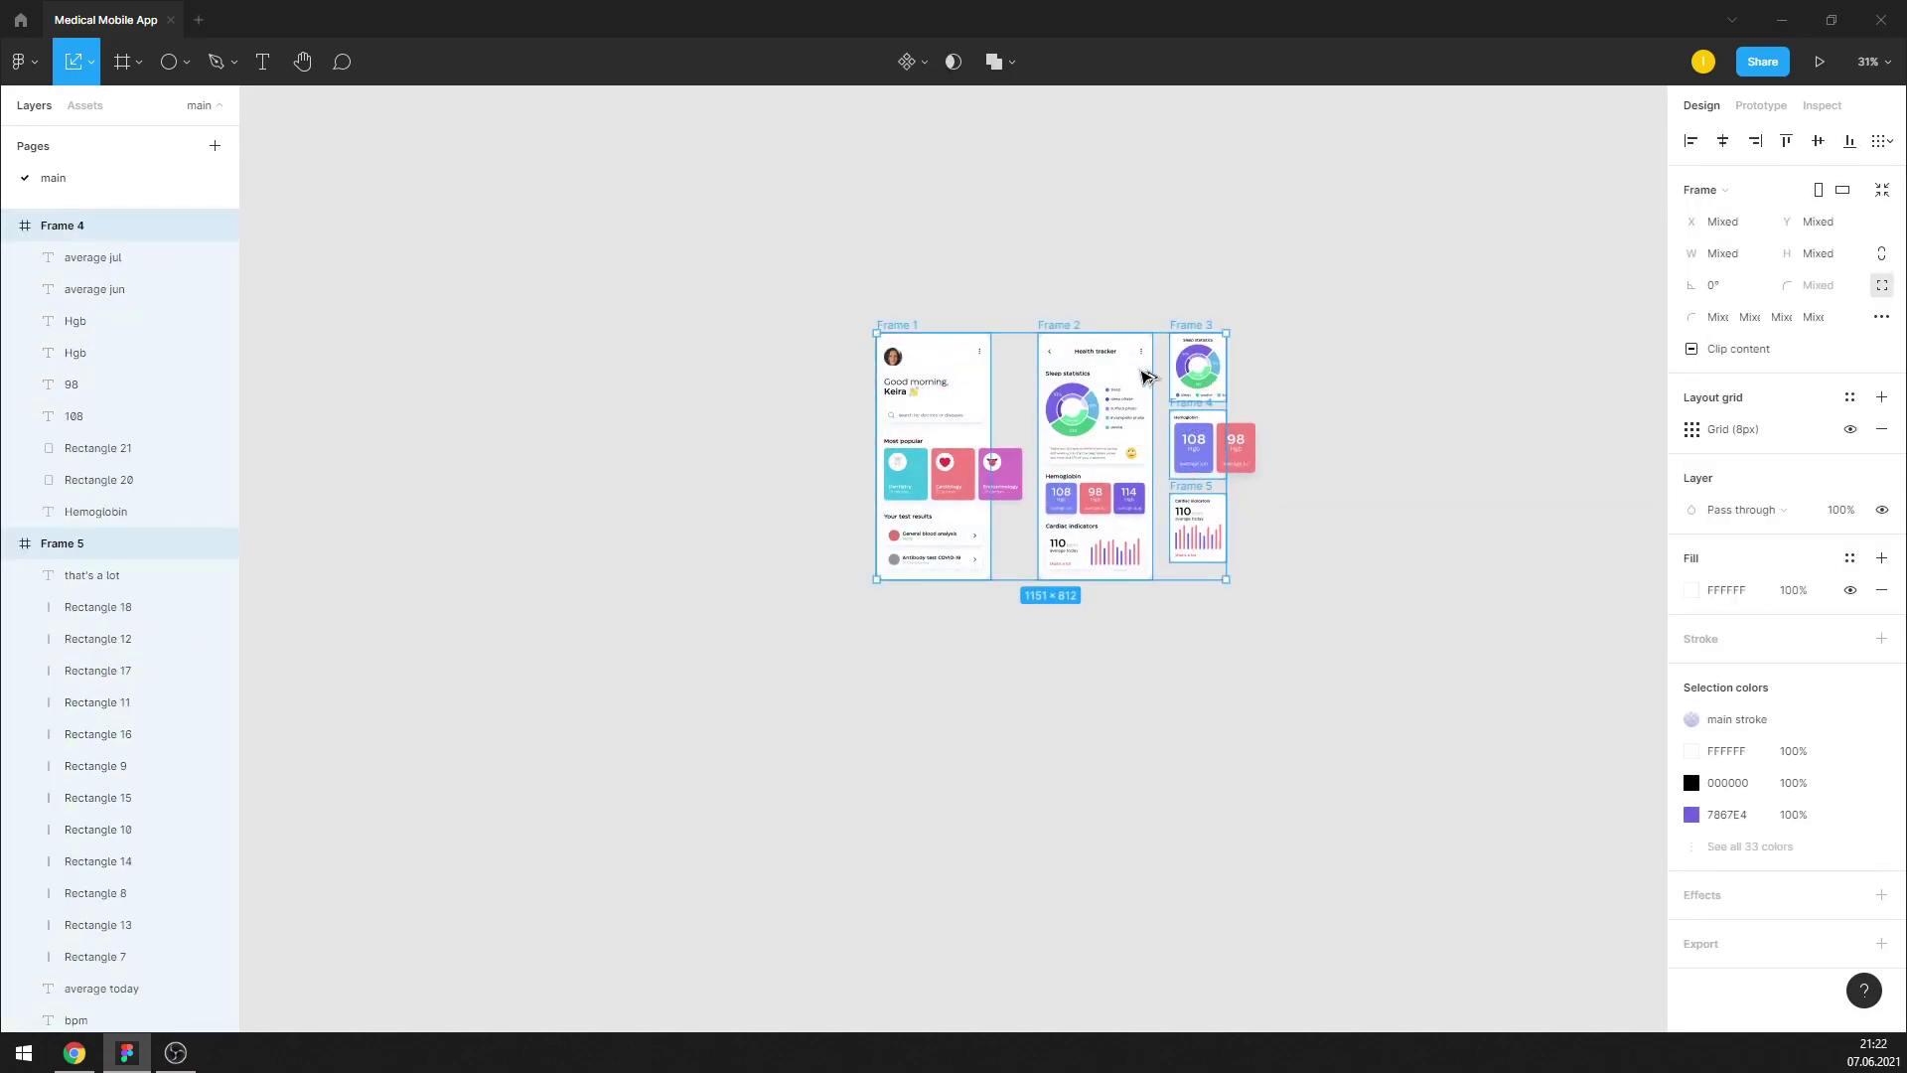
mouse_move(1143, 376)
left_mouse_down()
mouse_move(1151, 719)
mouse_move(1152, 691)
left_mouse_up()
key("Escape")
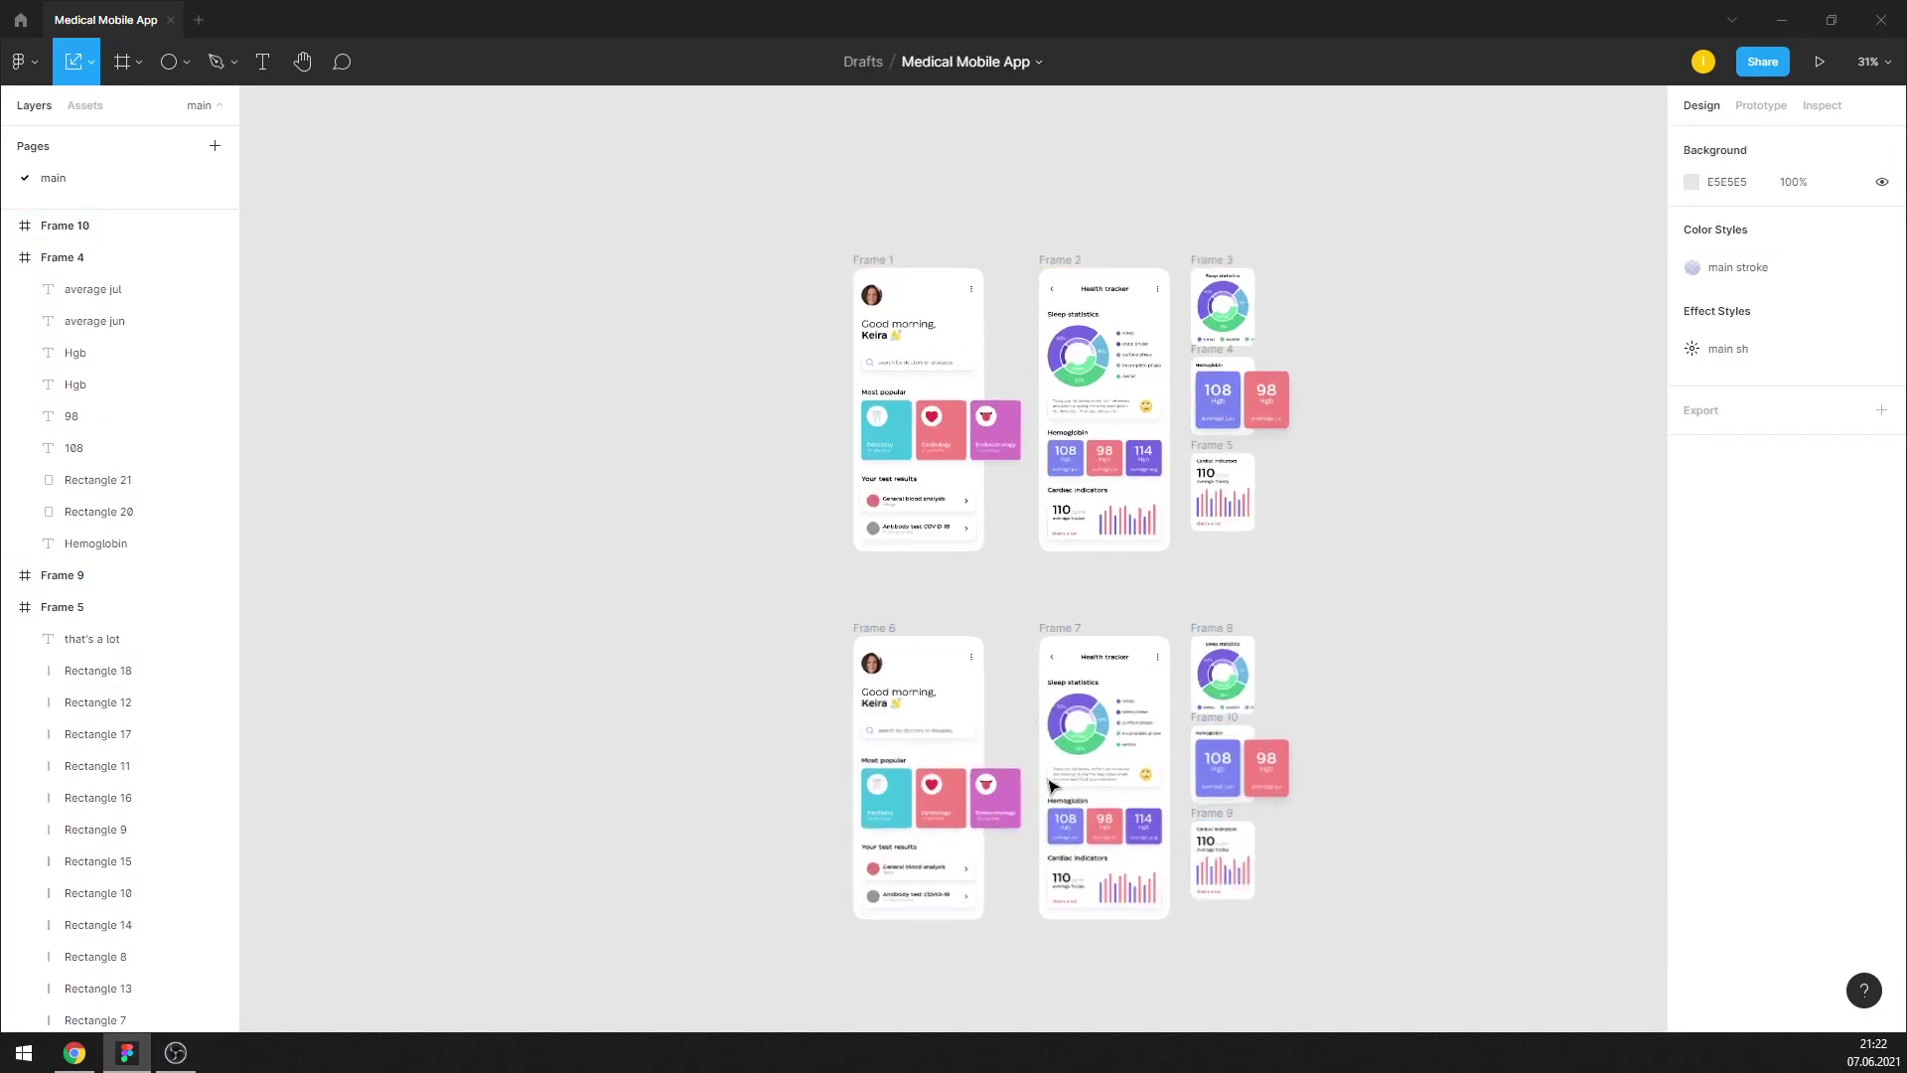
scroll(1133, 806, "up", 3)
scroll(1130, 806, "down", 2)
scroll(1093, 695, "down", 3)
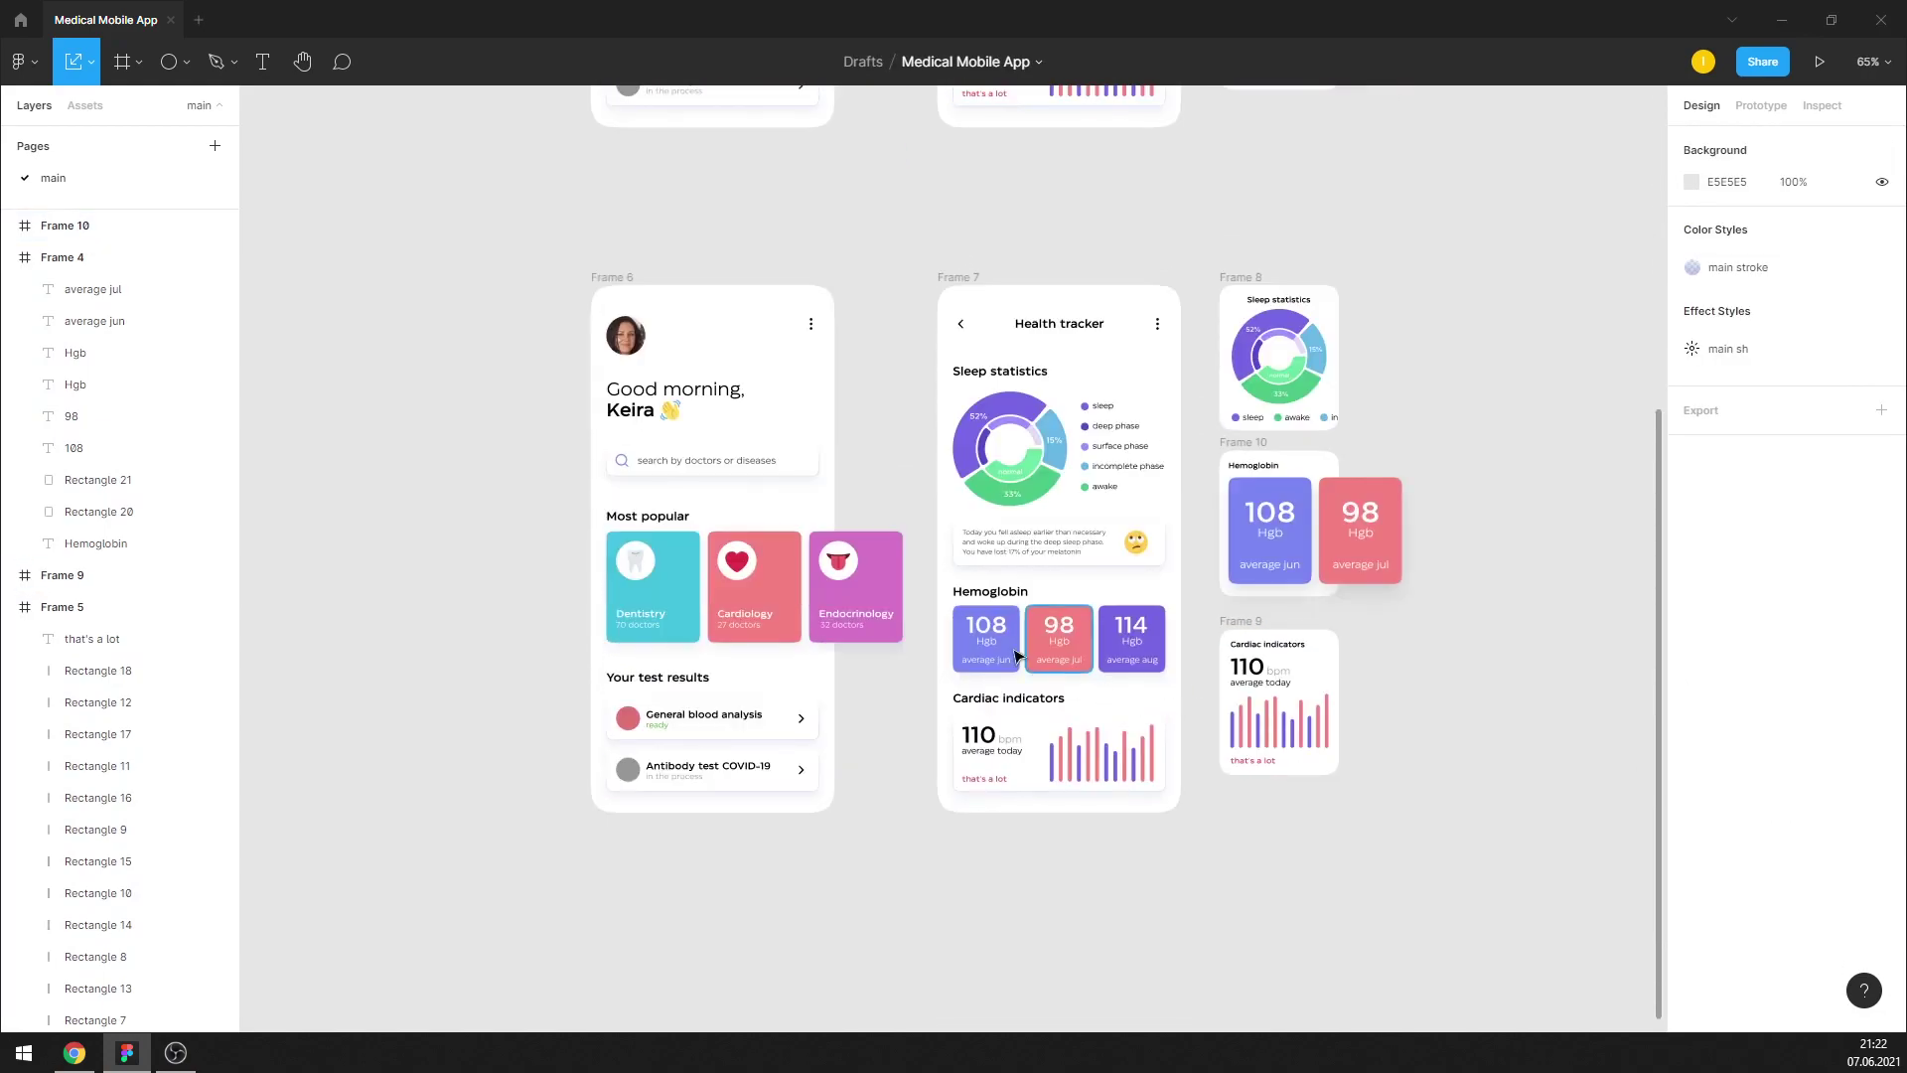
scroll(941, 577, "up", 3)
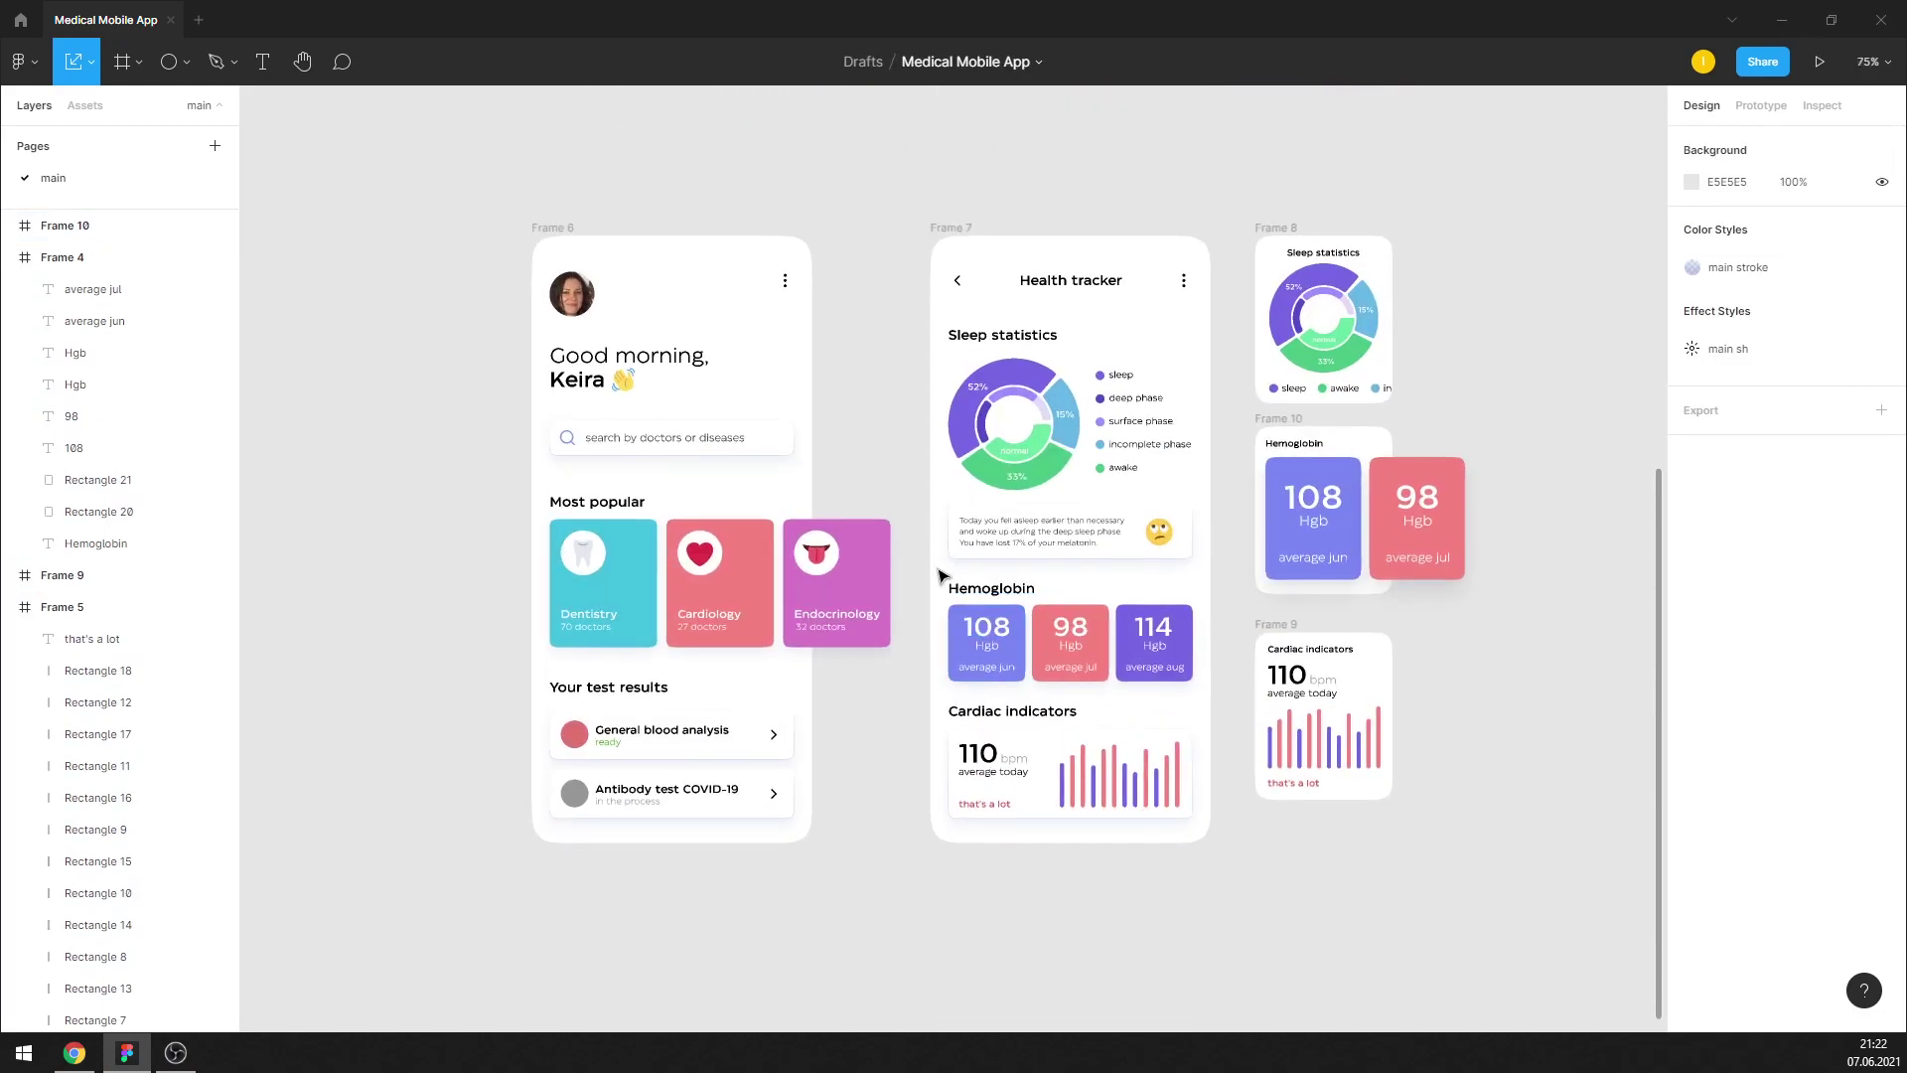
Select the copied Frames 6–10 together
left_click(552, 229)
left_click(951, 227, "shift")
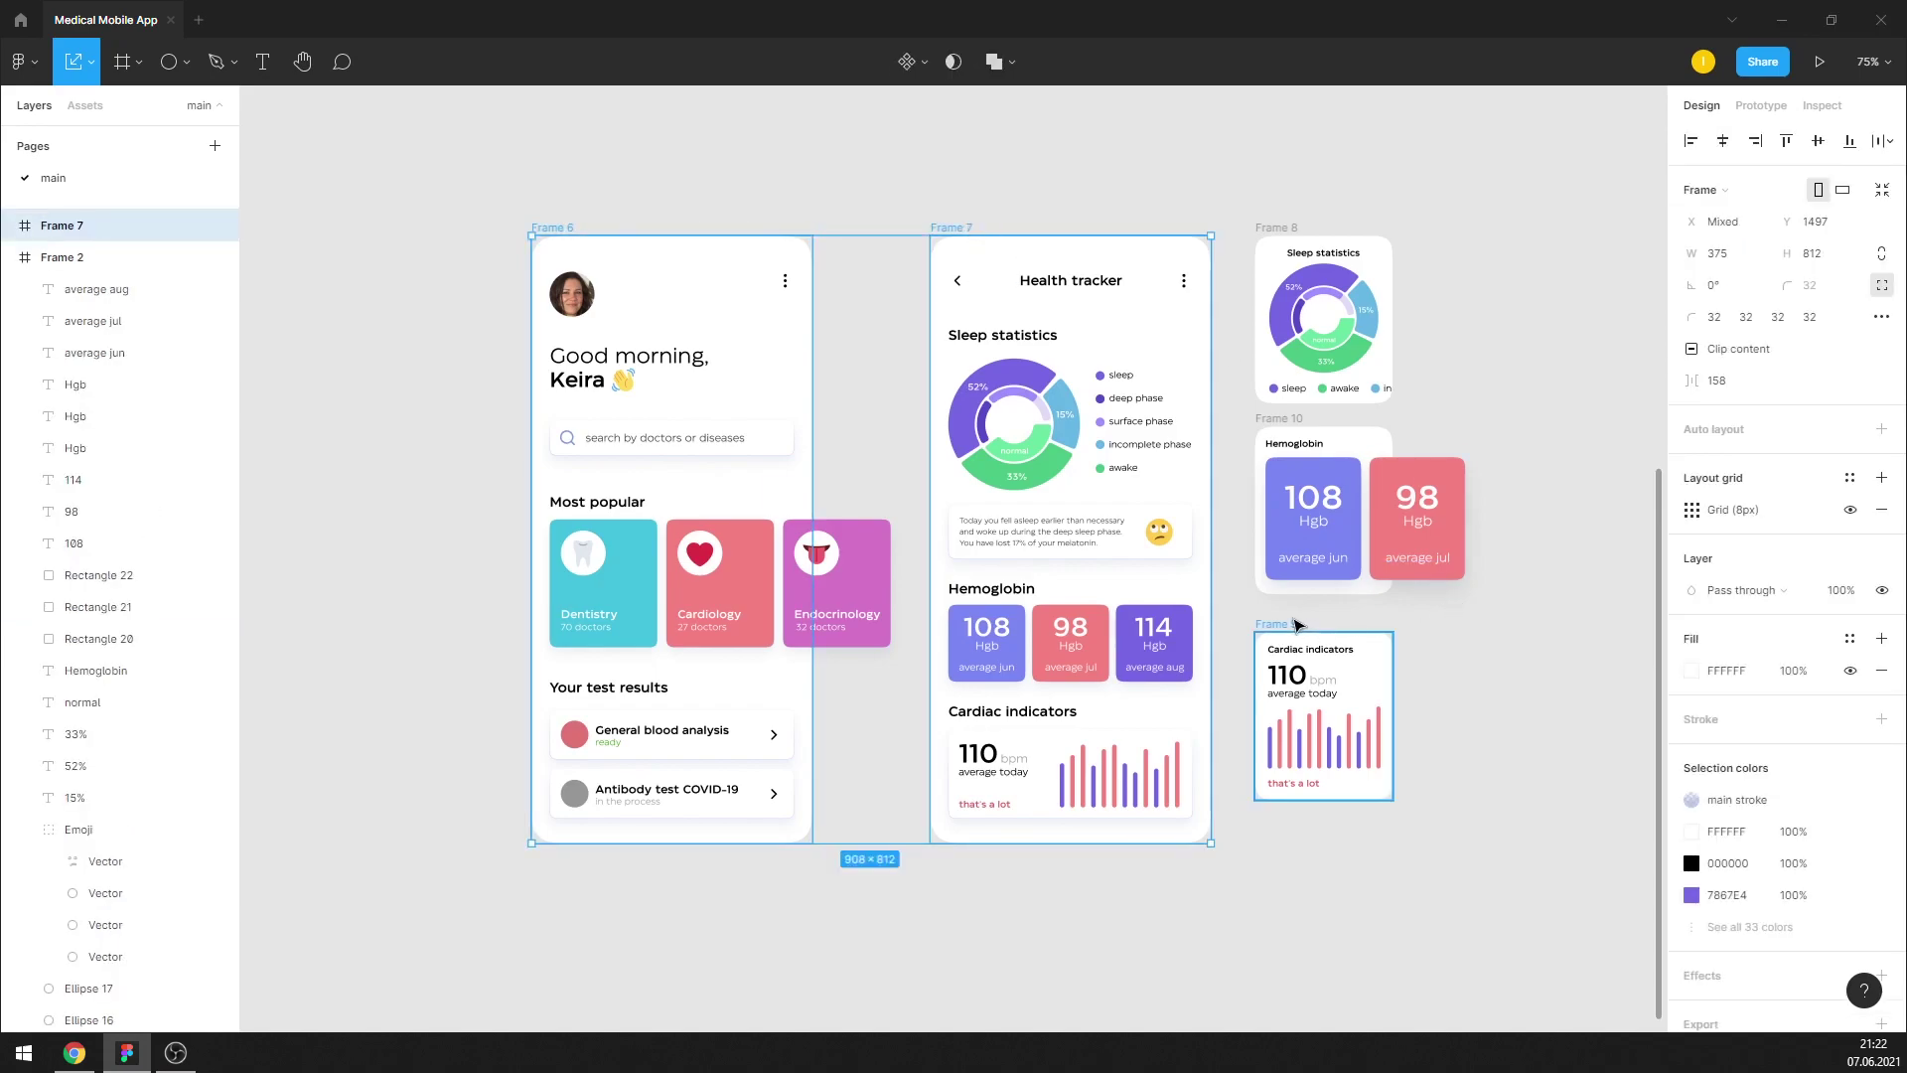
left_click(1291, 625, "shift")
left_click(1294, 421, "shift")
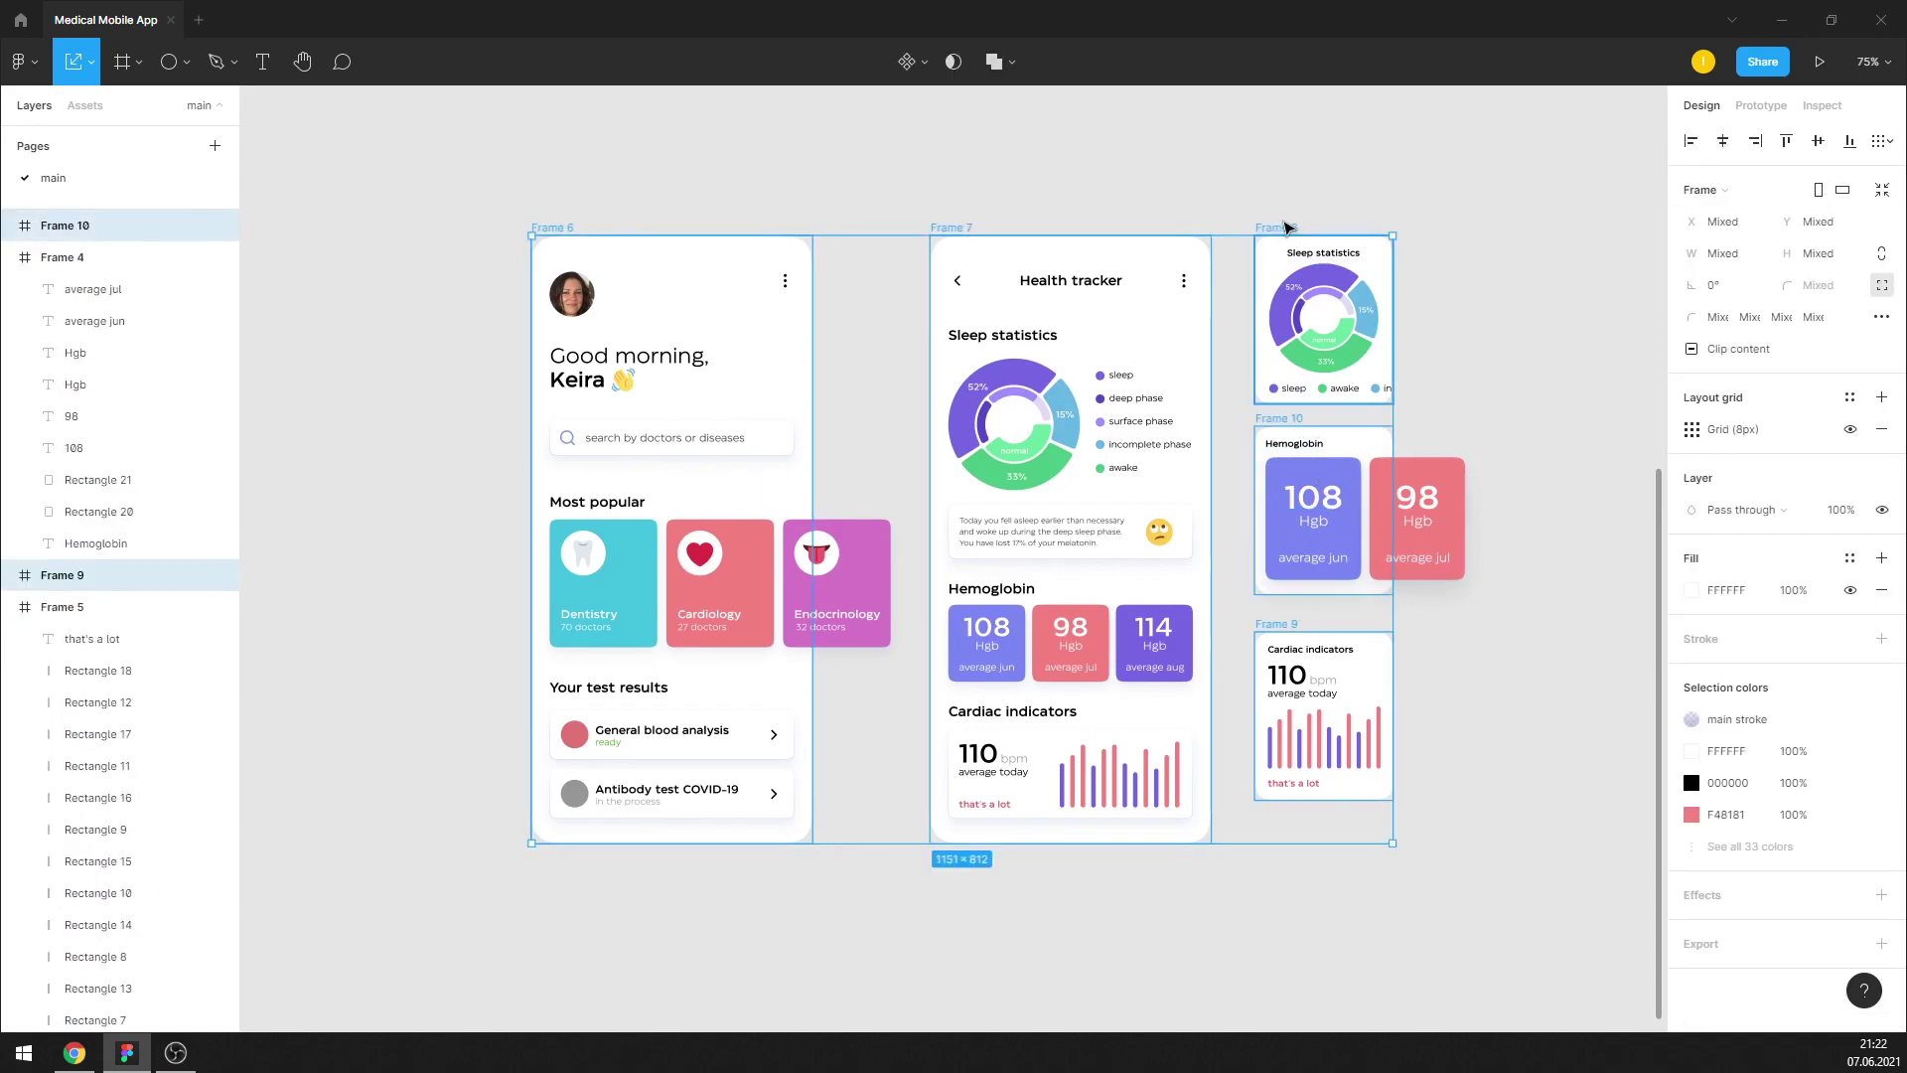
left_click(1289, 227, "shift")
Darken the copied frames' background fill to near-black 1B1B1B
left_click(1691, 590)
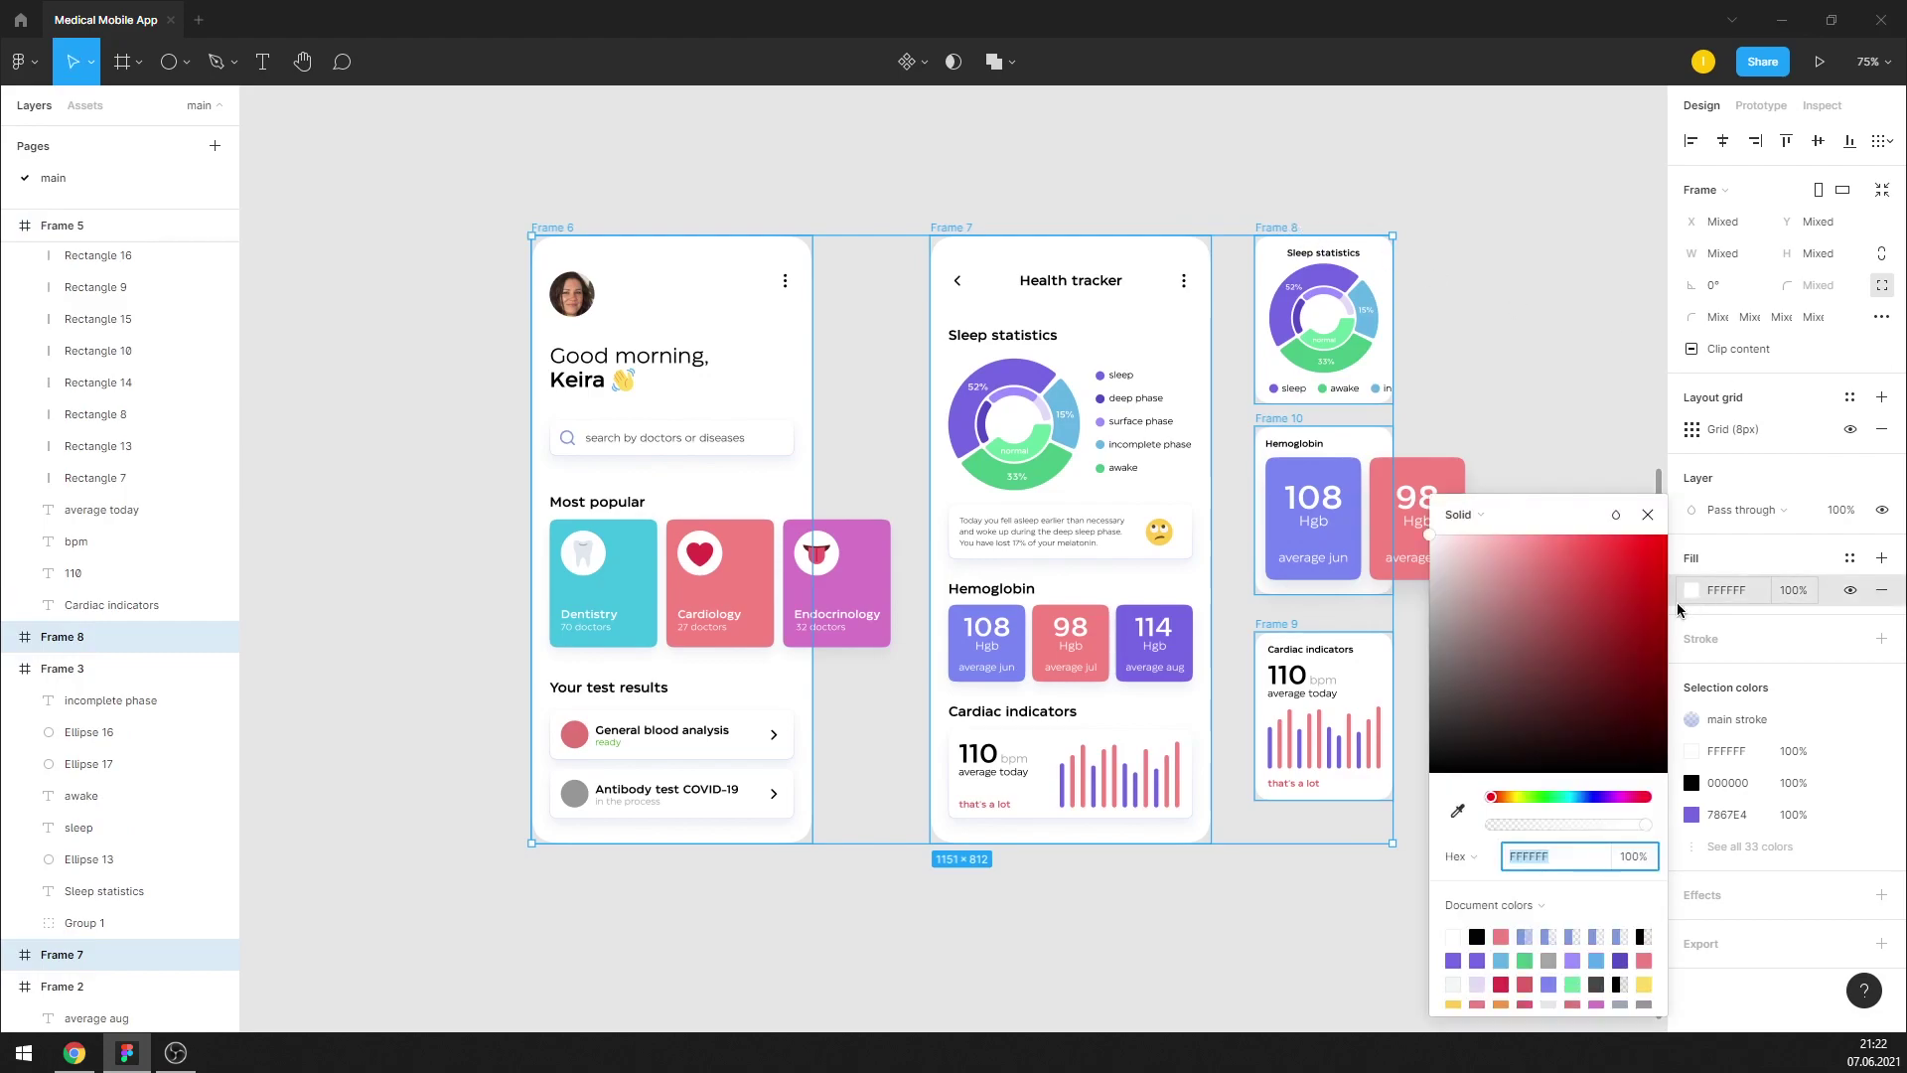
mouse_move(1534, 661)
left_mouse_down()
mouse_move(1400, 715)
mouse_move(1353, 762)
left_mouse_up()
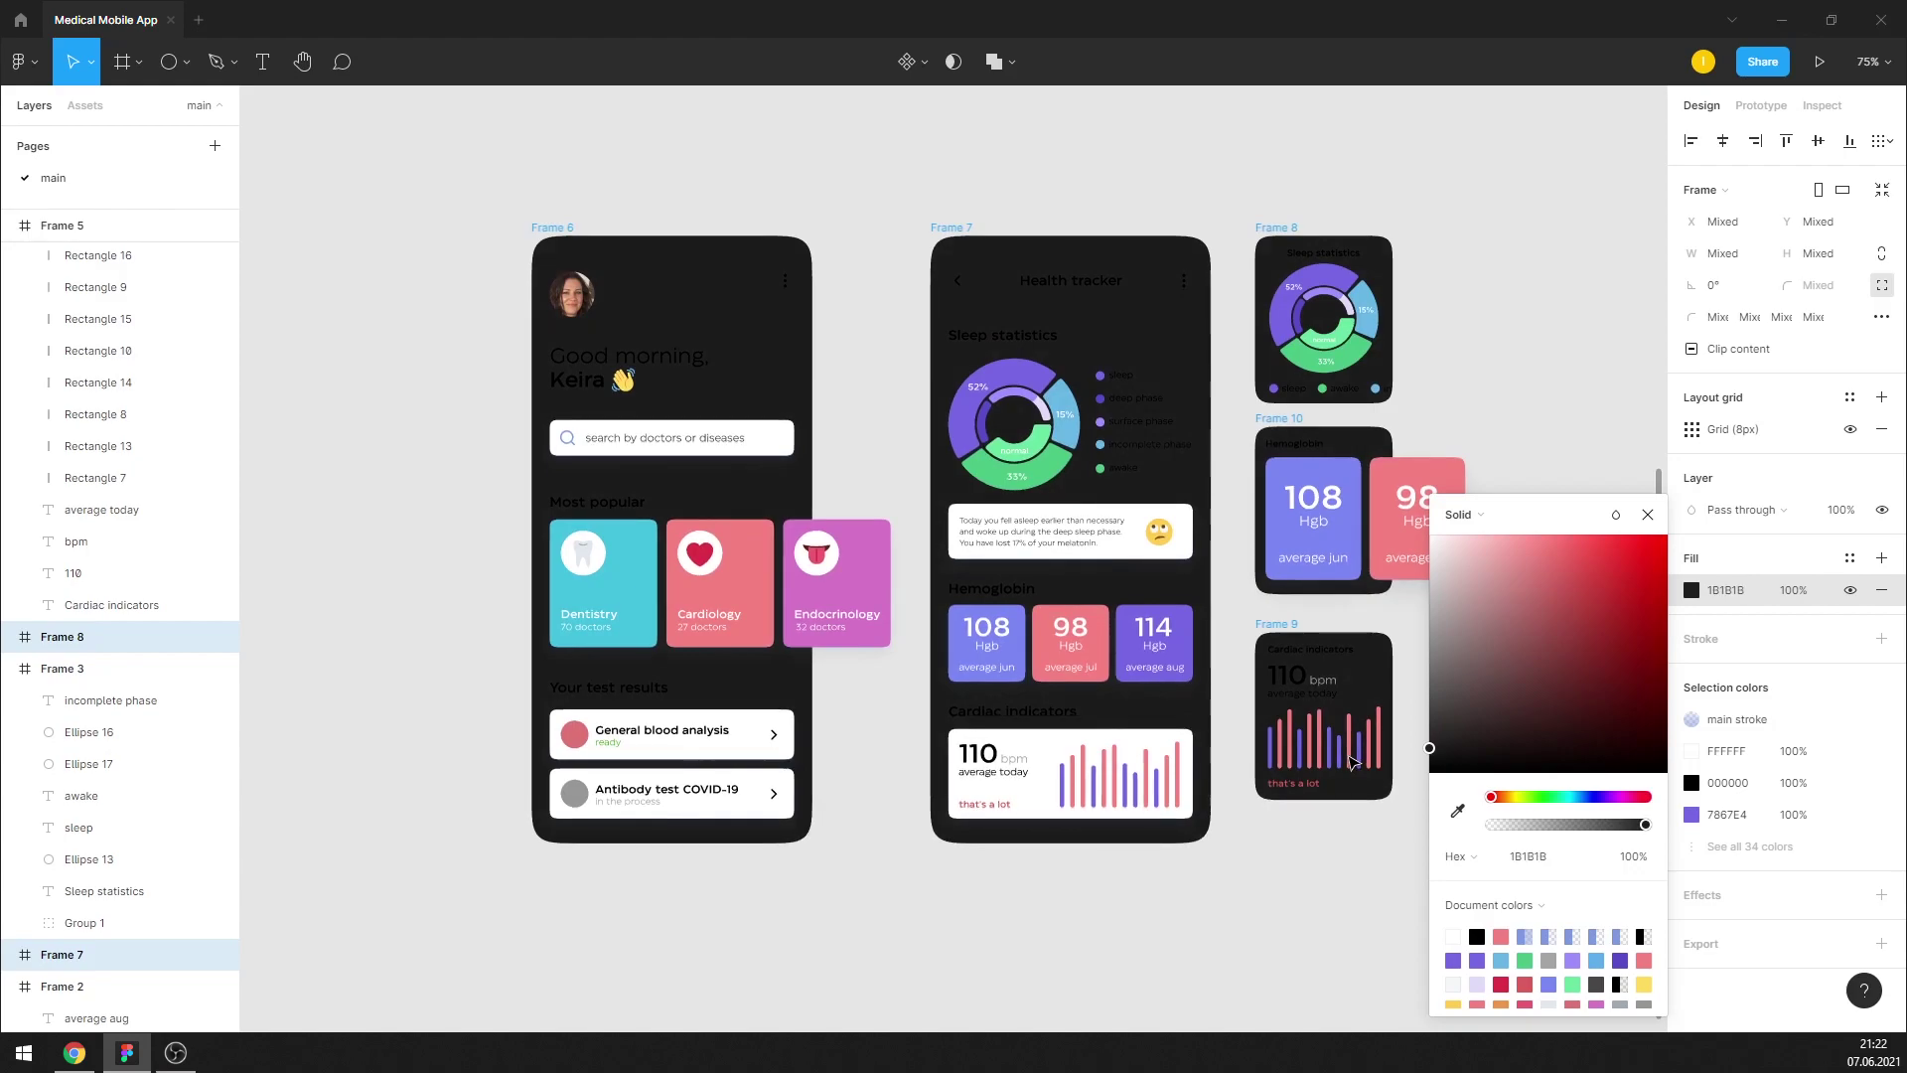
left_click(1647, 514)
left_click(1554, 426)
Select the test-result cards, cardiac card, sleep-text card and search bar background
scroll(887, 806, "up", 1)
left_click_drag(800, 641, 512, 765)
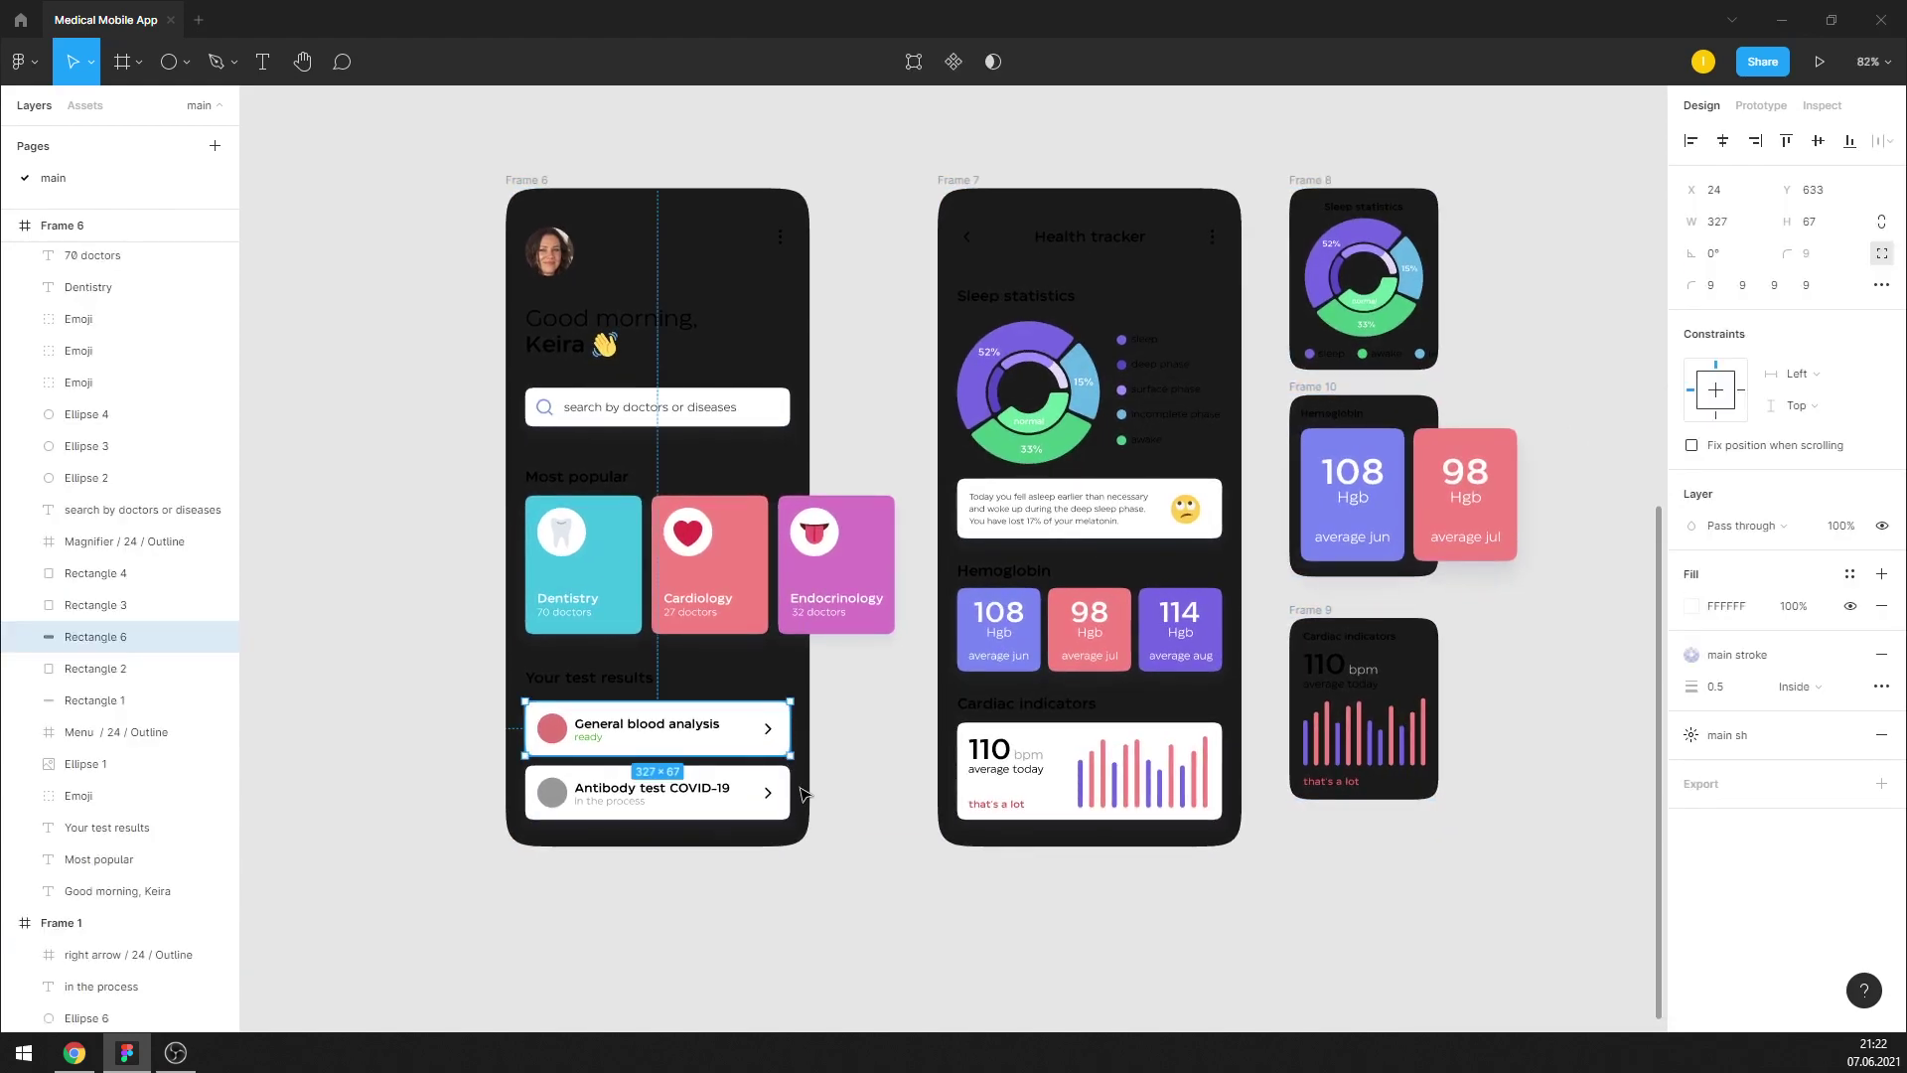
left_click(856, 790)
left_click(745, 760)
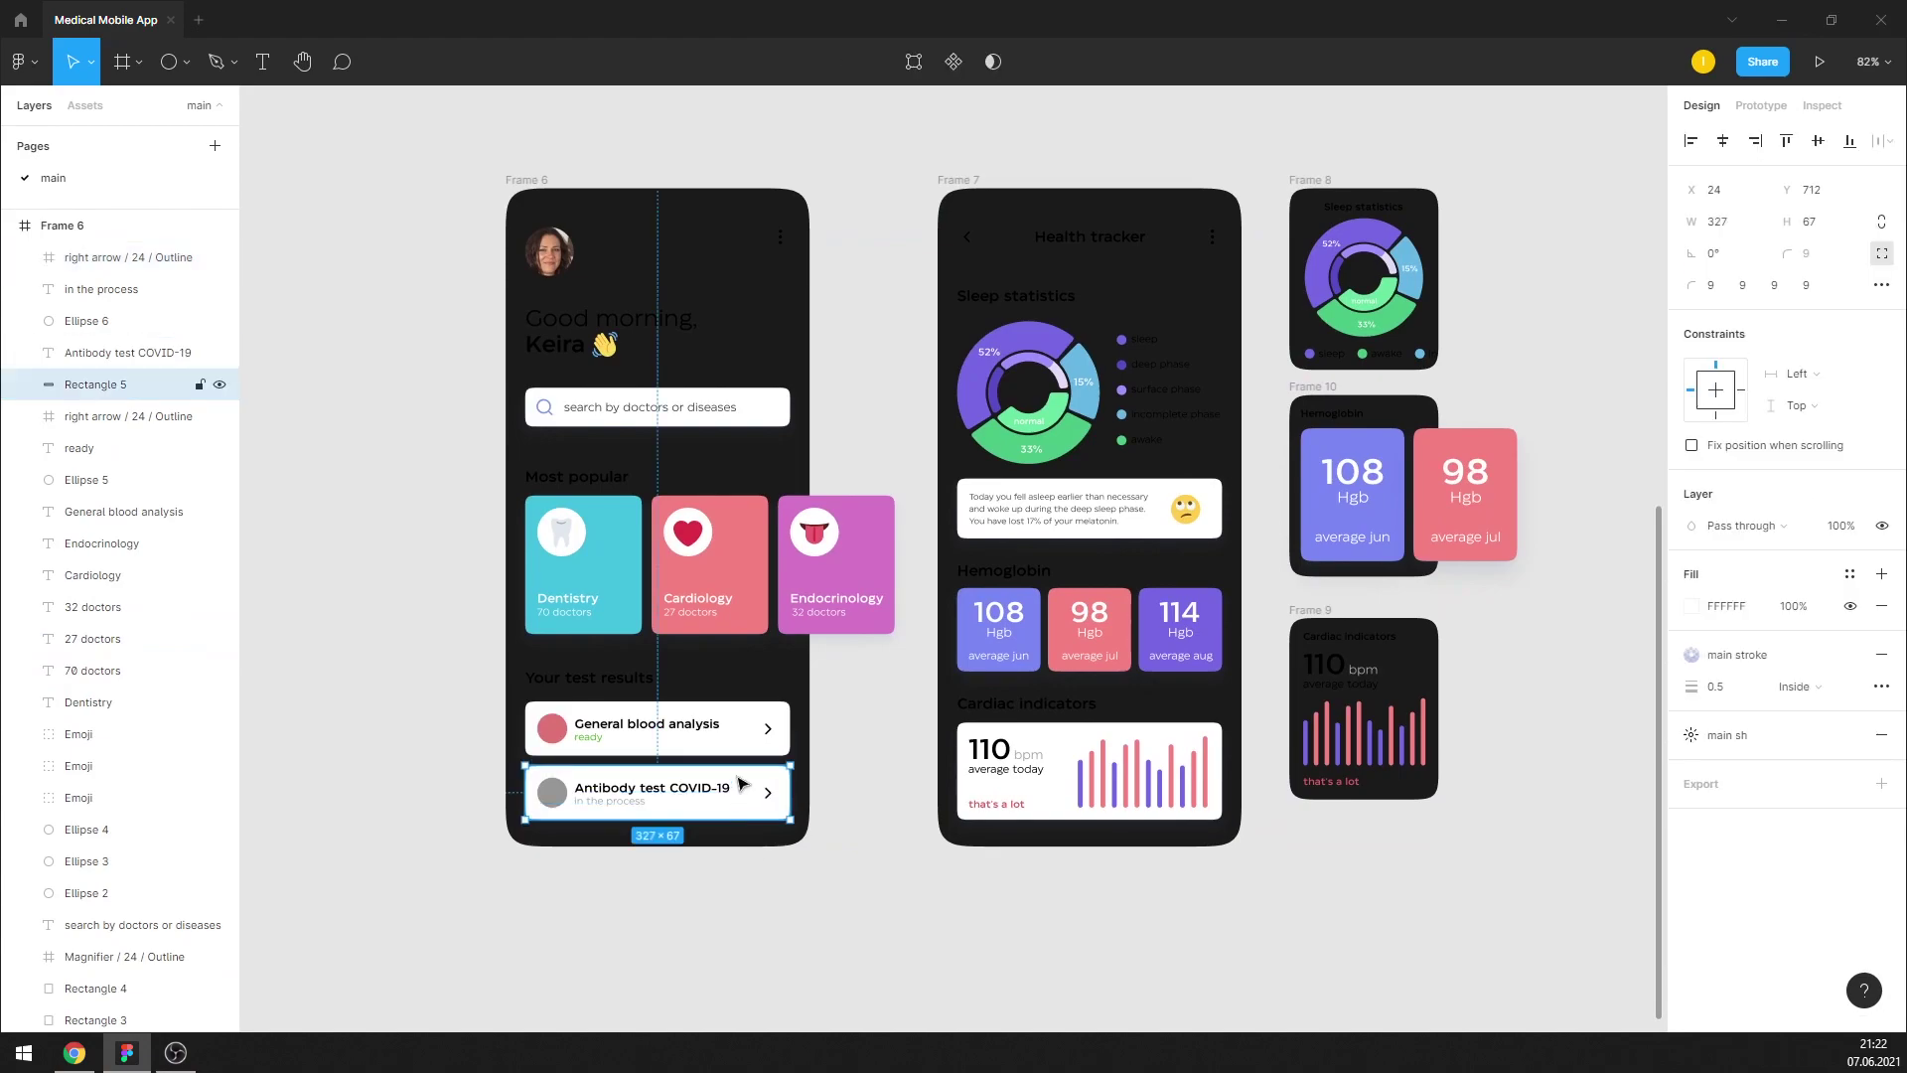
left_click(1074, 754, "shift")
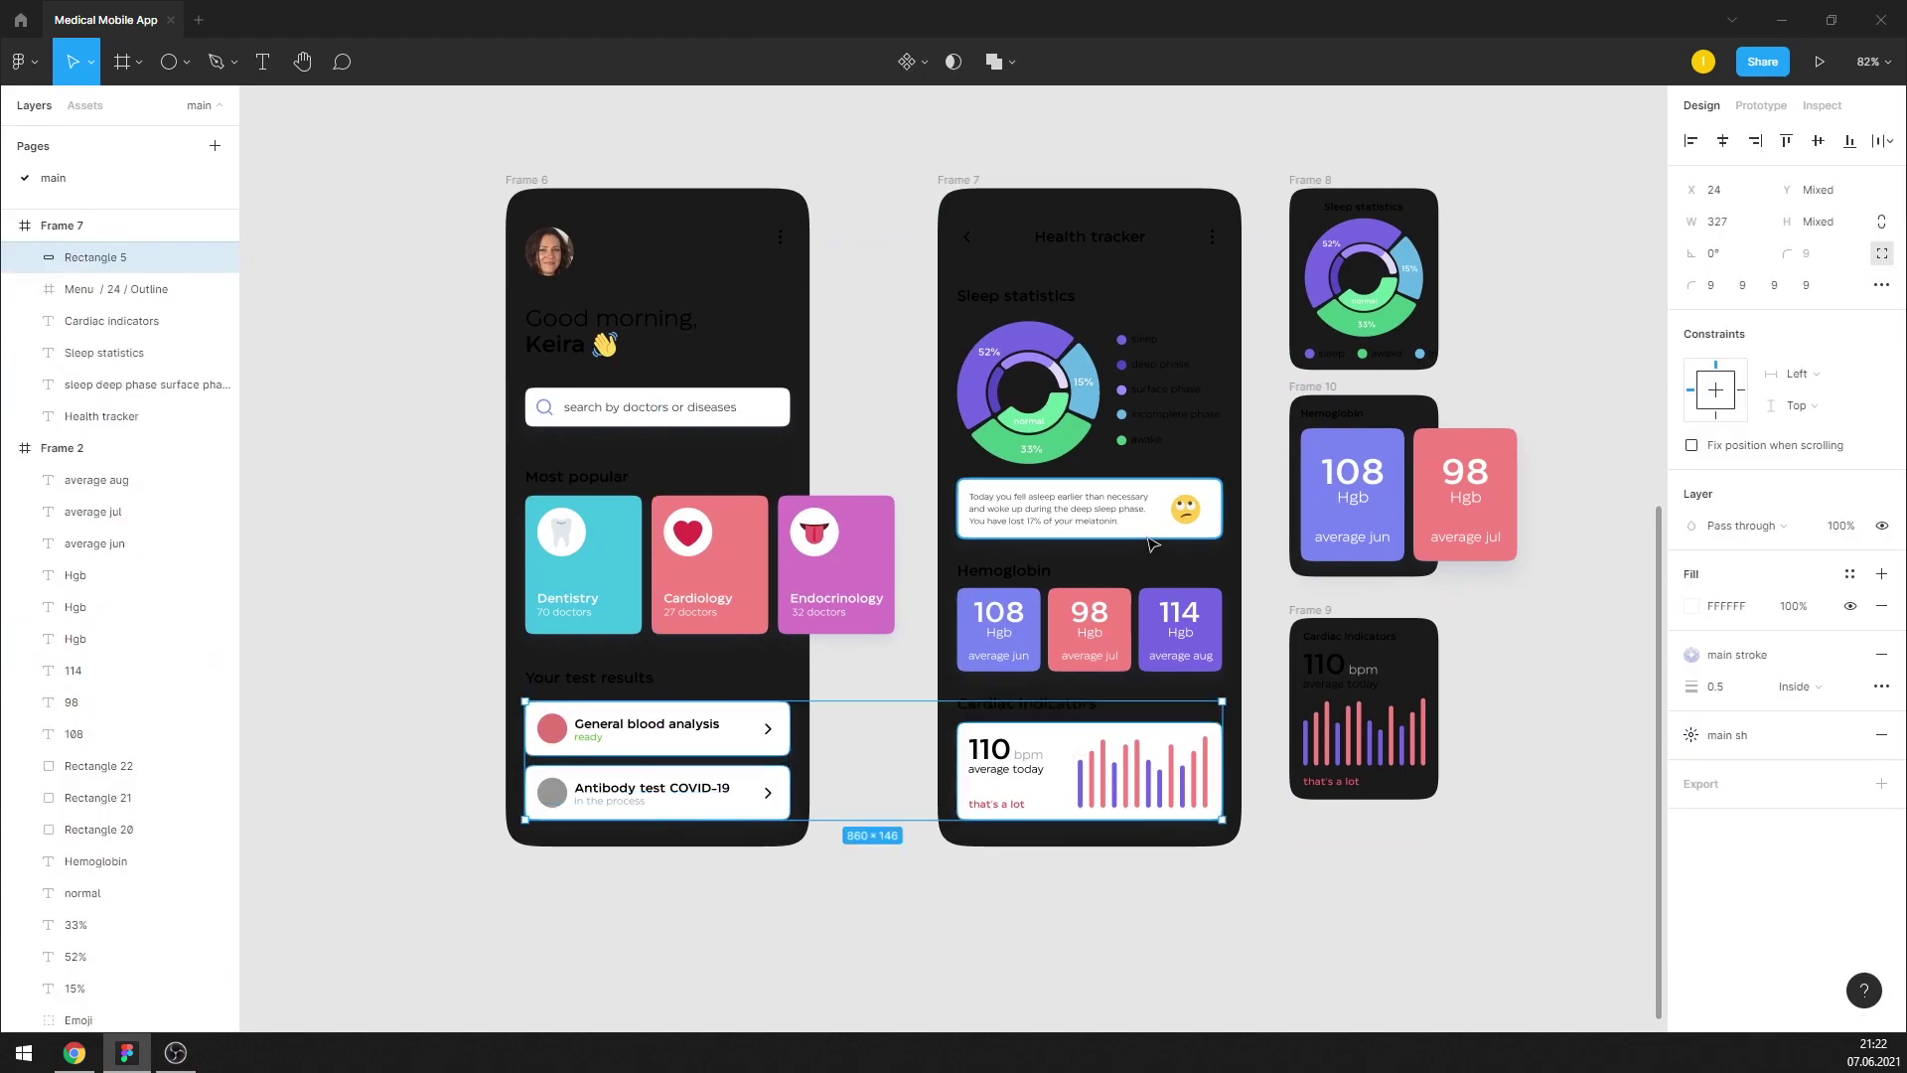
left_click(1154, 538, "shift")
left_click(788, 416, "shift")
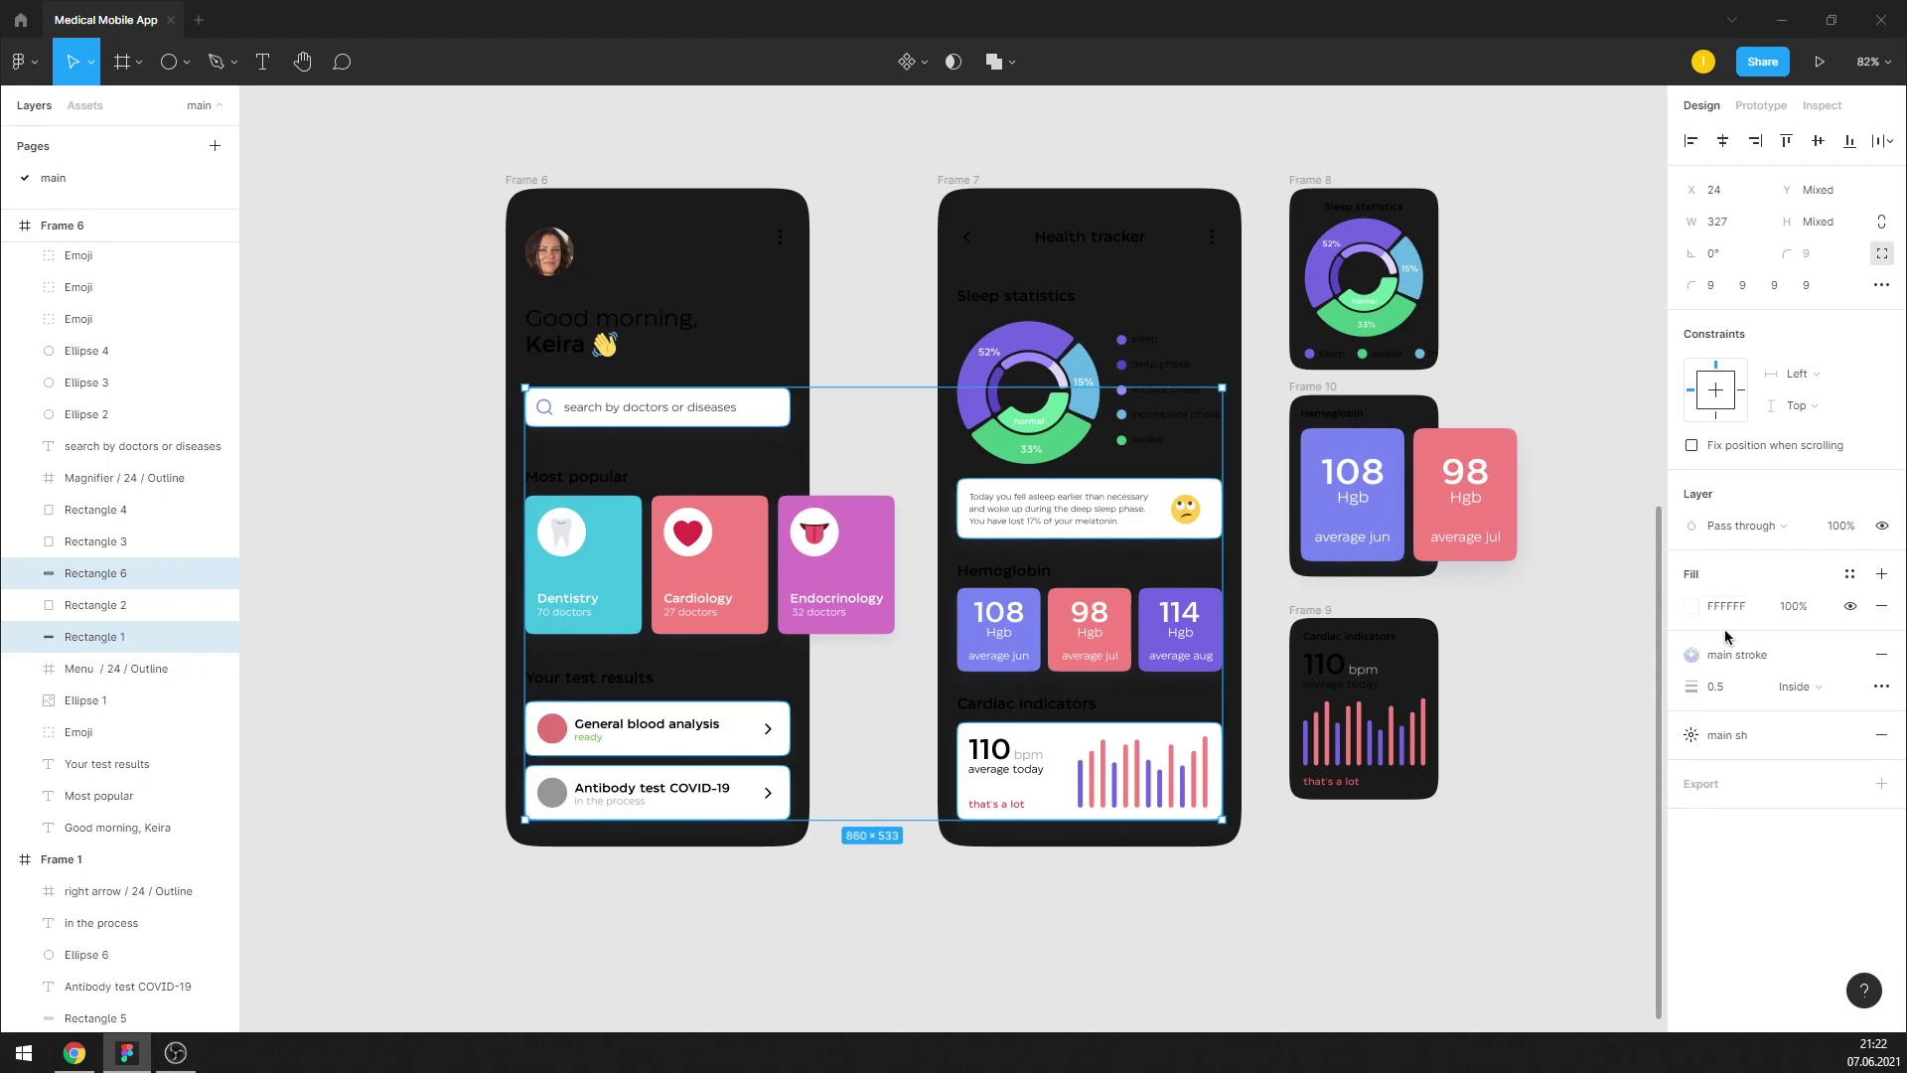
Recolour the selected cards from 2F2F2F to a dark blue-grey 253649
left_click(1688, 607)
left_click(1457, 810)
left_click(1571, 182)
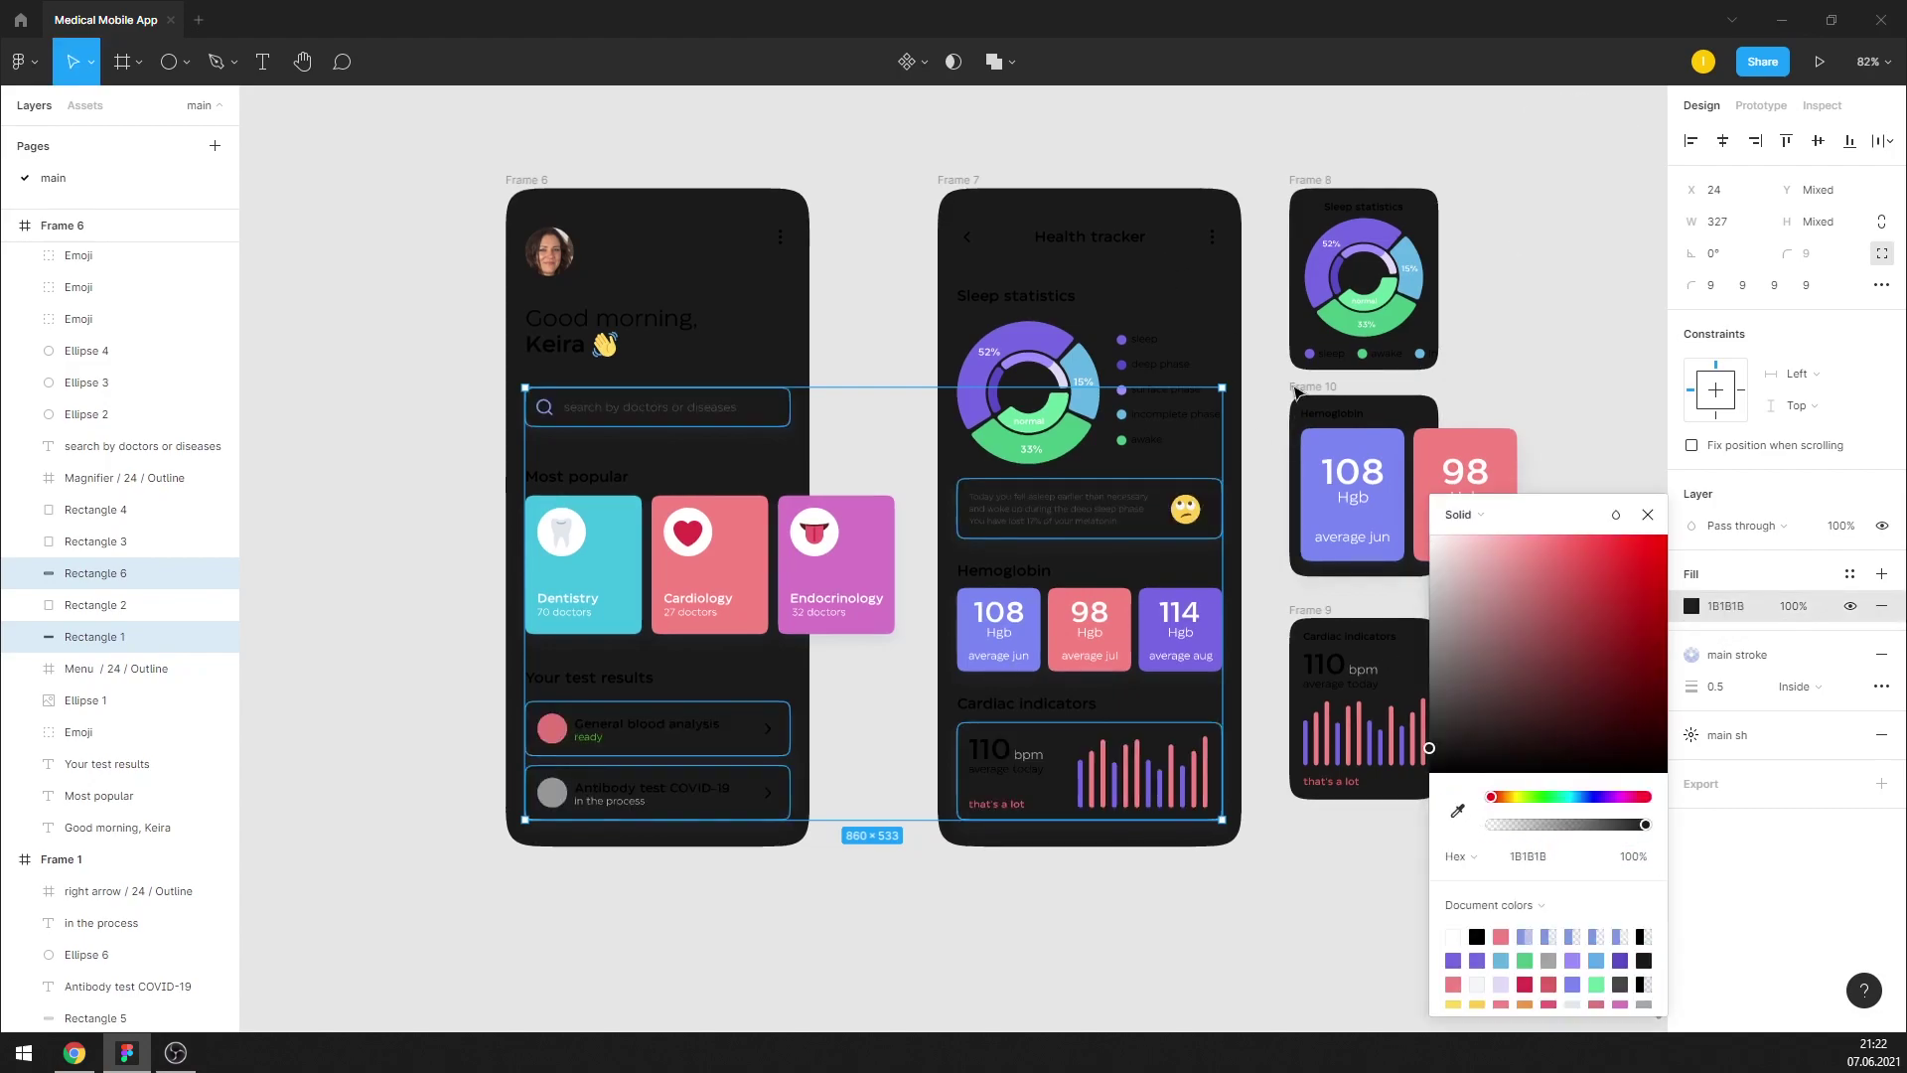
left_click(1545, 858)
type("2F2F2F")
key("Return")
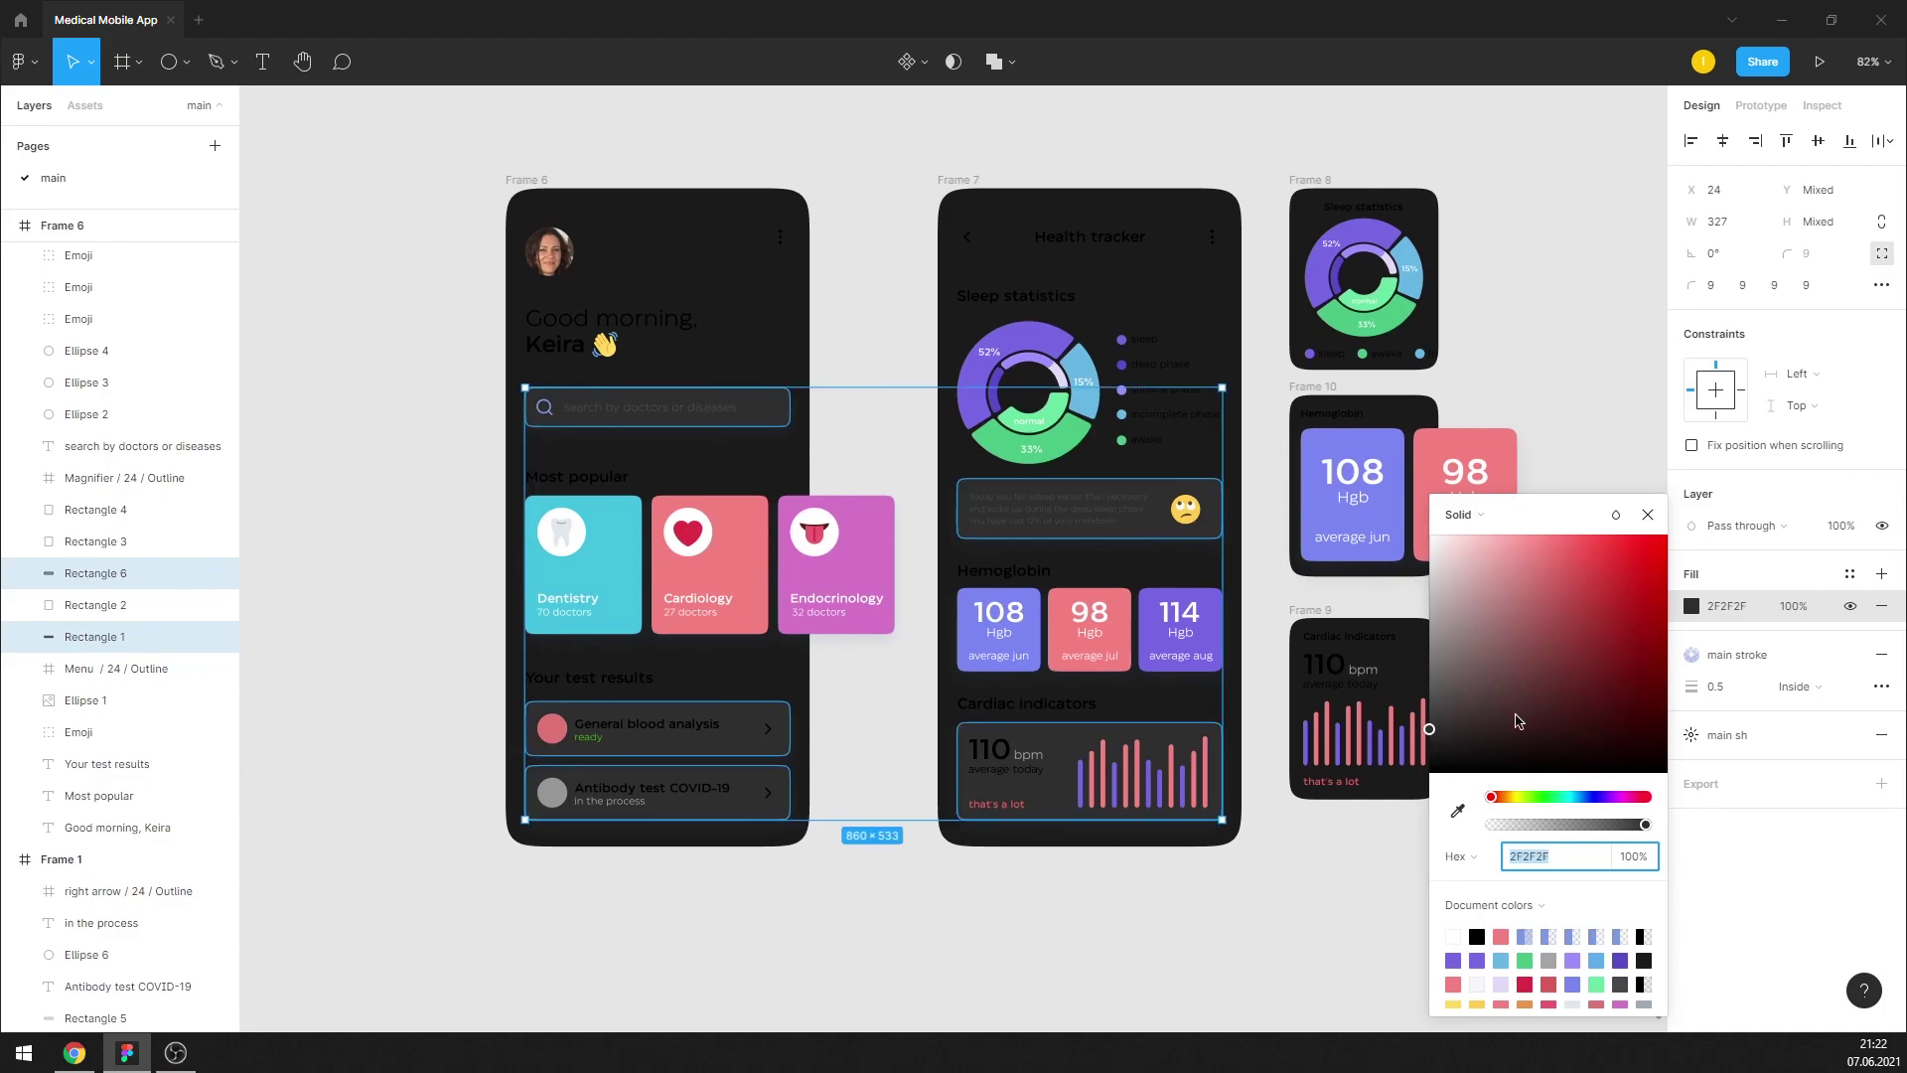
left_click(1592, 798)
left_click_drag(1508, 713, 1499, 713)
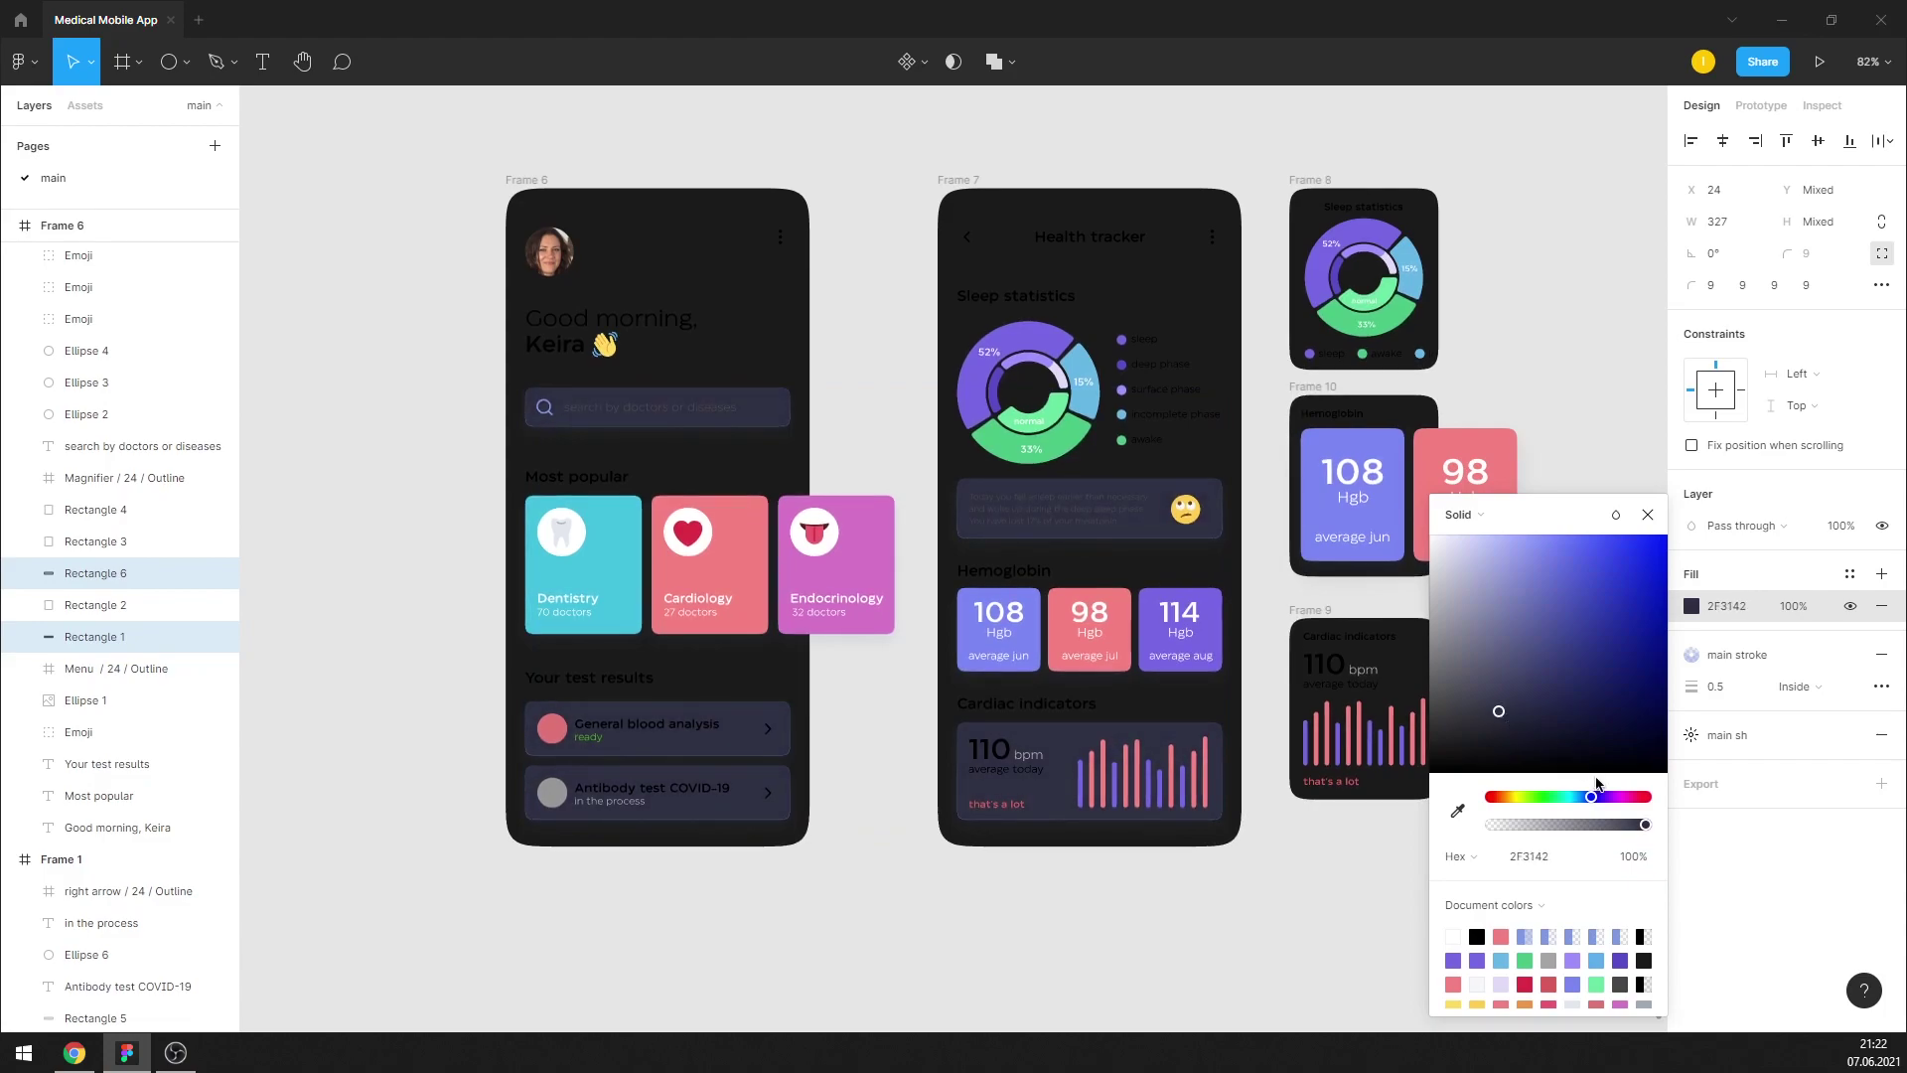
left_click_drag(1591, 796, 1582, 797)
left_click(1545, 713)
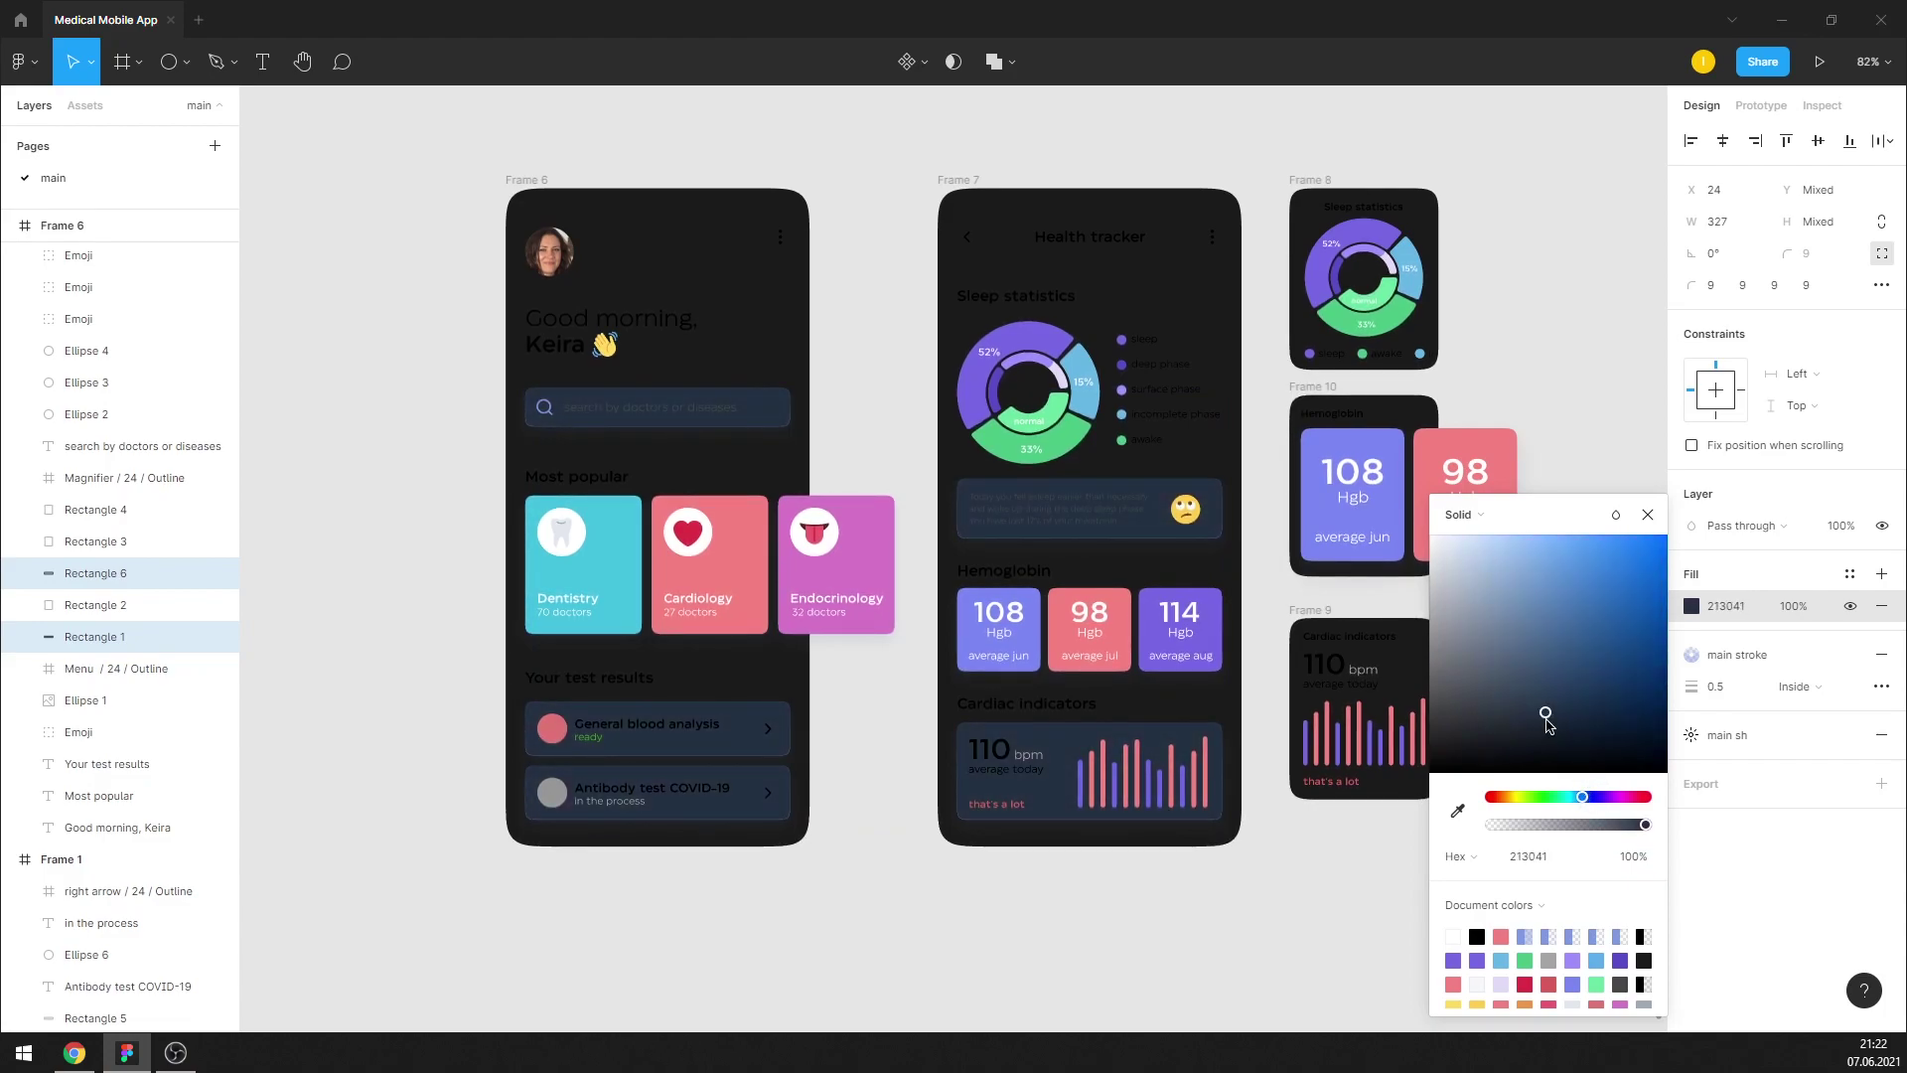
left_click_drag(1546, 719, 1550, 711)
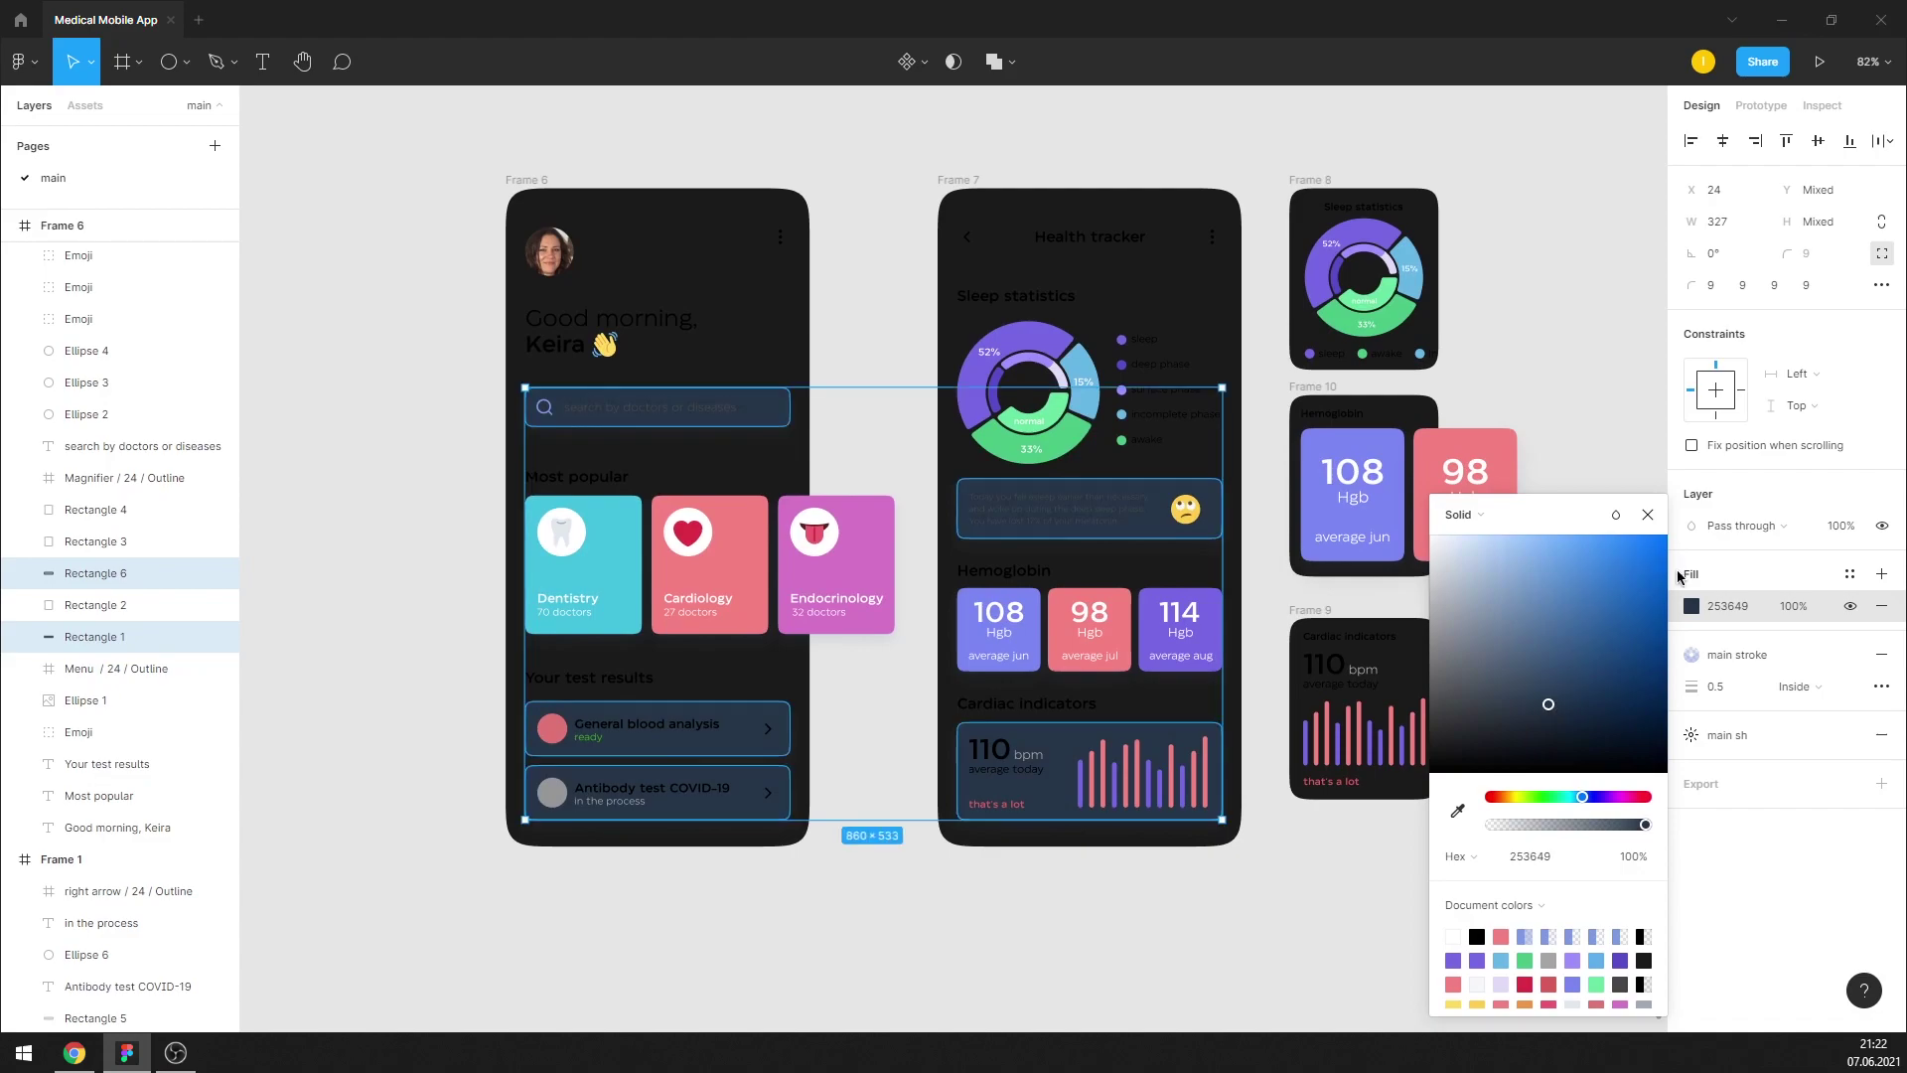
left_click(1729, 610)
left_click(1635, 523)
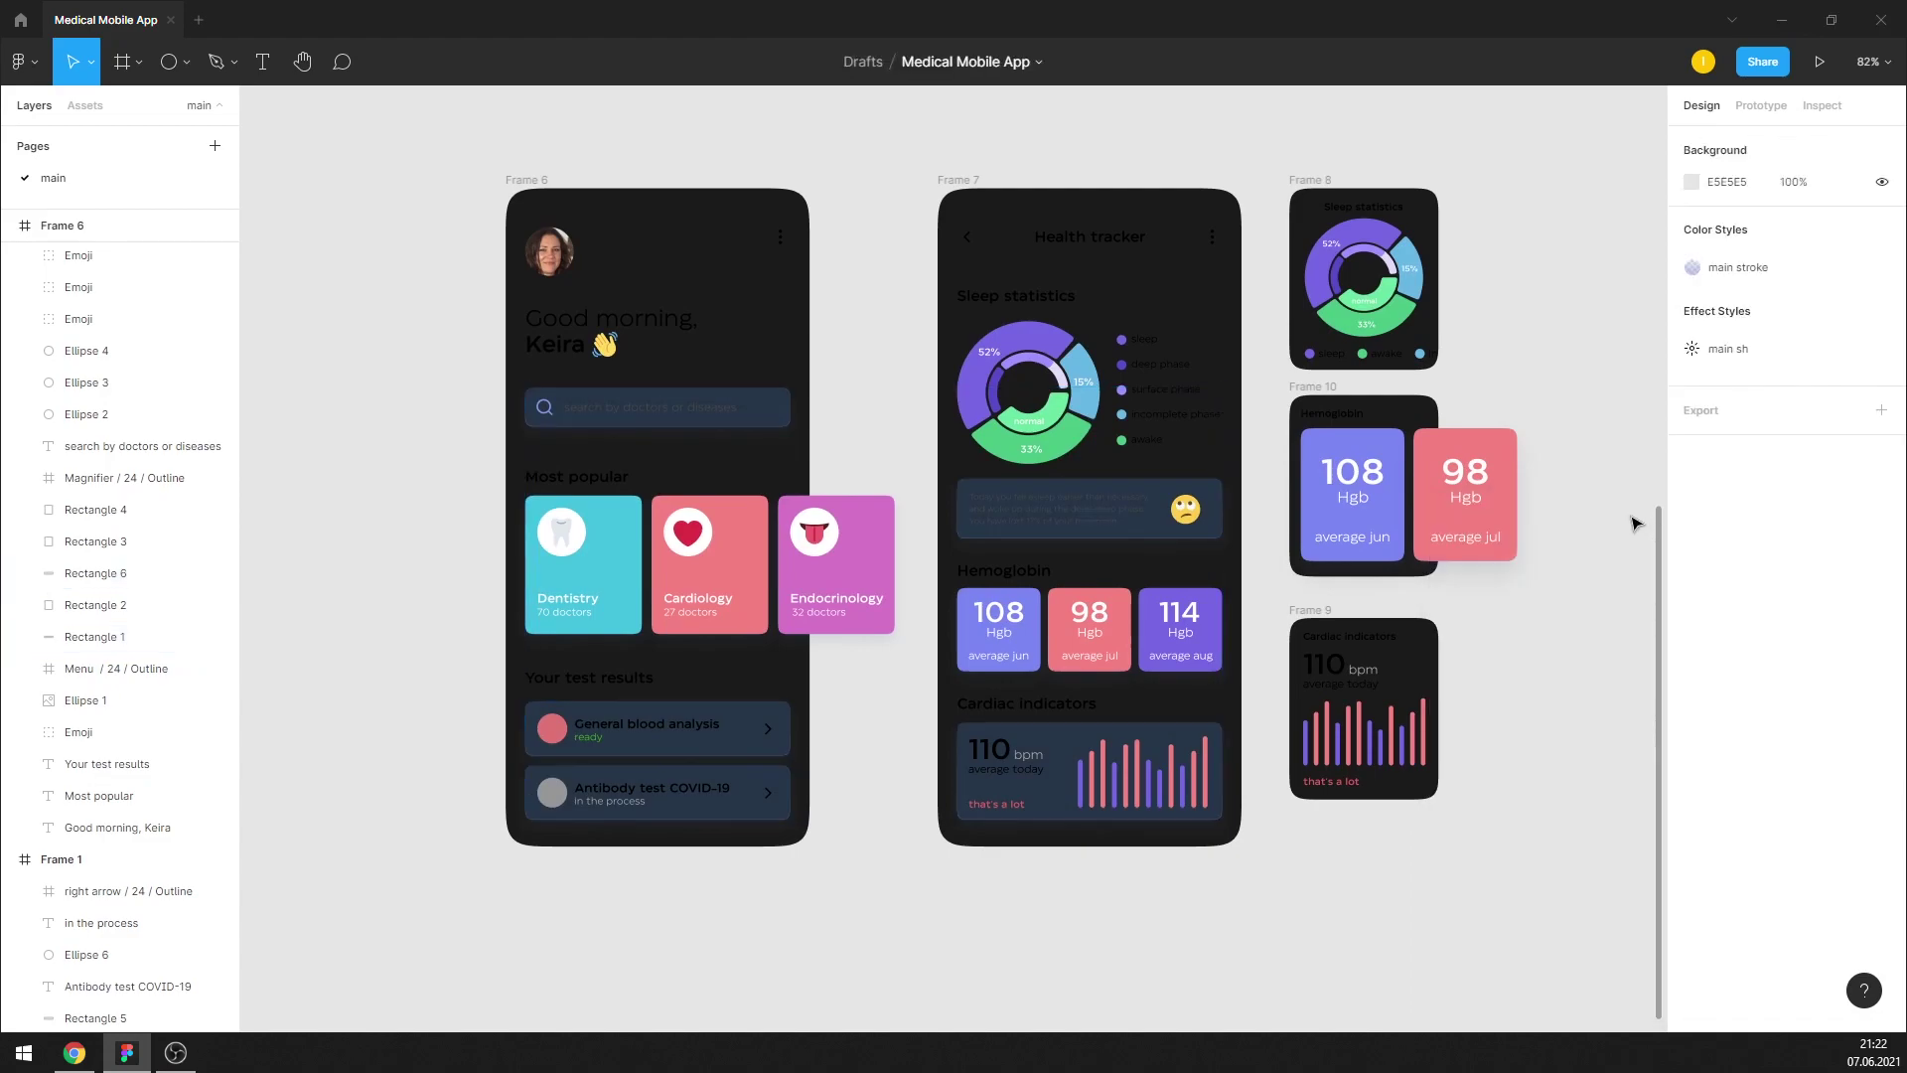
Select all five copied frames, Frames 6–10
left_click(1309, 633)
left_click(1307, 402, "shift")
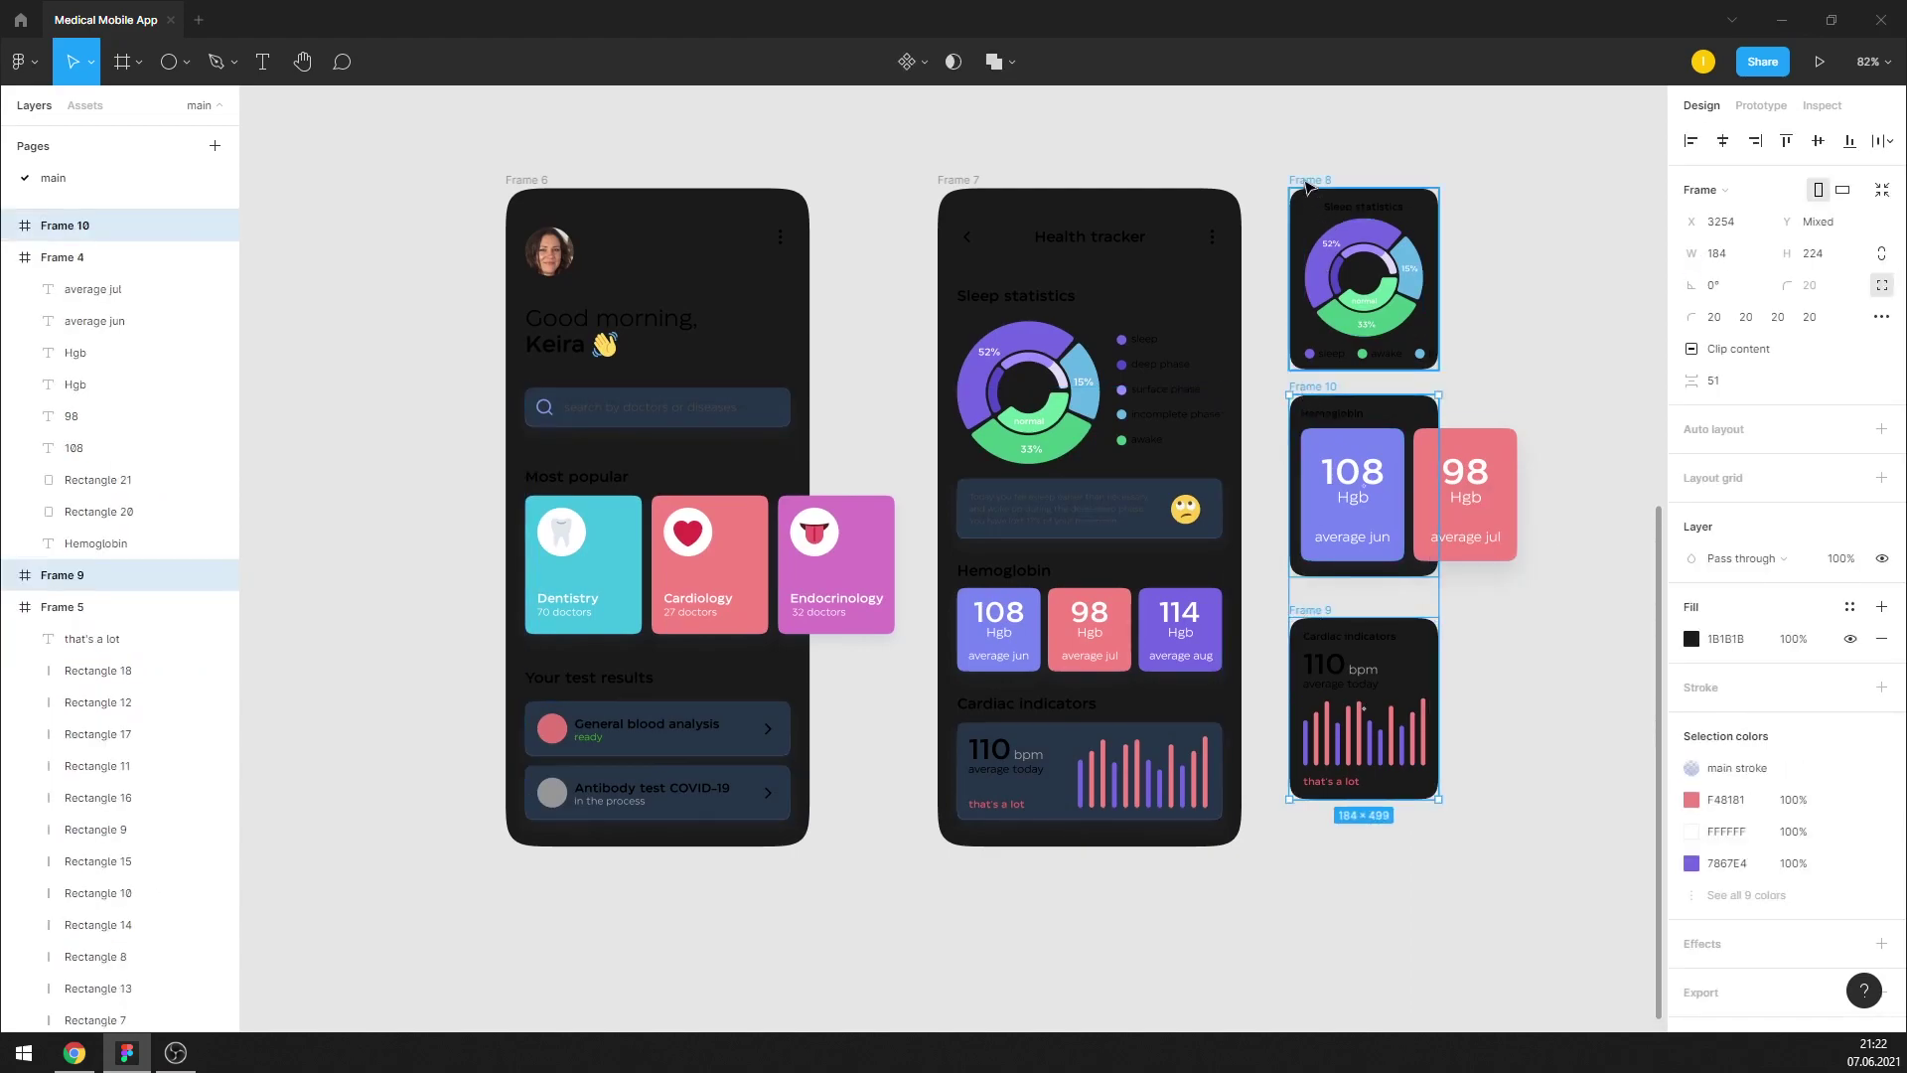
left_click(1307, 182, "shift")
left_click(956, 179, "shift")
left_click(526, 180, "shift")
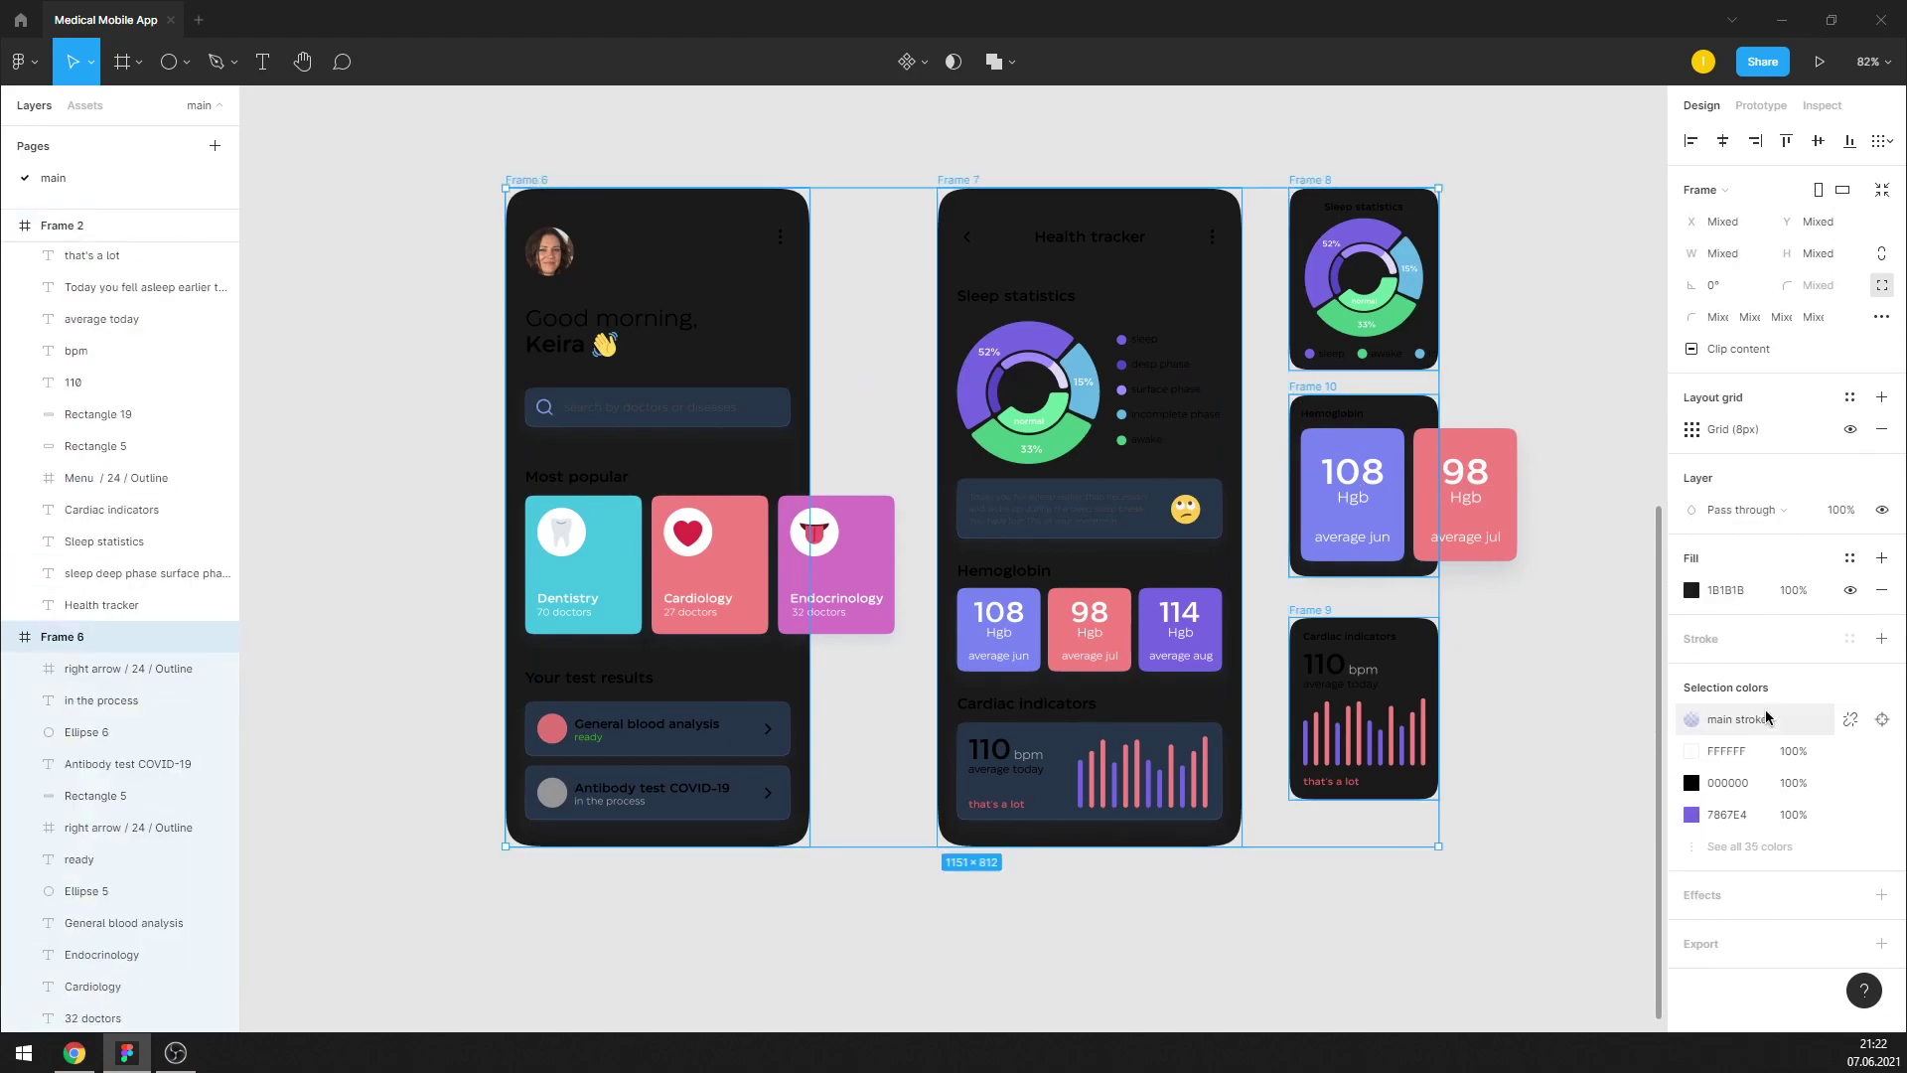
key("Return")
Try navy backgrounds 07182B and 112235, then settle on a near-black background
left_click(1729, 590)
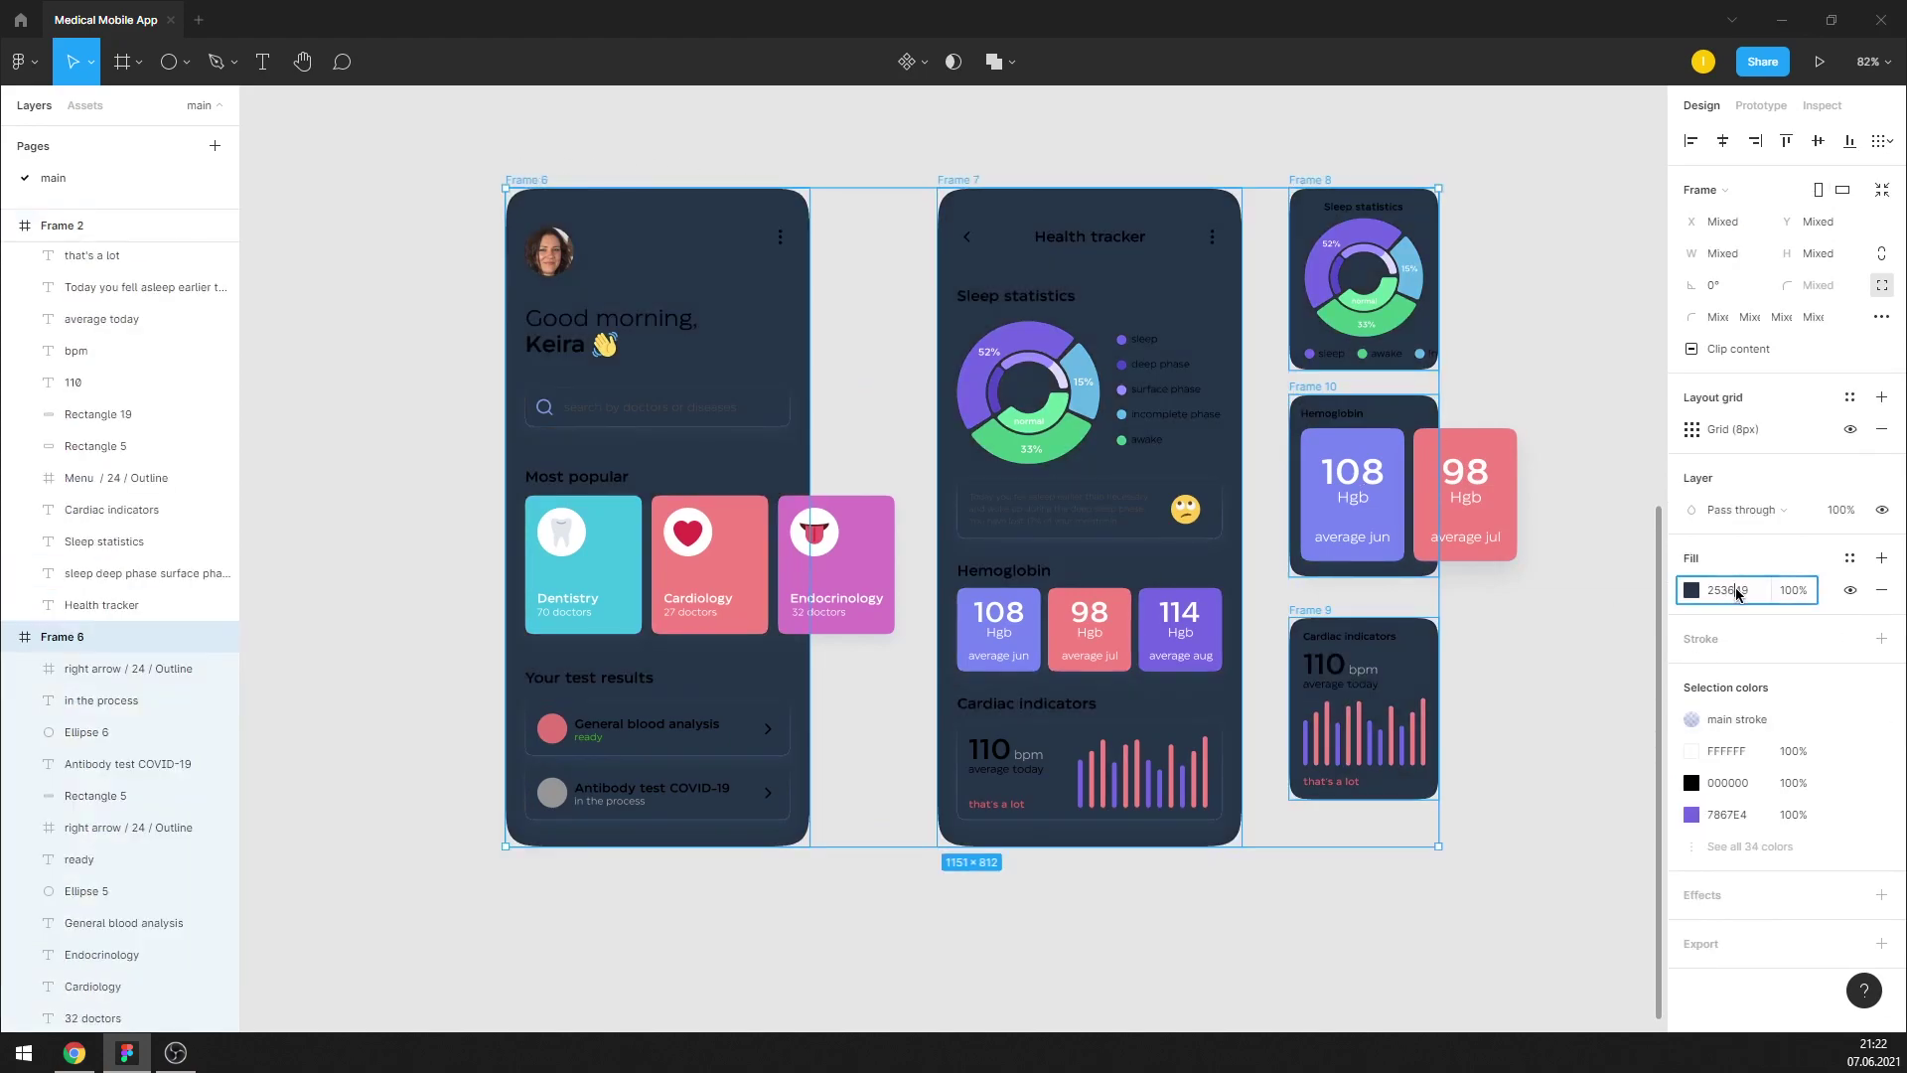
type("07182B")
key("Return")
type("112235")
key("Return")
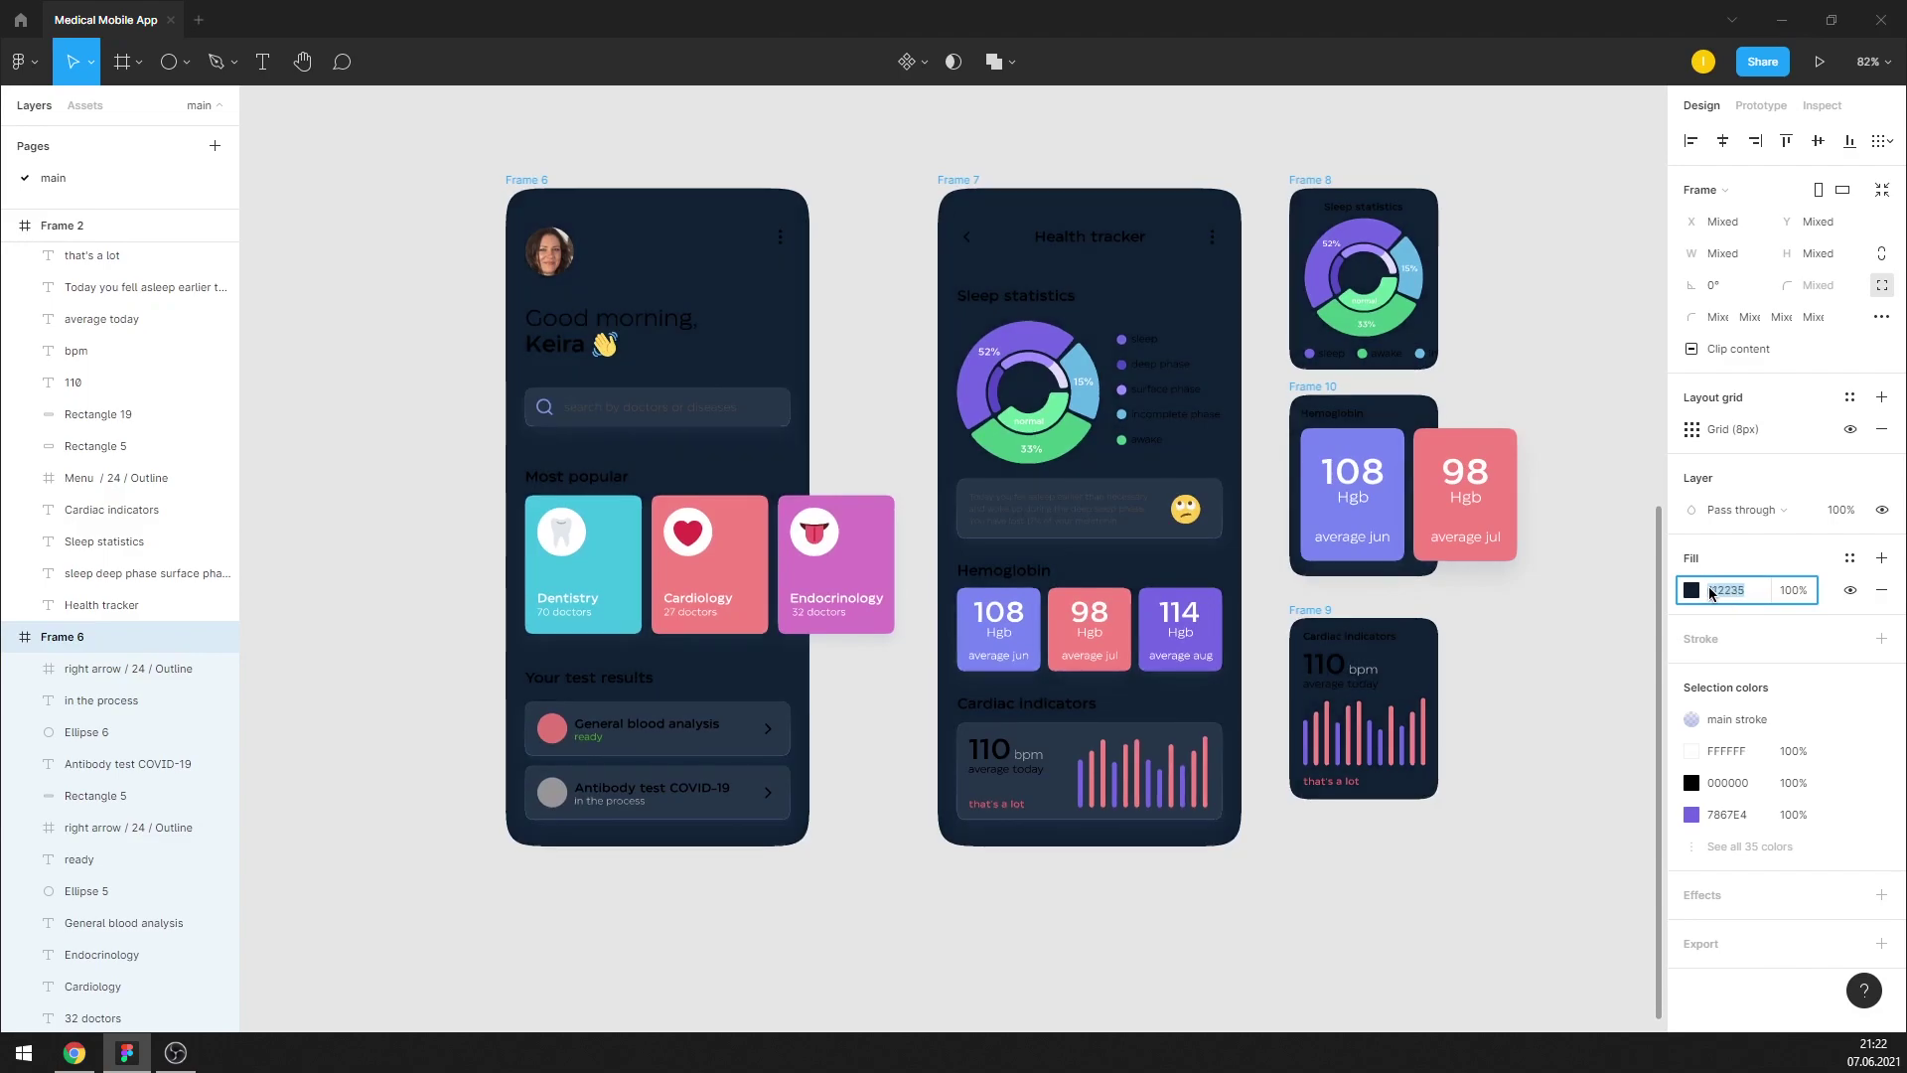
left_click(1691, 590)
left_click_drag(1559, 692, 1525, 762)
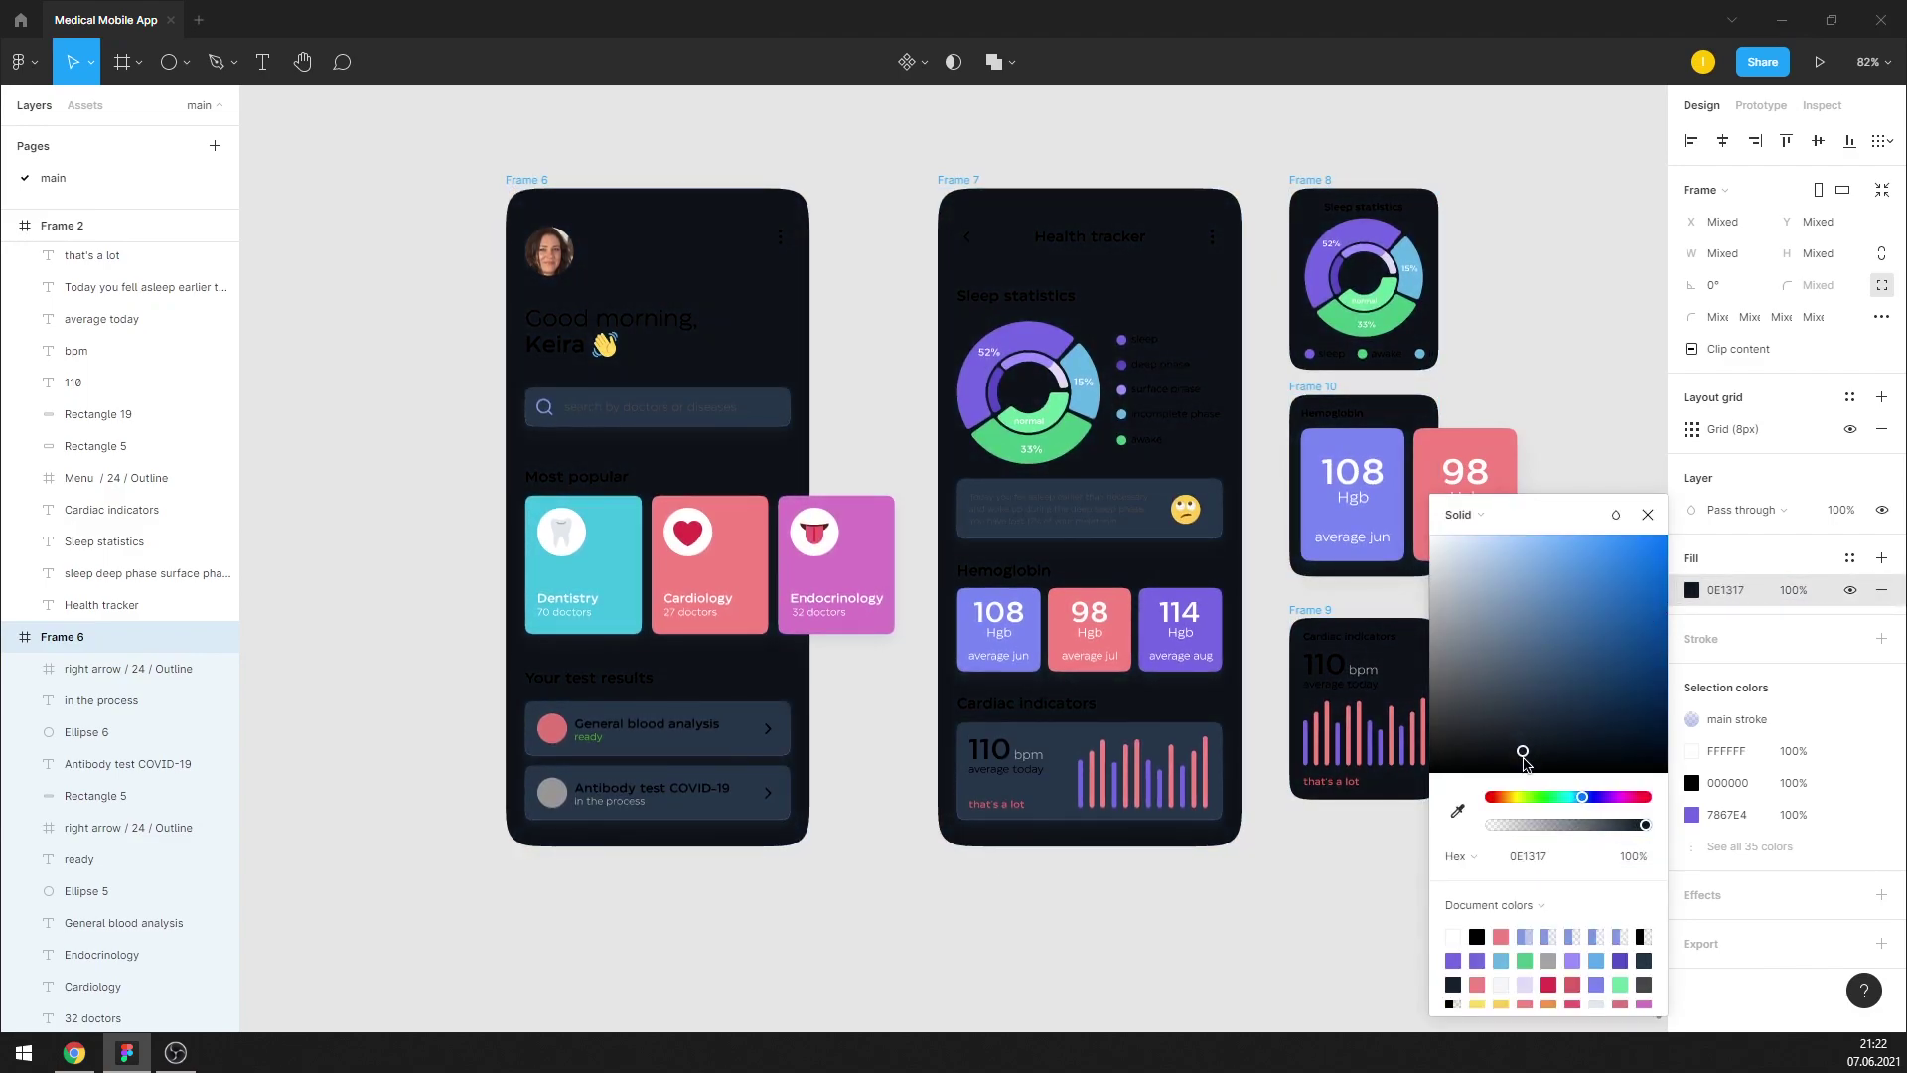
left_click_drag(1525, 760, 1518, 750)
left_click(1535, 860)
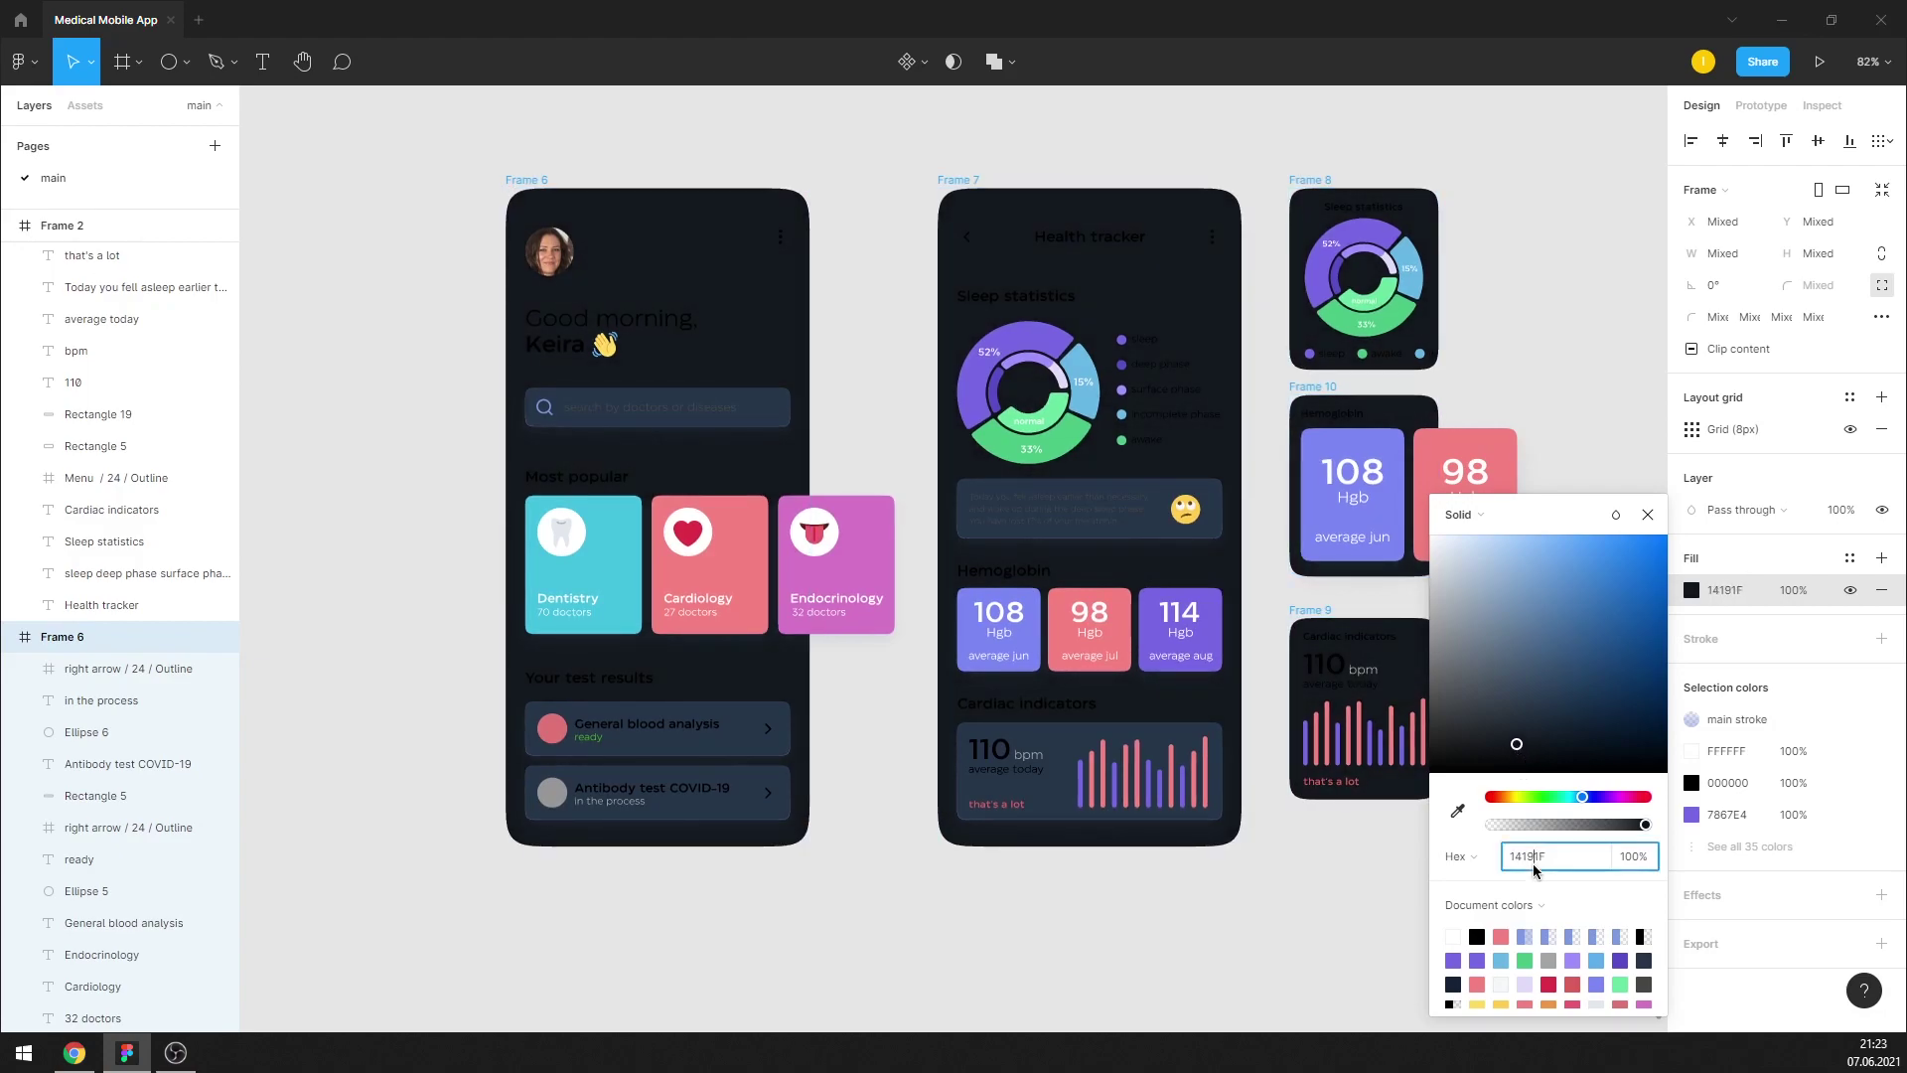
Select the sleep message card, Cardiac indicators box, search bar and both test-result rows
left_click(1648, 514)
key("Escape")
left_click(1217, 532)
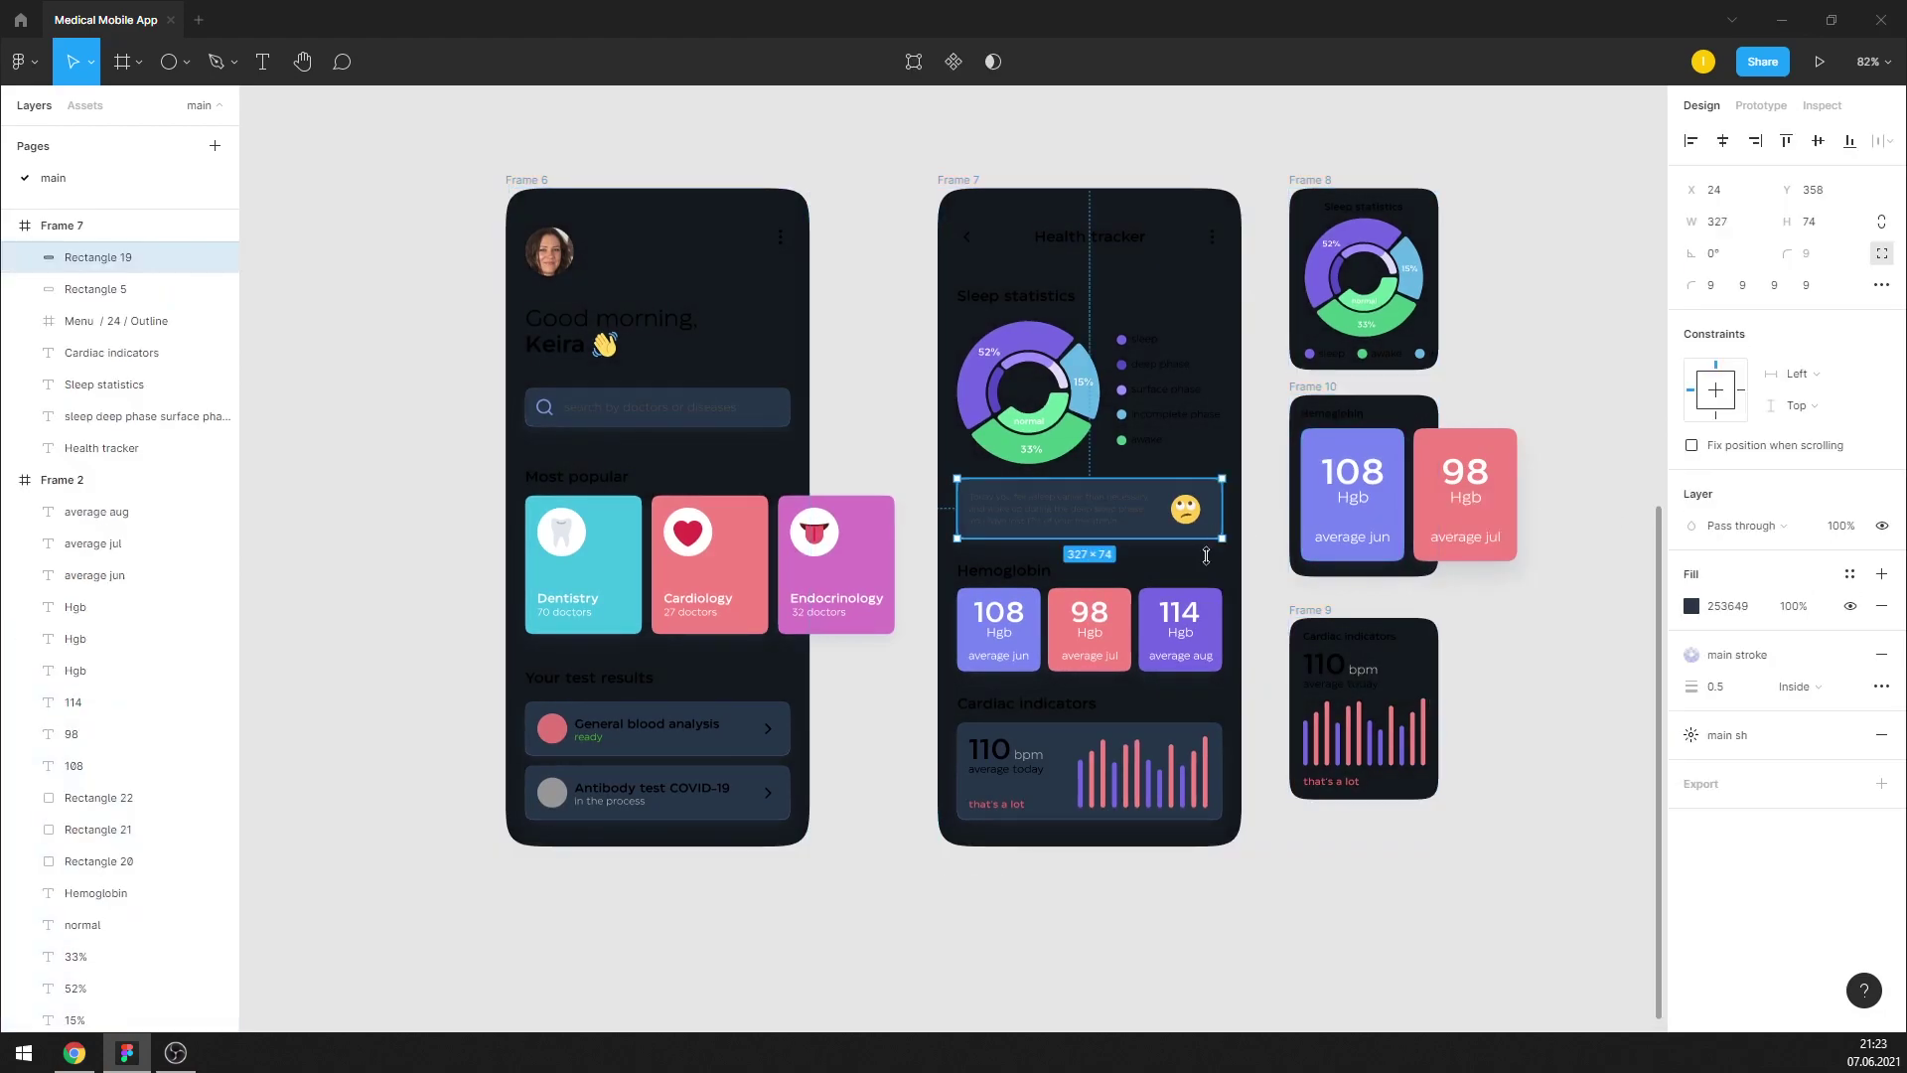
left_click(1158, 725, "shift")
left_click(765, 407, "shift")
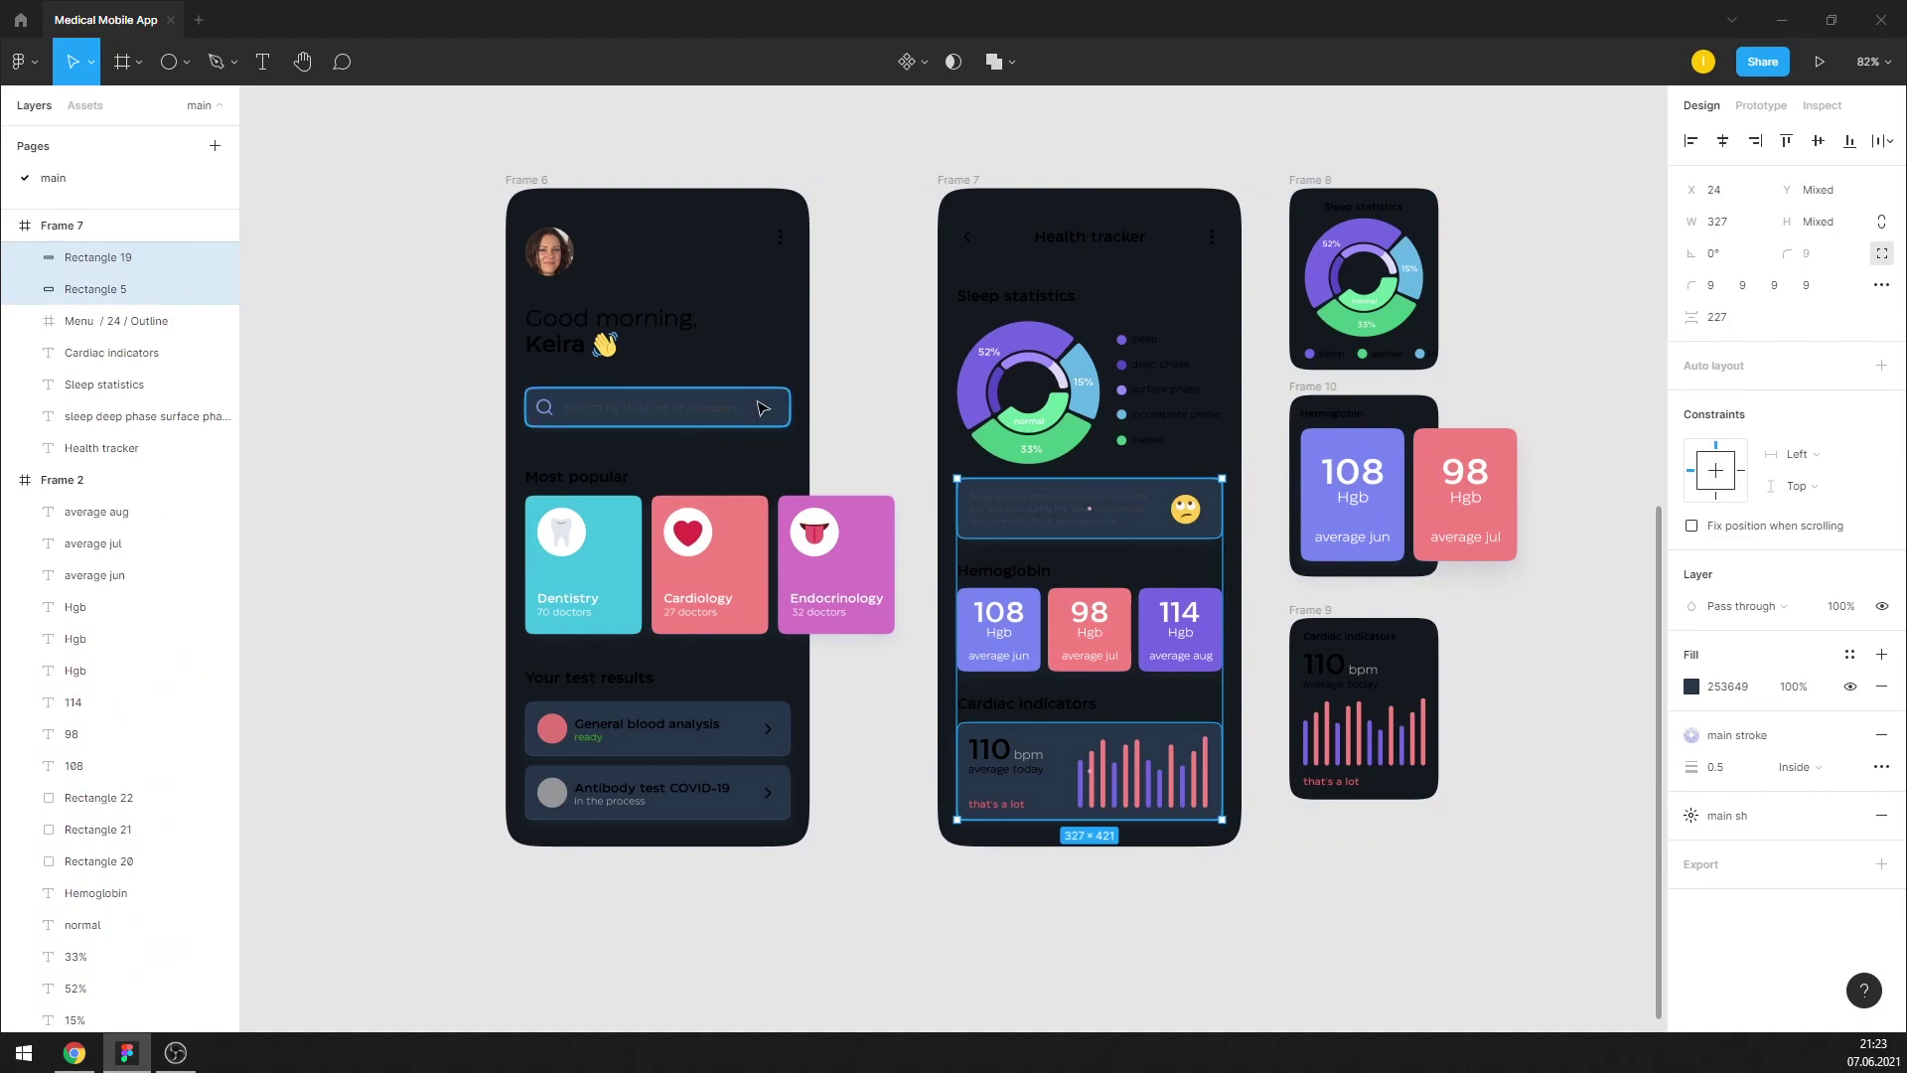
left_click(760, 737, "shift")
left_click(760, 789, "shift")
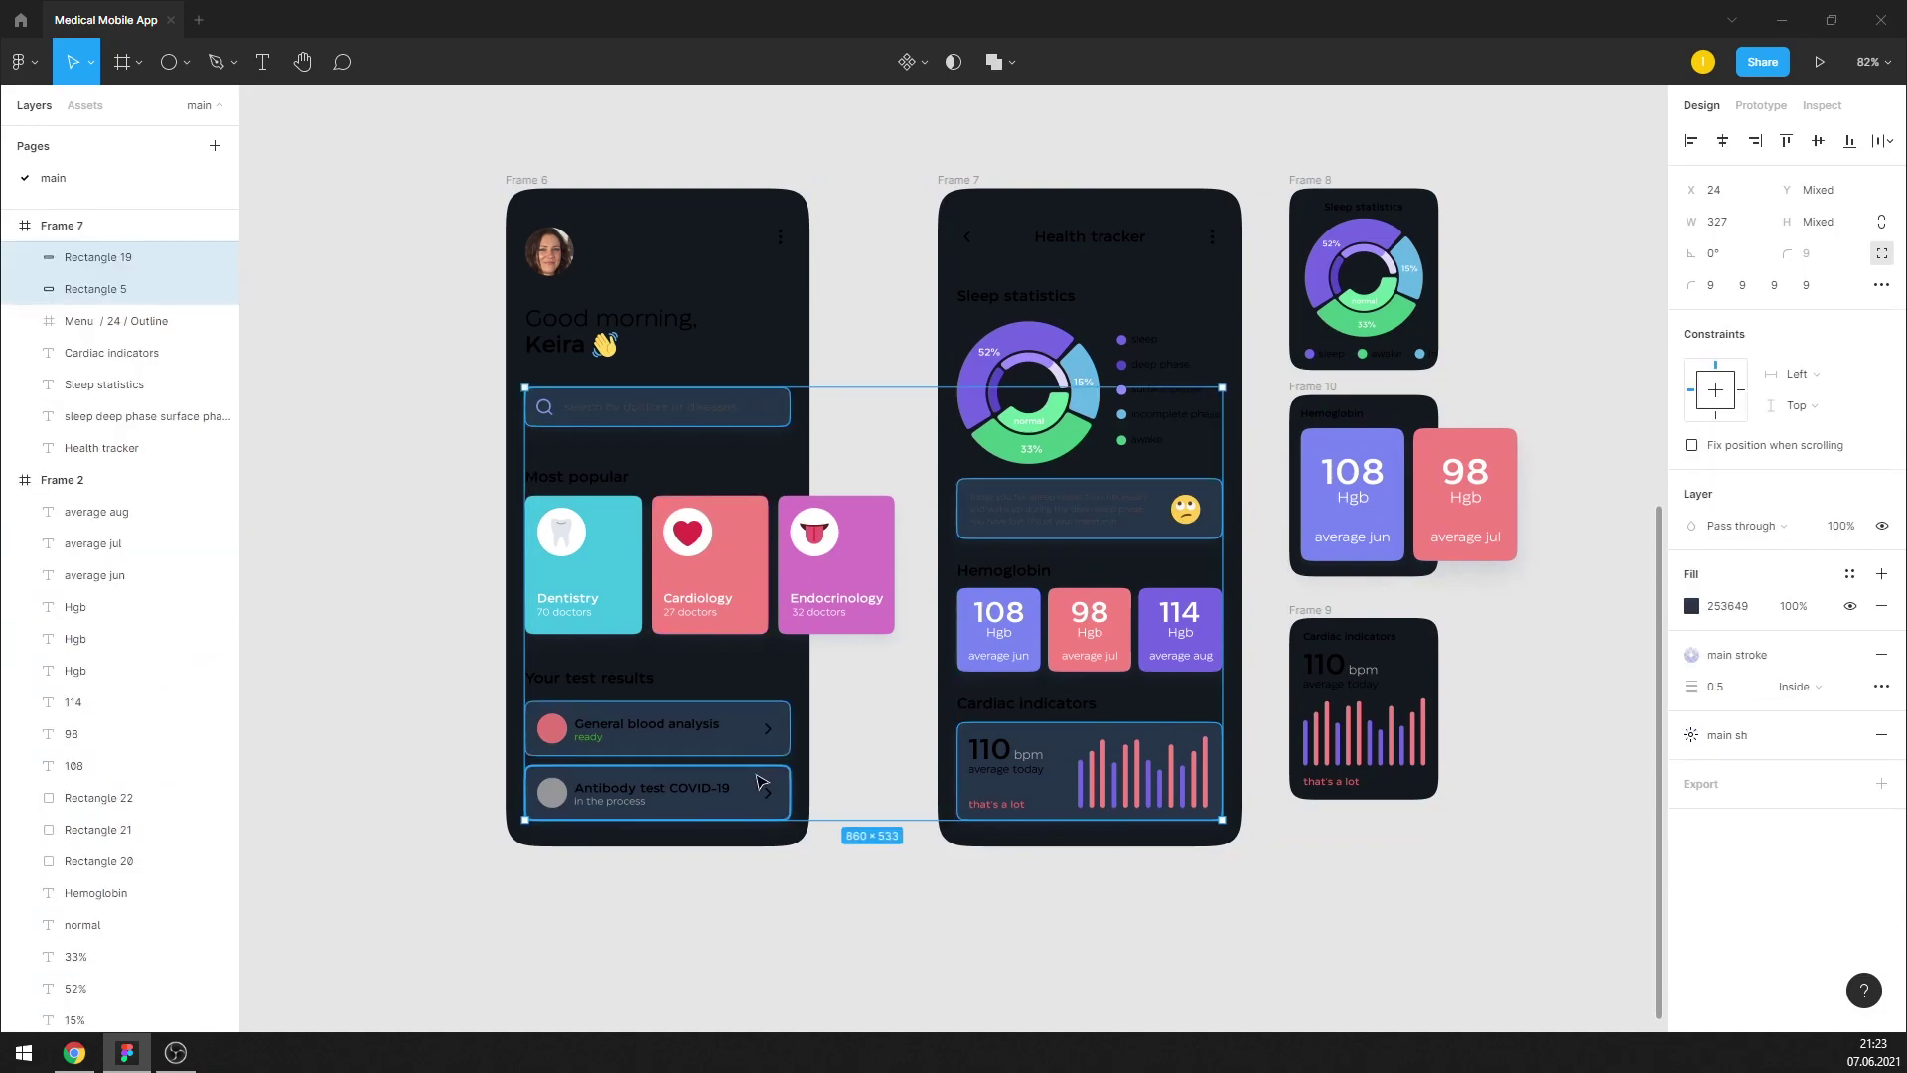
Fill the selected cards with 282D33 and remove their stroke and shadow styles
left_click(1743, 611)
key("ctrl+v")
key("Return")
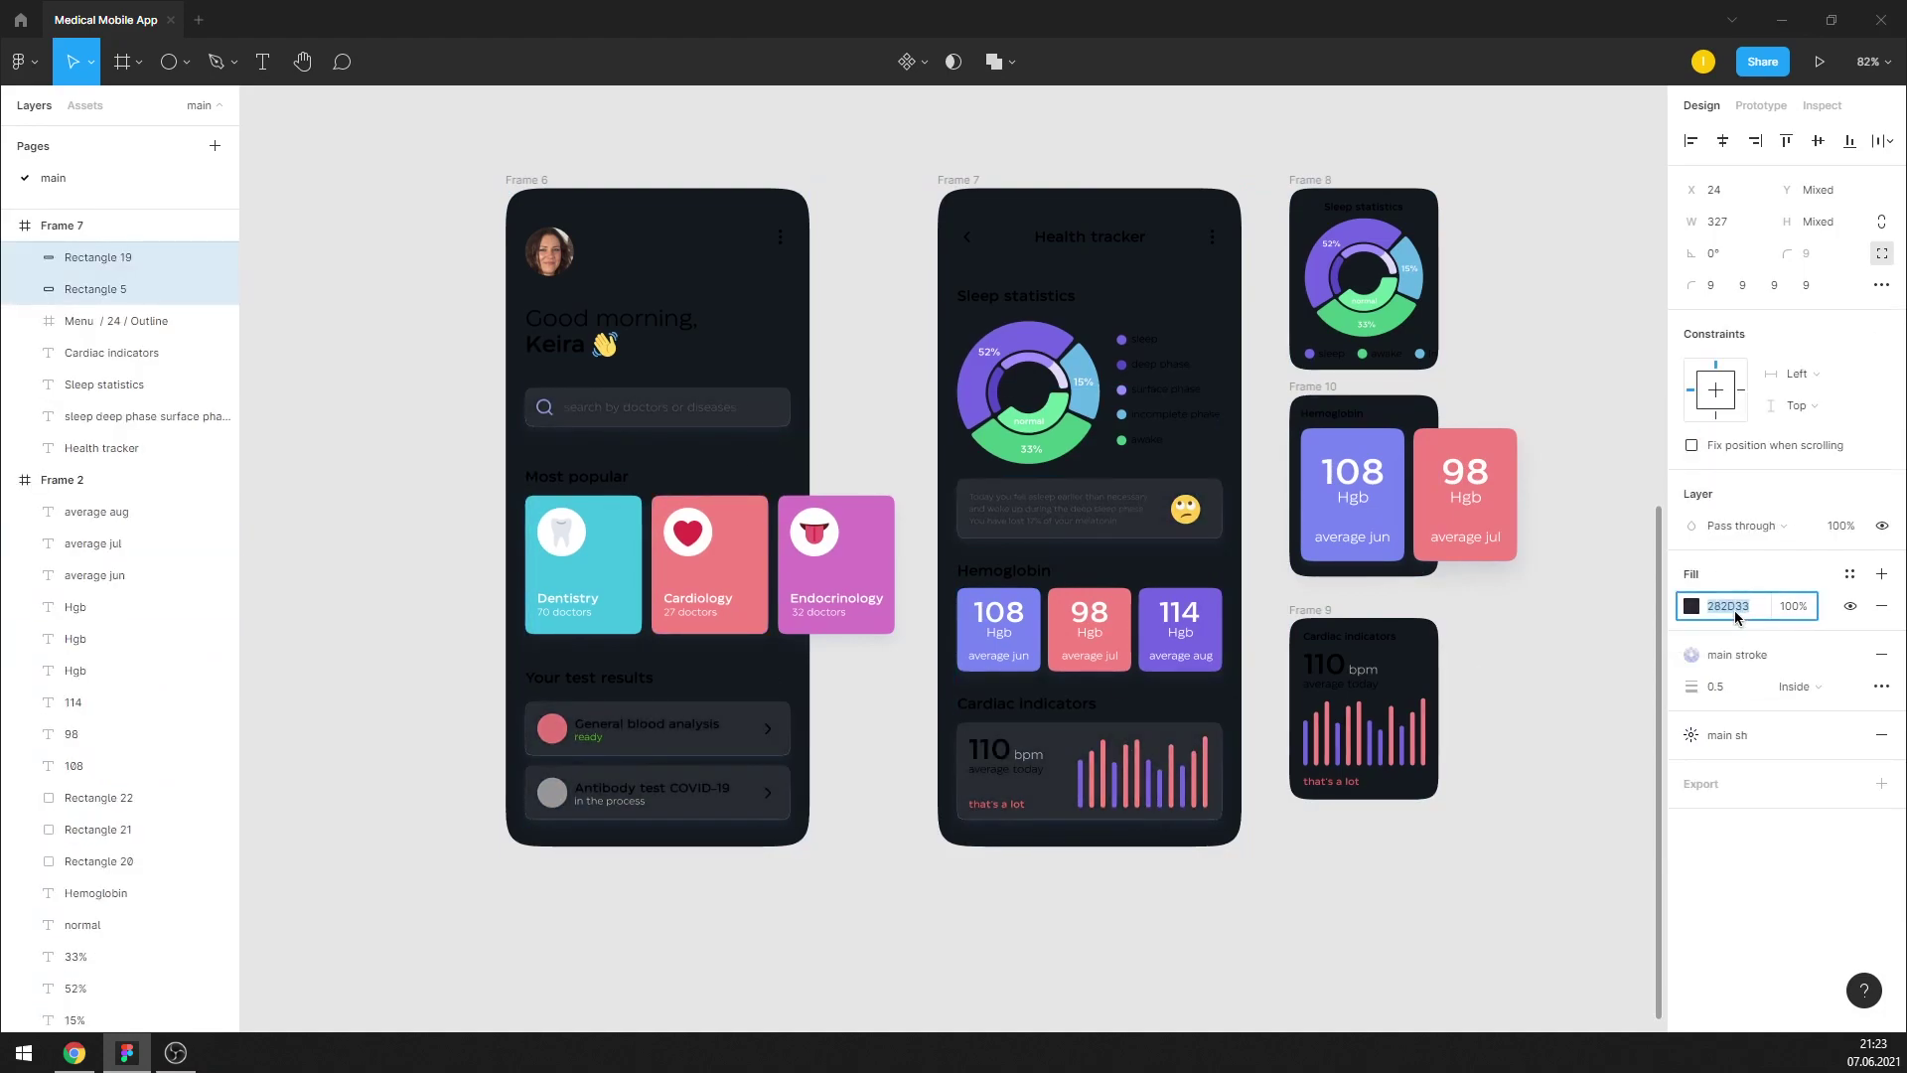
left_click(1880, 654)
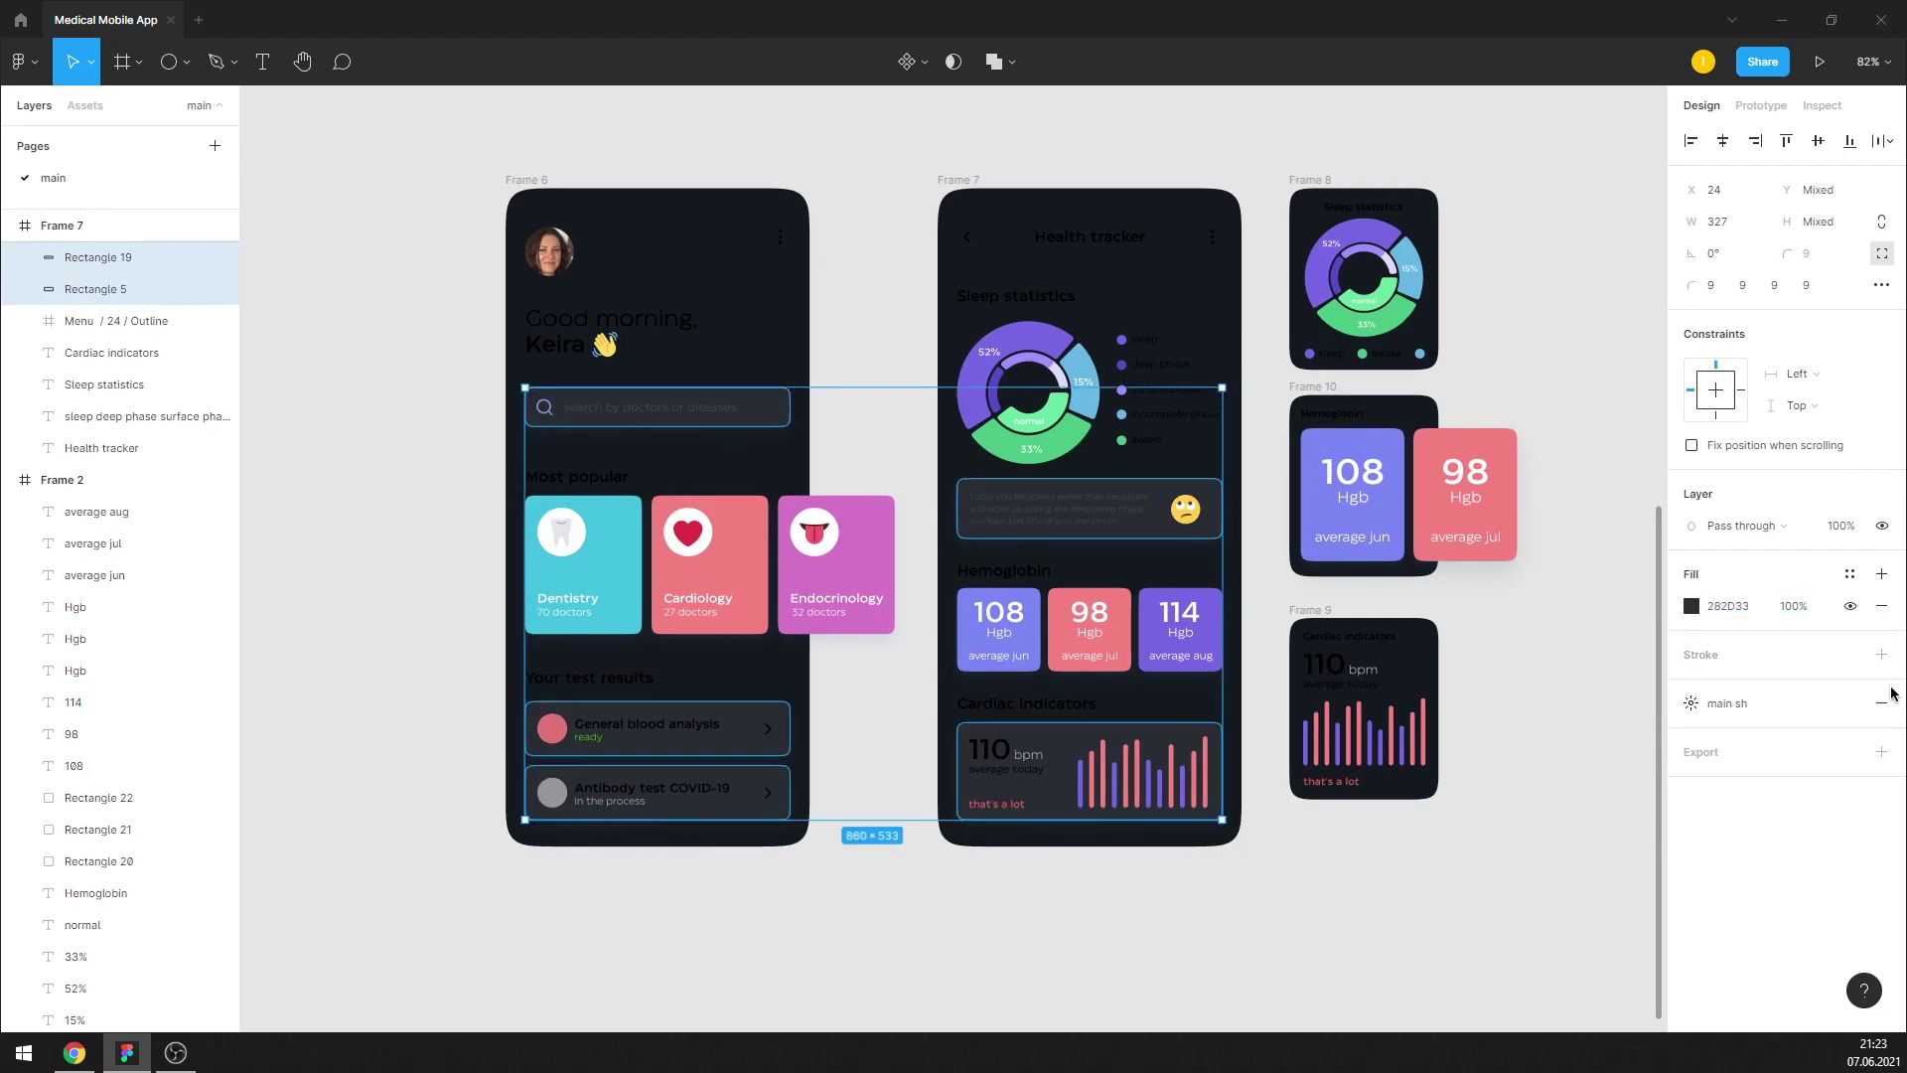
left_click(1880, 704)
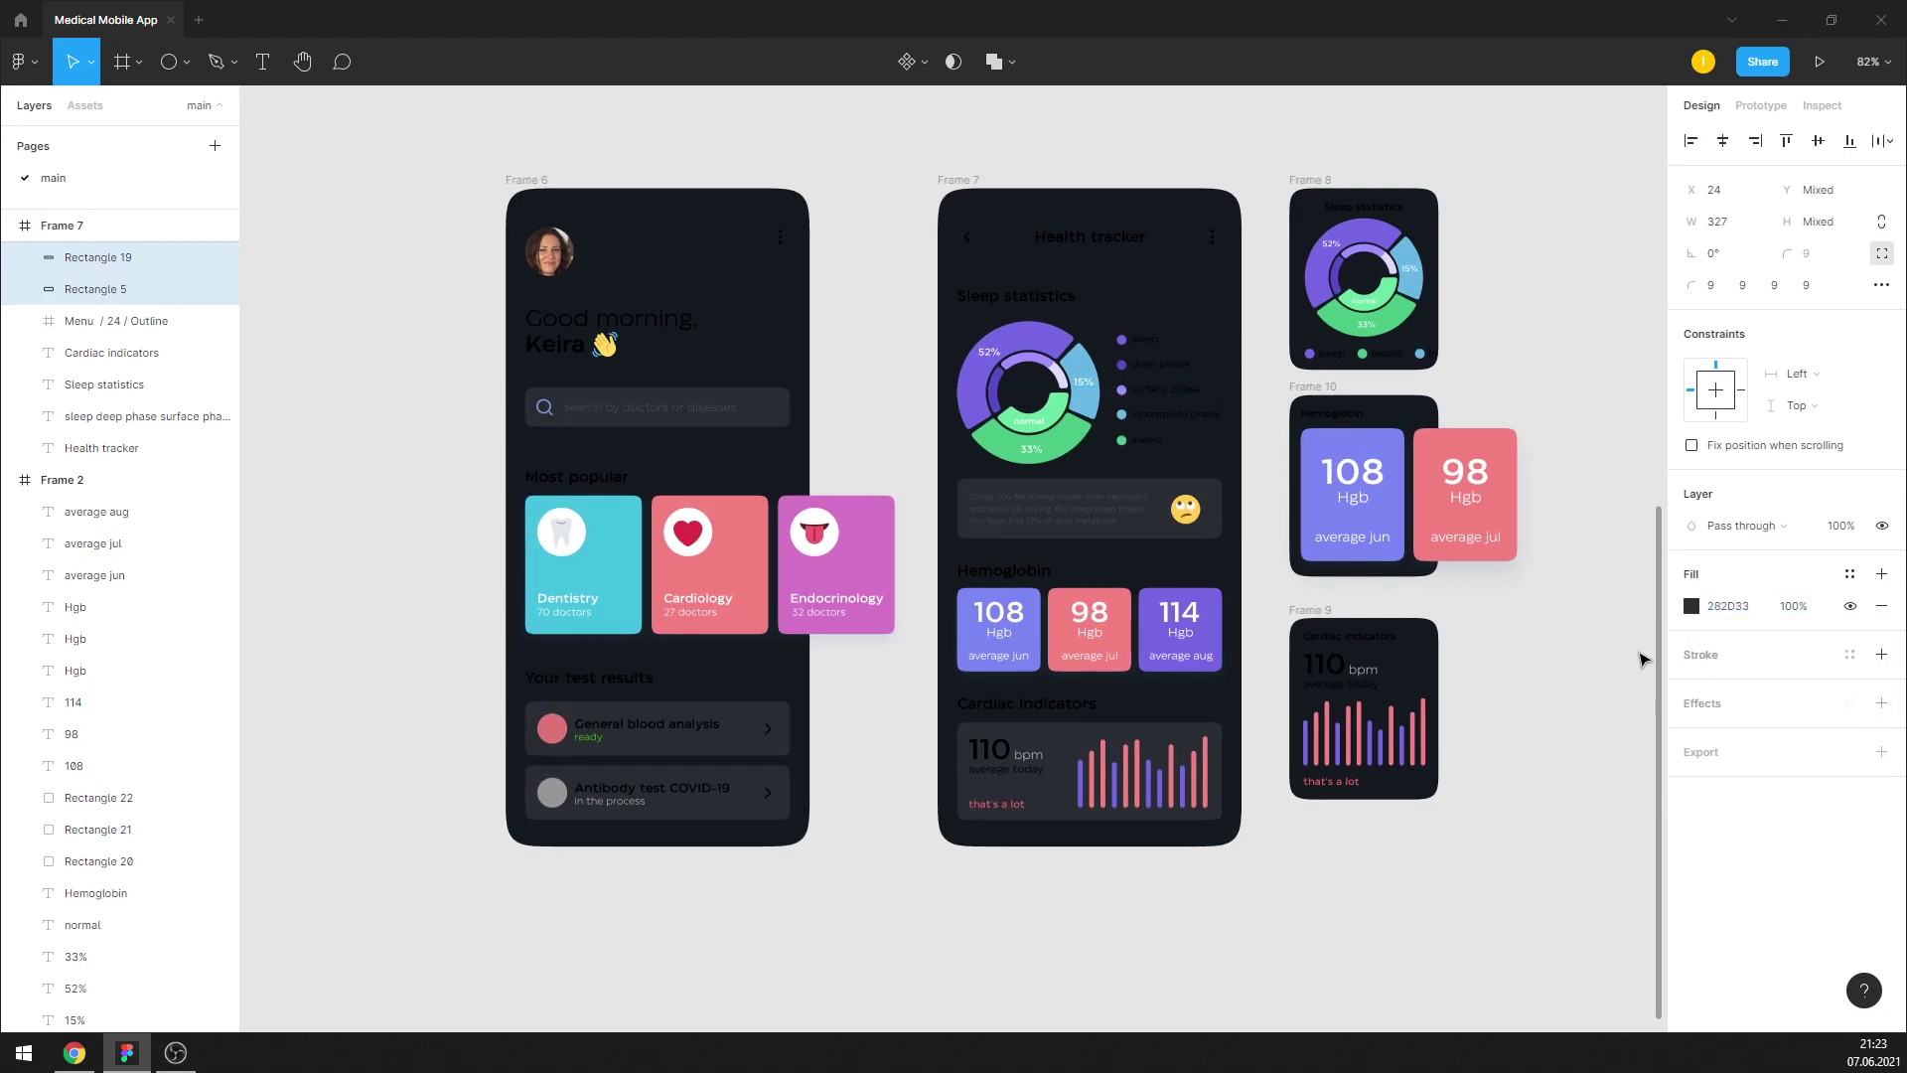
left_click(1556, 692)
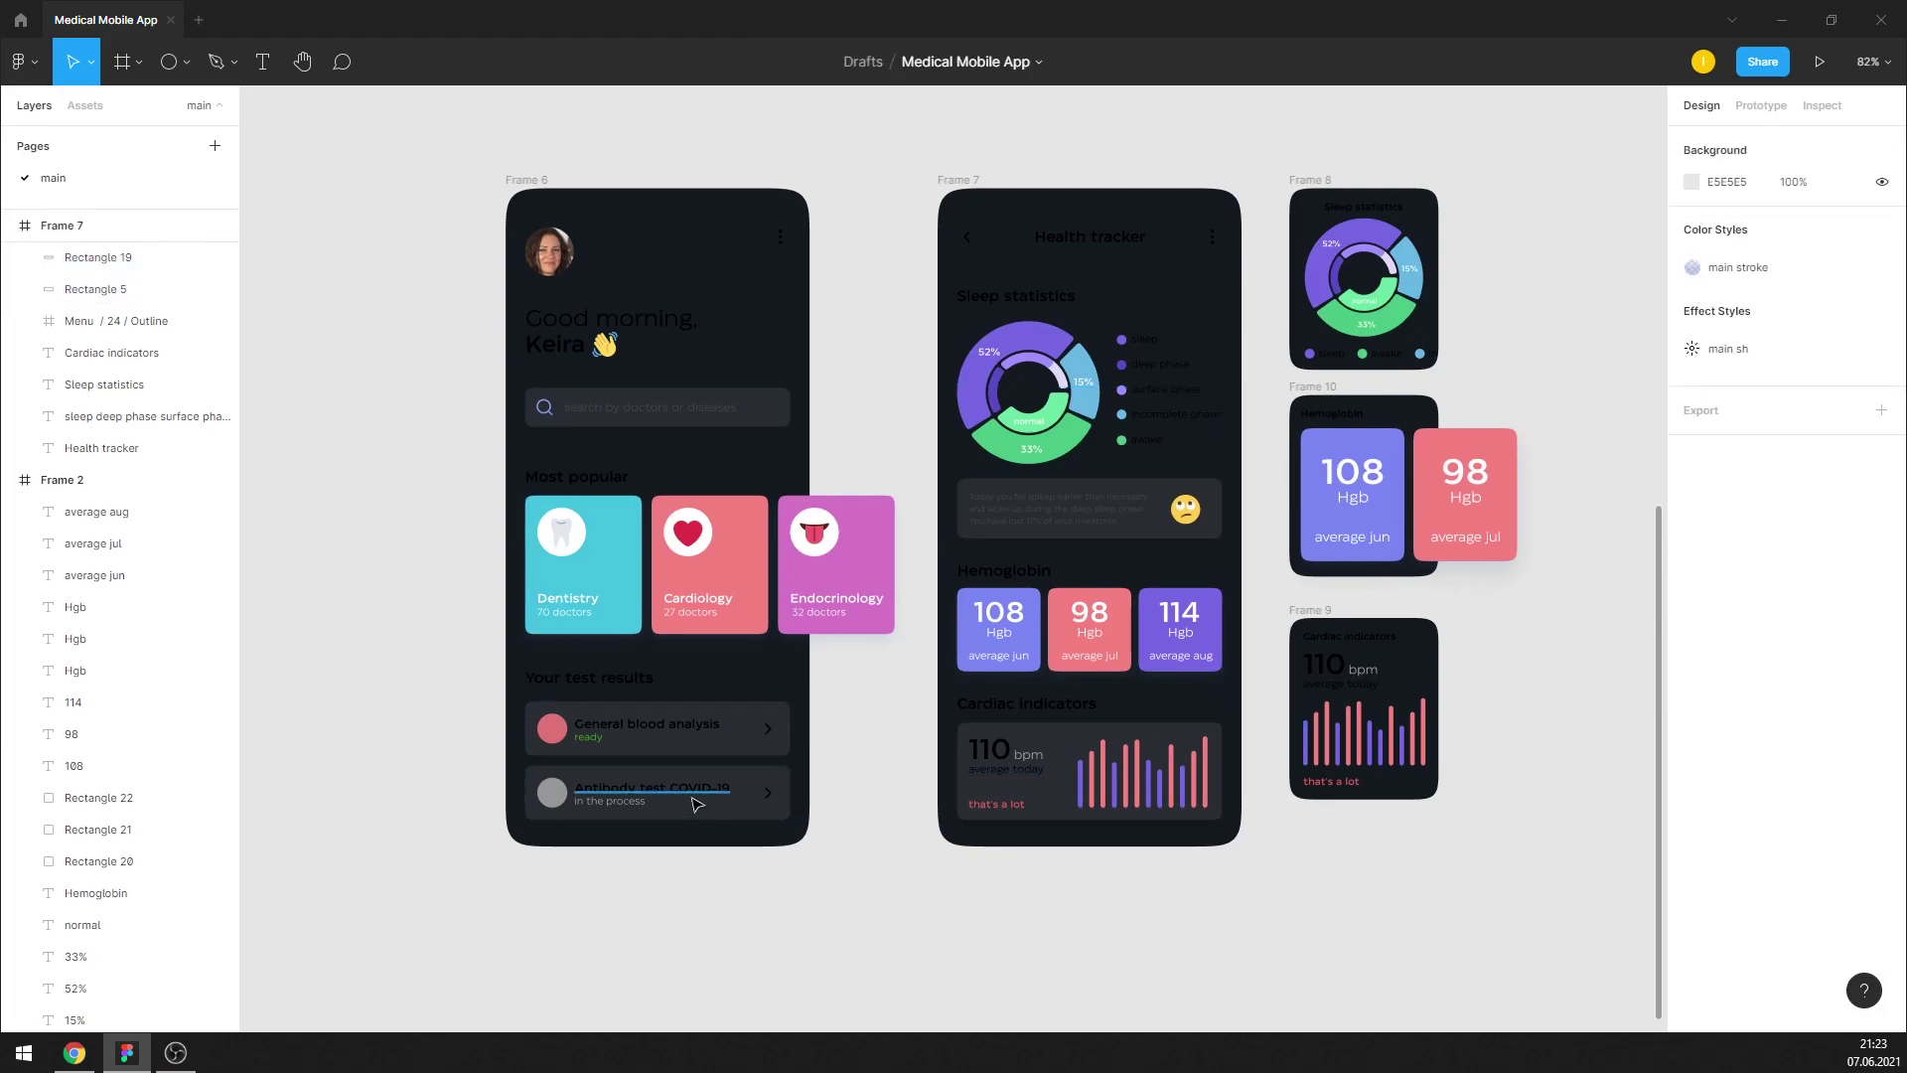
Select the greeting, headings, sleep labels and test-result labels in Frames 6–7
scroll(684, 502, "up", 2)
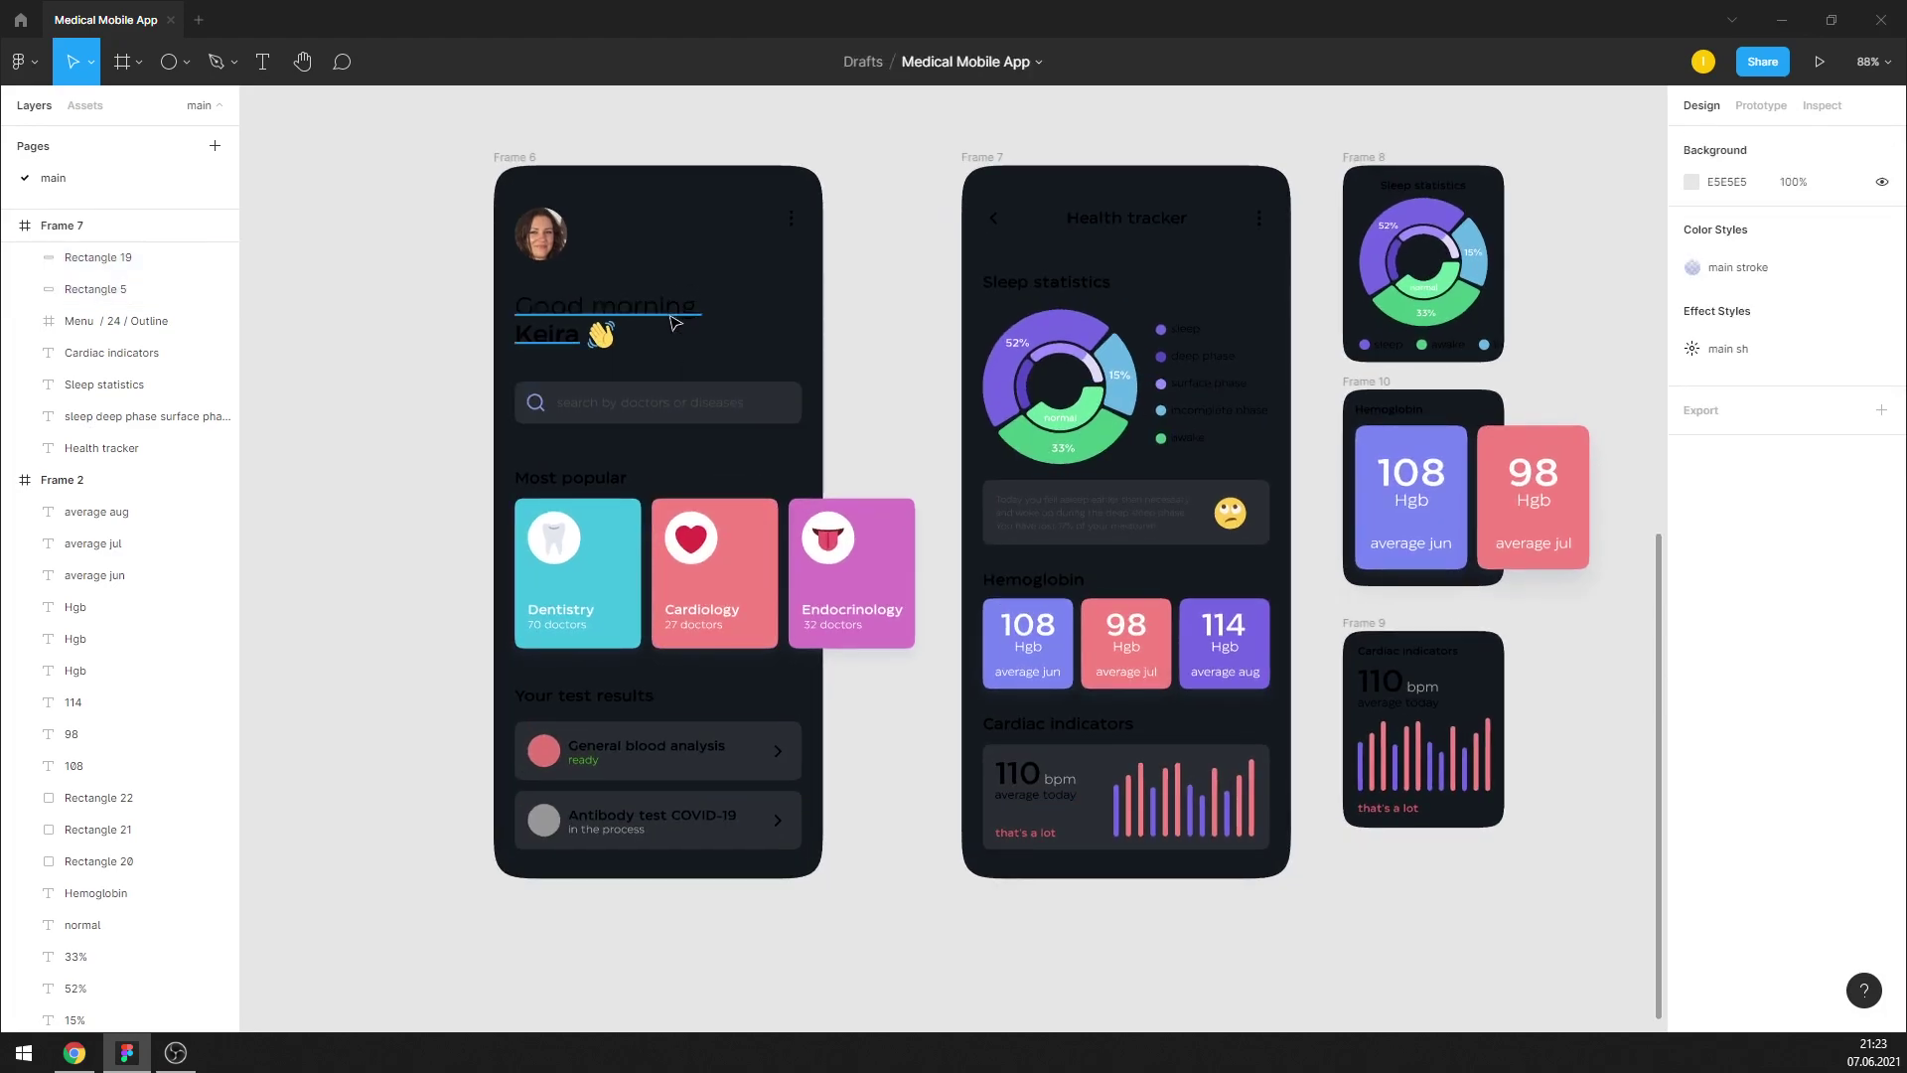
left_click(596, 319)
left_click(1082, 283, "shift")
left_click(1127, 218, "shift")
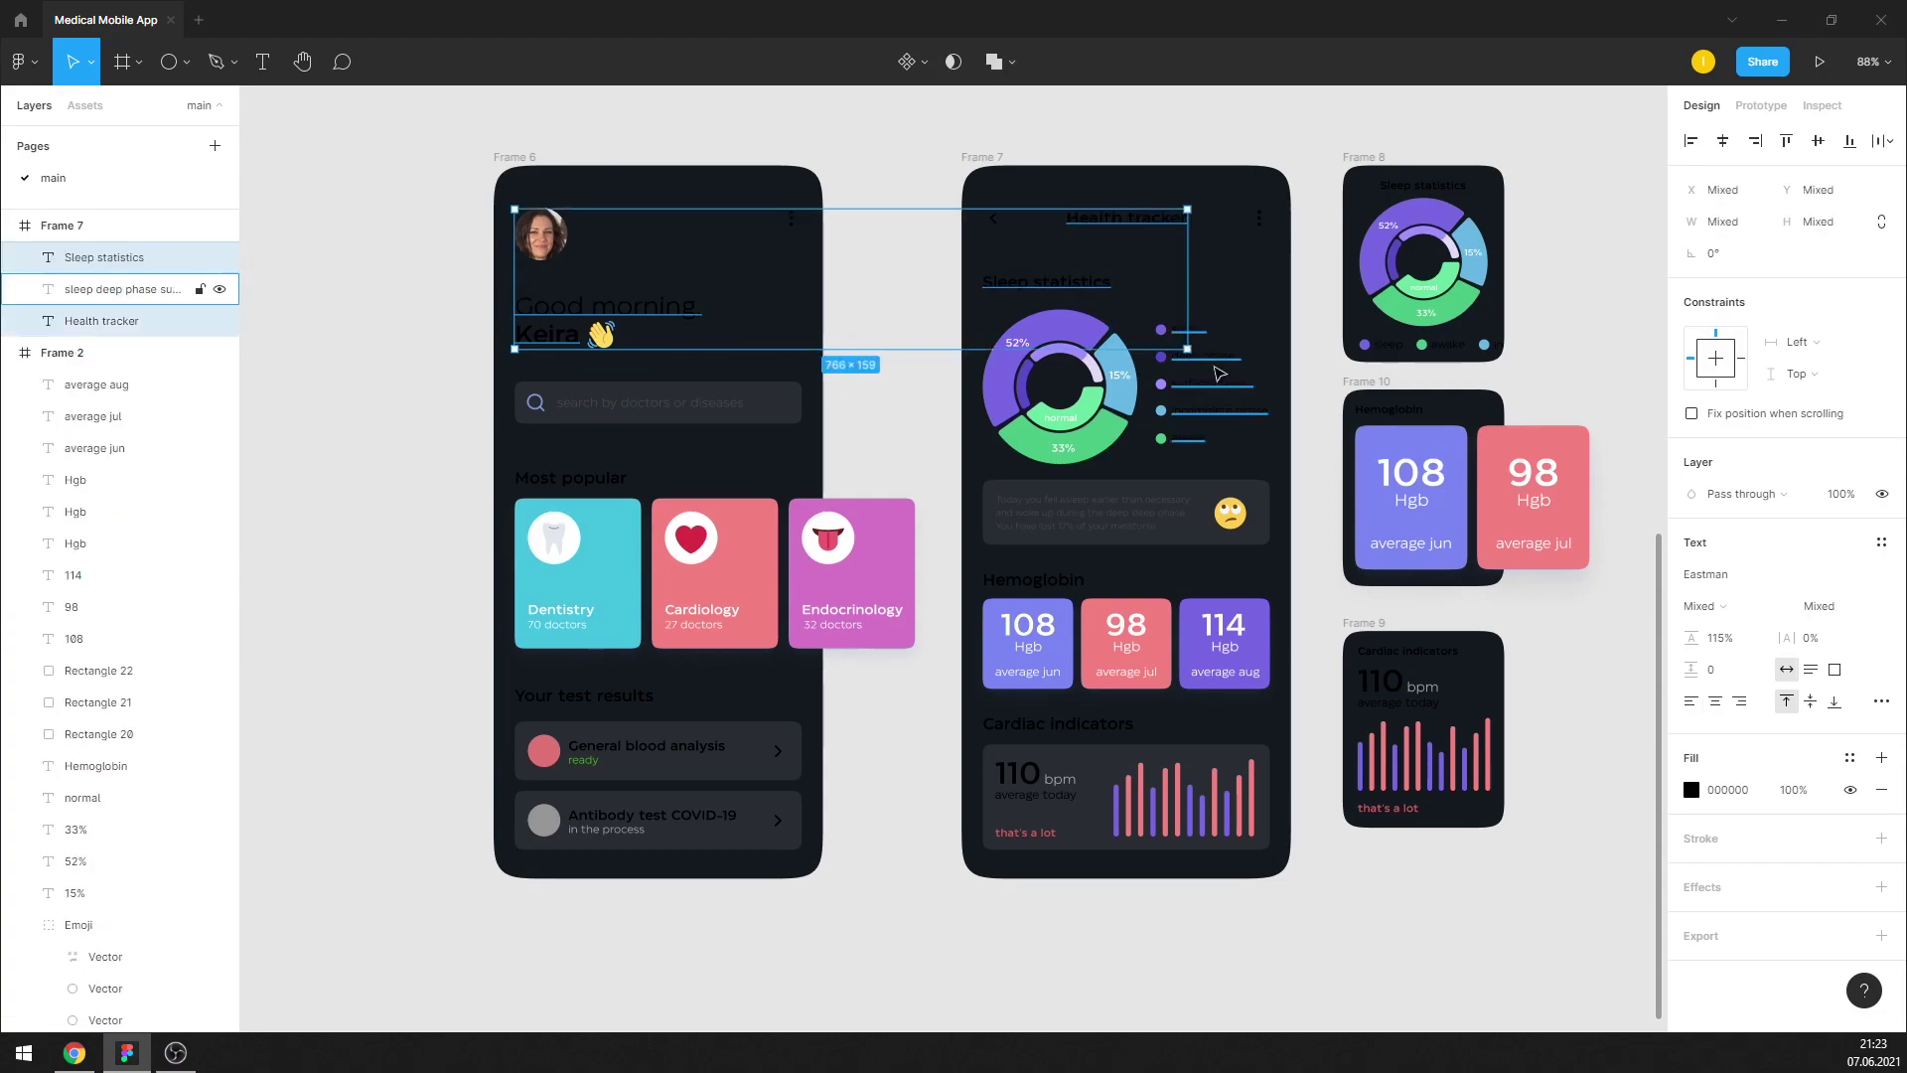
left_click(1209, 382, "shift")
left_click(1033, 579, "shift")
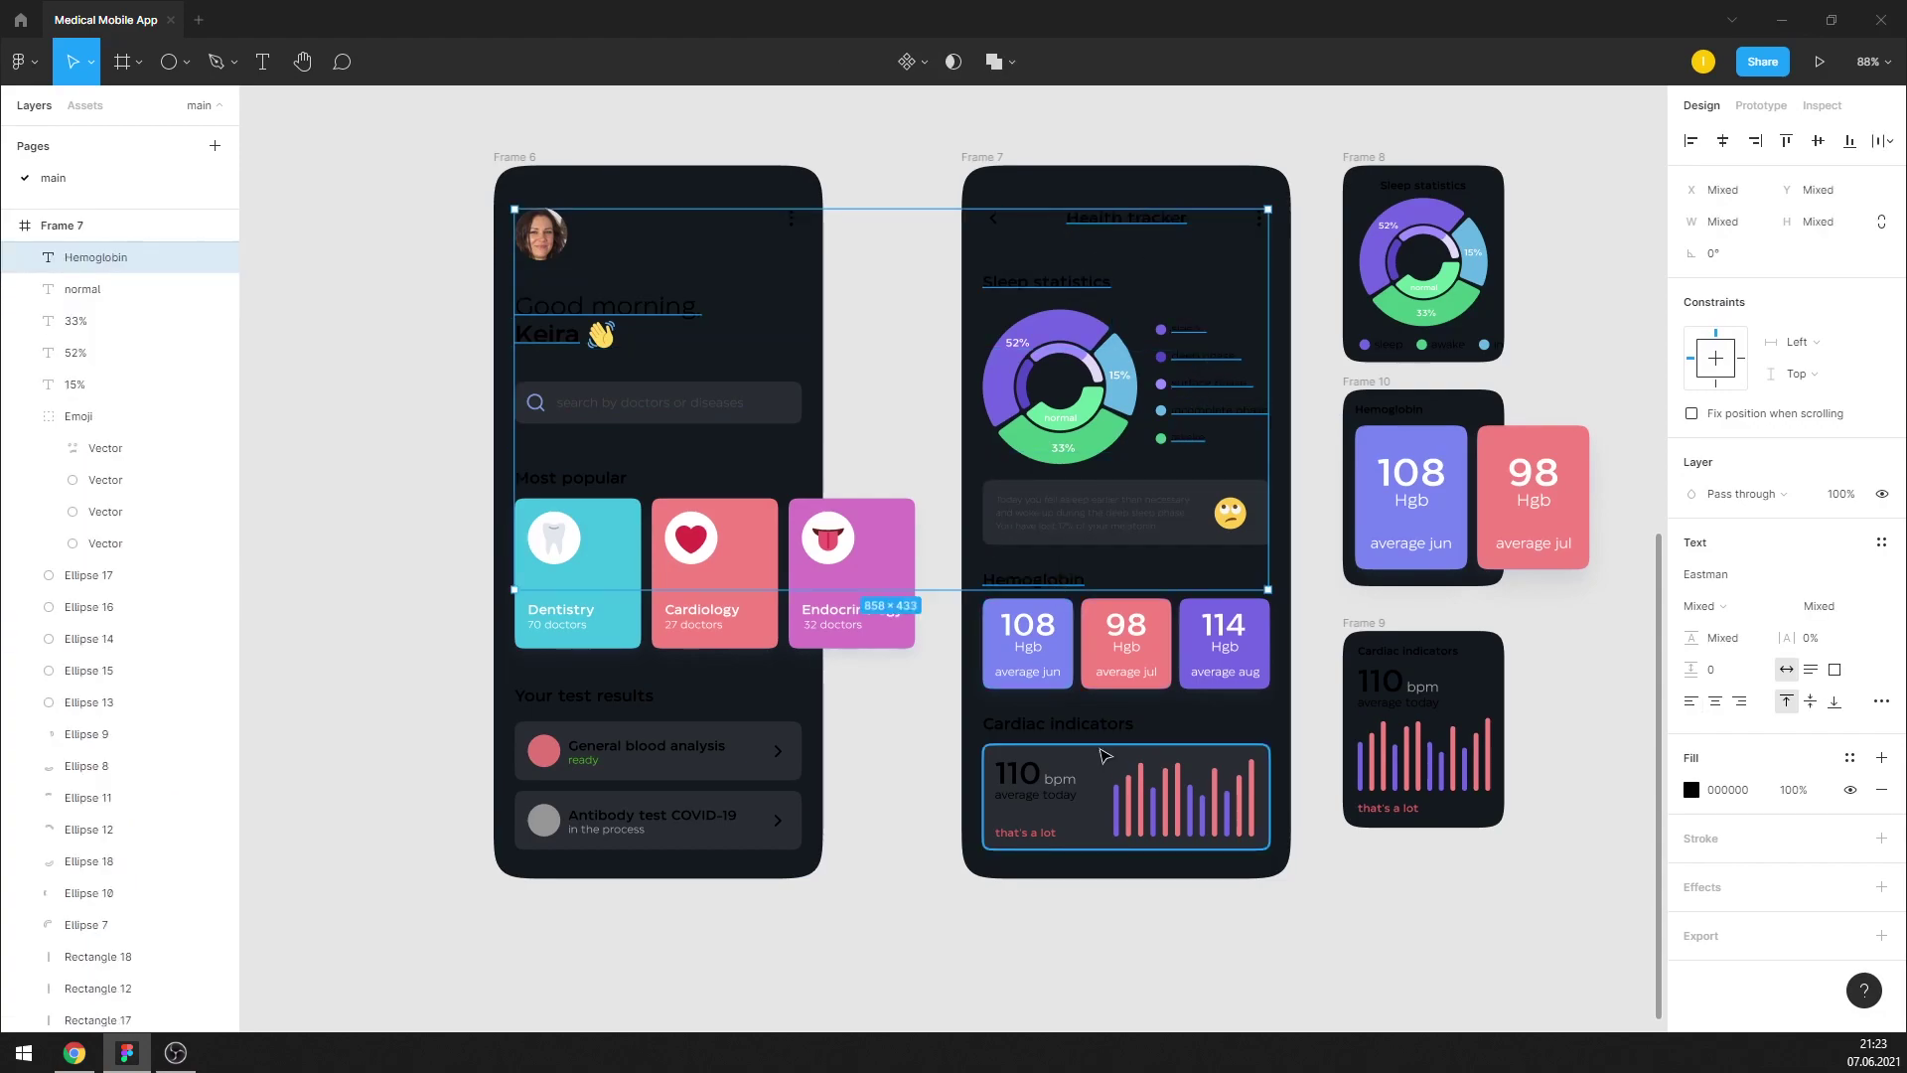
left_click(1057, 723, "shift")
left_click(1102, 517, "shift")
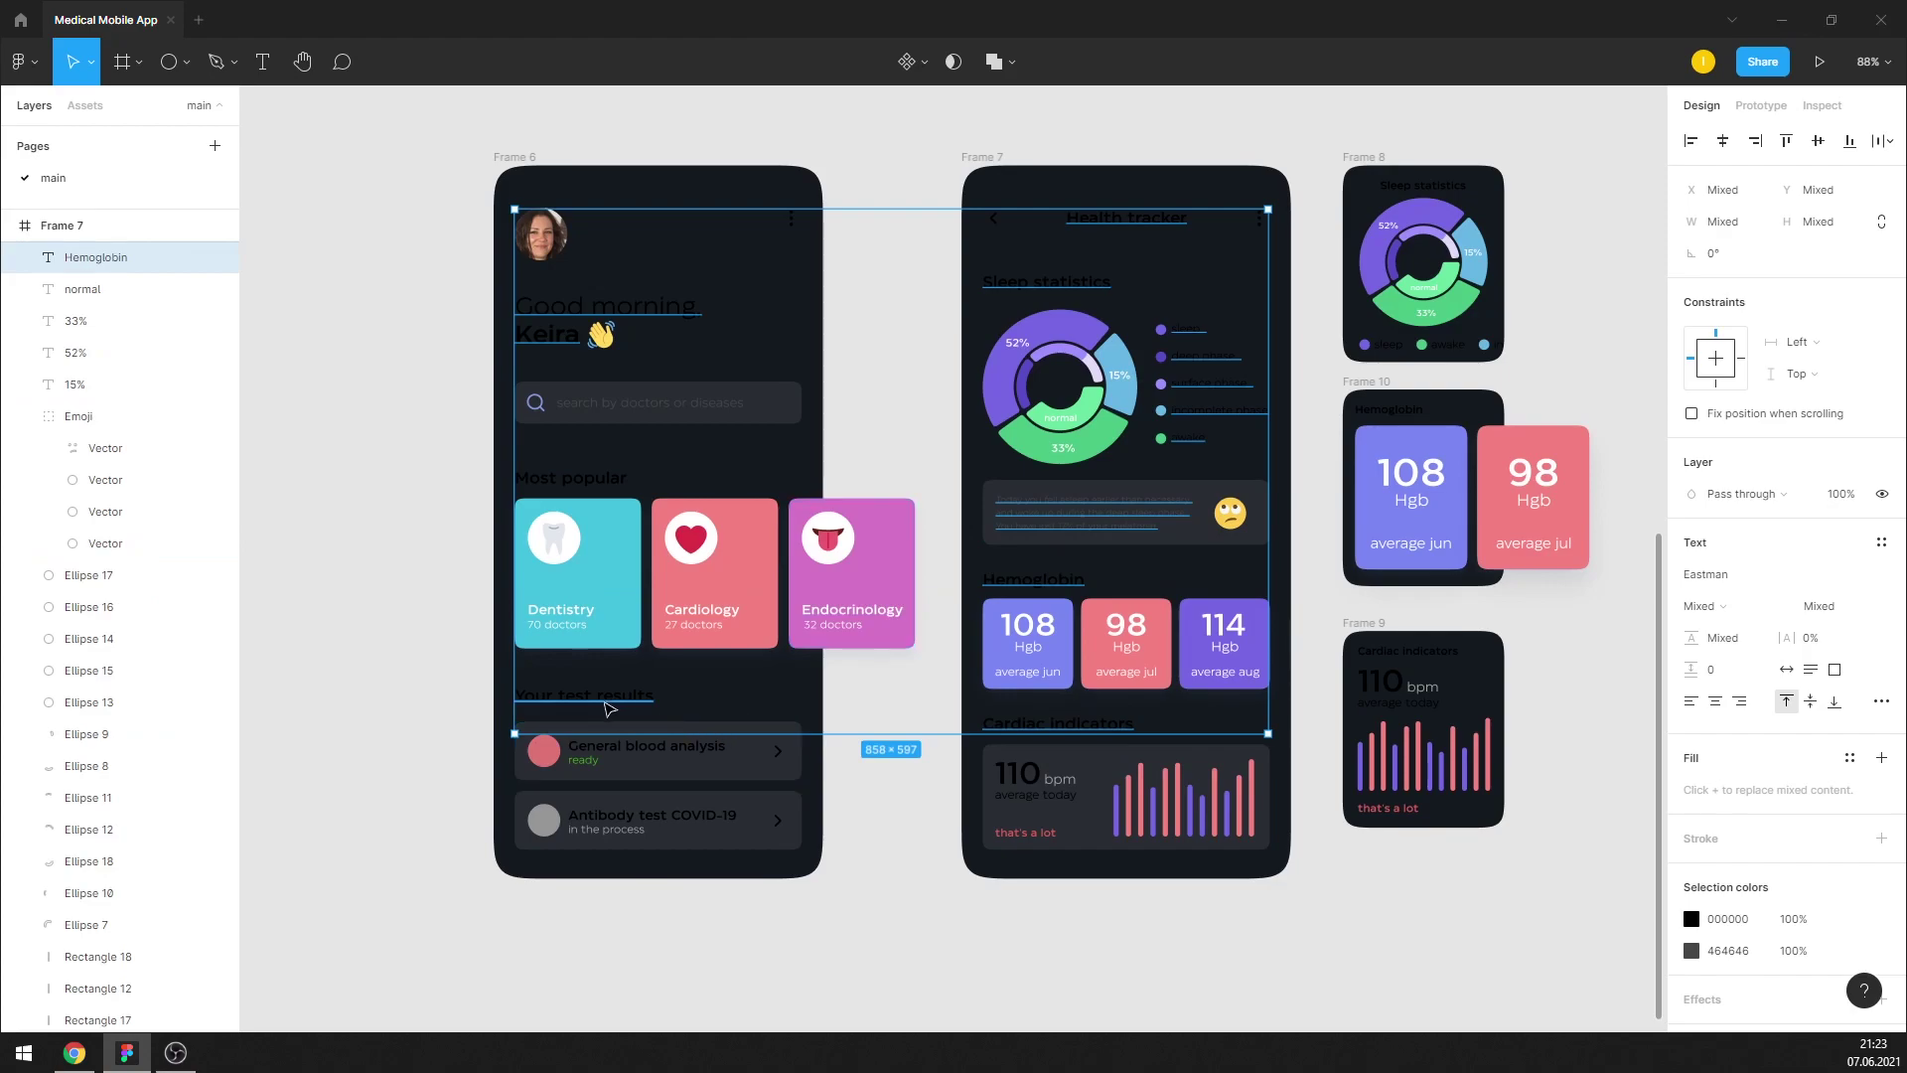
left_click(665, 760, "shift")
left_click(624, 814, "shift")
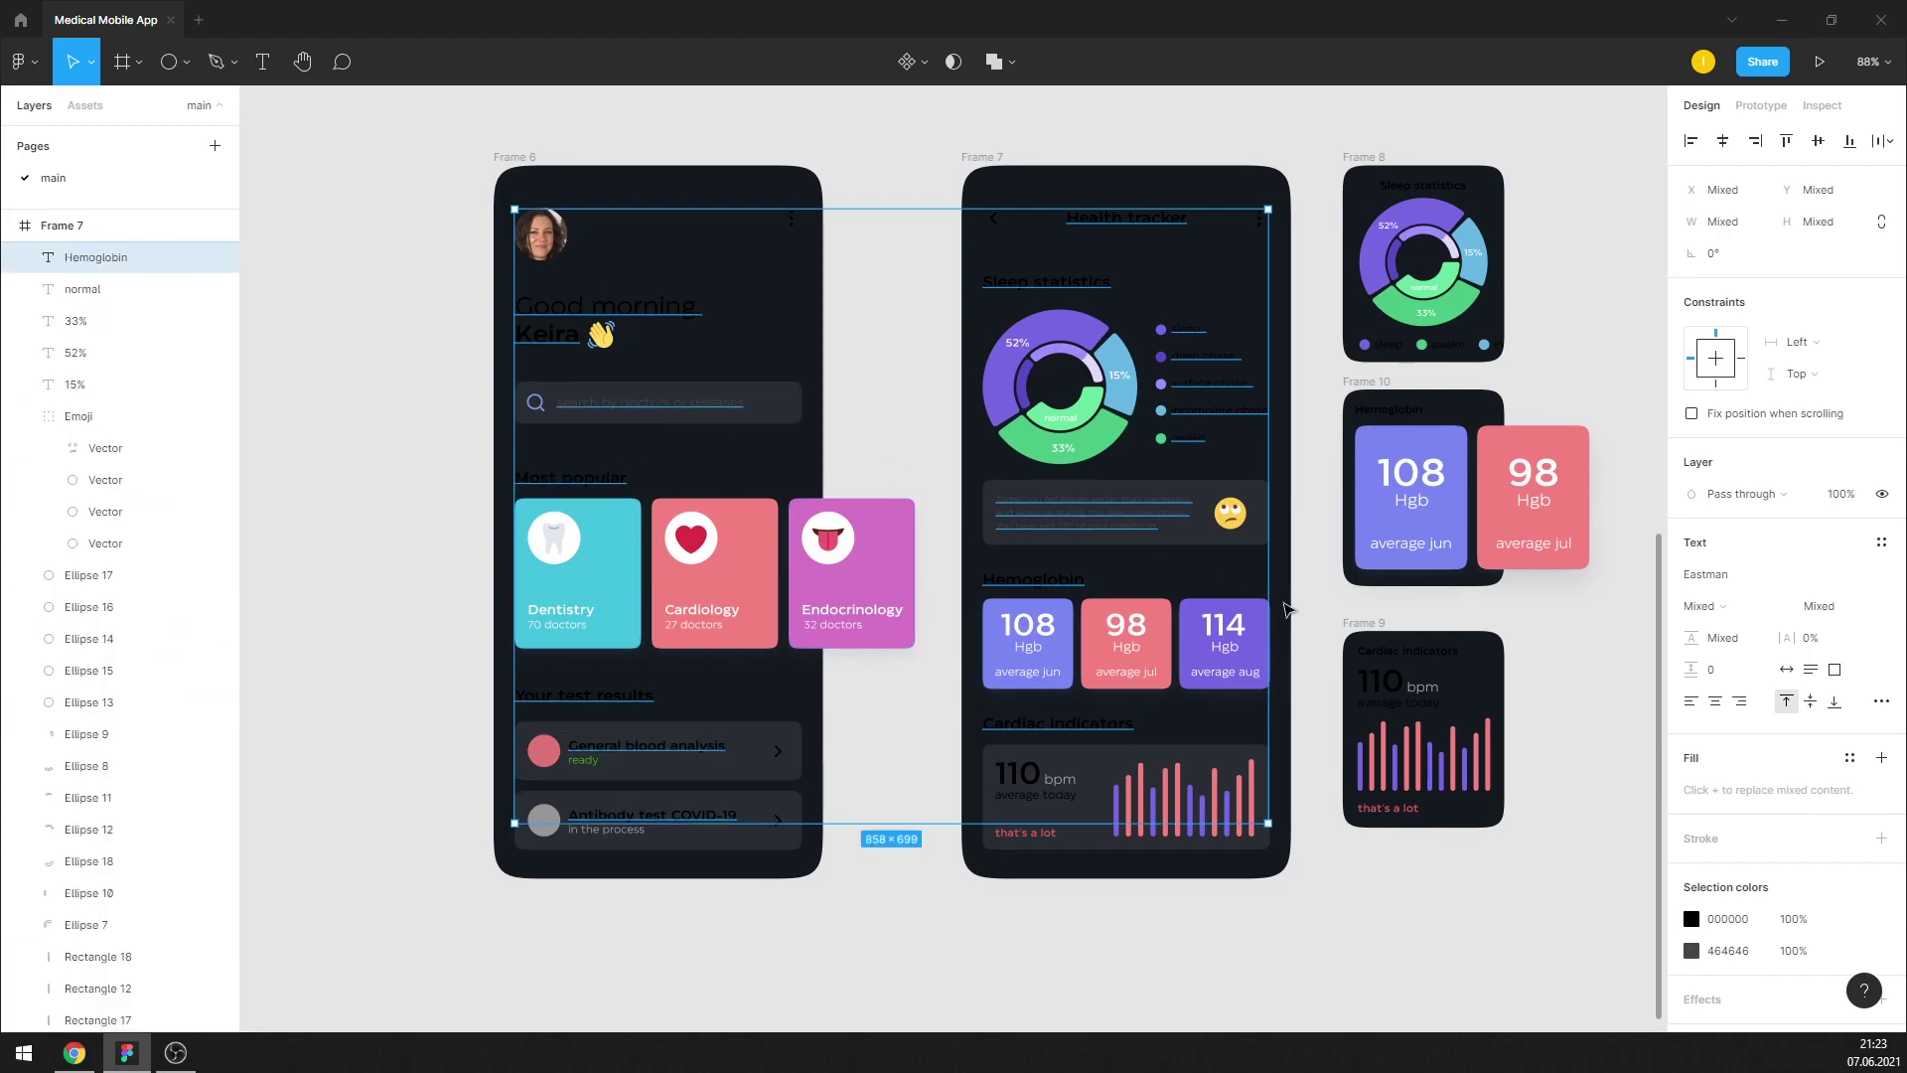
Add the cardiac and Sleep statistics widget headings, readings and legend labels
left_click(1410, 651, "shift")
left_click(1380, 680, "shift")
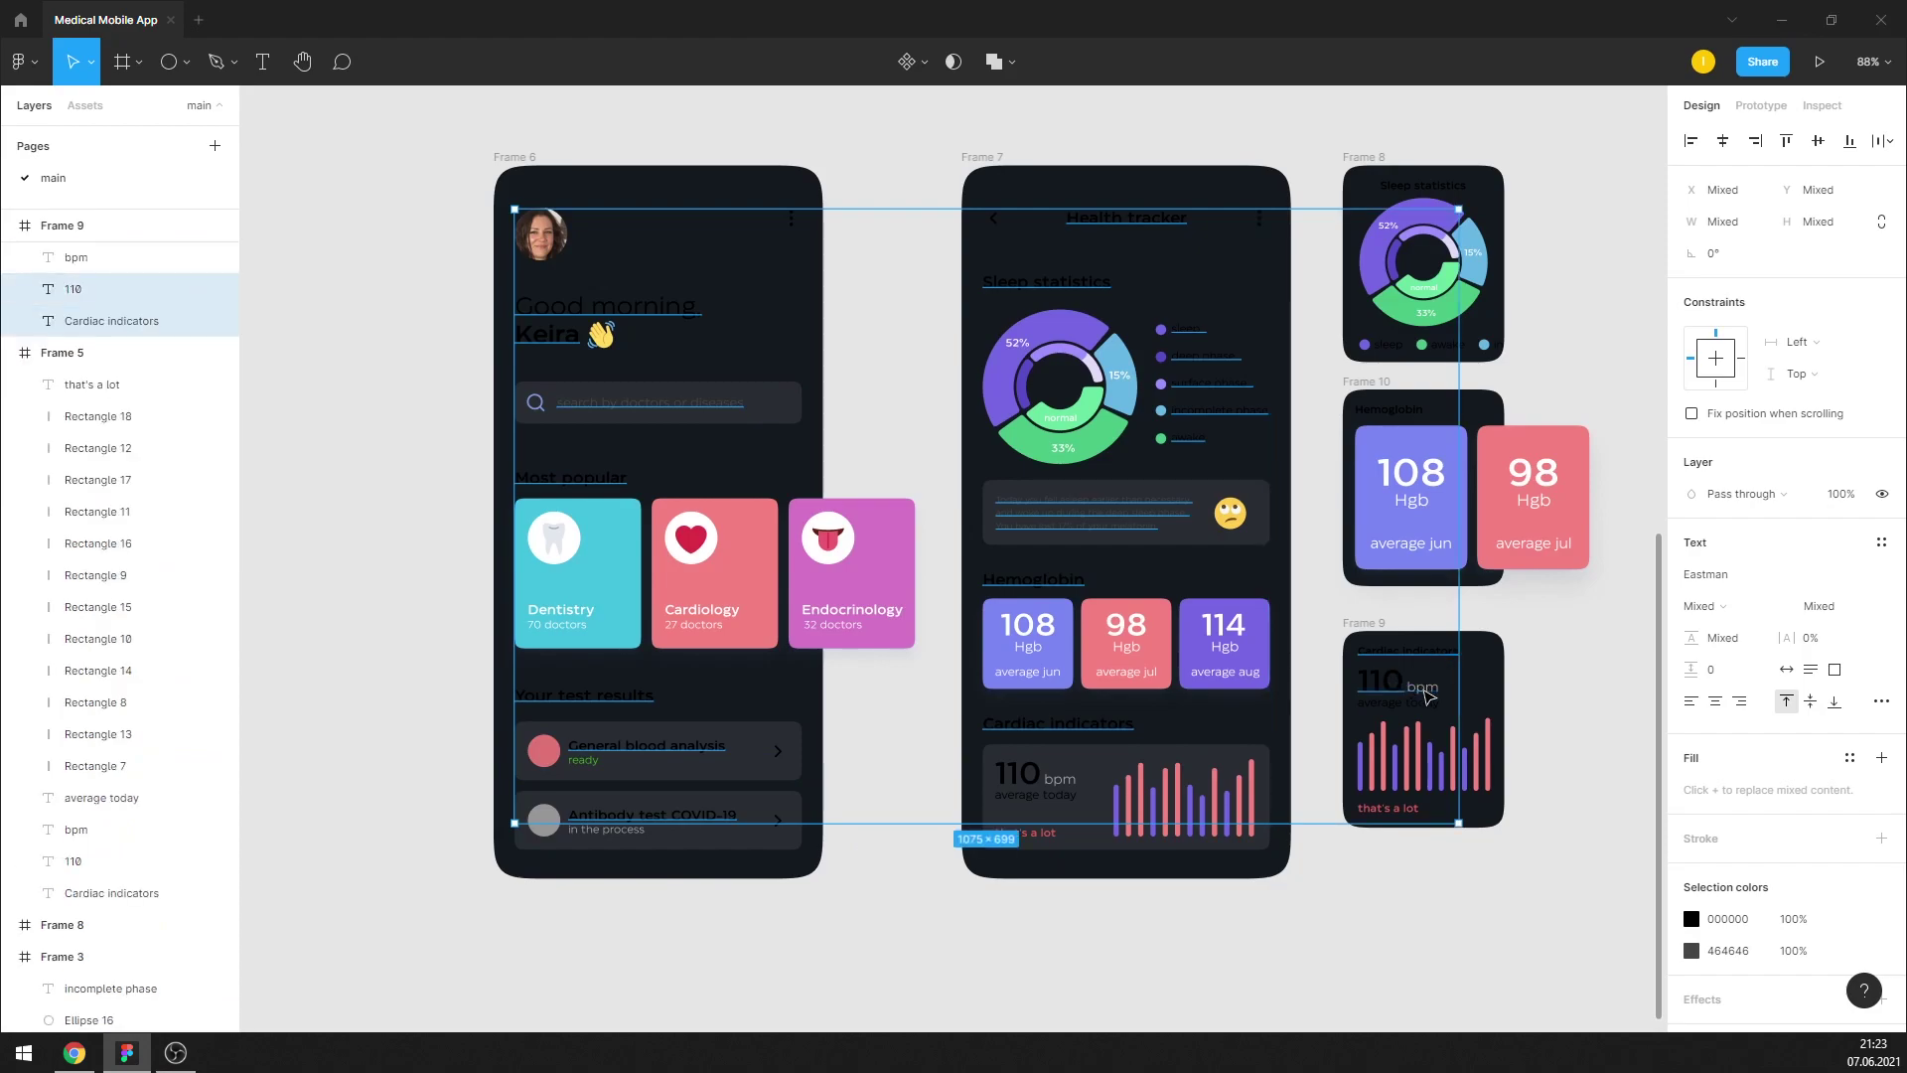
left_click(1439, 187, "shift")
left_click(1447, 345, "shift")
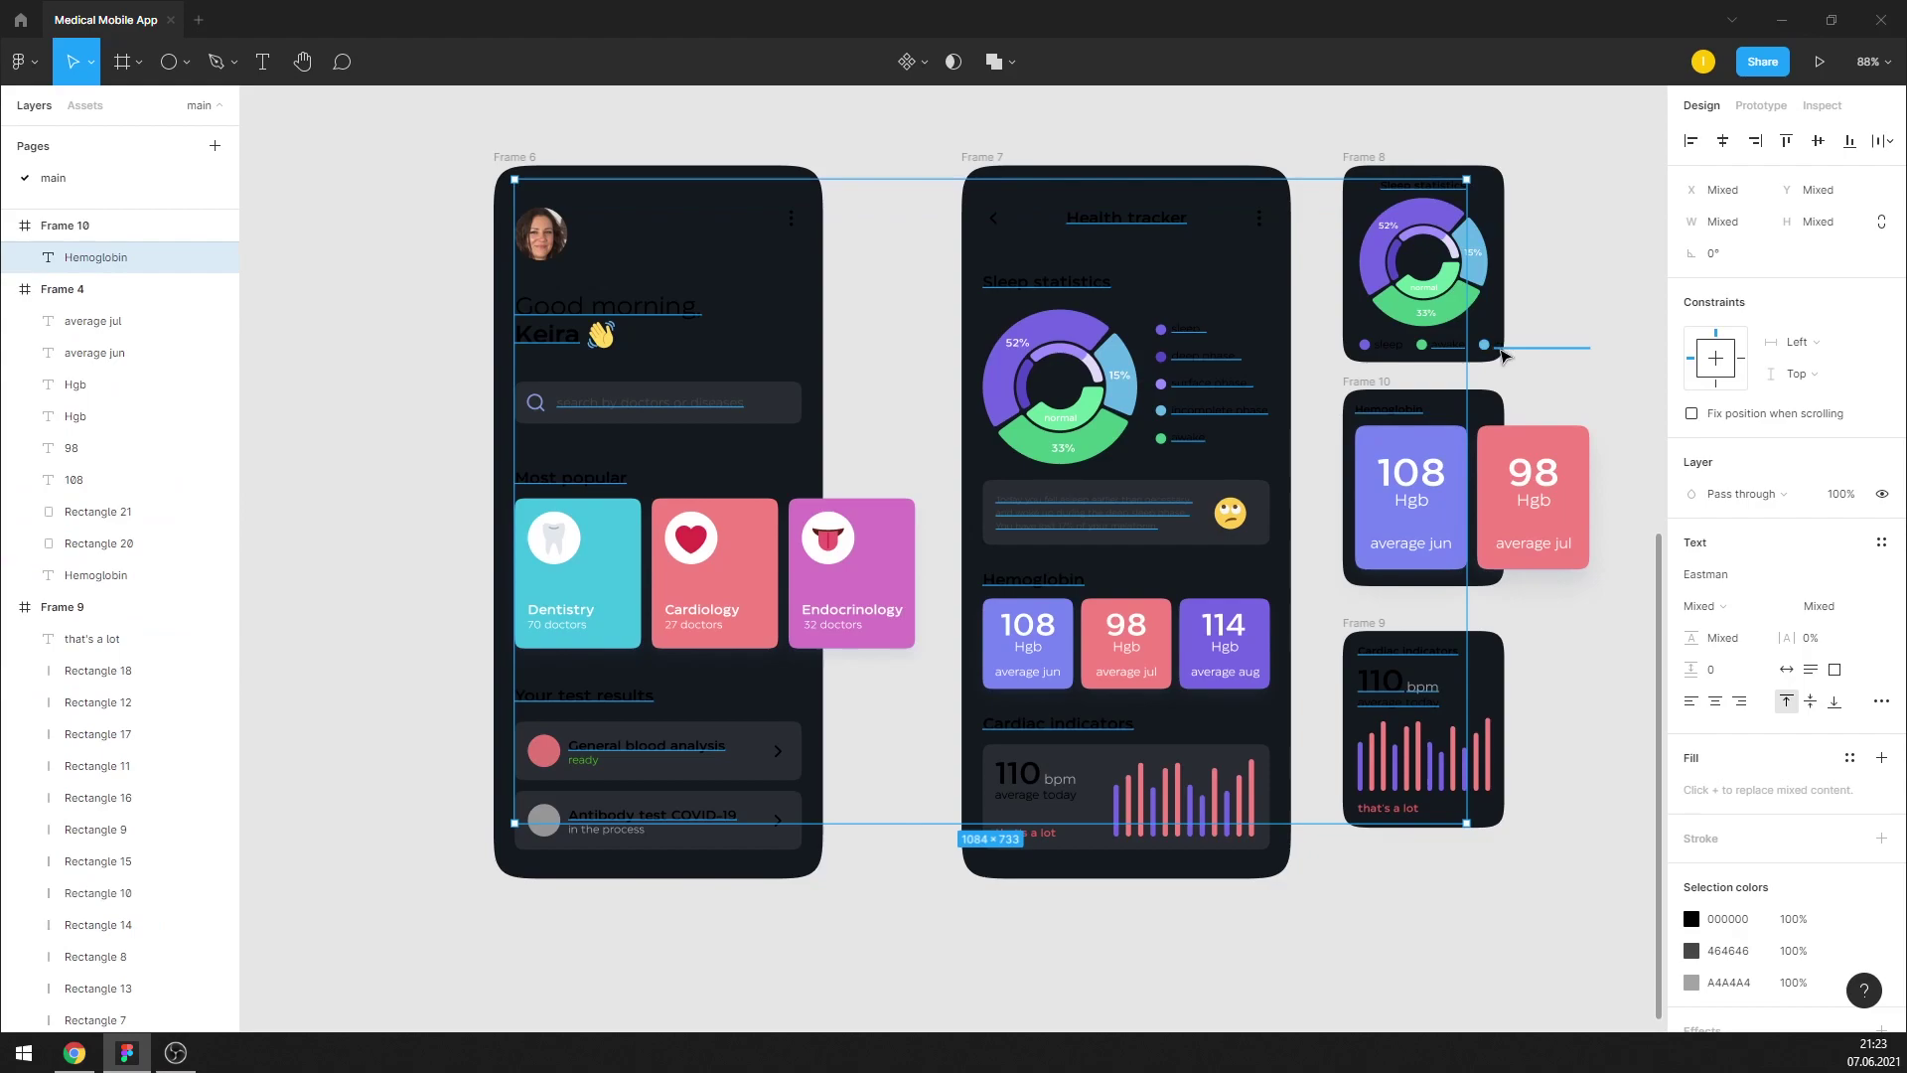
left_click(1502, 350, "shift")
left_click(1388, 345, "shift")
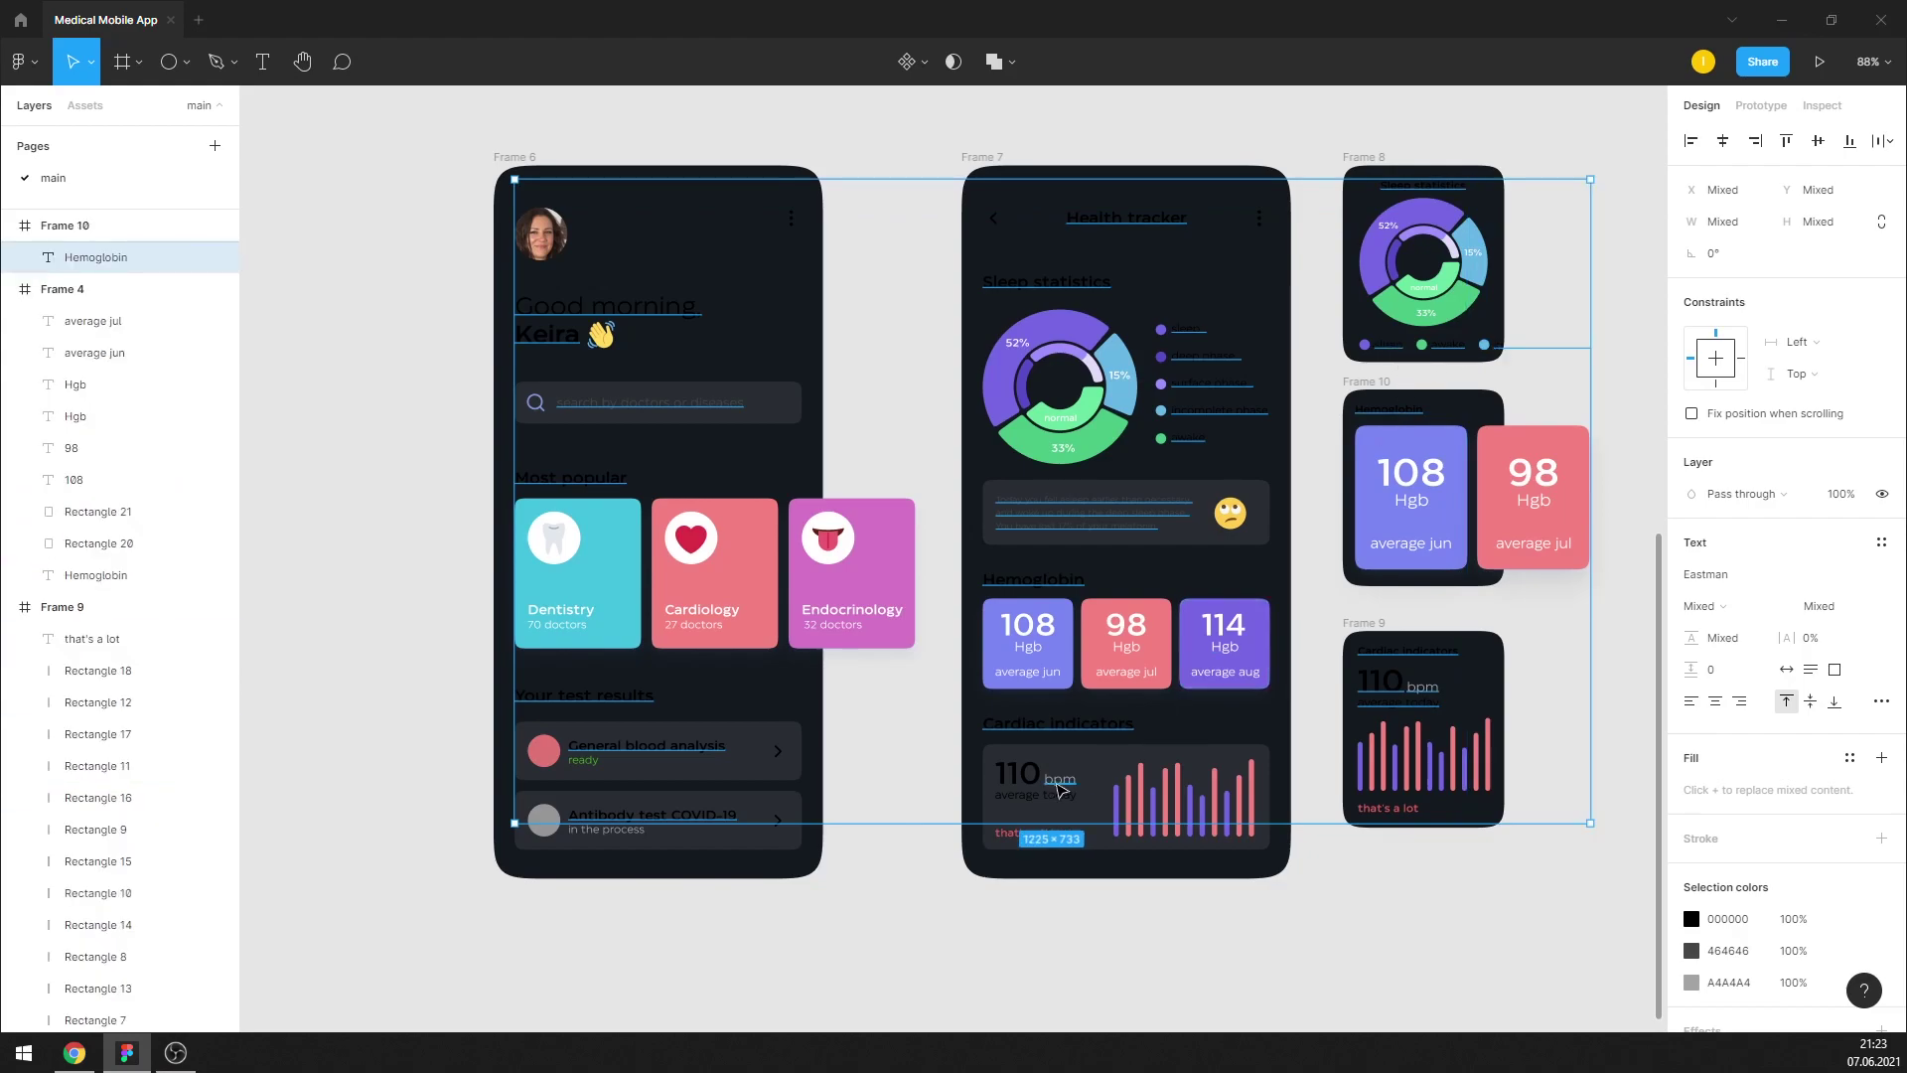
left_click(1023, 782, "shift")
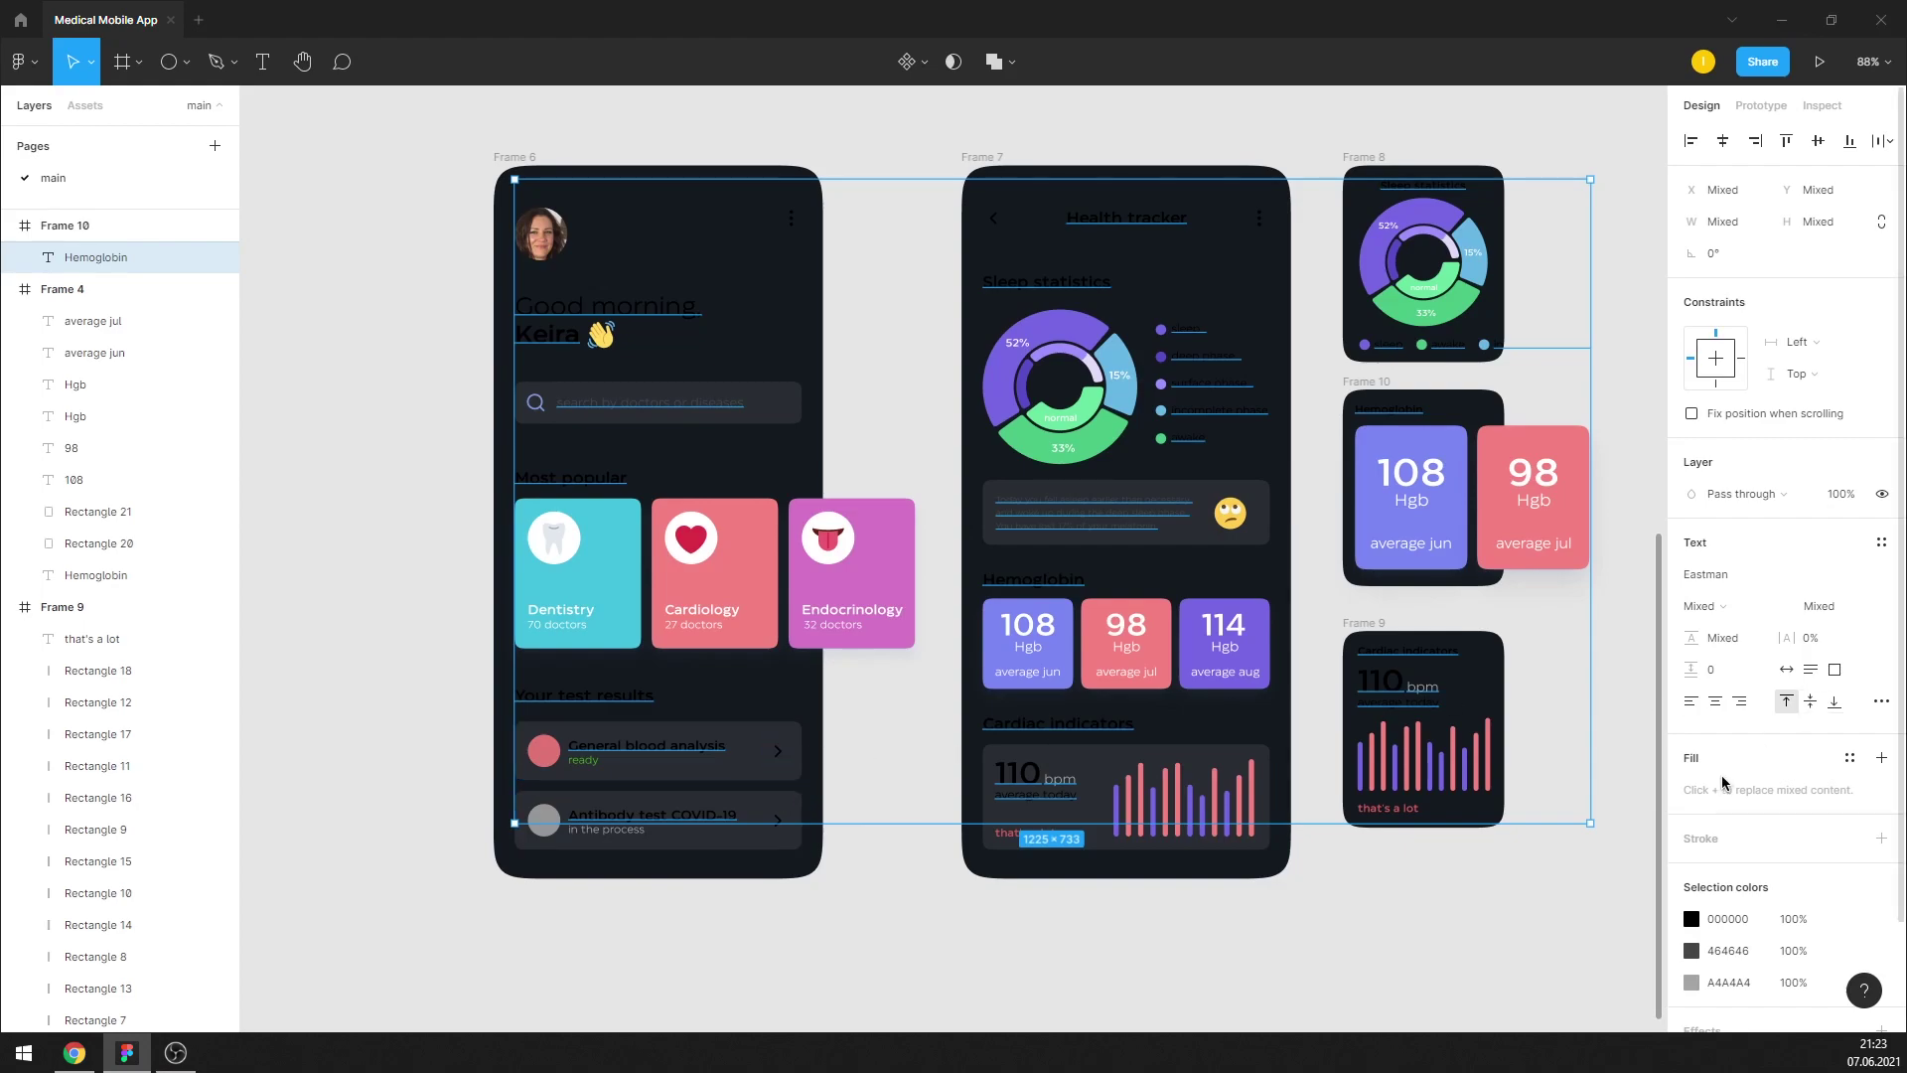
Recolour all selected texts from FFFFFF toned down to light grey
left_click(1881, 757)
left_click(1691, 789)
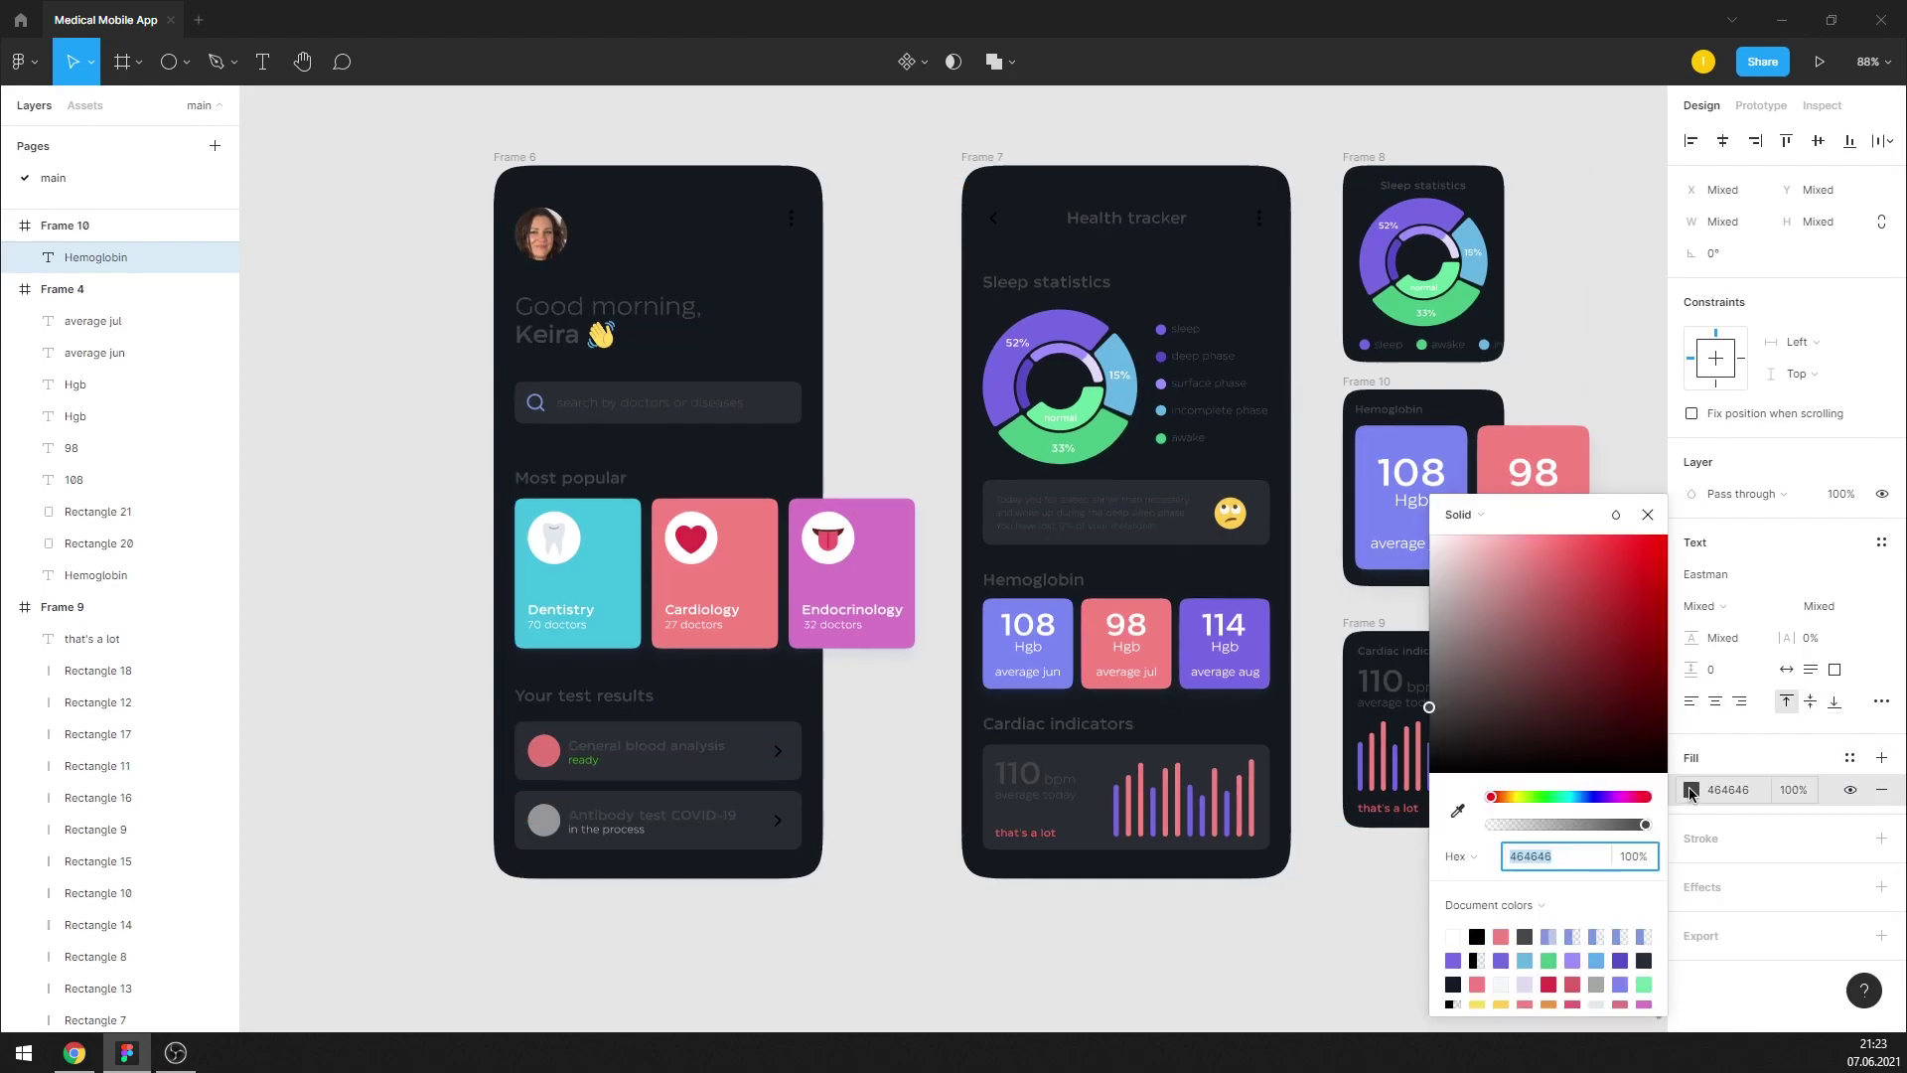
type("ffffff")
key("Return")
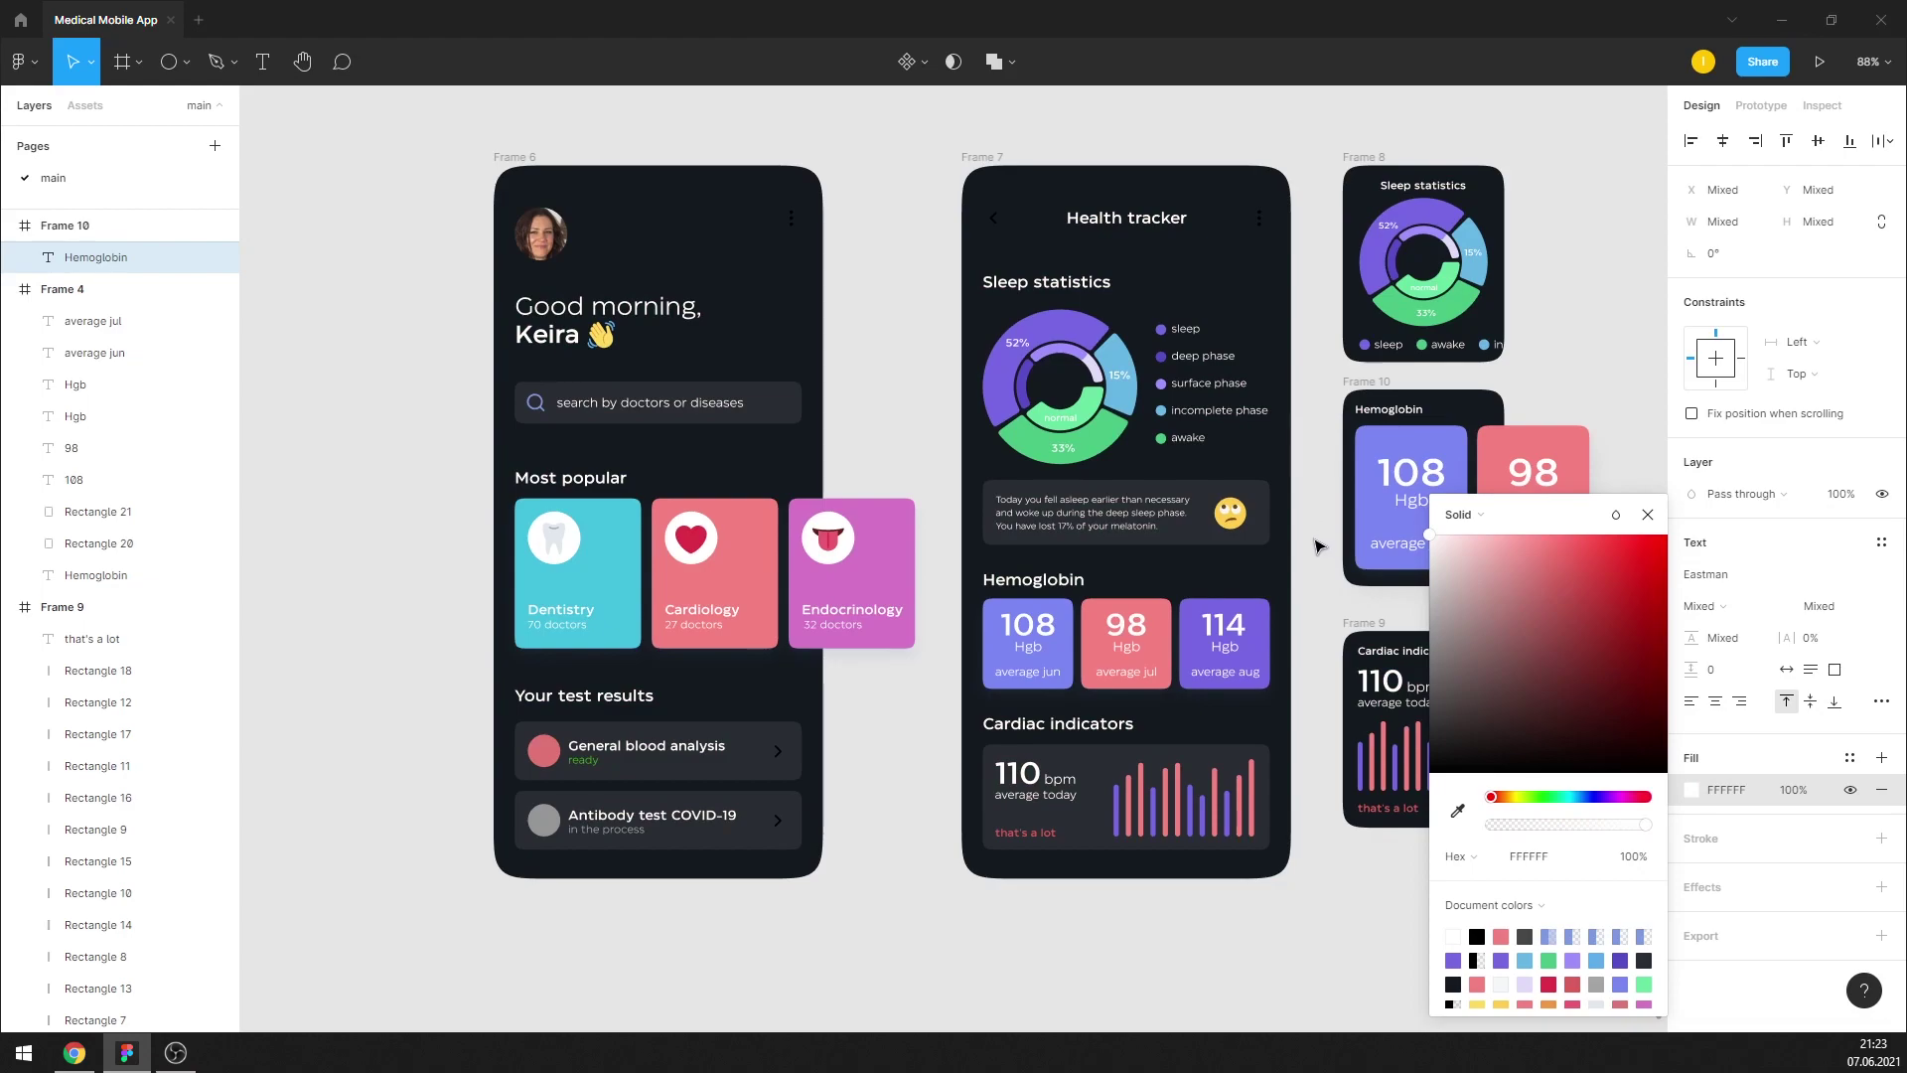
mouse_move(1314, 539)
left_mouse_down()
mouse_move(1307, 601)
mouse_move(1292, 586)
left_mouse_up()
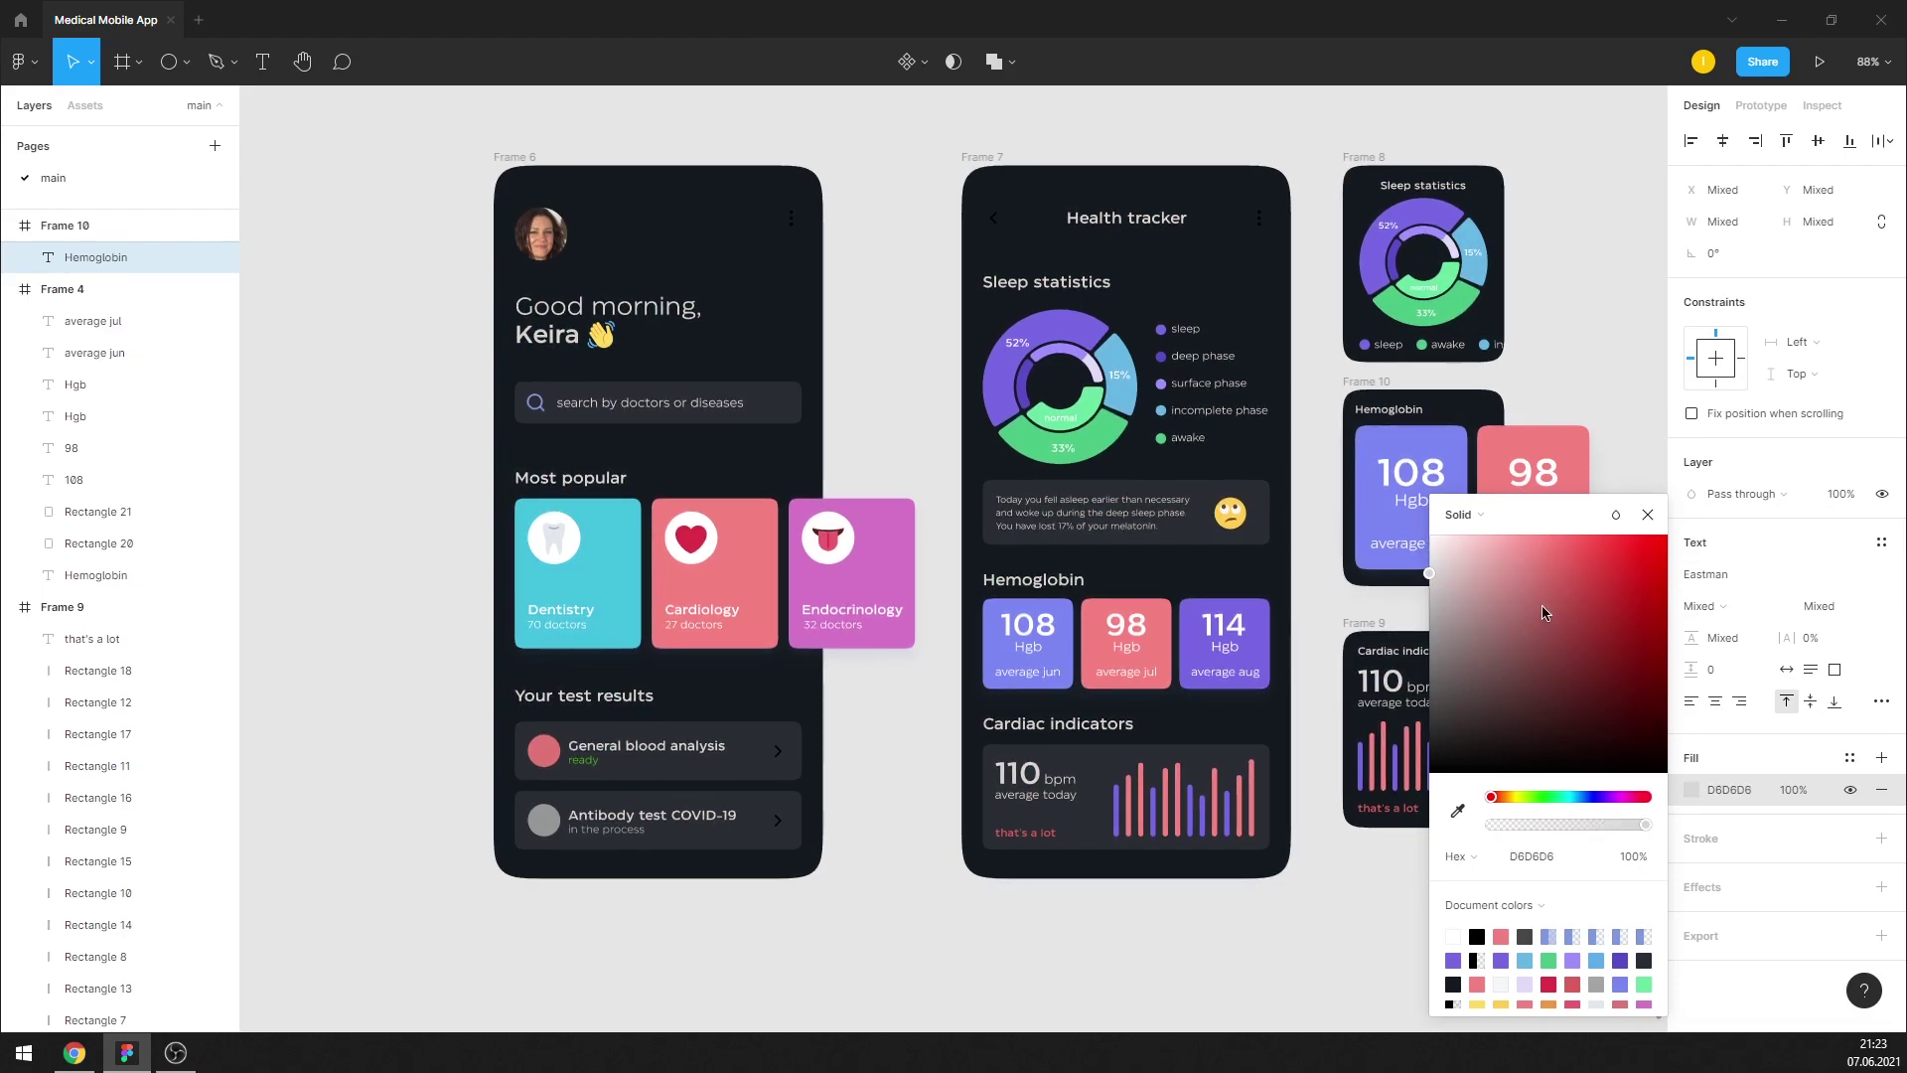
left_click(1647, 515)
left_click(1628, 438)
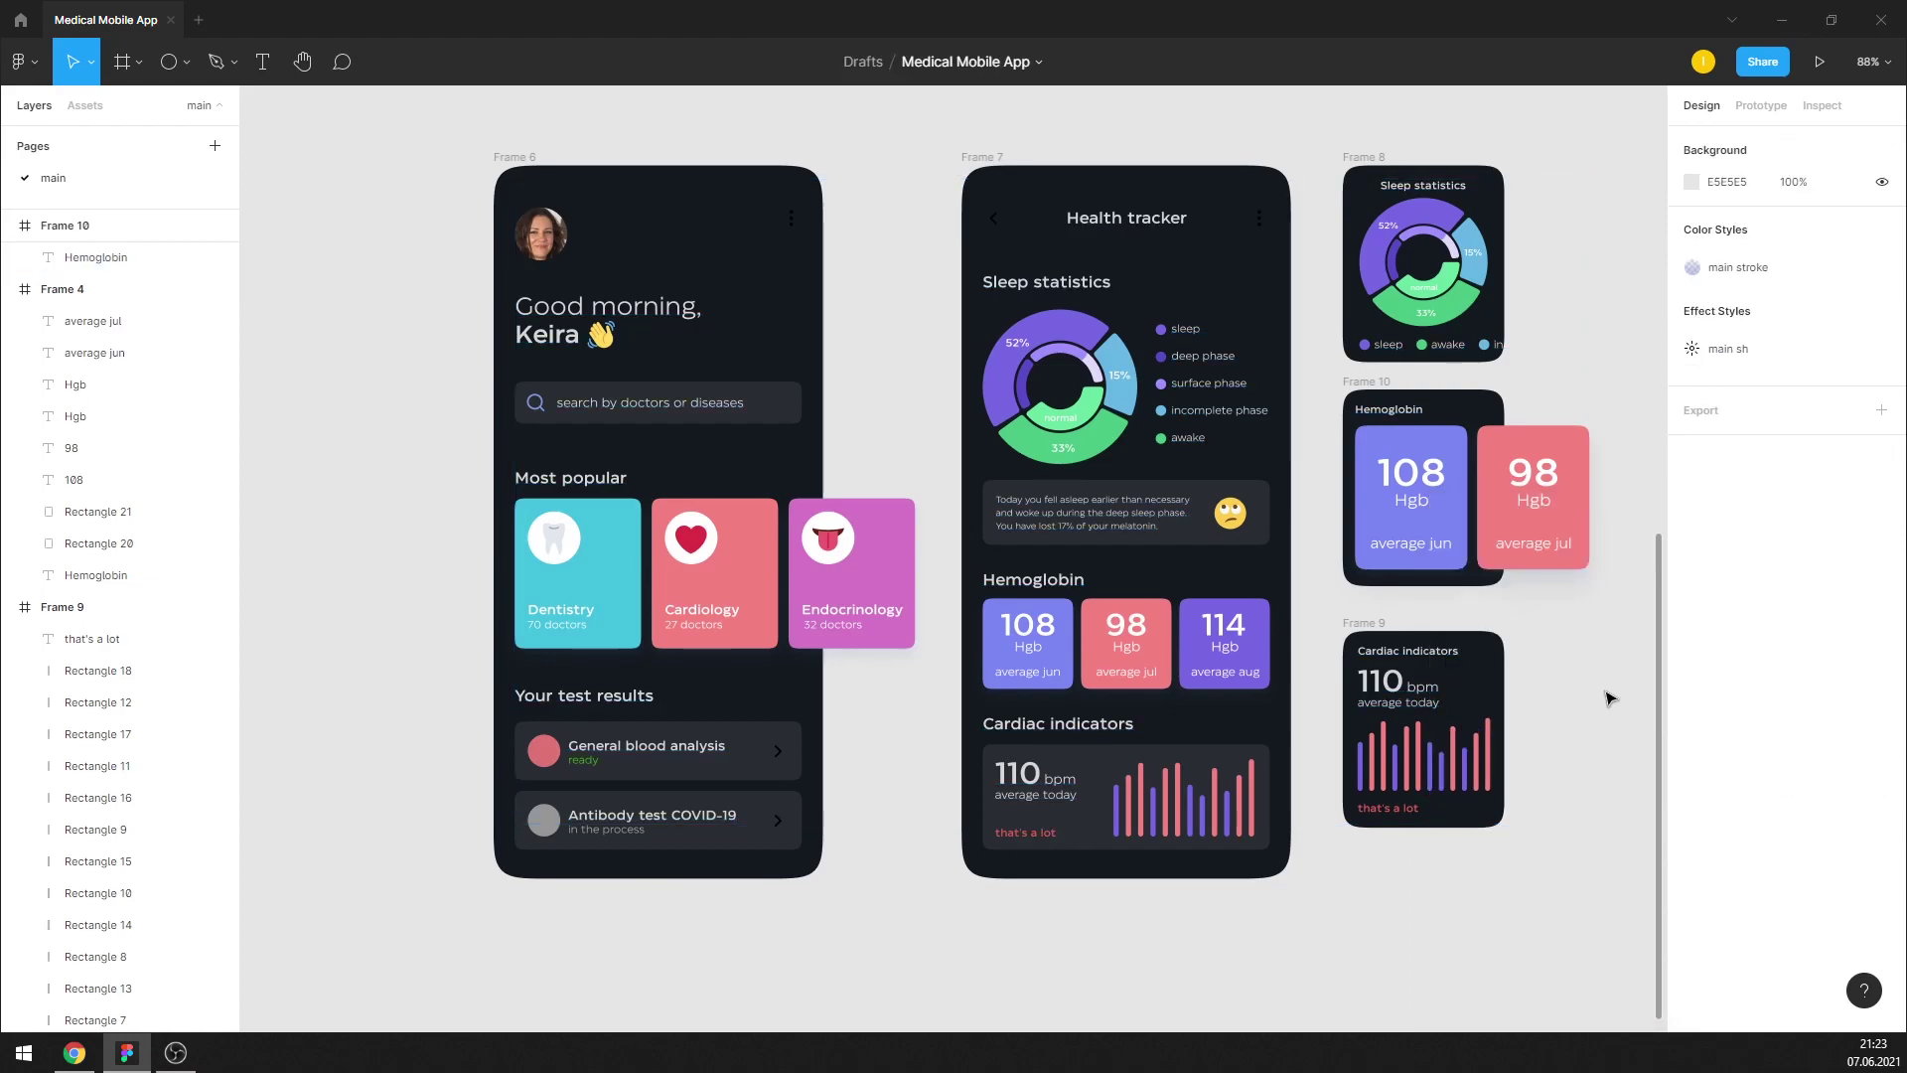
Select the back arrow icon and Sleep statistics heading in the Health tracker frame
scroll(1295, 699, "up", 5)
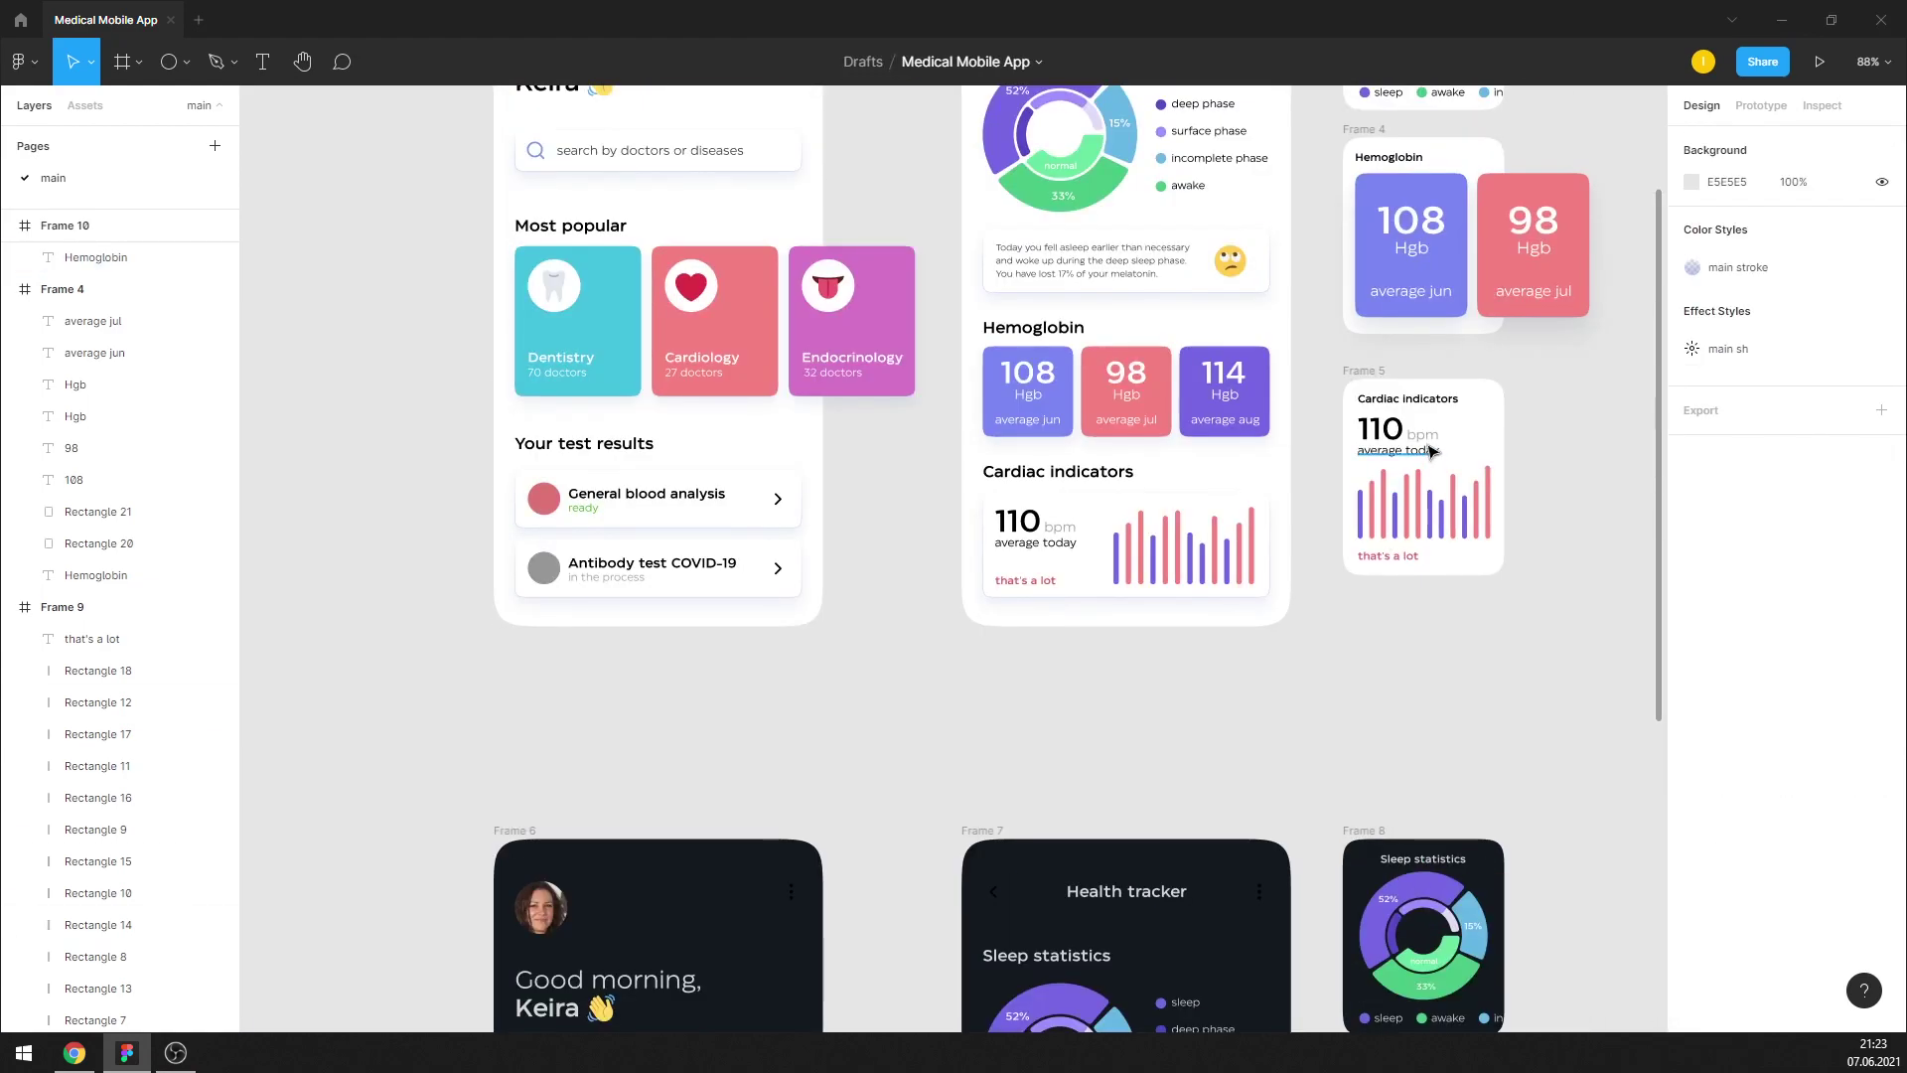
scroll(1219, 780, "down", 2)
scroll(1207, 782, "down", 2)
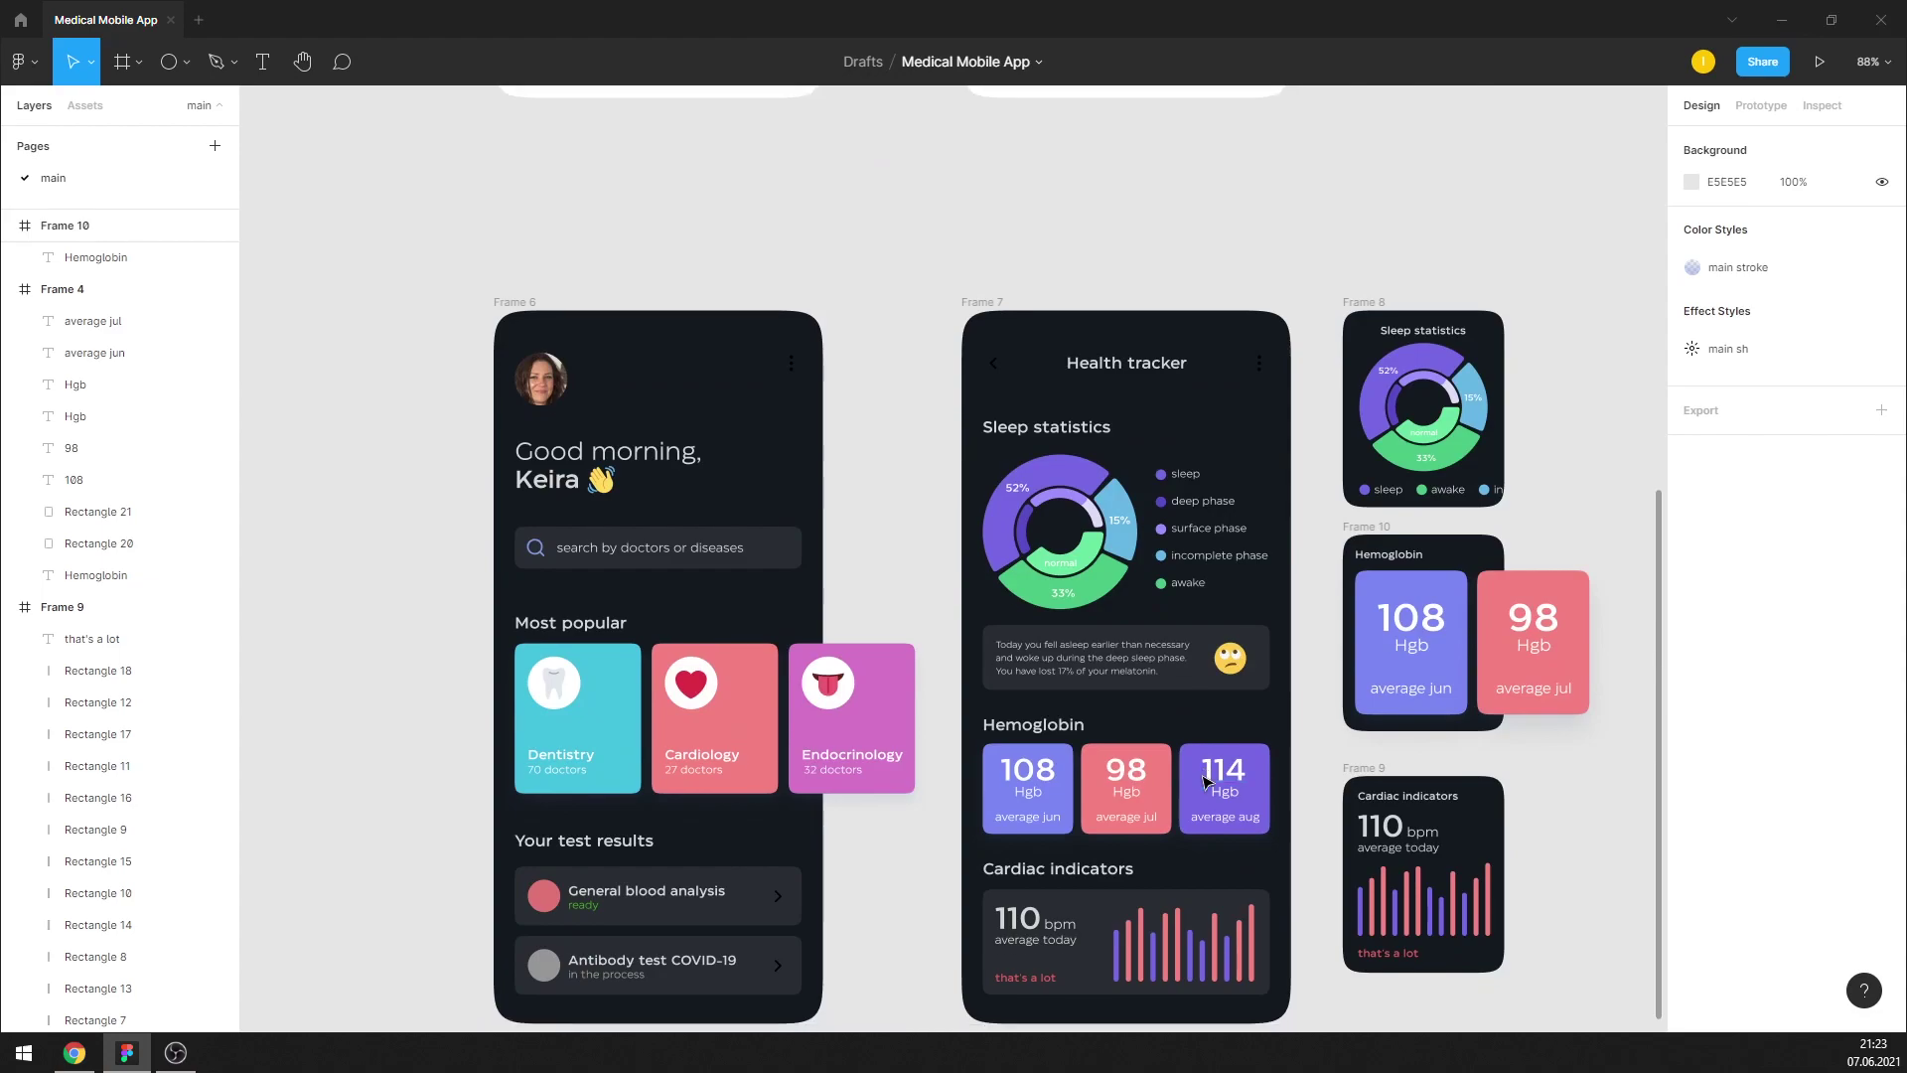
scroll(1218, 782, "down", 2)
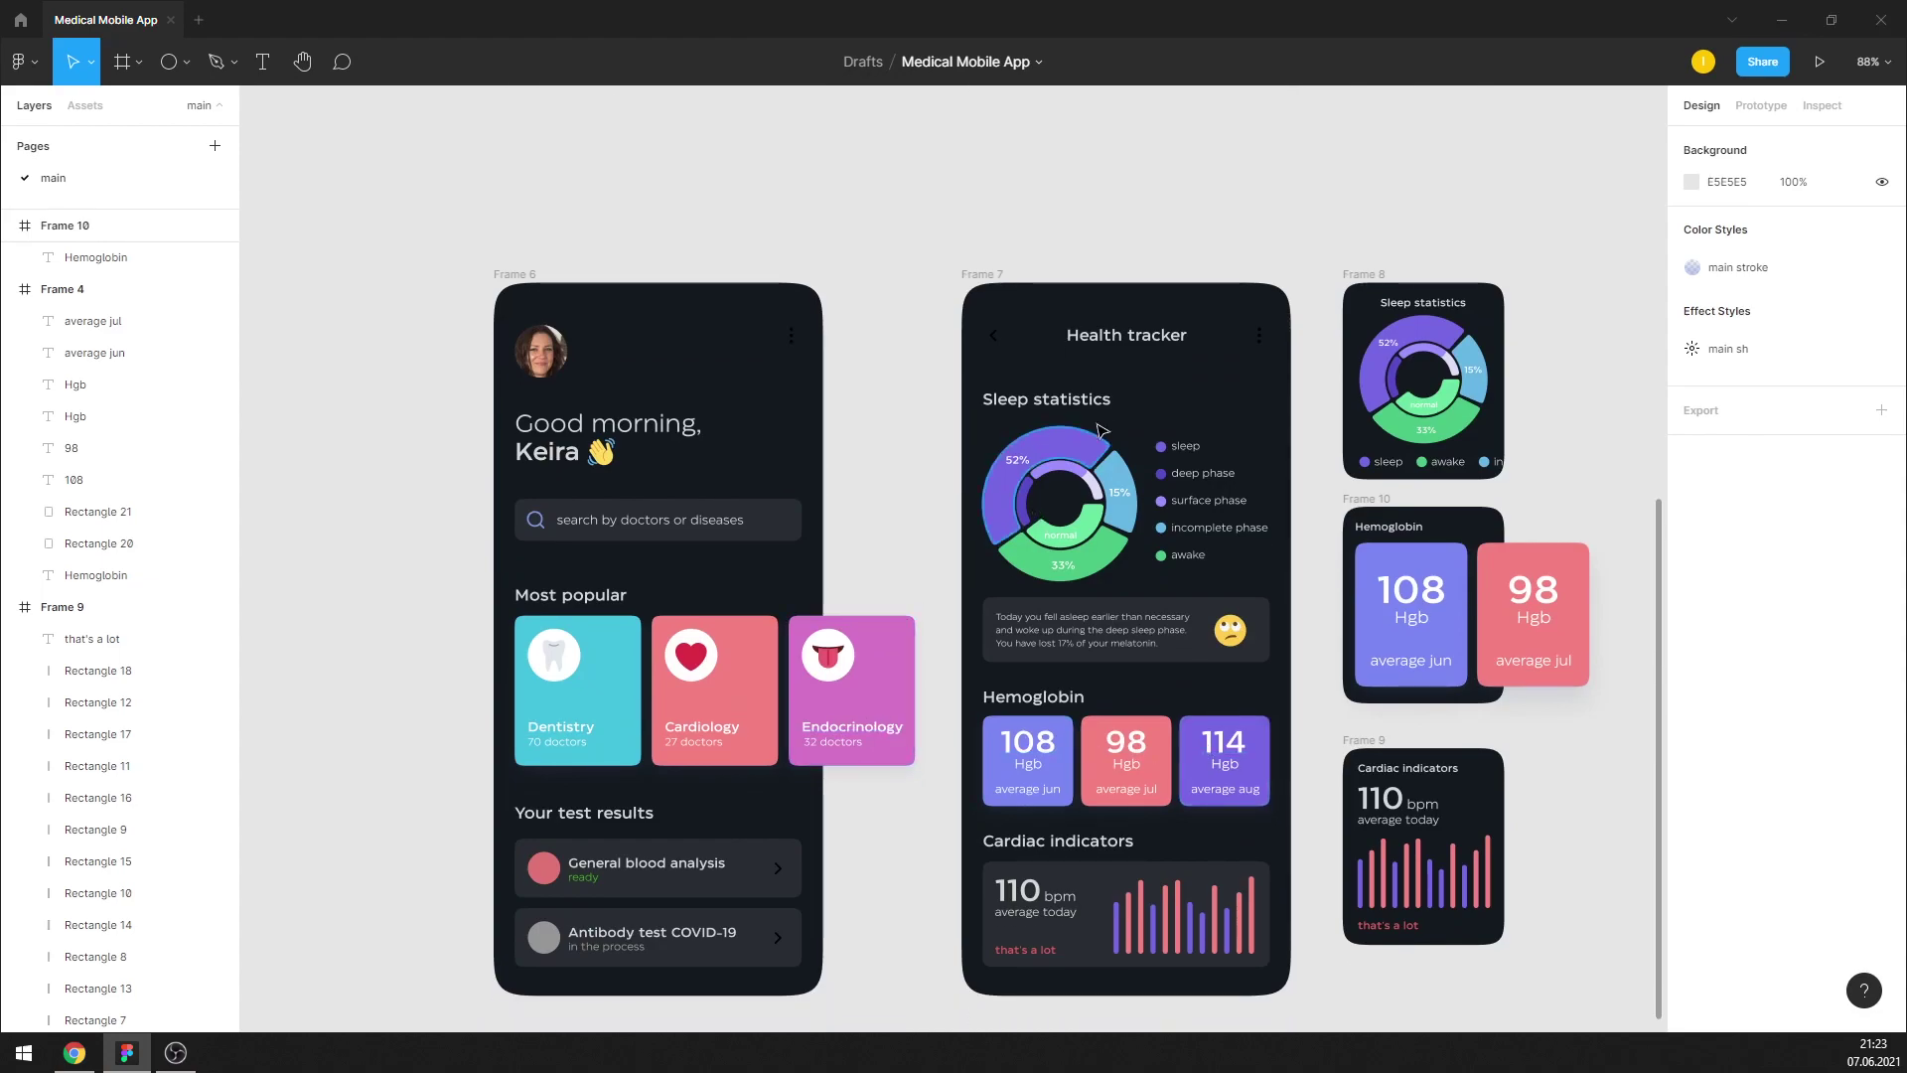
double_click(993, 335)
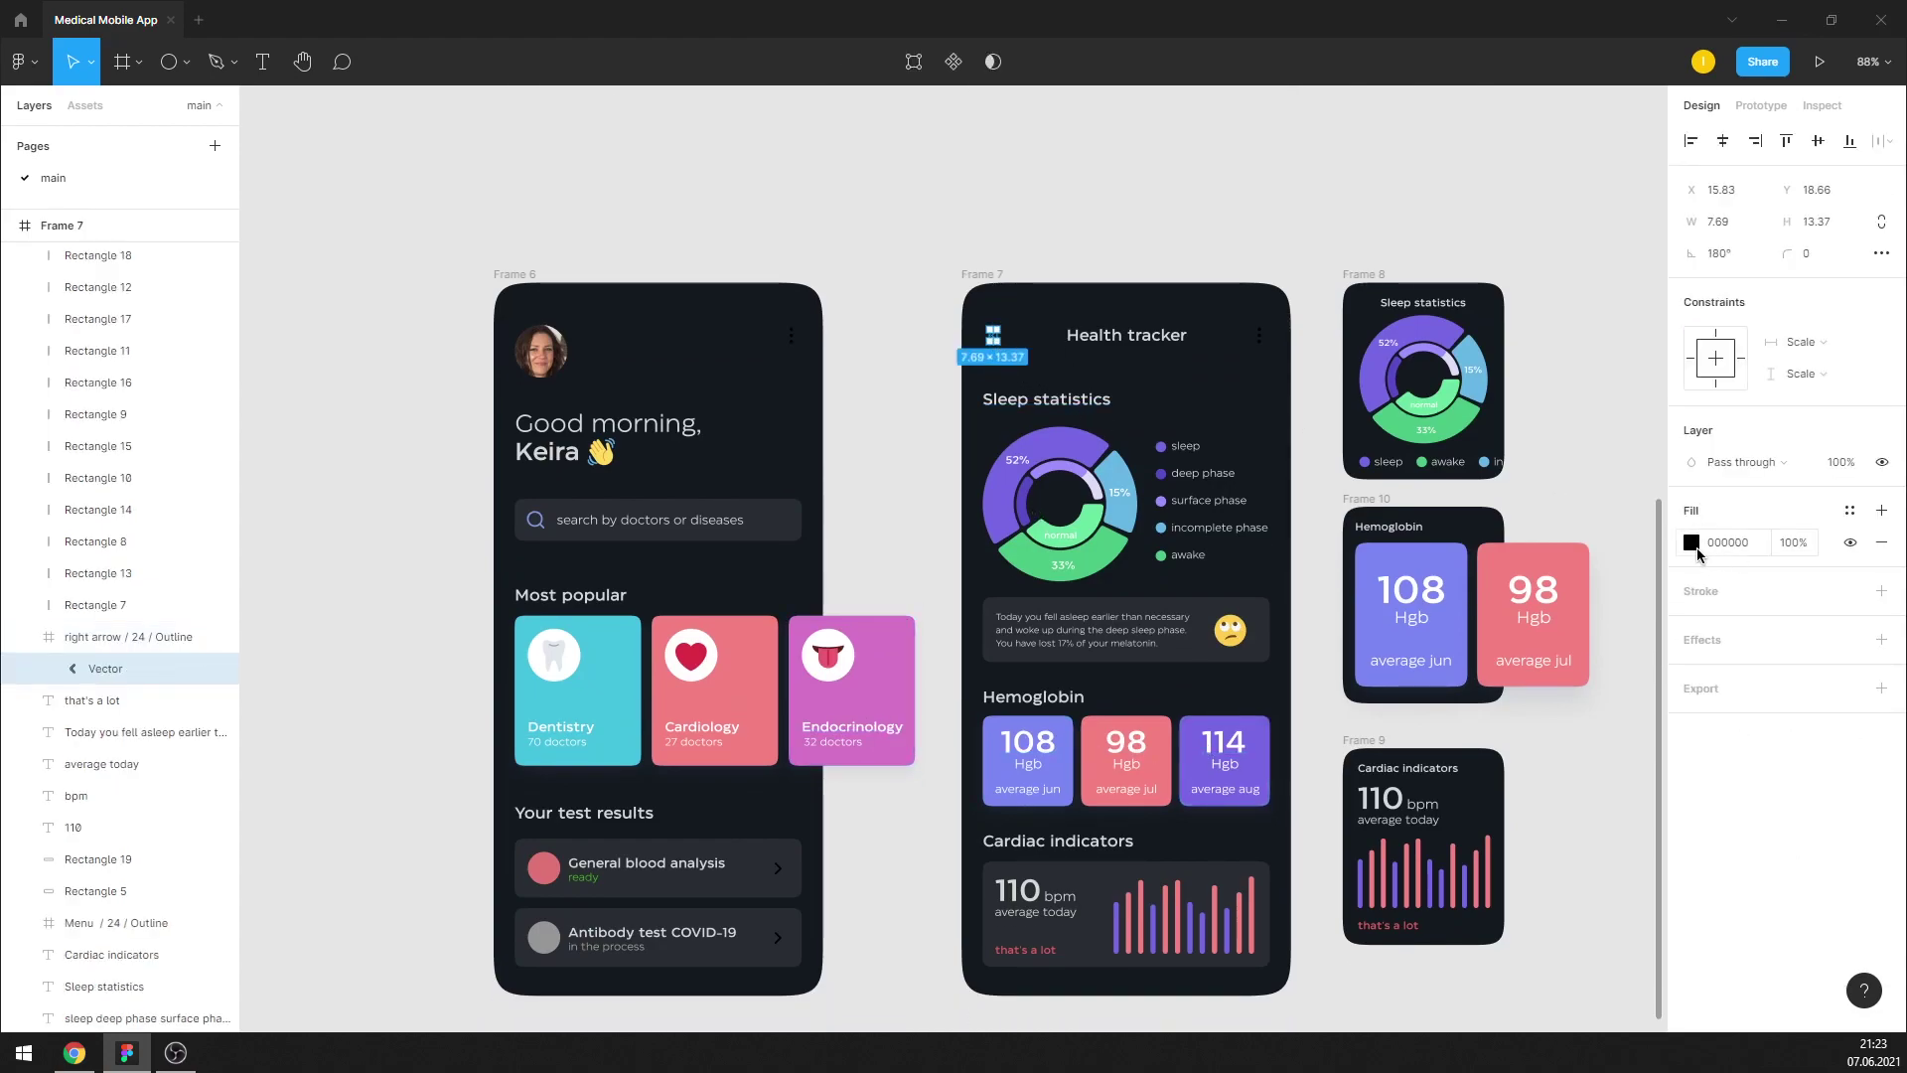
left_click(1048, 399)
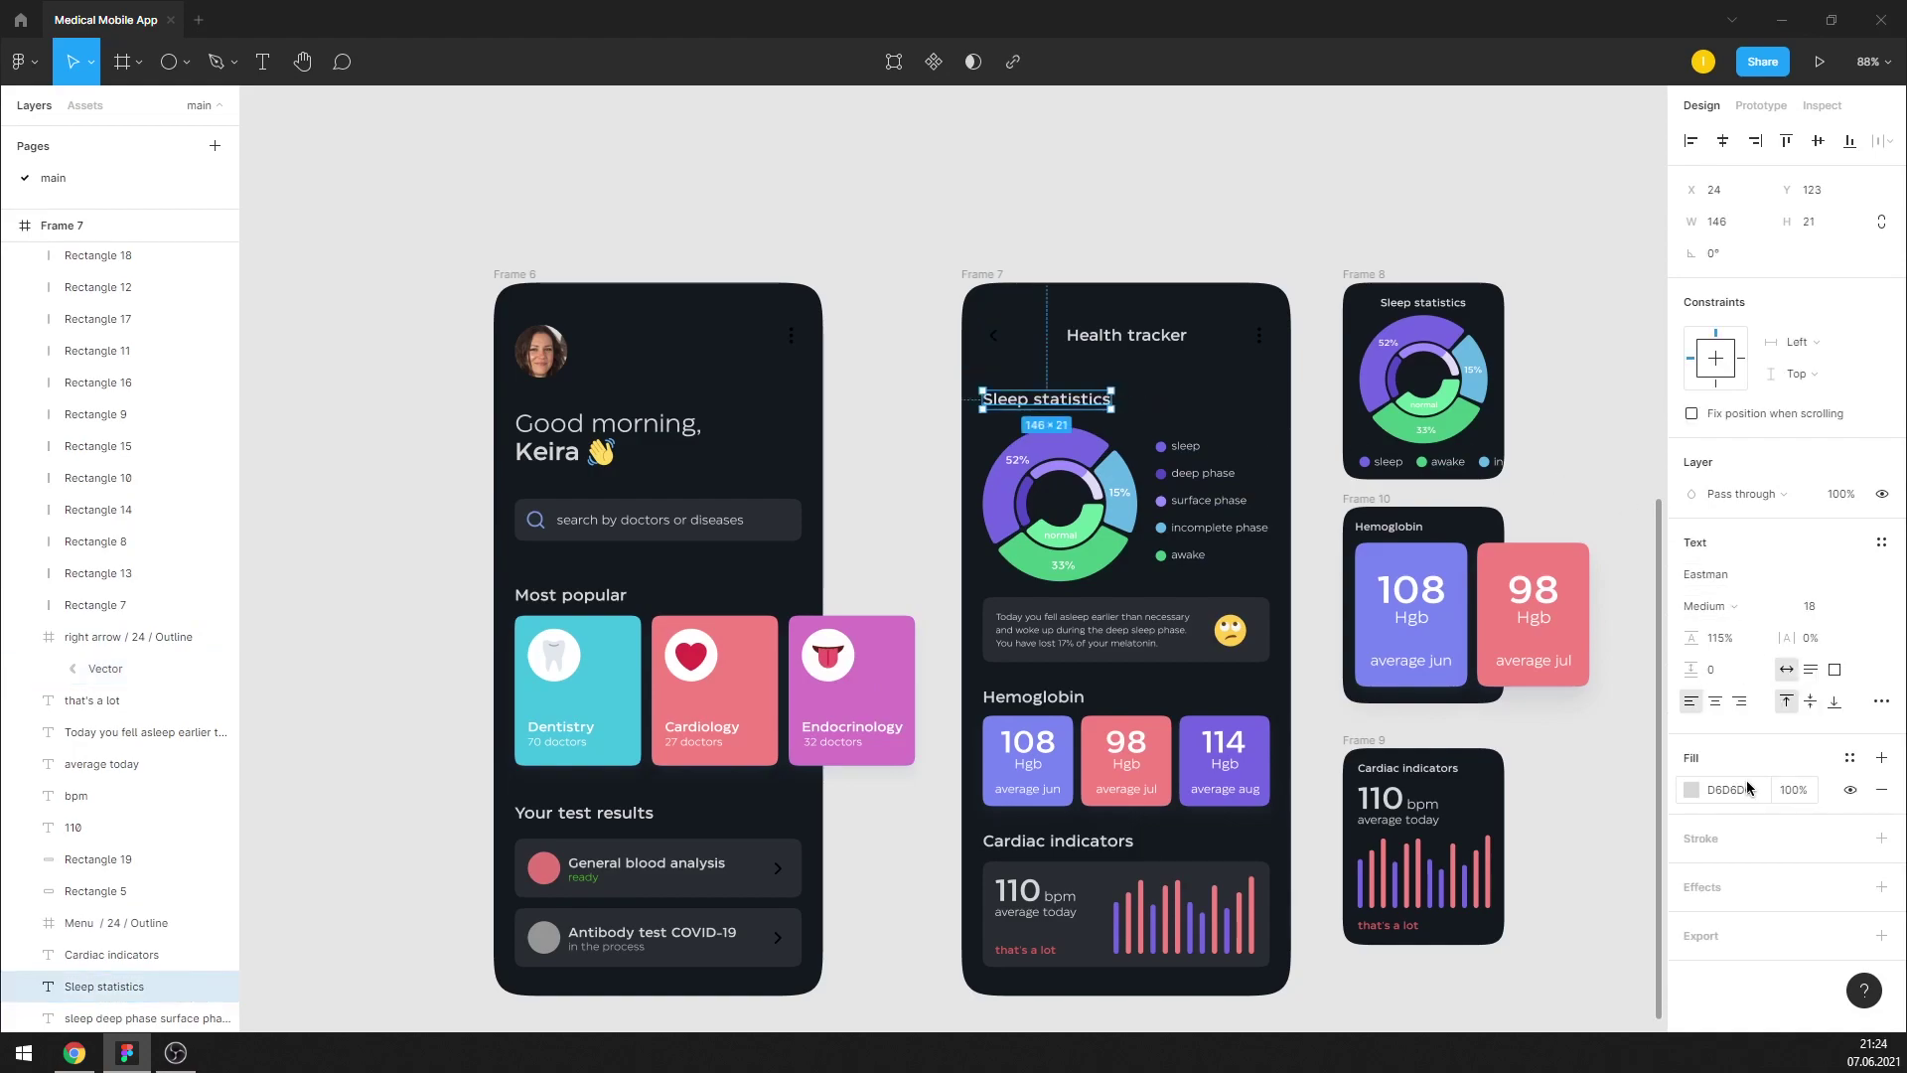
scroll(1212, 410, "up", 3, "ctrl")
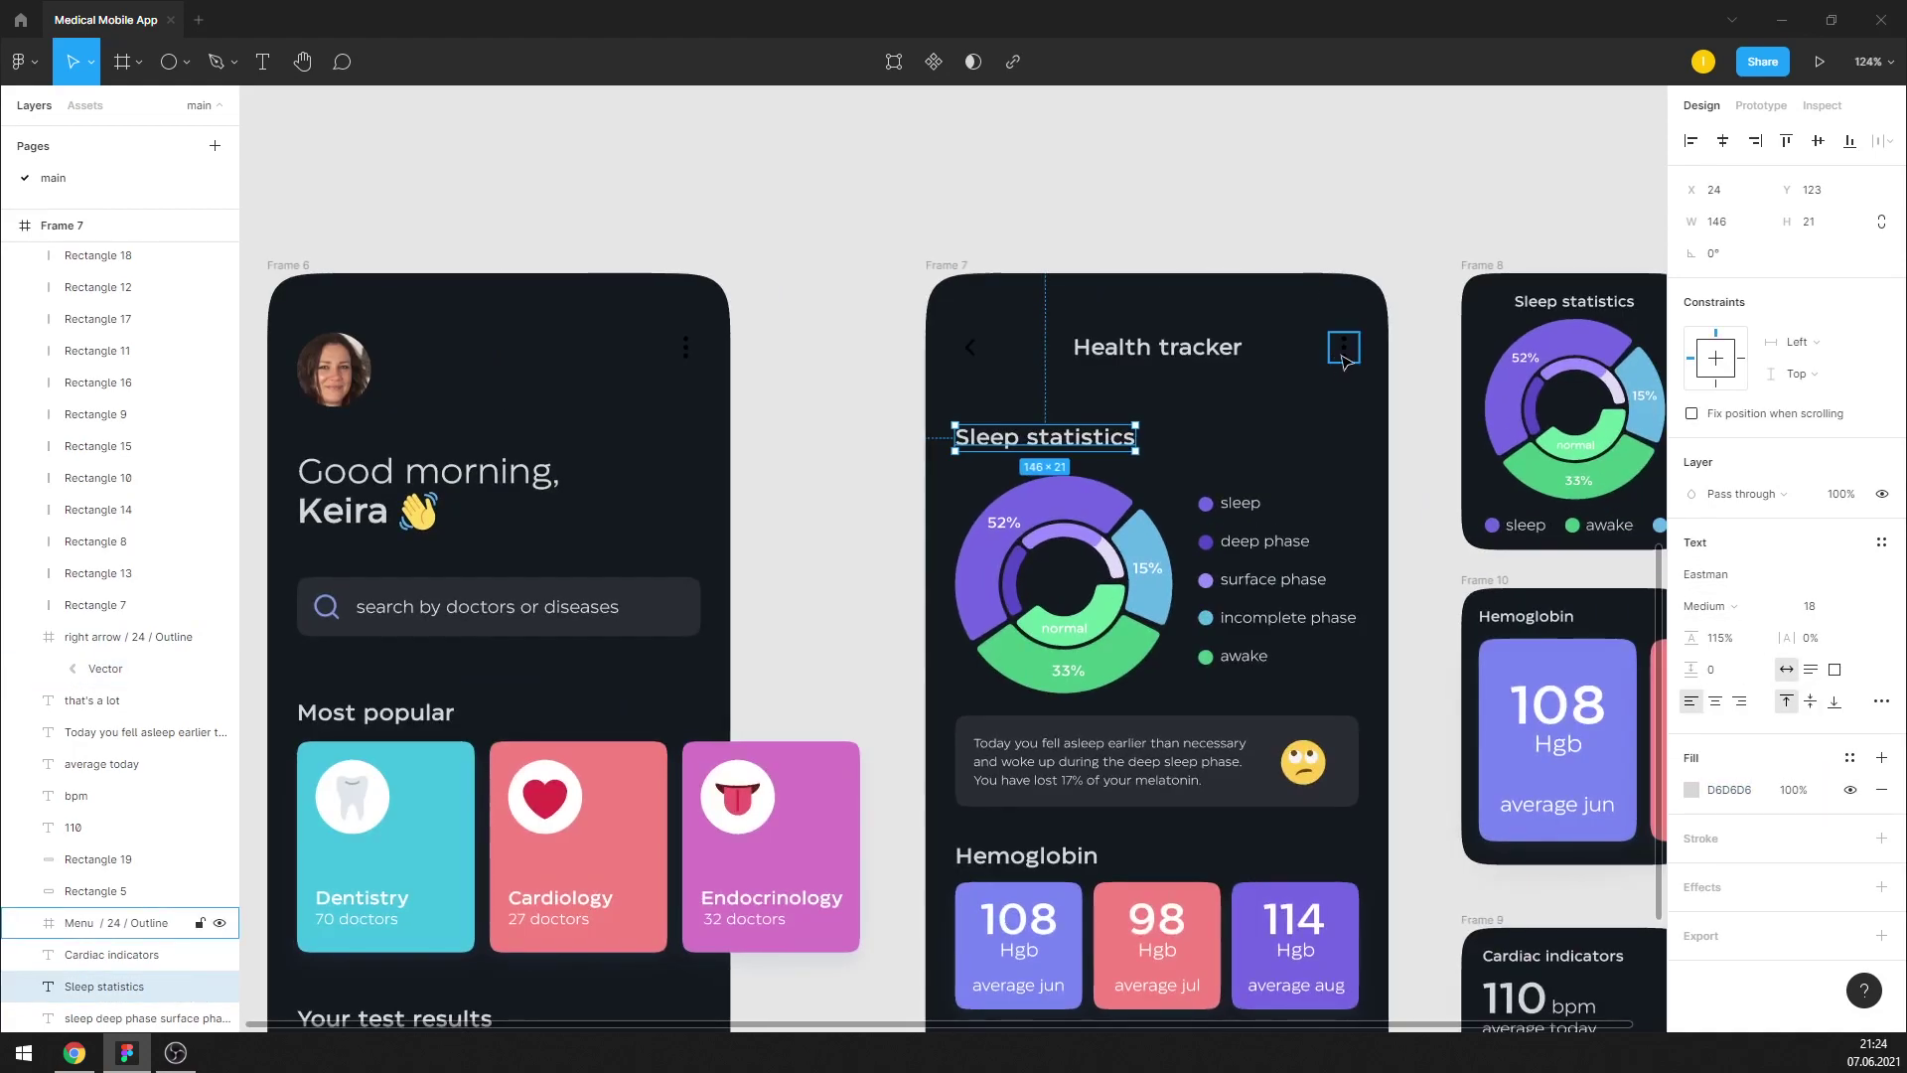
Recolour the Health tracker three-dot menu icon to D6D6D6 and edit the back arrow's fill
double_click(1344, 349)
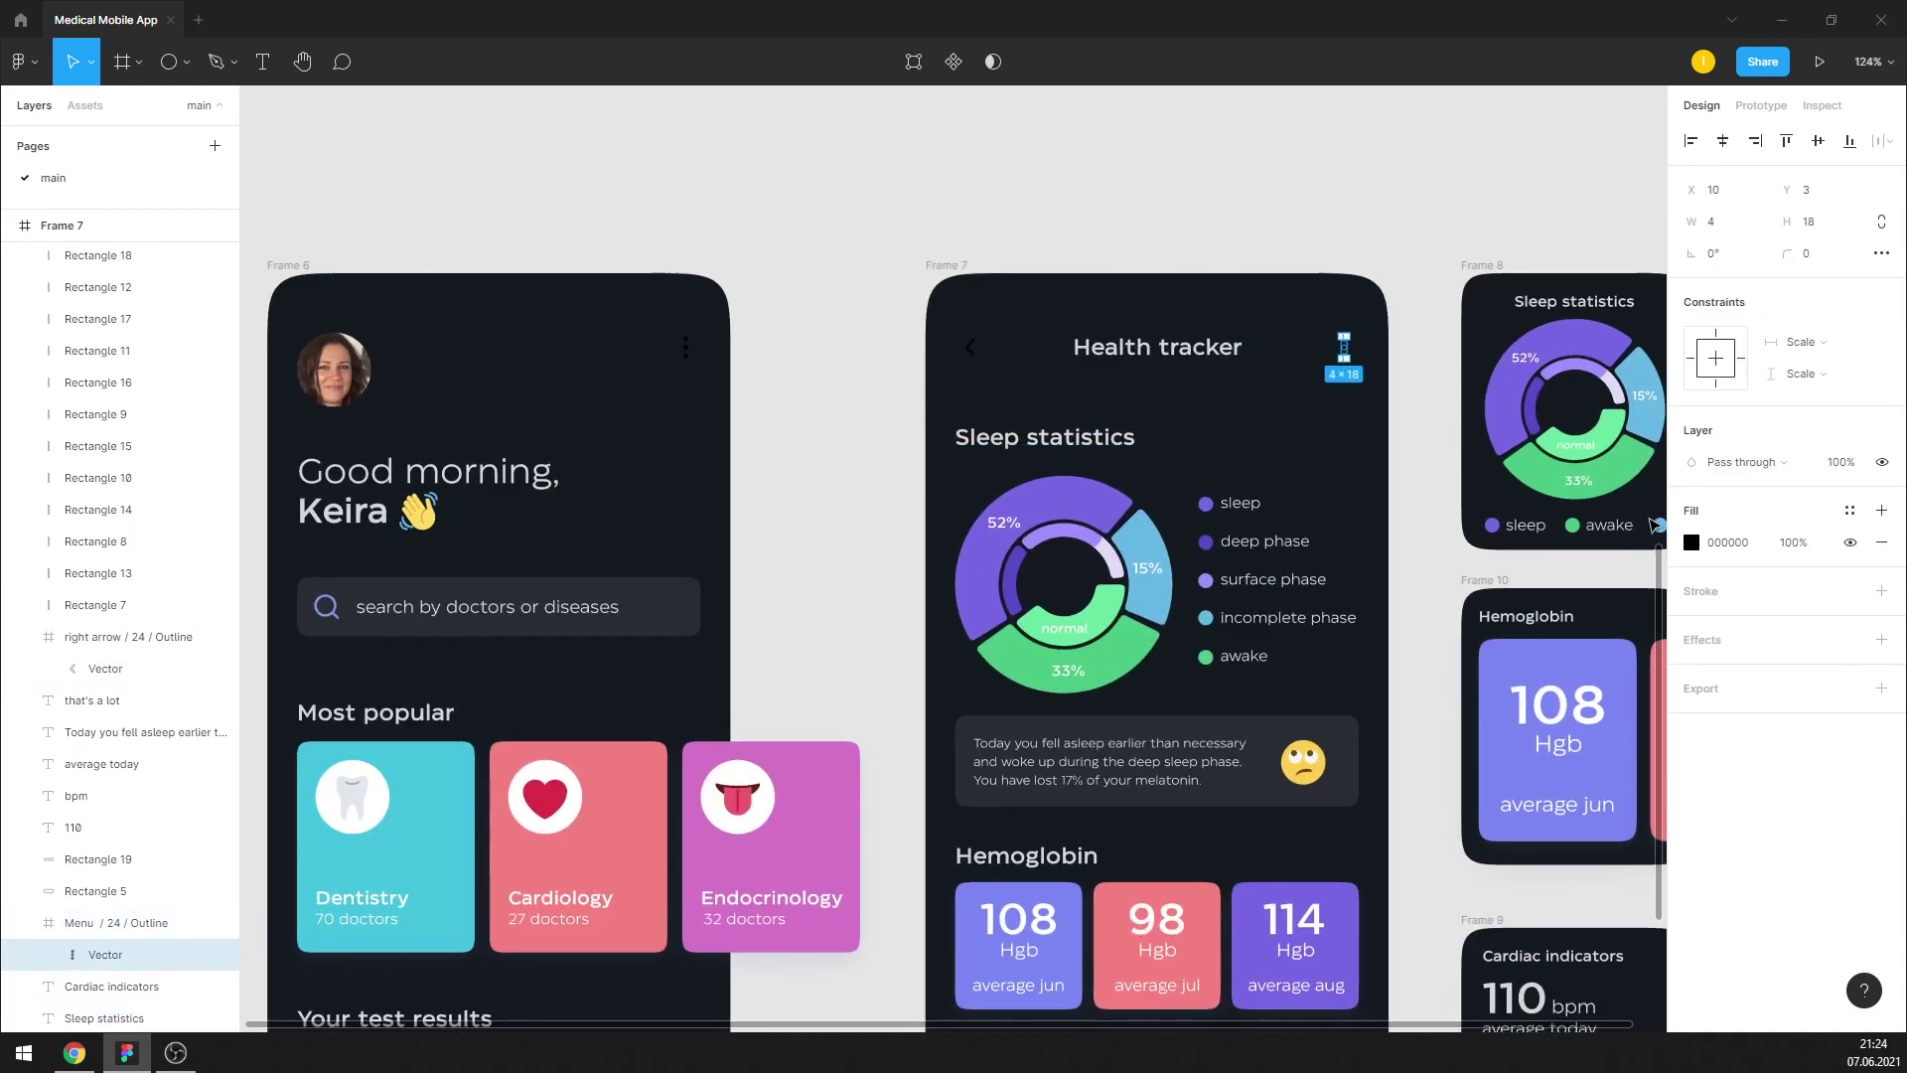
left_click(1730, 541)
type("D6D6D6")
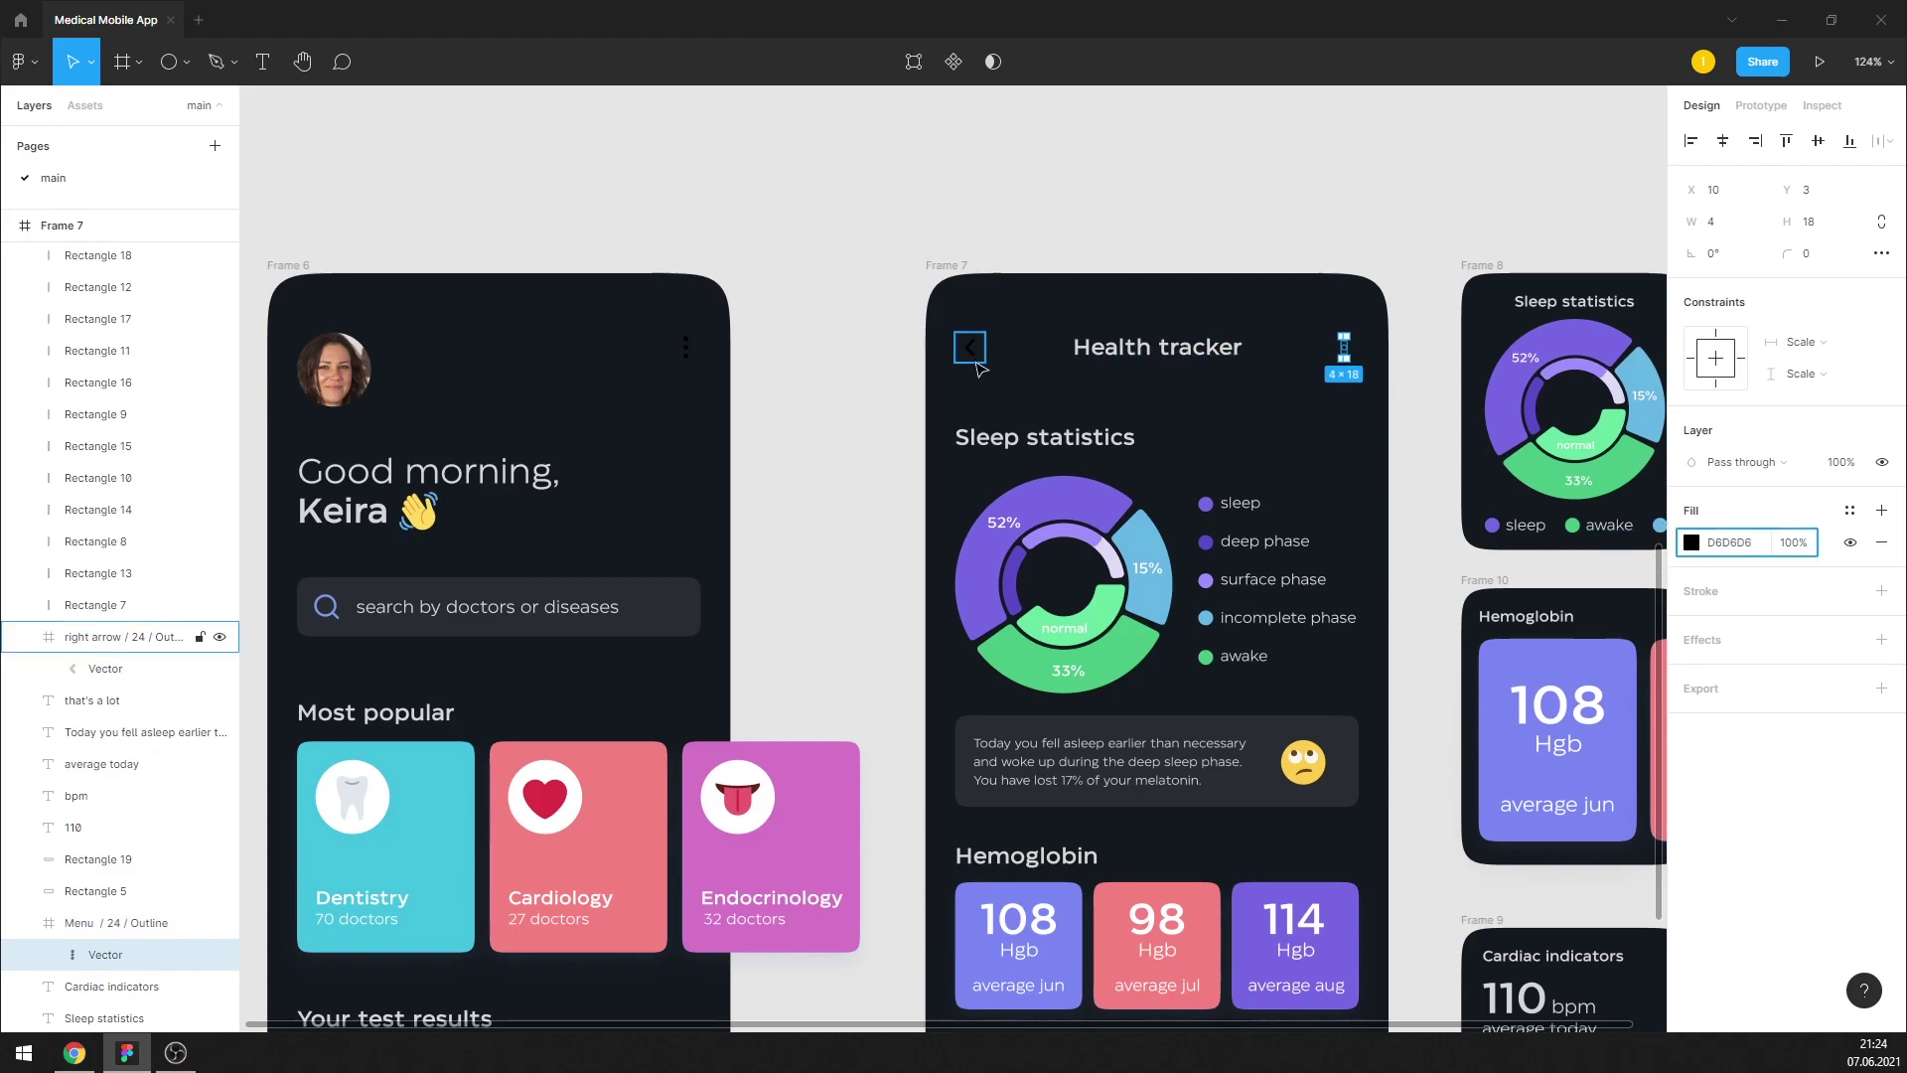
left_click(971, 358)
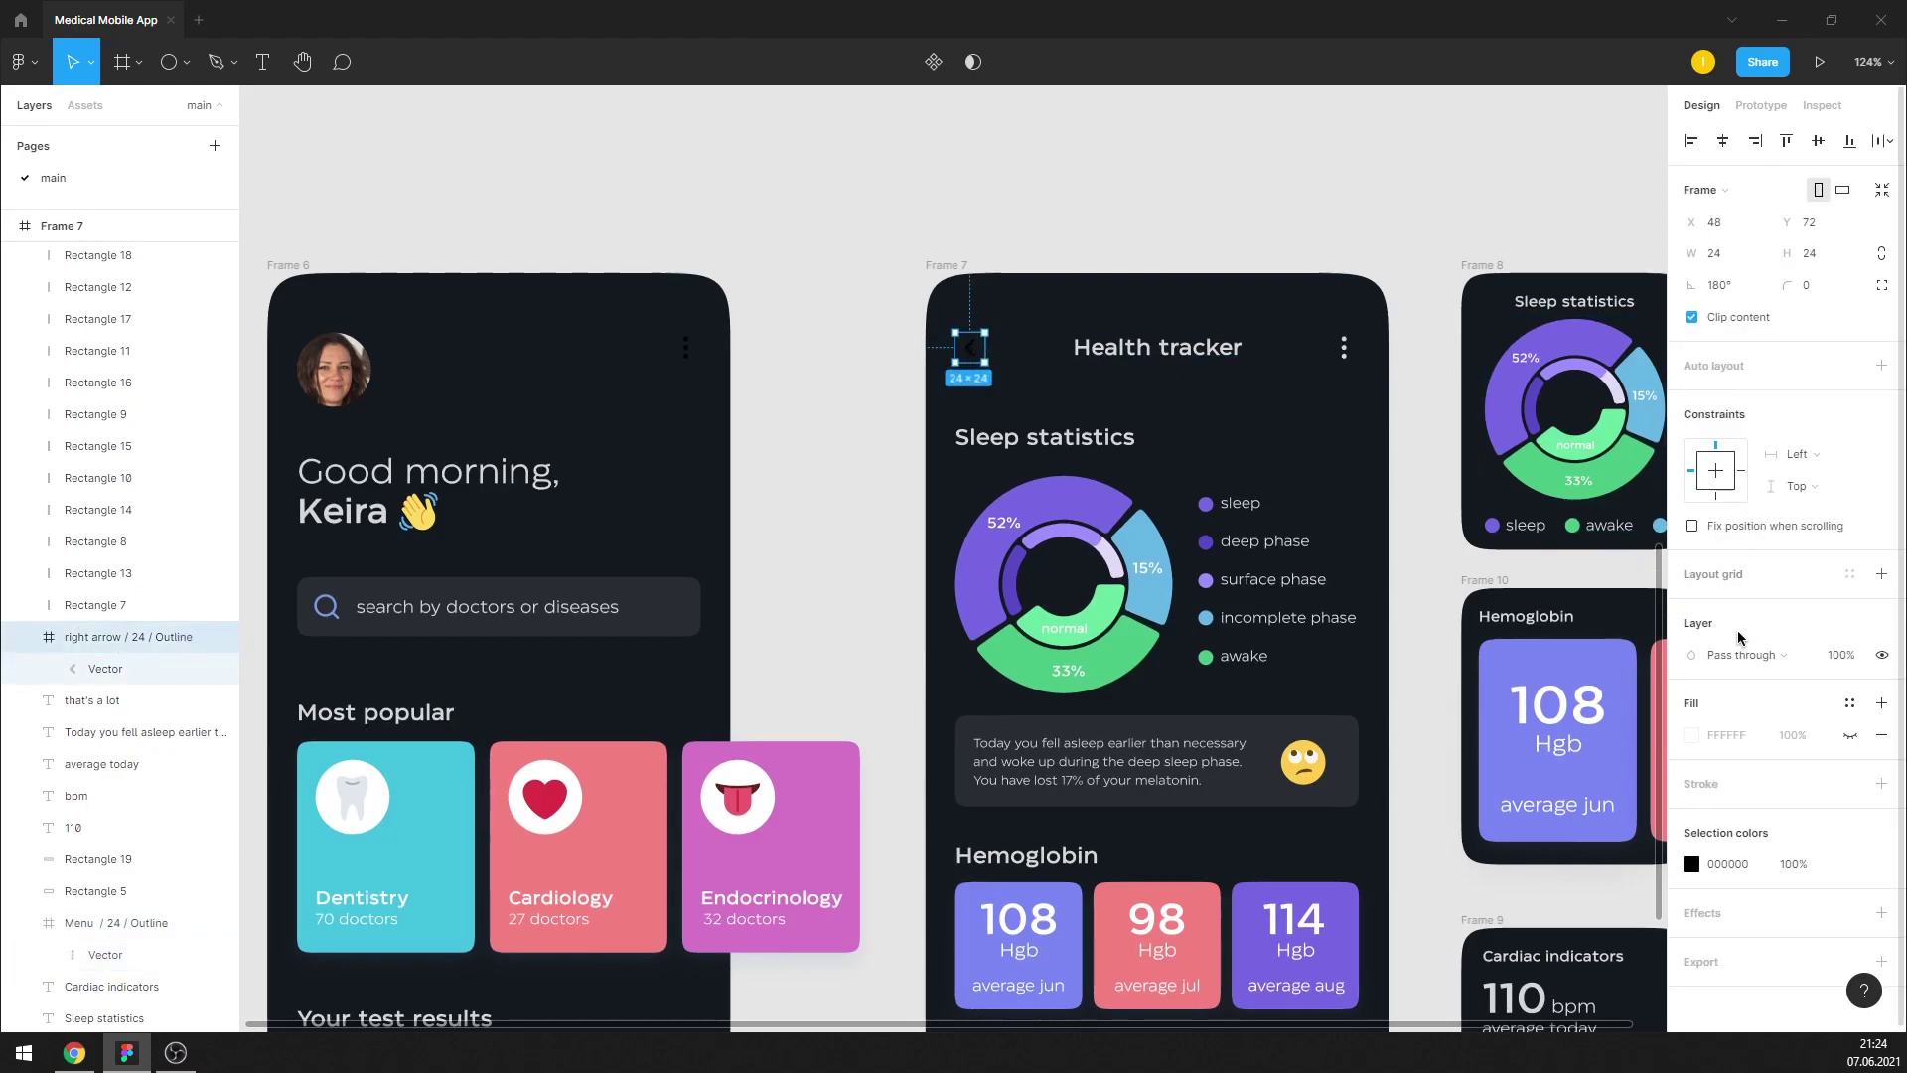
double_click(974, 355)
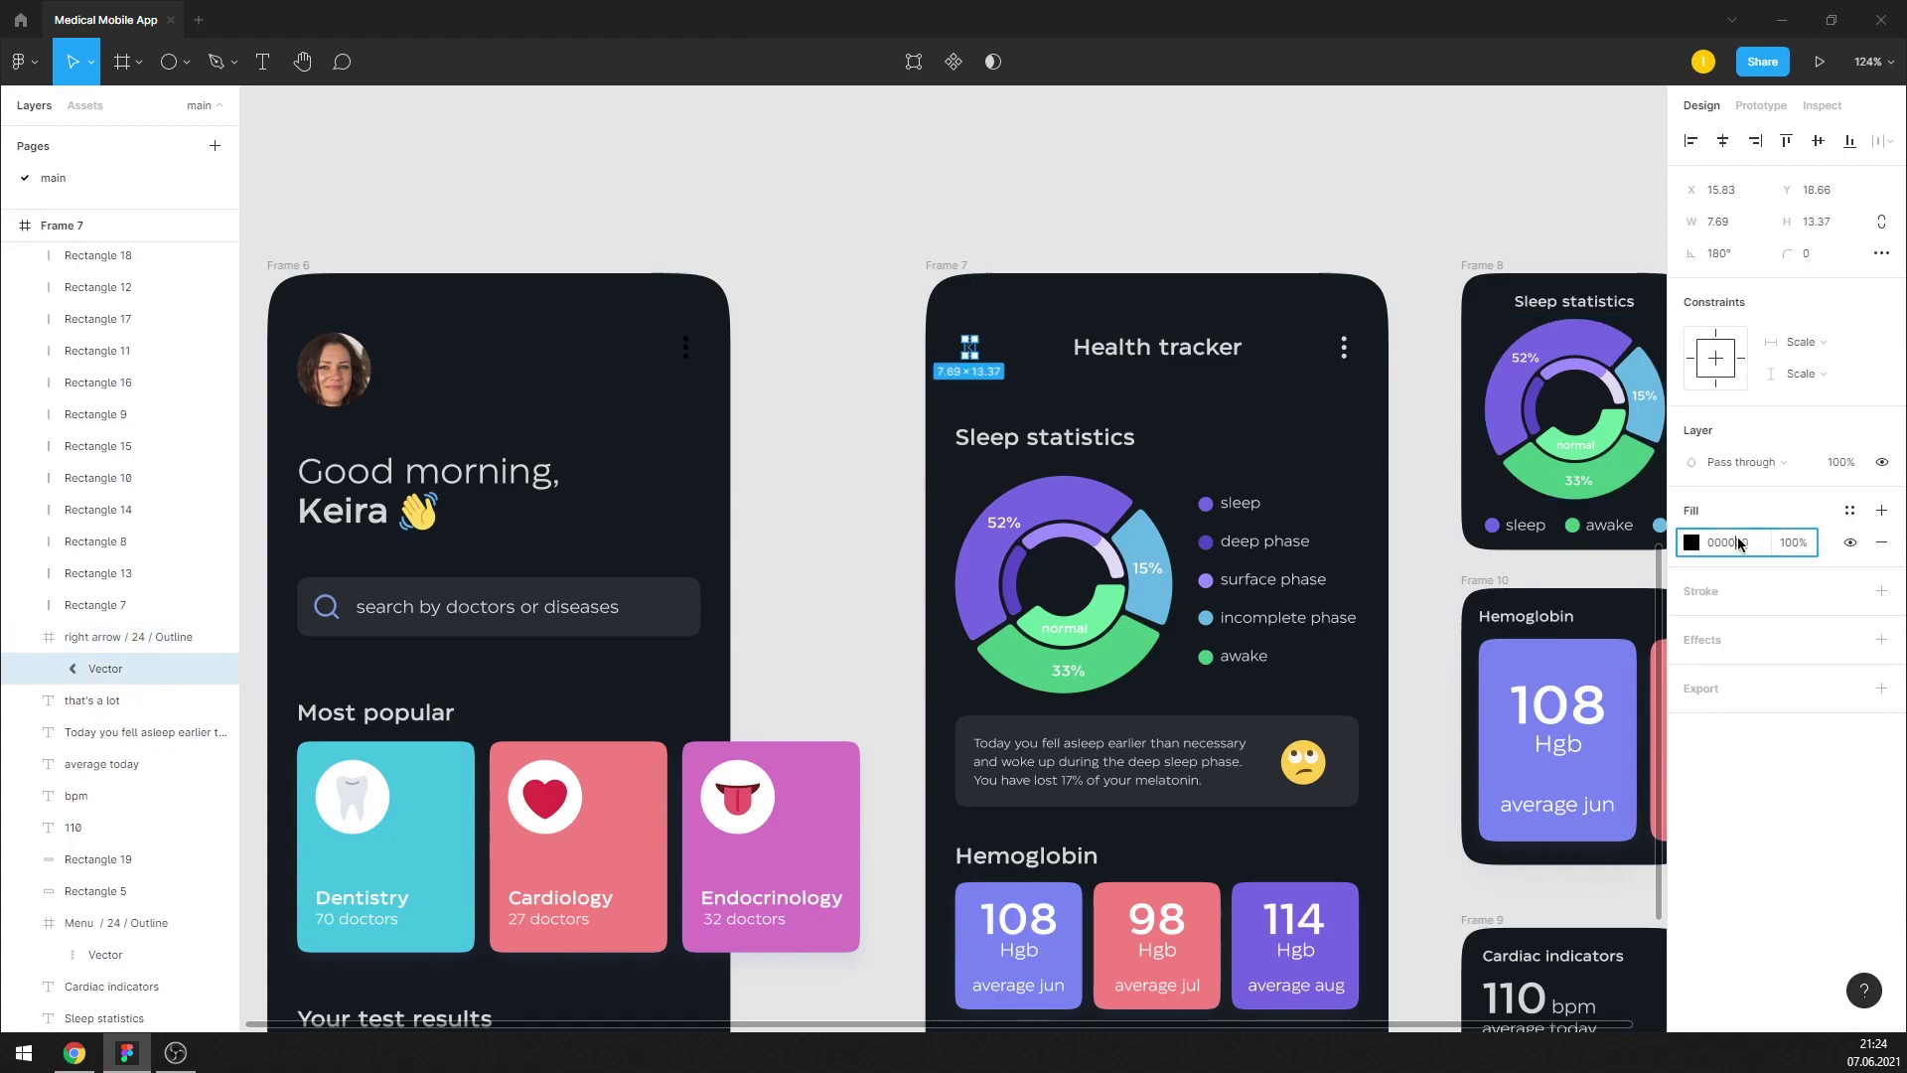
left_click(1281, 223)
Recolour the home screen's three-dot menu dots light to match
left_click(685, 347)
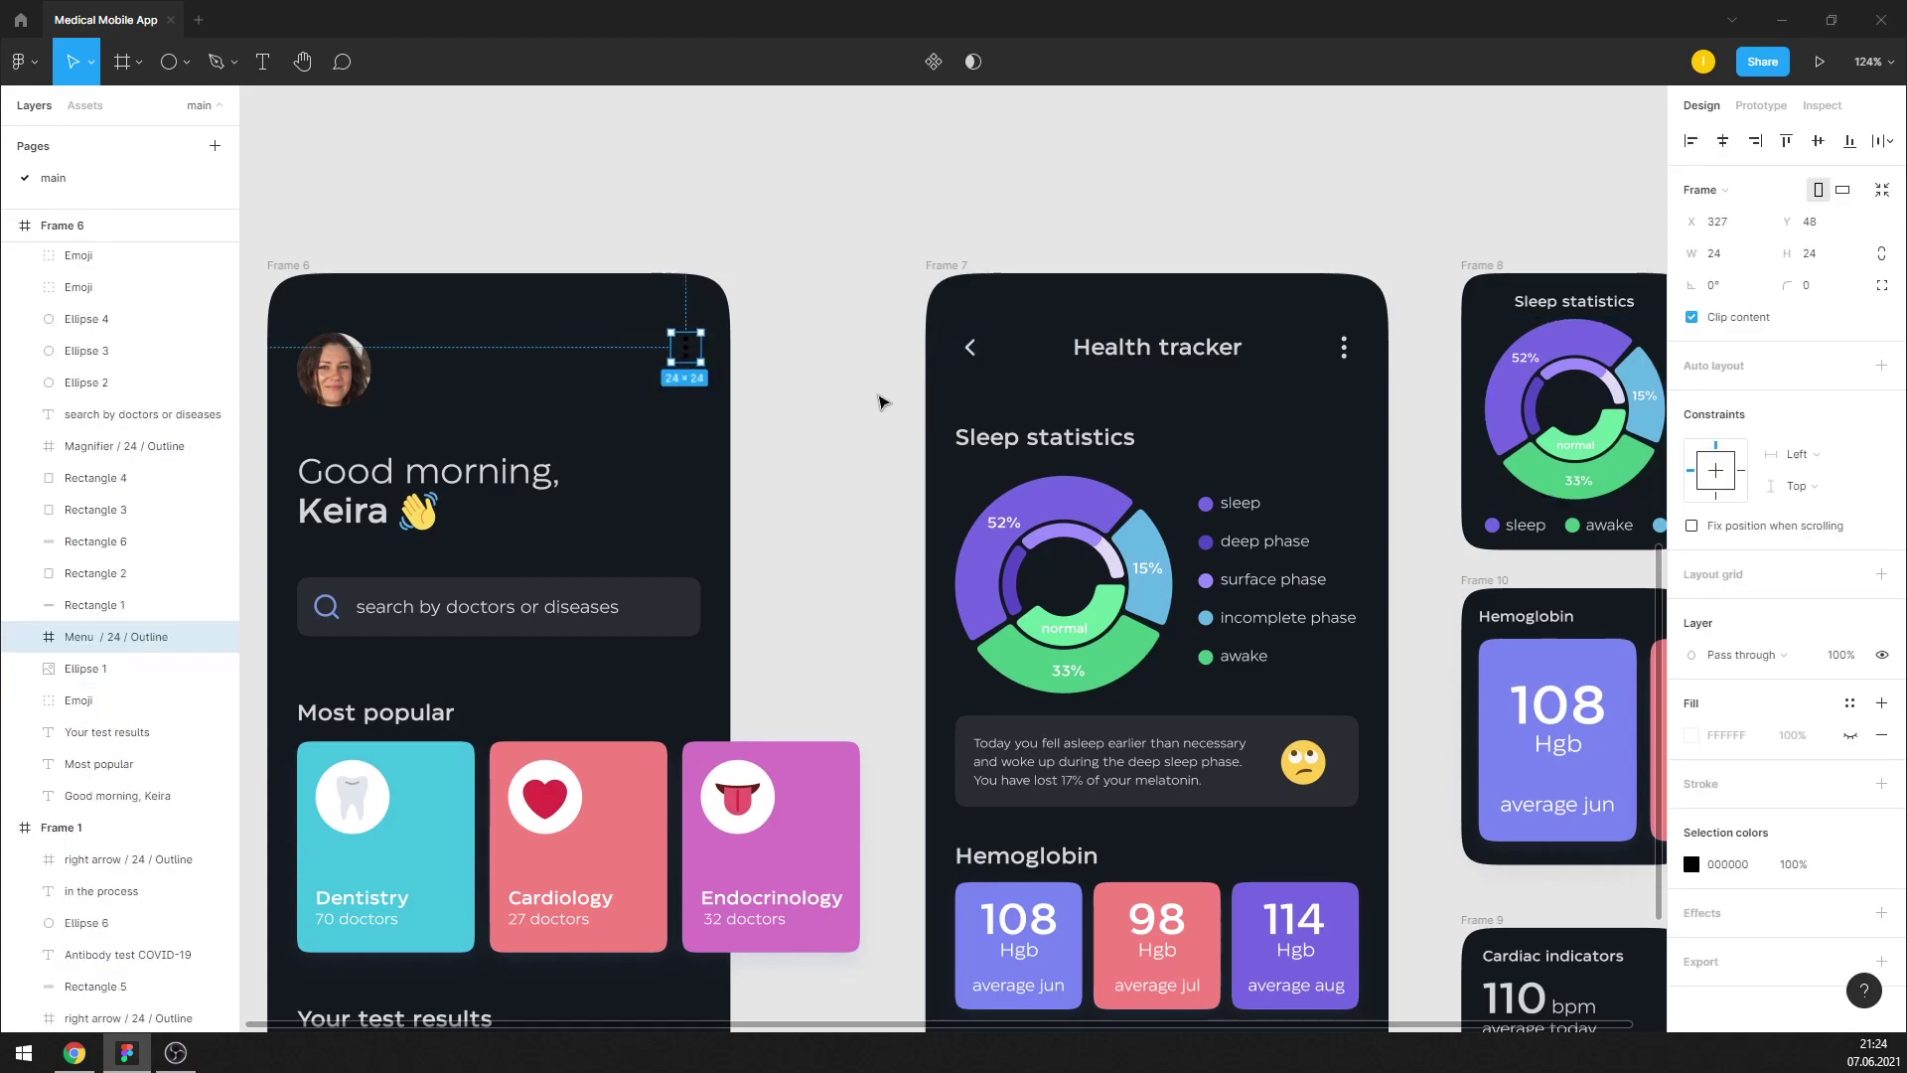
double_click(691, 345)
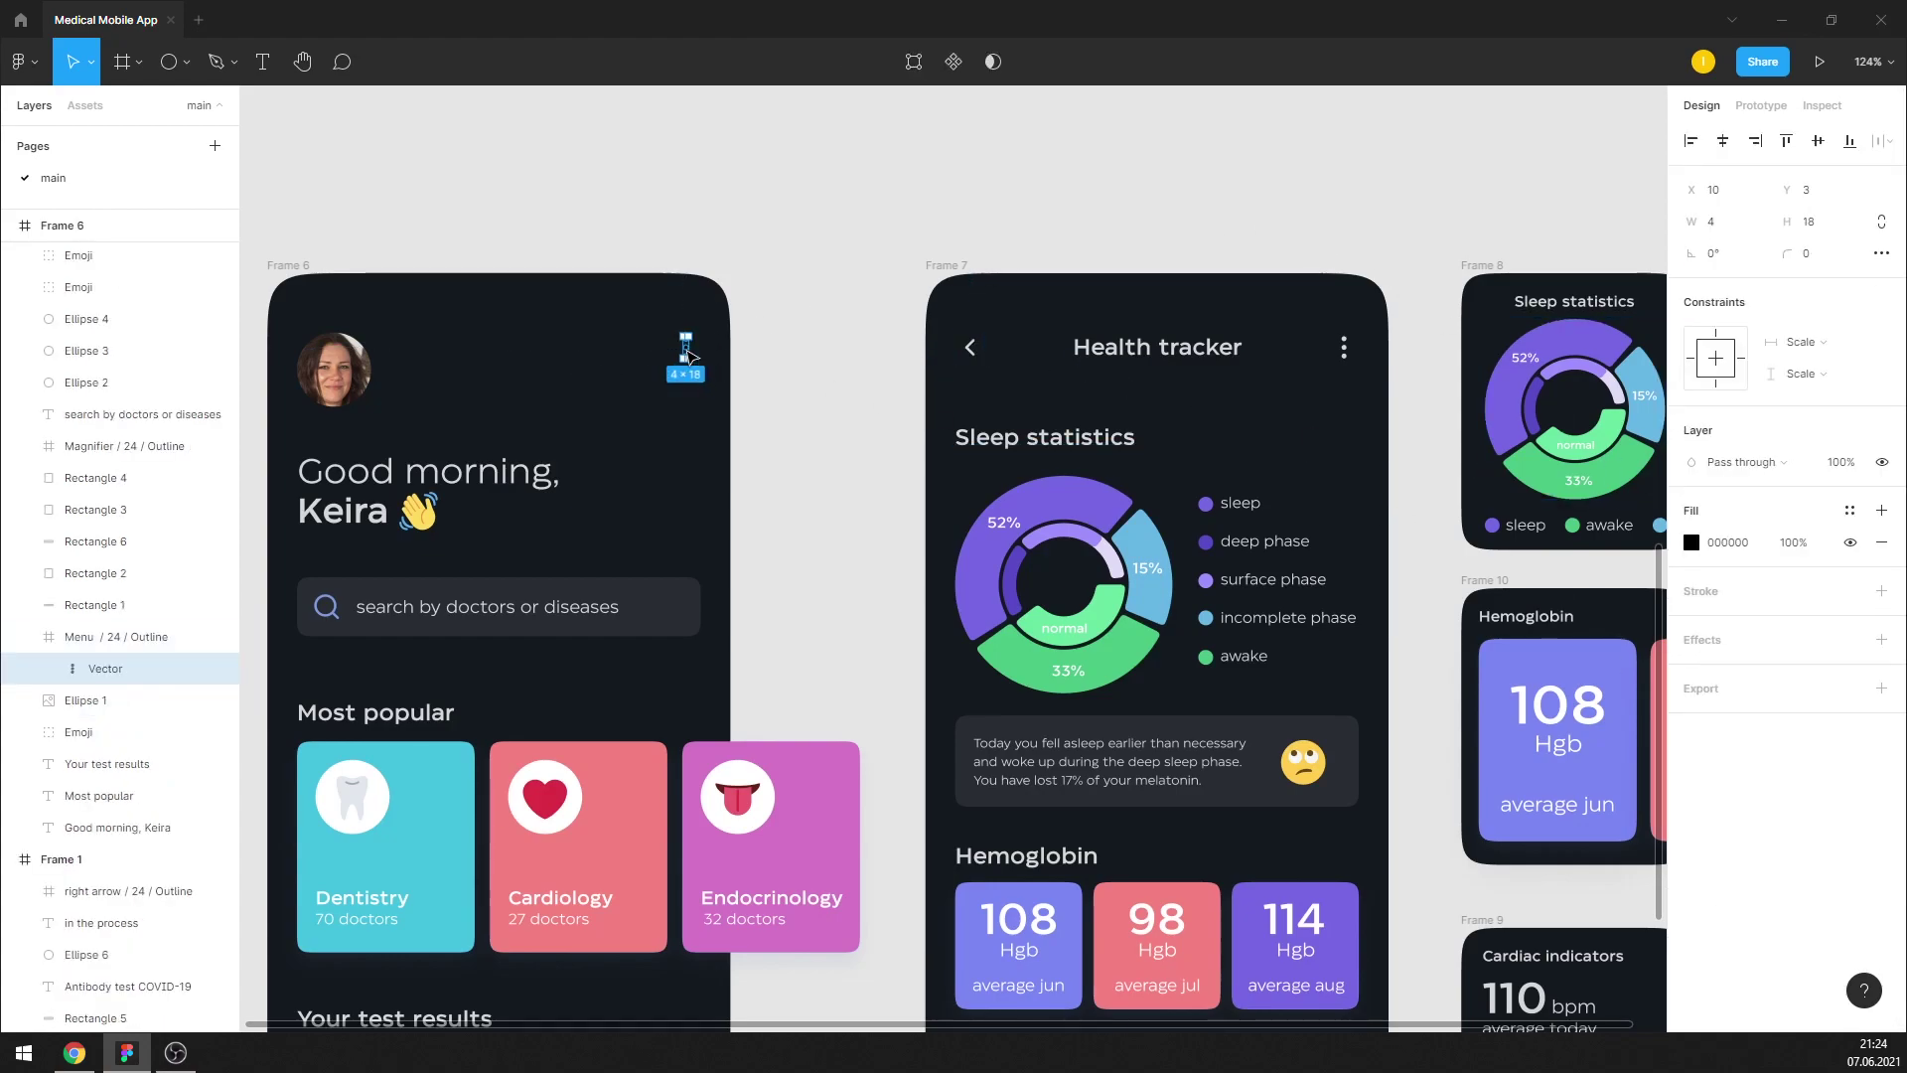
left_click(1747, 545)
left_click(1062, 236)
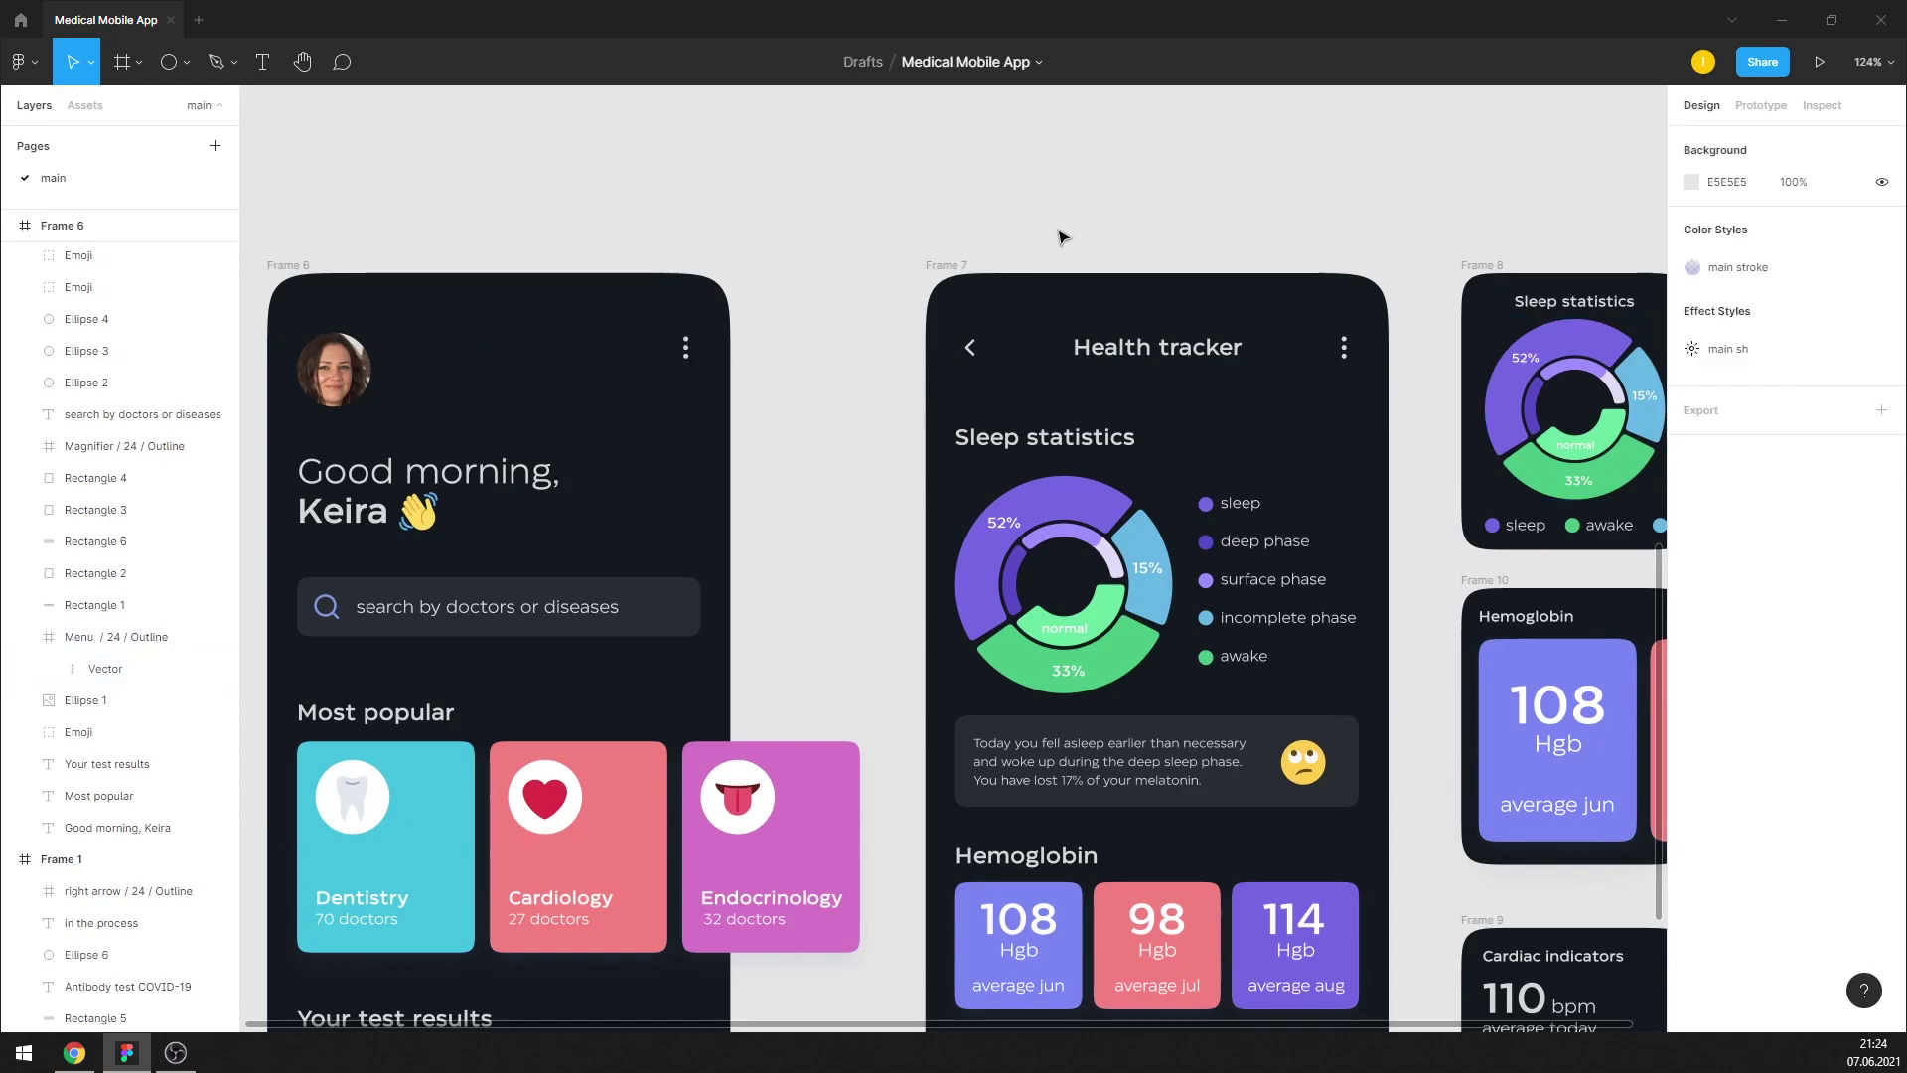
scroll(941, 294, "down", 3)
scroll(852, 322, "down", 2)
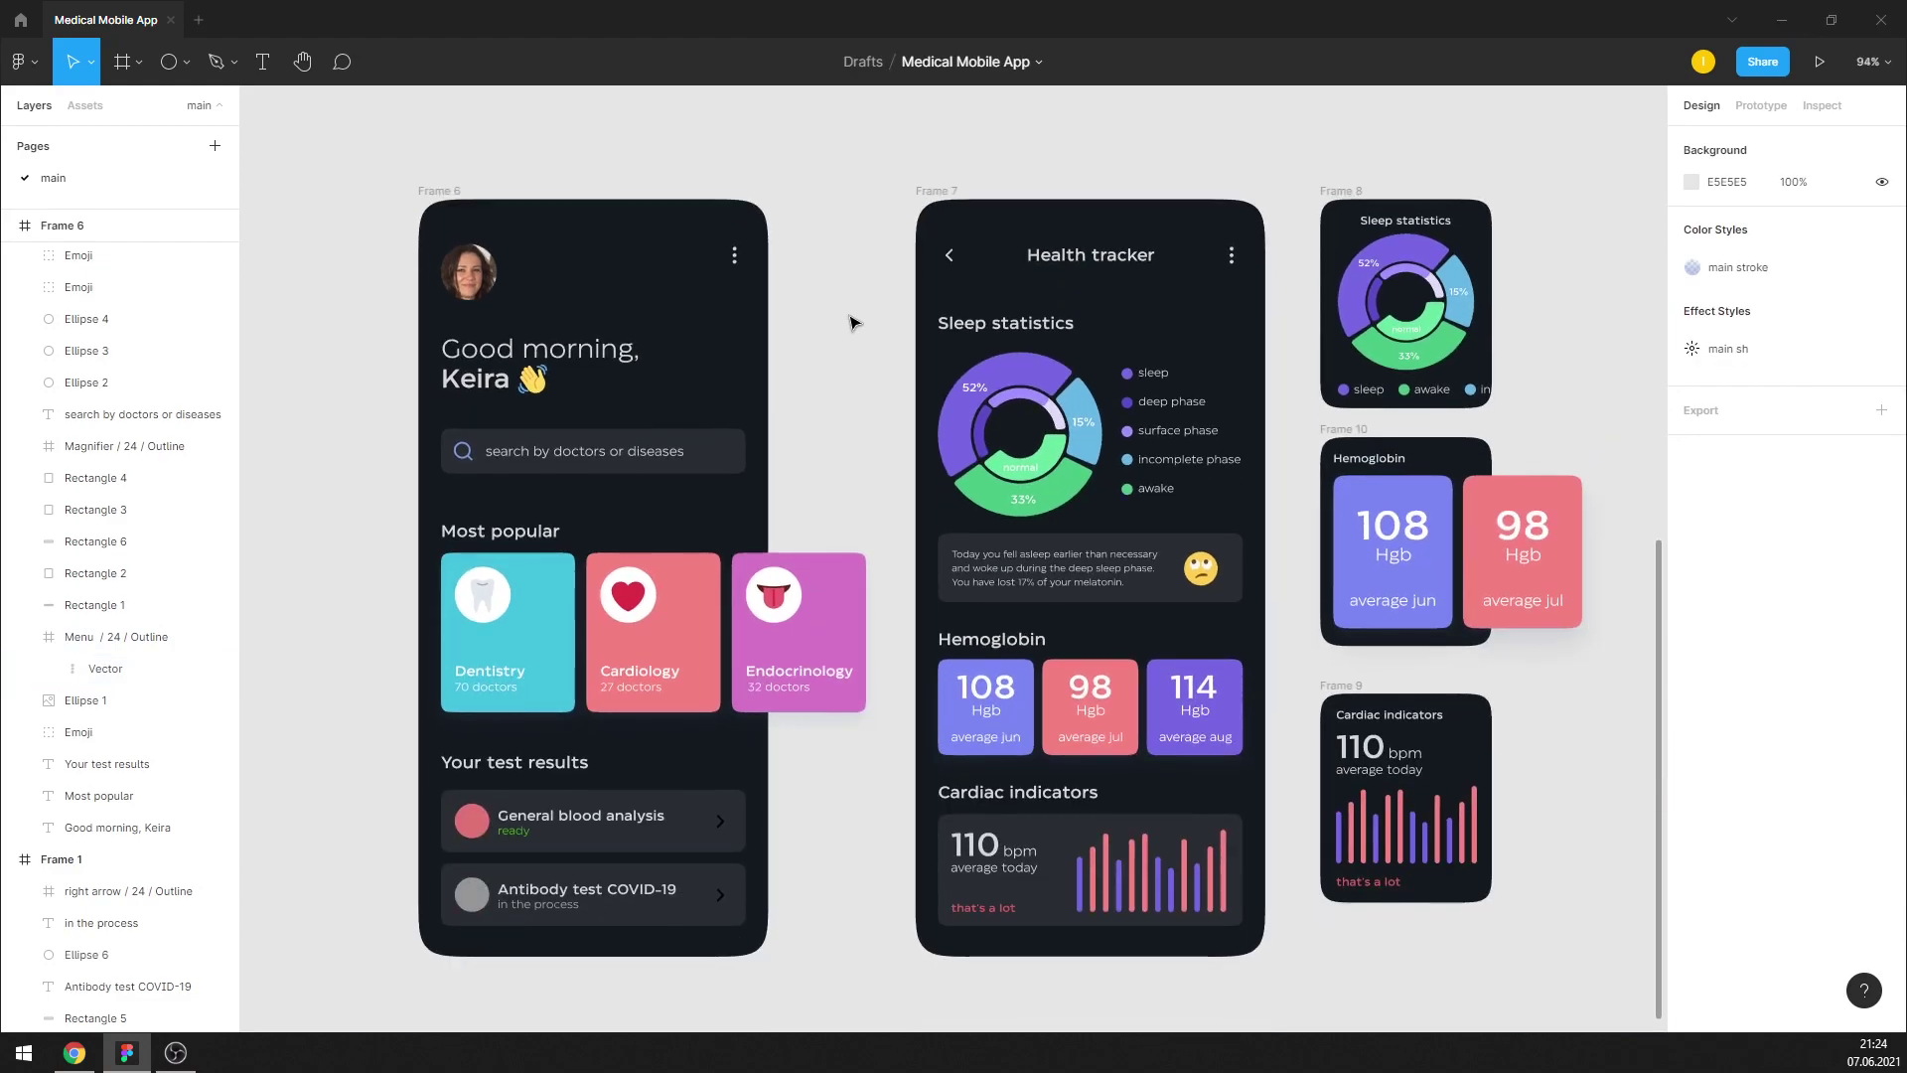
Select the eight coloured cards: Hgb 98 and 108, tracker 98, 114, 108, Endocrinology, Cardiology, Dentistry
scroll(852, 321, "down", 1)
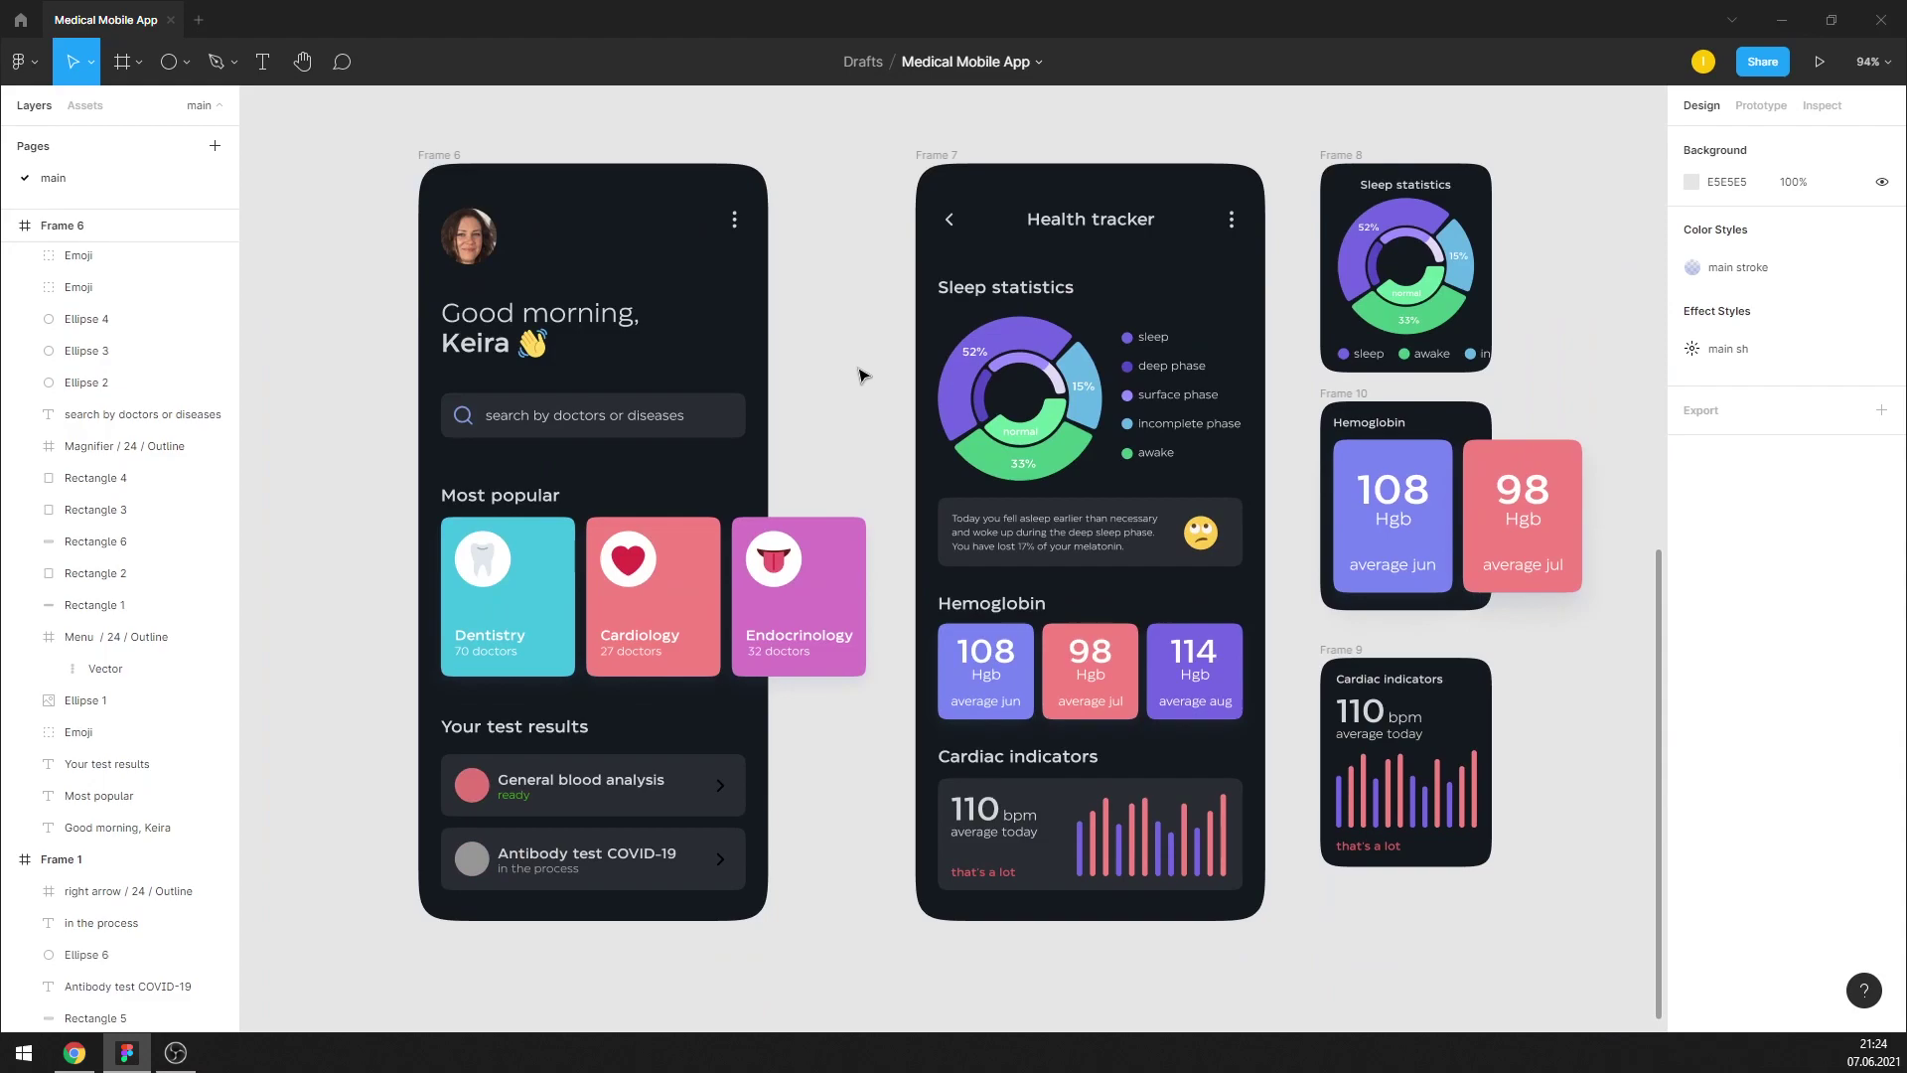
left_click(1485, 457)
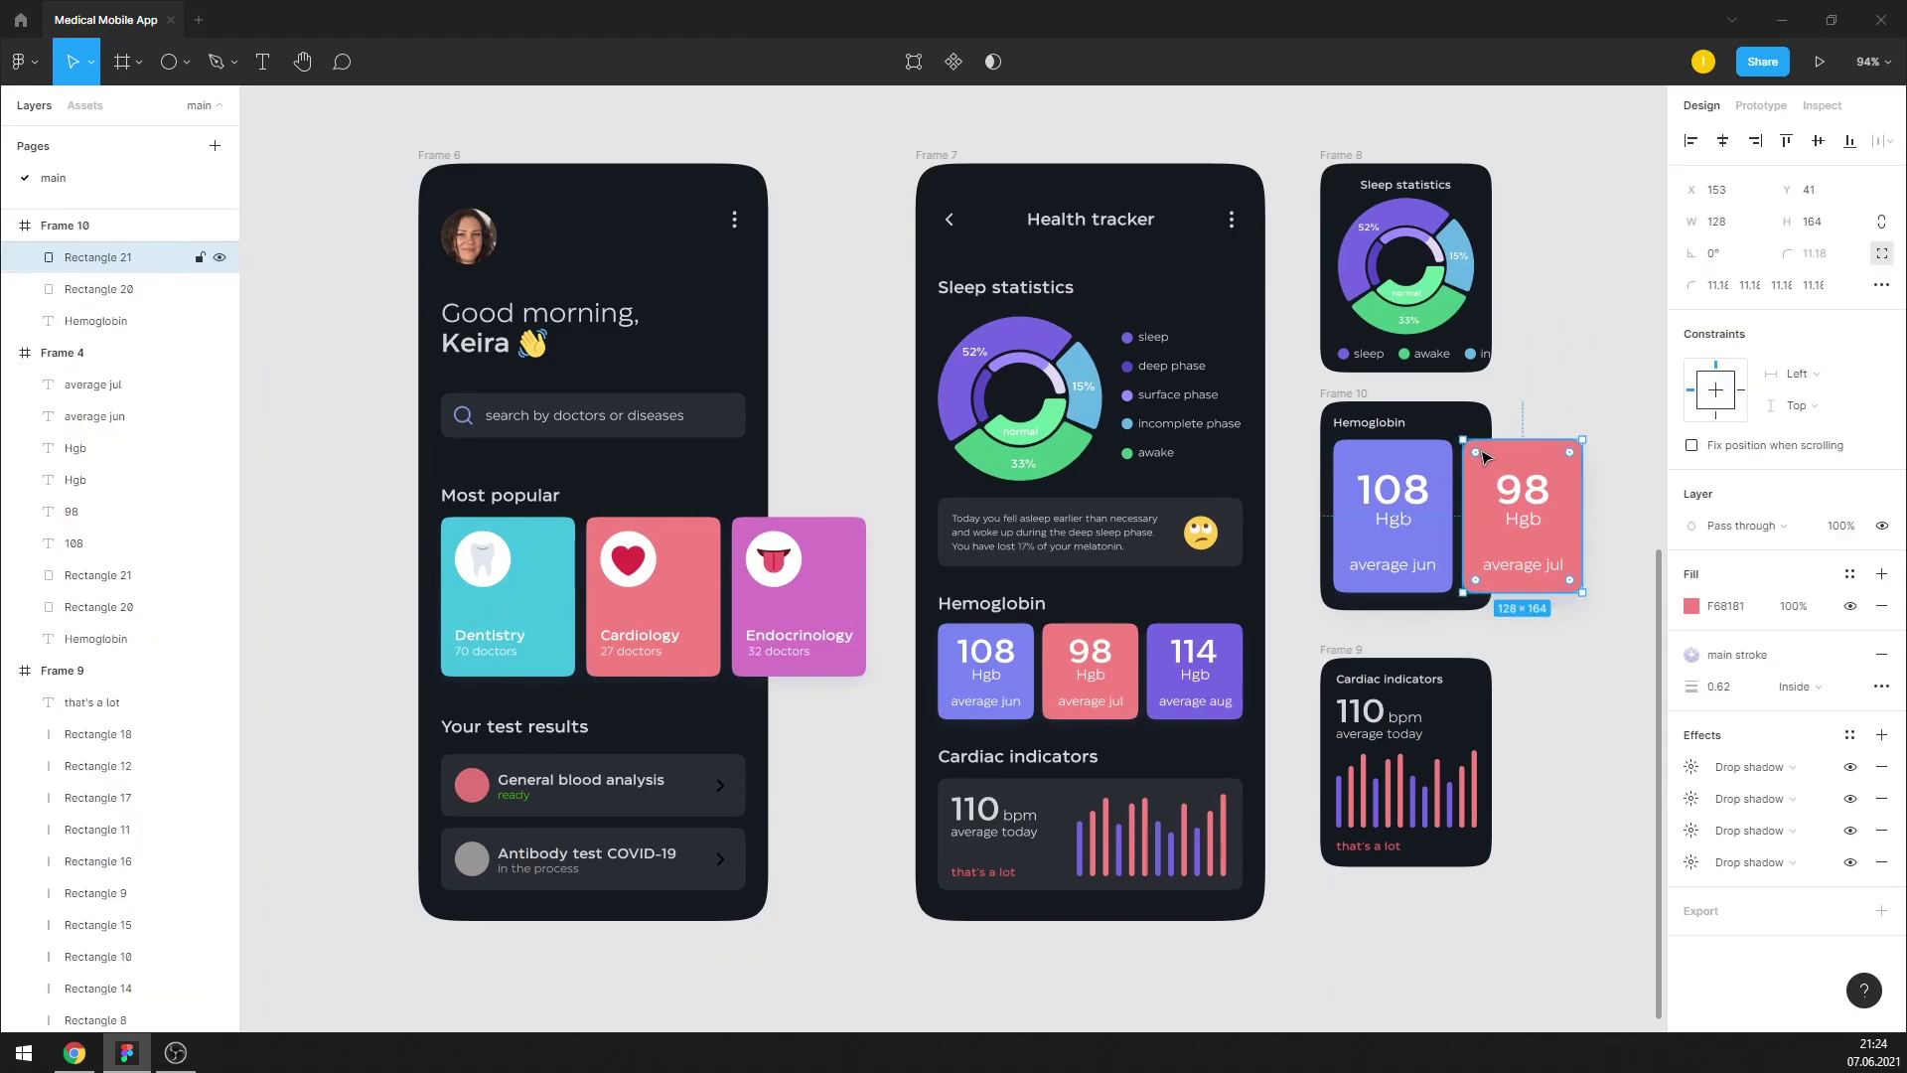
left_click(1427, 456, "shift")
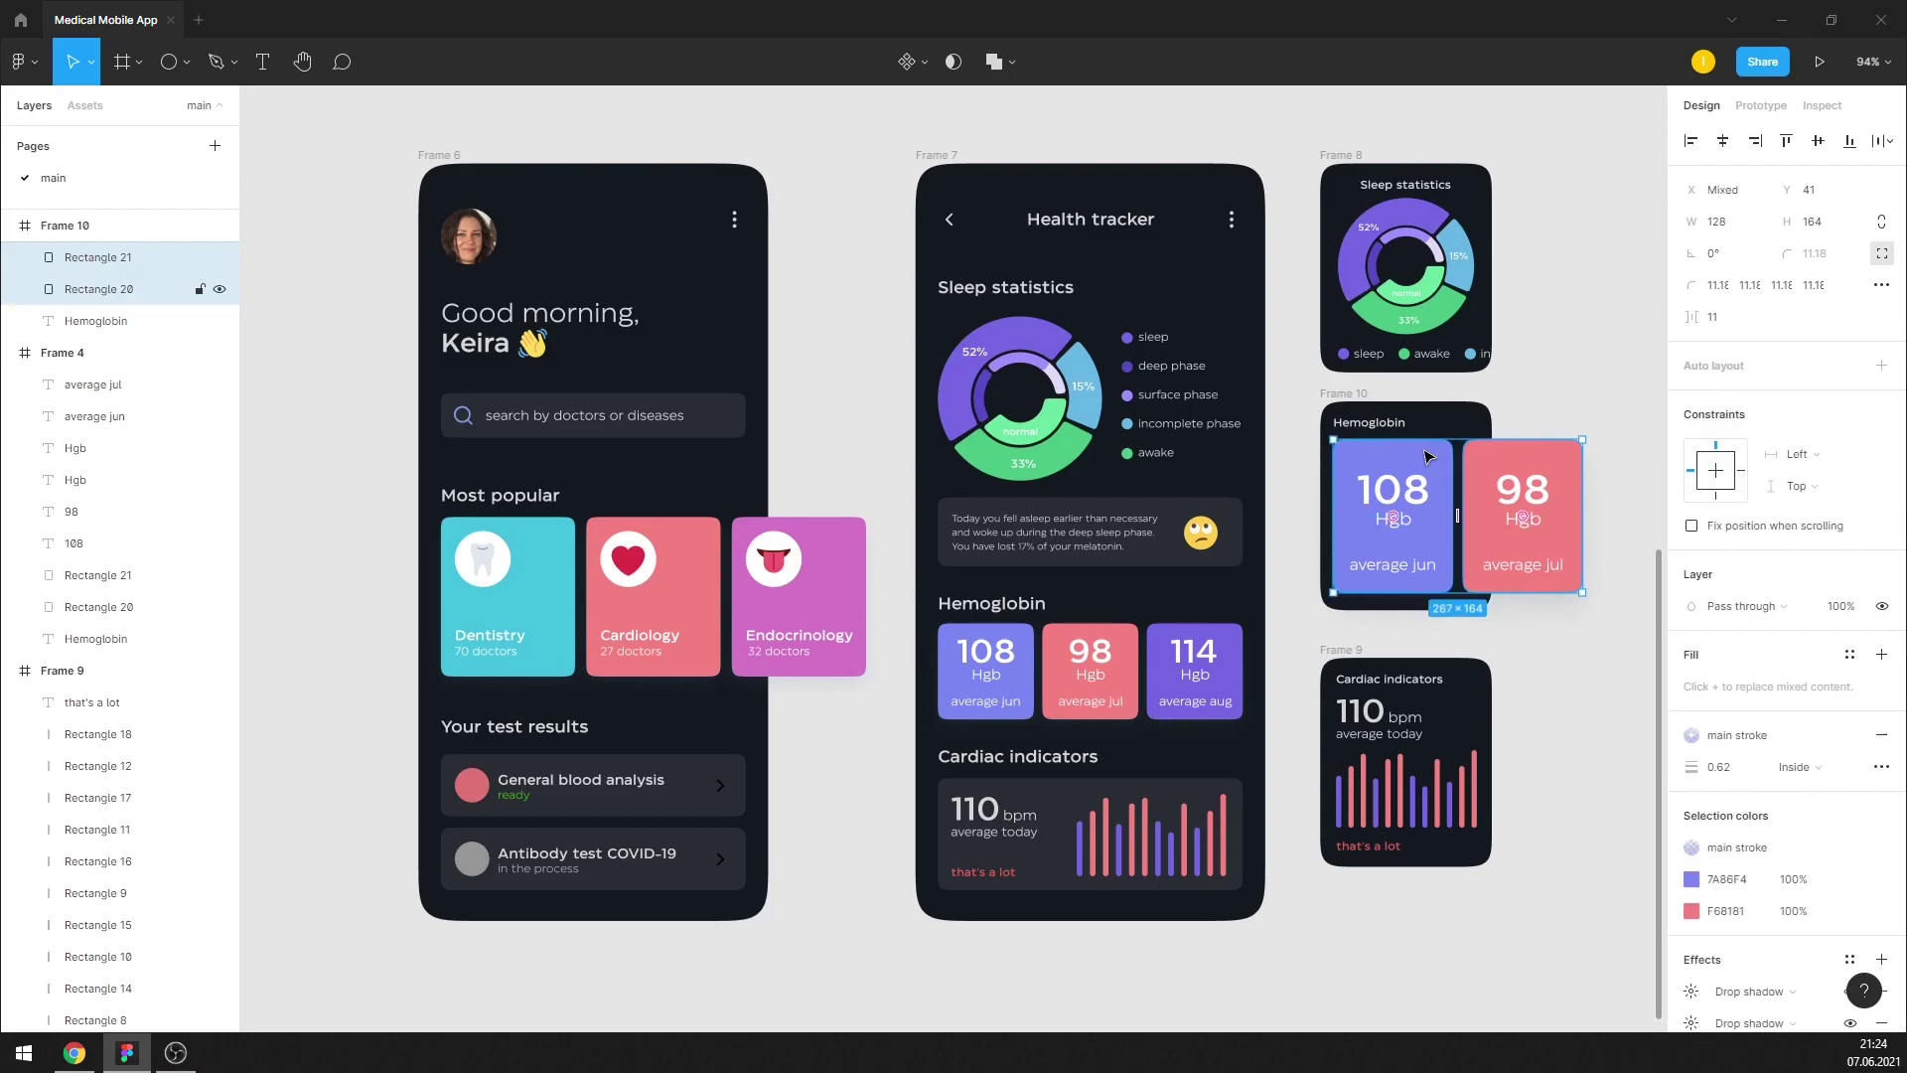
left_click(1191, 661, "shift")
left_click(1093, 661, "shift")
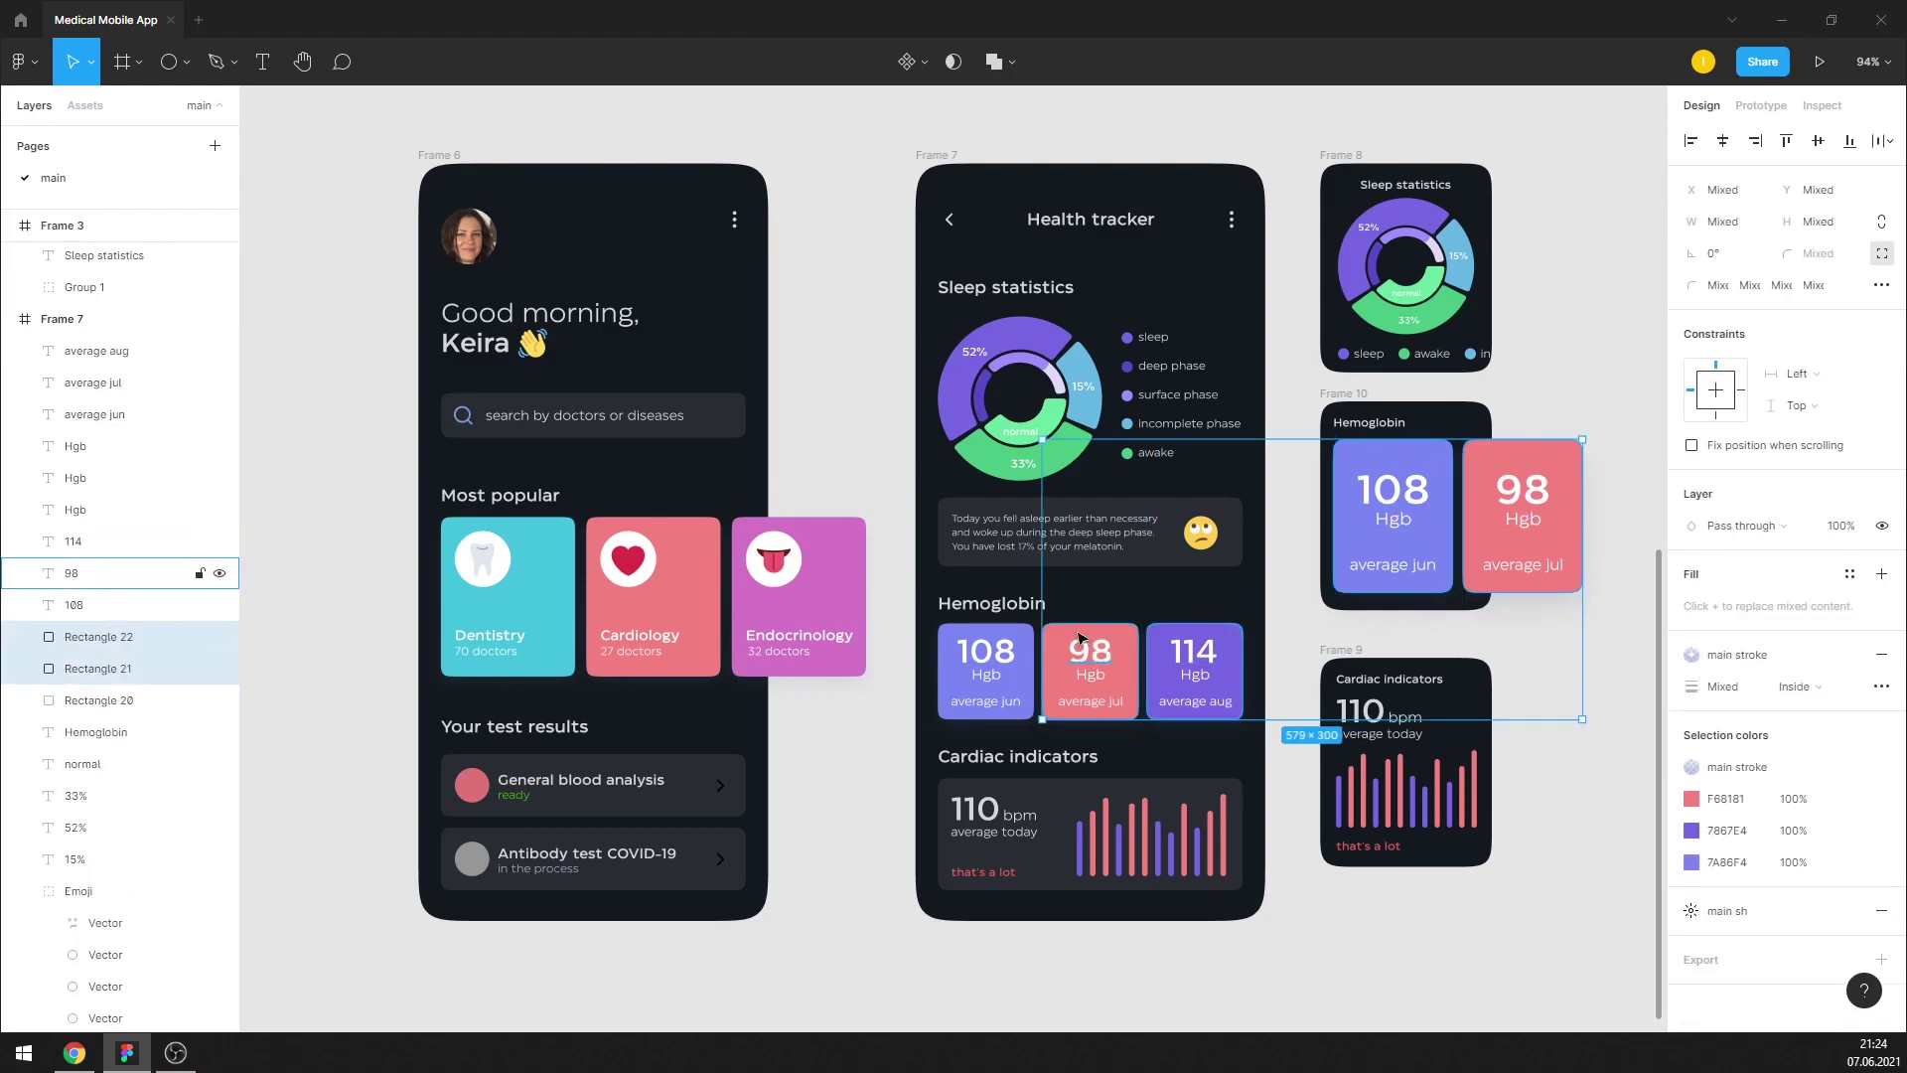
left_click(1028, 639, "shift")
left_click(854, 586, "shift")
left_click(695, 596, "shift")
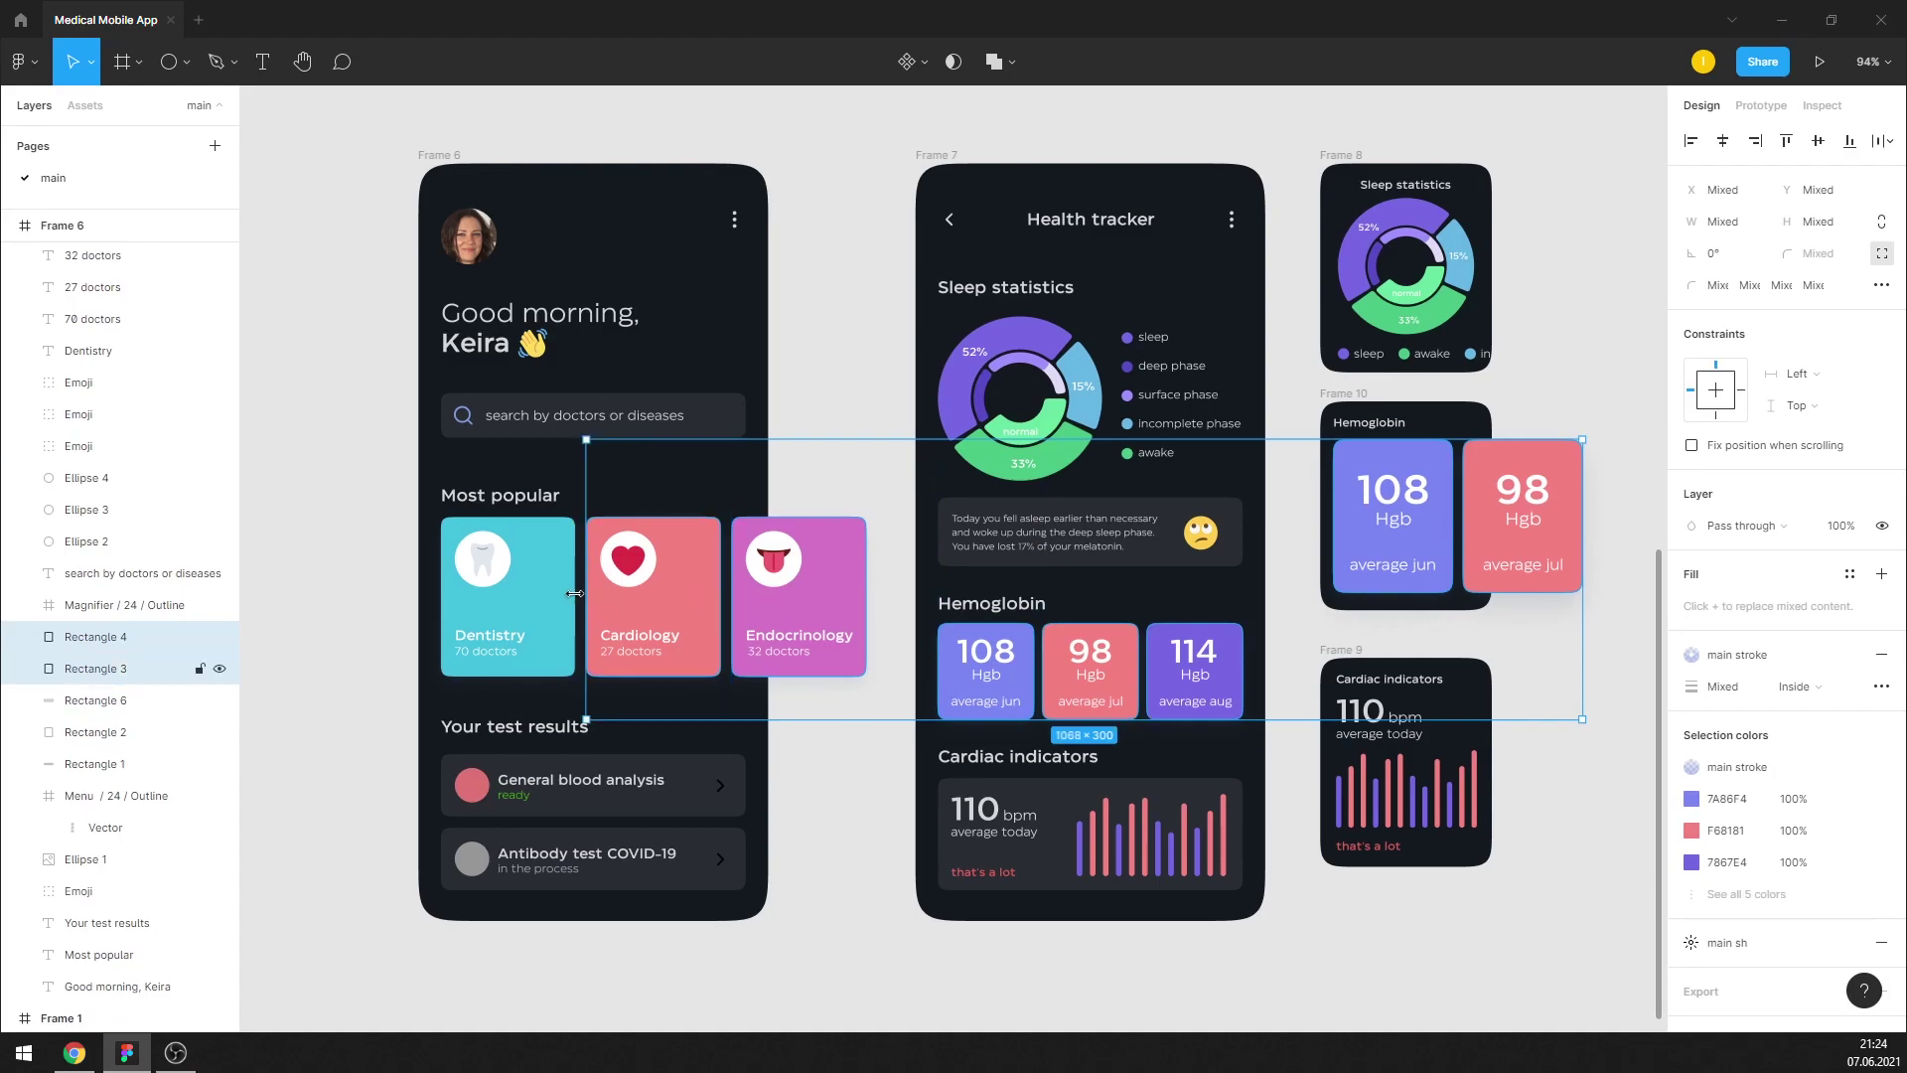
left_click(536, 596, "shift")
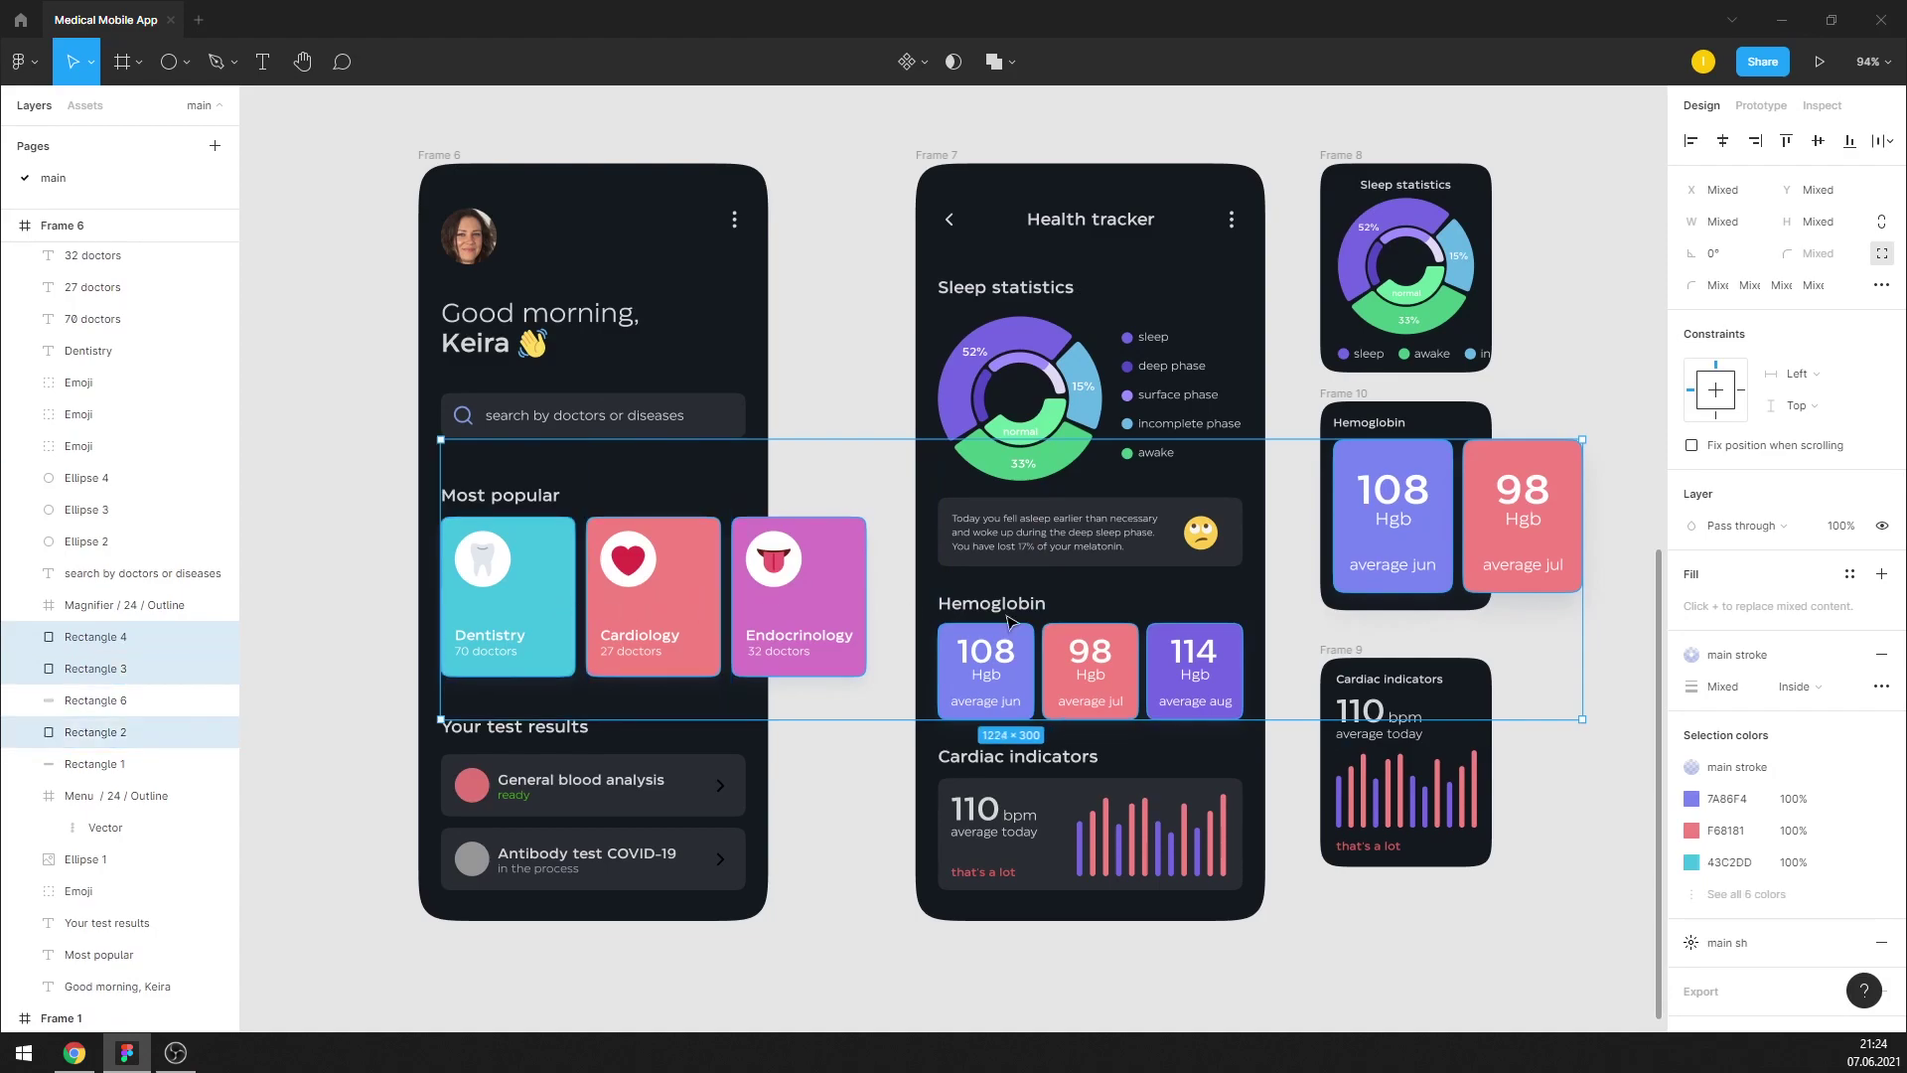
Remove the 'main stroke' outline and 'main sh' shadow style from all selected cards
left_click(1880, 655)
left_click(1880, 878)
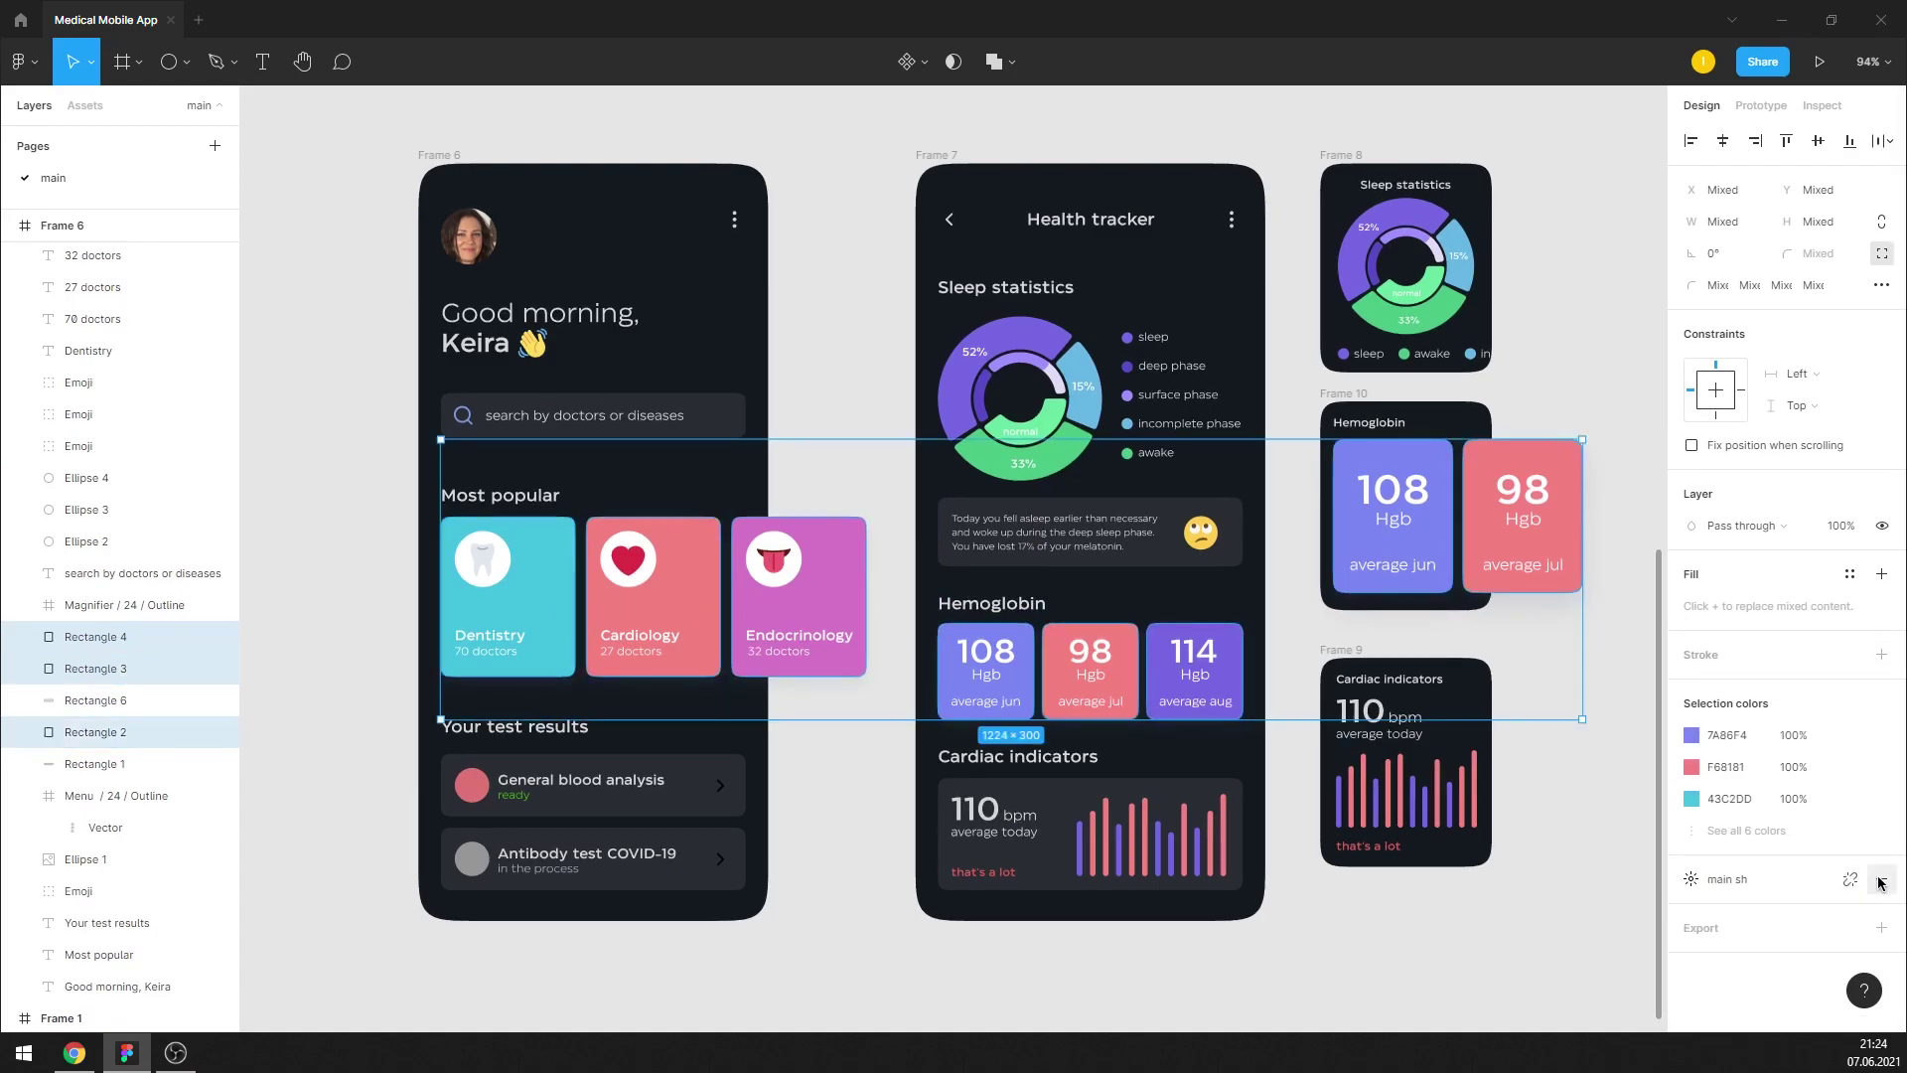
left_click(837, 814)
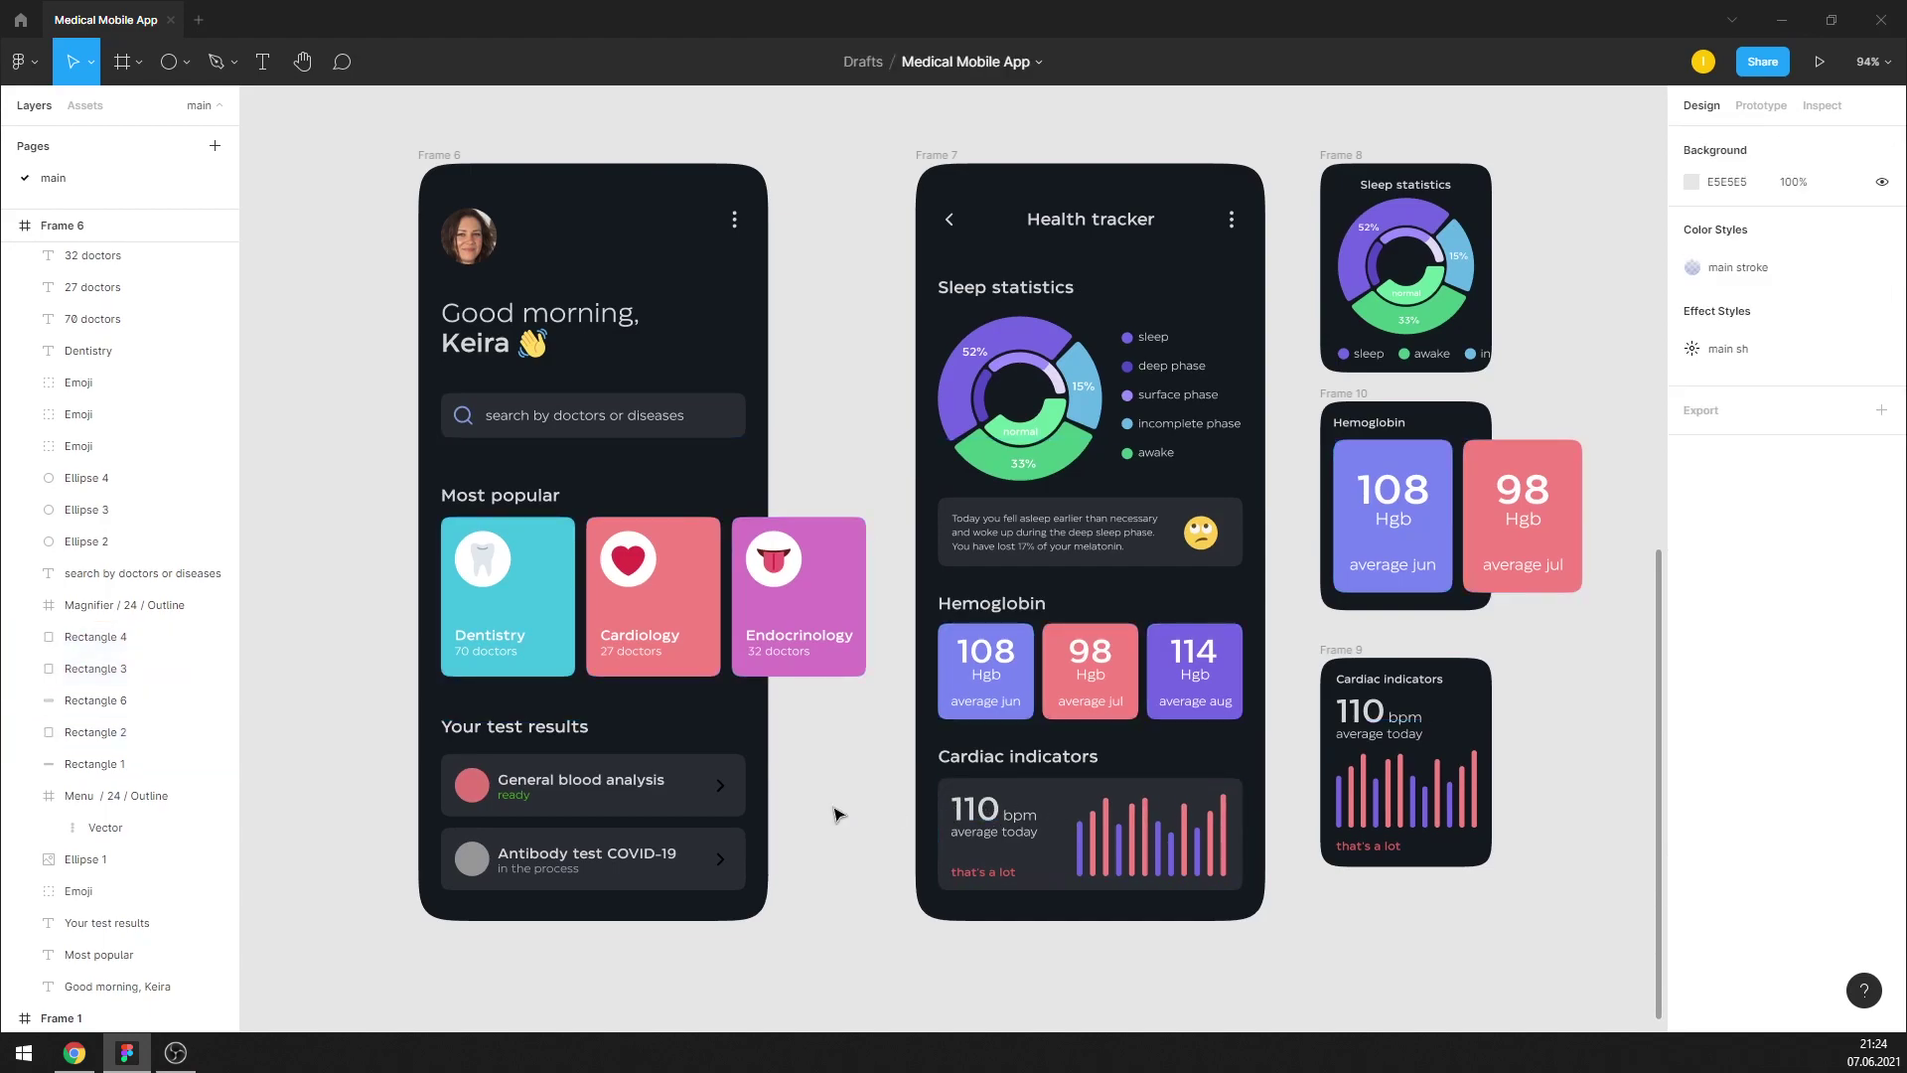
left_click(561, 668)
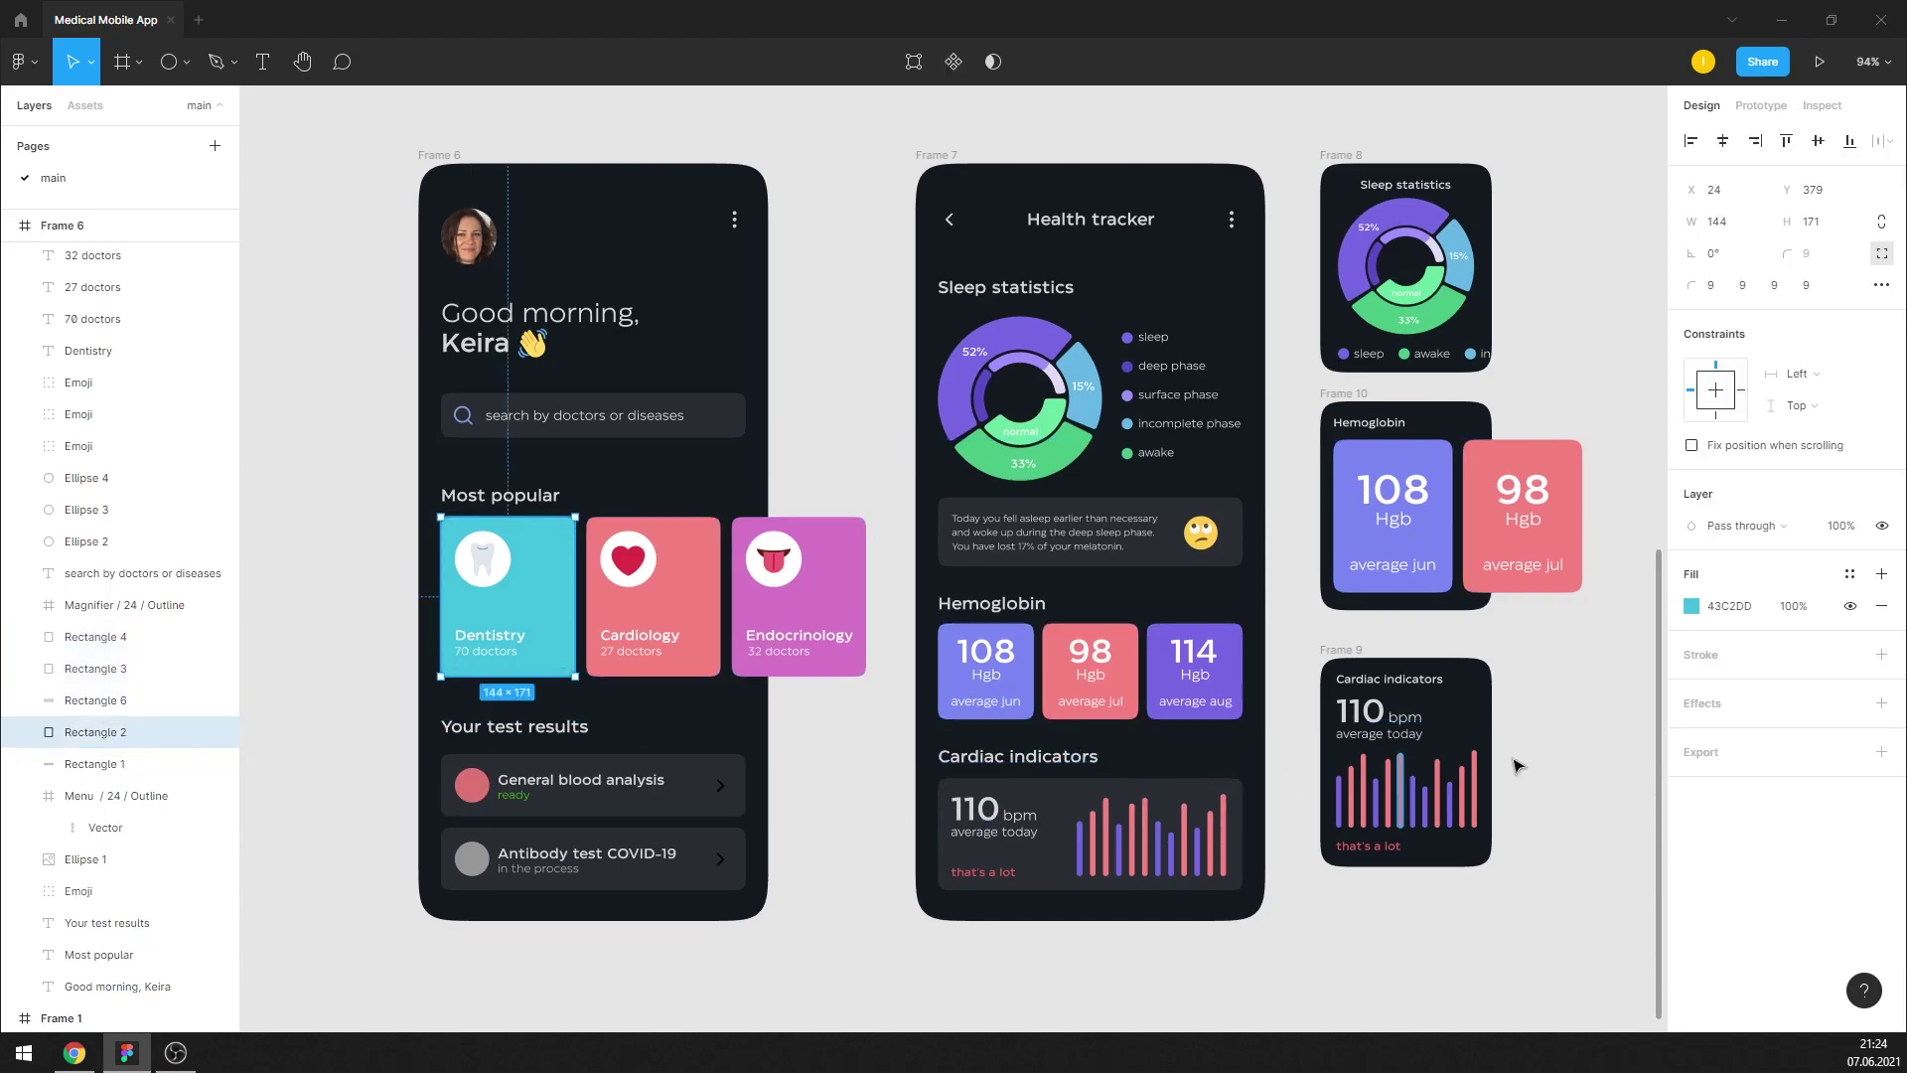
Add a drop shadow to the Dentistry card, coloured 43C2DD with the eyedropper
scroll(437, 636, "up", 3)
scroll(437, 645, "up", 3)
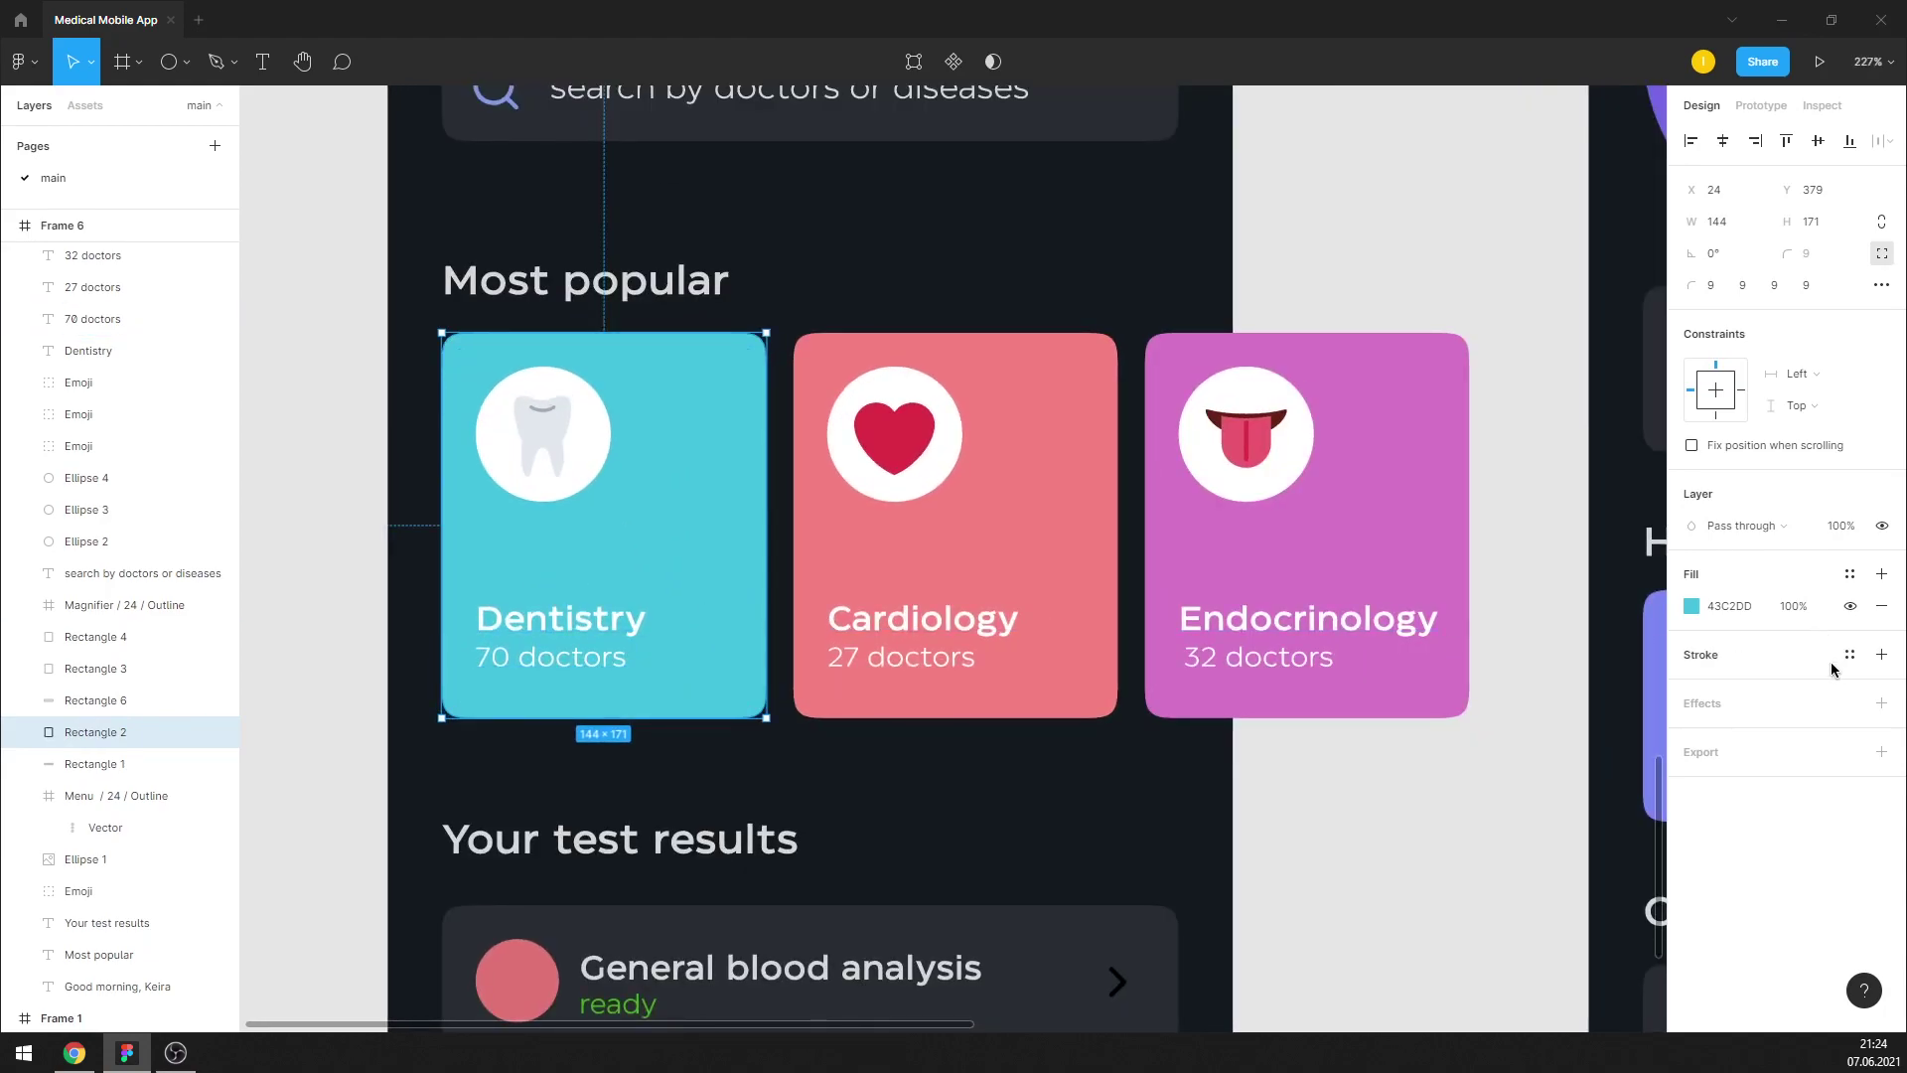
left_click(1882, 703)
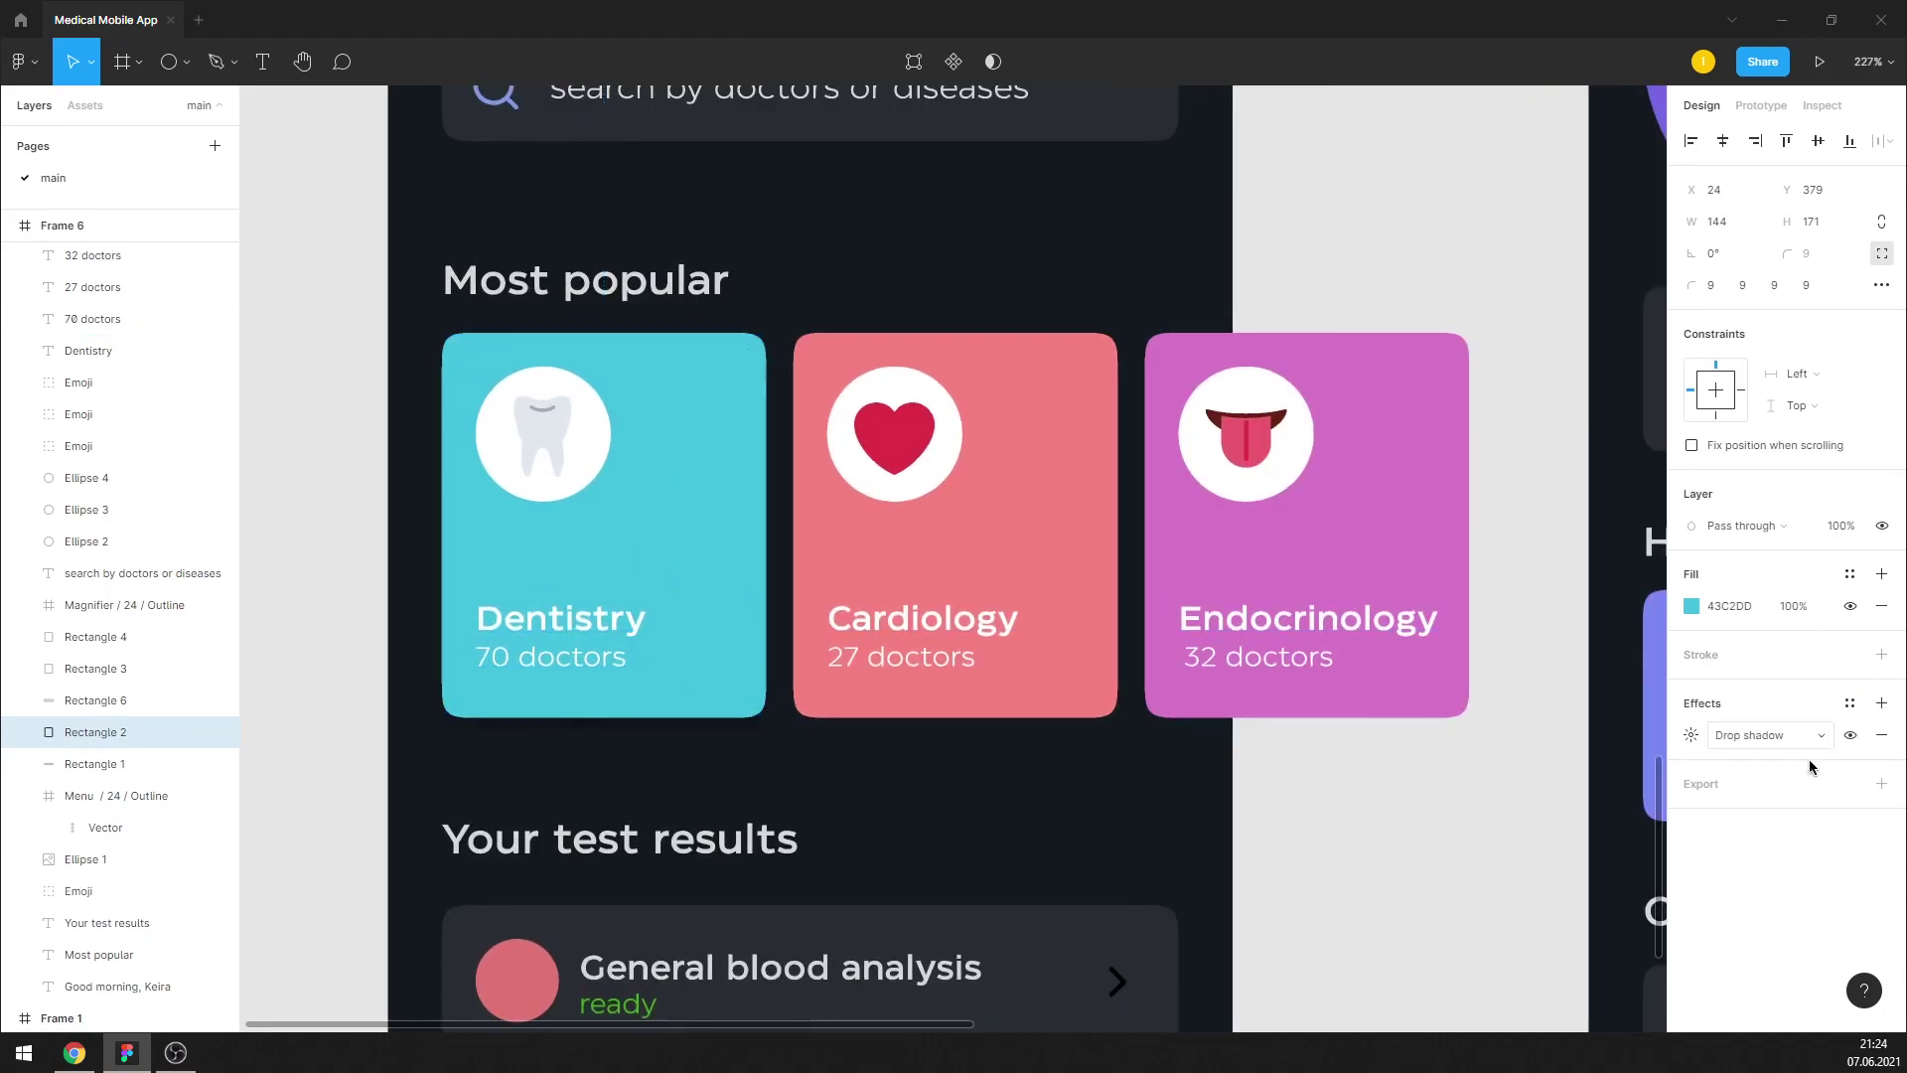
left_click(1691, 735)
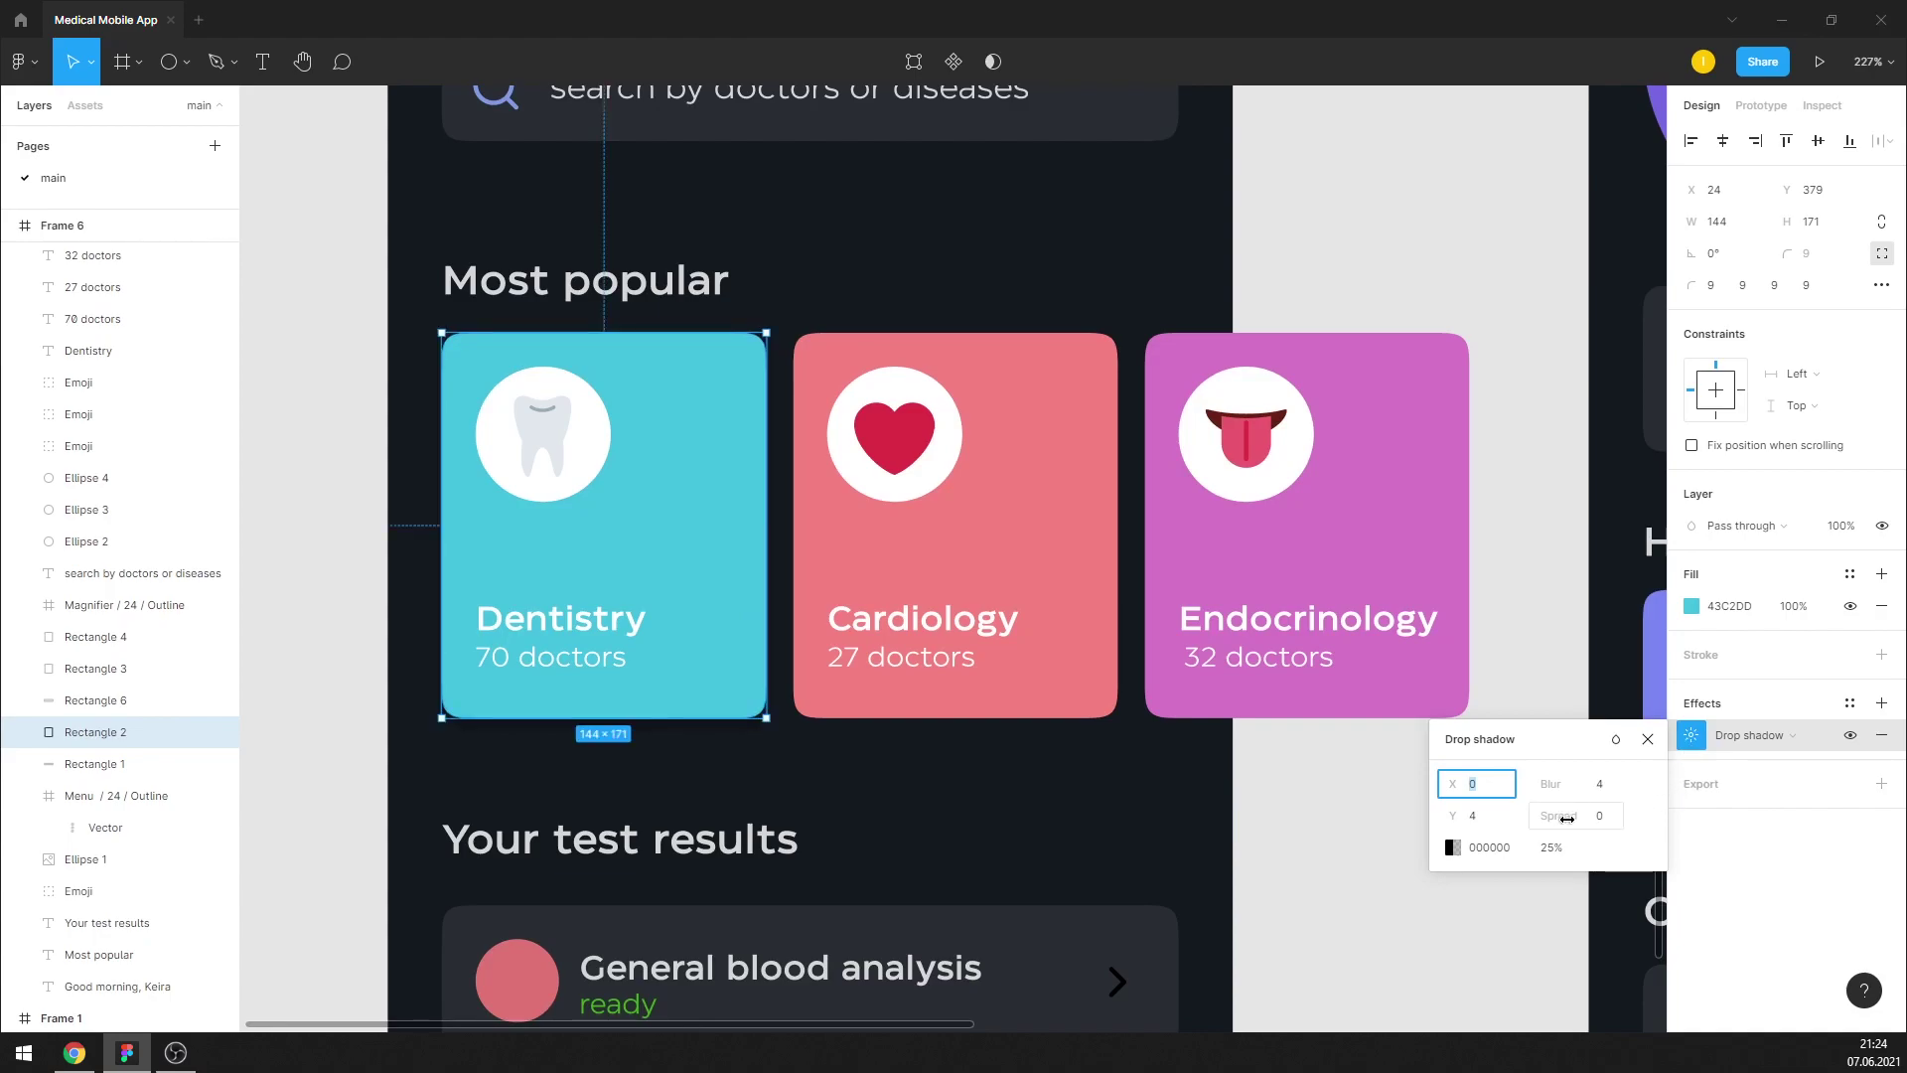
left_click(1450, 849)
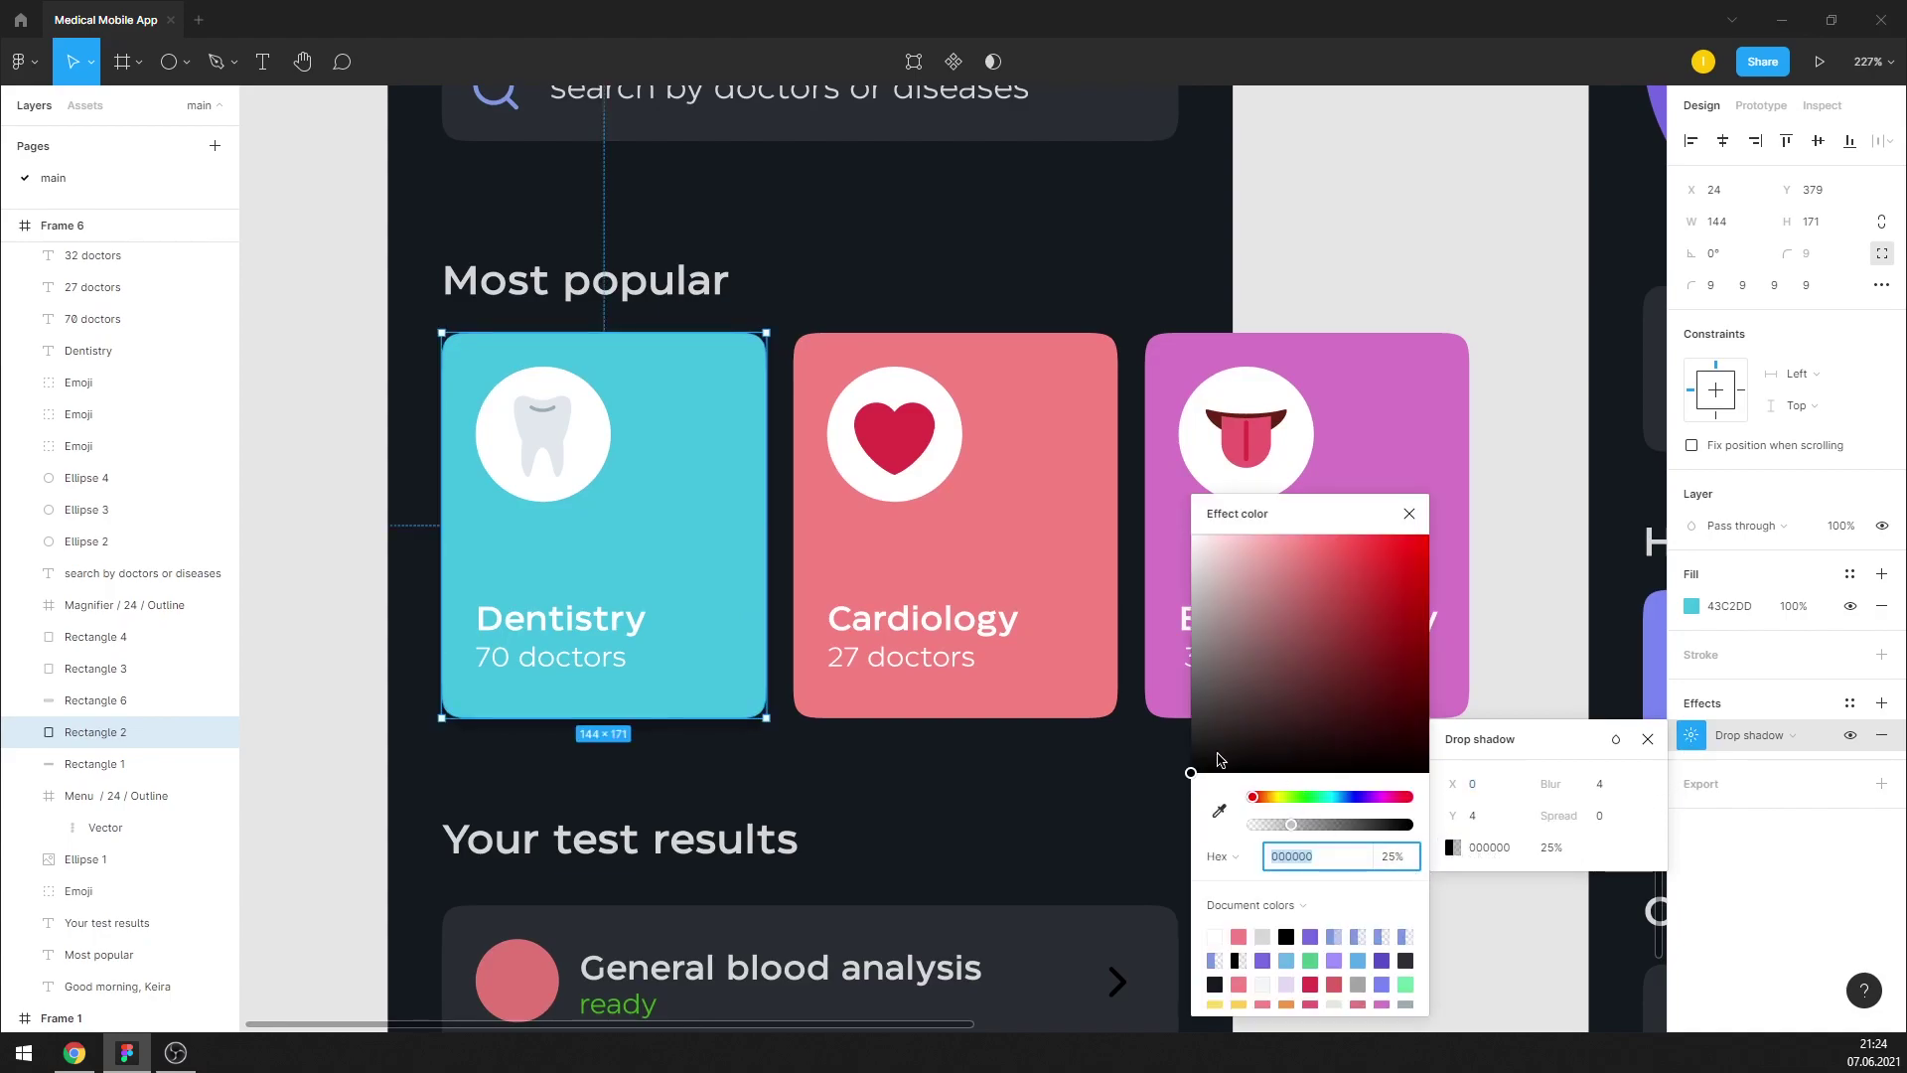
left_click(1218, 811)
left_click(690, 605)
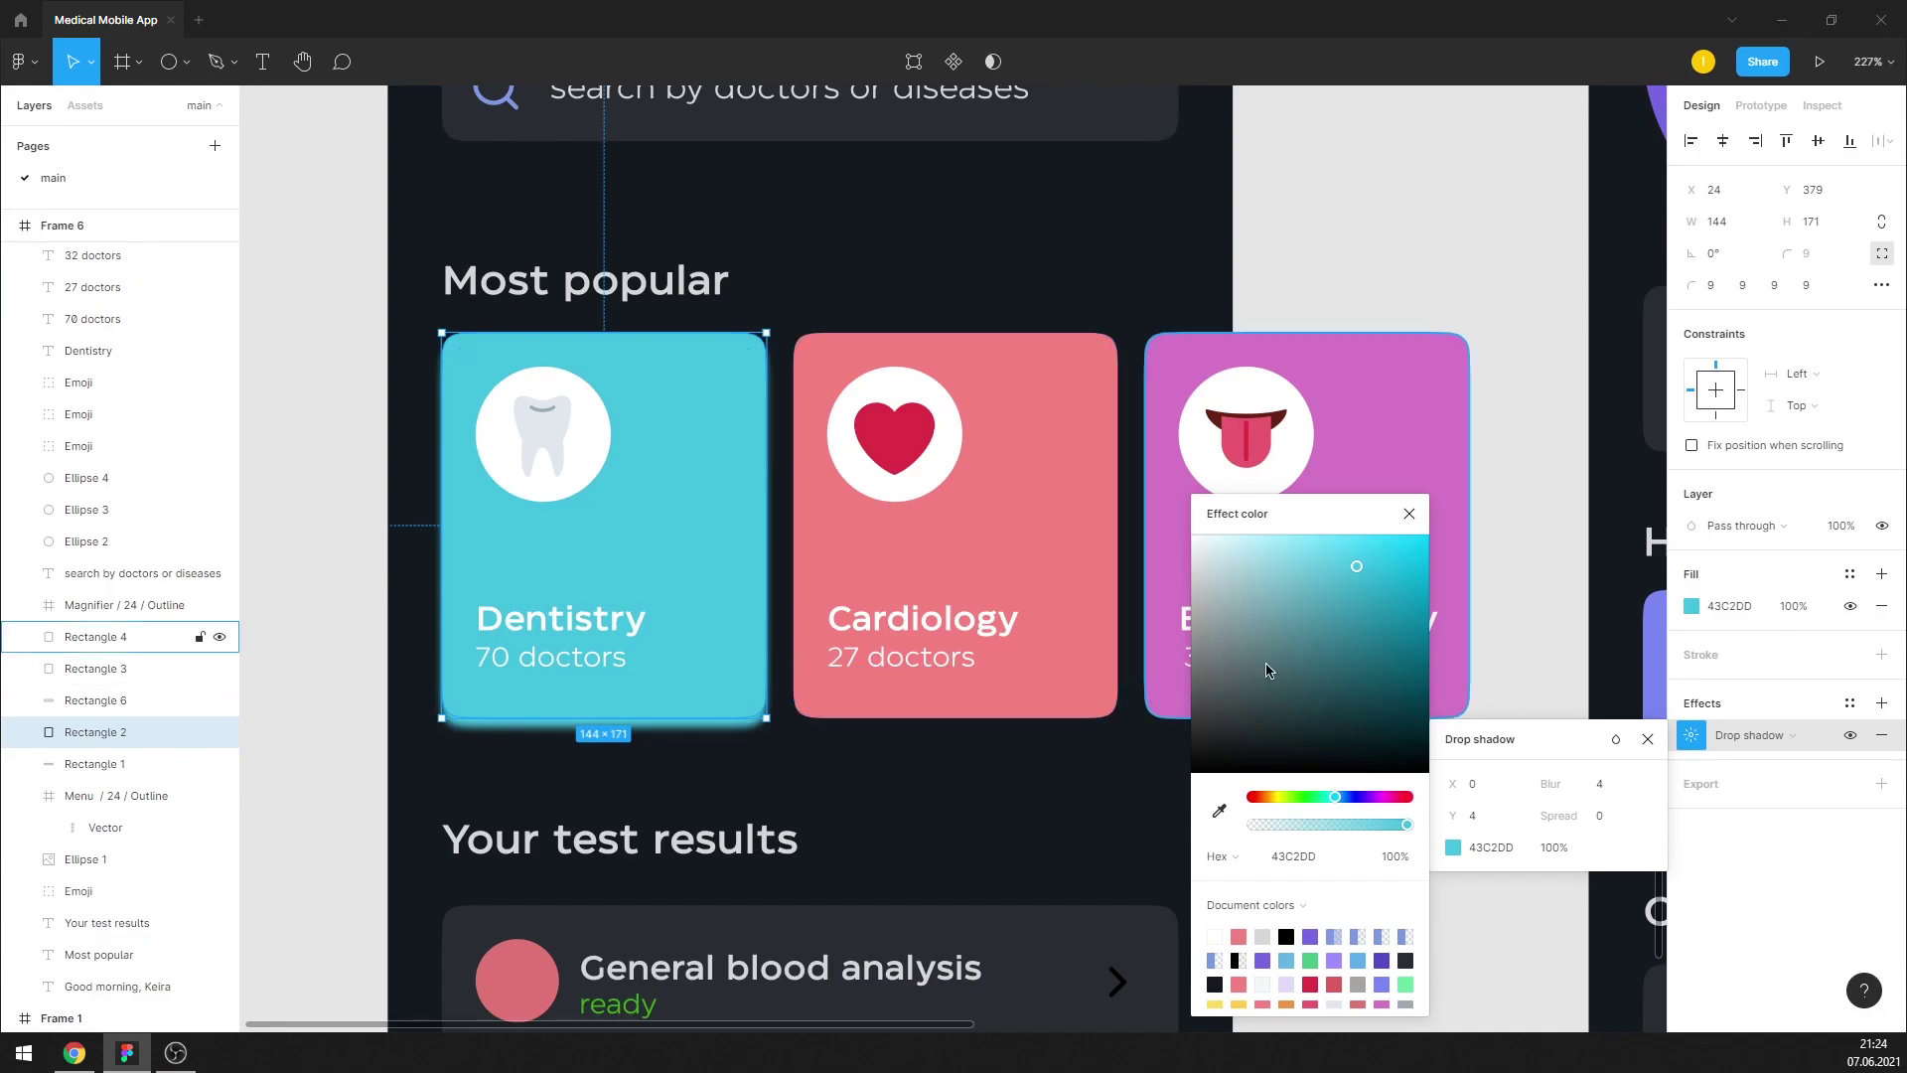
Set the shadow blur to 50 and make the glow fainter
left_click(1601, 787)
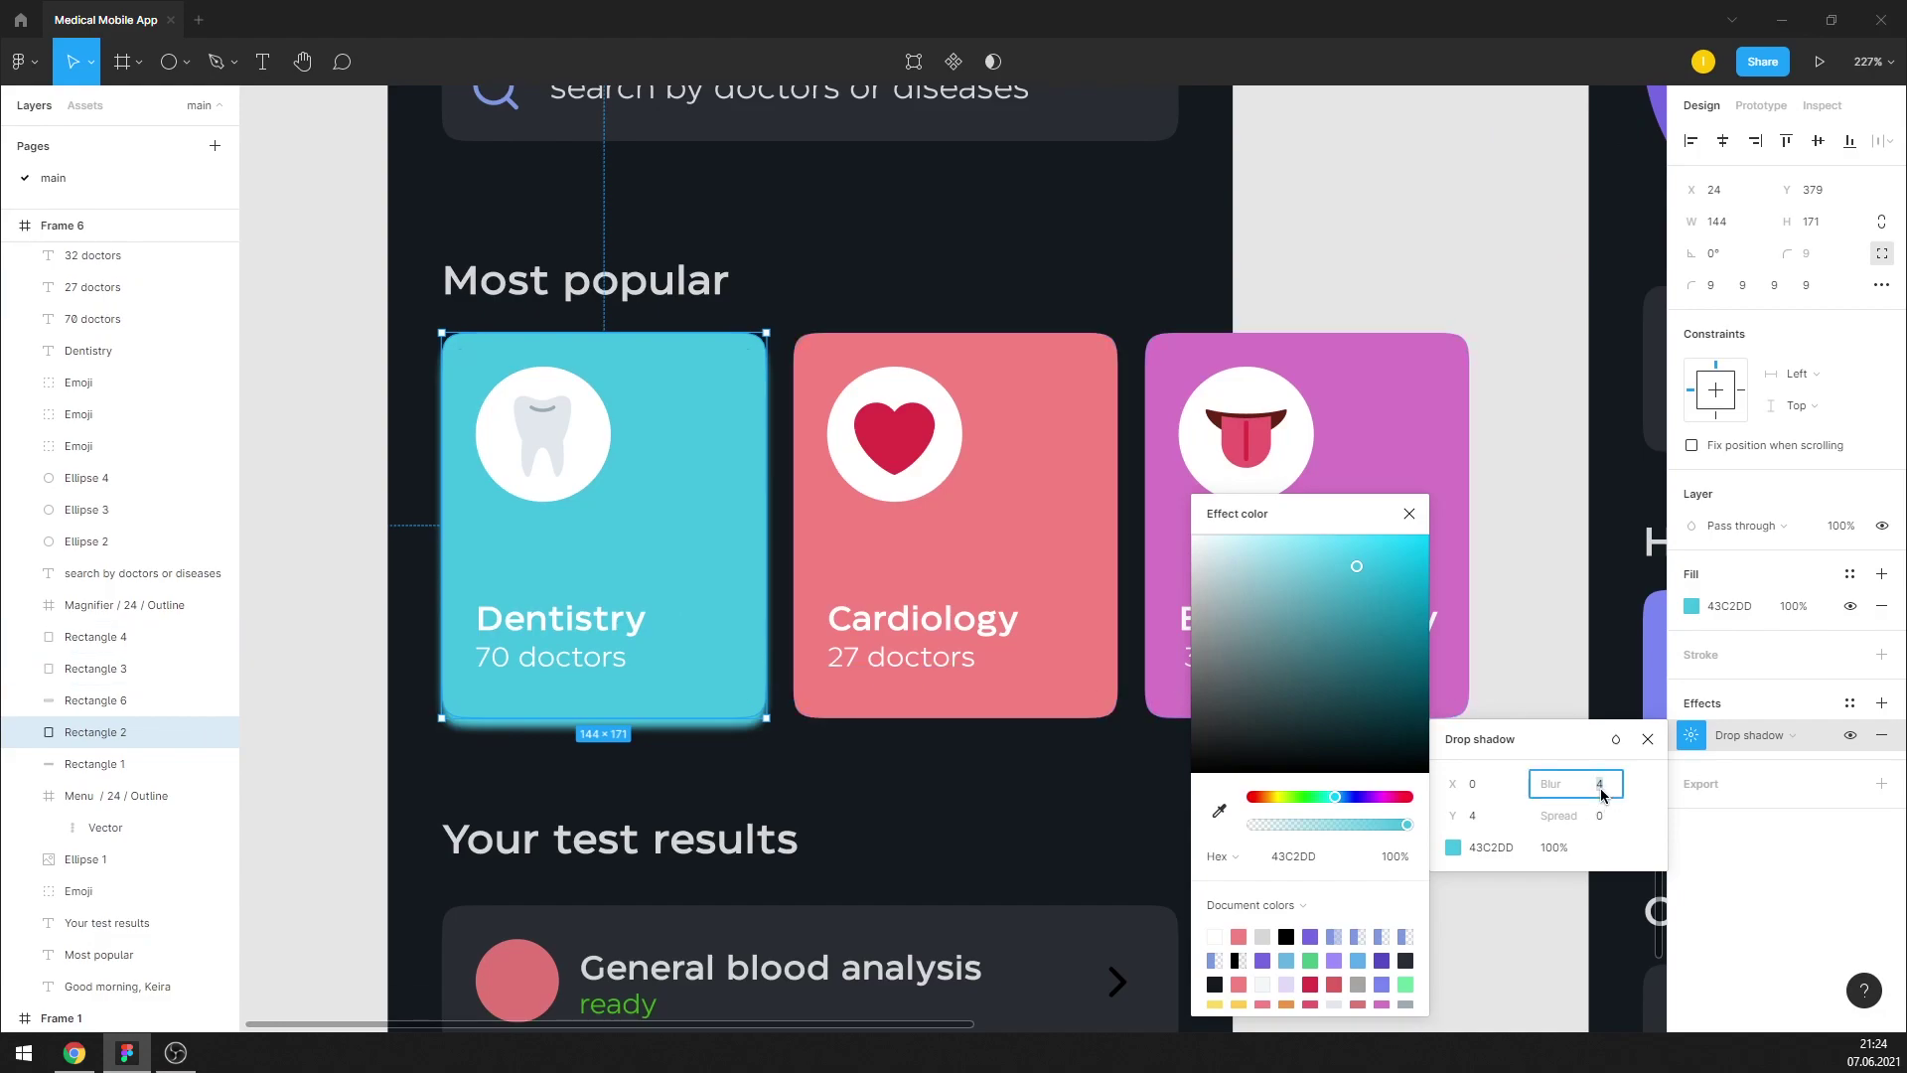
type("10")
key("Return")
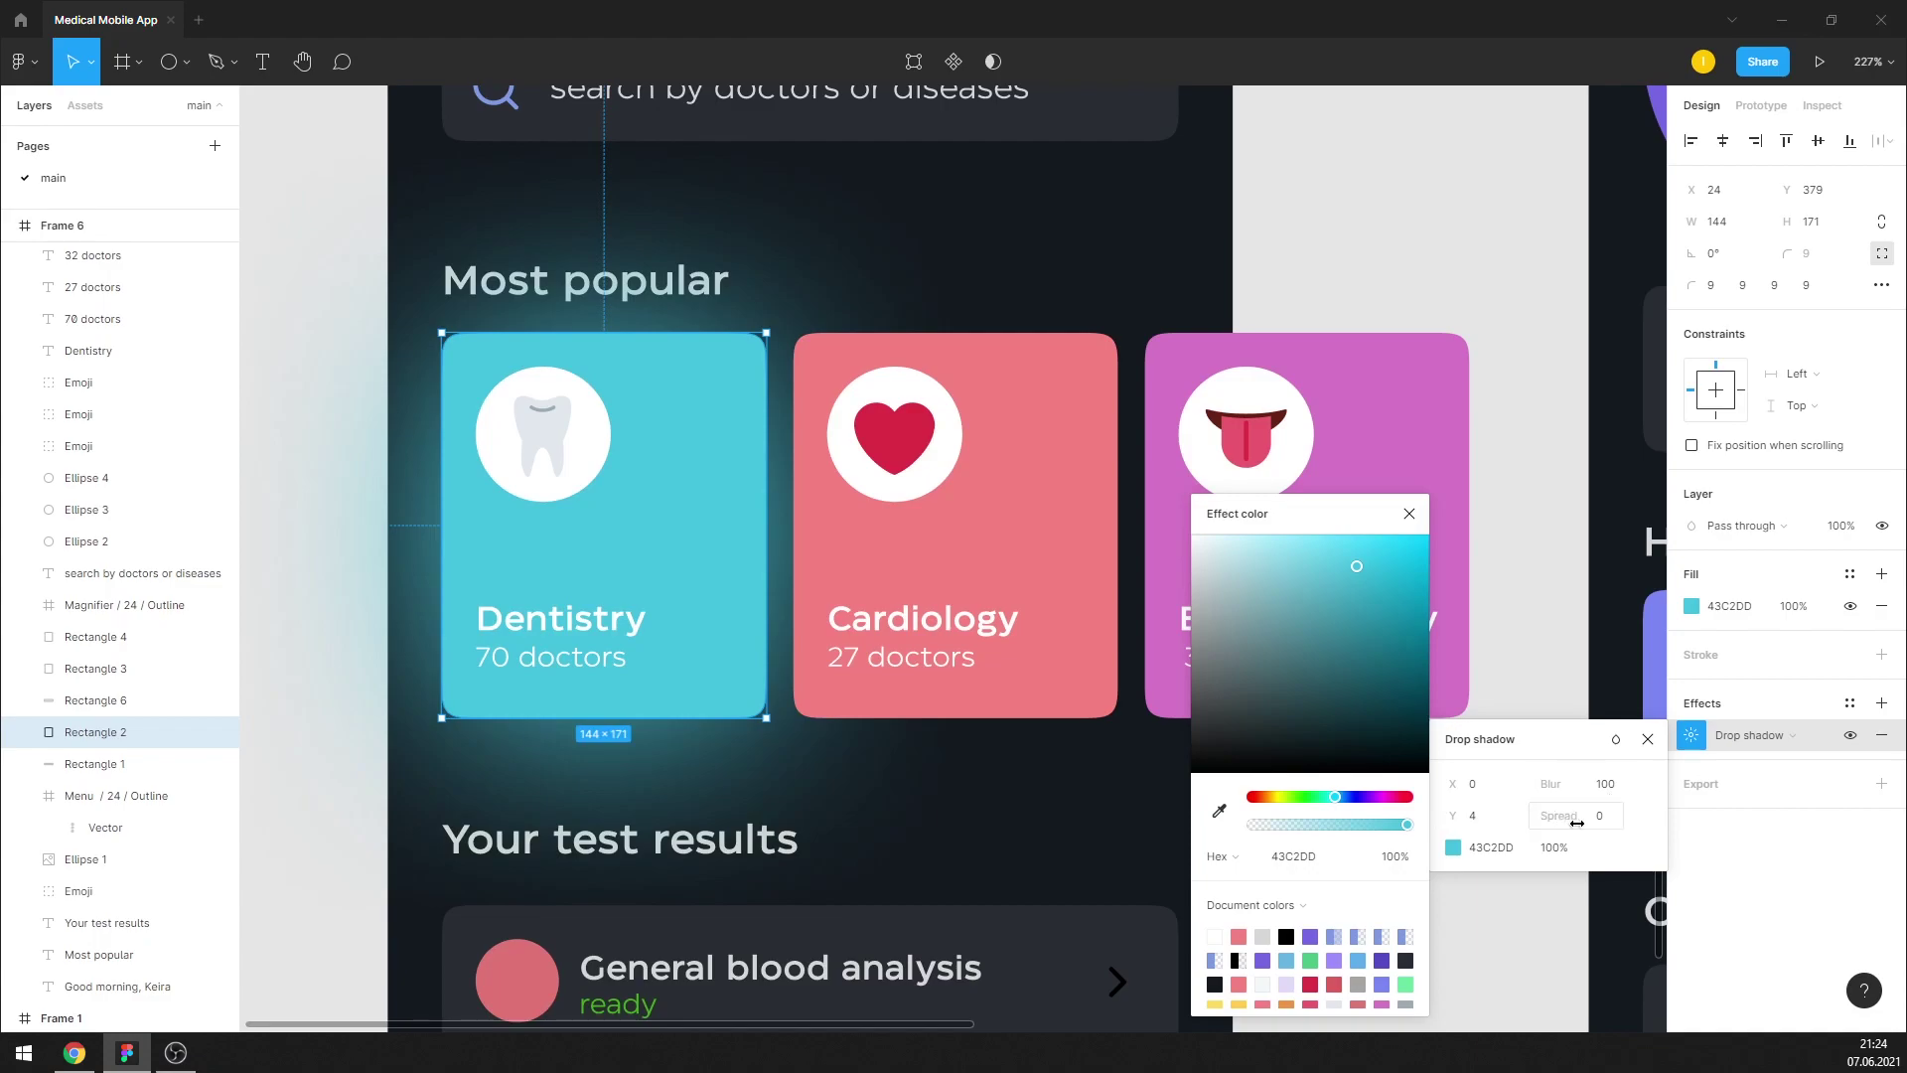
left_click(1562, 850)
type("10")
key("Return")
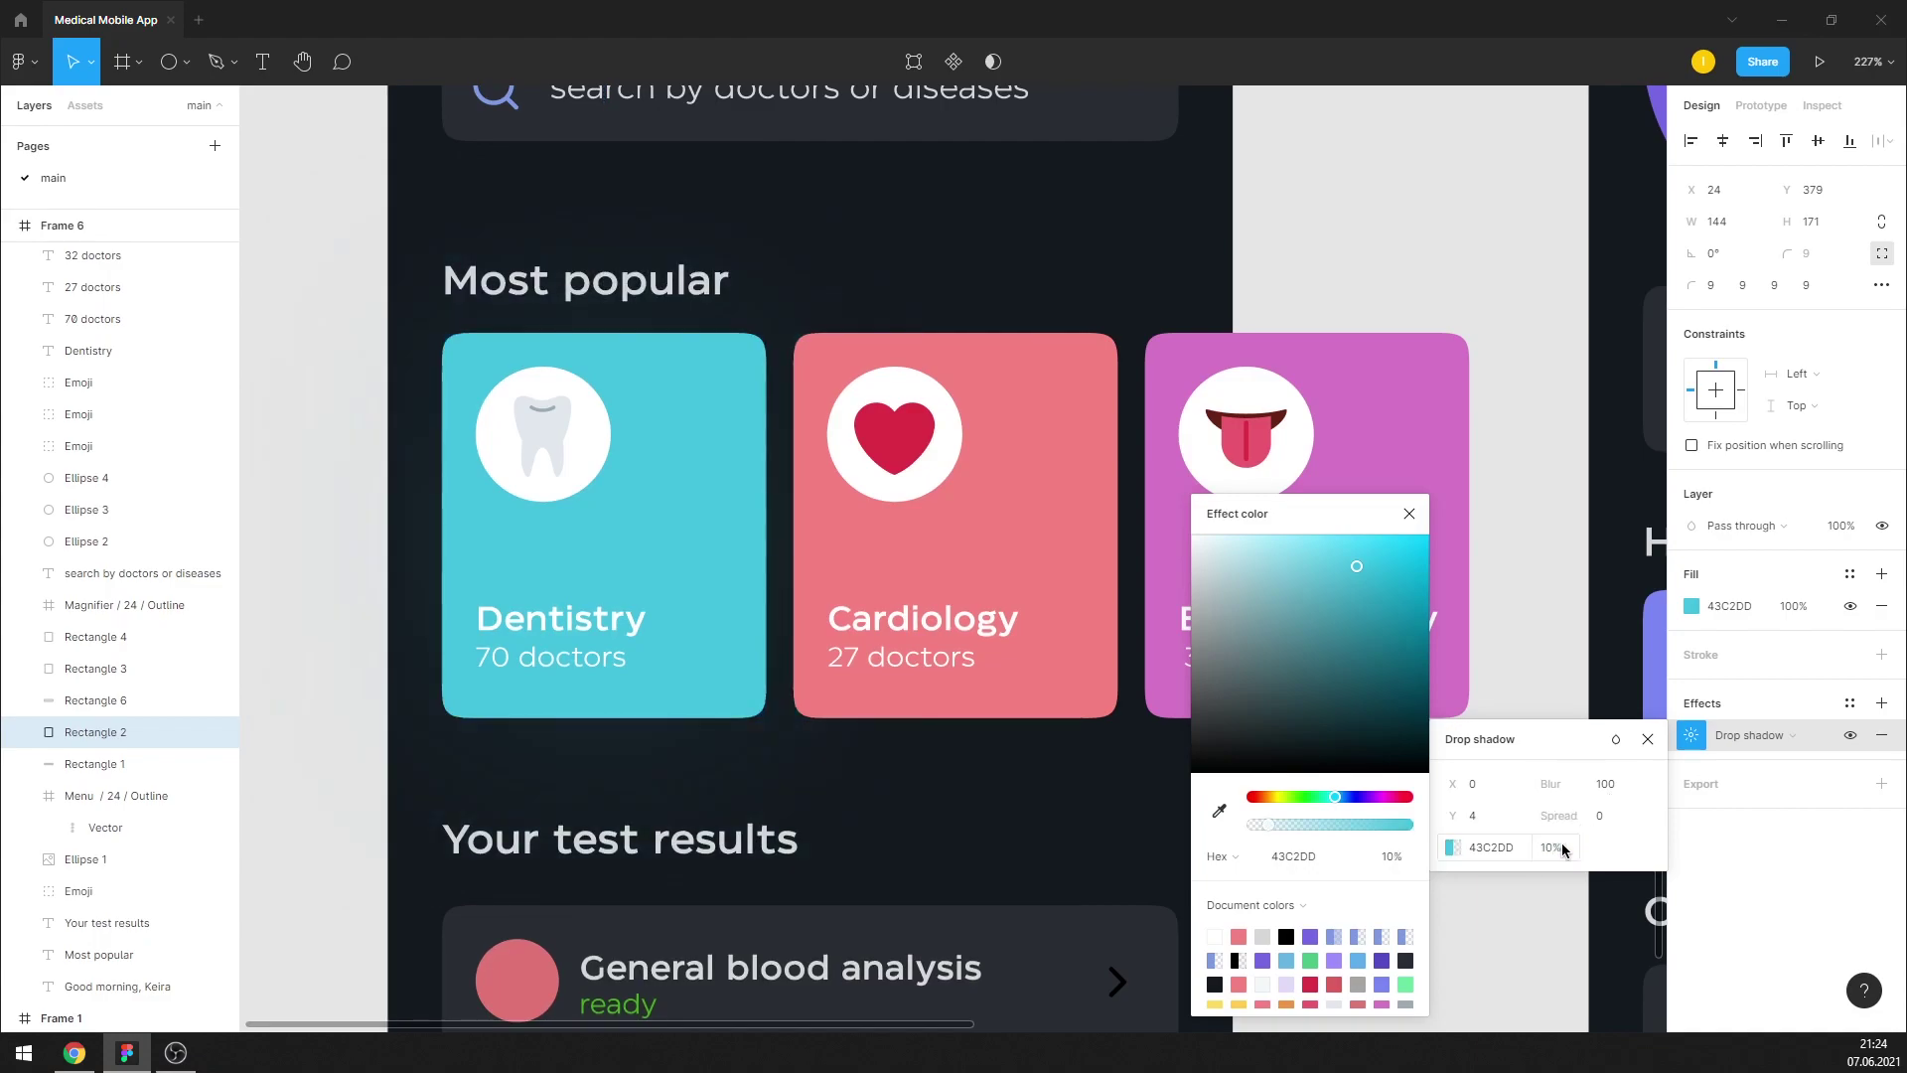
key("shift+Up")
left_click(1617, 784)
type("50")
key("Return")
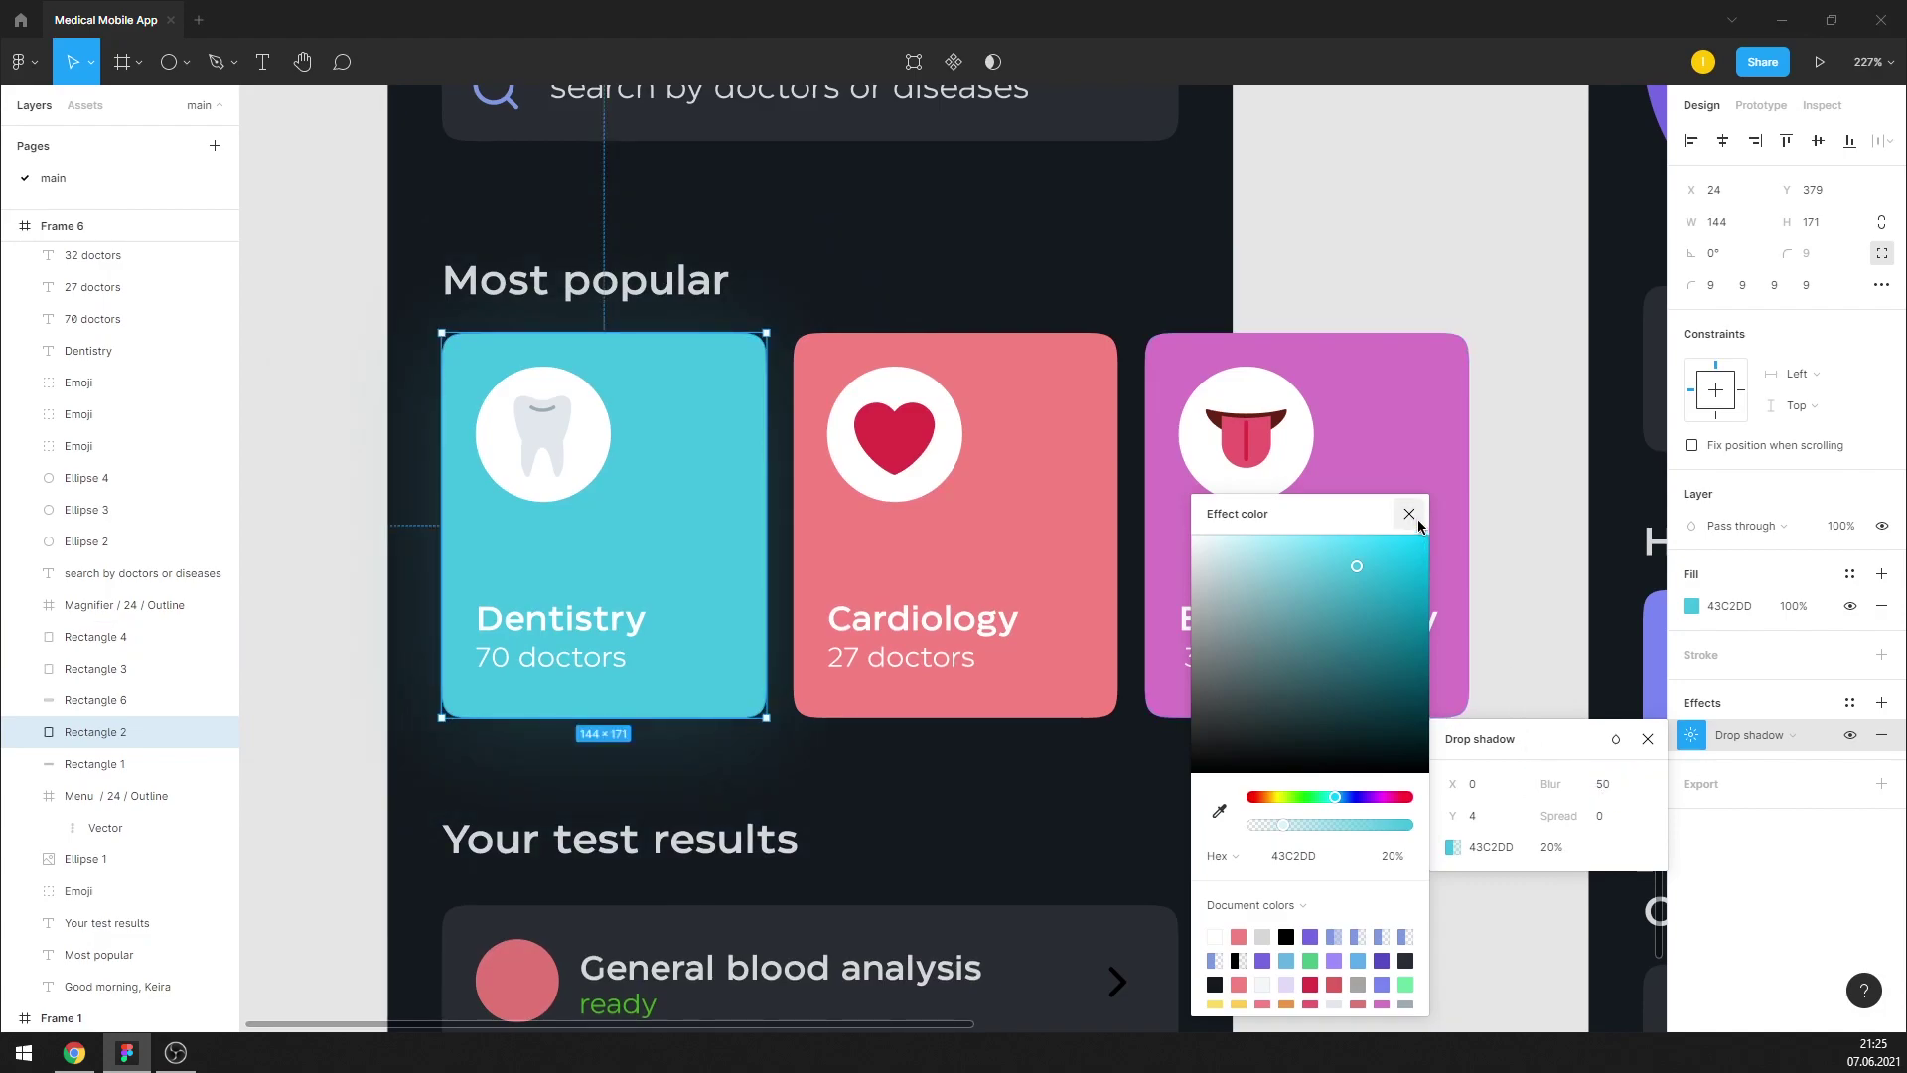
left_click(1408, 513)
Compare the Dentistry card with its shadow hidden and shown
left_click(1485, 816)
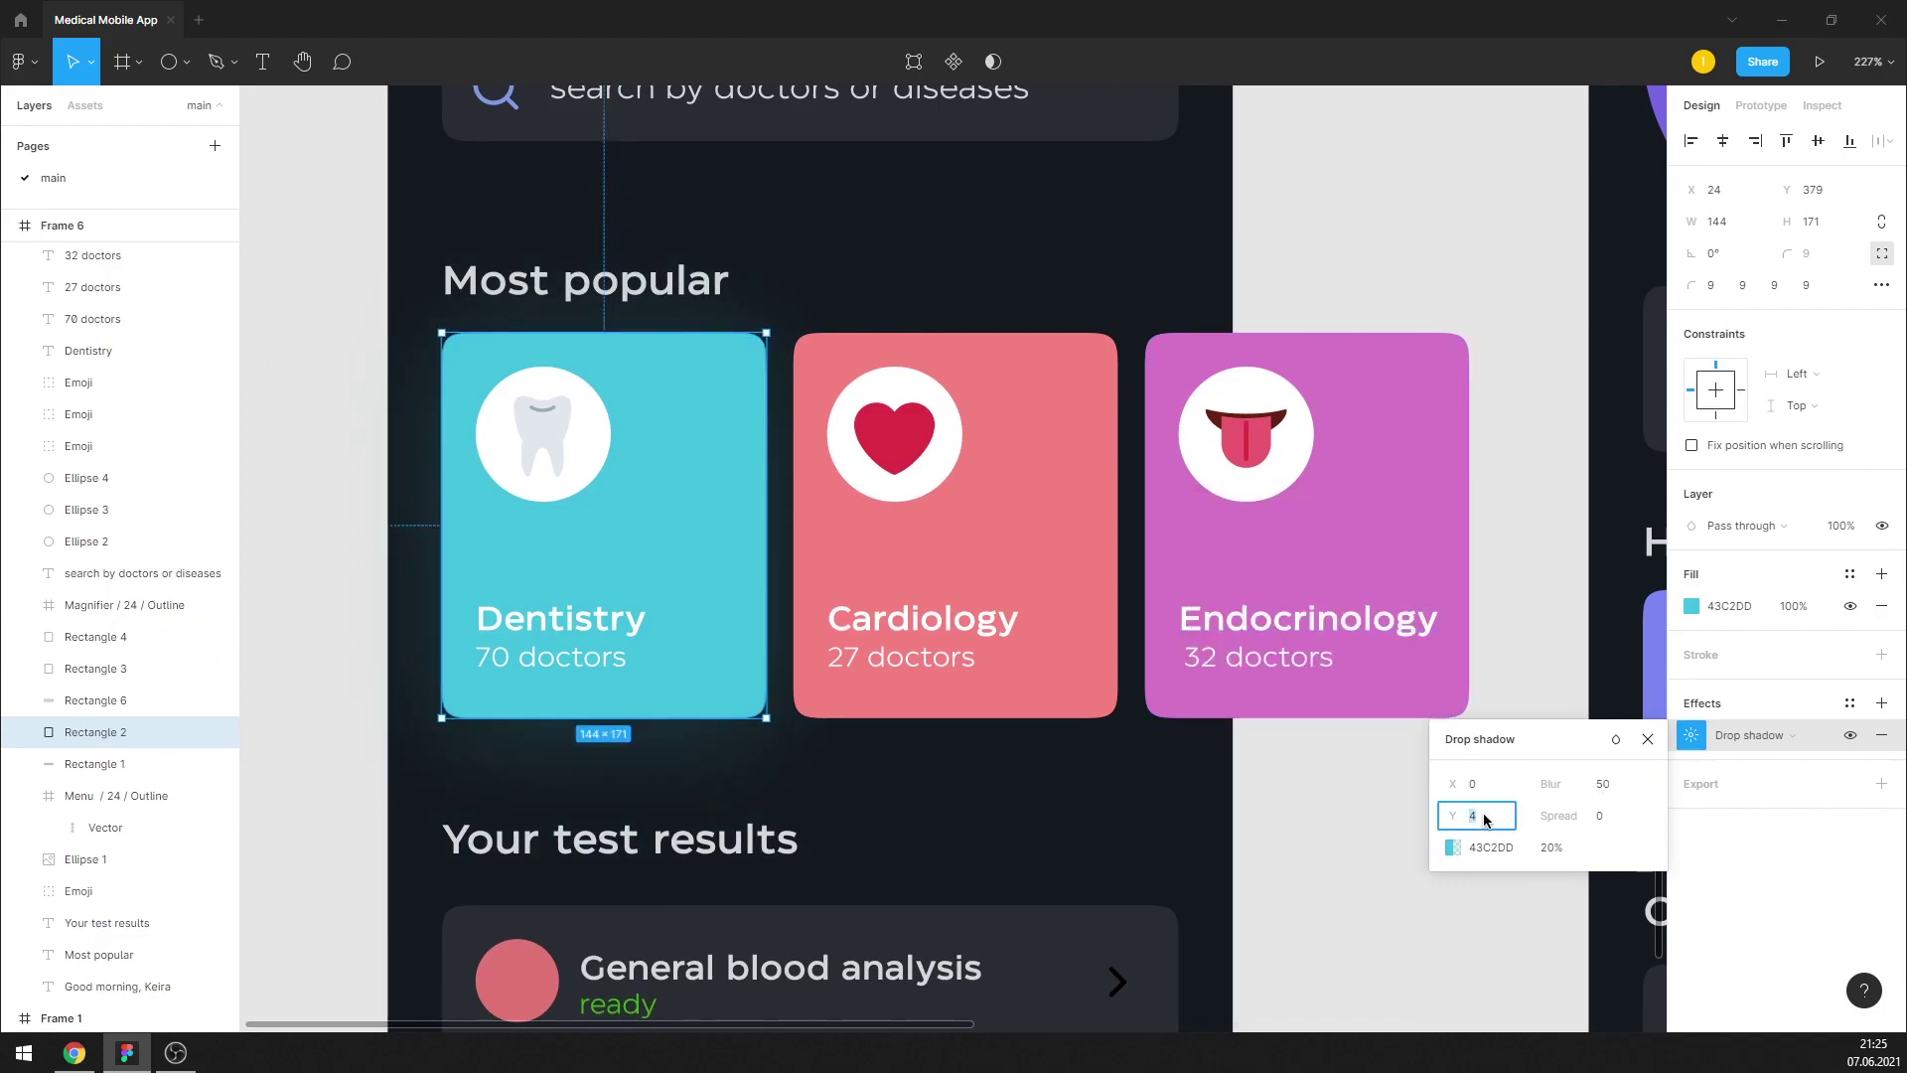
left_click(1648, 739)
left_click(1850, 735)
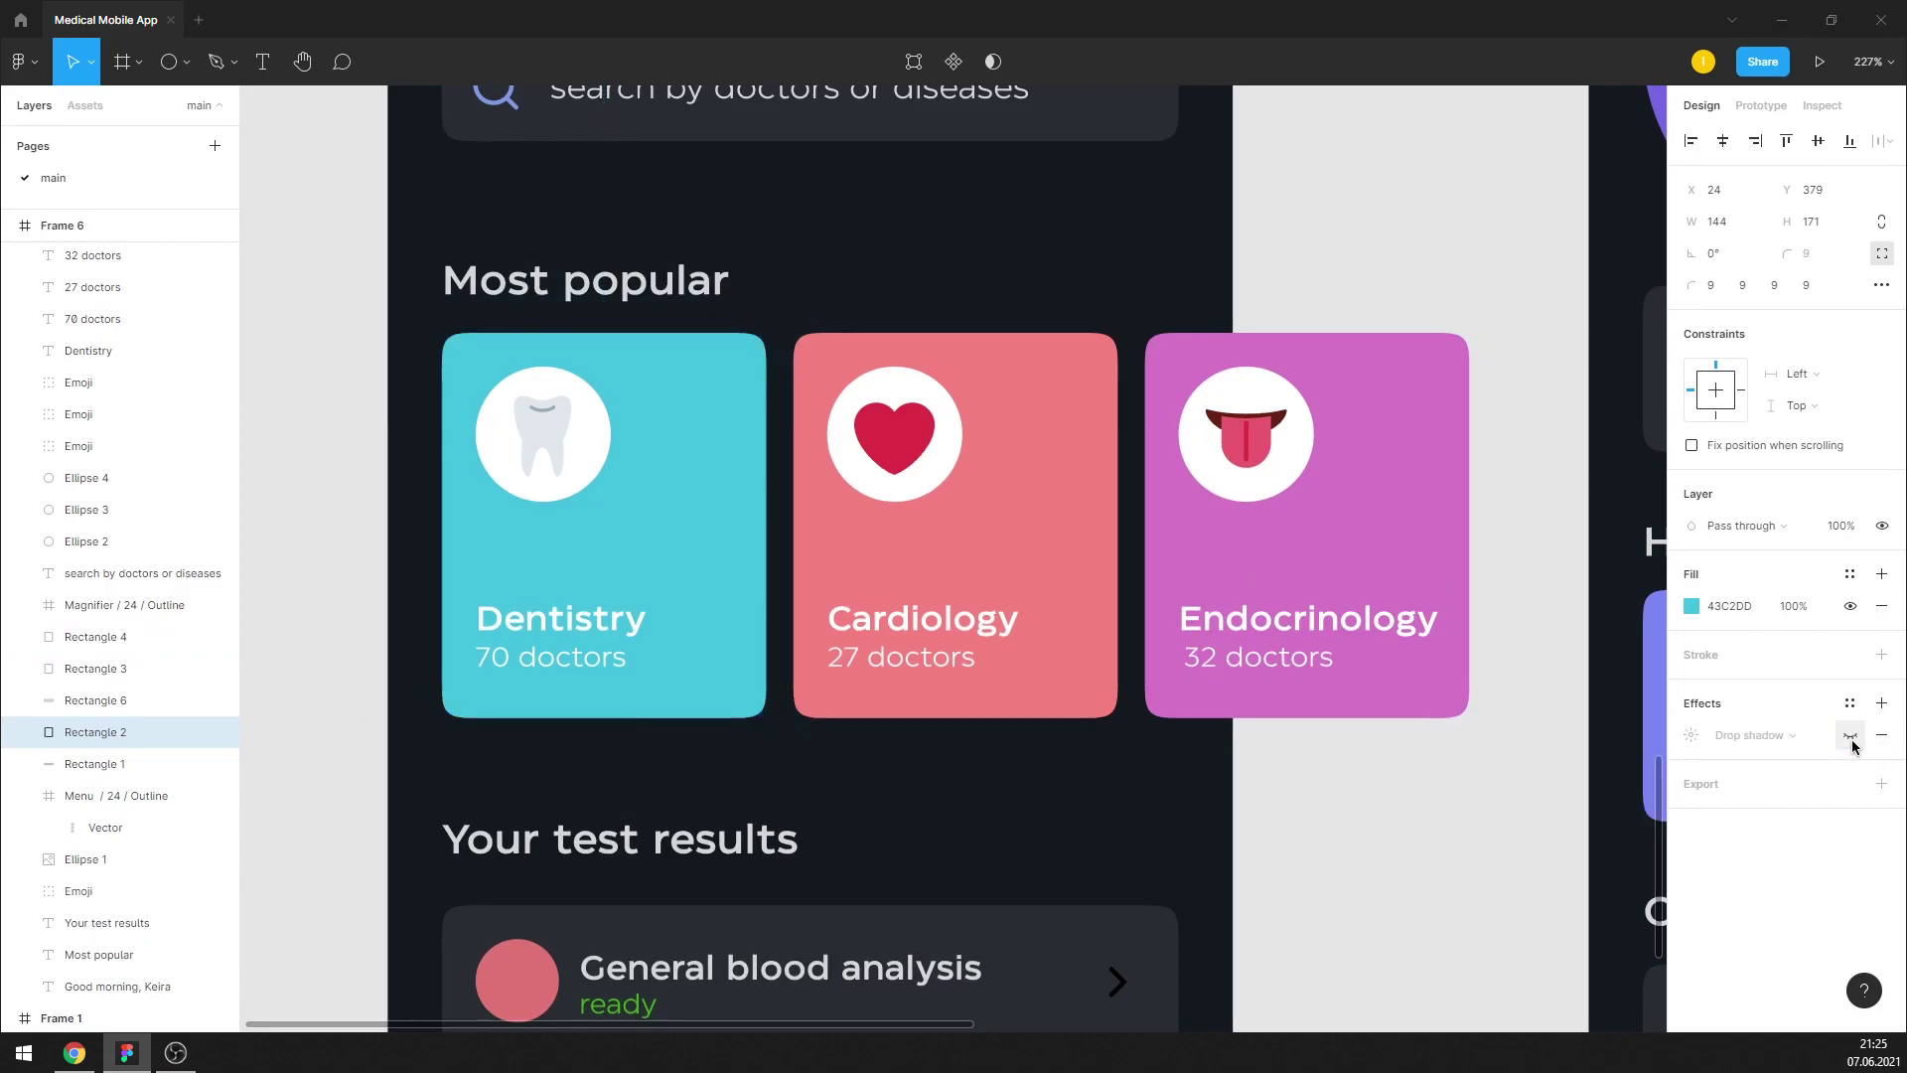
left_click(1851, 736)
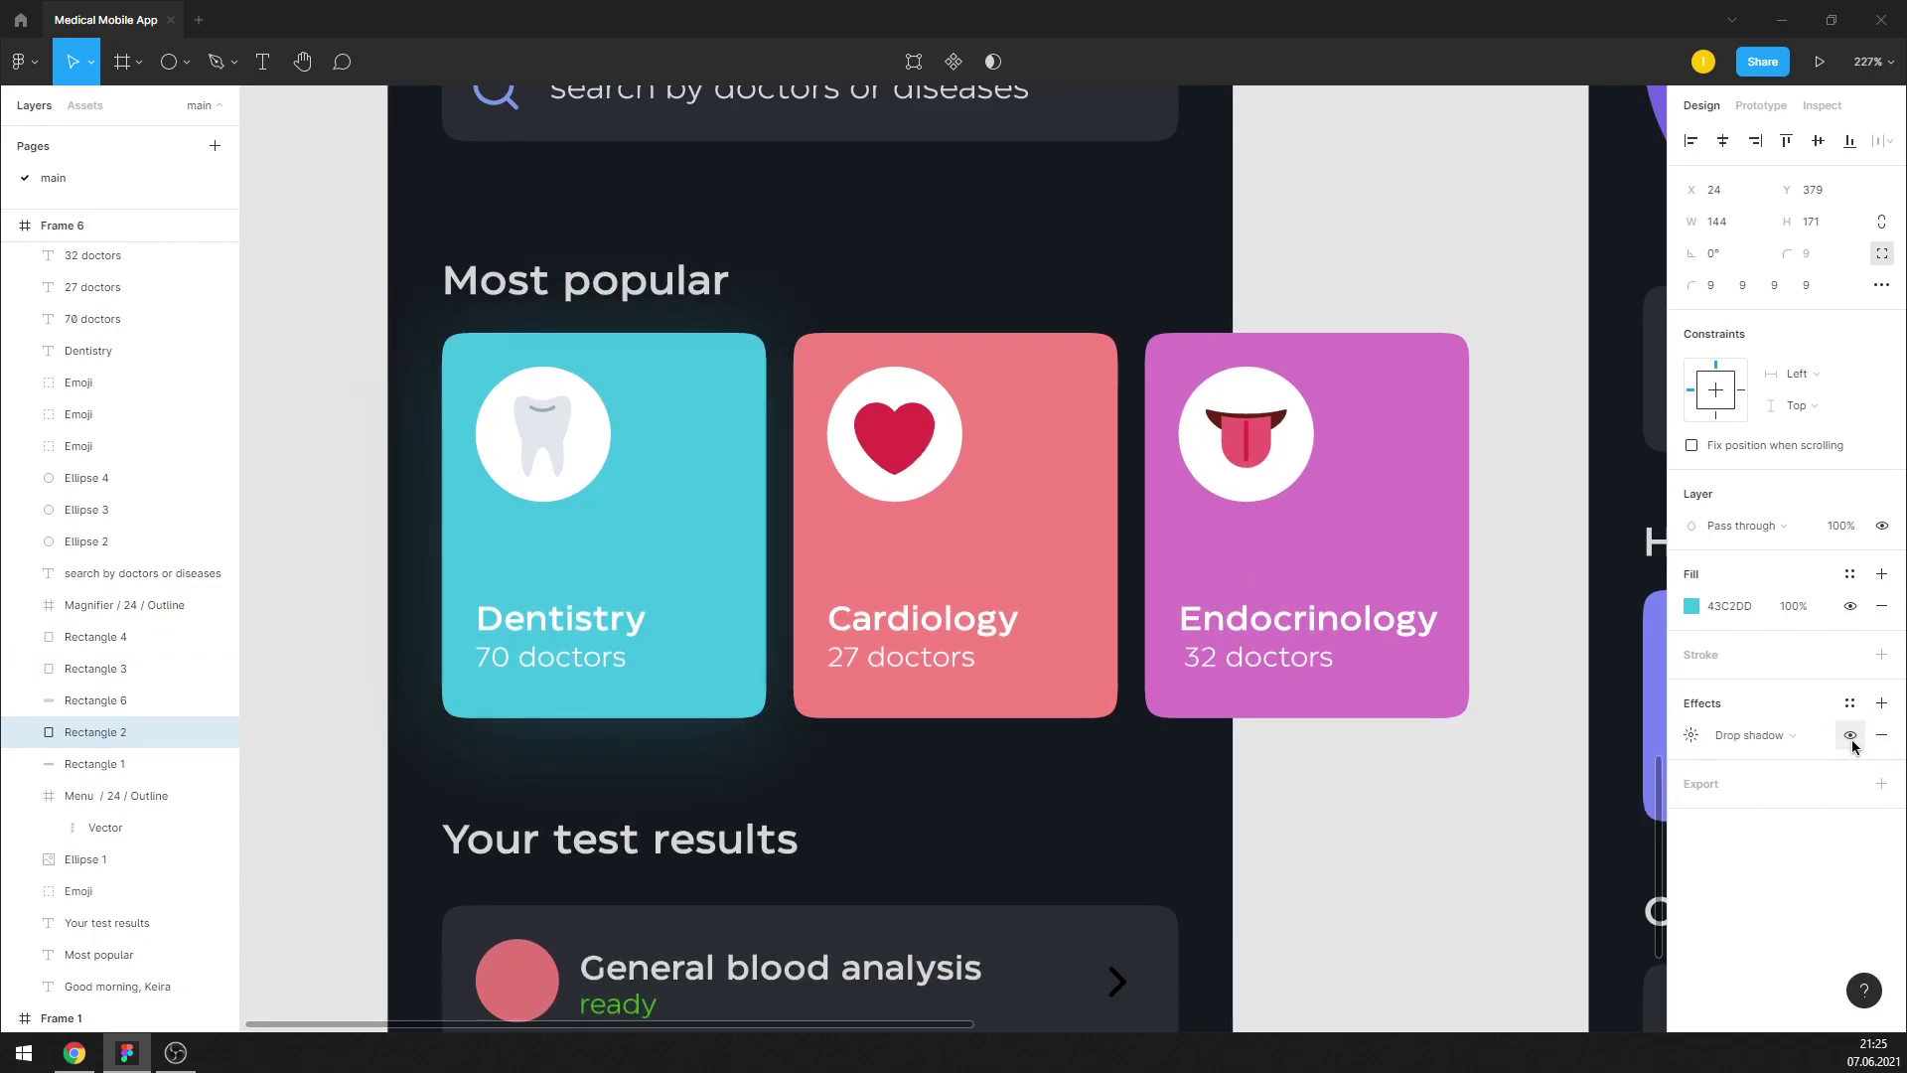
Try a tighter glow: blur 20, Y offset 5, opacity 30%
left_click(1690, 735)
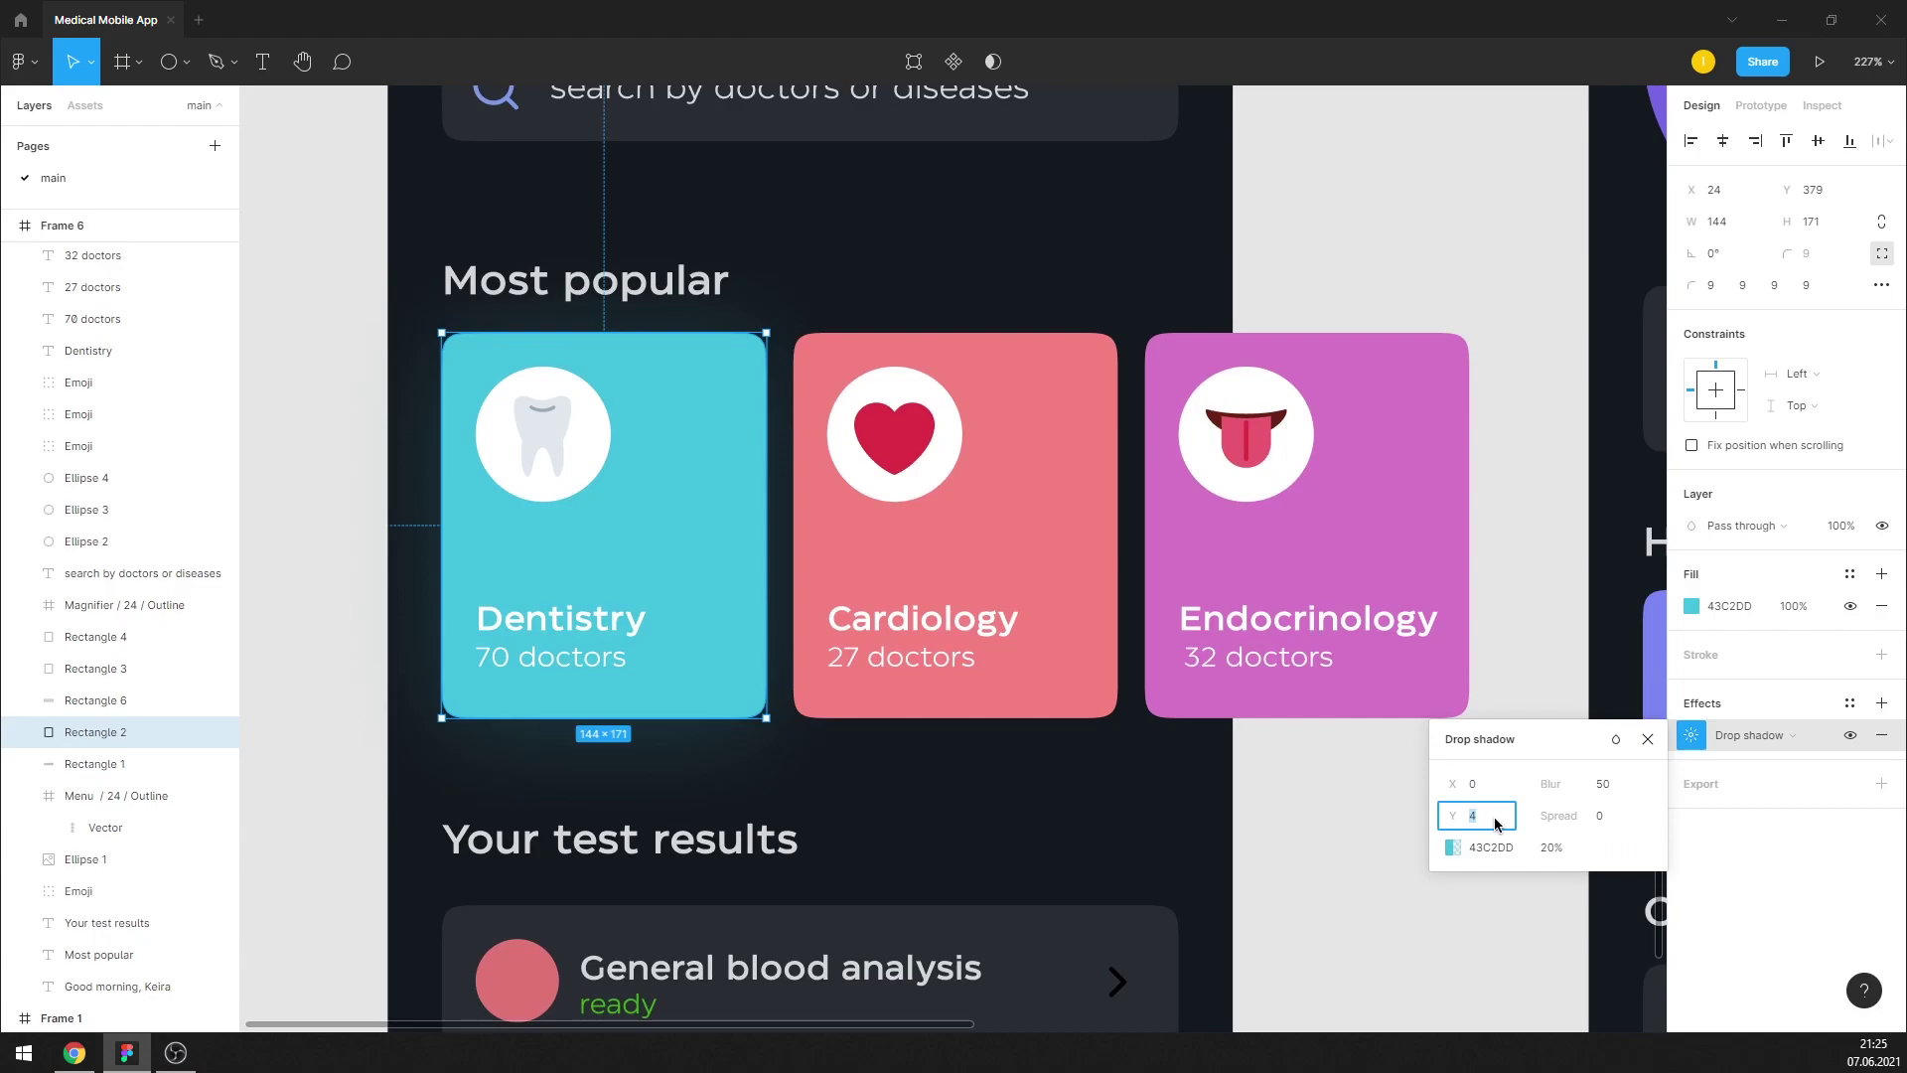
left_click(1609, 785)
type("20")
key("Return")
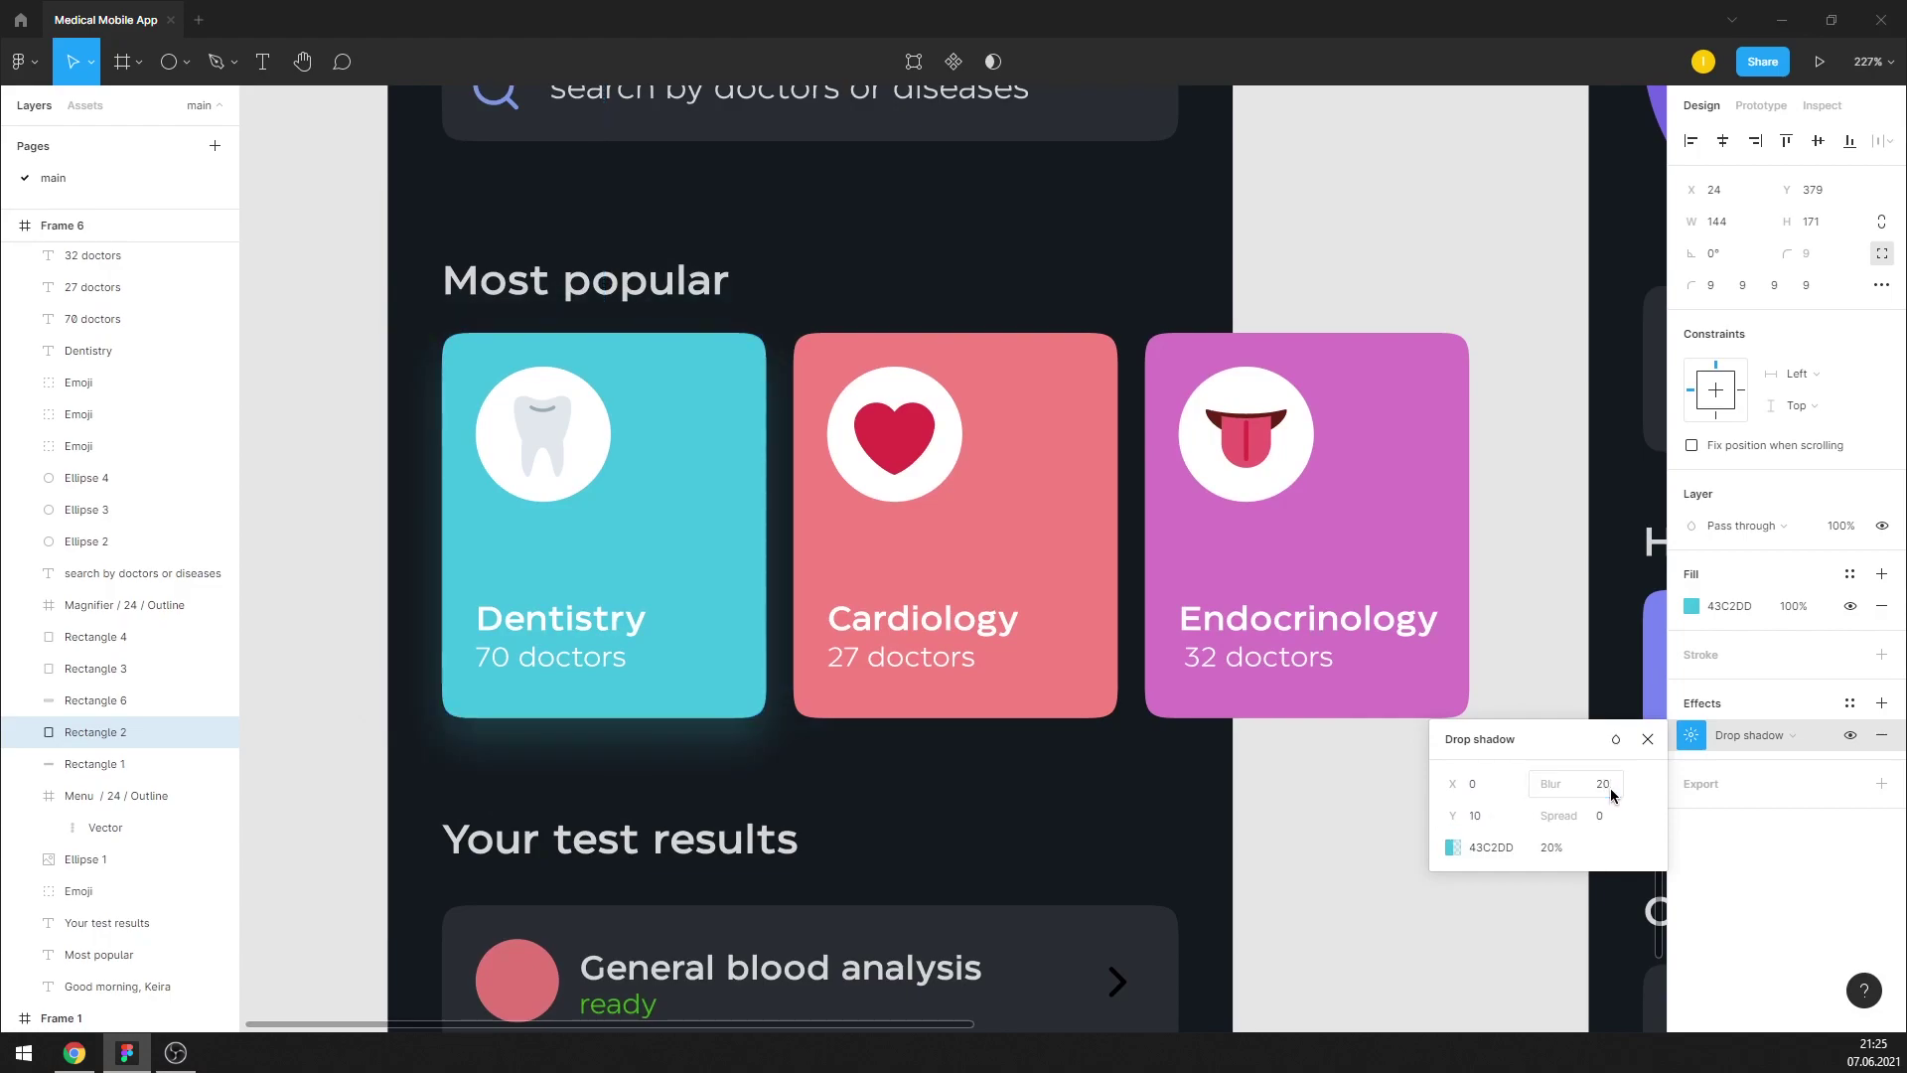
type("5")
key("Return")
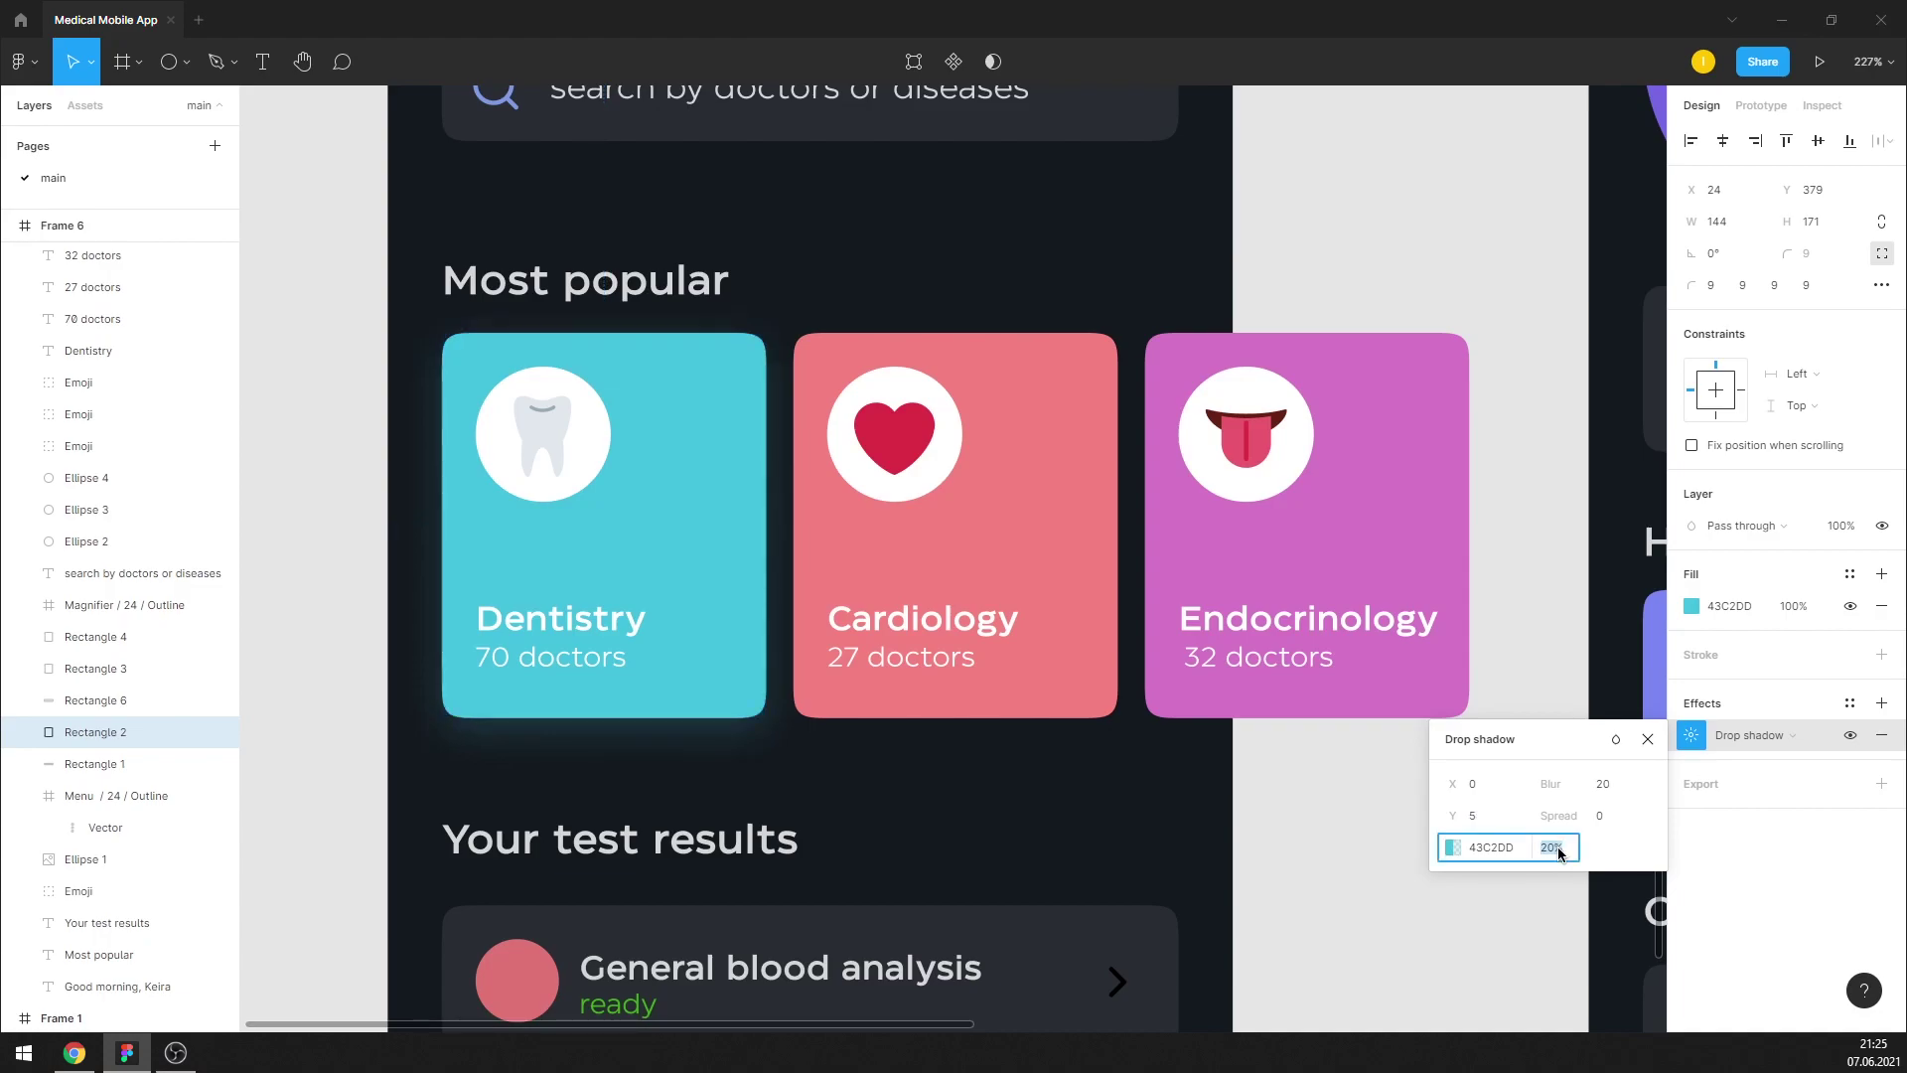
type("30")
left_click(1609, 785)
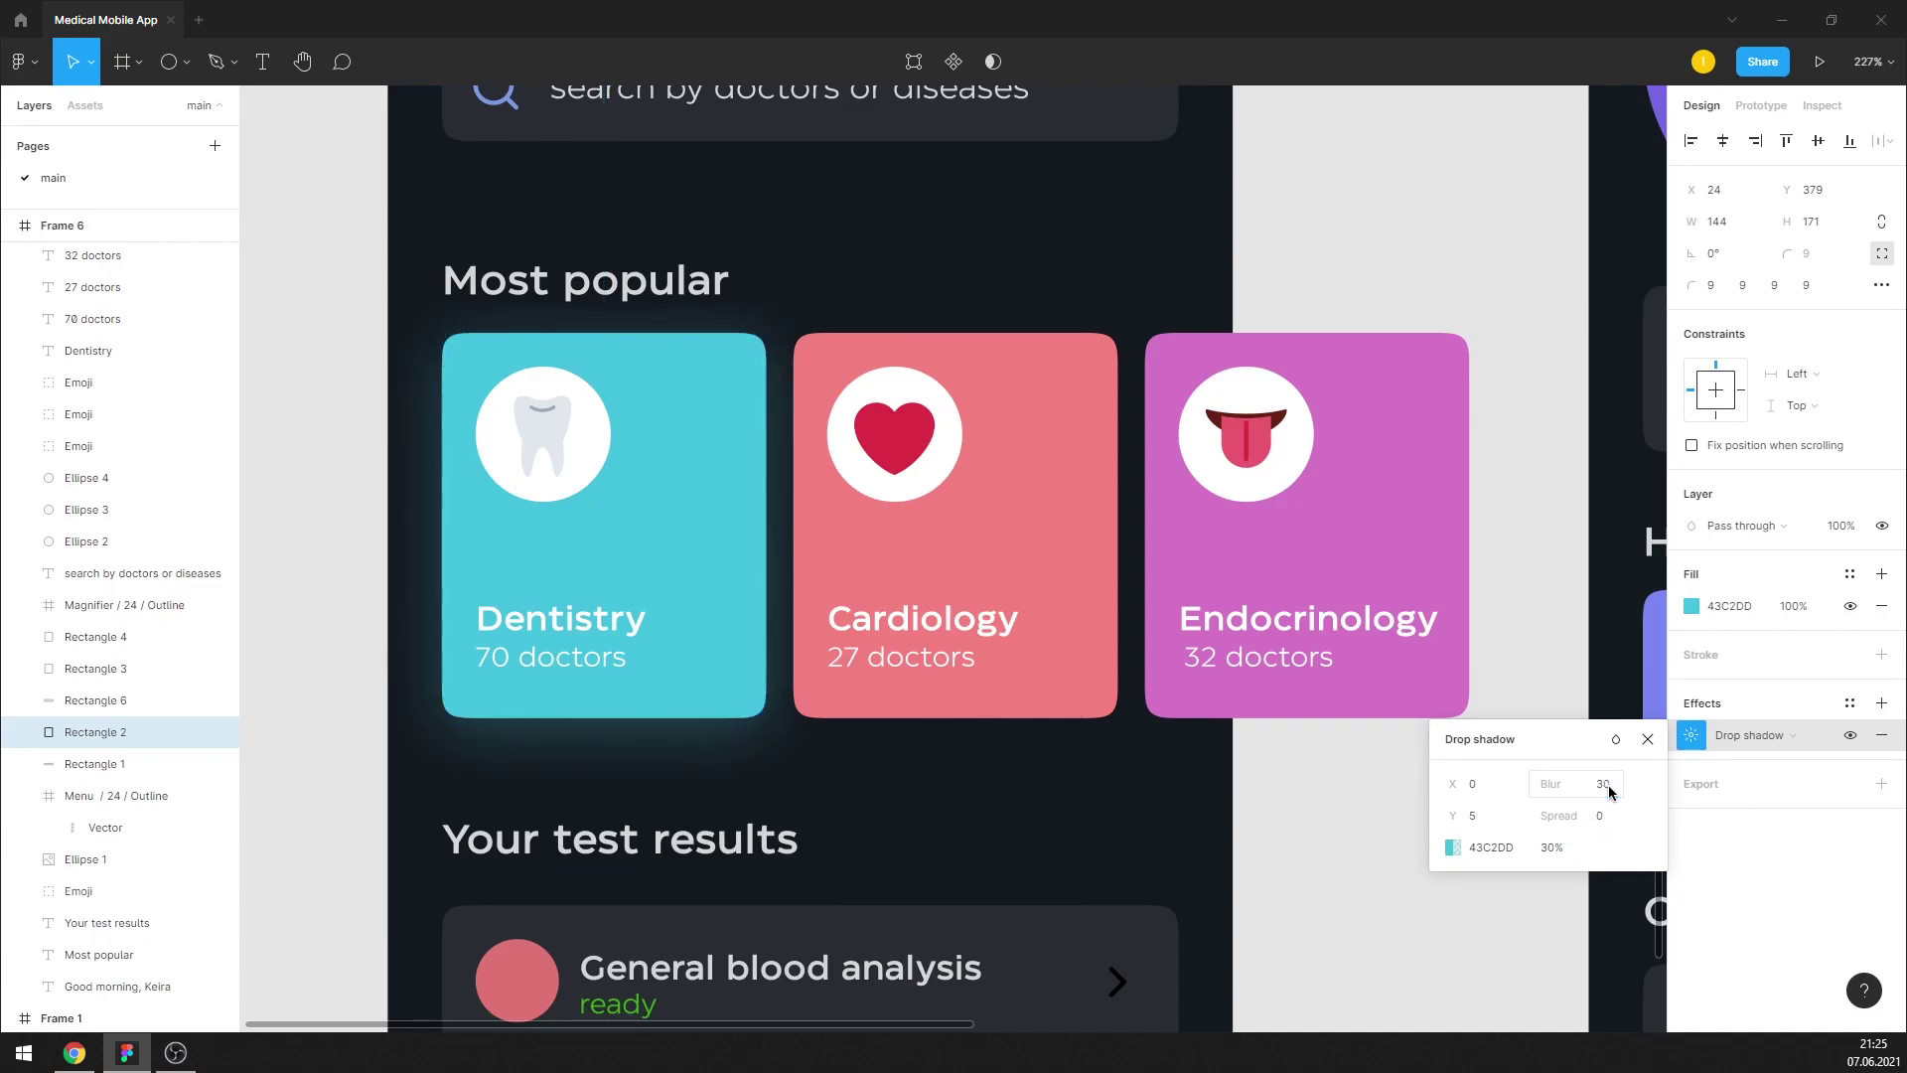
key("Return")
Settle on a shadow blur of 50 with a Y offset of 3
left_click(1610, 791)
type("50")
key("Return")
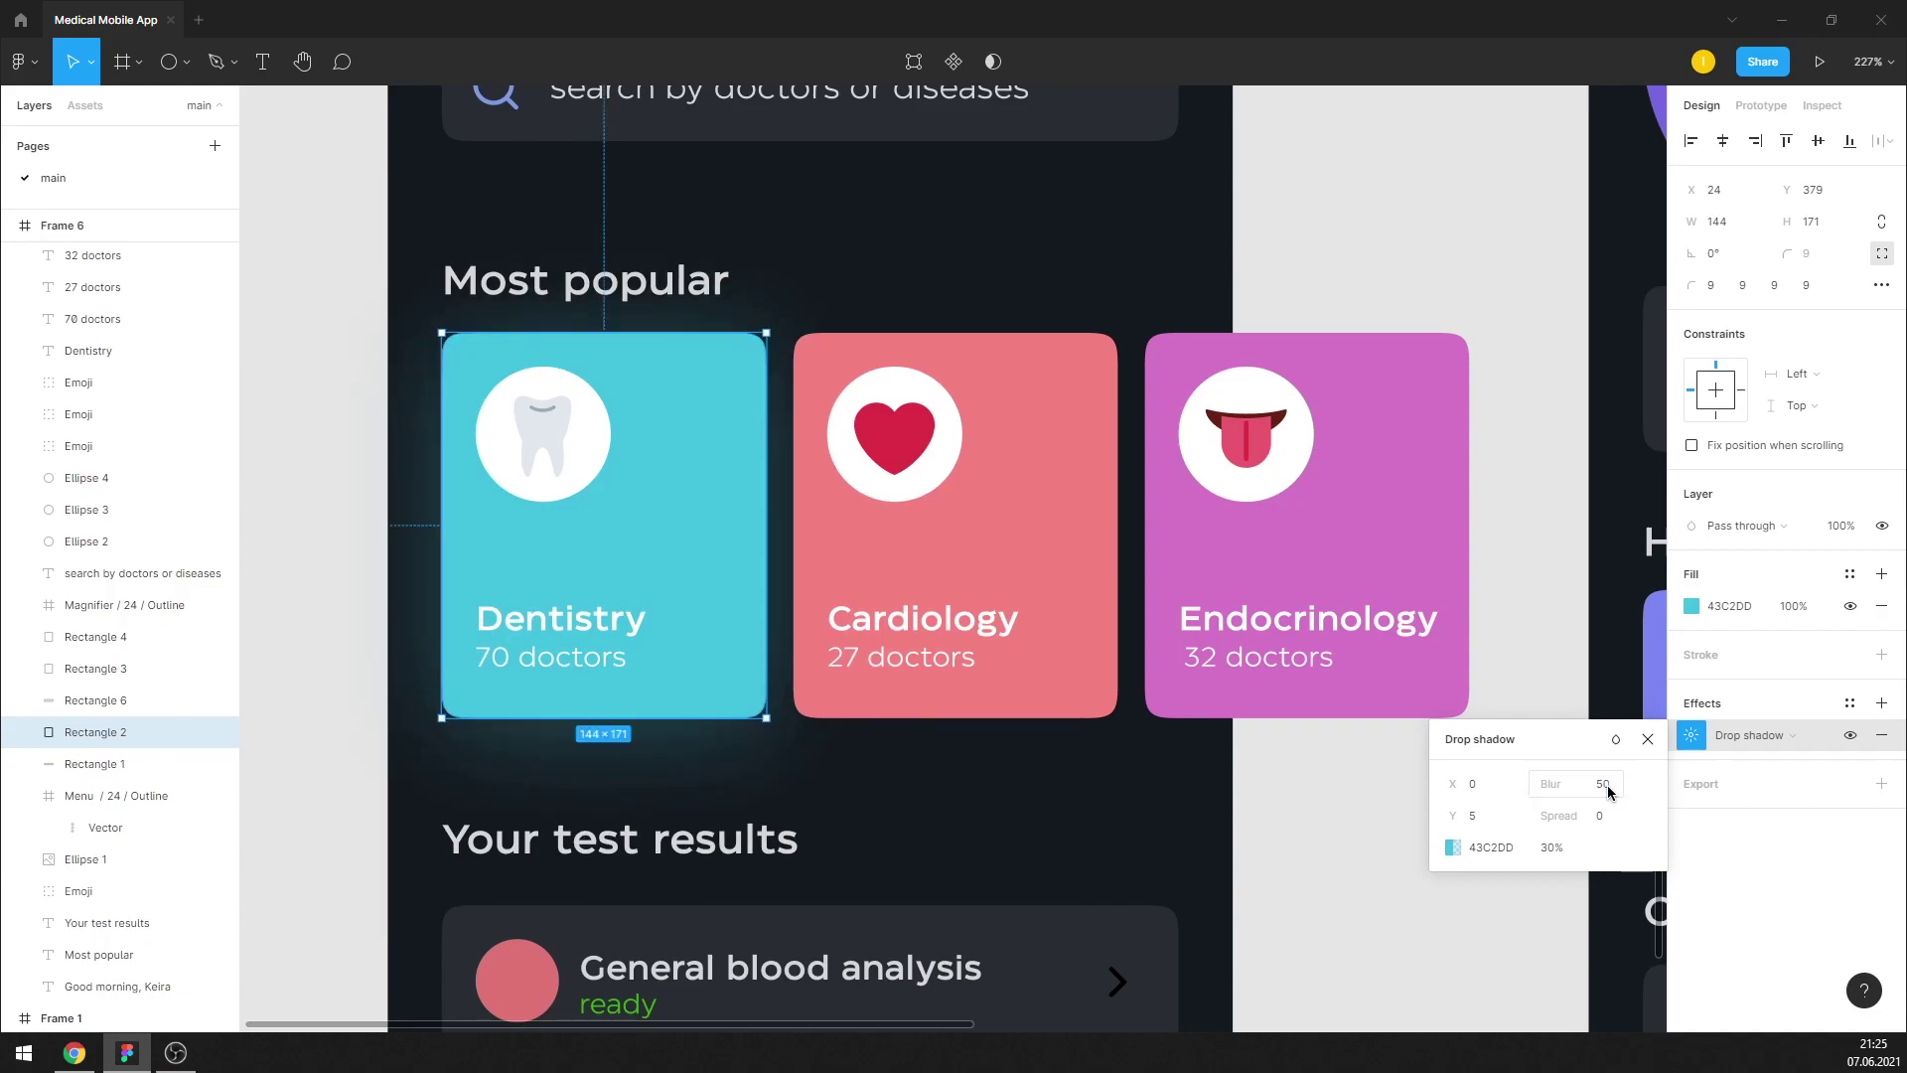
type("3")
key("Return")
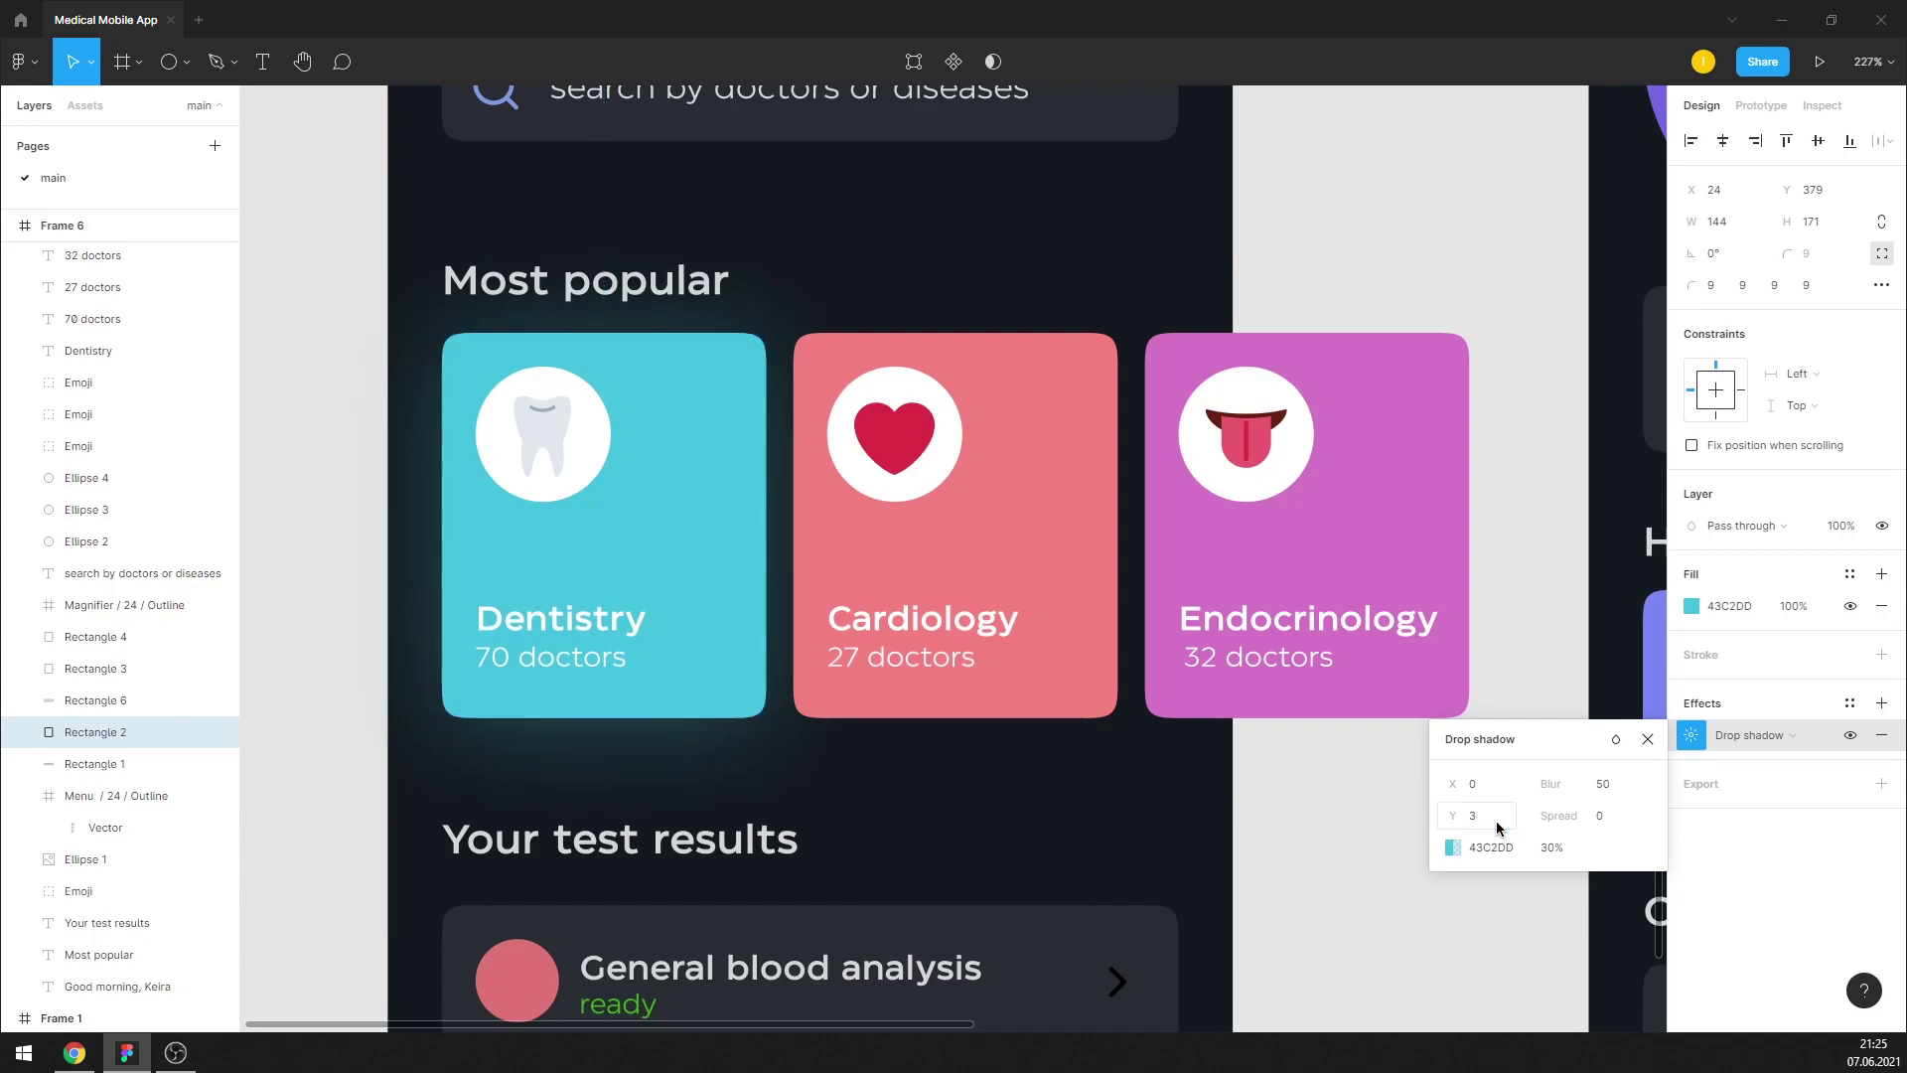
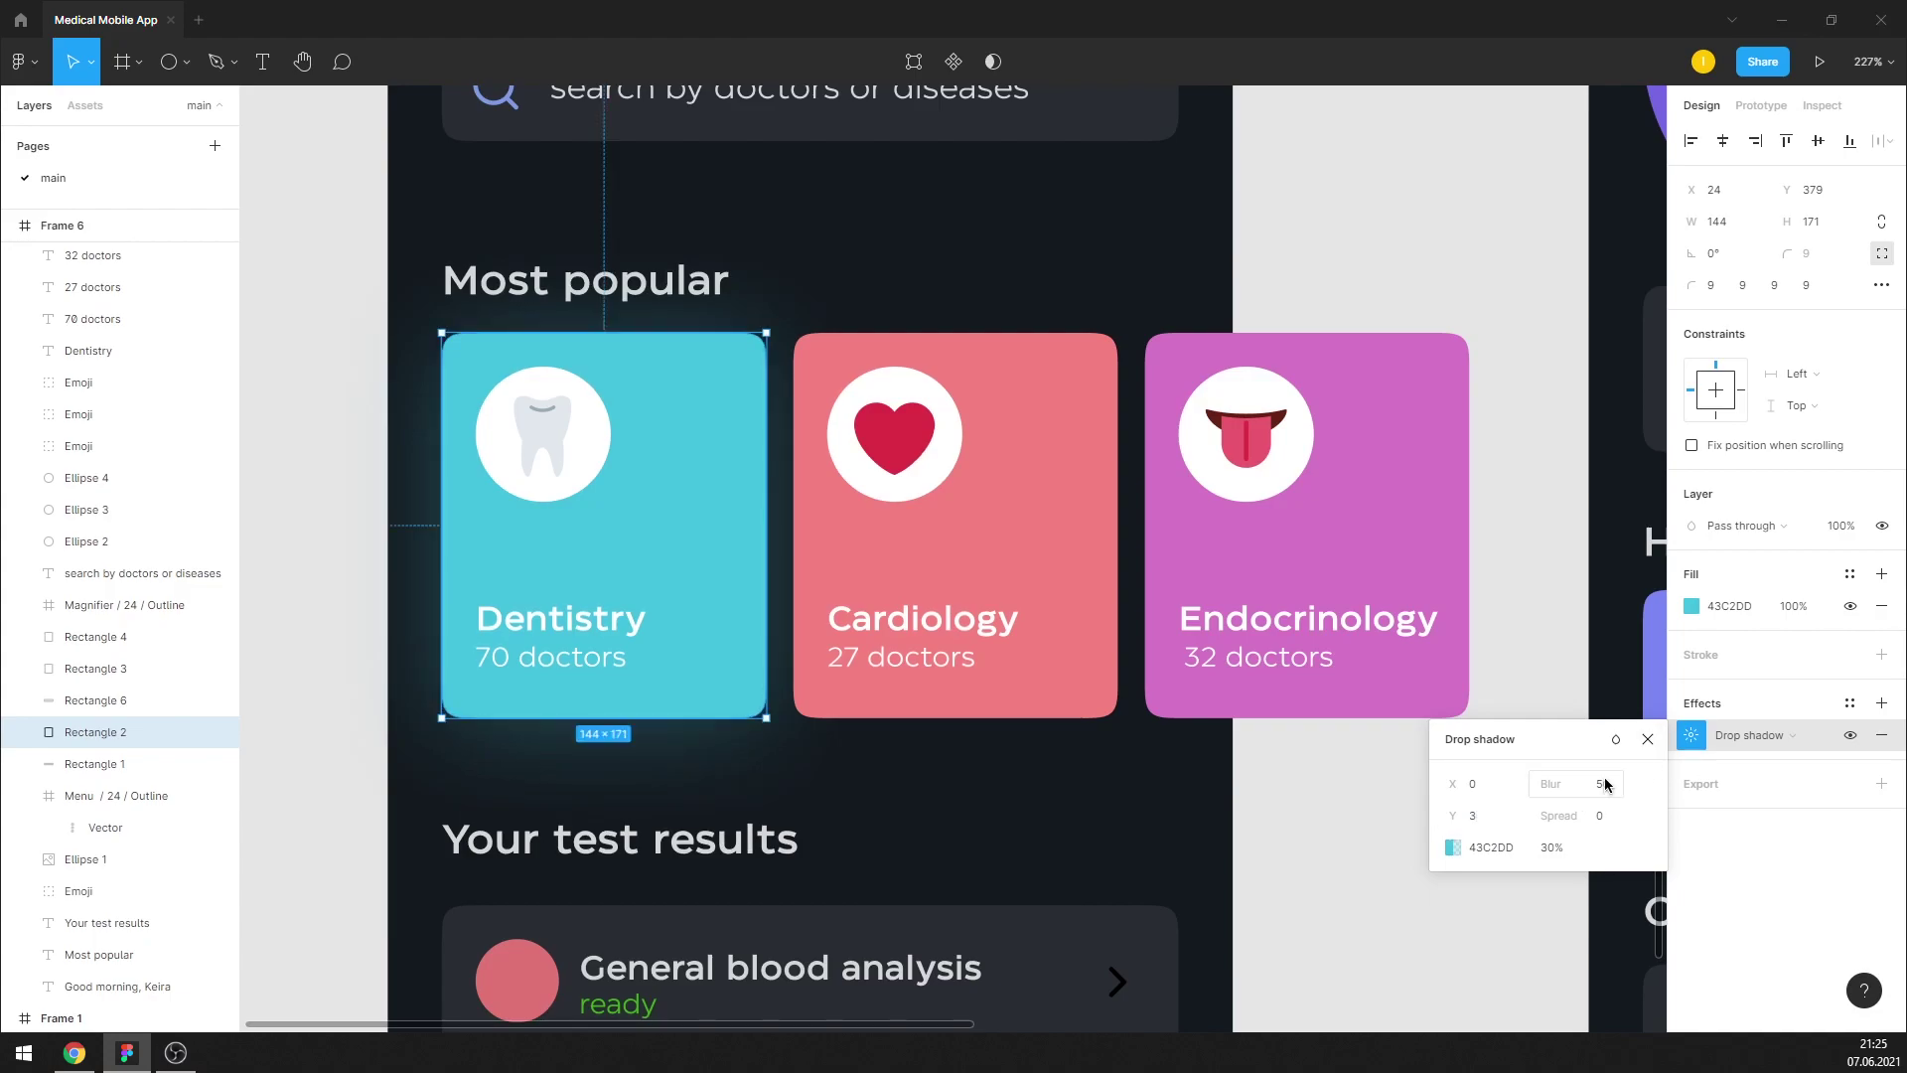
Give the Cardiology card a drop shadow with blur 50 and 30% opacity, tinted its own pink
left_click(1648, 740)
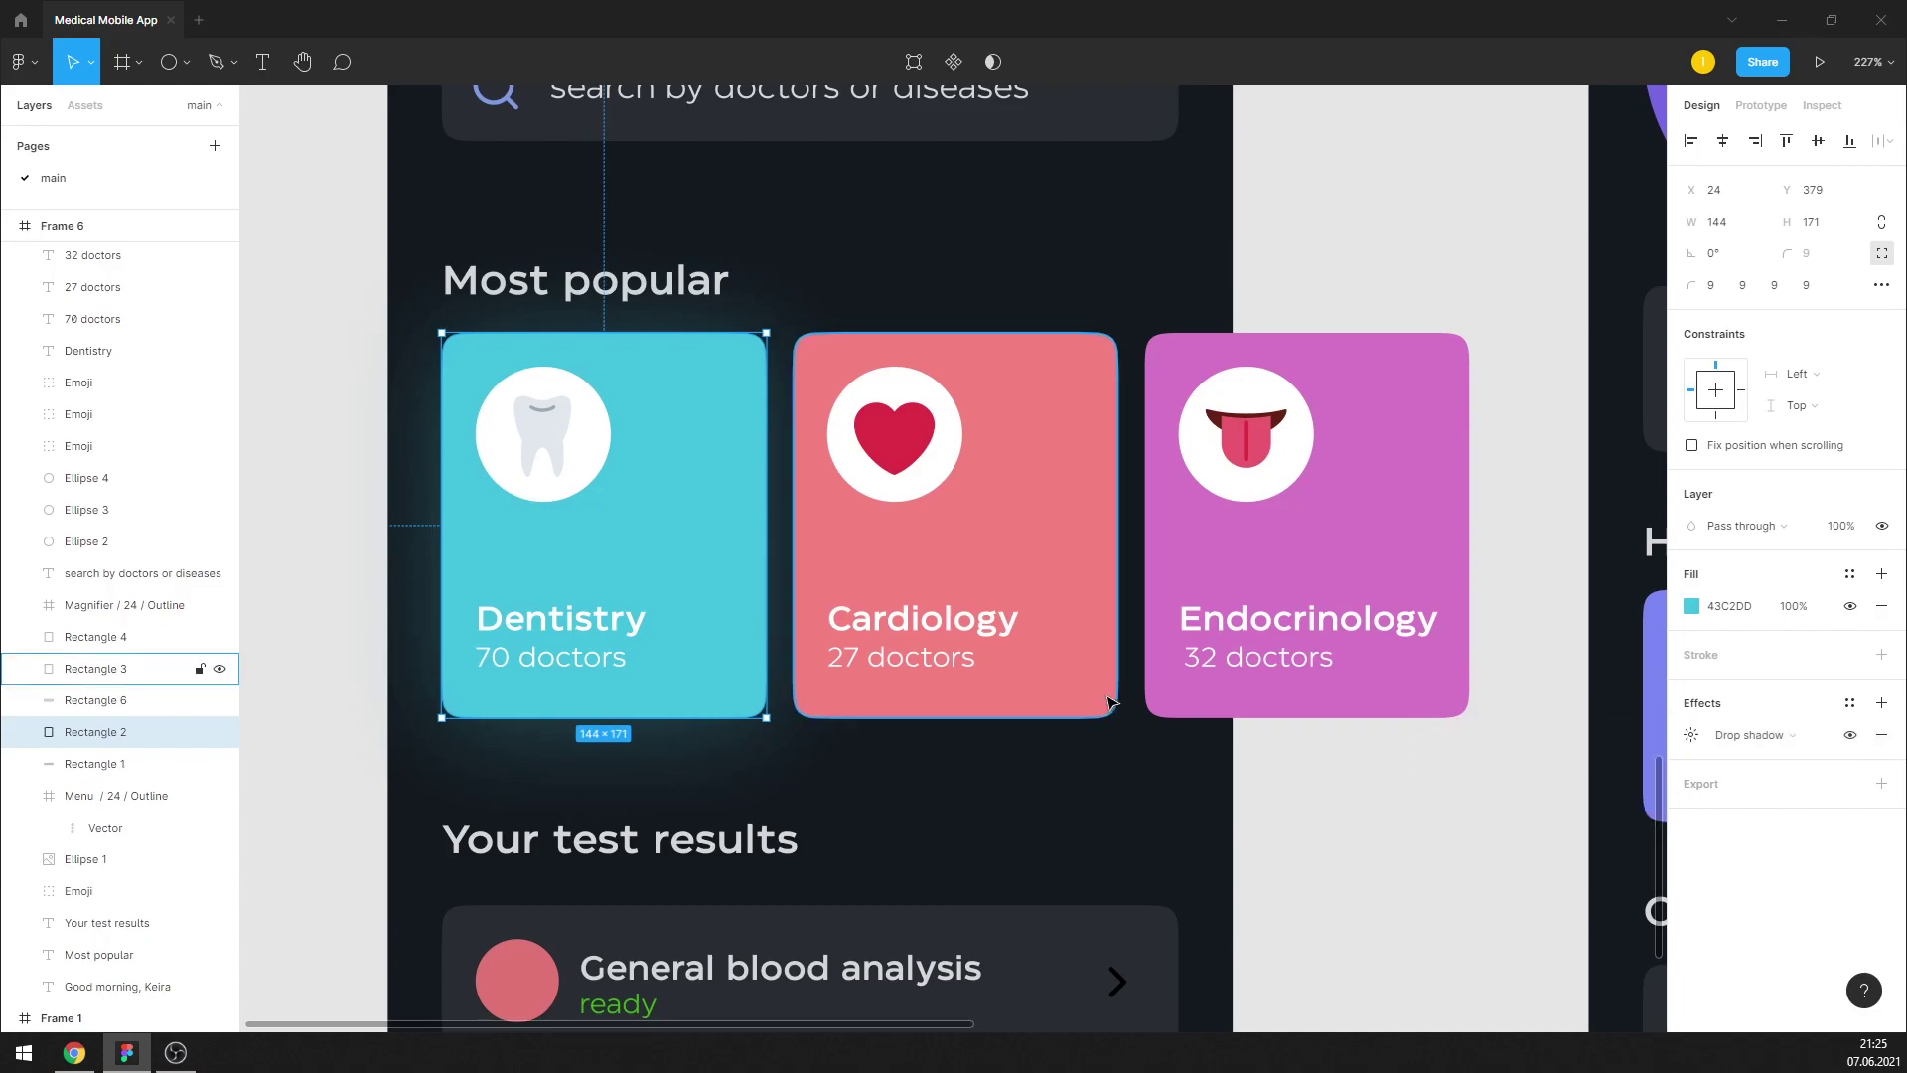
left_click(953, 556)
left_click(1753, 735)
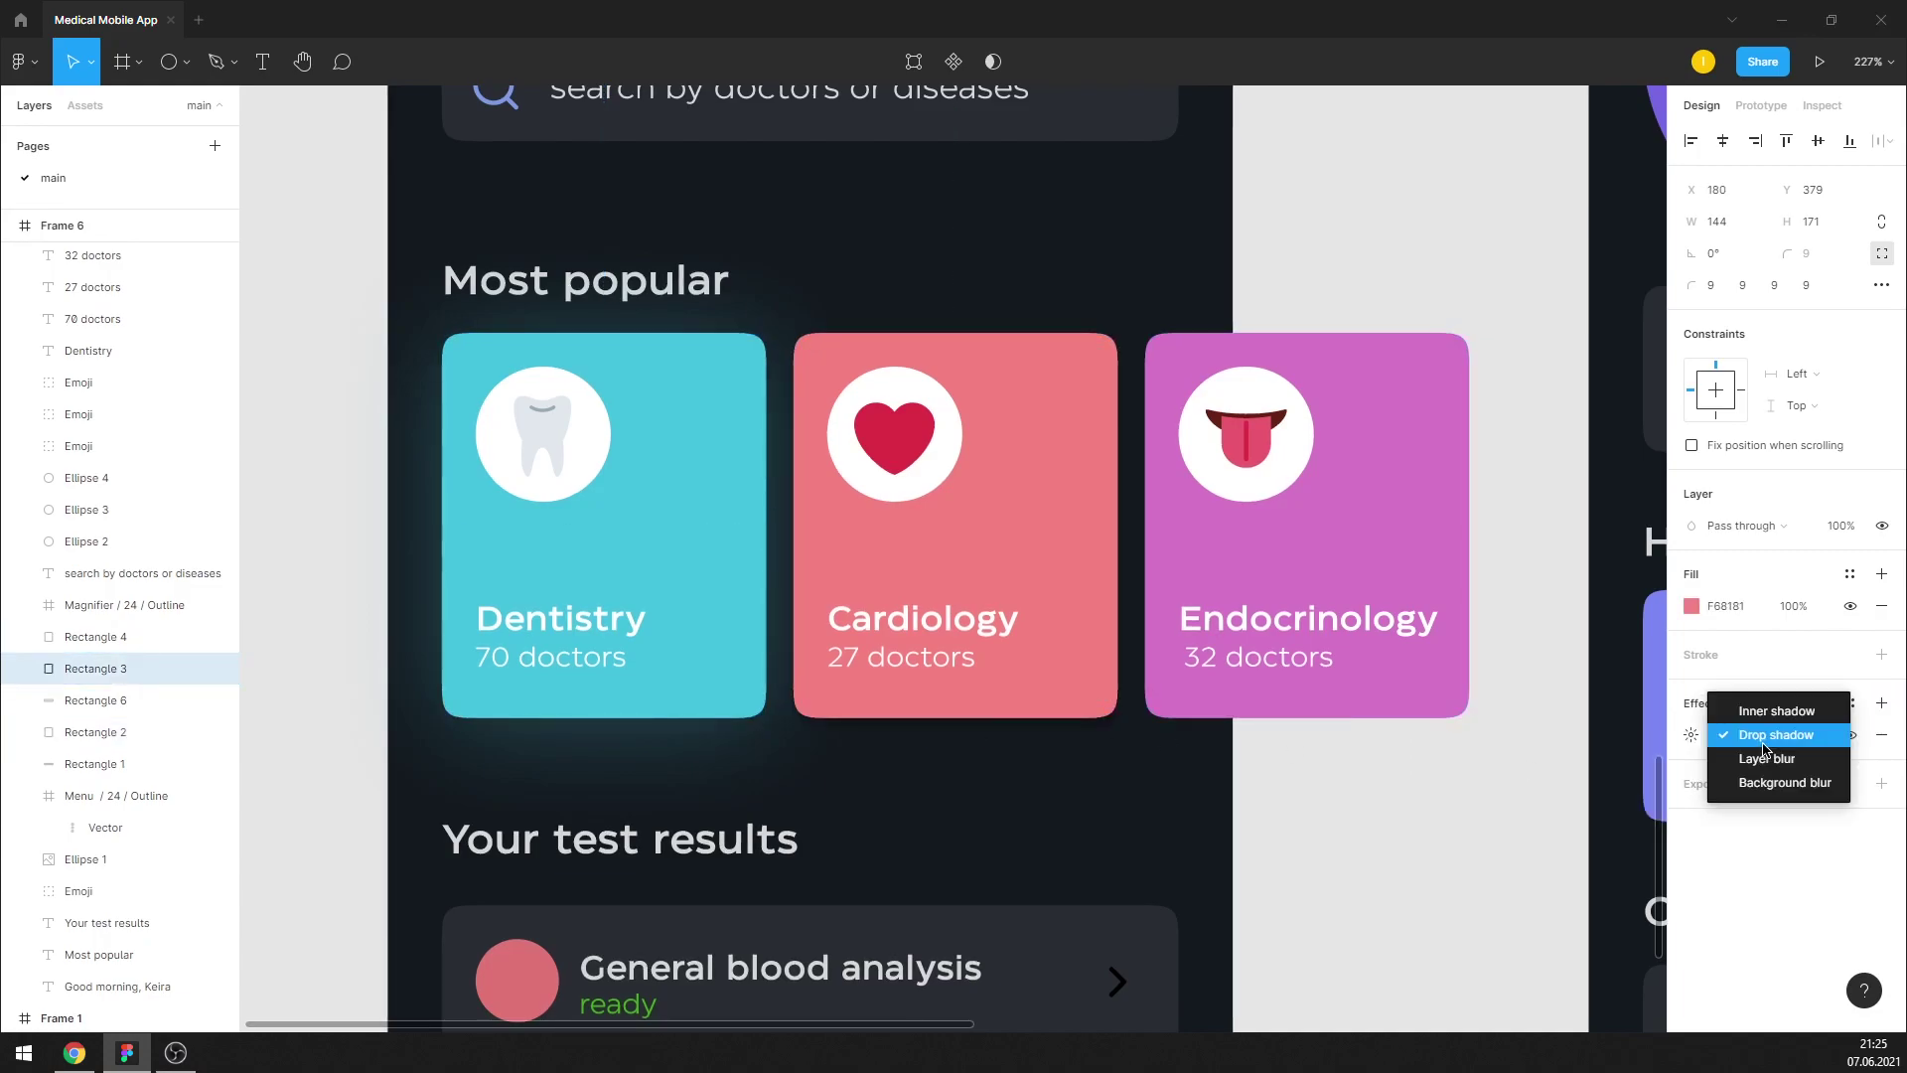
left_click(1693, 739)
left_click(1606, 785)
type("5")
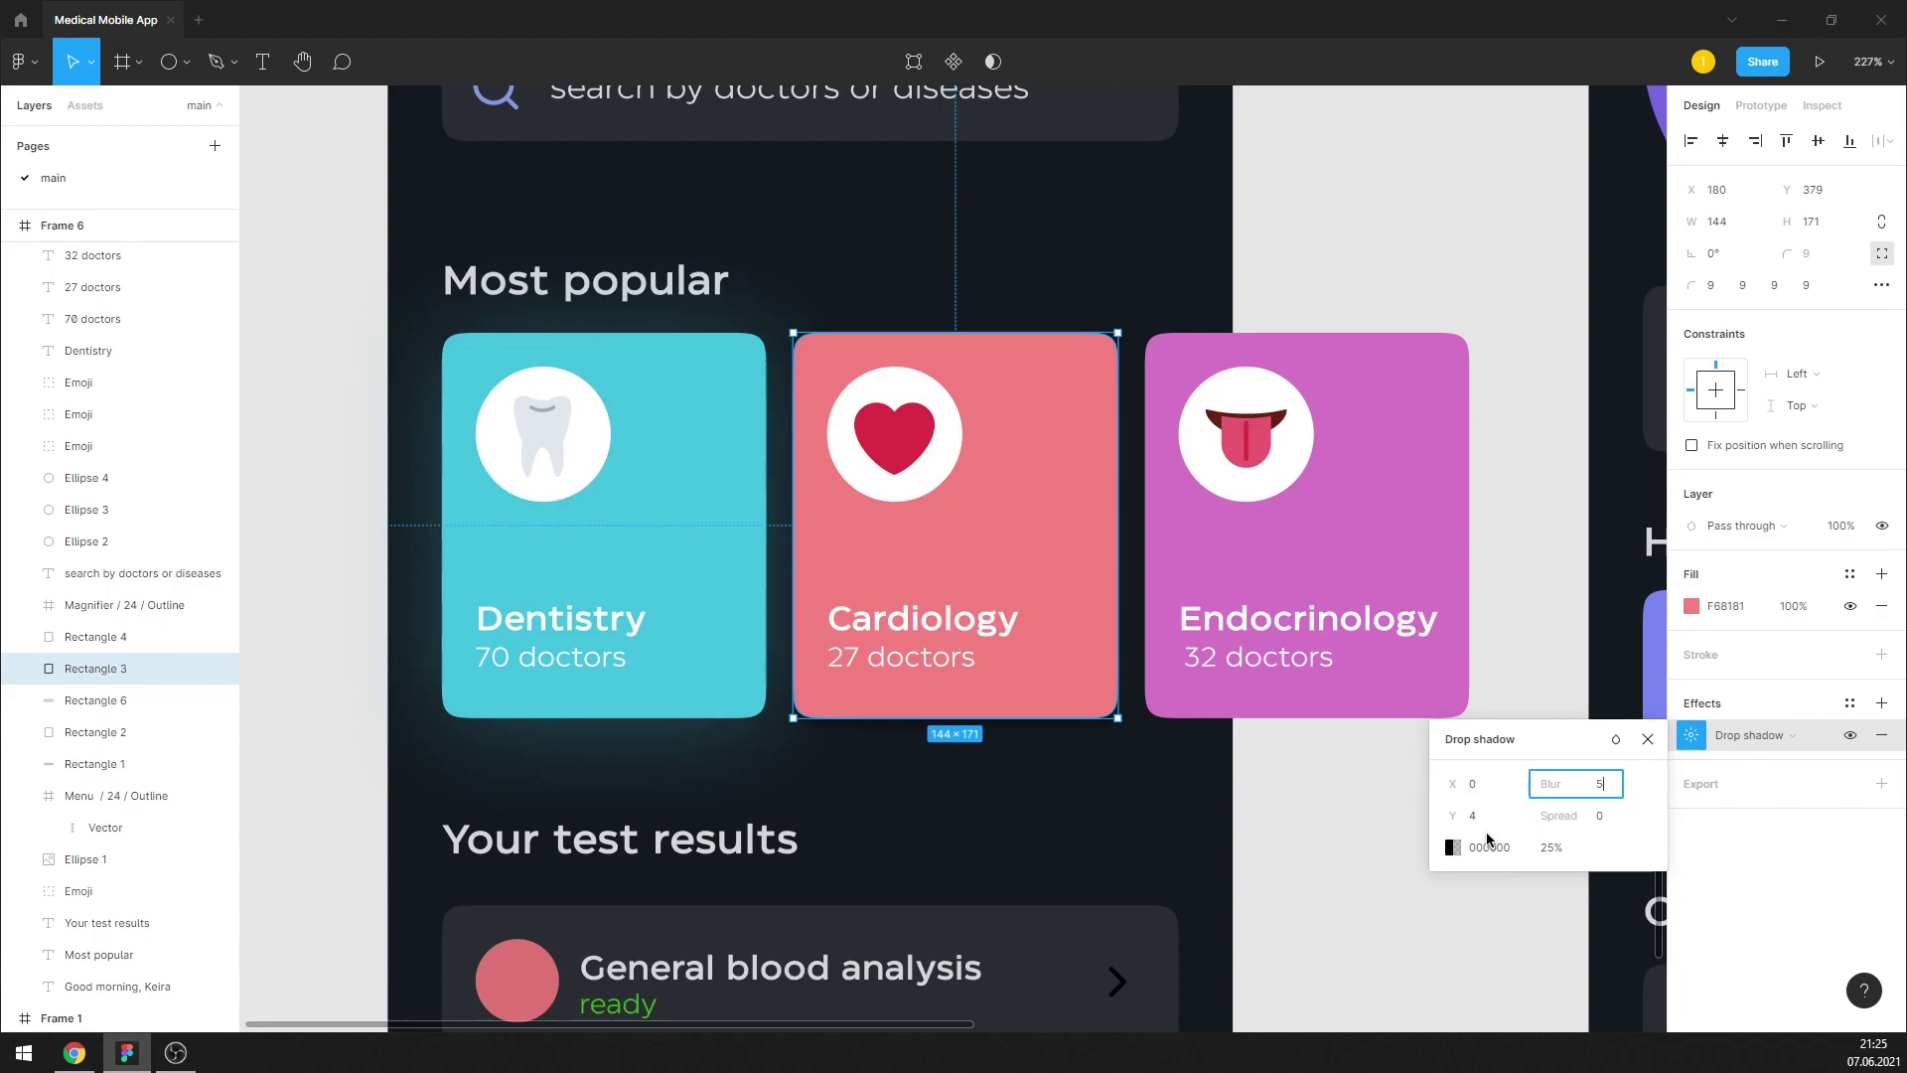
type("0")
left_click(1472, 847)
left_click(1566, 845)
type("30")
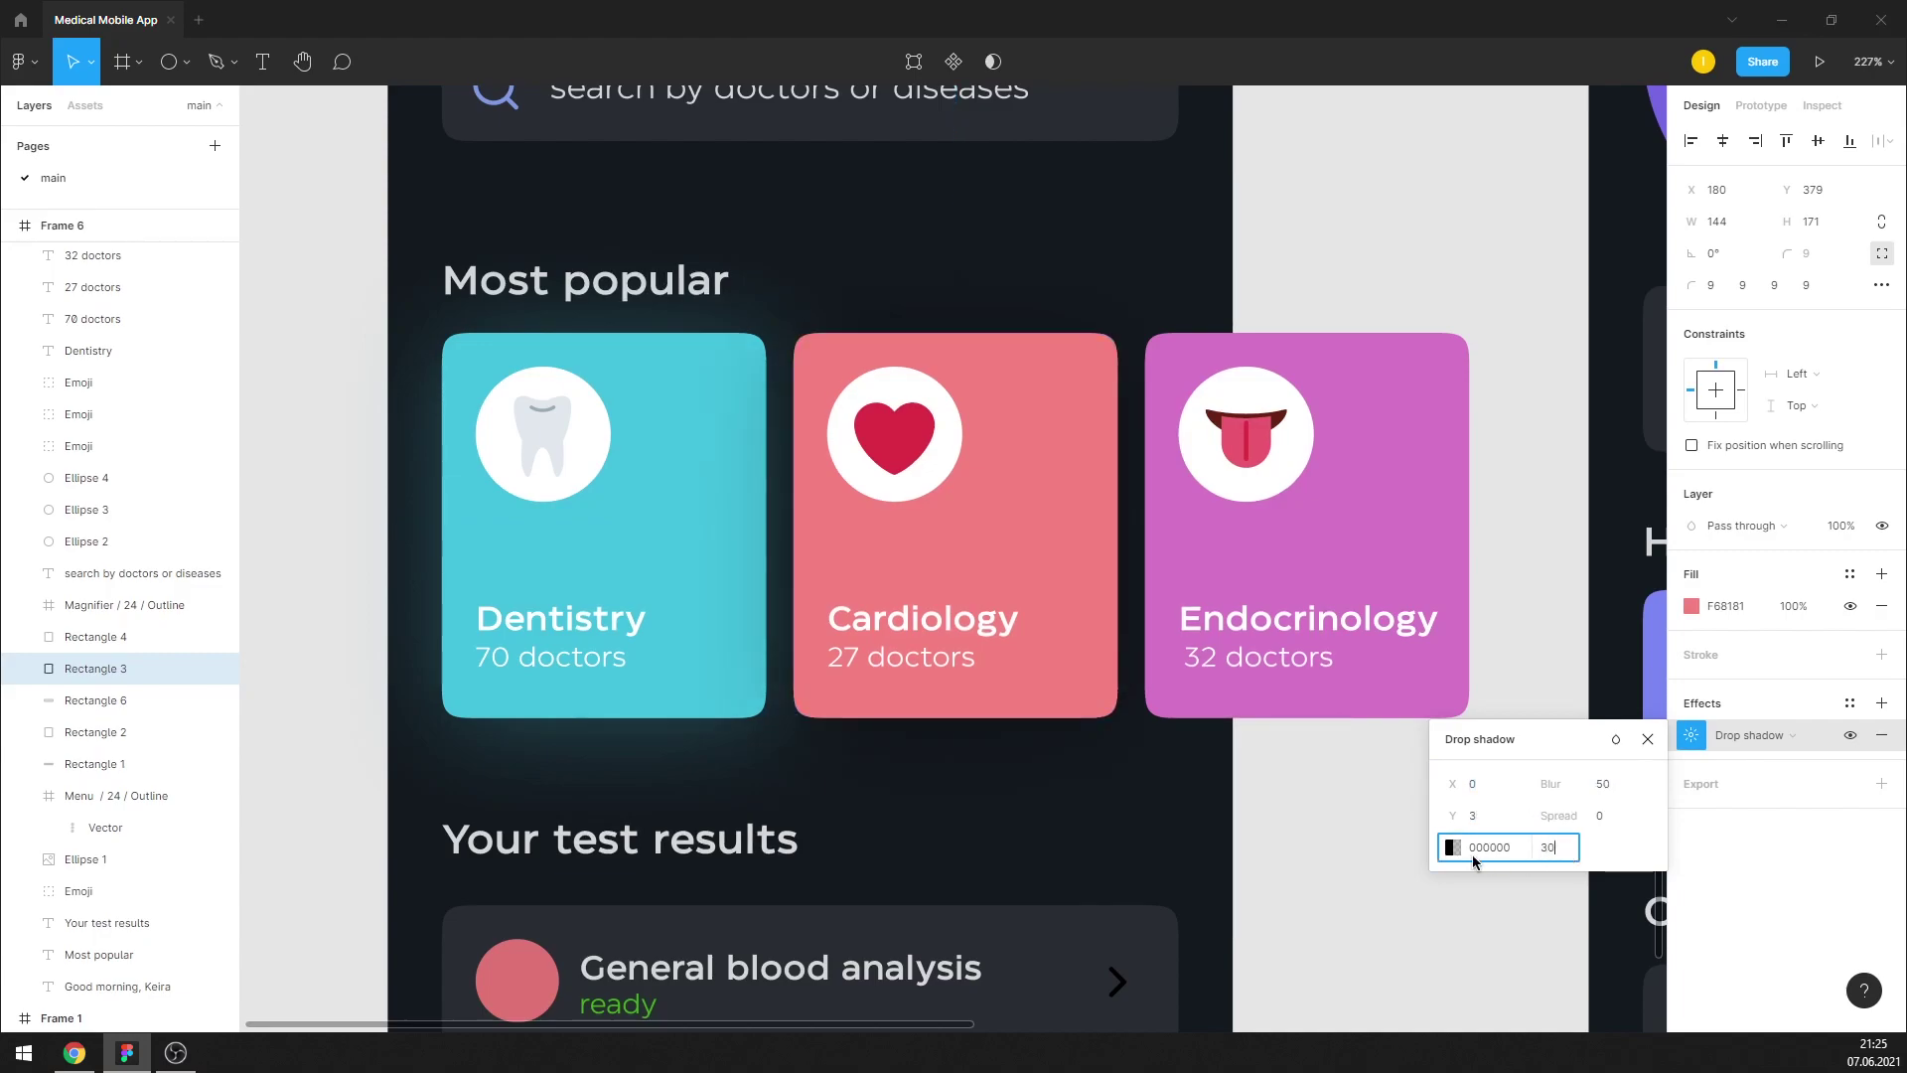
key("Tab")
type("30")
left_click(1451, 847)
left_click(1219, 810)
left_click(954, 556)
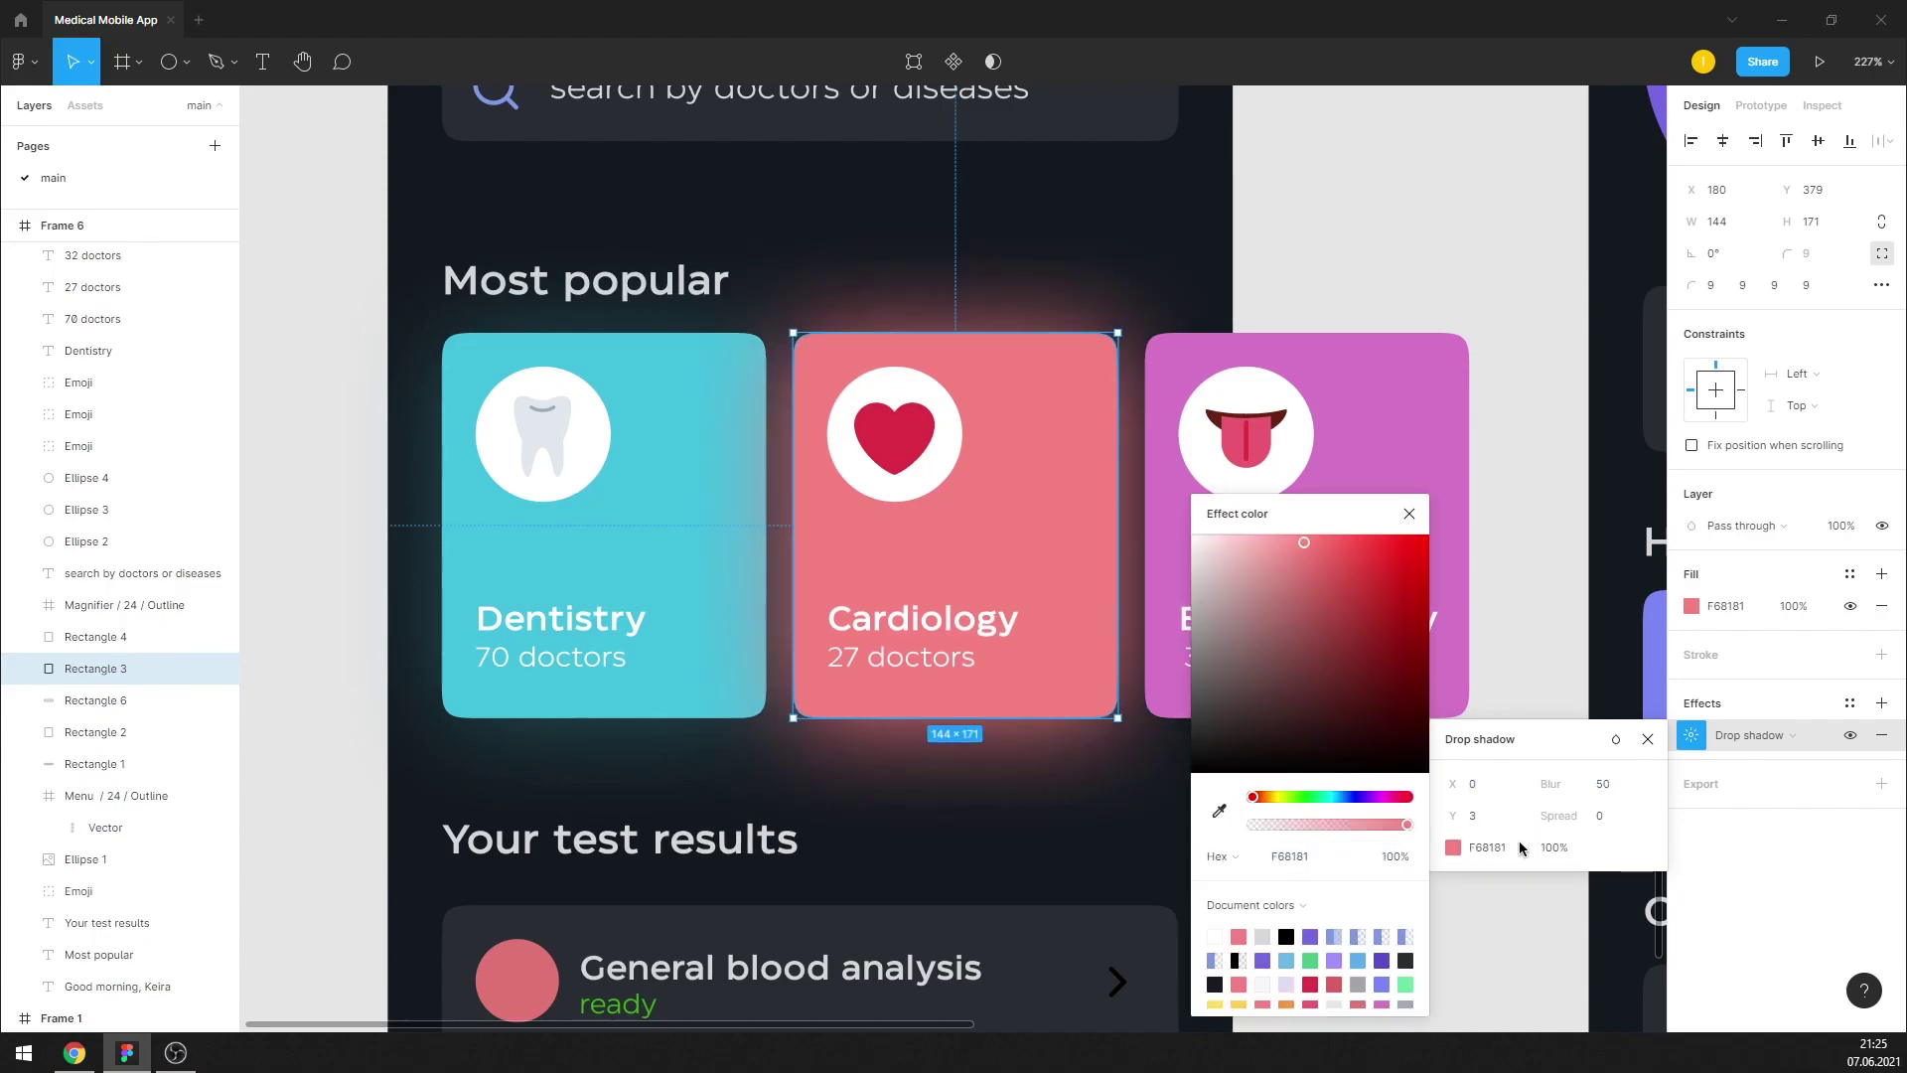
key("Return")
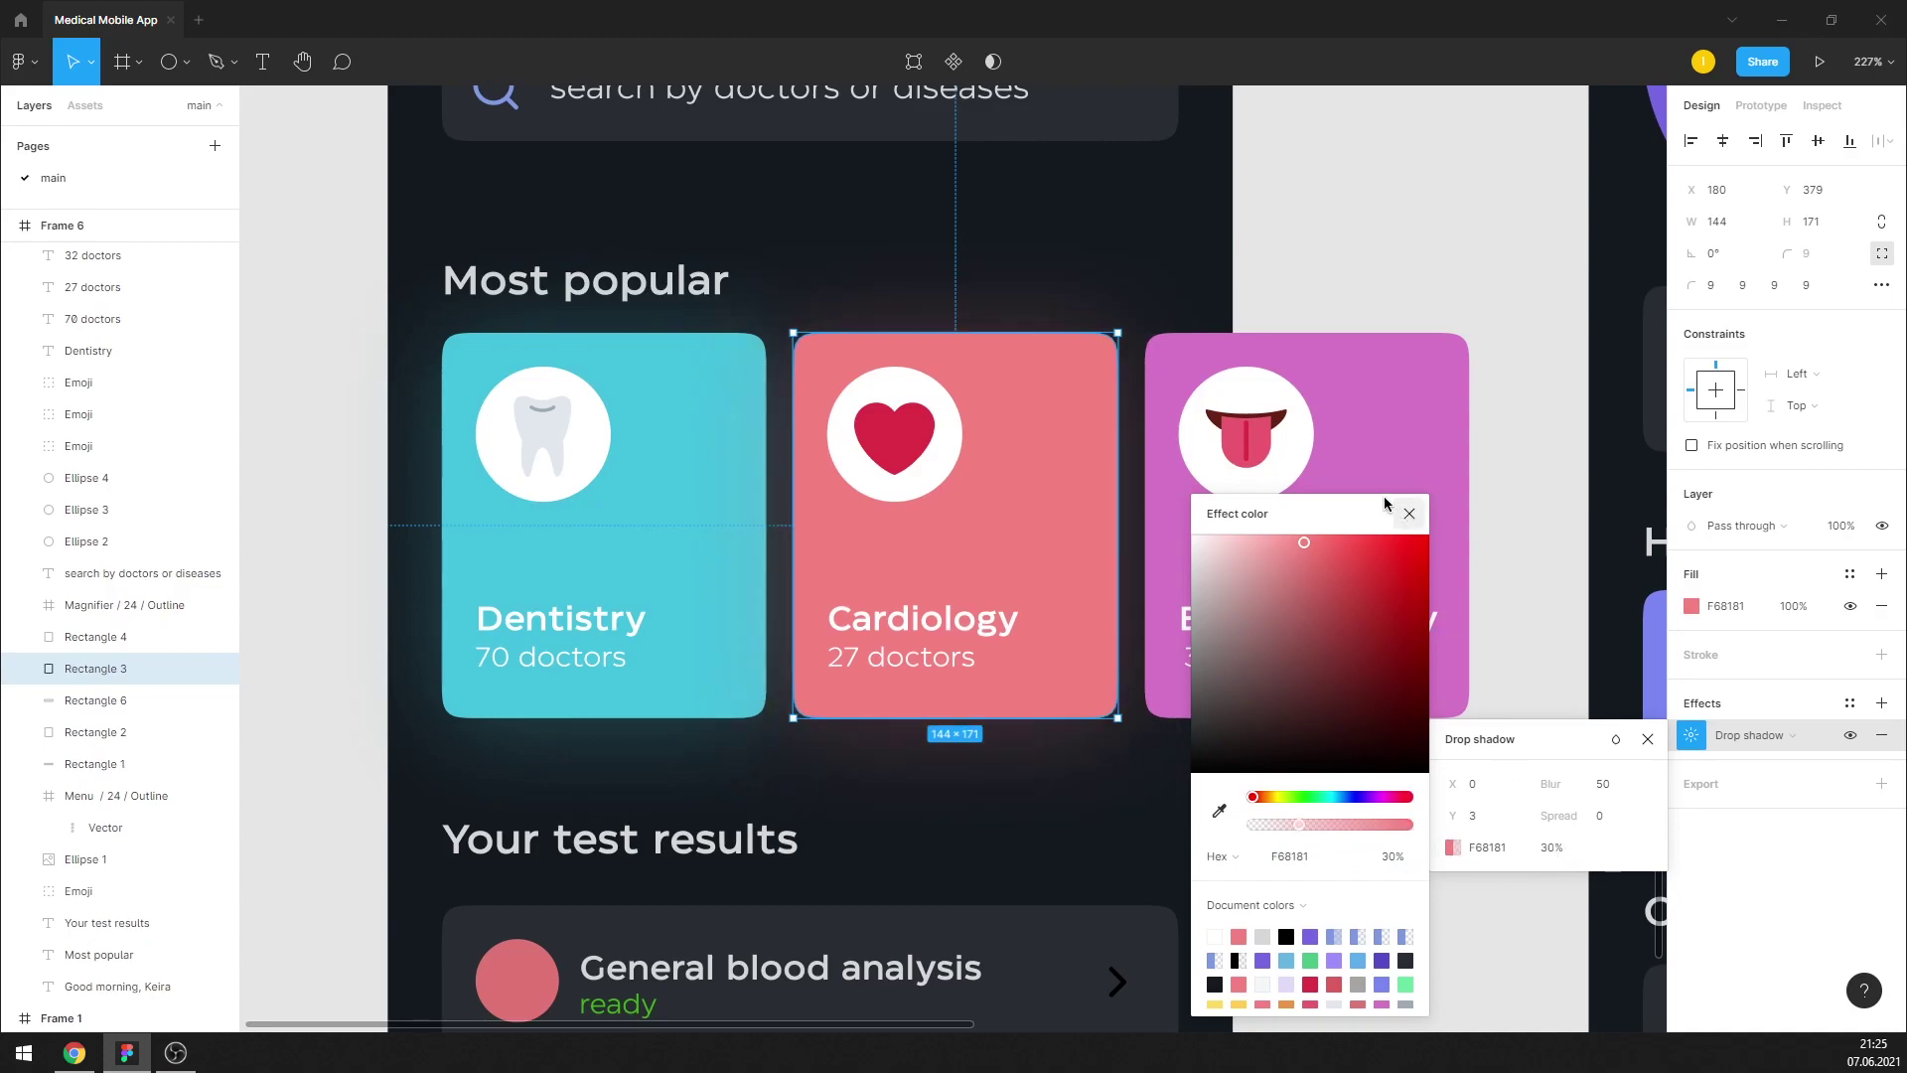
Add a drop shadow to the Endocrinology card with blur 50 and Y offset 3
left_click(1409, 512)
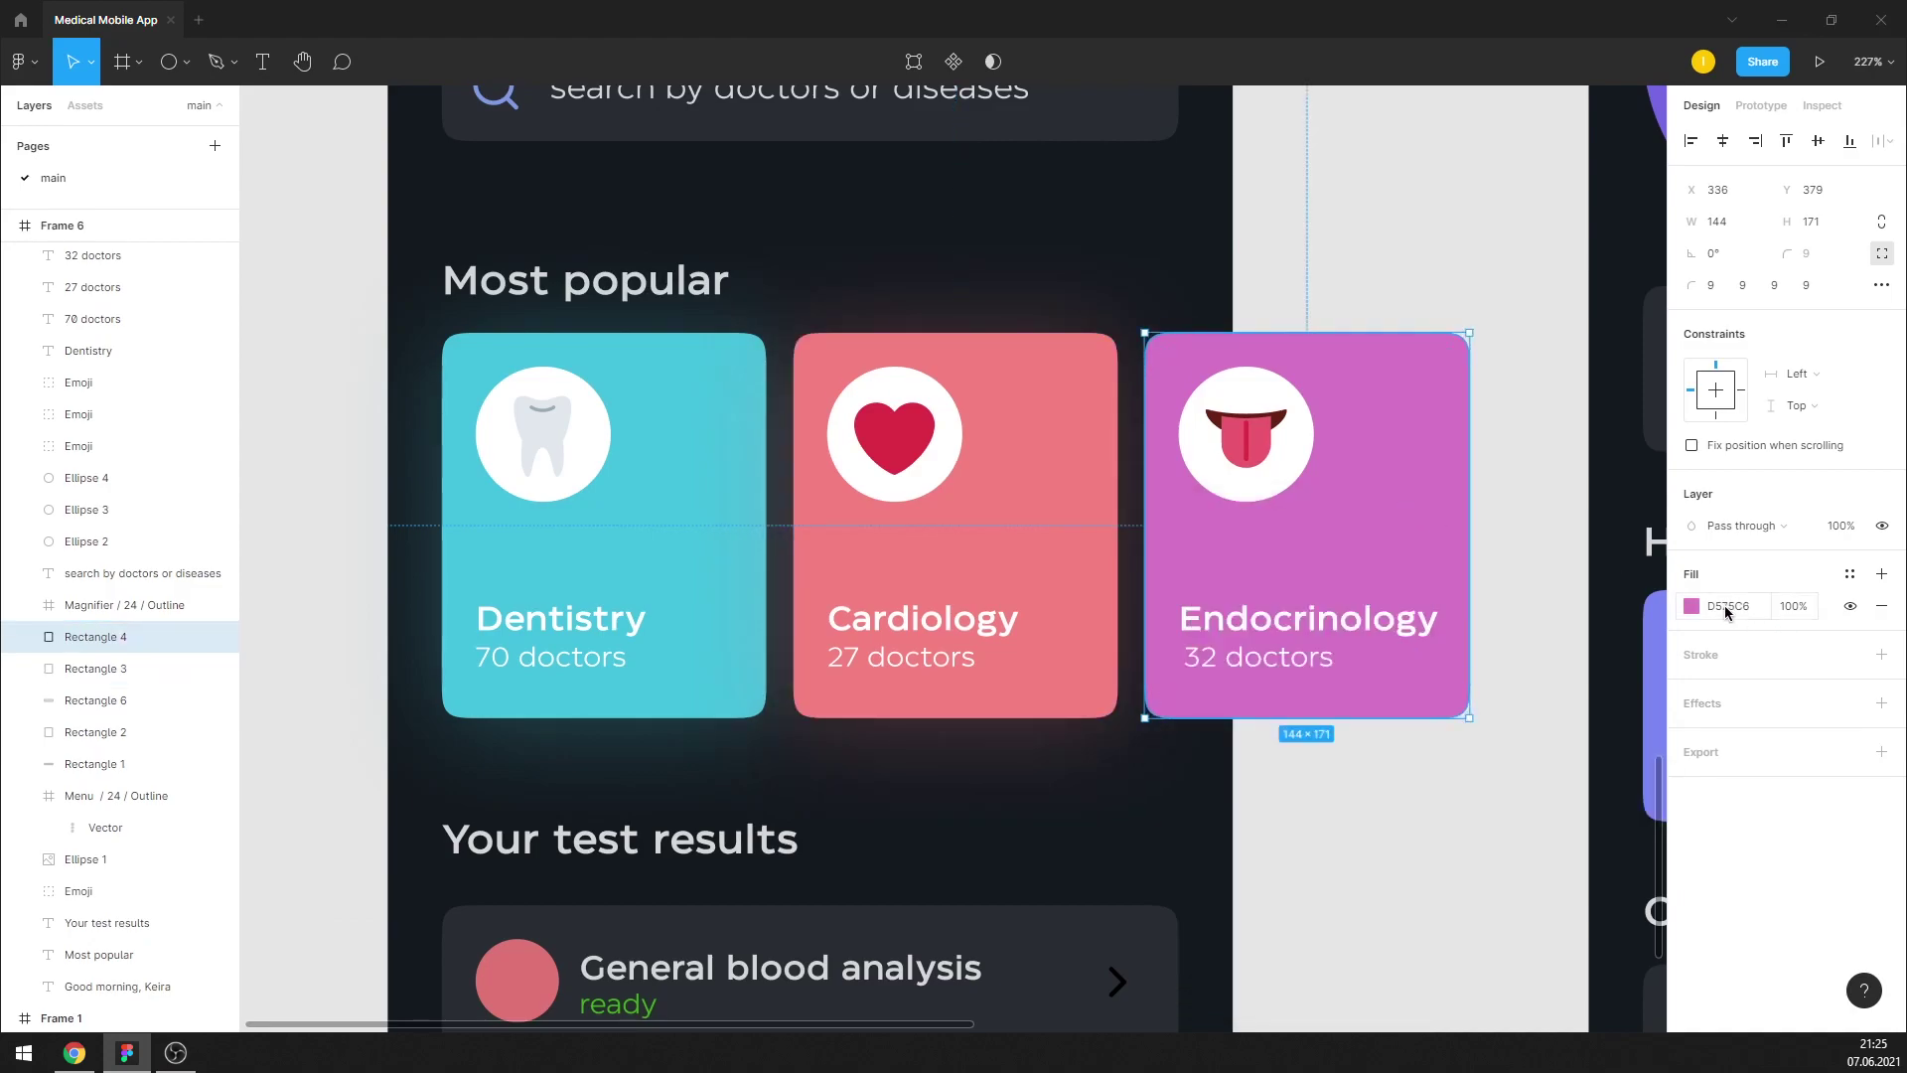
left_click(1881, 704)
left_click(1691, 735)
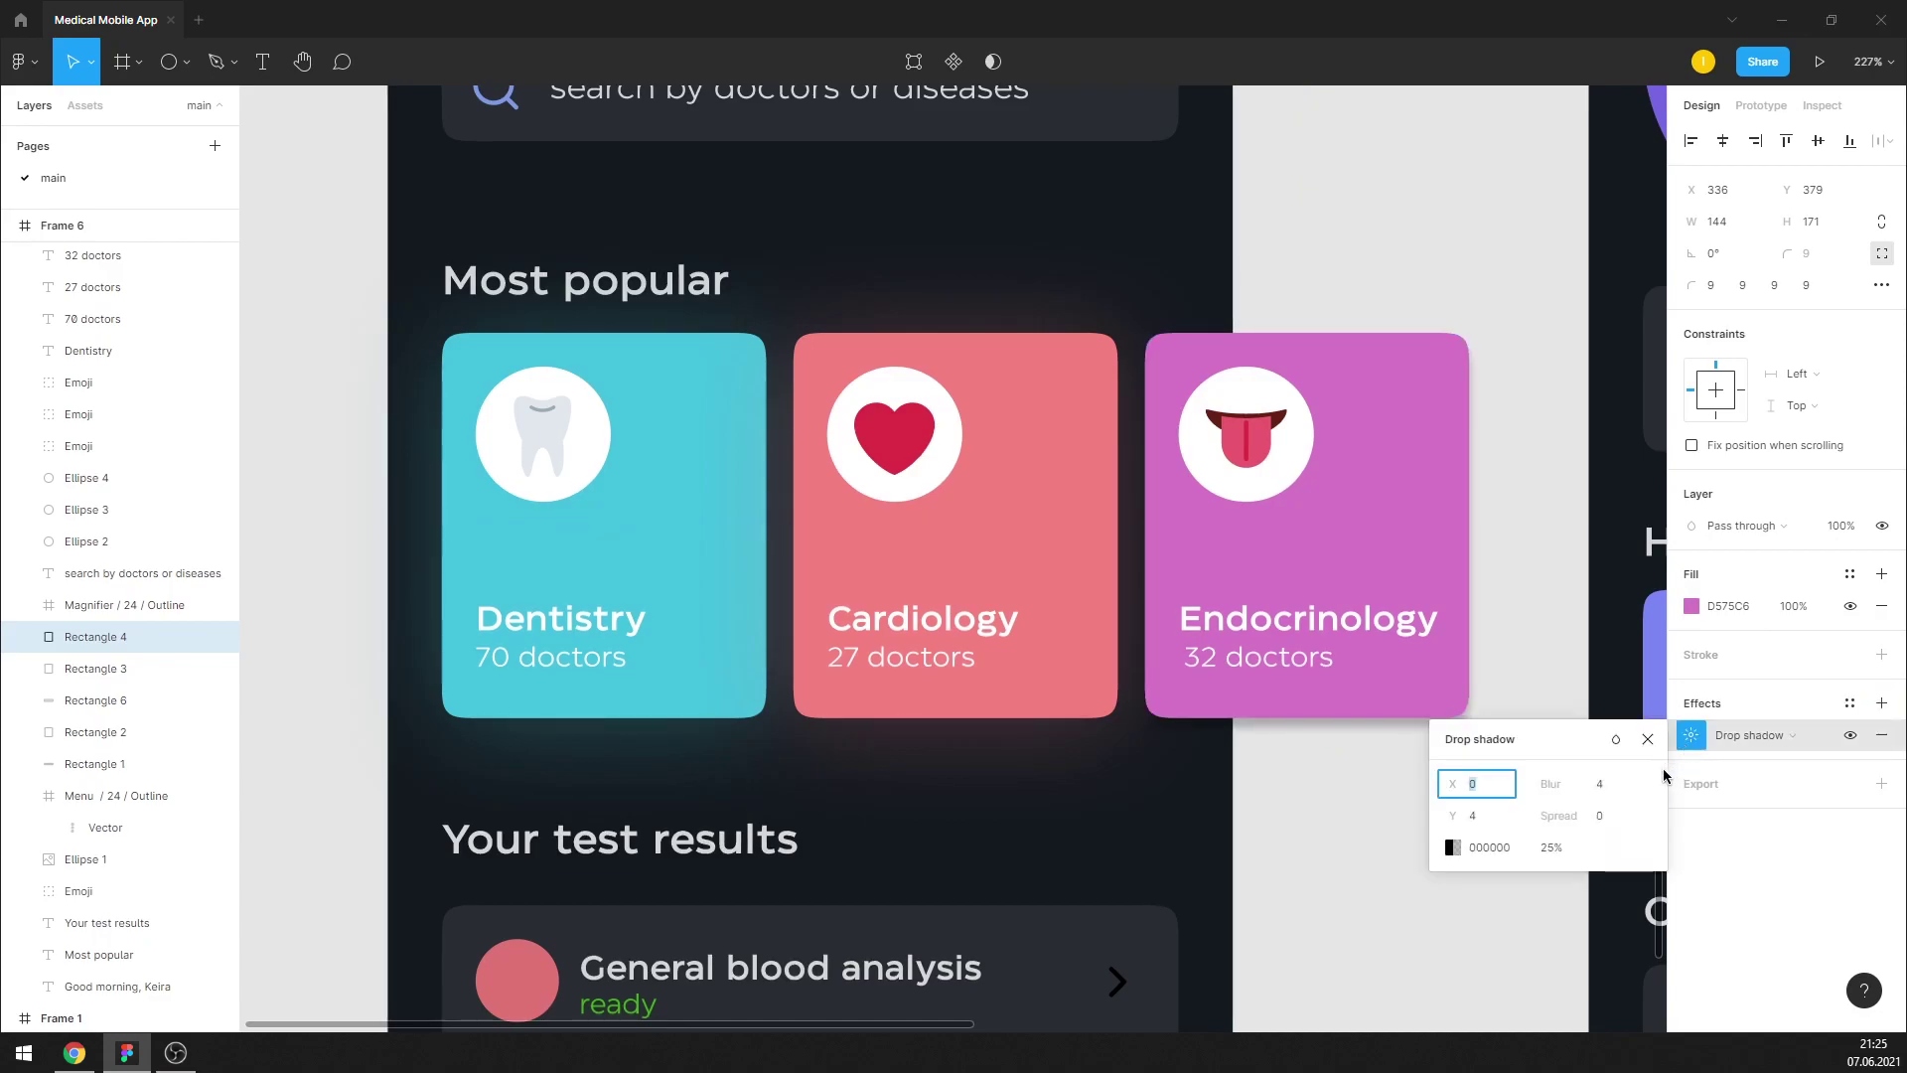
left_click(1613, 783)
type("50")
left_click(1501, 816)
type("3")
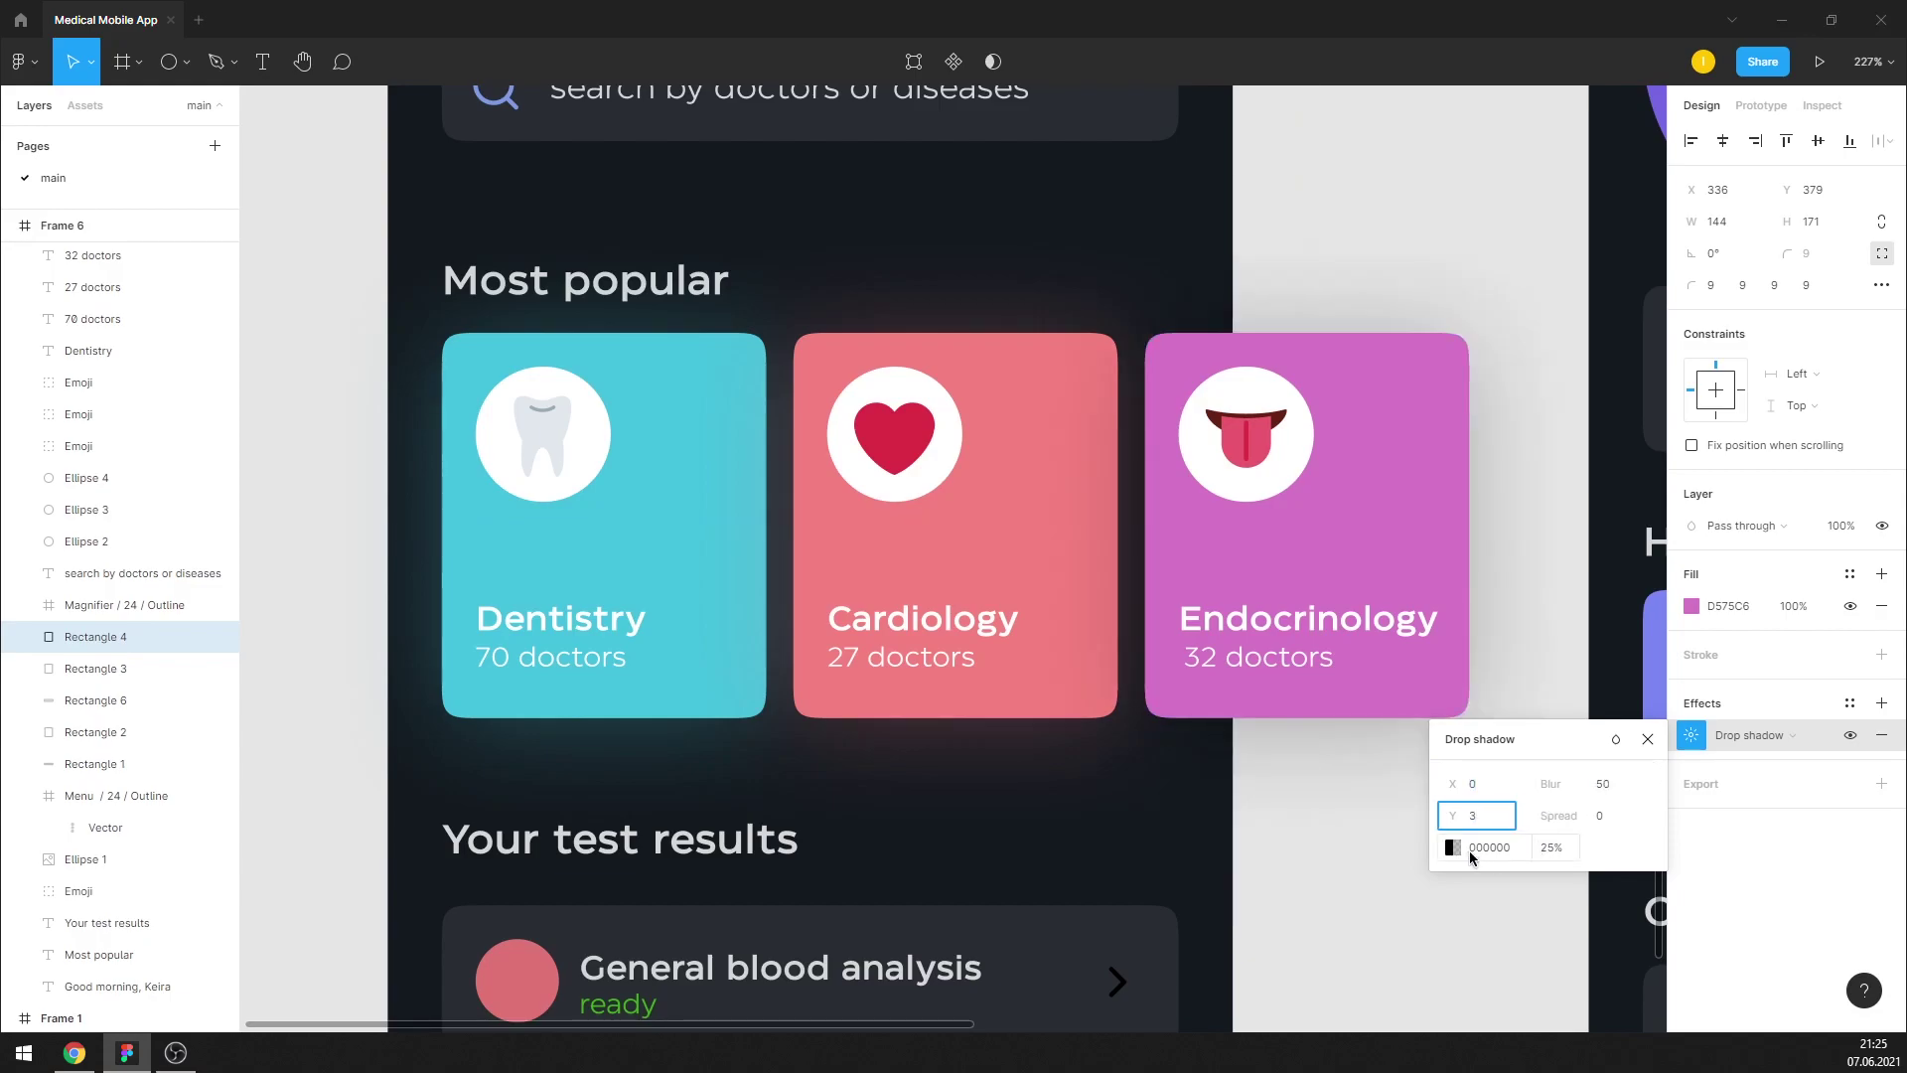
Tint the Endocrinology shadow with the card's own purple at 30% opacity
left_click(1452, 847)
left_click(1220, 809)
left_click(1691, 606)
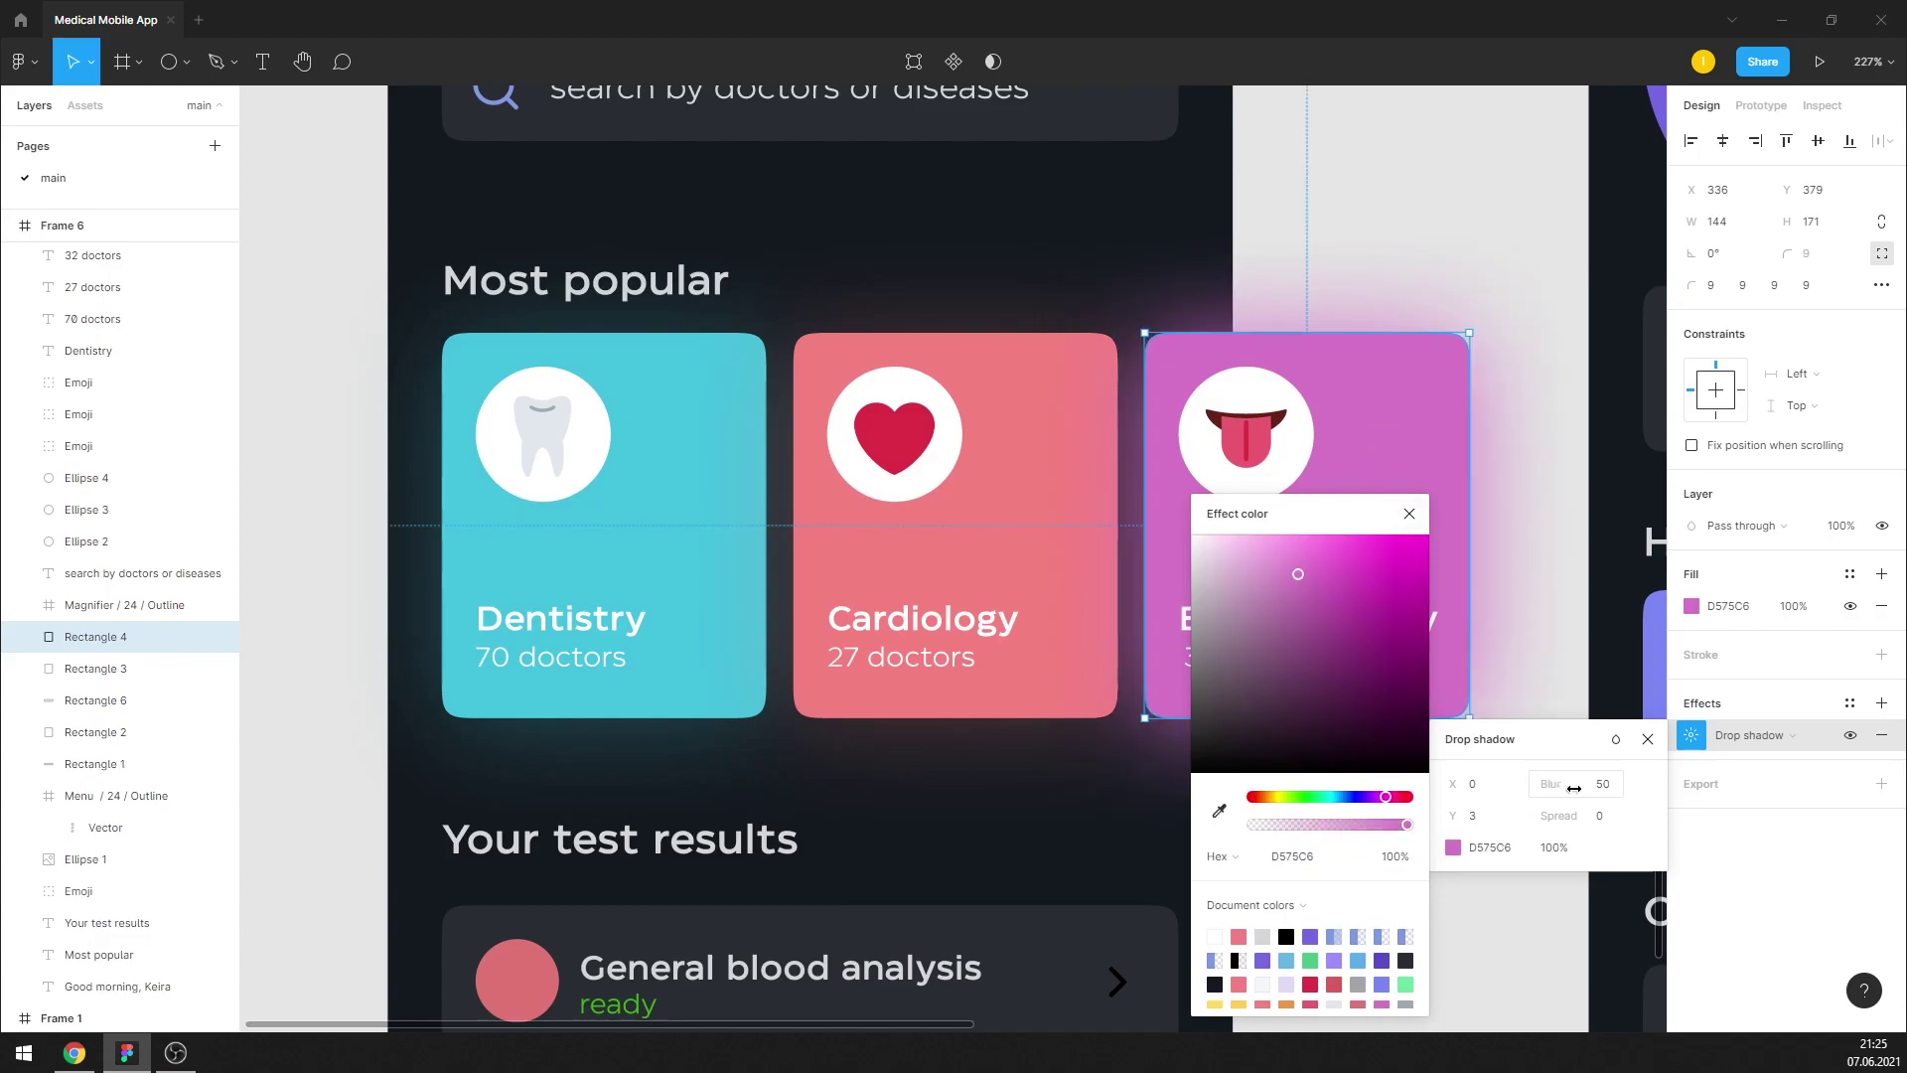
left_click(1555, 848)
type("30")
key("Return")
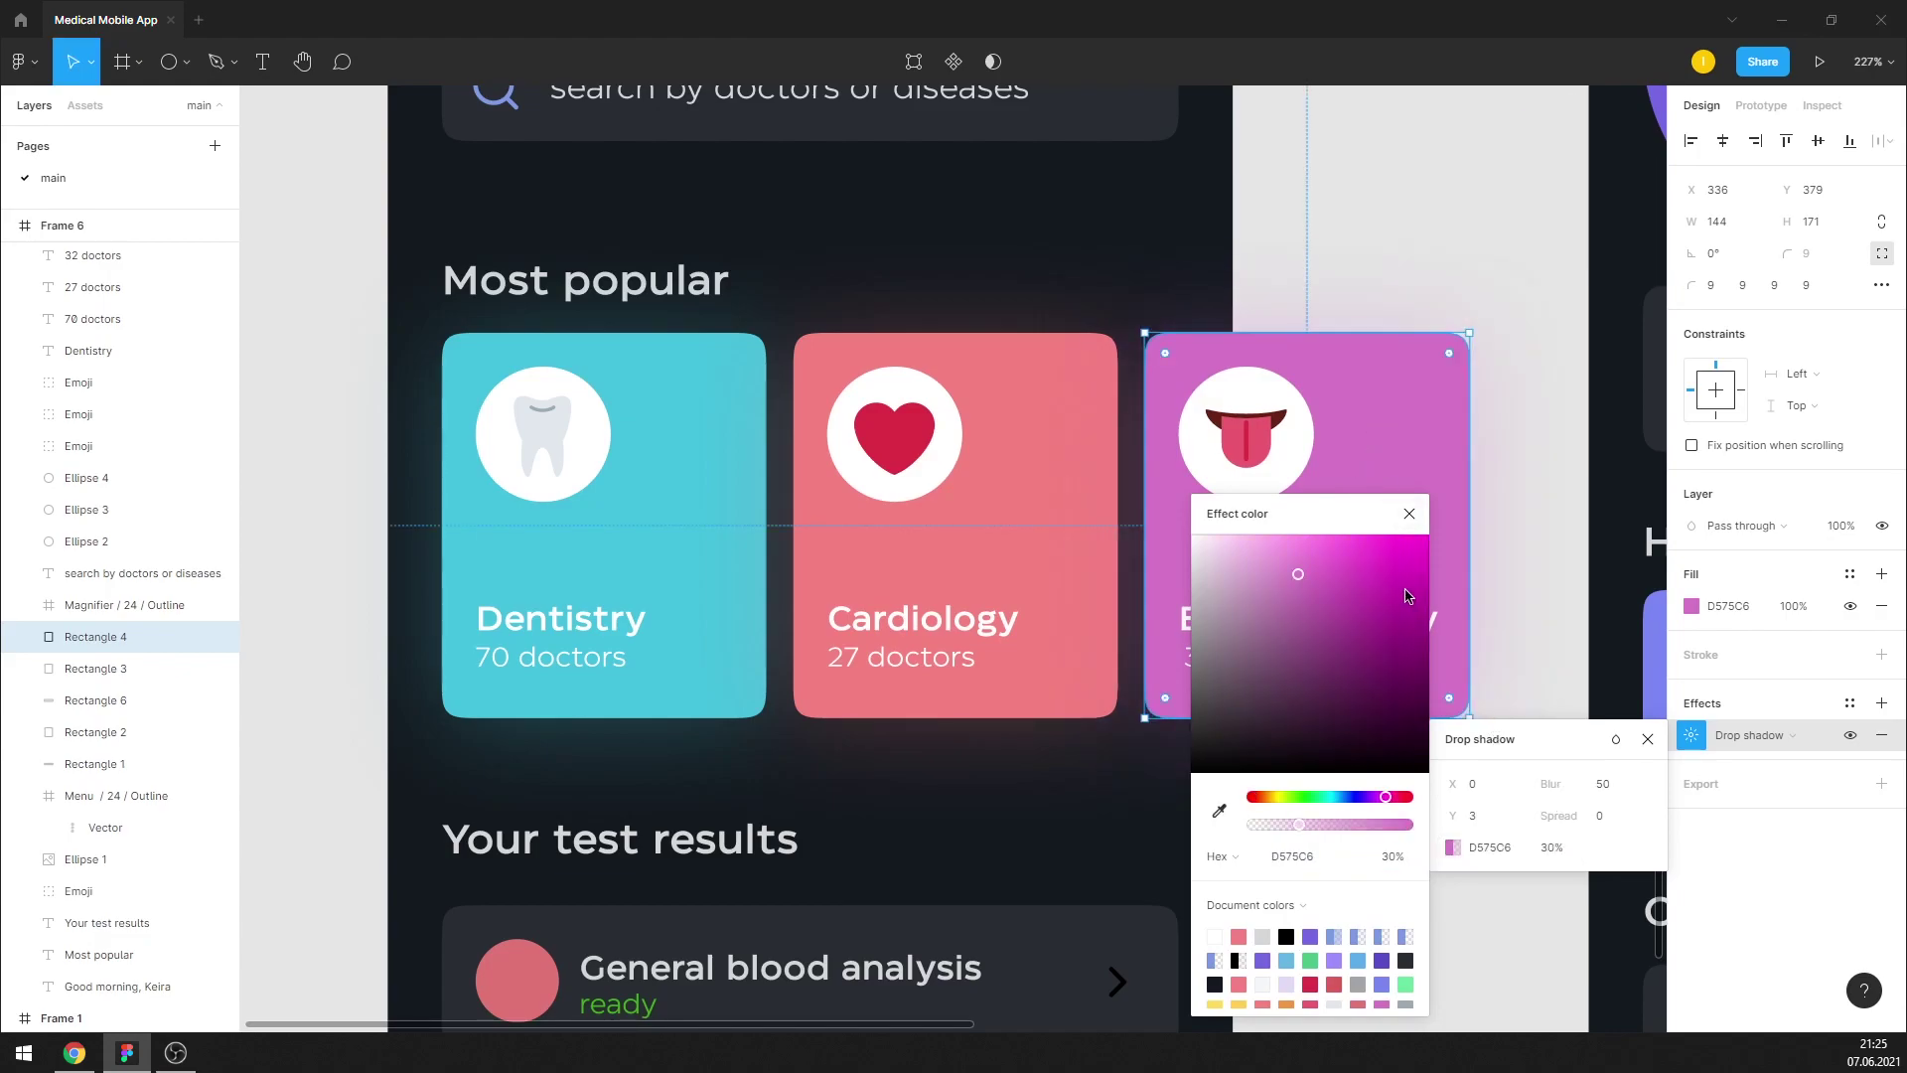
left_click(1410, 514)
left_click(1648, 739)
left_click(1440, 771)
Zoom in on the Health tracker's Hemoglobin cards and select the 108 card
scroll(1241, 757, "down", 5)
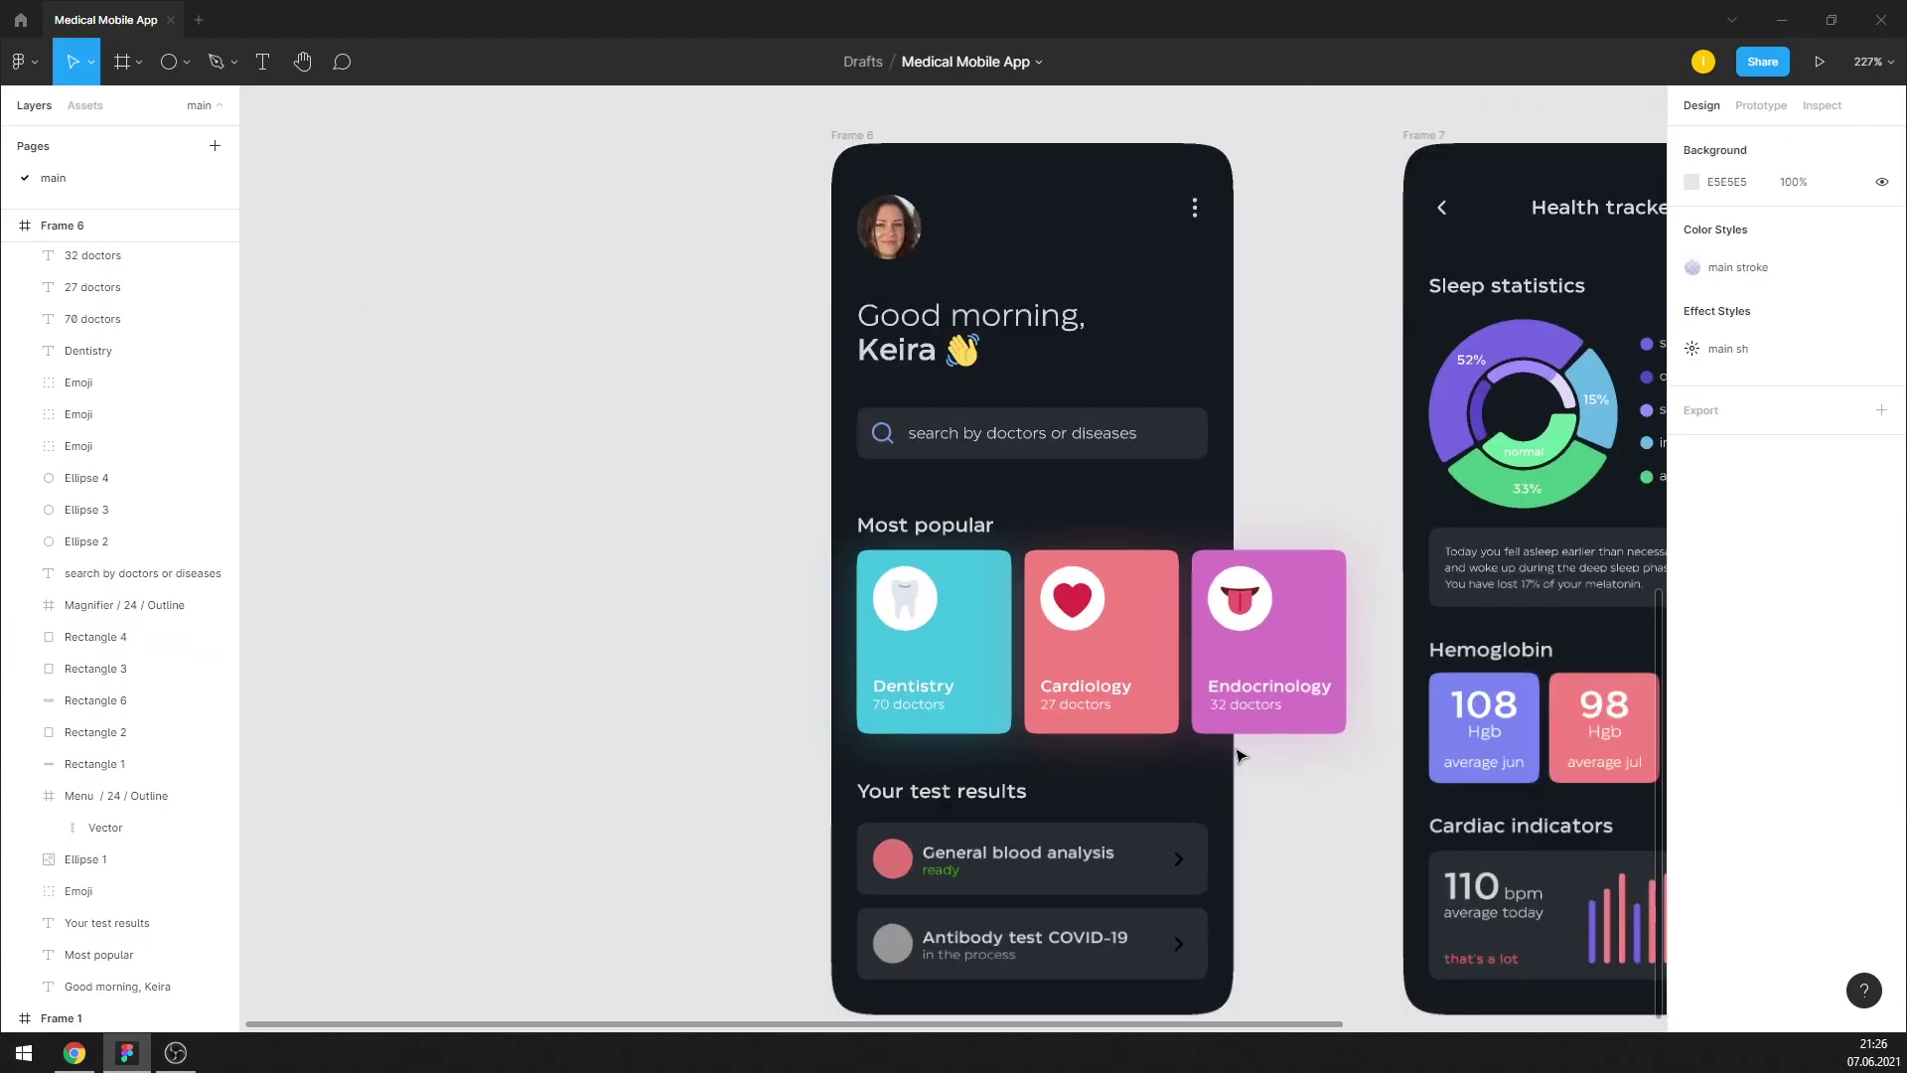
scroll(1240, 757, "down", 5)
scroll(1345, 766, "up", 3)
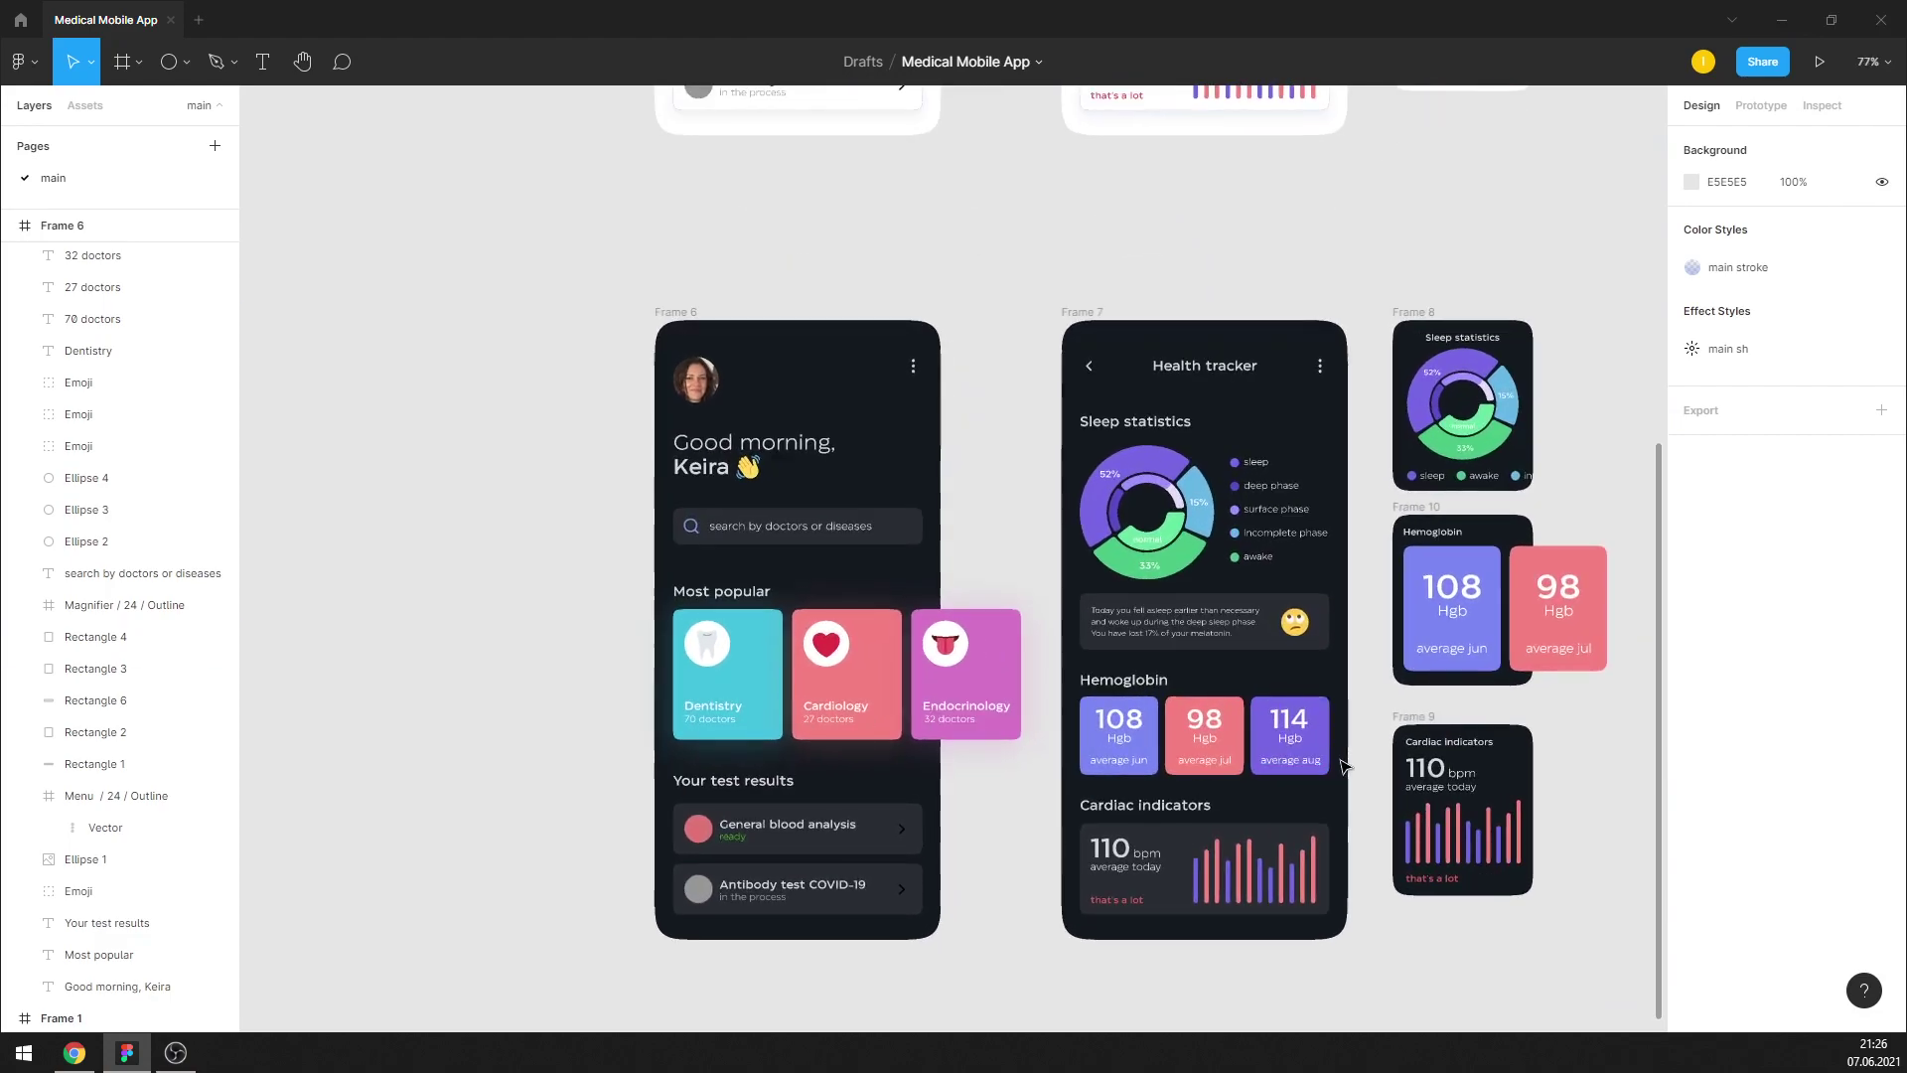
scroll(1345, 765, "up", 1)
scroll(1336, 761, "up", 2)
scroll(1291, 749, "up", 3)
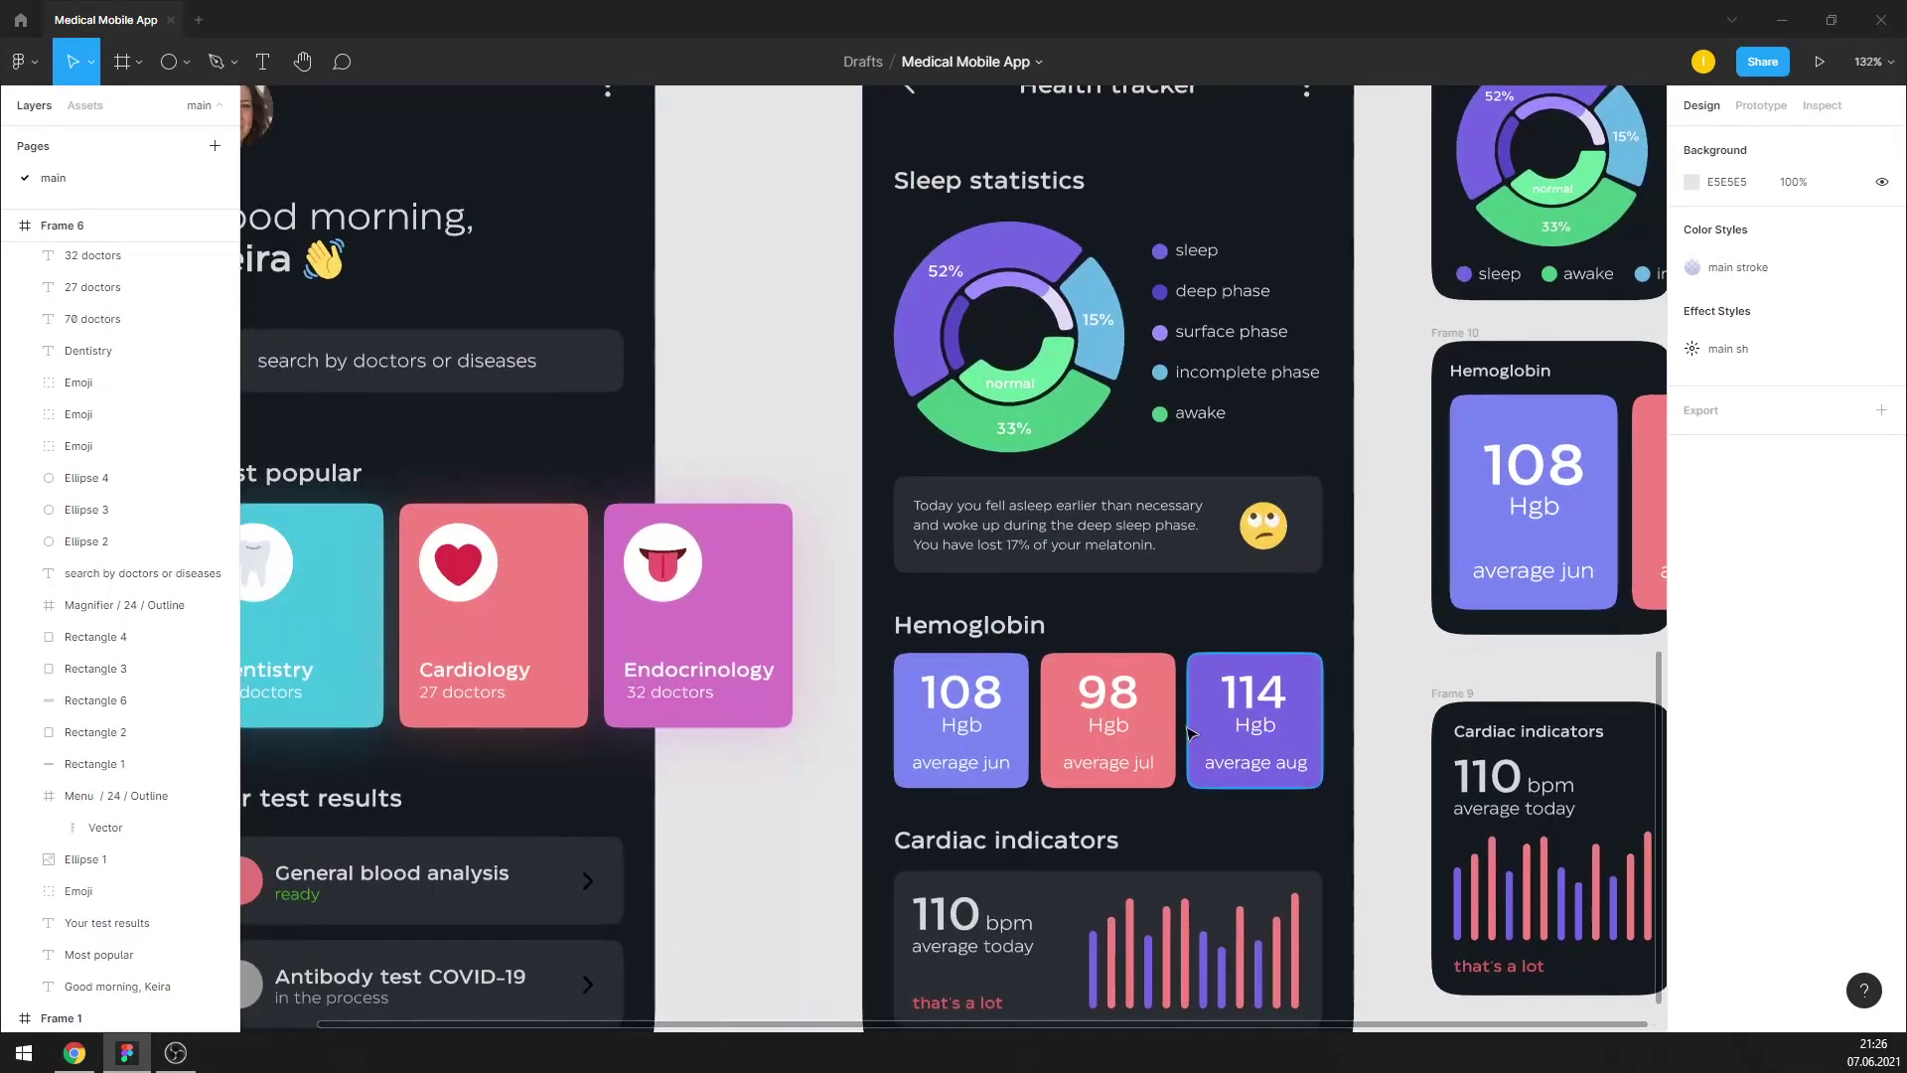
scroll(1043, 725, "up", 2)
scroll(1084, 723, "down", 3)
scroll(1083, 723, "up", 5)
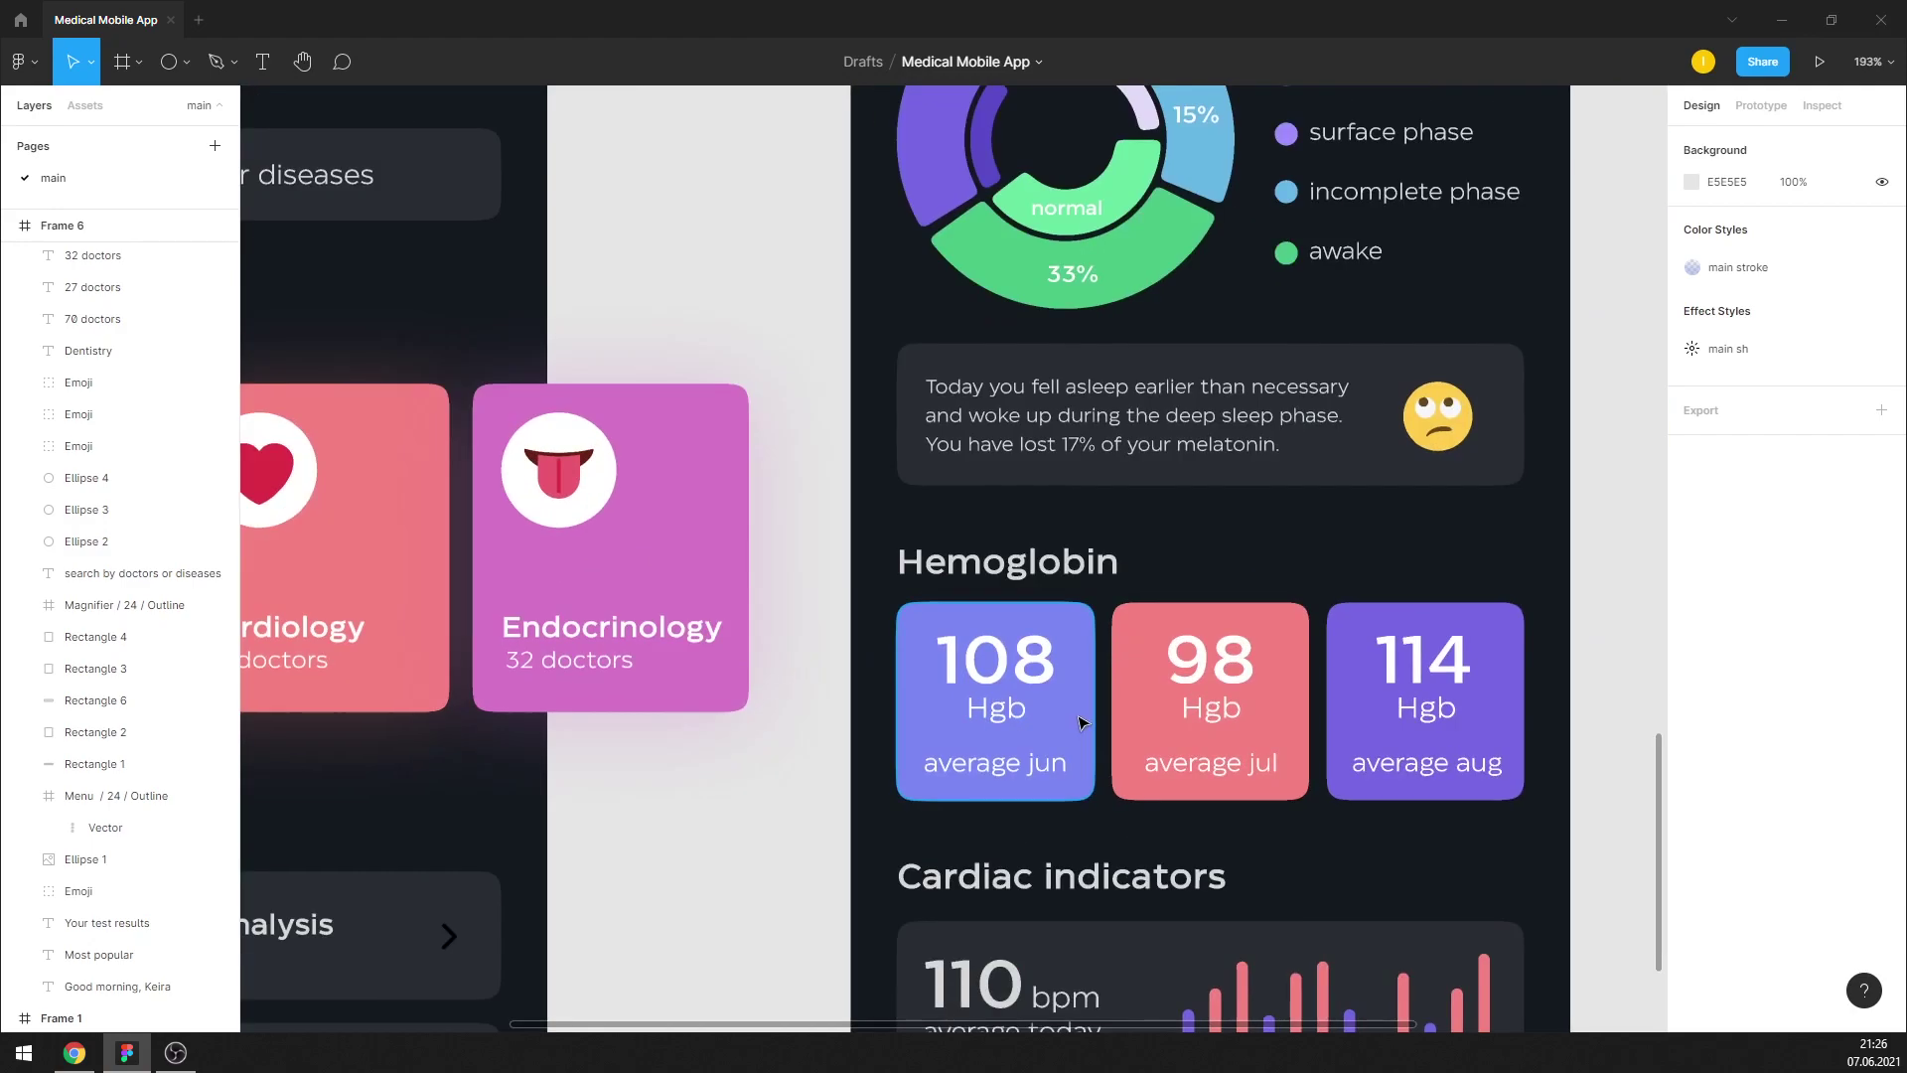
left_click(1083, 722)
Add a drop shadow to the 108, 114 and 98 cards: blur 50, Y 3, 30% opacity
left_click(1509, 633, "shift")
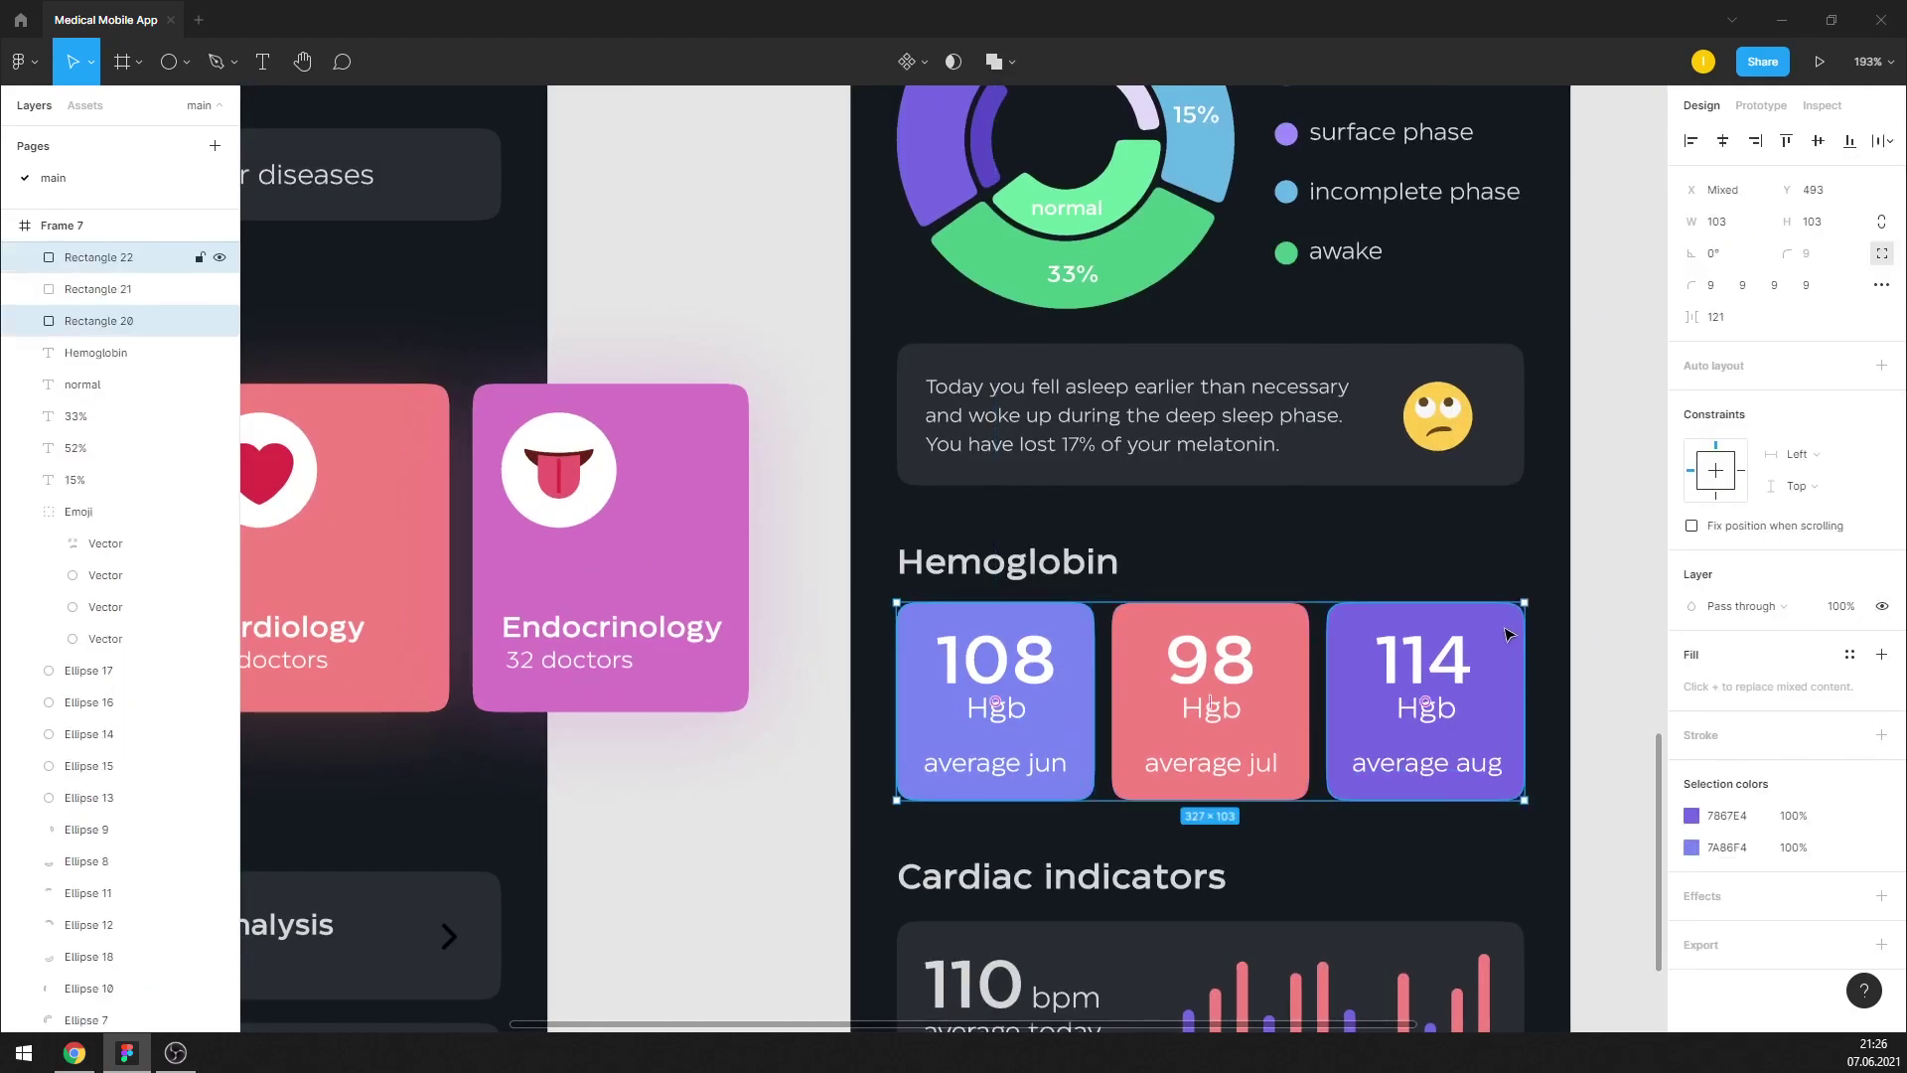
left_click(1264, 639, "shift")
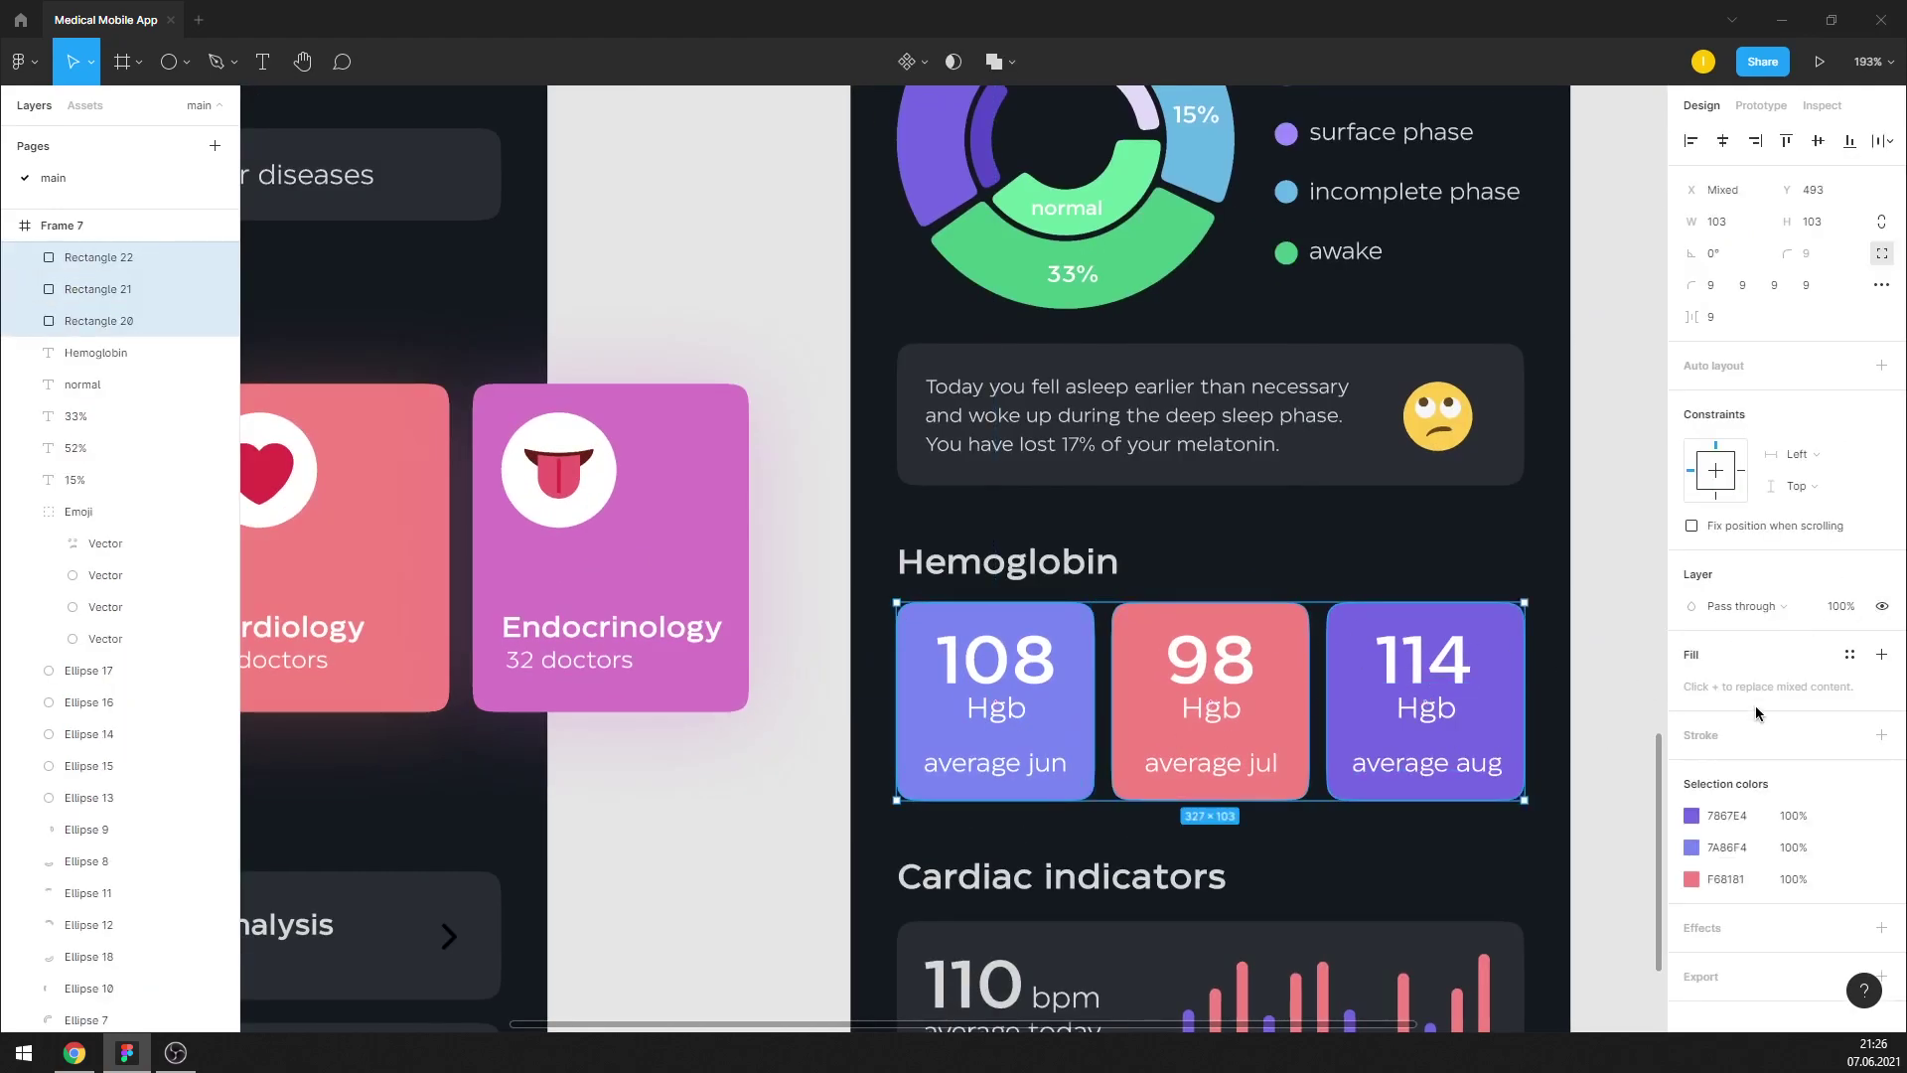
left_click(1882, 927)
left_click(1692, 960)
left_click(1609, 934)
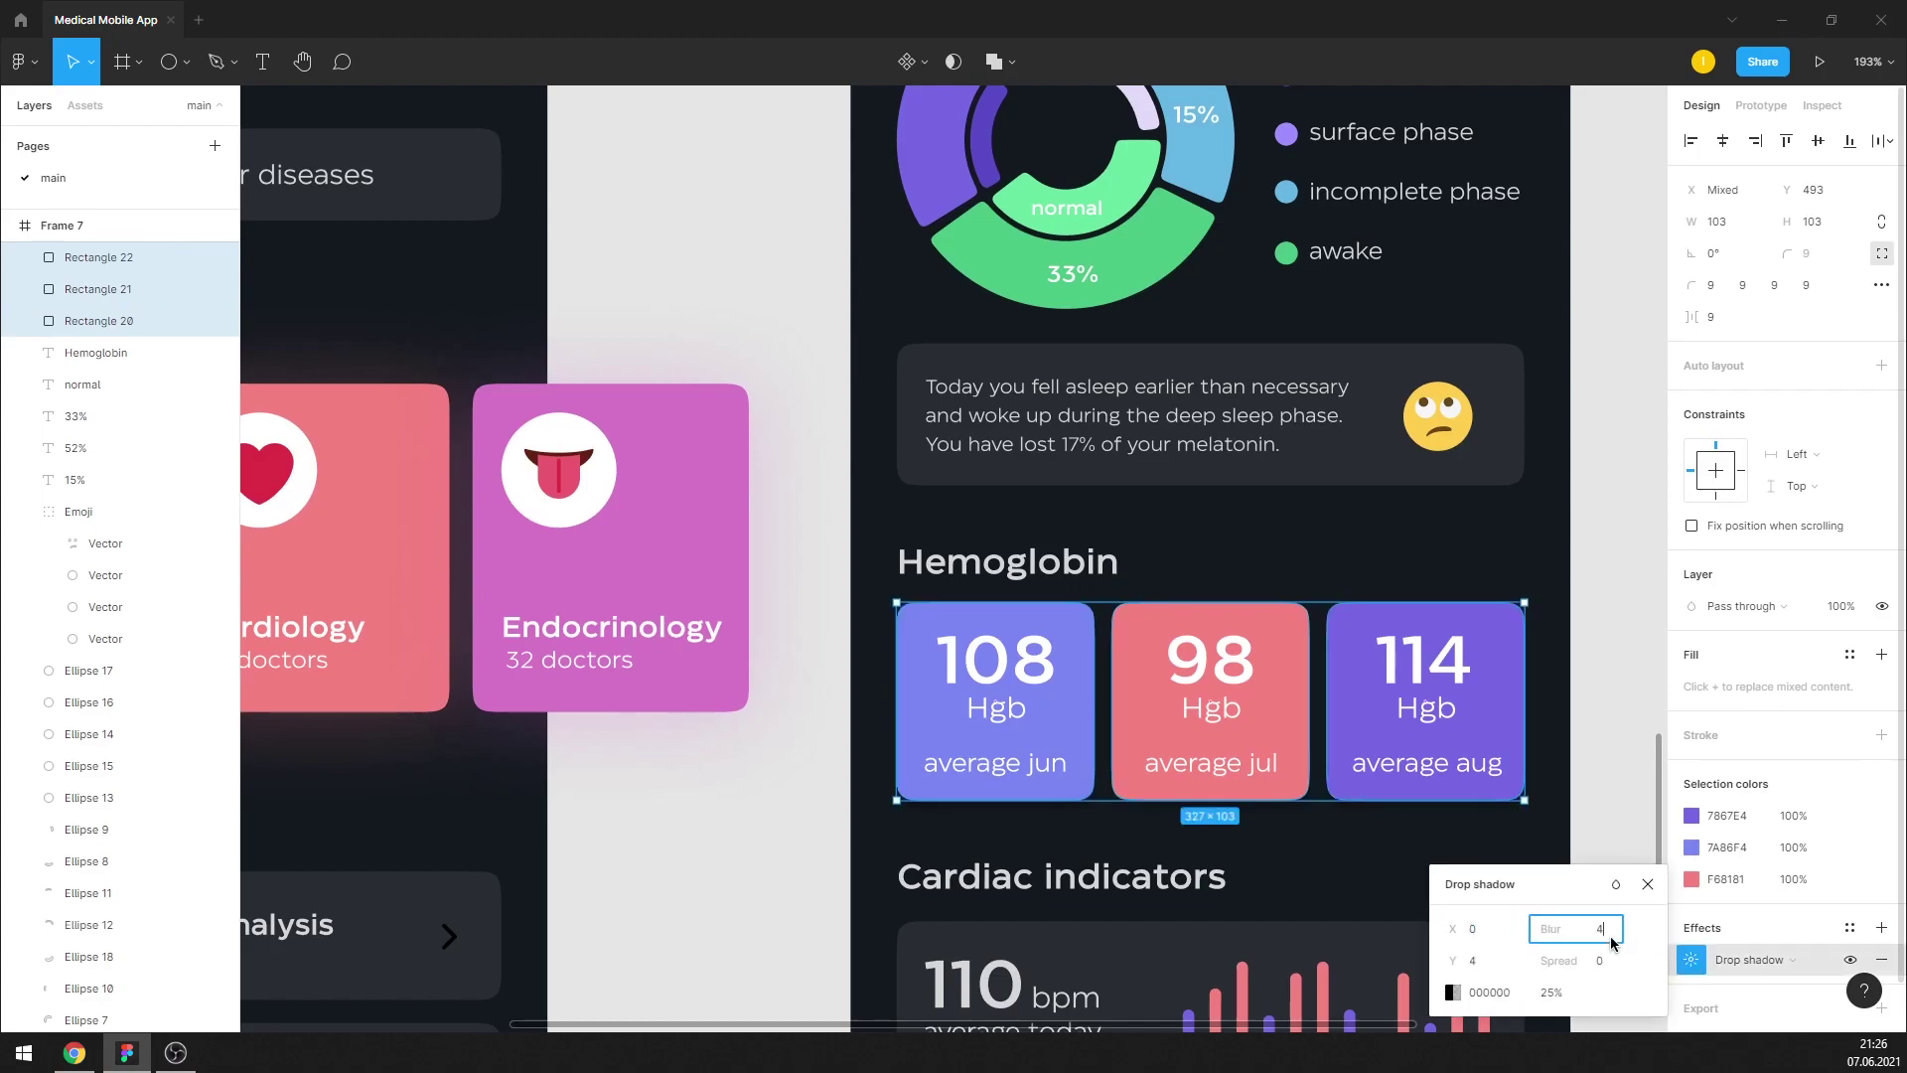
type("50")
key("Tab")
type("3")
left_click(1561, 993)
type("30")
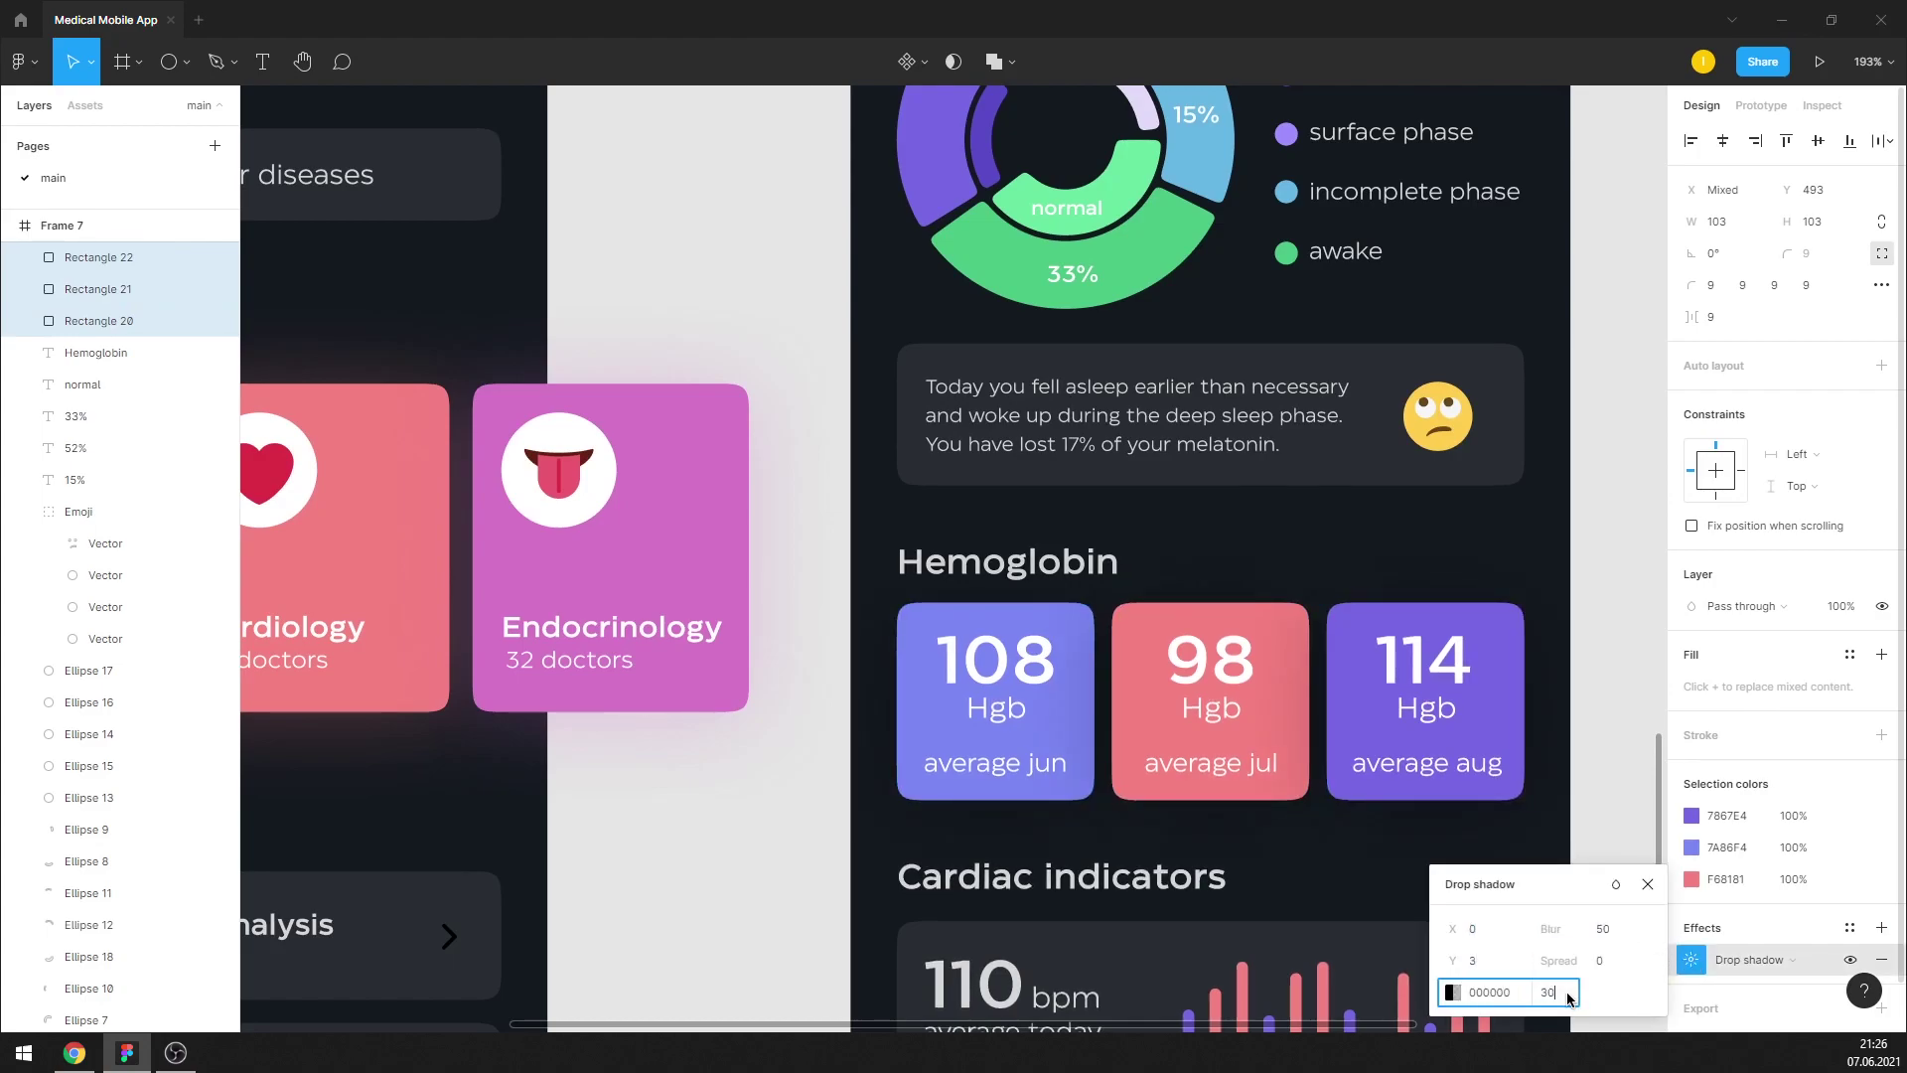
key("Return")
left_click(1647, 884)
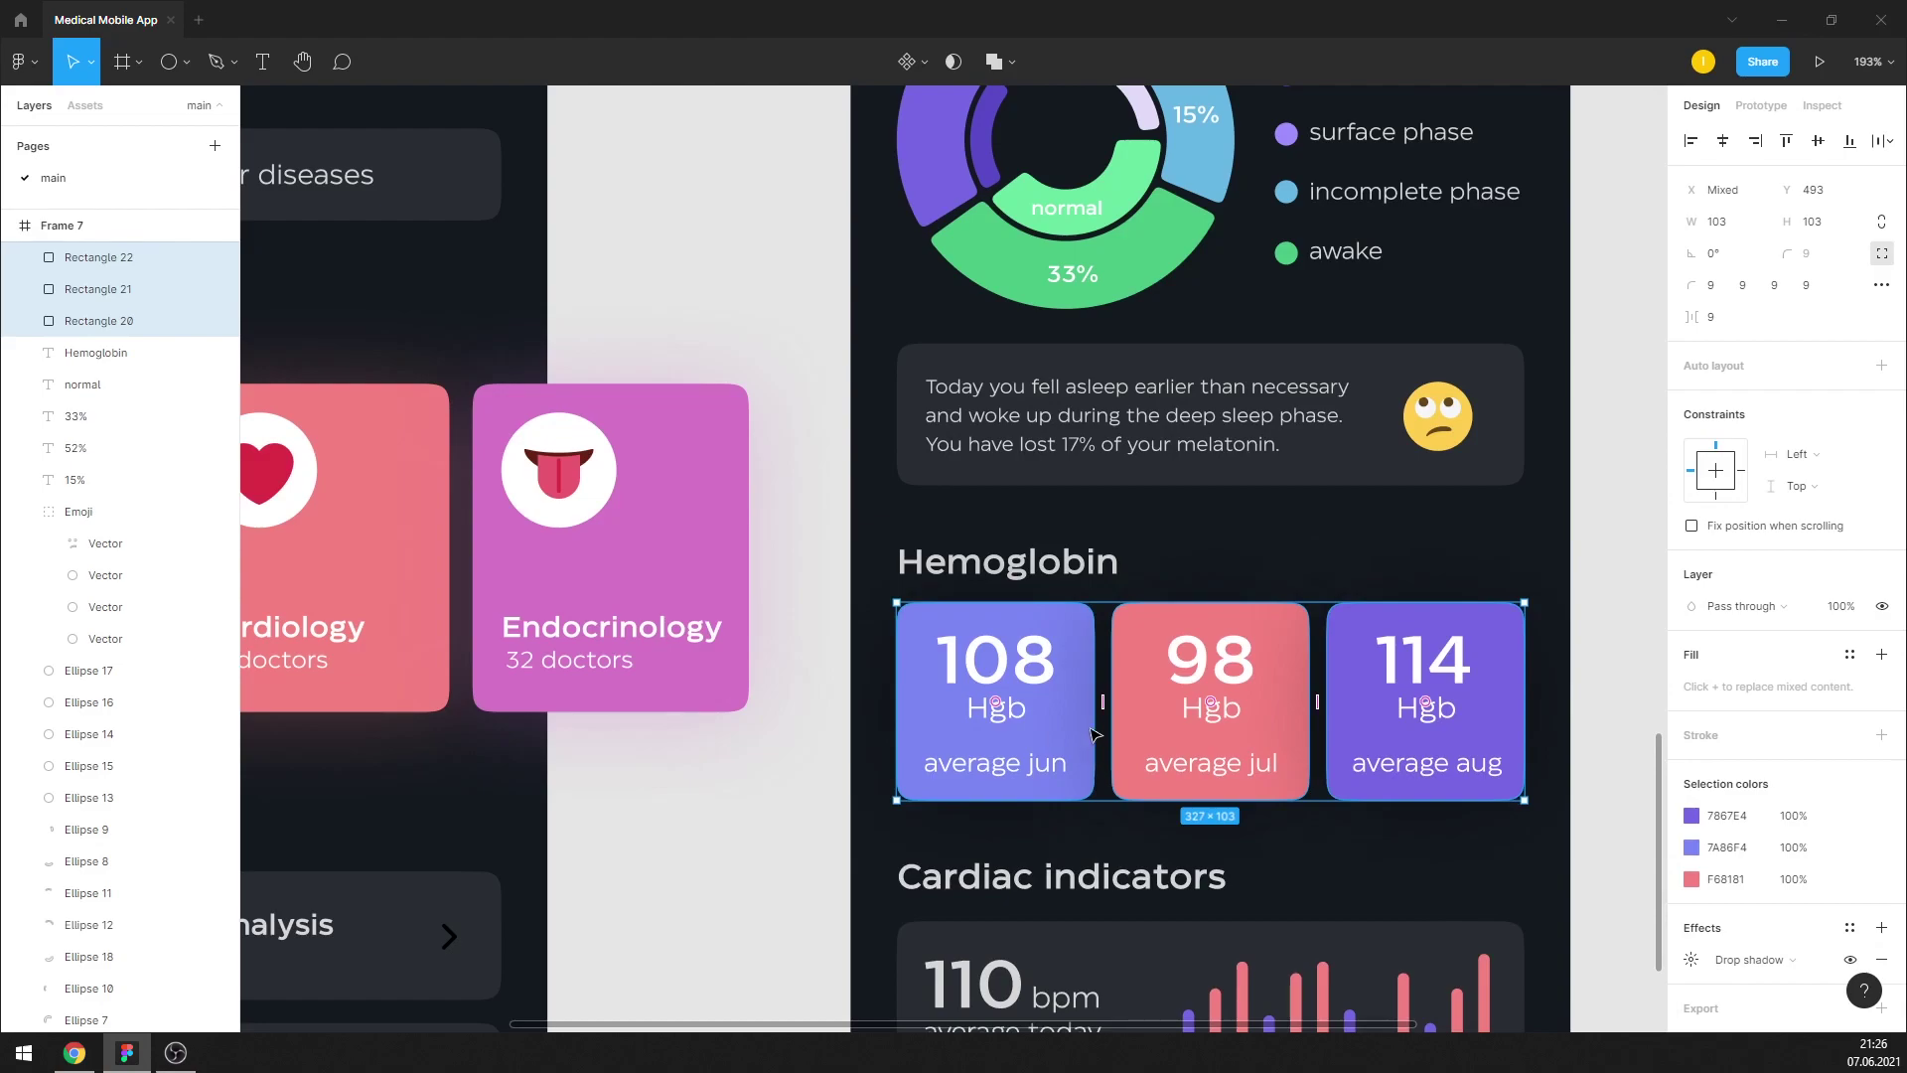
Tint the 108 card's shadow with its own blue at 30% opacity
left_click(1025, 723)
left_click(1691, 736)
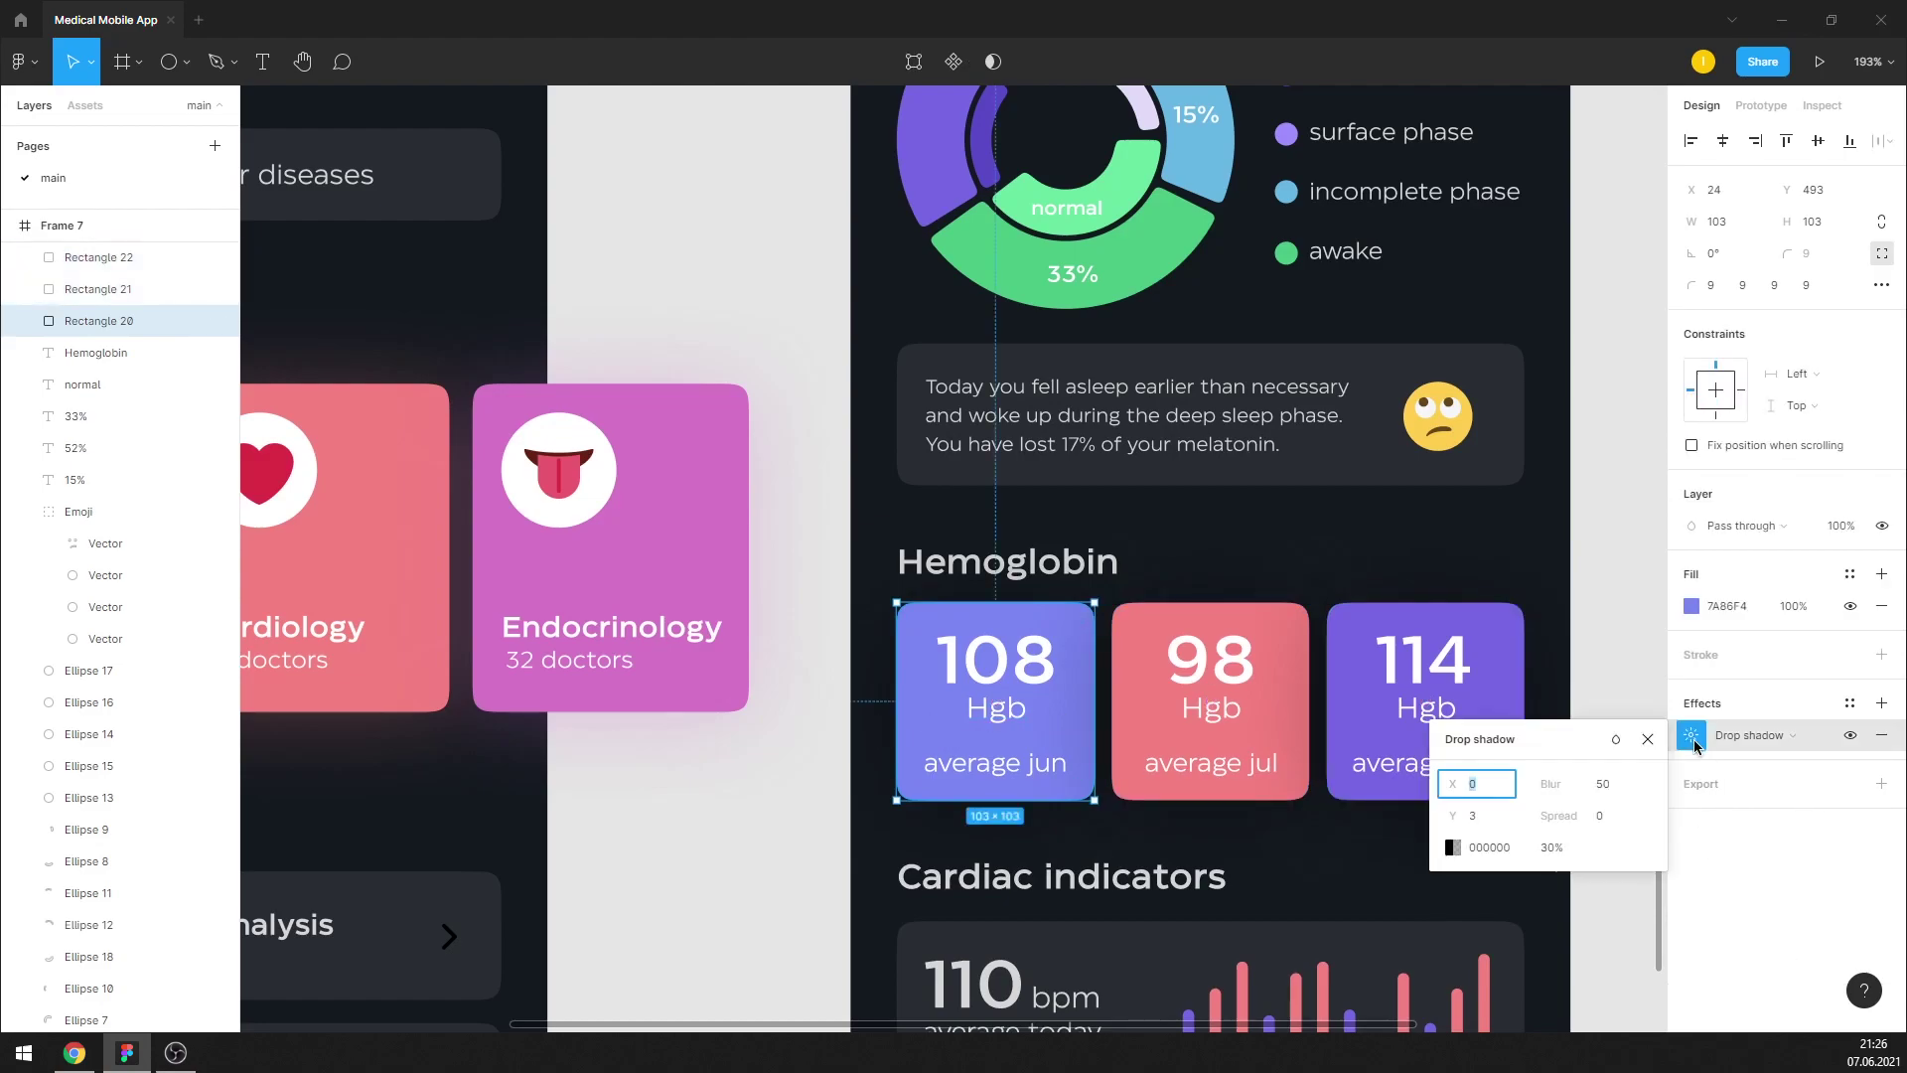
left_click(1463, 847)
left_click(1220, 810)
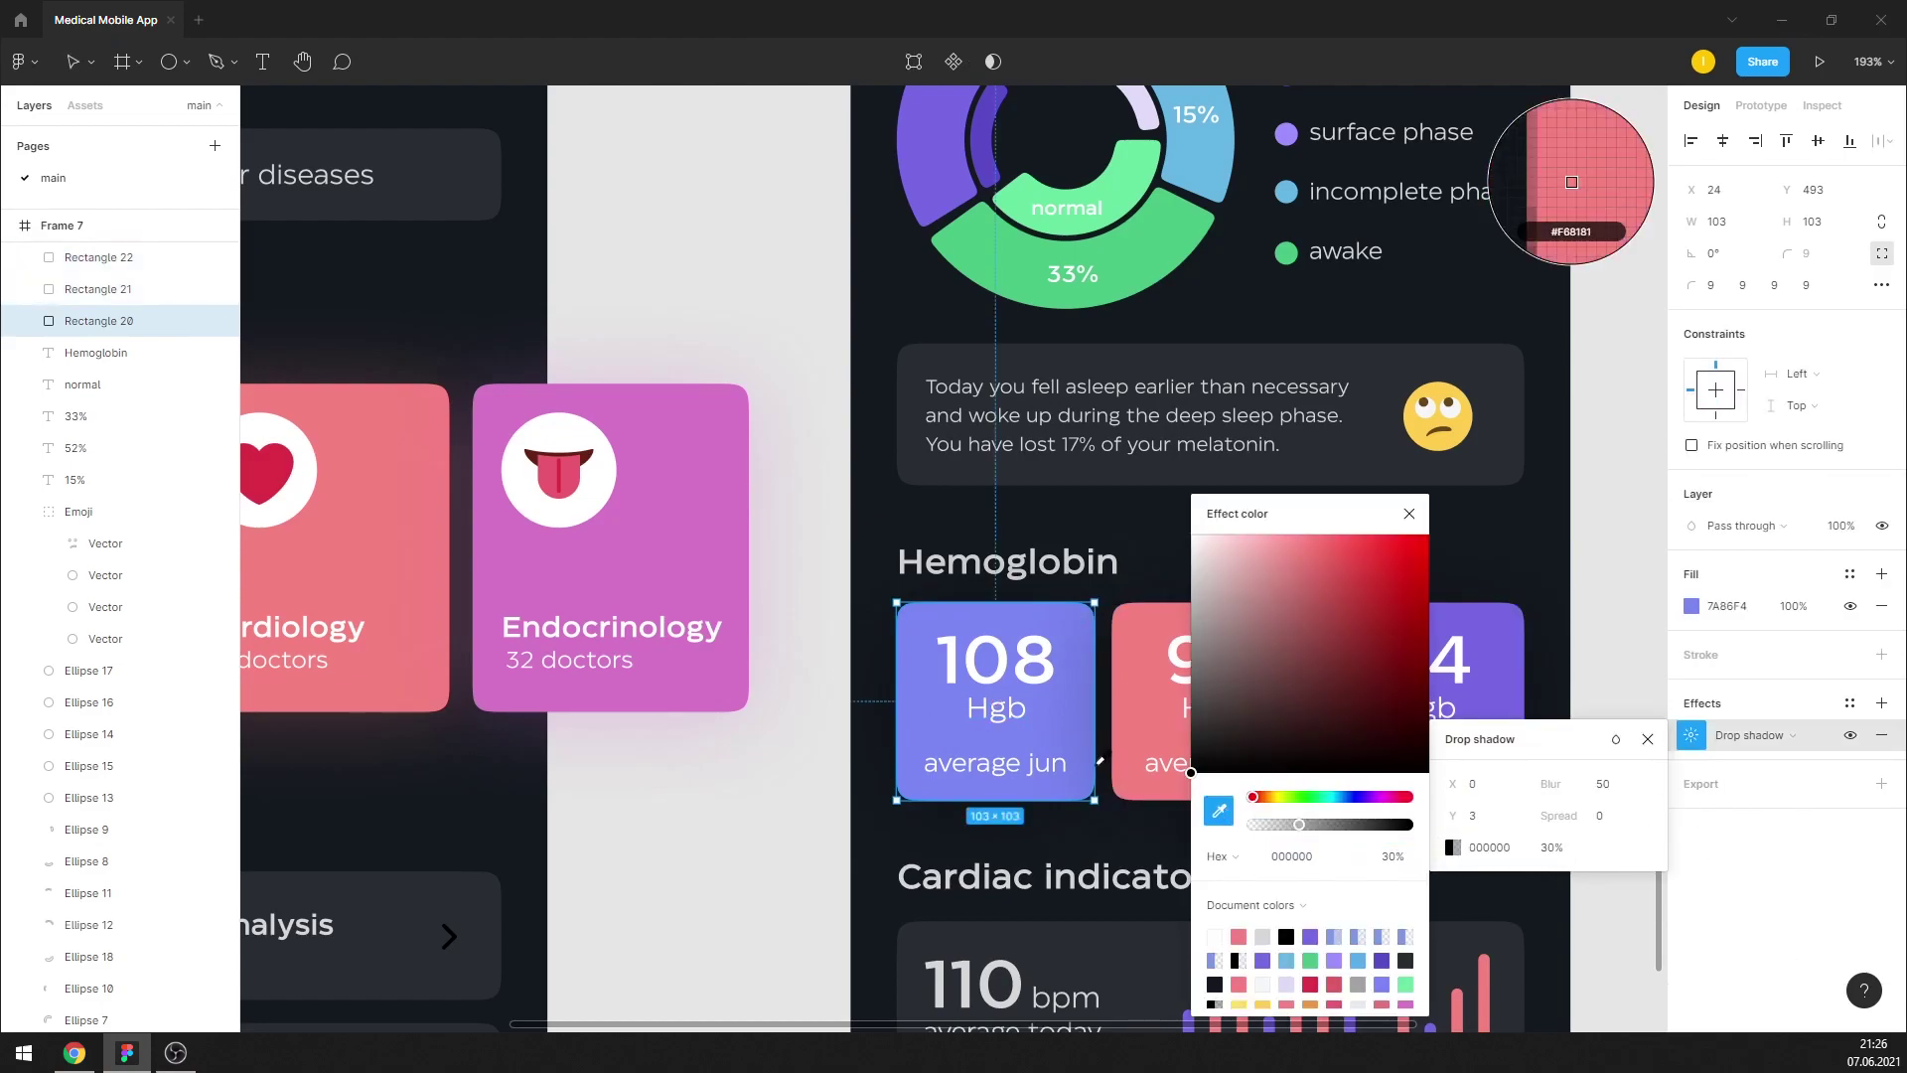
left_click(1091, 735)
left_click(1554, 848)
type("30")
key("Return")
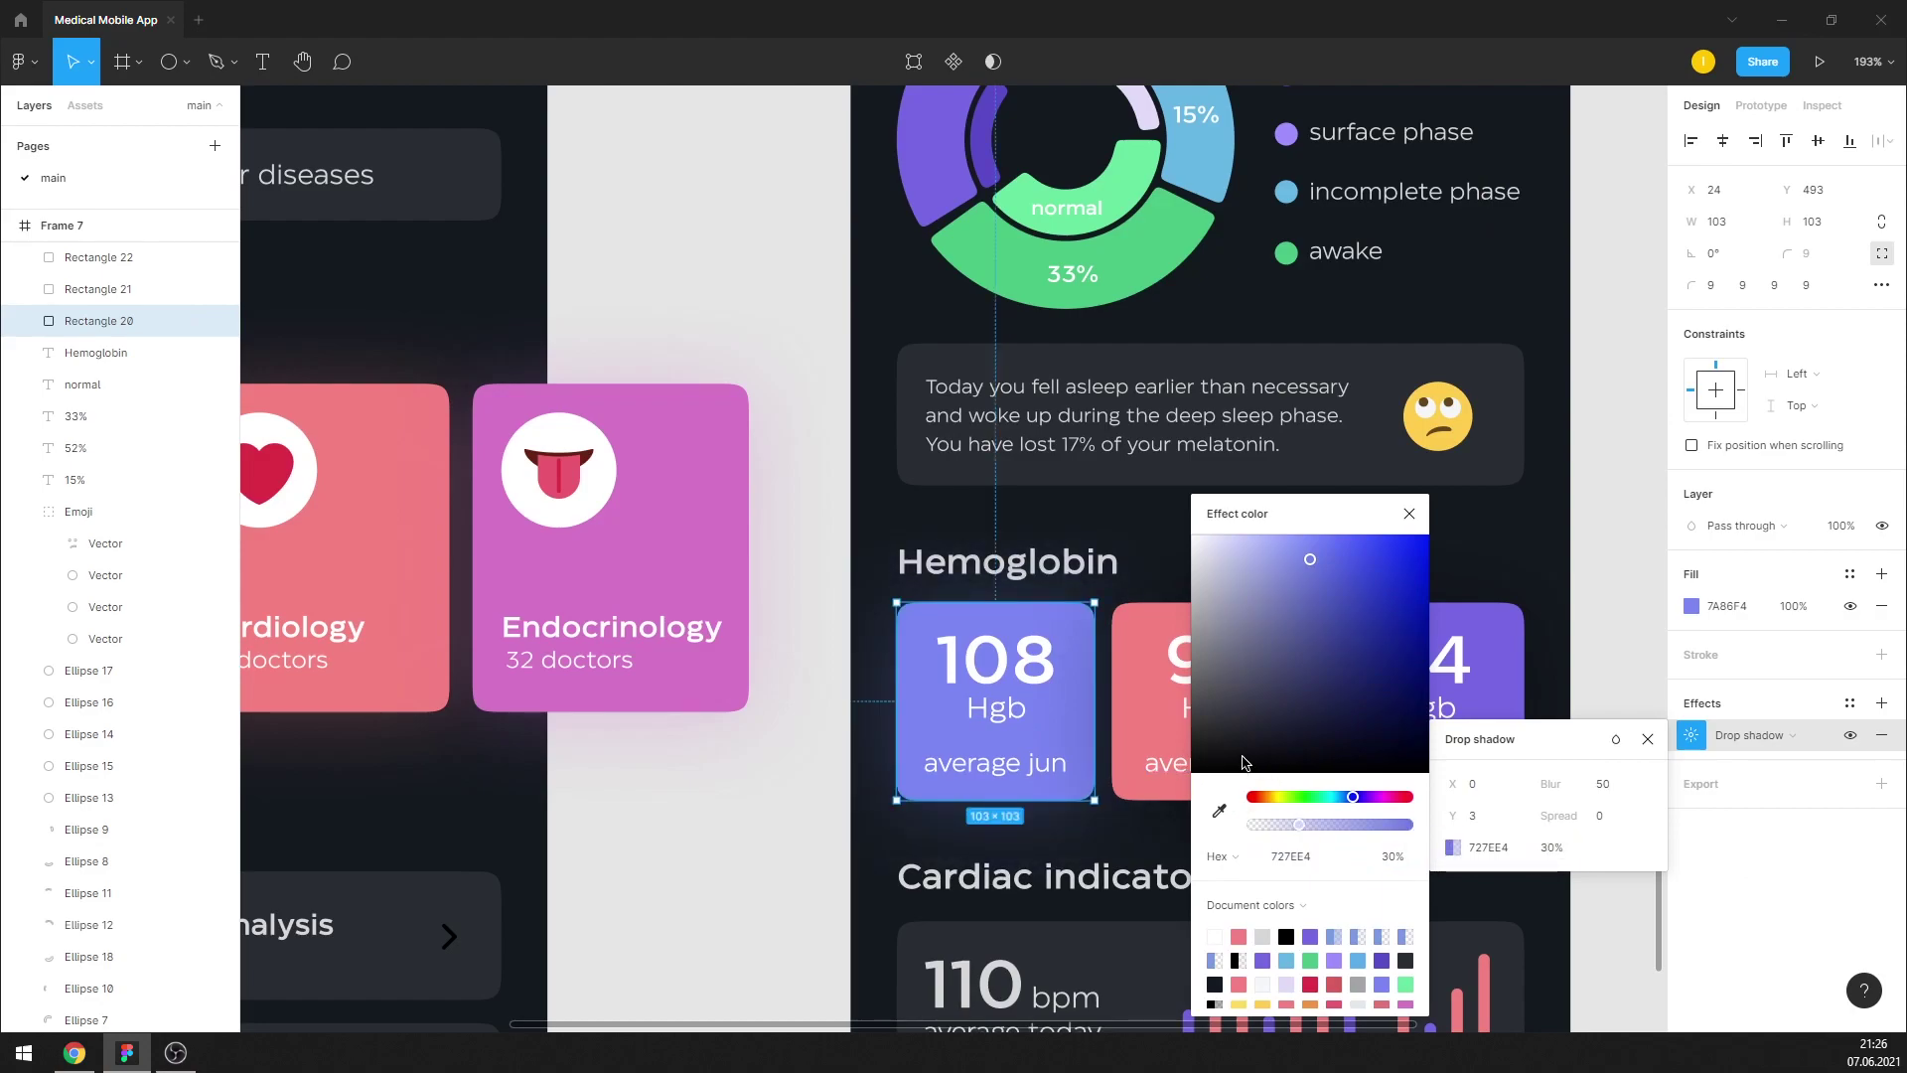
key("Escape")
Tint the 98 card's shadow with its own pink
left_click(1301, 684)
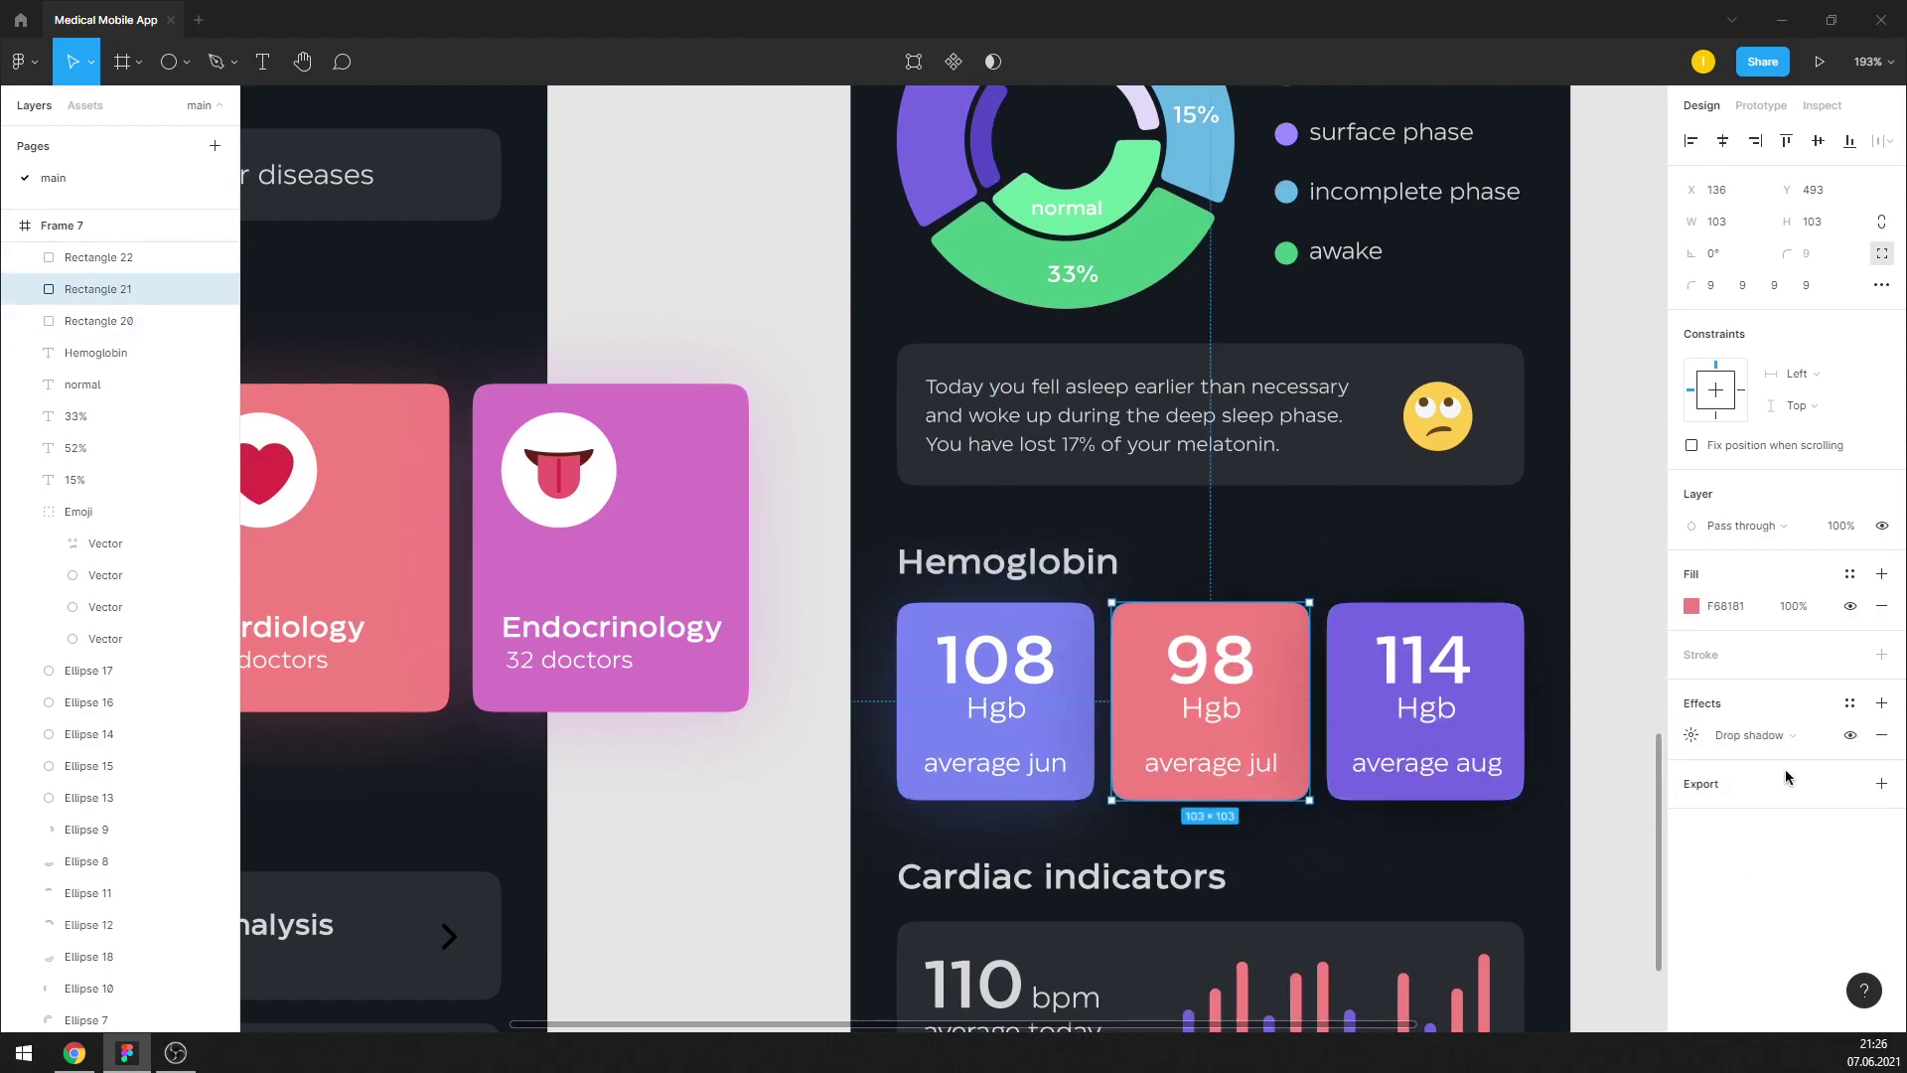
left_click(1691, 736)
left_click(1458, 850)
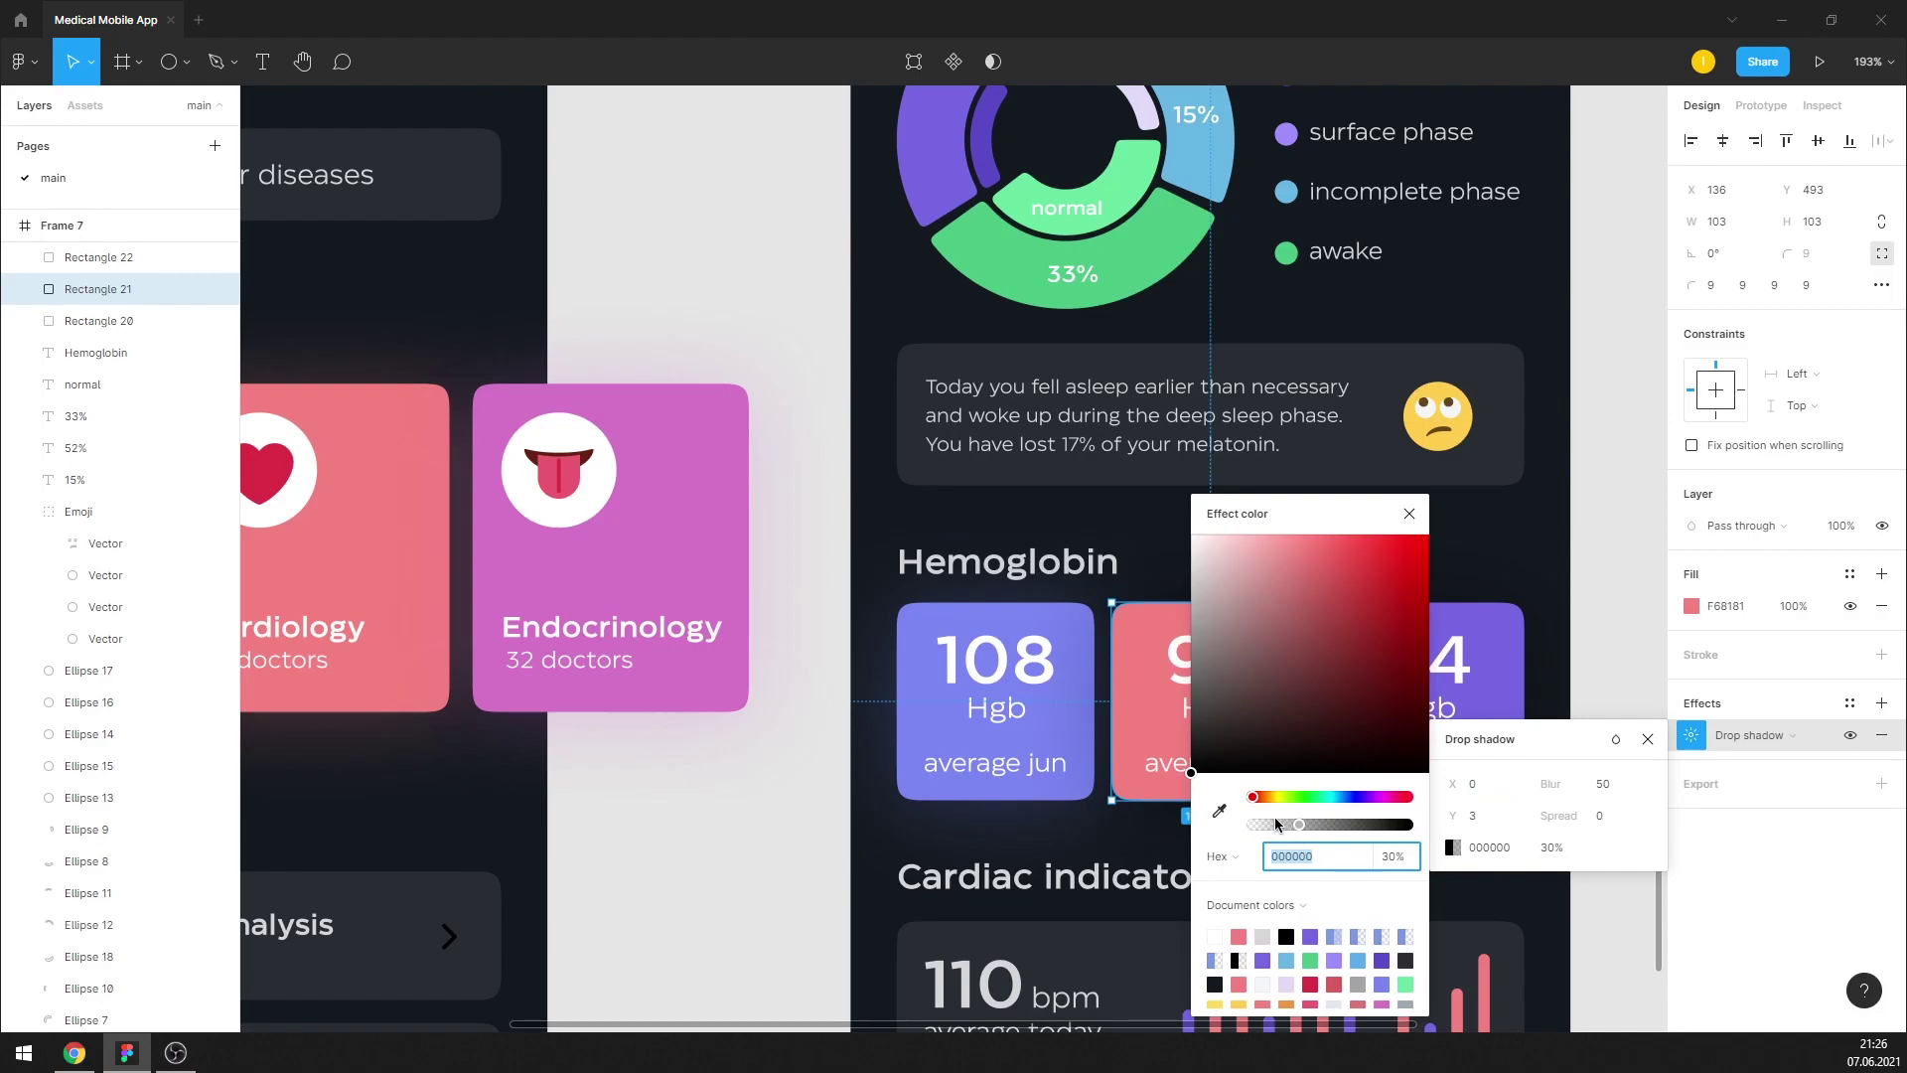
left_click(1219, 811)
left_click(1142, 720)
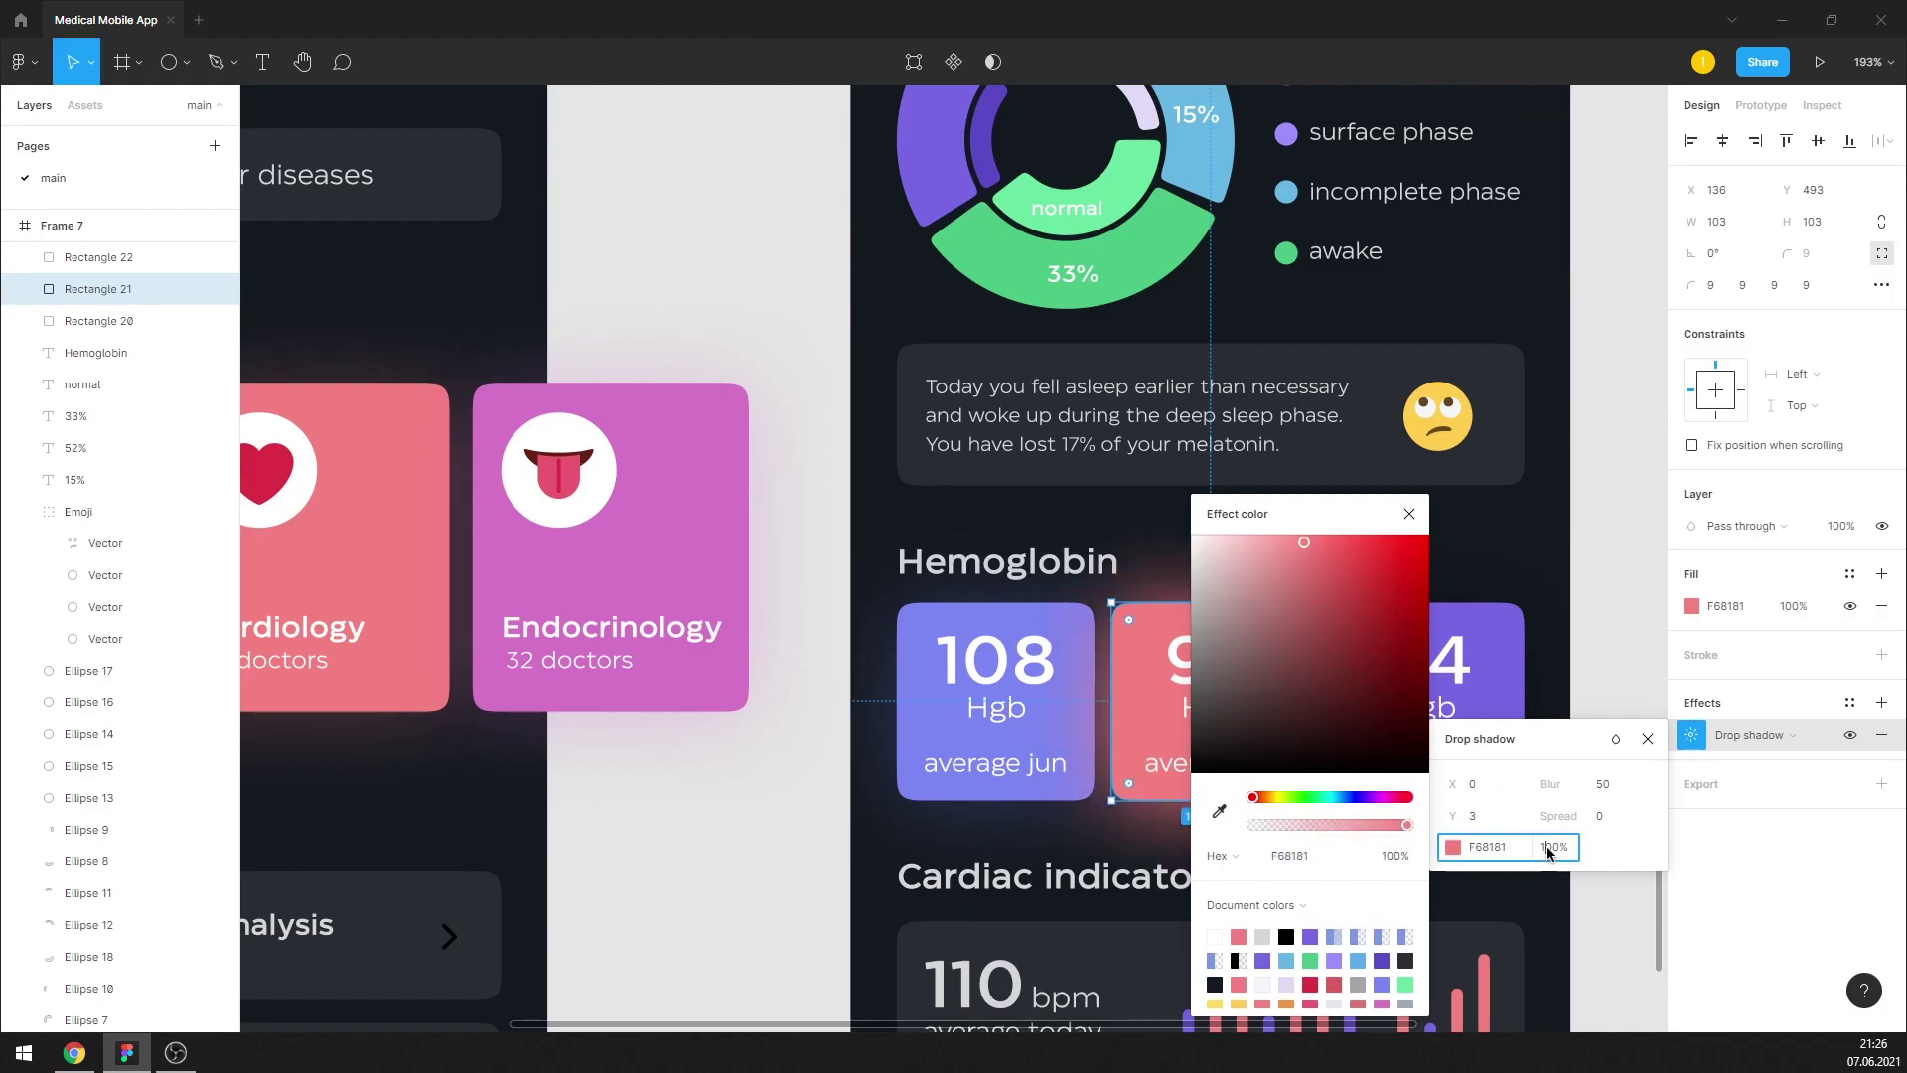
key("0")
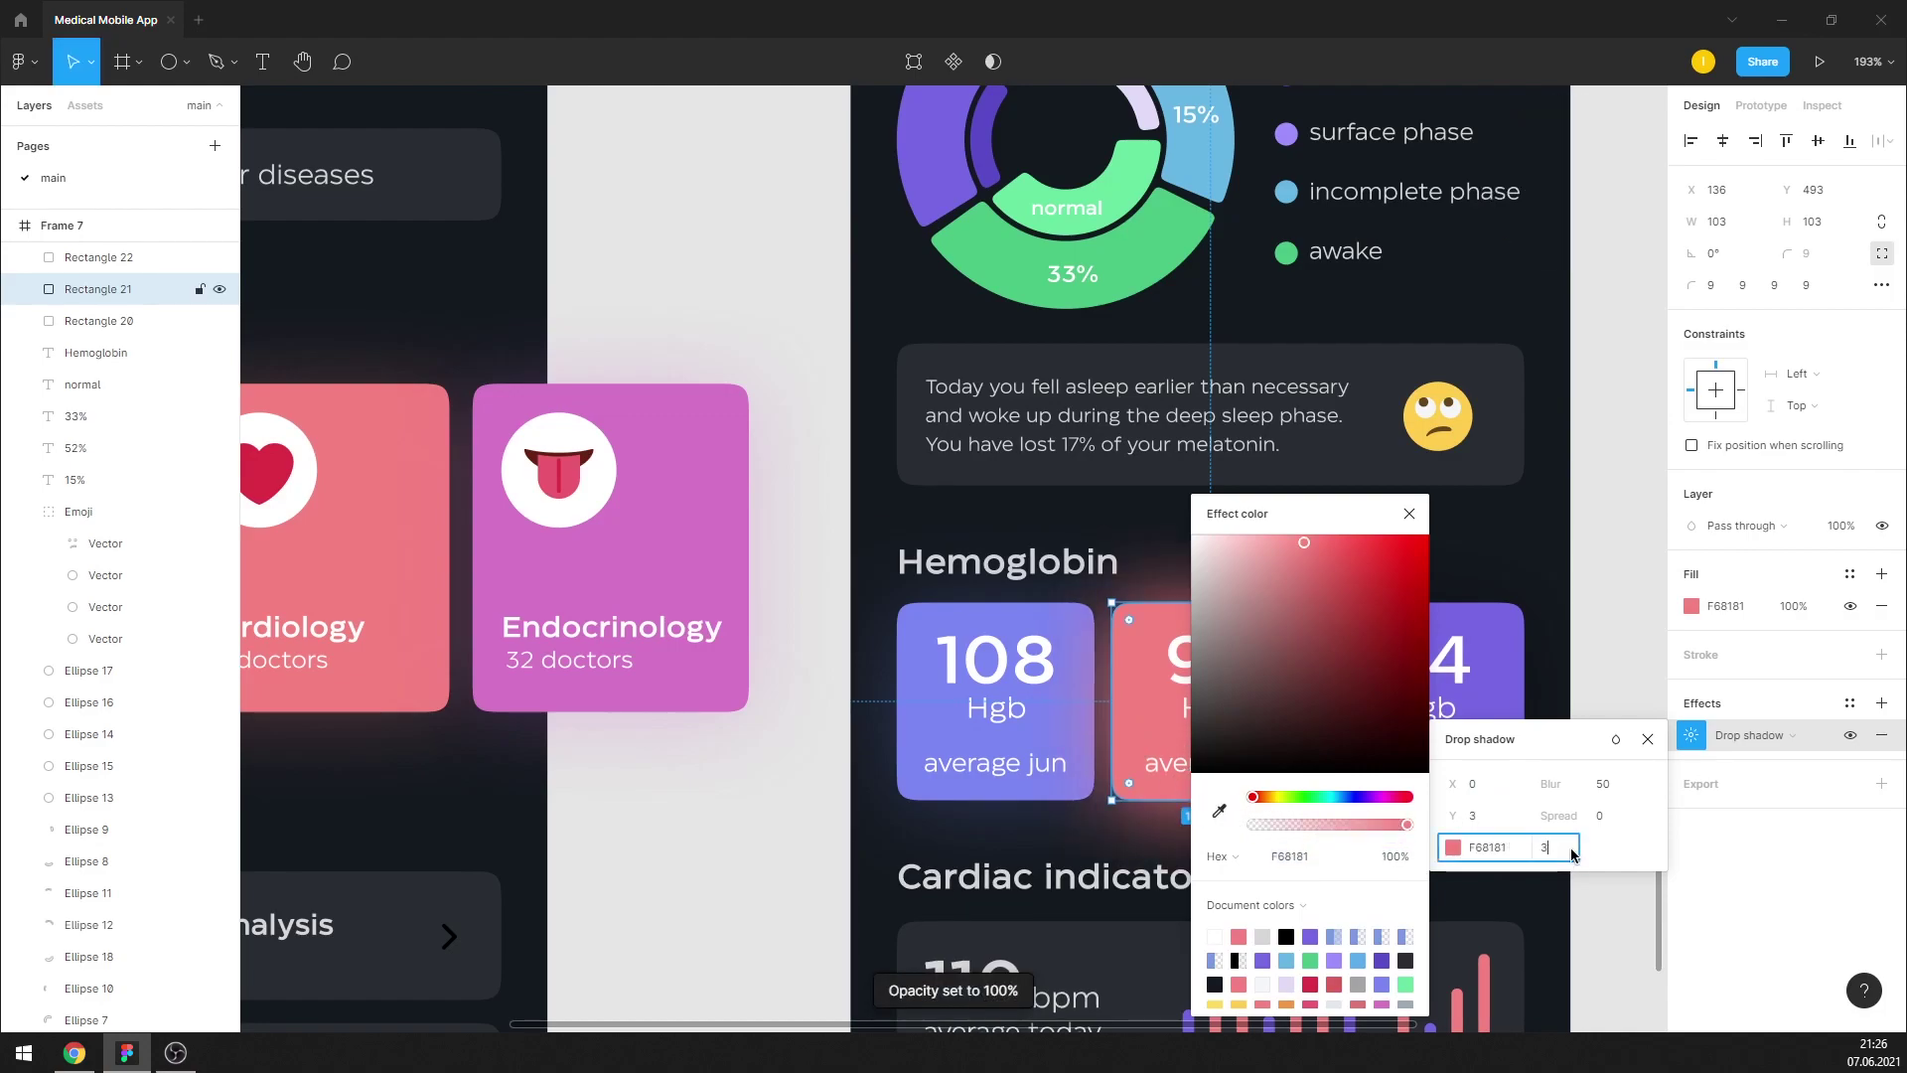
left_click(1408, 514)
Tint the 114 card's shadow with its own purple
left_click(1520, 650)
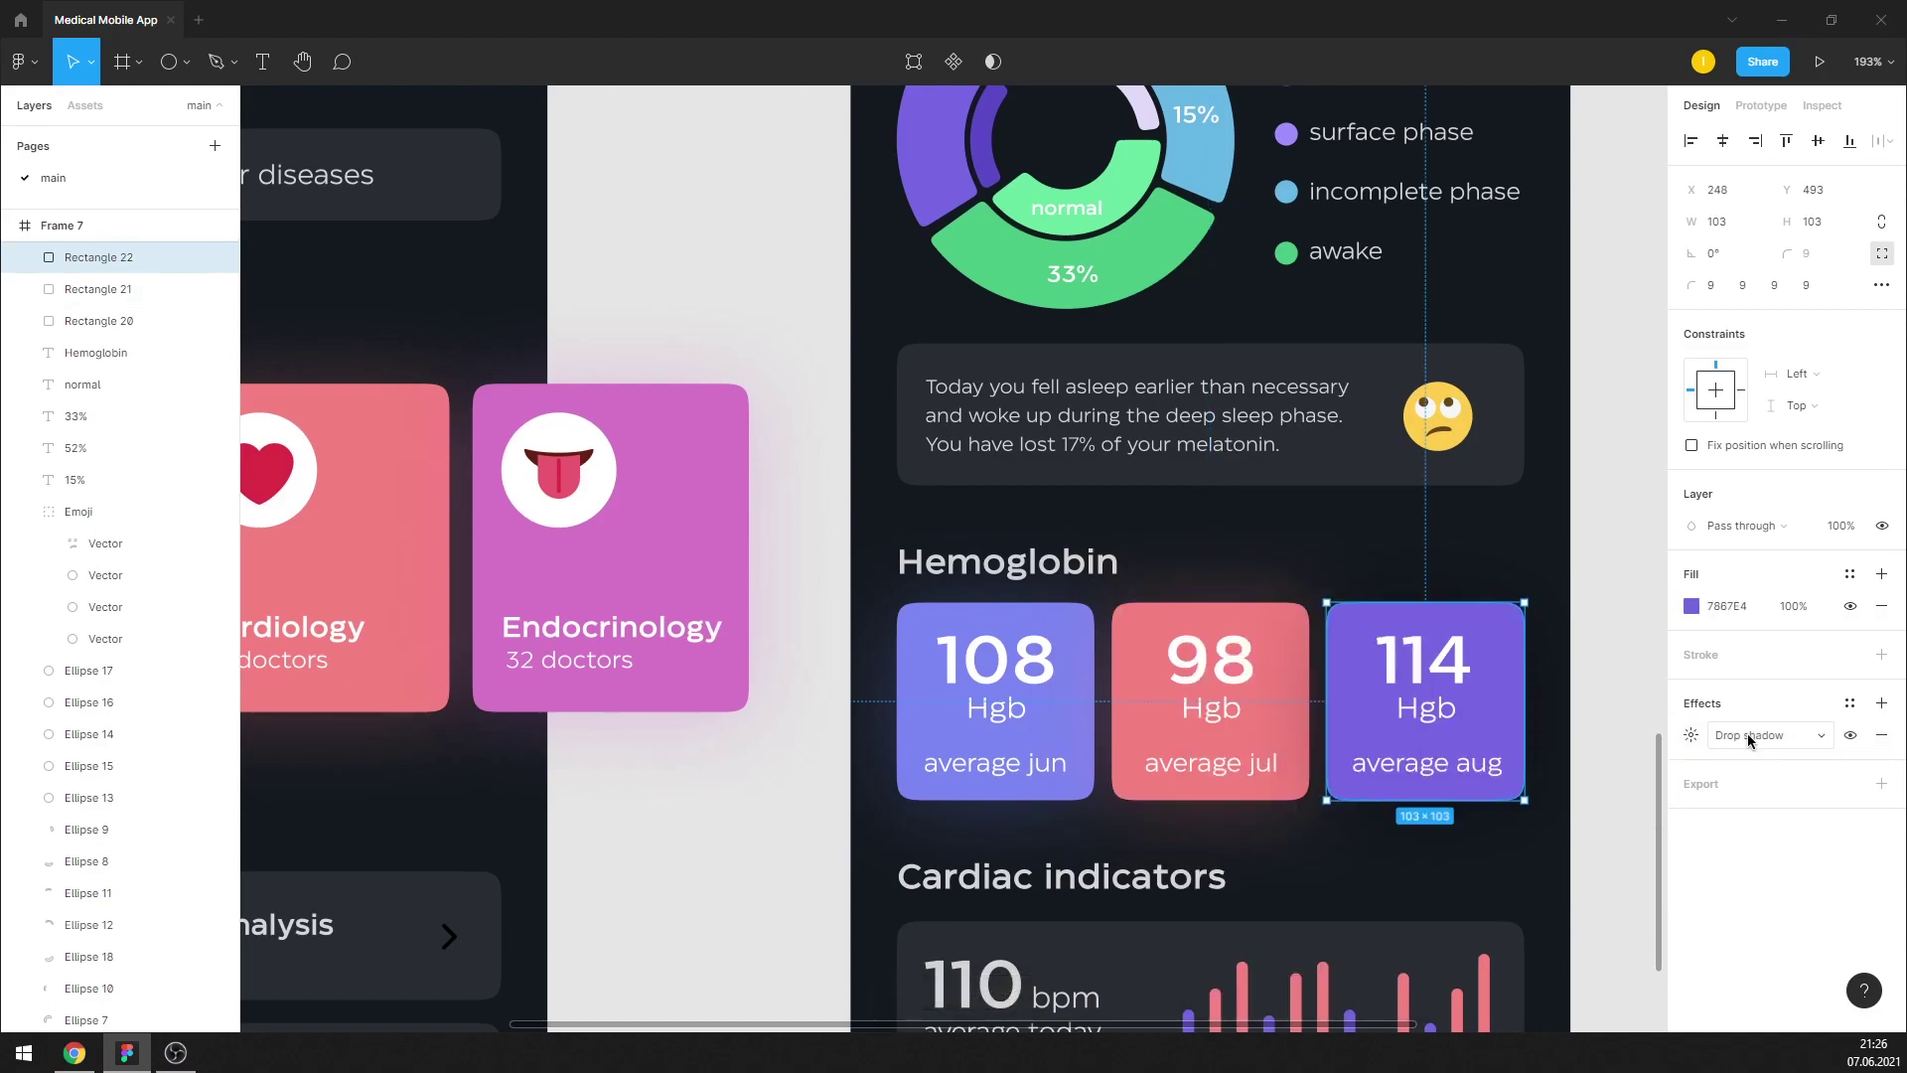
left_click(1690, 735)
left_click(1452, 847)
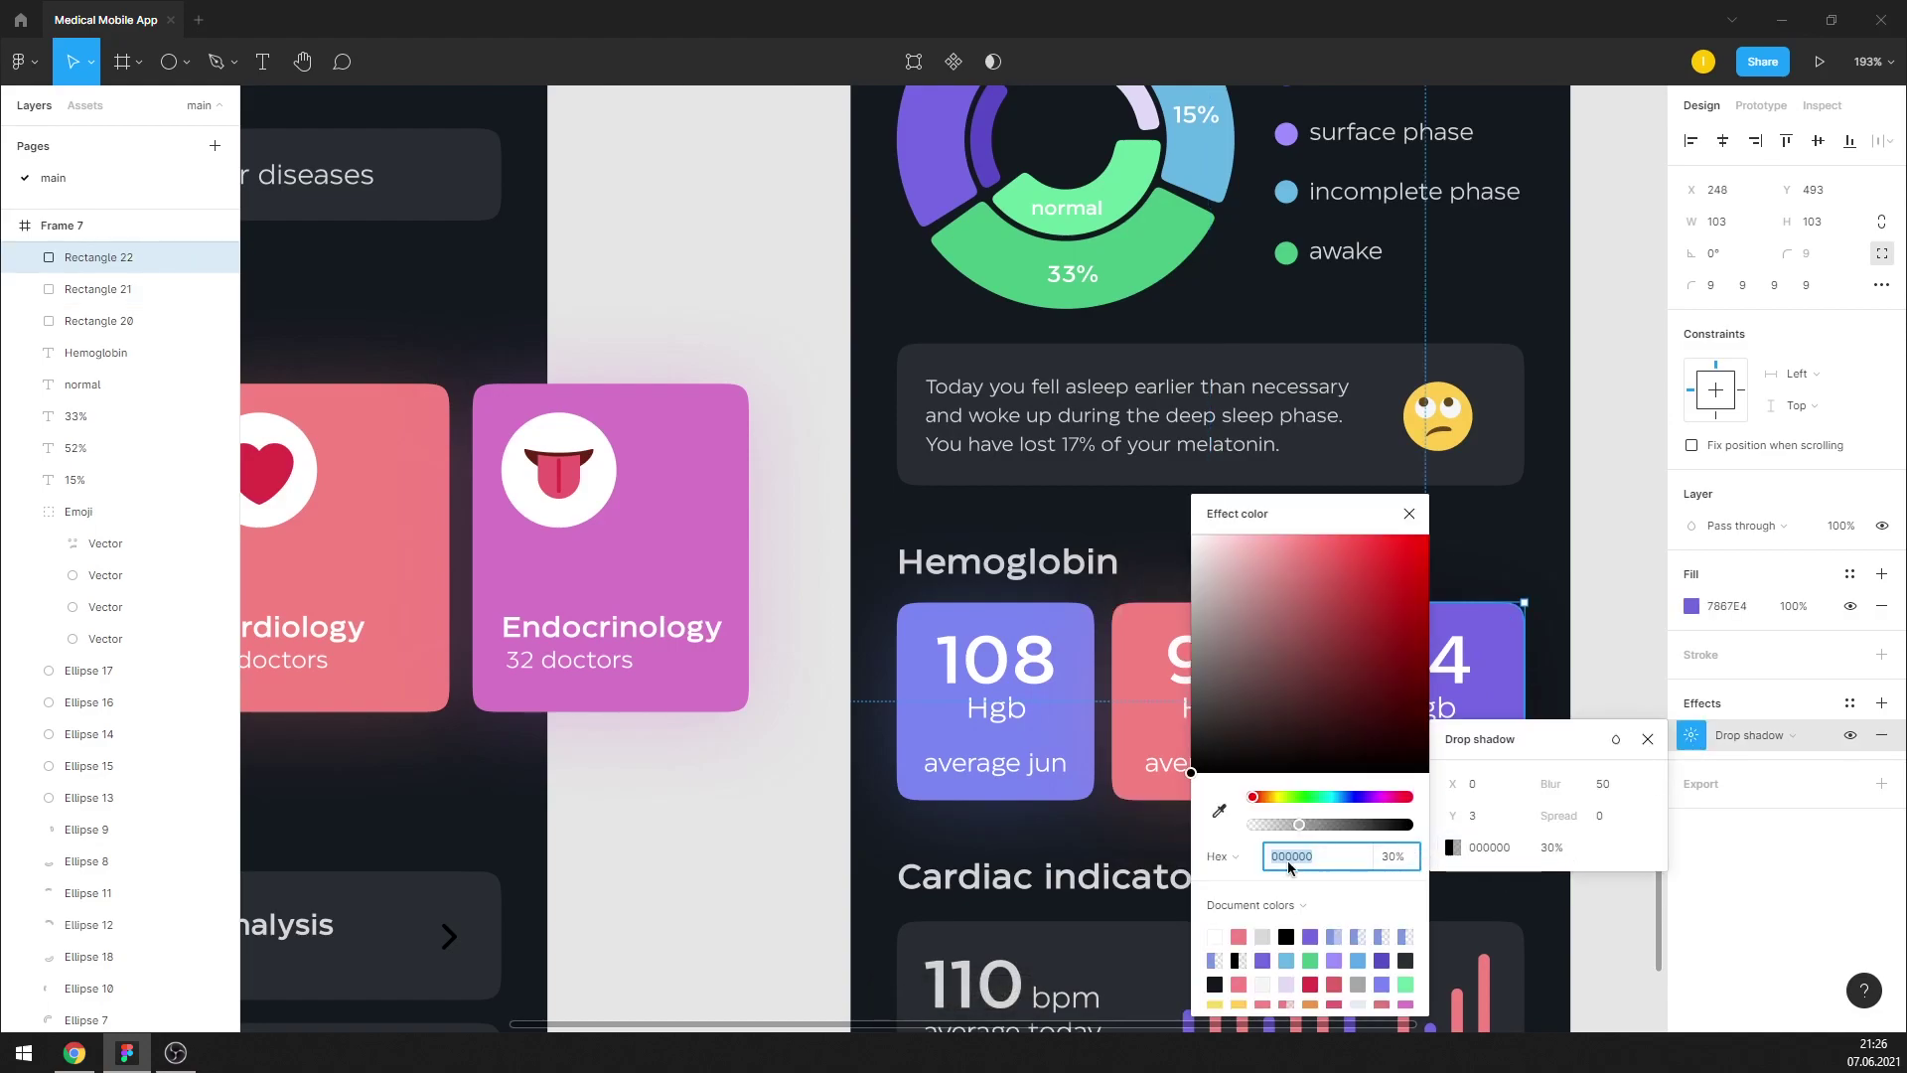
left_click(1220, 810)
left_click(1502, 651)
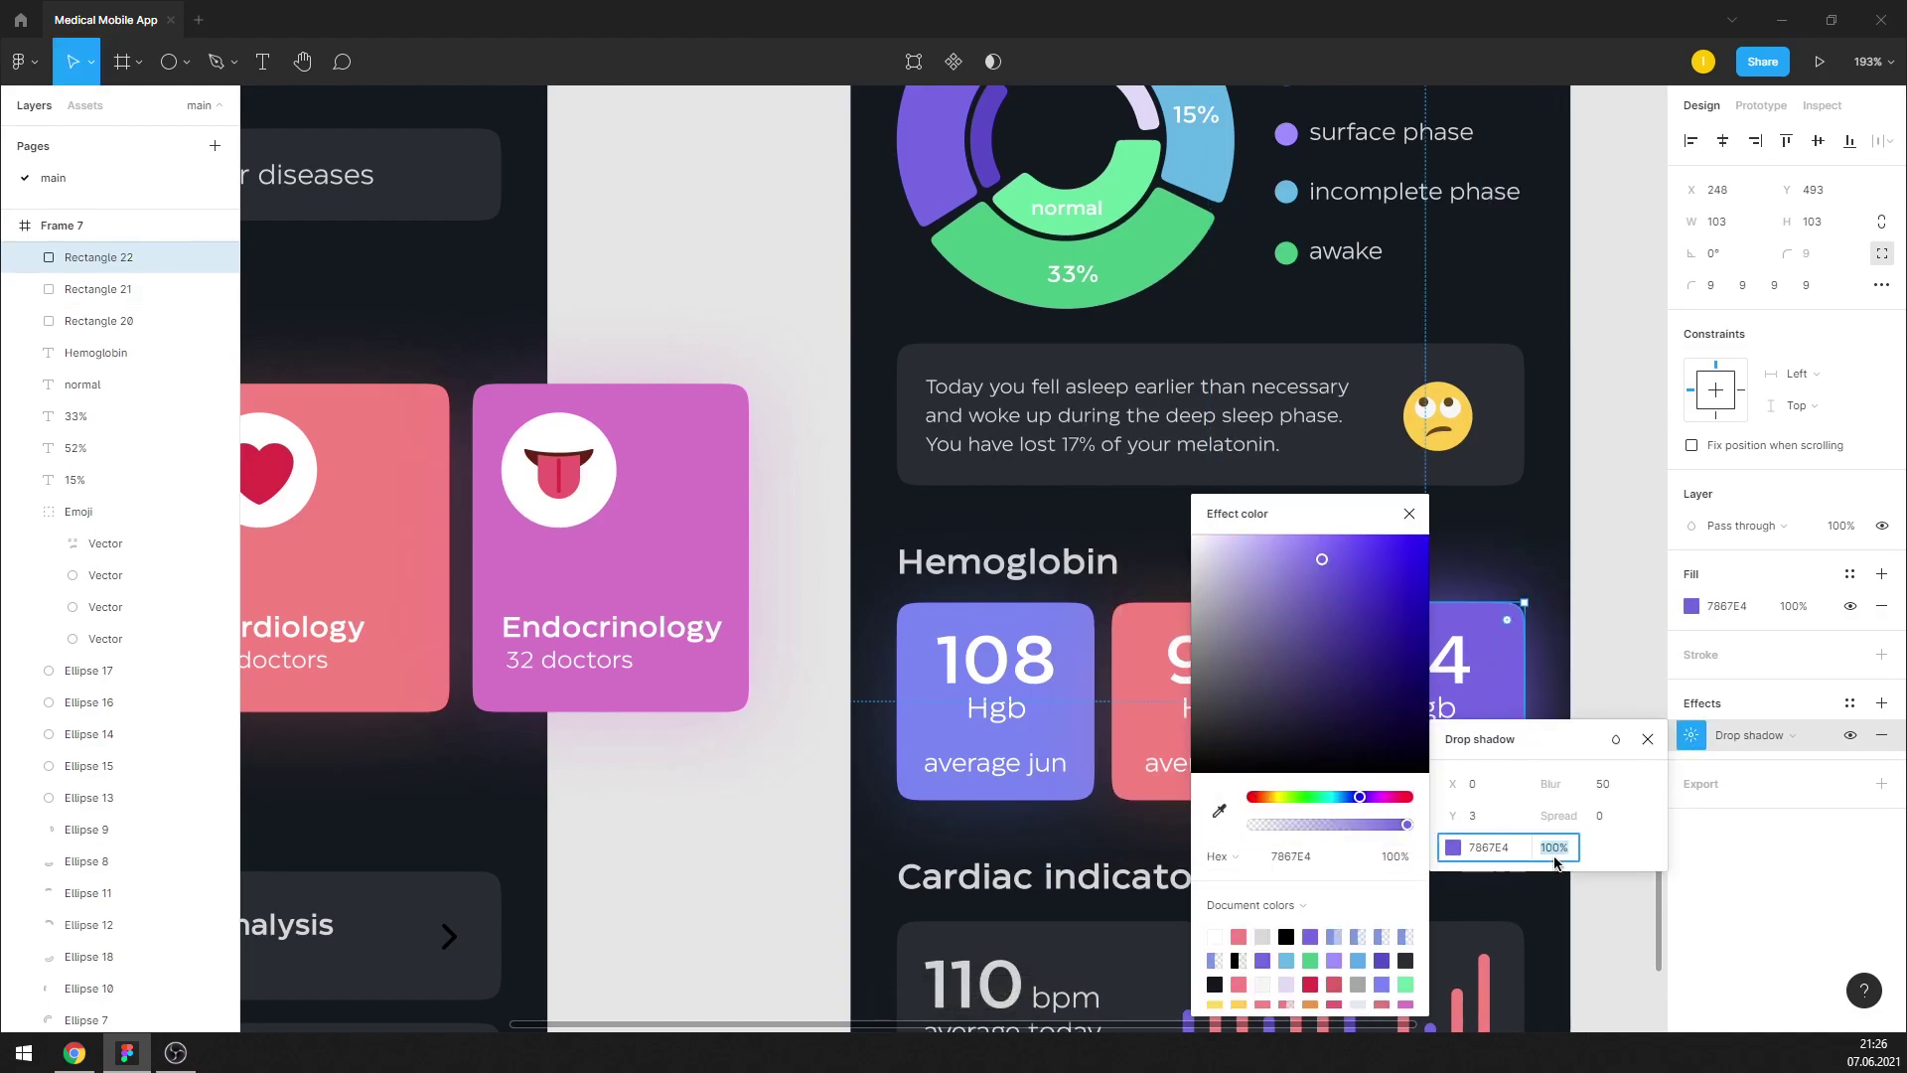
left_click(1648, 739)
left_click(1400, 501)
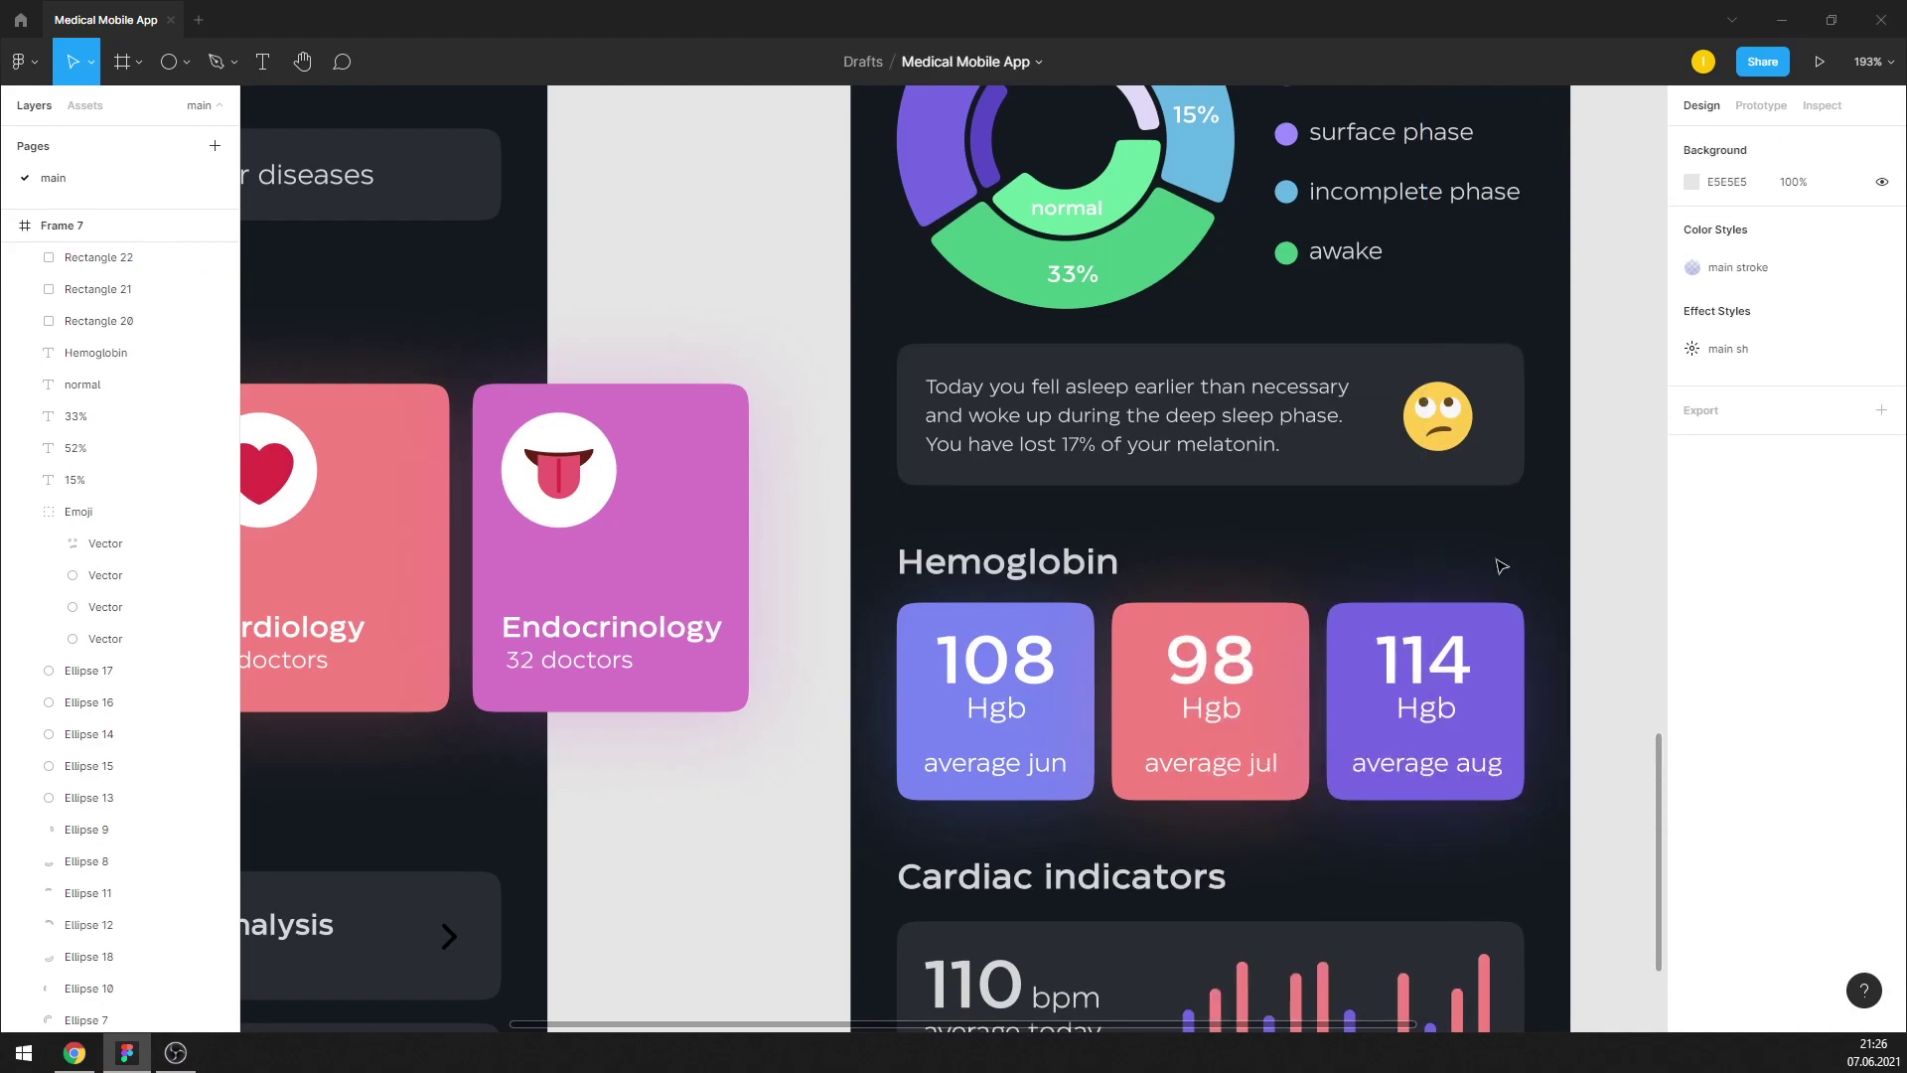
Add a drop shadow with blur 50 to both the 108 and 98 cards
scroll(915, 641, "down", 5)
scroll(1459, 562, "up", 5)
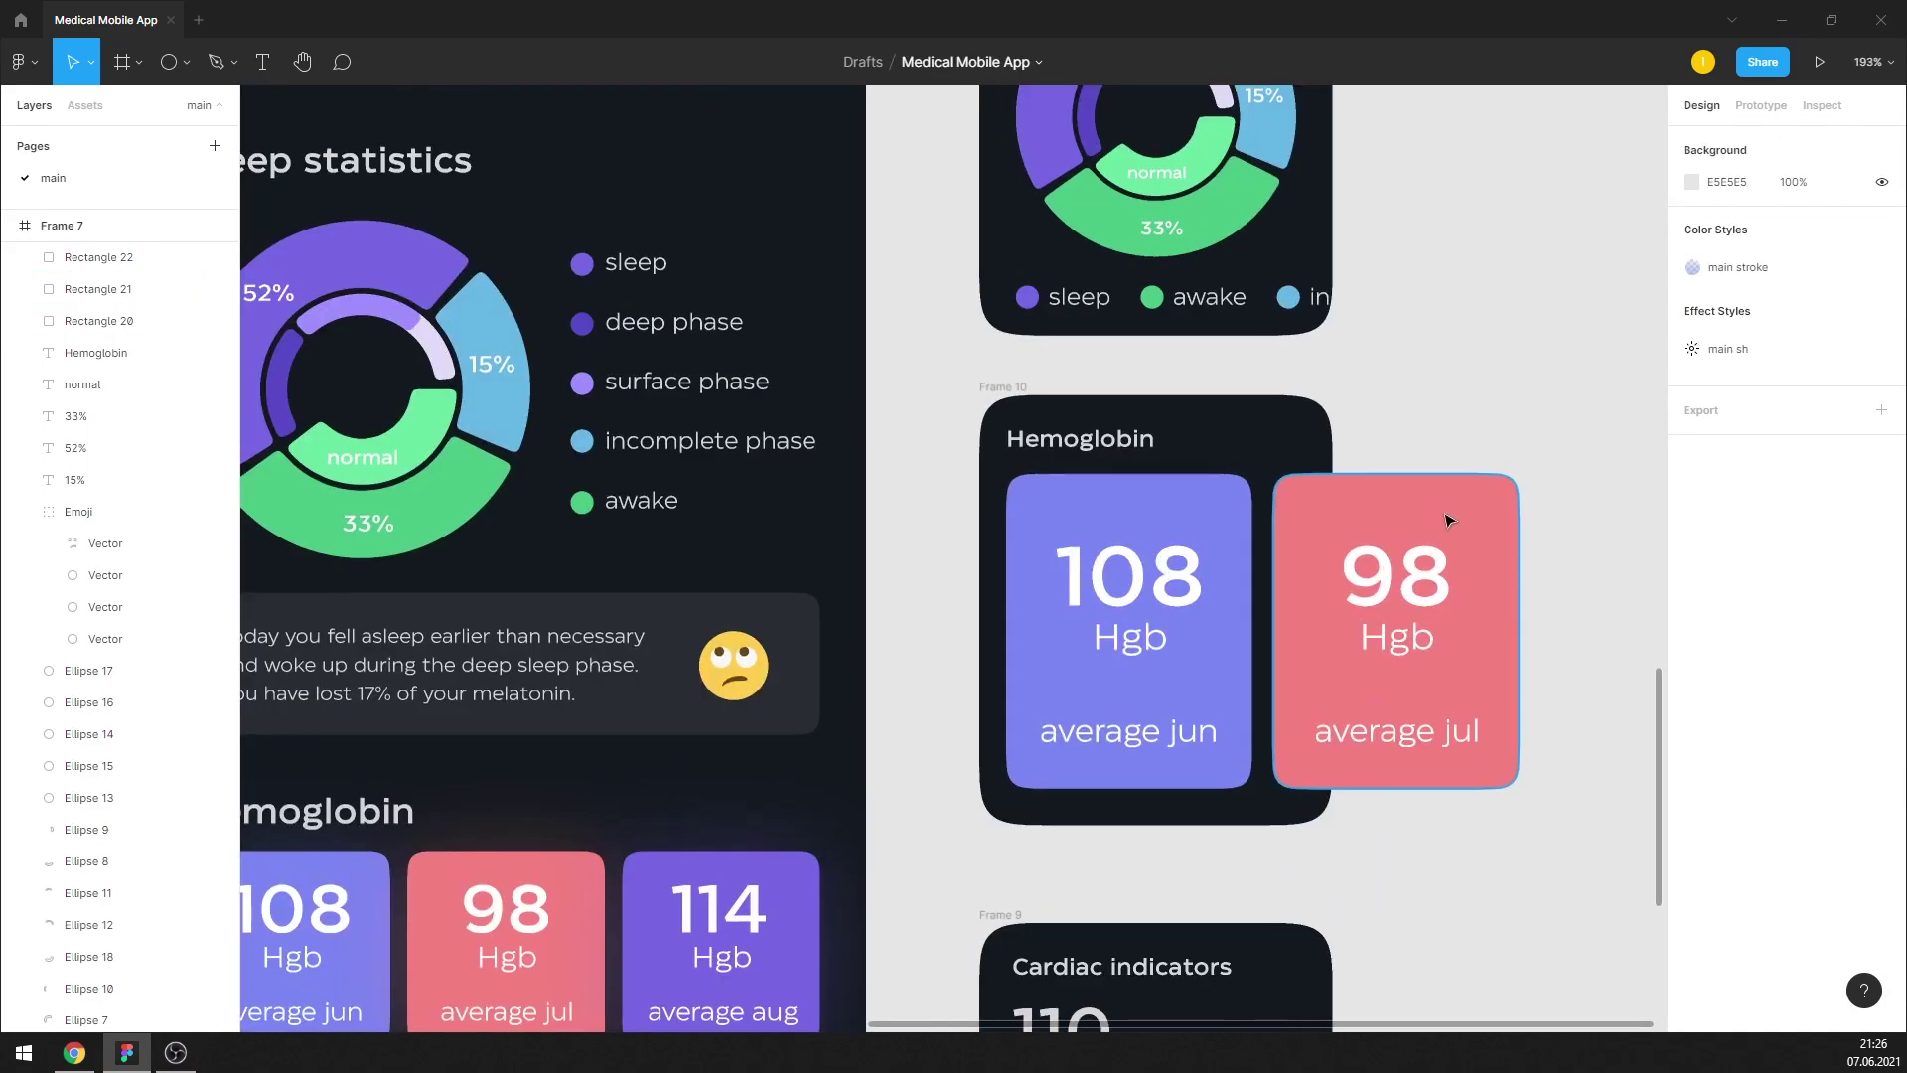
left_click(1238, 512)
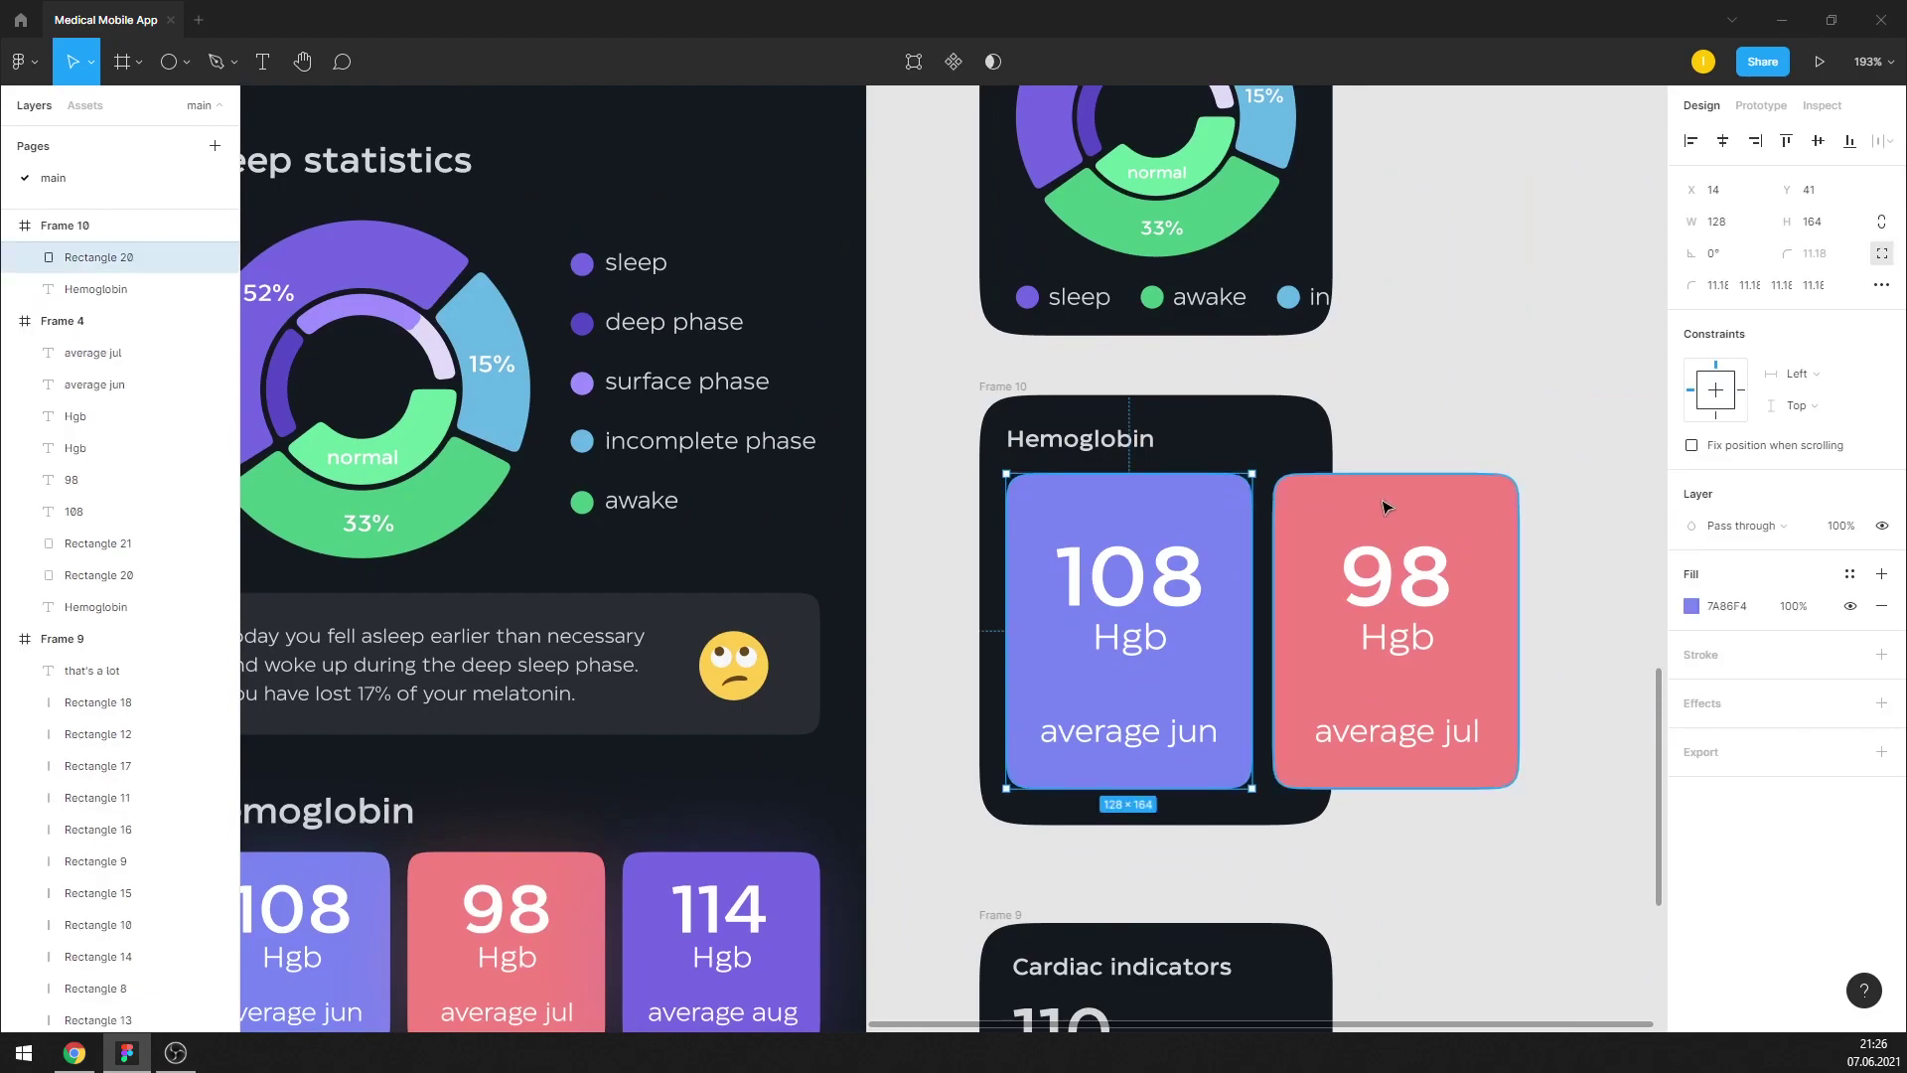
left_click(1321, 510, "shift")
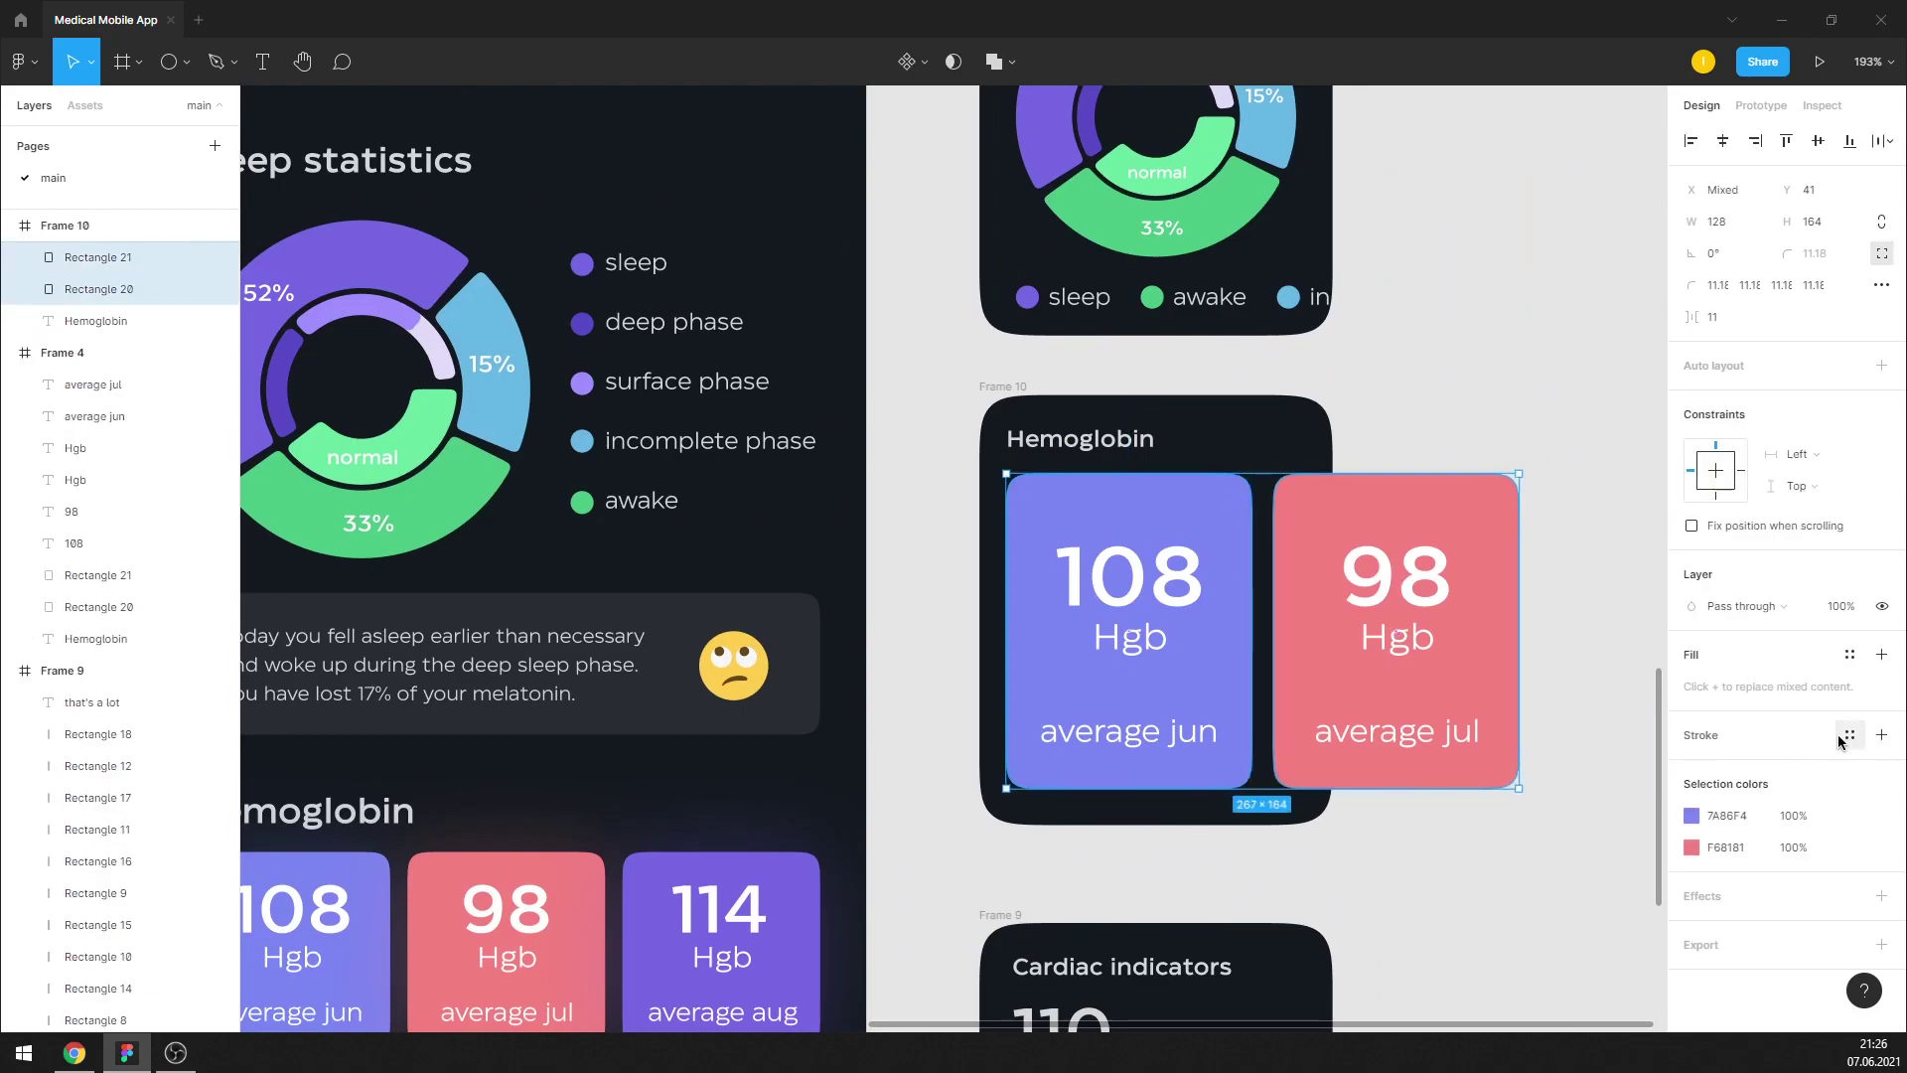
left_click(1880, 896)
left_click(1707, 929)
left_click(1579, 928)
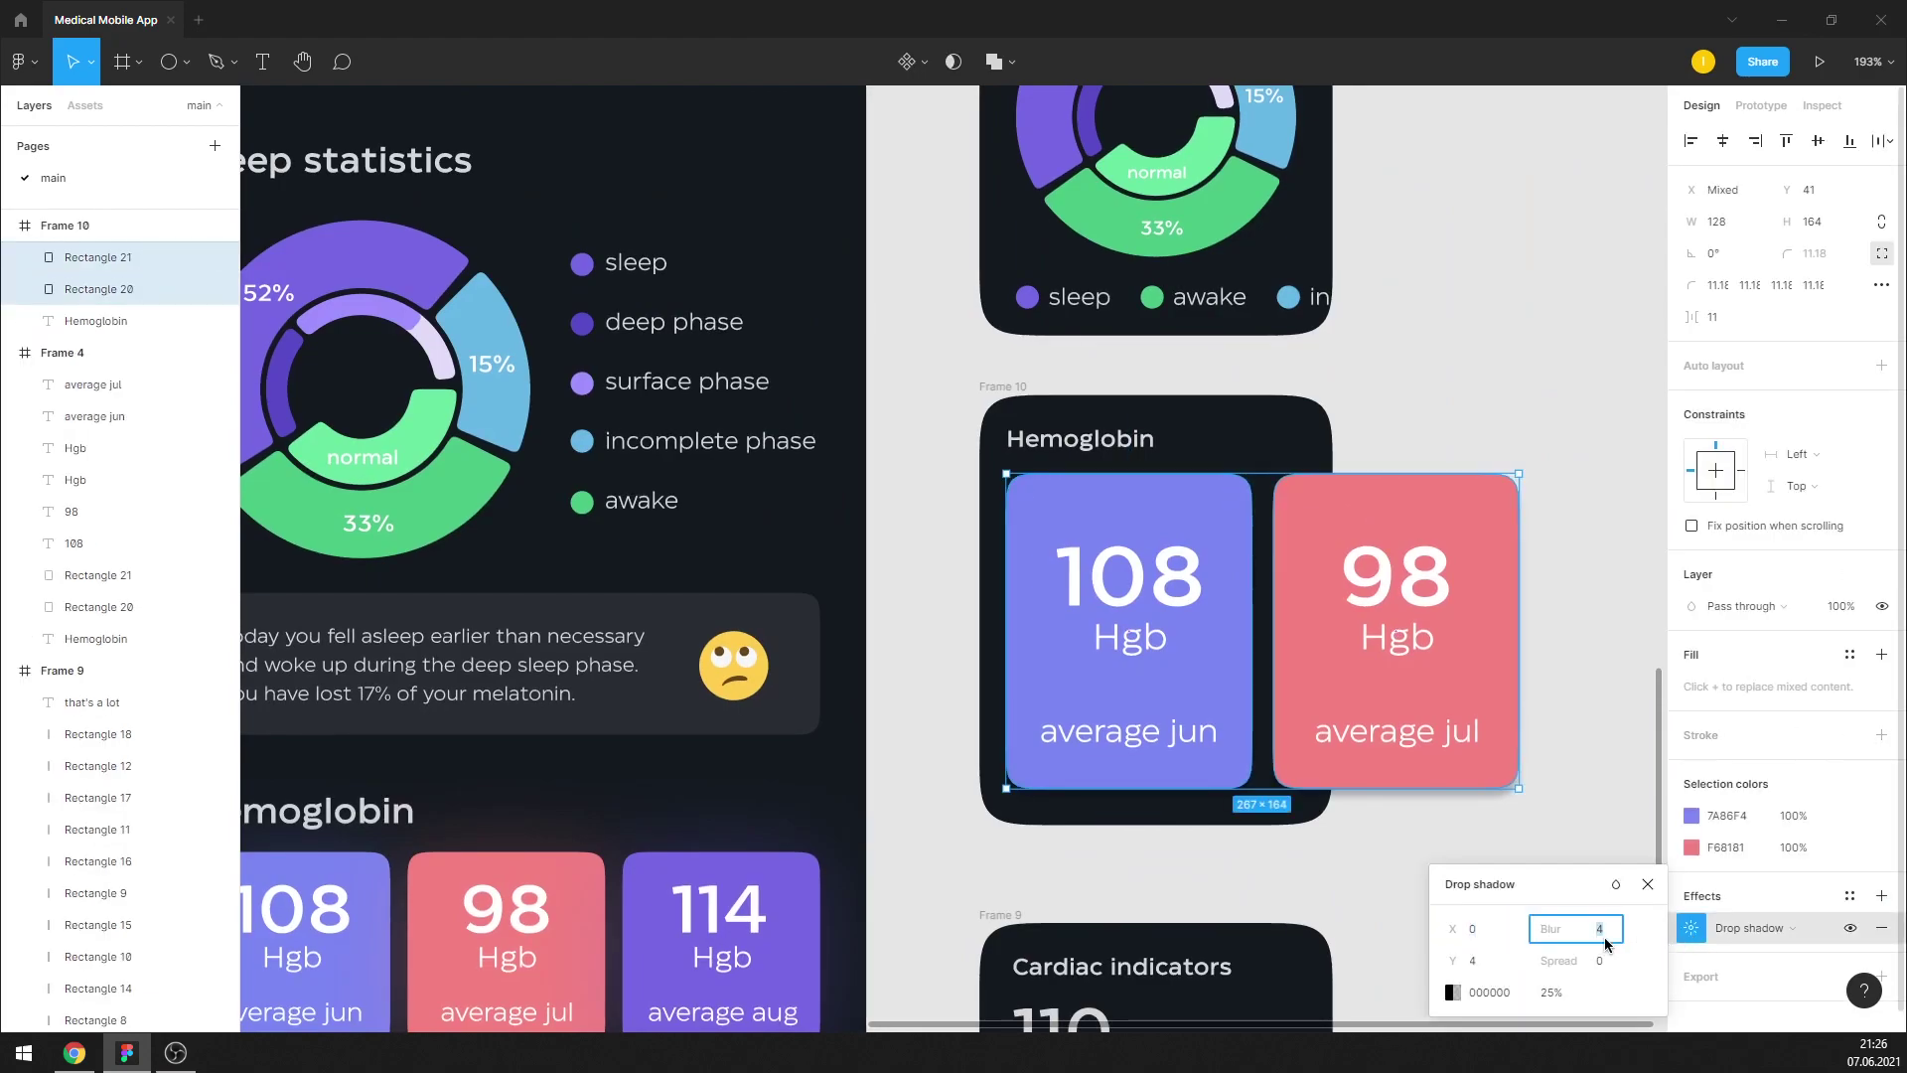
type("50")
key("Return")
left_click(1565, 867)
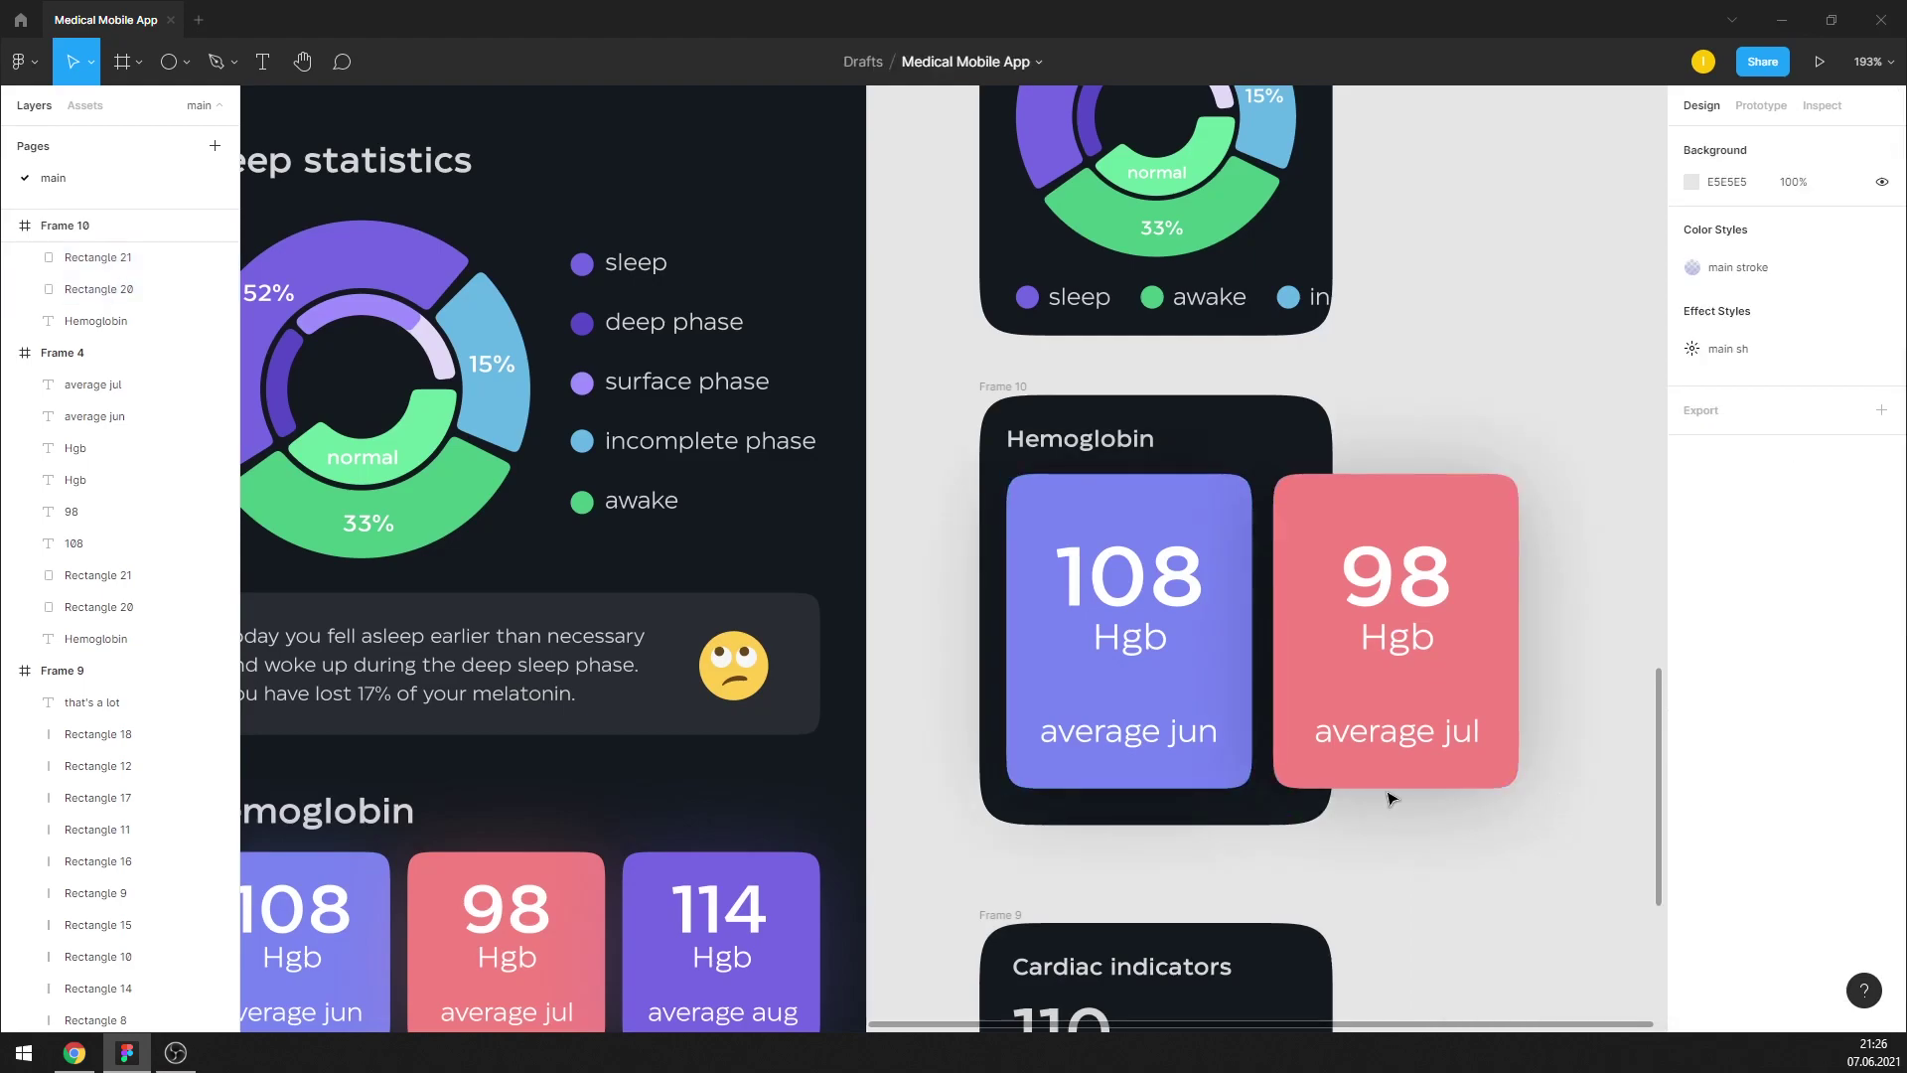
Tint the 108 card's shadow with its own blue at 30% opacity
left_click(1243, 788)
left_click(1692, 735)
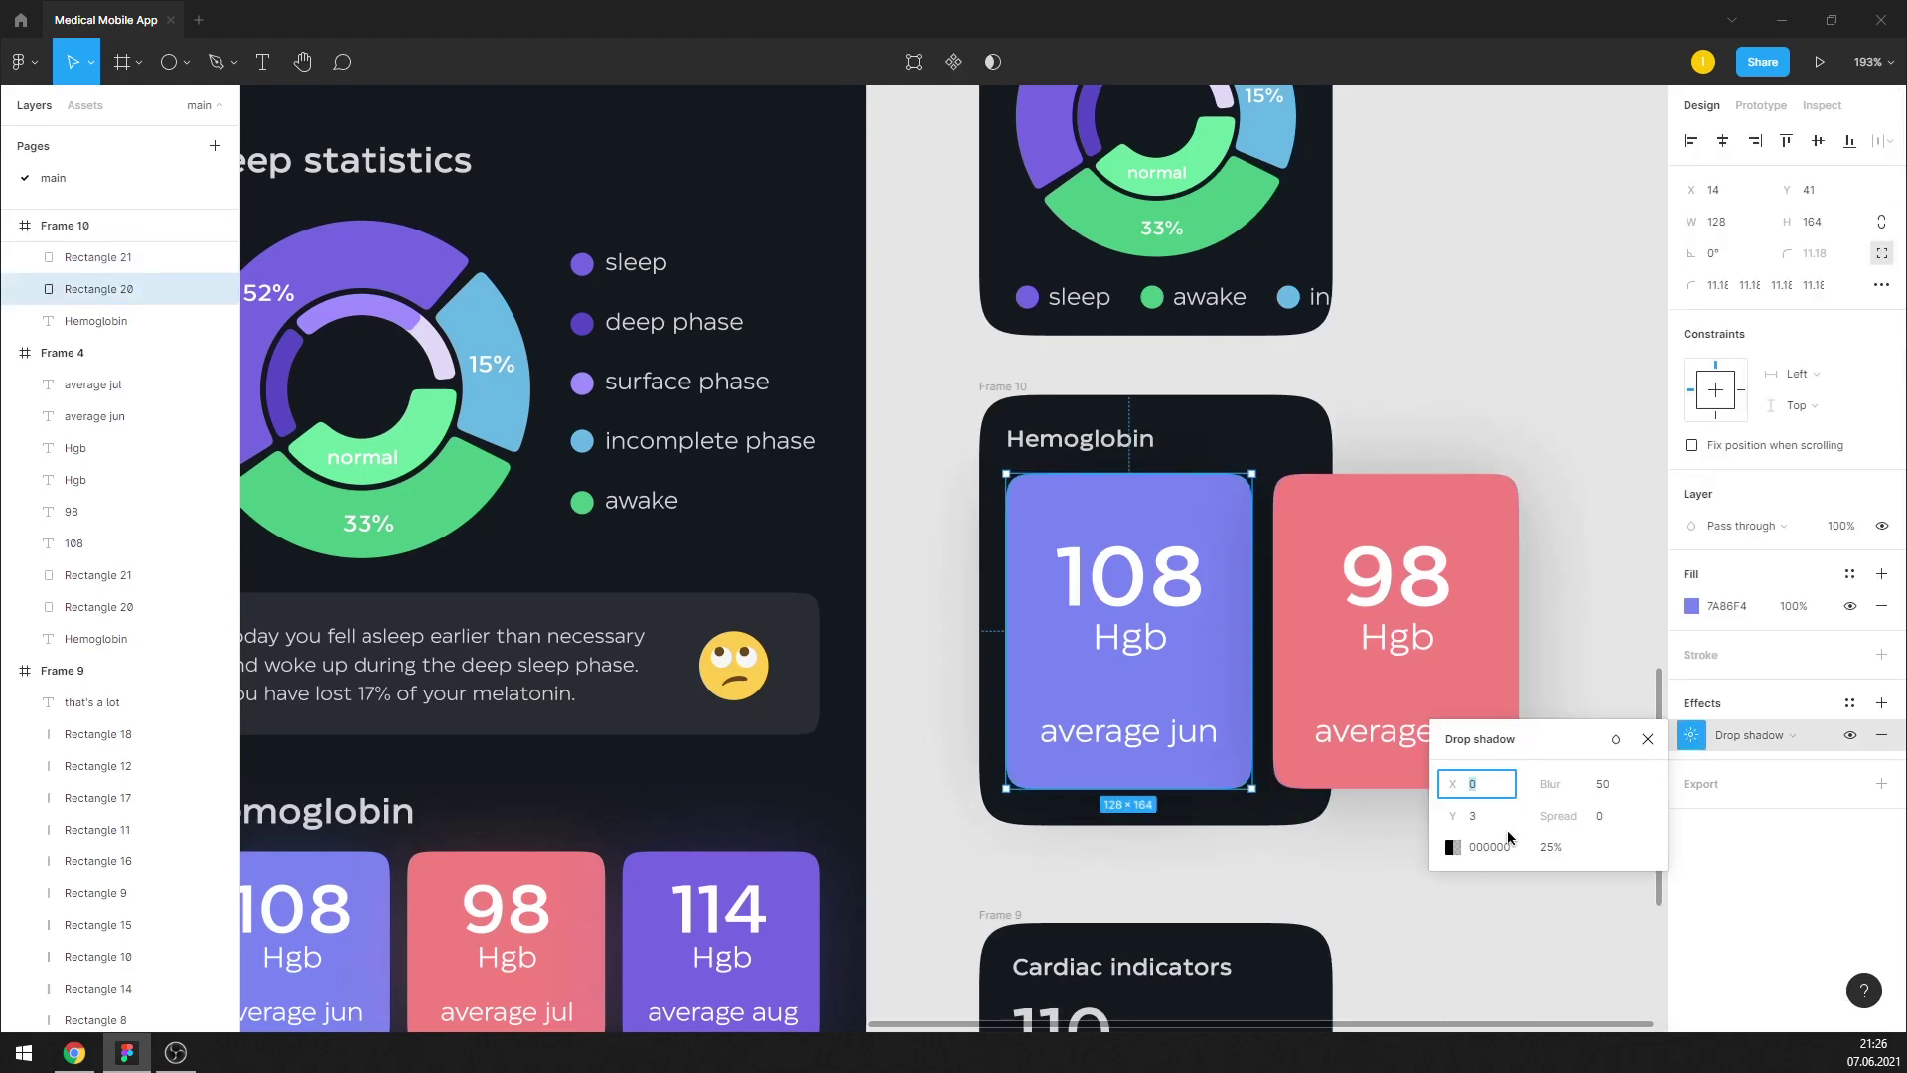
left_click(1452, 846)
left_click(1219, 810)
left_click(1129, 681)
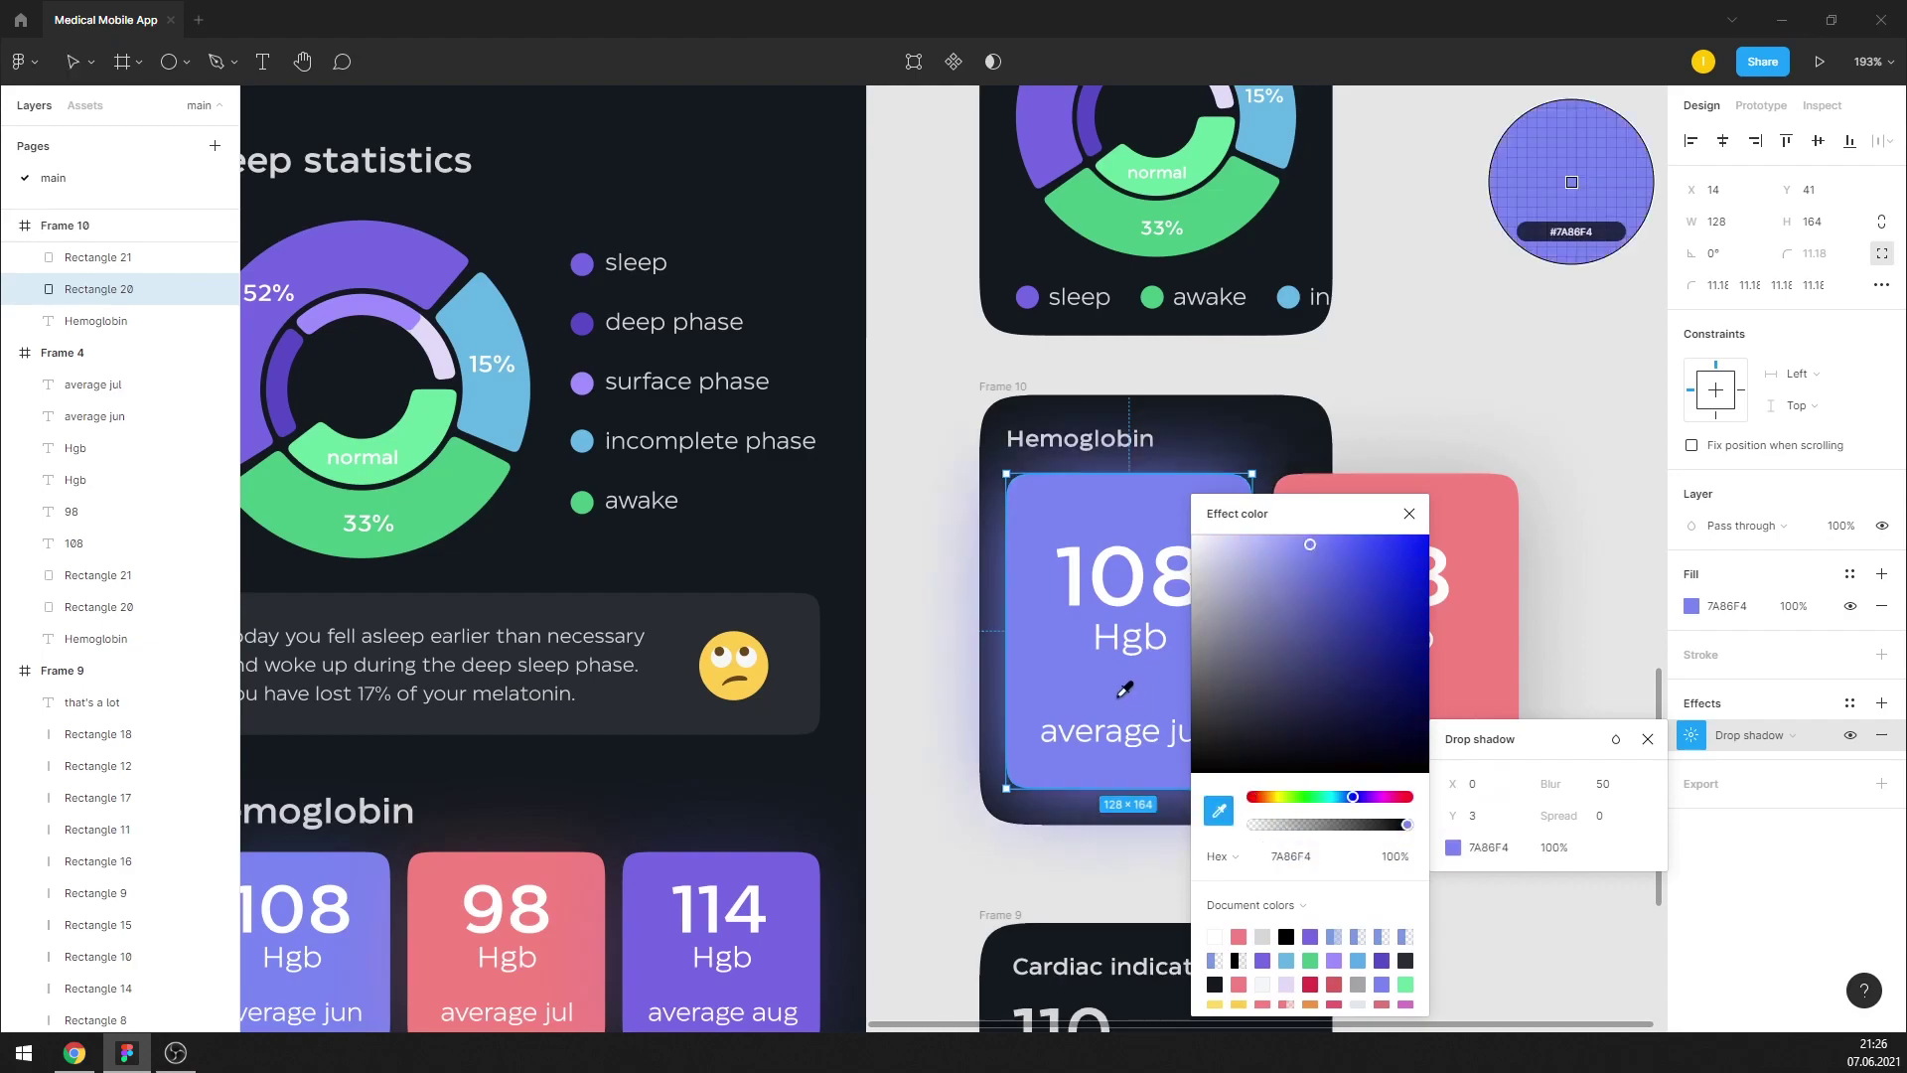
left_click(1550, 847)
type("30")
key("Return")
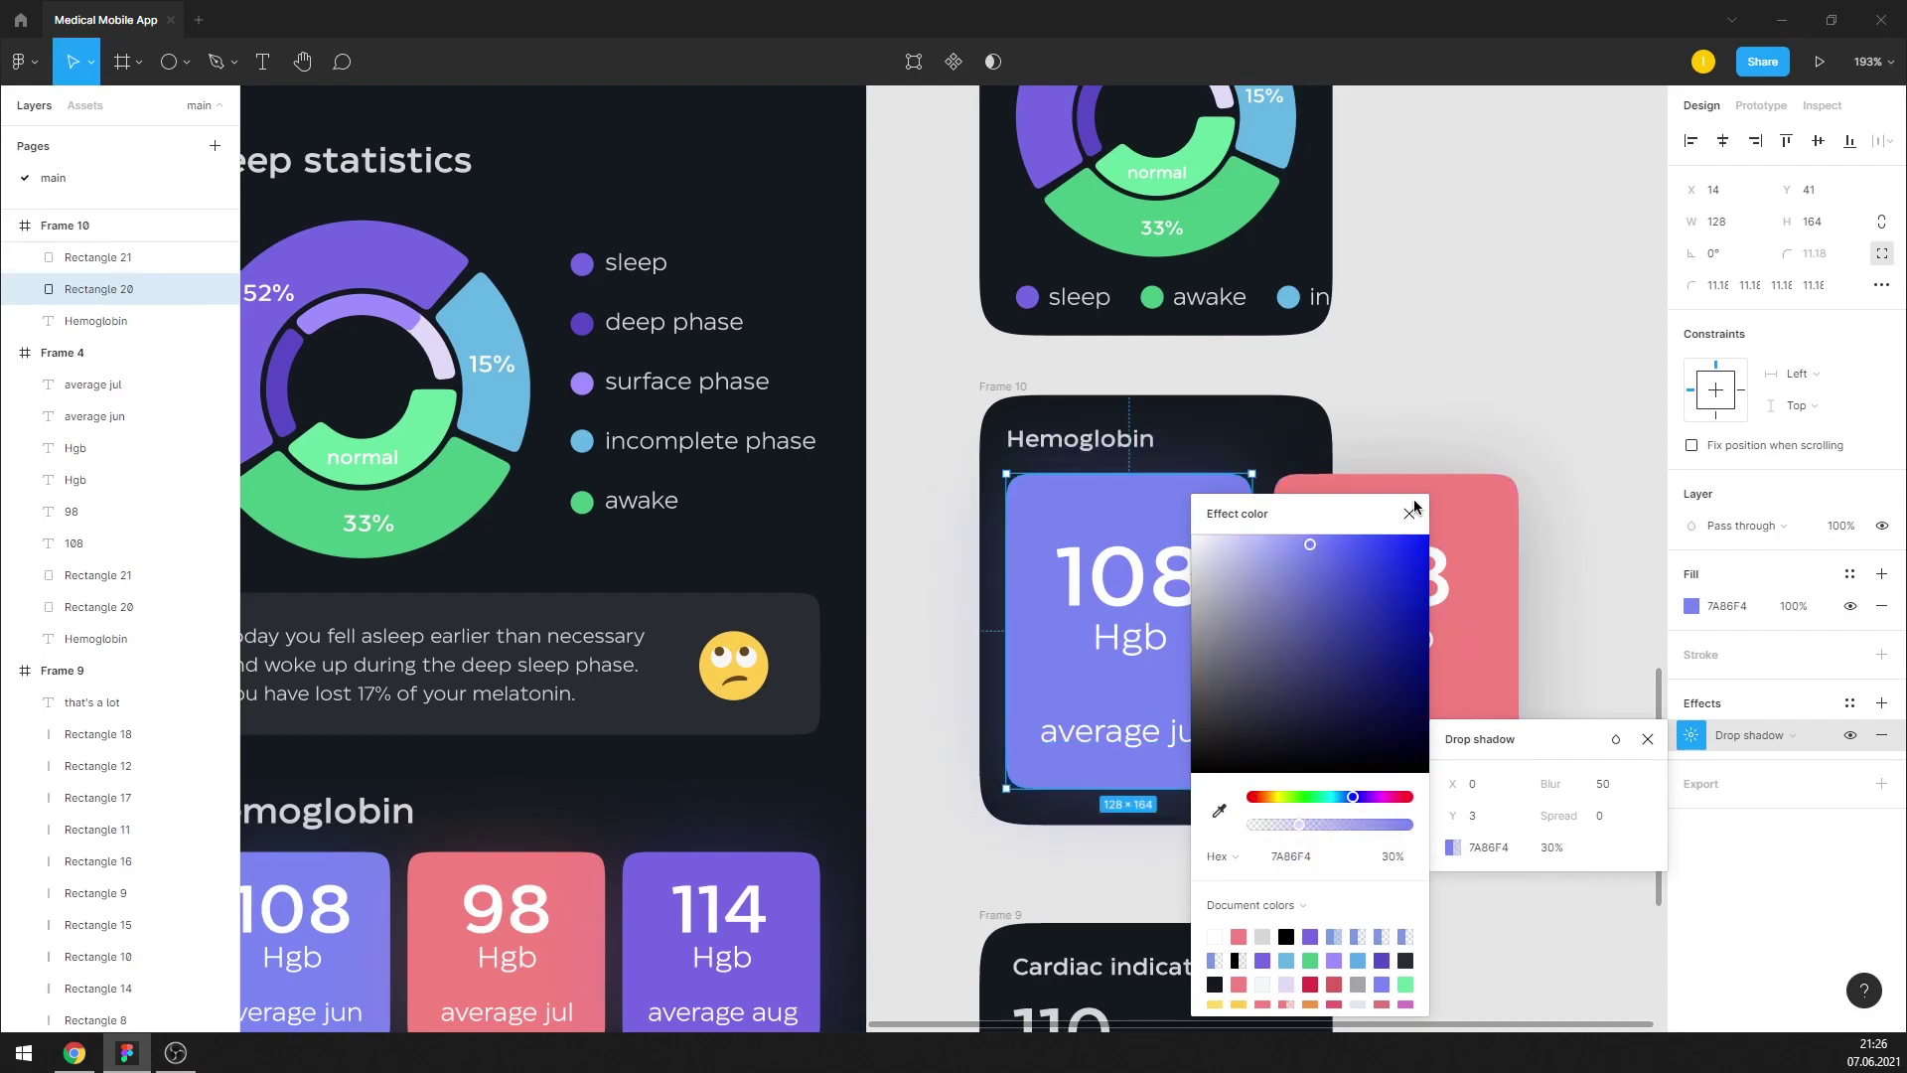
Tint the 98 card's shadow with its own pink at 30% opacity
left_click(1318, 487)
left_click(1690, 735)
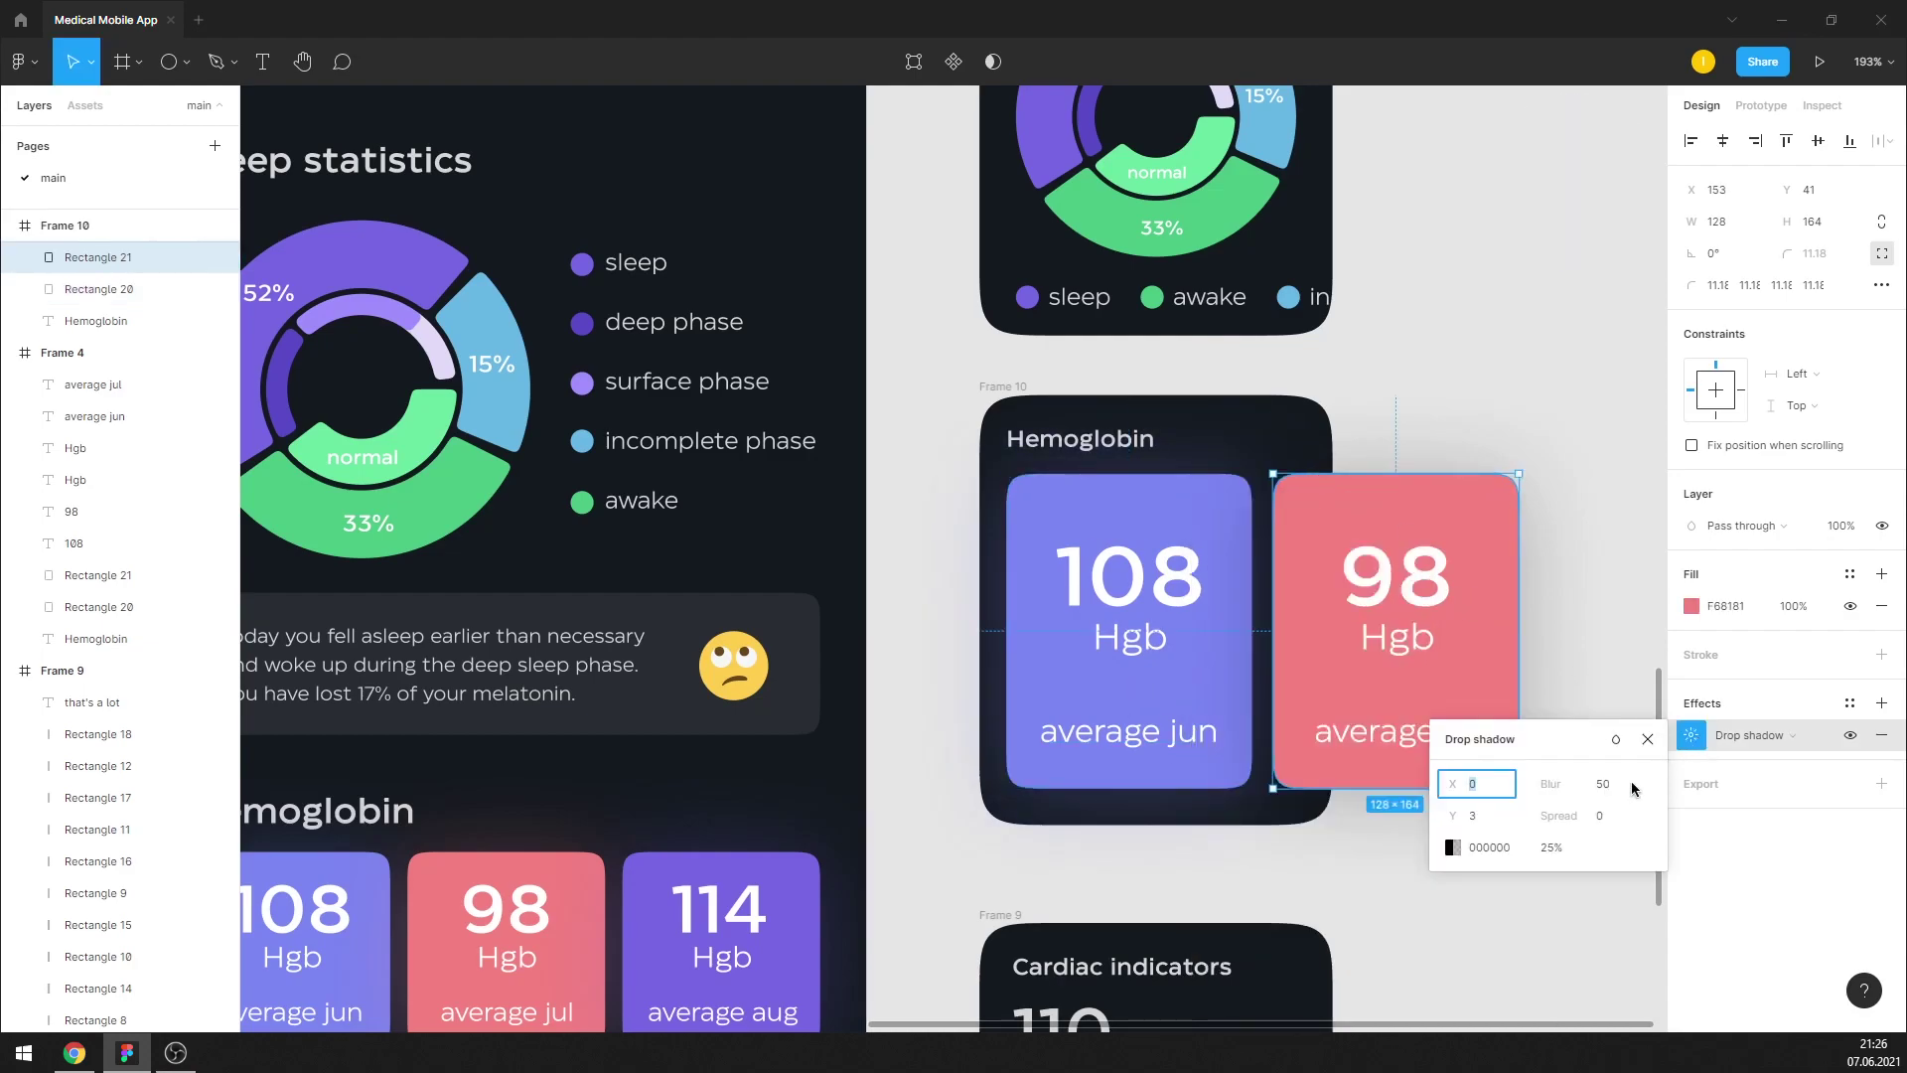
left_click(1452, 847)
left_click(1218, 809)
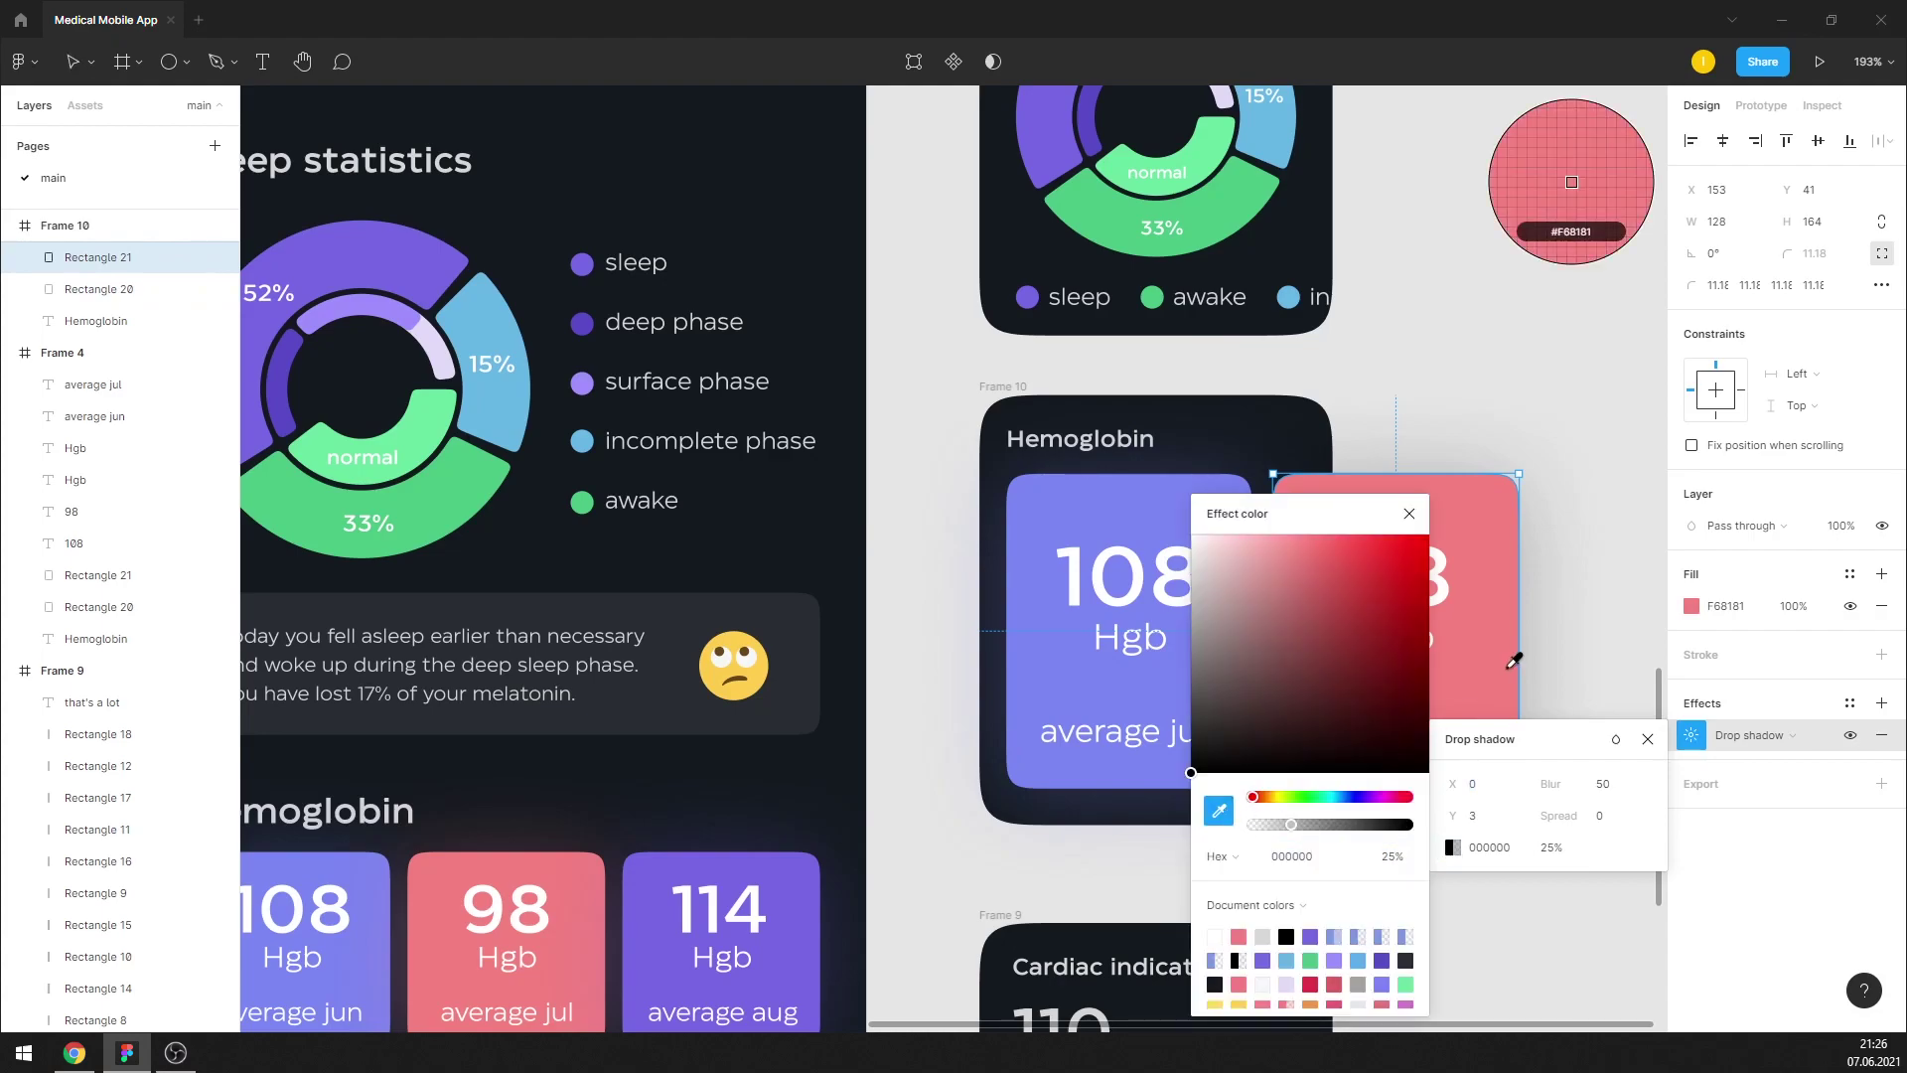
left_click(1480, 596)
left_click(1552, 847)
type("30")
key("Return")
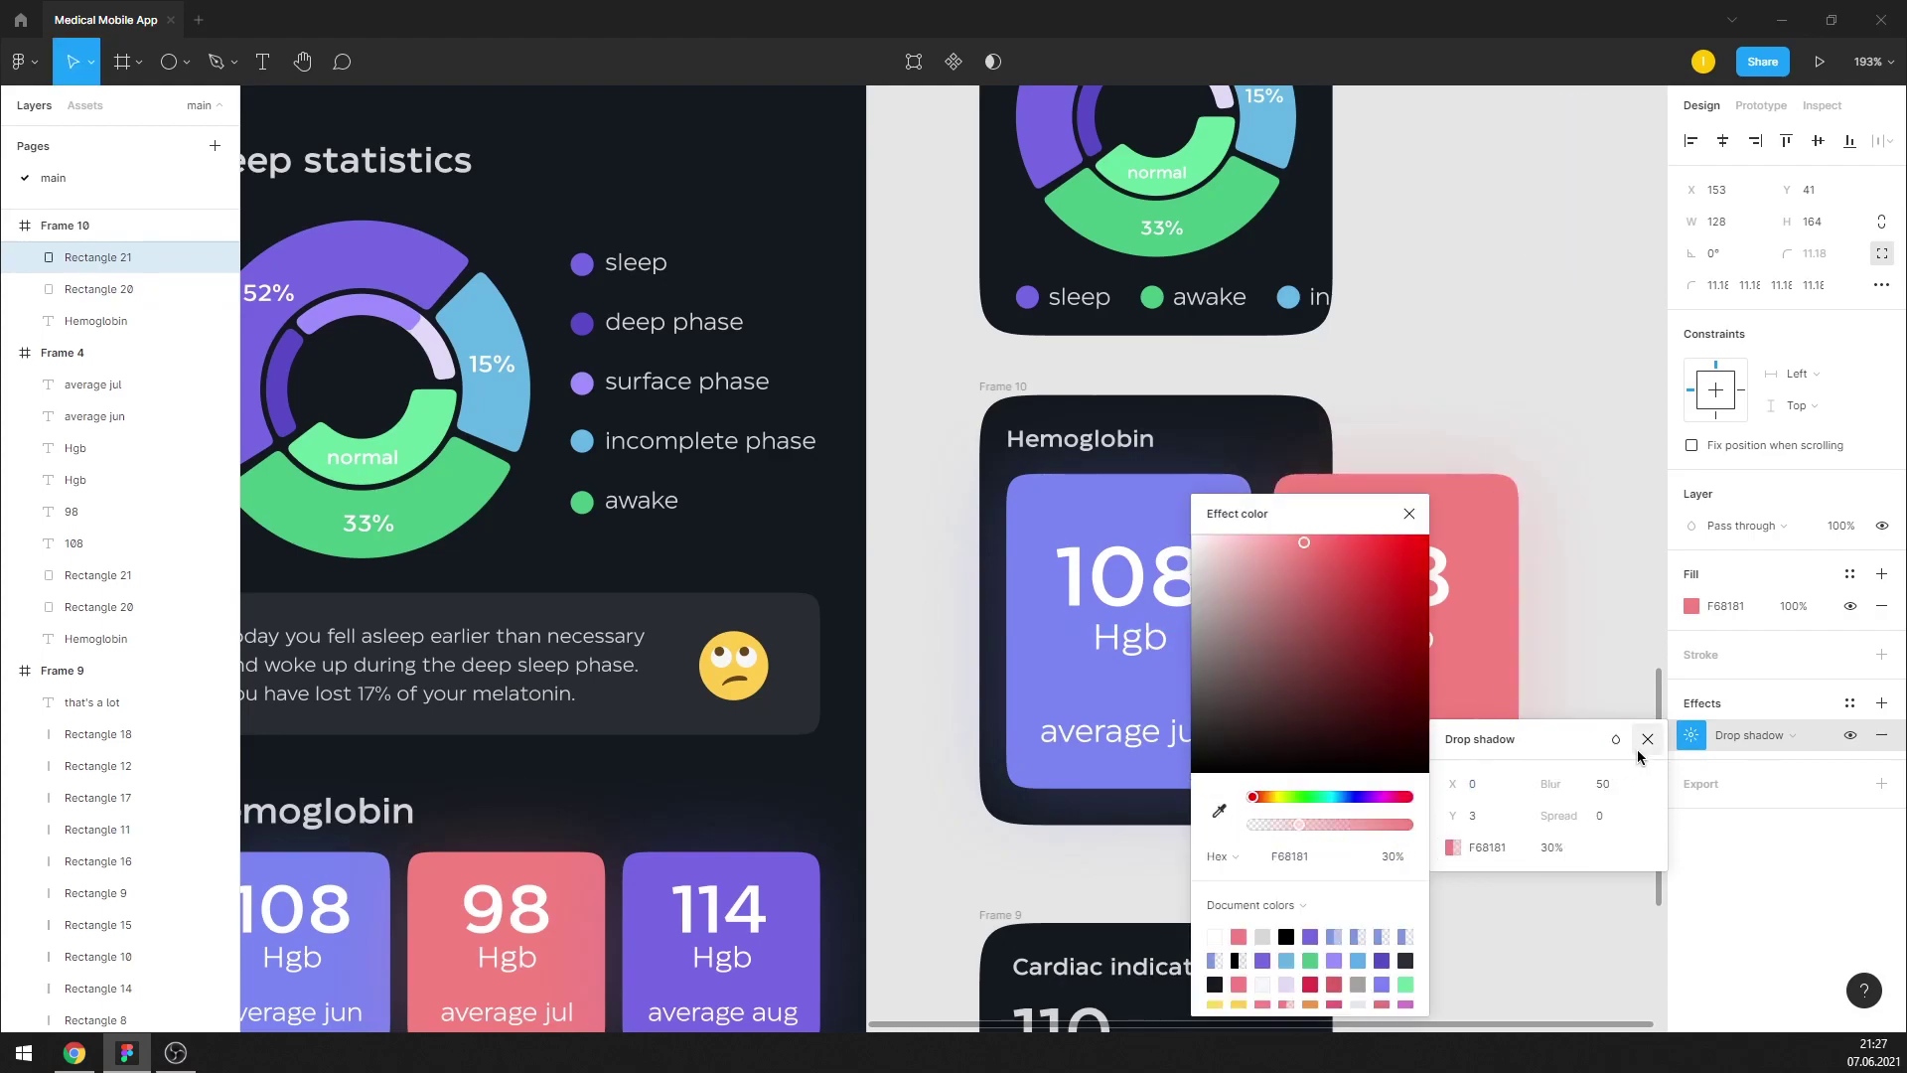
left_click(1646, 741)
left_click(1415, 417)
scroll(1255, 509, "down", 5)
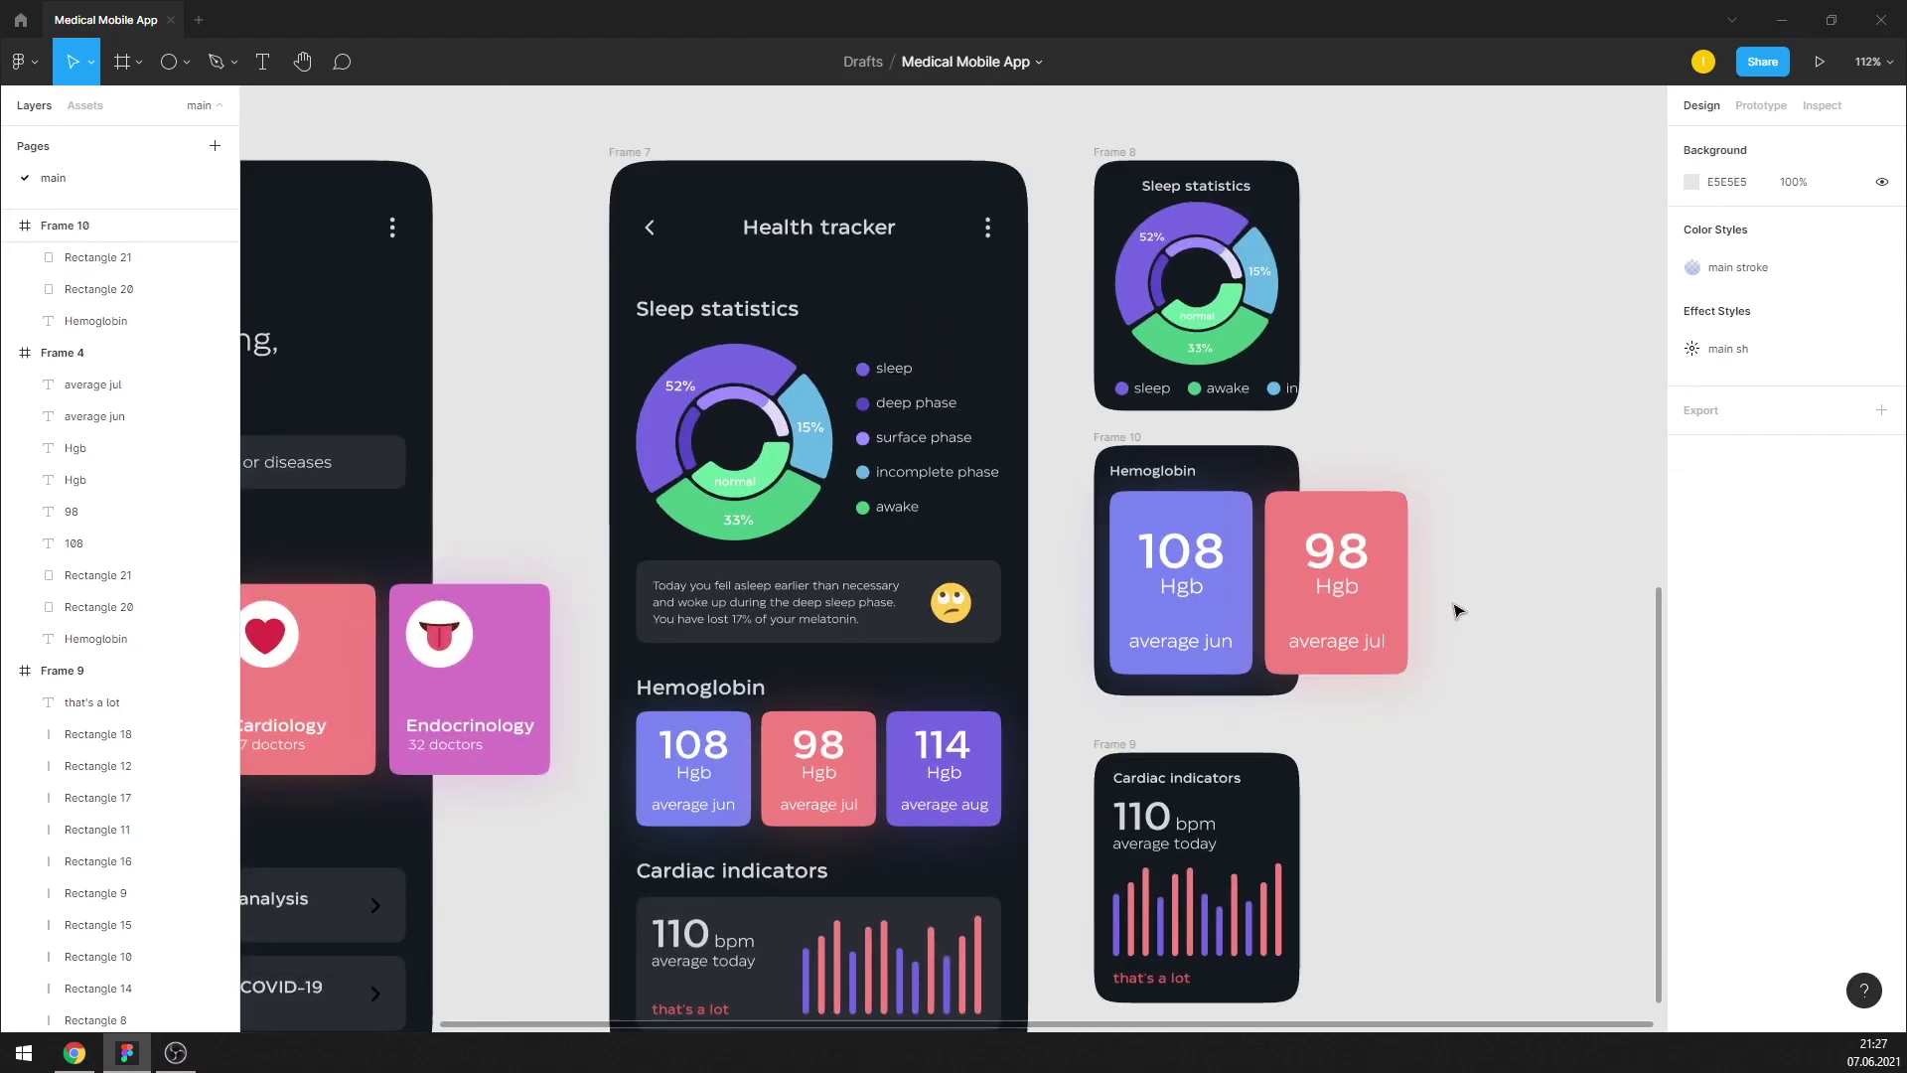
scroll(1457, 610, "up", 2)
scroll(1427, 484, "up", 3, "ctrl")
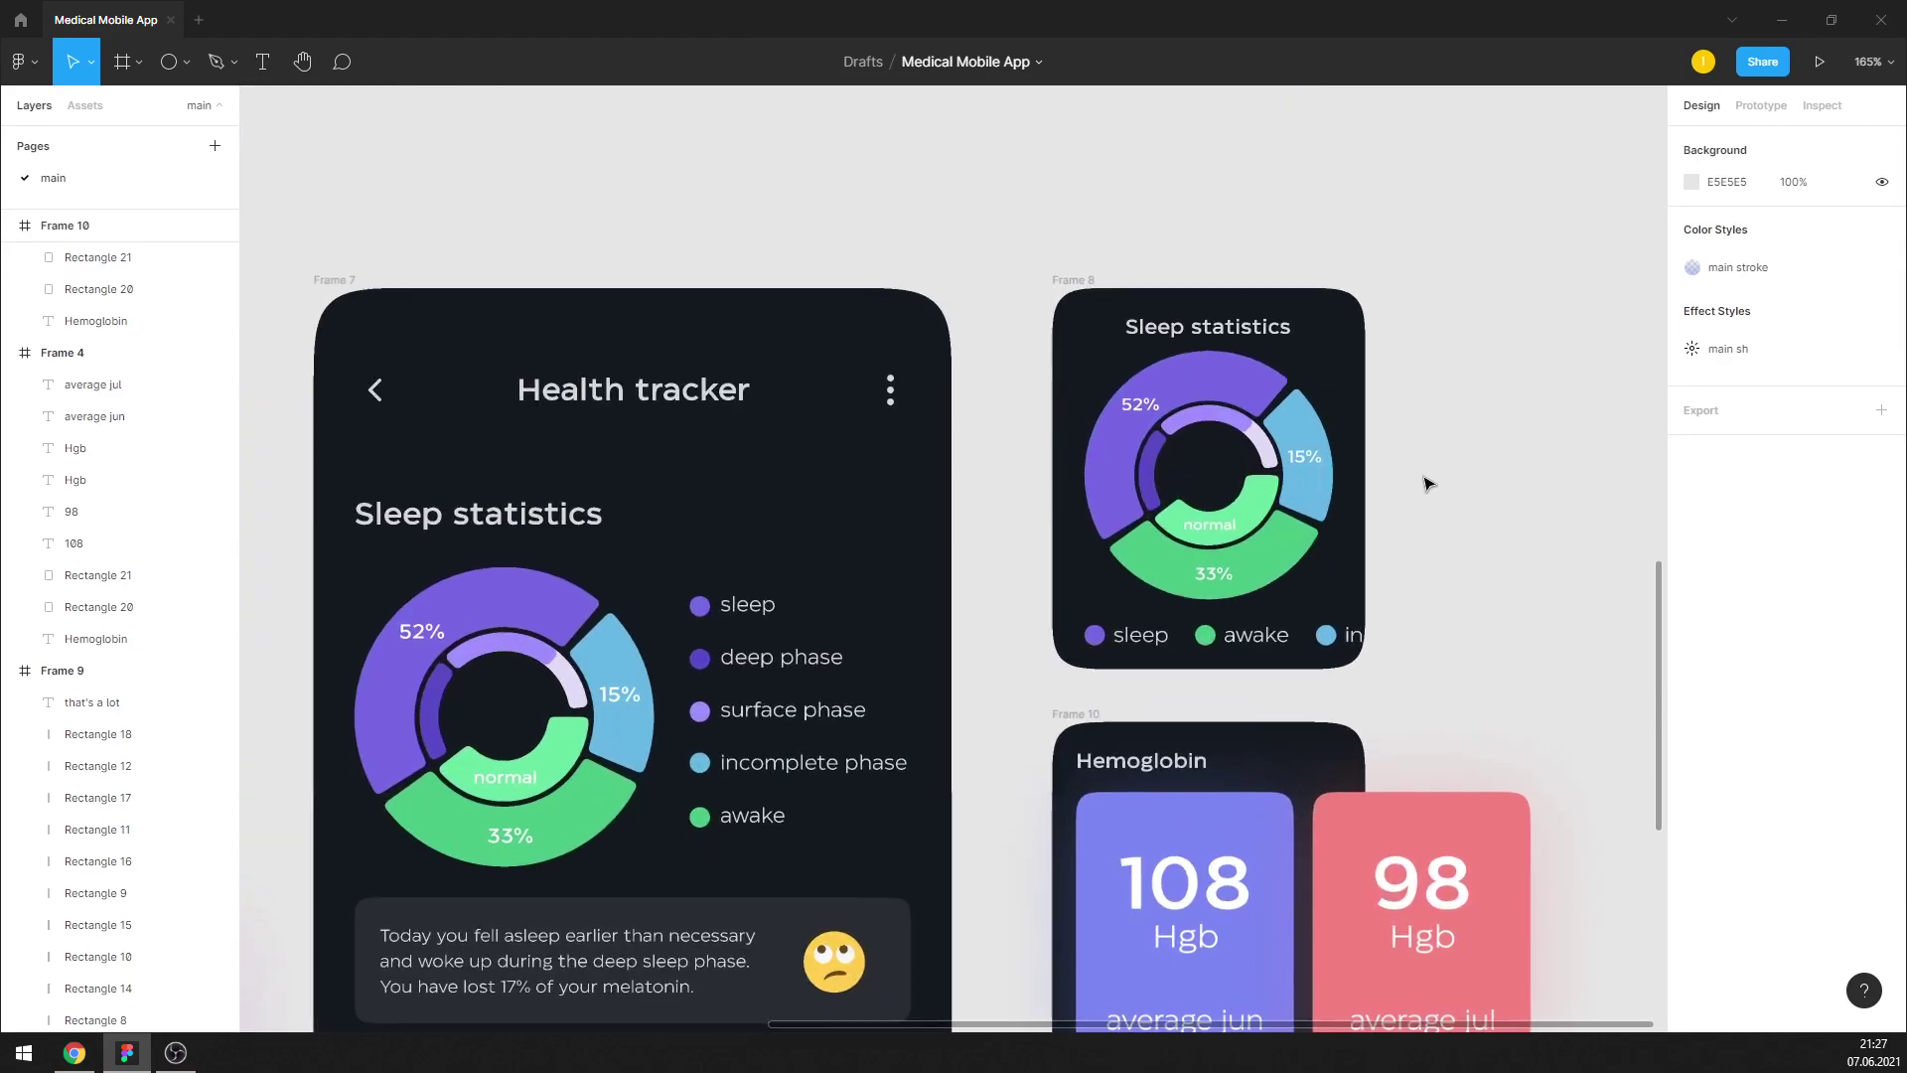
Lighten the dark background fill of Frames 6–10 slightly
scroll(1390, 492, "down", 2, "ctrl")
scroll(1440, 492, "down", 2, "ctrl")
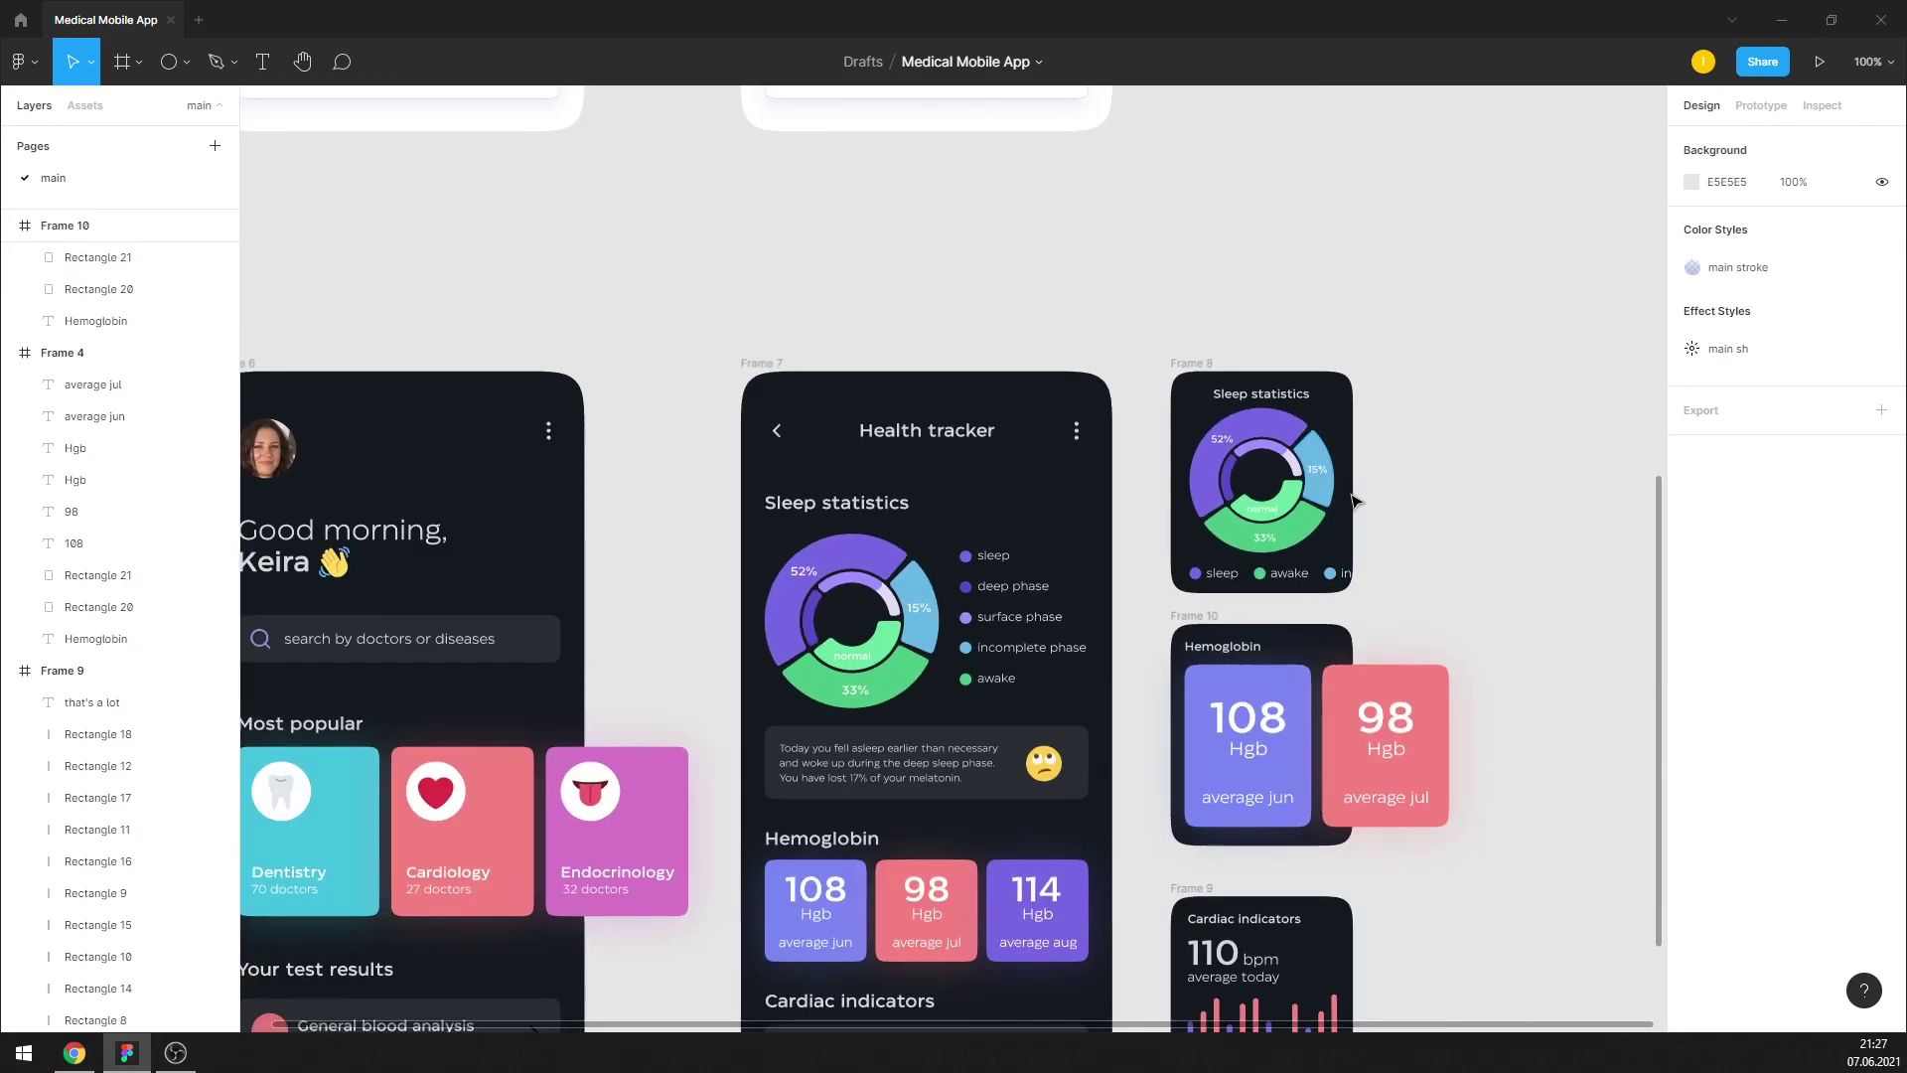
scroll(1490, 492, "down", 1)
scroll(1533, 491, "down", 2, "ctrl")
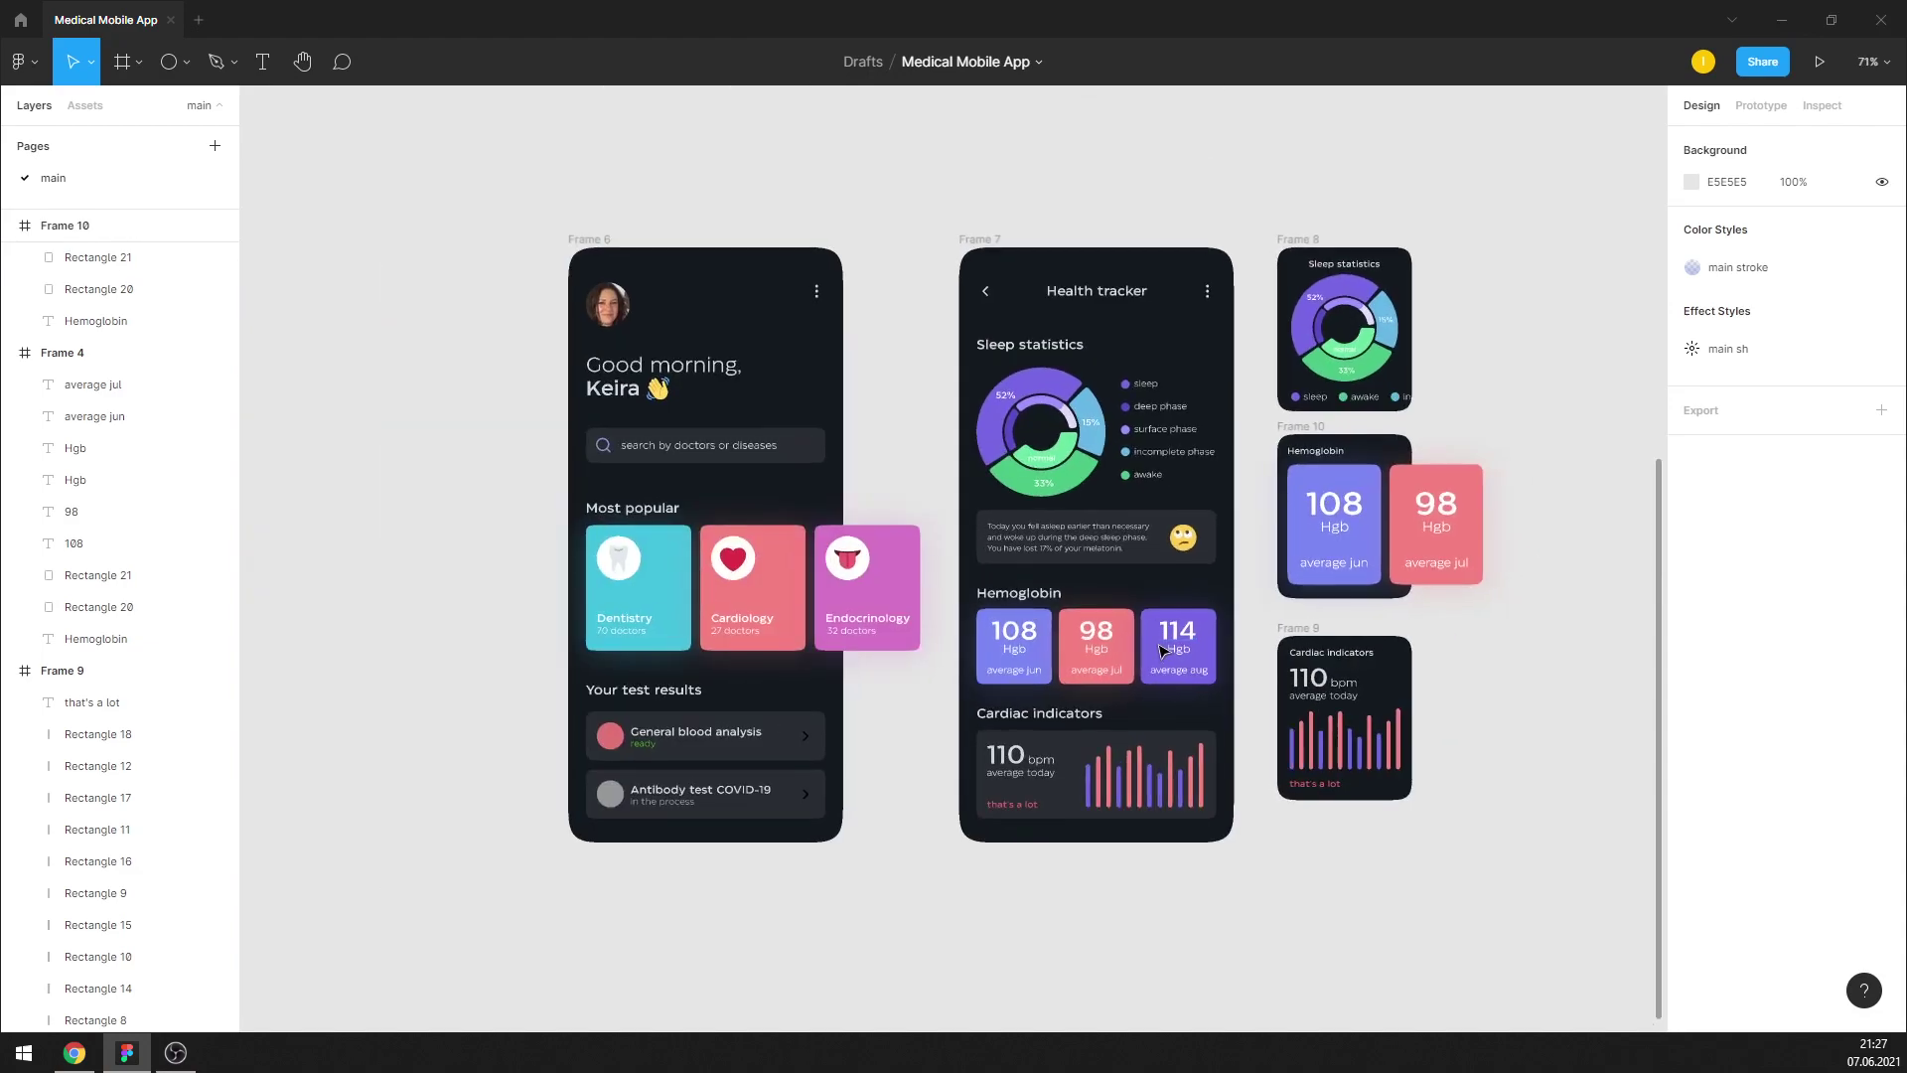
scroll(1242, 616, "up", 1)
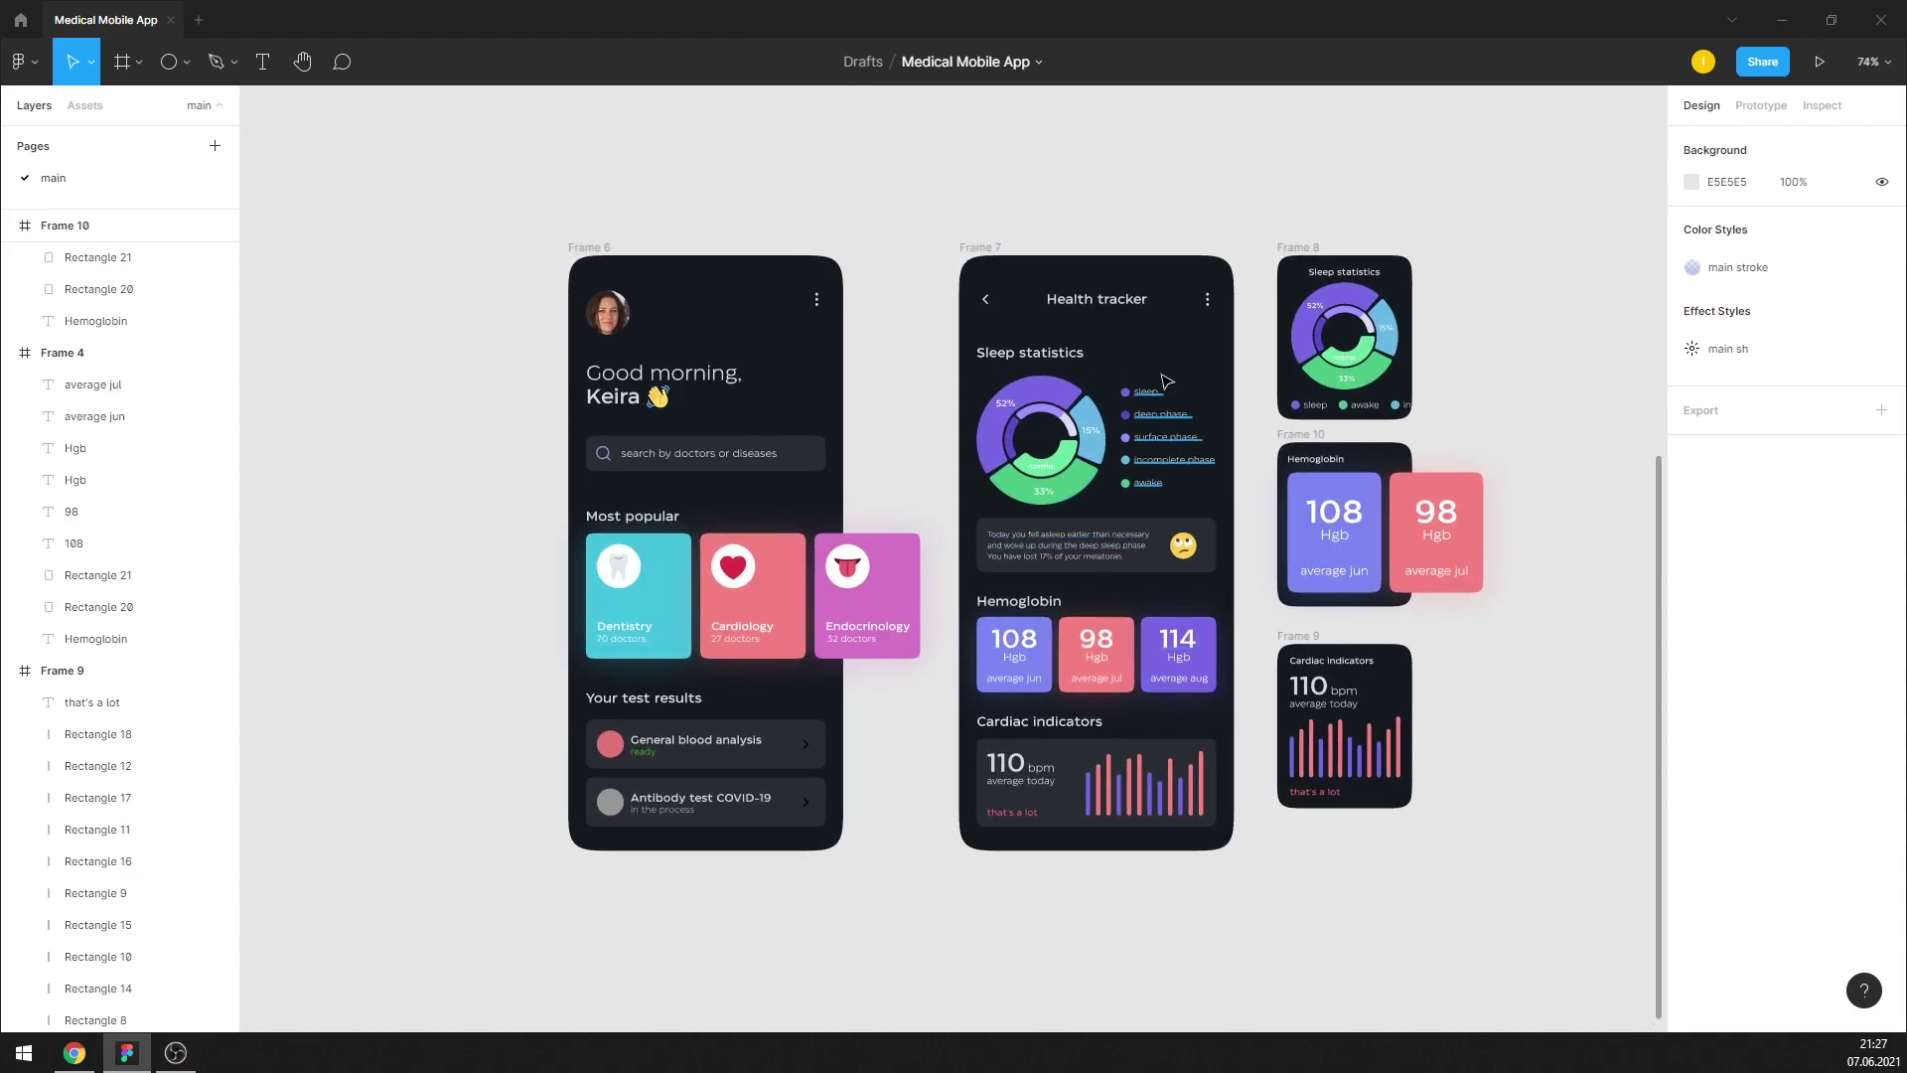
left_click(1311, 647)
left_click(1309, 641)
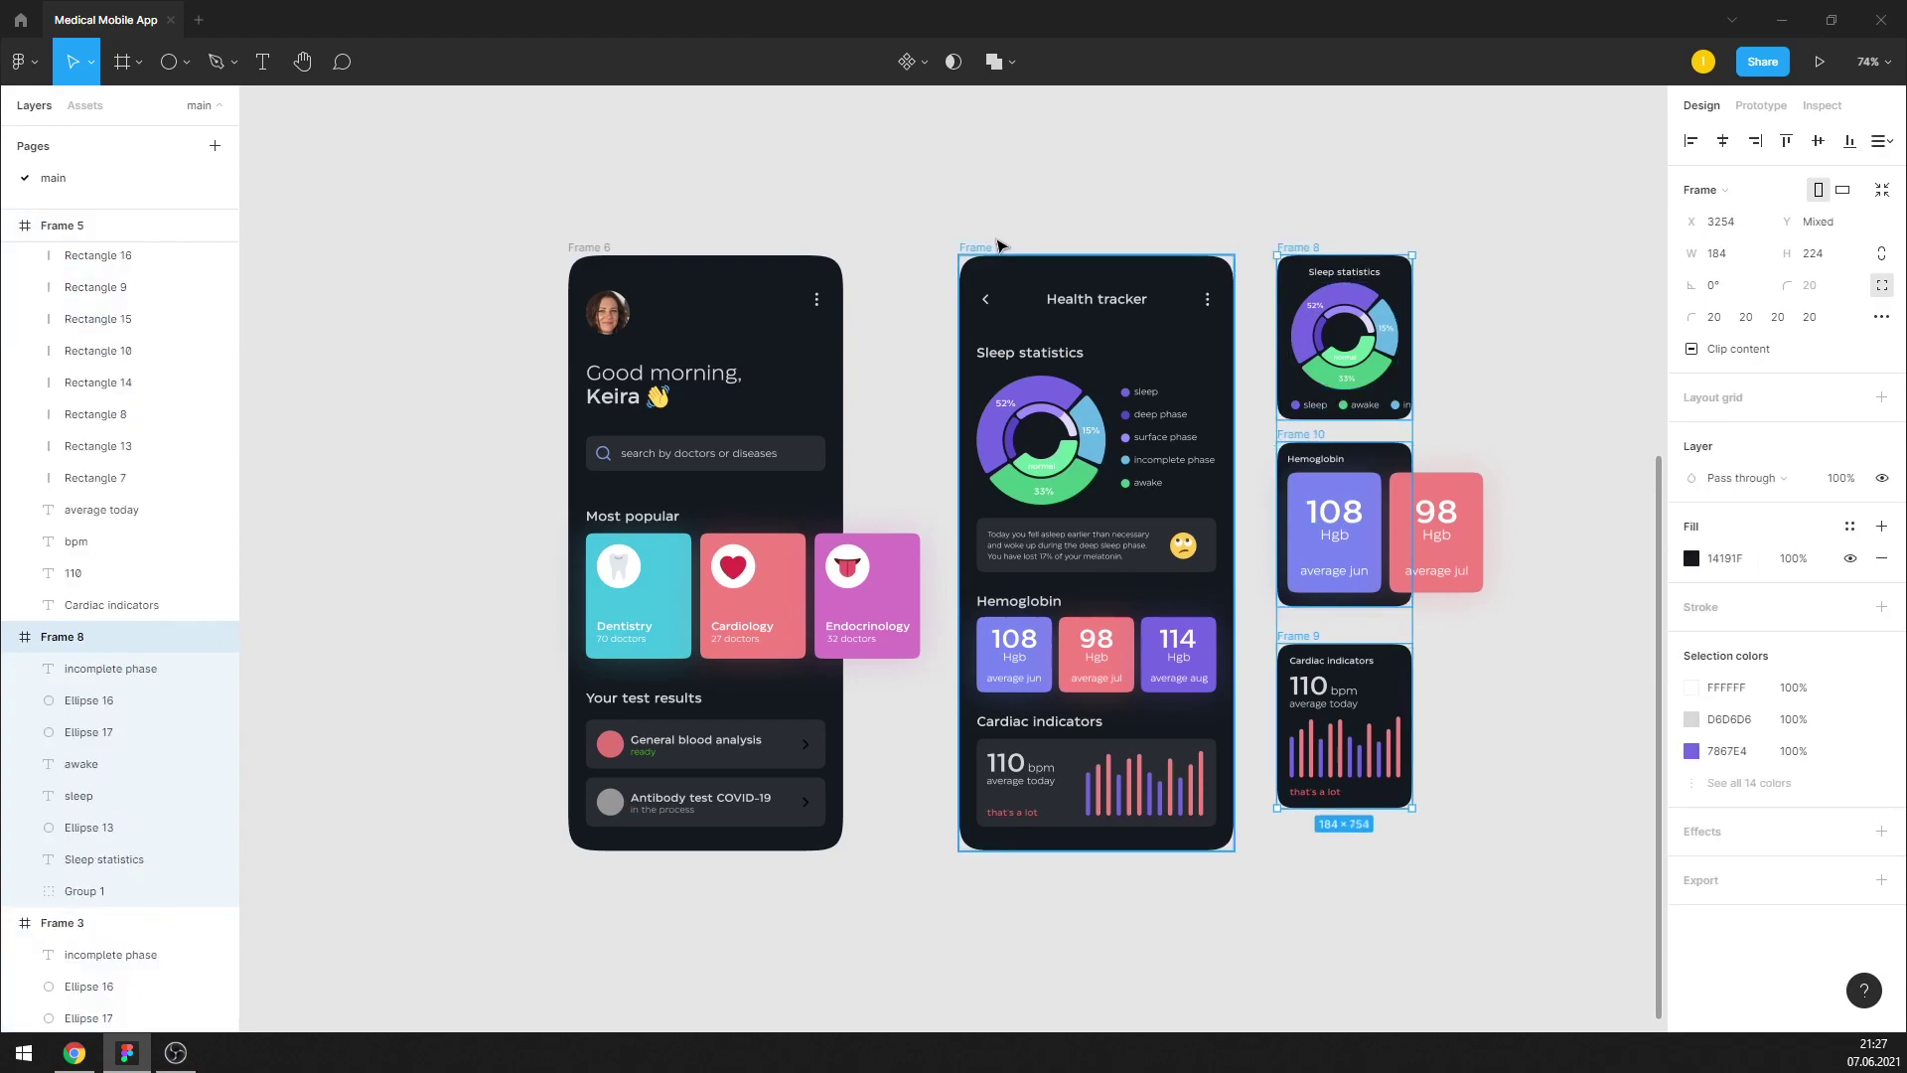
left_click_drag(1430, 869, 782, 239)
left_click(592, 248, "shift")
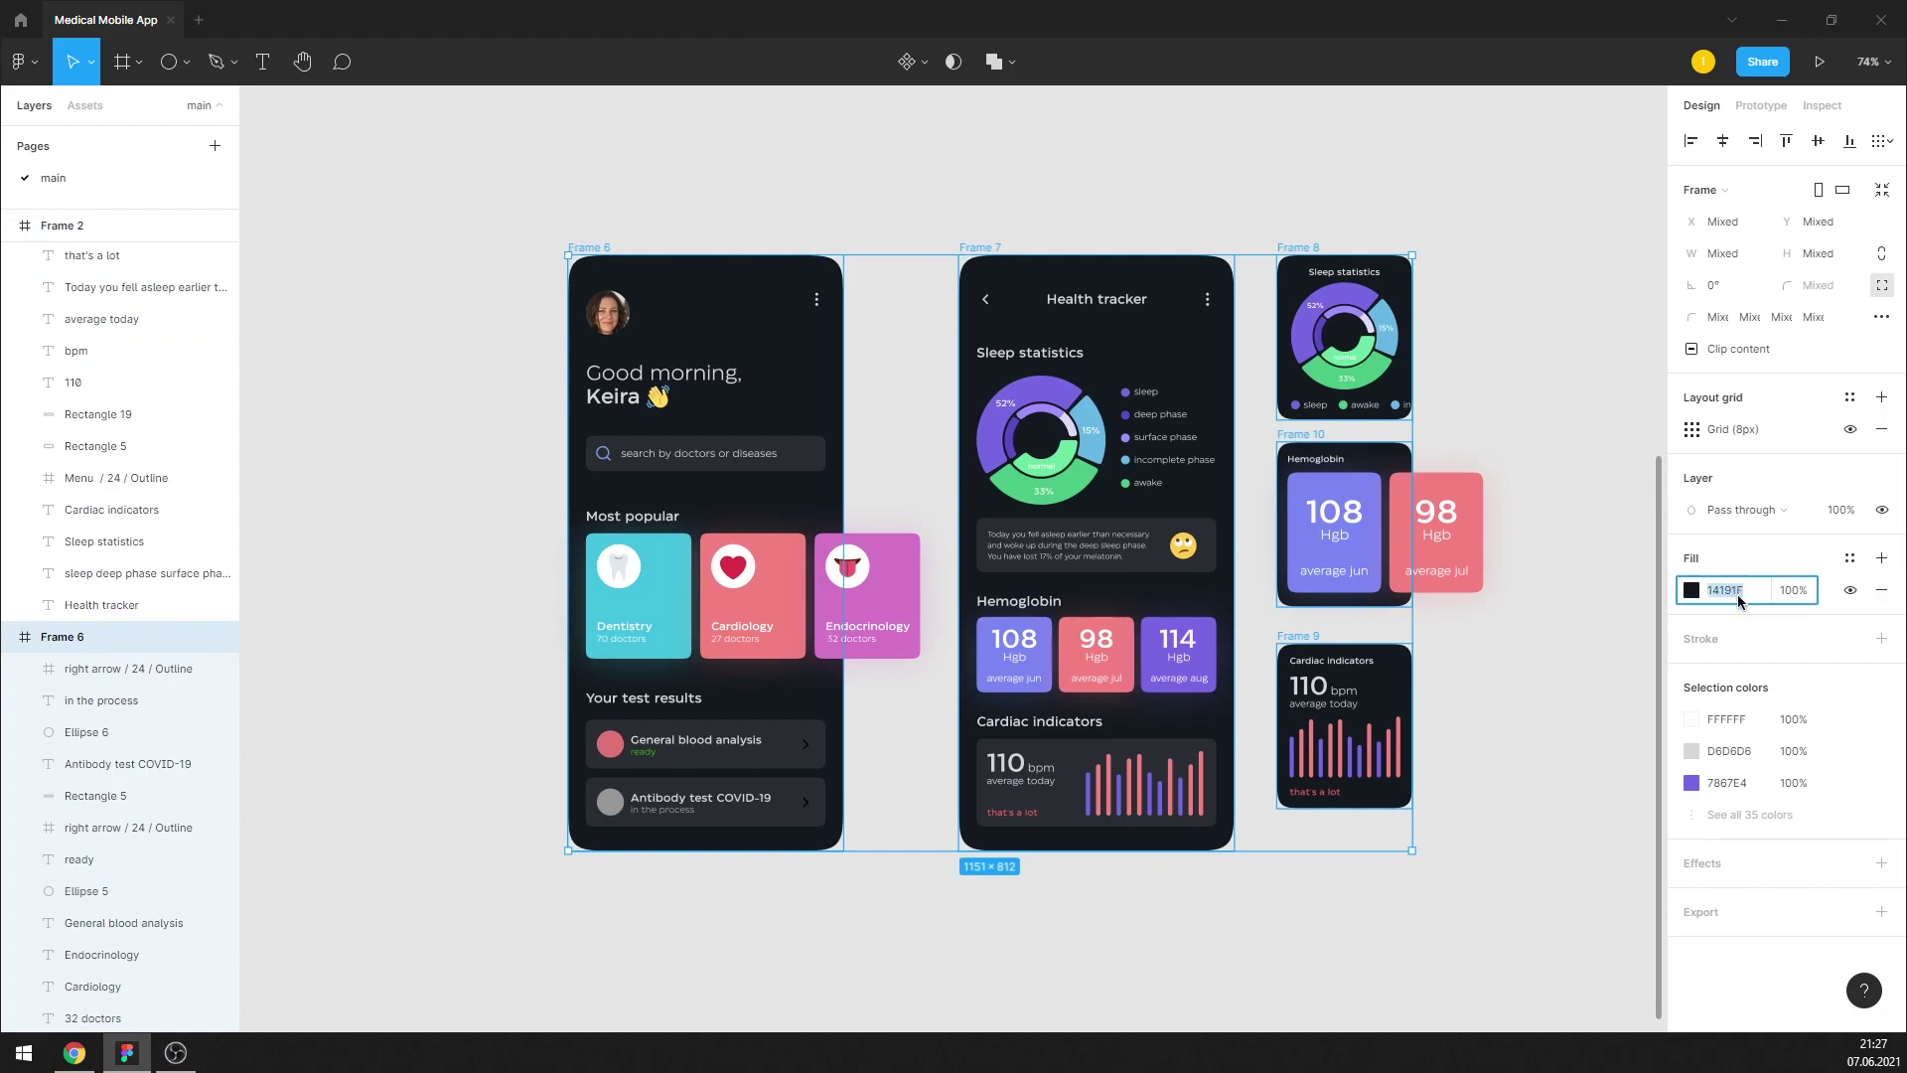
left_click(1691, 589)
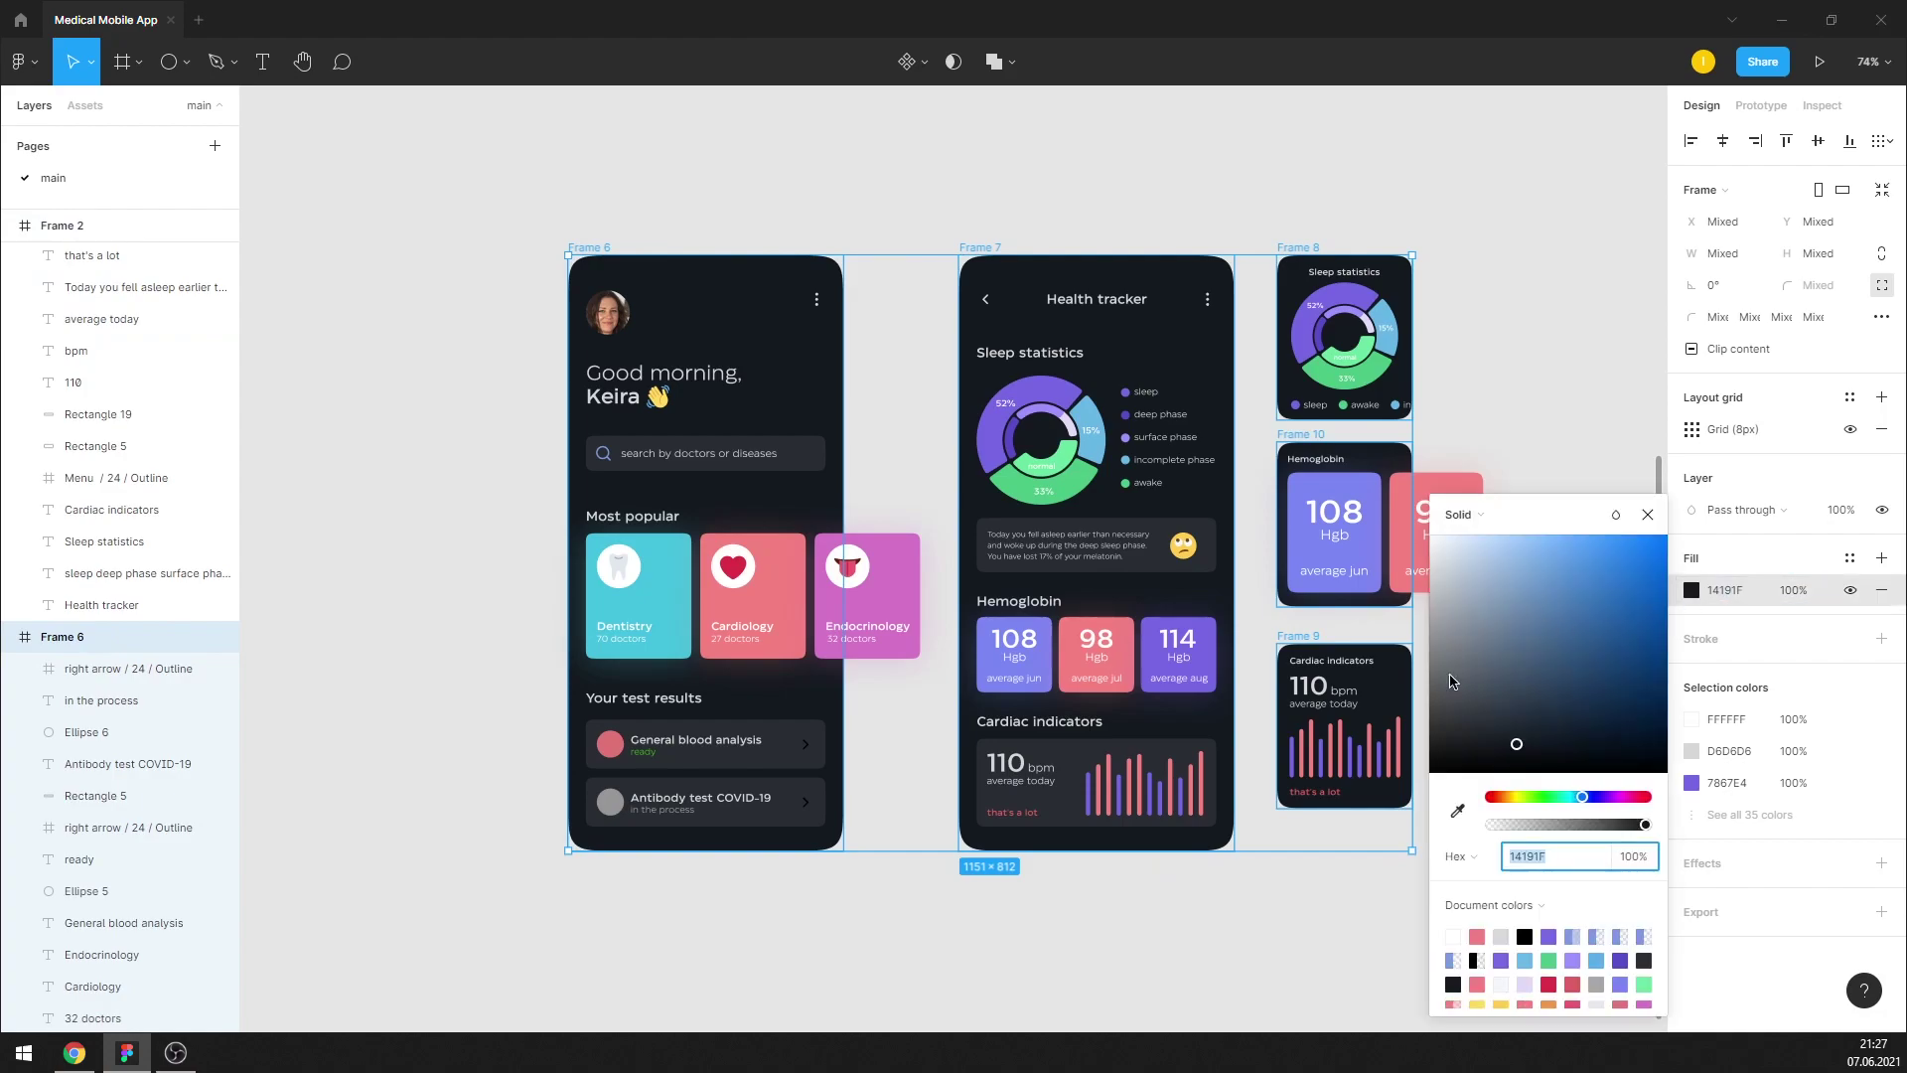
left_click(1501, 745)
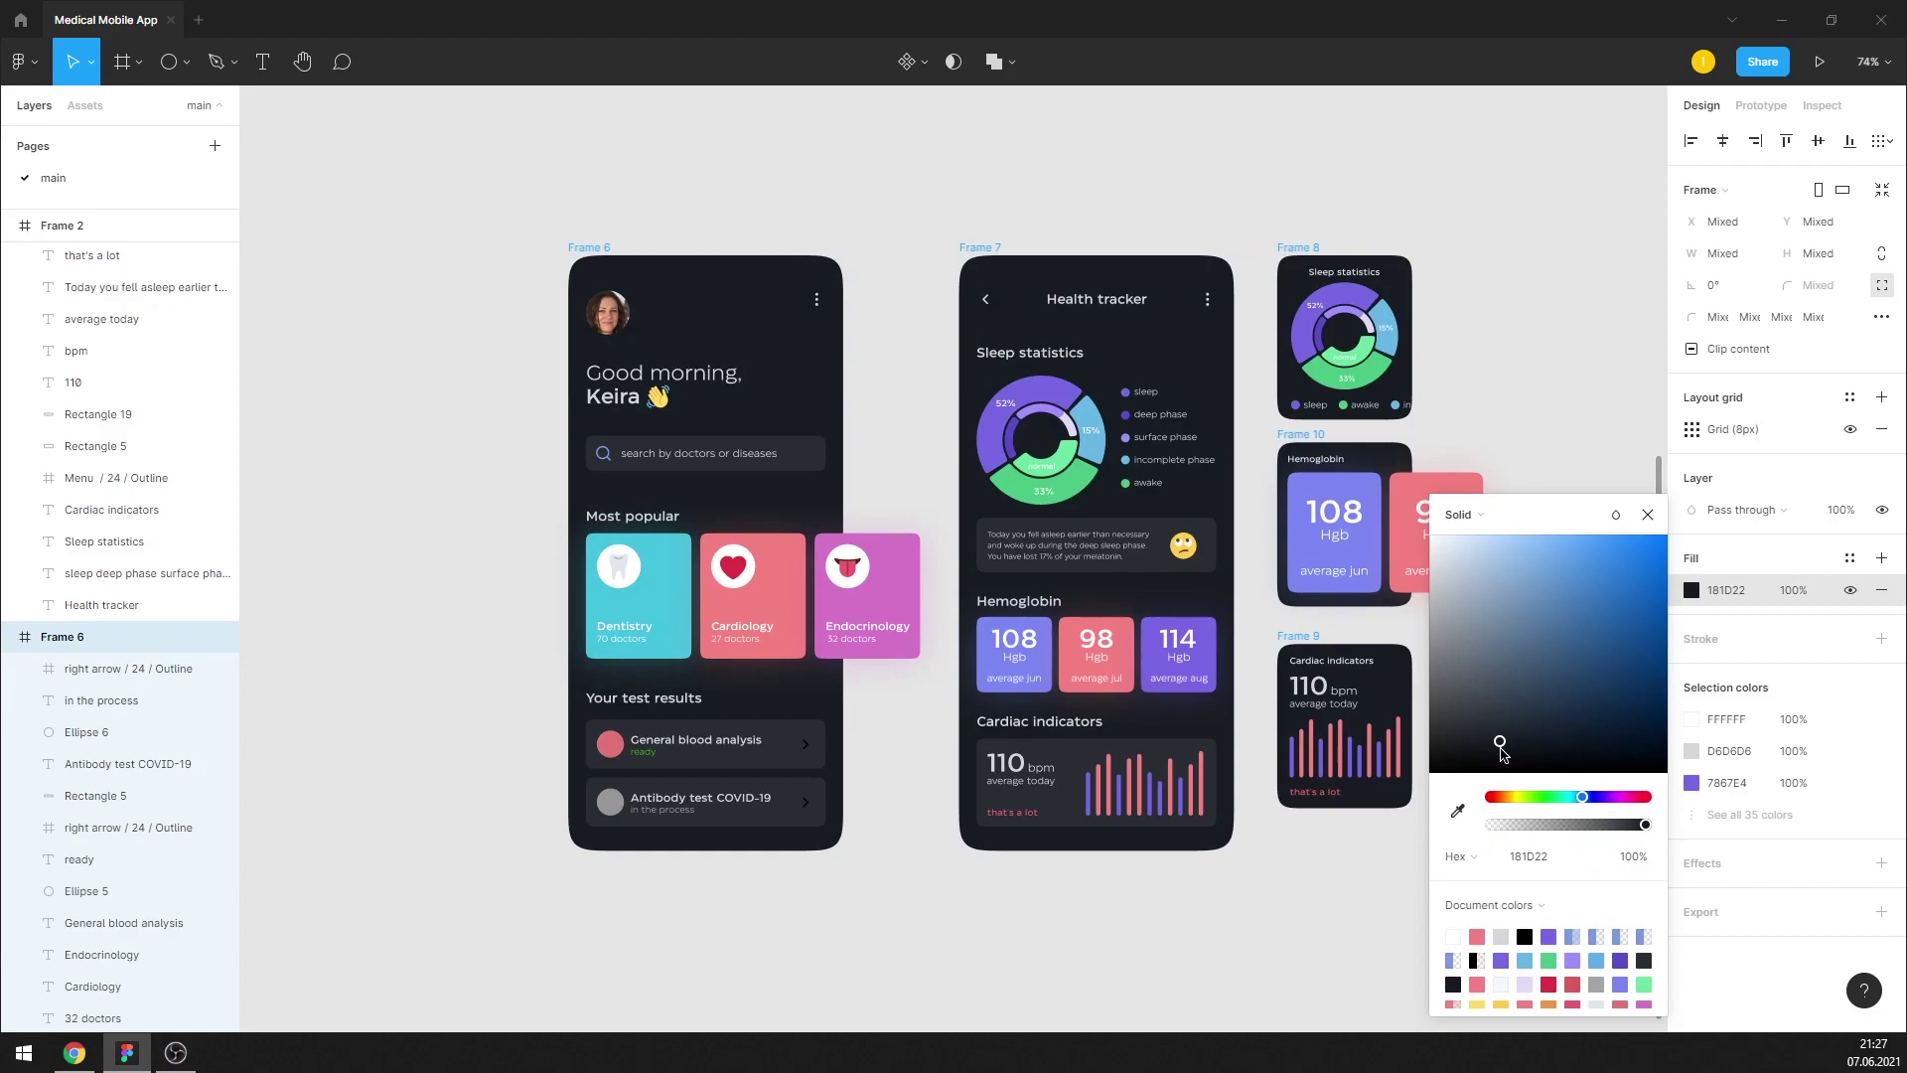
left_click_drag(1501, 749, 1496, 741)
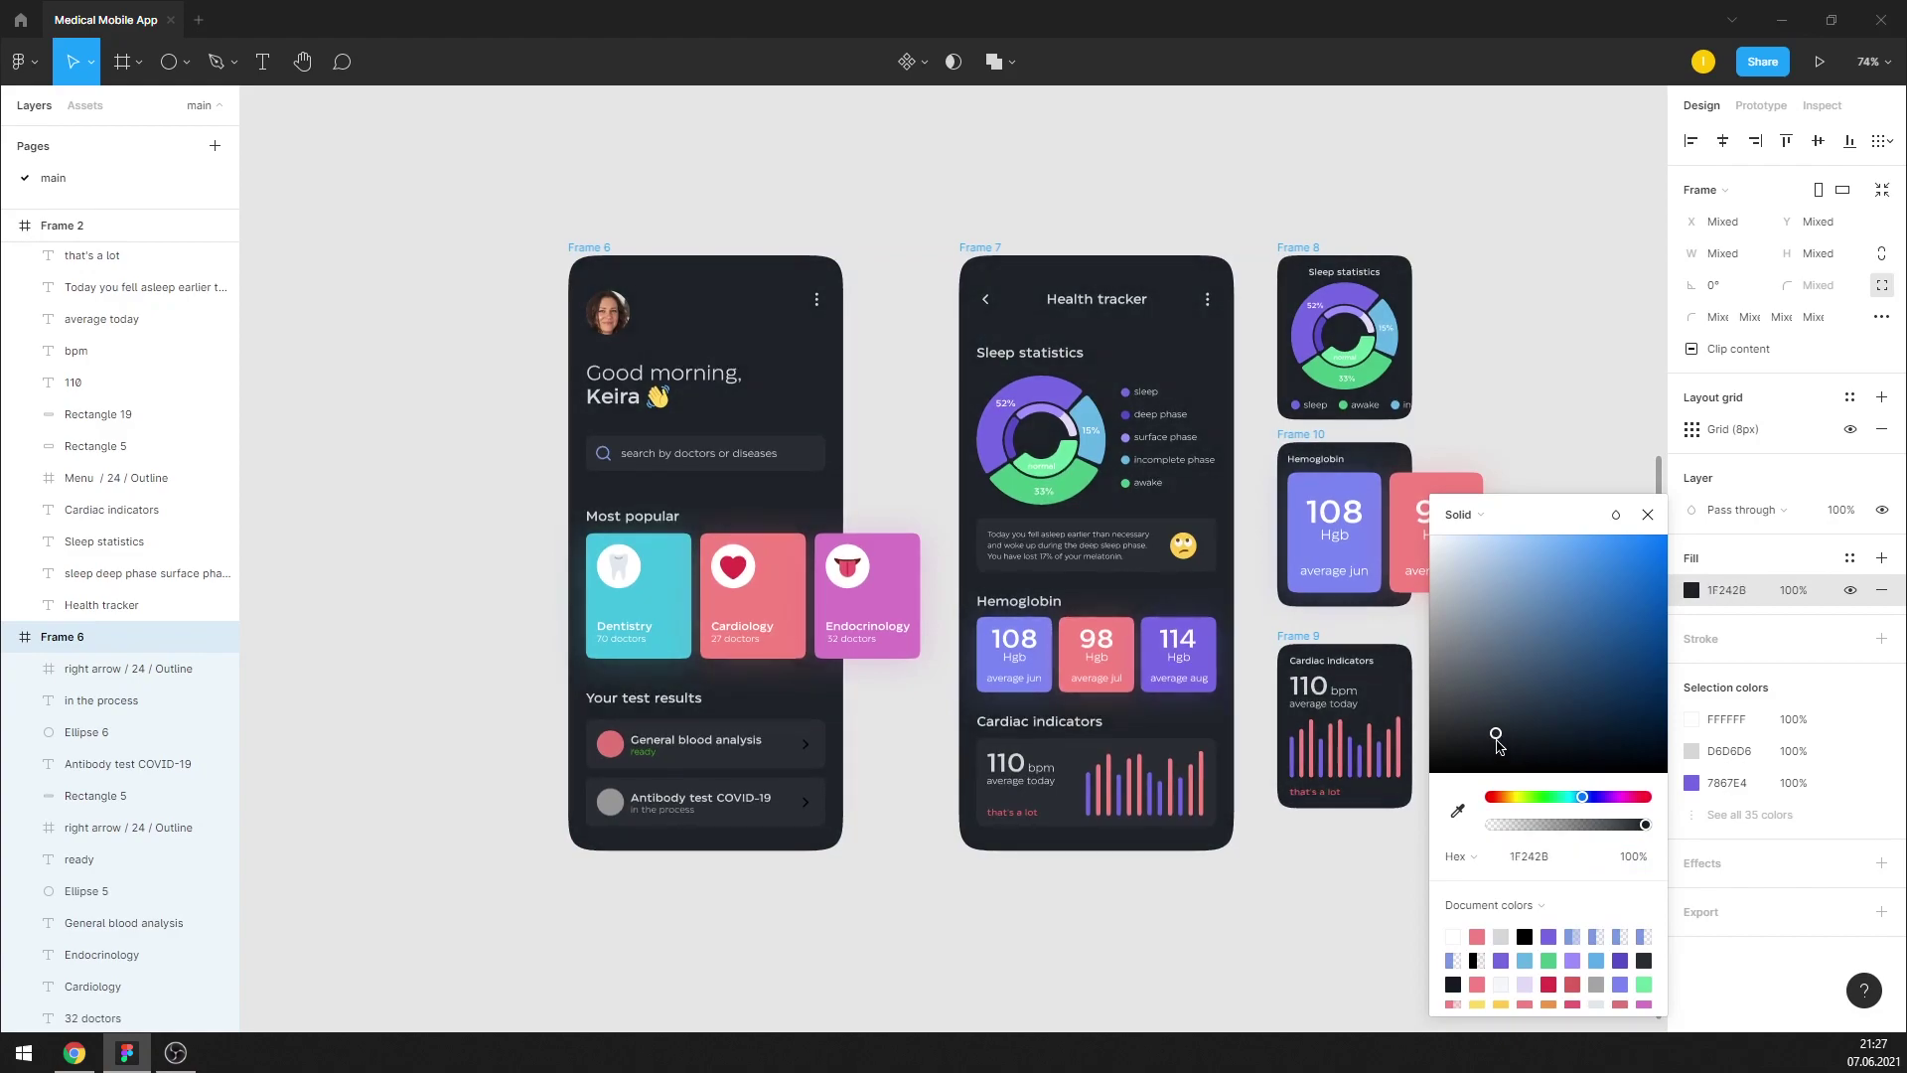
left_click_drag(1498, 748, 1498, 749)
left_click(854, 735)
Fill both test-result right arrows with light grey D6D6D6
scroll(795, 755, "up", 2, "ctrl")
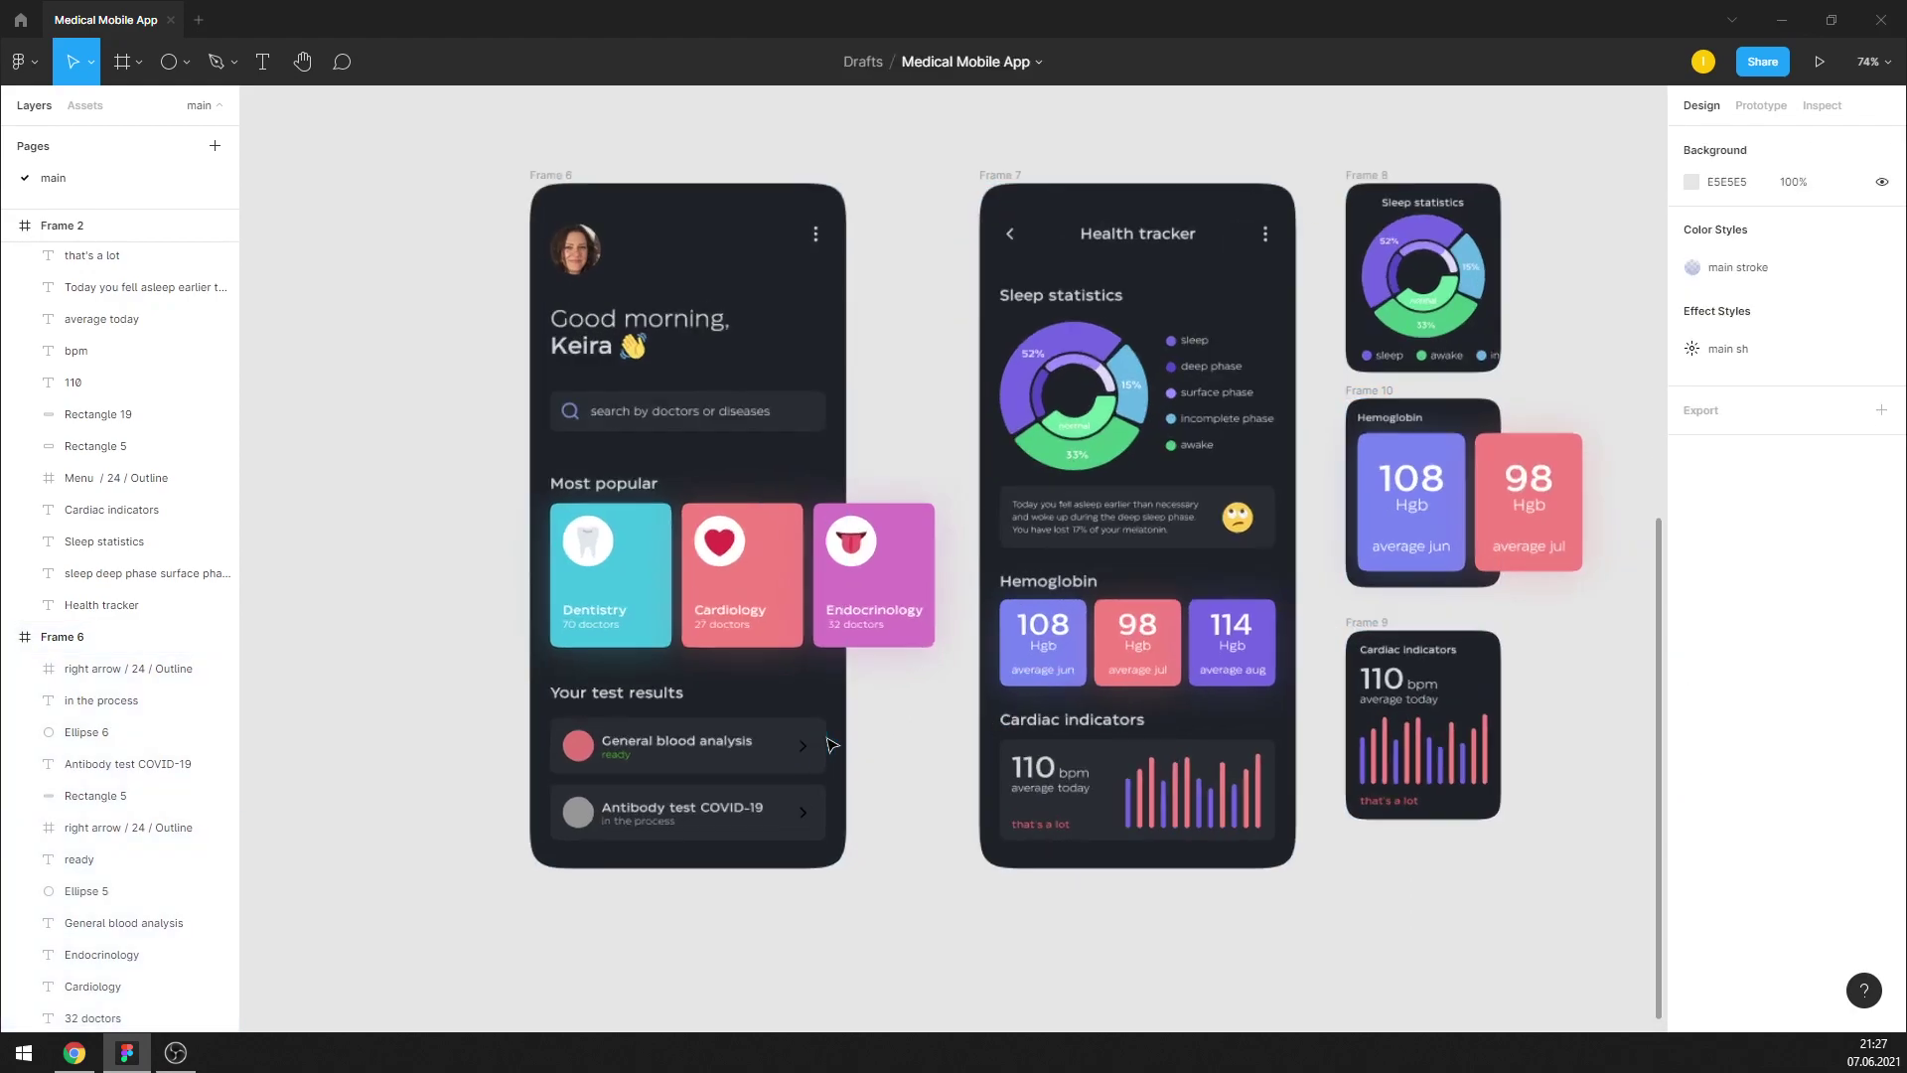
scroll(789, 755, "up", 4, "ctrl")
left_click(790, 754, "ctrl")
left_click(786, 875, "ctrl+shift")
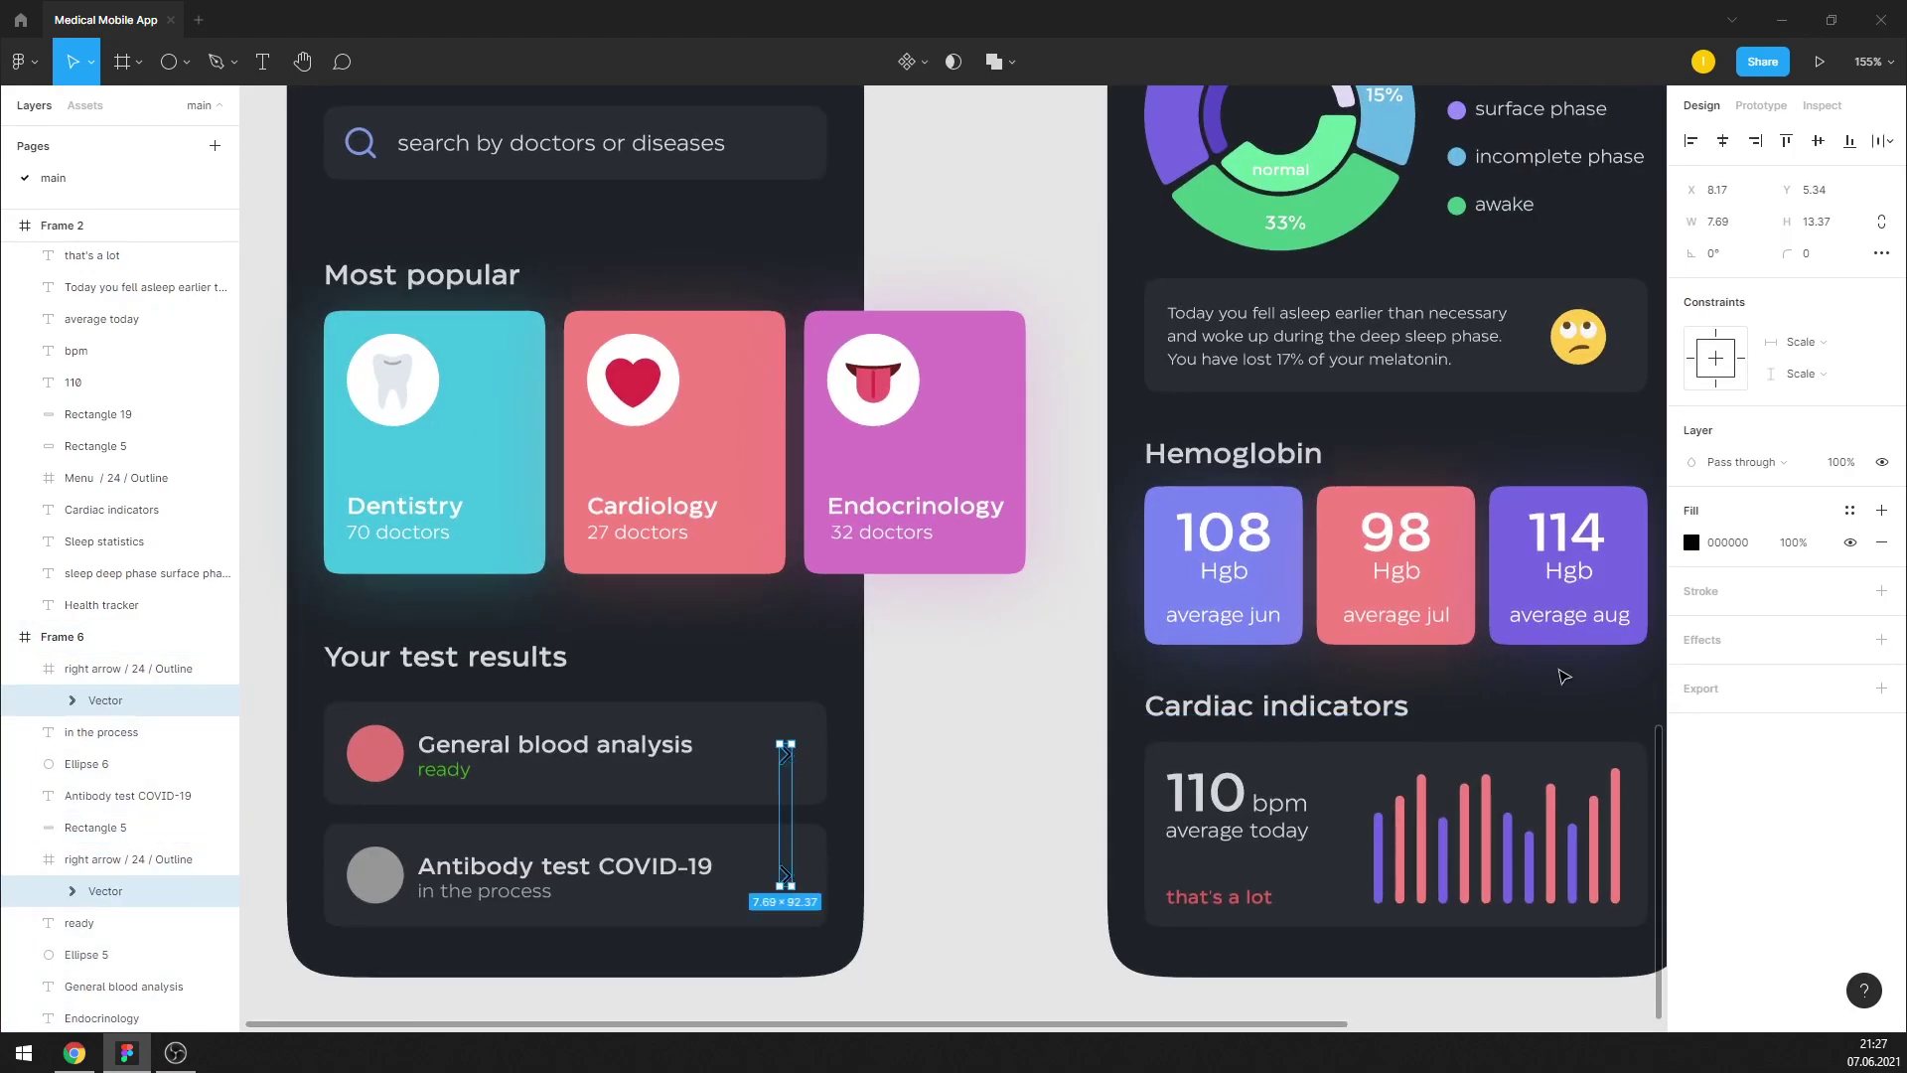
left_click(1691, 543)
left_click(1458, 809)
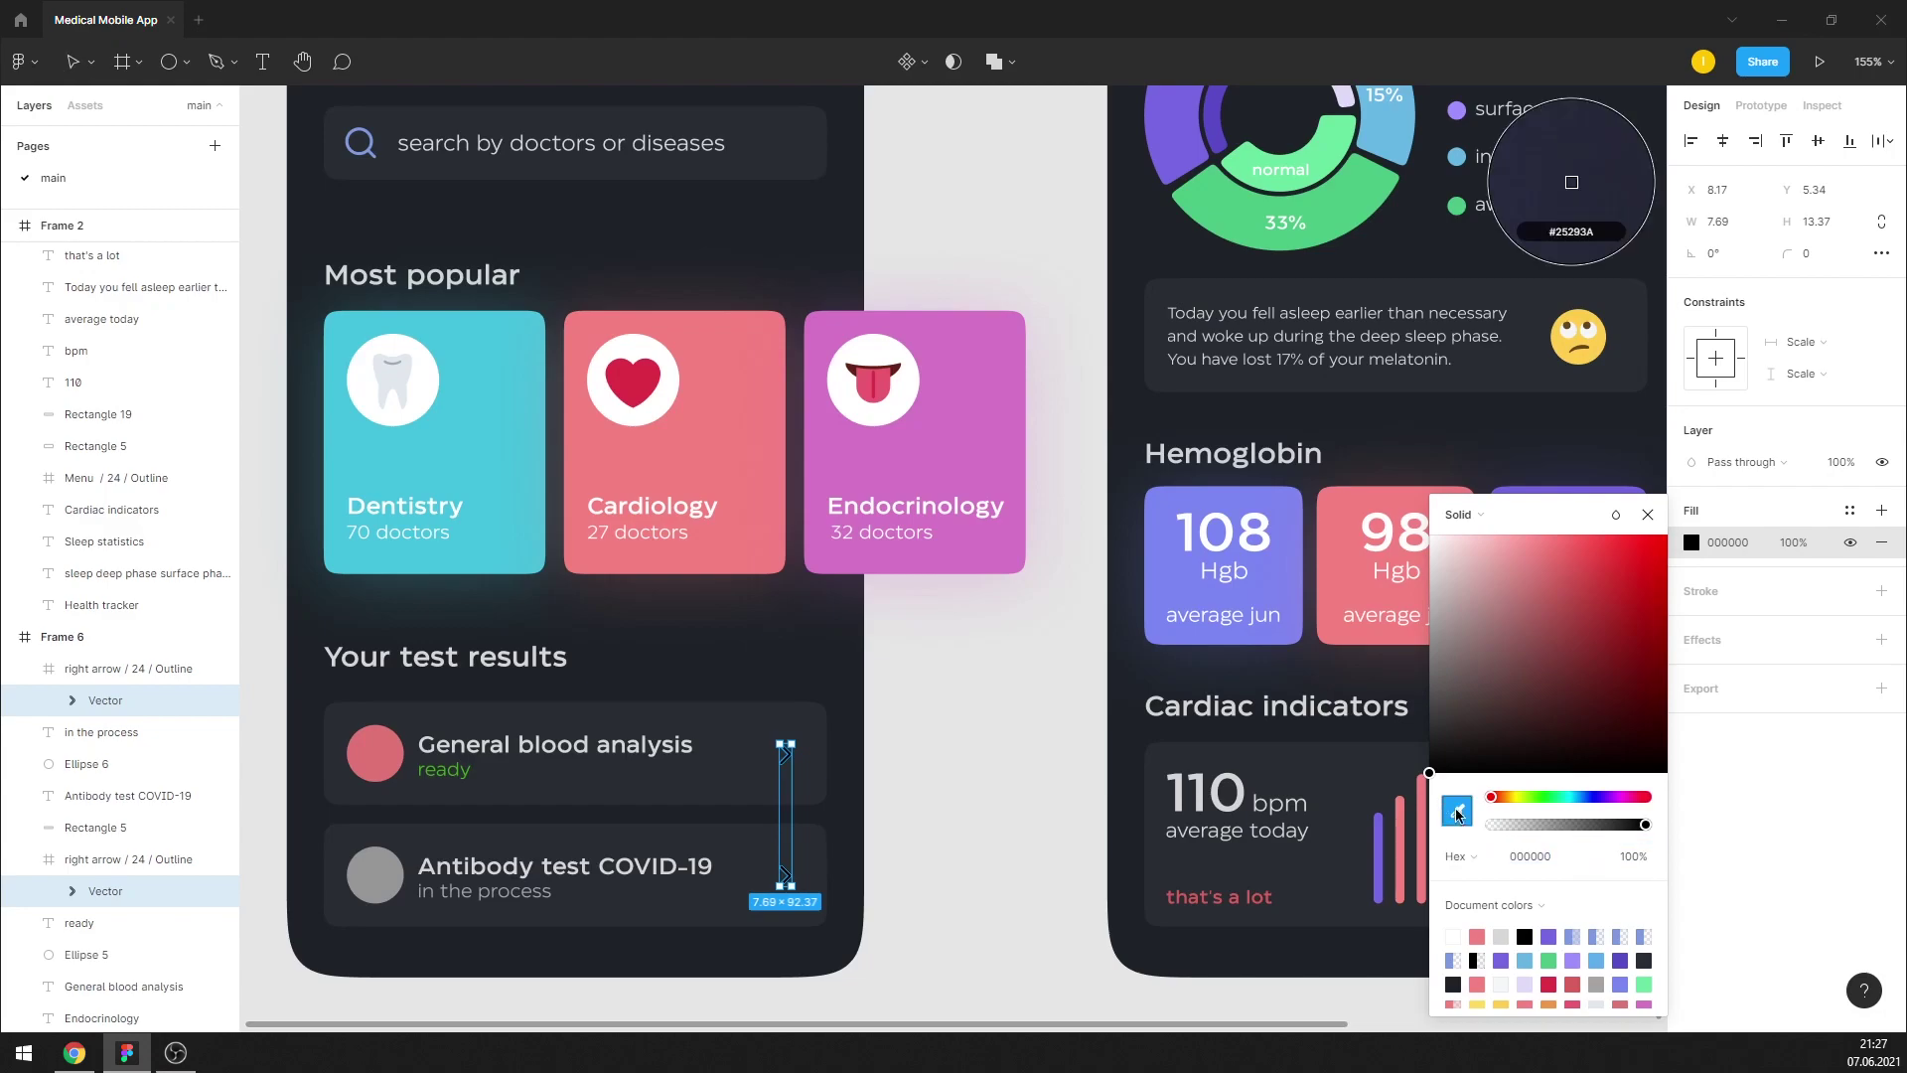
left_click(1562, 164)
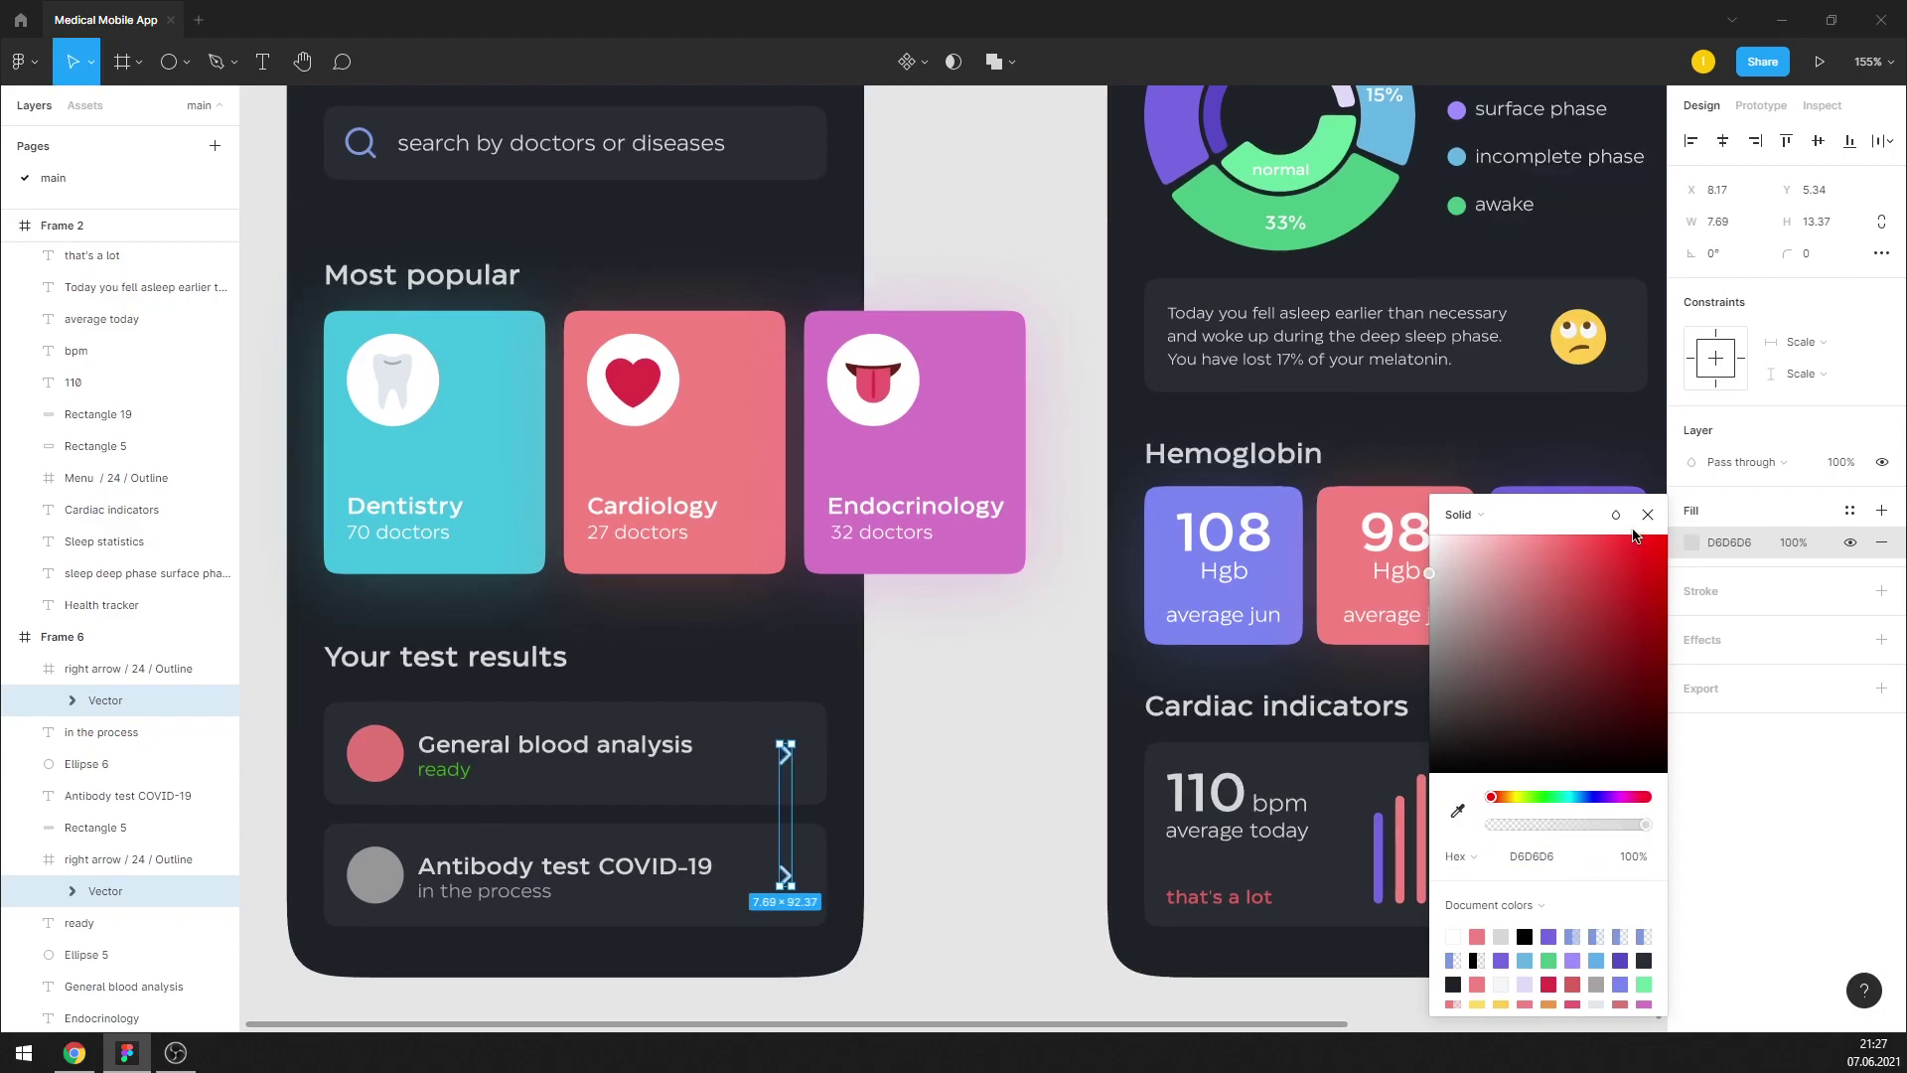
left_click(968, 655)
scroll(969, 655, "down", 5, "ctrl")
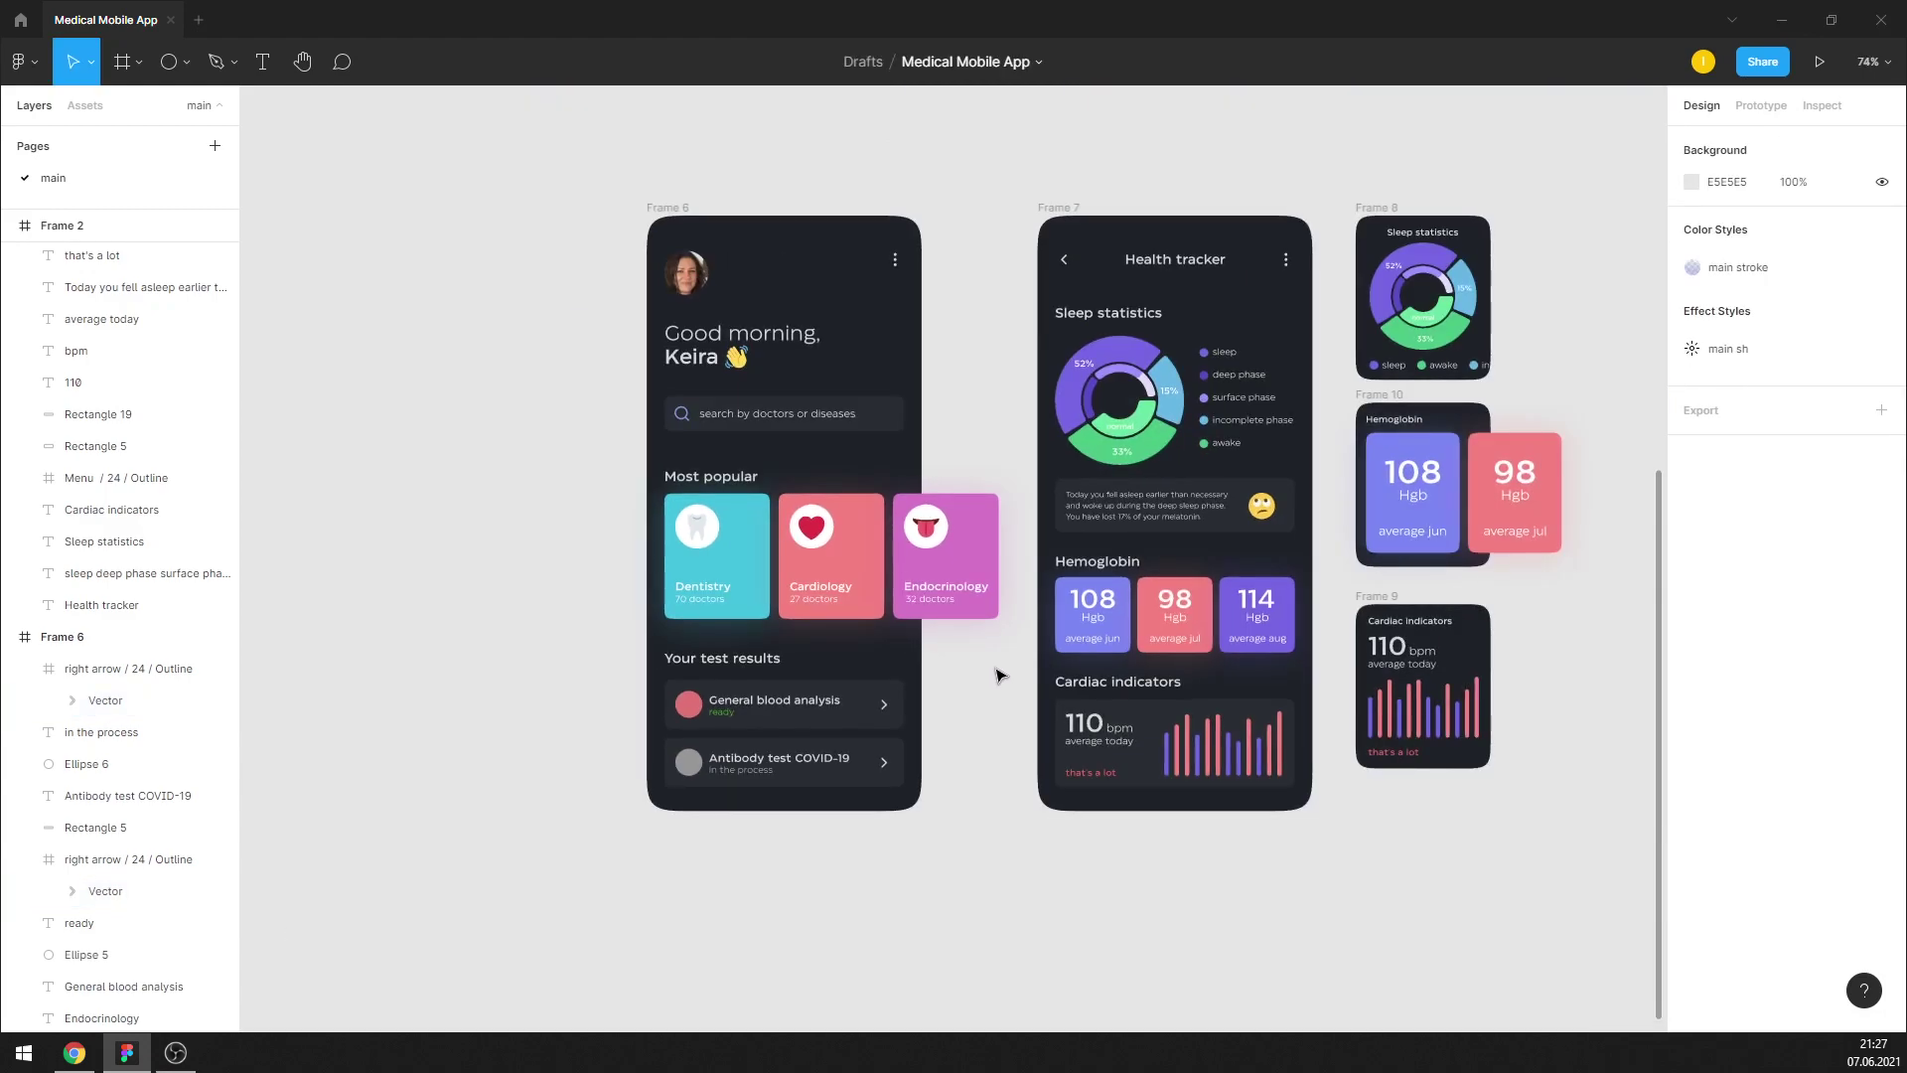
Draw a new empty frame on the canvas with the Frame tool
scroll(1490, 709, "up", 2)
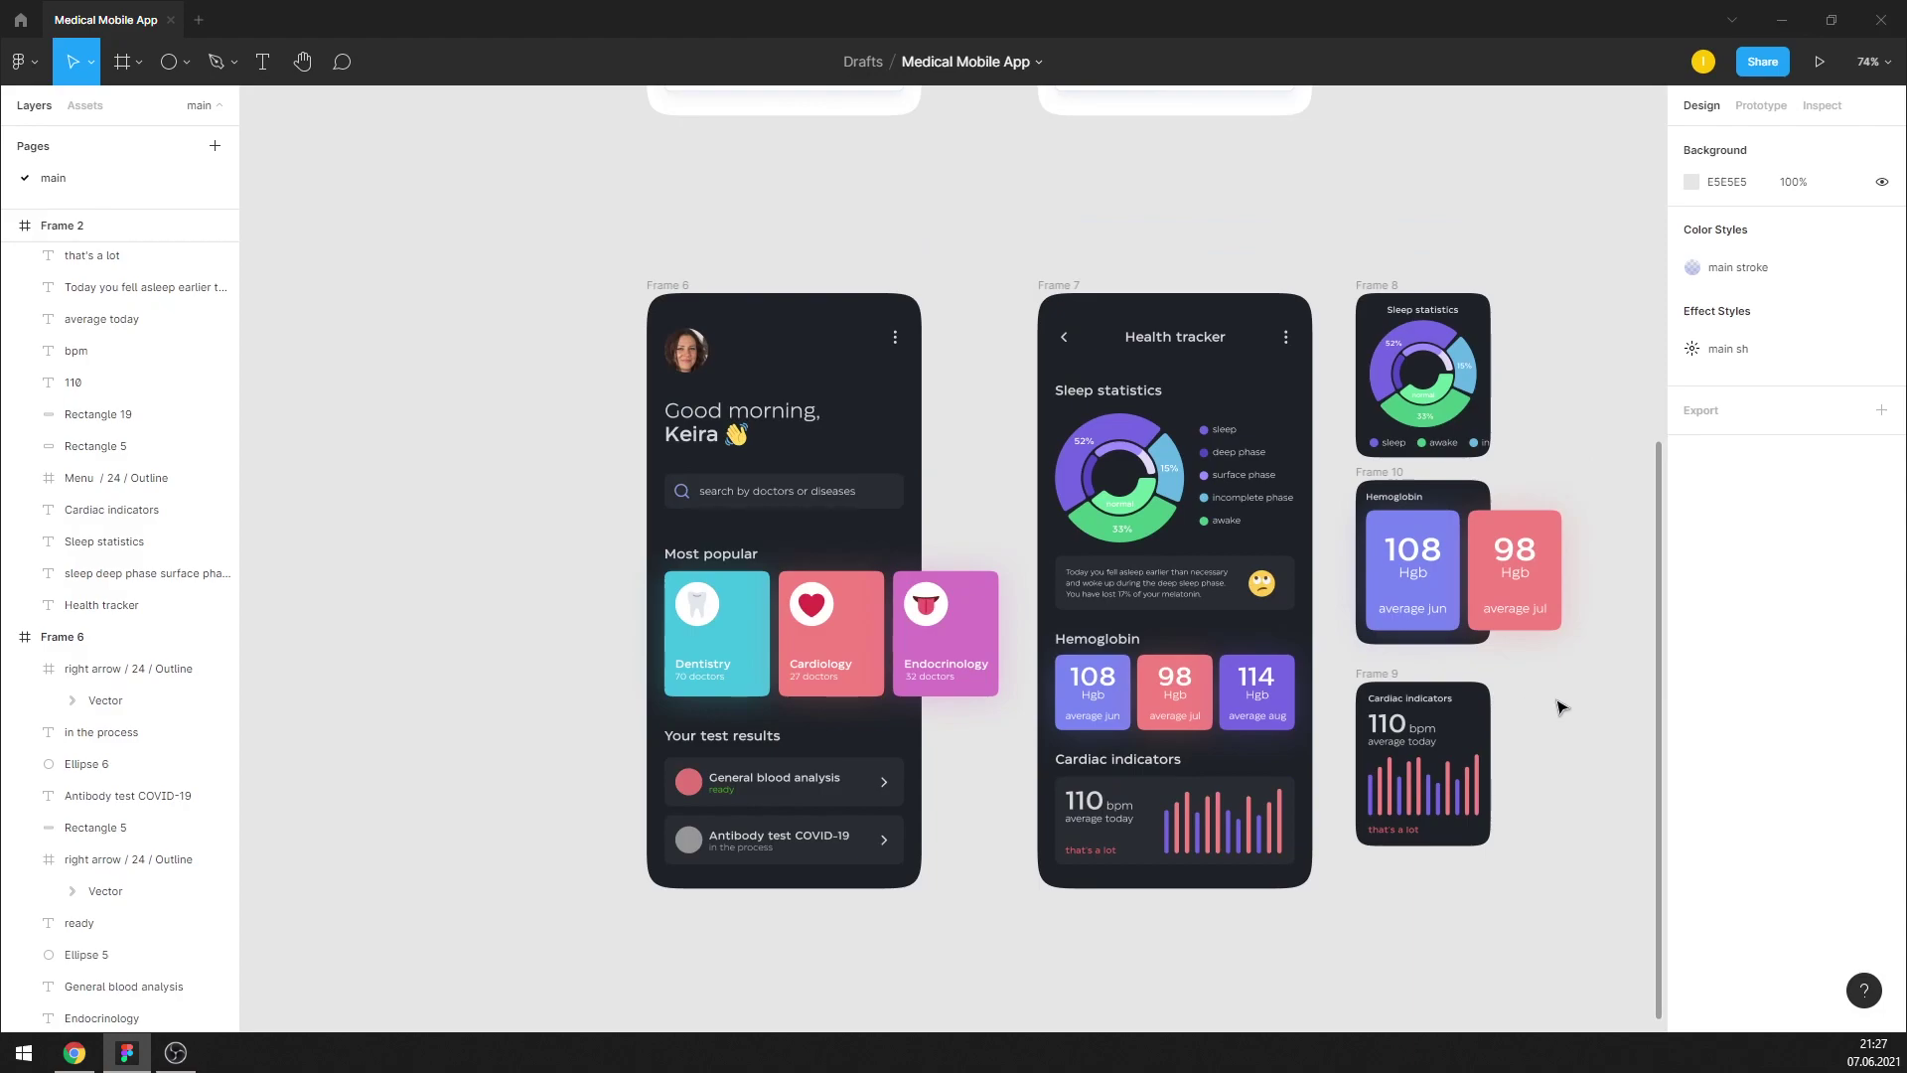
scroll(1440, 646, "up", 2, "ctrl")
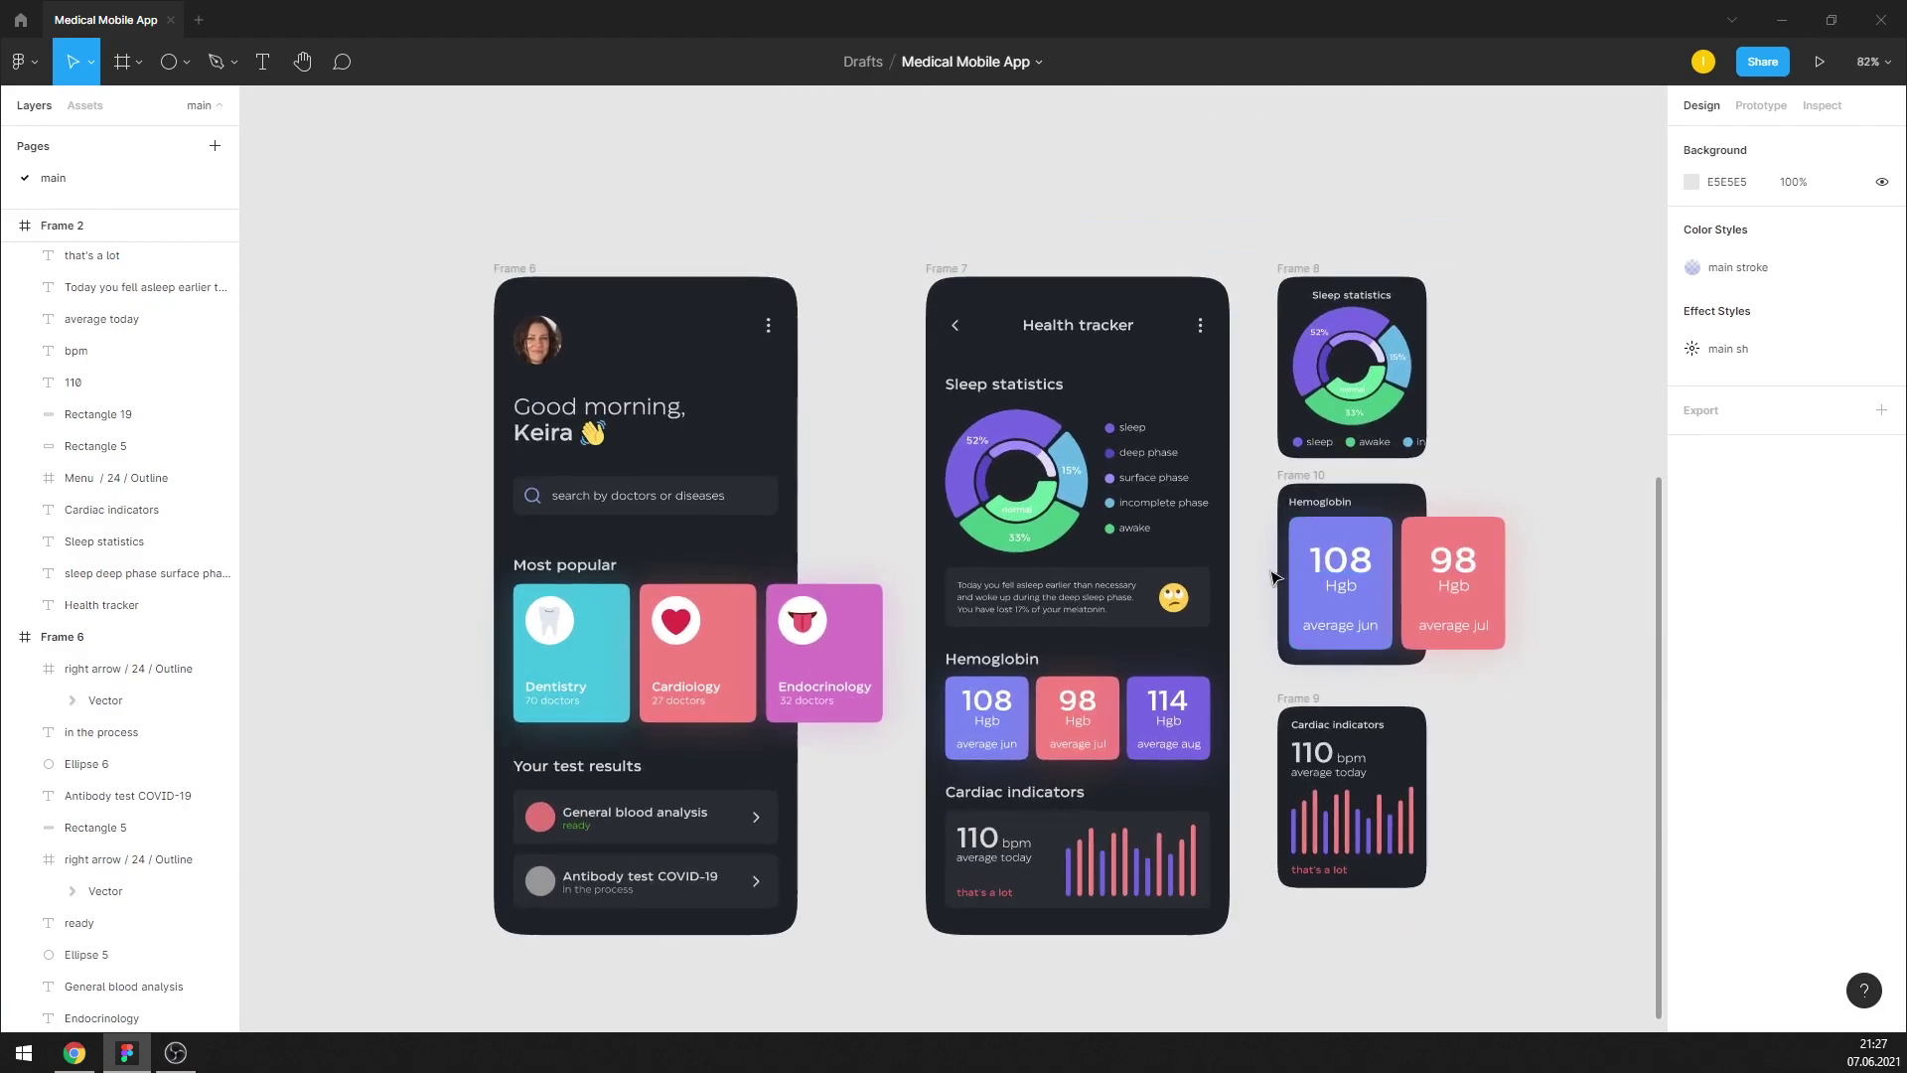
scroll(1306, 580, "down", 3, "ctrl")
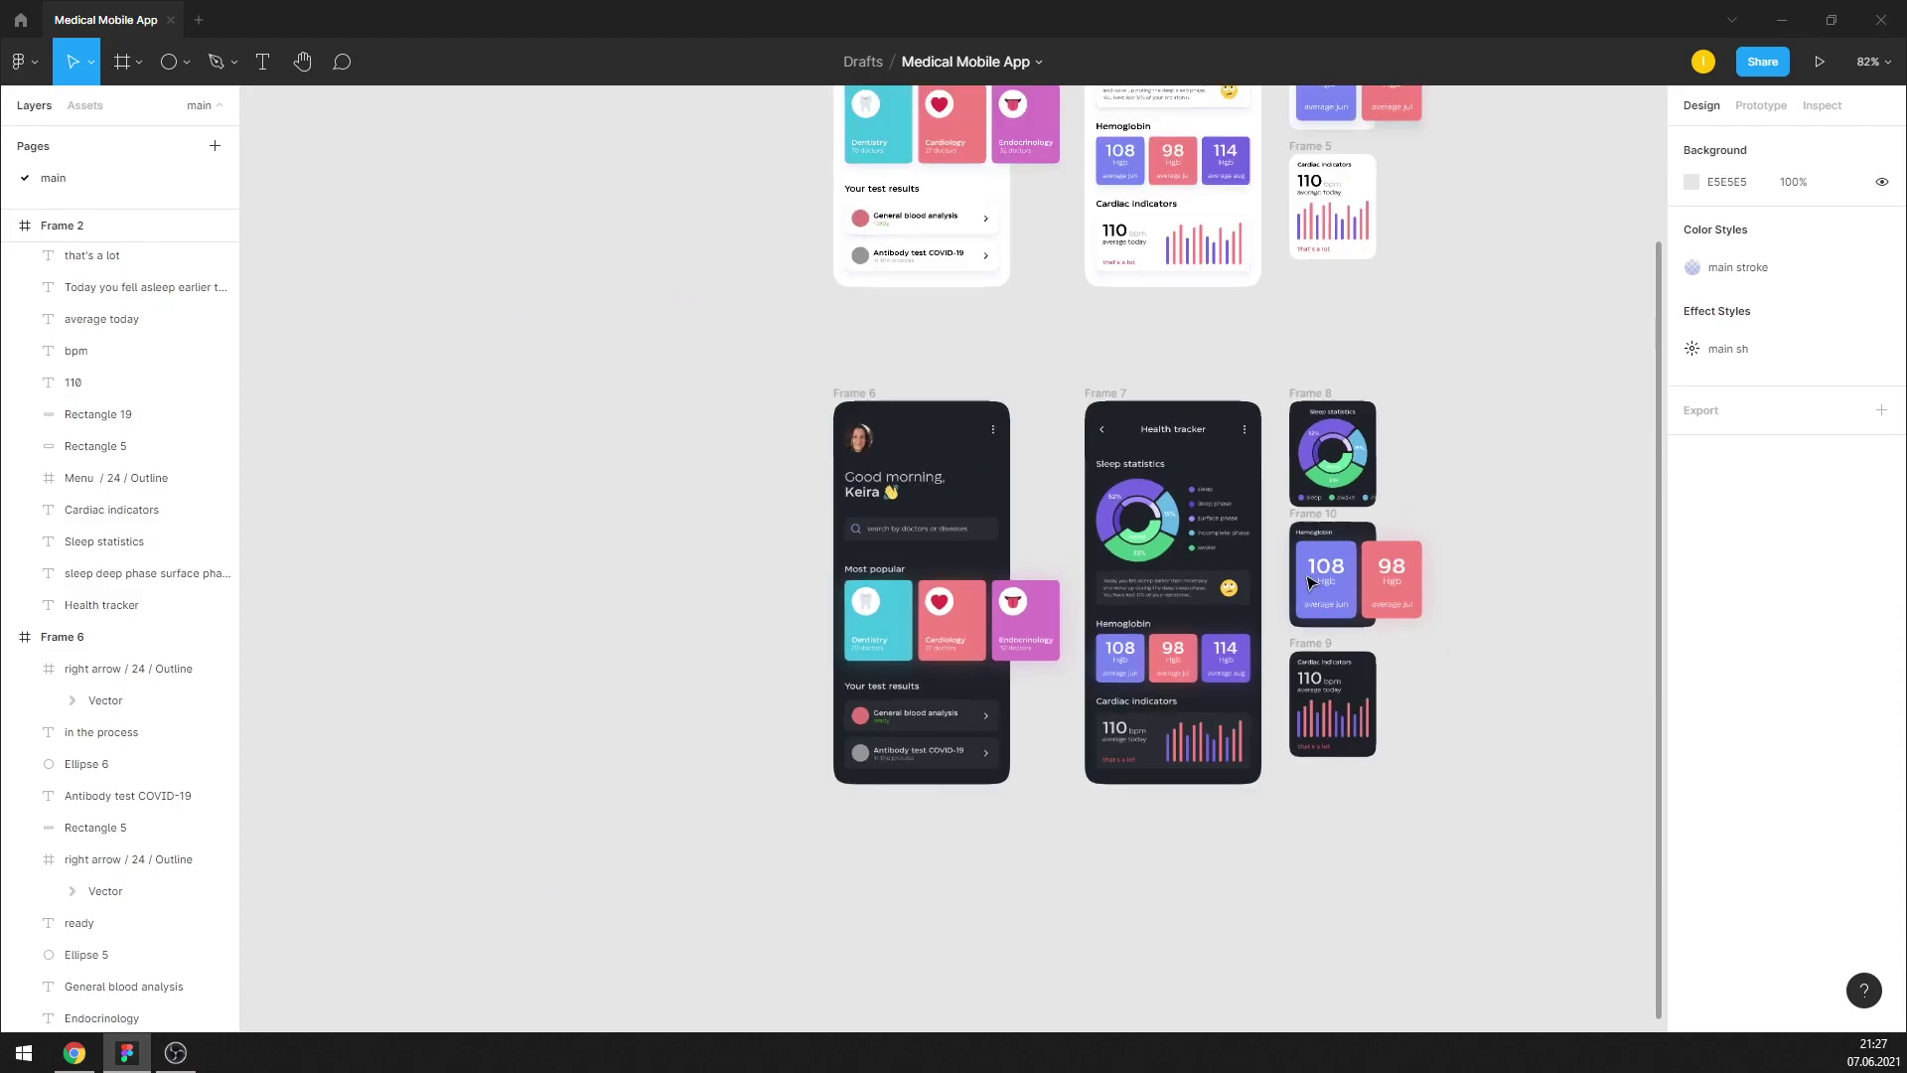
scroll(1390, 635, "up", 2)
scroll(1391, 596, "down", 5, "ctrl")
scroll(1350, 502, "up", 2, "ctrl")
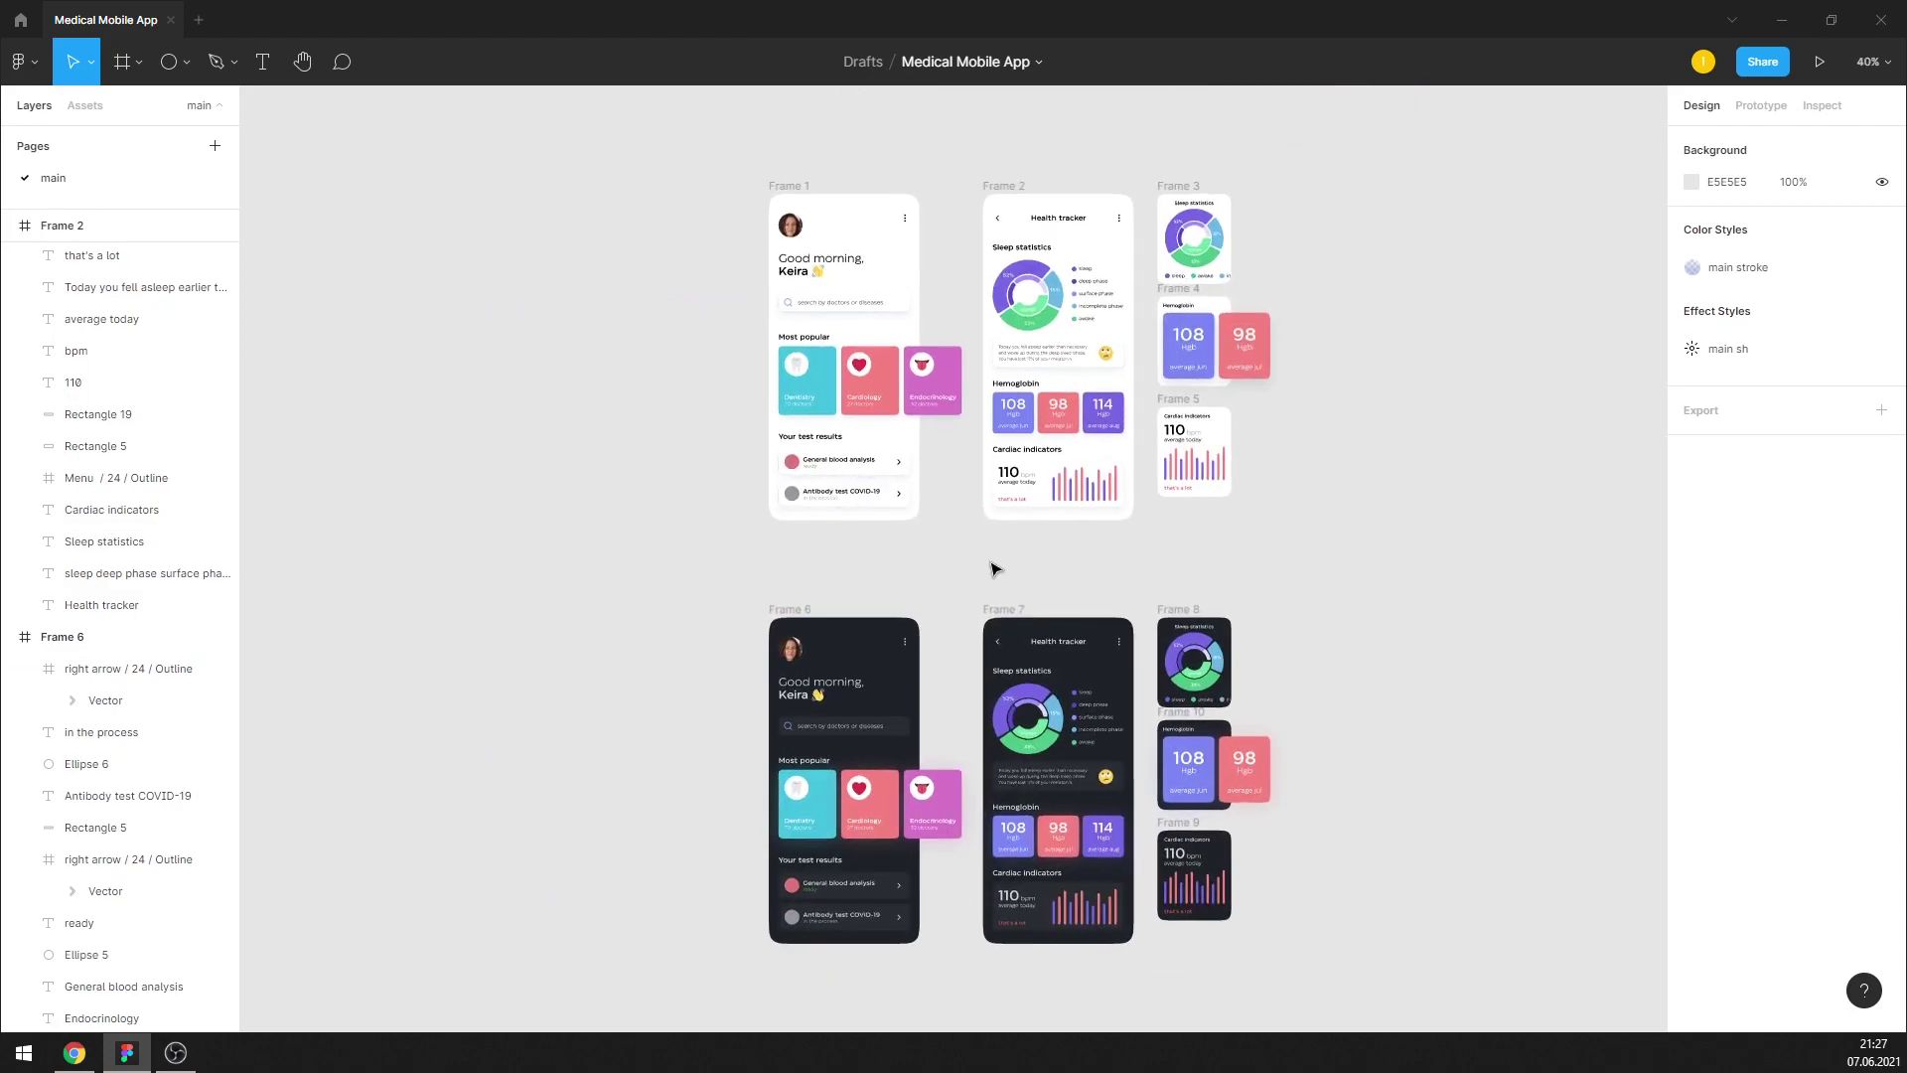
scroll(995, 568, "up", 1, "ctrl")
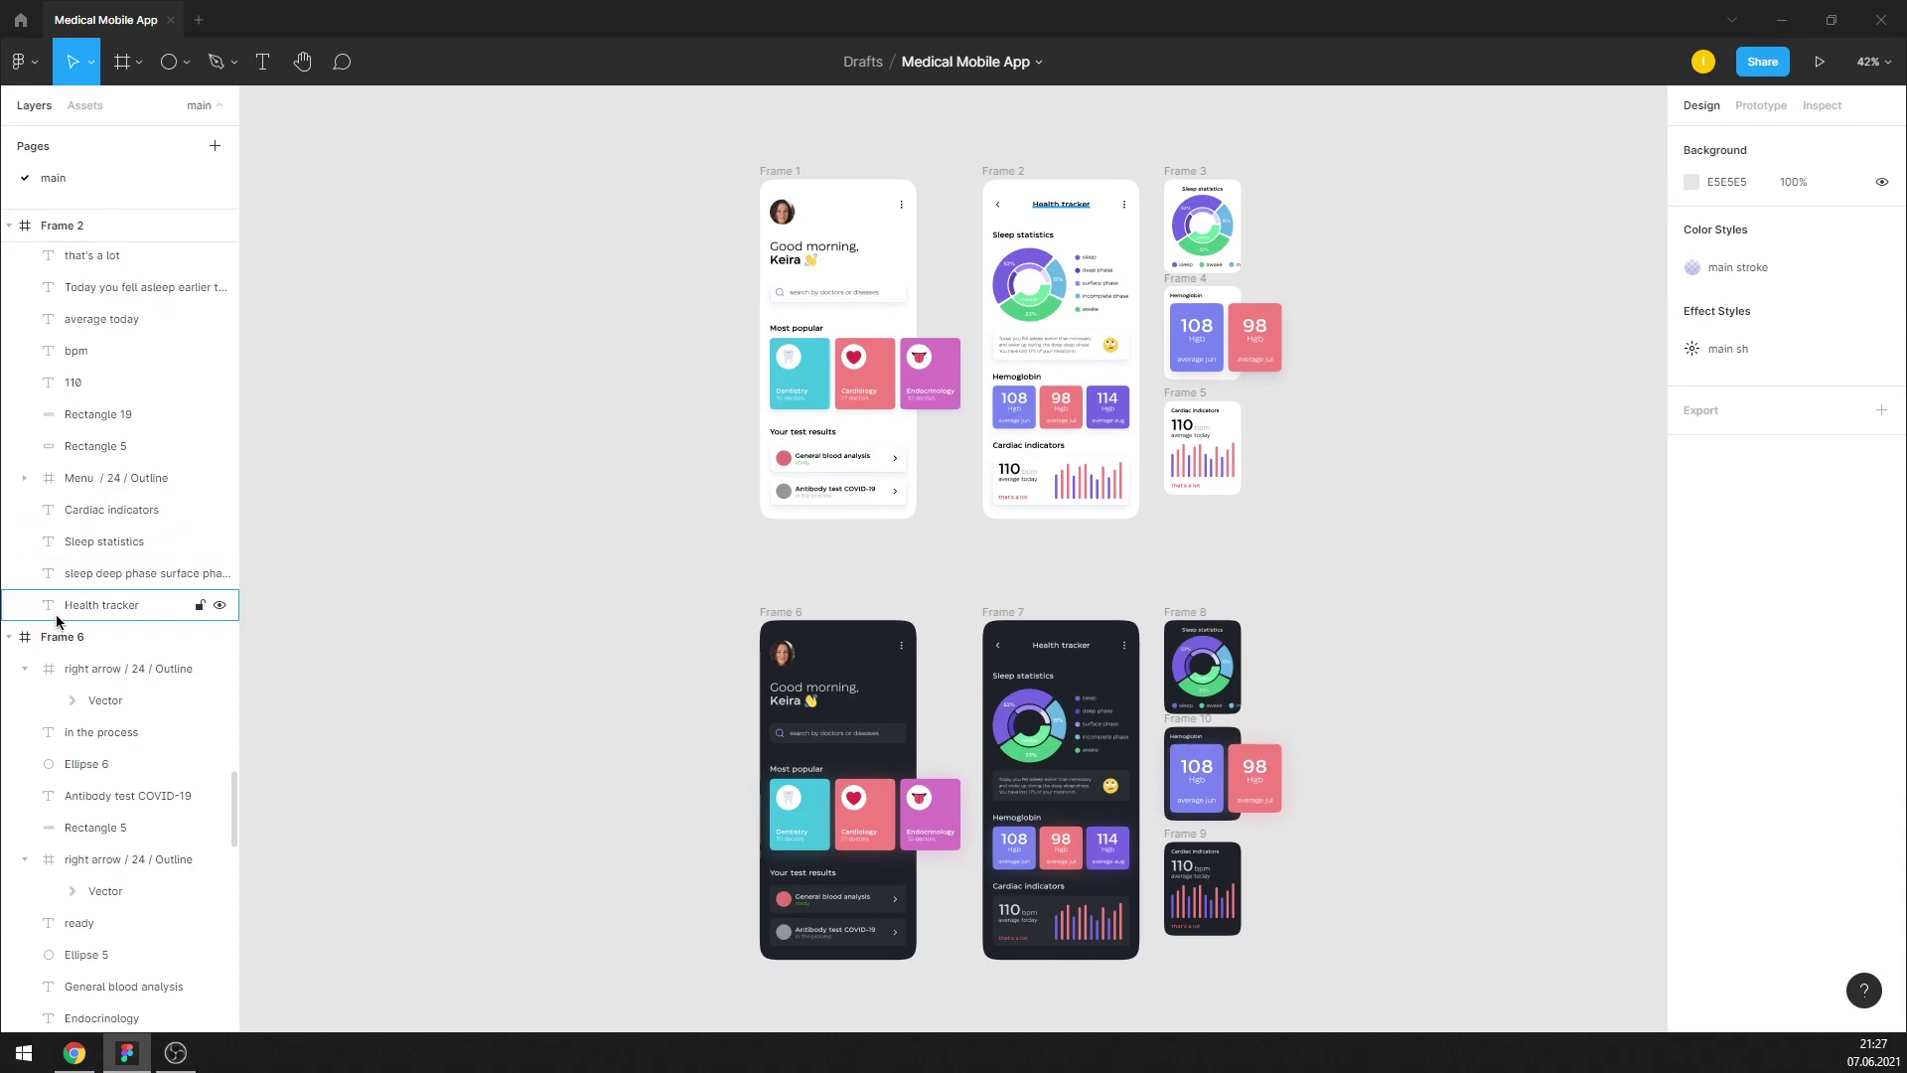
scroll(399, 604, "down", 3, "ctrl")
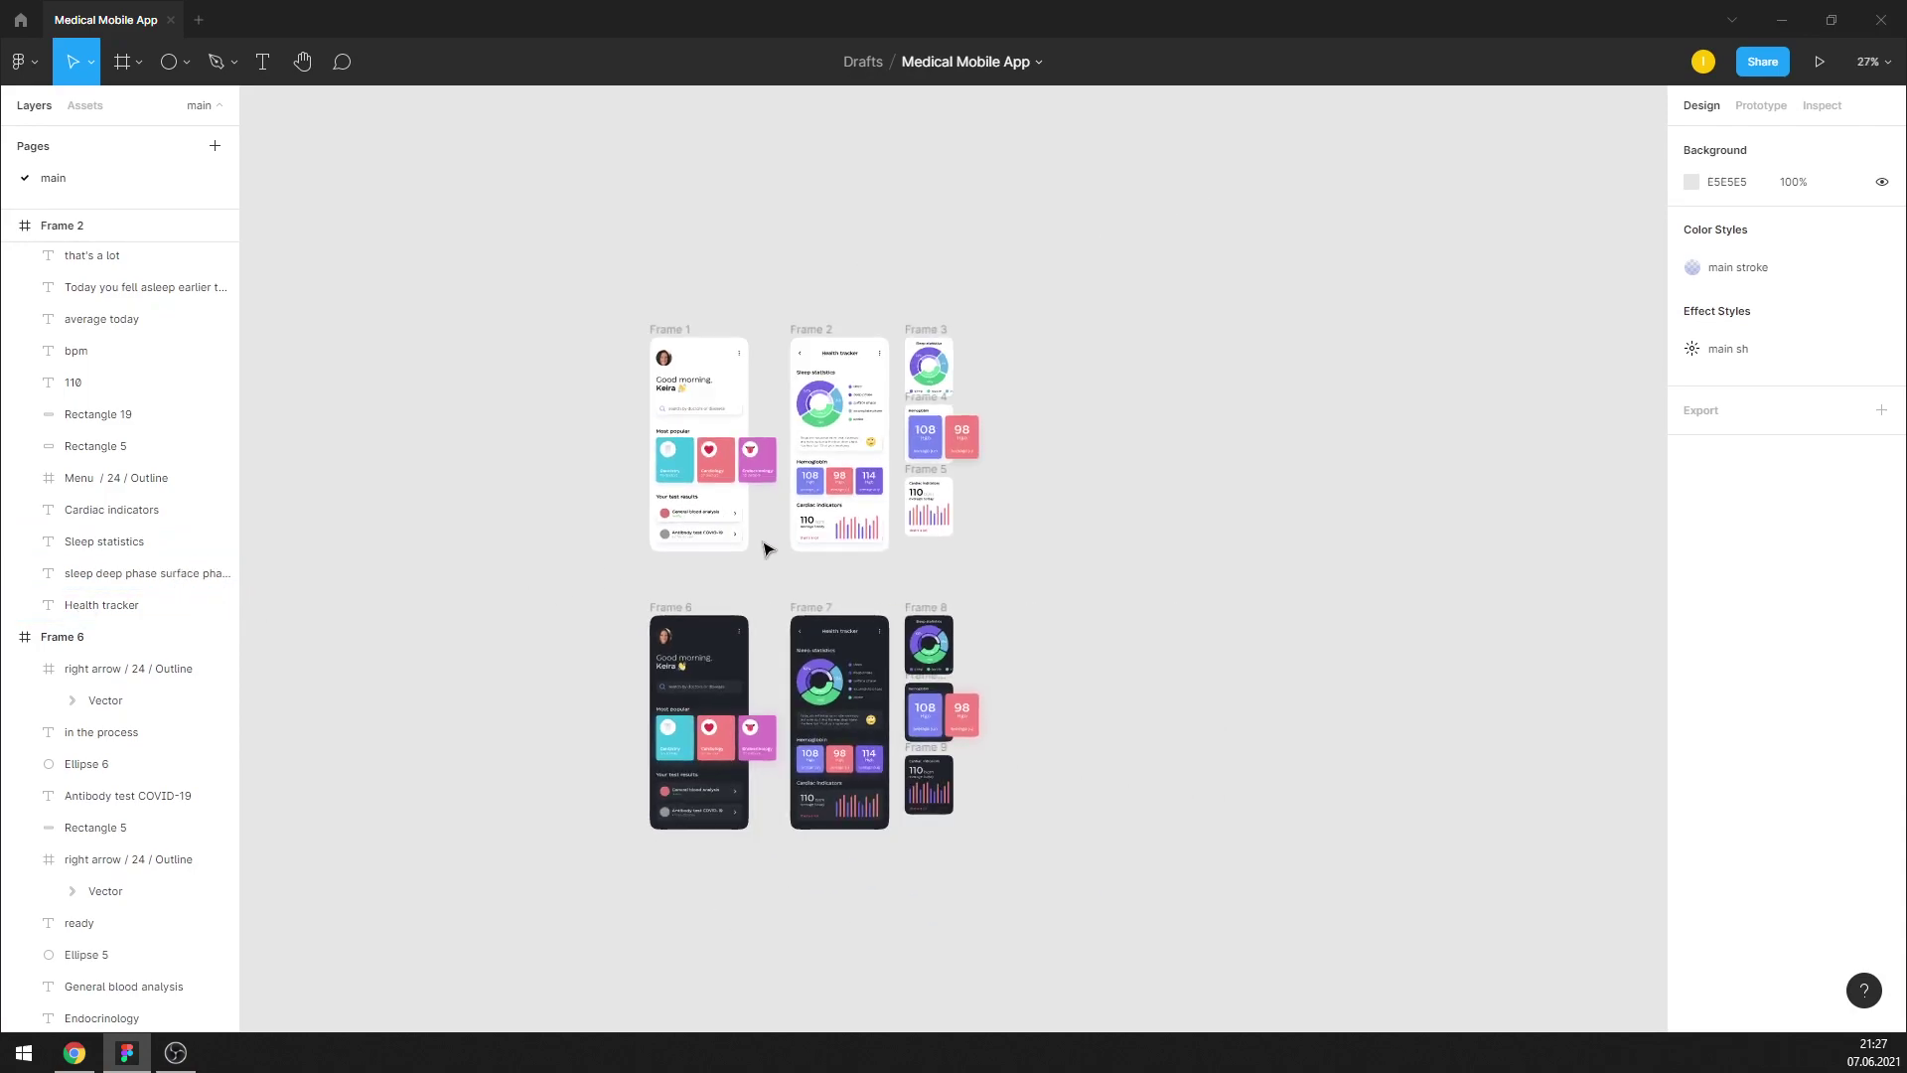
left_click(139, 62)
left_click(90, 109)
left_click(1340, 348)
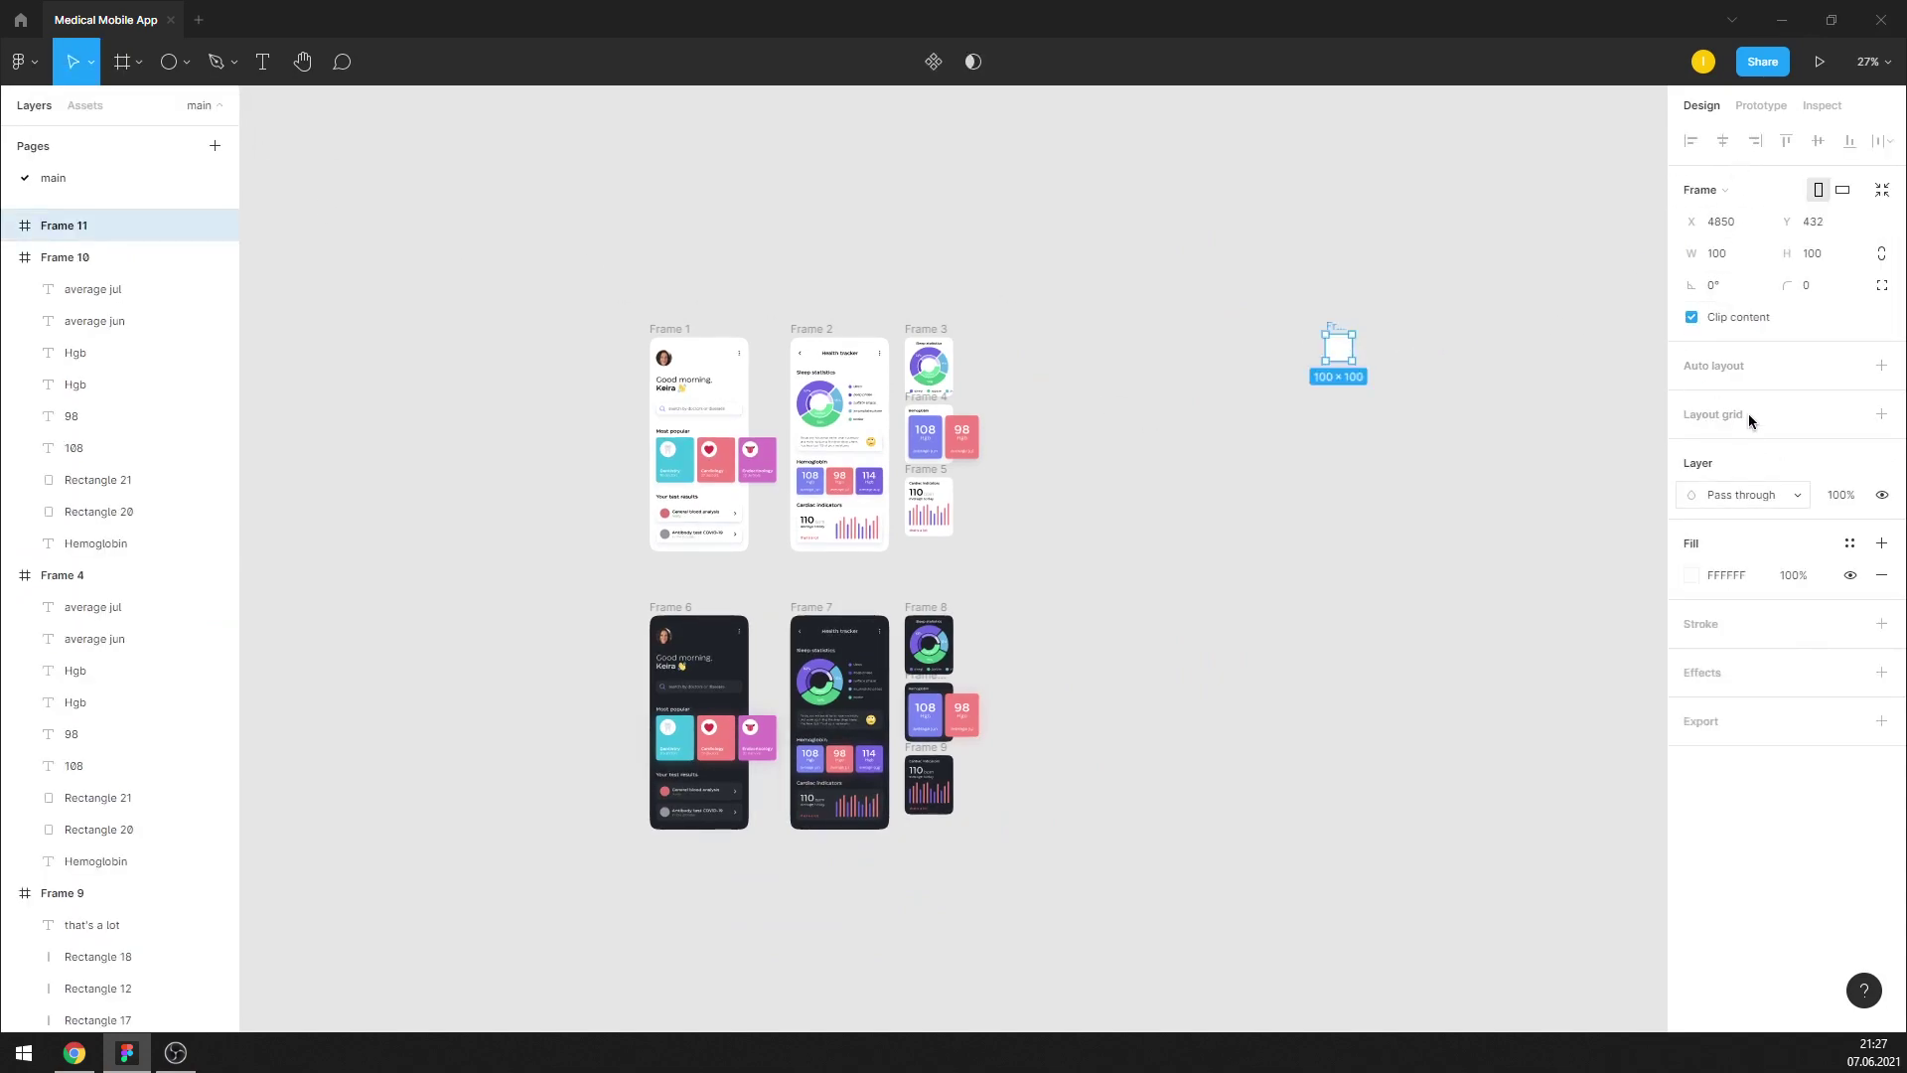
Size the new frame to 1920×1080 and move it next to the app screens
left_click(1725, 253)
type("1920")
left_click(1832, 256)
type("80")
key("Return")
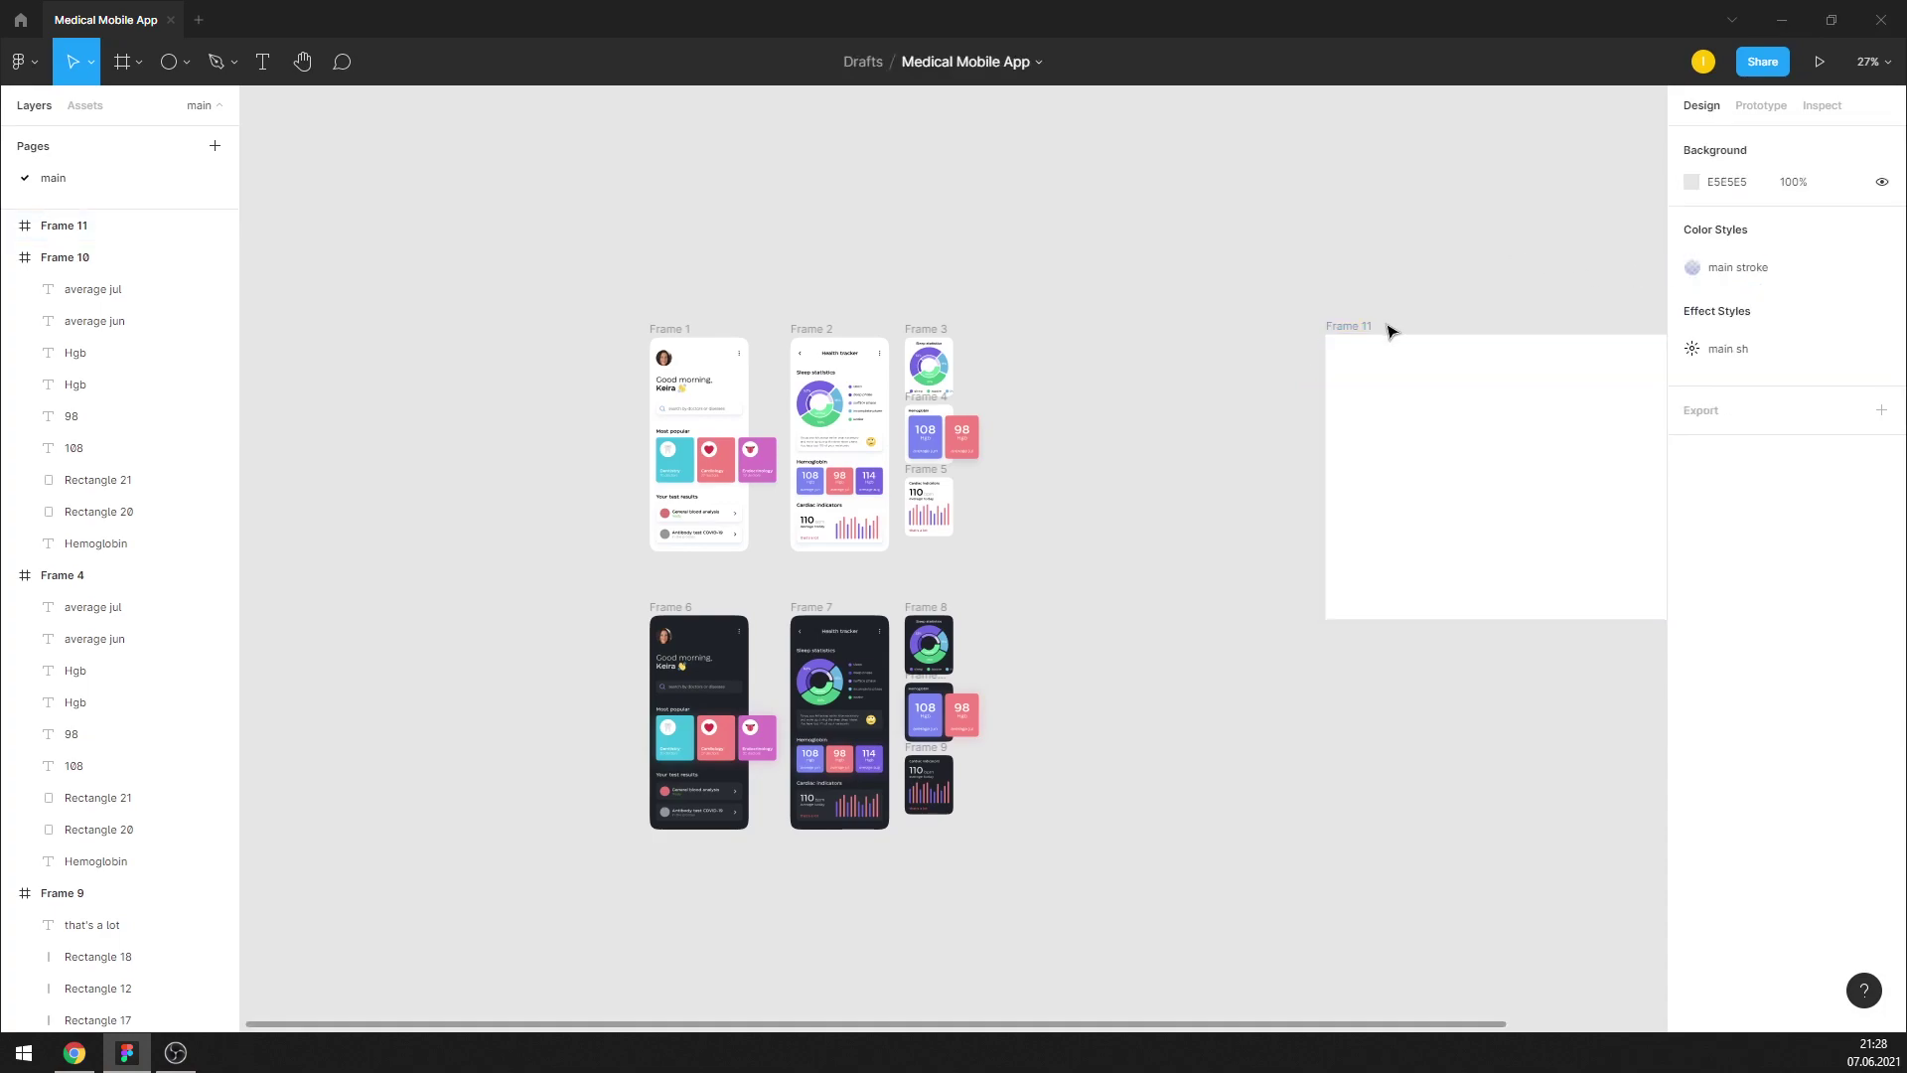
left_click_drag(1370, 335, 1119, 305)
scroll(1500, 397, "up", 1)
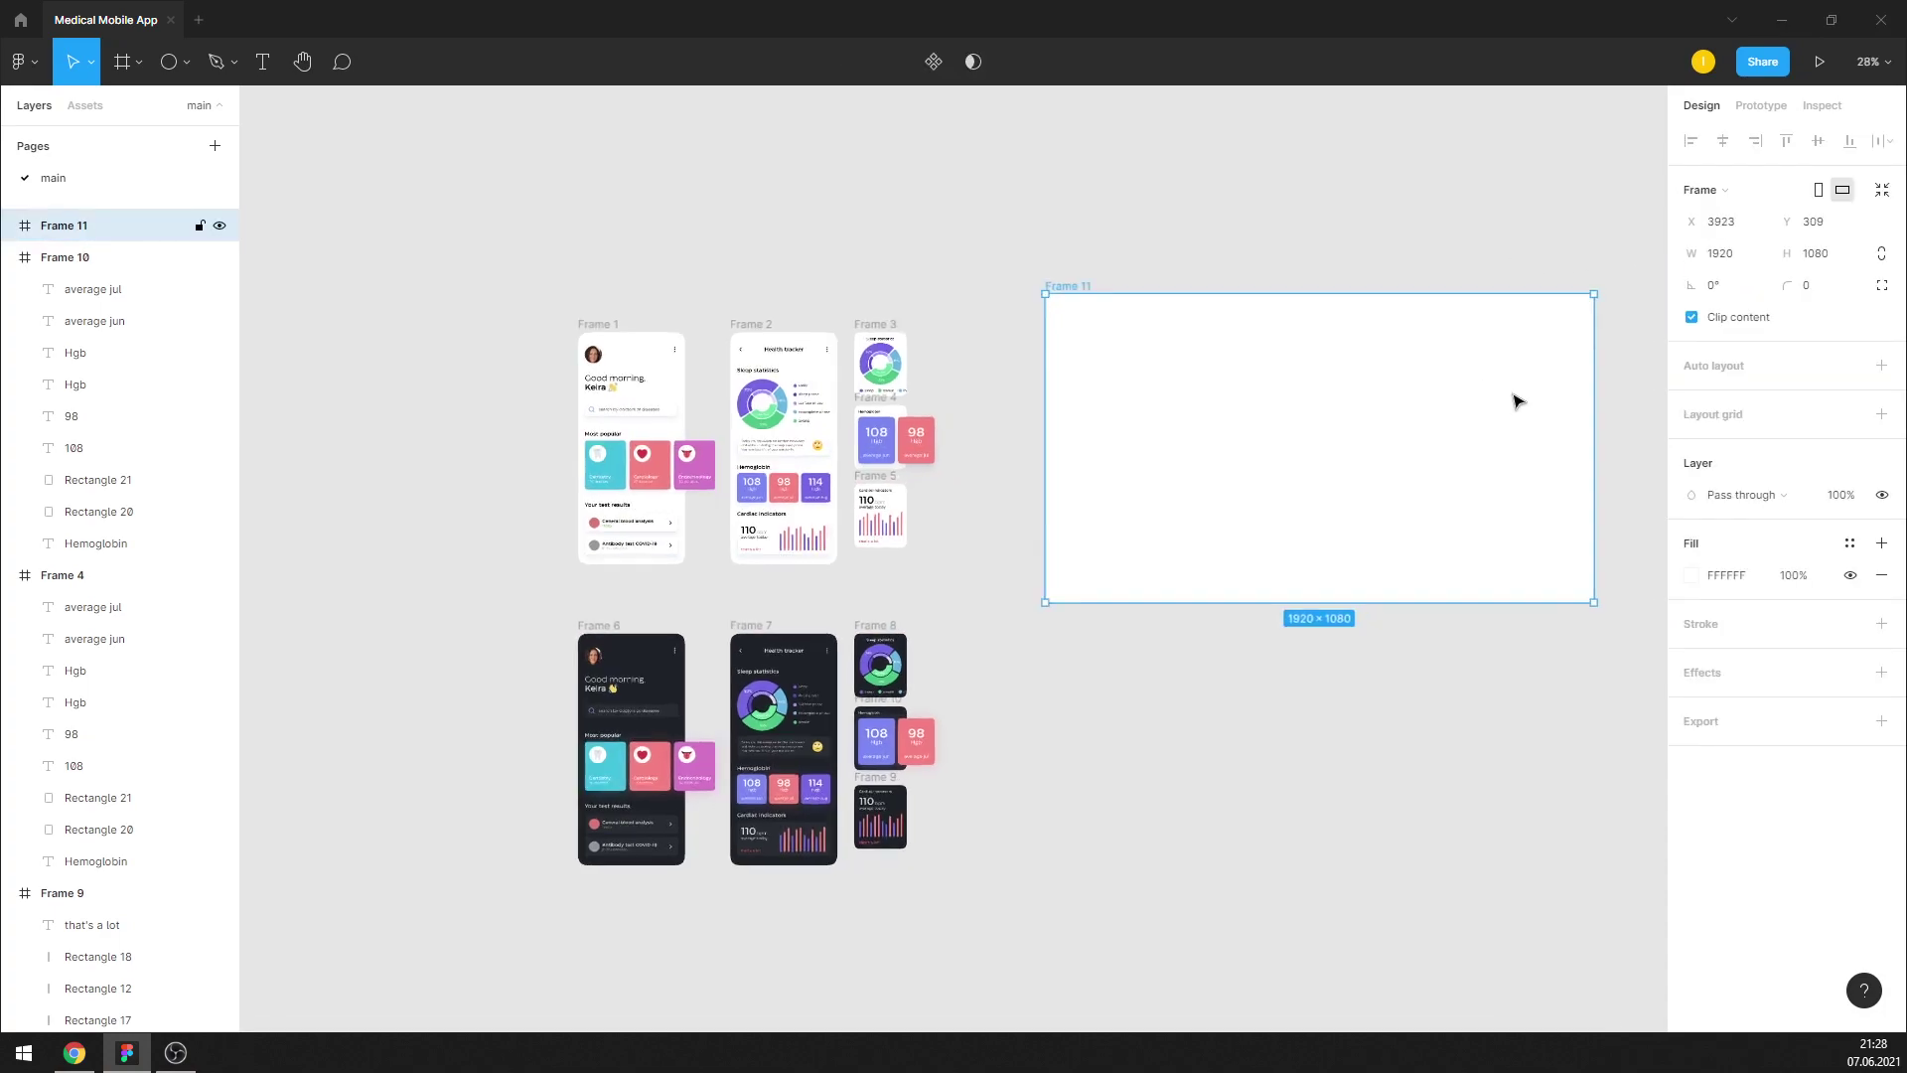
scroll(1489, 395, "up", 1)
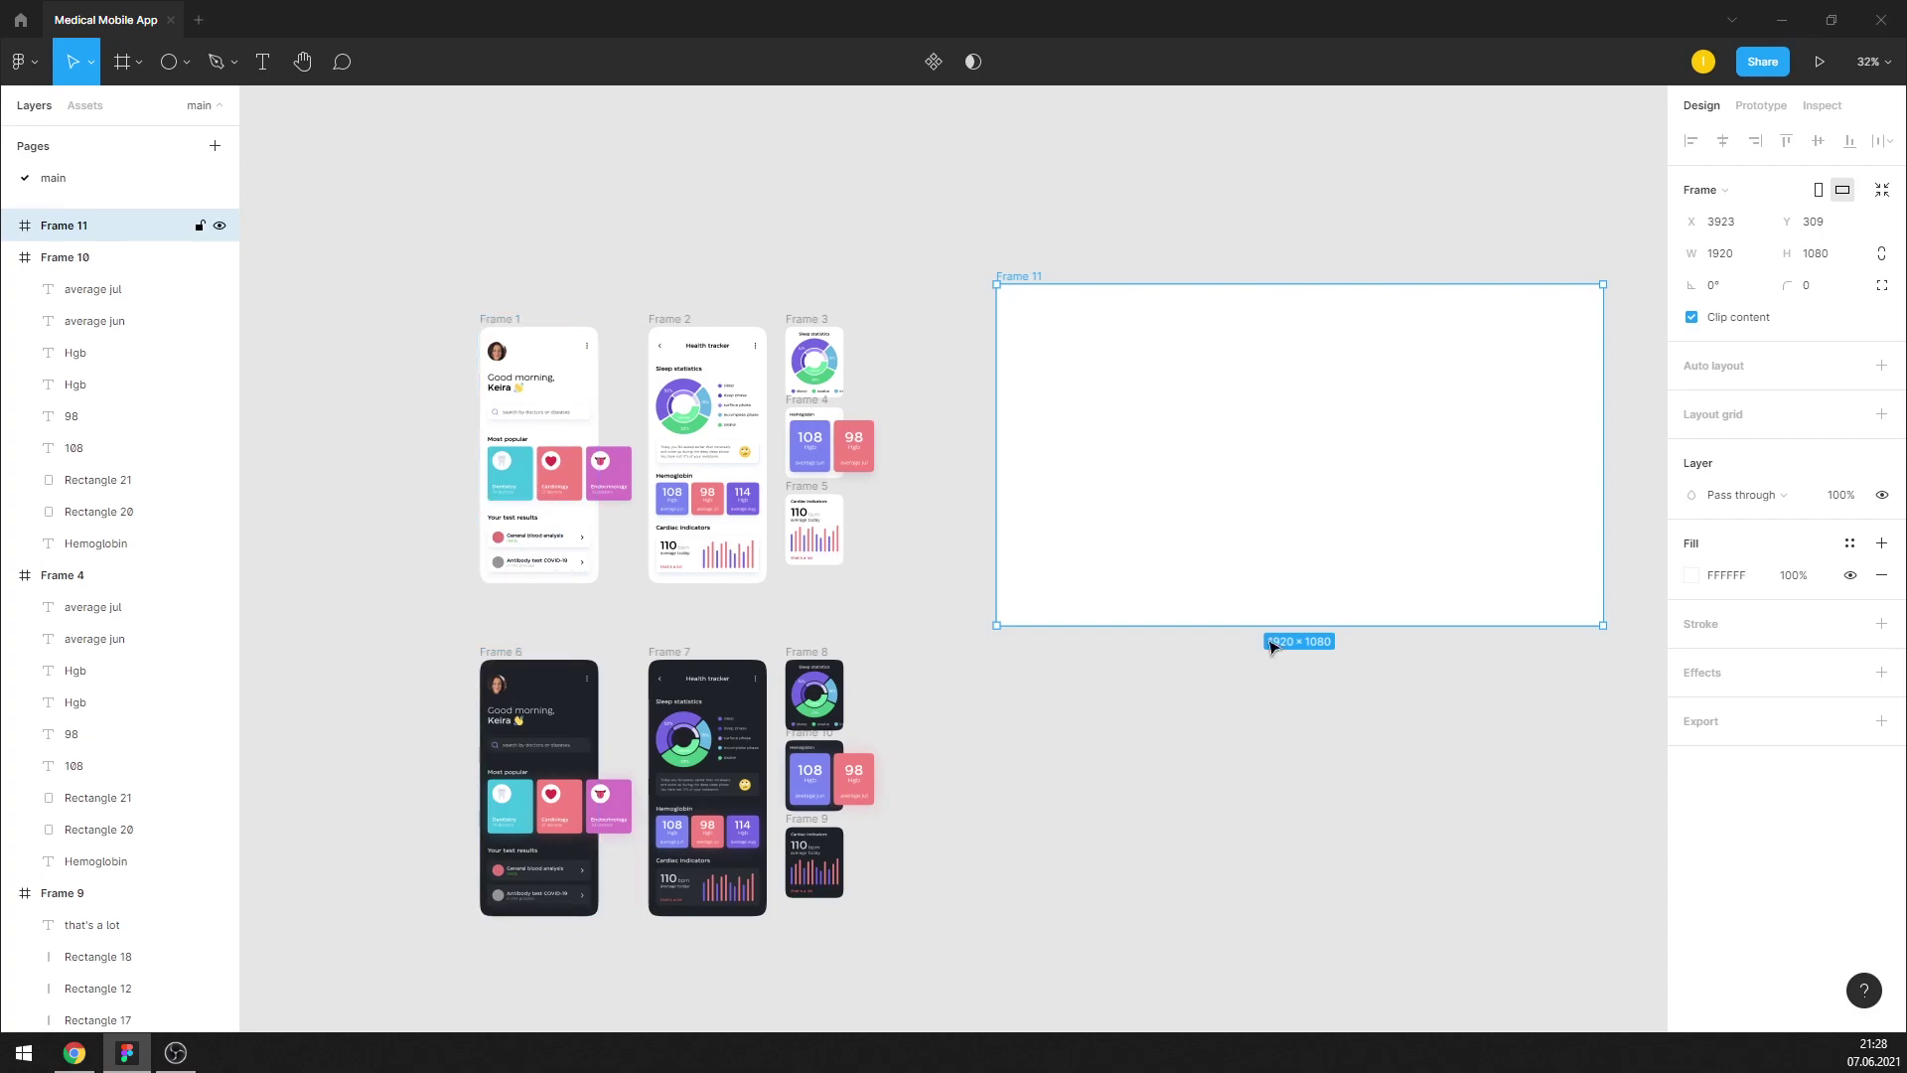
key("Escape")
scroll(1490, 556, "up", 1)
scroll(1546, 481, "up", 1)
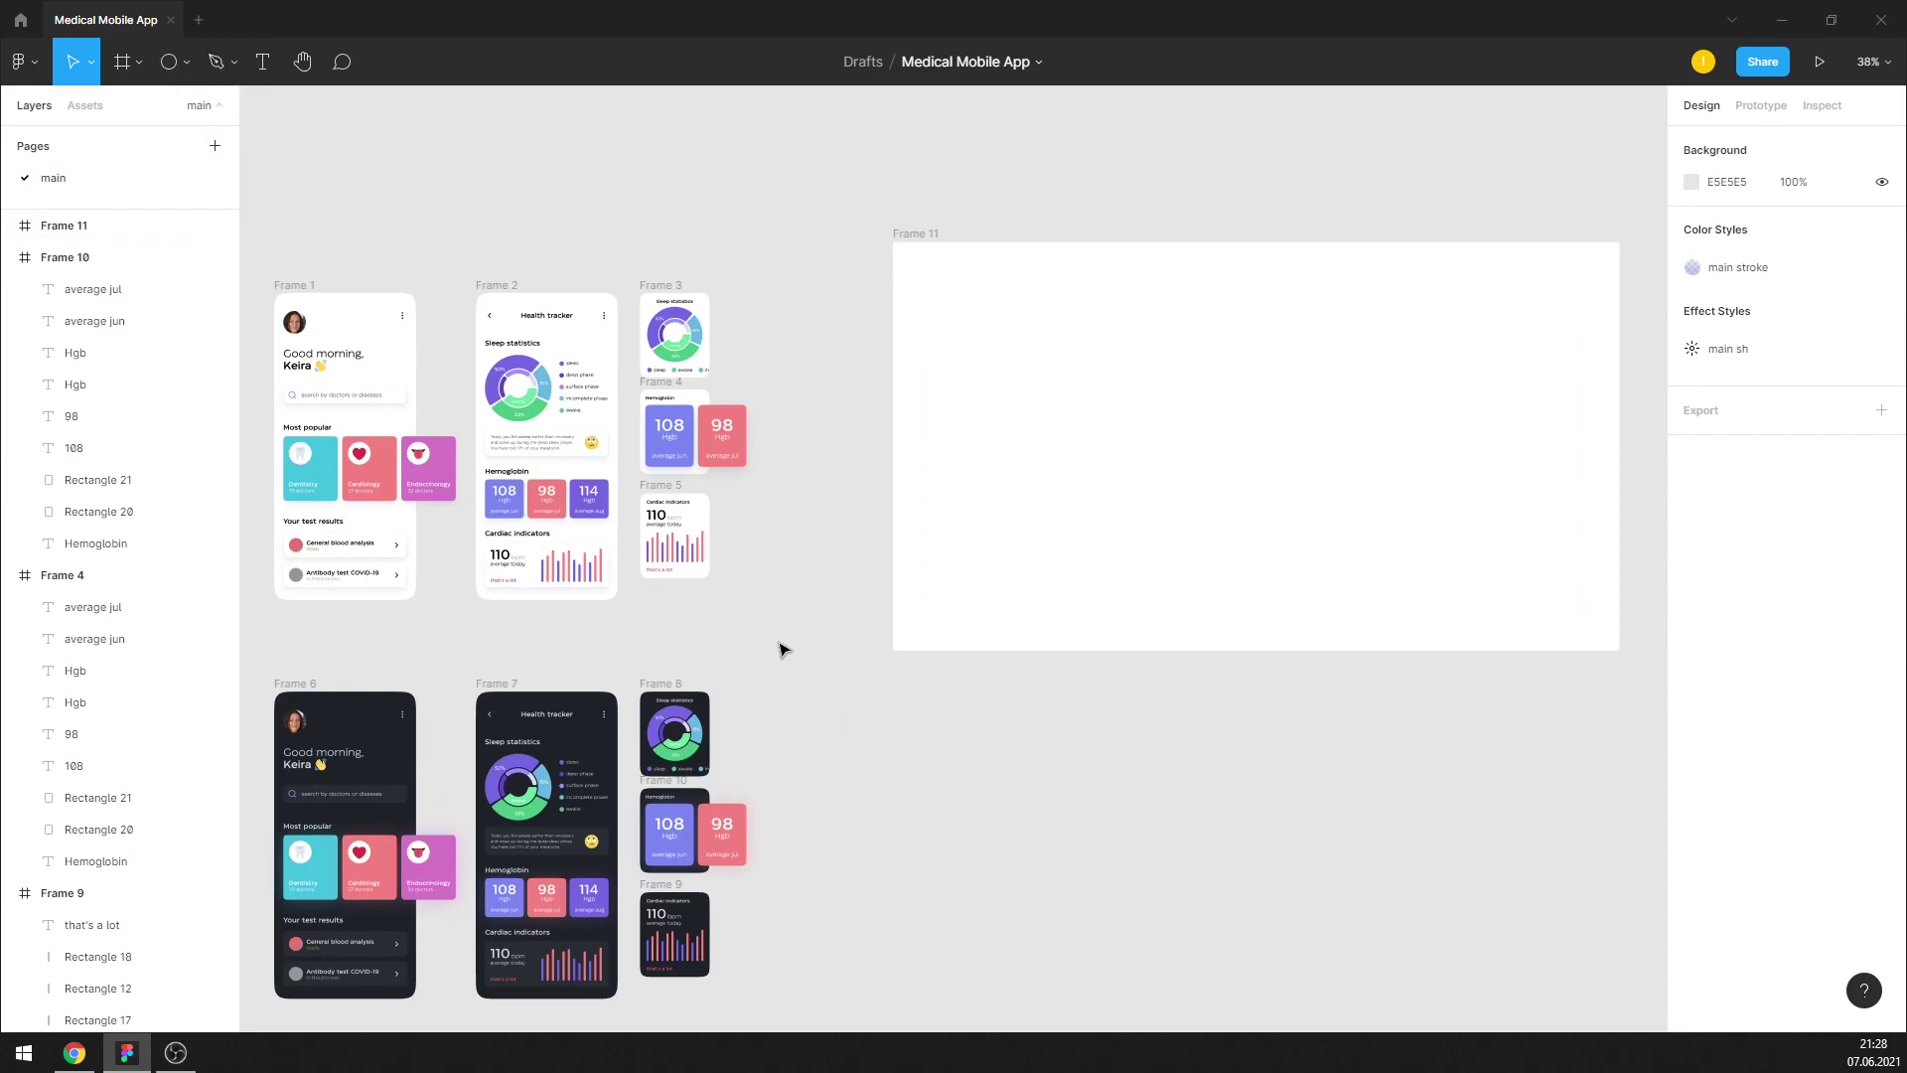
Move the light and dark card columns to the left of their home screens
left_click_drag(800, 664, 264, 248)
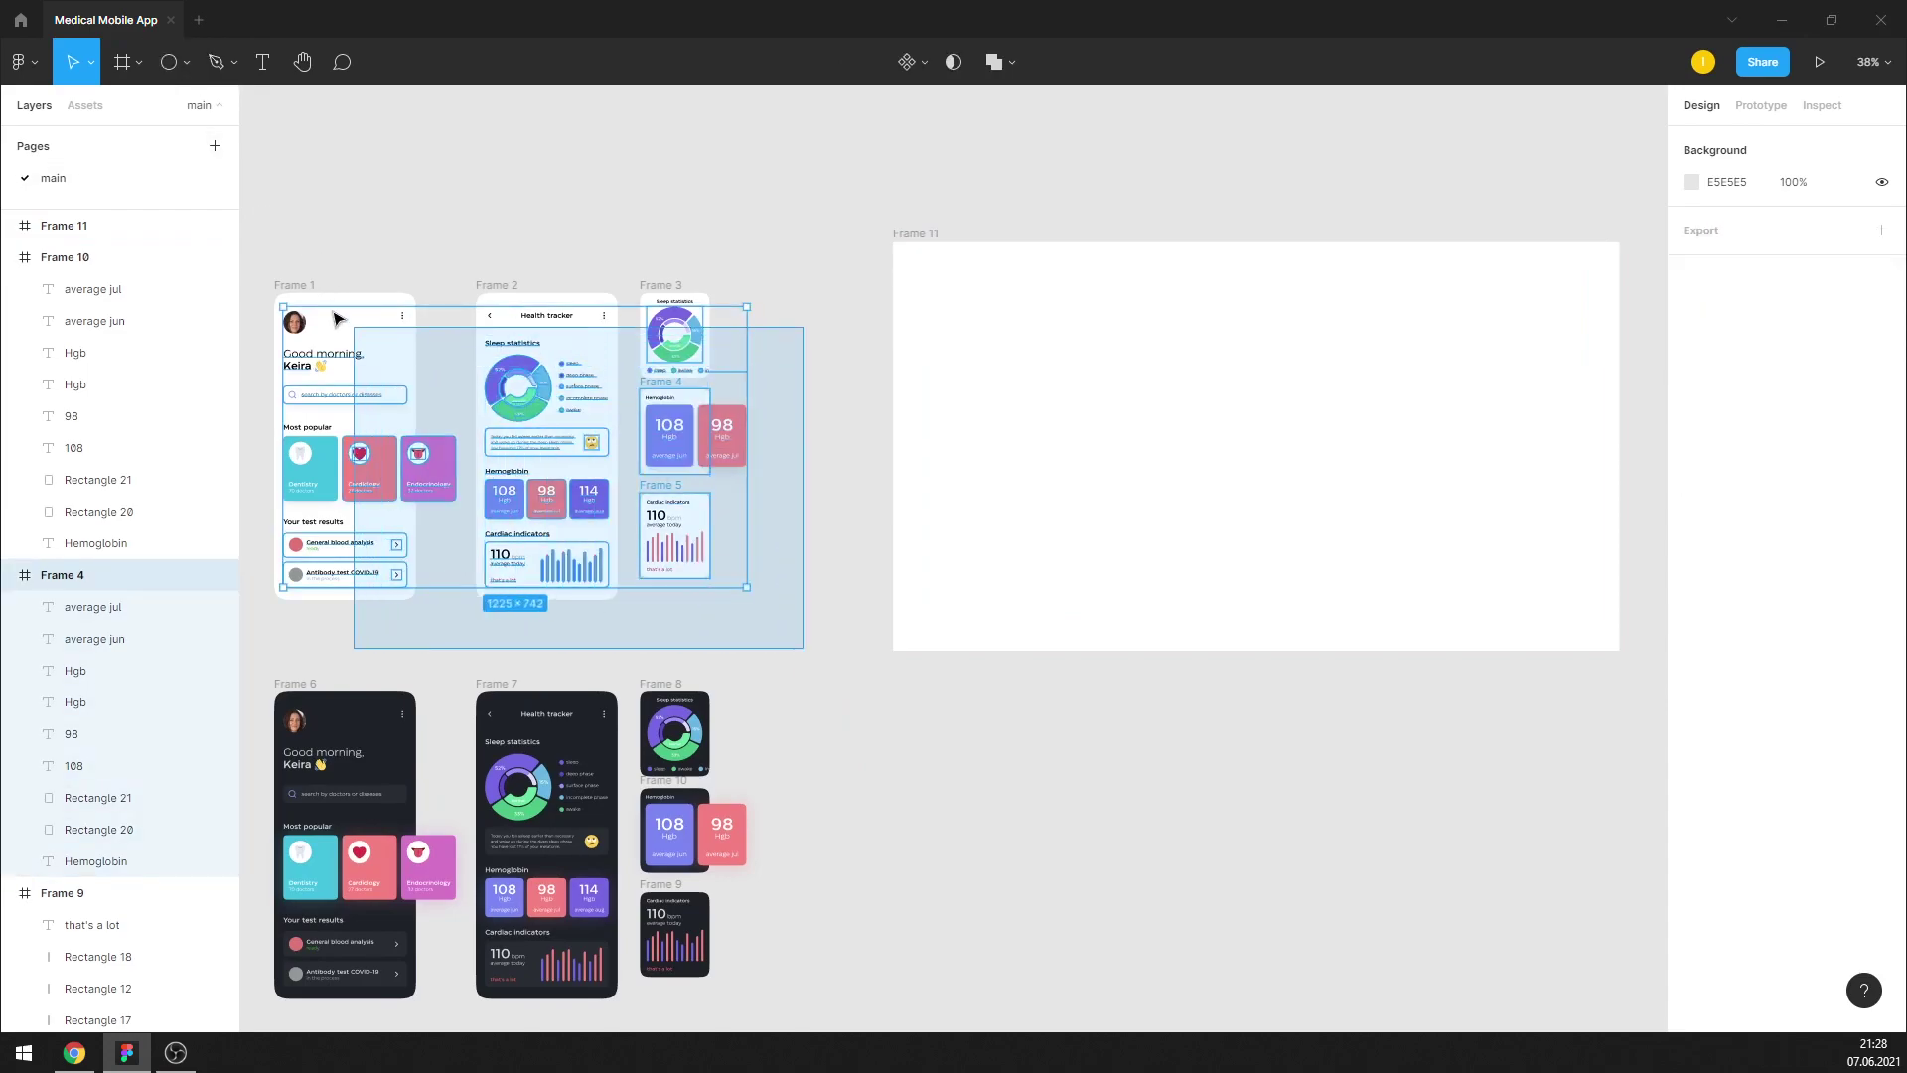
left_click(563, 205)
scroll(842, 253, "down", 1)
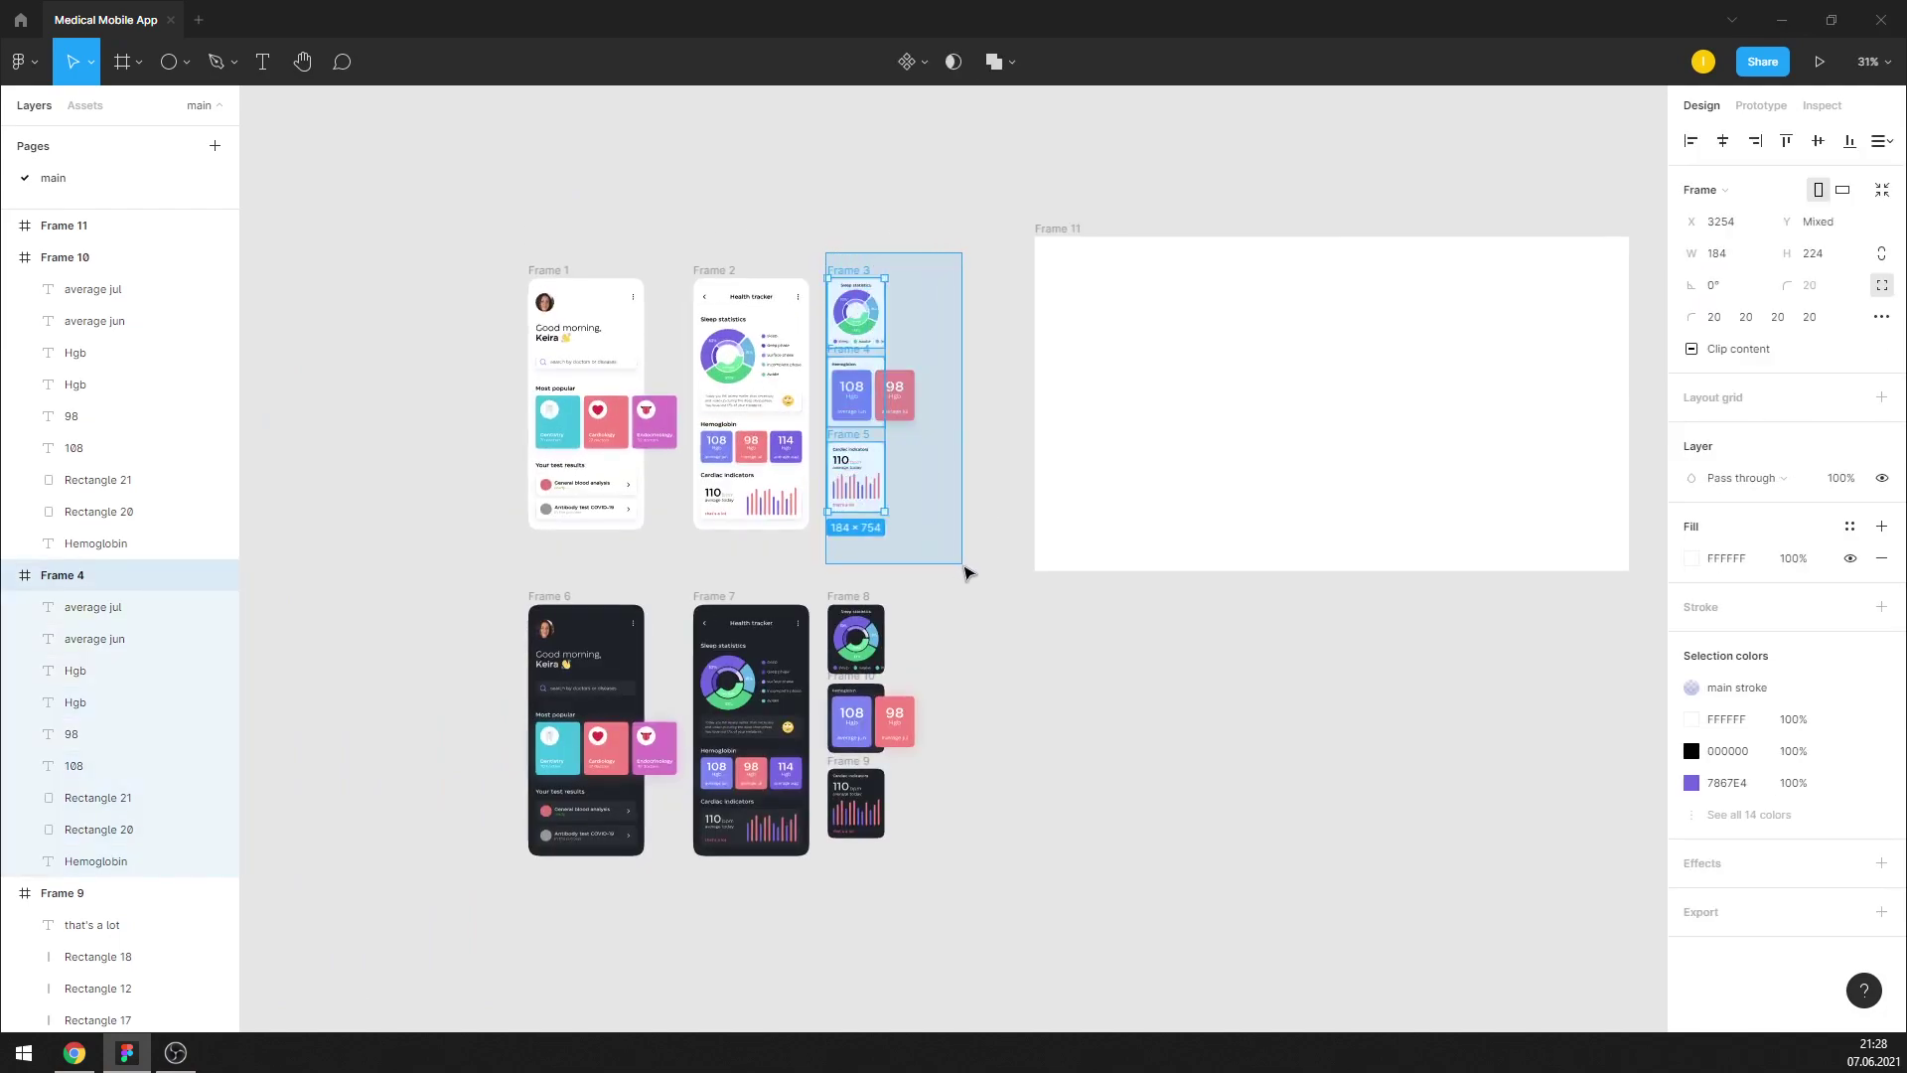
left_click_drag(842, 286, 978, 582)
left_click_drag(867, 402, 446, 402)
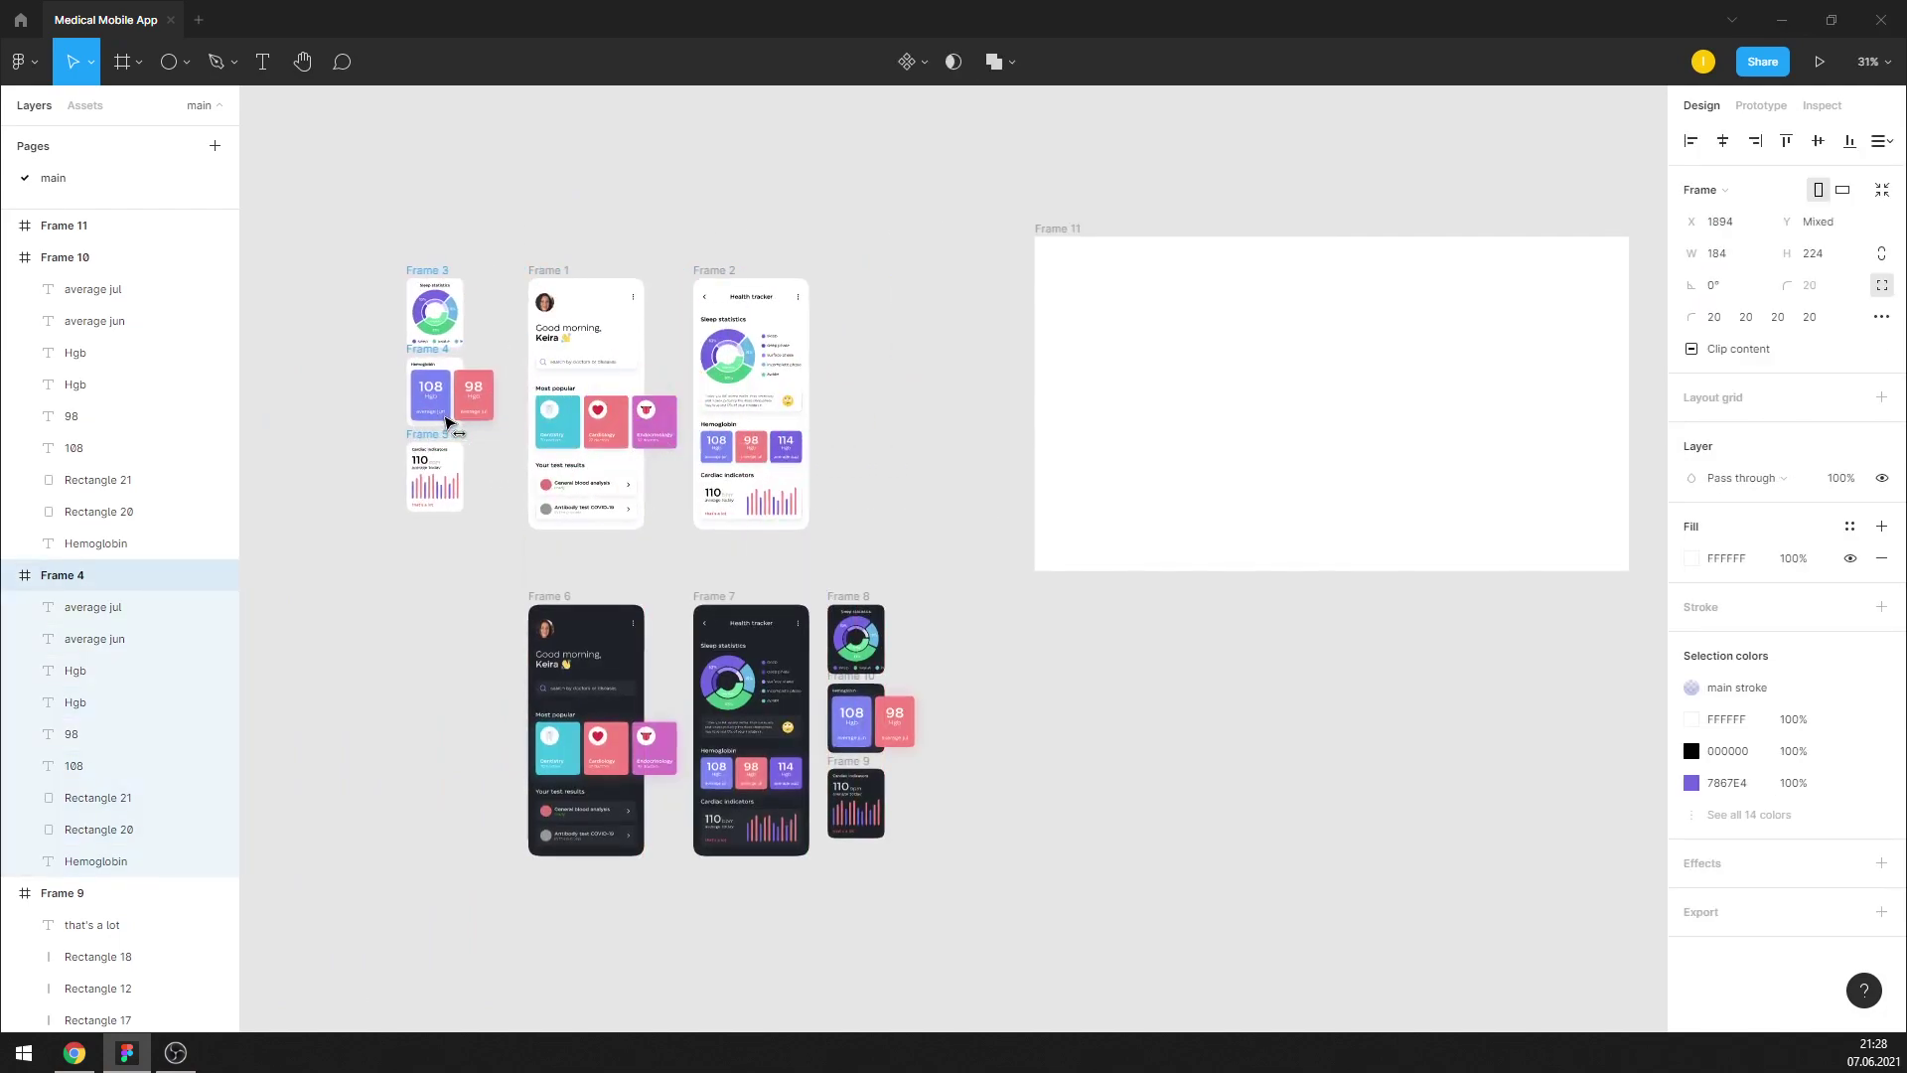
mouse_move(1083, 909)
left_mouse_down()
mouse_move(825, 561)
mouse_move(821, 881)
left_mouse_up()
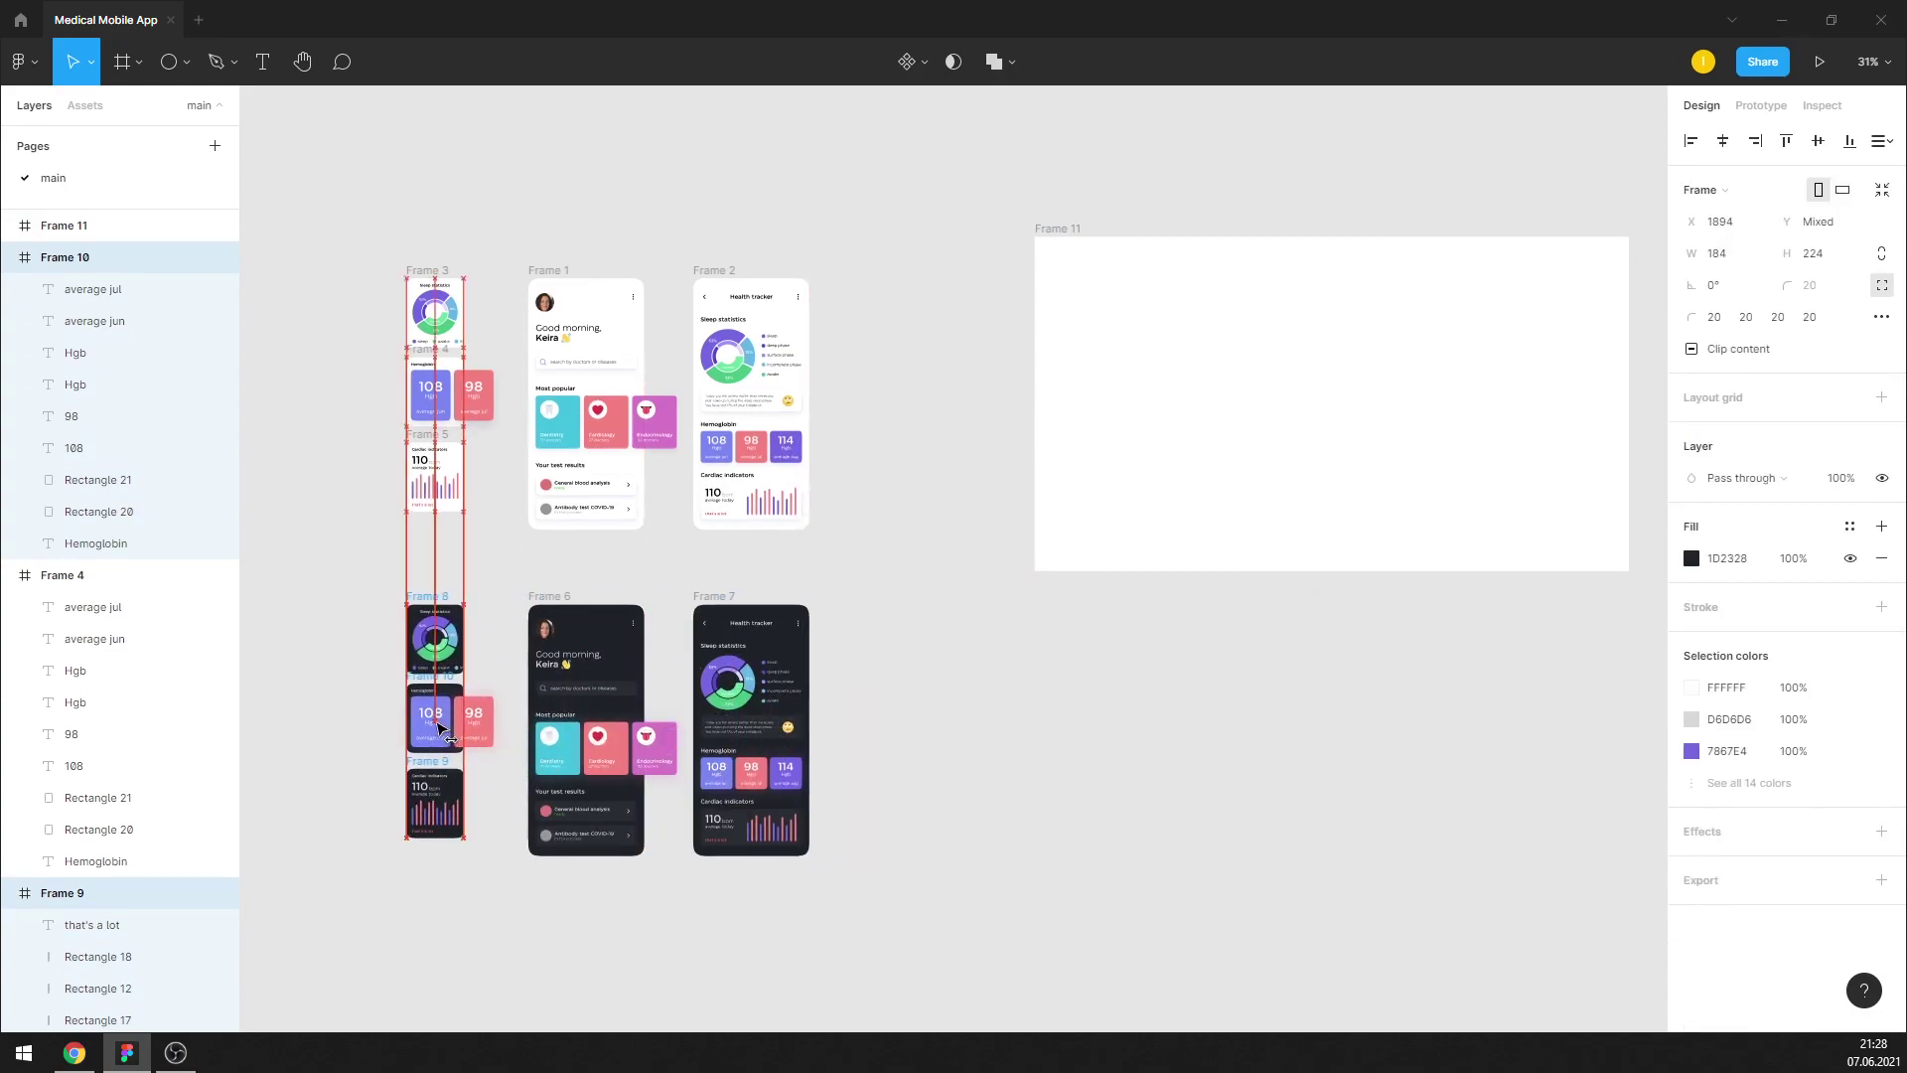
left_click_drag(860, 730, 439, 730)
left_click(928, 609)
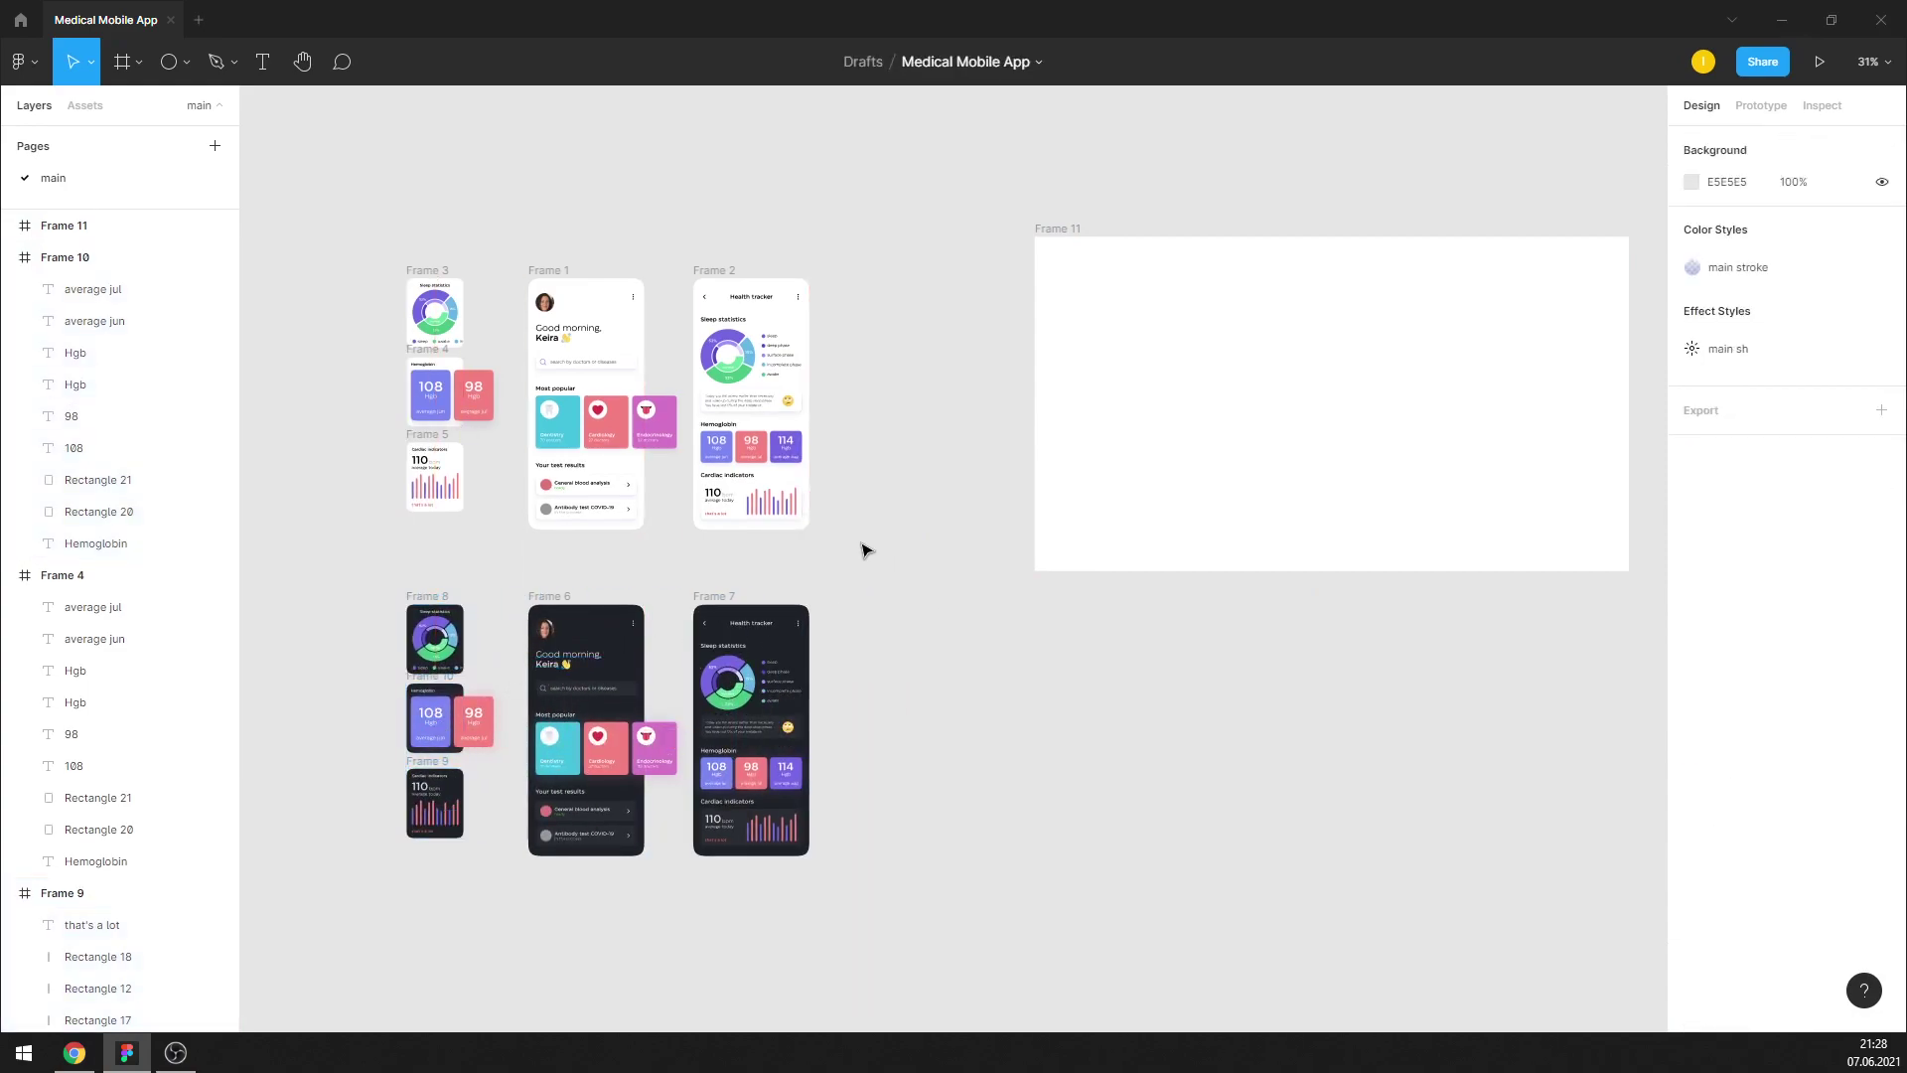
Copy the three dark cards, light home screen and Health tracker screen into the presentation frame
left_click_drag(368, 603, 497, 860)
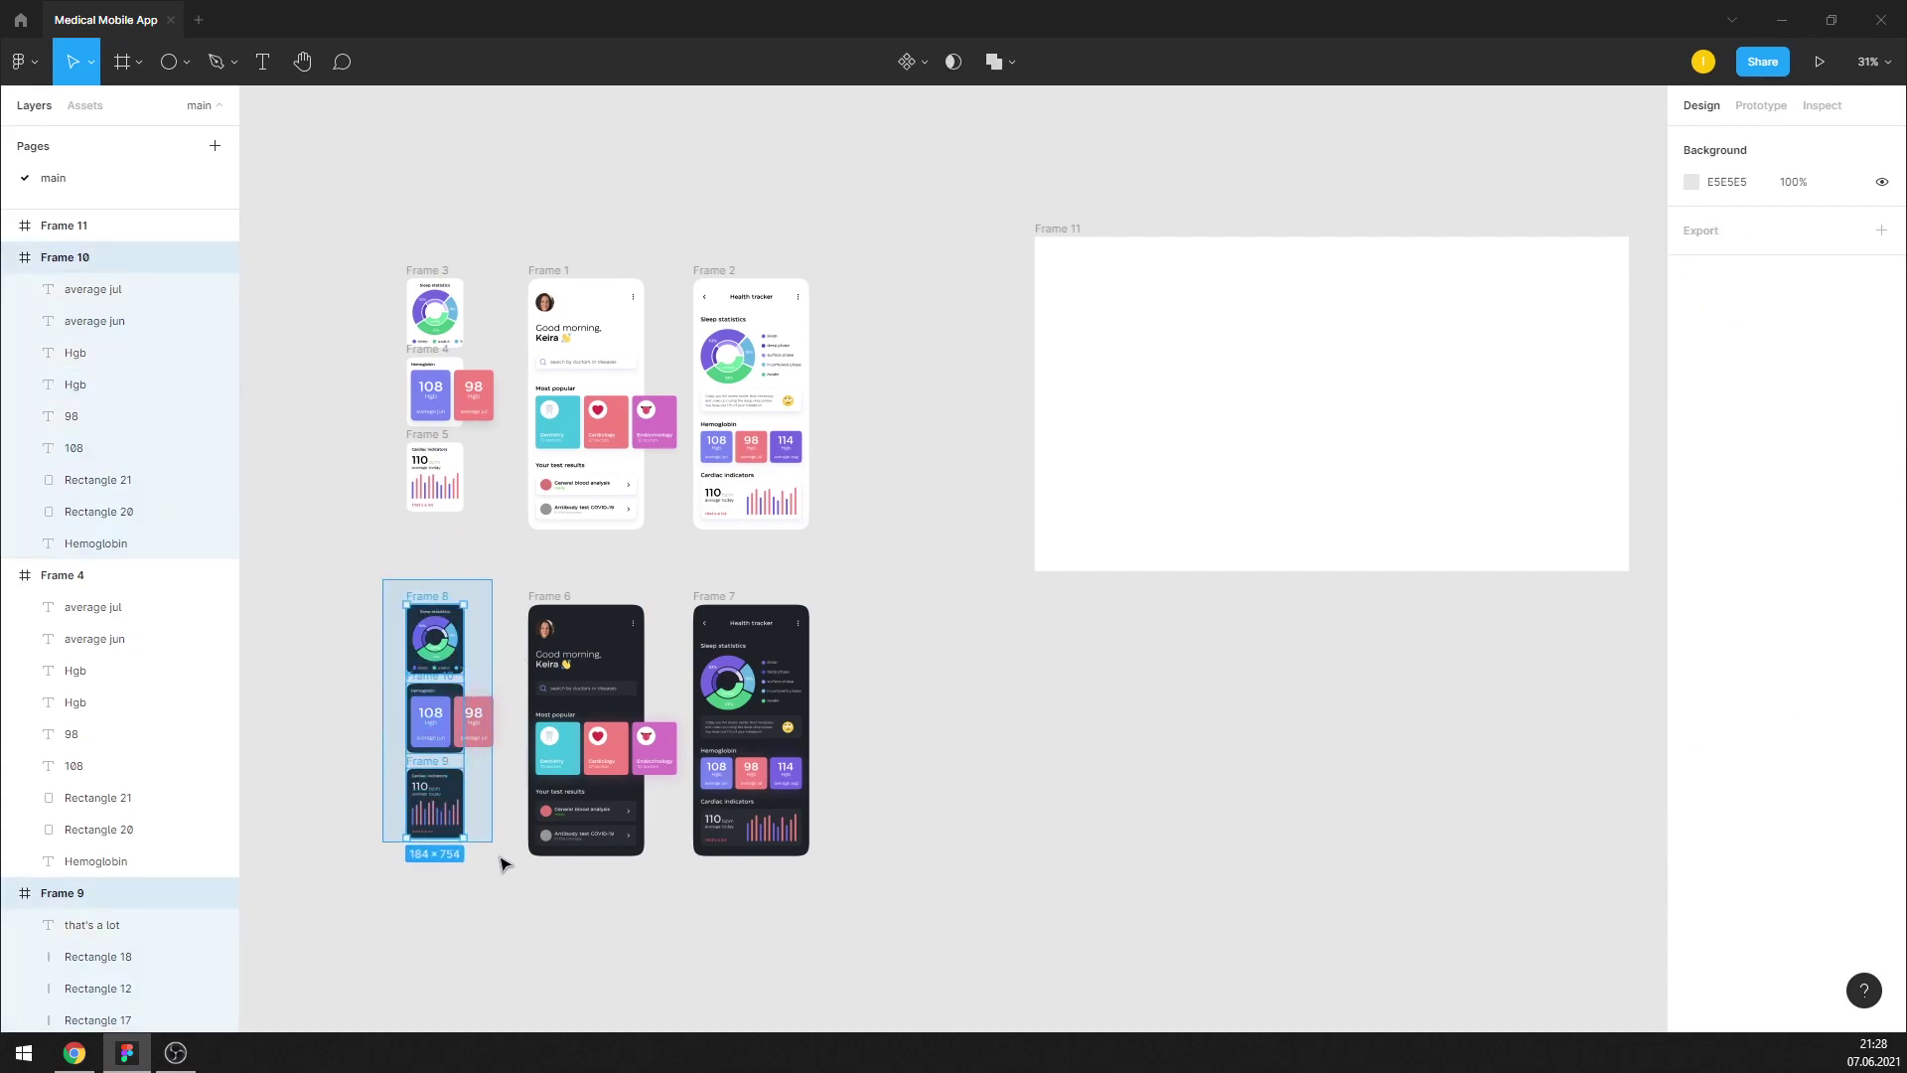
left_click_drag(442, 730, 1202, 435)
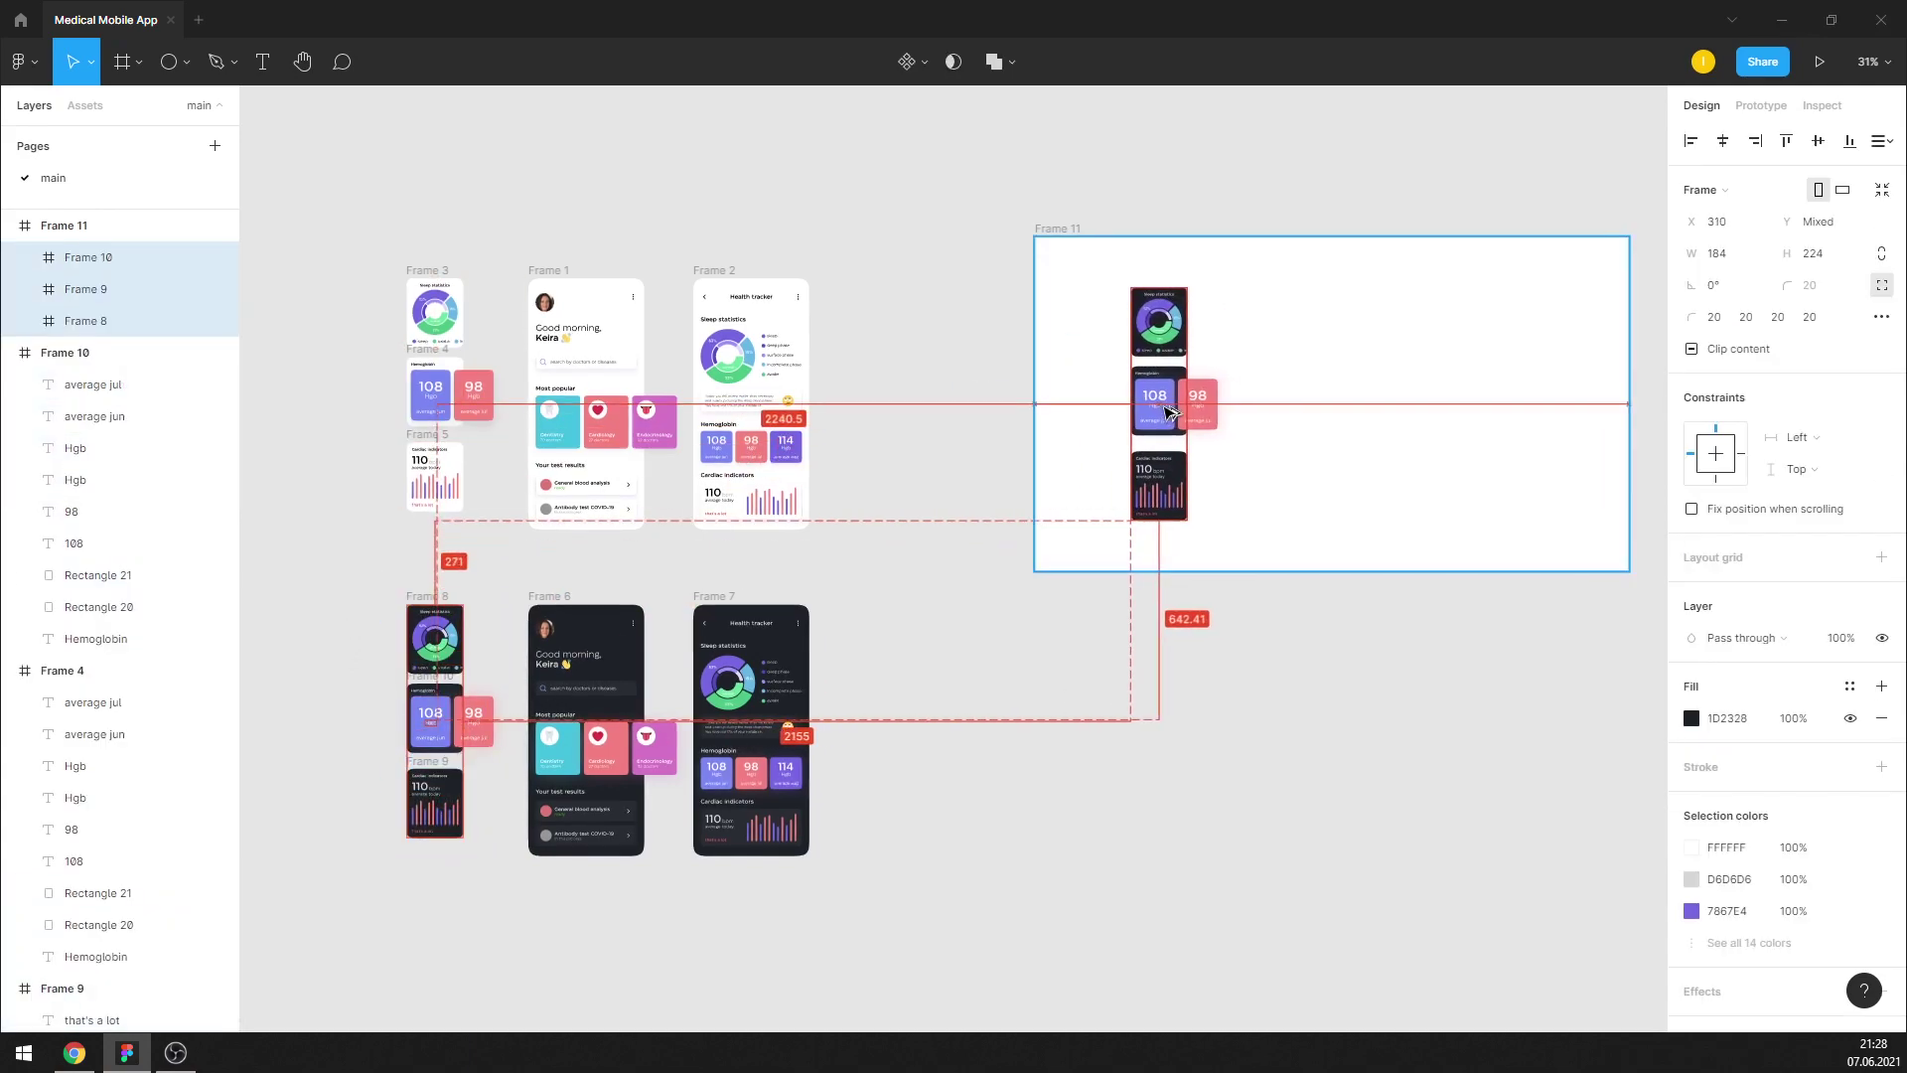
left_click(1018, 681)
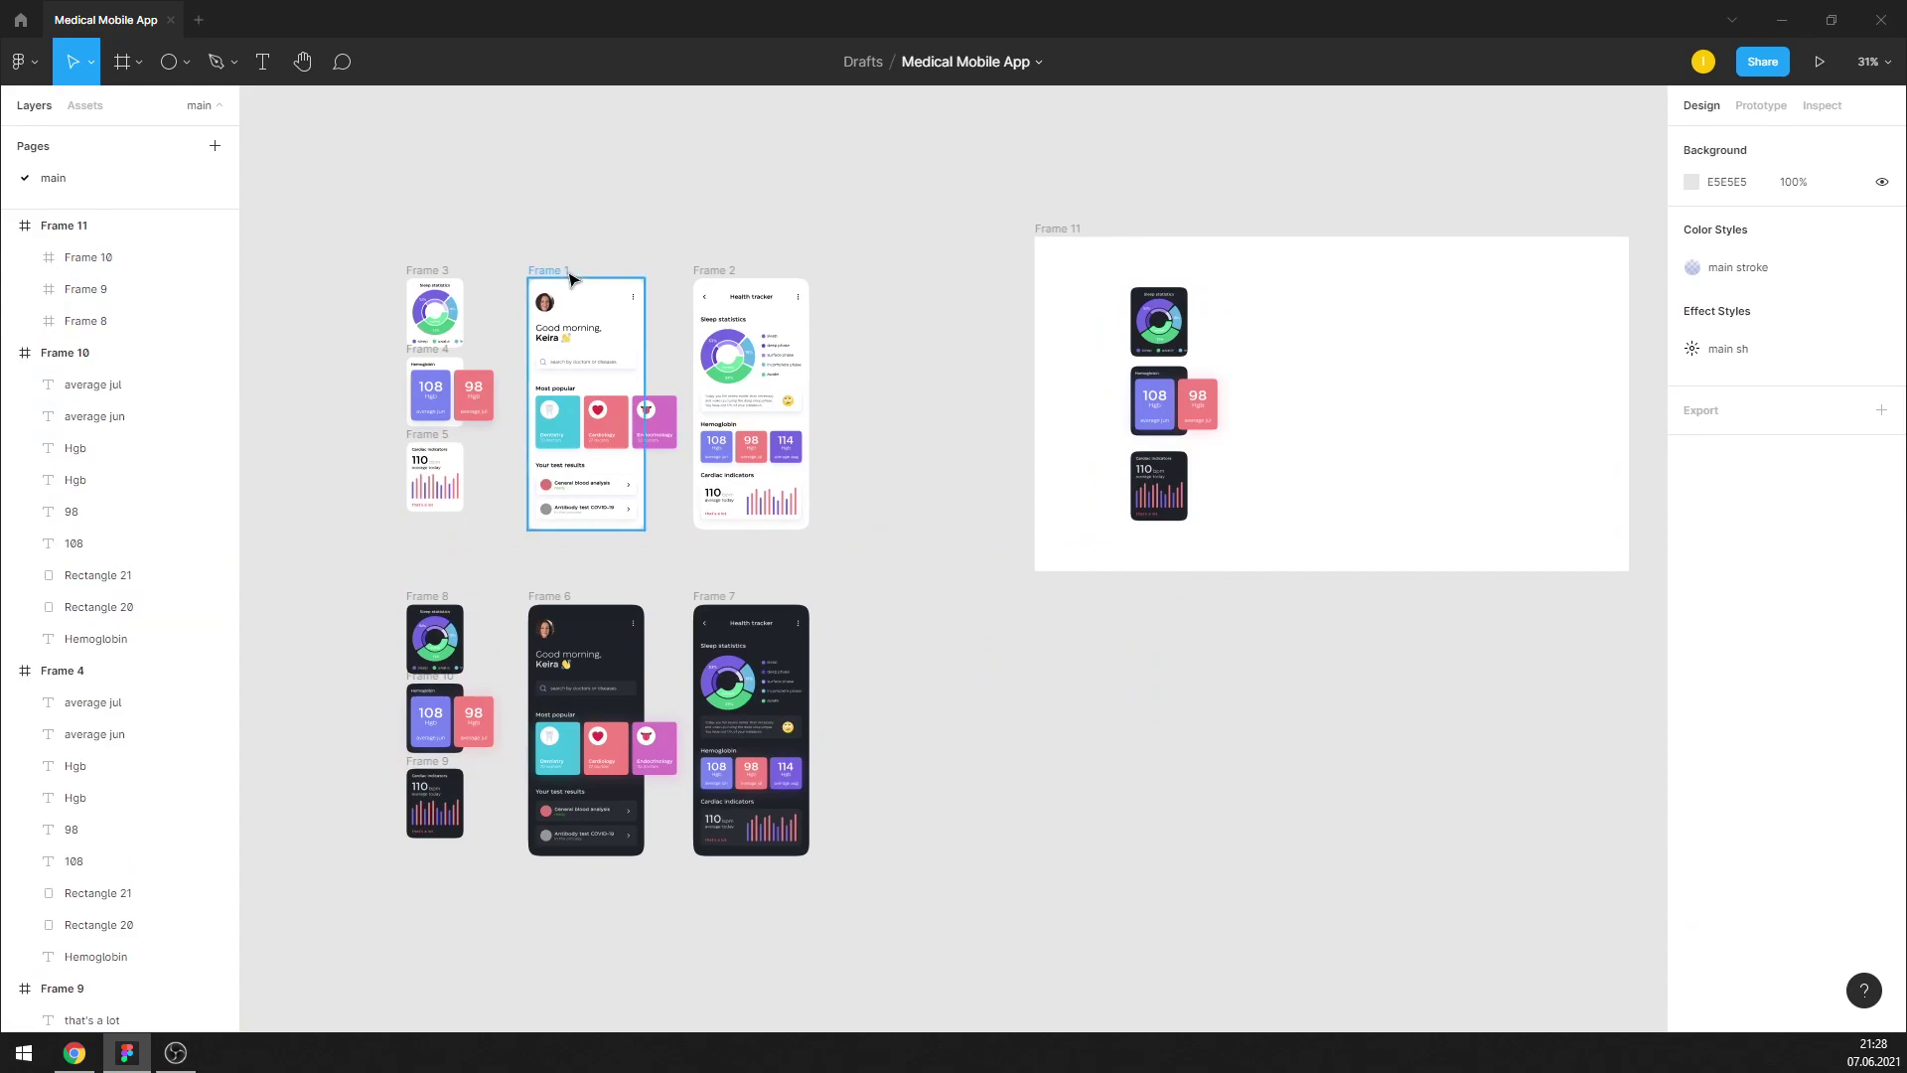
left_click_drag(582, 282, 1276, 268)
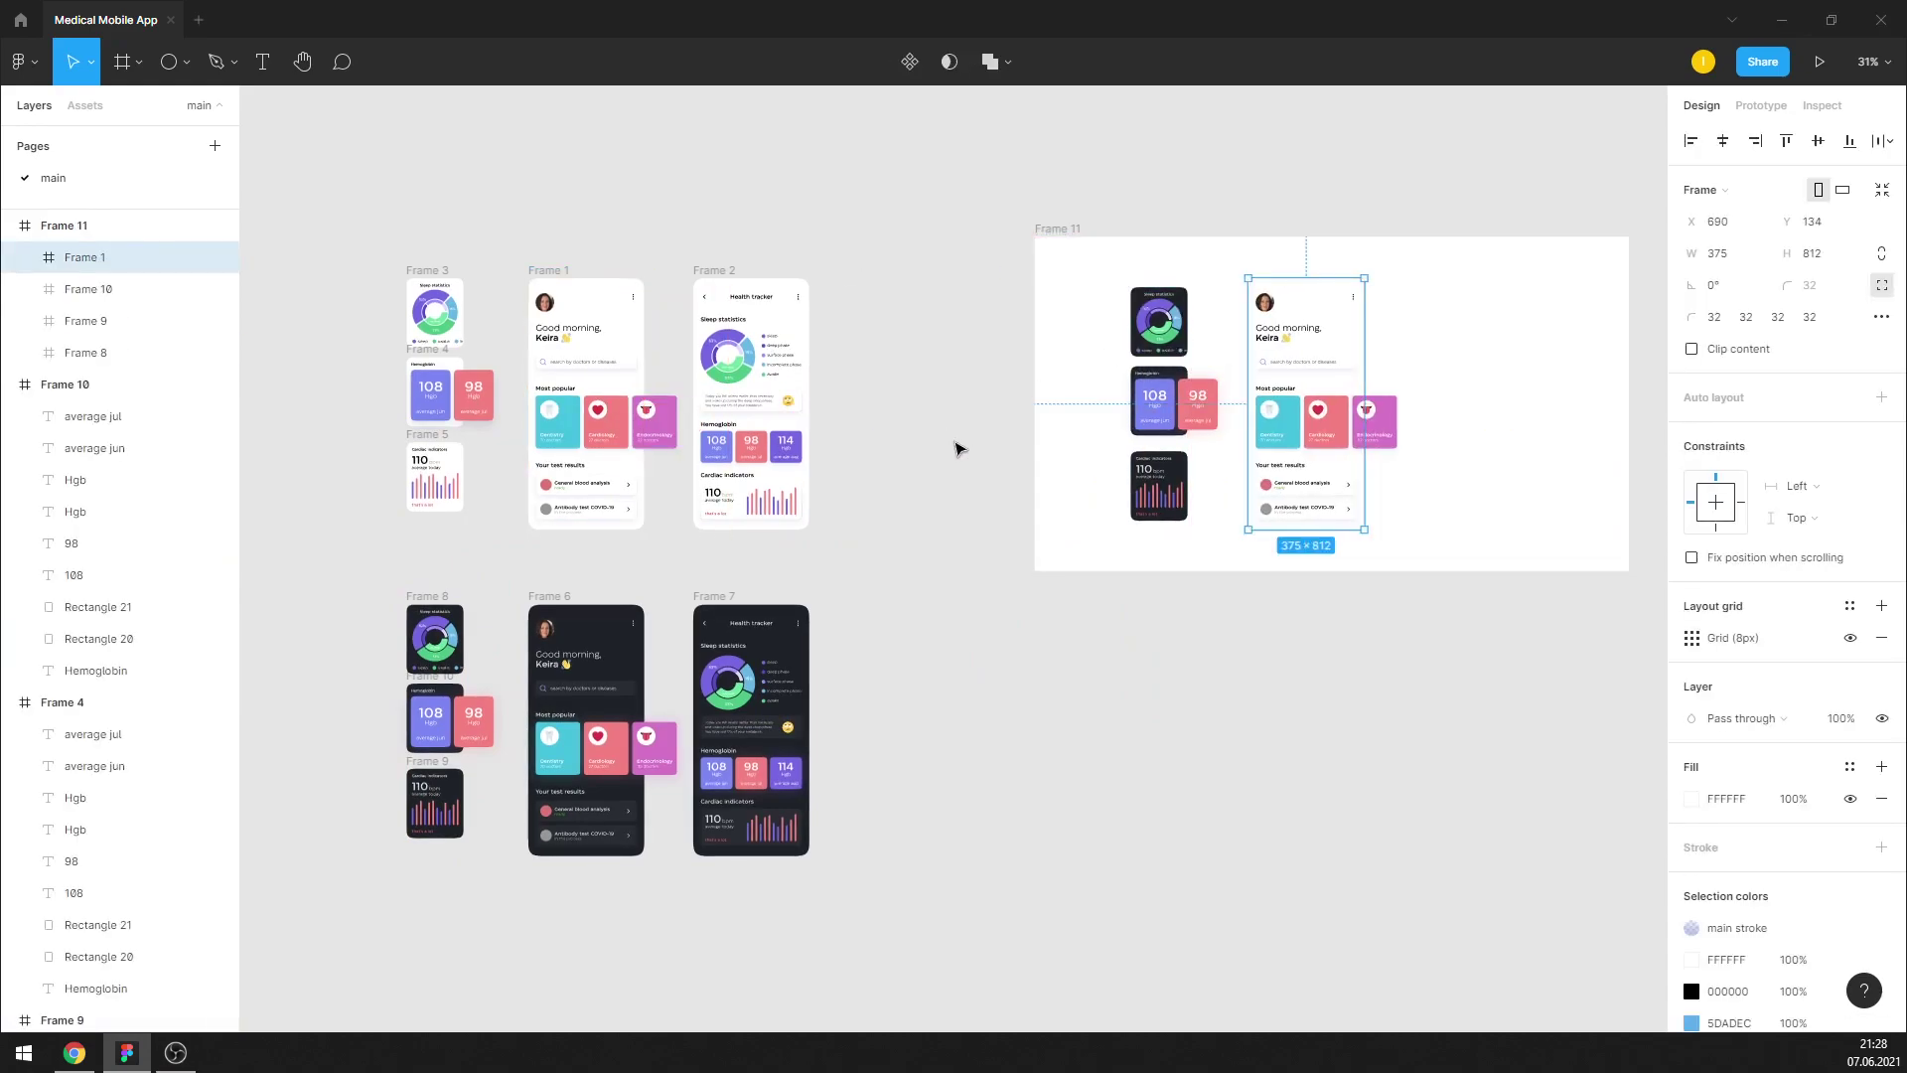
left_click(900, 588)
left_click_drag(775, 285, 1475, 288)
scroll(1261, 277, "up", 2)
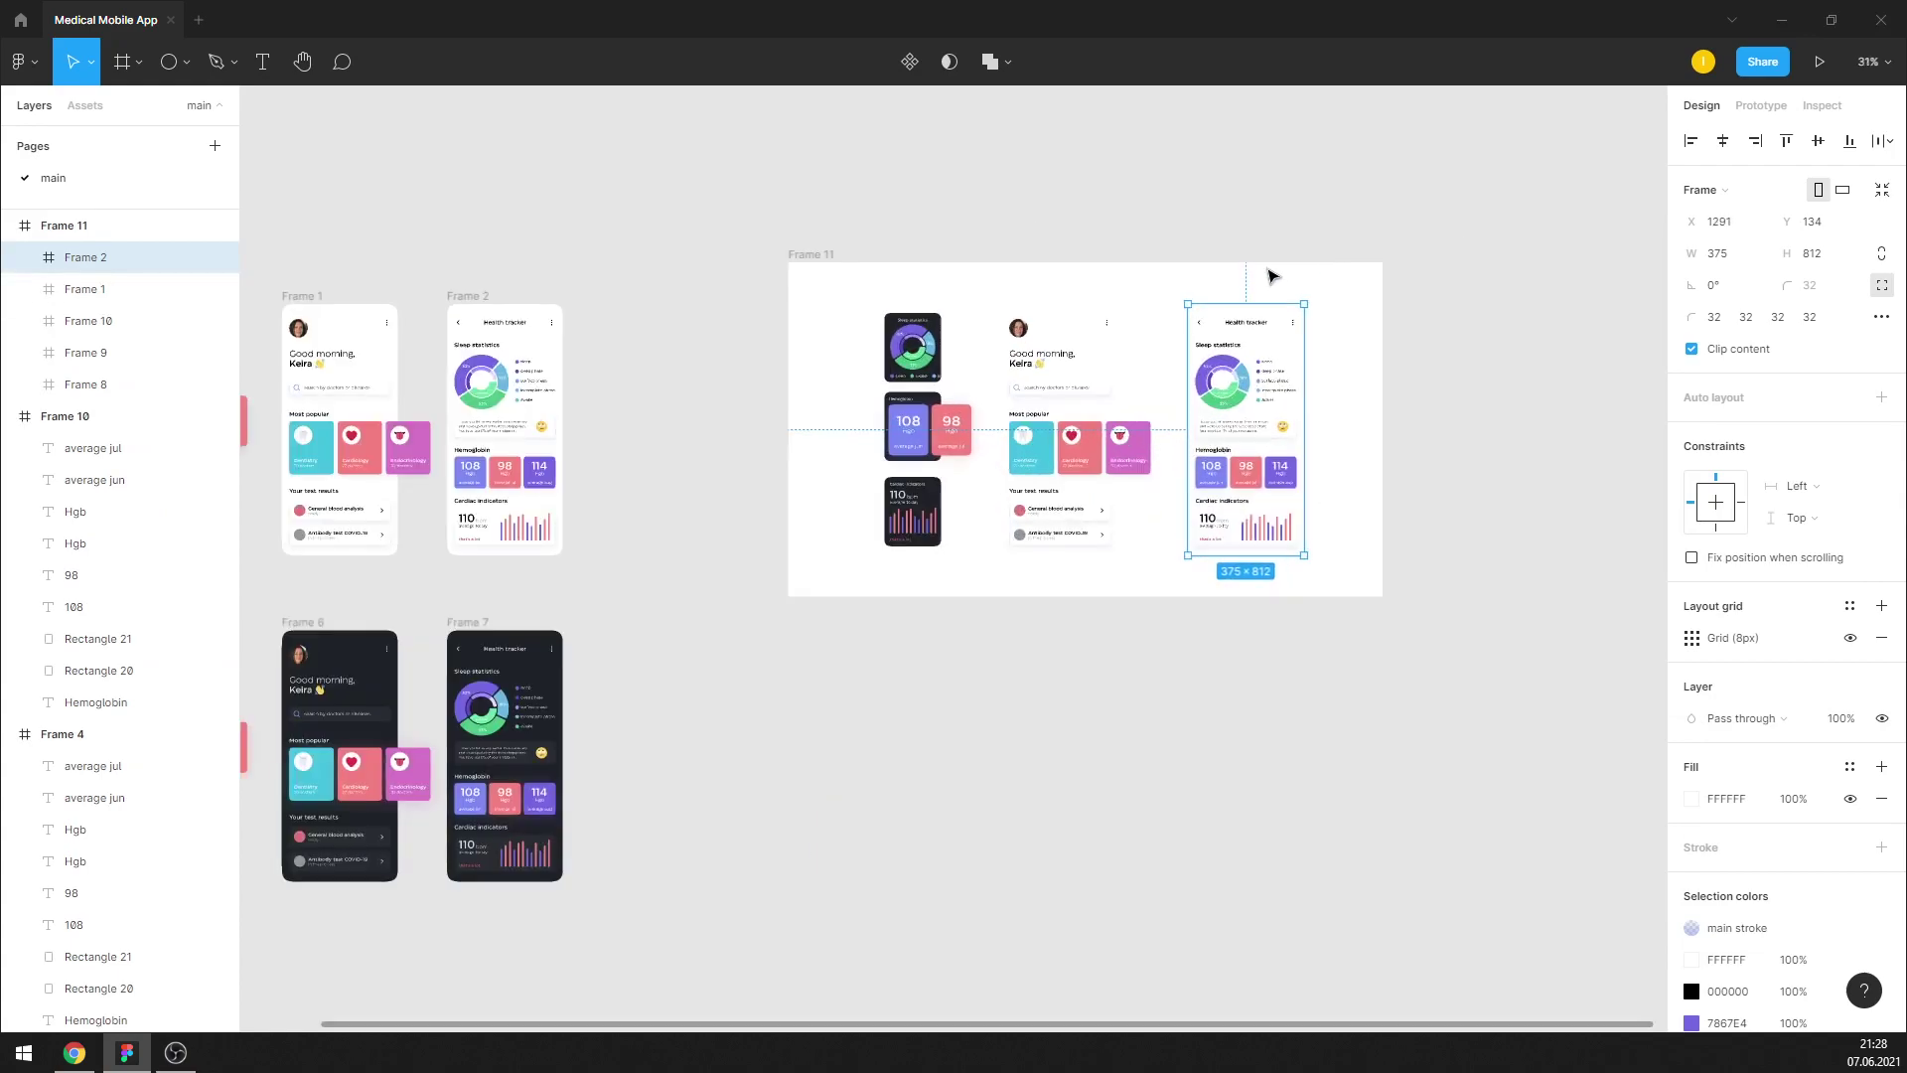
left_click(899, 272)
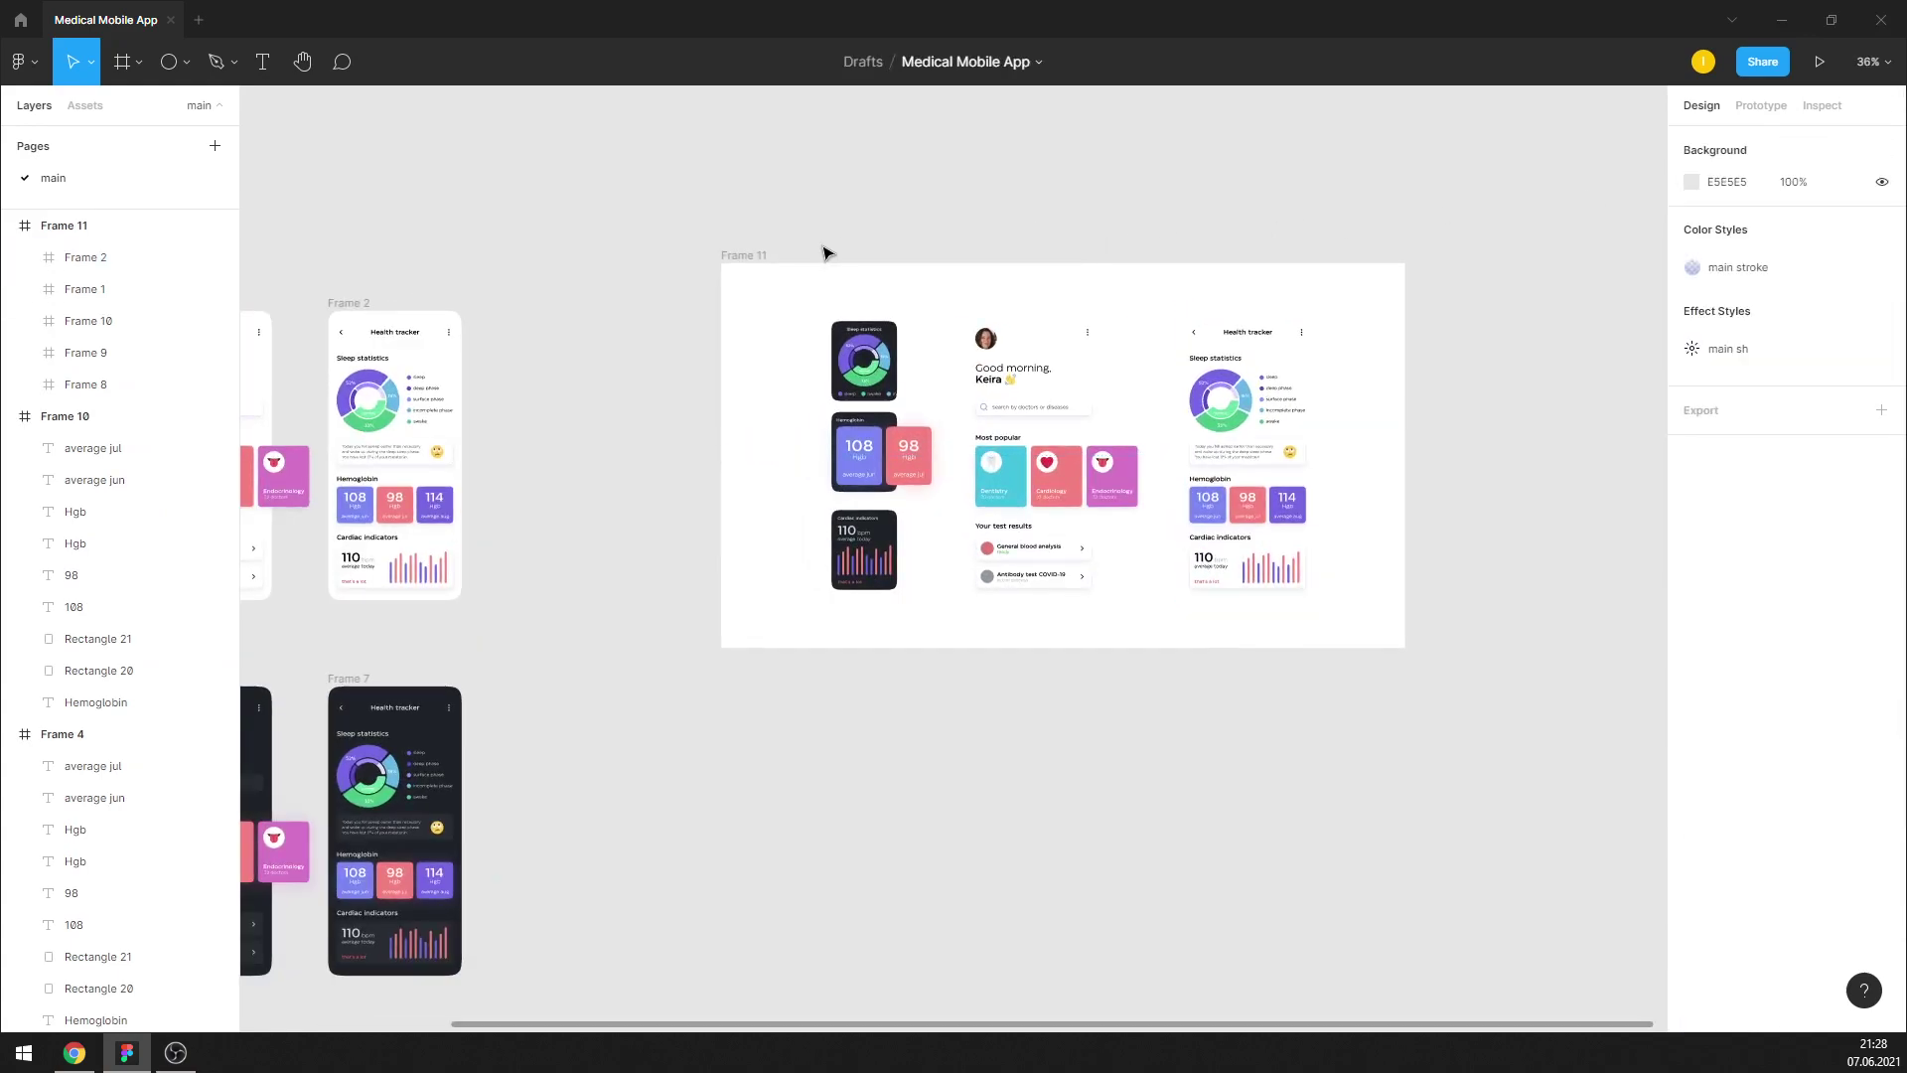
scroll(1305, 606, "up", 1)
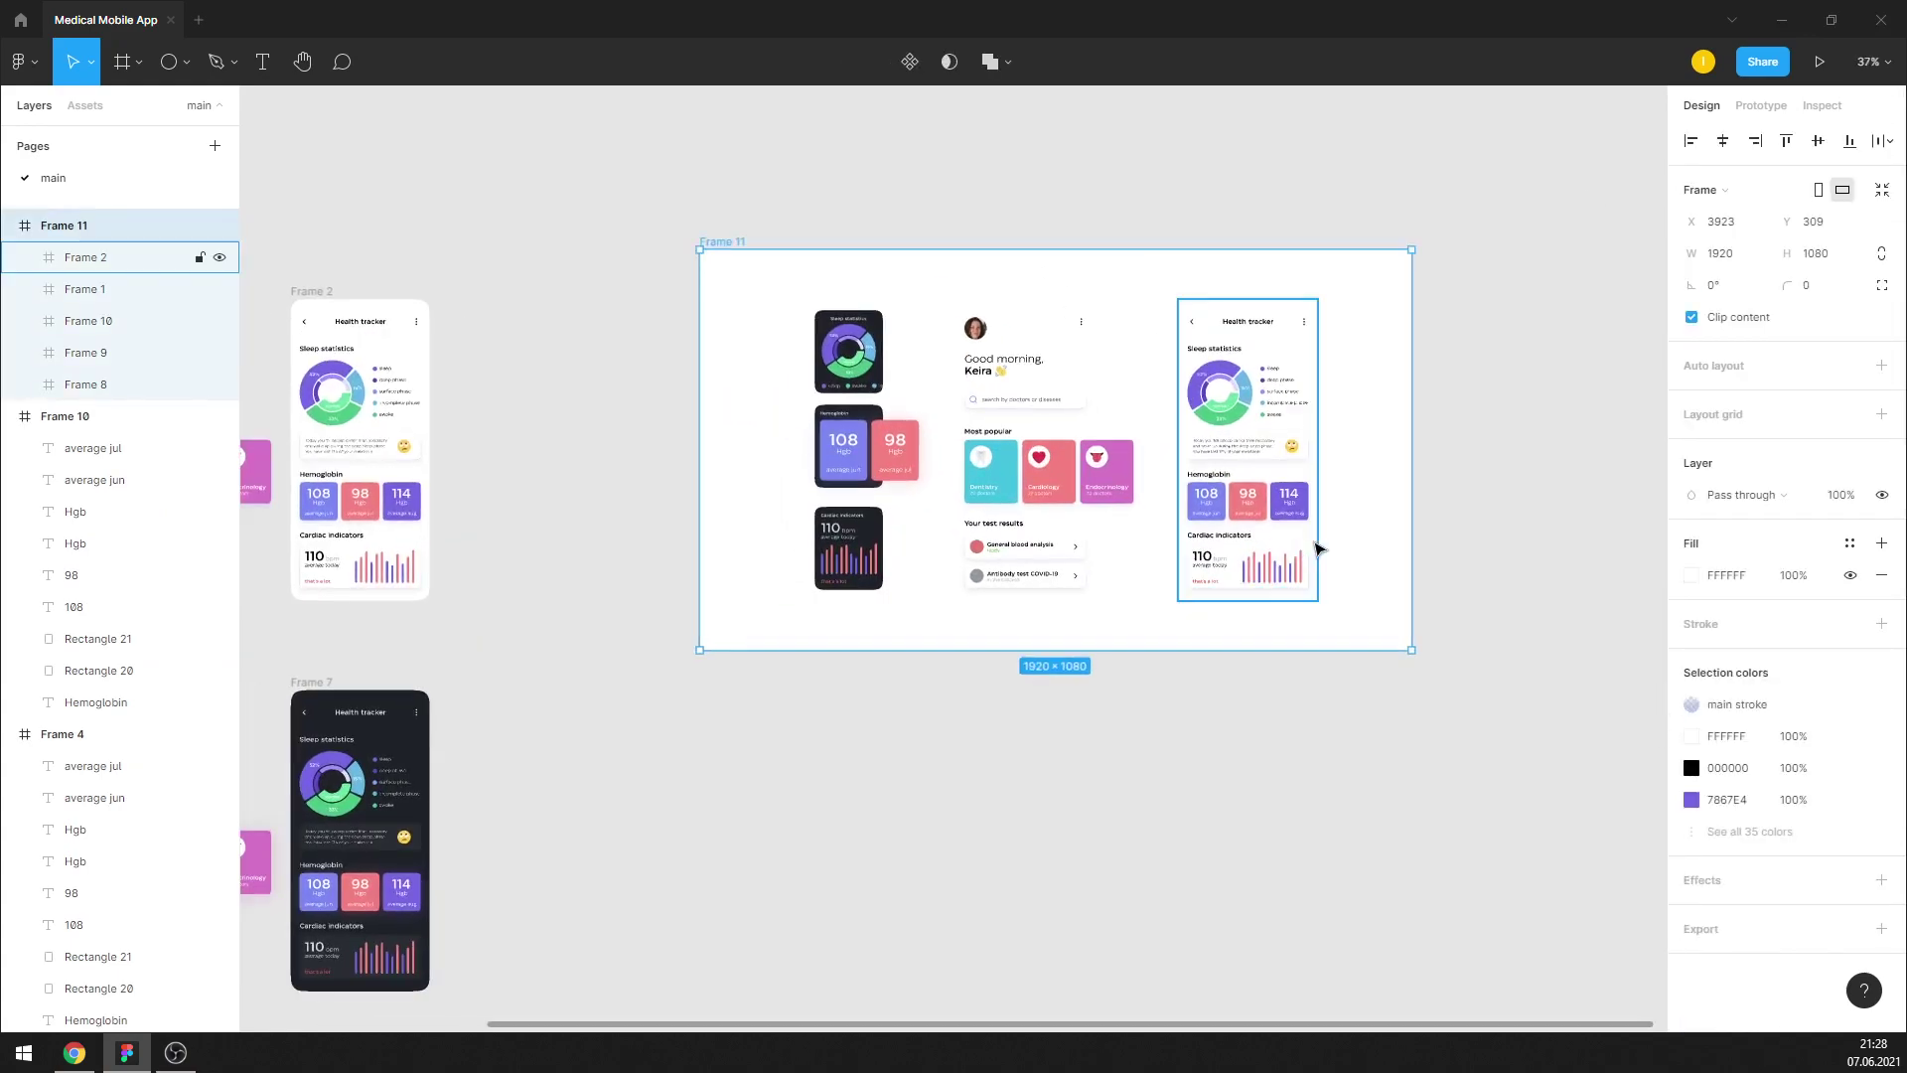
Fill the presentation frame with the Dentistry card's teal, sampled with the eyedropper
left_click(1691, 576)
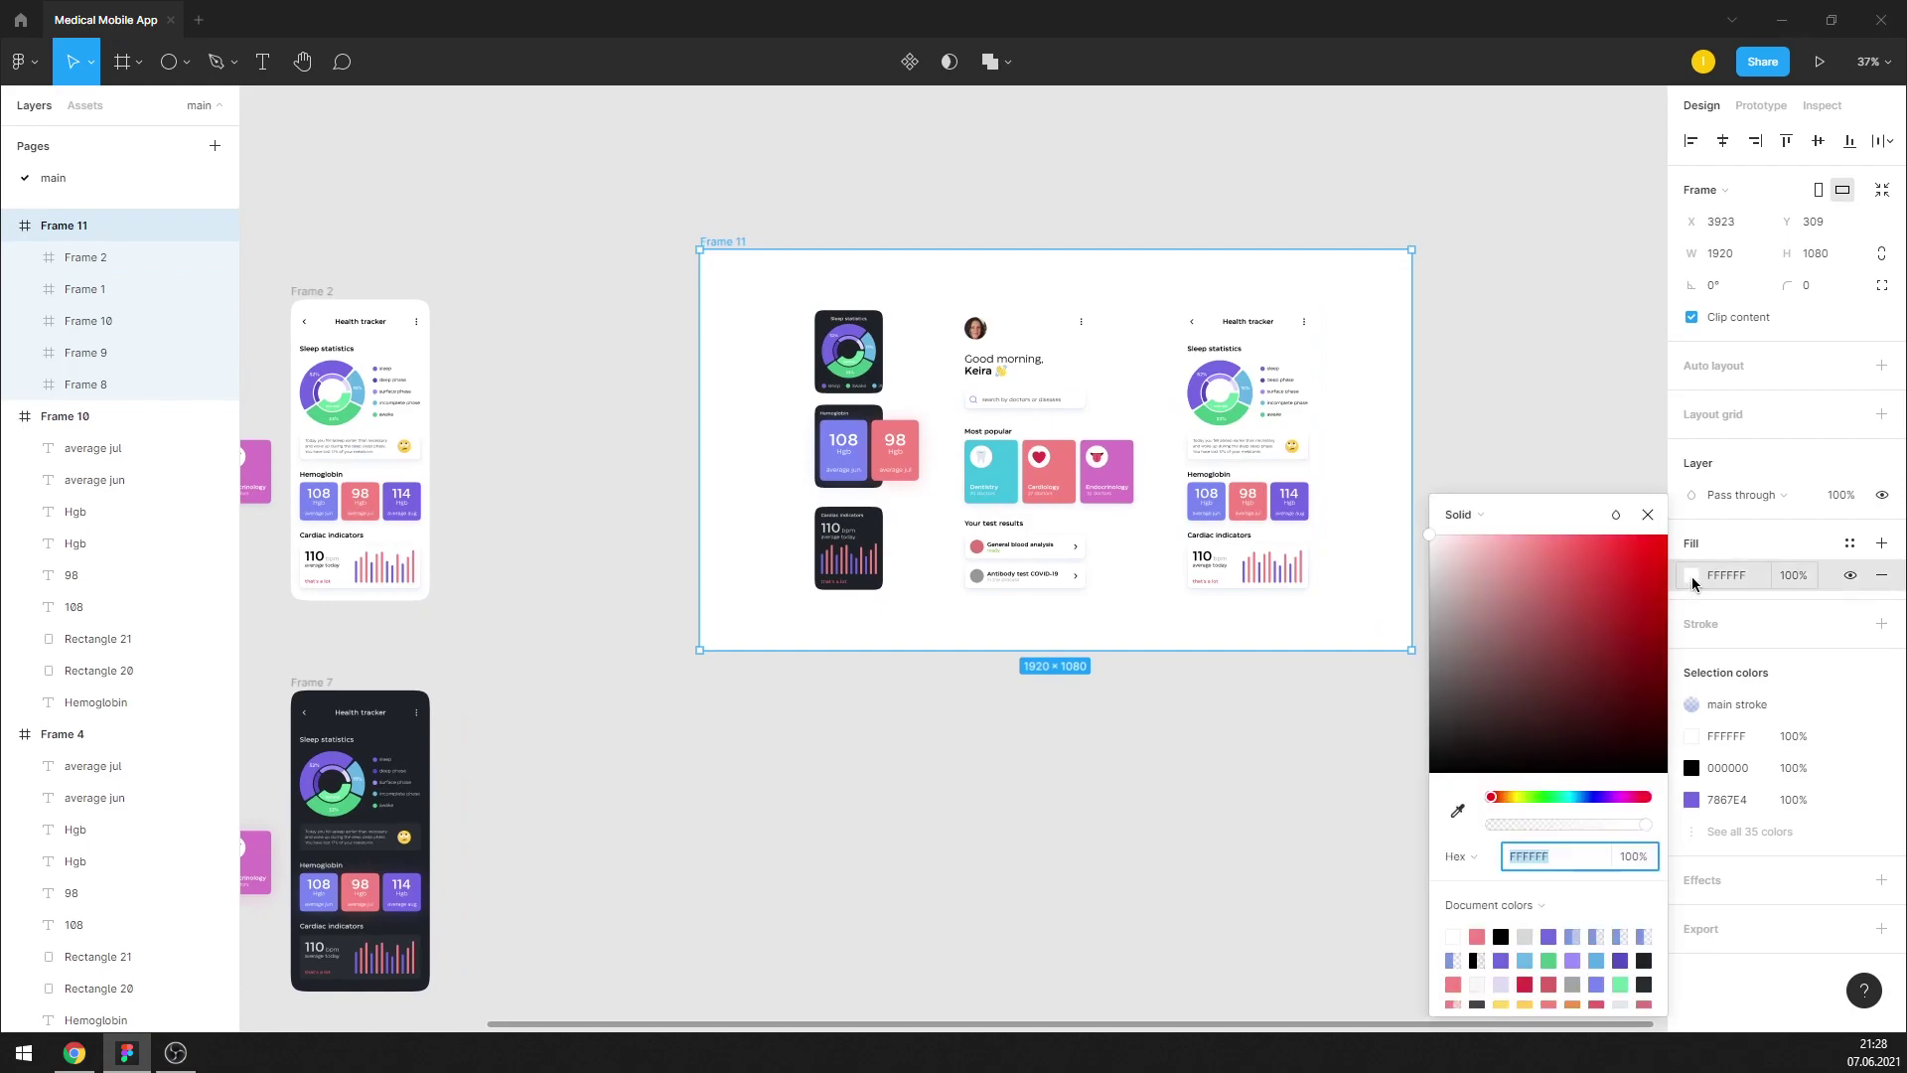
left_click(1457, 802)
left_click(1013, 464)
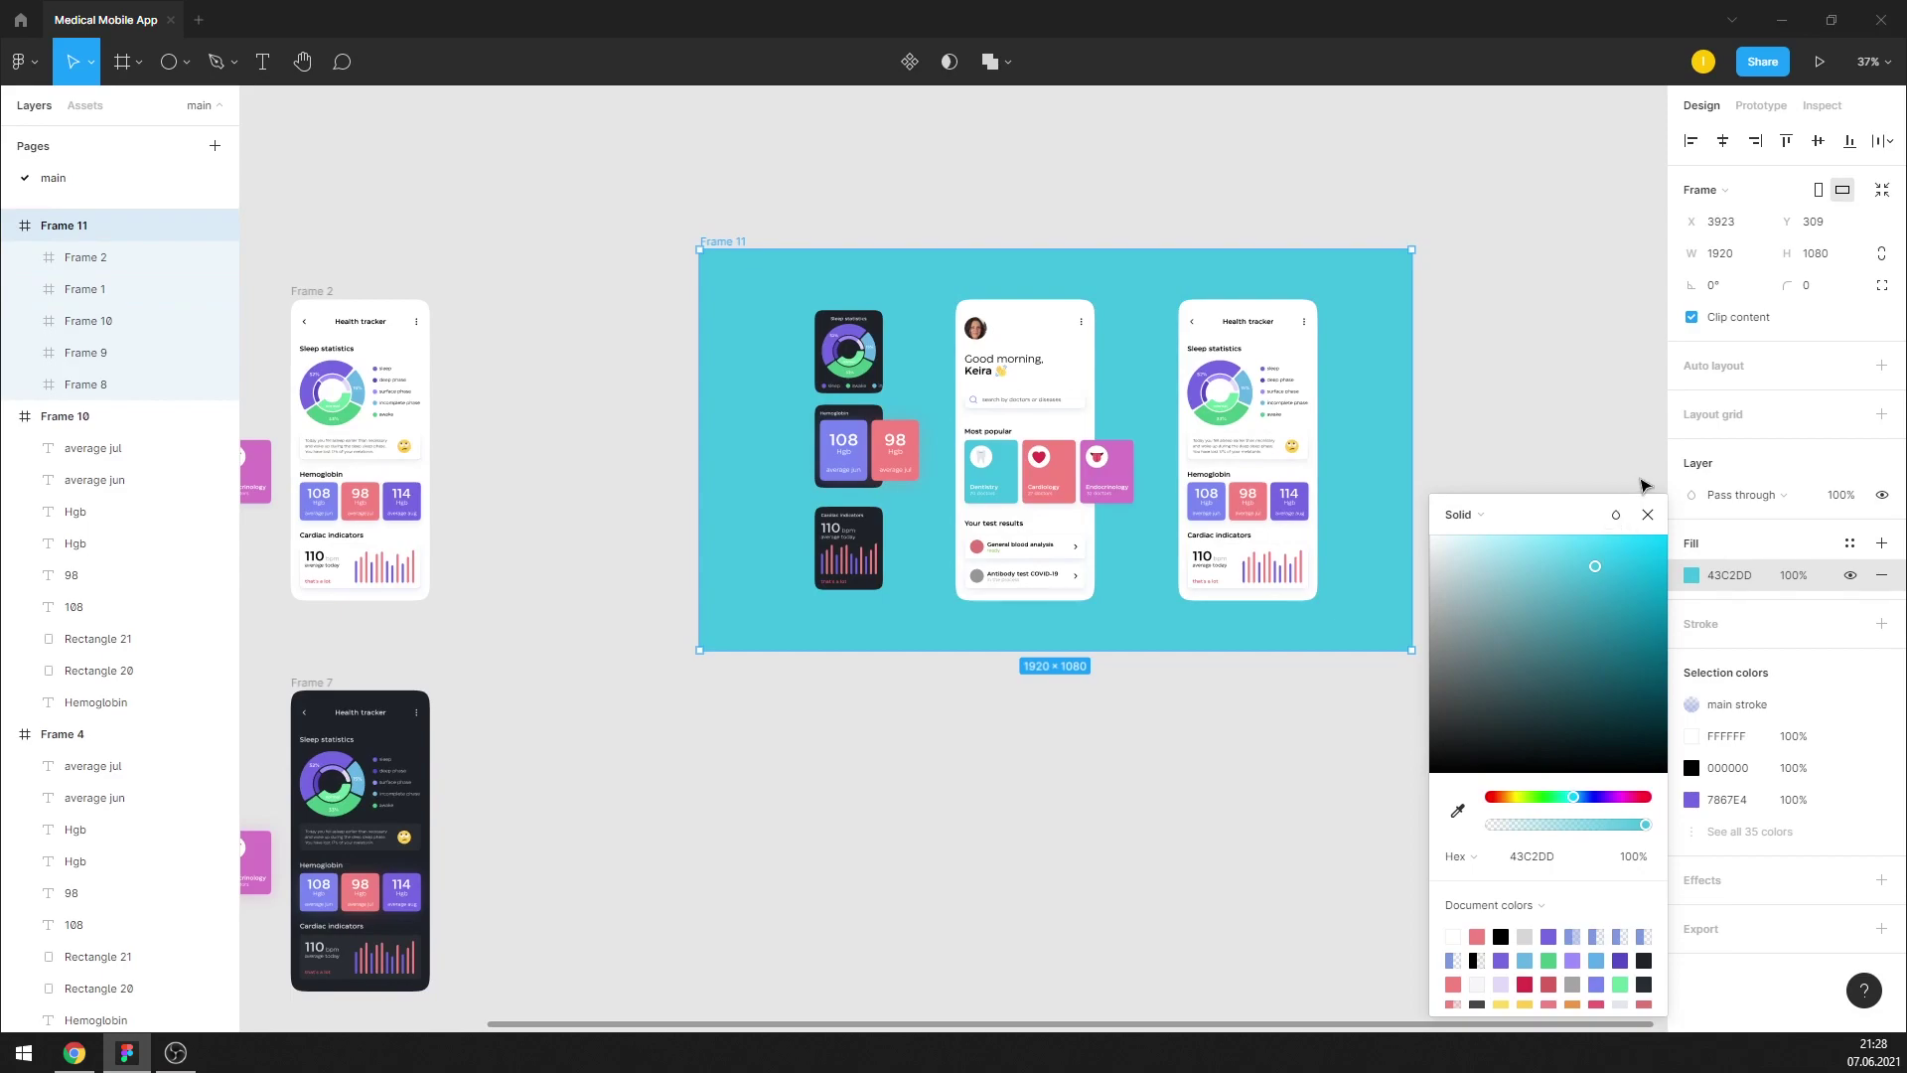
left_click(1646, 515)
key("Escape")
Tilt the Health tracker screen to -2.64°, send it behind the home screen and lower it slightly
scroll(839, 437, "up", 3)
scroll(919, 378, "up", 2)
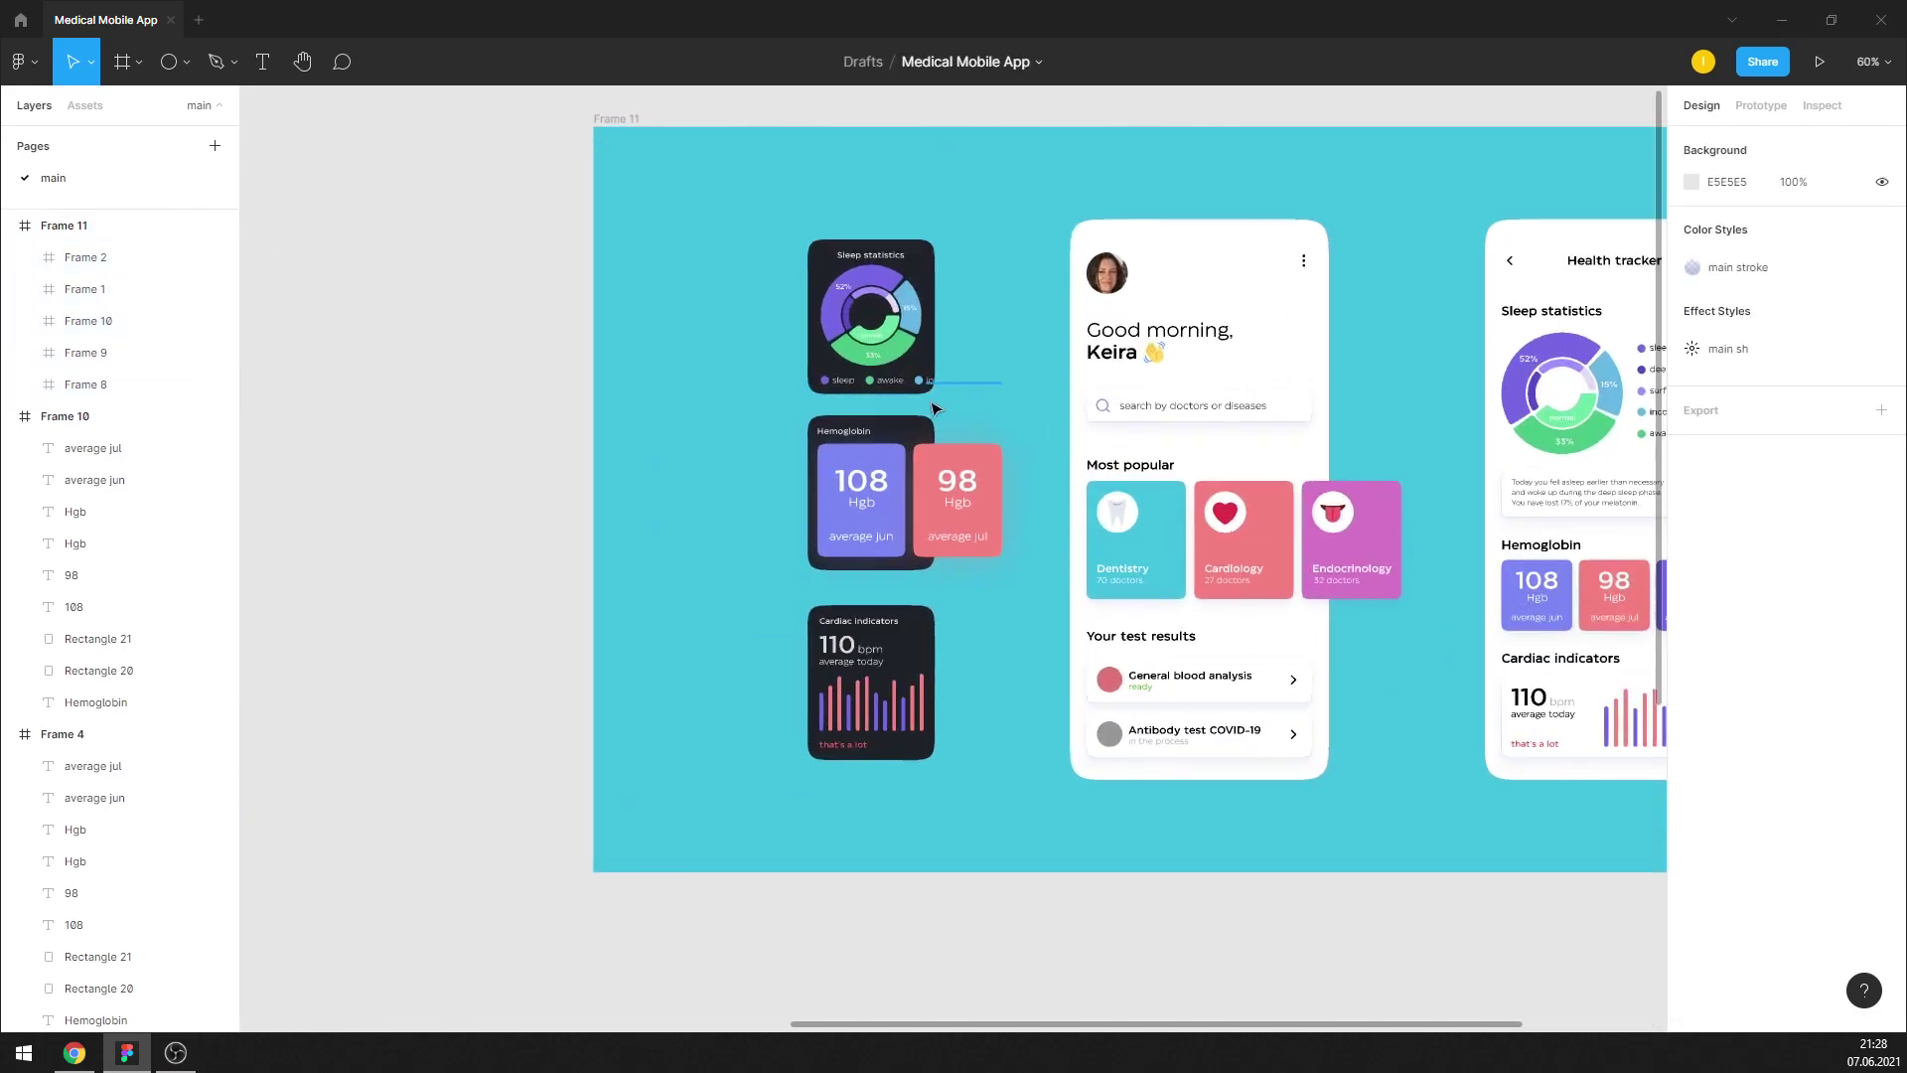
scroll(779, 430, "down", 3)
scroll(1121, 430, "down", 1)
scroll(1117, 360, "up", 1)
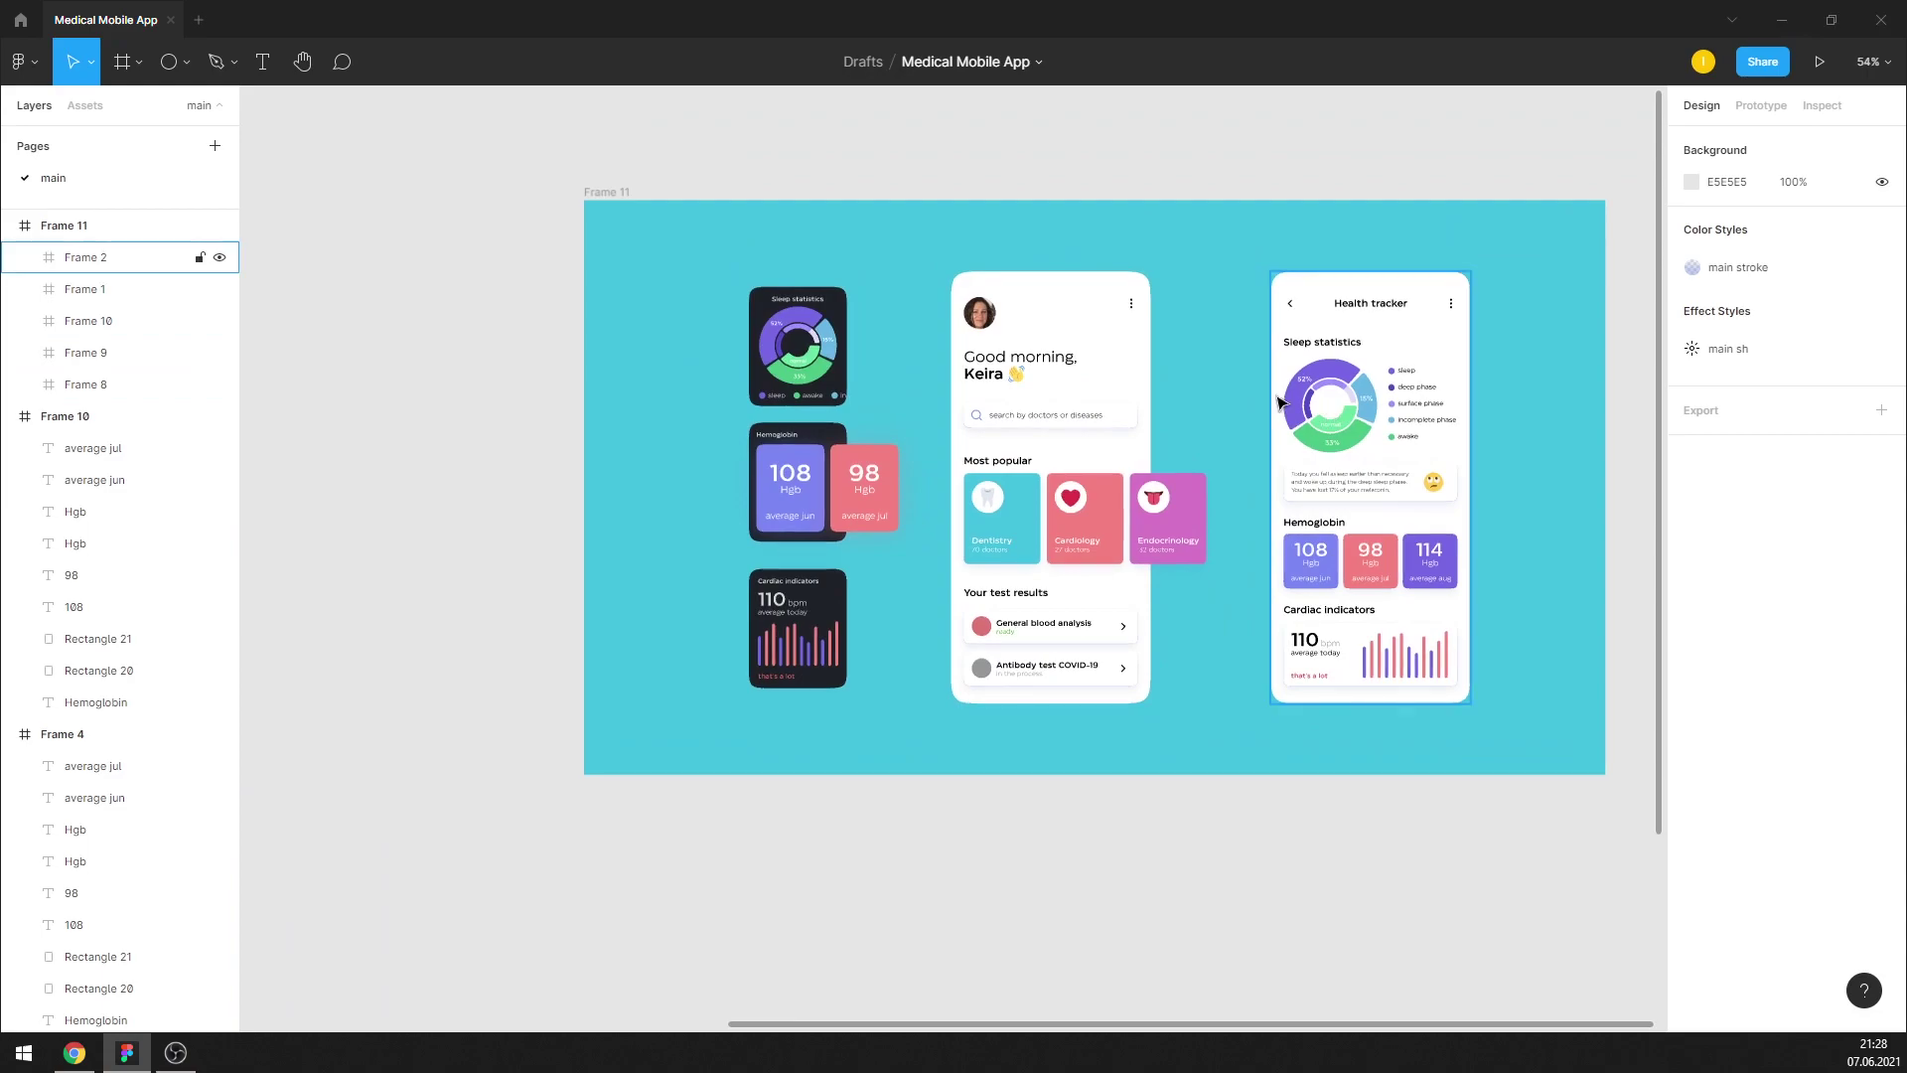
left_click(1269, 273)
left_click_drag(1261, 266, 1256, 294)
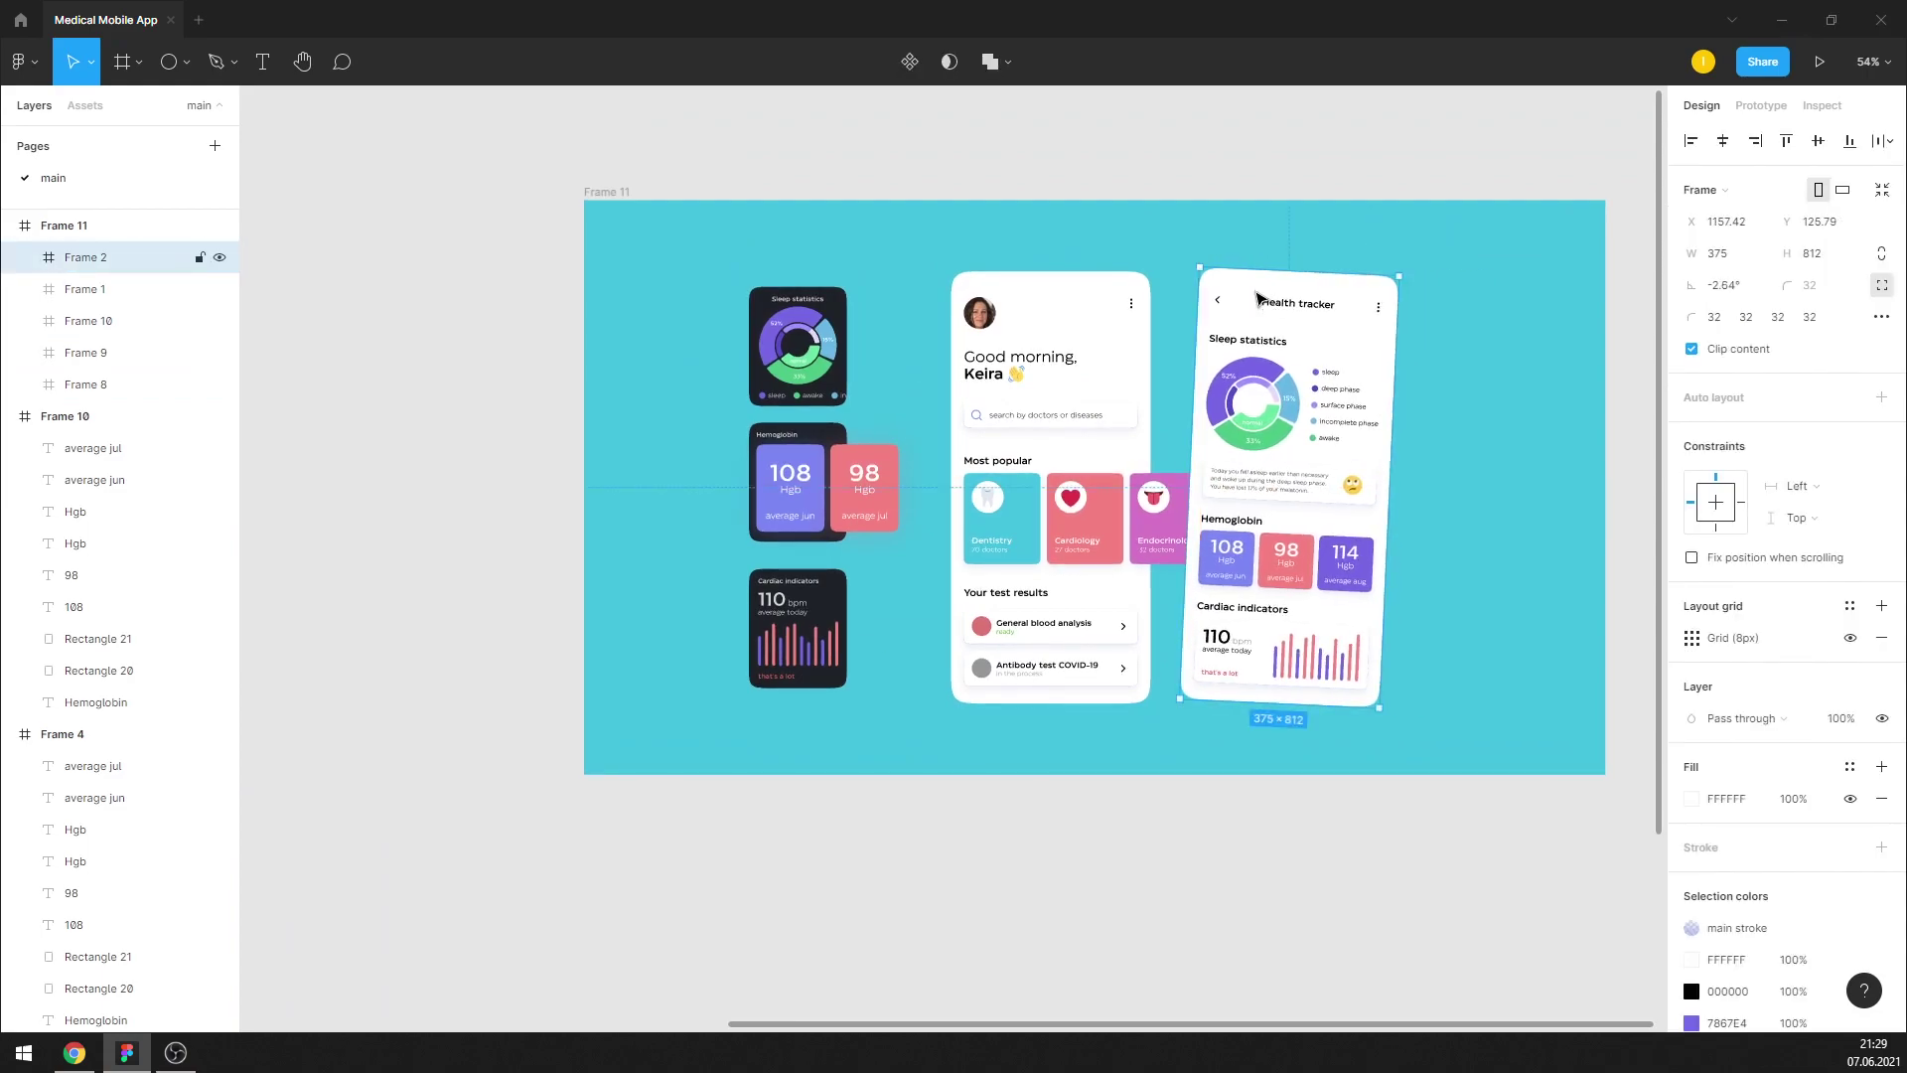
right_click(1249, 286)
left_click(1371, 419)
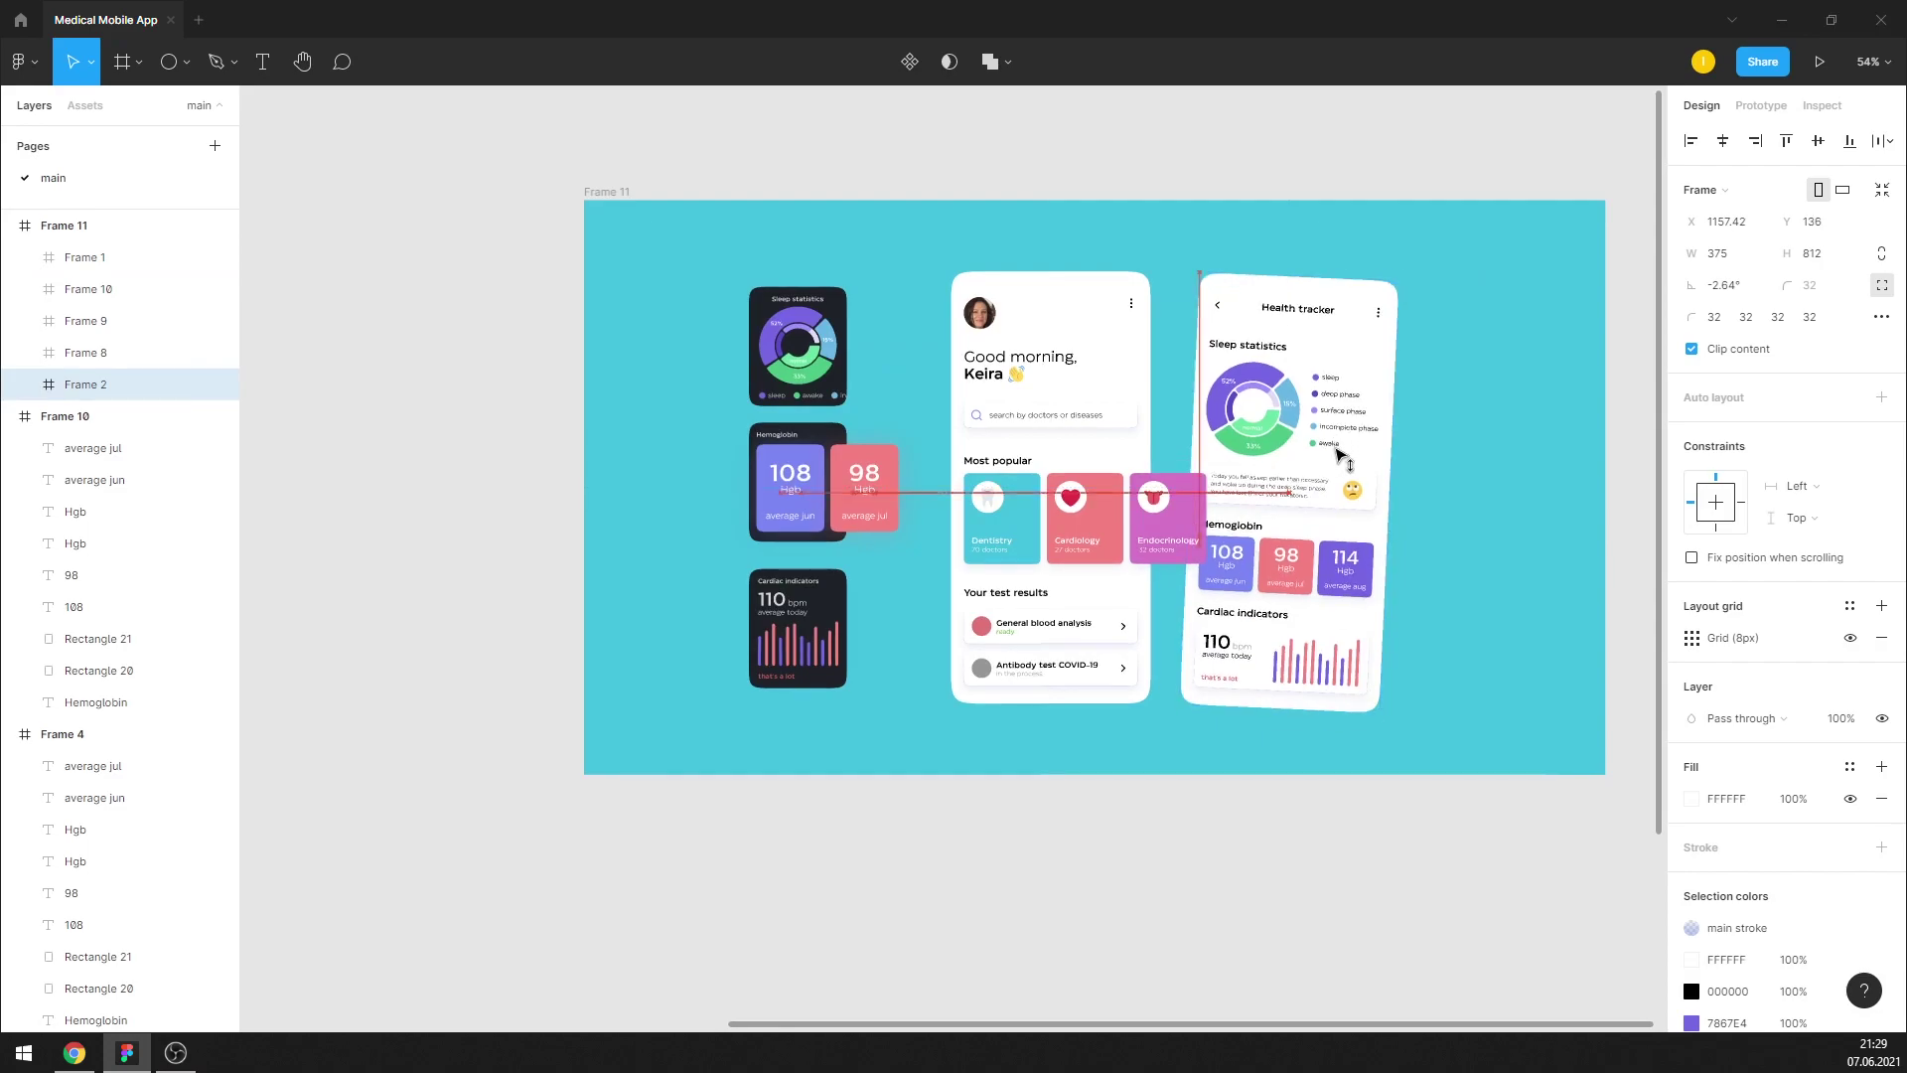
left_click_drag(1343, 441, 1343, 476)
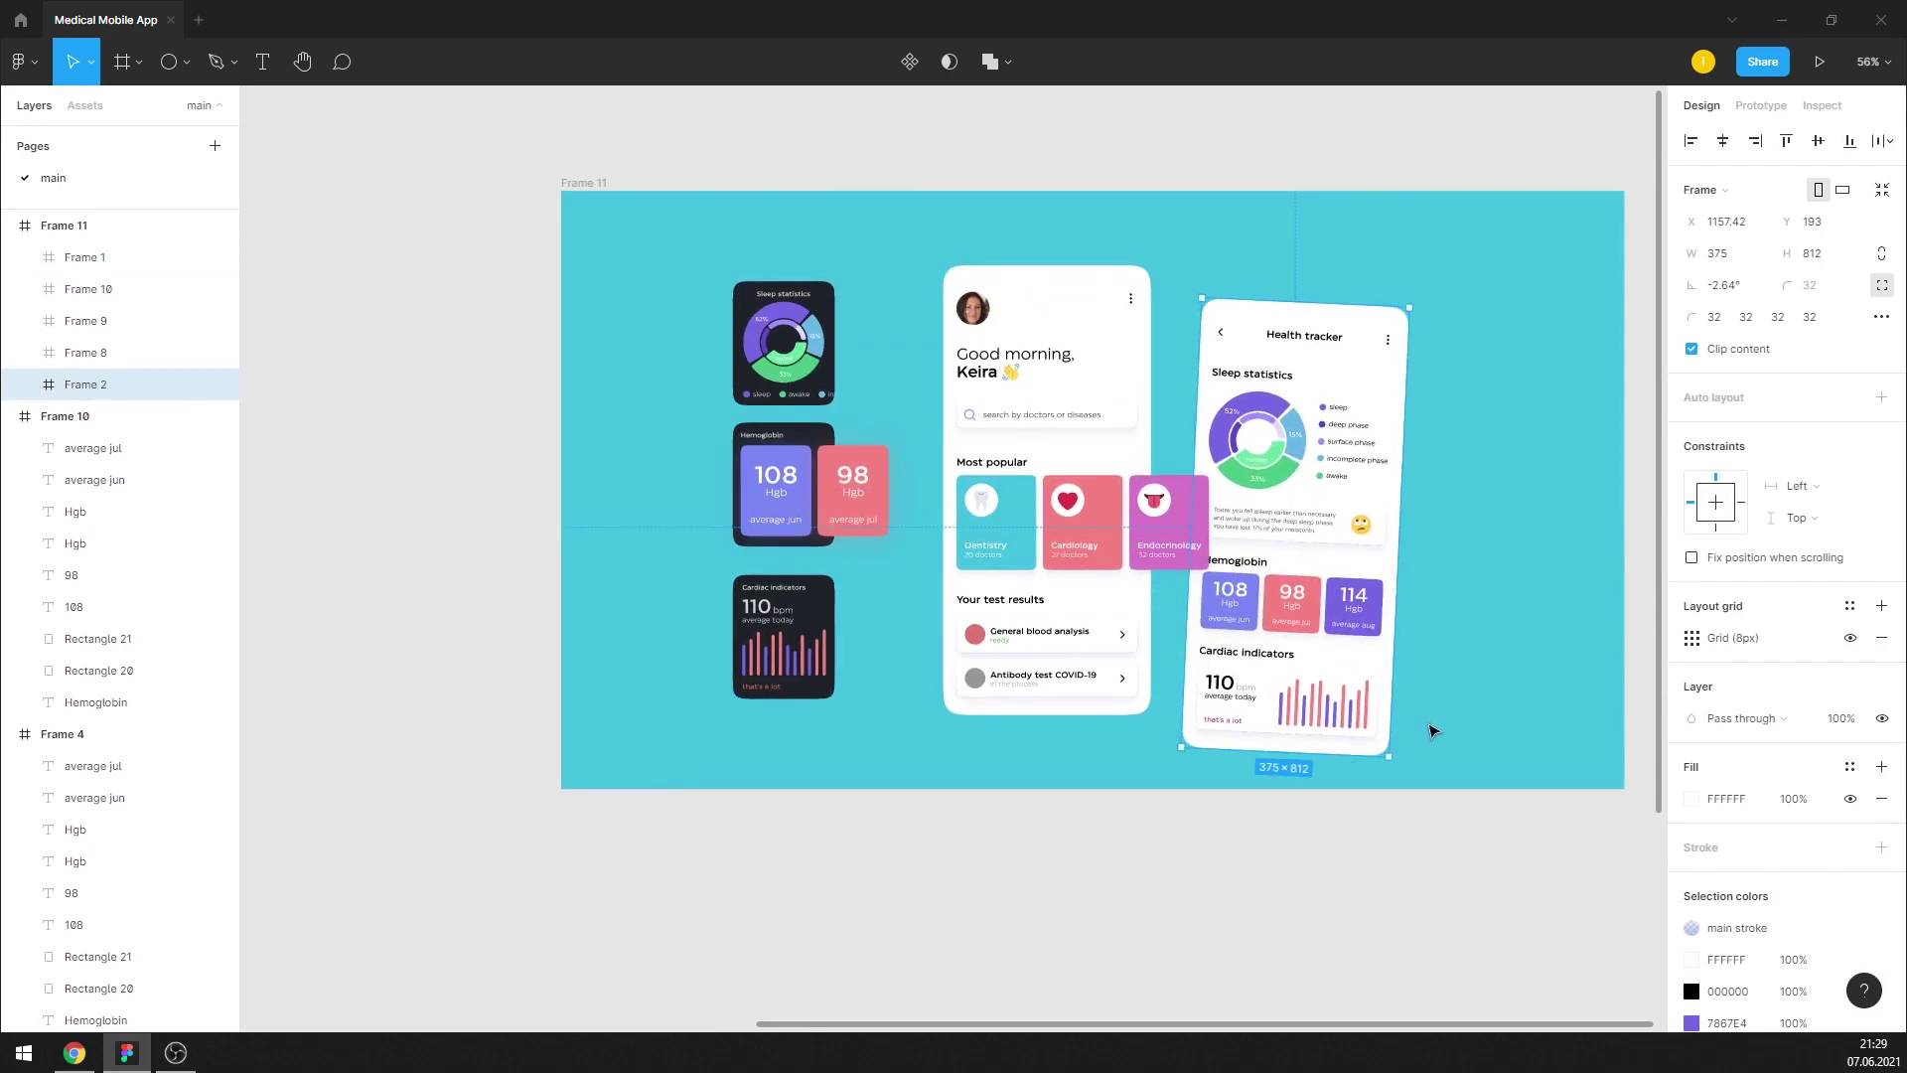
mouse_move(1422, 771)
left_mouse_down()
mouse_move(1043, 301)
mouse_move(1067, 285)
left_mouse_up()
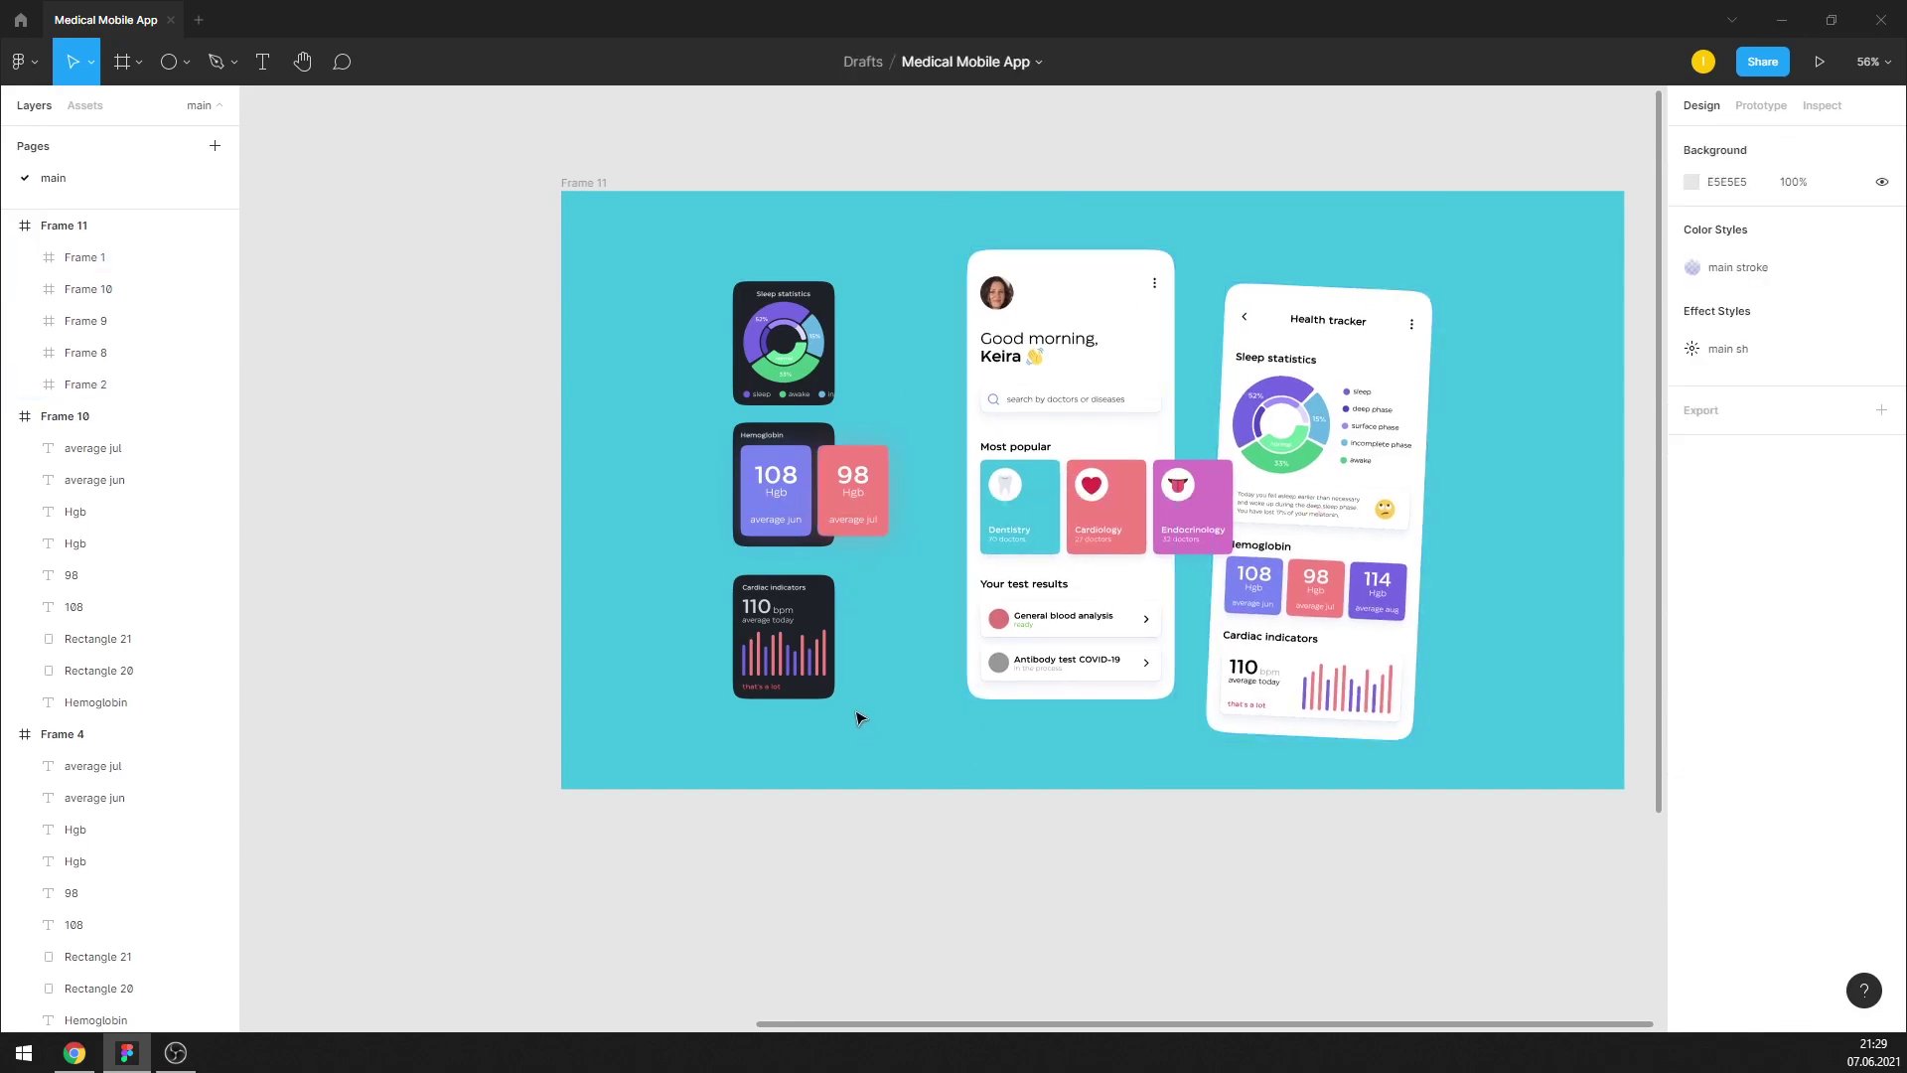
Tilt the dark Cardiac indicators card slightly
left_click_drag(855, 715, 702, 229)
left_click(893, 662)
left_click_drag(892, 663, 711, 566)
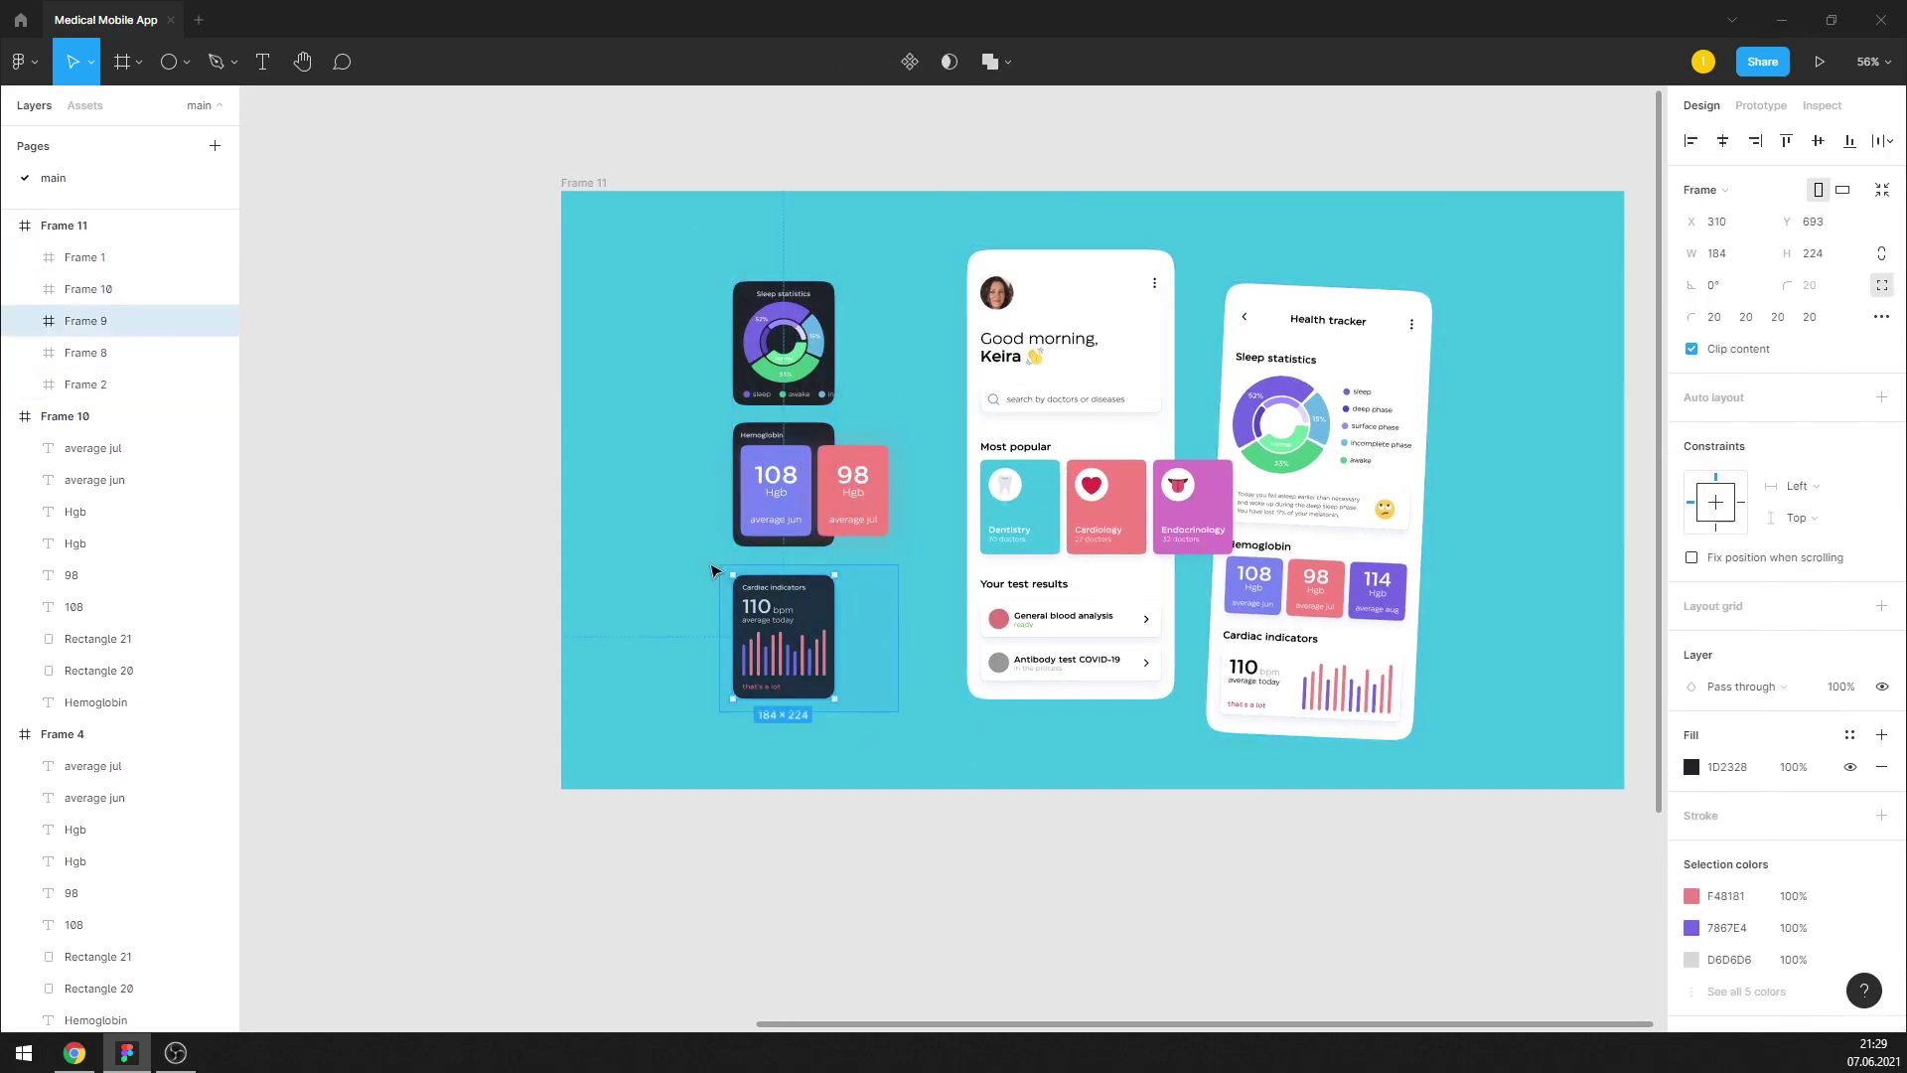
left_click_drag(844, 569, 893, 616)
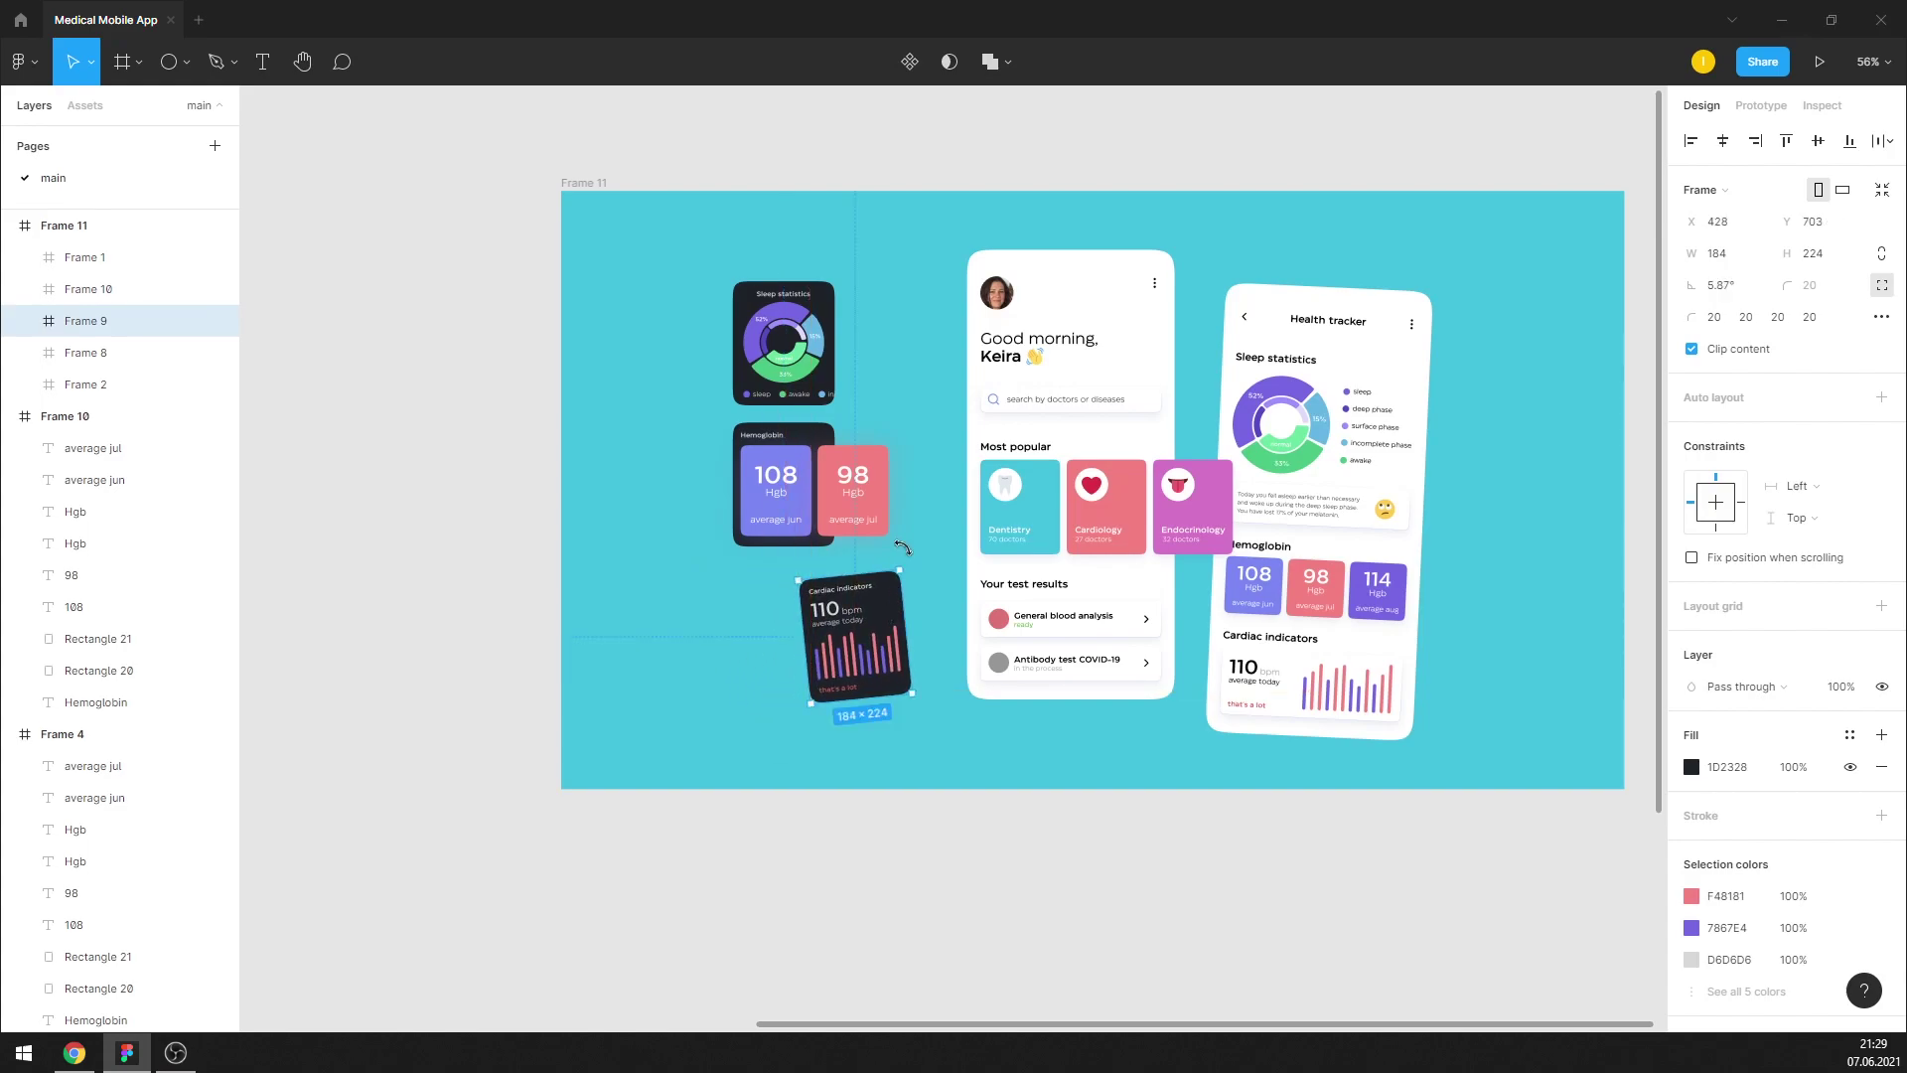
left_click(665, 418)
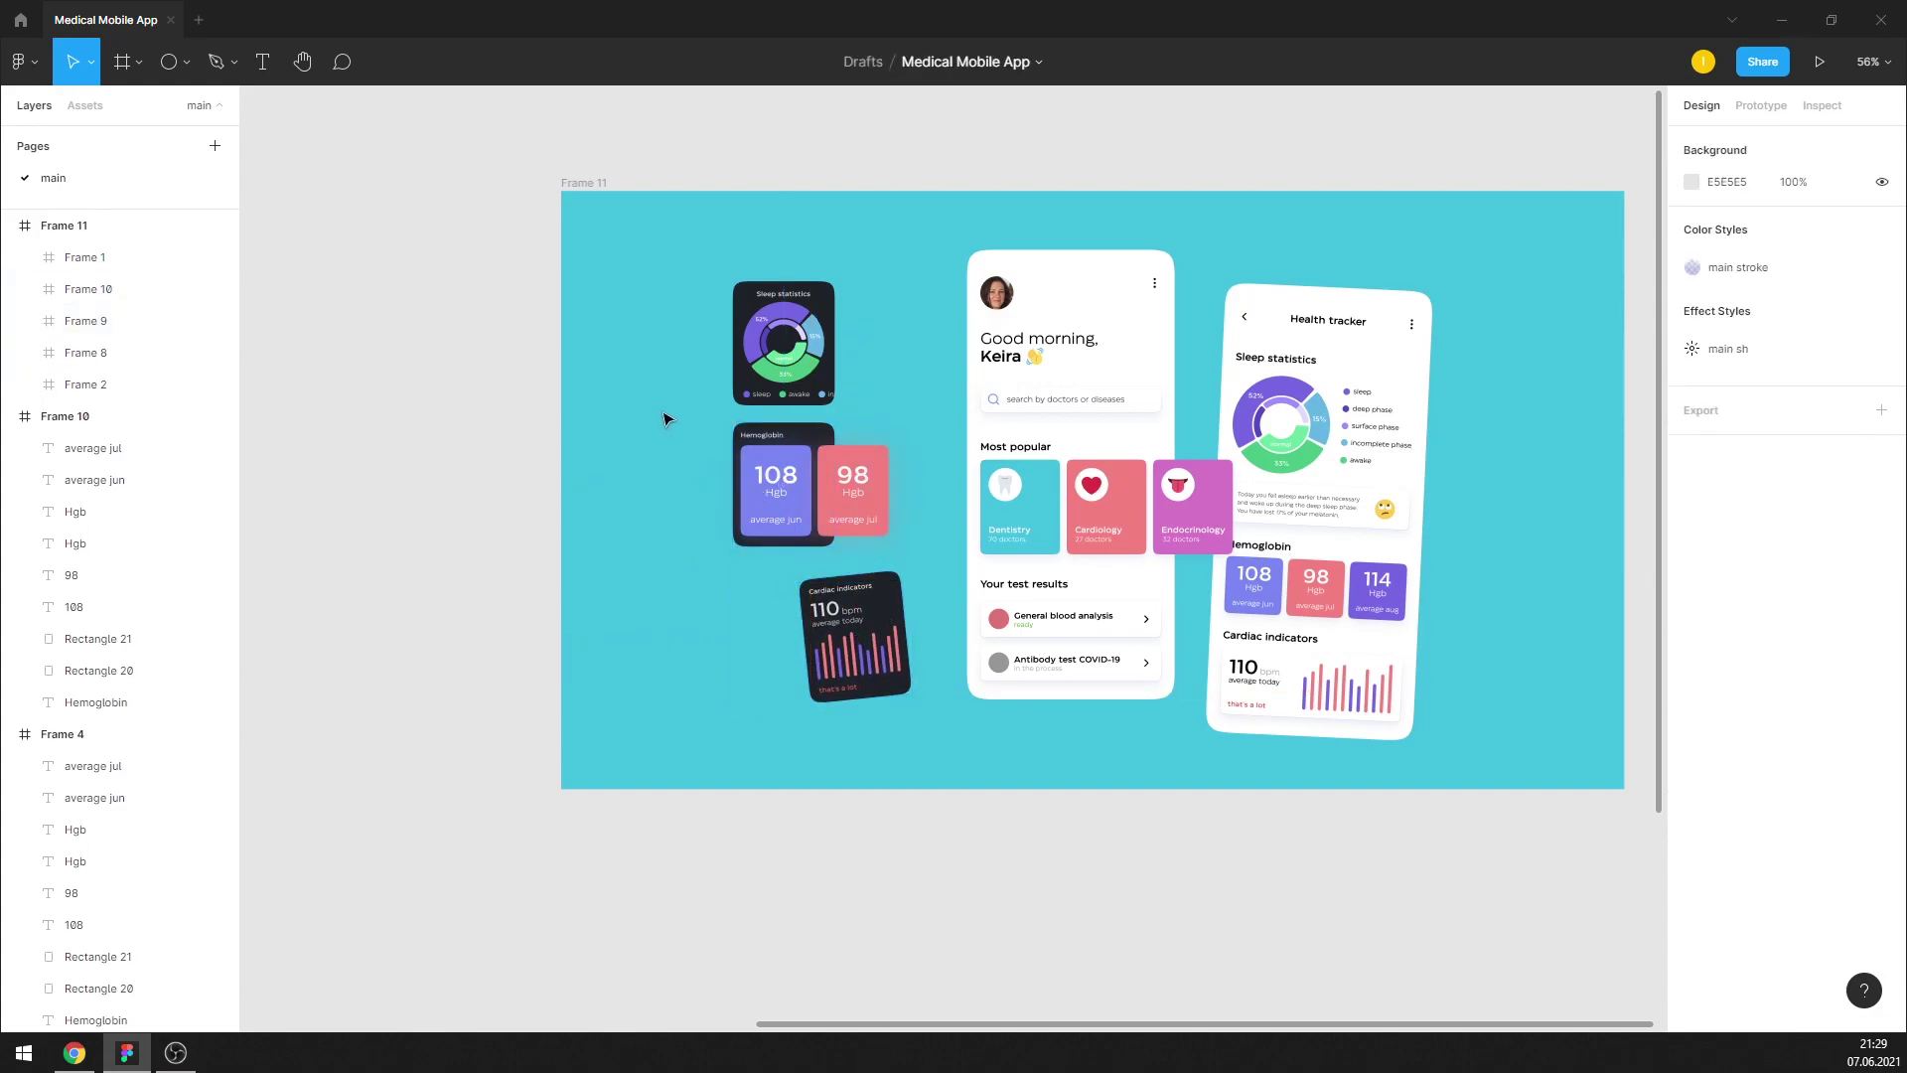
Tilt the Sleep statistics card about five degrees and the Hemoglobin card, staggering both
left_click(813, 357)
left_click_drag(844, 271, 837, 265)
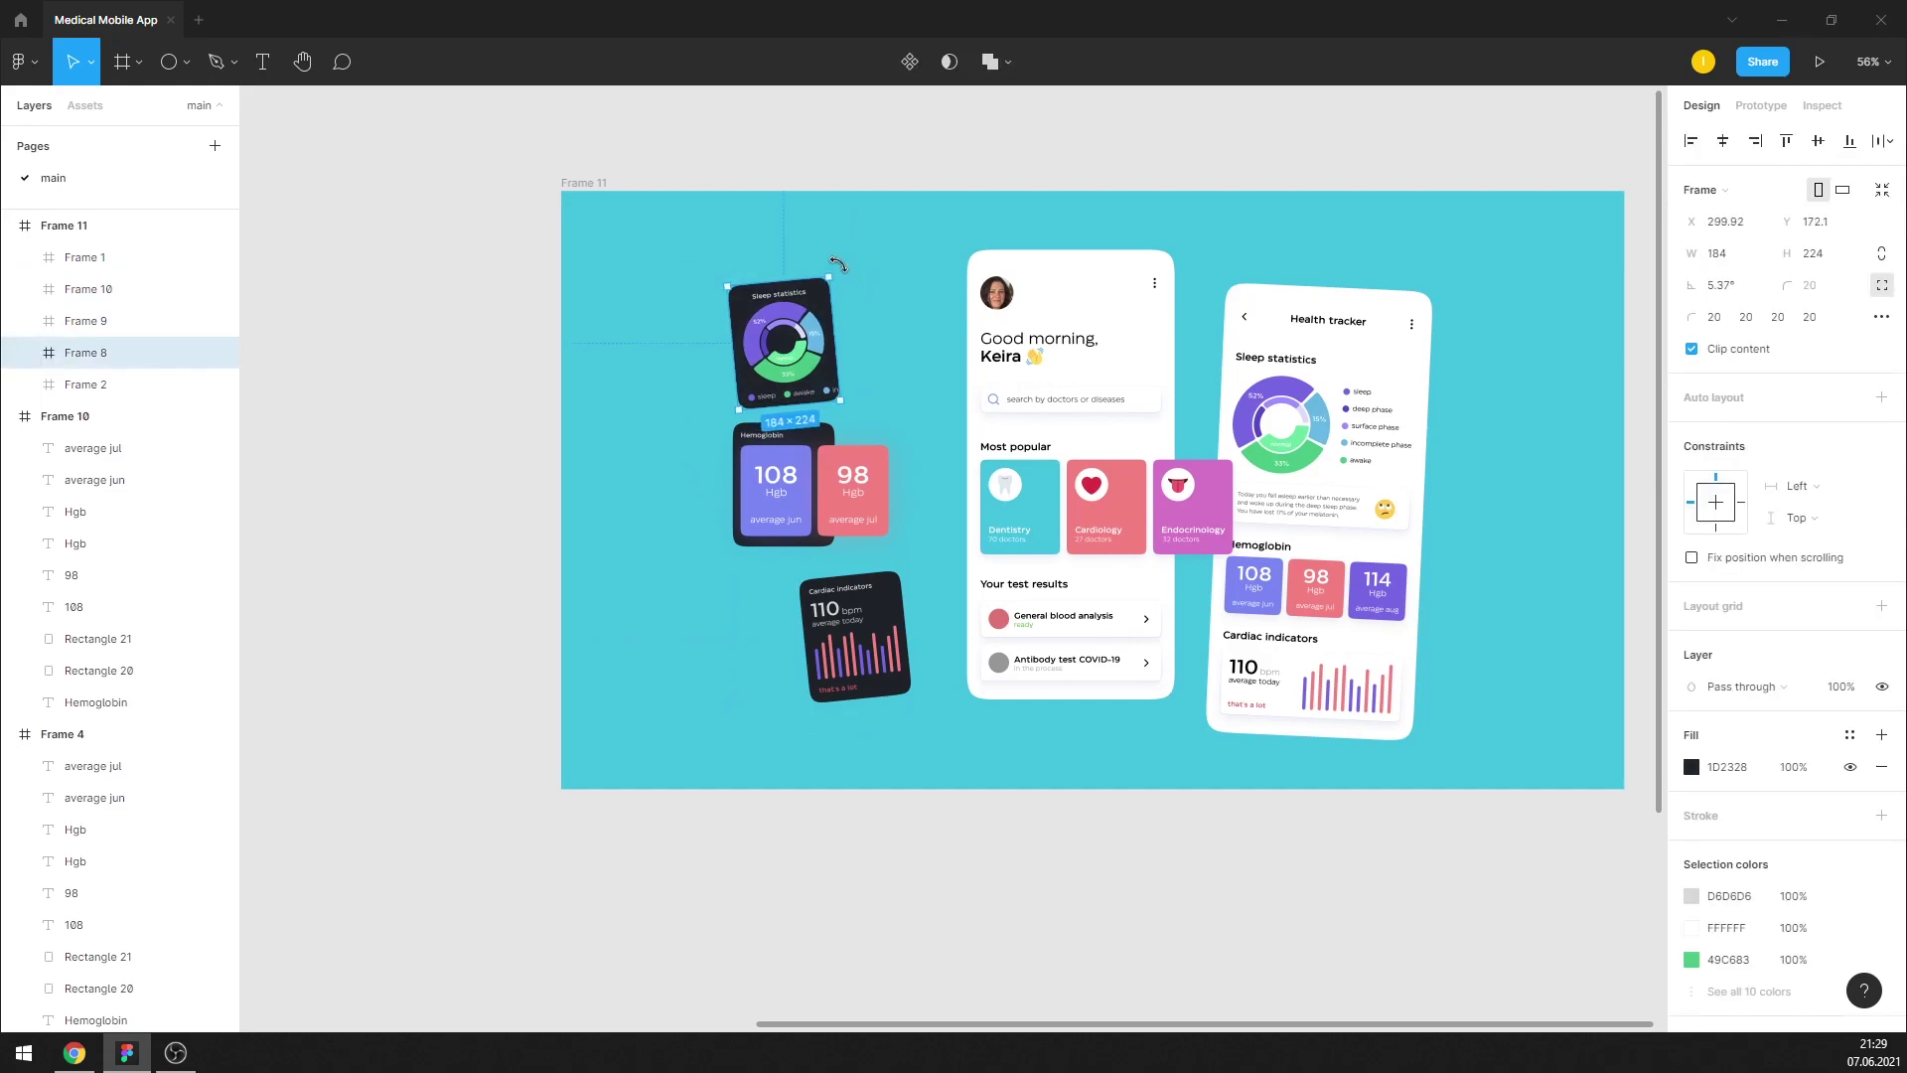
left_click(864, 486)
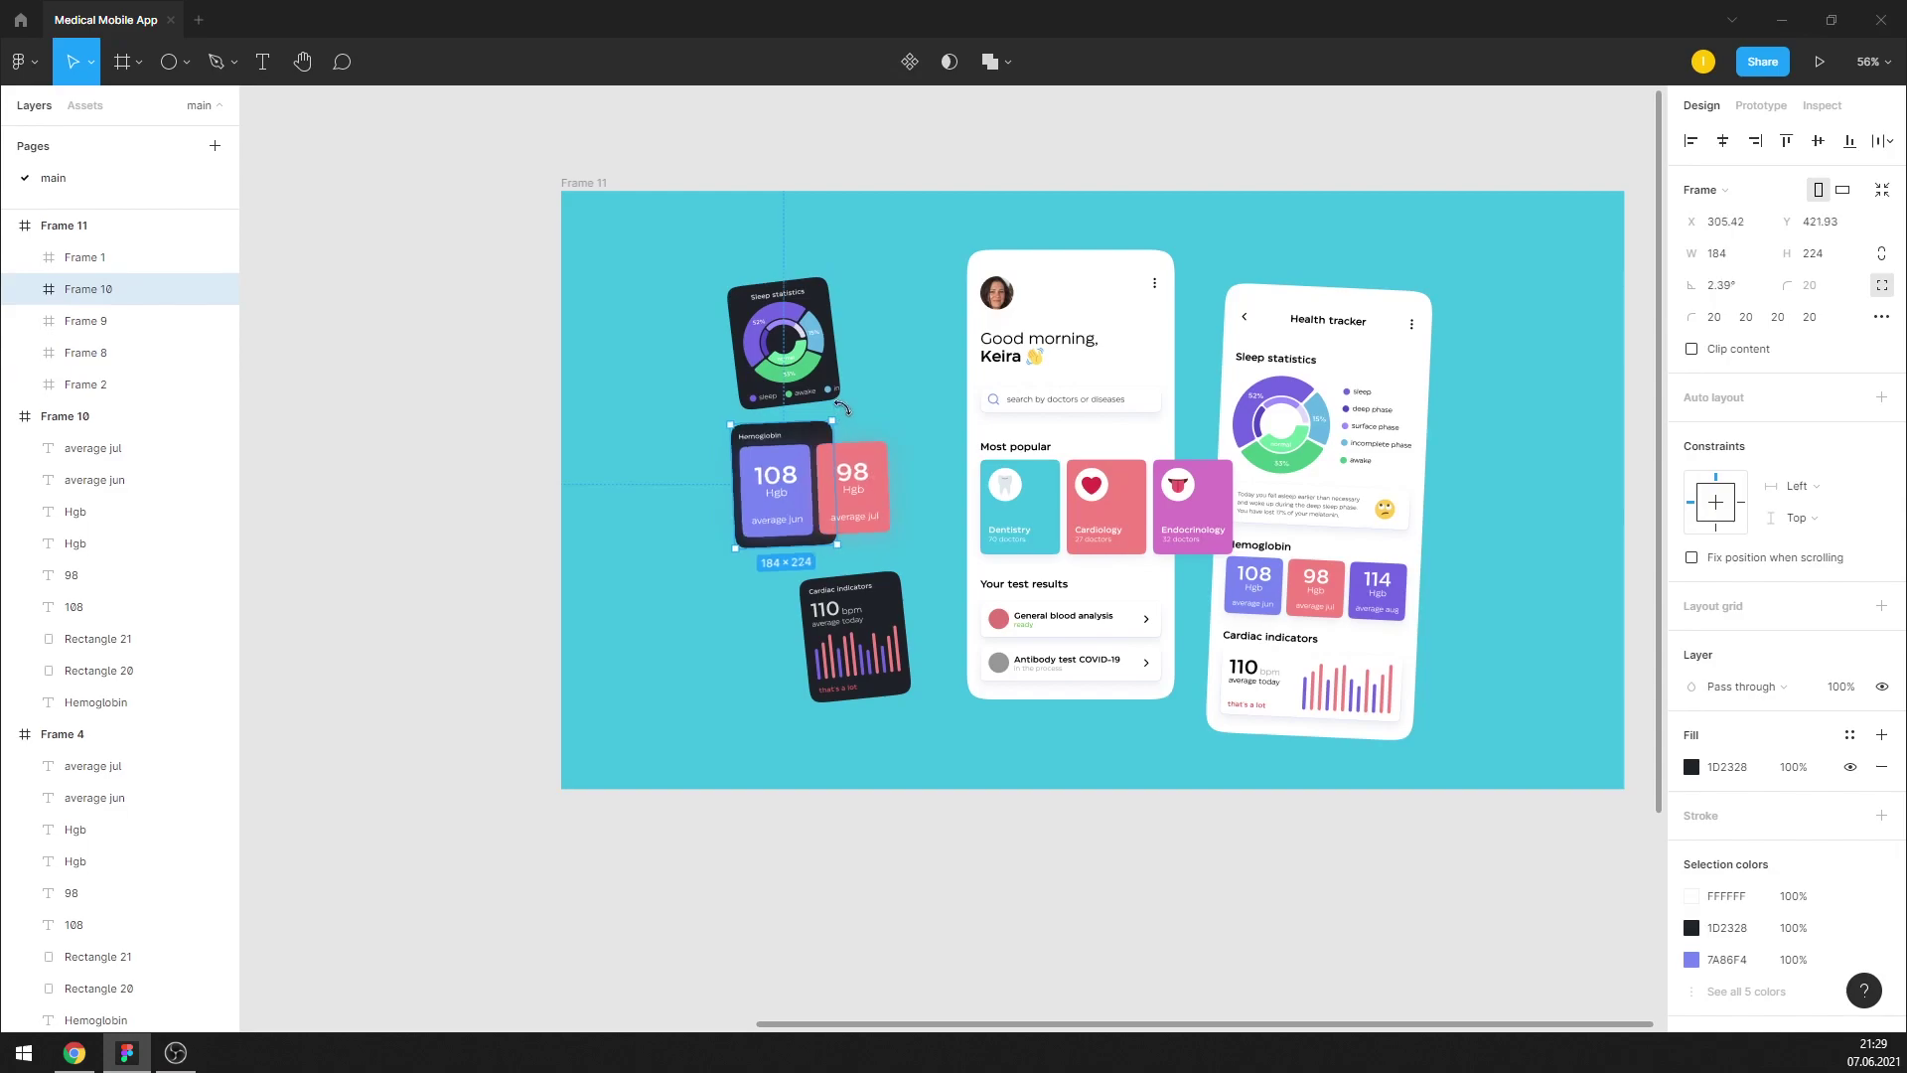
mouse_move(845, 423)
left_mouse_down()
mouse_move(841, 404)
mouse_move(864, 474)
mouse_move(848, 475)
left_mouse_up()
left_click_drag(845, 375, 892, 358)
left_click(1109, 182)
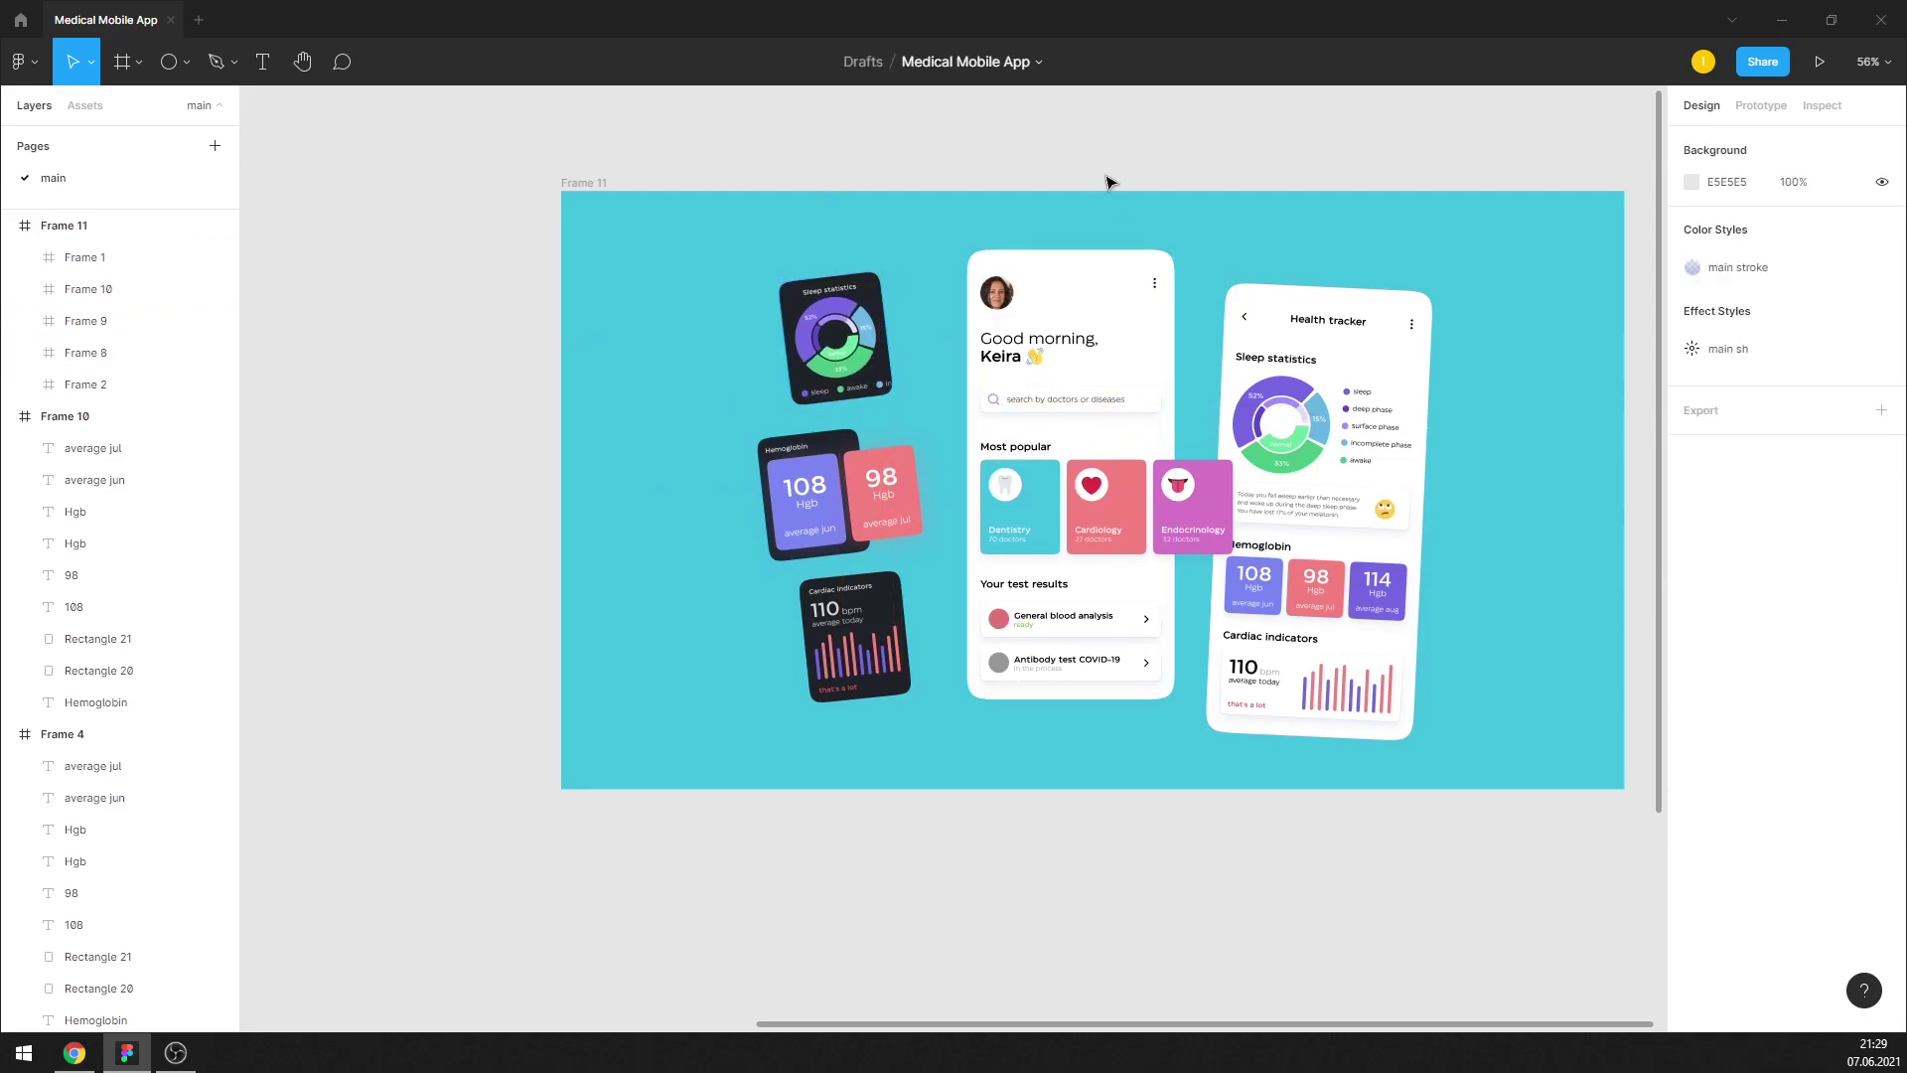
key("minus")
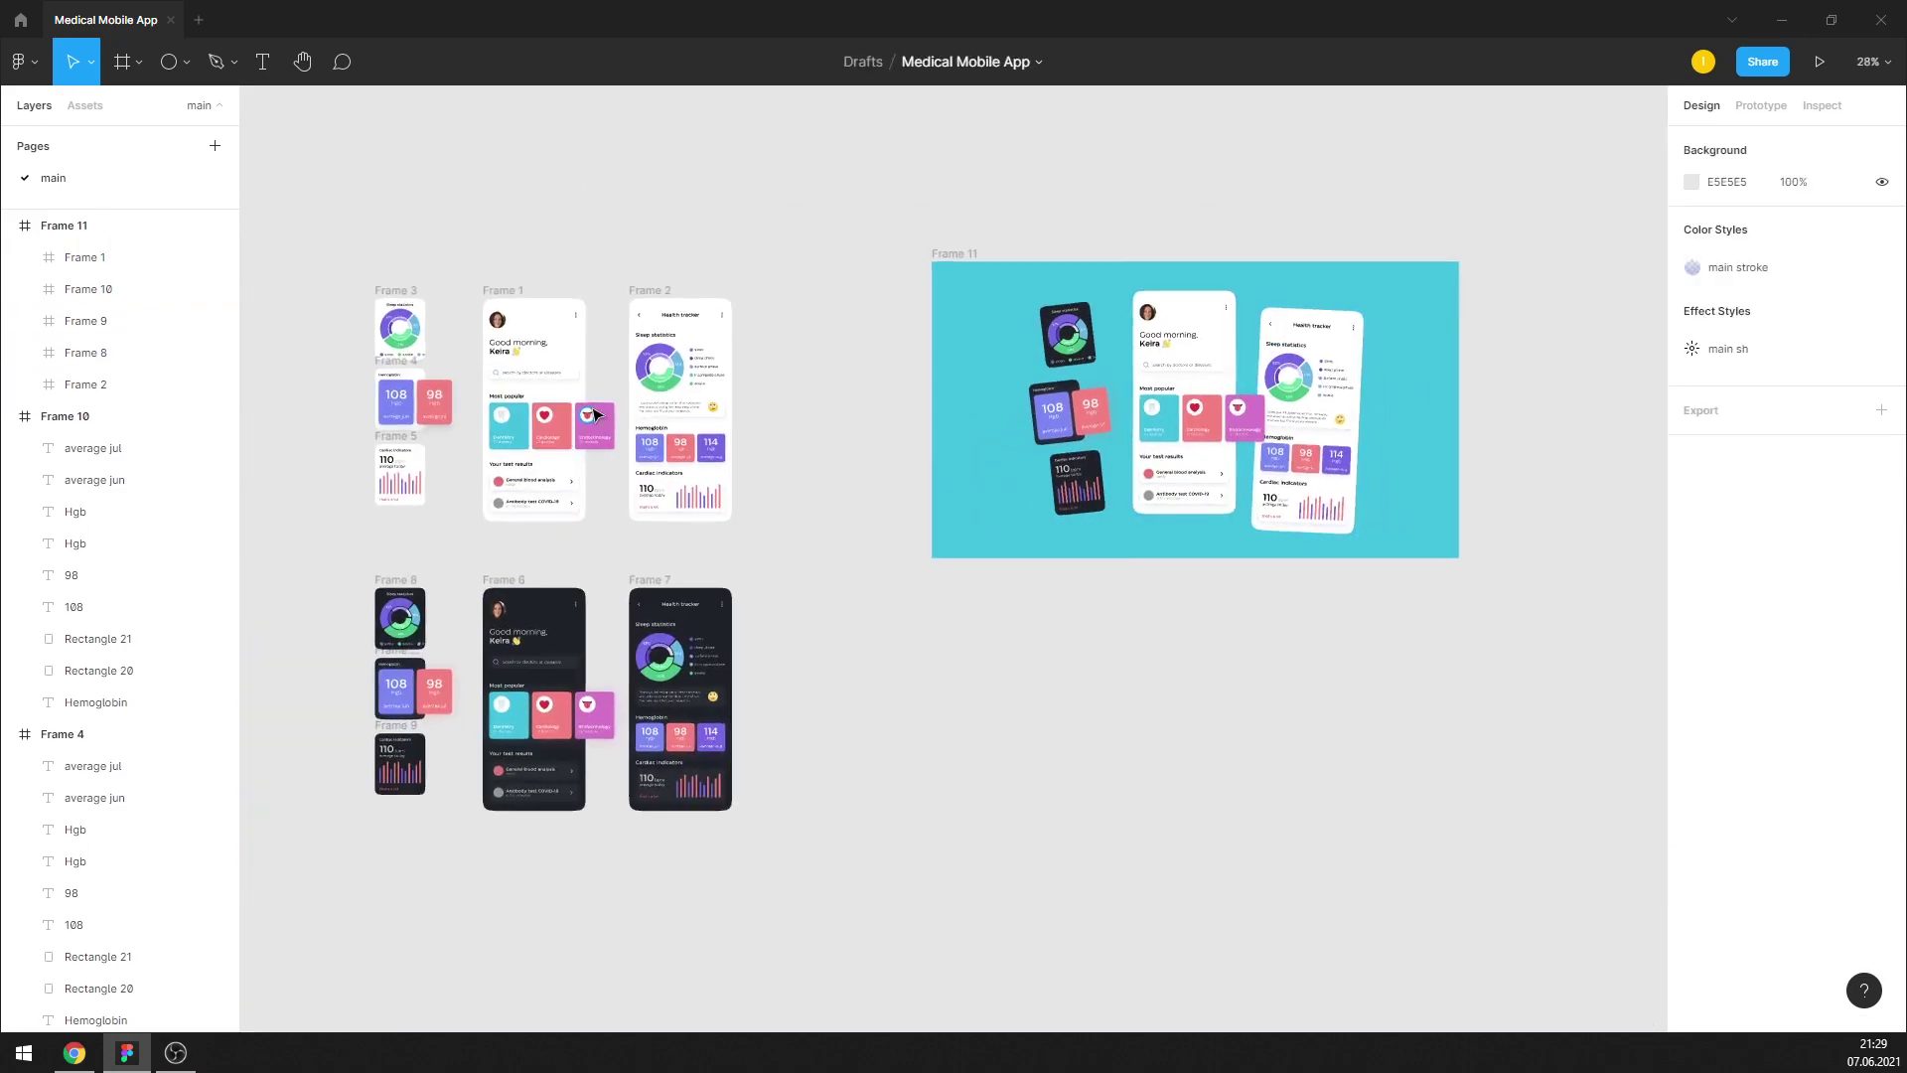
Copy the light Hemoglobin card into Frame 11 and tilt it slightly
scroll(581, 383, "up", 1)
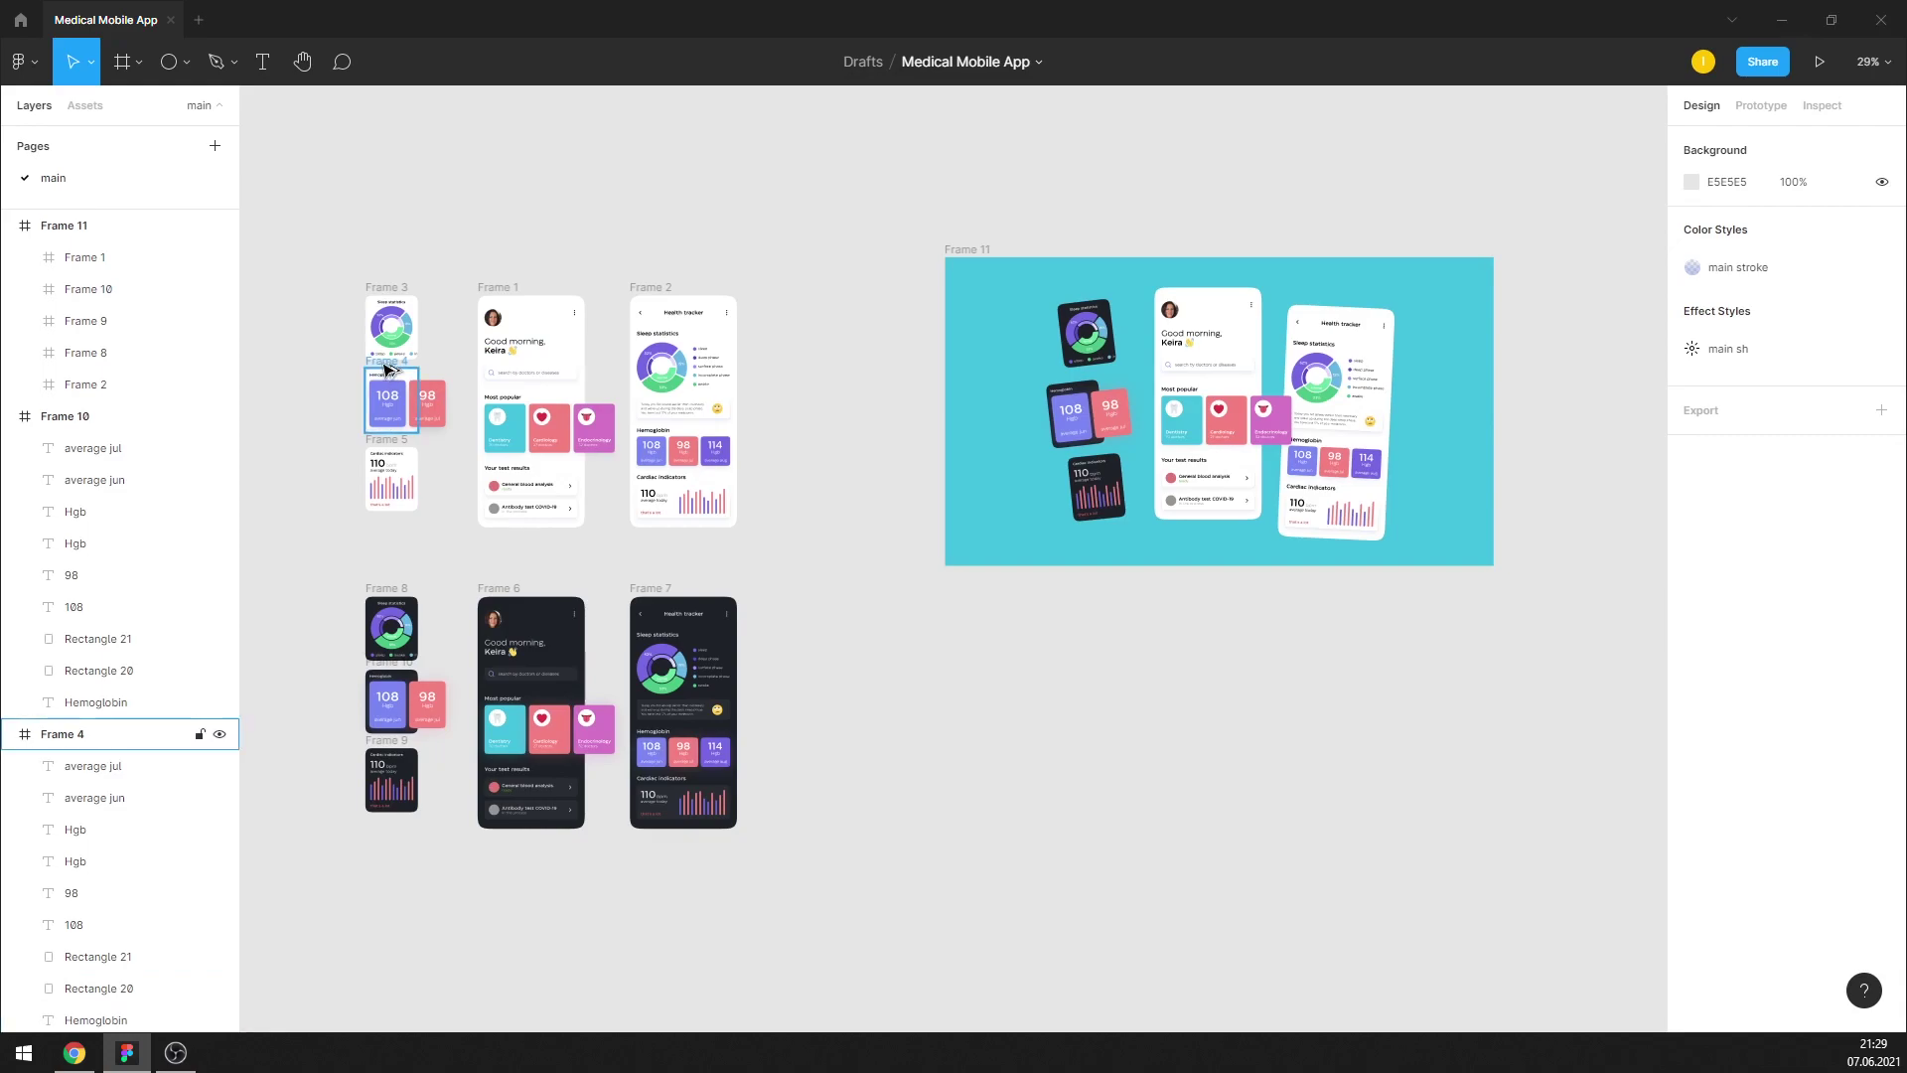
left_click(119, 733)
left_click_drag(392, 398, 1016, 468)
scroll(1059, 437, "up", 3)
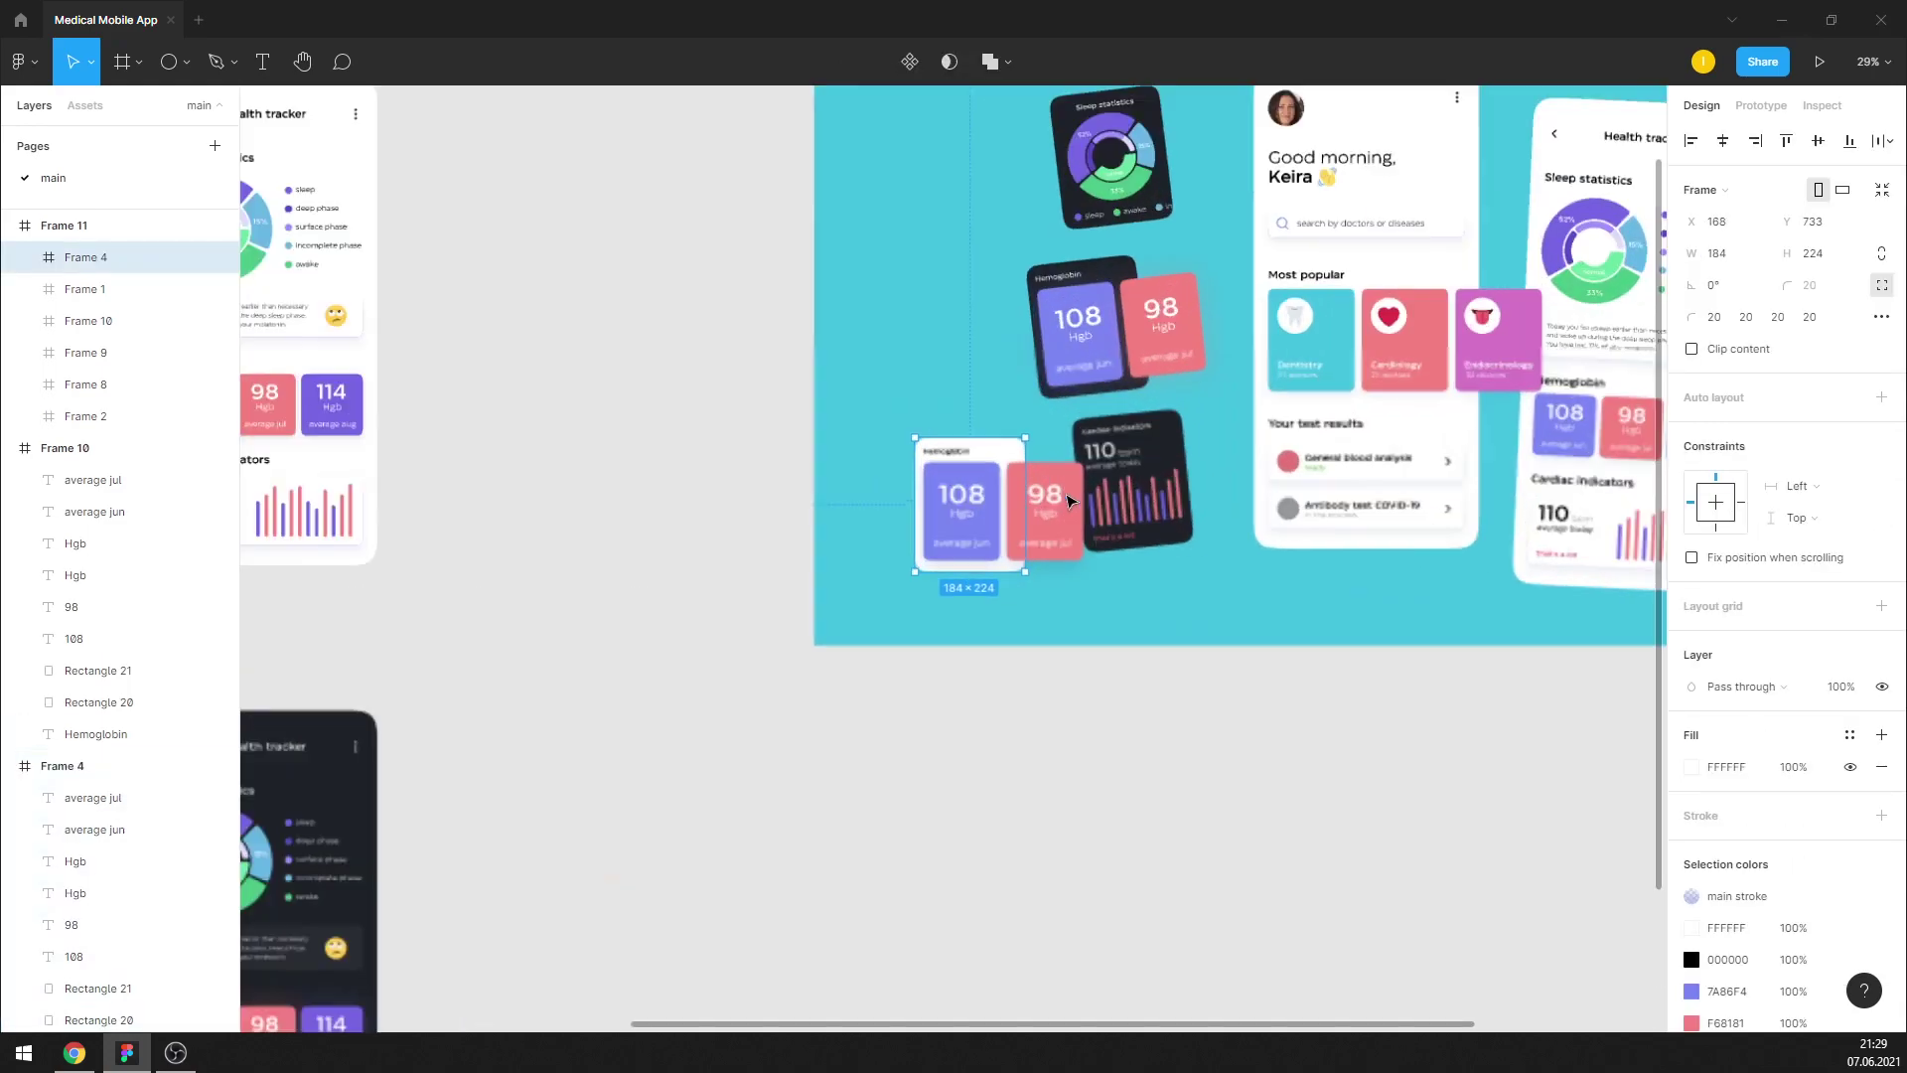
scroll(1060, 434, "up", 2)
left_click_drag(1011, 401, 1028, 474)
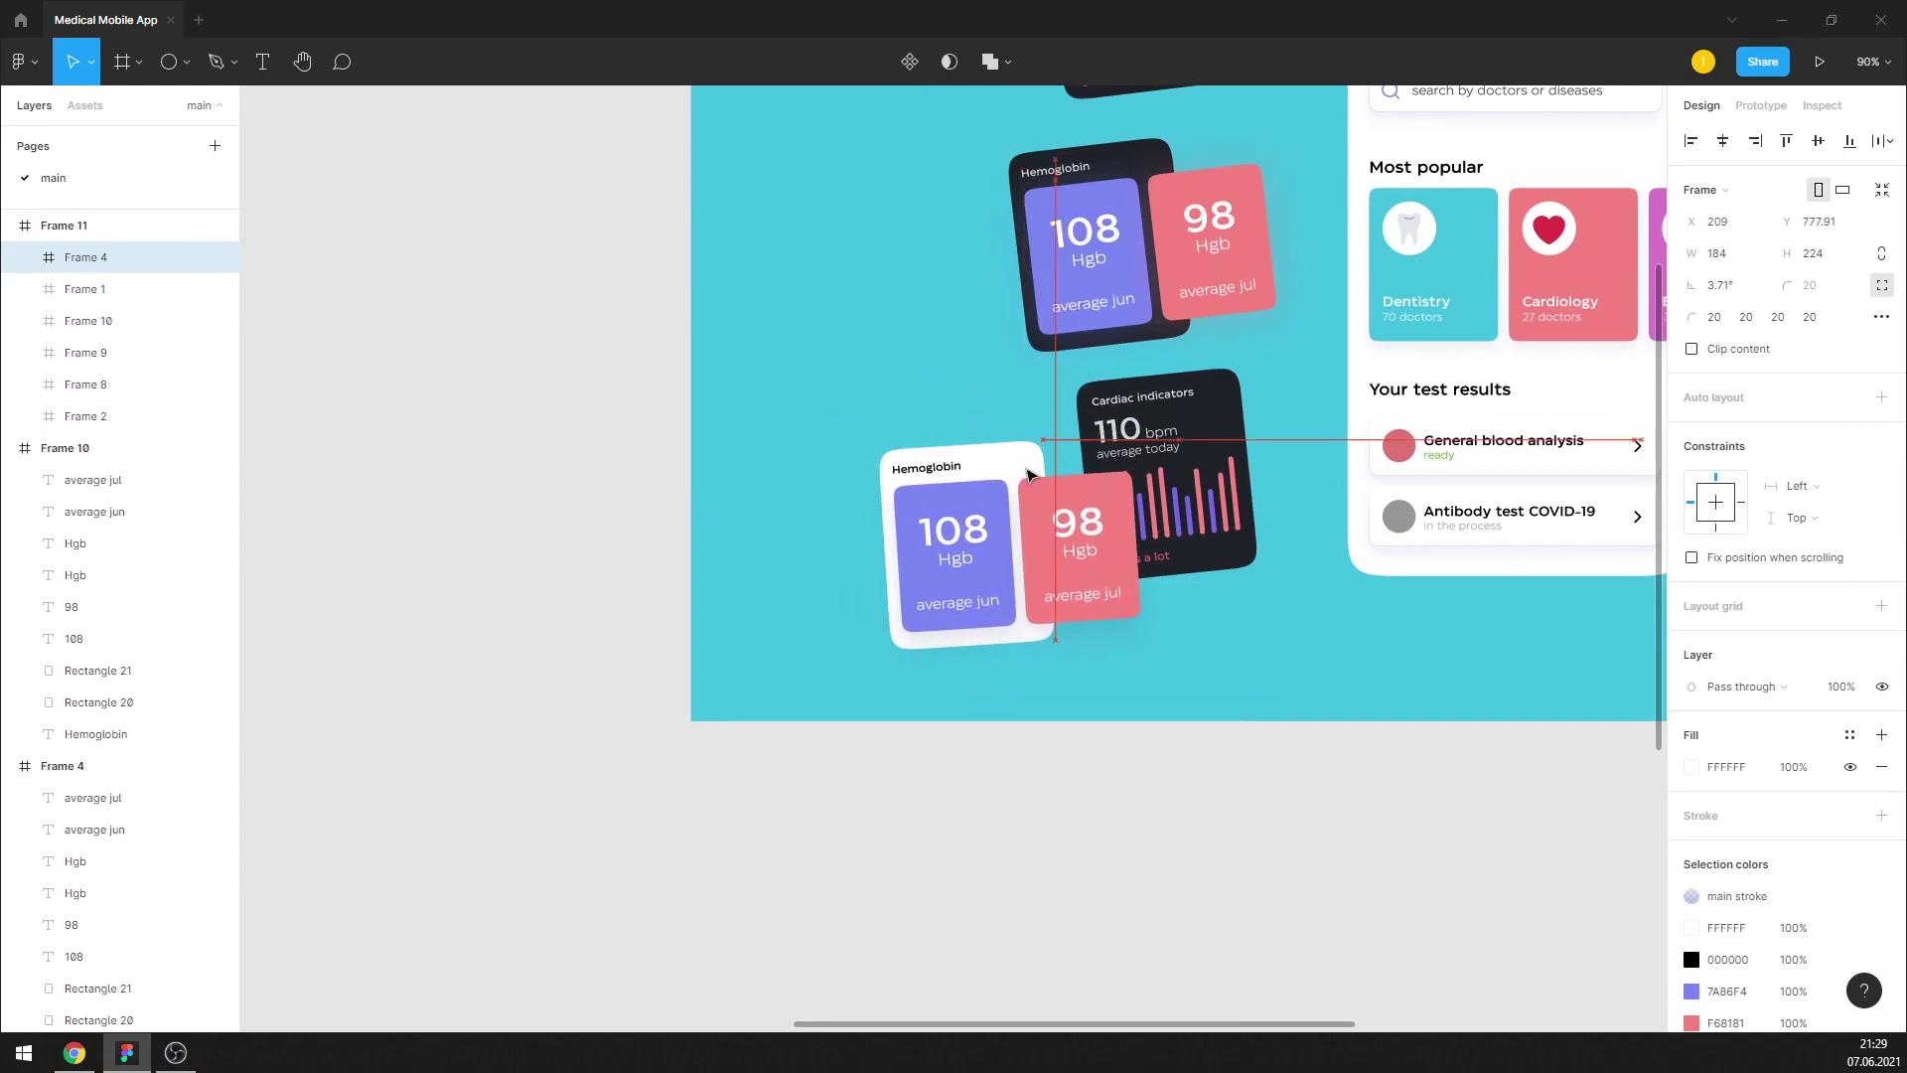
key("shift+1")
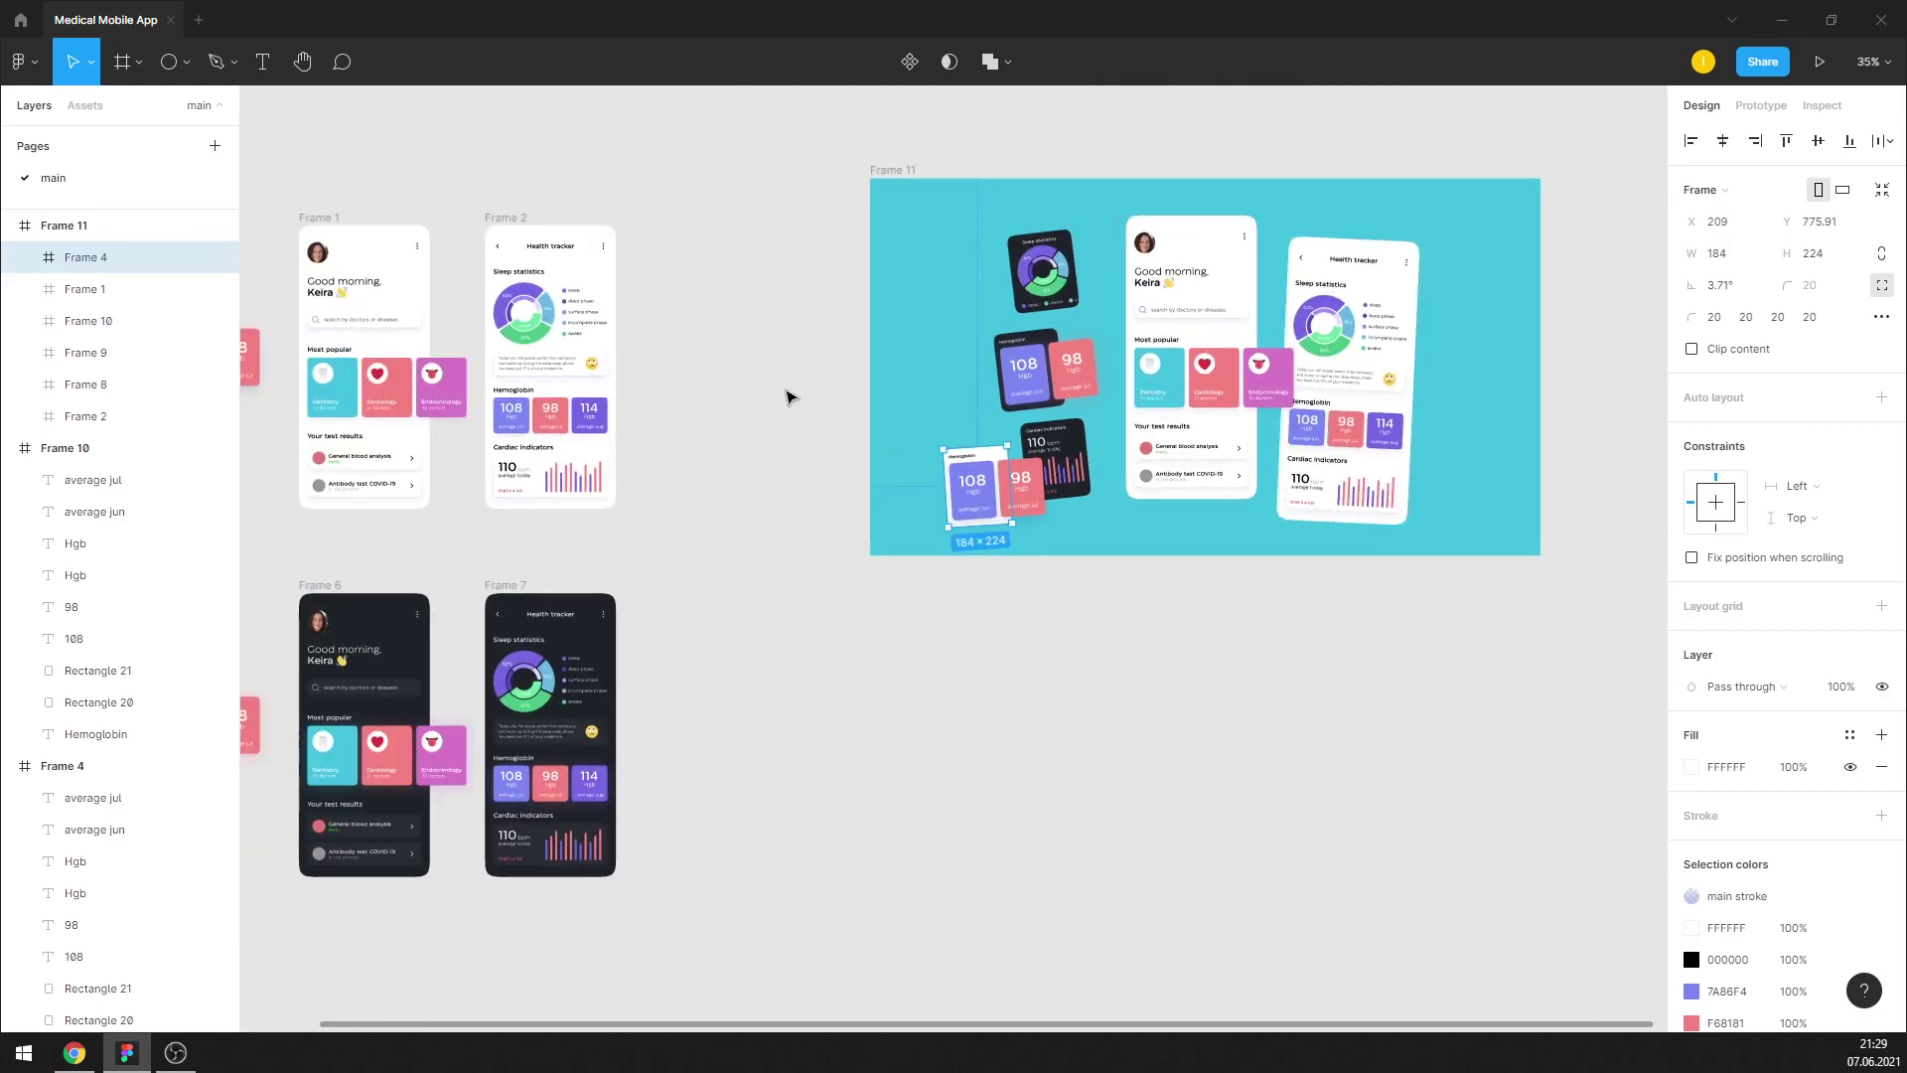
Move the light Cardiac indicators card into Frame 11 beside the dark cards
left_click(668, 366)
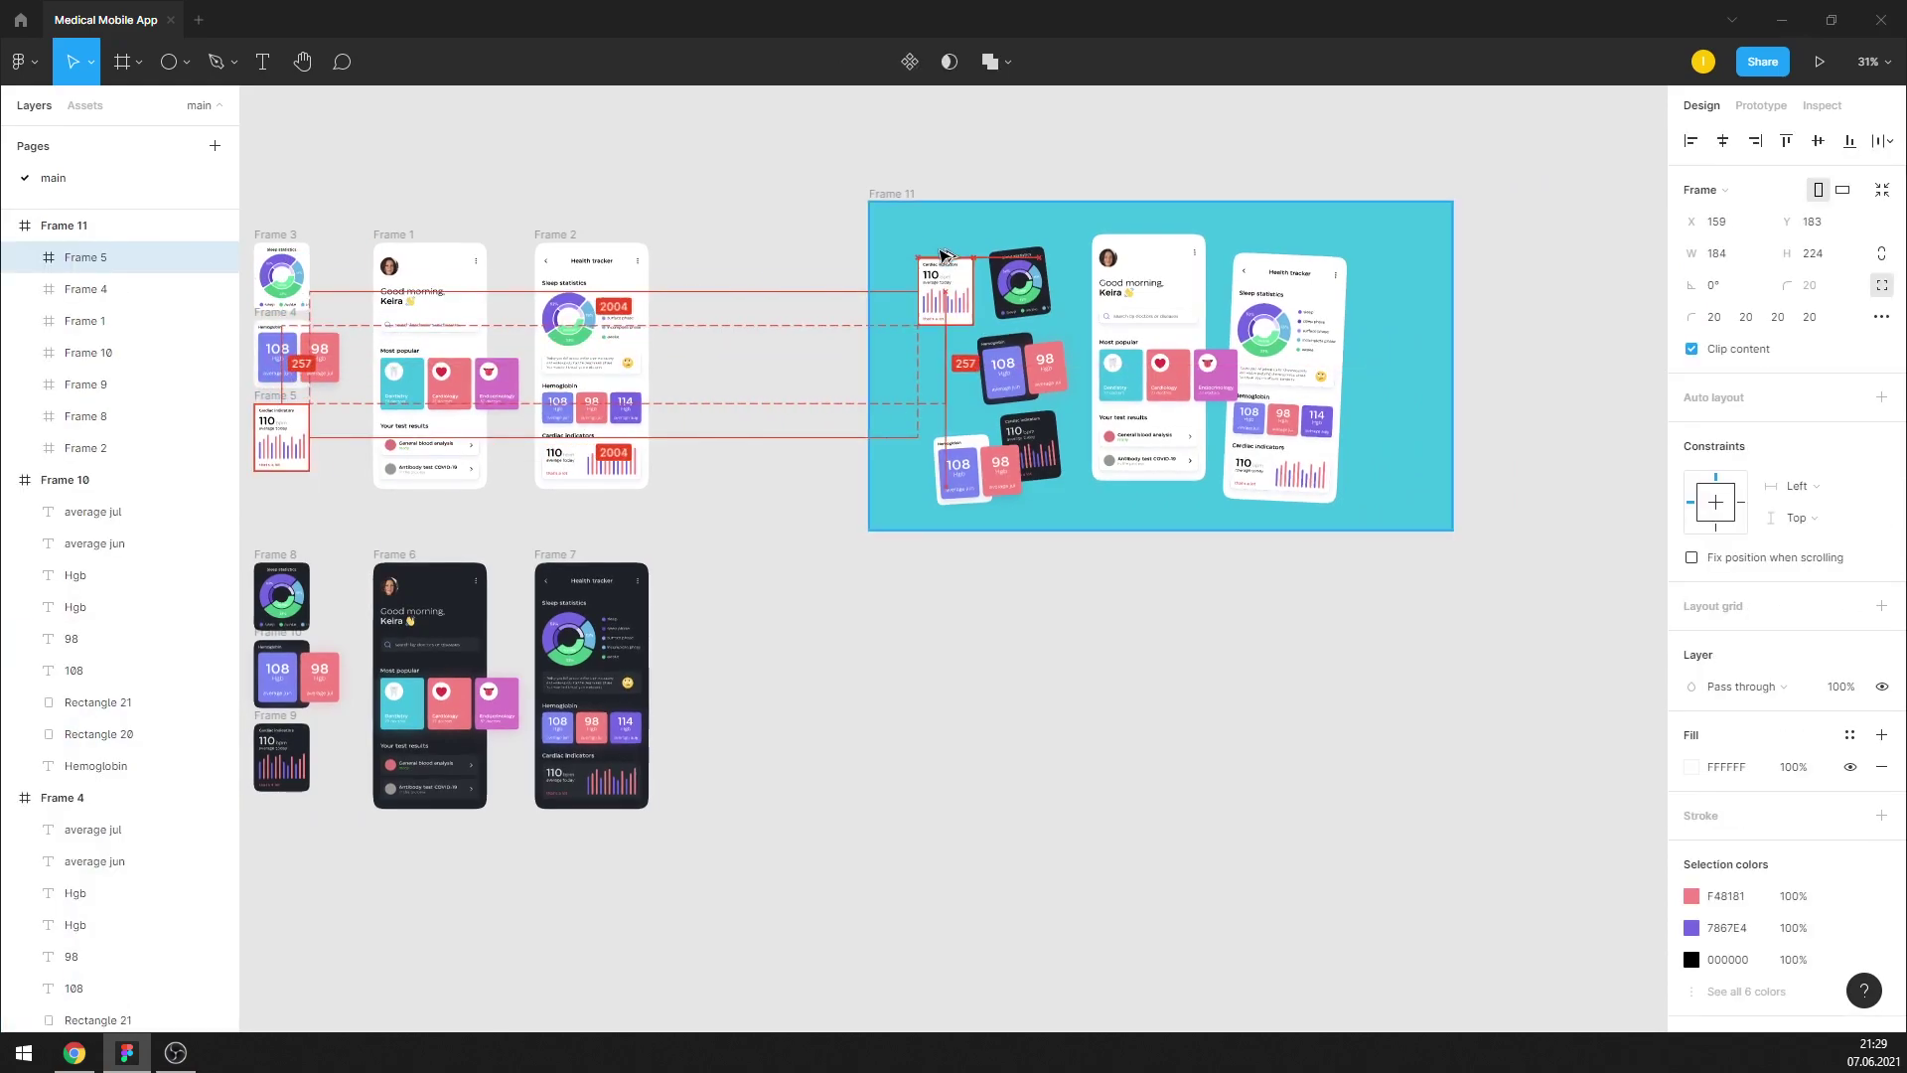
left_click_drag(281, 400, 946, 272)
scroll(948, 281, "up", 5)
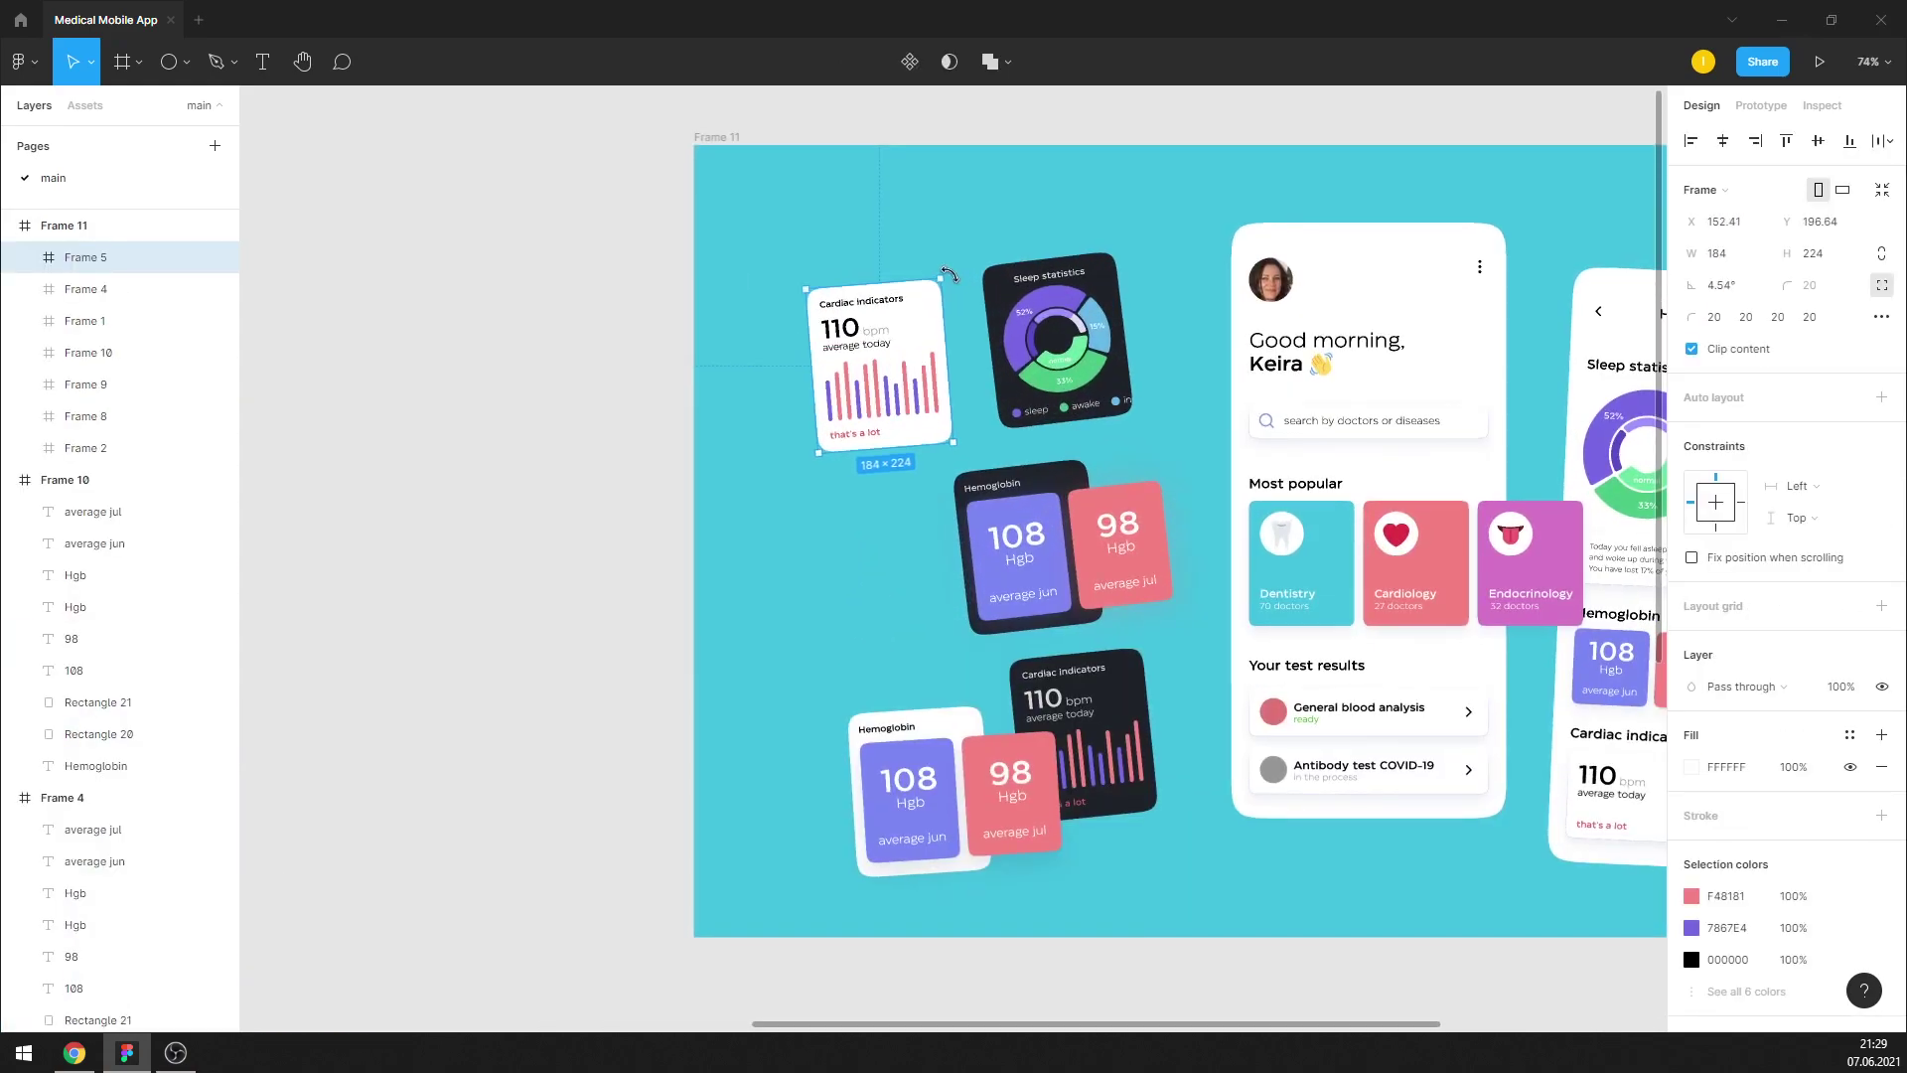
scroll(948, 270, "down", 5)
scroll(1130, 373, "up", 2)
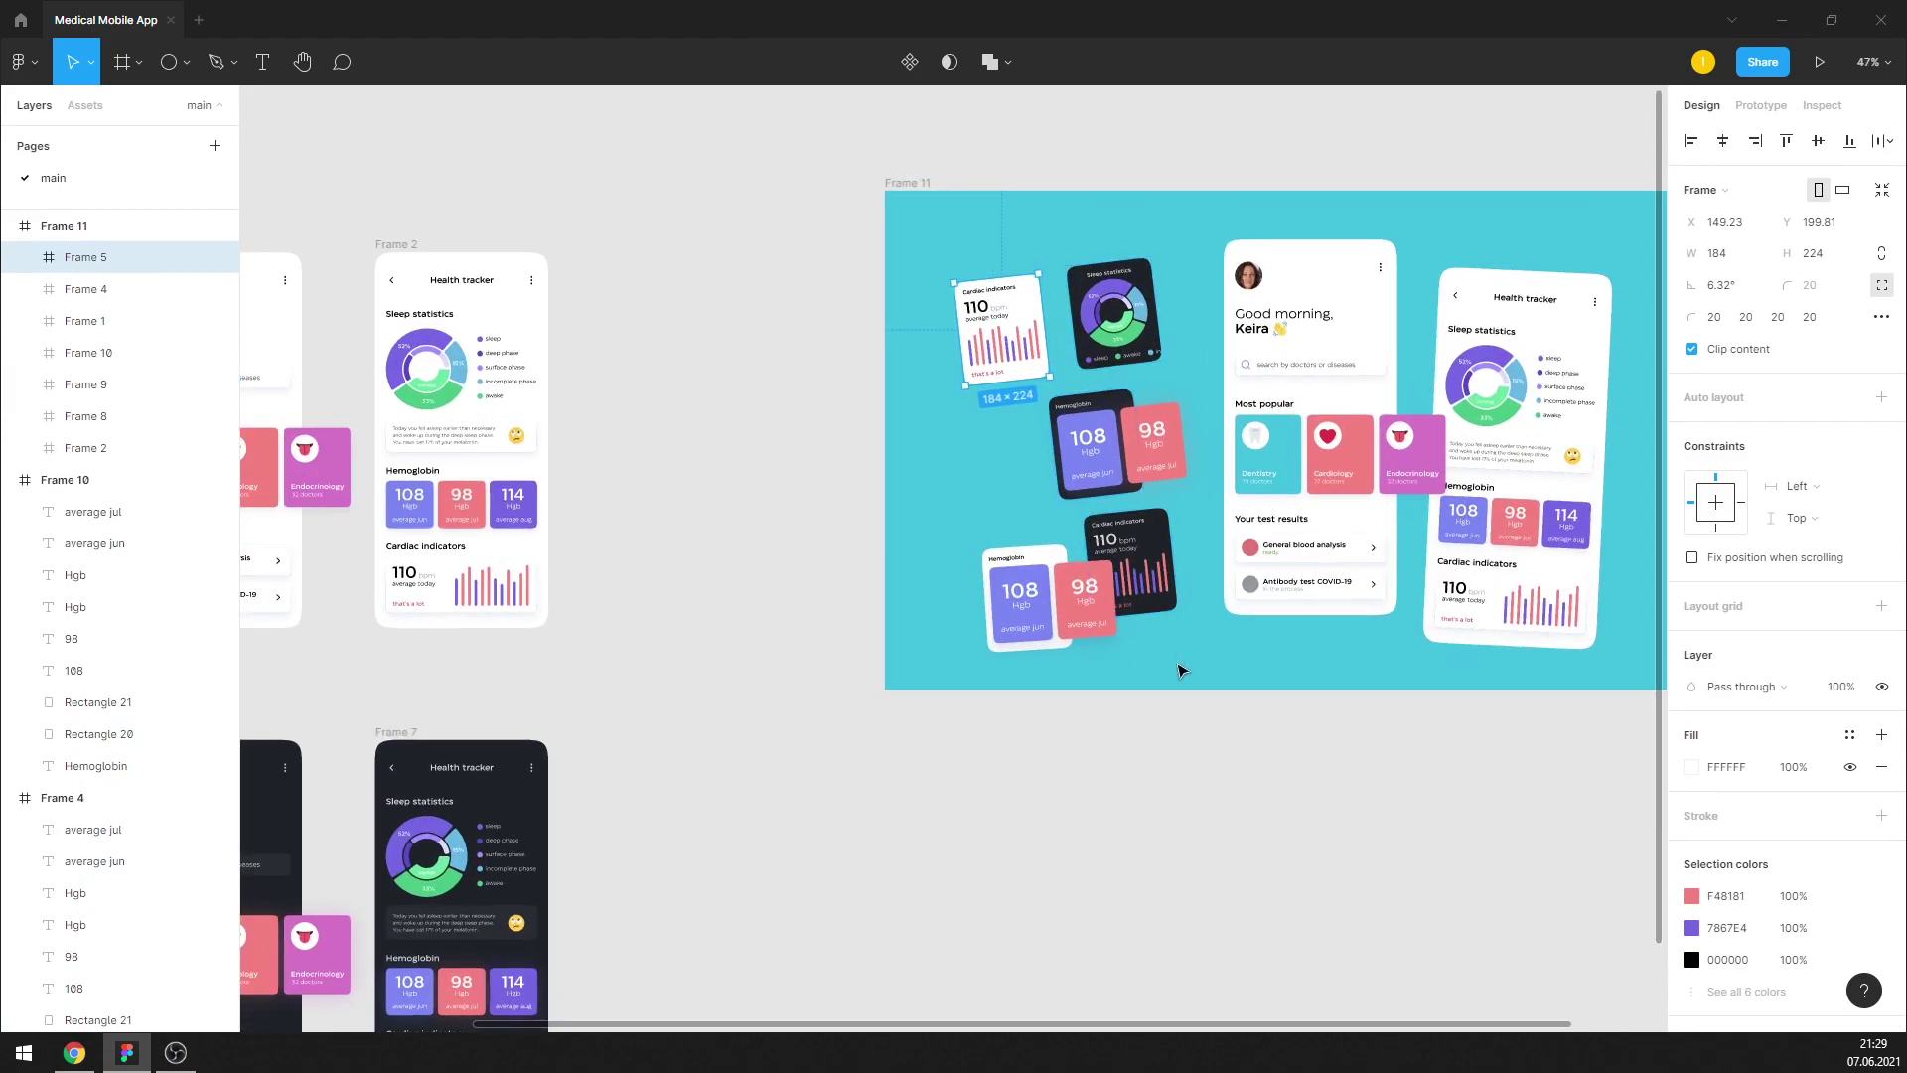
left_click_drag(1180, 670, 955, 261)
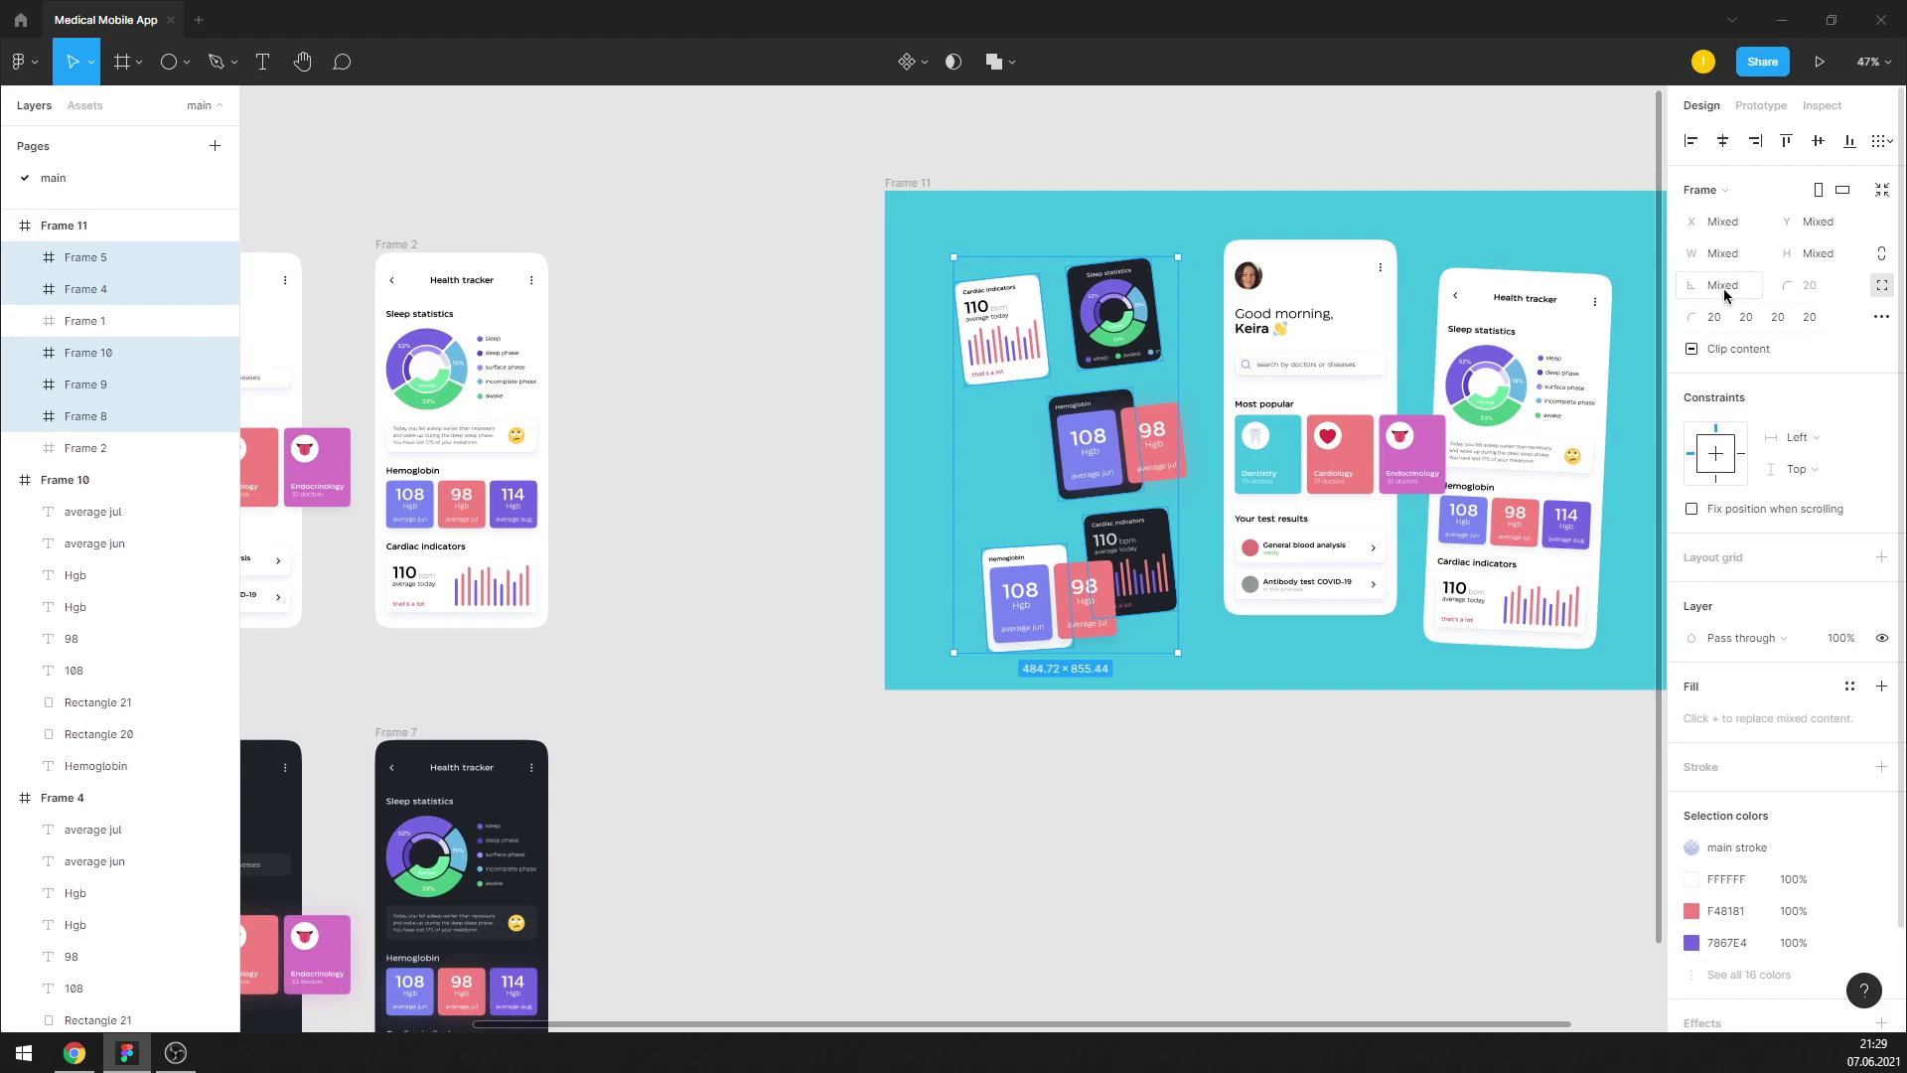
Line up the light Hemoglobin and Cardiac indicators cards in one column
left_click(1213, 169)
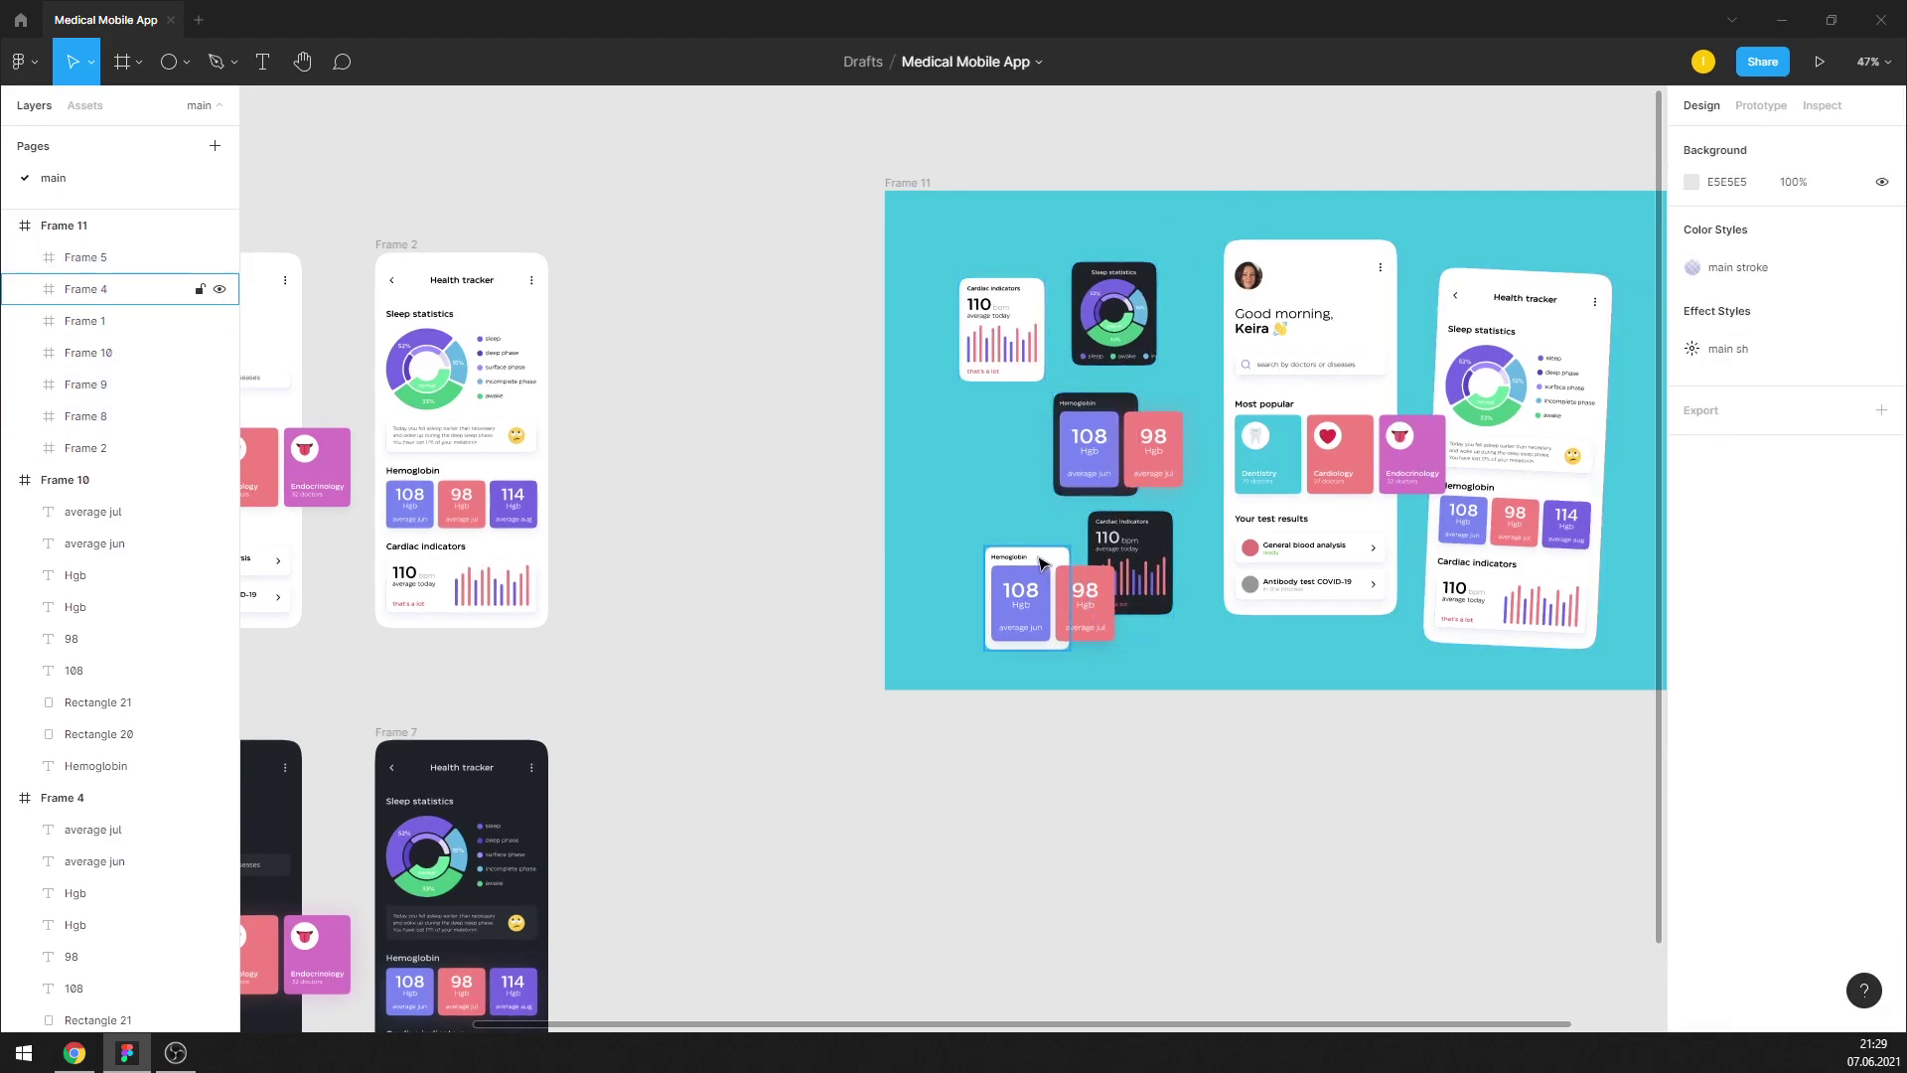
left_click_drag(1040, 563, 1023, 563)
left_click_drag(1017, 303, 1021, 303)
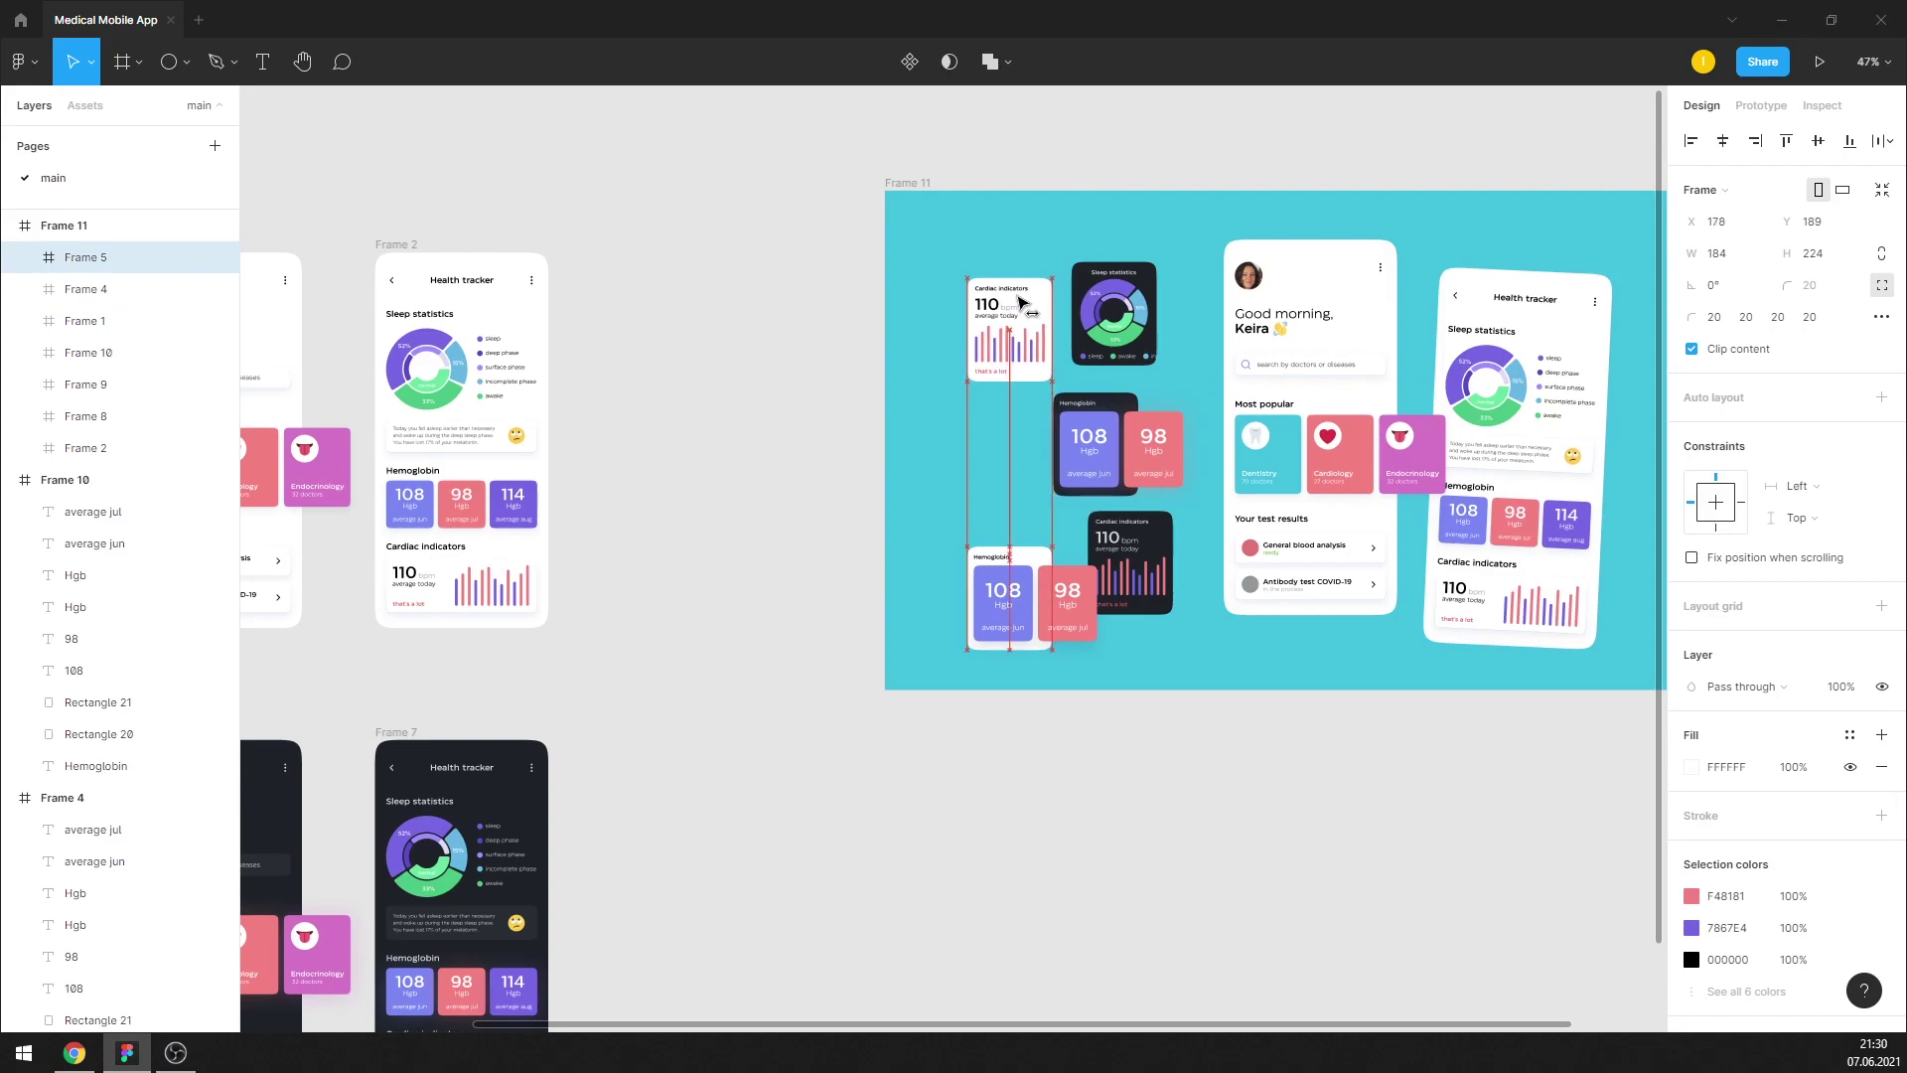
scroll(1370, 278, "down", 3)
scroll(894, 497, "left", 1)
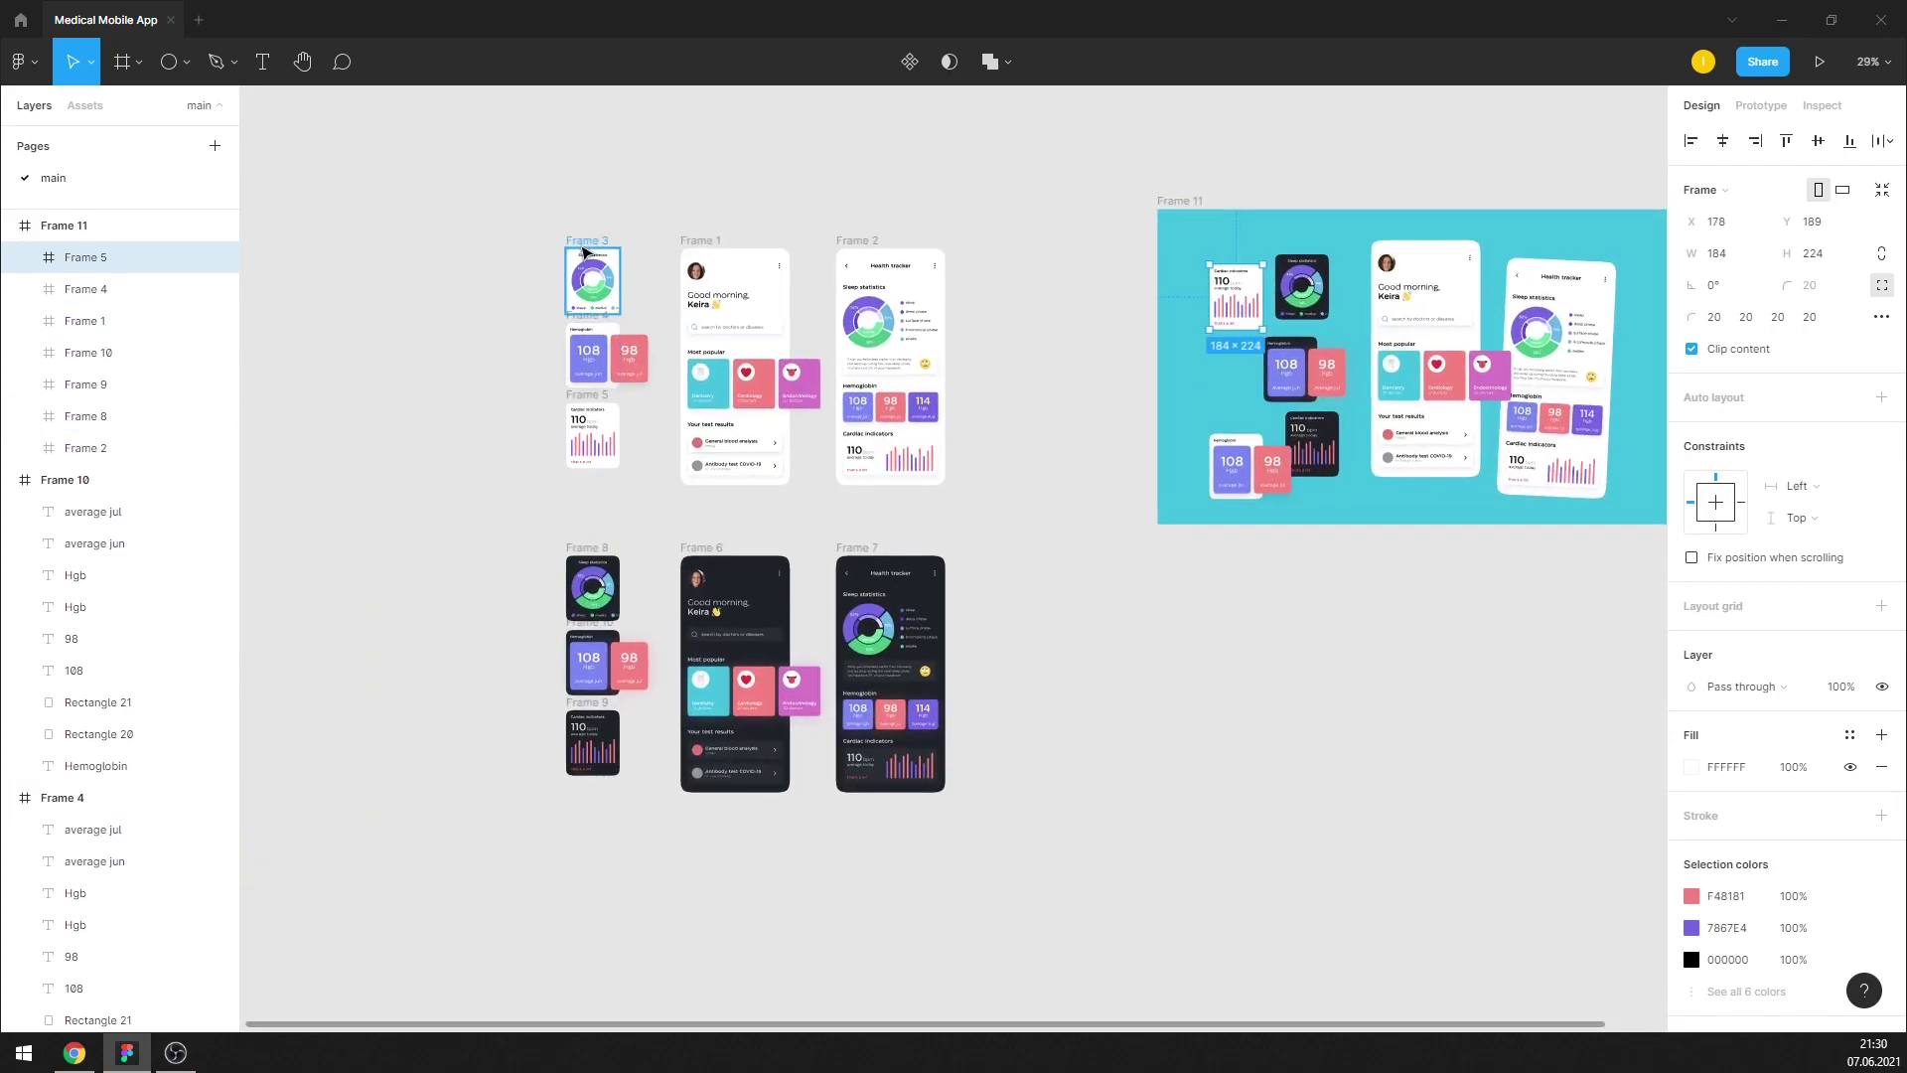
Add the light Sleep statistics card and align the dark Hemoglobin and Cardiac indicators cards in a column
left_click_drag(588, 254, 1315, 362)
scroll(1232, 351, "up", 5)
scroll(1192, 417, "up", 3)
scroll(1195, 408, "down", 3)
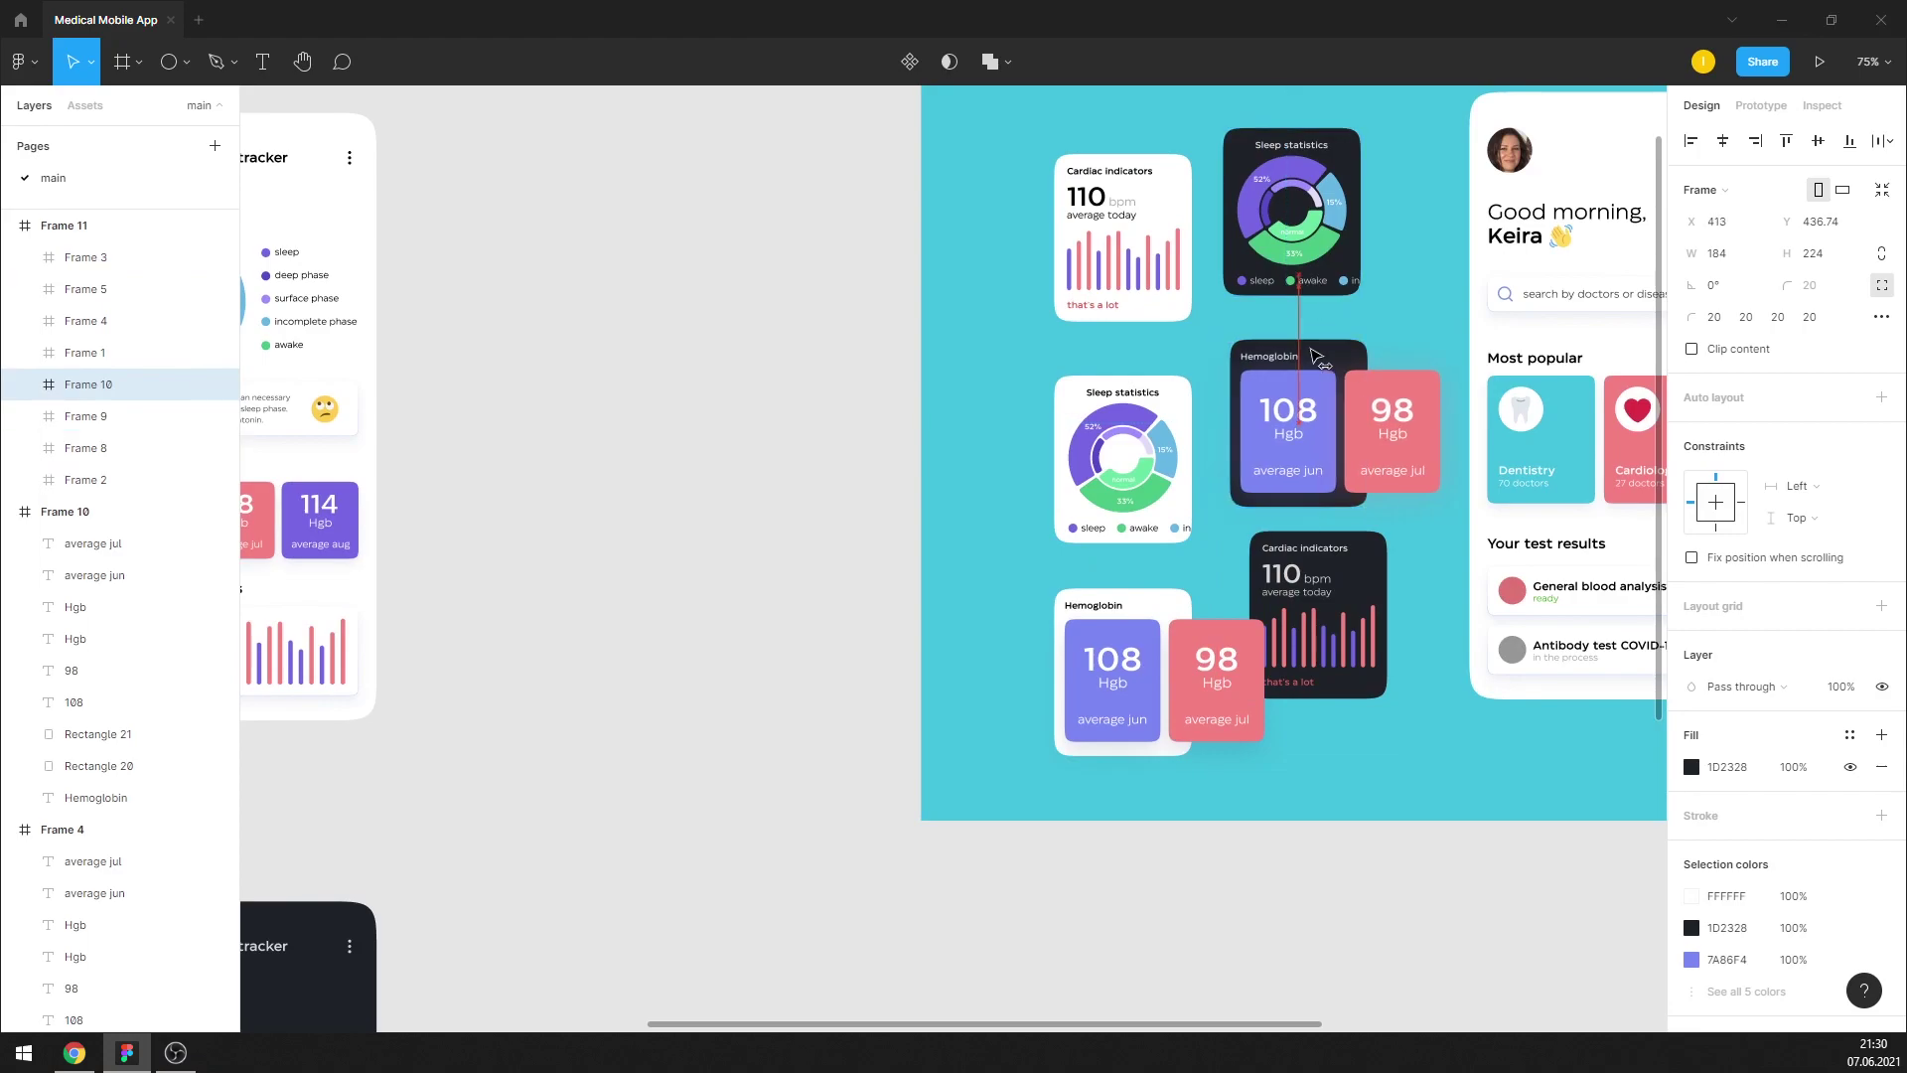
left_click_drag(1291, 342, 1297, 342)
left_click_drag(1366, 563, 1336, 557)
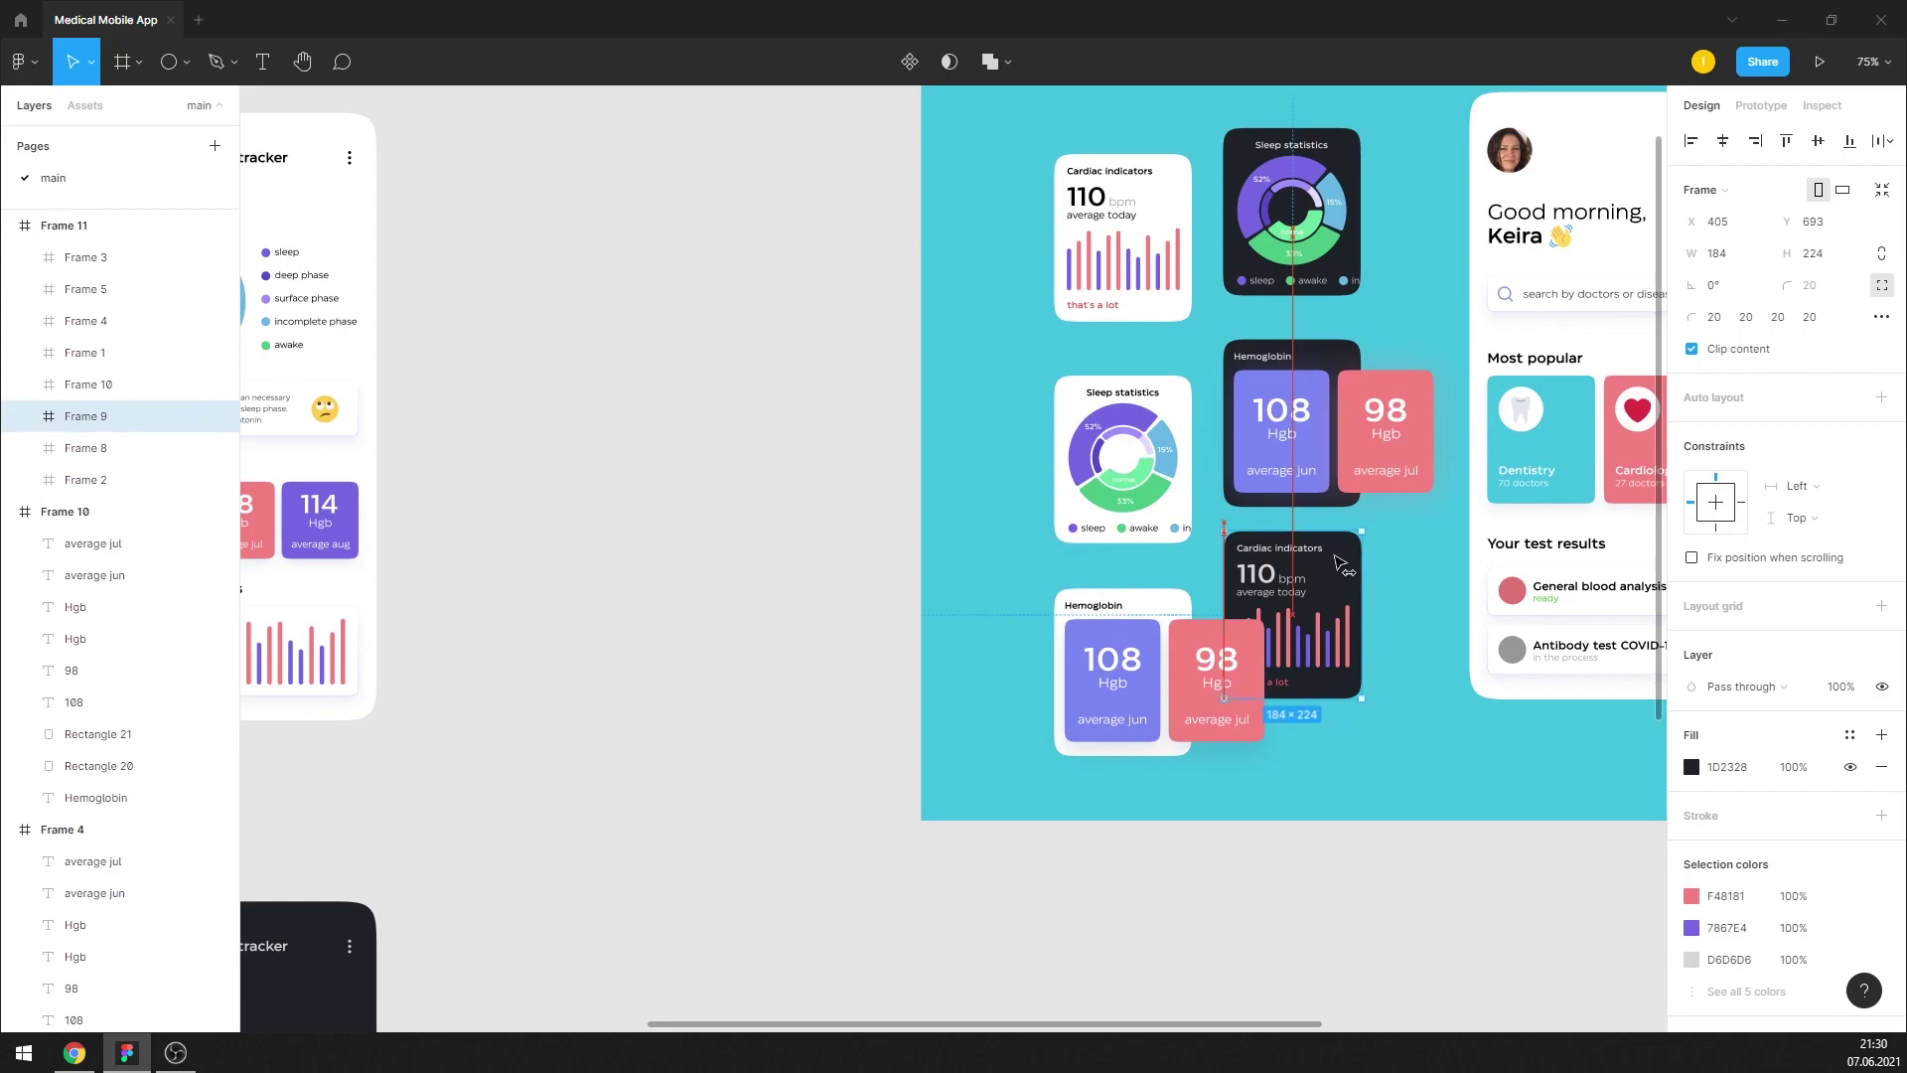
left_click_drag(1342, 565, 1342, 564)
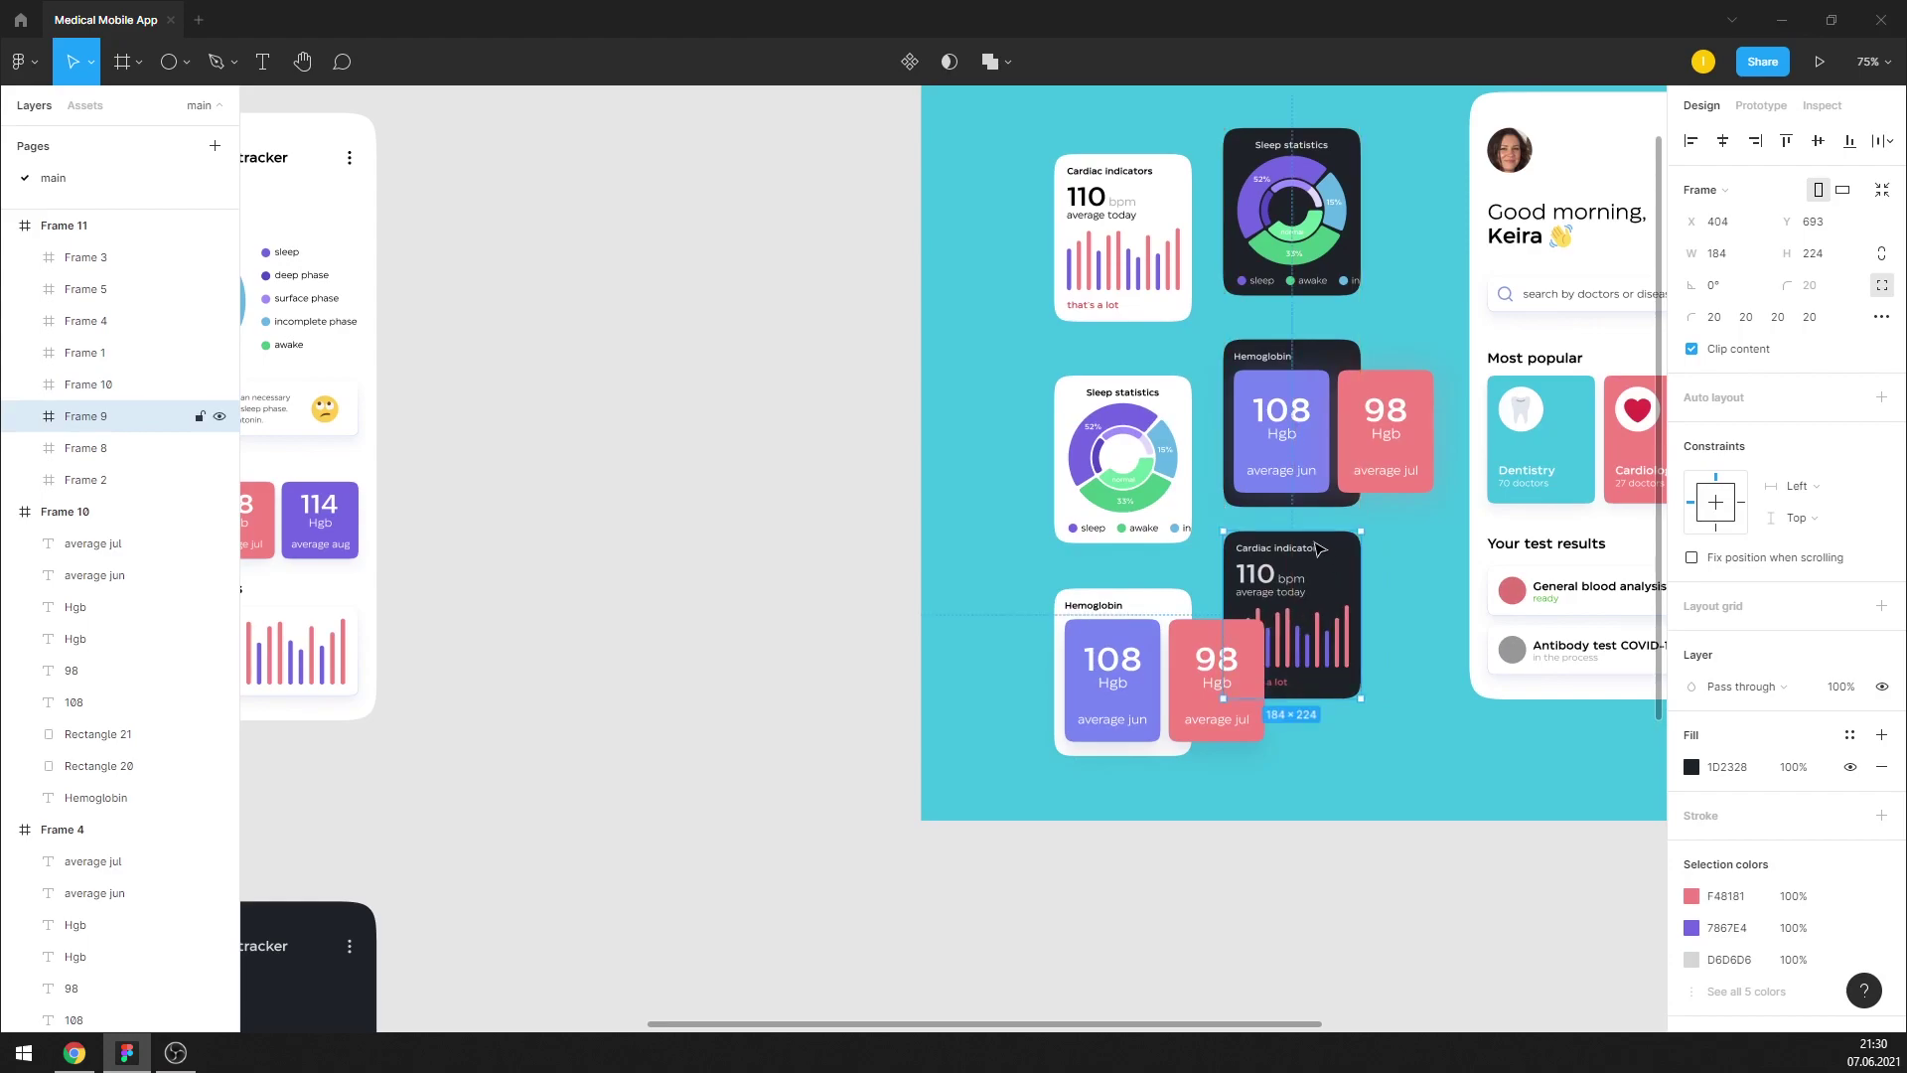
Lower the light Sleep statistics and Cardiac indicators cards to stagger the light column
scroll(1331, 544, "down", 3)
scroll(1214, 682, "up", 3)
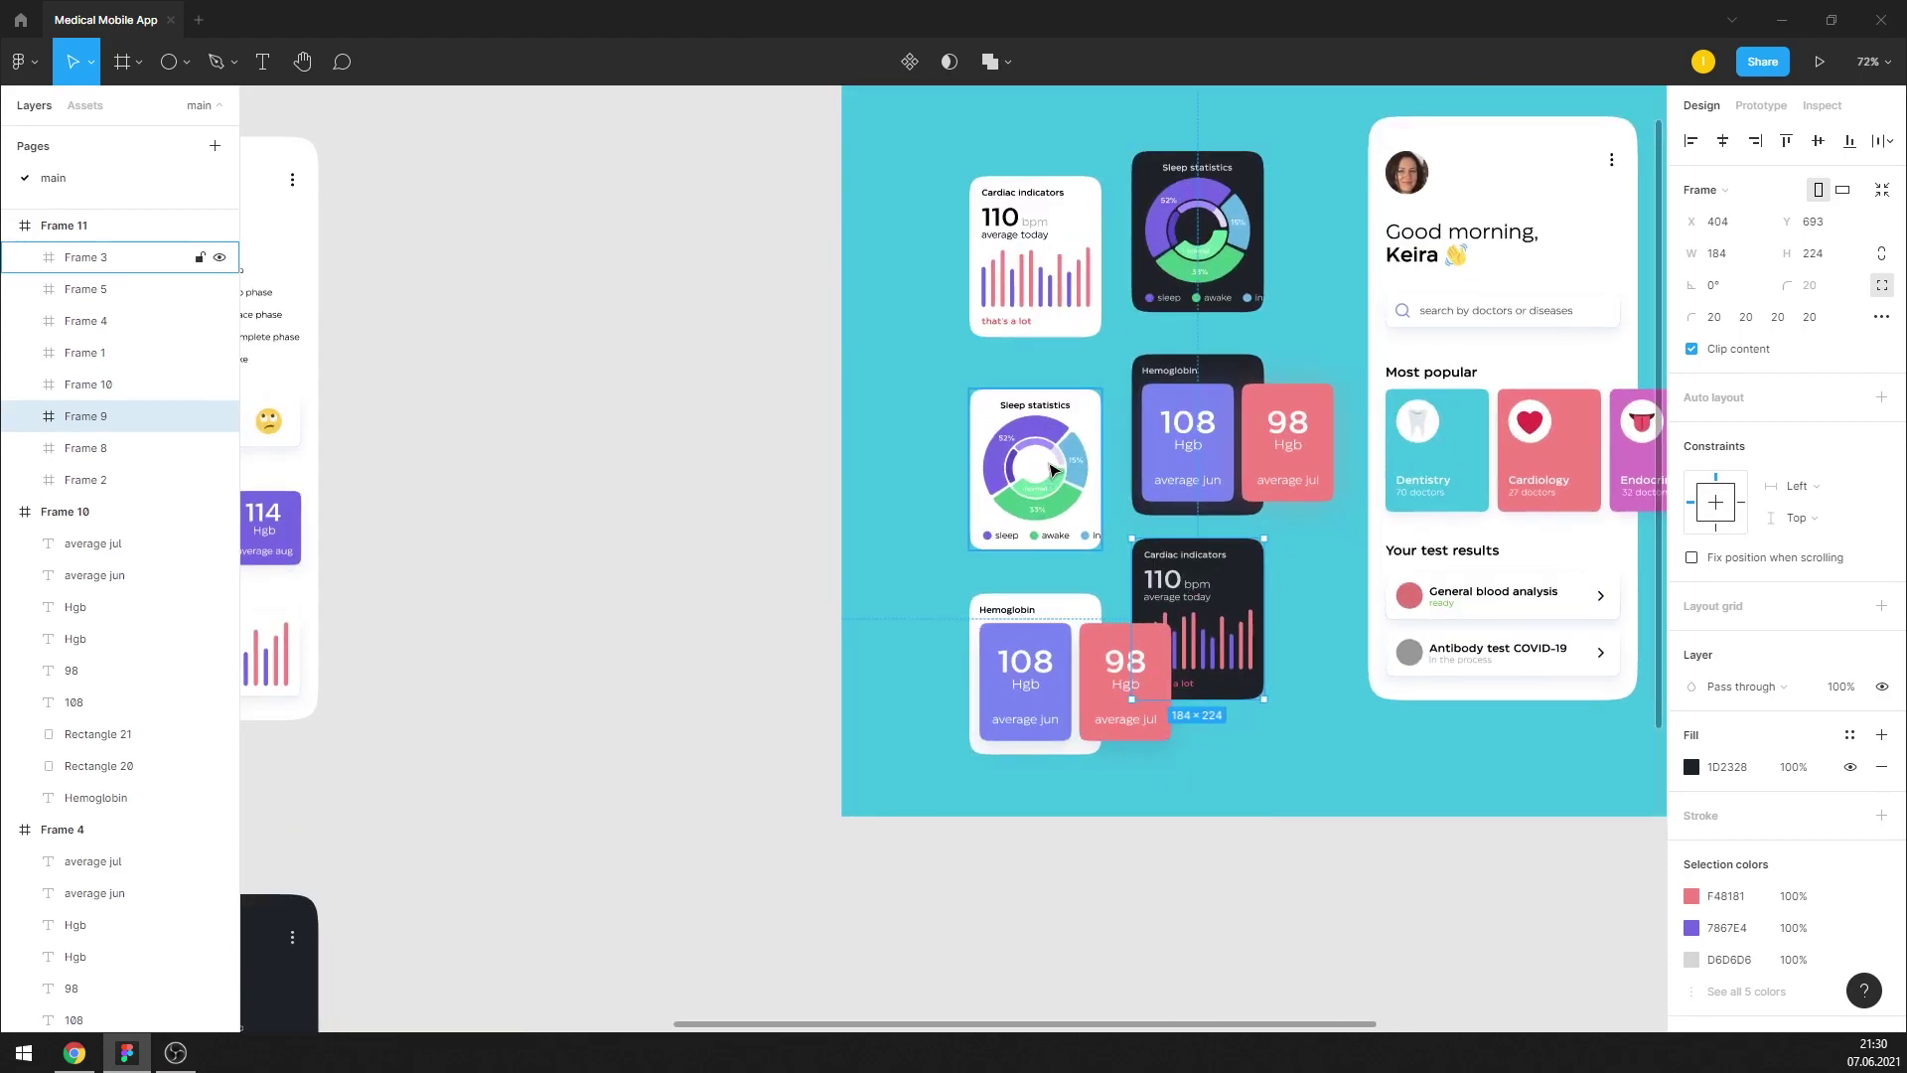
left_click_drag(1053, 466, 1052, 489)
left_click_drag(1088, 296, 1088, 303)
key("shift+Down")
key("shift+Down")
key("shift+Down")
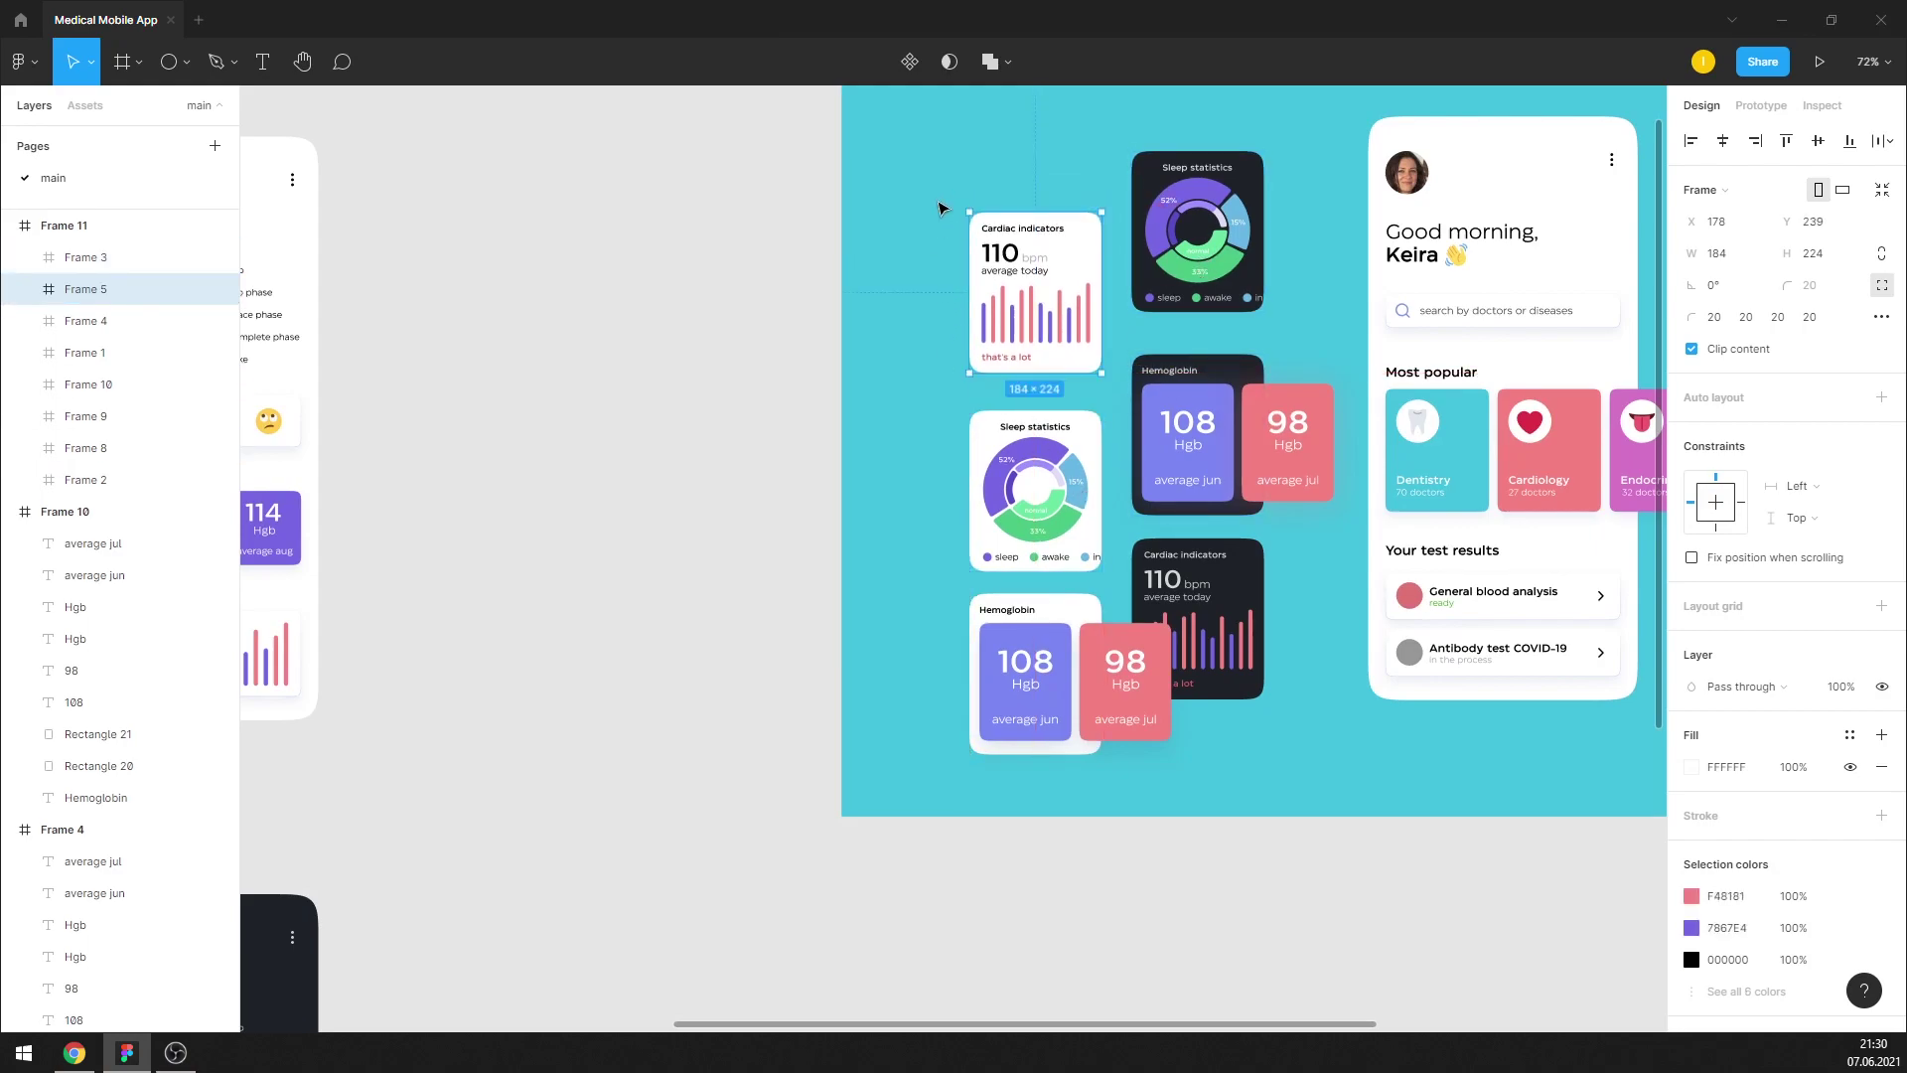
Space the three light cards evenly with Tidy up
left_click_drag(941, 206, 1087, 760)
left_click(1880, 140)
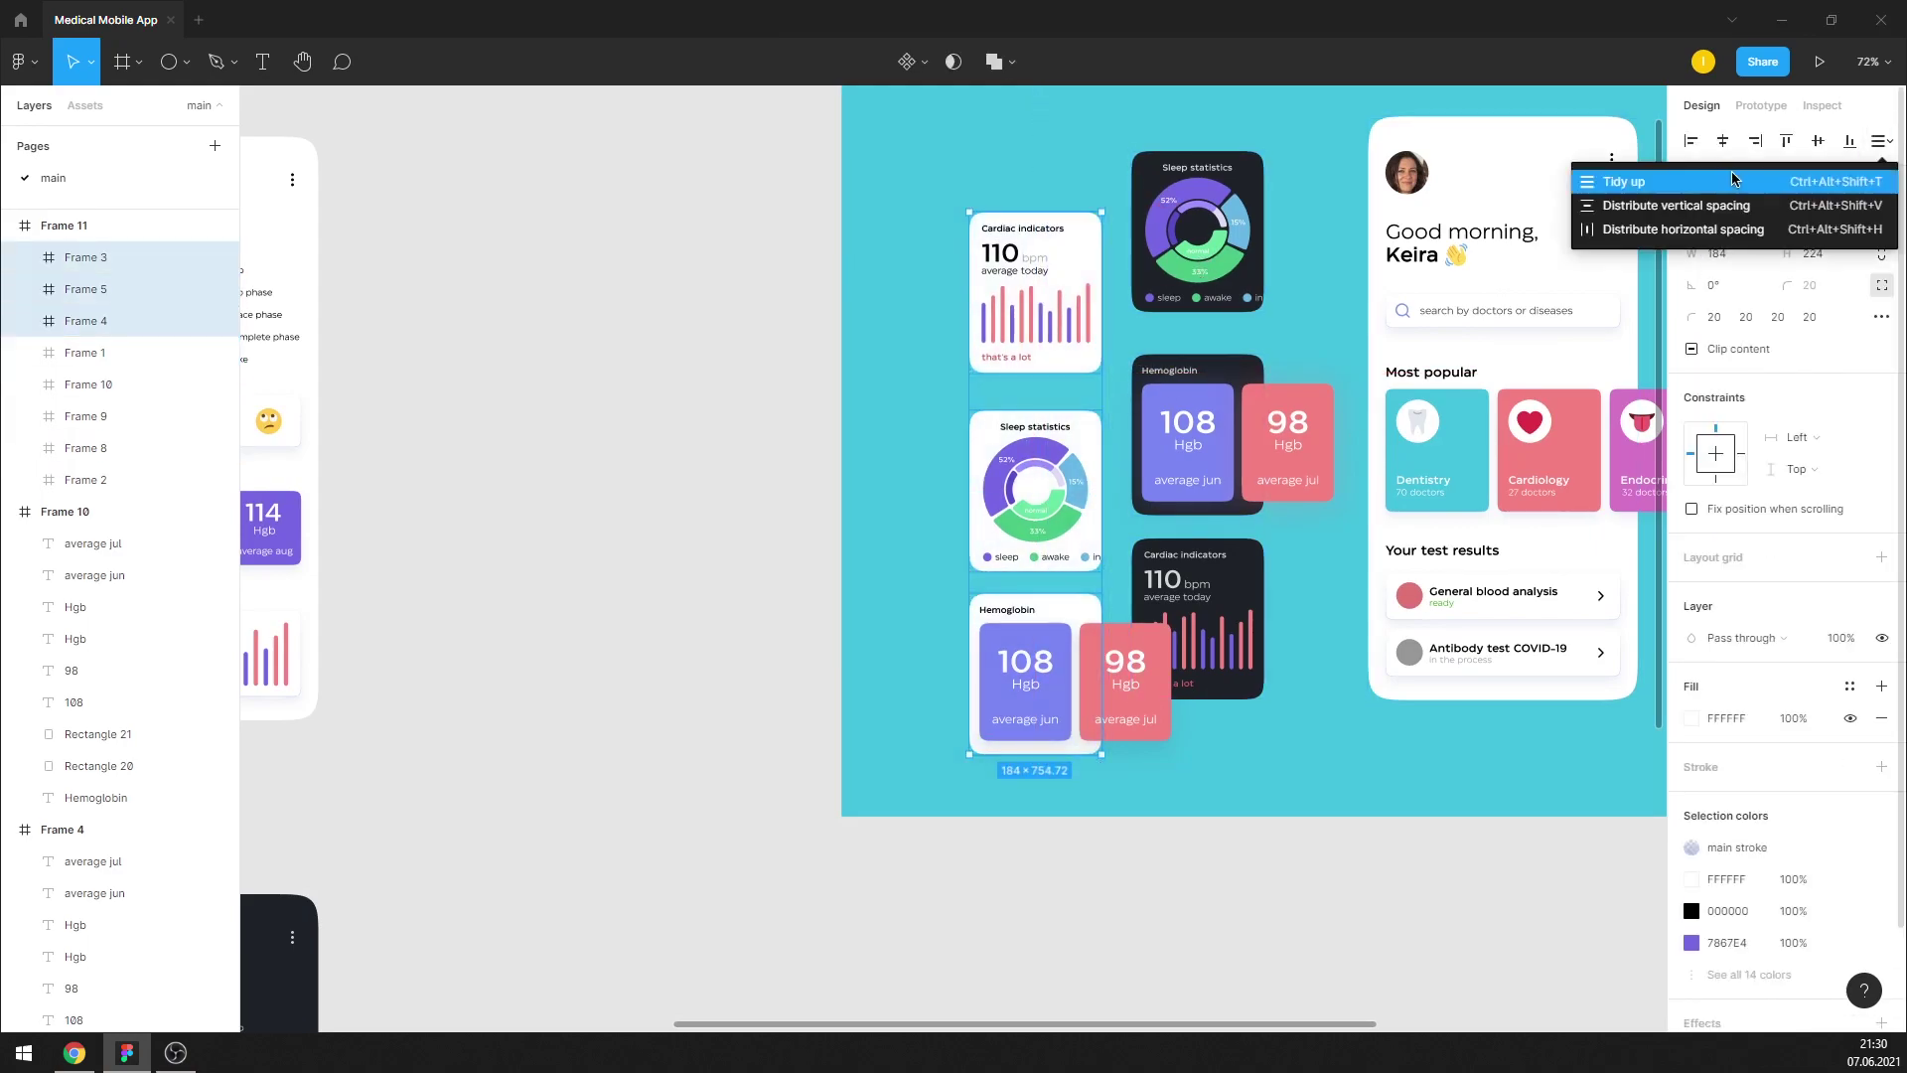
left_click(1733, 181)
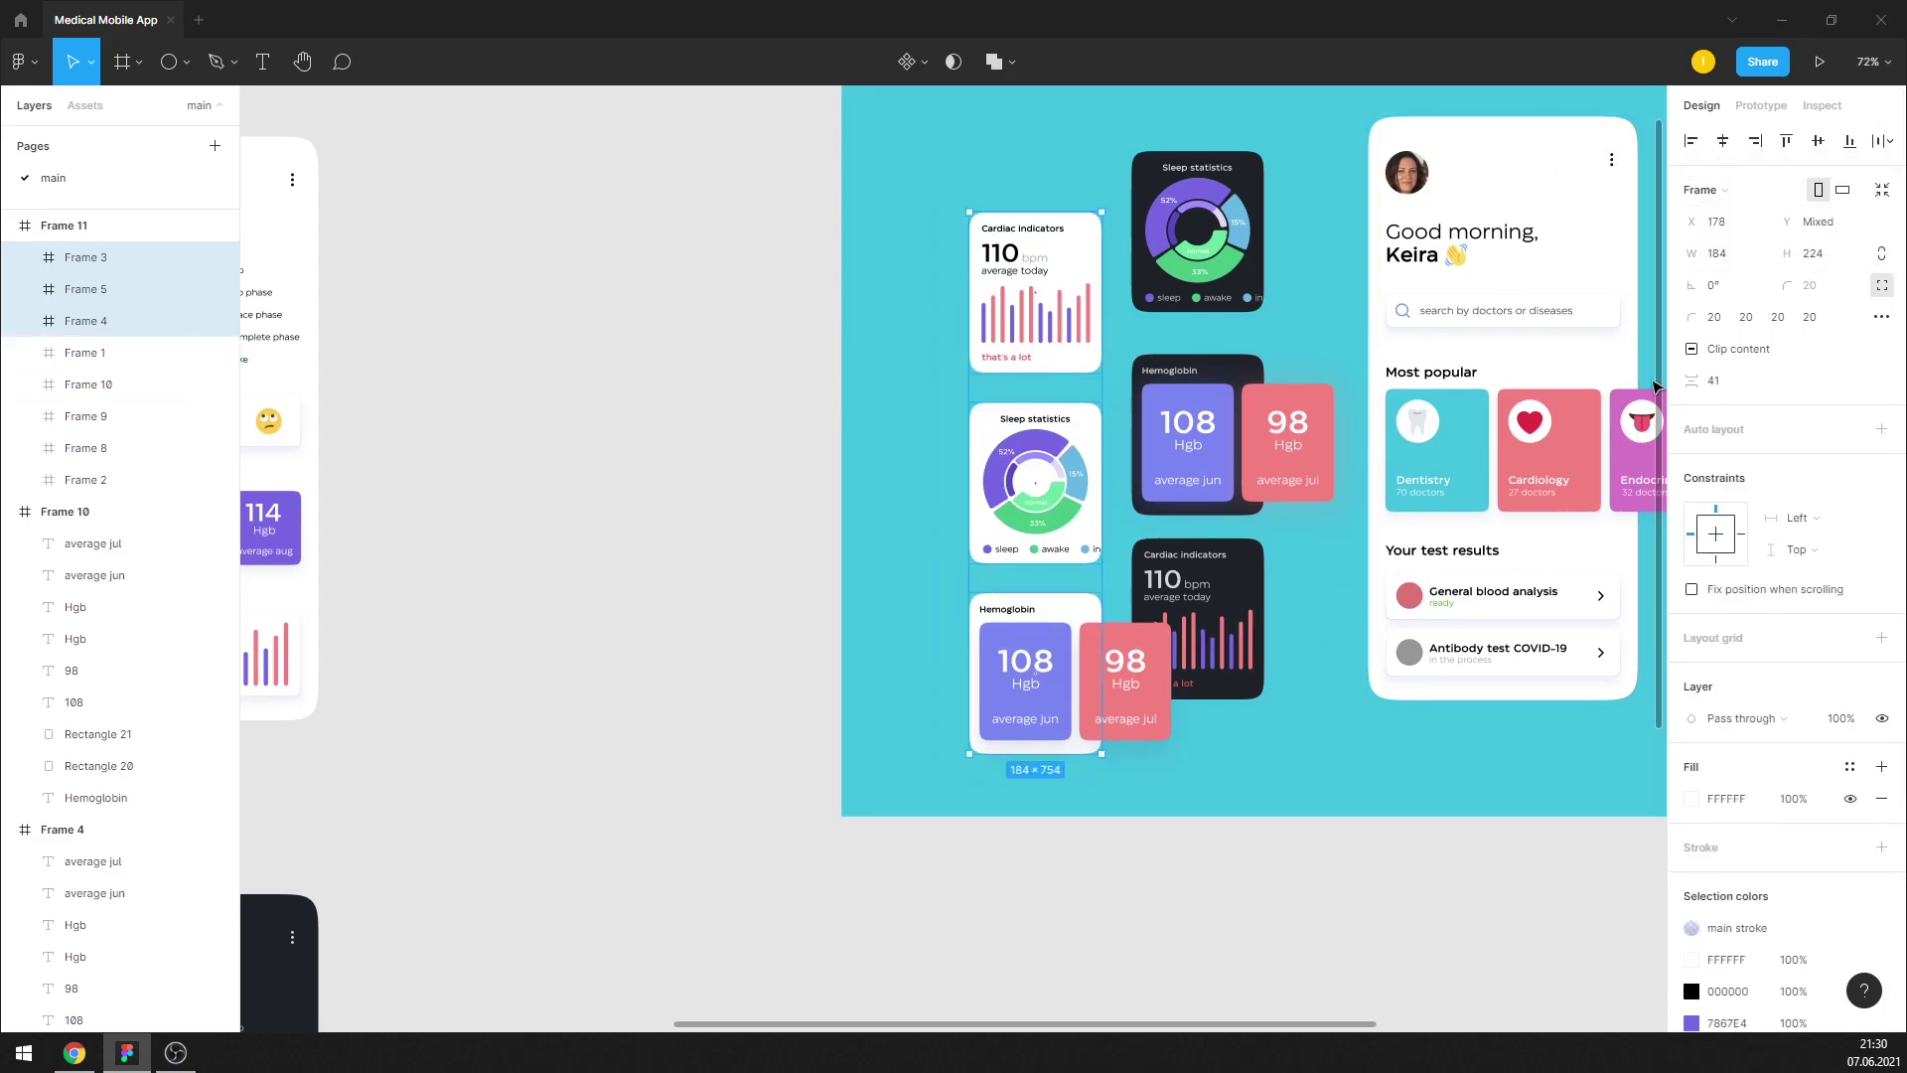
Distribute the three dark cards vertically with a 40 gap
left_click(86, 416)
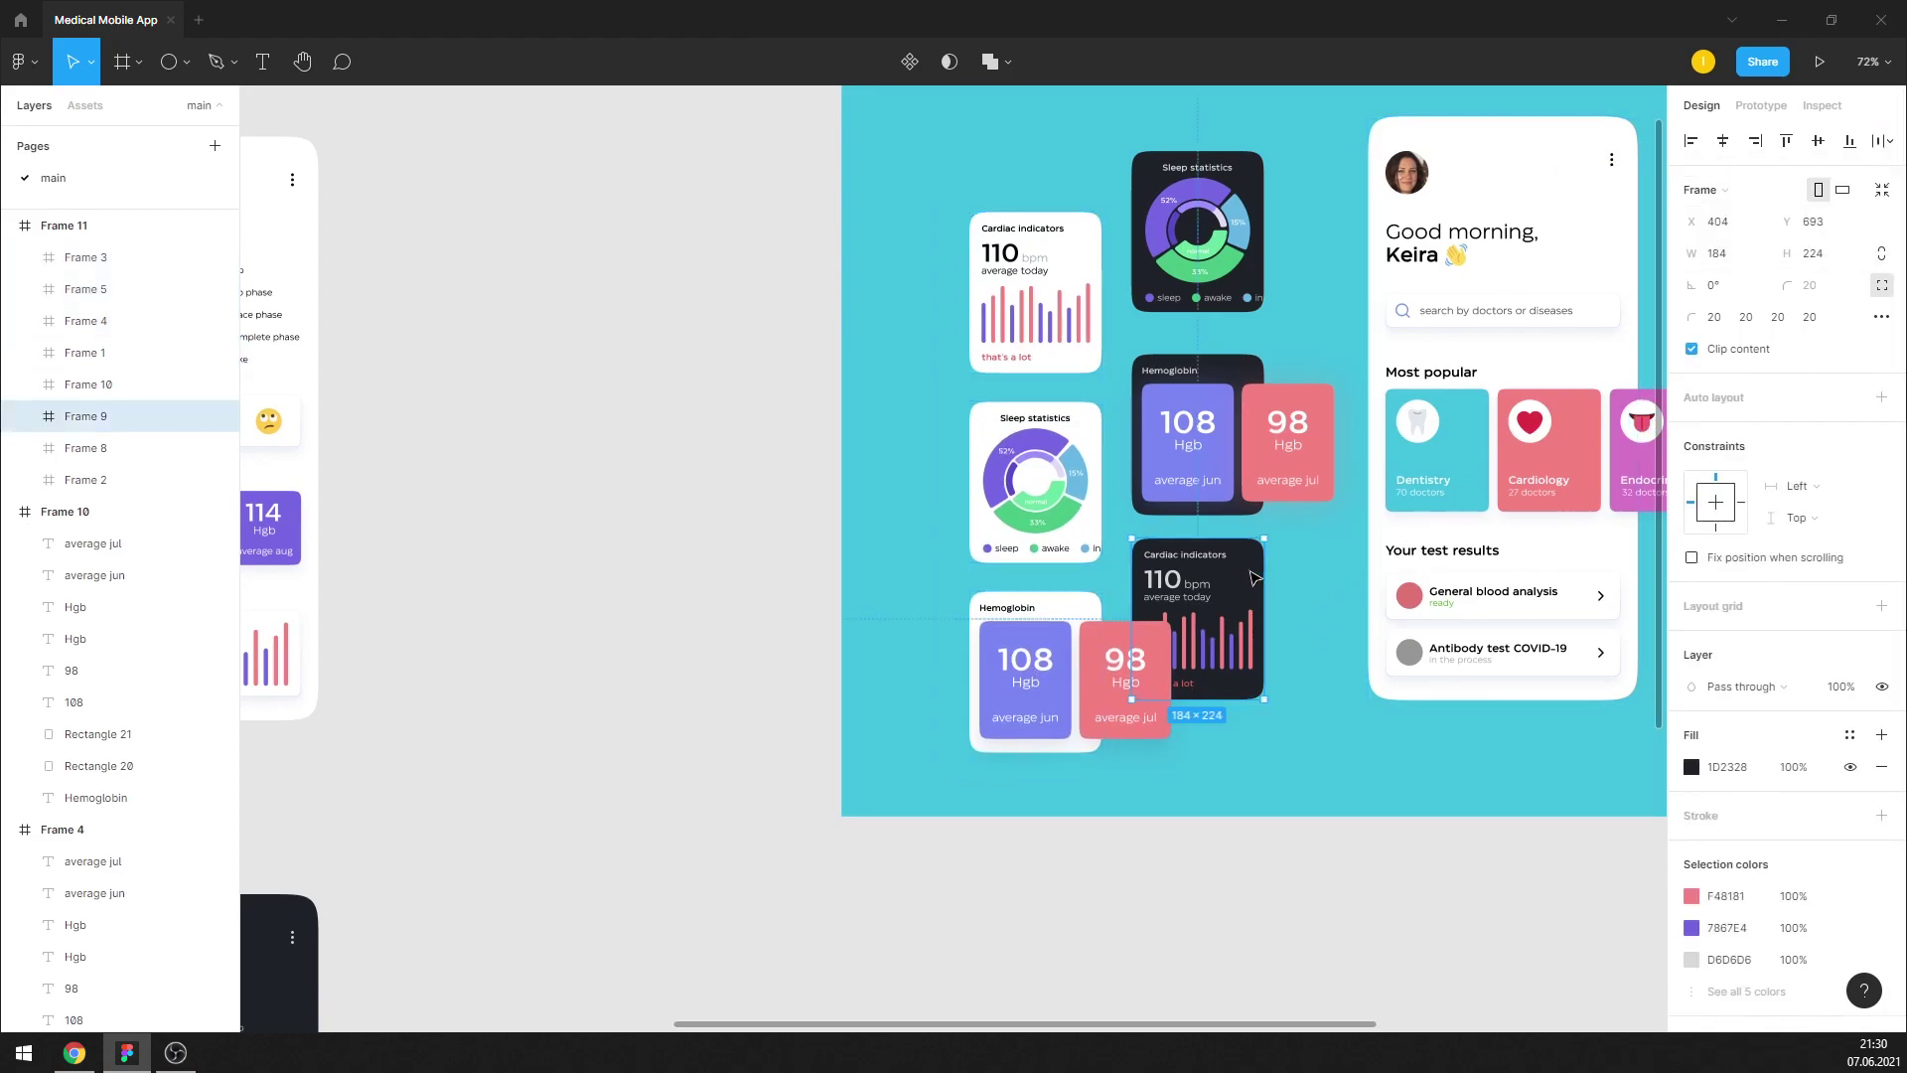
left_click(1220, 455, "shift")
left_click(1236, 298, "shift")
left_click(1880, 140)
left_click(1738, 205)
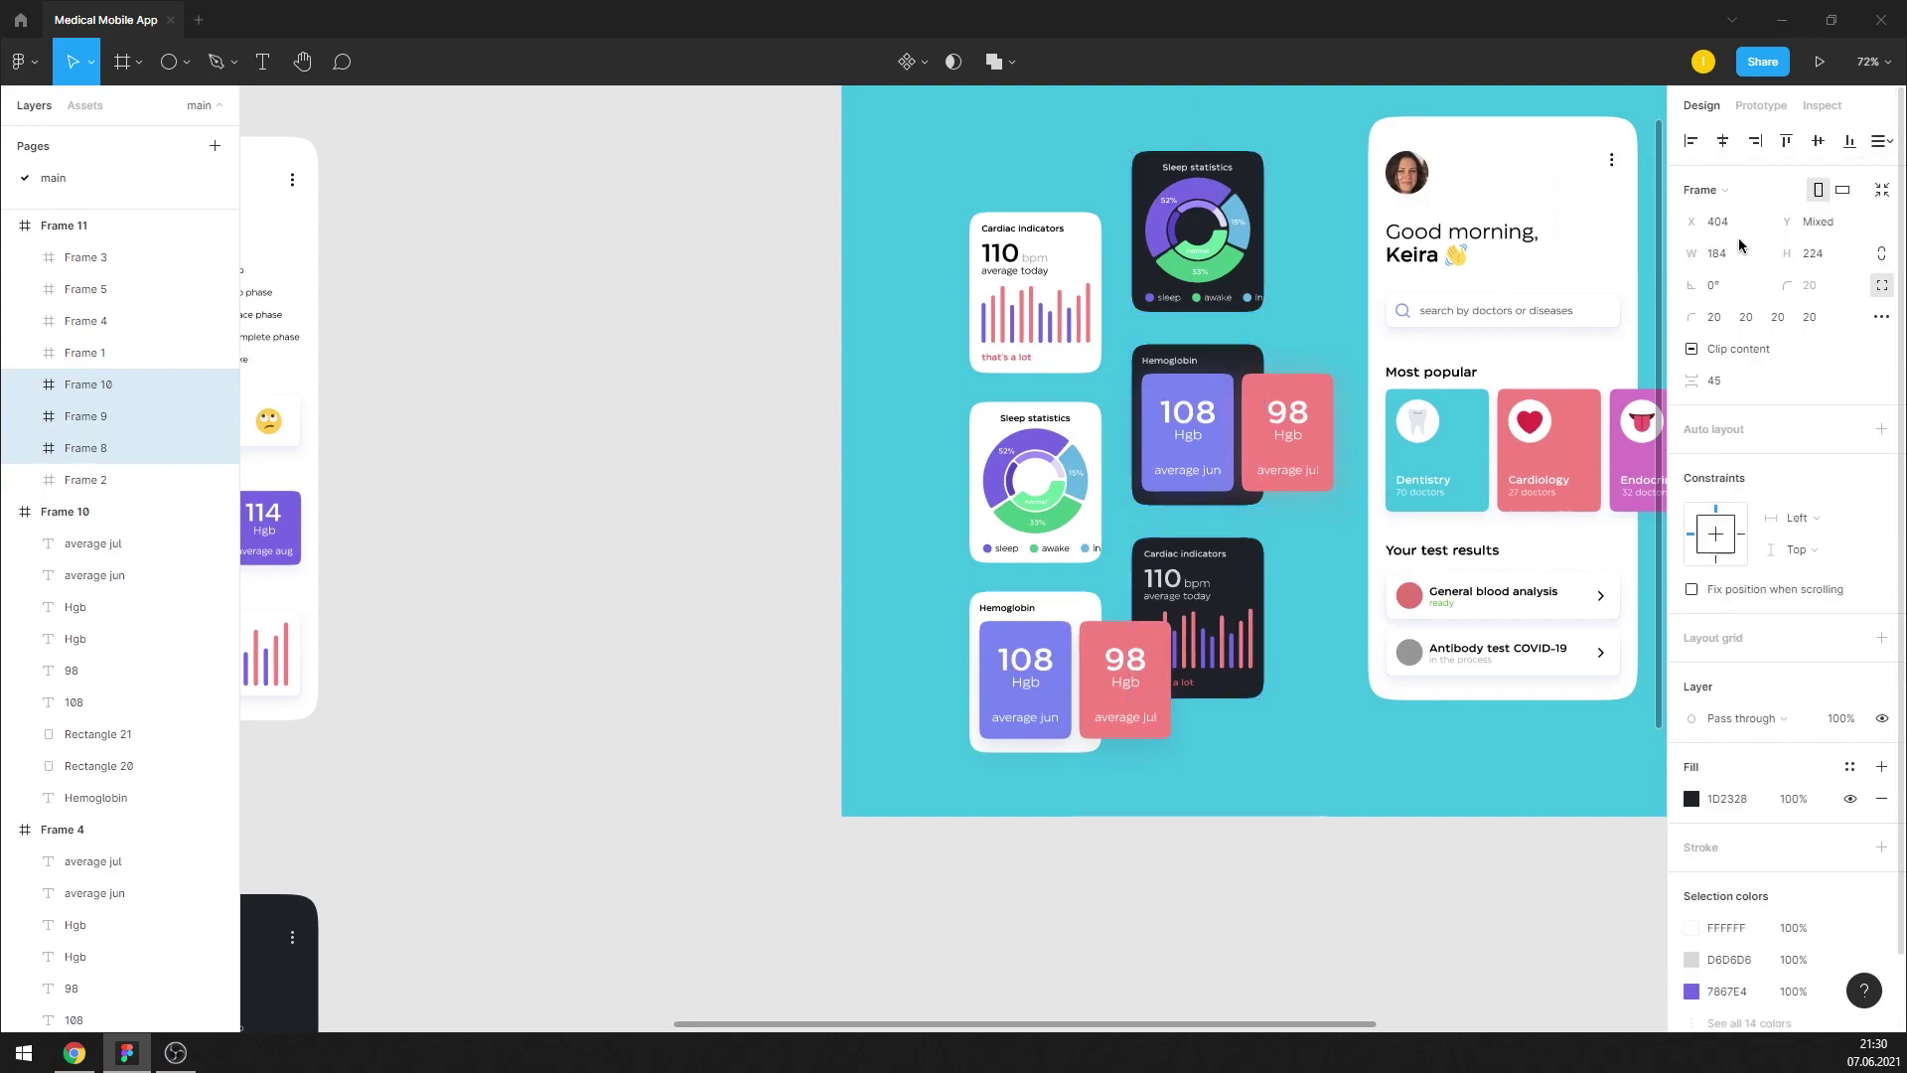
left_click(1733, 386)
type("40")
key("Return")
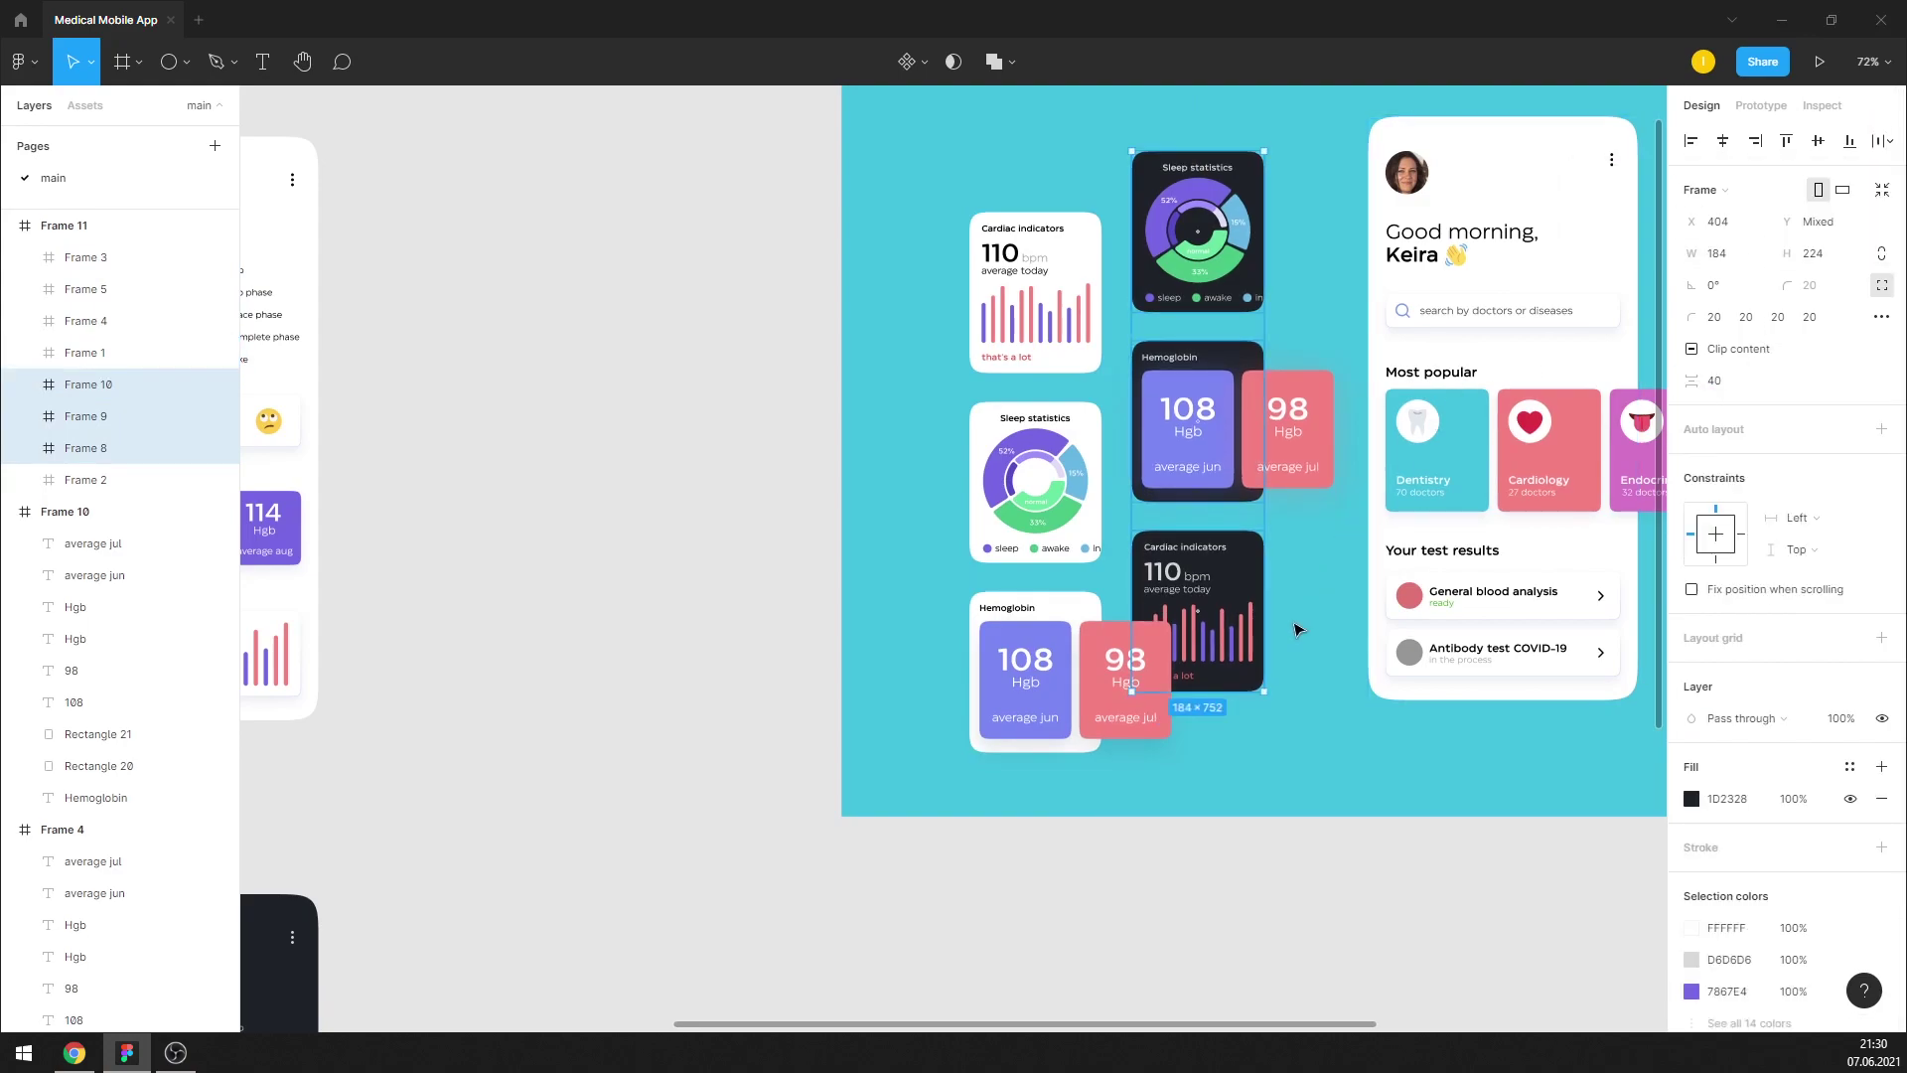
Nudge both card columns up slightly together
scroll(1331, 363, "down", 3)
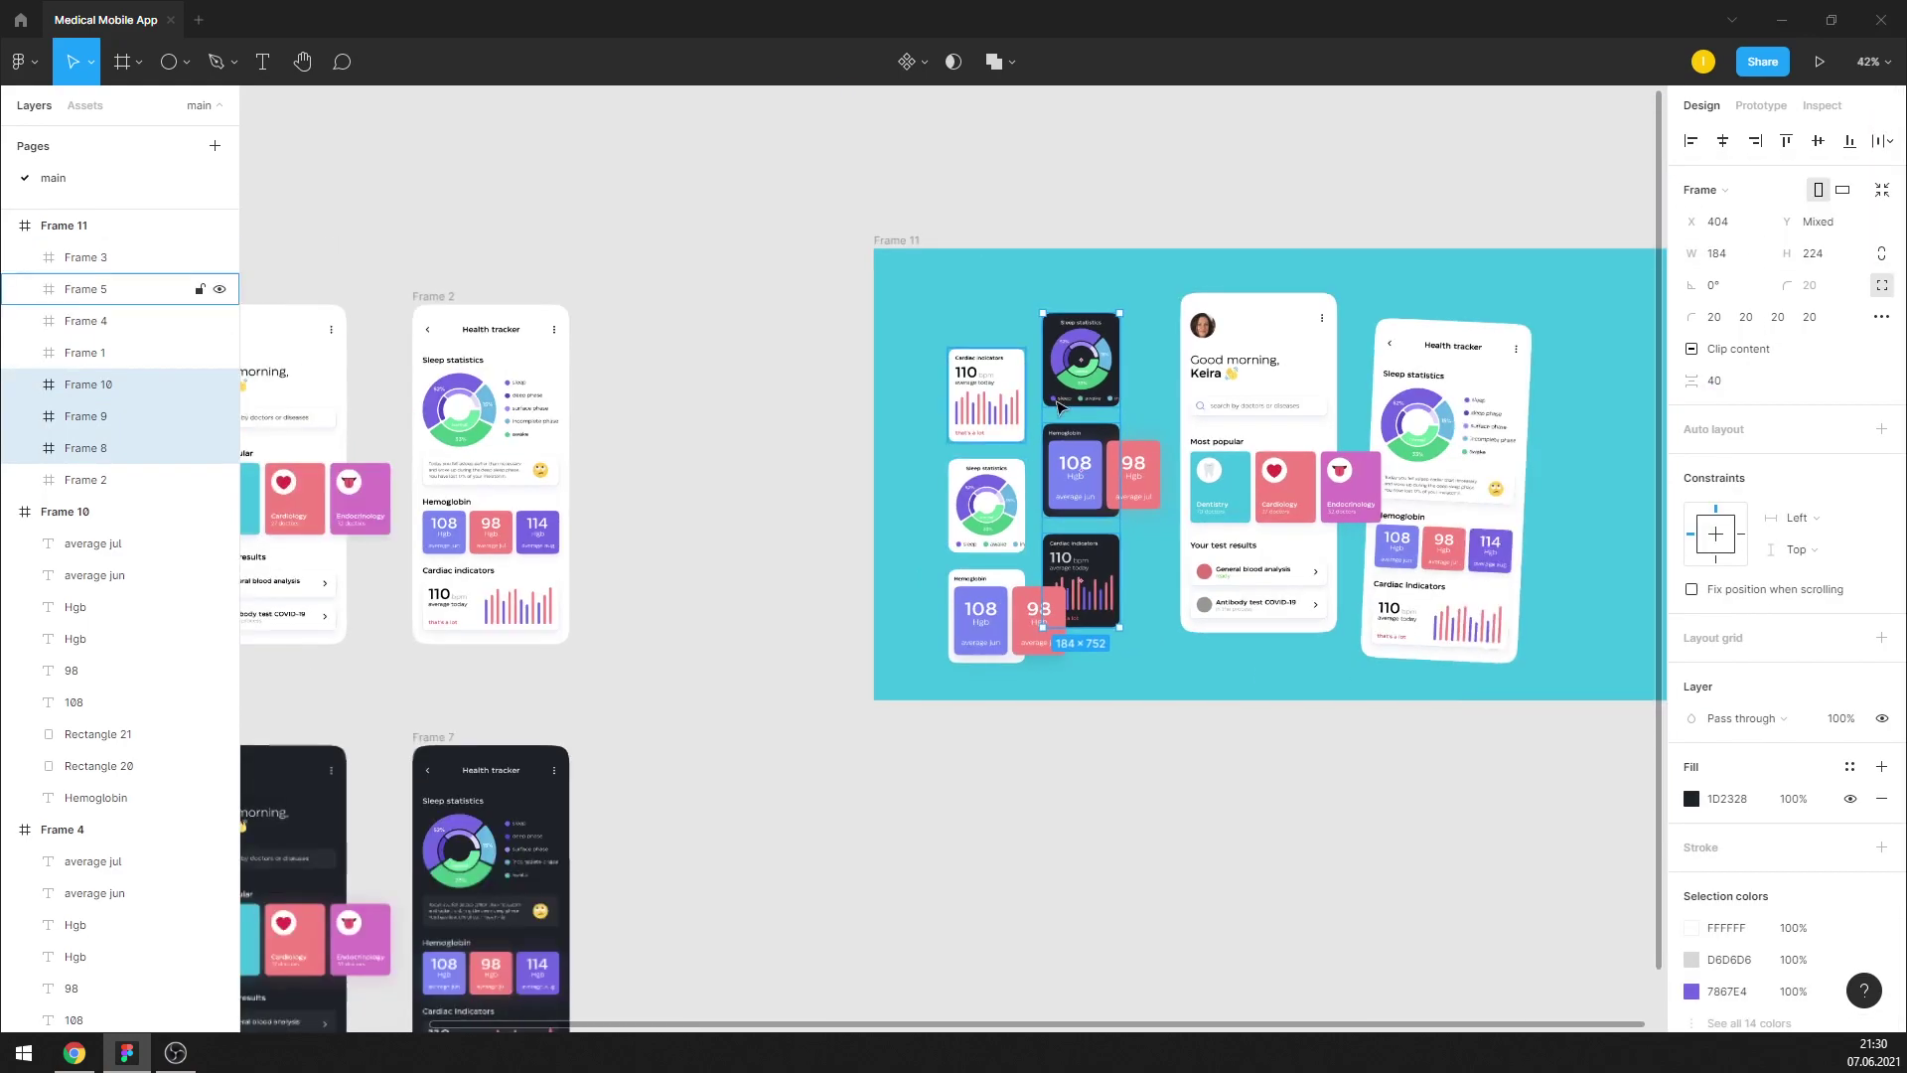
scroll(1059, 446, "up", 3)
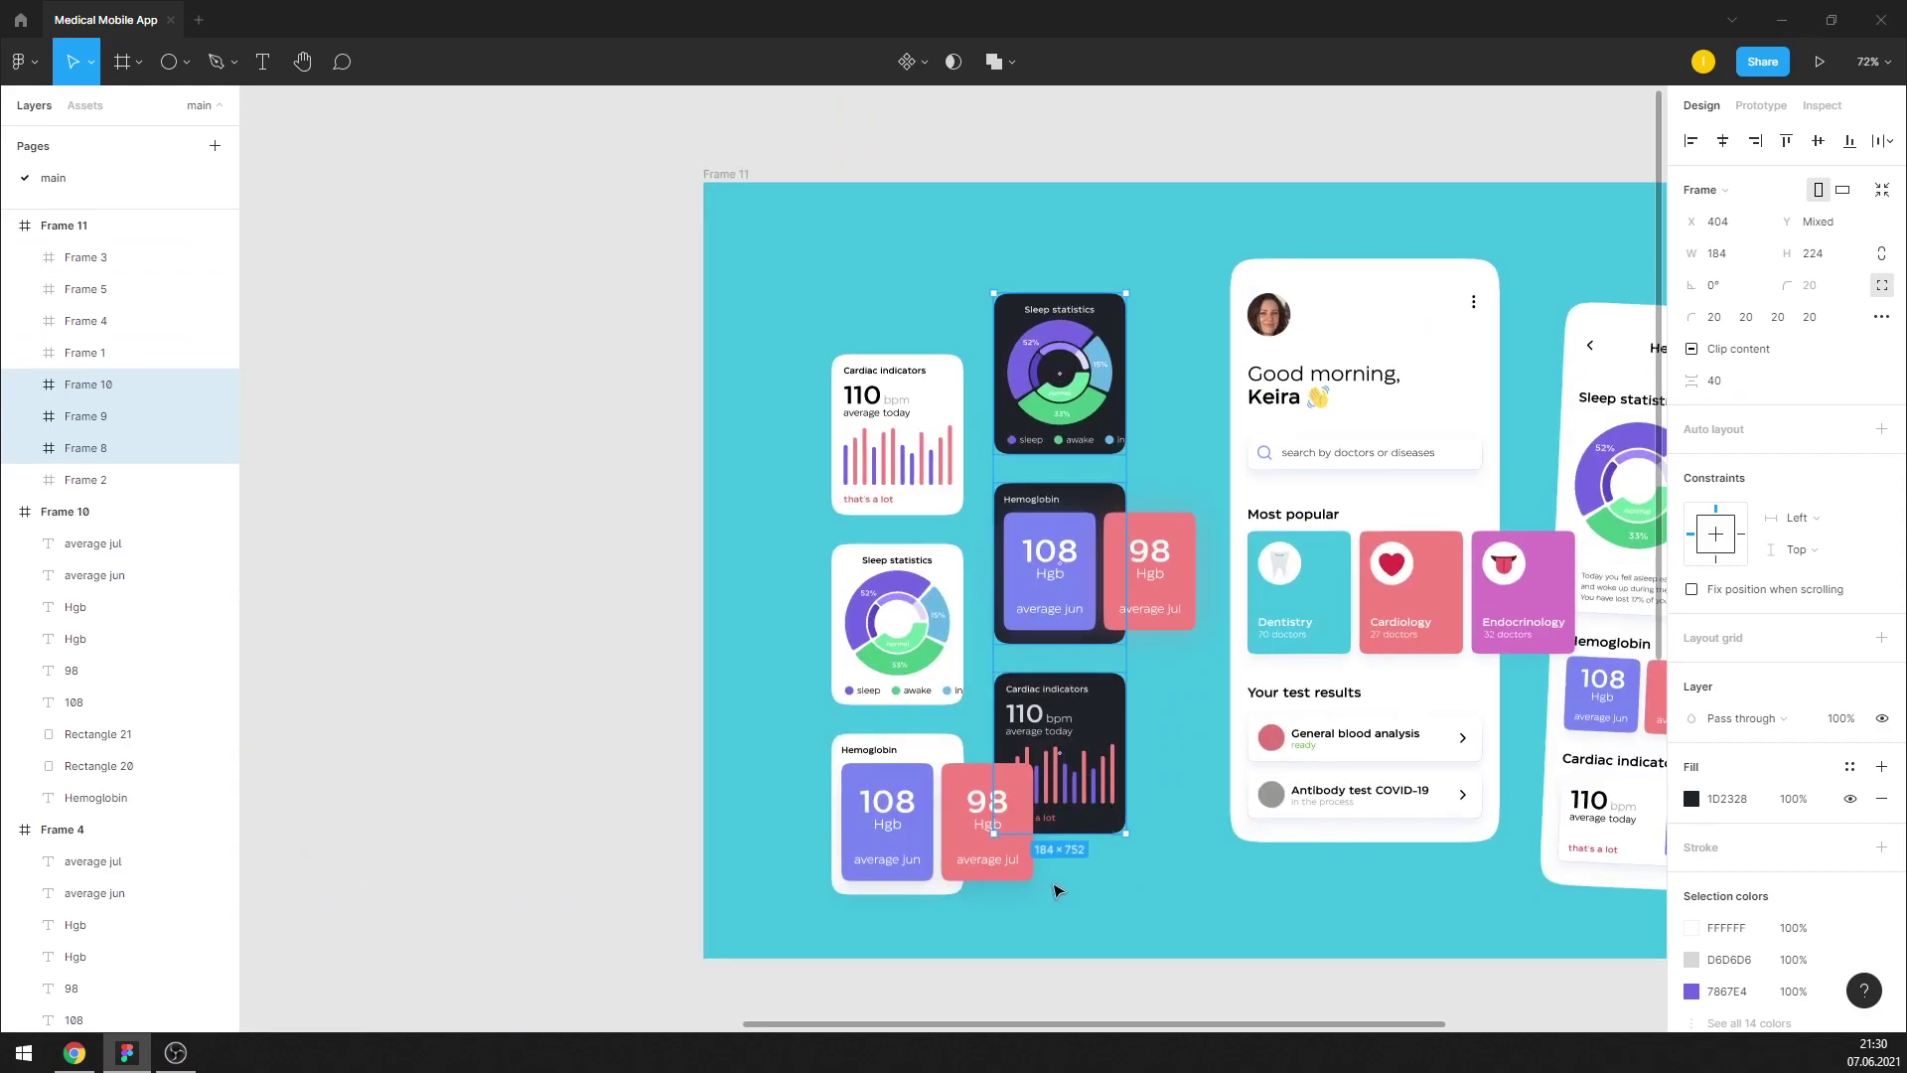
left_click_drag(800, 929, 1193, 285)
key("shift+Up")
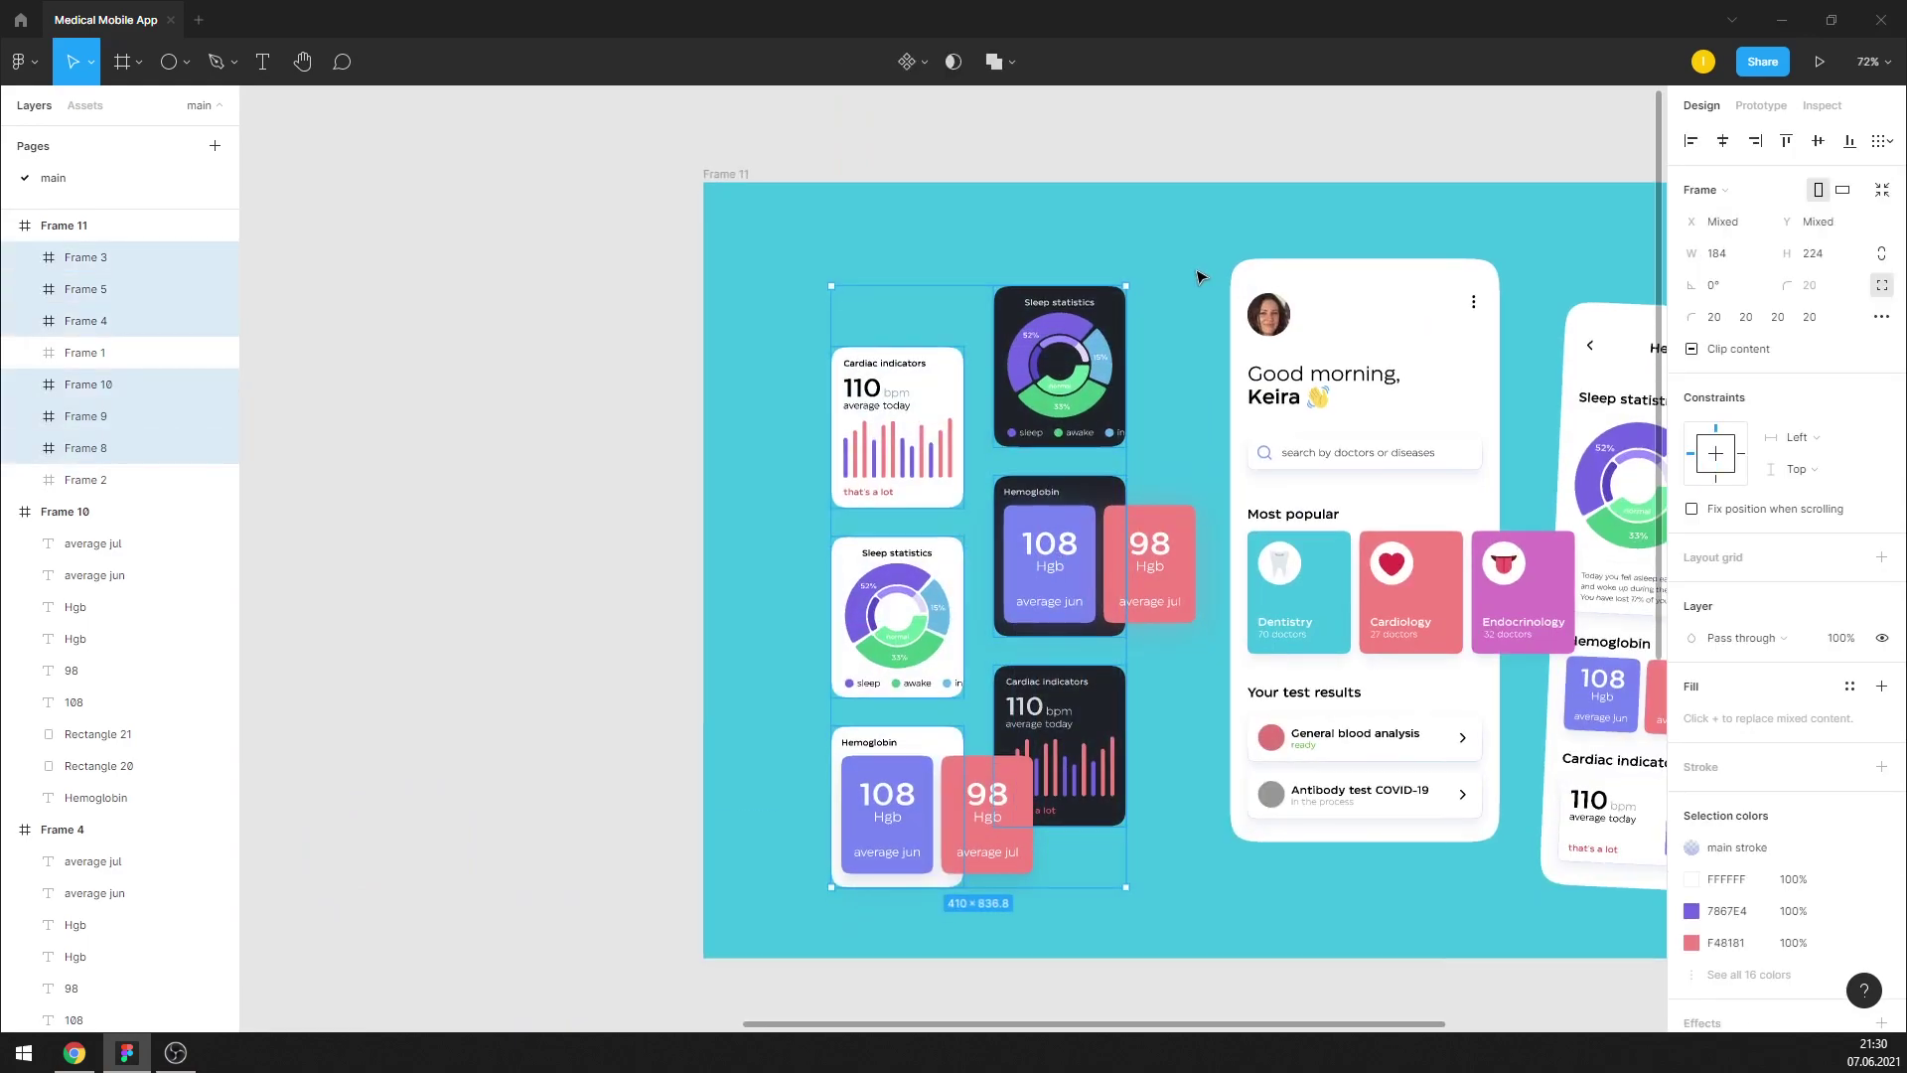
key("shift+Up")
key("shift+Up")
key("shift+Up")
key("shift+Up")
key("Escape")
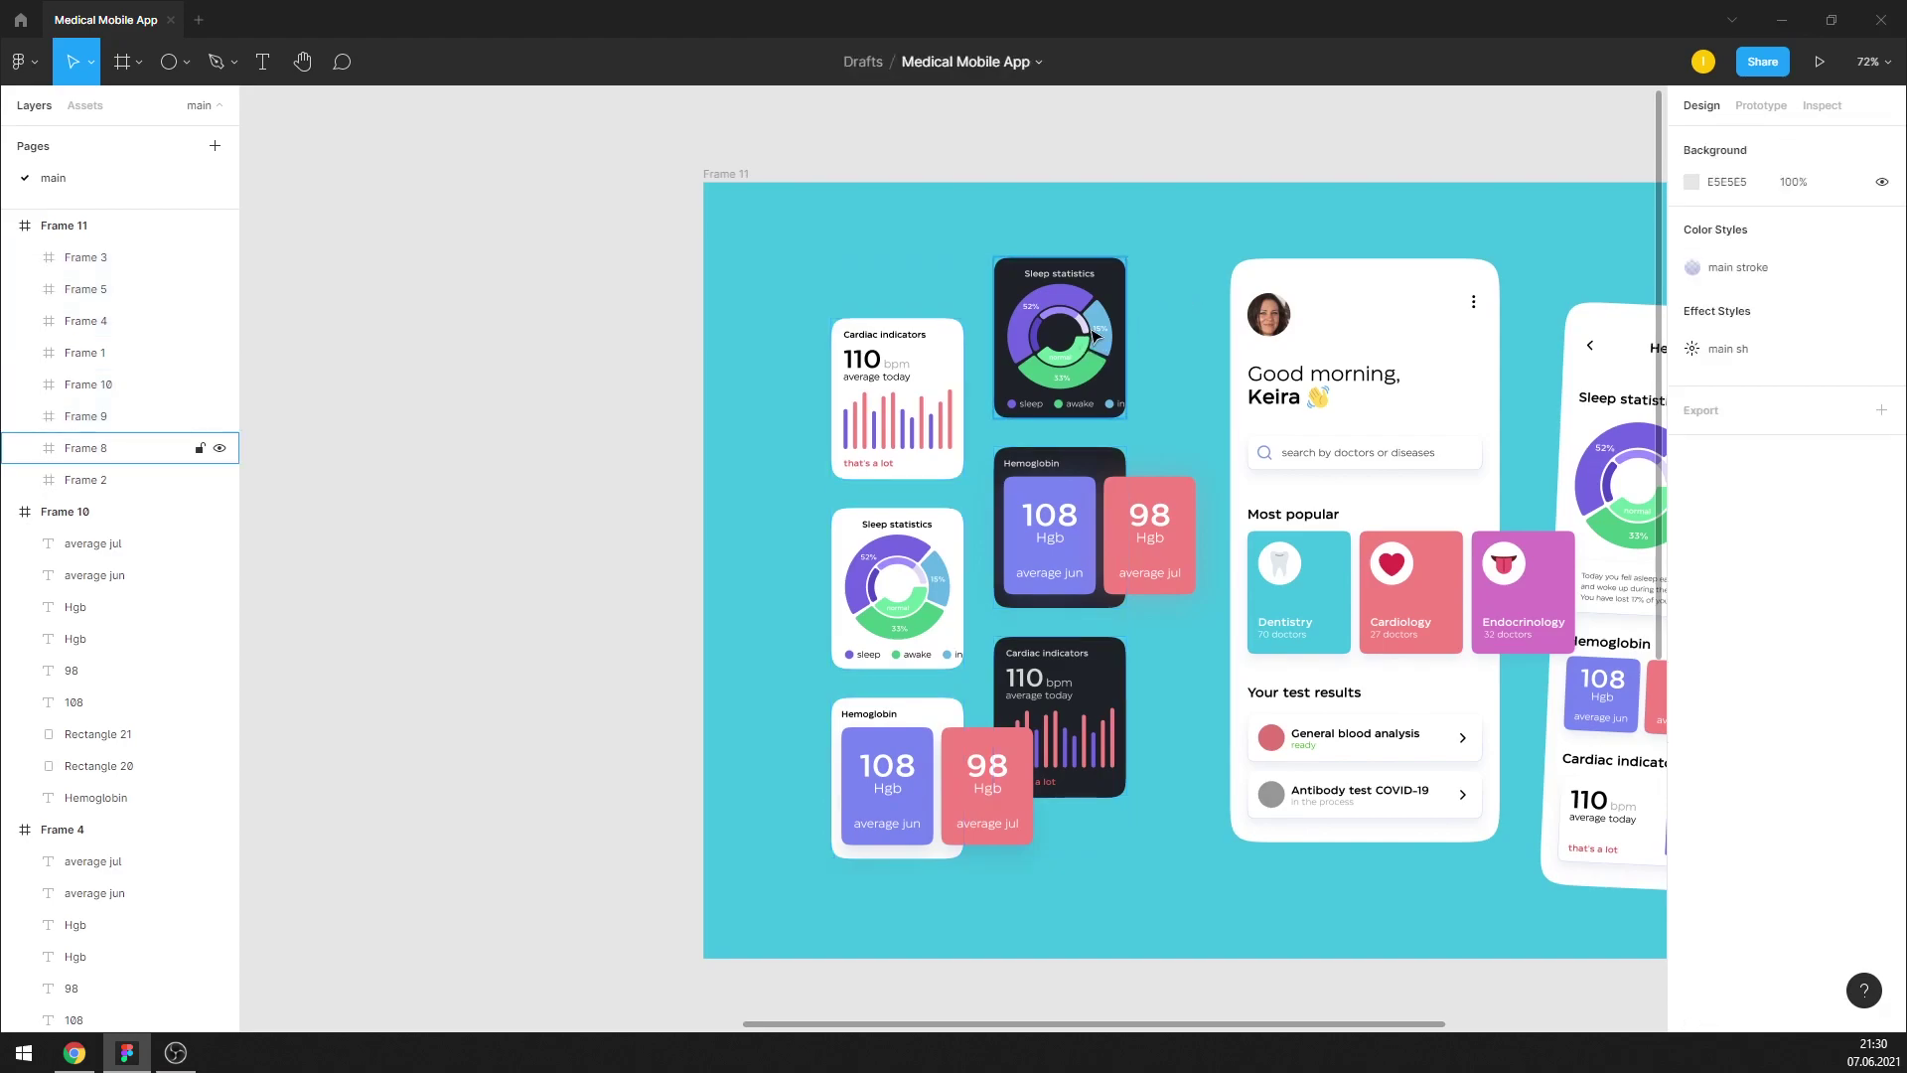
Position the Sleep statistics cards above the phone and above Hemoglobin, nudged slightly down
mouse_move(874, 591)
left_mouse_down()
mouse_move(1144, 293)
mouse_move(946, 543)
left_mouse_up()
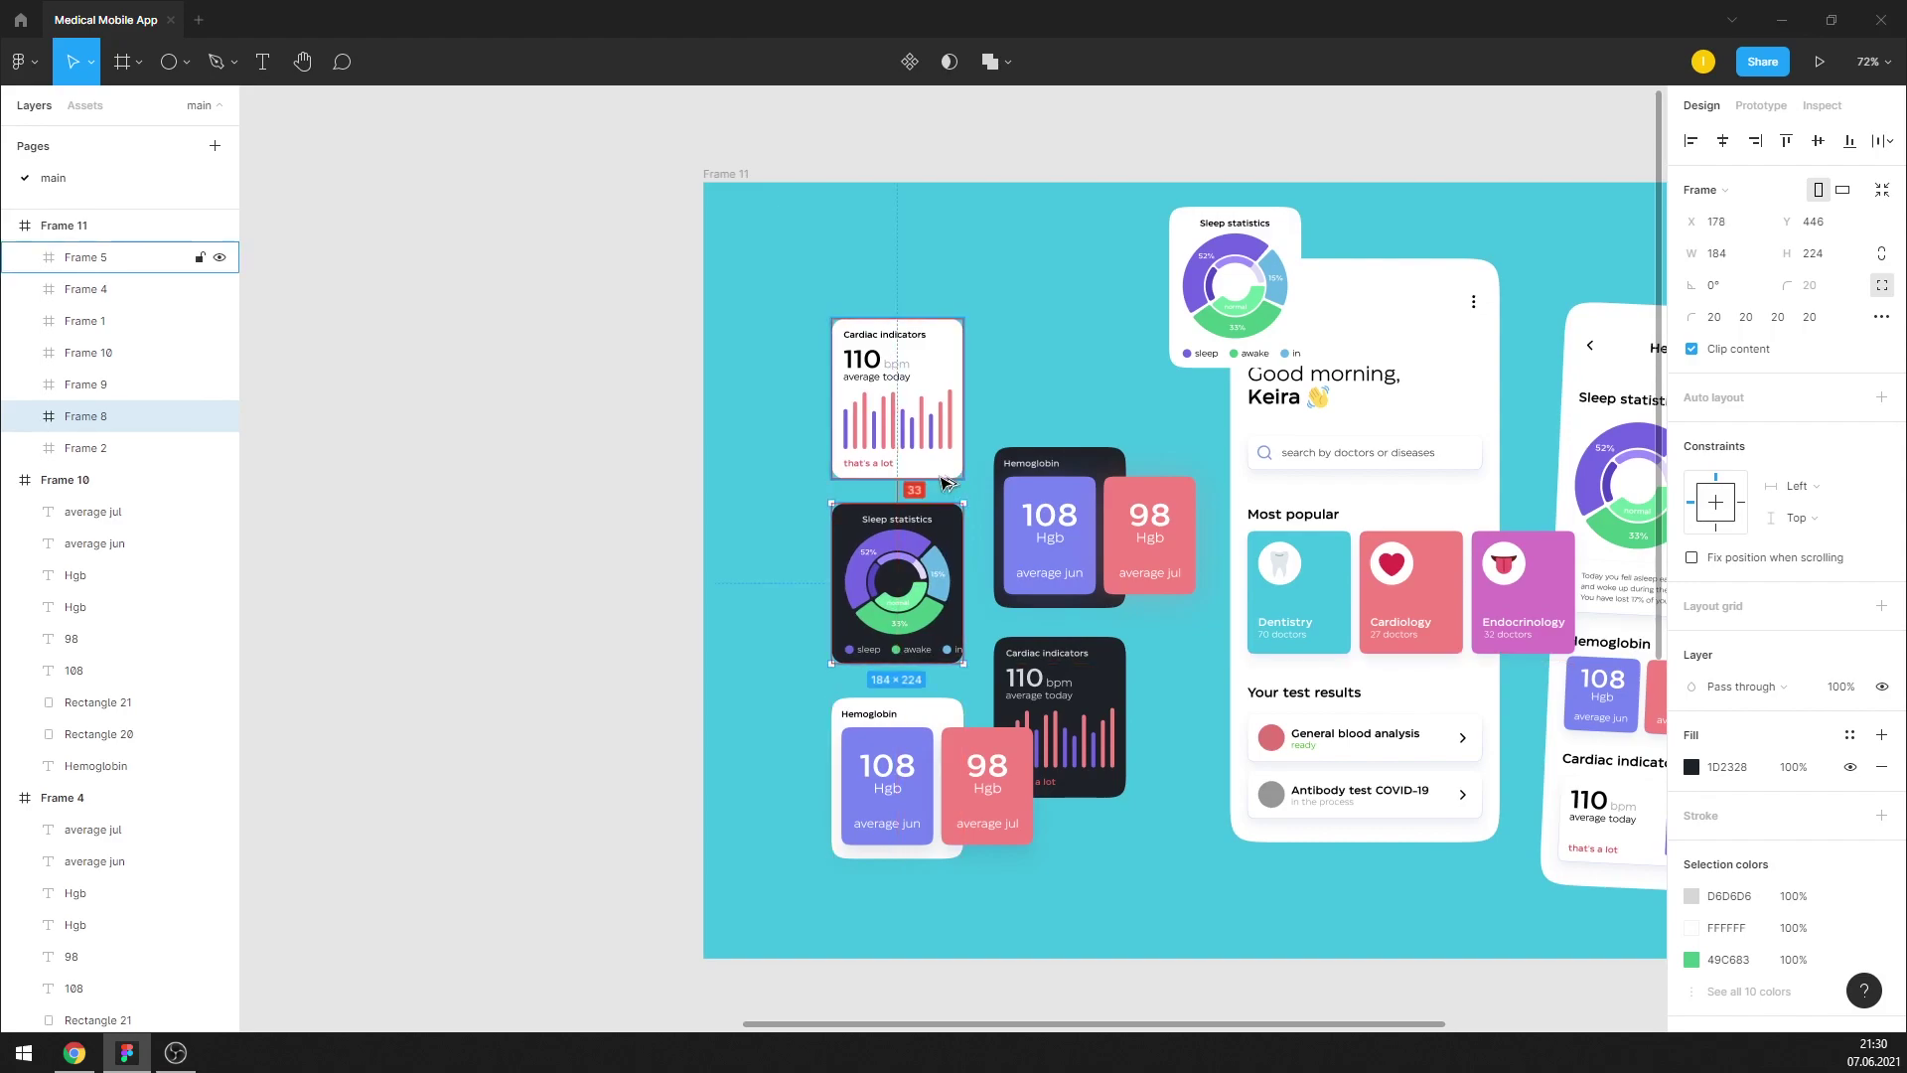
left_click_drag(899, 596, 898, 601)
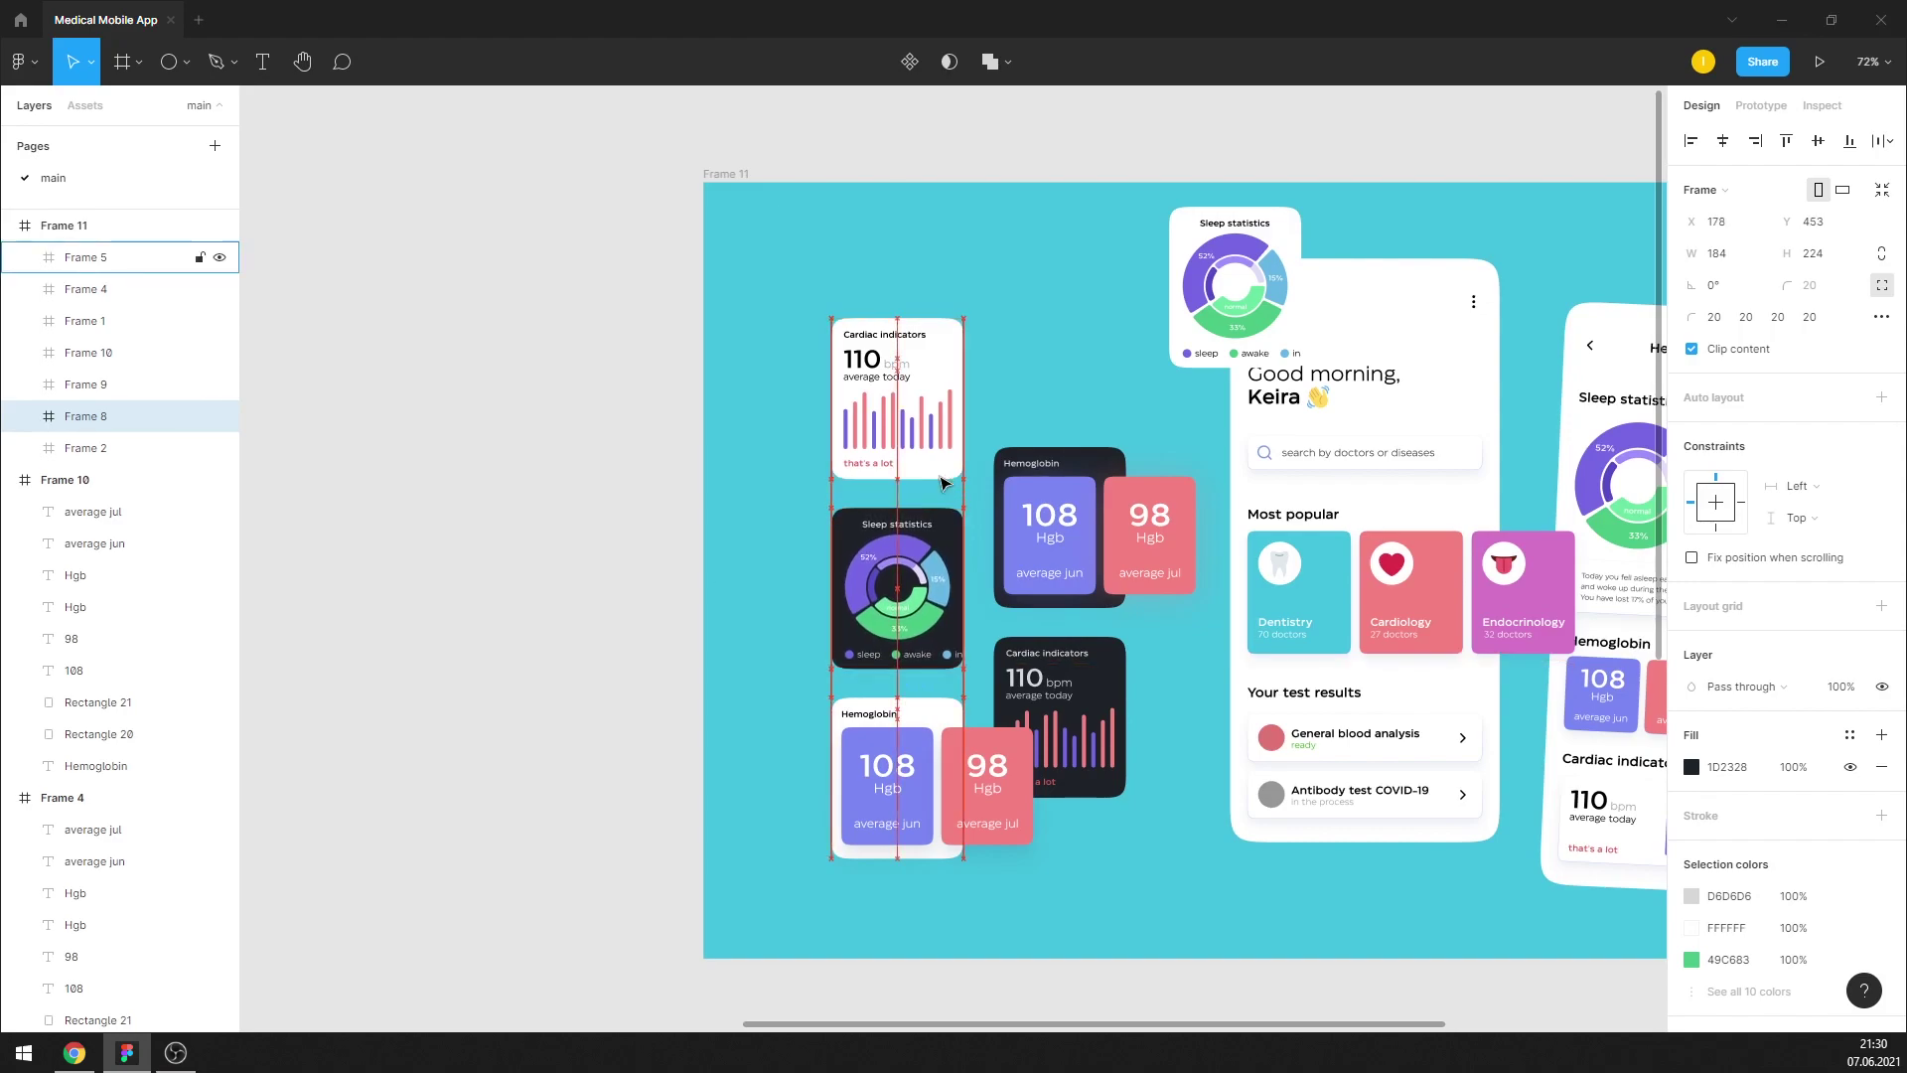
left_click_drag(1205, 308, 1031, 346)
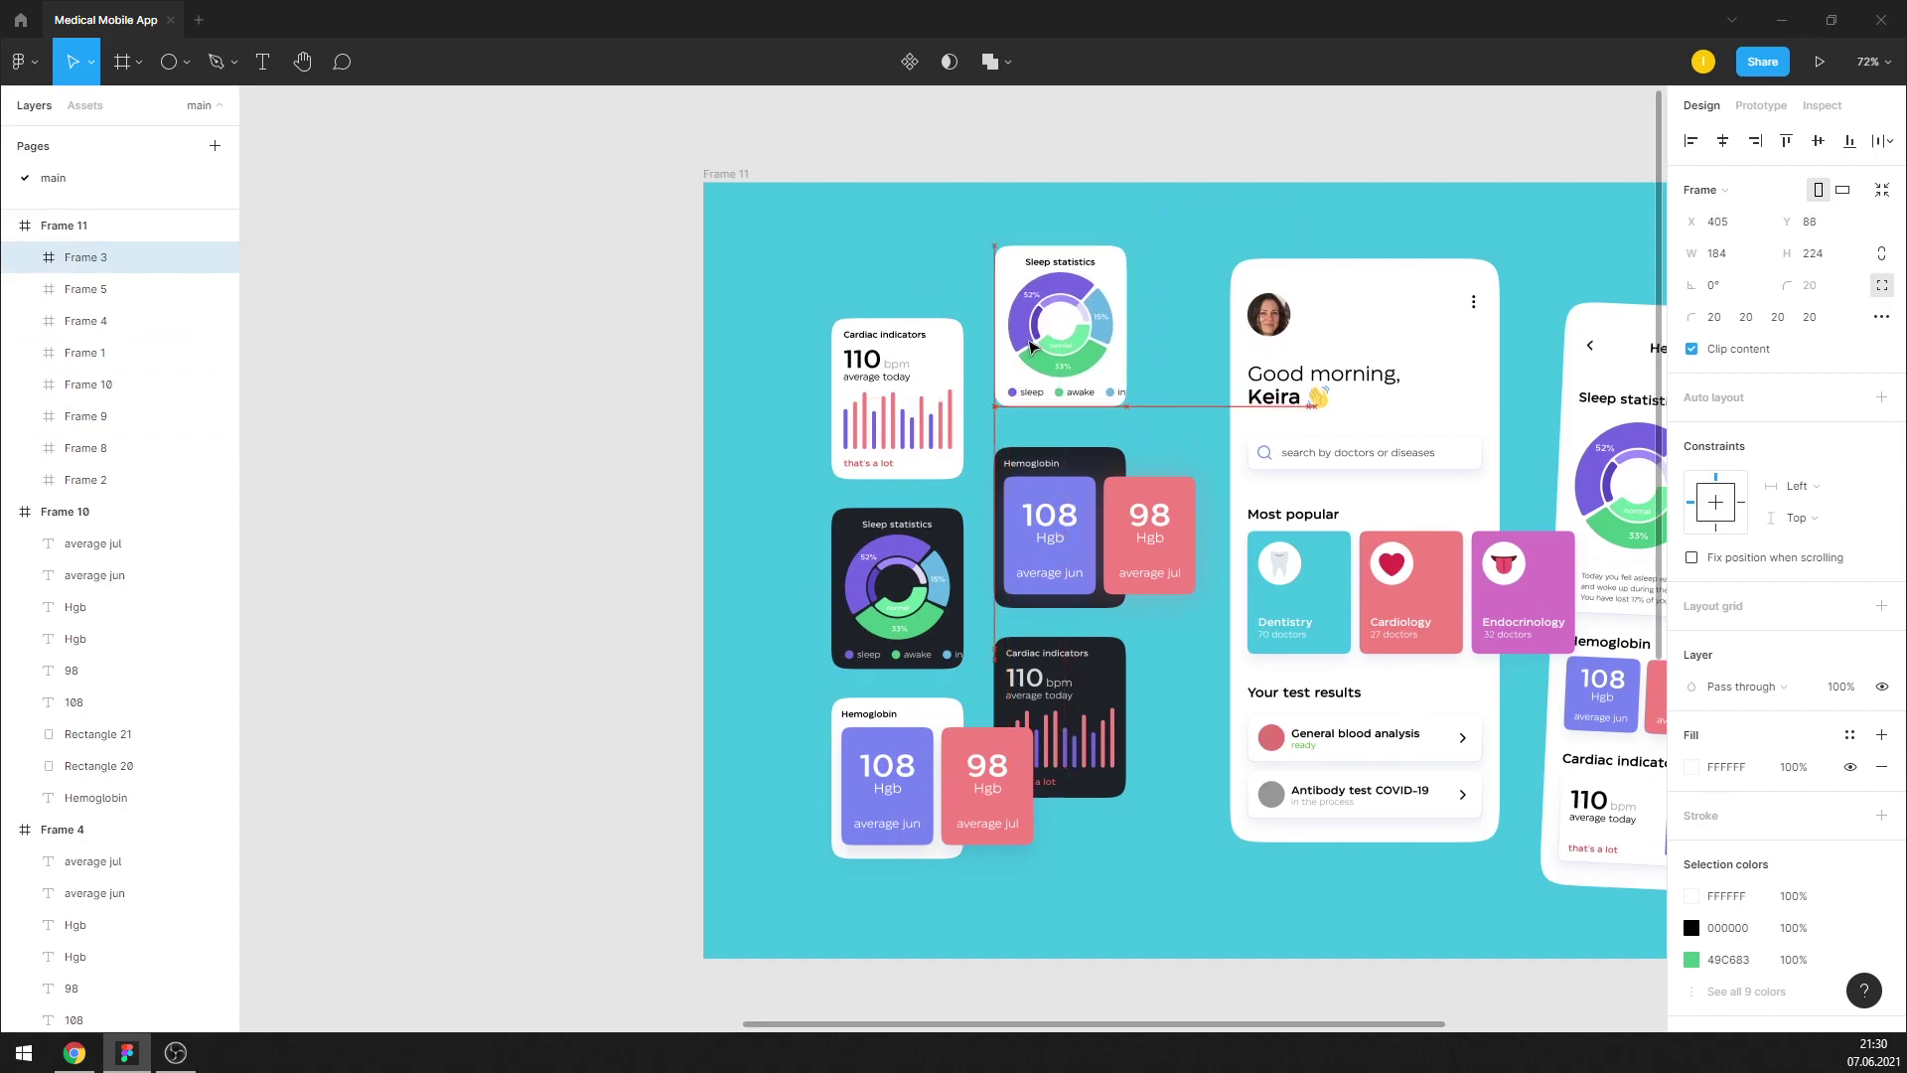
key("Down")
key("Down")
key("Down")
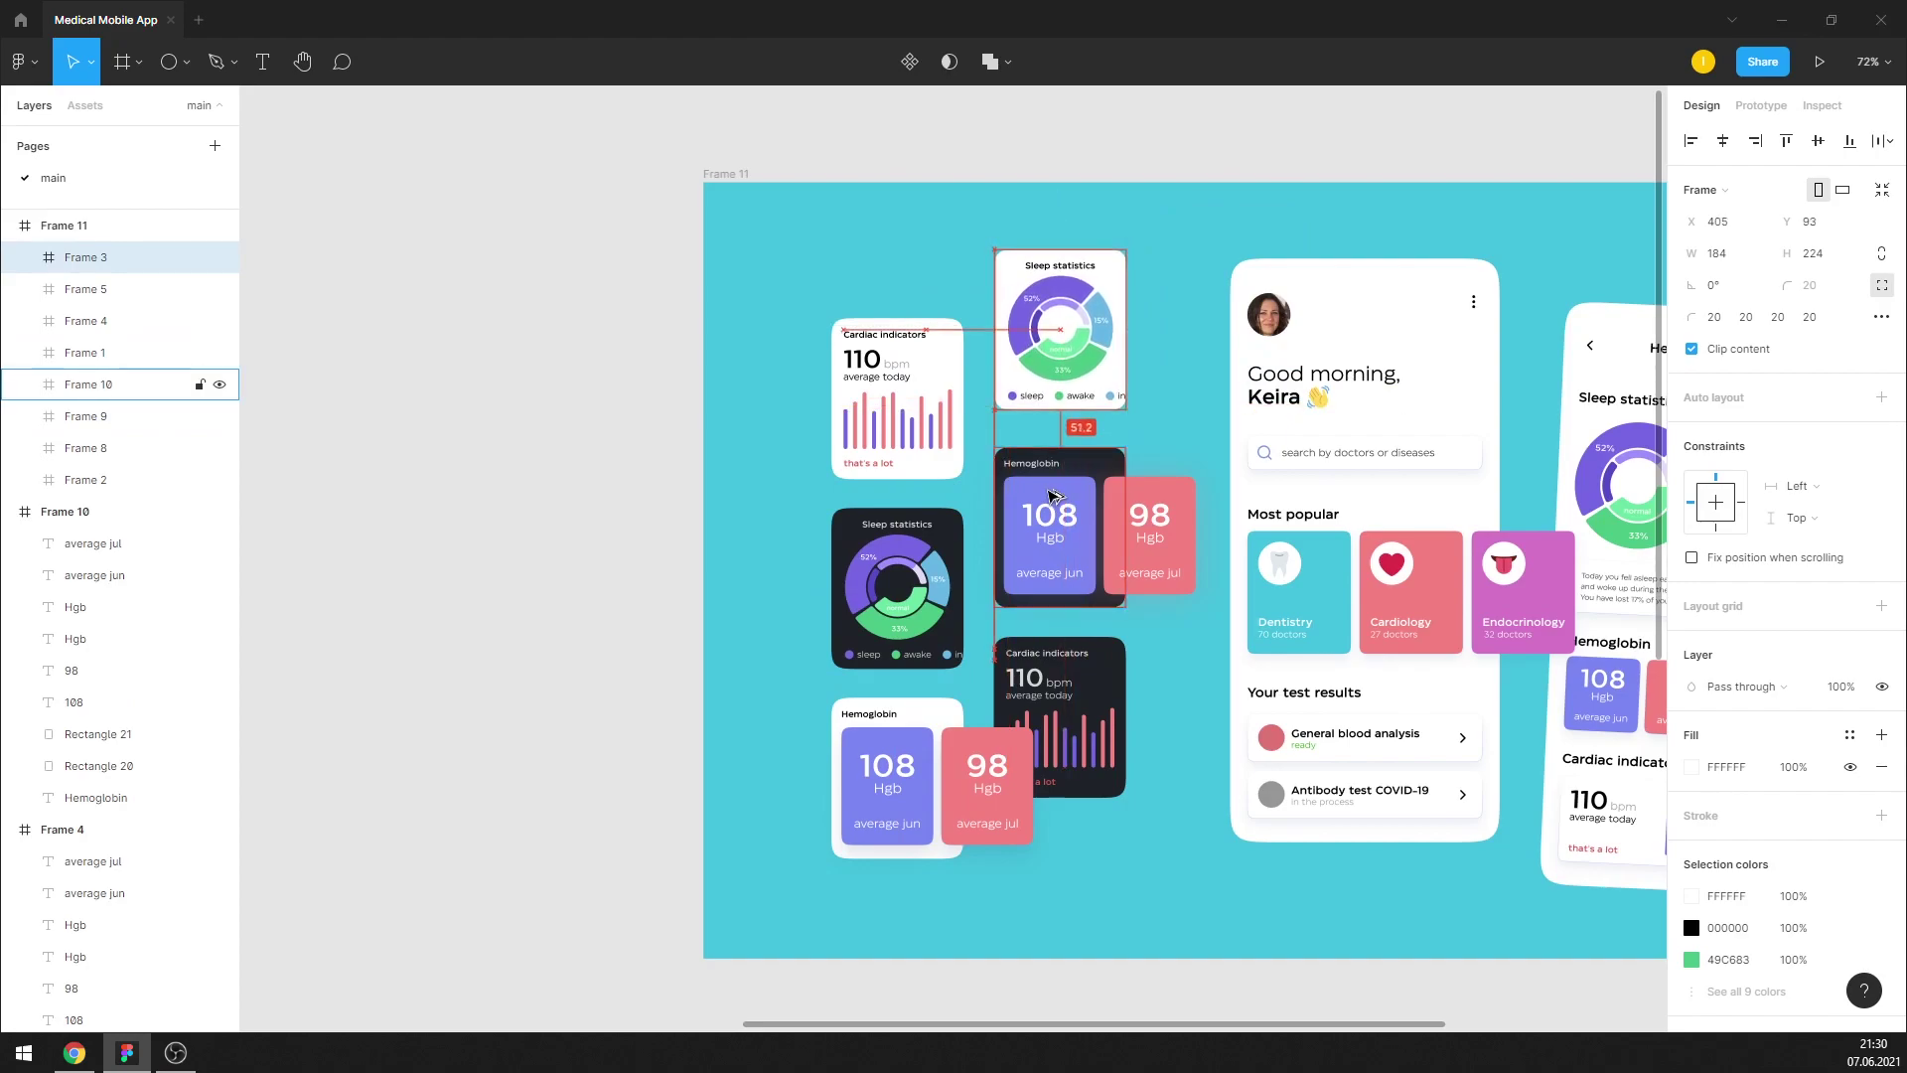
scroll(1099, 325, "up", 3)
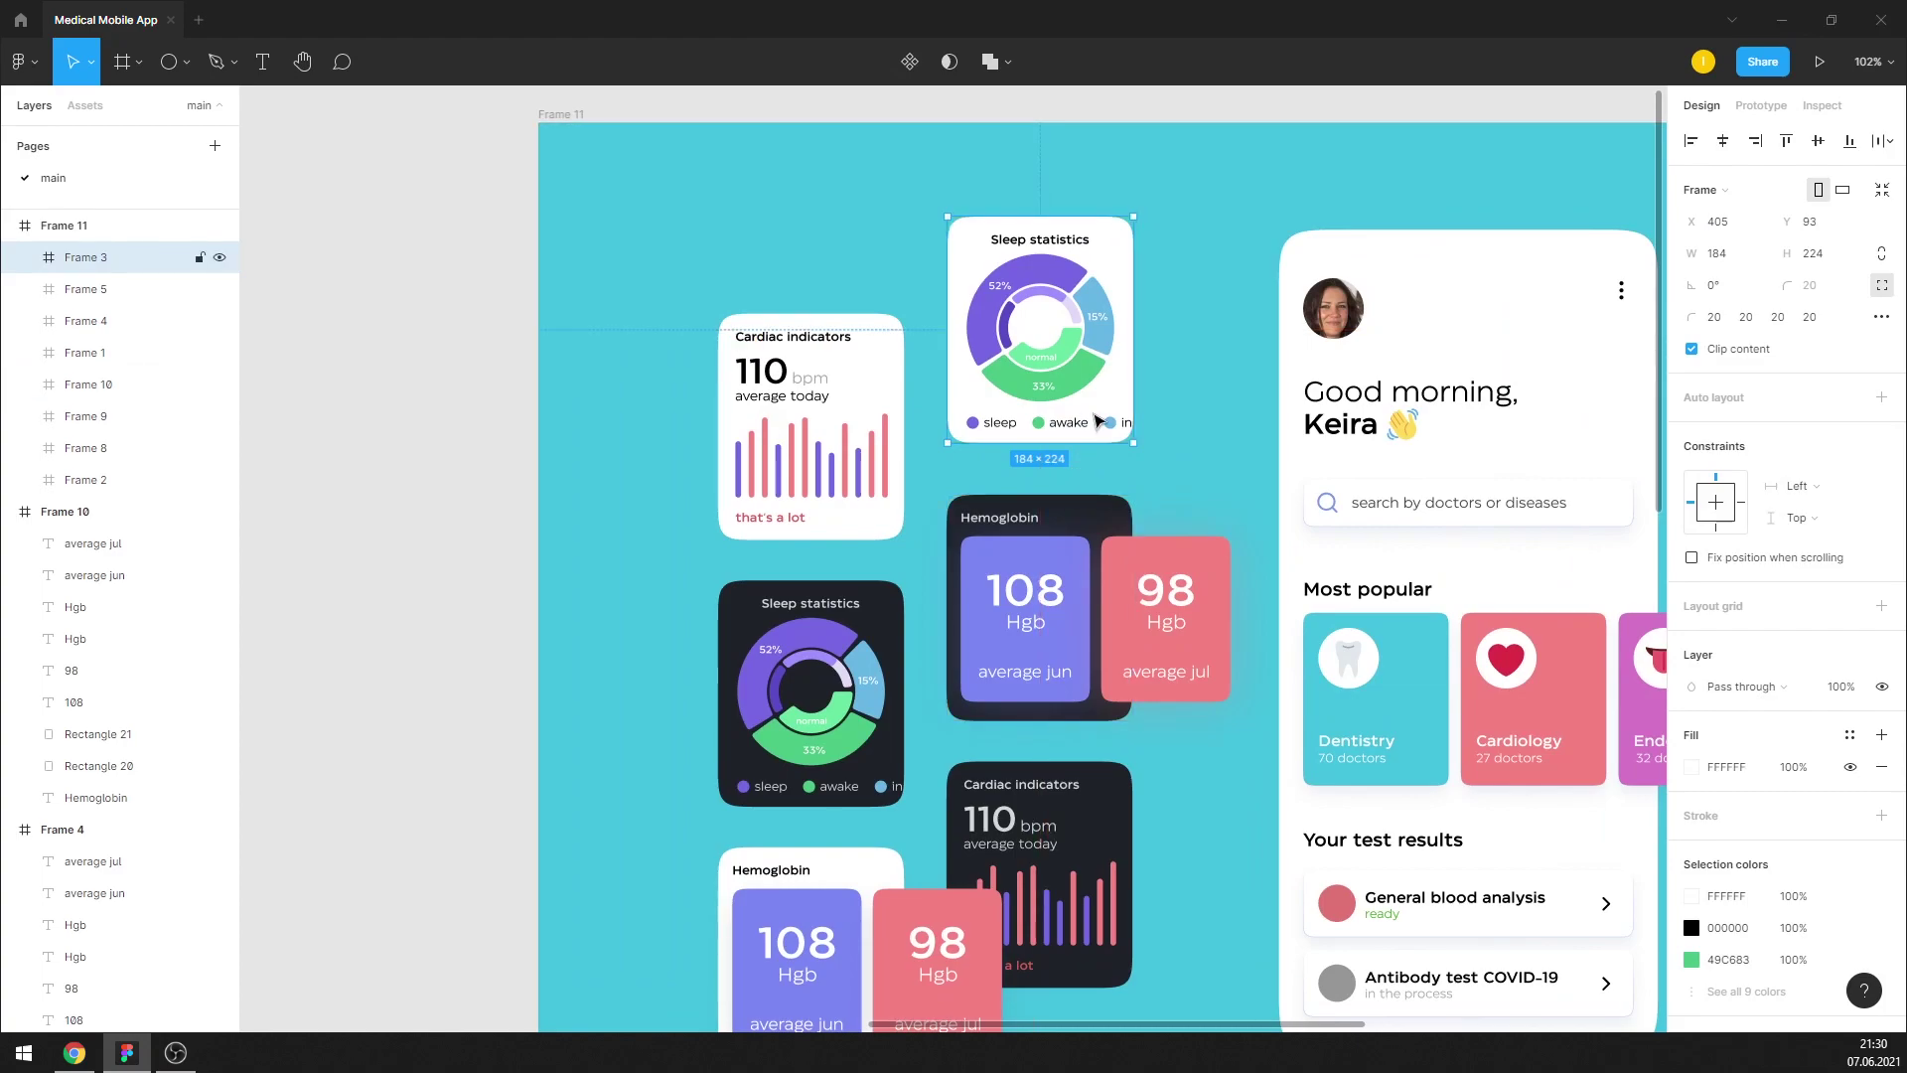
left_click_drag(1093, 427, 1092, 436)
Check Hemoglobin and Sleep statistics spacing and set the Cardiac indicators card's vertical position
left_click(1088, 512)
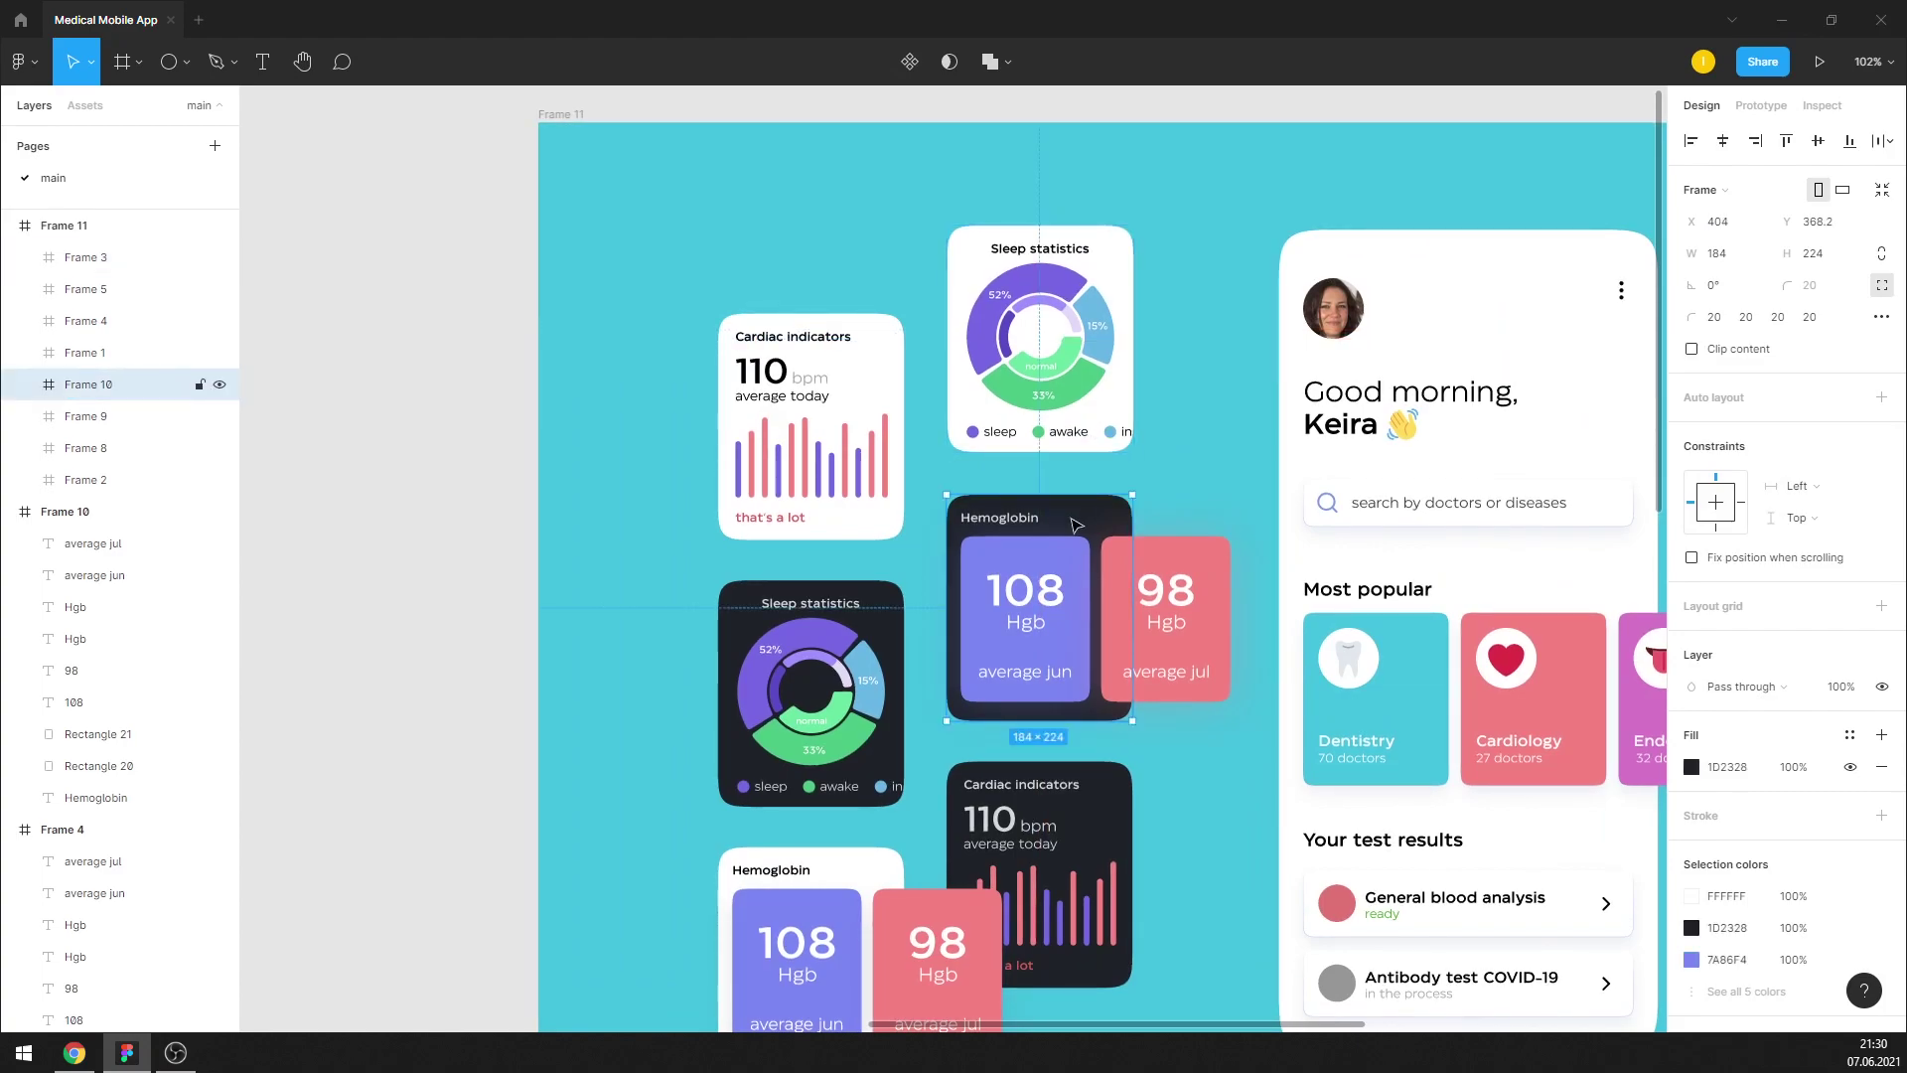
left_click(1098, 449)
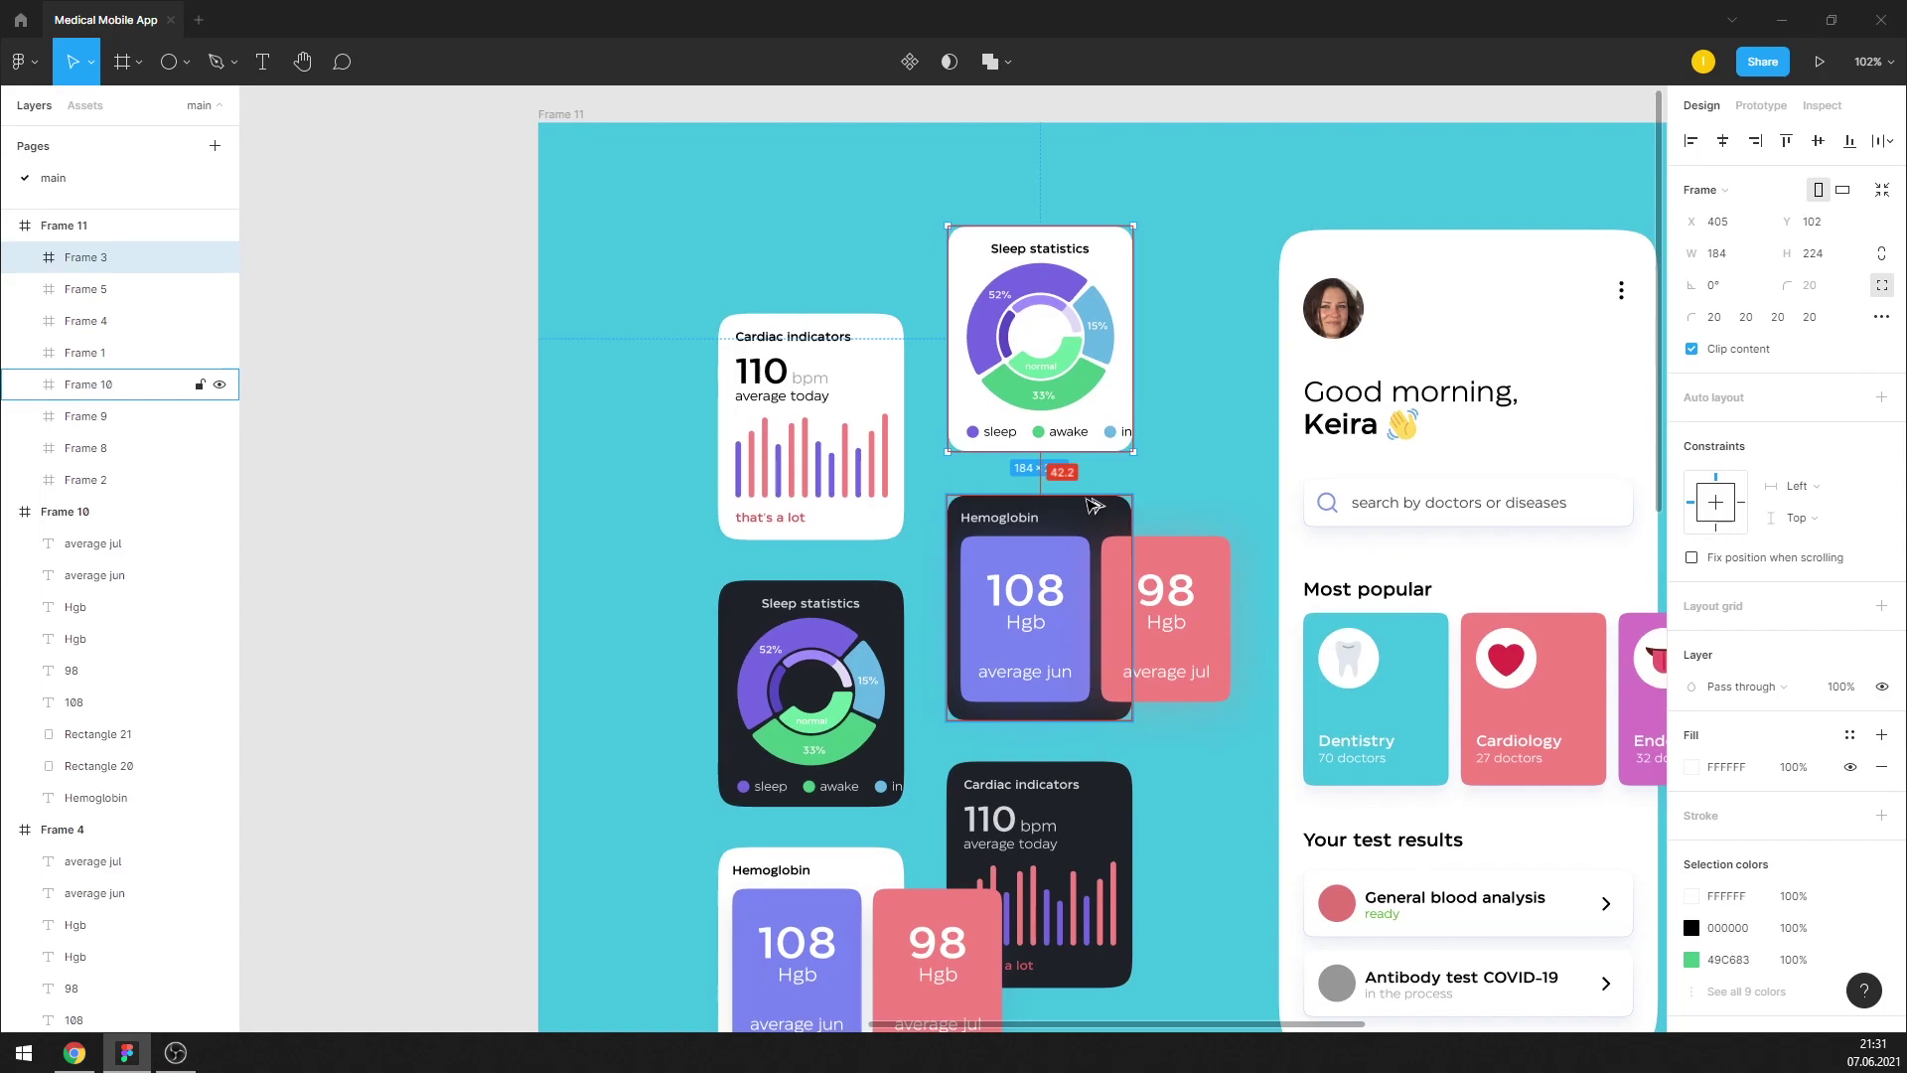
left_click(1093, 506)
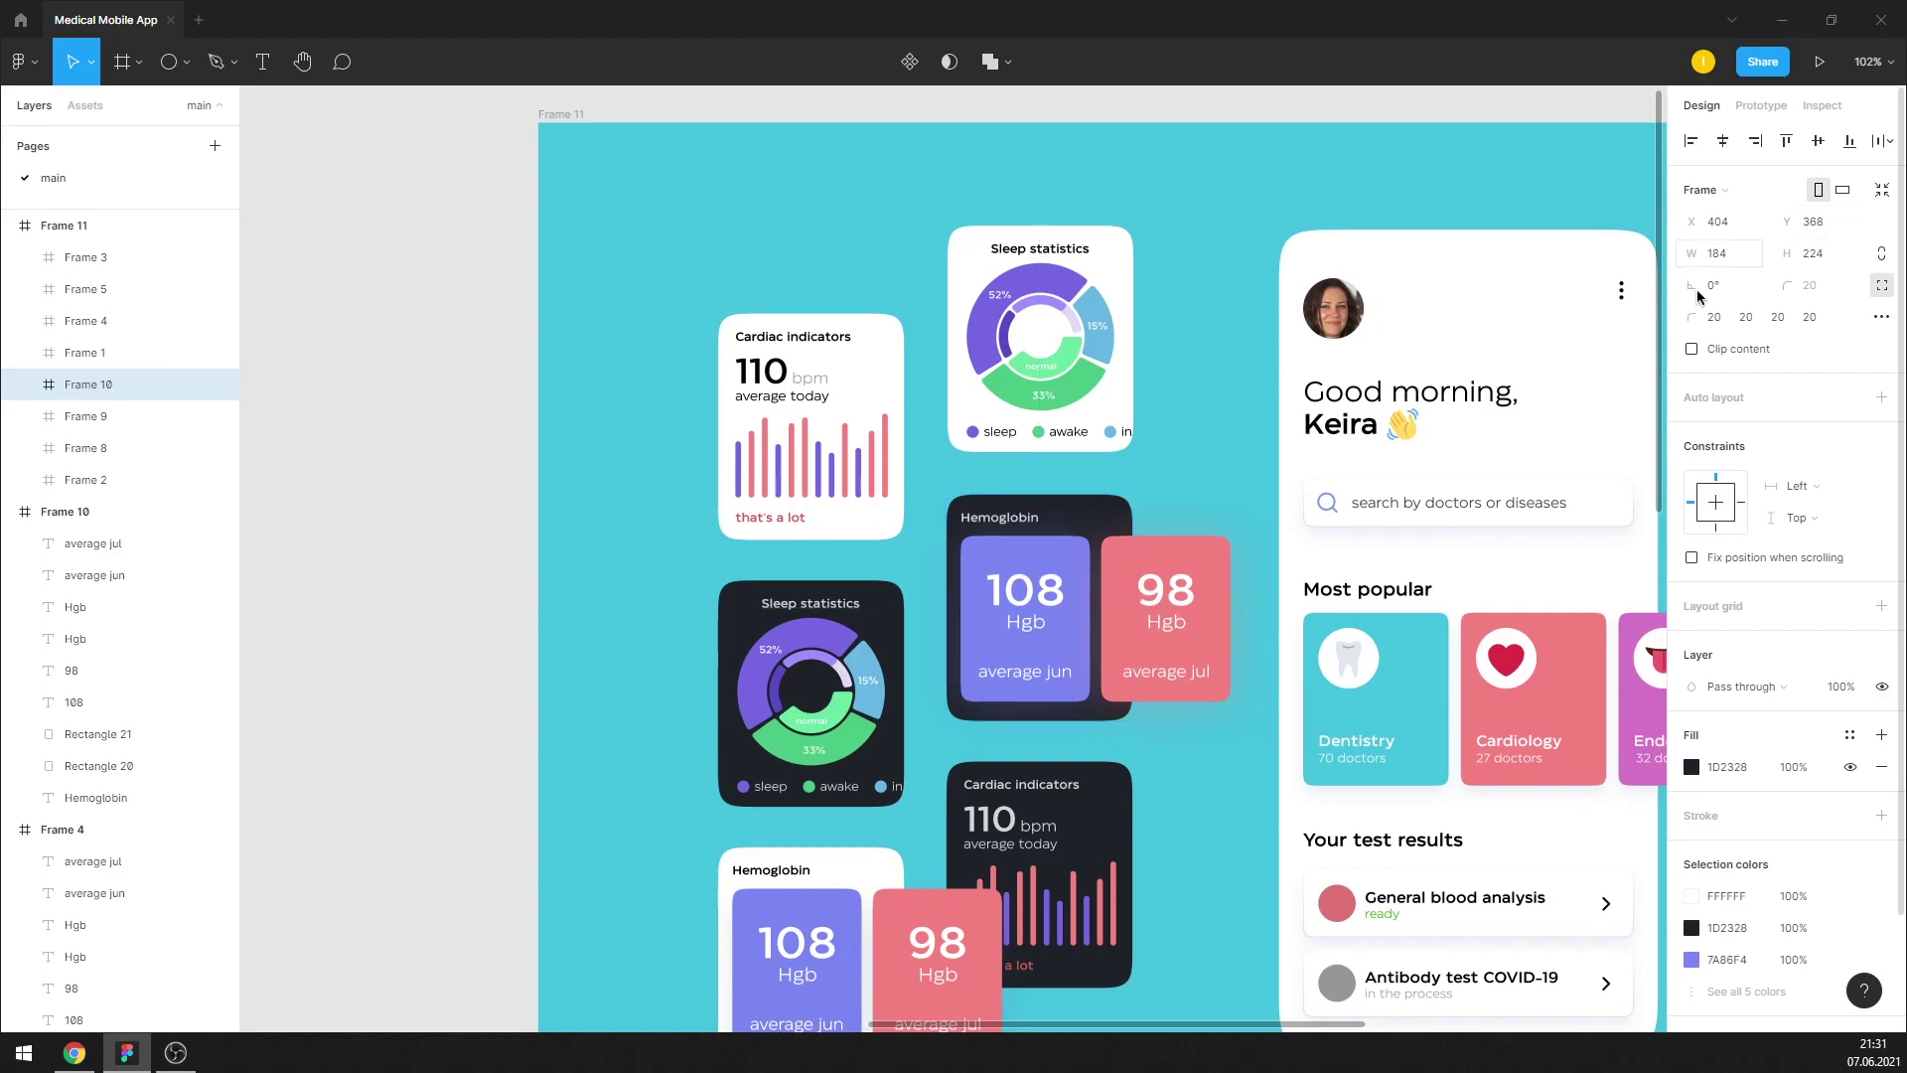
left_click(1108, 432)
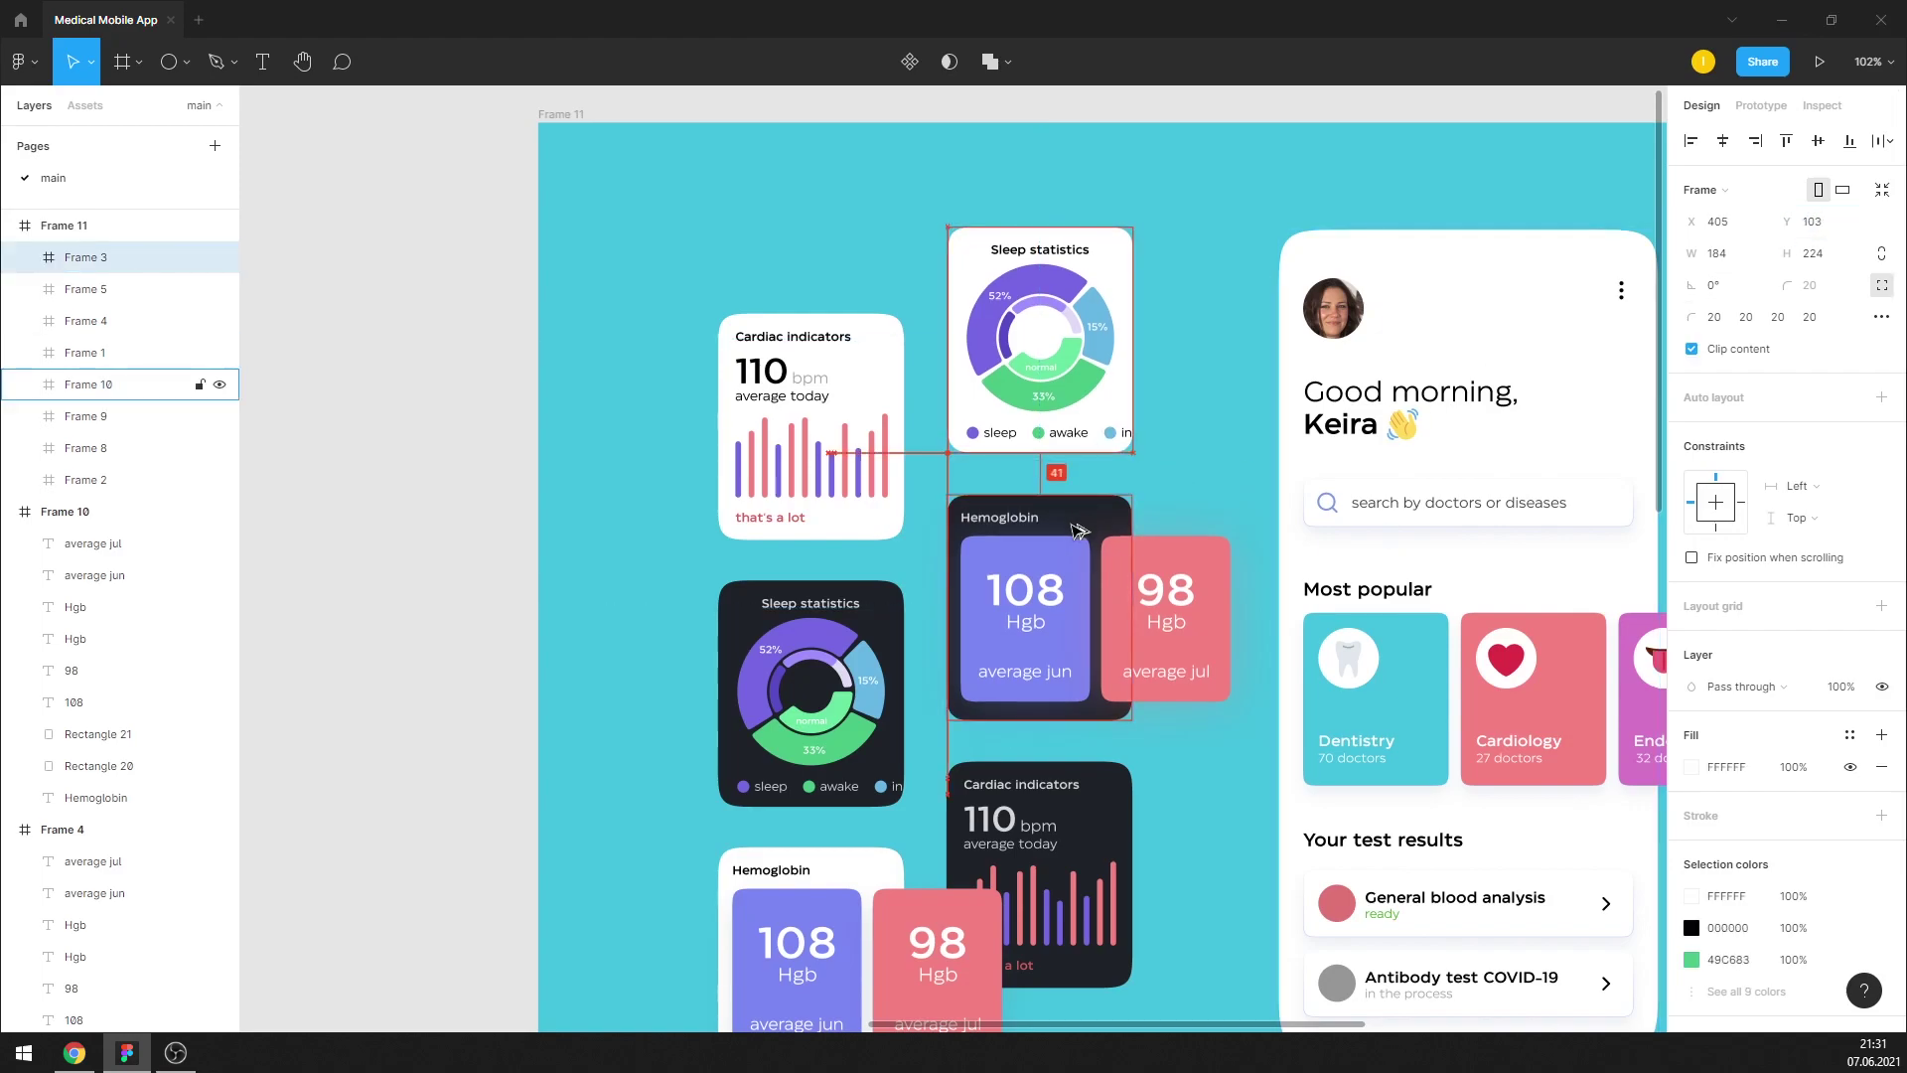
left_click(1092, 785)
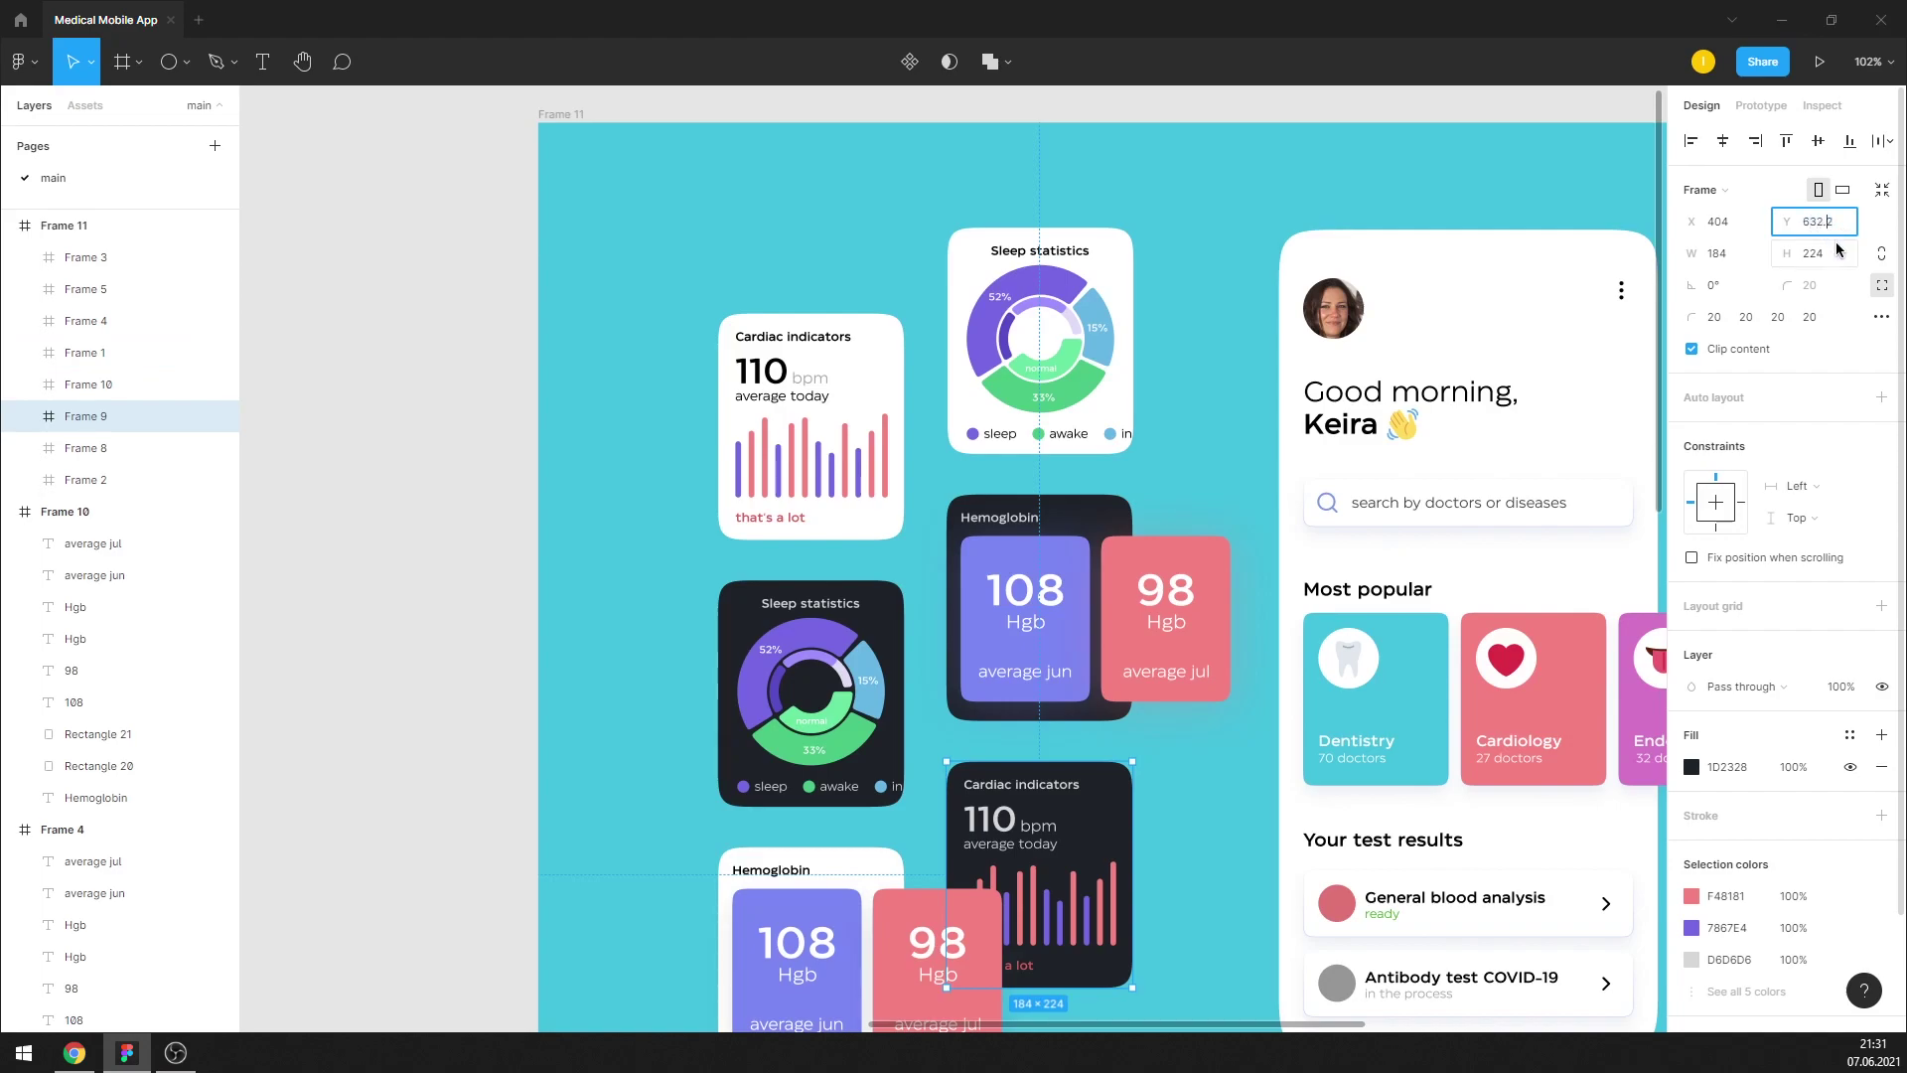
key("Return")
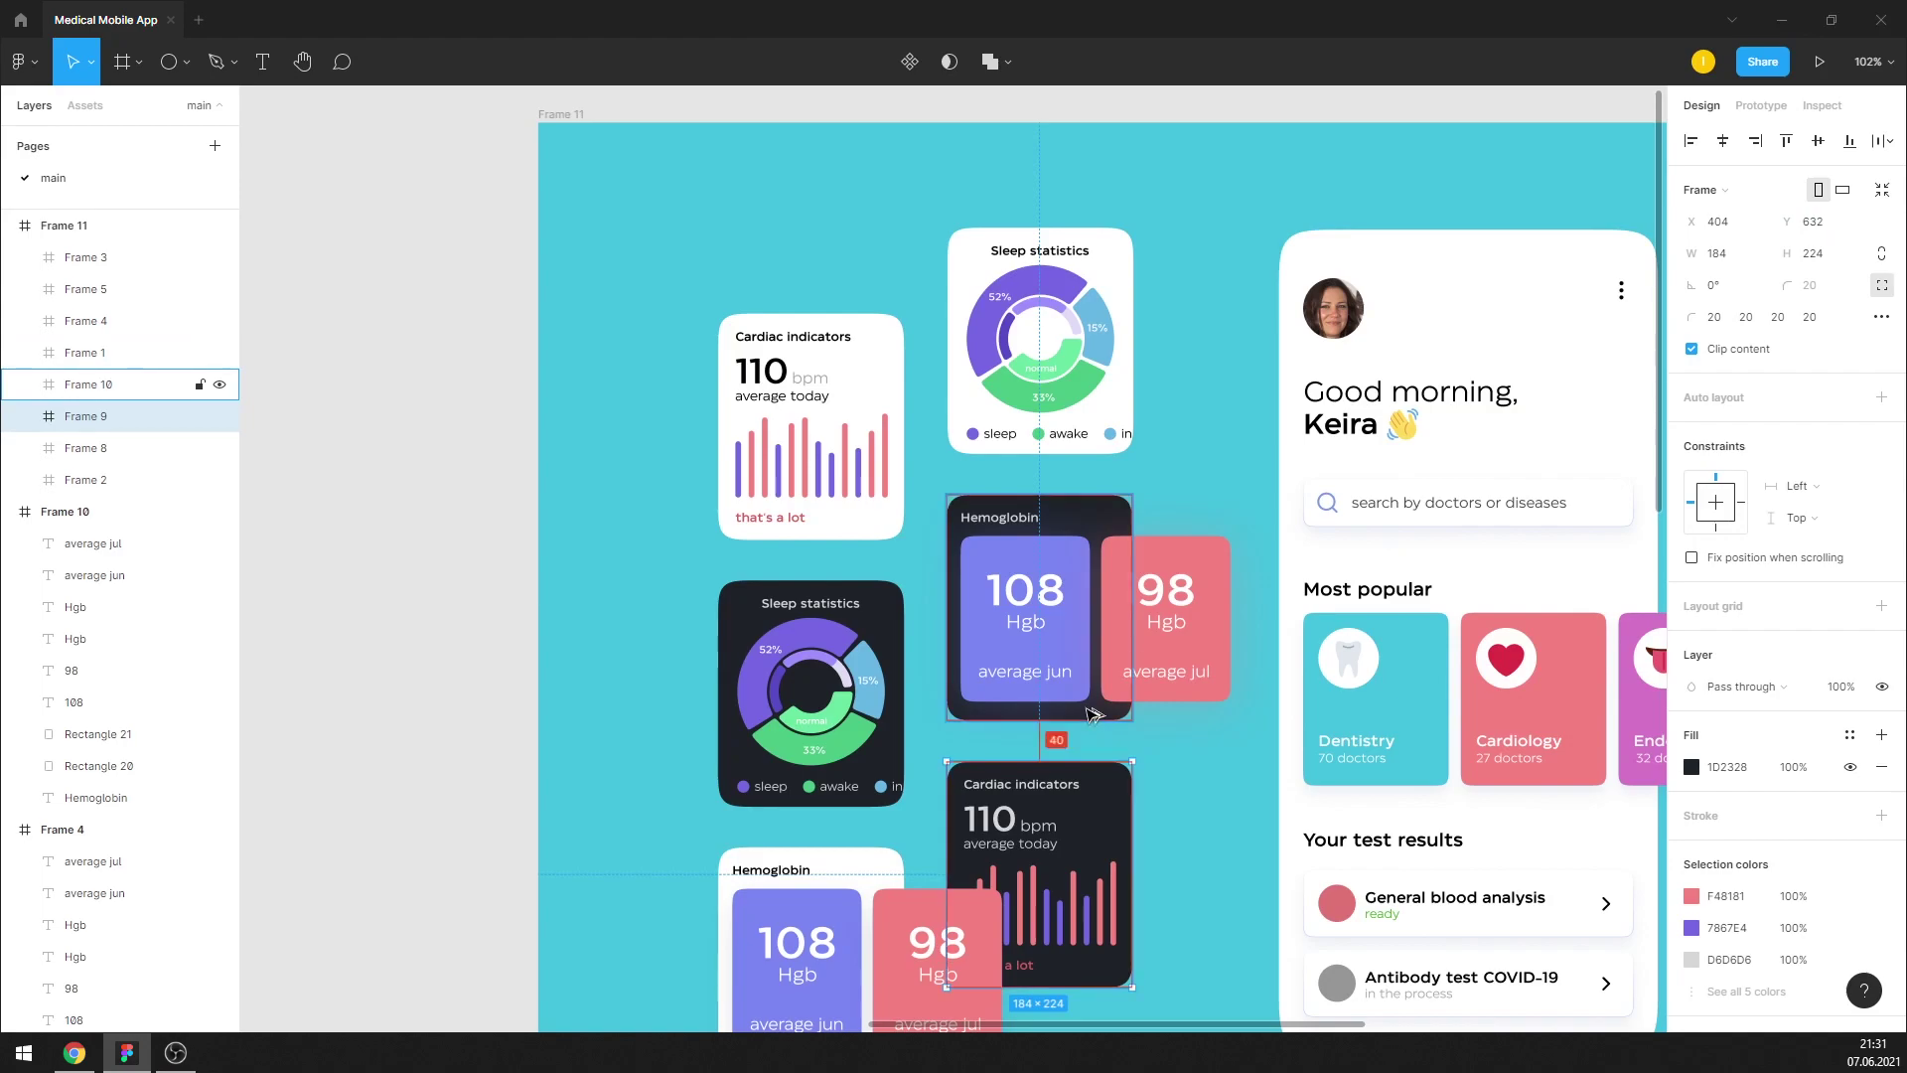
scroll(1092, 713, "down", 2)
scroll(993, 755, "down", 2)
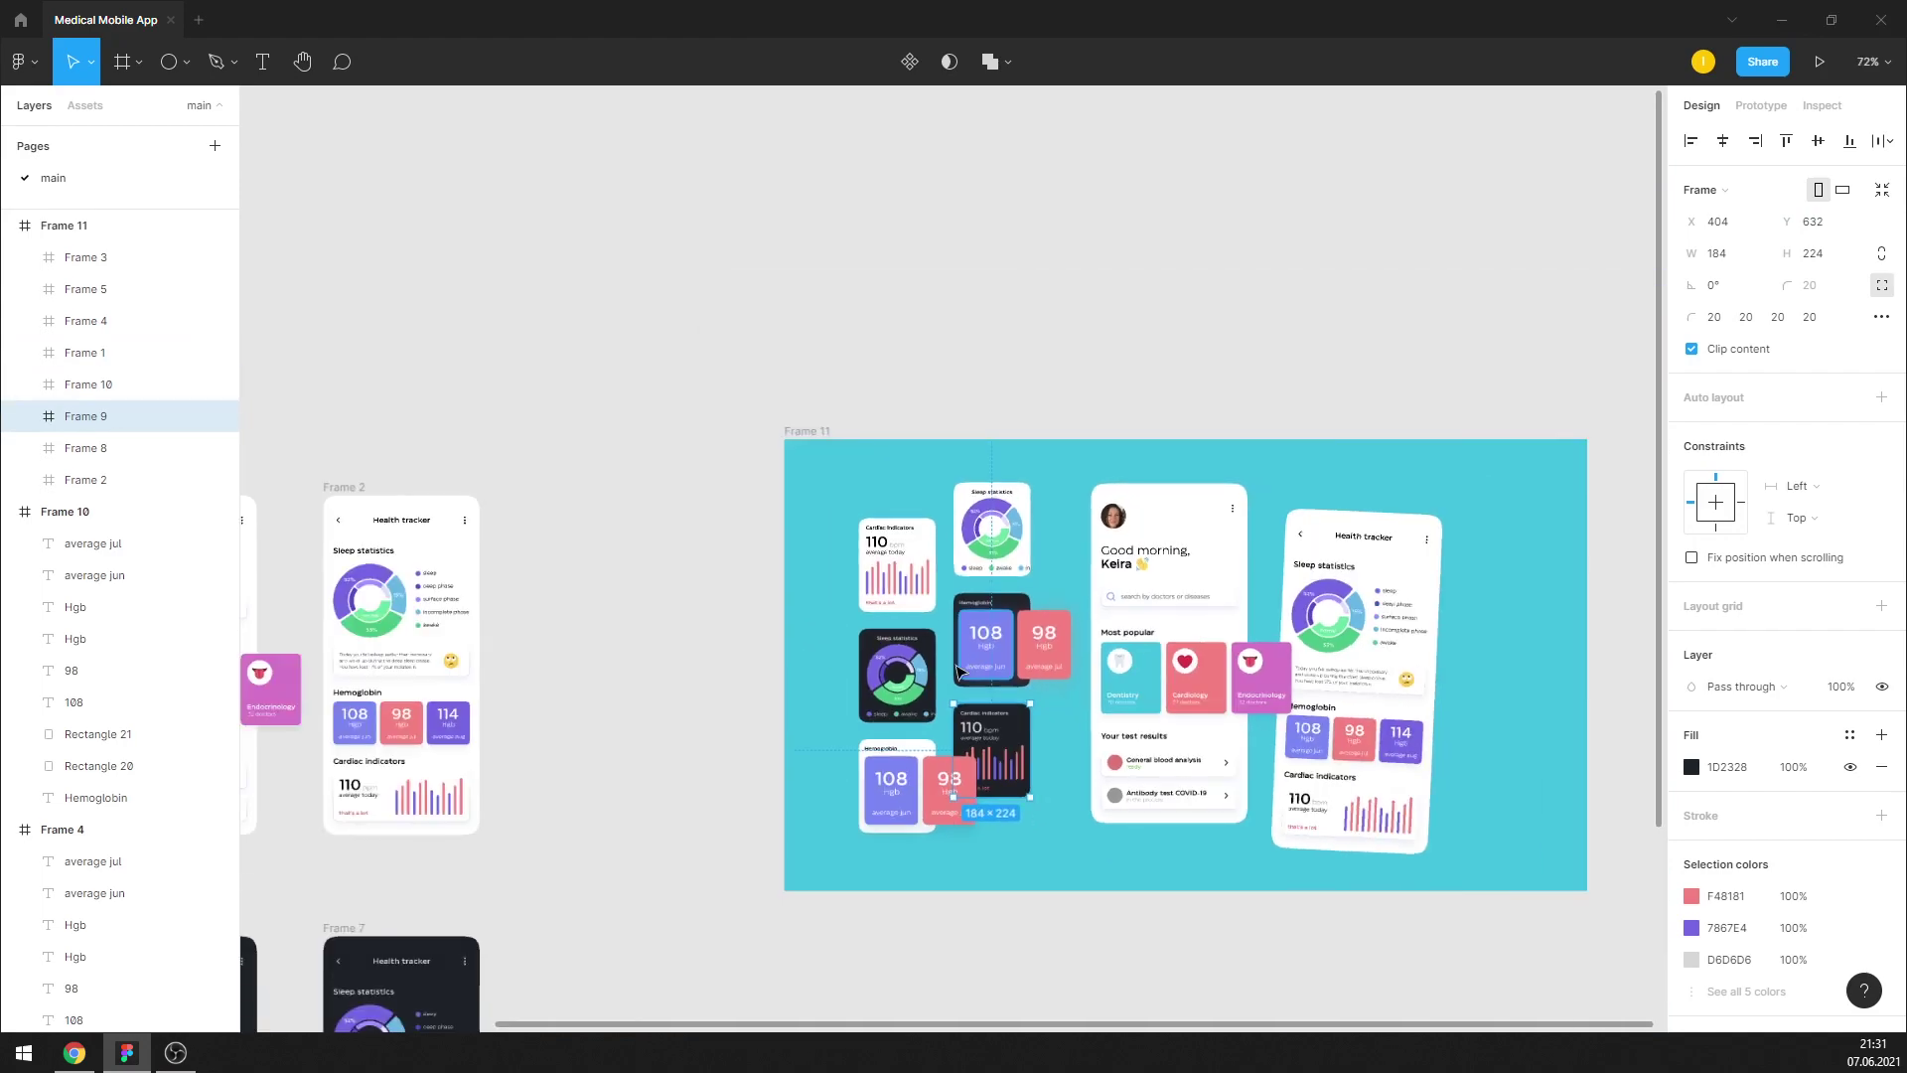
scroll(888, 794, "down", 2)
Duplicate the Hemoglobin and Cardiac cards, move the copies to the frame top, bring to front
mouse_move(810, 909)
left_mouse_down()
mouse_move(1070, 730)
mouse_move(1008, 276)
mouse_move(1005, 303)
left_mouse_up()
key("ctrl+alt+g")
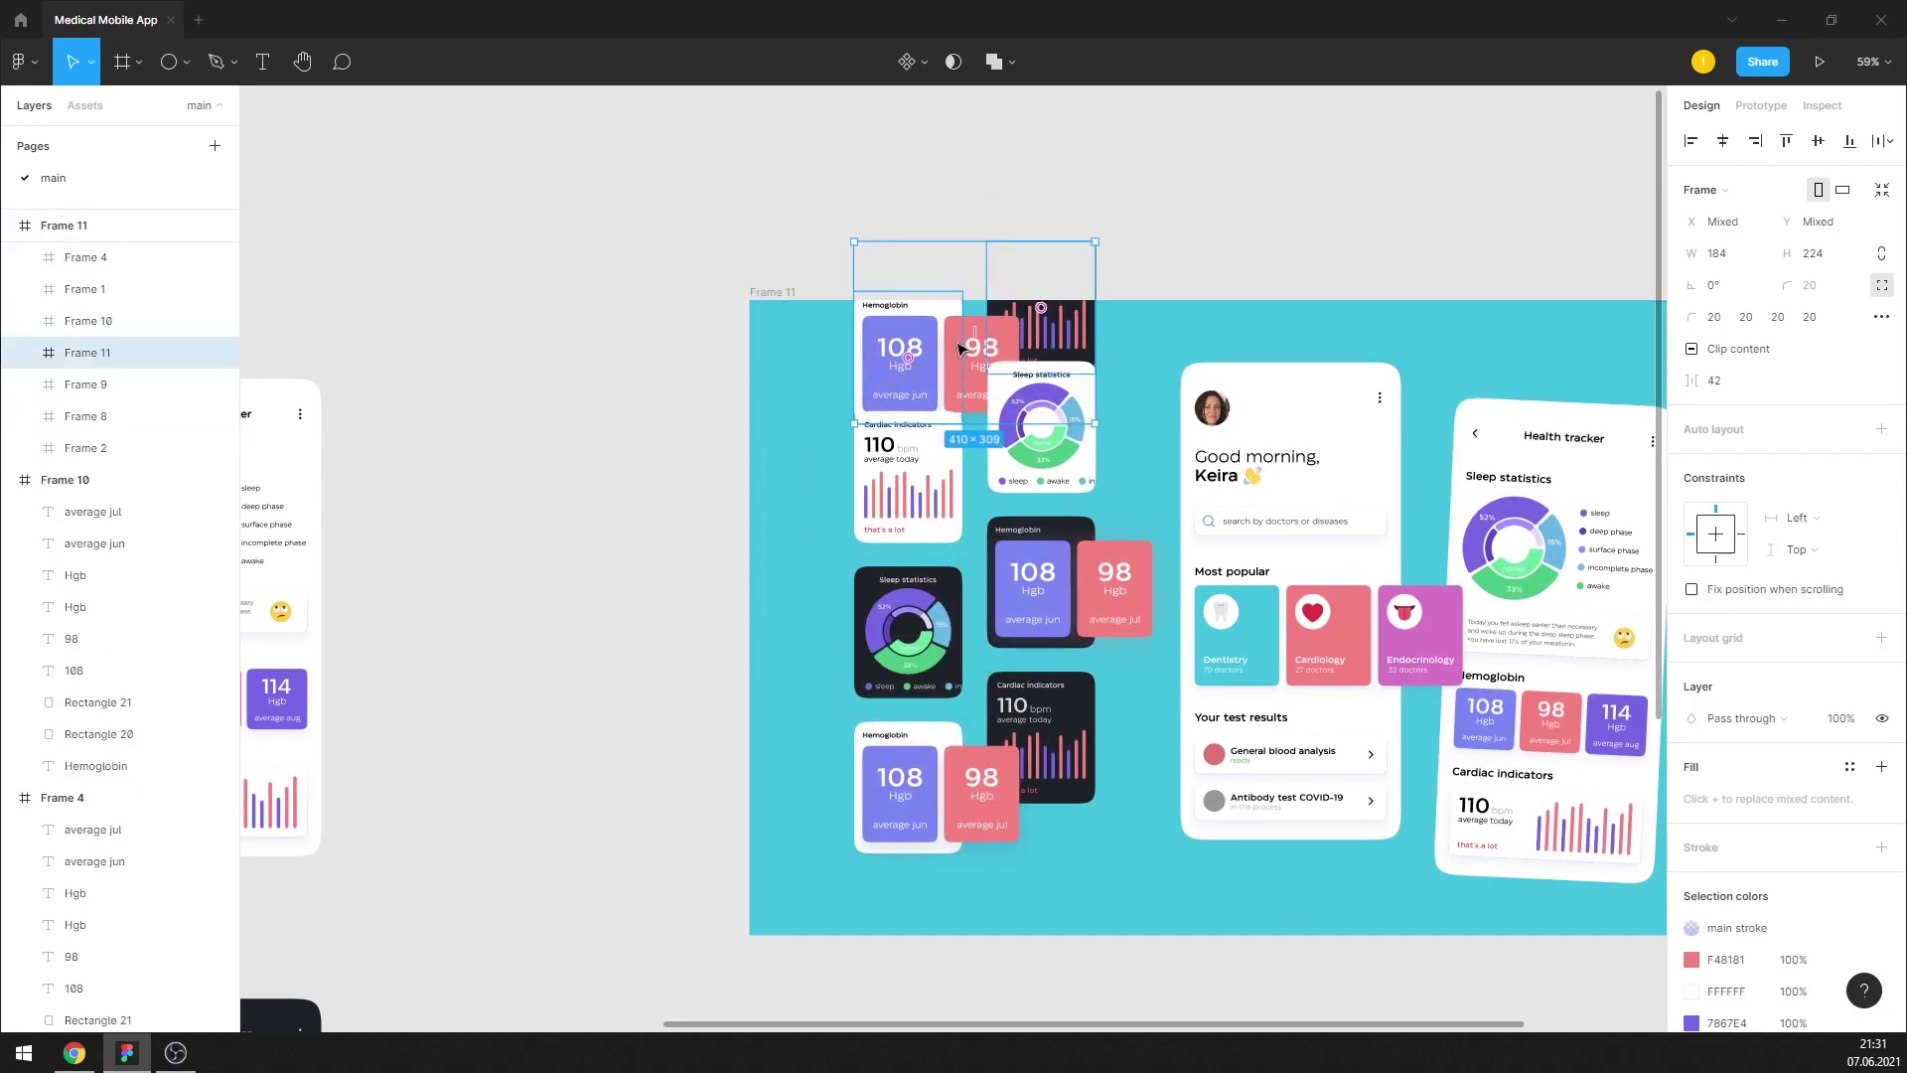
key("shift+Up")
key("shift+Up")
key("shift+Up")
key("shift+Up")
key("shift+Up")
key("shift+Up")
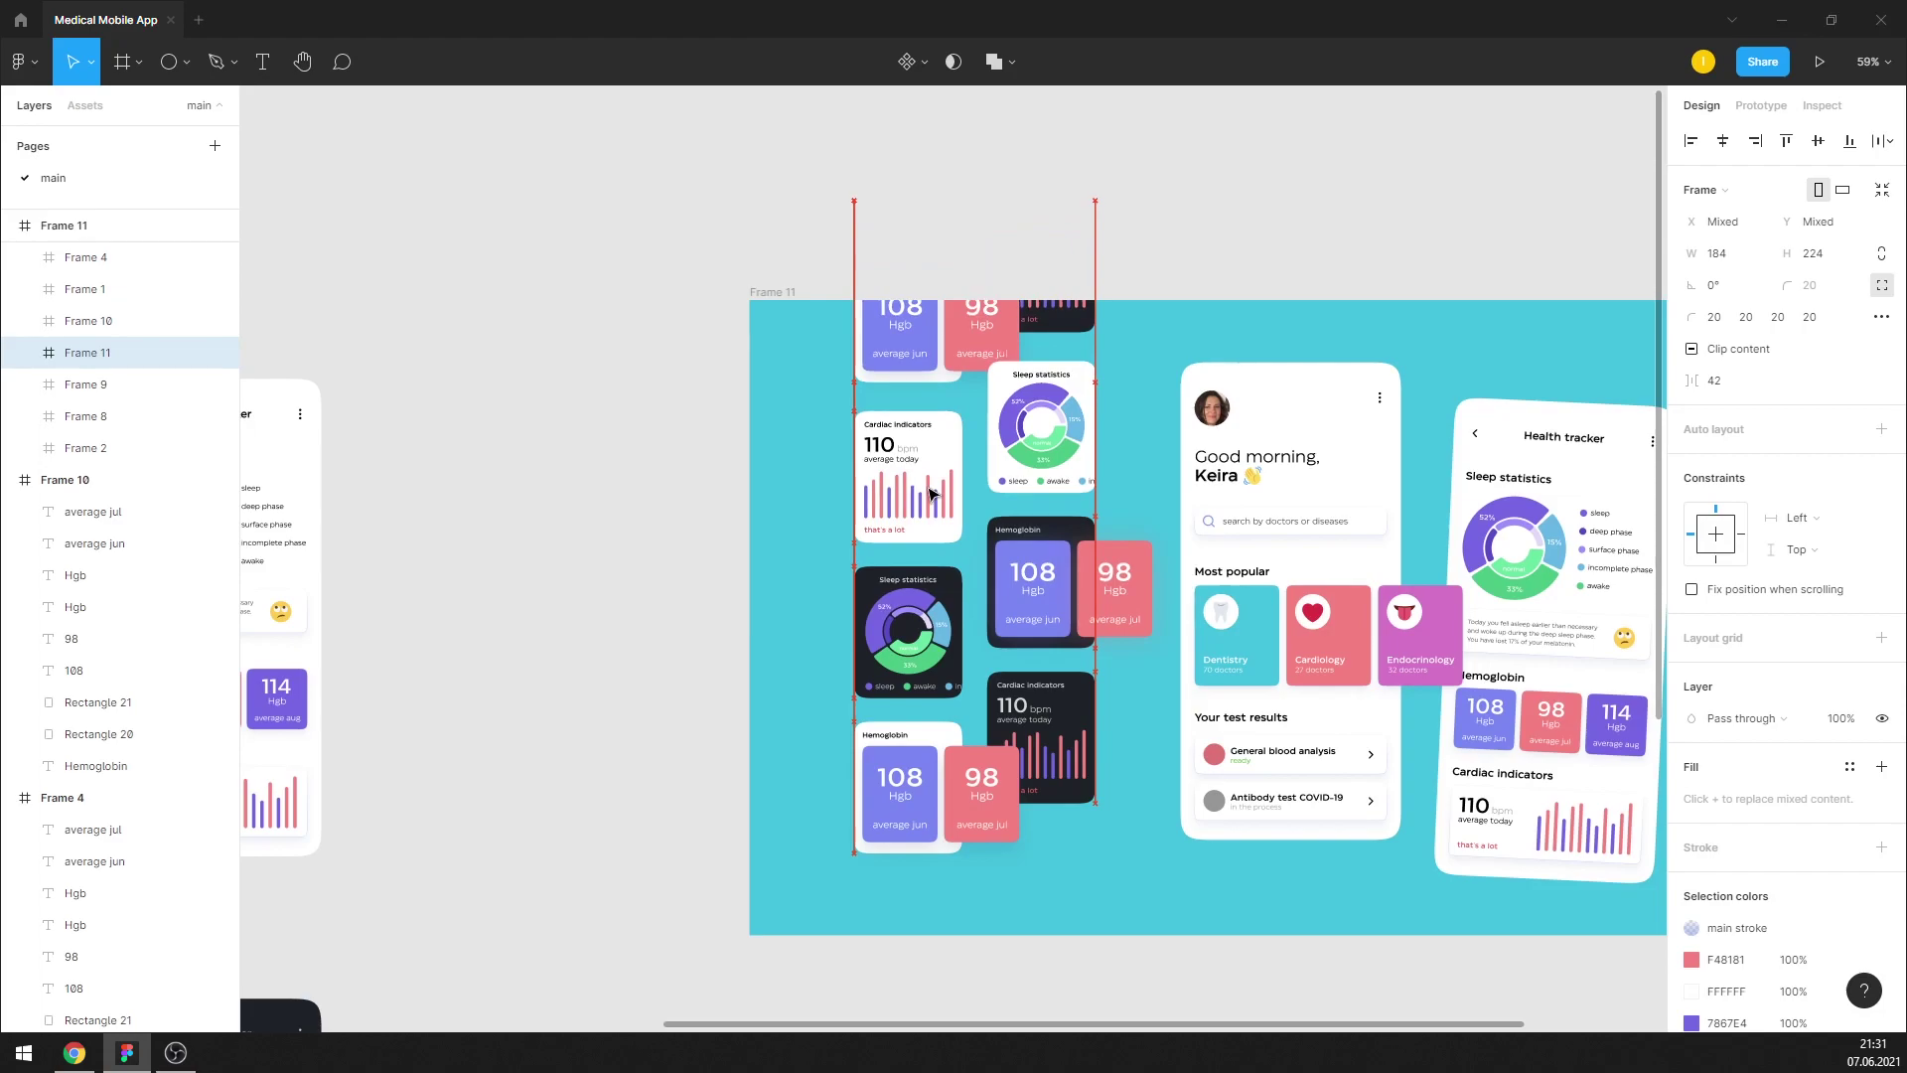
key("shift+Up")
key("shift+Up")
right_click(925, 335)
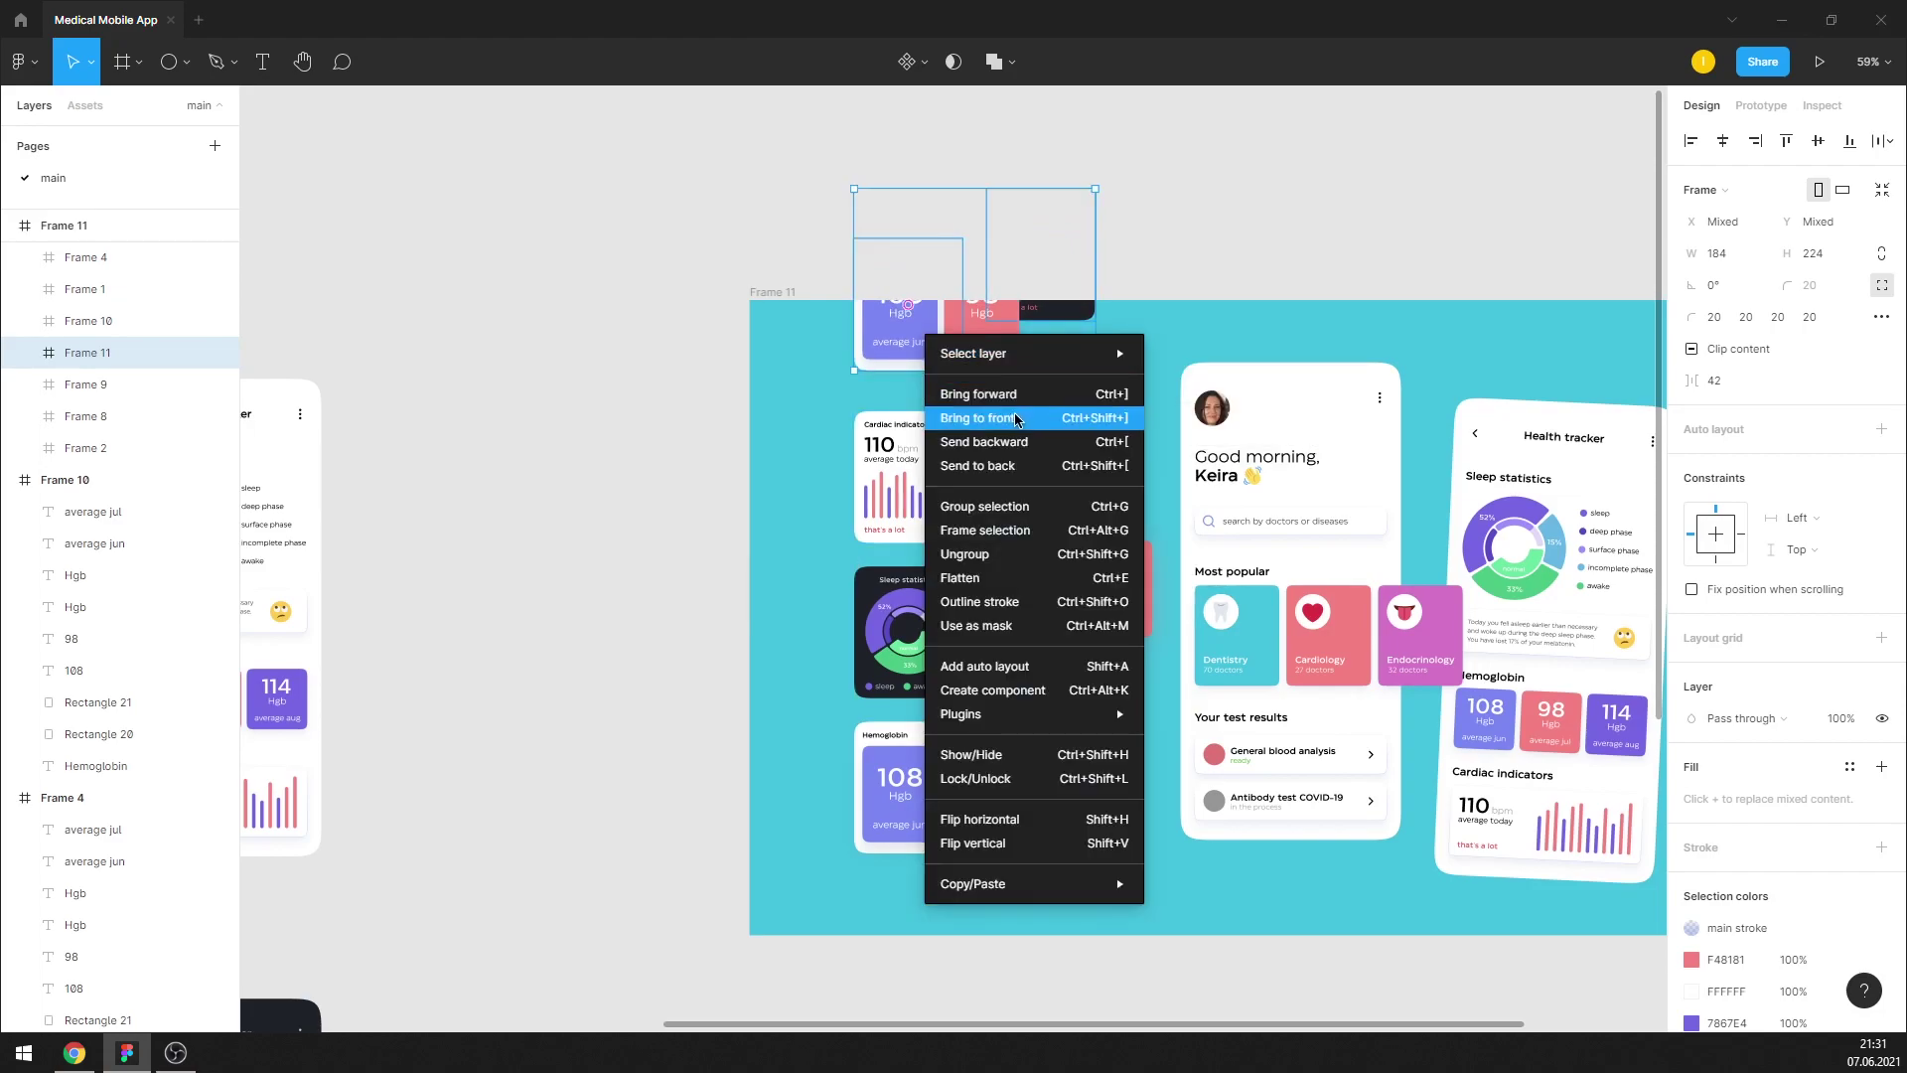
left_click(974, 418)
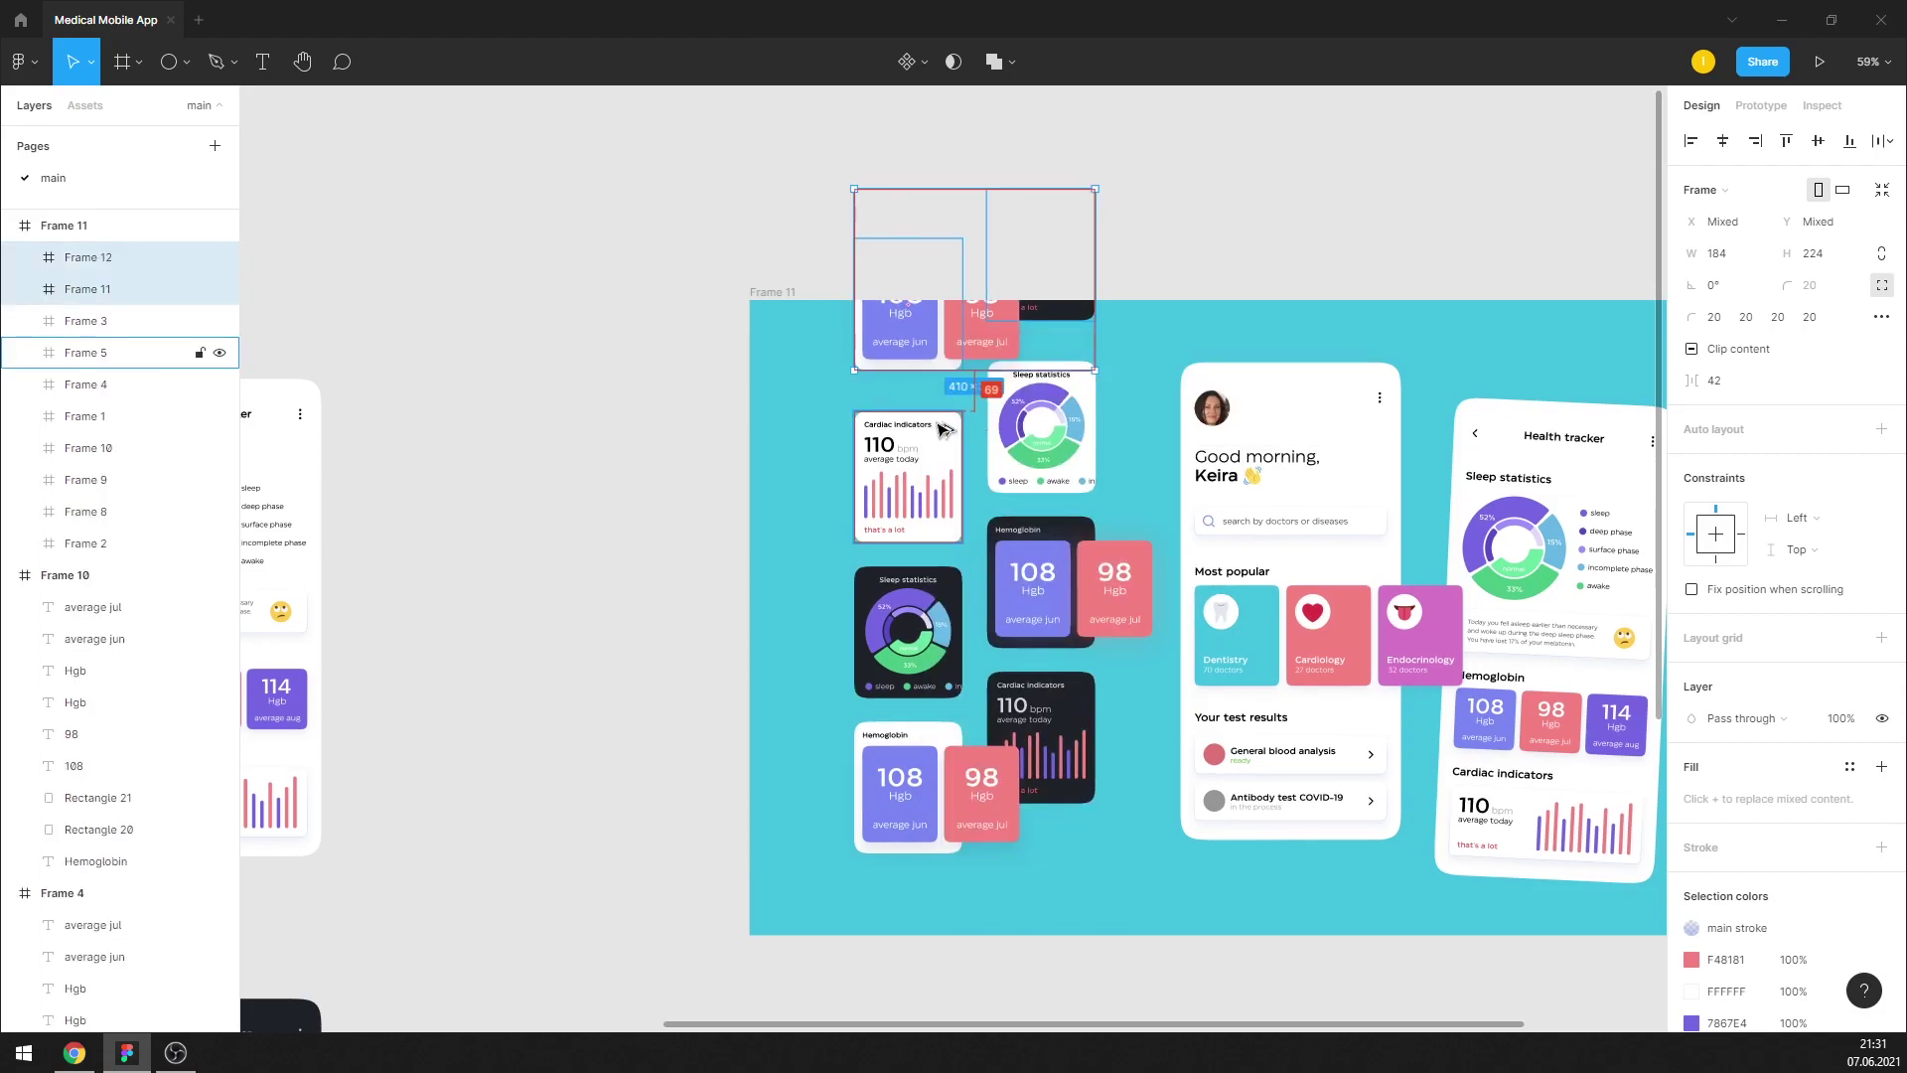
key("shift+Down")
key("shift+Down")
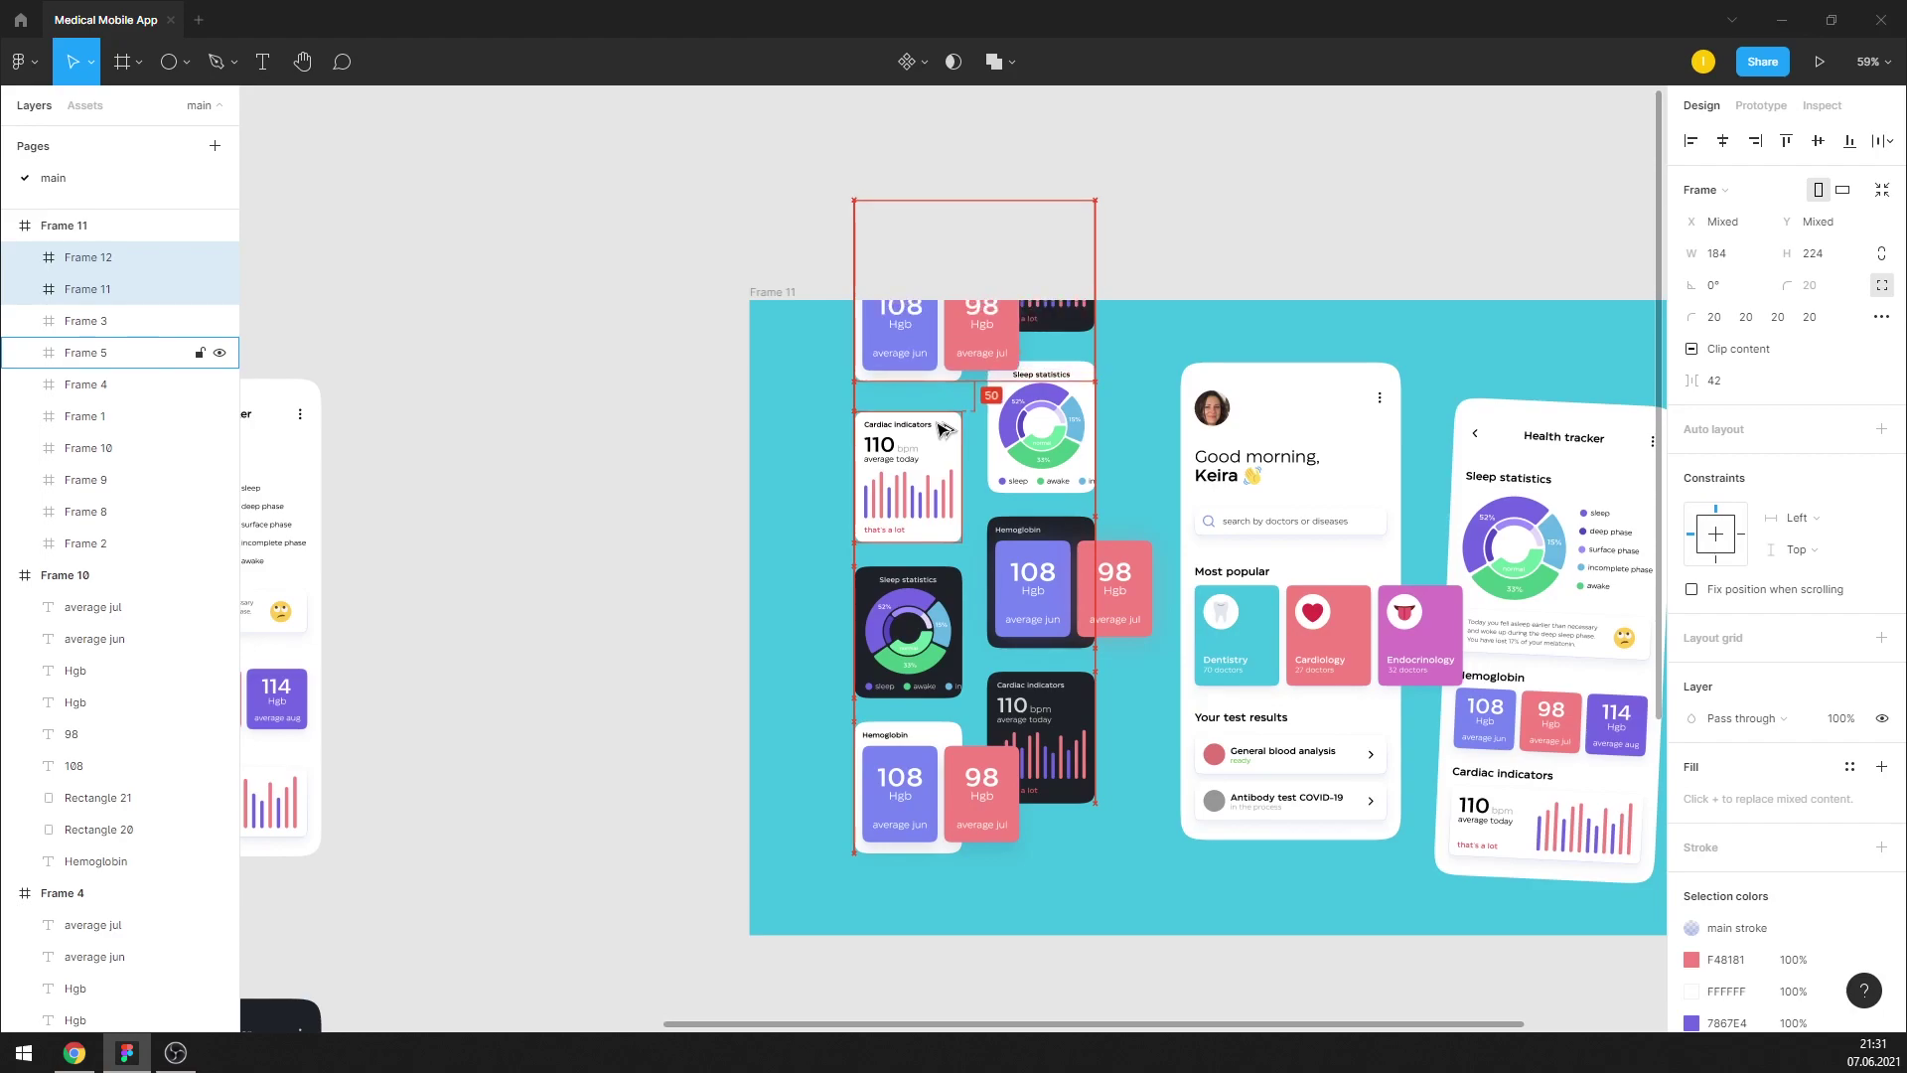
key("shift+Down")
scroll(1089, 637, "down", 1)
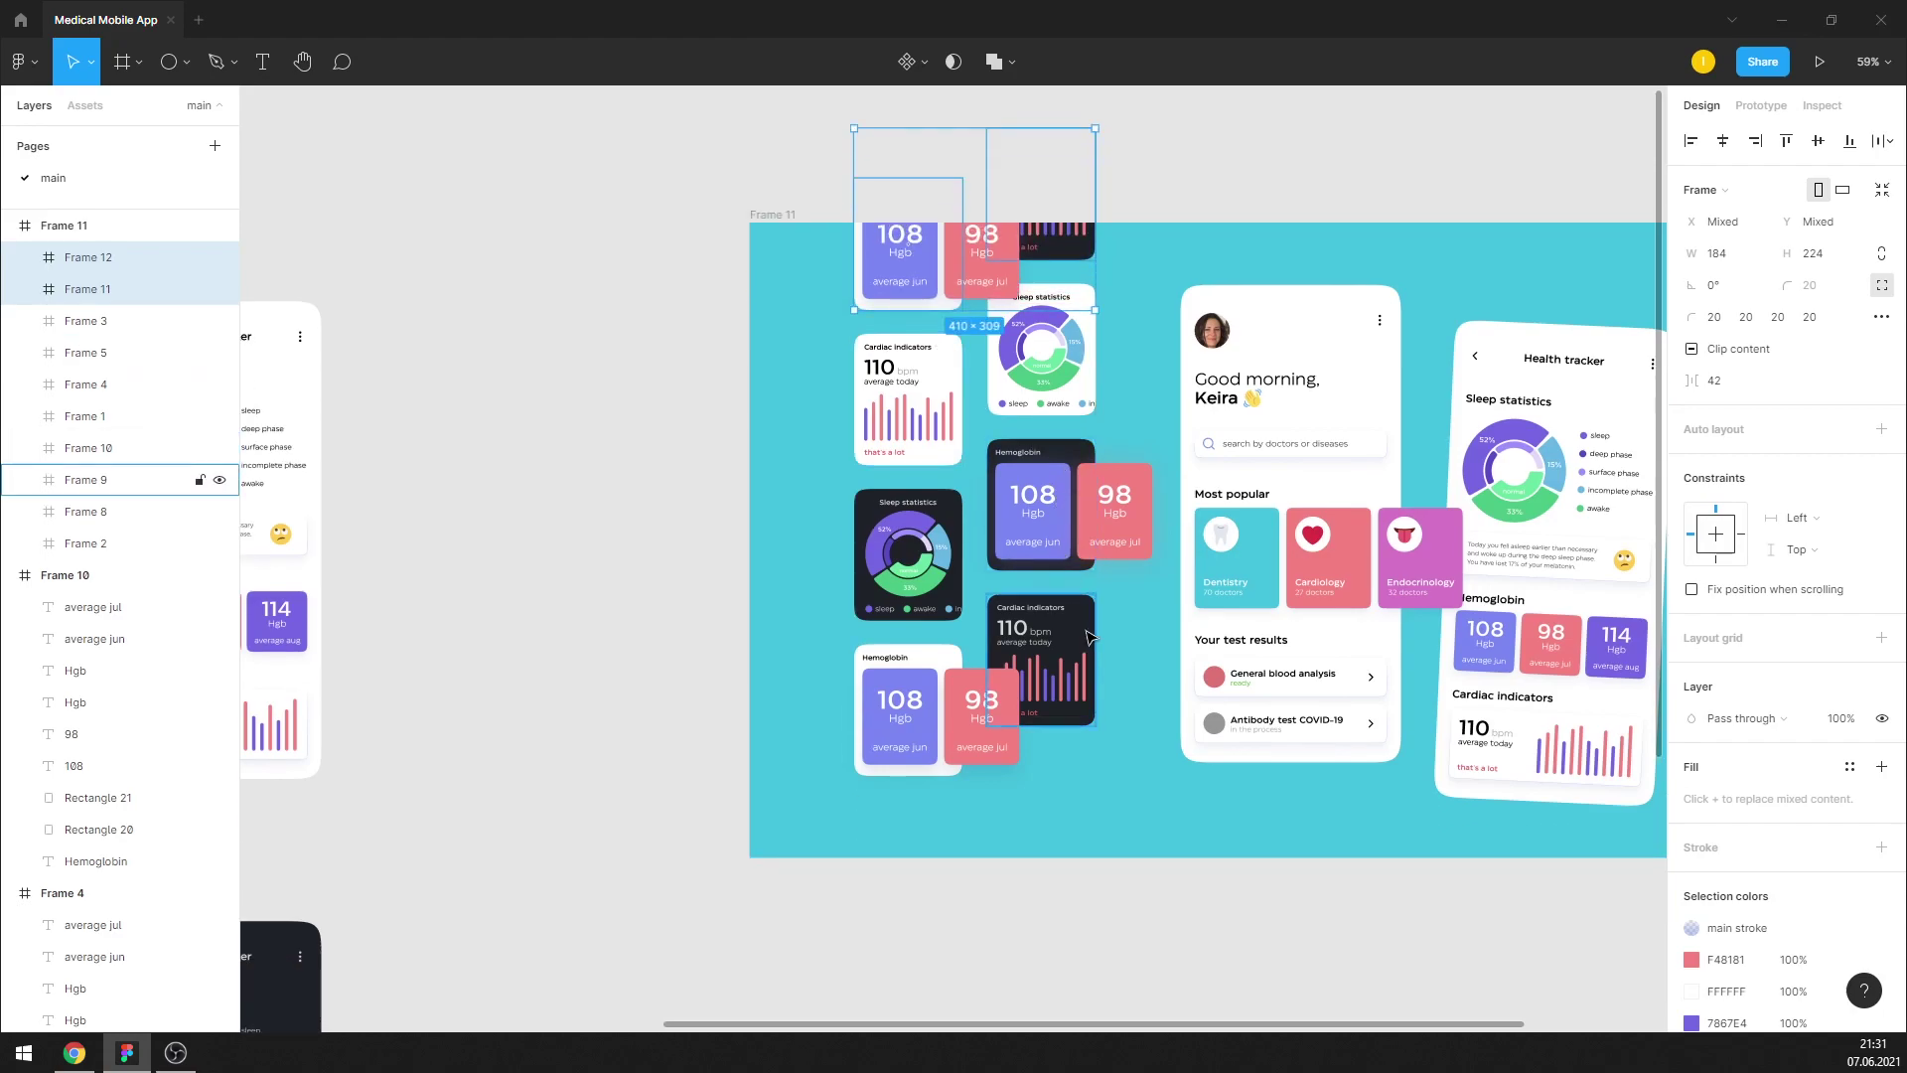
left_click(1119, 763)
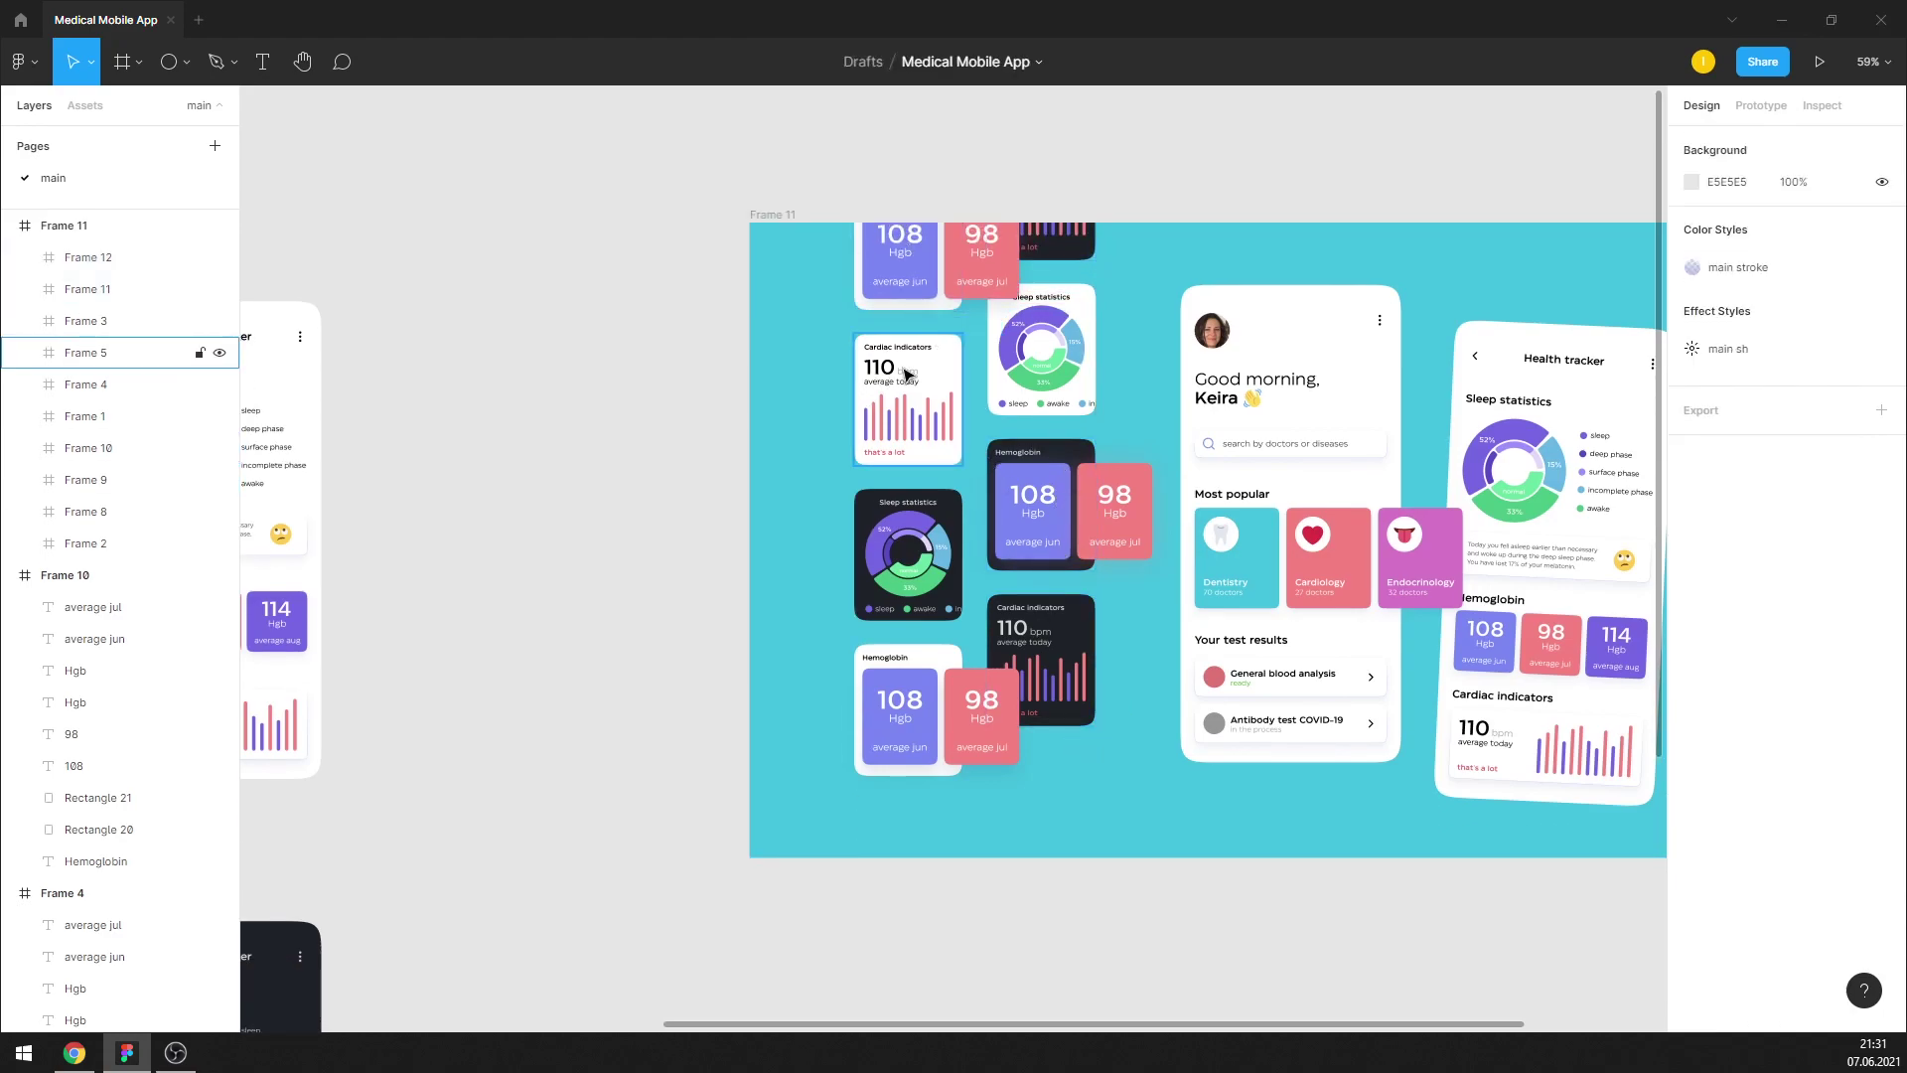
Place copies of the Cardiac indicators and Sleep statistics cards at the columns' bottom
left_click(954, 434)
left_click(1038, 308, "shift")
left_click_drag(1038, 308, 1045, 797)
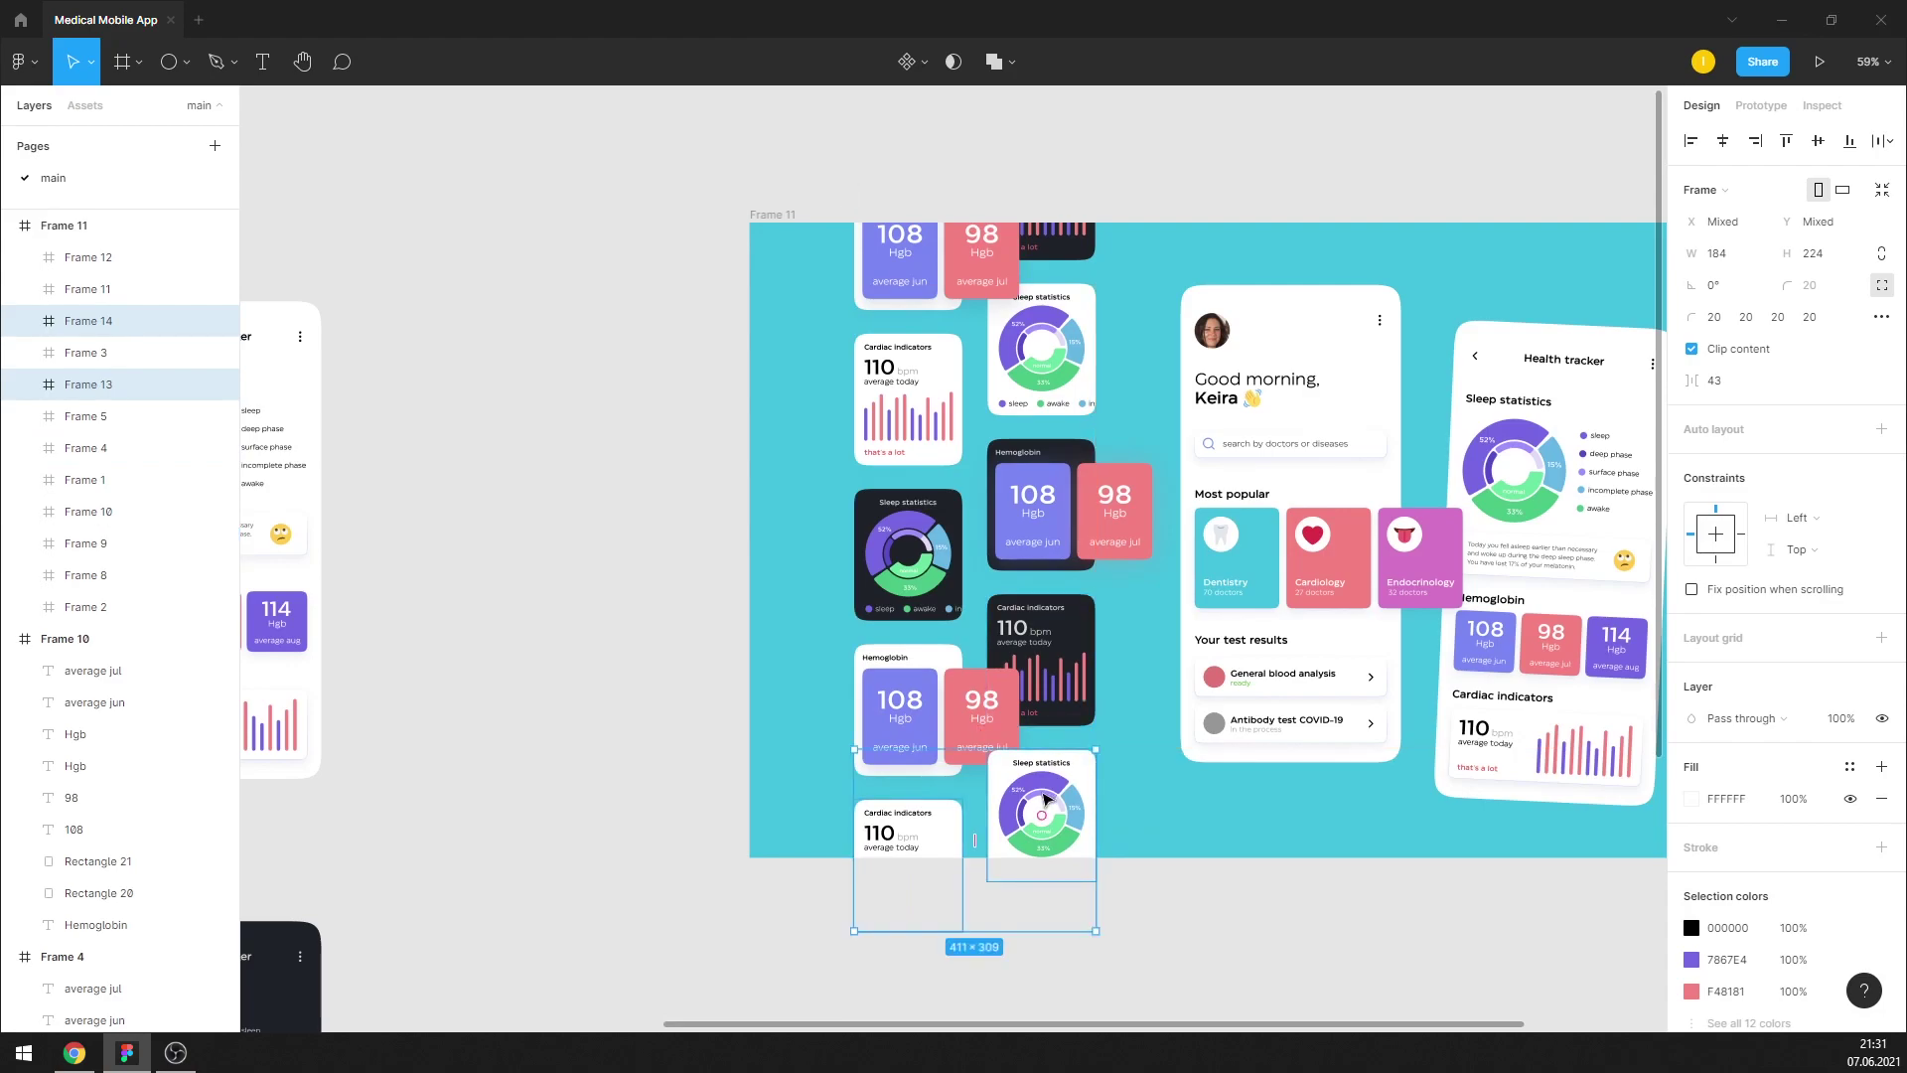
left_click(1154, 804)
scroll(737, 702, "down", 5)
scroll(737, 703, "up", 5)
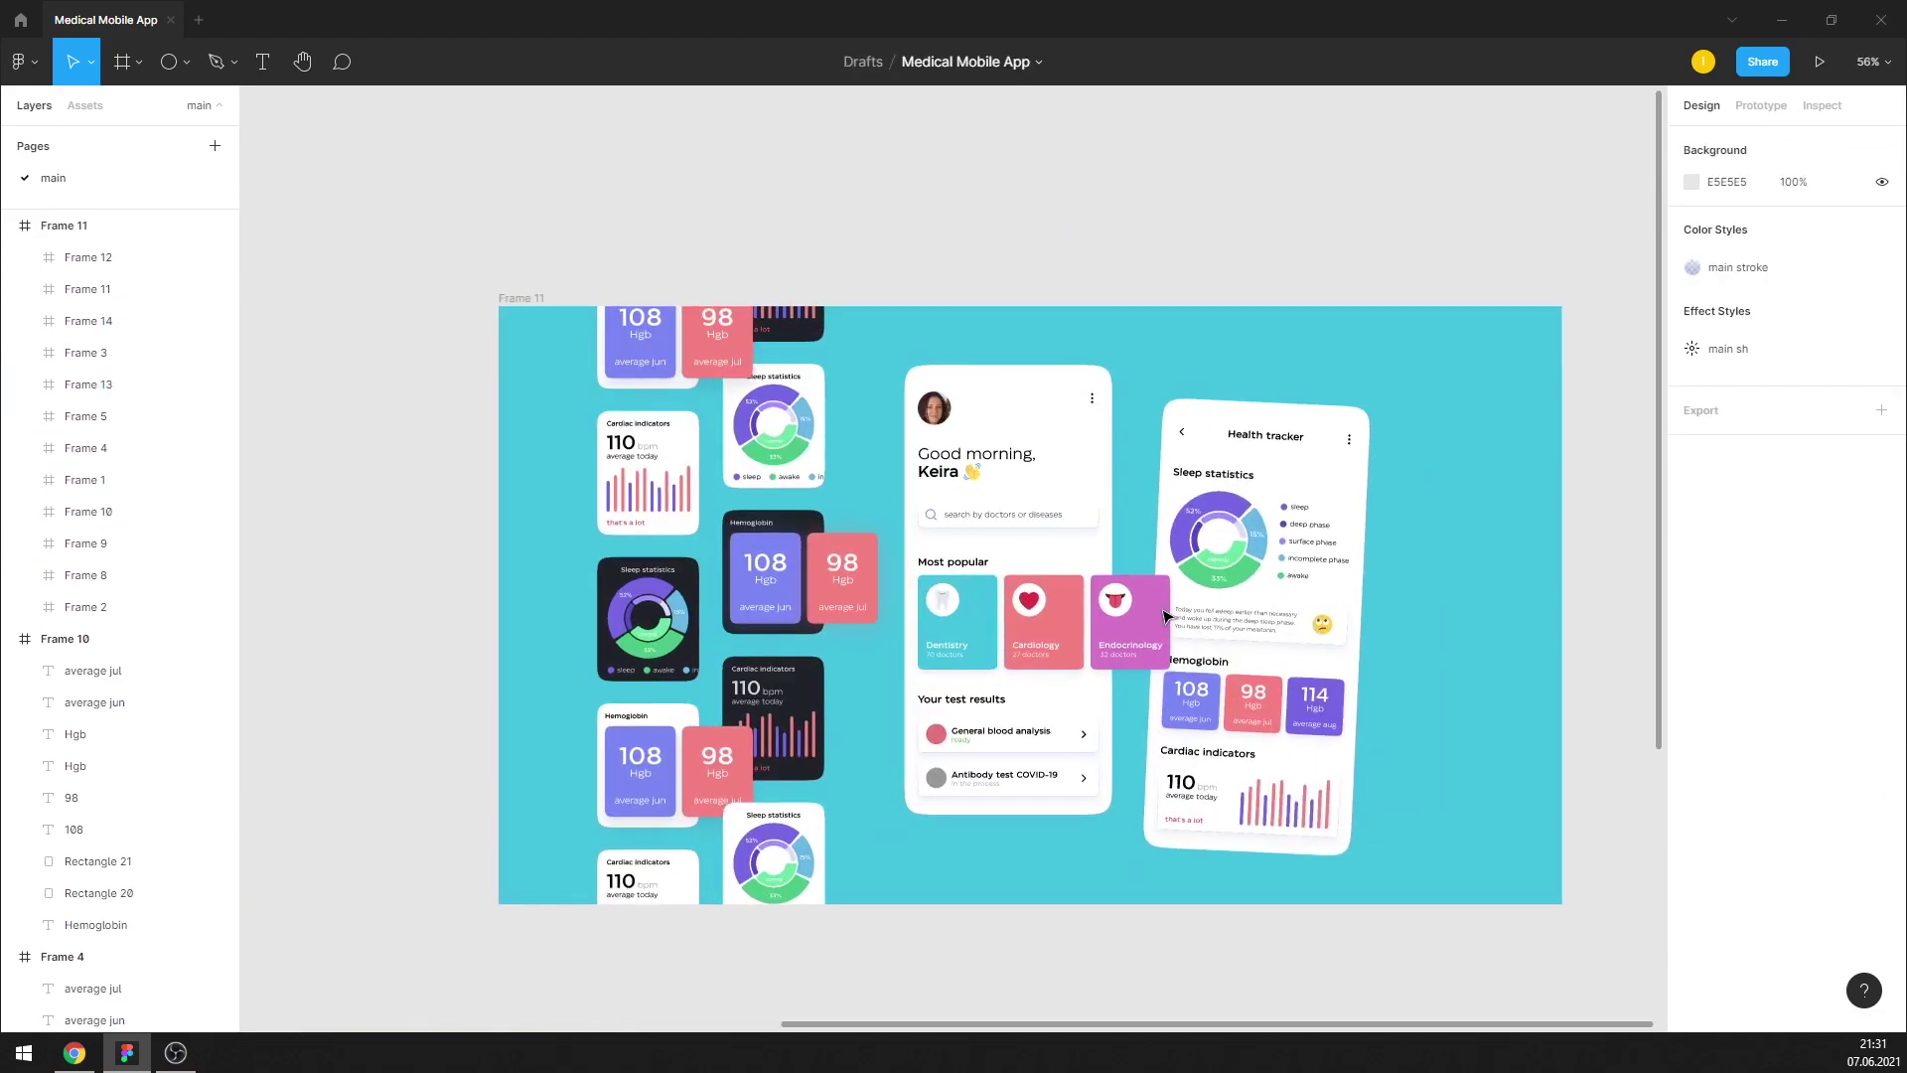
Shift the Good morning and Health tracker screens slightly right and rotate them toward upright
left_click(1092, 462)
left_click(1305, 468, "shift")
mouse_move(1305, 467)
left_mouse_down()
mouse_move(1348, 469)
mouse_move(1324, 463)
left_mouse_up()
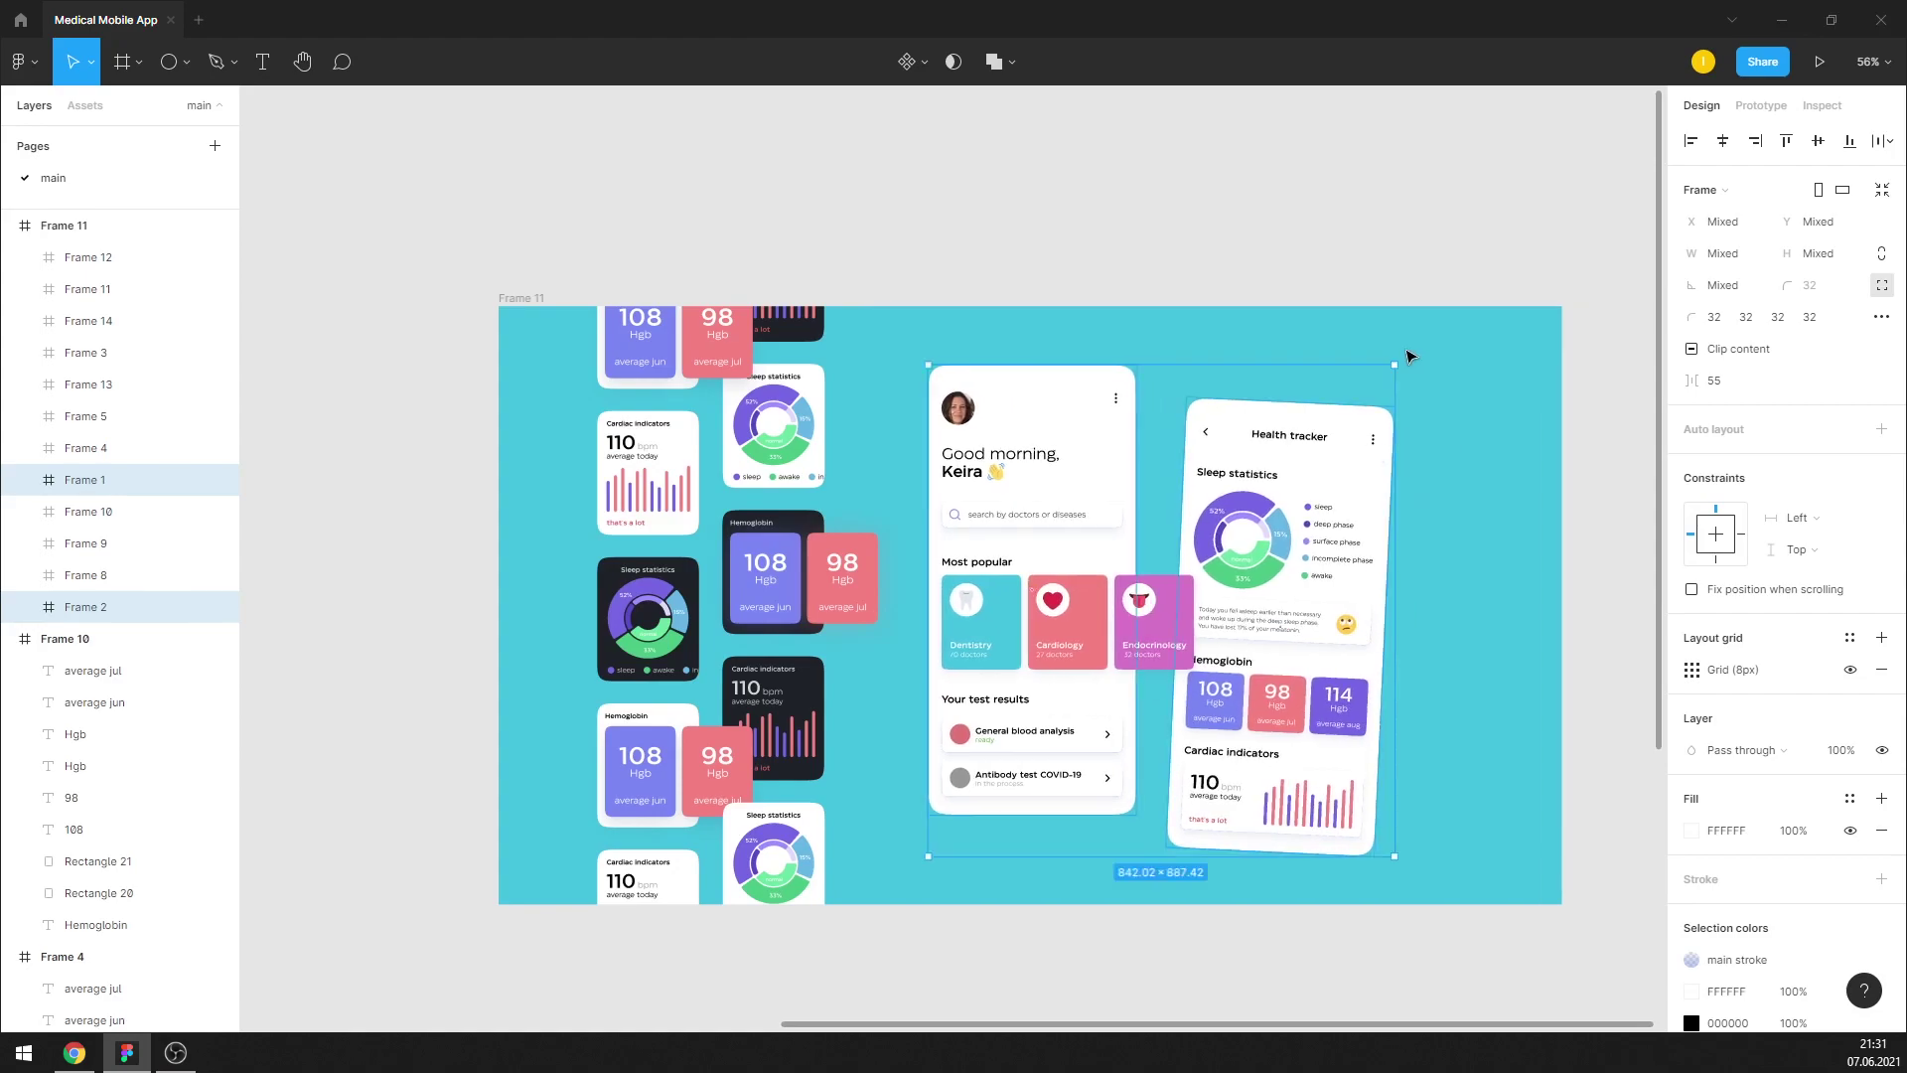
left_click_drag(1400, 352, 1388, 343)
key("Escape")
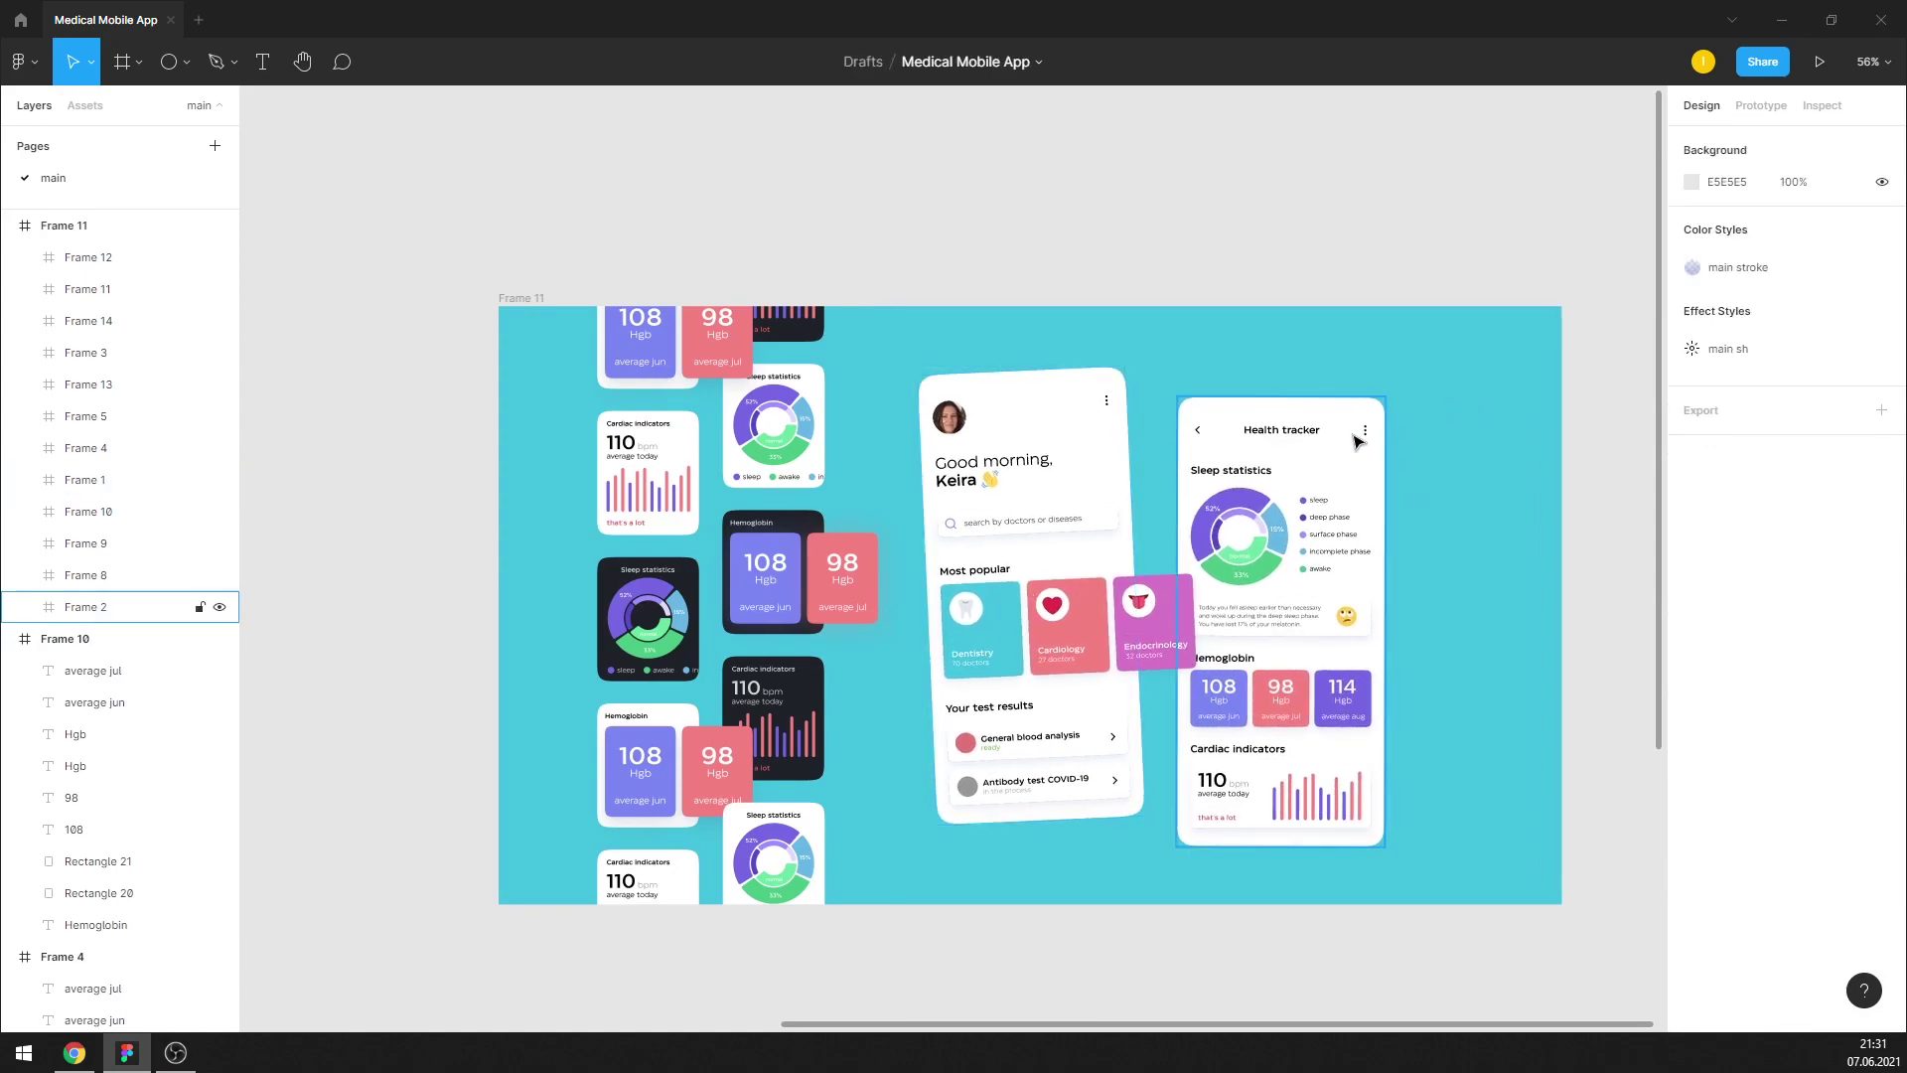
left_click(1116, 473)
left_click(1291, 457, "shift")
left_click_drag(1291, 457, 1303, 457)
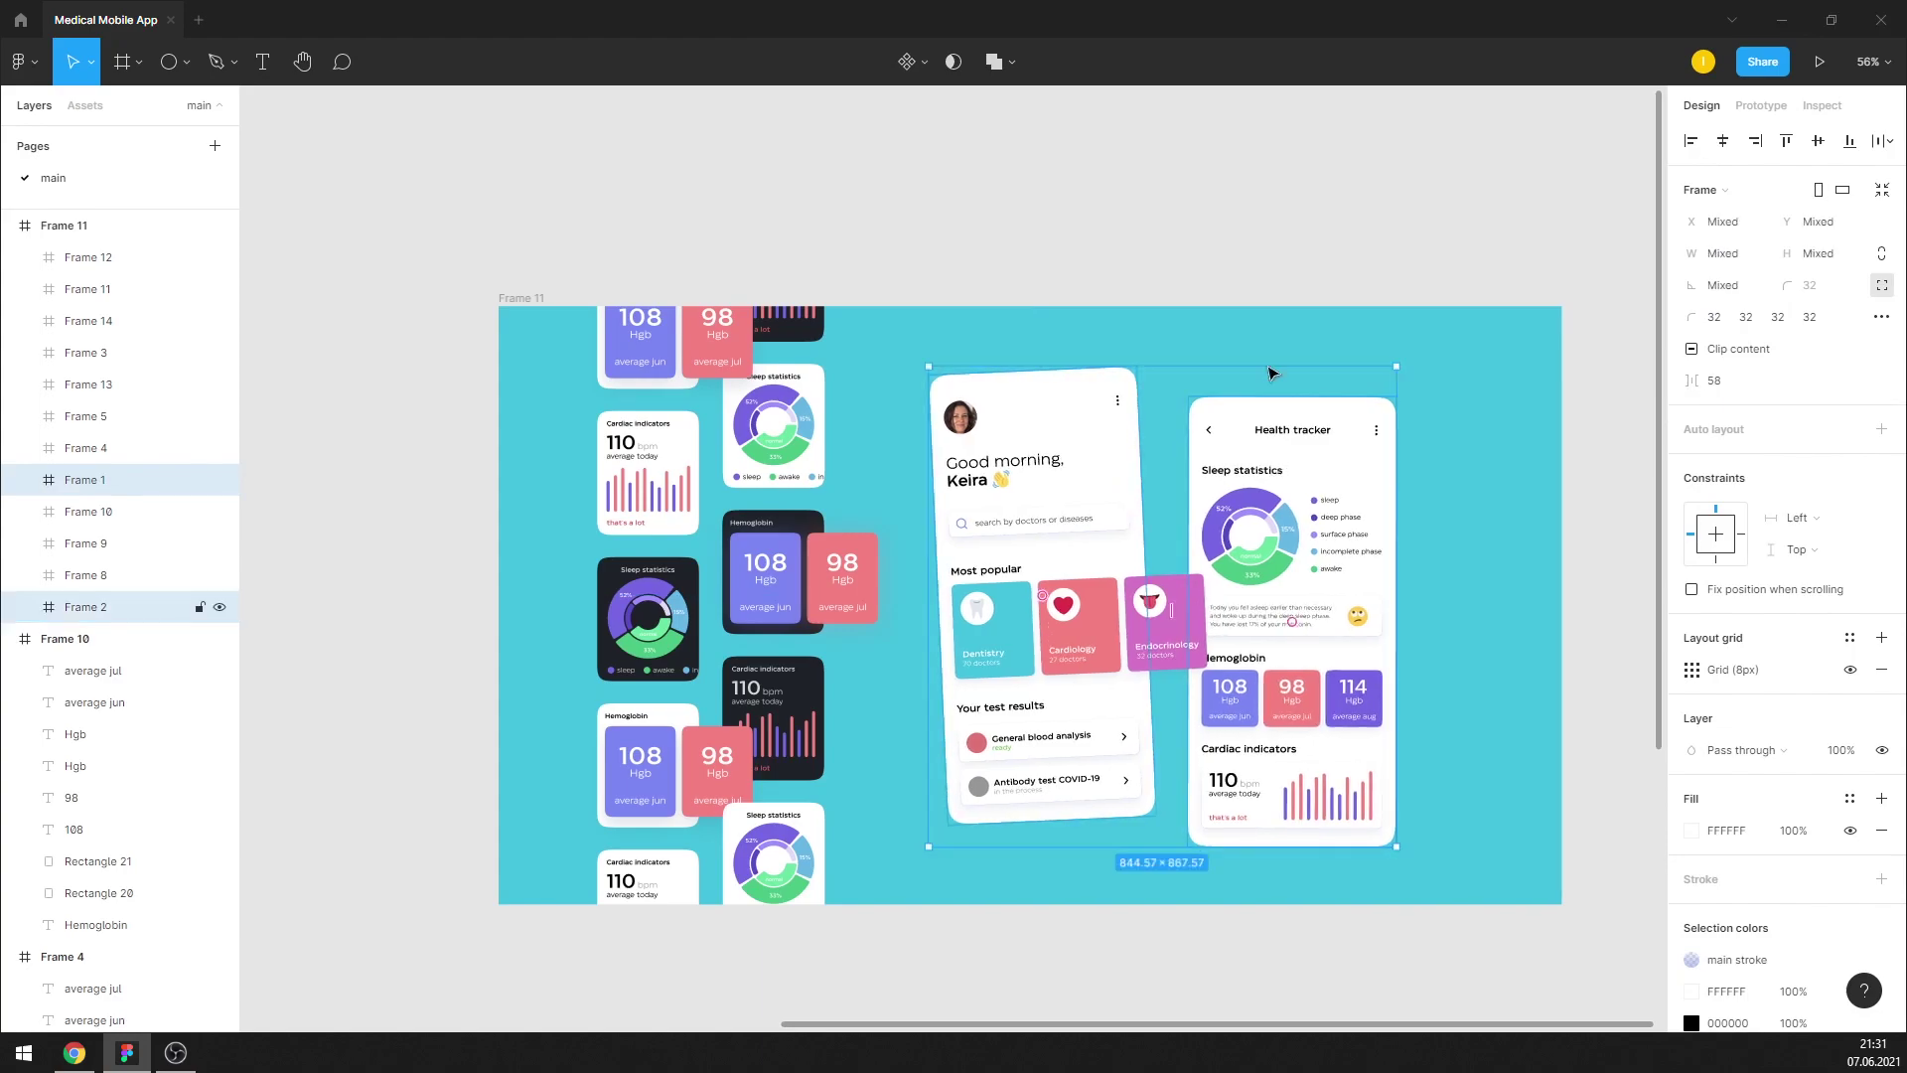
key("Escape")
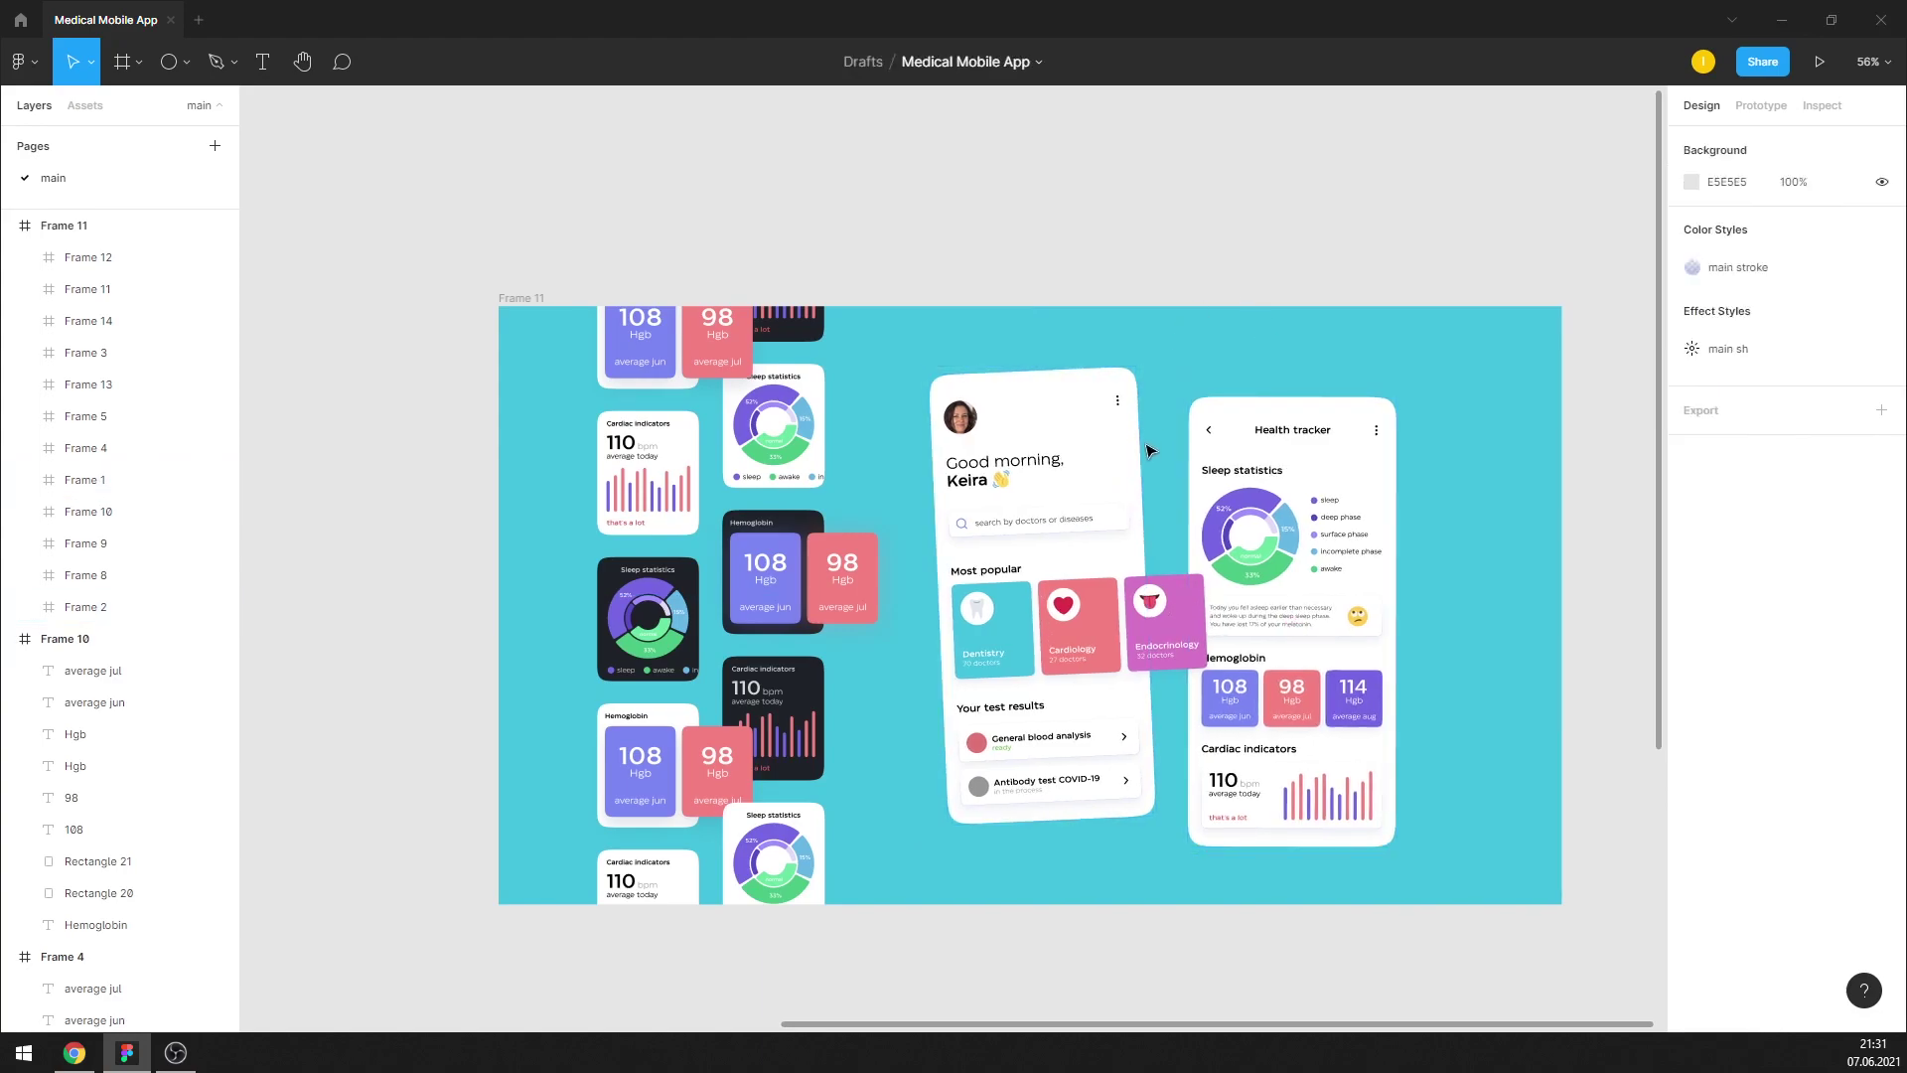
Nudge the Good morning and Health tracker screens up and left, tilting Health tracker slightly
left_click(1117, 447)
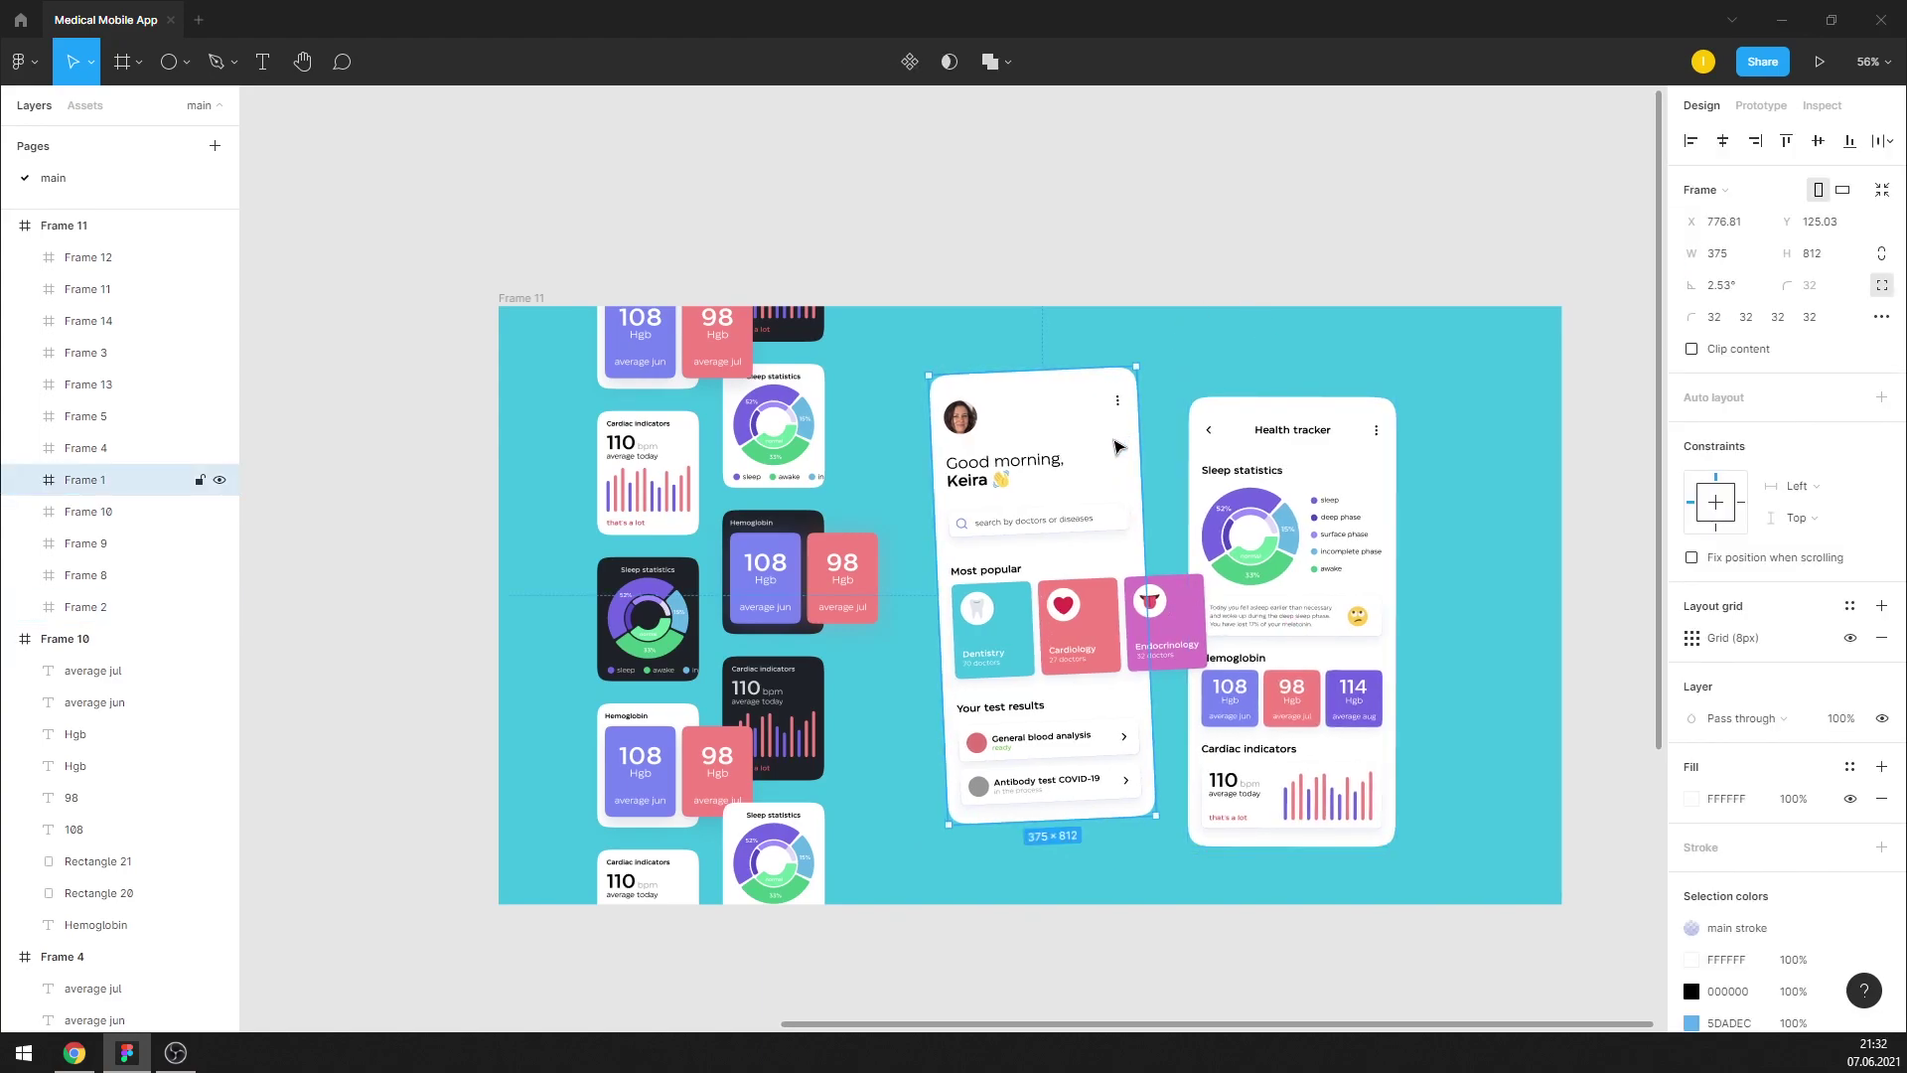
key("shift+Left")
key("shift+Left")
key("shift+Up")
key("shift+Up")
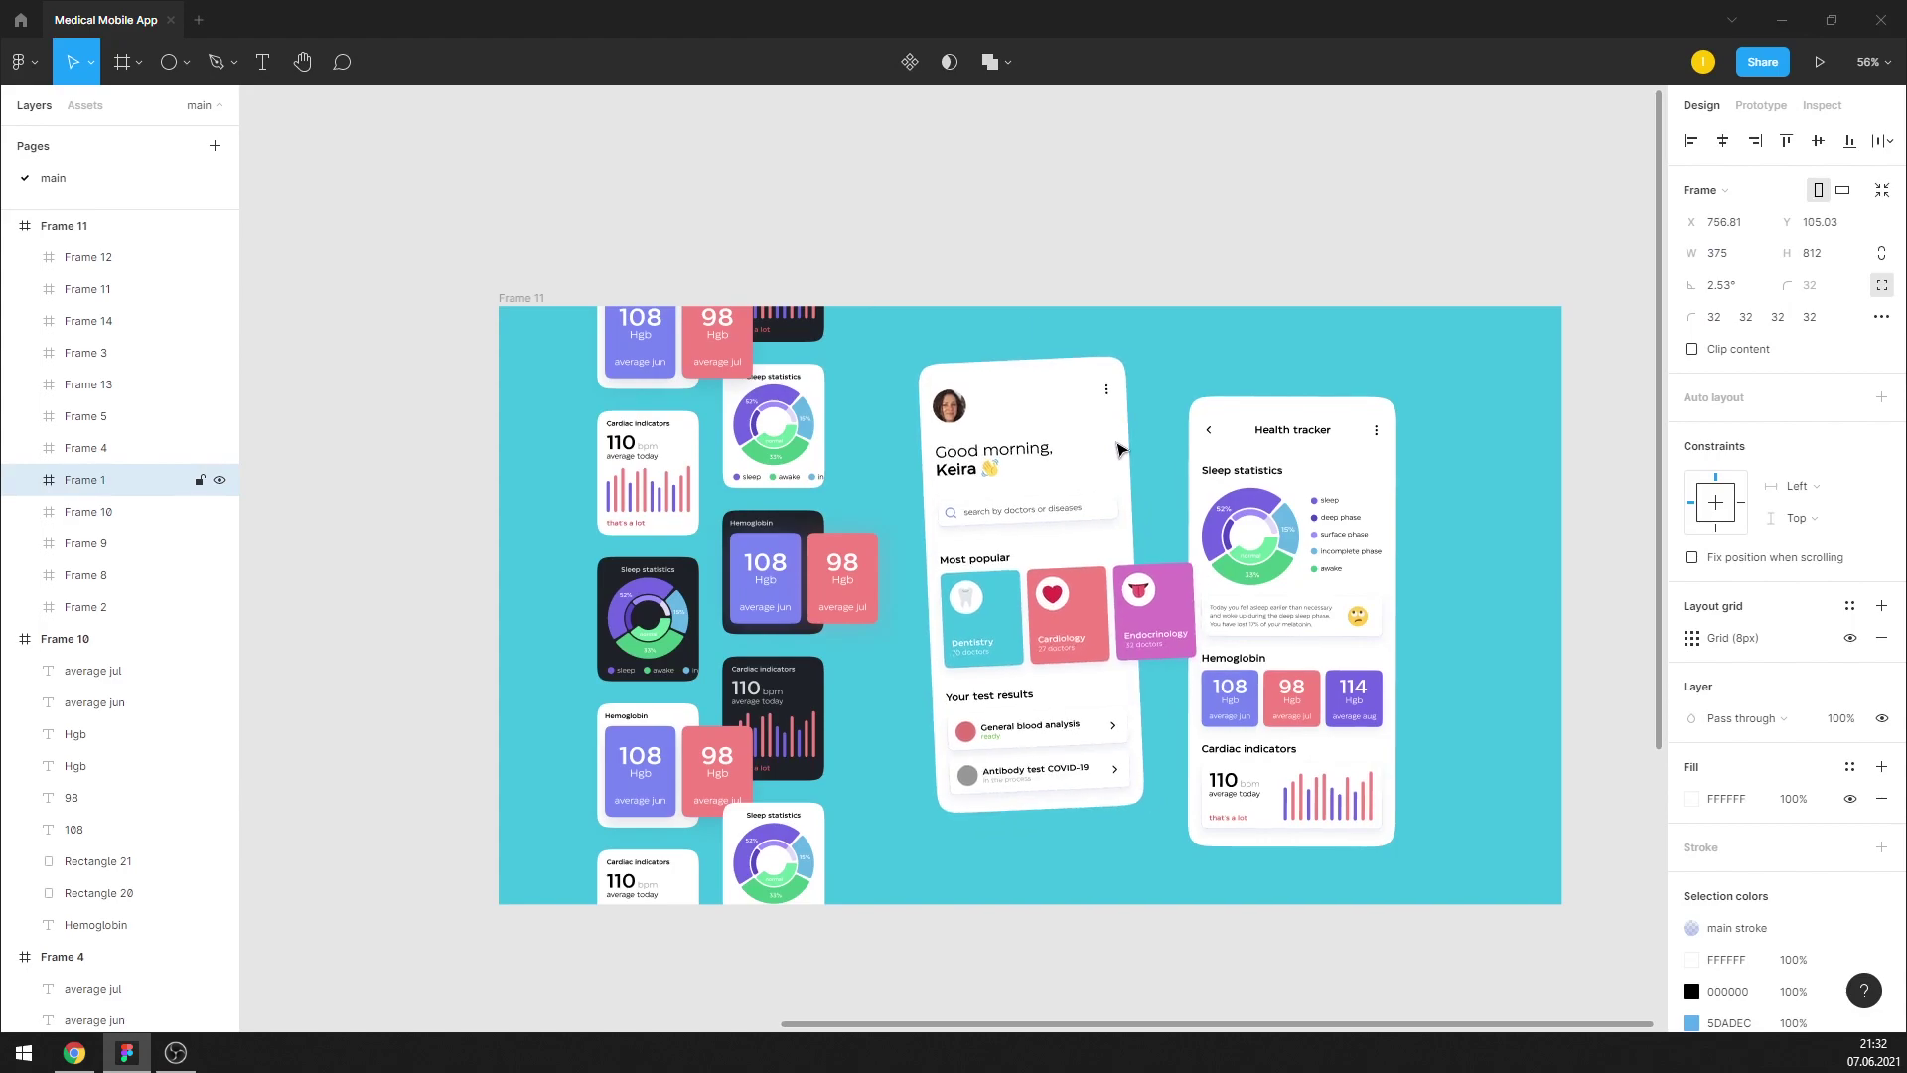
left_click(1307, 498)
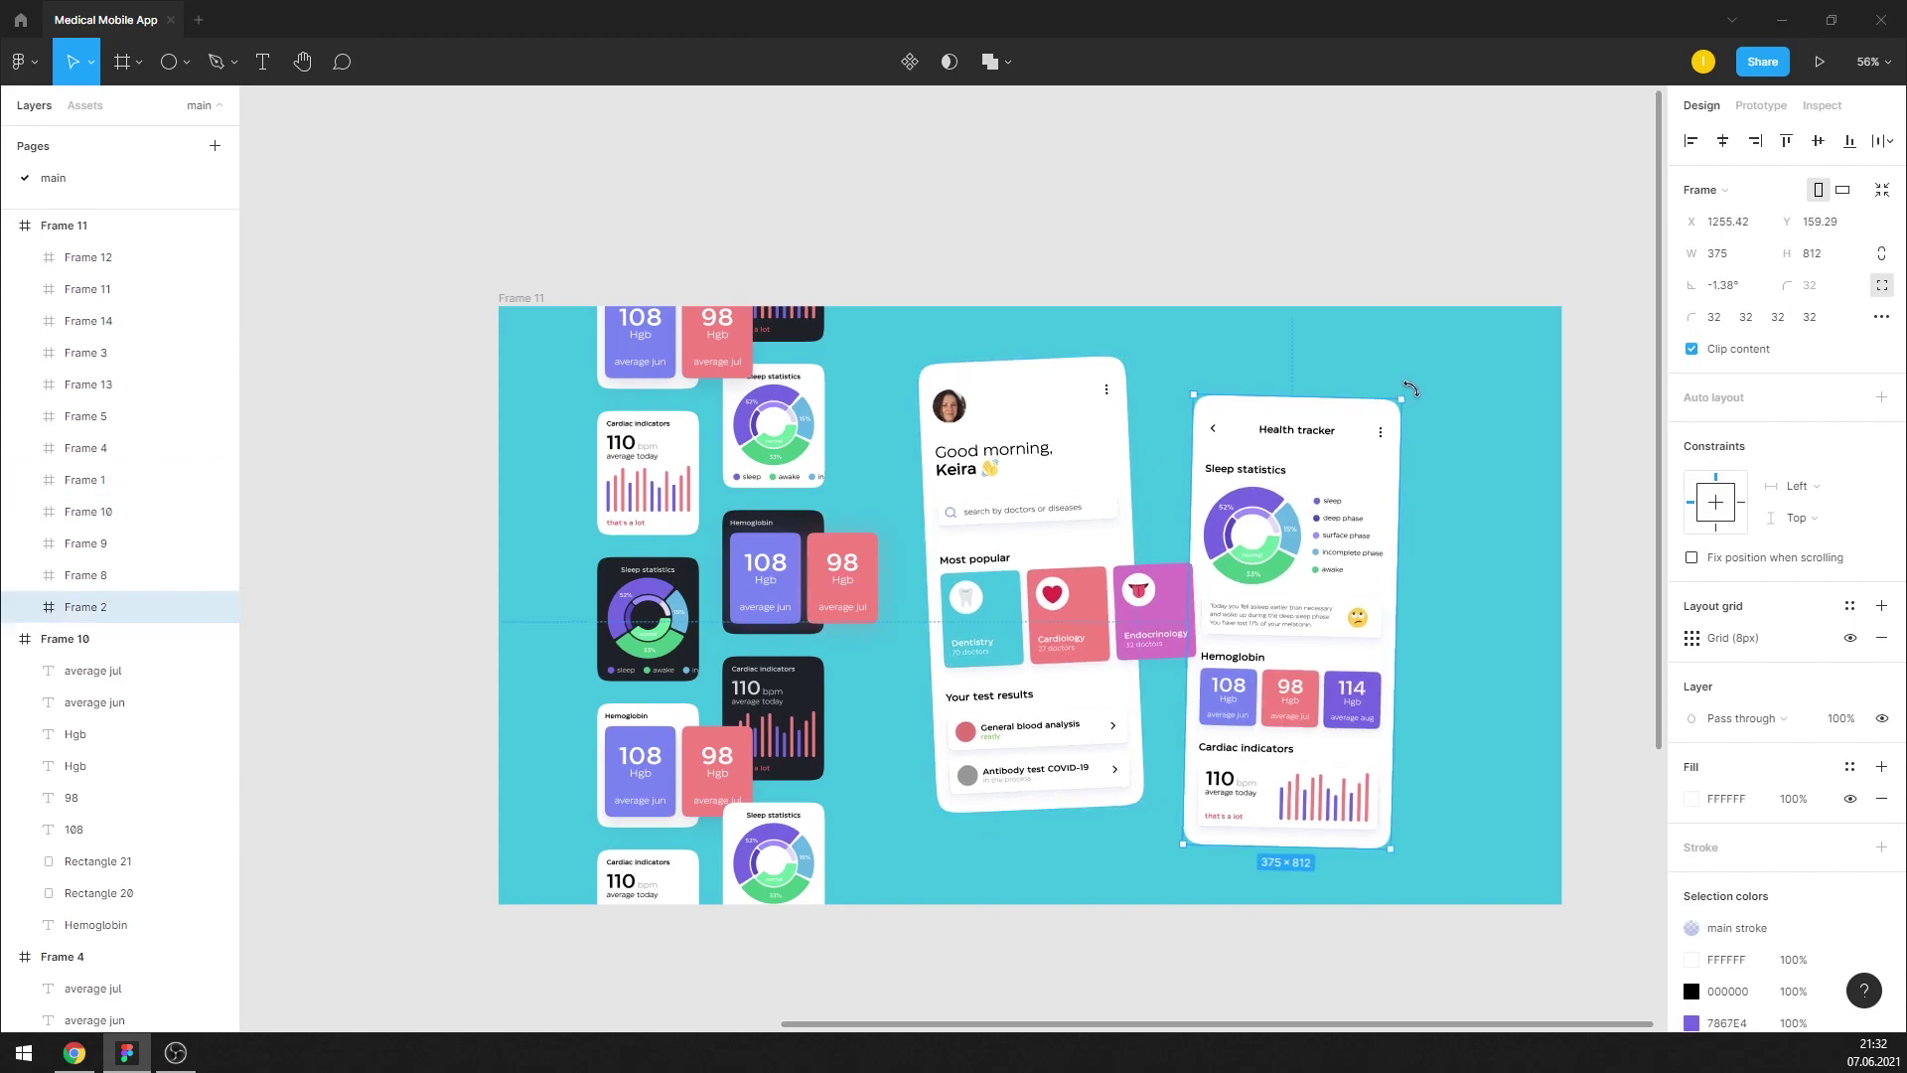
left_click_drag(1404, 386, 1423, 444)
key("shift+Left")
key("shift+Left")
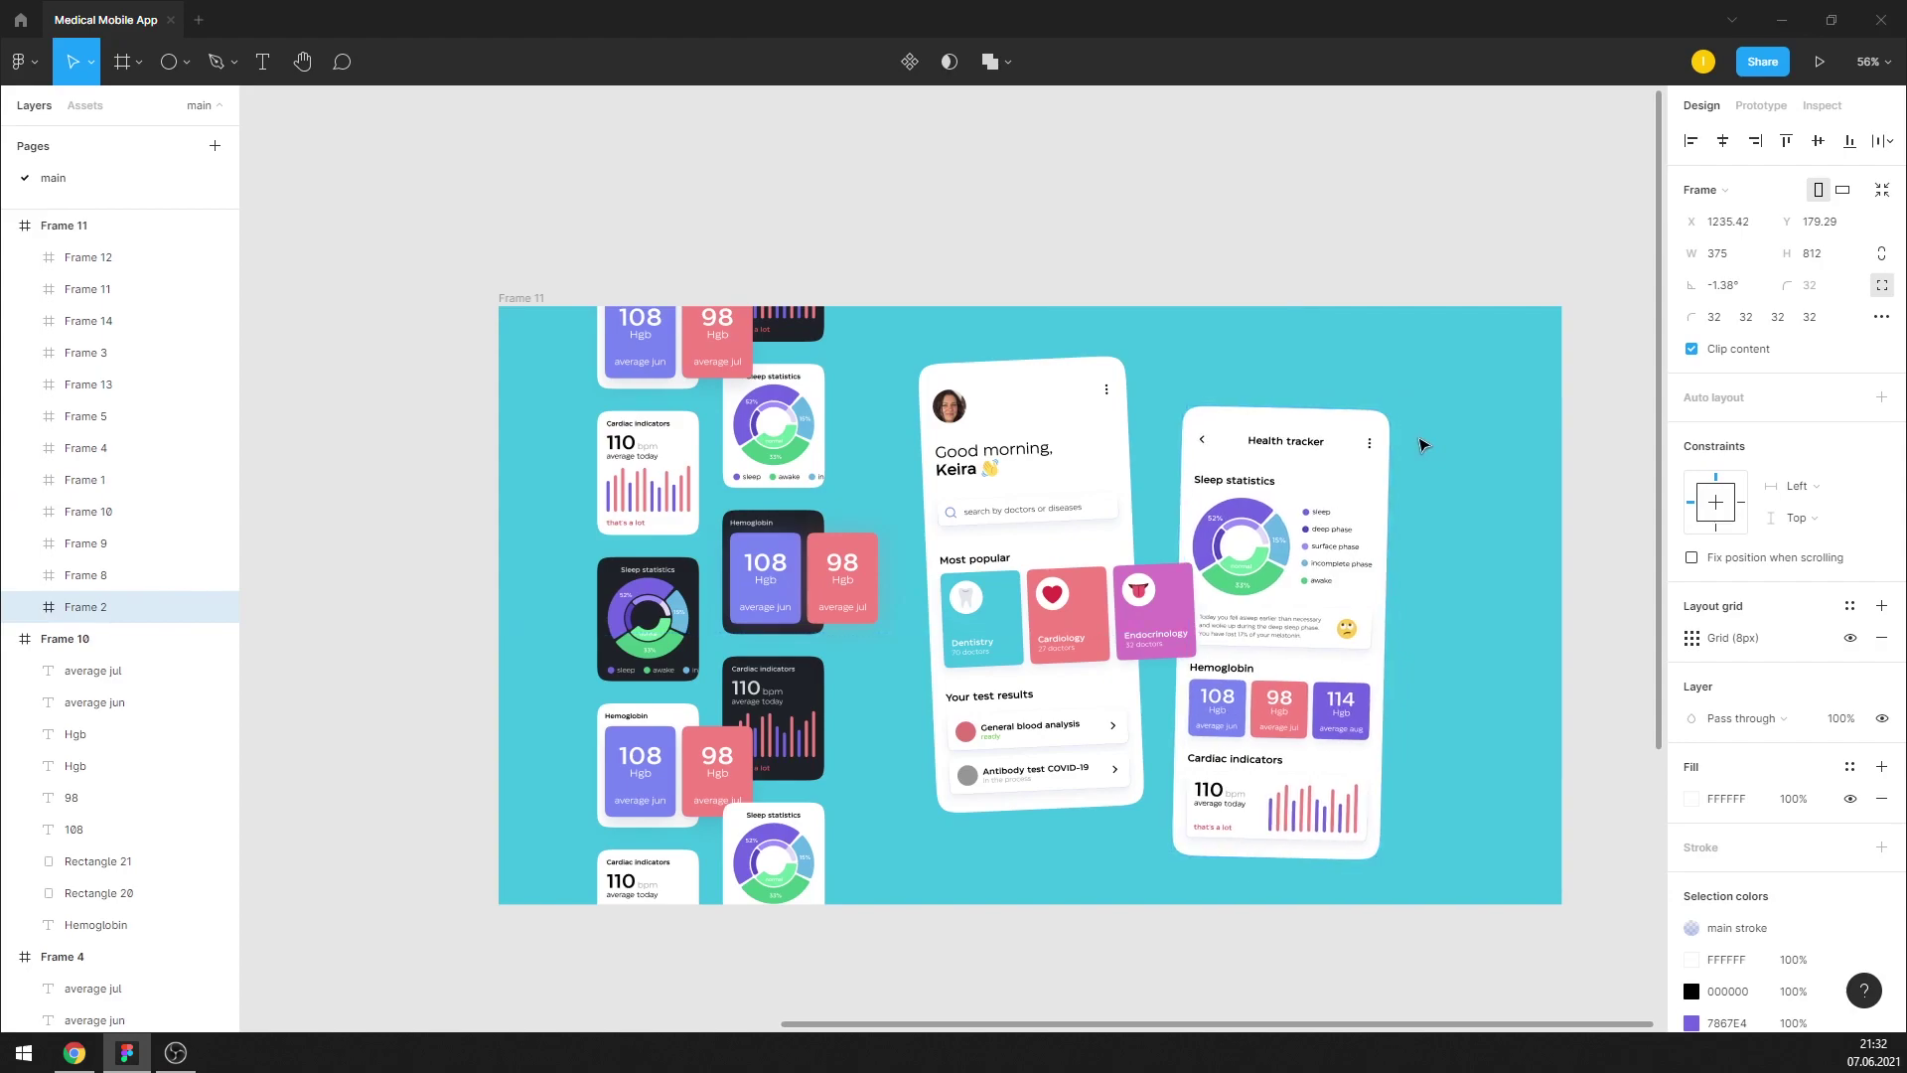
key("shift+Left")
key("Up")
key("shift+Up")
key("shift+Up")
left_click(1436, 450)
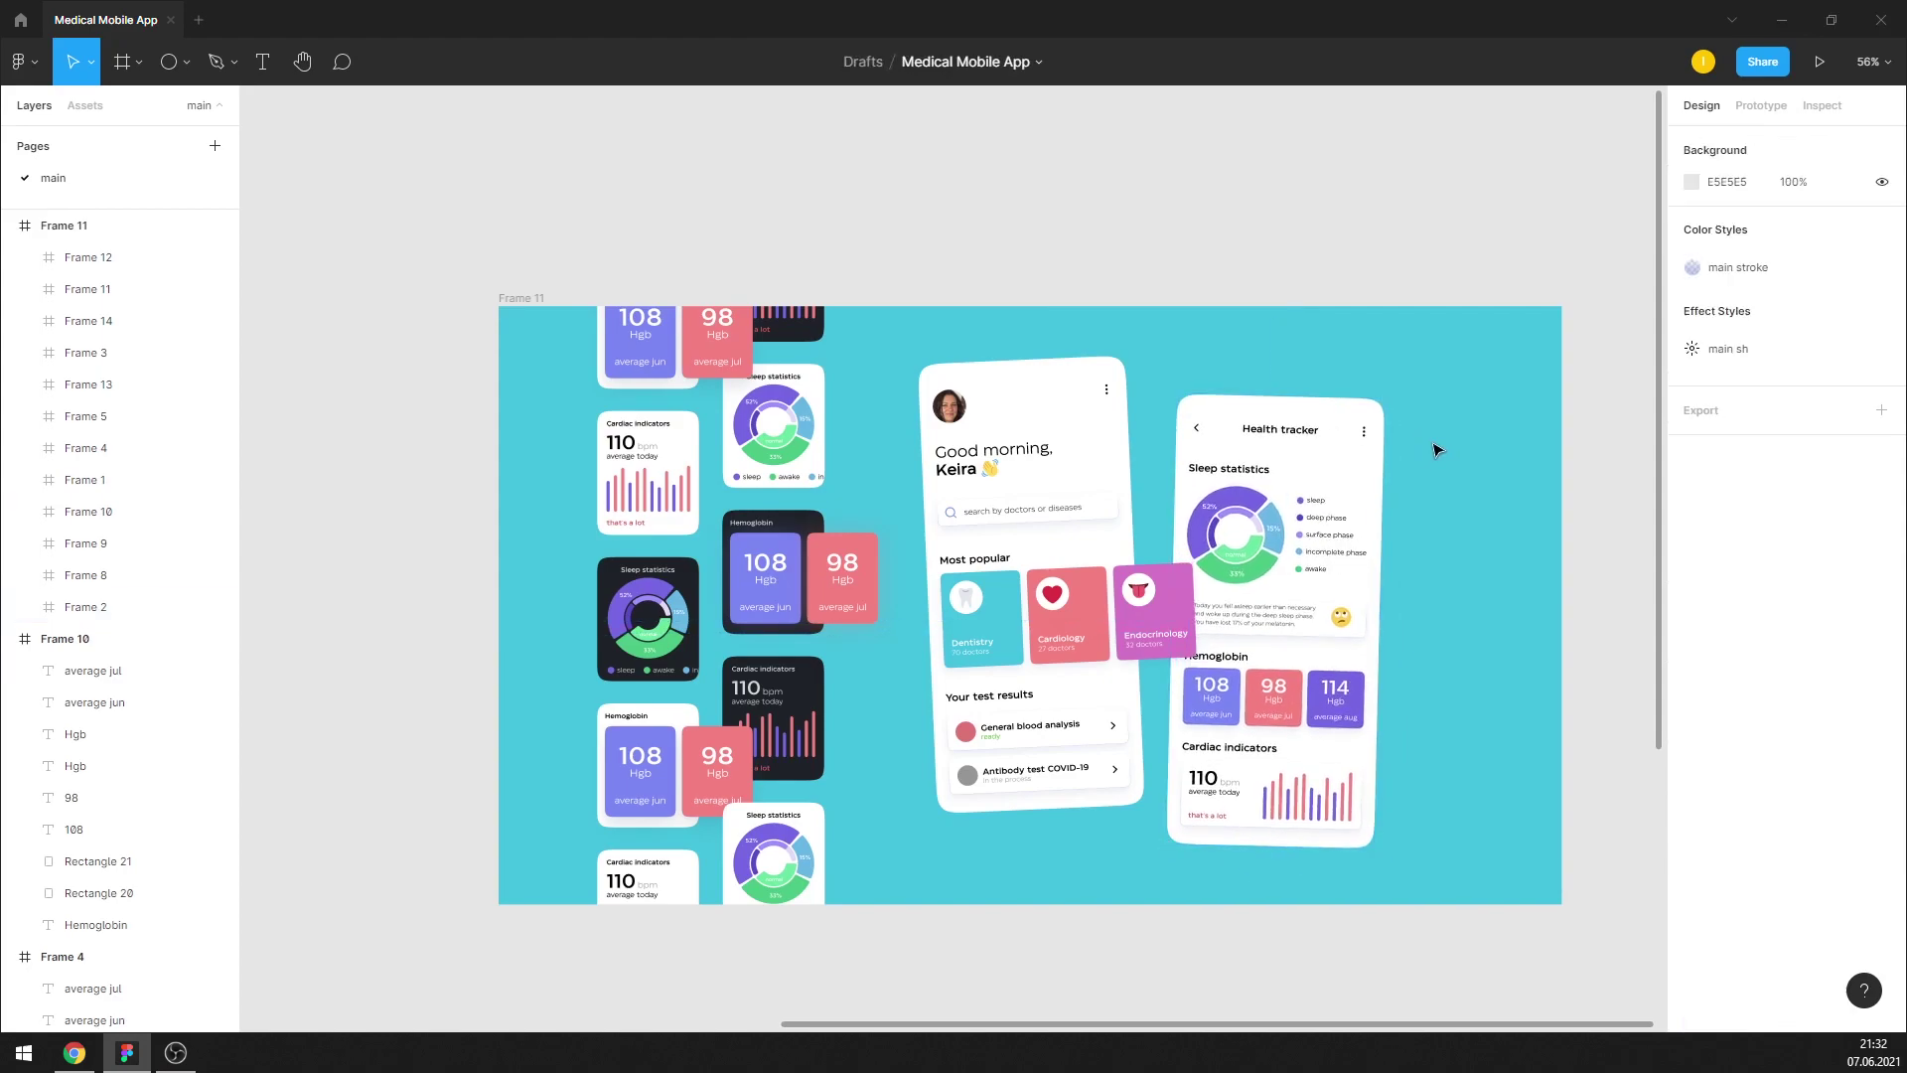
Pan and zoom across the presentation frame to review the phone screen placement
scroll(1143, 485, "up", 3)
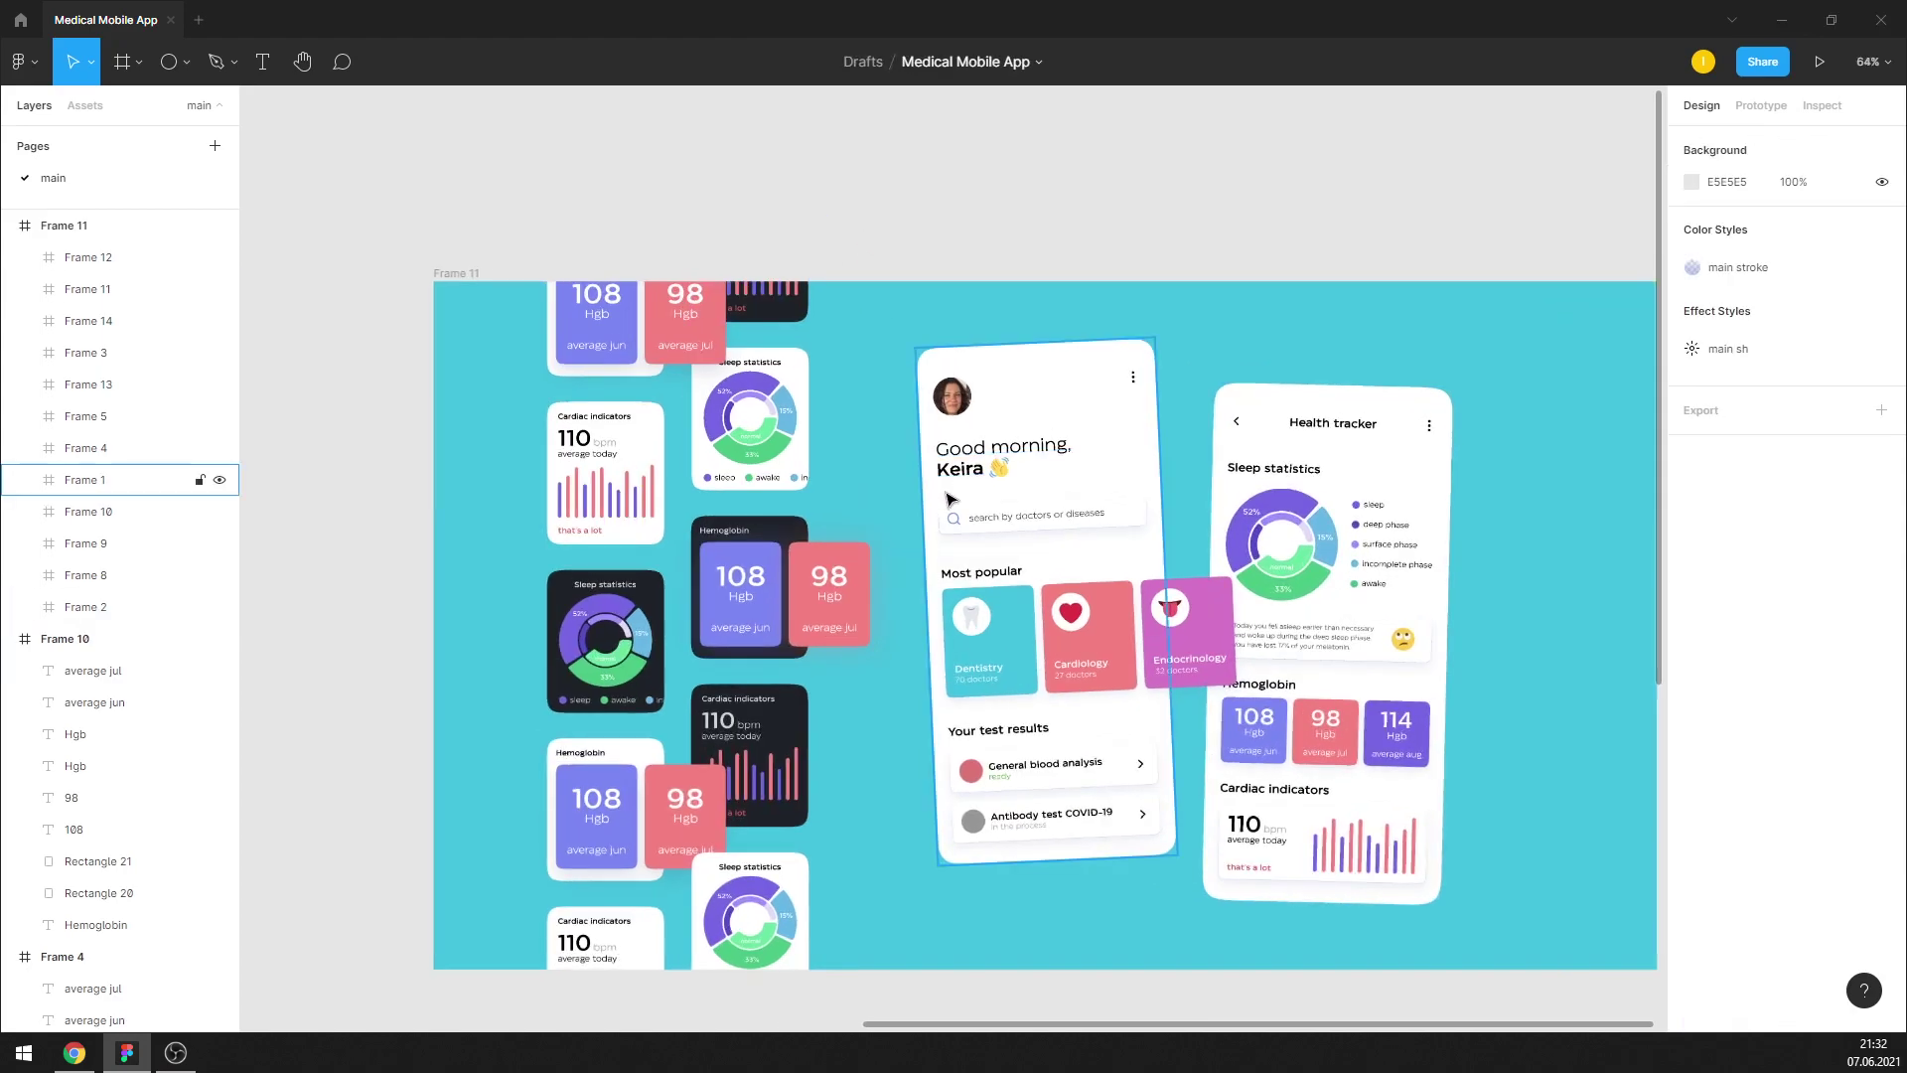
left_click_drag(1143, 484, 1067, 472)
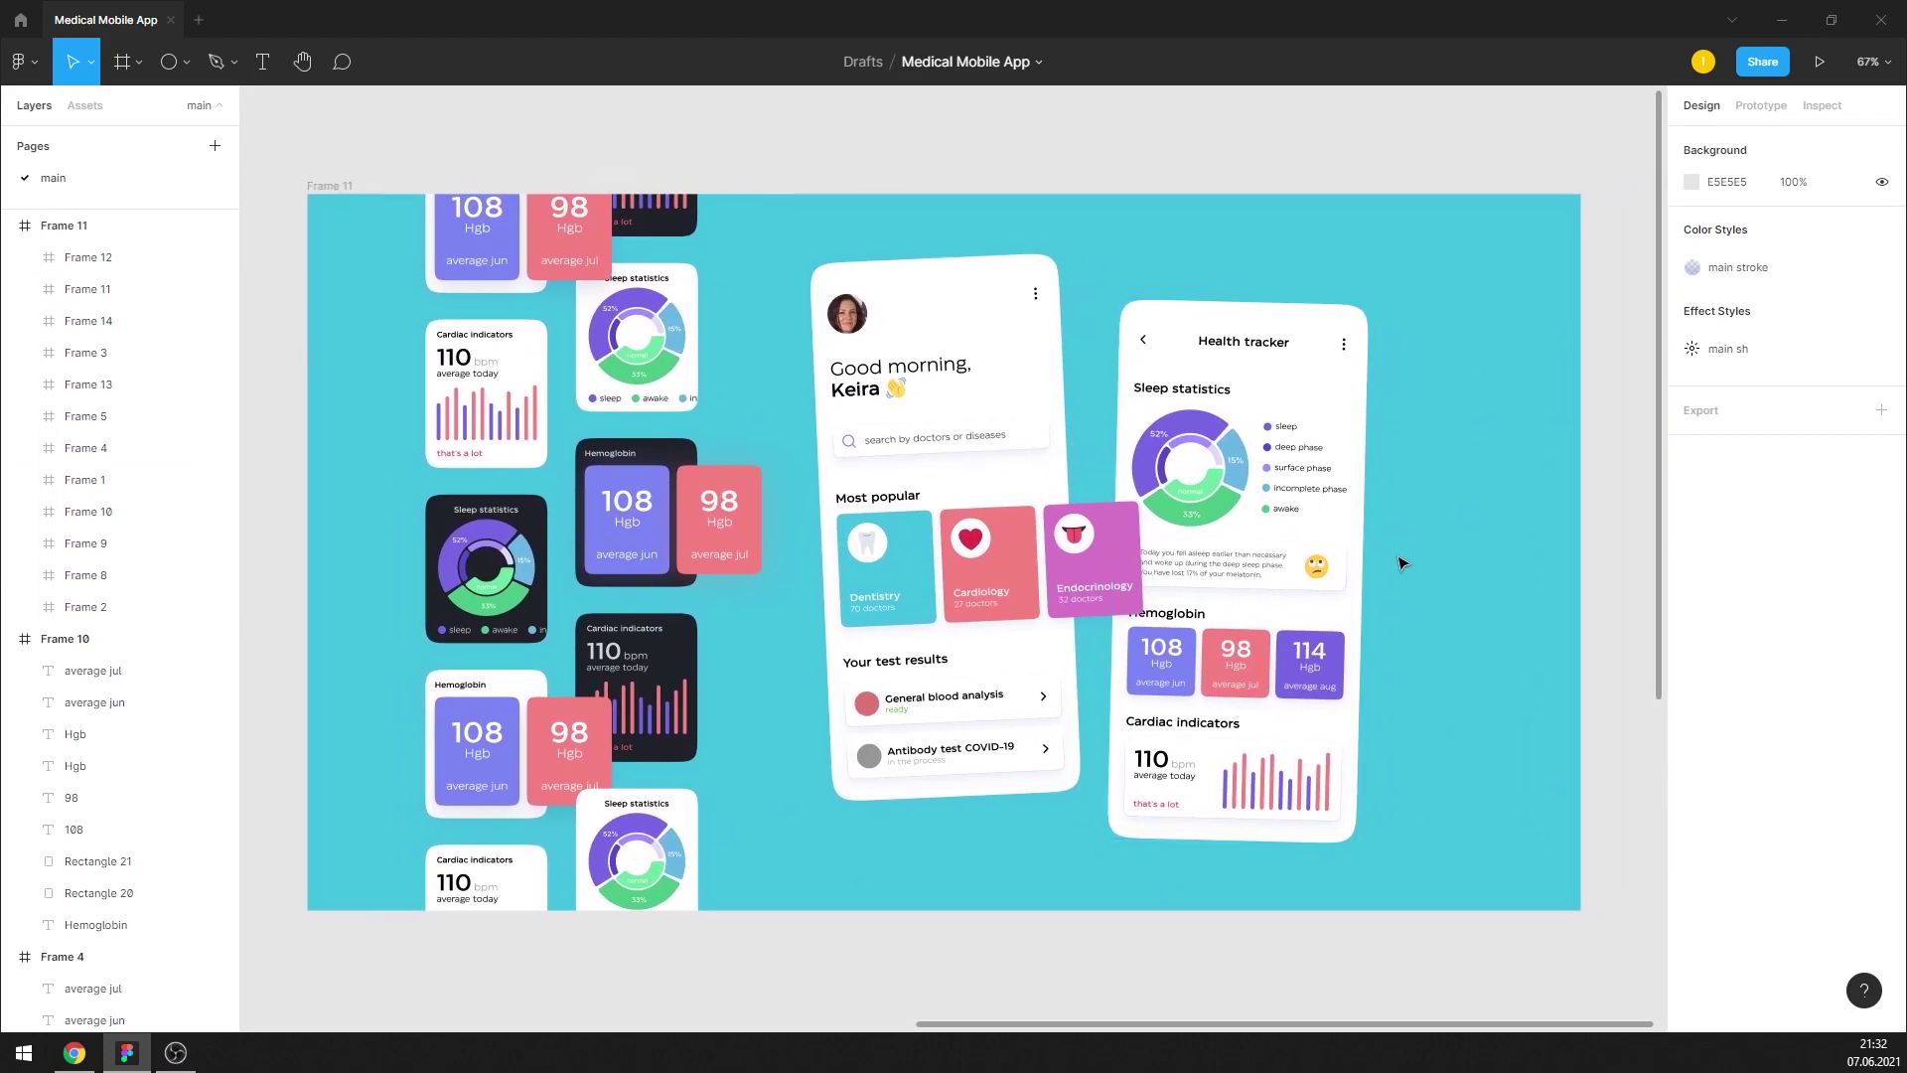
scroll(1405, 566, "down", 5)
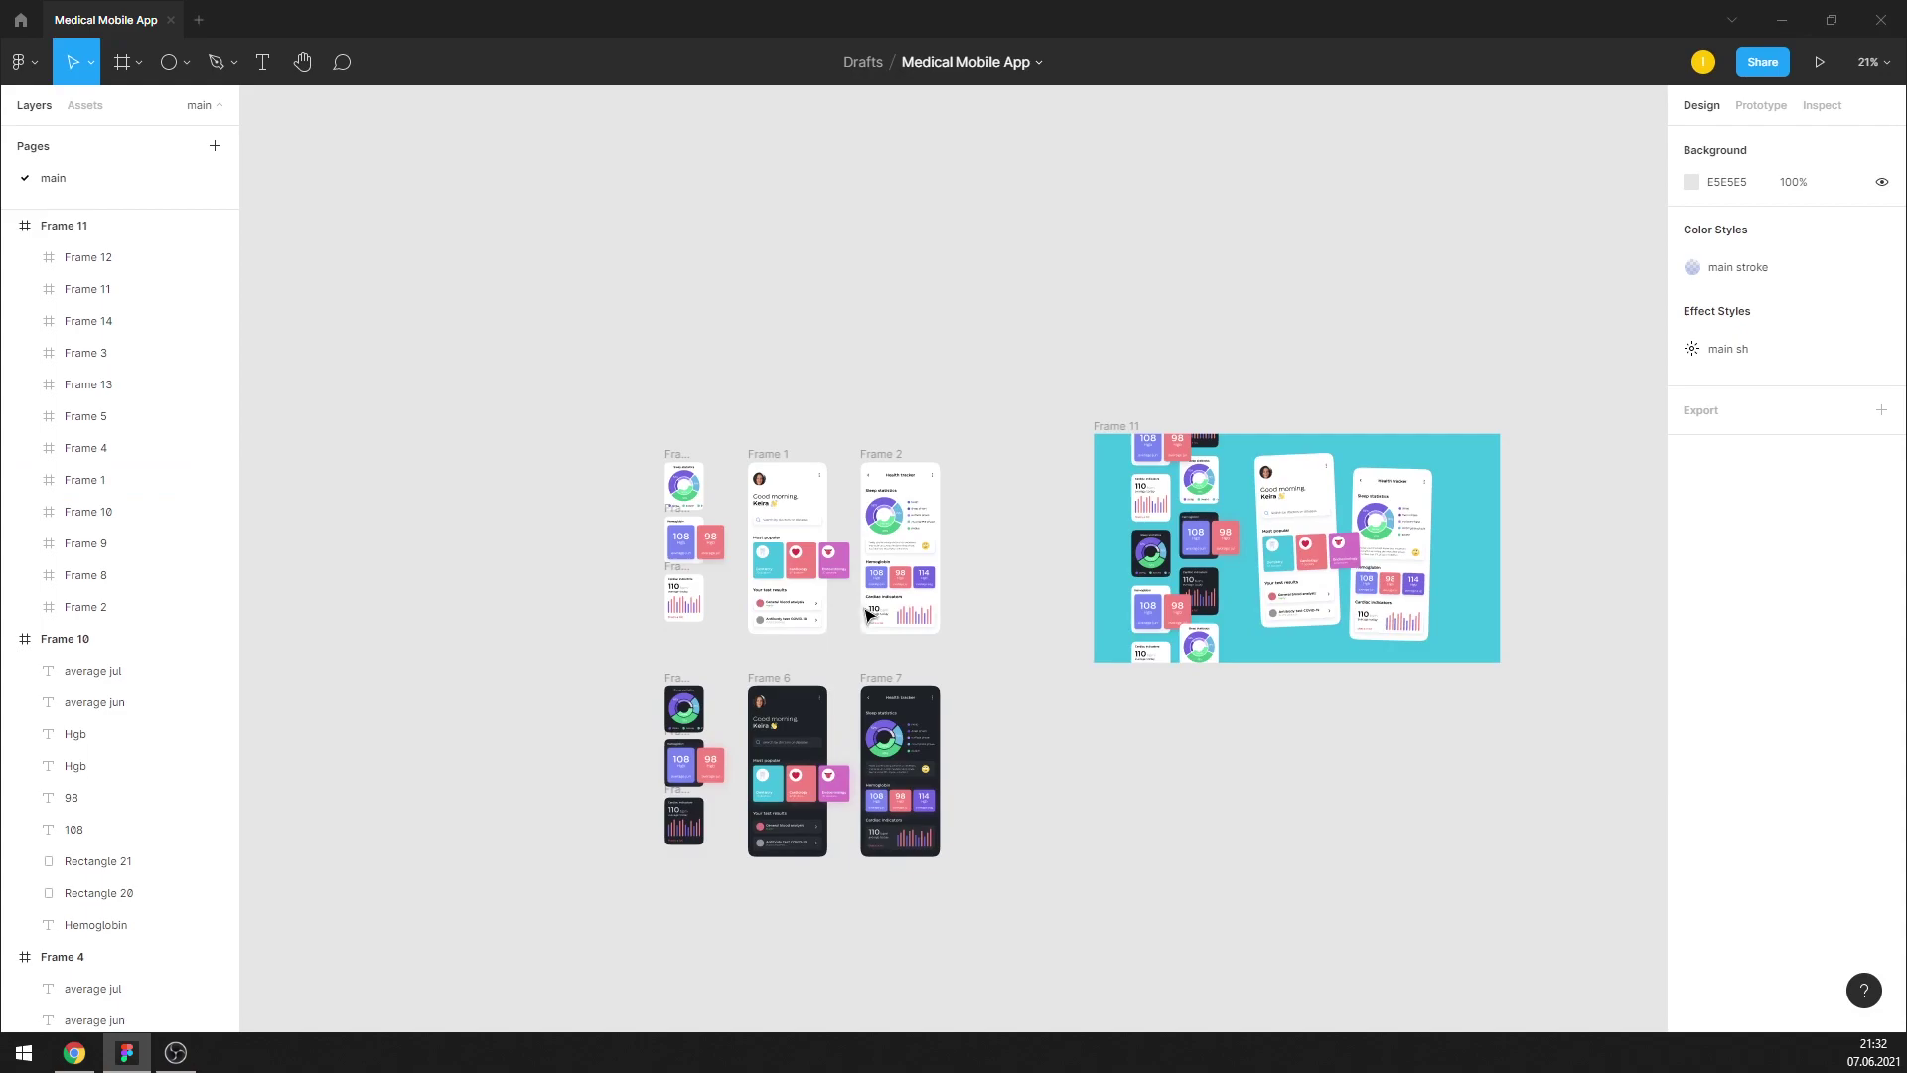
scroll(867, 615, "up", 5)
scroll(867, 616, "up", 5)
scroll(1138, 510, "up", 4)
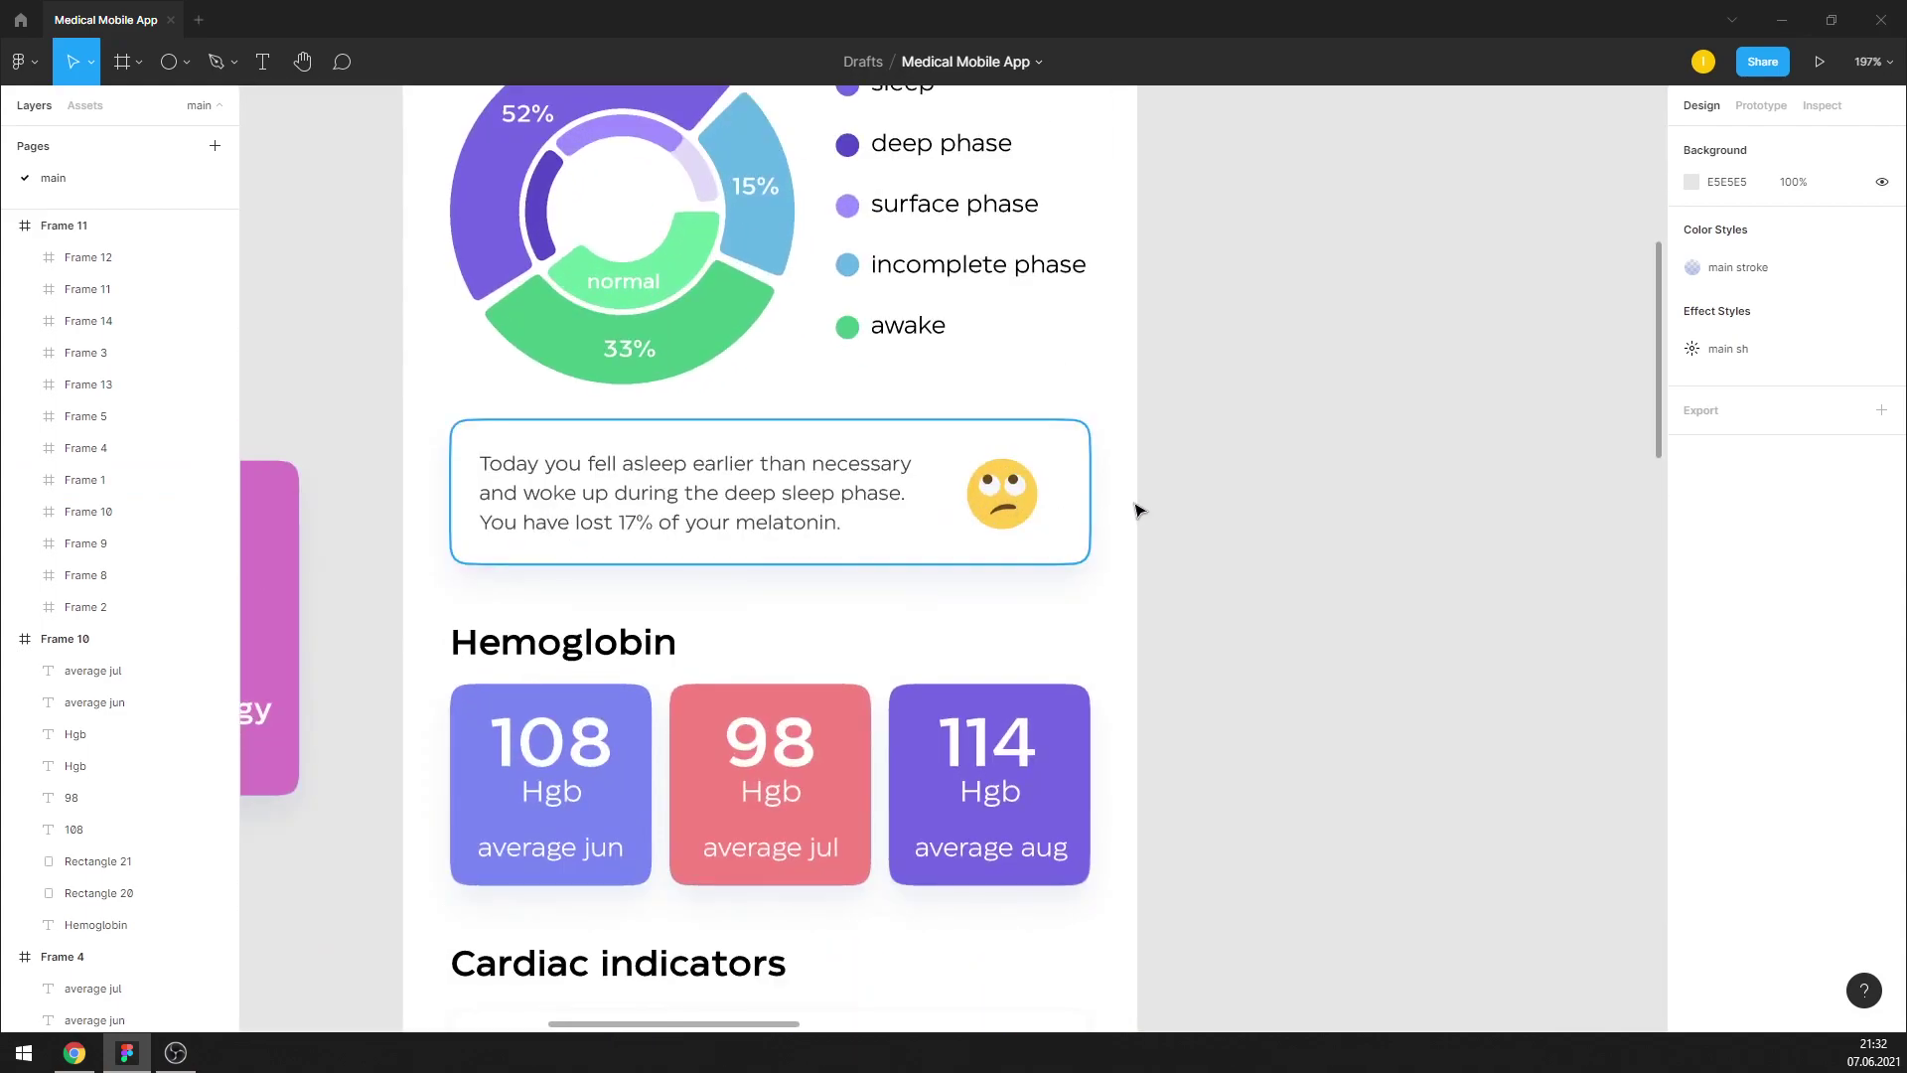
Insert a sleeping emoji with the Figmoji plugin and cut it to the clipboard
right_click(1248, 497)
mouse_move(1341, 560)
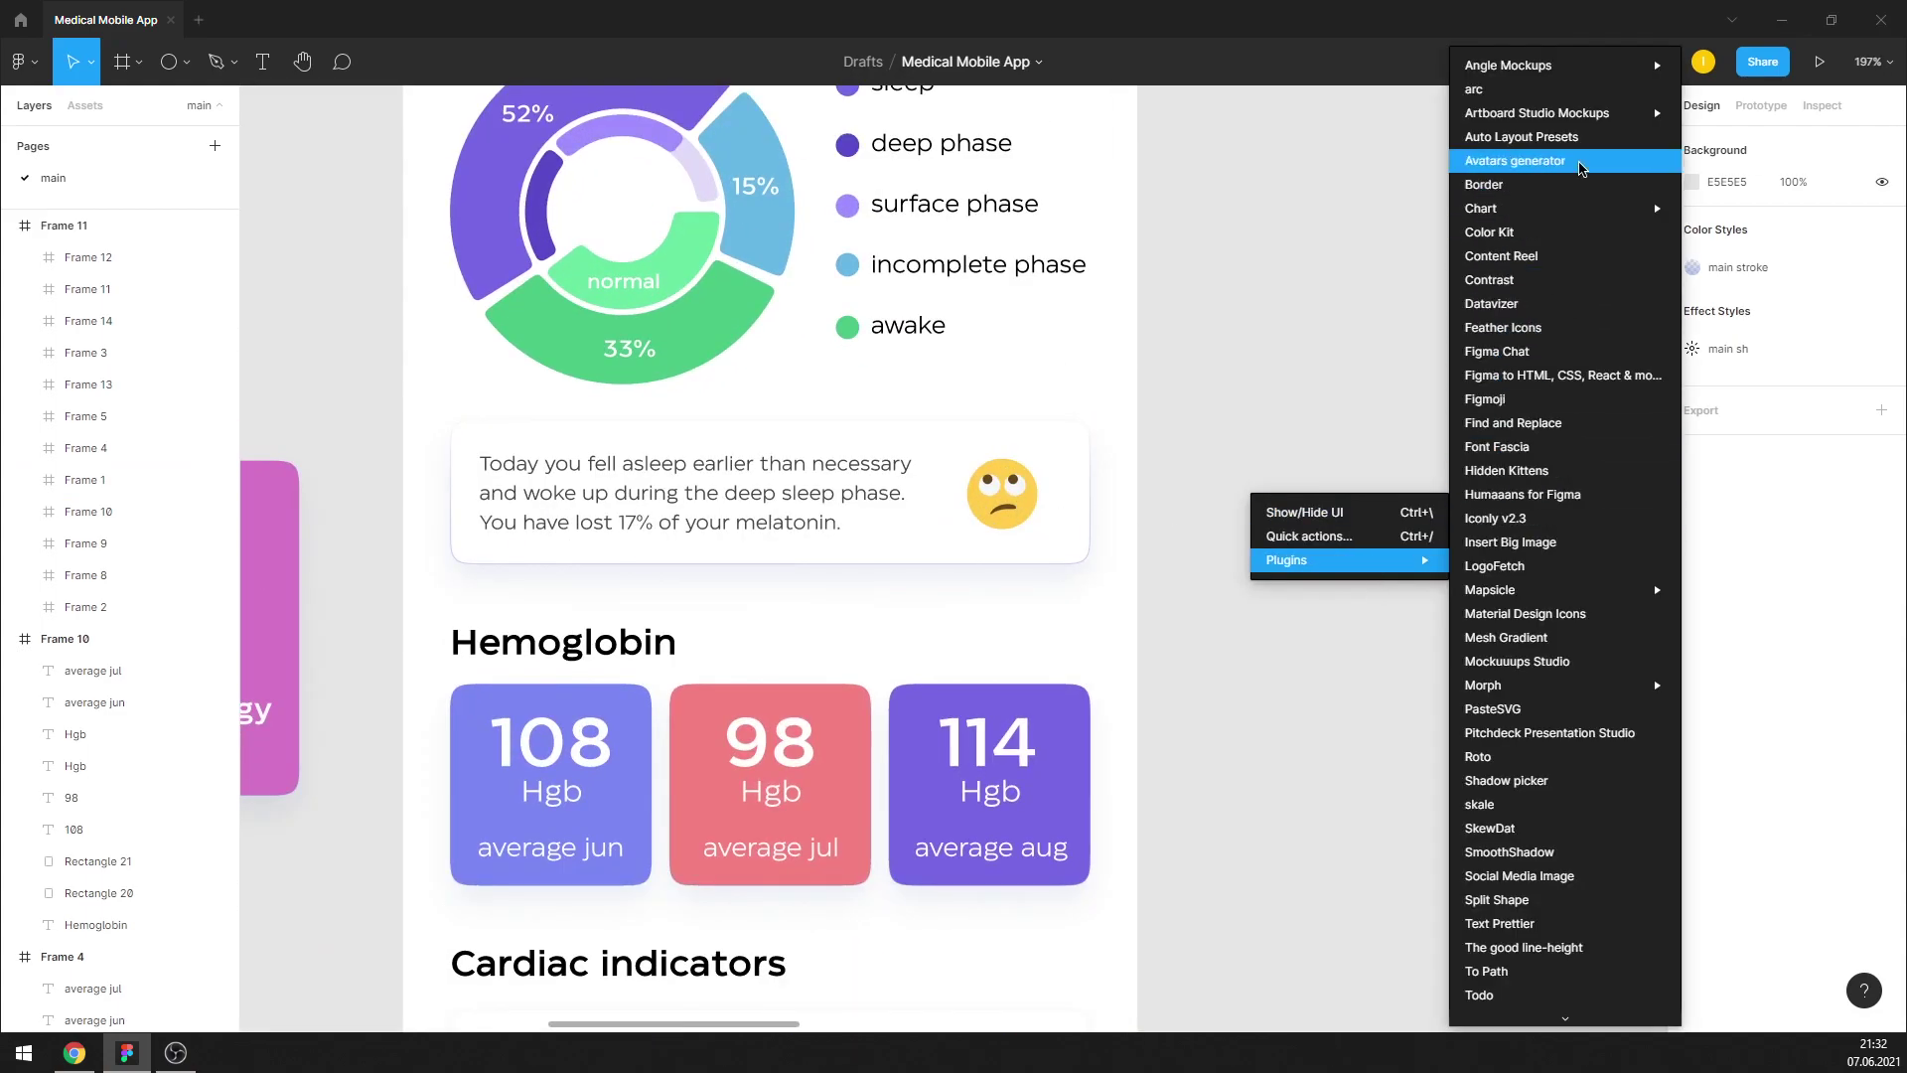
left_click(1479, 399)
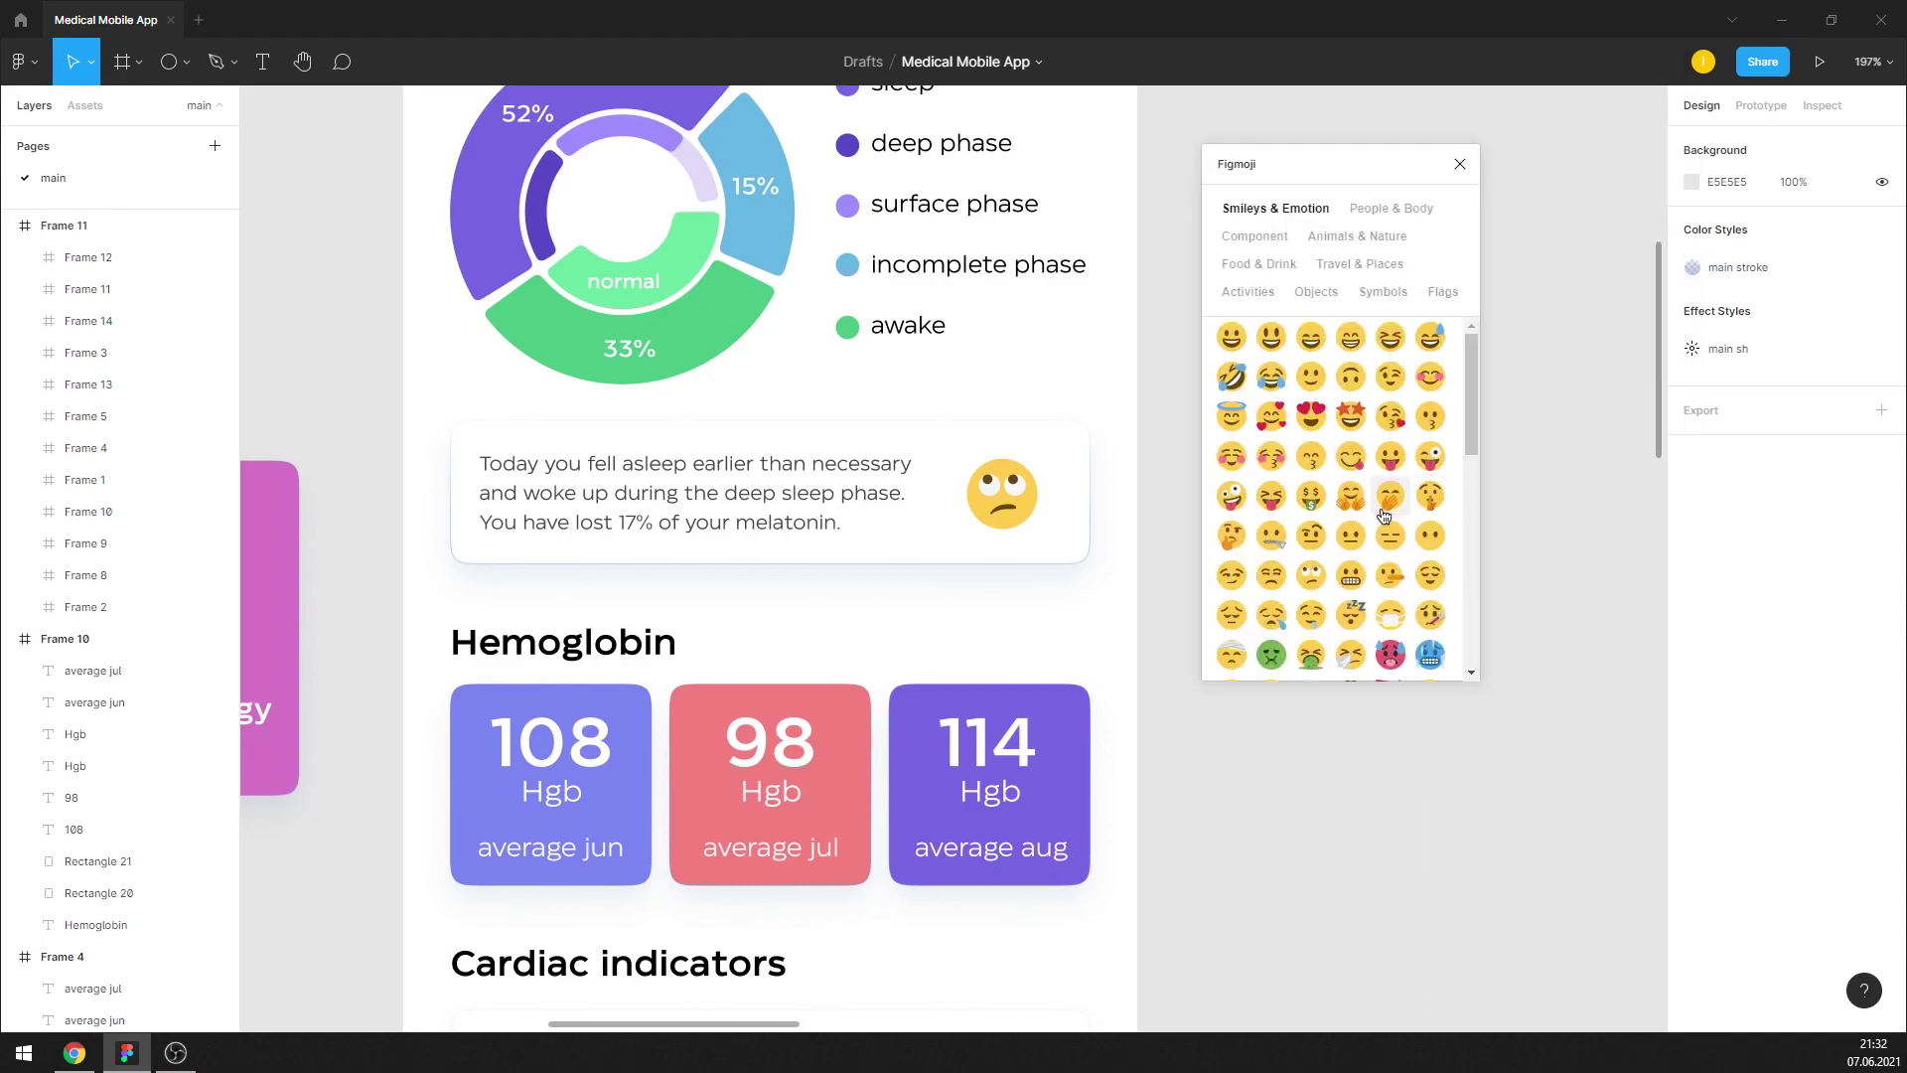
left_click(1348, 614)
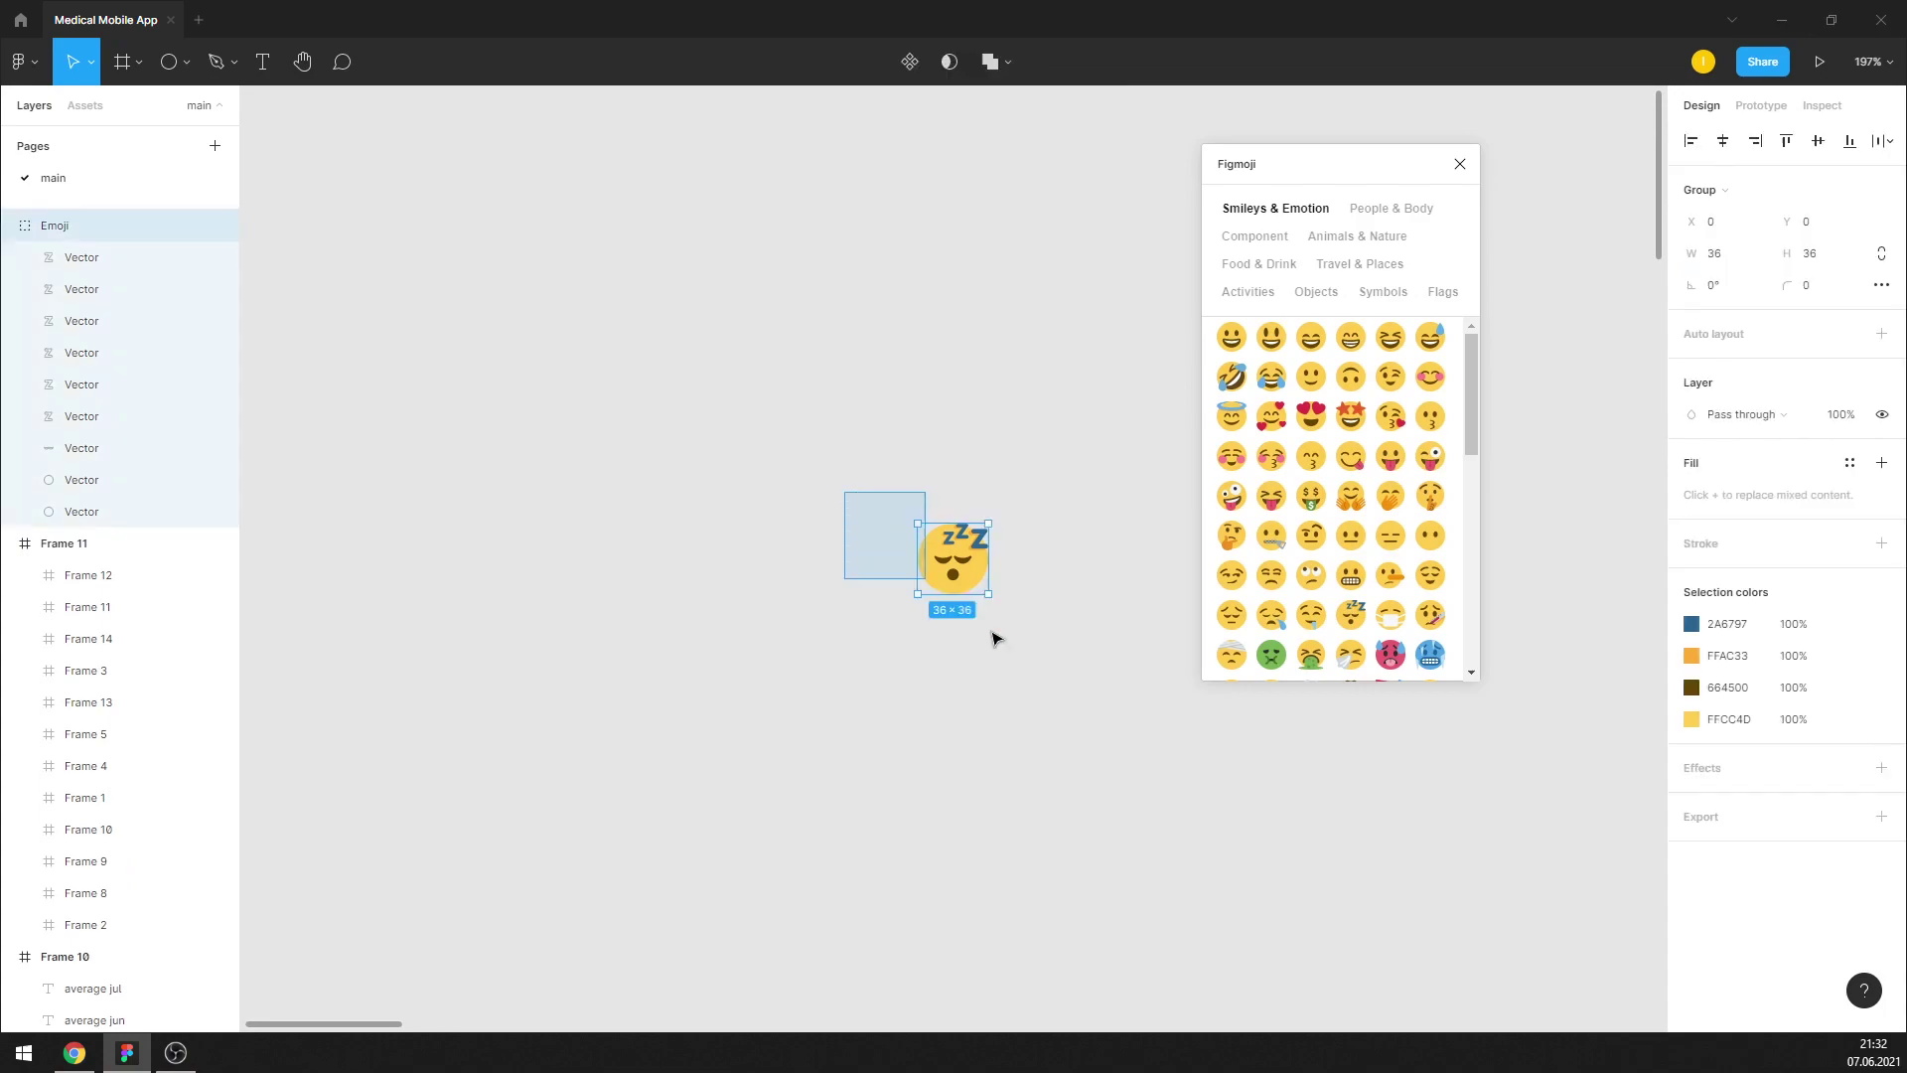
key("Delete")
left_click(1460, 164)
scroll(1232, 397, "down", 10)
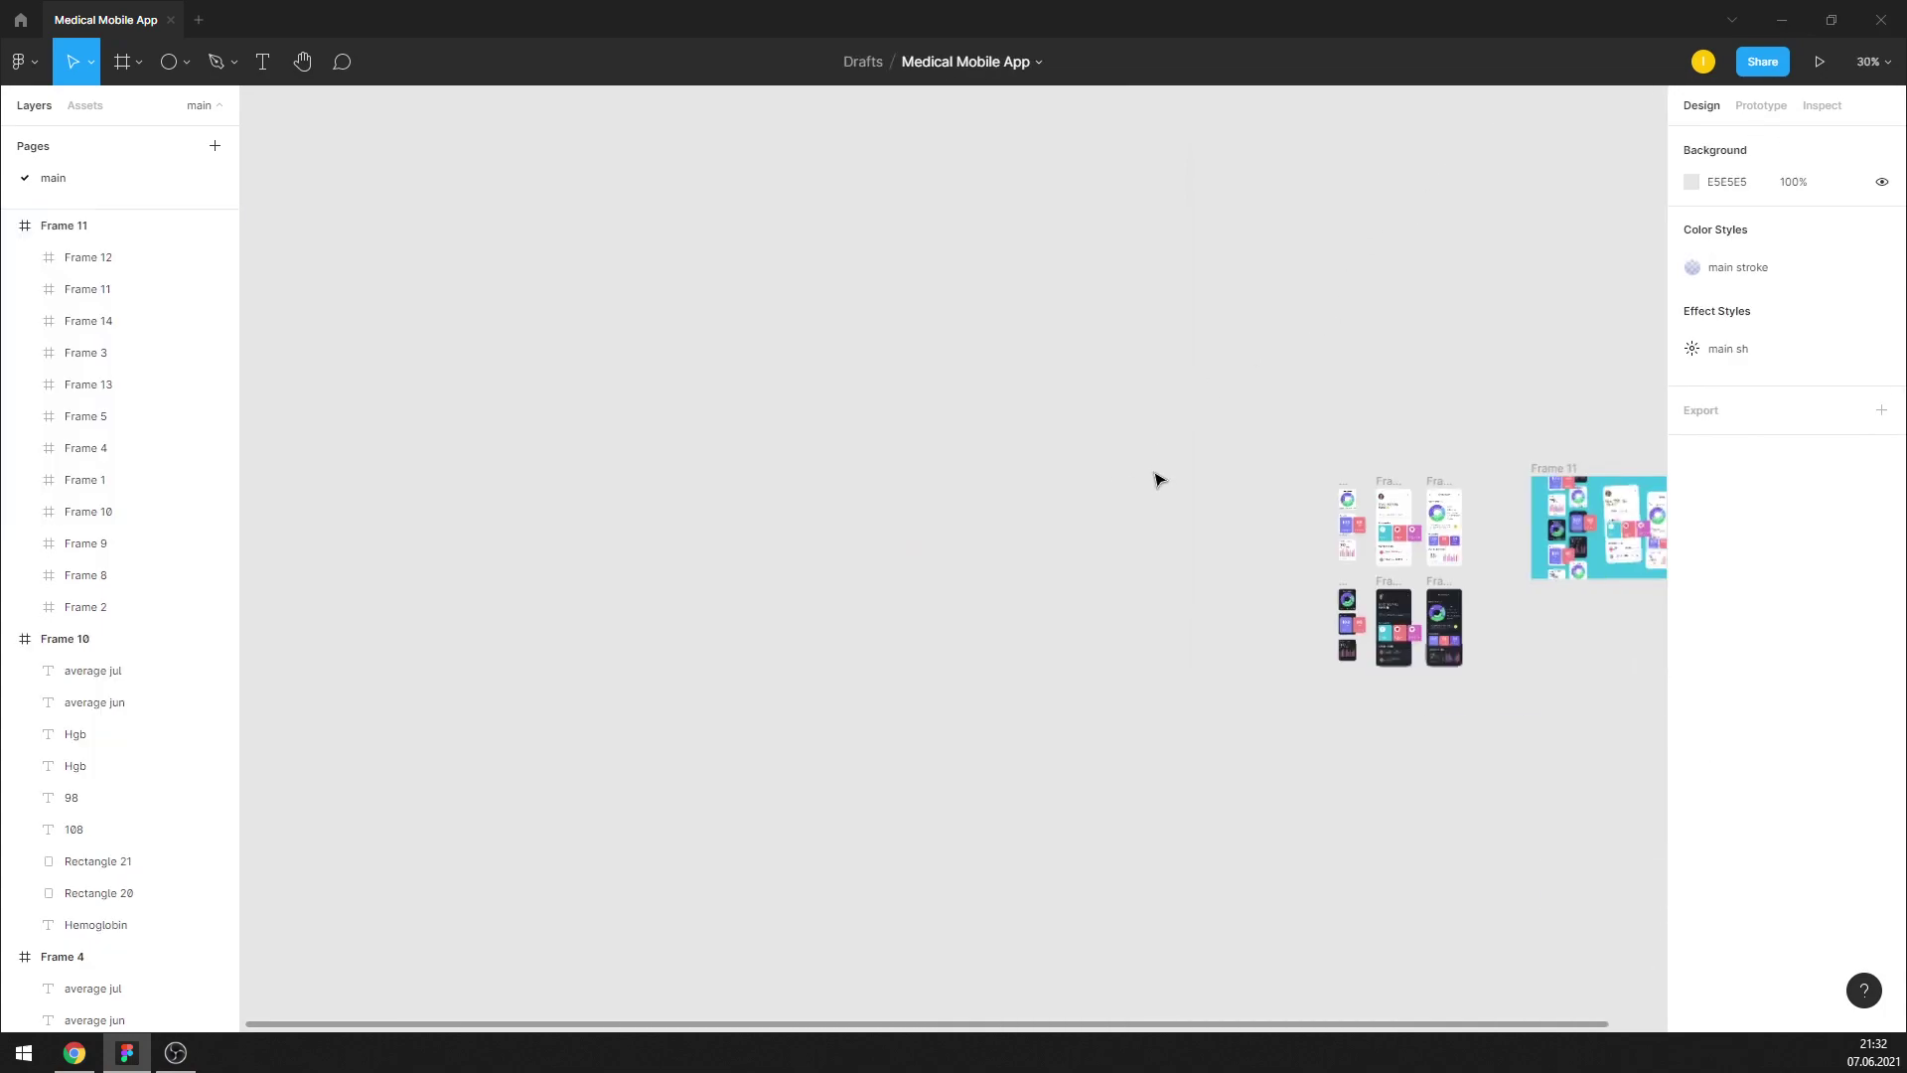
scroll(1349, 600, "up", 5)
scroll(1205, 375, "up", 5)
scroll(1208, 427, "up", 3)
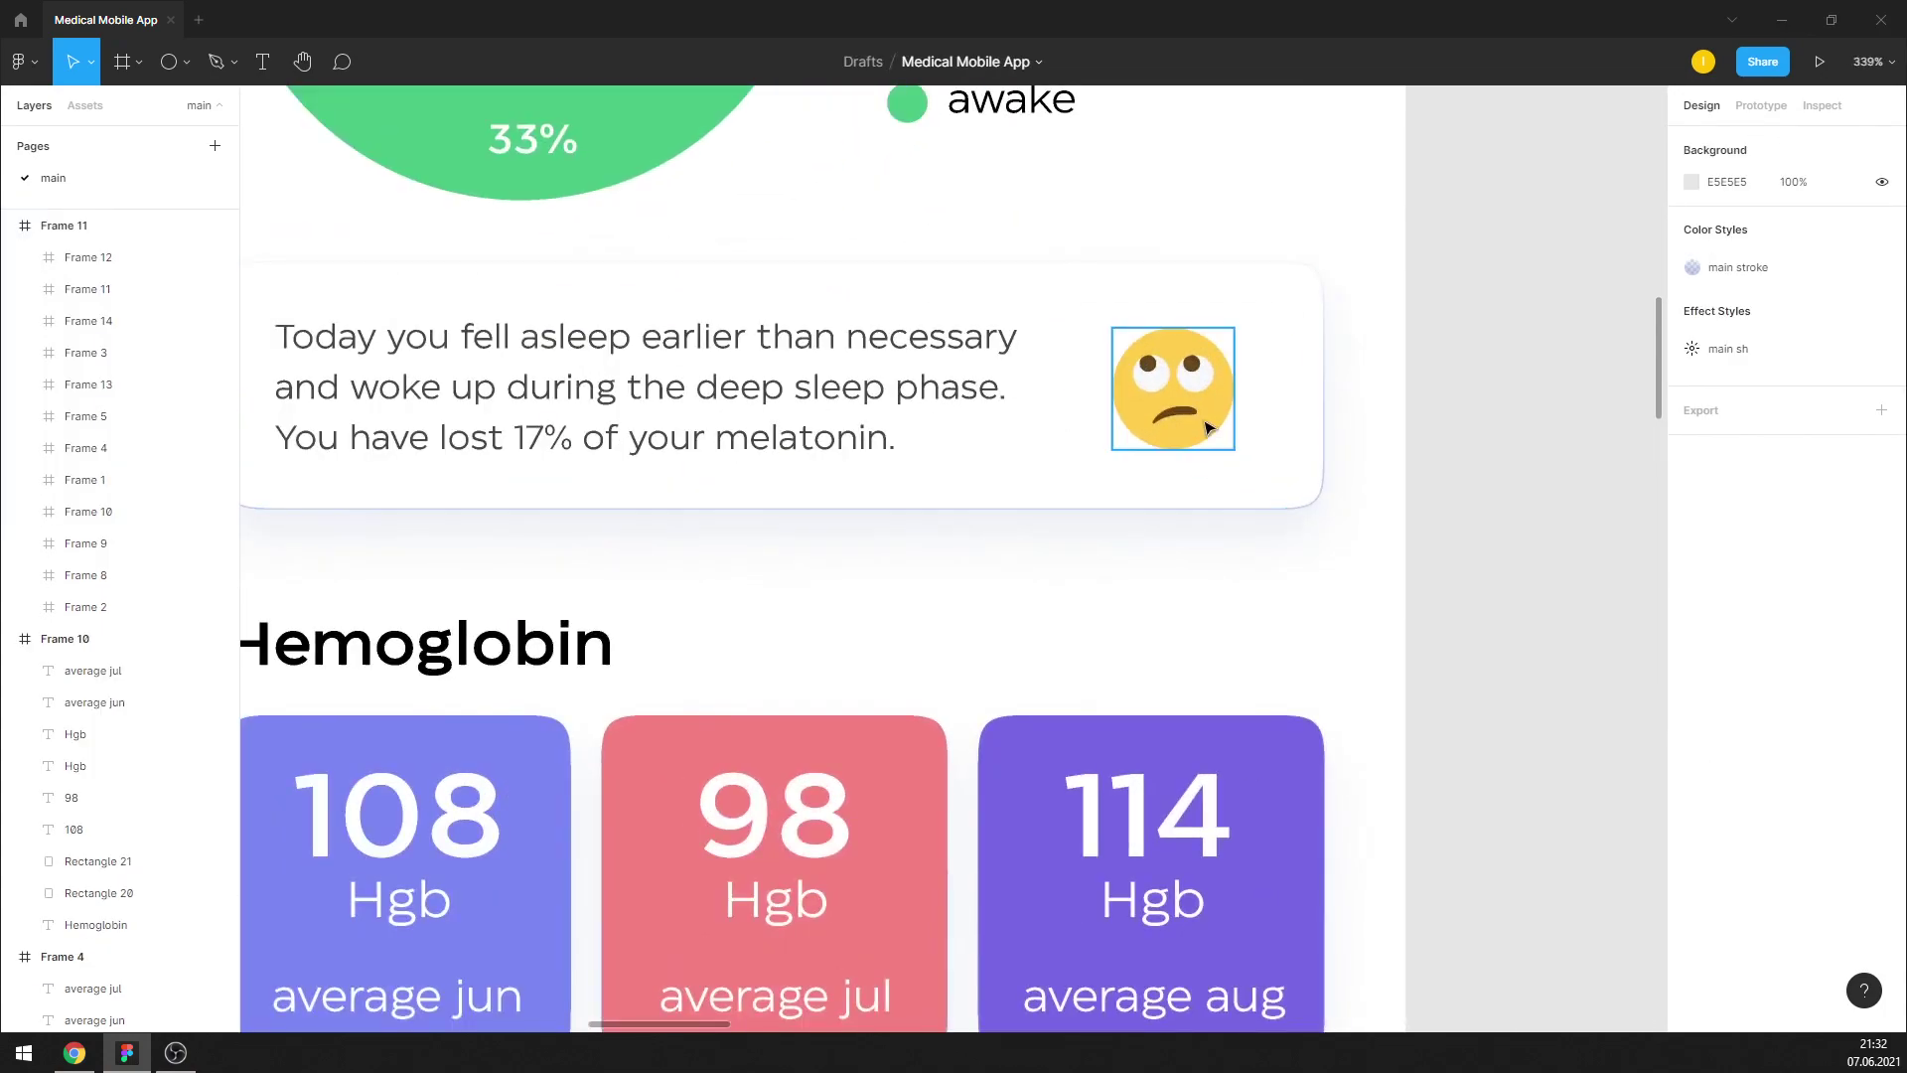
Paste the sleeping emoji over the worried emoji on the sleep card
left_click(1207, 427)
key("ctrl+v")
left_click_drag(1205, 425, 1187, 425)
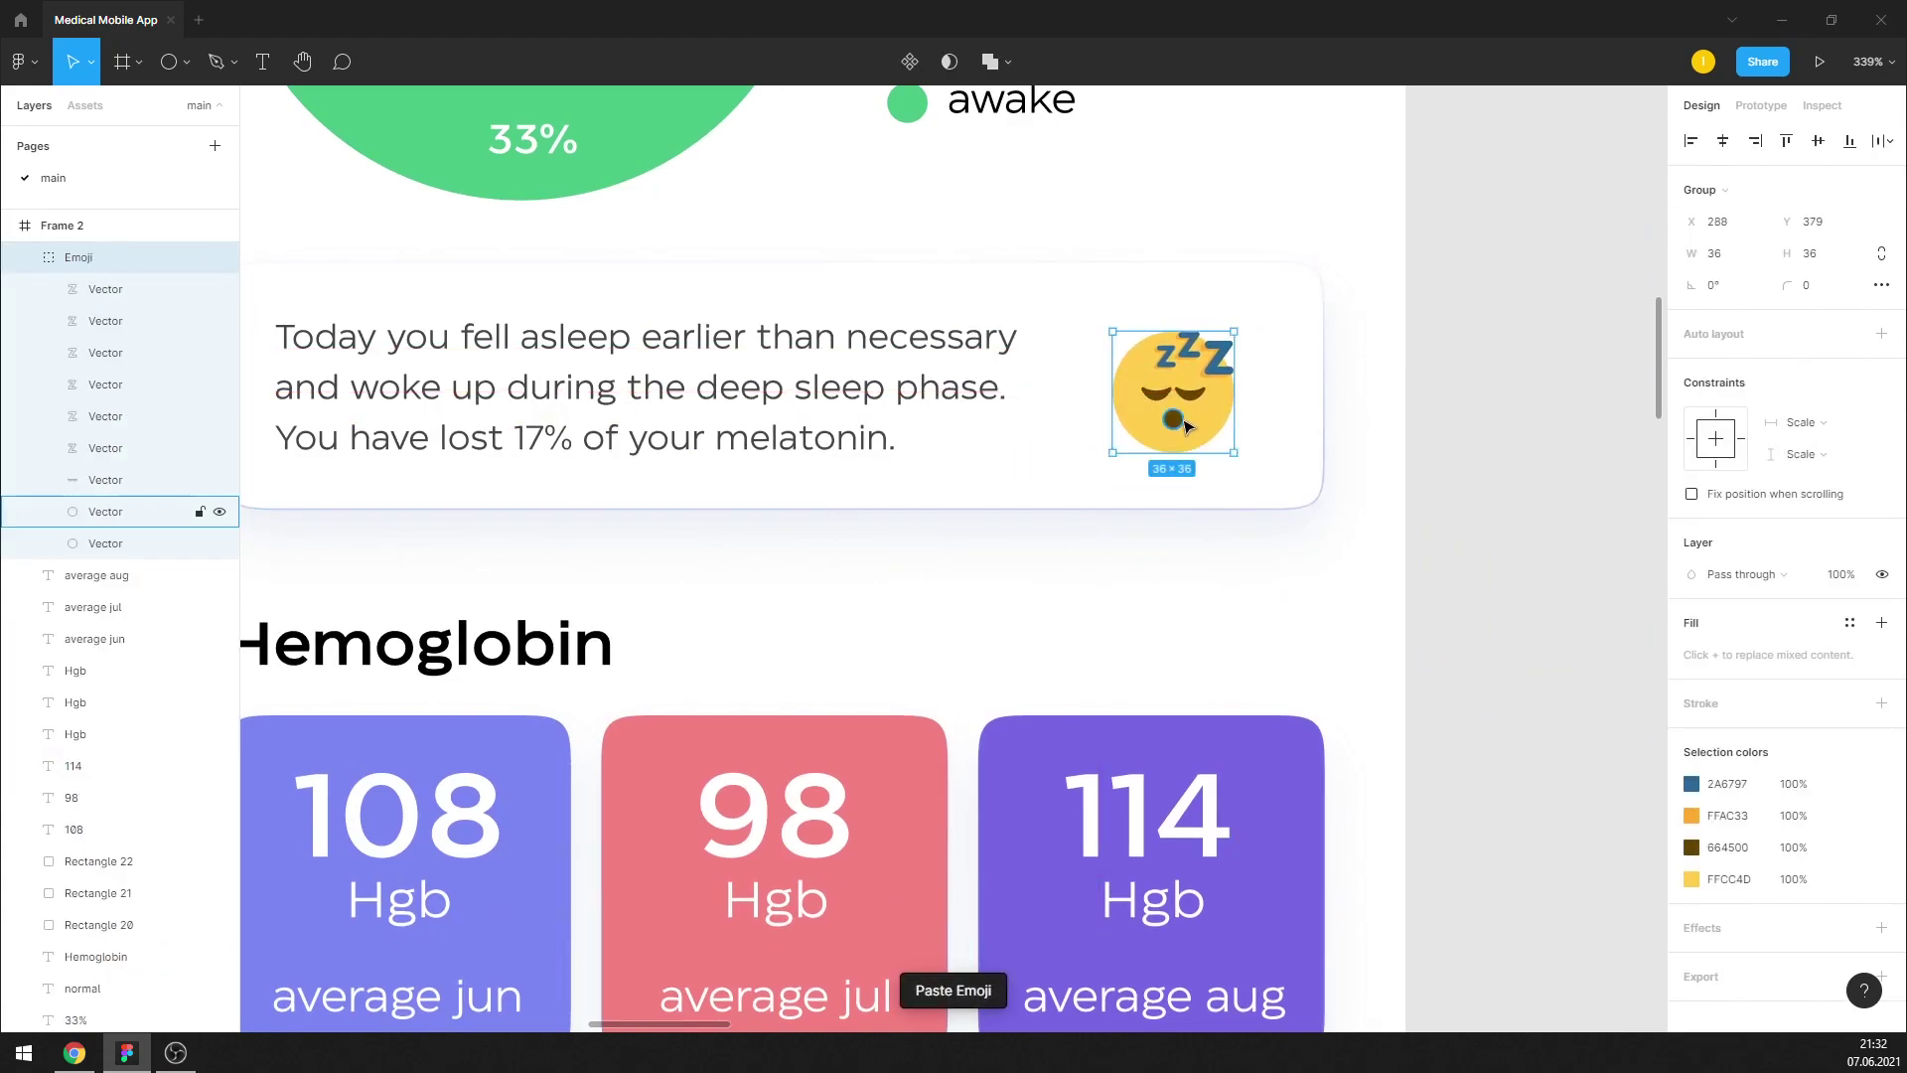
key("Delete")
key("ctrl+z")
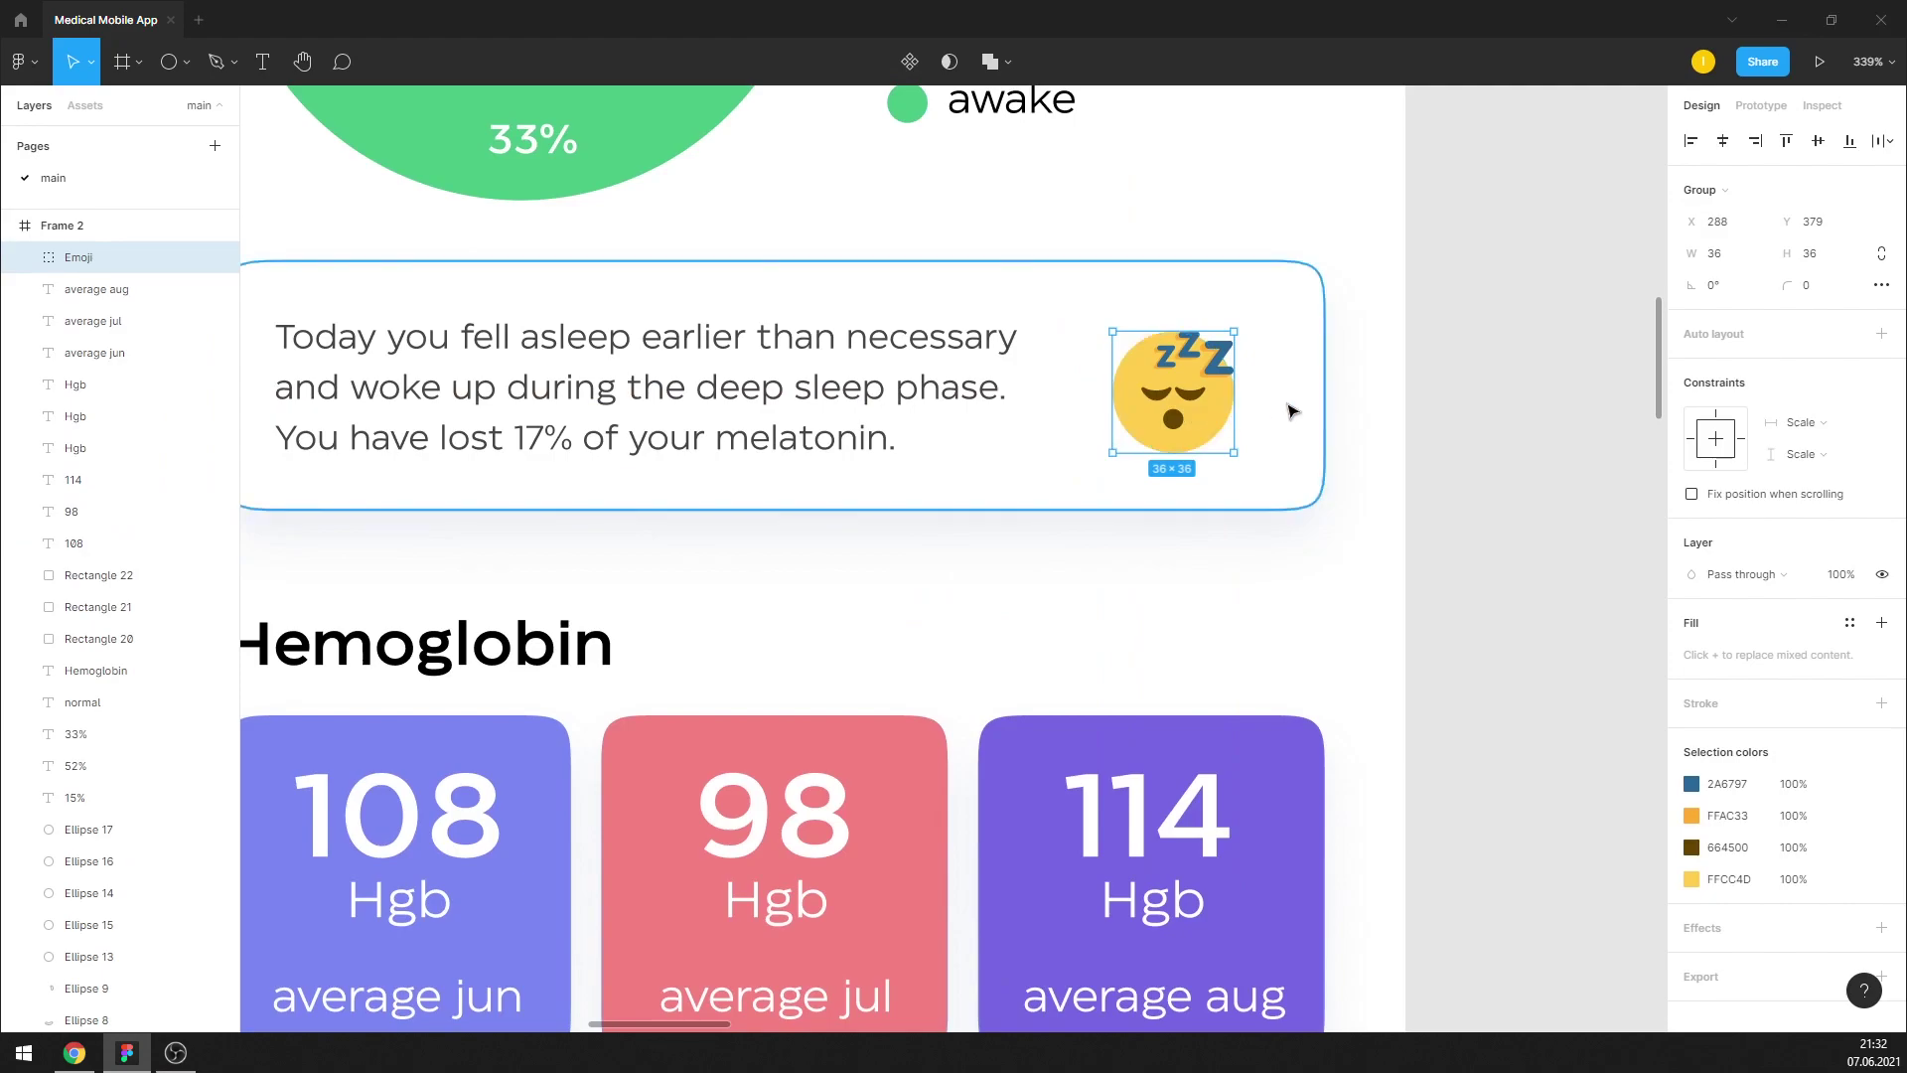
left_click(1423, 396)
scroll(1170, 459, "down", 5)
scroll(1170, 459, "down", 5)
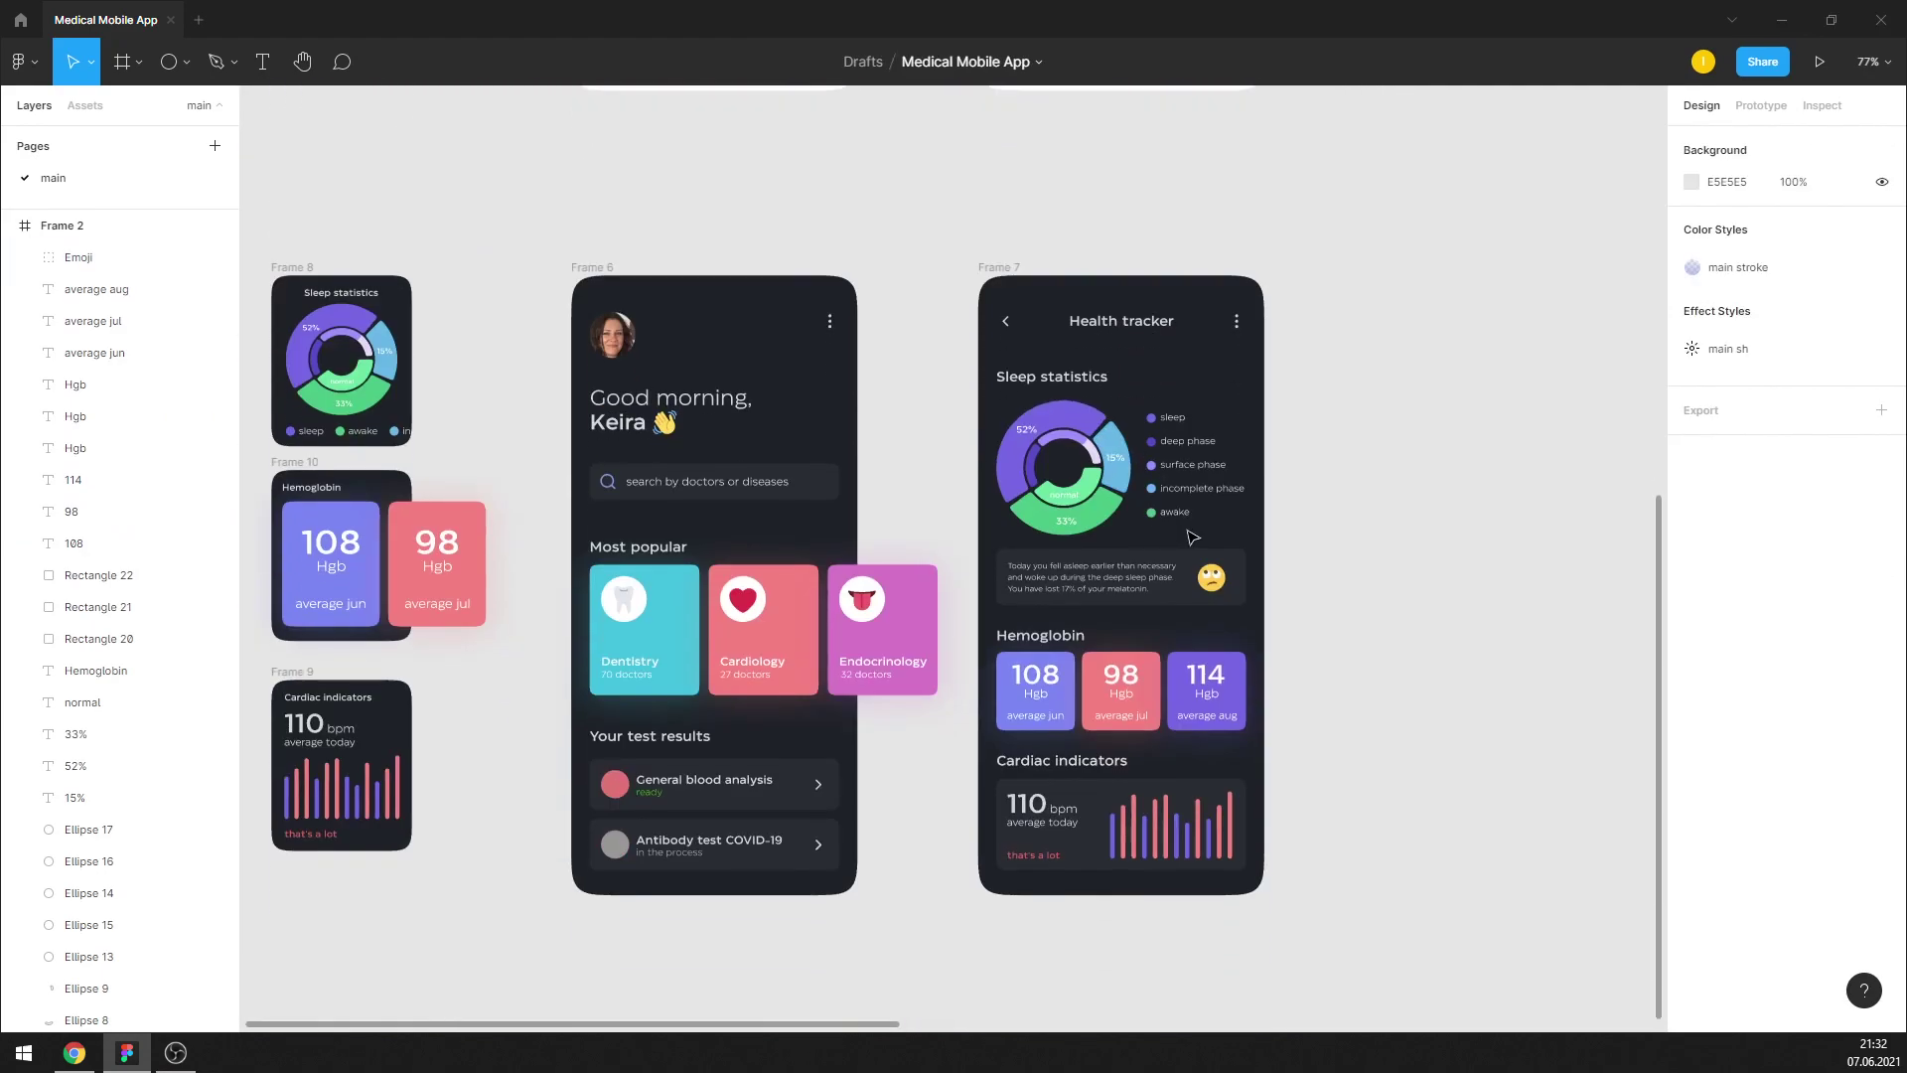
scroll(1201, 472, "up", 3)
Replace the worried emoji on the dark Health tracker screen with the sleeping emoji
left_click(832, 115)
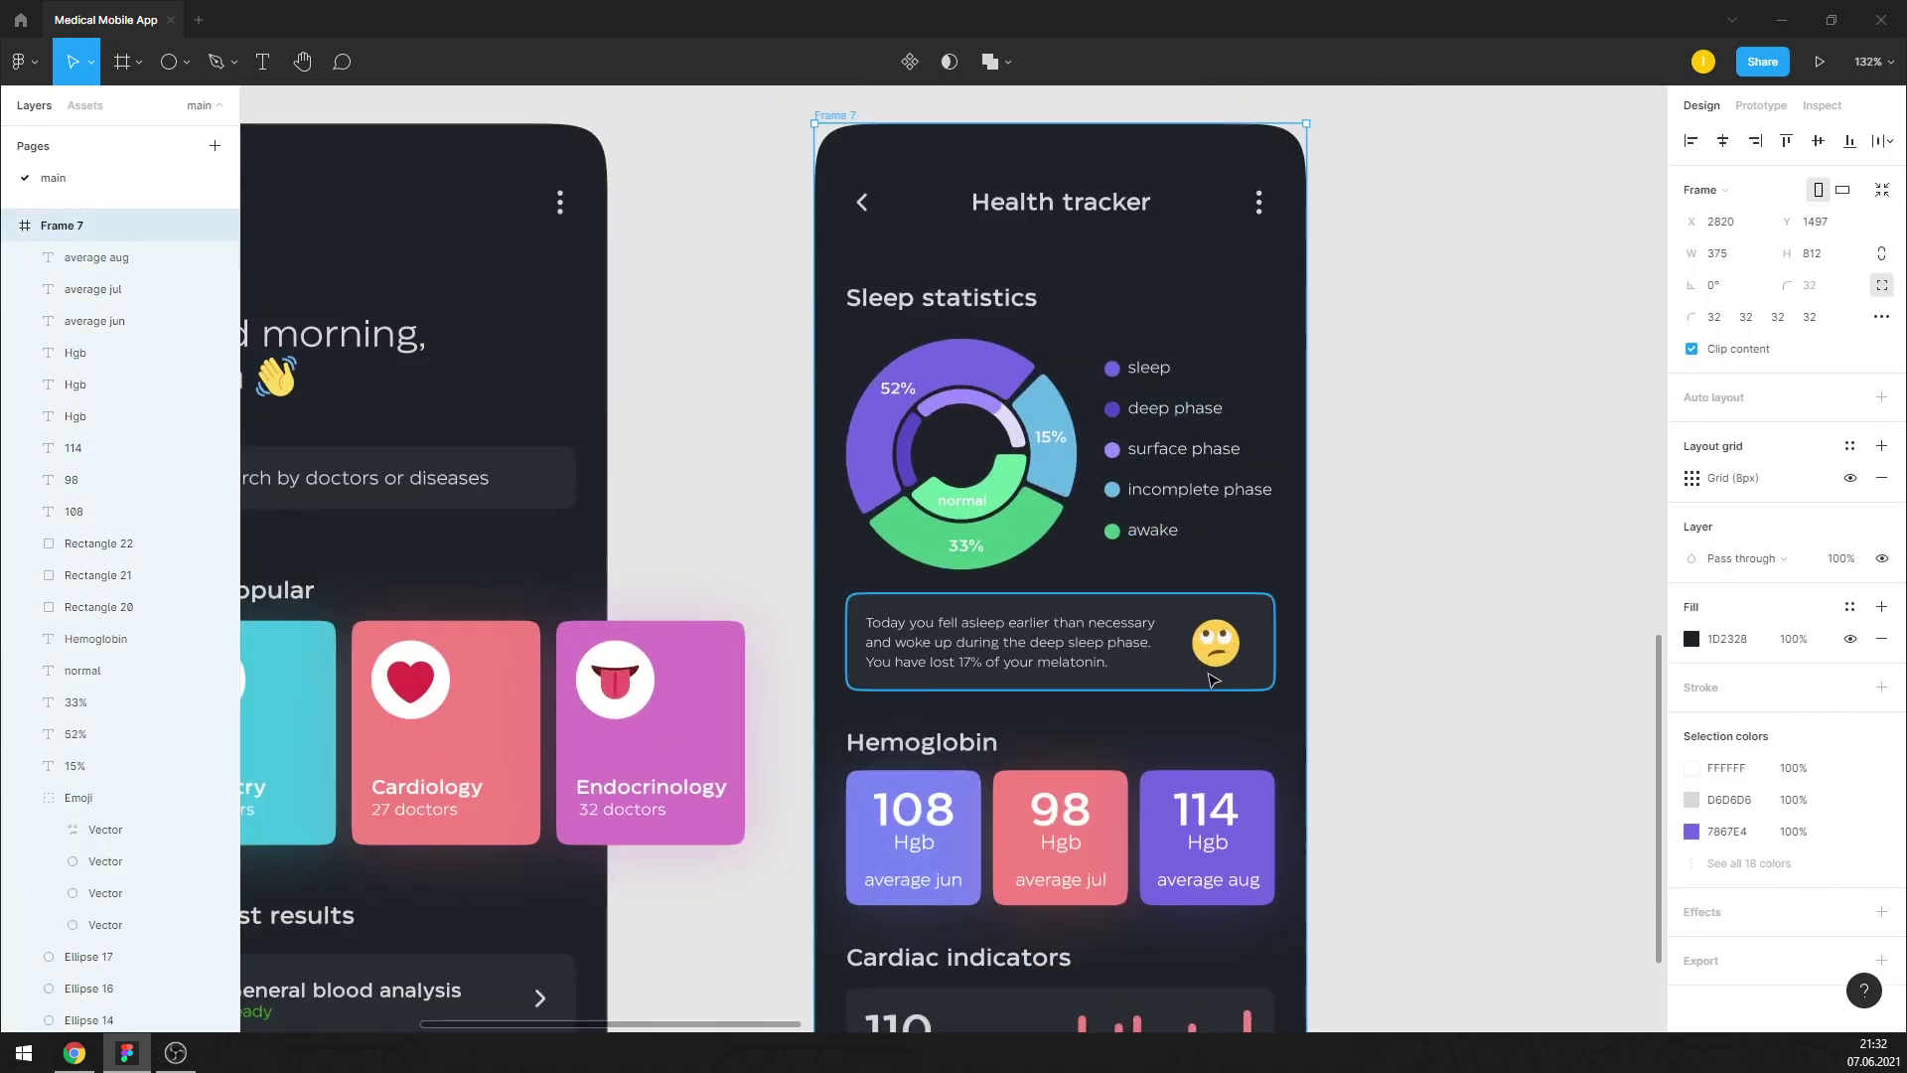
key("ctrl+v")
key("Escape")
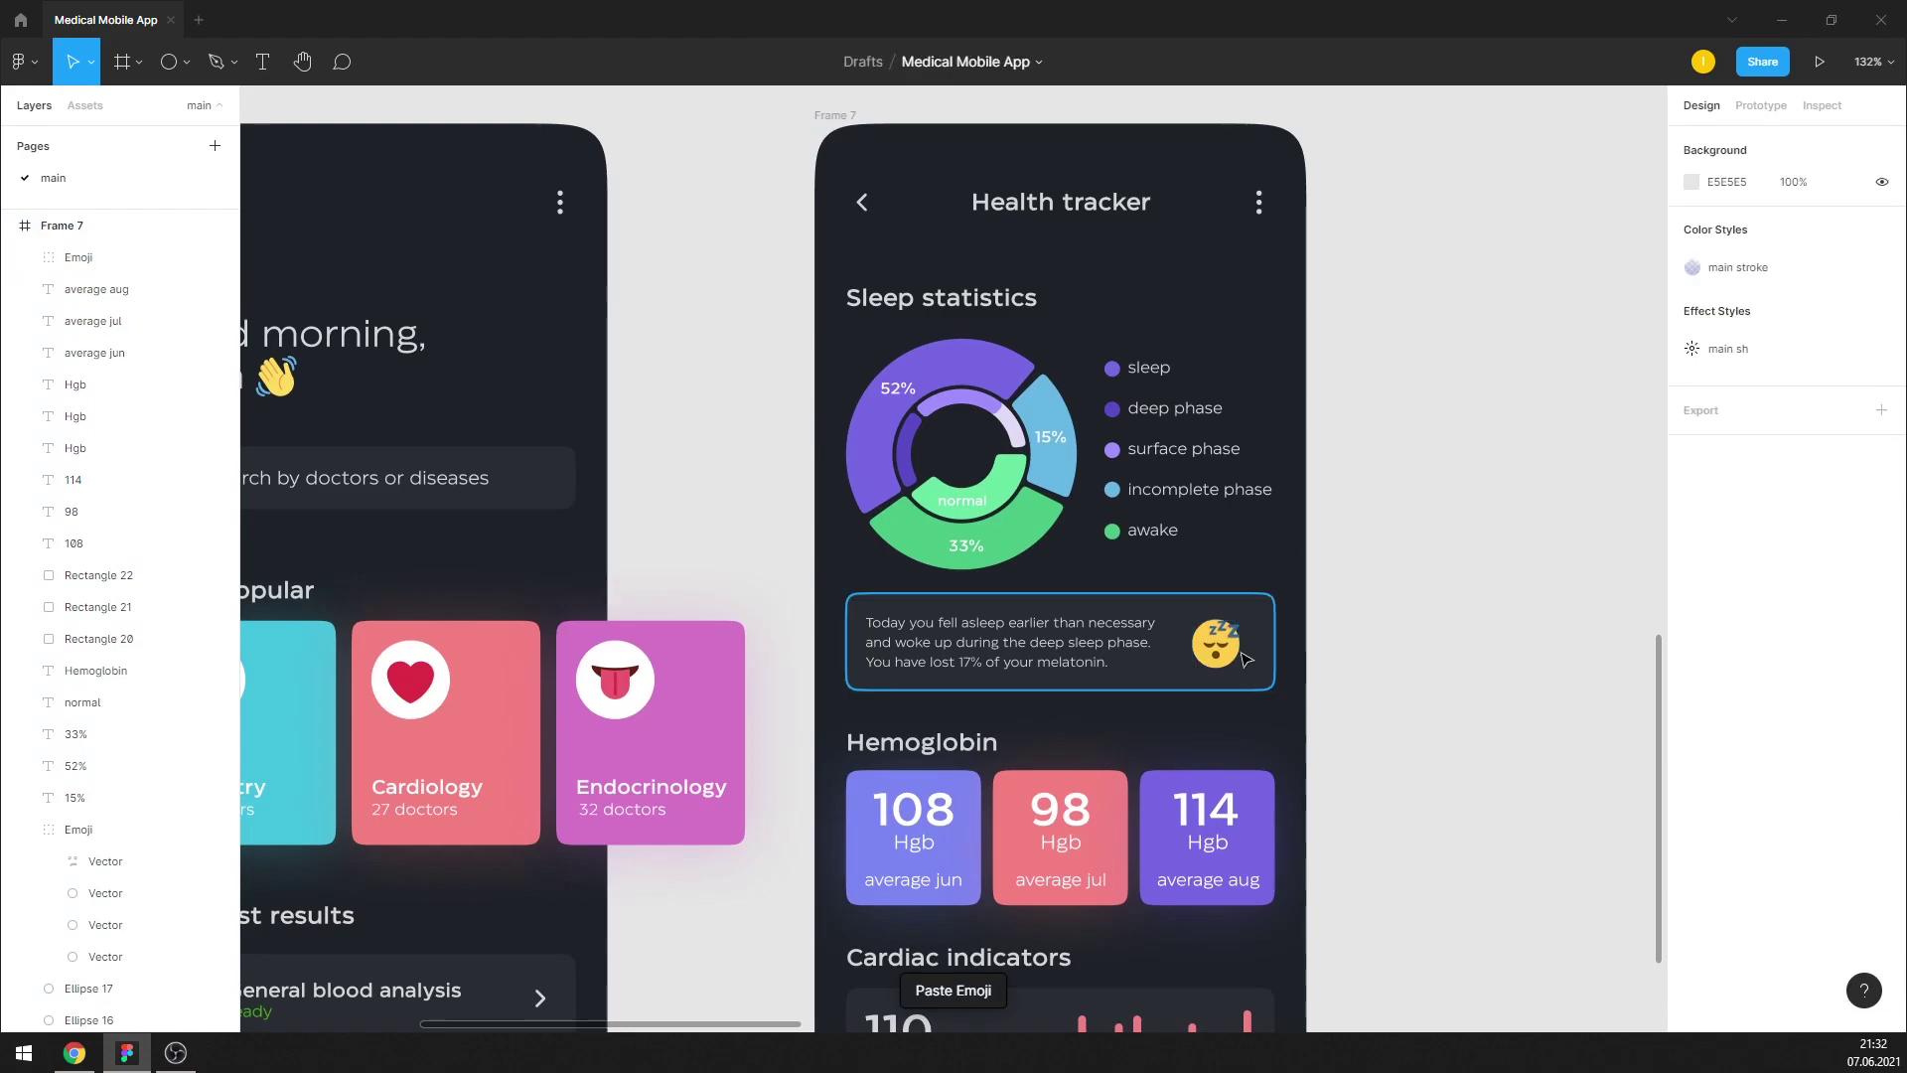
left_click(1230, 656)
left_click(360, 390)
left_click(1216, 644)
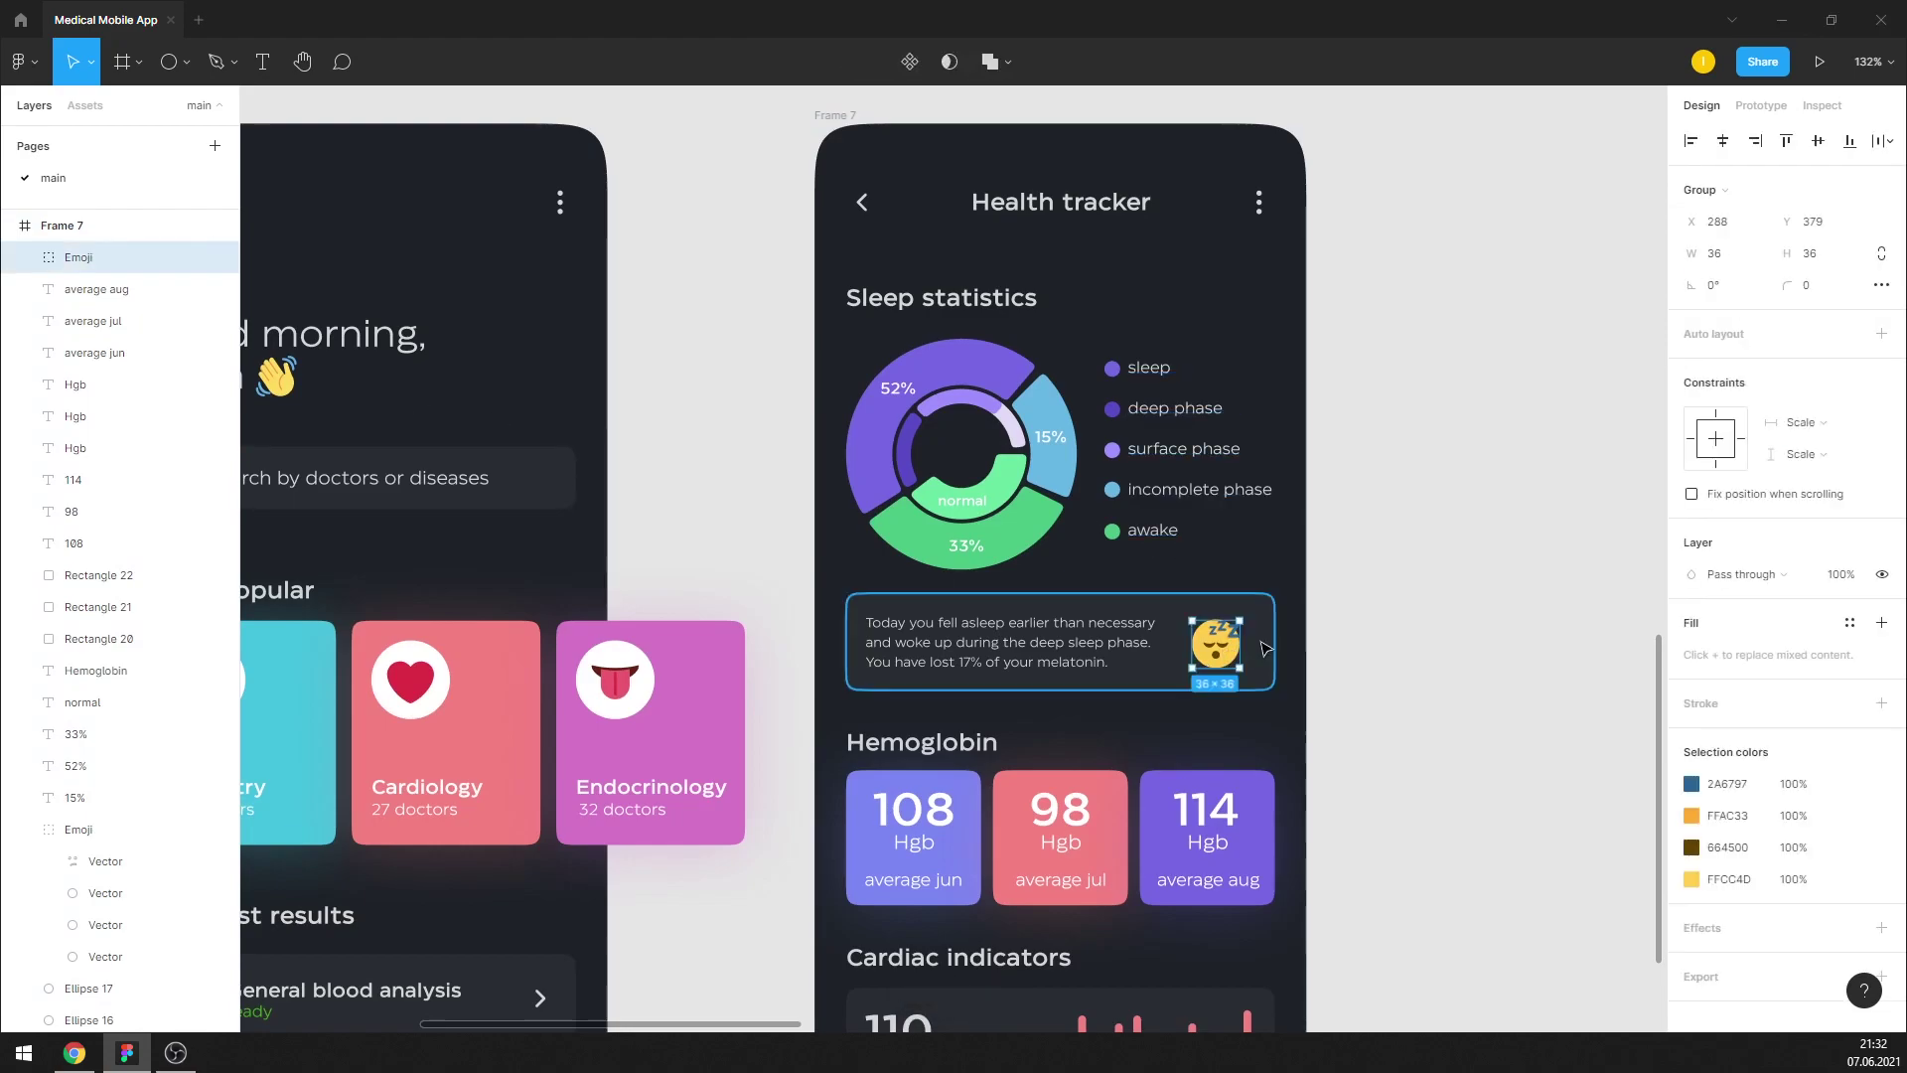
key("Delete")
left_click(1230, 656)
key("Delete")
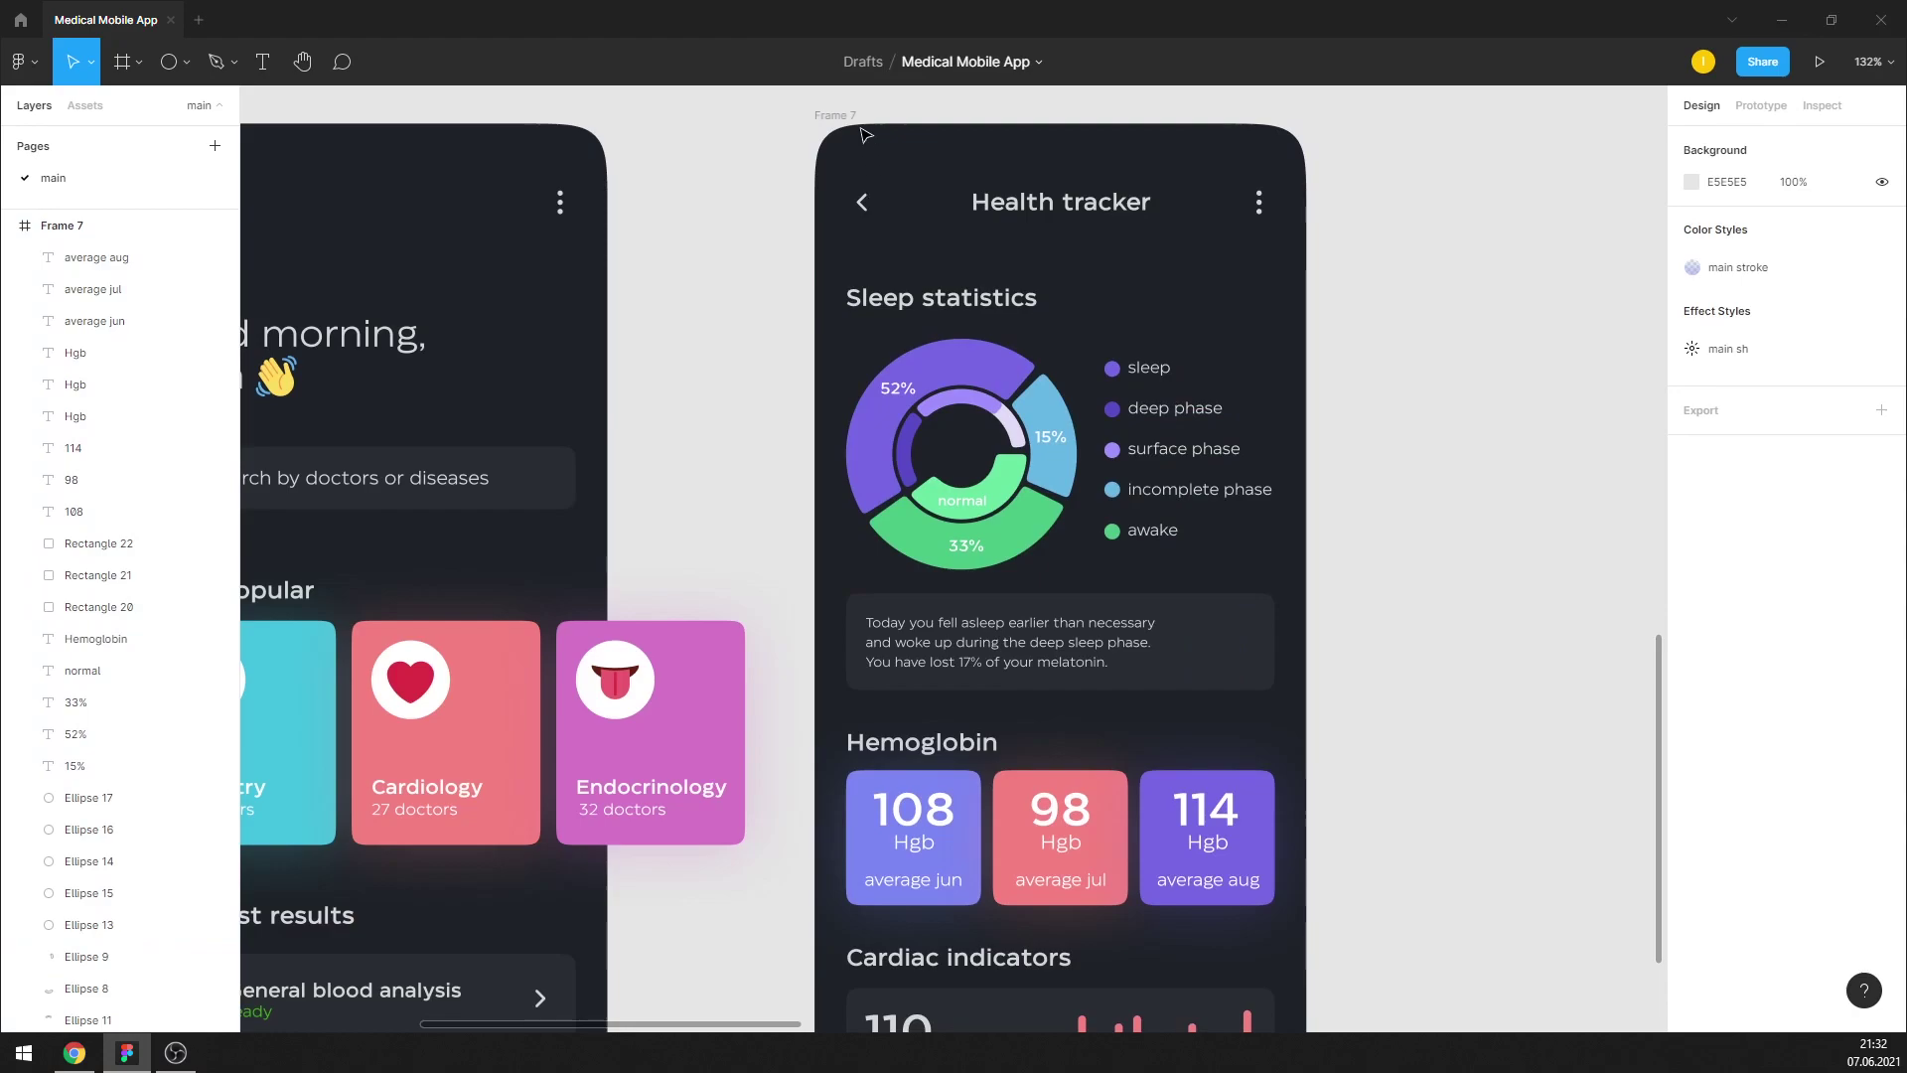
key("ctrl+v")
scroll(778, 404, "down", 5)
scroll(961, 425, "down", 3)
scroll(1492, 427, "up", 3)
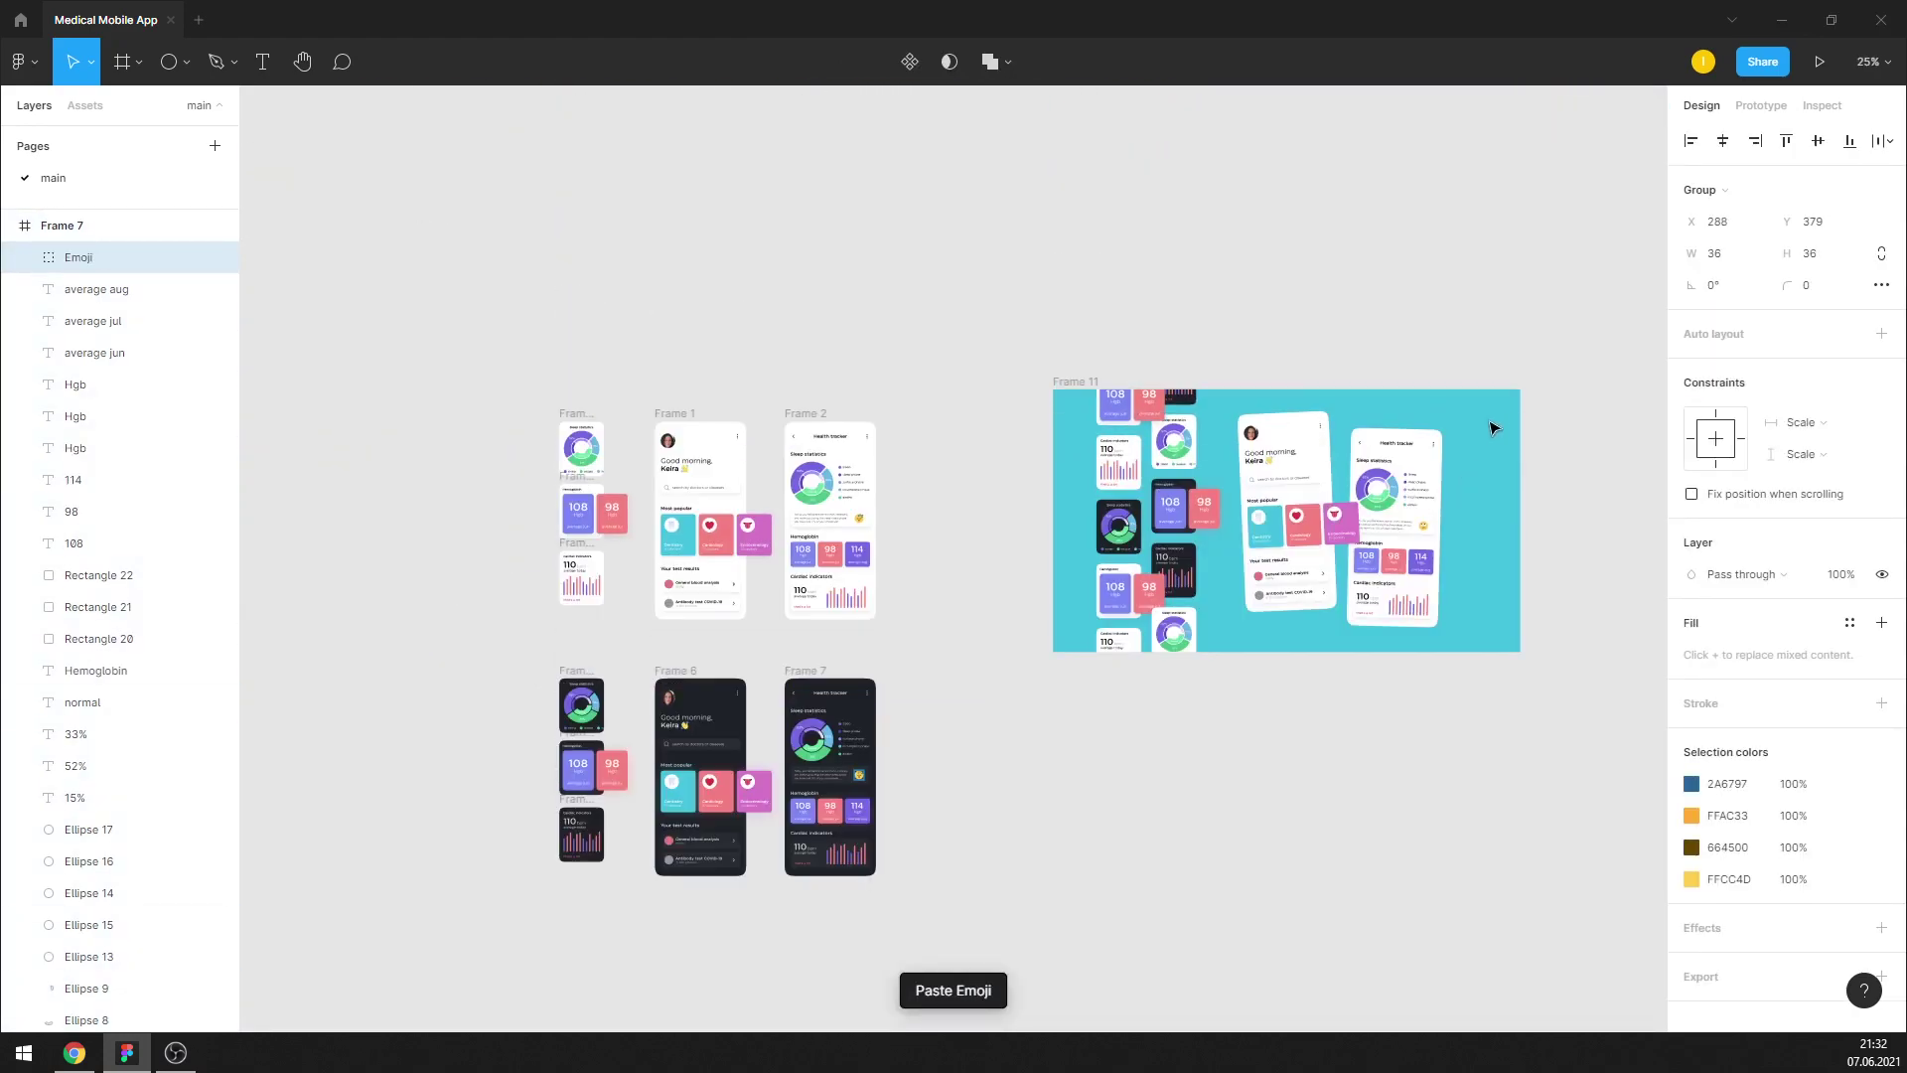
scroll(1493, 427, "up", 5)
Replace the worried emoji on the tilted Health tracker screen with the sleeping emoji
left_click(1362, 600)
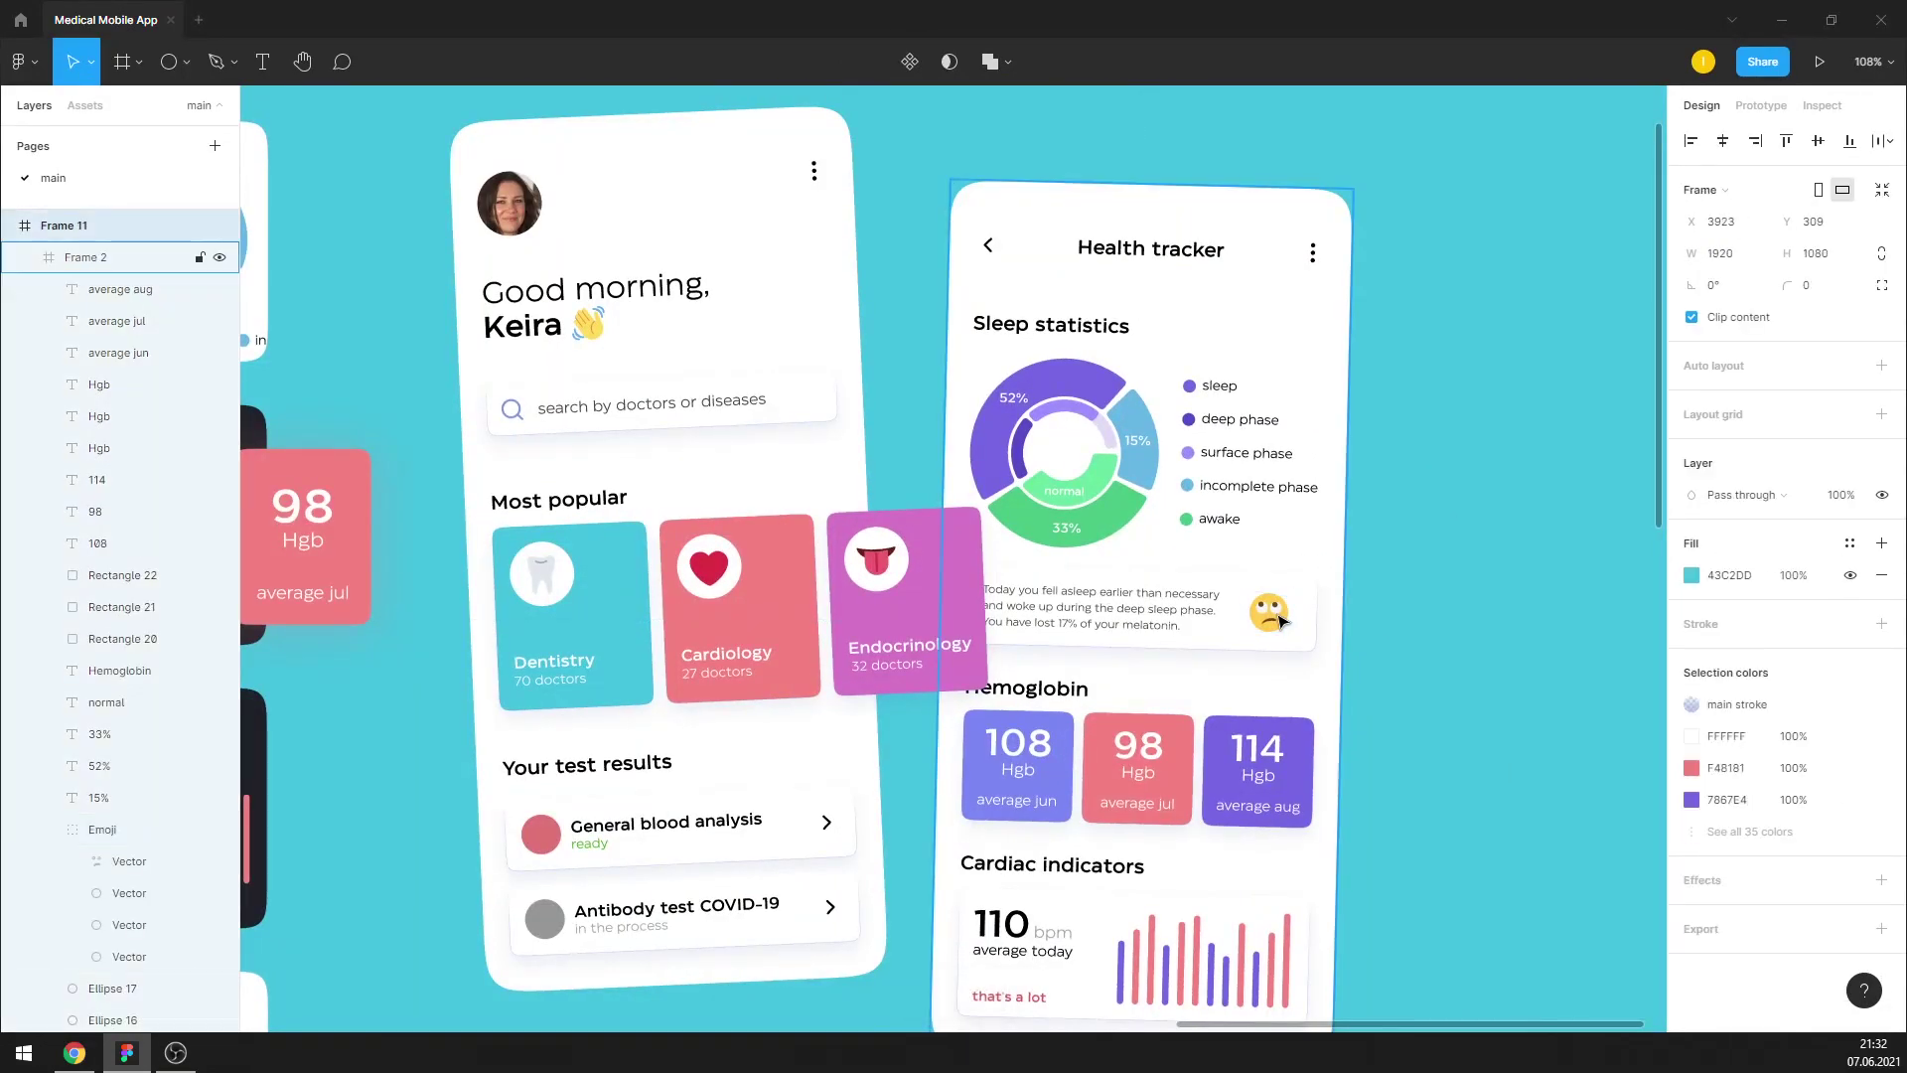
left_click(1272, 608)
key("Delete")
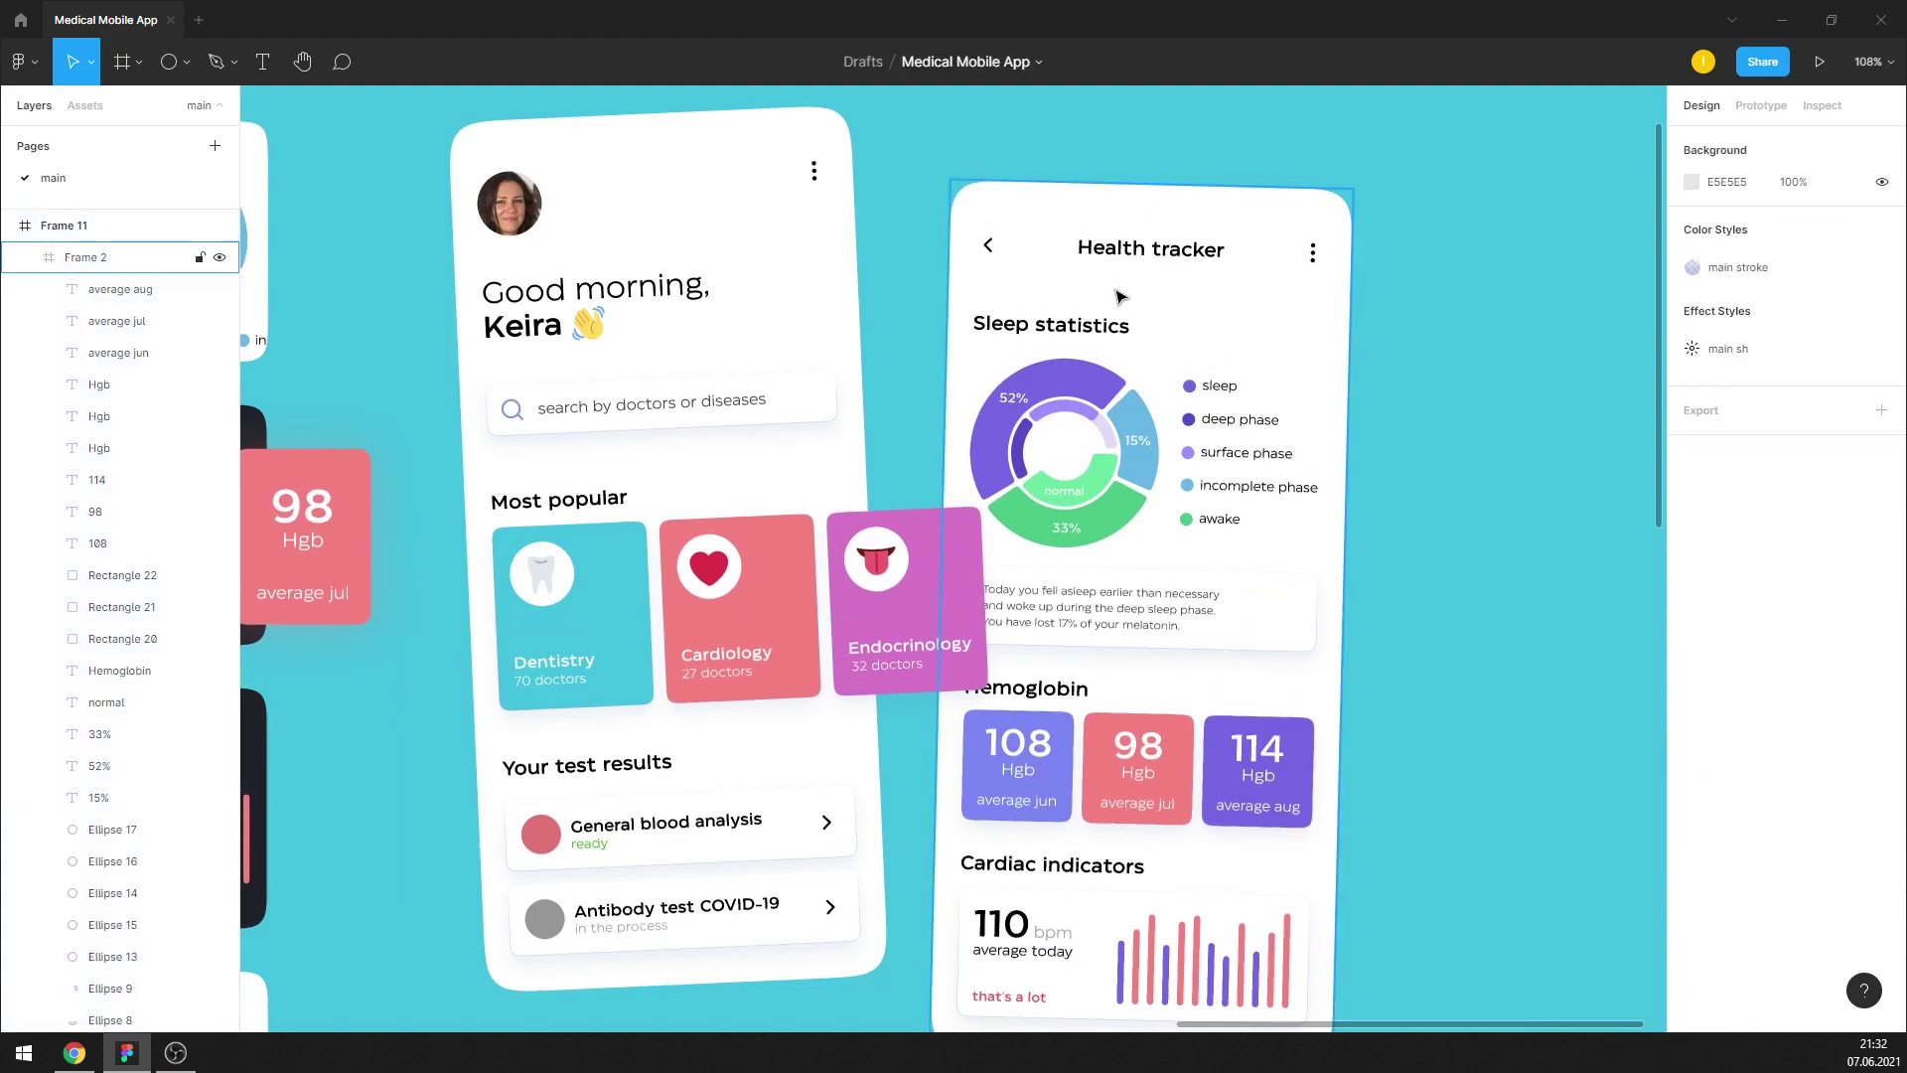
left_click(991, 201)
key("ctrl+v")
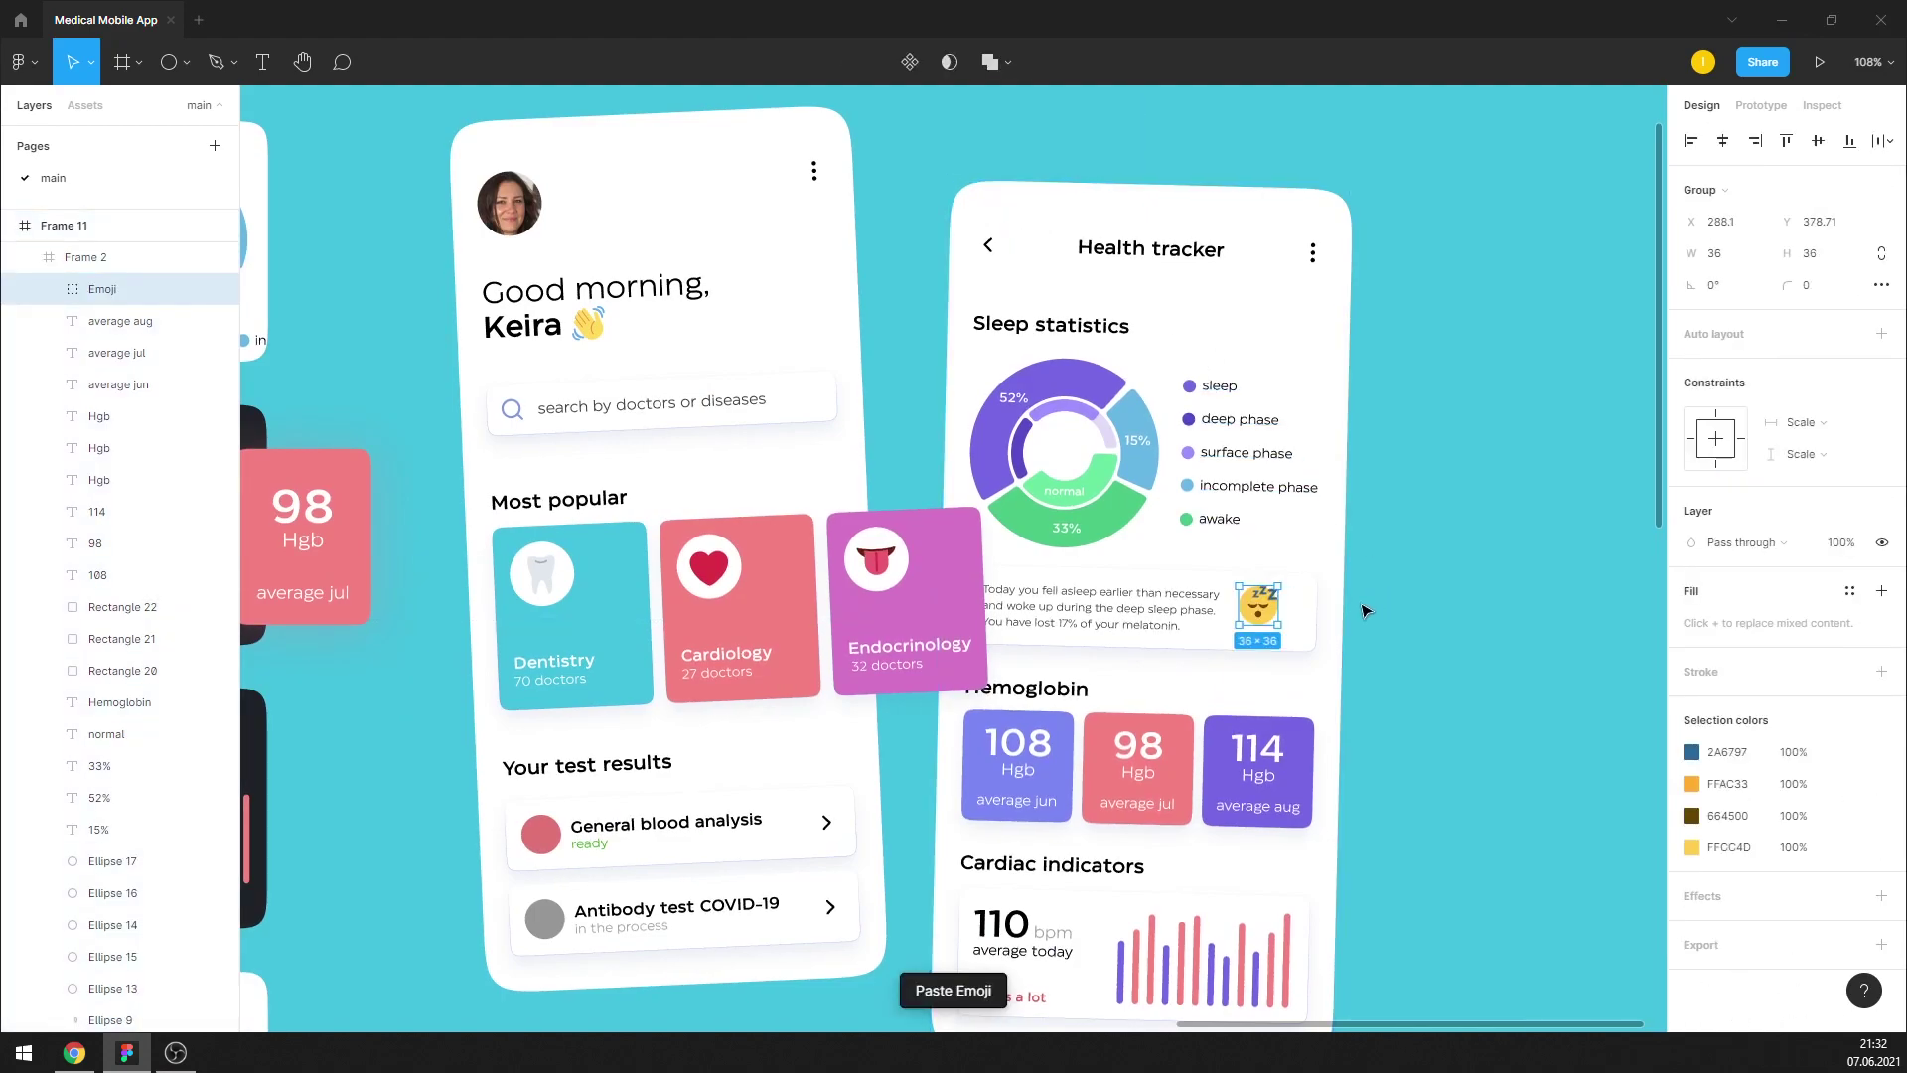
scroll(1321, 626, "up", 5)
Rotate the sleeping emoji to -1.38° to match the tilted screen and nudge it into place
left_click(1332, 460)
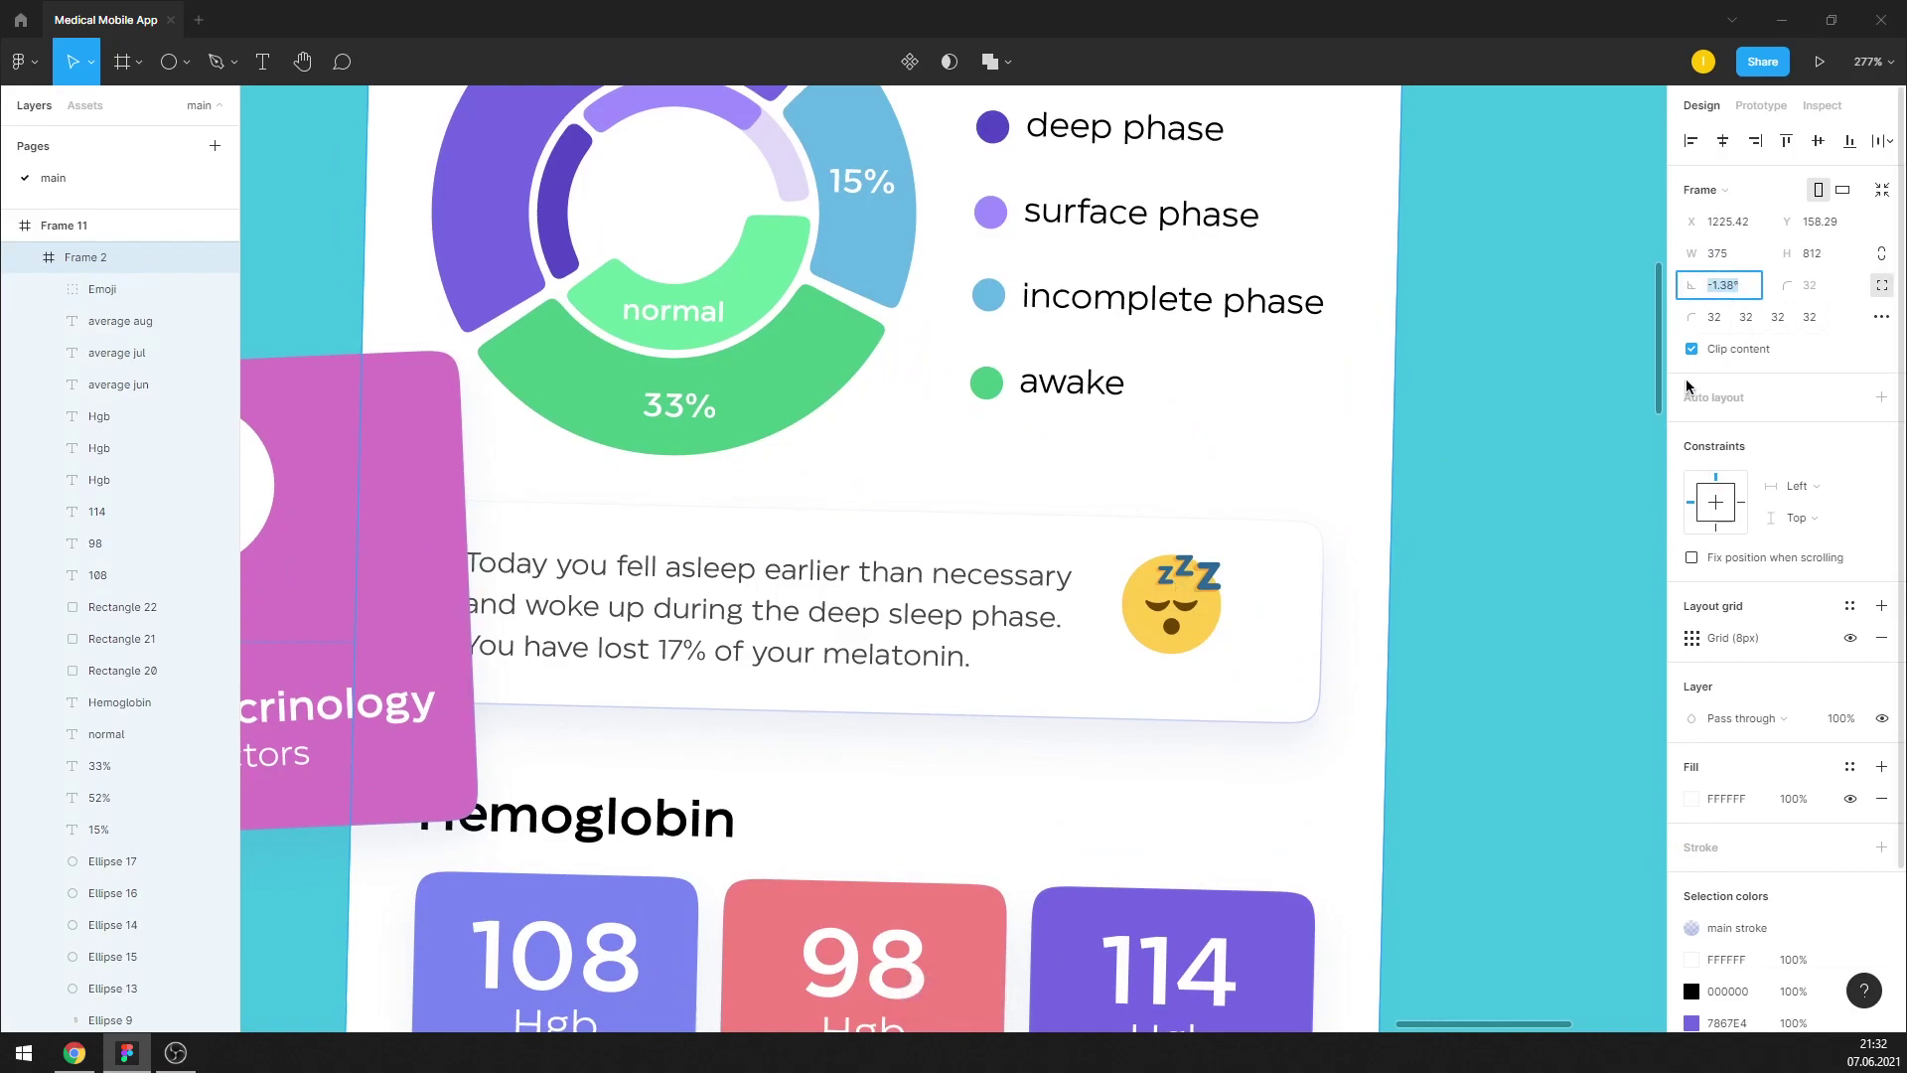
left_click(1196, 604)
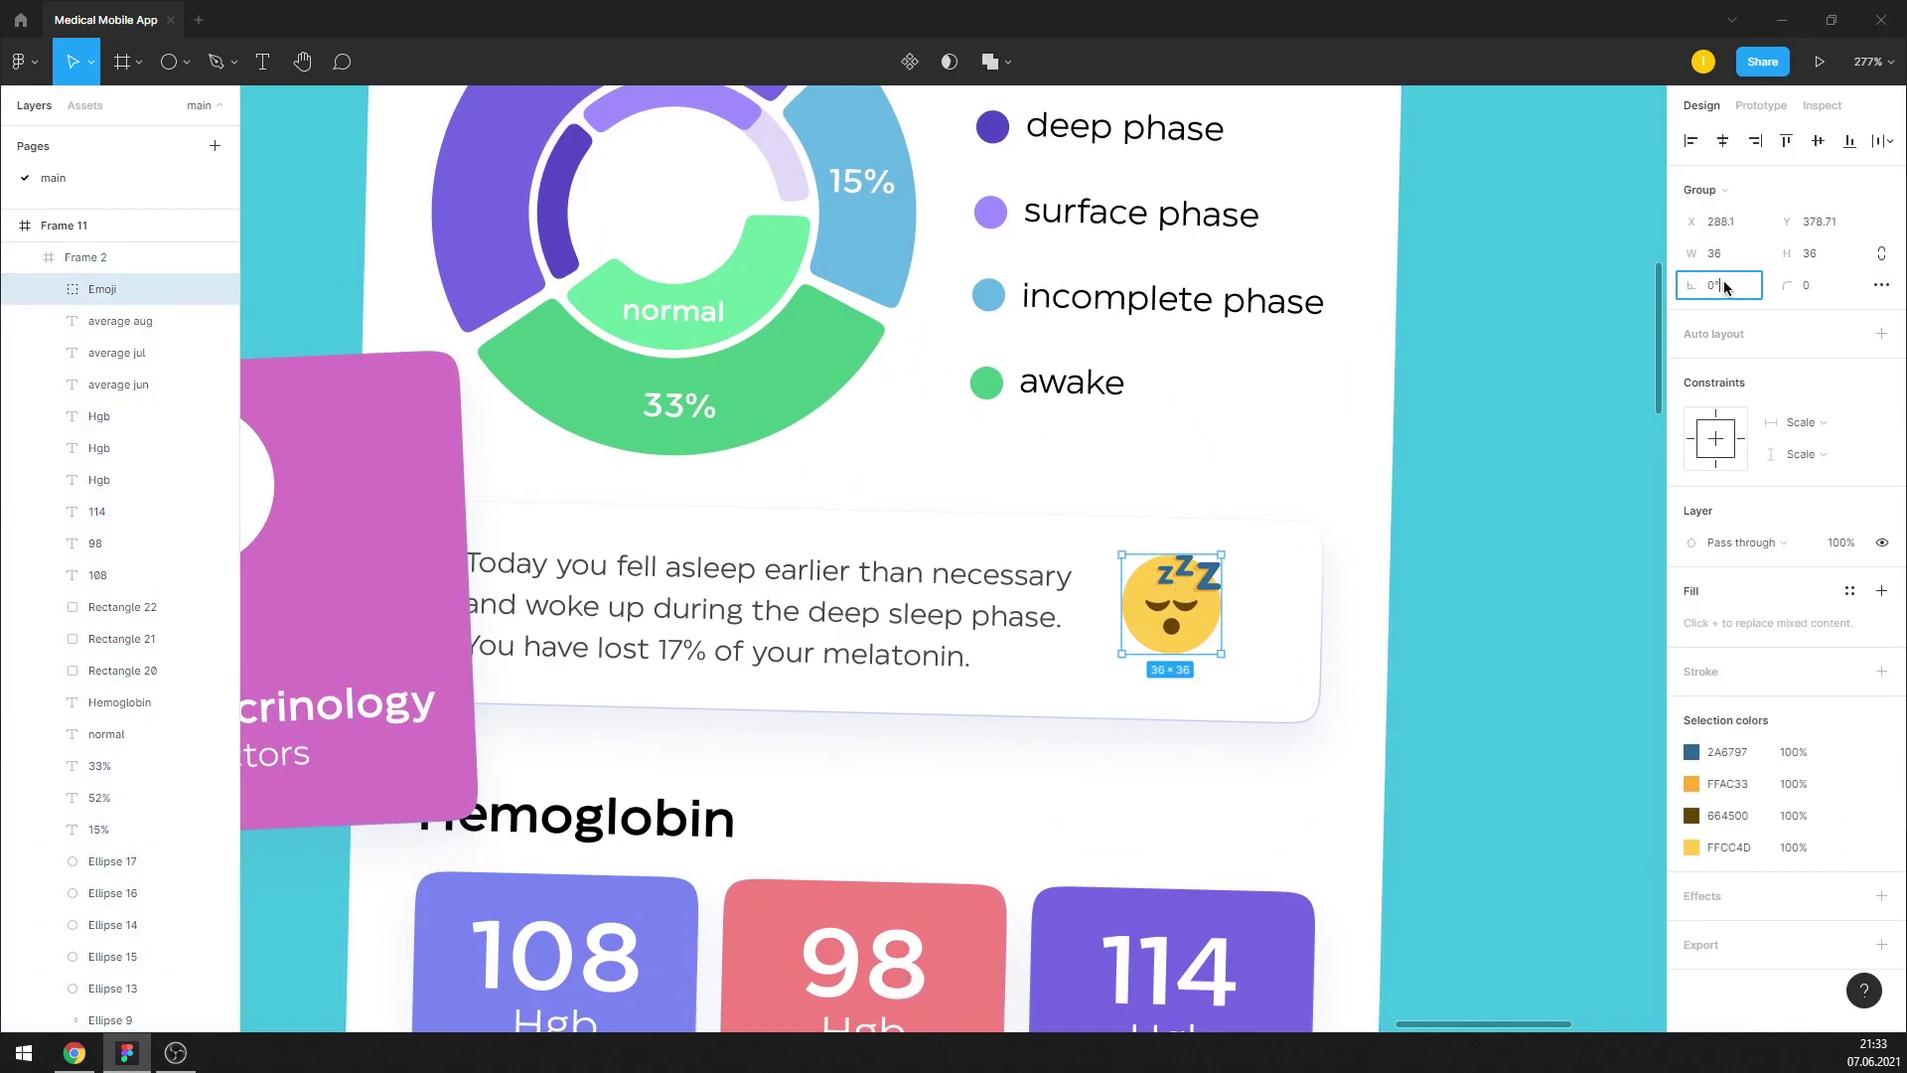
key("Return")
key("Down")
key("Down")
key("Down")
key("Right")
key("Right")
key("Right")
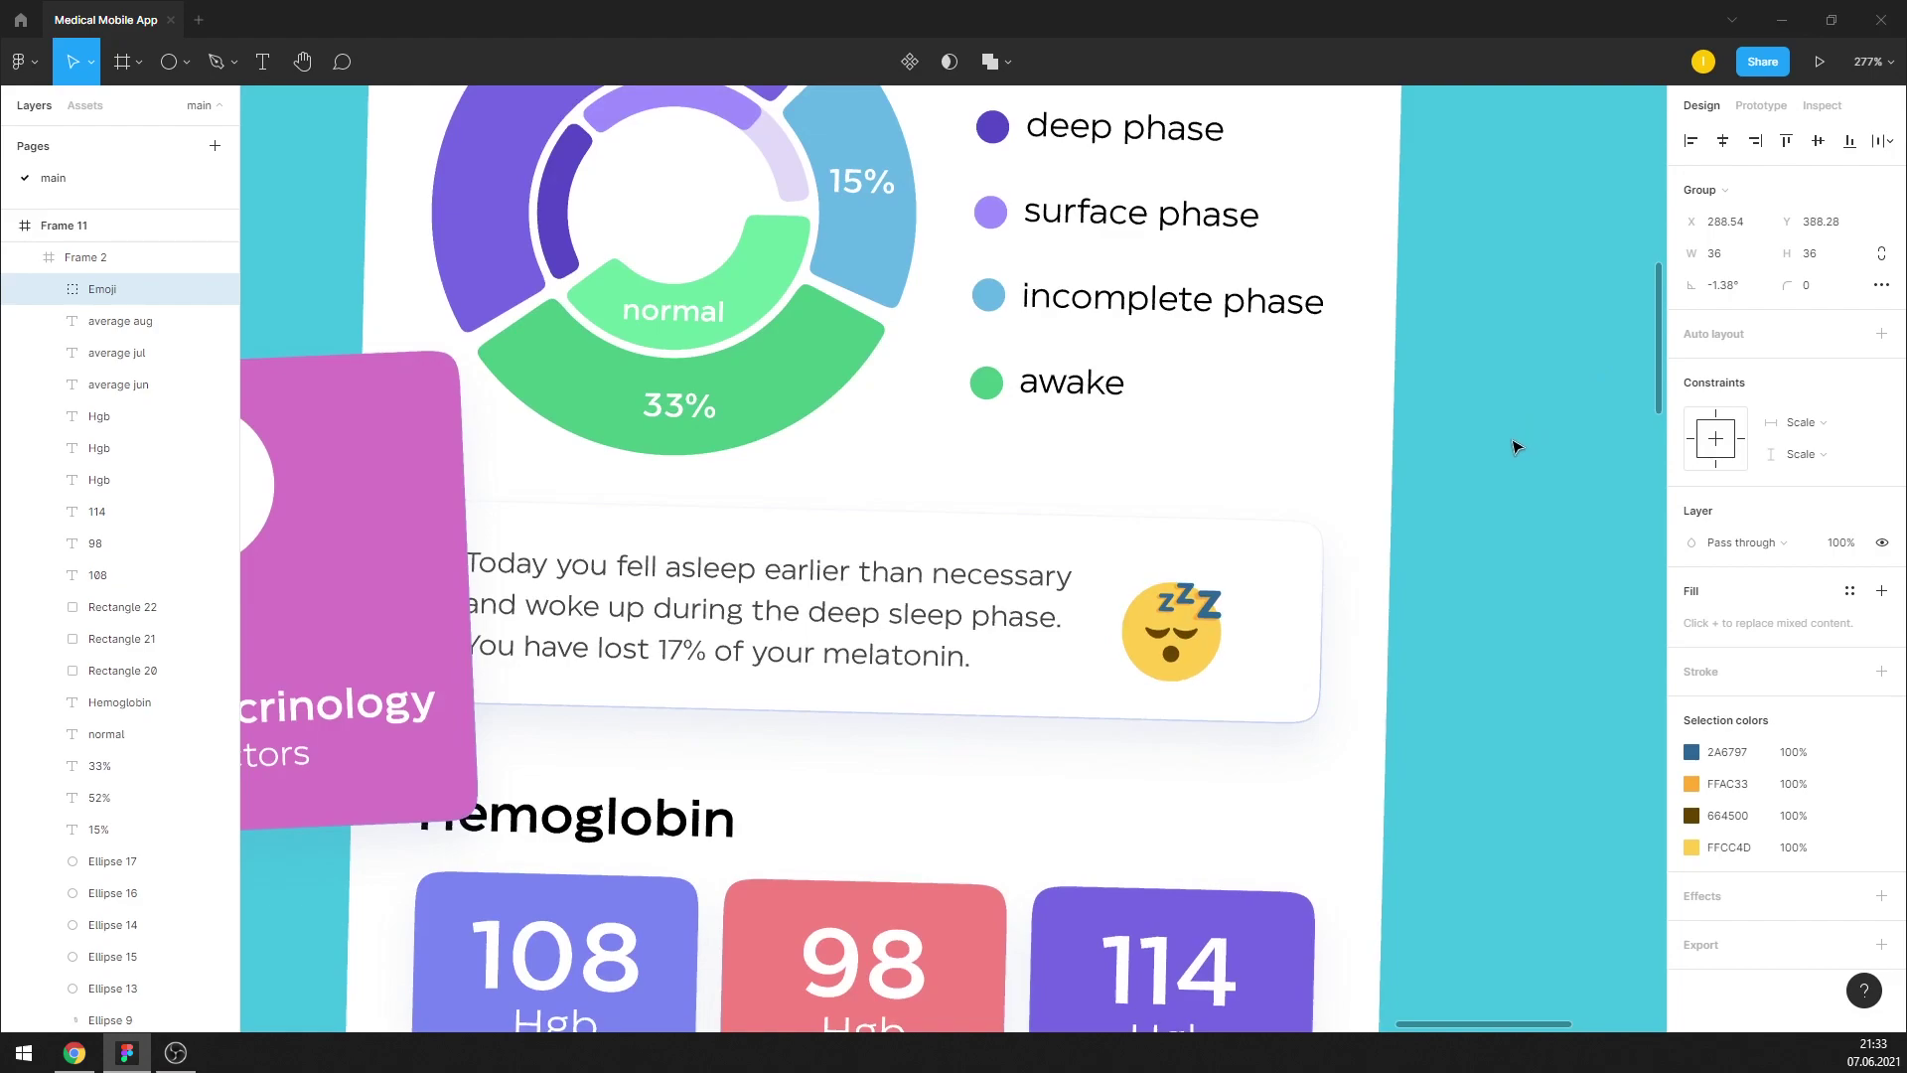
key("Right")
key("Right")
key("Right")
key("Up")
key("Up")
key("Up")
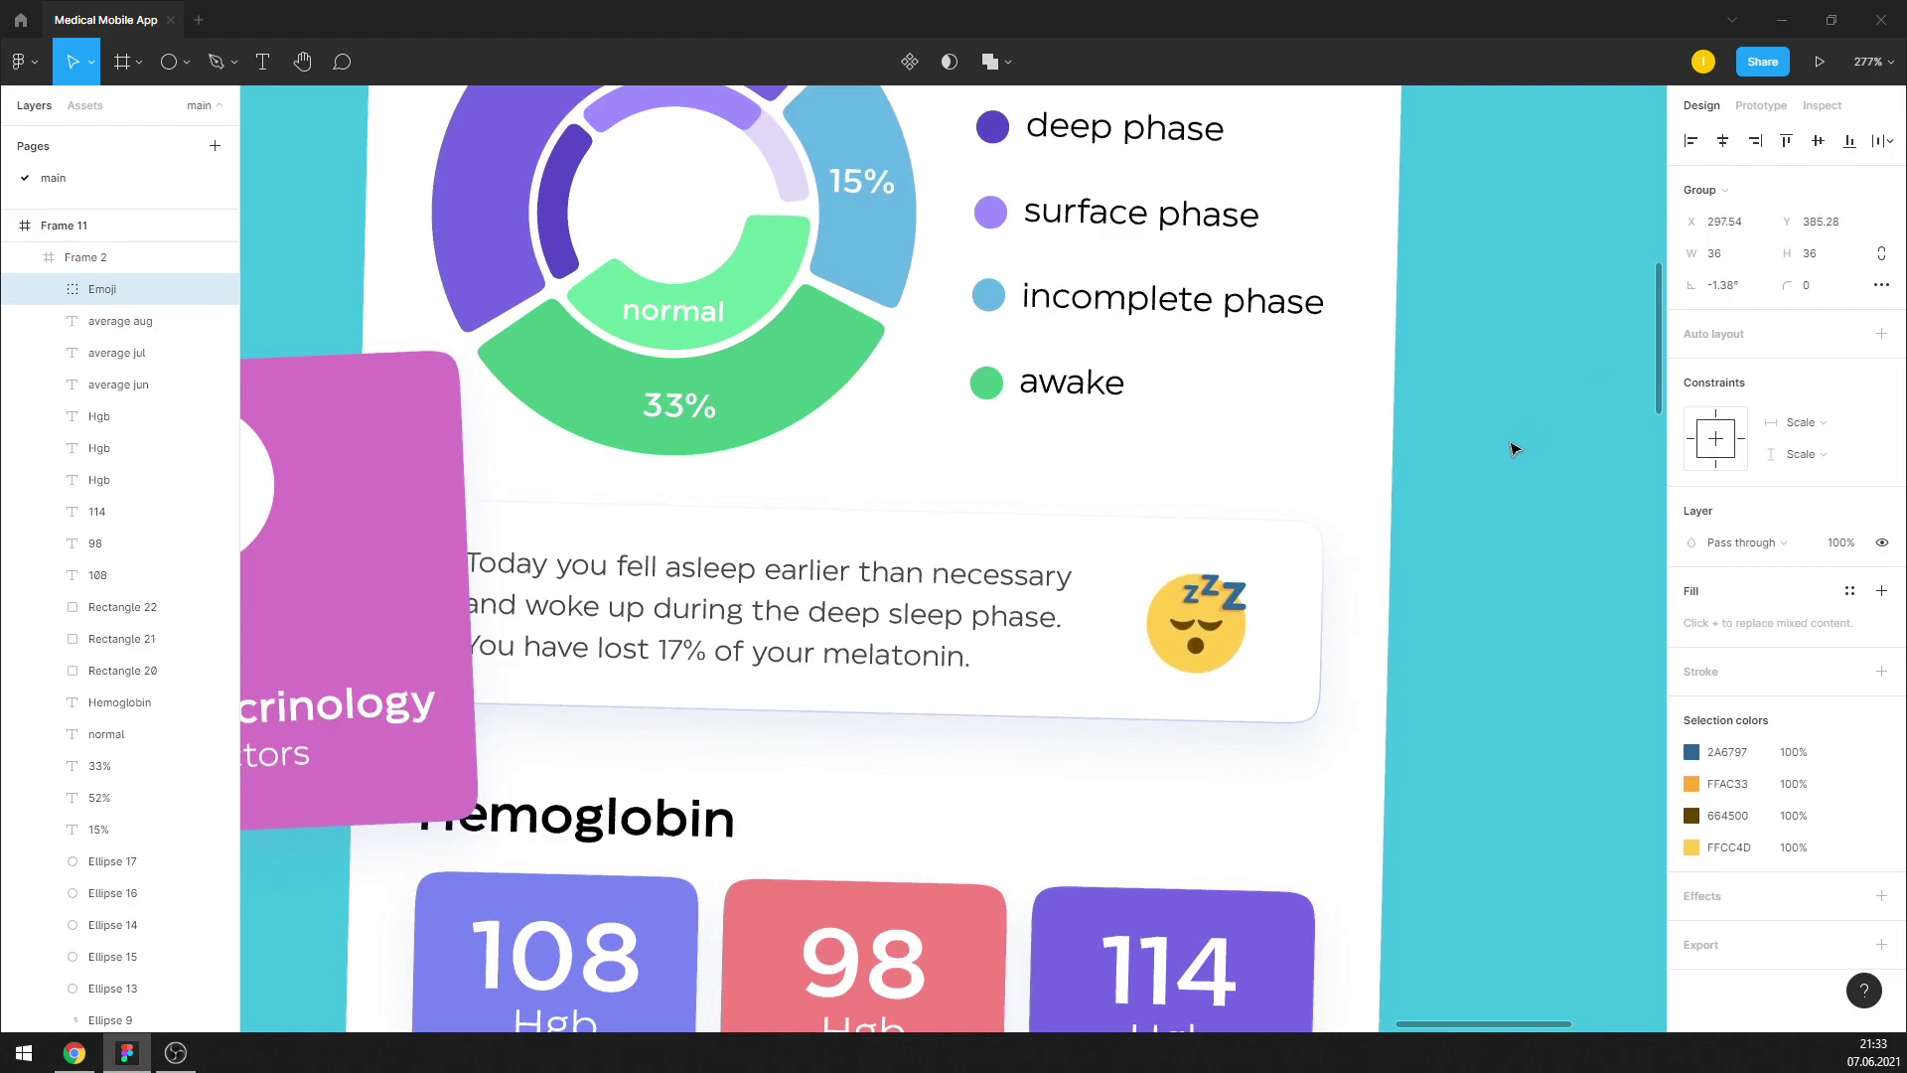
left_click(1477, 468)
key("shift+1")
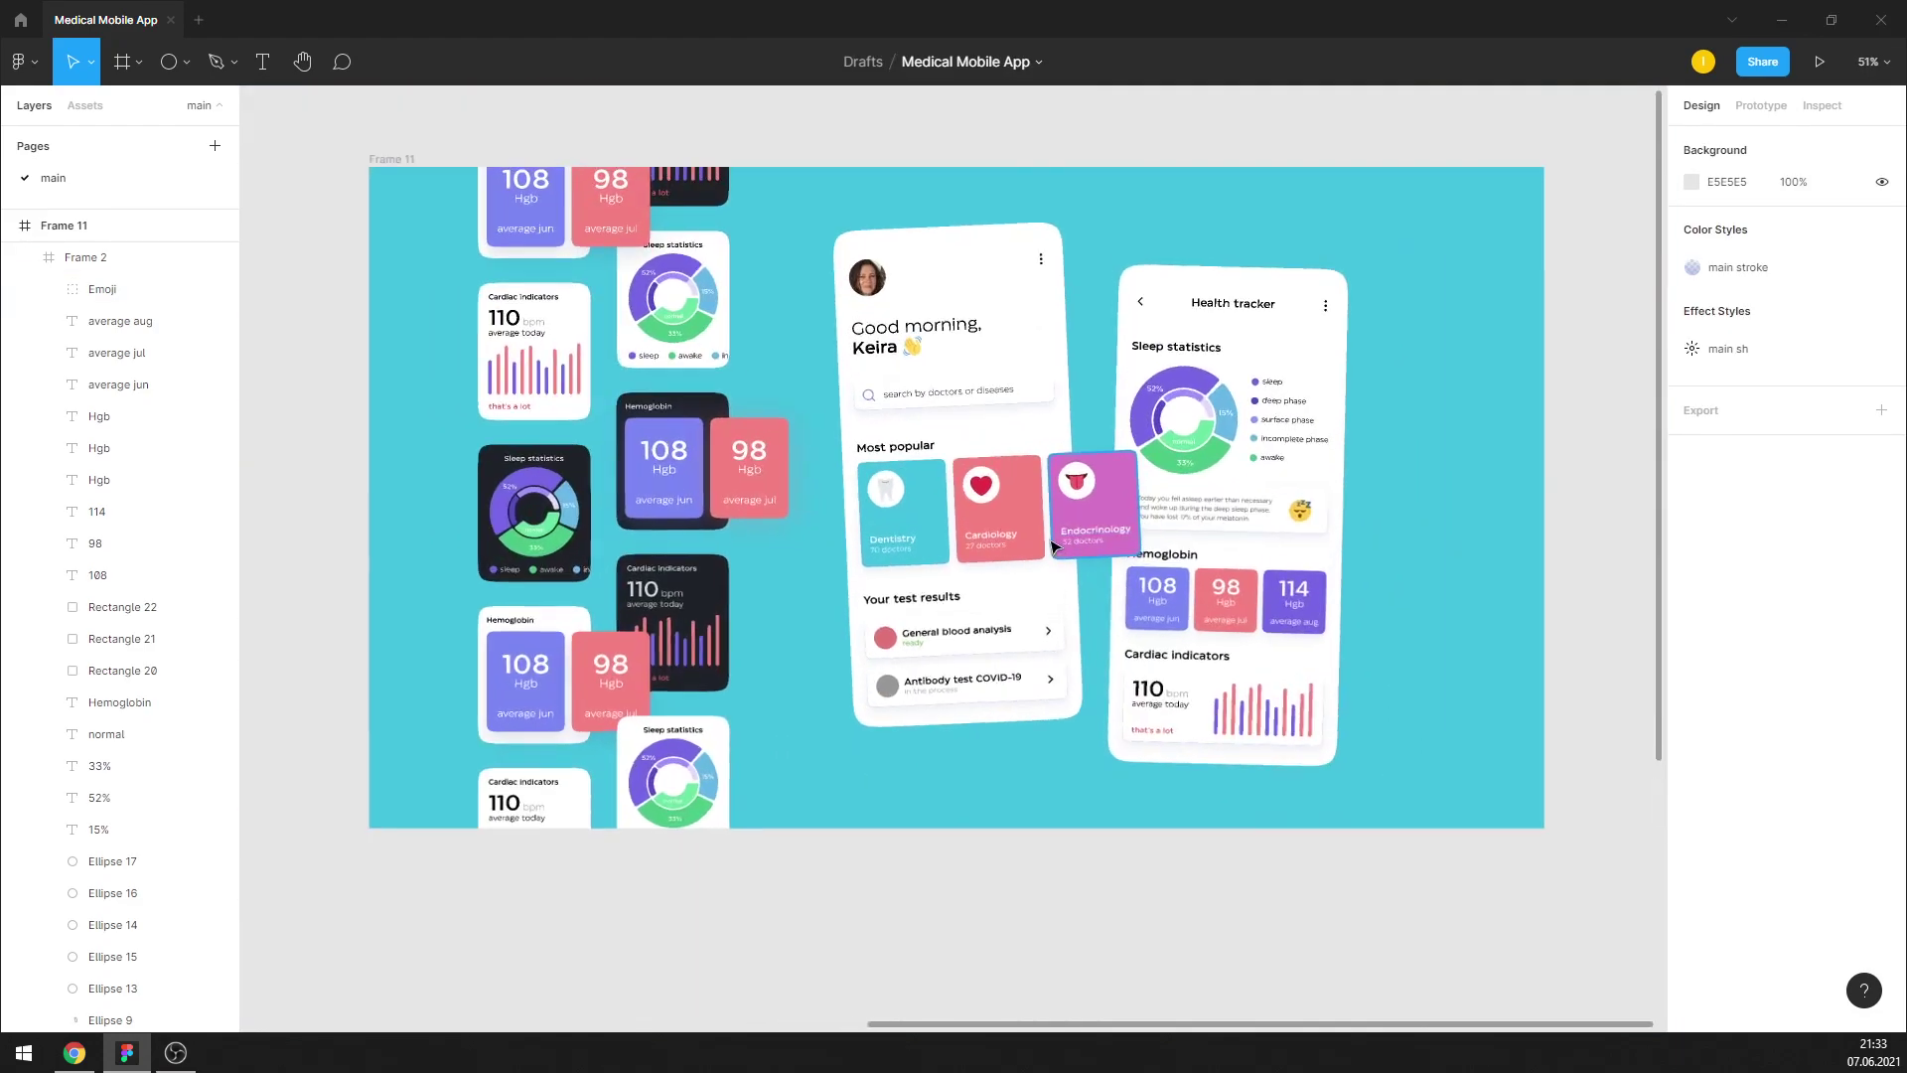